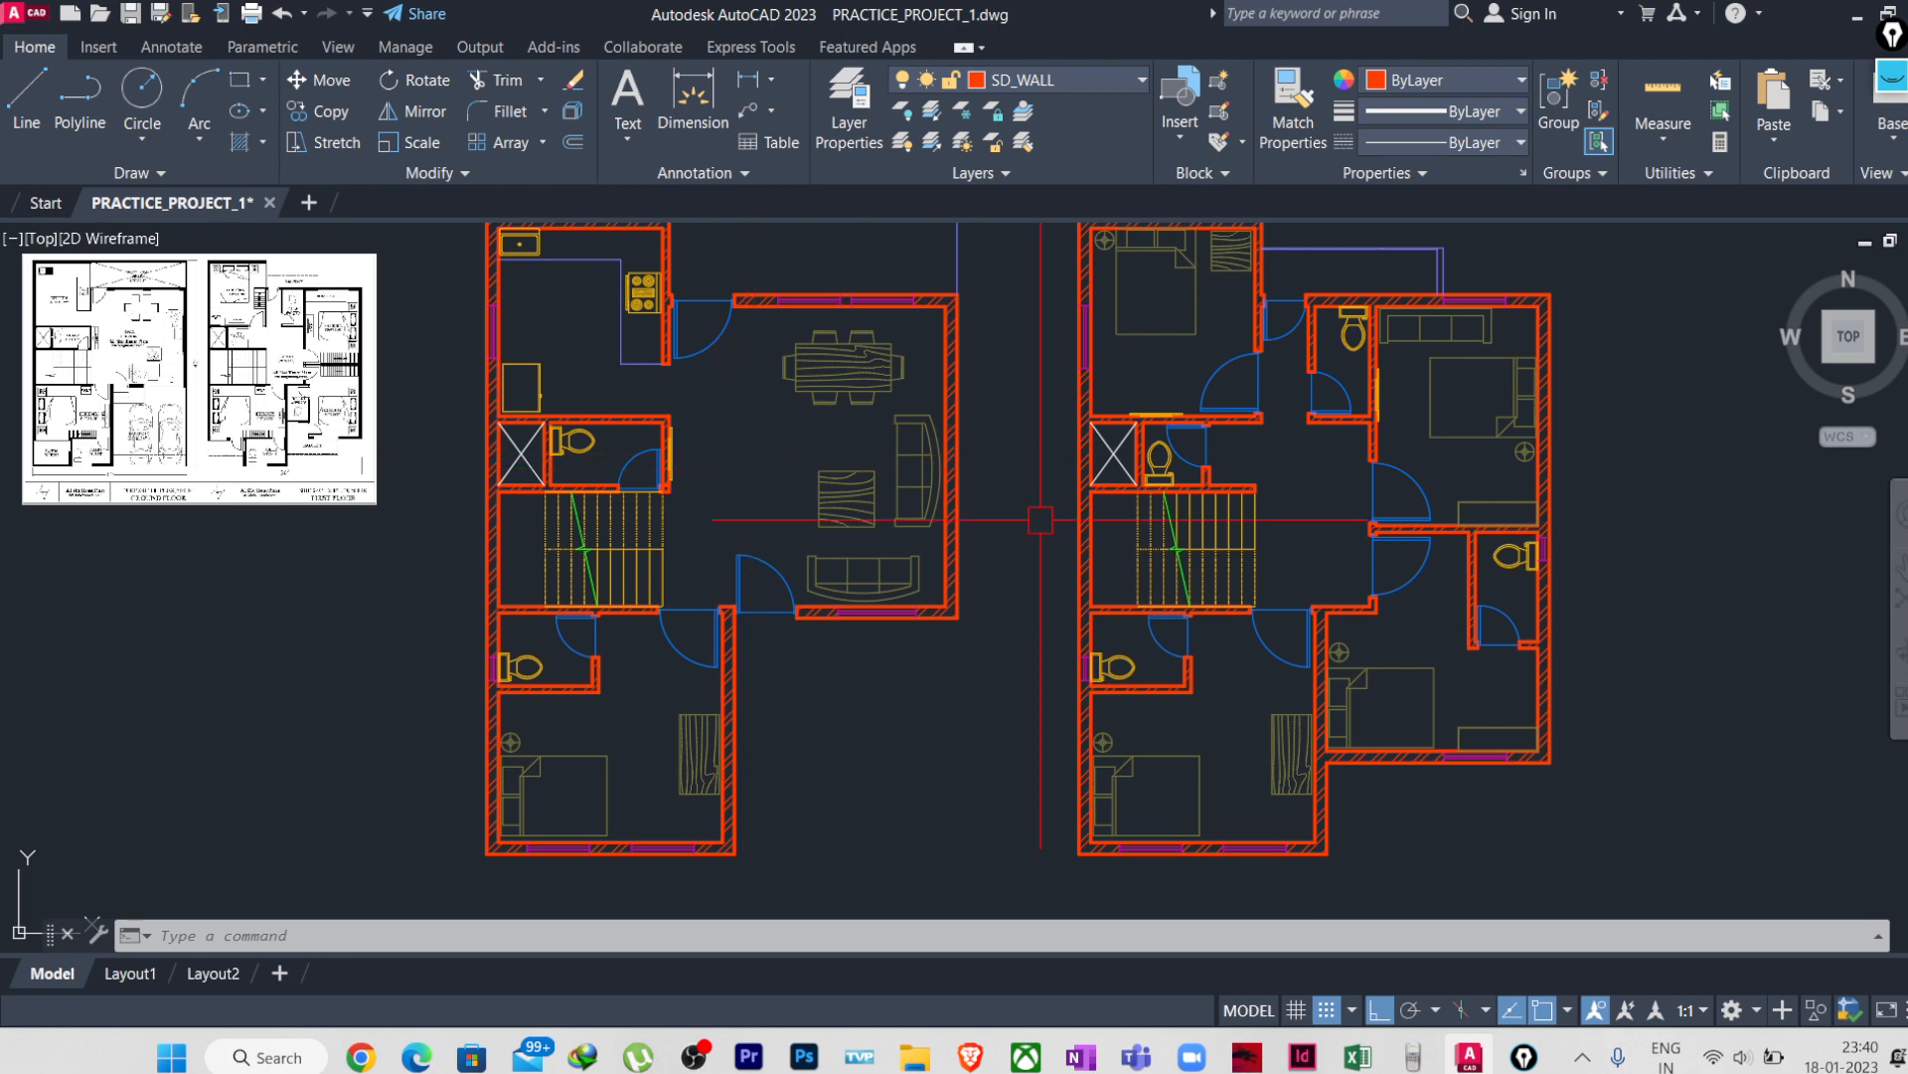
pyautogui.moveTo(835, 646); pyautogui.dragTo(1023, 658, button='middle')
pyautogui.scroll(2, 445, 369)
pyautogui.scroll(-2, 469, 503)
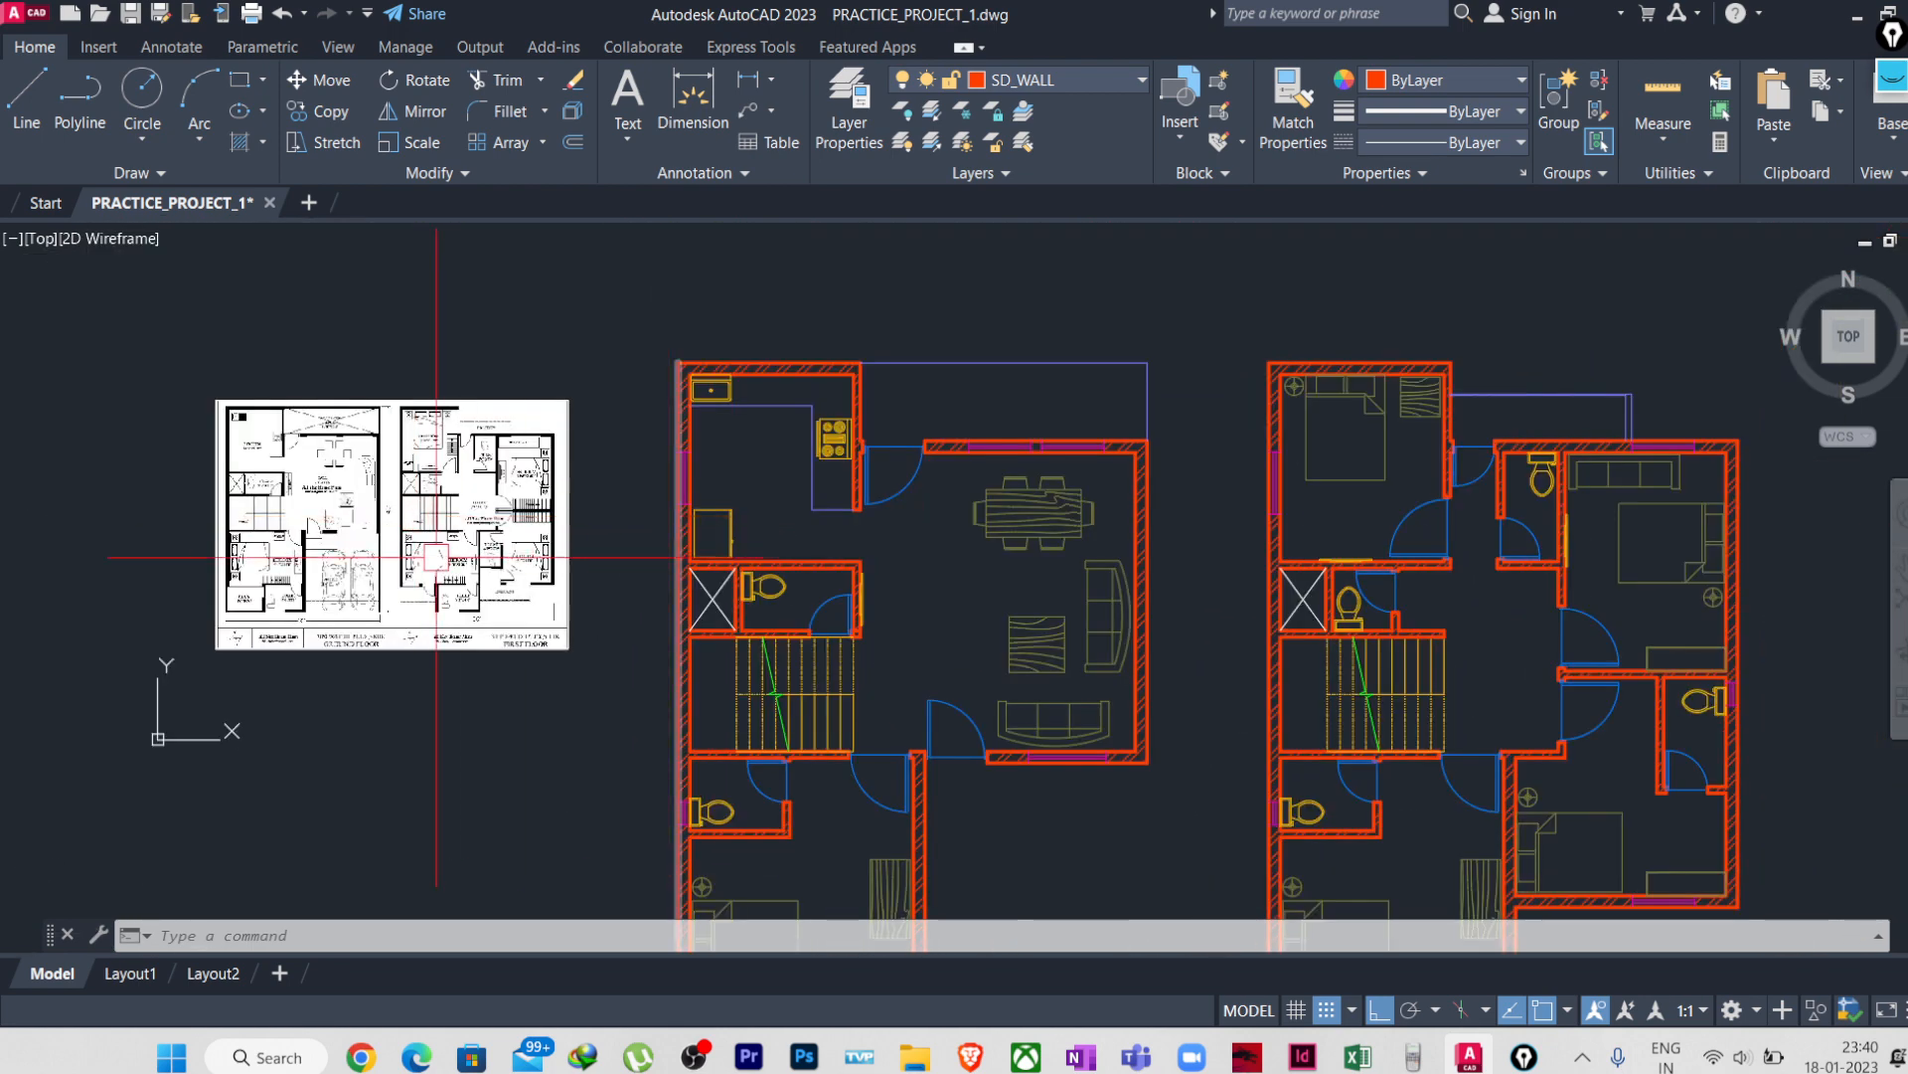
pyautogui.moveTo(515, 568); pyautogui.dragTo(392, 554, button='middle')
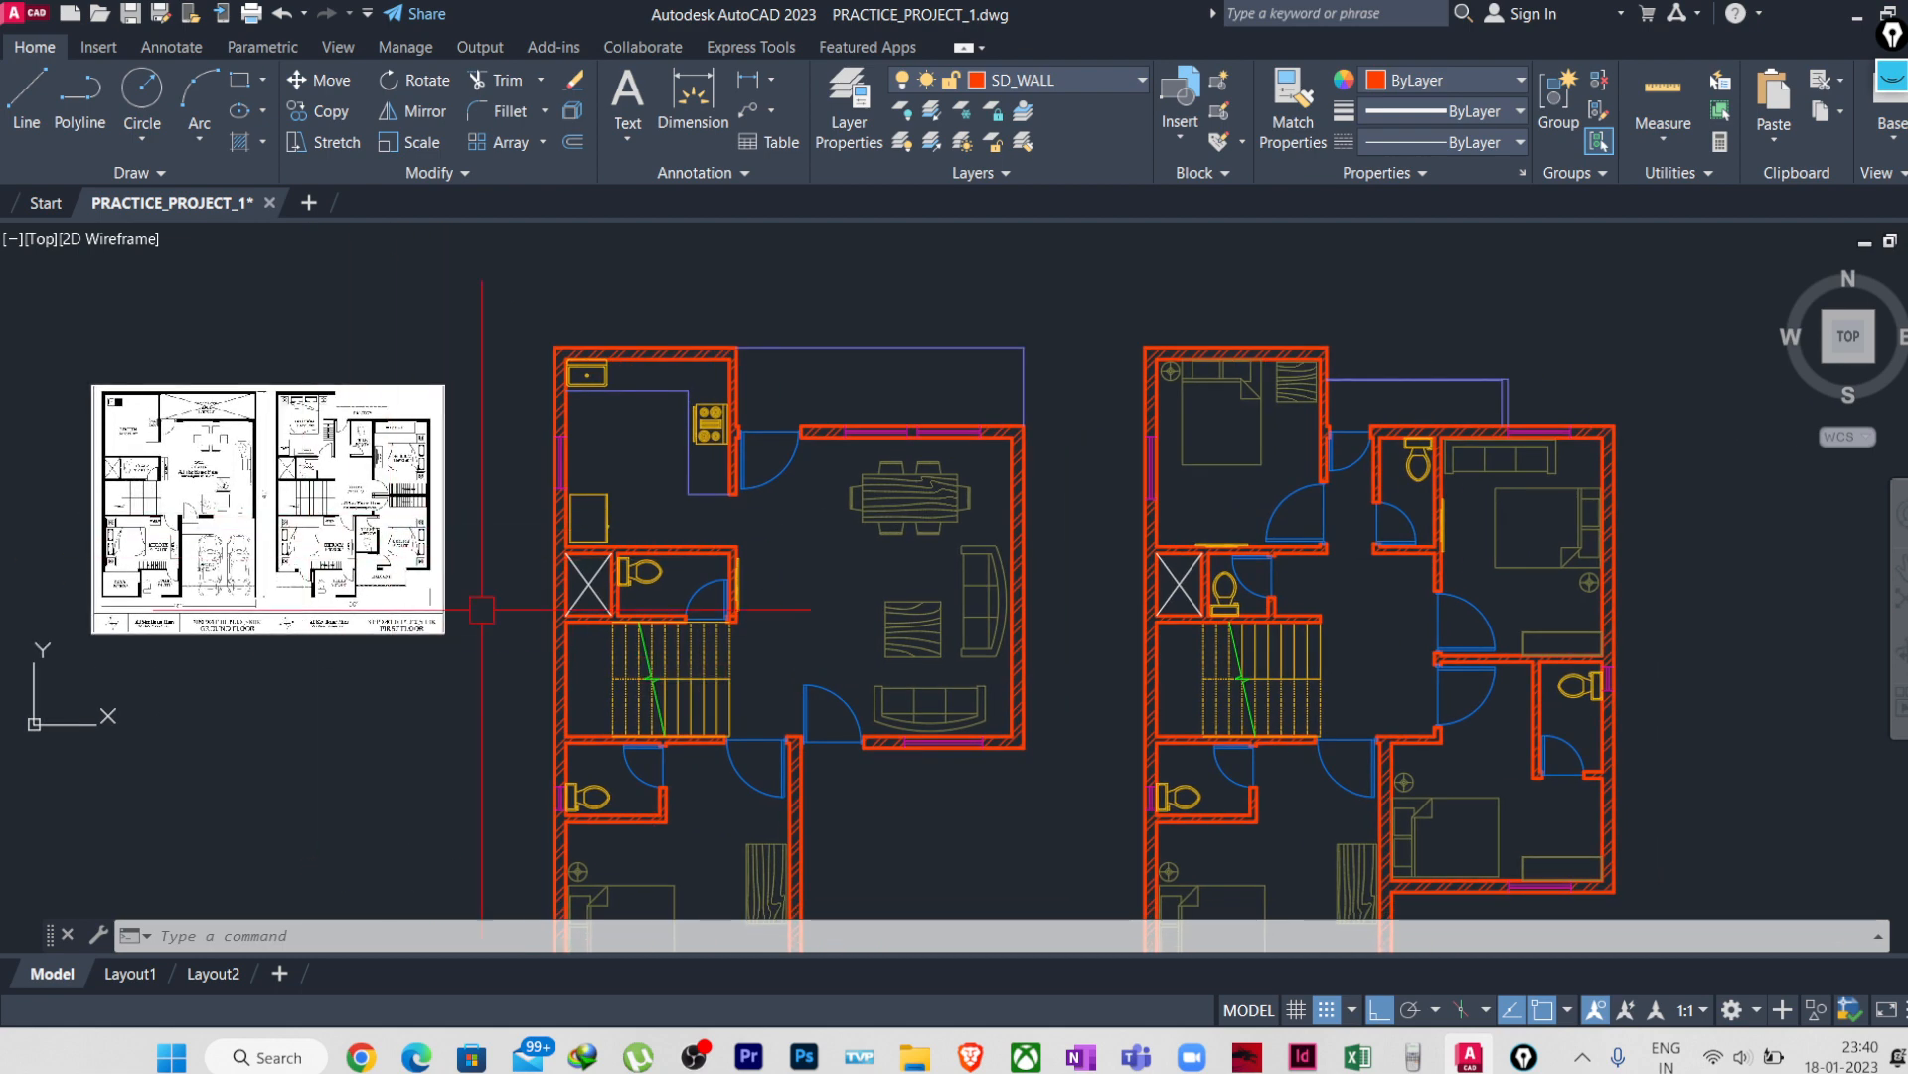
pyautogui.moveTo(796, 715)
pyautogui.mouseDown(button='middle')
pyautogui.moveTo(660, 654)
pyautogui.moveTo(666, 620)
pyautogui.mouseUp(button='middle')
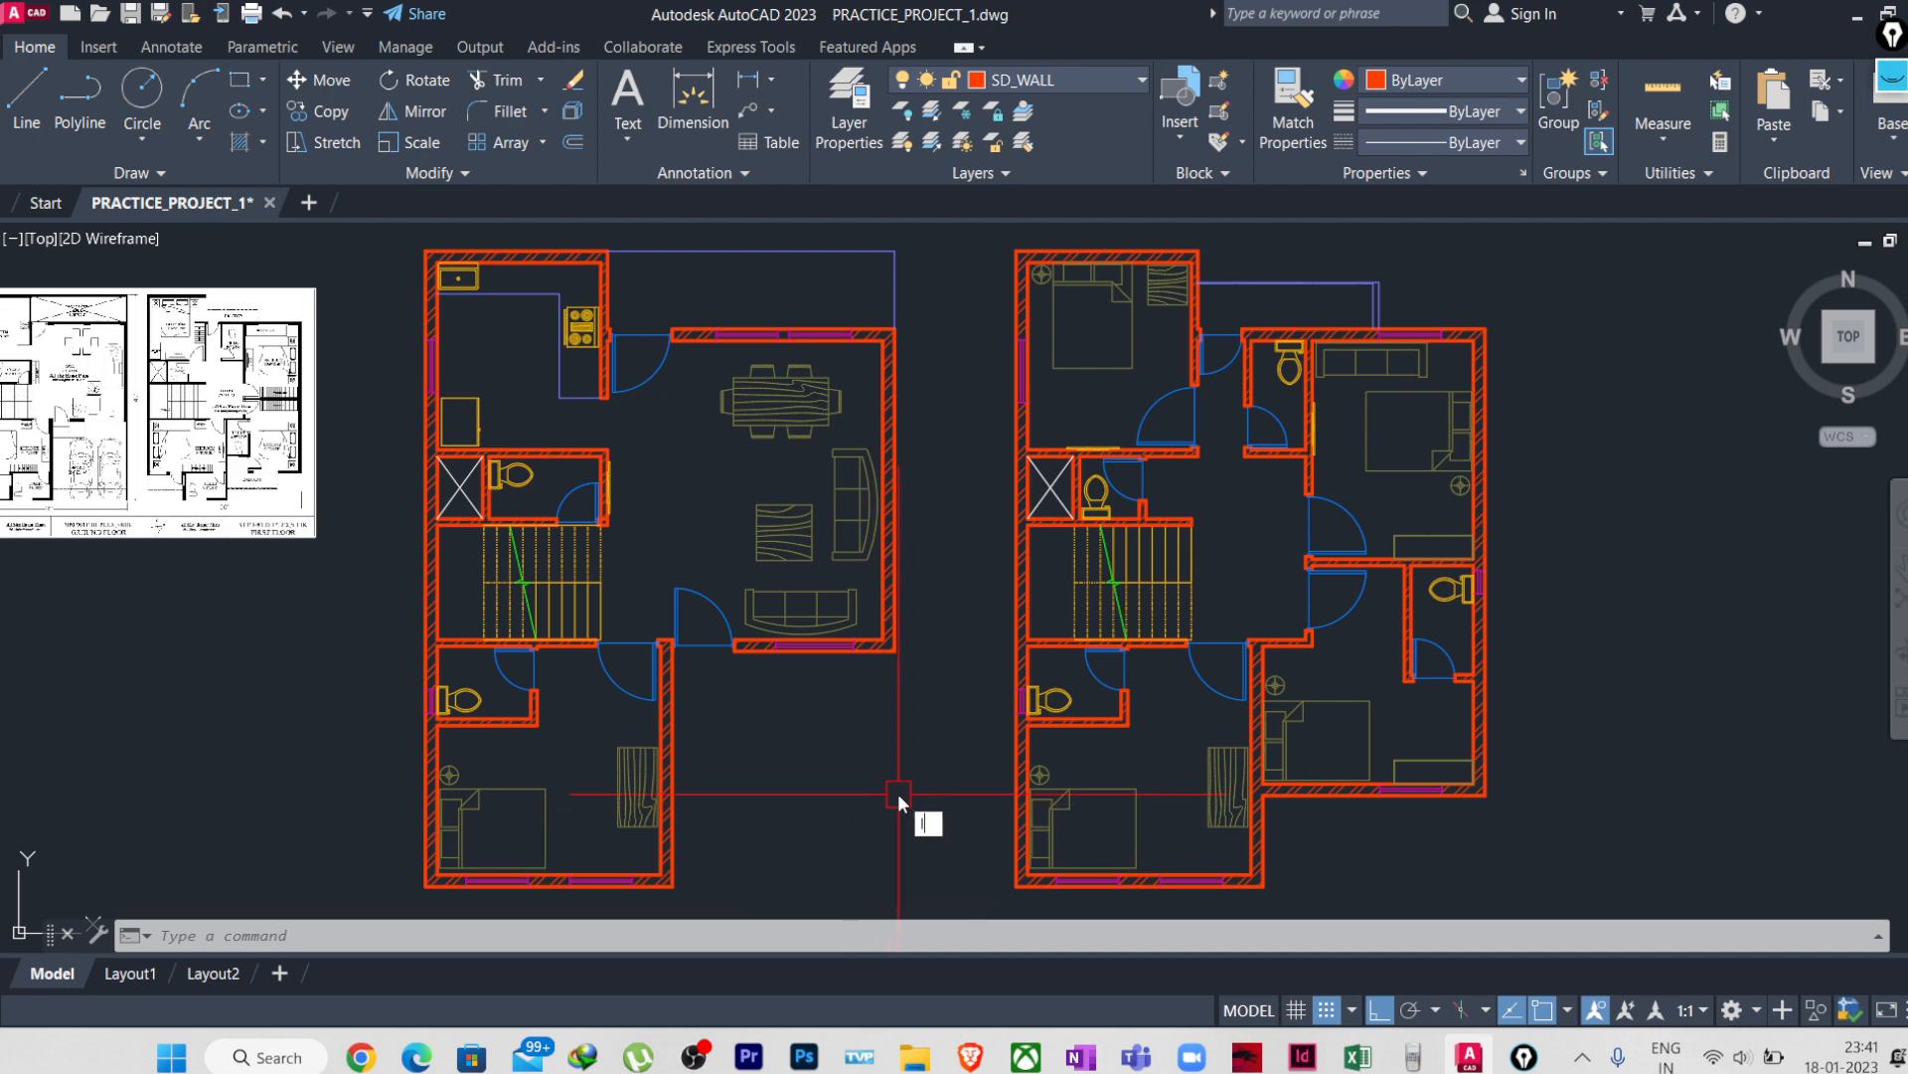
# - Open the Layer Properties Manager for the drawing
pyautogui.write('LA')
pyautogui.press('Return')
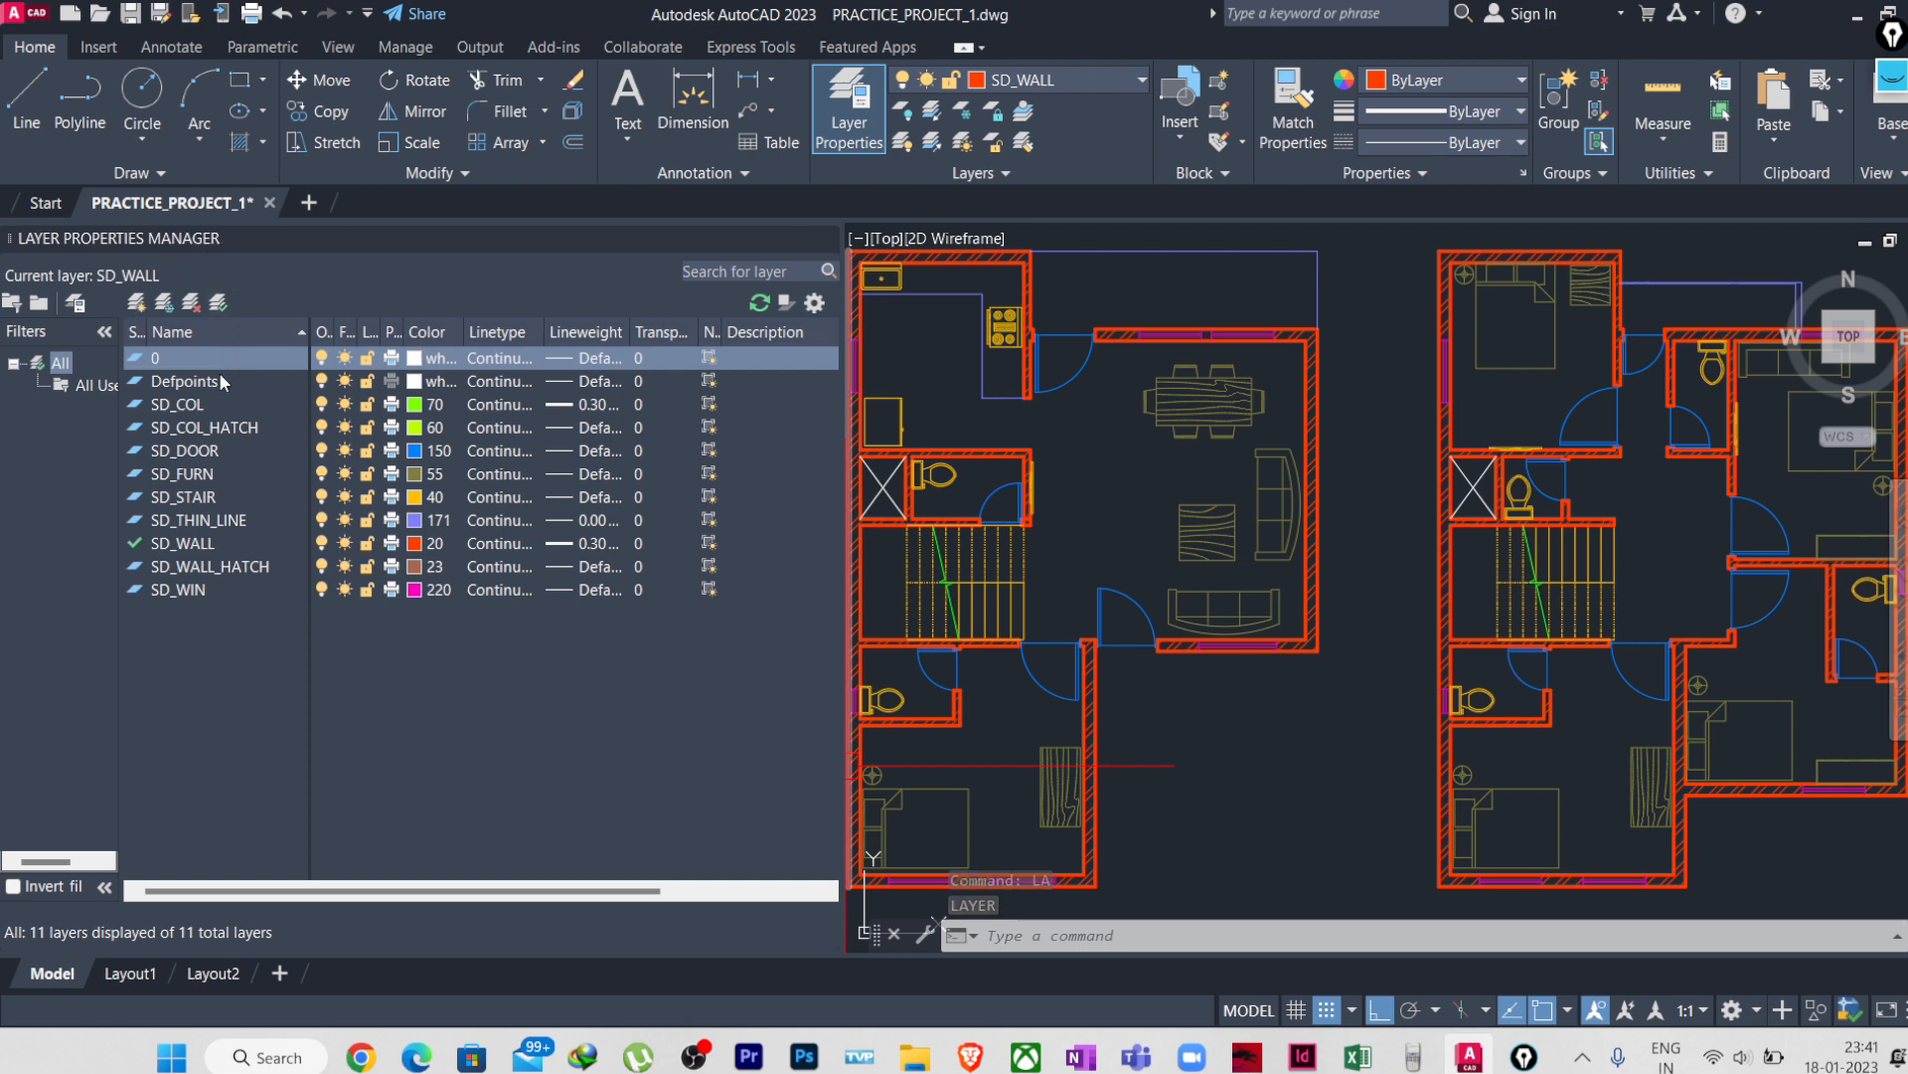
pyautogui.click(136, 303)
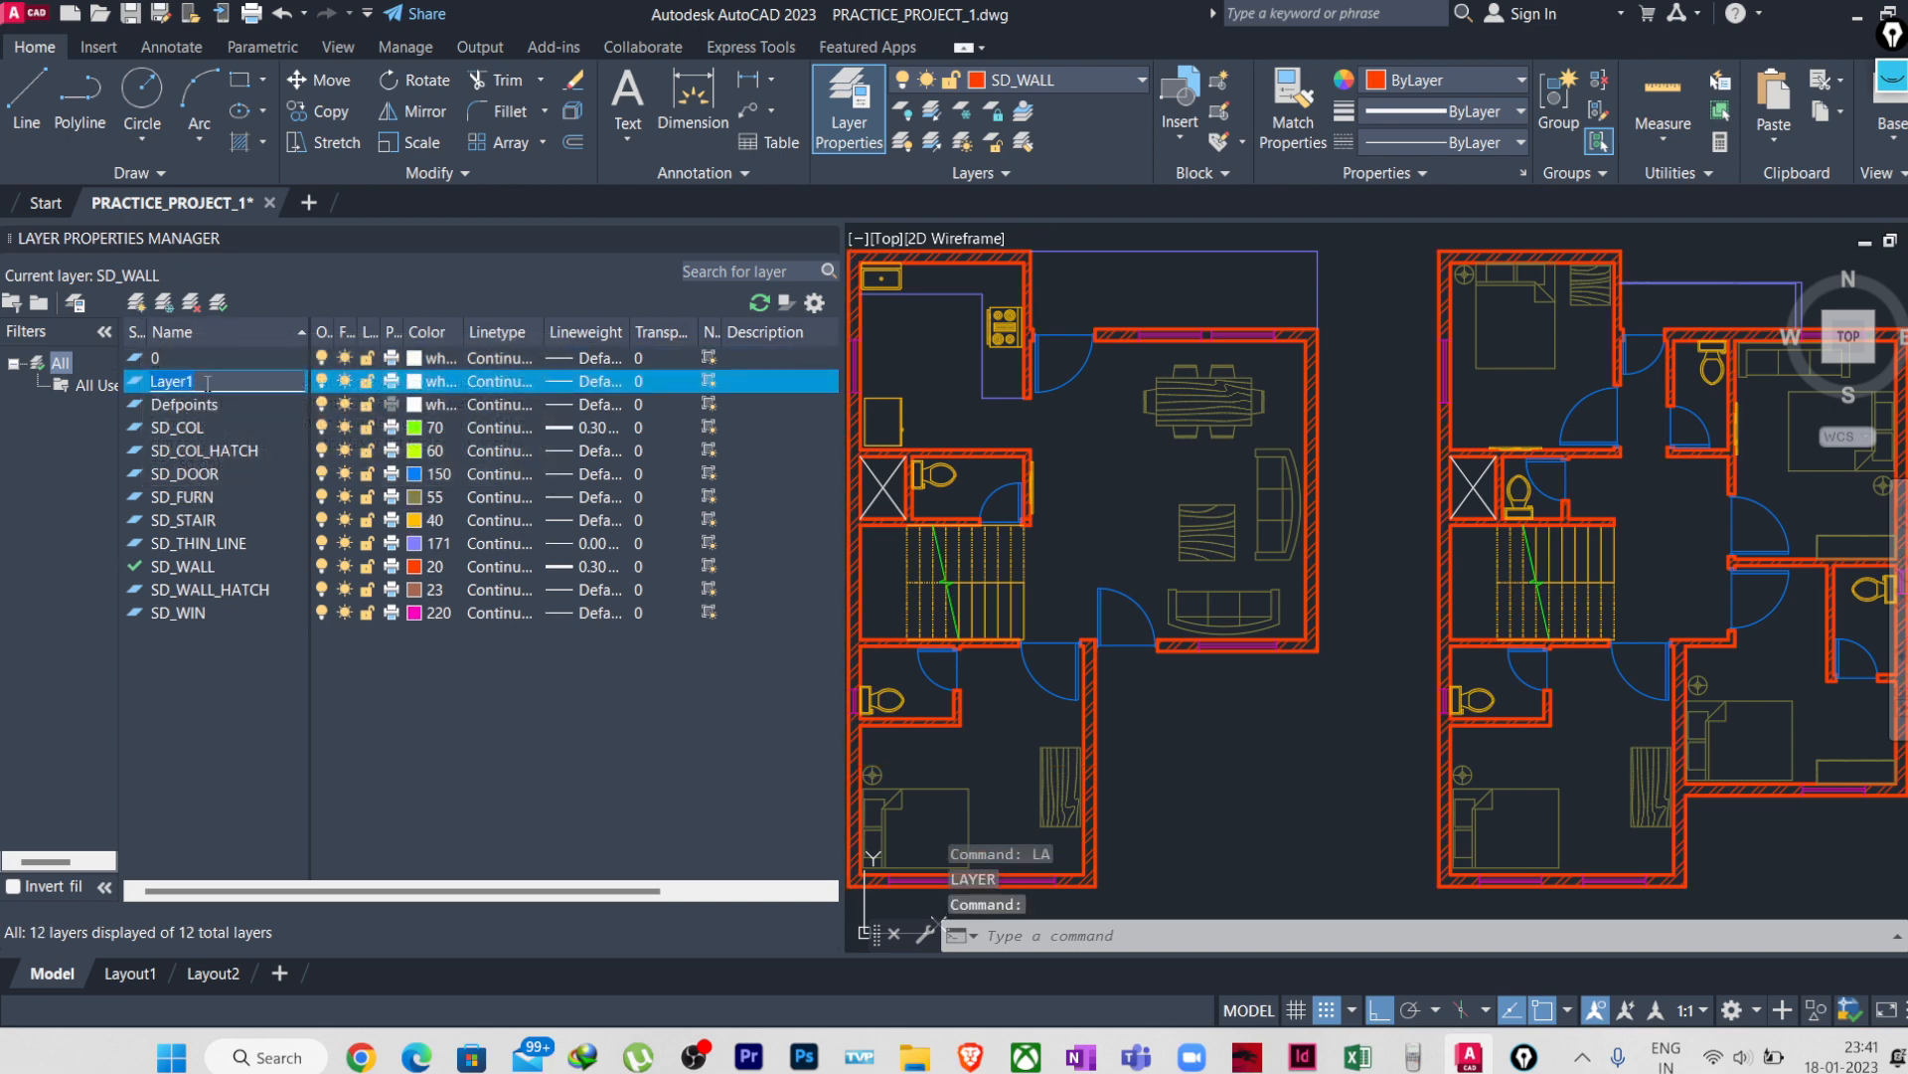
pyautogui.write('SD')
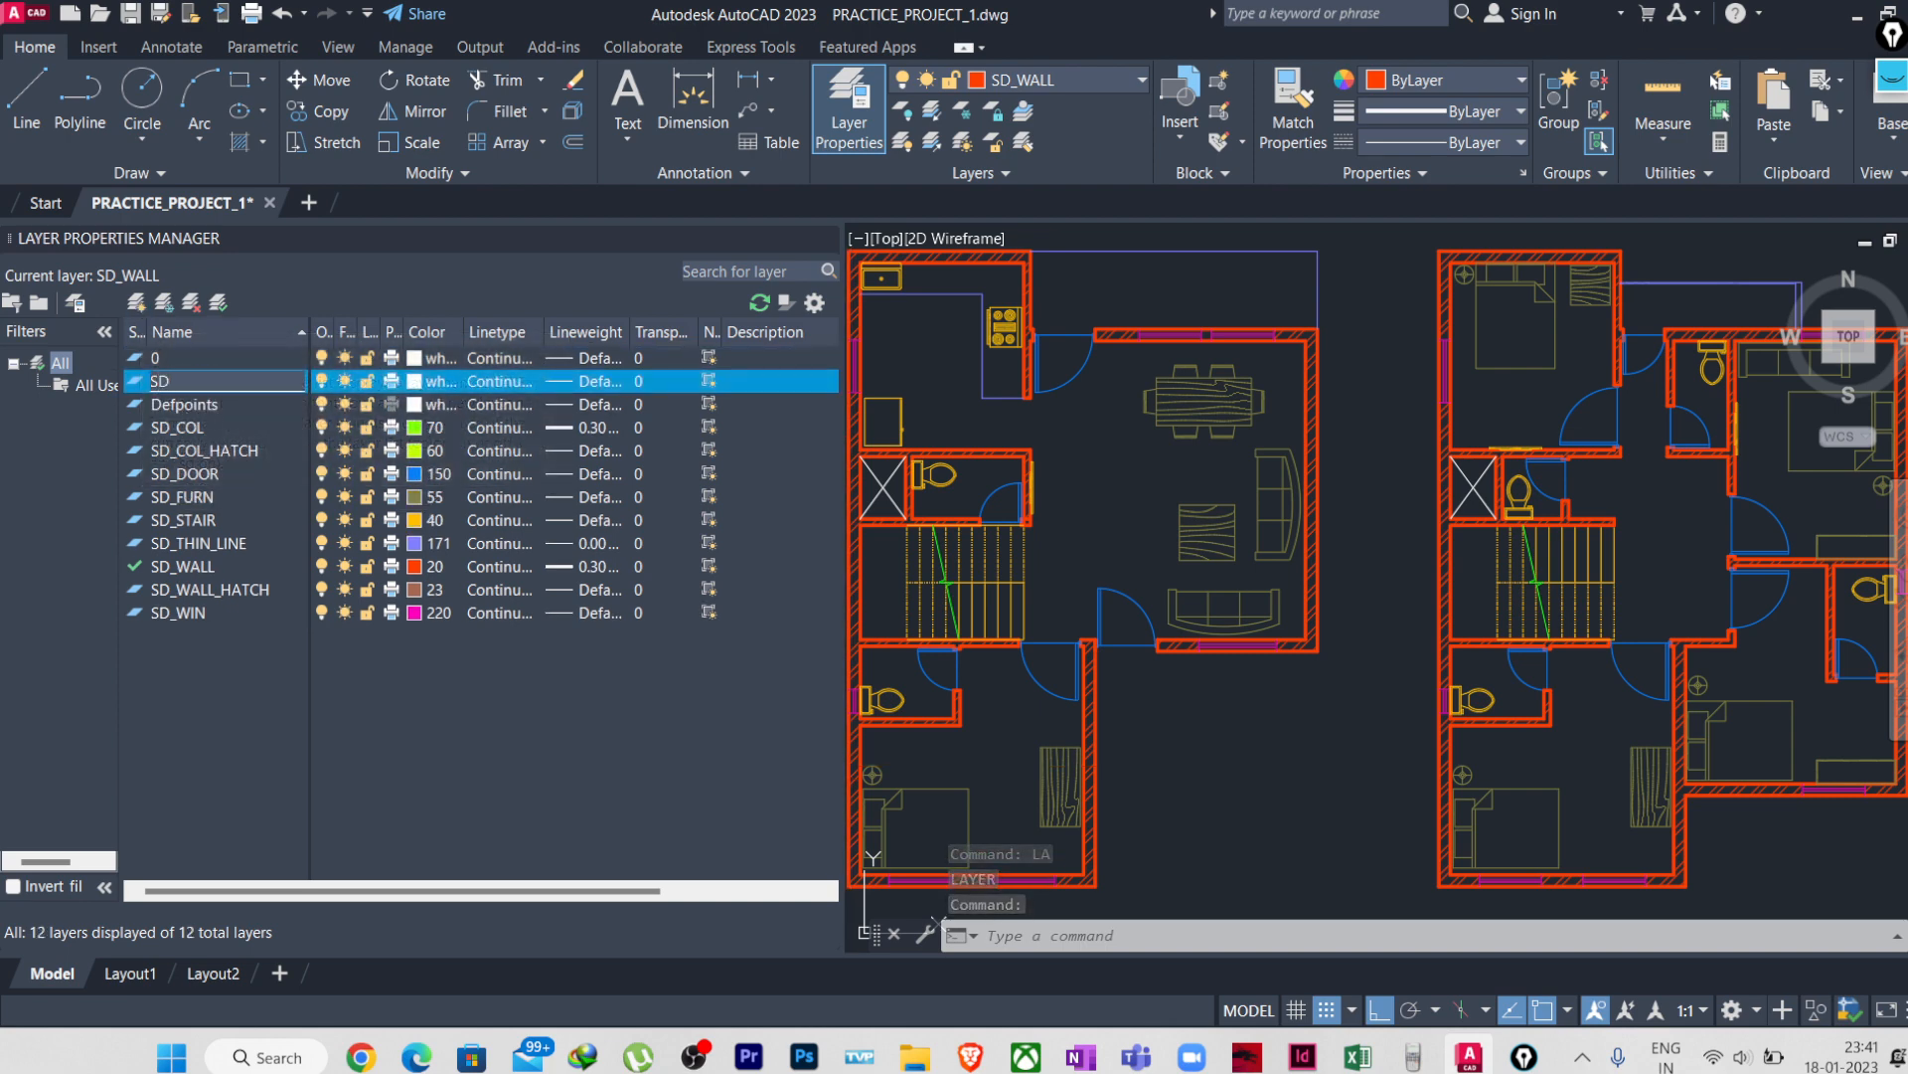
pyautogui.write('_C')
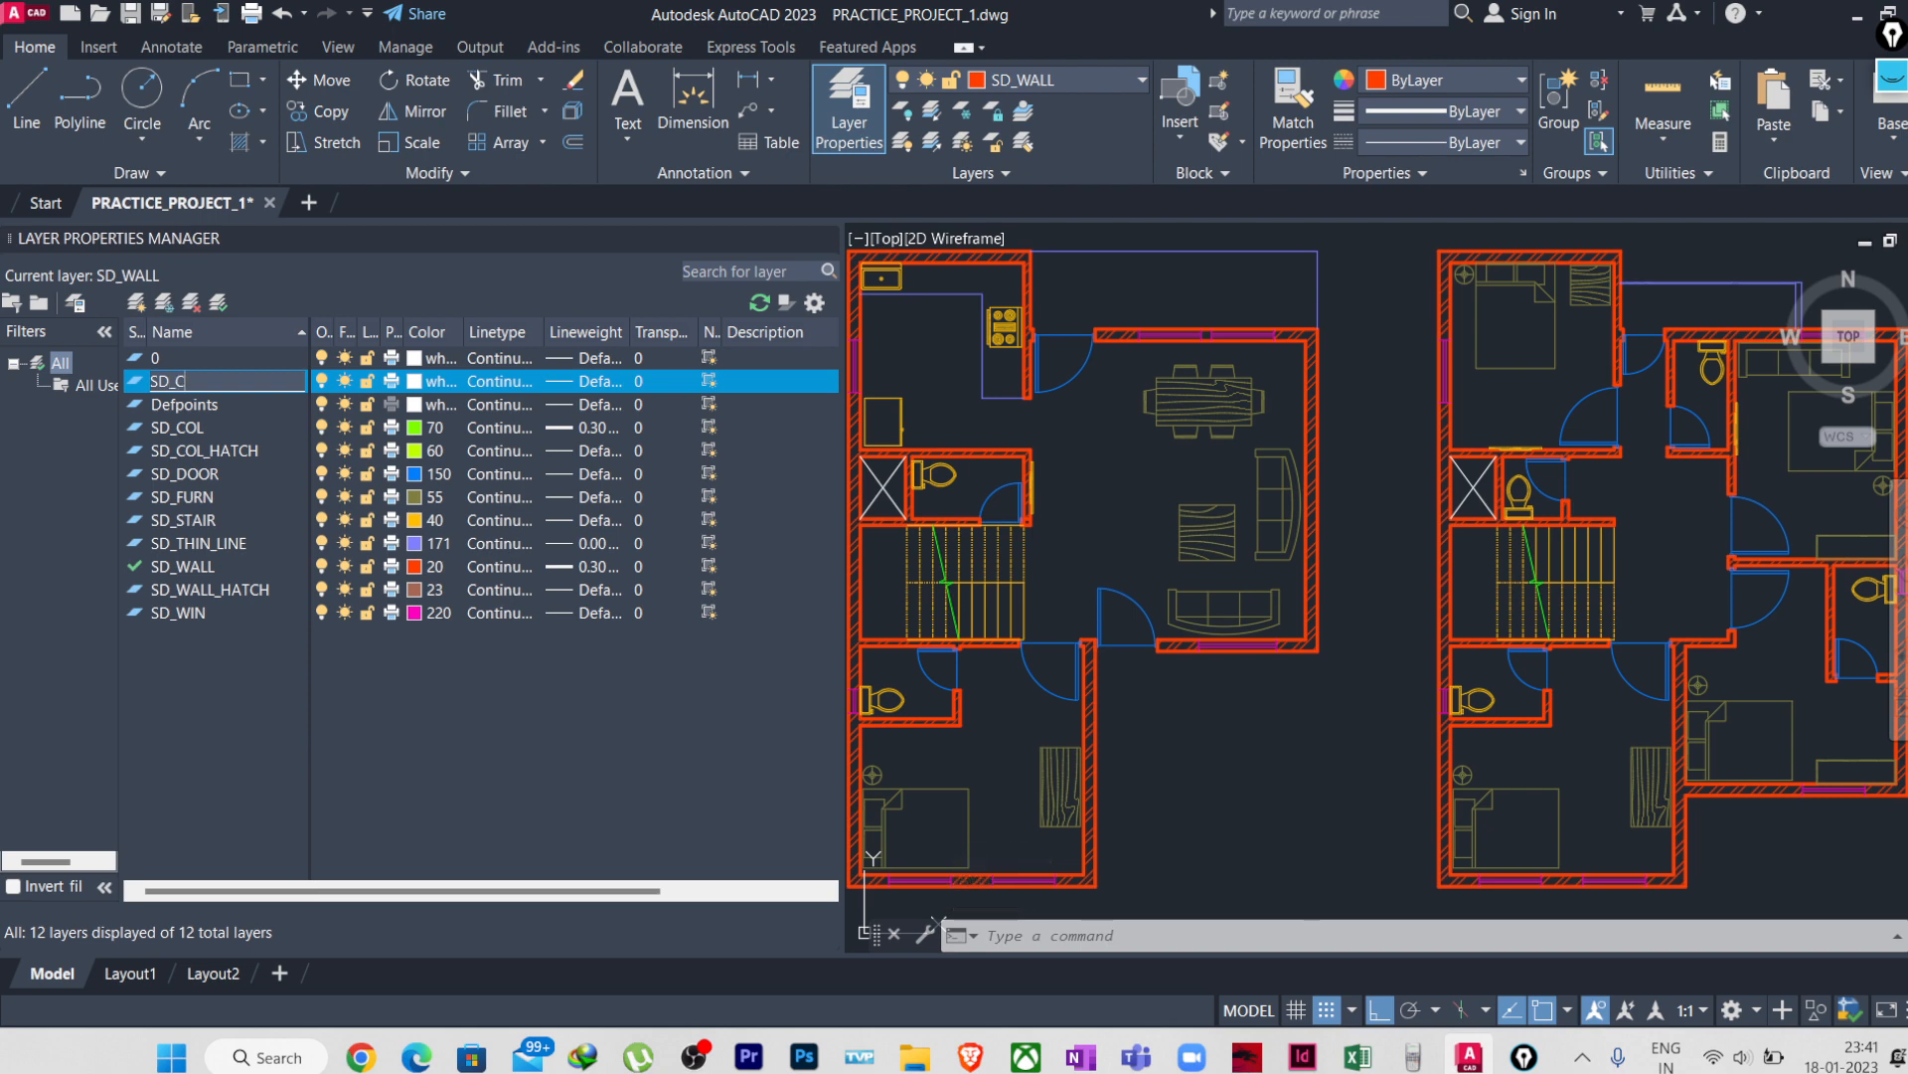
pyautogui.write('OL')
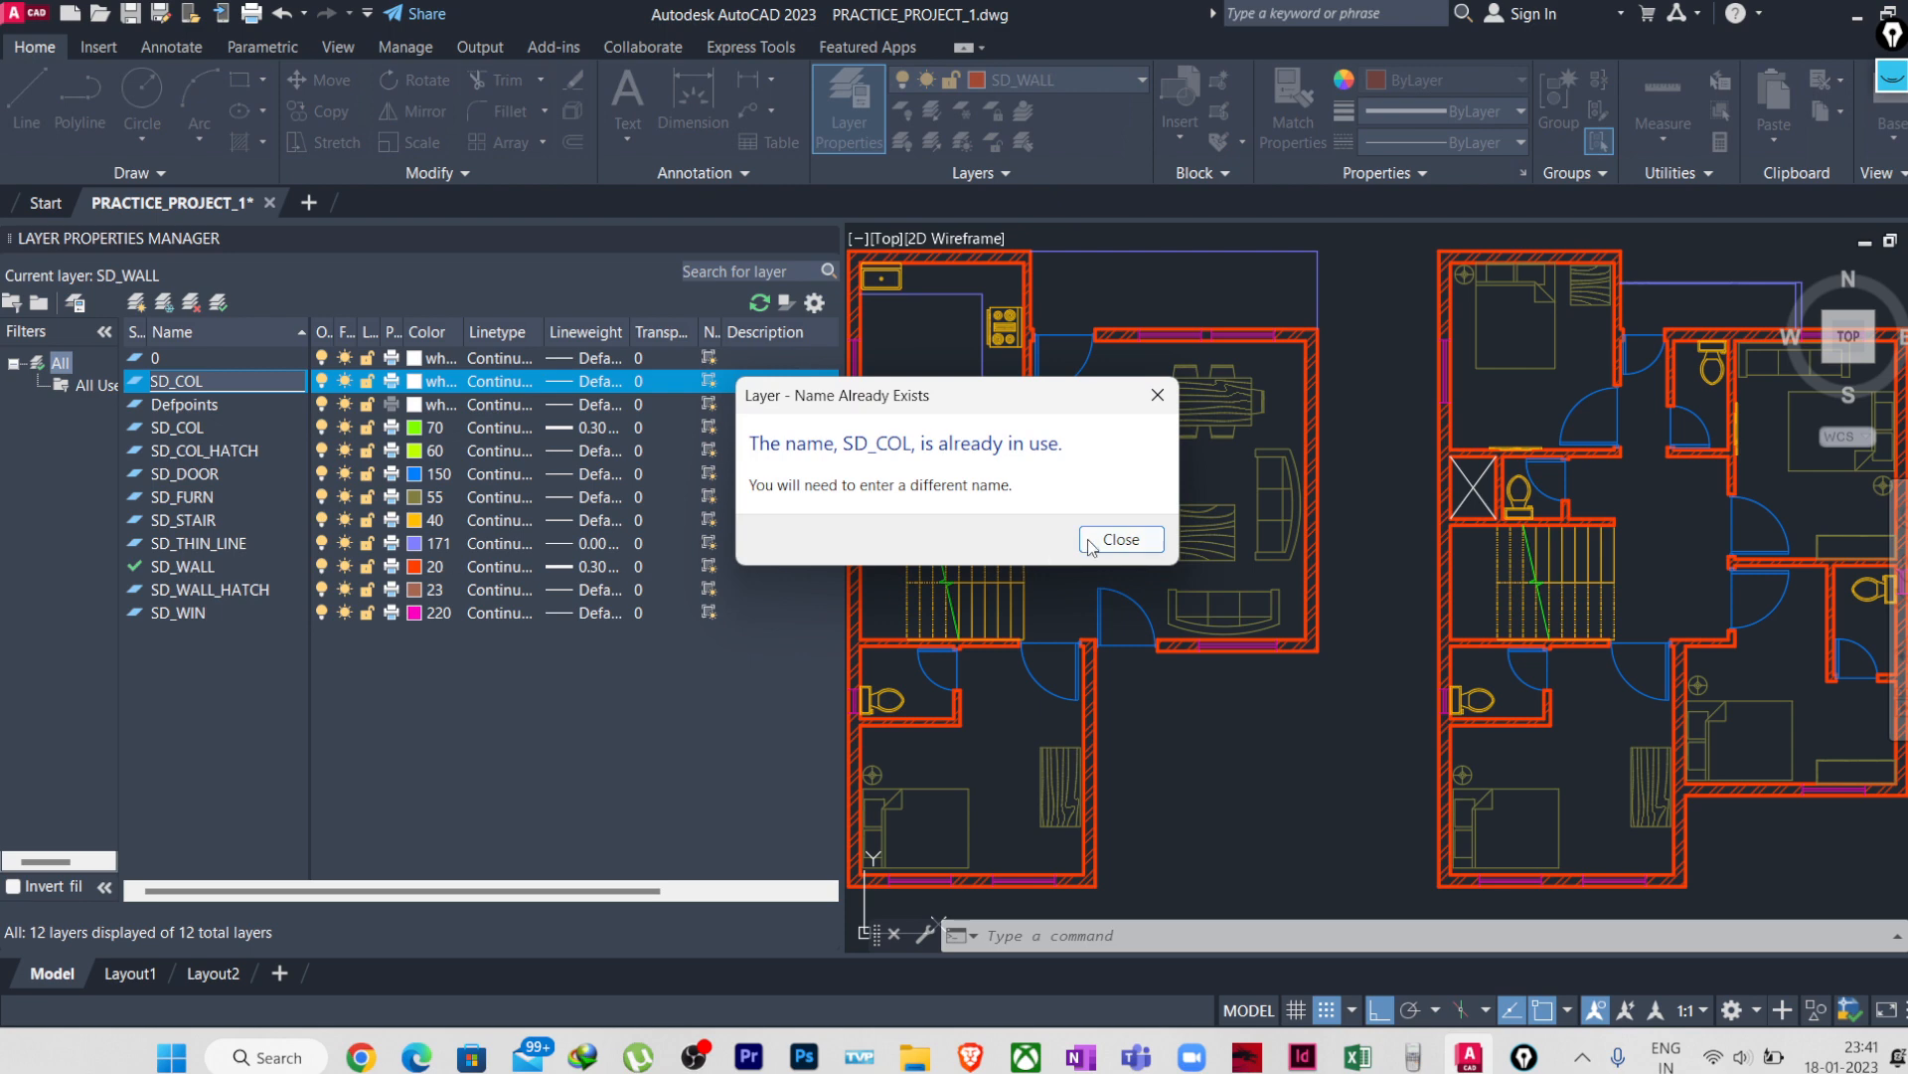
pyautogui.click(1116, 543)
pyautogui.press('Return')
pyautogui.click(1120, 540)
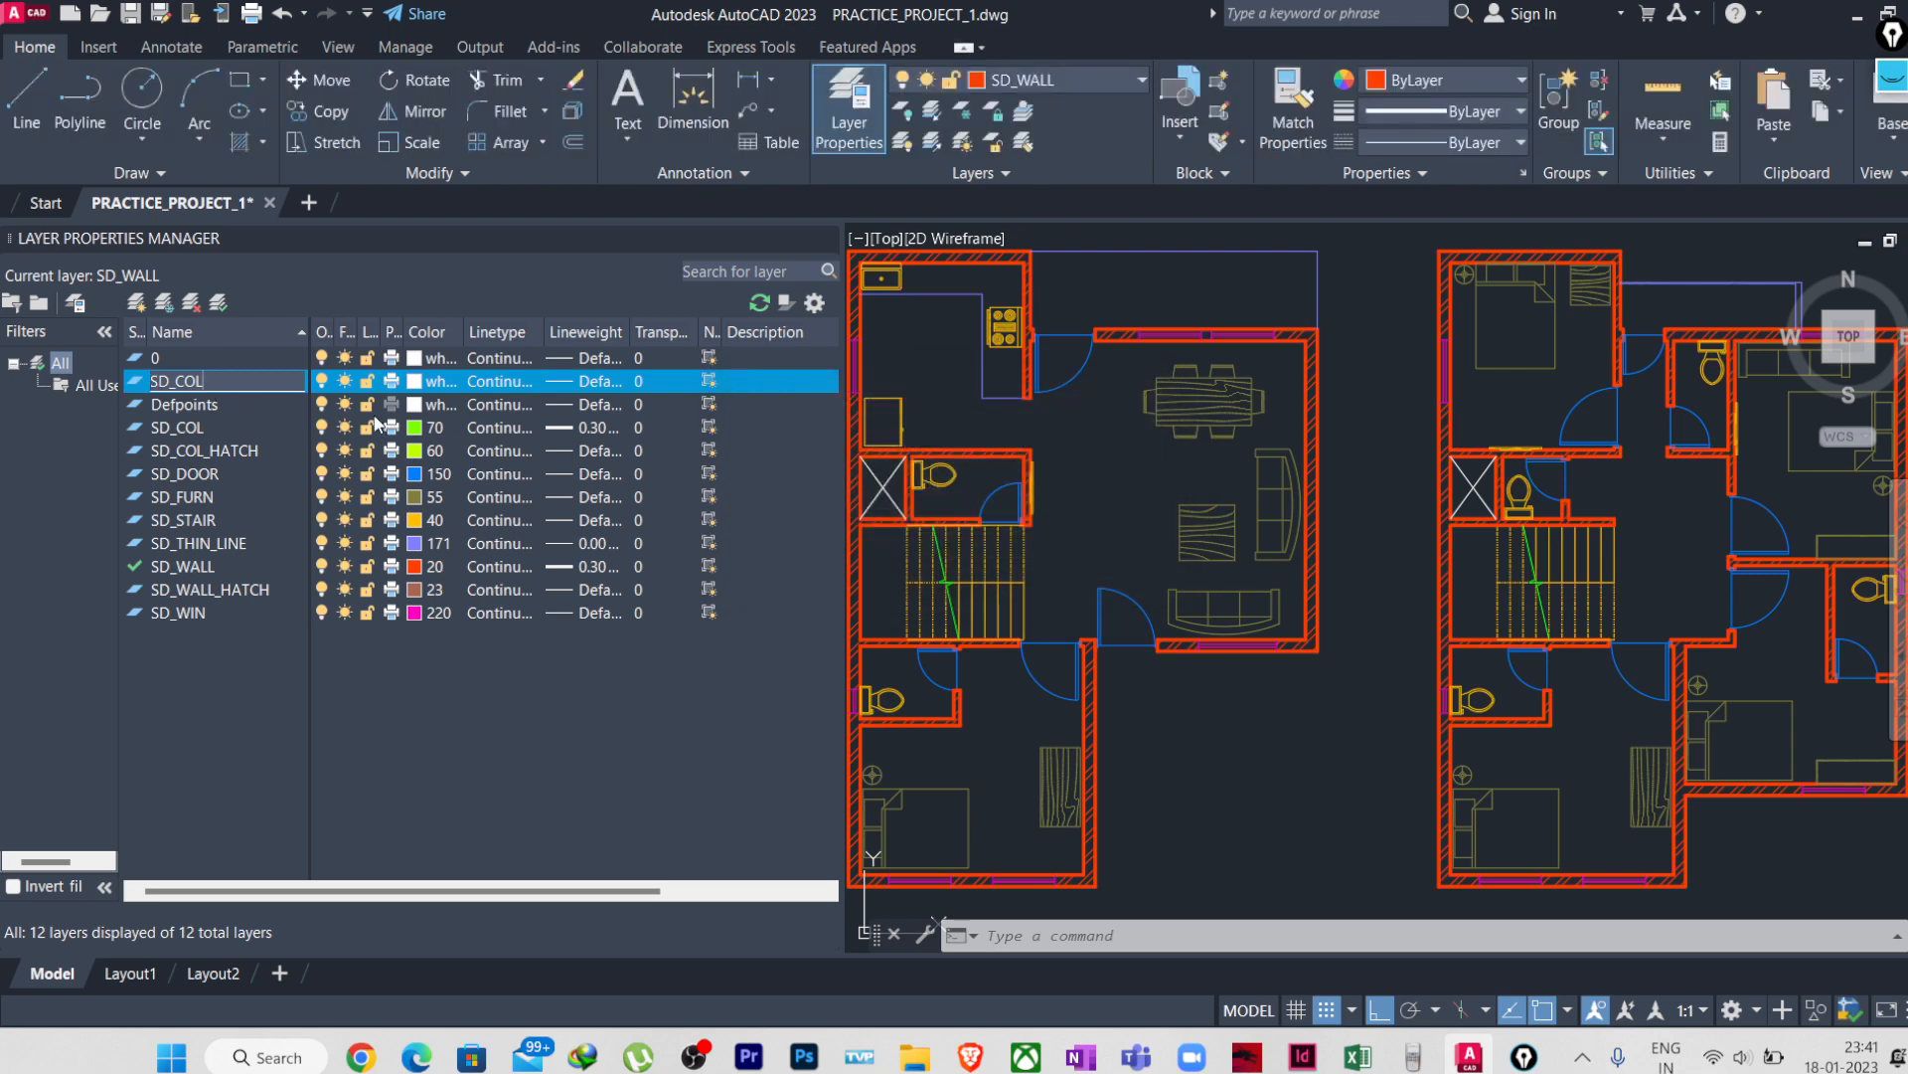
pyautogui.click(190, 388)
pyautogui.press('BackSpace')
pyautogui.press('Return')
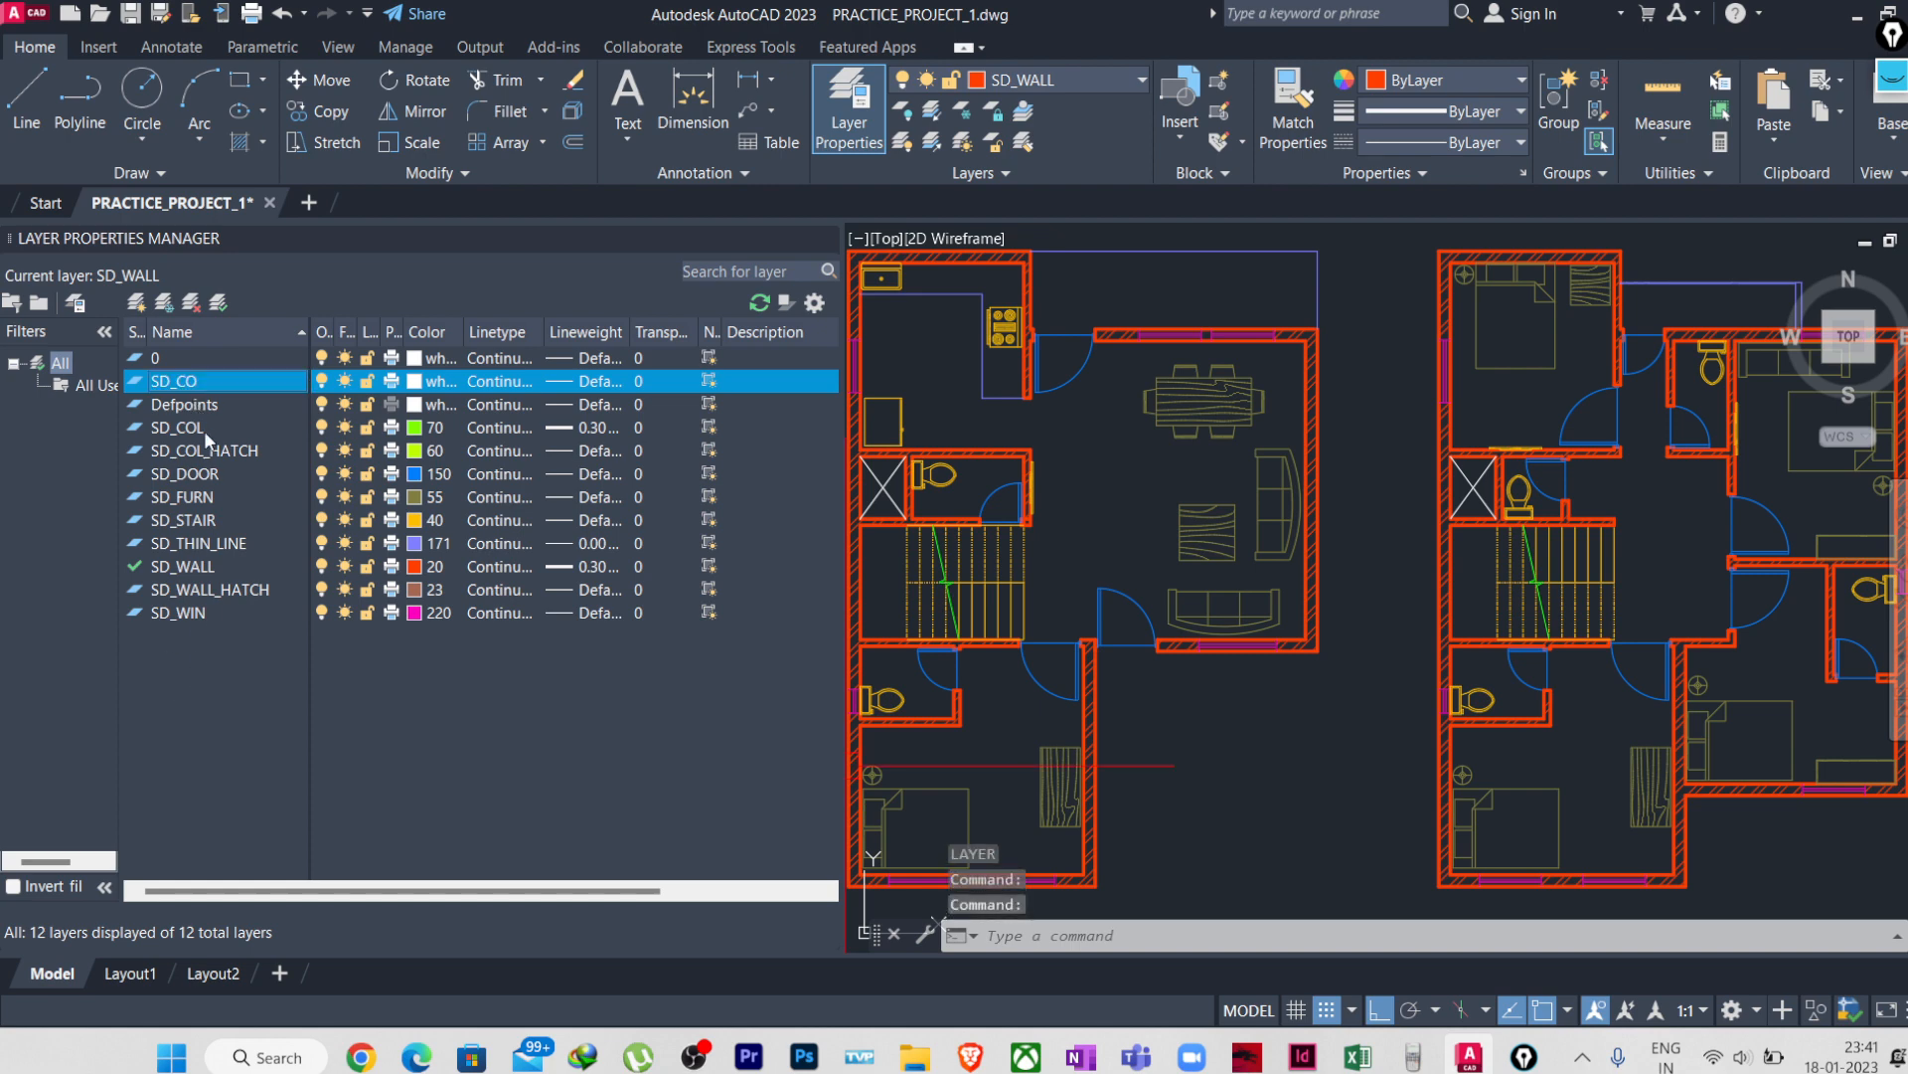
pyautogui.click(191, 303)
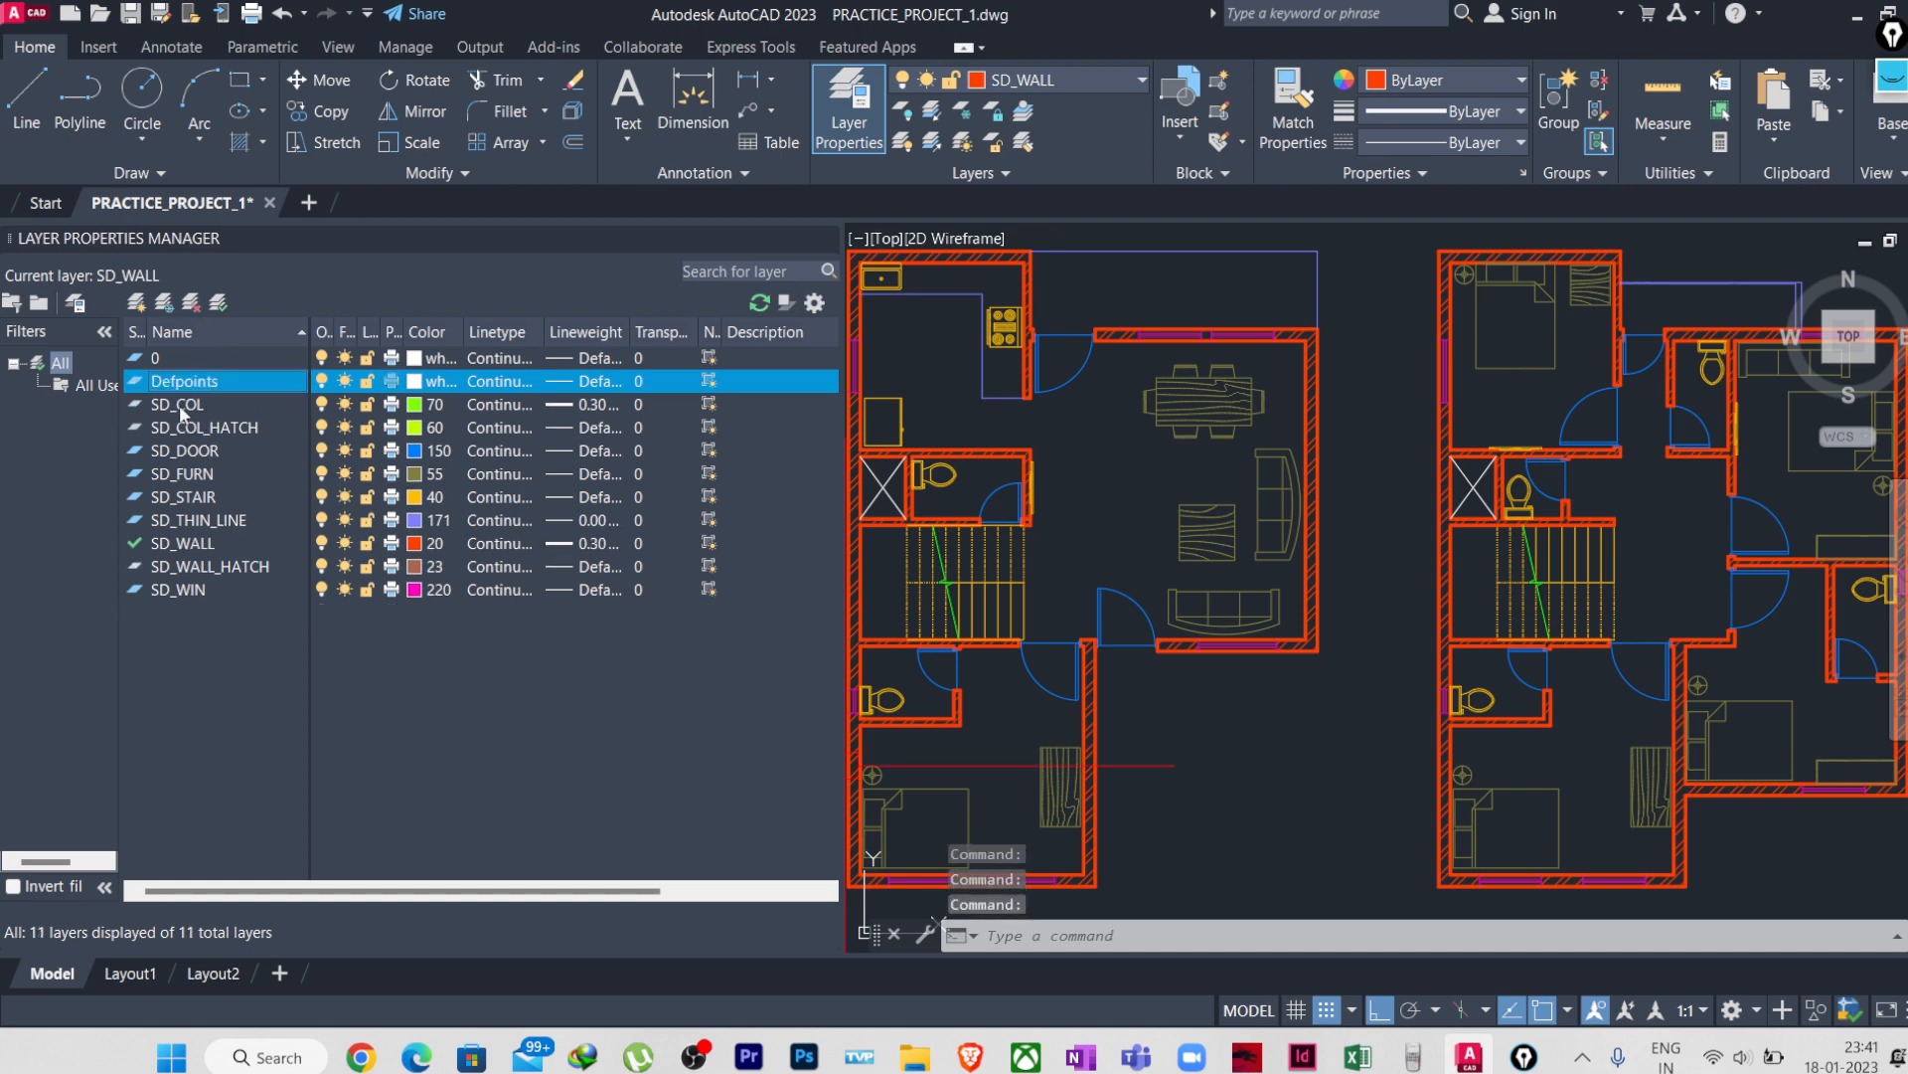
# - Create a new layer named SD_BEAM based on the SD_FURN layer
pyautogui.click(183, 405)
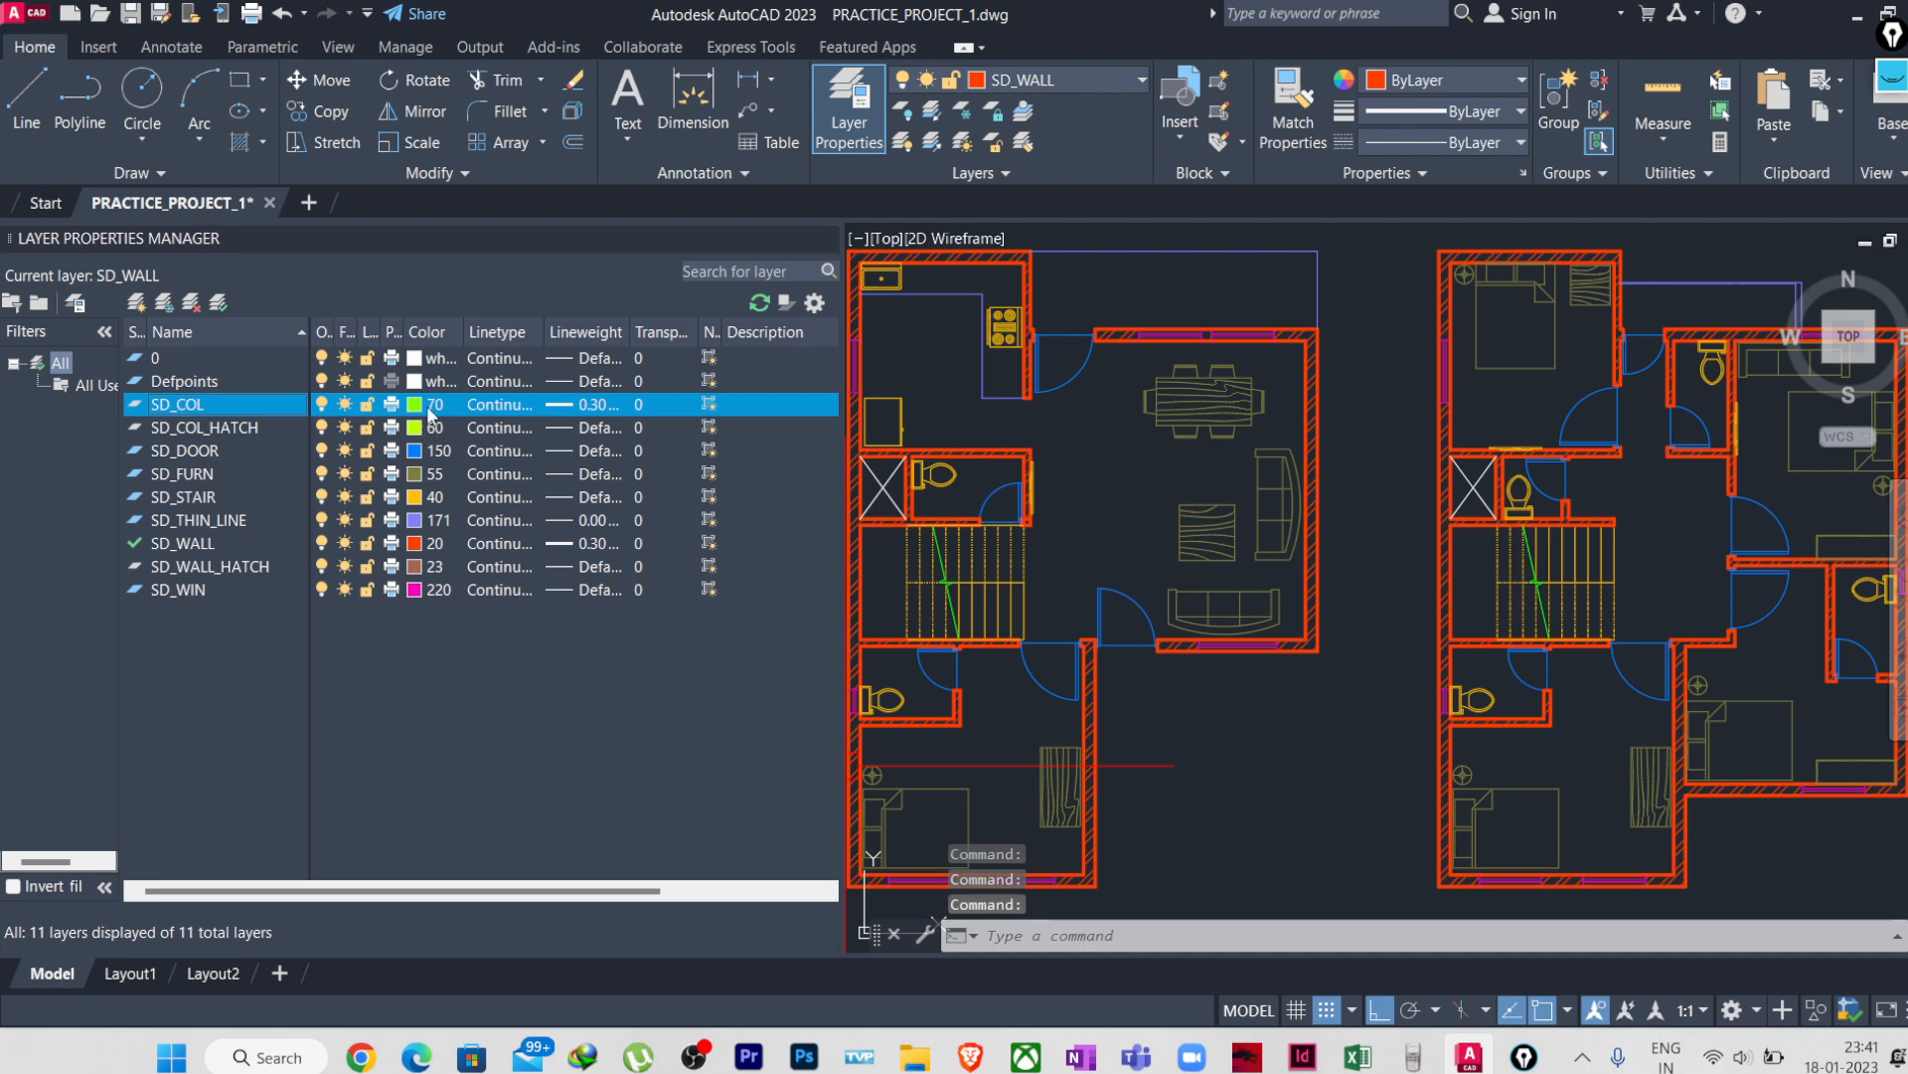
pyautogui.click(186, 435)
pyautogui.click(189, 454)
pyautogui.click(195, 476)
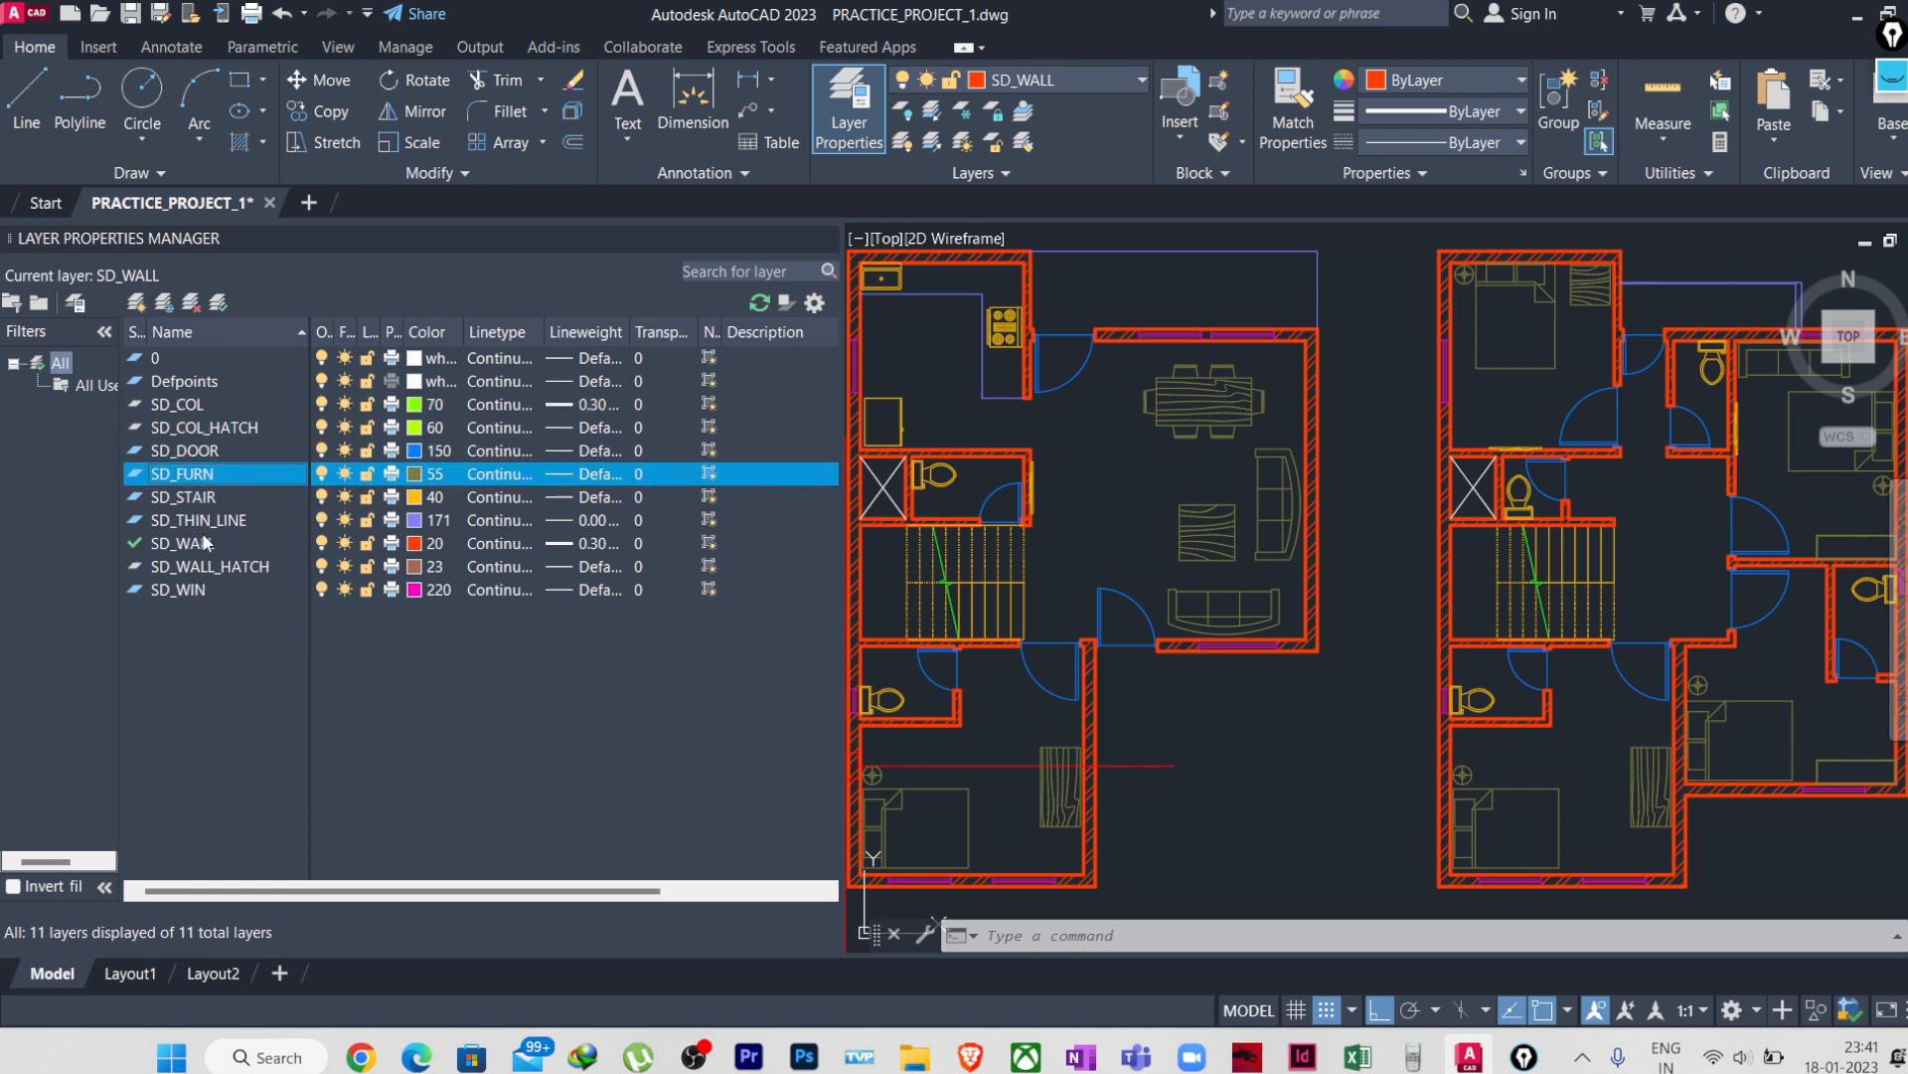
pyautogui.click(138, 305)
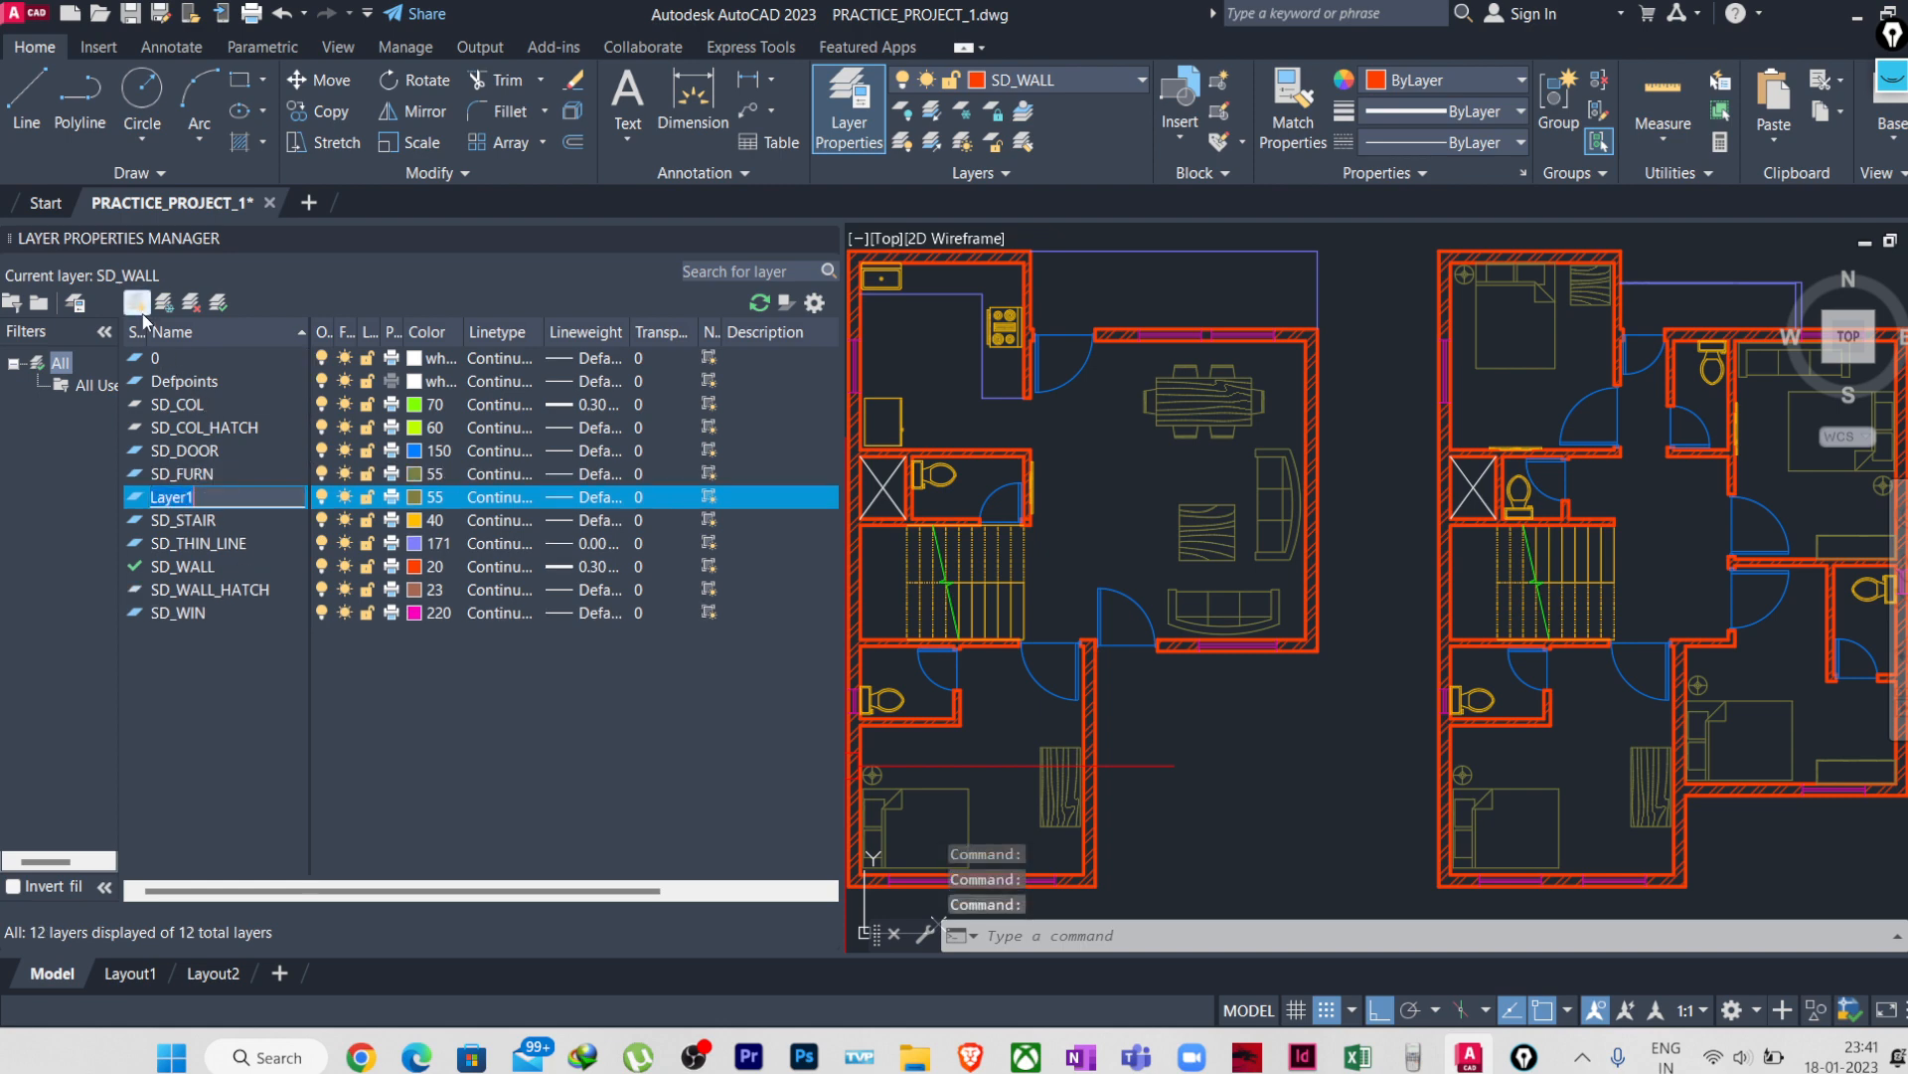
pyautogui.write('SD_')
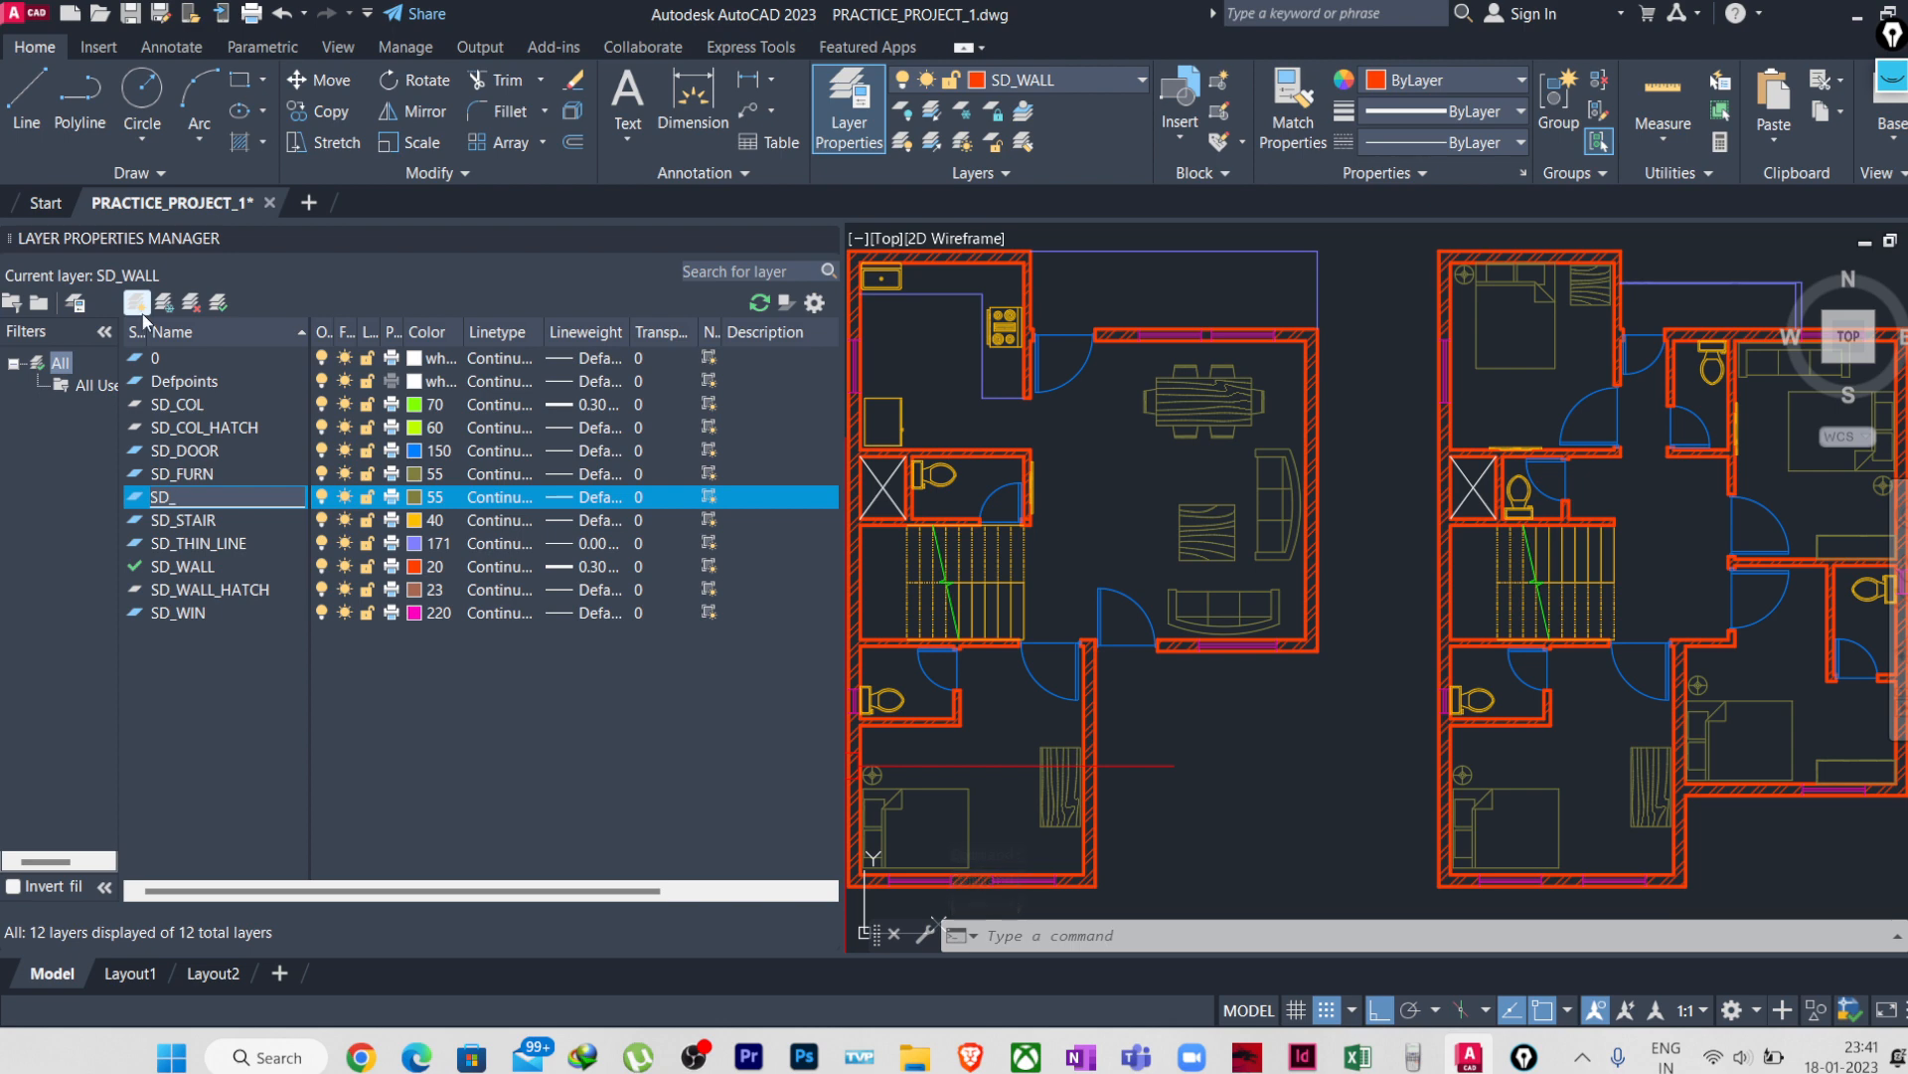
pyautogui.write('BEAM')
pyautogui.press('Return')
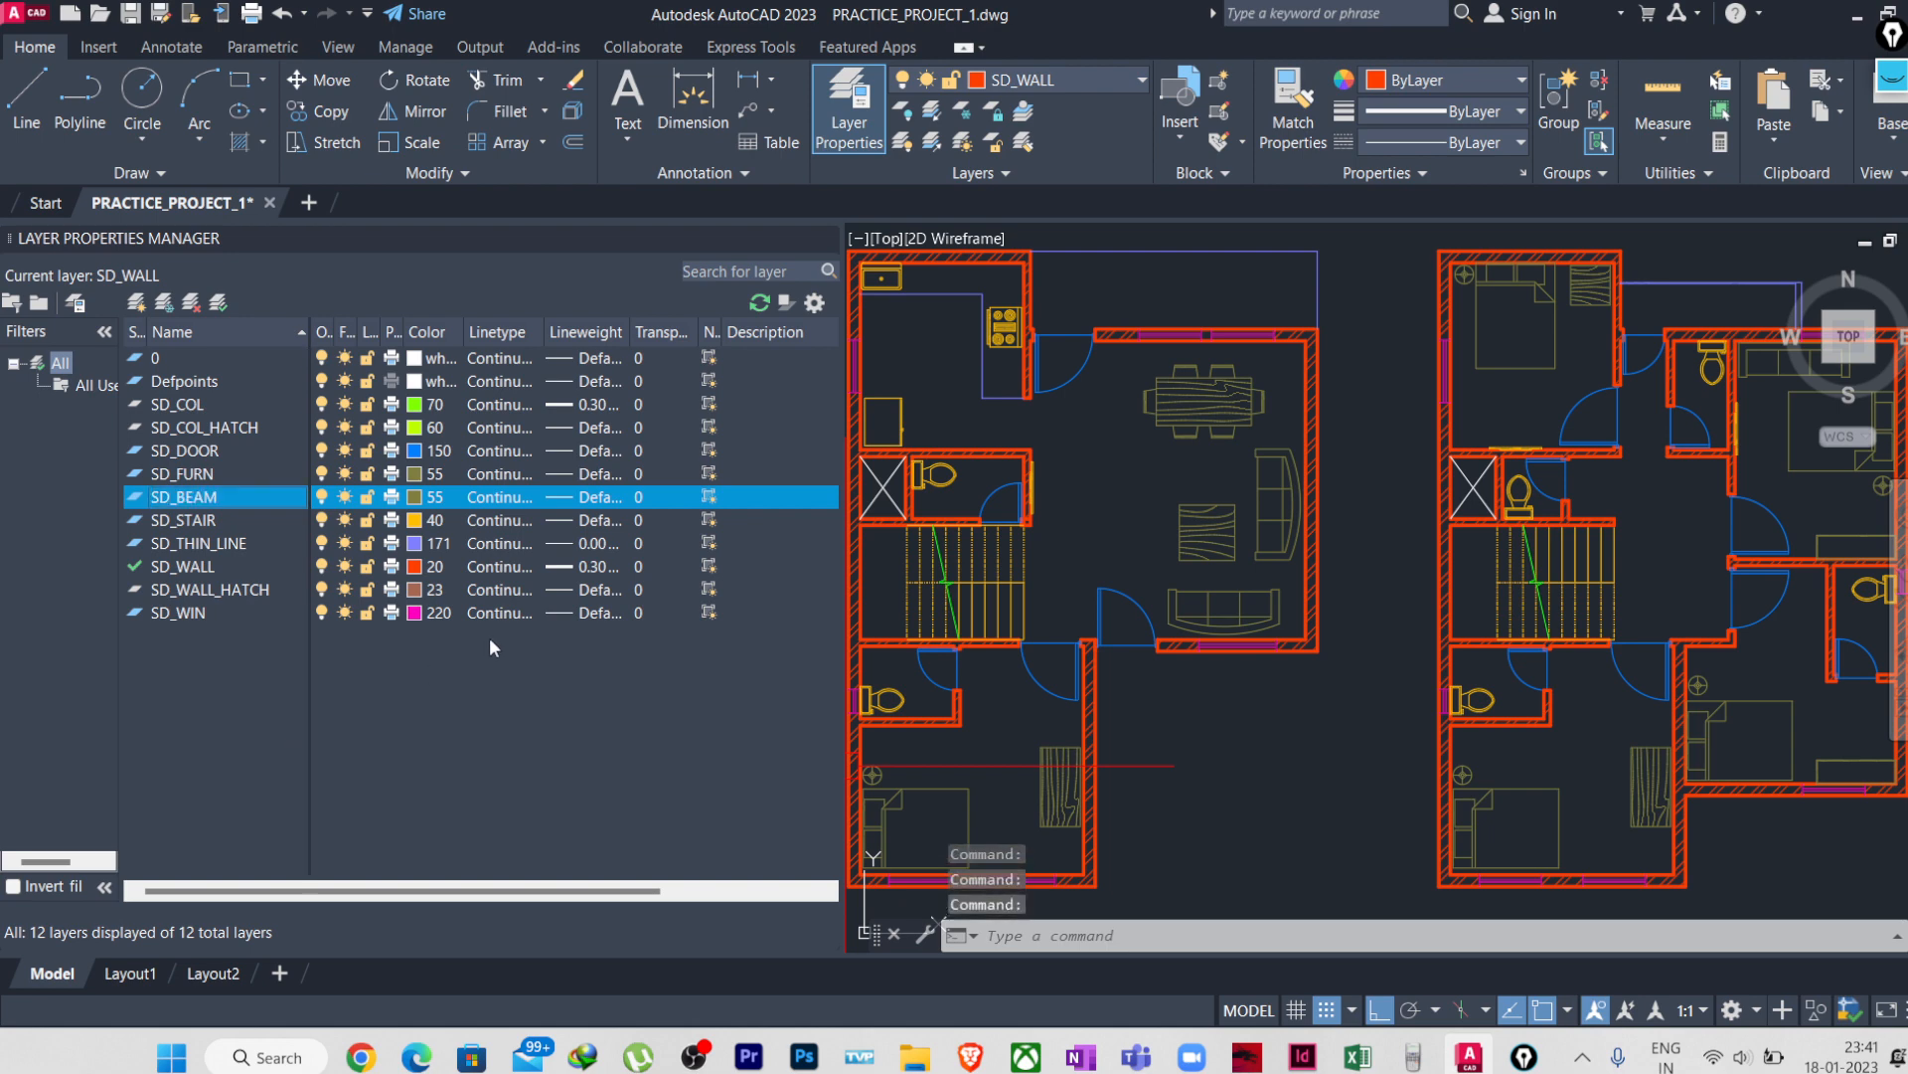
# - Set the SD_BEAM layer's colour to 210 and its lineweight to 0.00 mm, and close the layer manager
pyautogui.click(417, 497)
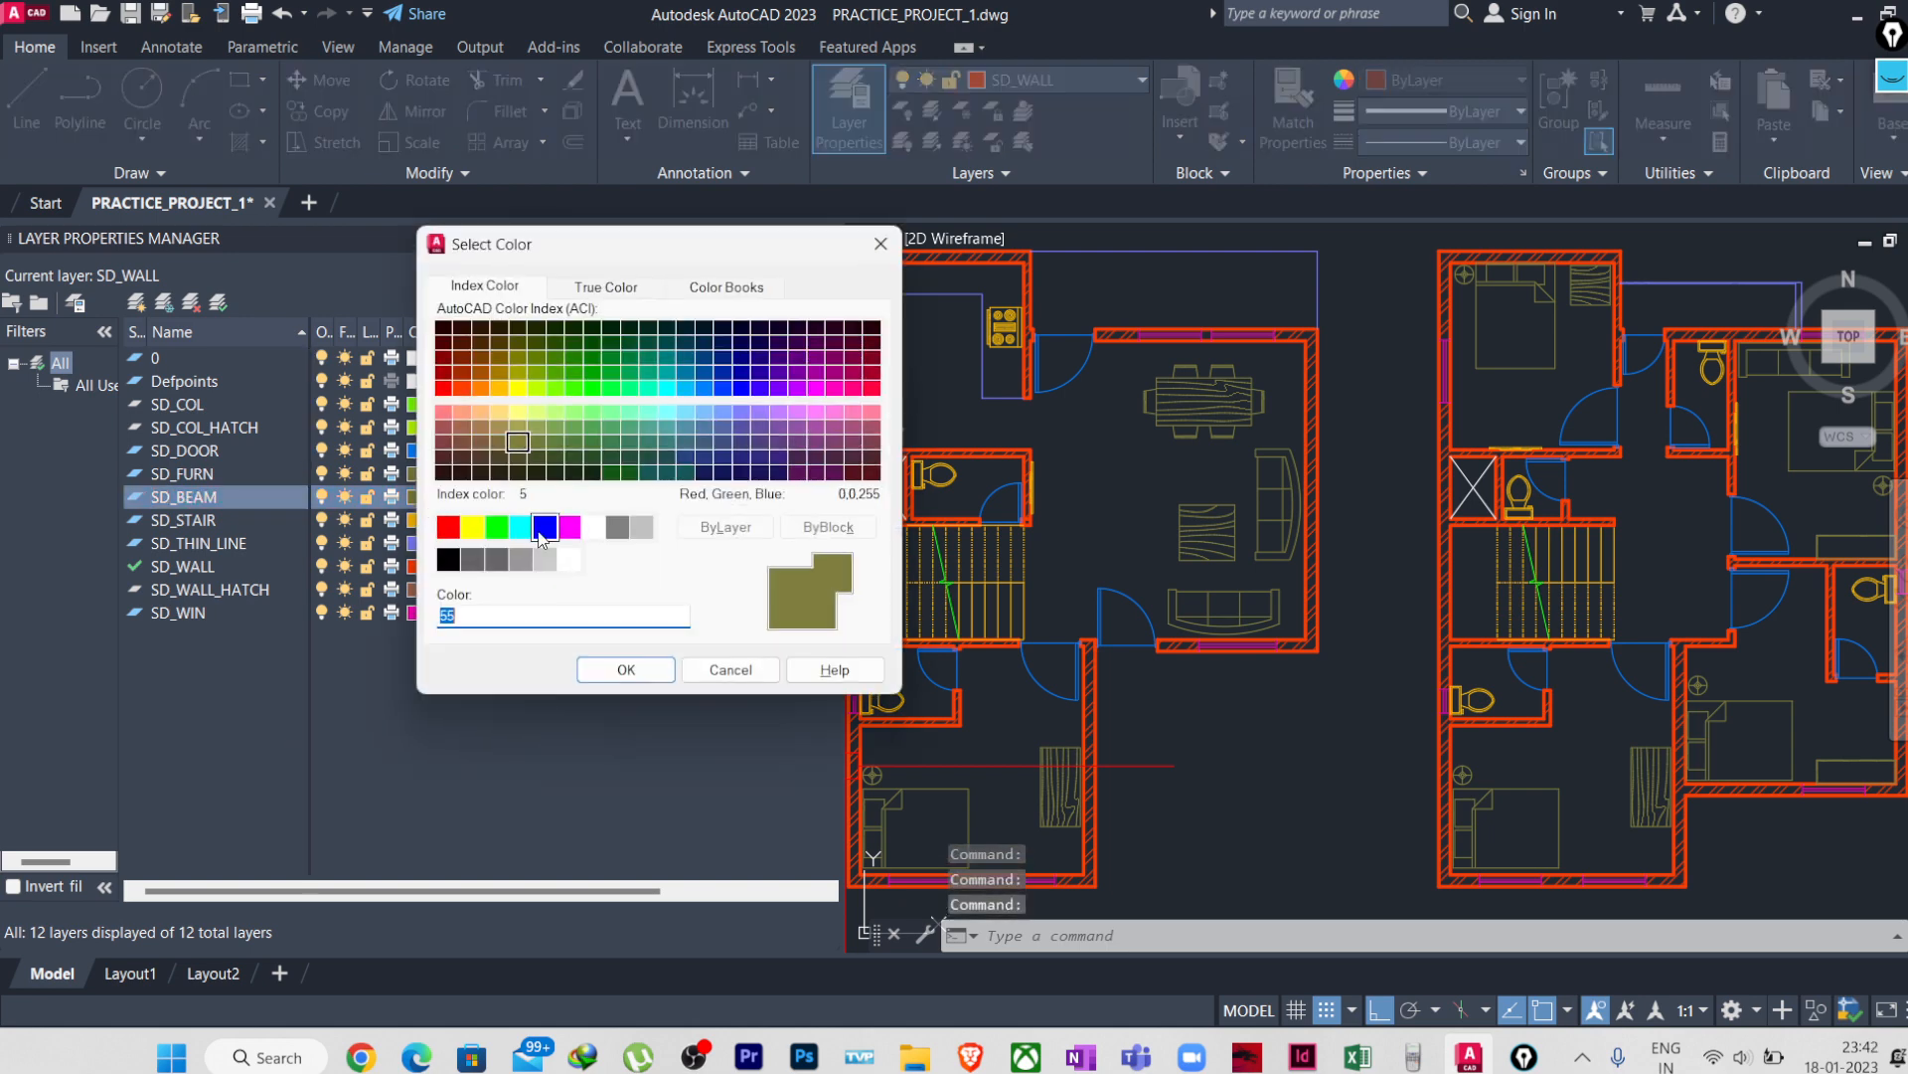
pyautogui.click(517, 390)
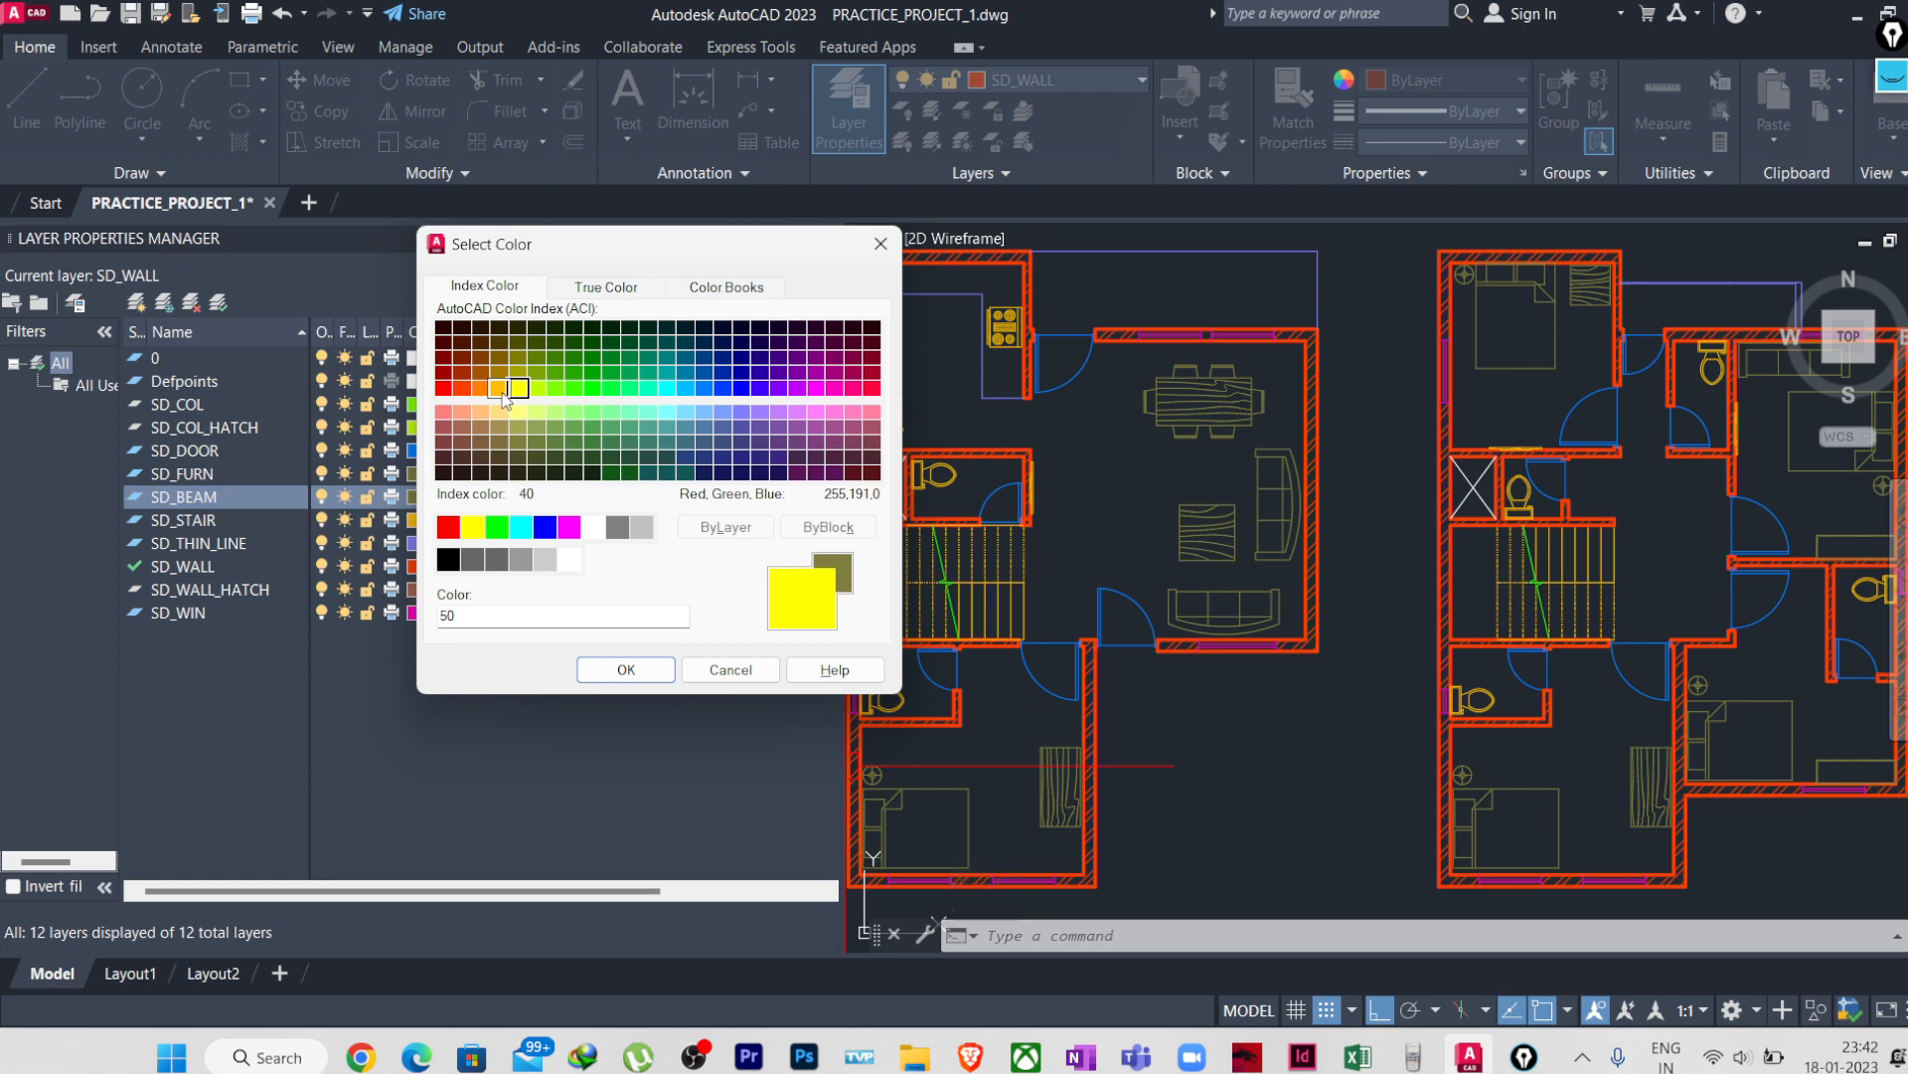
pyautogui.click(815, 387)
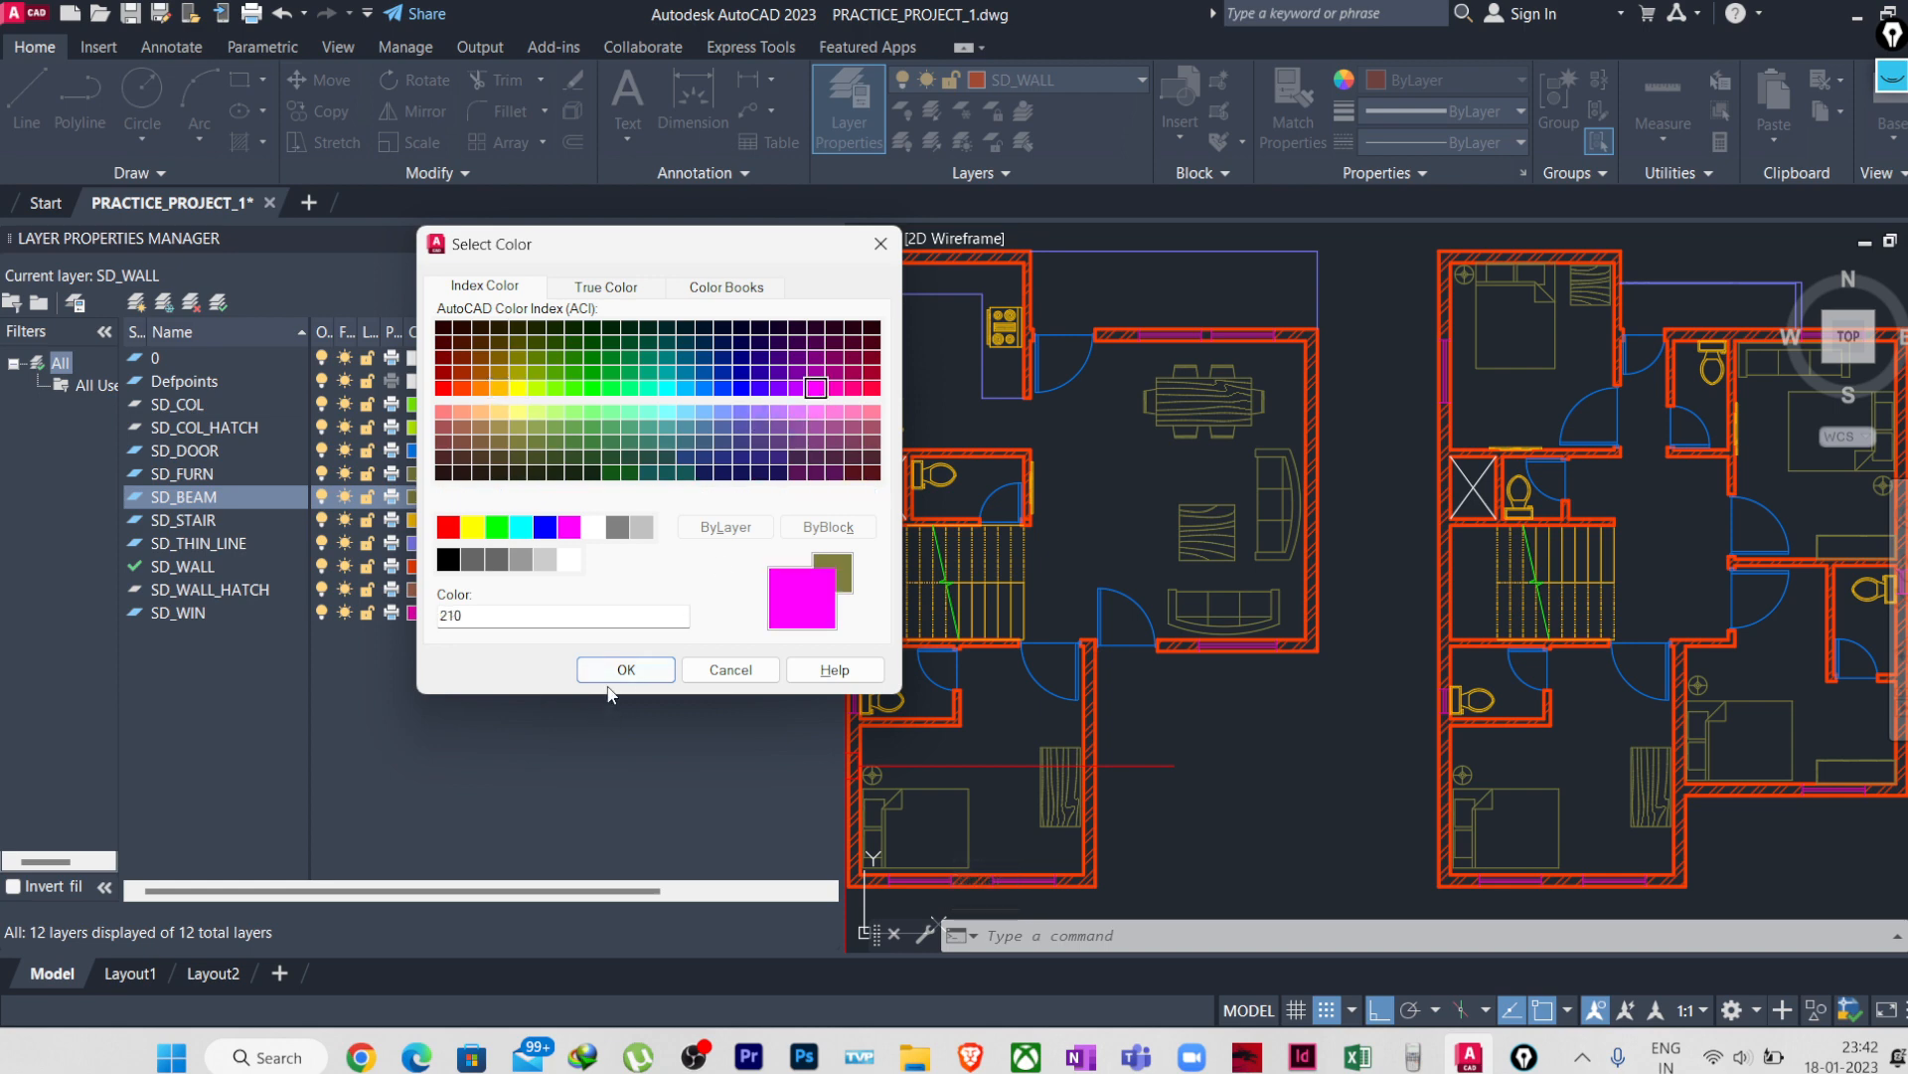
pyautogui.click(622, 666)
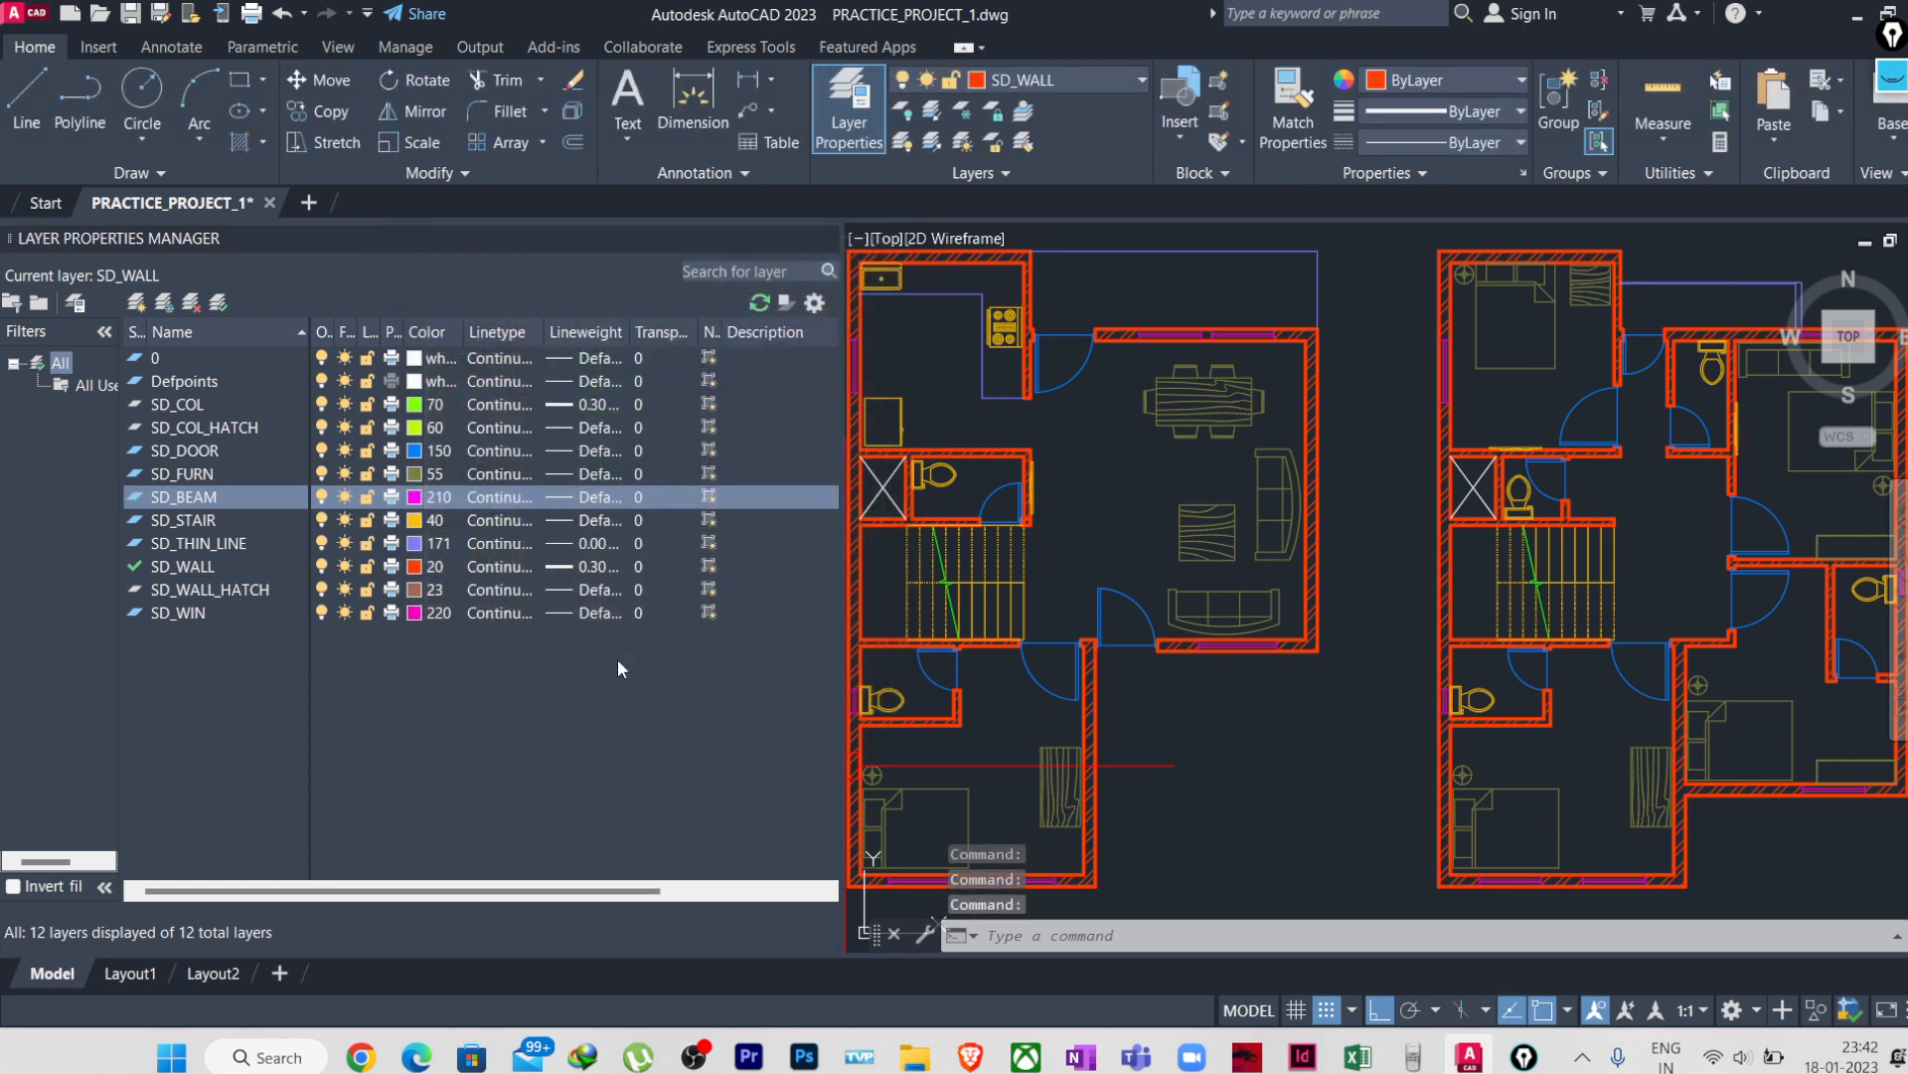
pyautogui.click(574, 497)
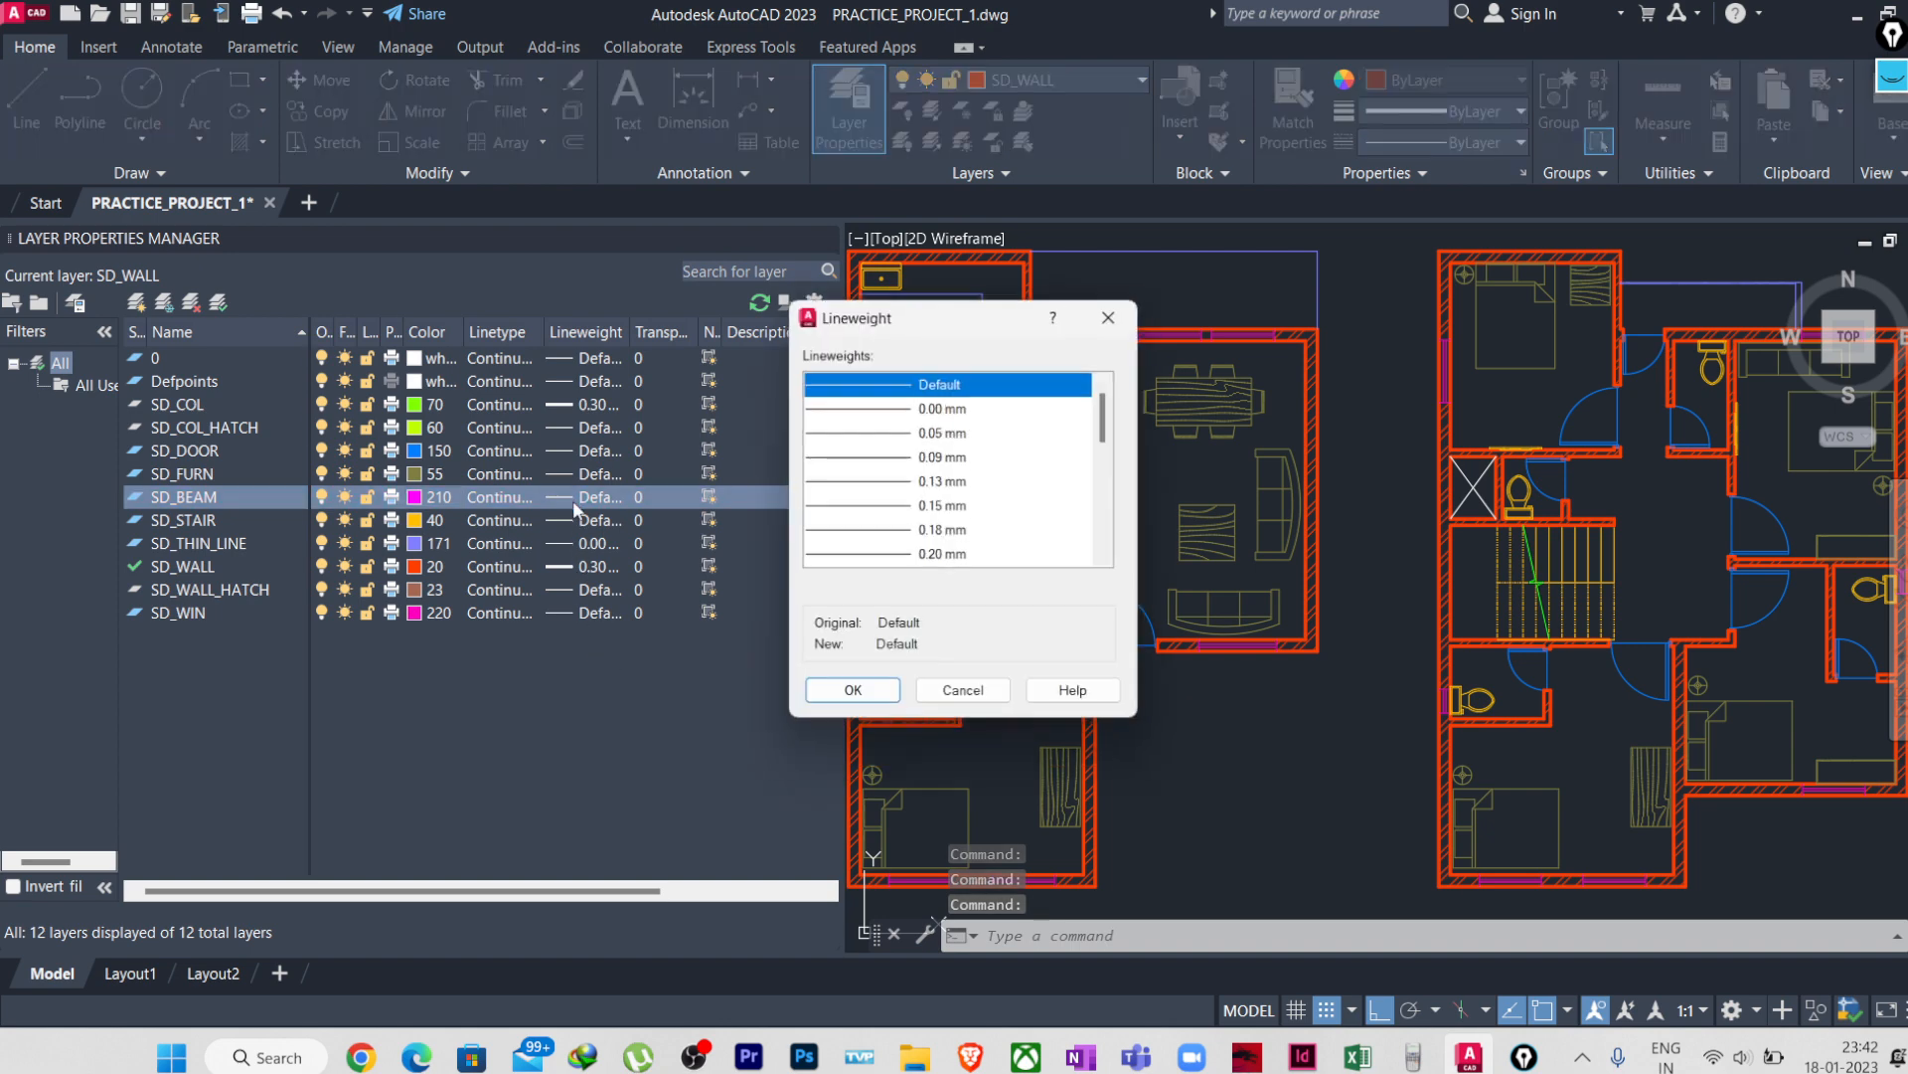
pyautogui.click(867, 407)
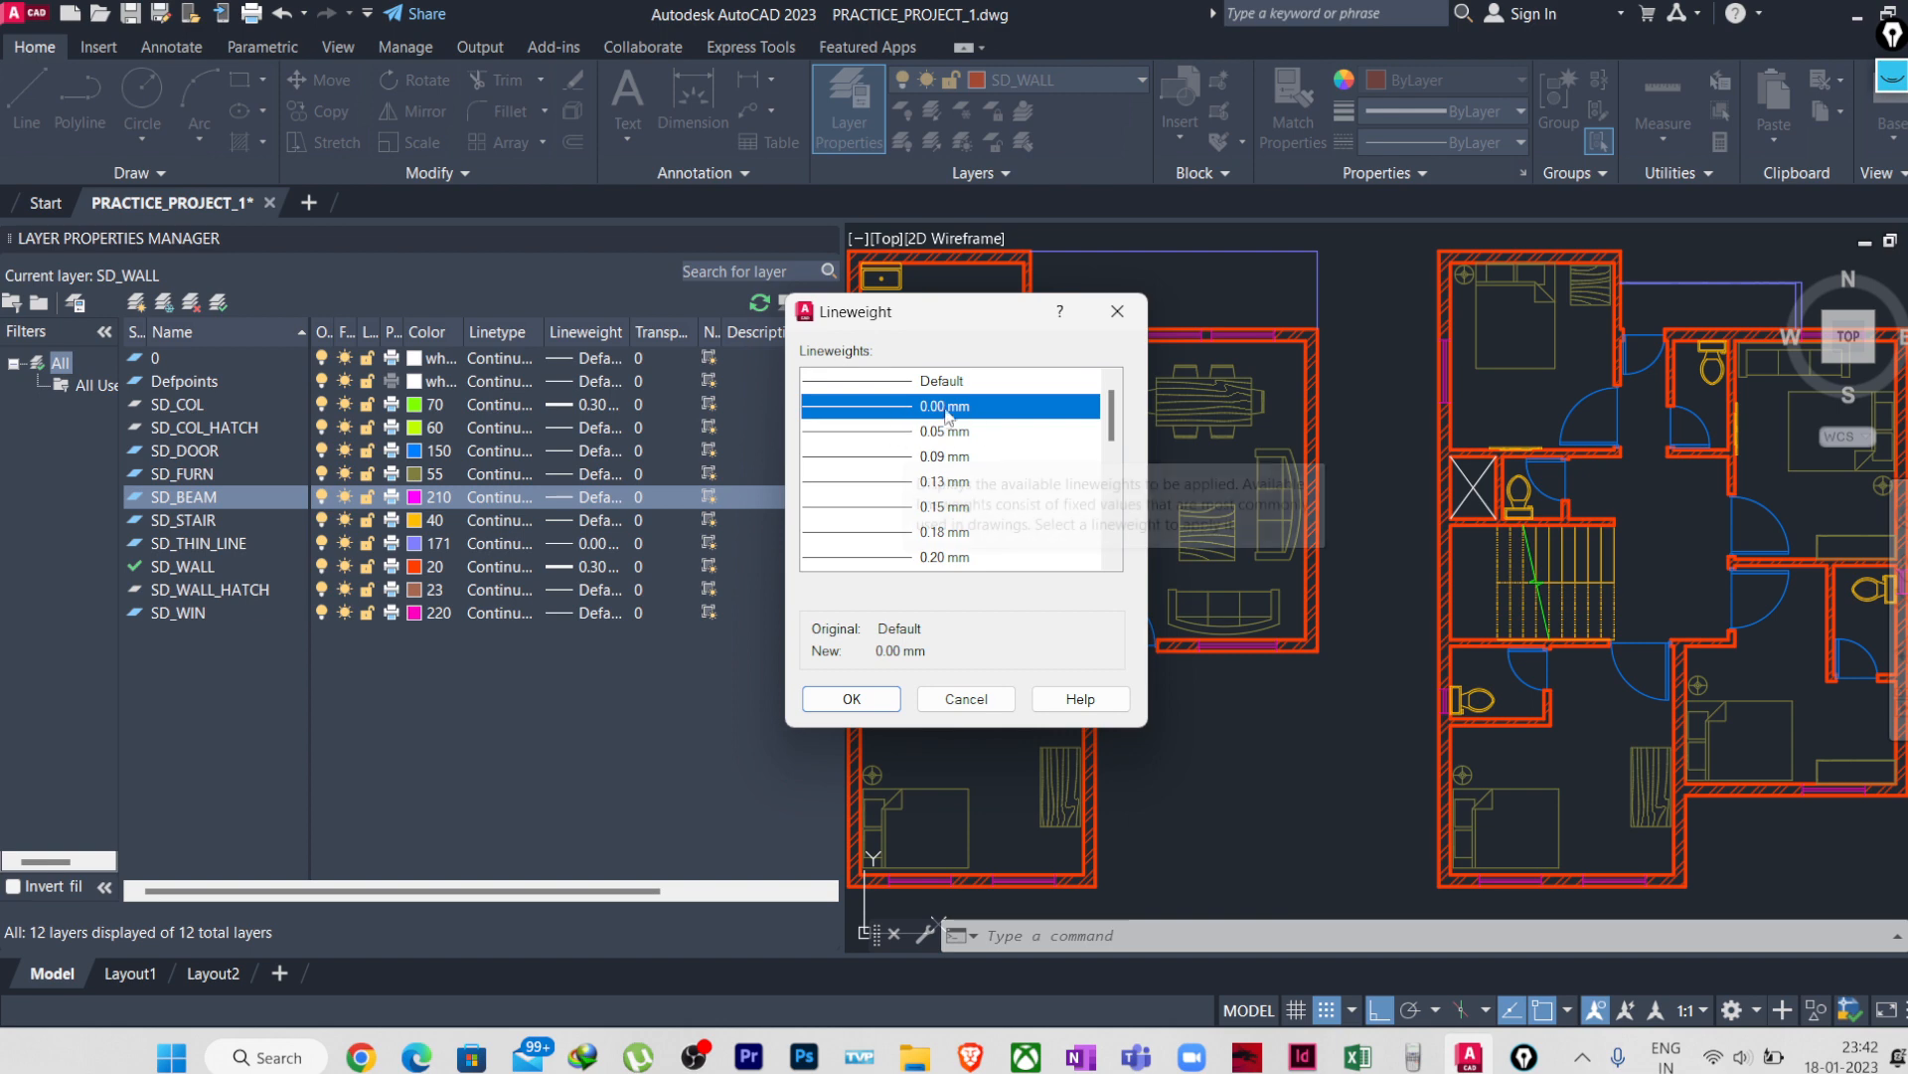
pyautogui.click(835, 698)
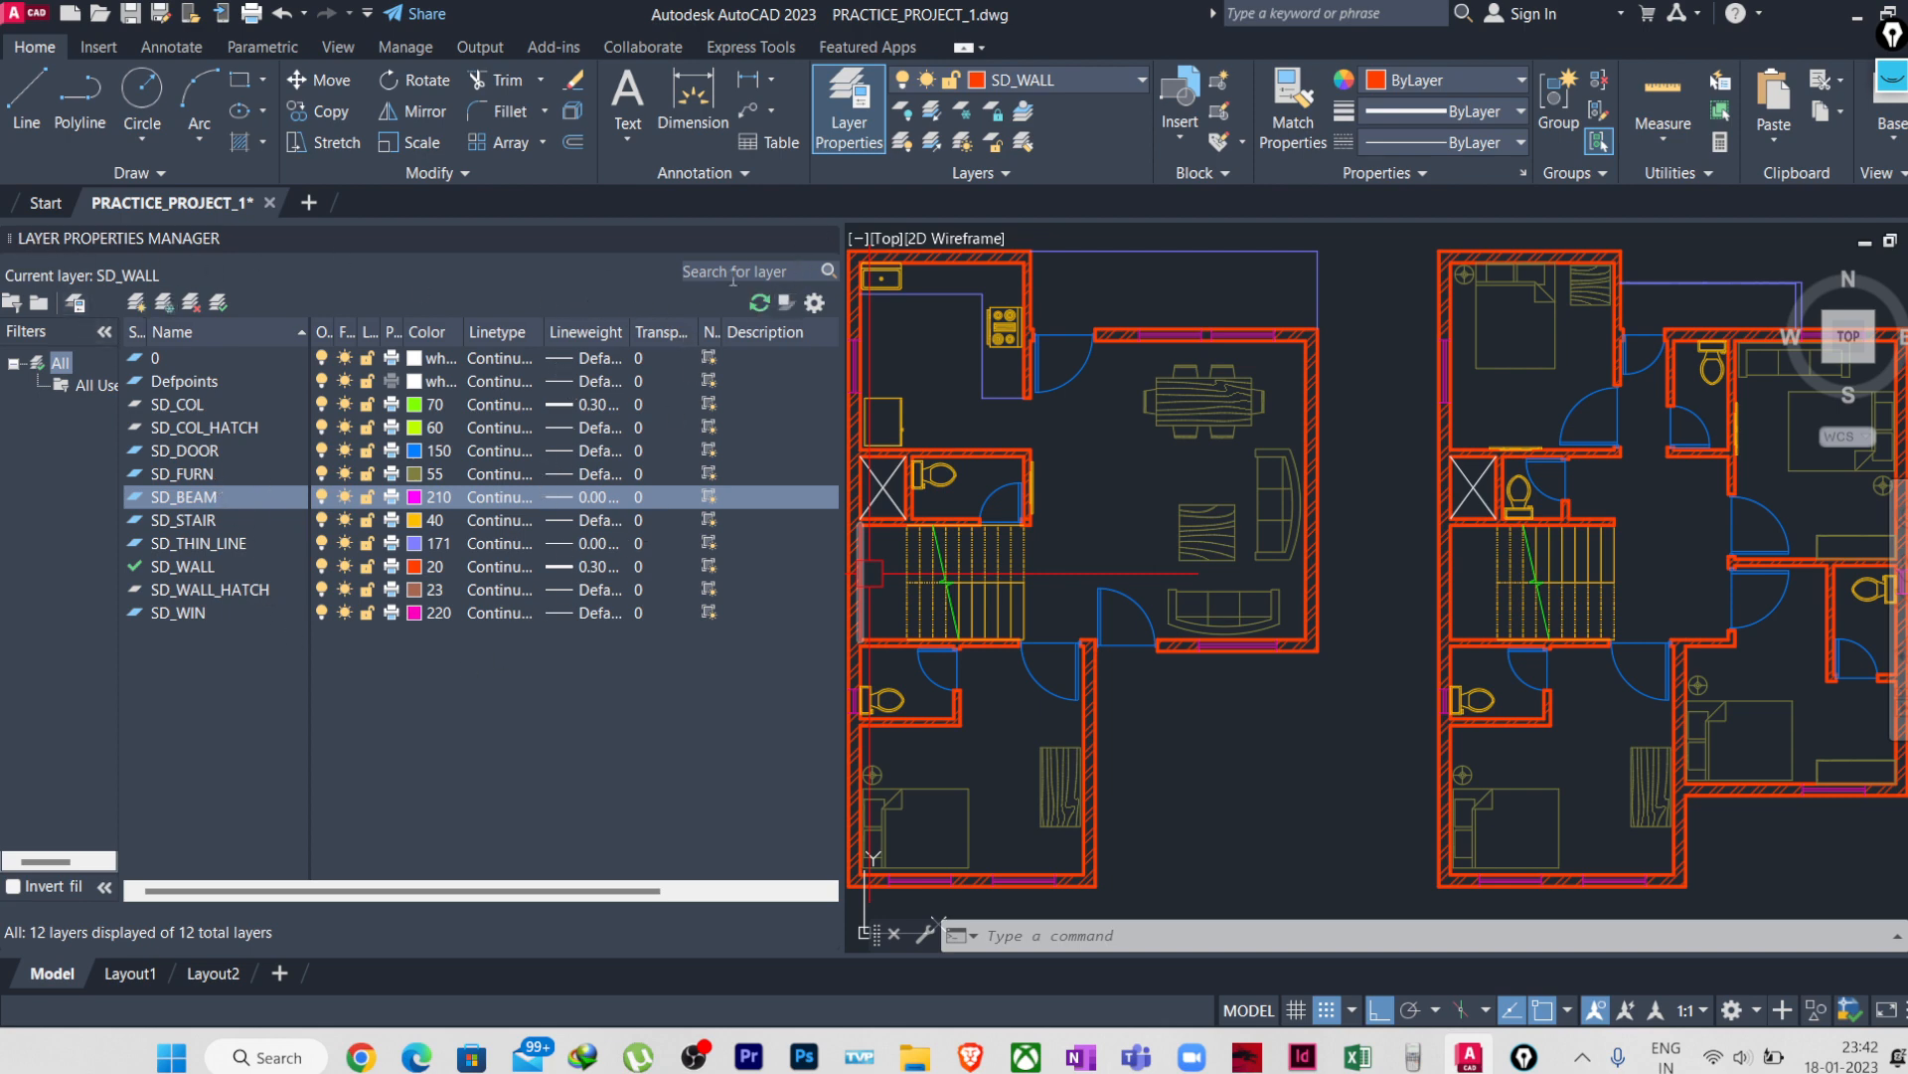
pyautogui.click(824, 237)
# - Draw a 300 by 300 rectangle in the empty space below the reference floor plan image
pyautogui.scroll(-3, 760, 522)
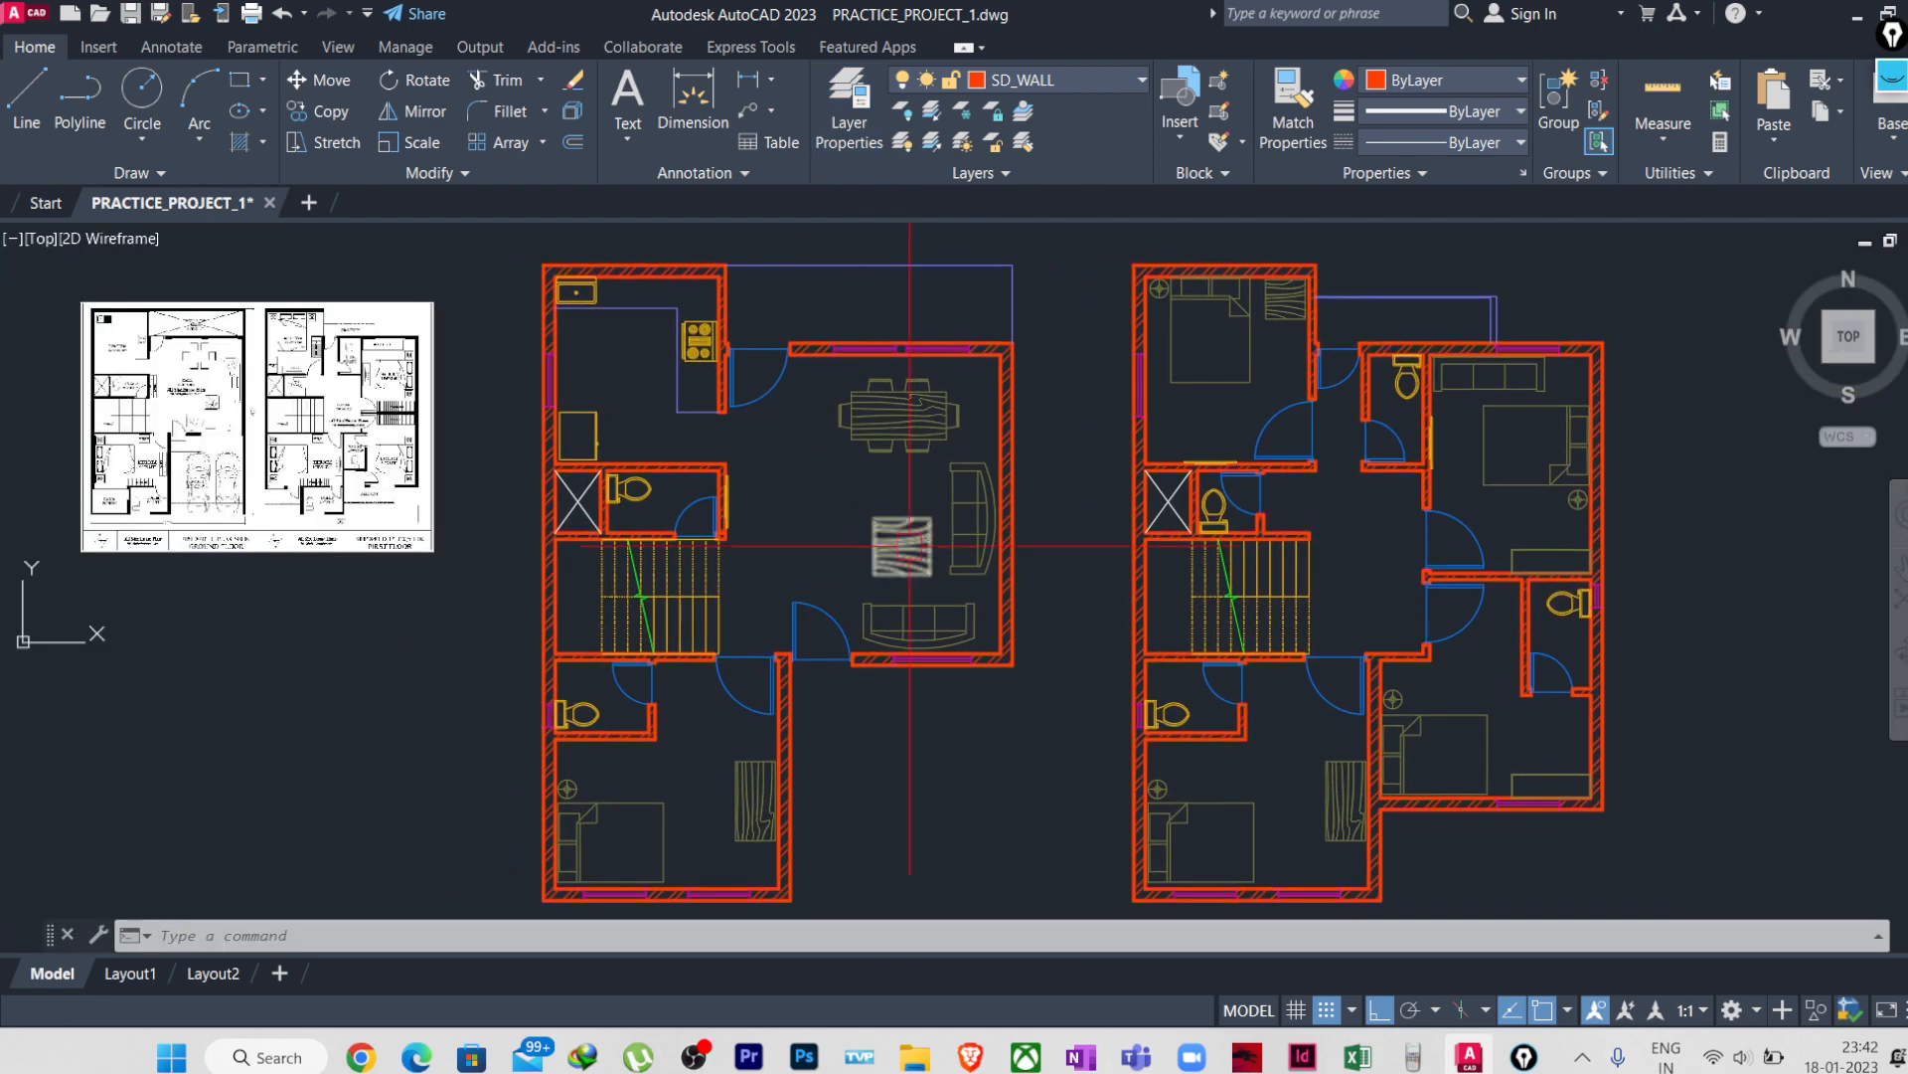
pyautogui.scroll(3, 759, 522)
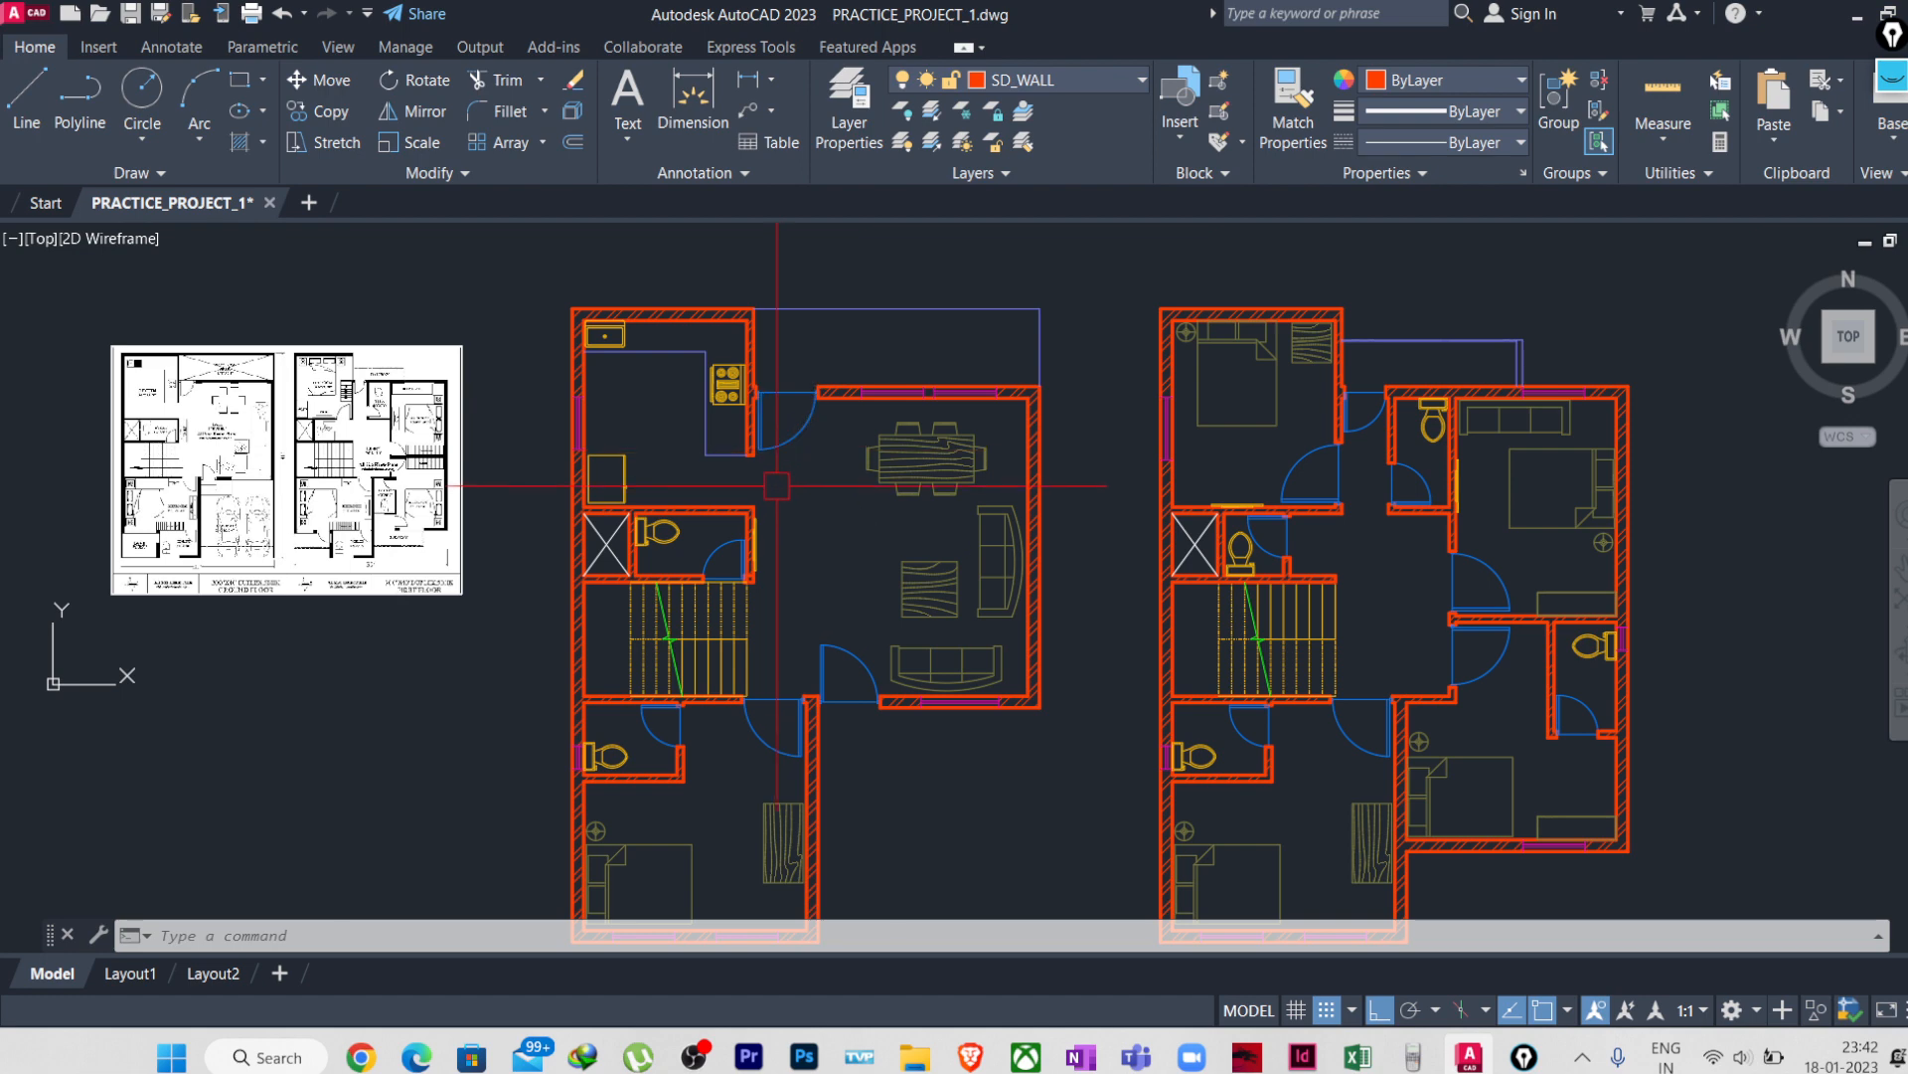
pyautogui.moveTo(767, 489); pyautogui.dragTo(839, 358, button='middle')
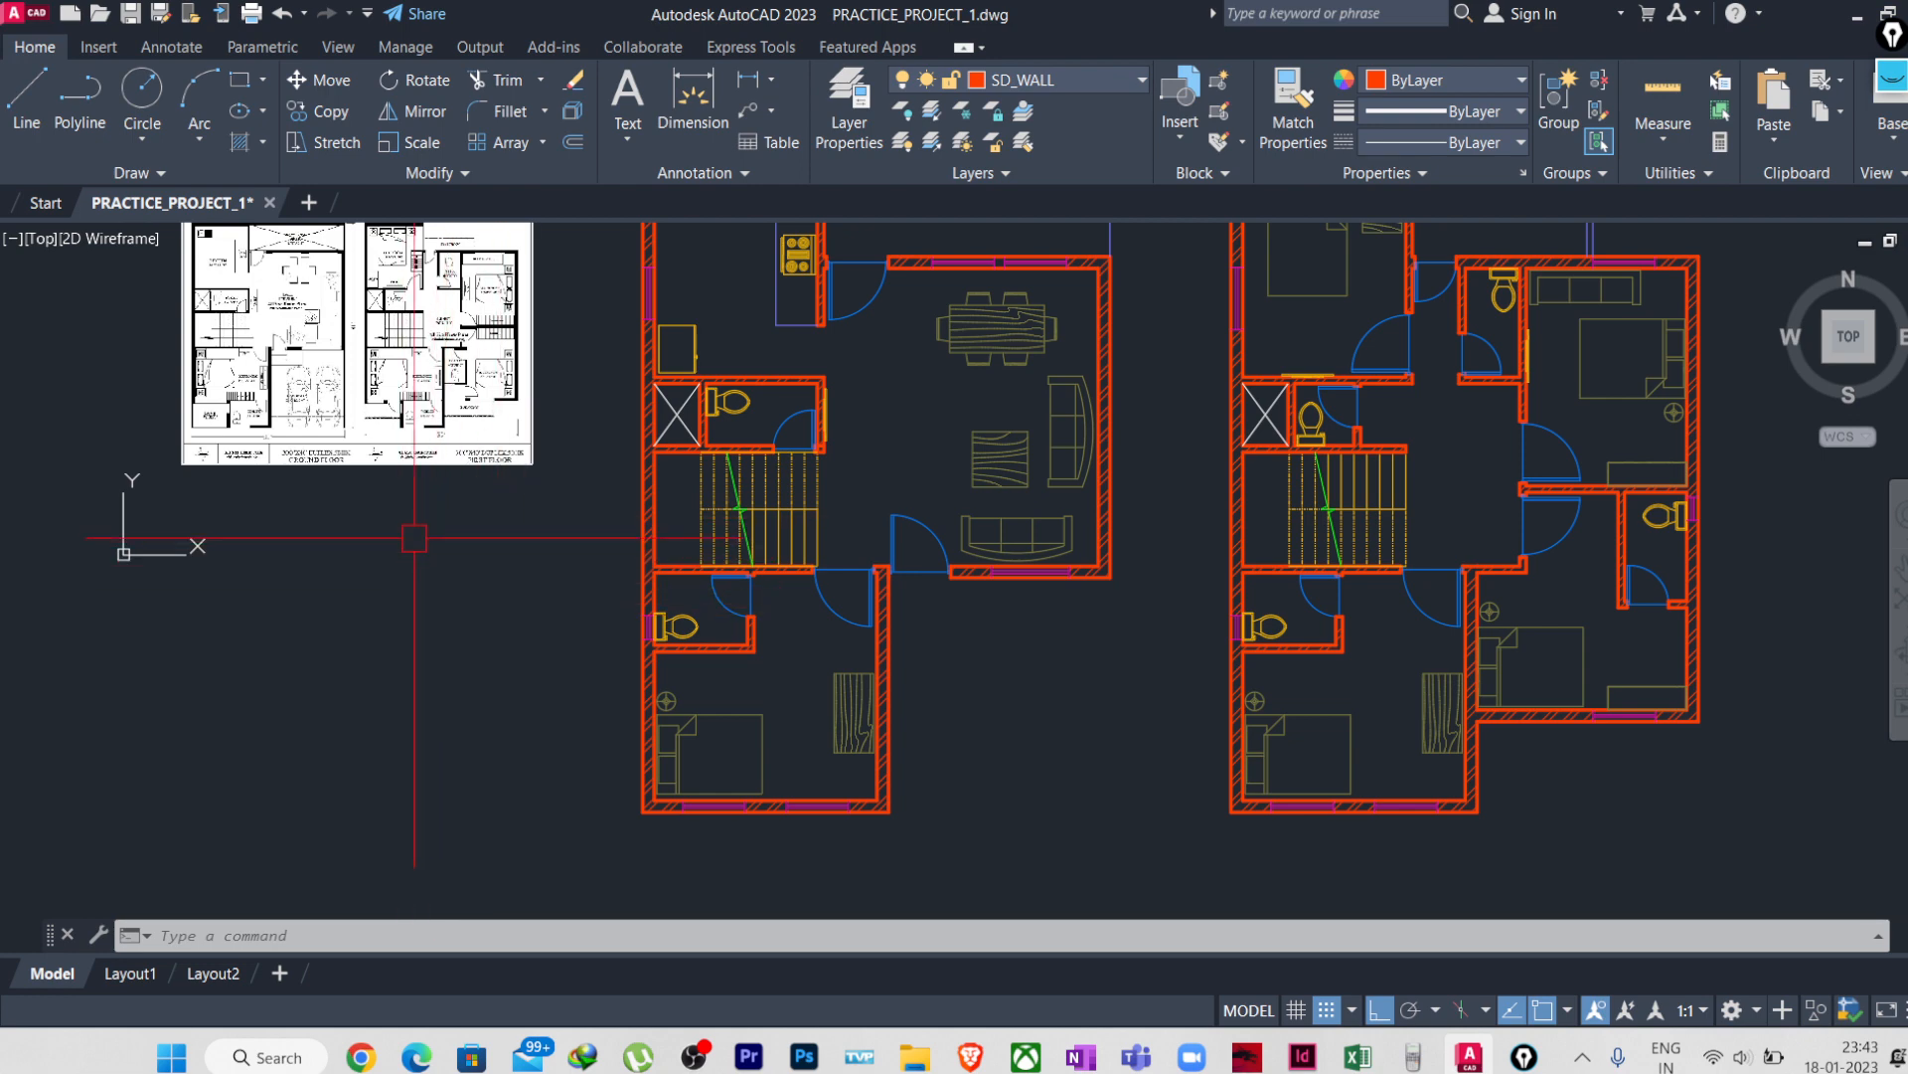
pyautogui.moveTo(414, 538); pyautogui.dragTo(408, 626, button='middle')
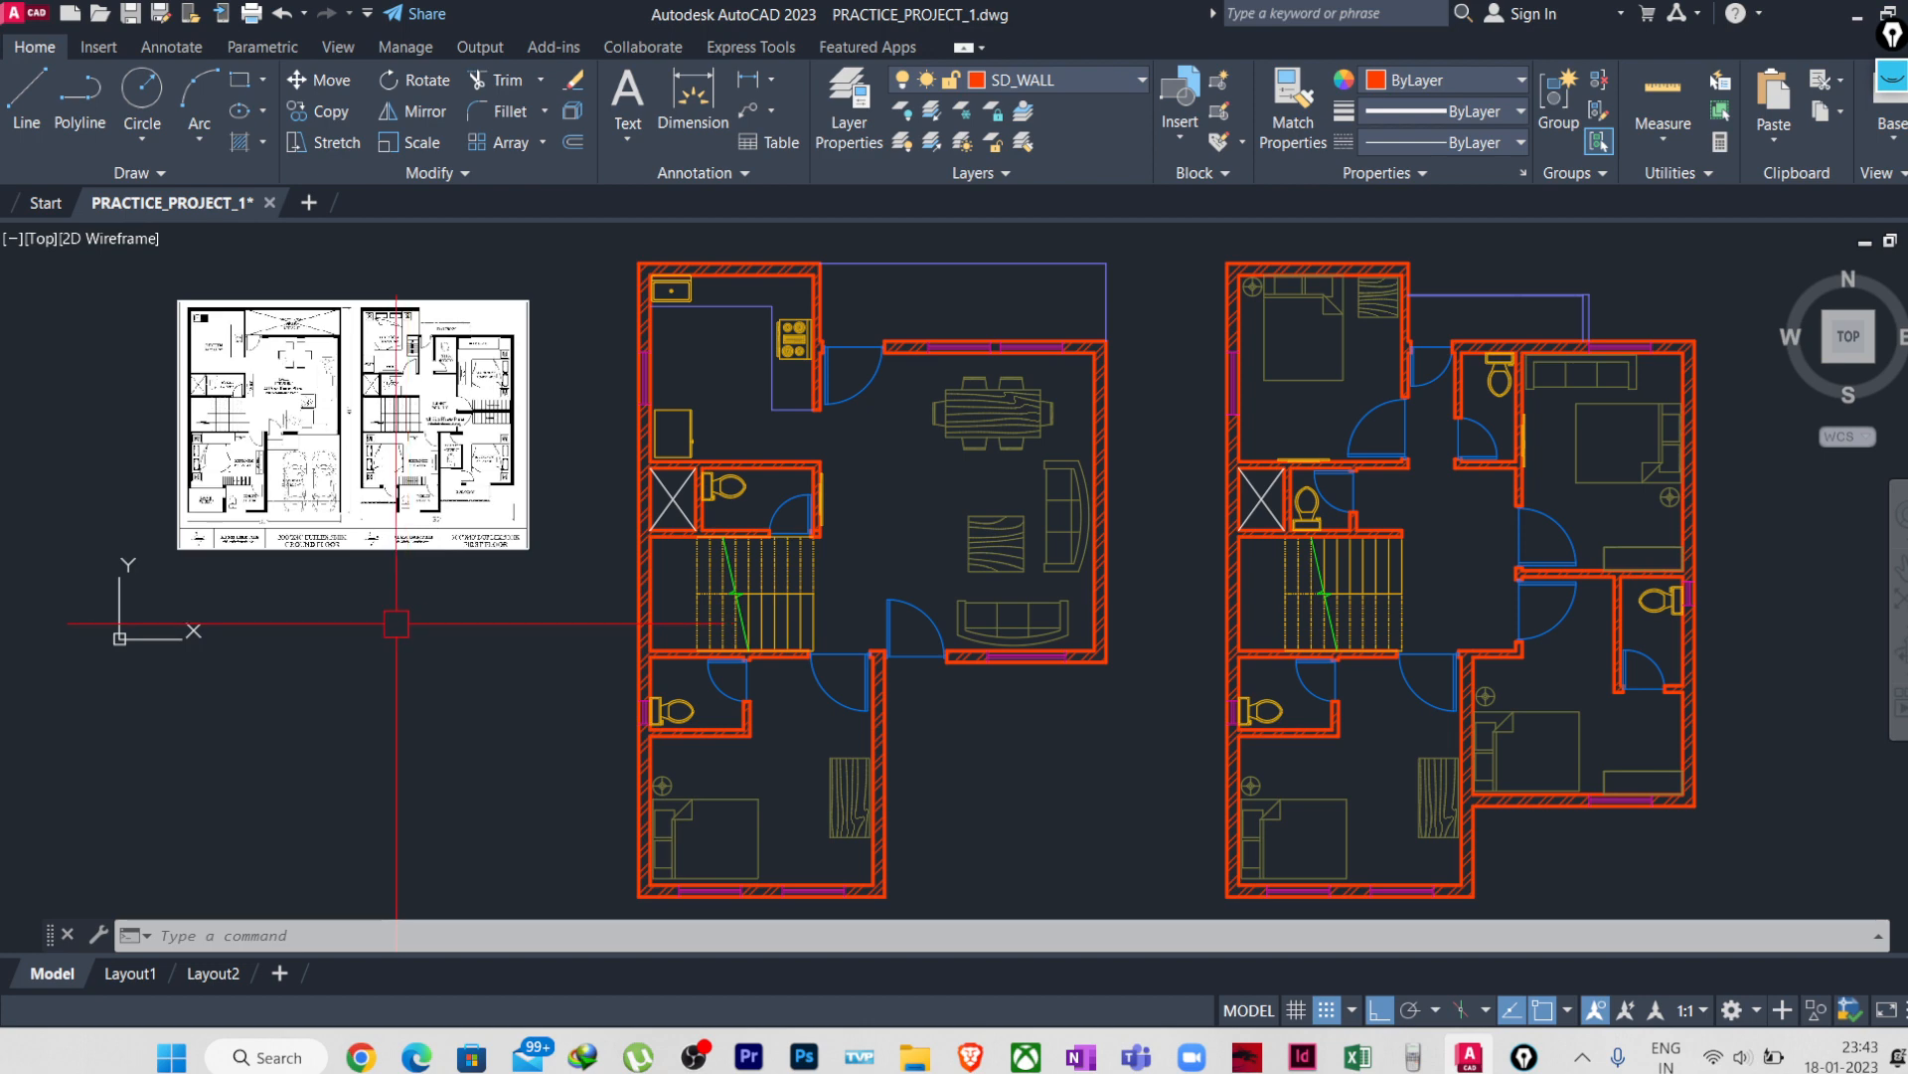
pyautogui.scroll(3, 375, 606)
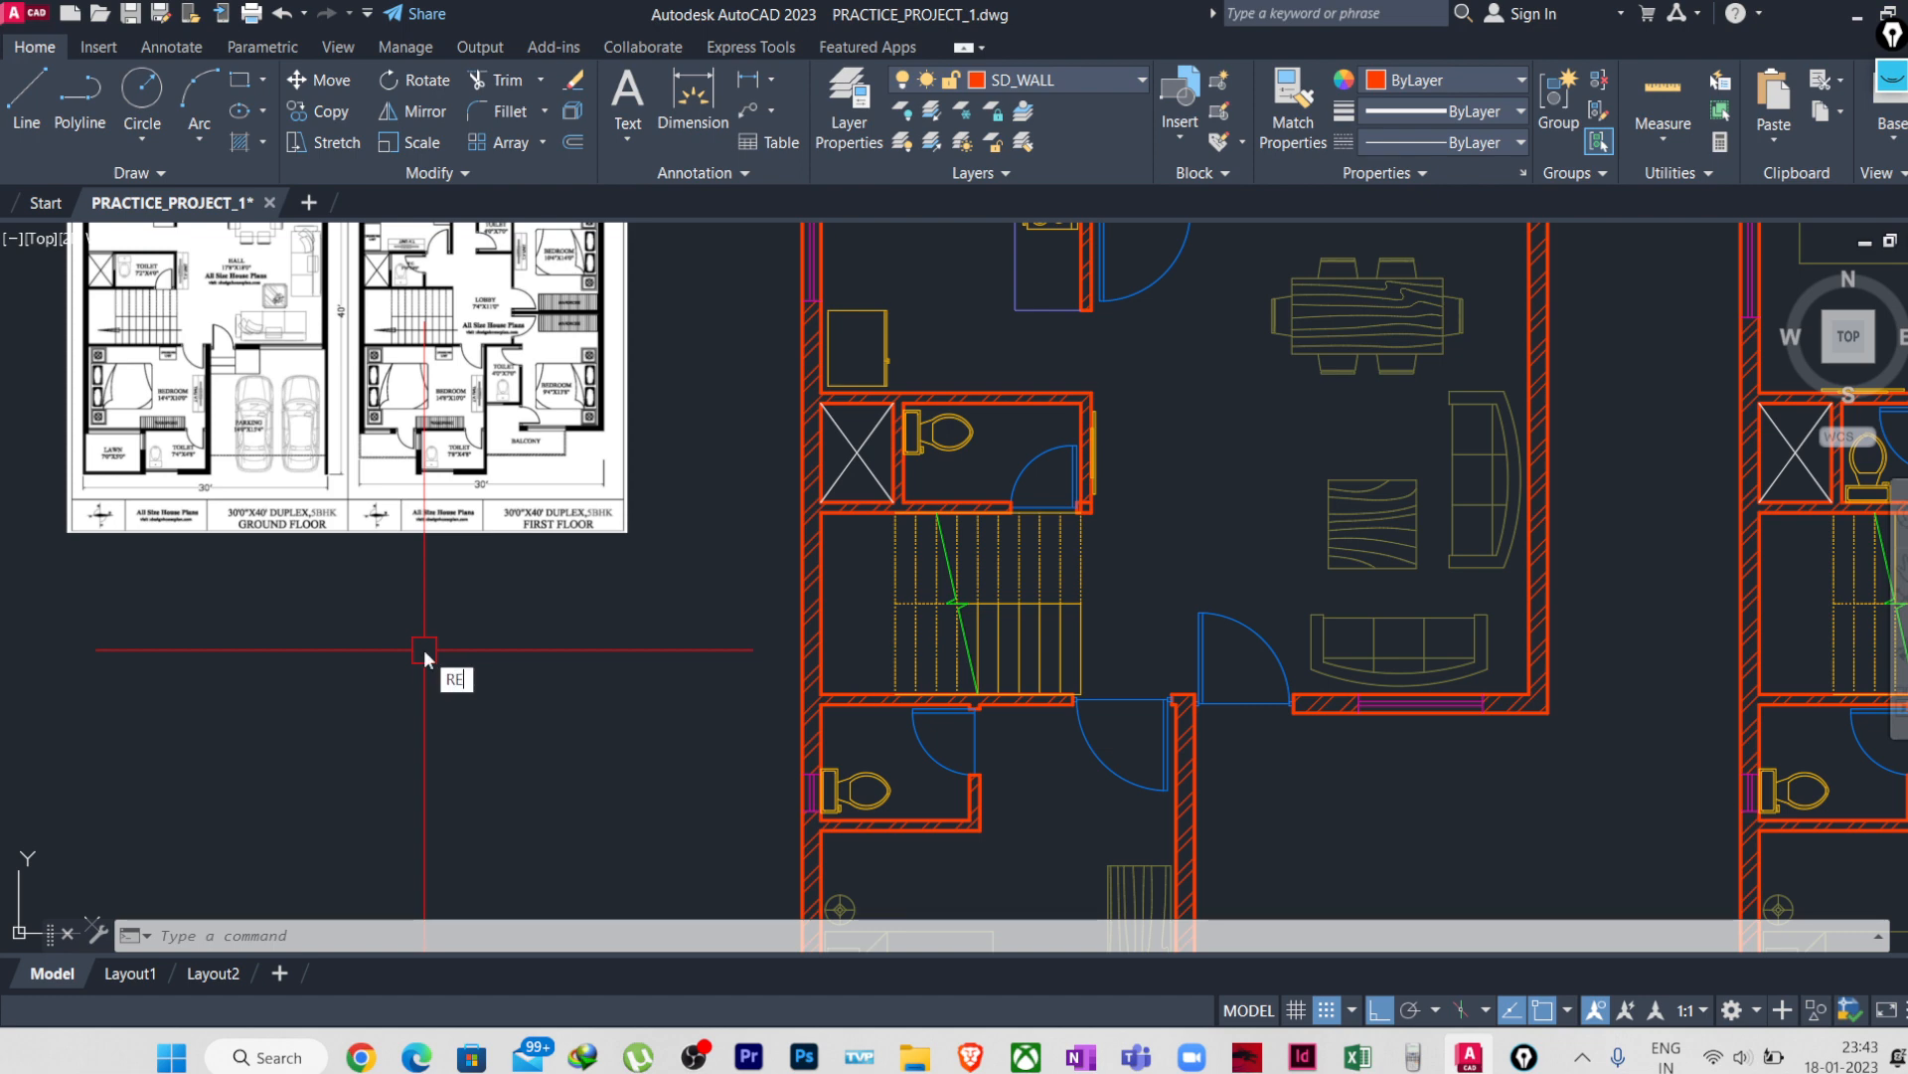
pyautogui.write('C')
pyautogui.press('Return')
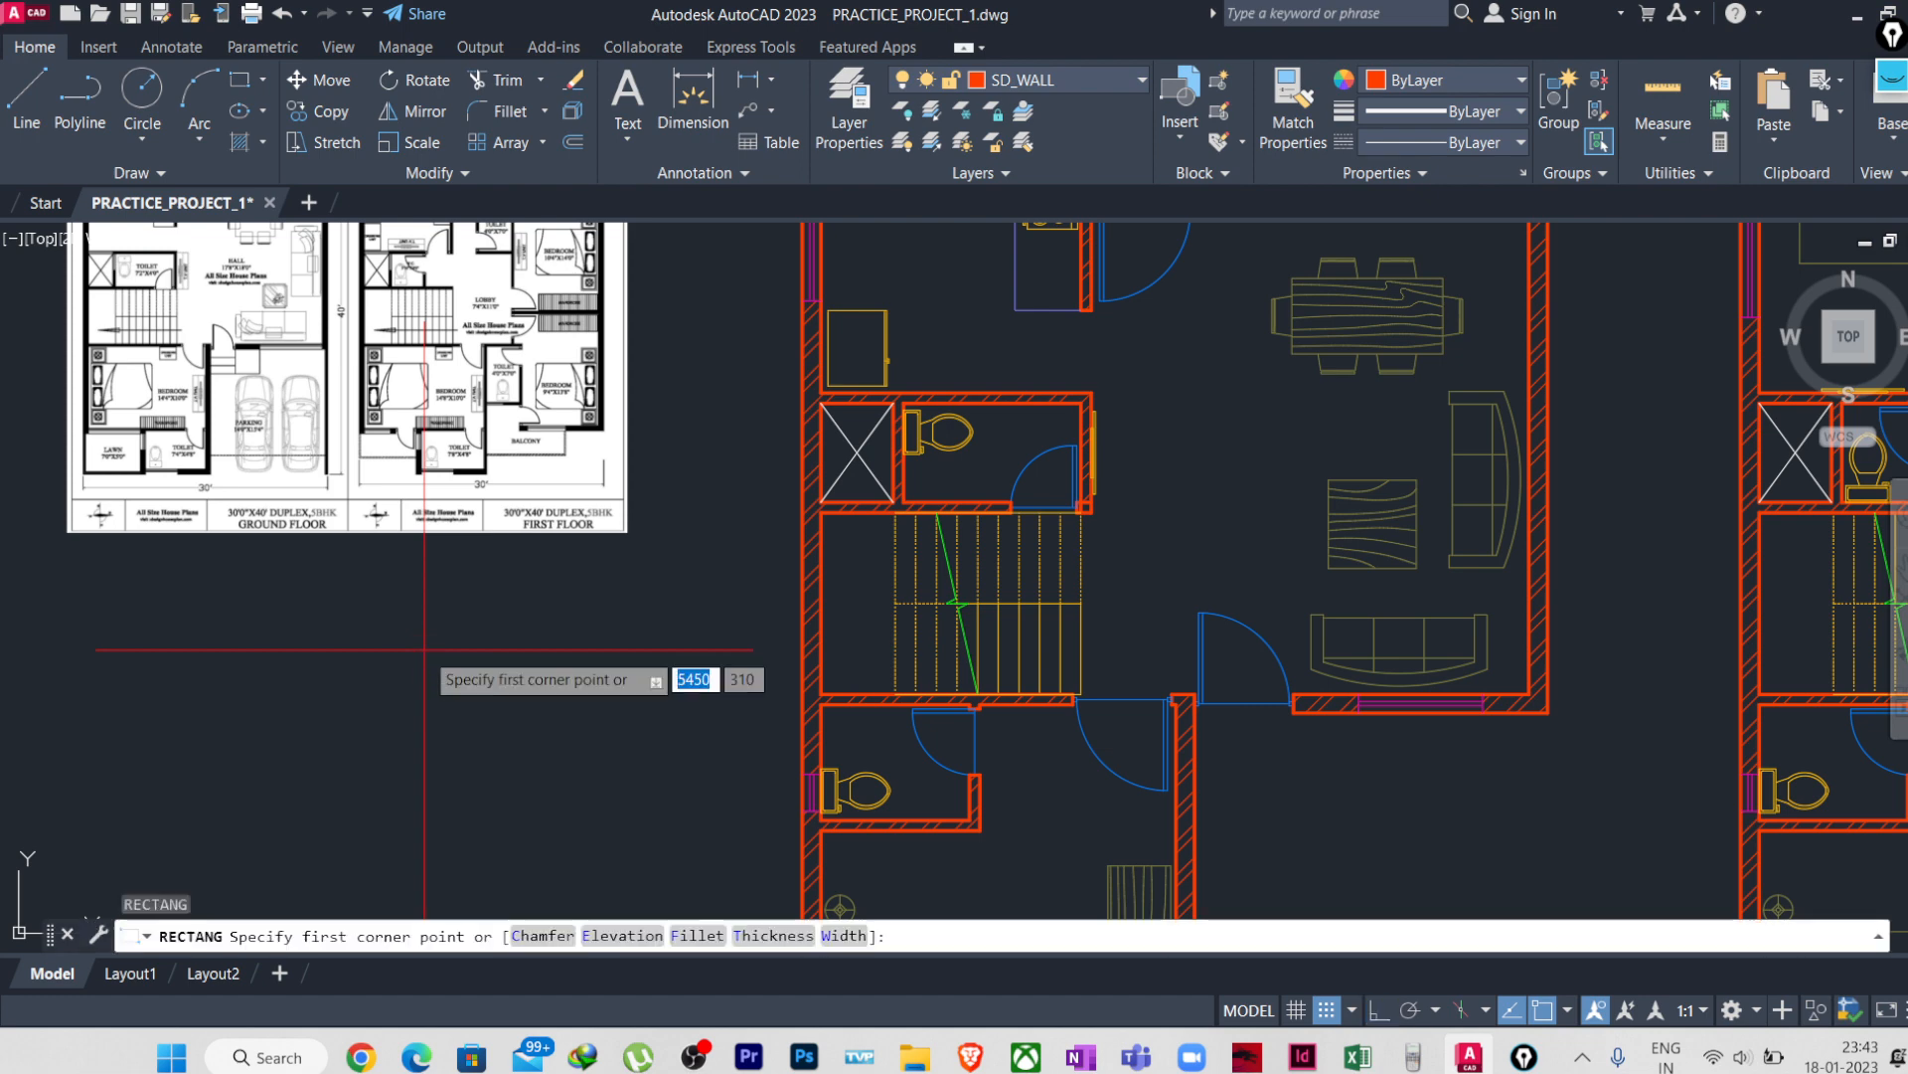
pyautogui.click(349, 646)
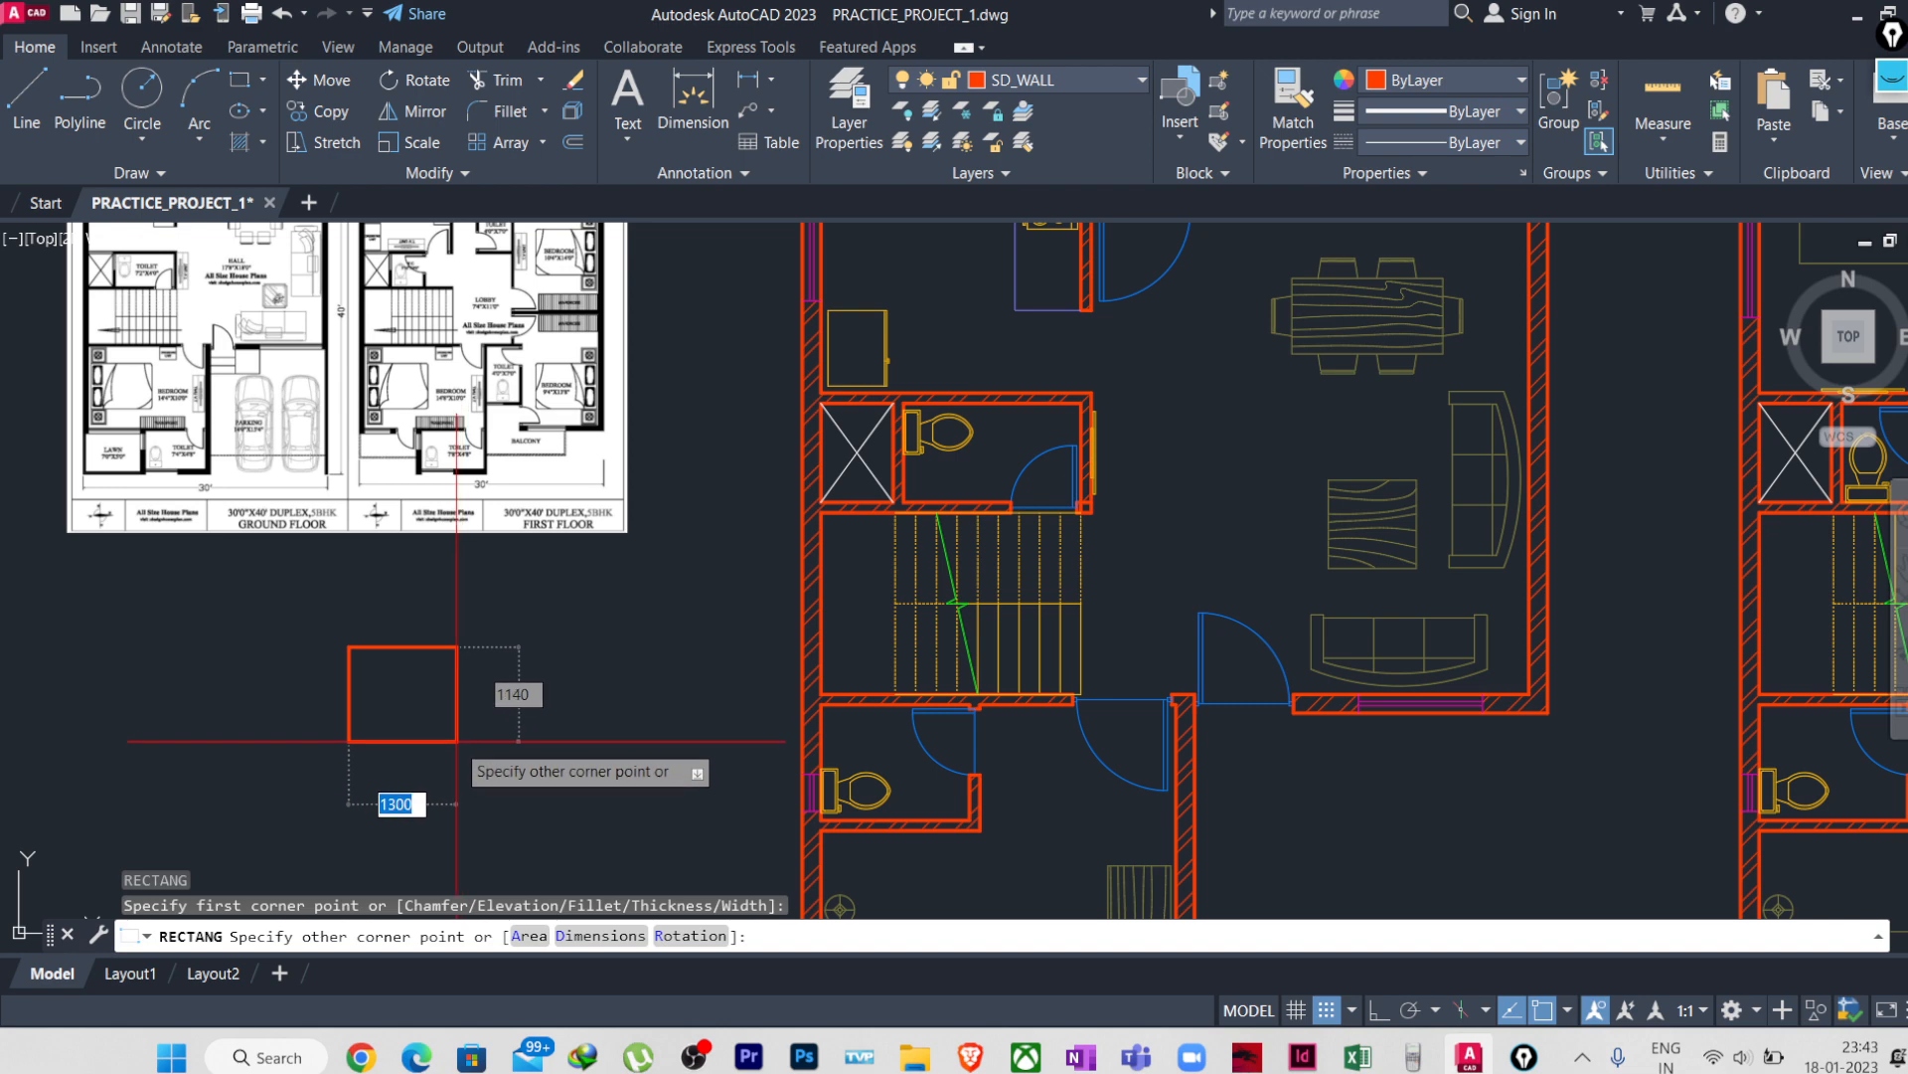
pyautogui.write('D')
pyautogui.press('Return')
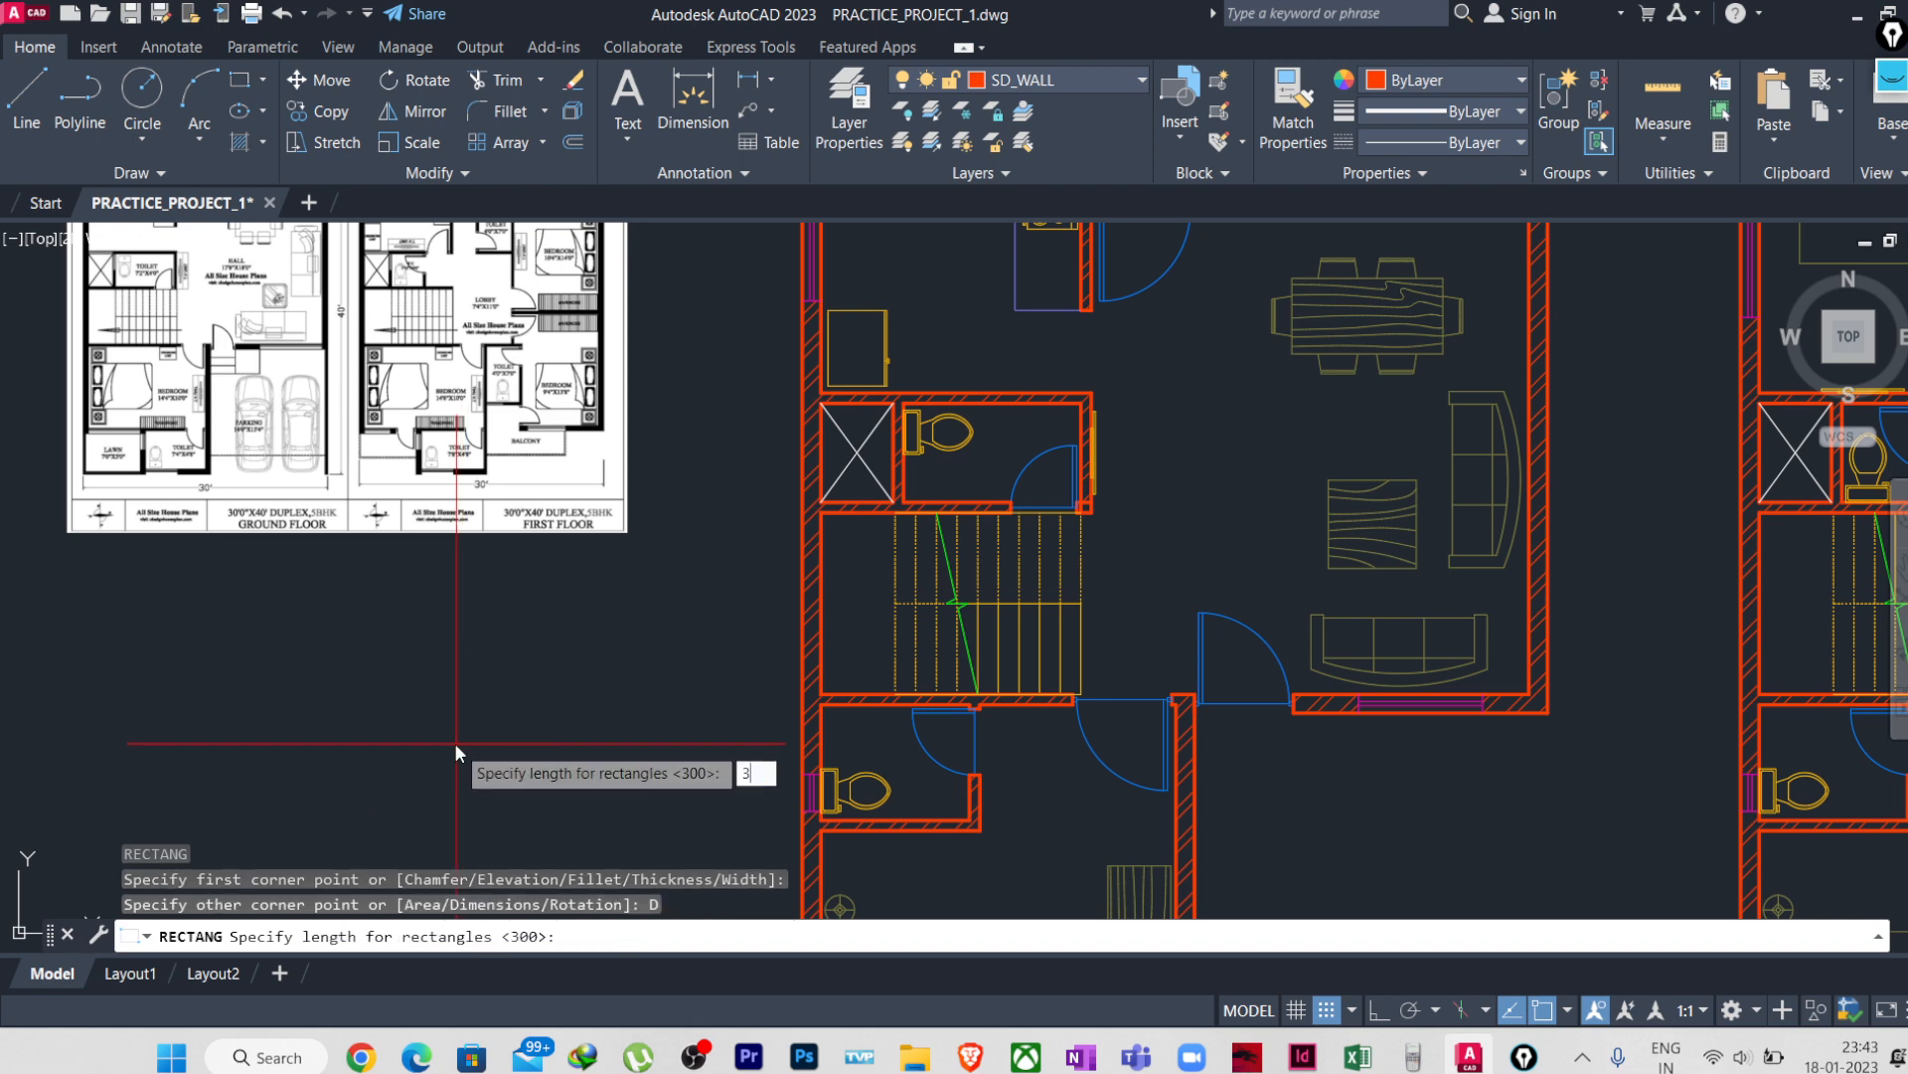
pyautogui.write('300')
pyautogui.press('Return')
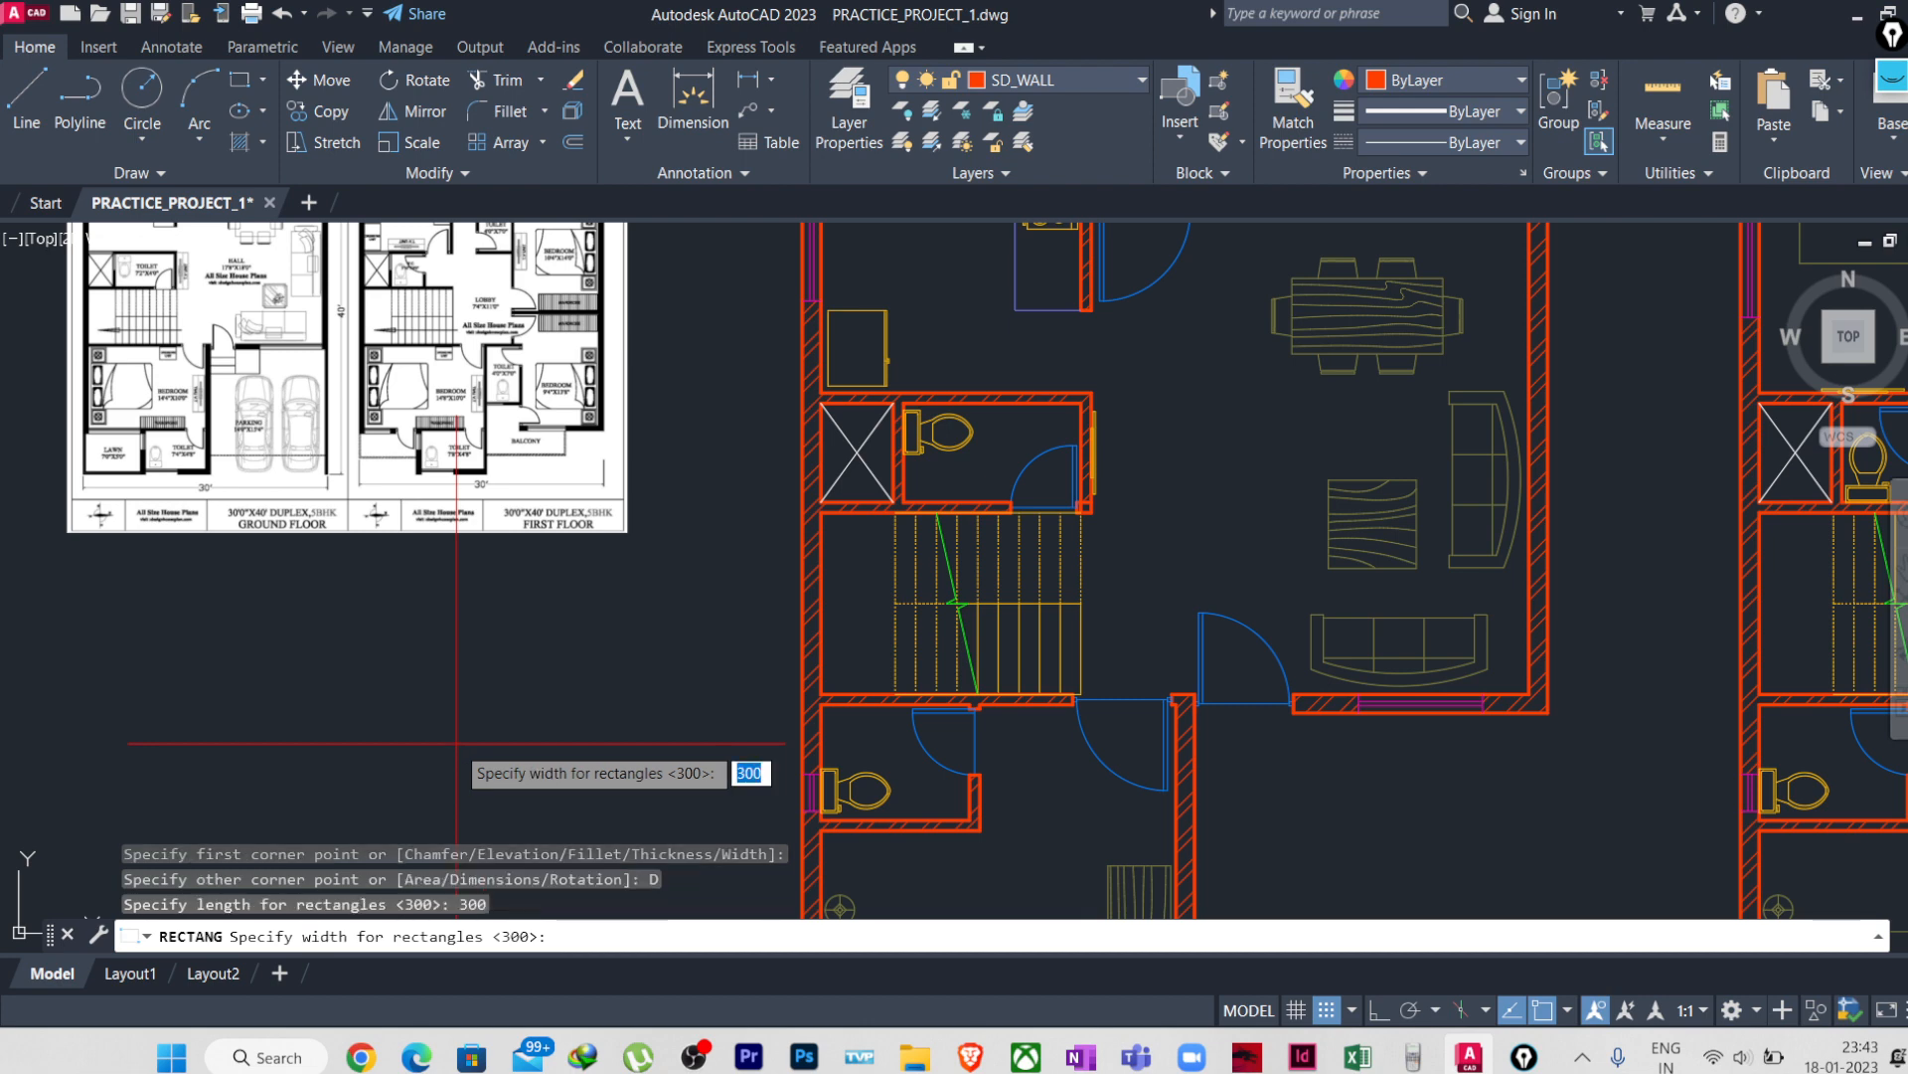
pyautogui.write('300')
pyautogui.press('Return')
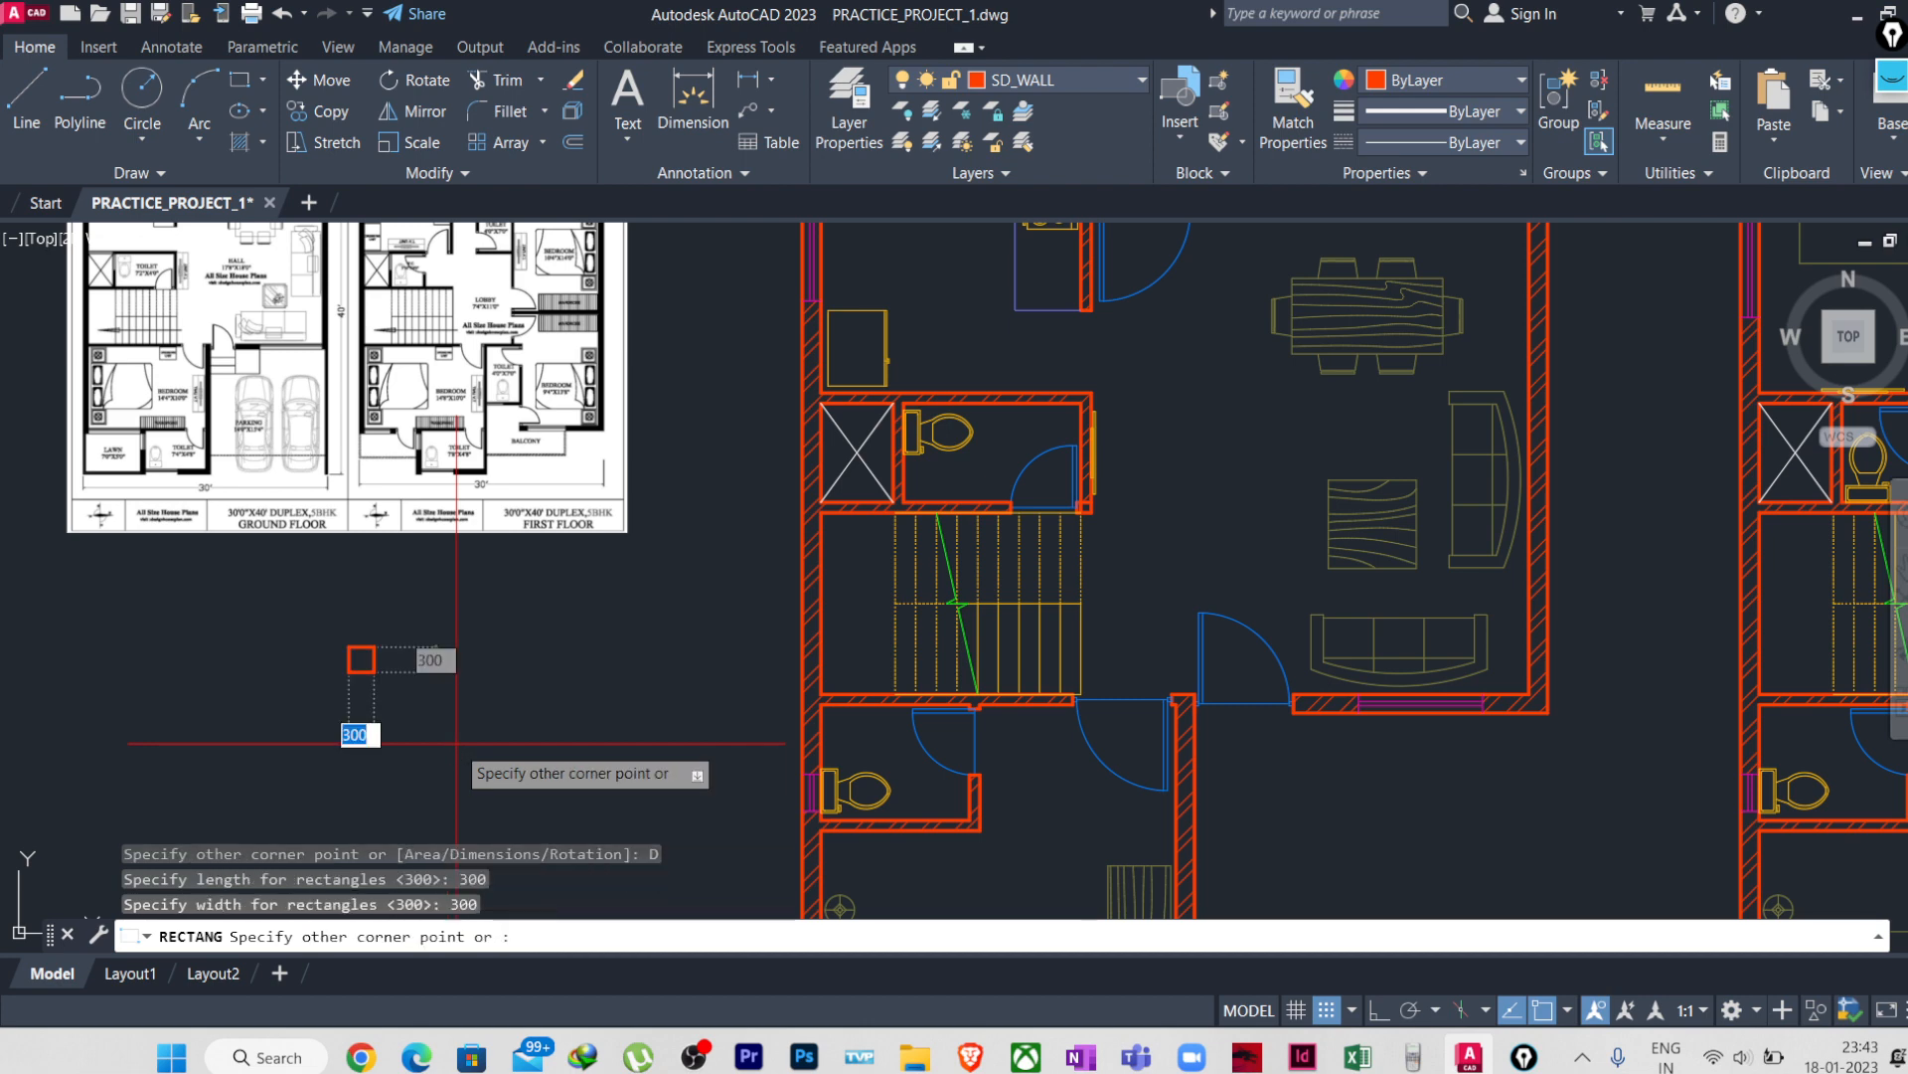
pyautogui.click(468, 758)
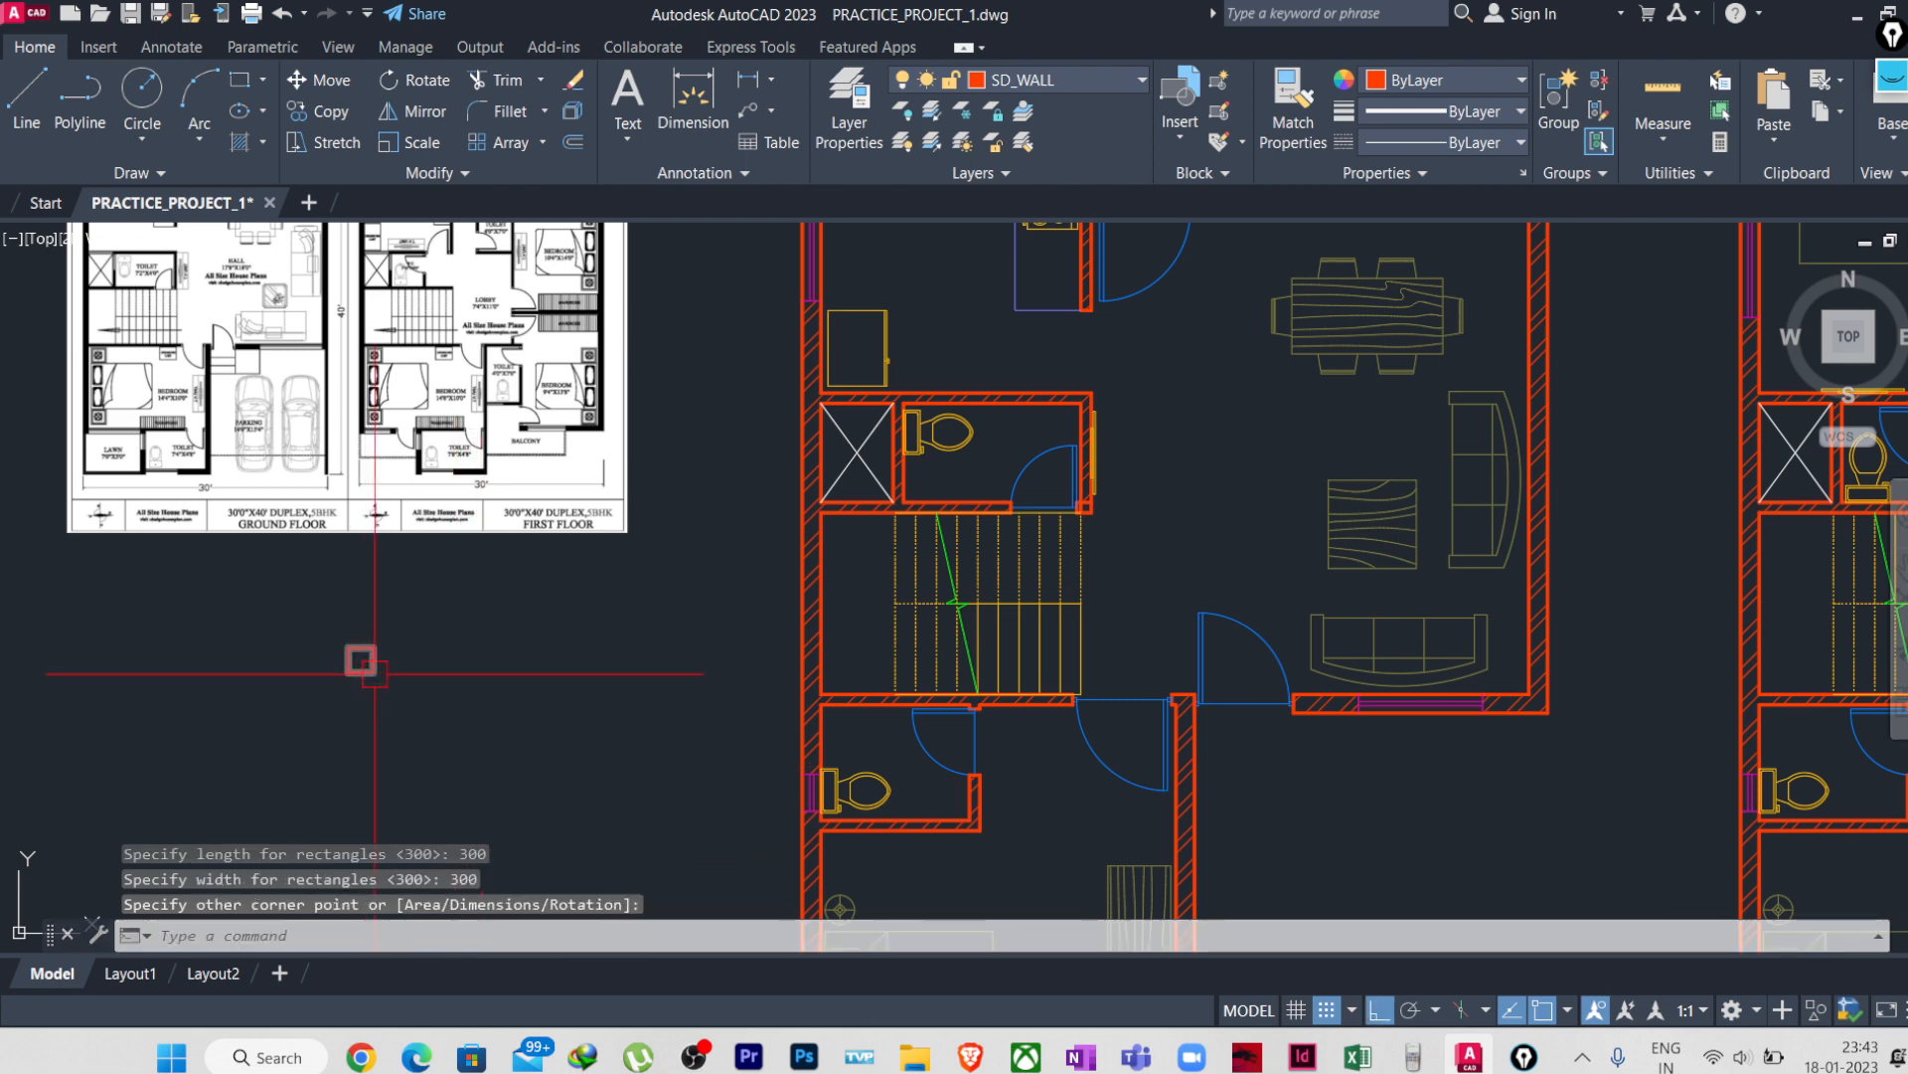
# - Move the 300 by 300 column square to the SD_COL layer and make SD_COL the current layer
pyautogui.click(425, 591)
pyautogui.click(308, 721)
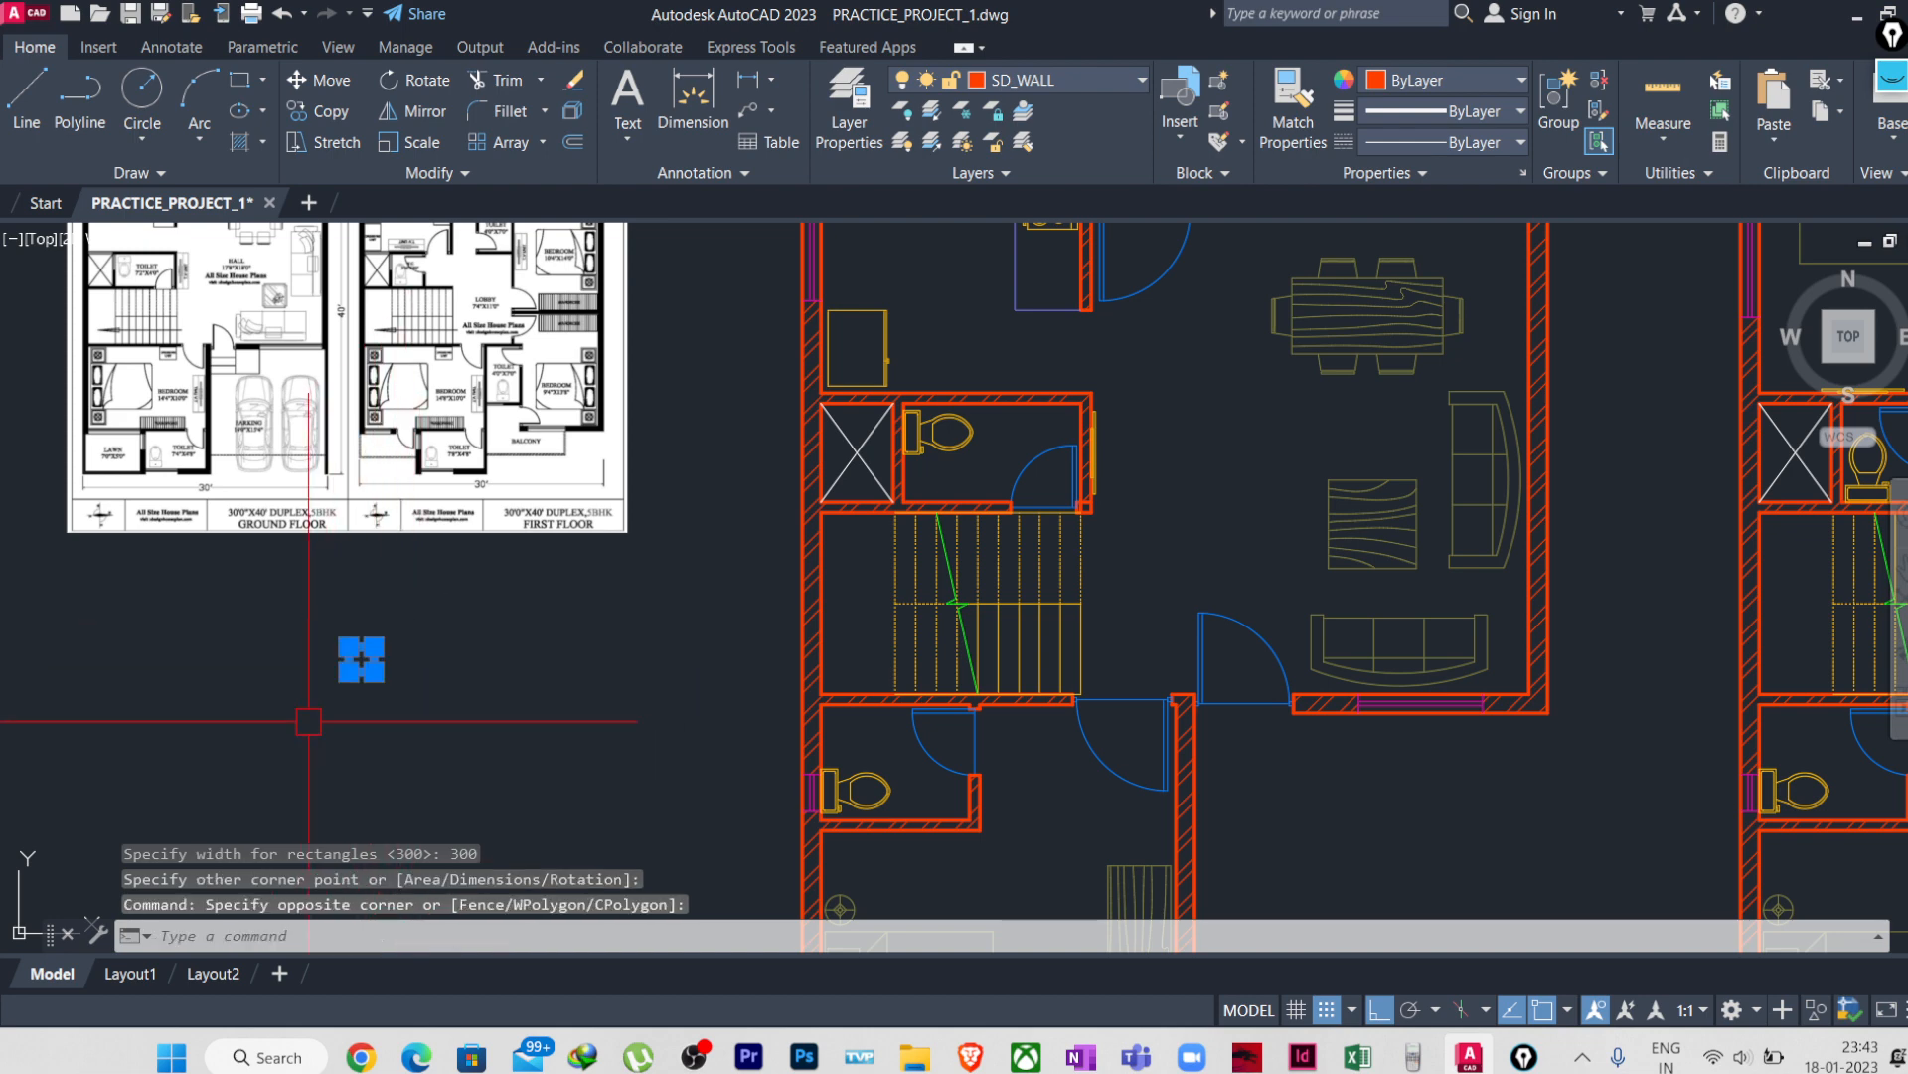
pyautogui.click(1054, 80)
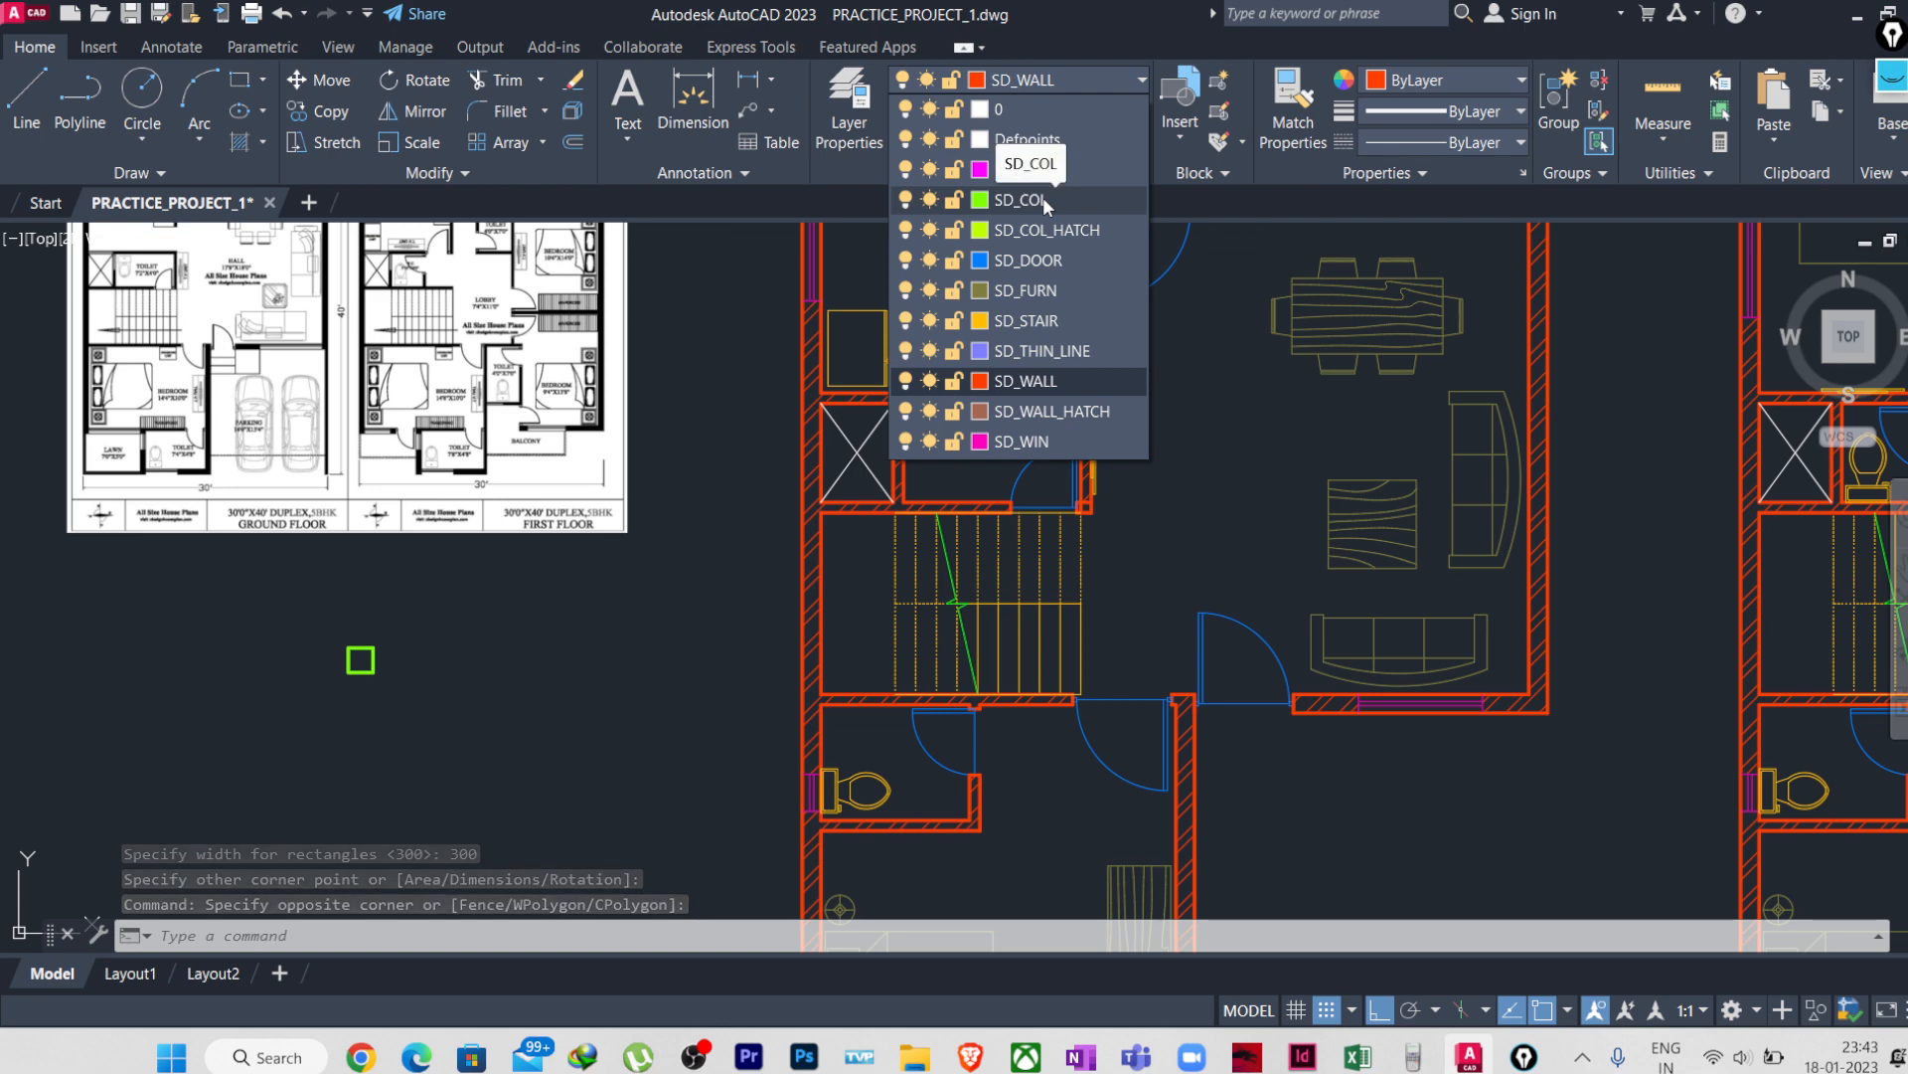
pyautogui.click(1042, 199)
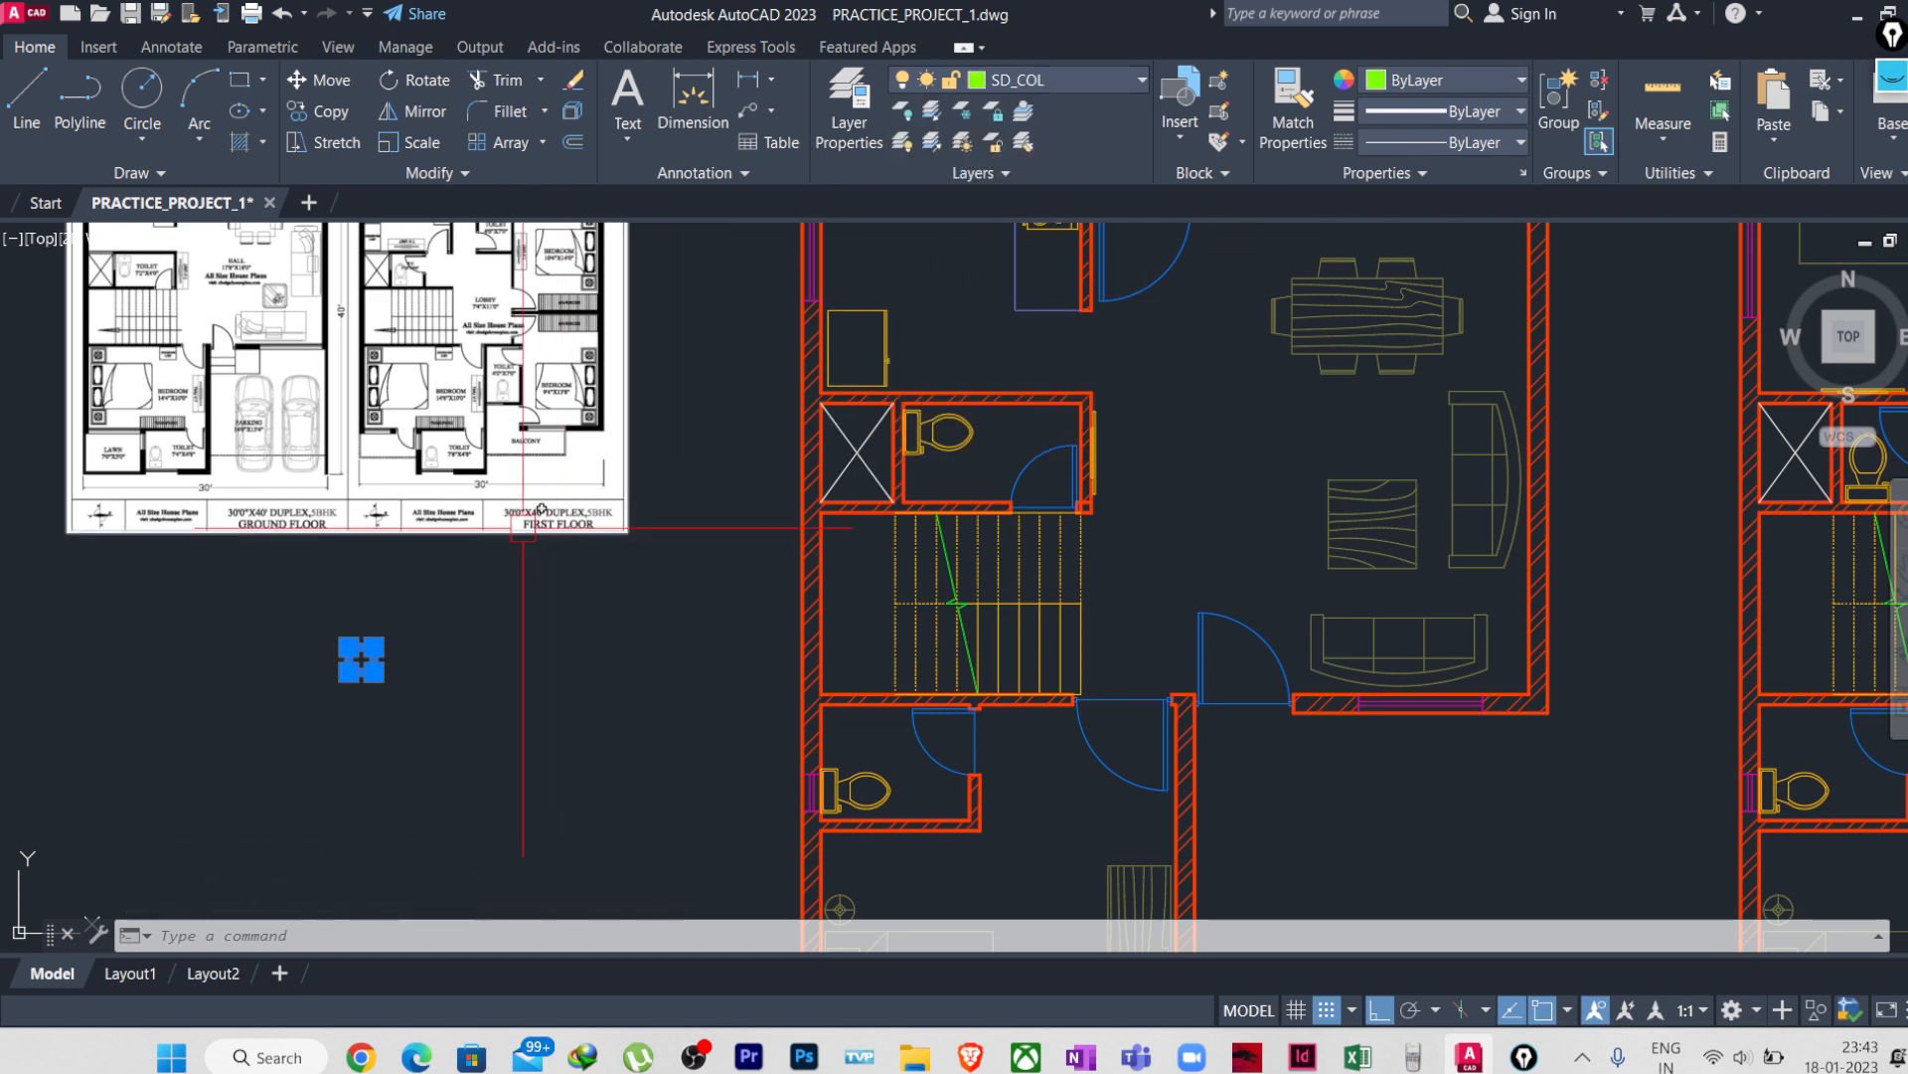
pyautogui.press('Escape')
pyautogui.click(1080, 82)
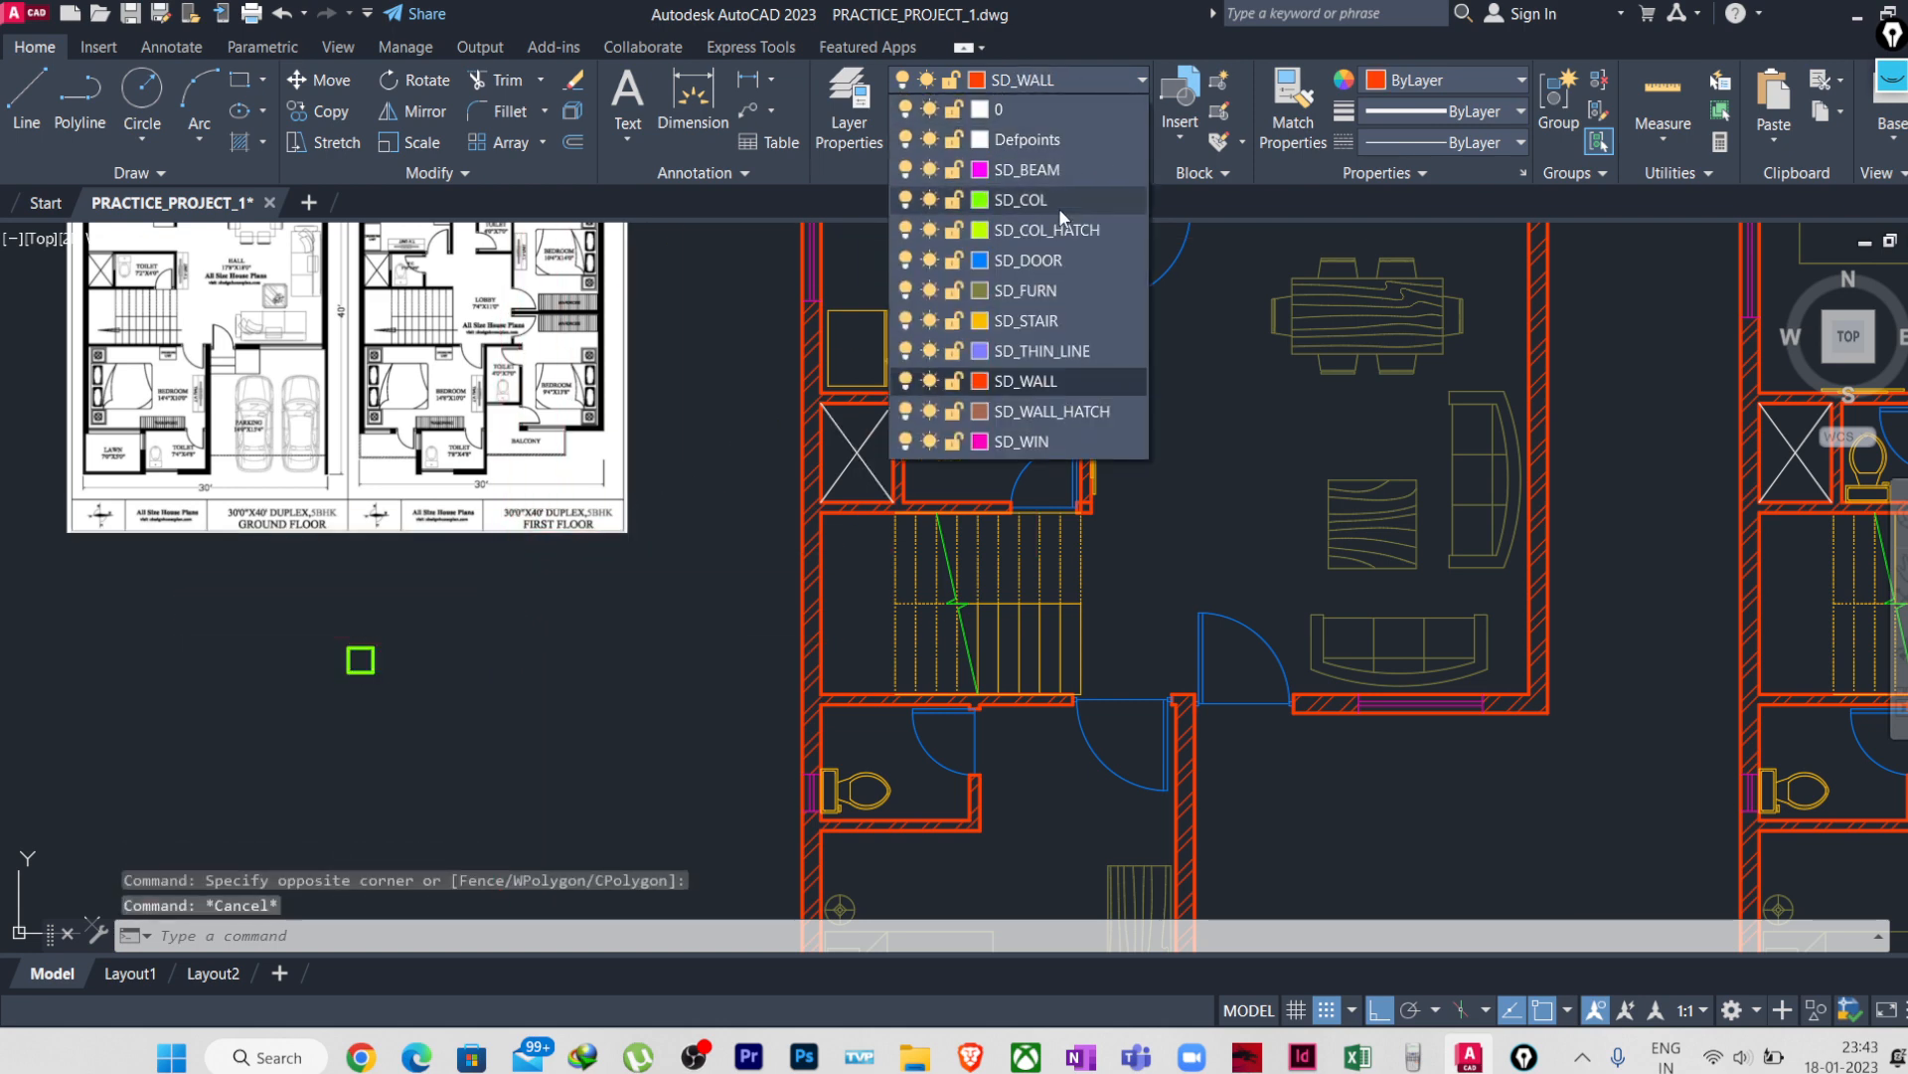
pyautogui.click(1042, 199)
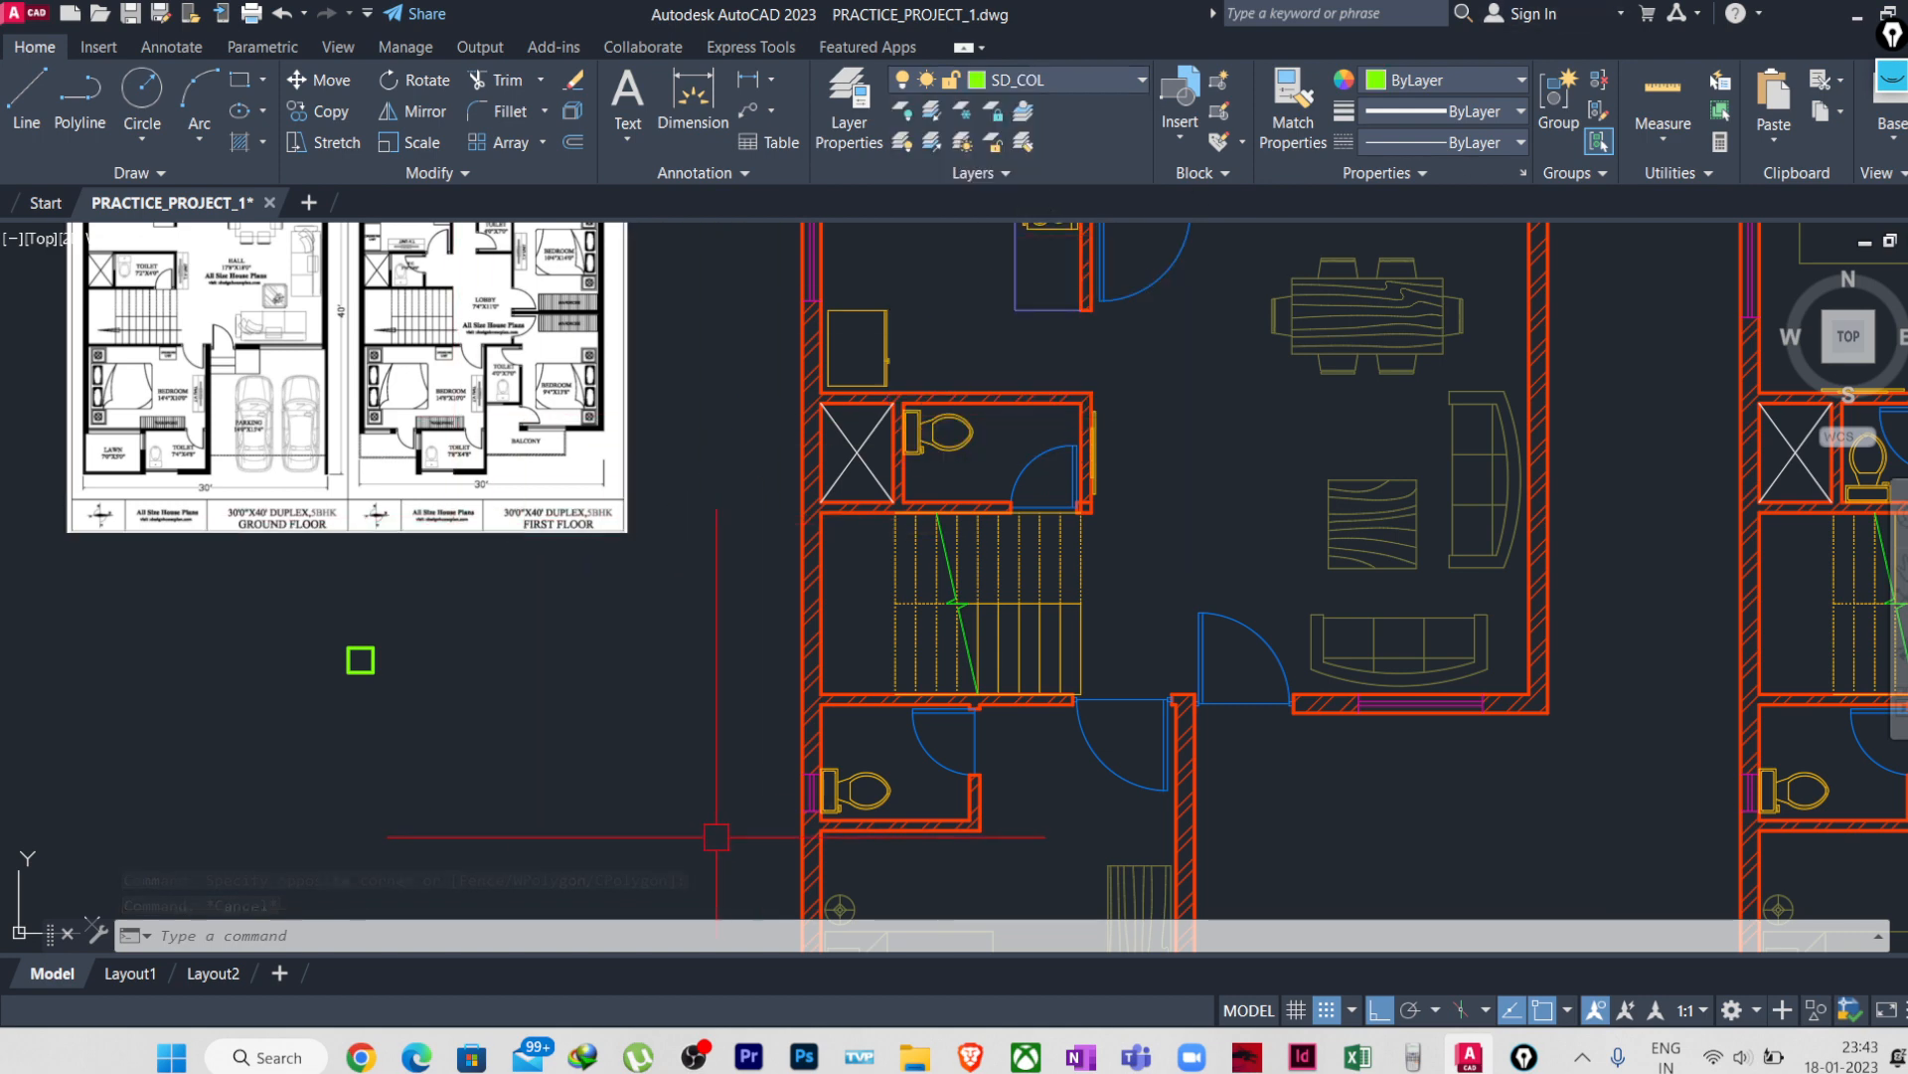
# - Make SD_COL_HATCH the current layer and hatch the inside of the column square
pyautogui.scroll(4, 368, 631)
pyautogui.moveTo(387, 802); pyautogui.dragTo(508, 800, button='middle')
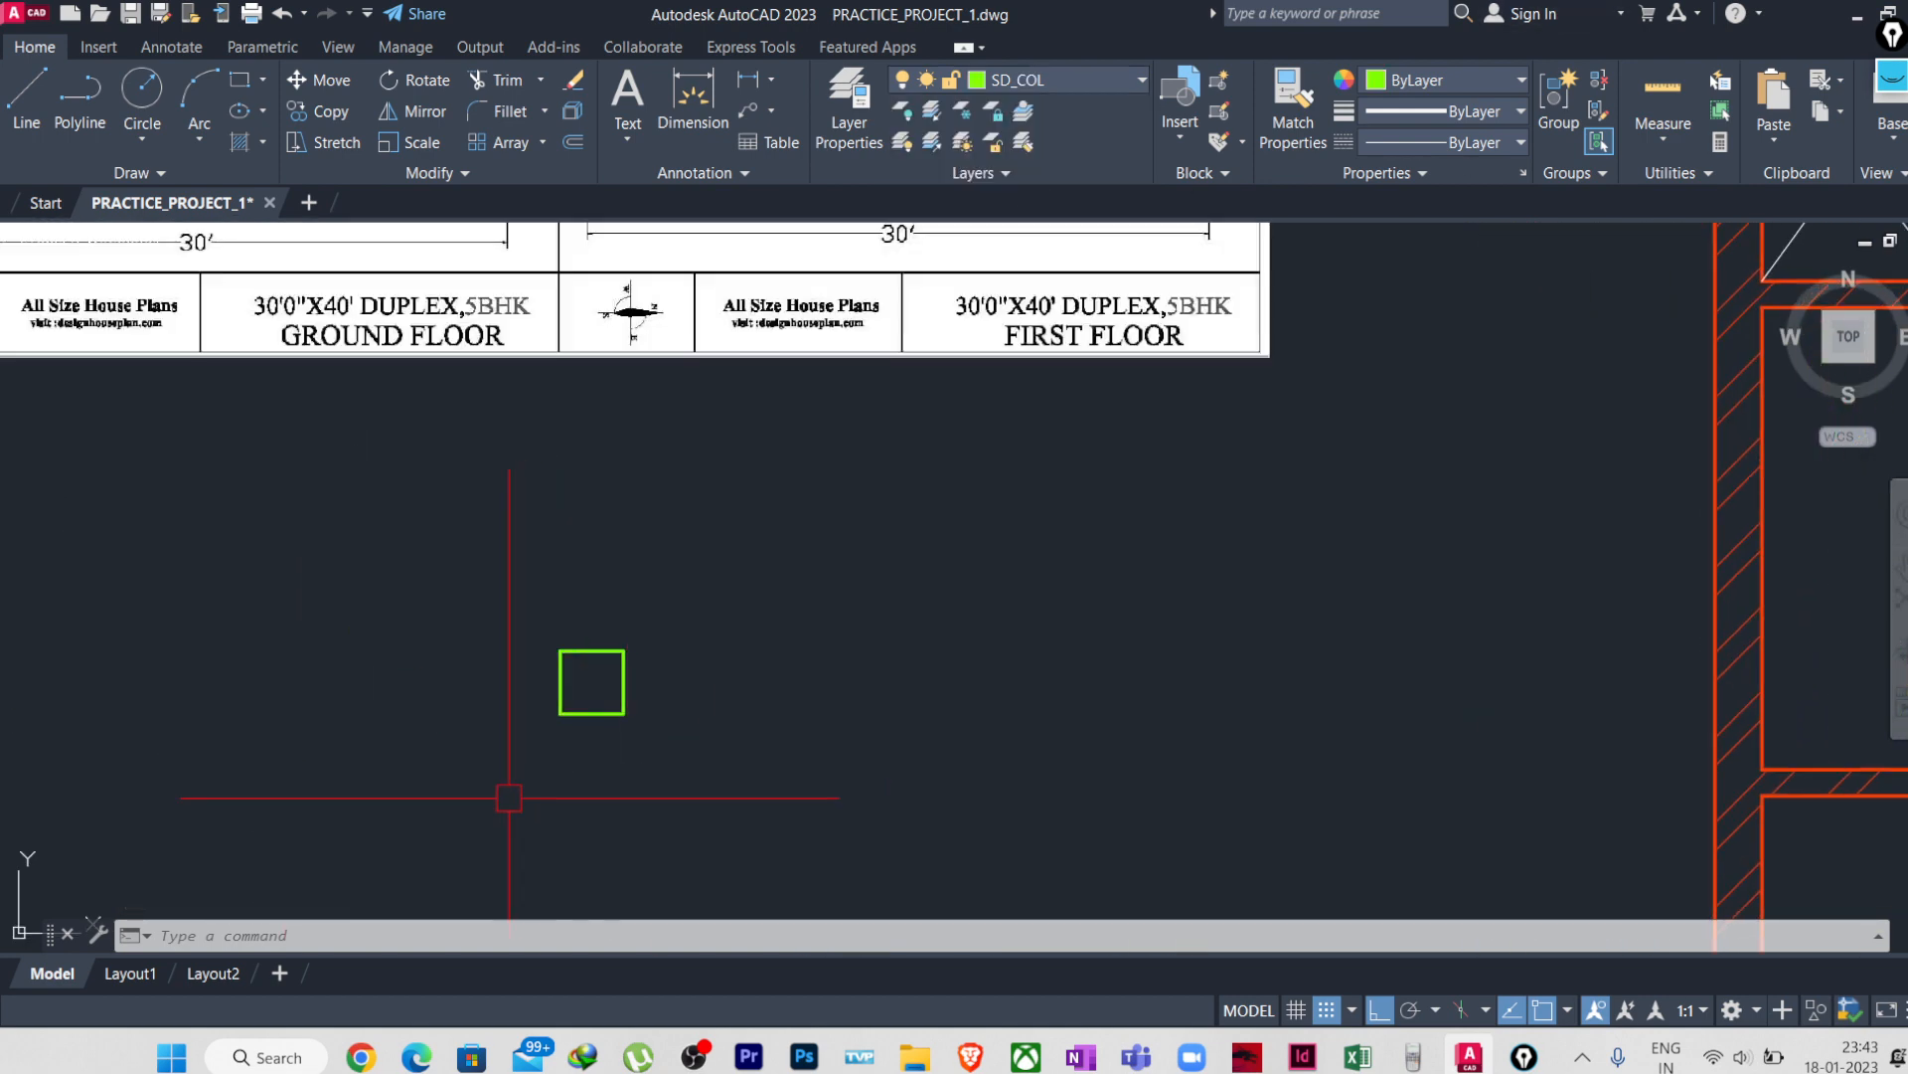
pyautogui.scroll(-2, 508, 800)
pyautogui.click(1037, 80)
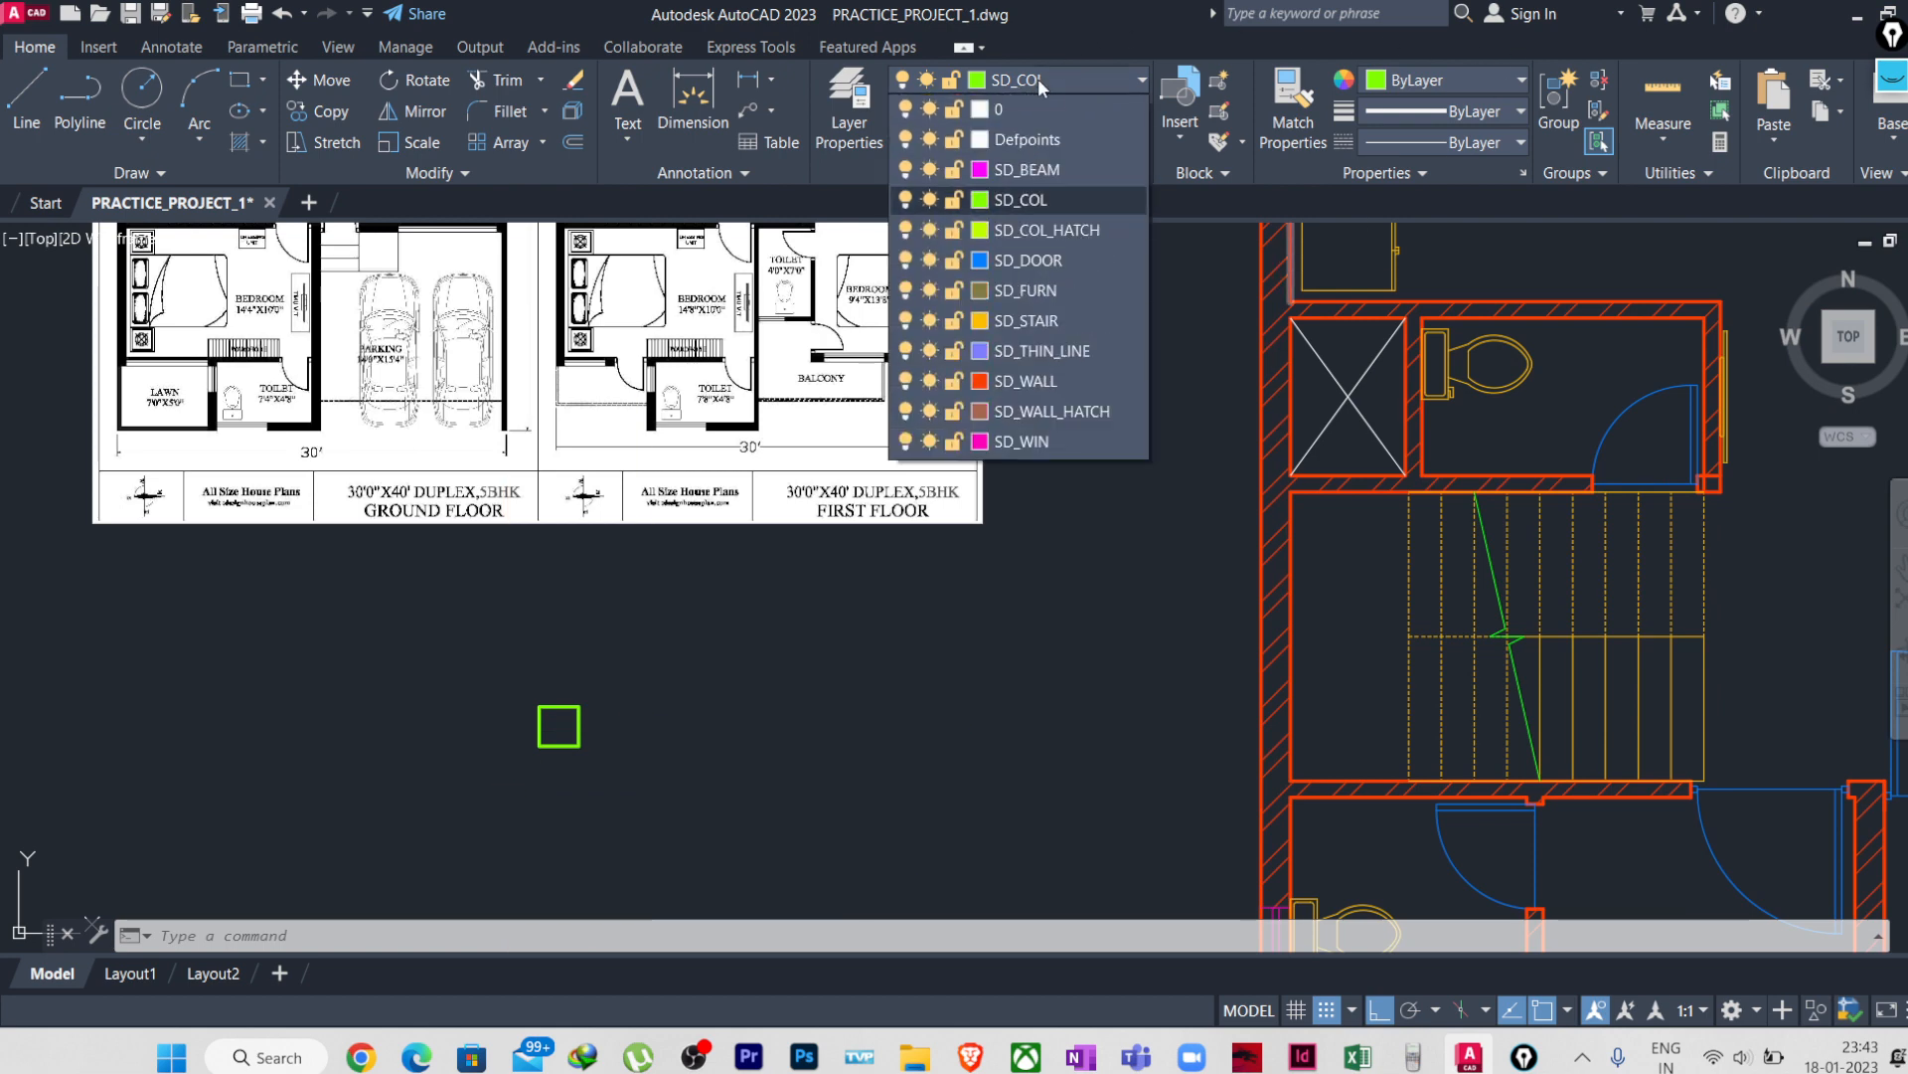
pyautogui.click(1029, 231)
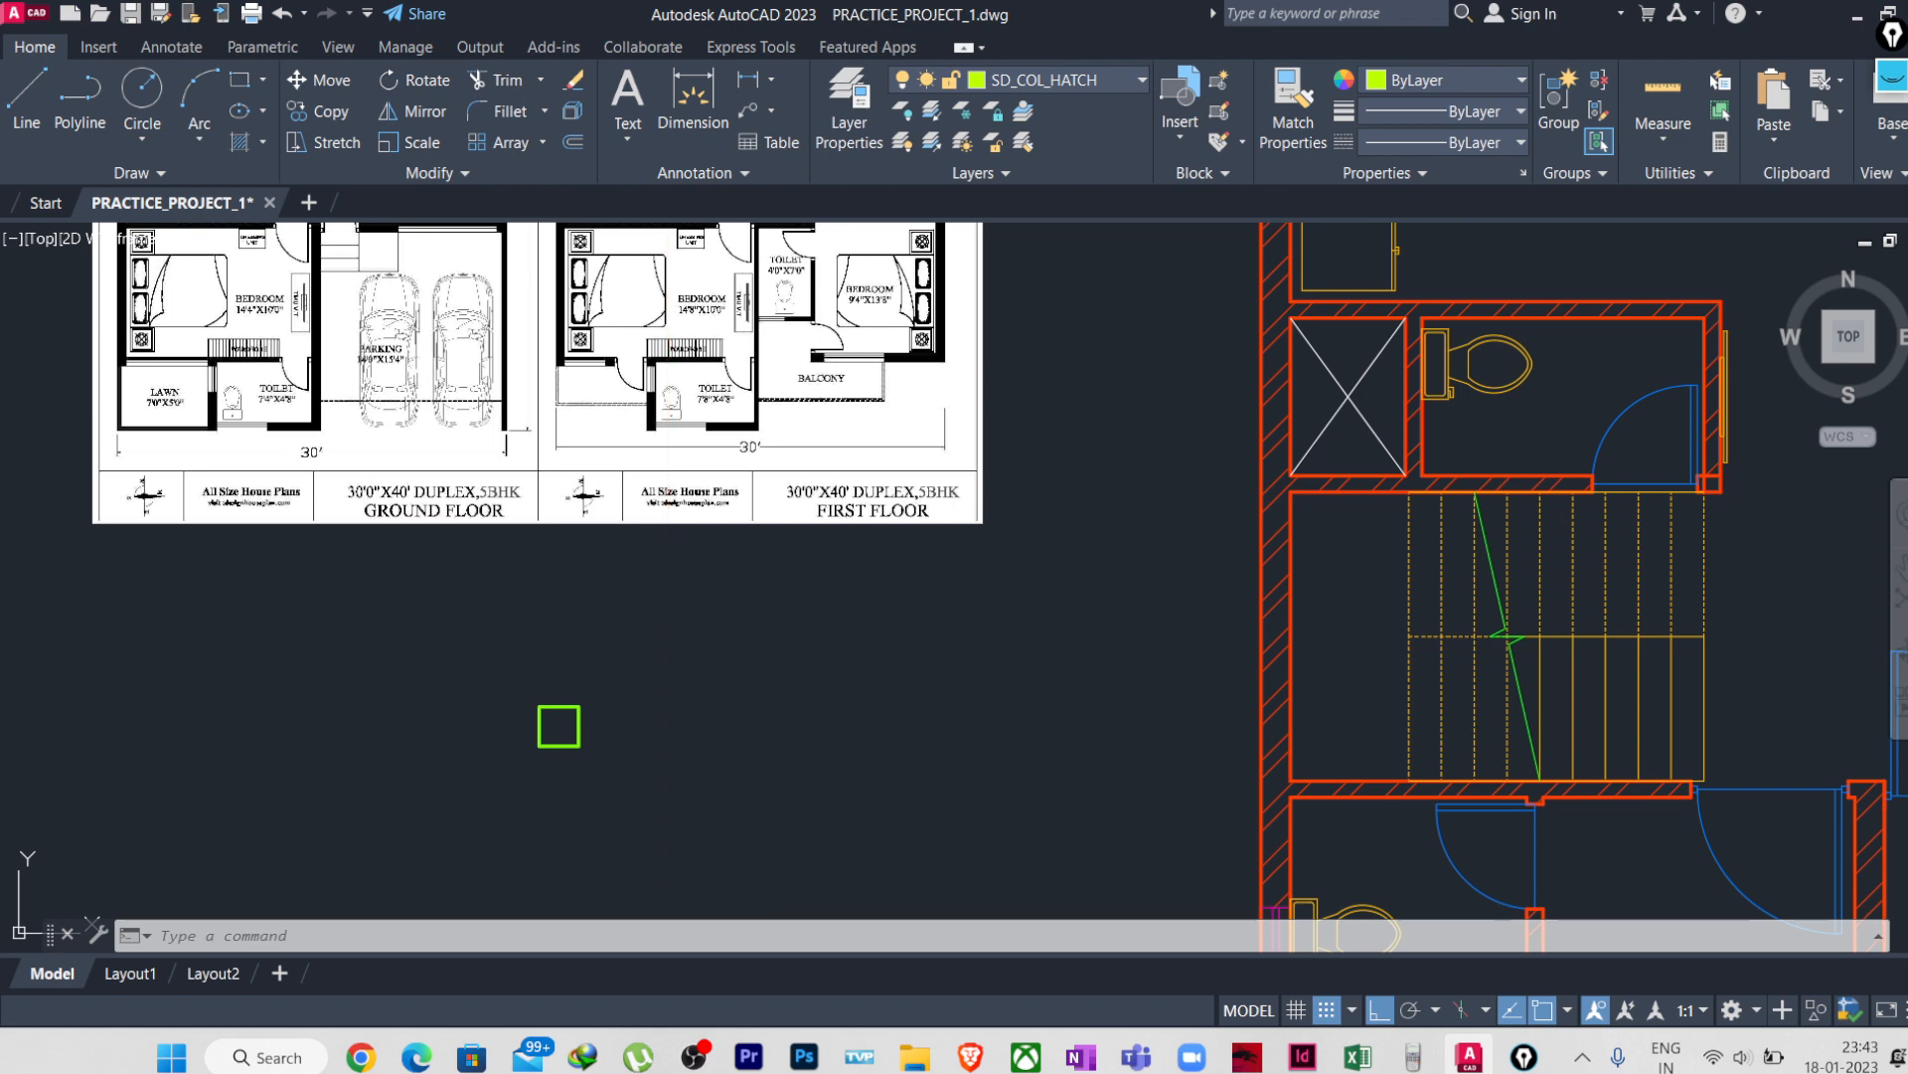
pyautogui.write('h')
pyautogui.press('Return')
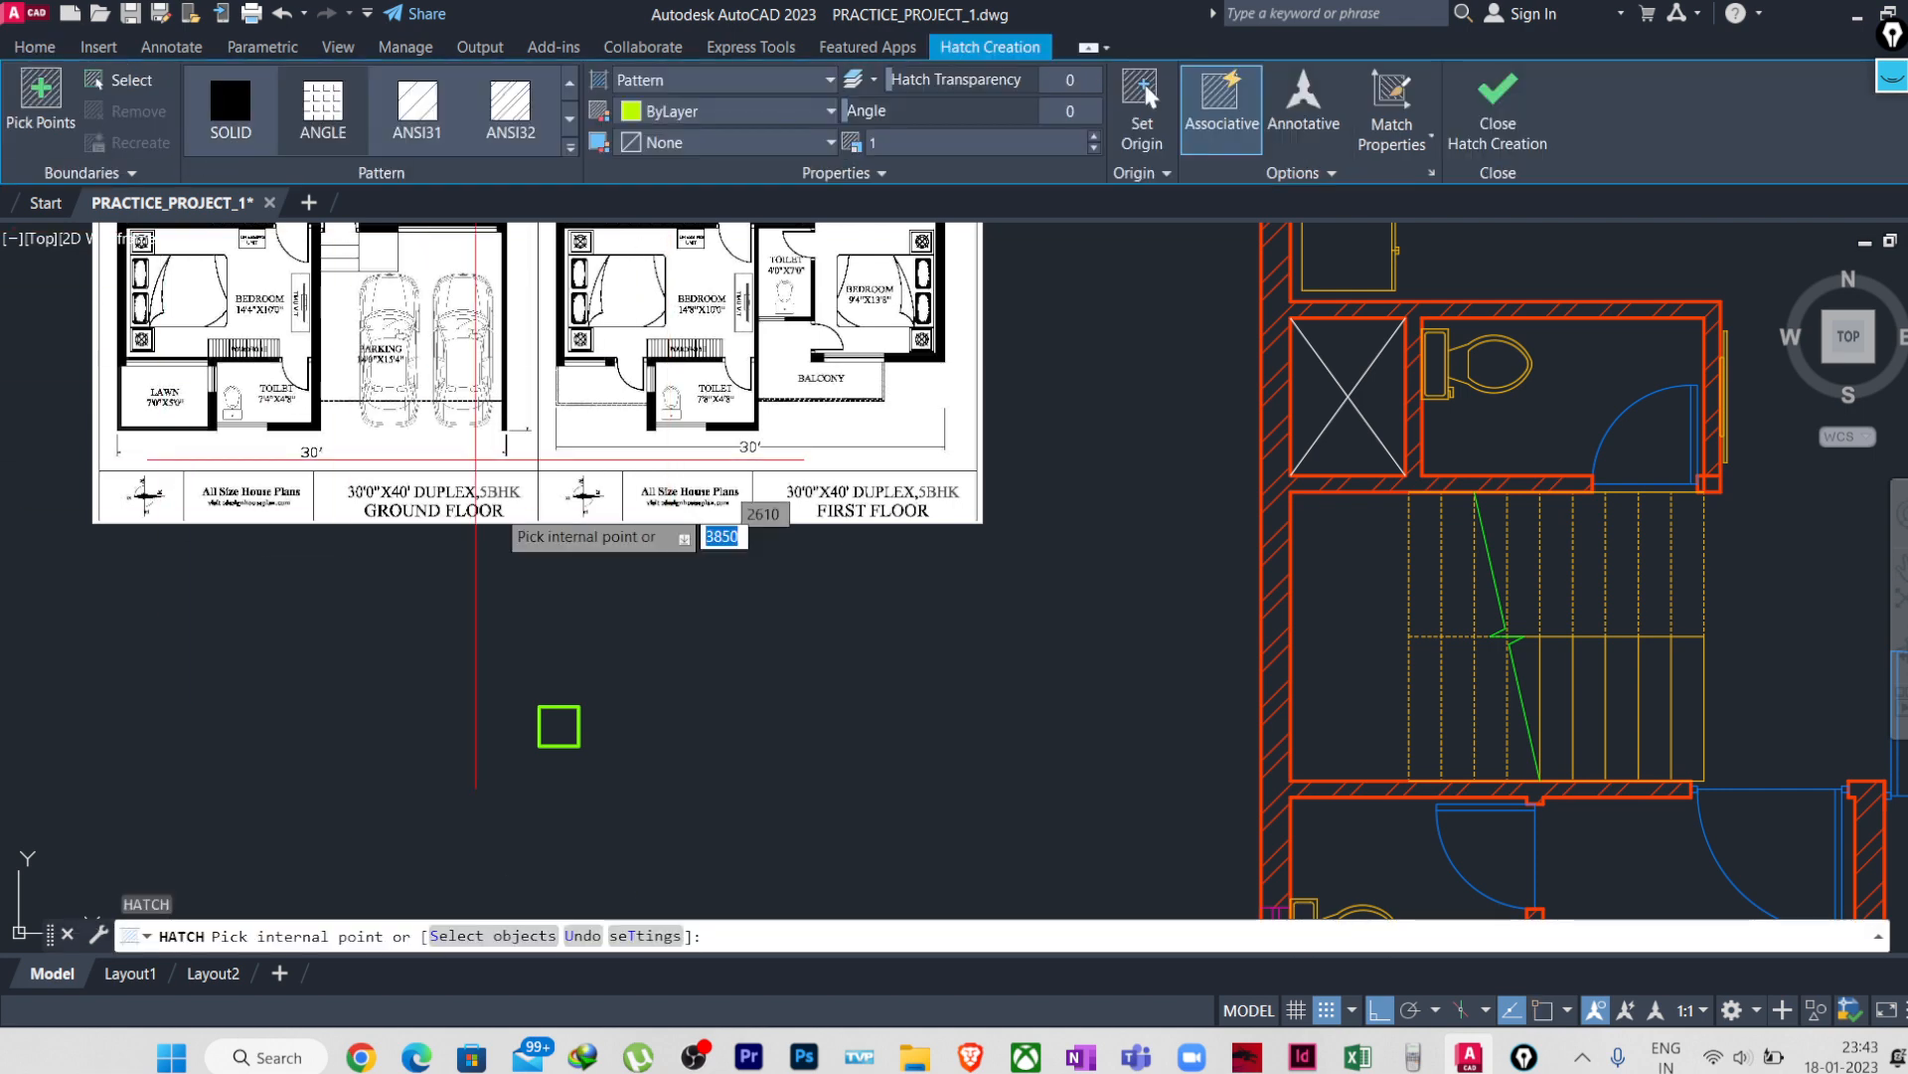
pyautogui.click(580, 728)
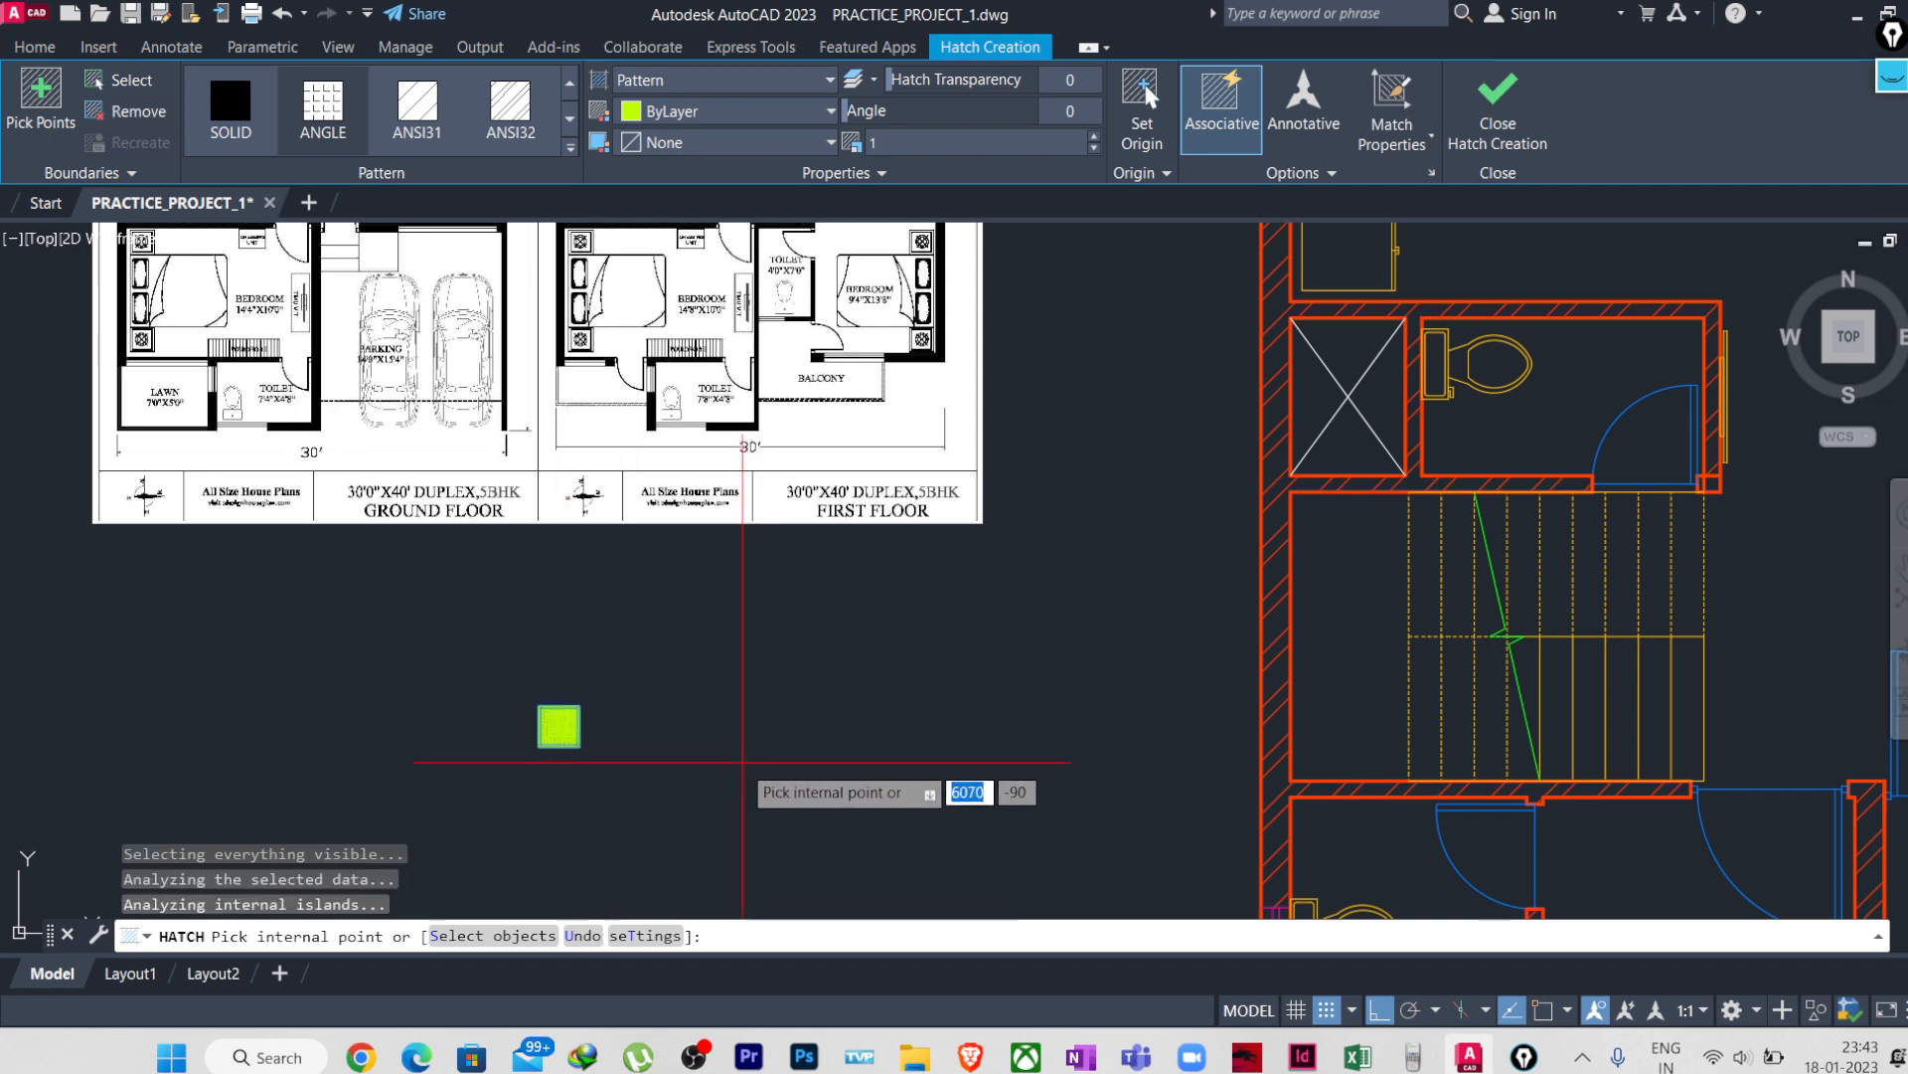
pyautogui.press('Return')
# - Reduce the column hatch's pattern scale for a denser fill and finish editing the hatch
pyautogui.scroll(3, 560, 741)
pyautogui.scroll(4, 560, 741)
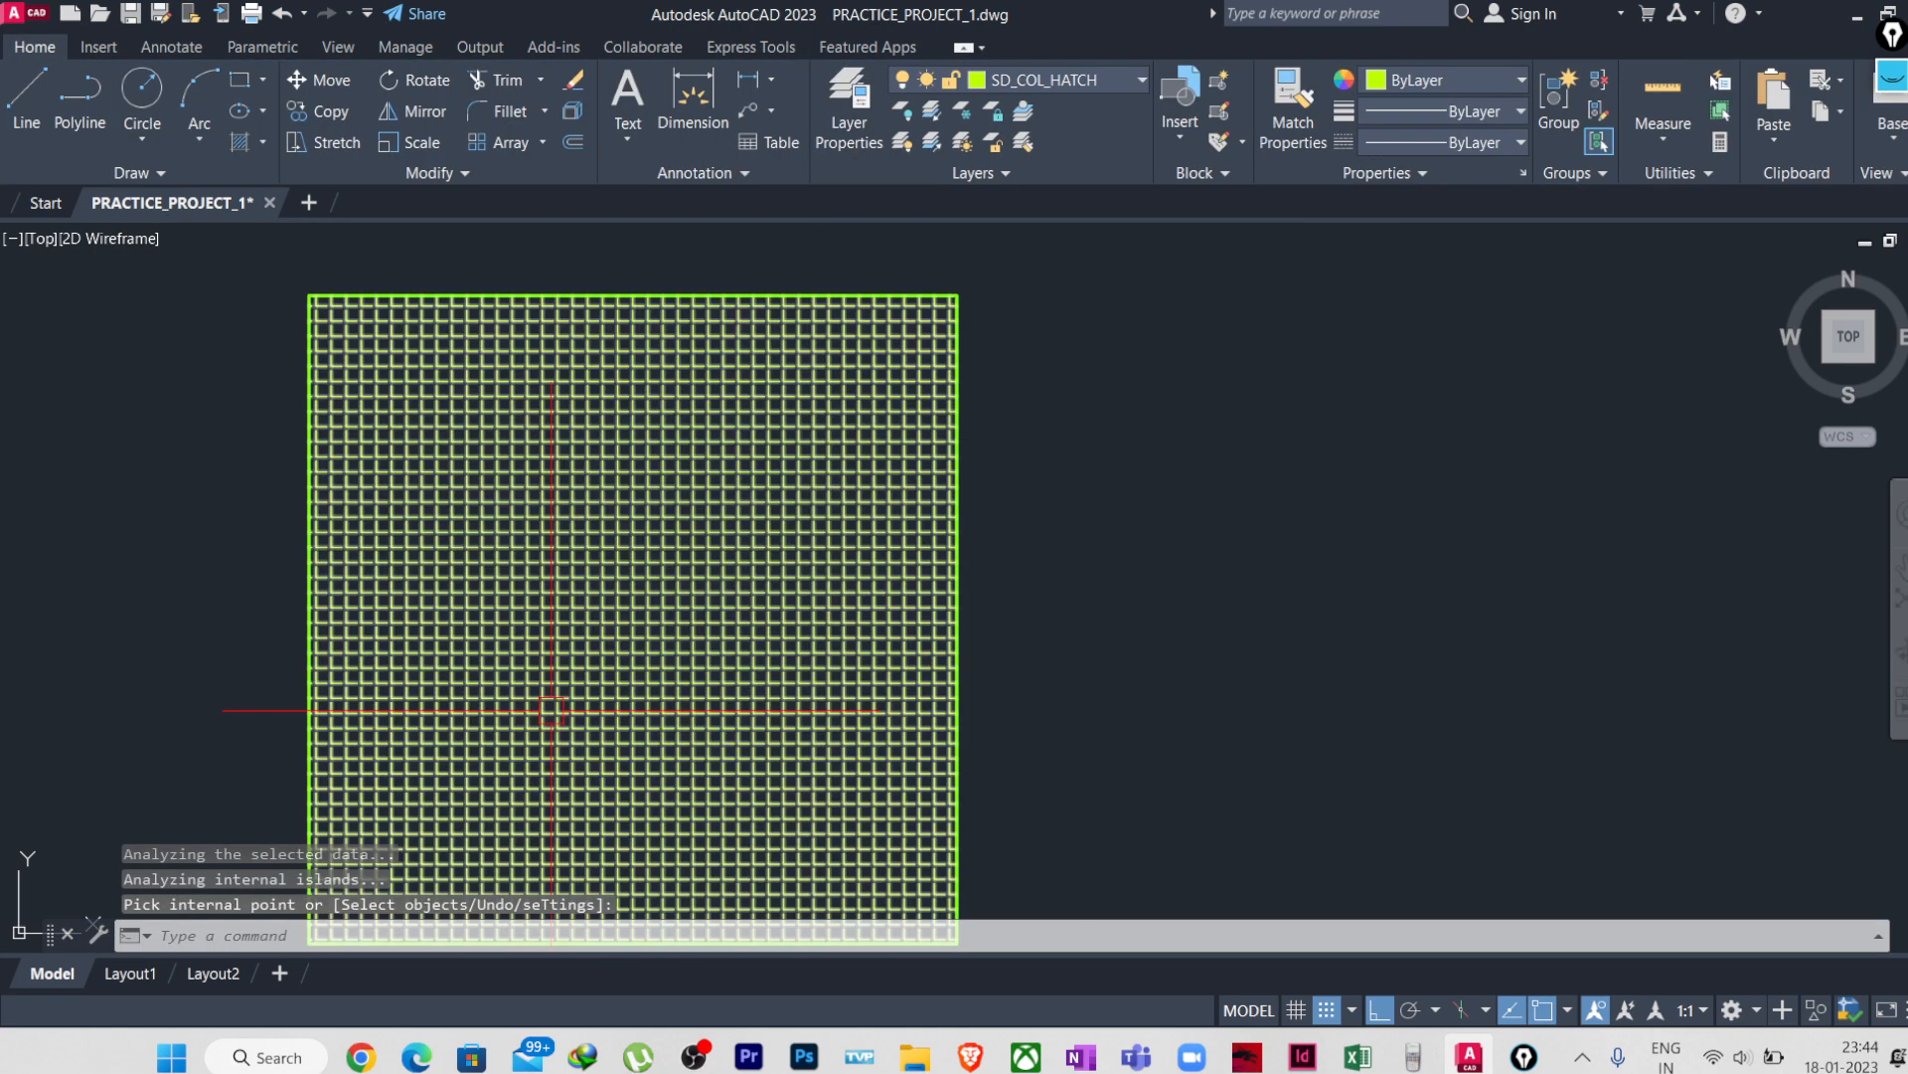
pyautogui.scroll(-3, 557, 706)
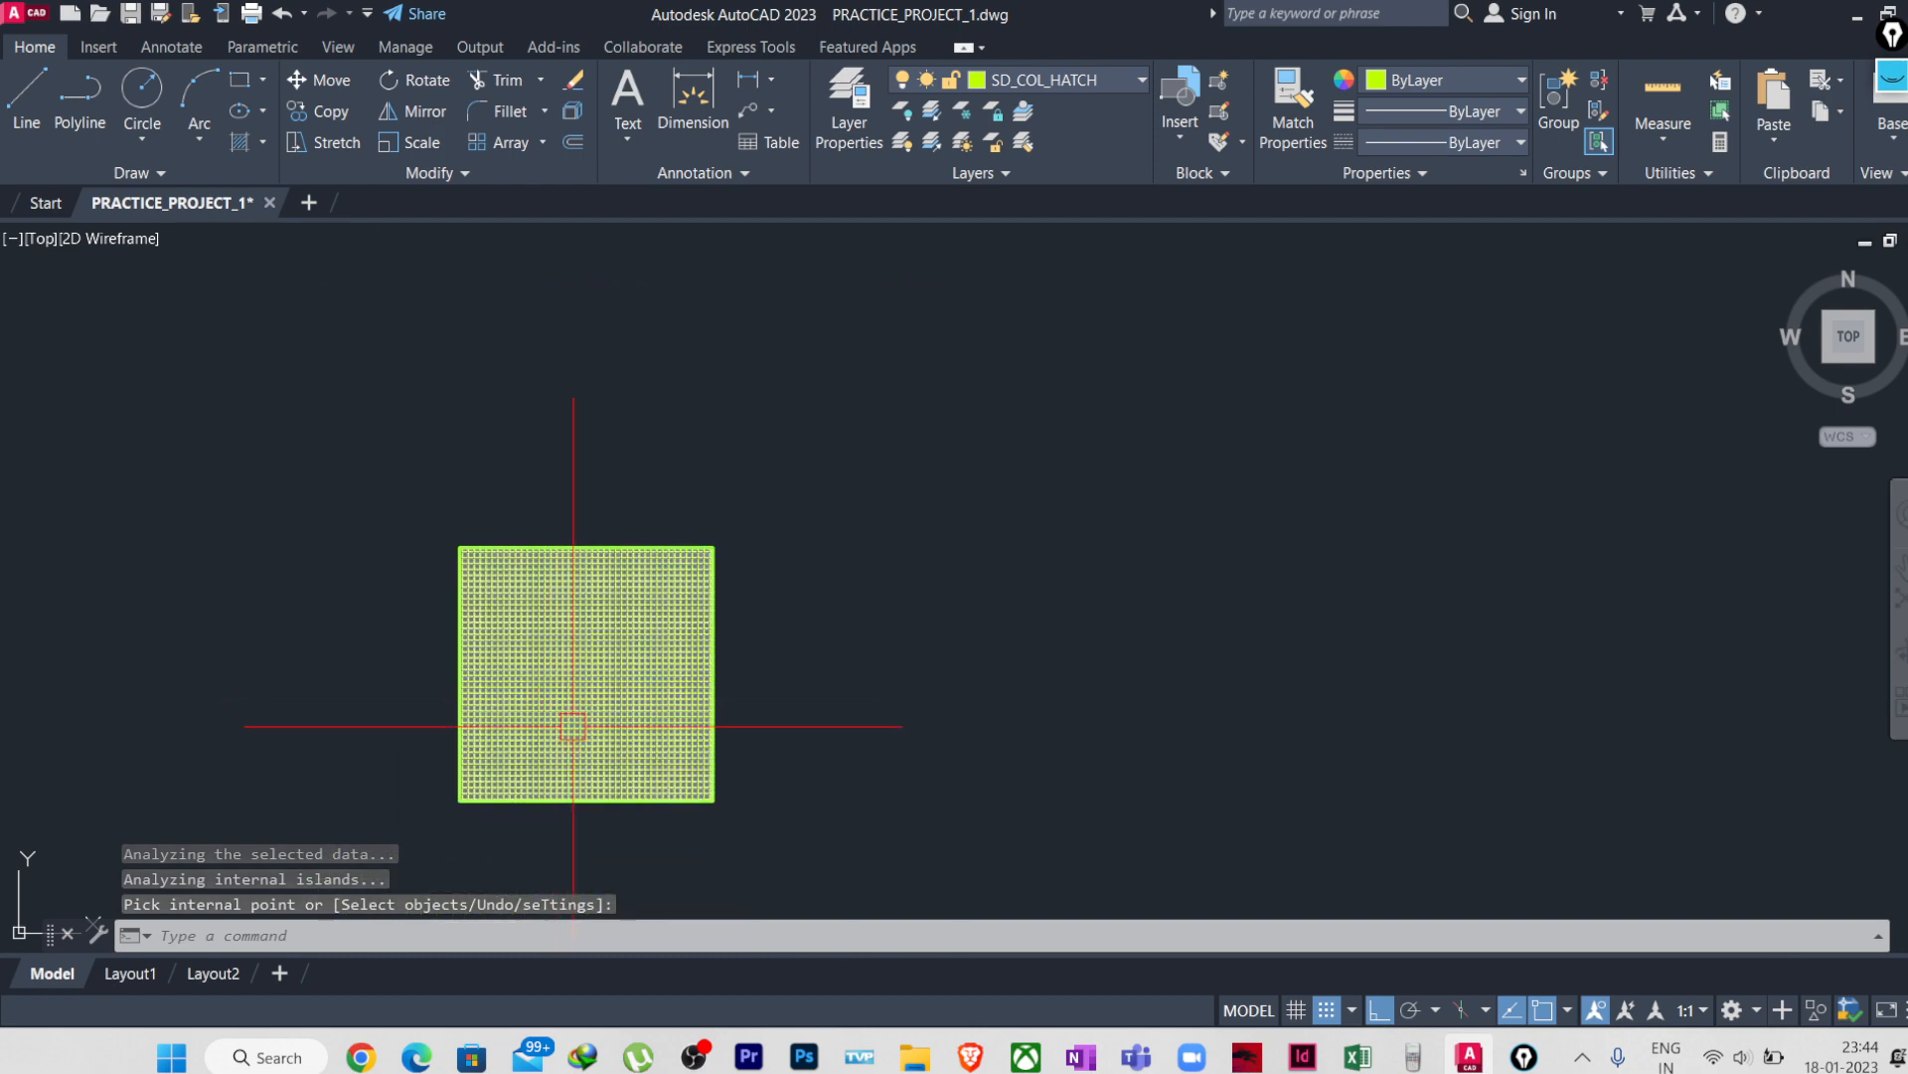
pyautogui.scroll(-5, 562, 721)
pyautogui.scroll(8, 541, 724)
pyautogui.click(652, 744)
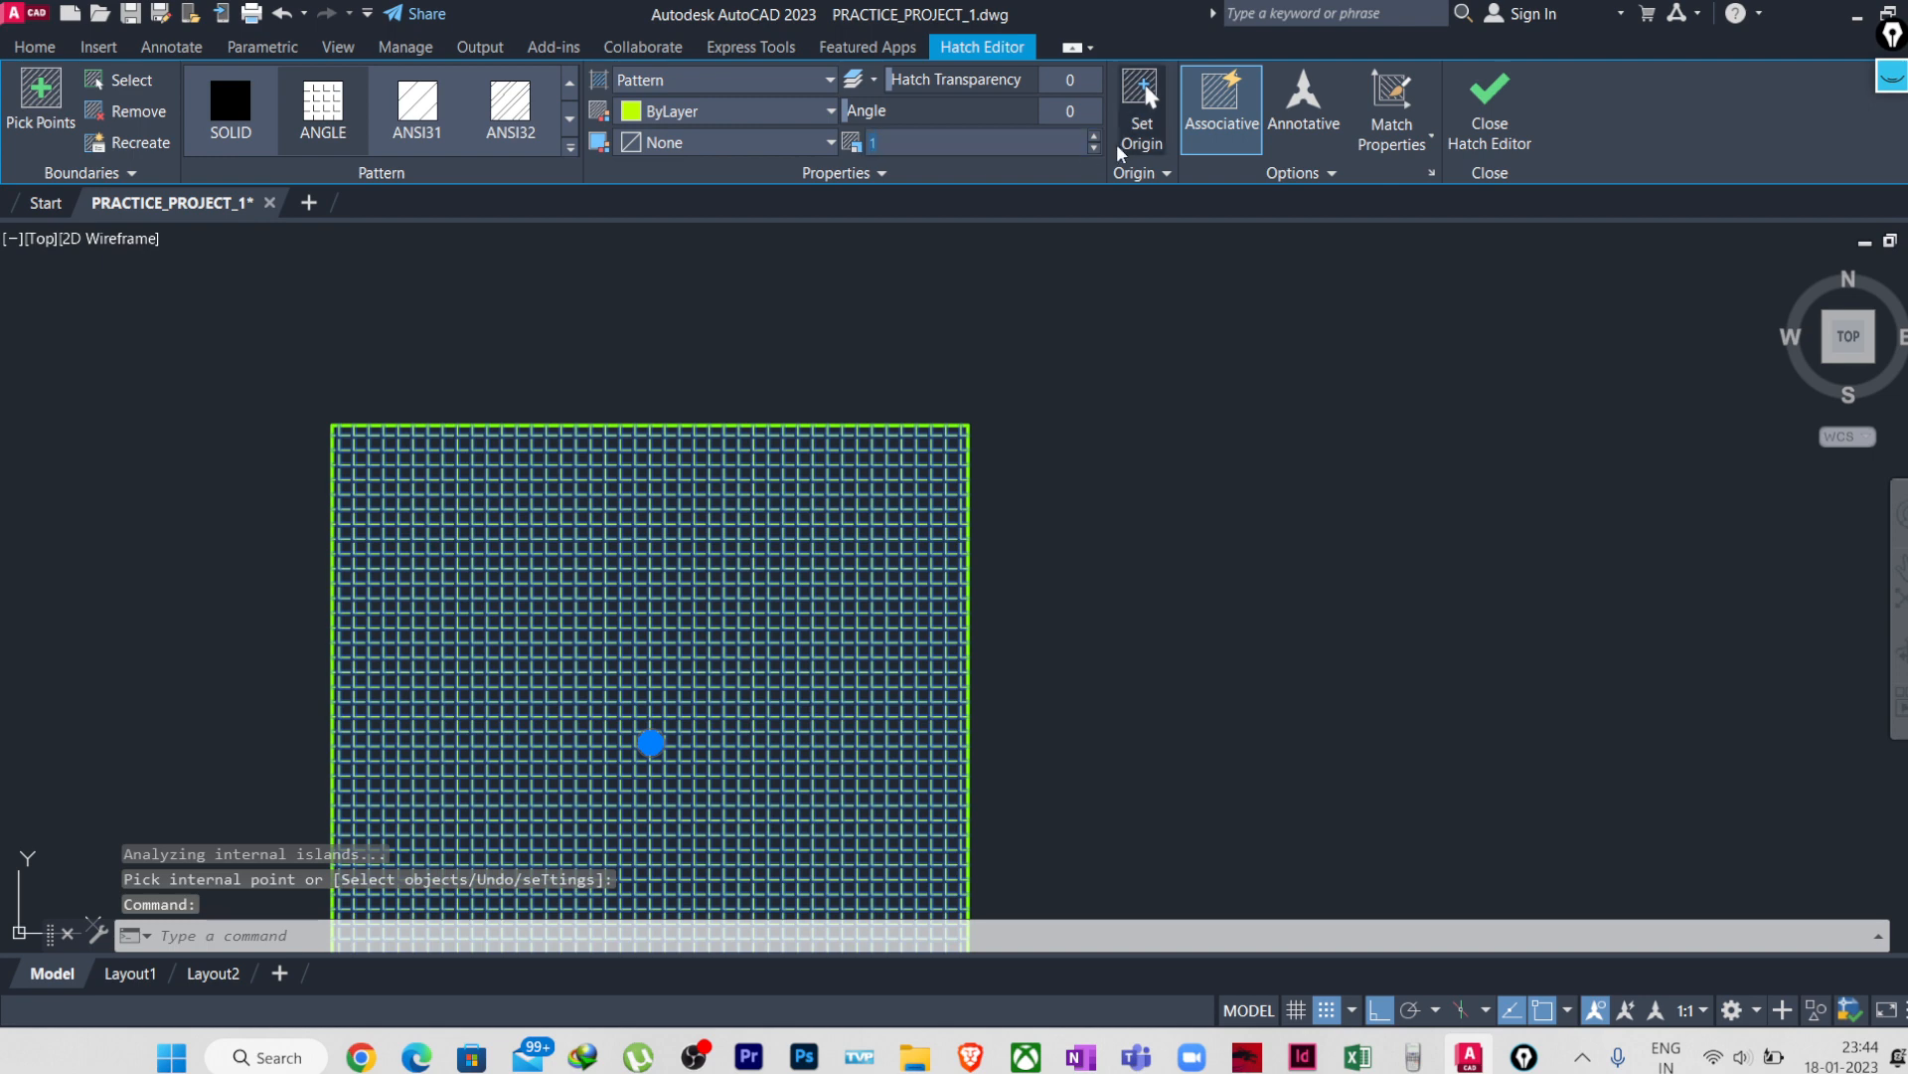
pyautogui.click(1095, 149)
pyautogui.click(1095, 139)
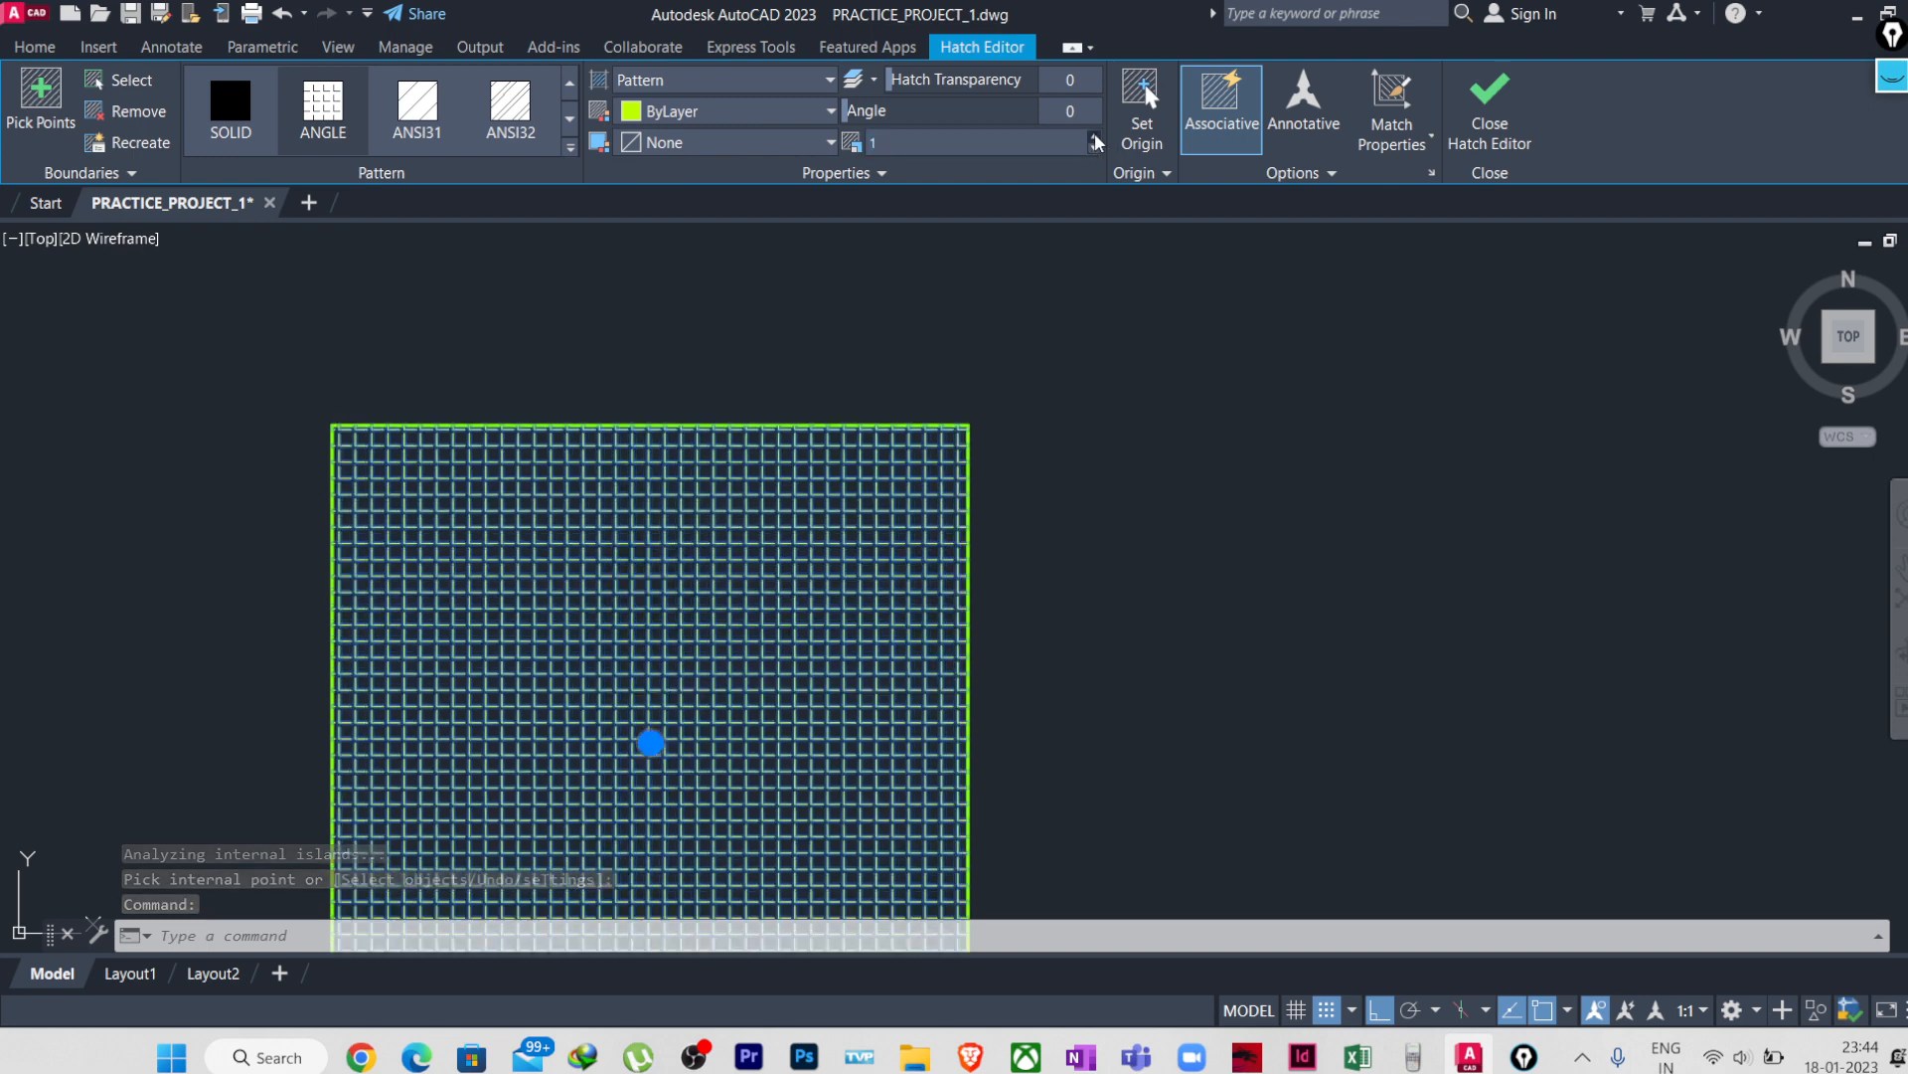
pyautogui.click(1096, 138)
pyautogui.click(1095, 146)
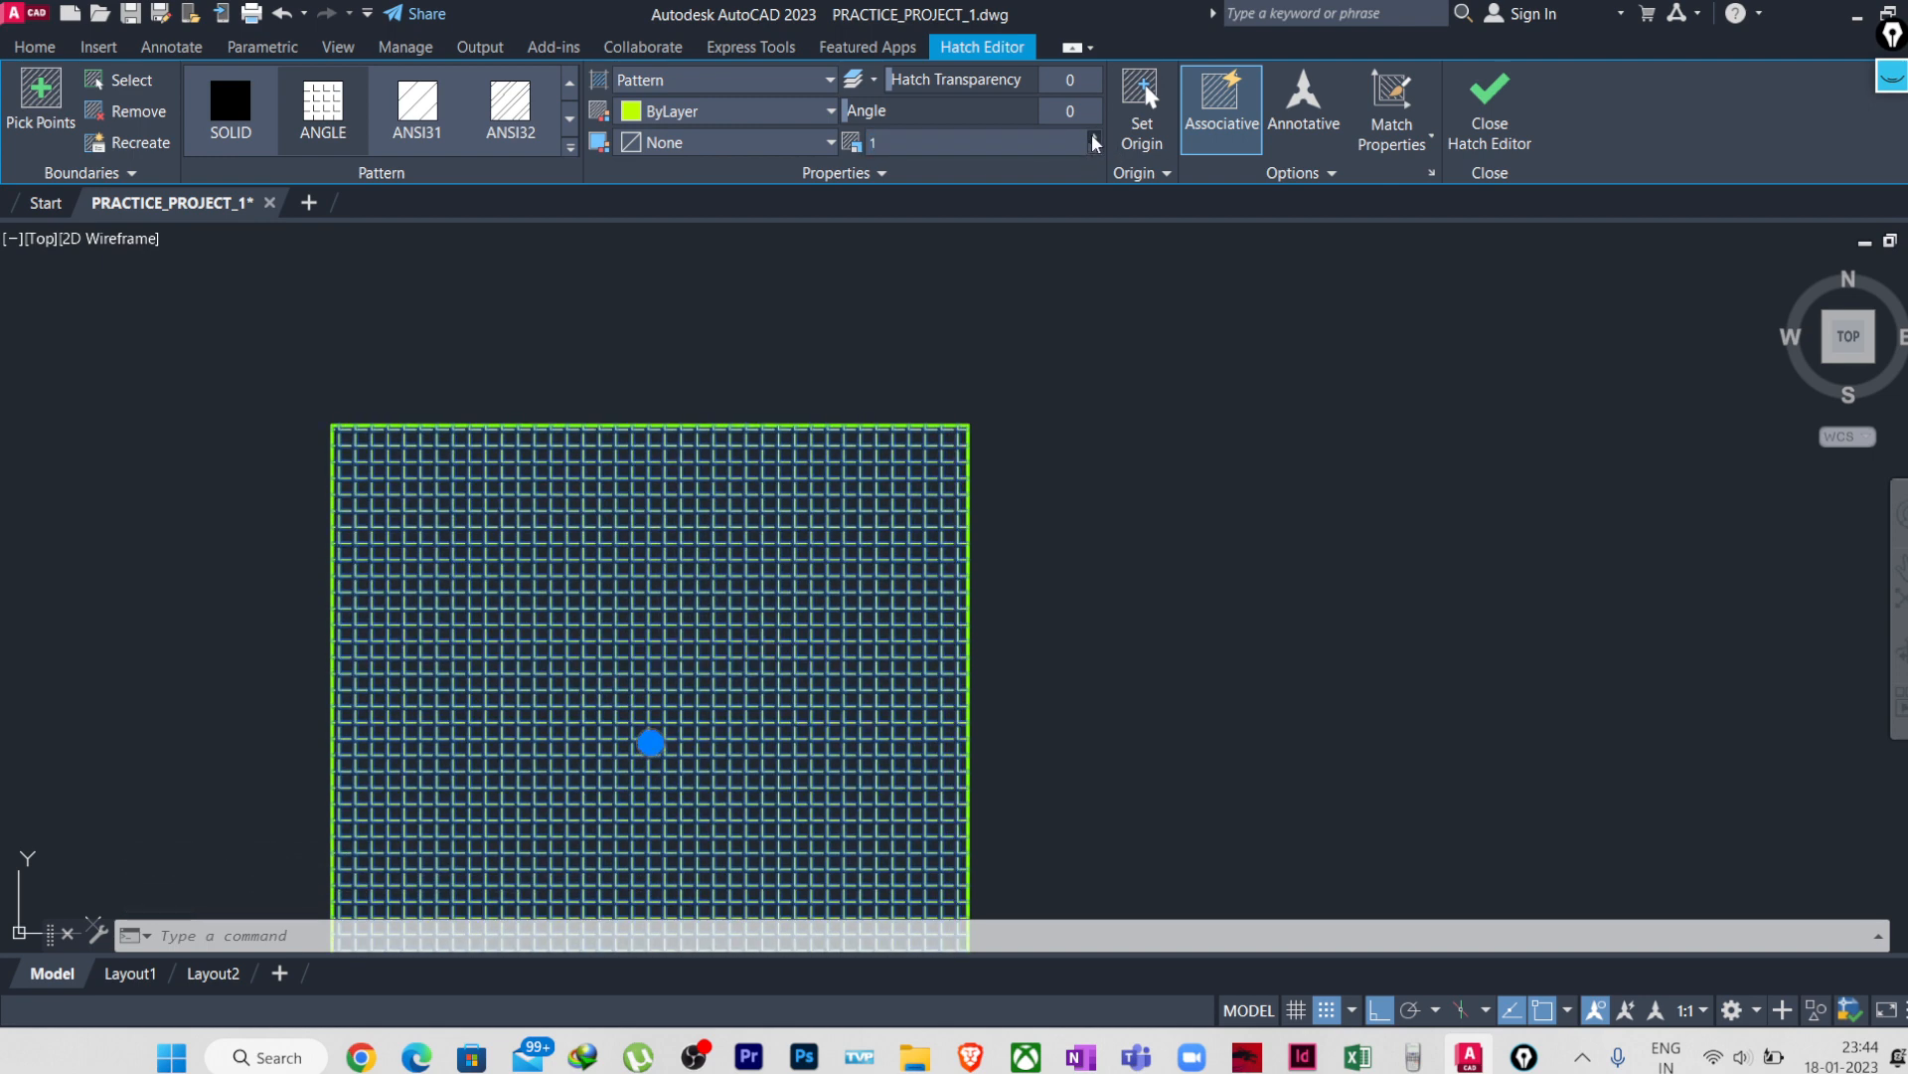
pyautogui.click(1092, 151)
pyautogui.click(1093, 151)
pyautogui.click(1092, 151)
pyautogui.click(1096, 150)
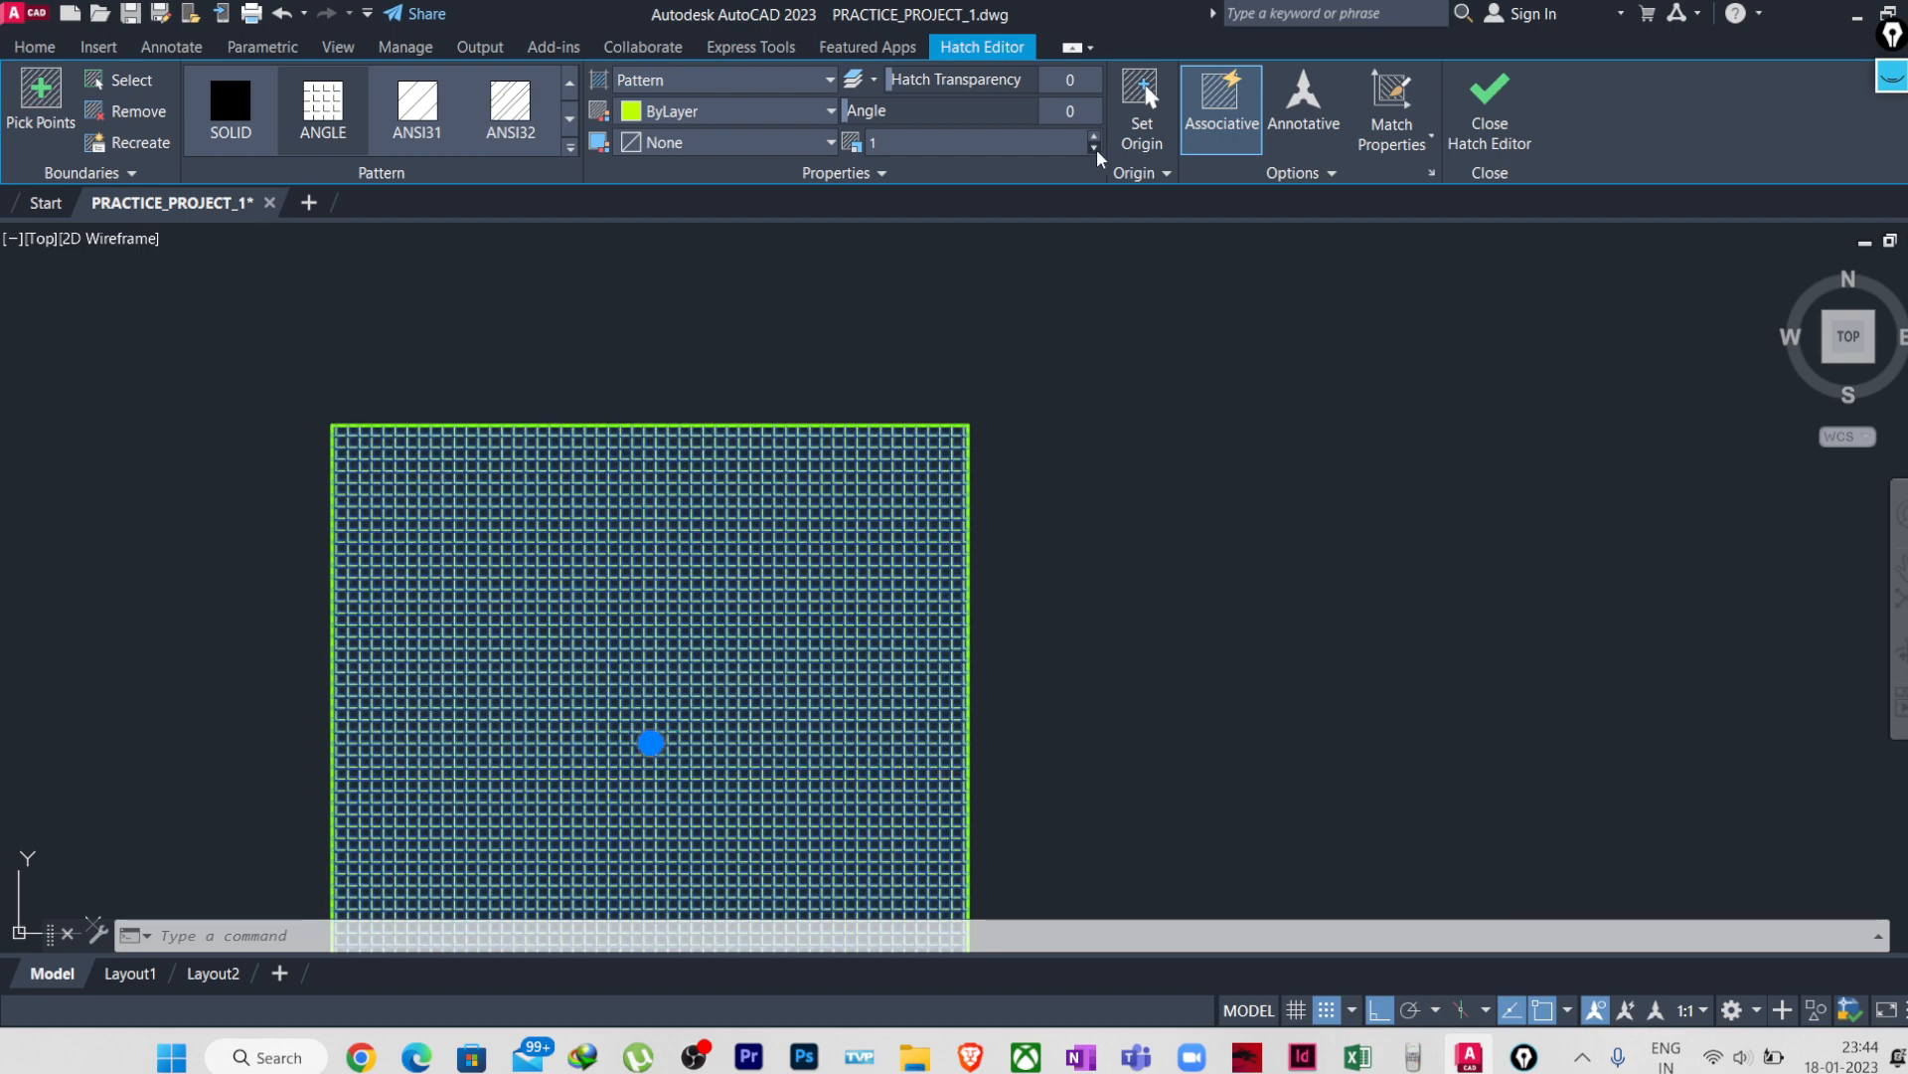
pyautogui.click(1496, 92)
pyautogui.scroll(-6, 426, 476)
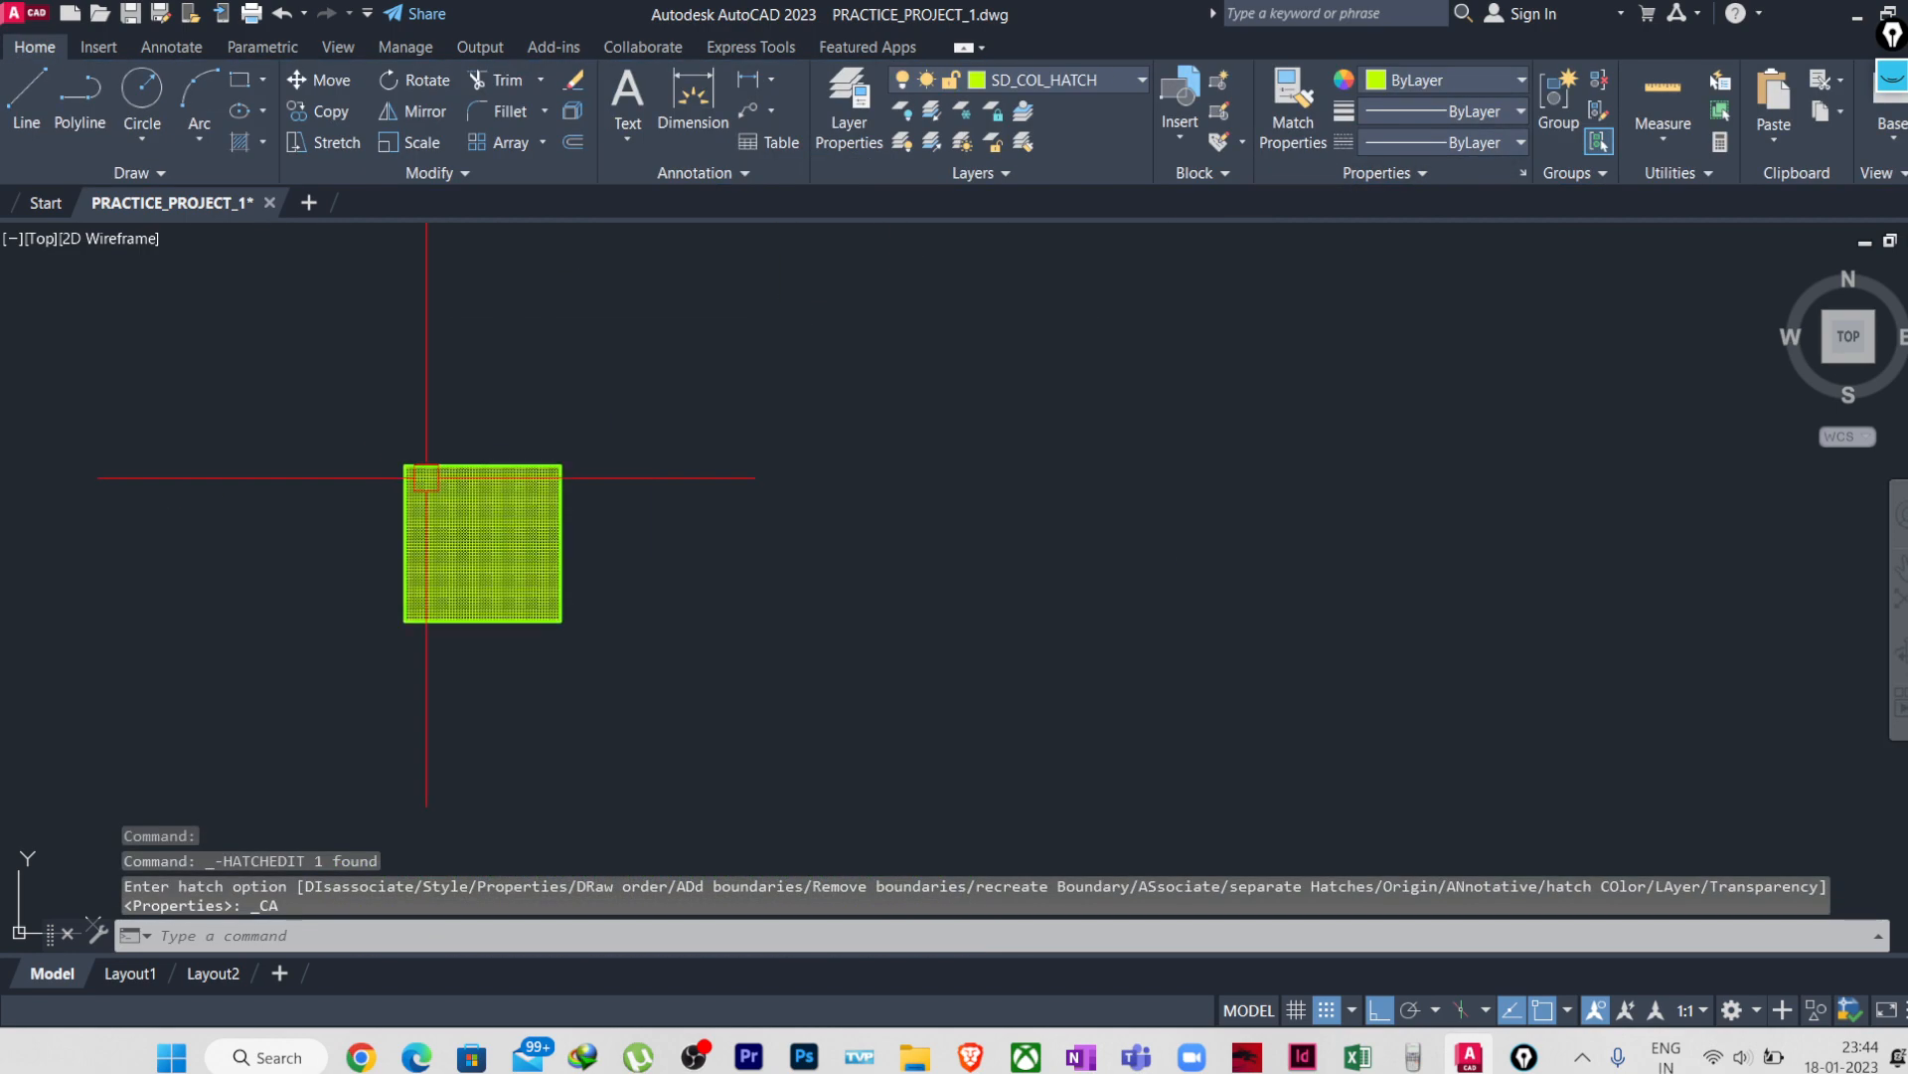
pyautogui.scroll(-3, 611, 559)
pyautogui.scroll(-4, 540, 567)
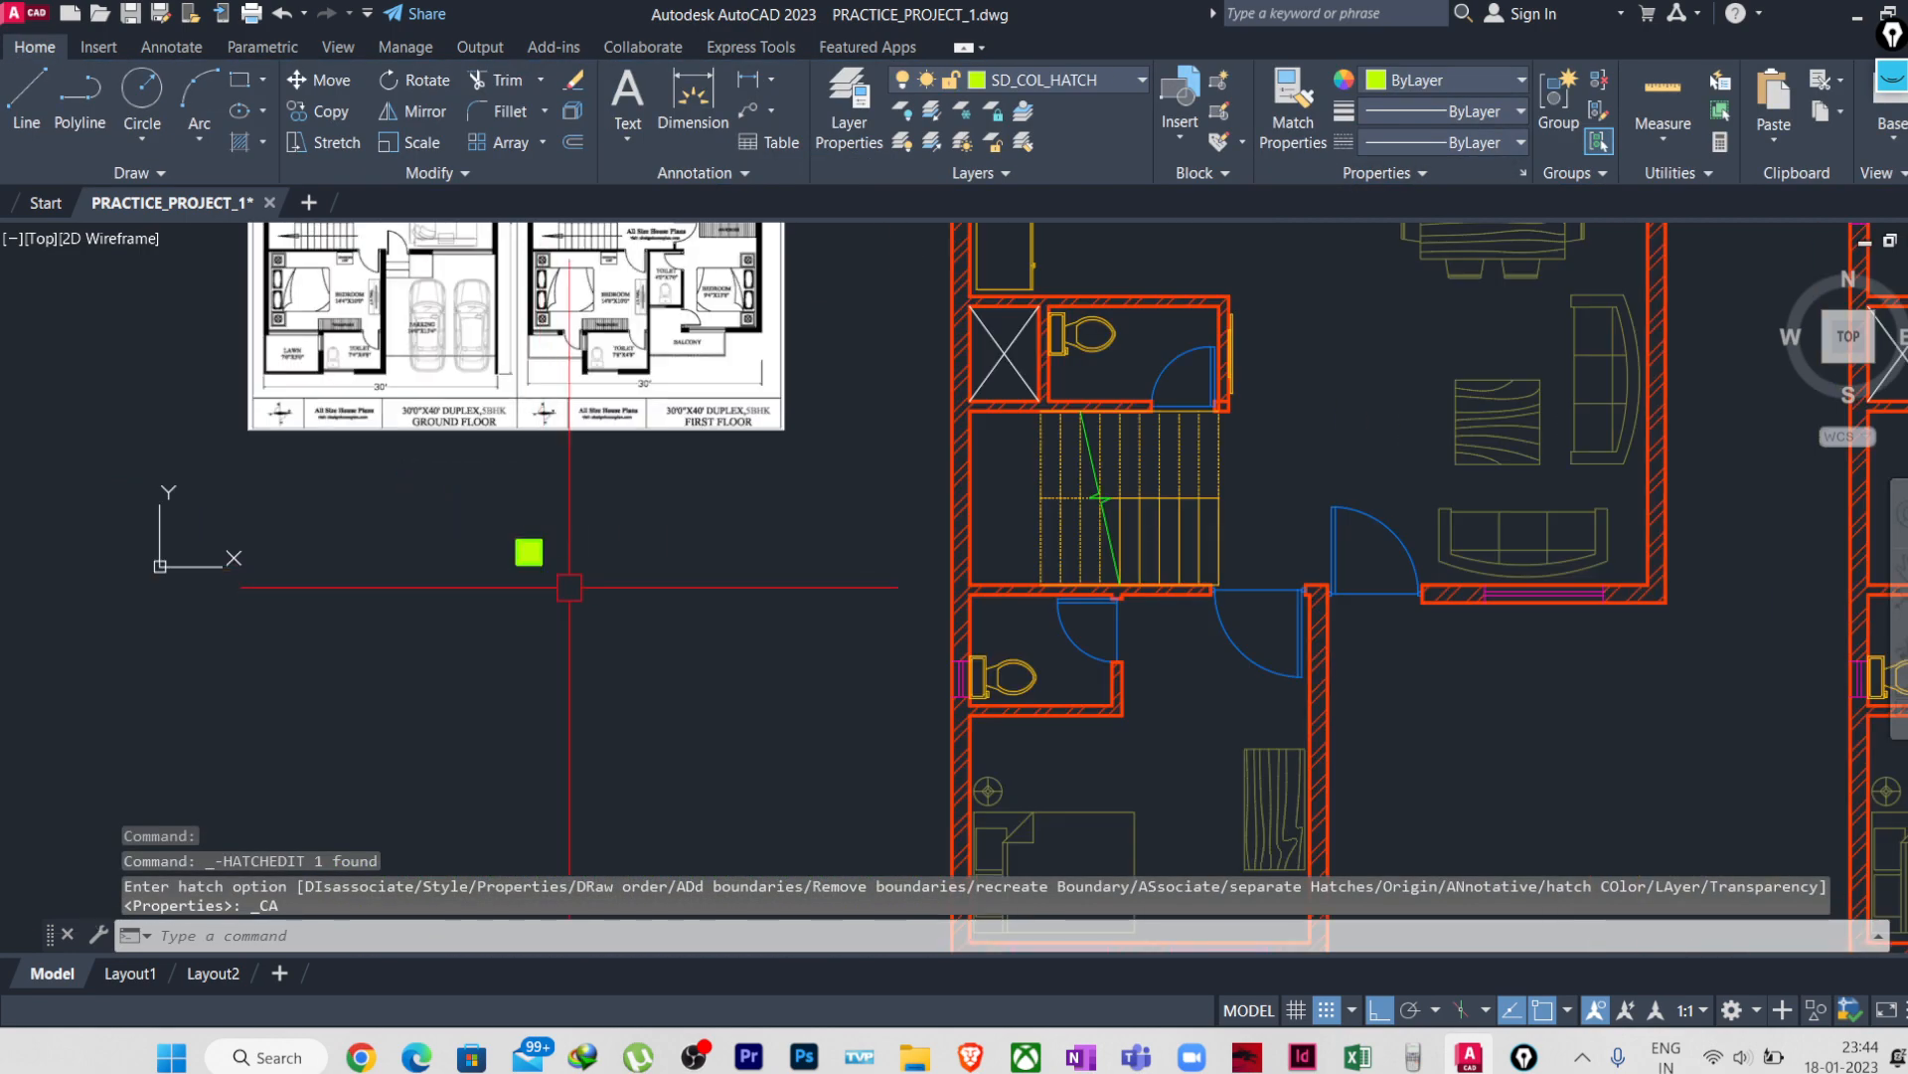
pyautogui.scroll(2, 501, 706)
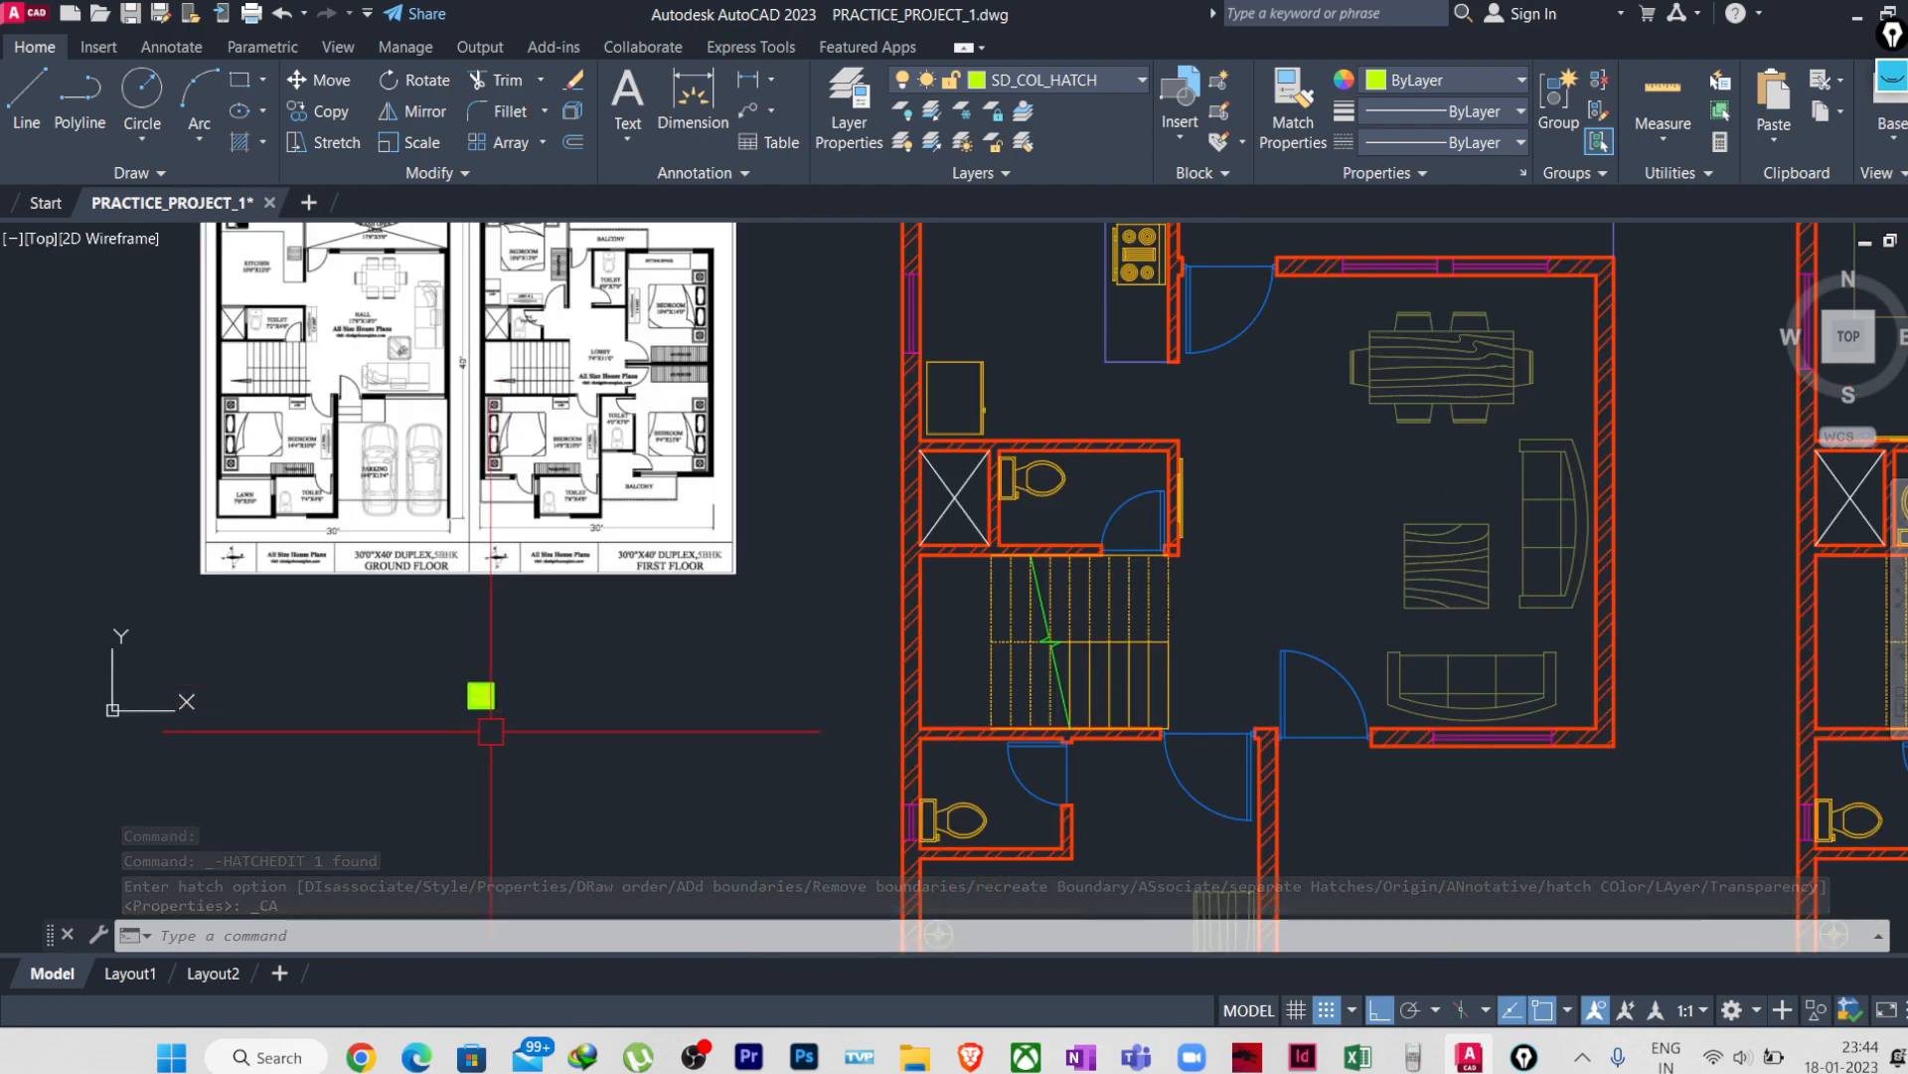
pyautogui.scroll(2, 466, 690)
pyautogui.scroll(-2, 486, 719)
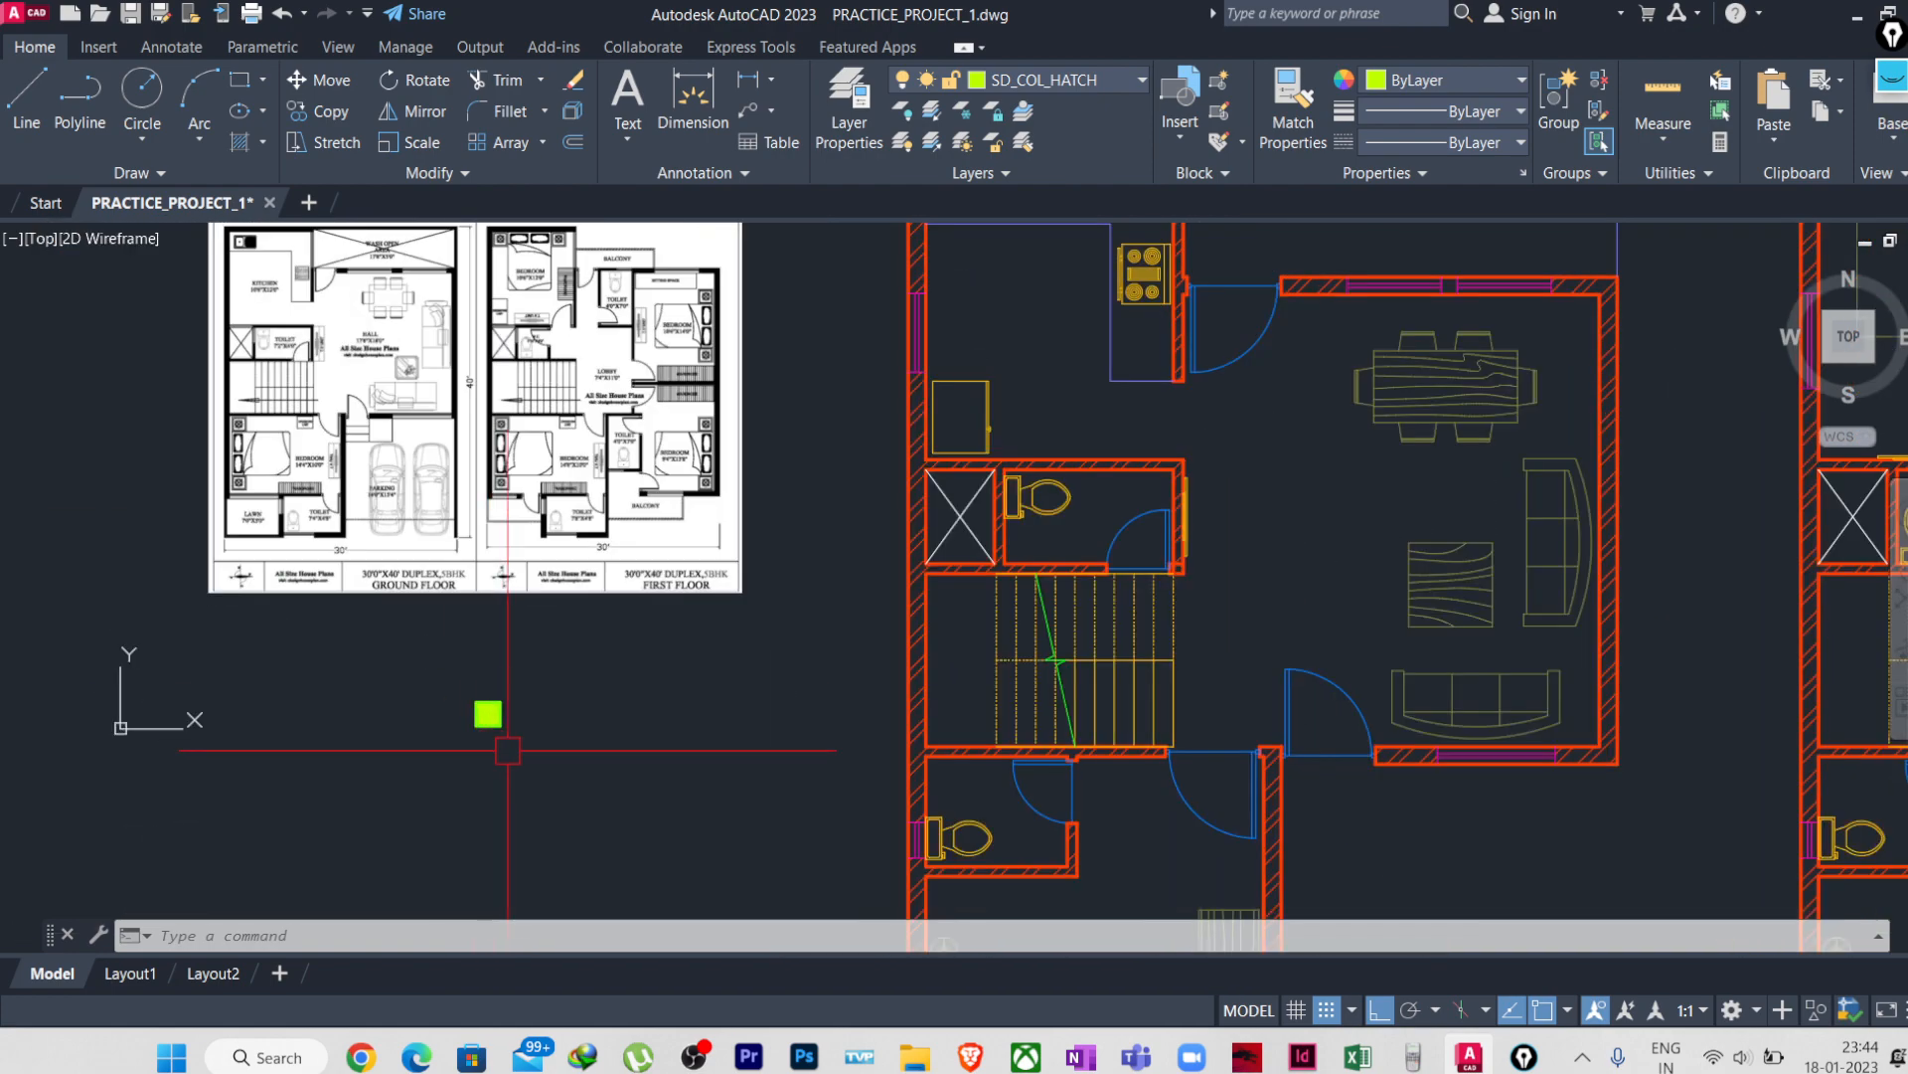
pyautogui.scroll(-2, 524, 724)
pyautogui.scroll(2, 500, 718)
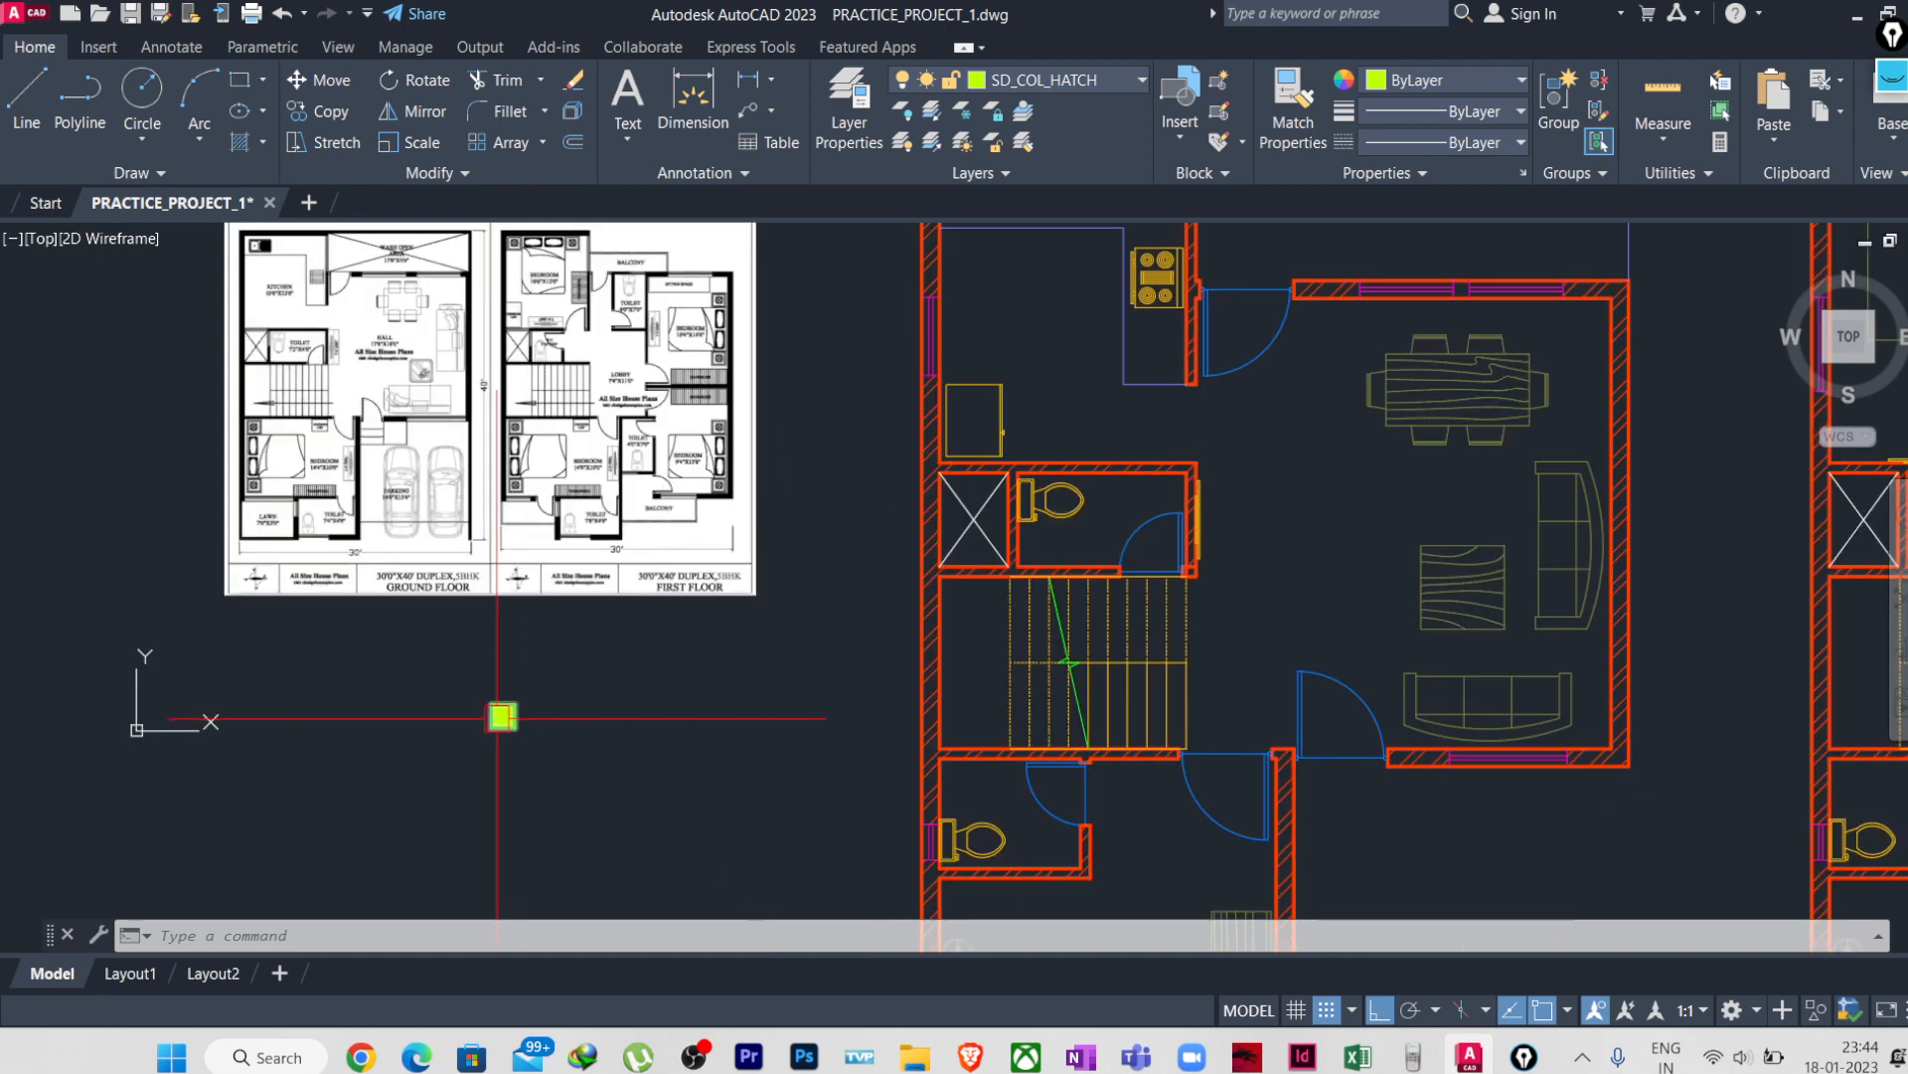
# - Copy the hatched column by its upper-left corner, with Ortho off, to the outer upper-left wall corner of the ground floor kitchen
pyautogui.click(586, 678)
pyautogui.click(399, 780)
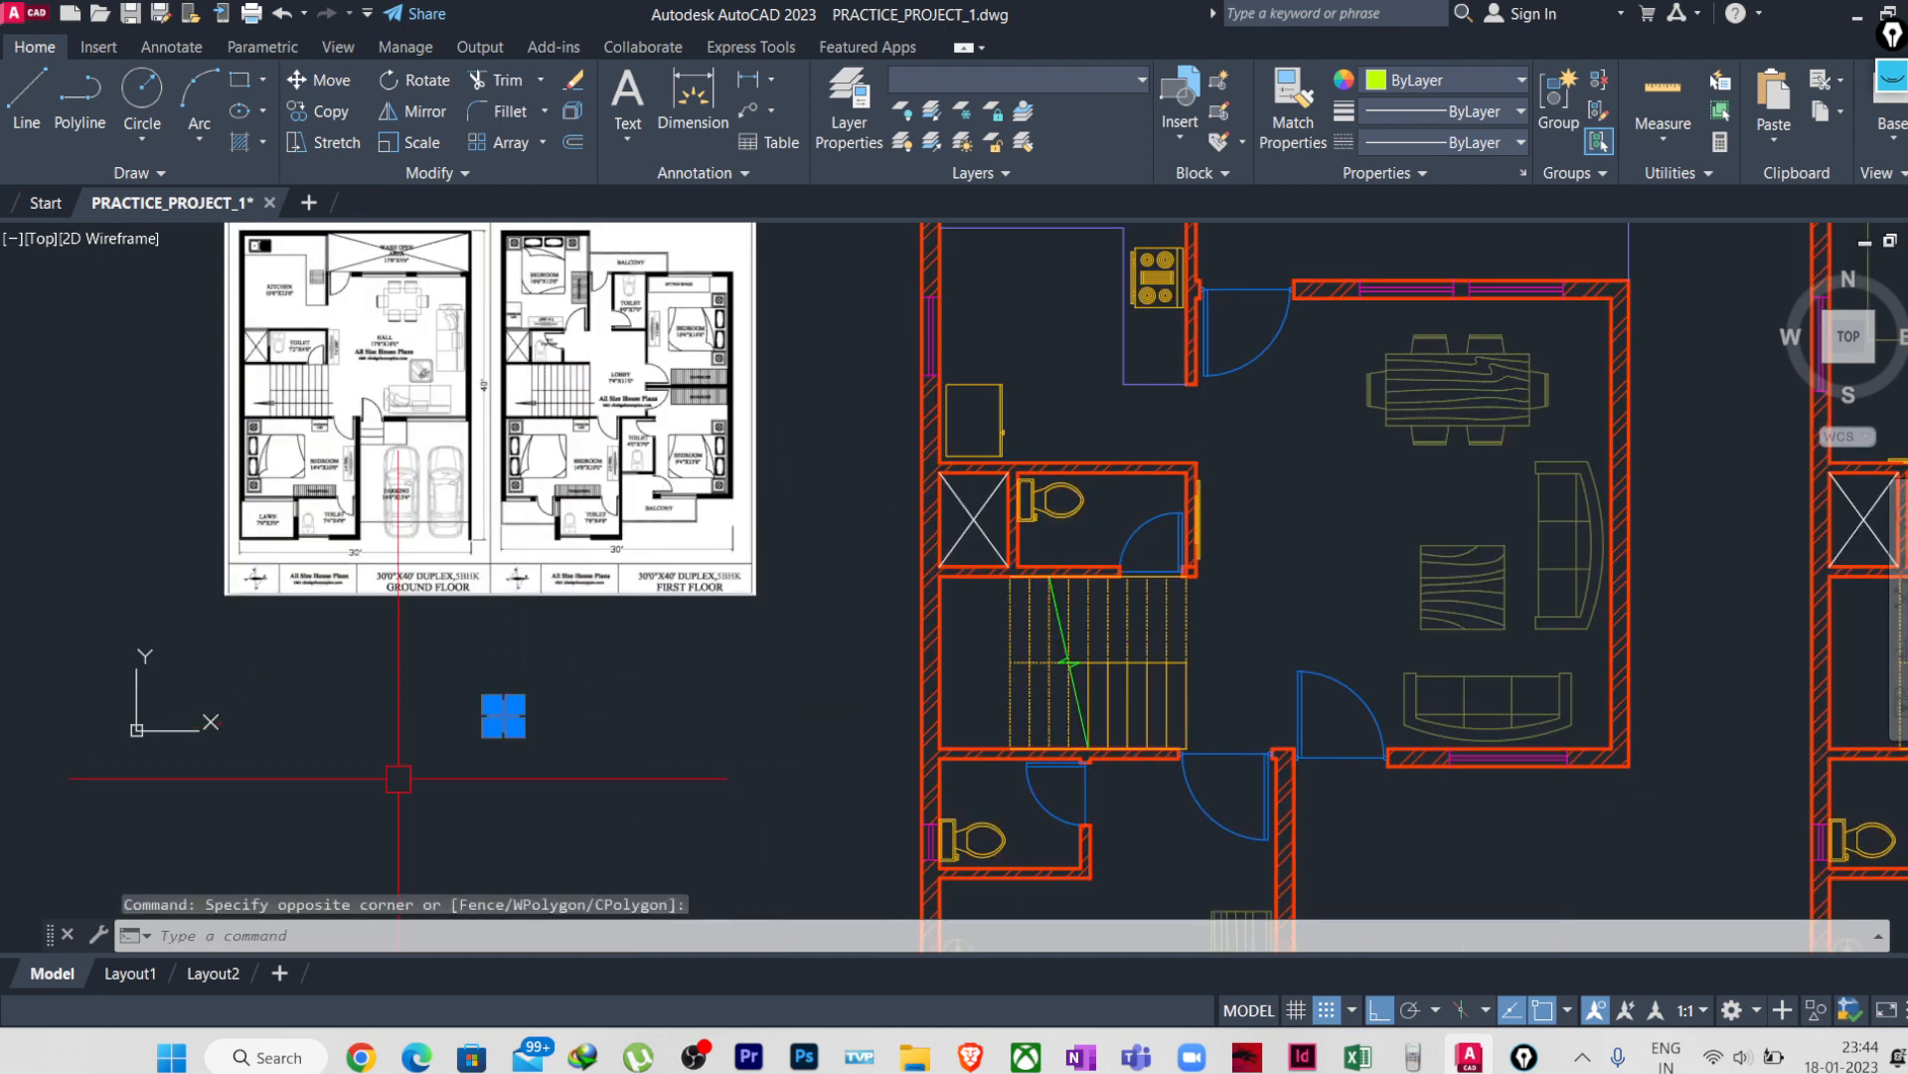
pyautogui.write('co')
pyautogui.press('Return')
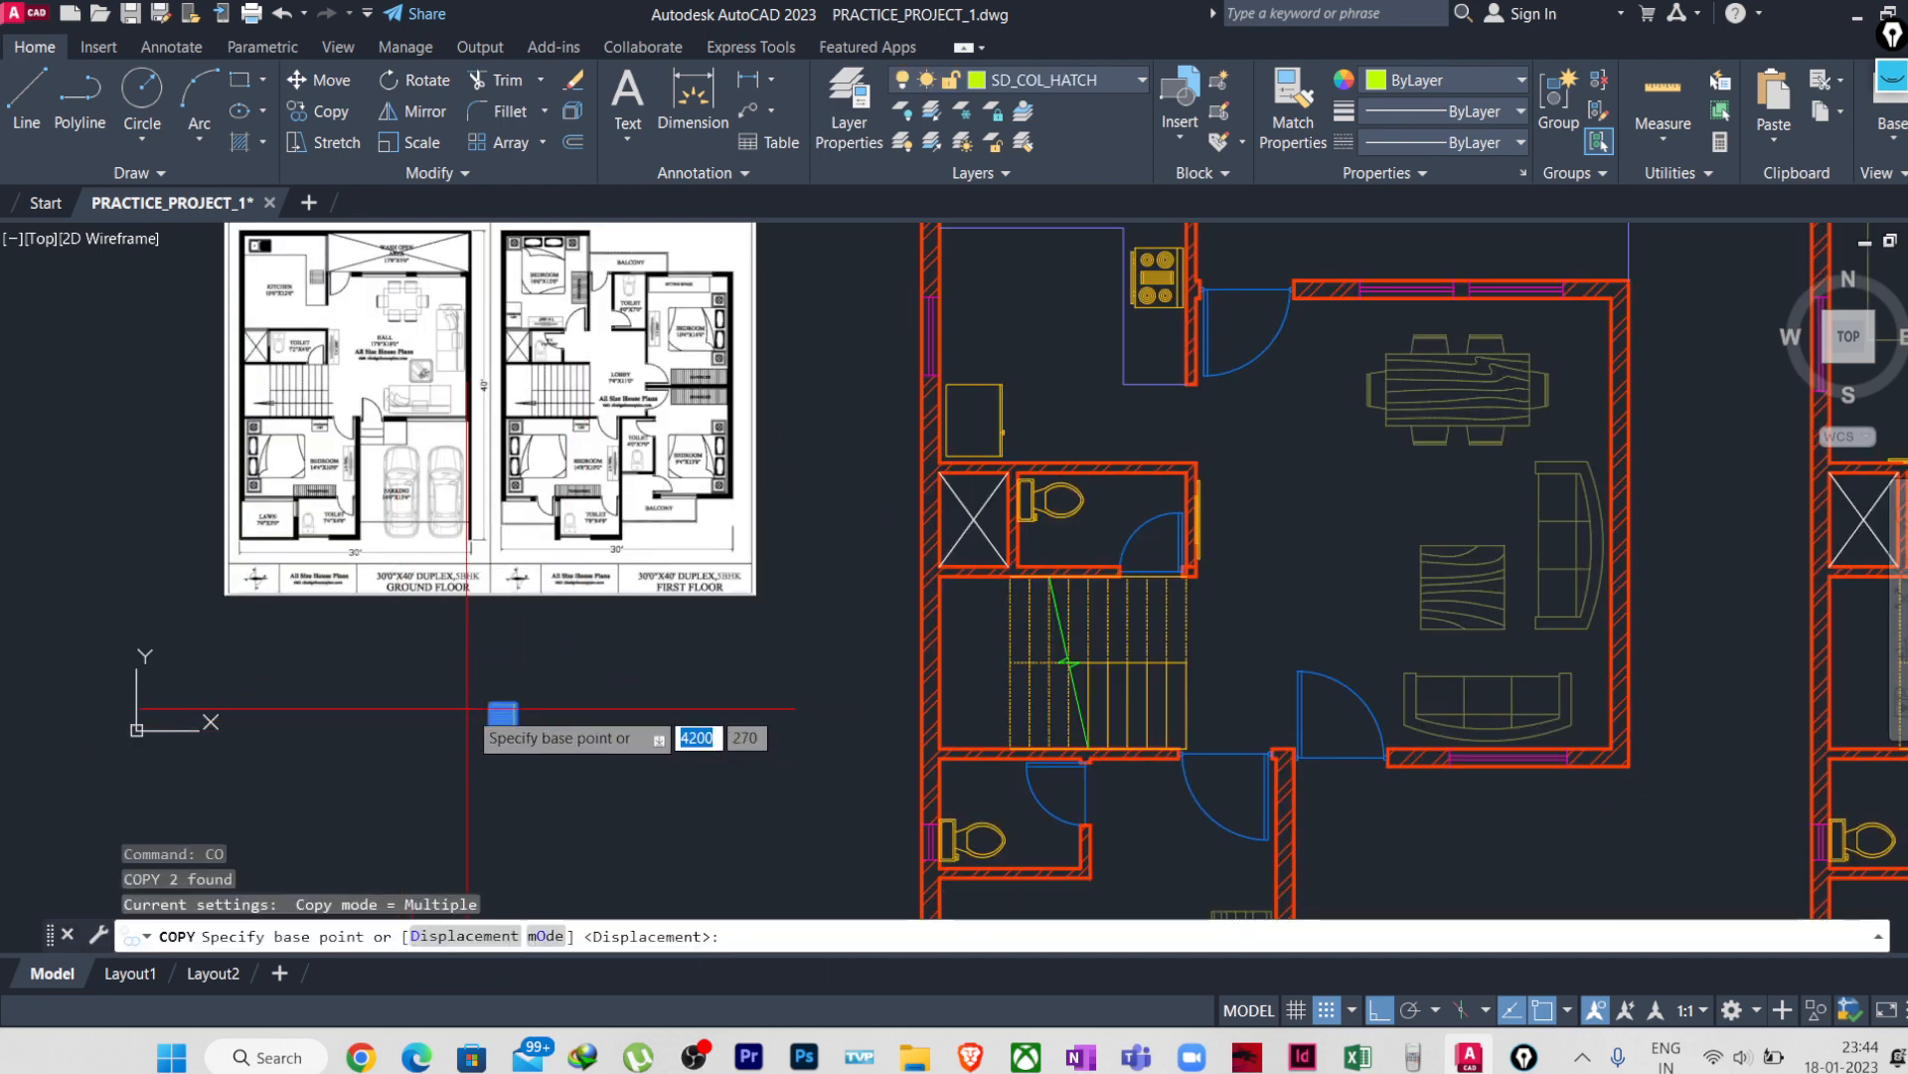
pyautogui.click(491, 706)
pyautogui.moveTo(503, 707); pyautogui.dragTo(447, 949, button='middle')
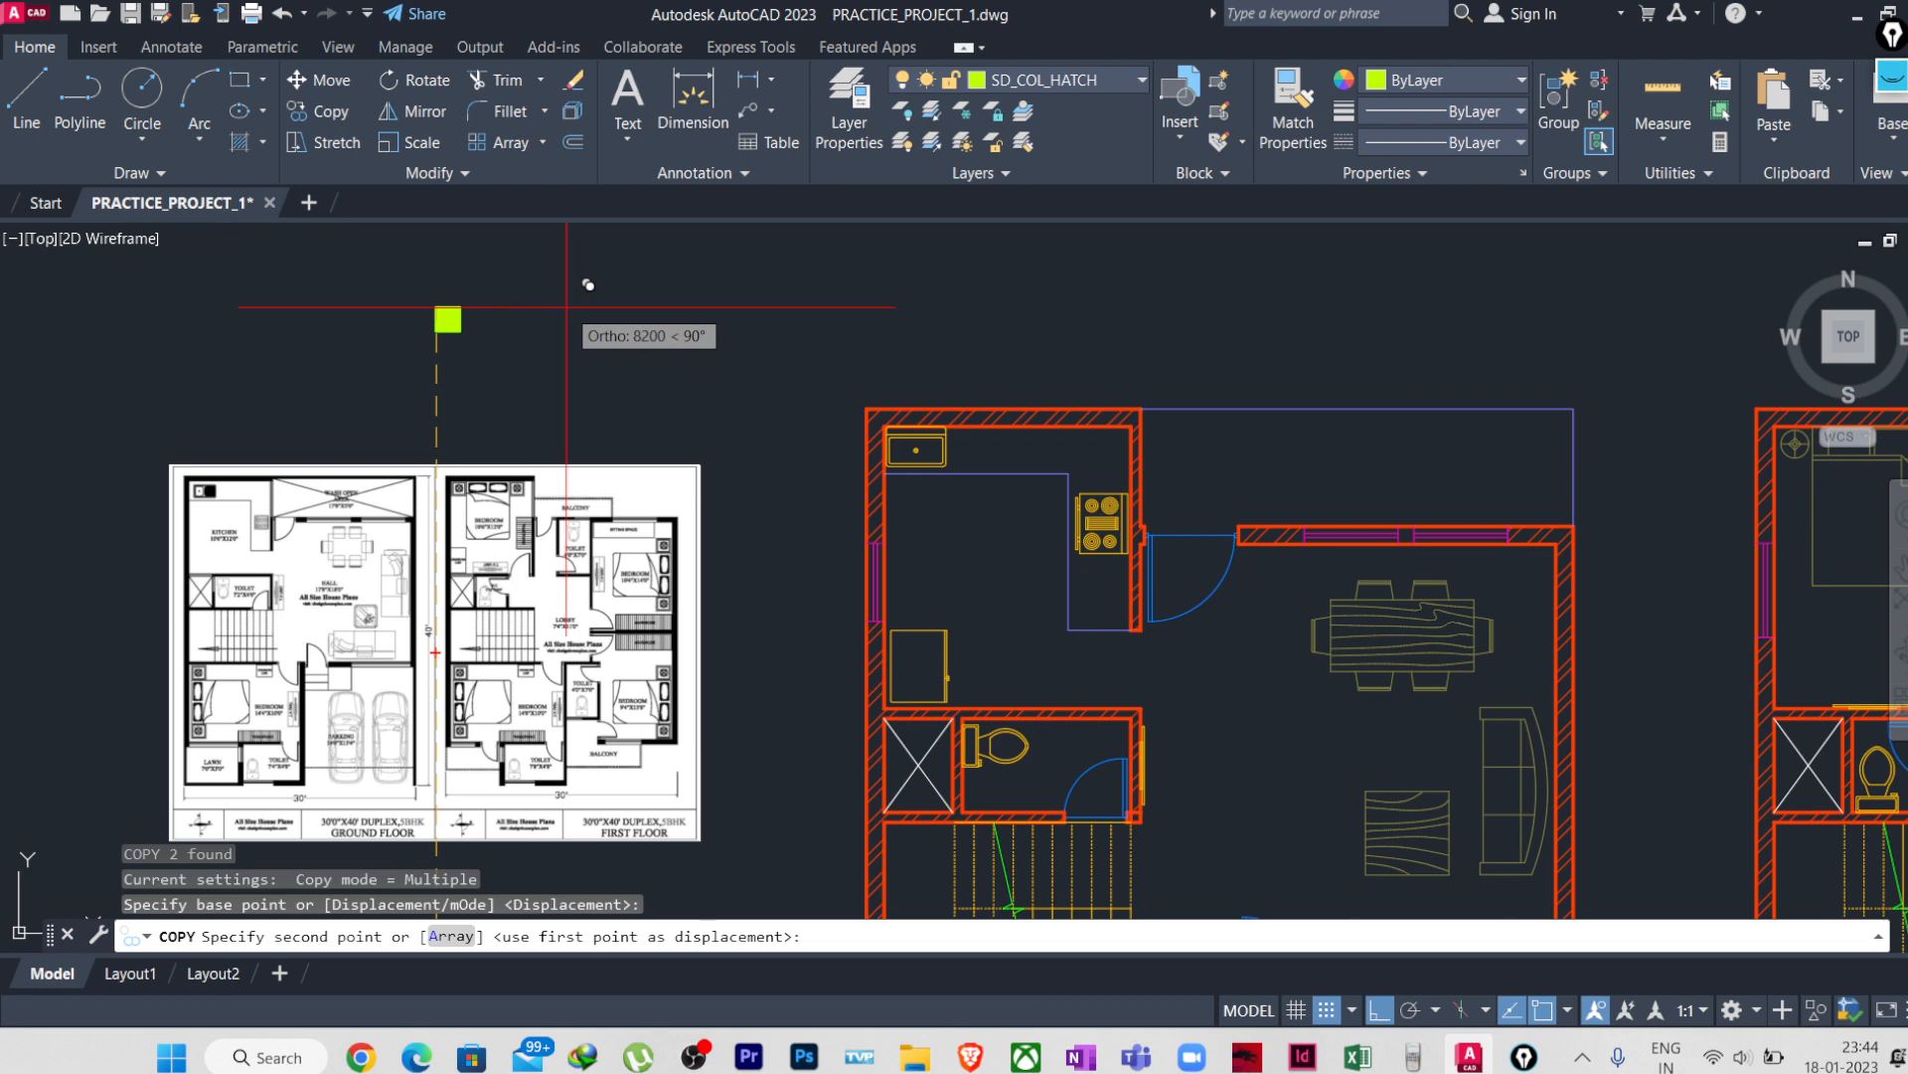
pyautogui.scroll(2, 587, 282)
pyautogui.press('F8')
pyautogui.scroll(4, 1094, 468)
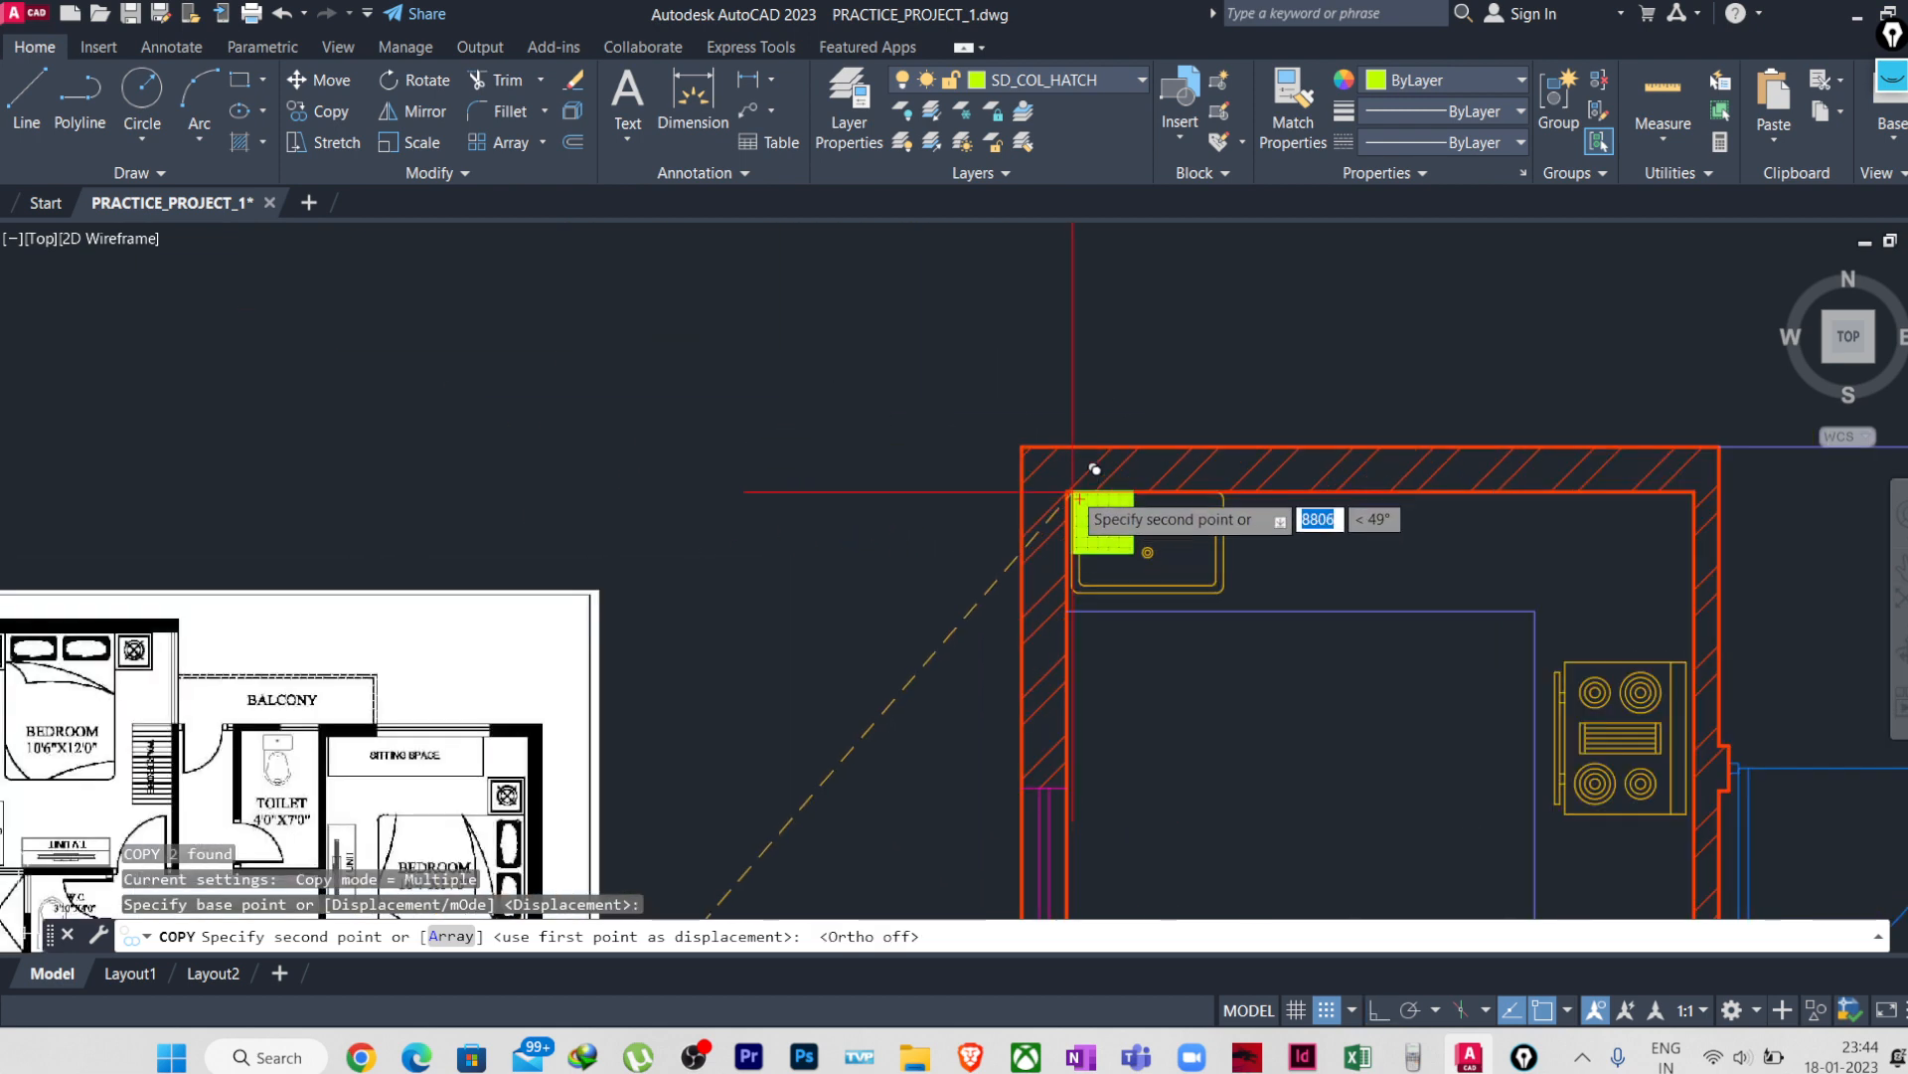
pyautogui.scroll(-6, 1094, 468)
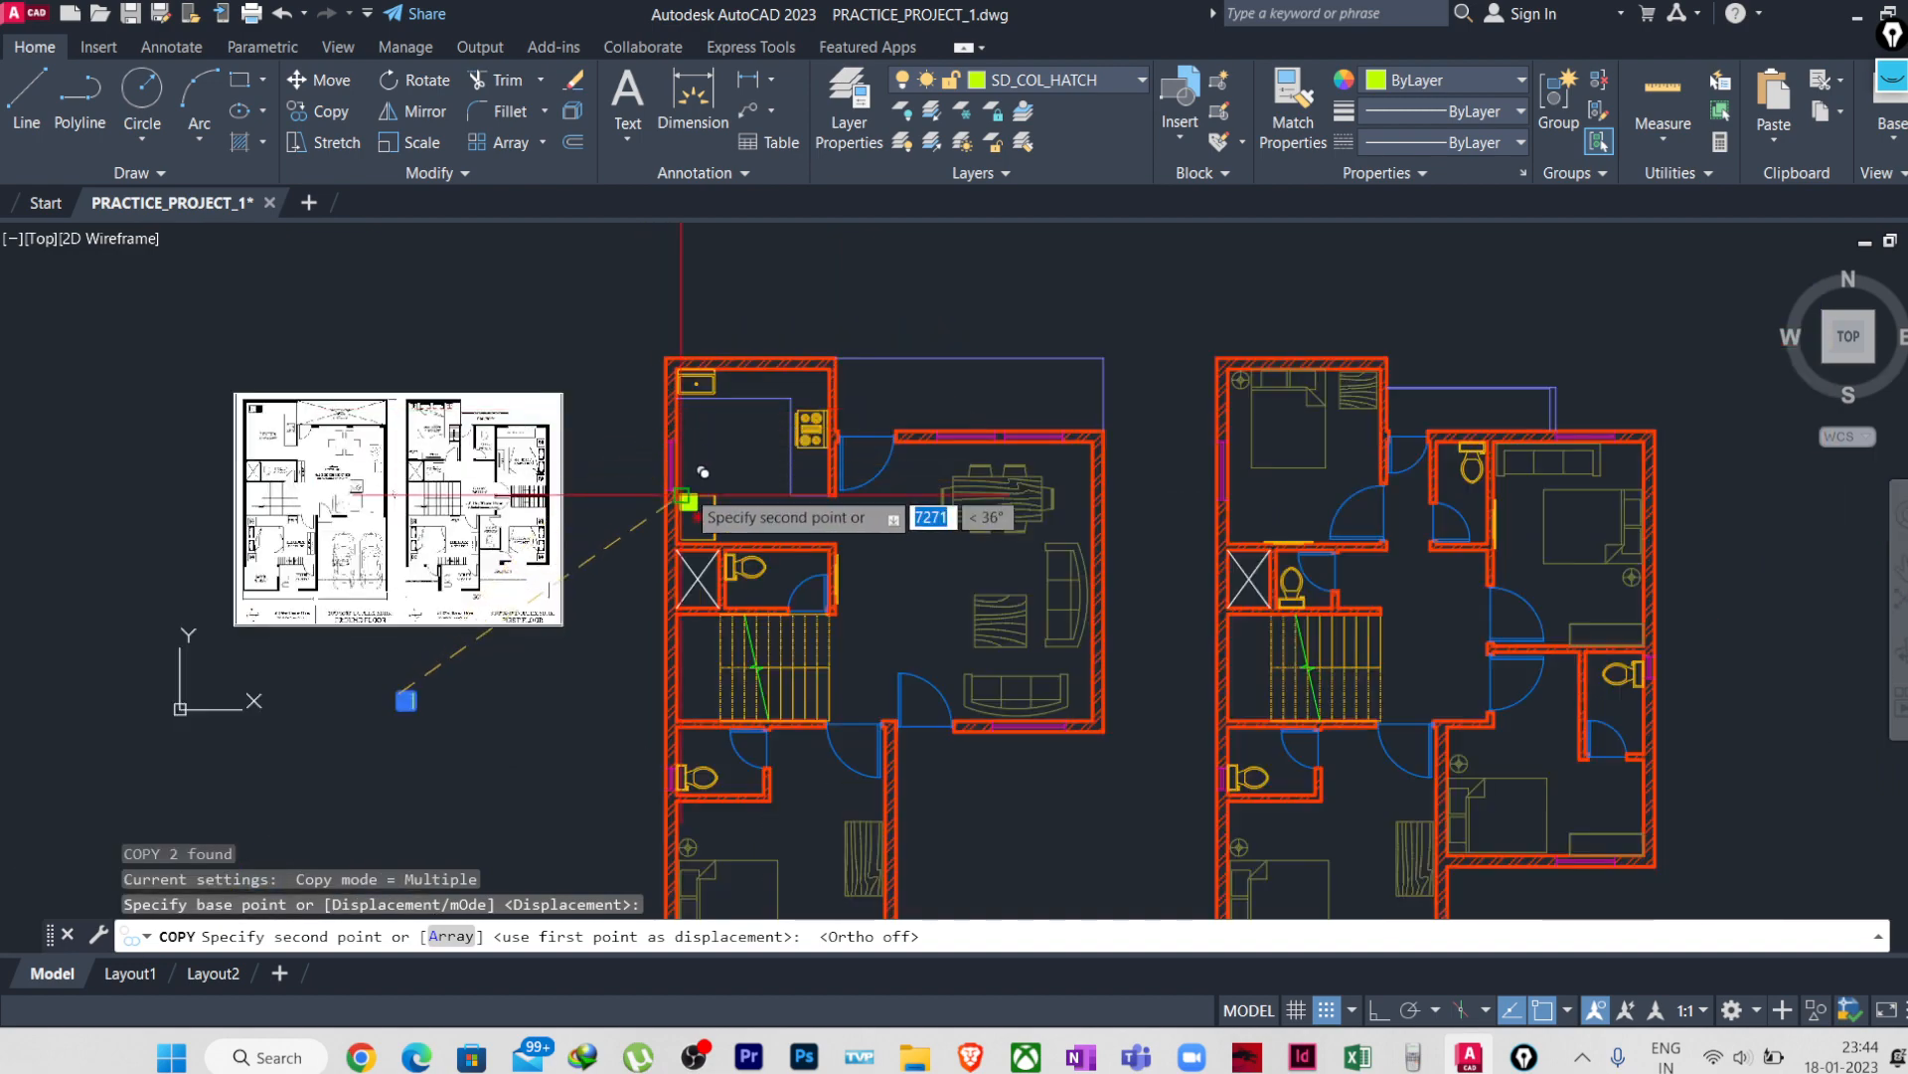
pyautogui.scroll(7, 682, 497)
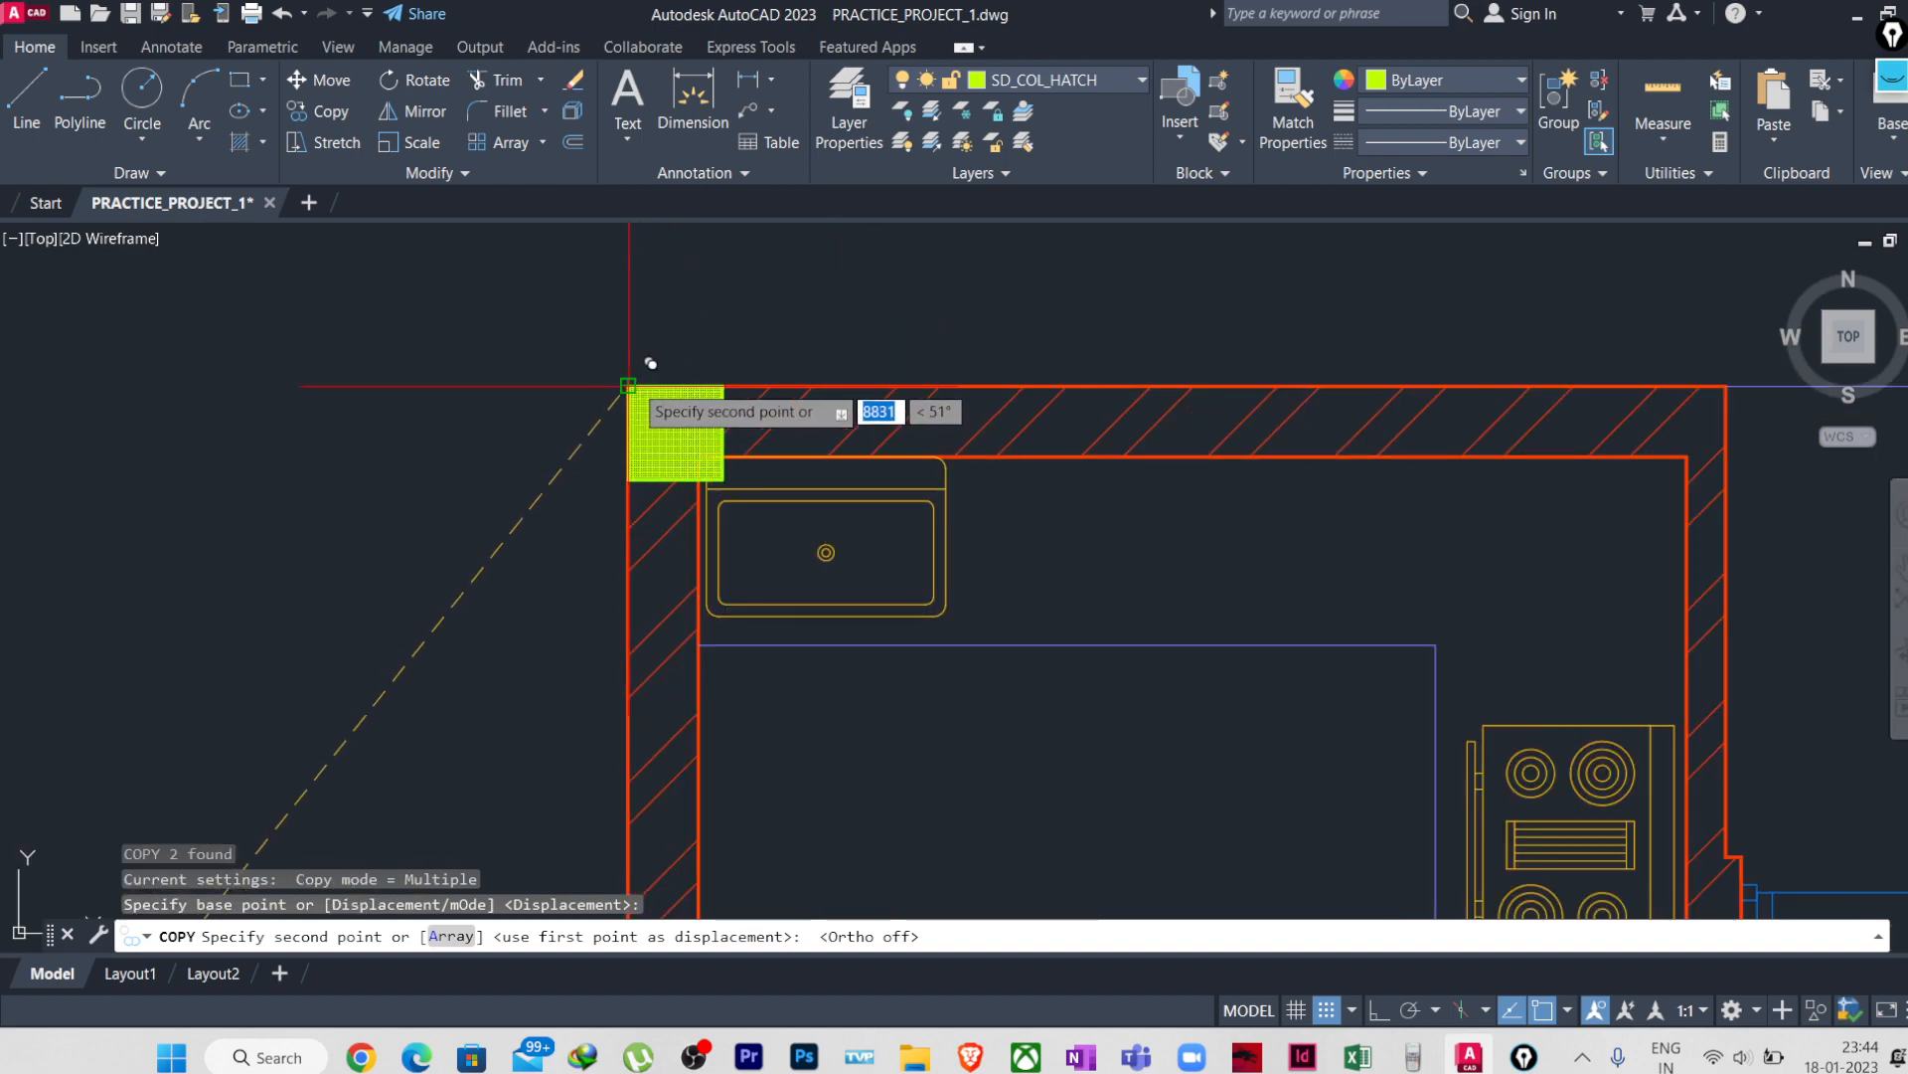
pyautogui.click(629, 385)
pyautogui.scroll(-4, 733, 527)
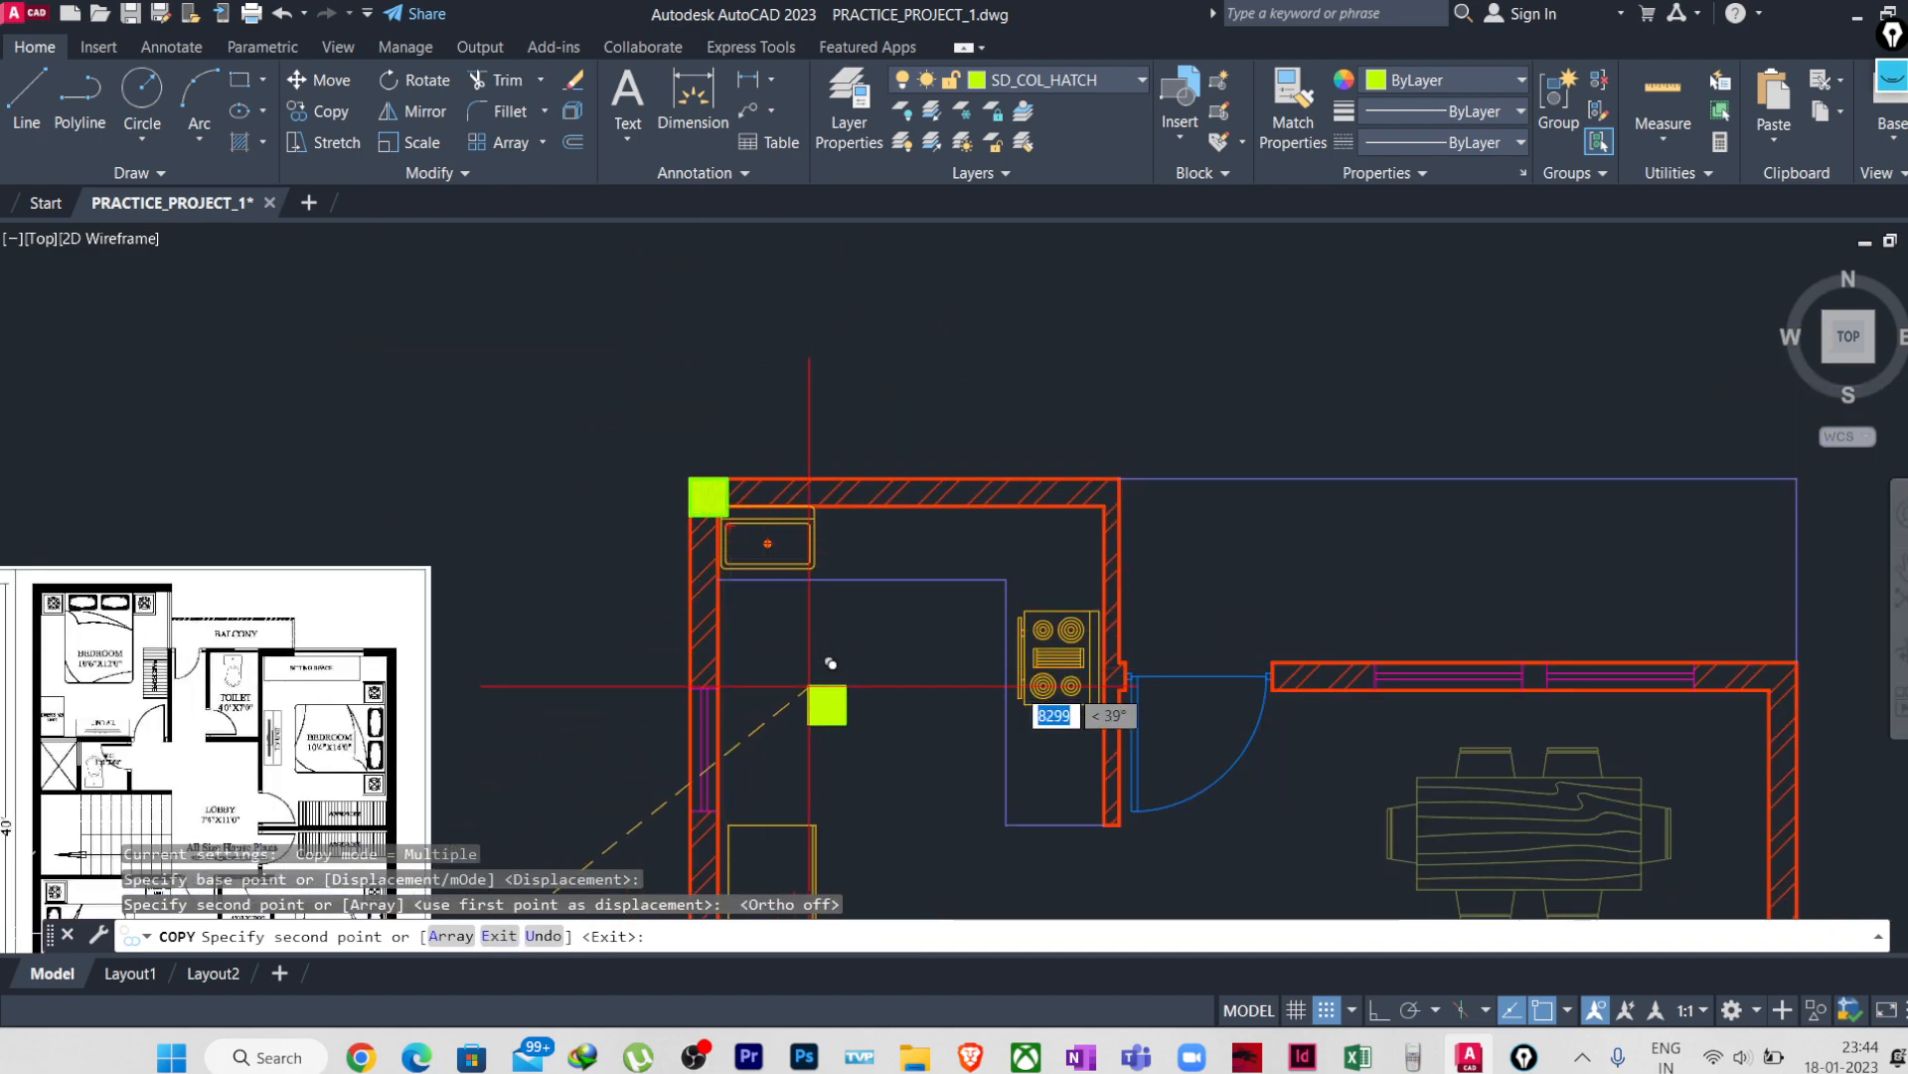
pyautogui.moveTo(826, 699); pyautogui.dragTo(846, 375, button='middle')
pyautogui.scroll(-2, 868, 352)
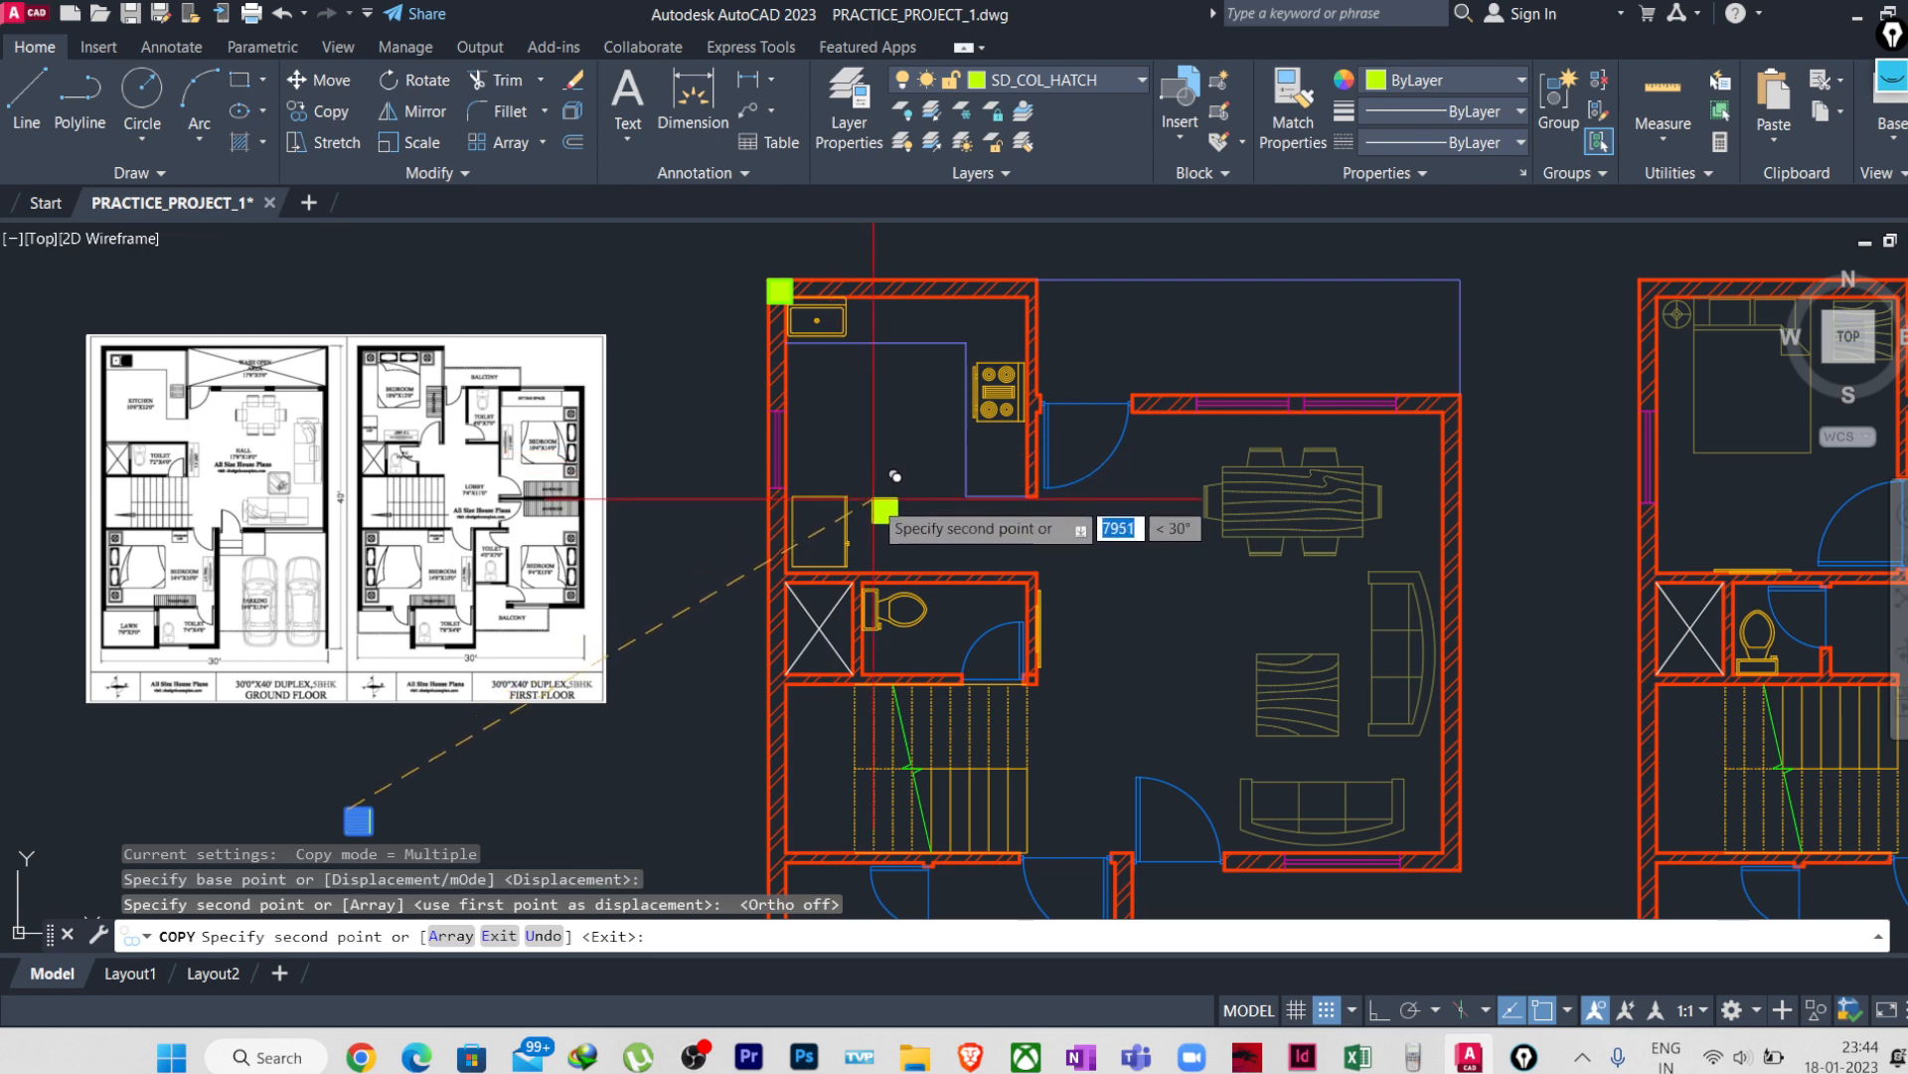
pyautogui.moveTo(885, 503); pyautogui.dragTo(890, 404, button='middle')
pyautogui.scroll(2, 781, 596)
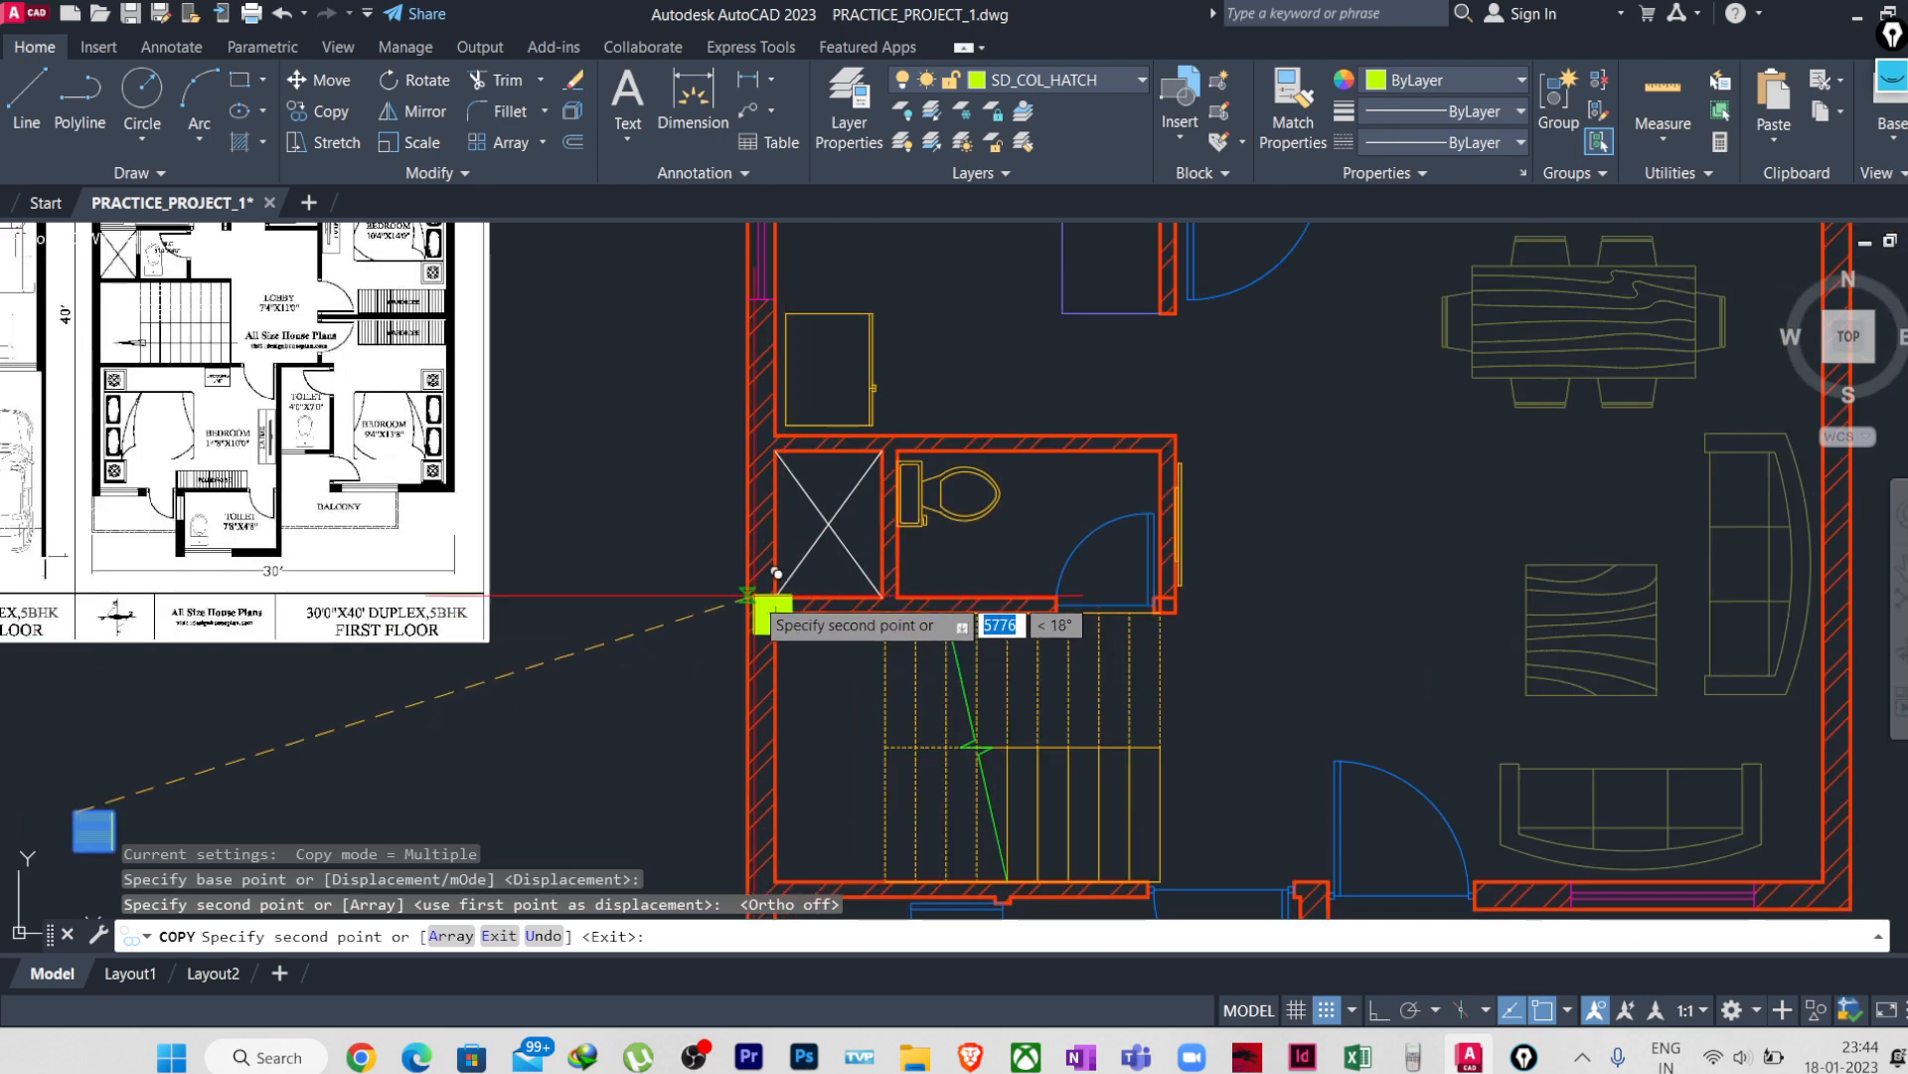
pyautogui.scroll(-2, 780, 602)
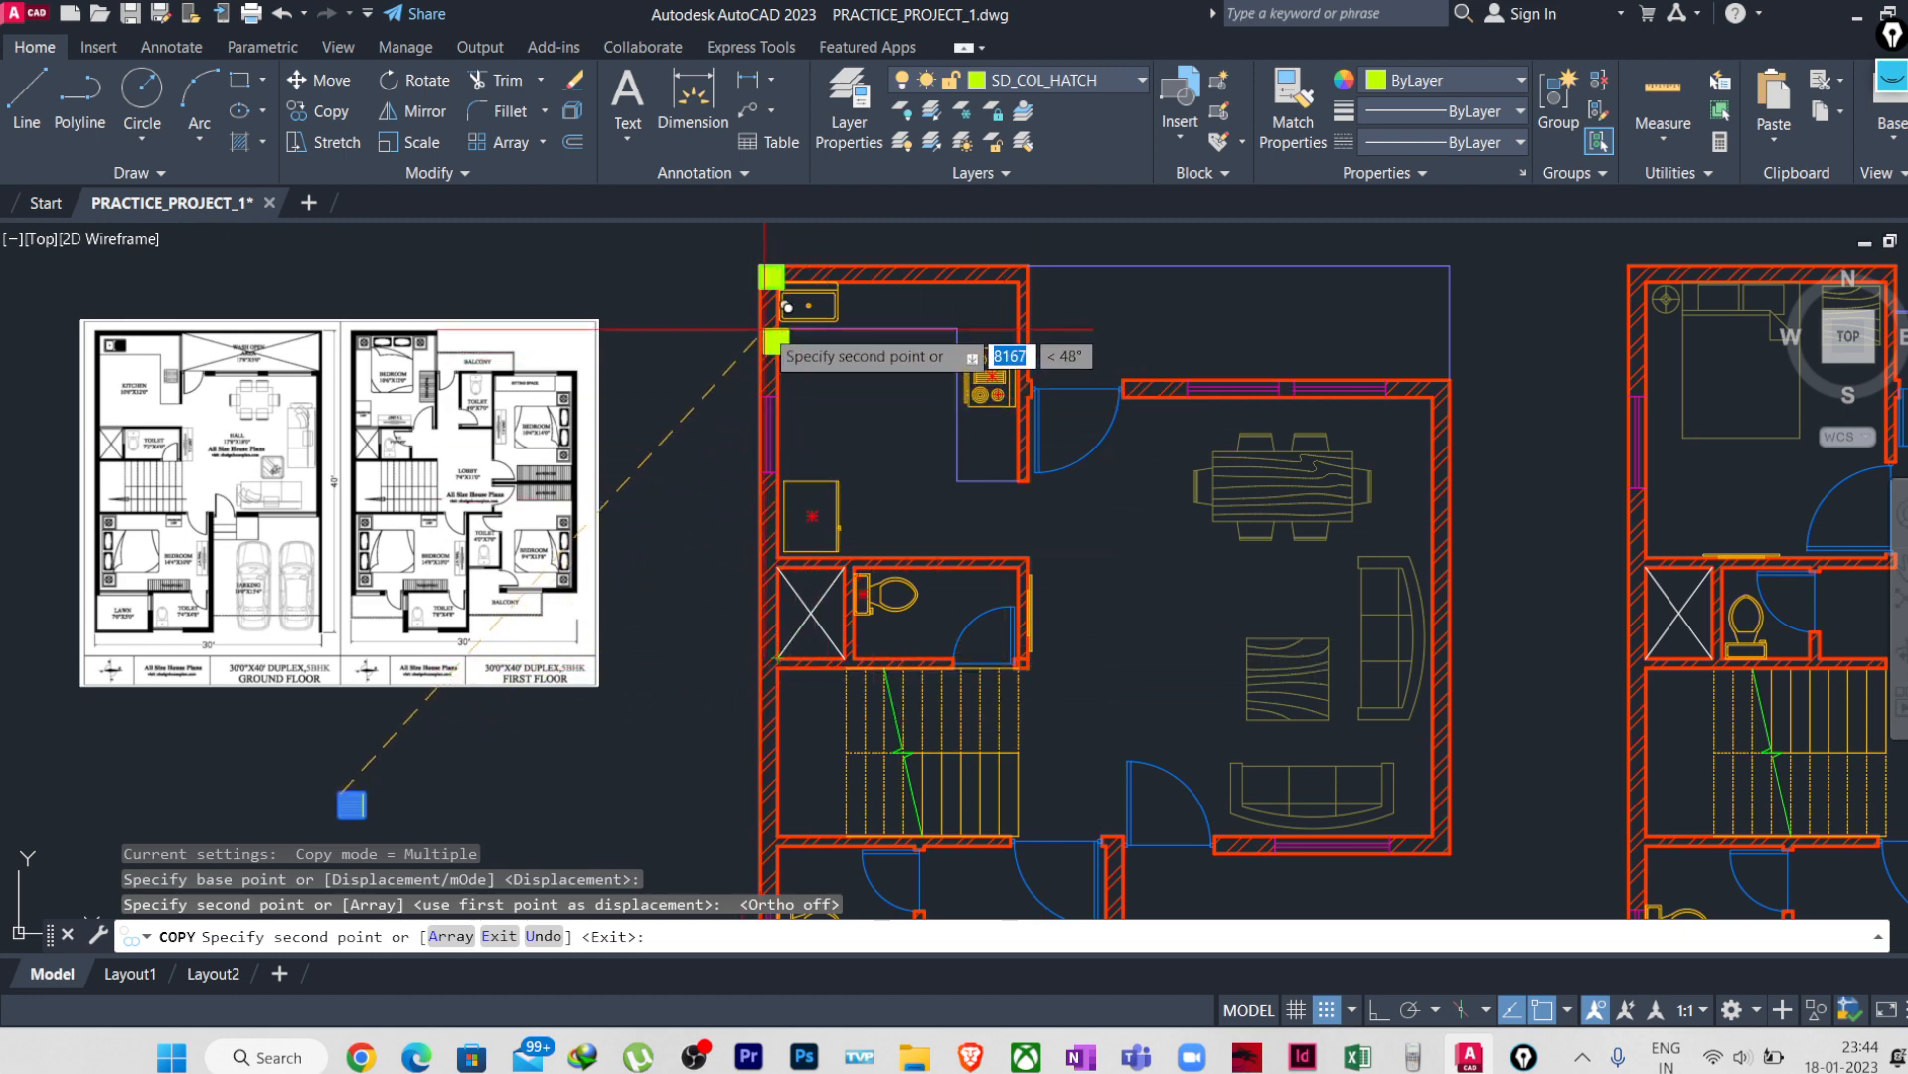
pyautogui.press('Escape')
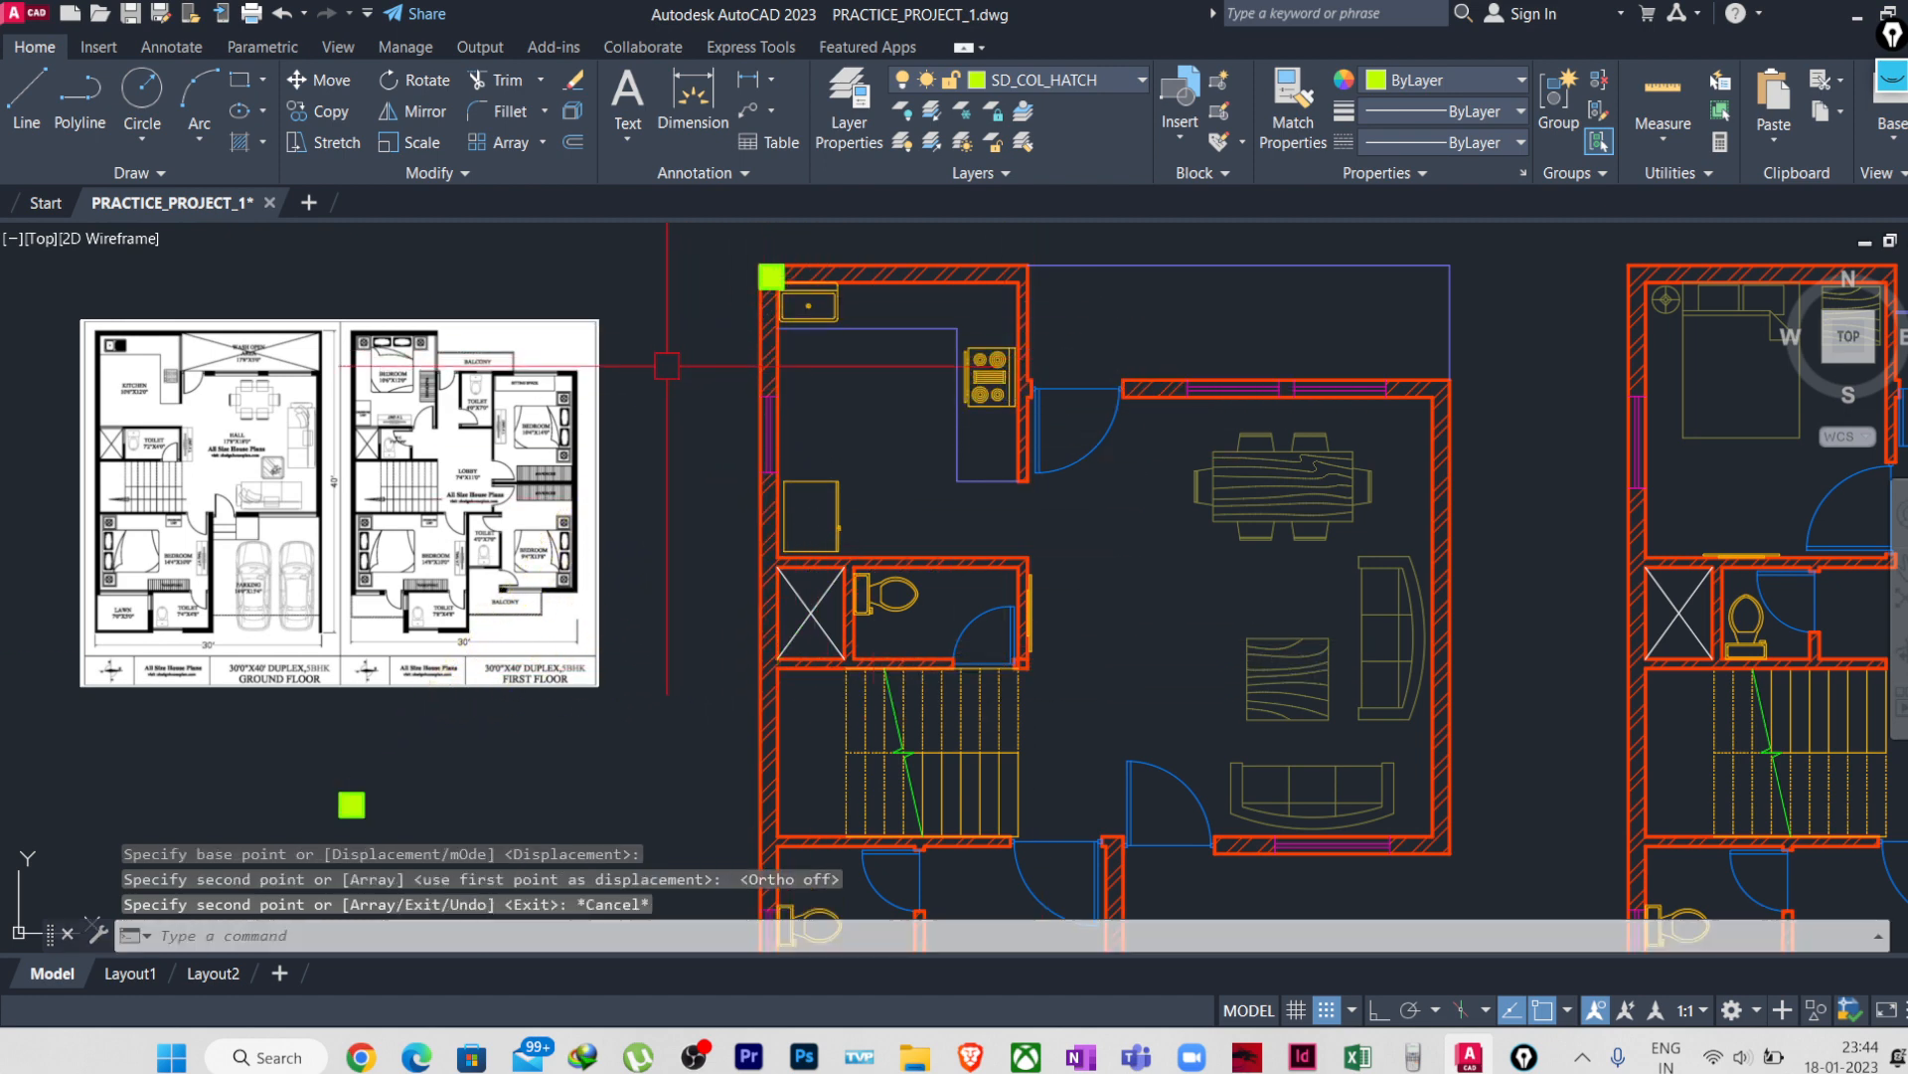
# - Measure the vertical distance from the kitchen corner column to the toilet's lower wall line with a linear dimension, without placing it
pyautogui.write('dimli')
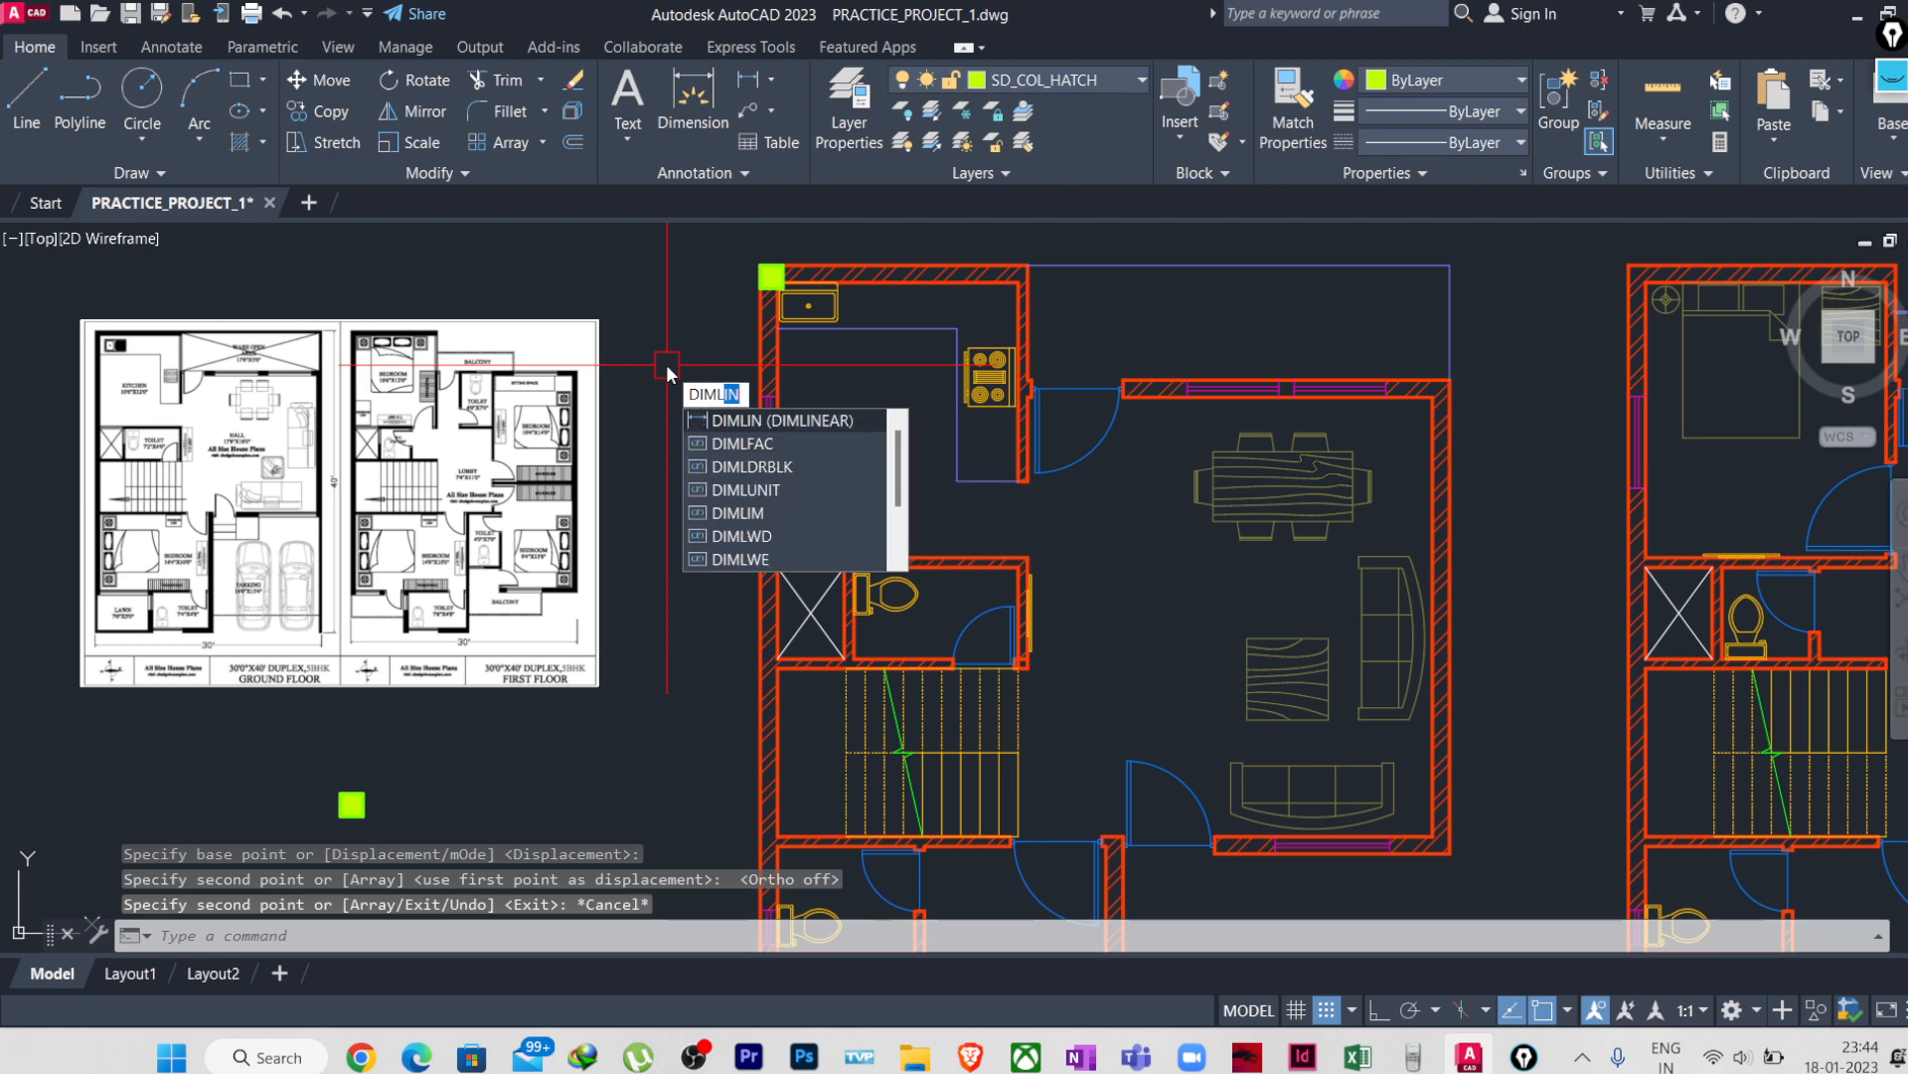
pyautogui.press('Return')
pyautogui.click(771, 276)
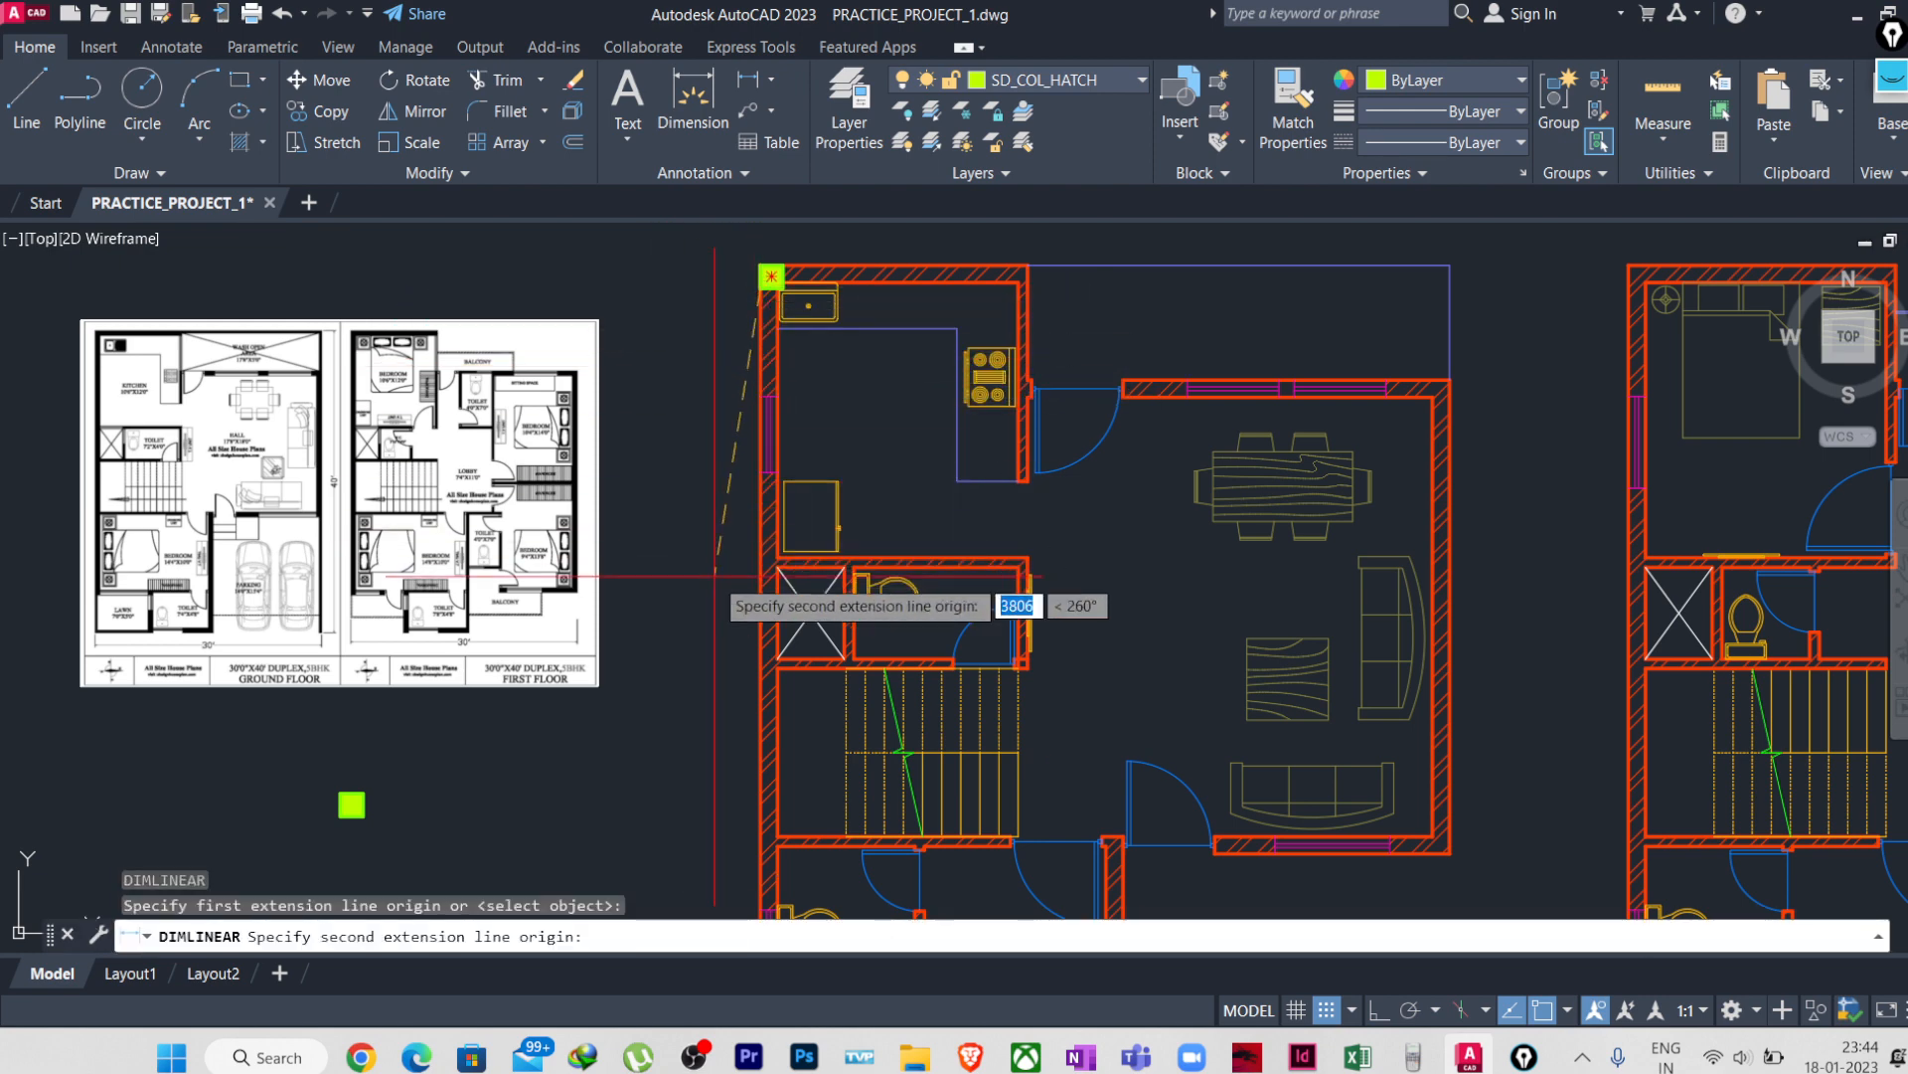
pyautogui.click(757, 659)
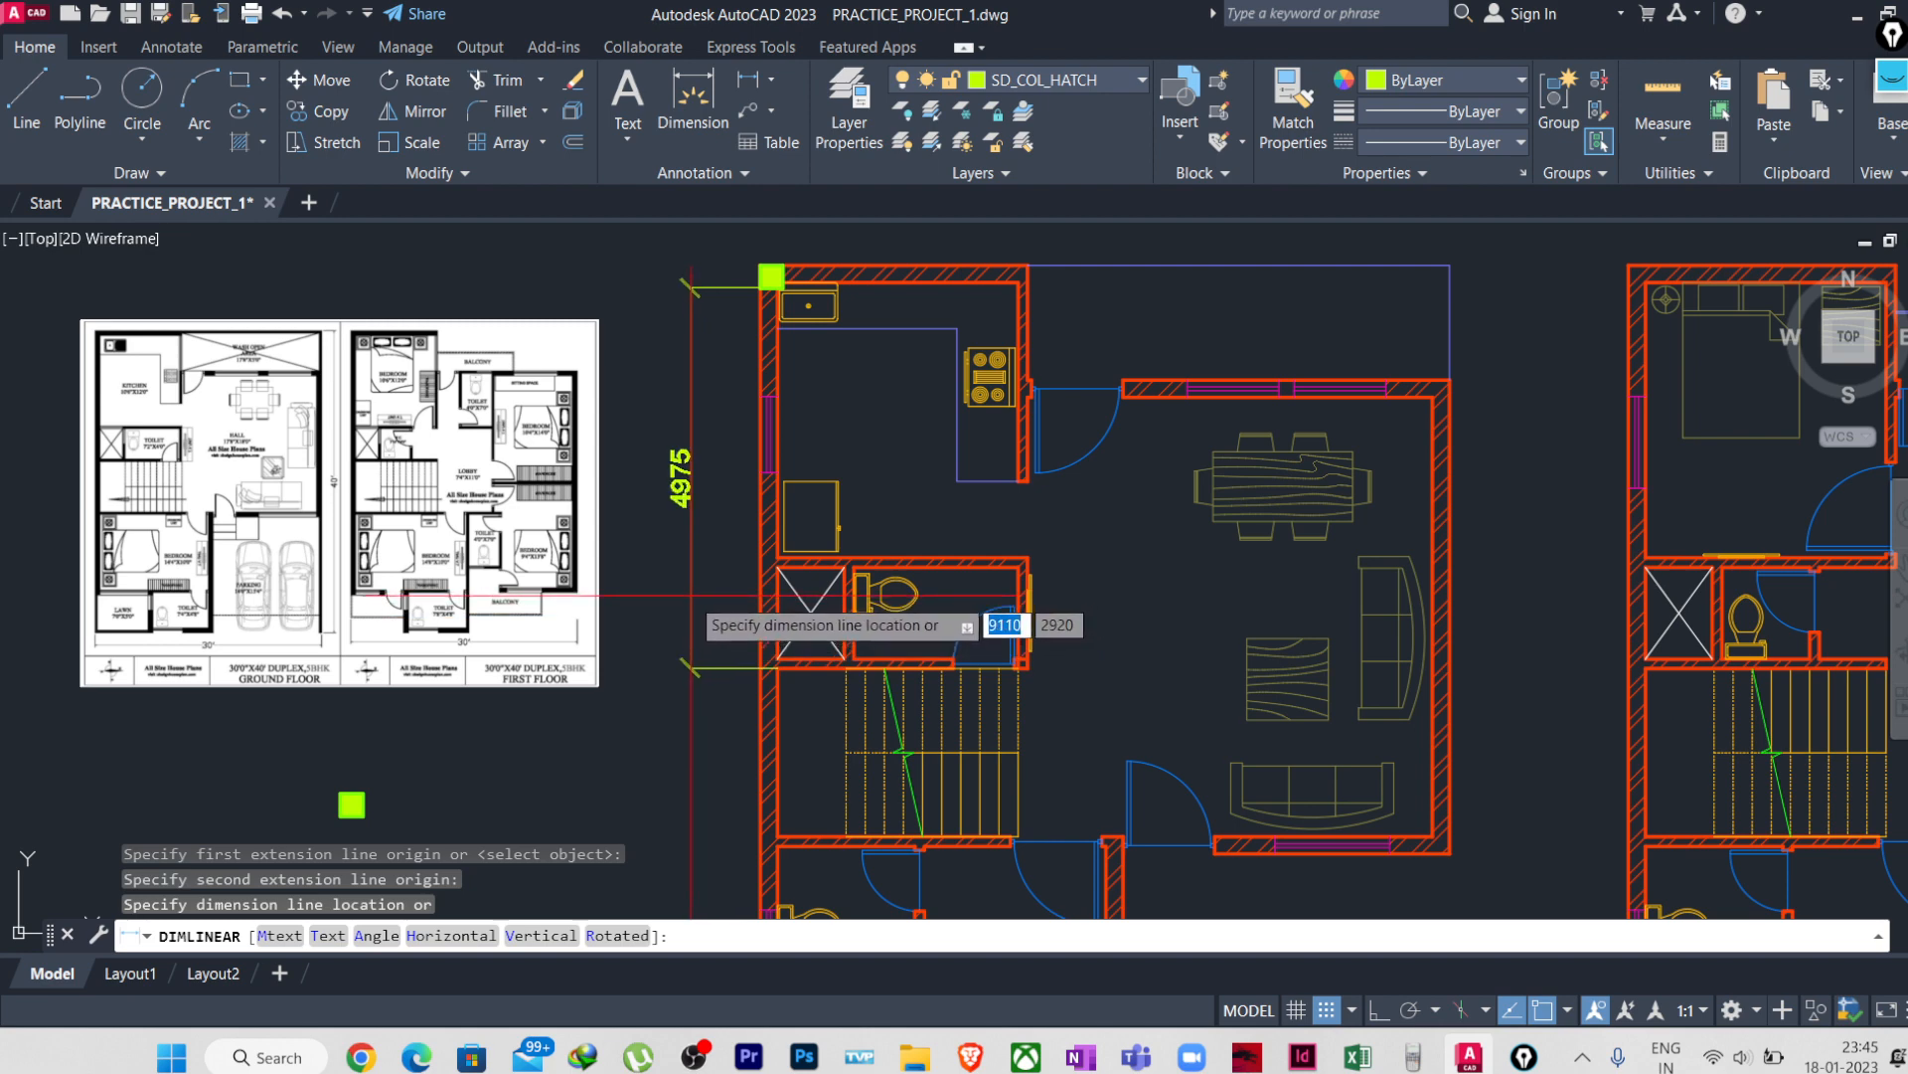
pyautogui.press('Escape')
# - Copy the loose hatched column by its lower-left corner to the outer left wall, level with the underside of the toilet's lower wall
pyautogui.click(400, 757)
pyautogui.click(287, 820)
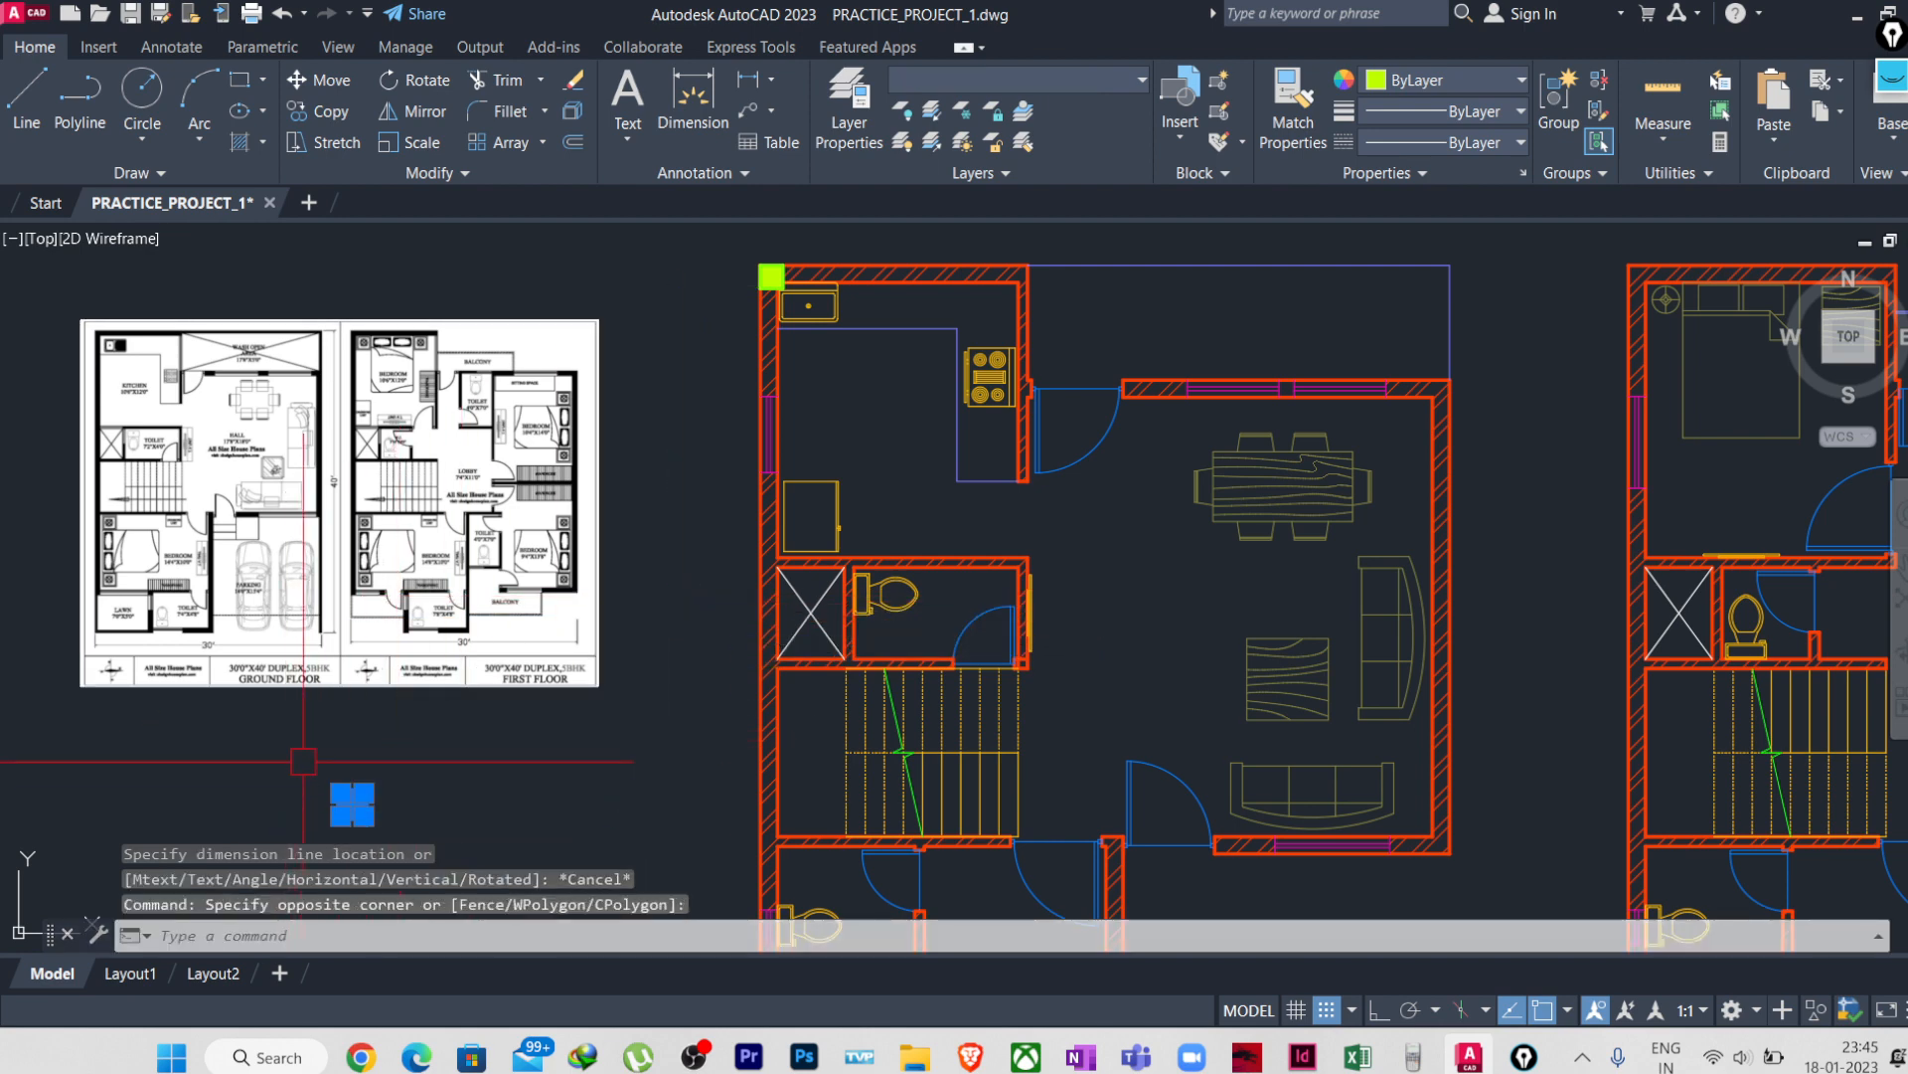
pyautogui.write('CO')
pyautogui.press('Return')
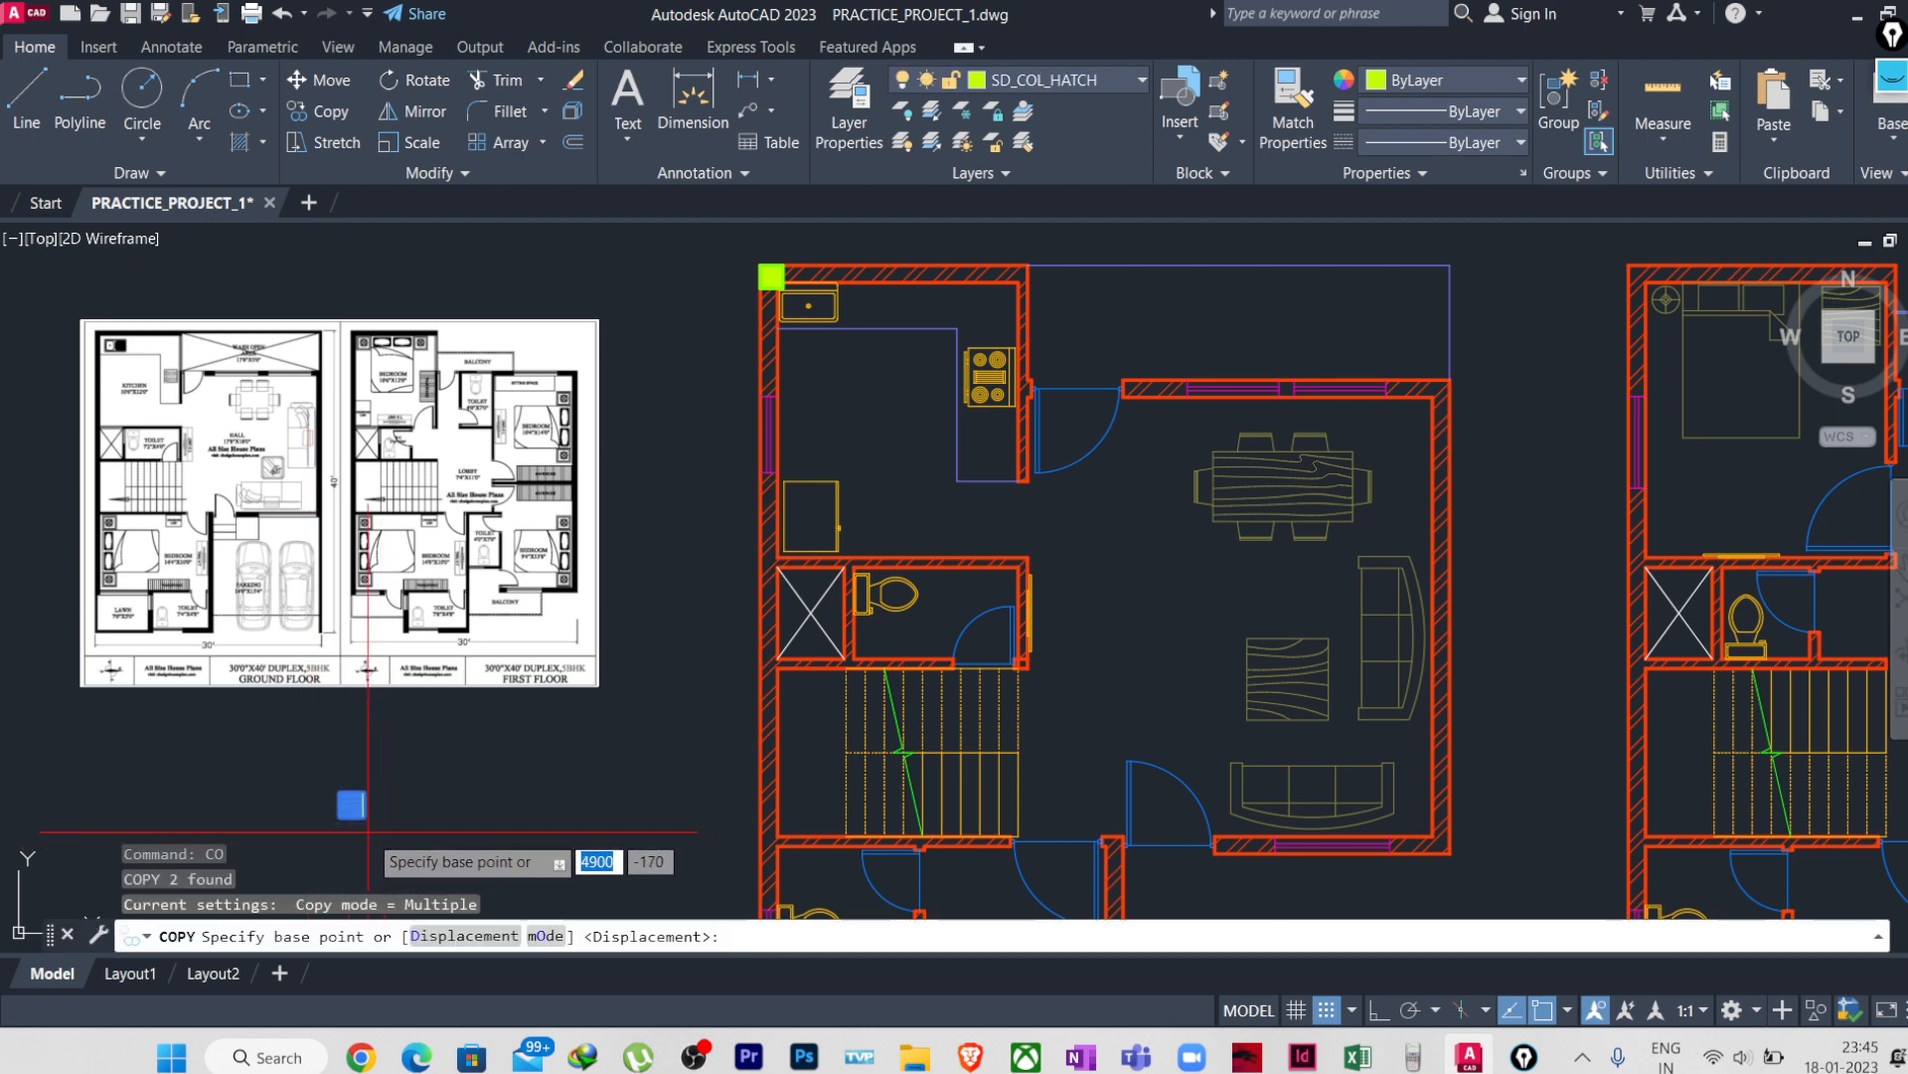
pyautogui.click(352, 805)
pyautogui.scroll(4, 810, 596)
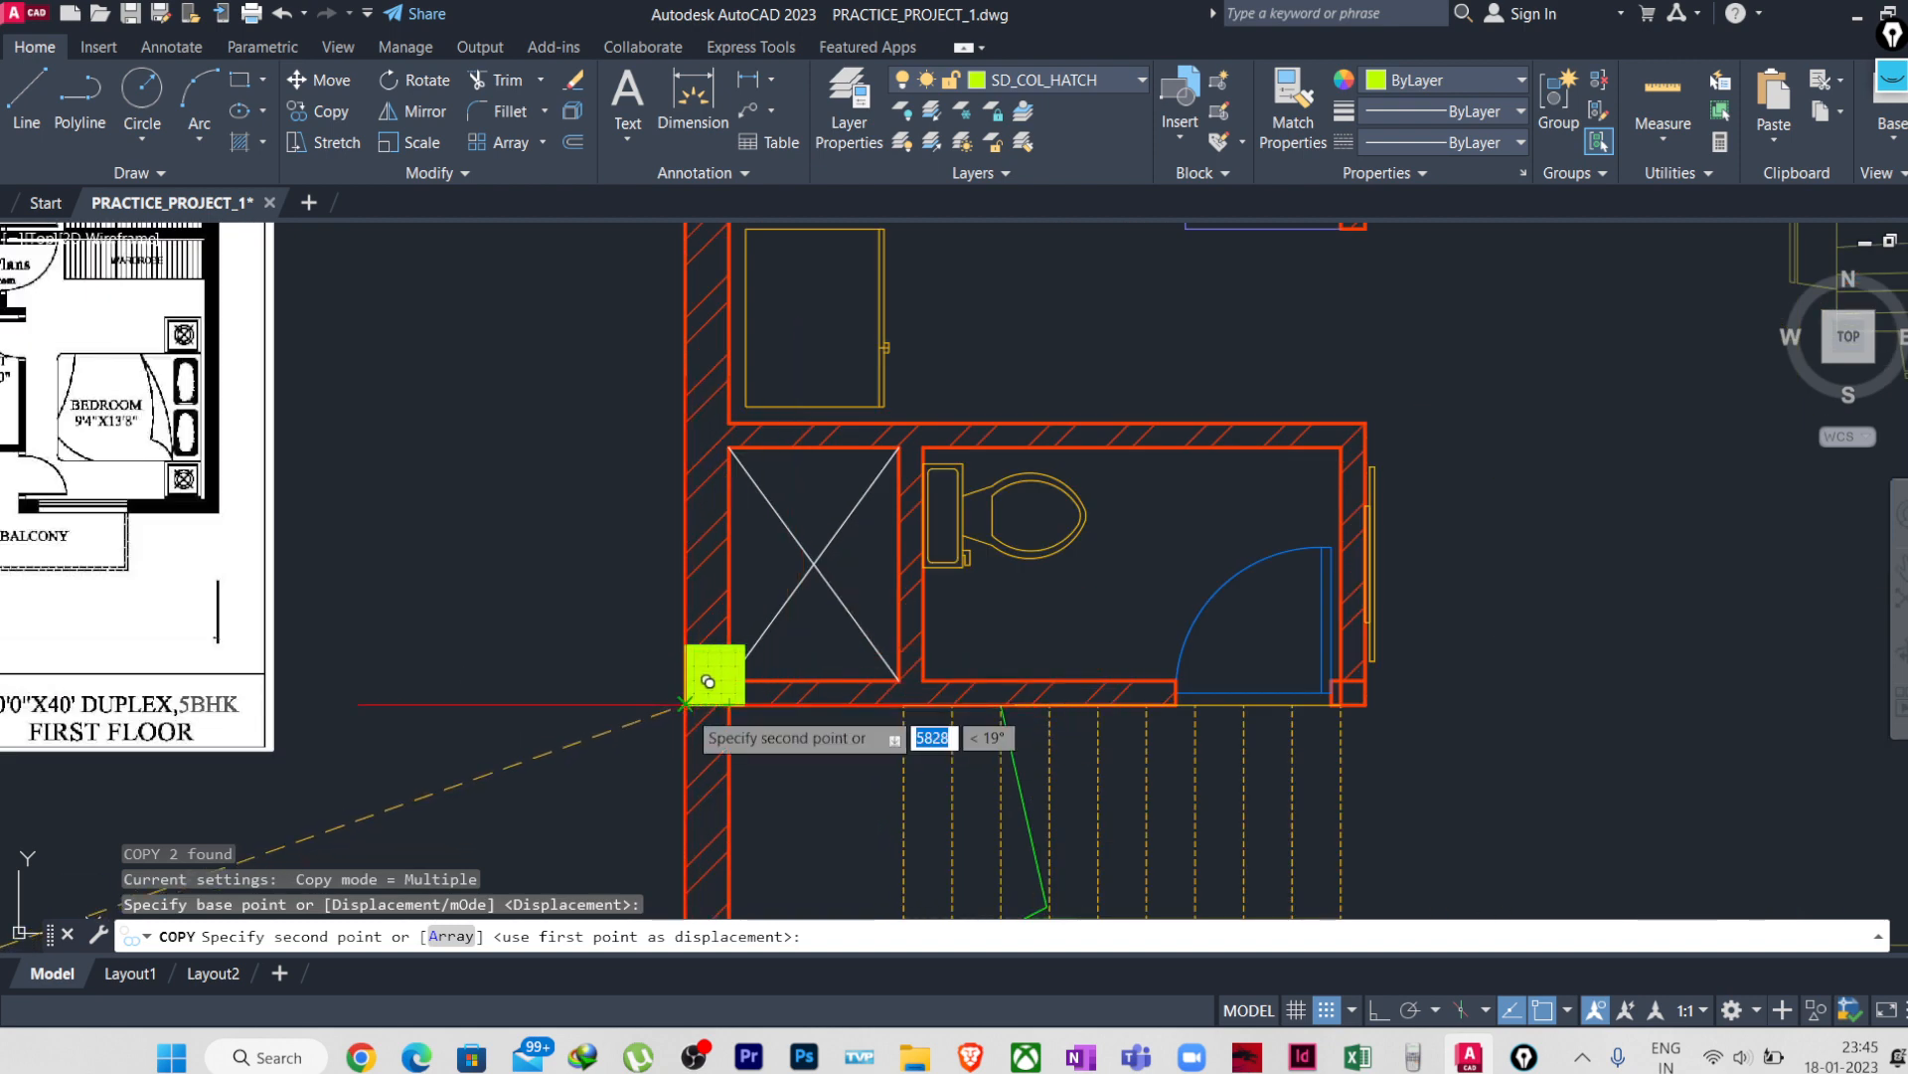
pyautogui.click(709, 681)
pyautogui.scroll(-3, 542, 691)
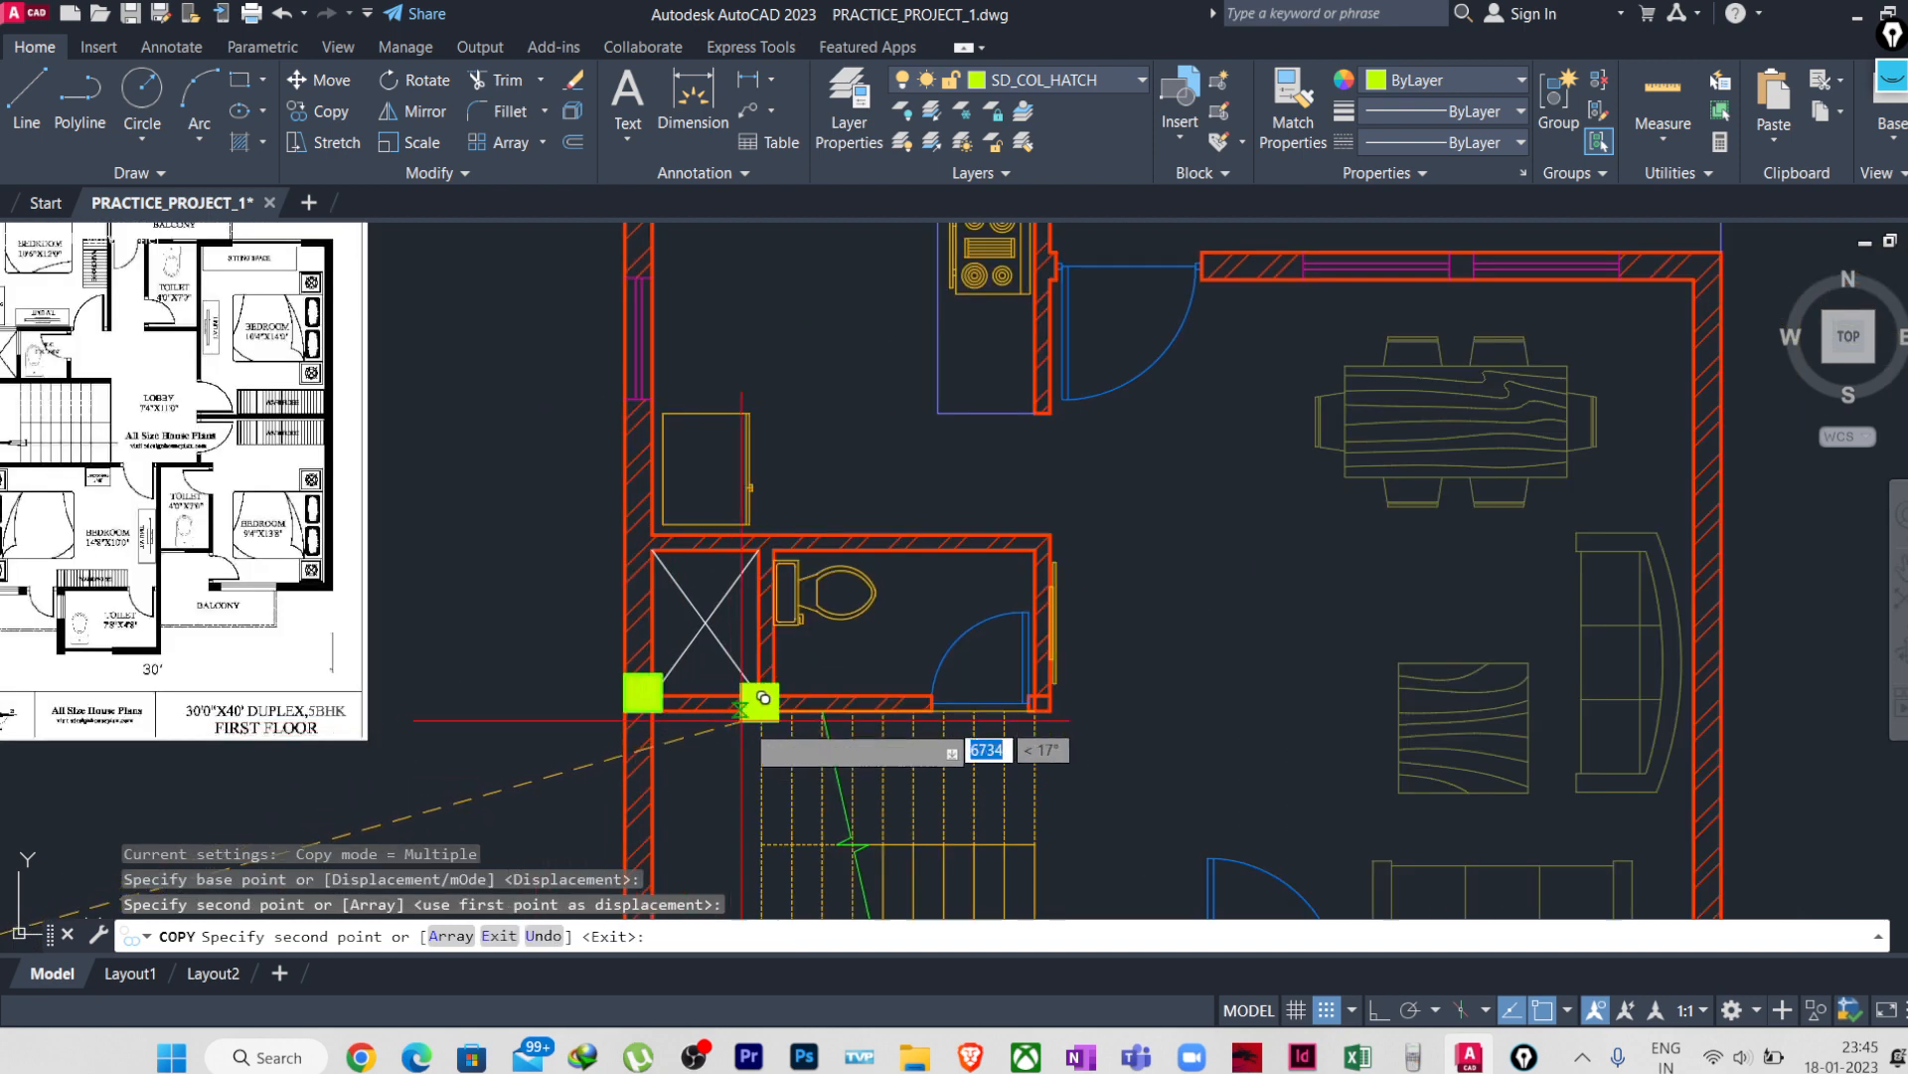
# - Place another column copy at the toilet's lower-right corner, aligned with the right wall's inner face, and end copying
pyautogui.scroll(4, 1054, 696)
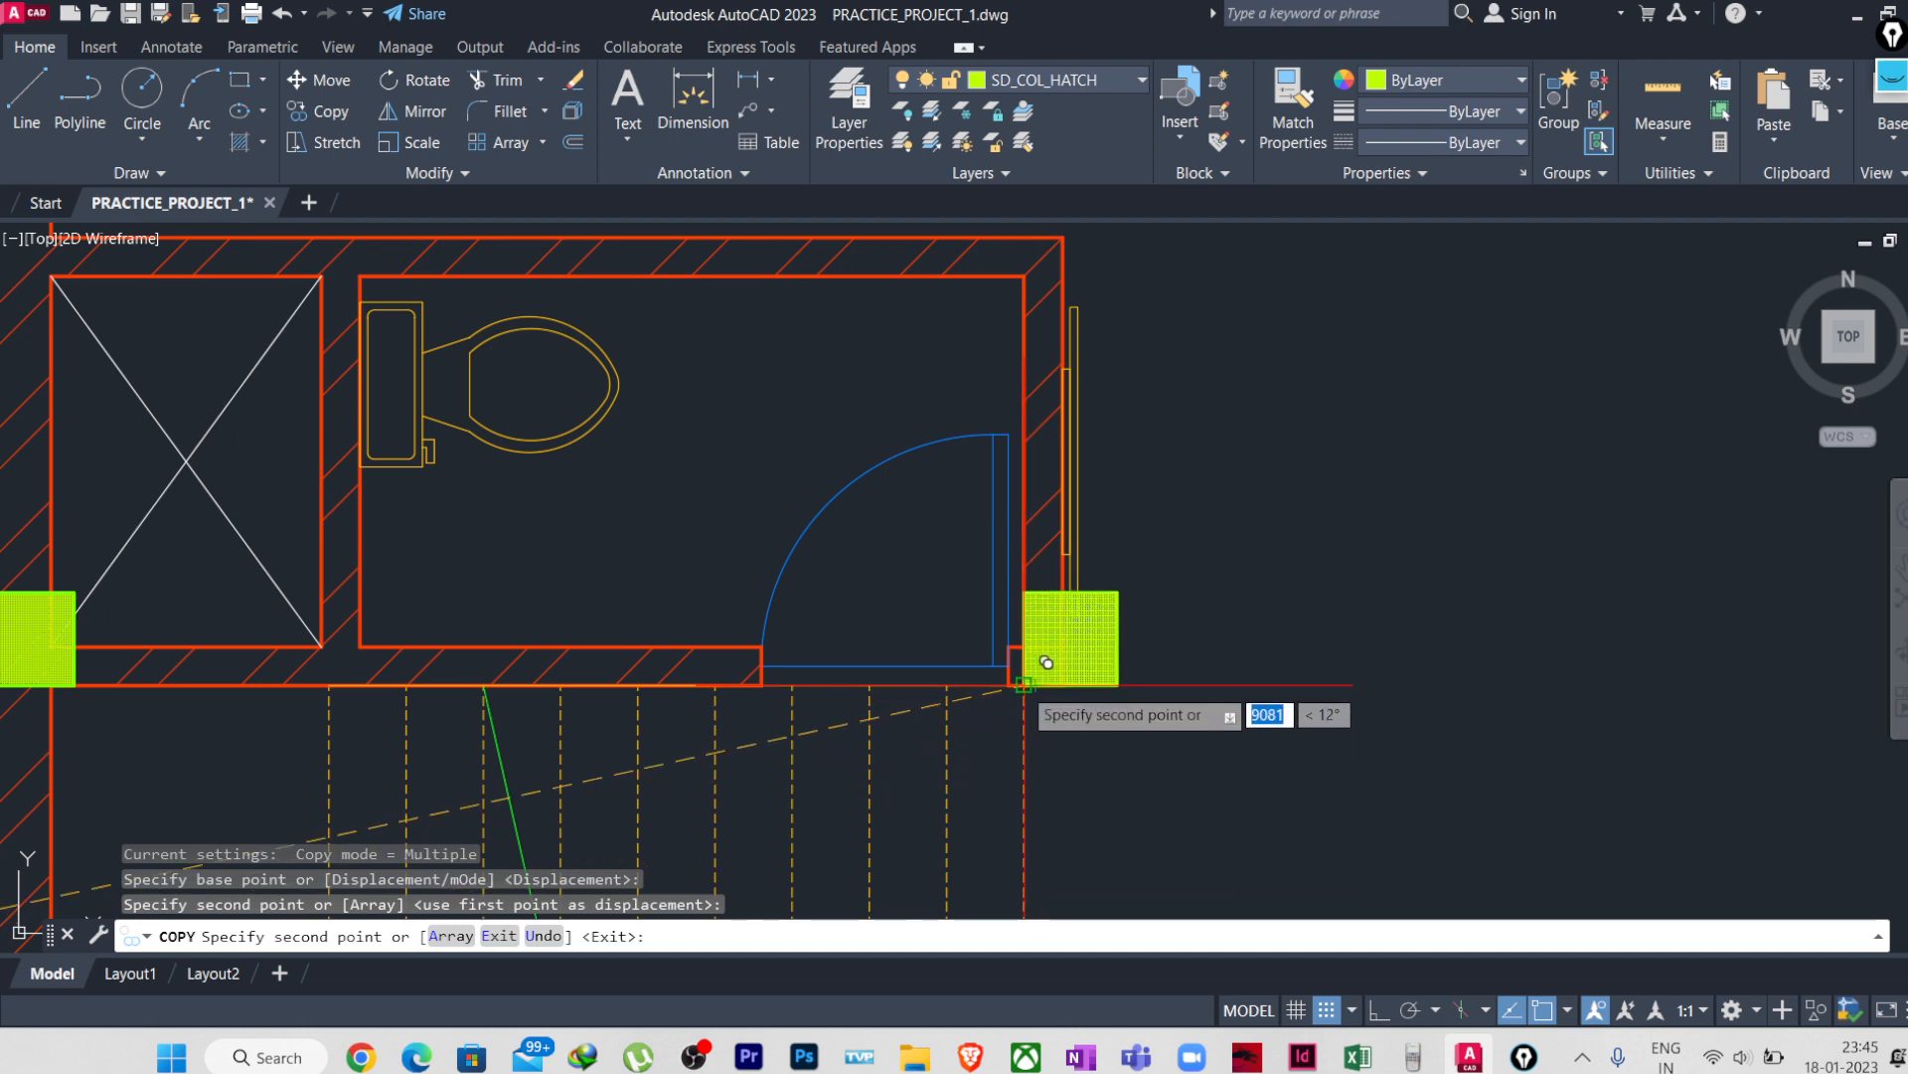
pyautogui.click(1024, 685)
pyautogui.moveTo(1079, 715); pyautogui.dragTo(1045, 875, button='middle')
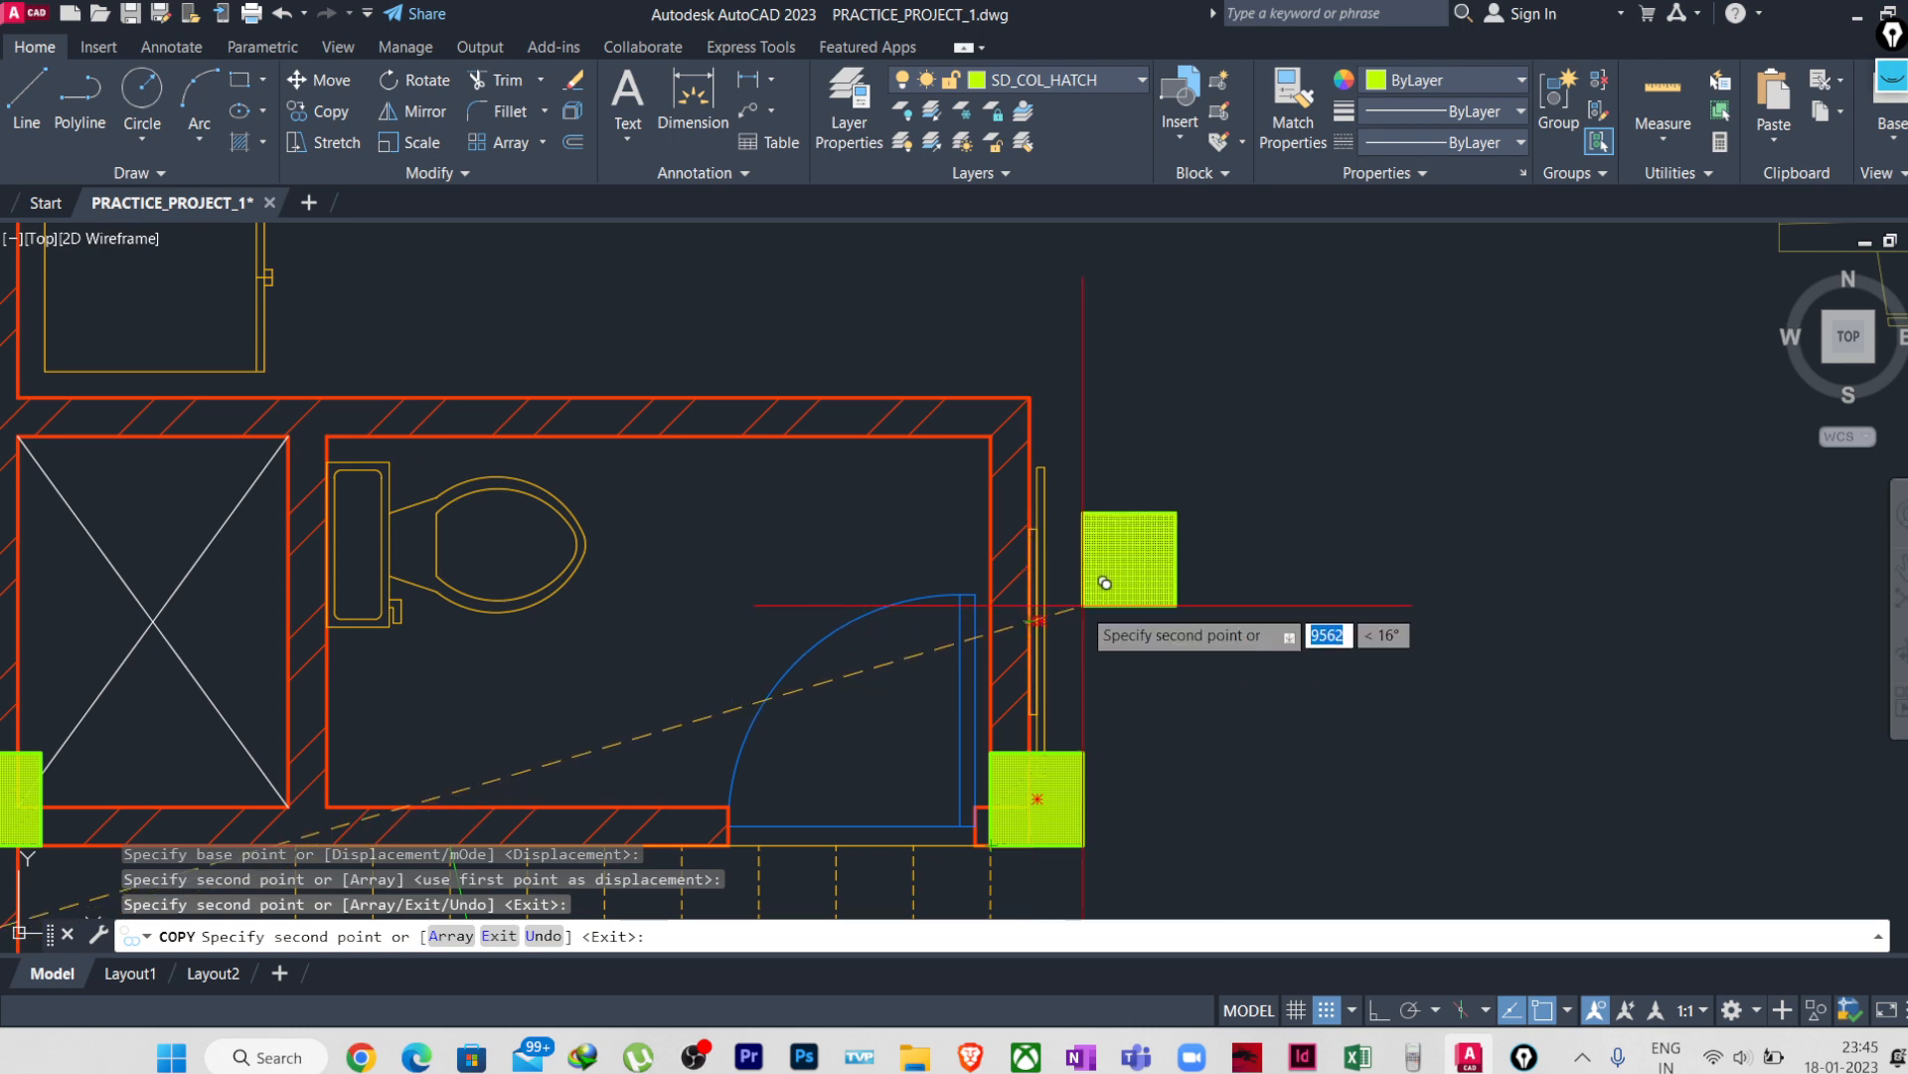
pyautogui.press('Escape')
pyautogui.press('Escape')
# - Examine the placed columns around the toilet and staircase against the surrounding walls and both floor plans
pyautogui.scroll(-2, 1080, 594)
pyautogui.moveTo(1089, 775); pyautogui.dragTo(1083, 571, button='middle')
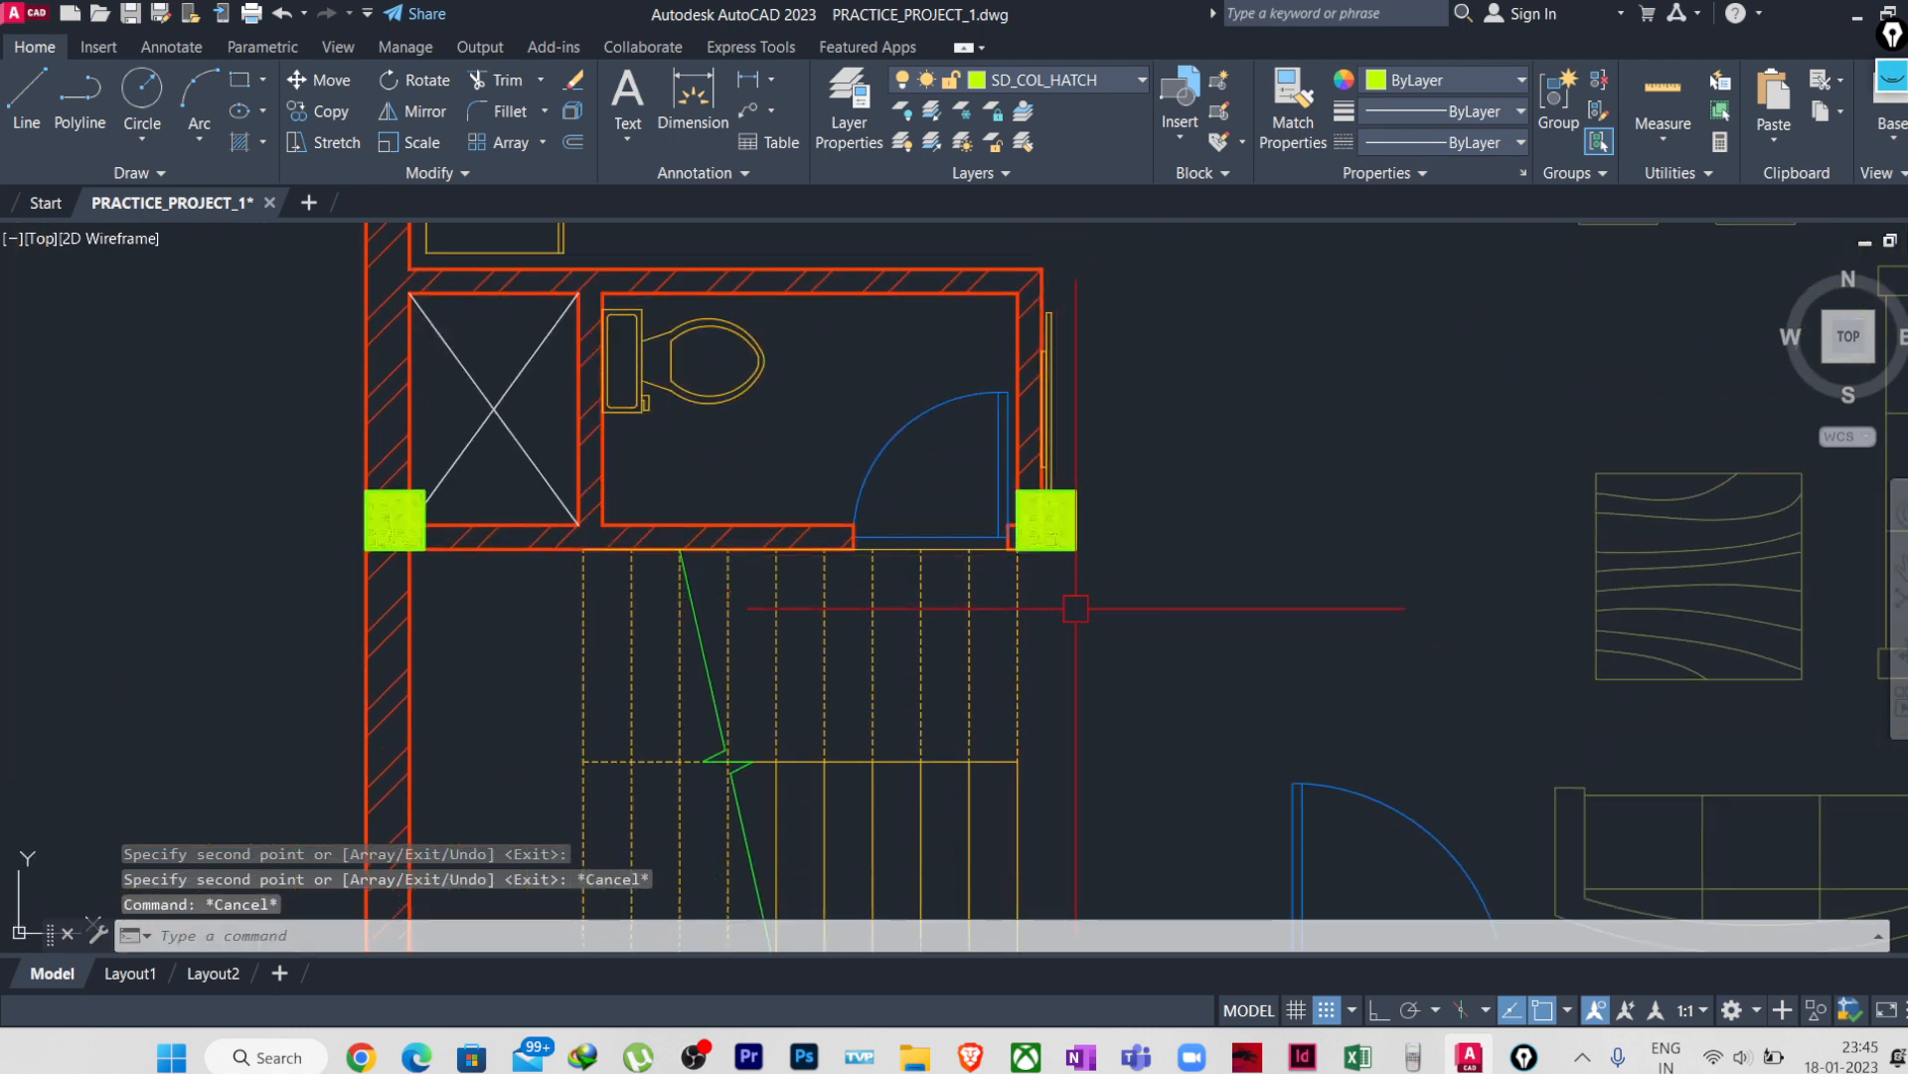
pyautogui.scroll(-2, 1075, 608)
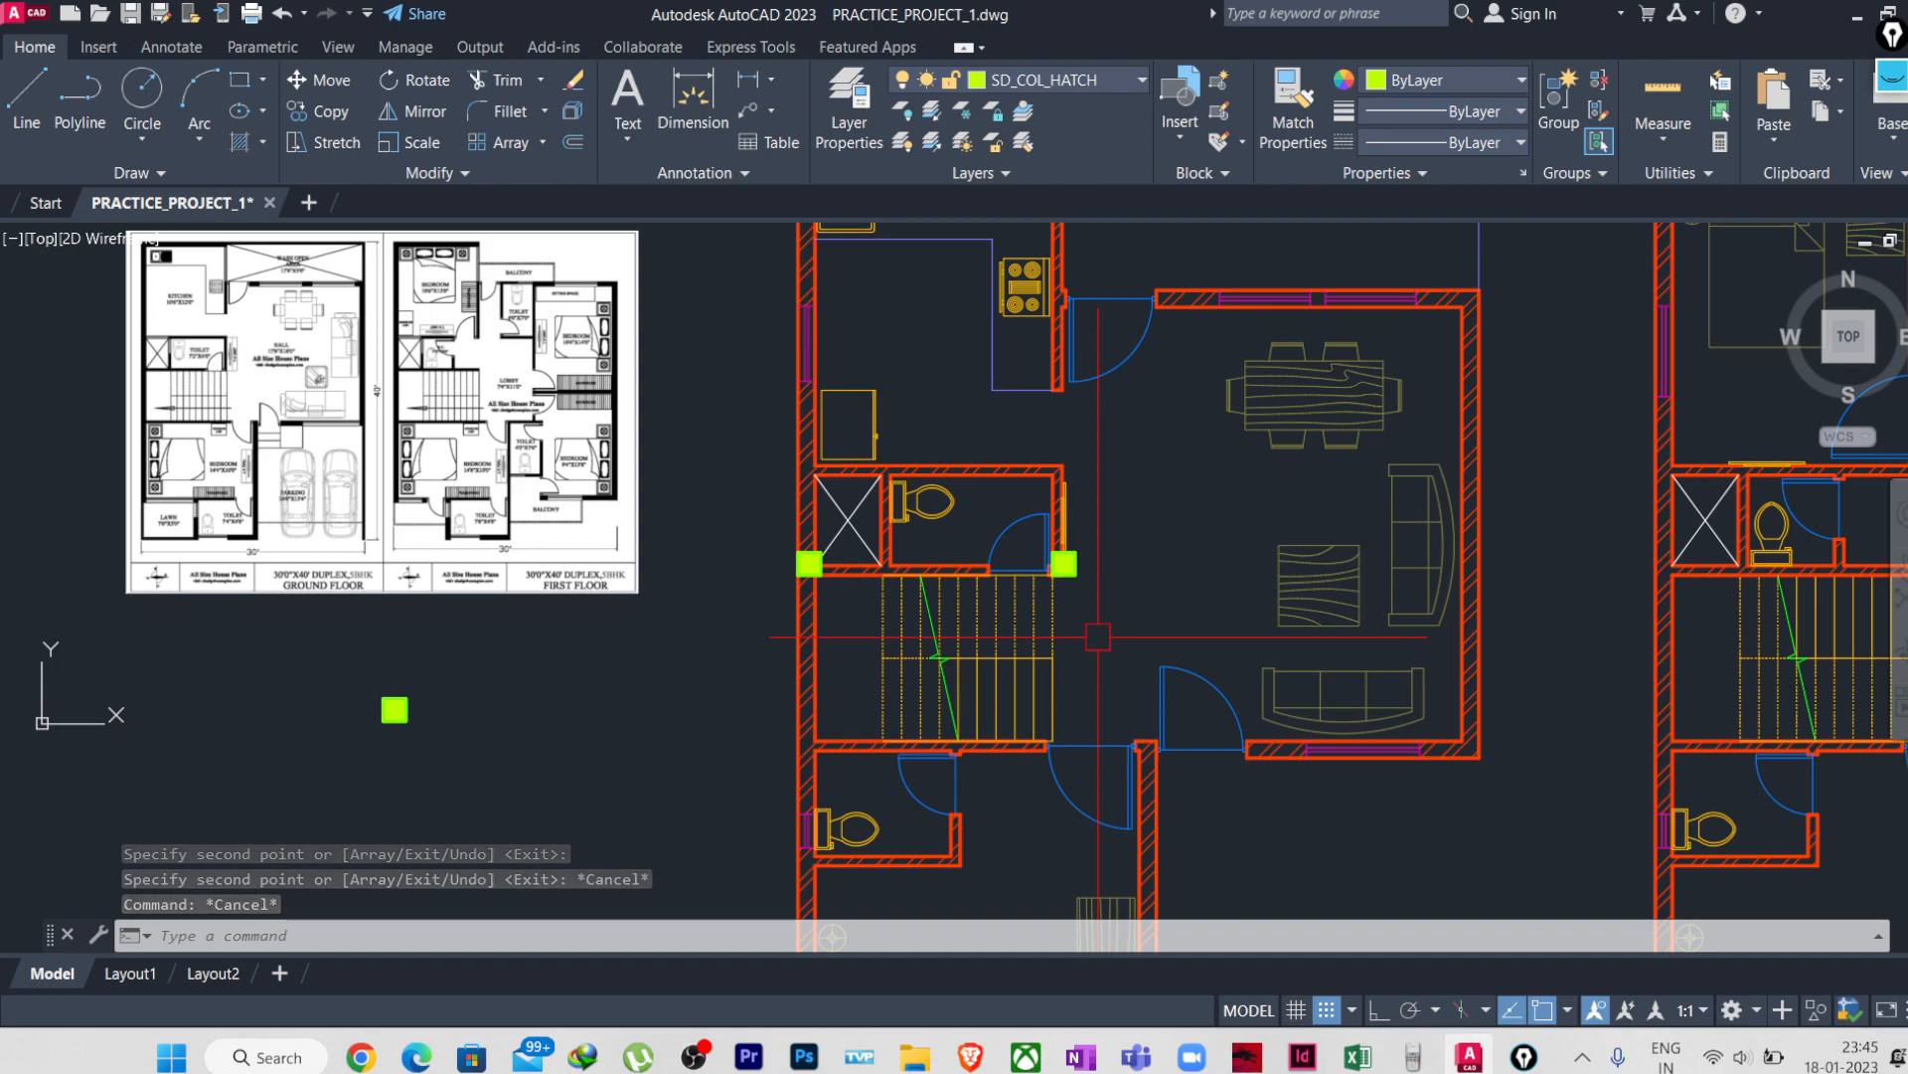
pyautogui.scroll(-3, 882, 583)
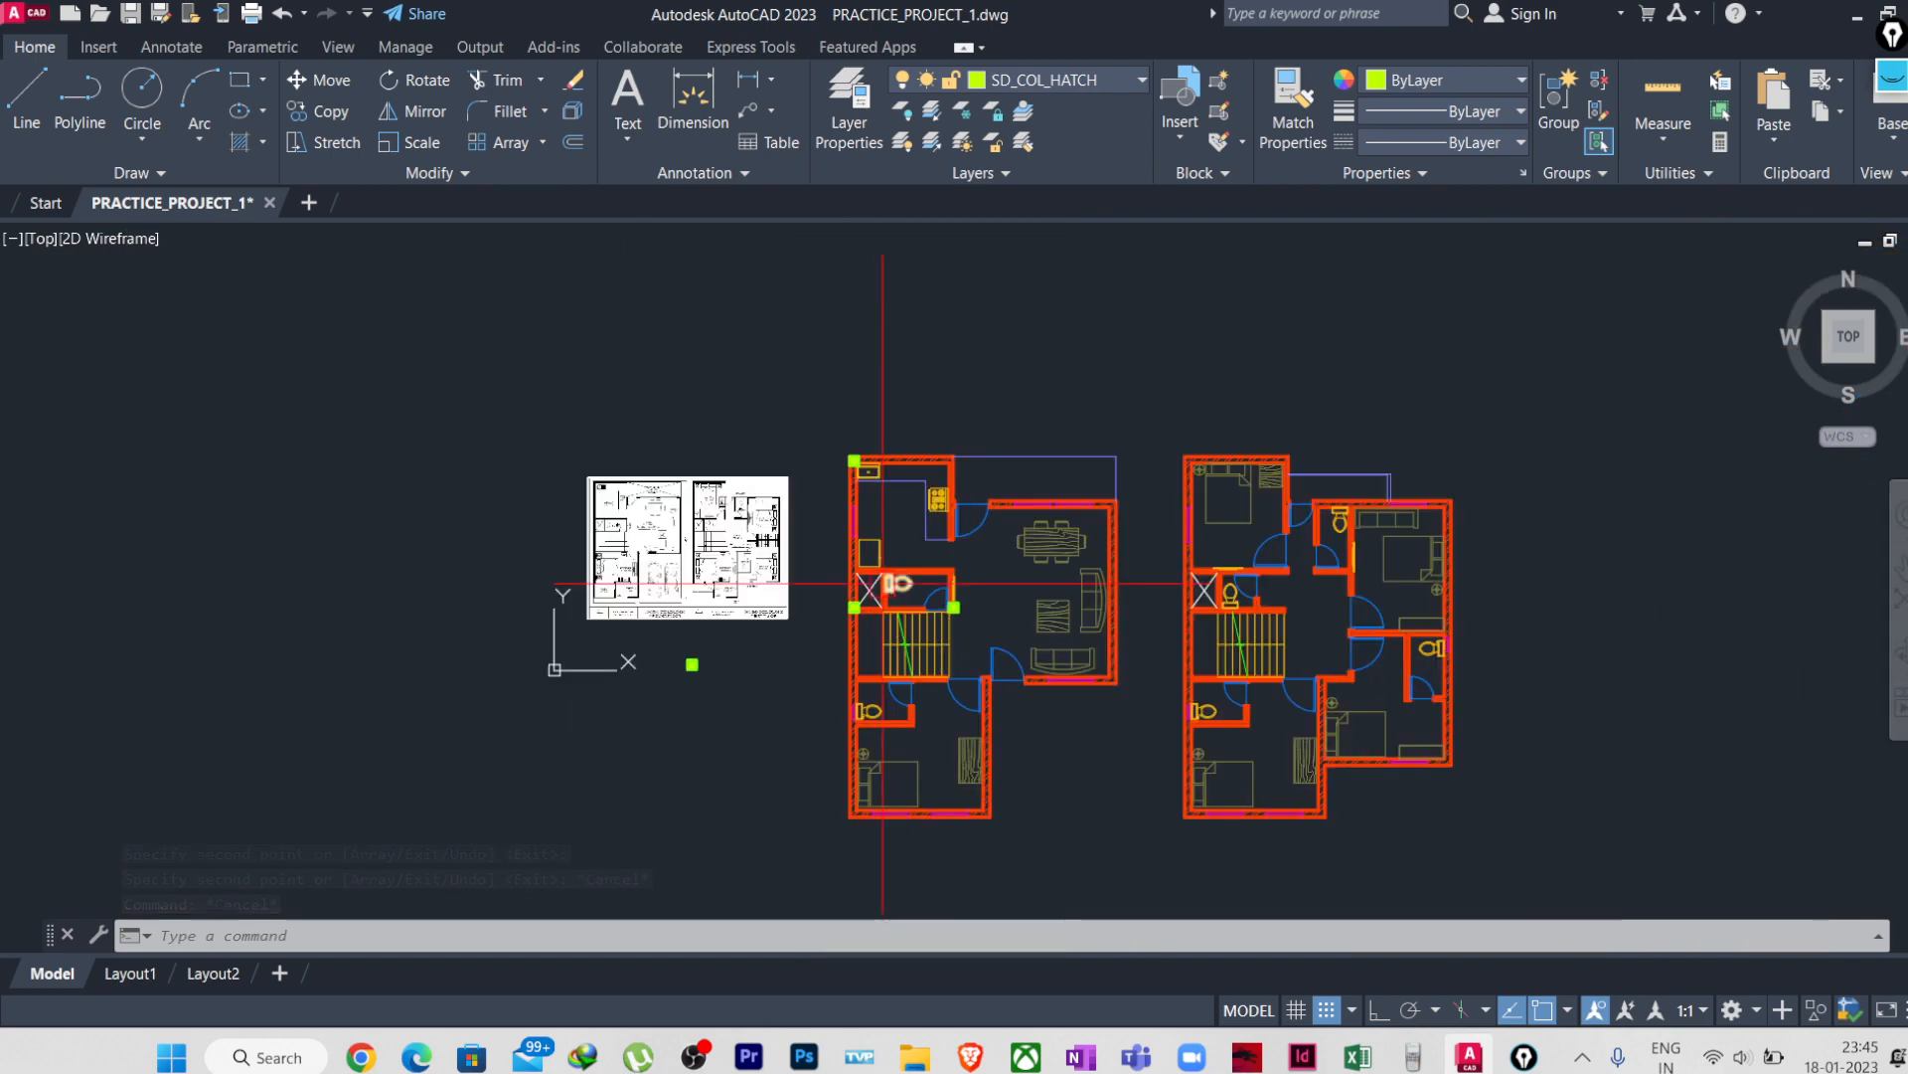
pyautogui.scroll(4, 971, 664)
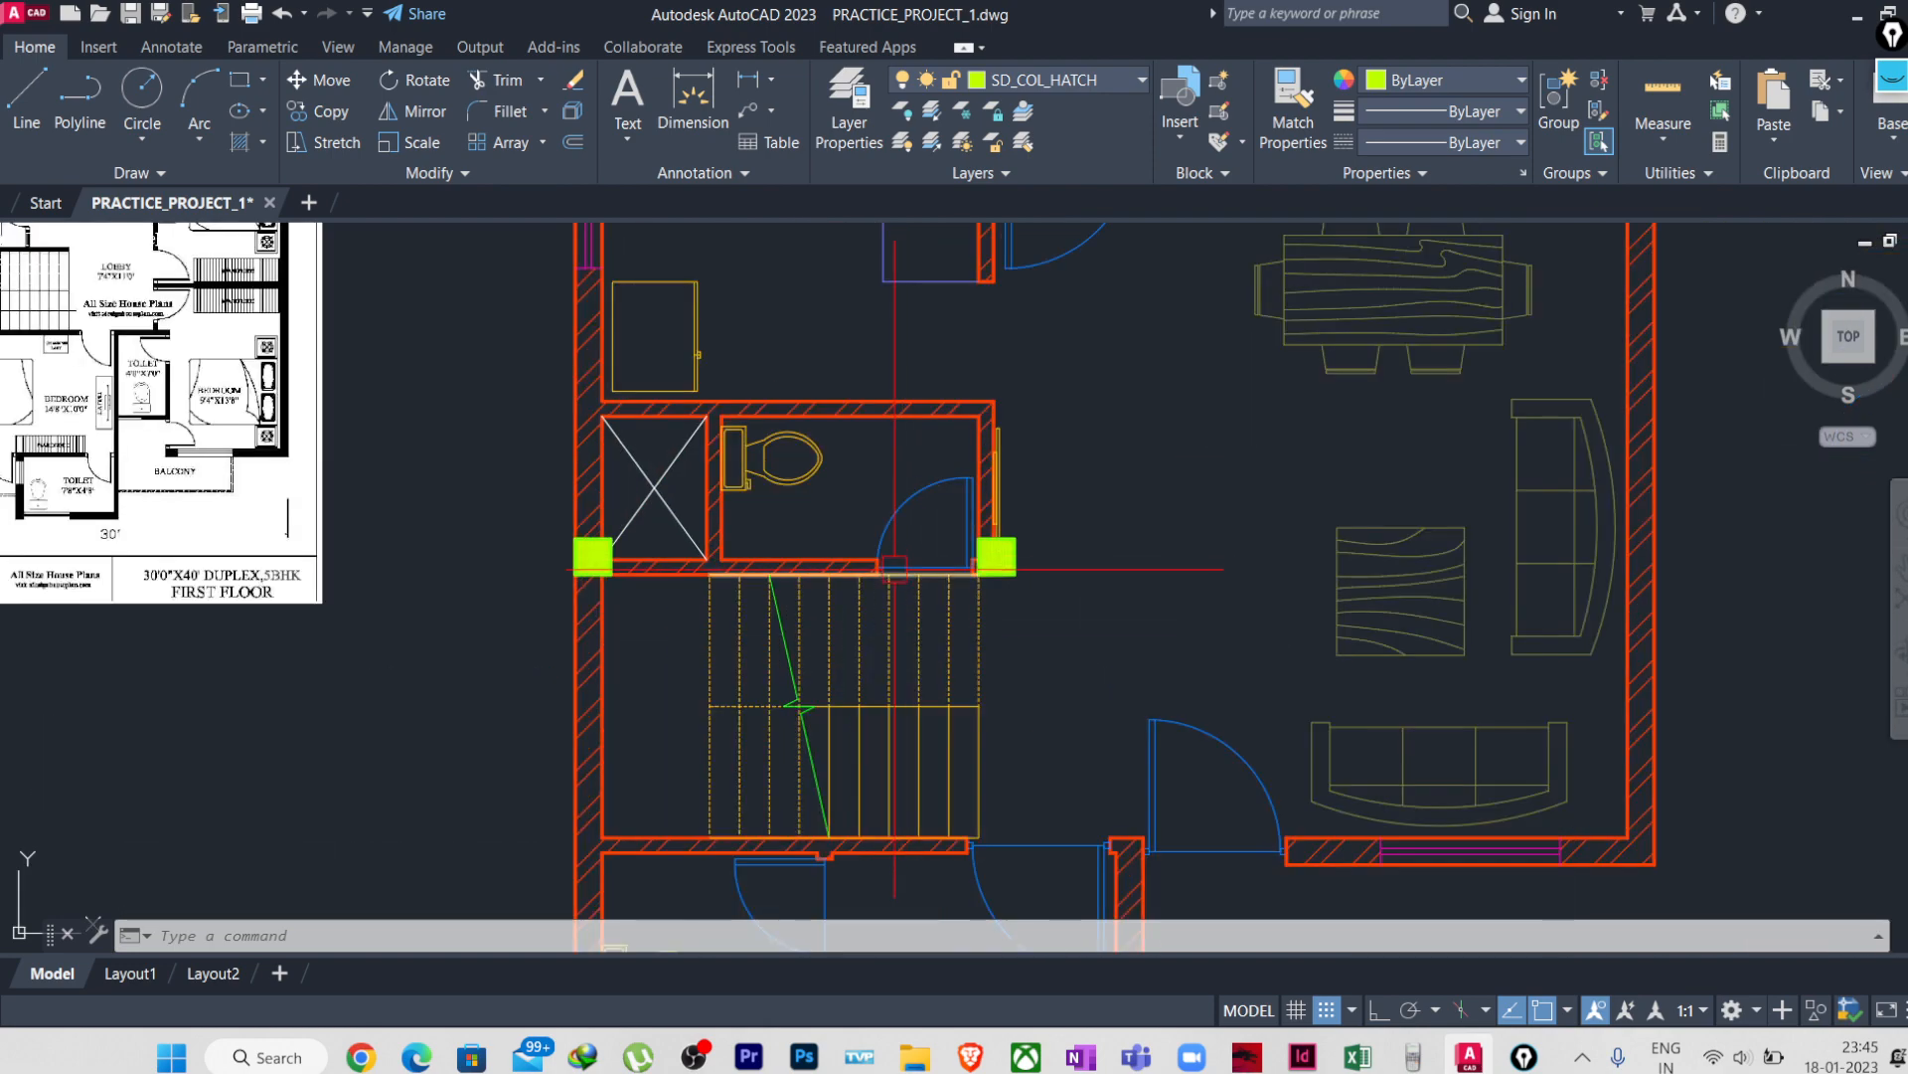
pyautogui.scroll(-4, 894, 581)
pyautogui.moveTo(999, 641); pyautogui.dragTo(896, 620, button='middle')
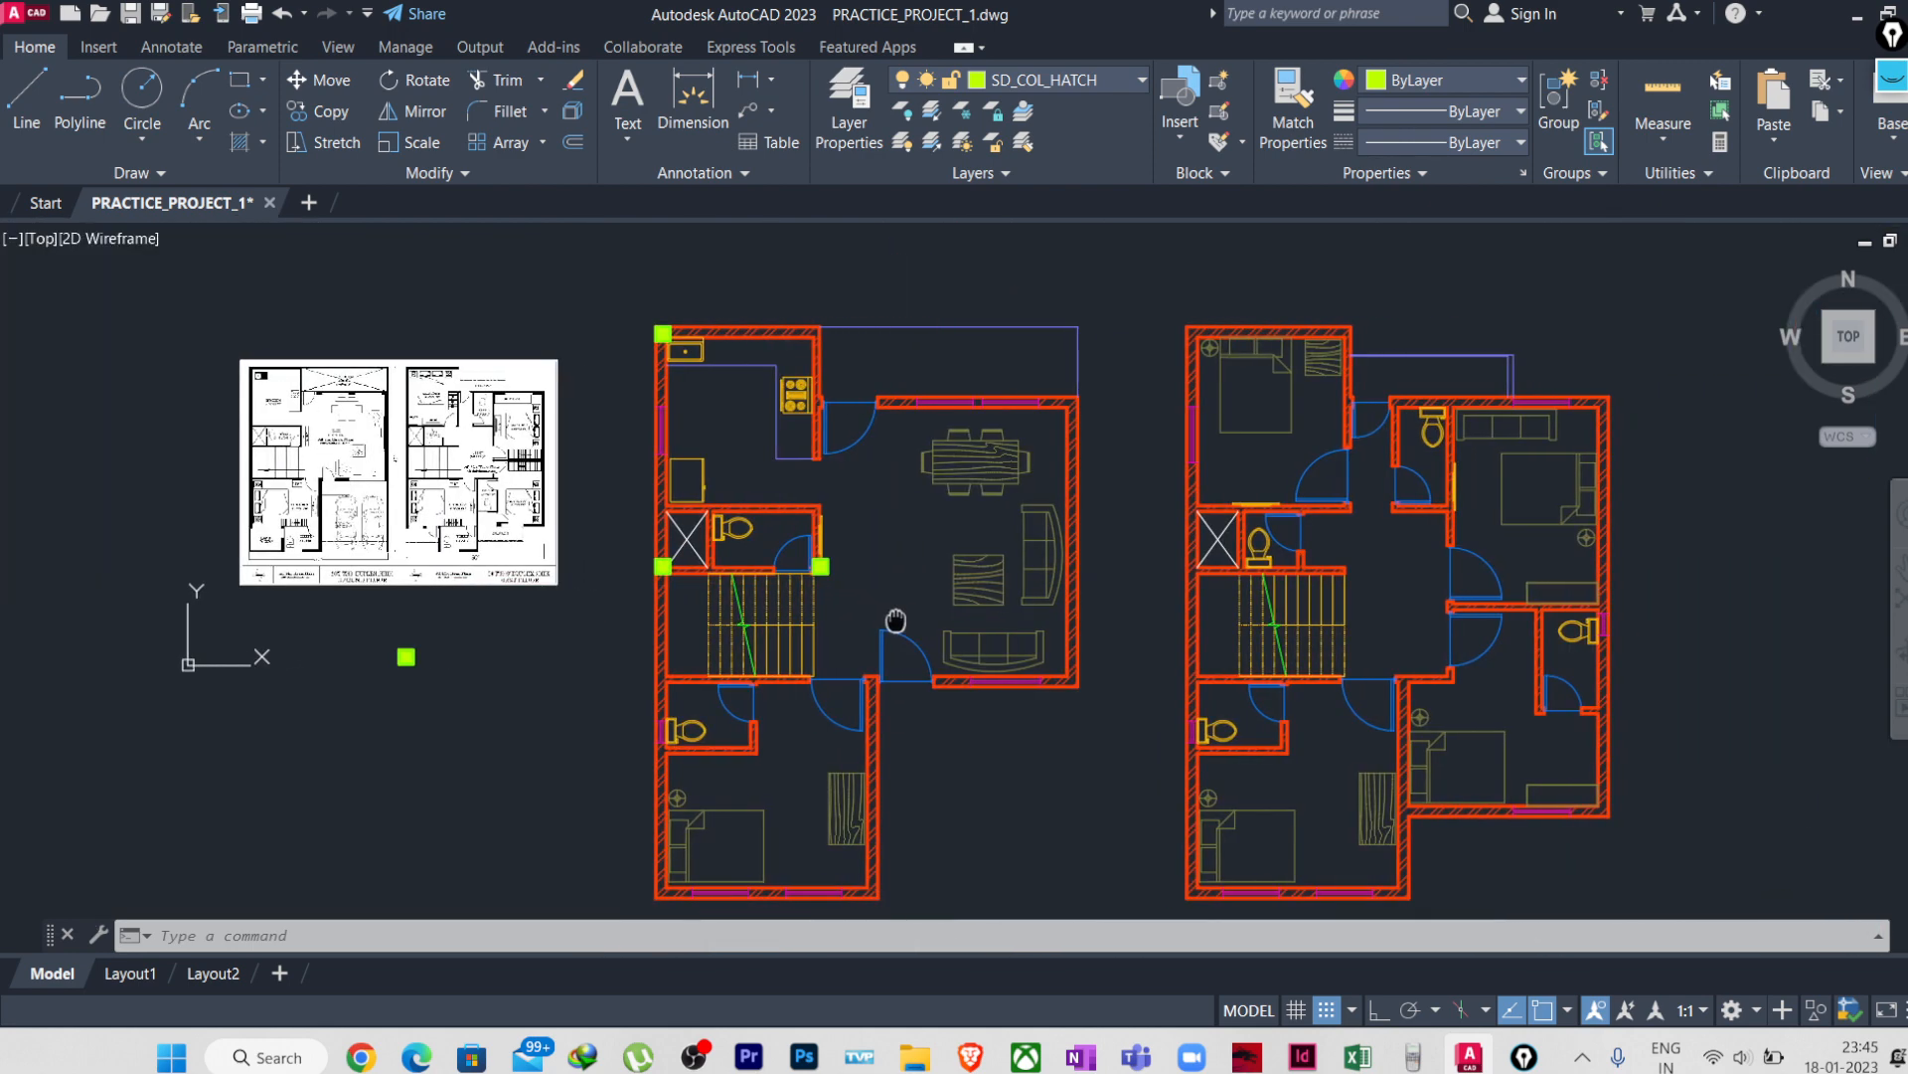
pyautogui.scroll(3, 765, 567)
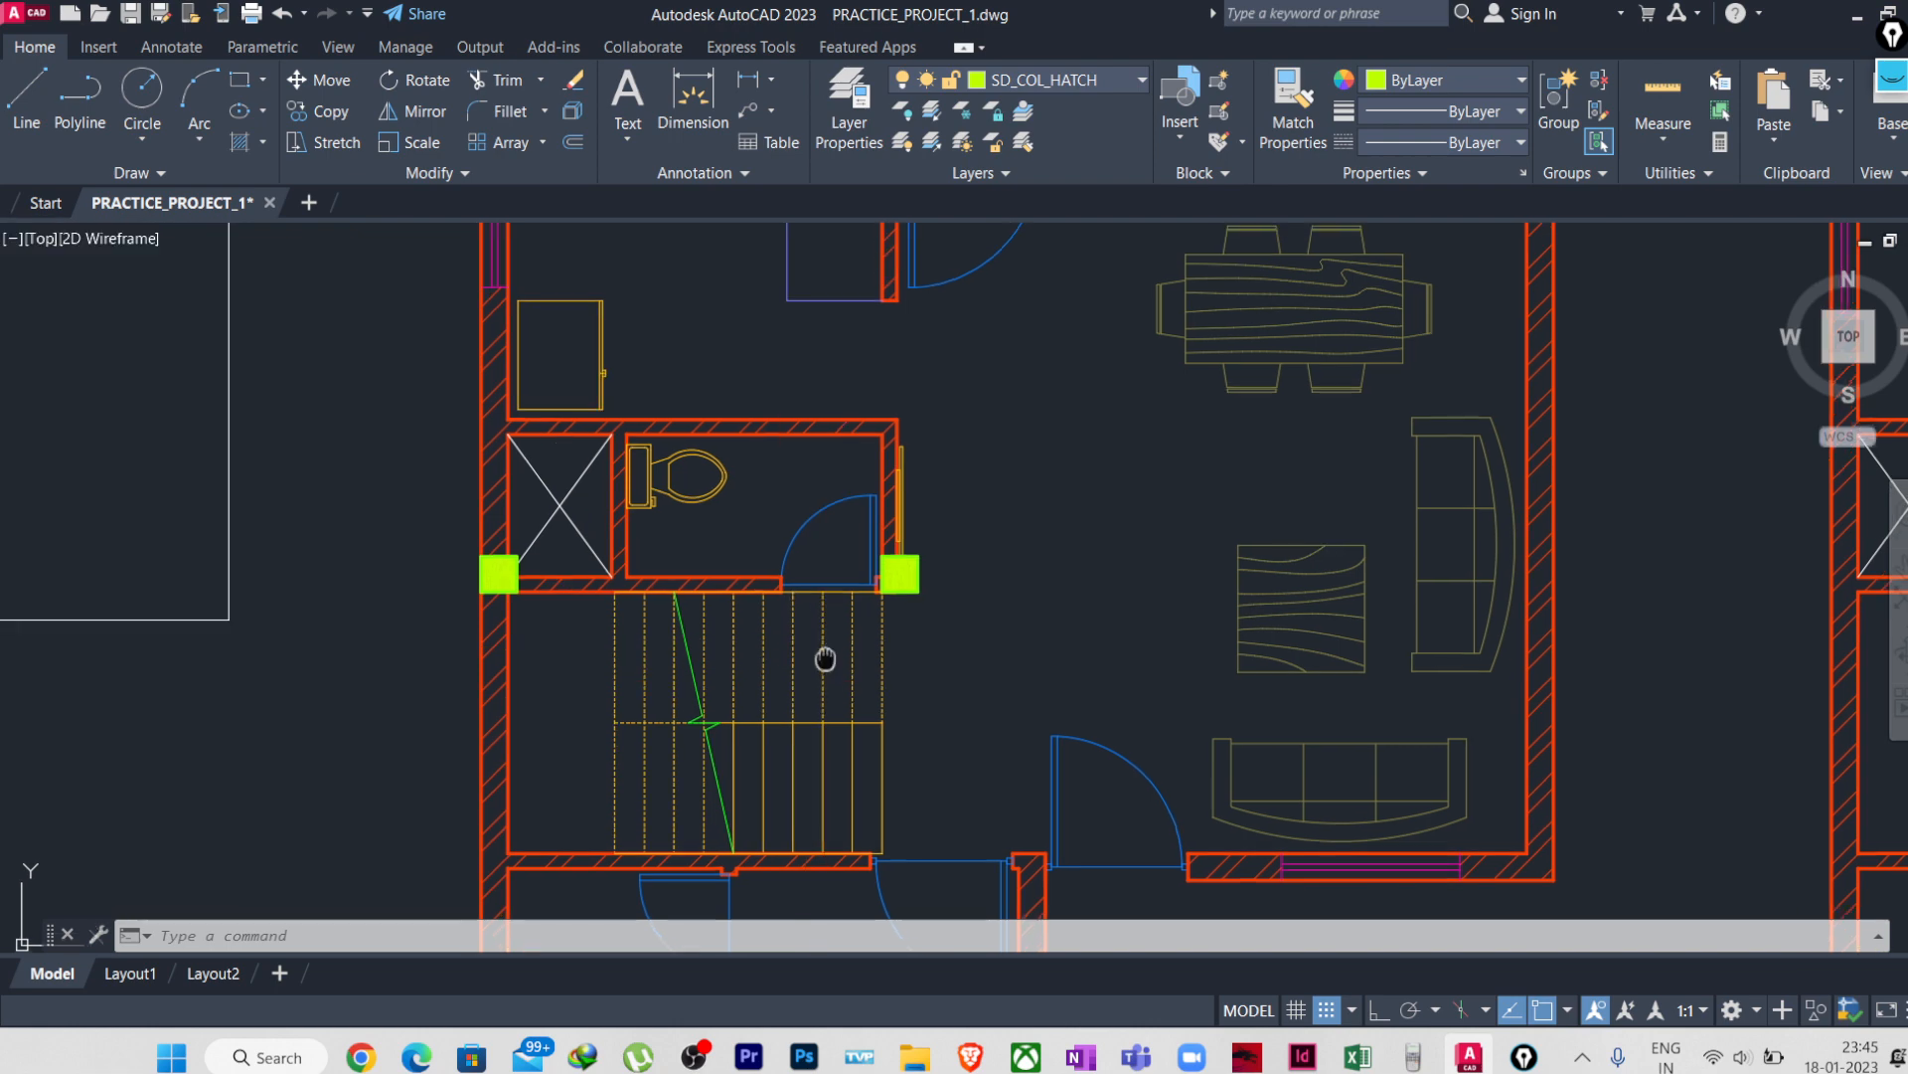
pyautogui.scroll(2, 858, 568)
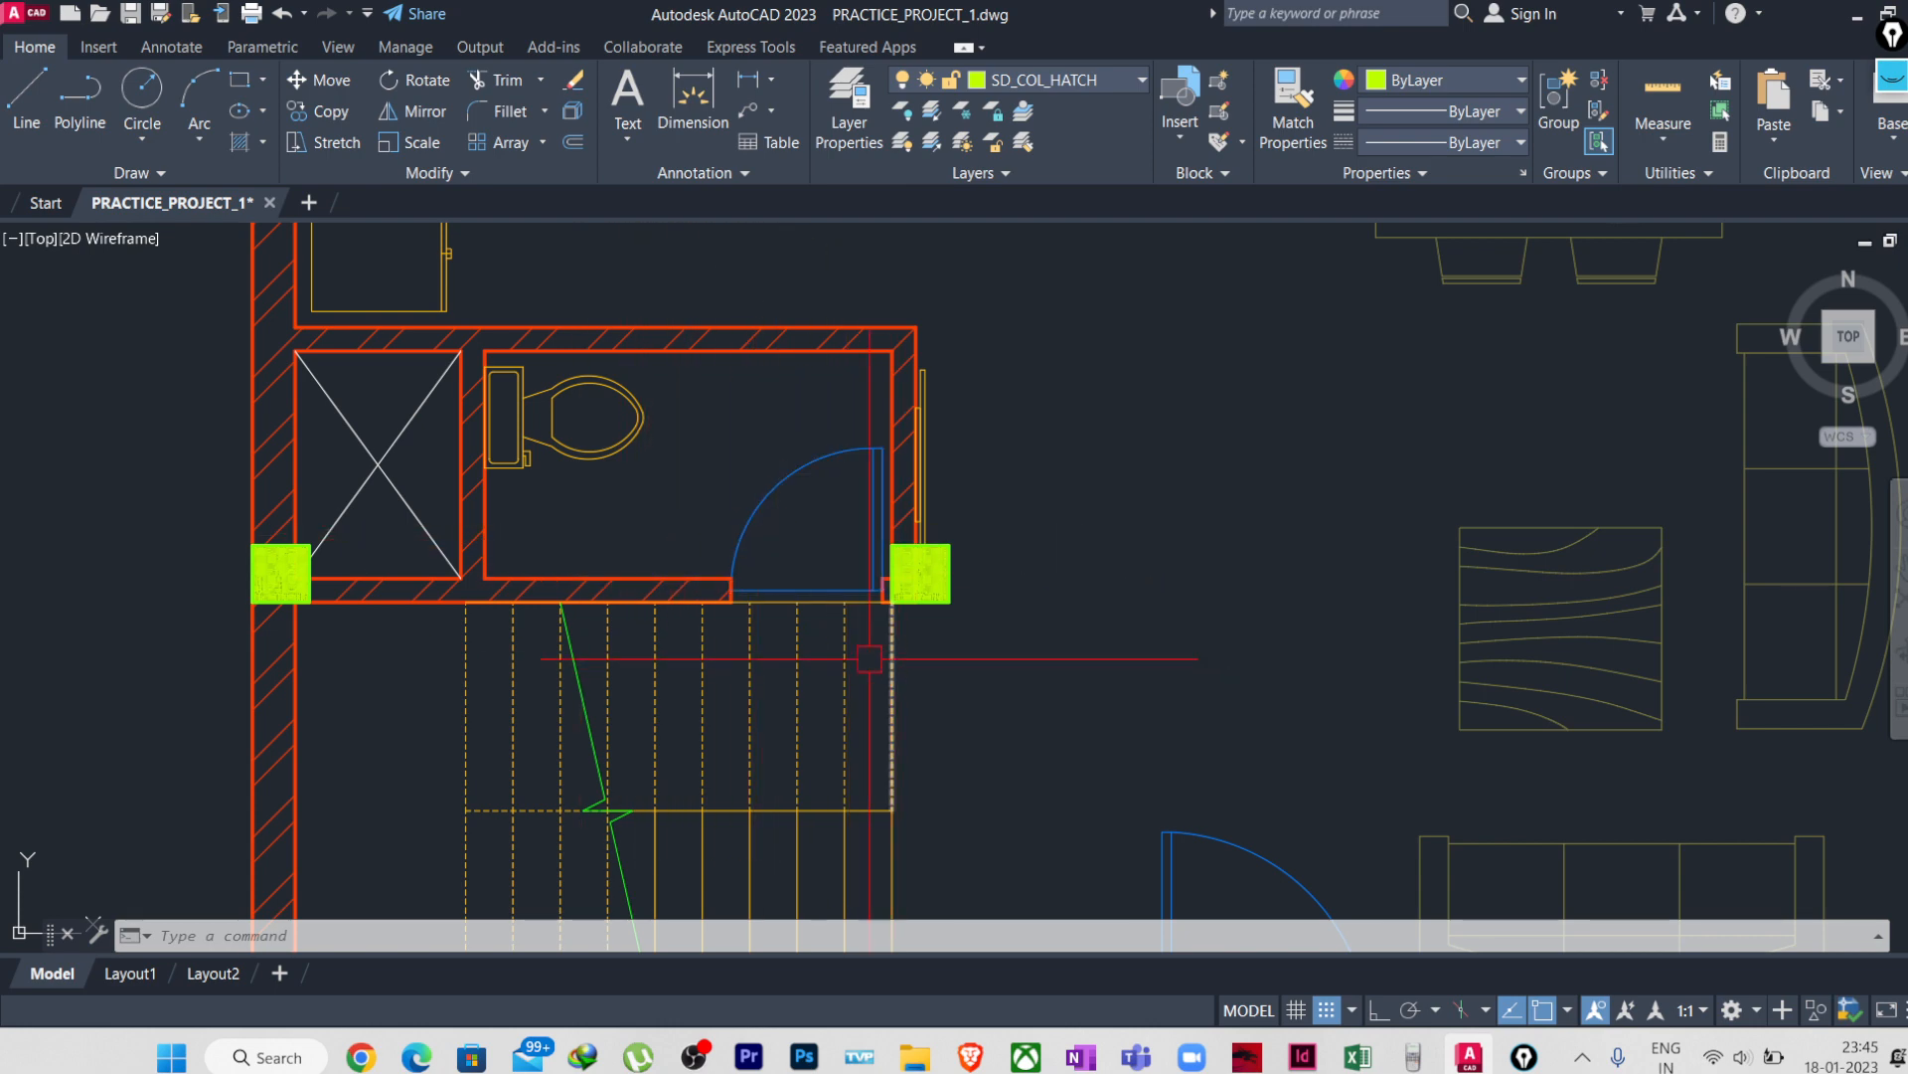
pyautogui.scroll(4, 803, 696)
pyautogui.scroll(-4, 788, 680)
pyautogui.click(952, 677)
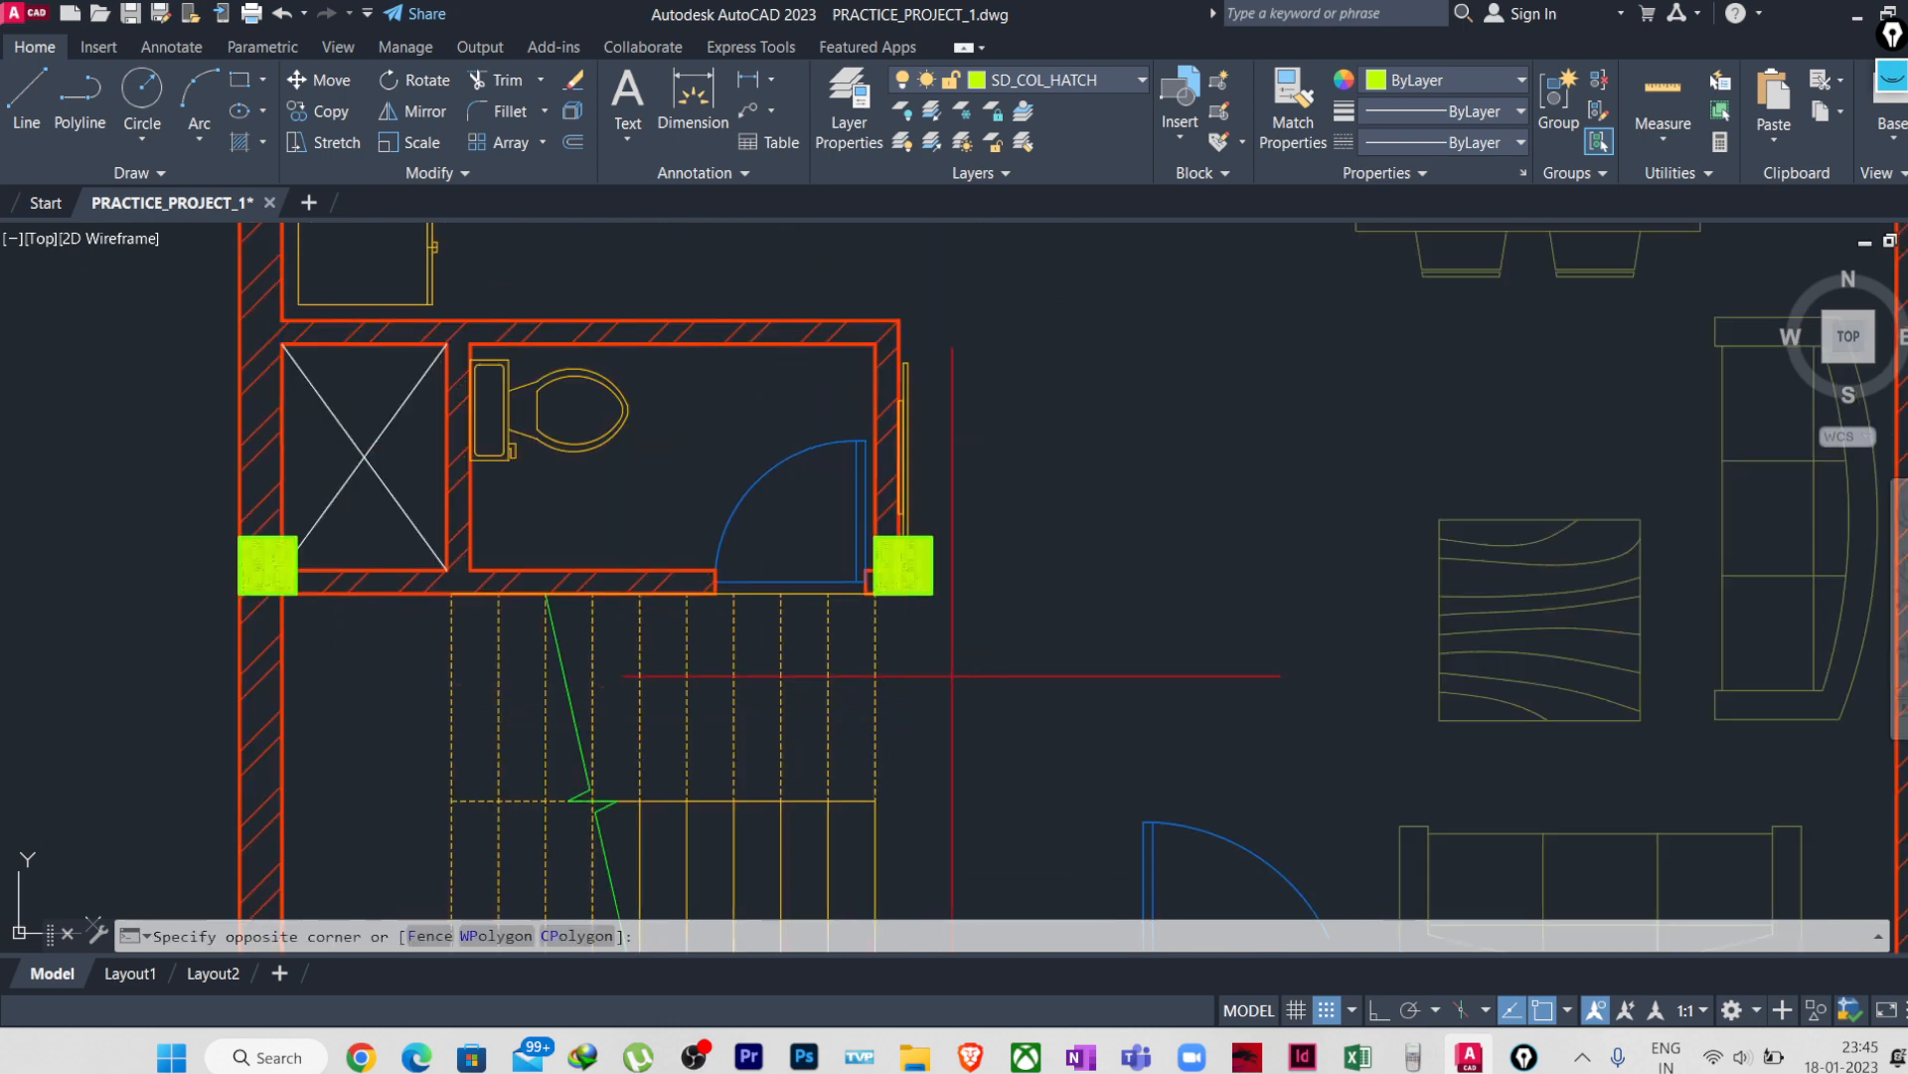
pyautogui.click(923, 684)
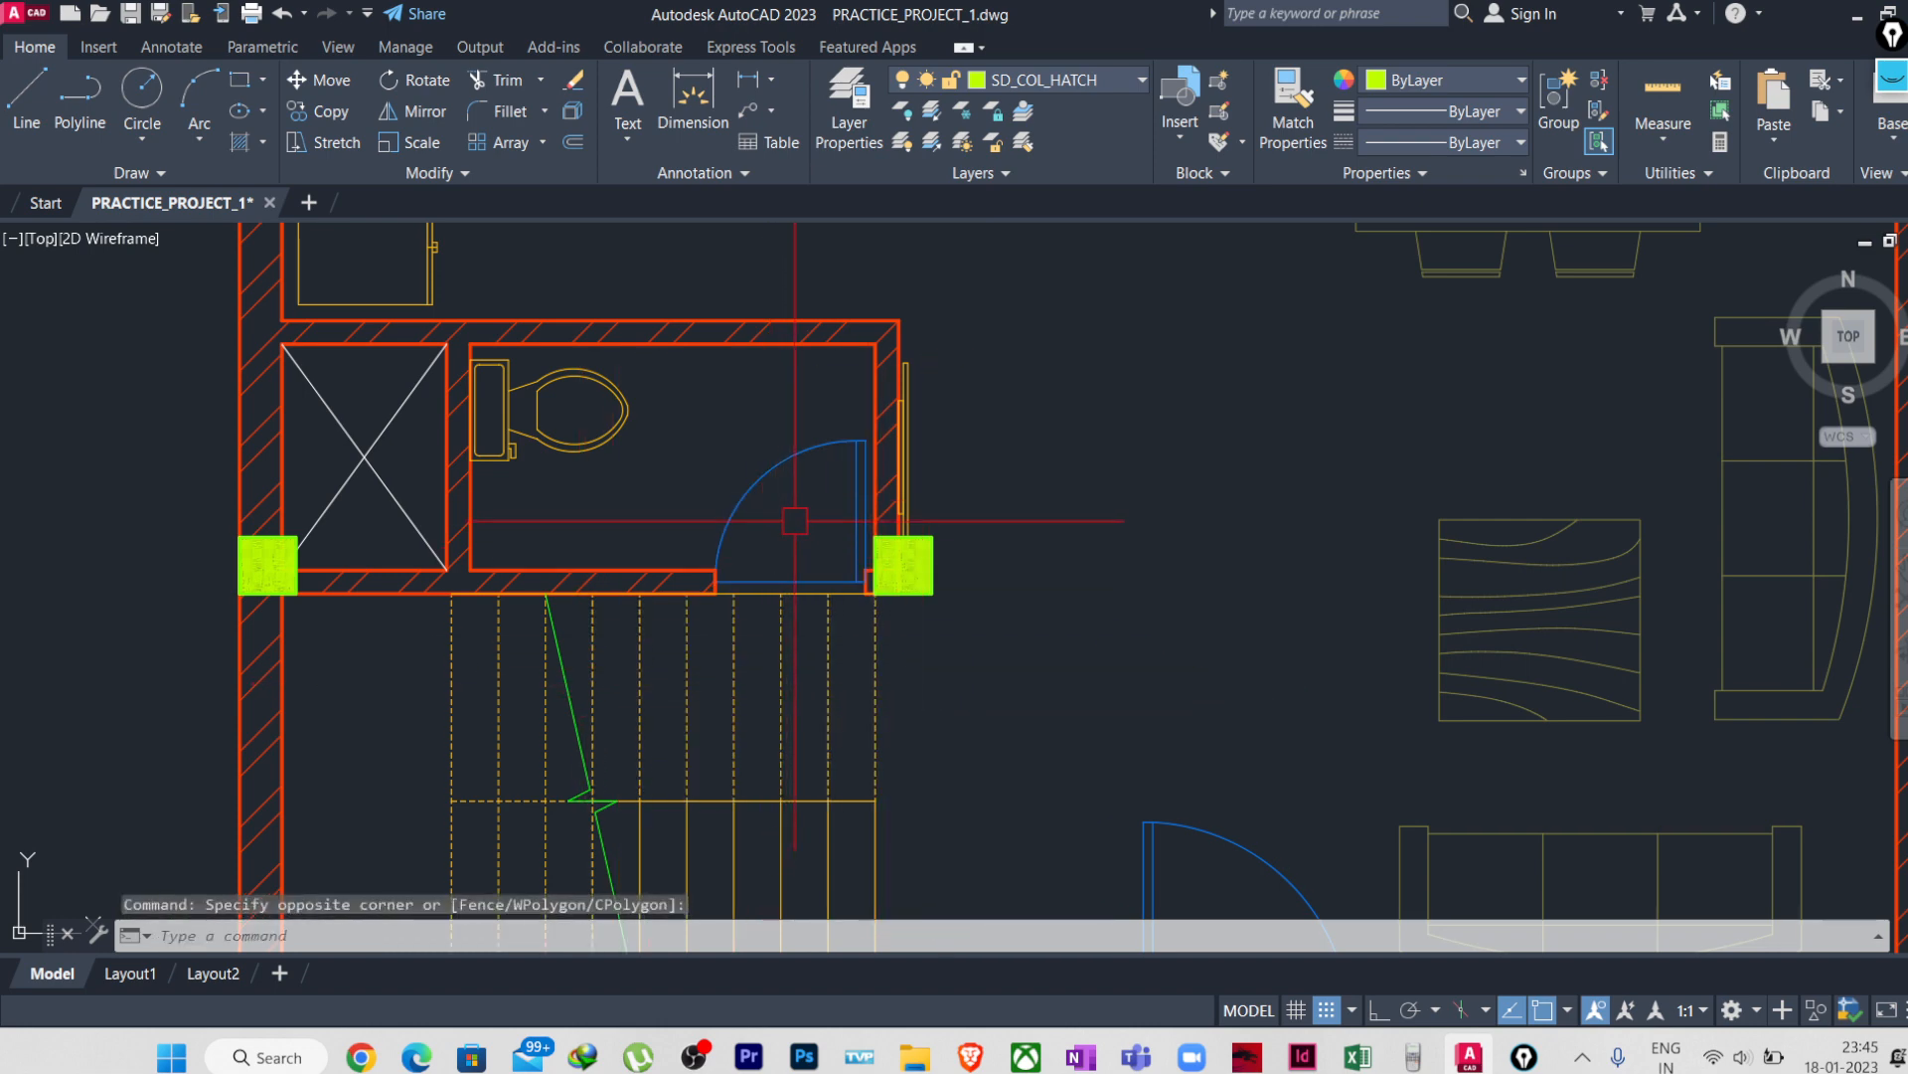
# - Move the column at the toilet door horizontally so its right edge is flush with the outer face of the toilet's right wall
pyautogui.moveTo(815, 613); pyautogui.dragTo(901, 623, button='middle')
pyautogui.scroll(2, 901, 624)
pyautogui.click(1169, 524)
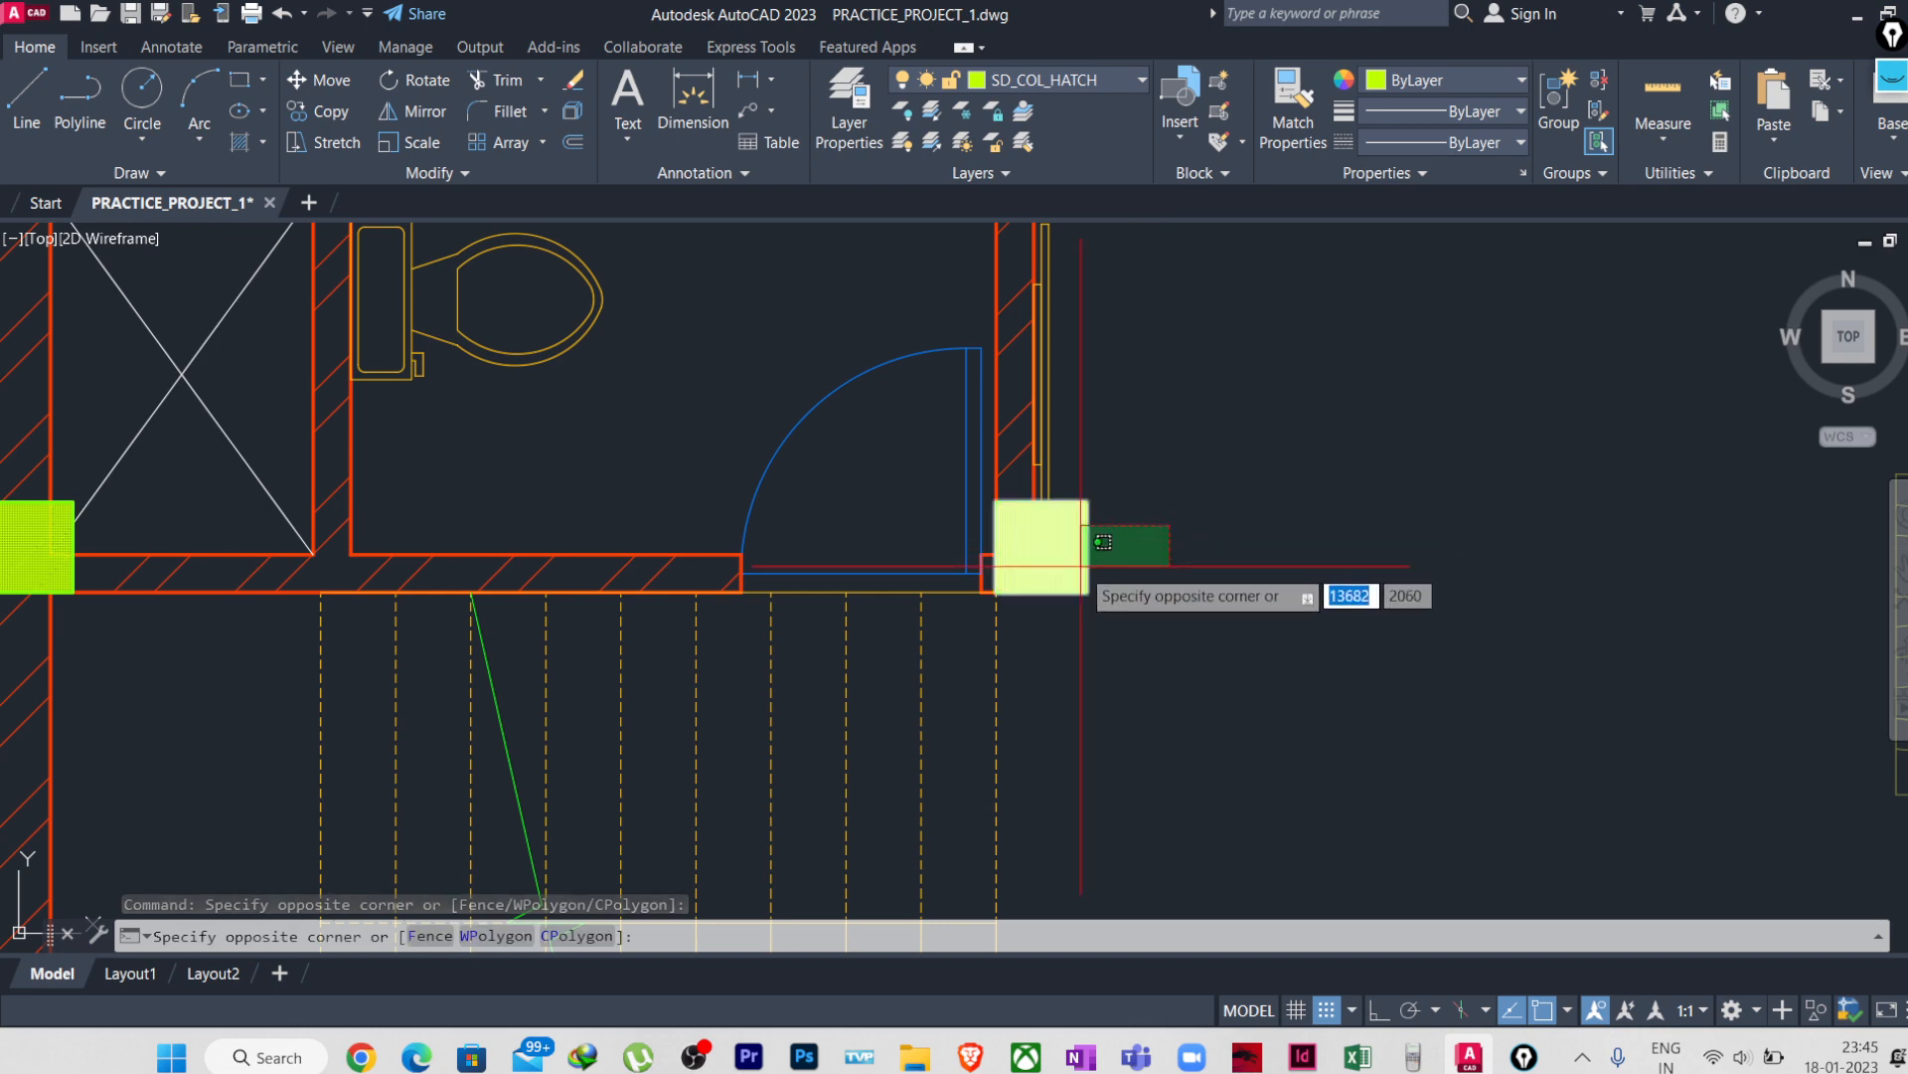
pyautogui.click(1081, 567)
pyautogui.press('Return')
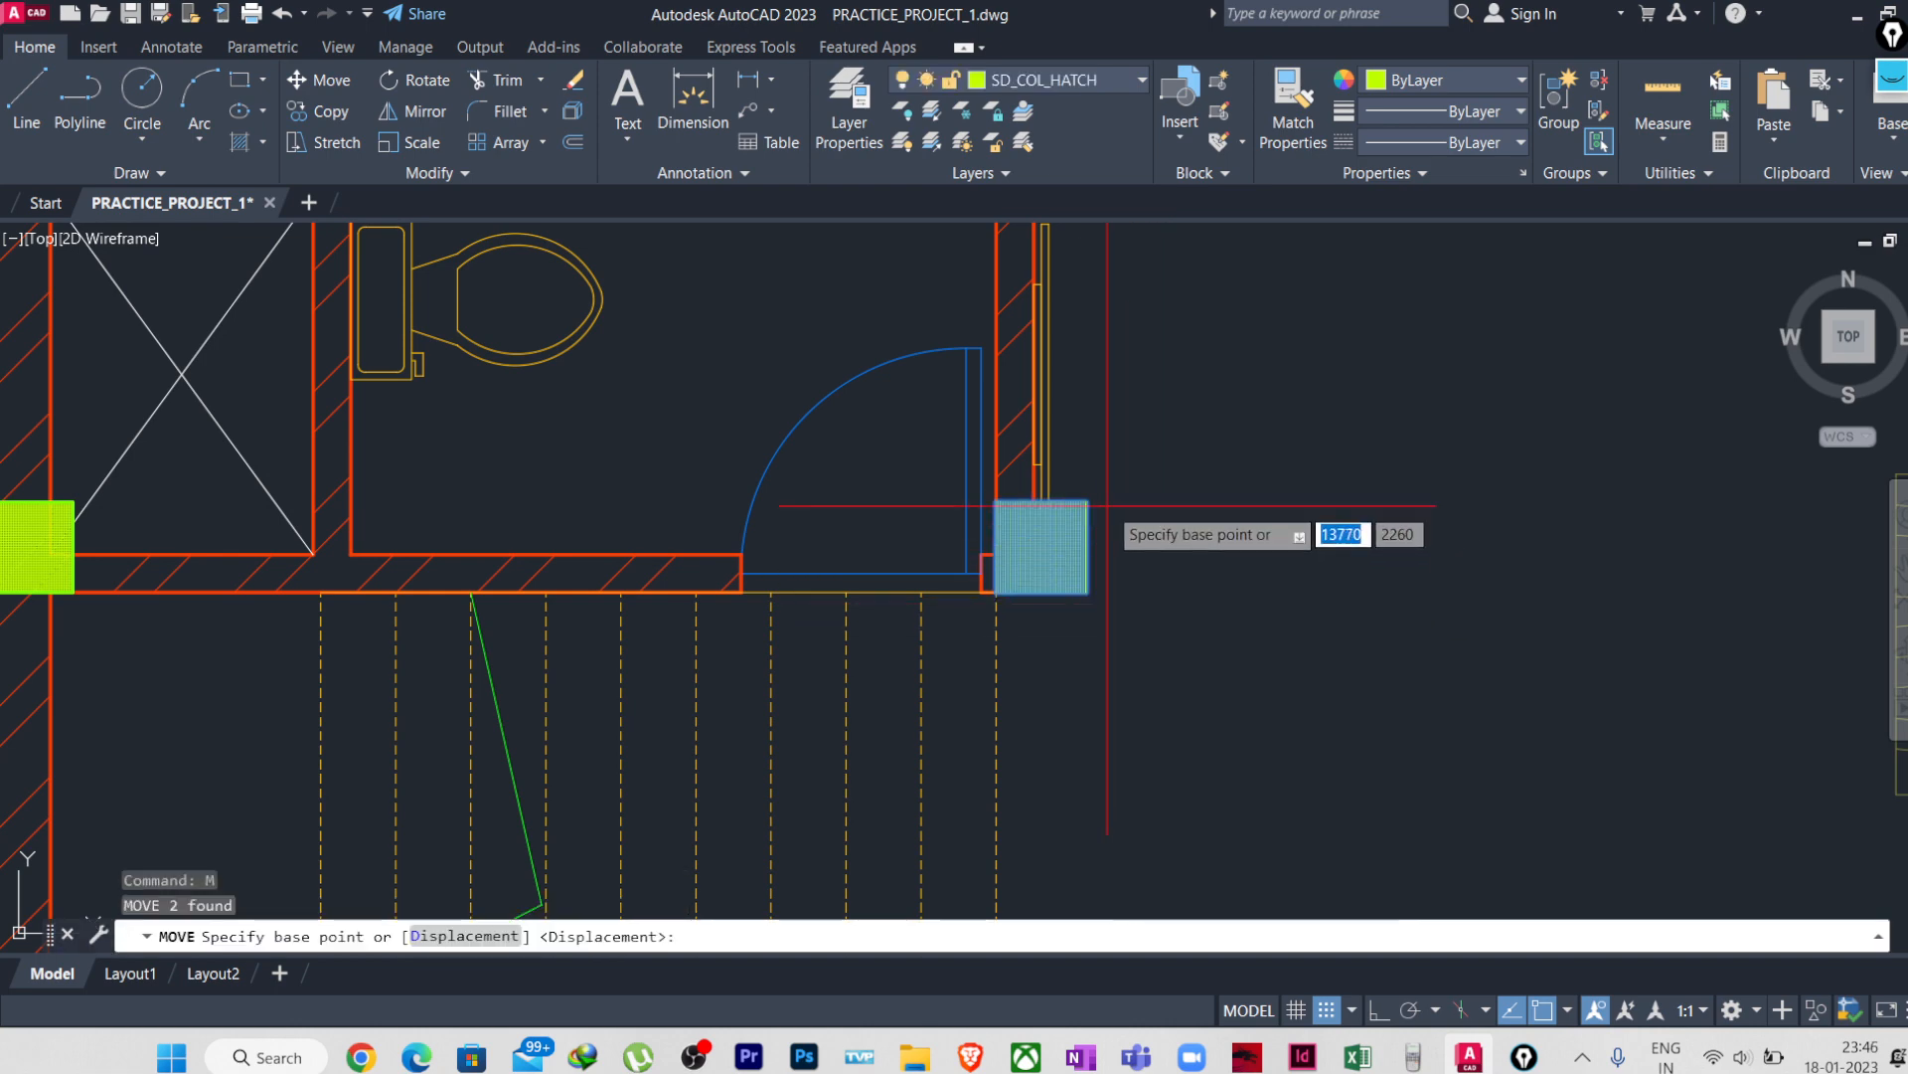
pyautogui.click(1088, 502)
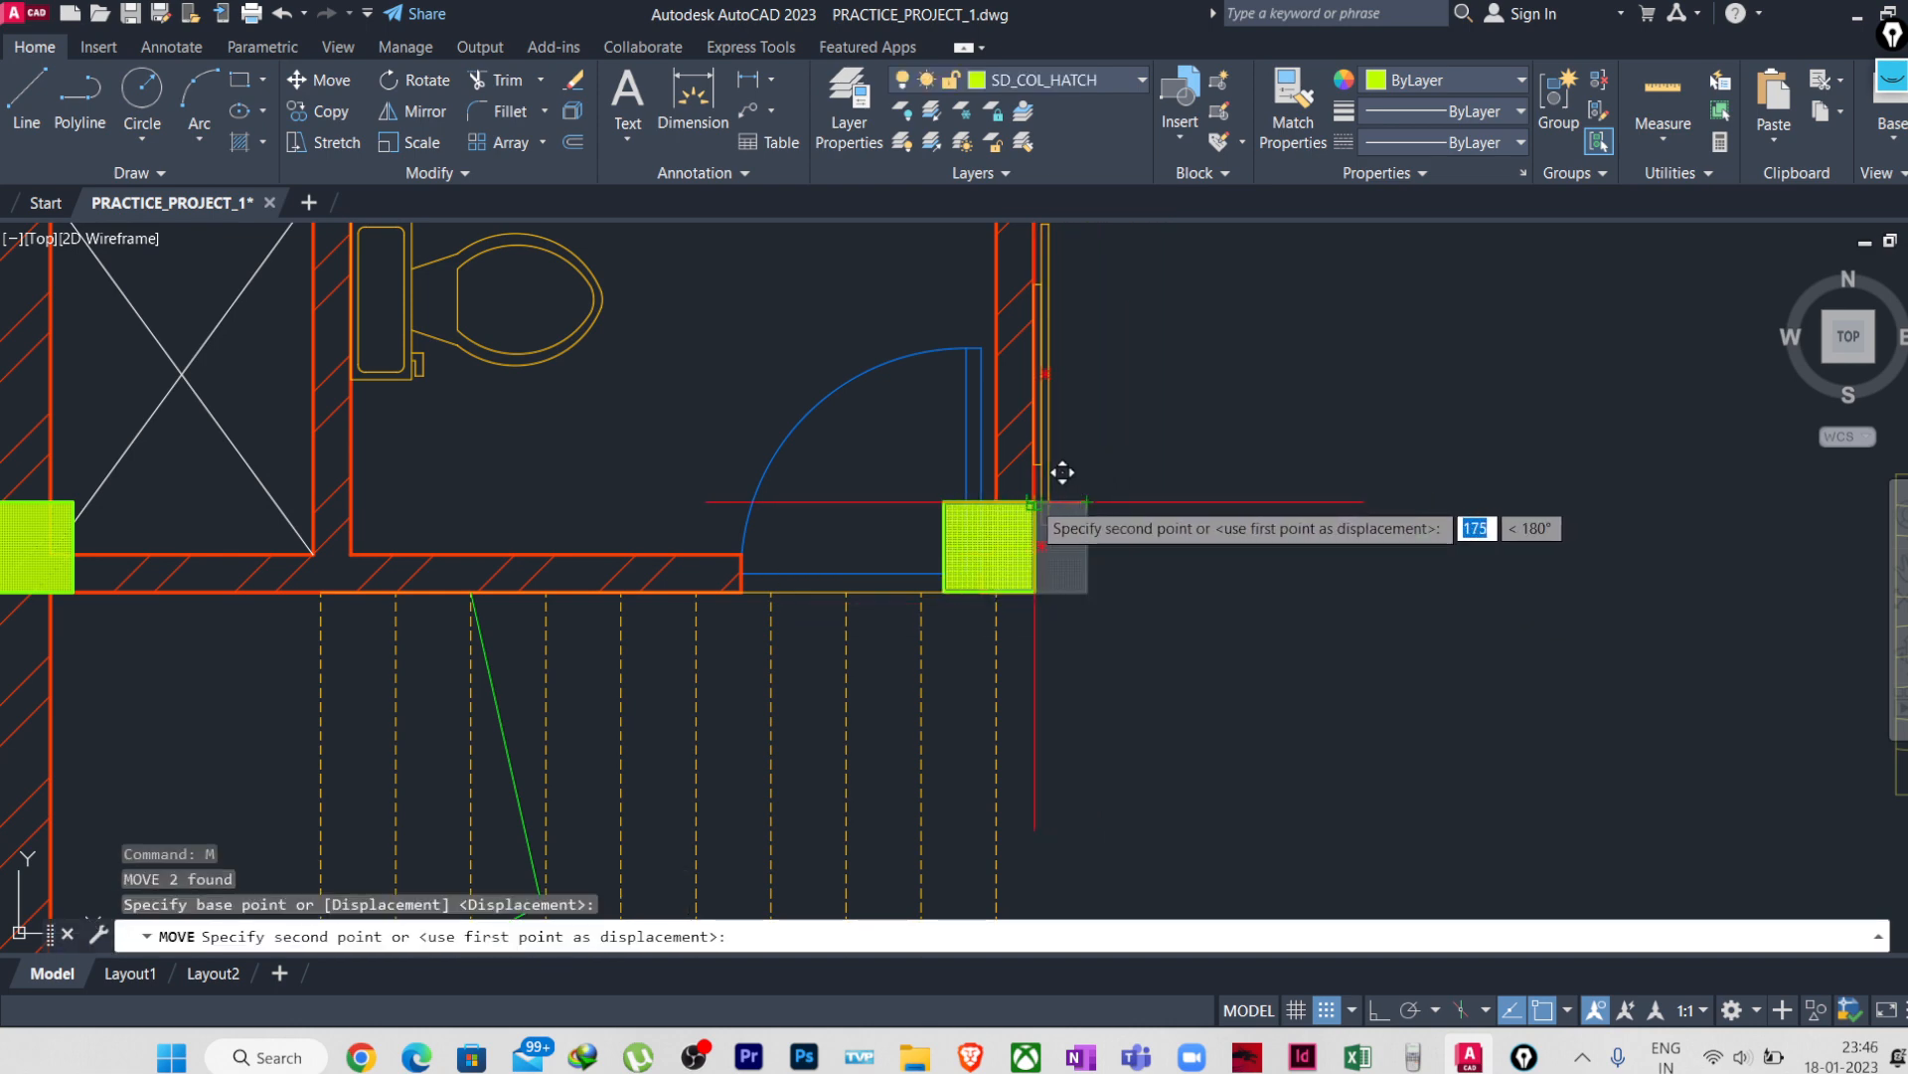
pyautogui.click(1034, 499)
pyautogui.scroll(2, 999, 497)
pyautogui.scroll(-4, 1023, 490)
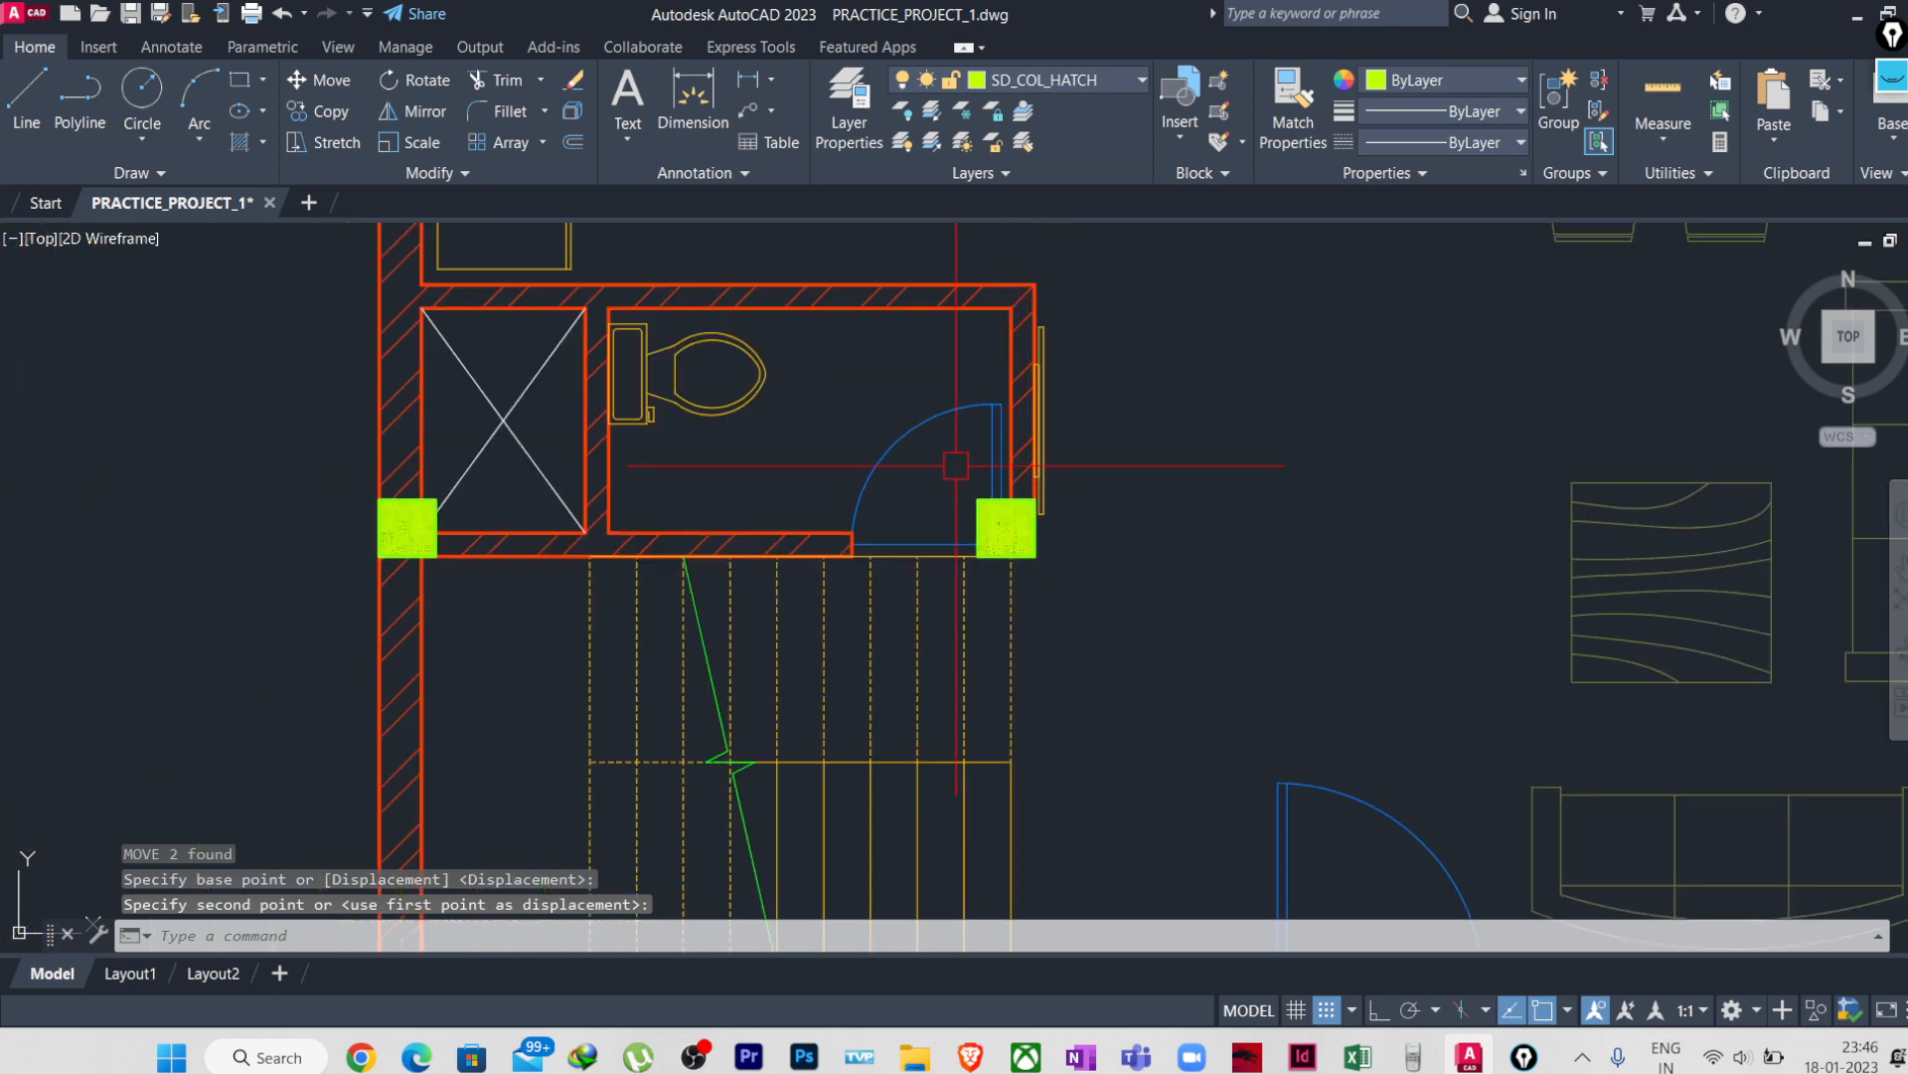
pyautogui.click(982, 459)
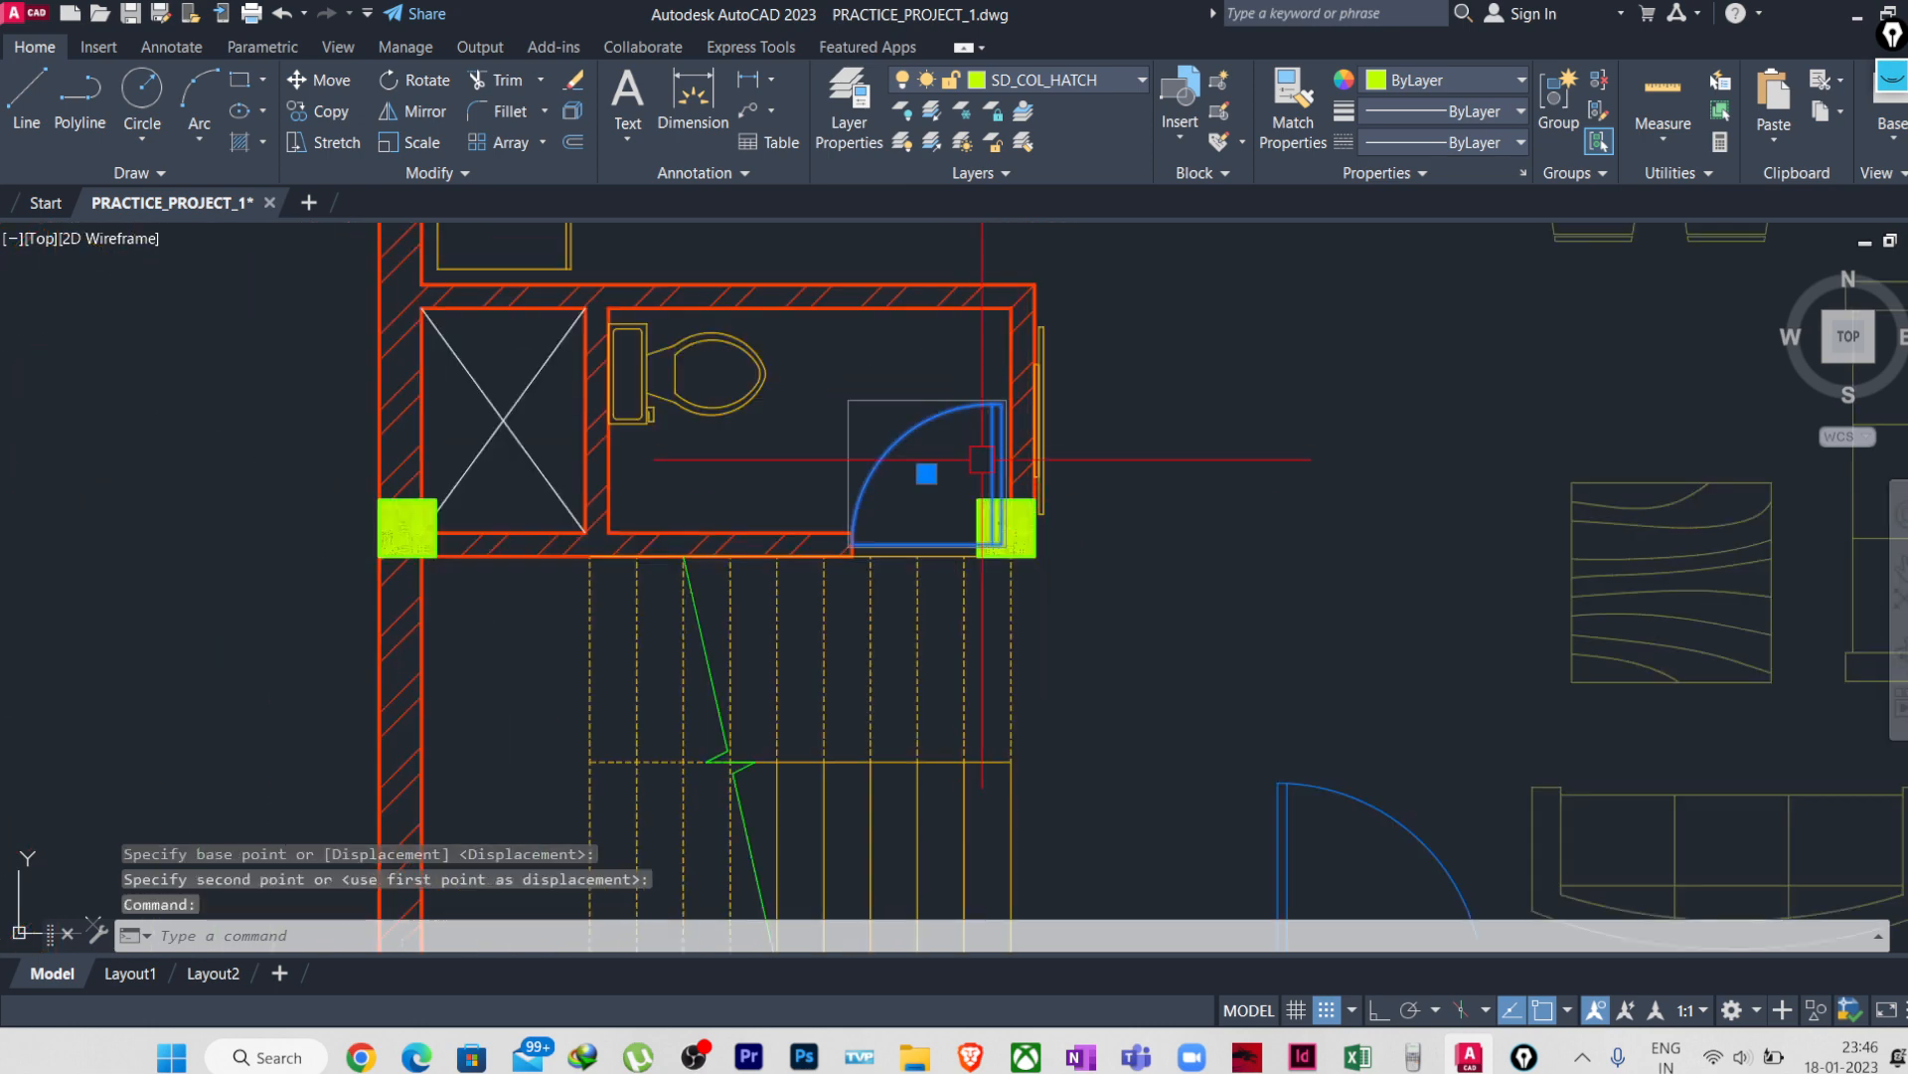
pyautogui.press('Escape')
pyautogui.click(1024, 551)
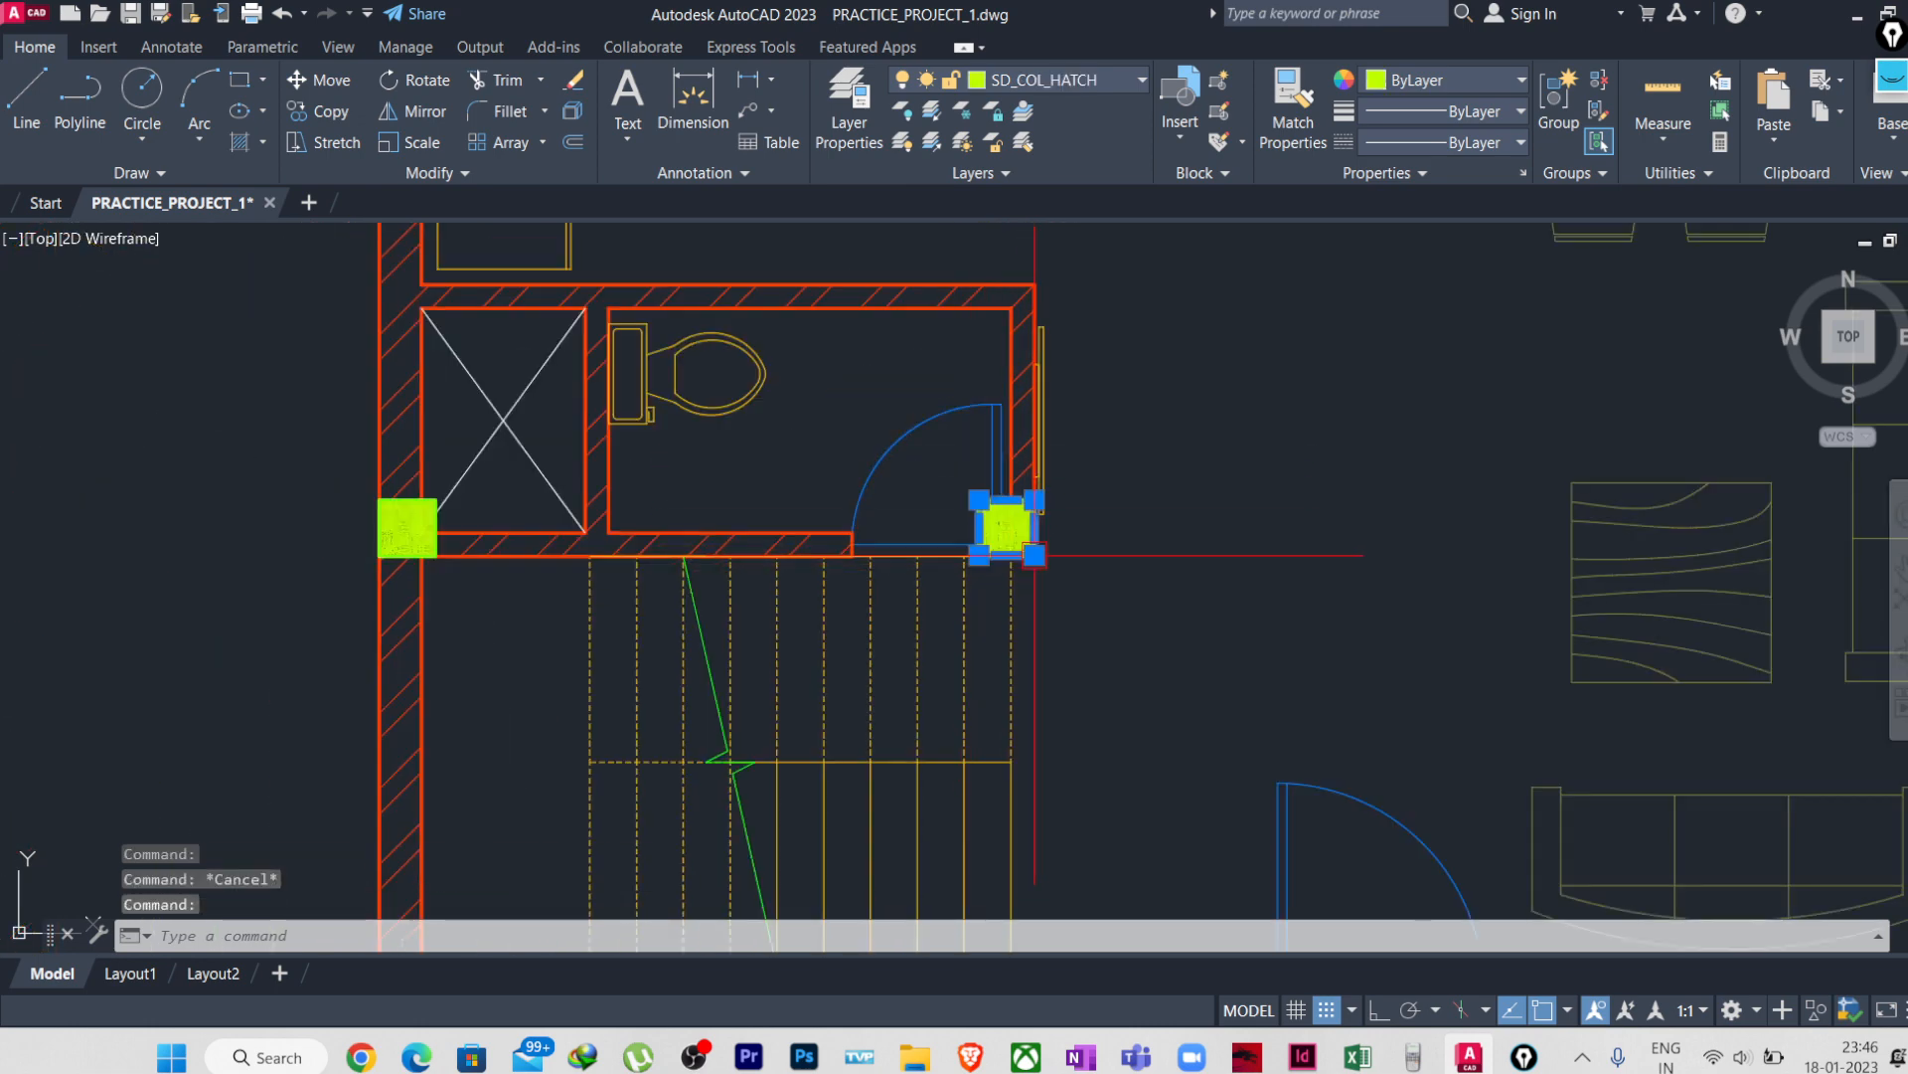
pyautogui.write('m')
pyautogui.press('Return')
pyautogui.click(1119, 562)
pyautogui.press('Escape')
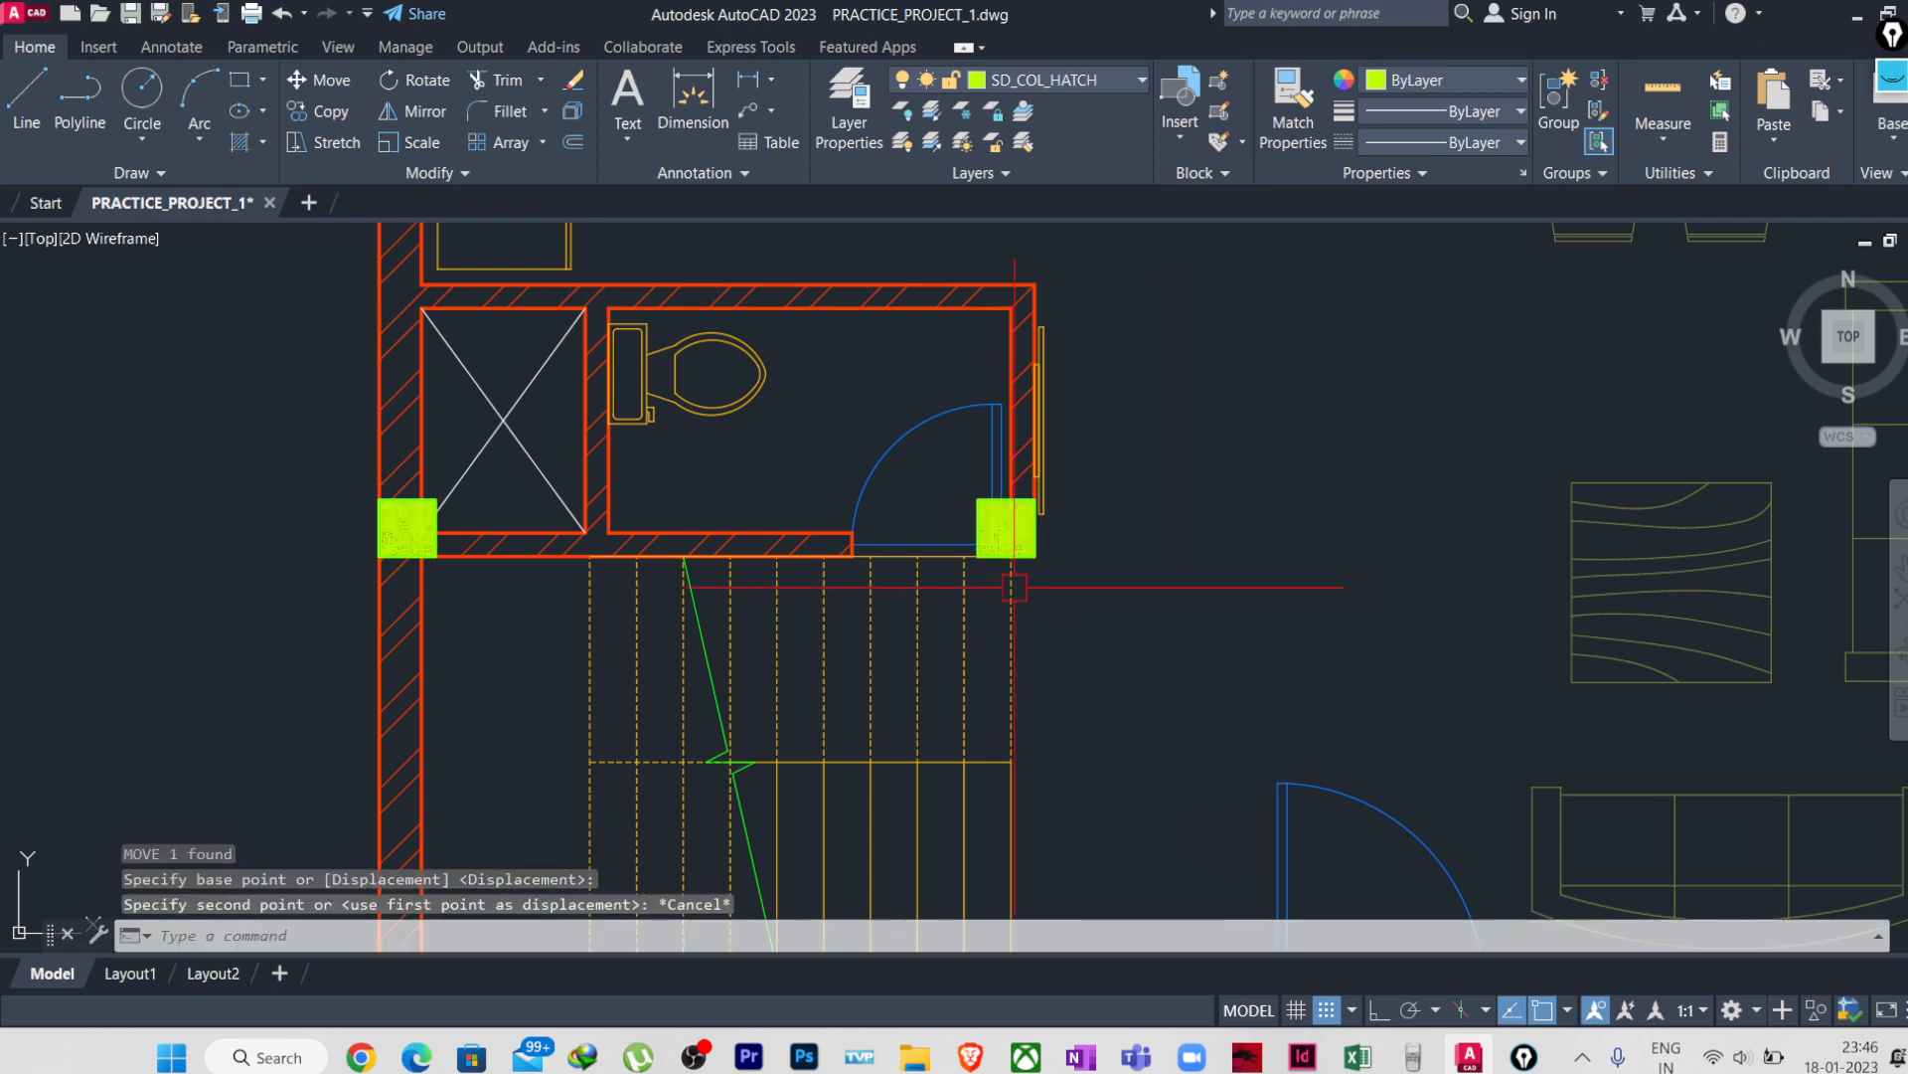
# - Draw a reference line from the toilet door column's left edge, at the door's closing line, down into the staircase area
pyautogui.scroll(2, 1014, 586)
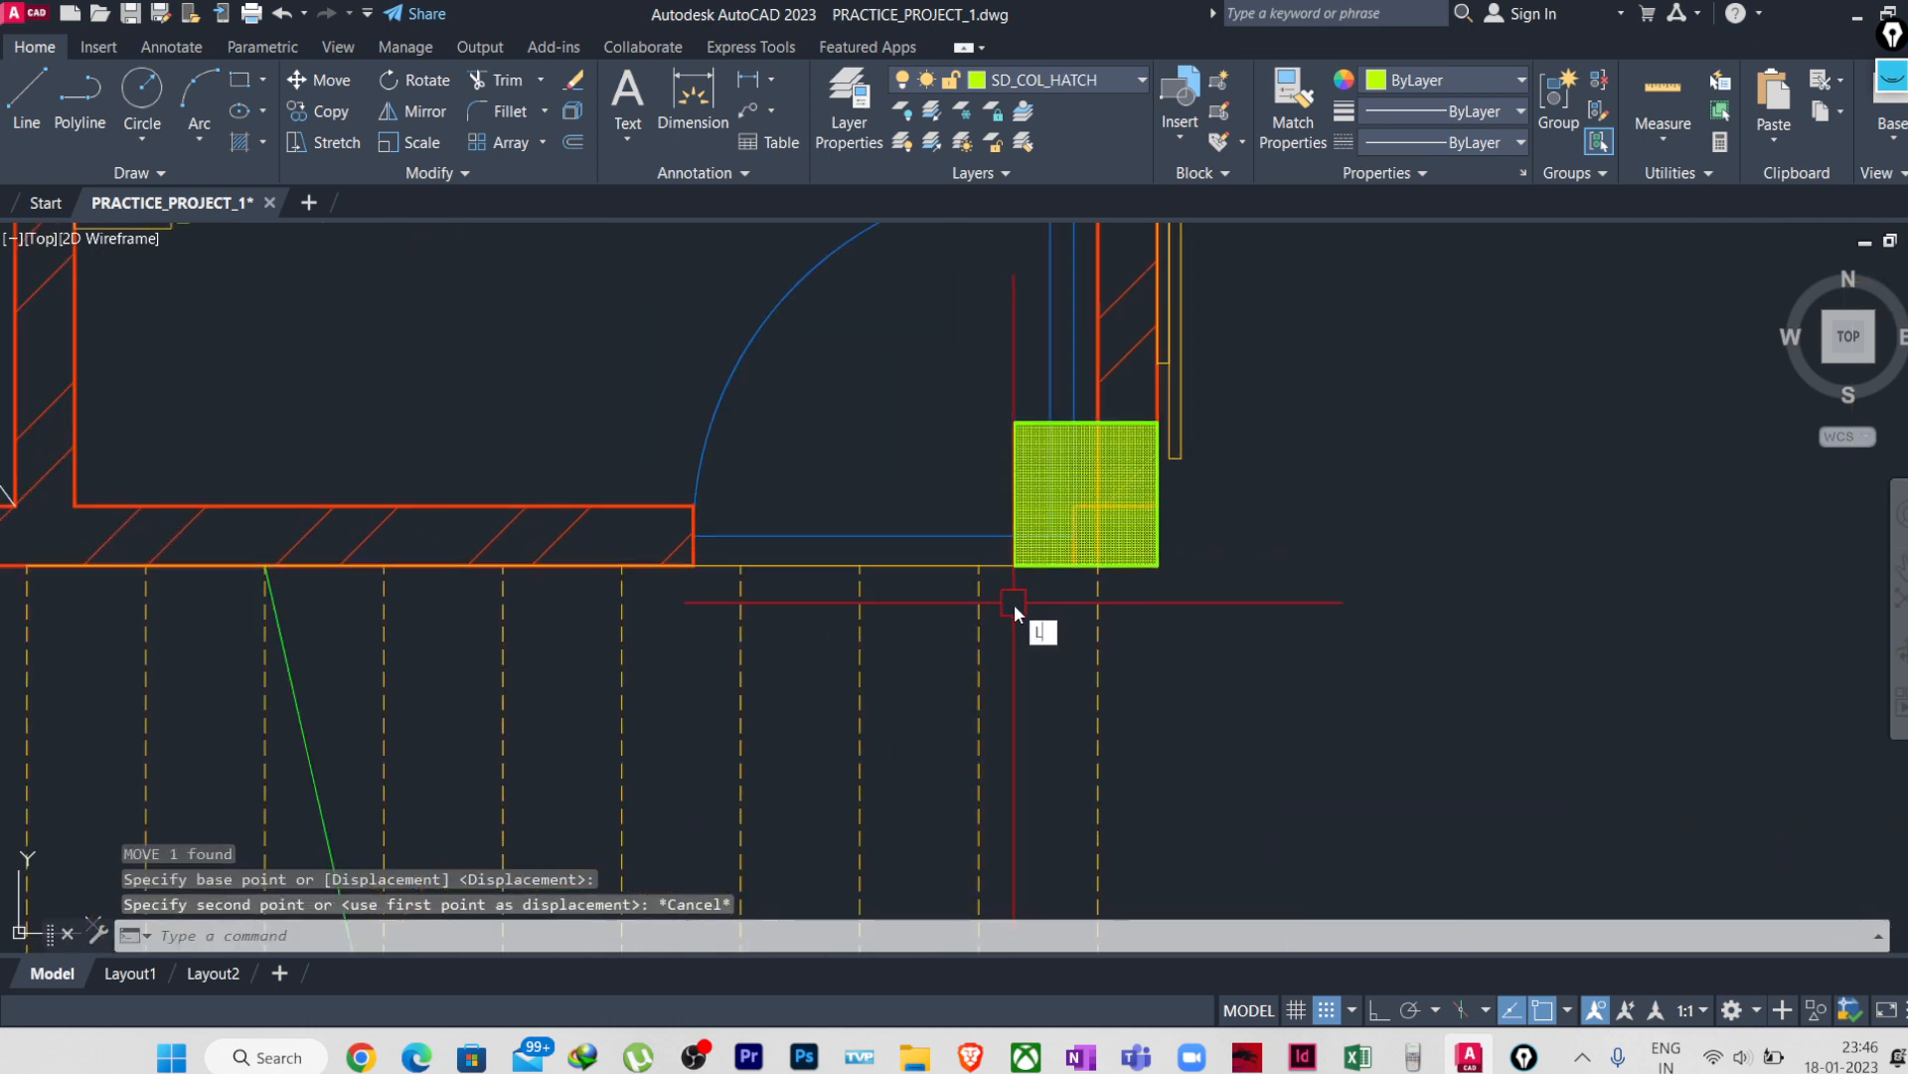
pyautogui.press('Return')
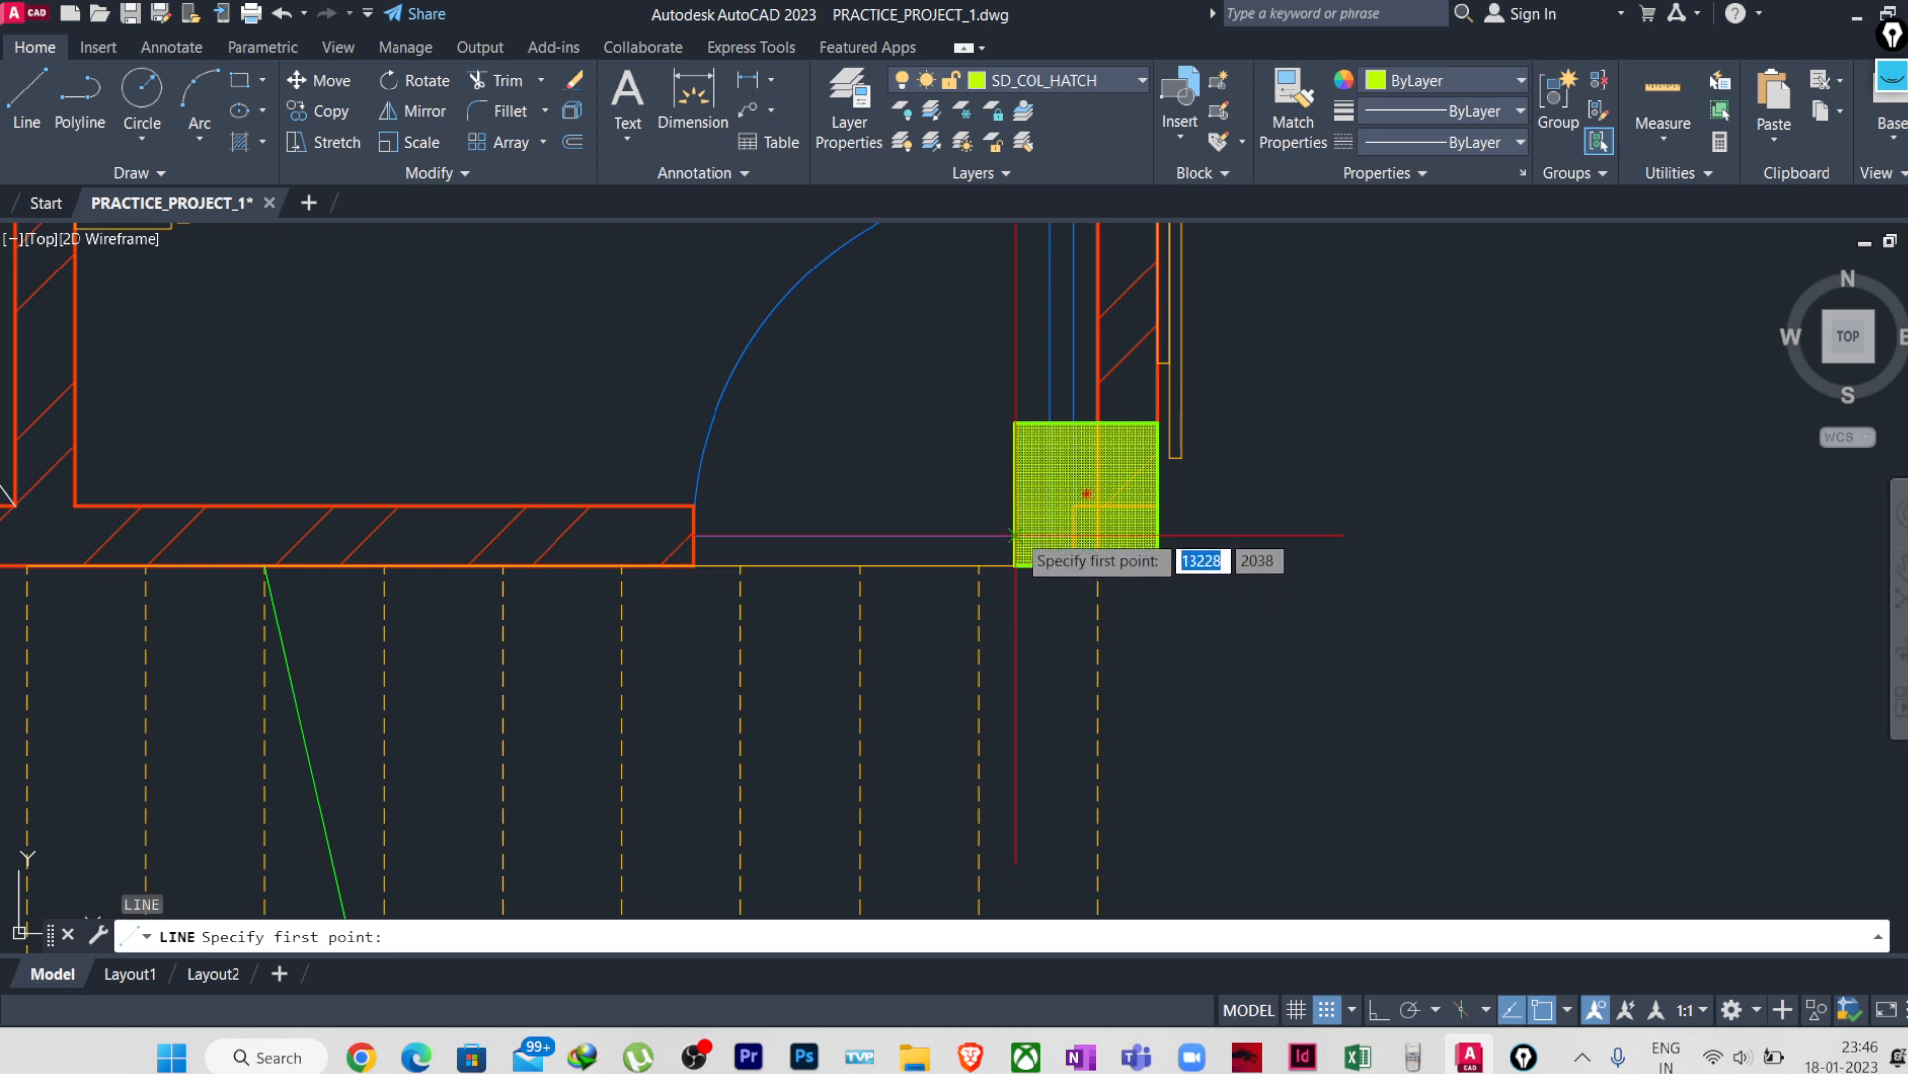
pyautogui.click(1014, 535)
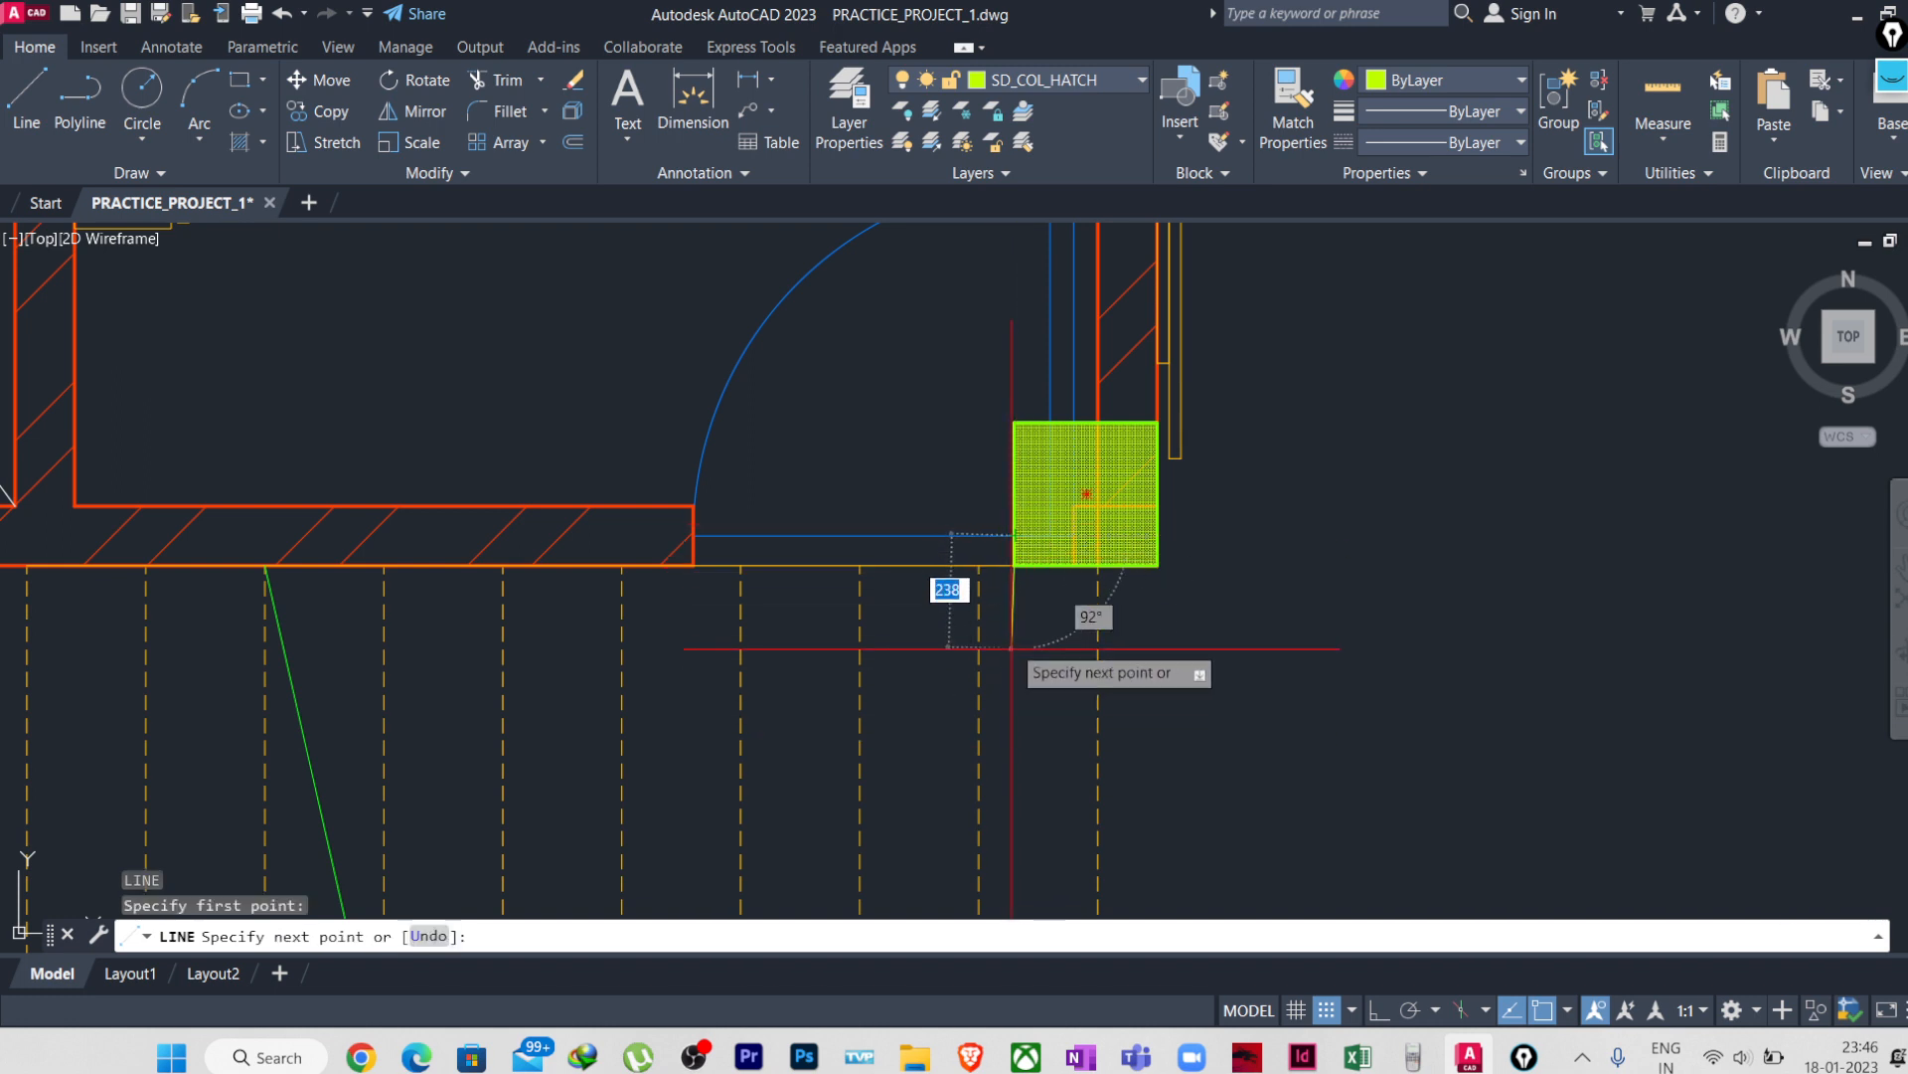
pyautogui.click(1006, 747)
pyautogui.press('Escape')
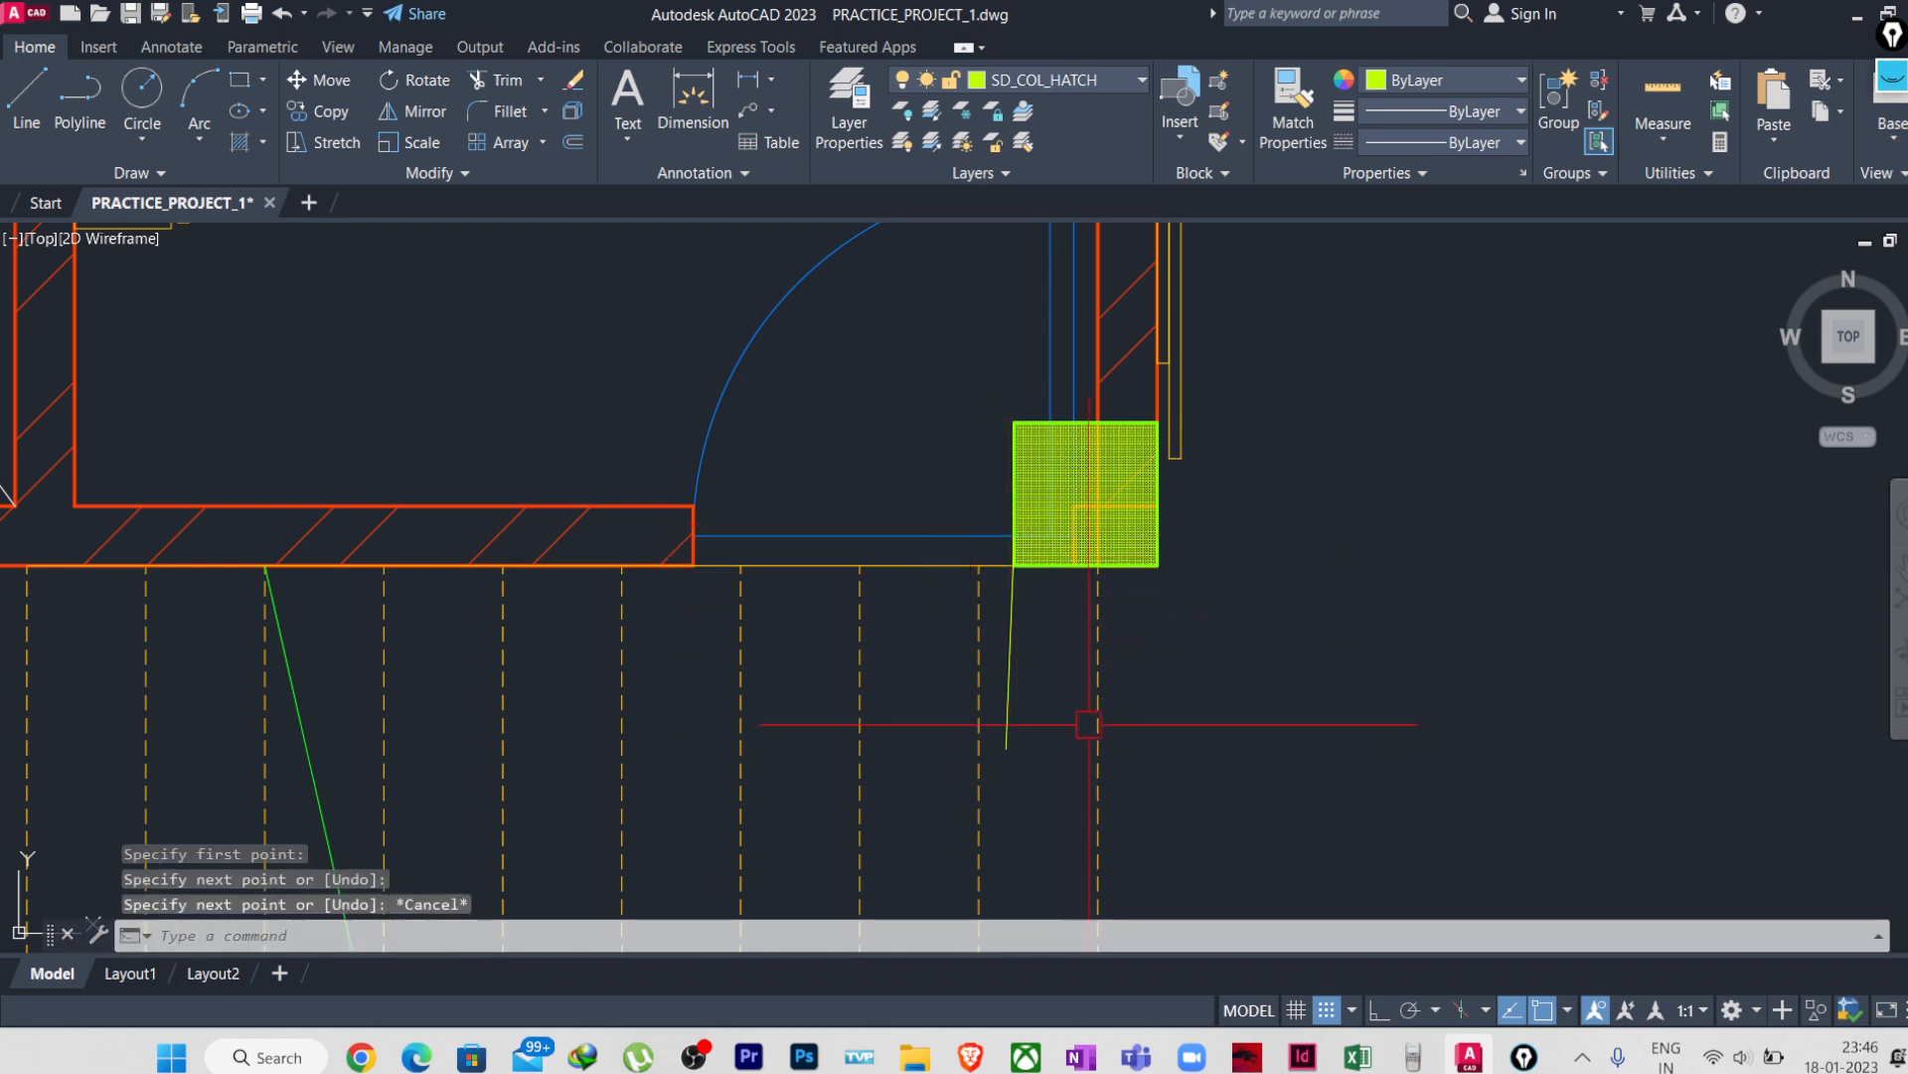
pyautogui.click(1195, 579)
pyautogui.click(1135, 540)
pyautogui.press('m')
pyautogui.press('Return')
pyautogui.click(1153, 574)
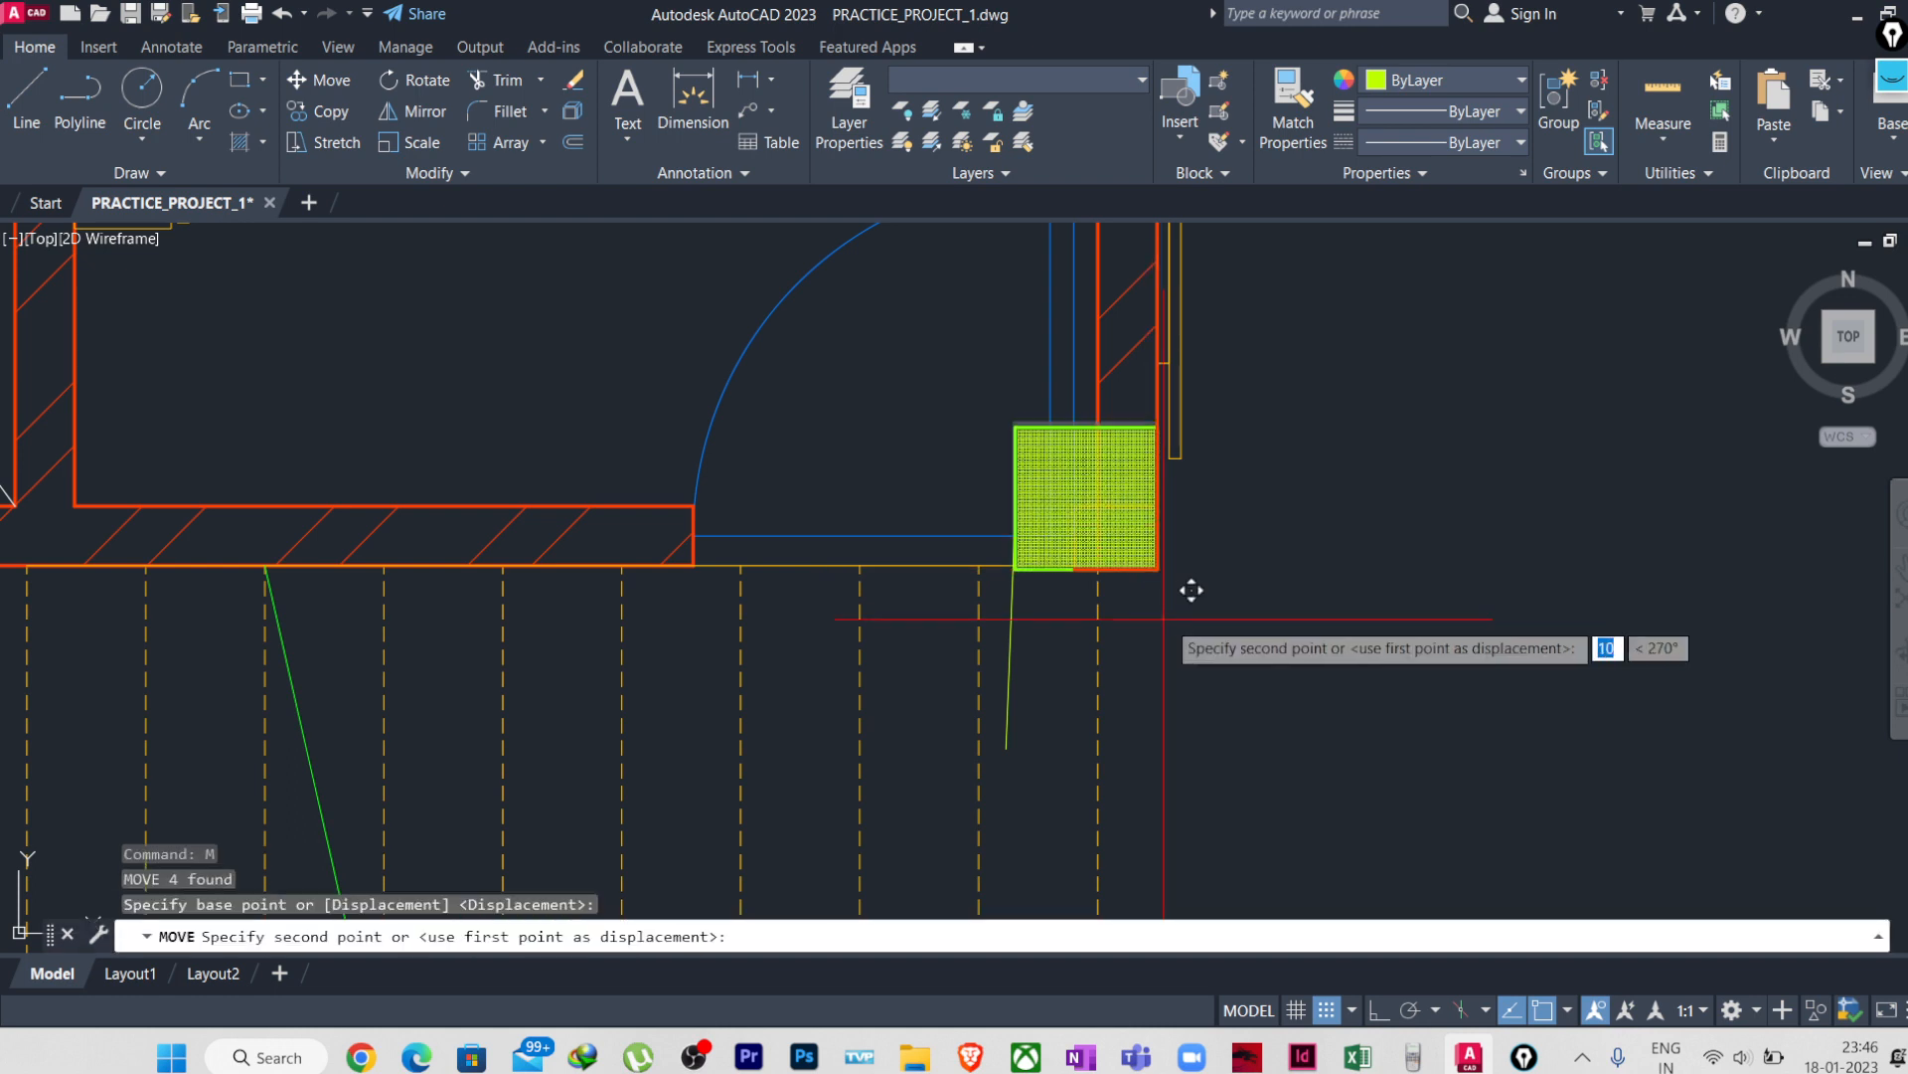
pyautogui.press('Escape')
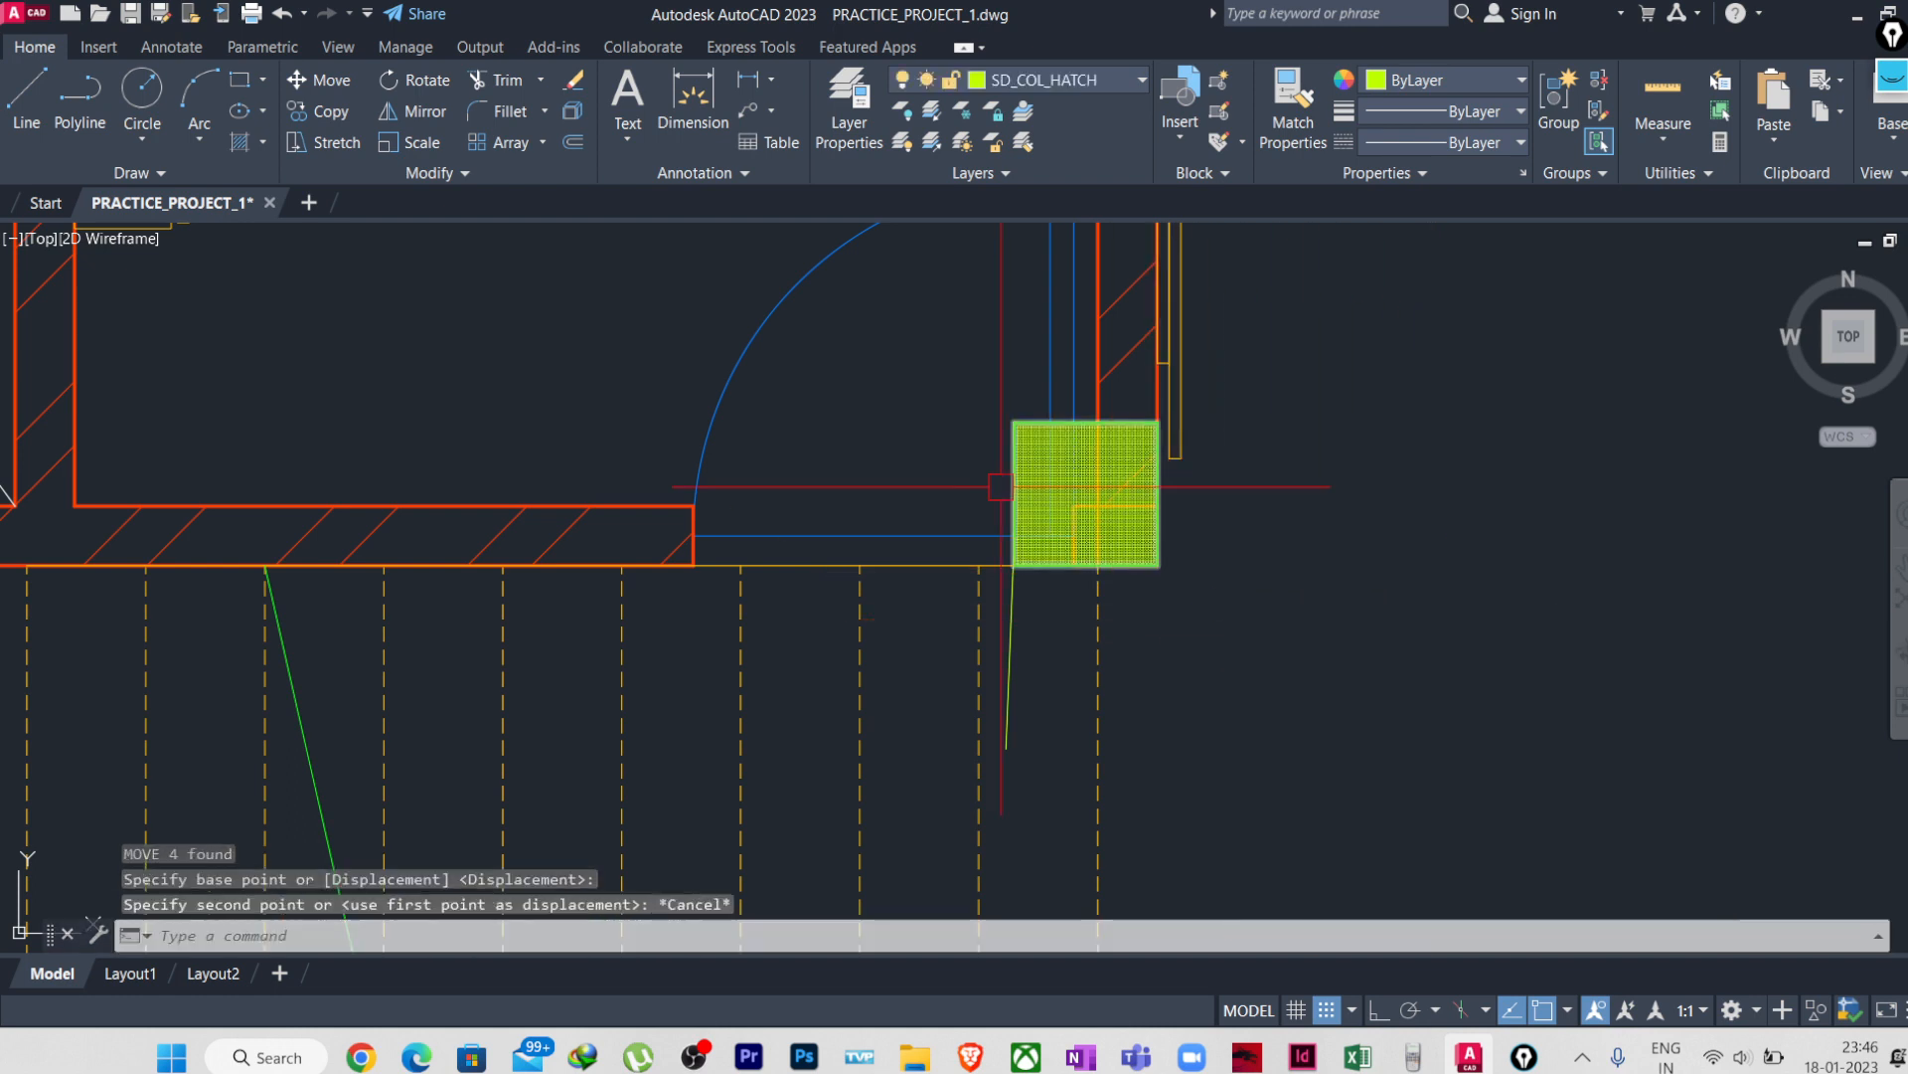
# - Move the toilet door column and its hatch aside into the hall, clear of the wall corner
pyautogui.click(1020, 407)
pyautogui.click(990, 463)
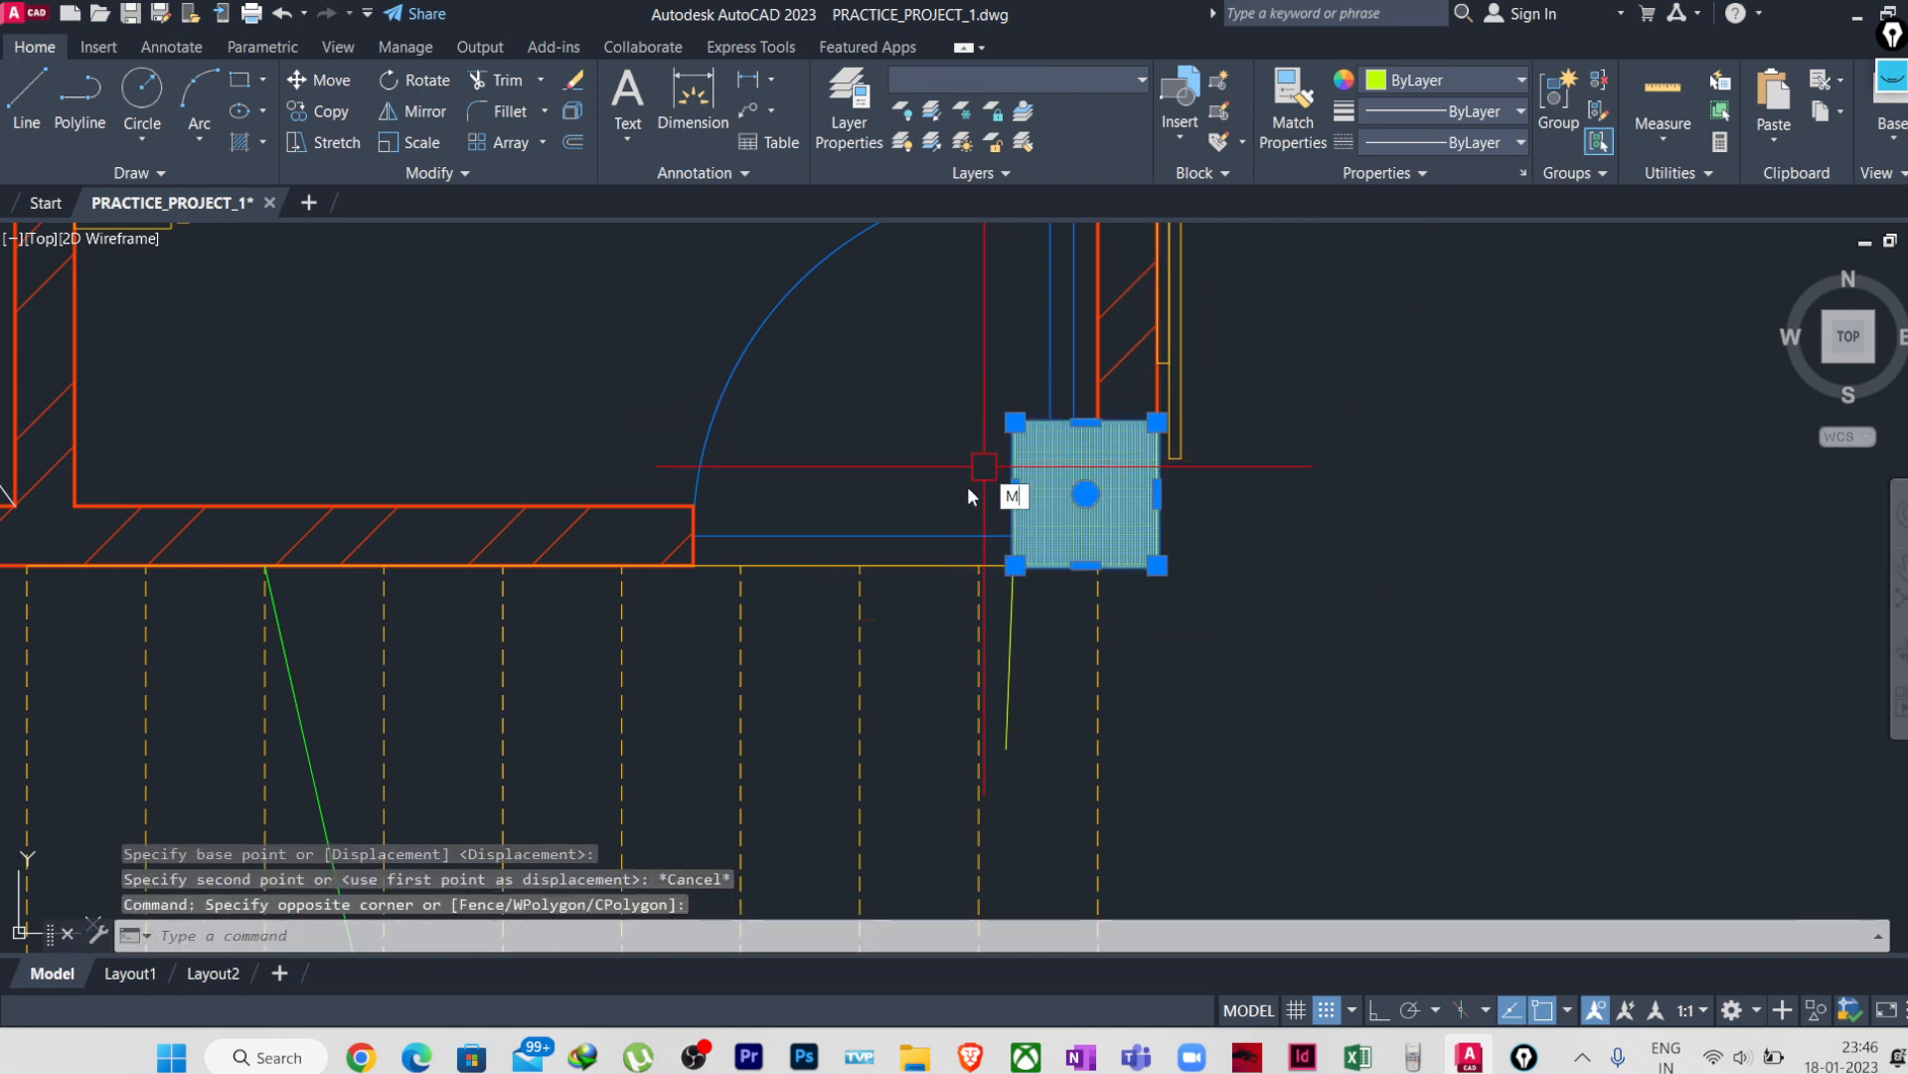
pyautogui.press('Return')
pyautogui.click(898, 453)
pyautogui.click(1311, 468)
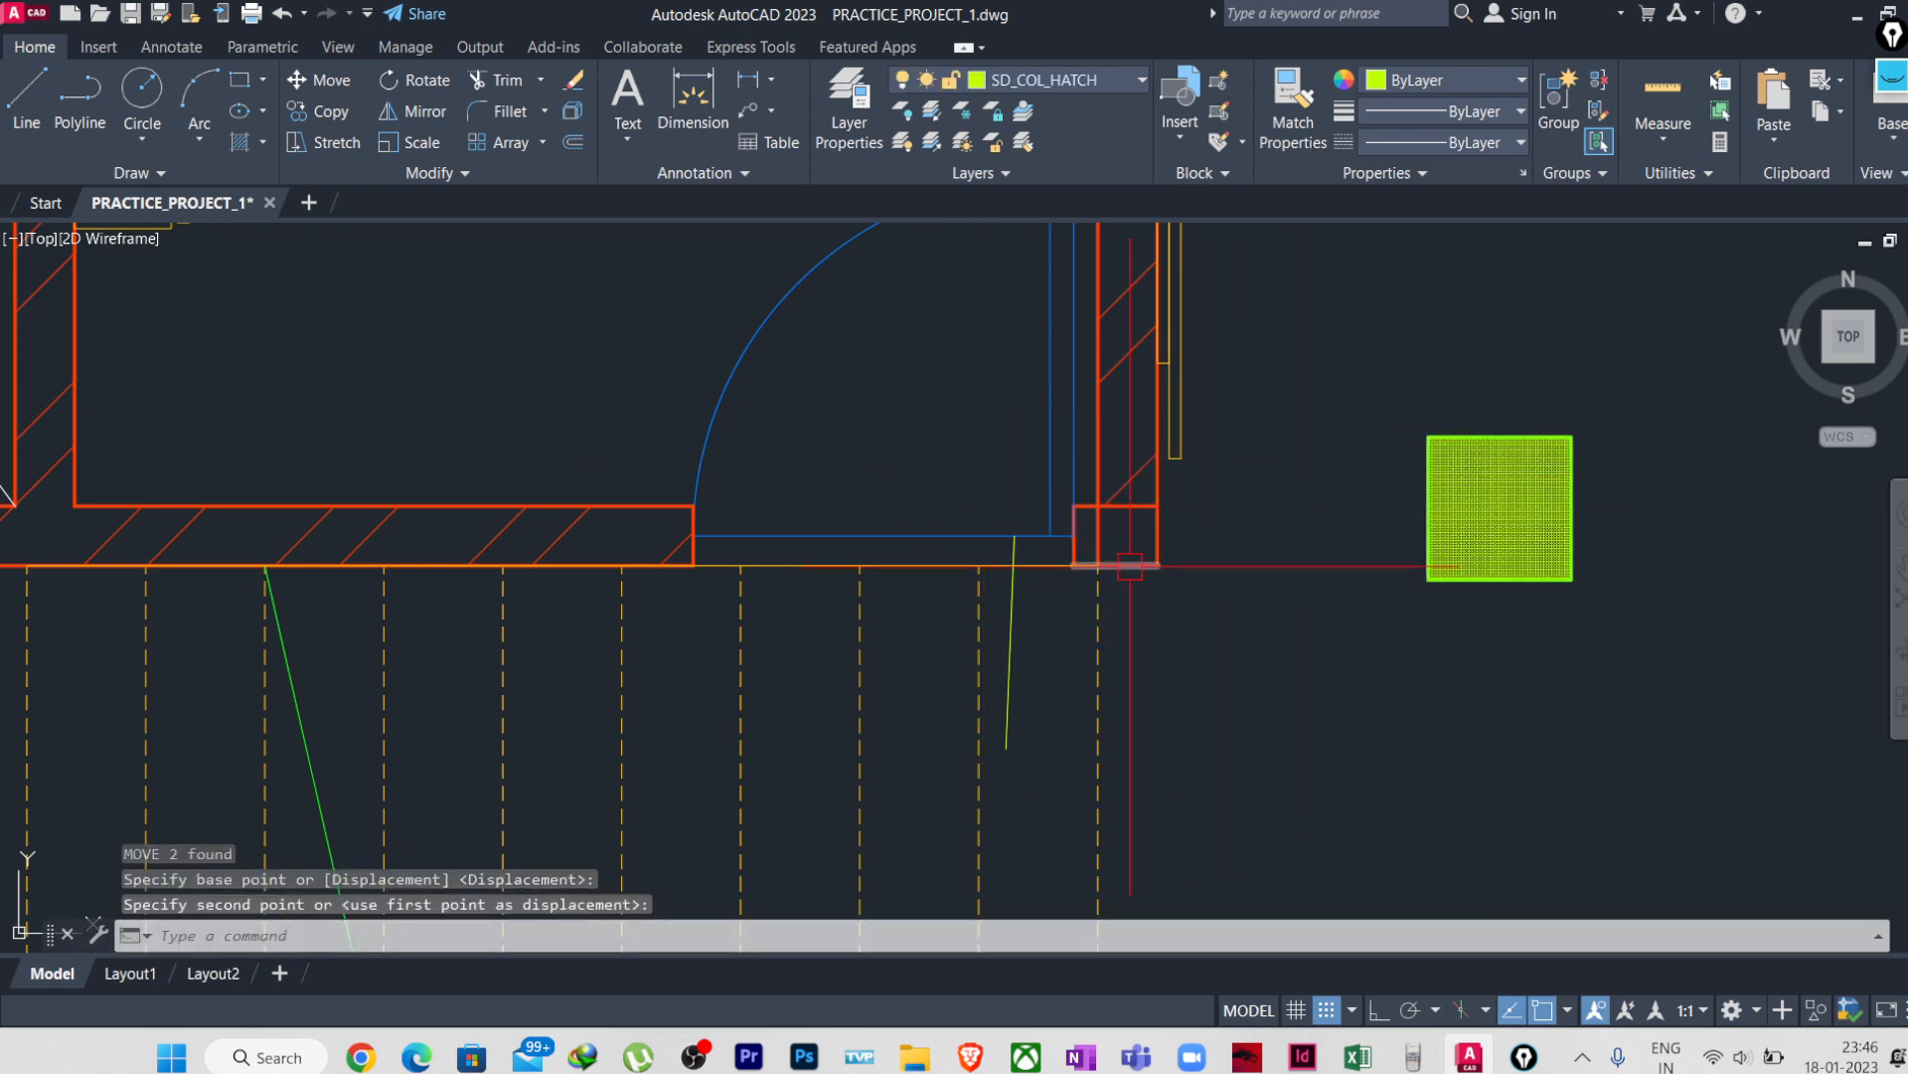
# - Move the toilet door and its jamb lines horizontally left so the right jamb meets the top end of the reference line
pyautogui.scroll(2, 1004, 563)
pyautogui.scroll(2, 1134, 497)
pyautogui.click(1143, 451)
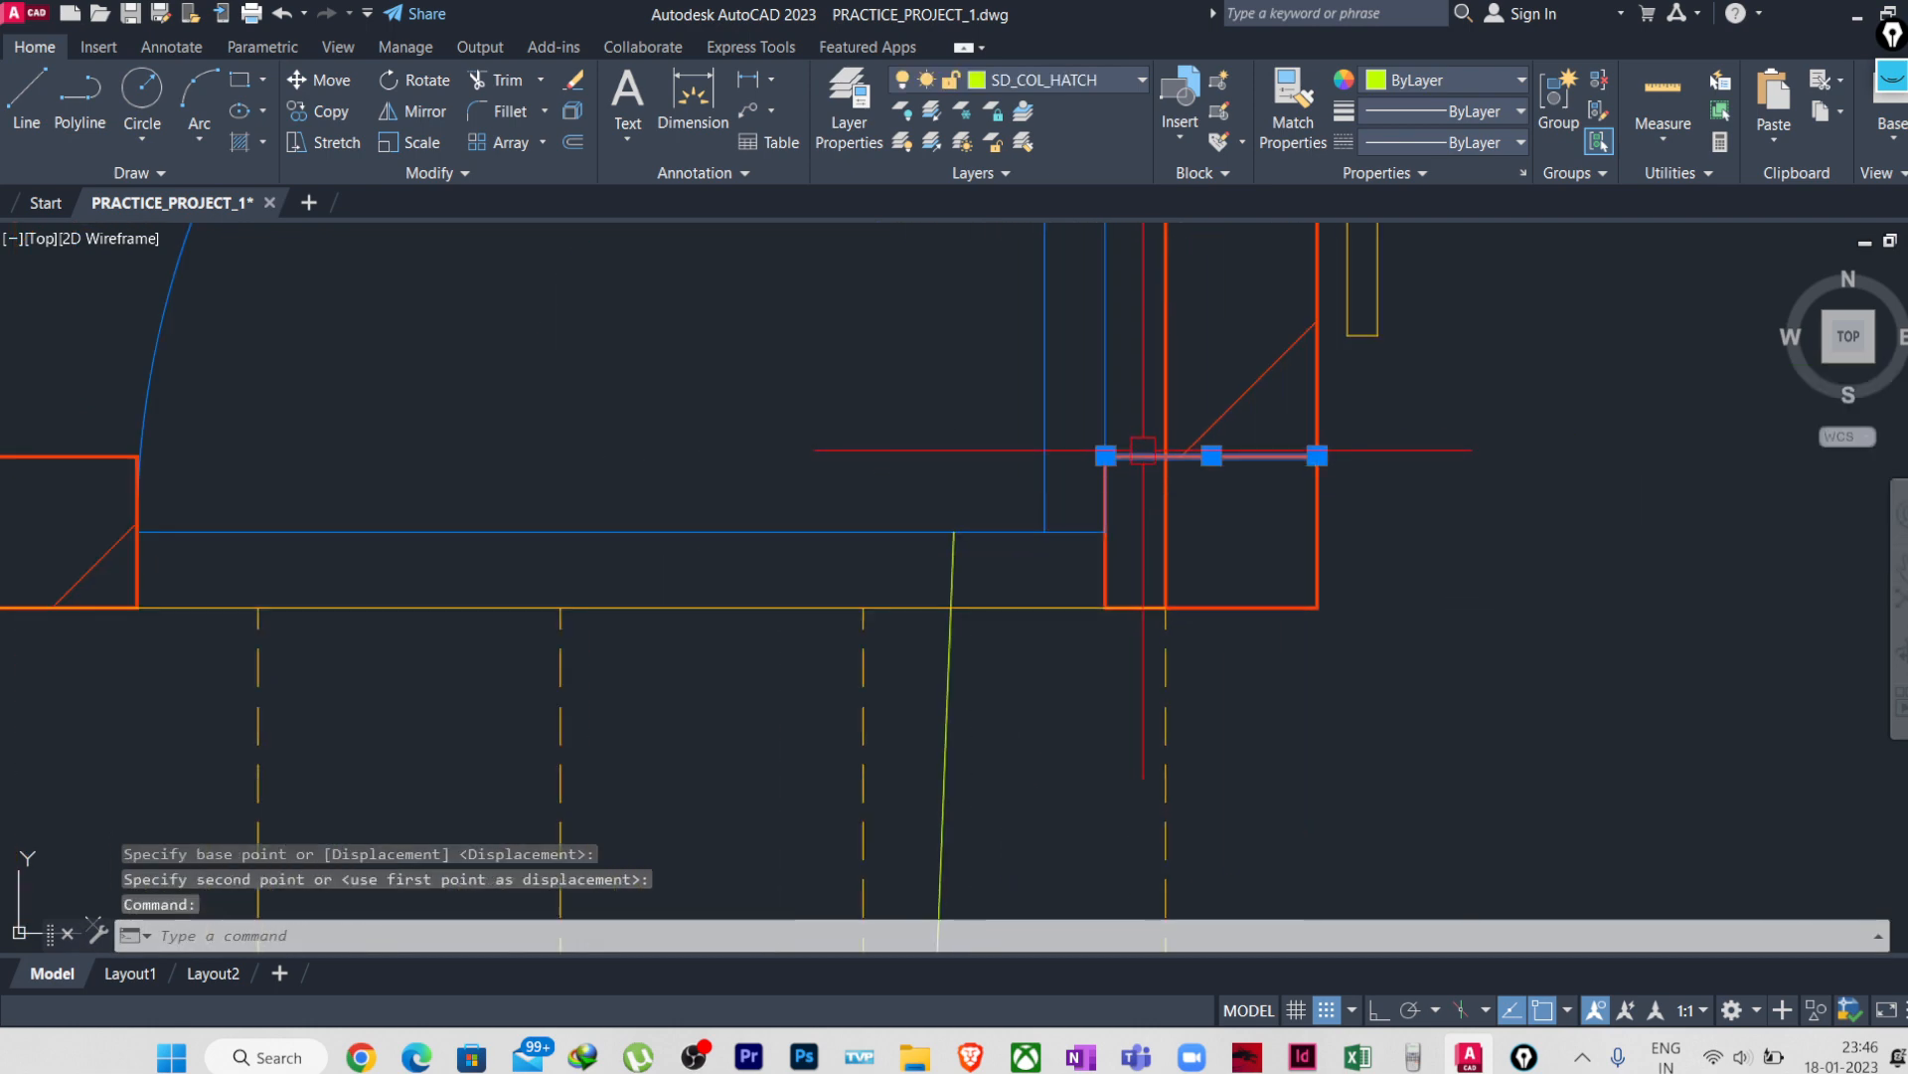
pyautogui.click(1102, 569)
pyautogui.click(1244, 607)
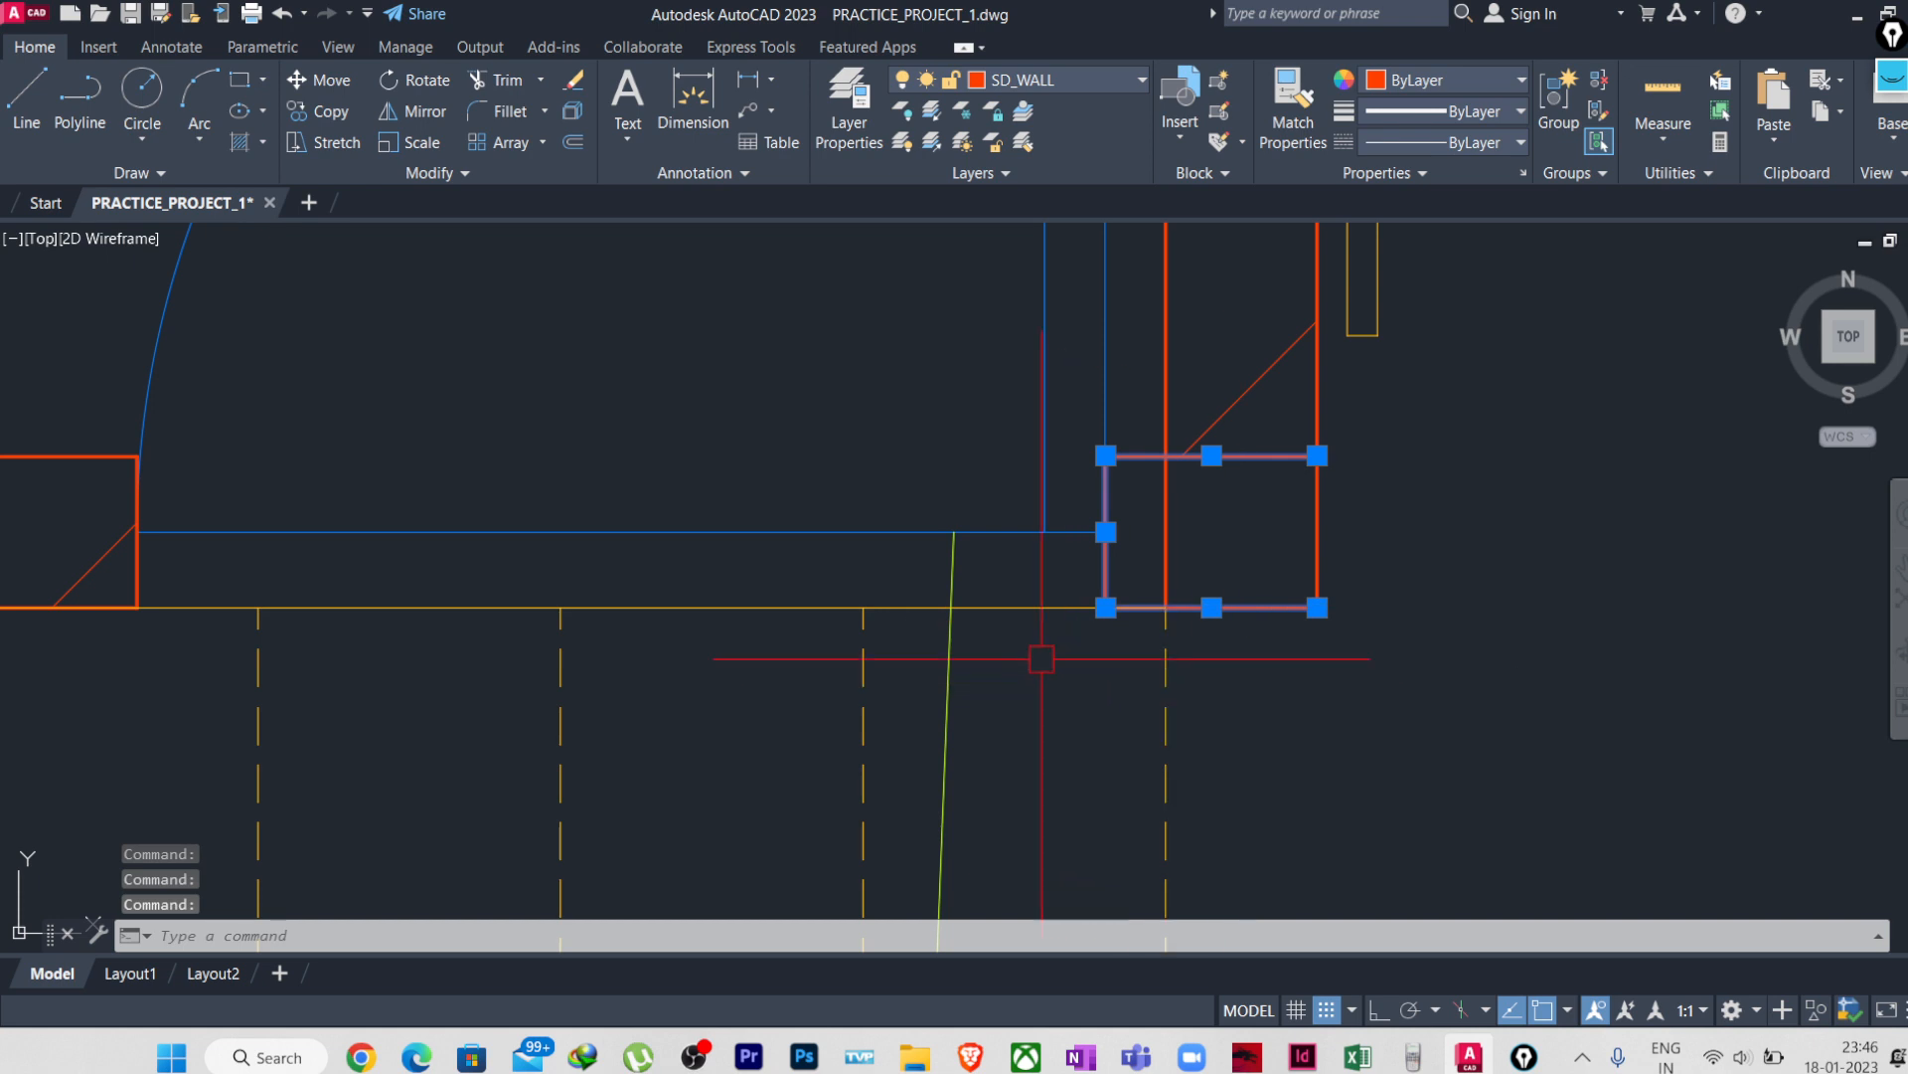
pyautogui.scroll(-1, 1020, 608)
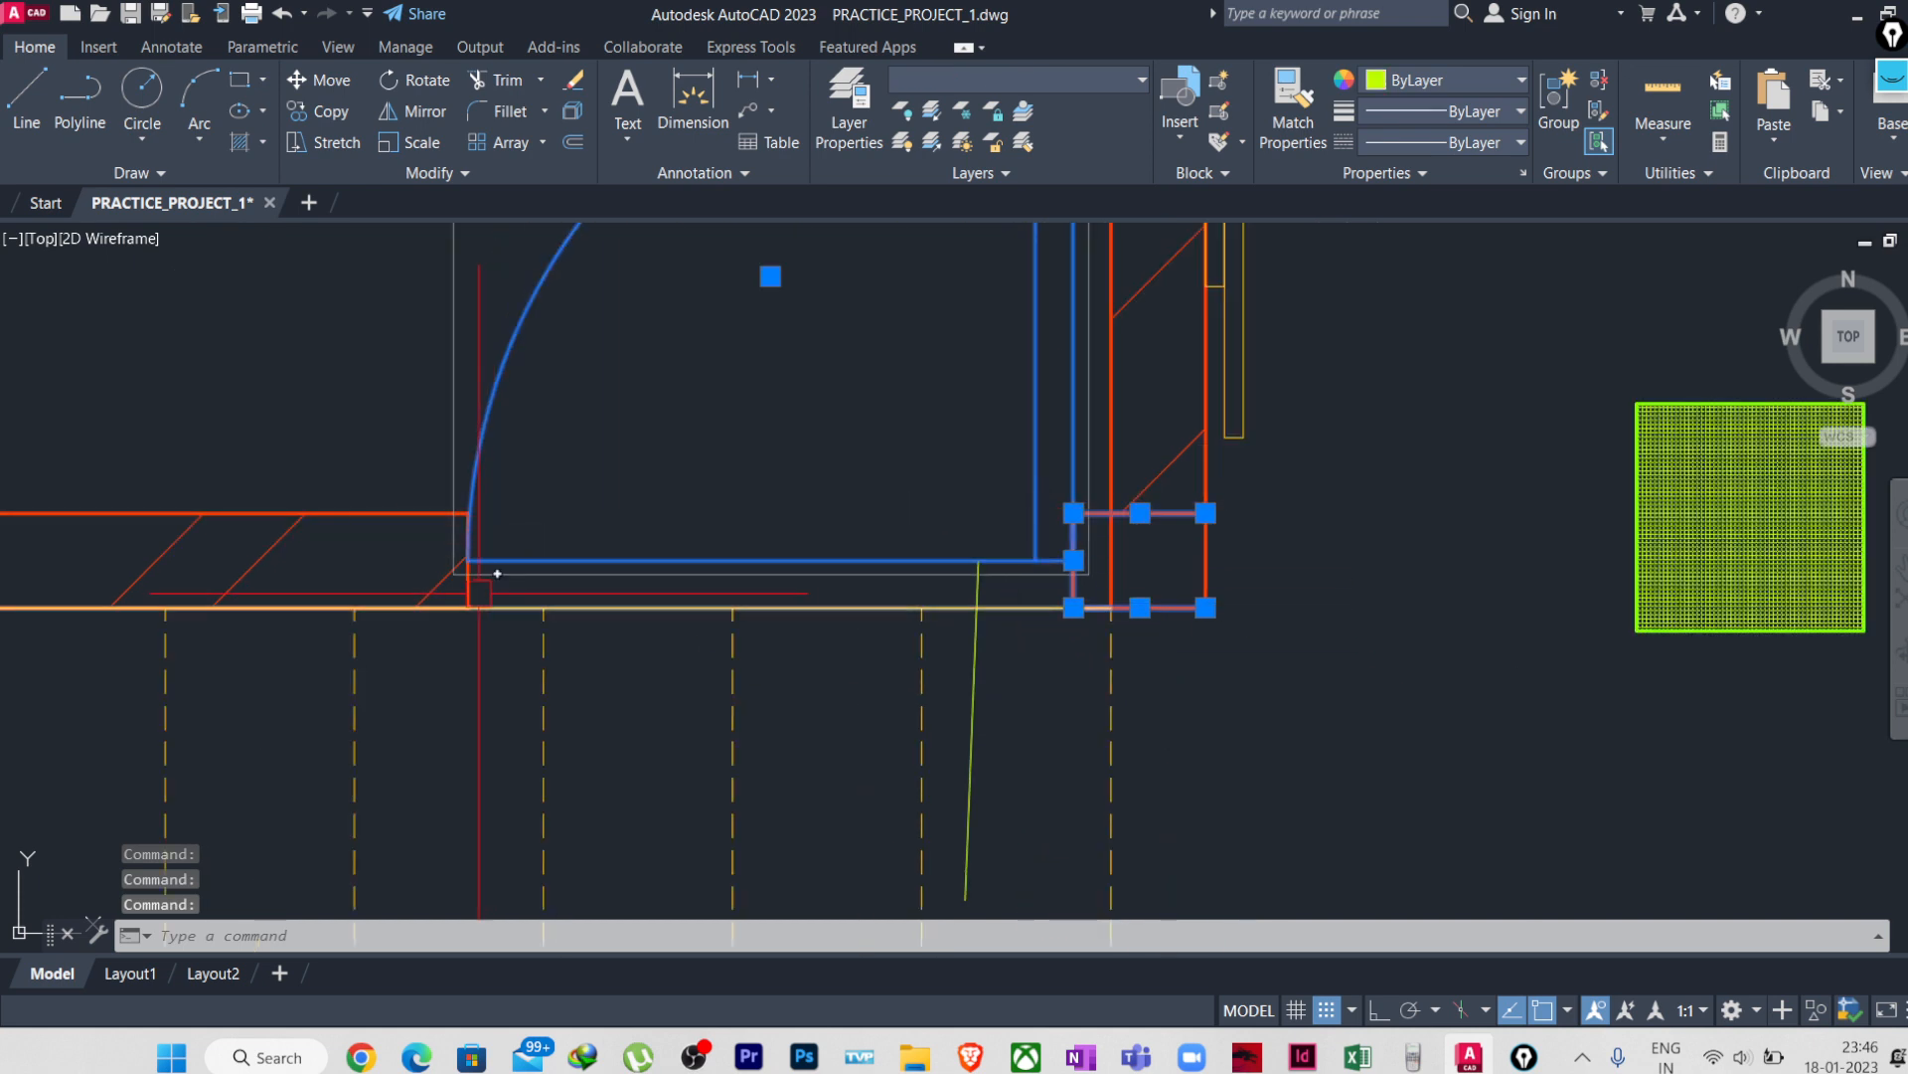
pyautogui.scroll(-3, 821, 476)
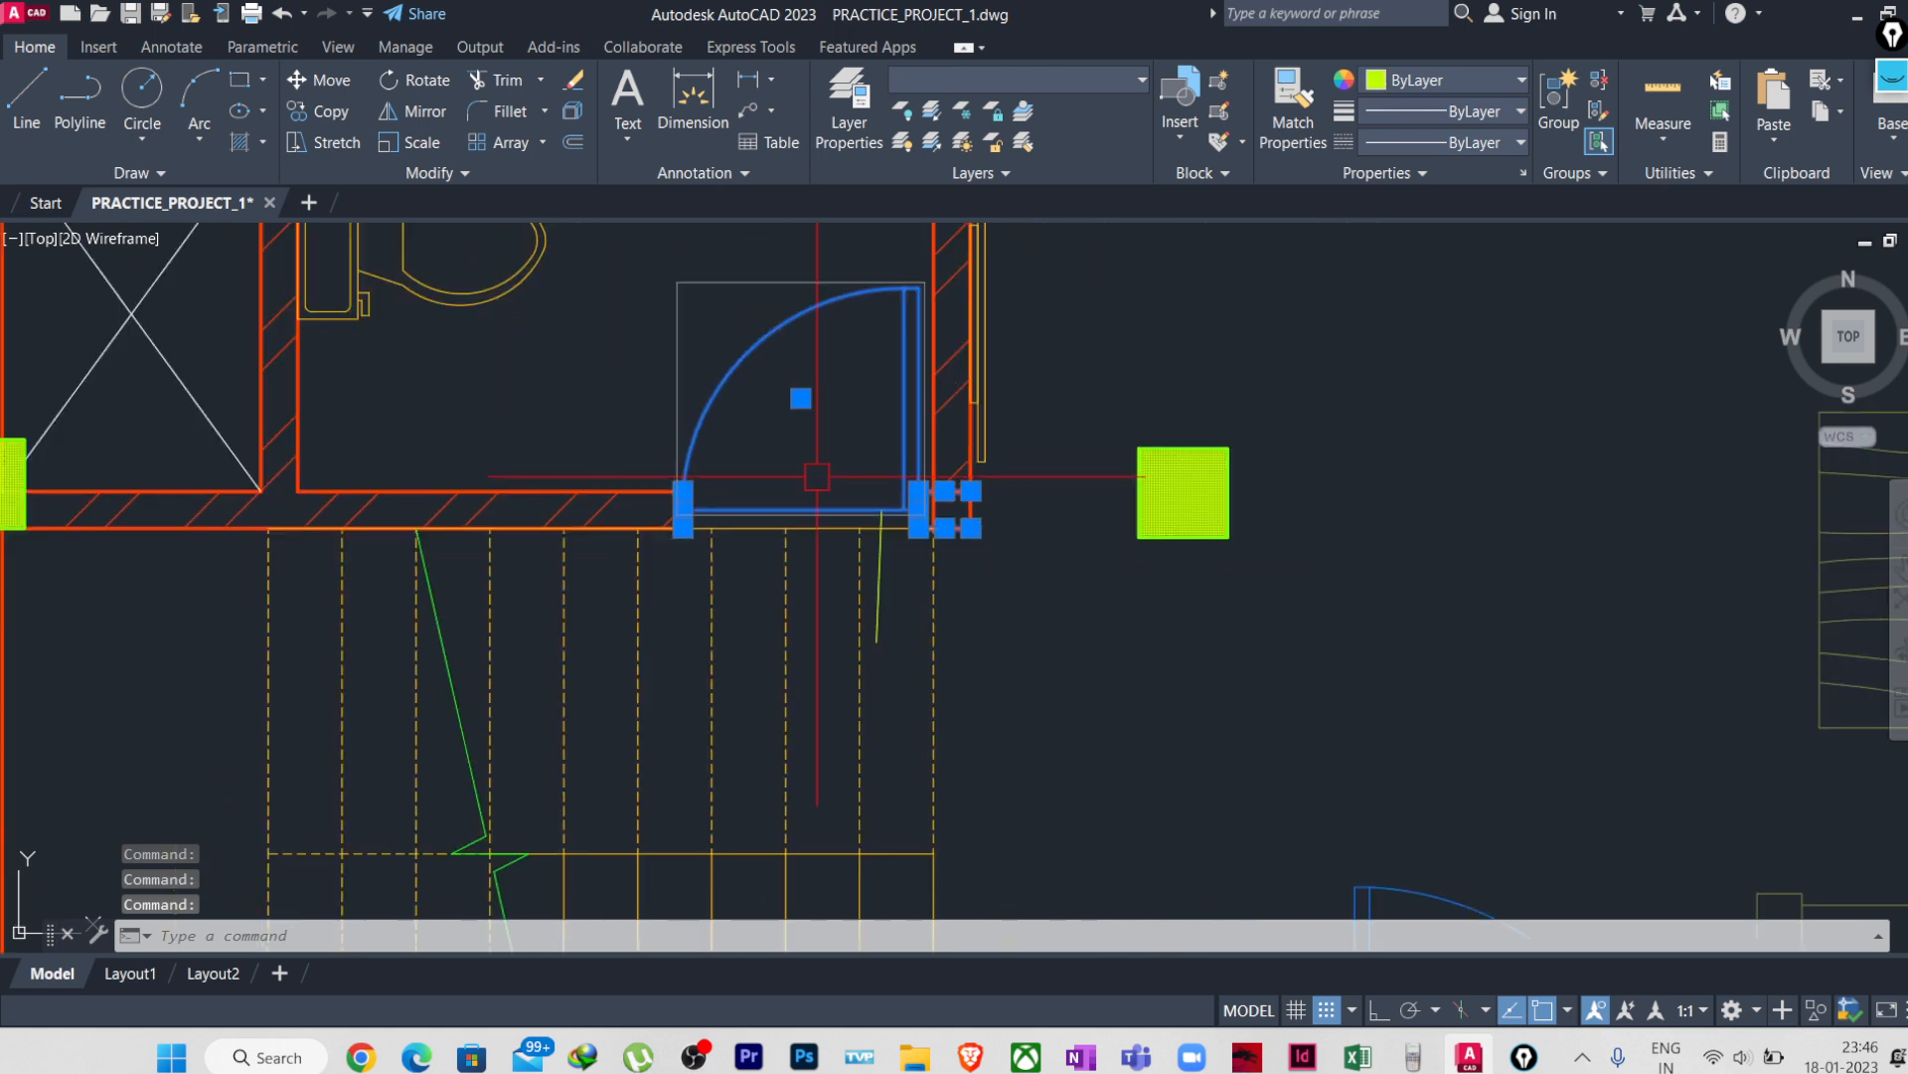
pyautogui.write('m')
pyautogui.press('Return')
pyautogui.scroll(4, 895, 489)
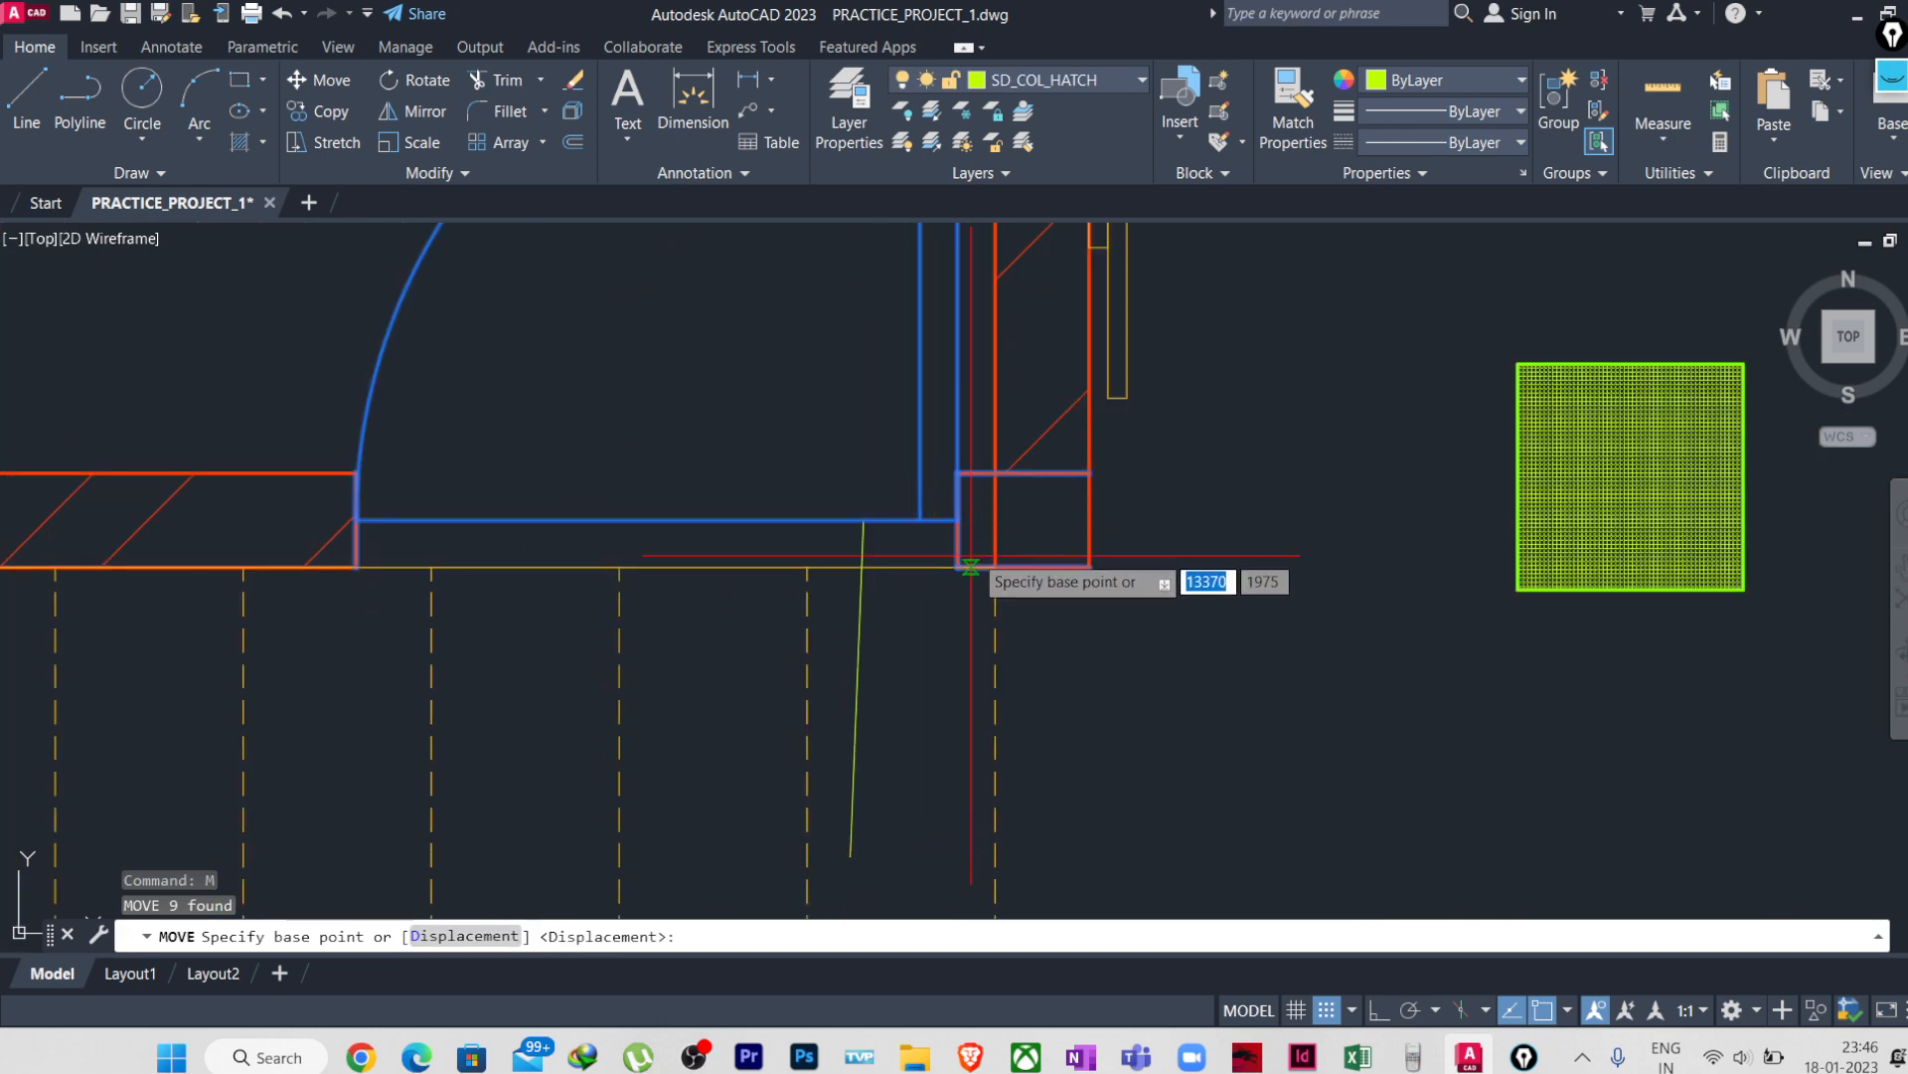
pyautogui.click(958, 520)
pyautogui.click(861, 519)
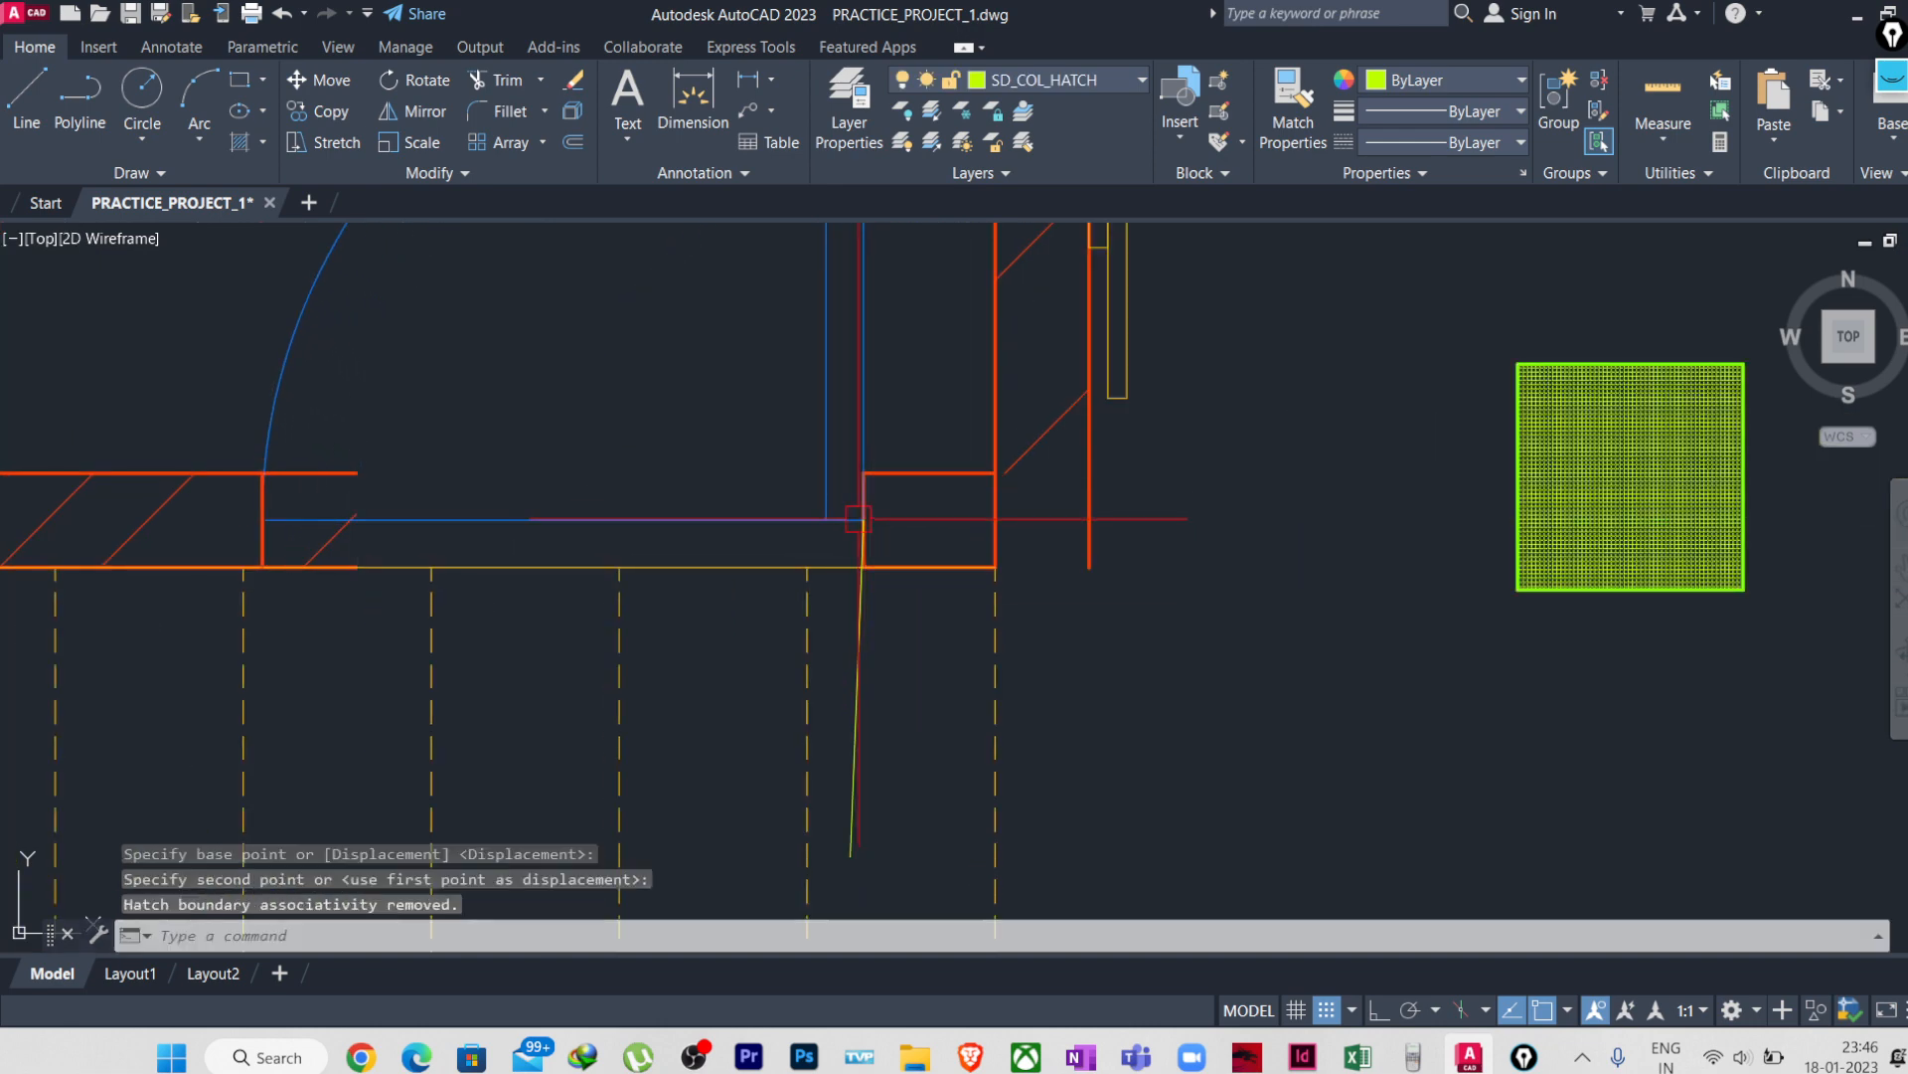
# - Erase the reference line running from the right door jamb into the staircase area
pyautogui.click(892, 692)
pyautogui.click(840, 724)
pyautogui.press('Delete')
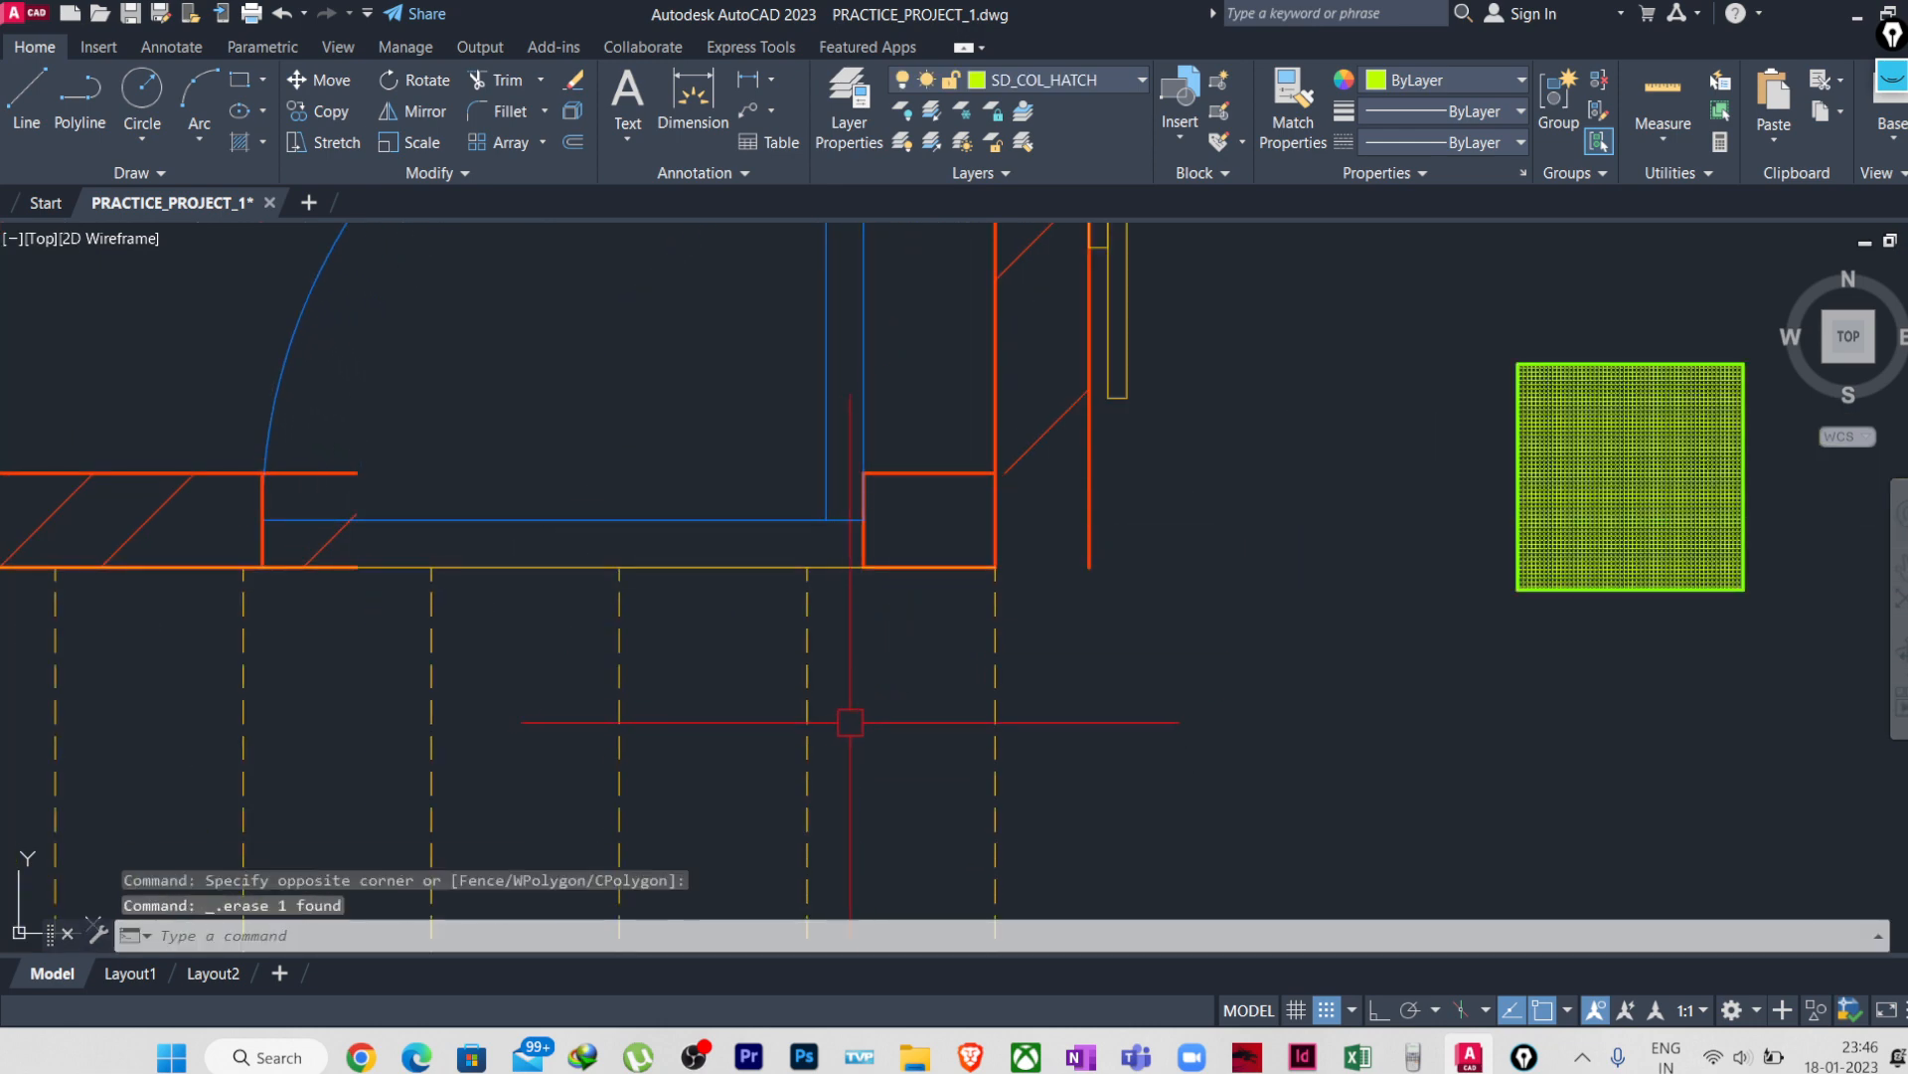
# - Shorten the inner line of the toilet's lower wall back to the moved left door jamb
pyautogui.scroll(-3, 874, 720)
pyautogui.scroll(3, 673, 660)
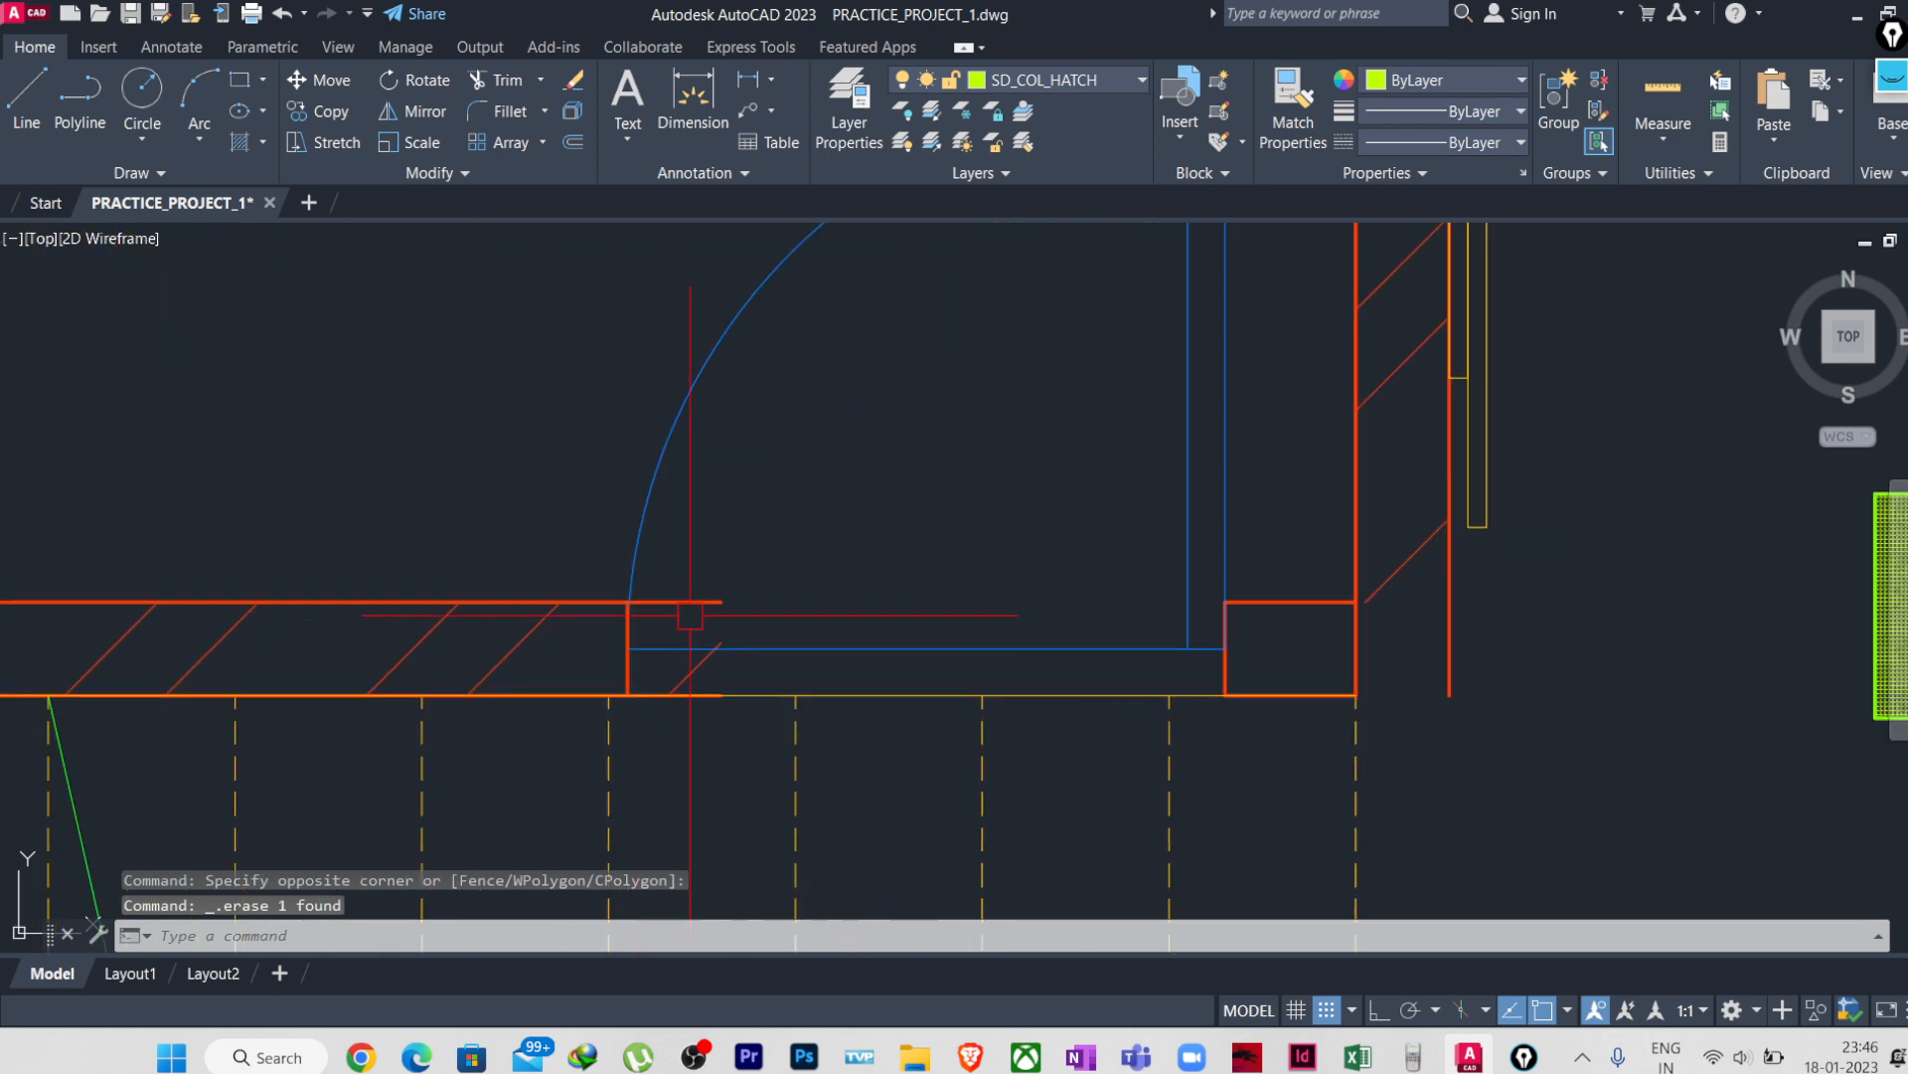
pyautogui.click(665, 622)
pyautogui.click(722, 601)
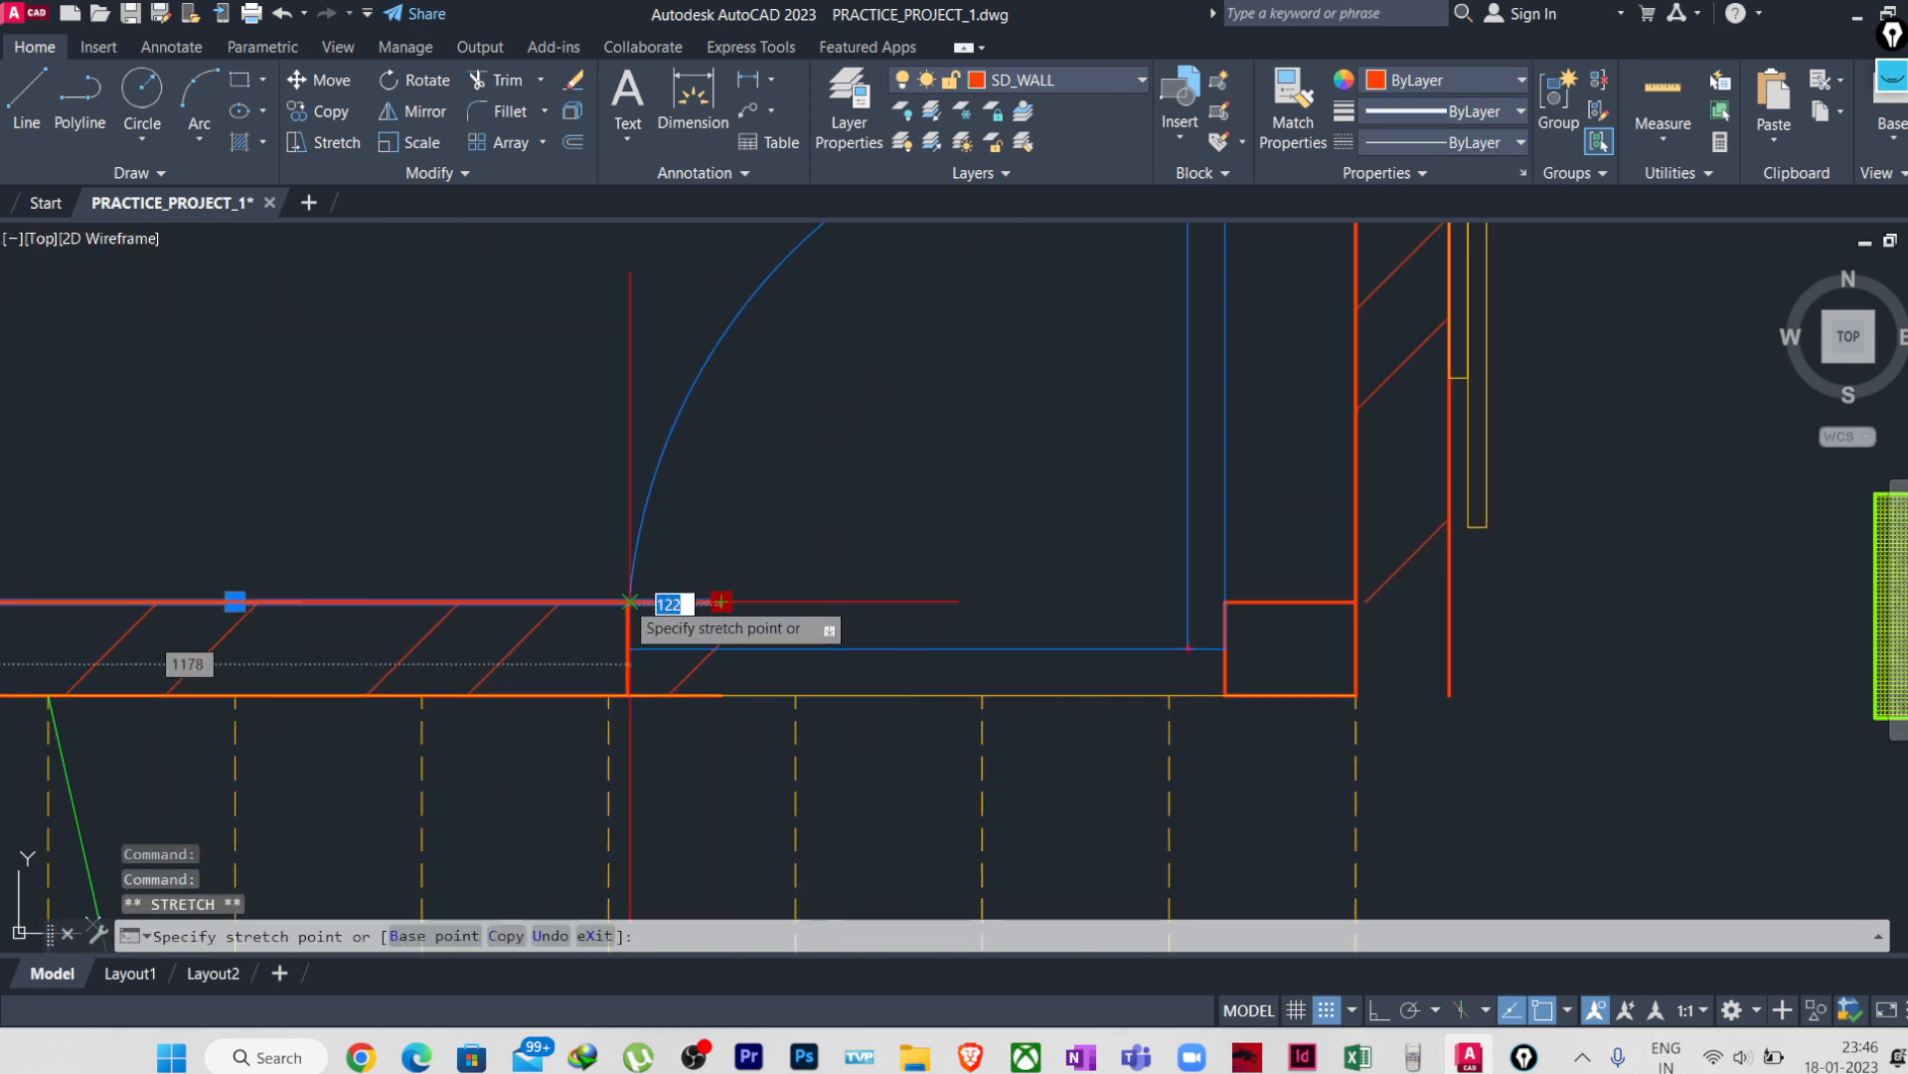
pyautogui.scroll(3, 639, 610)
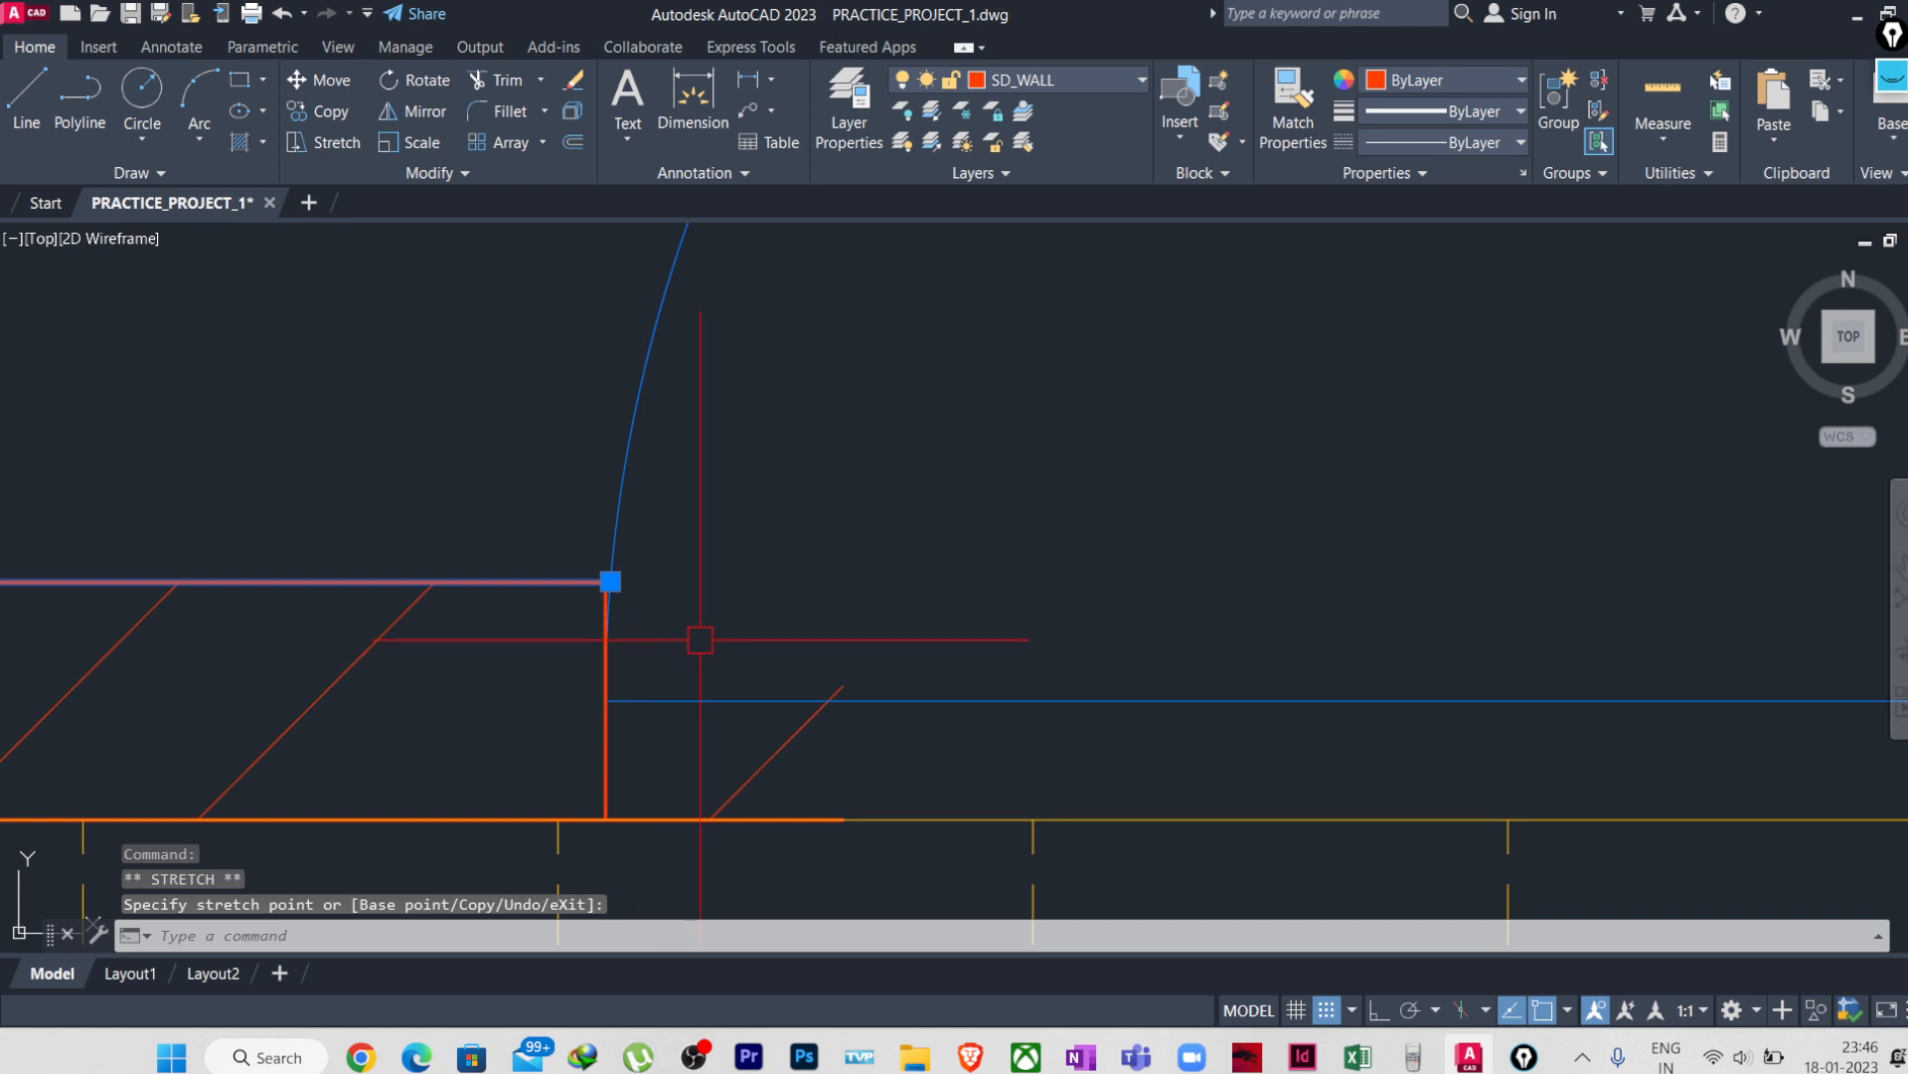
pyautogui.scroll(4, 609, 577)
pyautogui.click(610, 581)
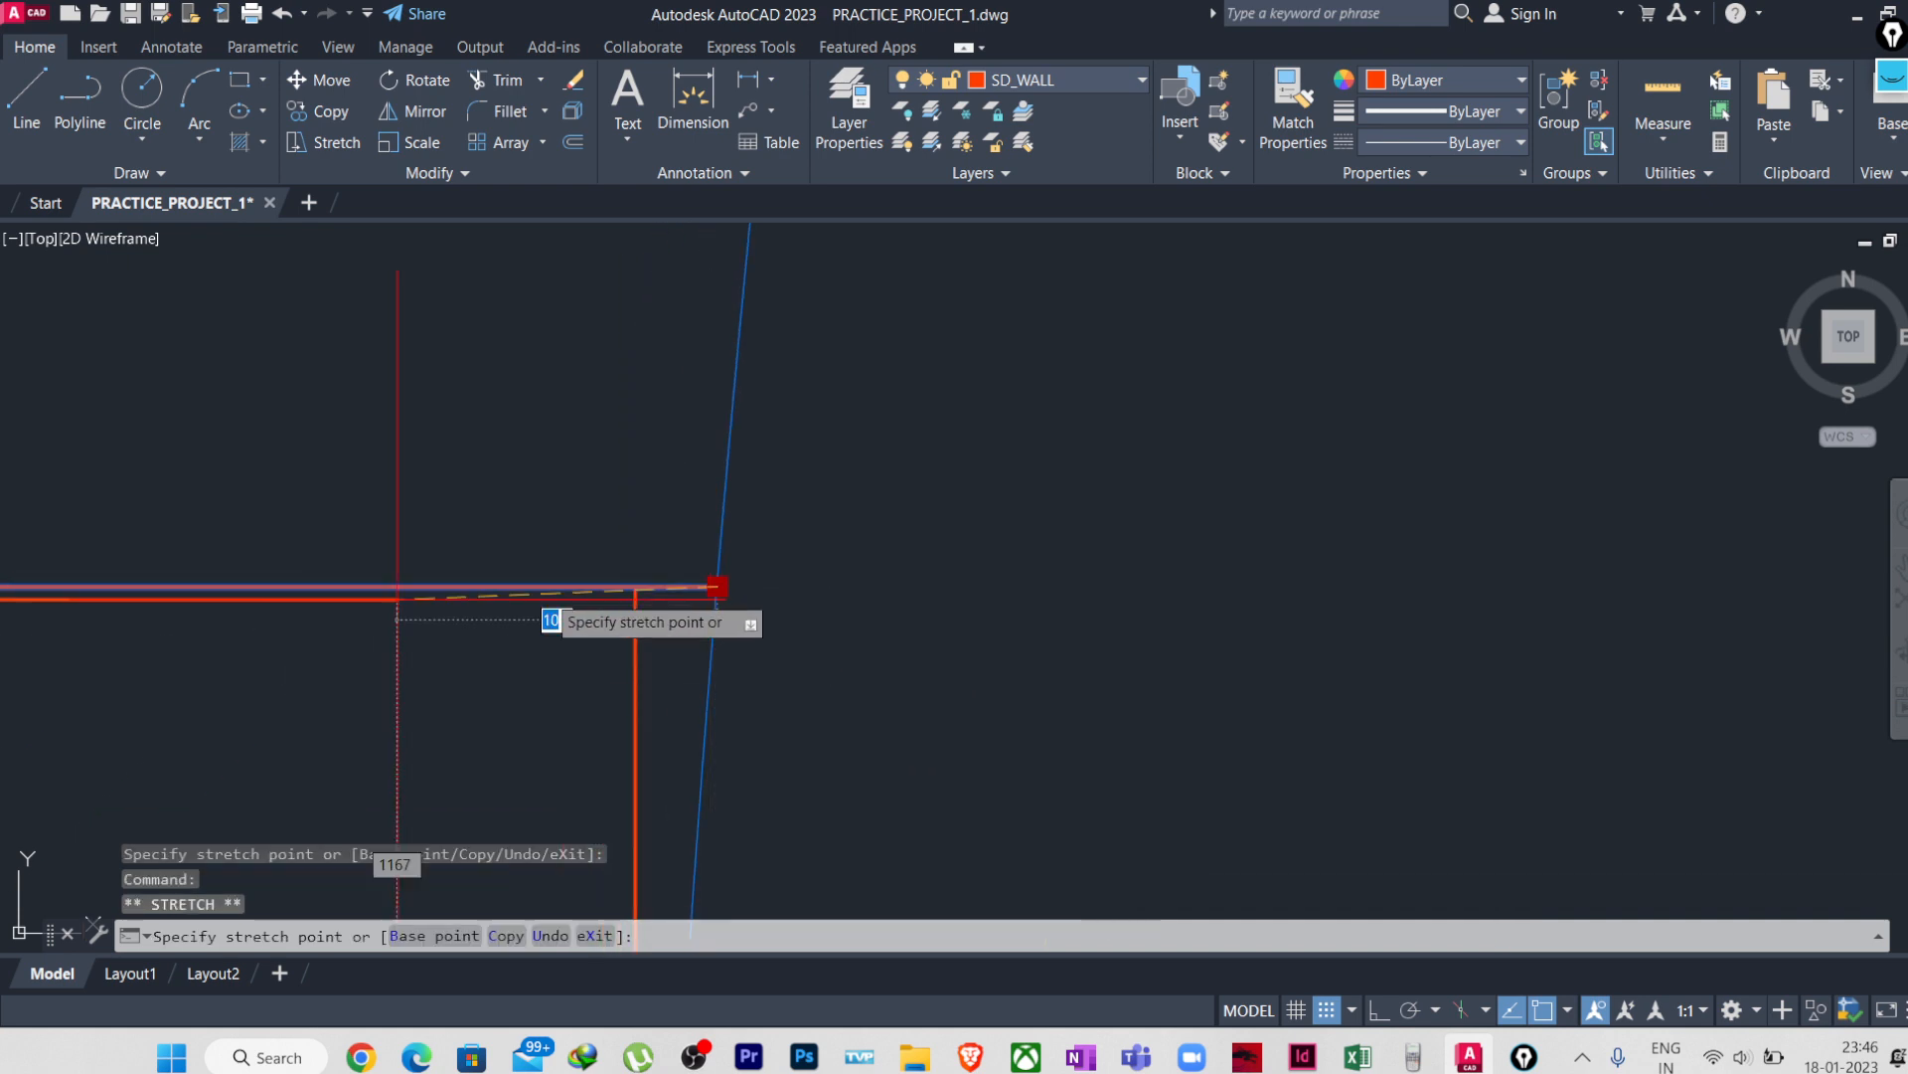
pyautogui.press('Down')
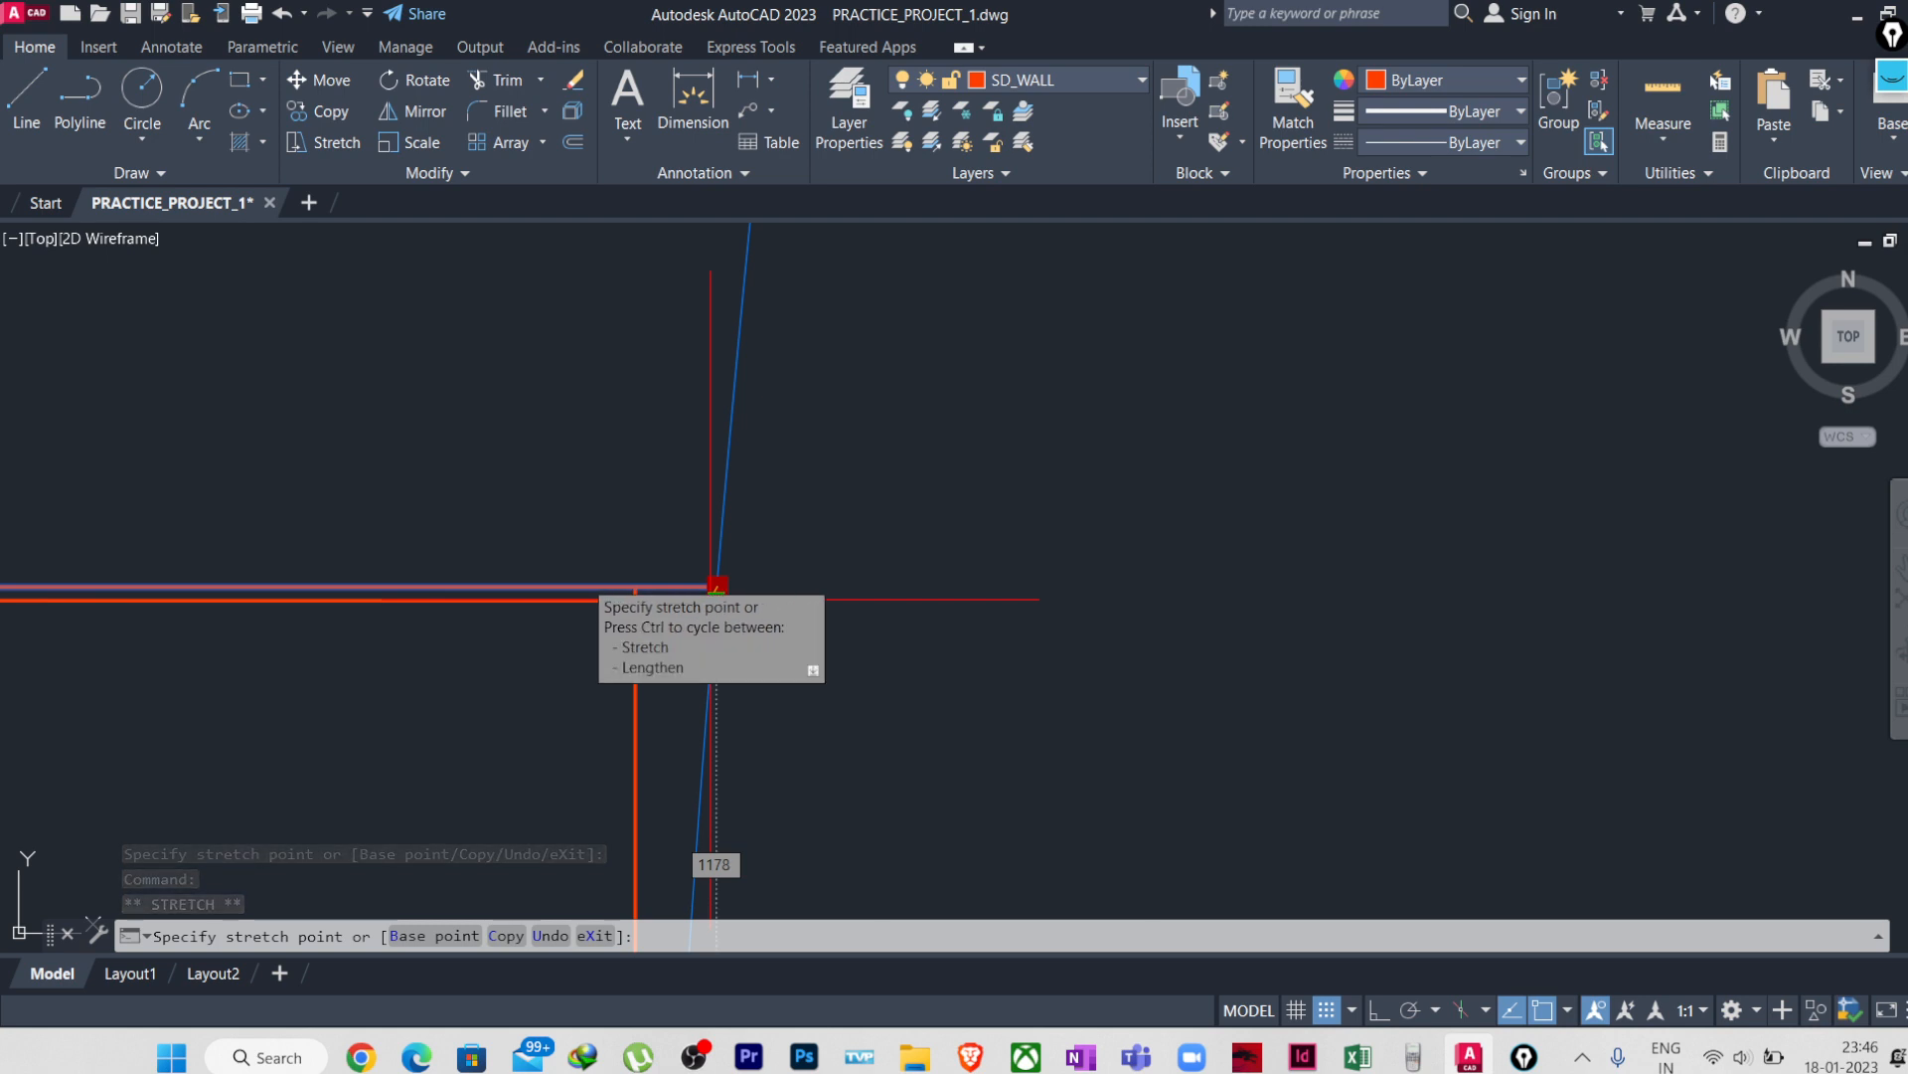
pyautogui.press('Escape')
# - Try to trim the small overhang of the toilet's inner wall line past the left door jamb
pyautogui.scroll(-2, 802, 584)
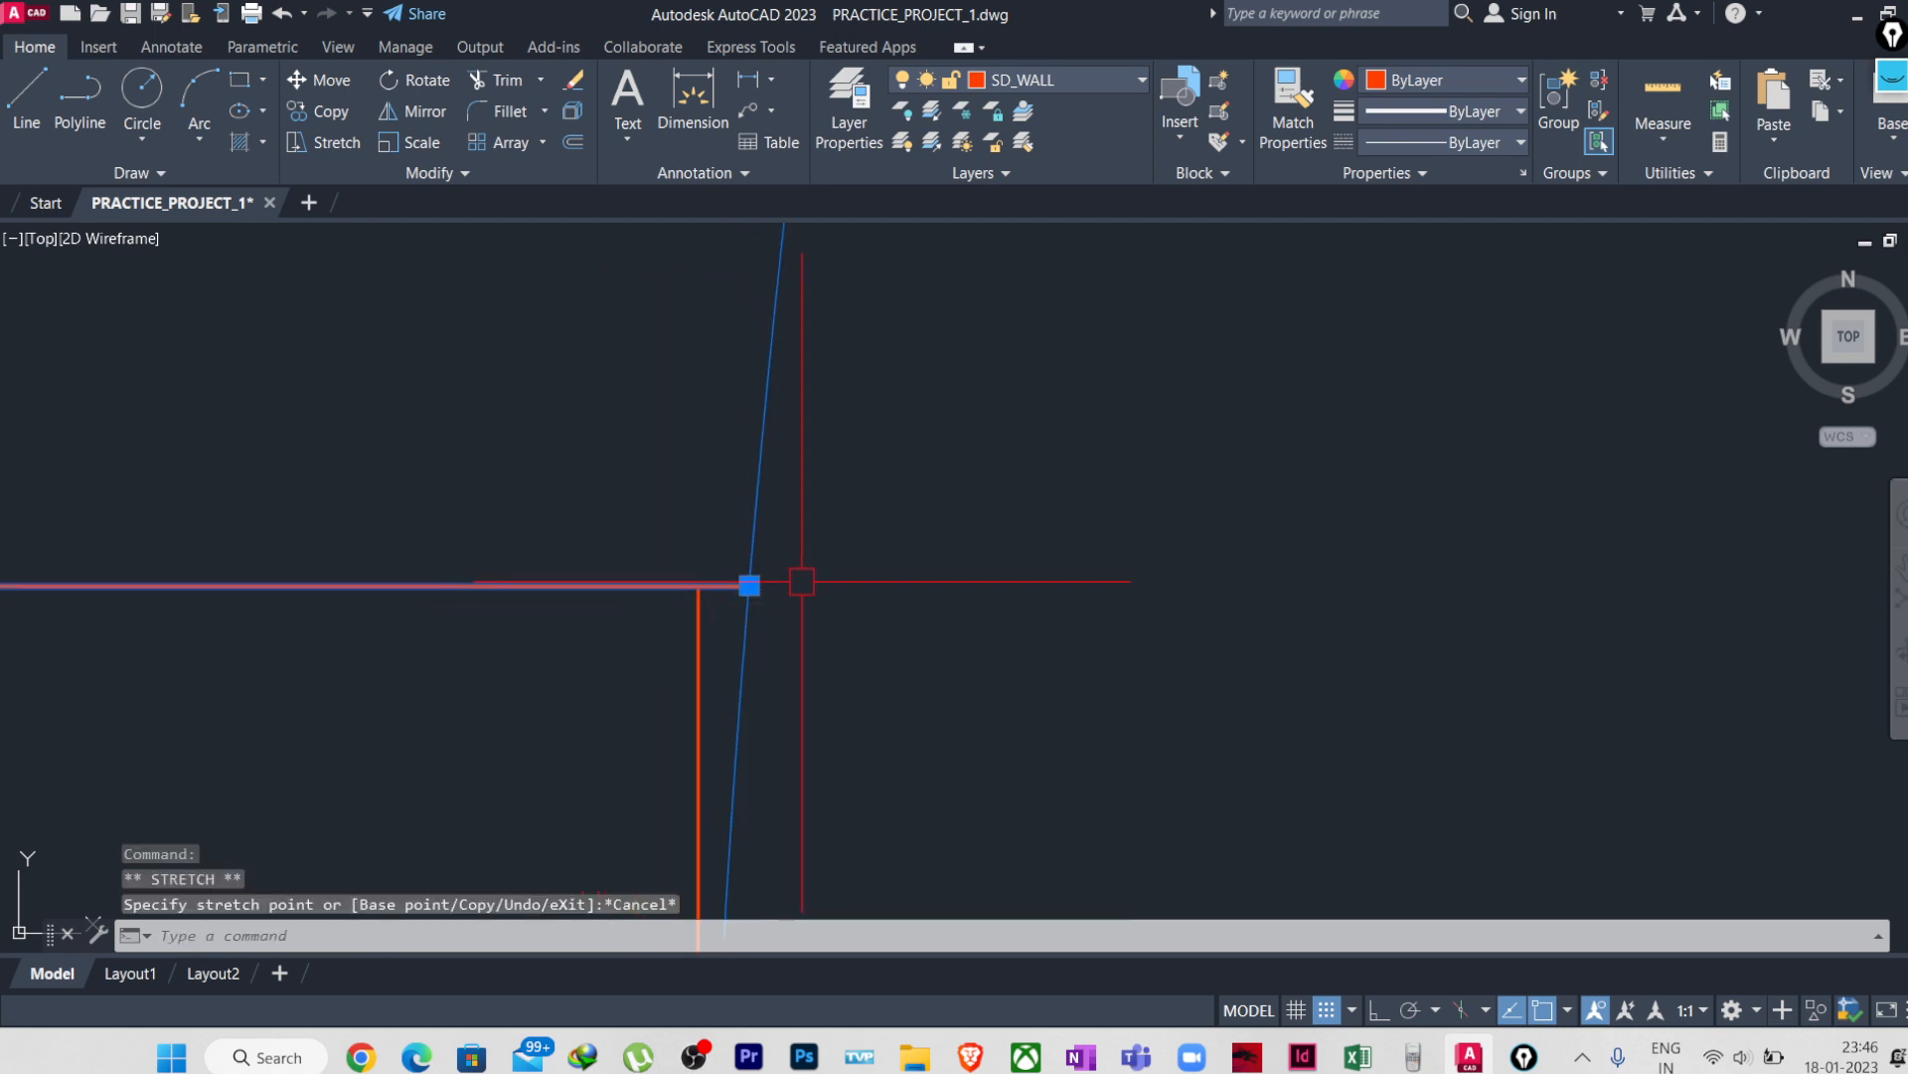
pyautogui.write('r')
pyautogui.press('Return')
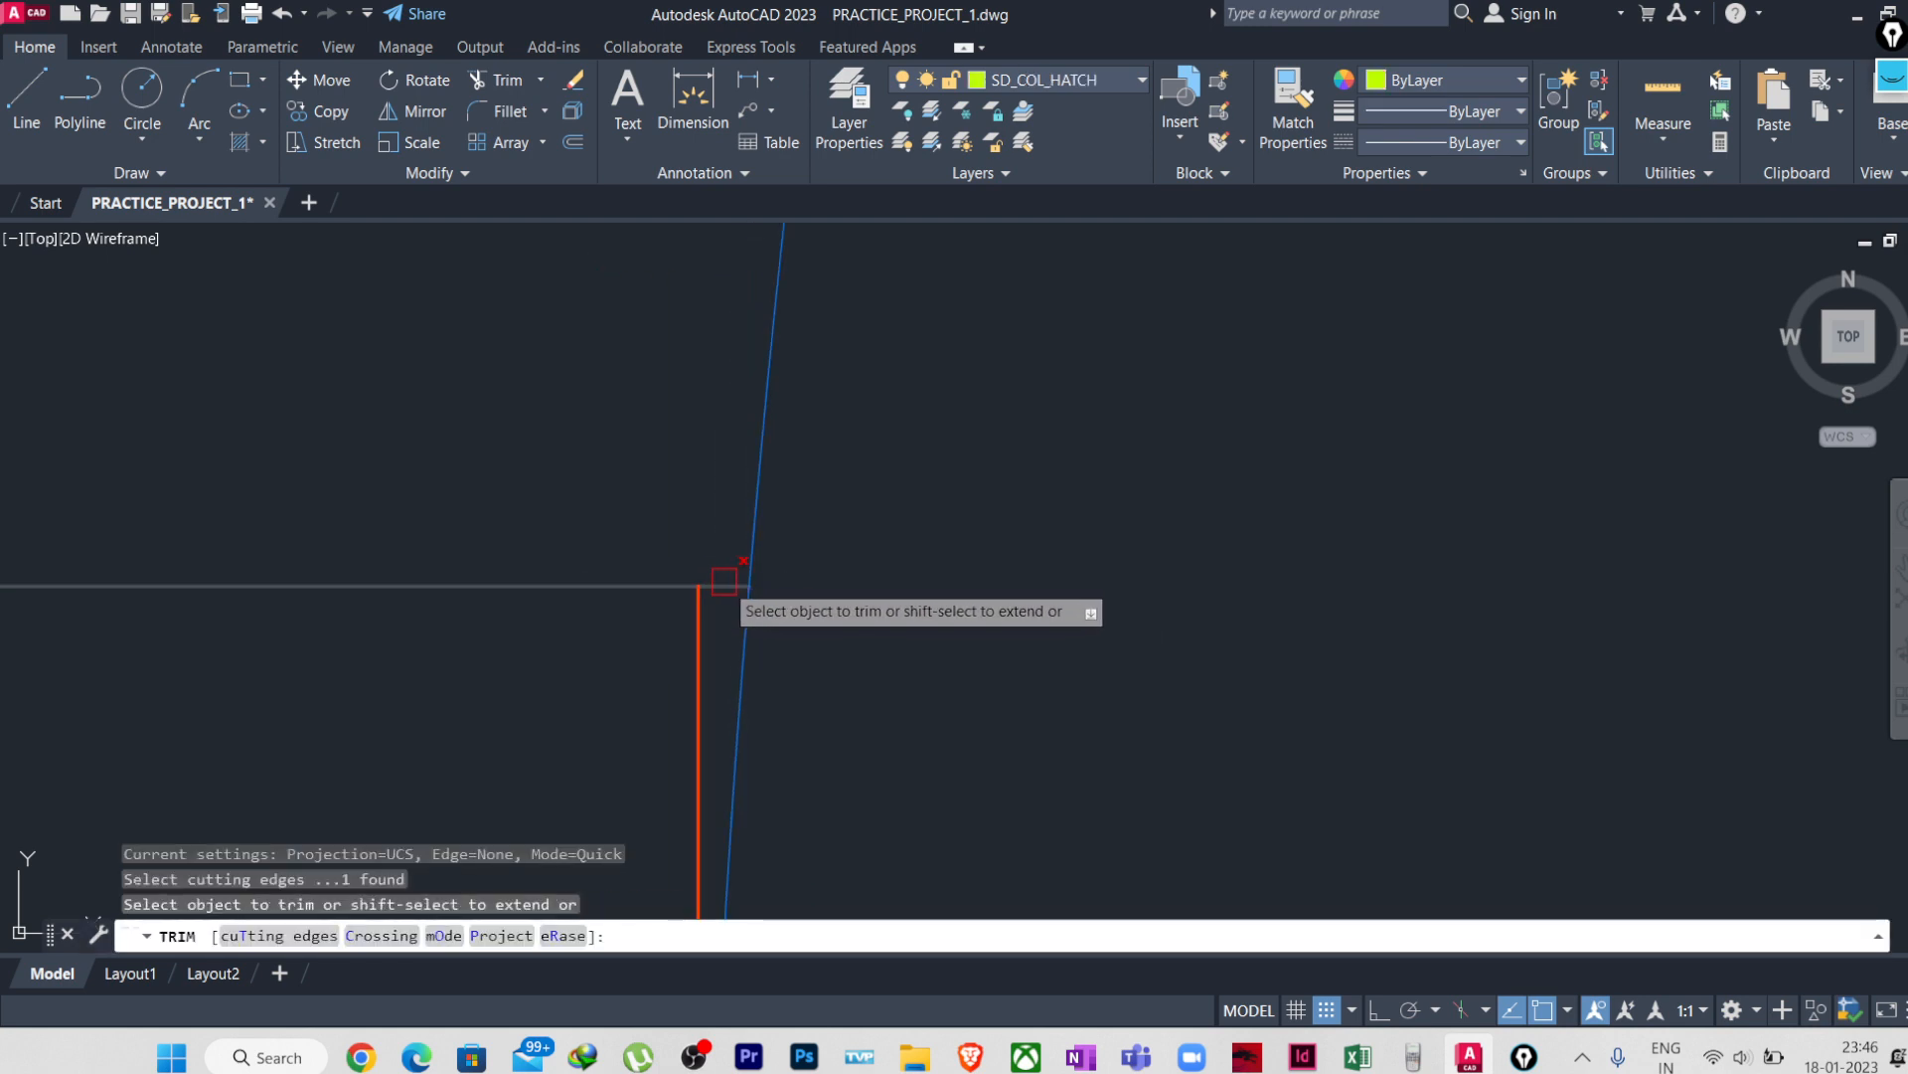
pyautogui.click(726, 584)
pyautogui.hotkey('ctrl', 'z')
pyautogui.scroll(-3, 823, 580)
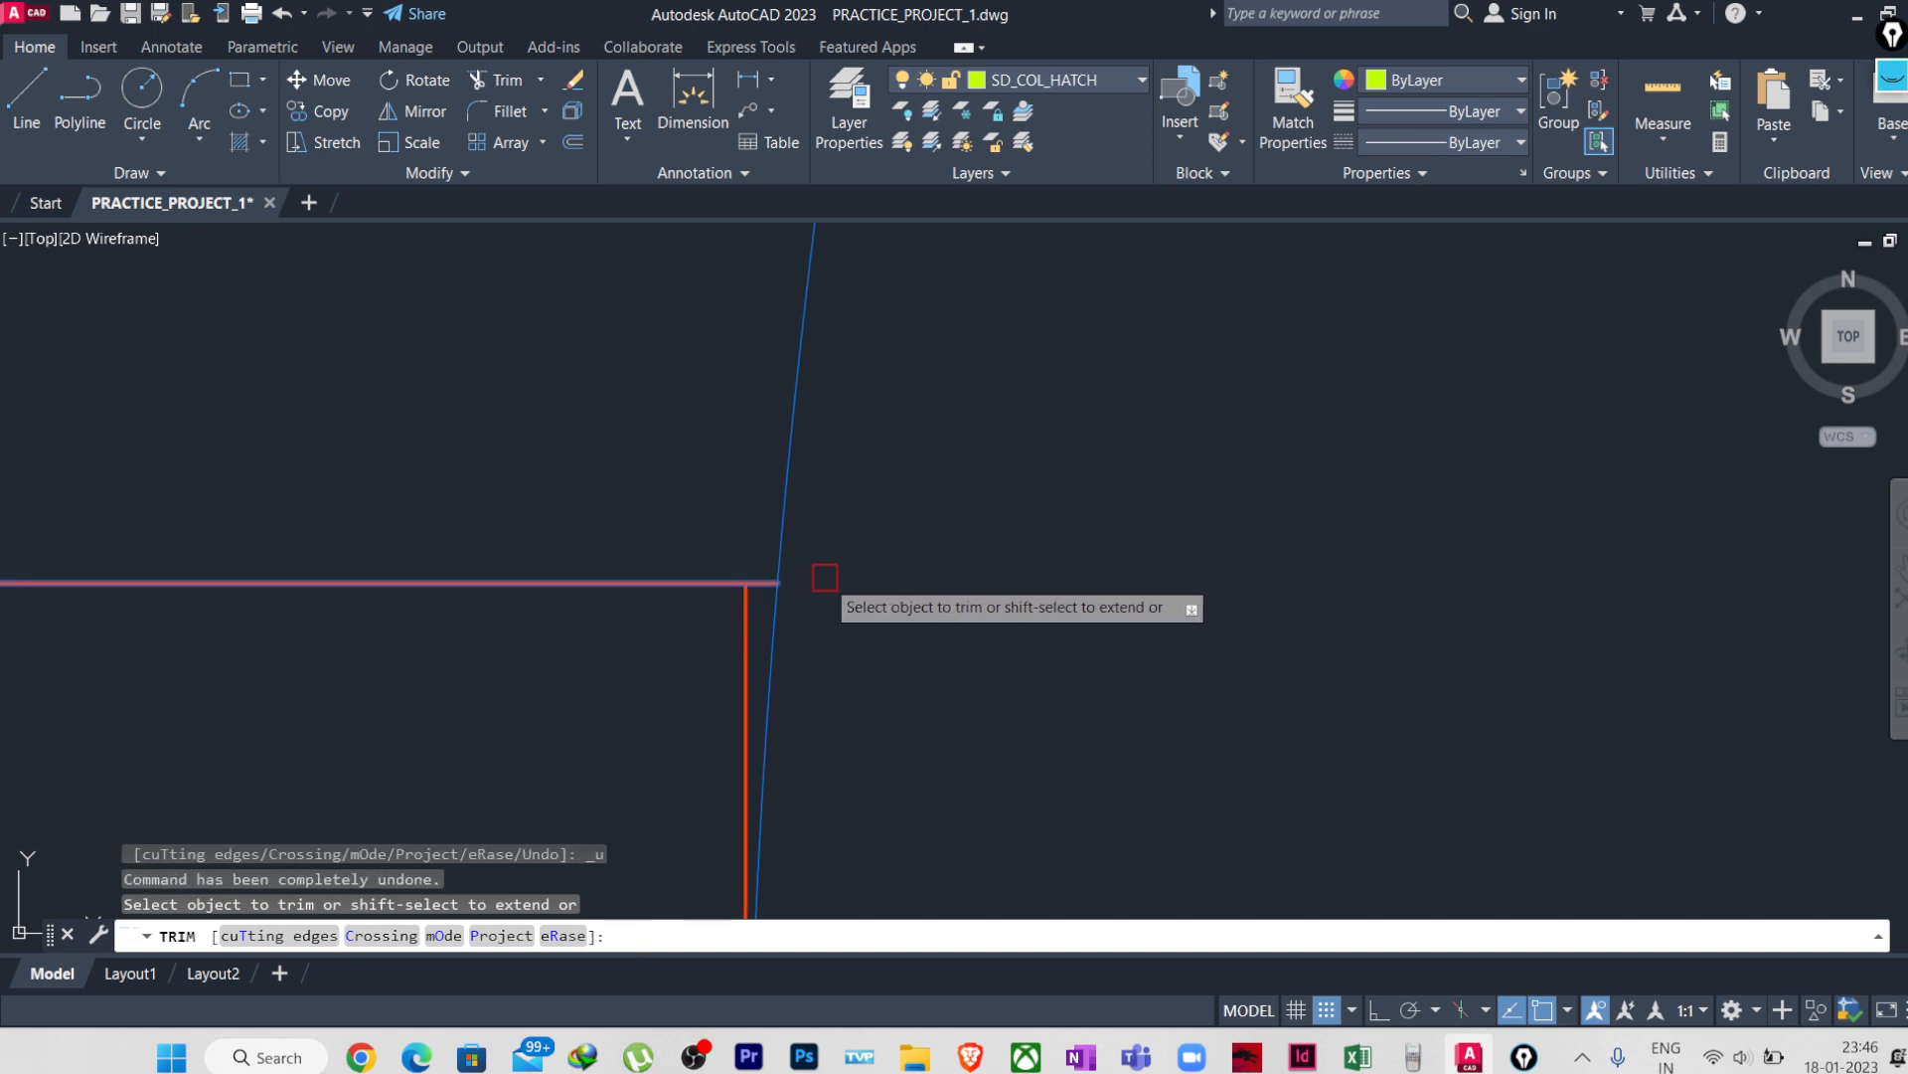
pyautogui.scroll(4, 851, 586)
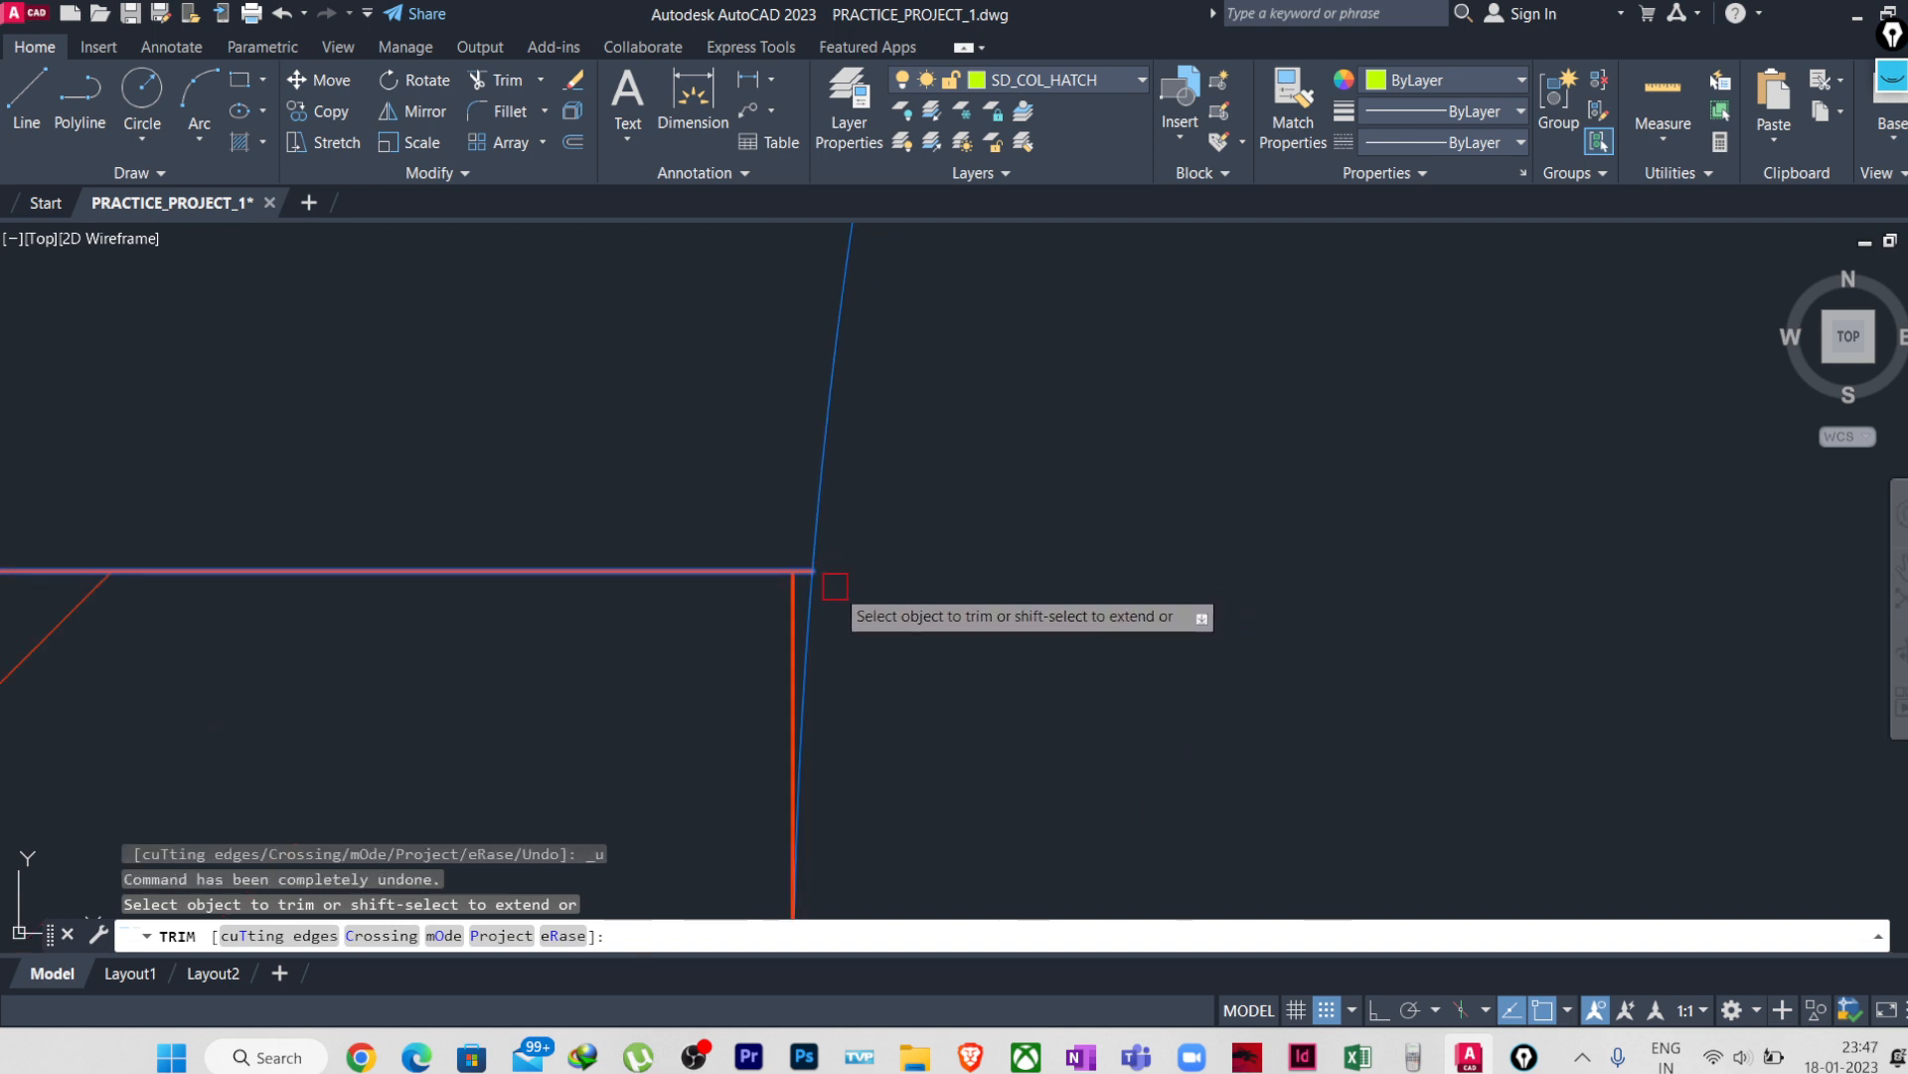
pyautogui.moveTo(836, 587); pyautogui.dragTo(1650, 587, button='middle')
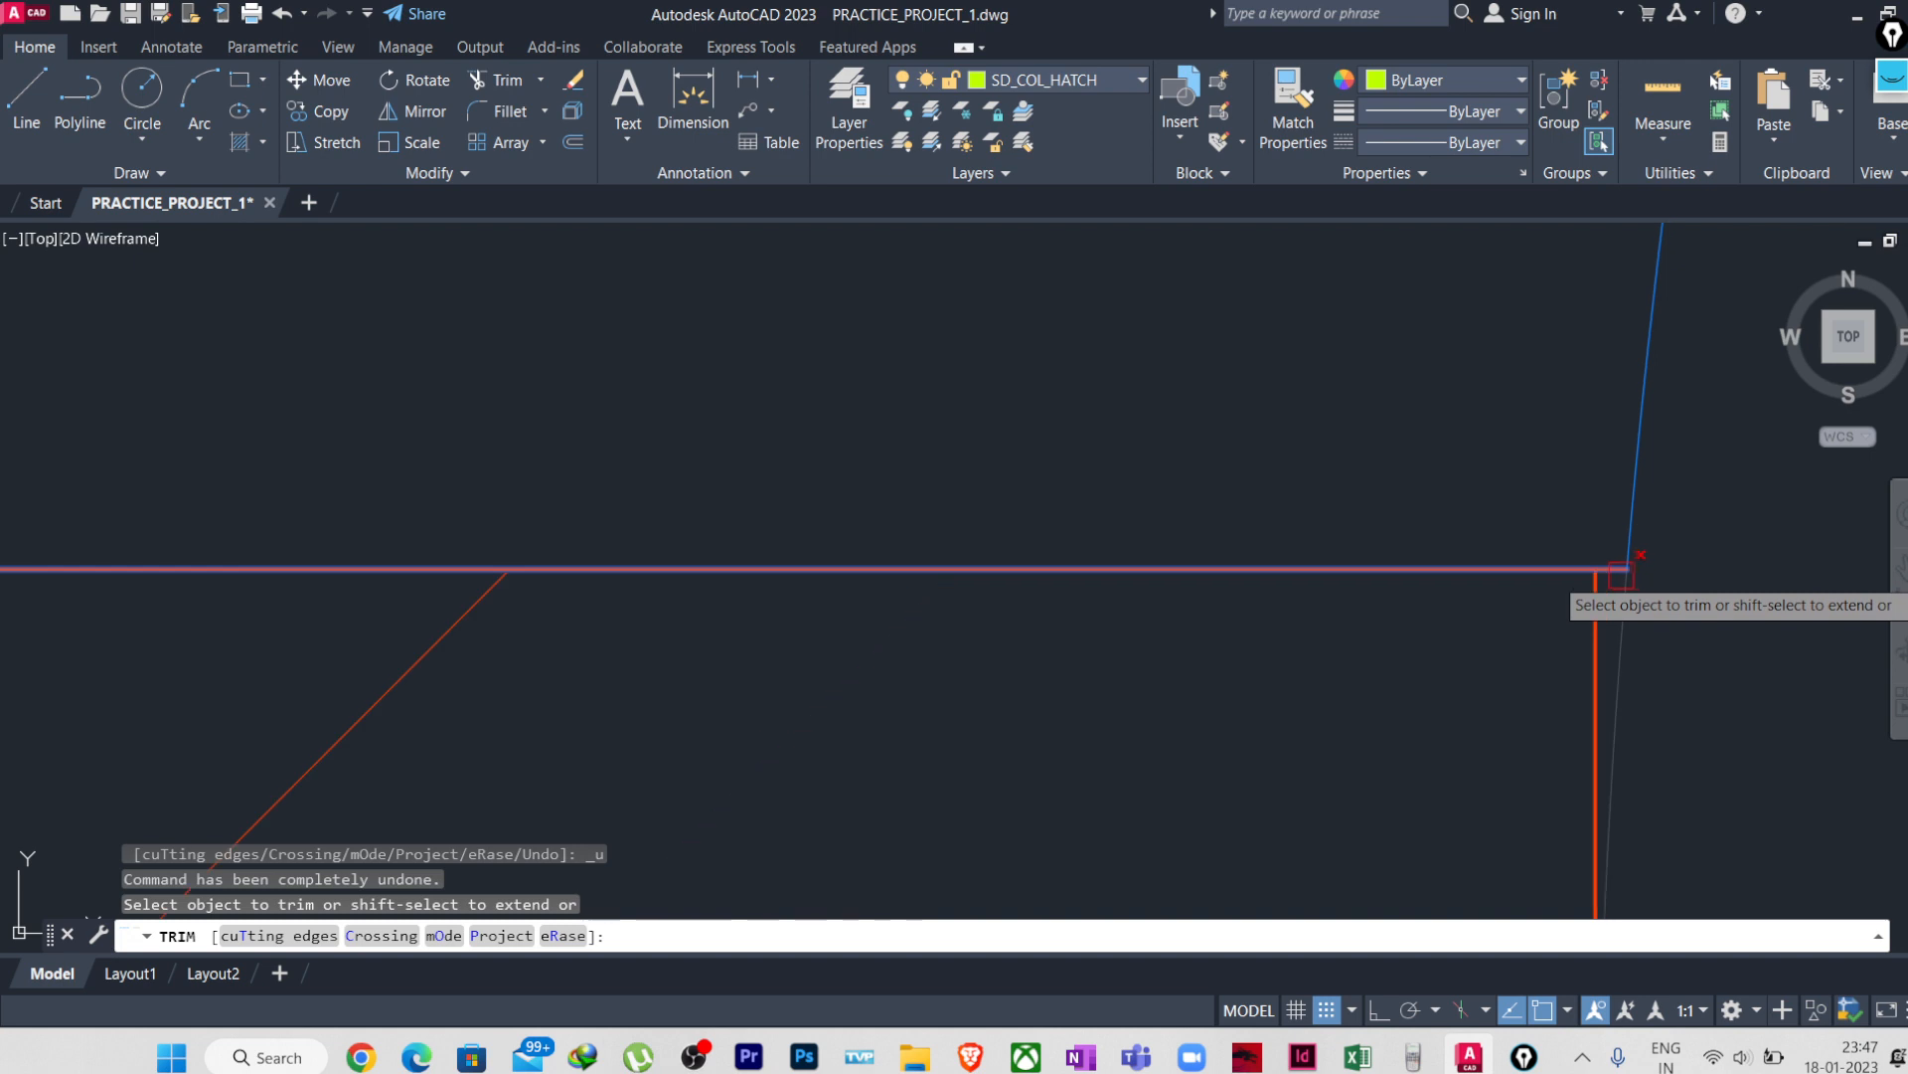
pyautogui.scroll(-5, 1052, 650)
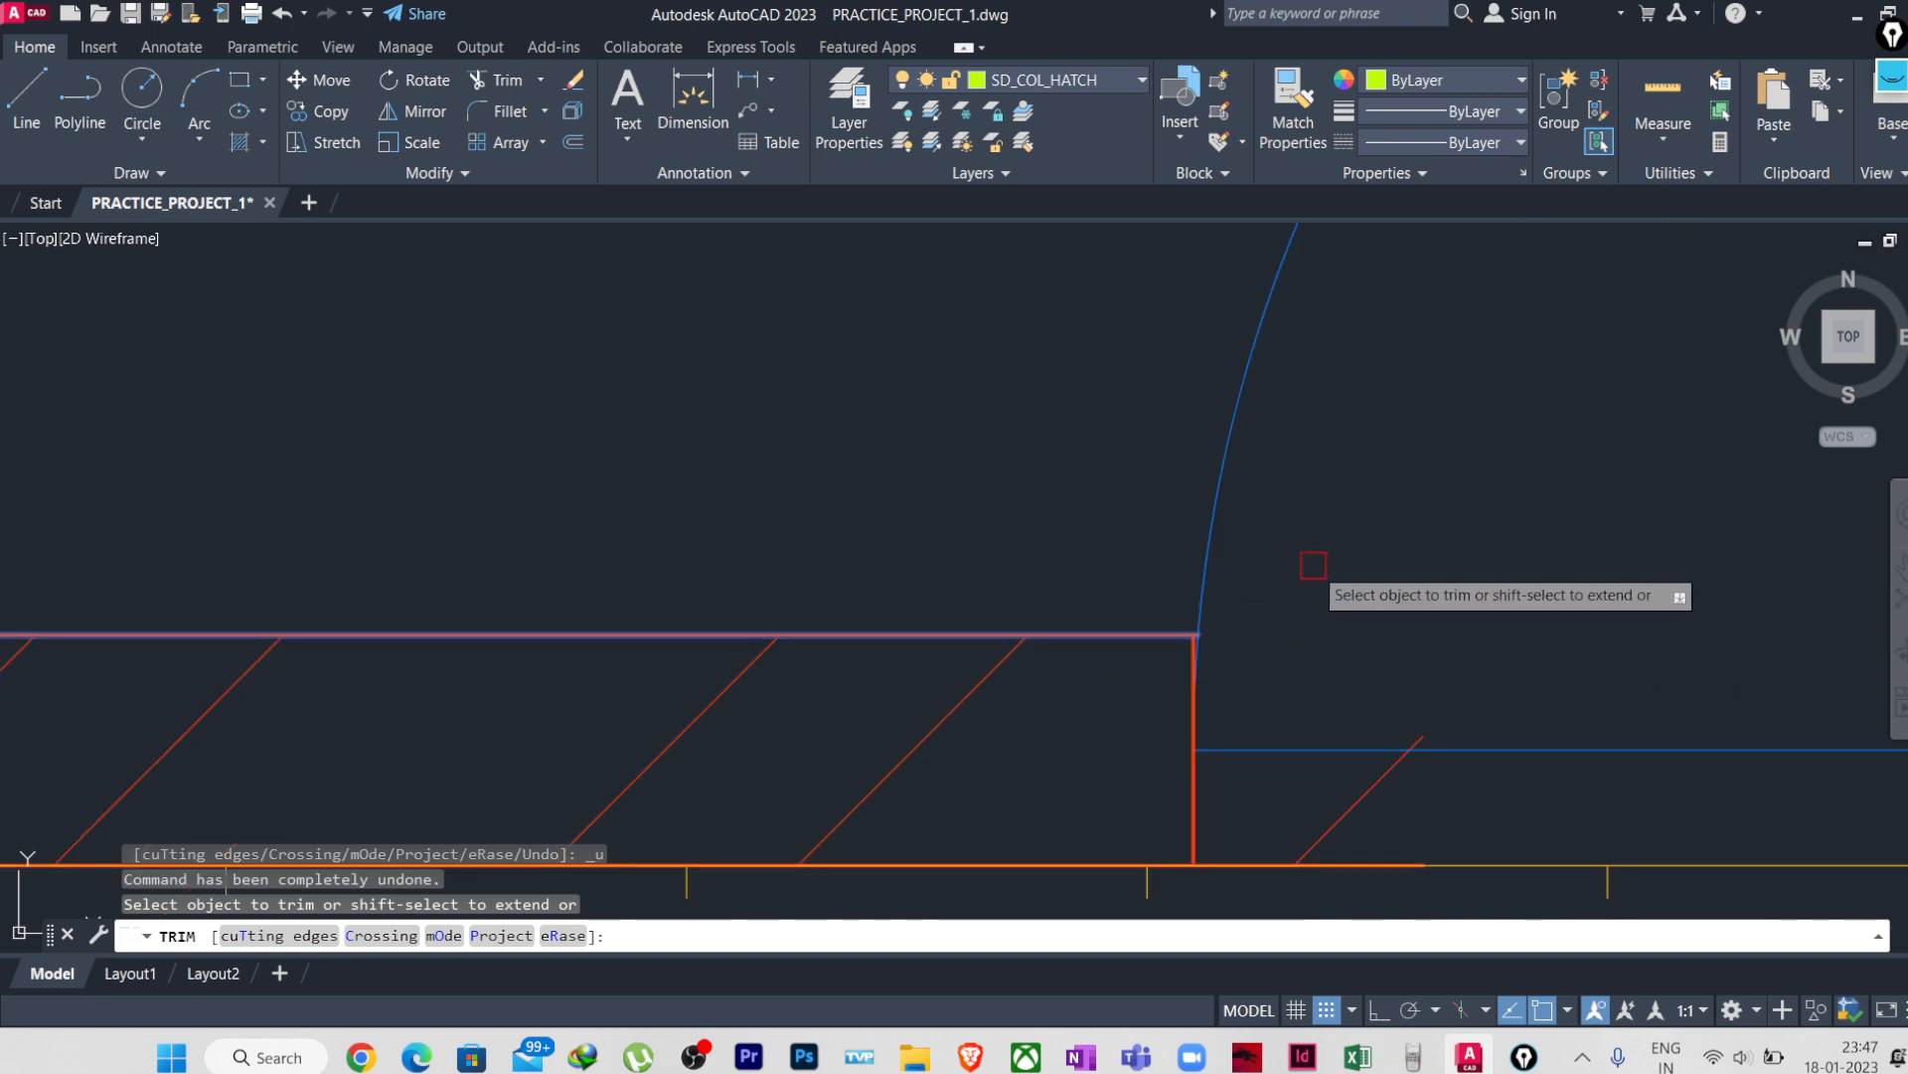
pyautogui.press('Escape')
pyautogui.press('Escape')
pyautogui.write('f')
pyautogui.press('Return')
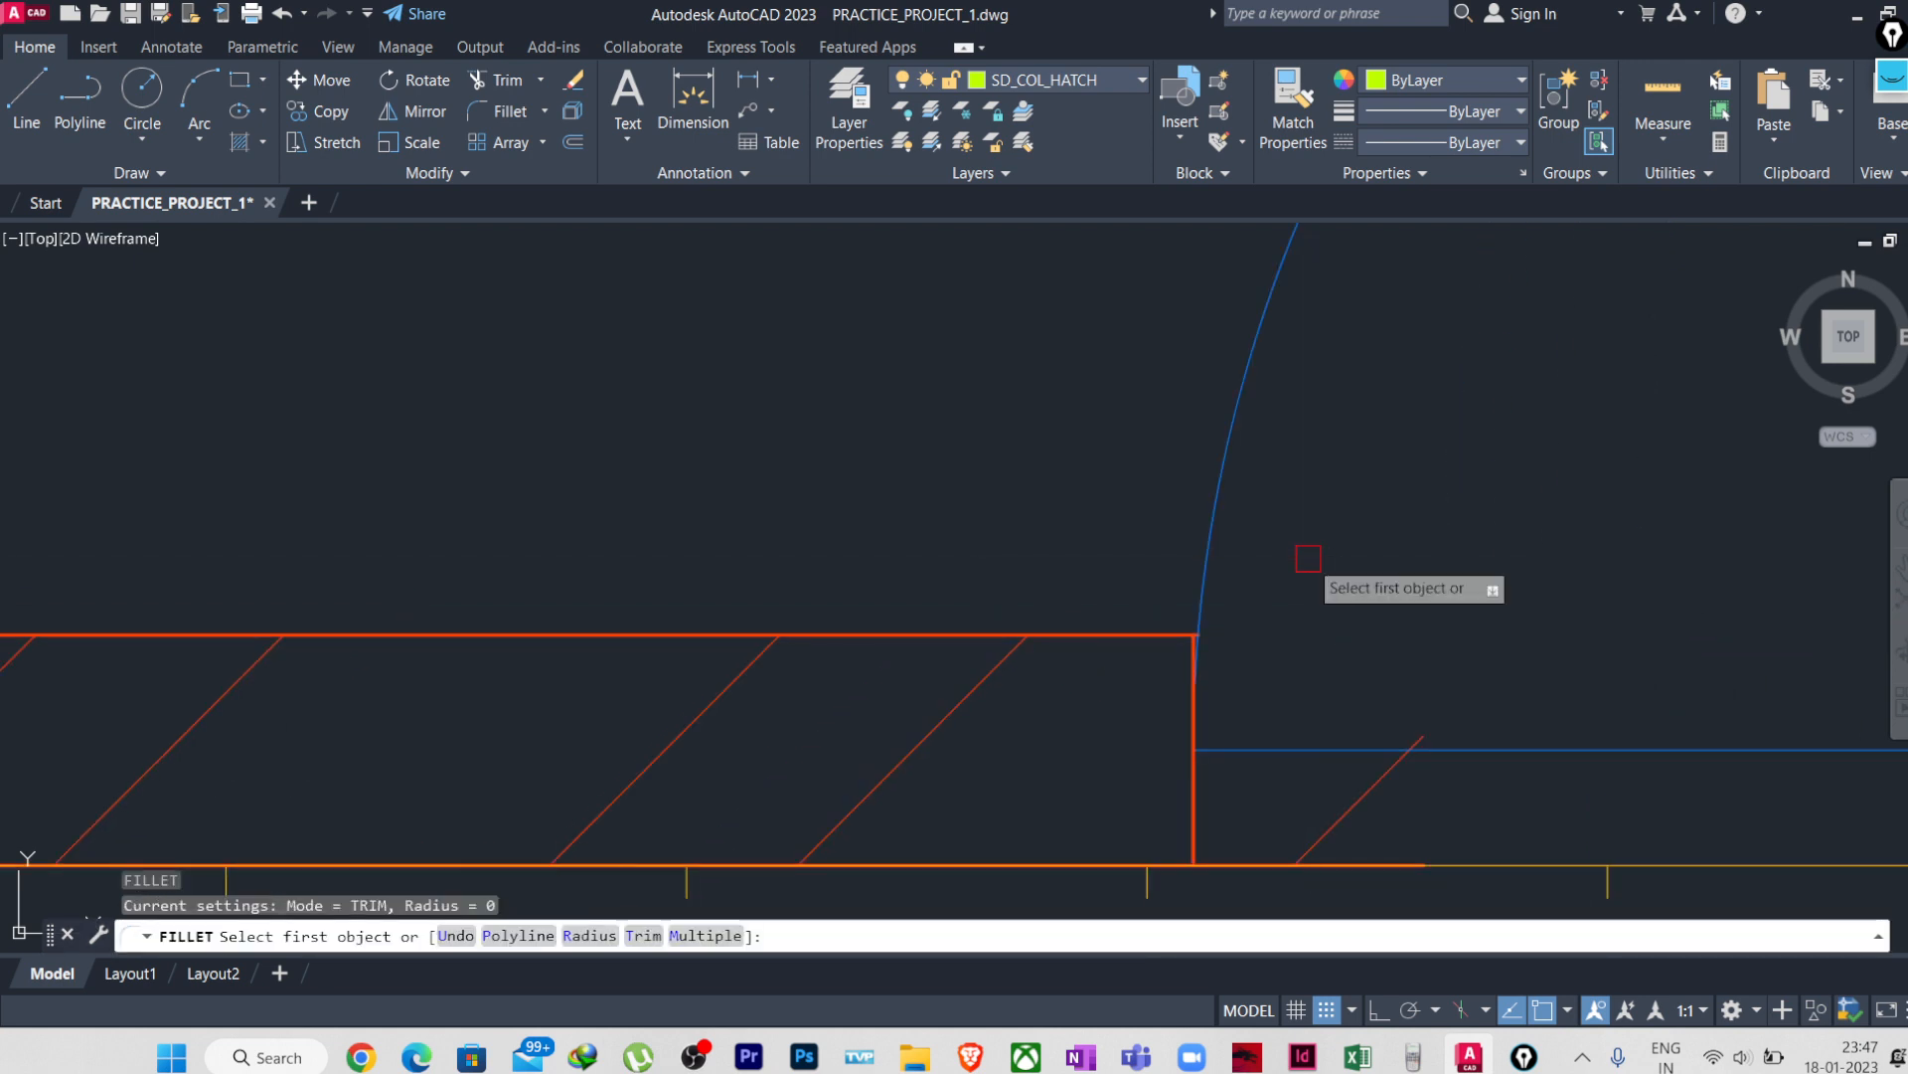
pyautogui.press('Escape')
pyautogui.press('Escape')
pyautogui.press('Escape')
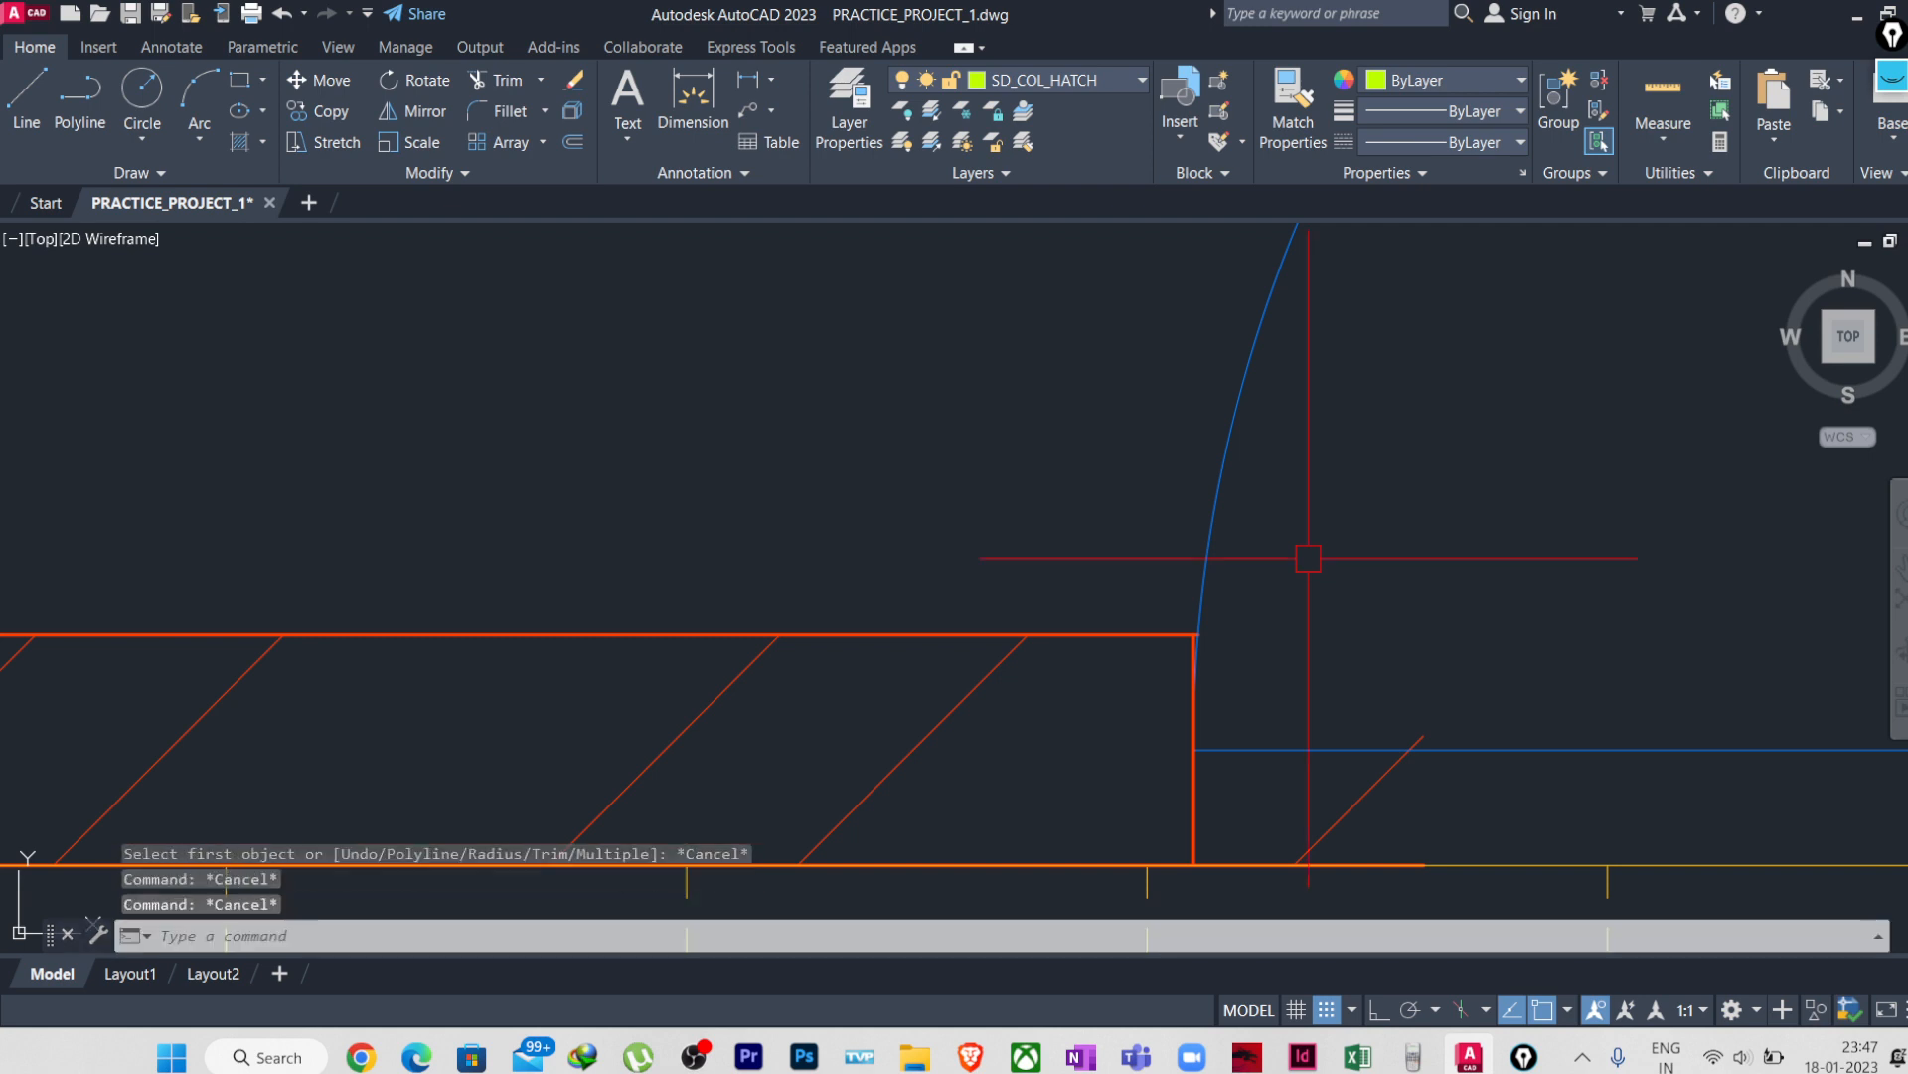
# - Fillet the inner wall line and the left door jamb line with radius 0 to form a clean corner
pyautogui.write('f')
pyautogui.press('Return')
pyautogui.write('r')
pyautogui.press('Return')
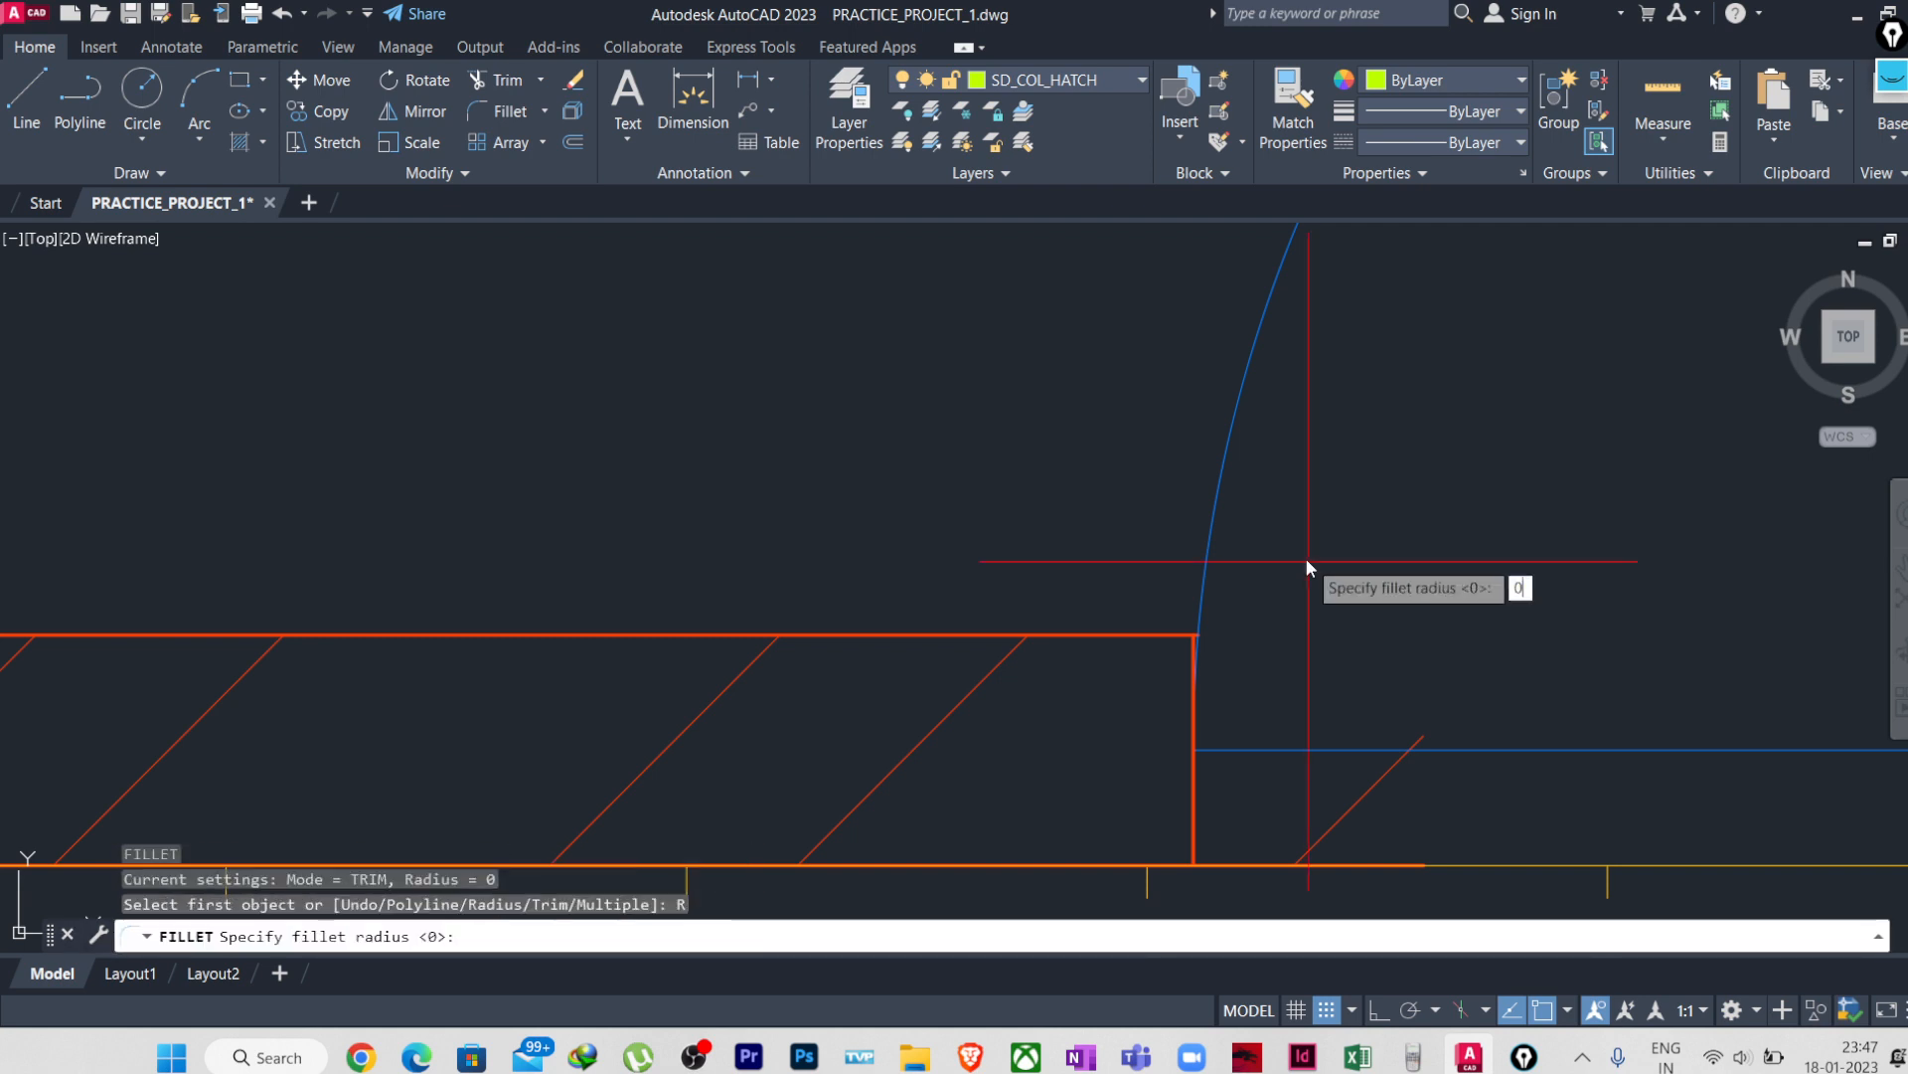
pyautogui.press('Return')
pyautogui.click(1116, 635)
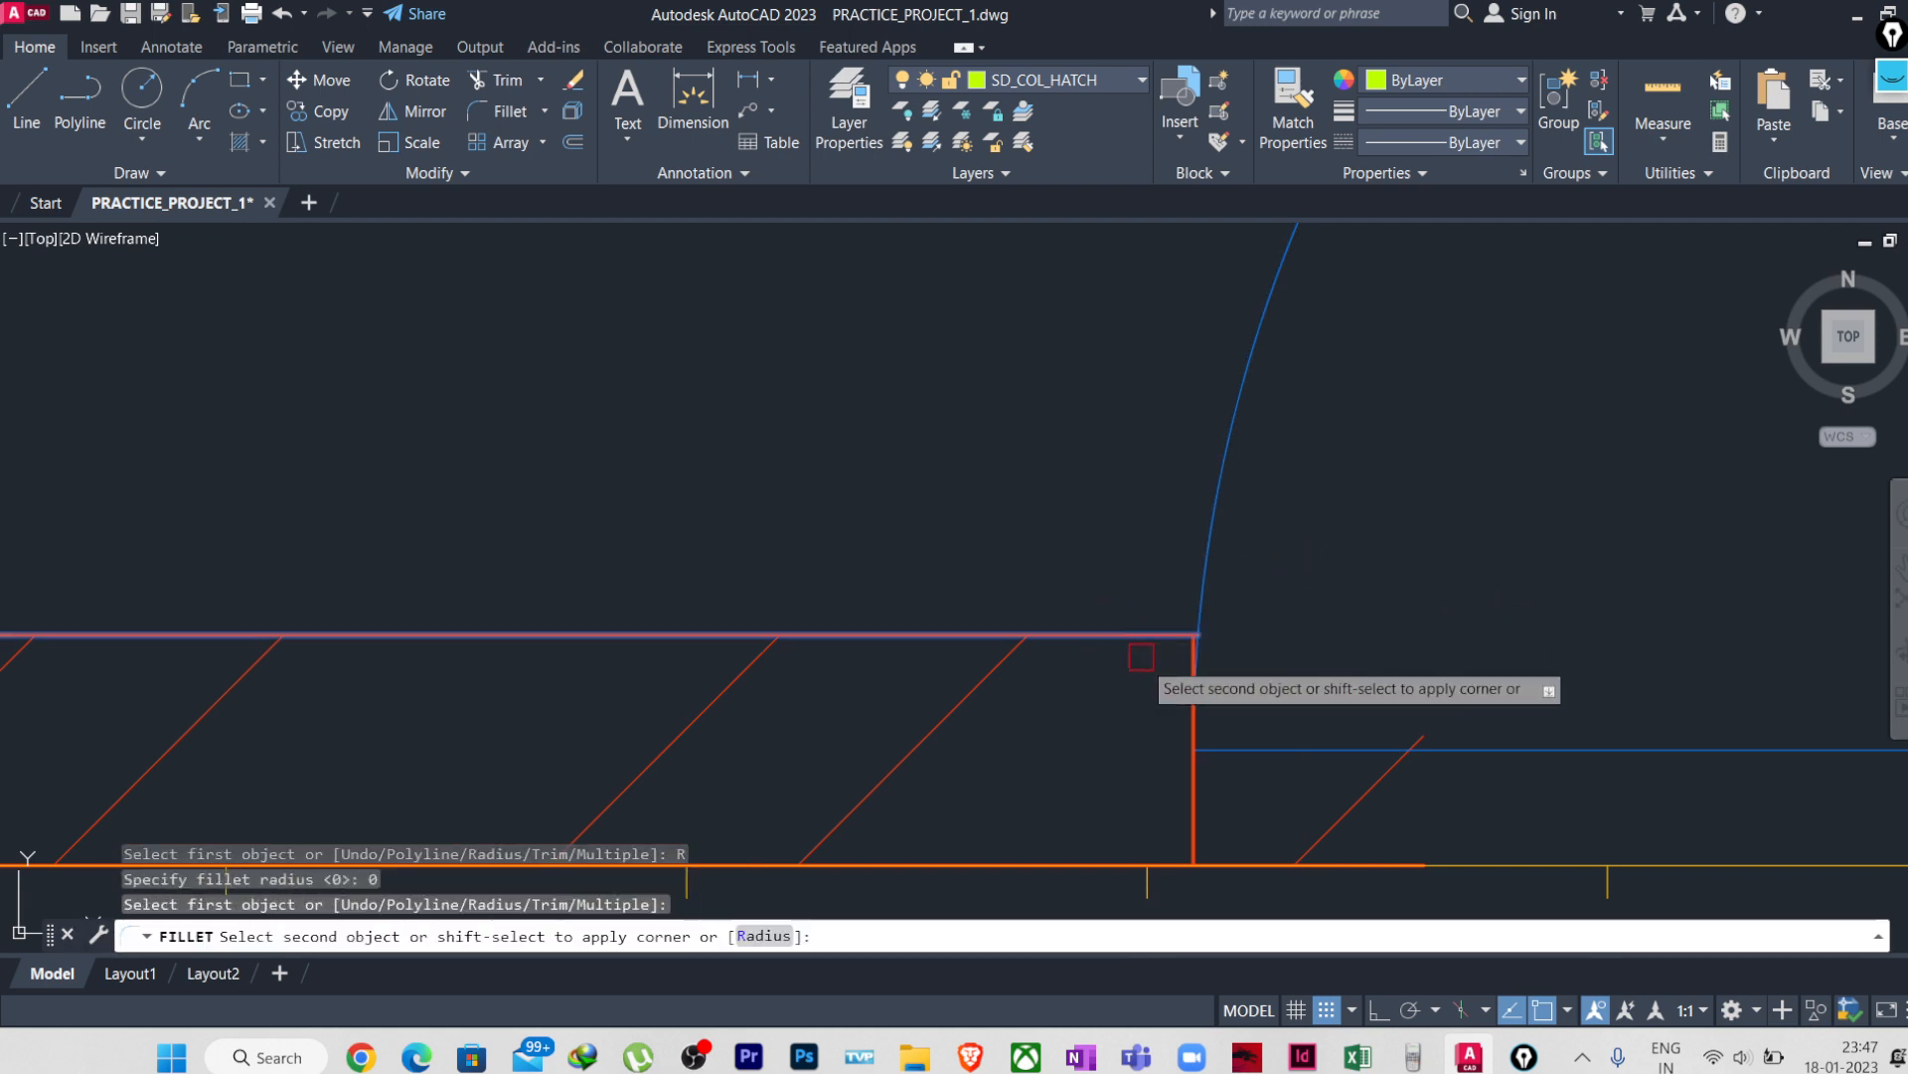
pyautogui.click(1196, 677)
# - Send the stair edge line running along the toilet's lower wall to the back of the draw order
pyautogui.scroll(-5, 1218, 587)
pyautogui.scroll(4, 1333, 570)
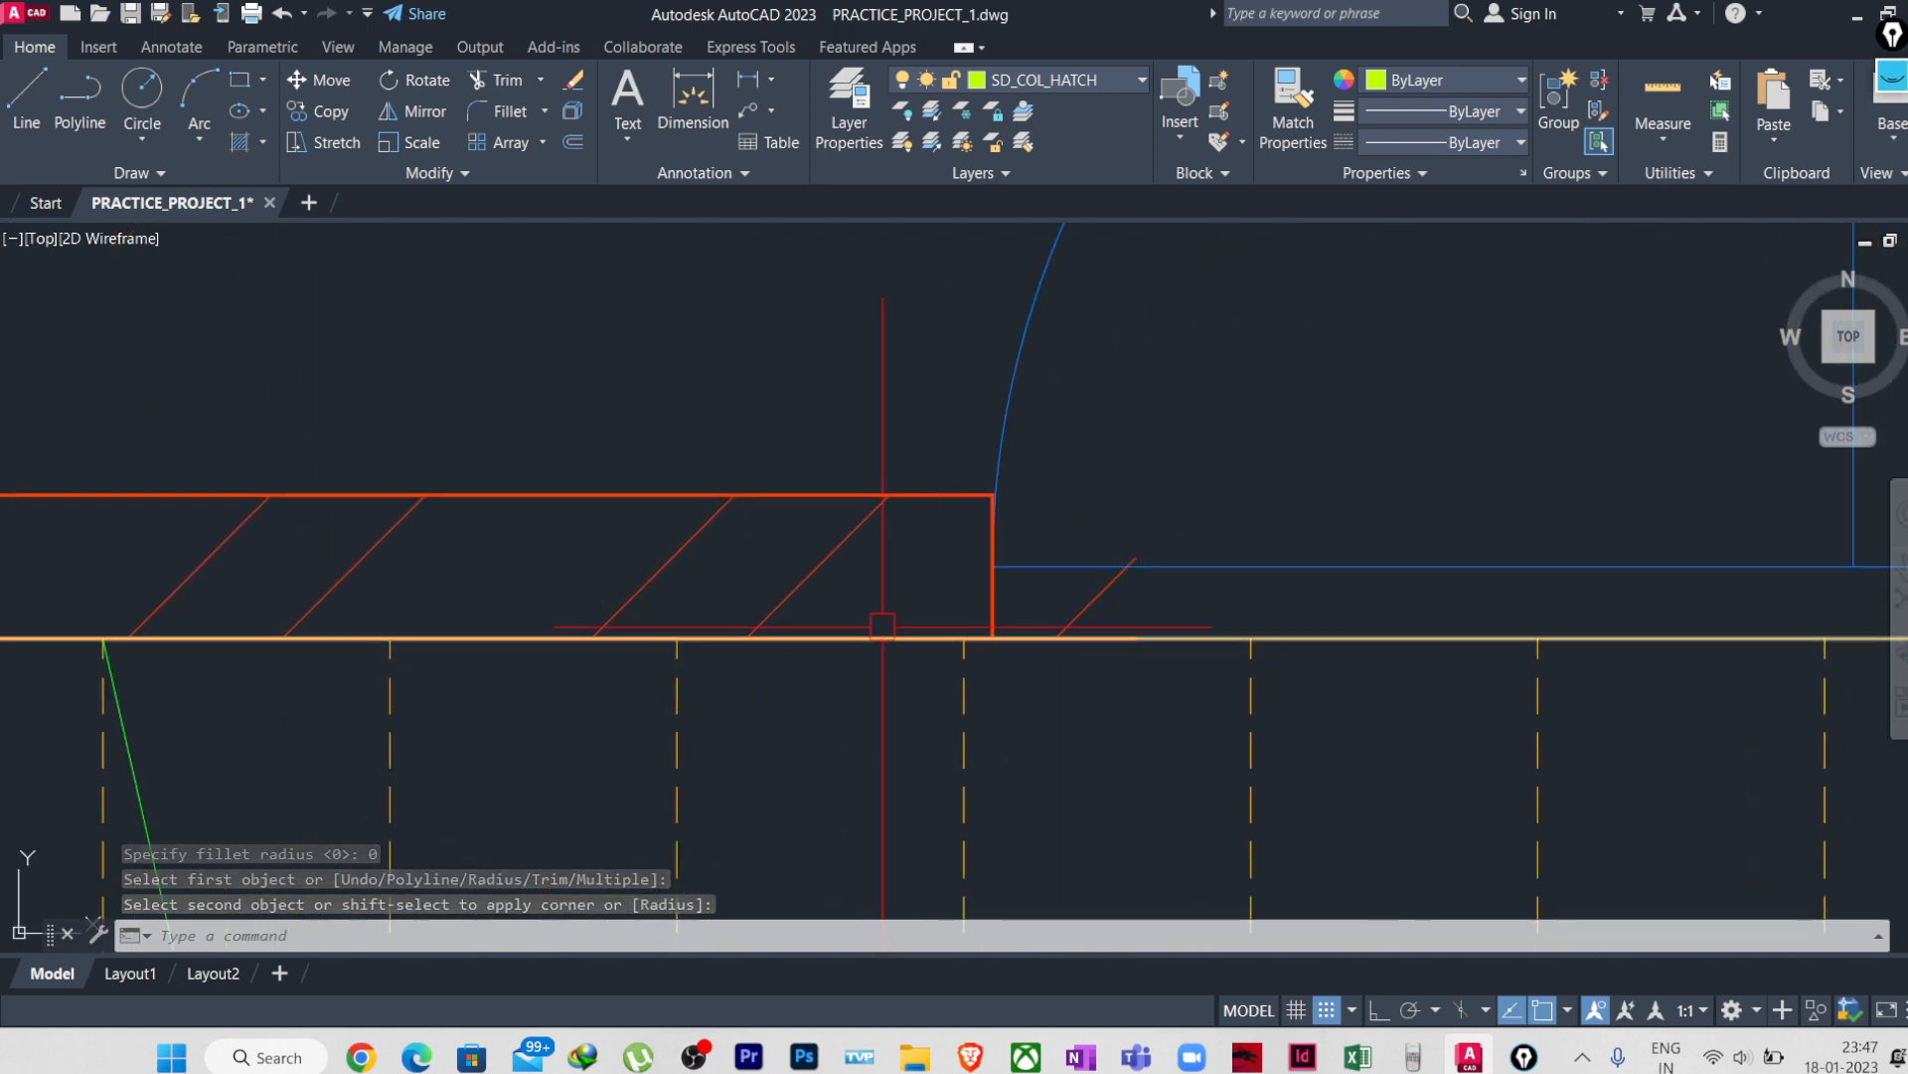
pyautogui.scroll(-4, 972, 638)
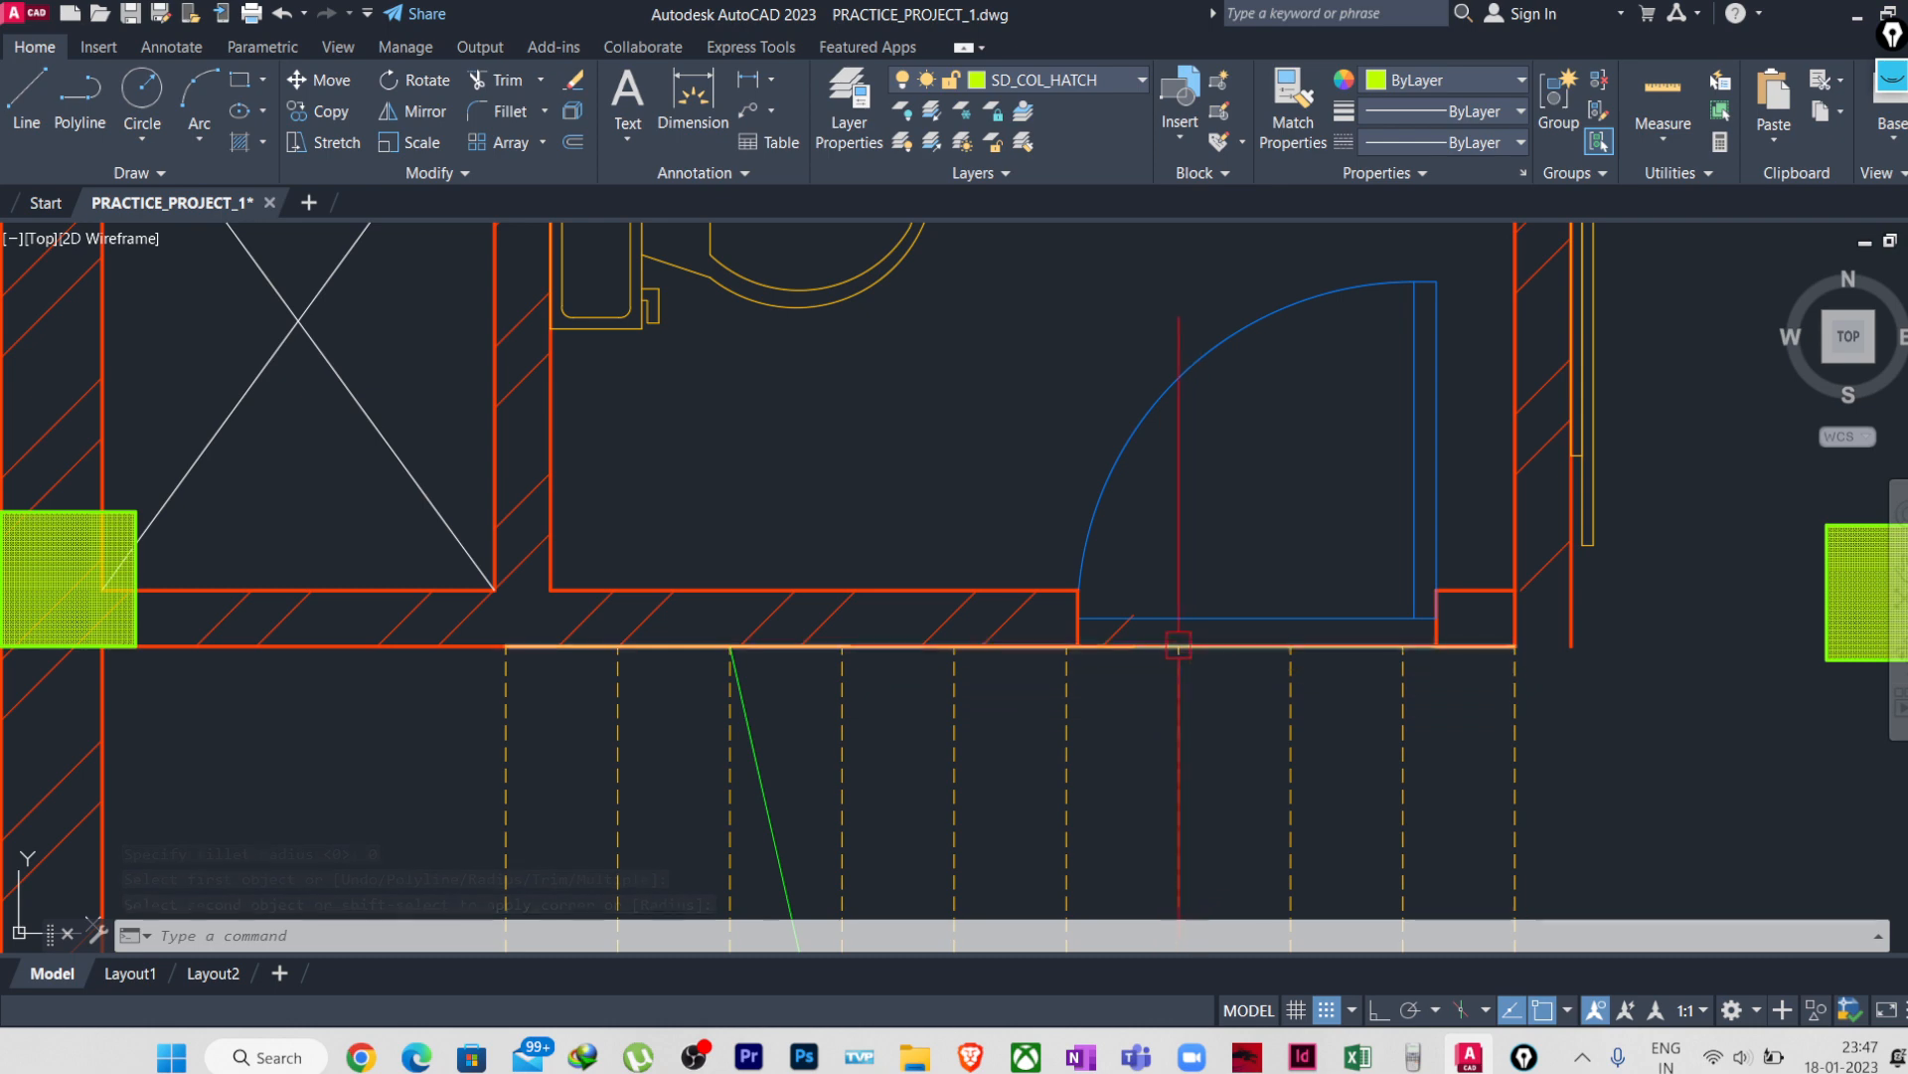
pyautogui.click(1226, 645)
pyautogui.rightClick(1226, 641)
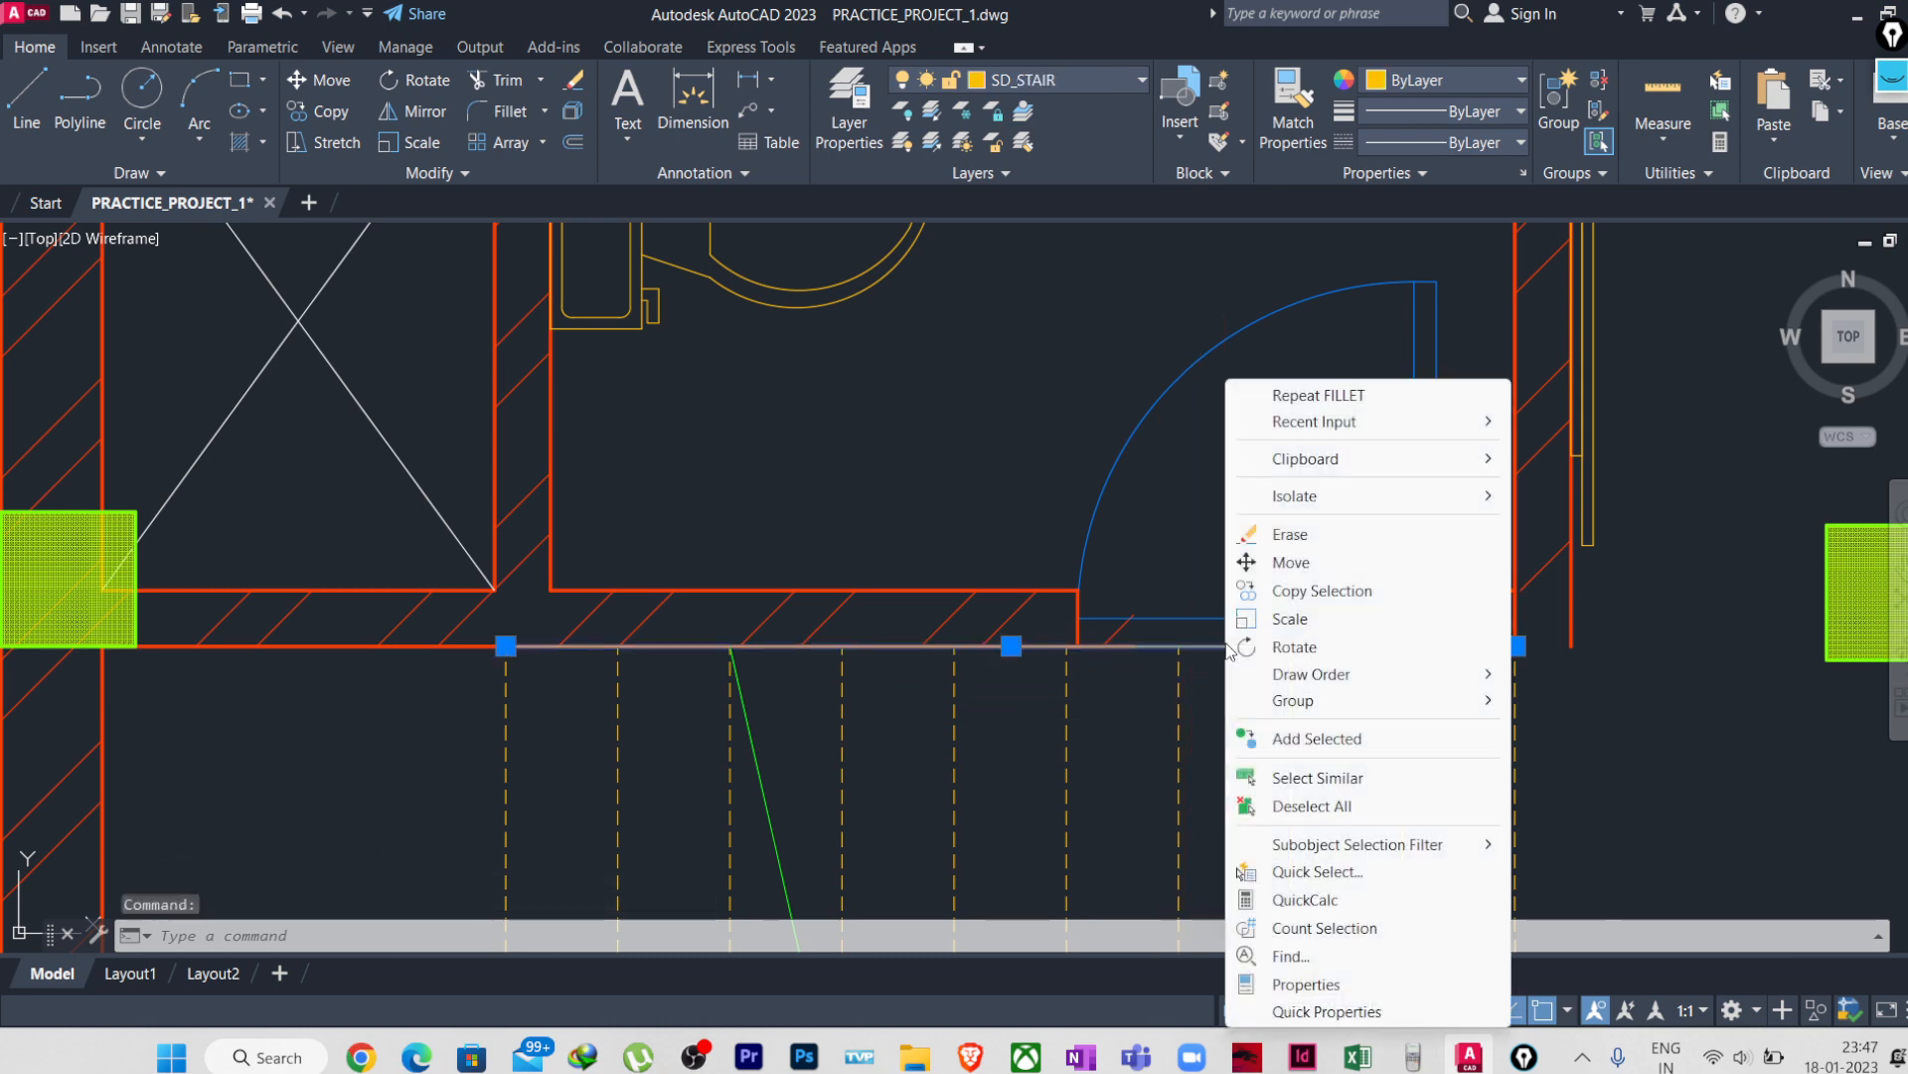
pyautogui.moveTo(1268, 684)
pyautogui.click(1574, 703)
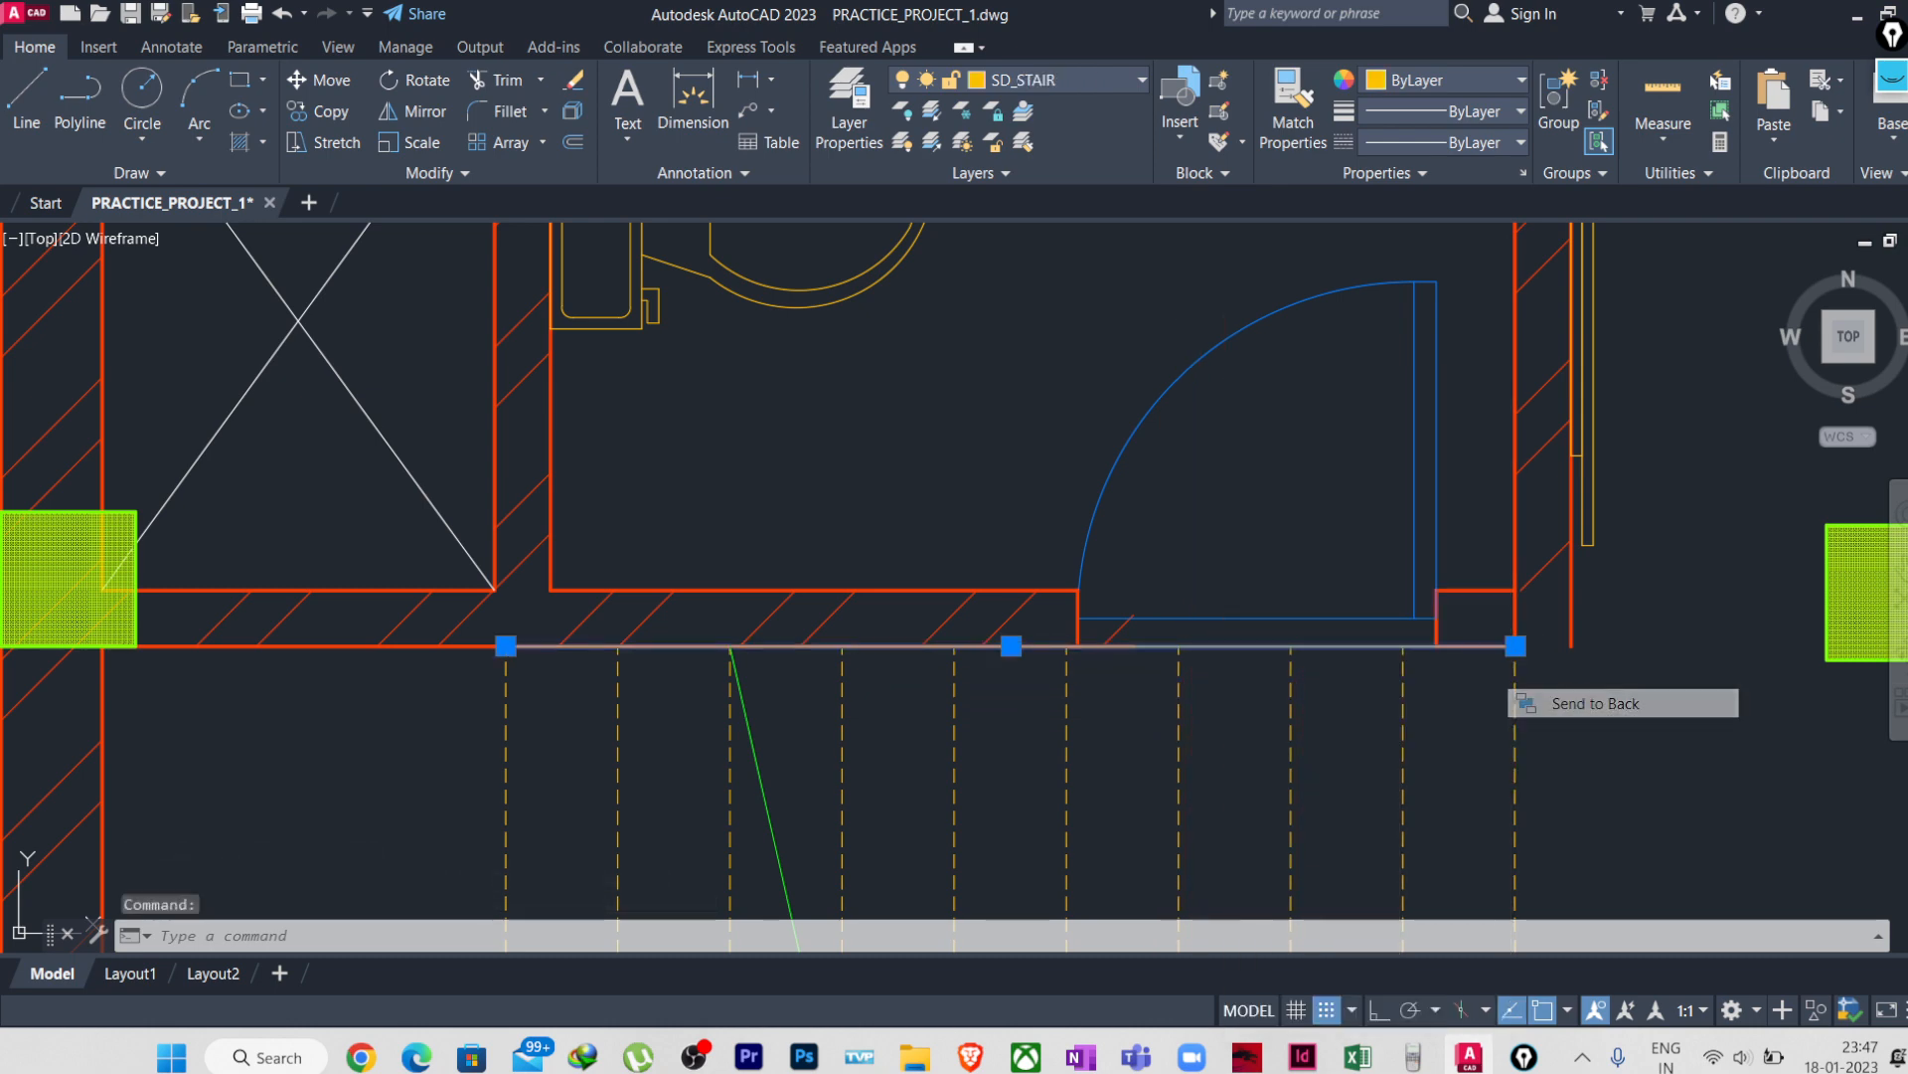
# - Shorten the outer line of the toilet's lower wall back to the left door jamb
pyautogui.click(1134, 648)
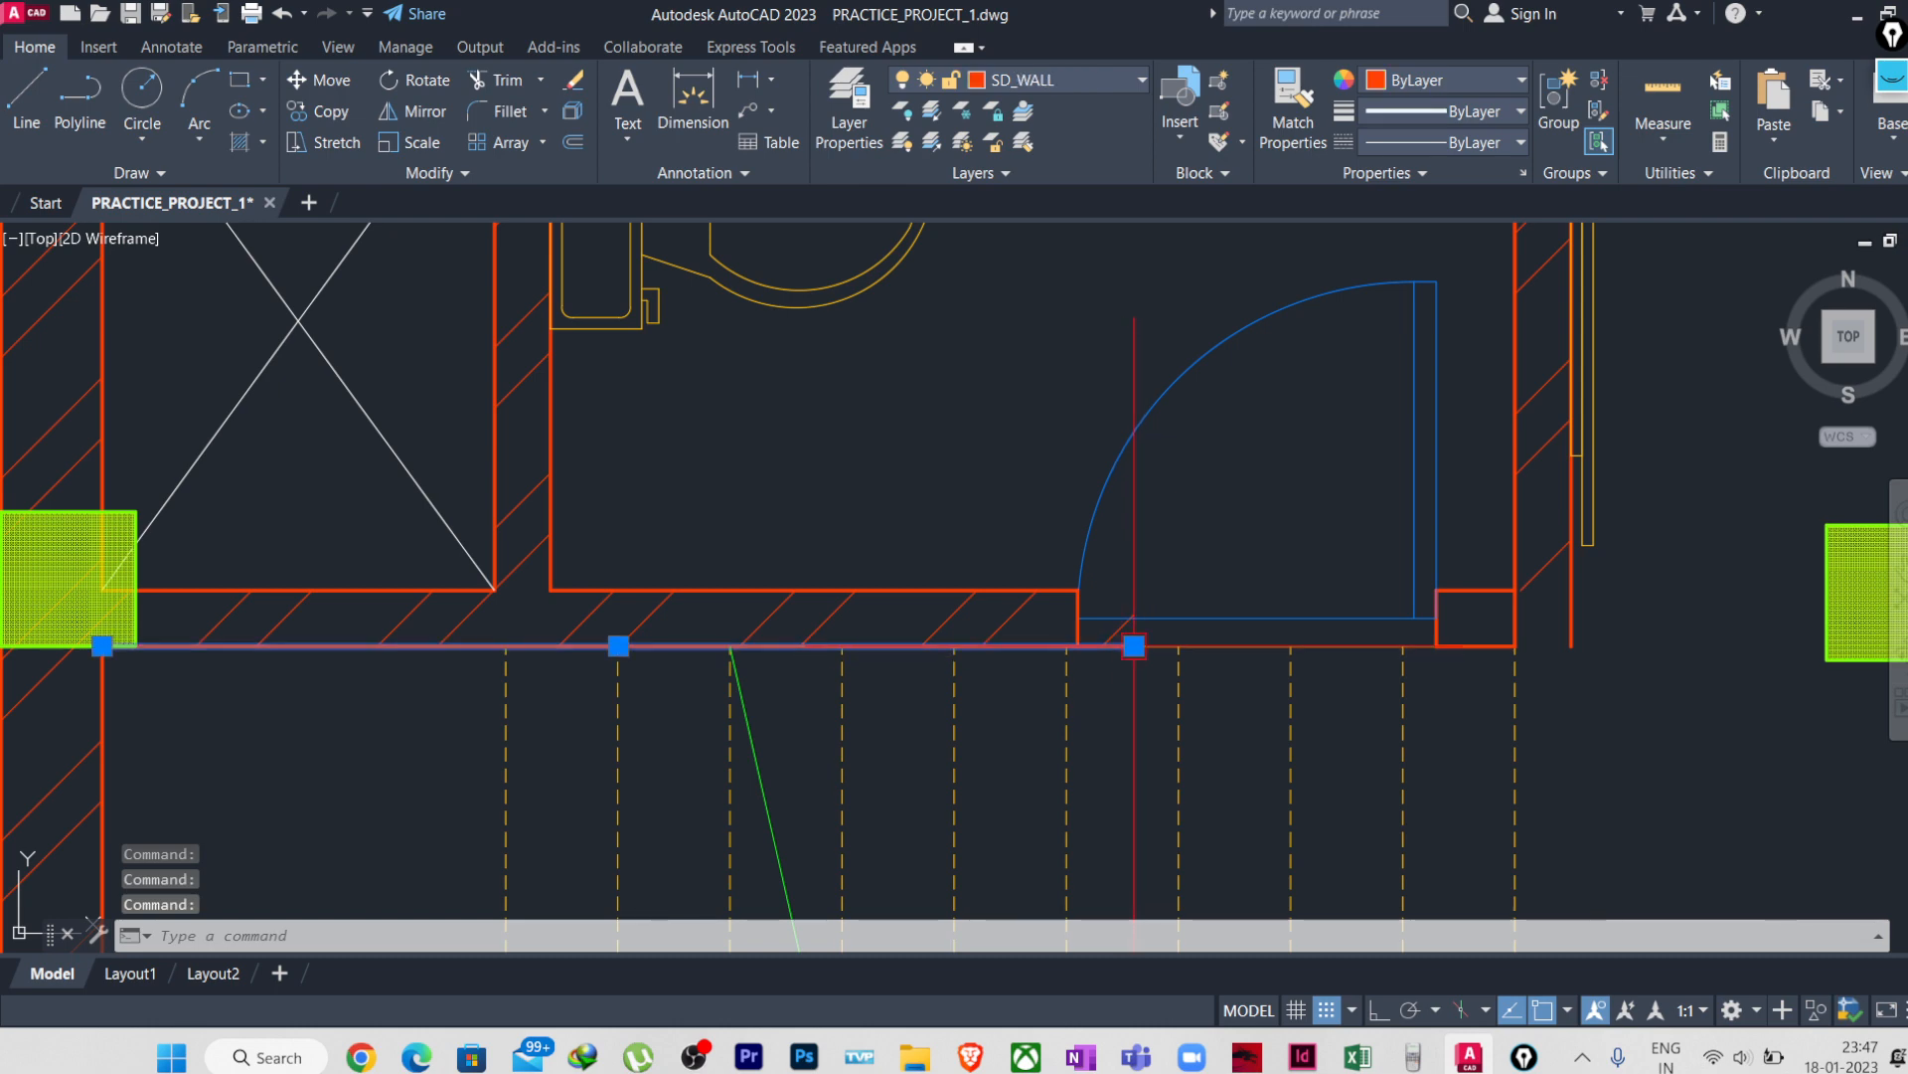
pyautogui.click(1132, 646)
pyautogui.click(1077, 646)
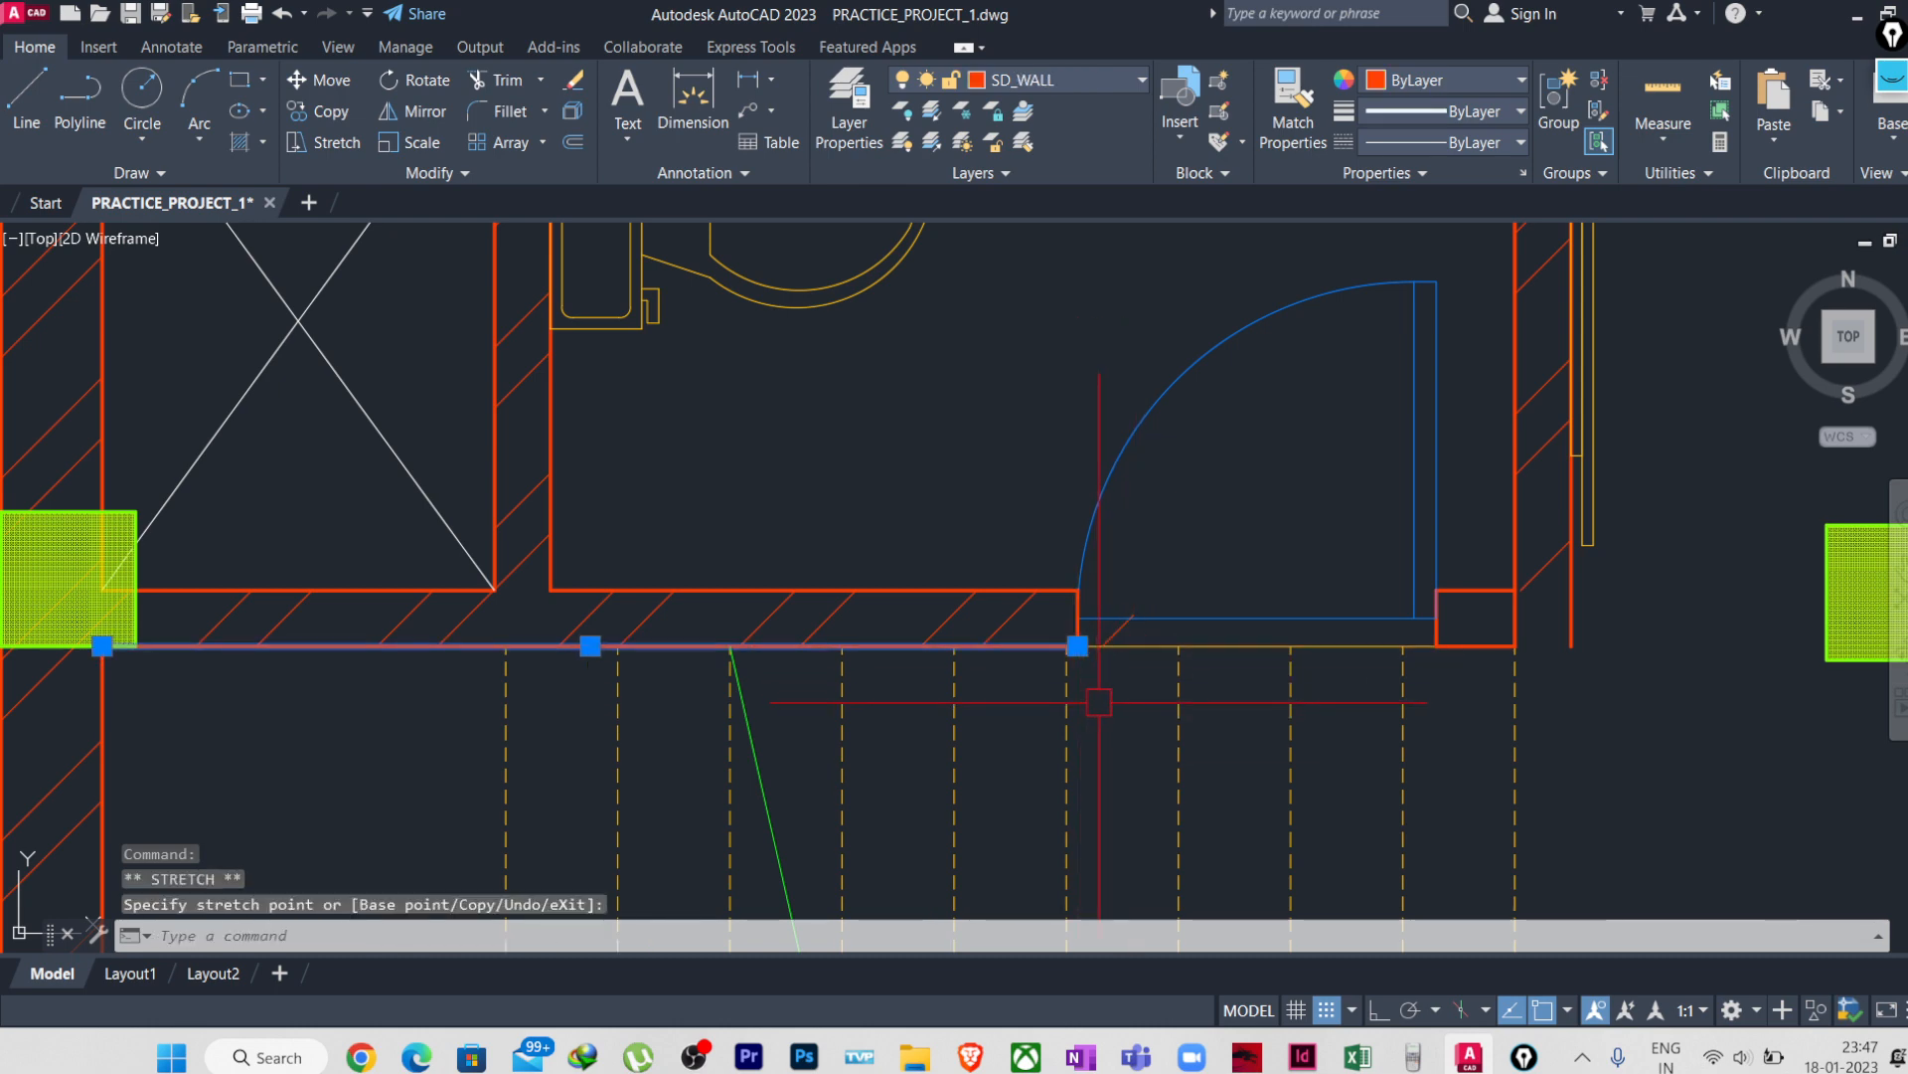
pyautogui.press('Escape')
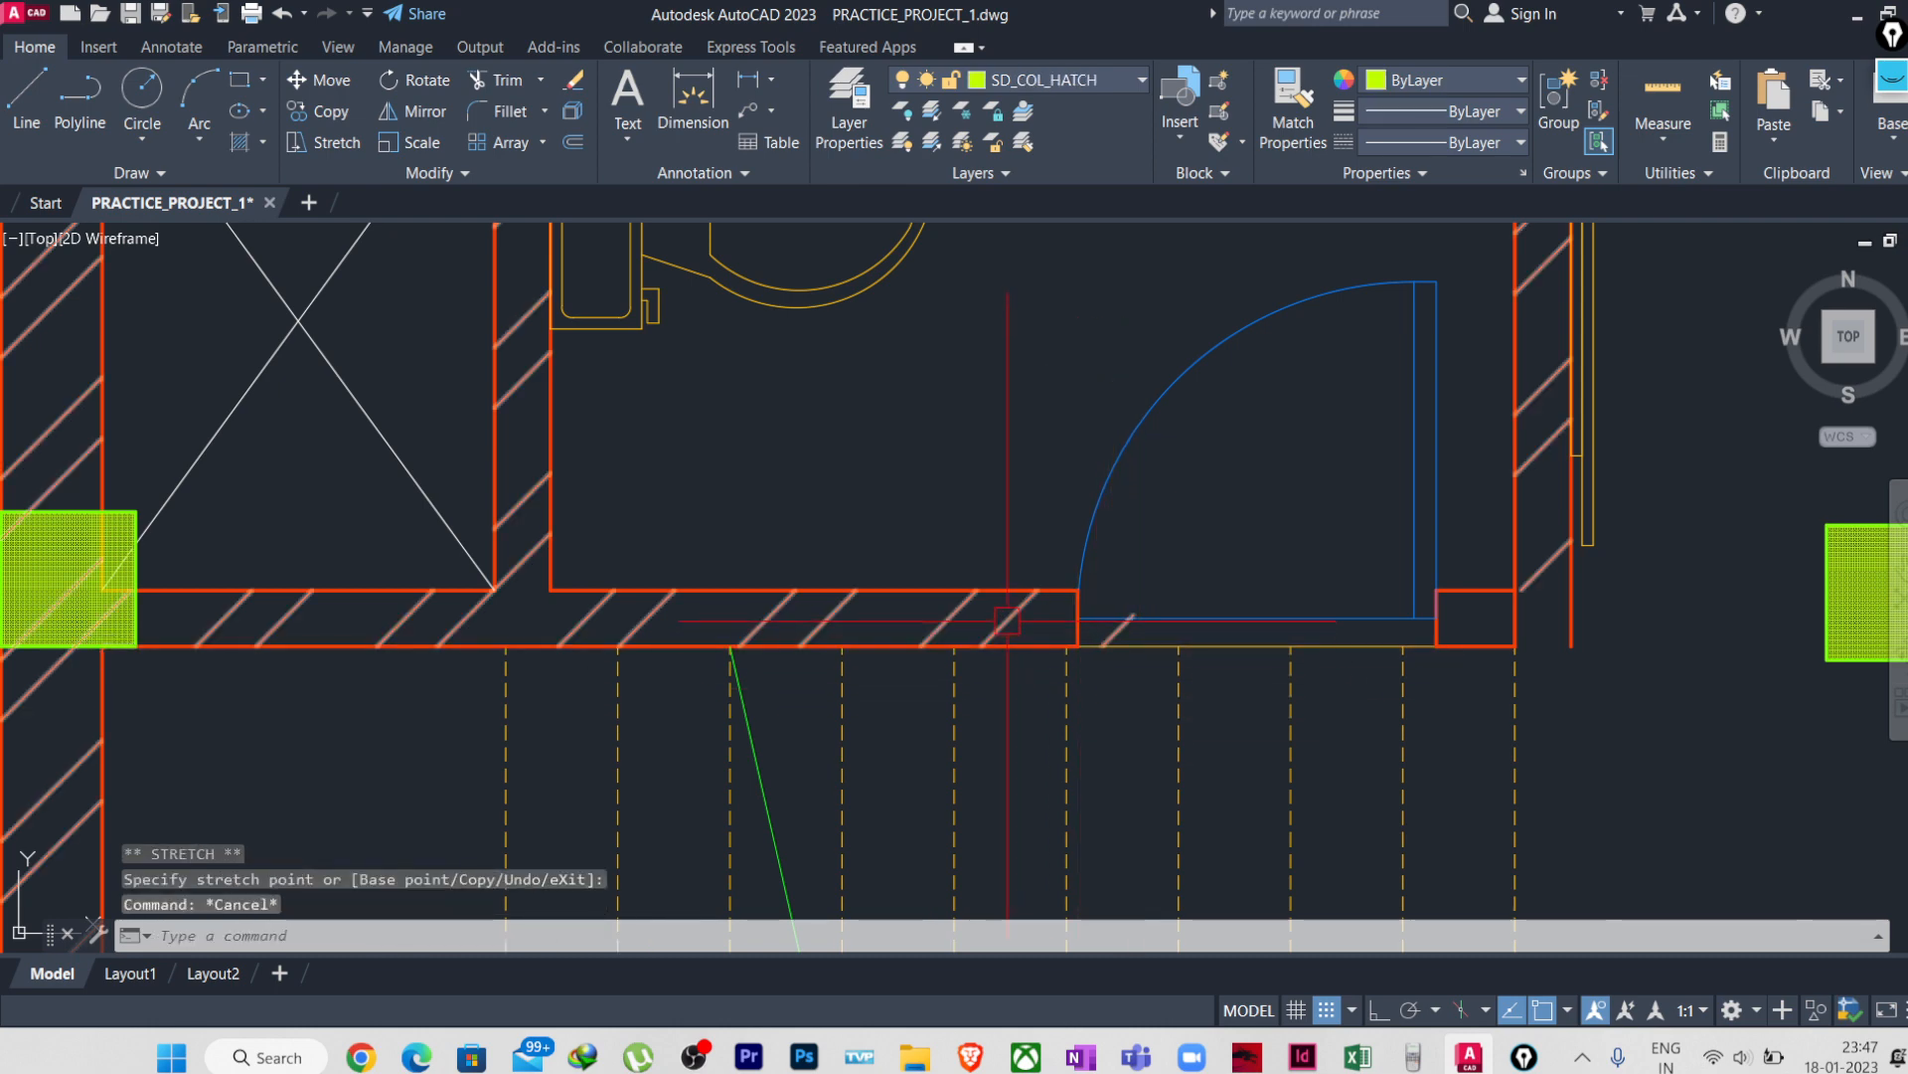
# - Stretch the right end of the lower wall's hatch boundary back to the left door jamb
pyautogui.click(1007, 622)
pyautogui.click(1134, 618)
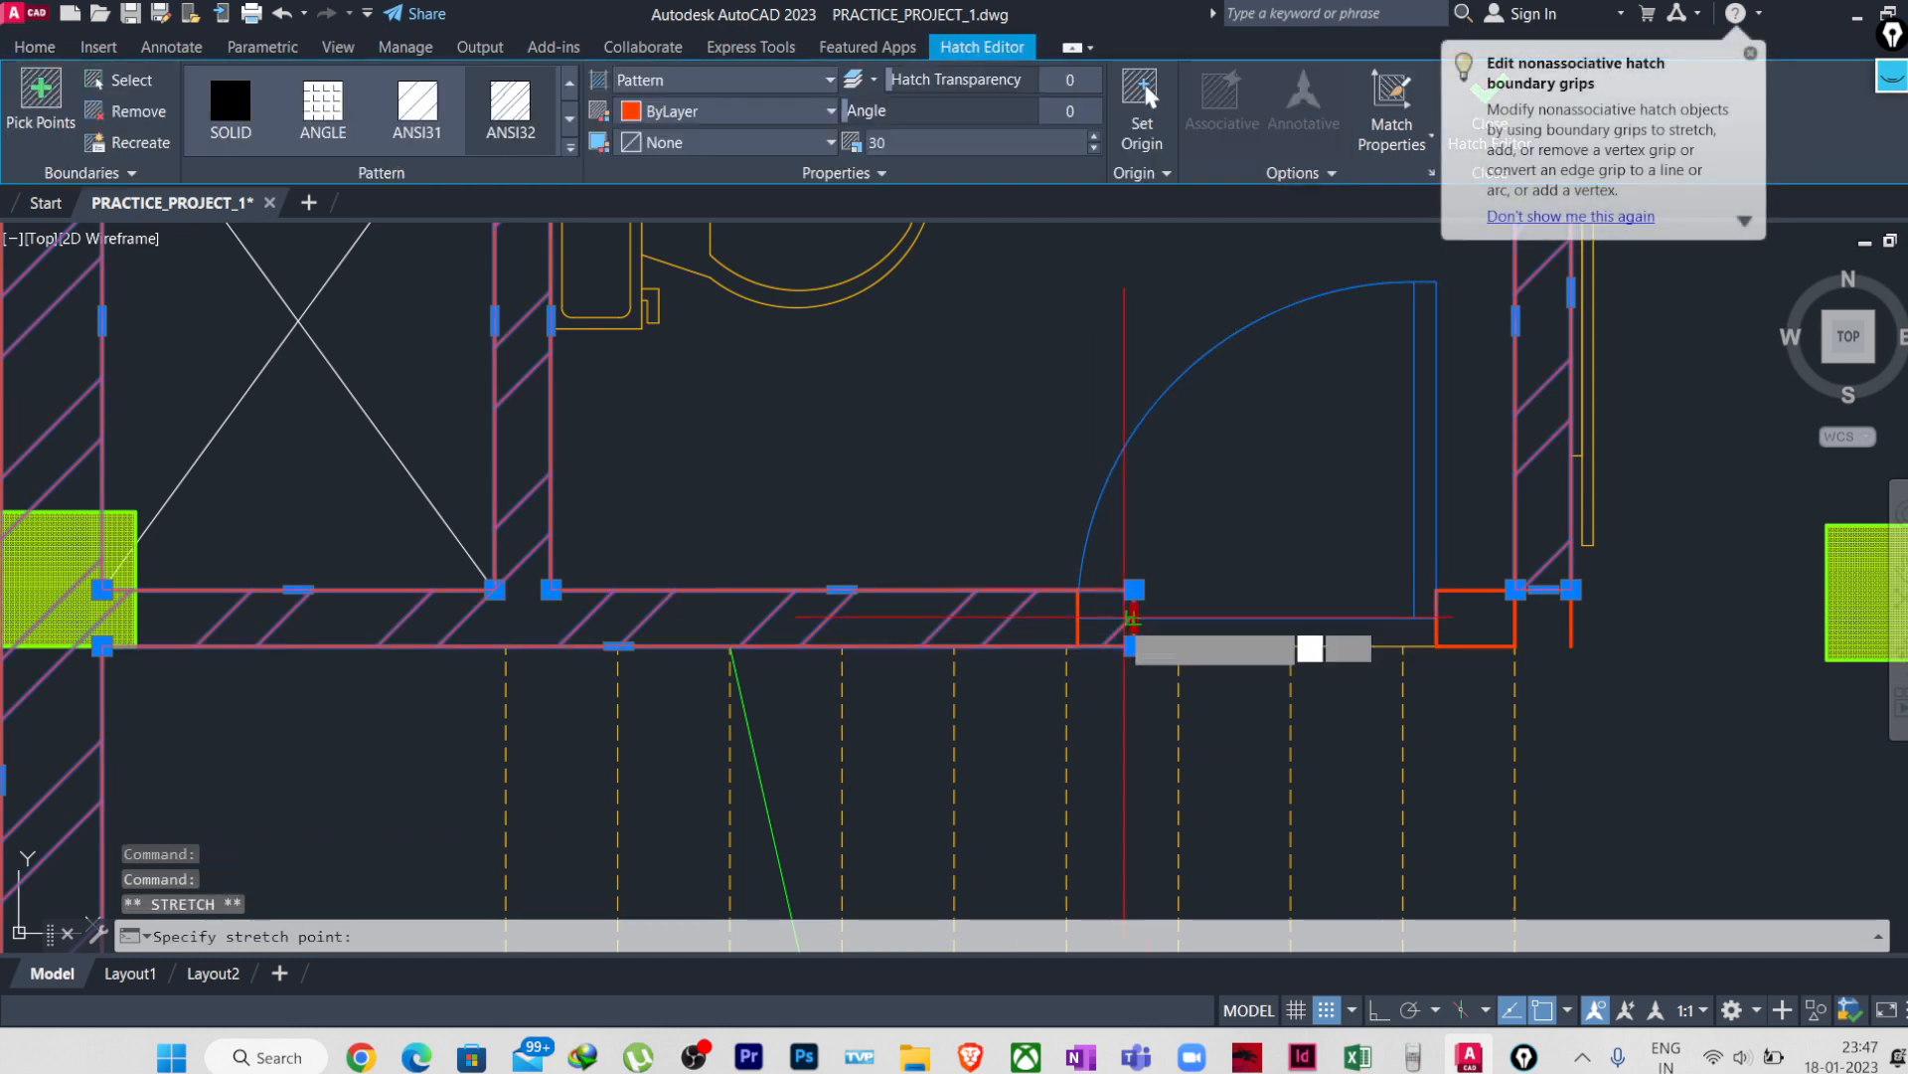
pyautogui.press('Escape')
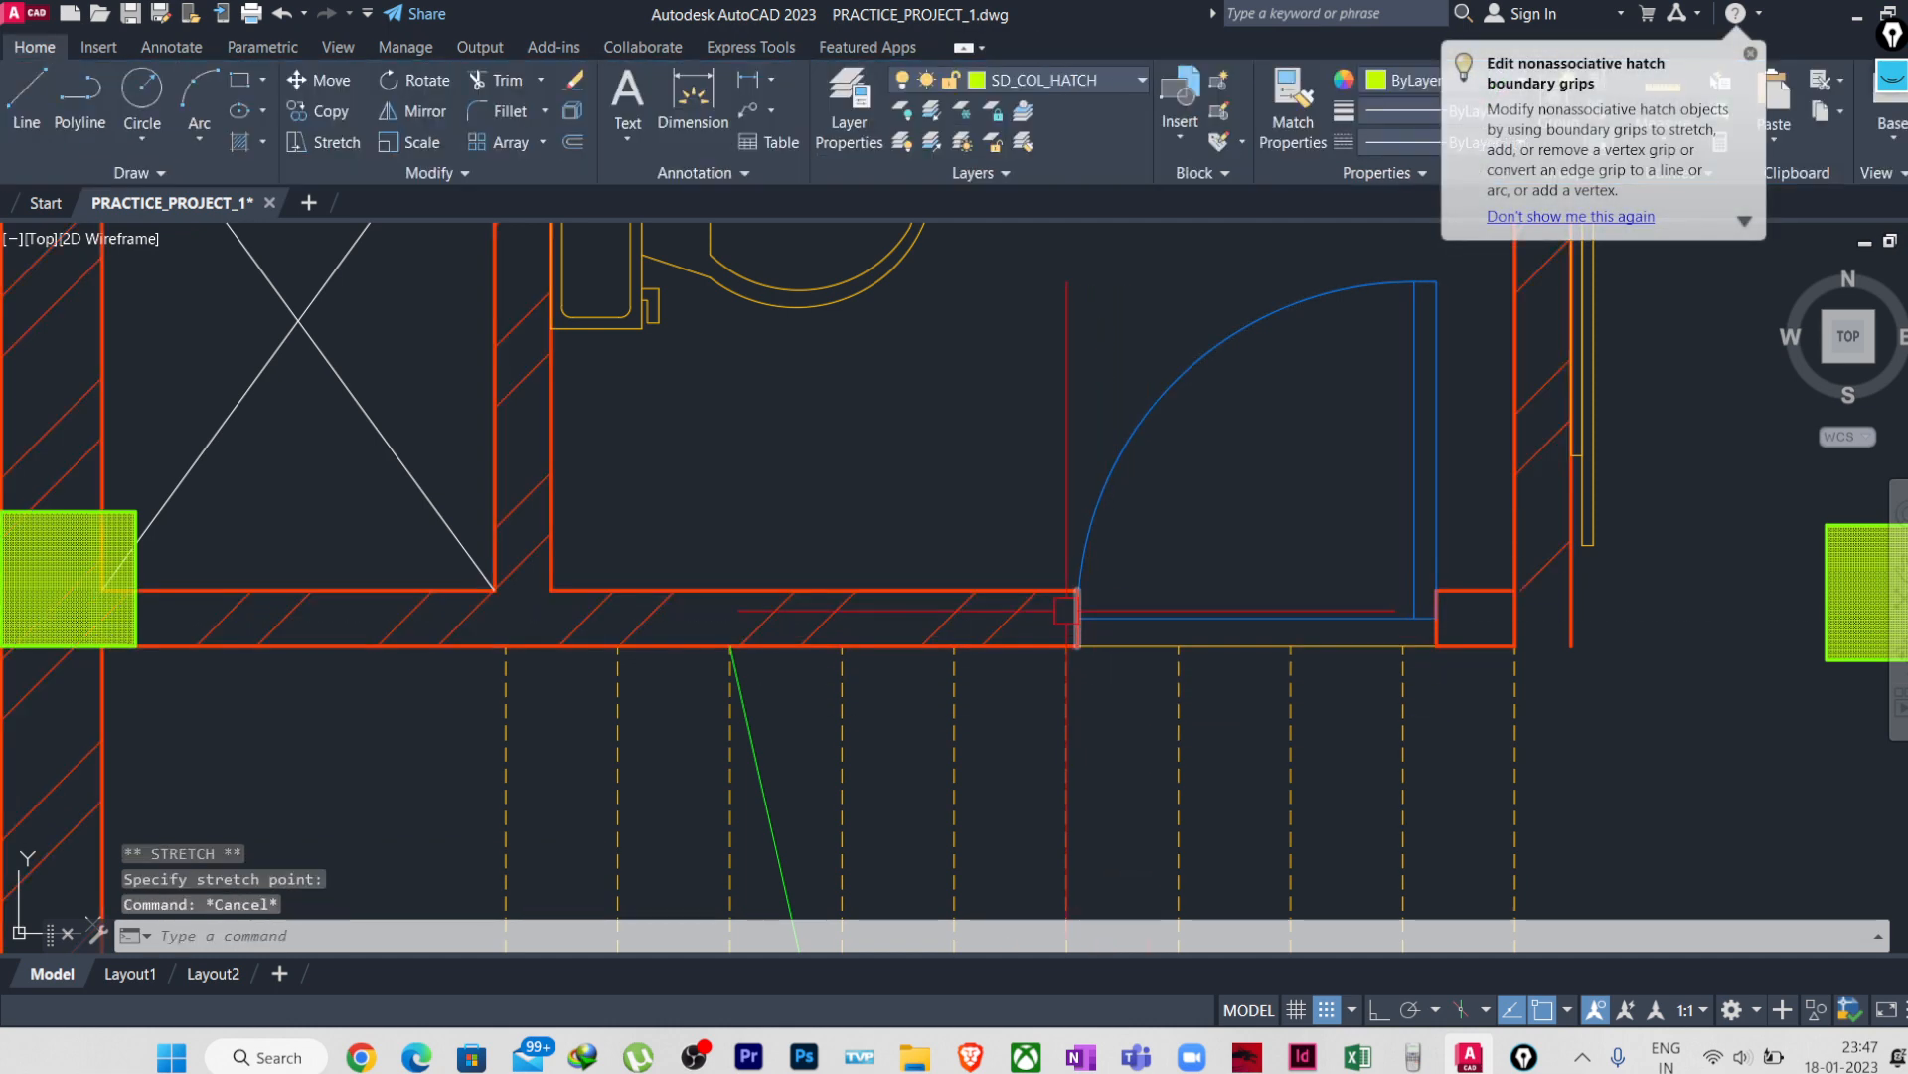
# - Stretch the two lower corners of the hatch boundary in the toilet's right wall down to the wall's outer bottom edge
pyautogui.scroll(4, 1073, 612)
pyautogui.scroll(-6, 1235, 682)
pyautogui.scroll(2, 1235, 682)
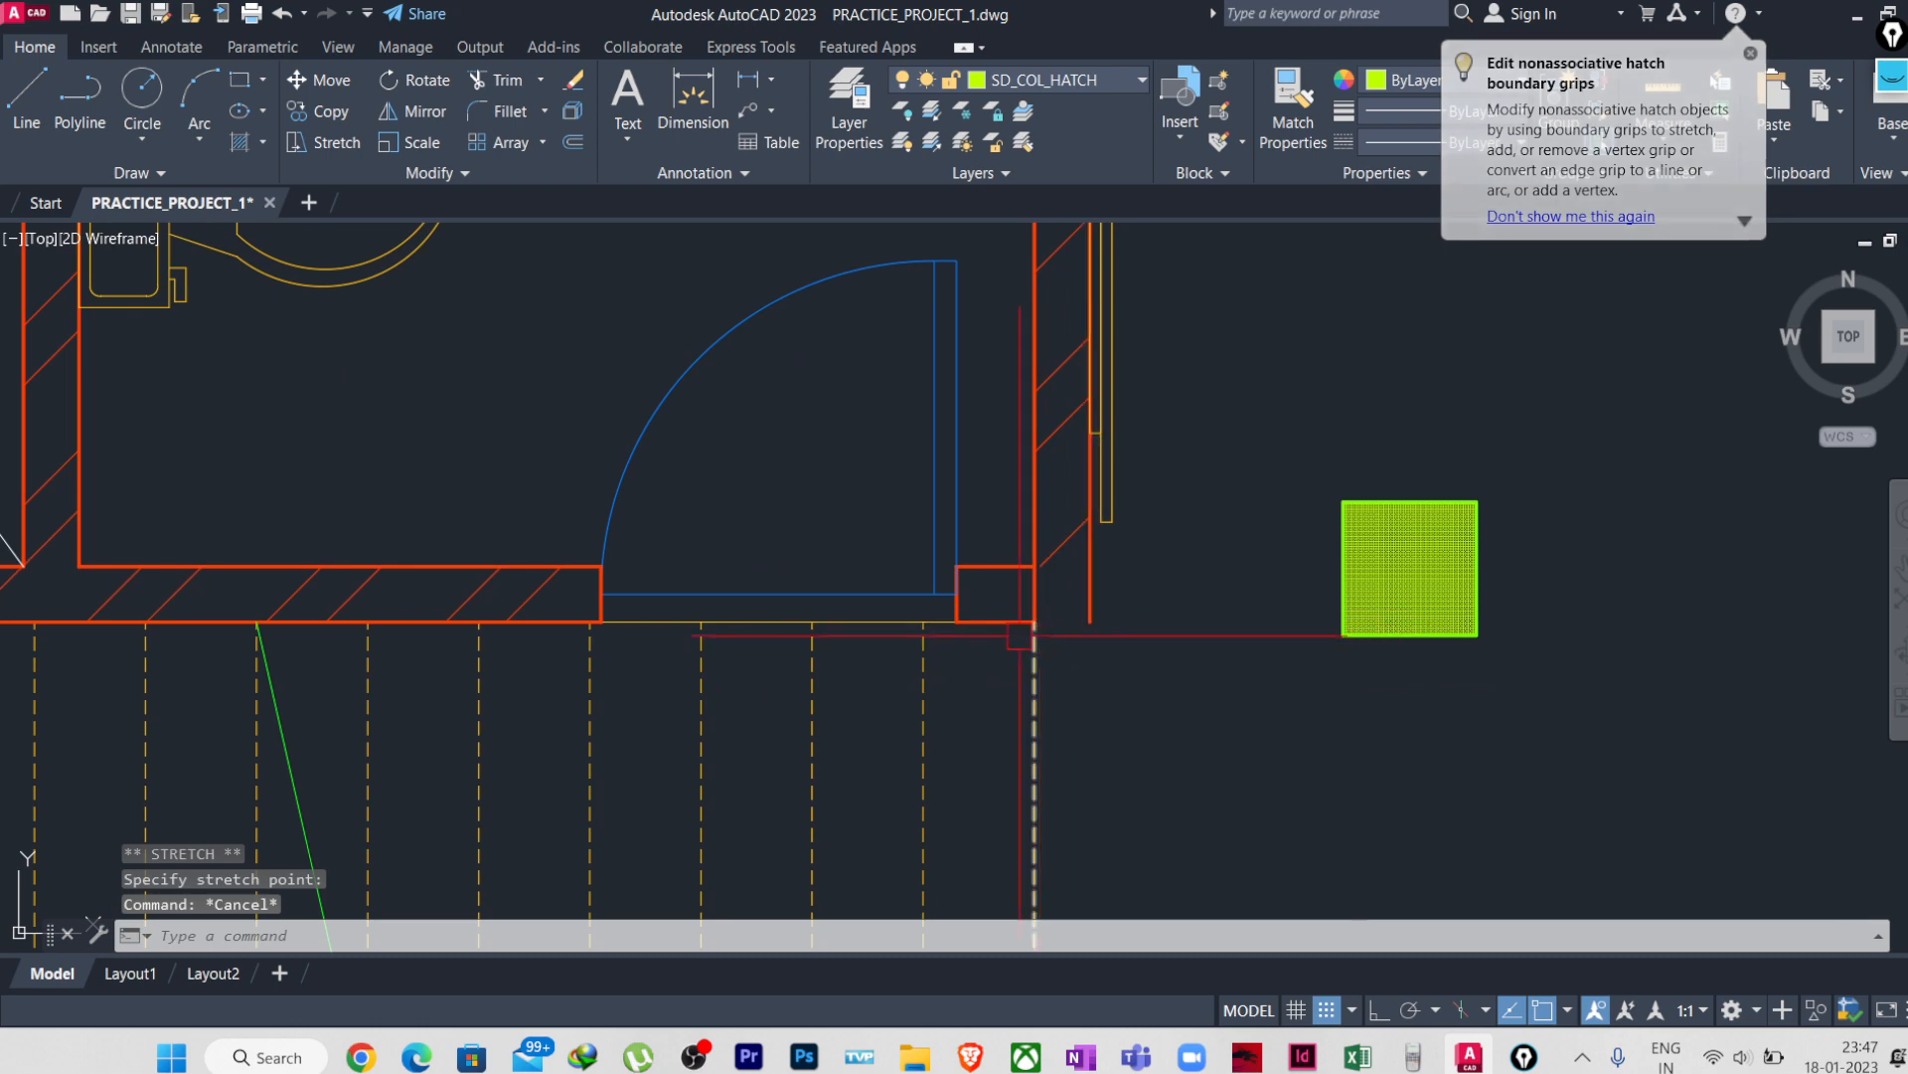
pyautogui.click(1062, 565)
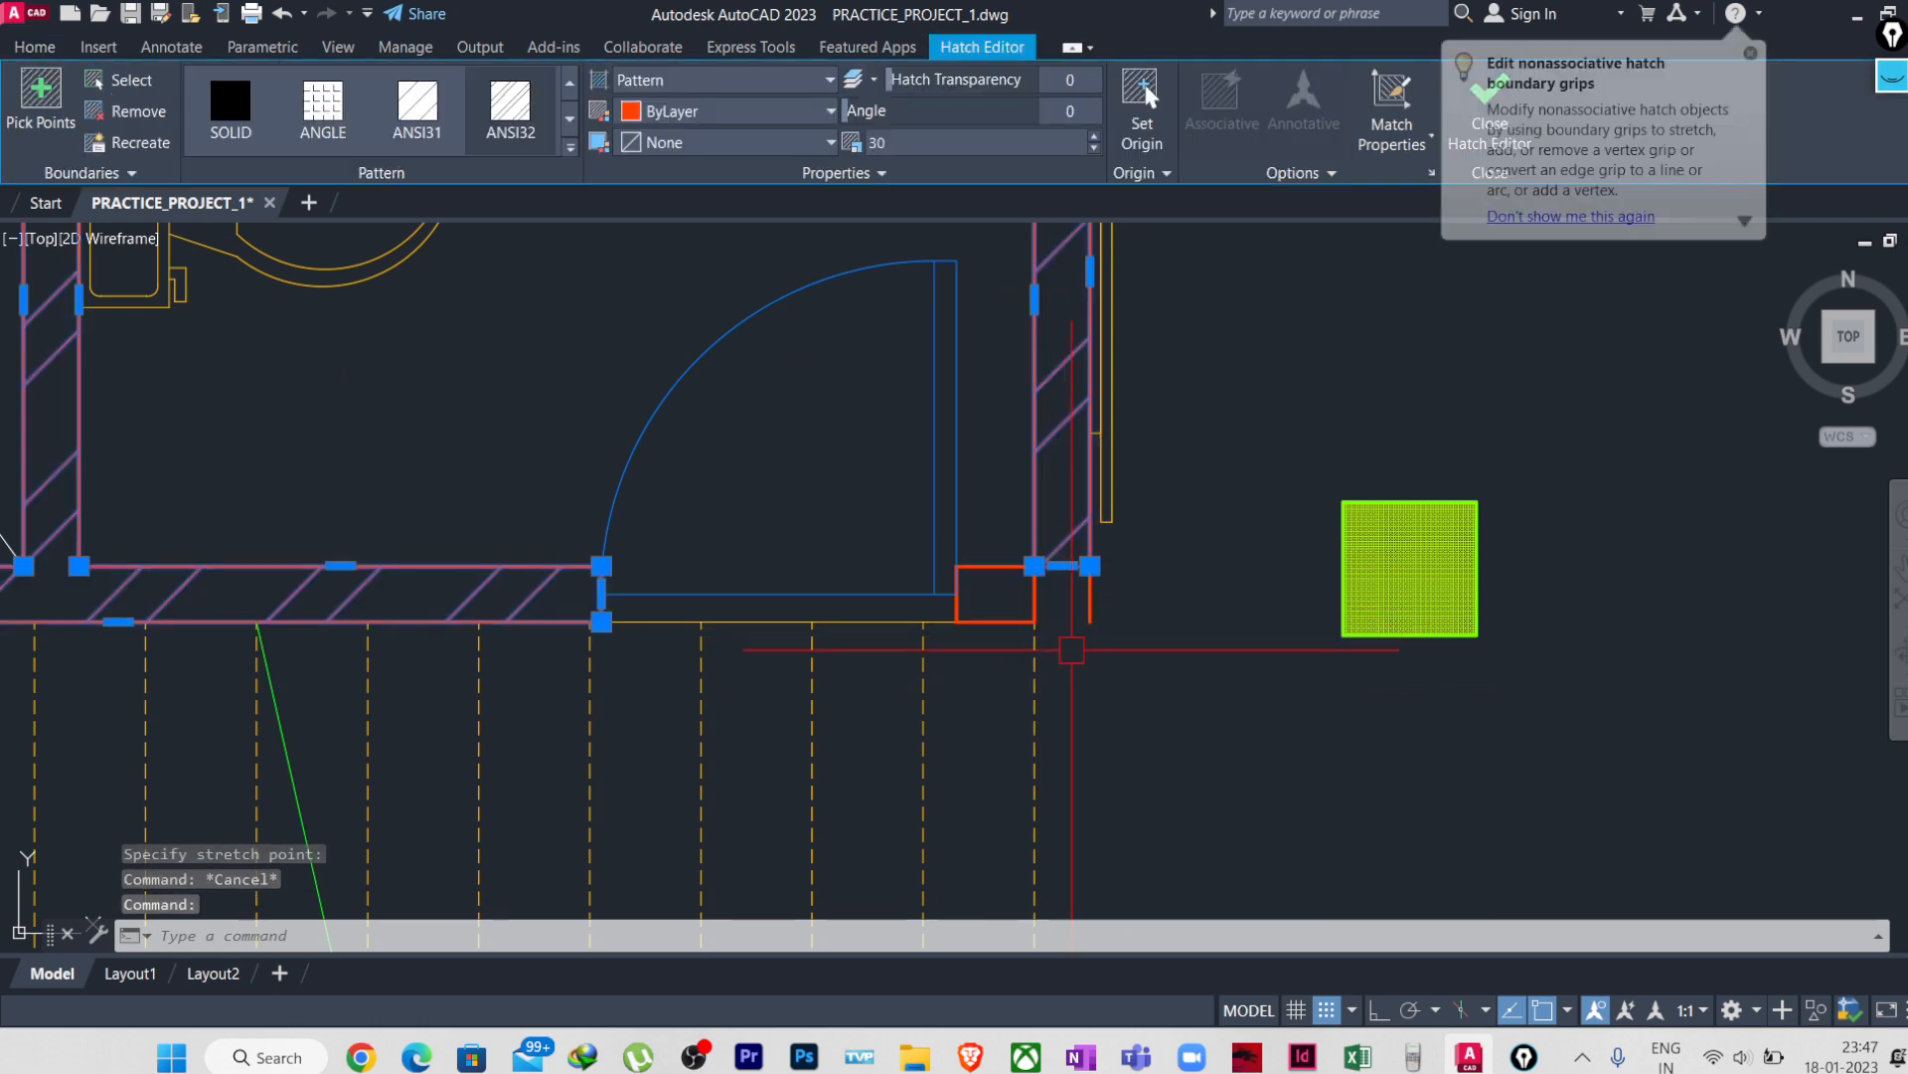
pyautogui.click(1062, 565)
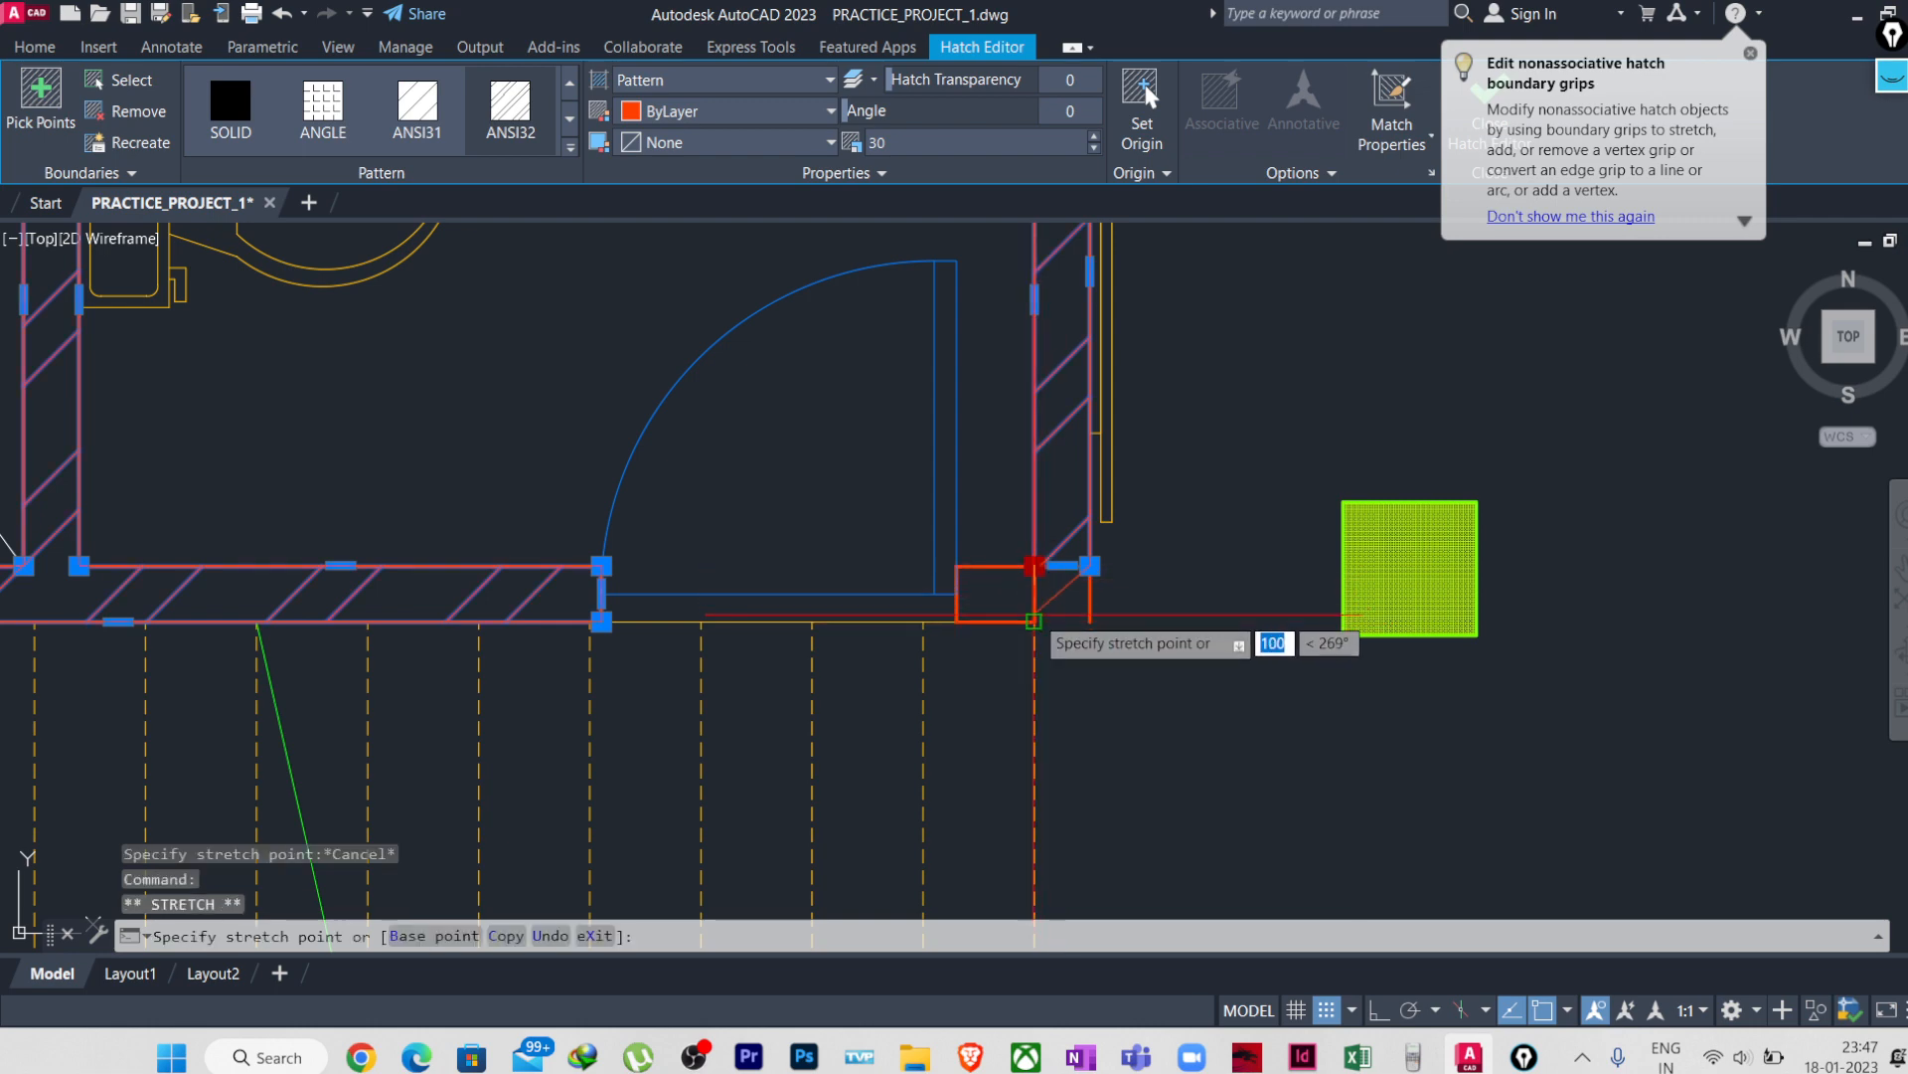
pyautogui.click(1035, 622)
pyautogui.press('Escape')
pyautogui.click(1090, 565)
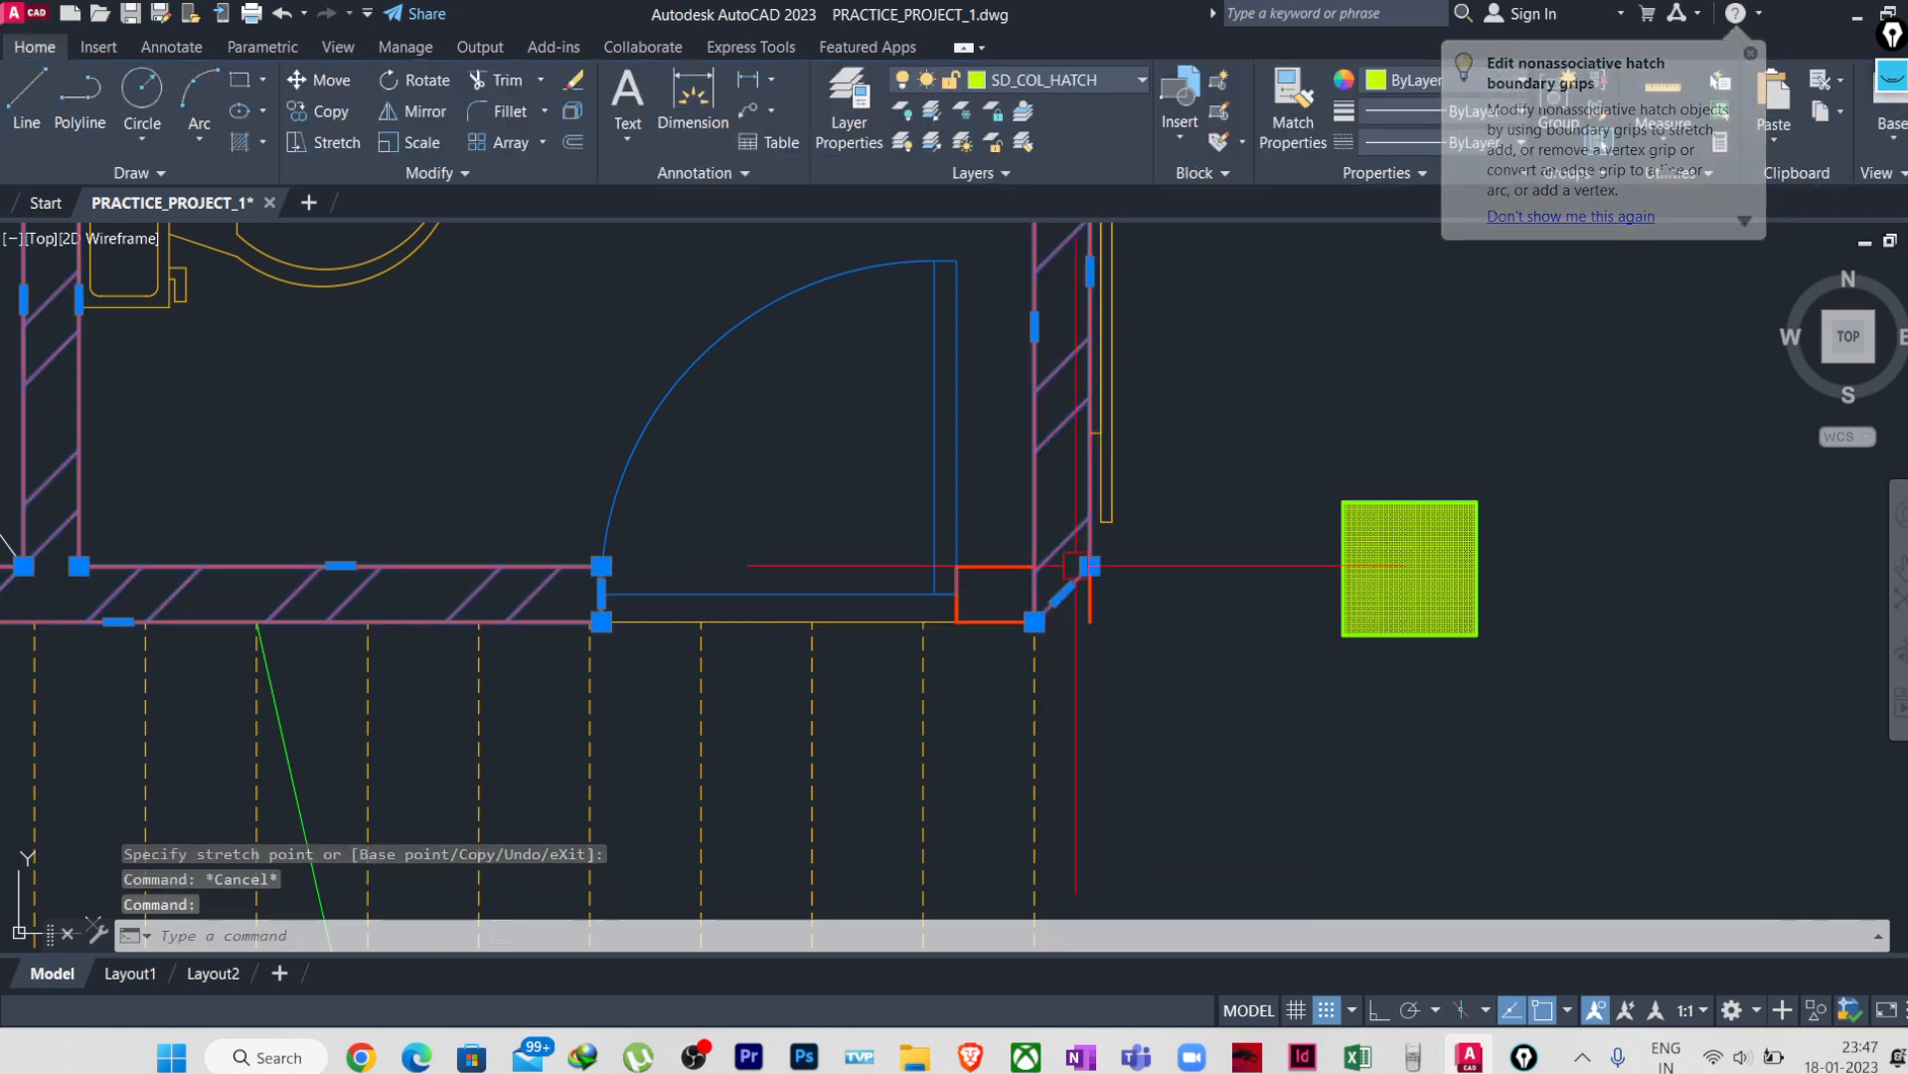
pyautogui.click(1091, 565)
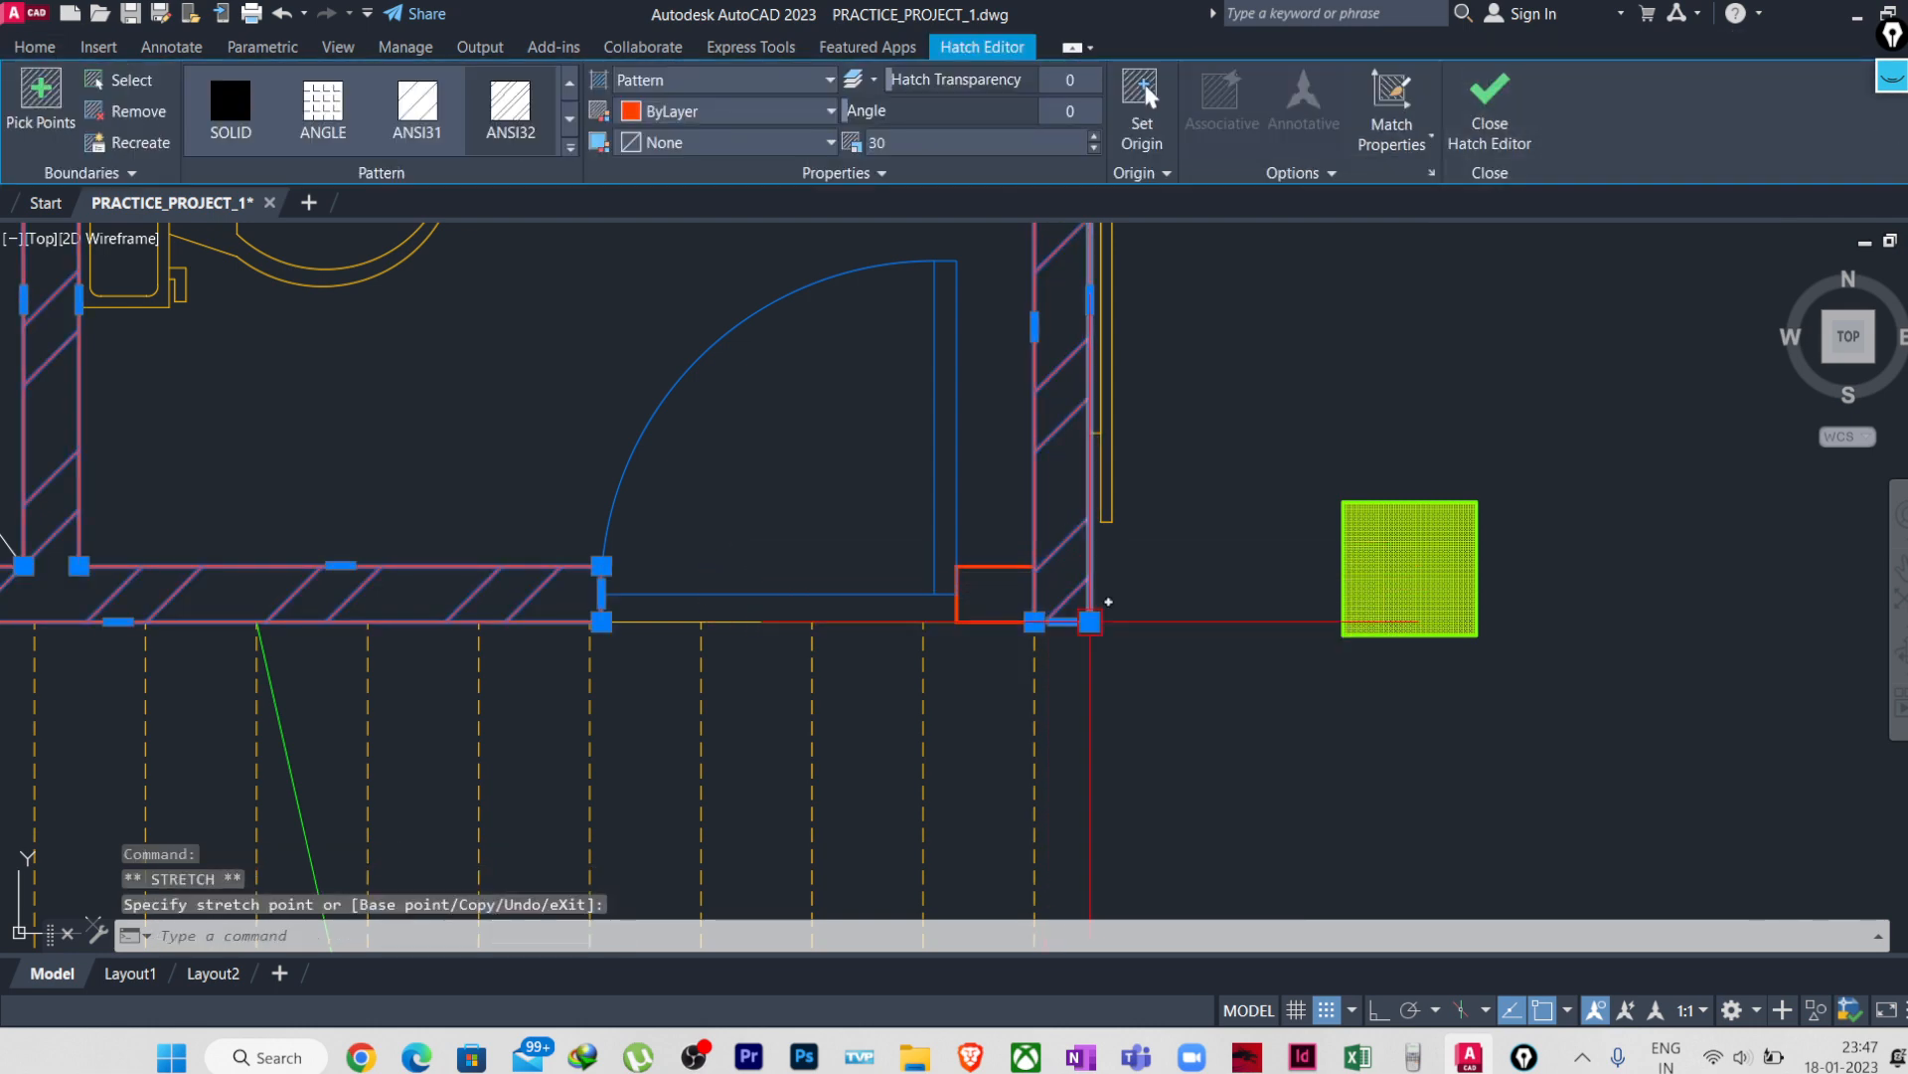
pyautogui.press('Escape')
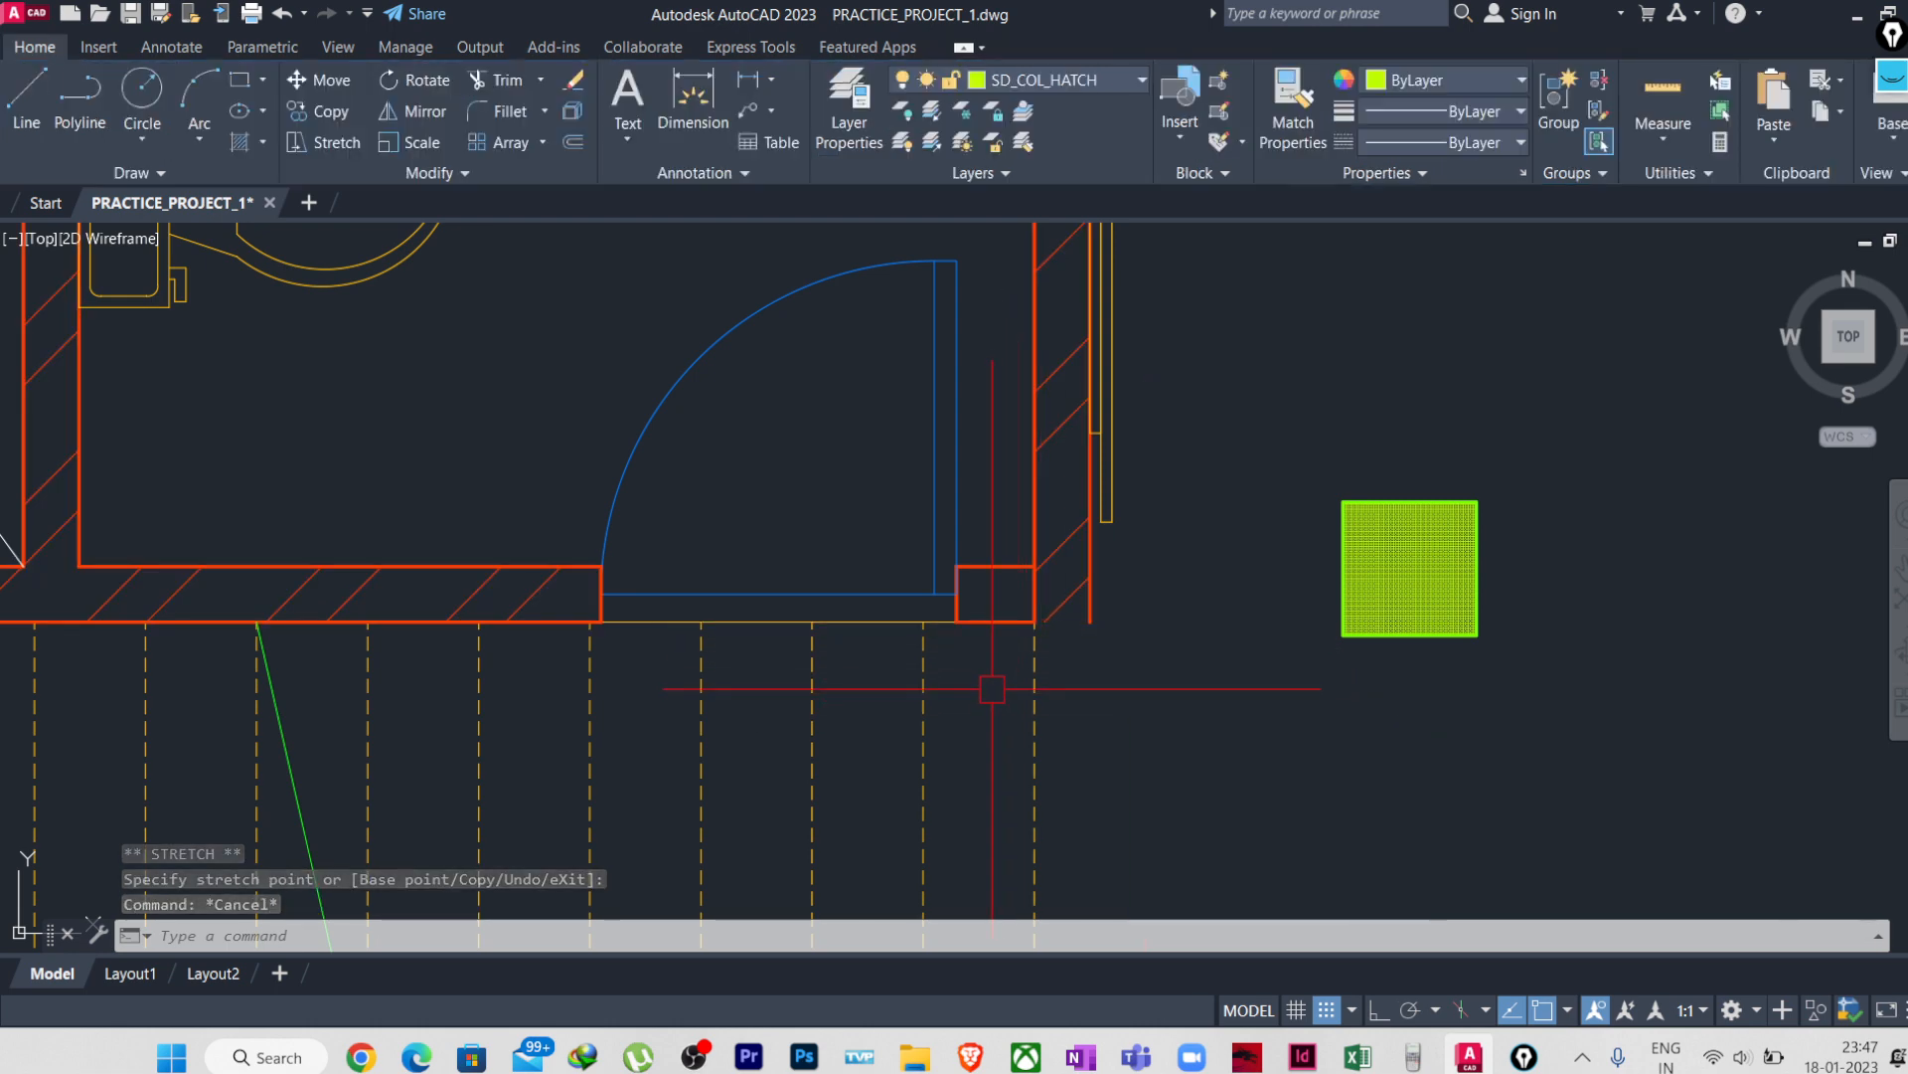
# - Fillet the lower wall line right of the toilet door and the right wall's outer line with radius 0
pyautogui.write('f')
pyautogui.press('Return')
pyautogui.click(1090, 607)
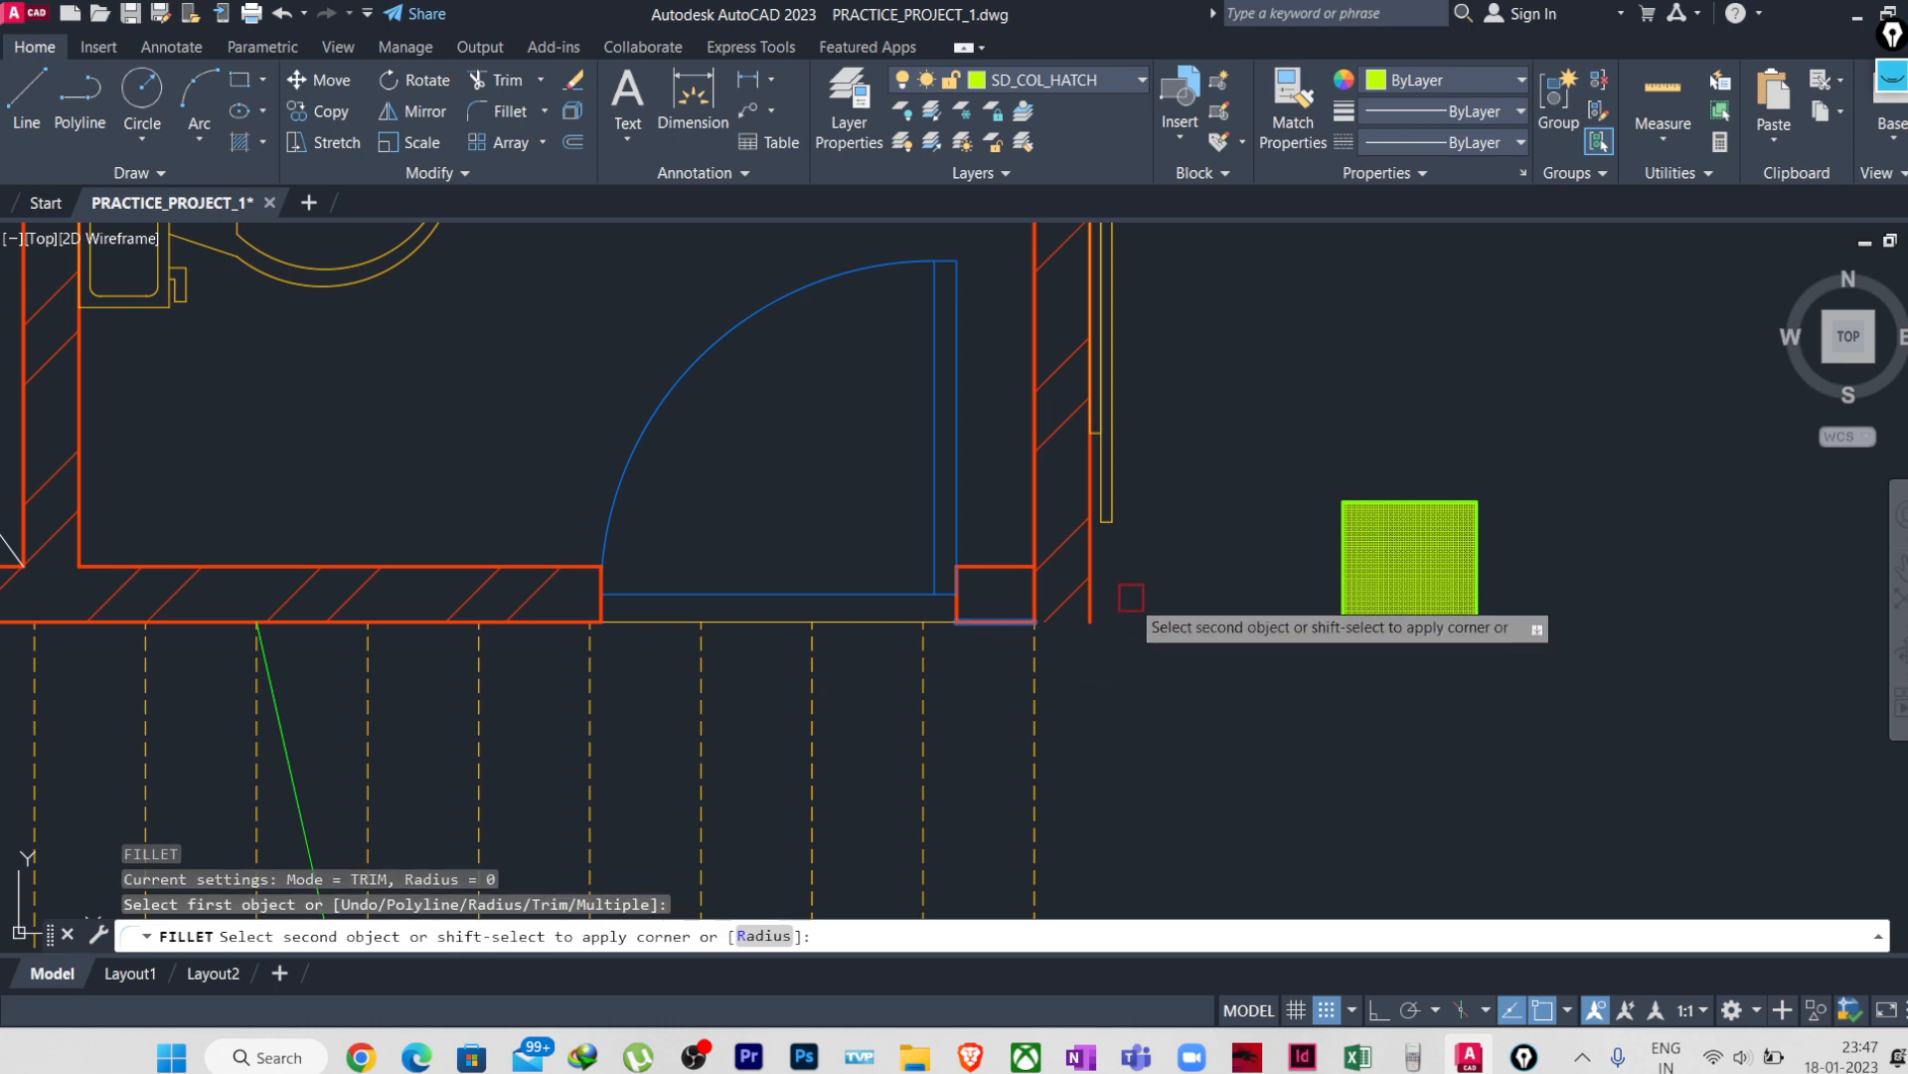
pyautogui.click(1103, 577)
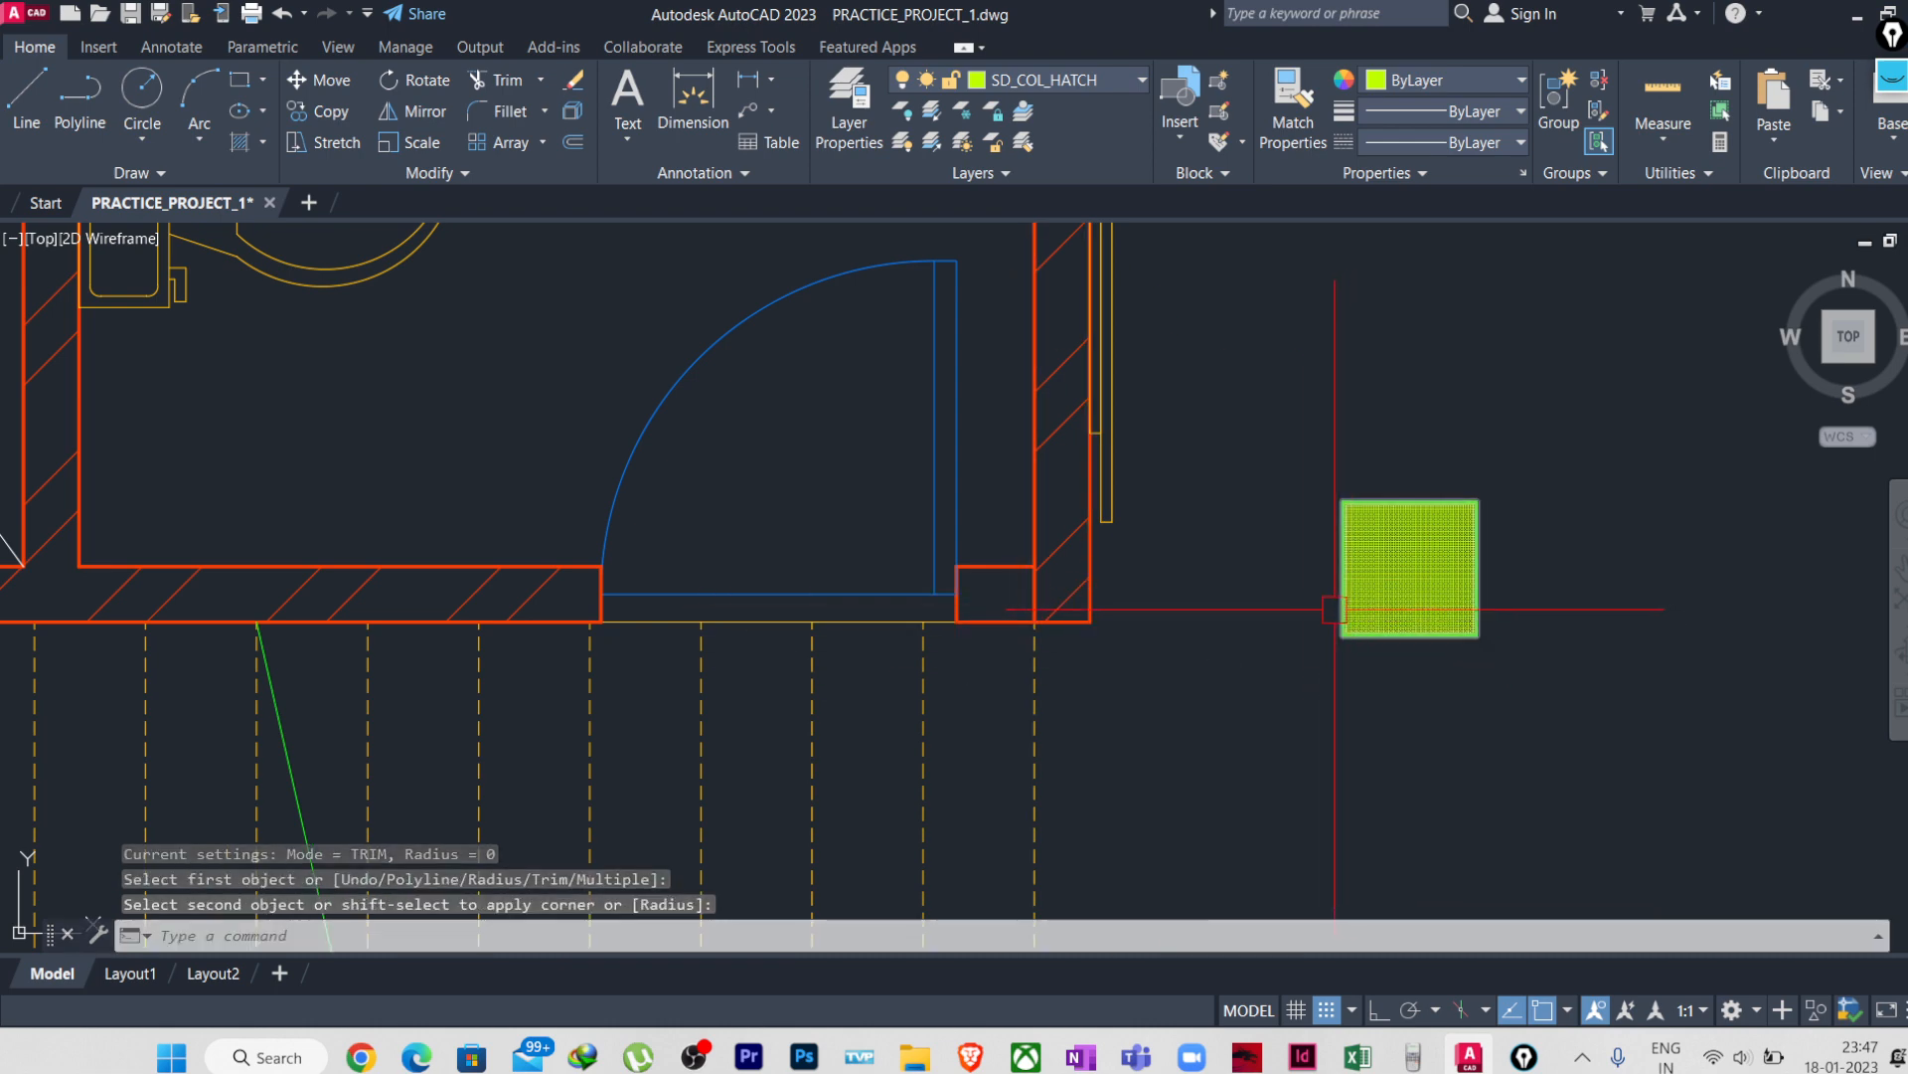
# - Move the spare hatched column by its lower-right corner onto the toilet's lower-right outer wall corner
pyautogui.click(1610, 648)
pyautogui.click(1268, 528)
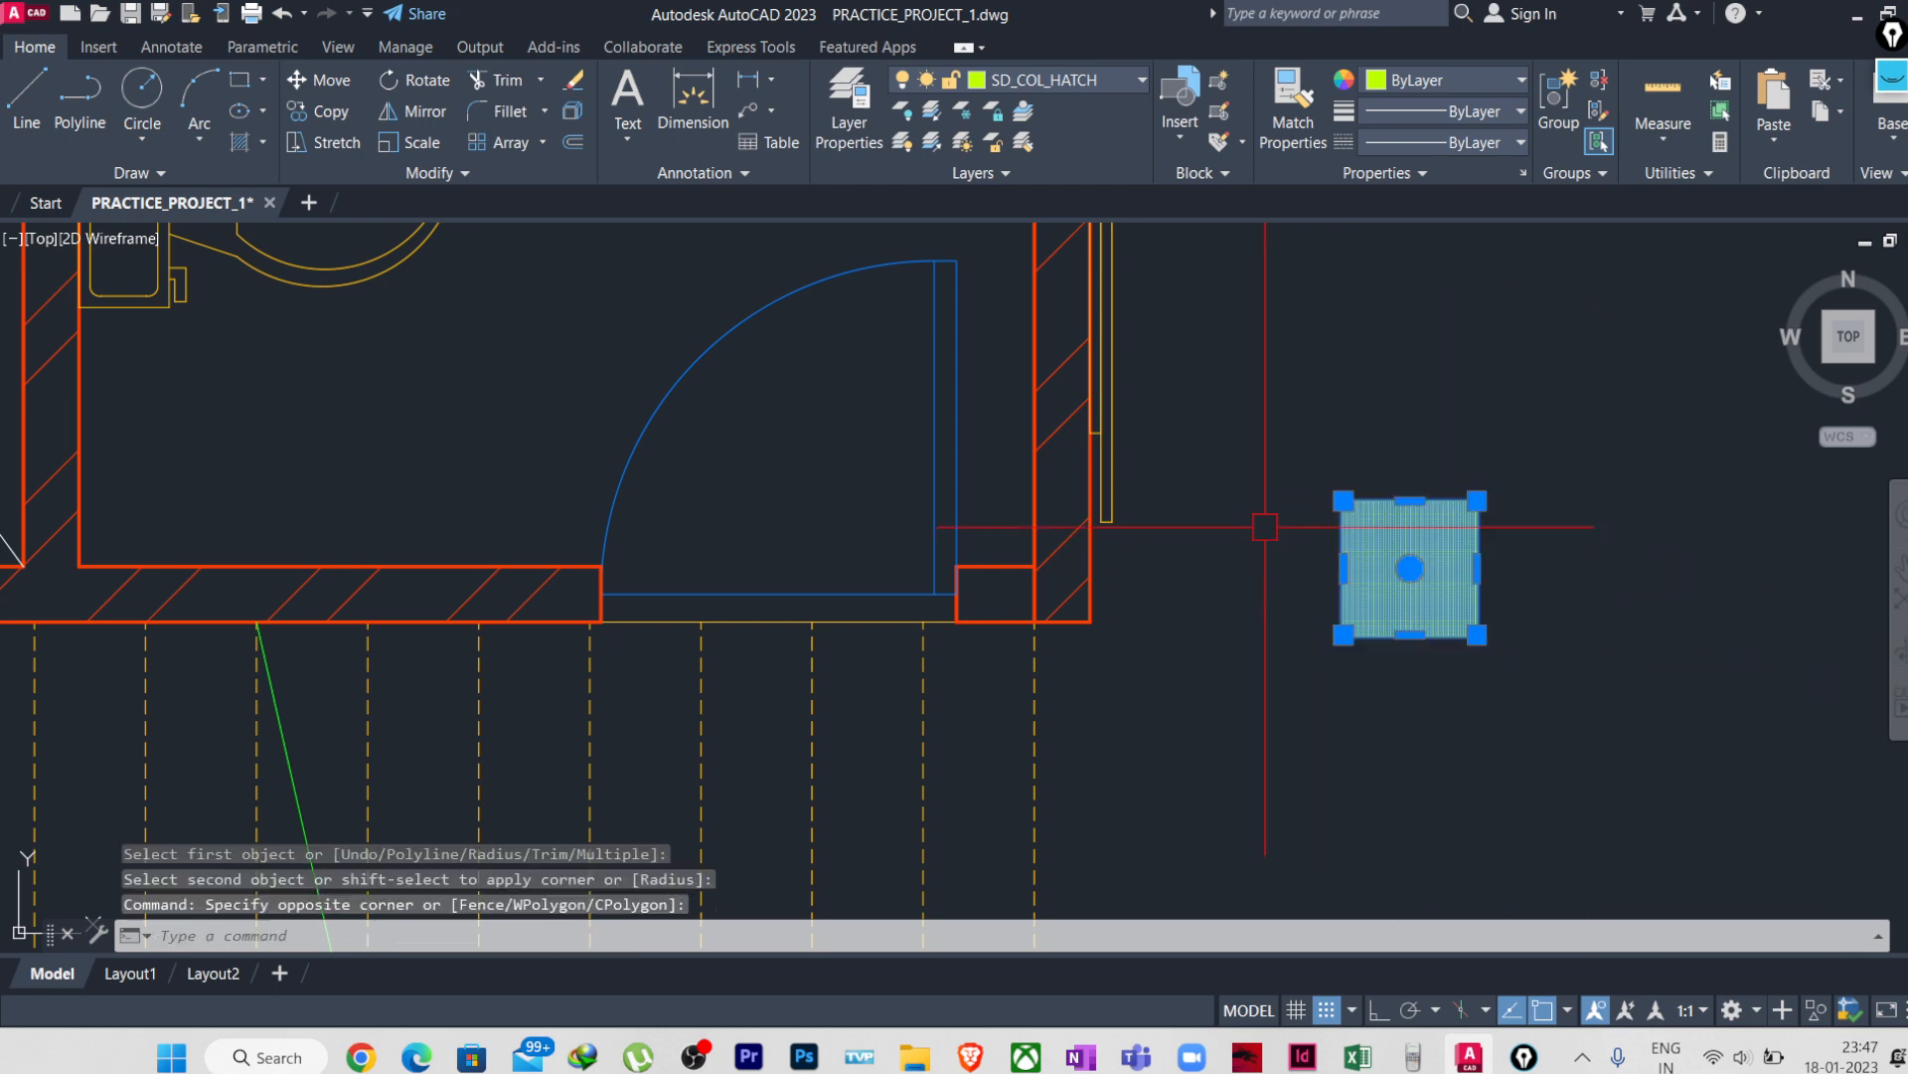
pyautogui.write('m')
pyautogui.press('Return')
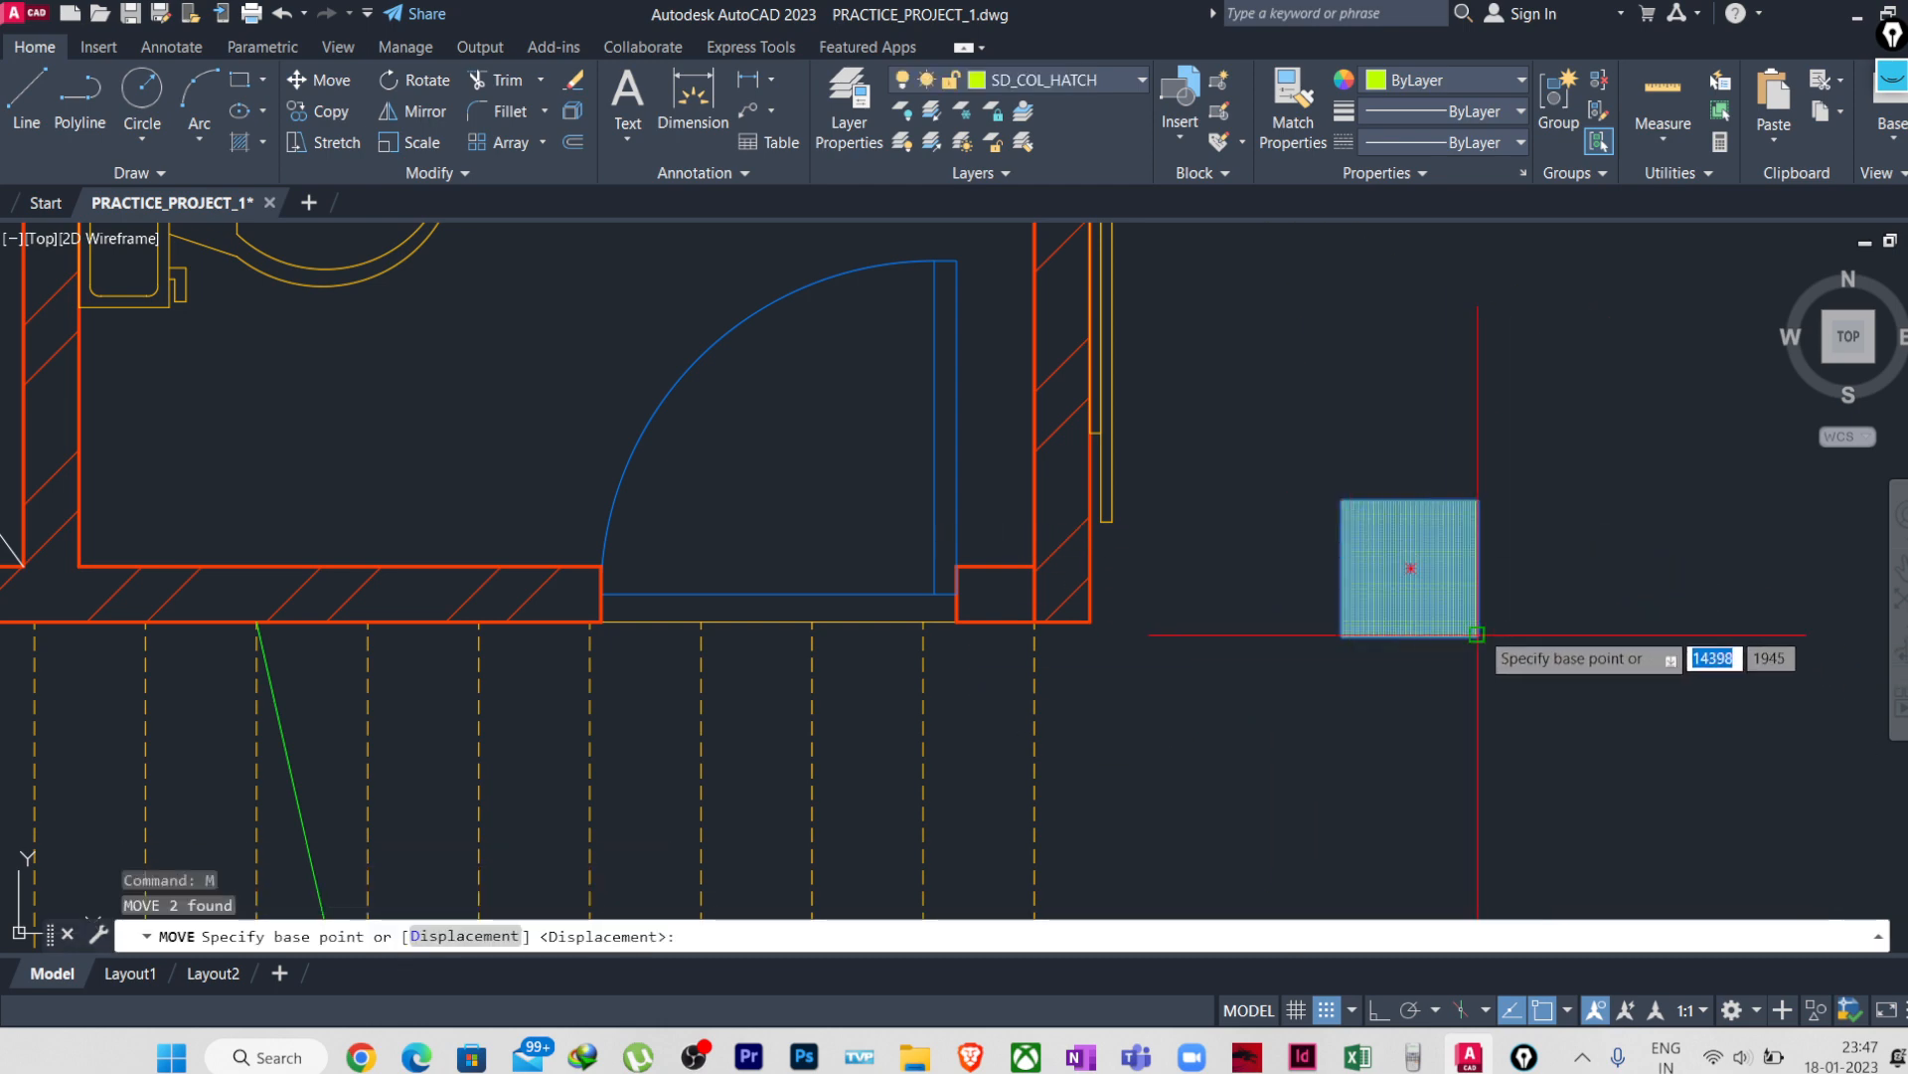
pyautogui.click(1477, 634)
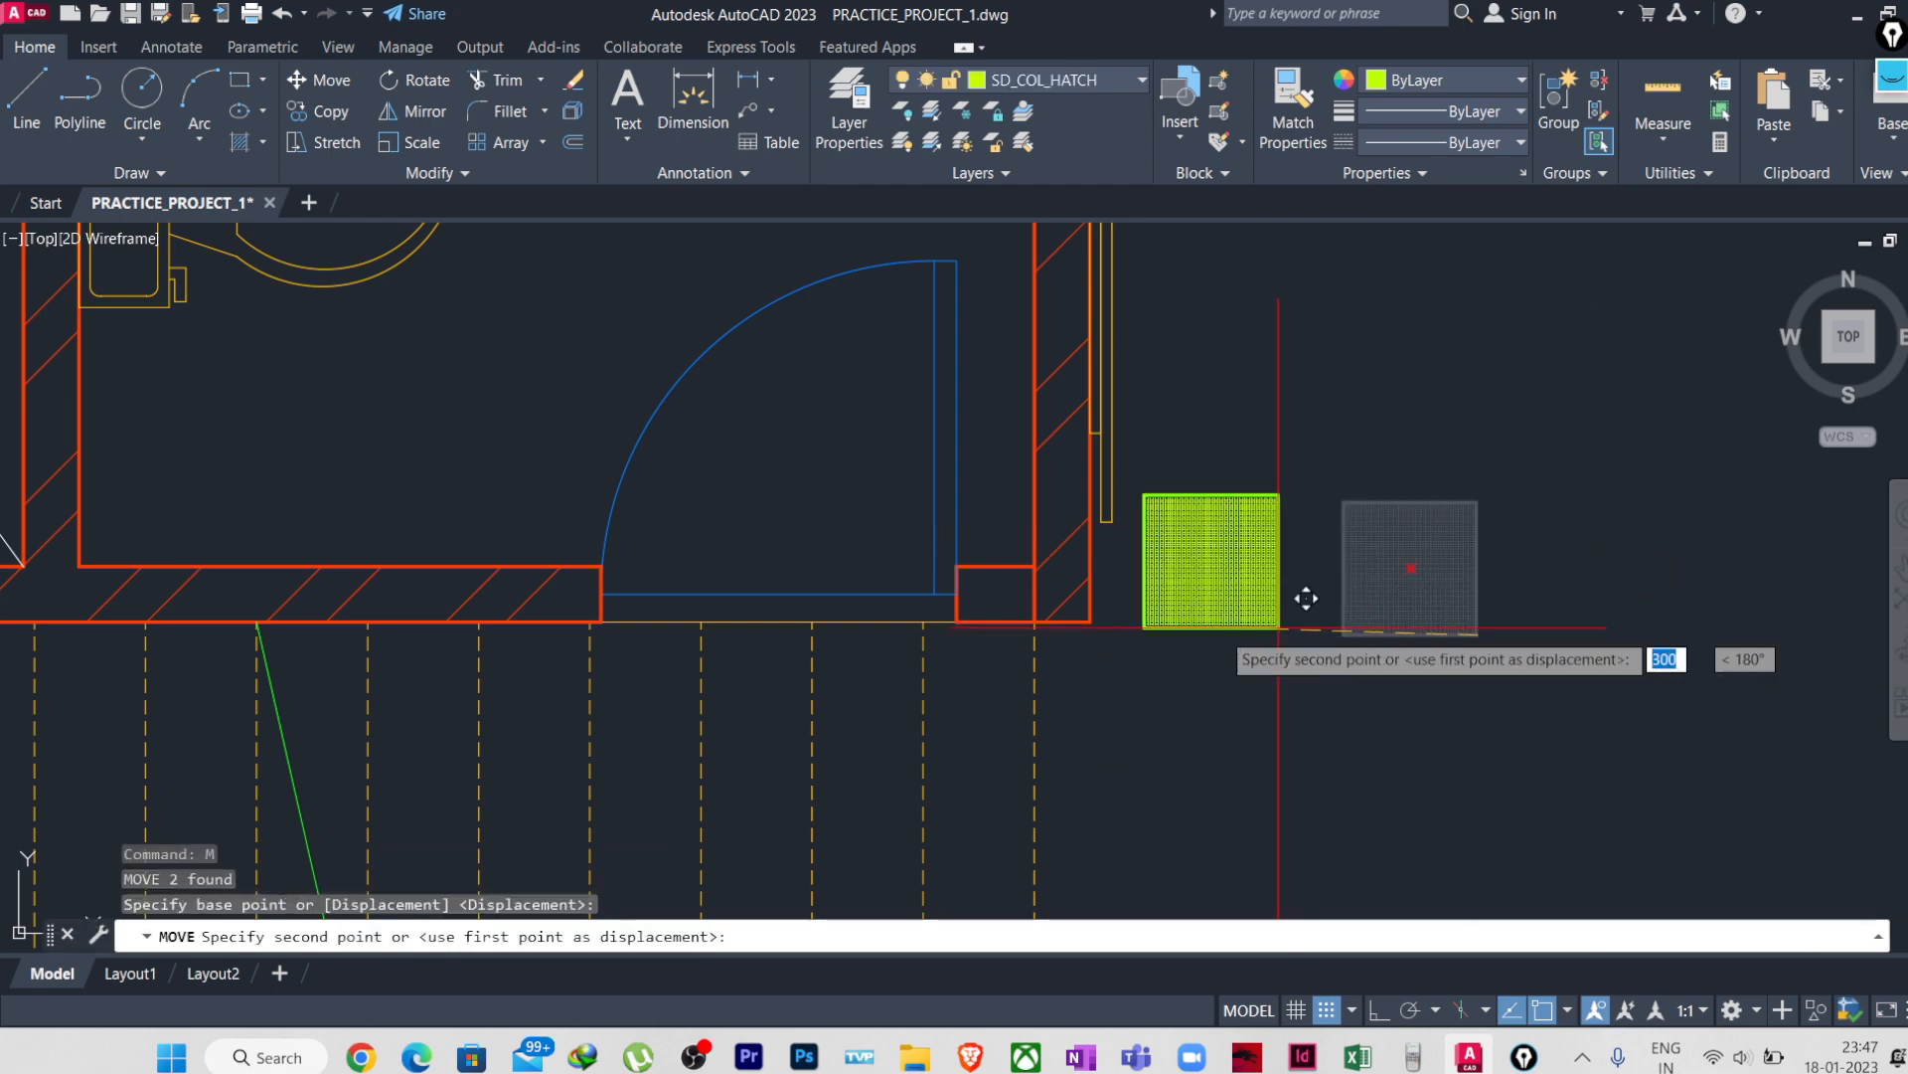
pyautogui.click(1112, 593)
pyautogui.press('Escape')
pyautogui.press('Escape')
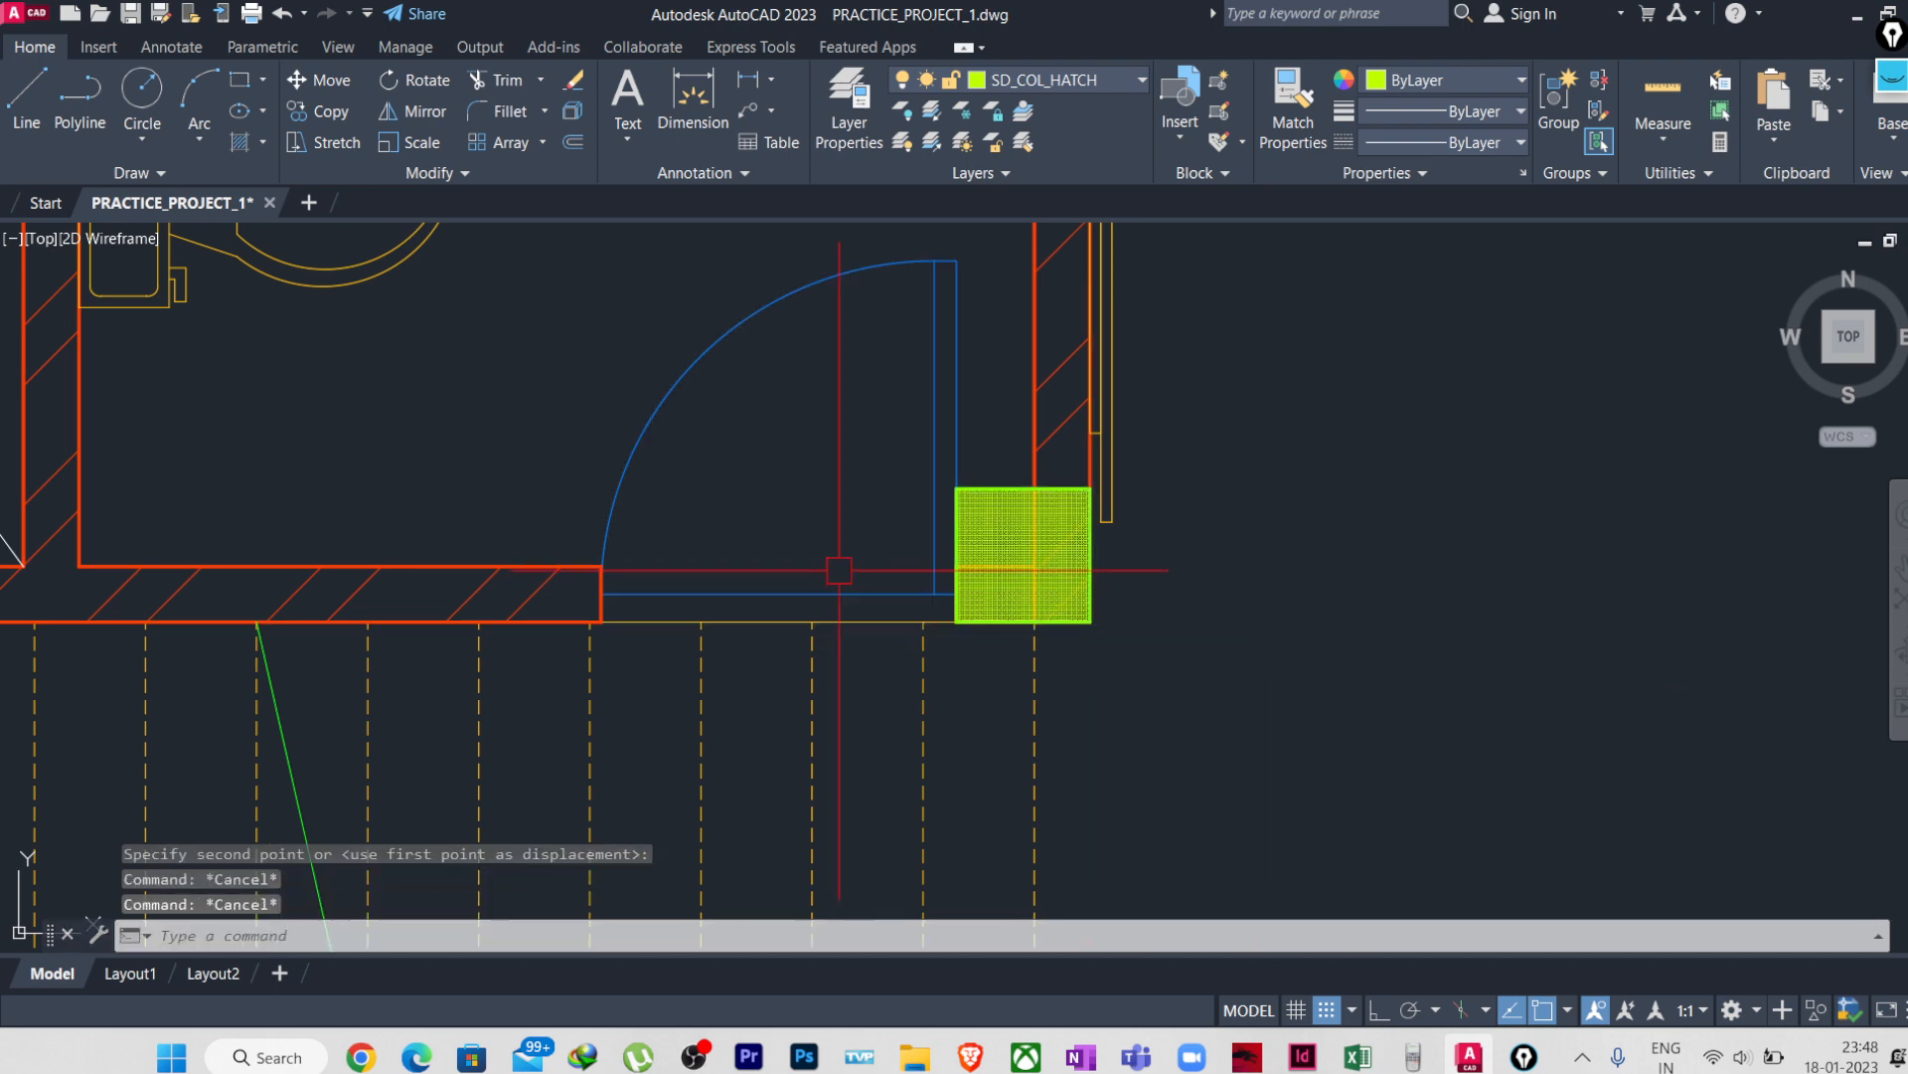
# - Examine how the column at the toilet's lower-right corner fits against the door and the surrounding walls
pyautogui.scroll(-2, 892, 594)
pyautogui.moveTo(856, 667); pyautogui.dragTo(898, 664, button='middle')
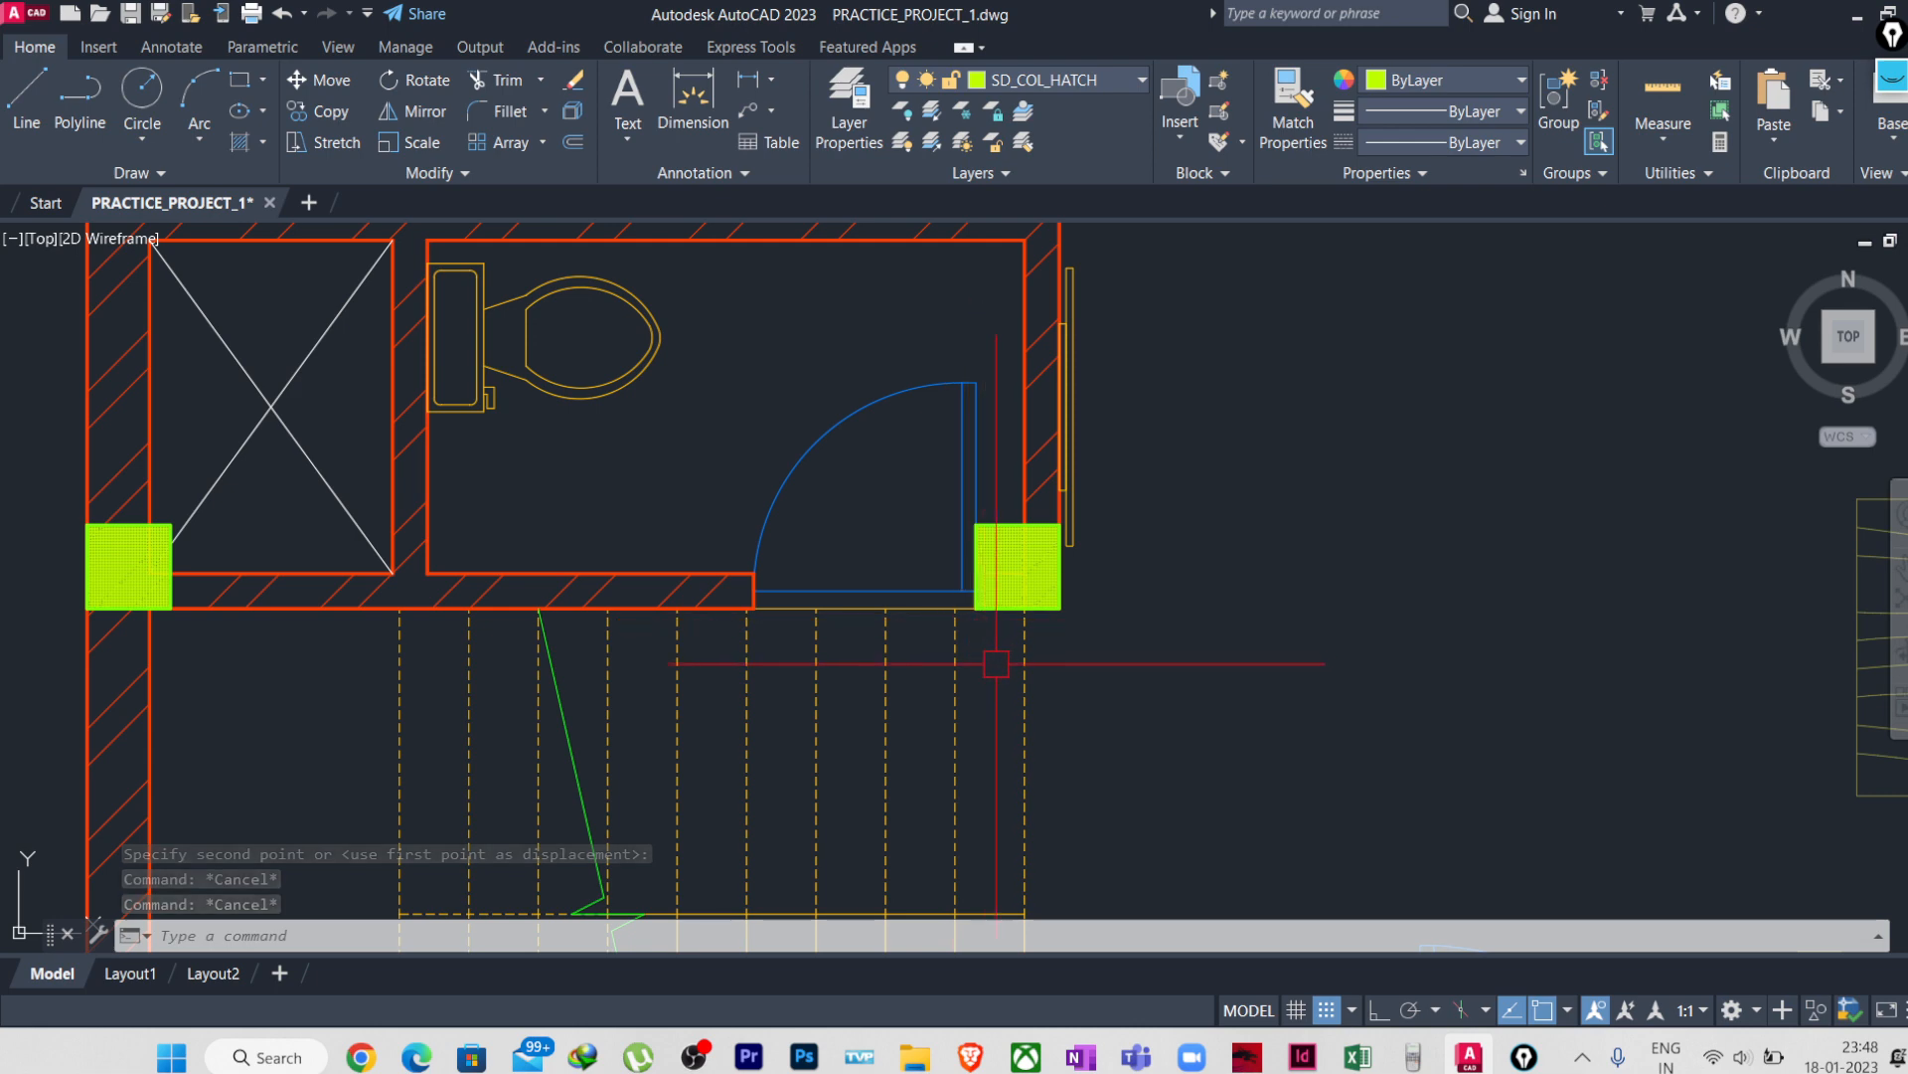
pyautogui.scroll(4, 969, 631)
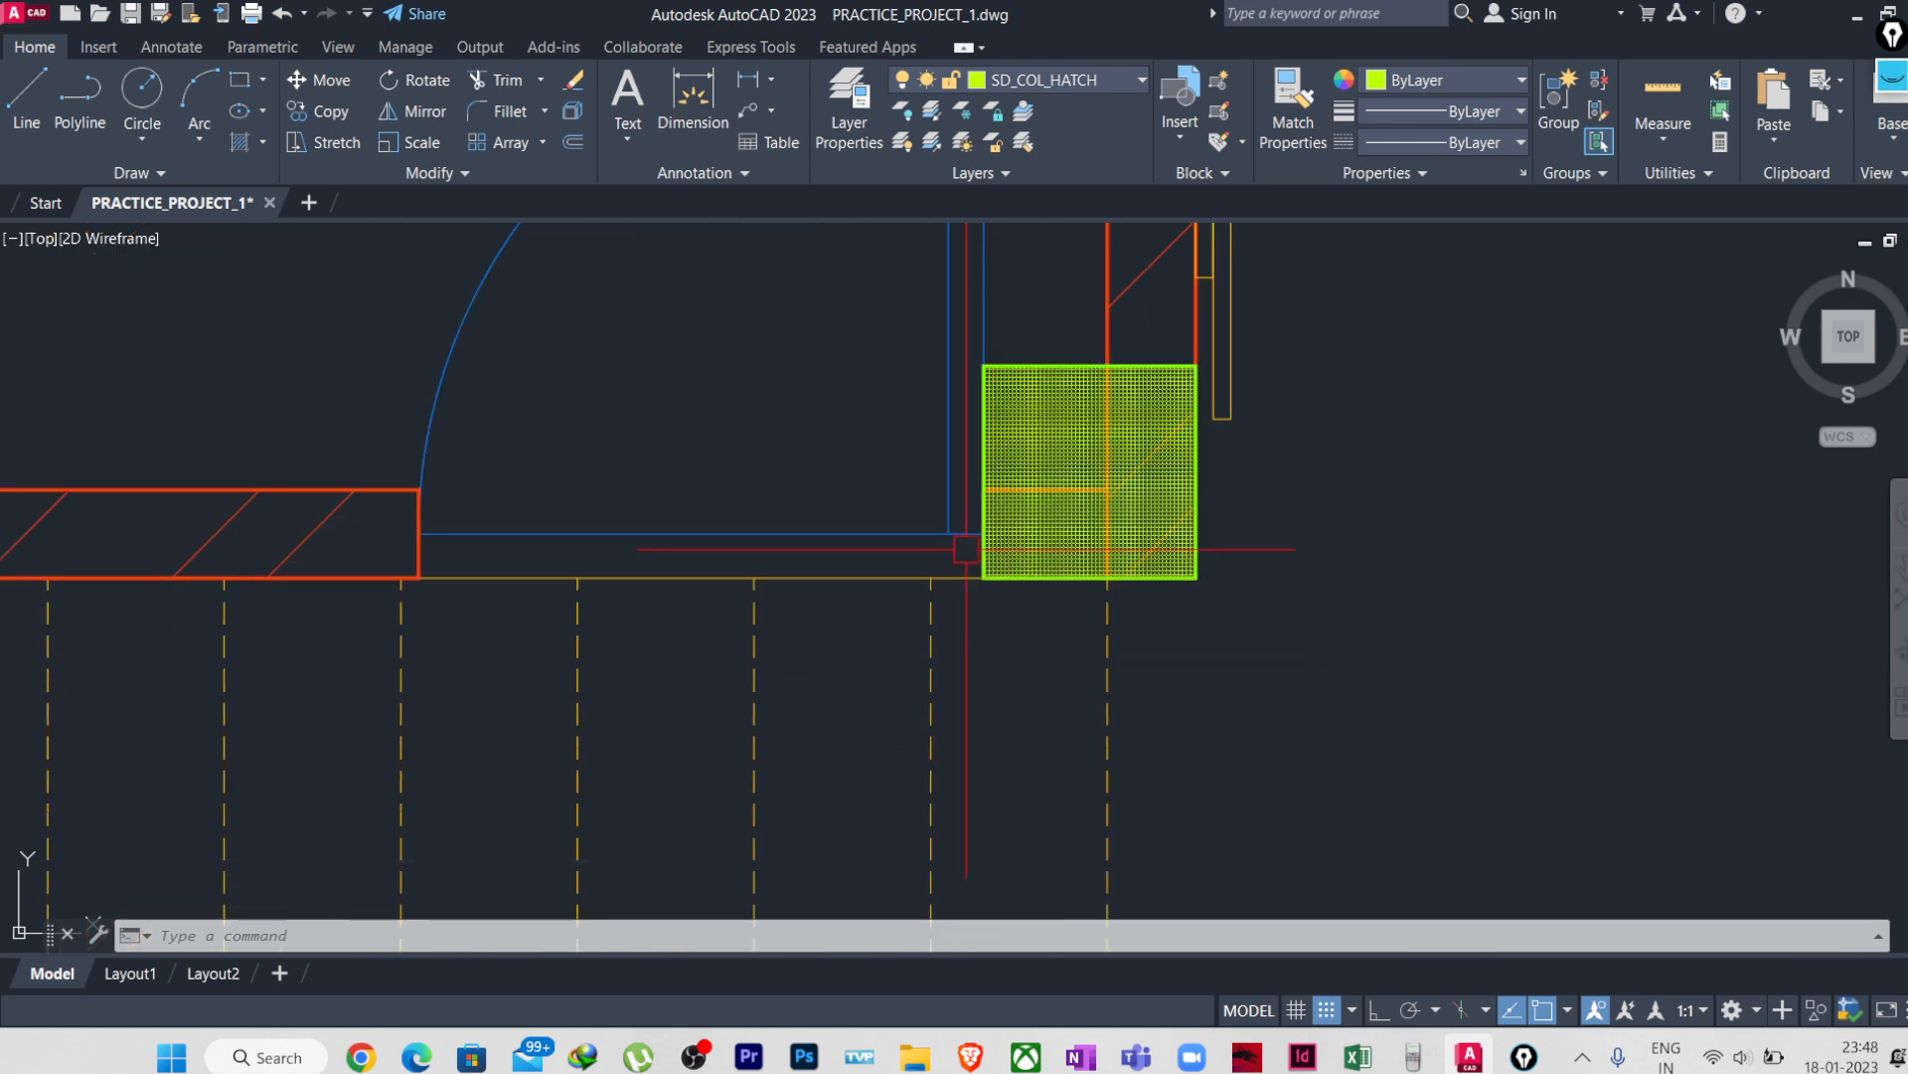
pyautogui.moveTo(972, 582); pyautogui.dragTo(984, 779, button='middle')
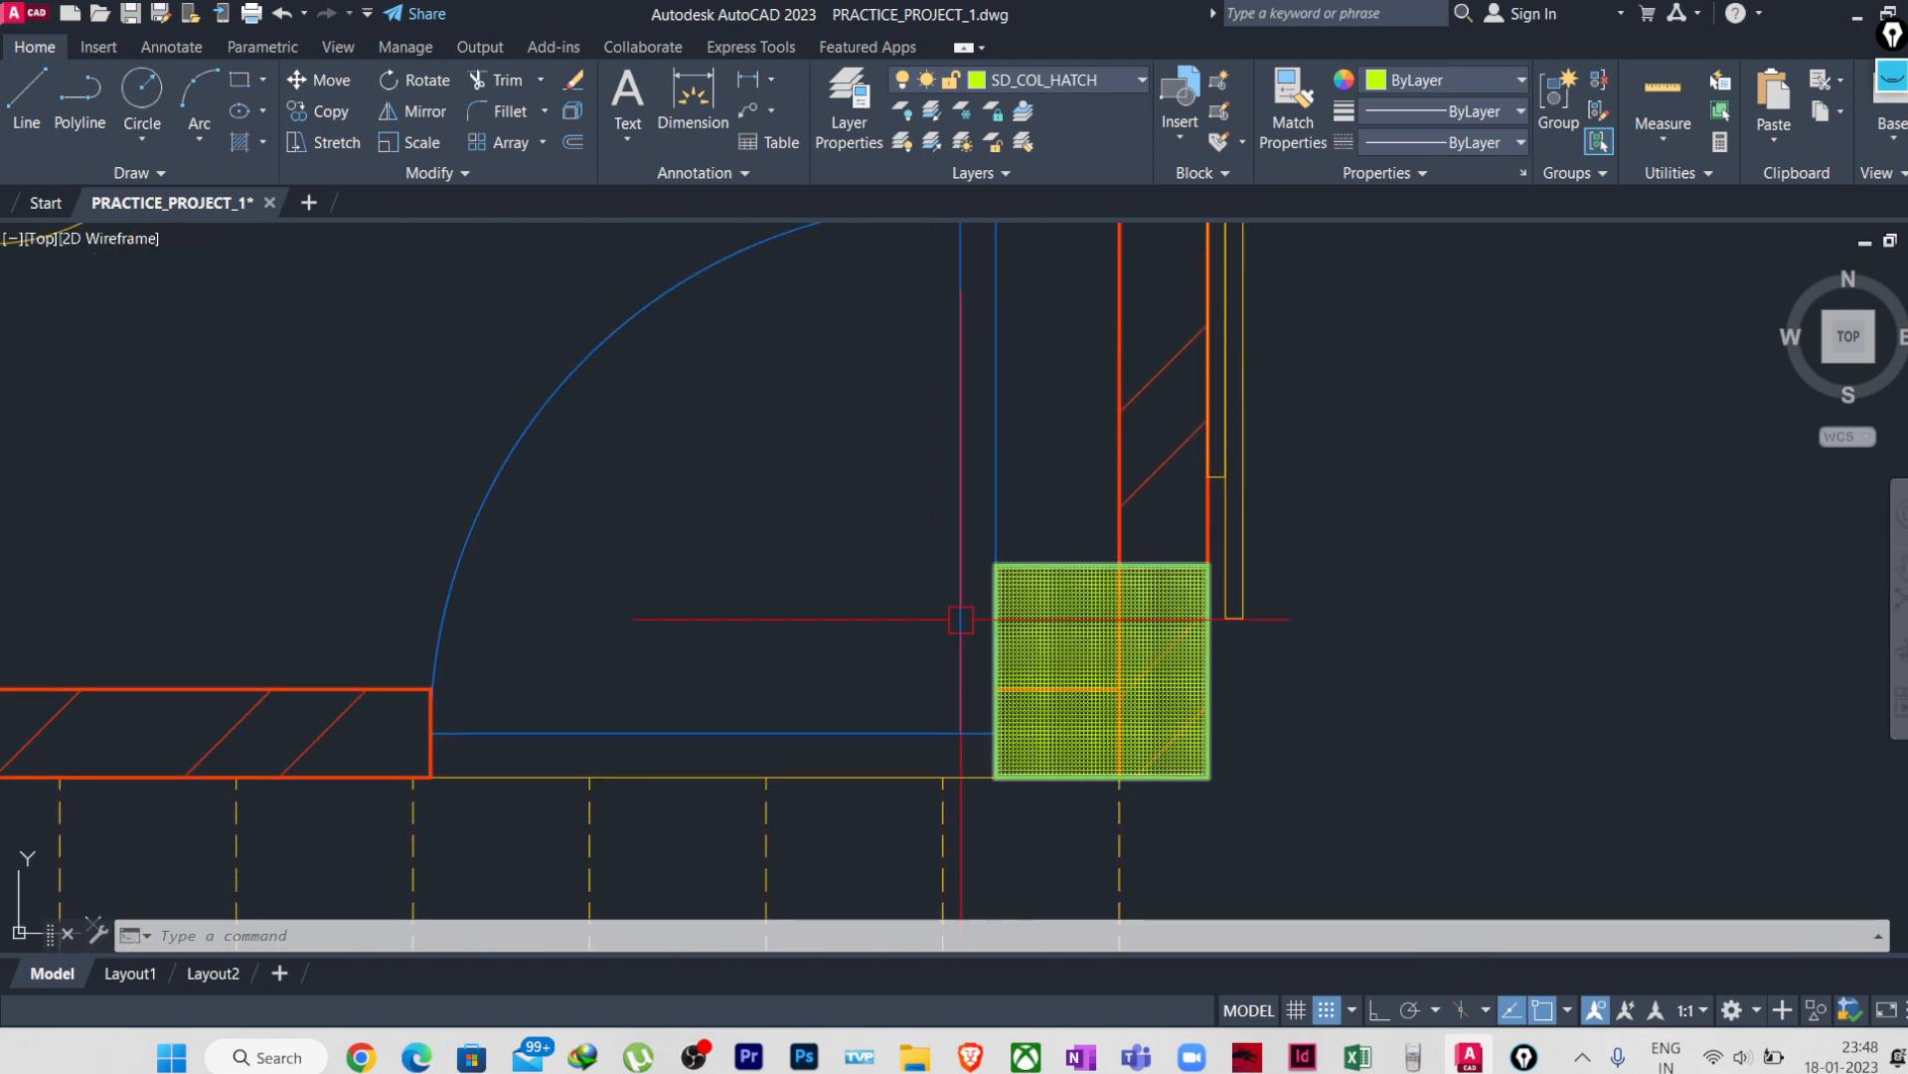
pyautogui.scroll(-4, 971, 657)
pyautogui.scroll(-2, 1115, 681)
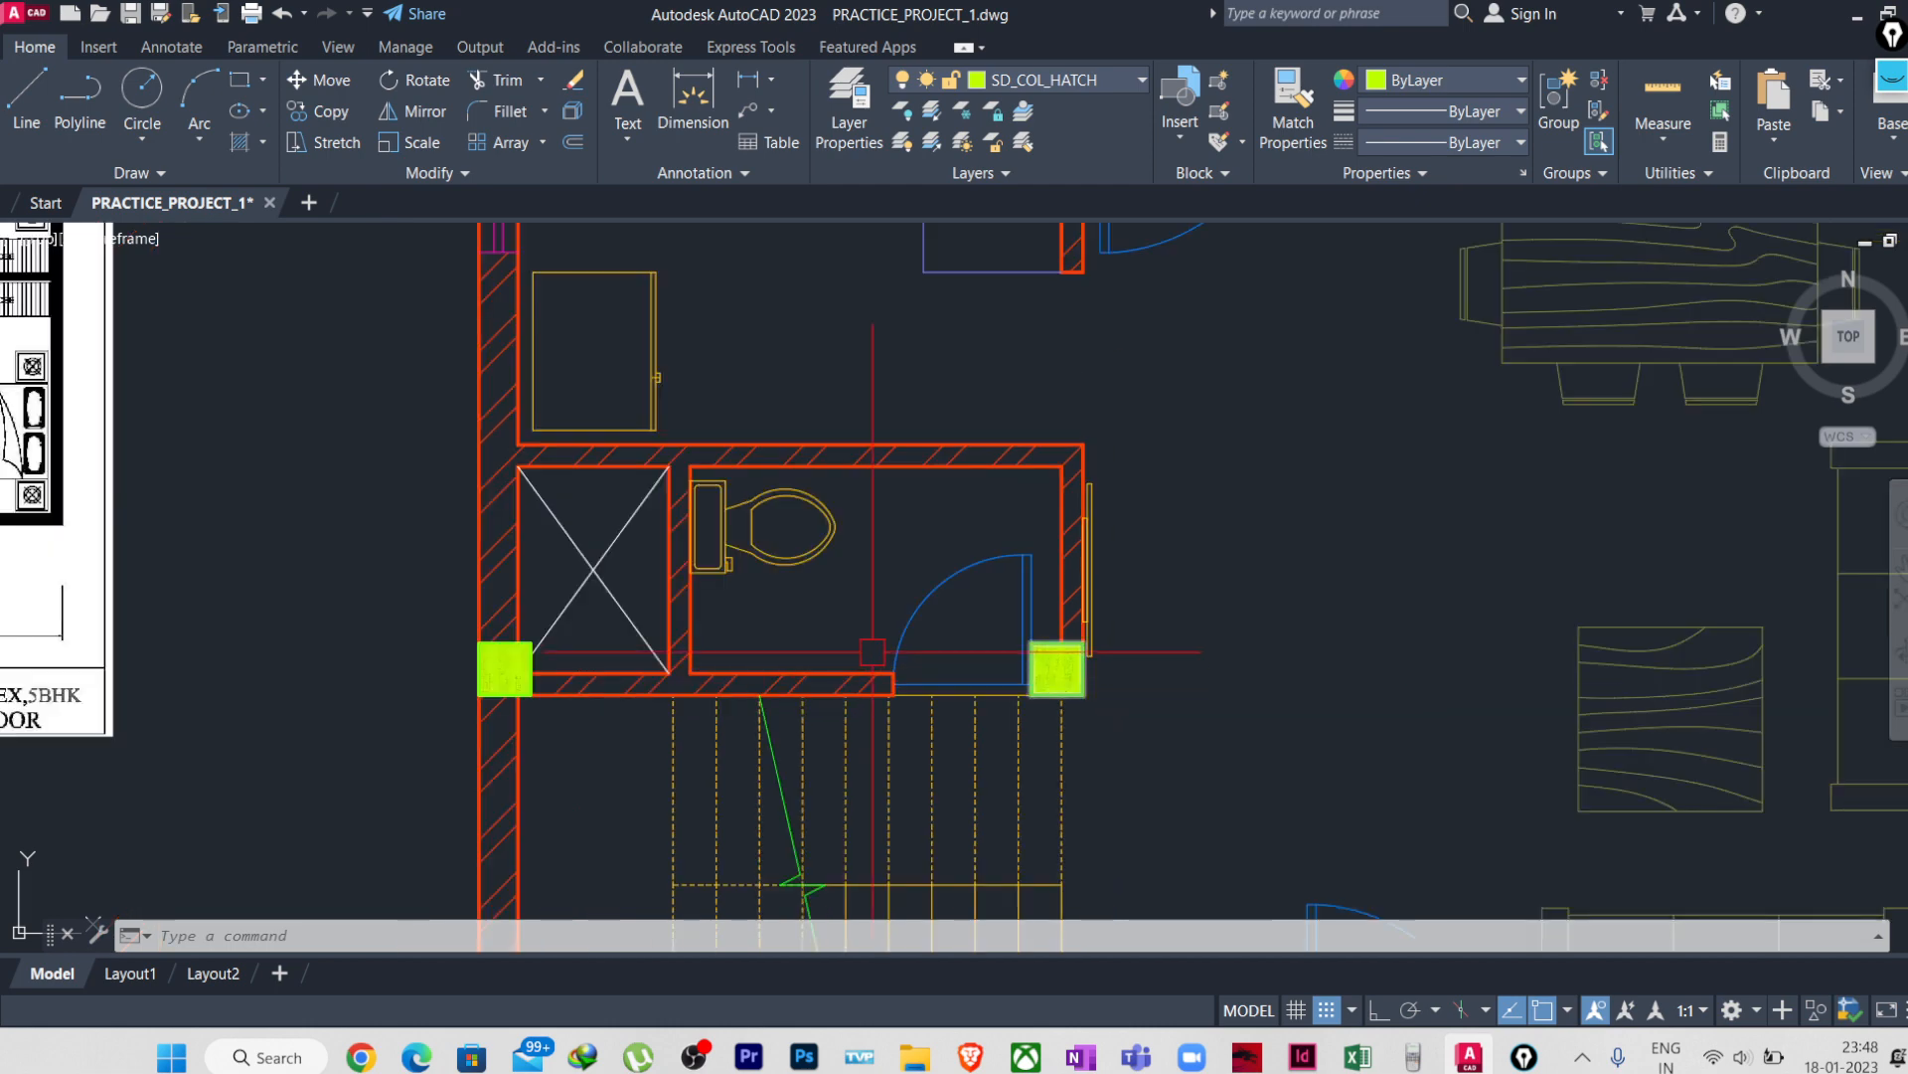
pyautogui.moveTo(973, 729); pyautogui.dragTo(920, 712, button='middle')
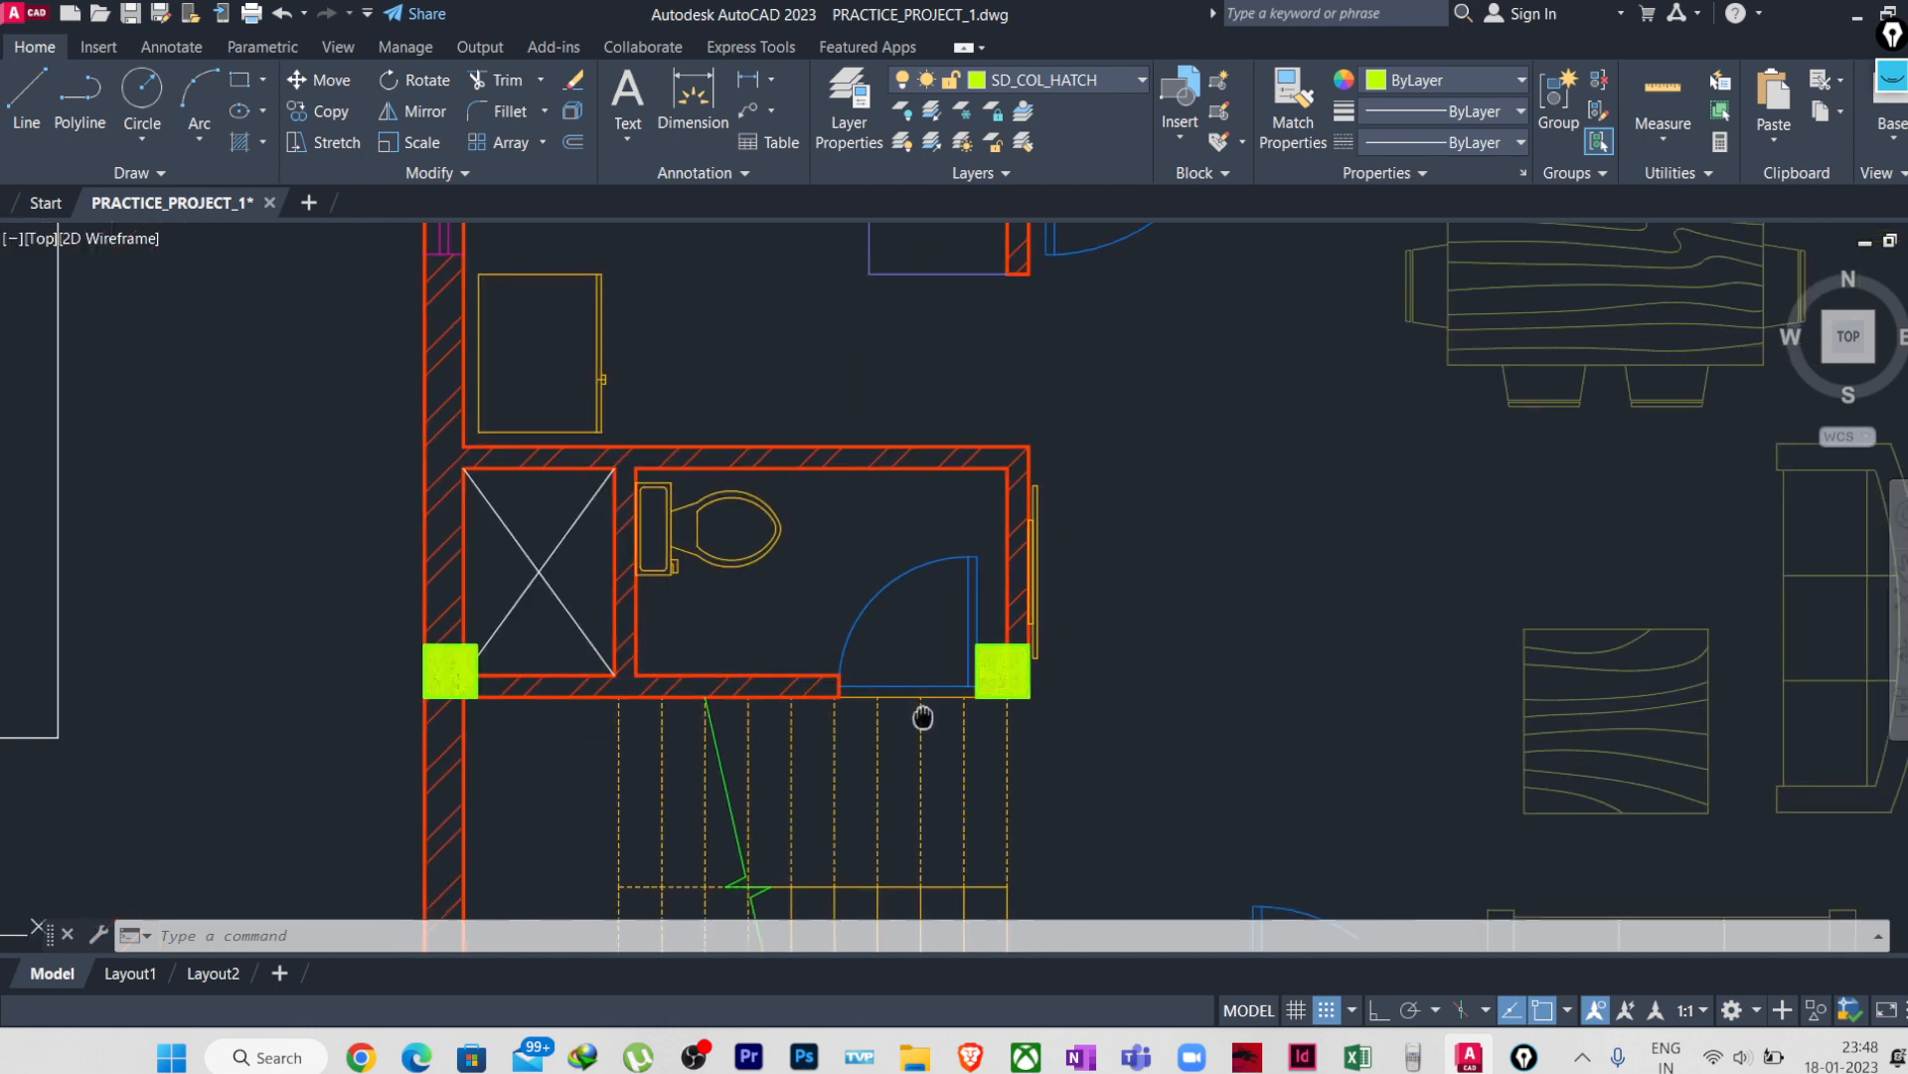
pyautogui.scroll(4, 920, 712)
pyautogui.scroll(-2, 817, 761)
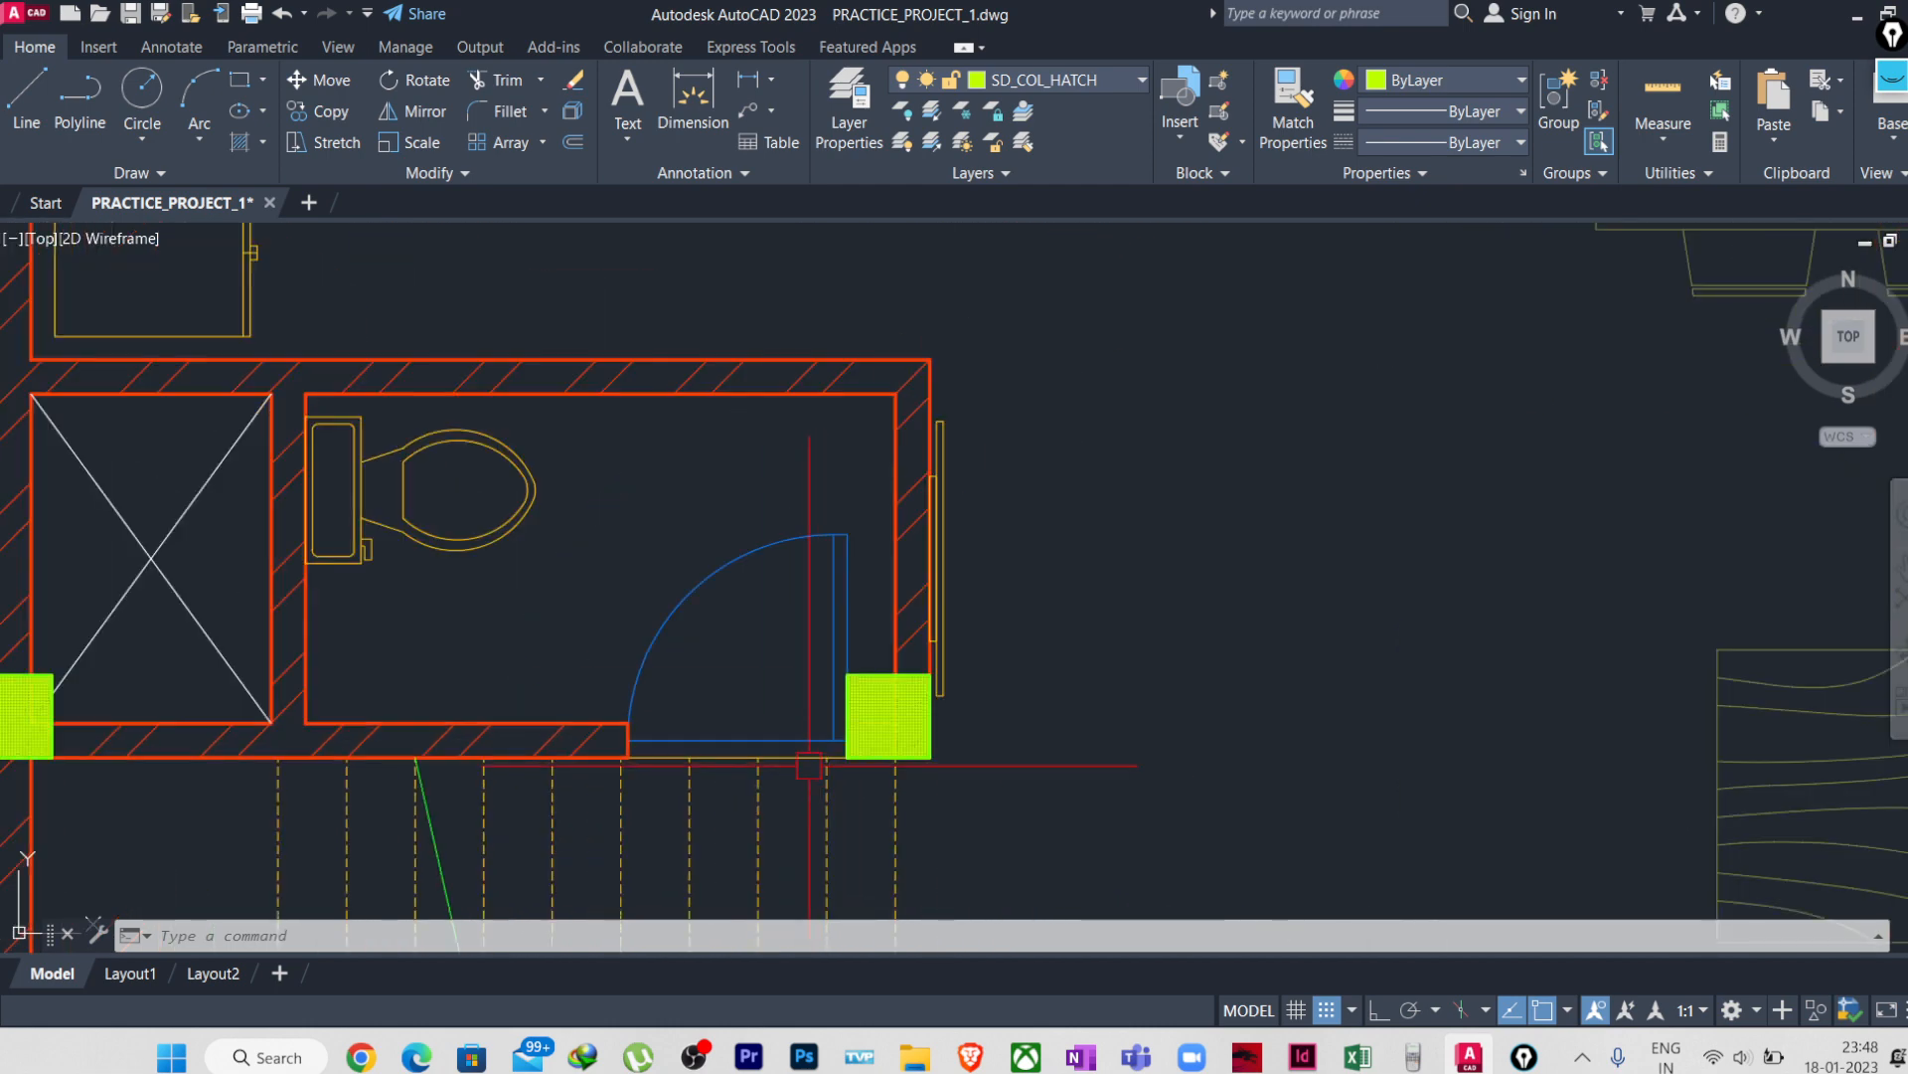
pyautogui.moveTo(689, 737); pyautogui.dragTo(836, 719, button='middle')
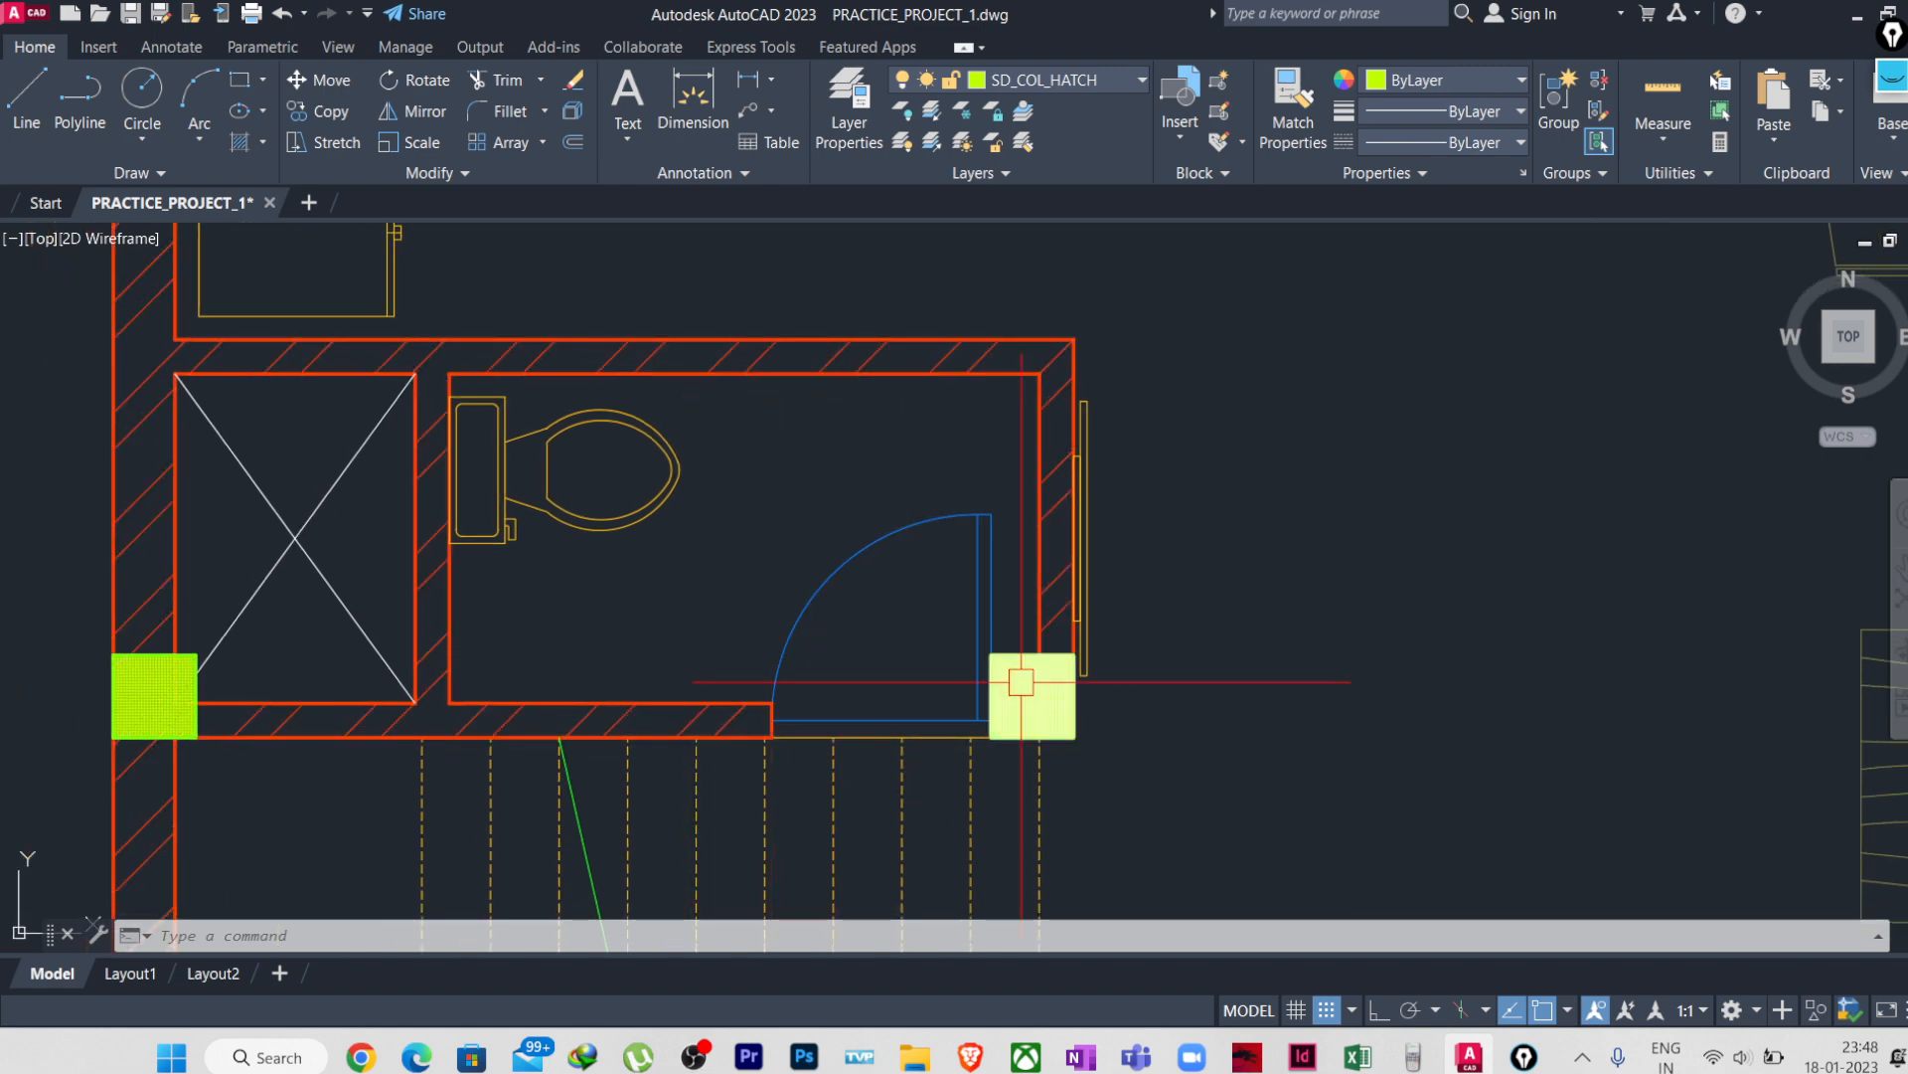
pyautogui.scroll(-2, 1020, 682)
pyautogui.moveTo(1024, 736)
pyautogui.mouseDown(button='middle')
pyautogui.moveTo(1016, 832)
pyautogui.moveTo(928, 852)
pyautogui.moveTo(913, 754)
pyautogui.mouseUp(button='middle')
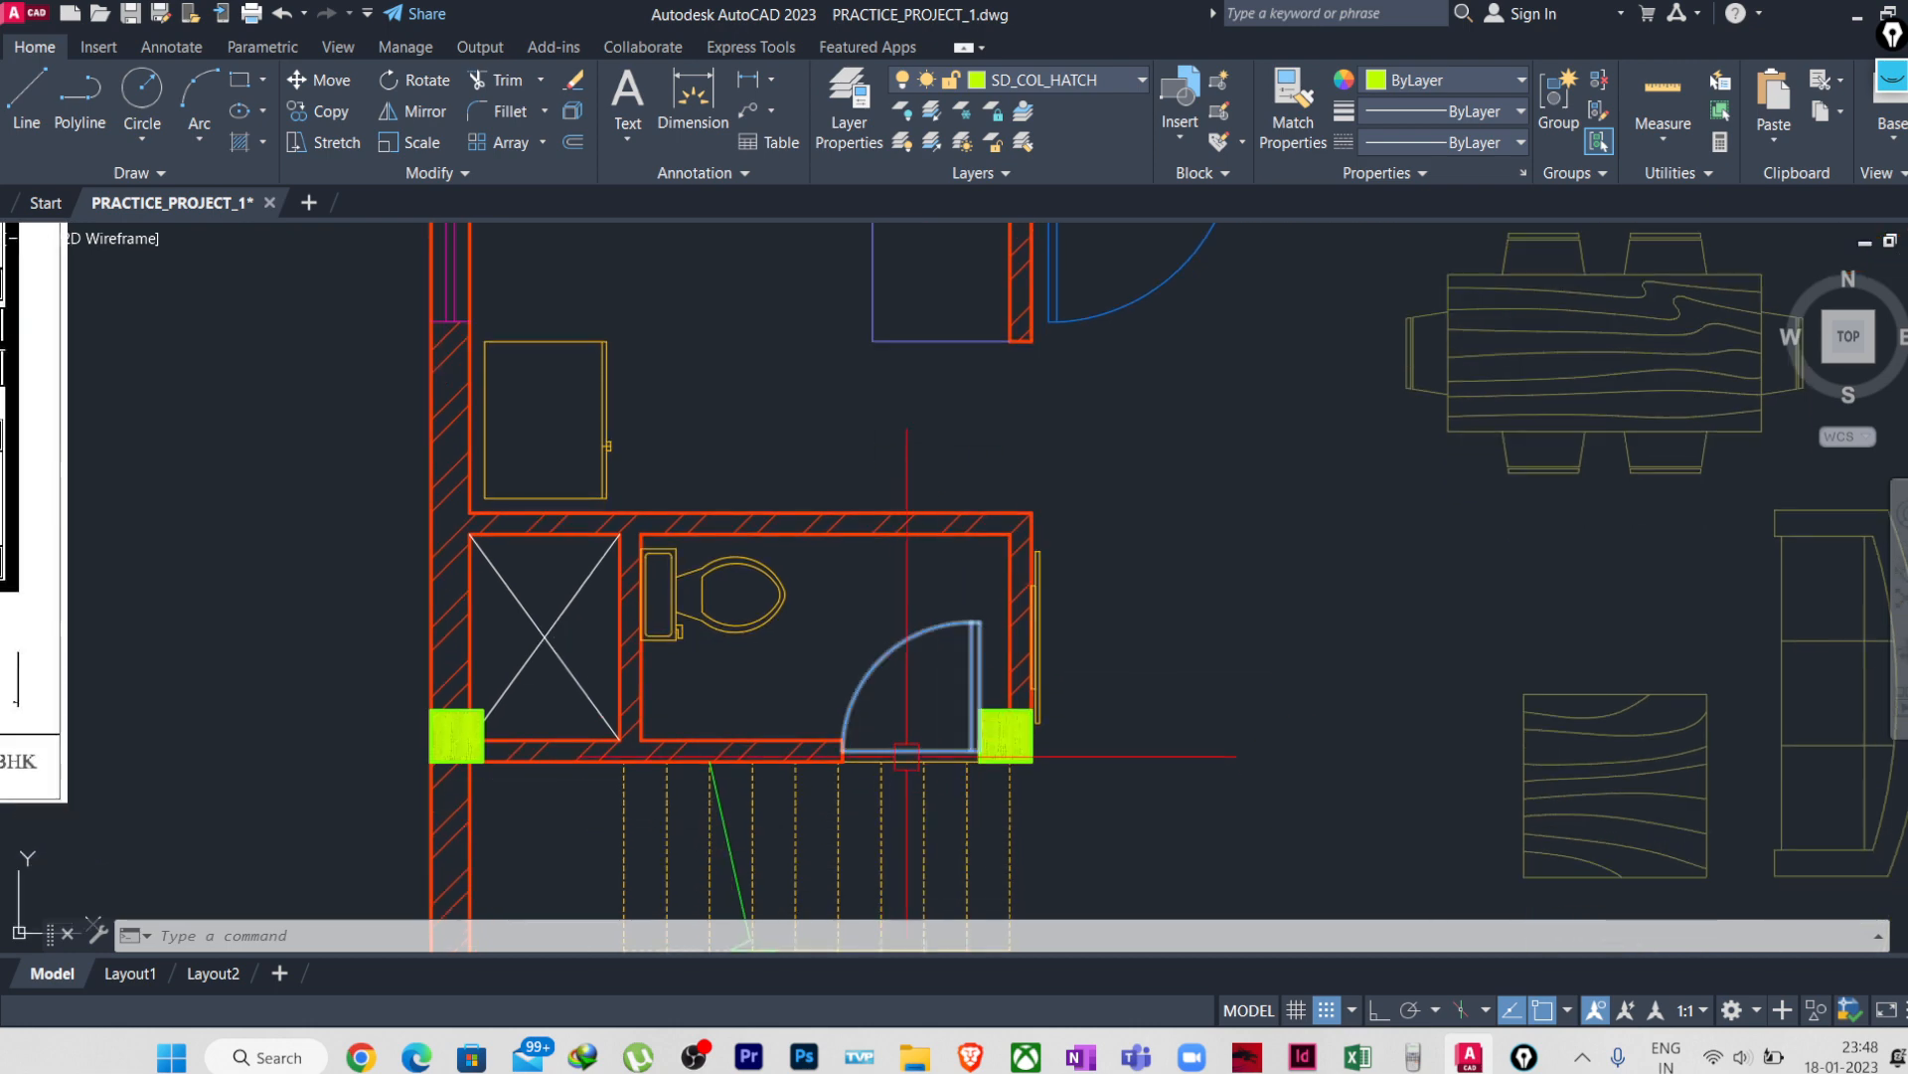
pyautogui.scroll(4, 995, 698)
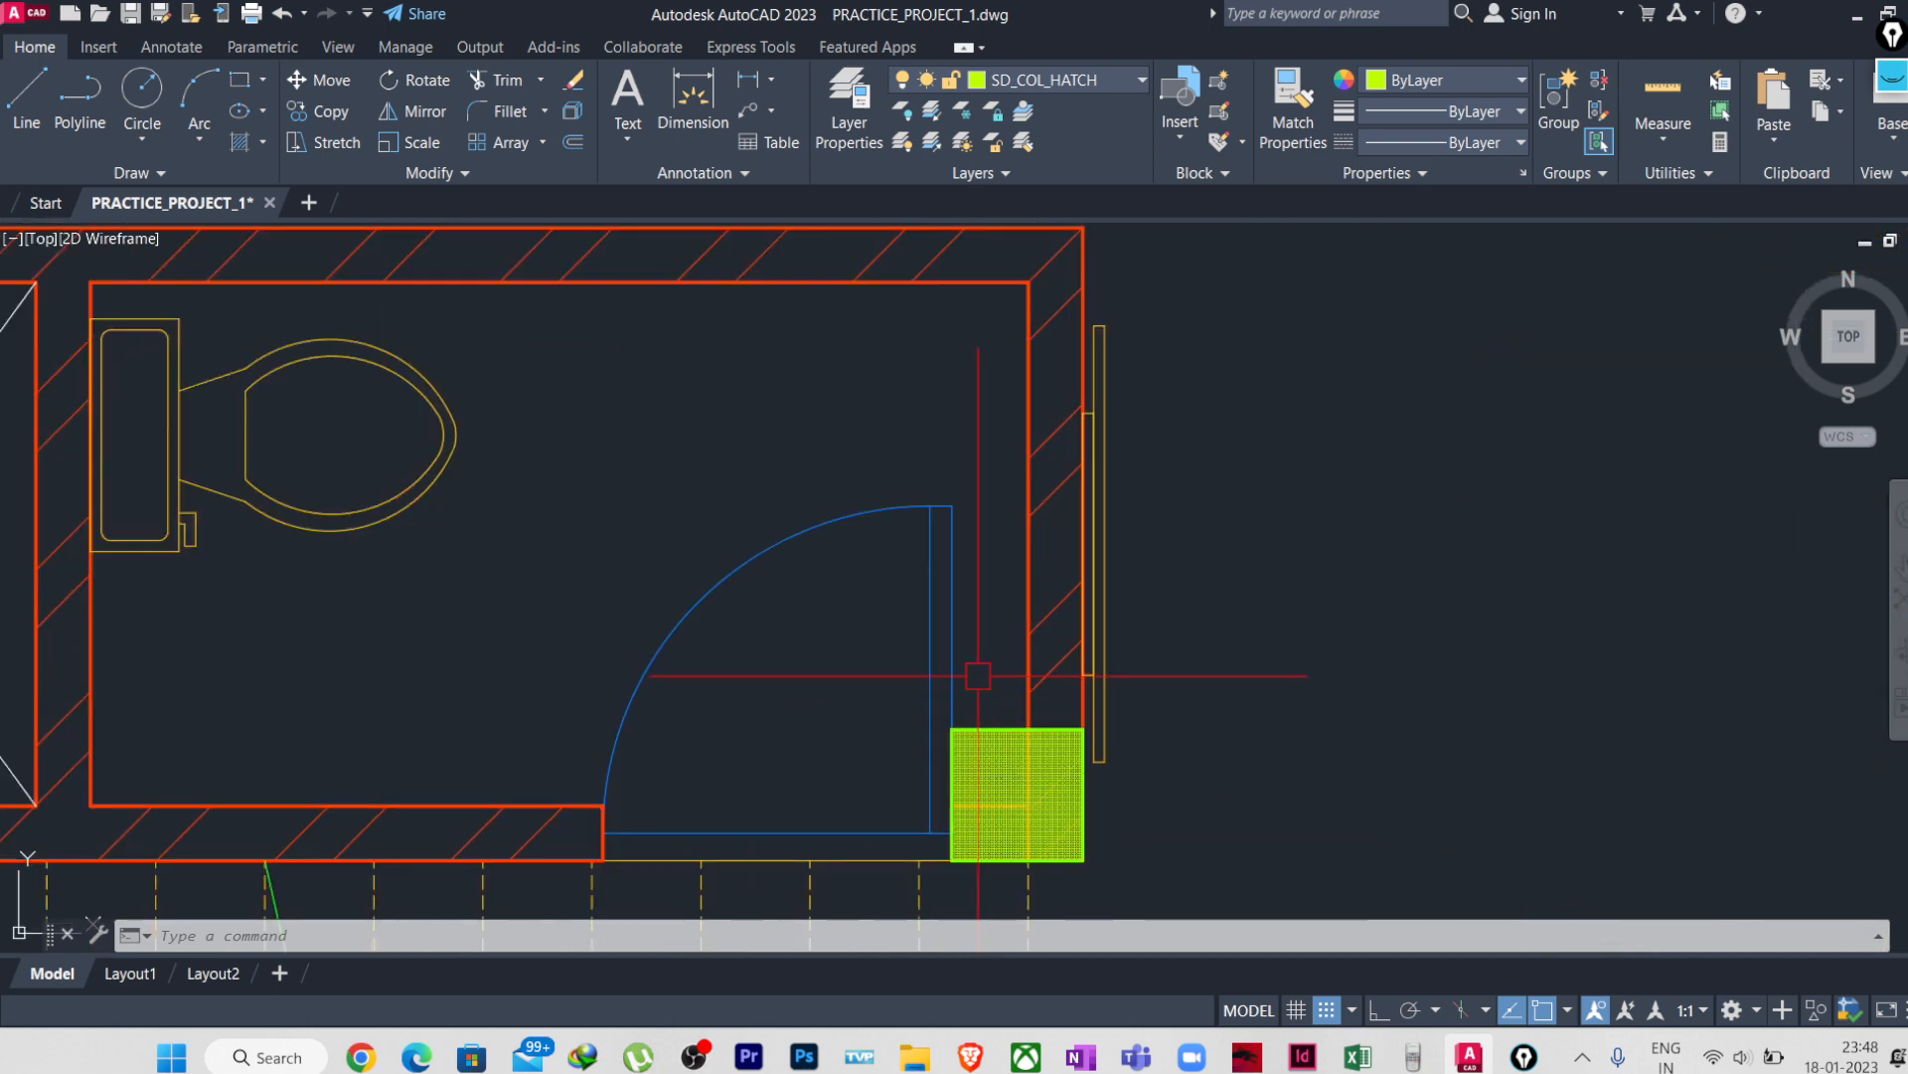
pyautogui.moveTo(1011, 744); pyautogui.dragTo(1014, 801, button='middle')
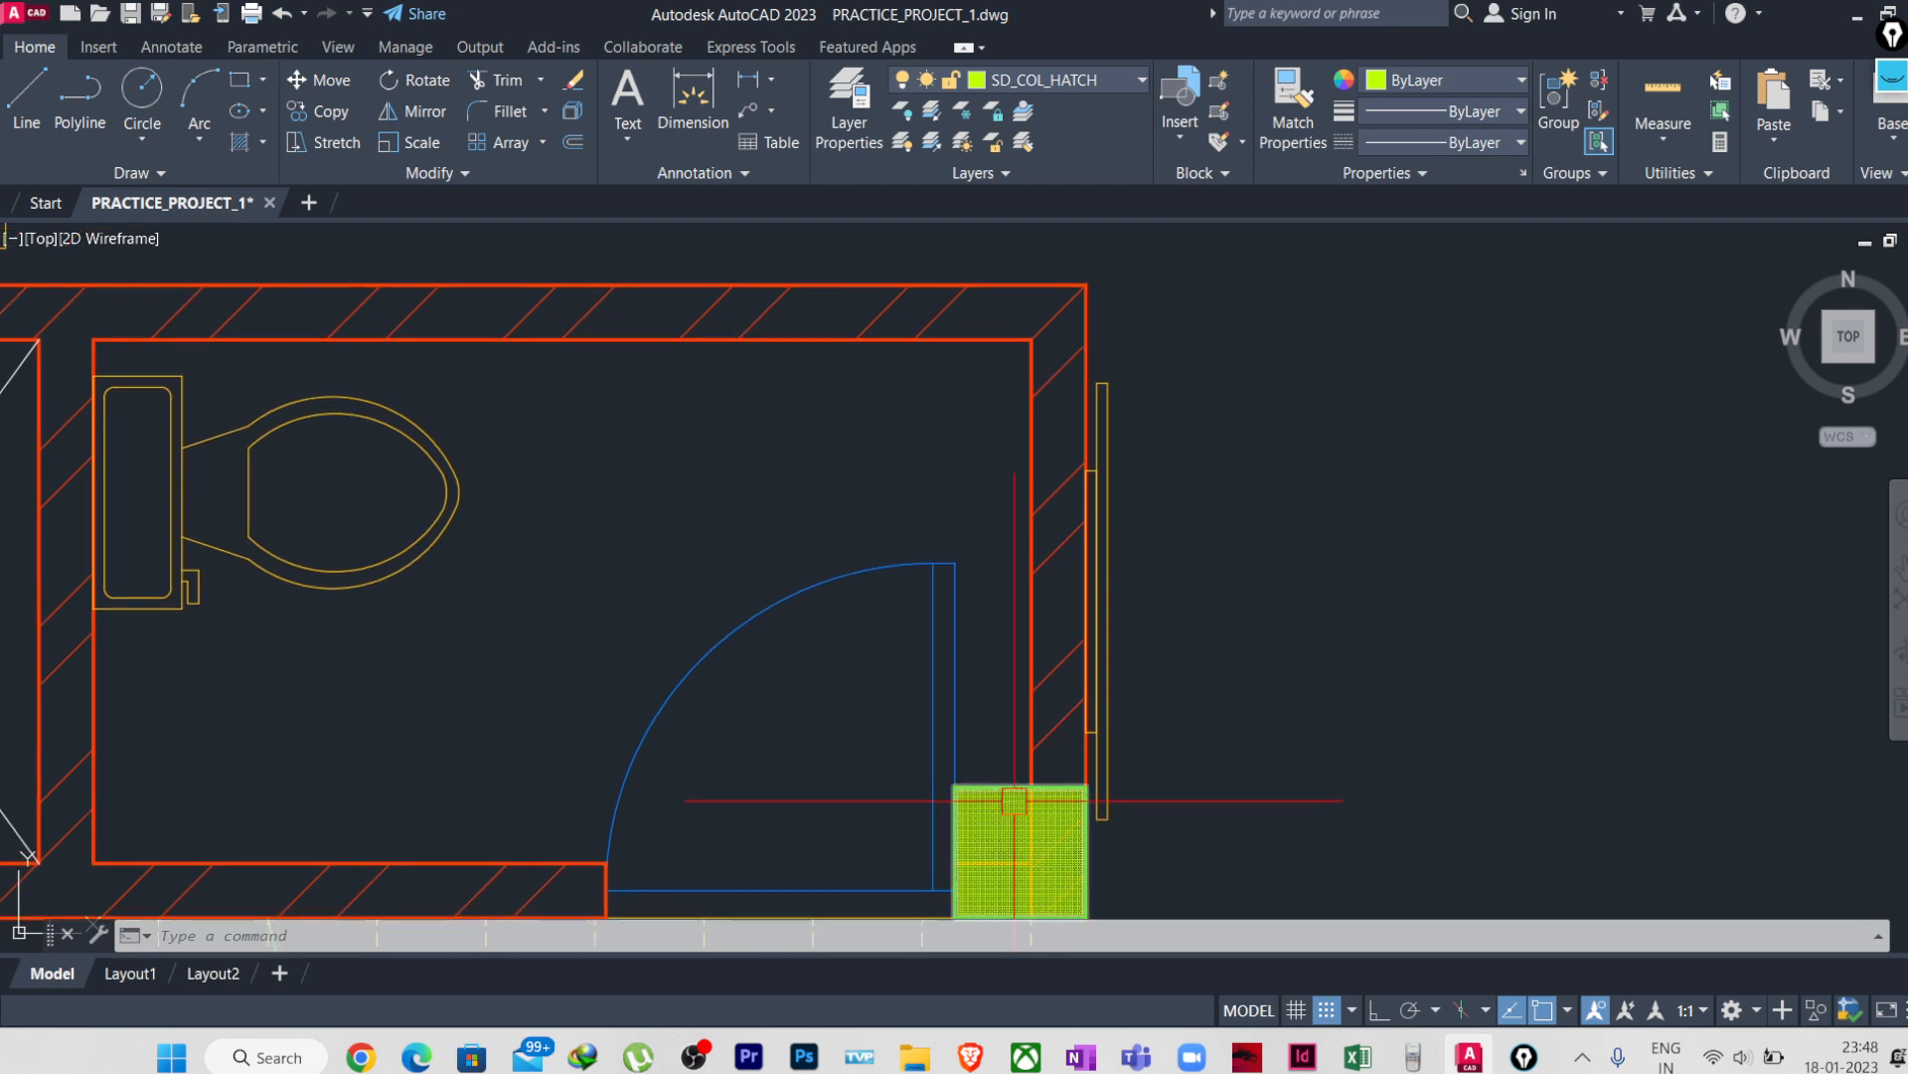
pyautogui.scroll(-2, 1001, 824)
pyautogui.moveTo(1022, 878); pyautogui.dragTo(1021, 784, button='middle')
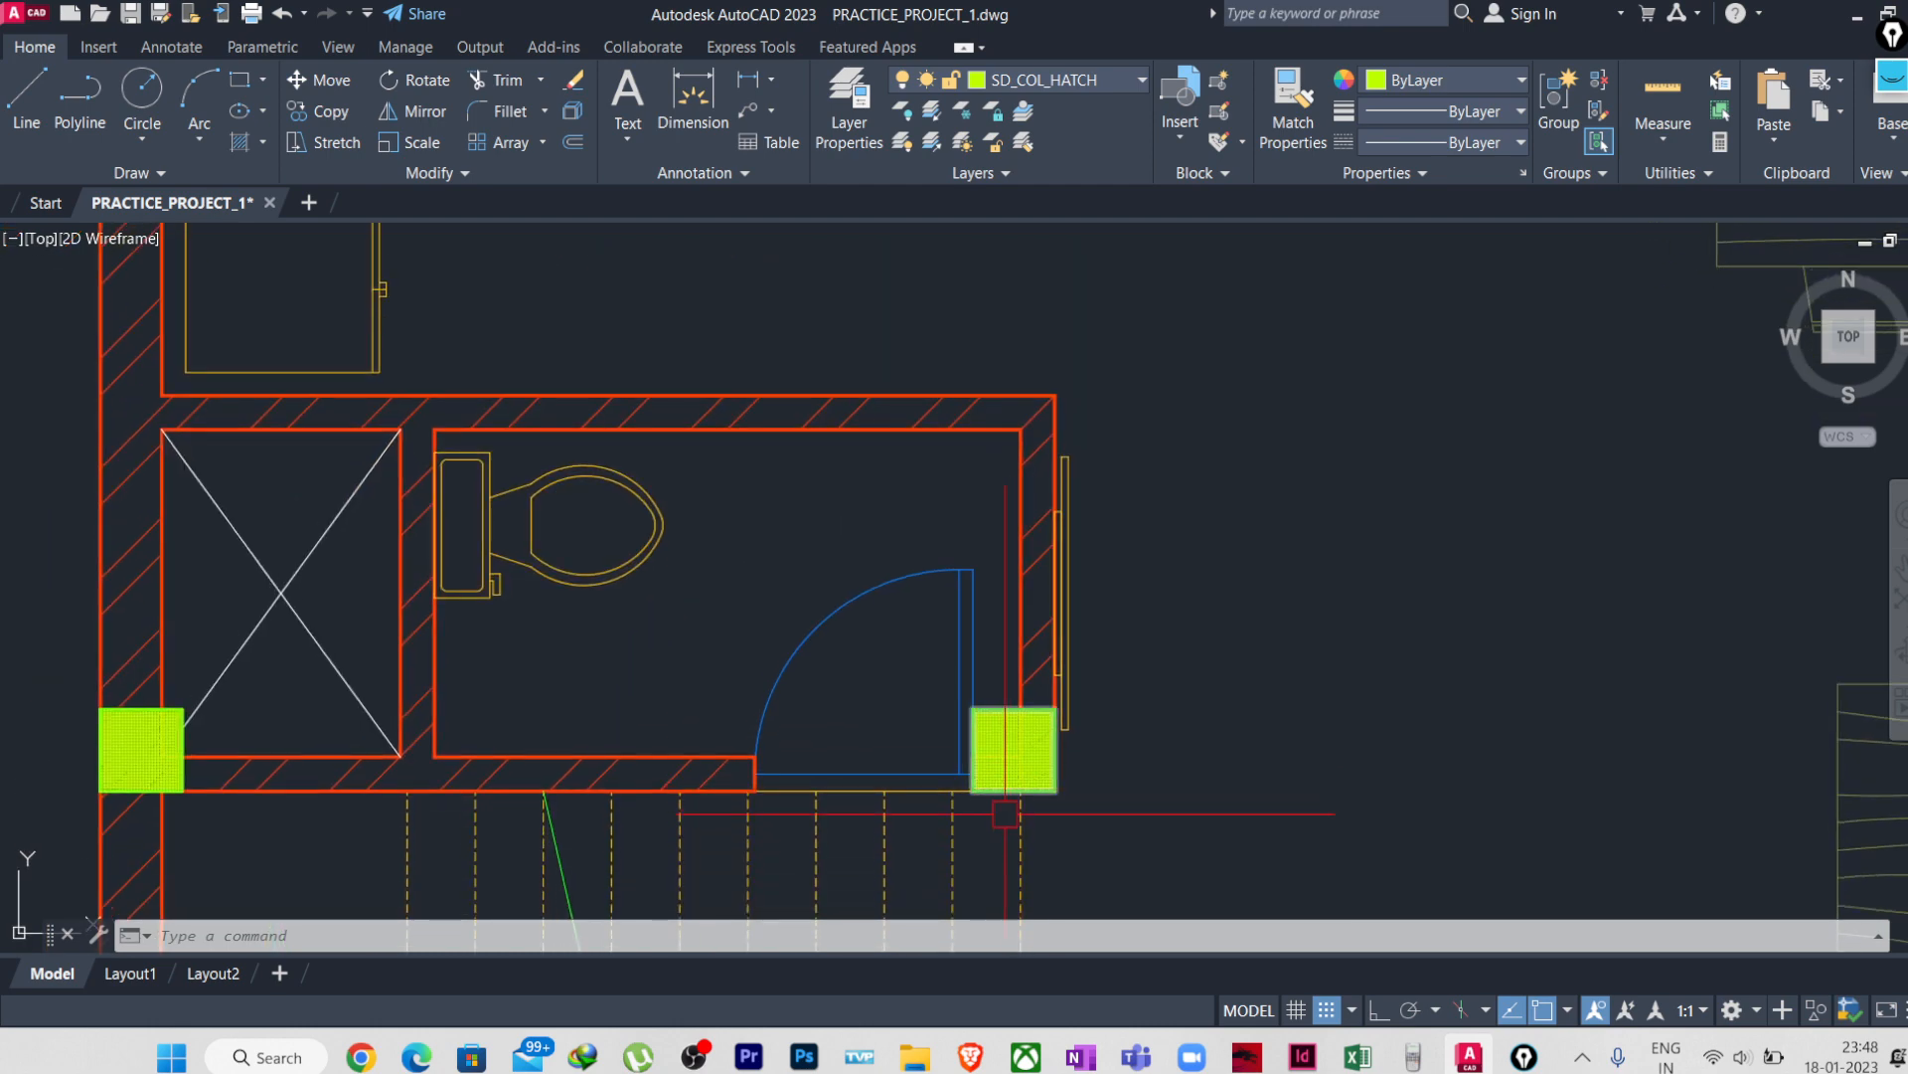
# - Review the column positions around the toilet and staircase in relation to the rest of the ground floor plan
pyautogui.scroll(-2, 1006, 807)
pyautogui.scroll(-2, 1142, 884)
pyautogui.moveTo(1106, 919); pyautogui.dragTo(998, 611, button='middle')
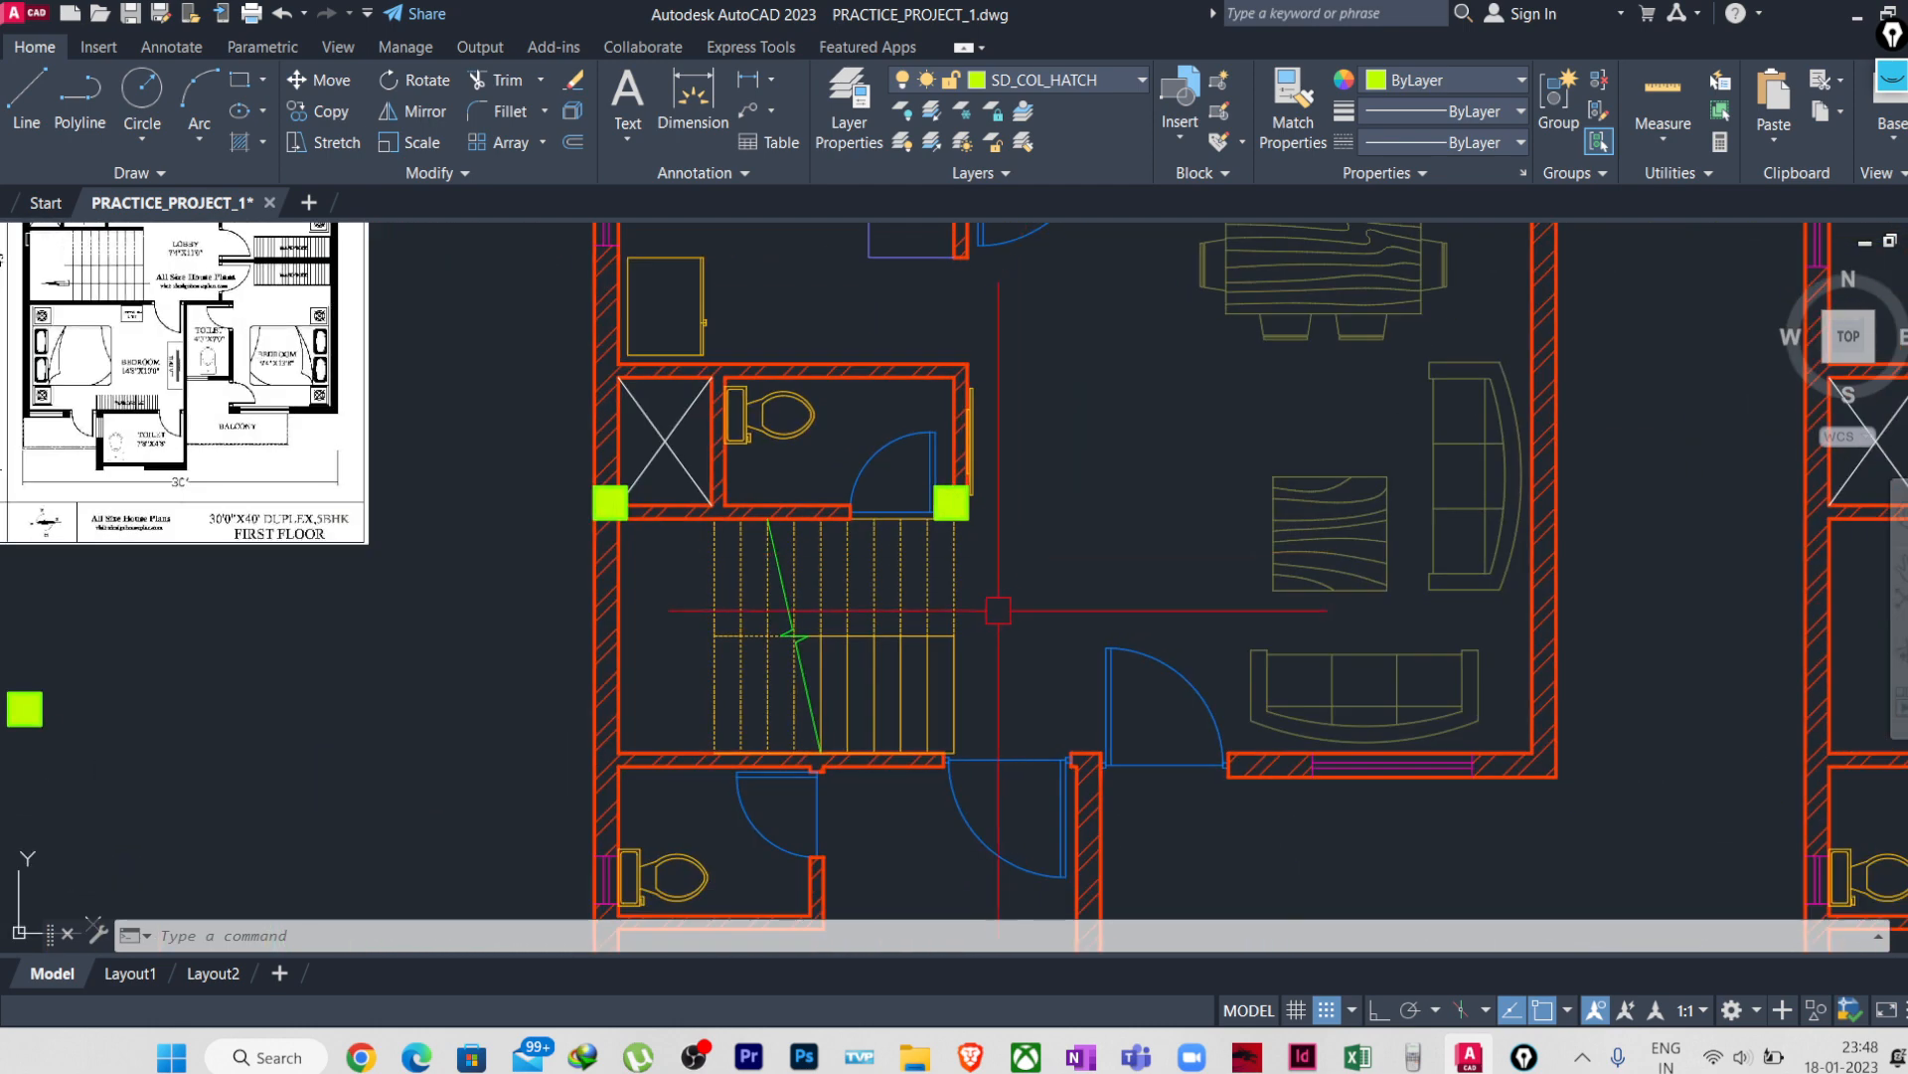
pyautogui.moveTo(1029, 678)
pyautogui.mouseDown(button='middle')
pyautogui.moveTo(985, 636)
pyautogui.moveTo(976, 821)
pyautogui.mouseUp(button='middle')
pyautogui.scroll(2, 892, 585)
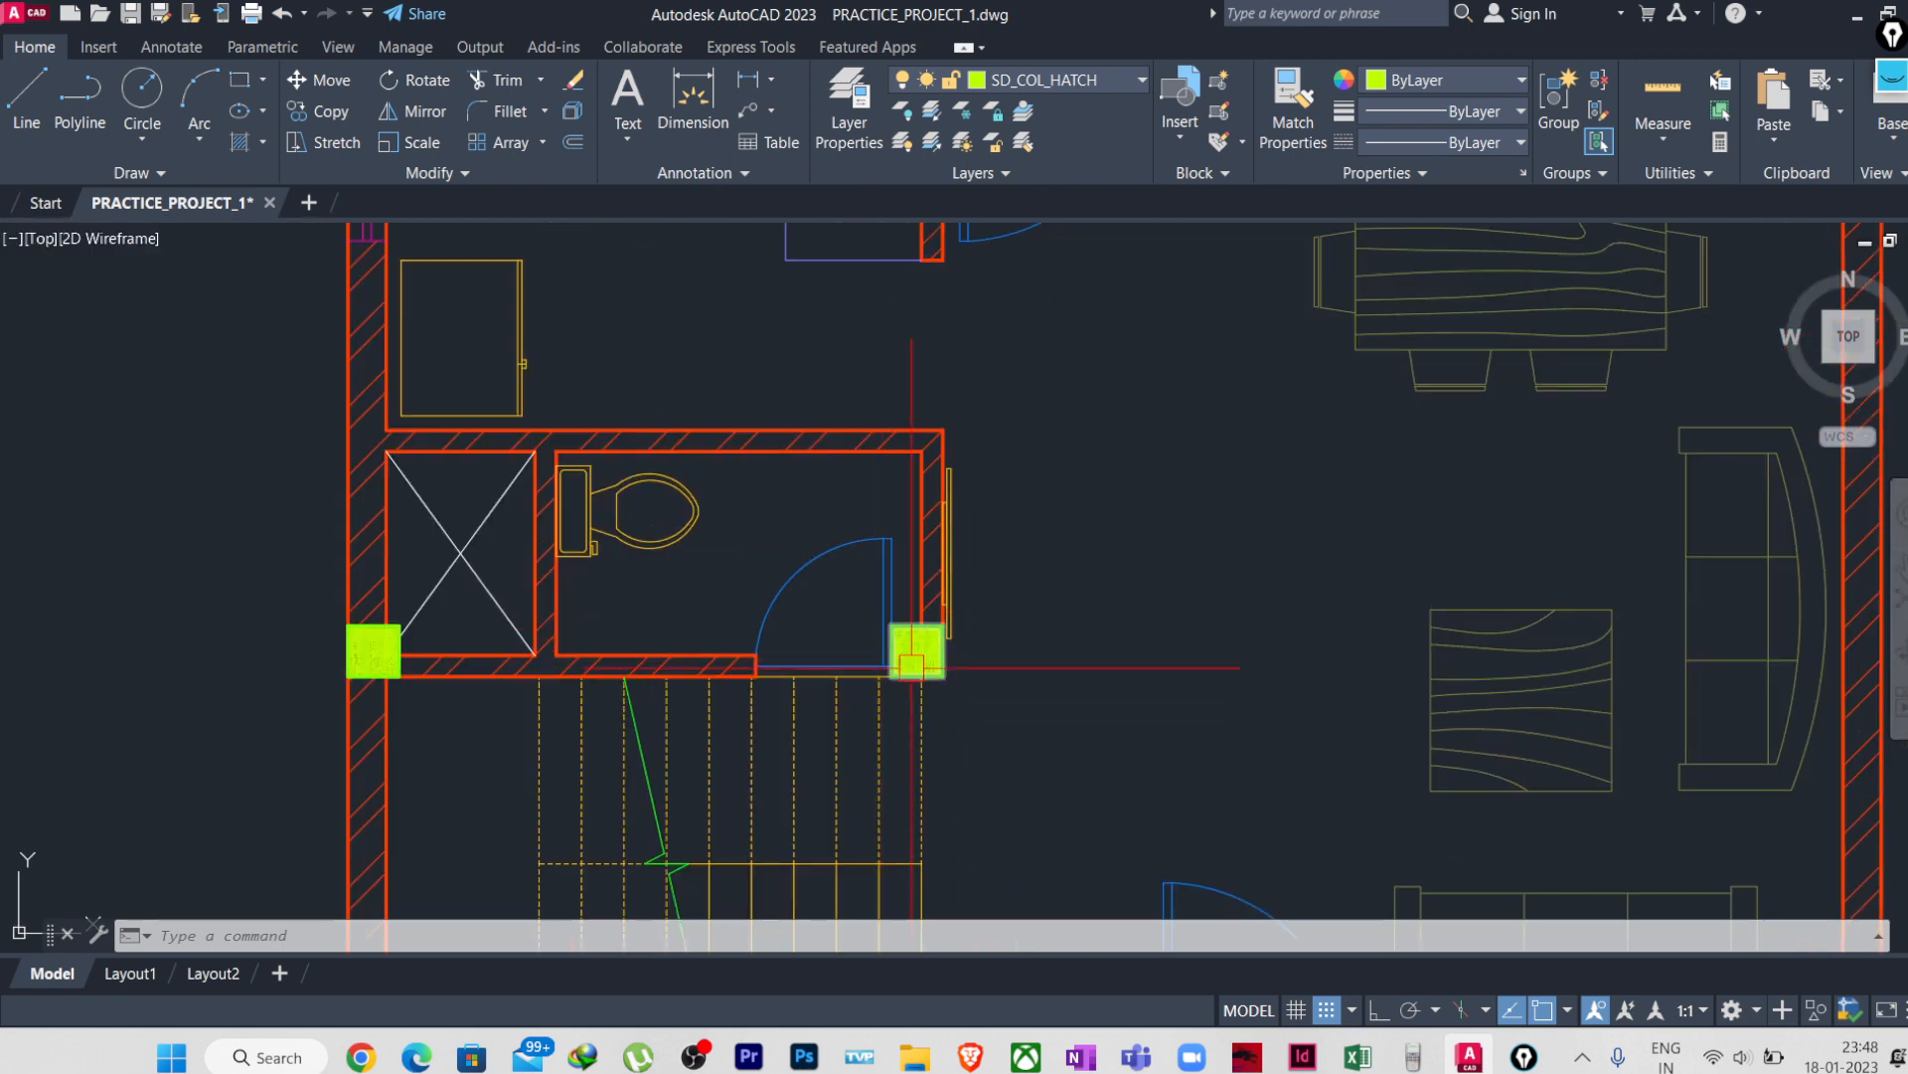
pyautogui.scroll(2, 896, 561)
pyautogui.scroll(-4, 896, 561)
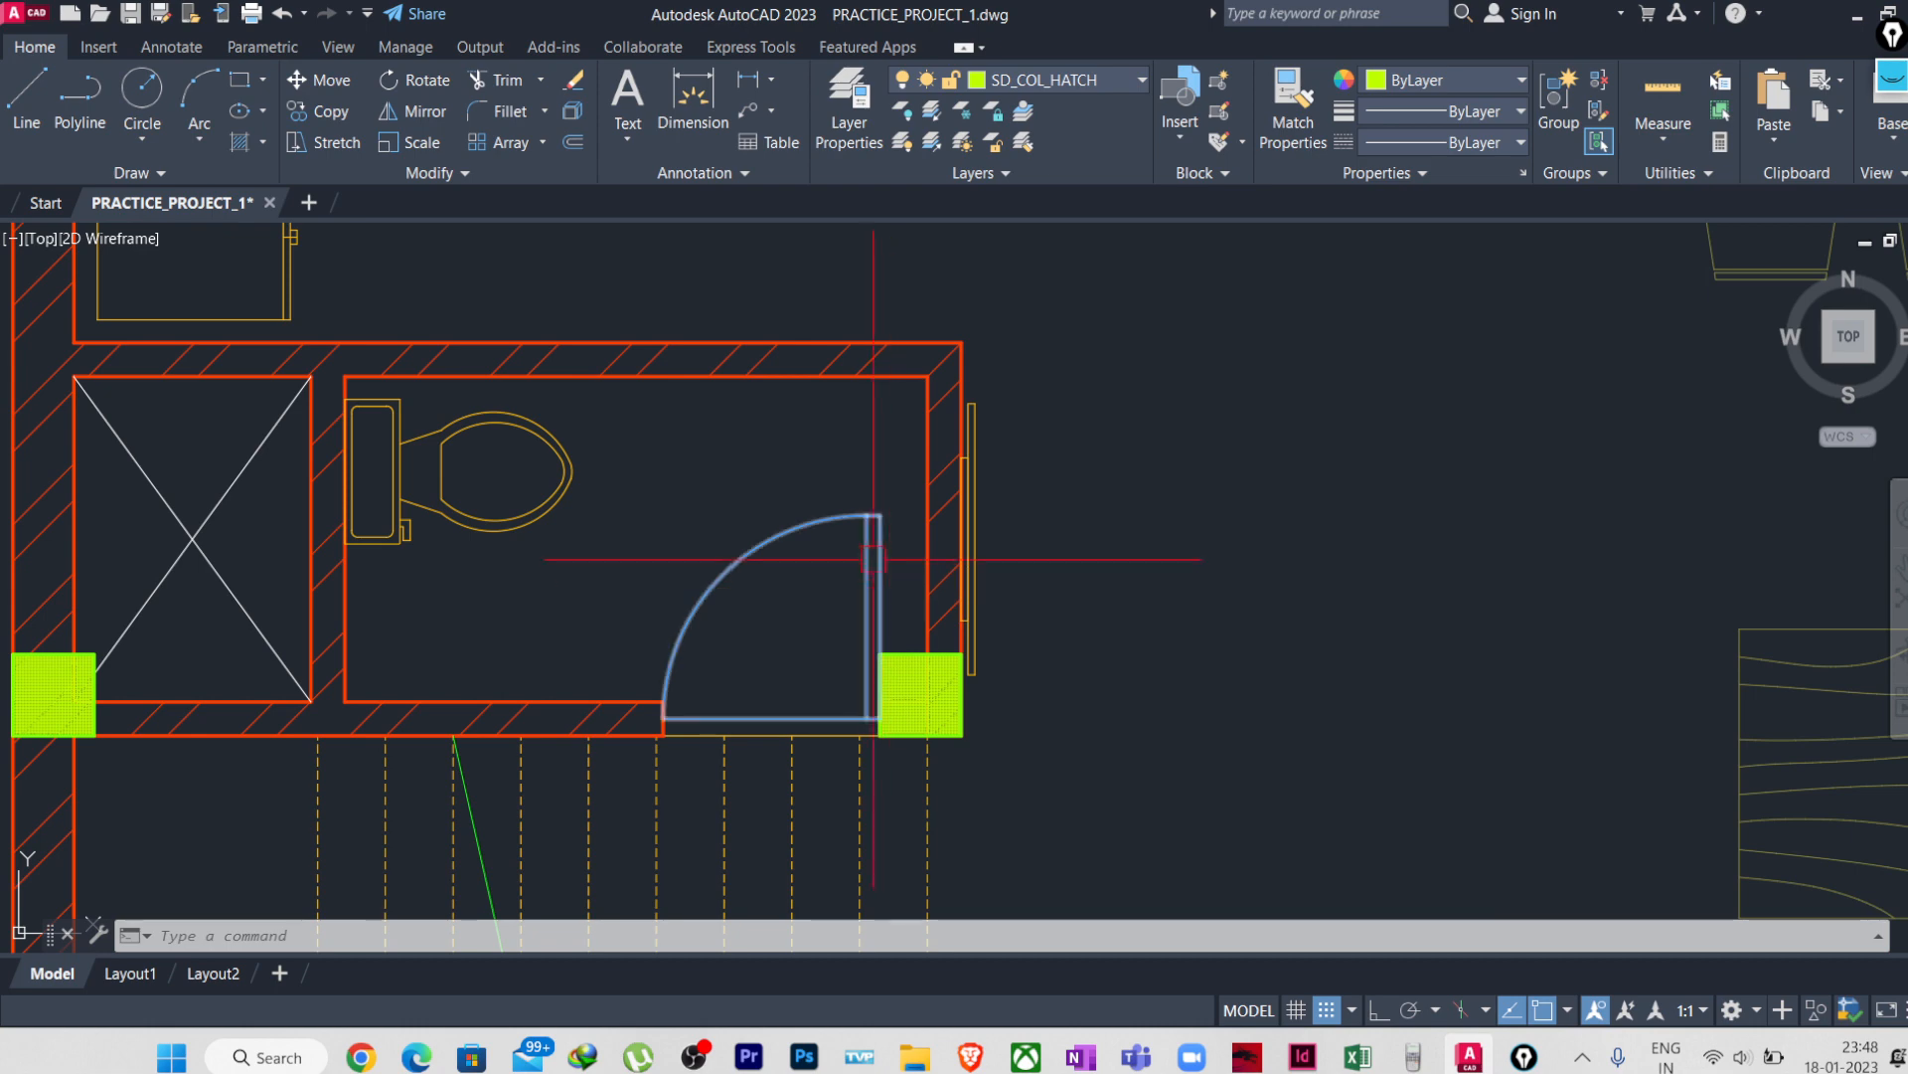
pyautogui.scroll(-2, 921, 682)
pyautogui.moveTo(921, 681)
pyautogui.mouseDown(button='middle')
pyautogui.moveTo(920, 768)
pyautogui.moveTo(881, 759)
pyautogui.moveTo(897, 660)
pyautogui.mouseUp(button='middle')
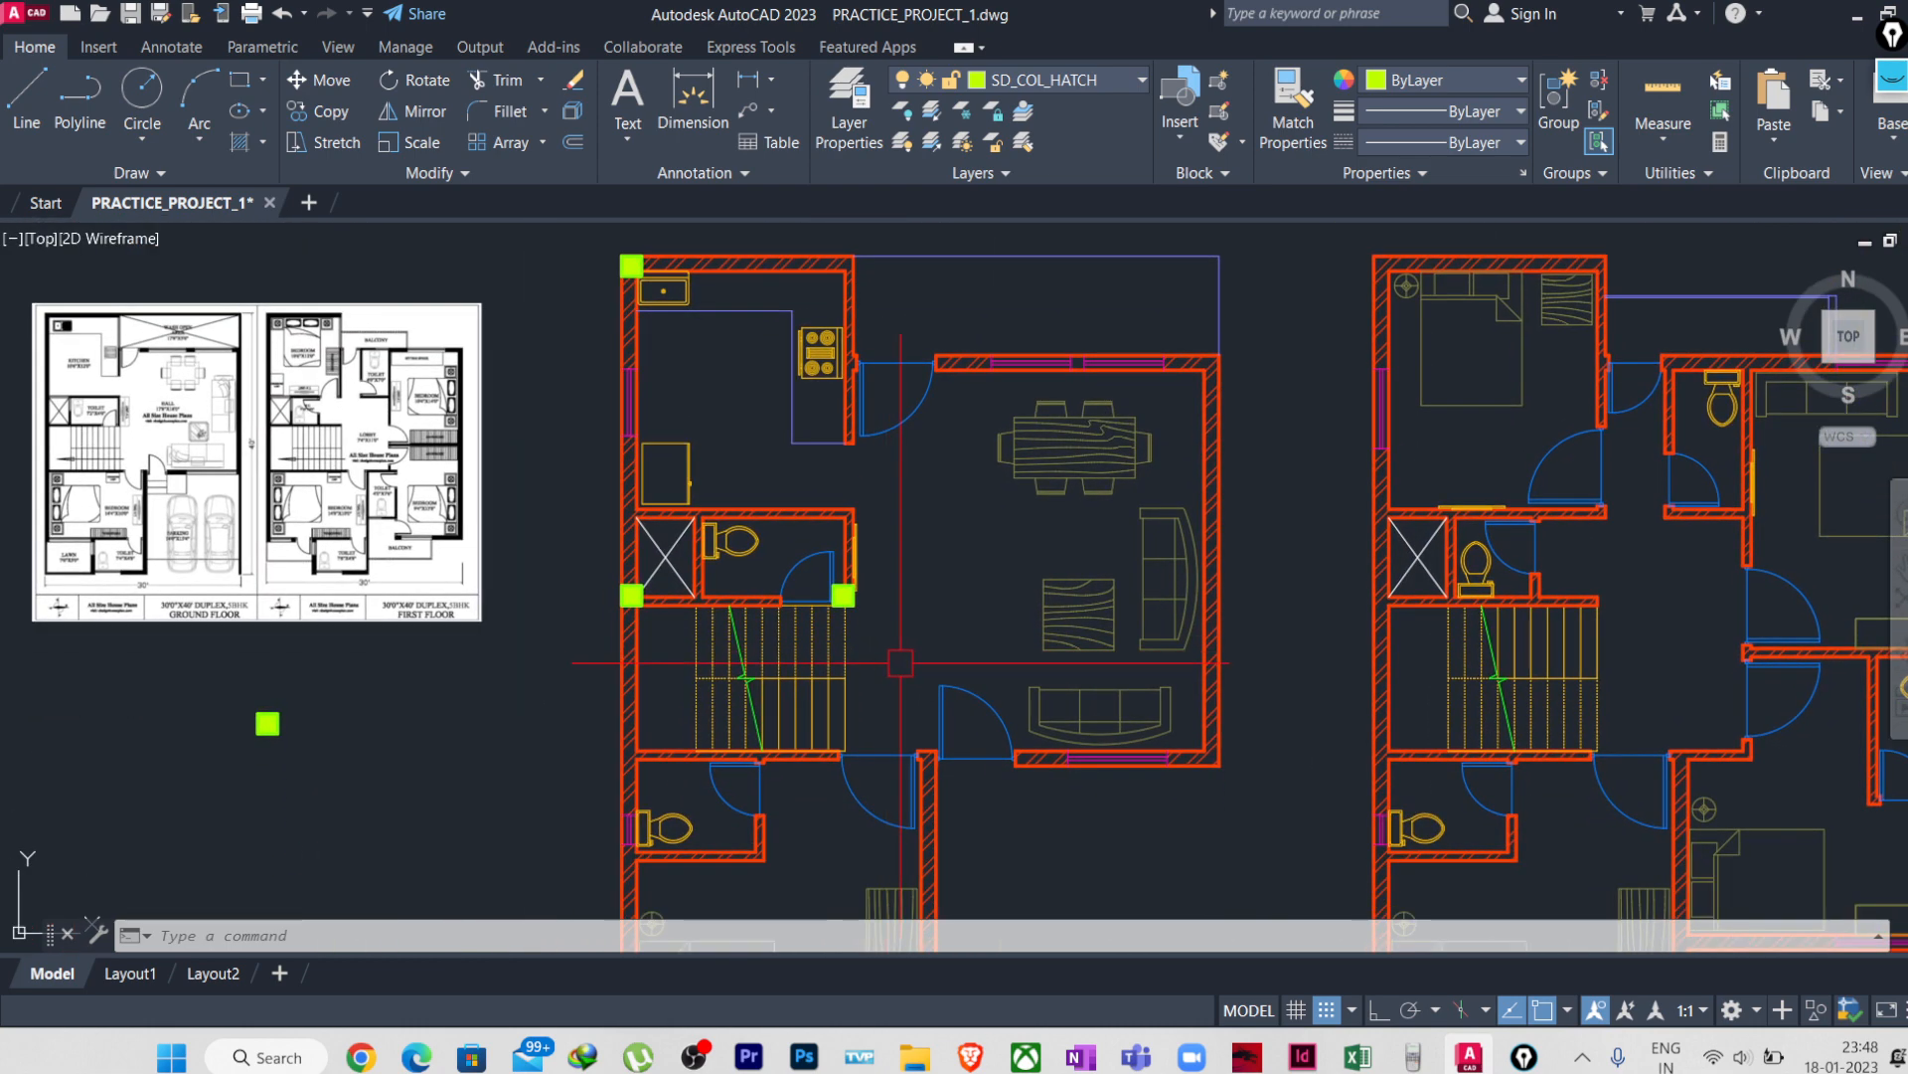
pyautogui.scroll(4, 849, 507)
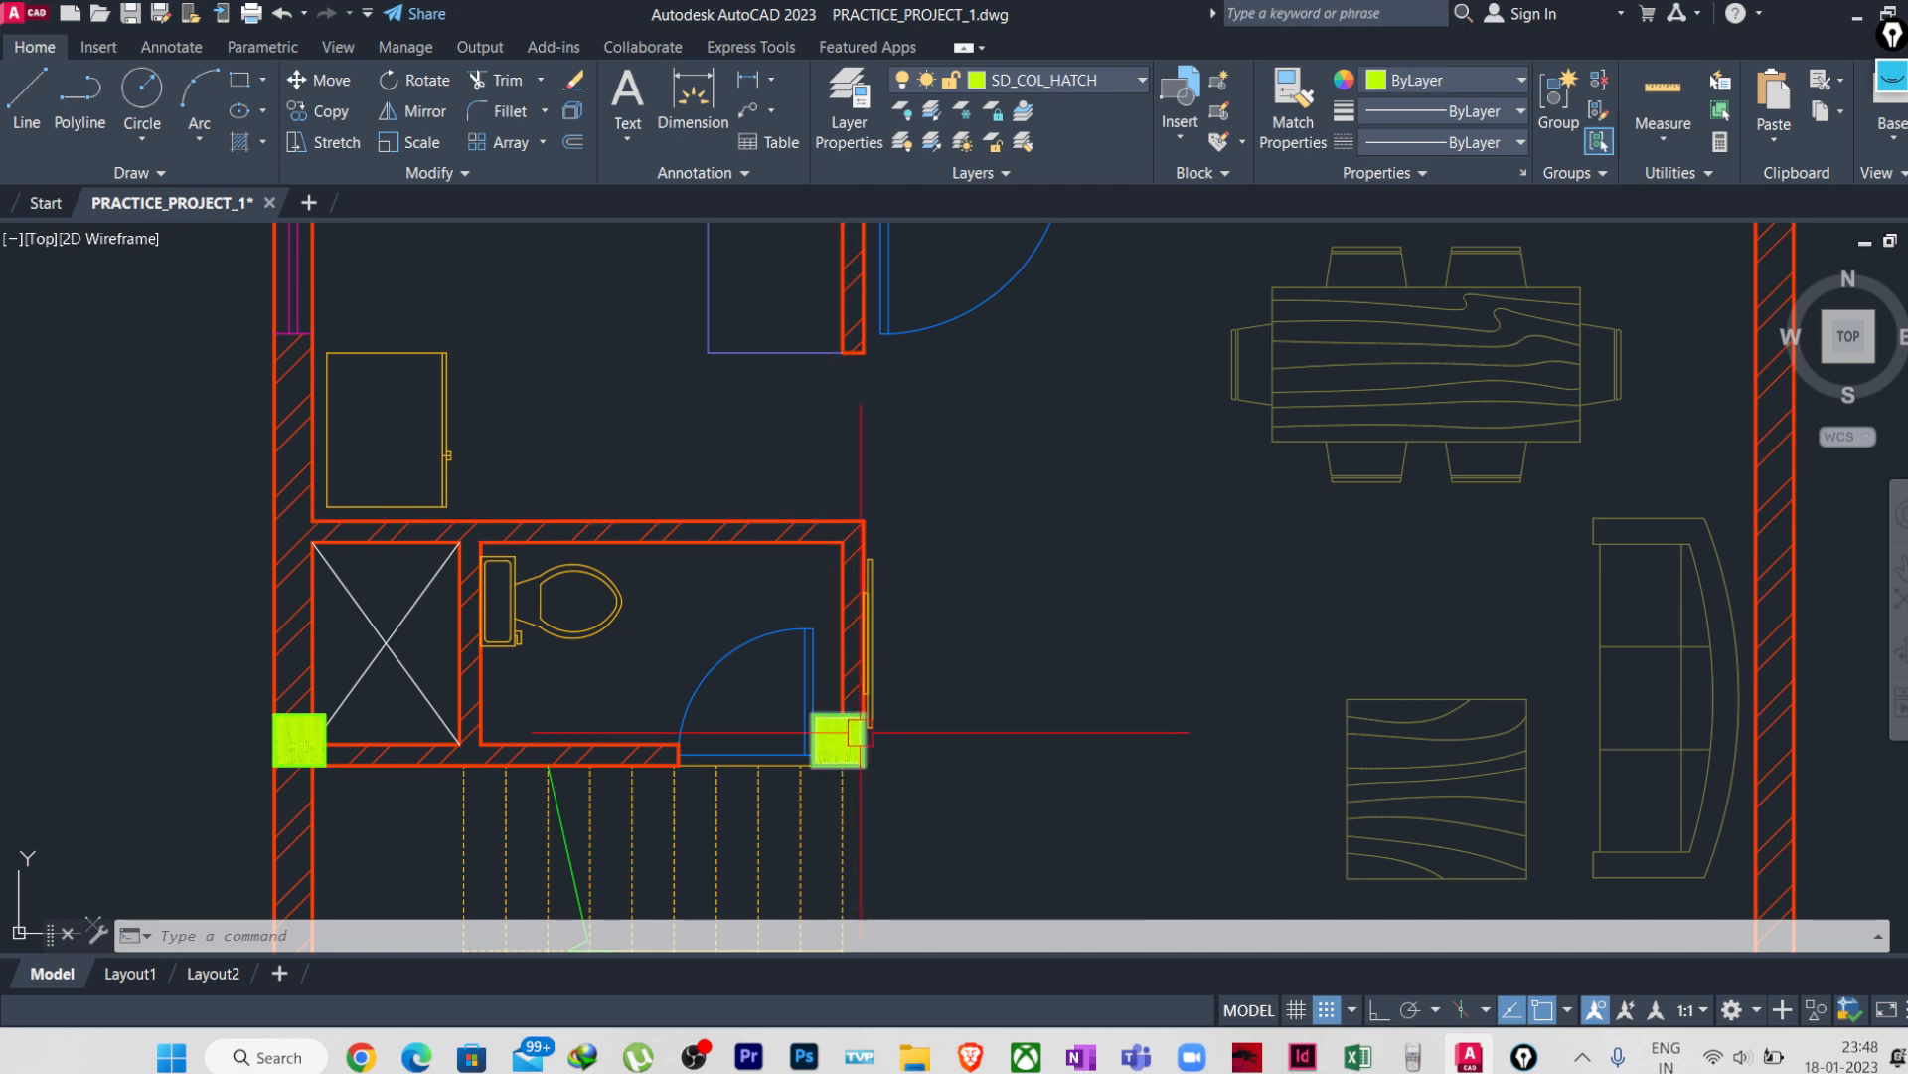
pyautogui.moveTo(927, 775); pyautogui.dragTo(918, 843, button='middle')
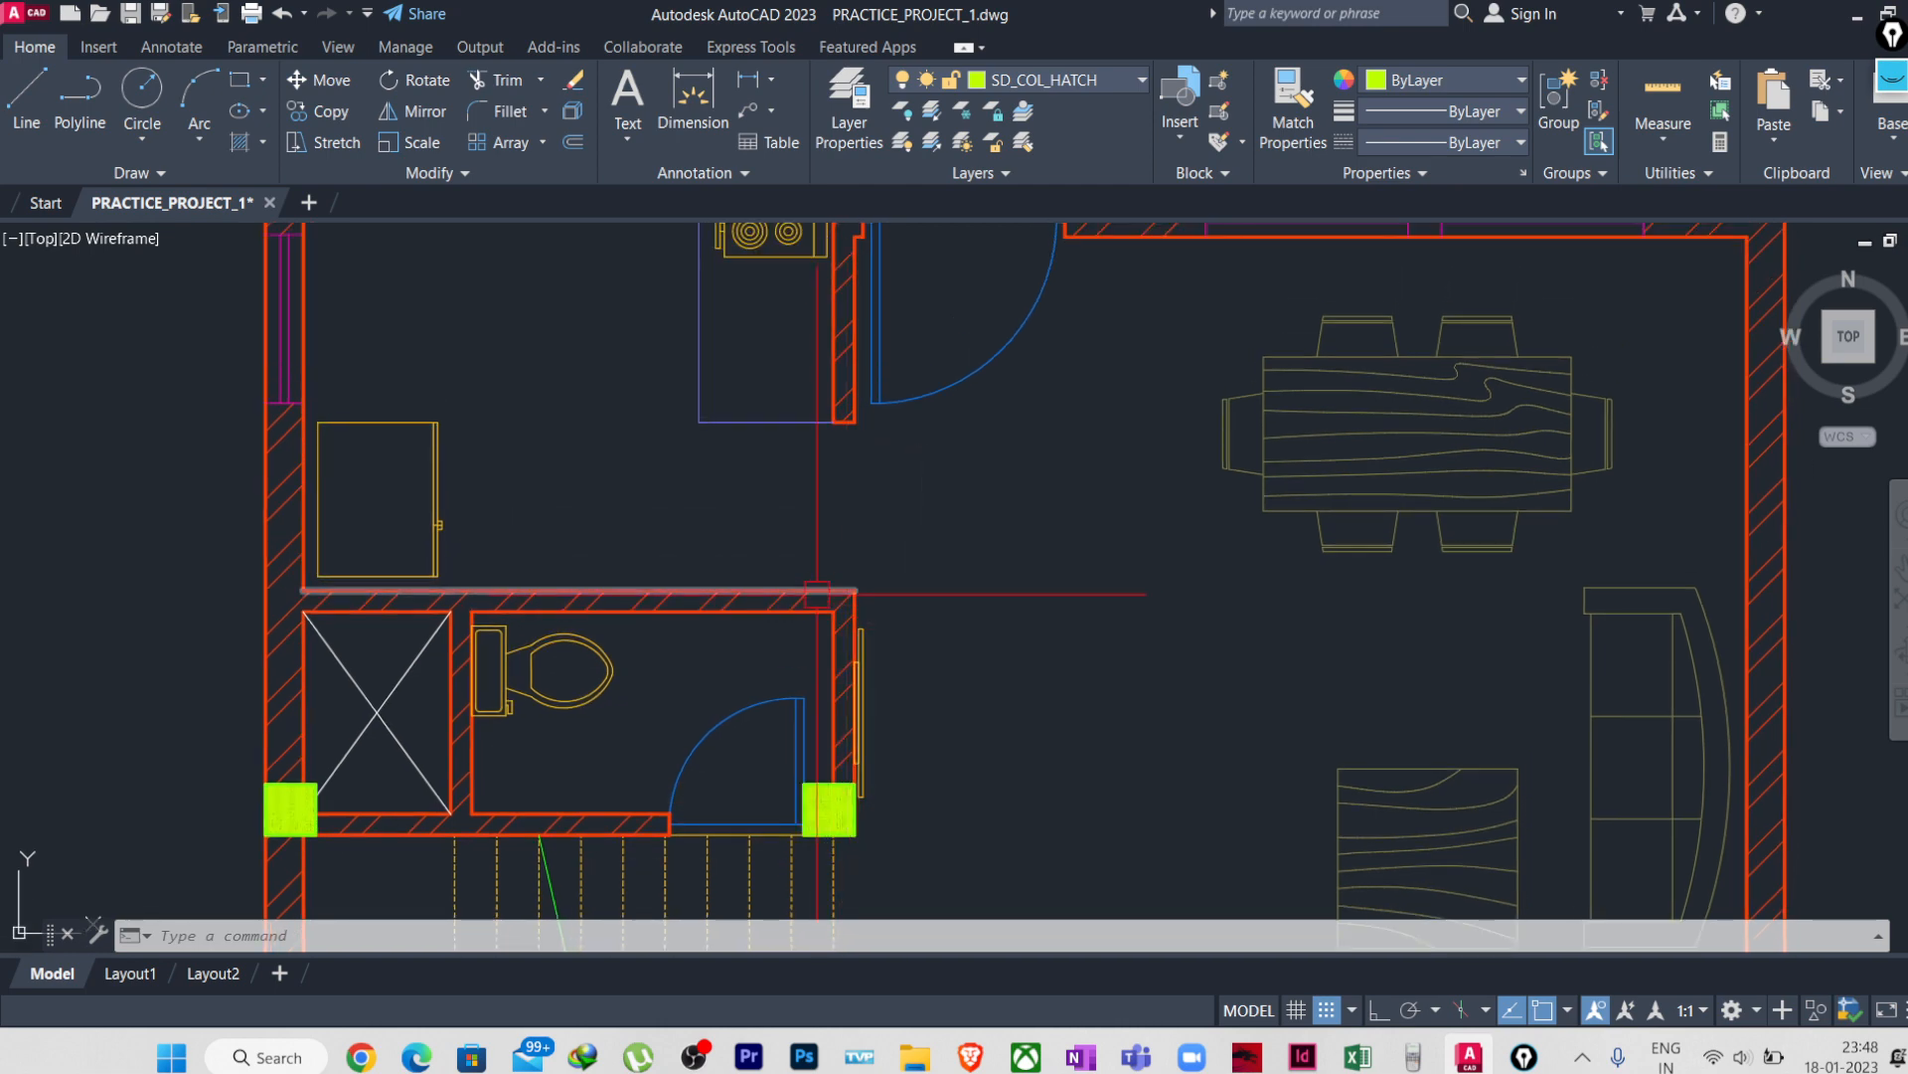
pyautogui.scroll(-4, 327, 577)
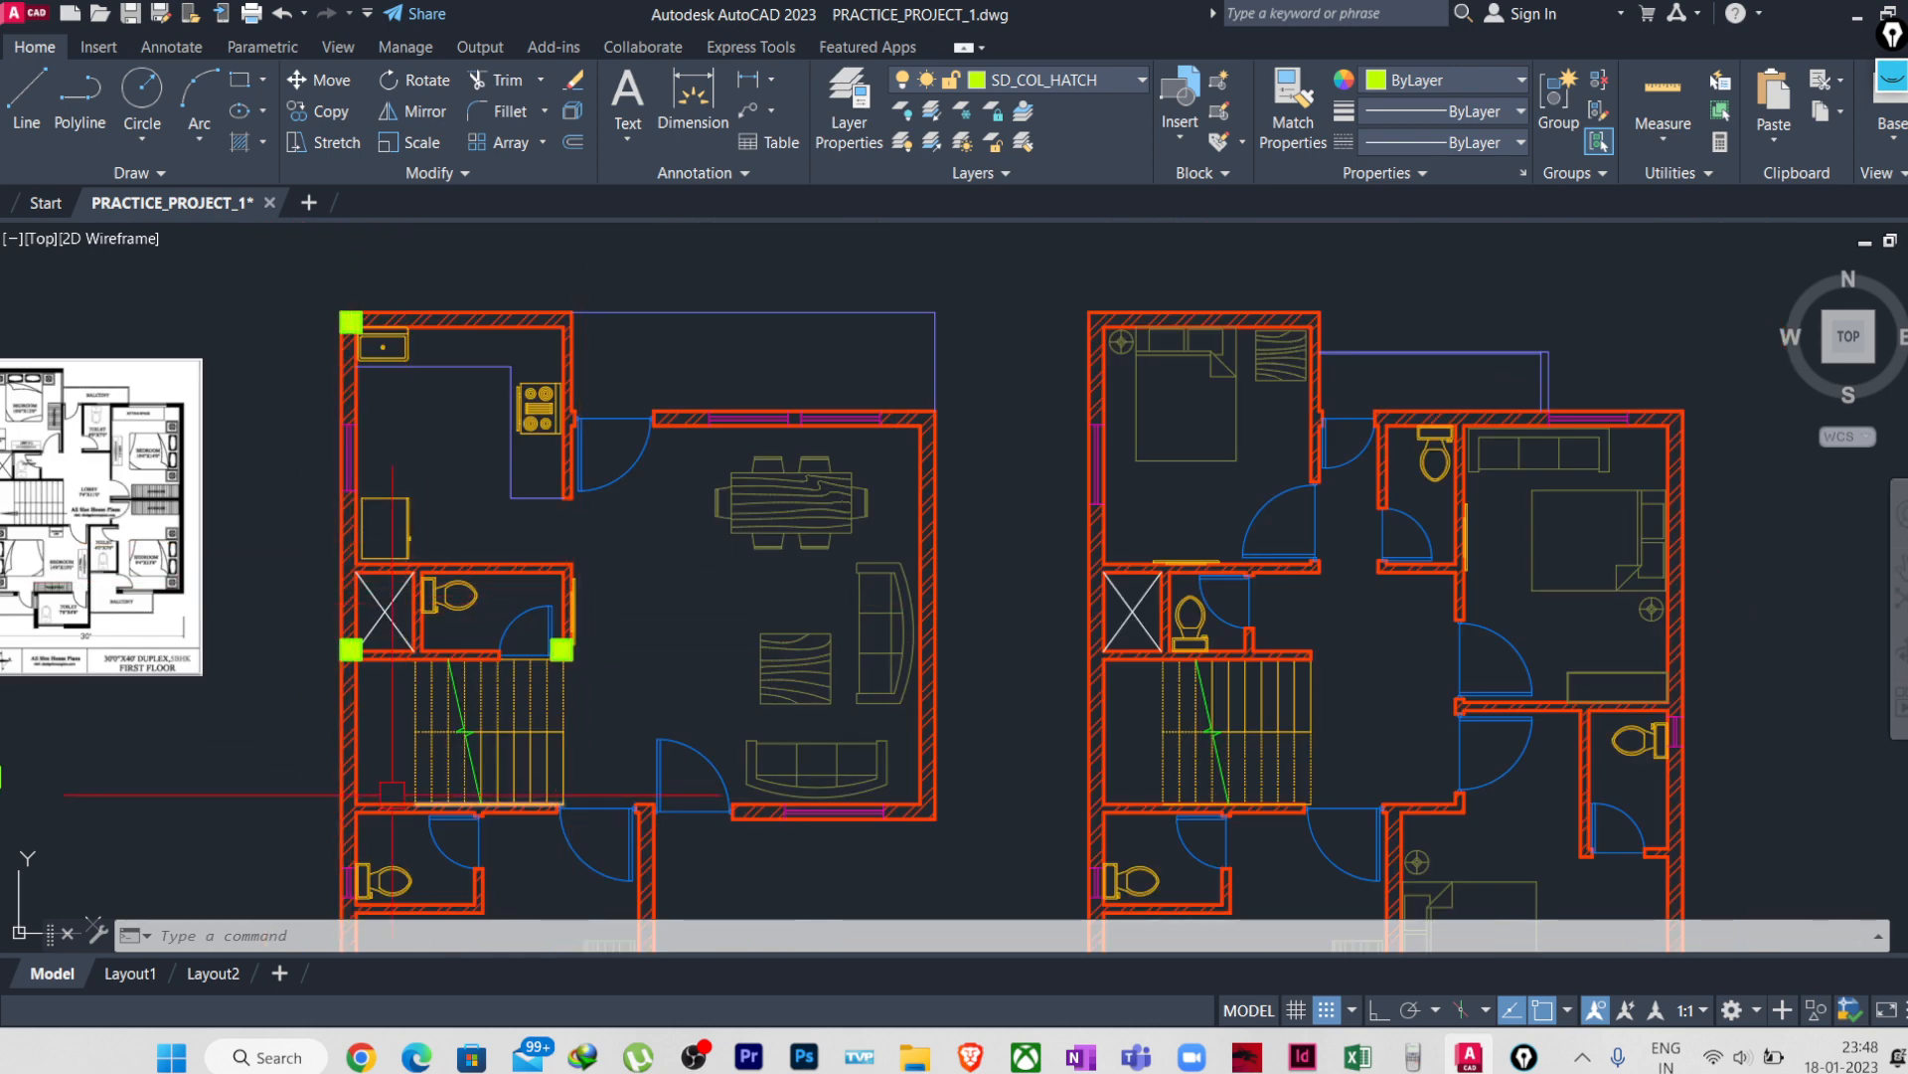
pyautogui.moveTo(418, 670); pyautogui.dragTo(697, 587, button='middle')
pyautogui.scroll(2, 696, 587)
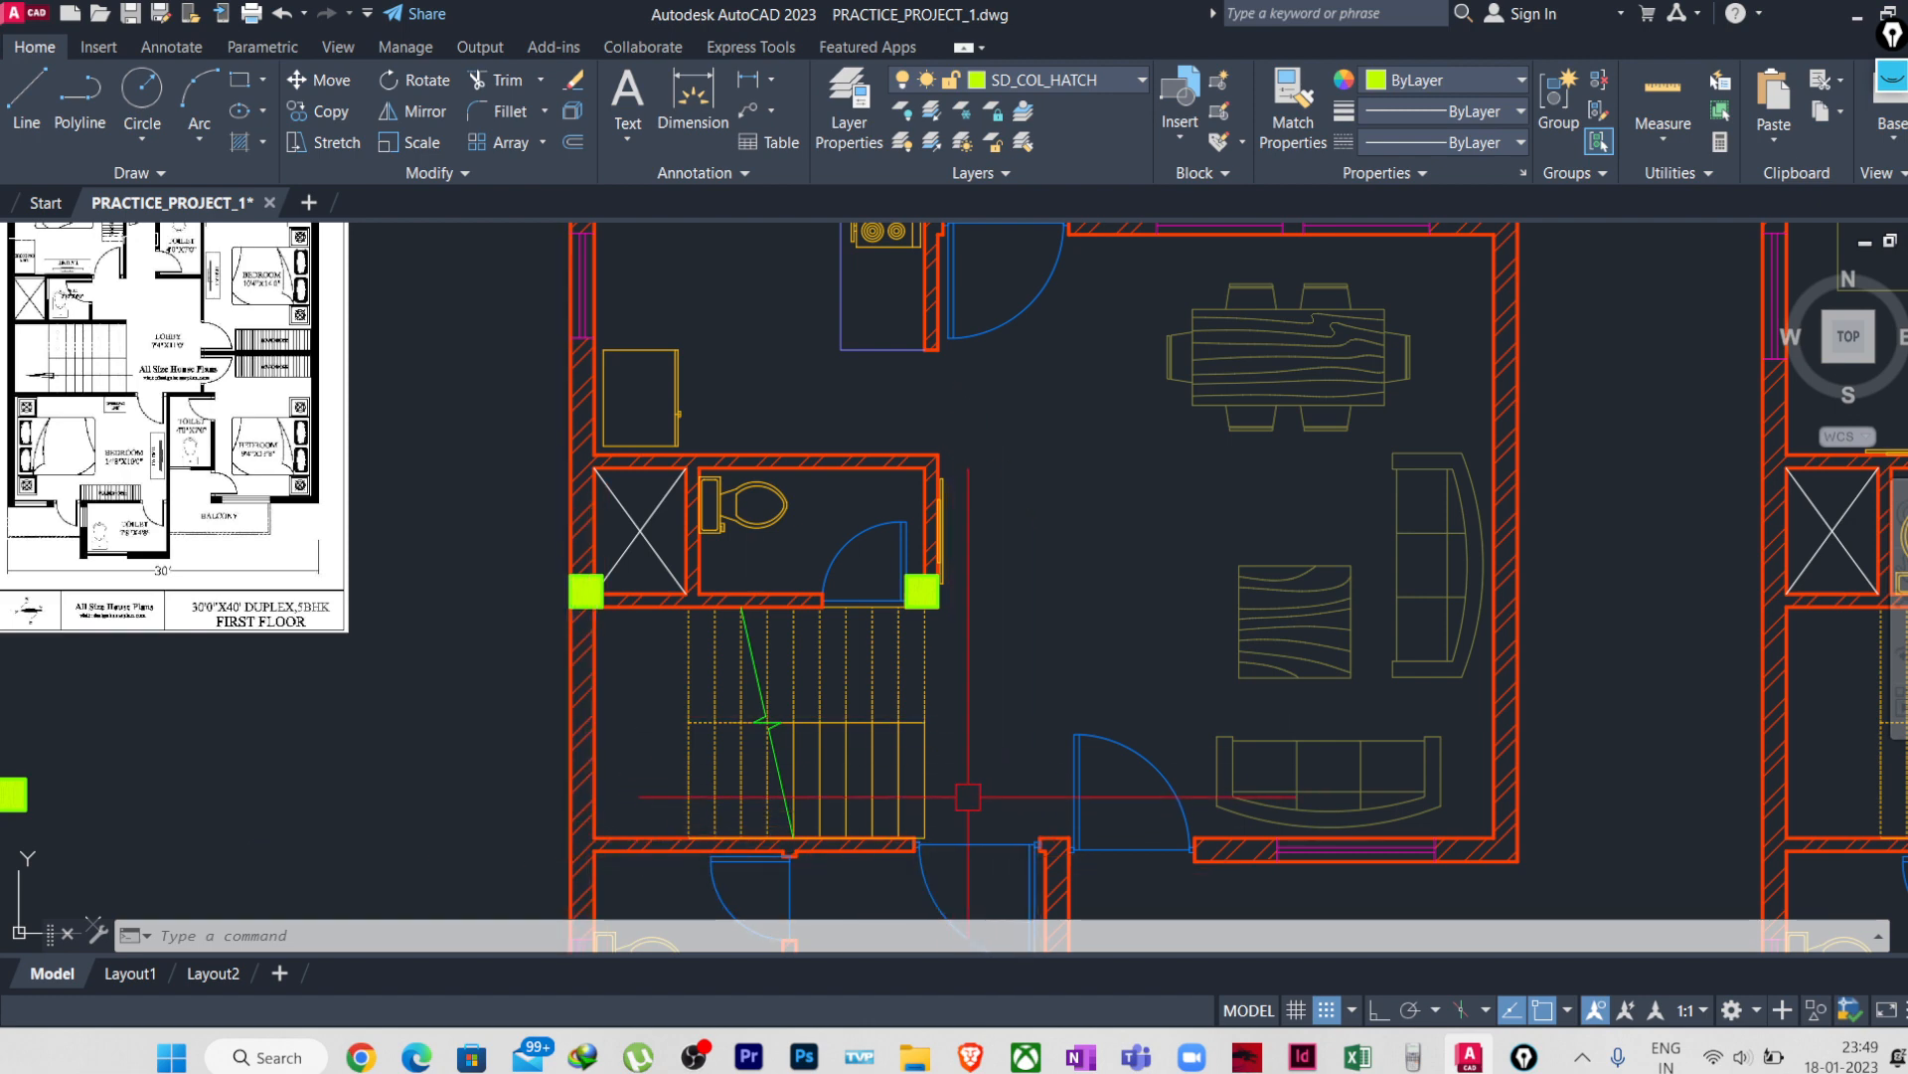
pyautogui.scroll(-3, 771, 734)
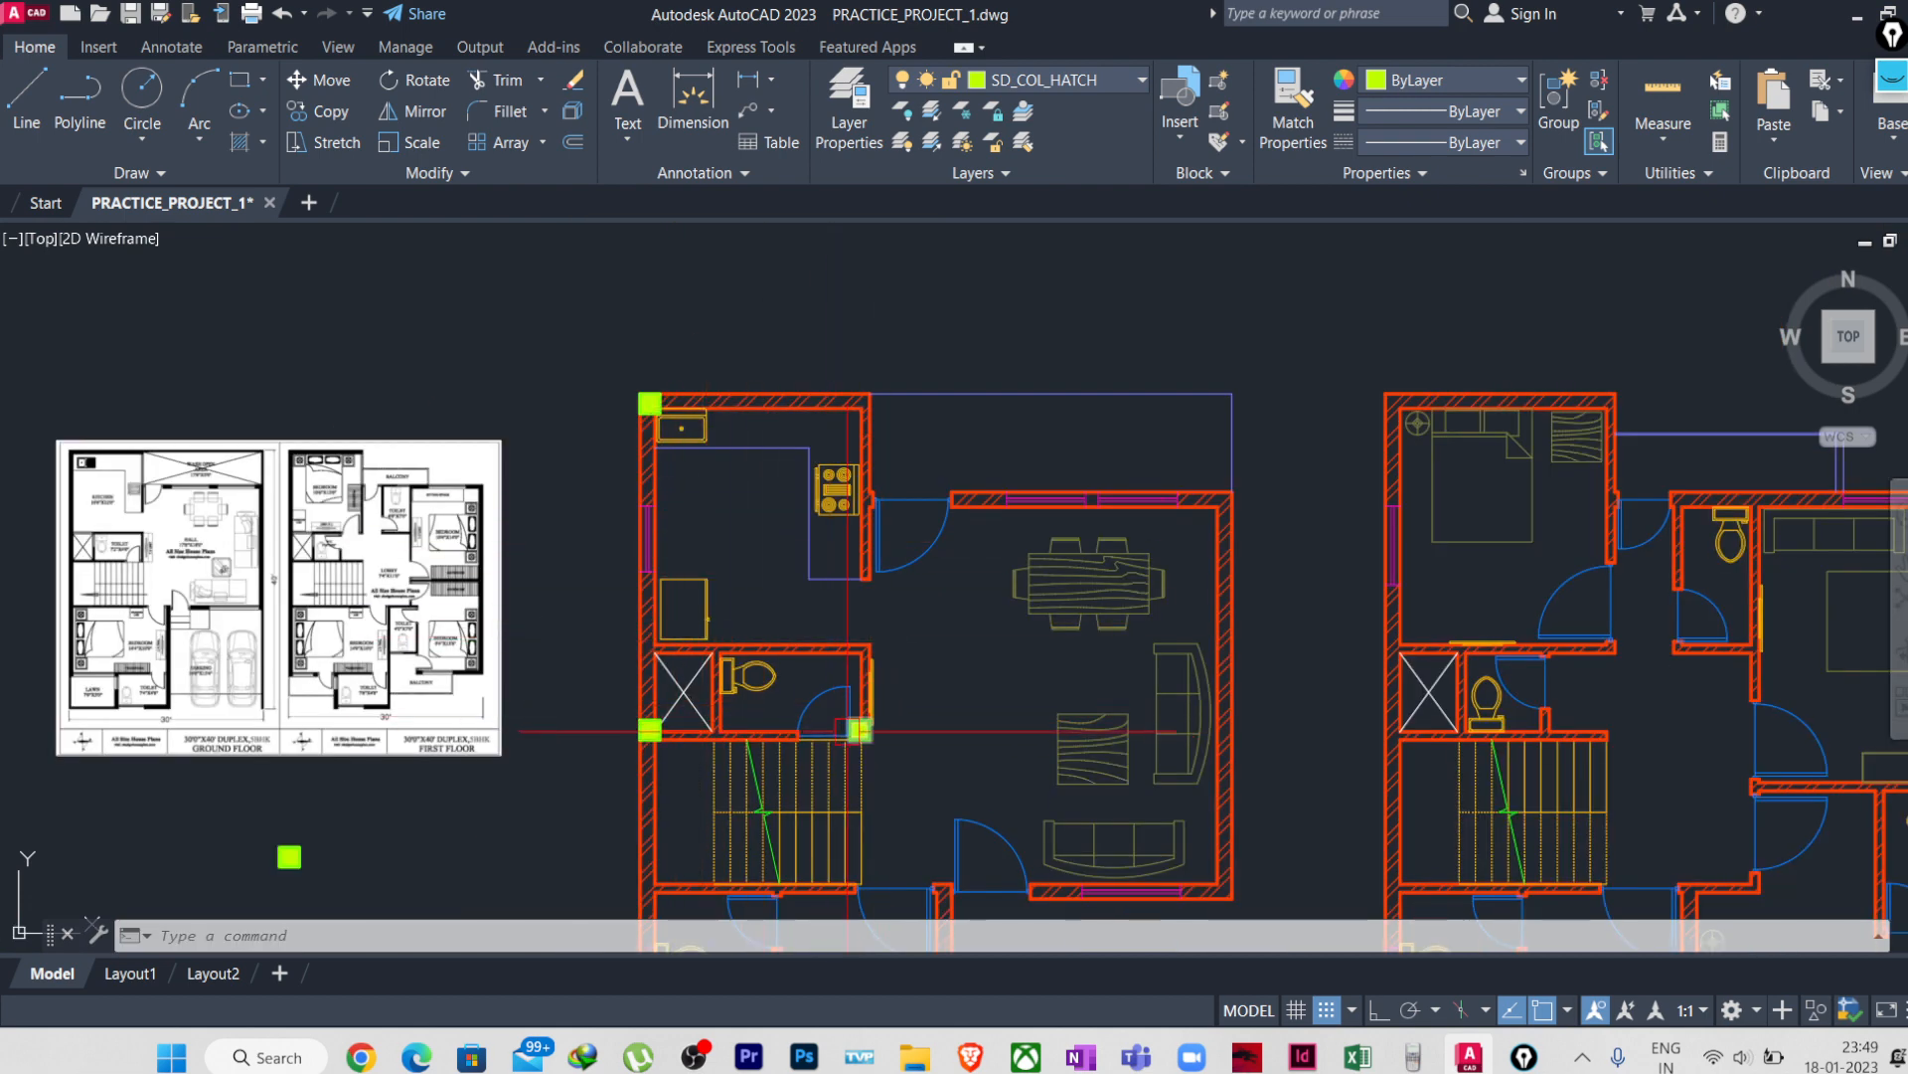
# - Inspect the column at the kitchen's upper-left corner beside the sink, and locate the spare column below the reference plans
pyautogui.scroll(2, 773, 768)
pyautogui.moveTo(793, 765); pyautogui.dragTo(754, 925, button='middle')
pyautogui.scroll(2, 580, 376)
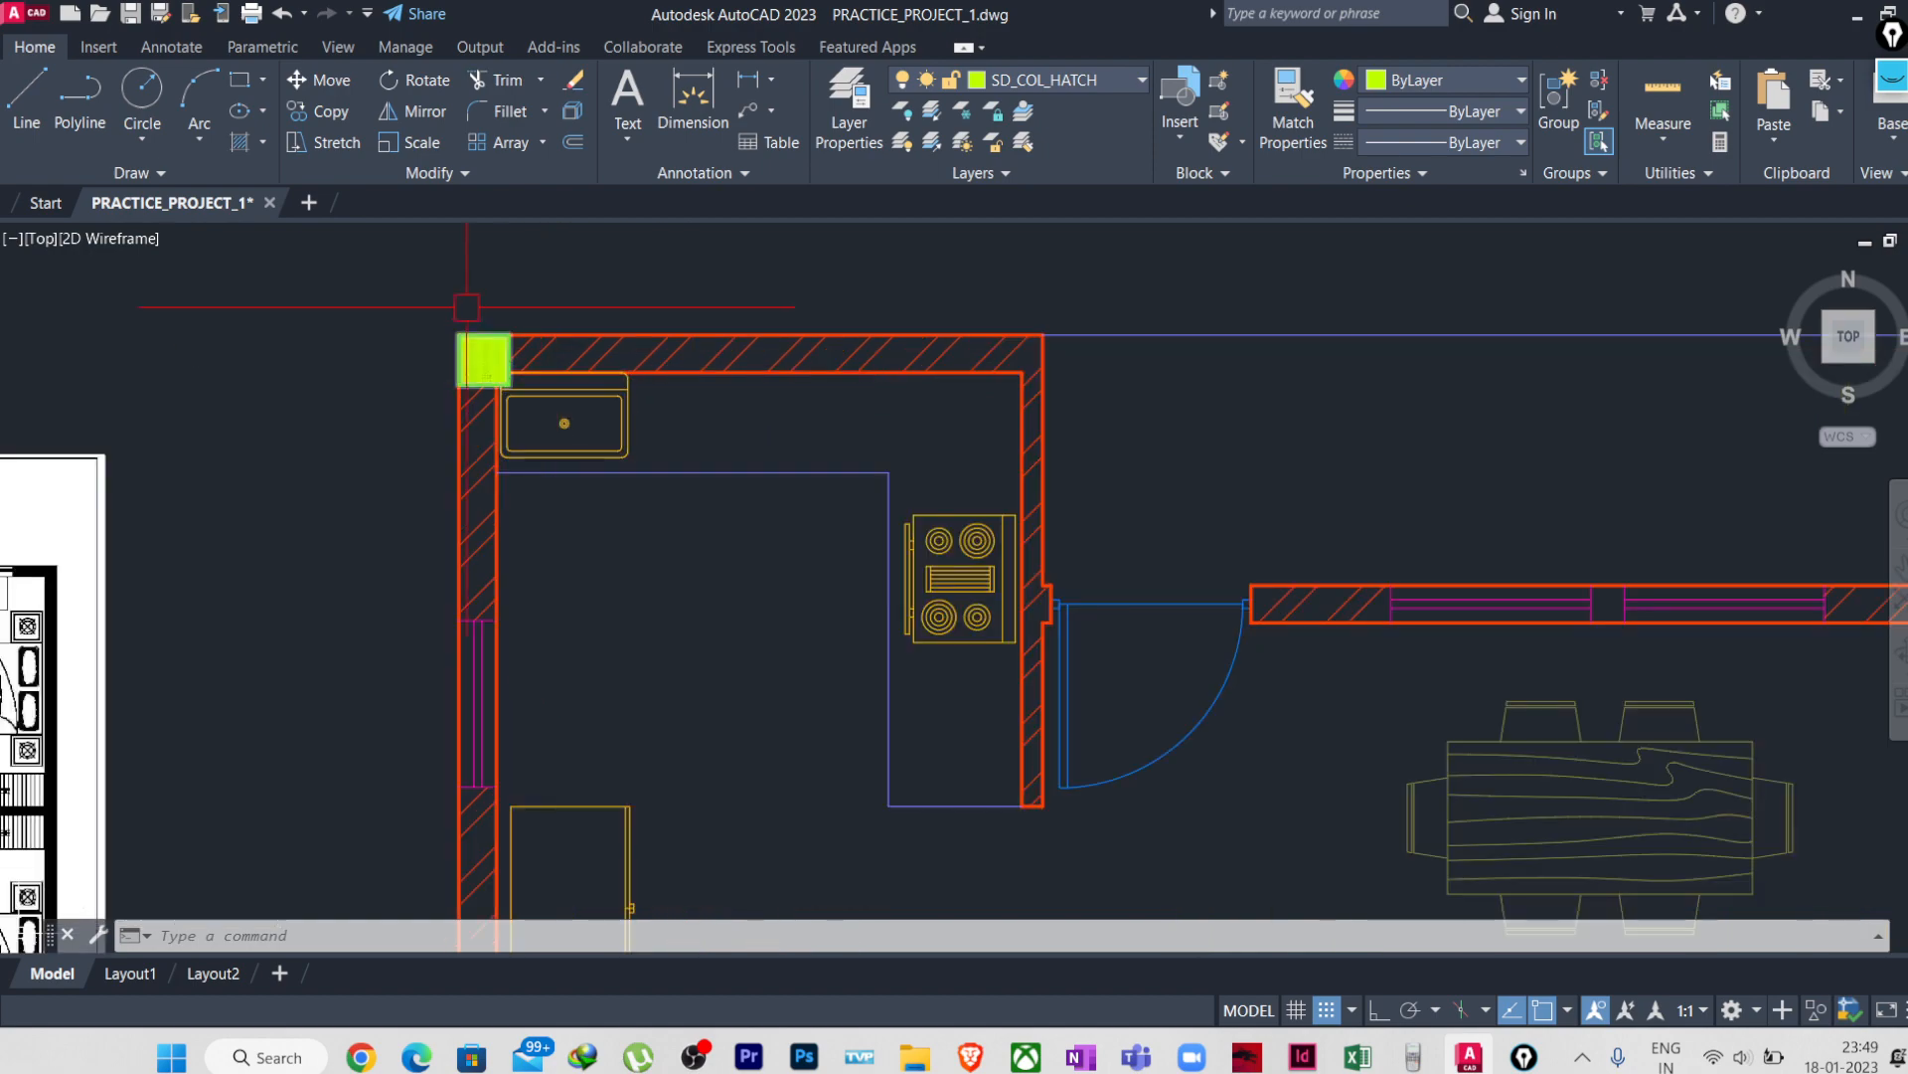
pyautogui.scroll(7, 466, 307)
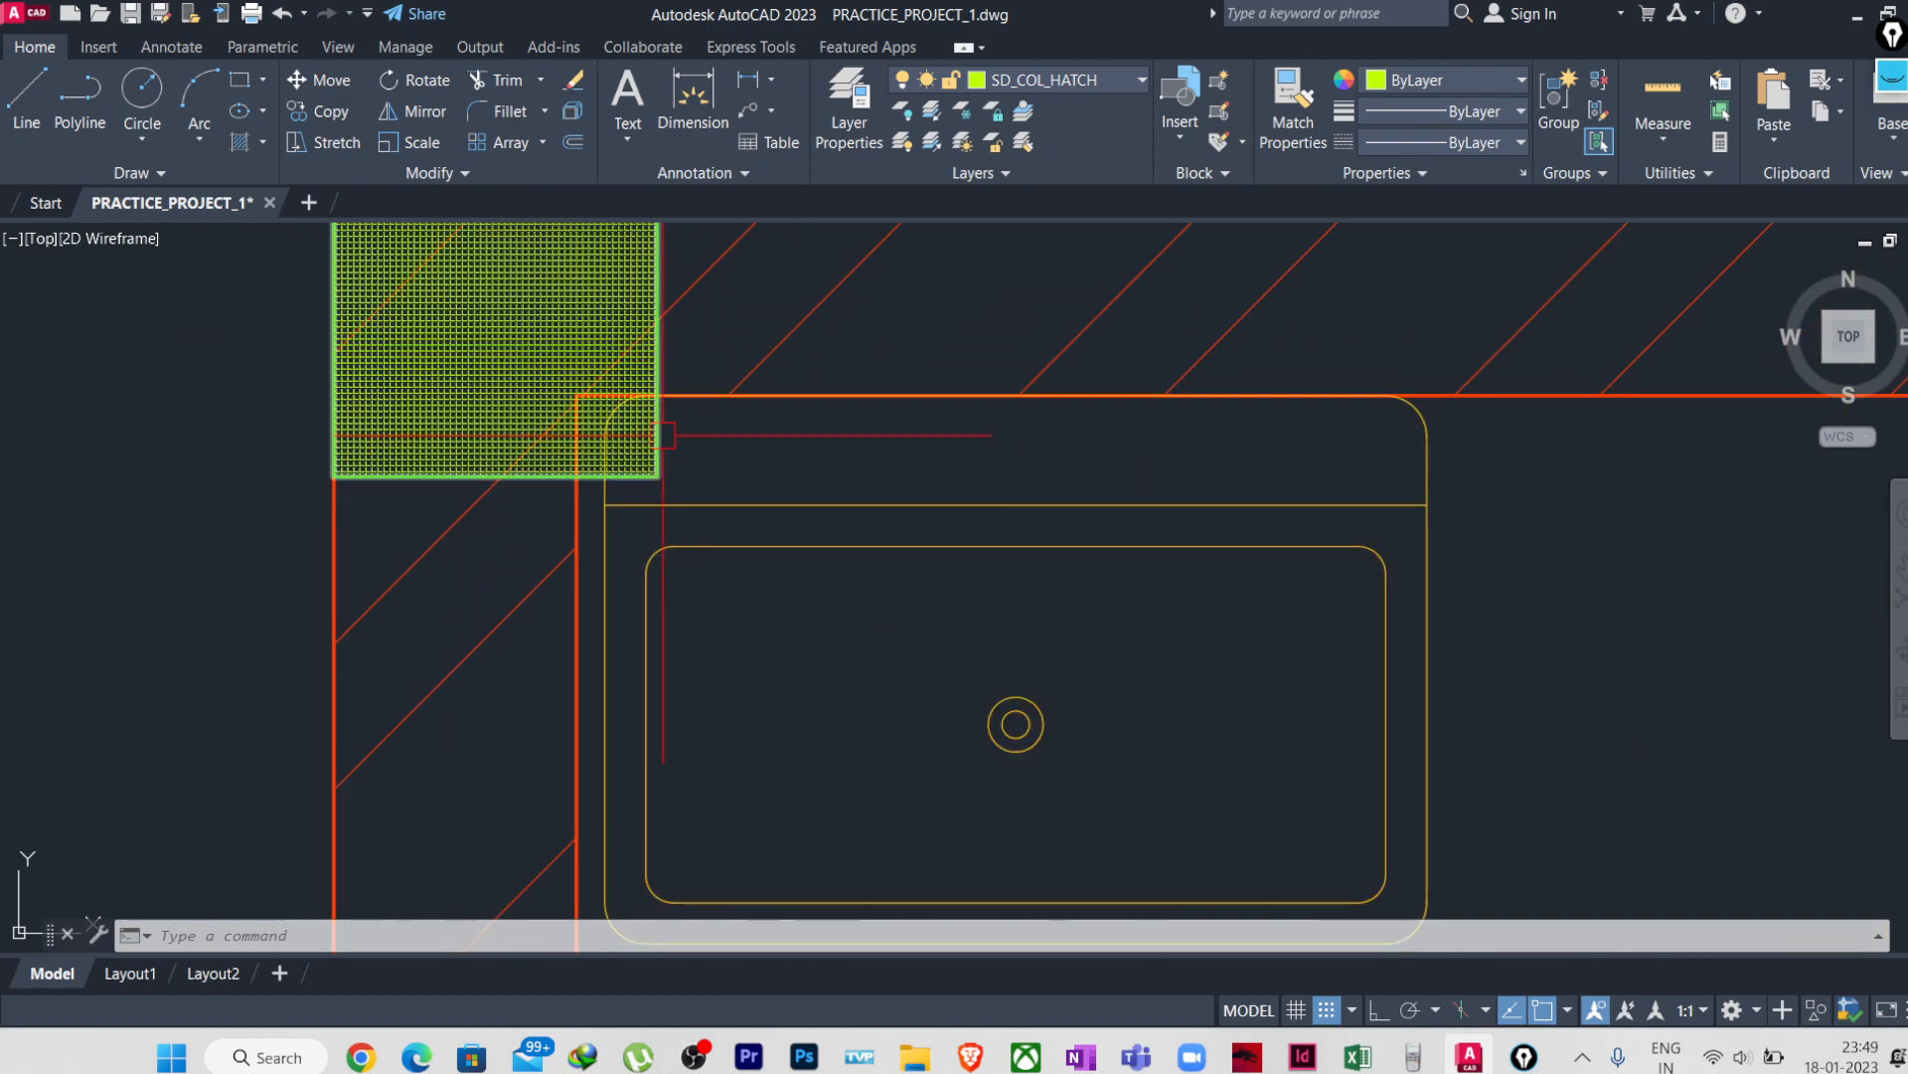
pyautogui.scroll(-5, 663, 434)
pyautogui.scroll(-5, 523, 414)
pyautogui.scroll(3, 443, 612)
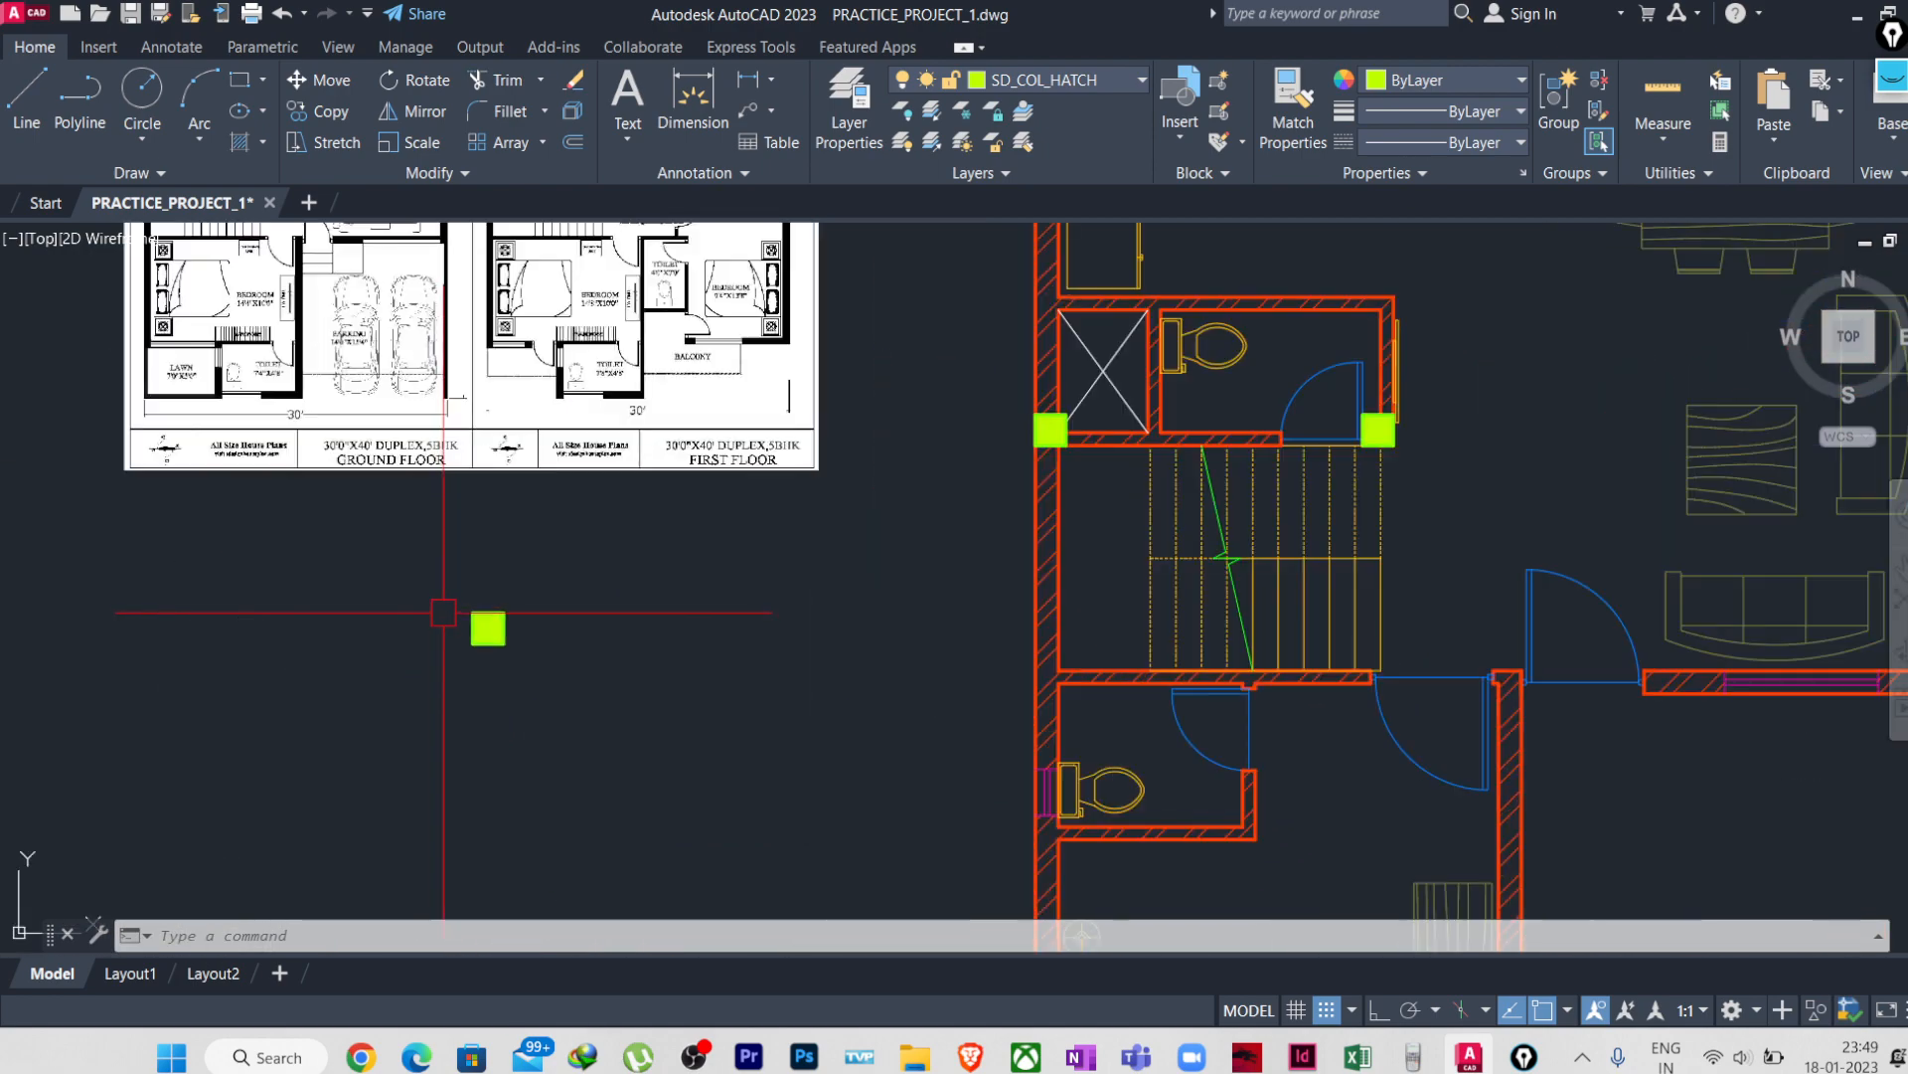
# - Group the outline and hatch of the spare column below the reference plans
pyautogui.click(553, 575)
pyautogui.click(386, 752)
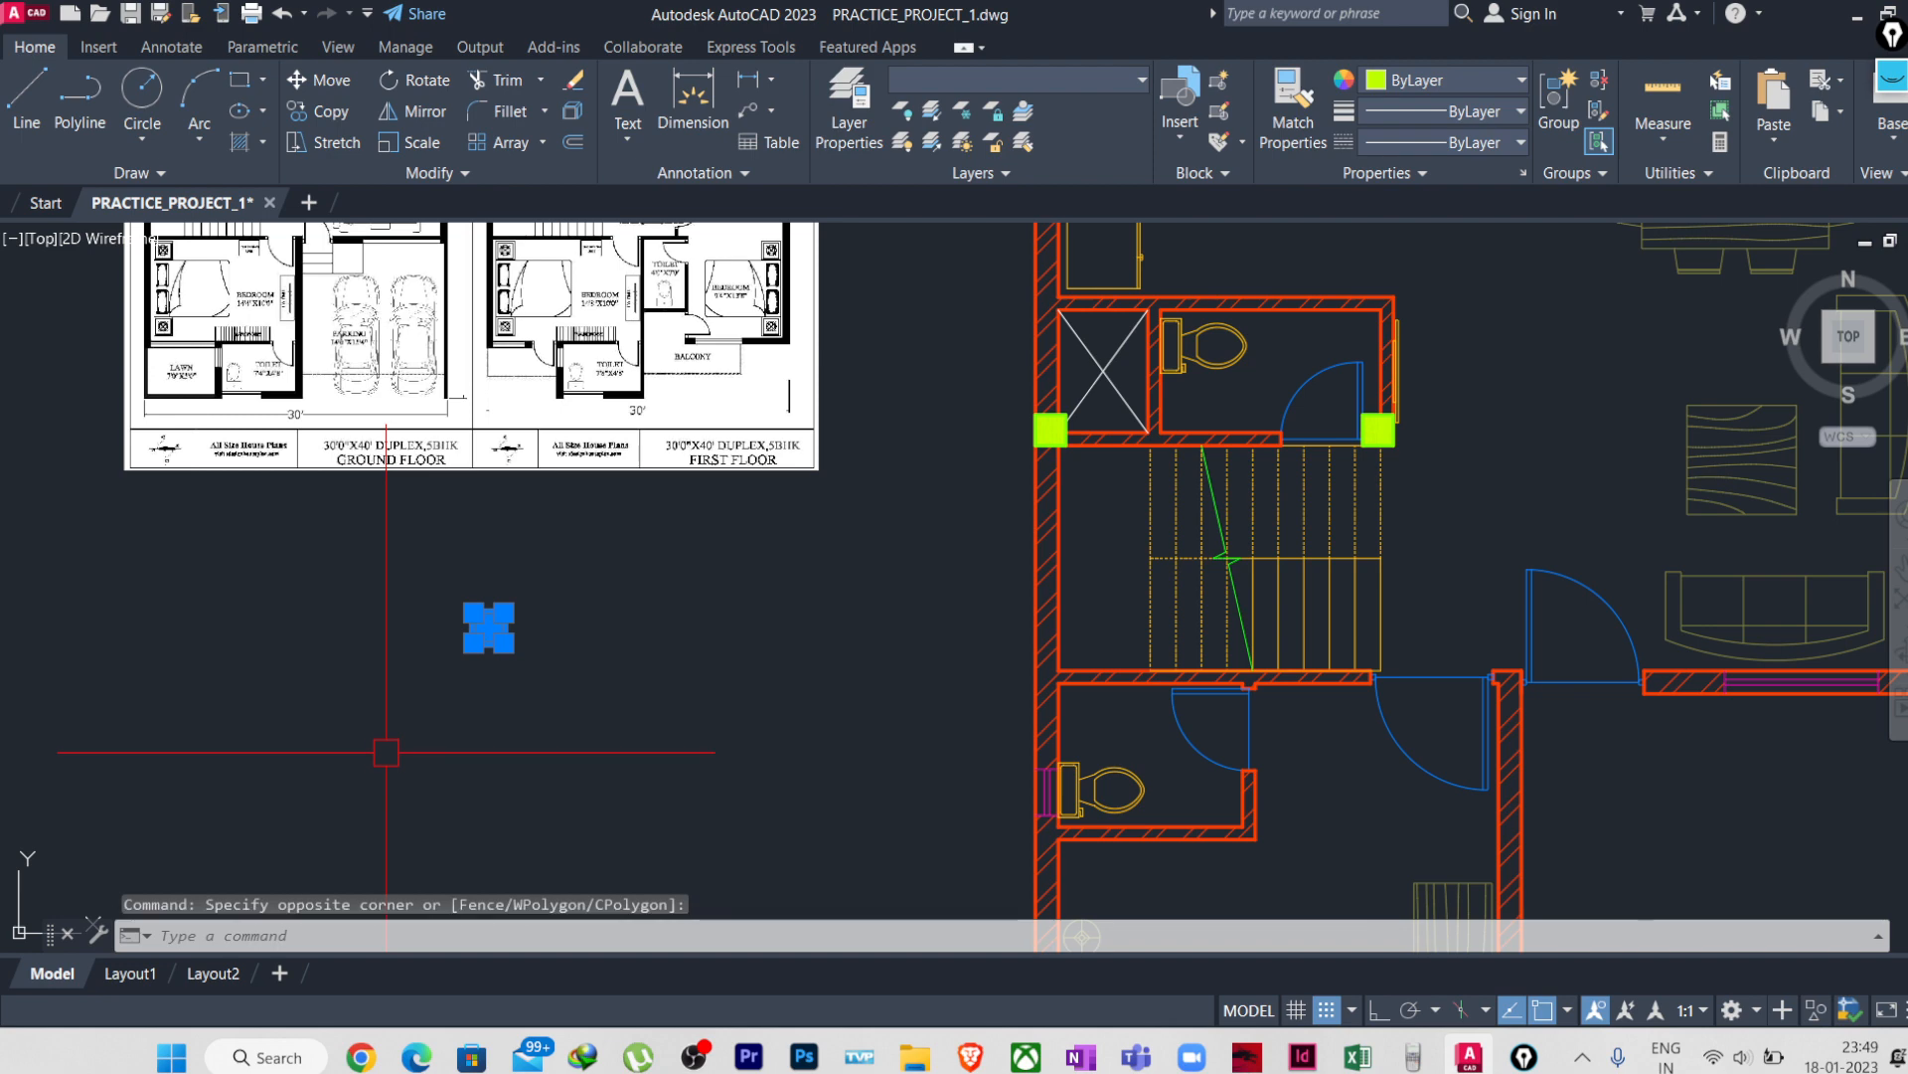
pyautogui.write('g')
pyautogui.press('Return')
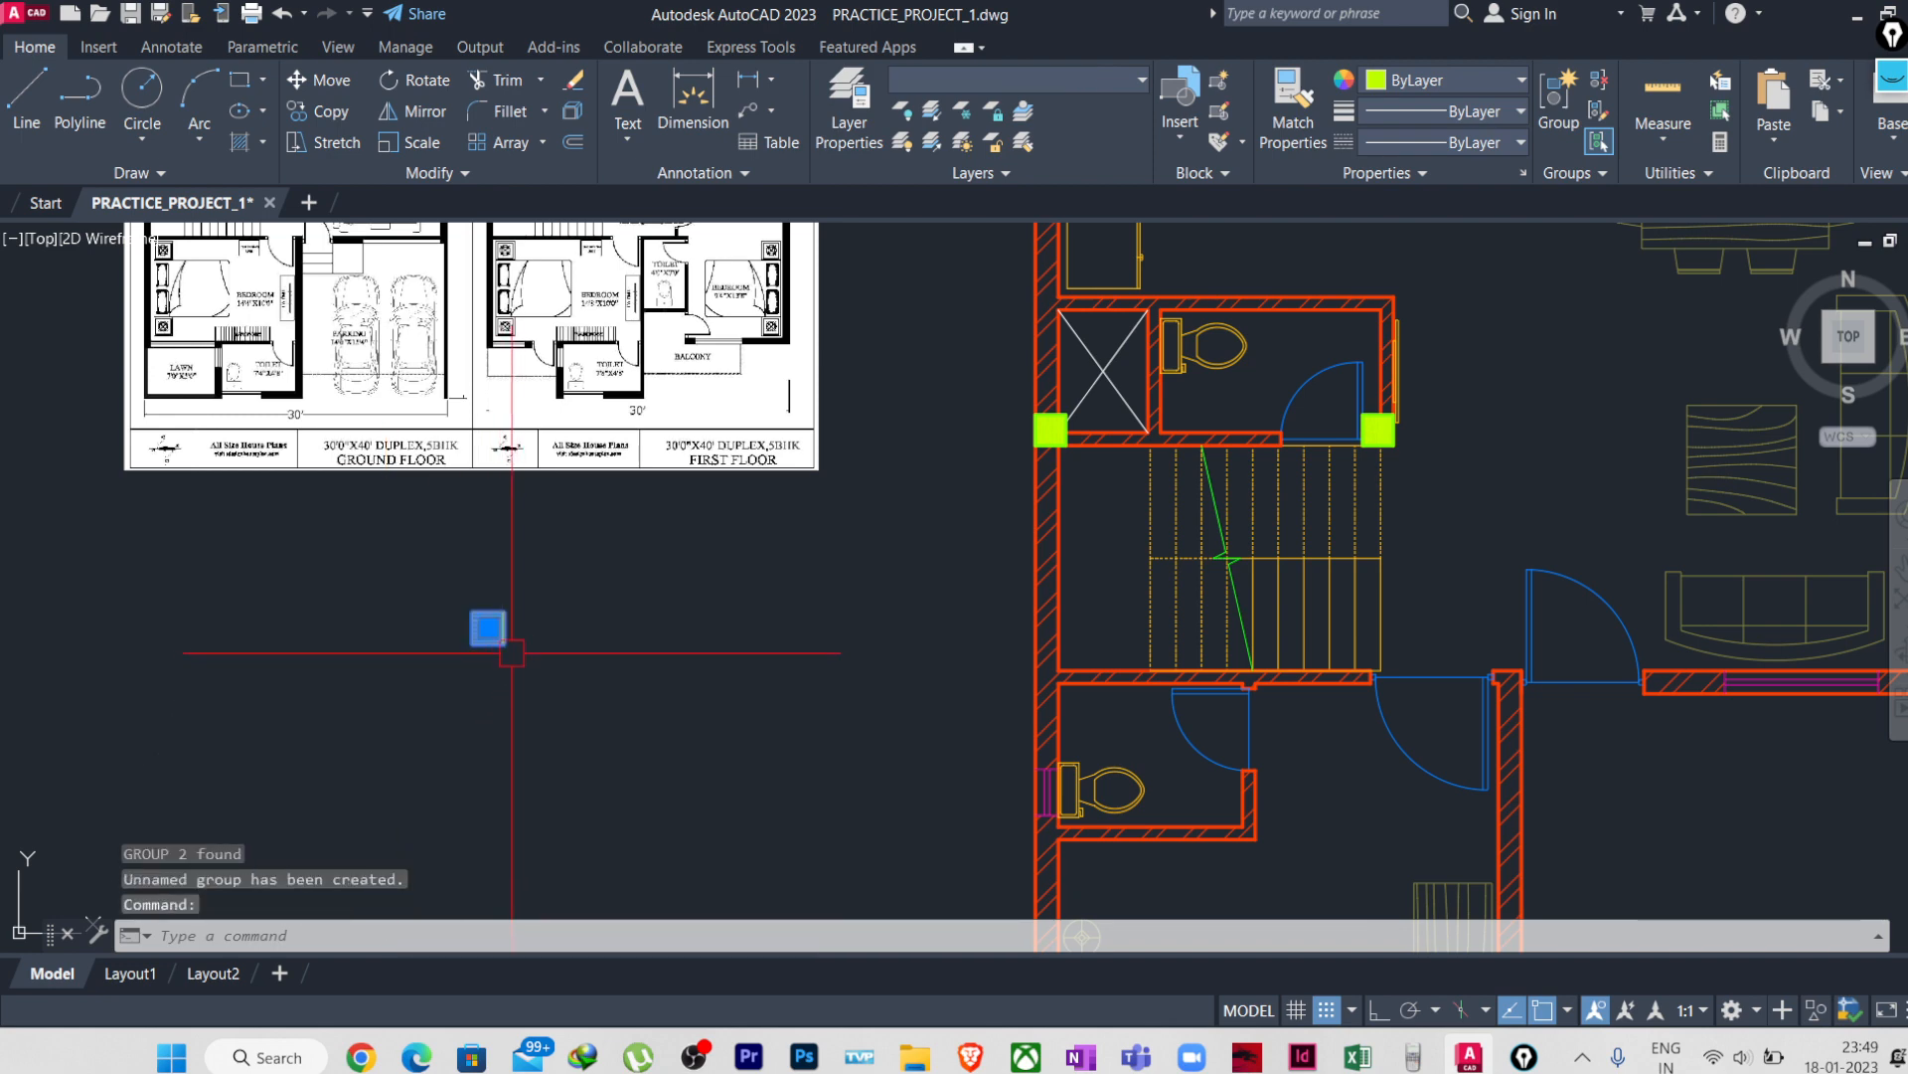
# - Move the grouped spare column by its upper-right corner onto the kitchen's upper-right outer wall corner
pyautogui.write('M')
pyautogui.press('Return')
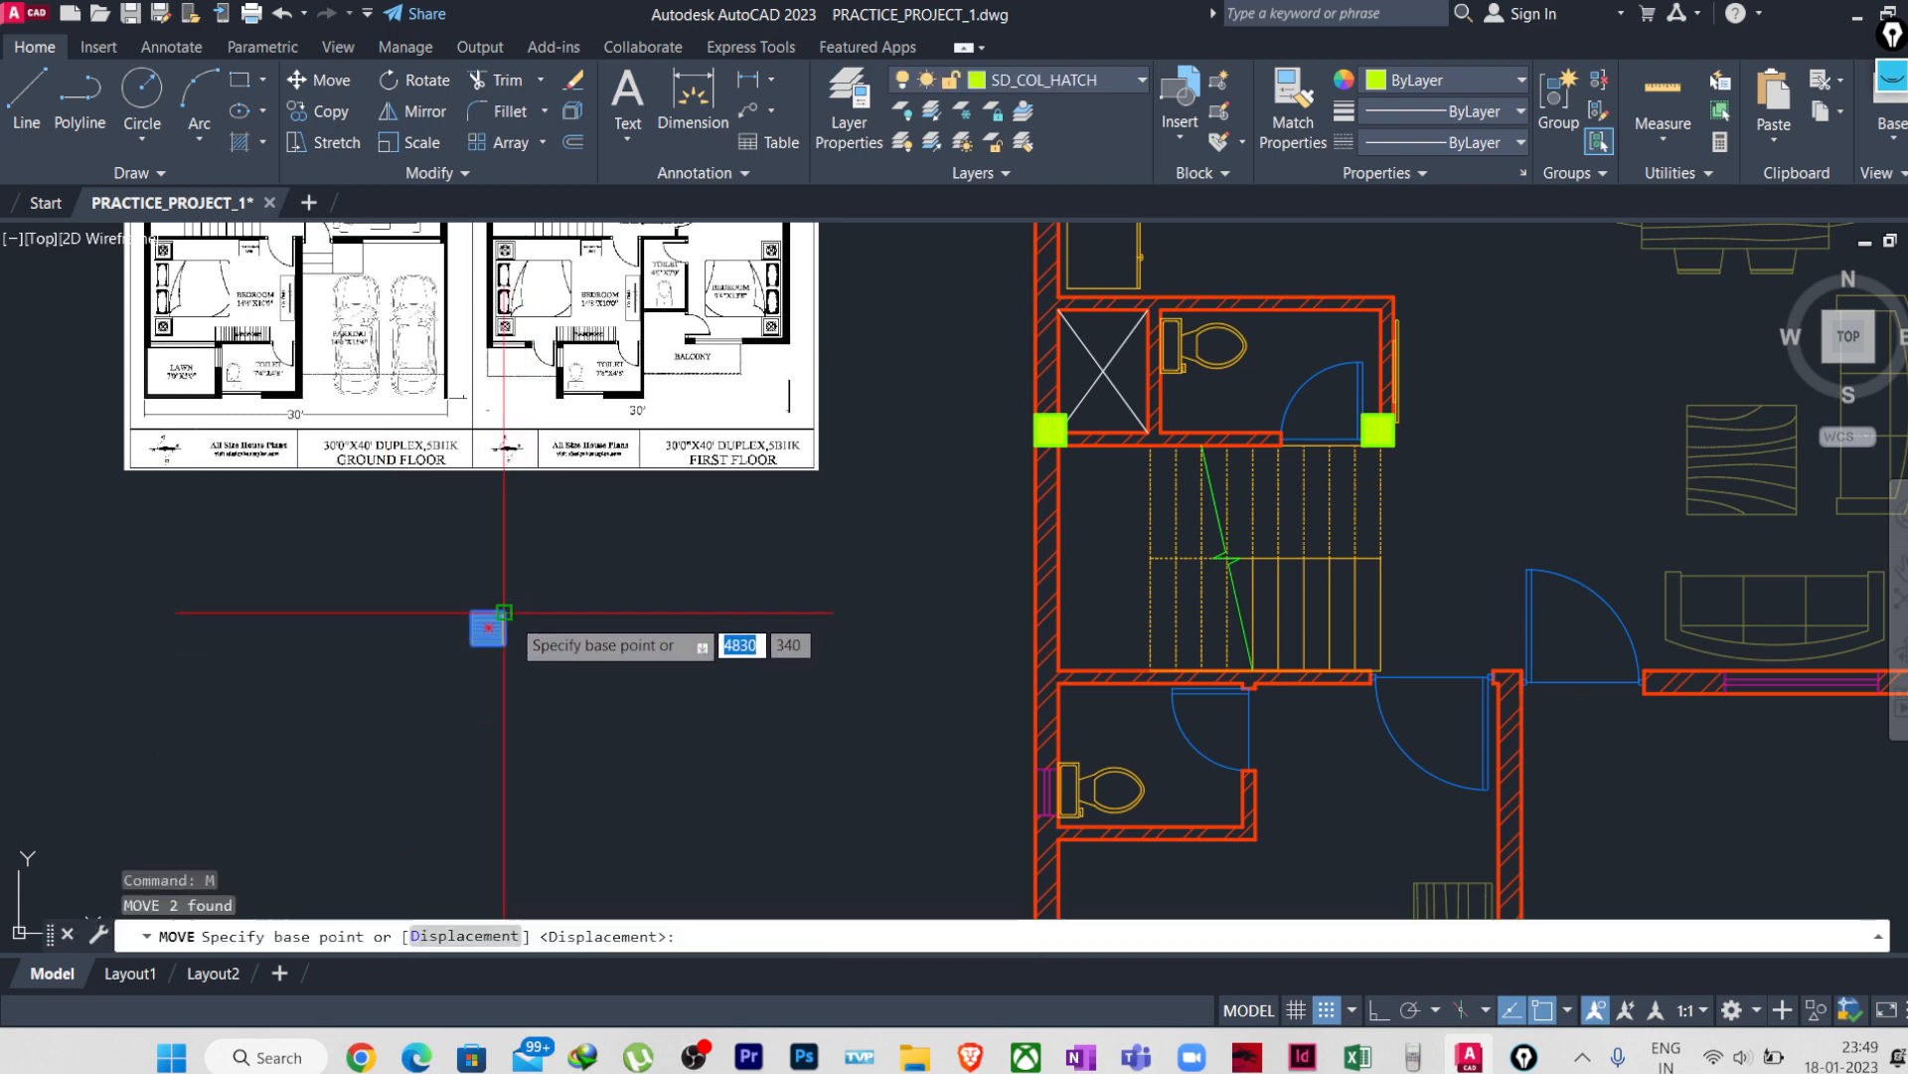
pyautogui.click(487, 628)
pyautogui.moveTo(1145, 365); pyautogui.dragTo(581, 875, button='middle')
pyautogui.scroll(6, 773, 411)
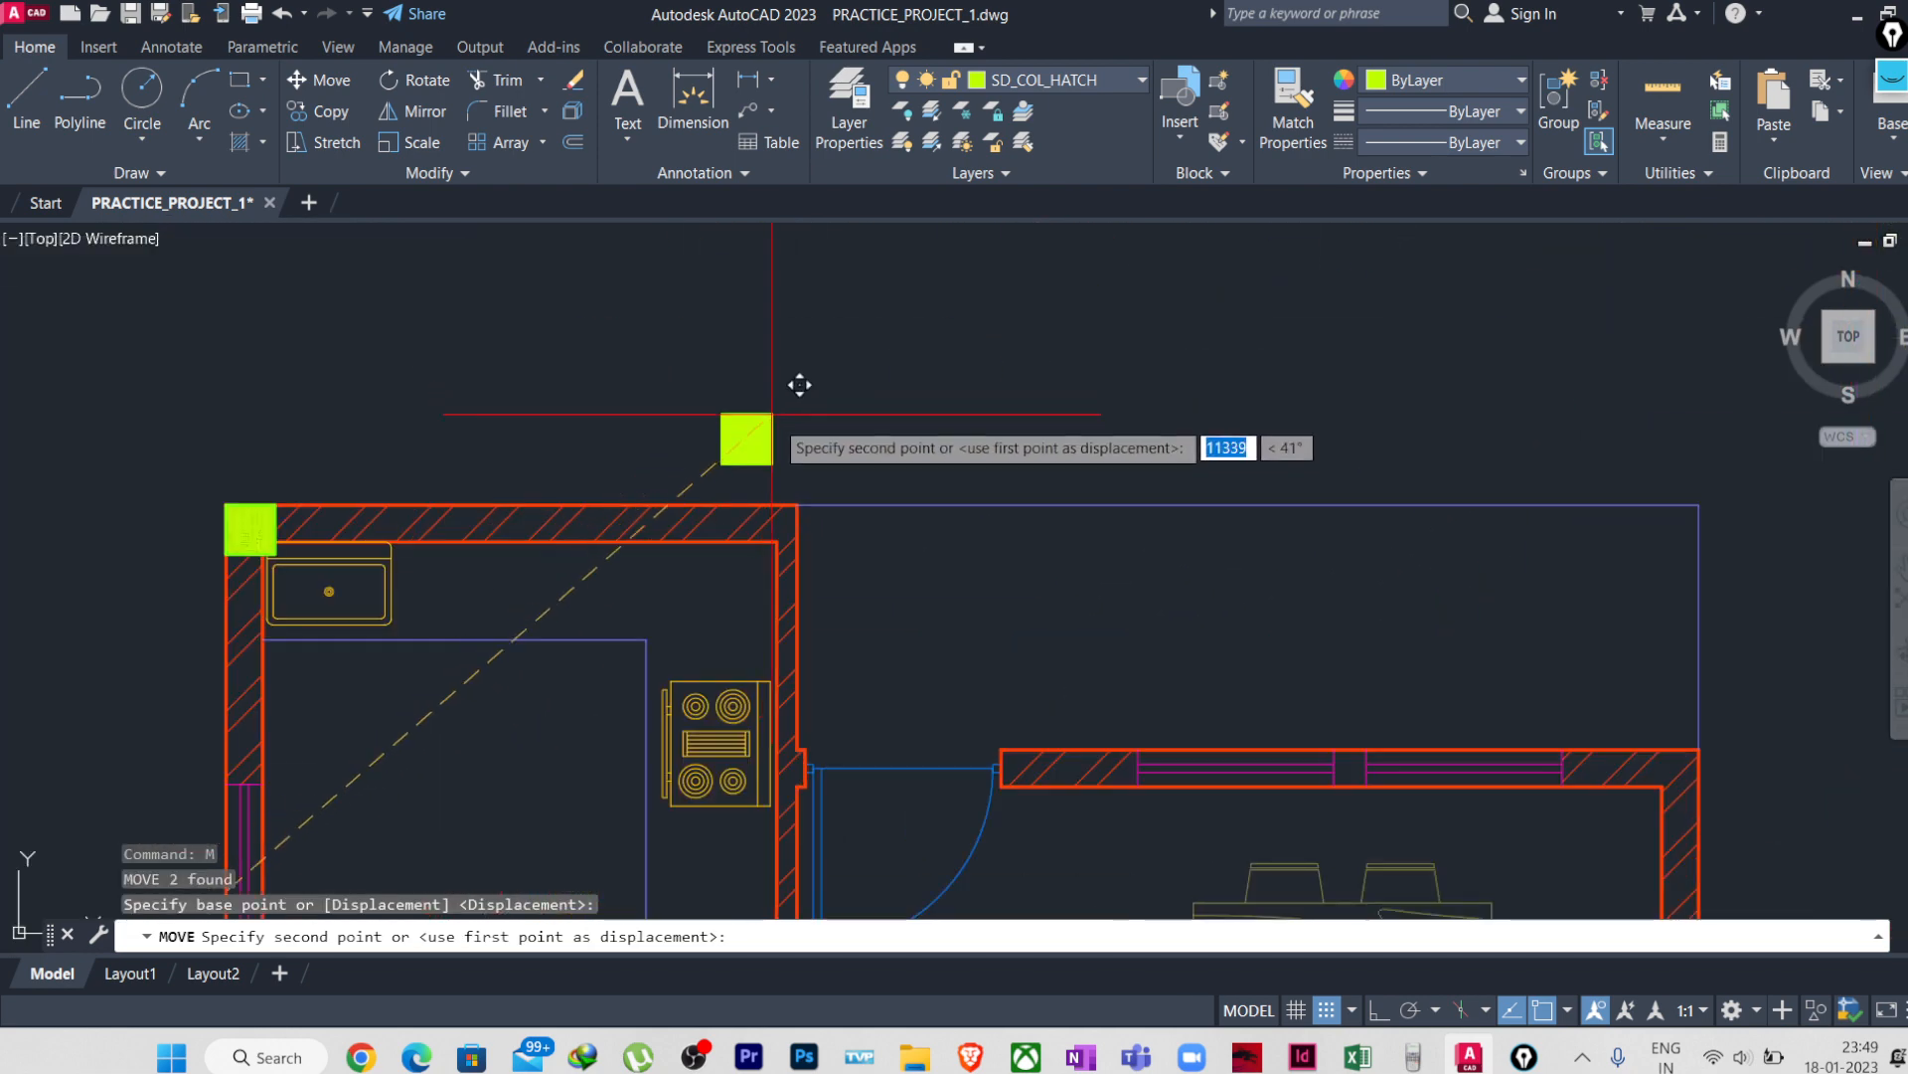
pyautogui.click(796, 579)
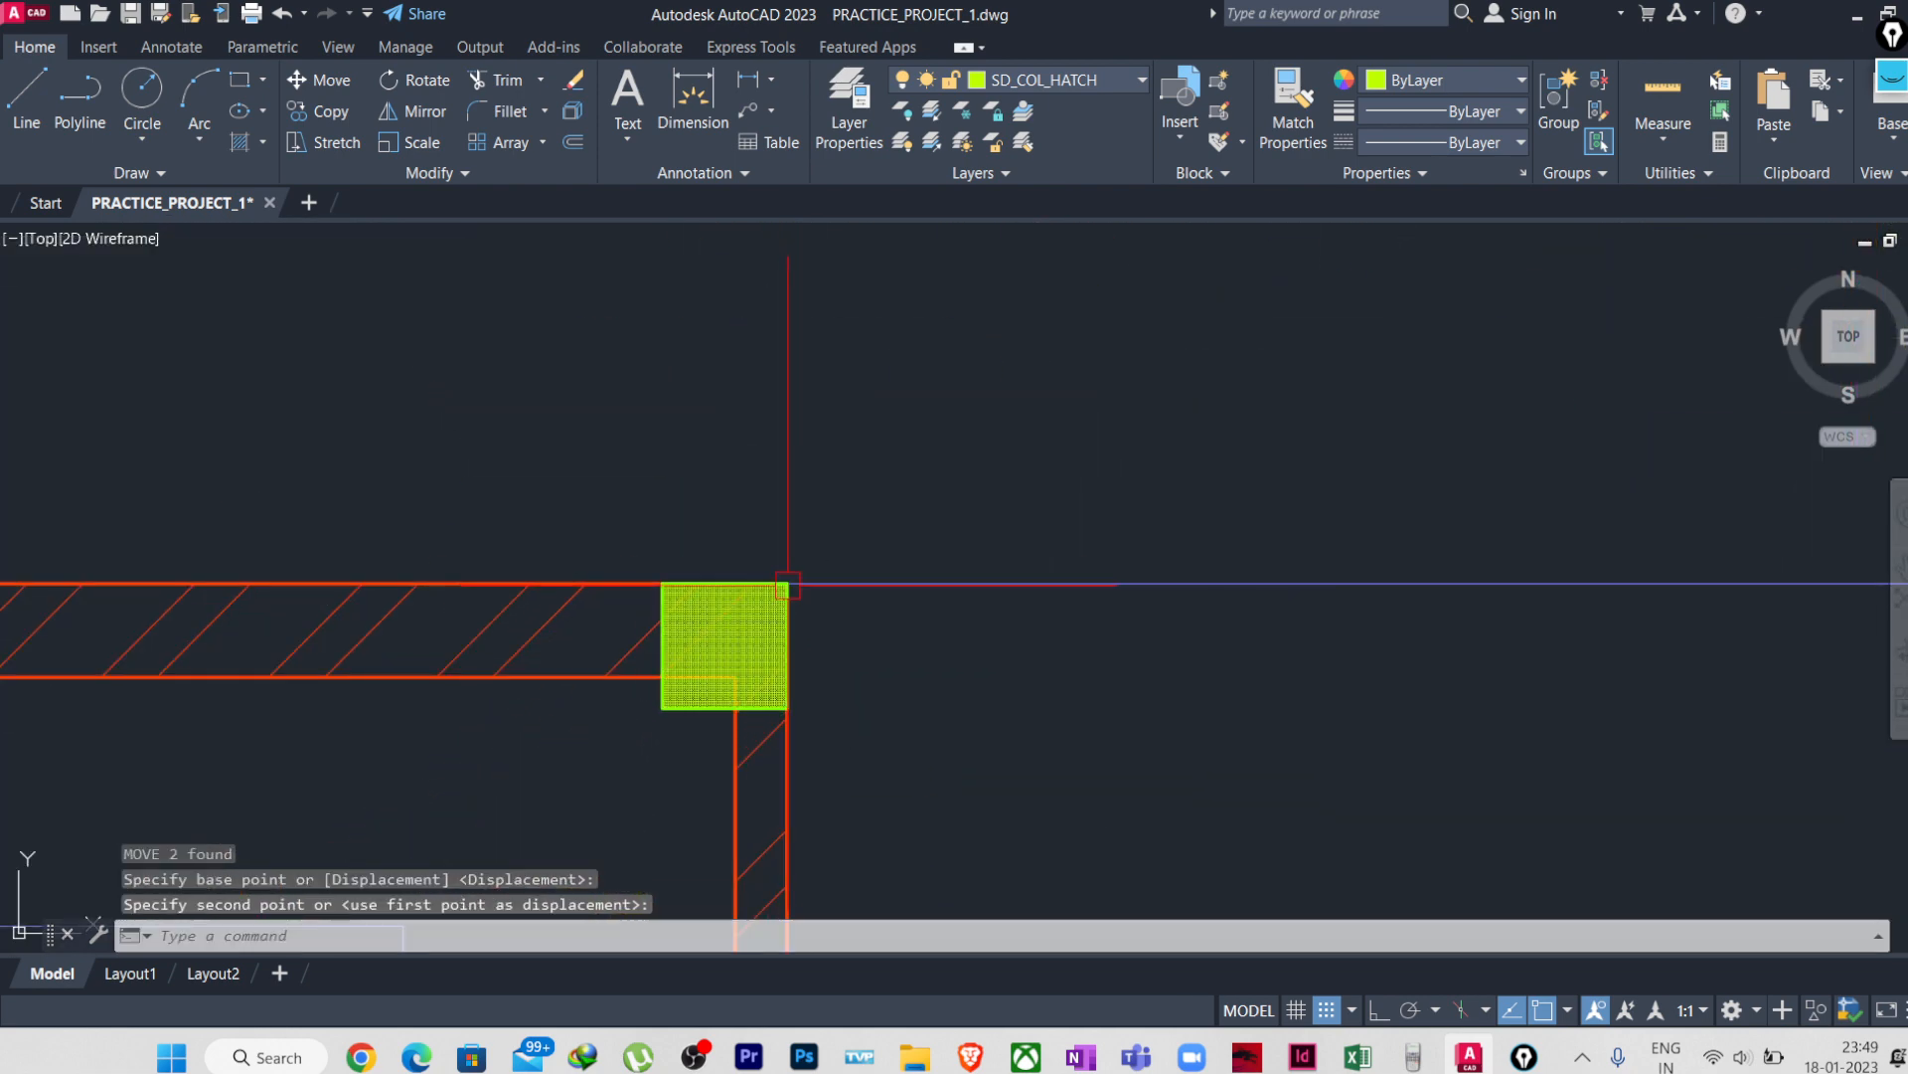
pyautogui.scroll(-5, 848, 616)
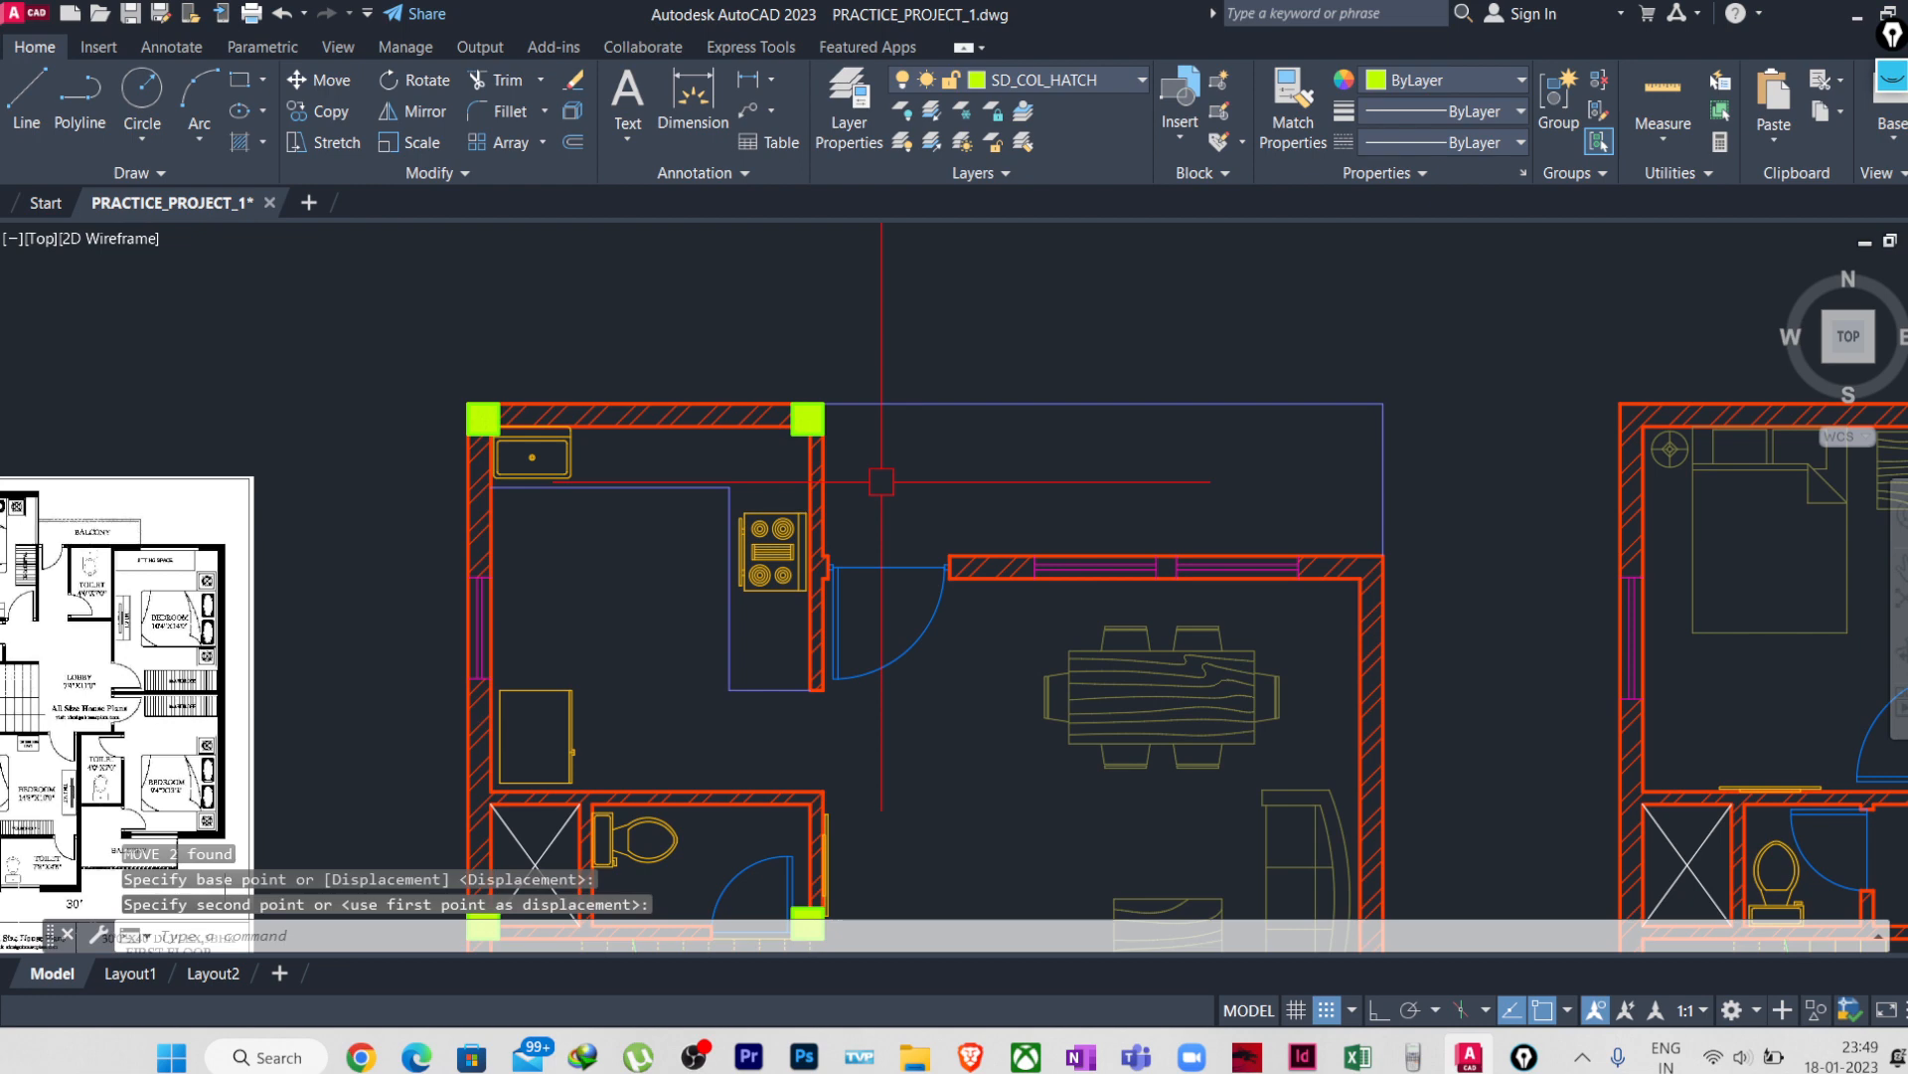
# - Examine how the columns around the toilet, shaft and kitchen fit the walls of the ground floor plan
pyautogui.moveTo(674, 695); pyautogui.dragTo(675, 427, button='middle')
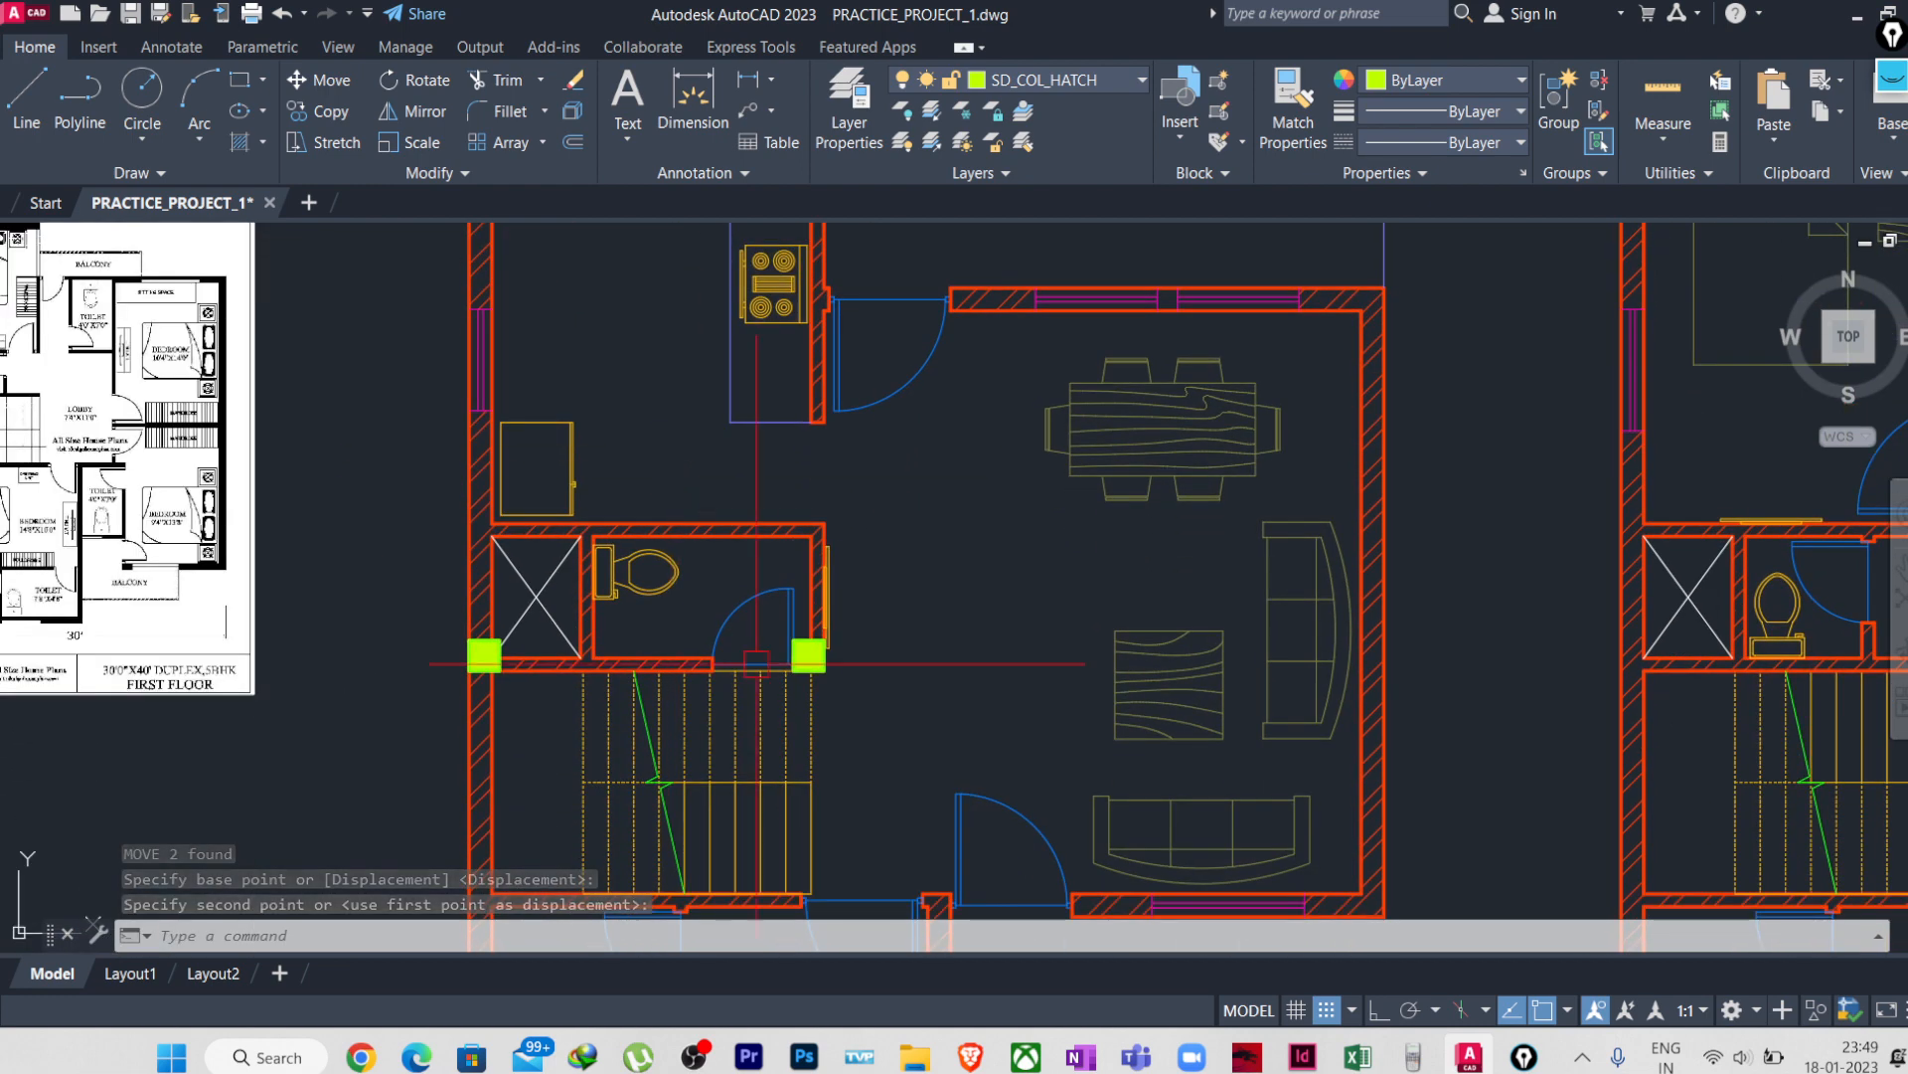
pyautogui.scroll(2, 845, 717)
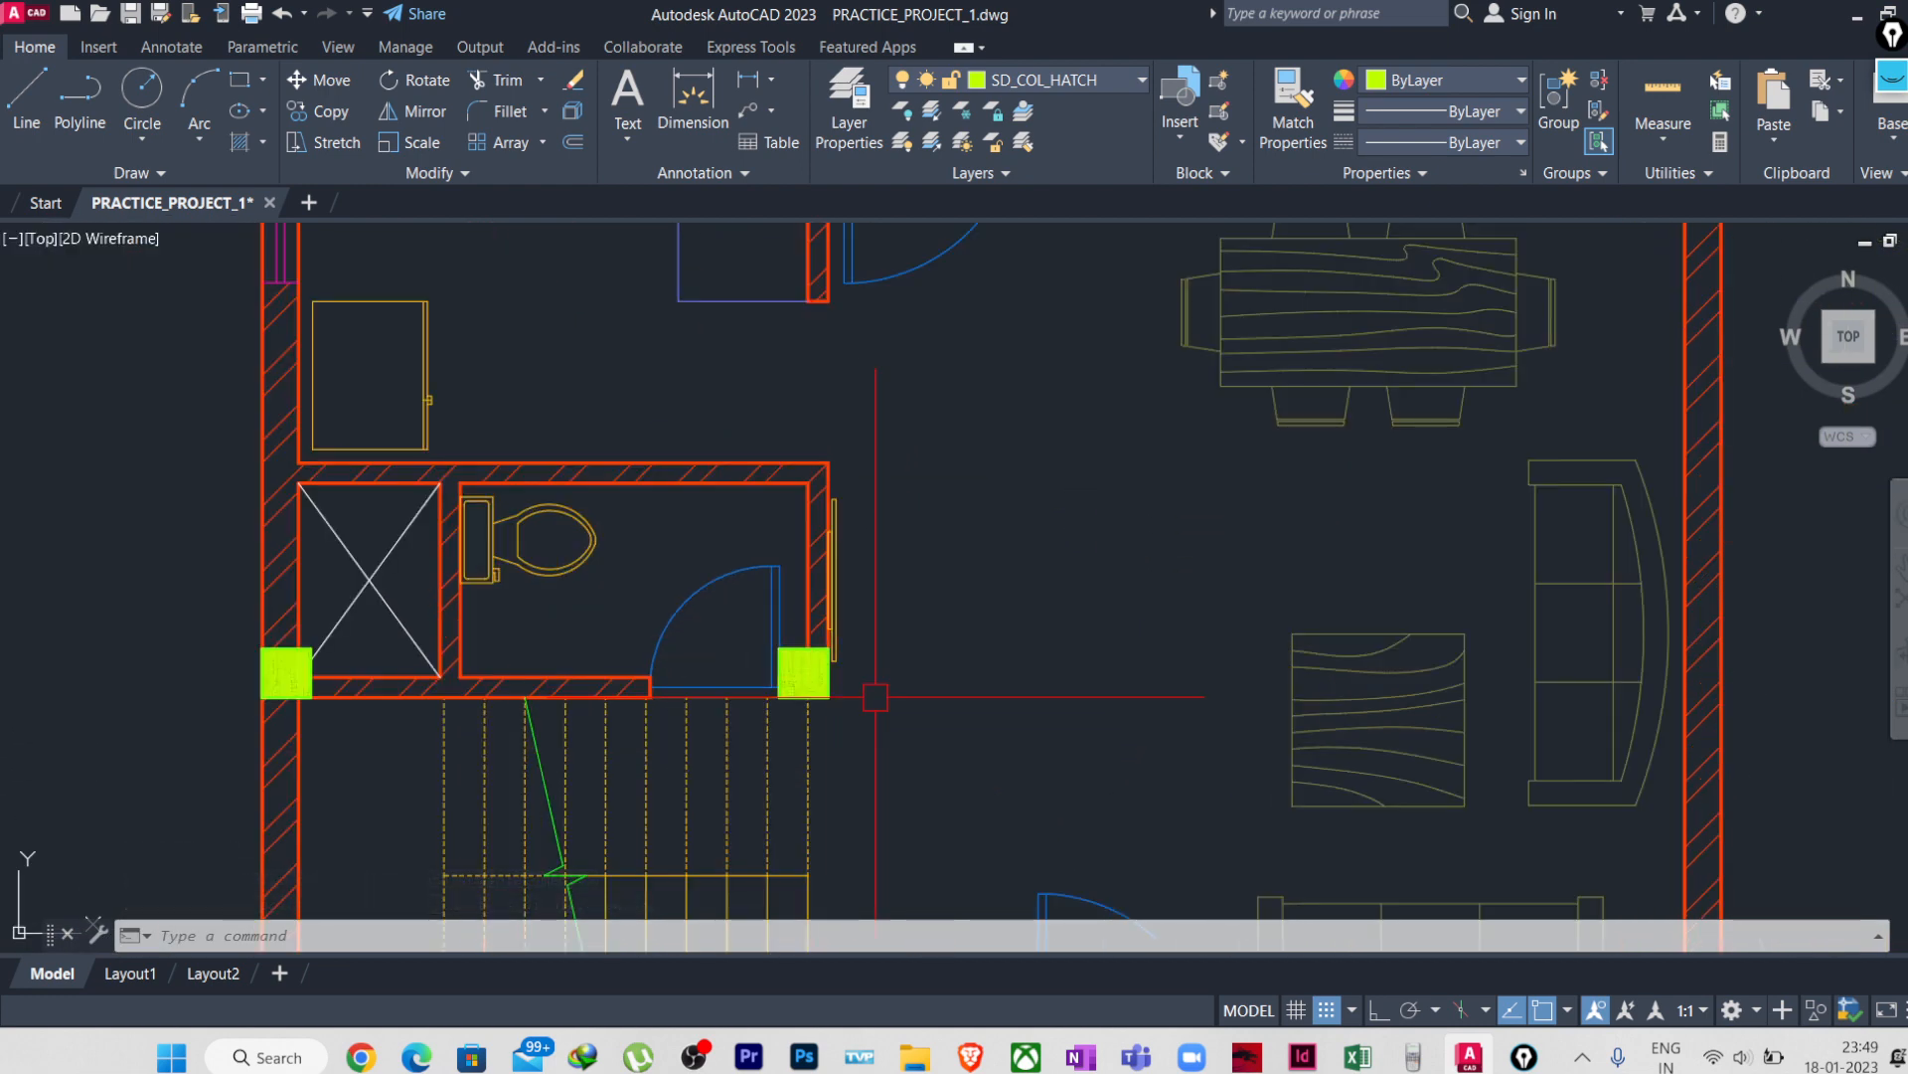
pyautogui.moveTo(431, 708); pyautogui.dragTo(682, 690, button='middle')
pyautogui.scroll(4, 553, 657)
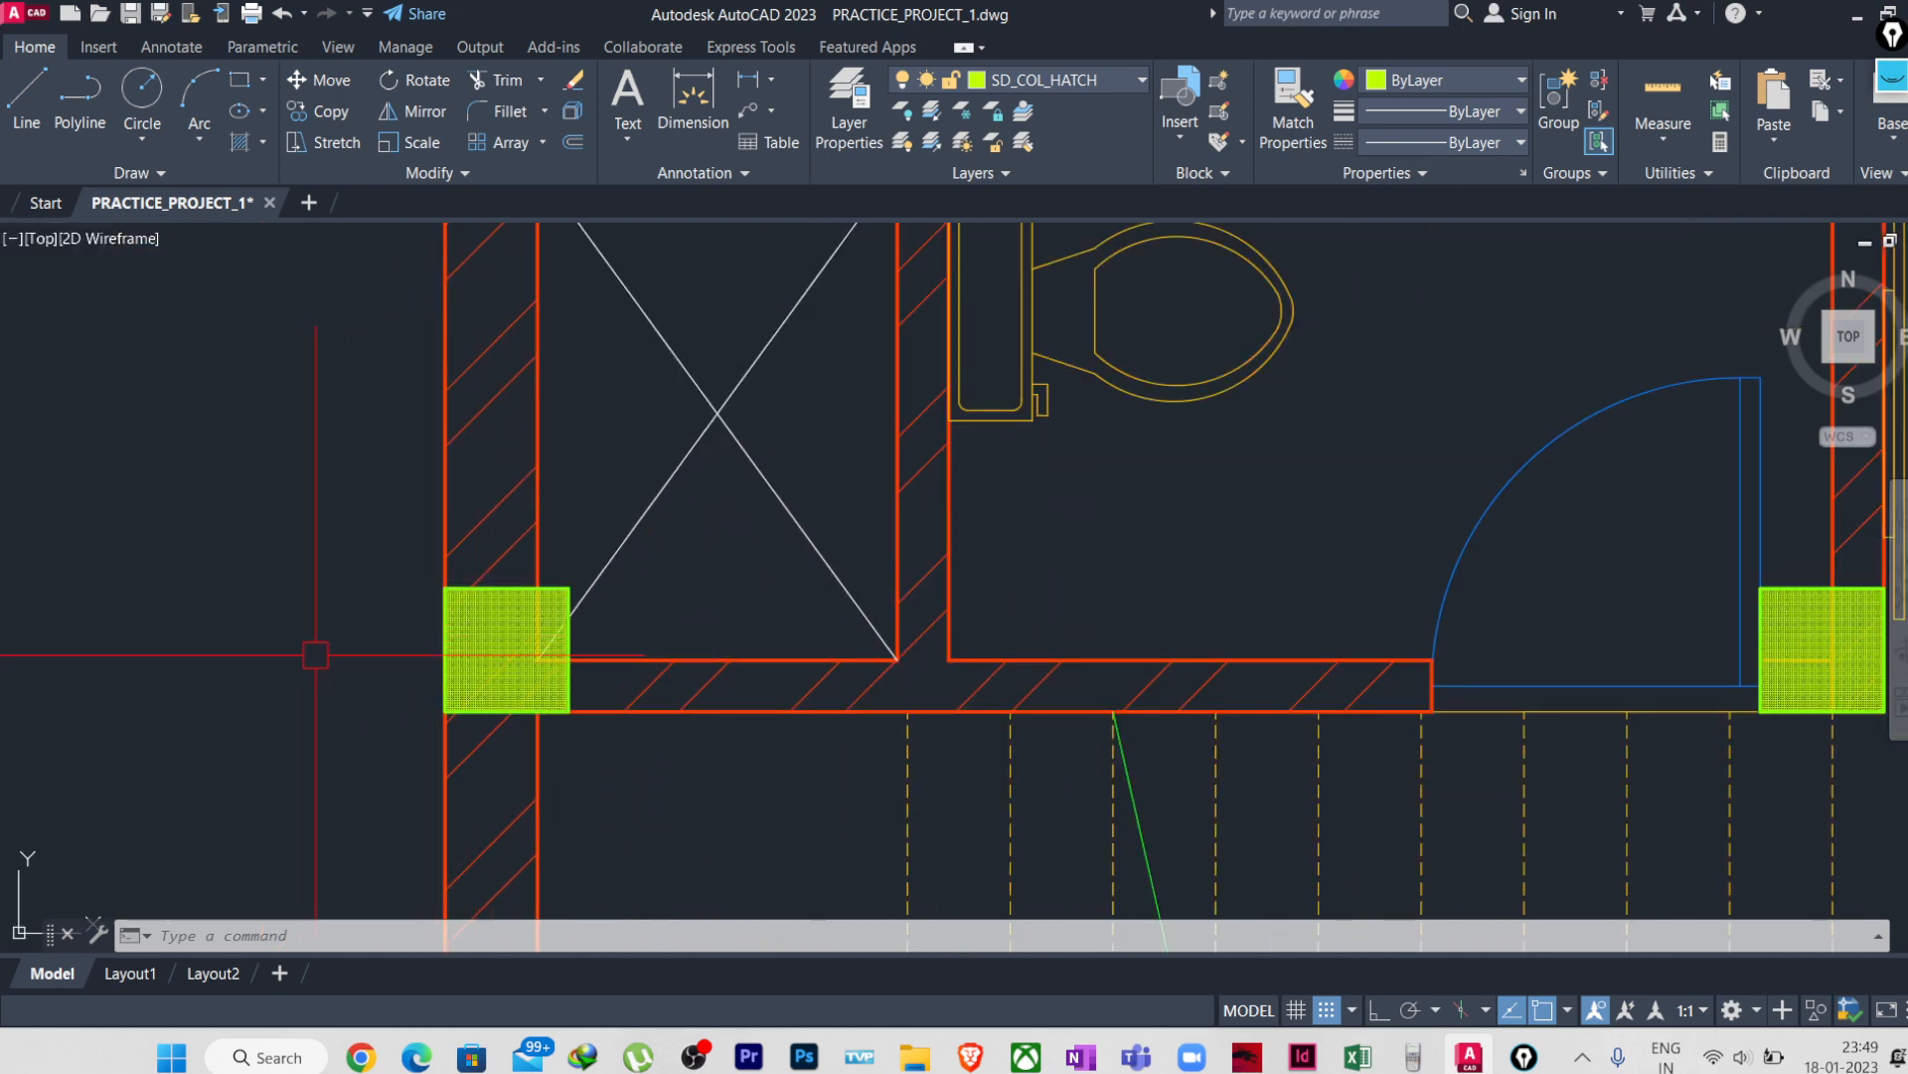
pyautogui.scroll(-2, 315, 654)
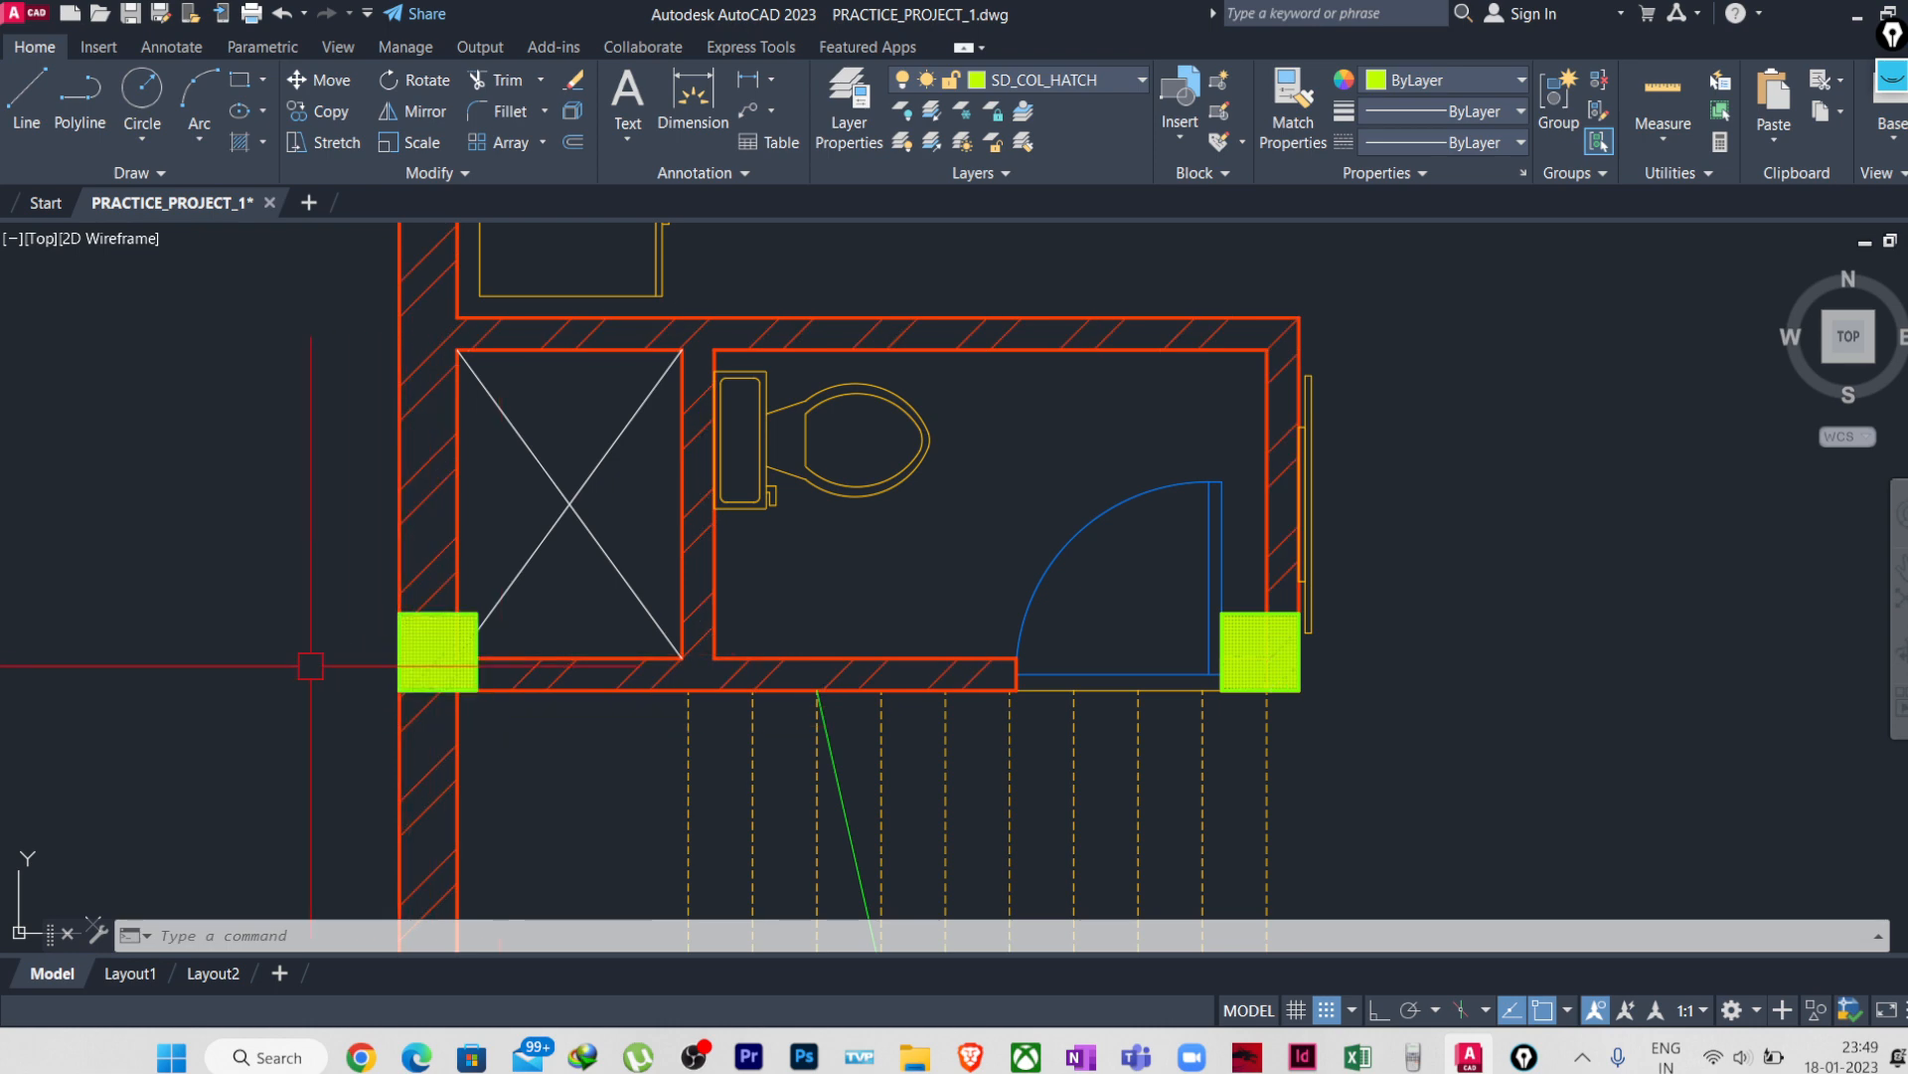
pyautogui.scroll(-2, 311, 666)
pyautogui.moveTo(511, 678); pyautogui.dragTo(524, 881, button='middle')
pyautogui.scroll(-2, 557, 437)
pyautogui.moveTo(538, 407); pyautogui.dragTo(534, 687, button='middle')
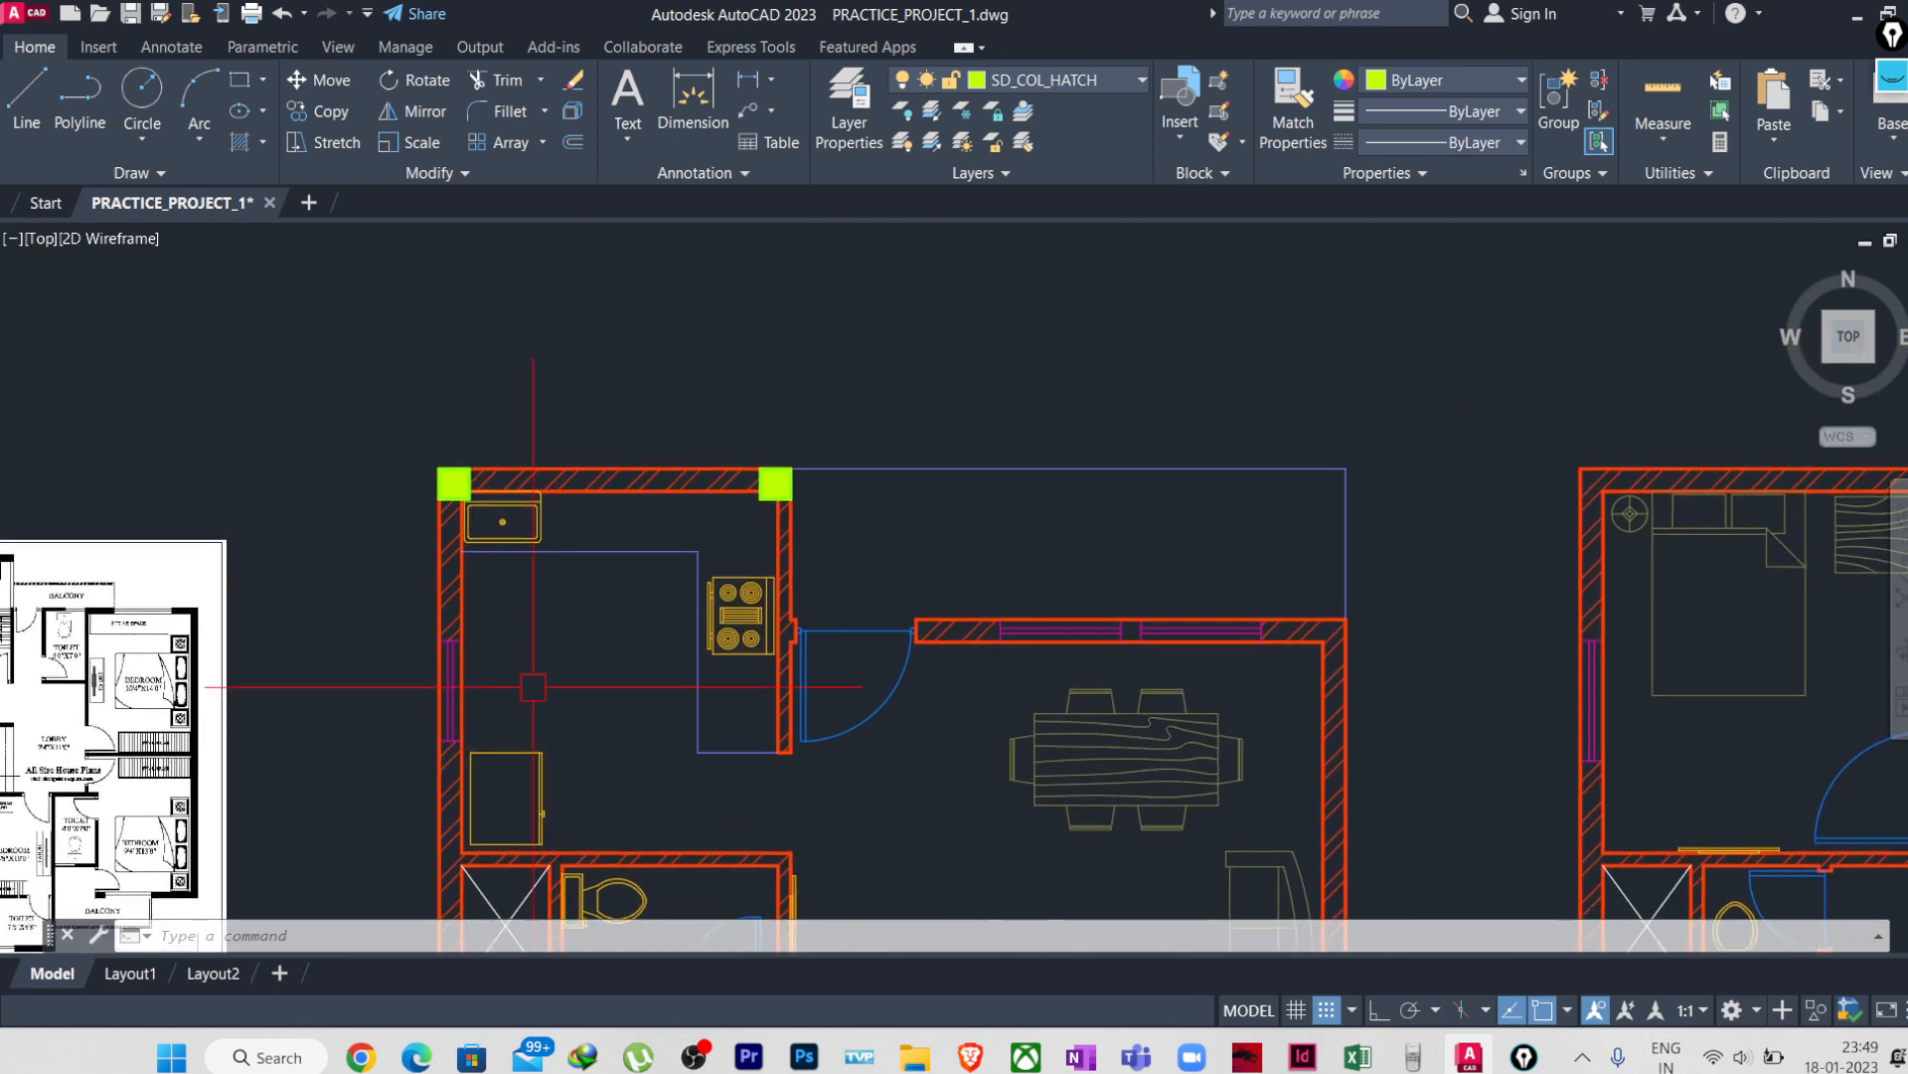
# - Move the kitchen sink slightly to the right along the wall, clear of the upper-left corner column
pyautogui.scroll(5, 483, 497)
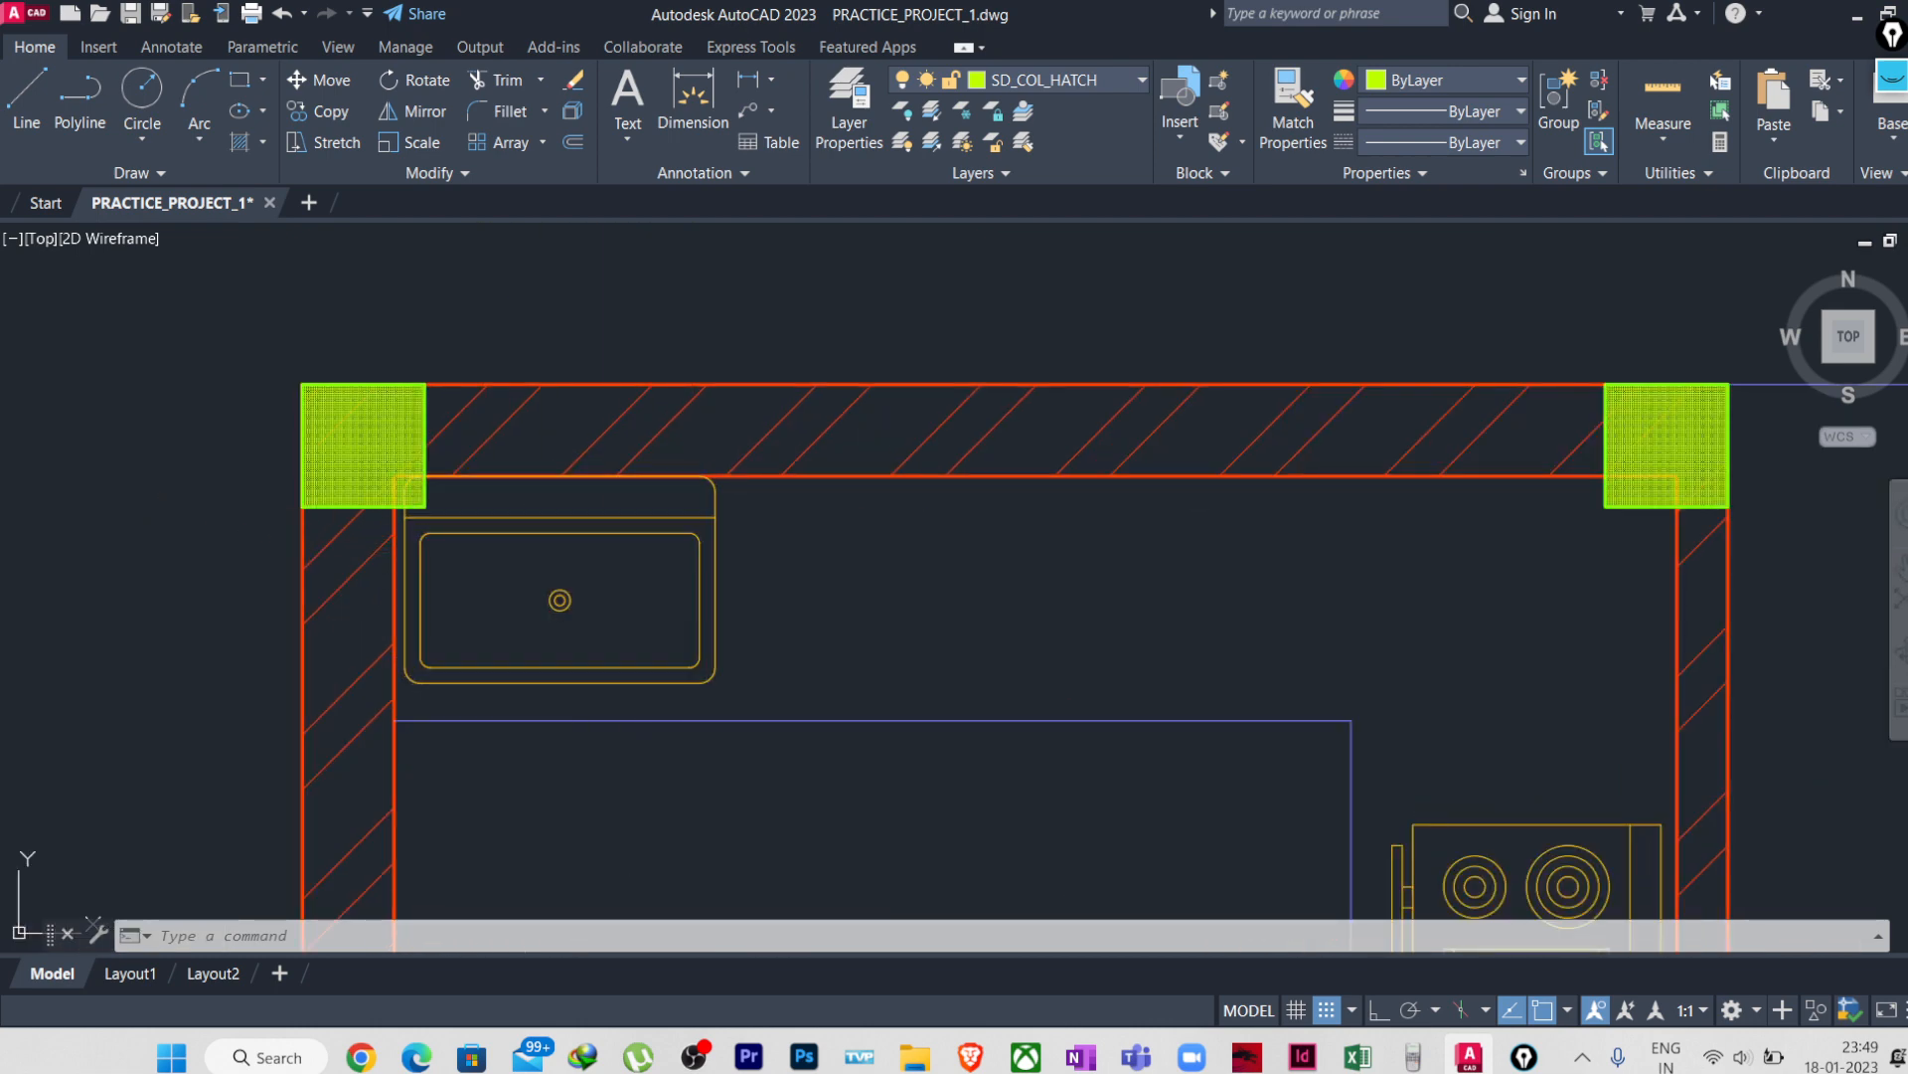
pyautogui.click(604, 590)
pyautogui.write('m')
pyautogui.press('space')
pyautogui.click(780, 582)
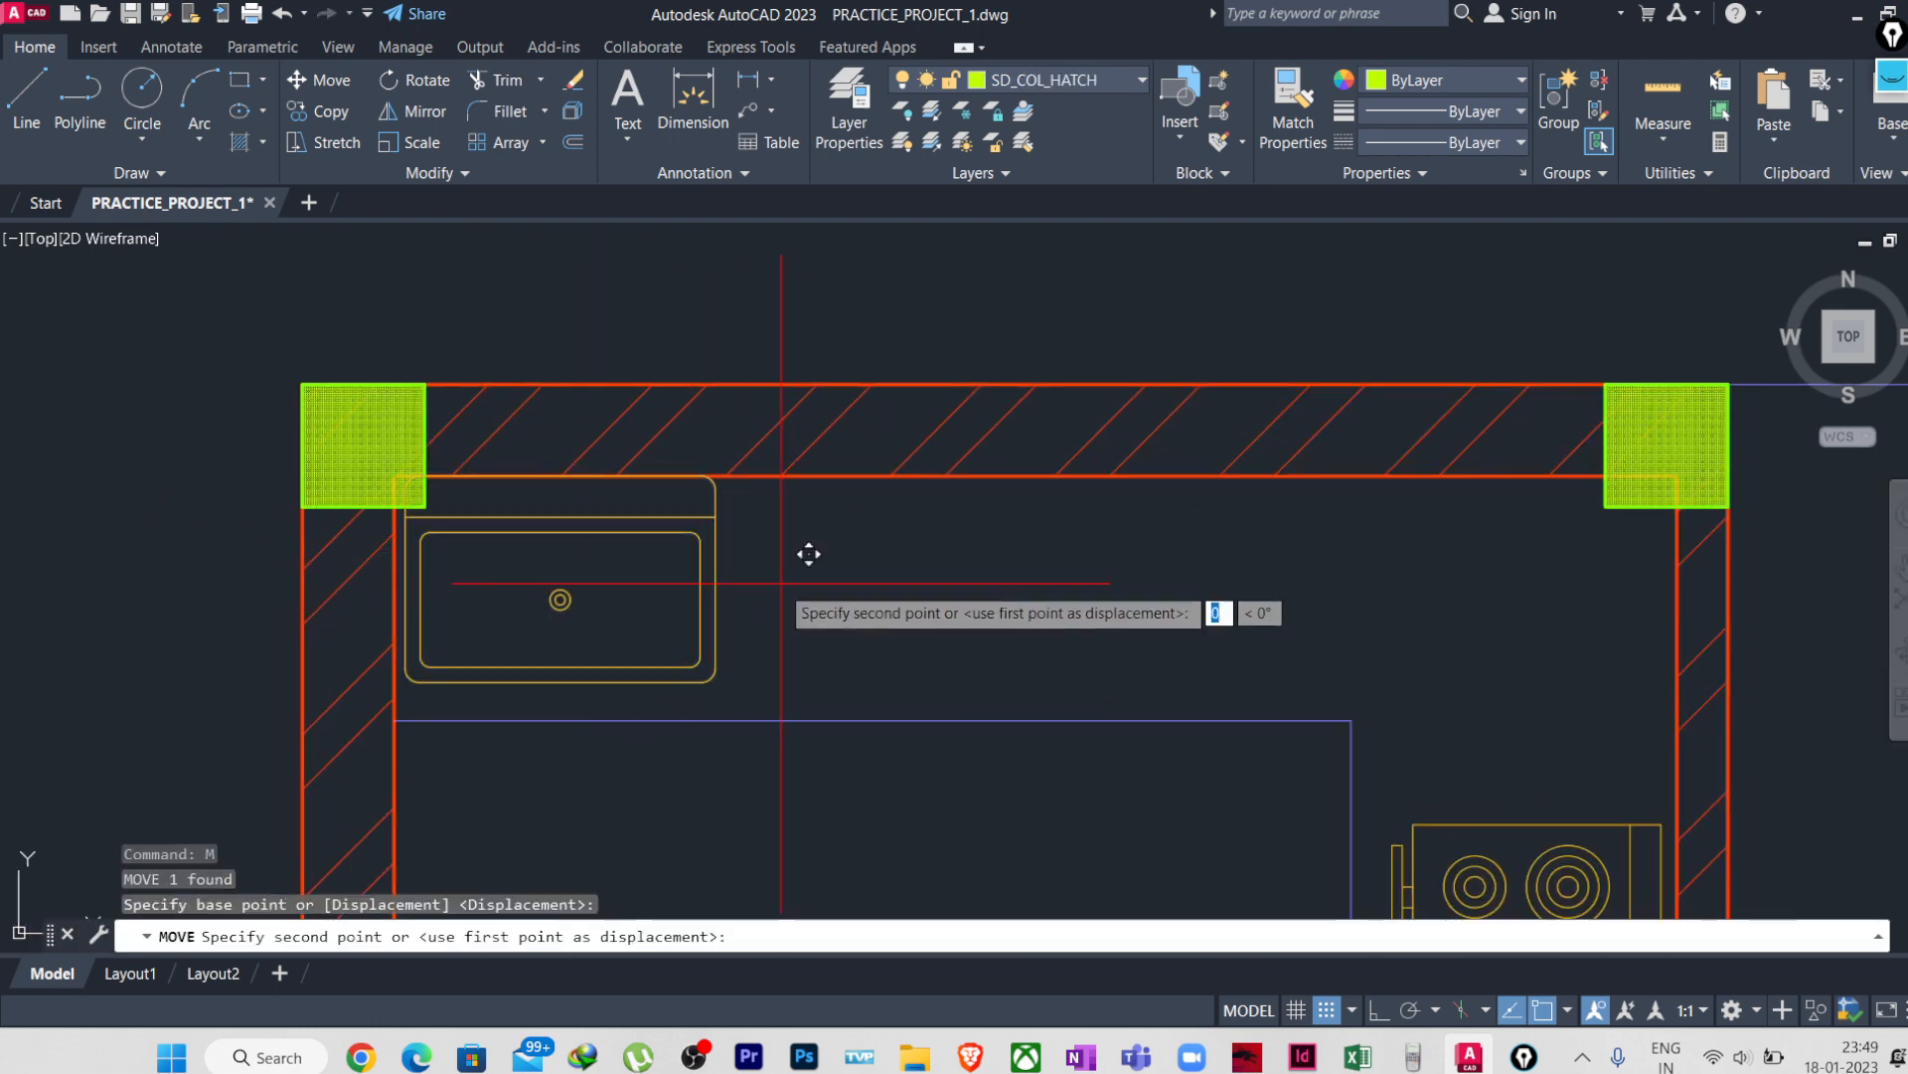
pyautogui.click(808, 583)
pyautogui.scroll(-5, 761, 583)
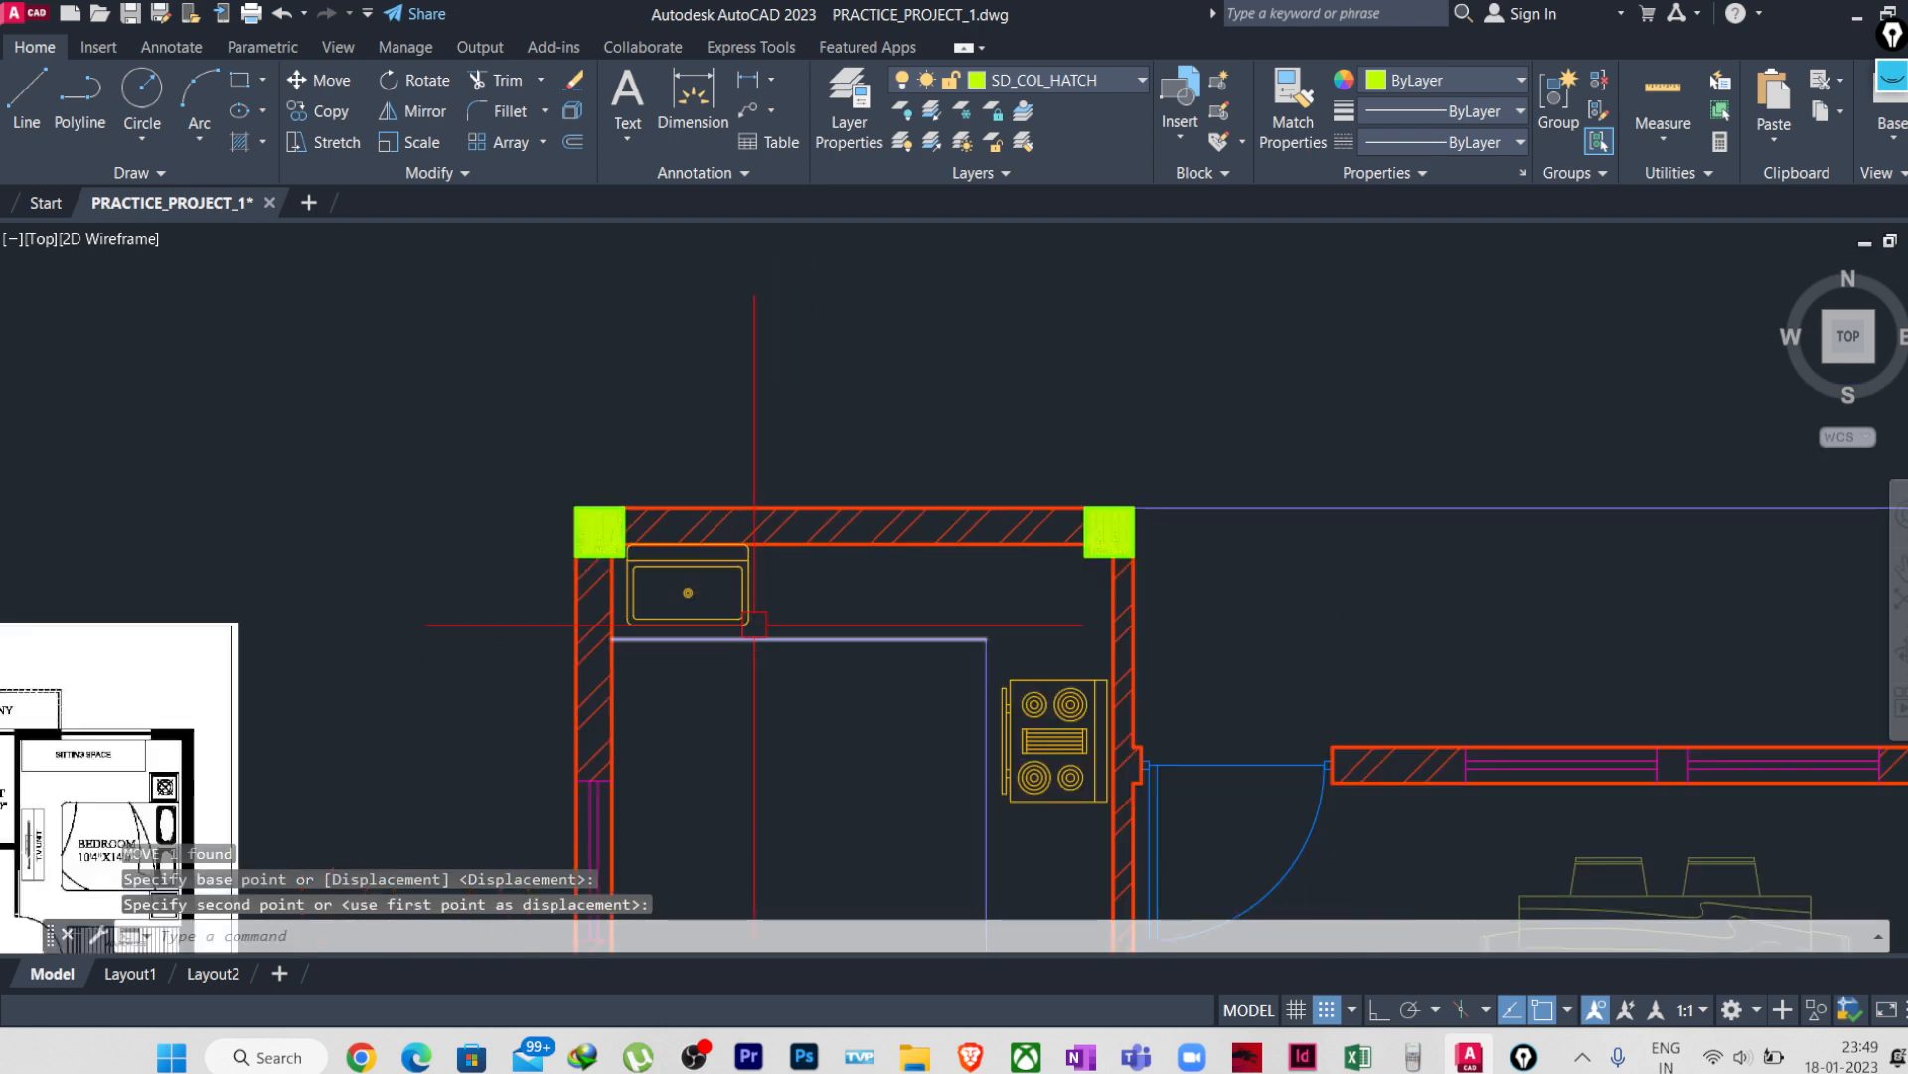
# - Review the kitchen and toilet column positions against the rest of the ground floor layout
pyautogui.scroll(5, 775, 616)
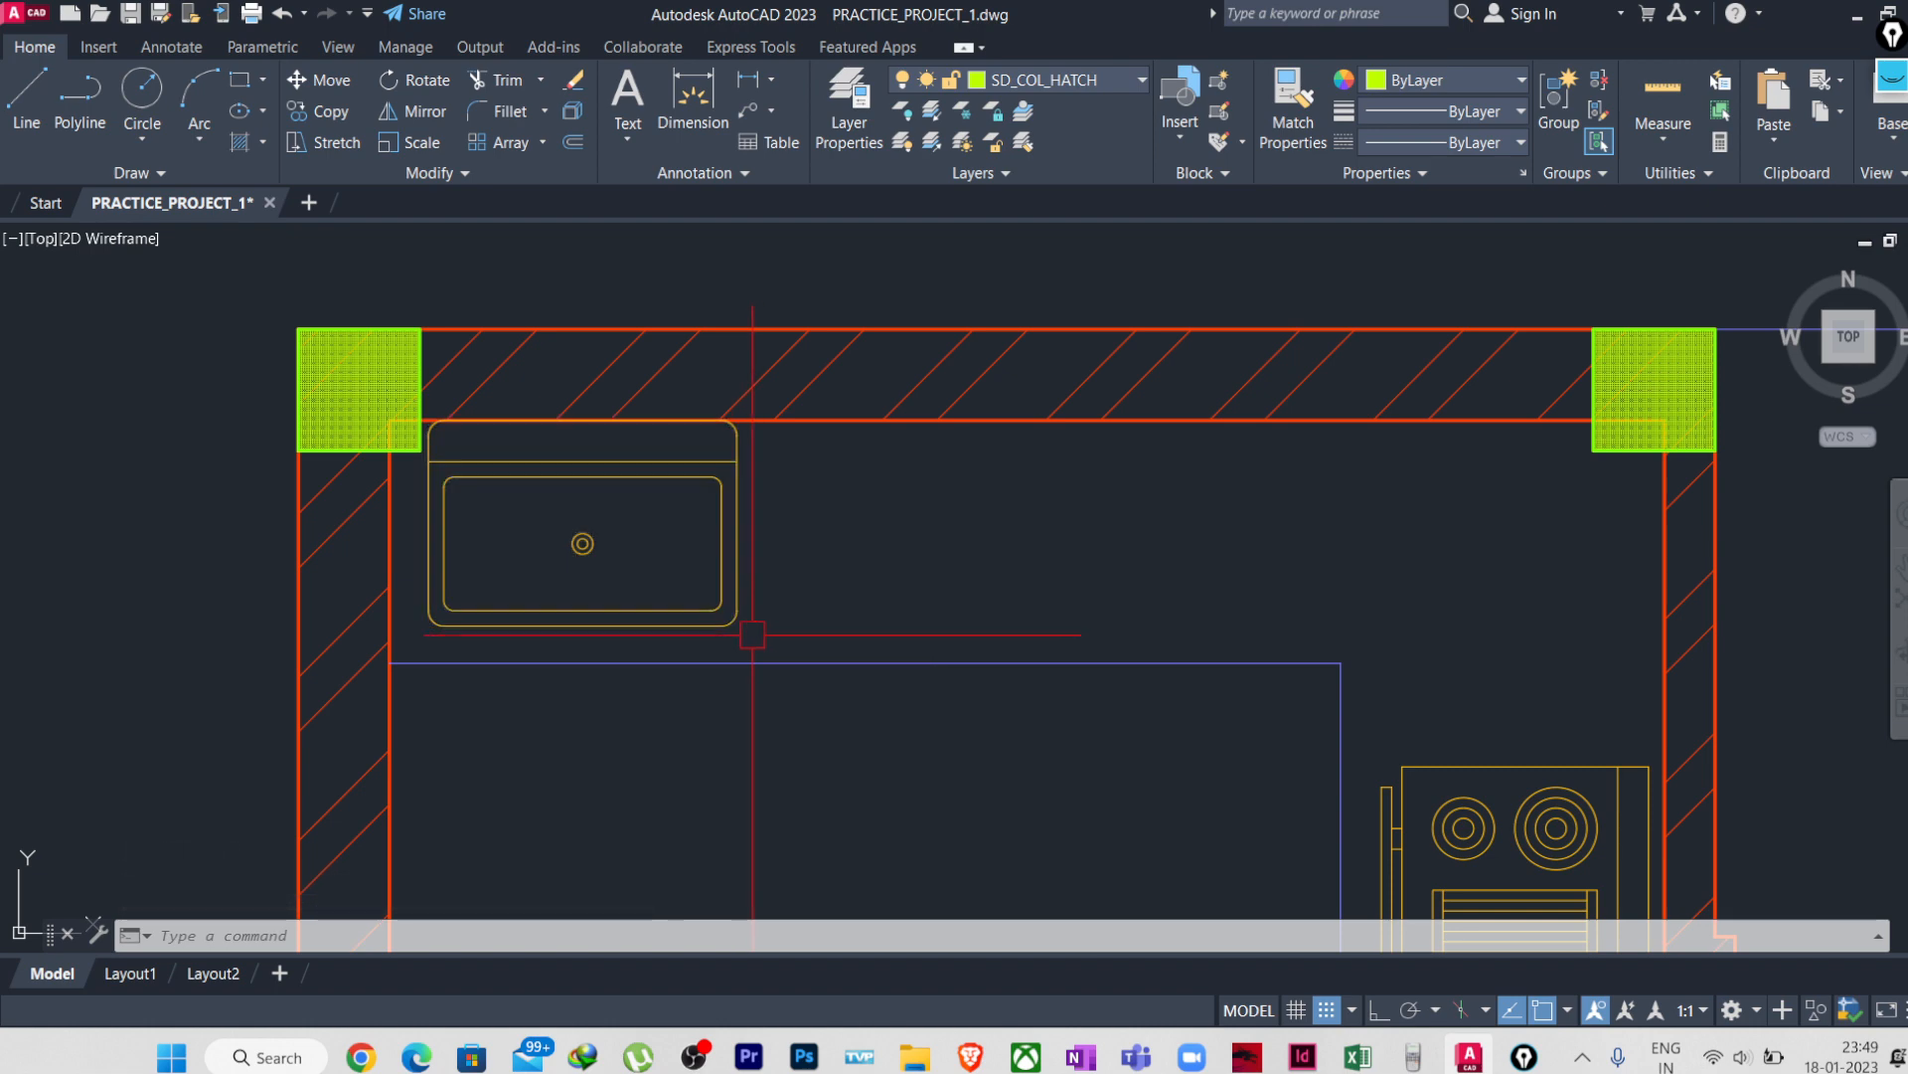
pyautogui.scroll(-2, 582, 552)
pyautogui.moveTo(582, 552); pyautogui.dragTo(371, 341, button='middle')
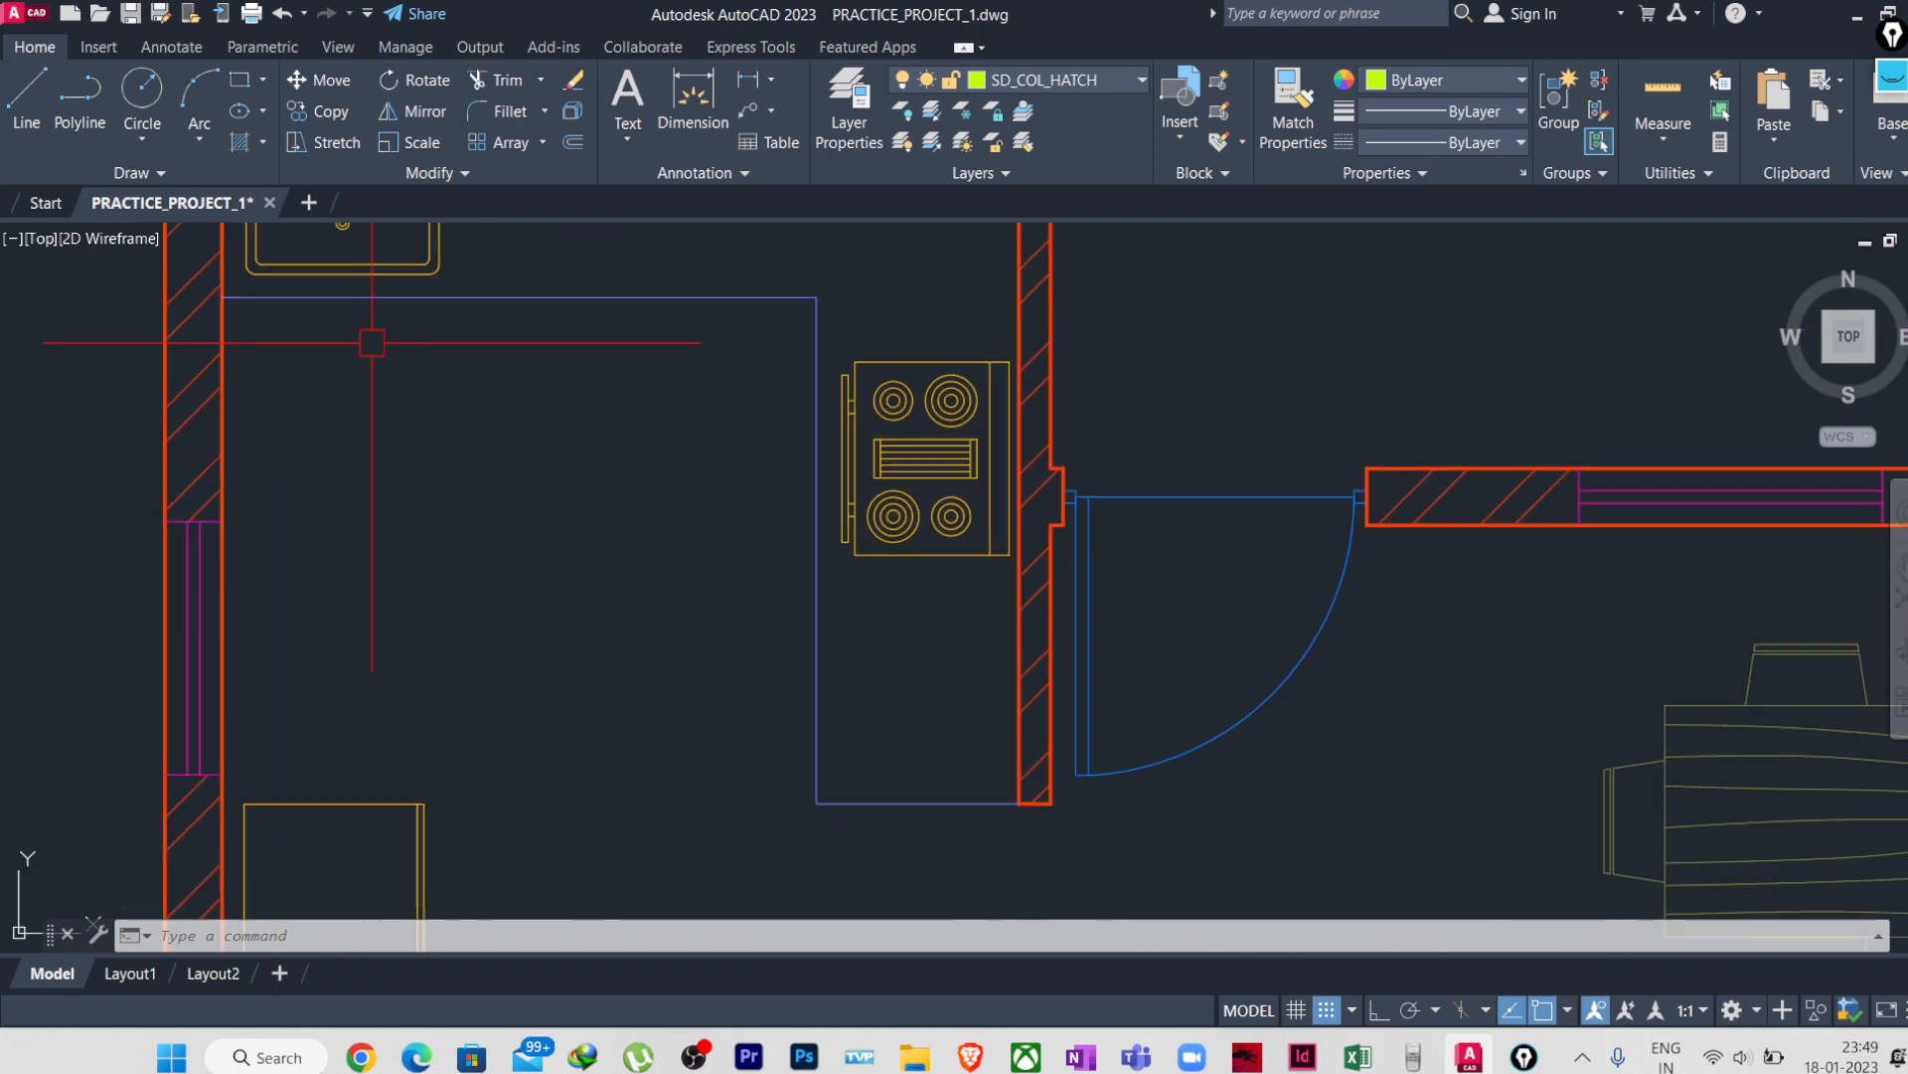
pyautogui.scroll(-2, 395, 377)
pyautogui.scroll(-2, 560, 601)
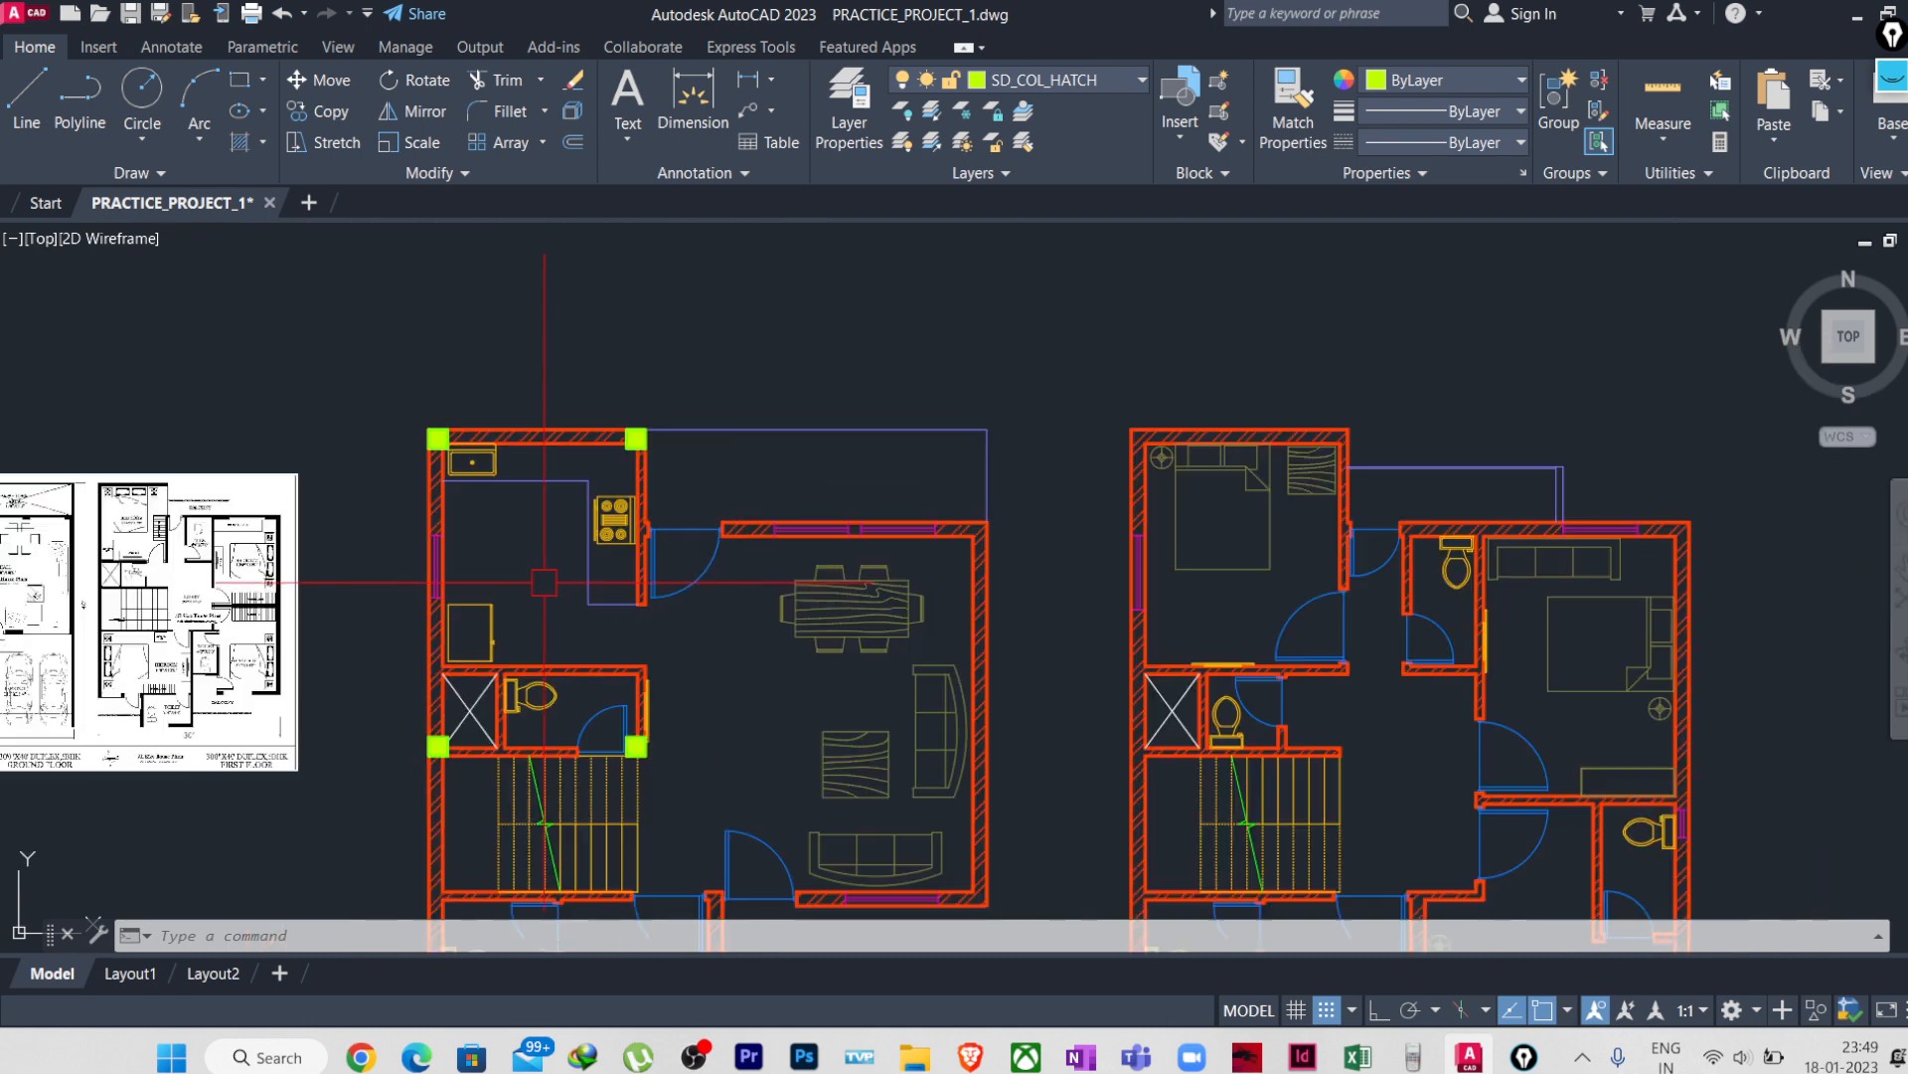
pyautogui.scroll(4, 637, 783)
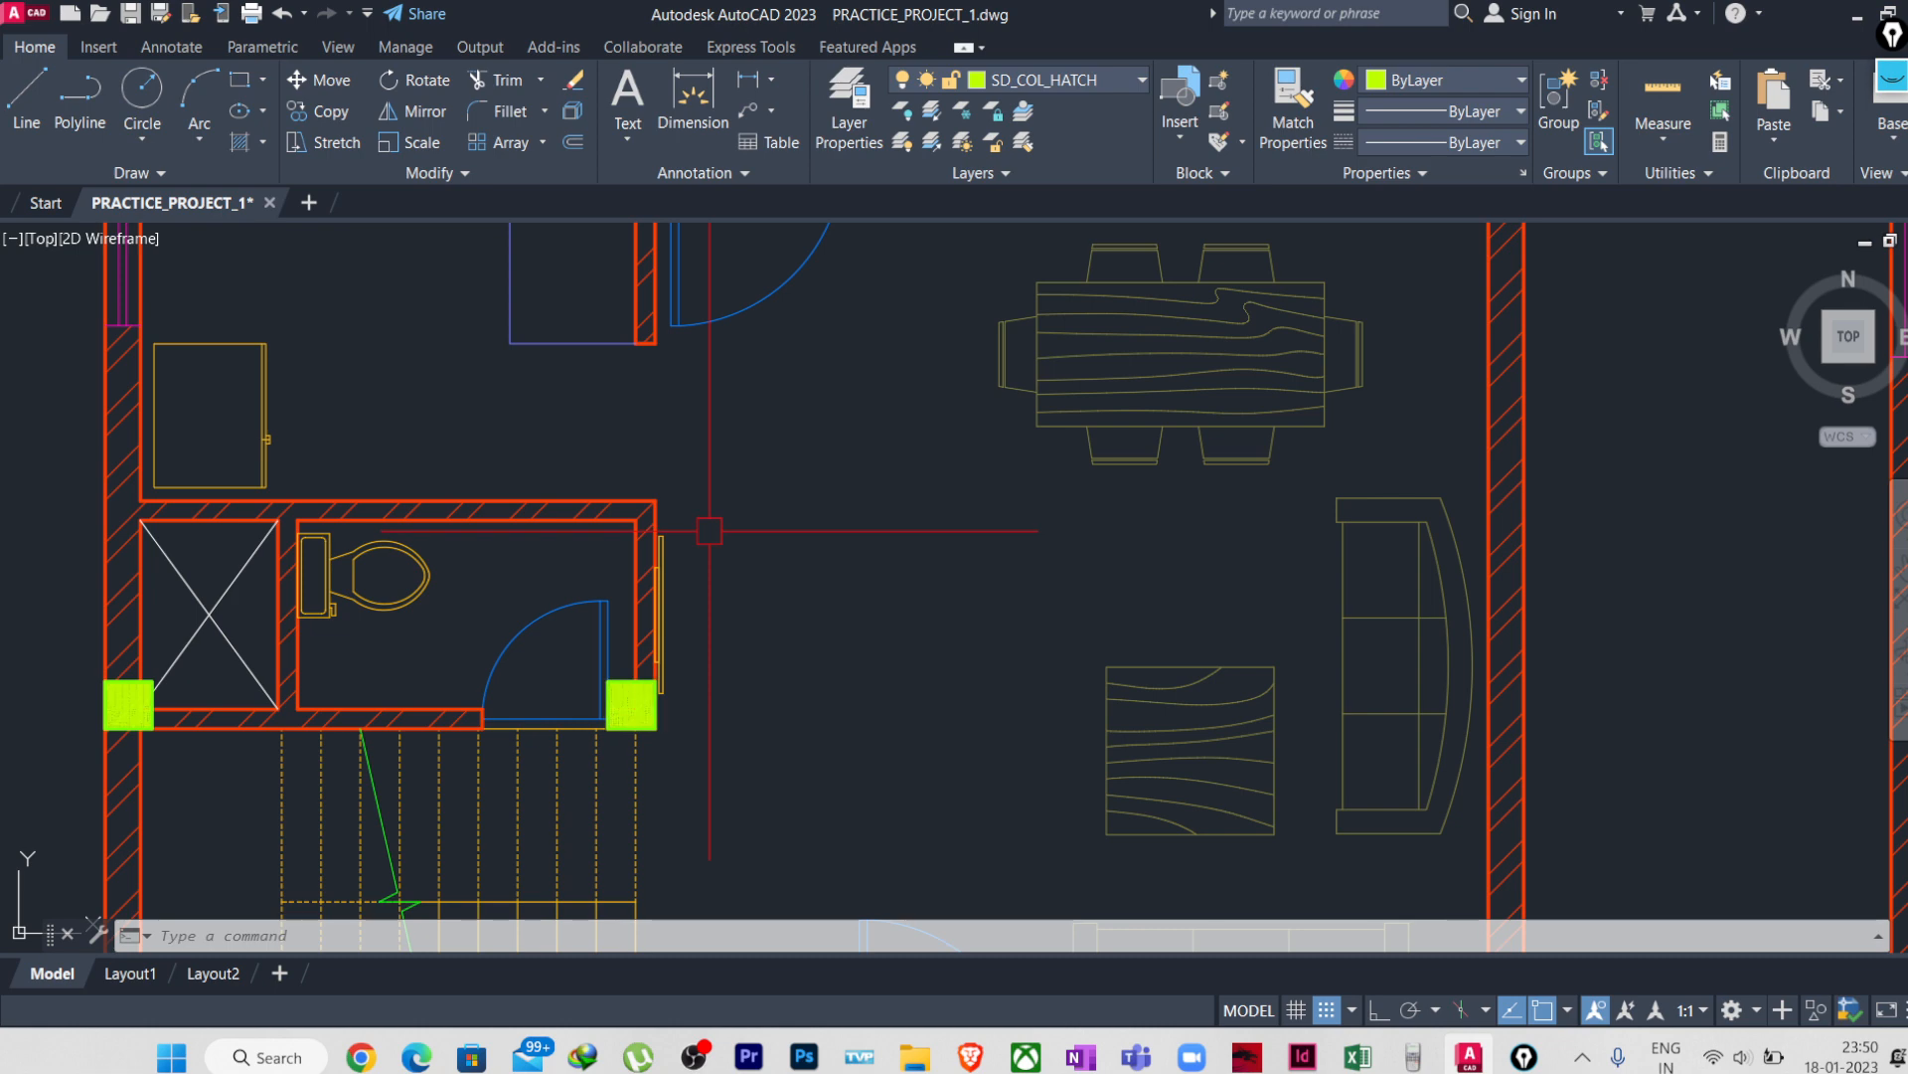
pyautogui.moveTo(766, 554)
pyautogui.mouseDown(button='middle')
pyautogui.moveTo(786, 745)
pyautogui.moveTo(624, 586)
pyautogui.mouseUp(button='middle')
pyautogui.scroll(-4, 766, 619)
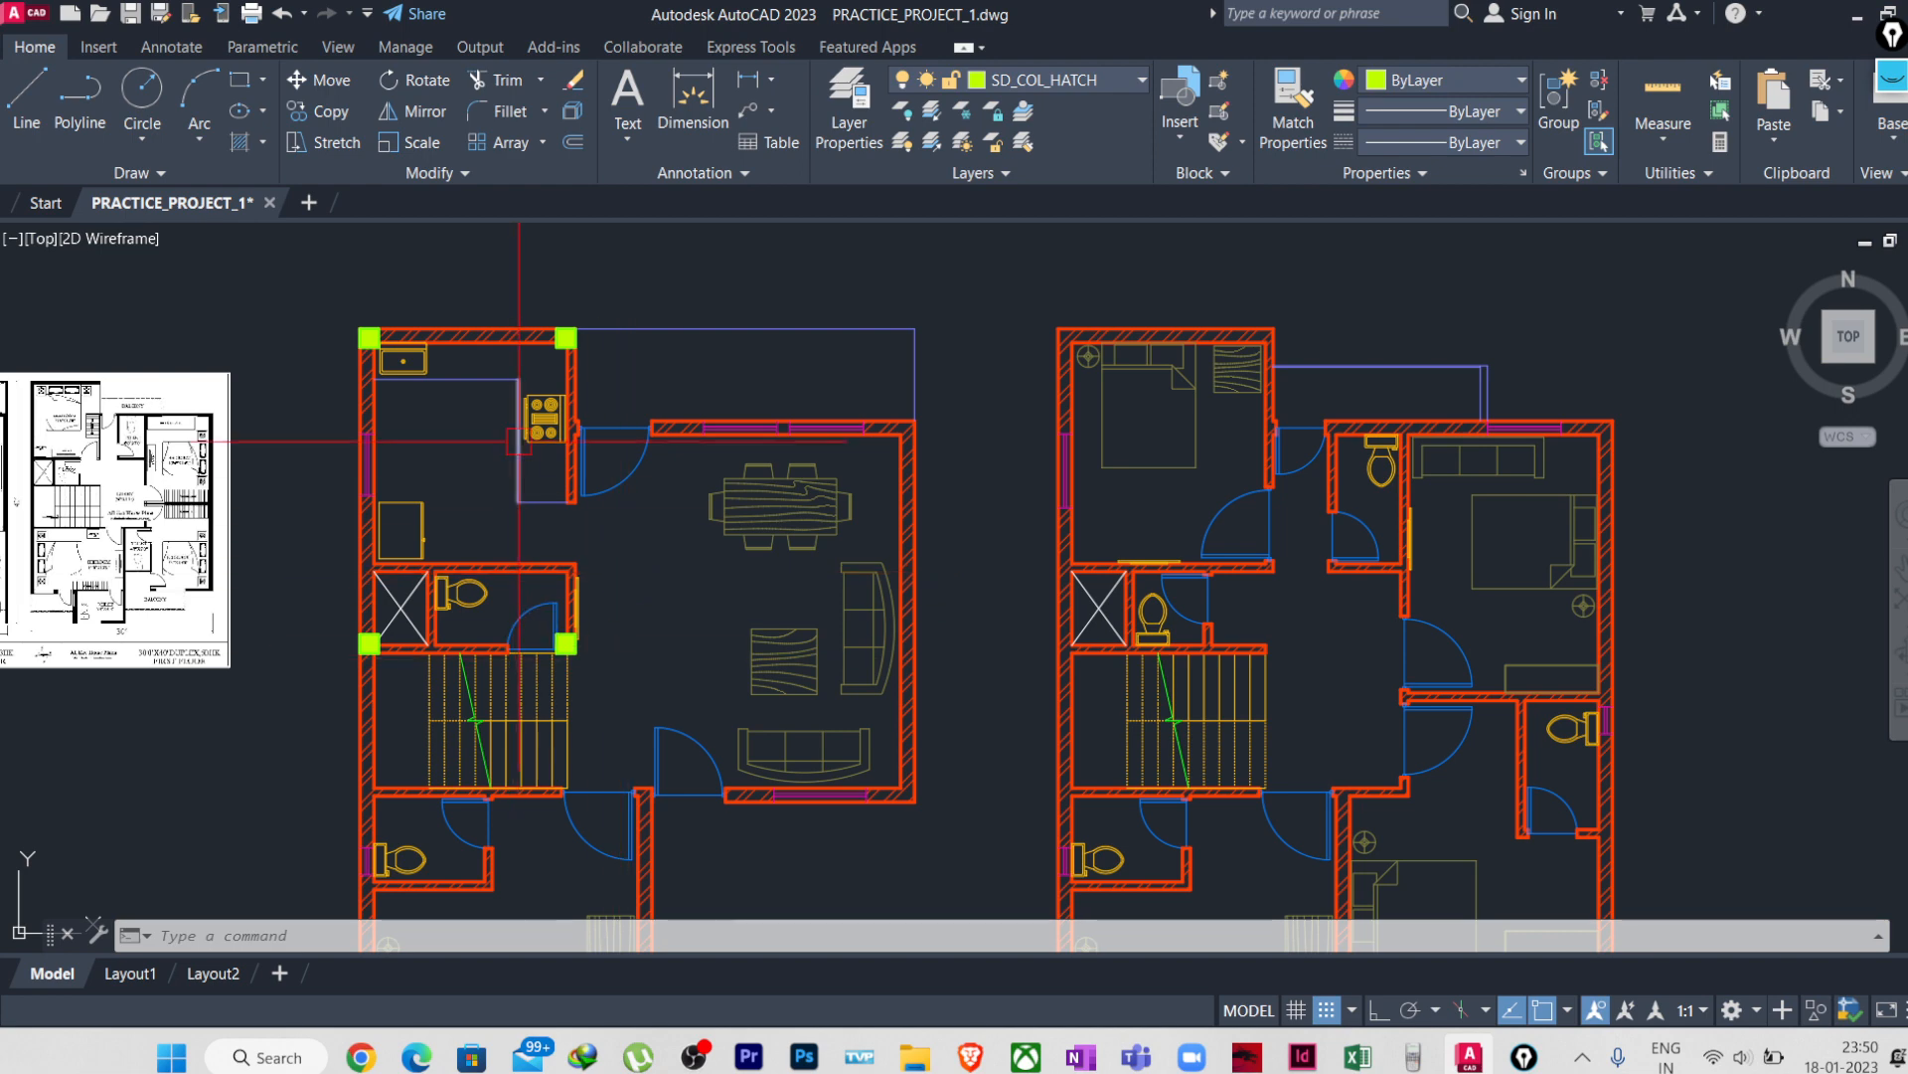
# - Copy the kitchen's upper-right column by its upper-right corner onto the upper-right outer wall corner of the living and dining room
pyautogui.scroll(5, 497, 338)
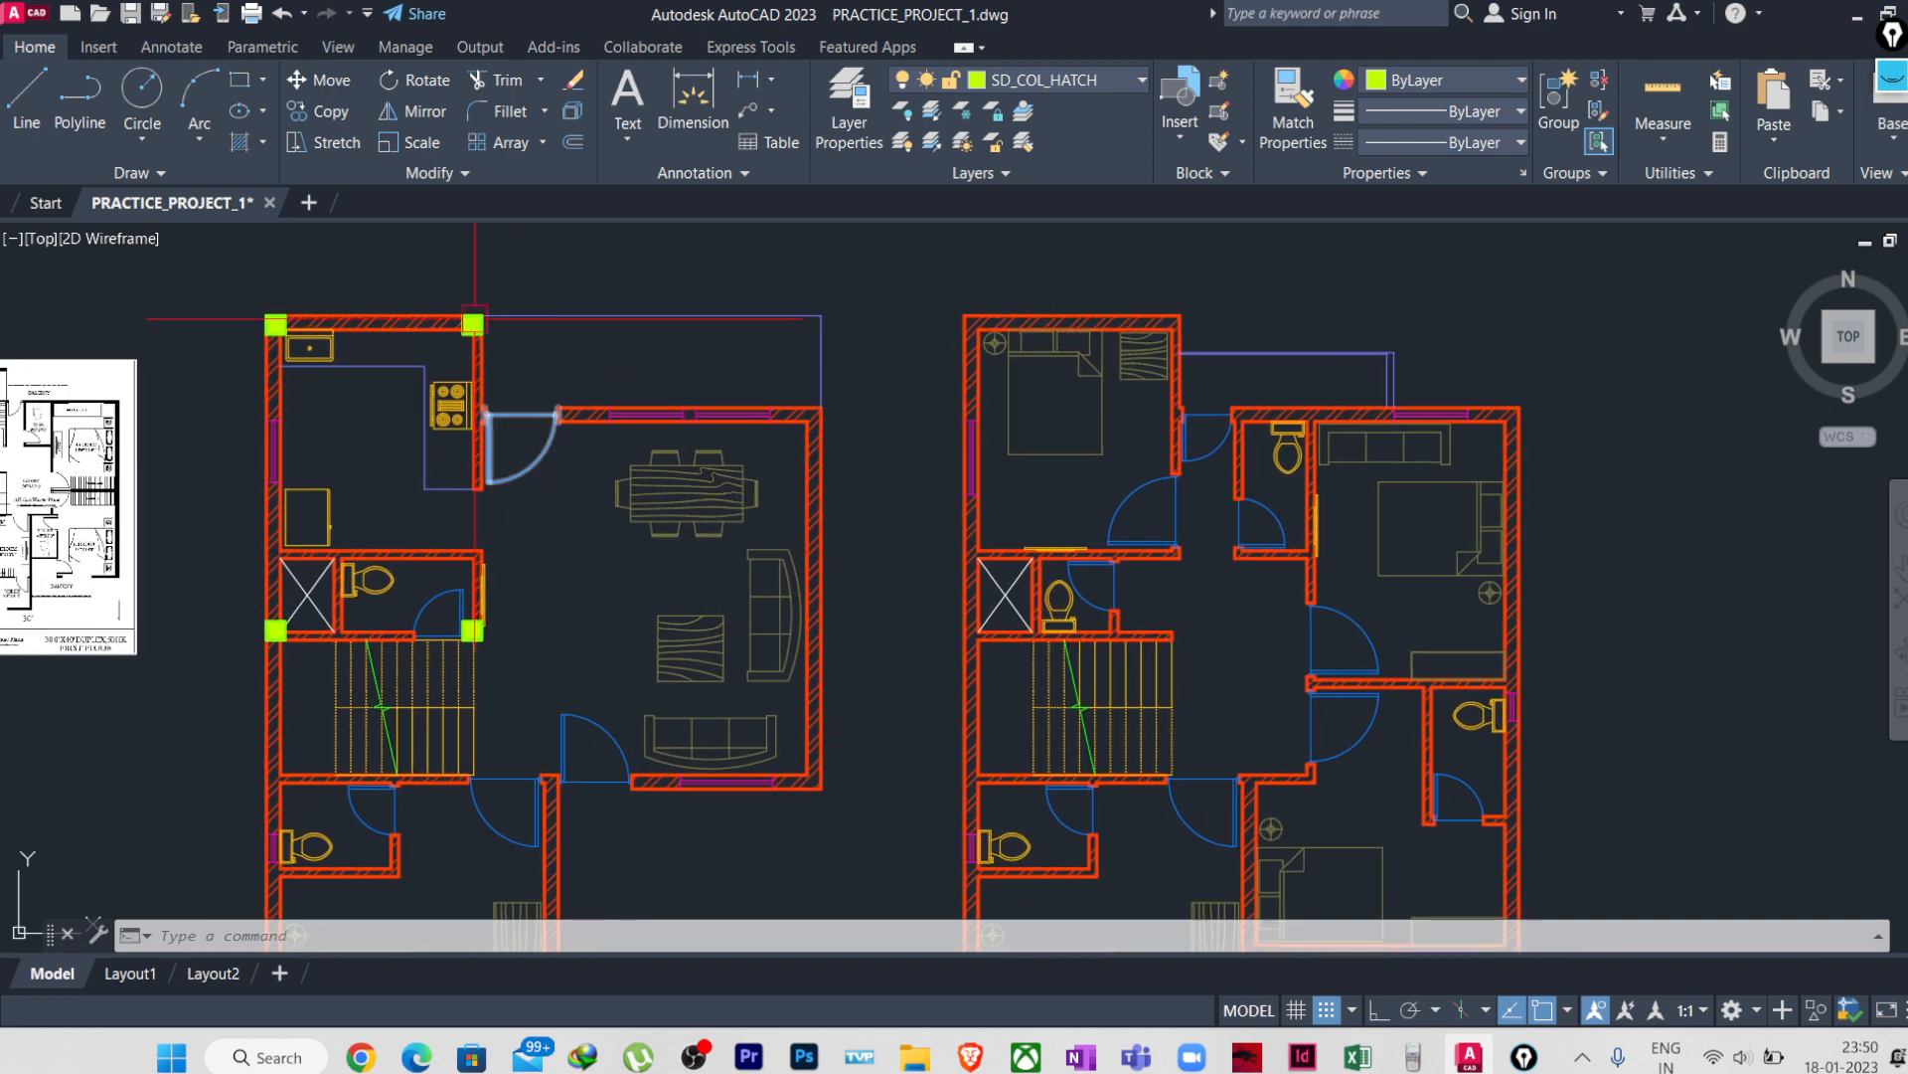
pyautogui.click(454, 397)
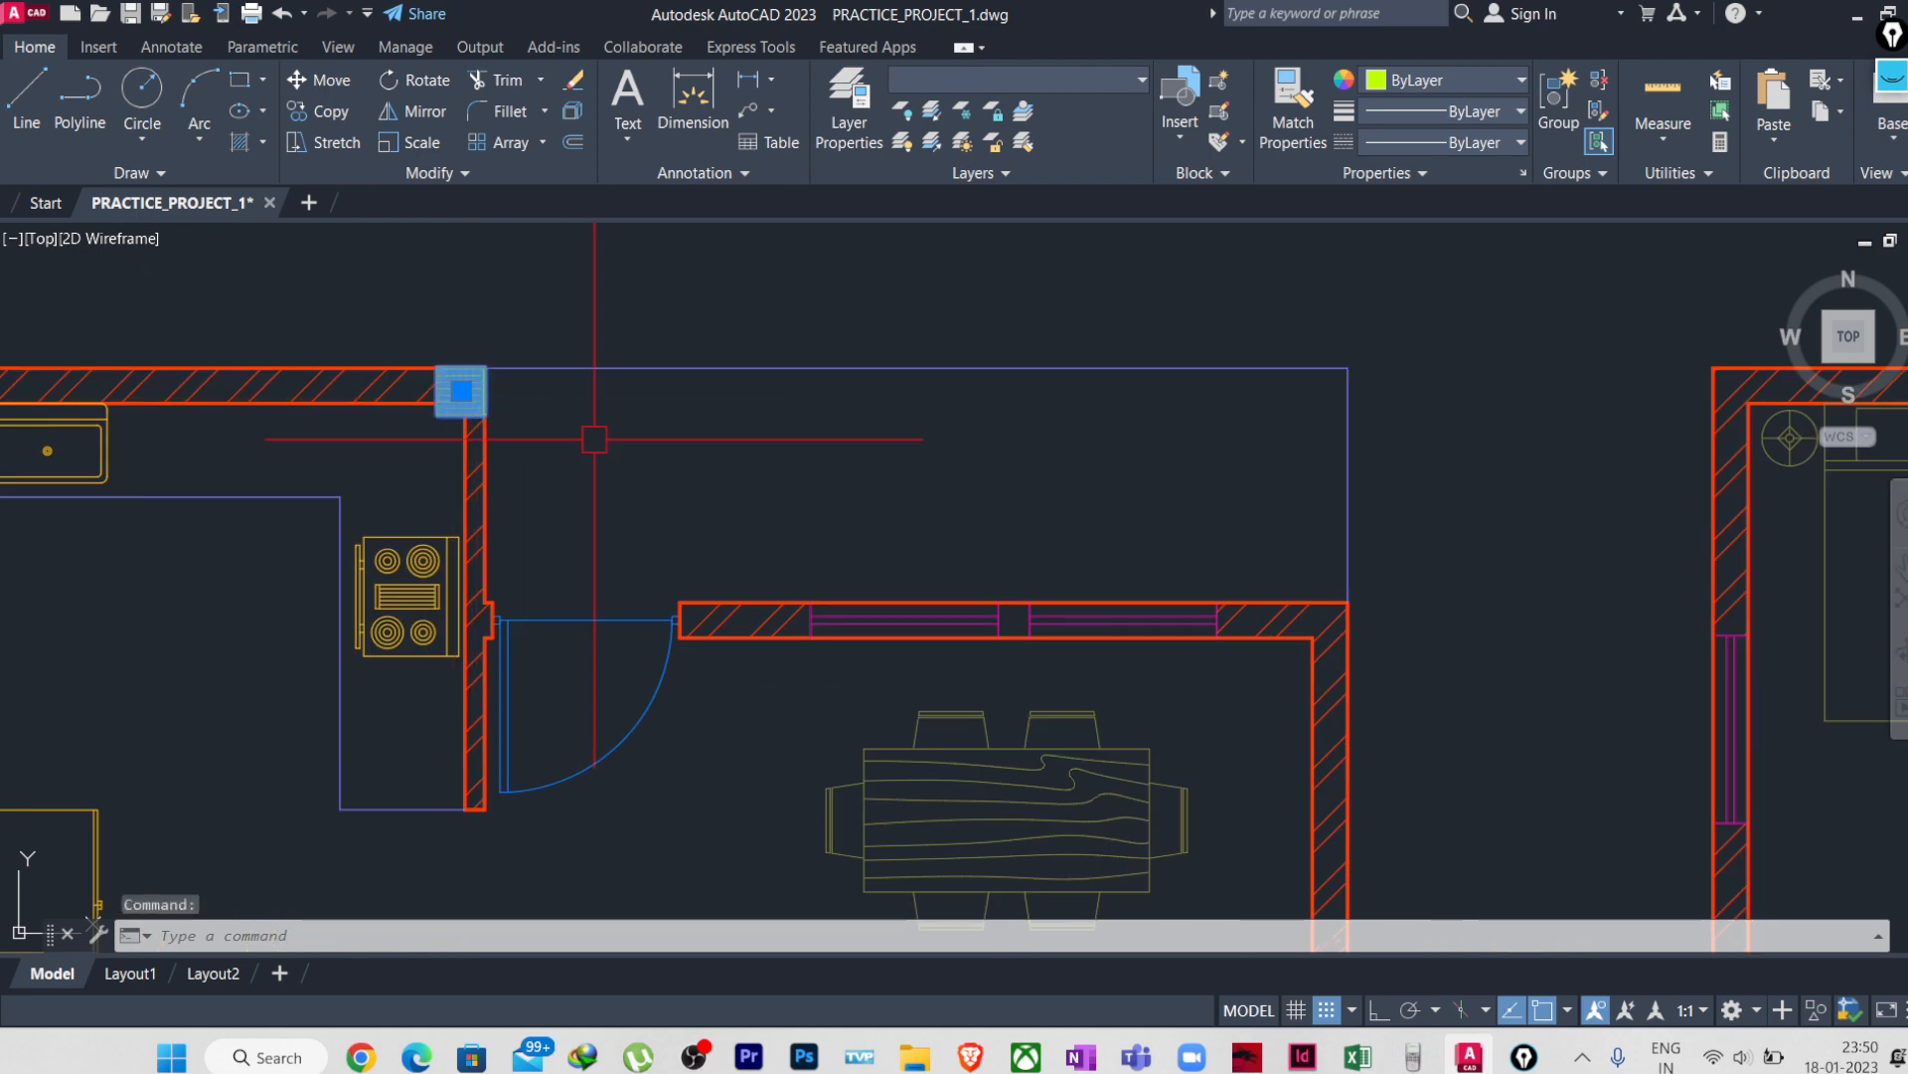
pyautogui.write('co')
pyautogui.press('Return')
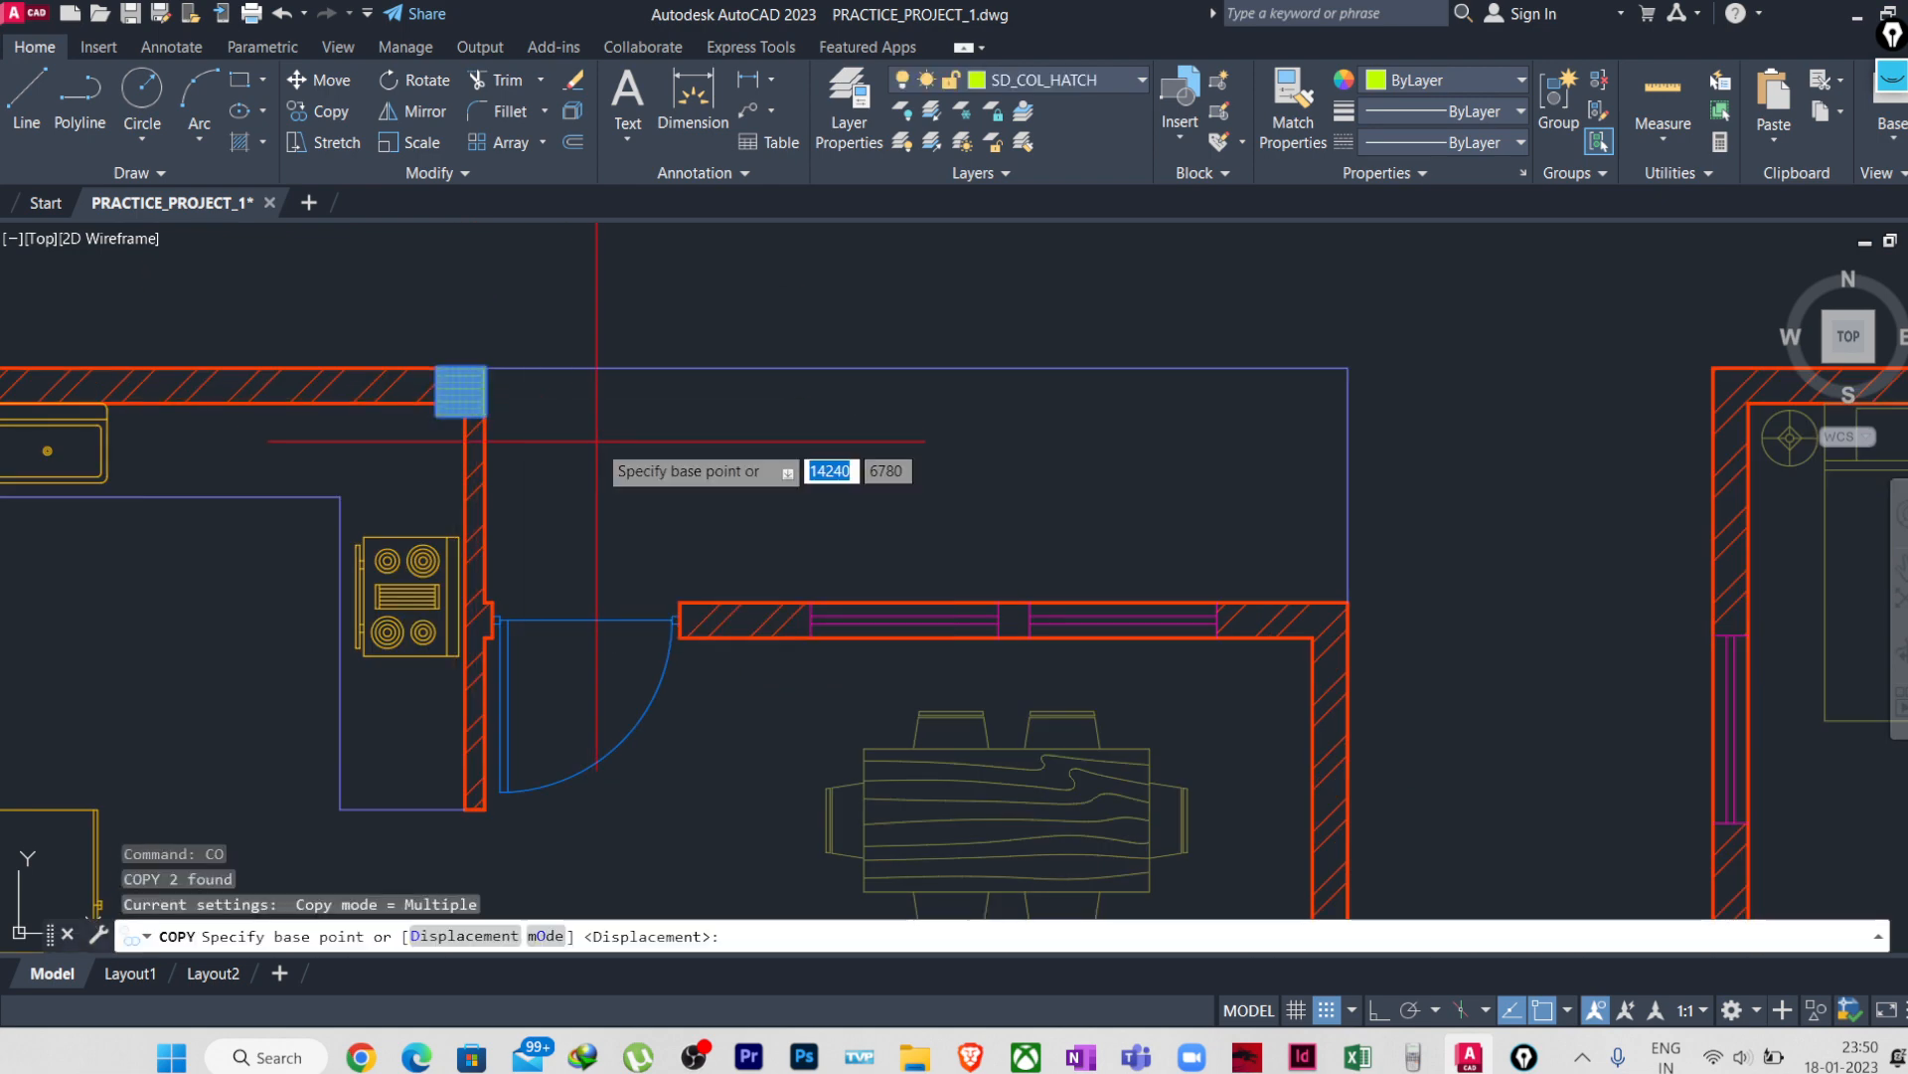
pyautogui.click(462, 391)
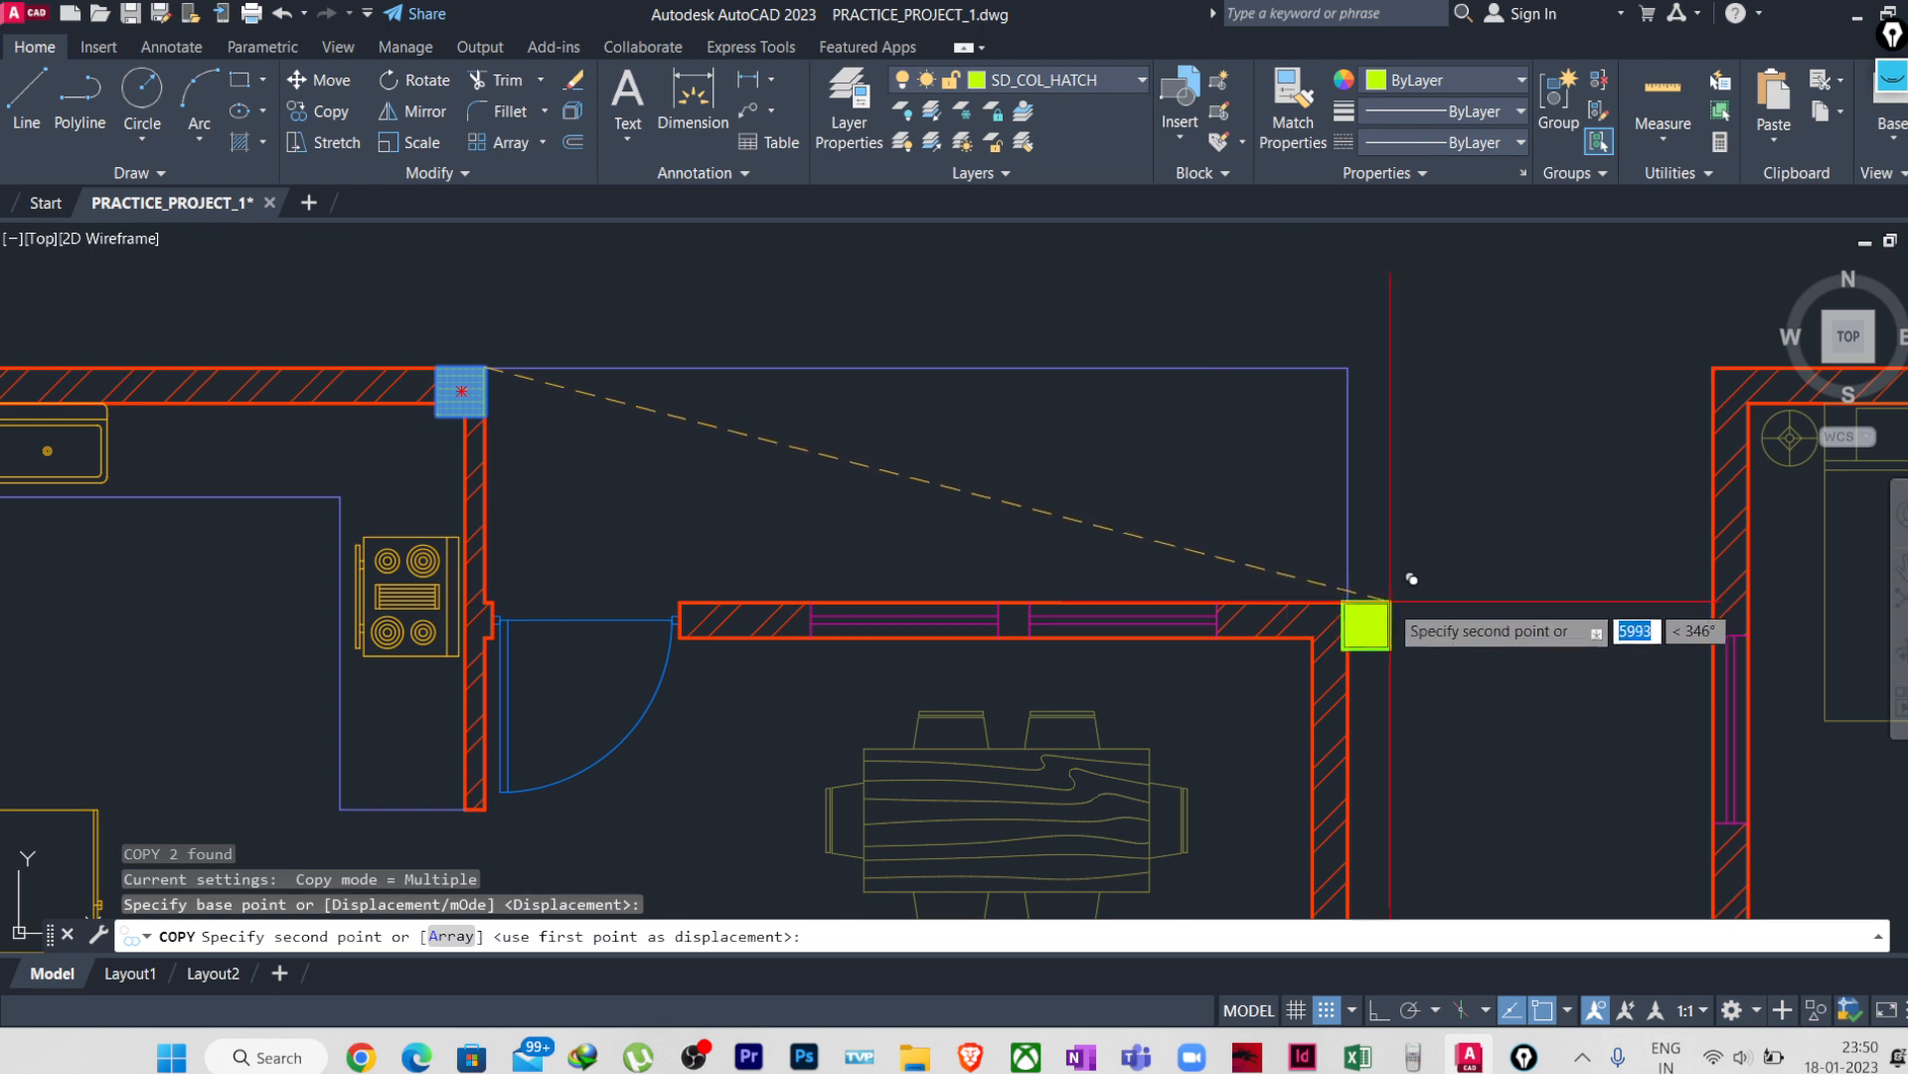
pyautogui.click(1348, 600)
# - Place another column copy on the upper end of the bedroom's right wall, between the bedroom door and the entrance door
pyautogui.scroll(-3, 1293, 696)
pyautogui.scroll(3, 1192, 537)
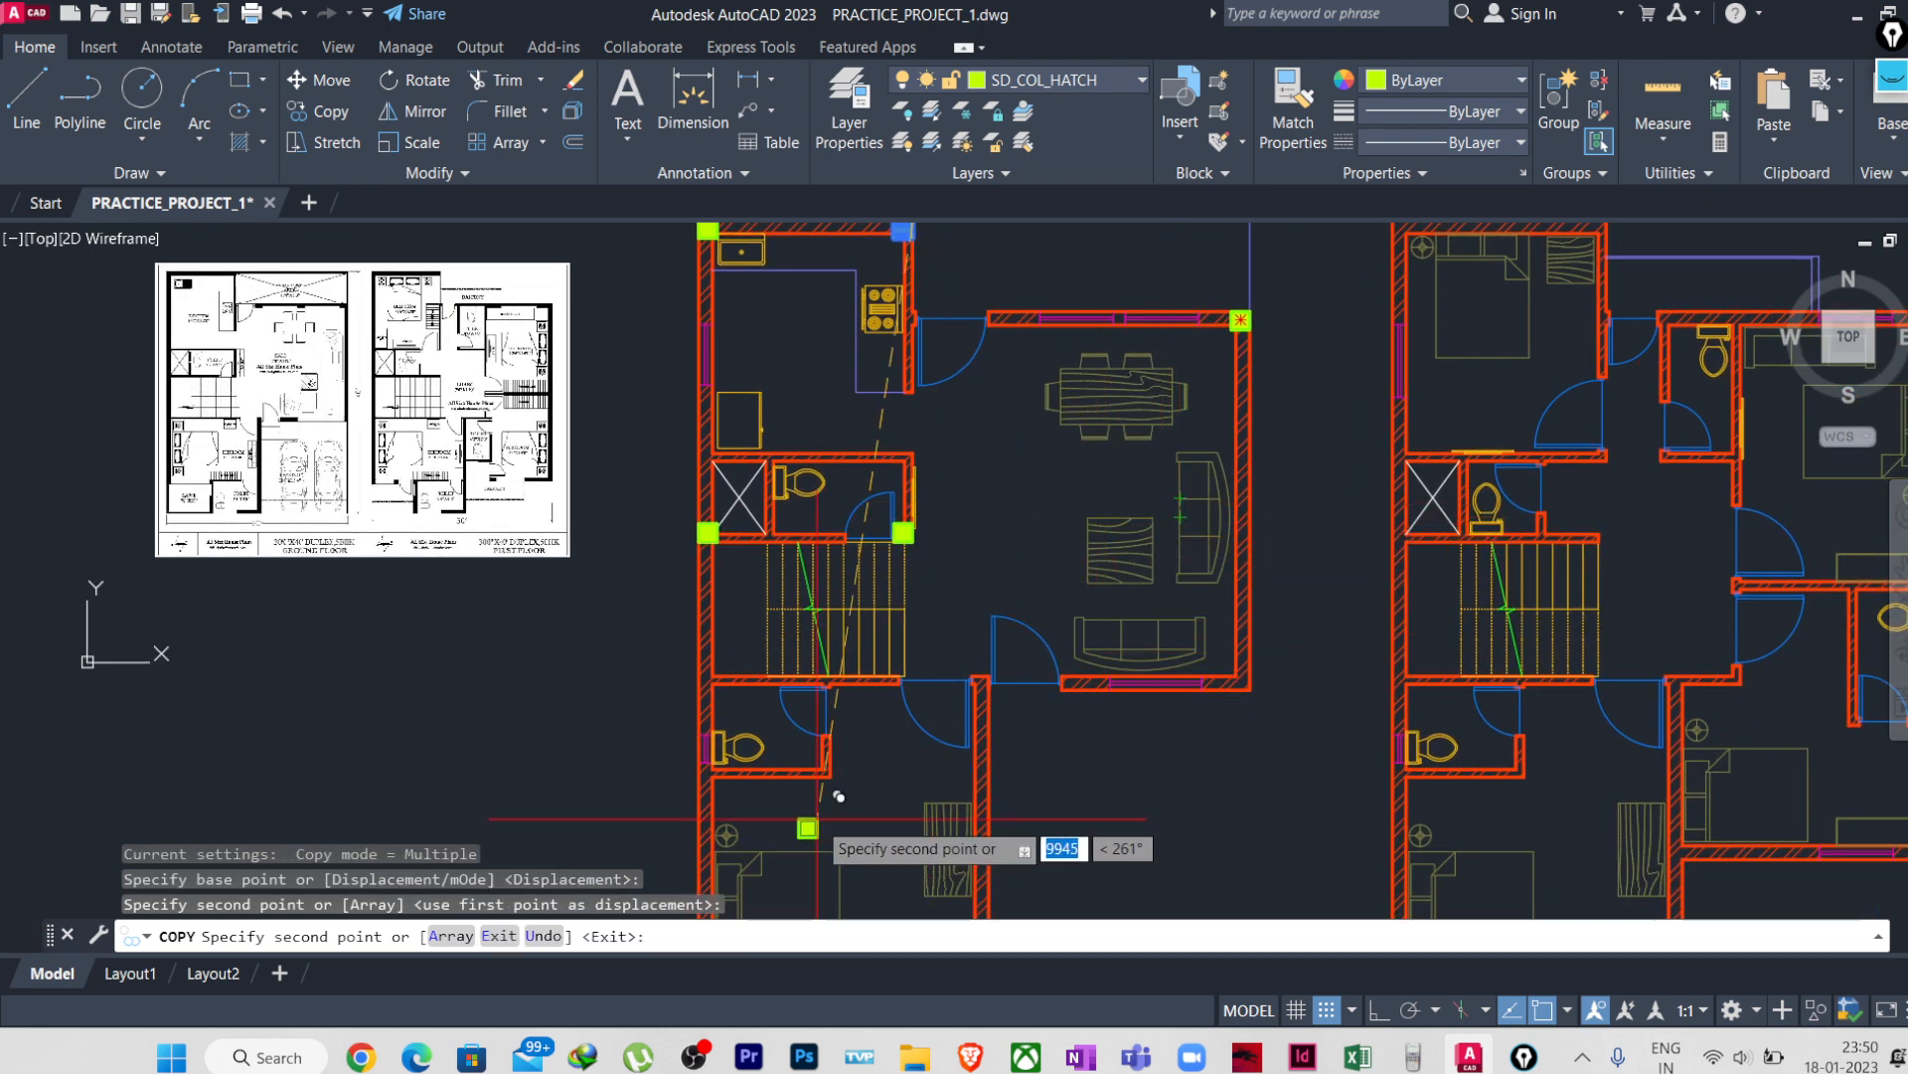
pyautogui.scroll(4, 686, 704)
pyautogui.scroll(2, 737, 641)
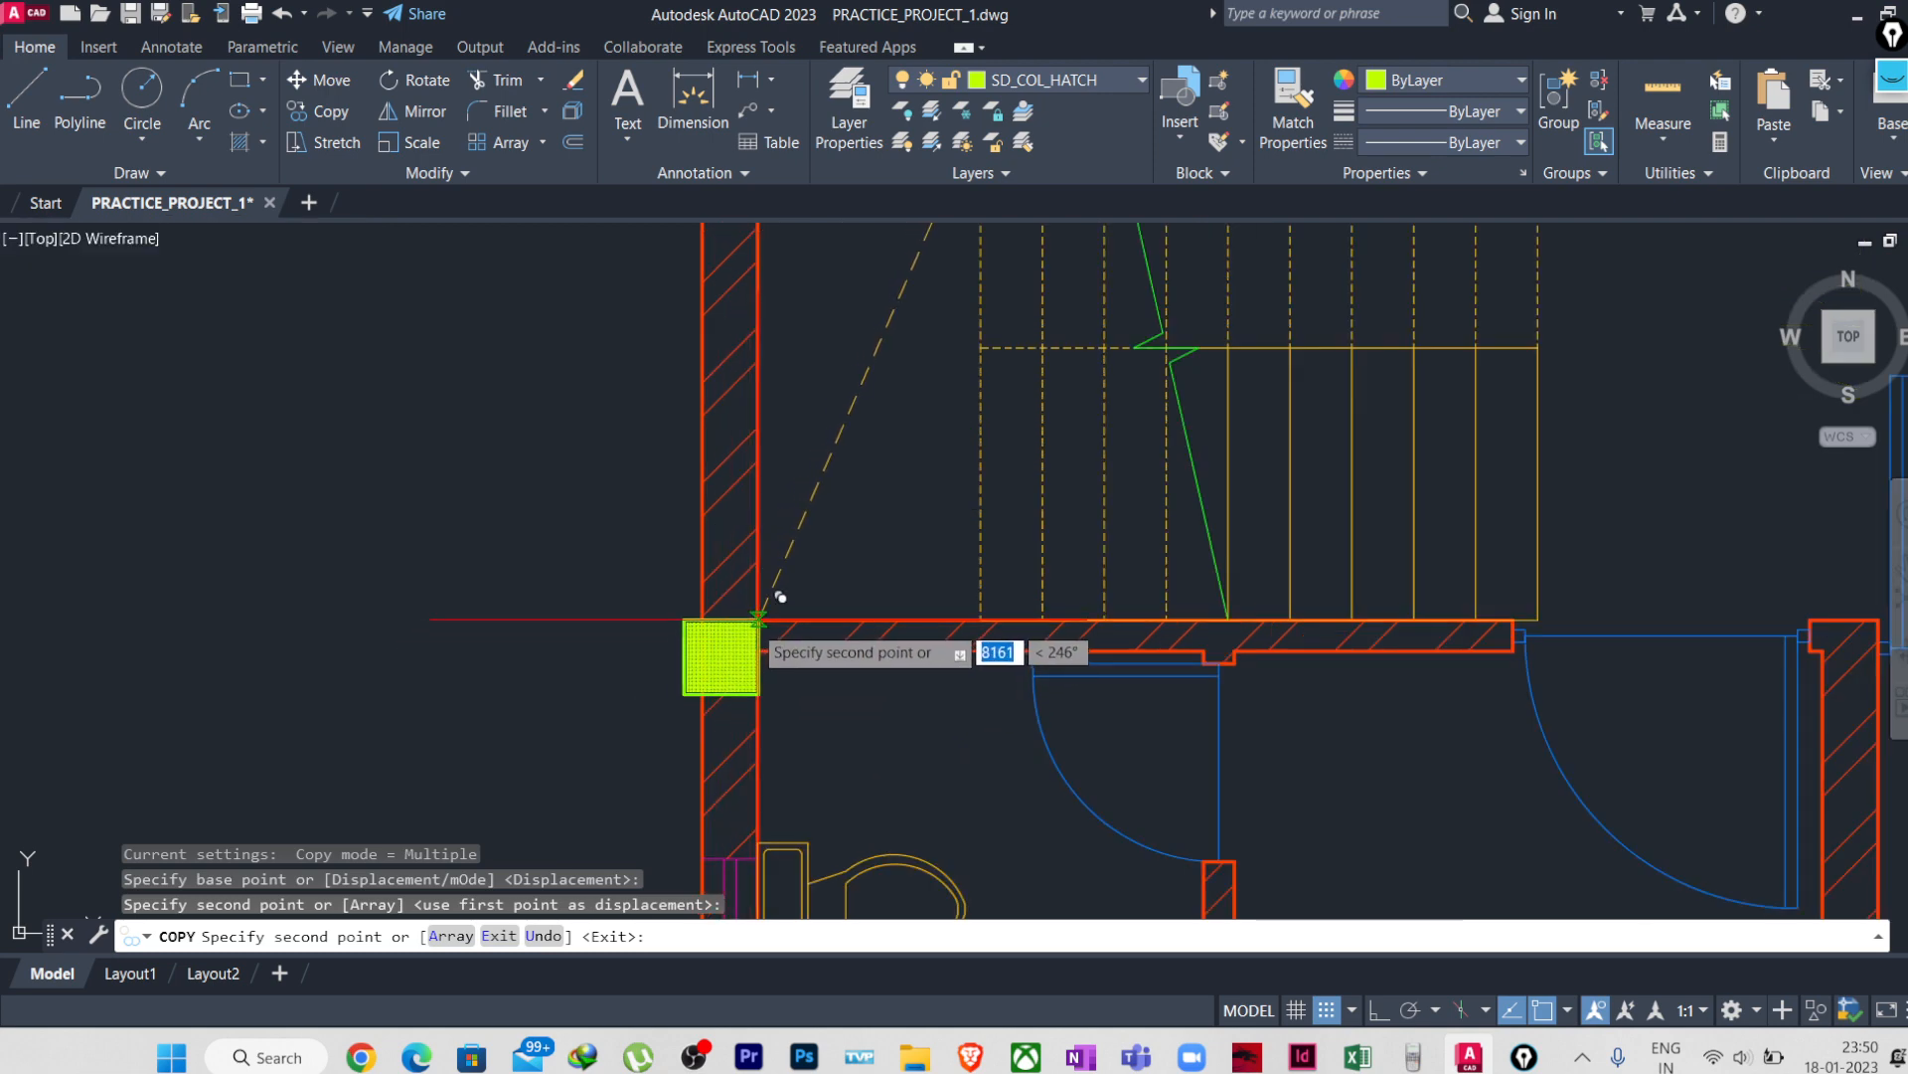
pyautogui.scroll(6, 1251, 700)
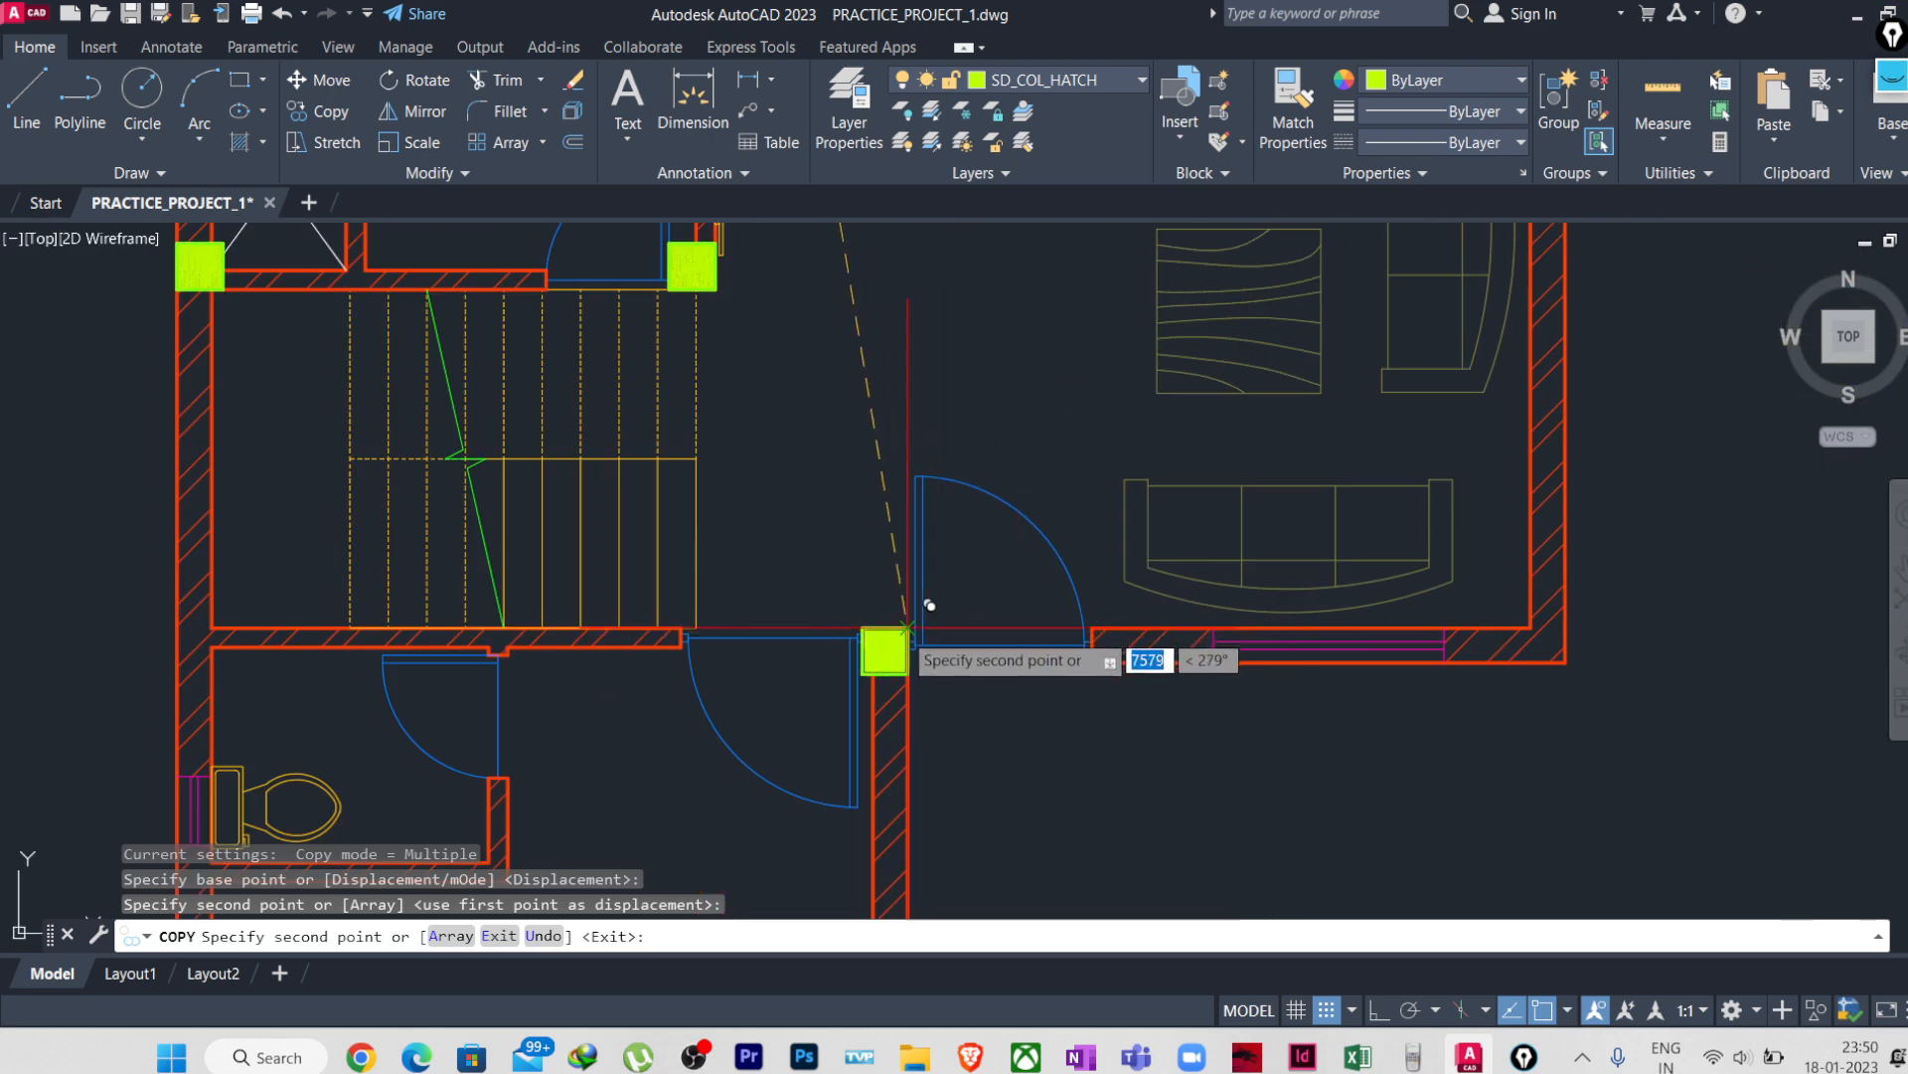
pyautogui.click(932, 600)
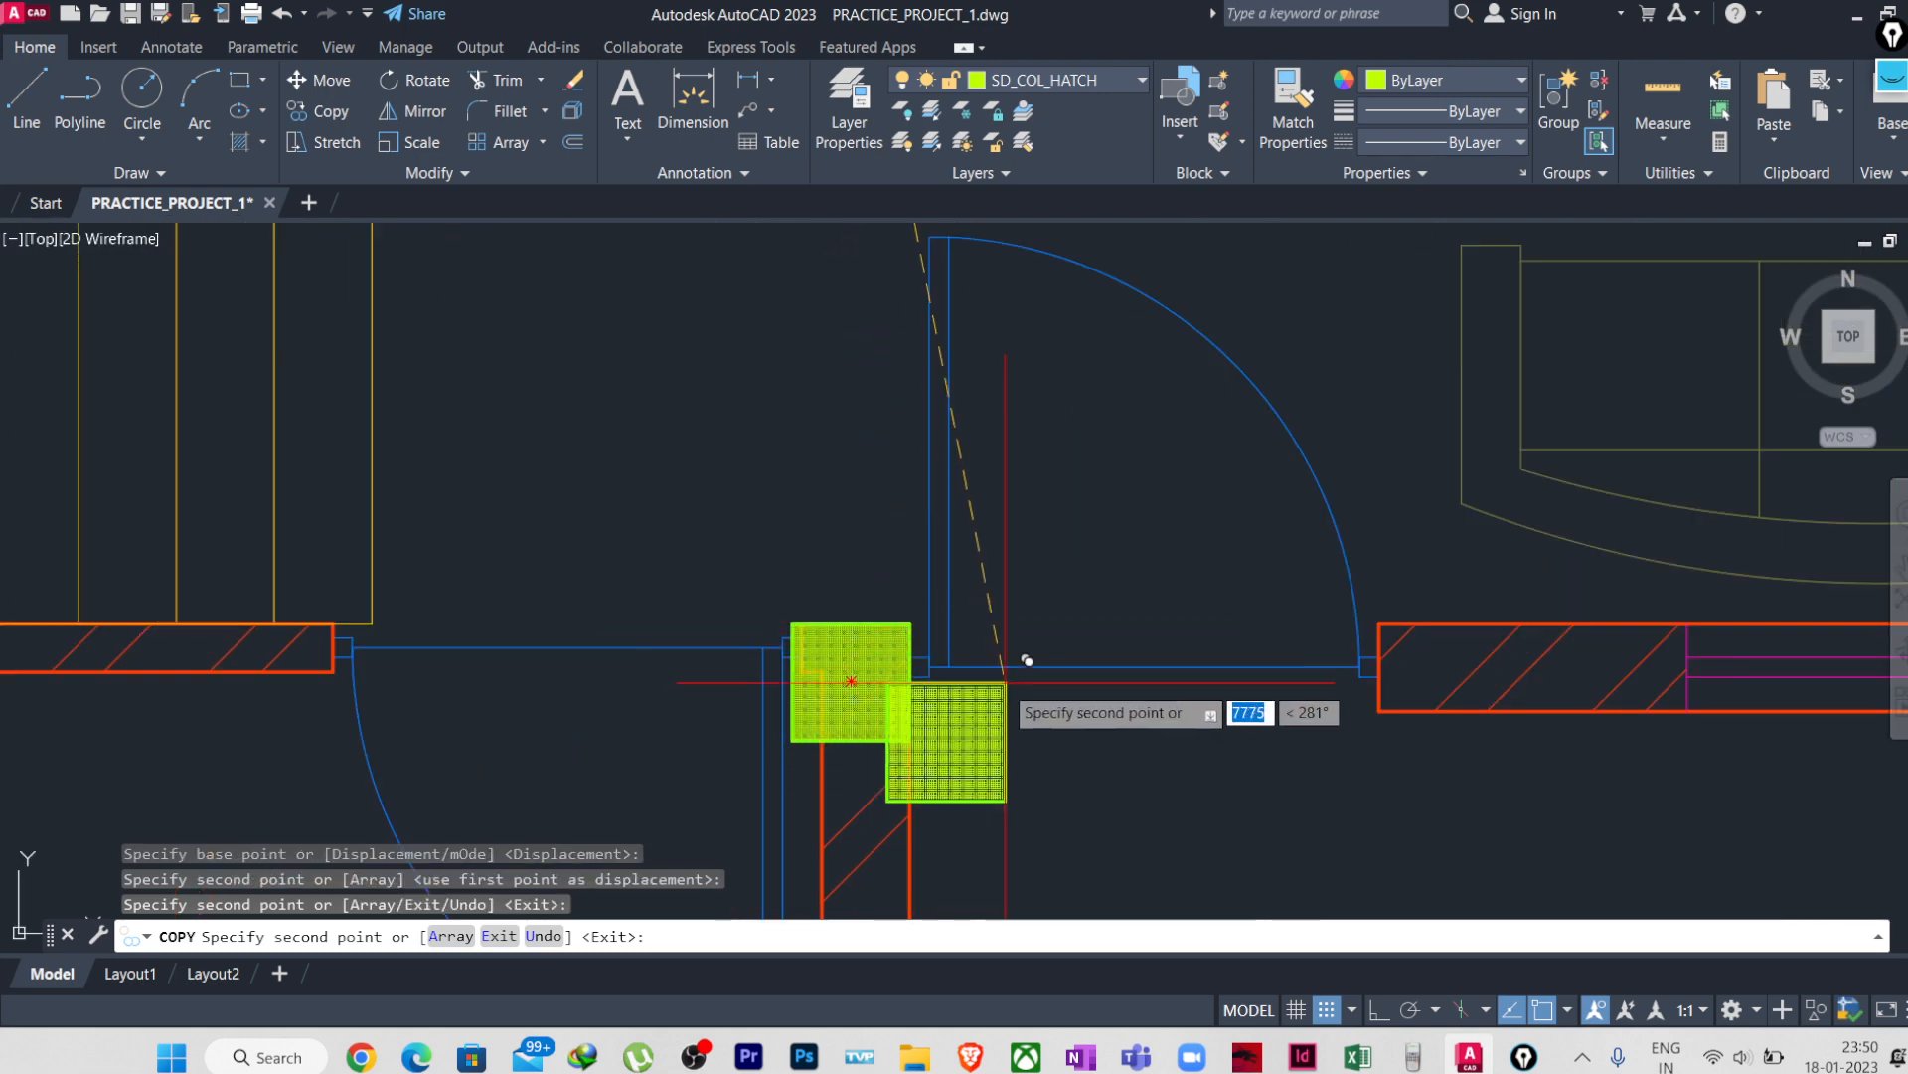
# - Place a column copy on the left outer wall where it meets the wall below the staircase
pyautogui.scroll(4, 835, 641)
pyautogui.scroll(-4, 780, 636)
pyautogui.moveTo(787, 637)
pyautogui.mouseDown(button='middle')
pyautogui.moveTo(618, 669)
pyautogui.moveTo(1181, 596)
pyautogui.mouseUp(button='middle')
pyautogui.scroll(-4, 1141, 611)
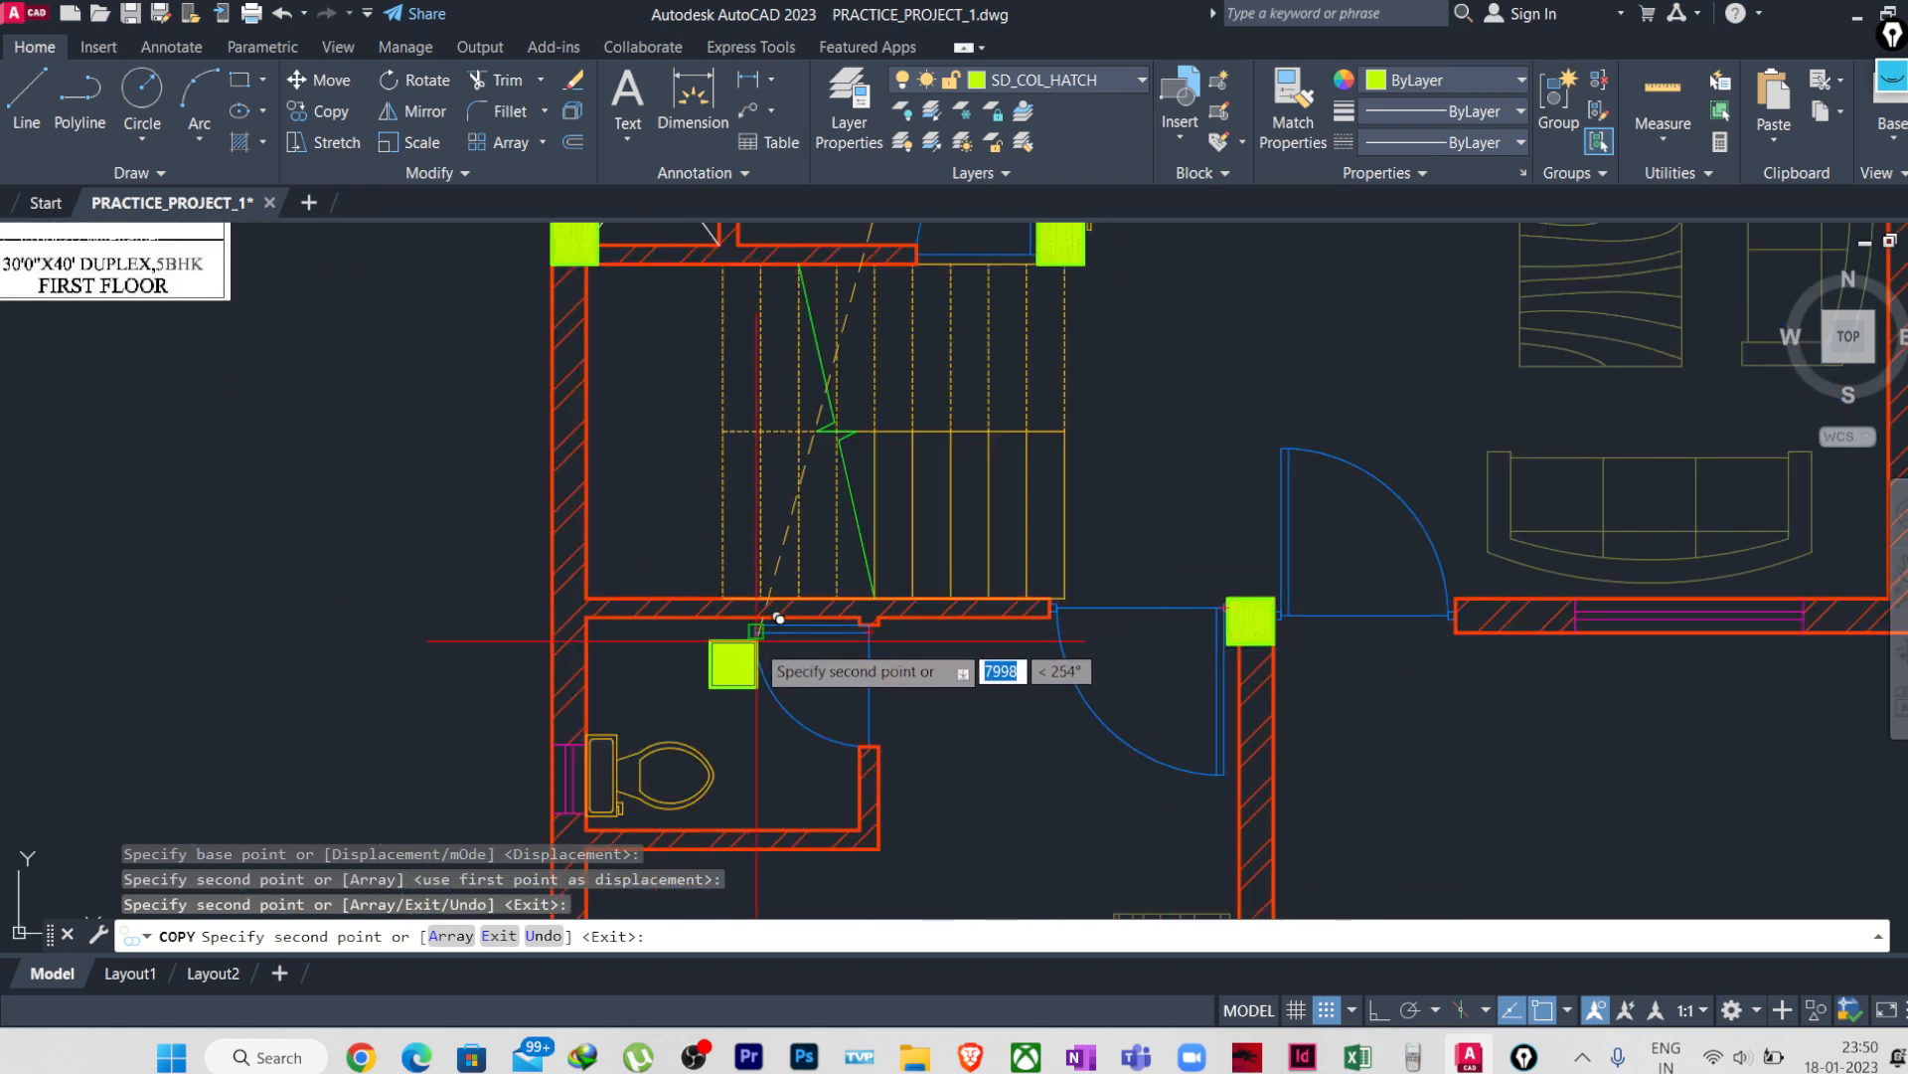
pyautogui.moveTo(651, 625); pyautogui.dragTo(776, 642, button='middle')
pyautogui.scroll(5, 736, 644)
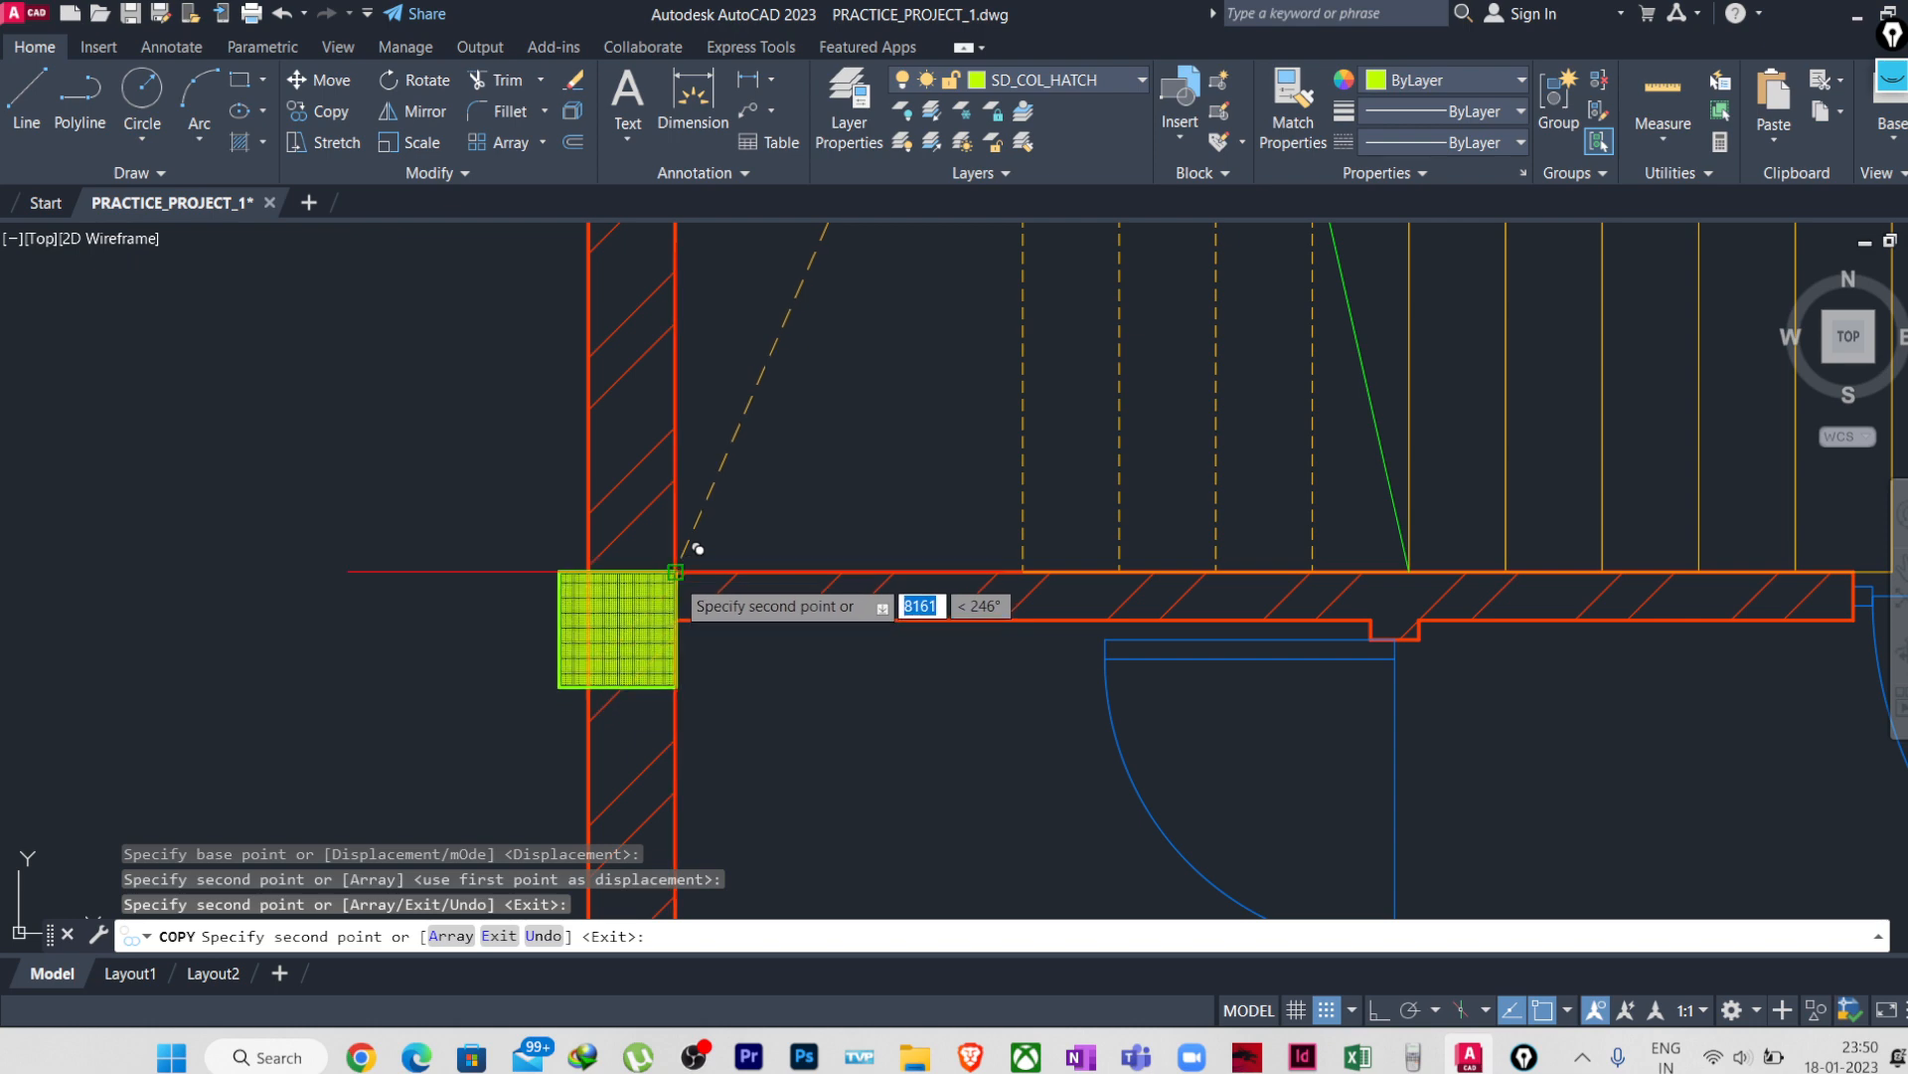
pyautogui.click(676, 572)
# - Place column copies at the front bedroom's lower-right and lower-left outer wall corners and finish copying
pyautogui.scroll(-6, 763, 708)
pyautogui.moveTo(841, 757); pyautogui.dragTo(692, 327, button='middle')
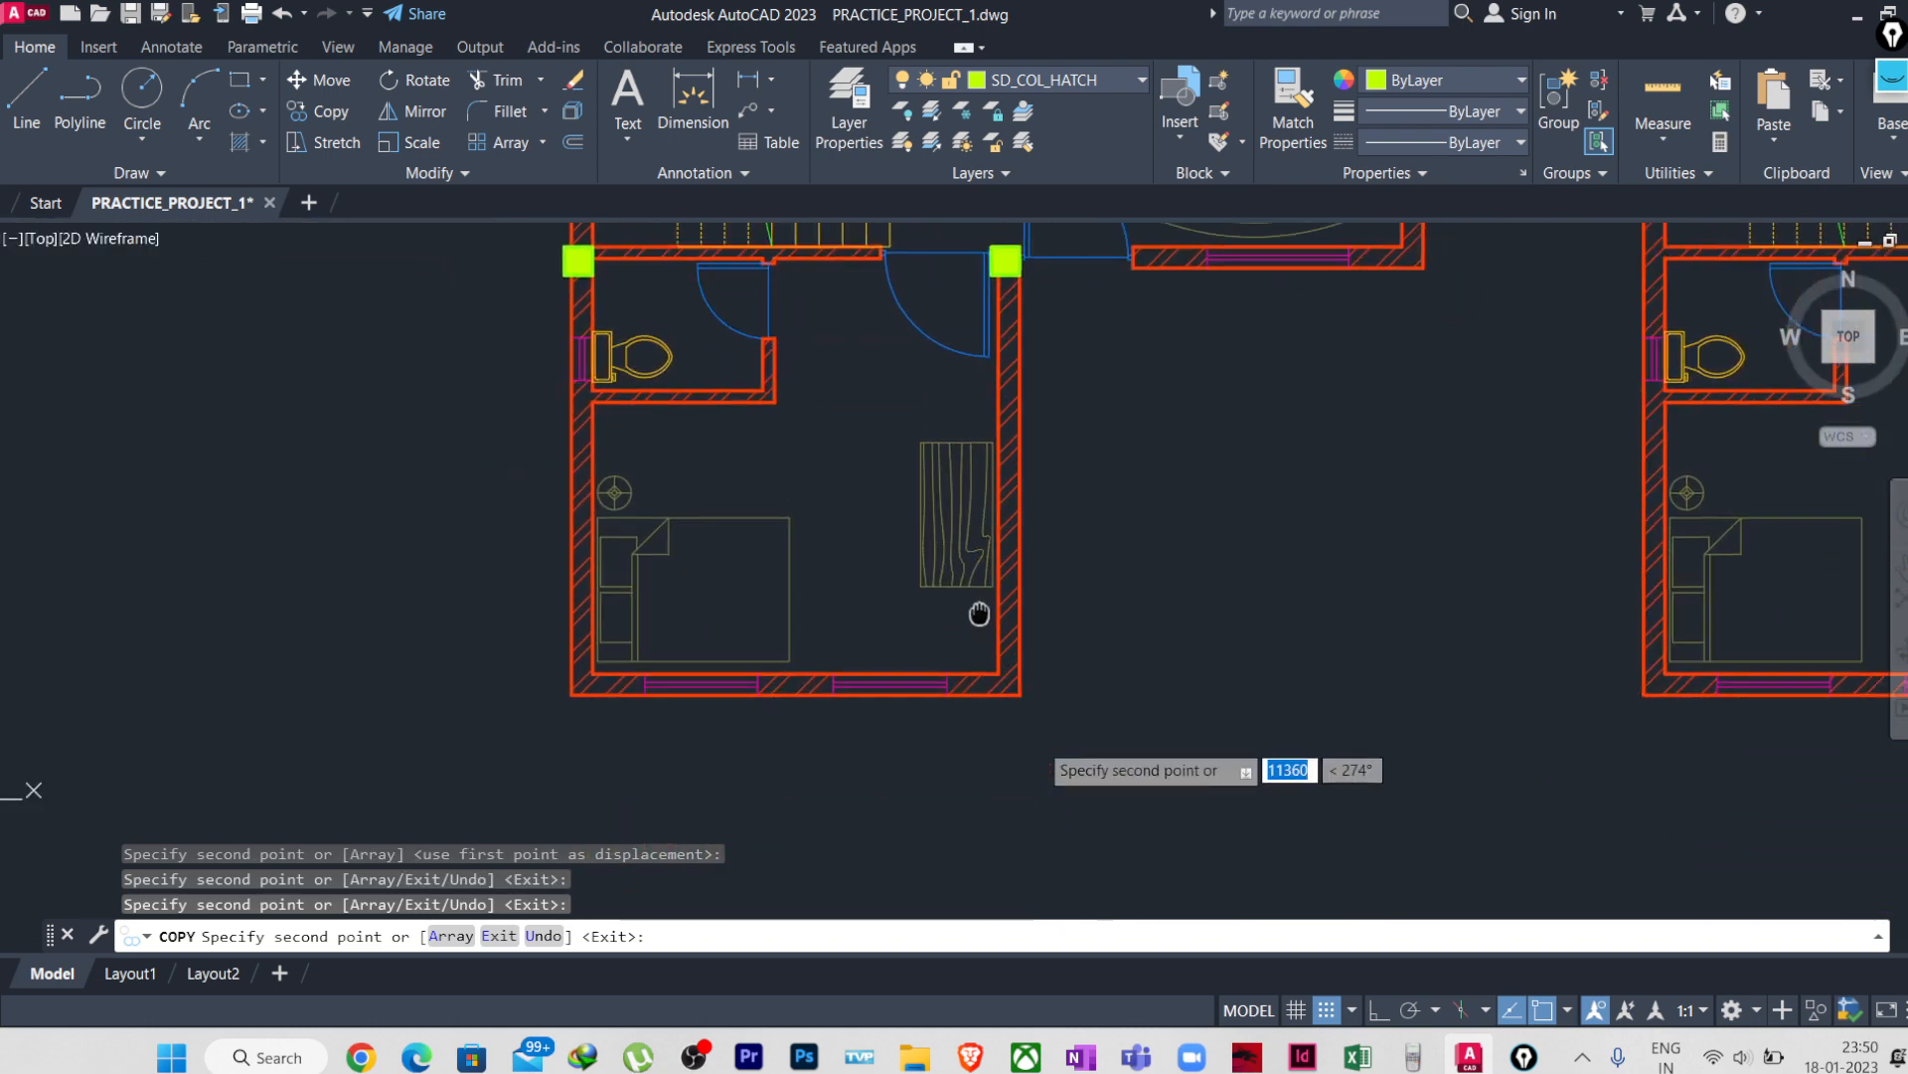
pyautogui.scroll(7, 989, 621)
pyautogui.click(1061, 702)
pyautogui.scroll(-6, 1144, 732)
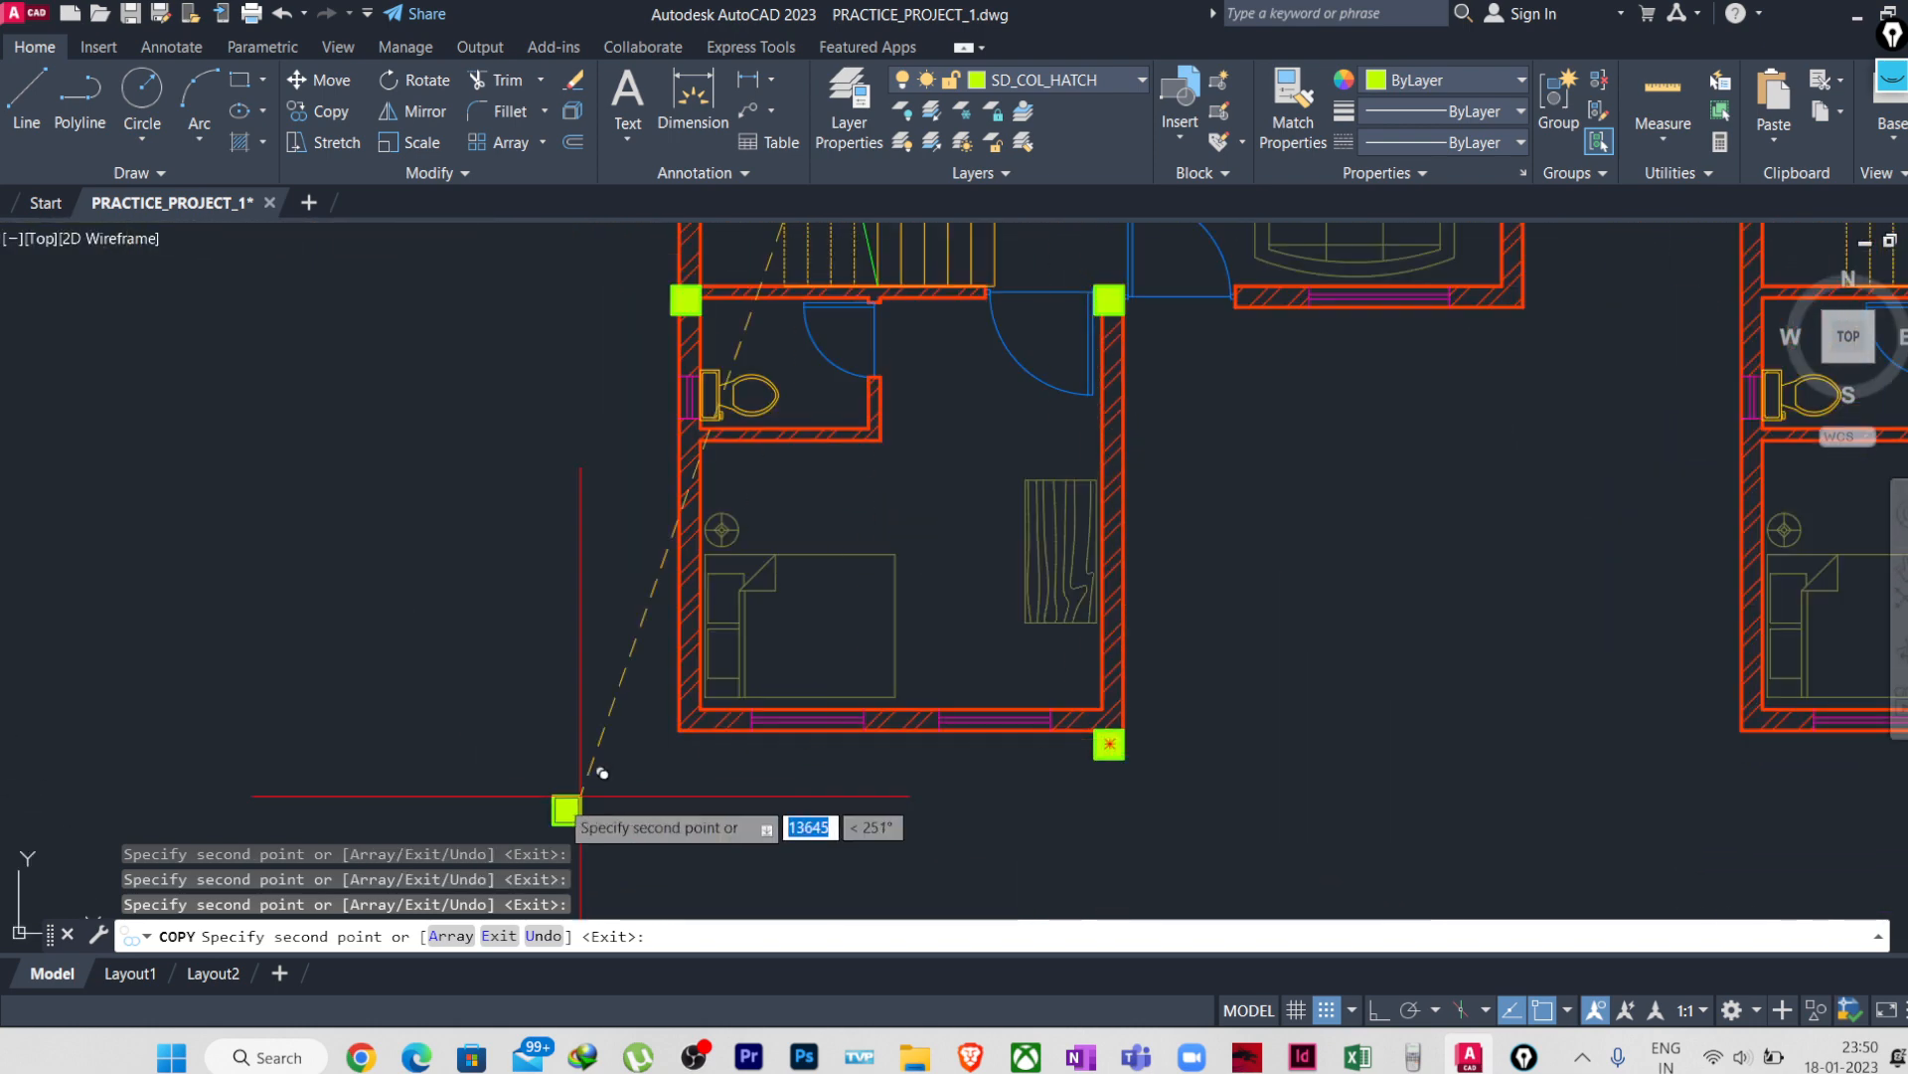
pyautogui.scroll(4, 602, 763)
pyautogui.click(819, 647)
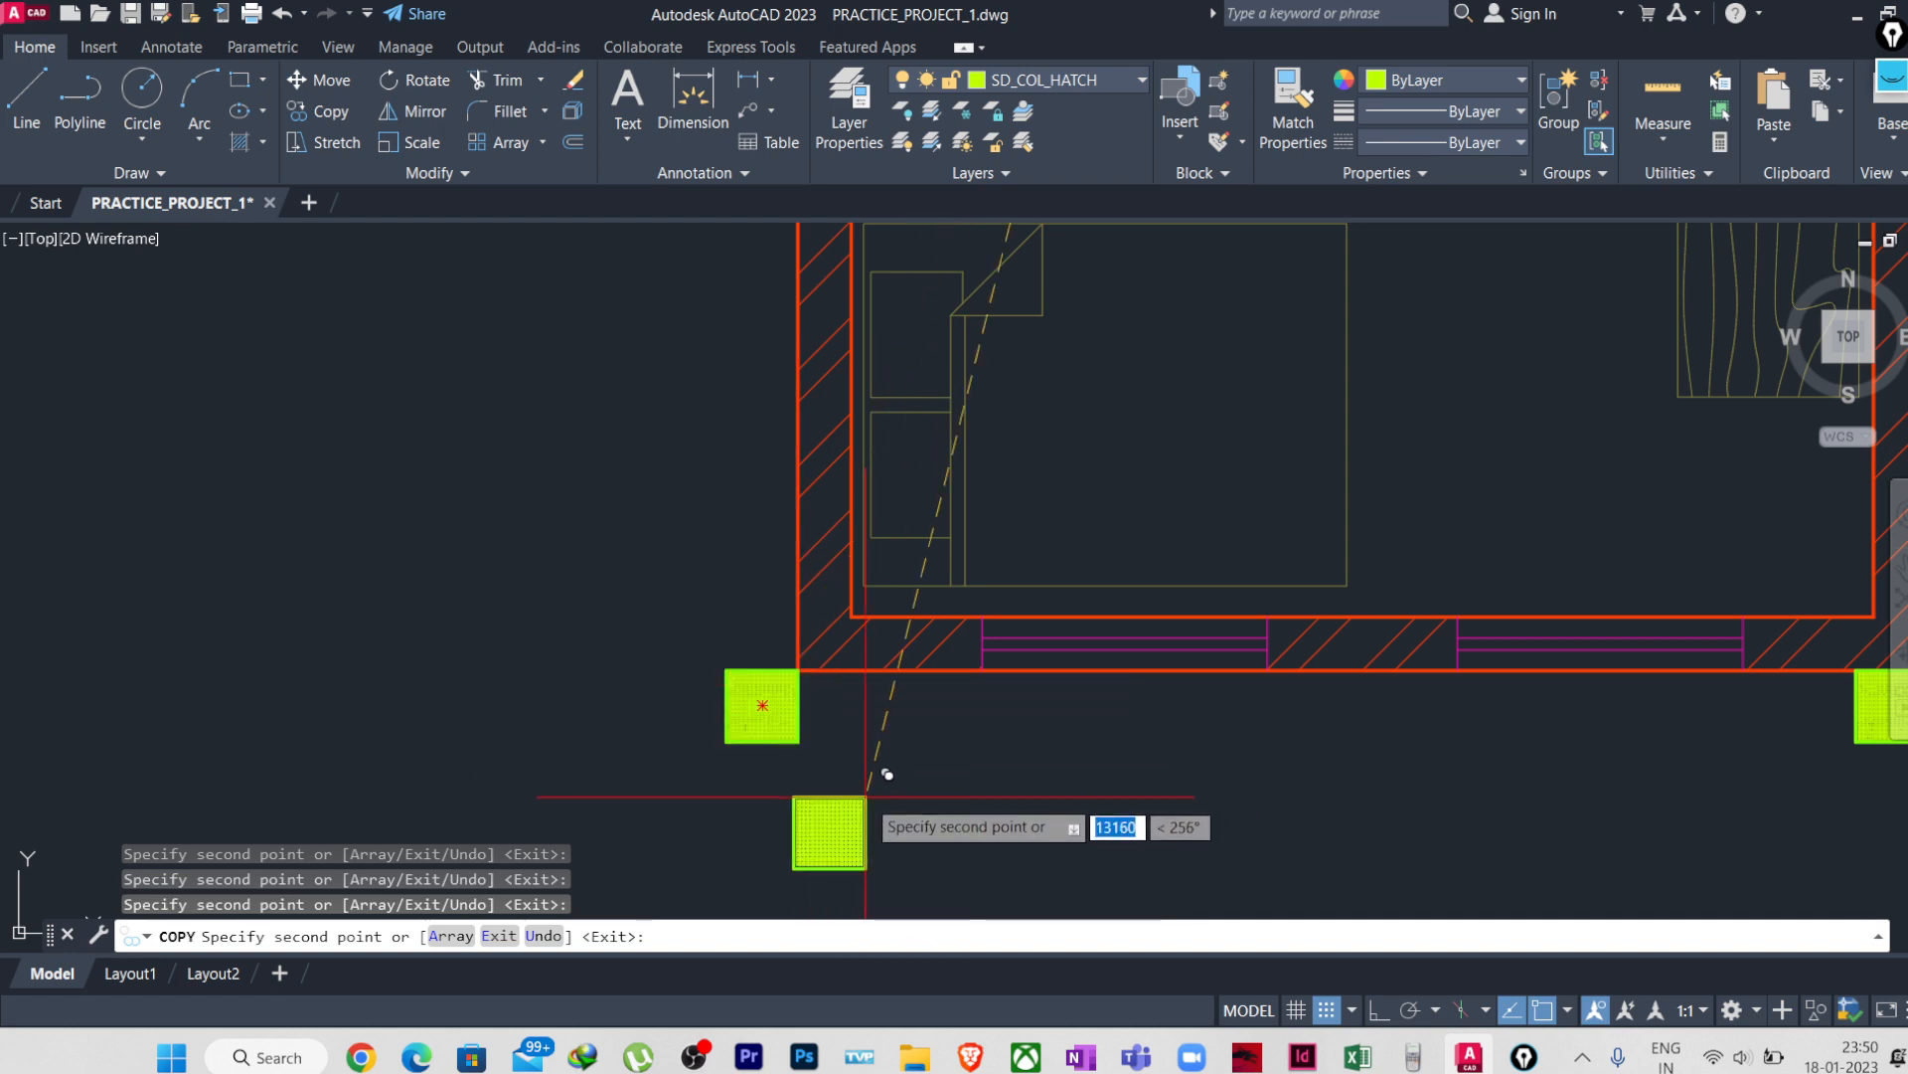
pyautogui.press('Escape')
pyautogui.press('Escape')
# - Move the bedroom's lower-left column by its lower-left corner onto the outer wall corner
pyautogui.click(847, 748)
pyautogui.click(614, 693)
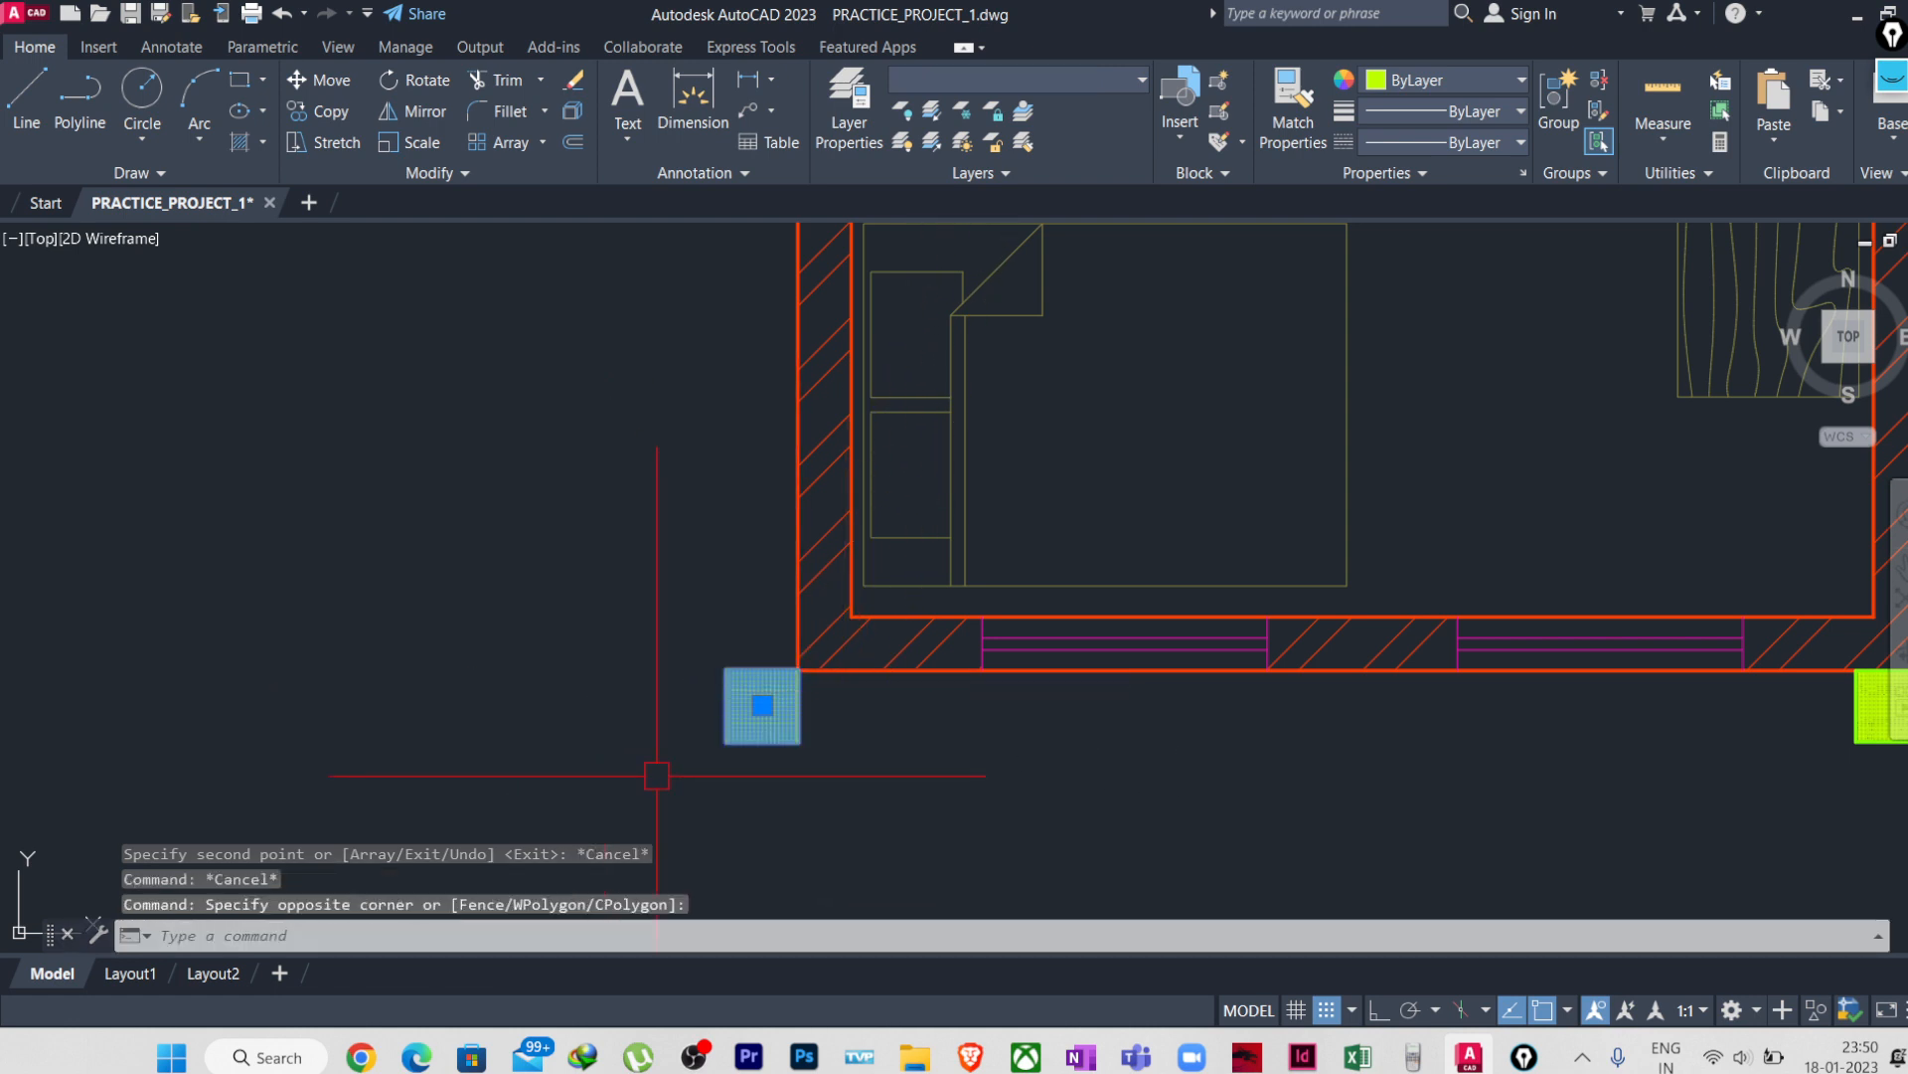
pyautogui.press('Return')
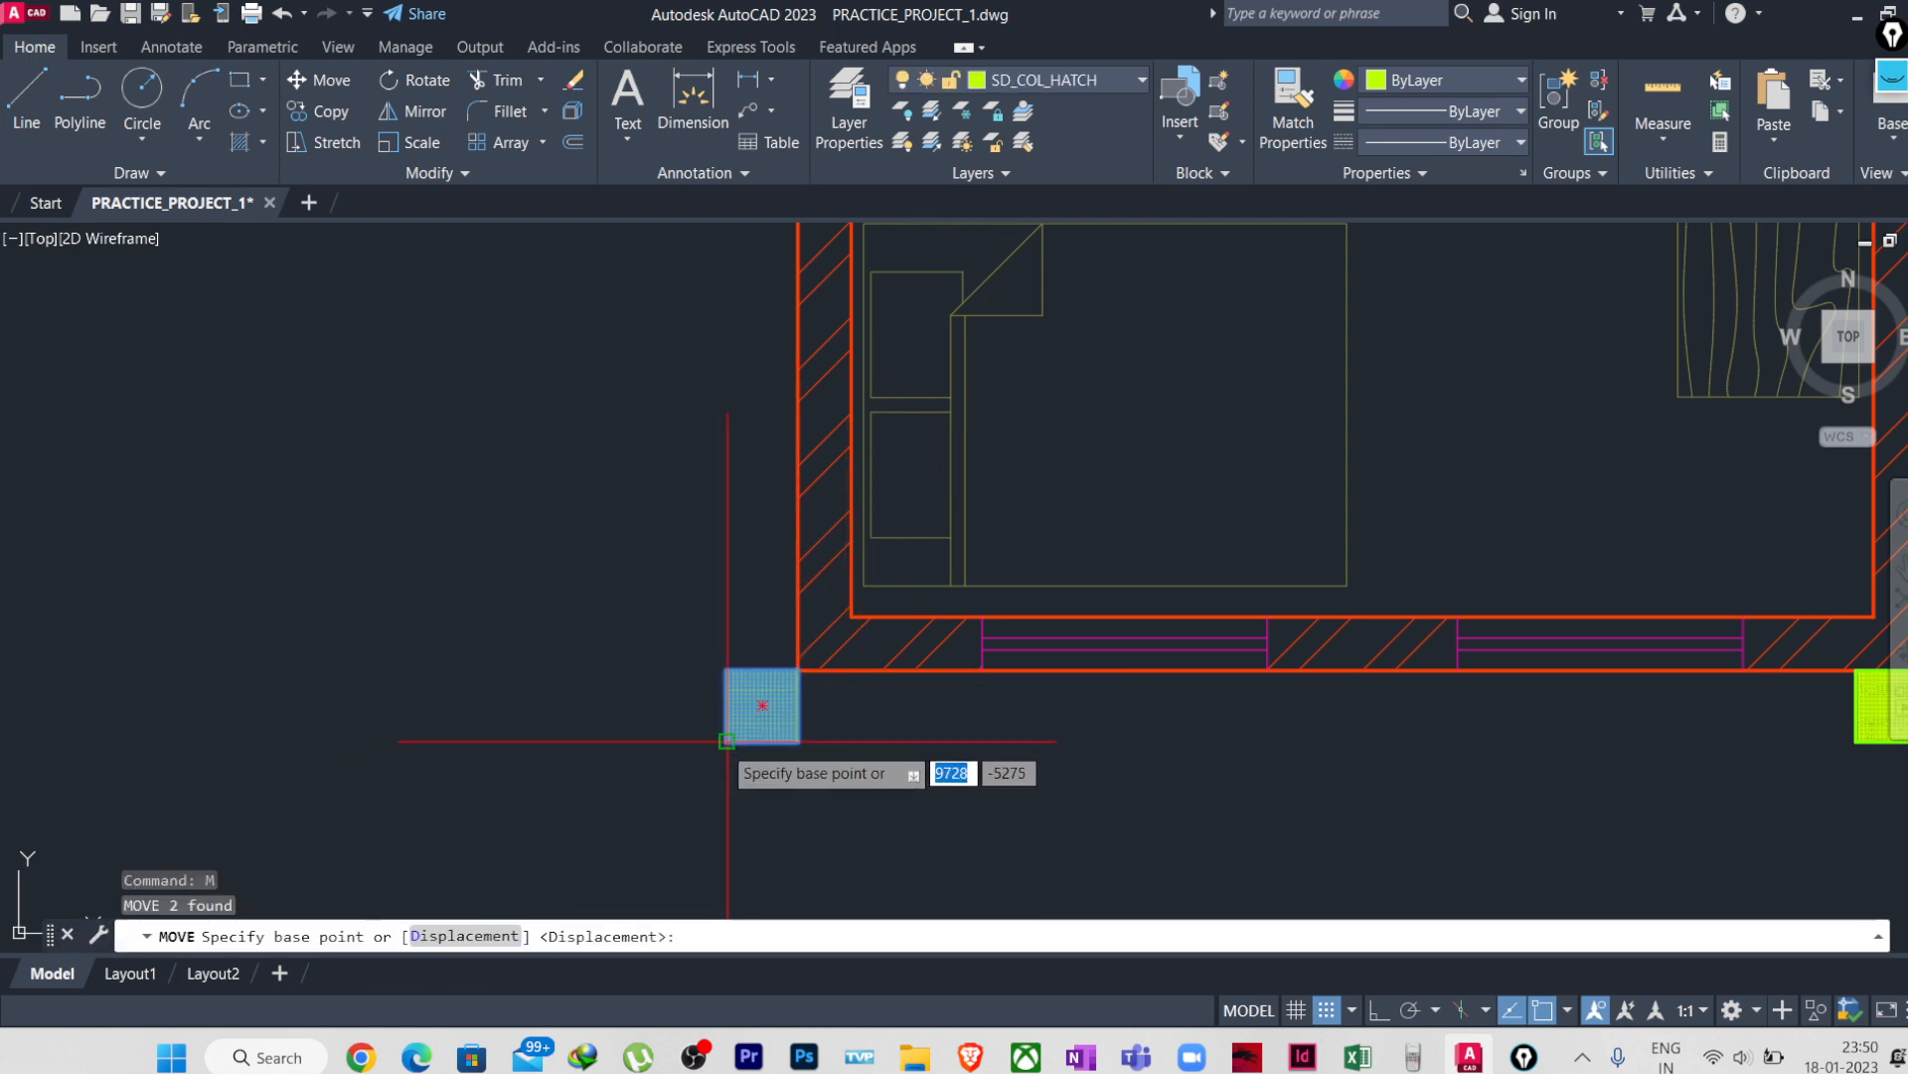
pyautogui.click(725, 744)
pyautogui.click(797, 670)
pyautogui.scroll(-4, 797, 732)
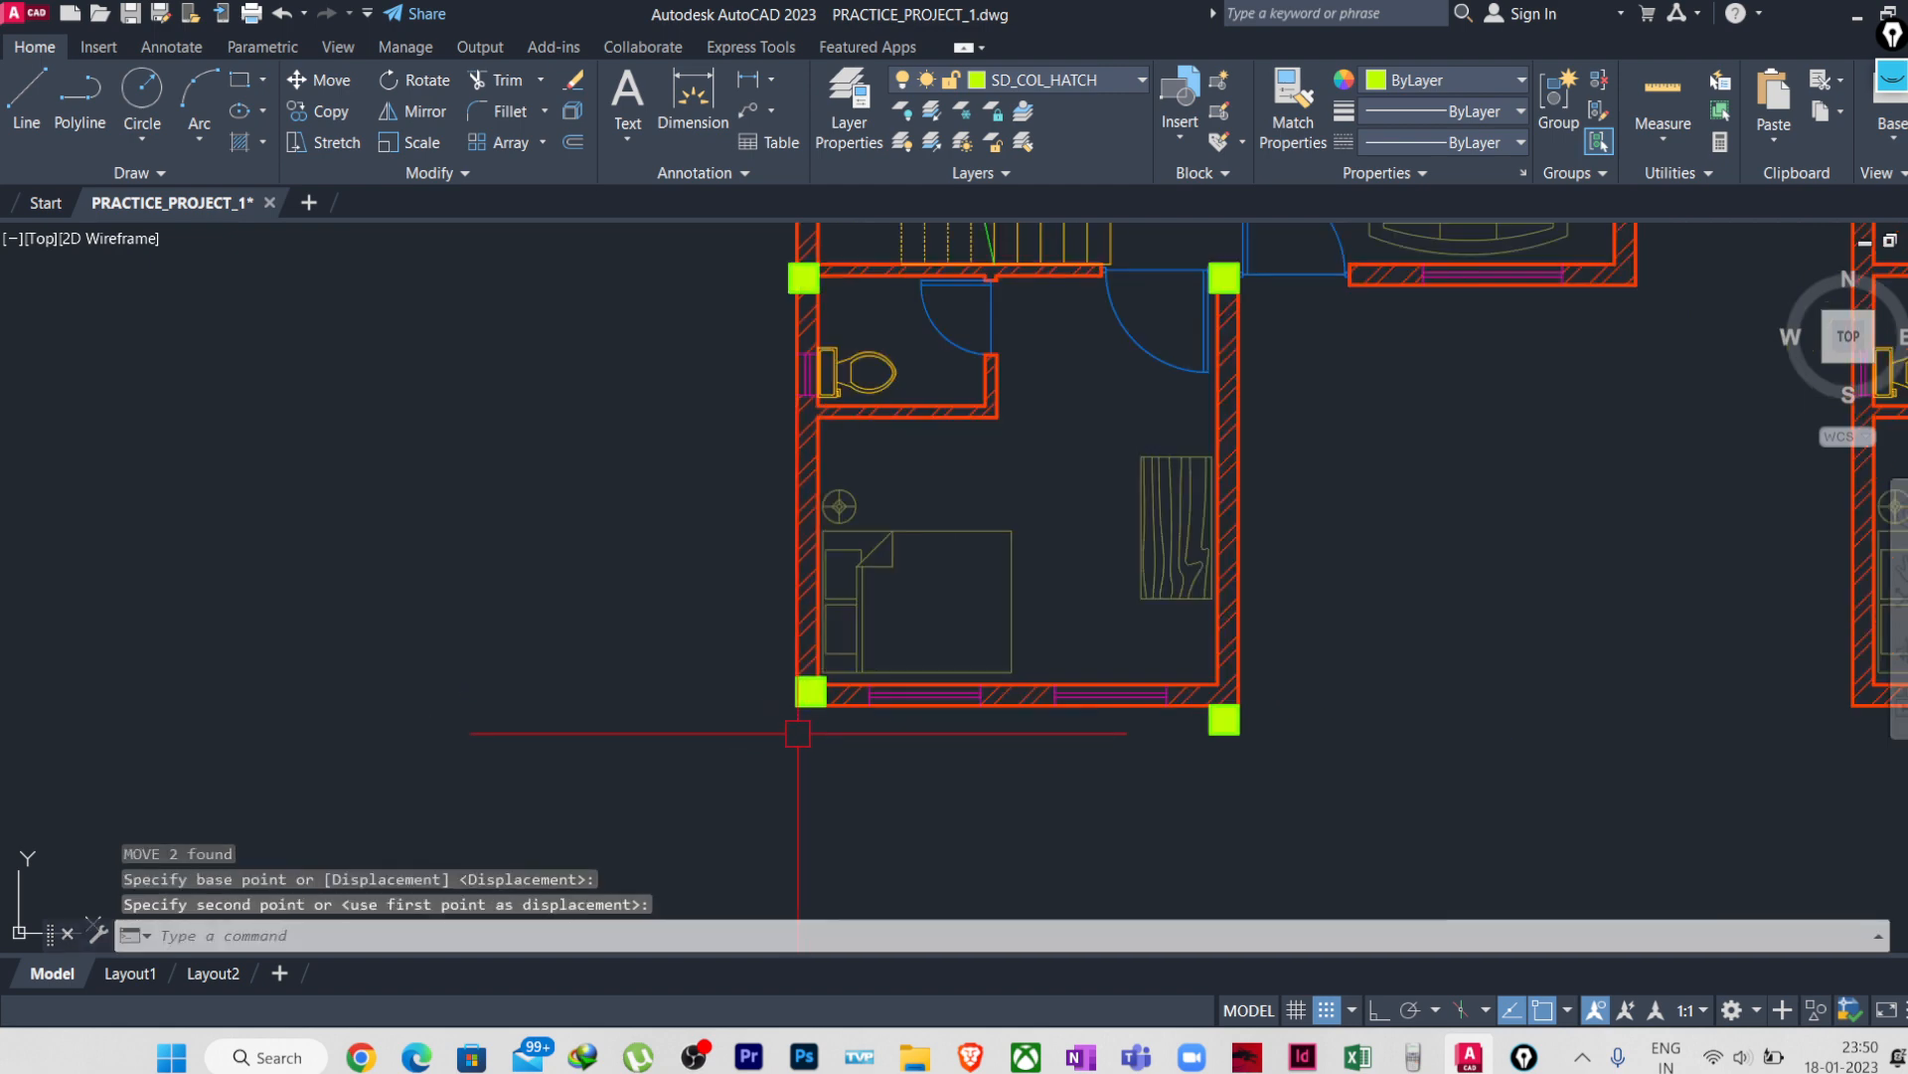
# - Move the bedroom's lower-right column 225 upward by its lower-right corner, onto the outer corner of the walls
pyautogui.moveTo(1035, 779); pyautogui.dragTo(686, 750, button='middle')
pyautogui.scroll(6, 923, 728)
pyautogui.click(922, 729)
pyautogui.click(688, 634)
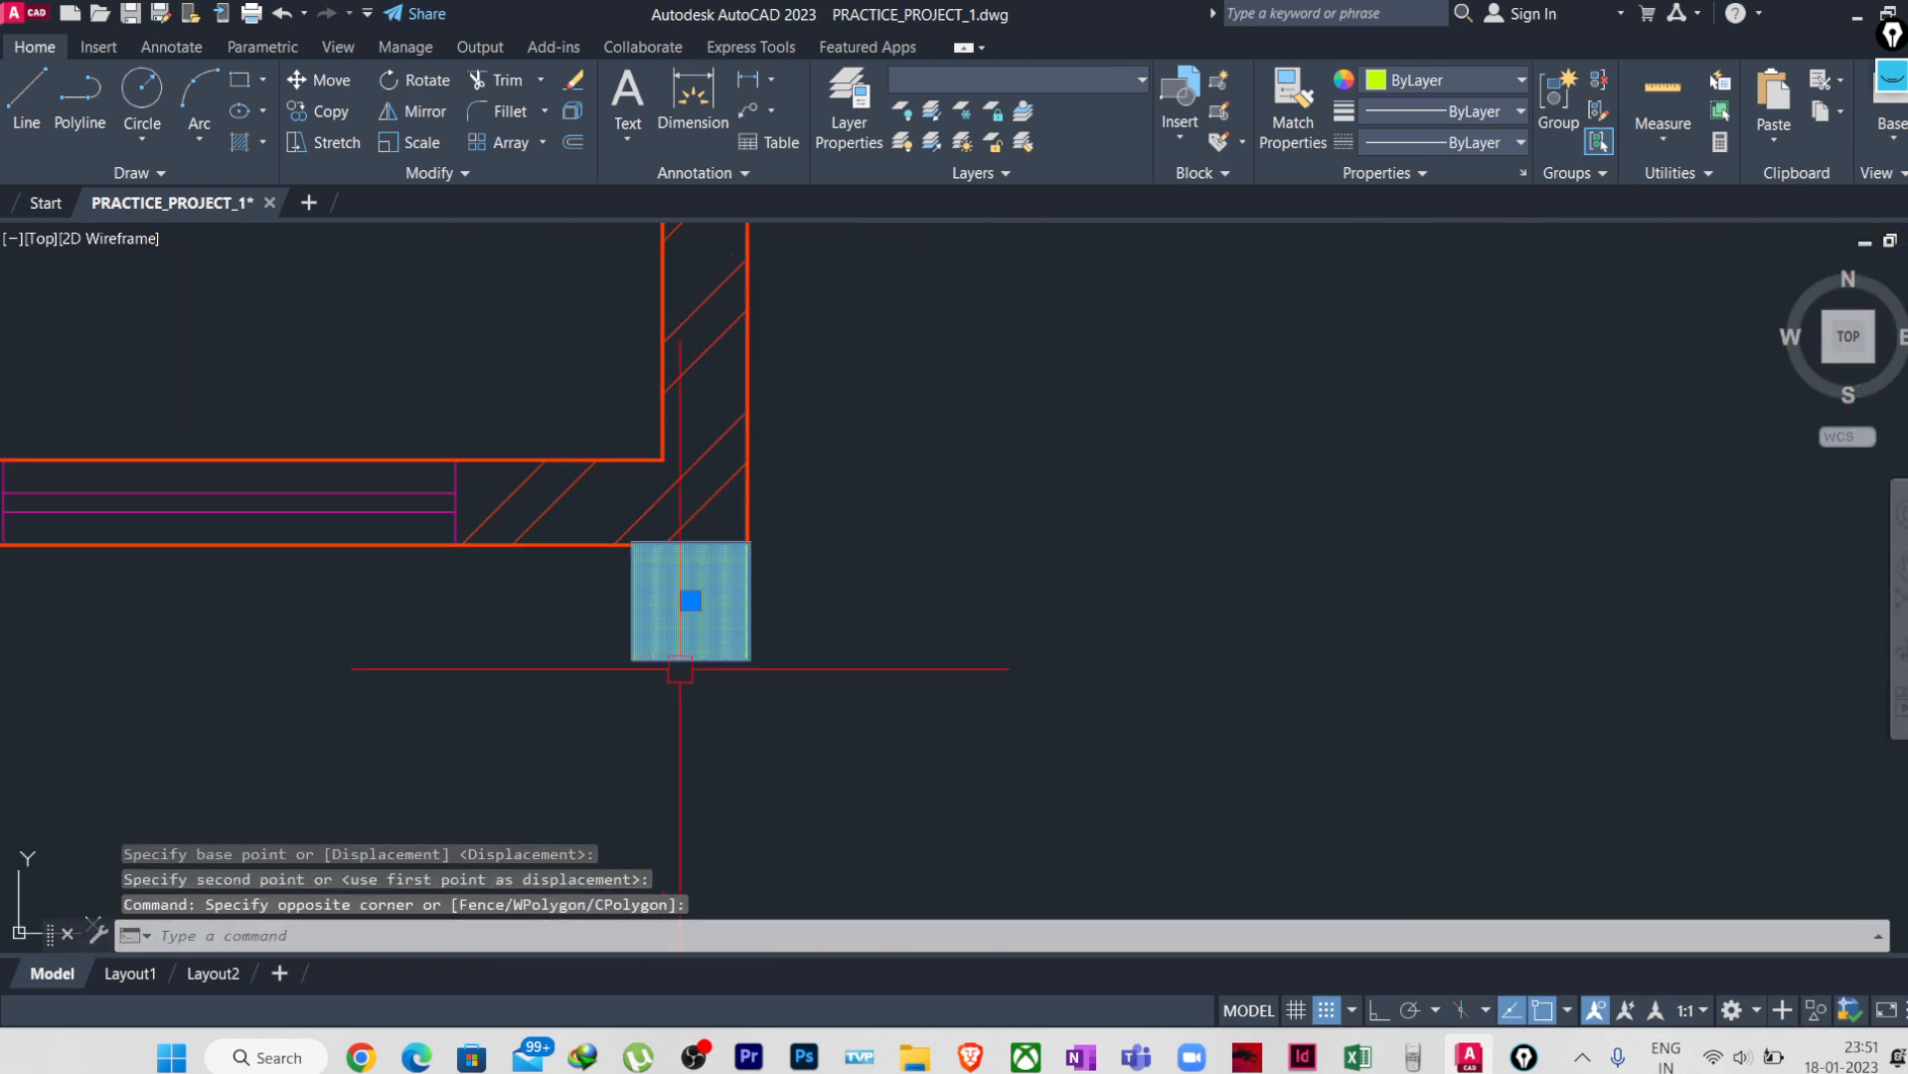
pyautogui.write('m')
pyautogui.press('Return')
pyautogui.click(747, 657)
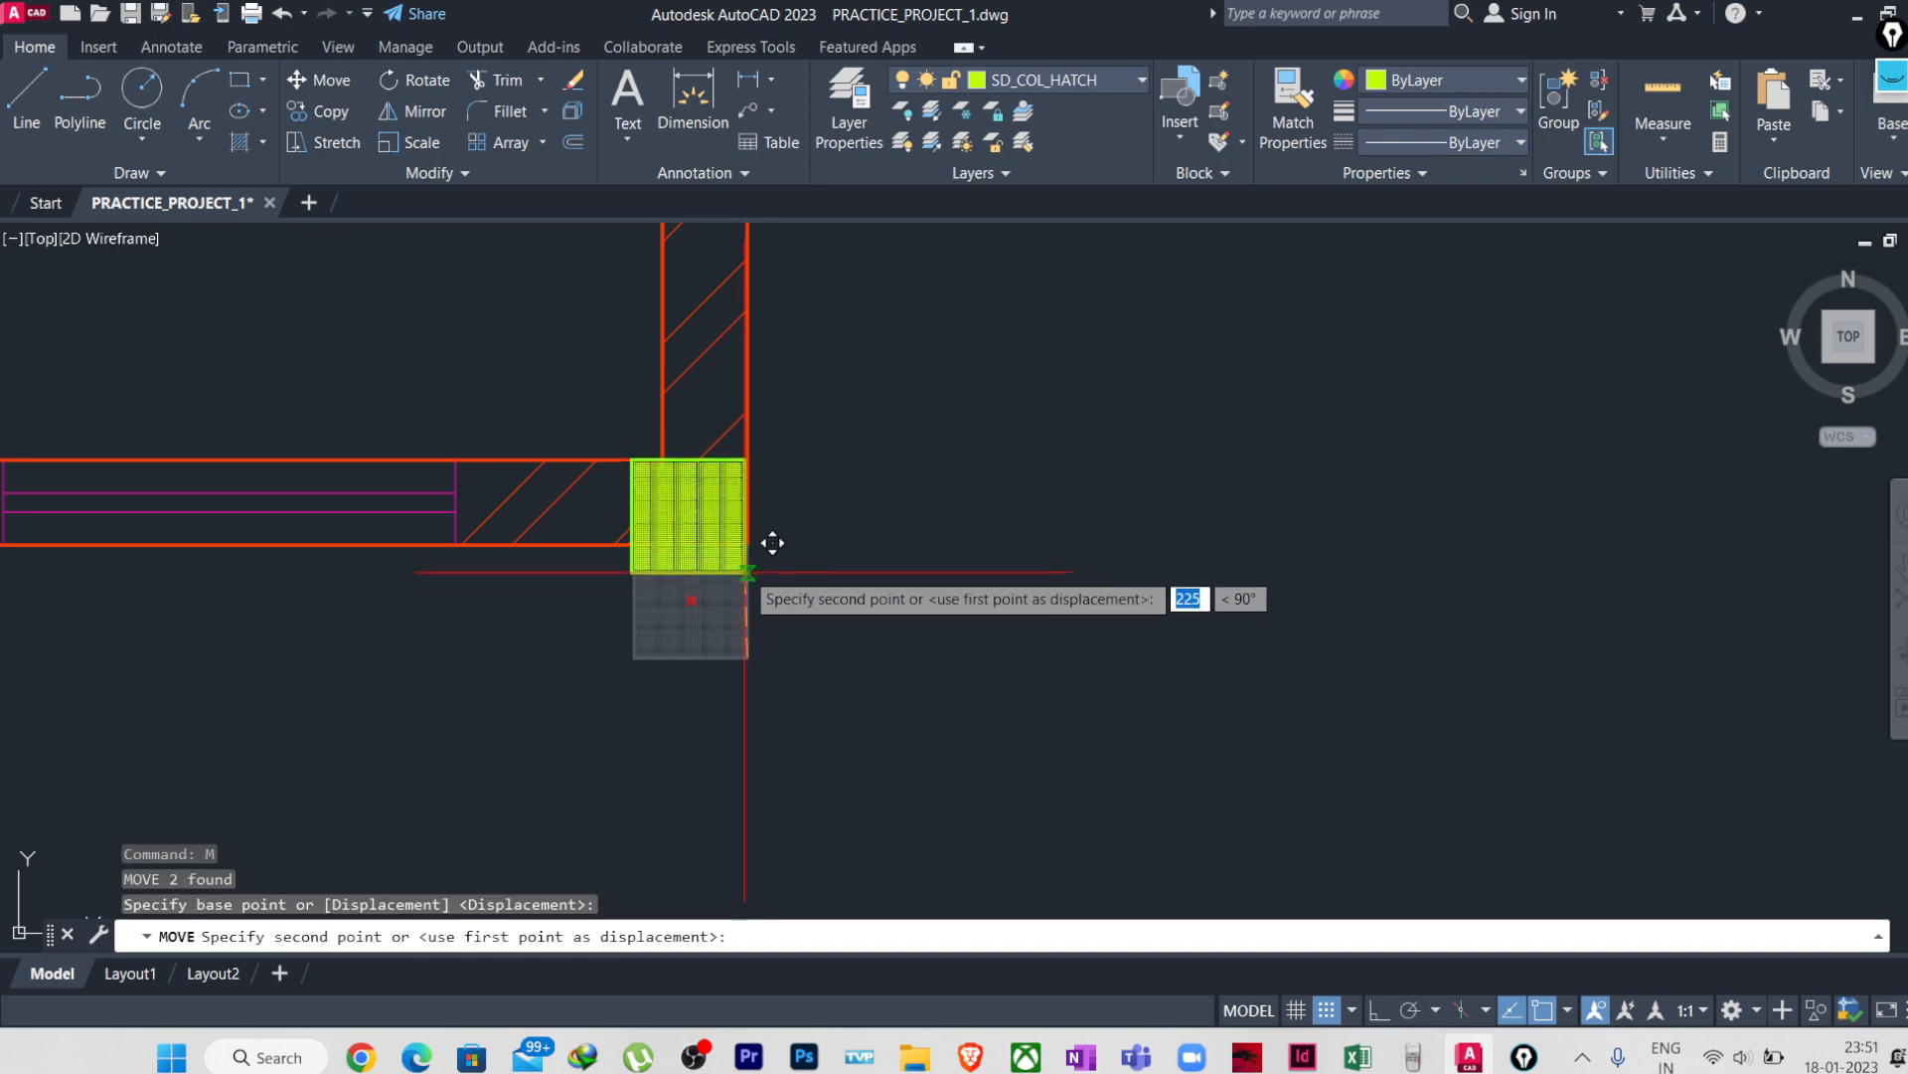
pyautogui.click(775, 514)
# - Examine how the column between the bedroom door and the entrance door sits against the adjoining walls and door frames
pyautogui.scroll(-8, 902, 779)
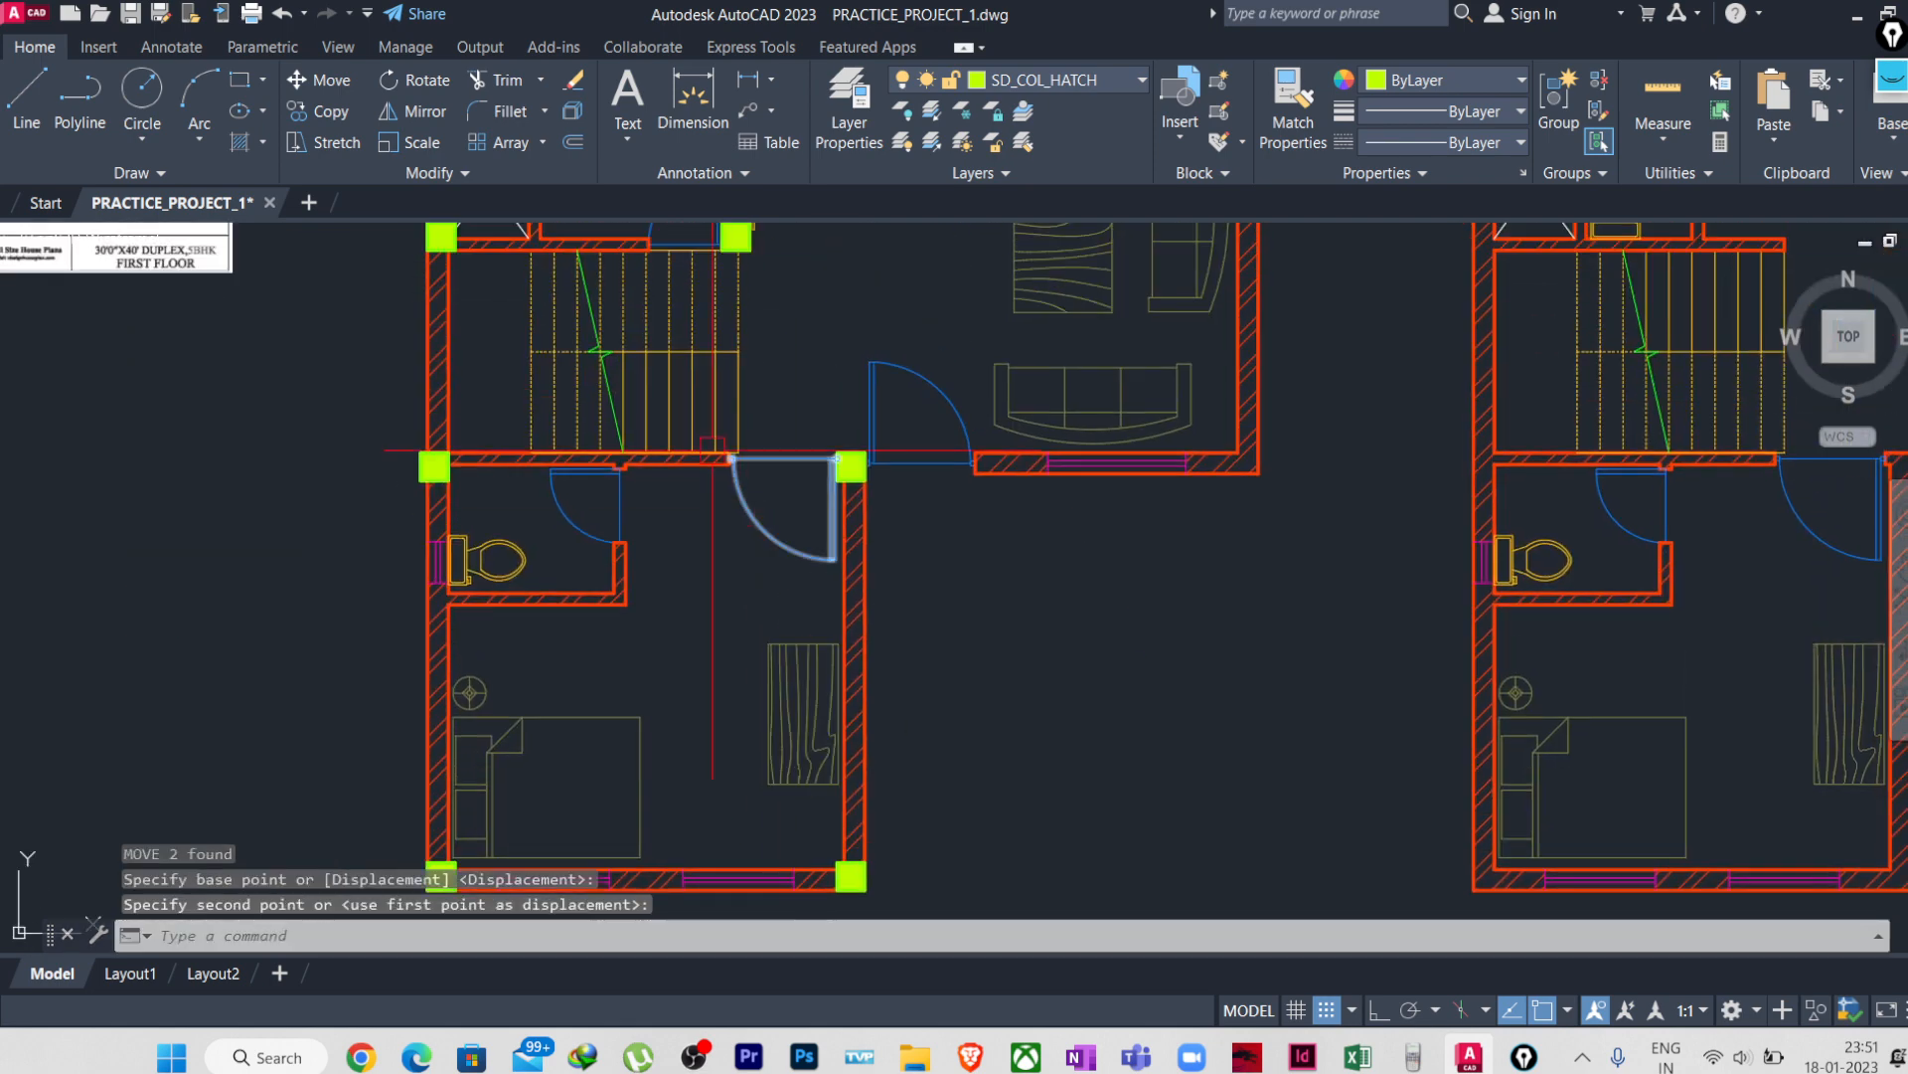
pyautogui.scroll(5, 821, 585)
pyautogui.scroll(4, 814, 499)
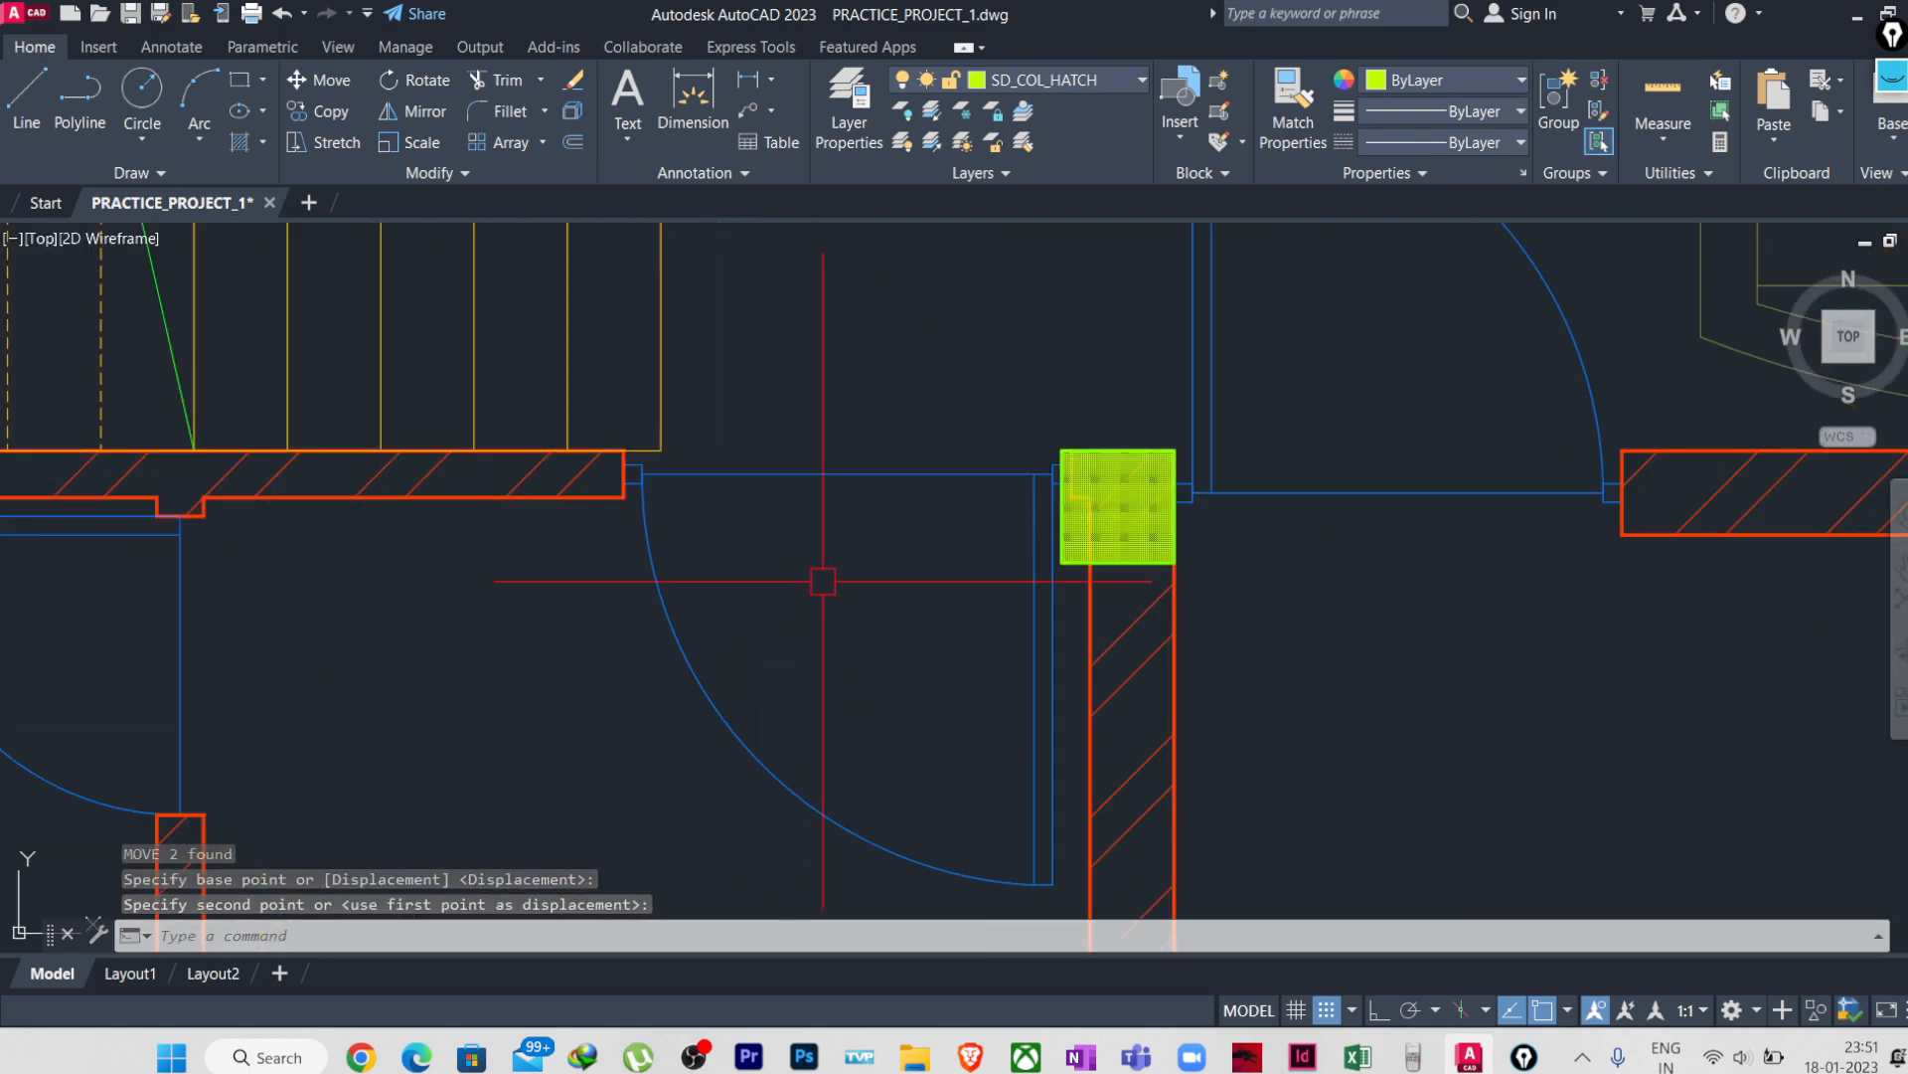
pyautogui.scroll(-4, 848, 673)
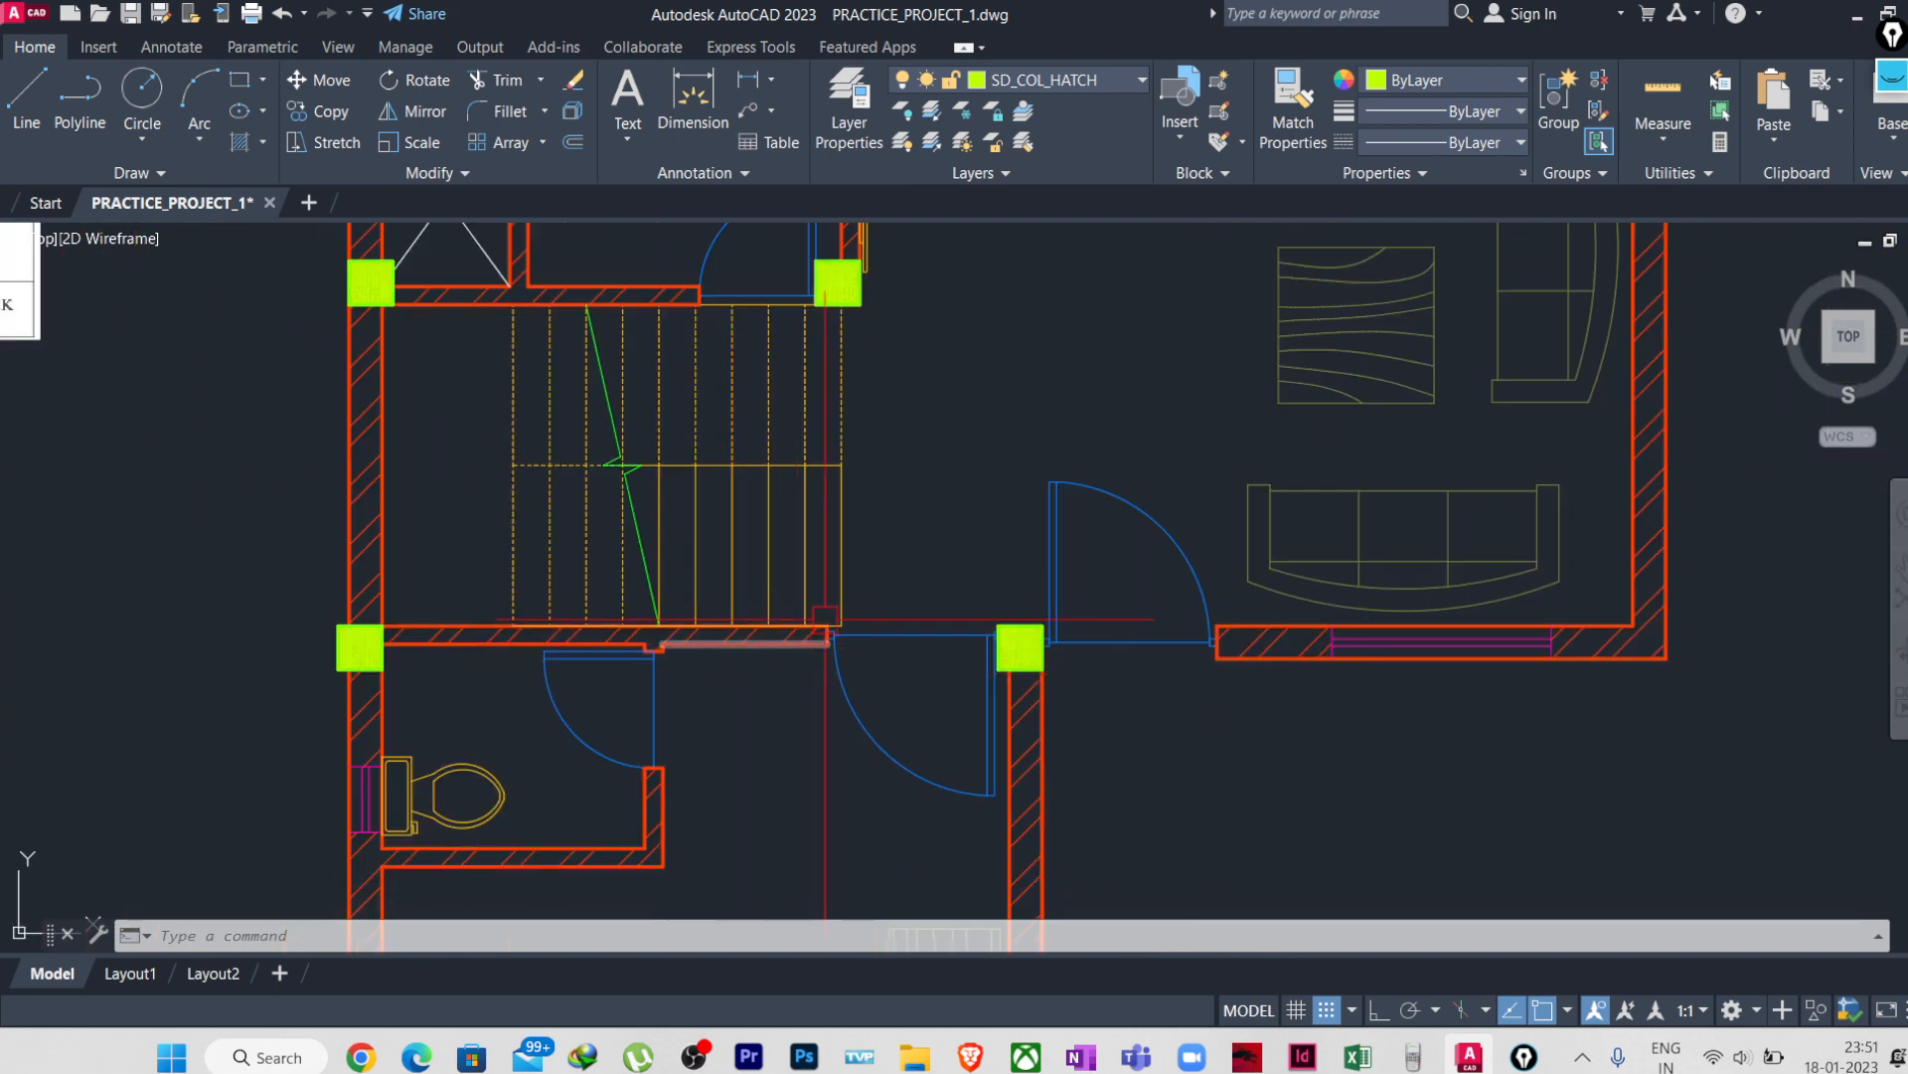
pyautogui.scroll(2, 825, 616)
pyautogui.scroll(-2, 772, 647)
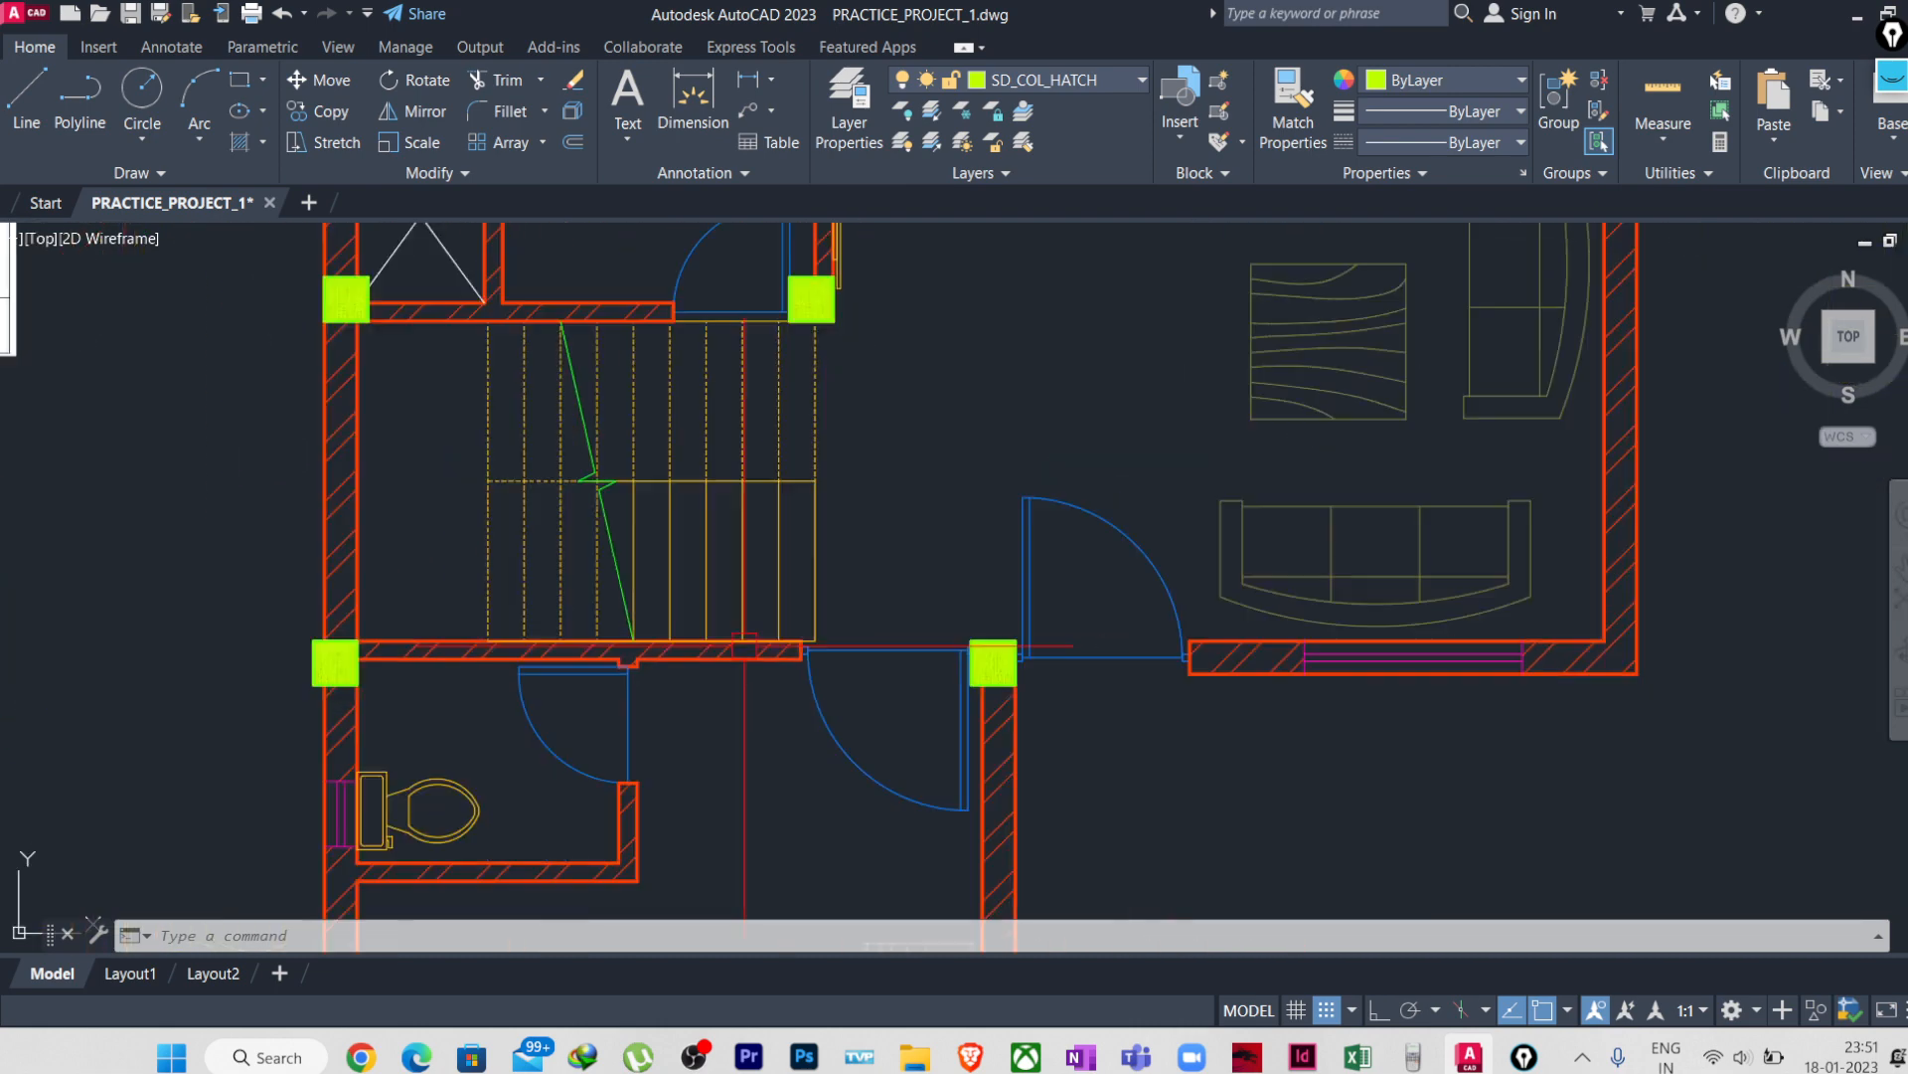
pyautogui.scroll(4, 984, 686)
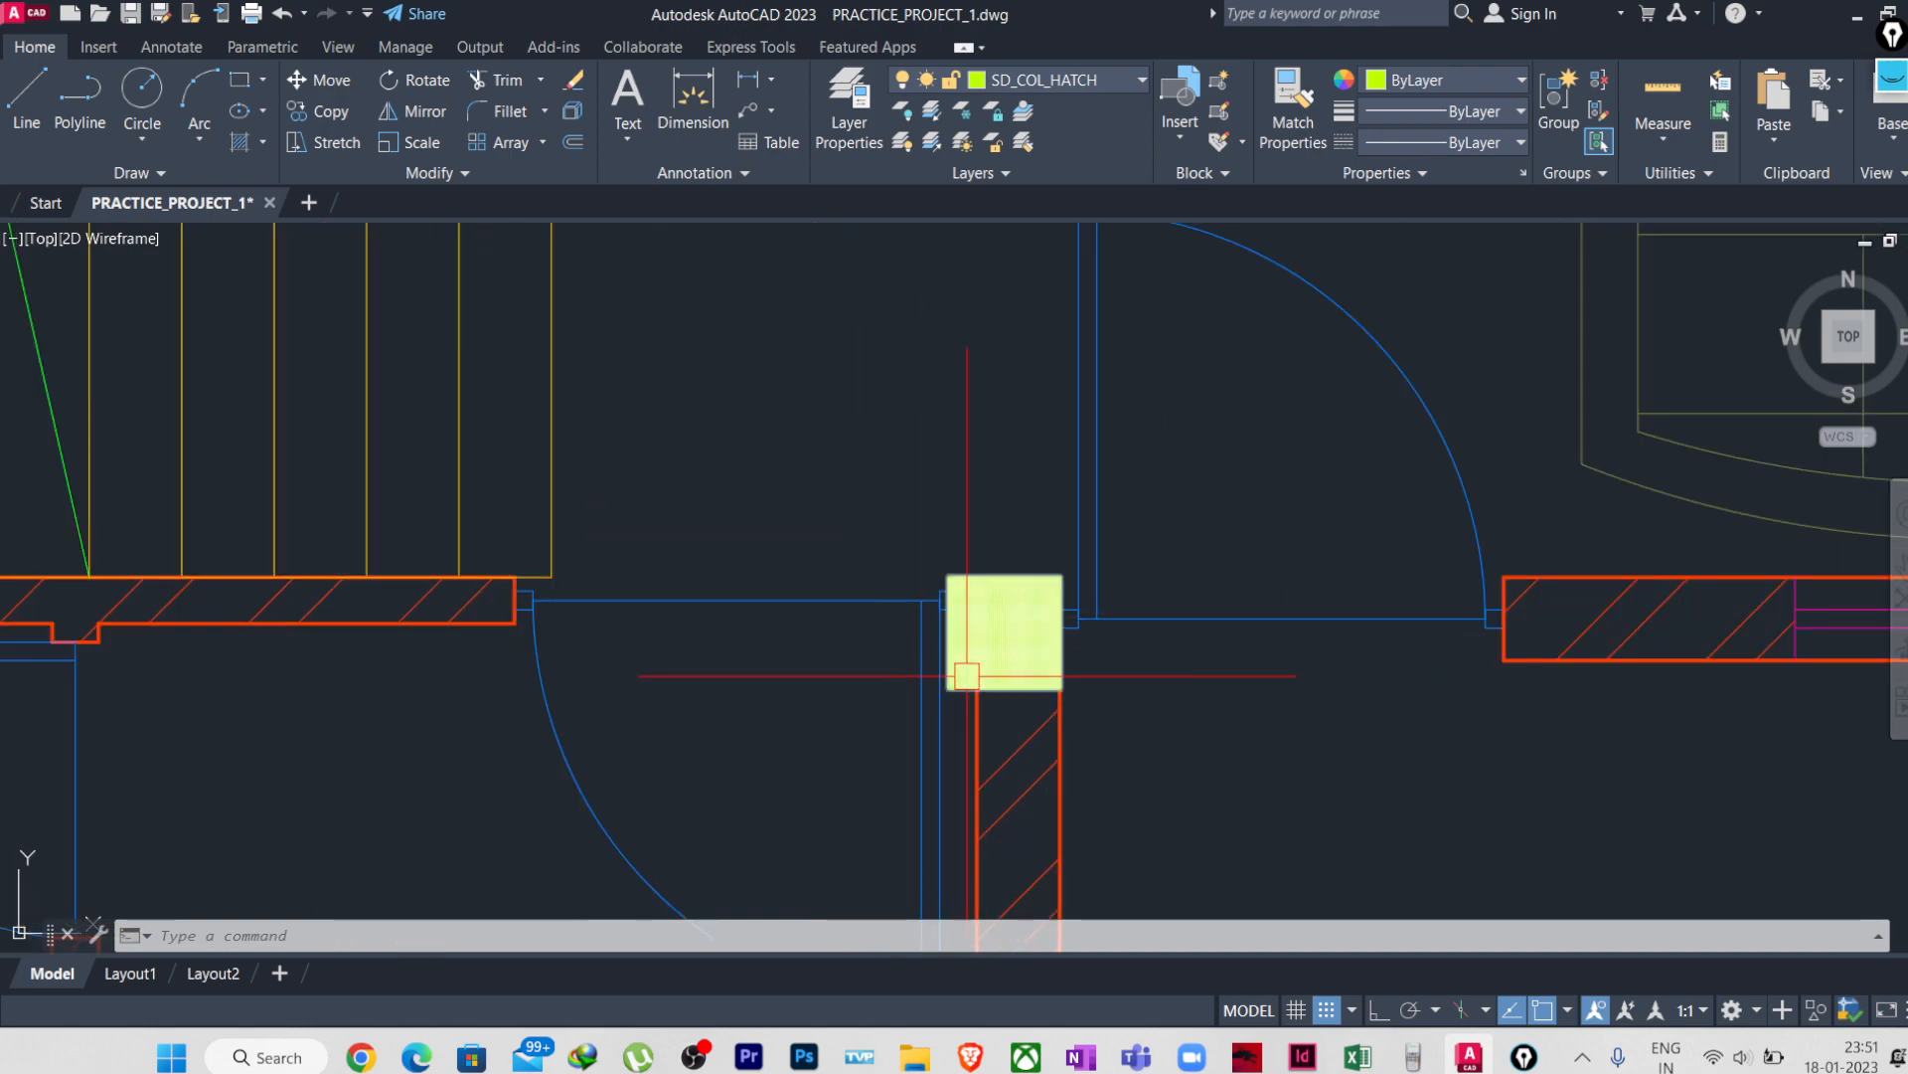
pyautogui.scroll(4, 959, 625)
pyautogui.scroll(-10, 845, 625)
pyautogui.scroll(9, 845, 626)
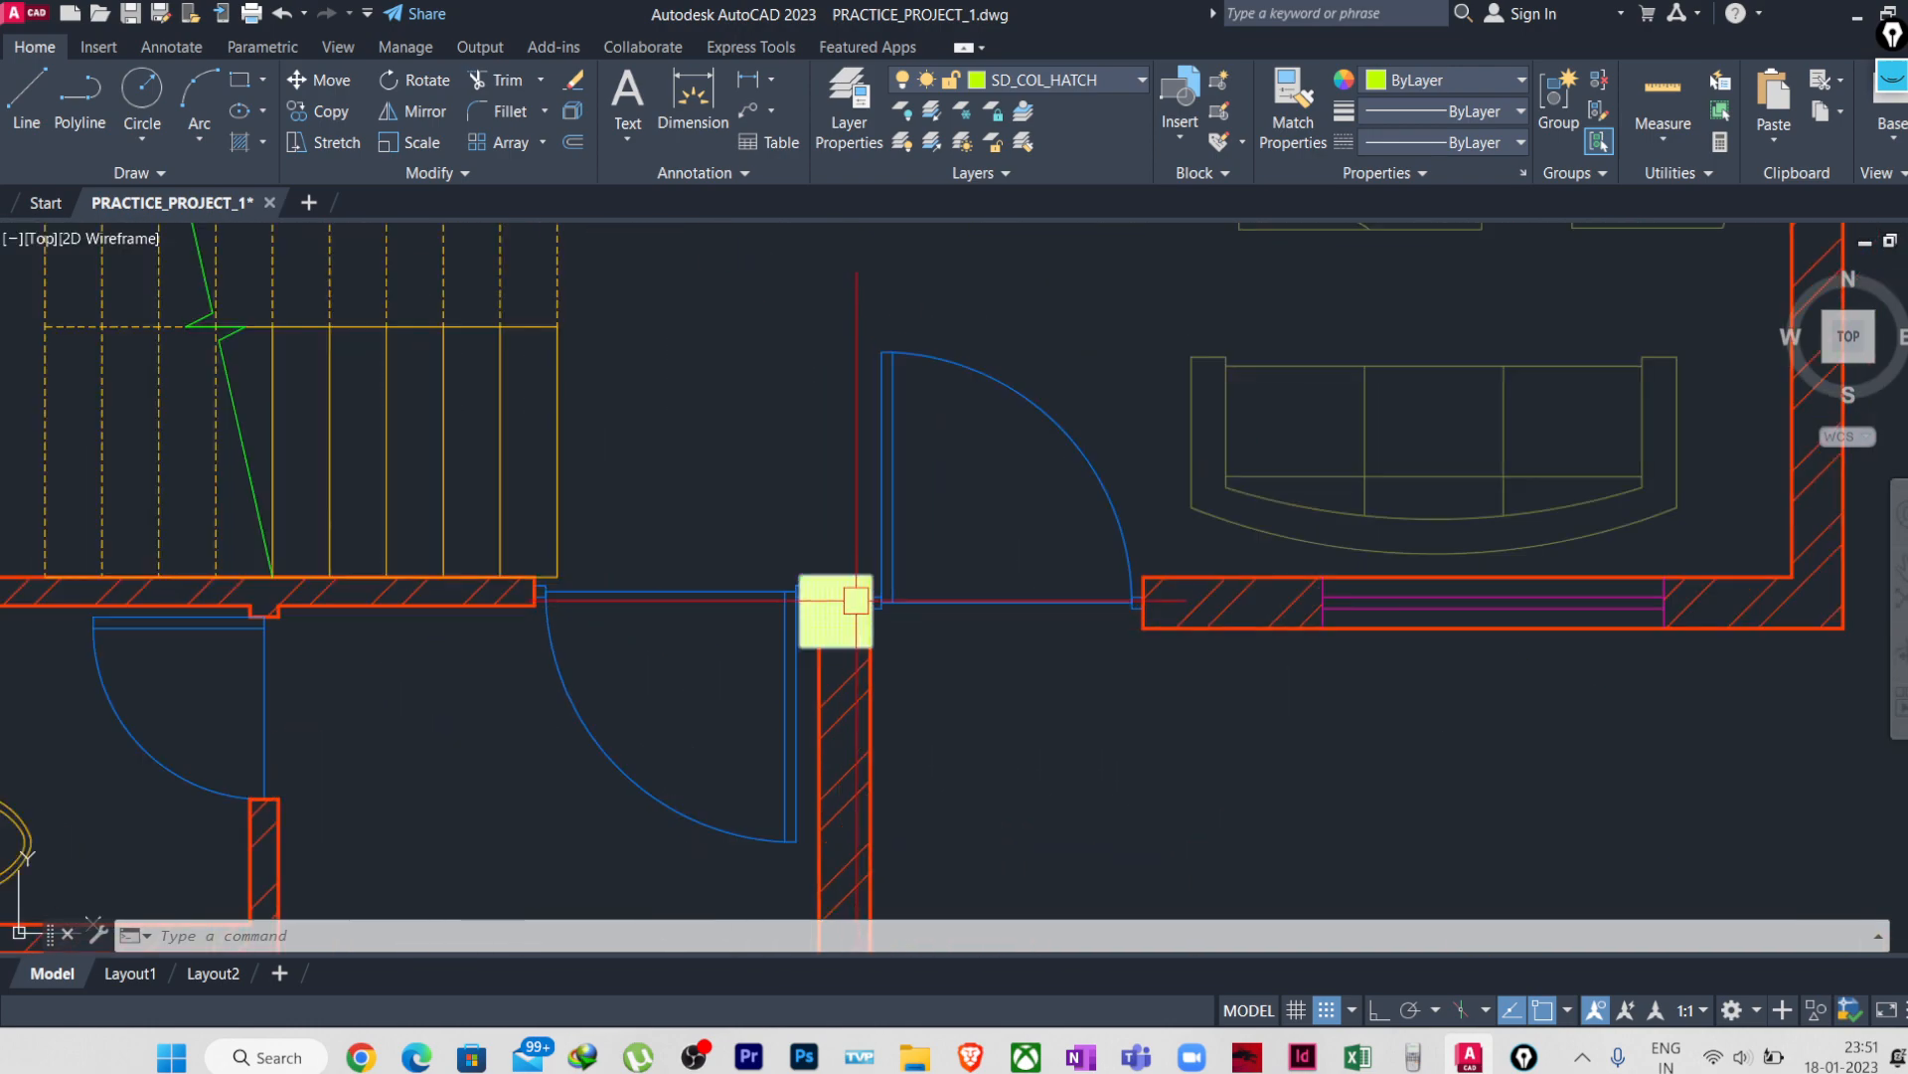
pyautogui.scroll(-10, 813, 521)
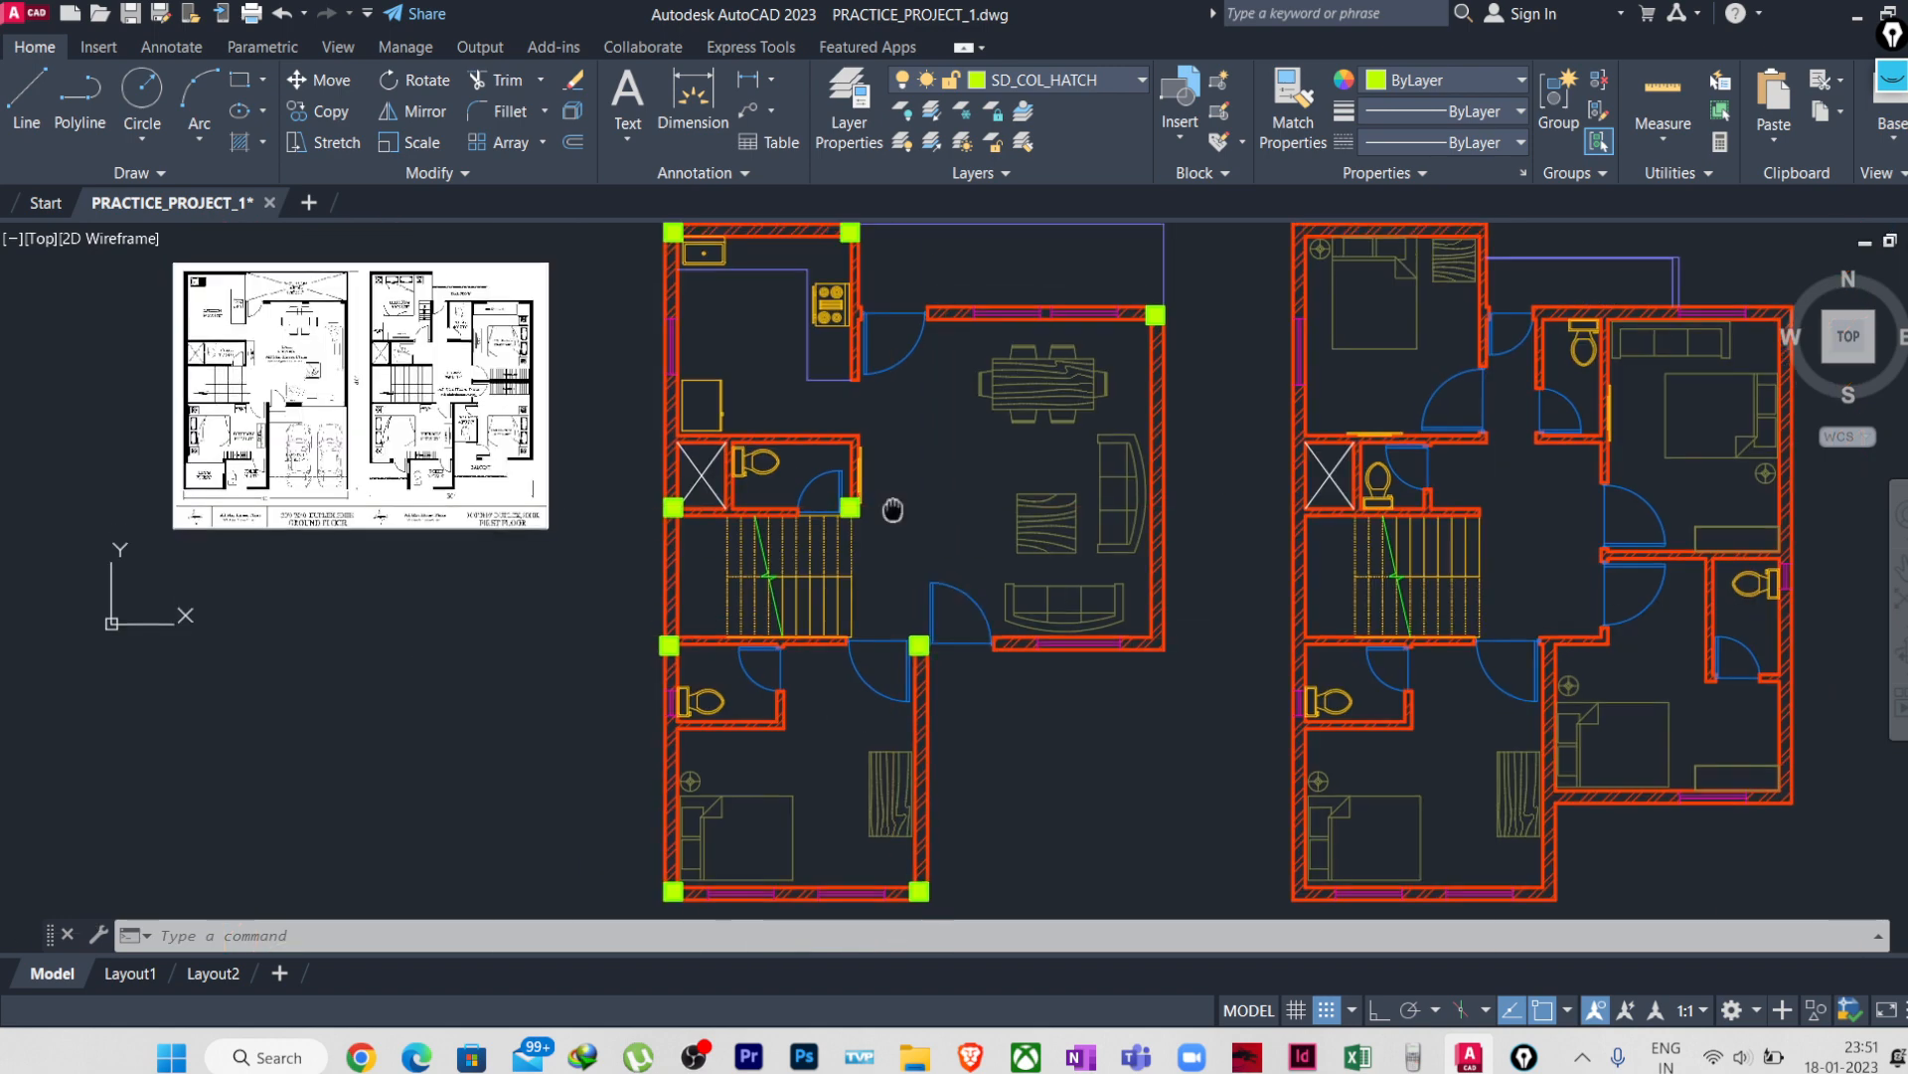
pyautogui.scroll(4, 908, 704)
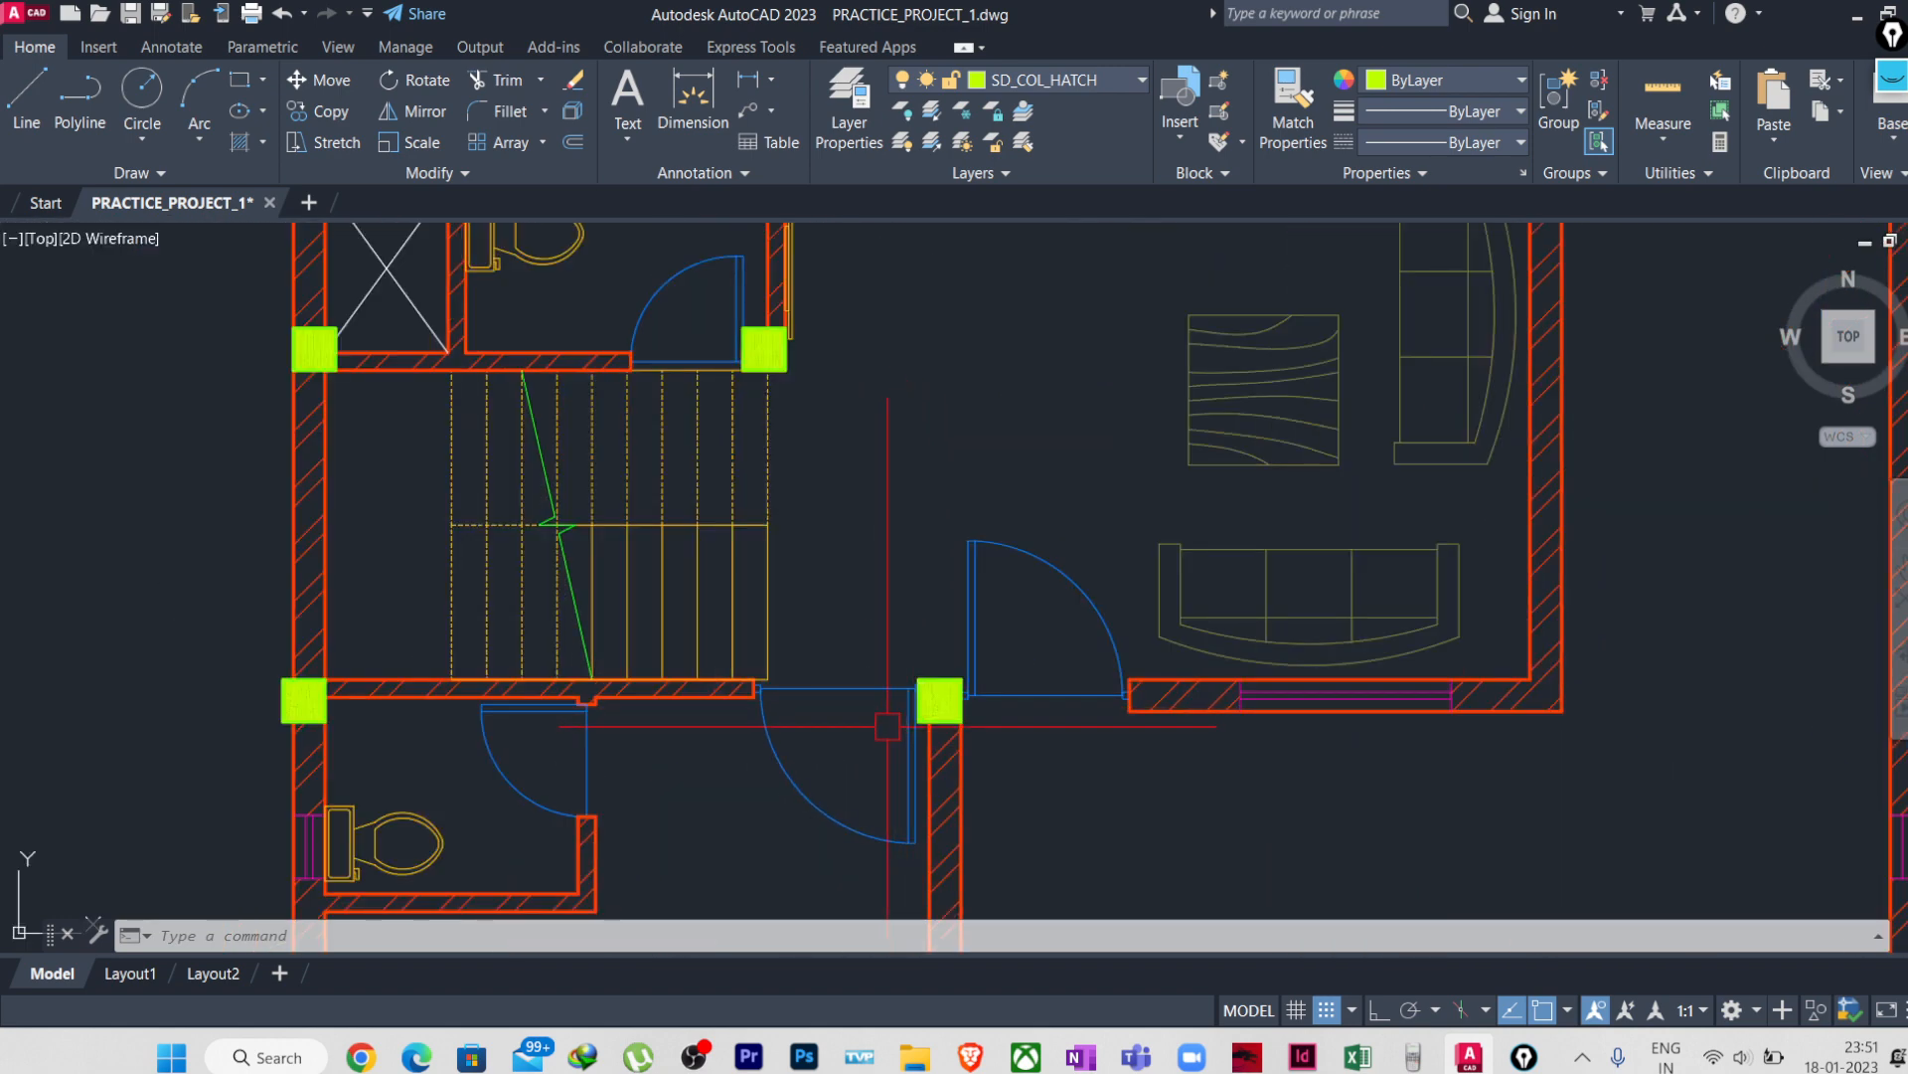
pyautogui.scroll(7, 915, 788)
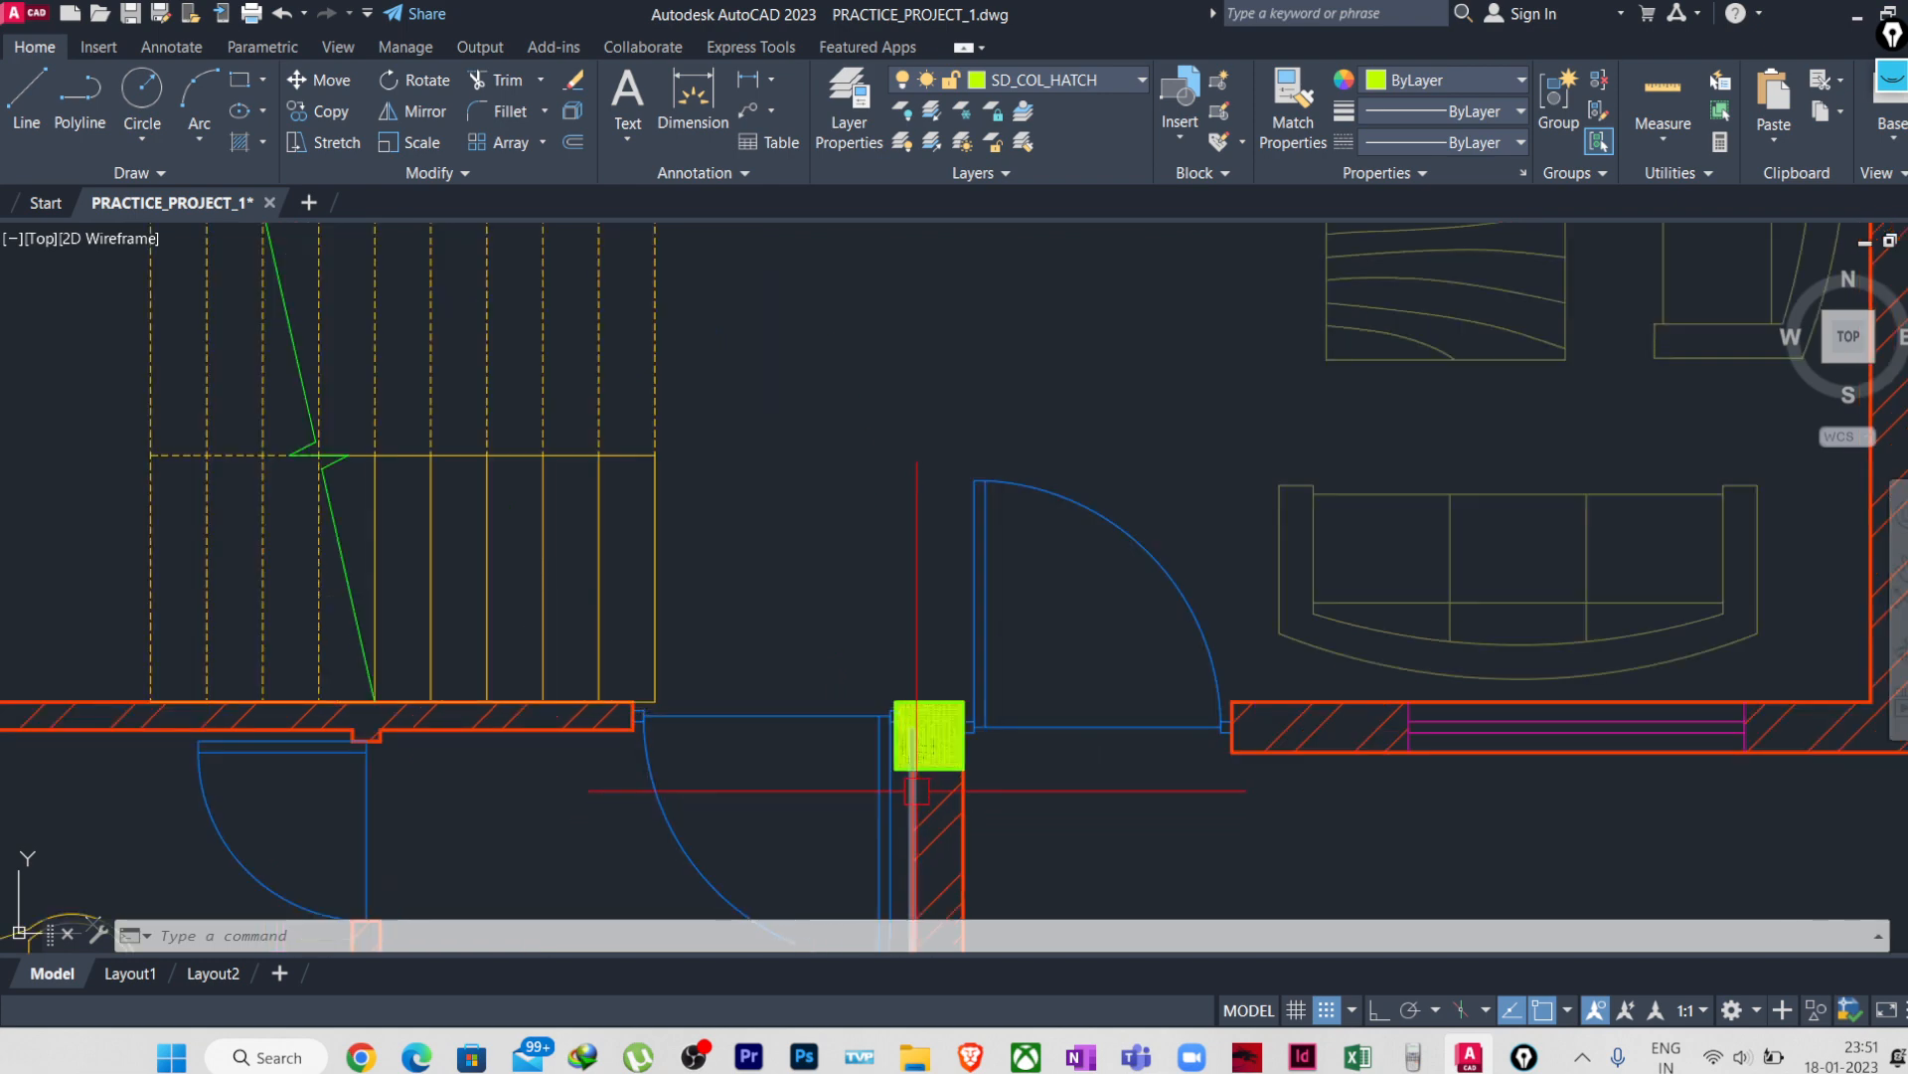
pyautogui.scroll(-5, 896, 770)
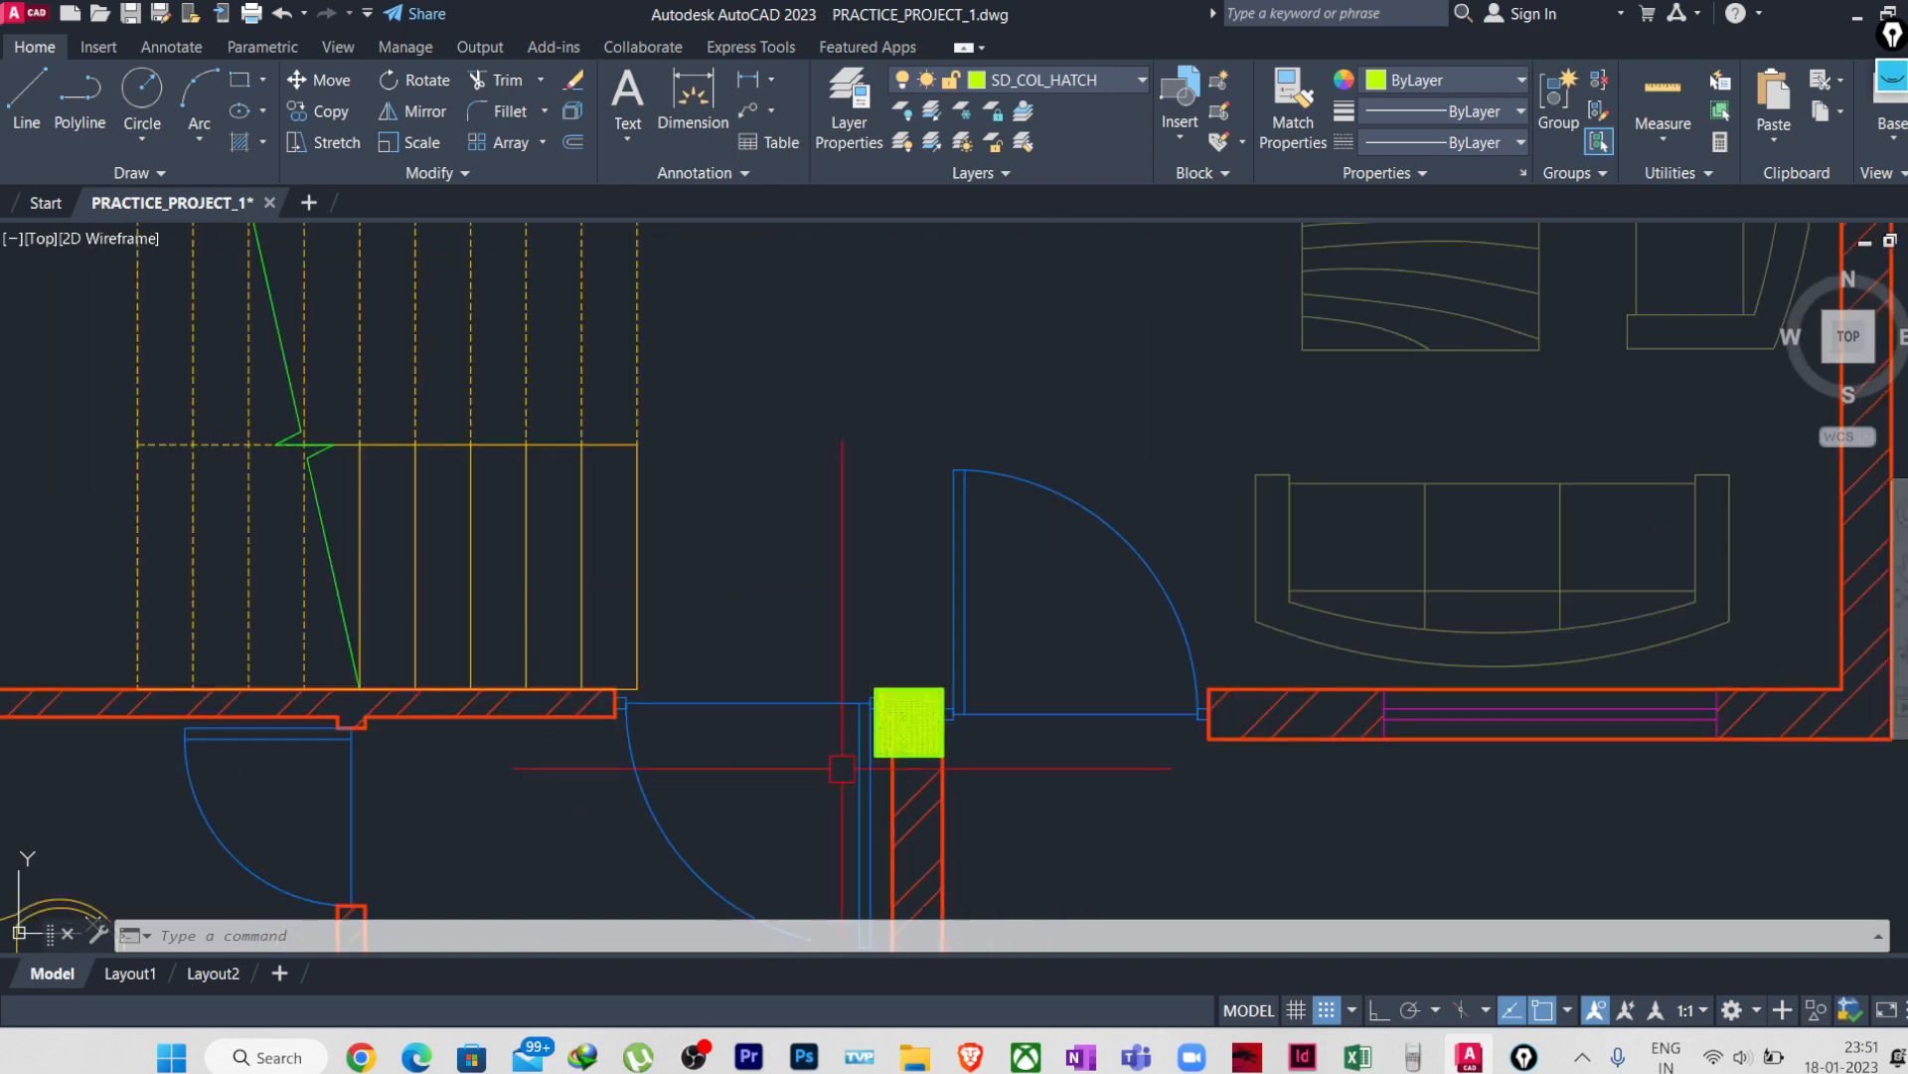
pyautogui.scroll(-6, 840, 745)
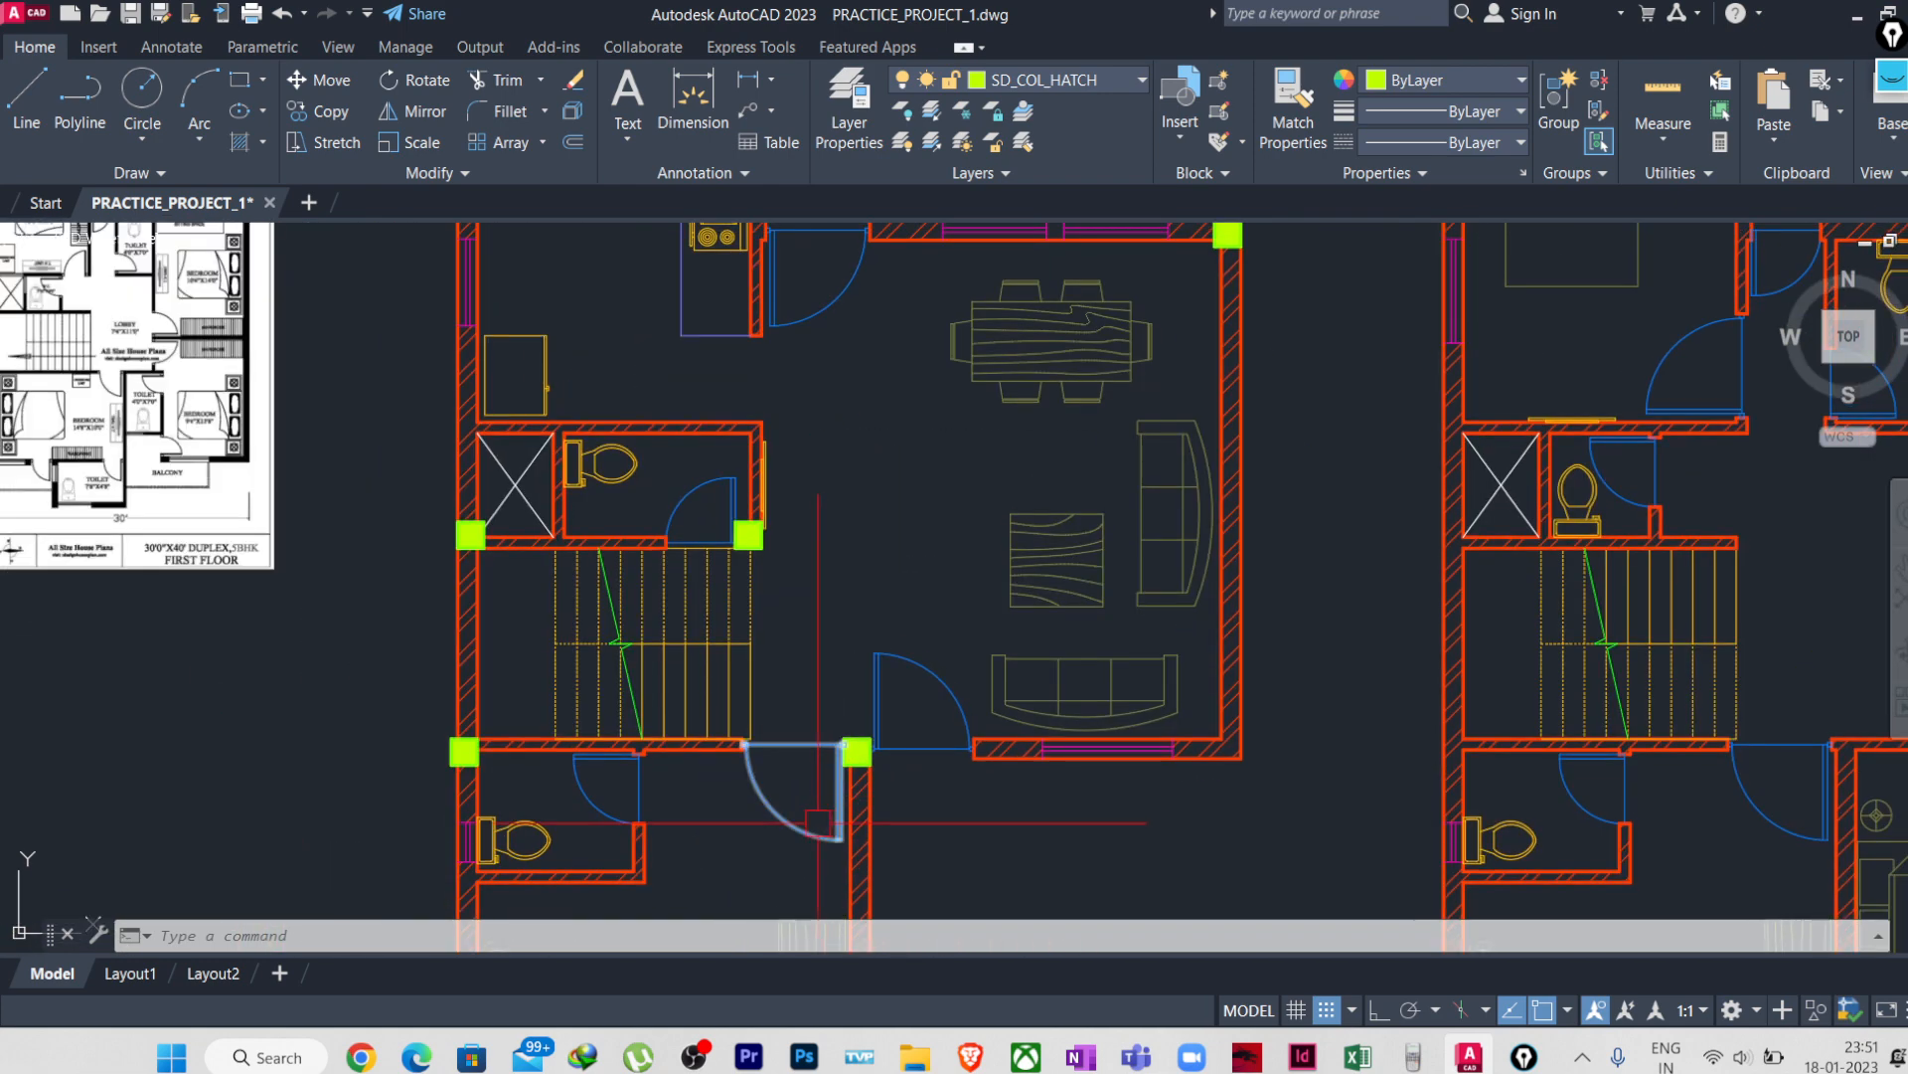
# - Move the left outer wall column below the staircase 75 to the right by its upper-left corner, flush with the wall's outer face
pyautogui.scroll(2, 833, 765)
pyautogui.scroll(6, 617, 736)
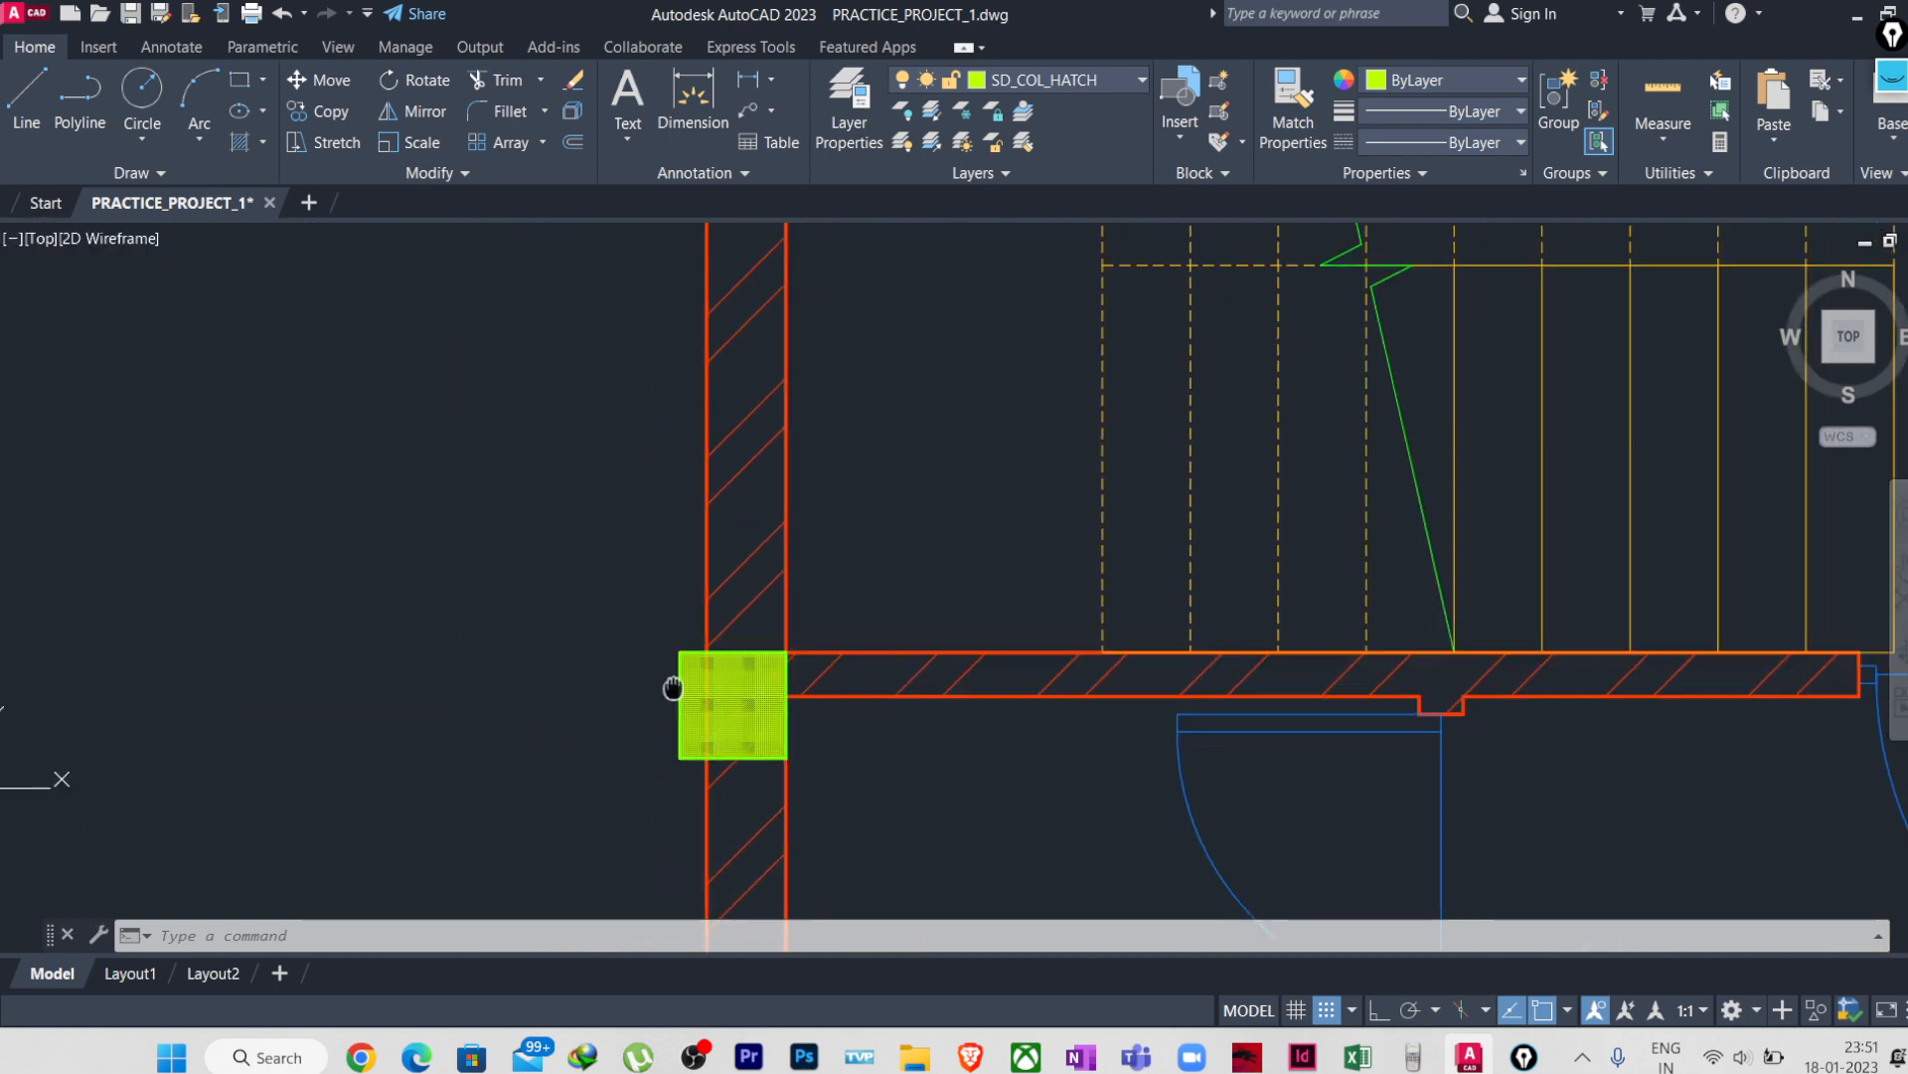
pyautogui.click(679, 562)
pyautogui.click(612, 673)
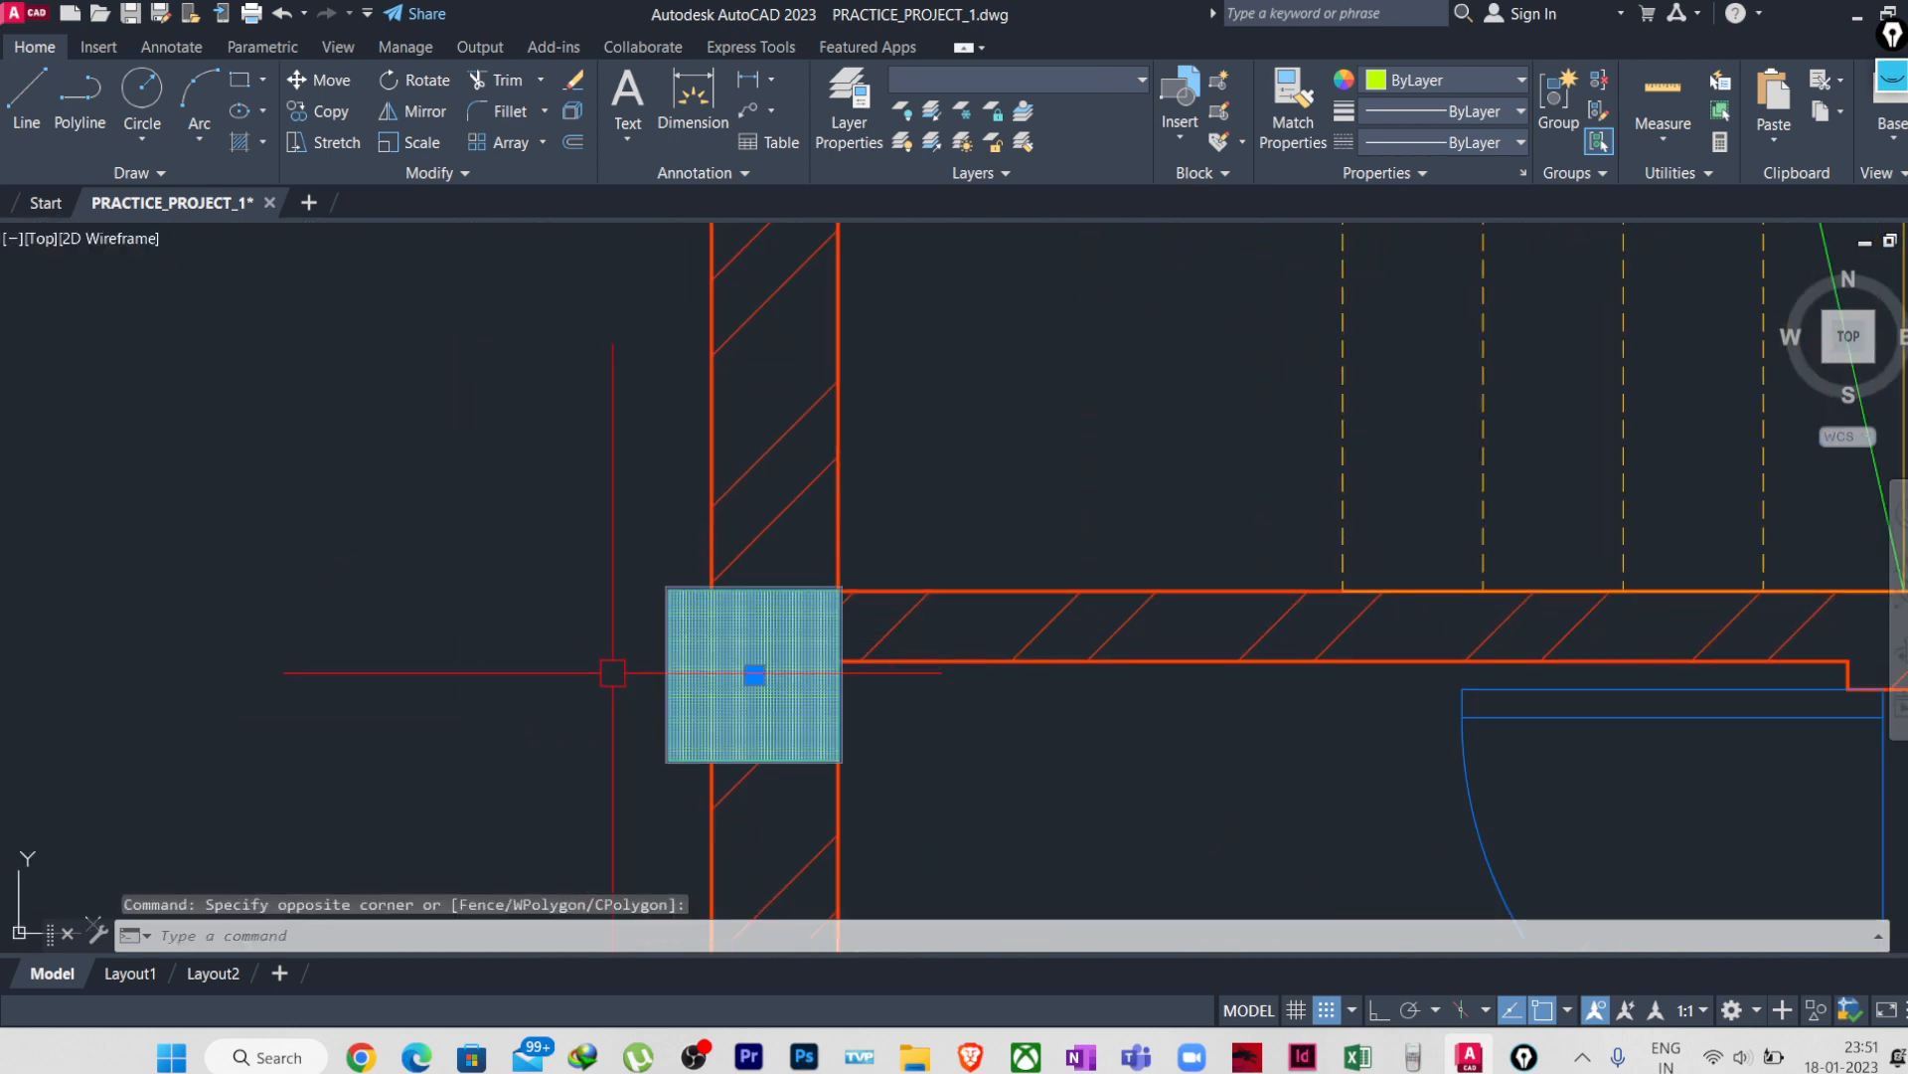
pyautogui.write('m')
pyautogui.press('Return')
pyautogui.scroll(-4, 683, 688)
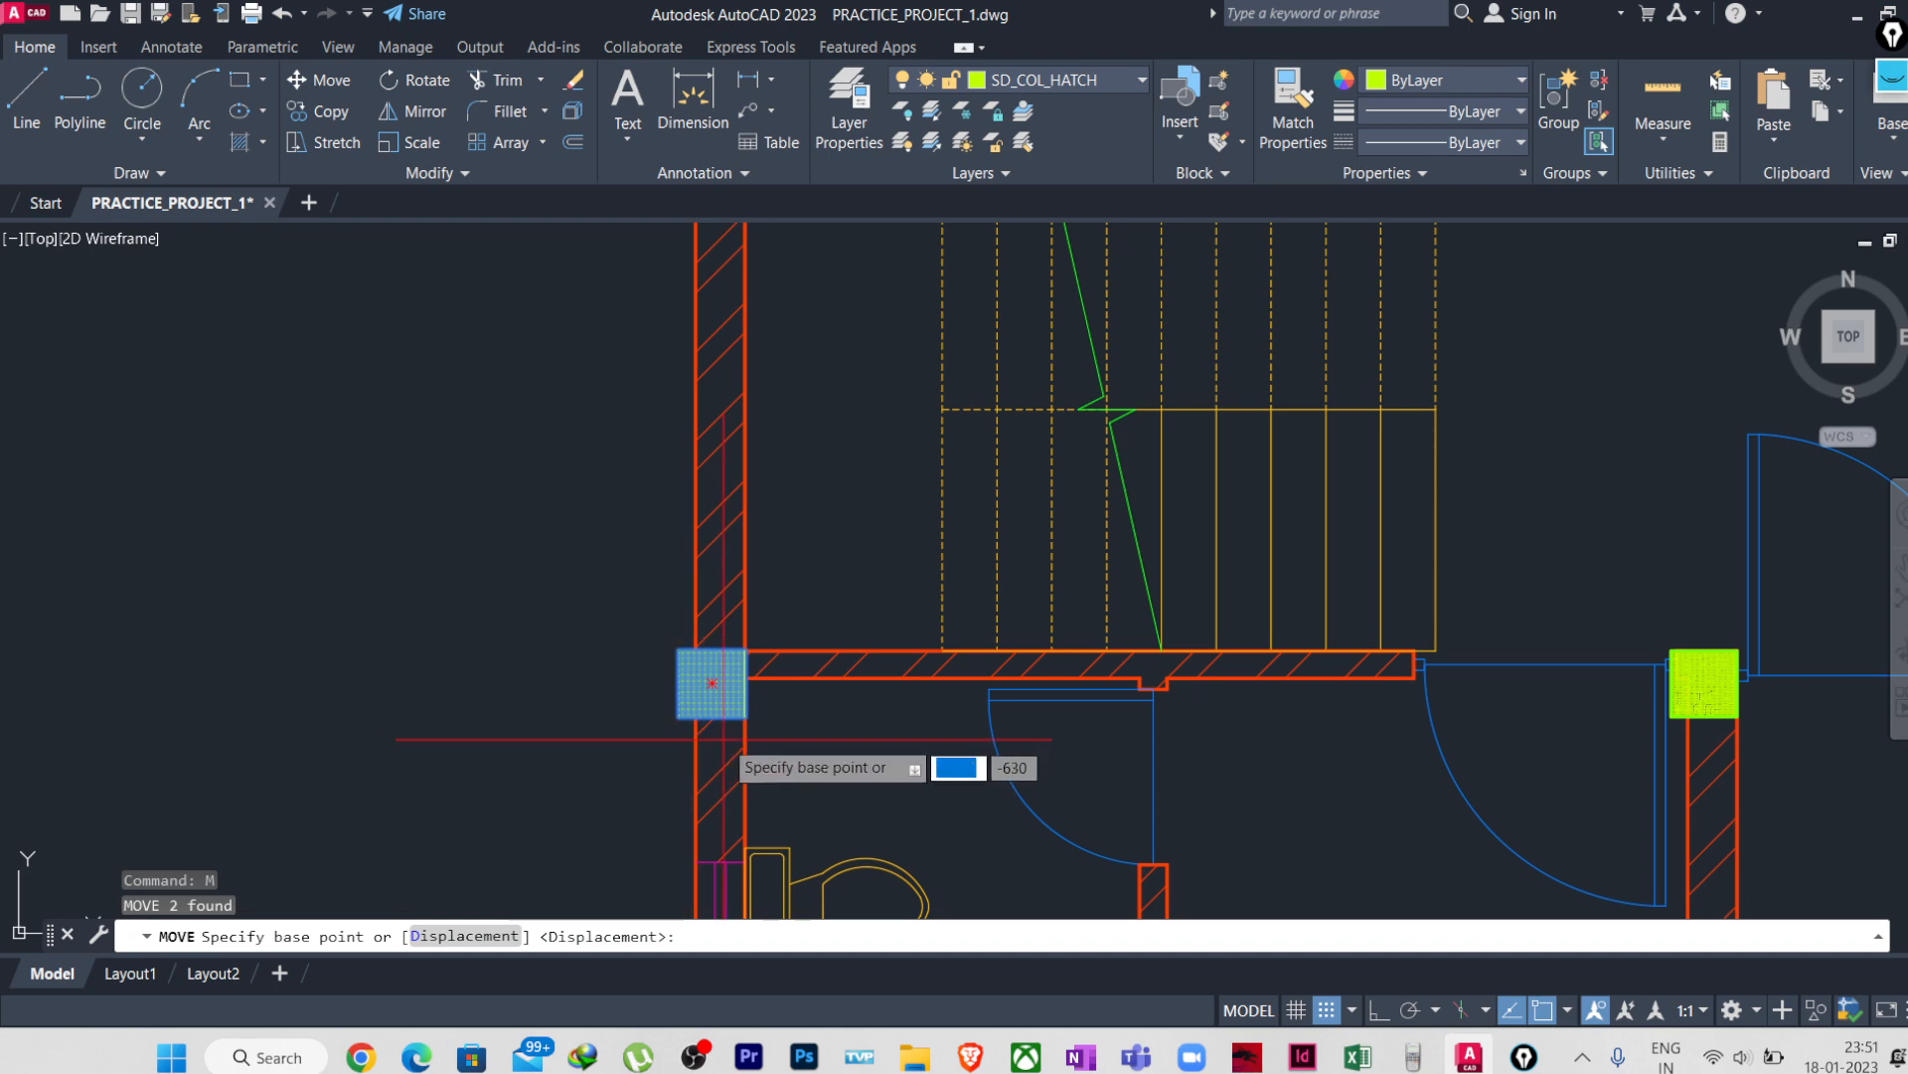
pyautogui.moveTo(947, 752); pyautogui.dragTo(661, 525, button='middle')
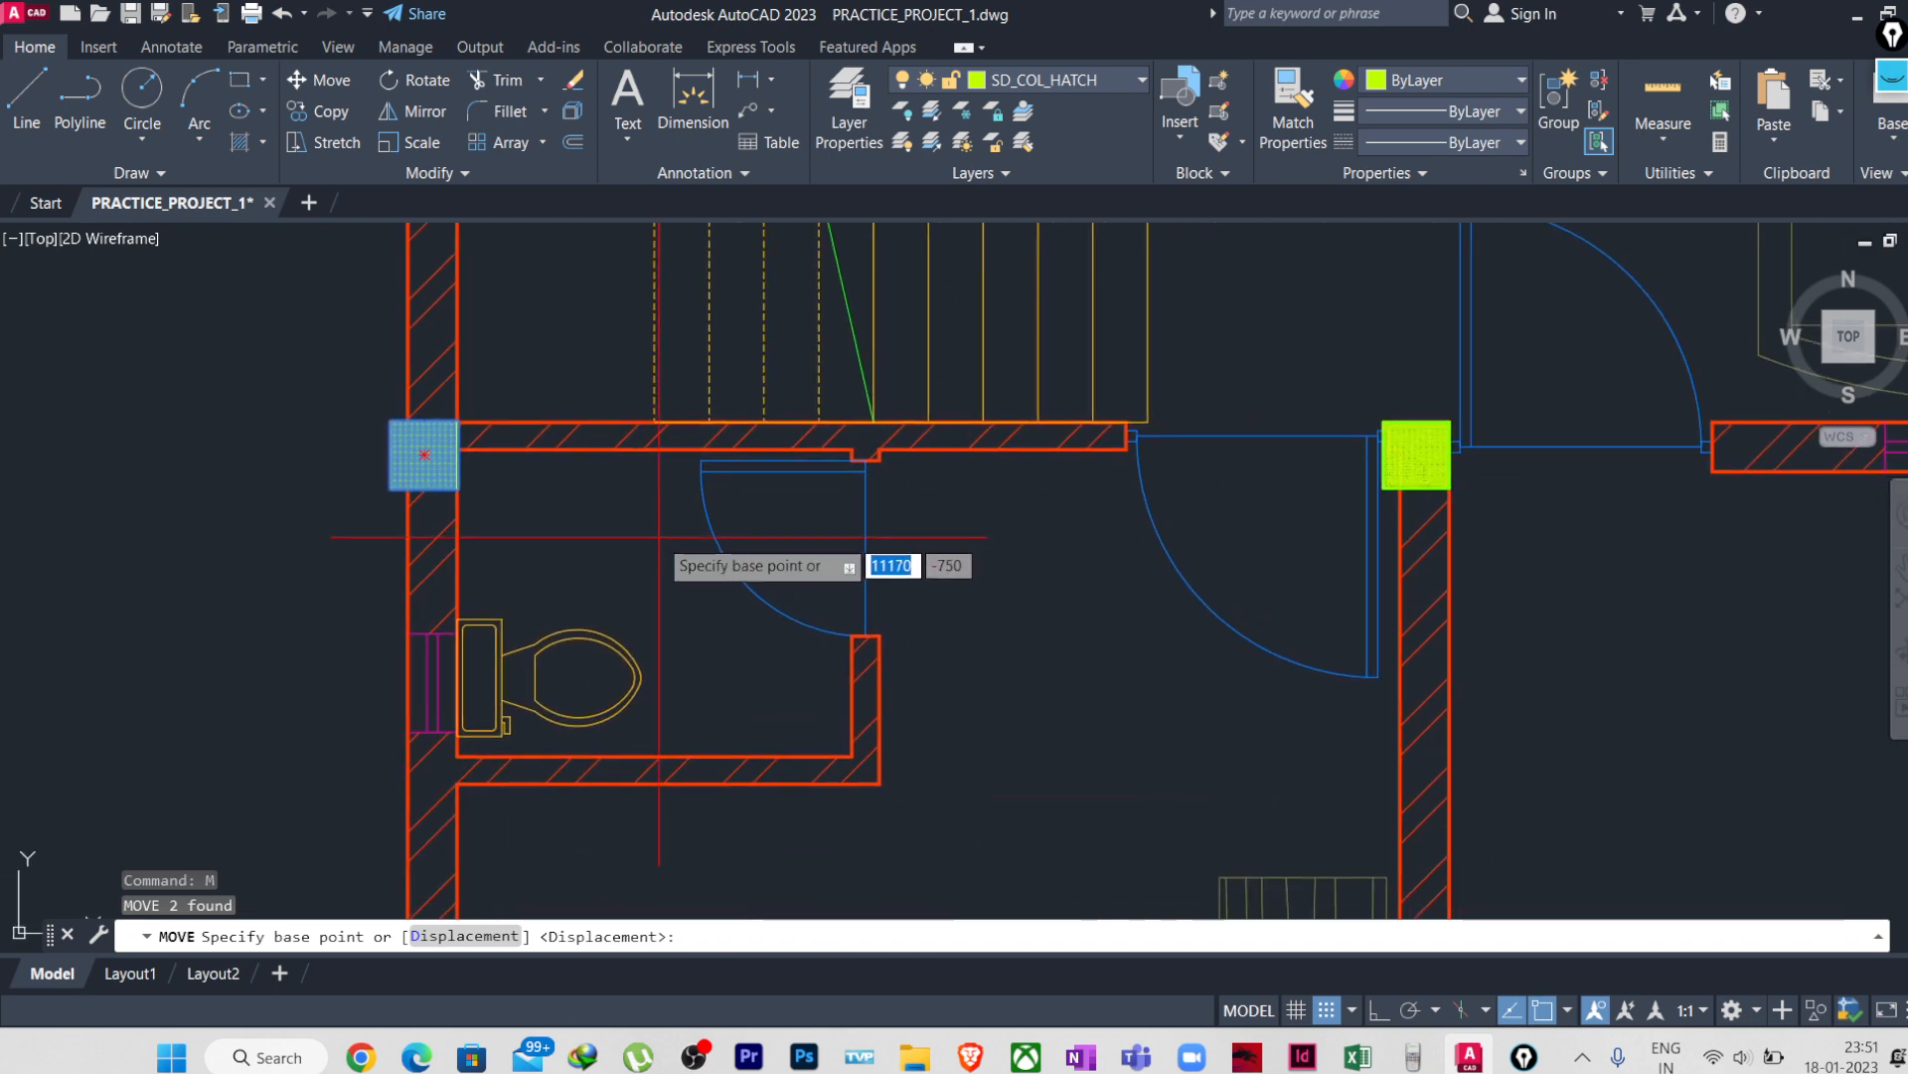
pyautogui.scroll(4, 410, 379)
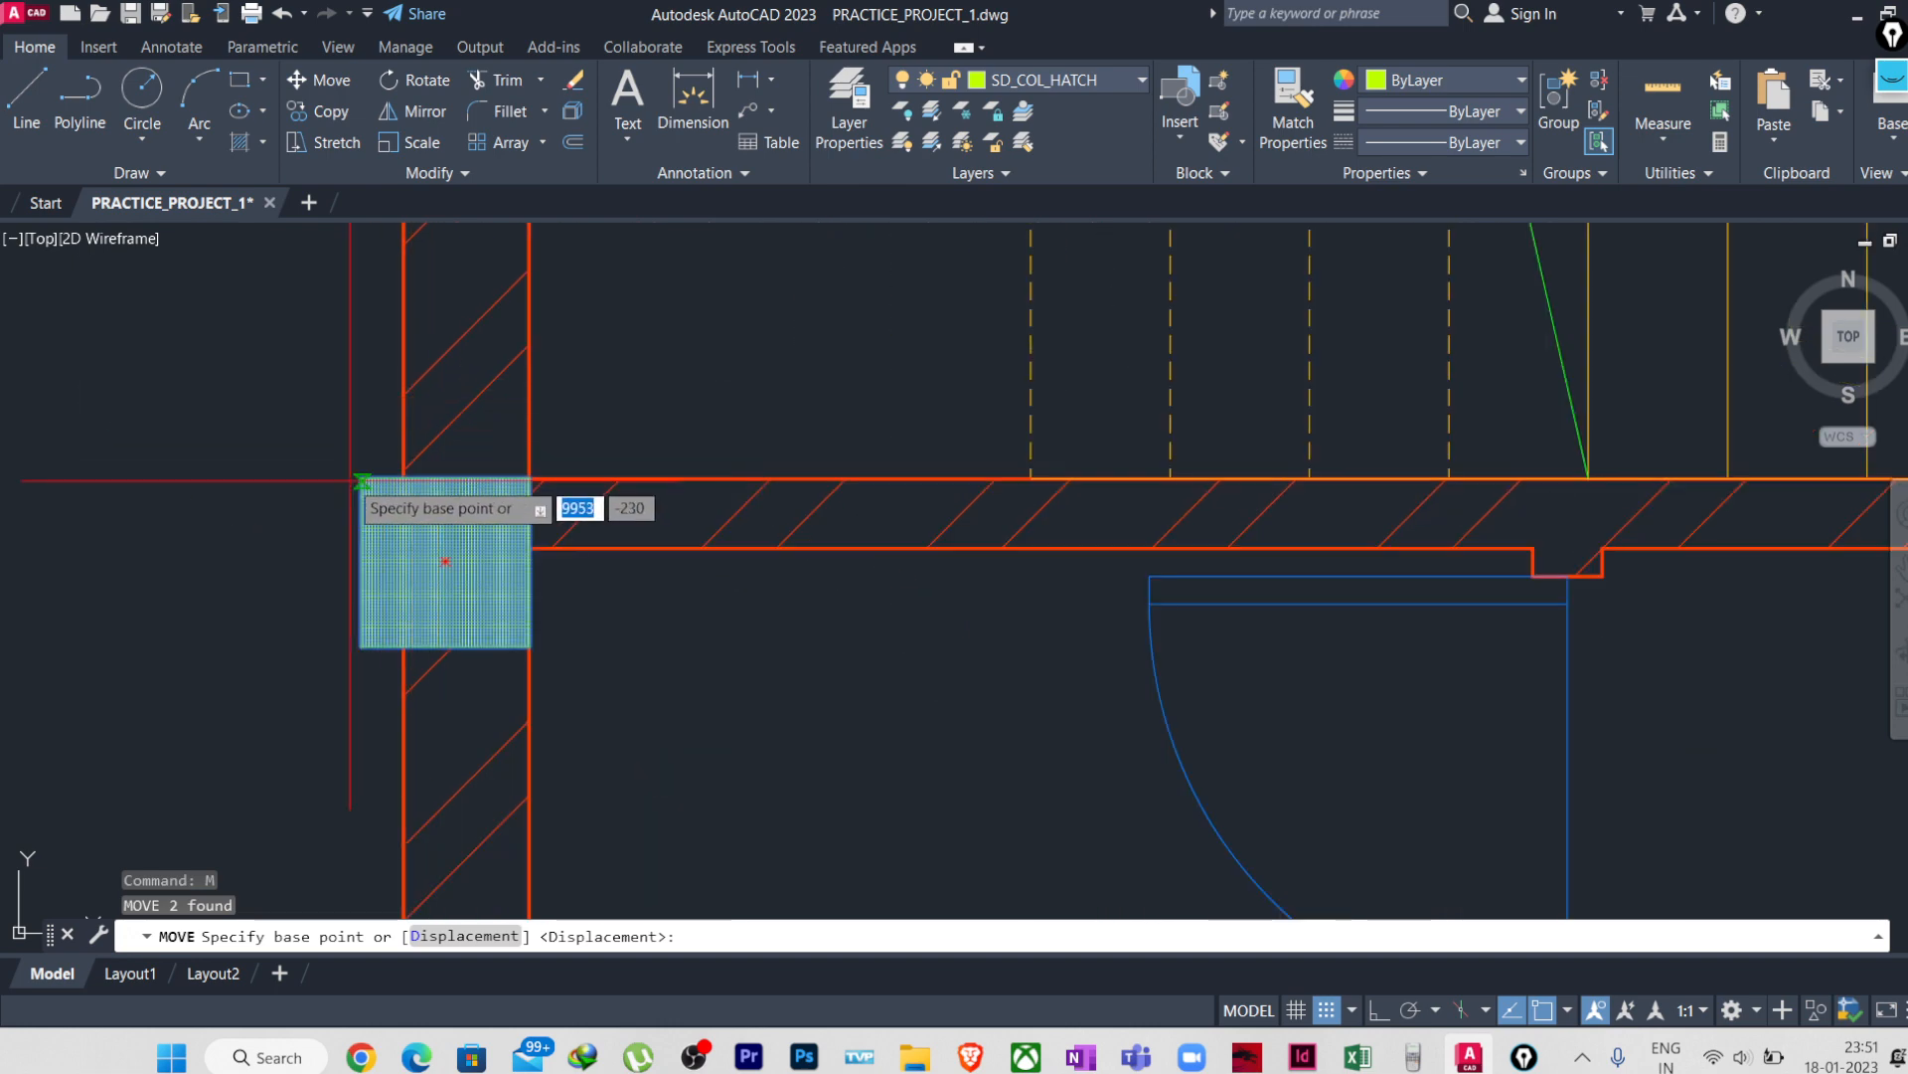
pyautogui.click(388, 421)
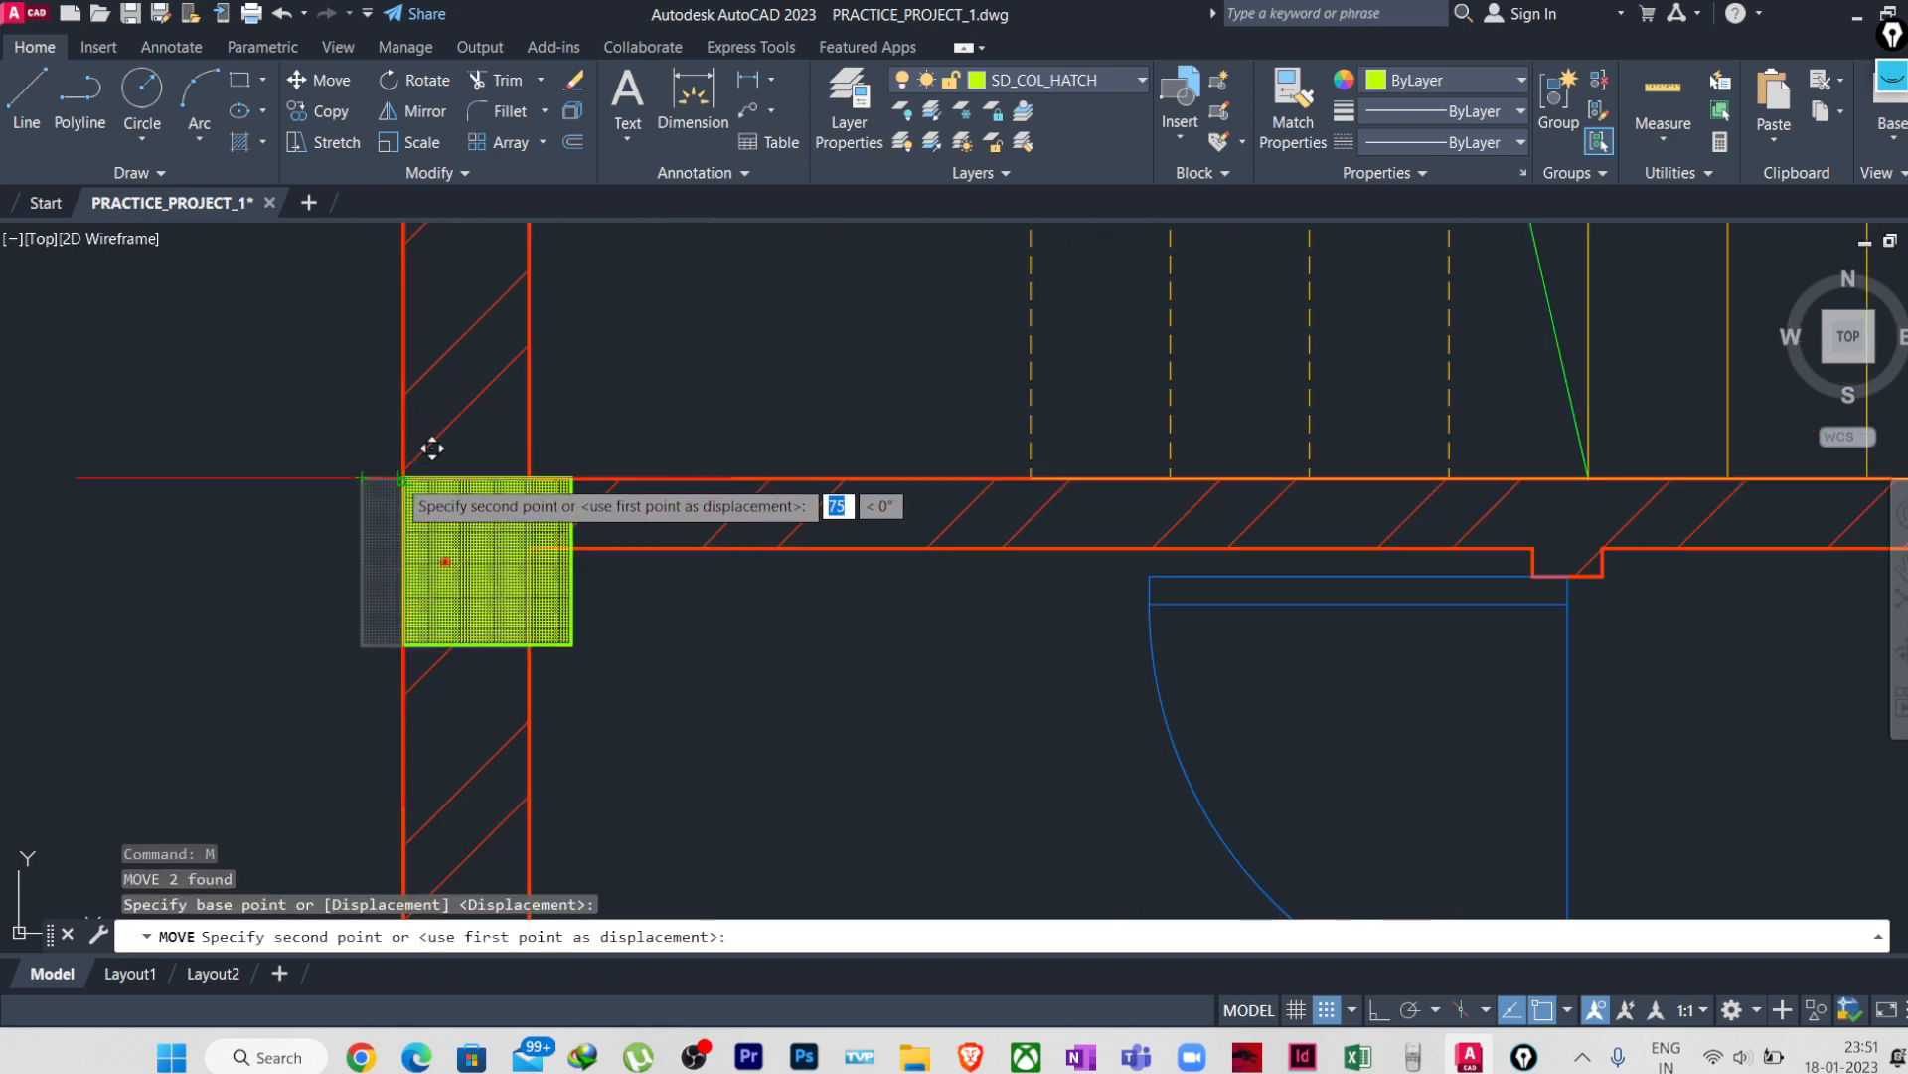
pyautogui.click(434, 448)
# - Check the column positions at the front bedroom's corners, around the staircase and beside the entrance door
pyautogui.scroll(-4, 505, 483)
pyautogui.scroll(-4, 555, 521)
pyautogui.scroll(2, 563, 465)
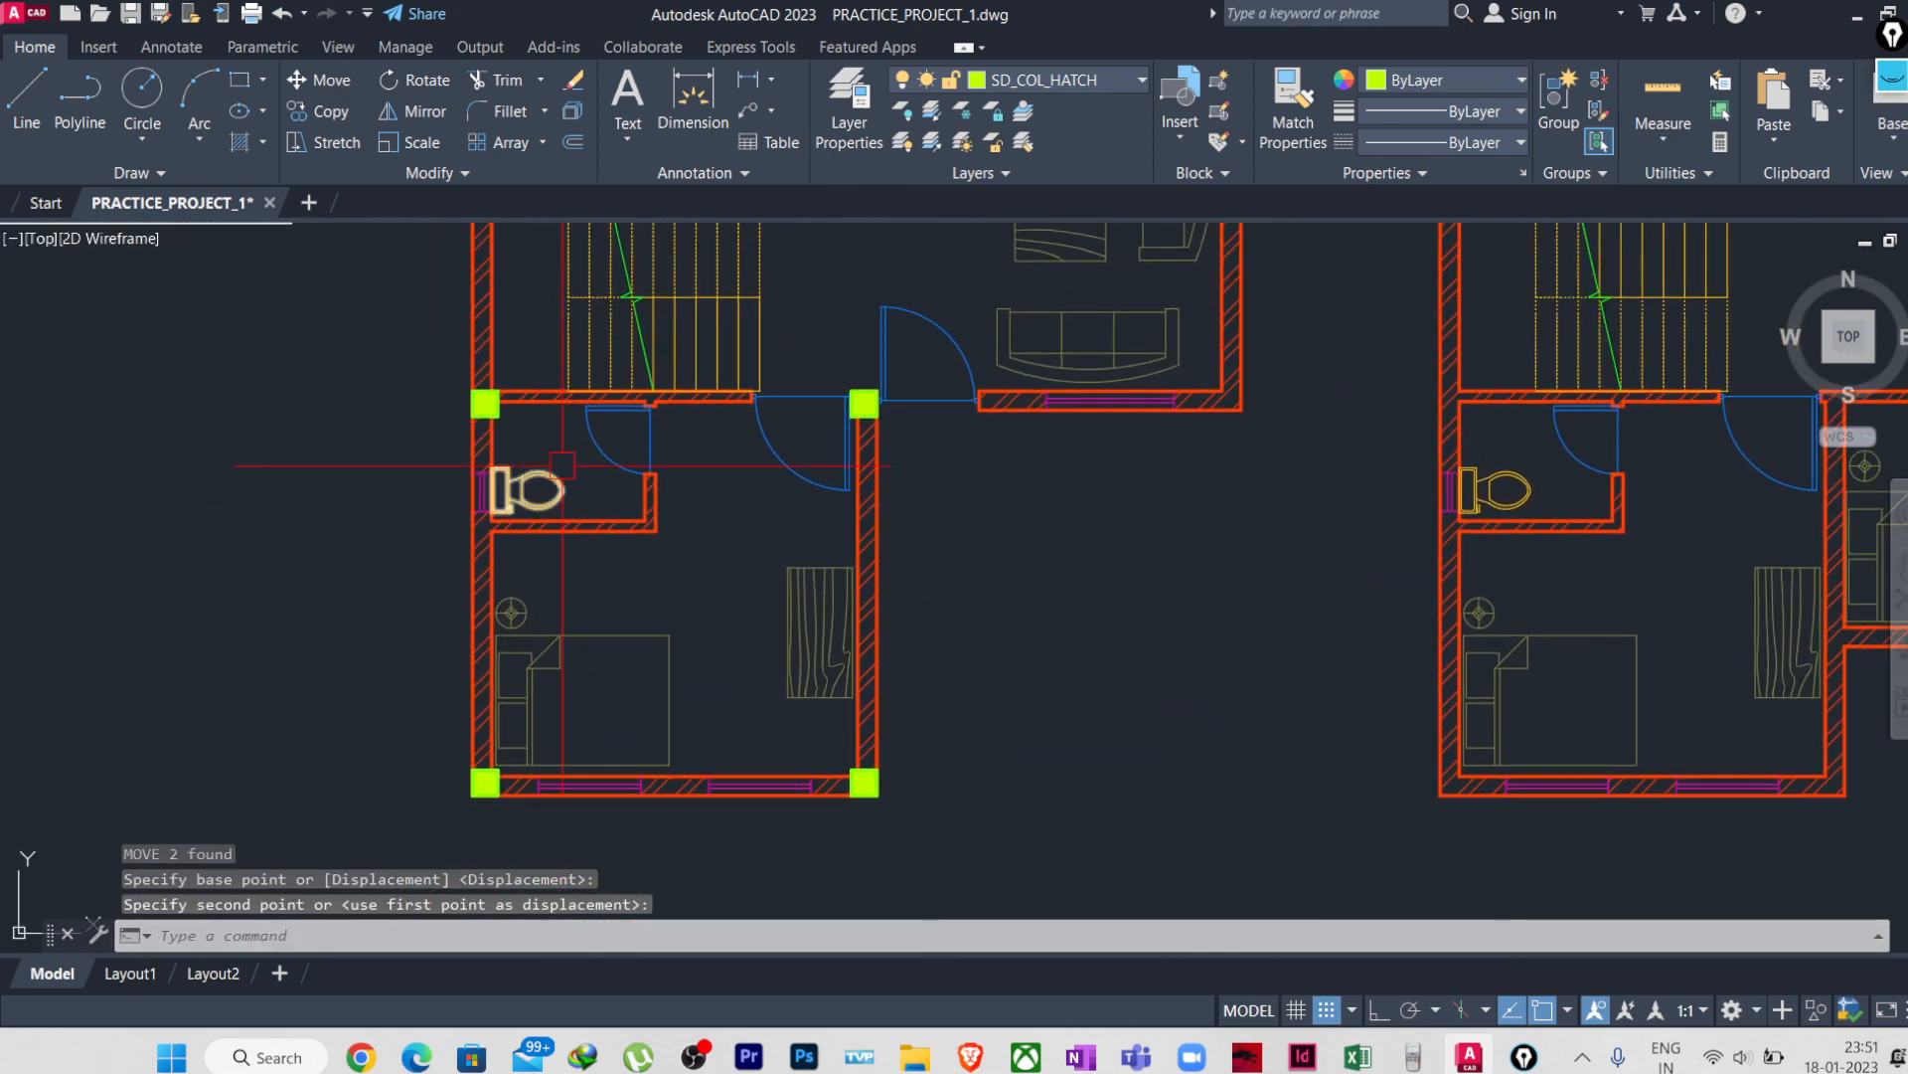
pyautogui.scroll(4, 813, 722)
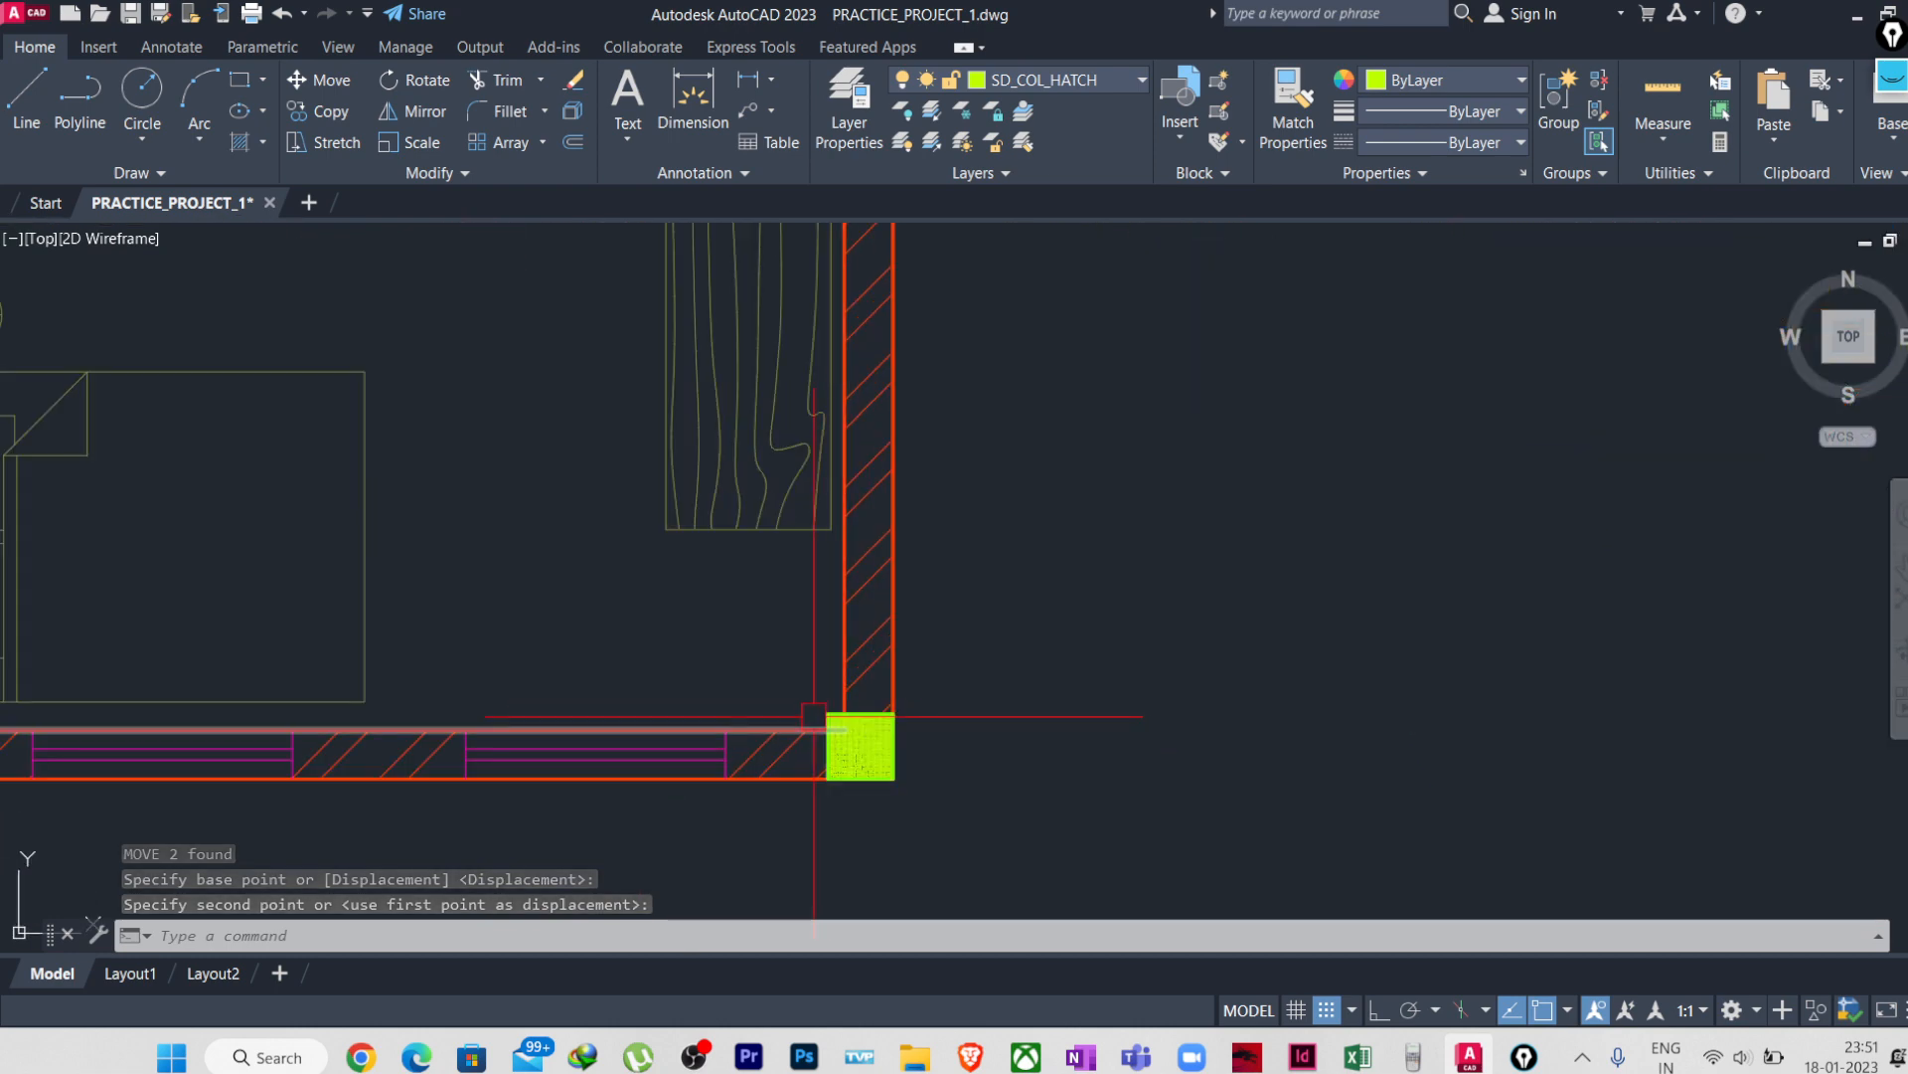
pyautogui.scroll(-5, 781, 698)
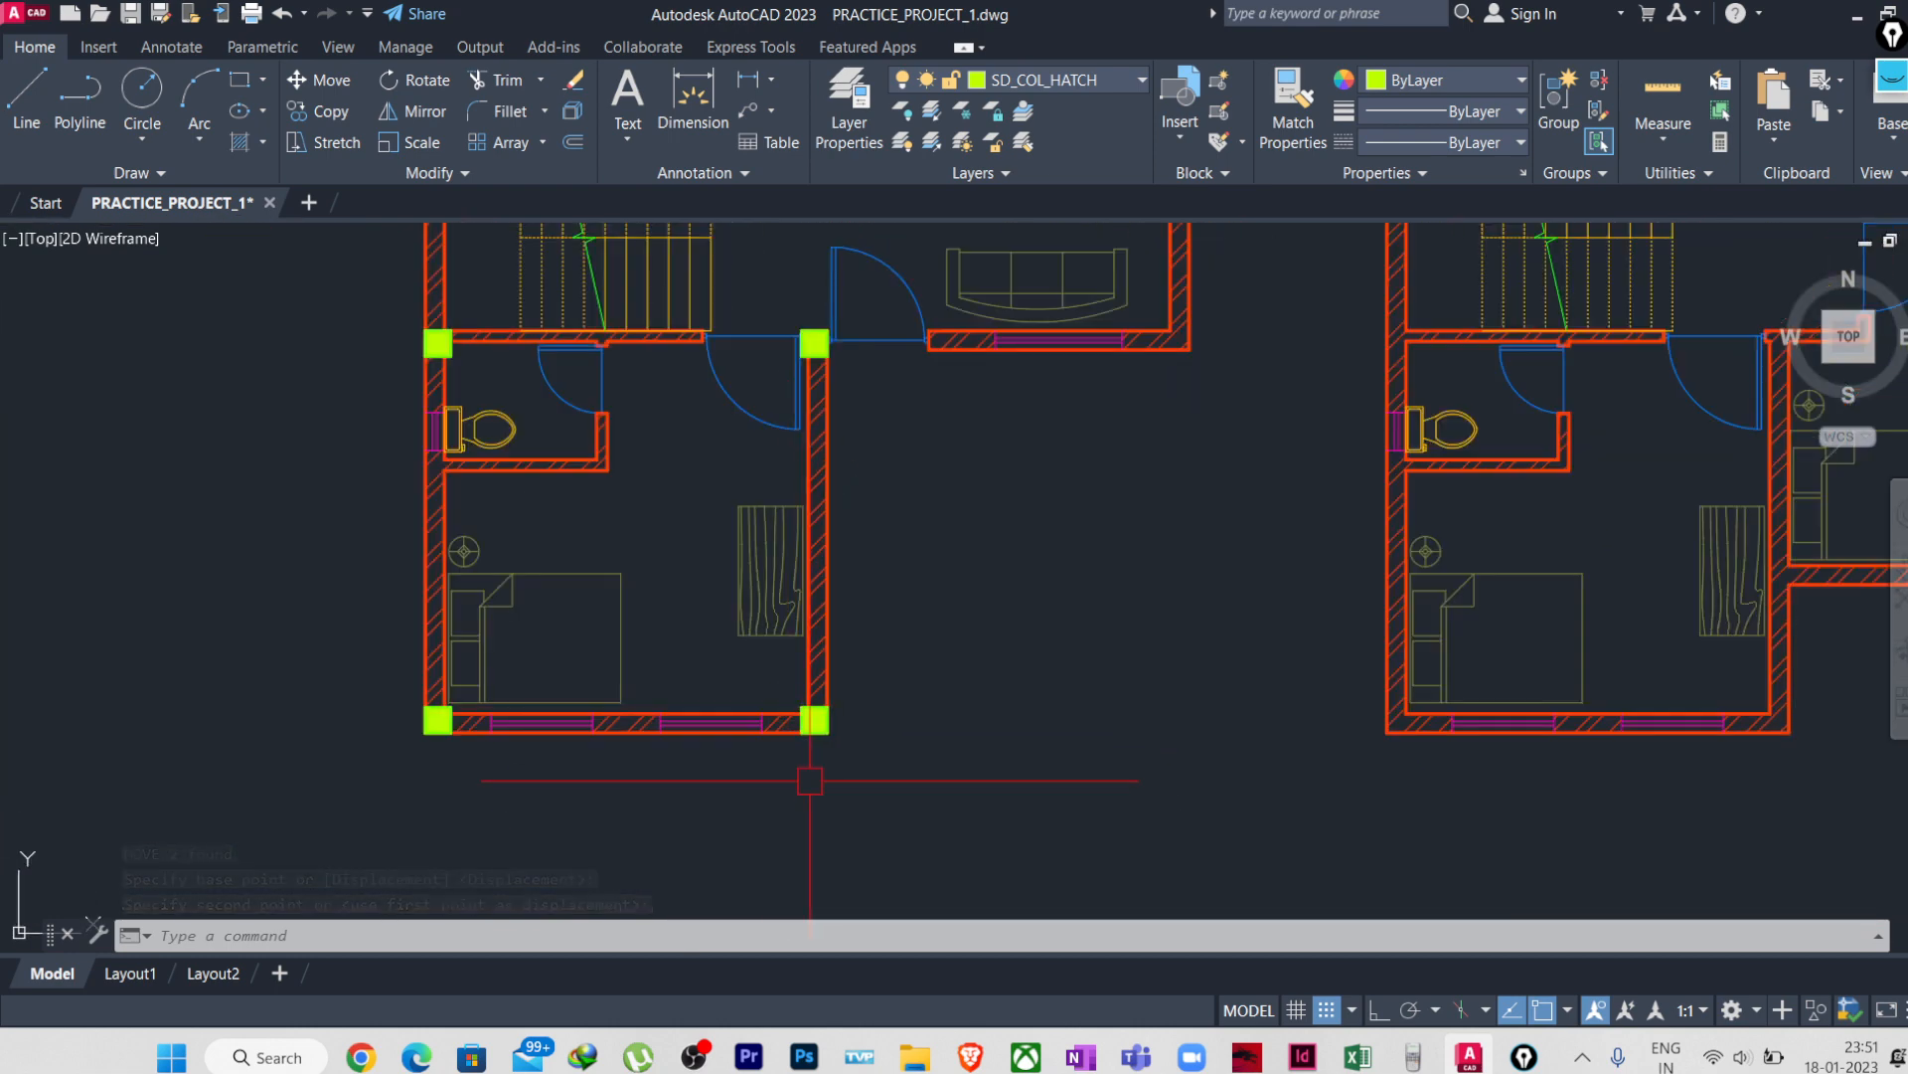
pyautogui.moveTo(819, 757); pyautogui.dragTo(591, 656, button='middle')
pyautogui.scroll(2, 438, 502)
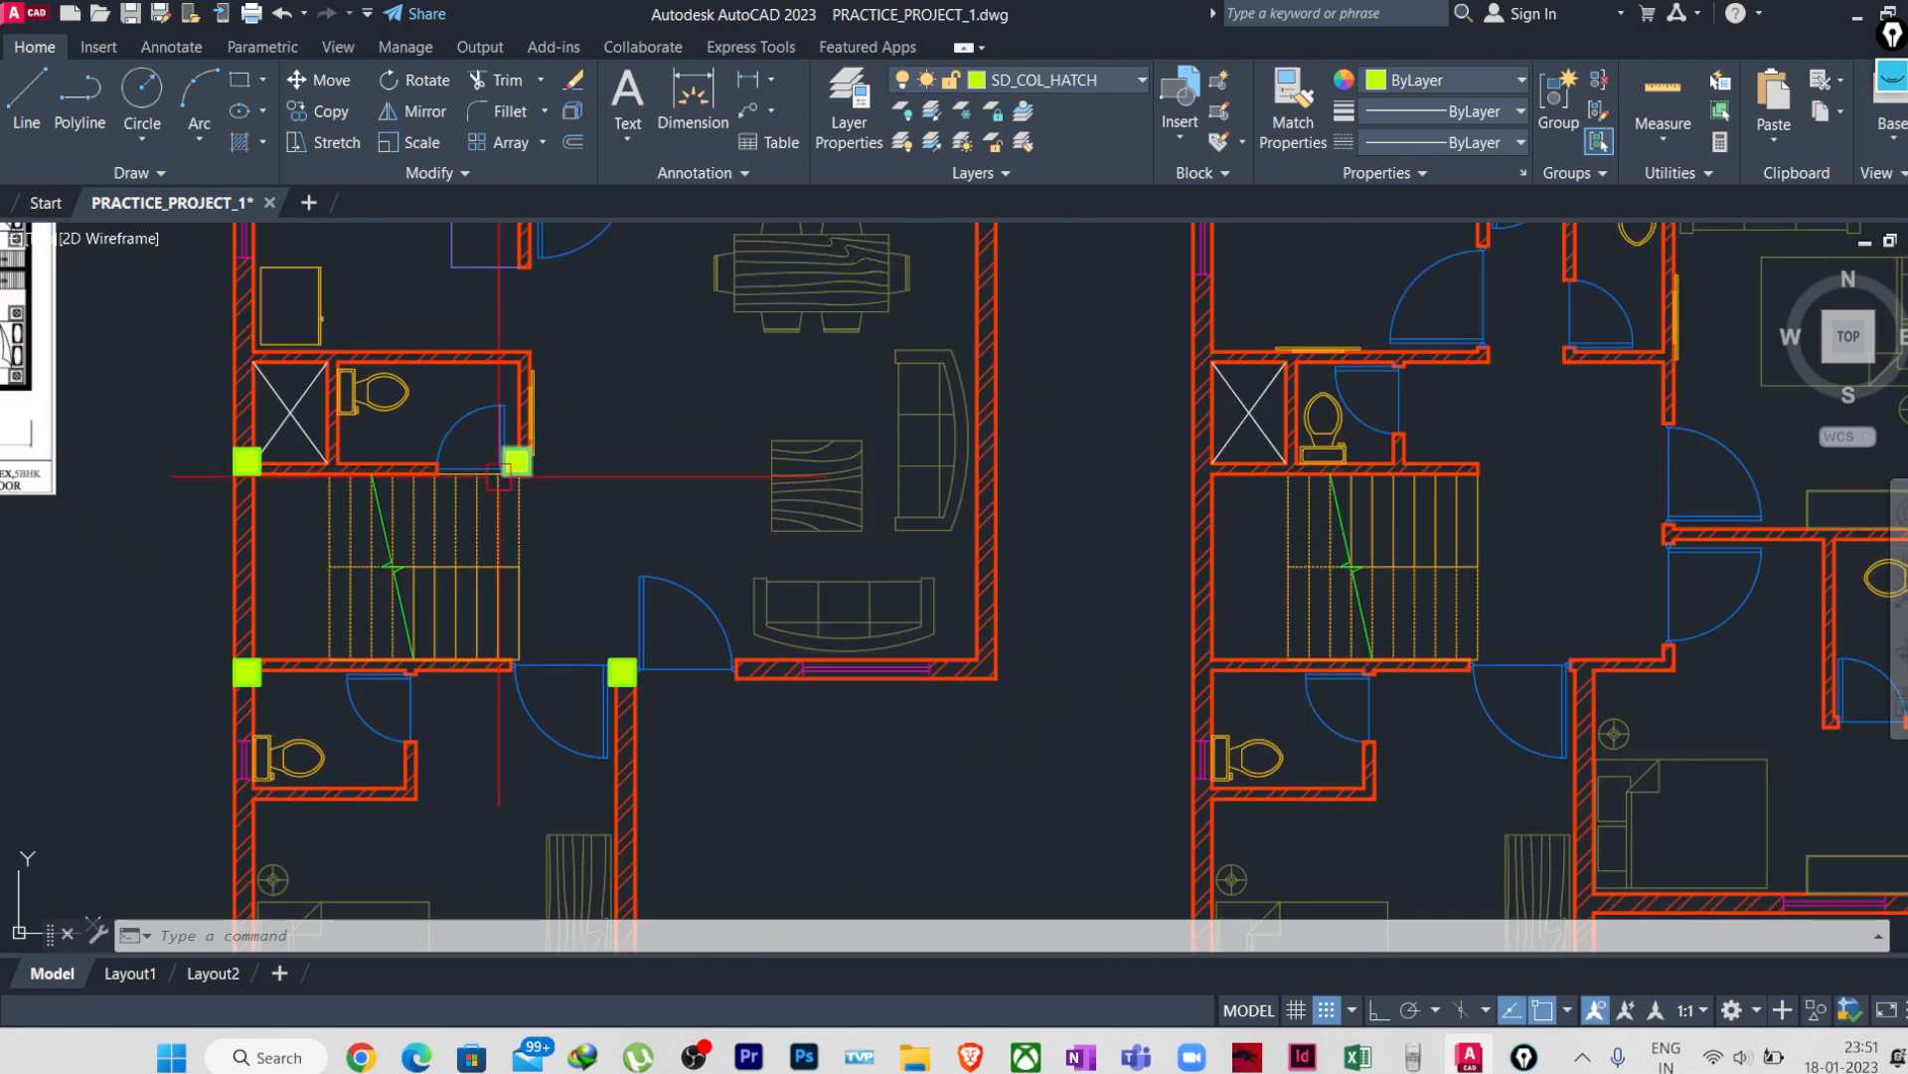
pyautogui.moveTo(609, 588); pyautogui.dragTo(621, 813, button='middle')
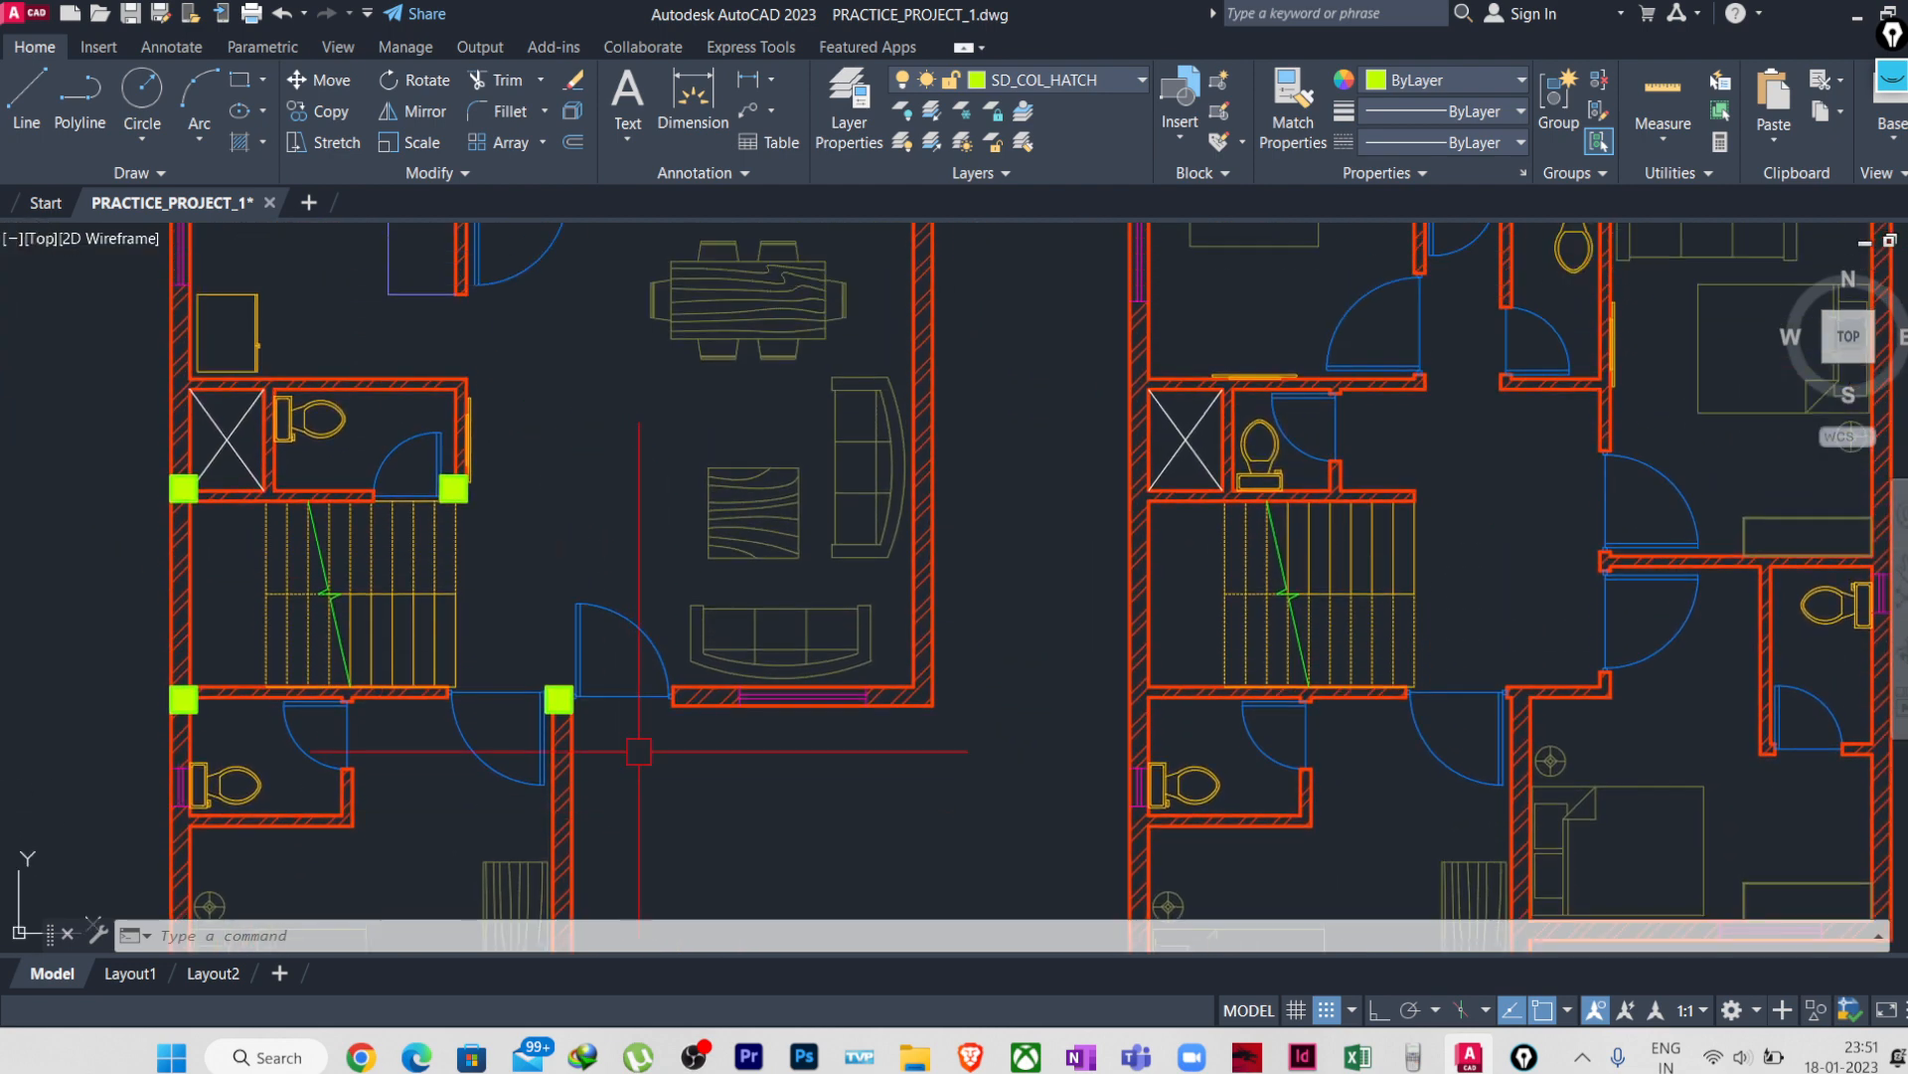
pyautogui.scroll(-2, 639, 736)
# - Copy the column beside the entrance door by its lower-right corner to the living room's lower-right outer wall corner
pyautogui.scroll(6, 594, 704)
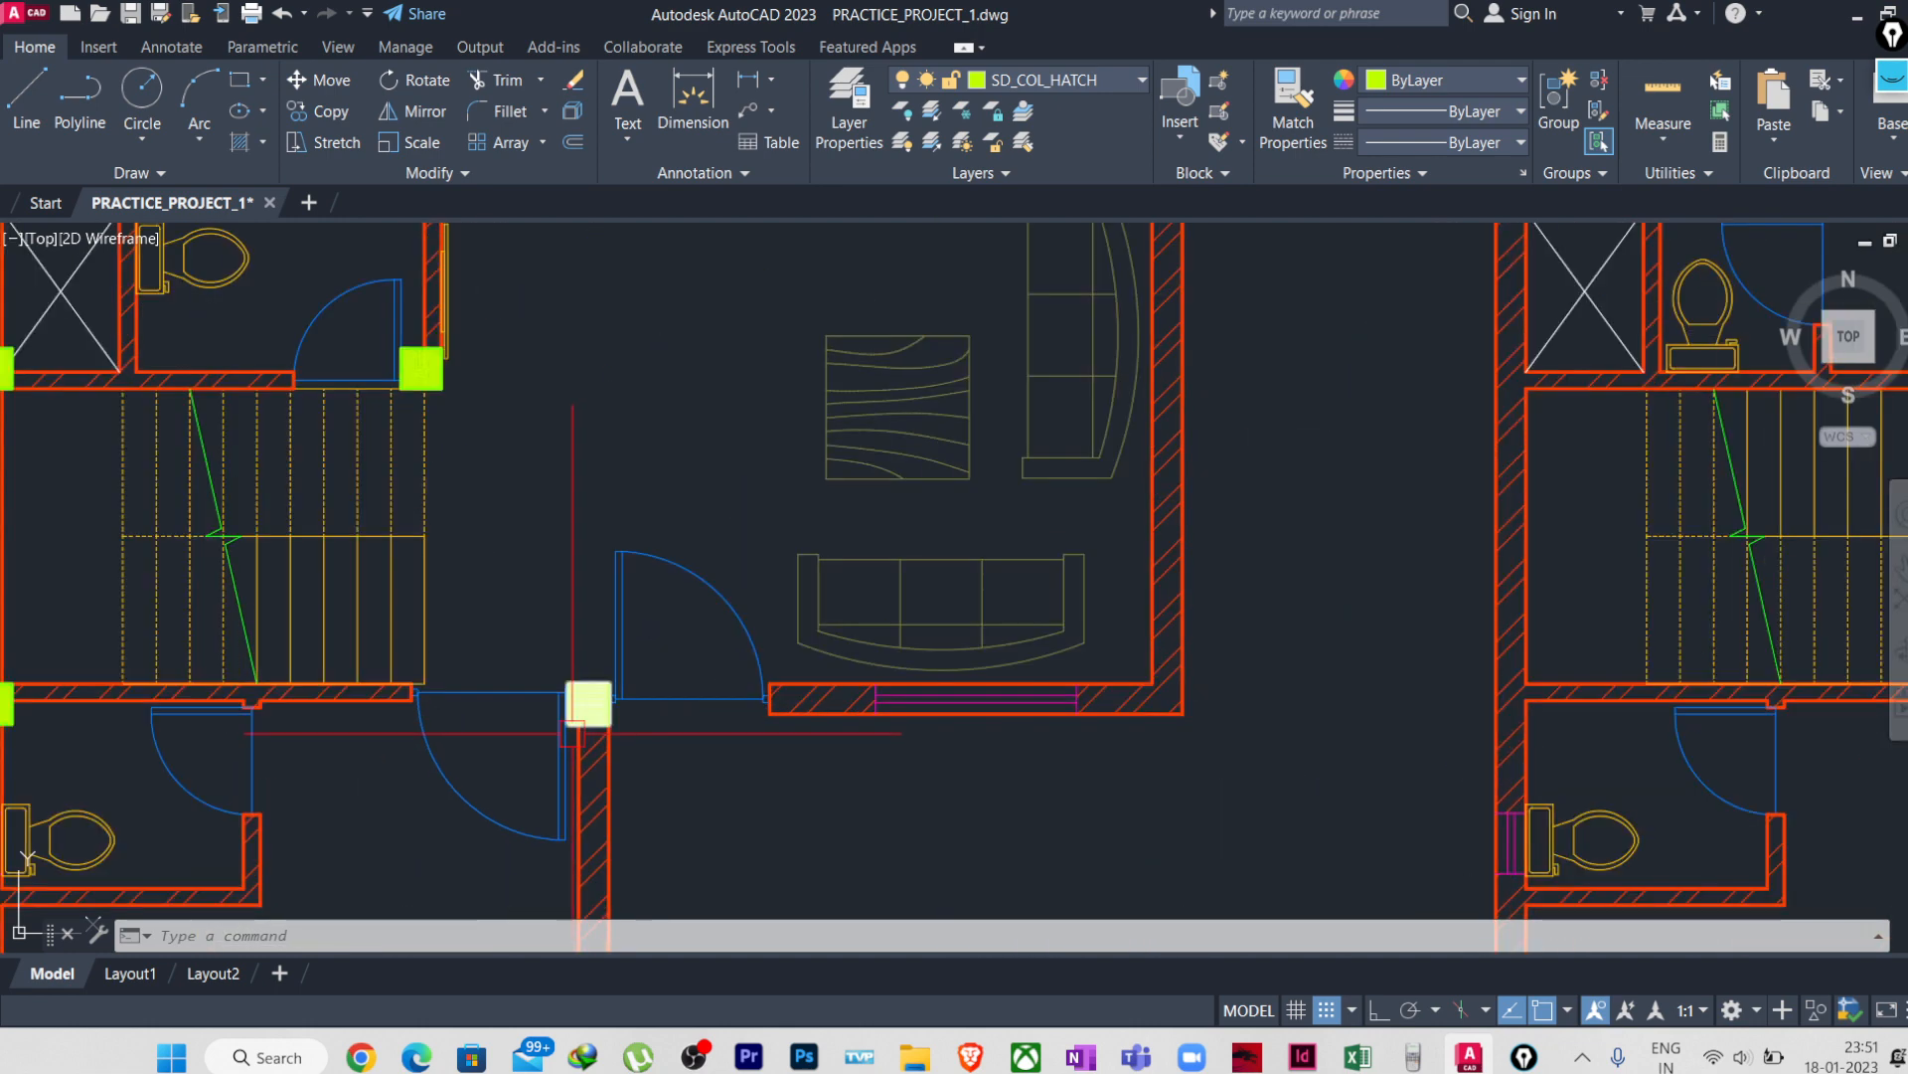
pyautogui.click(574, 737)
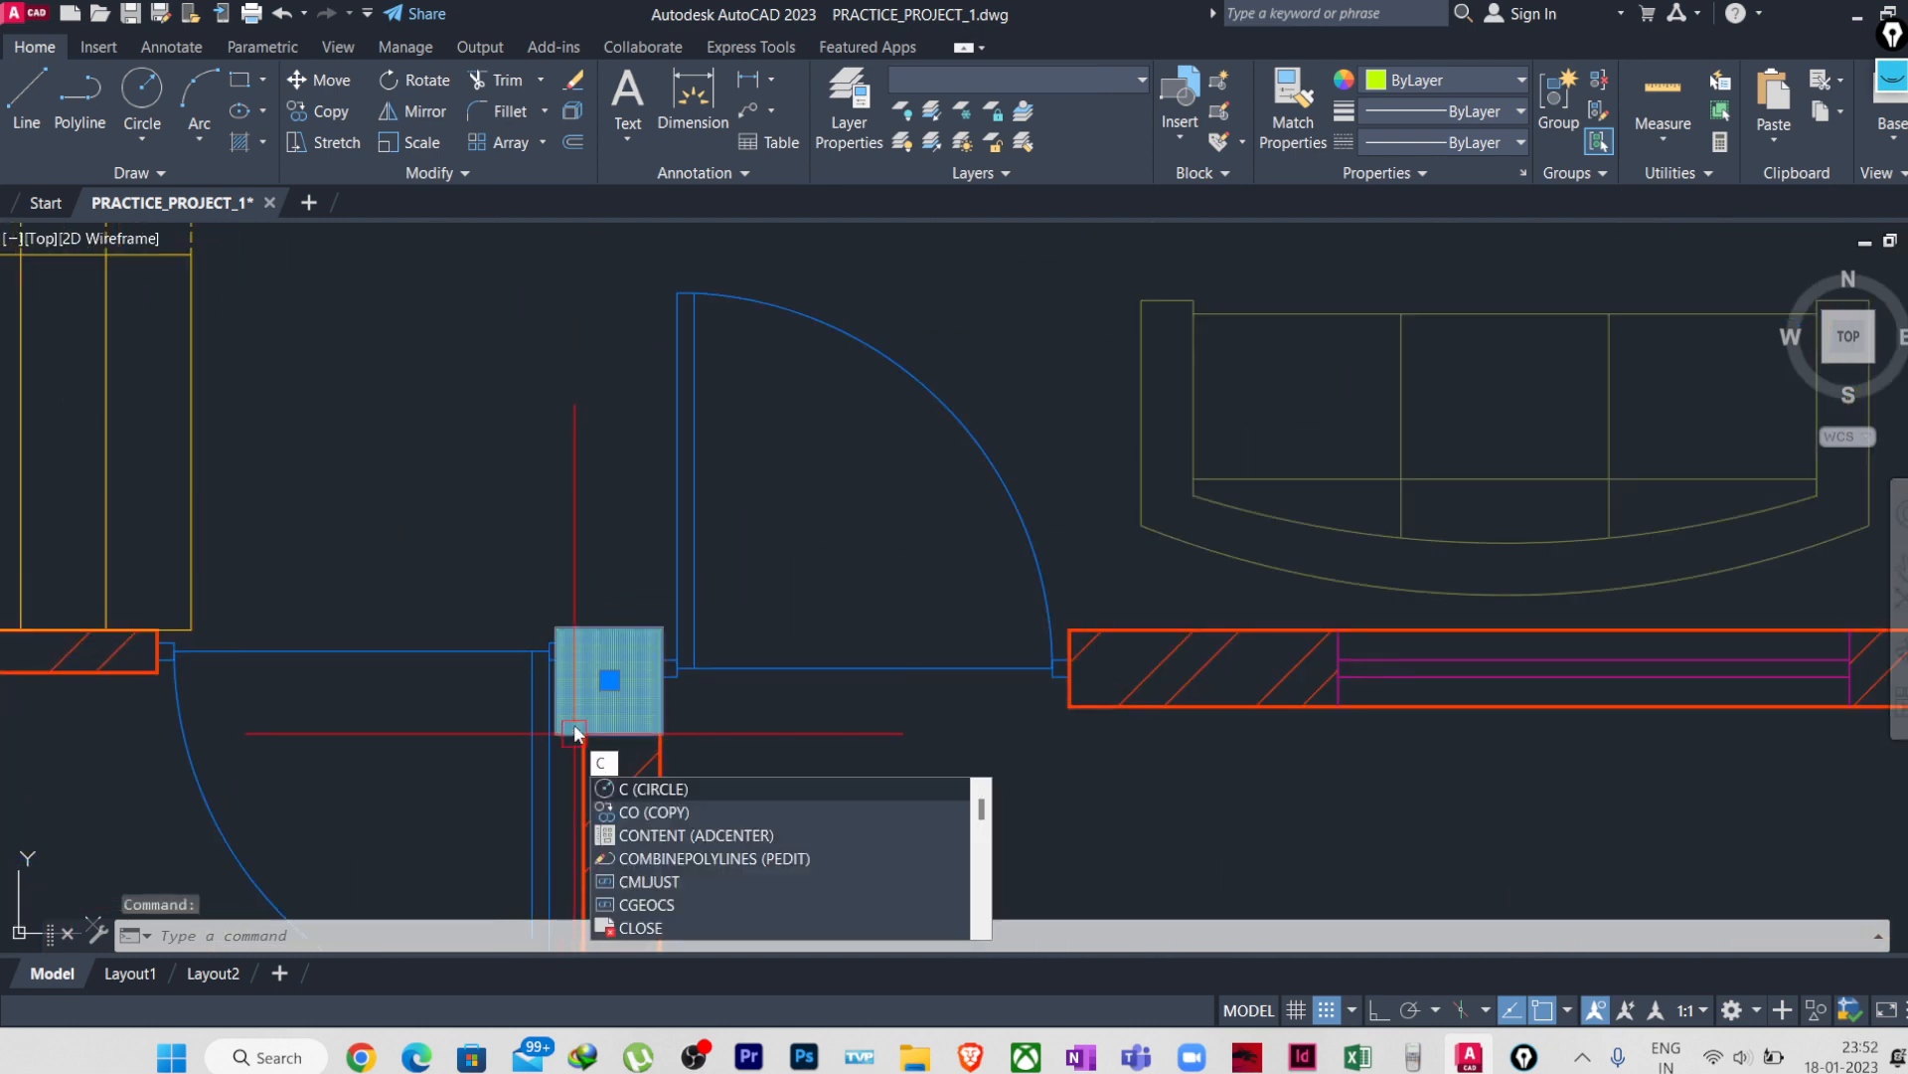
pyautogui.write('o')
pyautogui.press('Return')
pyautogui.click(659, 731)
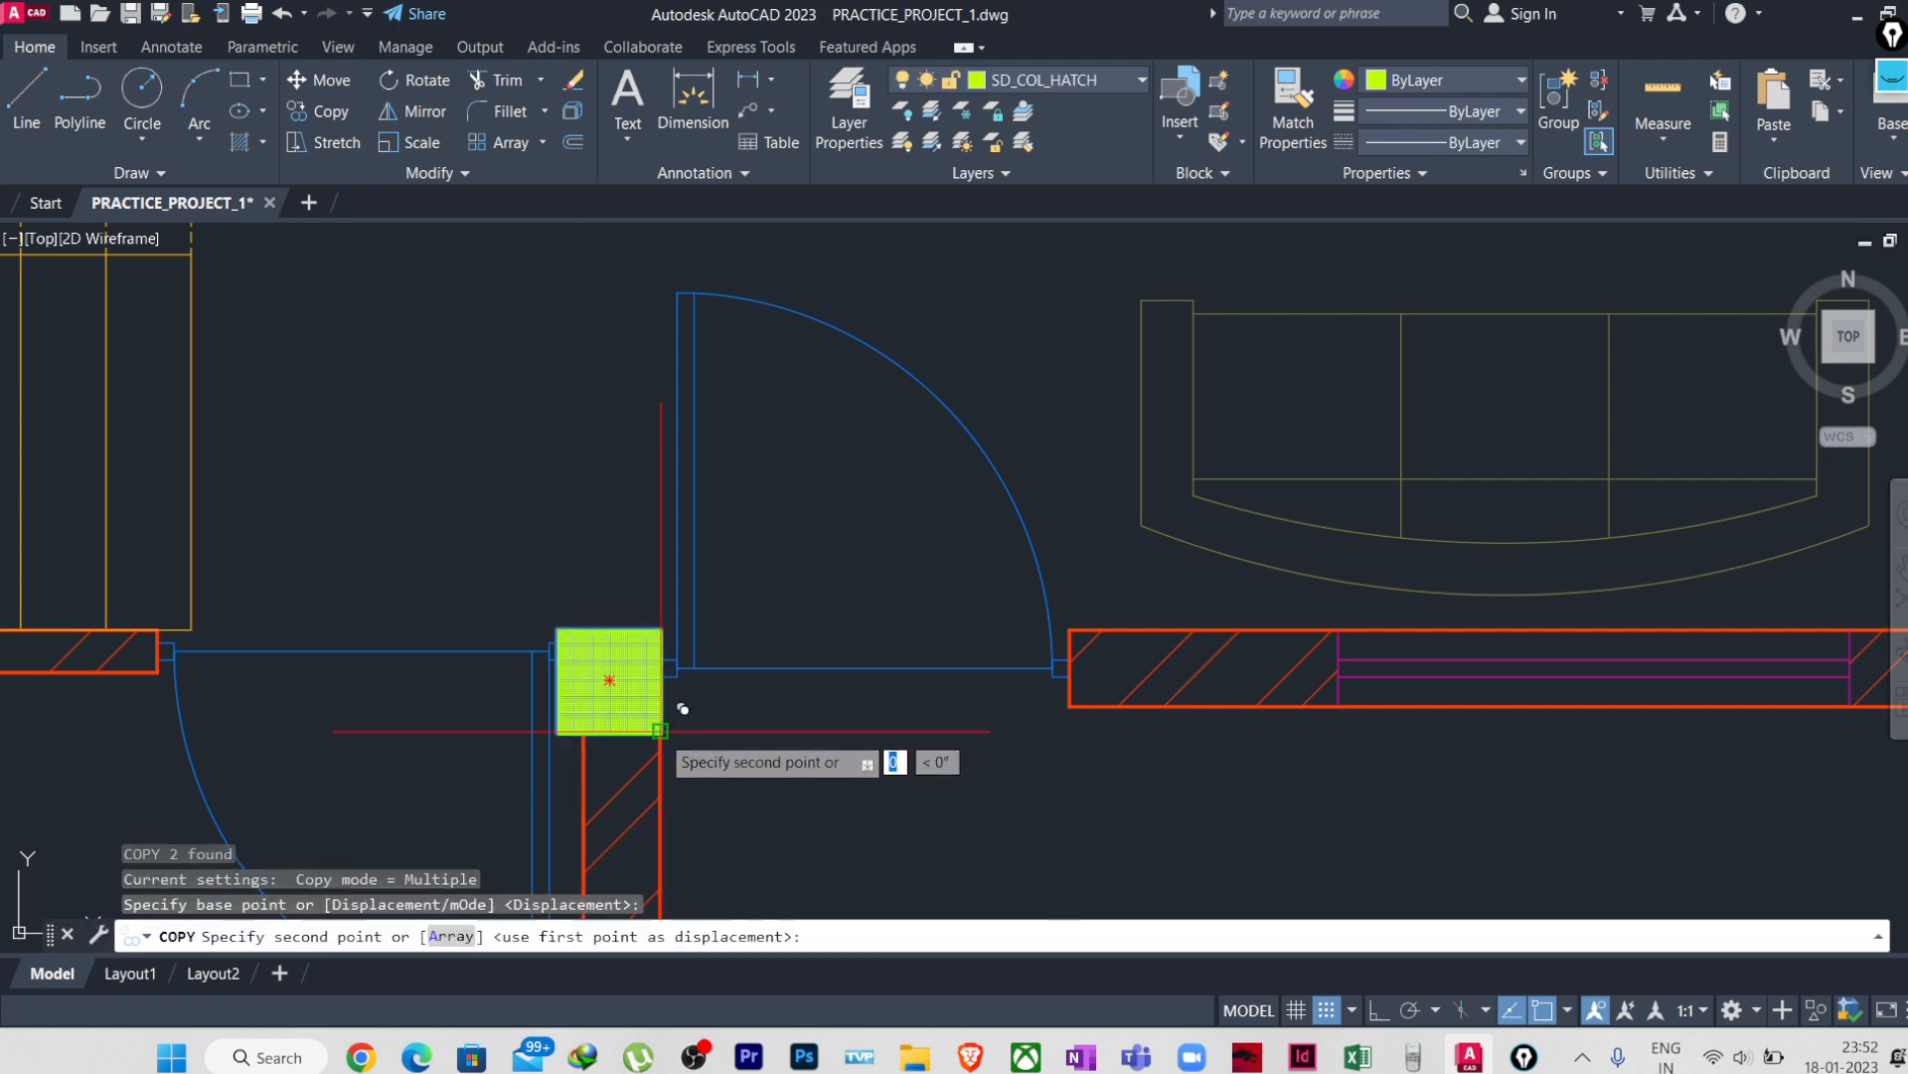
pyautogui.scroll(-4, 683, 709)
pyautogui.scroll(4, 1083, 785)
pyautogui.click(947, 792)
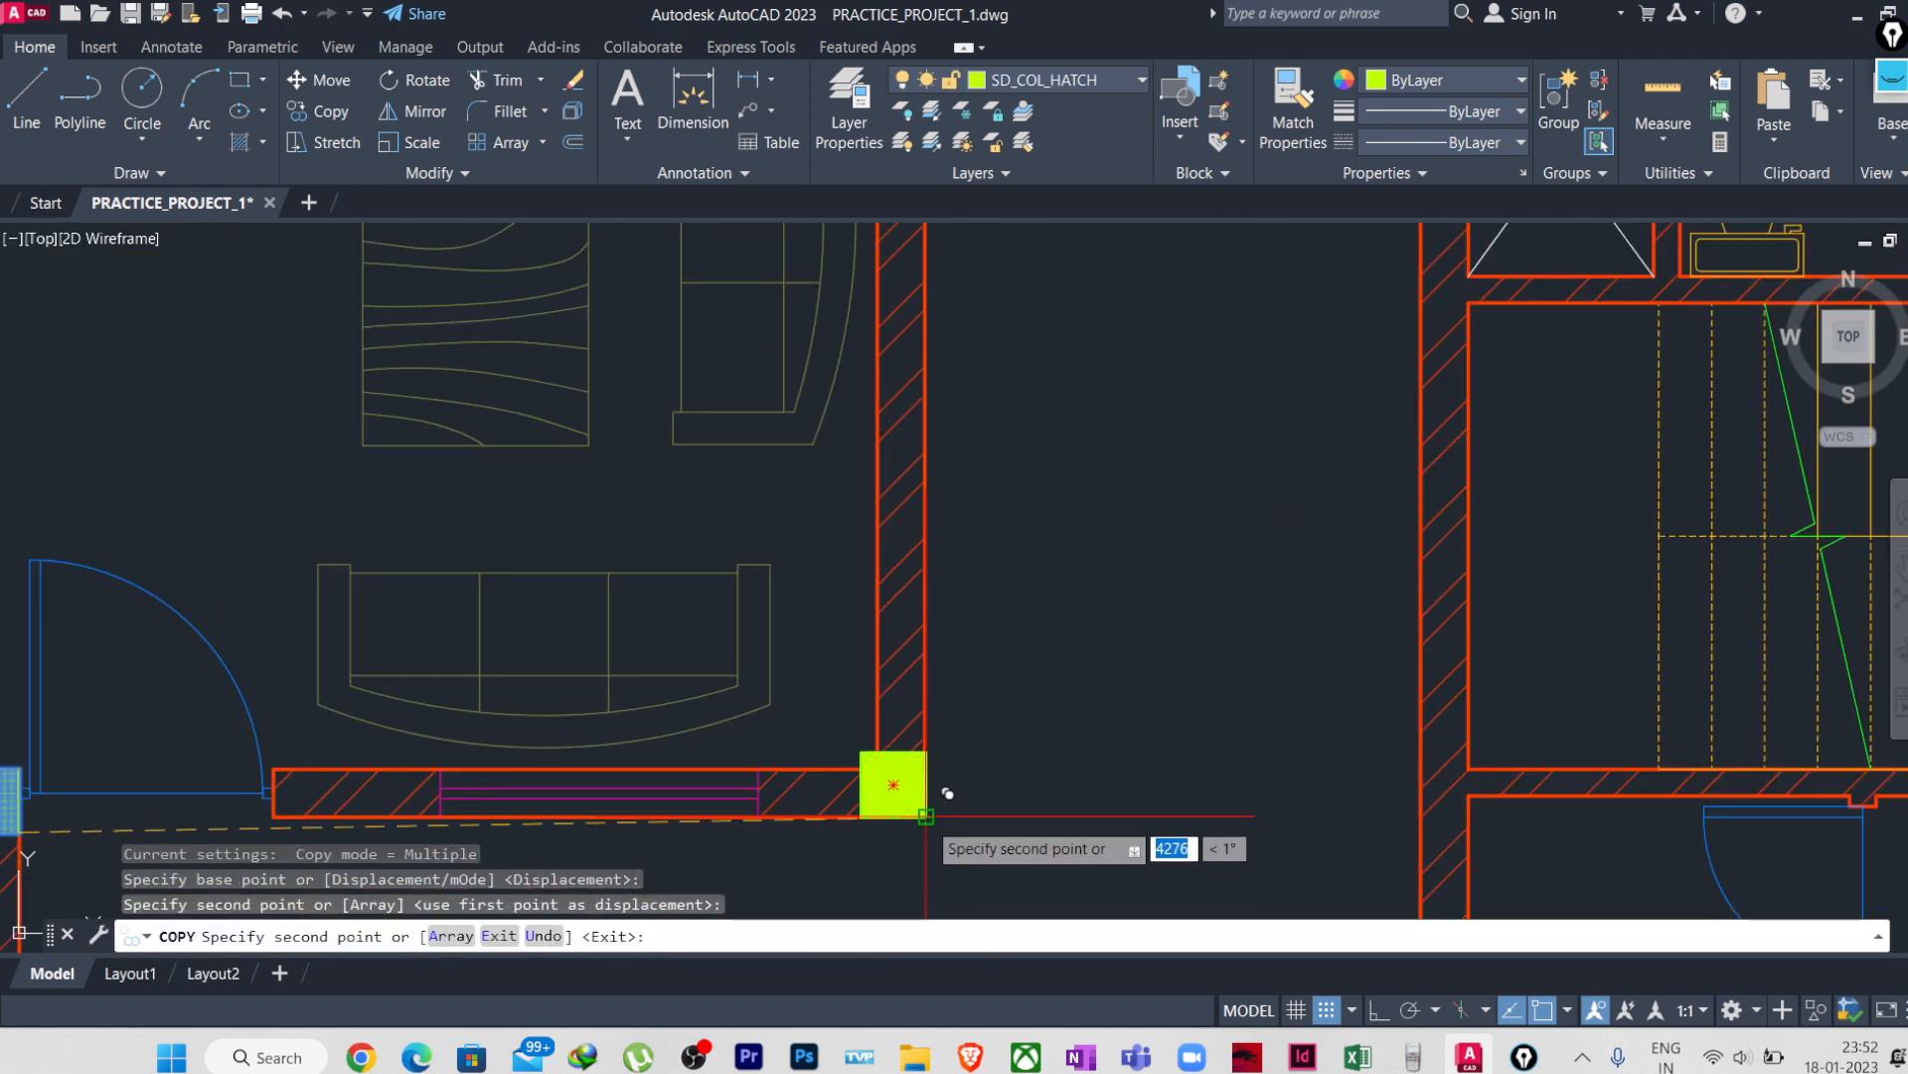
pyautogui.scroll(-4, 947, 792)
pyautogui.press('Escape')
pyautogui.scroll(4, 915, 798)
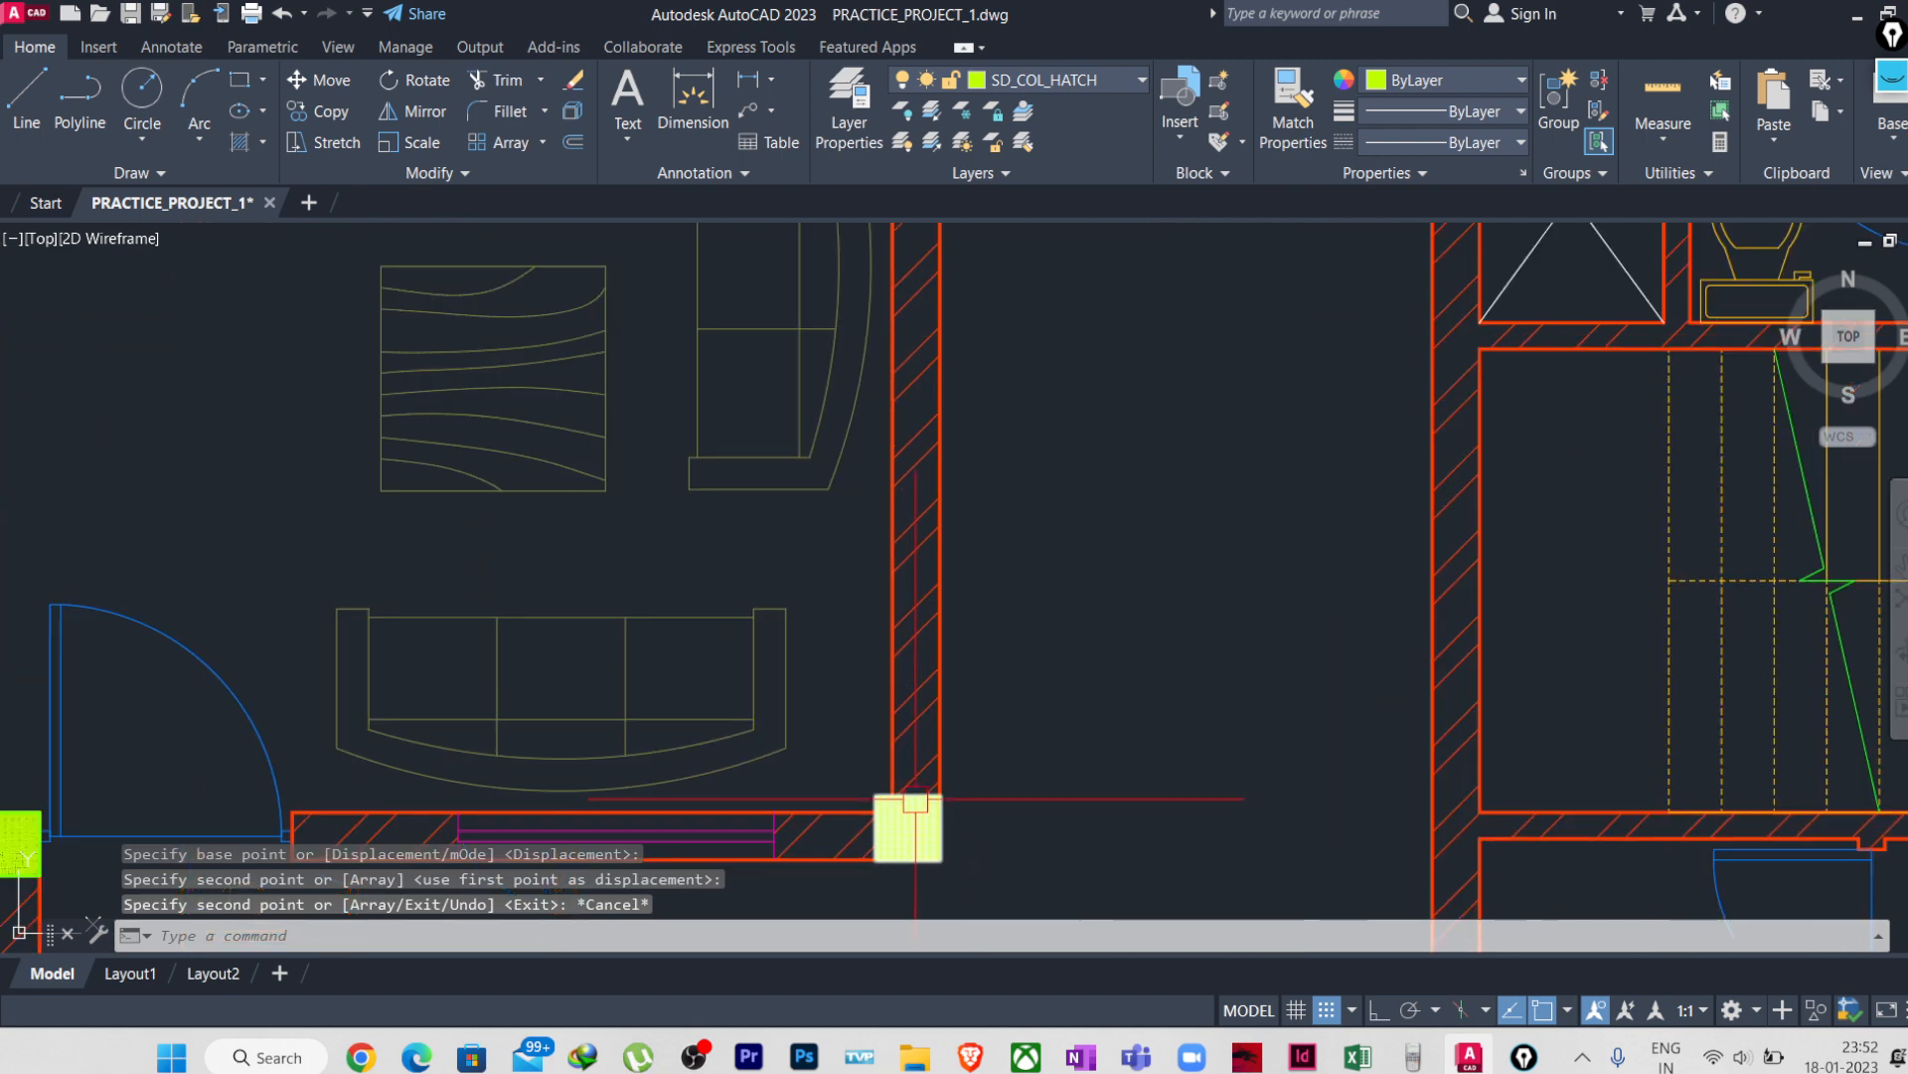
pyautogui.click(908, 827)
pyautogui.write('co')
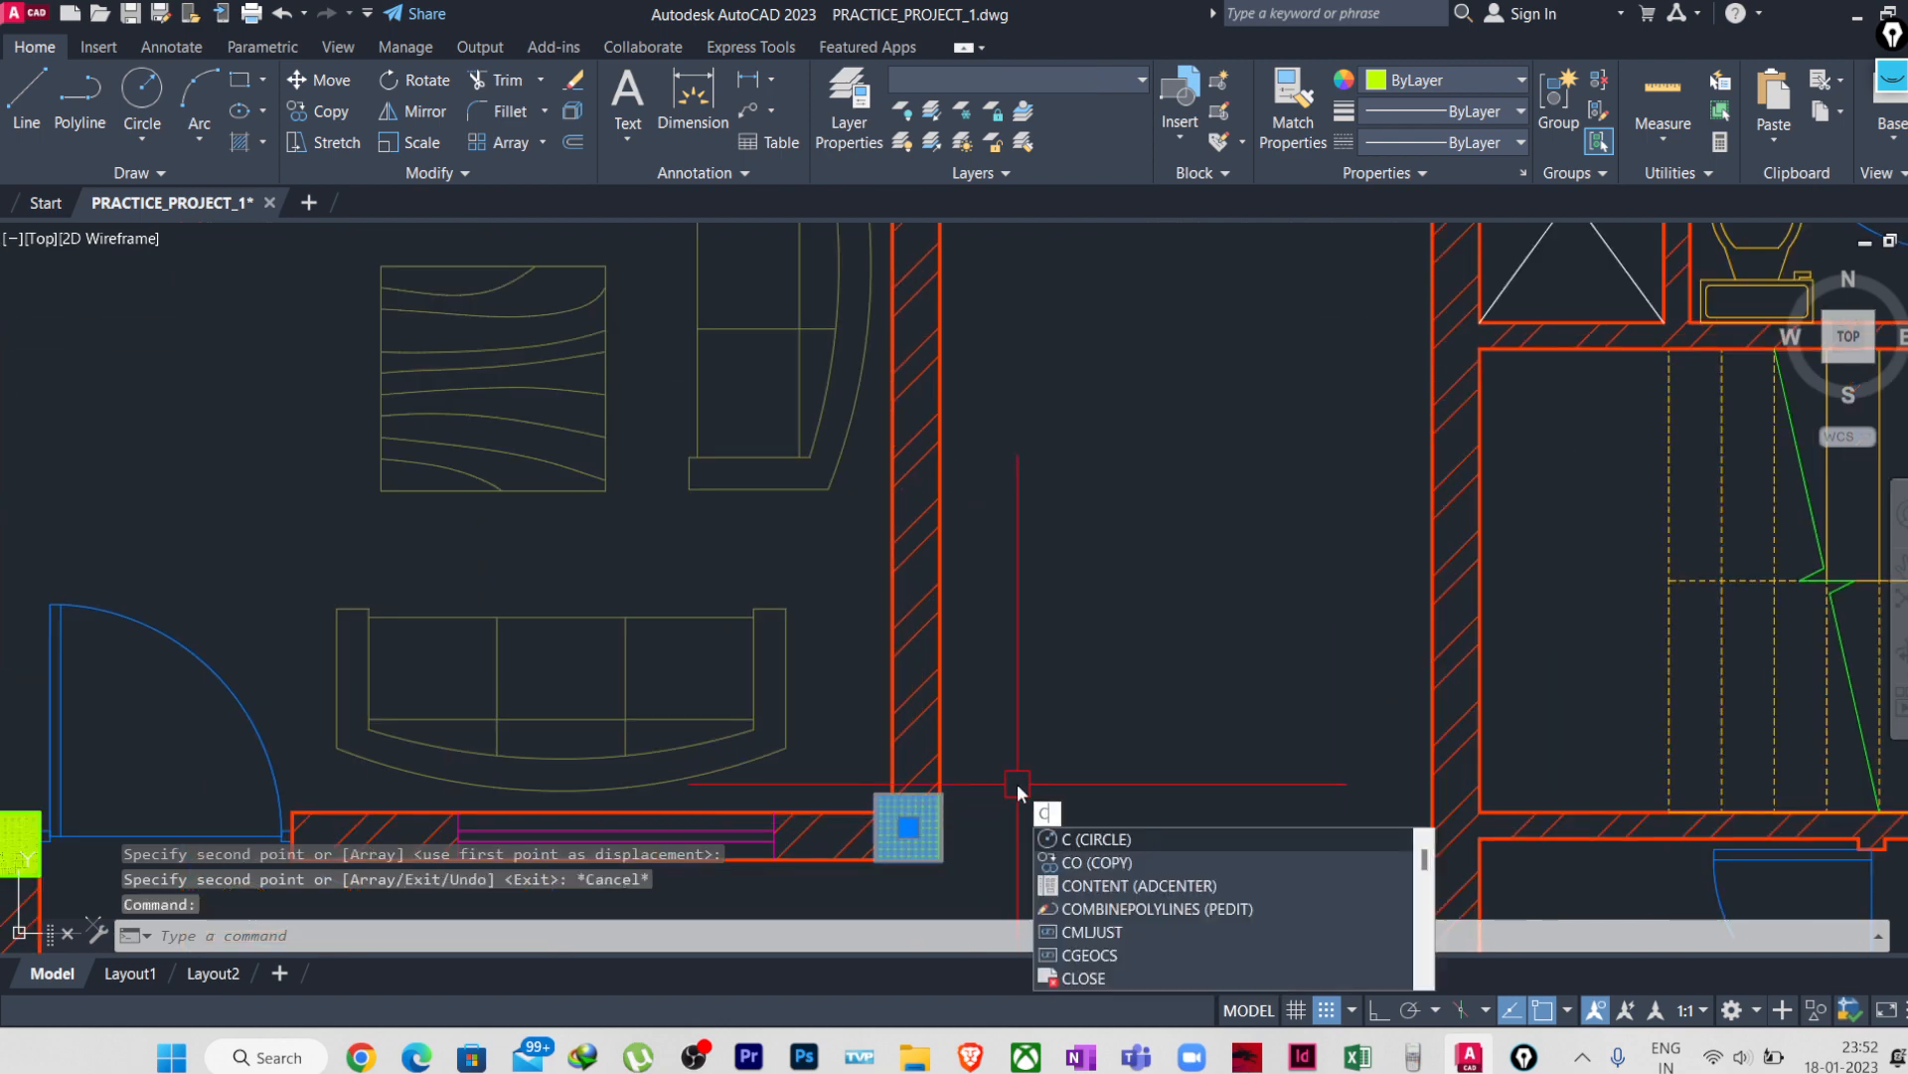
pyautogui.press('Return')
pyautogui.click(908, 827)
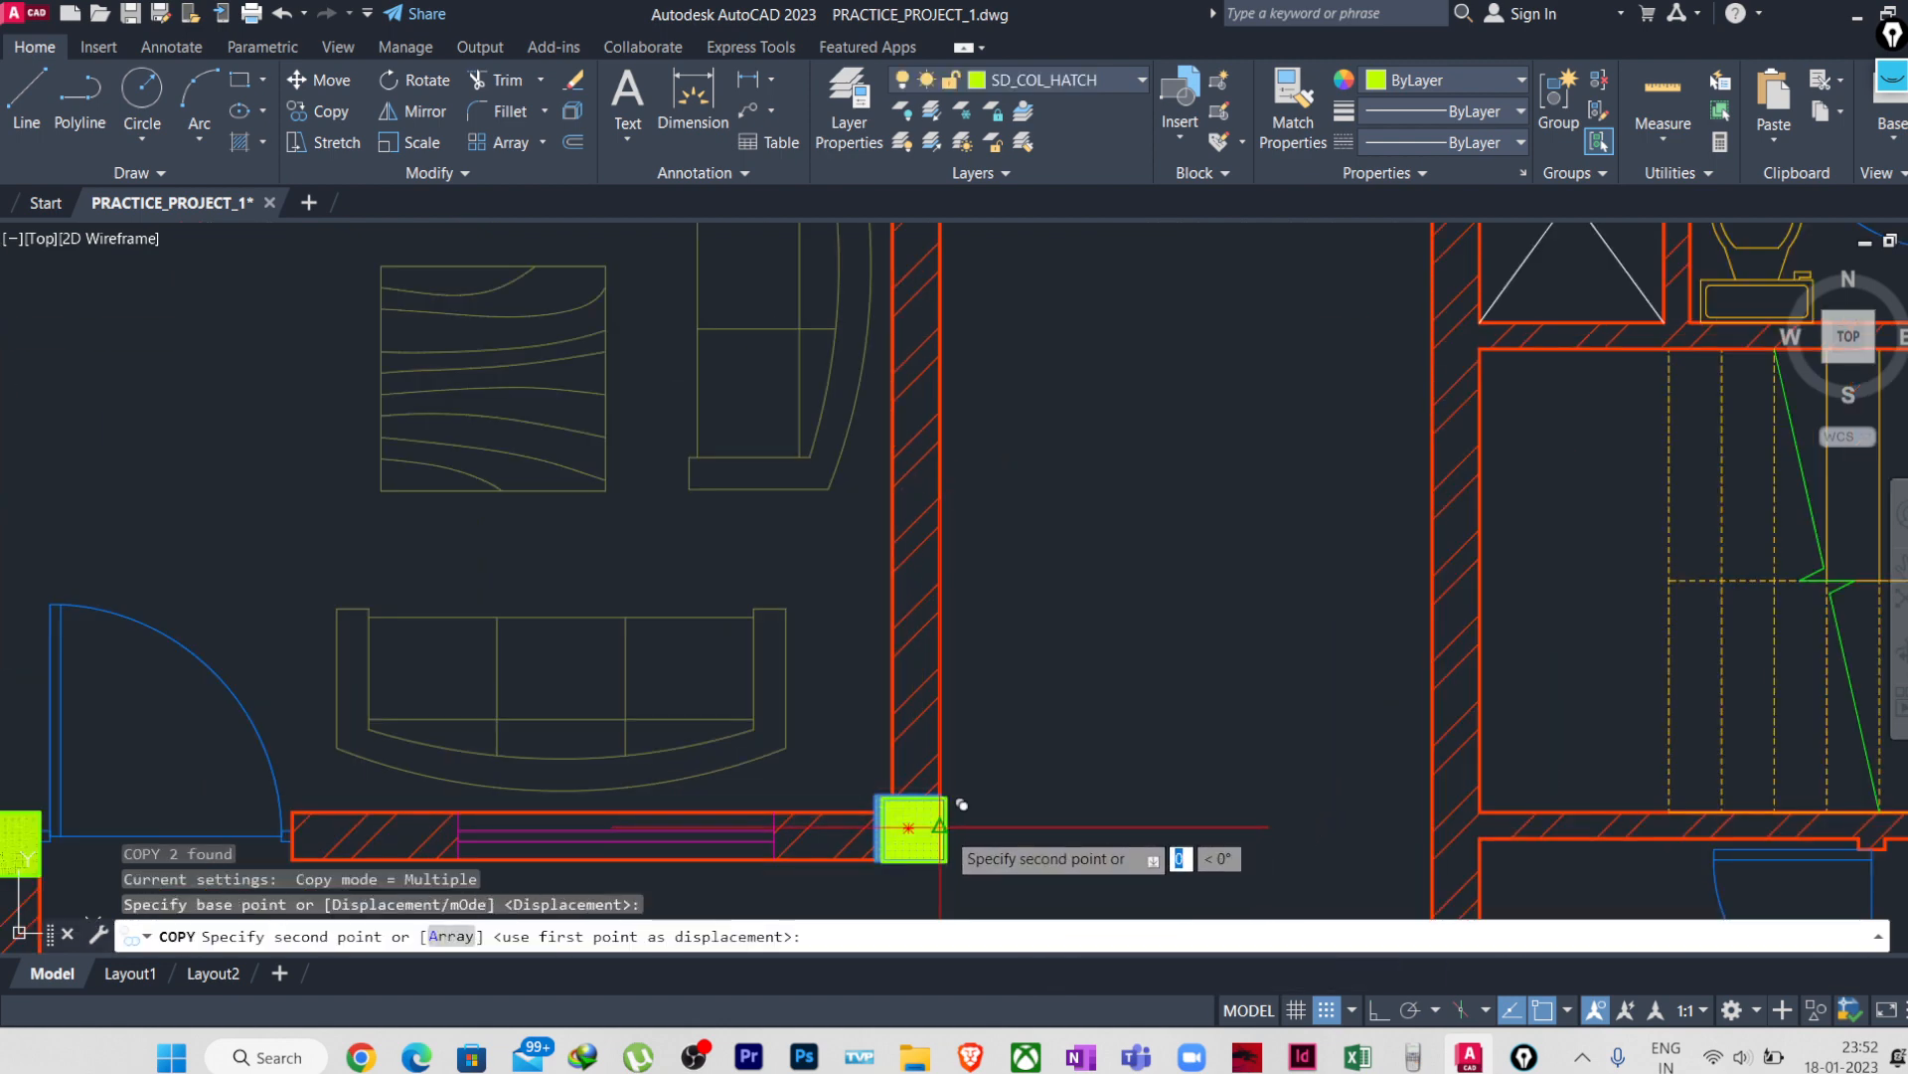
pyautogui.scroll(-3, 934, 592)
pyautogui.moveTo(946, 546); pyautogui.dragTo(970, 679, button='middle')
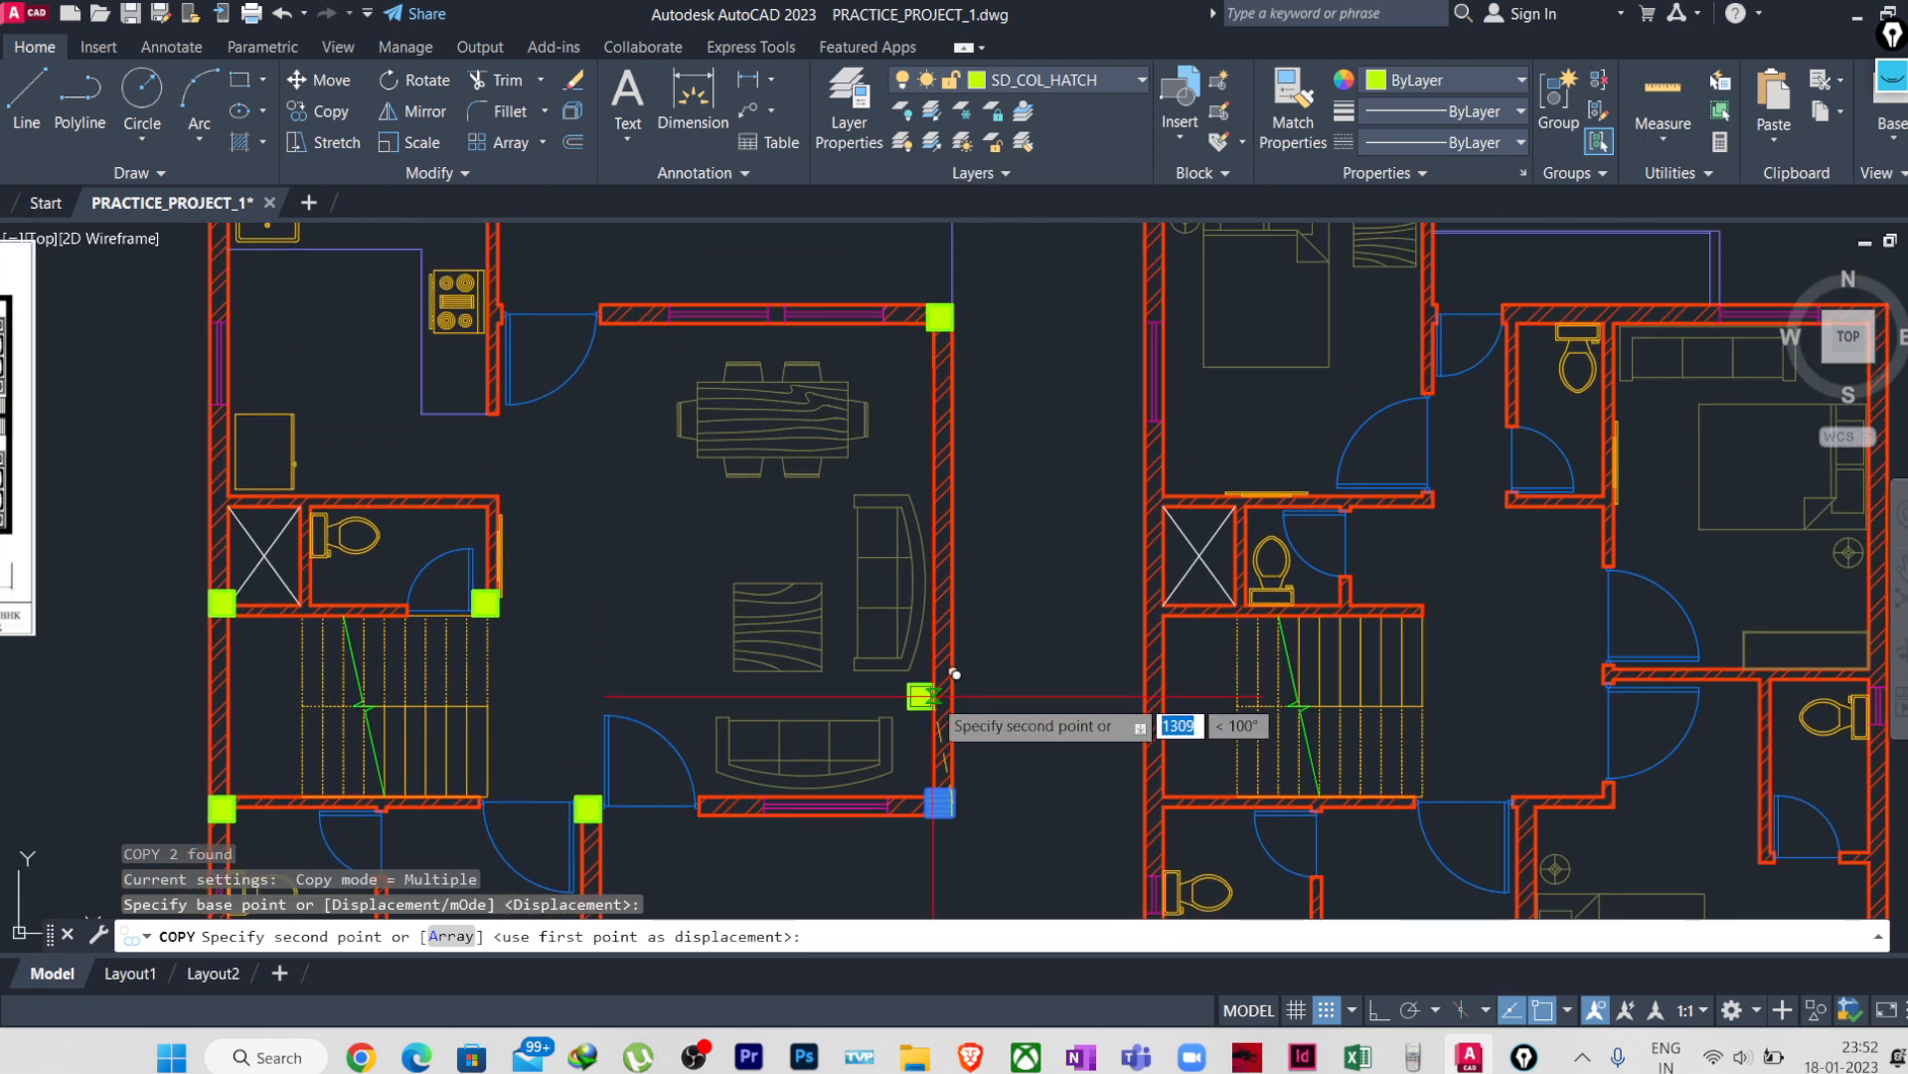
pyautogui.press('Escape')
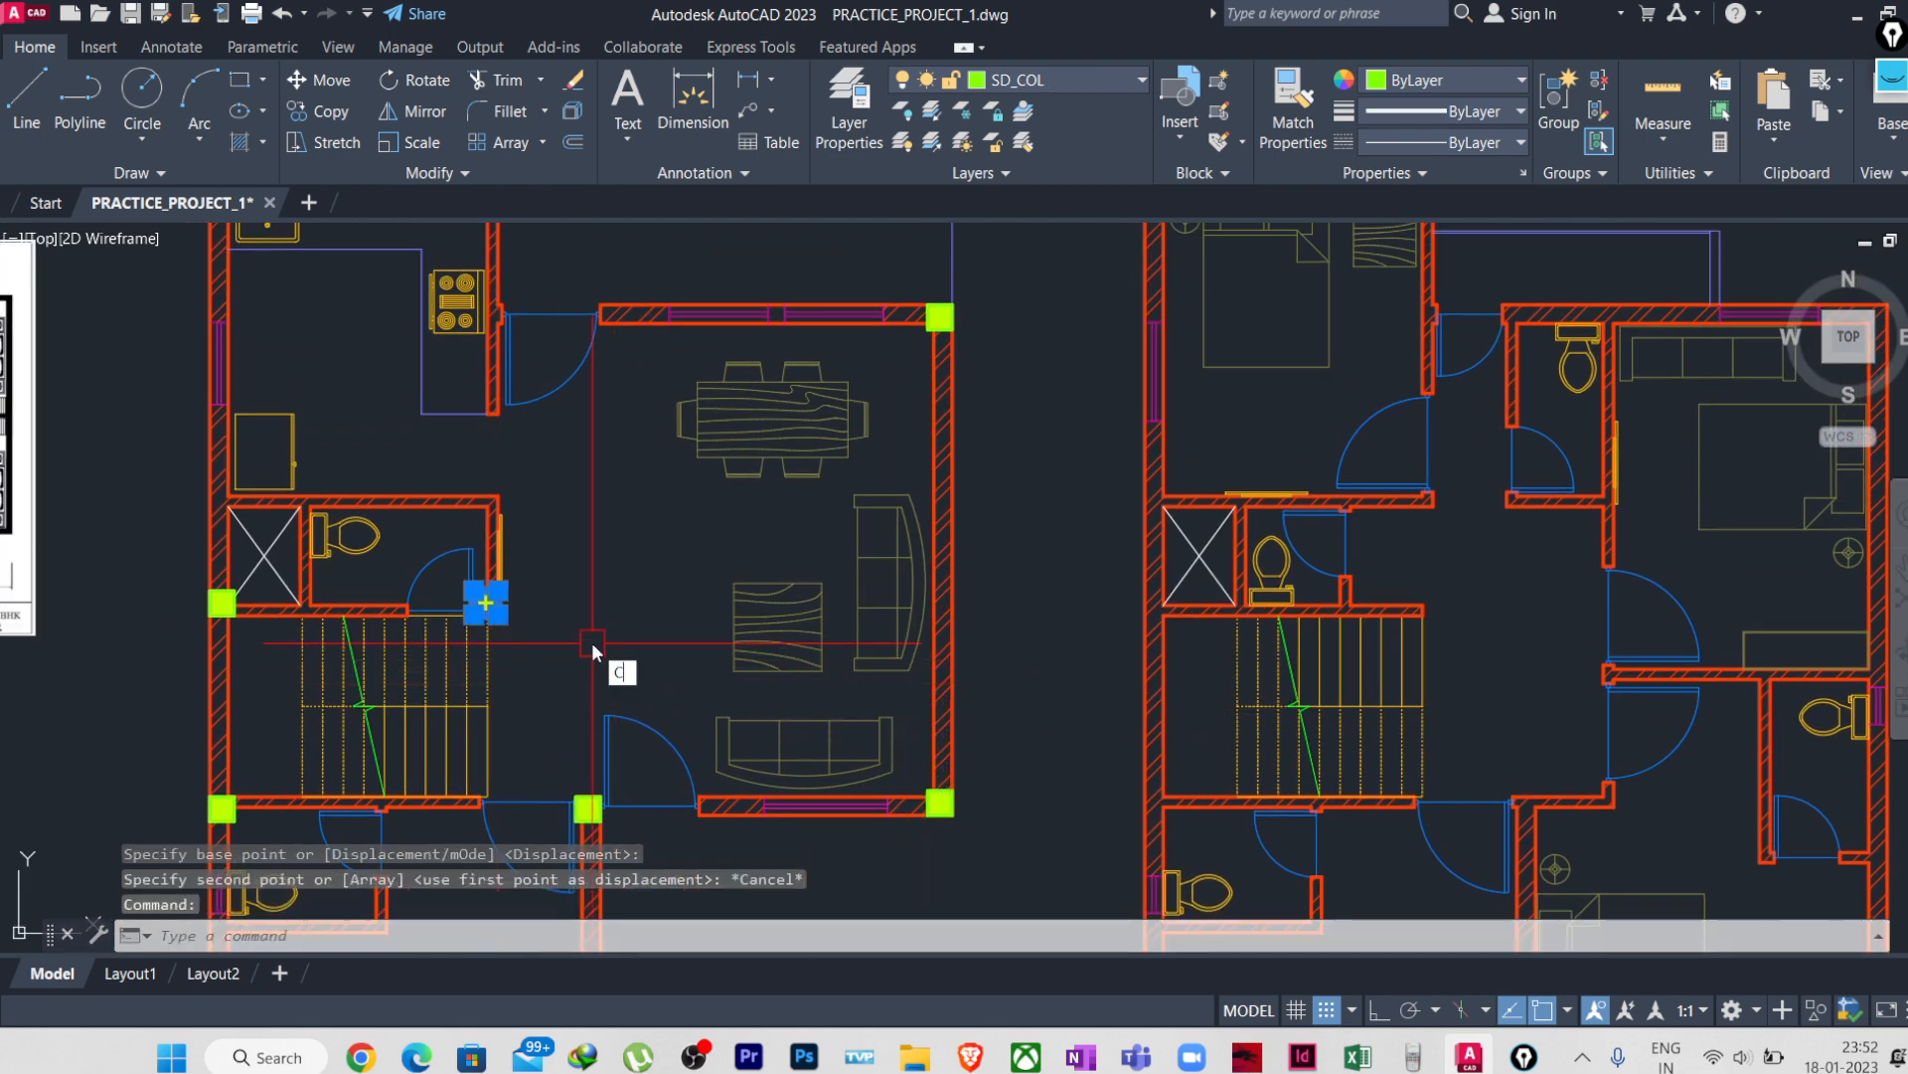
# - Copy the outline of the column at the toilet's lower-right corner onto the living room's right outer wall, level with the original
pyautogui.write('O')
pyautogui.press('Return')
pyautogui.click(485, 602)
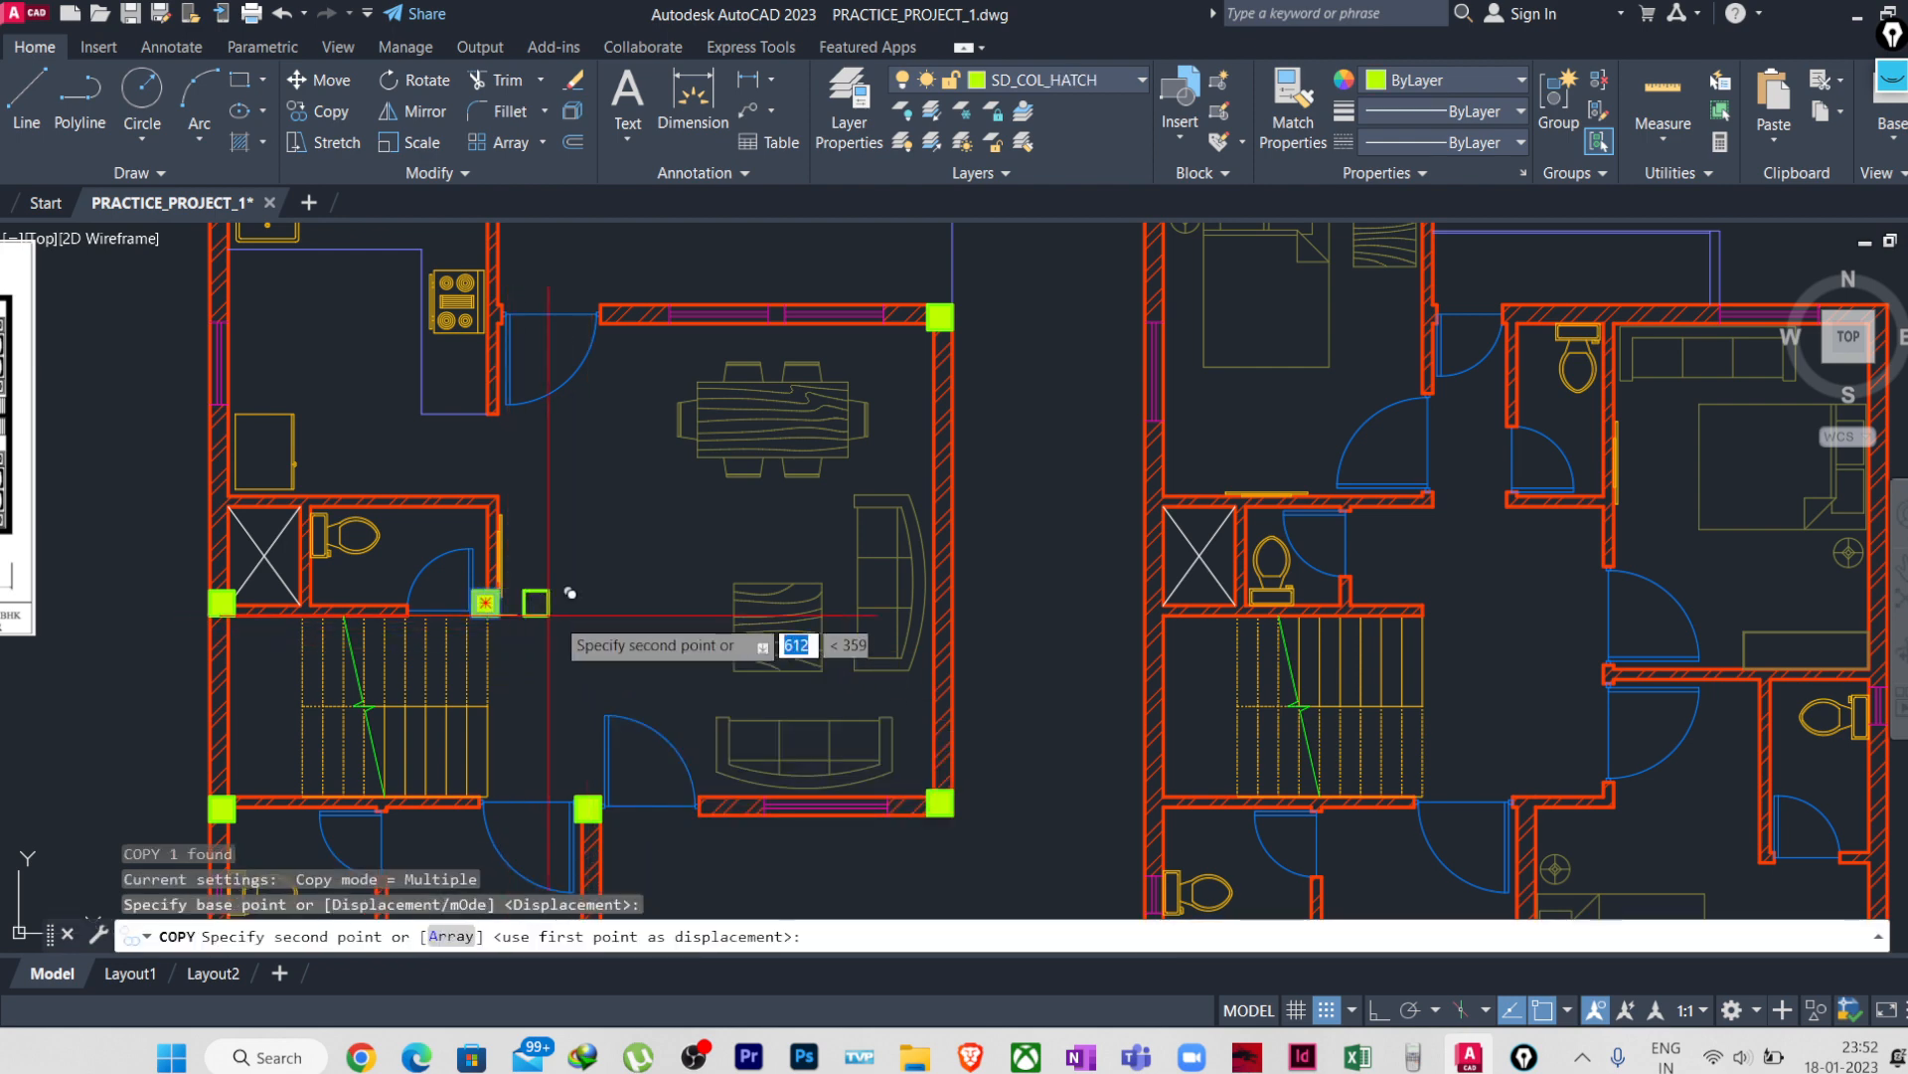
pyautogui.click(940, 603)
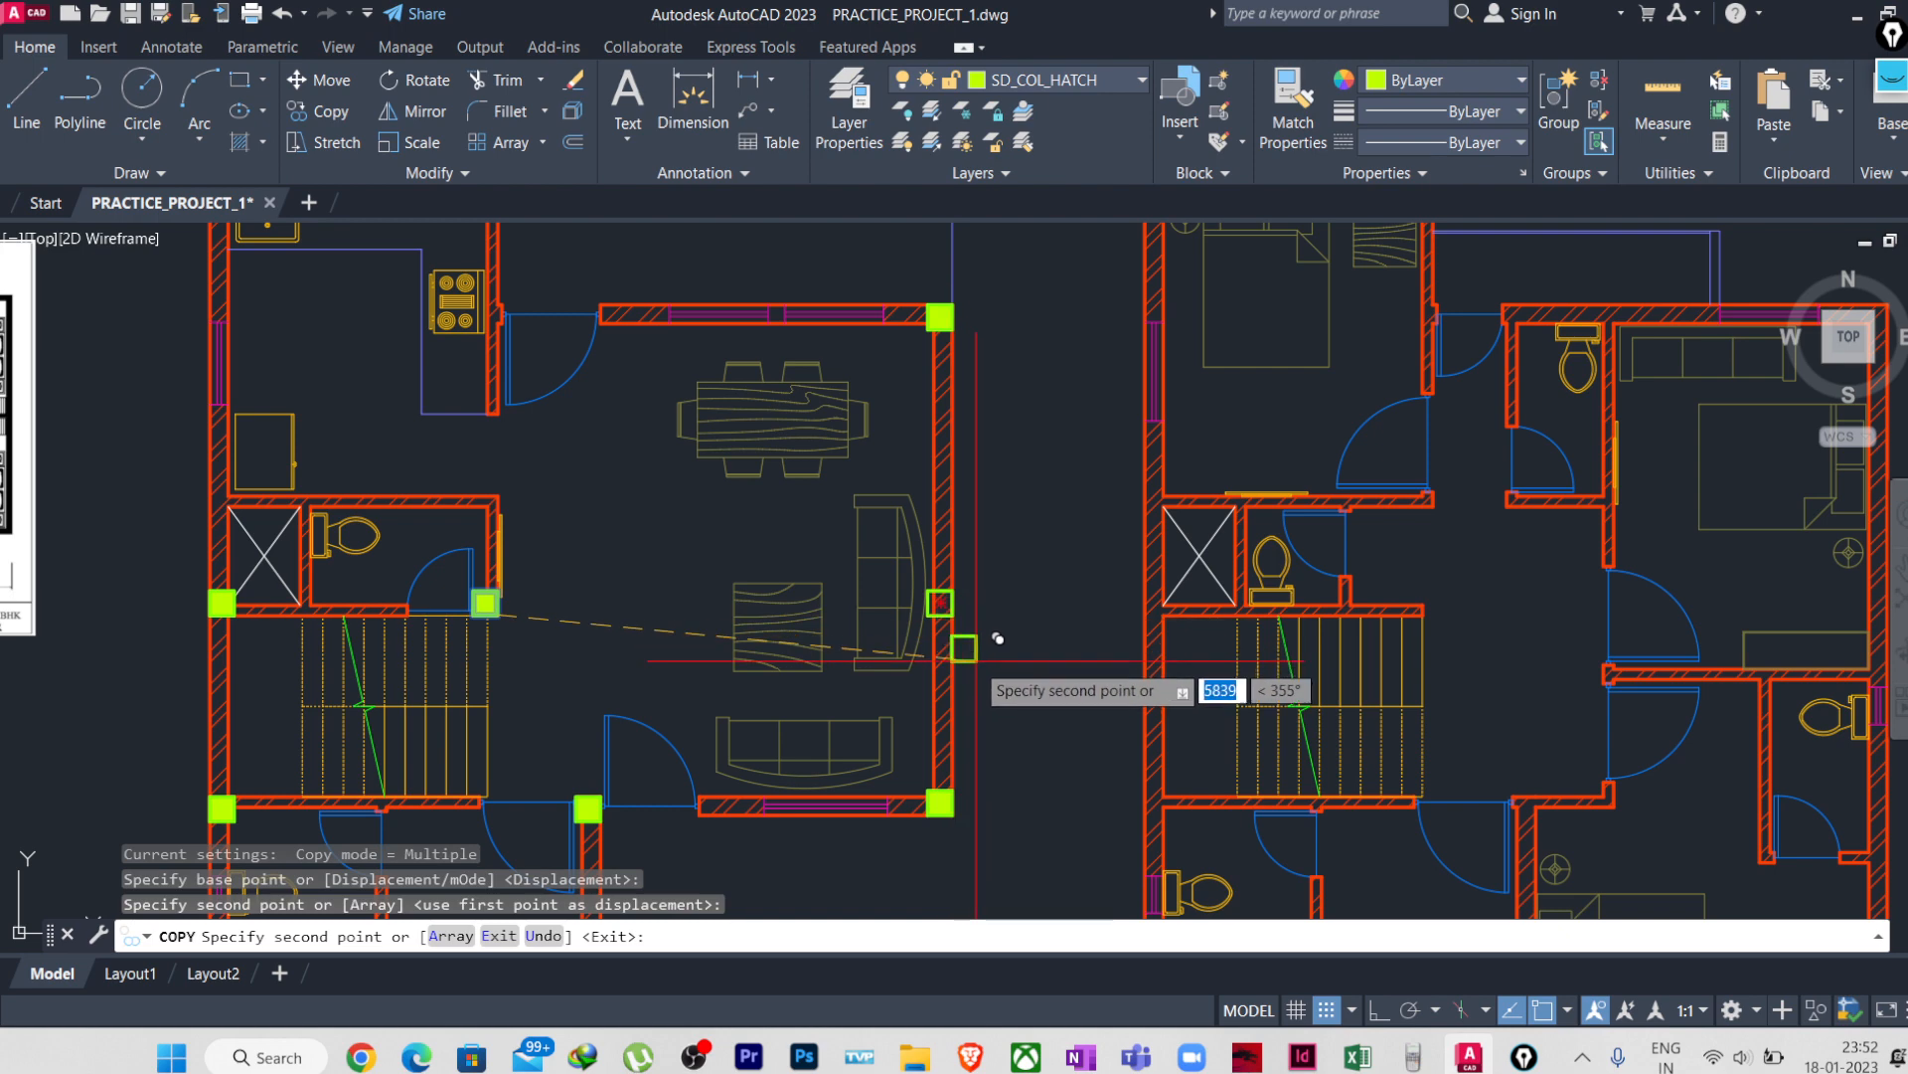
# - End the copying and delete the column outline placed on the living room's right outer wall
pyautogui.press('Escape')
pyautogui.press('Escape')
pyautogui.click(940, 602)
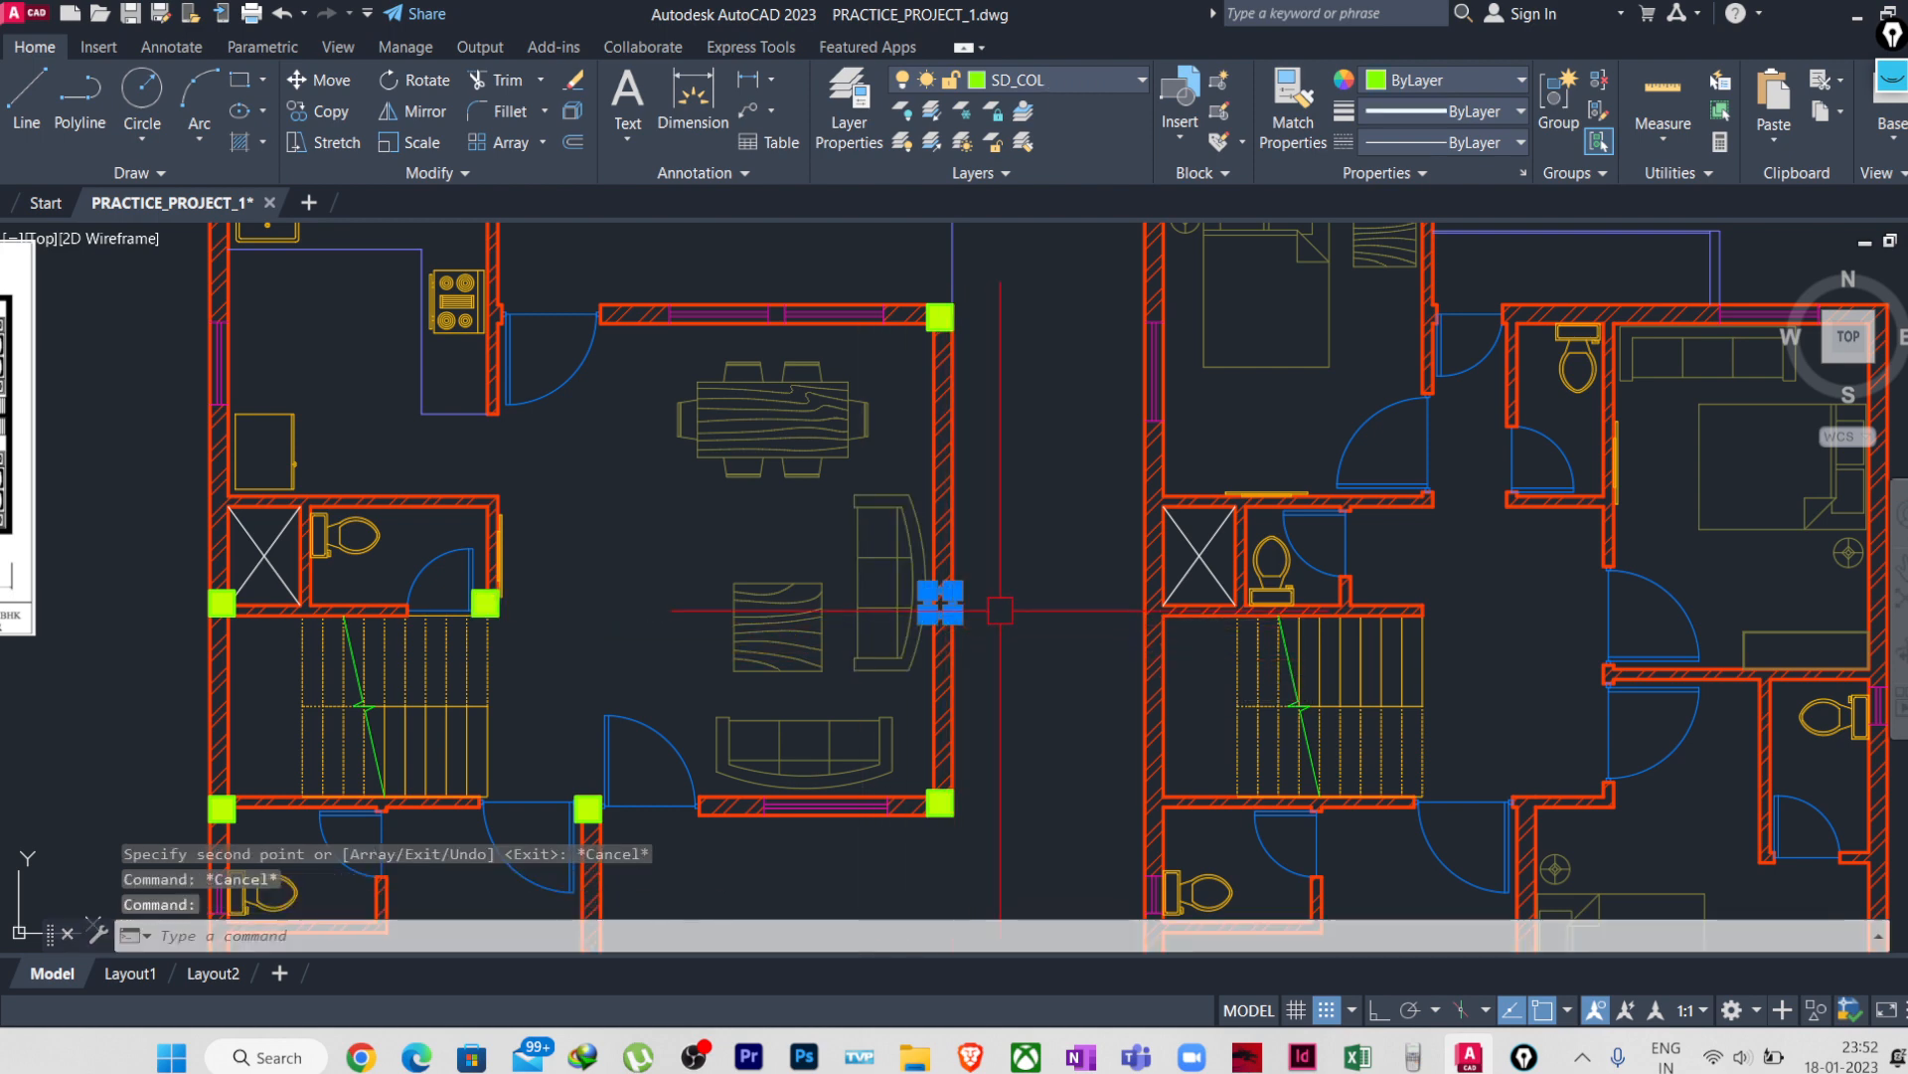
pyautogui.press('Delete')
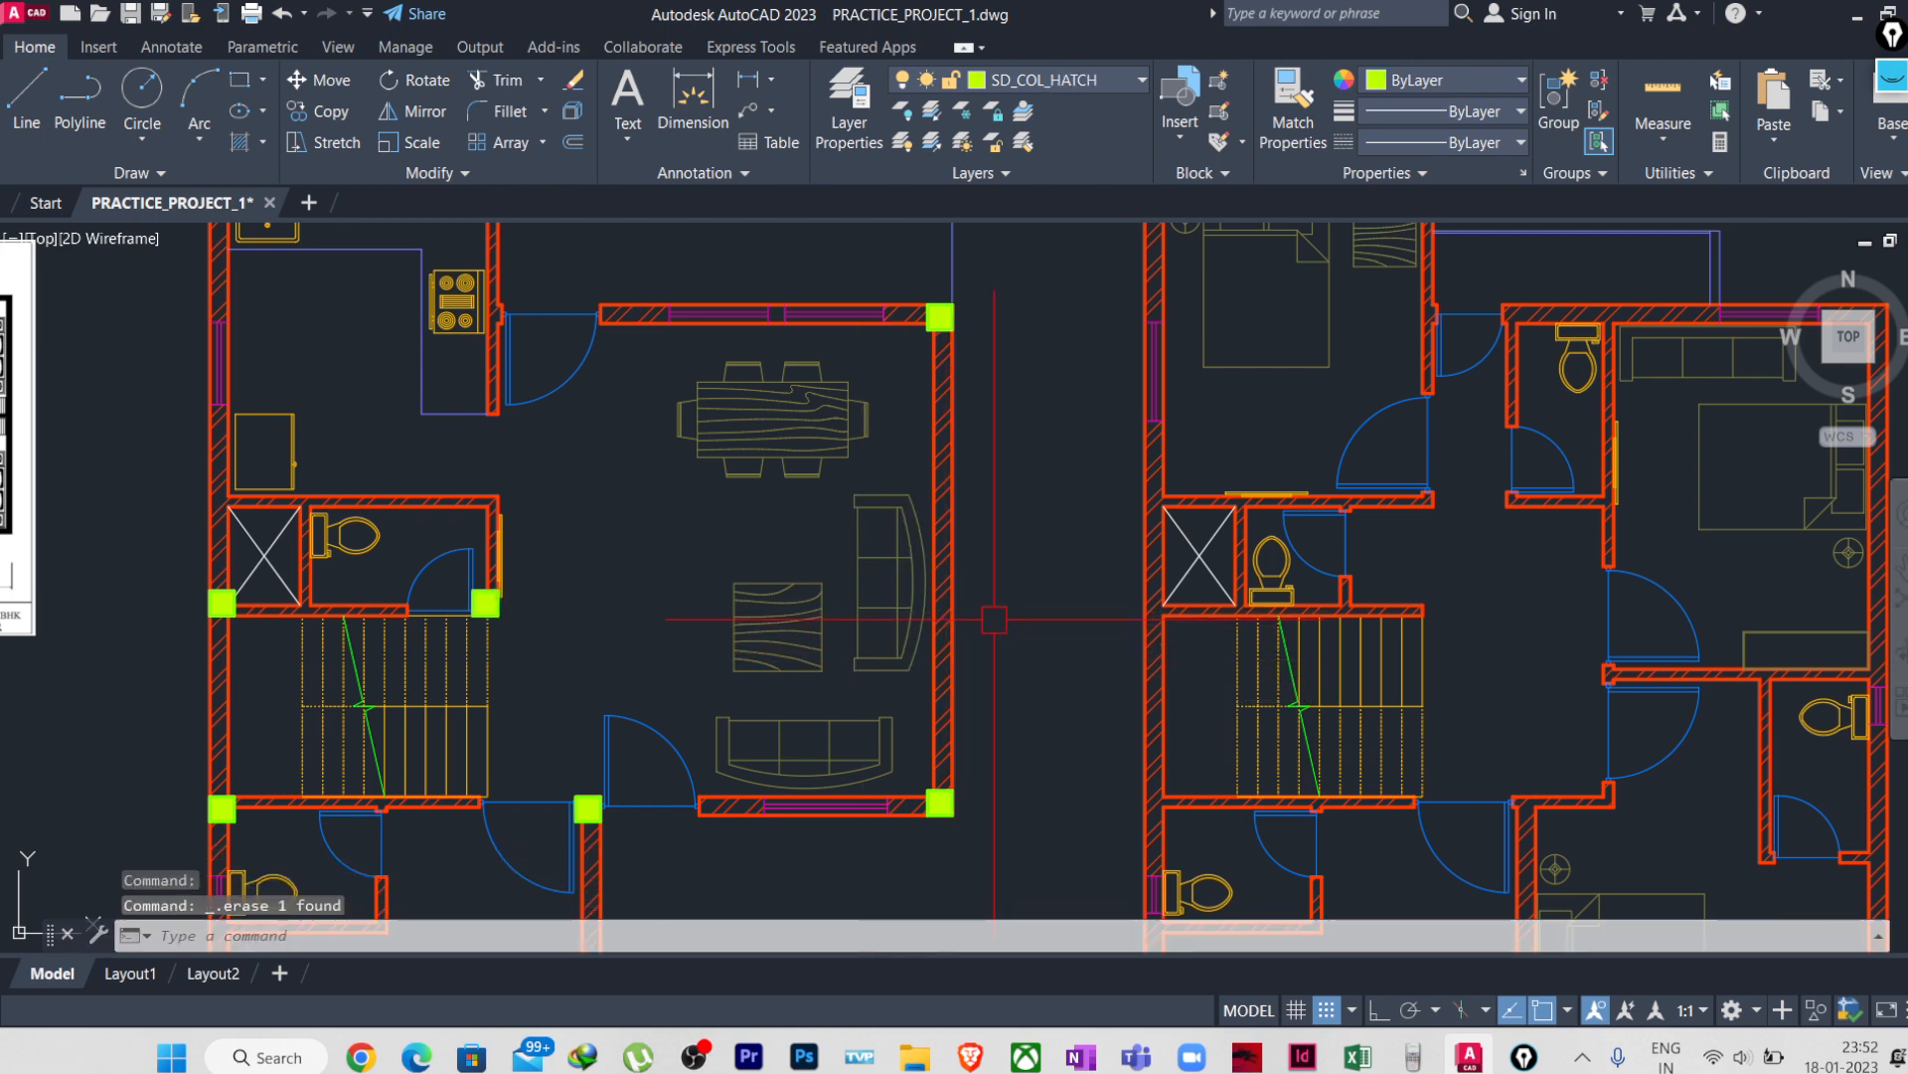
# - Draw a horizontal construction line through the lower edge of the column at the toilet's lower-right corner
pyautogui.write('xl')
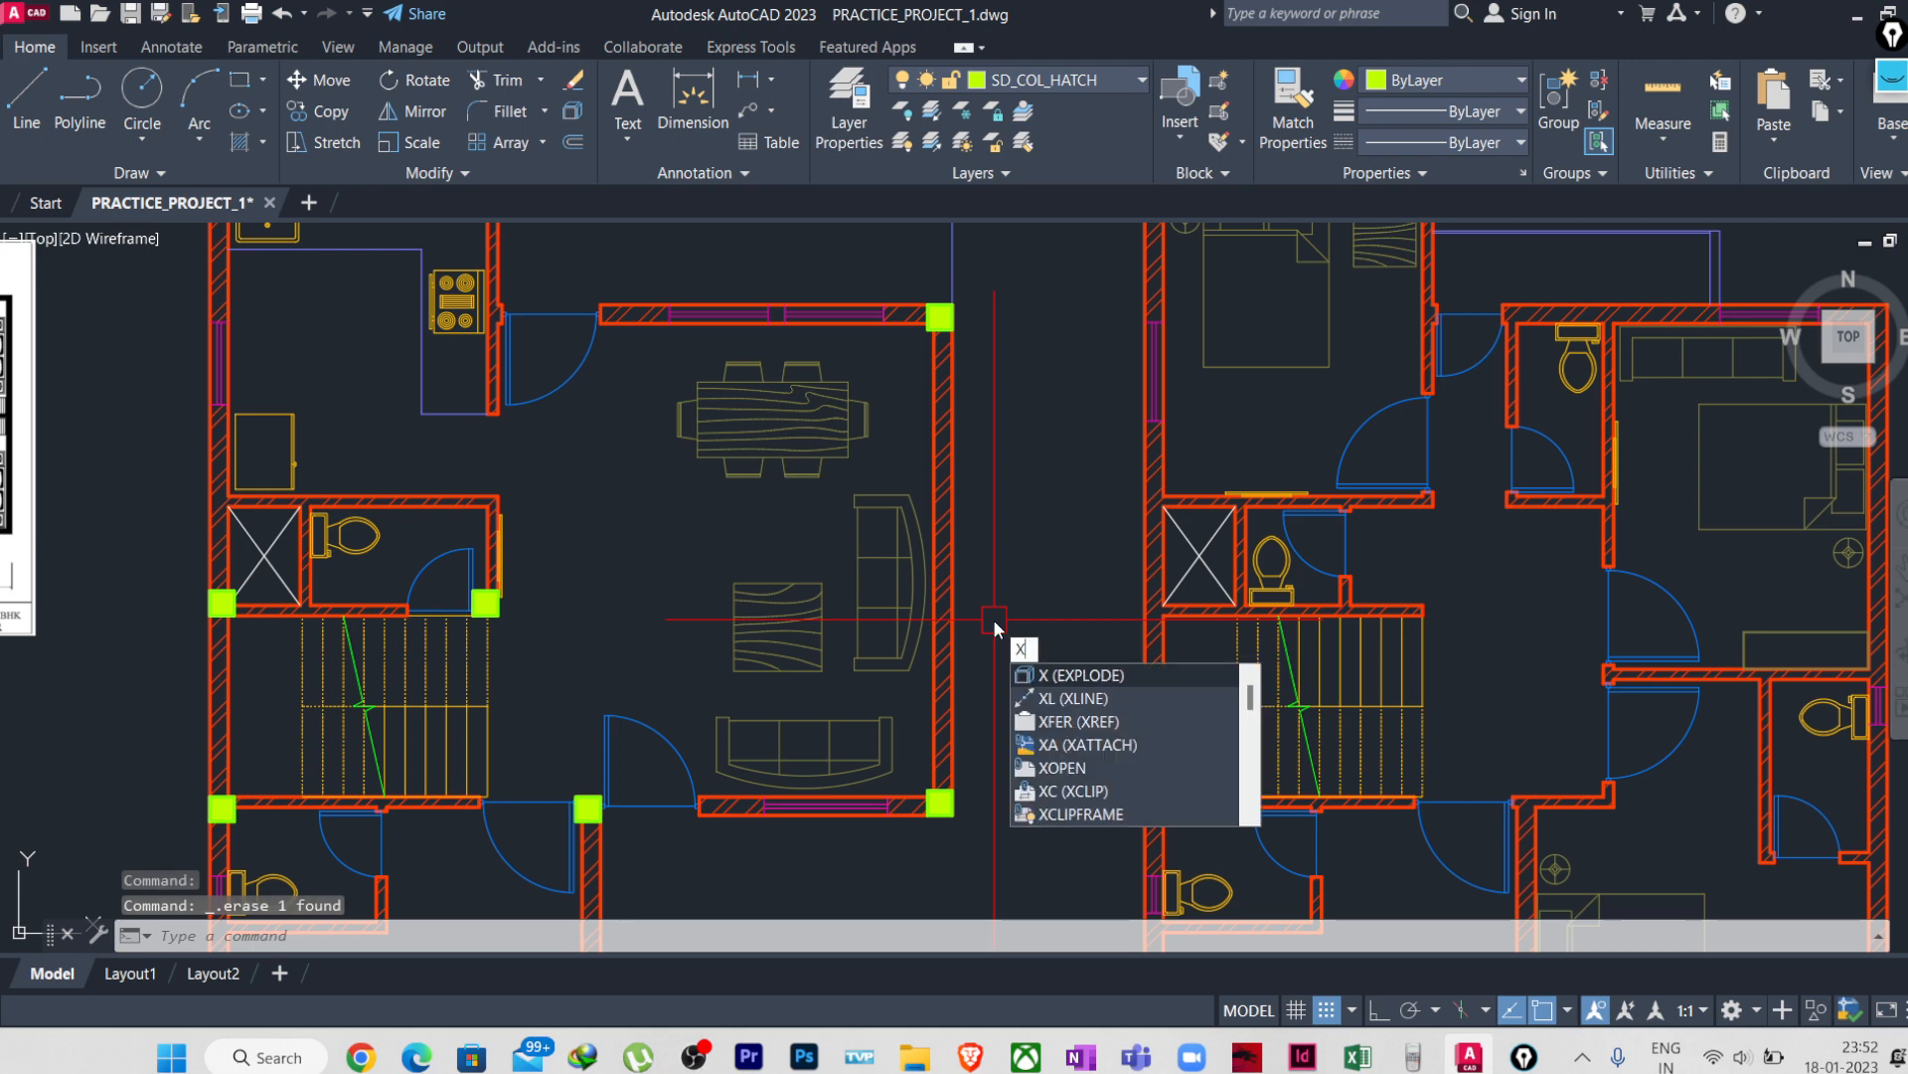
pyautogui.press('Return')
pyautogui.write('H')
pyautogui.press('Return')
pyautogui.scroll(3, 587, 624)
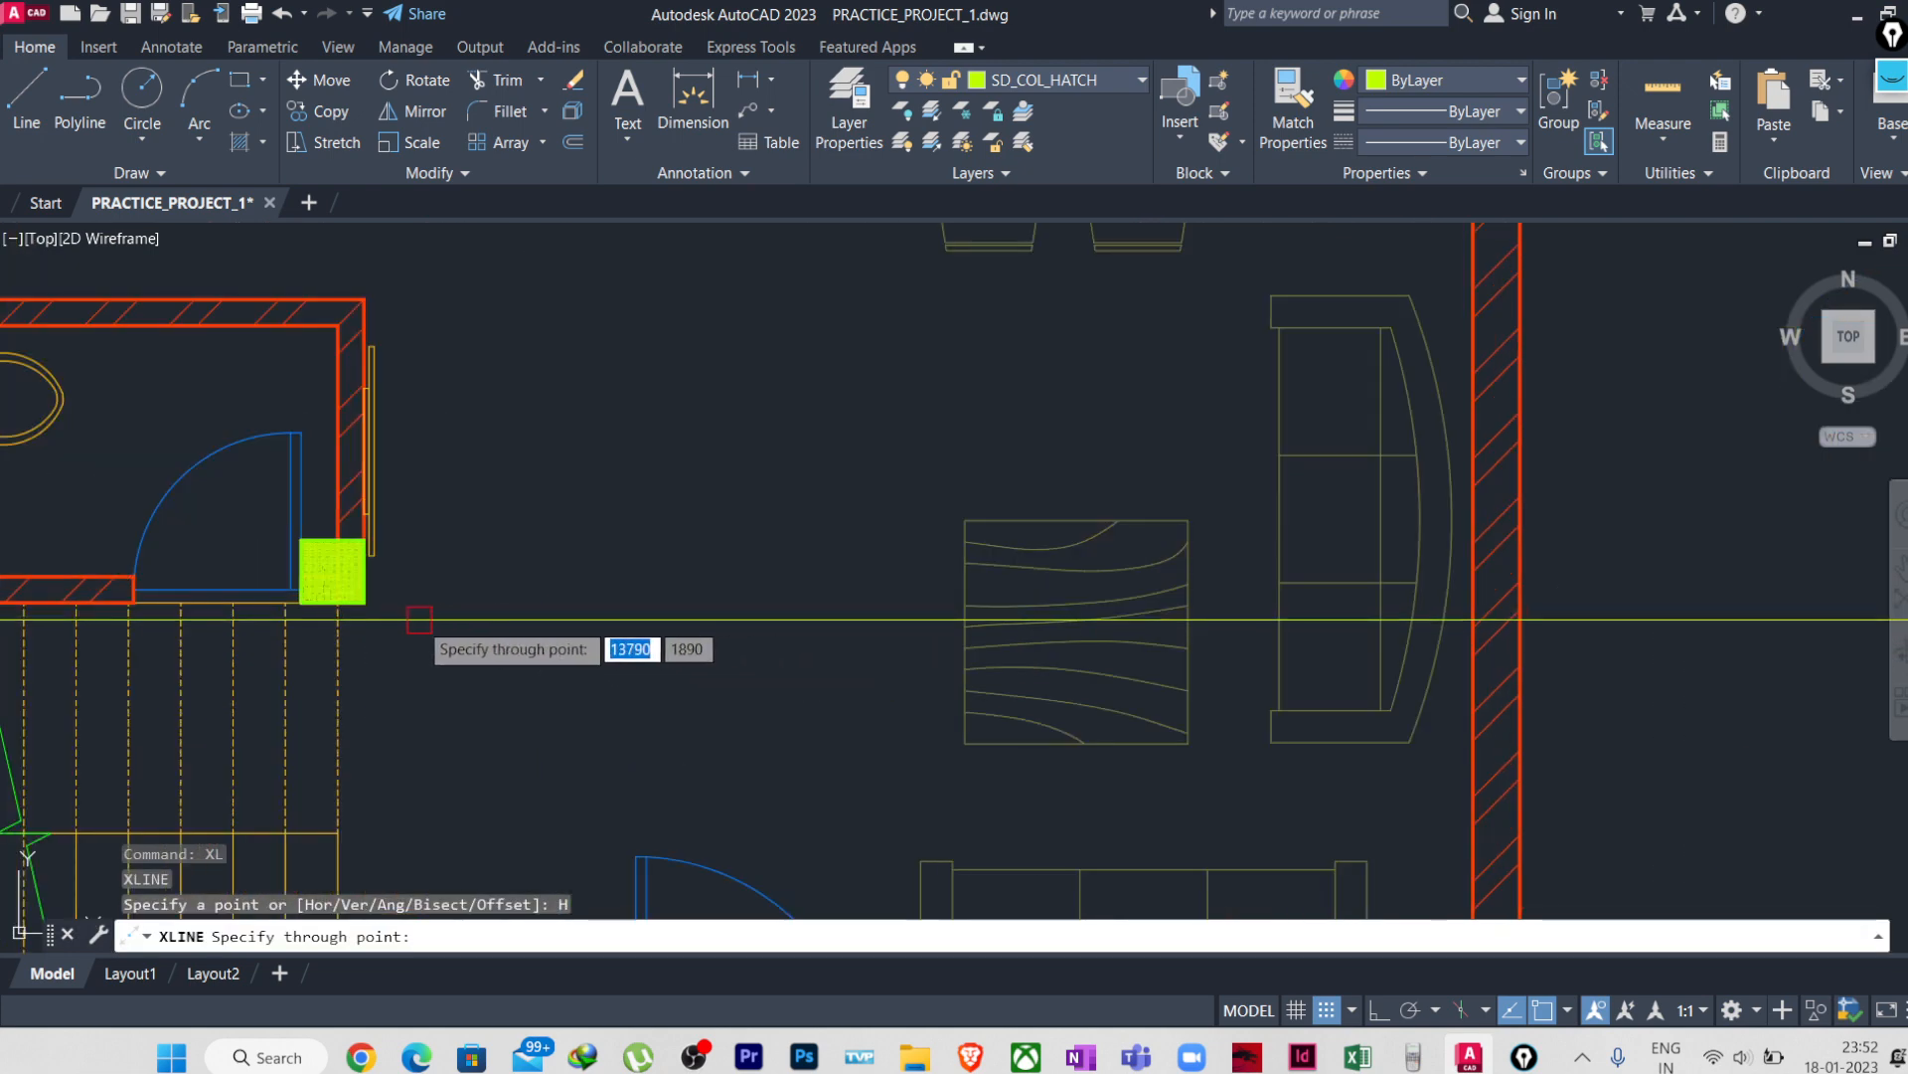
pyautogui.press('Escape')
pyautogui.scroll(-4, 546, 667)
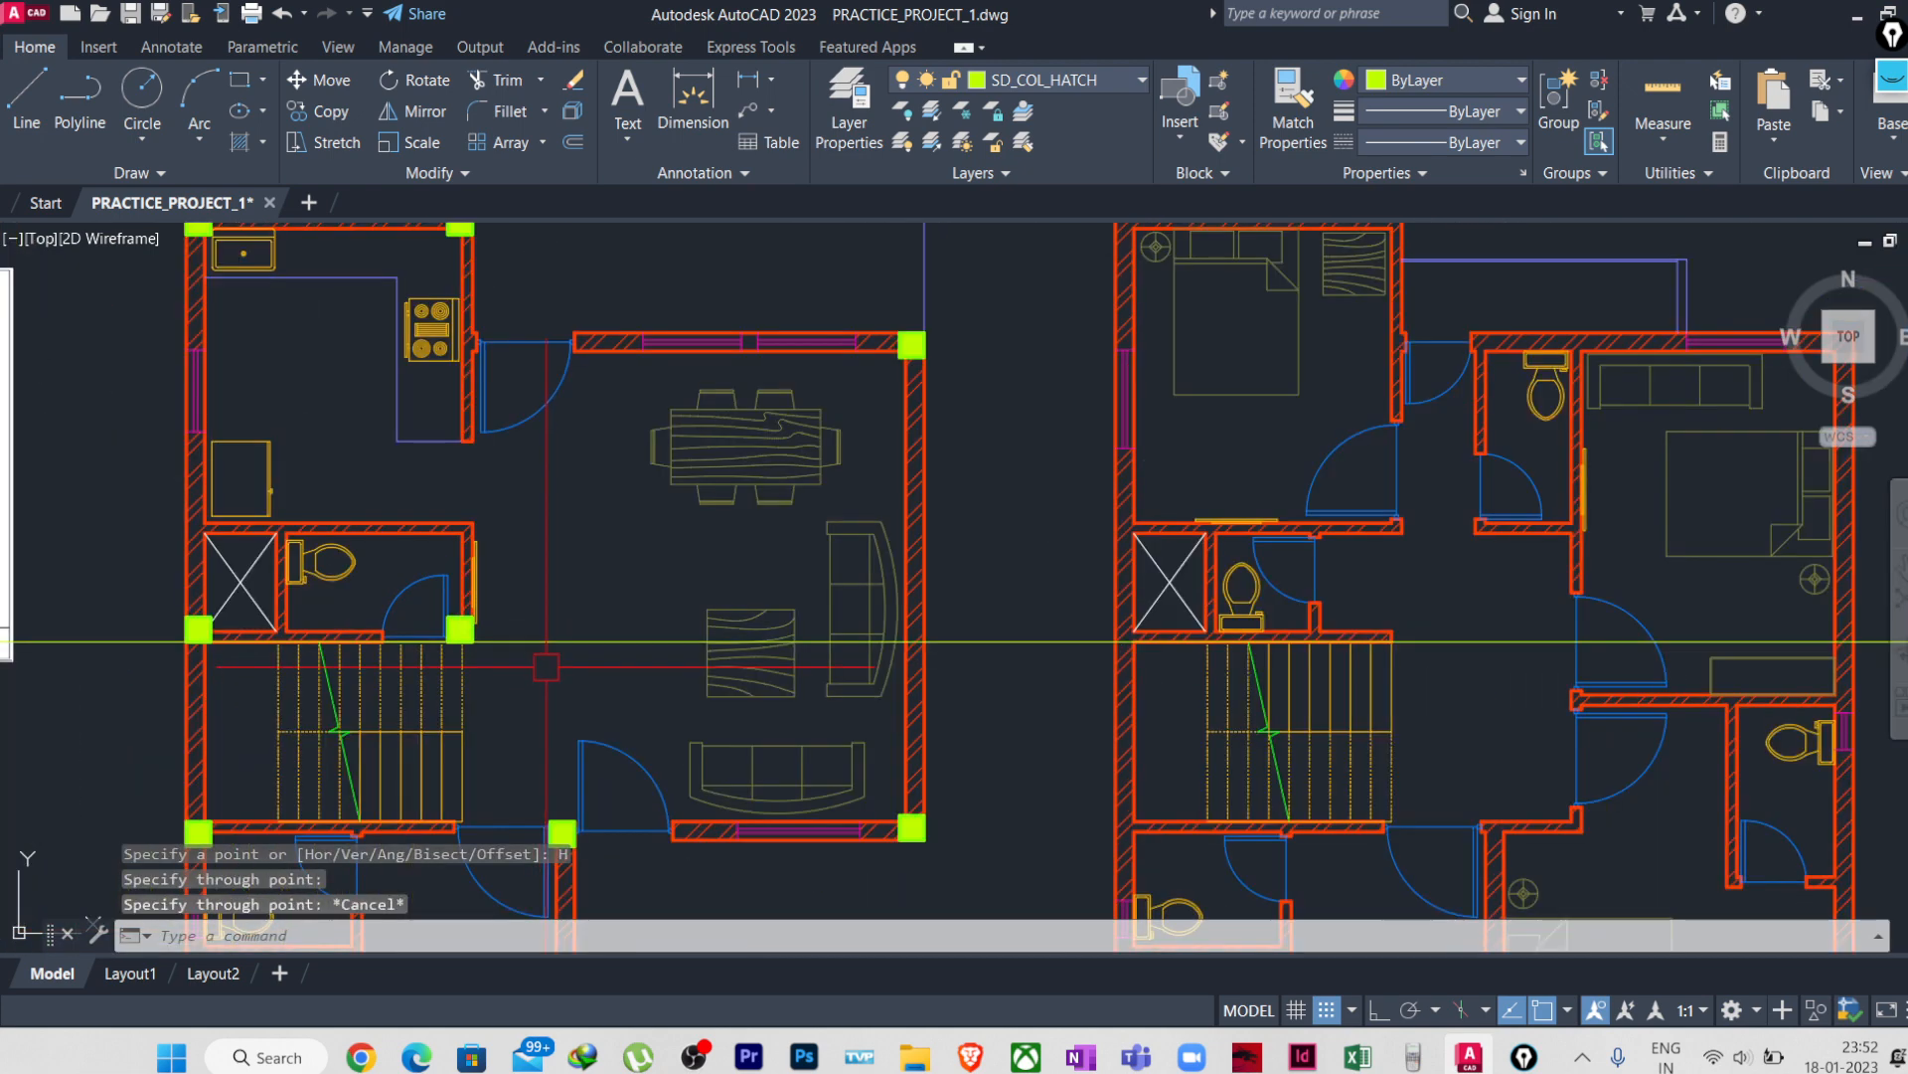
pyautogui.scroll(6, 427, 606)
pyautogui.click(465, 646)
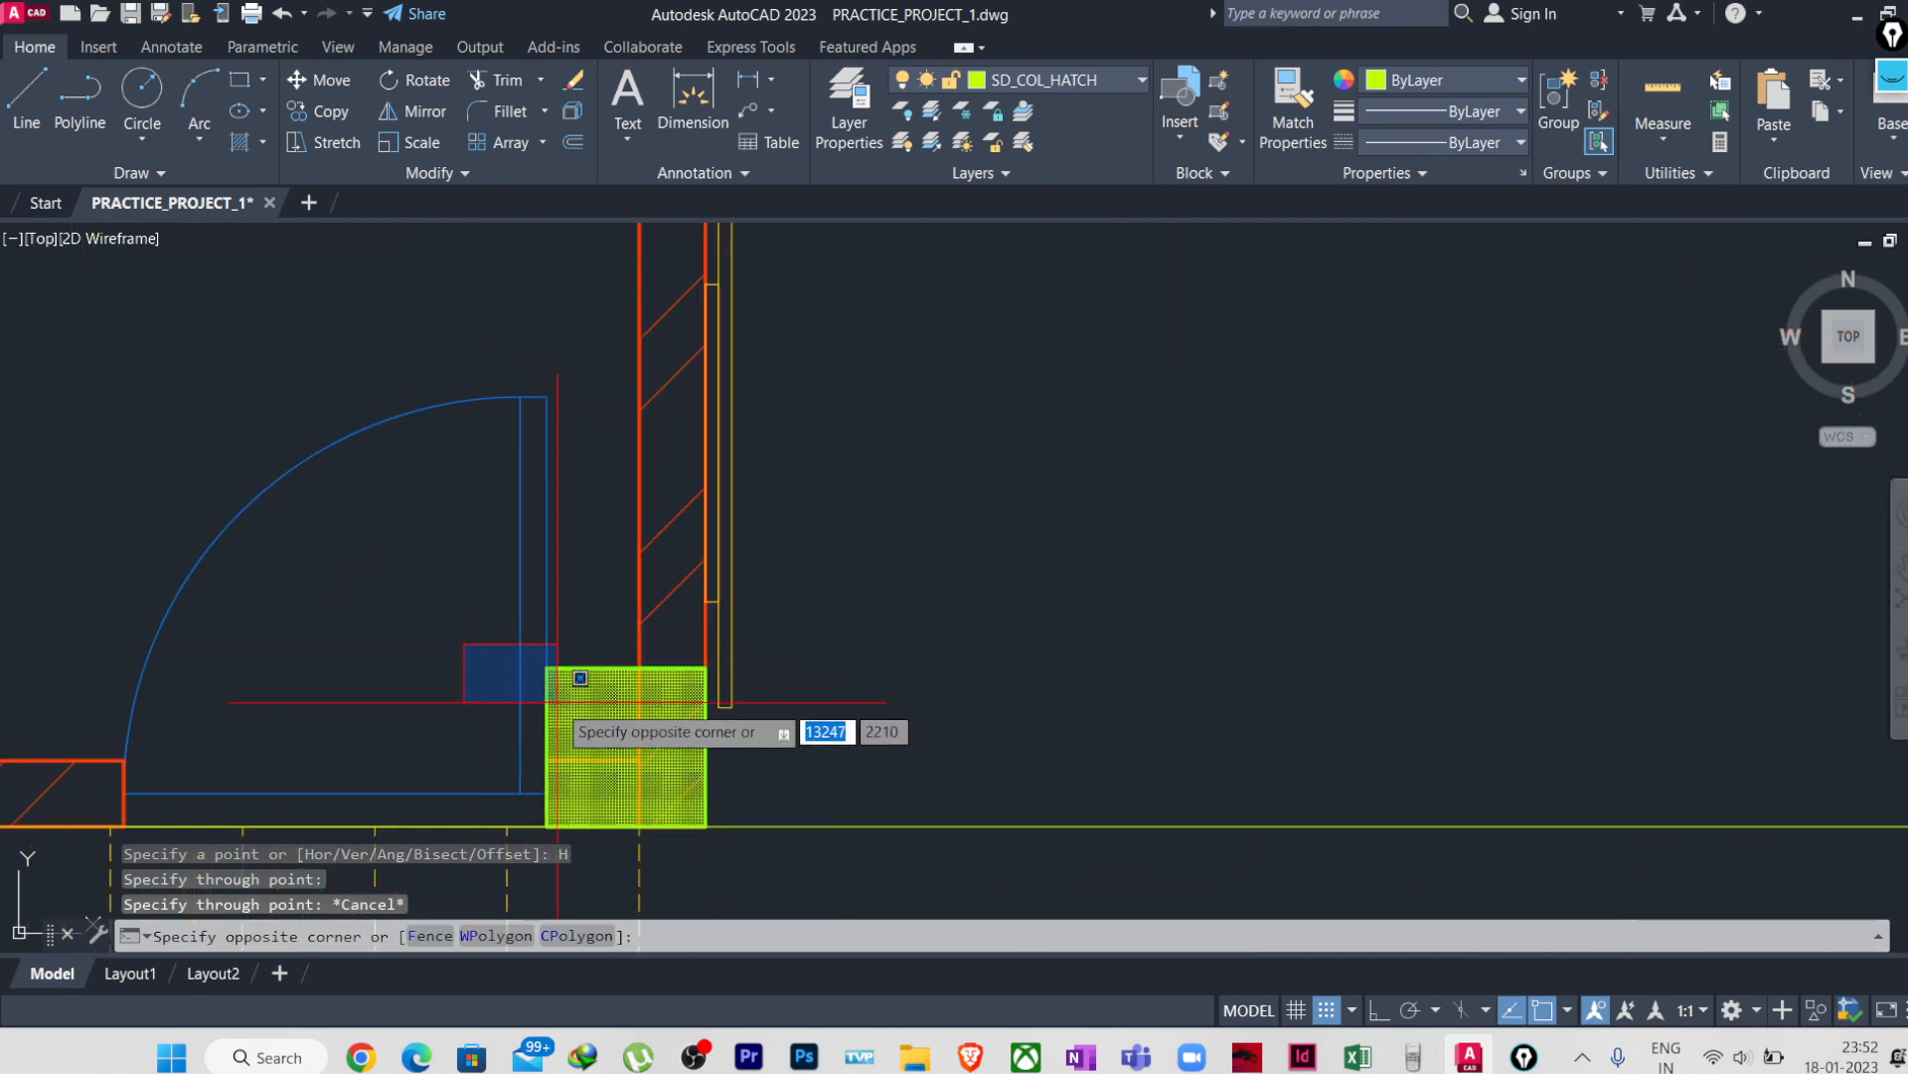
pyautogui.click(592, 671)
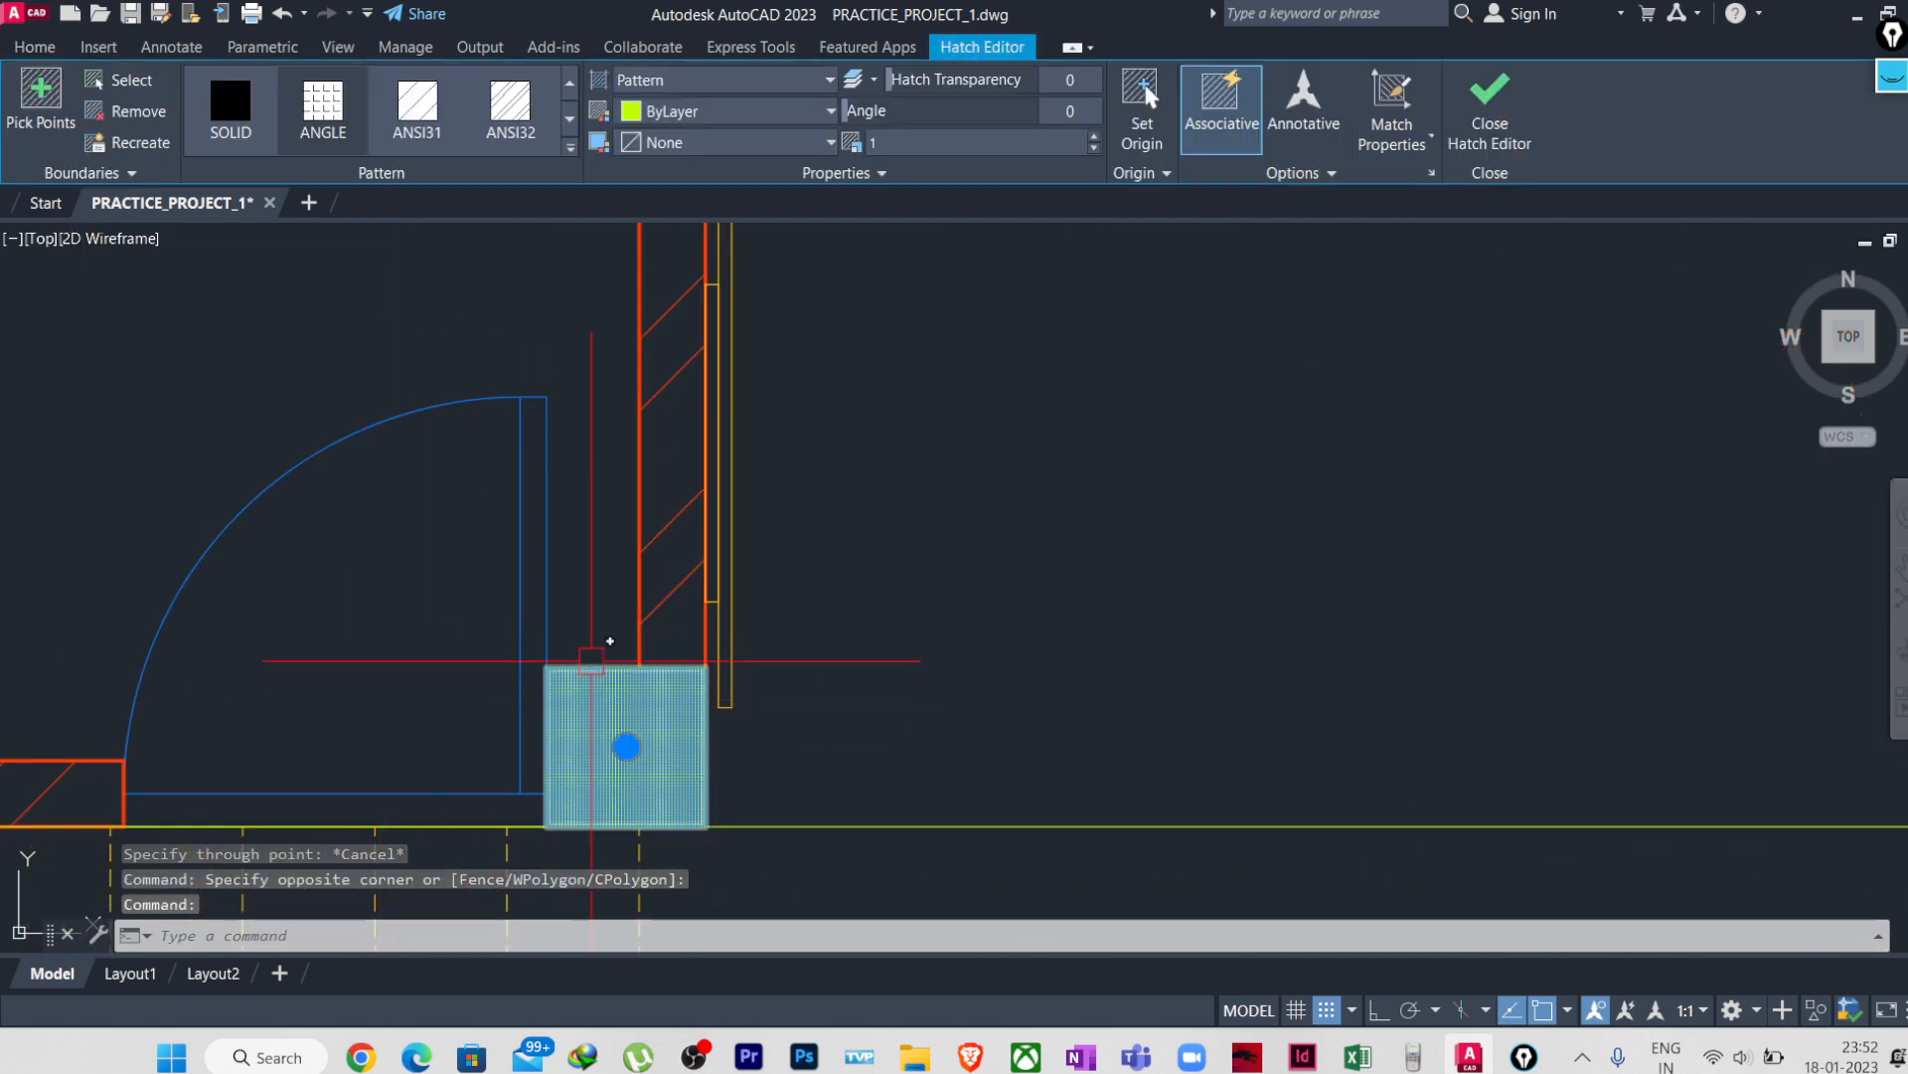
pyautogui.scroll(-5, 784, 664)
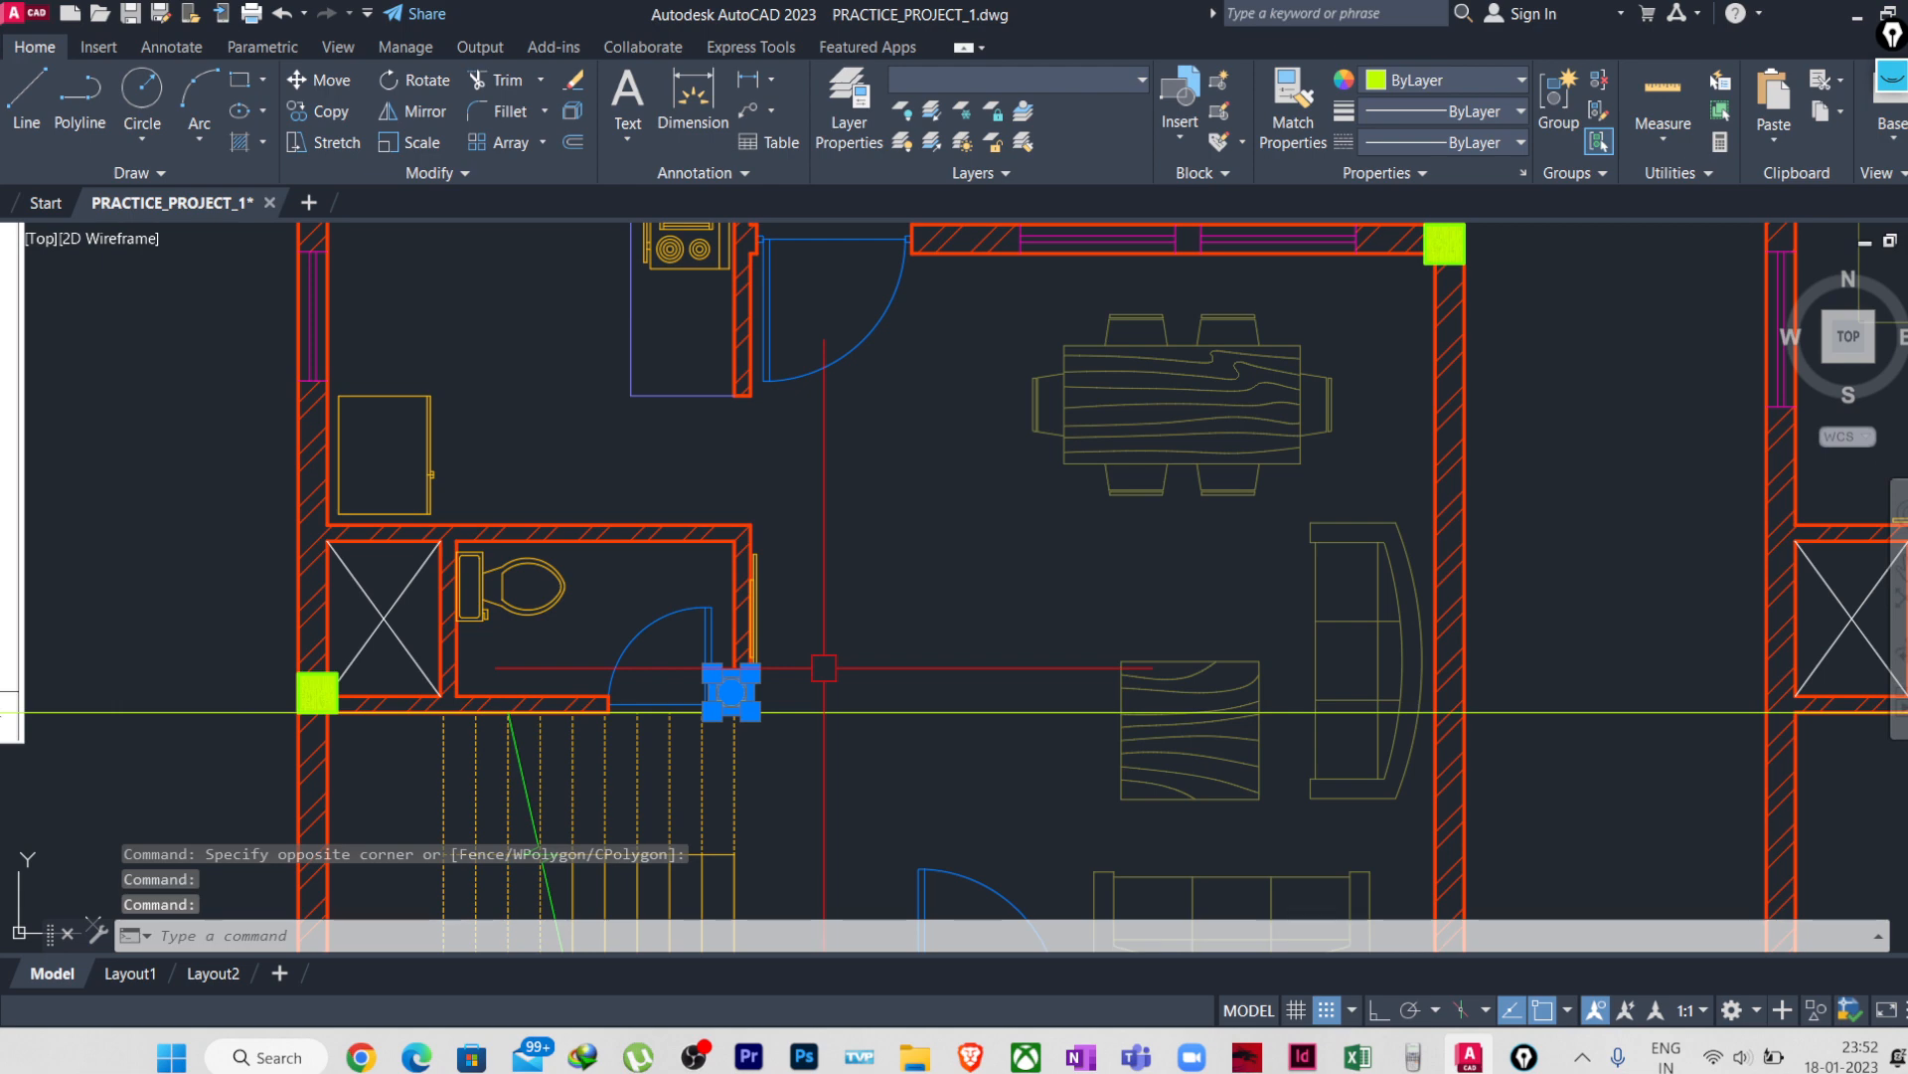
pyautogui.press('Escape')
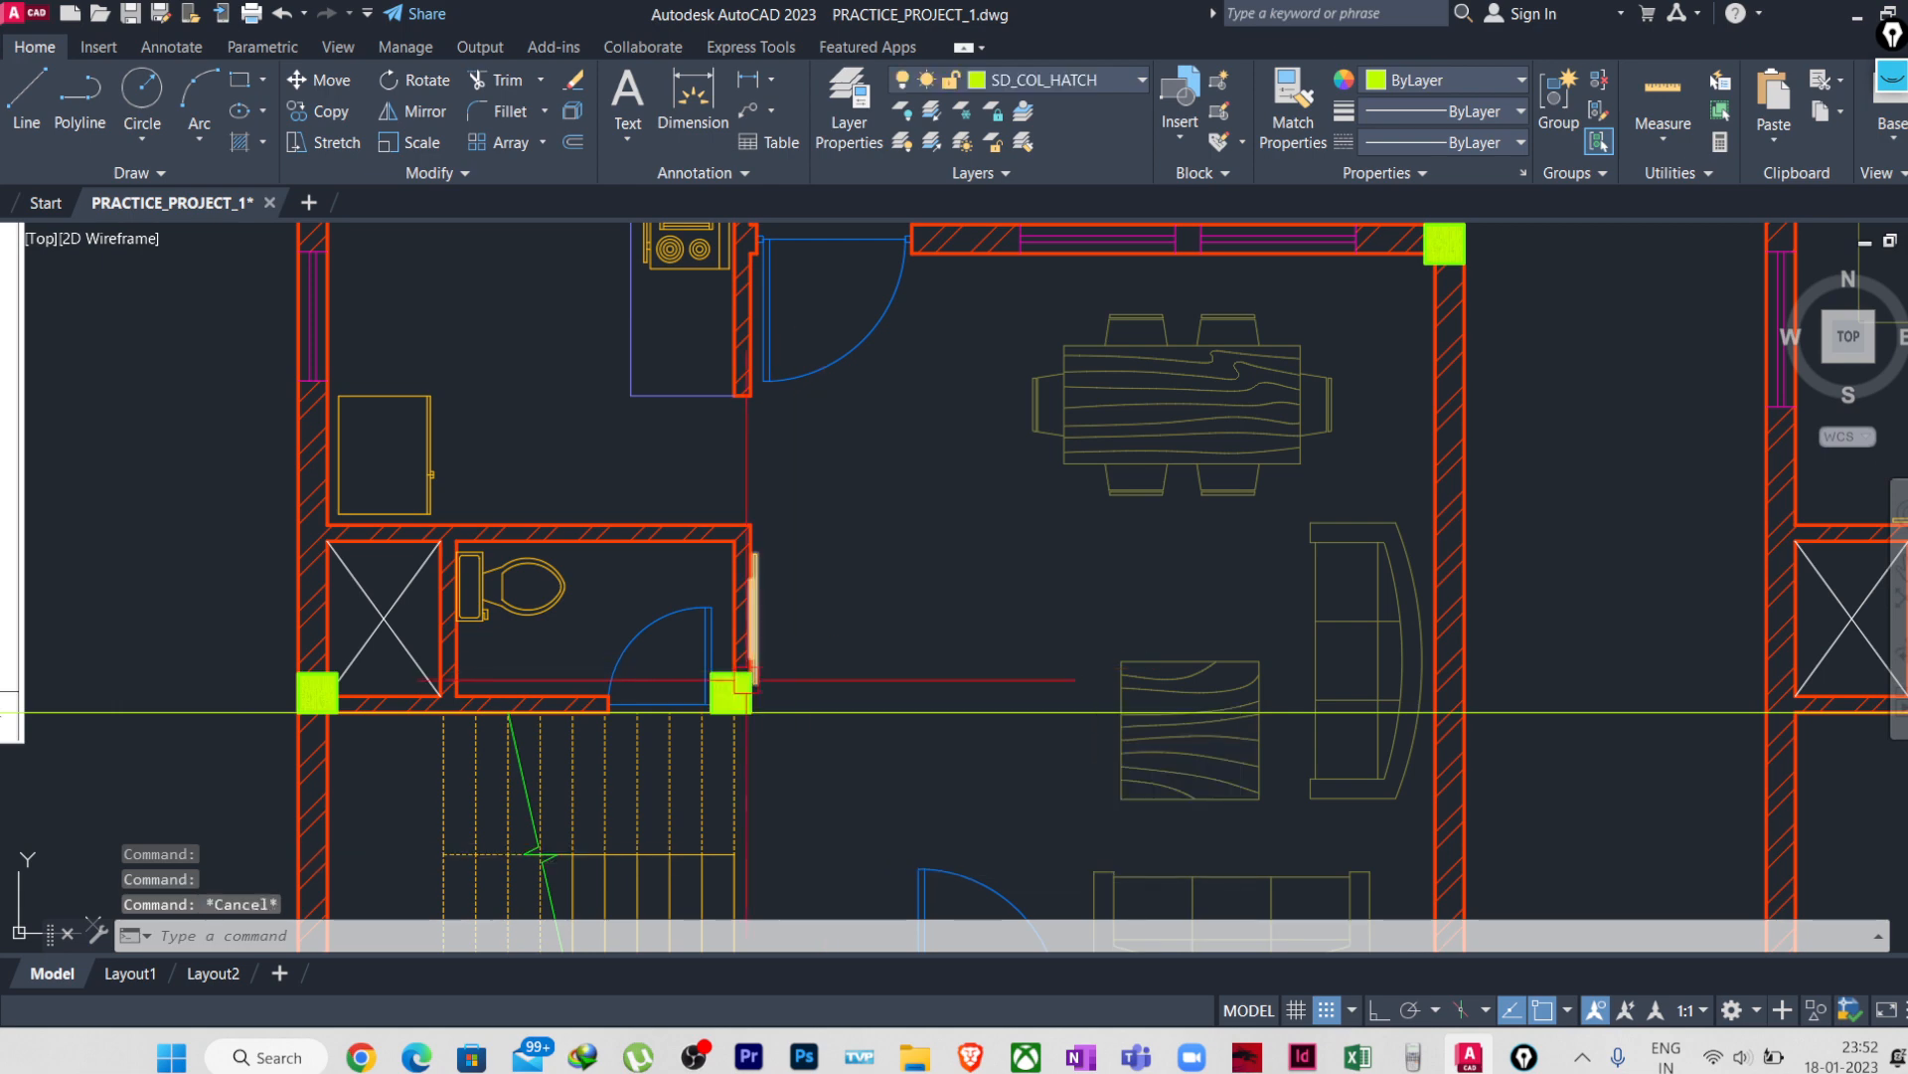
# - Group the outline and hatch of the column at the toilet's lower-right corner
pyautogui.scroll(4, 696, 676)
pyautogui.click(776, 659)
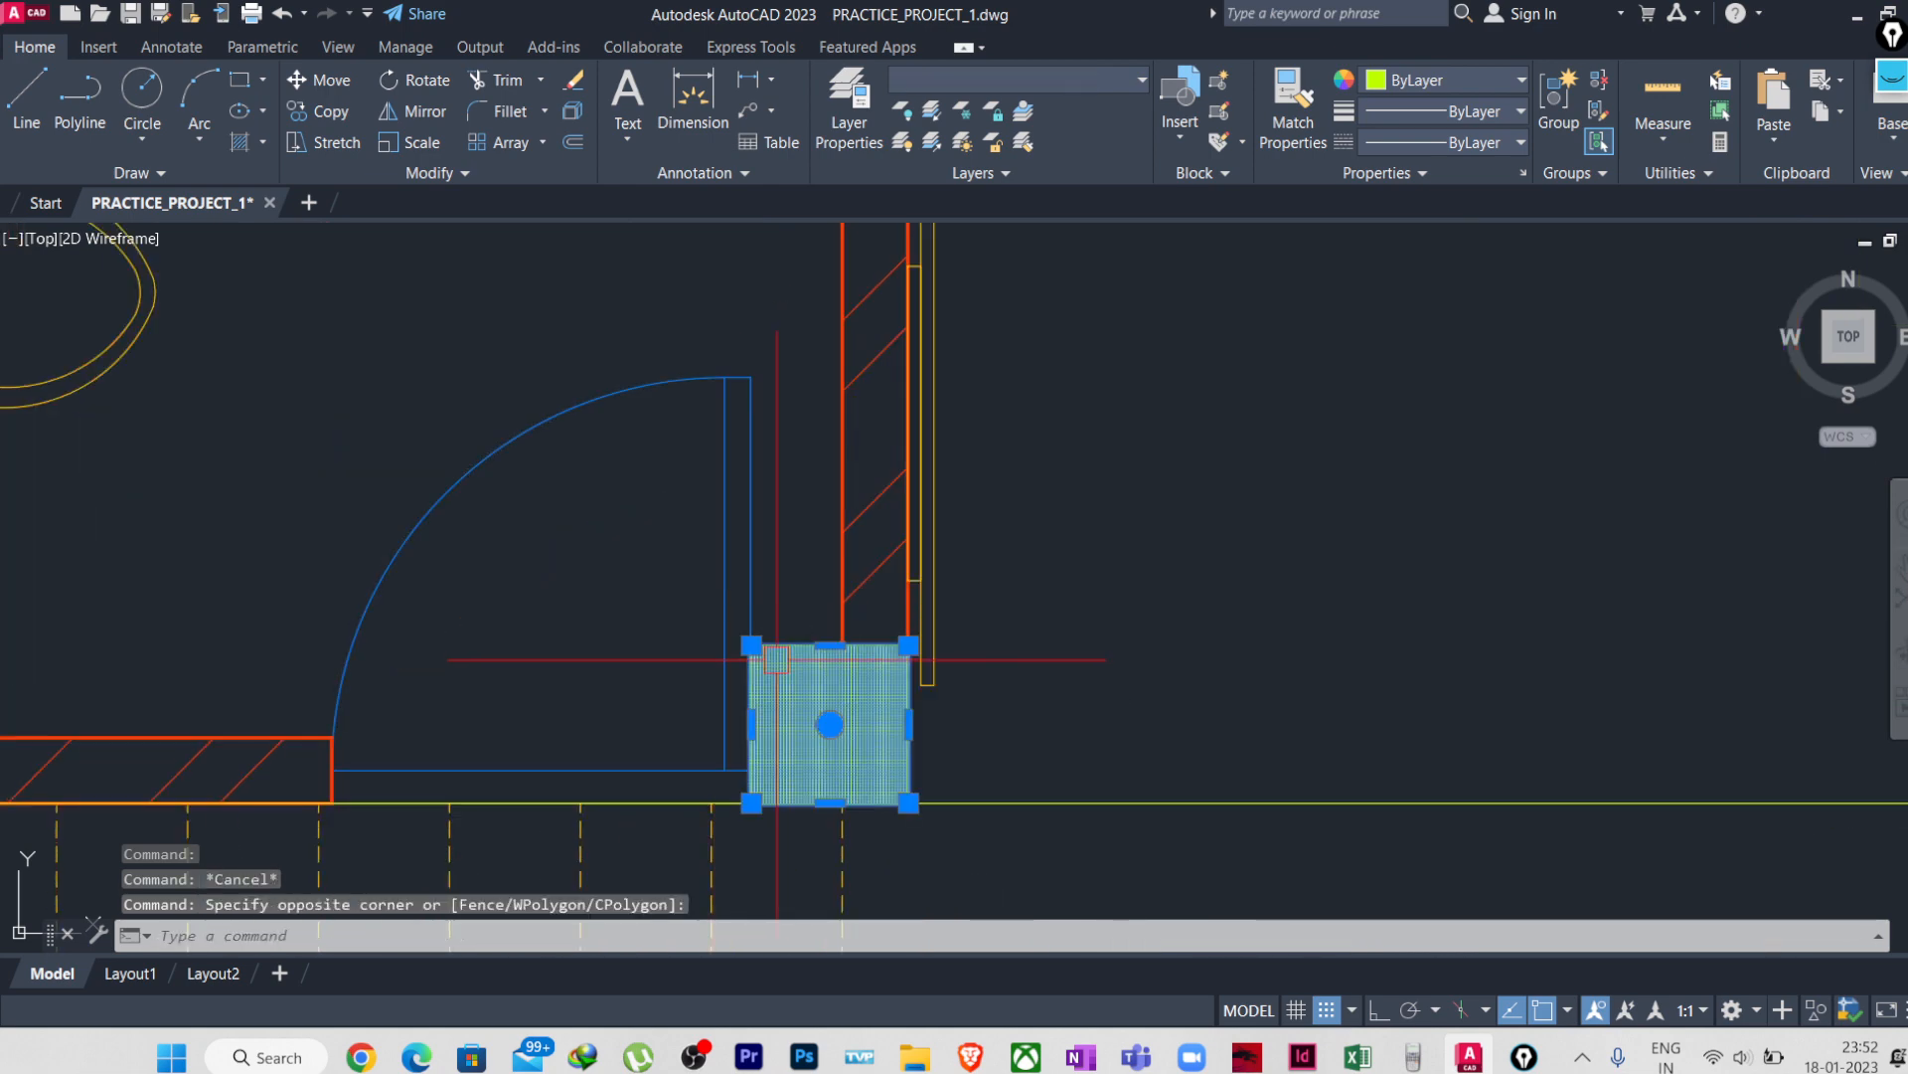
pyautogui.write('g')
pyautogui.press('Return')
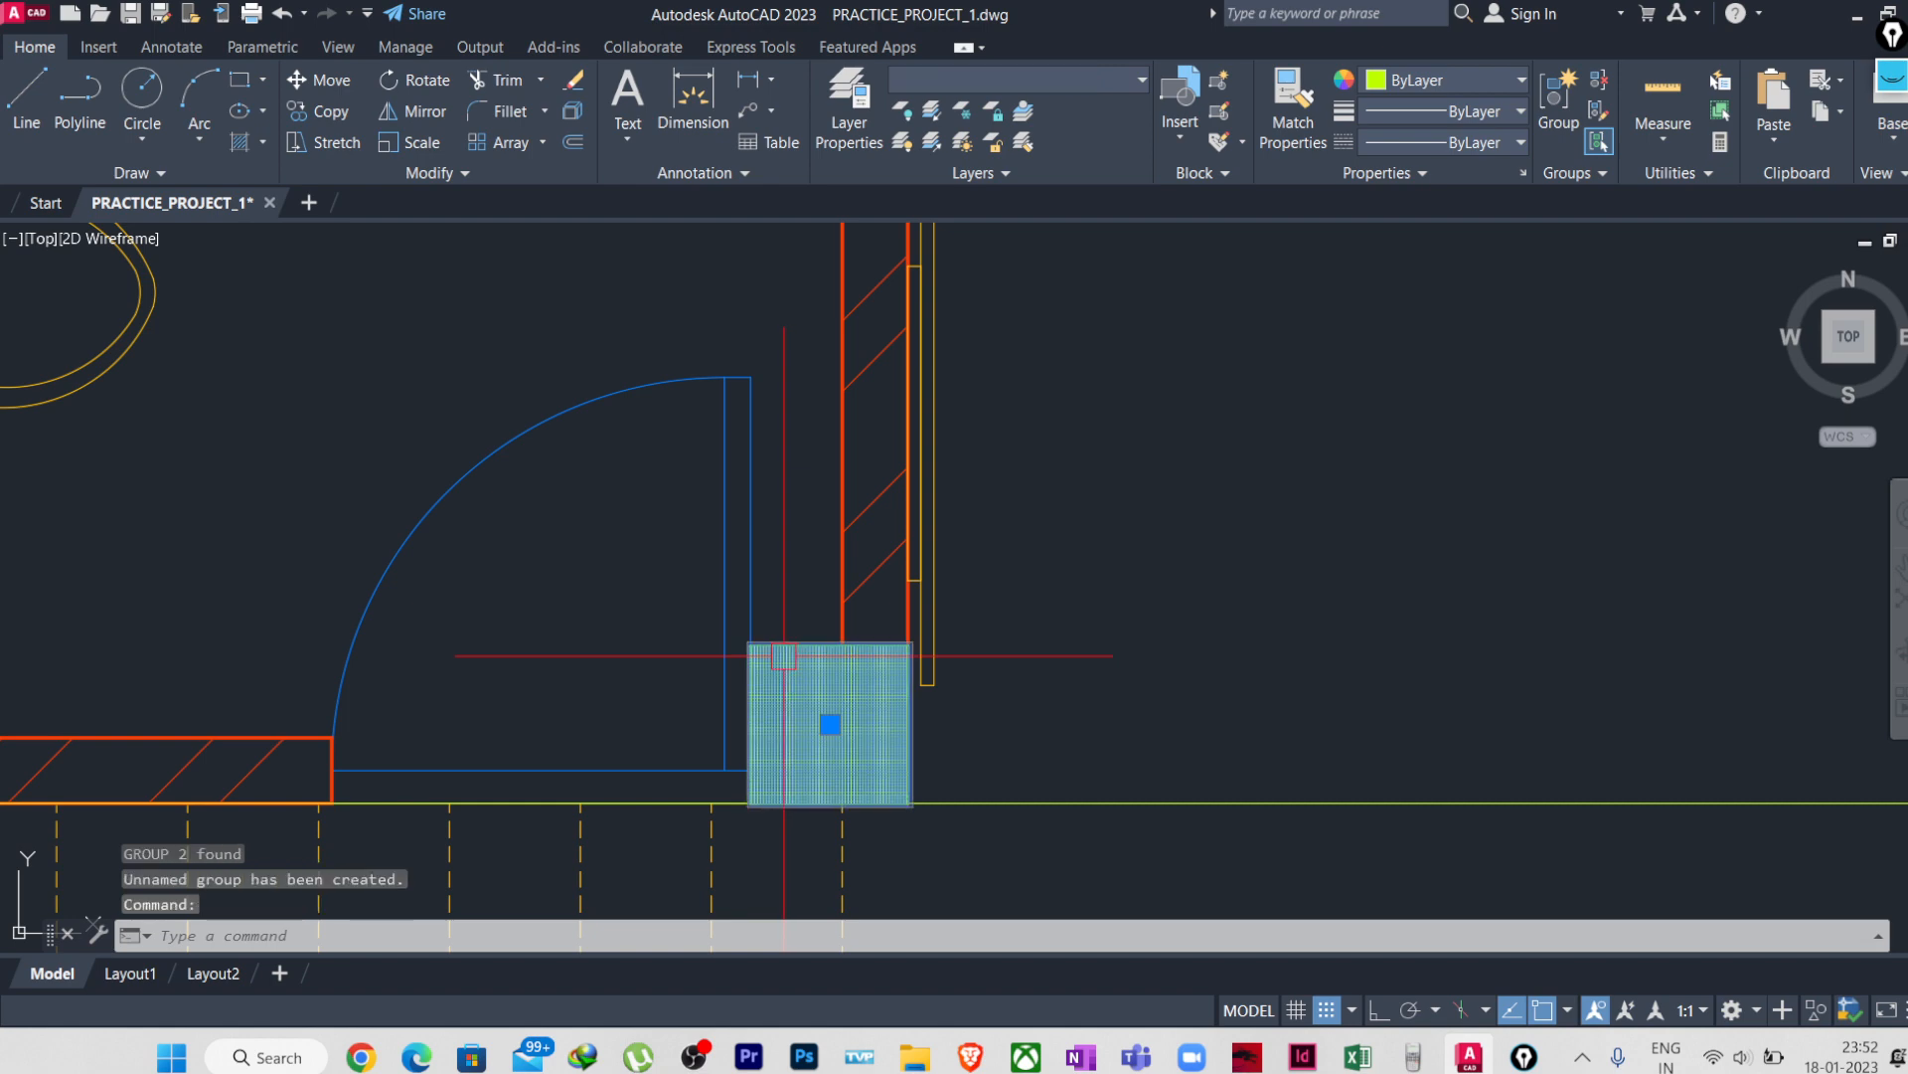
# - Copy the grouped column by its lower-right corner to where the construction line meets the outer face of the living room's right wall
pyautogui.write('co')
pyautogui.press('Return')
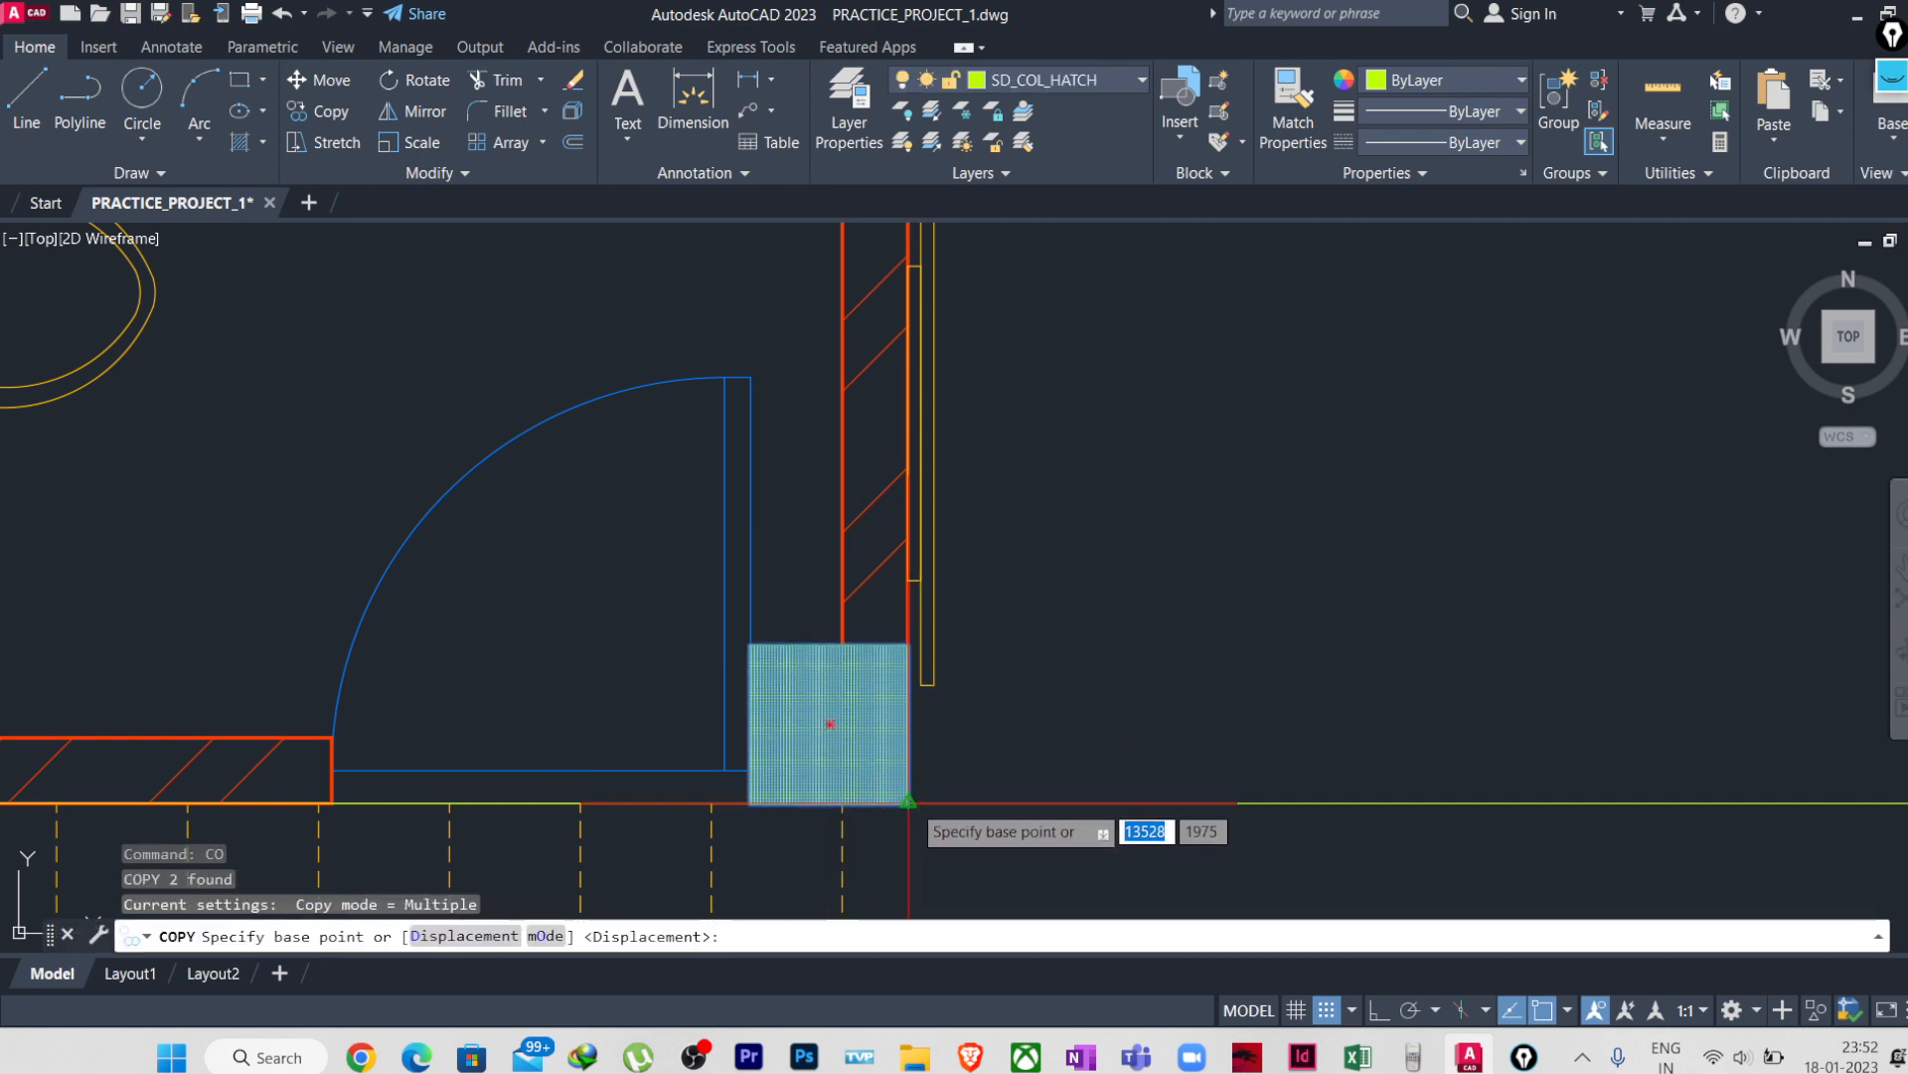
pyautogui.click(908, 801)
pyautogui.scroll(-5, 895, 785)
pyautogui.scroll(5, 945, 776)
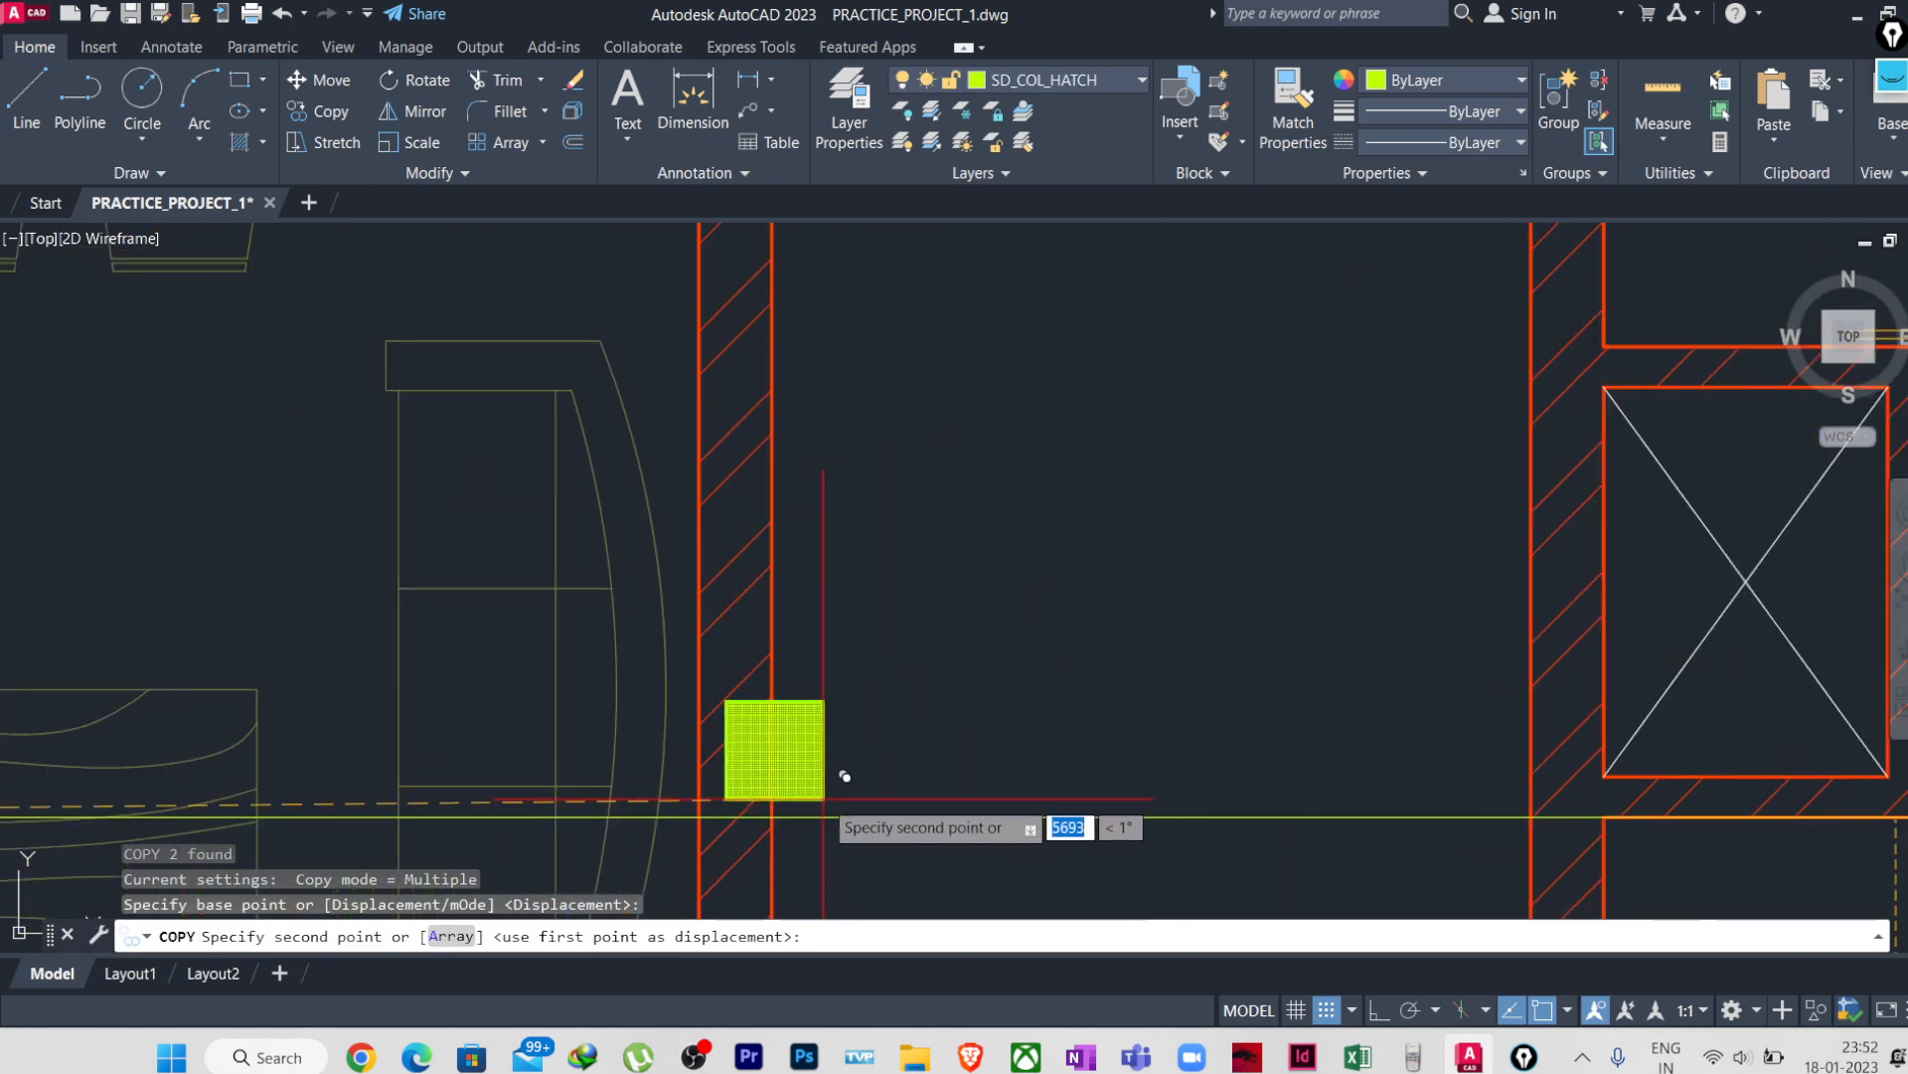
pyautogui.click(773, 817)
pyautogui.press('Escape')
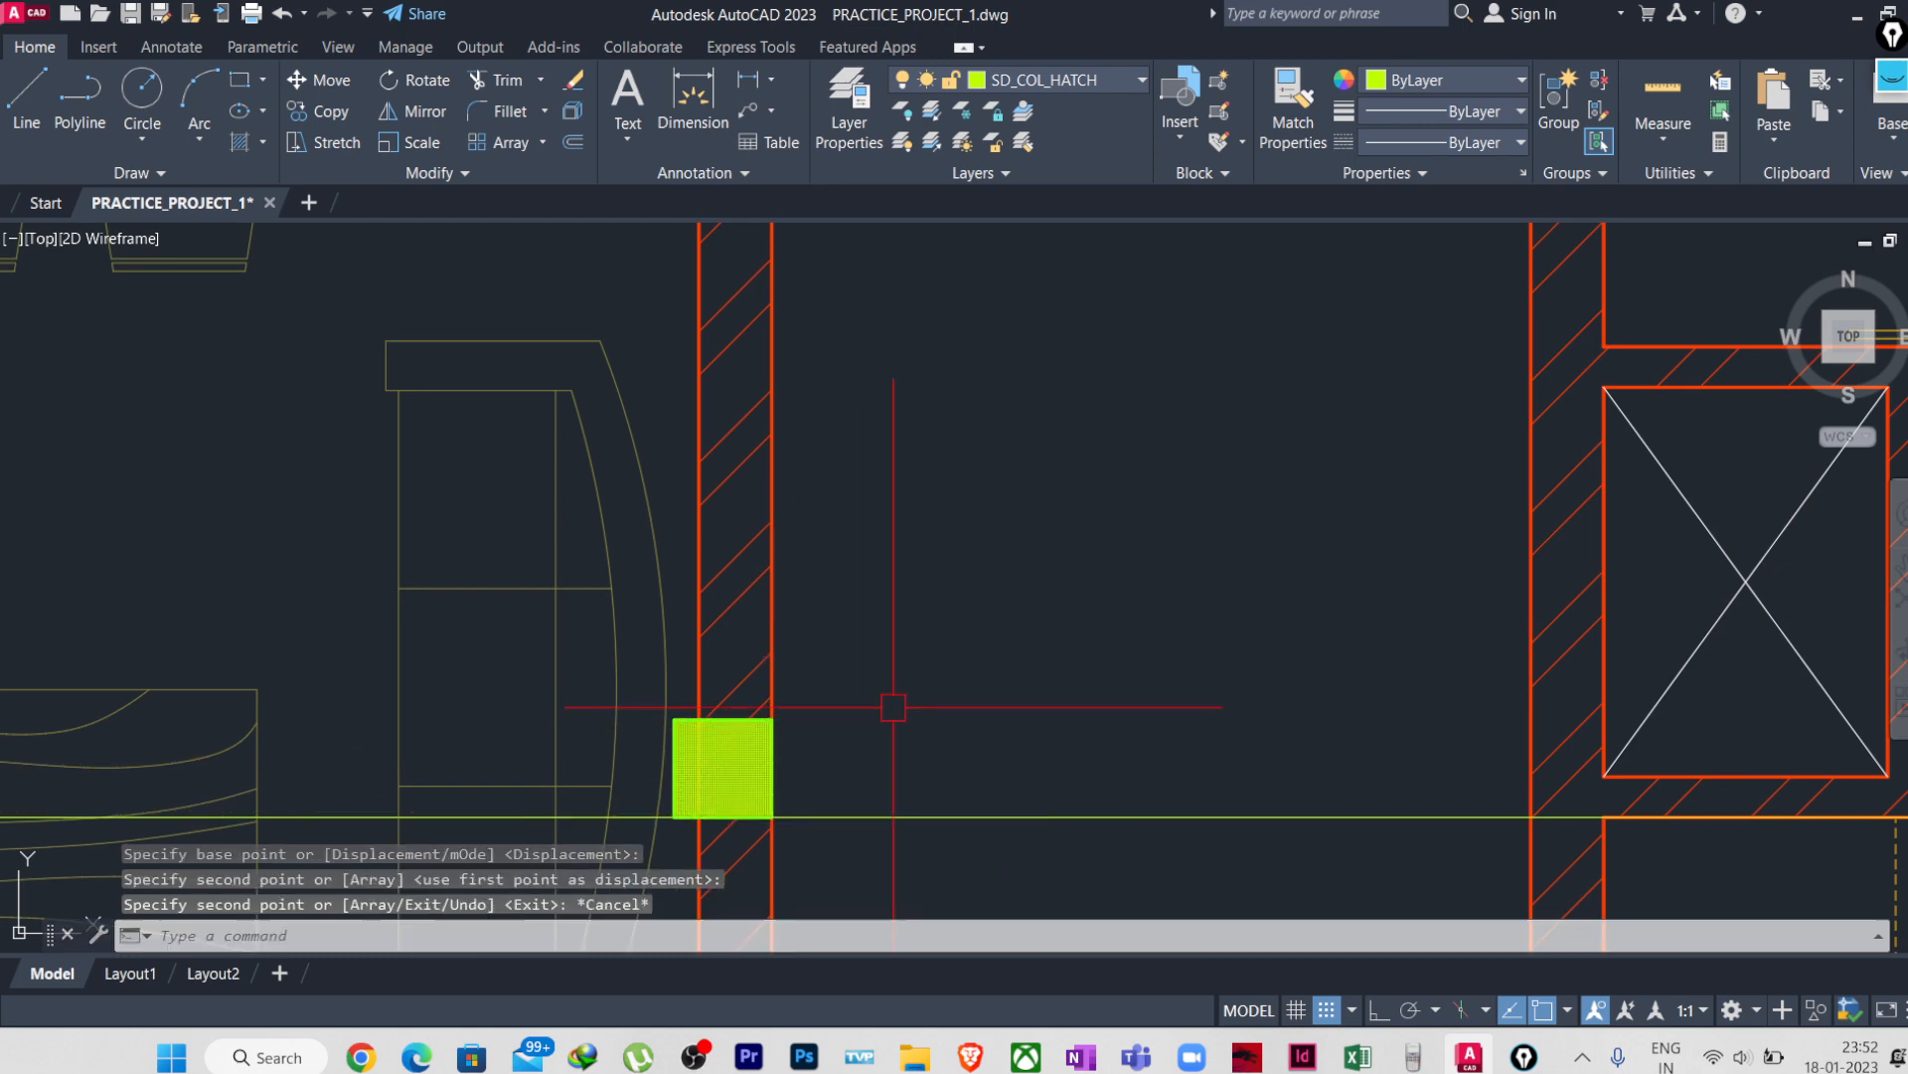
pyautogui.press('Escape')
# - Delete the horizontal construction line crossing both floor plans
pyautogui.scroll(-4, 894, 706)
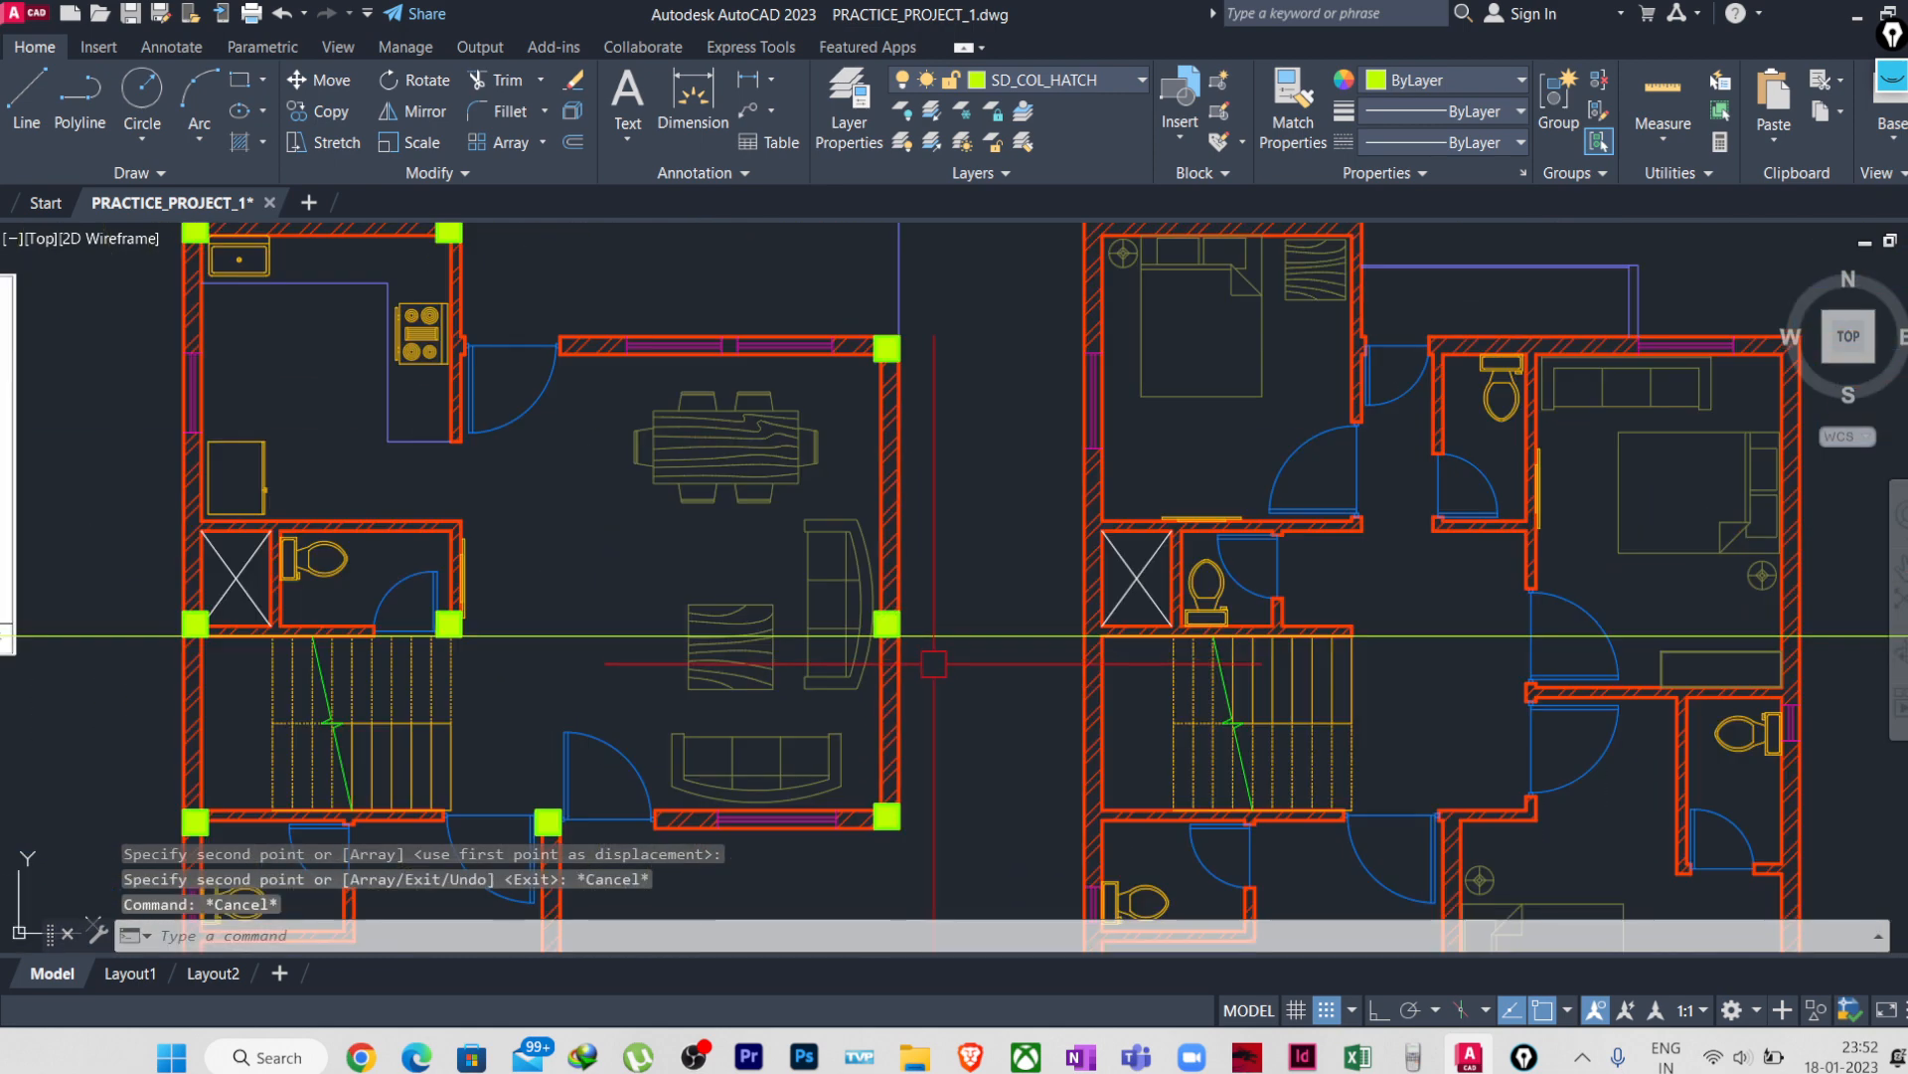
pyautogui.moveTo(933, 664); pyautogui.dragTo(1107, 831, button='middle')
pyautogui.scroll(6, 412, 412)
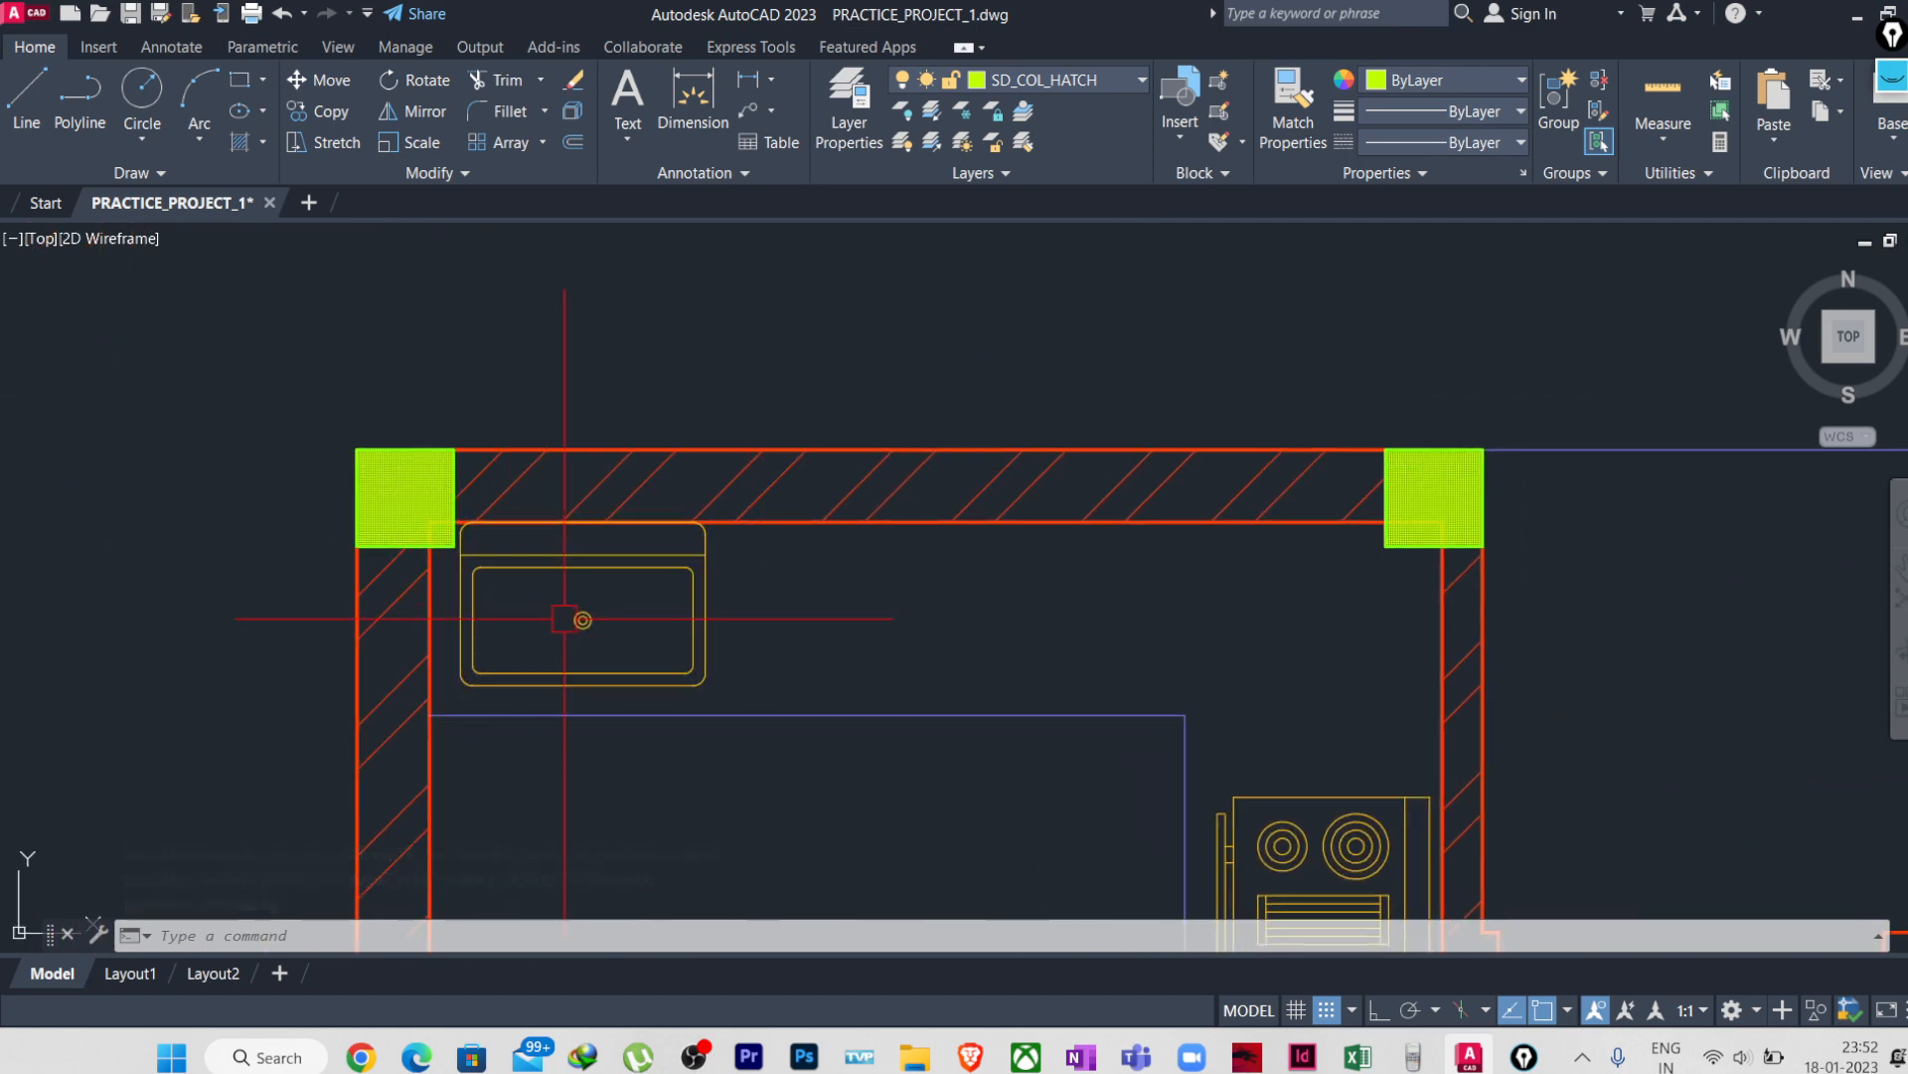
pyautogui.scroll(-5, 597, 731)
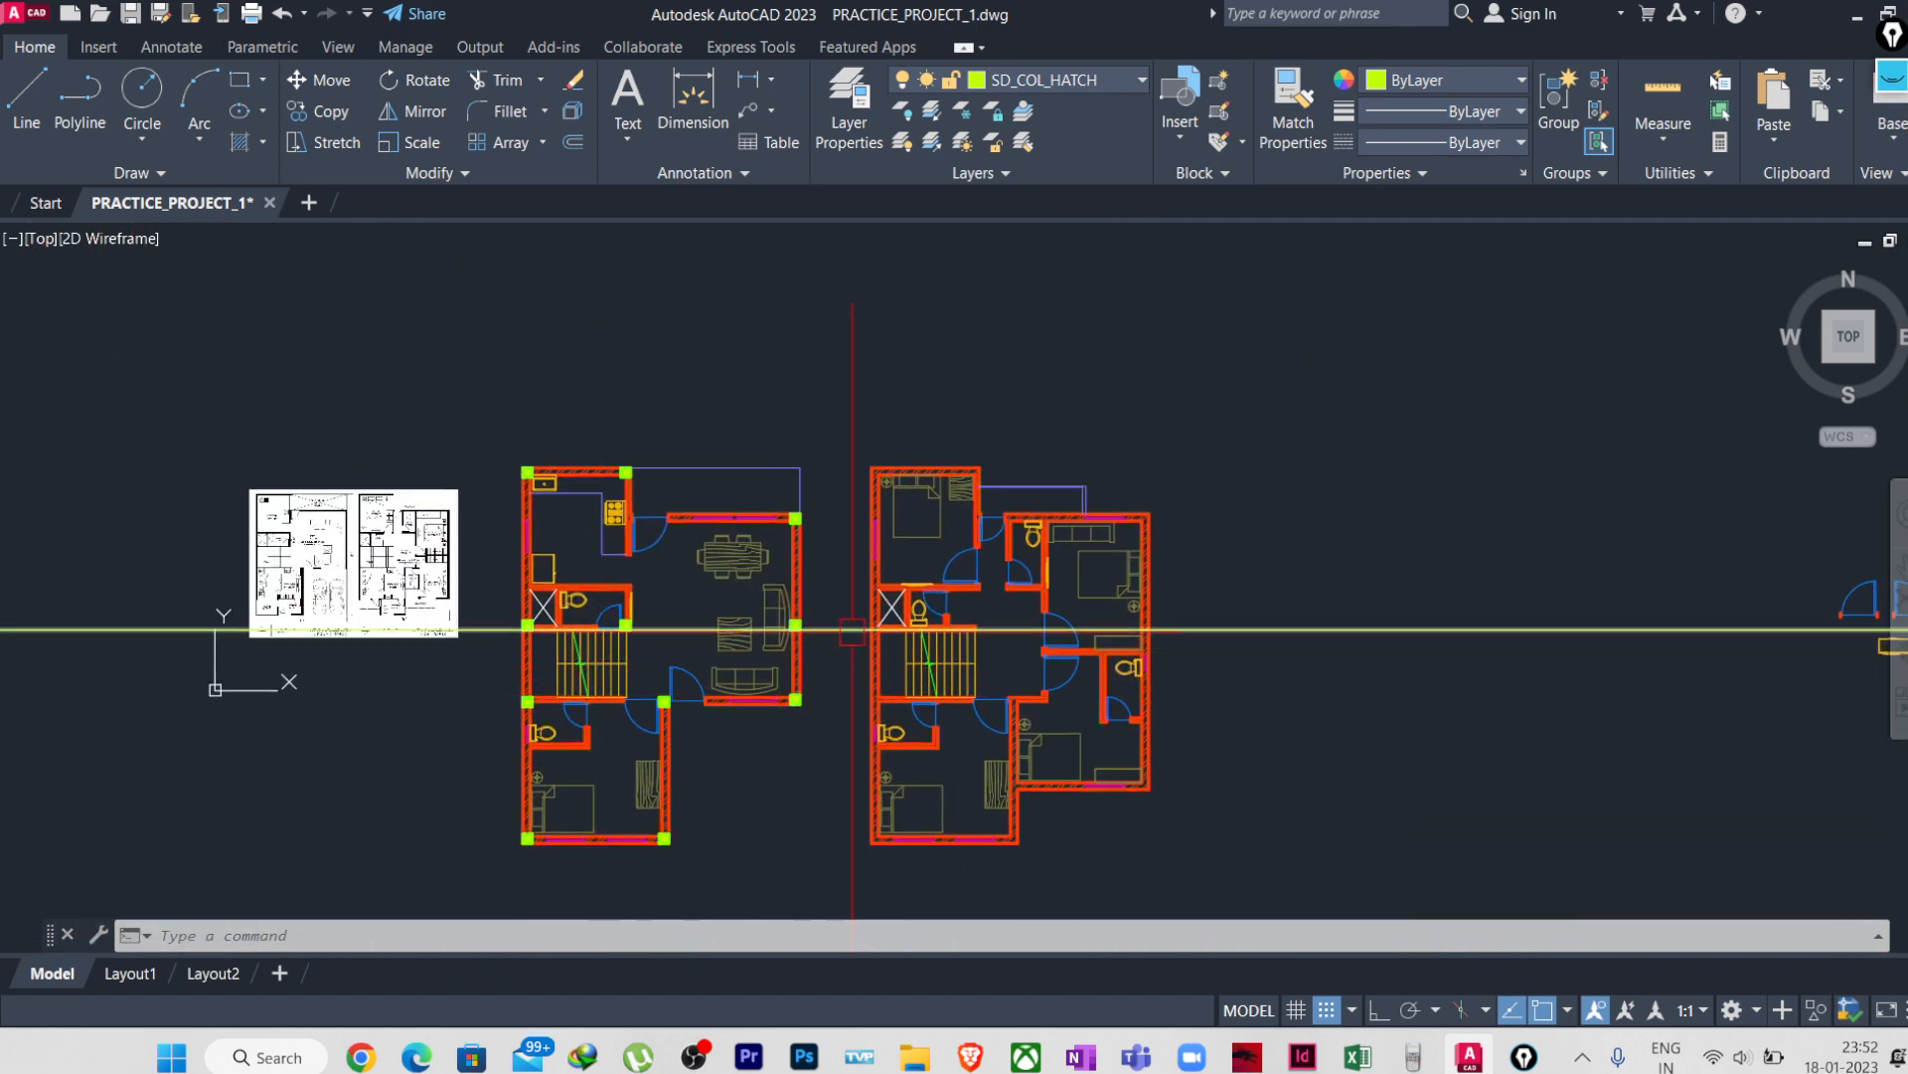
pyautogui.scroll(4, 875, 835)
pyautogui.press('Delete')
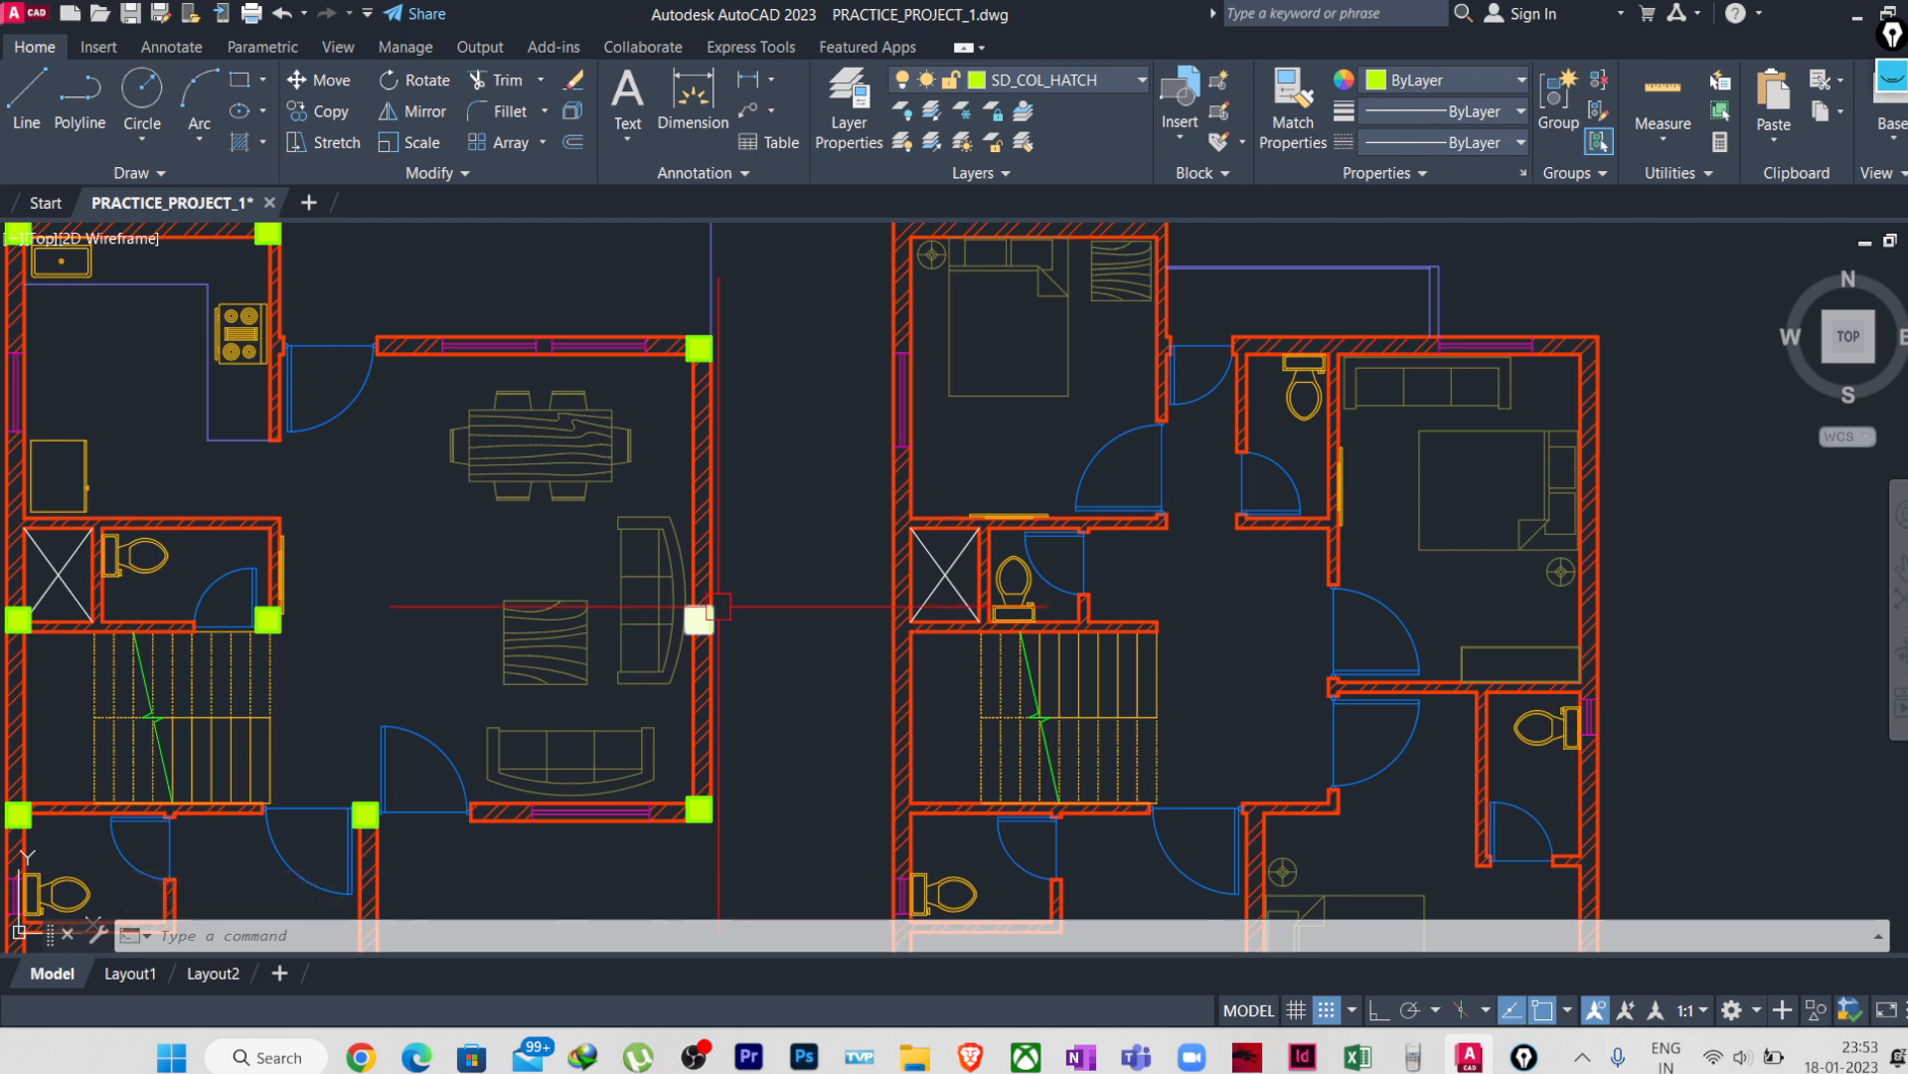
pyautogui.scroll(-4, 699, 618)
pyautogui.scroll(2, 435, 774)
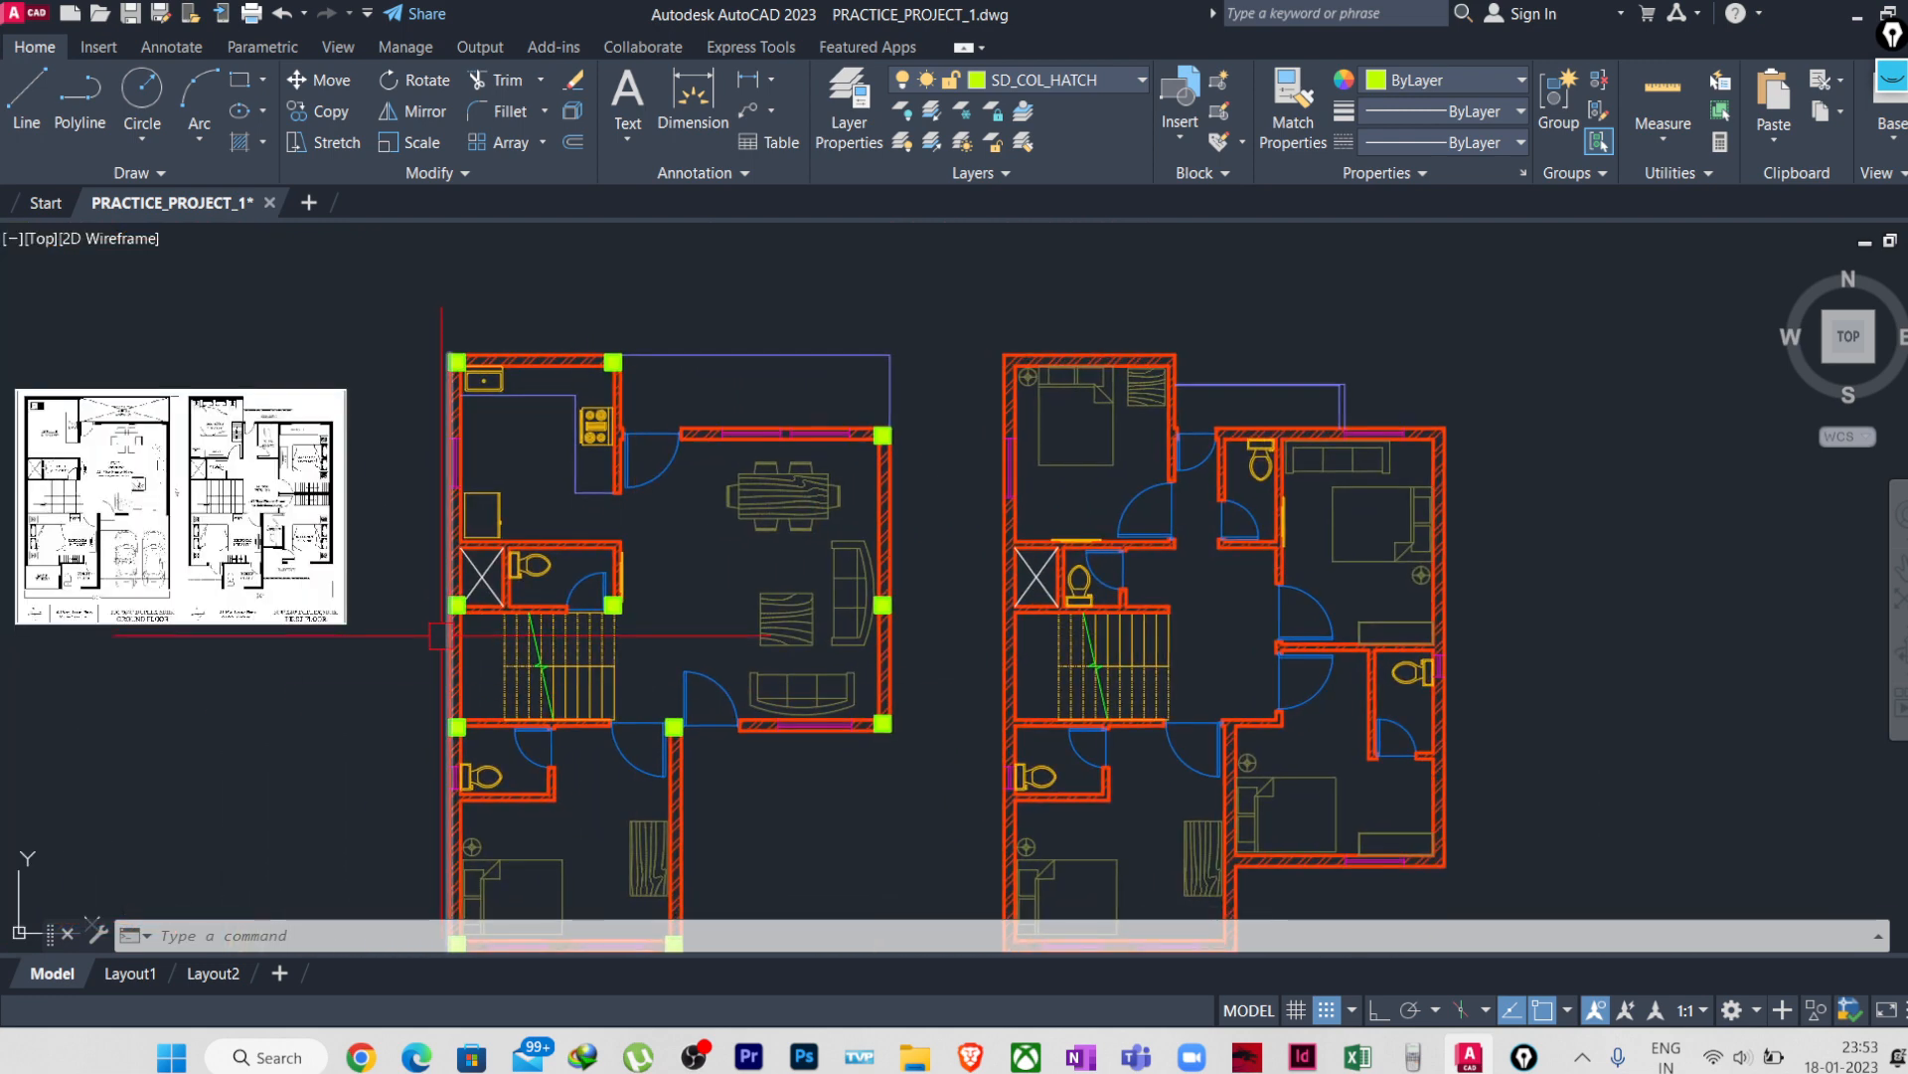
pyautogui.moveTo(434, 773); pyautogui.dragTo(431, 716, button='middle')
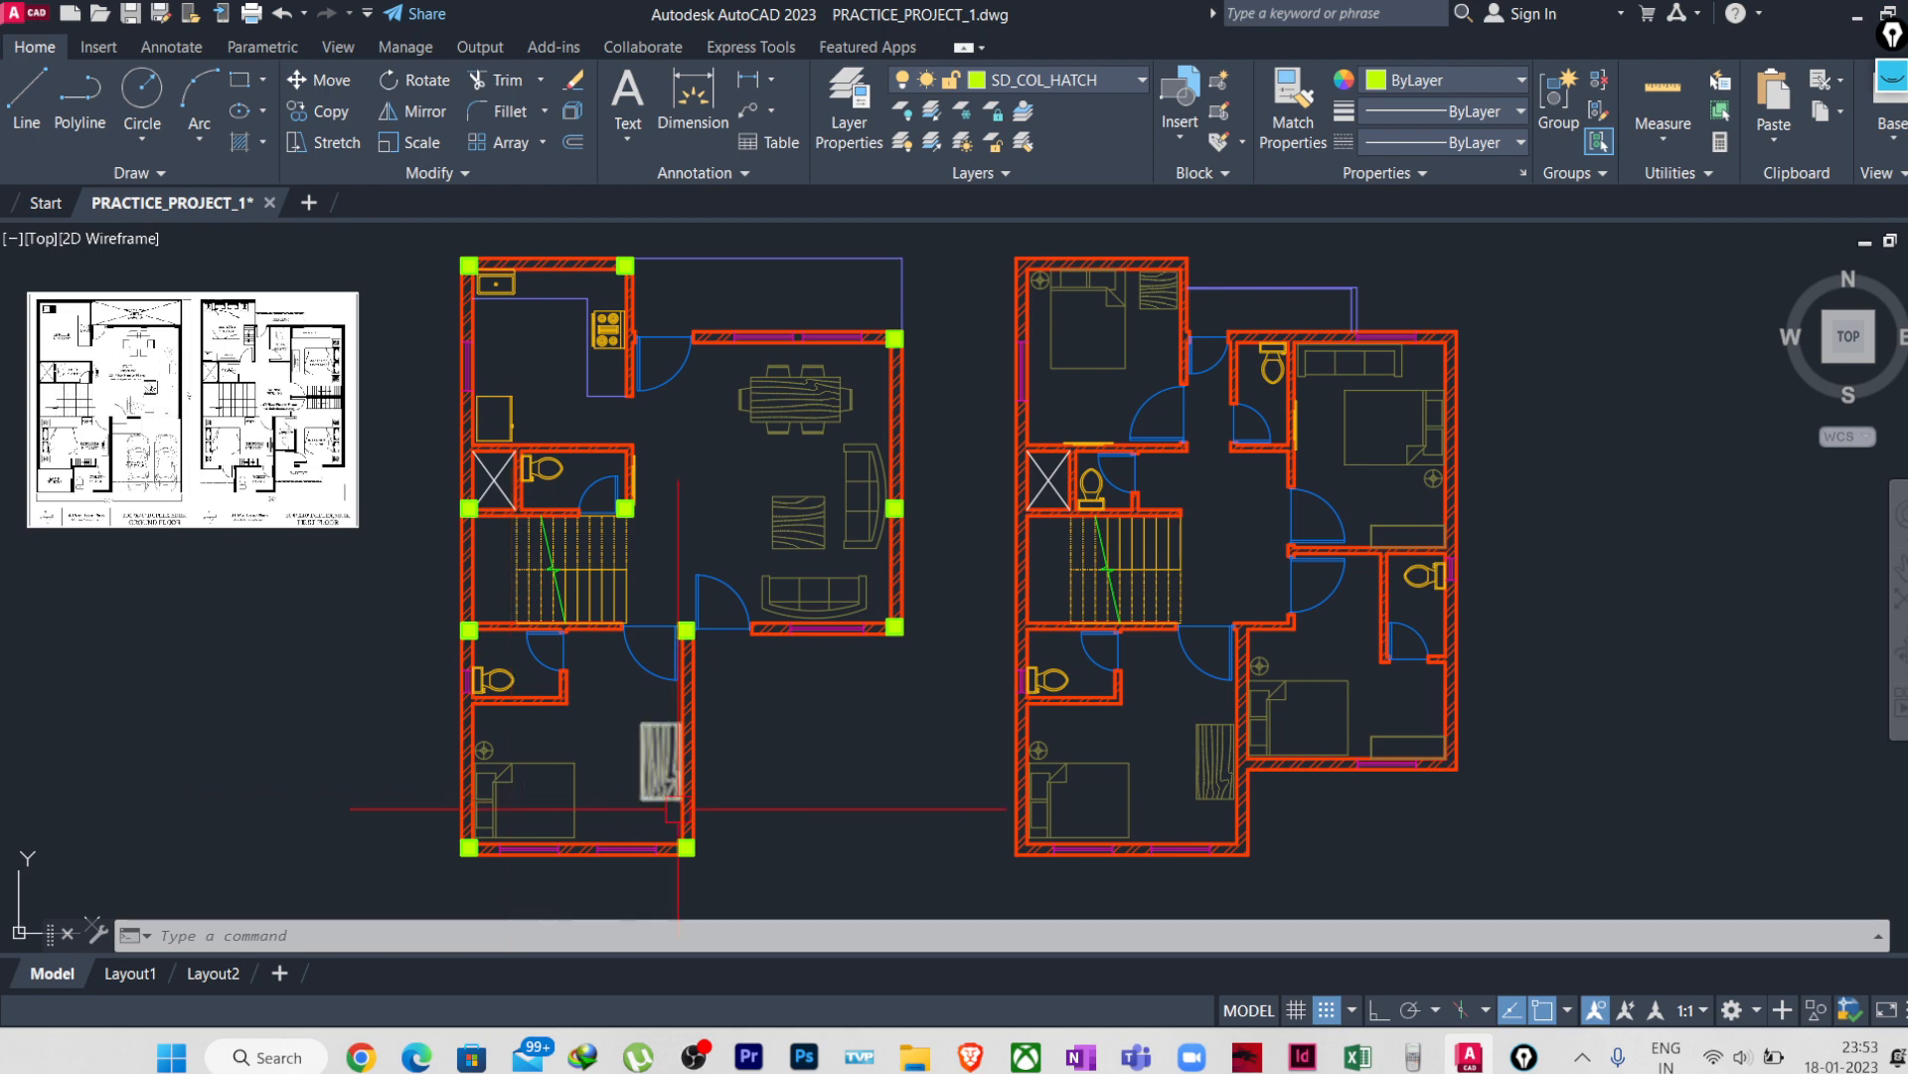
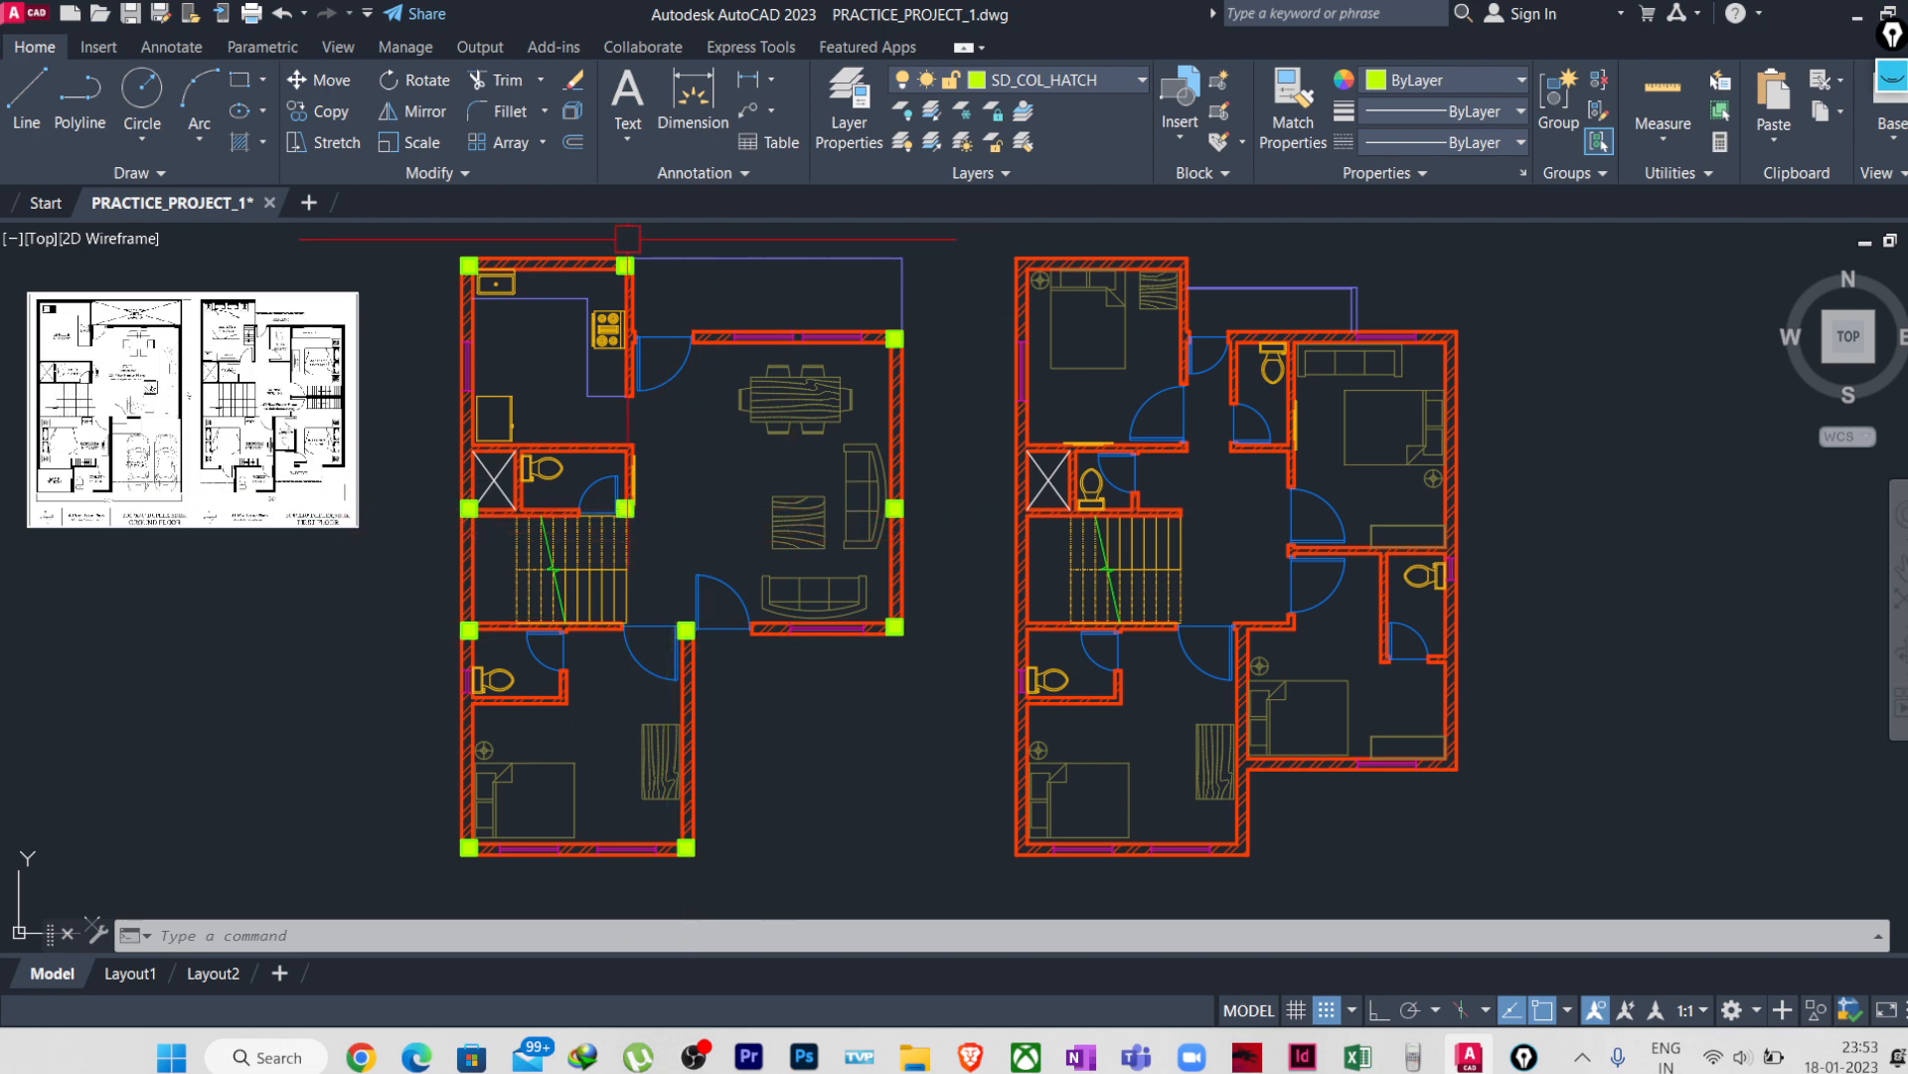
# - Select all ground floor columns with Select Similar and copy them from the kitchen's upper-left corner to the first floor plan's upper-left outer wall corner
pyautogui.scroll(8, 753, 827)
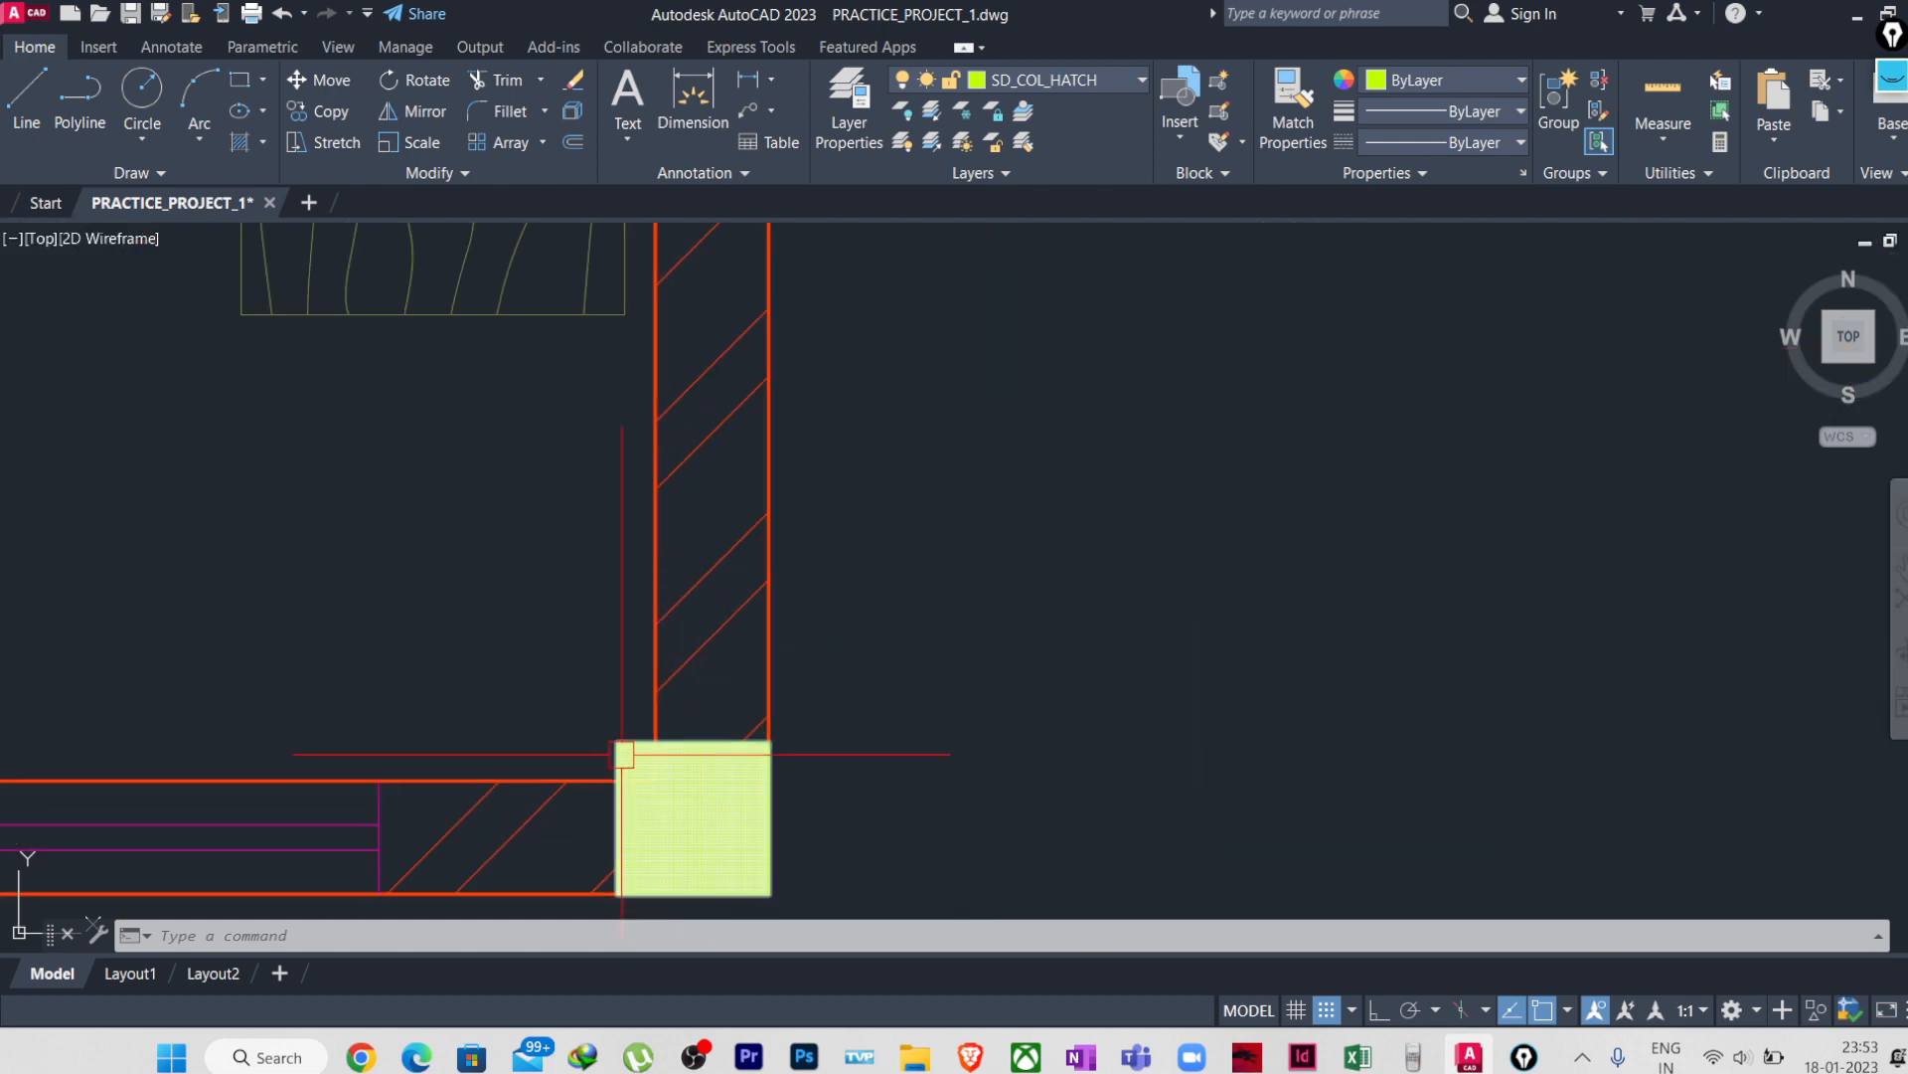
pyautogui.click(639, 696)
pyautogui.click(618, 801)
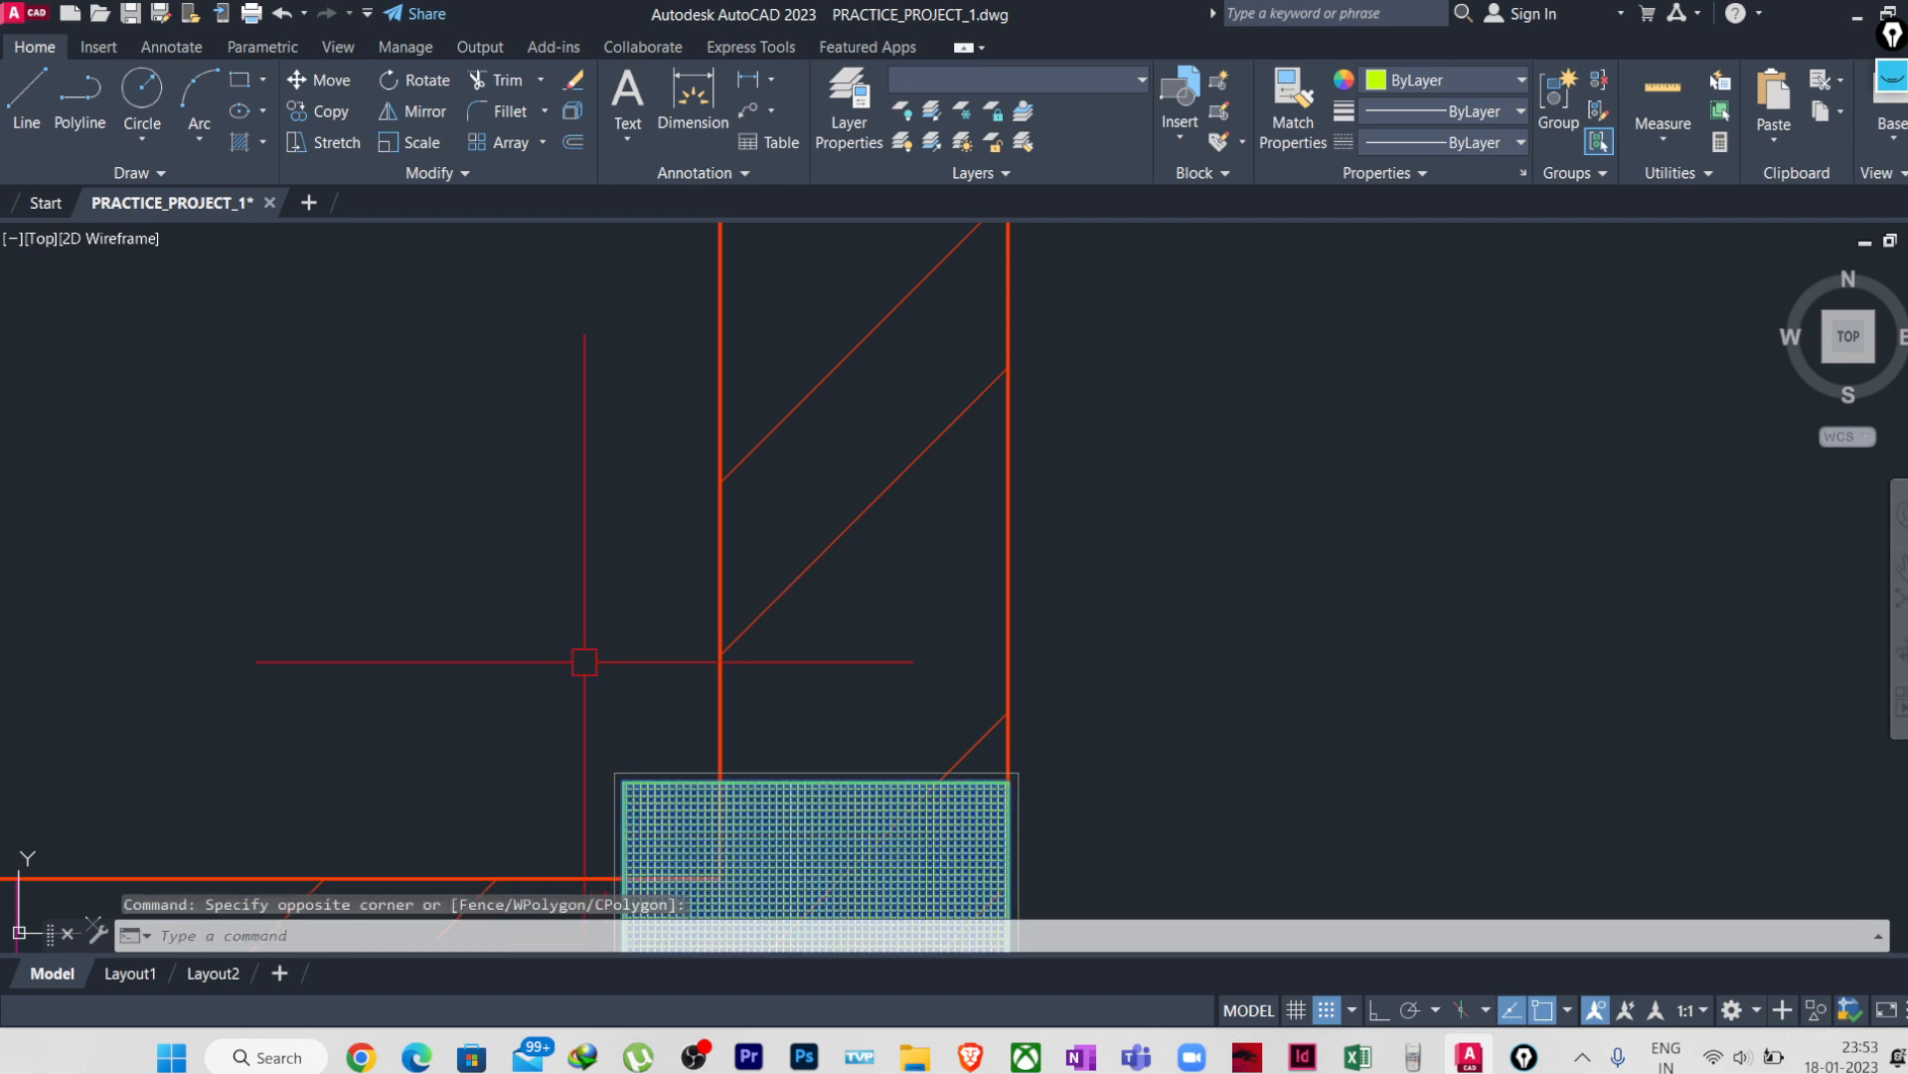
pyautogui.rightClick(572, 548)
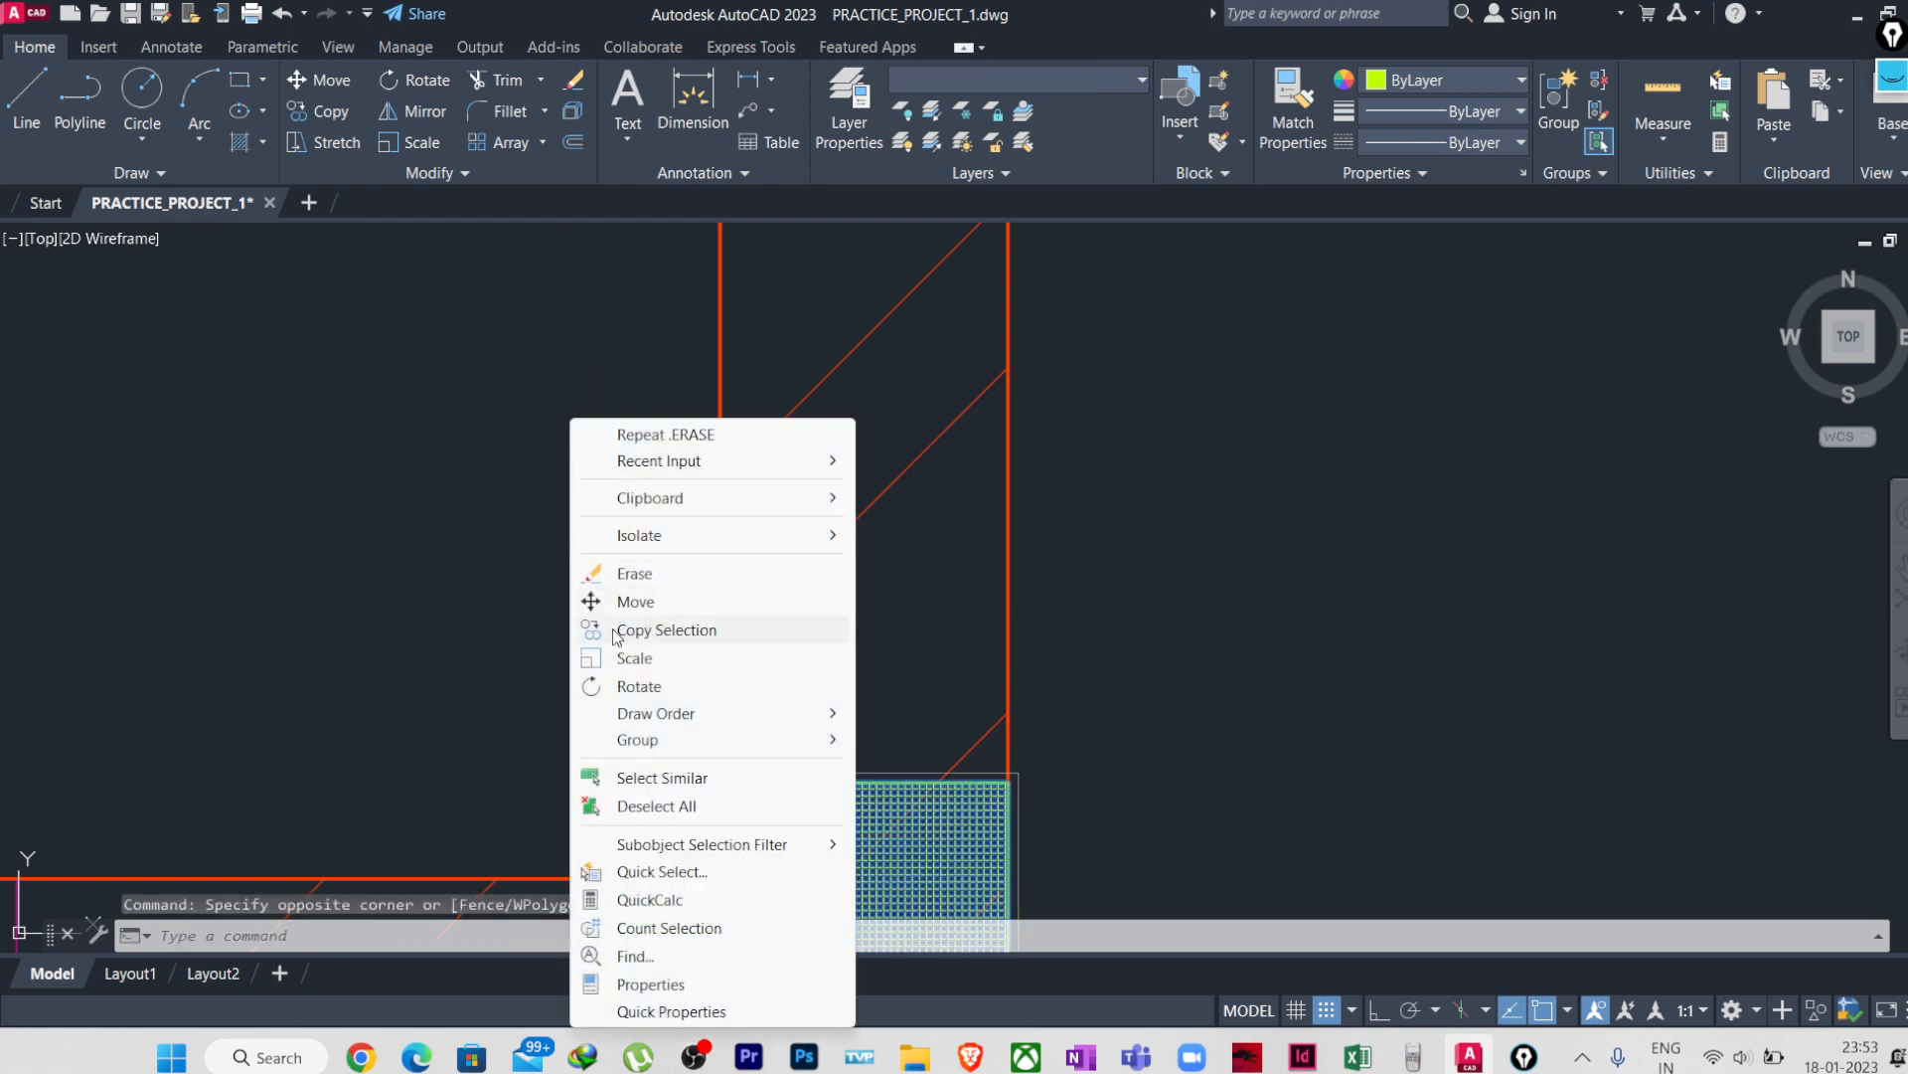
pyautogui.click(663, 780)
pyautogui.scroll(-6, 651, 682)
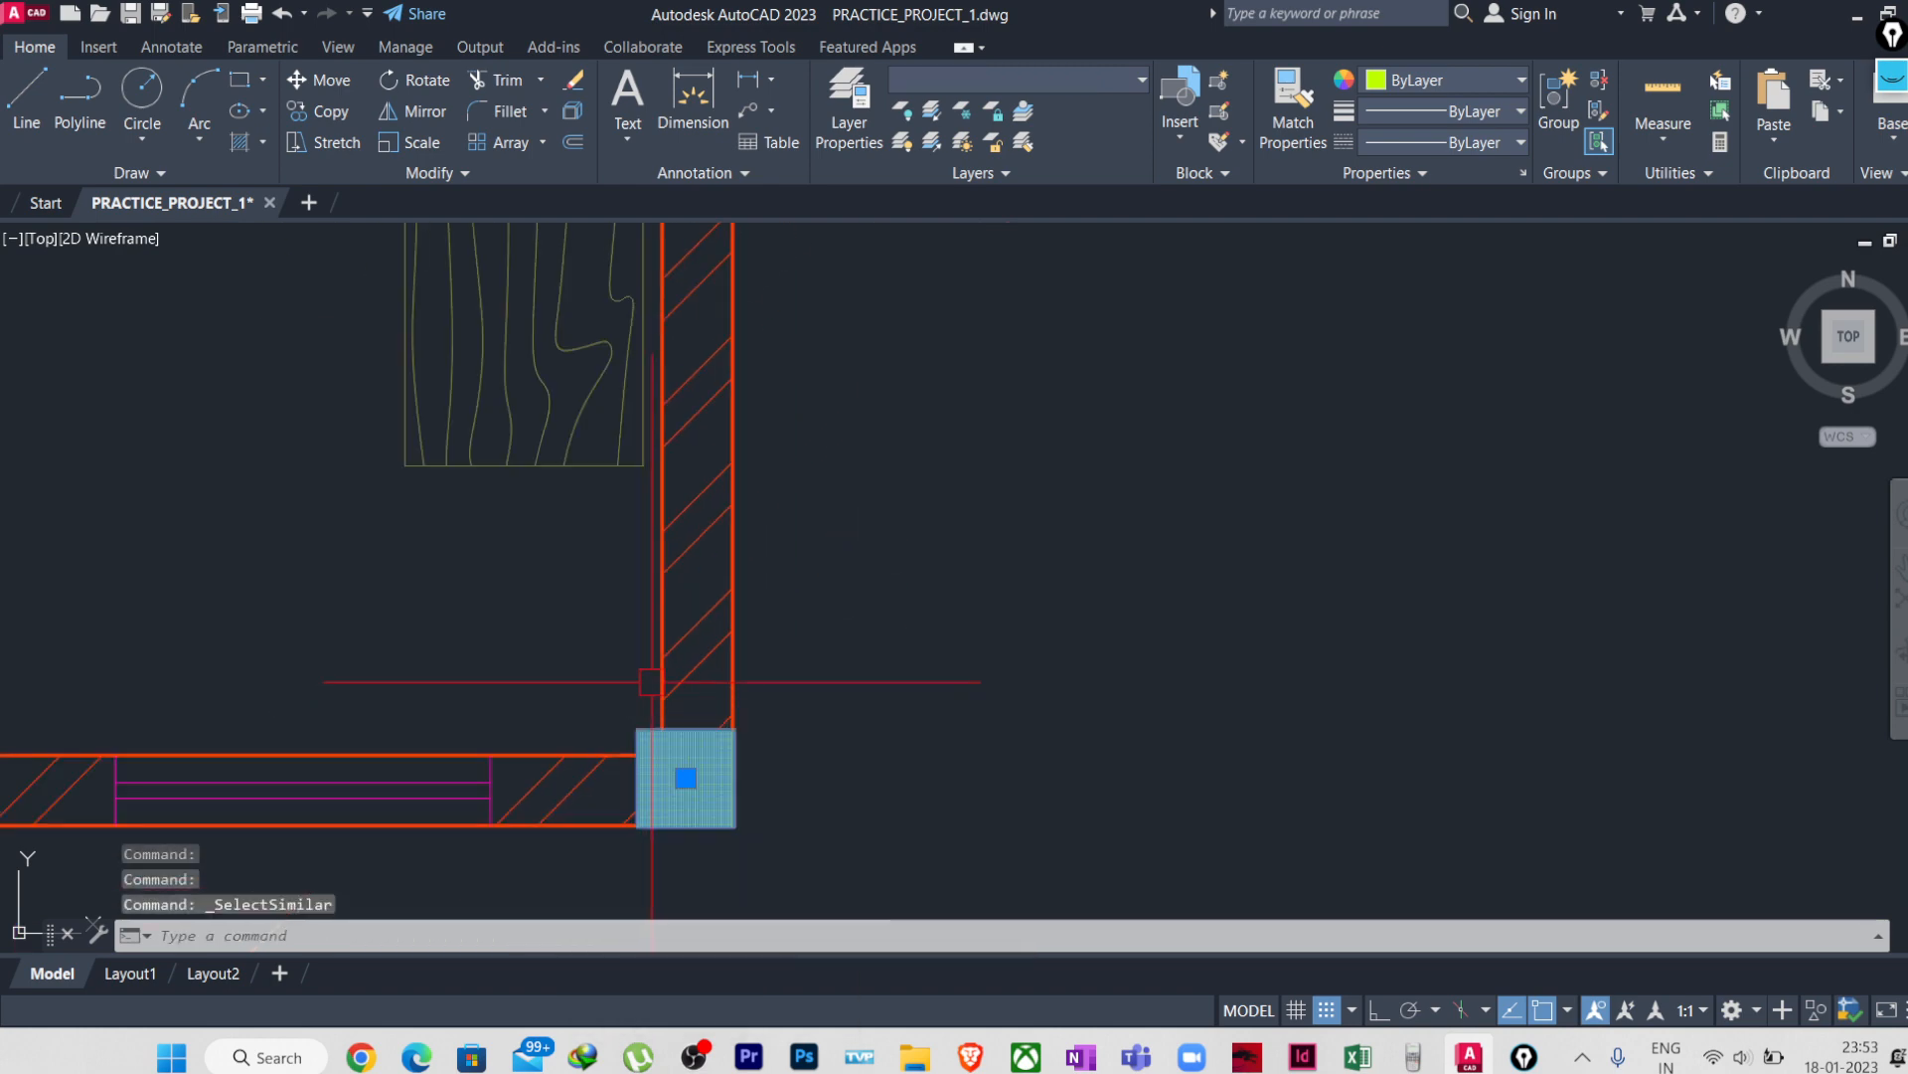
pyautogui.scroll(-6, 651, 682)
pyautogui.scroll(2, 708, 673)
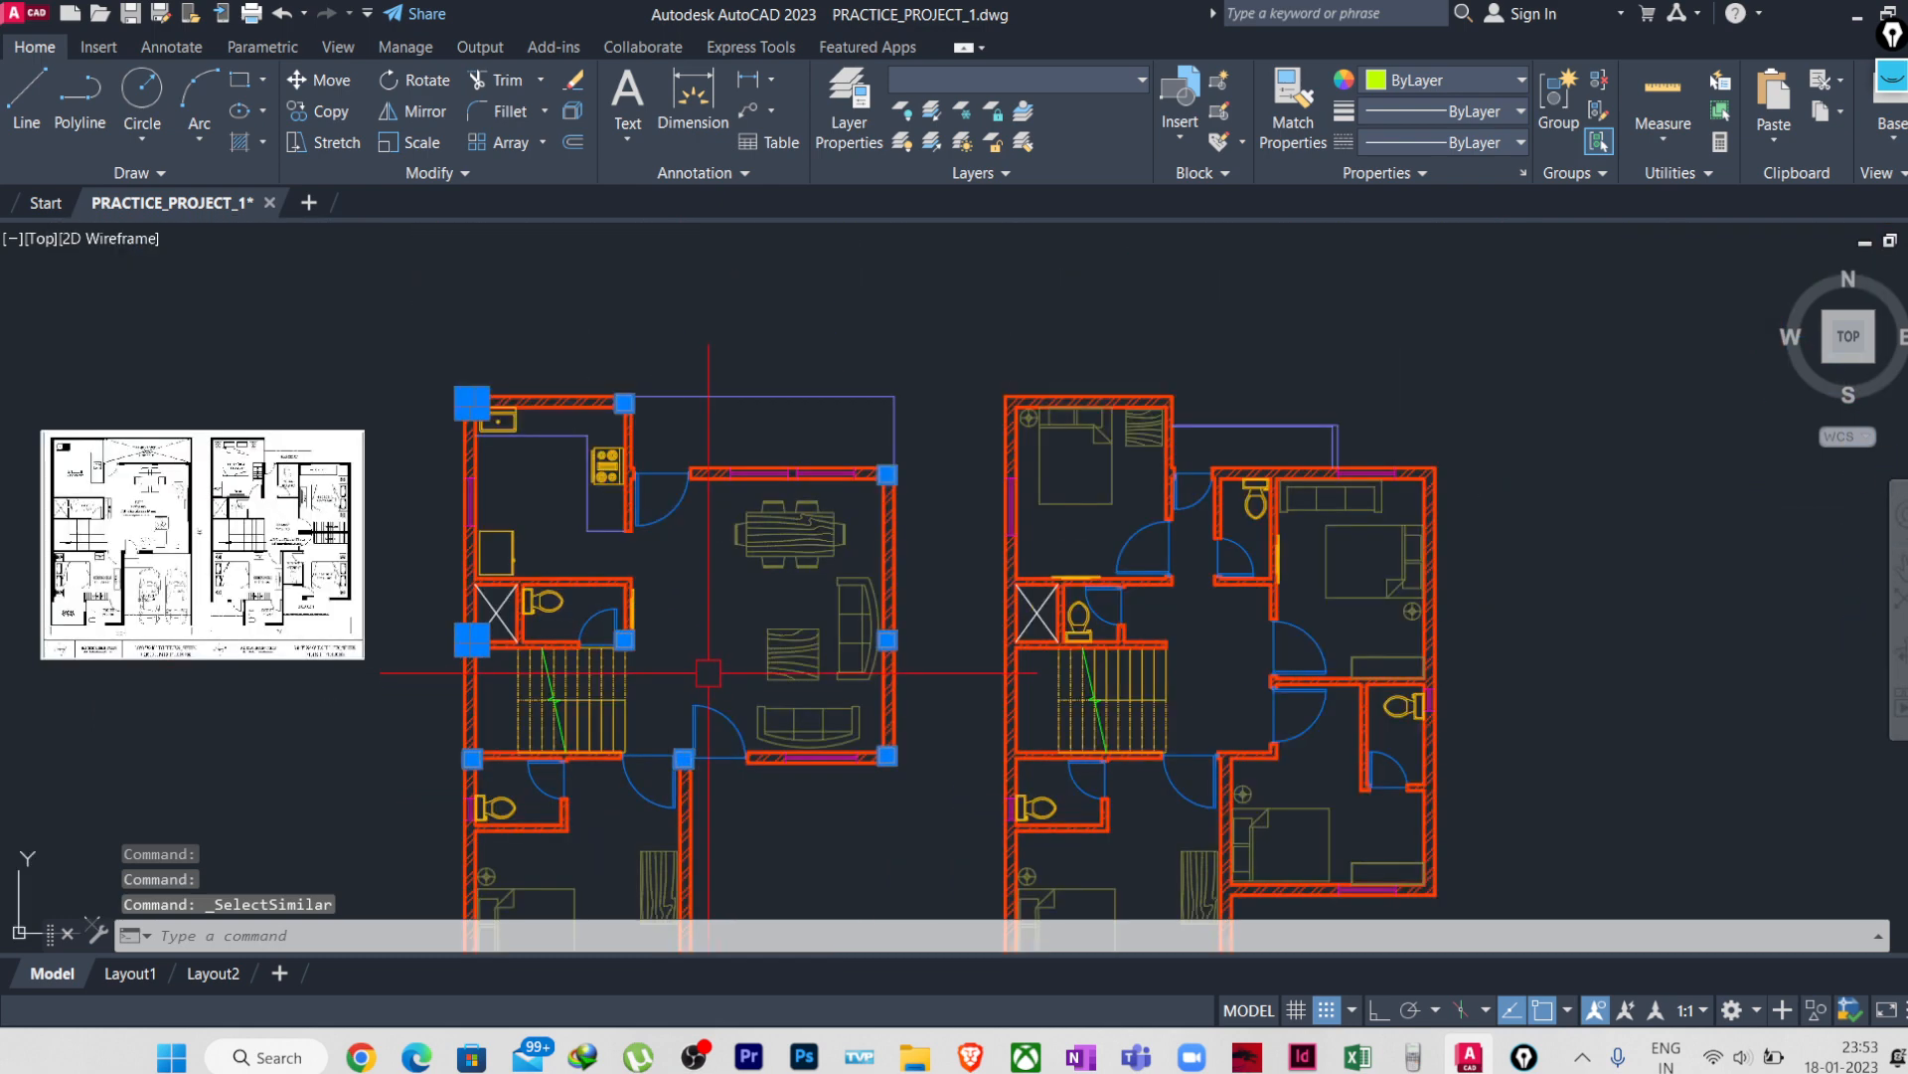
pyautogui.scroll(3, 531, 510)
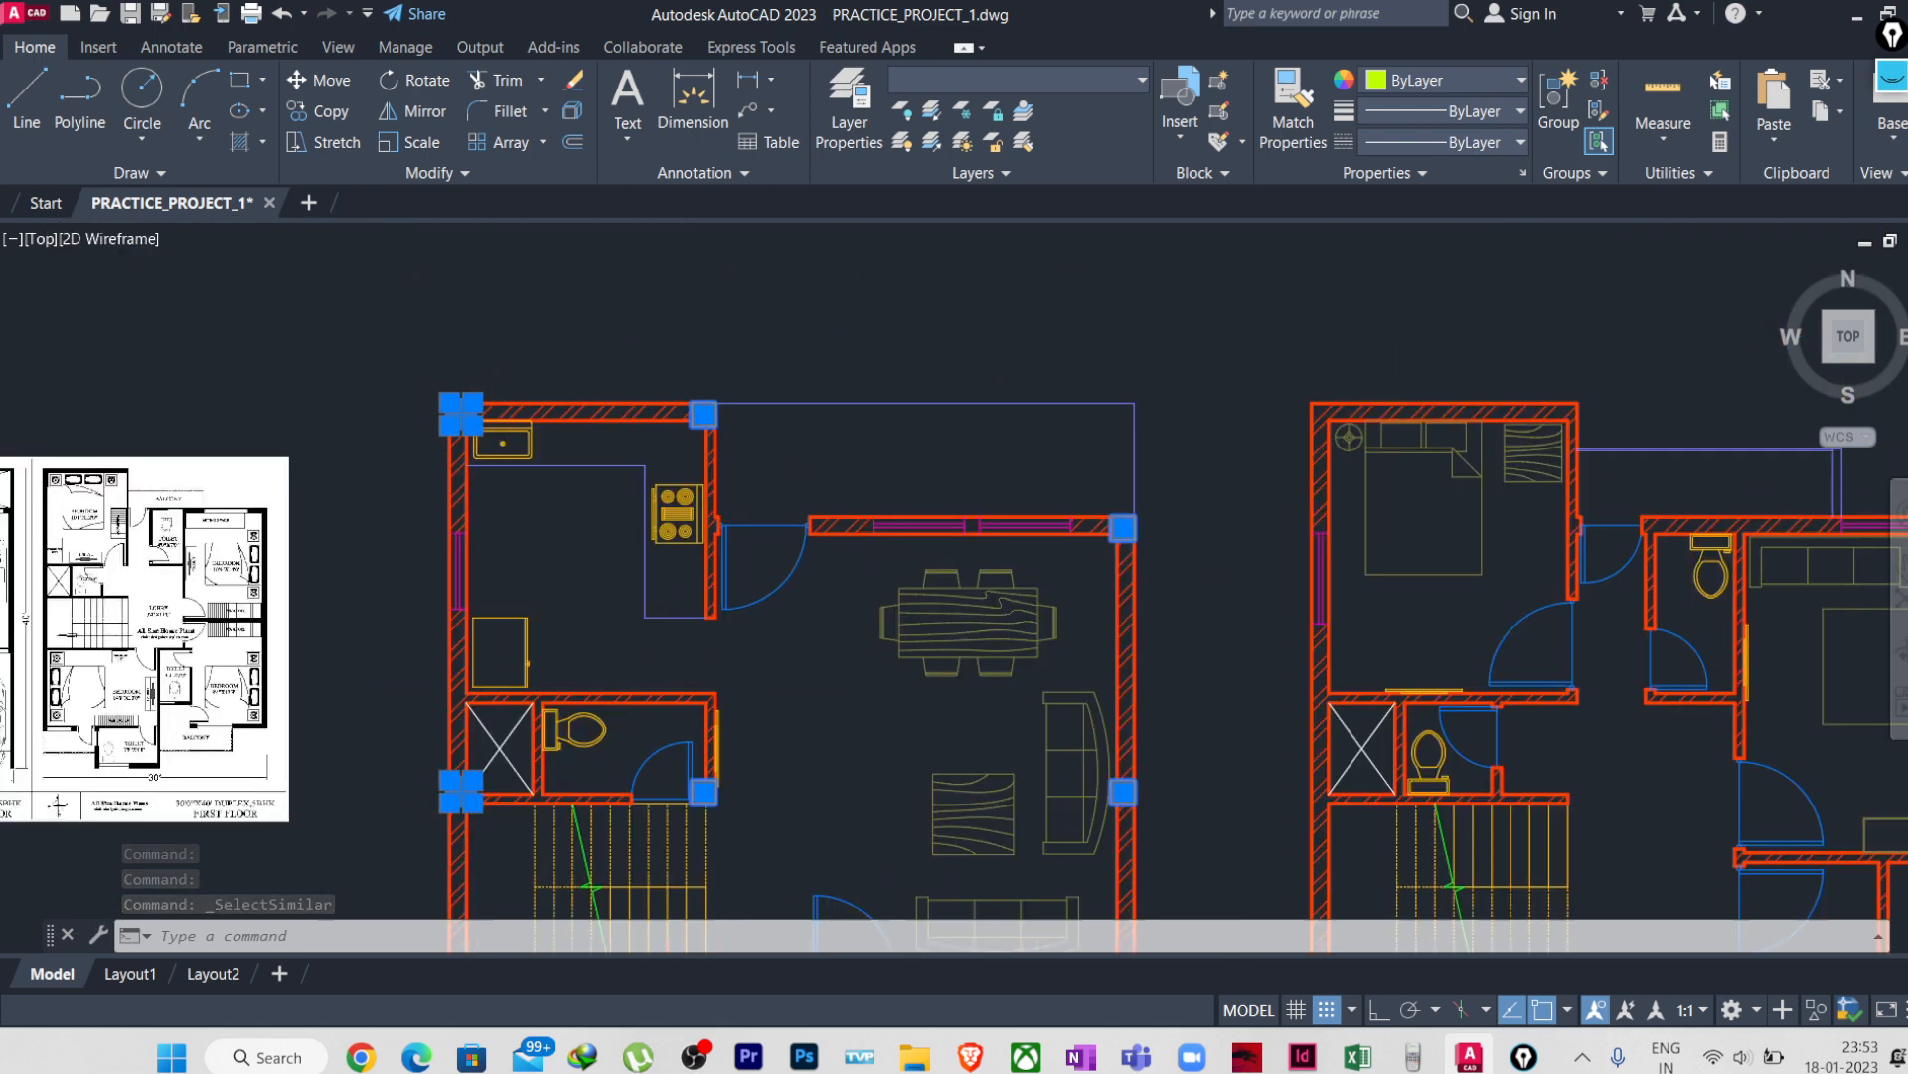
pyautogui.moveTo(539, 611); pyautogui.dragTo(578, 572, button='middle')
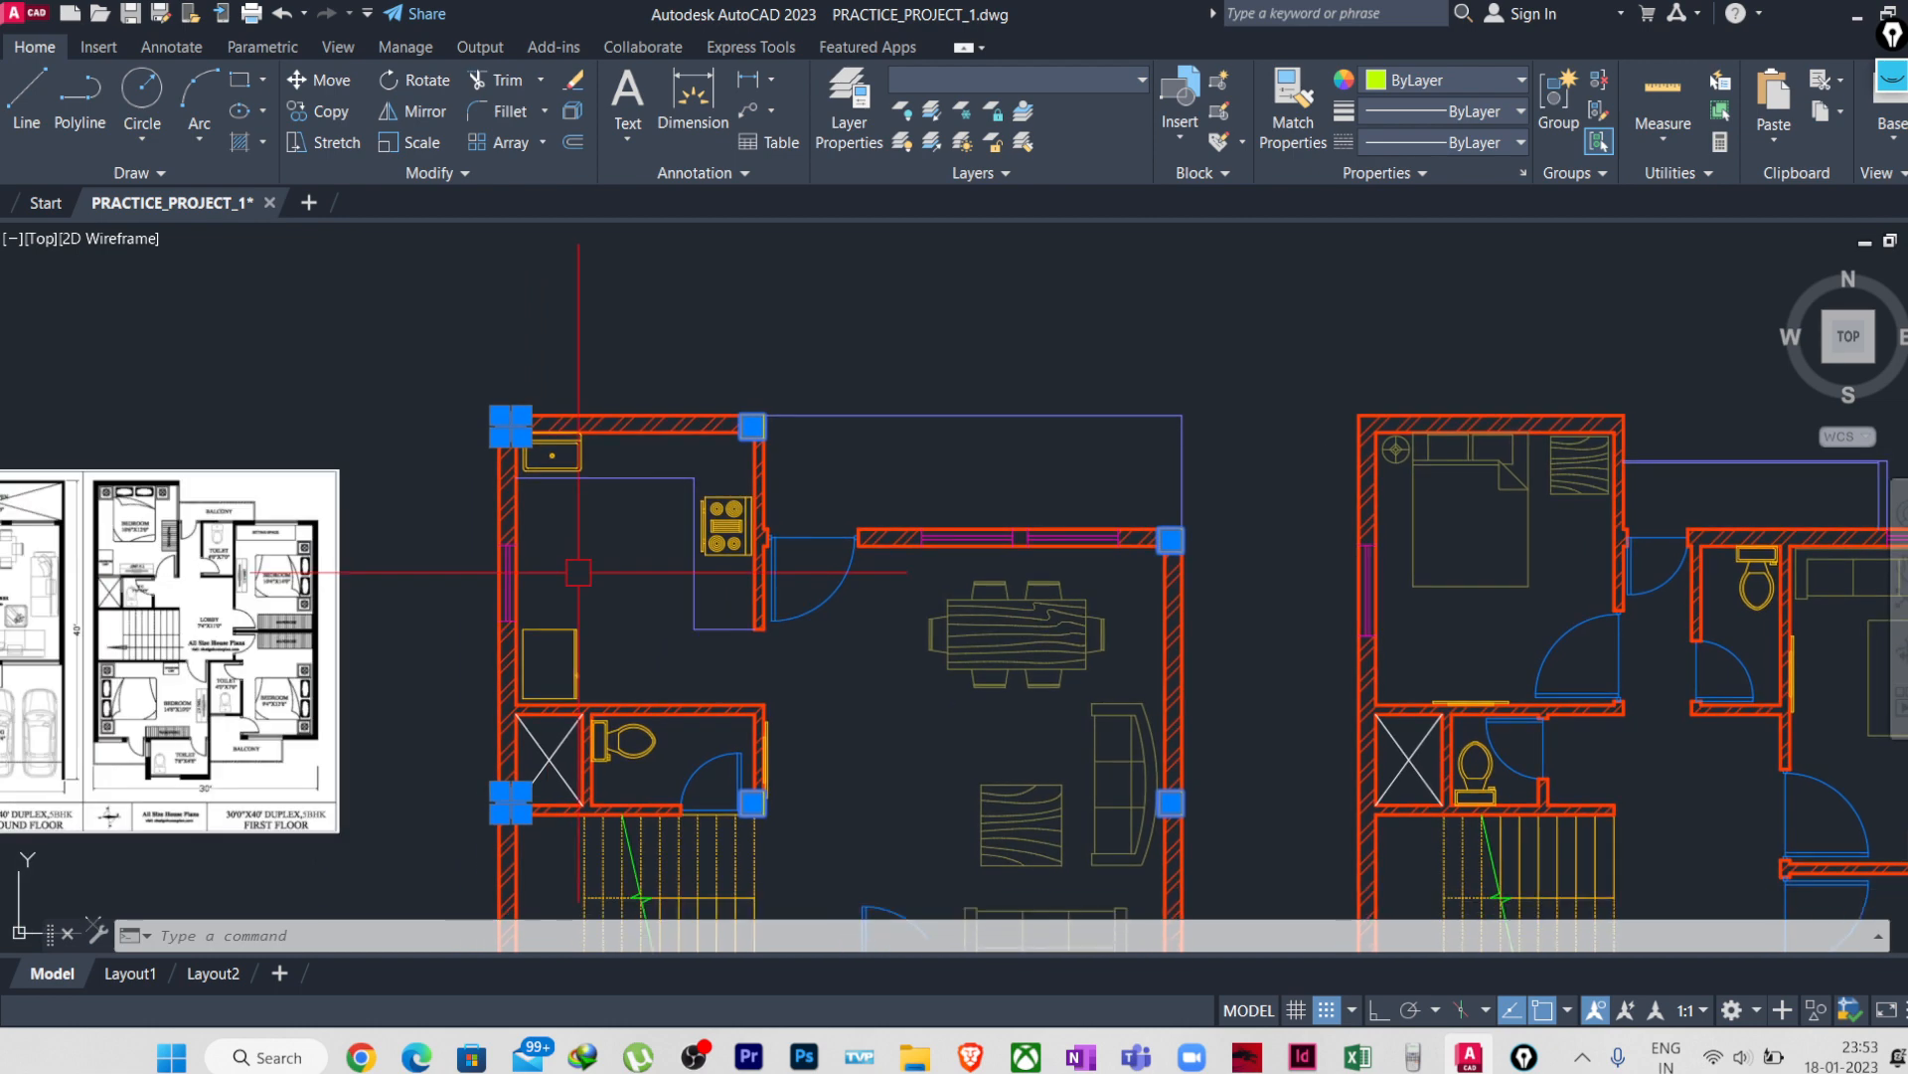
pyautogui.write('O')
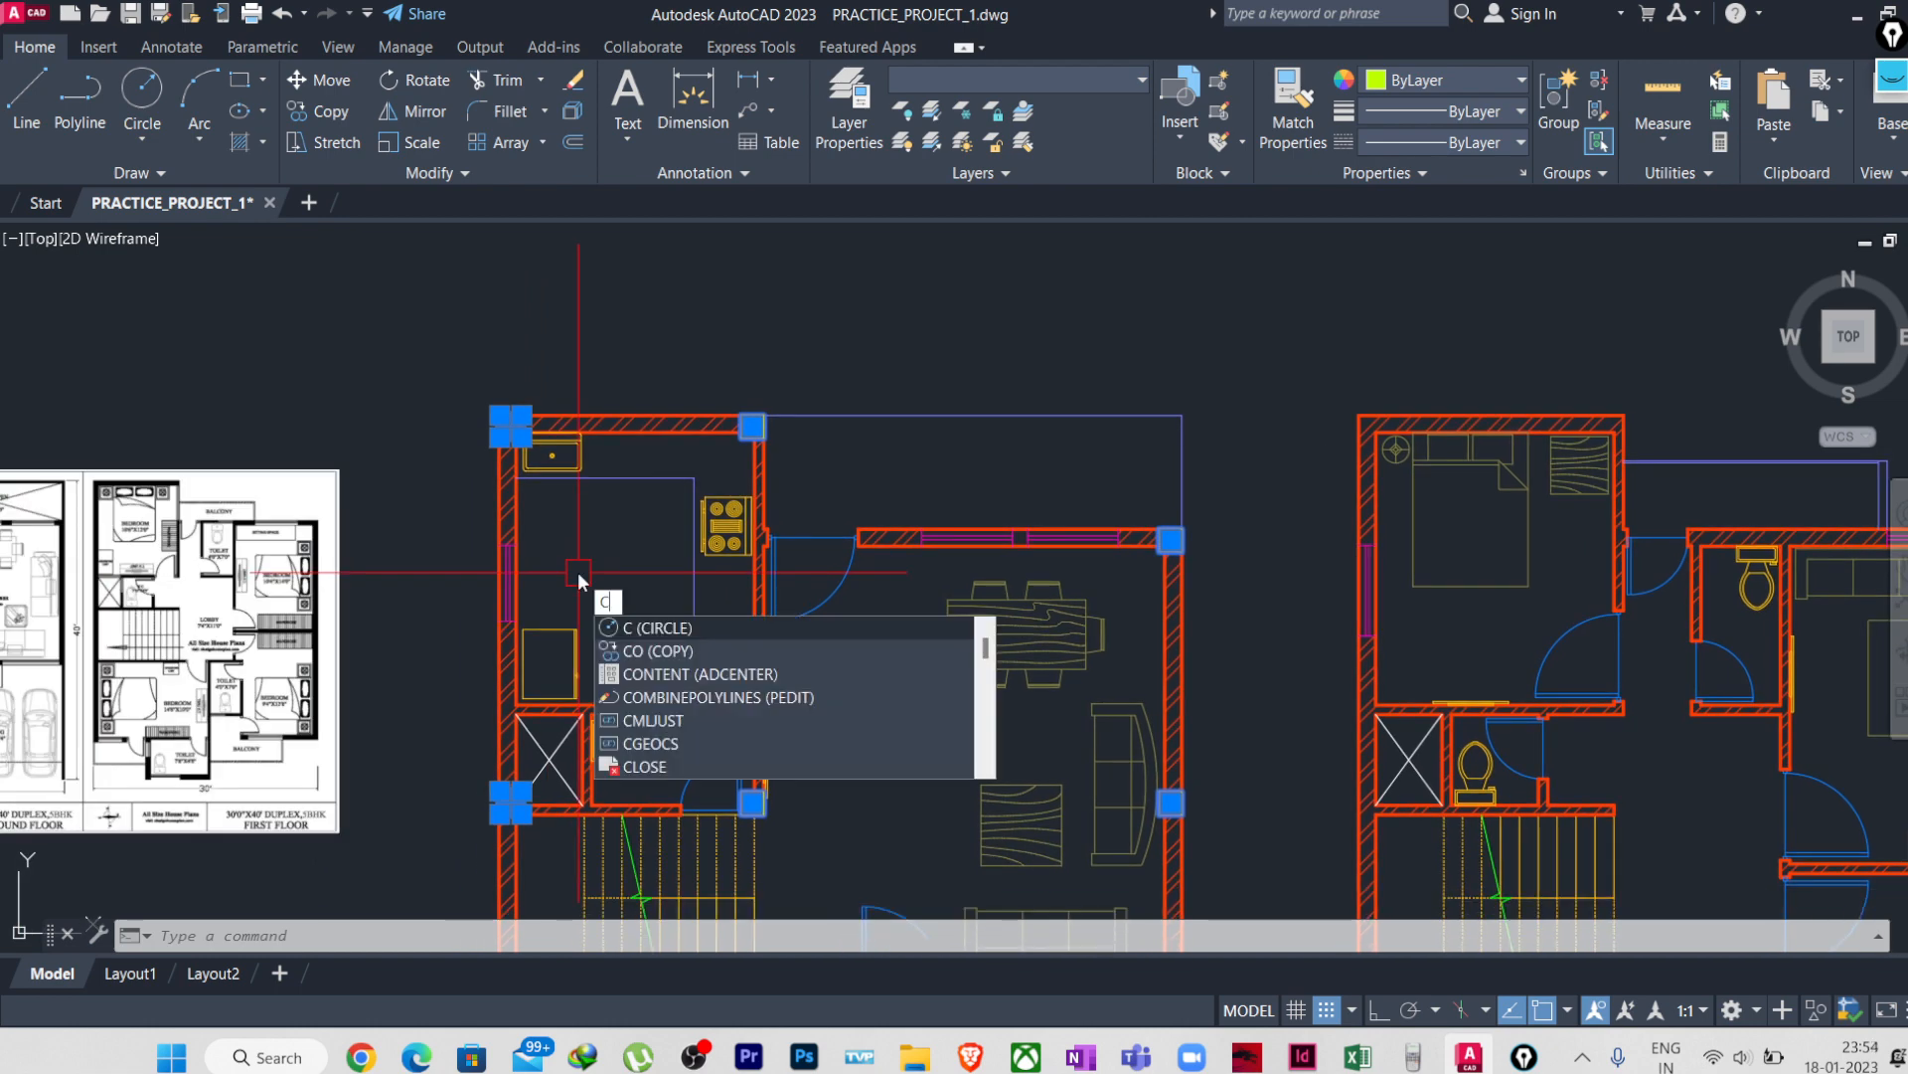
pyautogui.press('Return')
pyautogui.scroll(4, 475, 433)
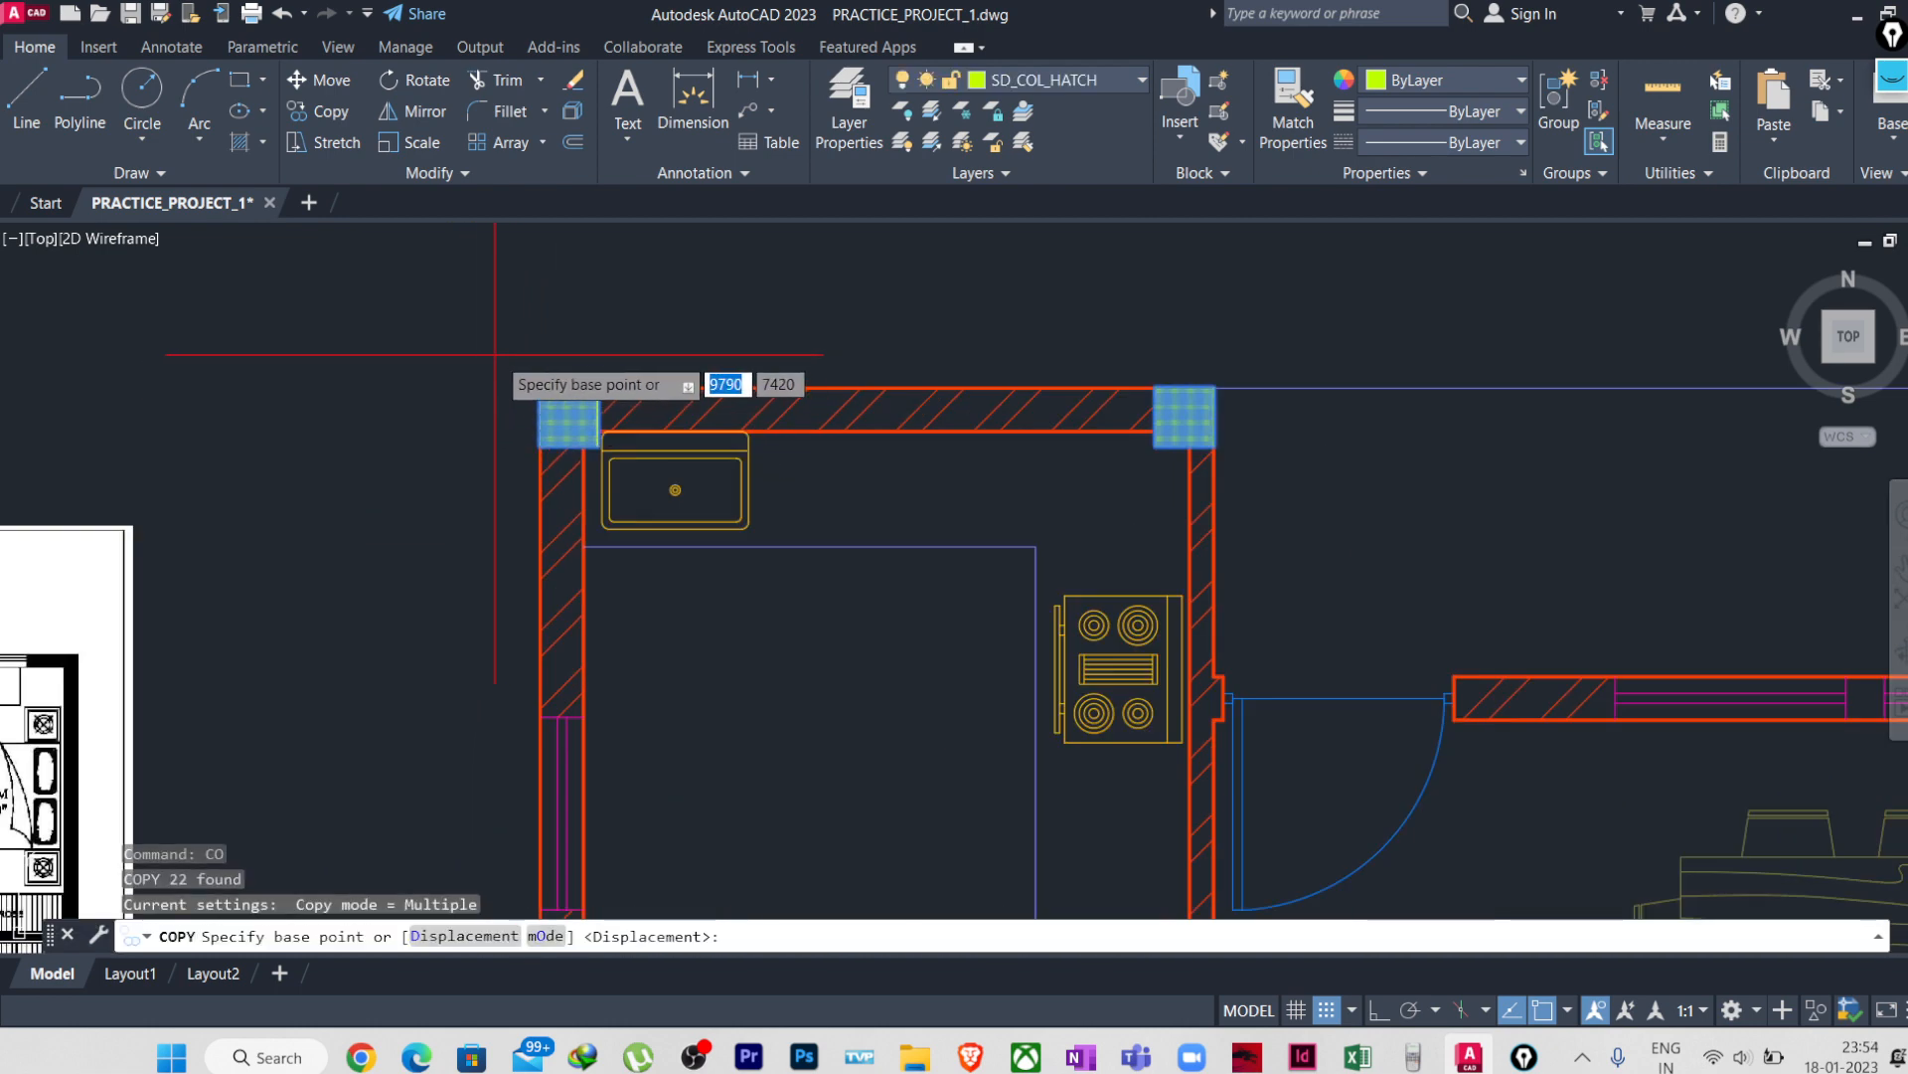
pyautogui.click(540, 389)
pyautogui.scroll(-5, 540, 389)
pyautogui.scroll(6, 981, 533)
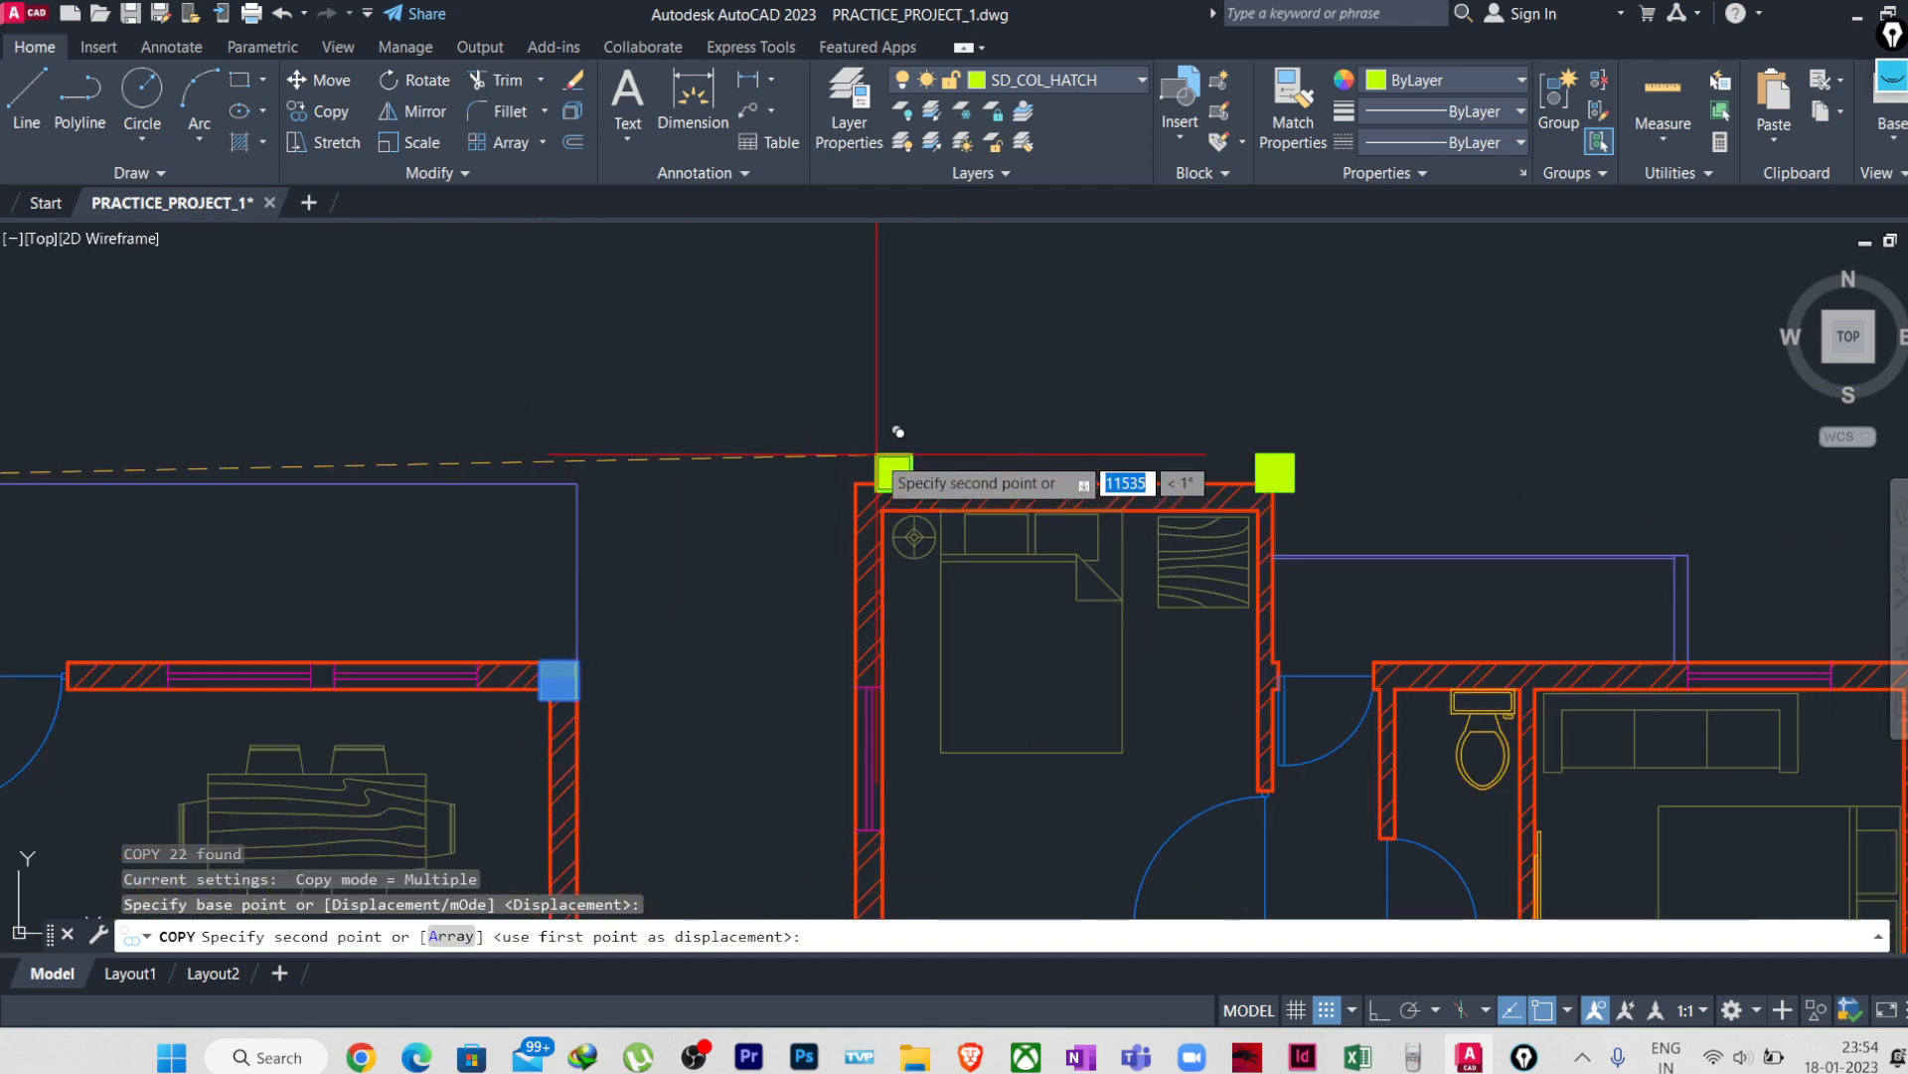
pyautogui.scroll(-5, 820, 530)
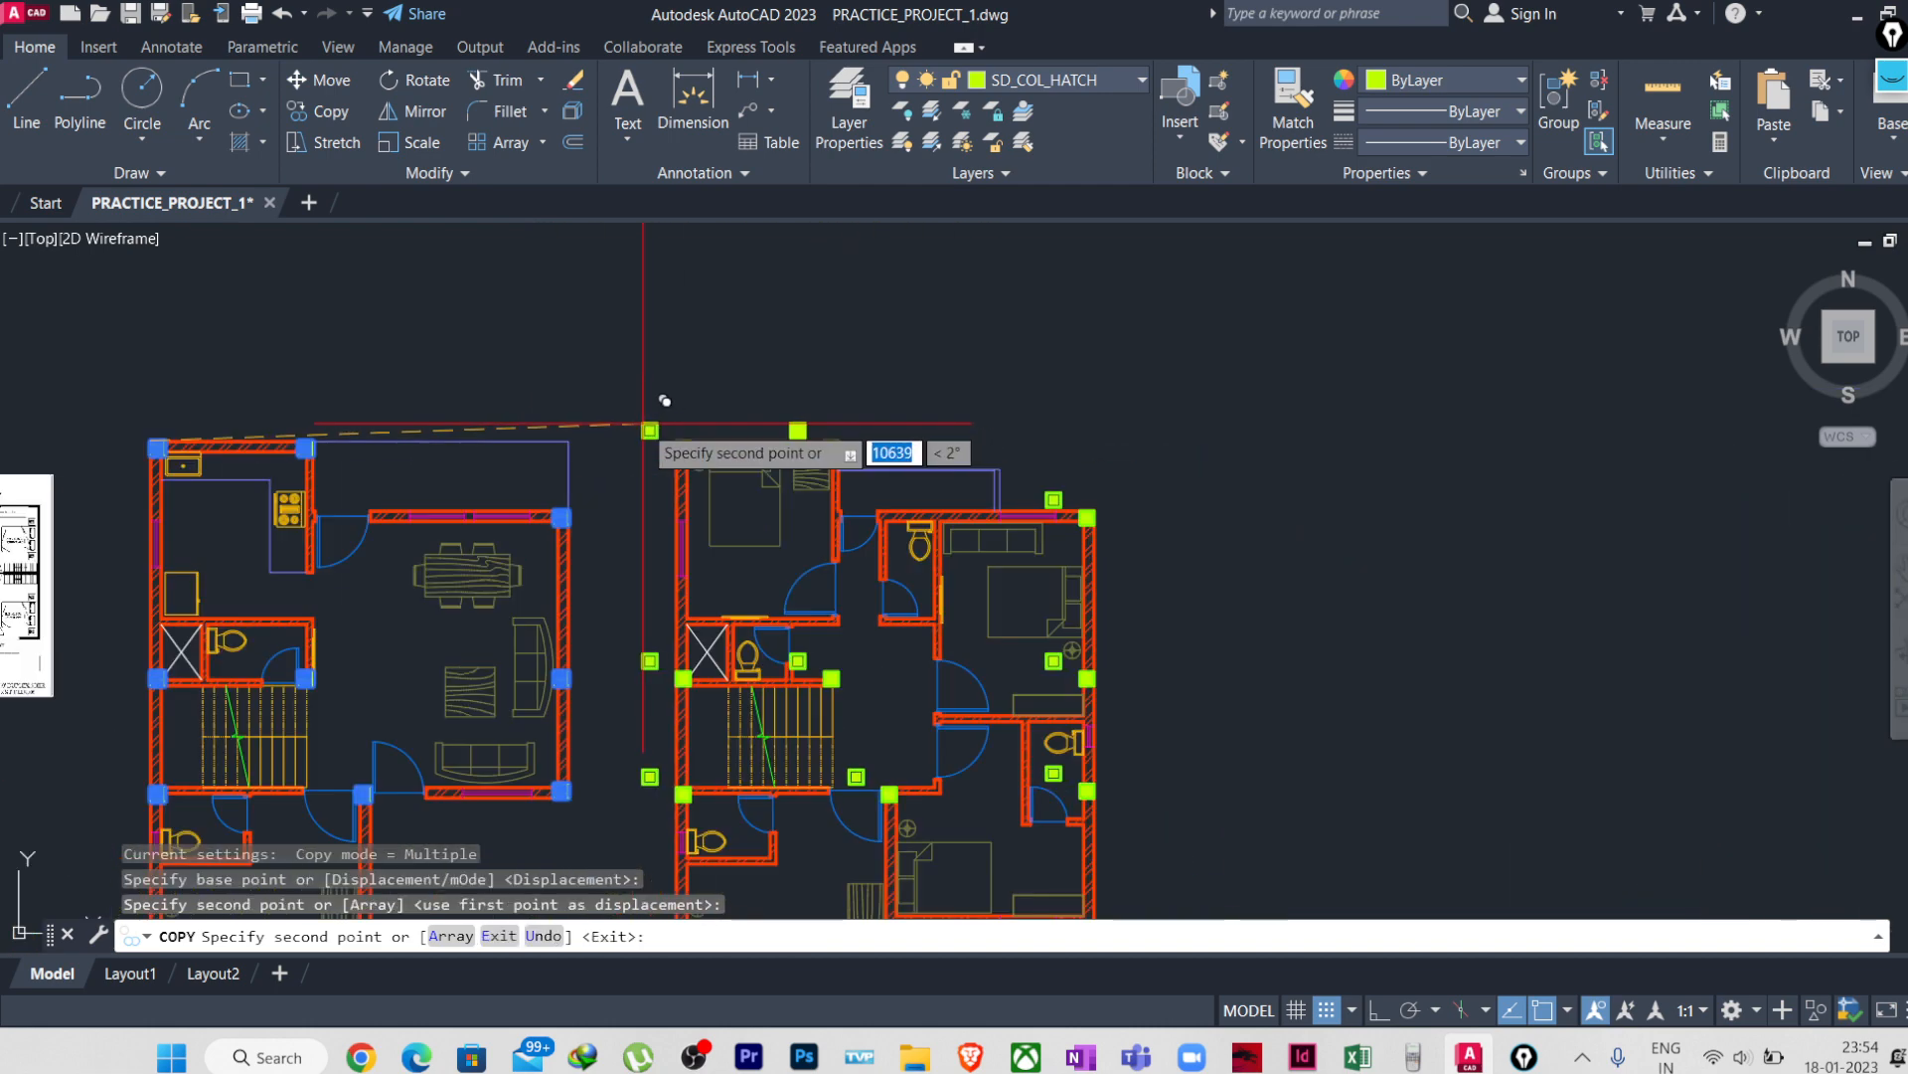
pyautogui.press('Escape')
pyautogui.press('Escape')
# - Check the copied columns along the first floor's right outer wall and around the lower bedrooms
pyautogui.moveTo(852, 709); pyautogui.dragTo(837, 643, button='middle')
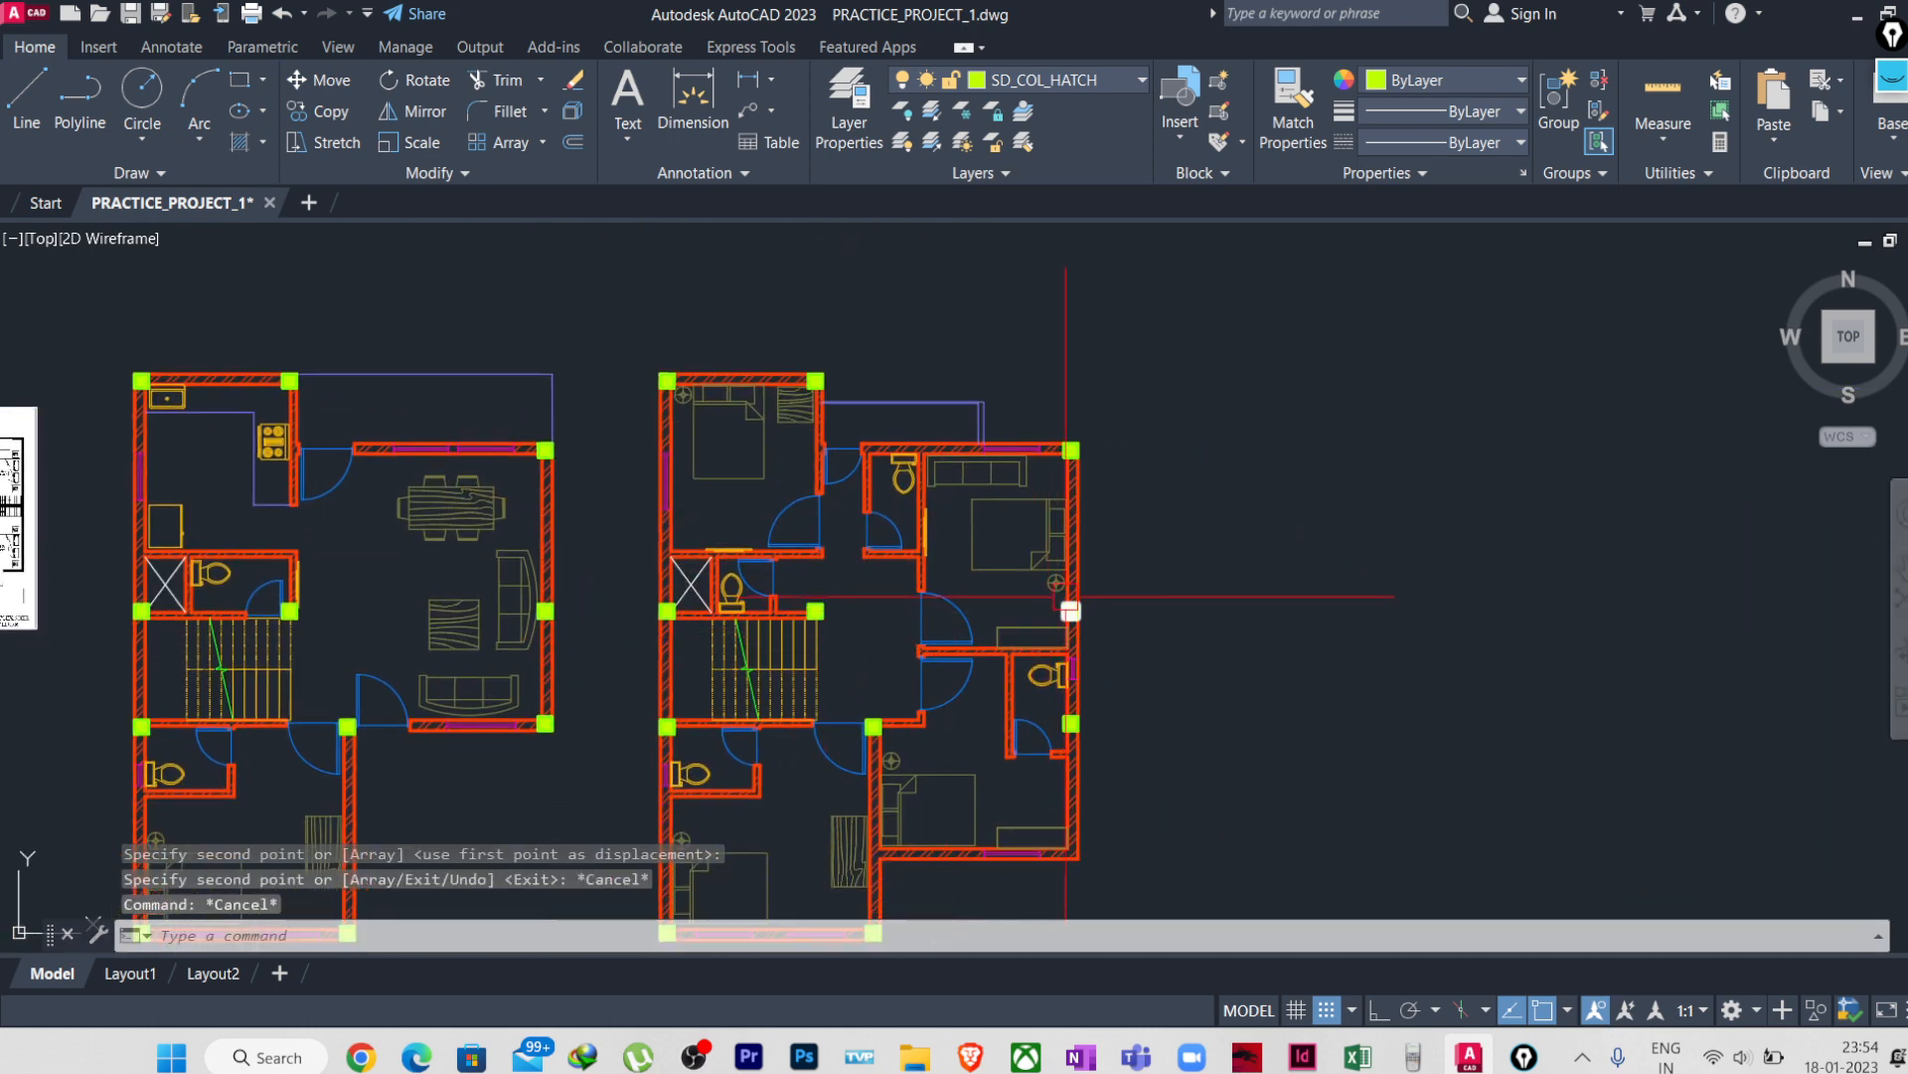
pyautogui.scroll(4, 1130, 554)
pyautogui.scroll(-2, 1093, 723)
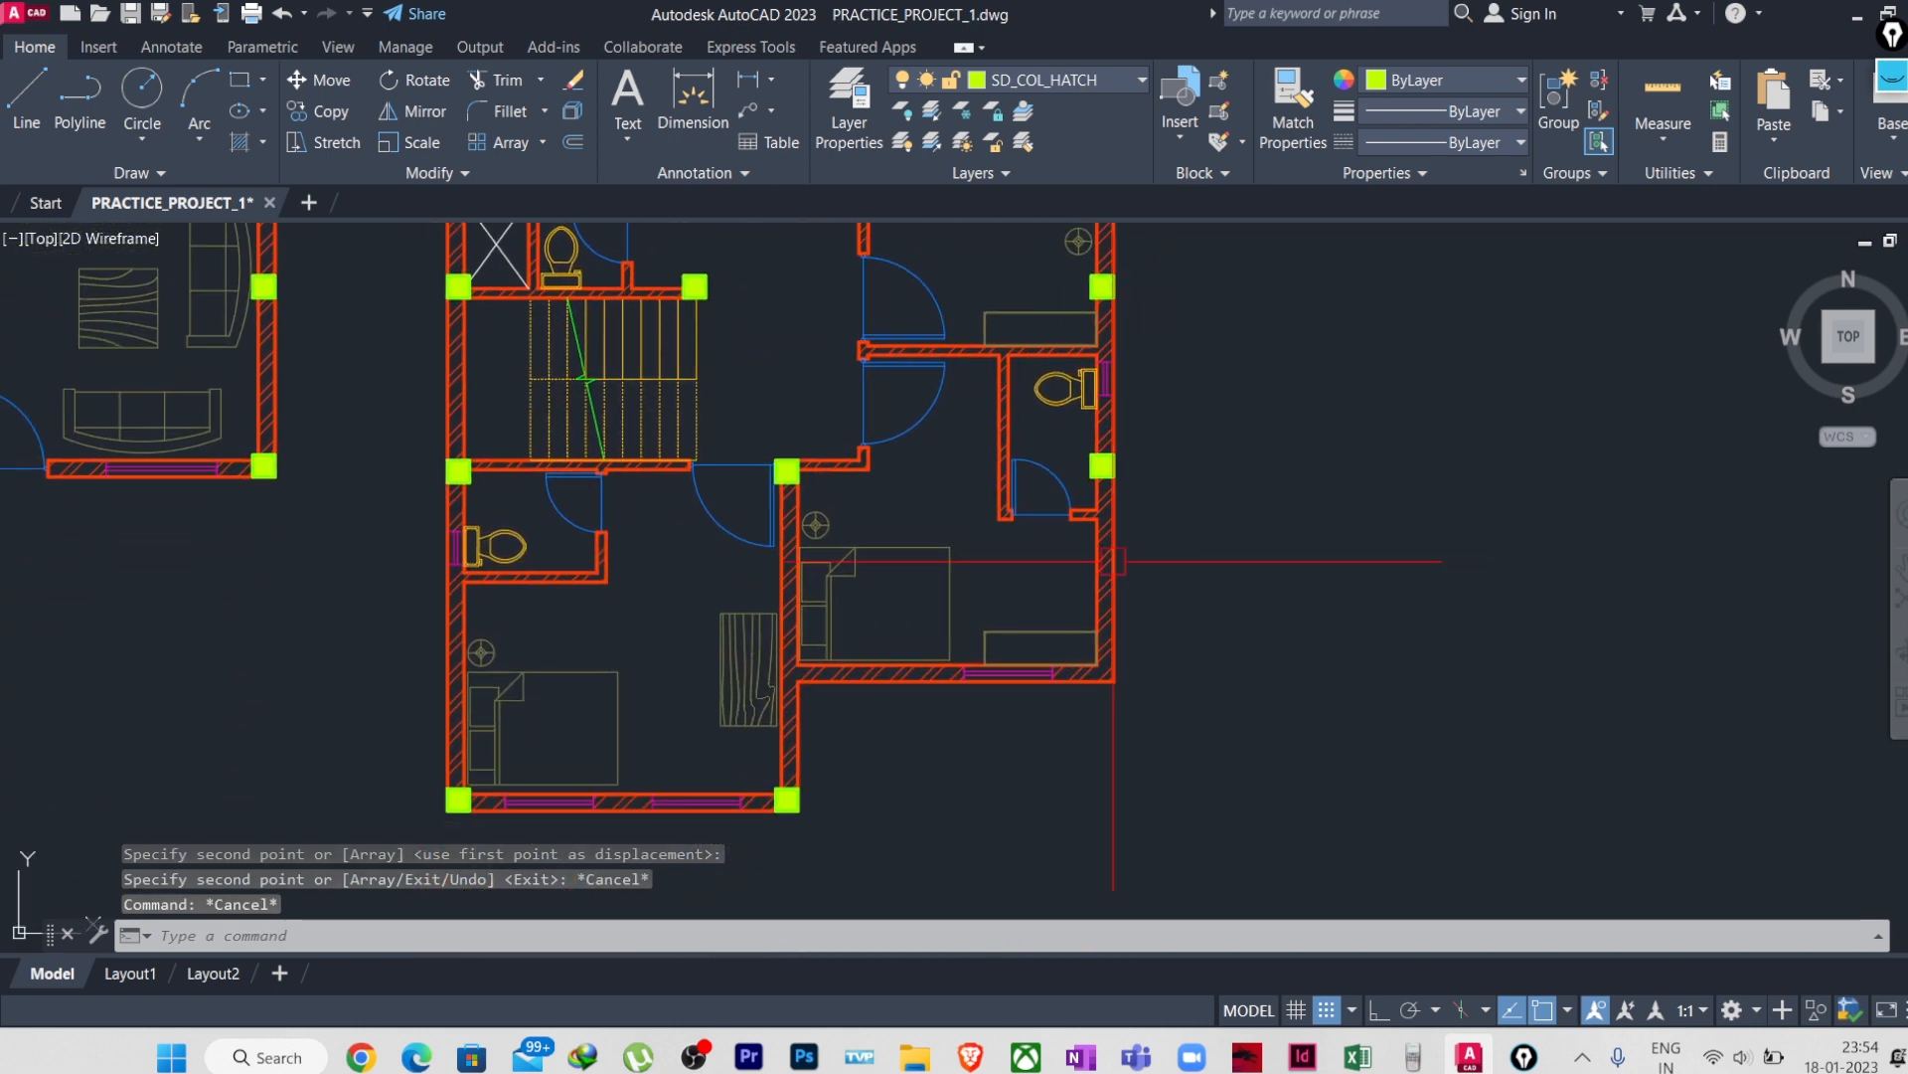
pyautogui.scroll(-3, 1129, 731)
pyautogui.moveTo(1141, 780)
pyautogui.mouseDown(button='middle')
pyautogui.moveTo(1143, 721)
pyautogui.moveTo(1082, 729)
pyautogui.mouseUp(button='middle')
pyautogui.scroll(2, 1048, 654)
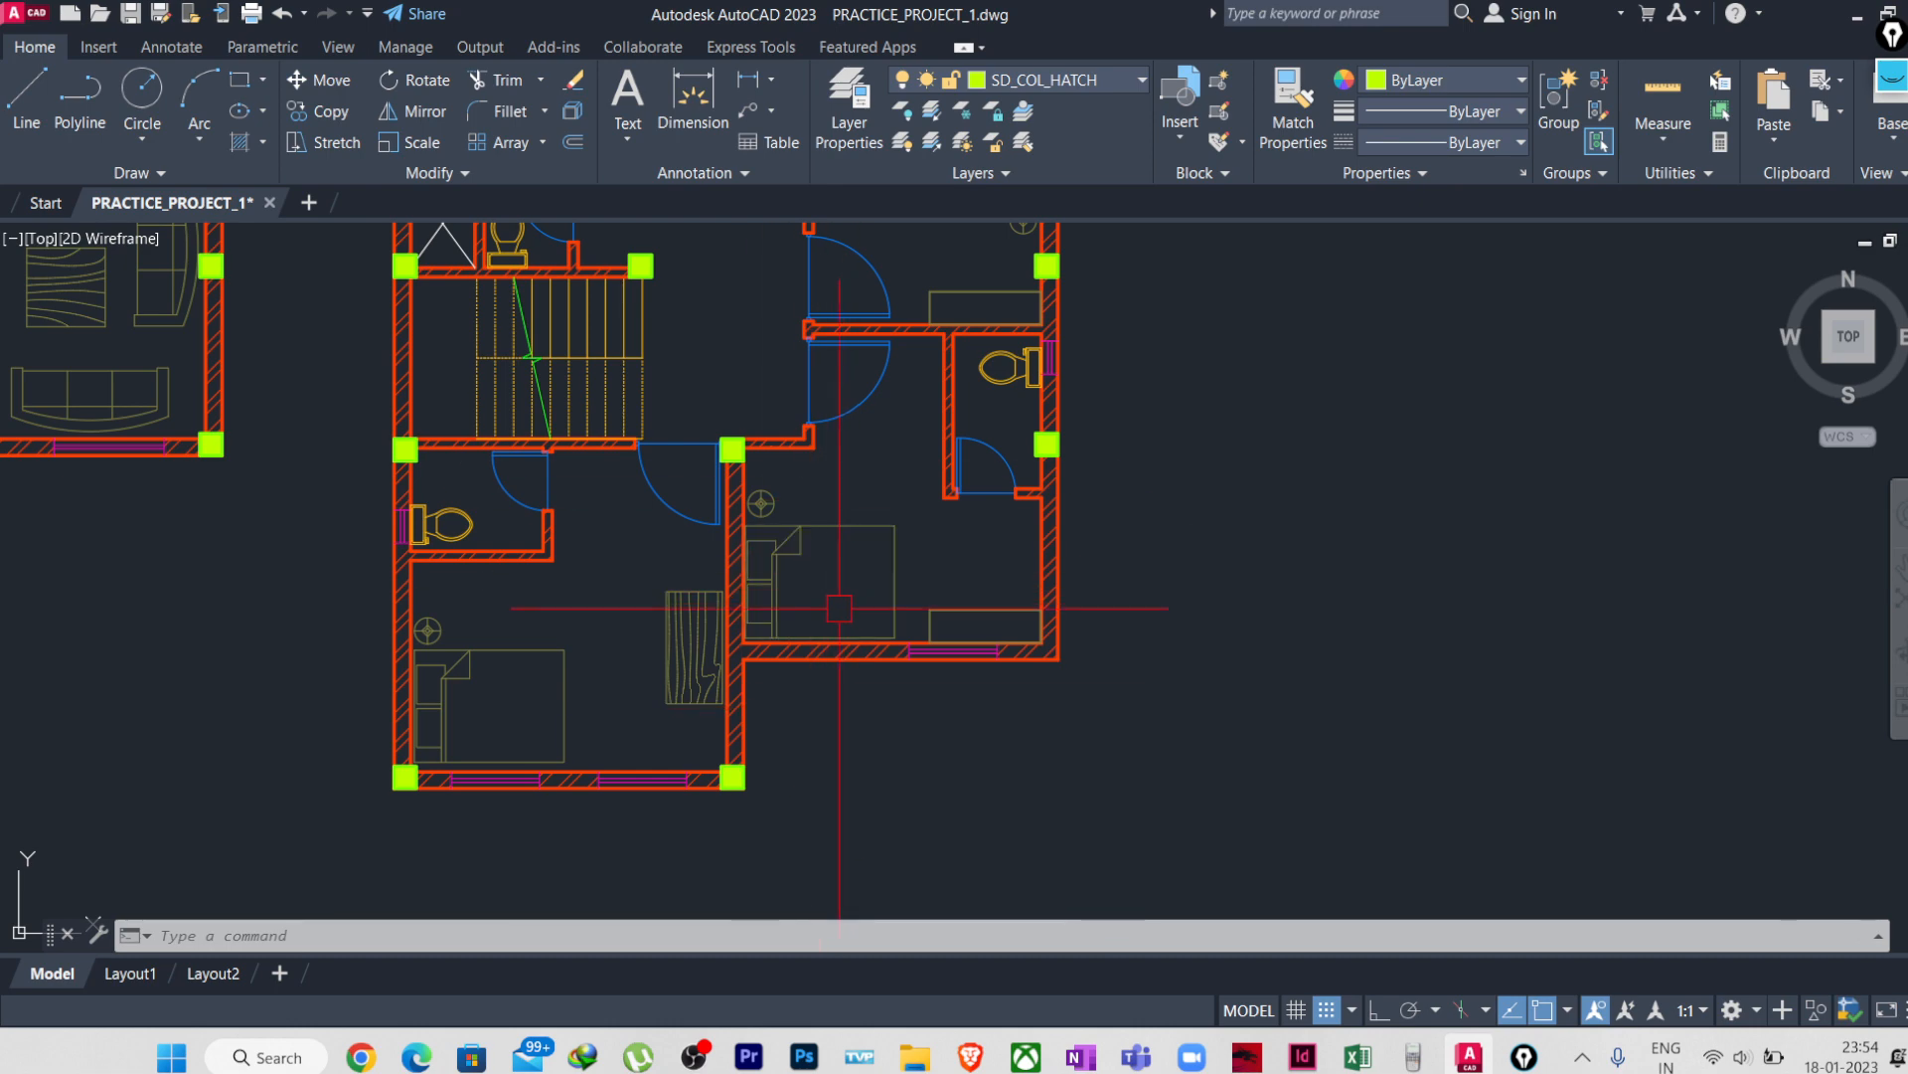
pyautogui.scroll(2, 839, 607)
pyautogui.scroll(3, 691, 761)
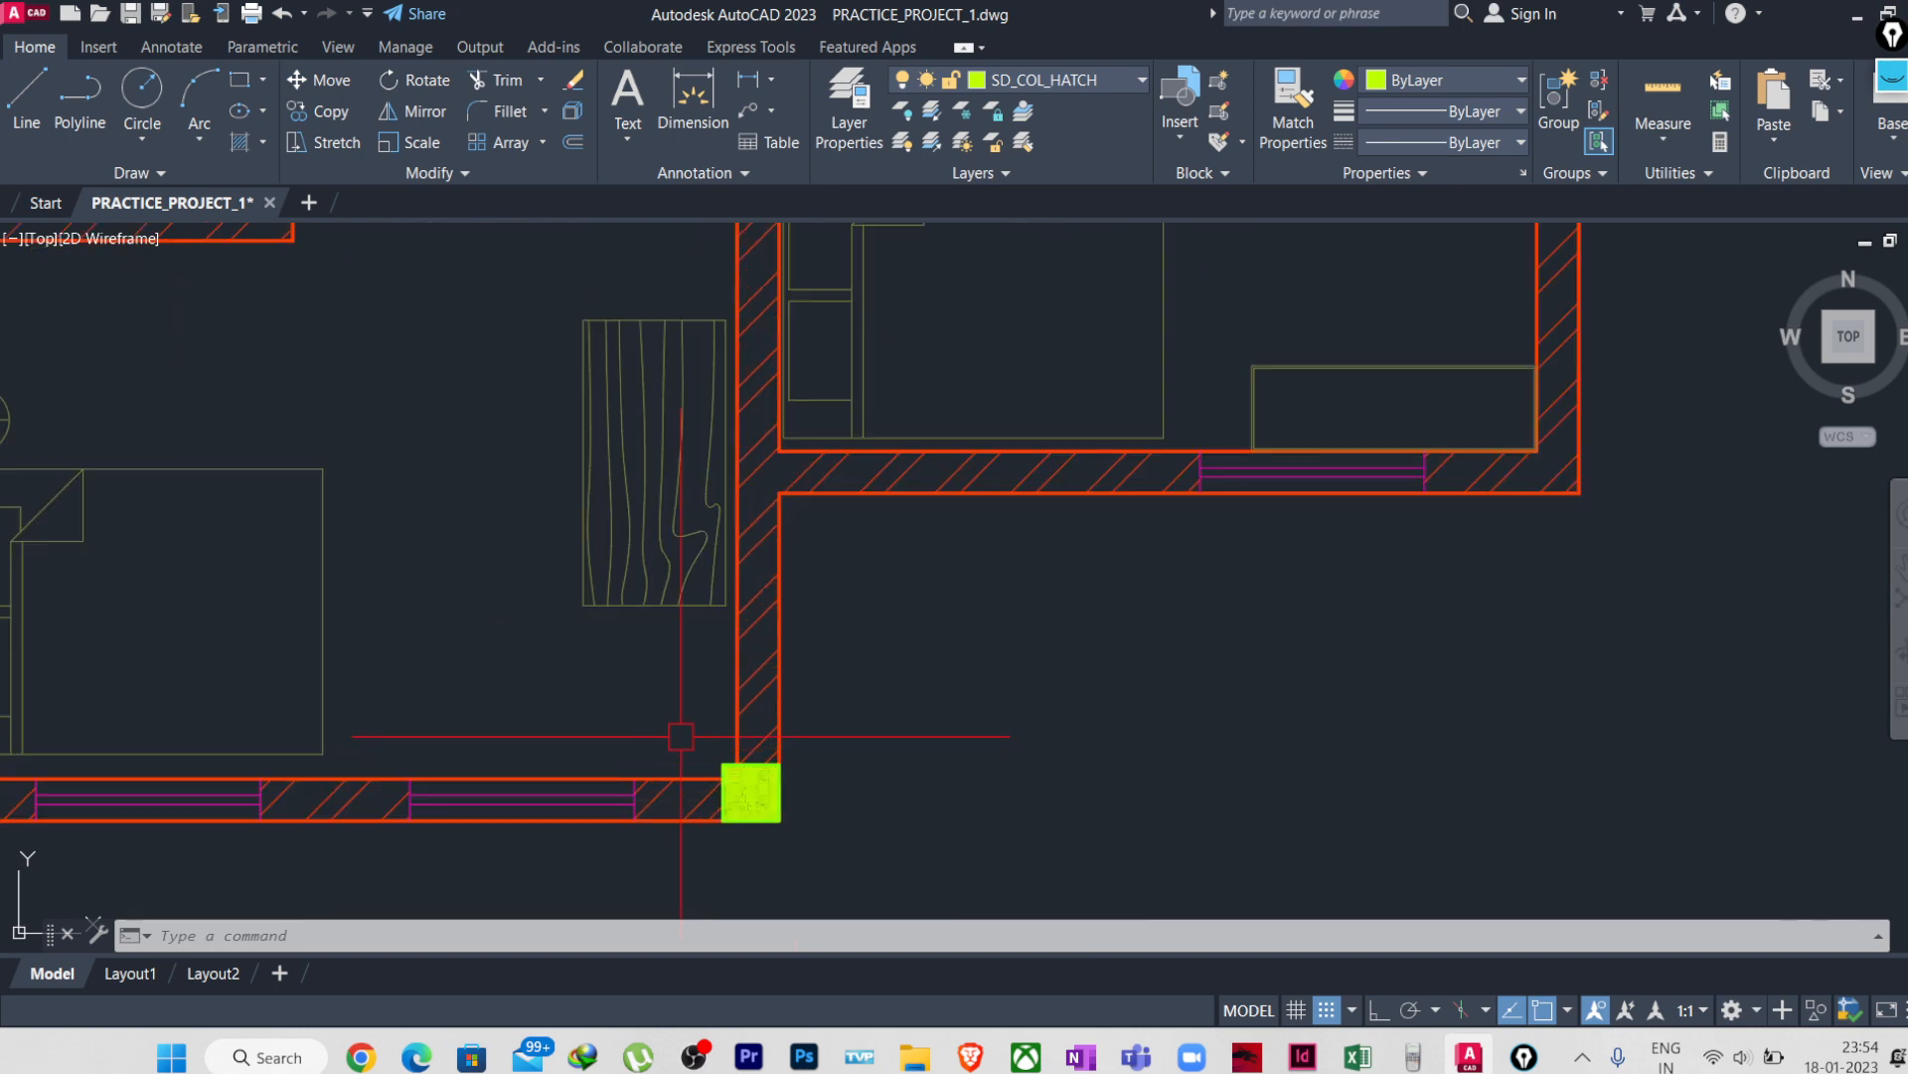
pyautogui.click(686, 748)
pyautogui.scroll(2, 716, 755)
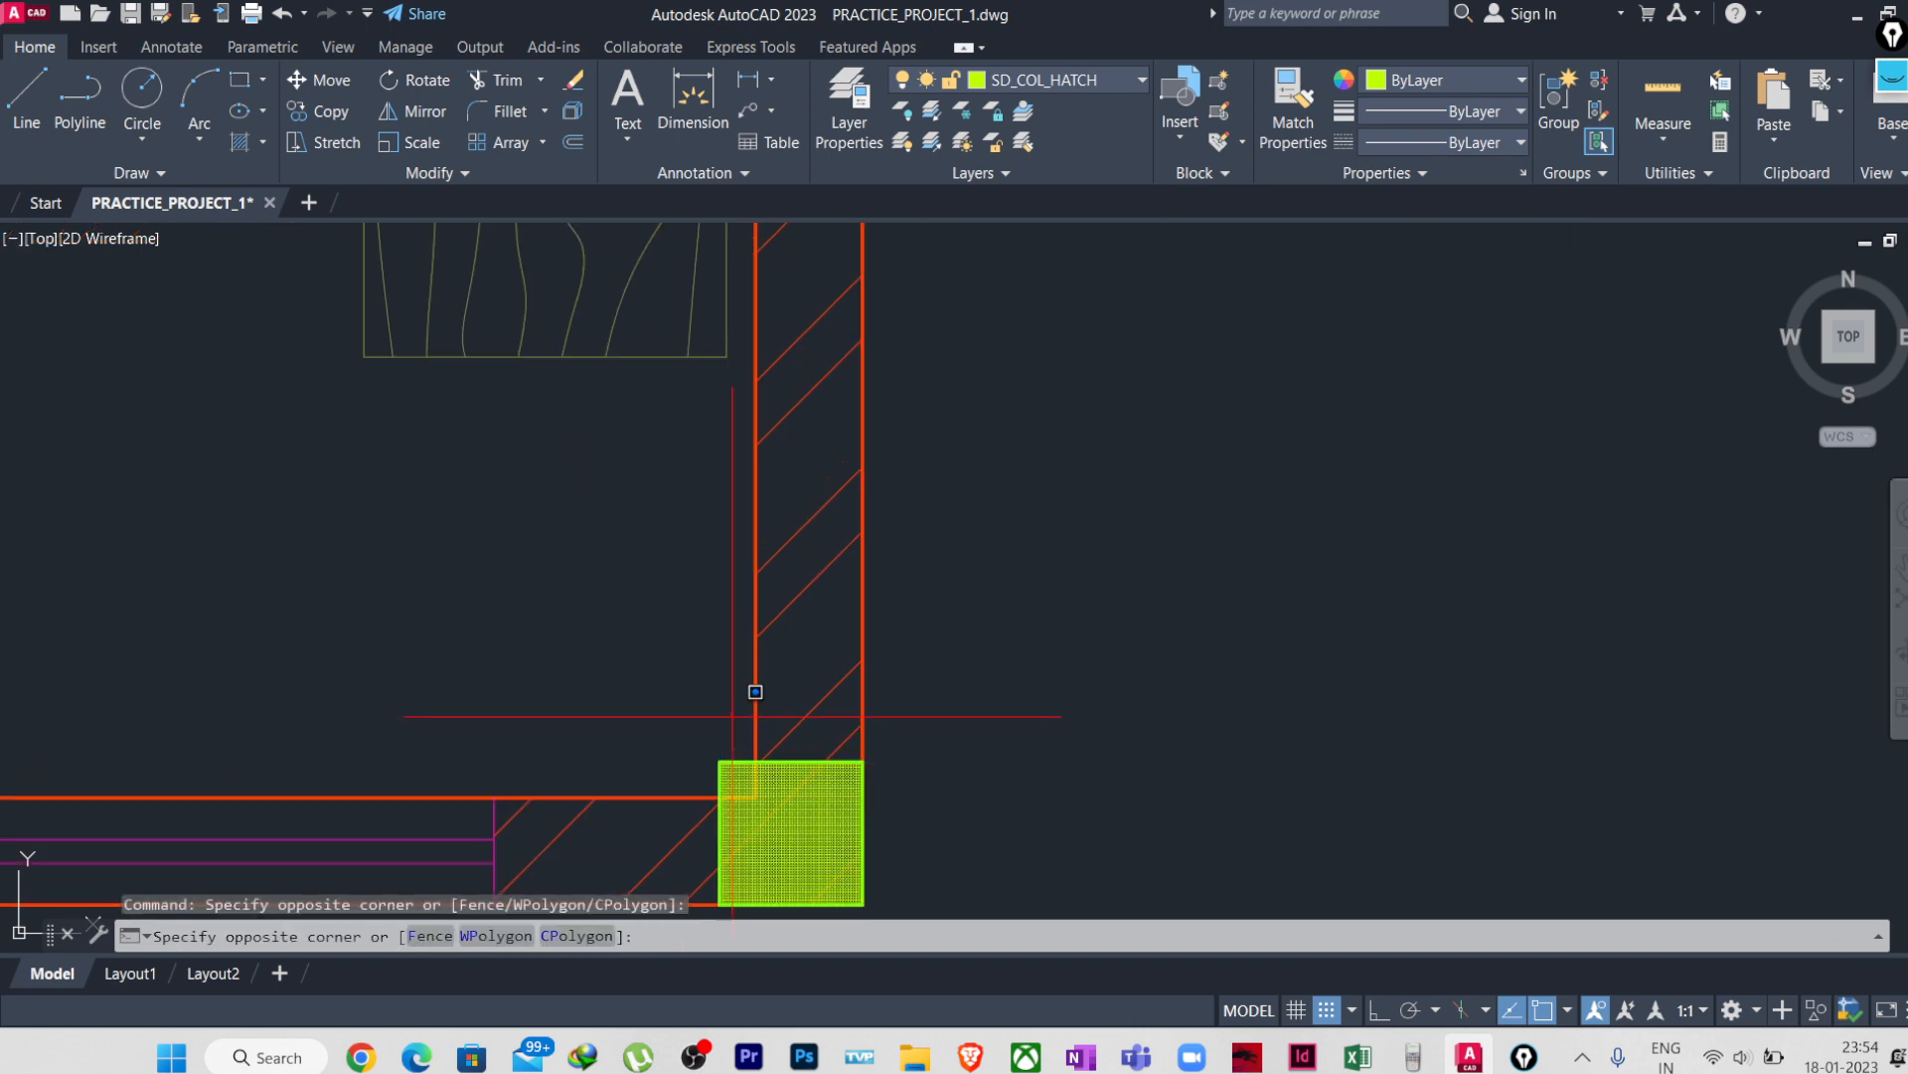
pyautogui.click(698, 771)
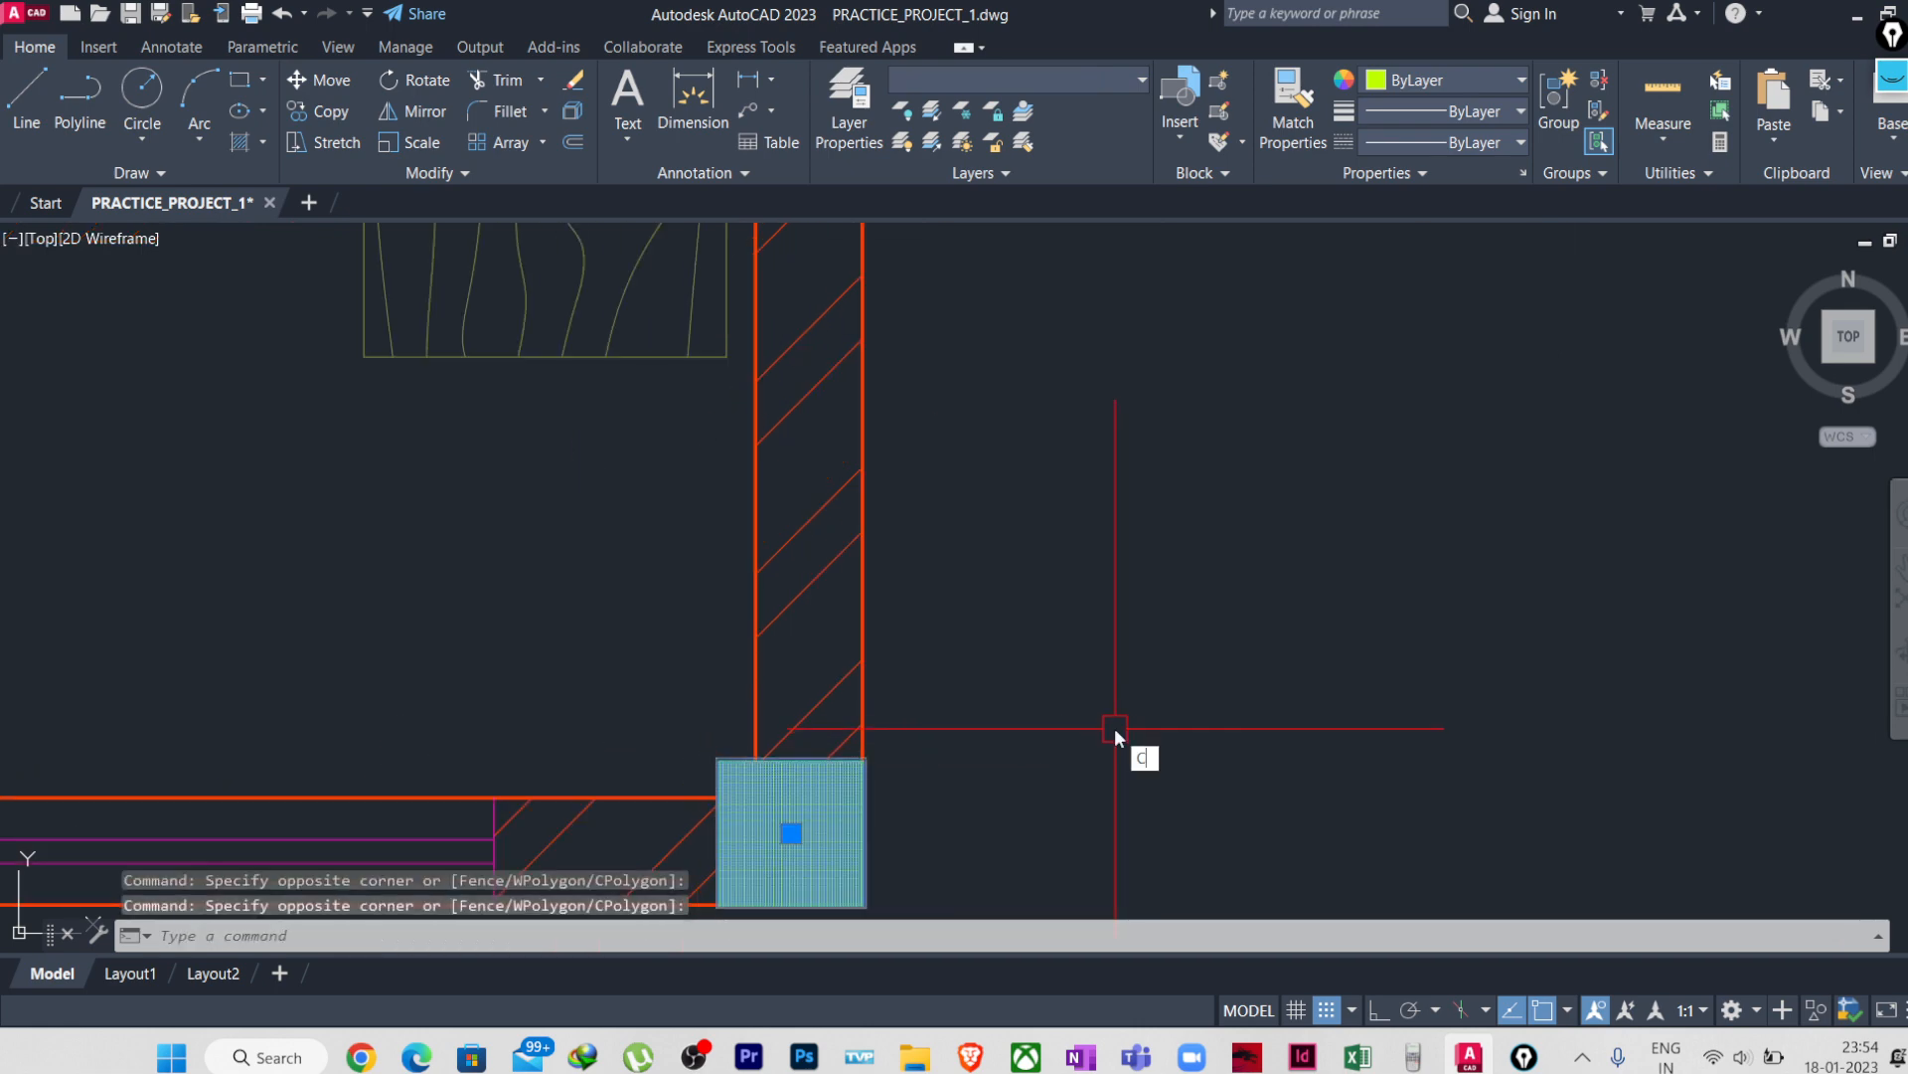
pyautogui.write('co')
pyautogui.press('Return')
pyautogui.scroll(-4, 865, 783)
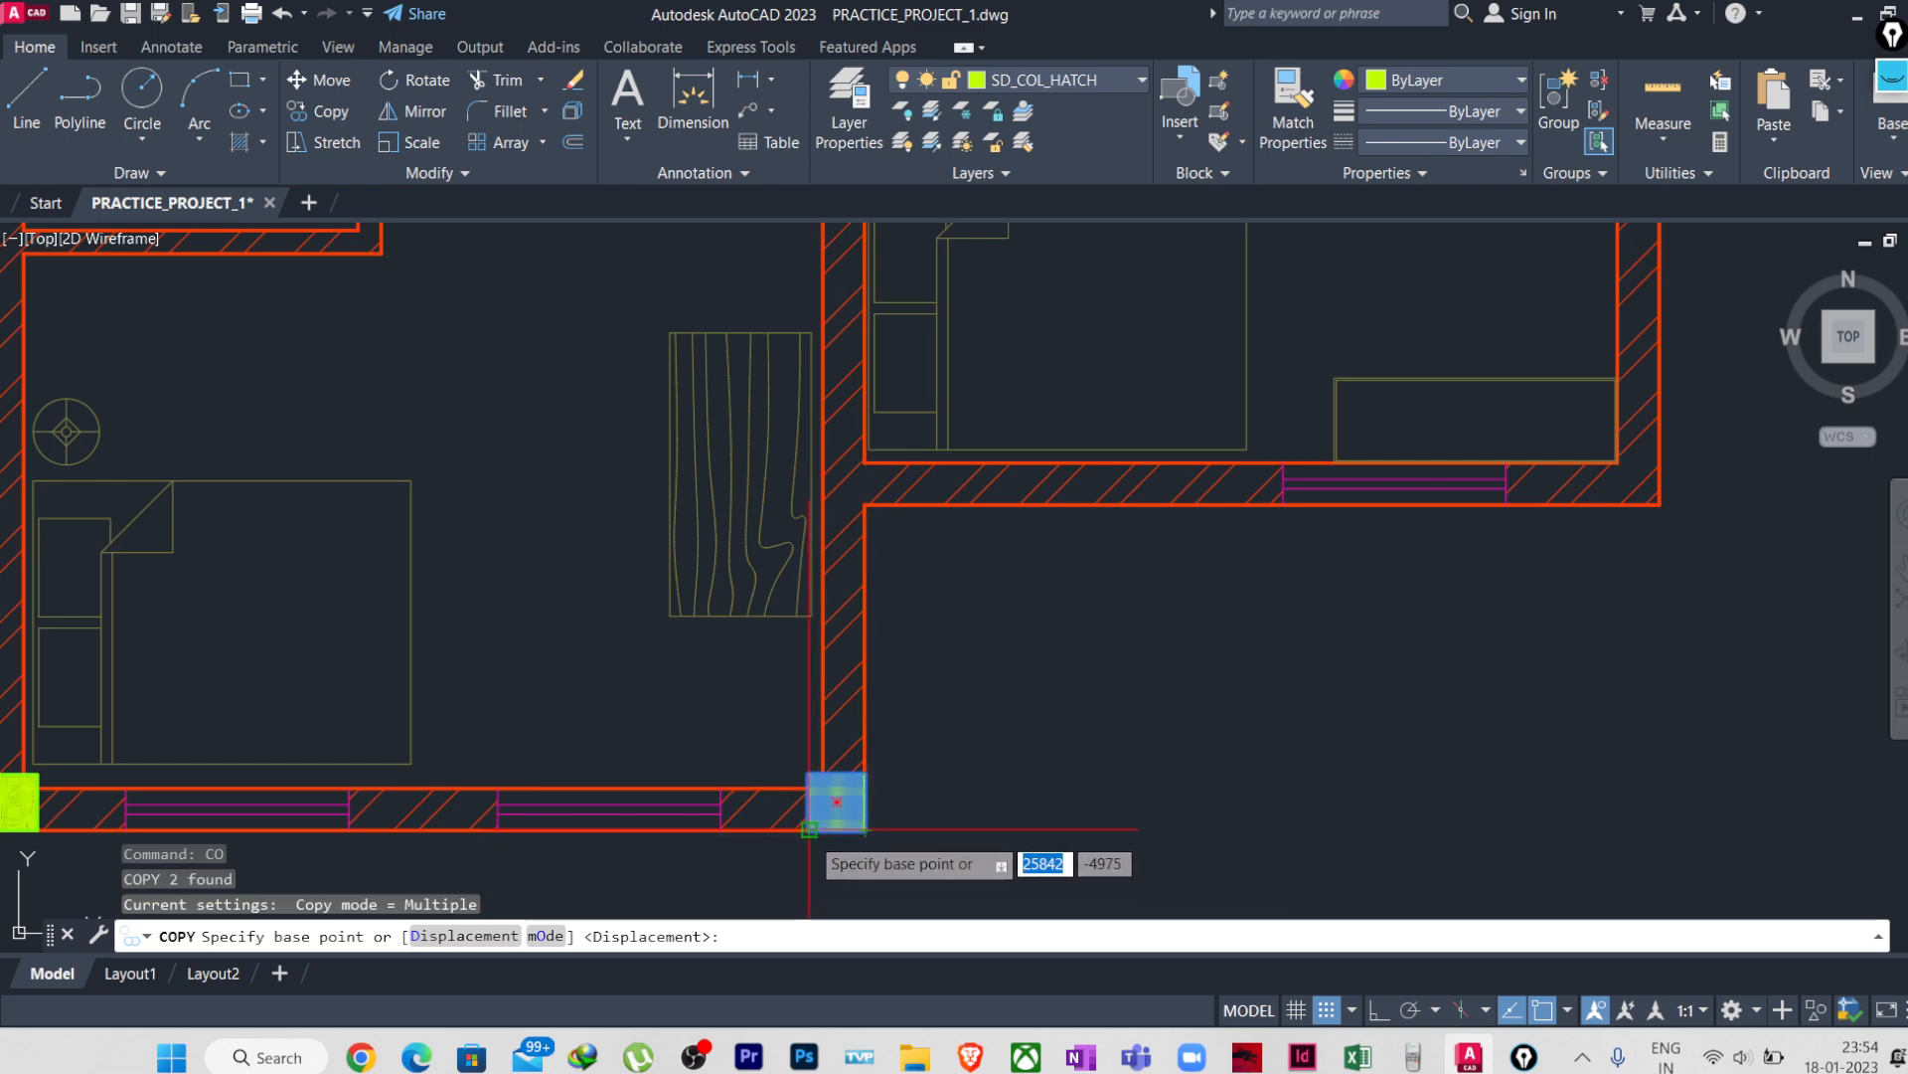
pyautogui.click(813, 835)
pyautogui.scroll(4, 845, 791)
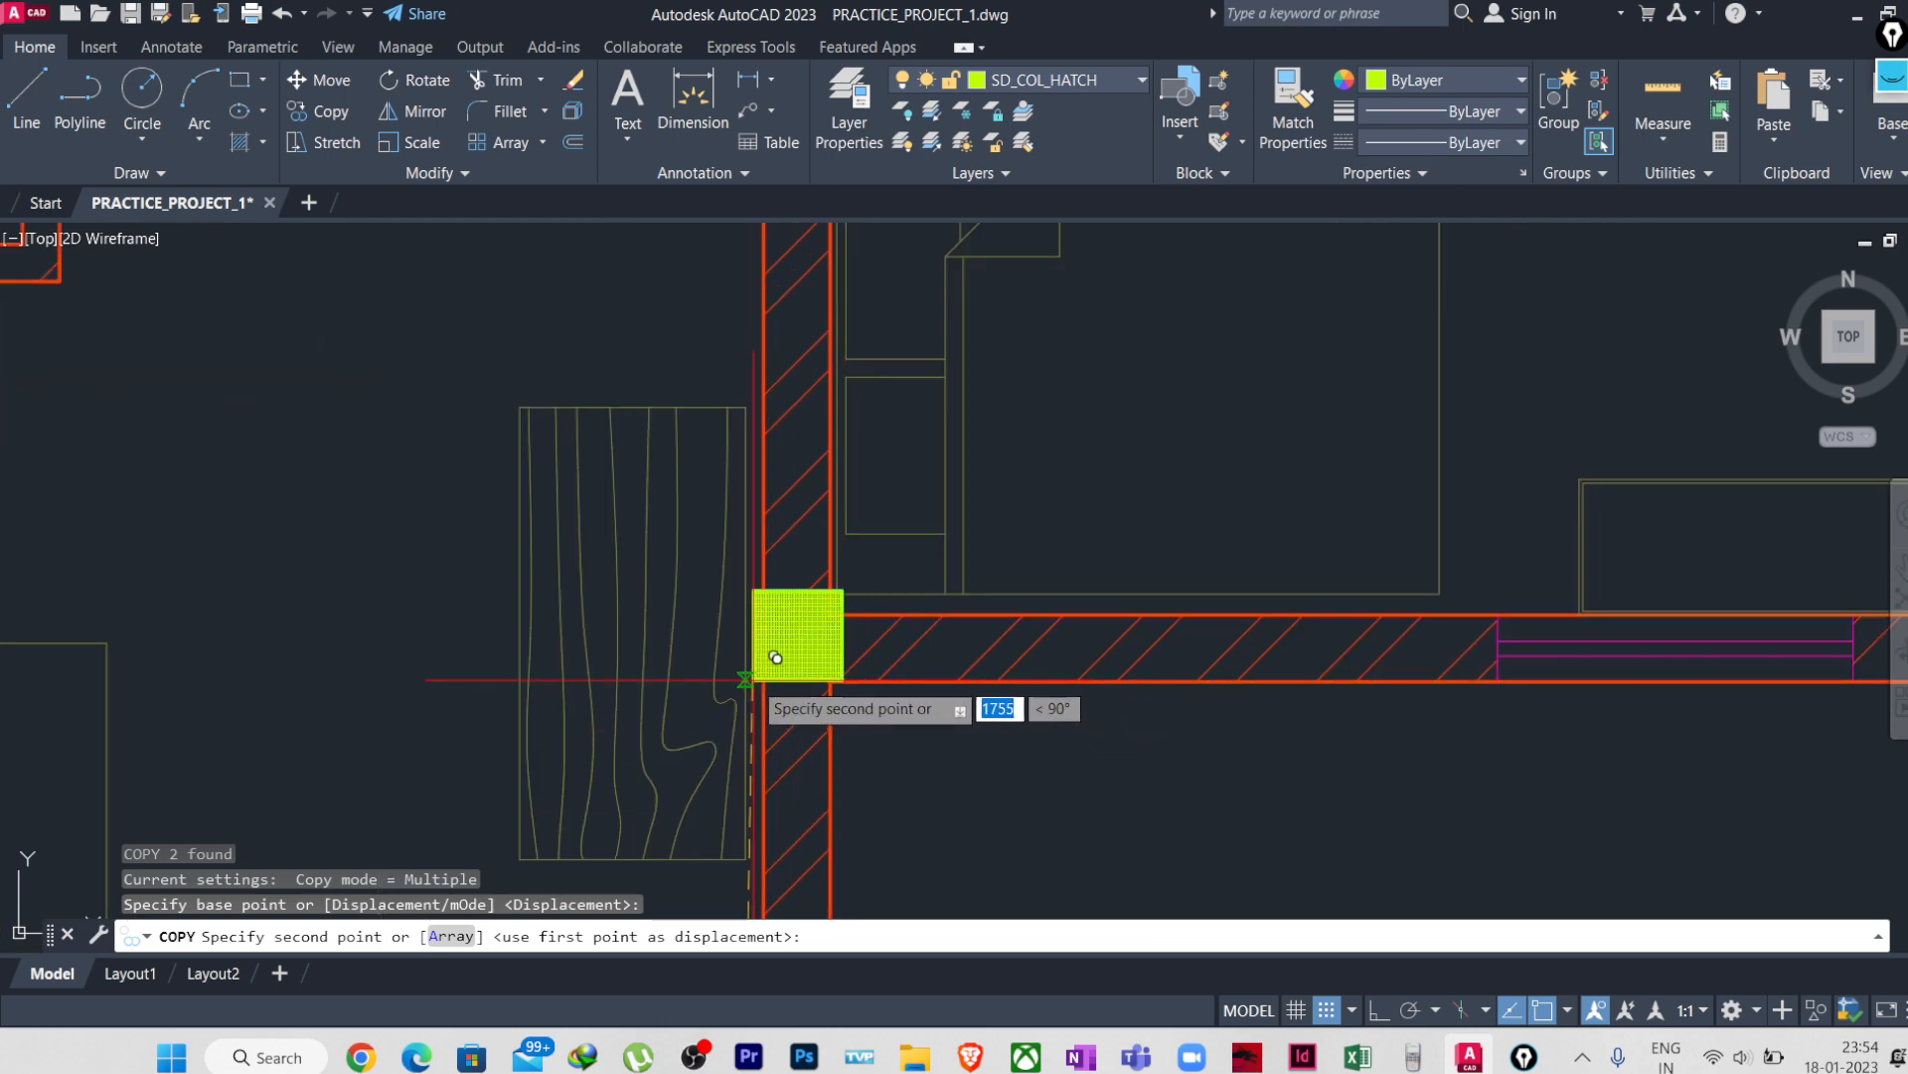
pyautogui.press('Escape')
# - Copy the first floor's lower-middle corner column by its lower-right corner to the wall junction above and the right bedroom's lower-right outer corner
pyautogui.scroll(-4, 844, 701)
pyautogui.scroll(10, 844, 700)
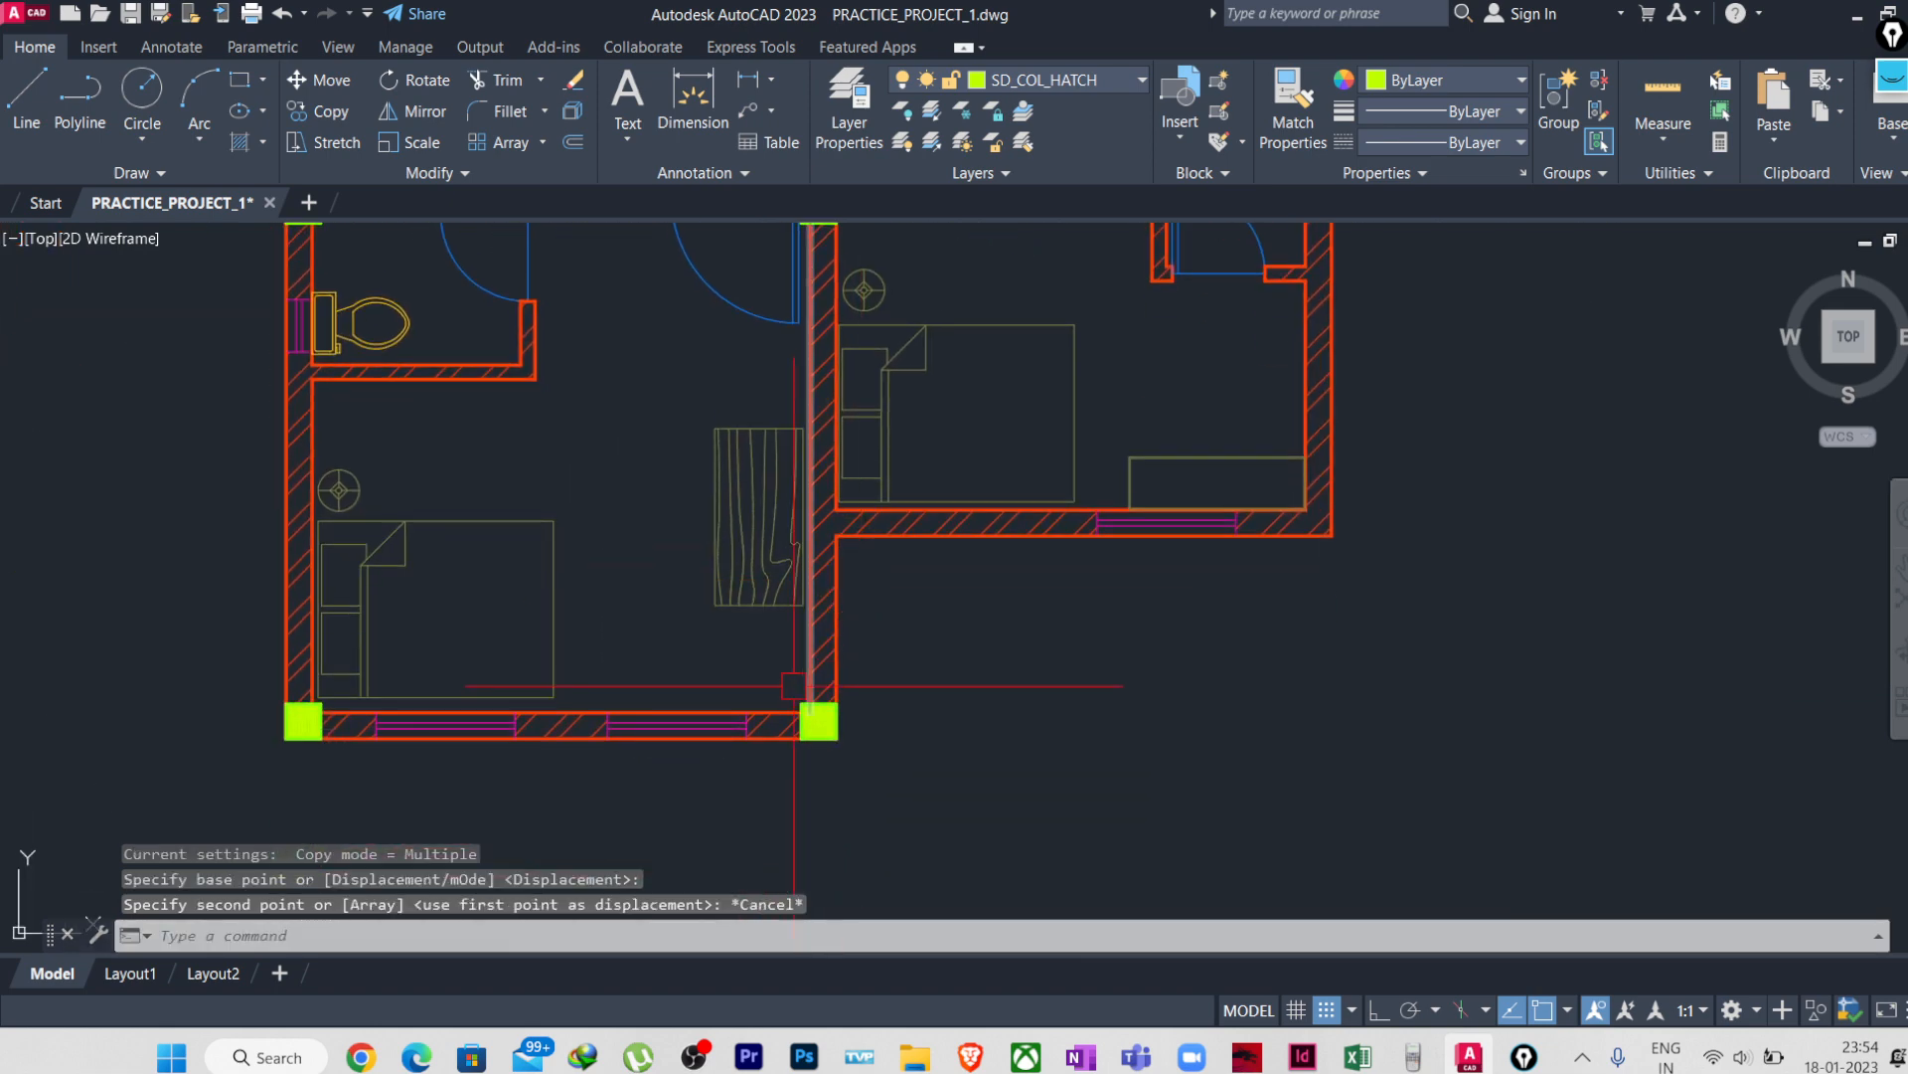
pyautogui.click(887, 758)
pyautogui.scroll(-8, 857, 725)
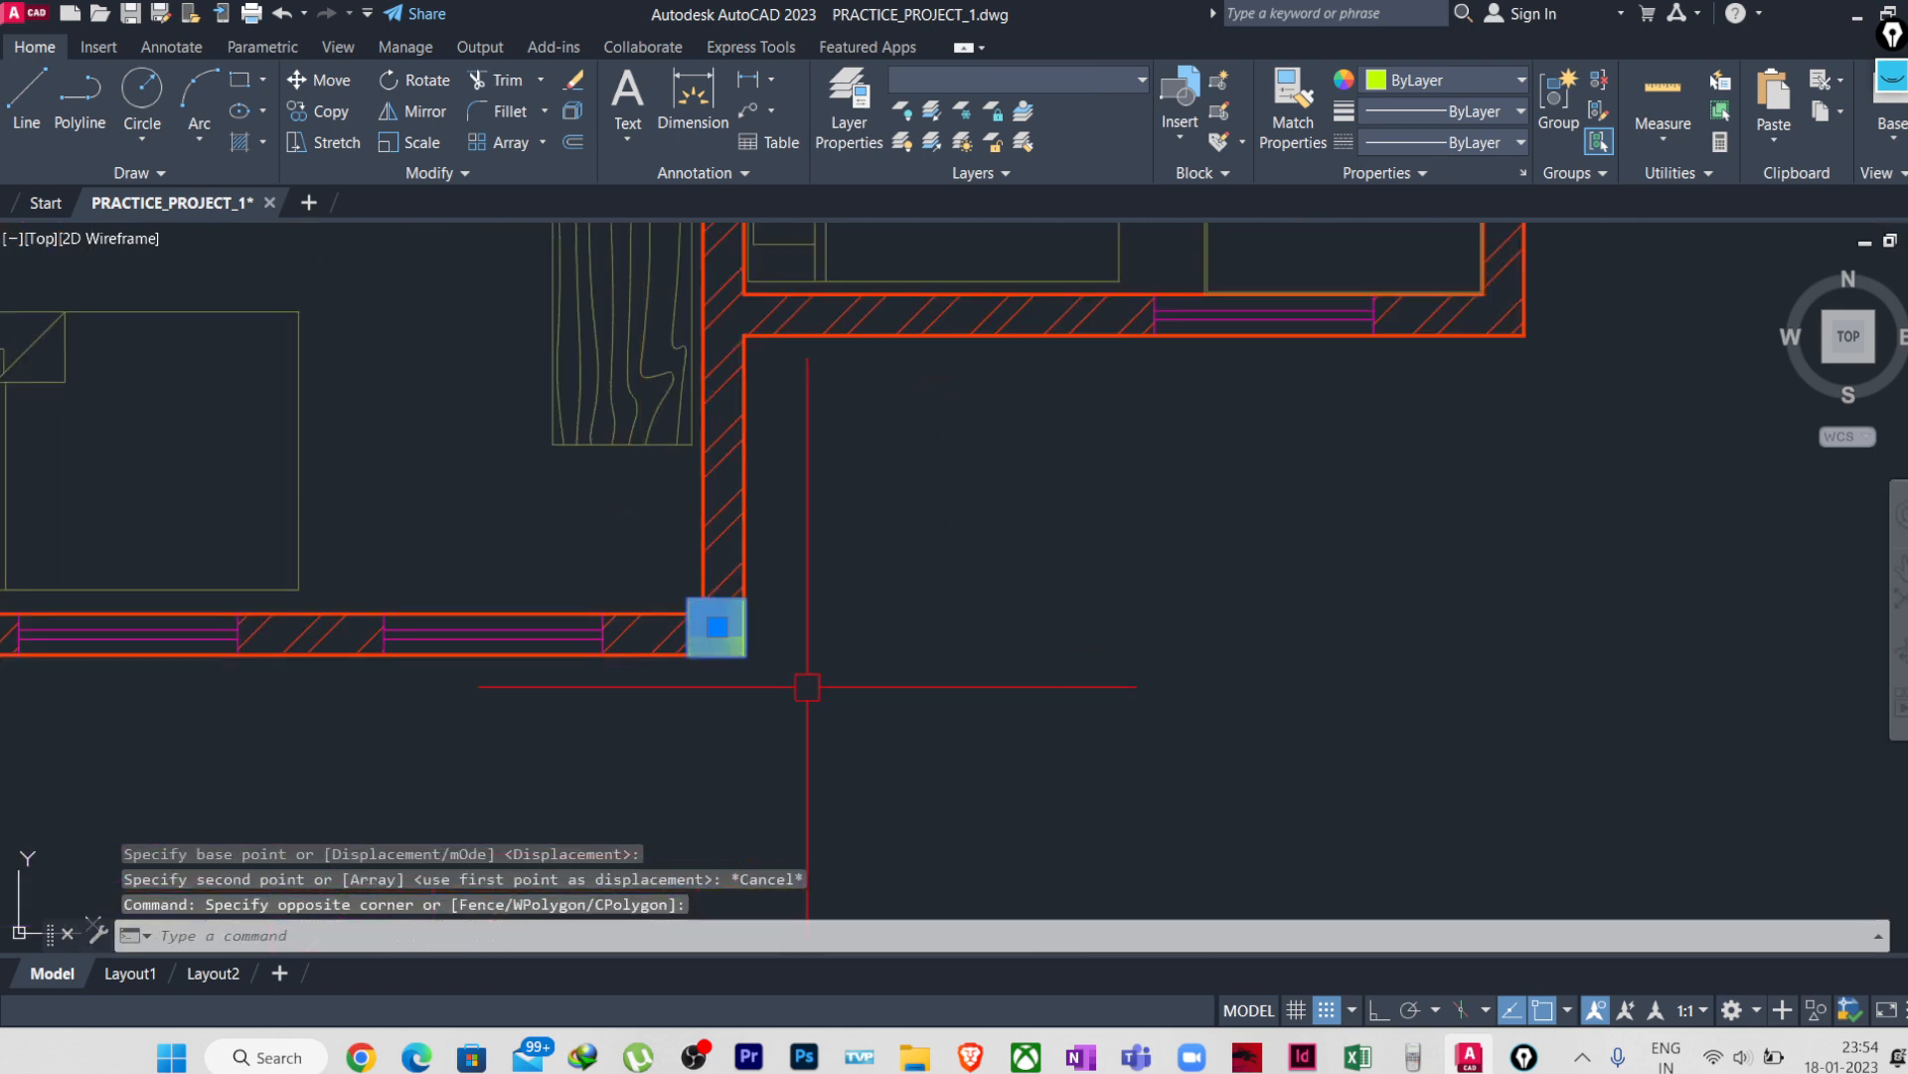
pyautogui.write('CO')
pyautogui.press('Return')
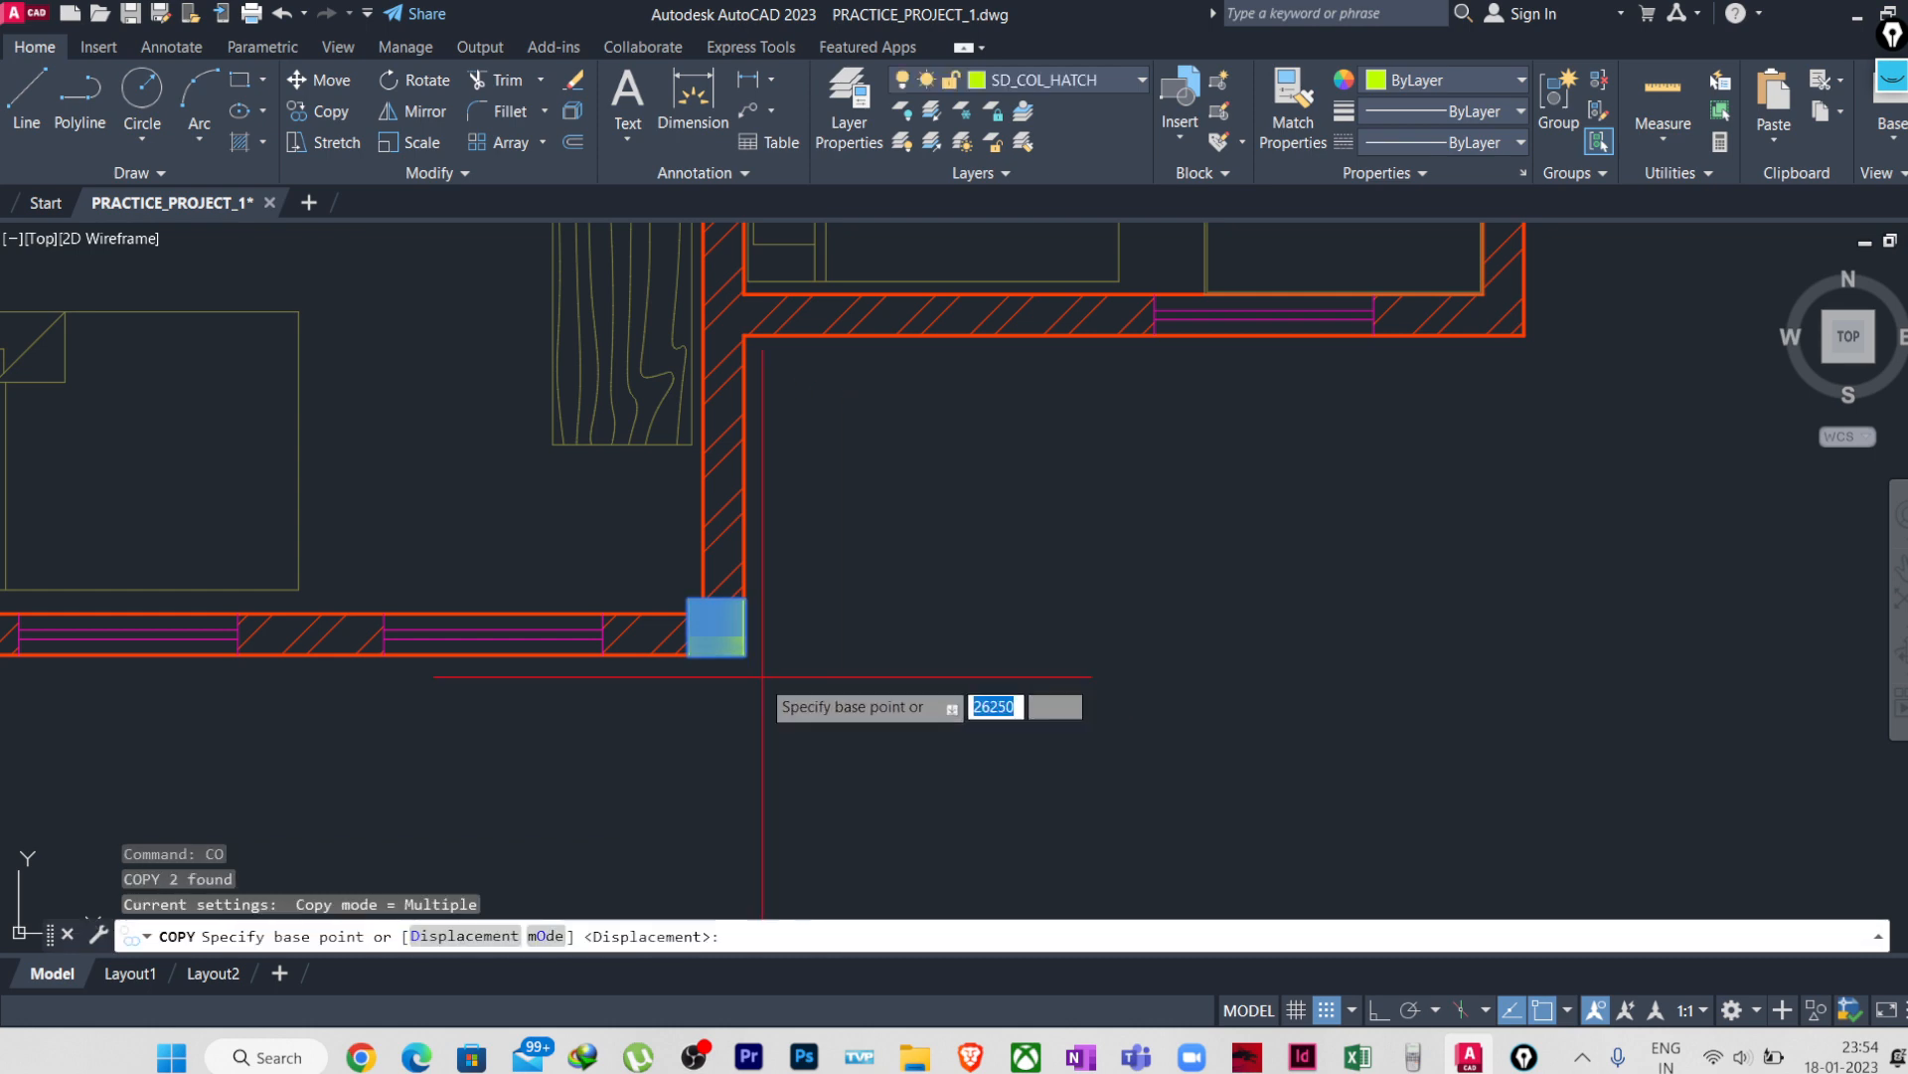
pyautogui.click(745, 655)
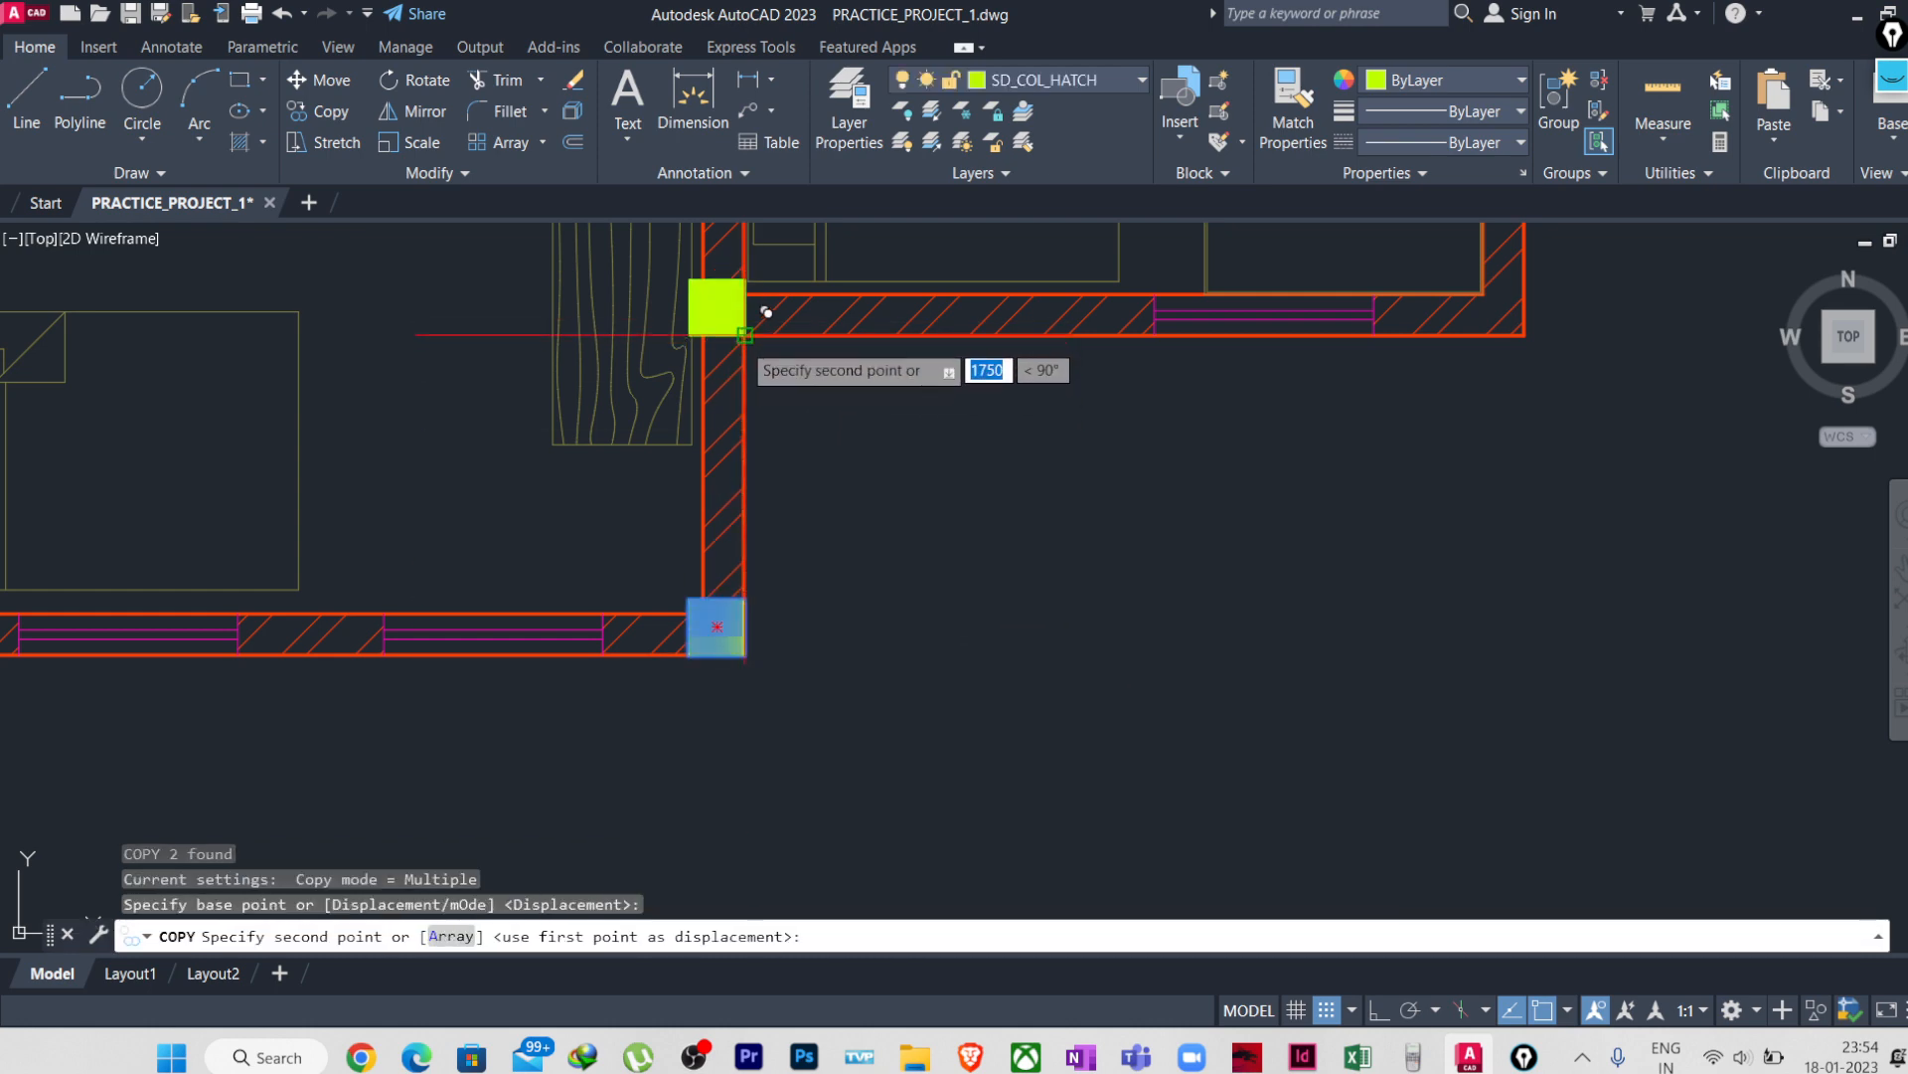
pyautogui.click(759, 313)
pyautogui.moveTo(860, 451); pyautogui.dragTo(846, 617, button='middle')
pyautogui.scroll(-4, 1044, 586)
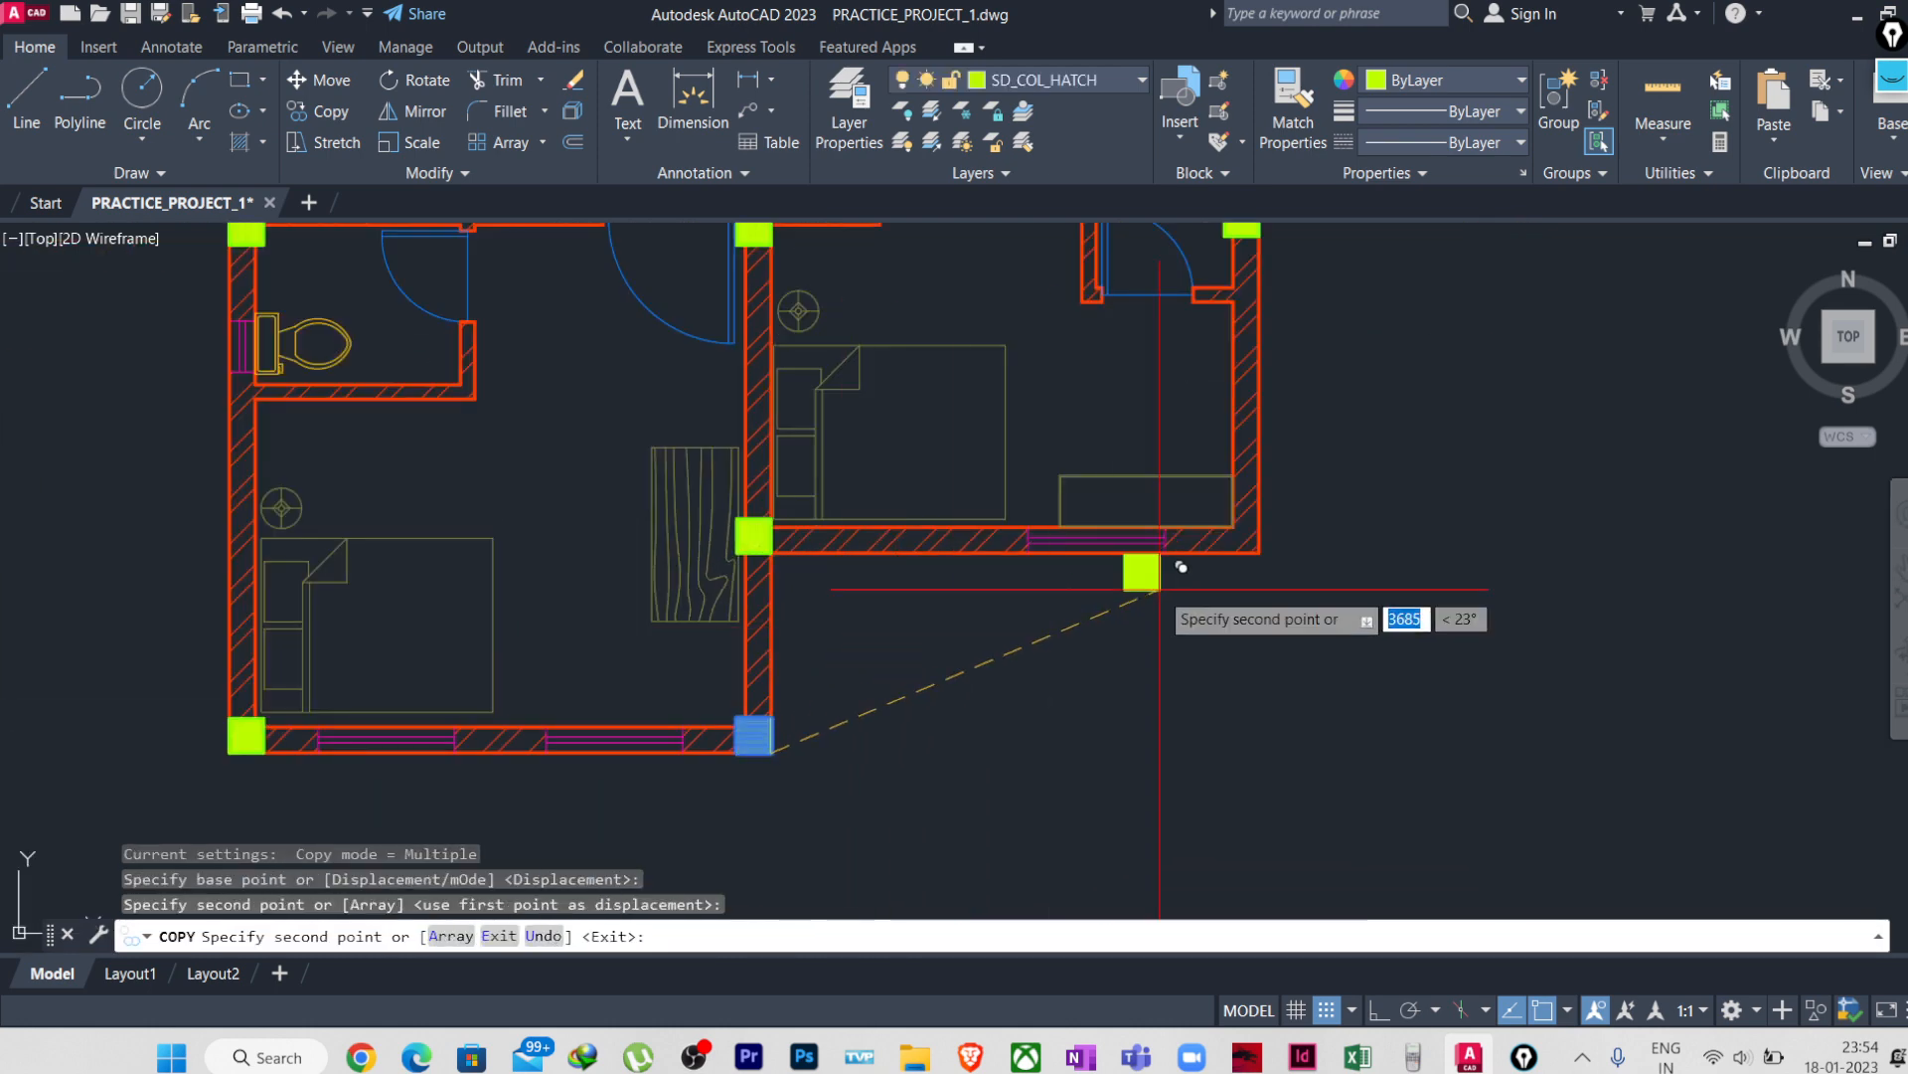
pyautogui.scroll(5, 1143, 586)
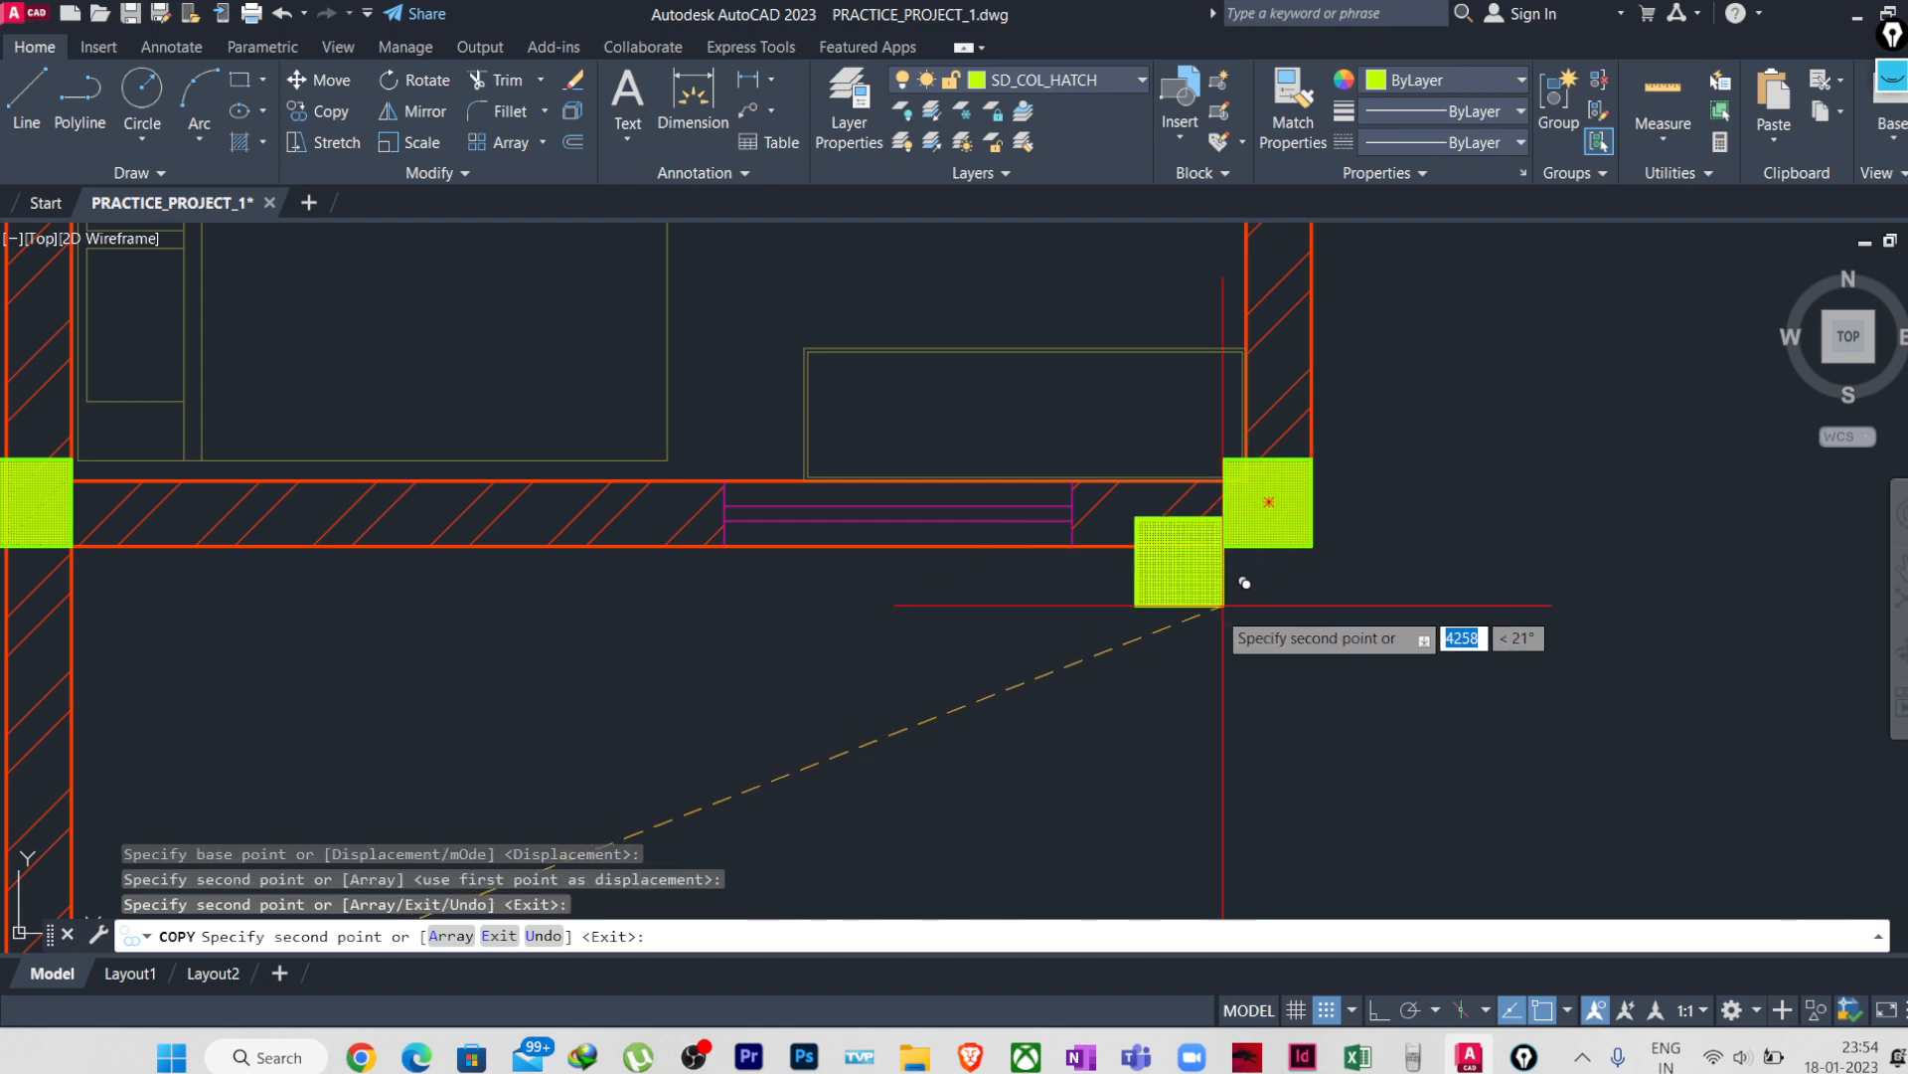
pyautogui.press('Escape')
pyautogui.press('Escape')
pyautogui.scroll(-3, 1219, 604)
pyautogui.scroll(-3, 1111, 661)
pyautogui.scroll(5, 980, 647)
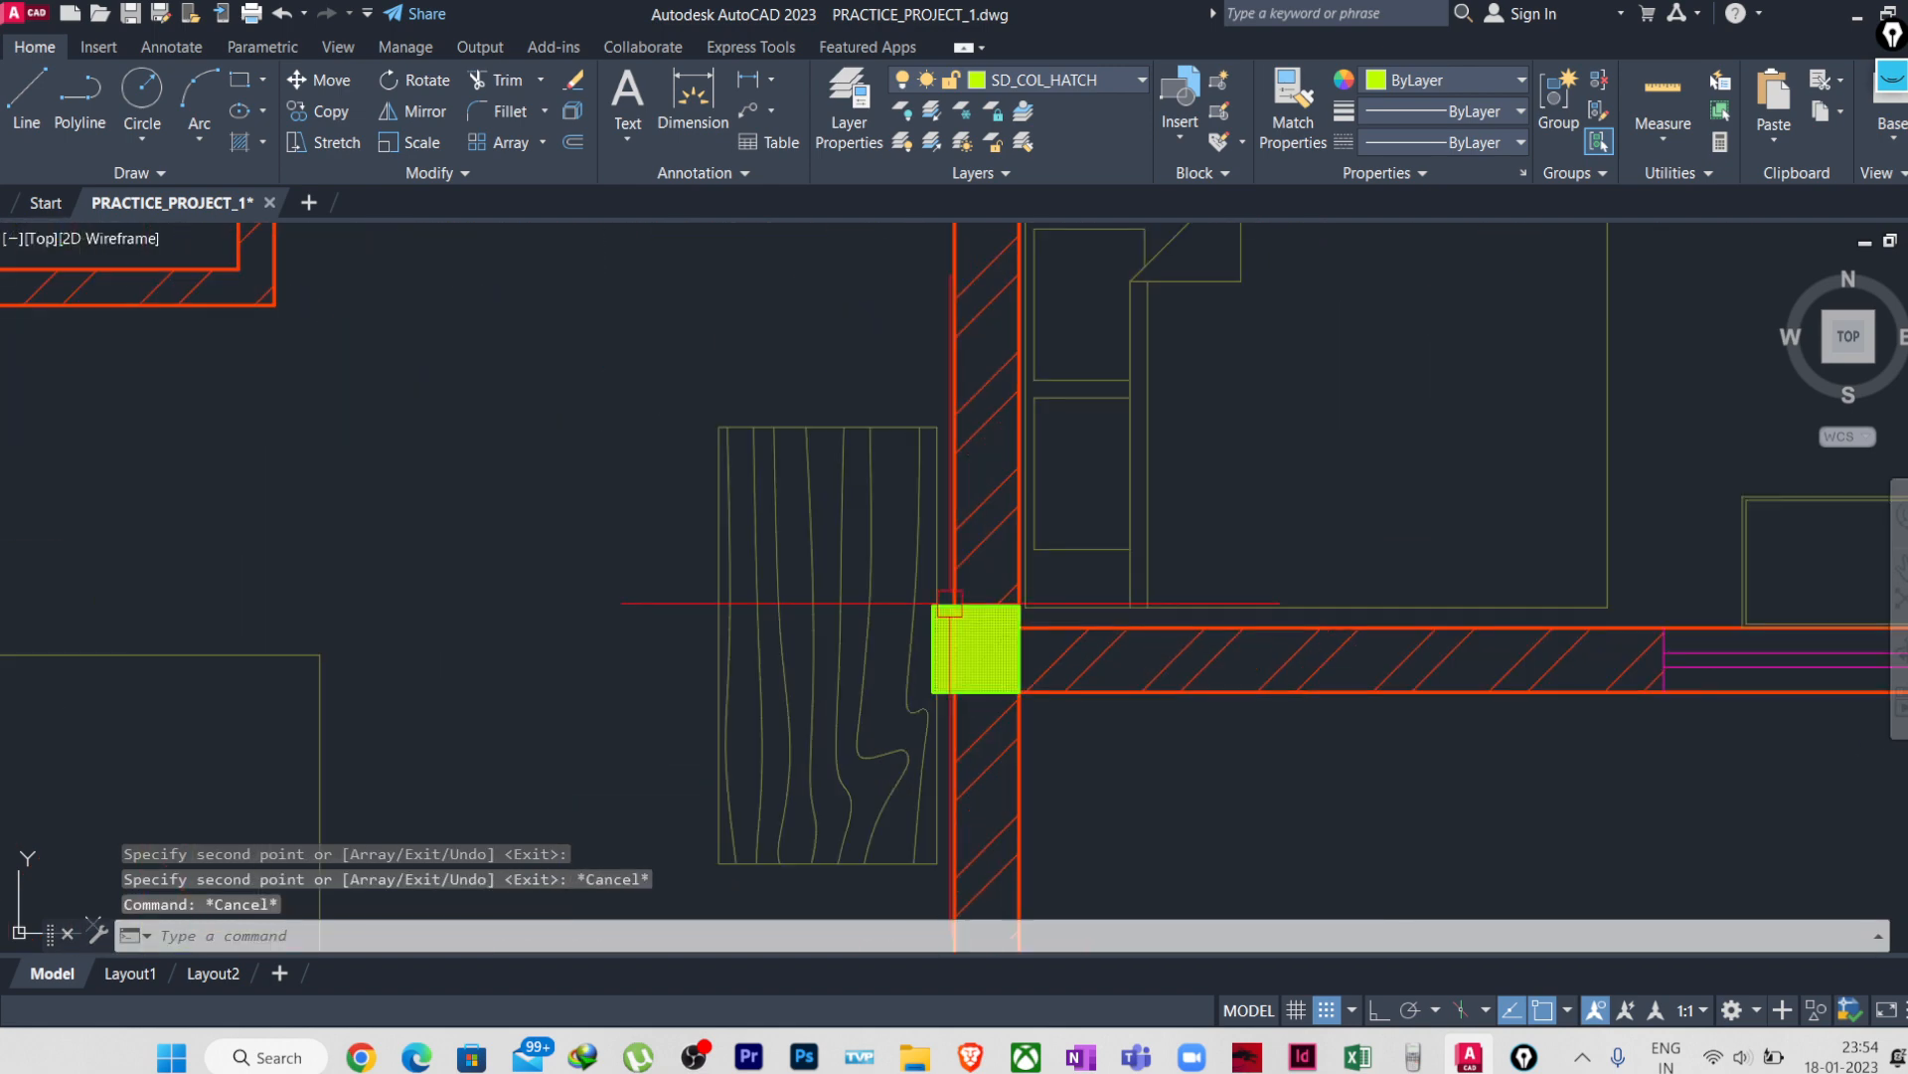
pyautogui.scroll(-5, 984, 648)
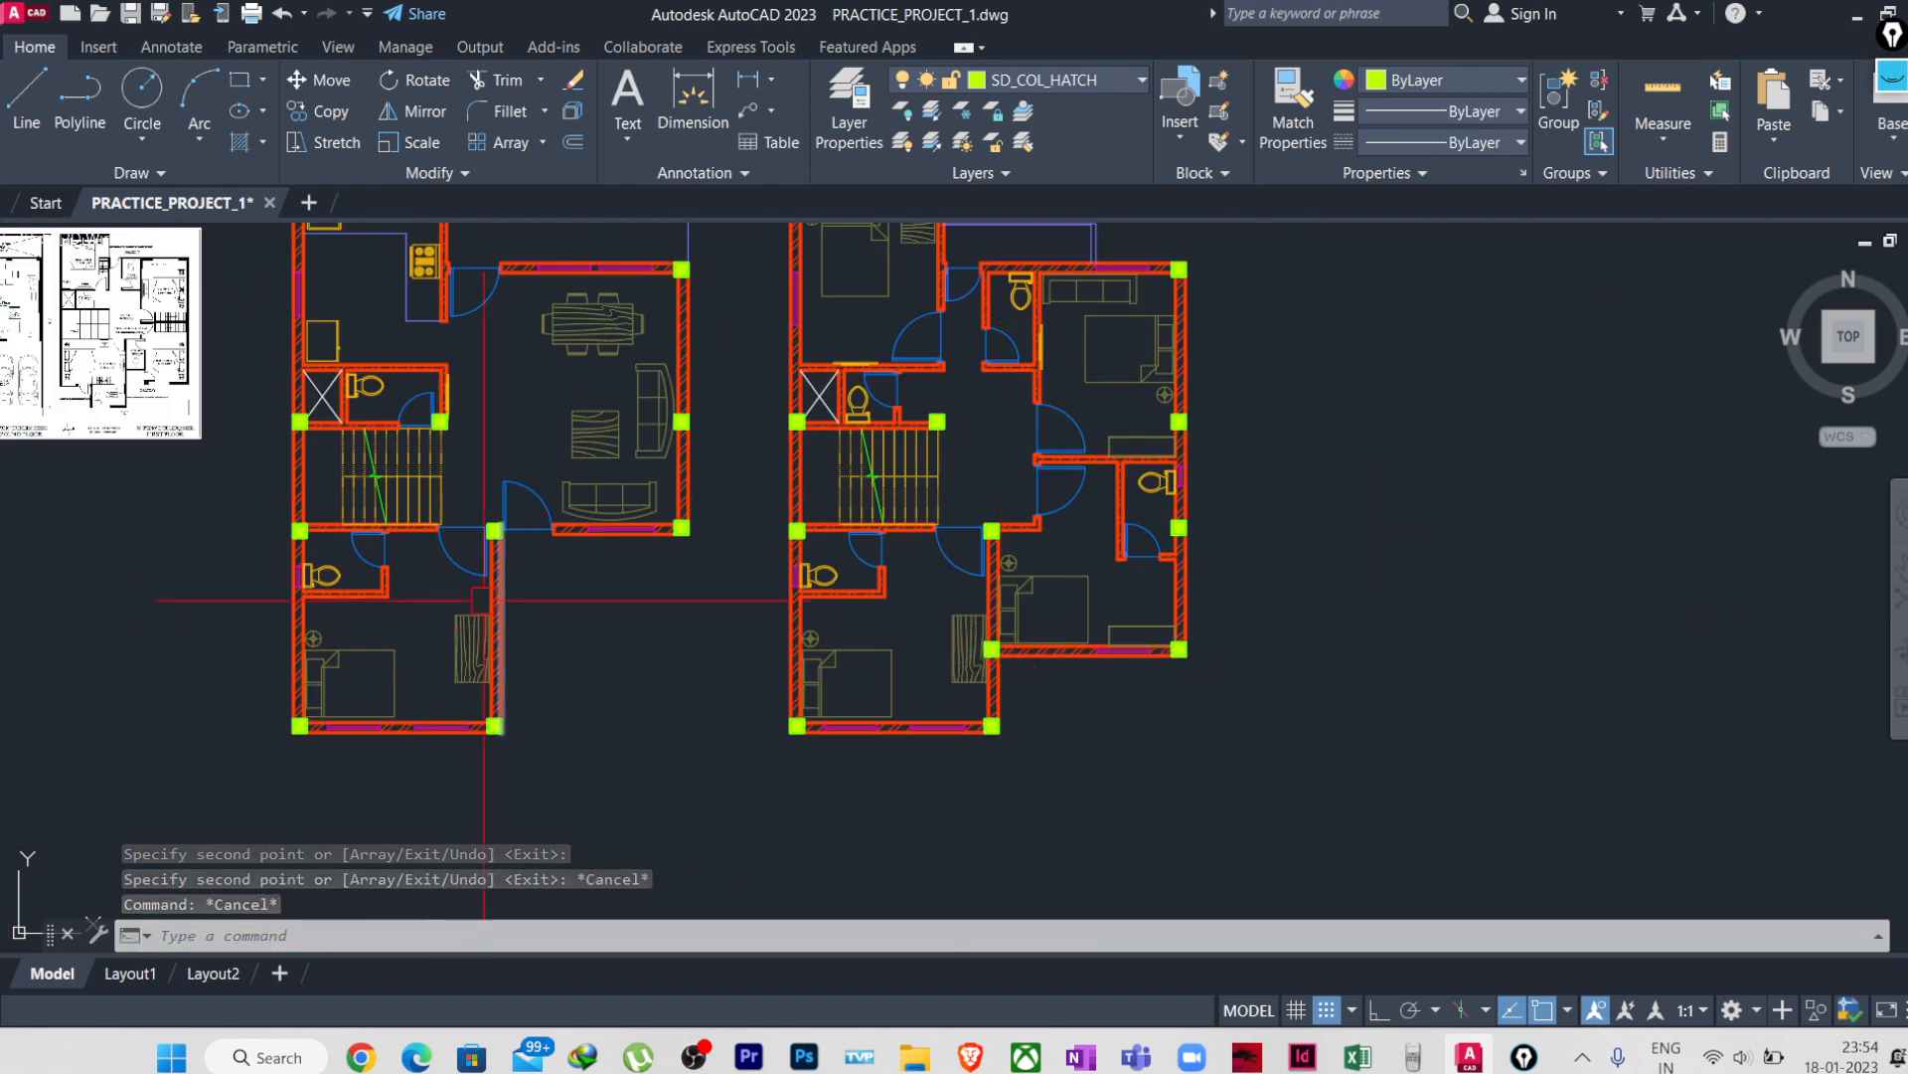
pyautogui.scroll(5, 989, 654)
pyautogui.scroll(2, 886, 777)
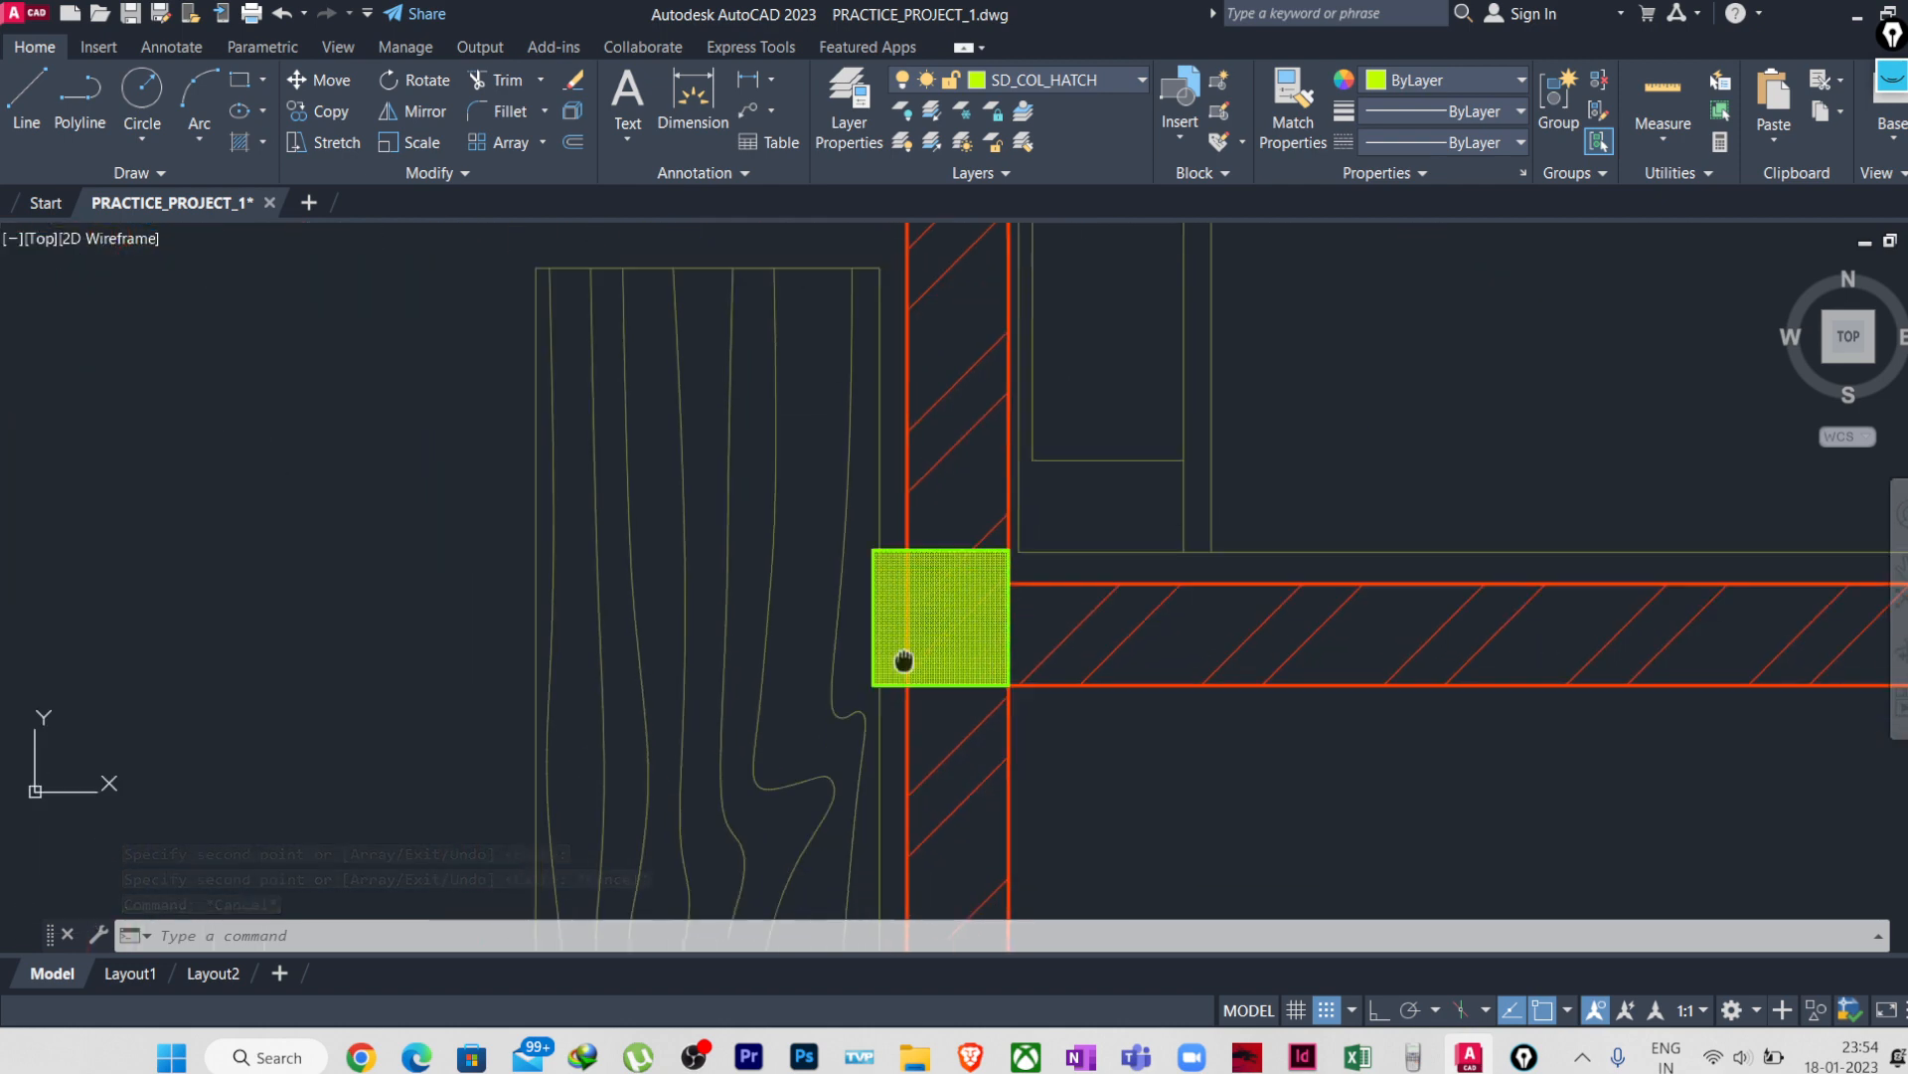
pyautogui.scroll(4, 902, 660)
pyautogui.click(907, 623)
pyautogui.click(874, 511)
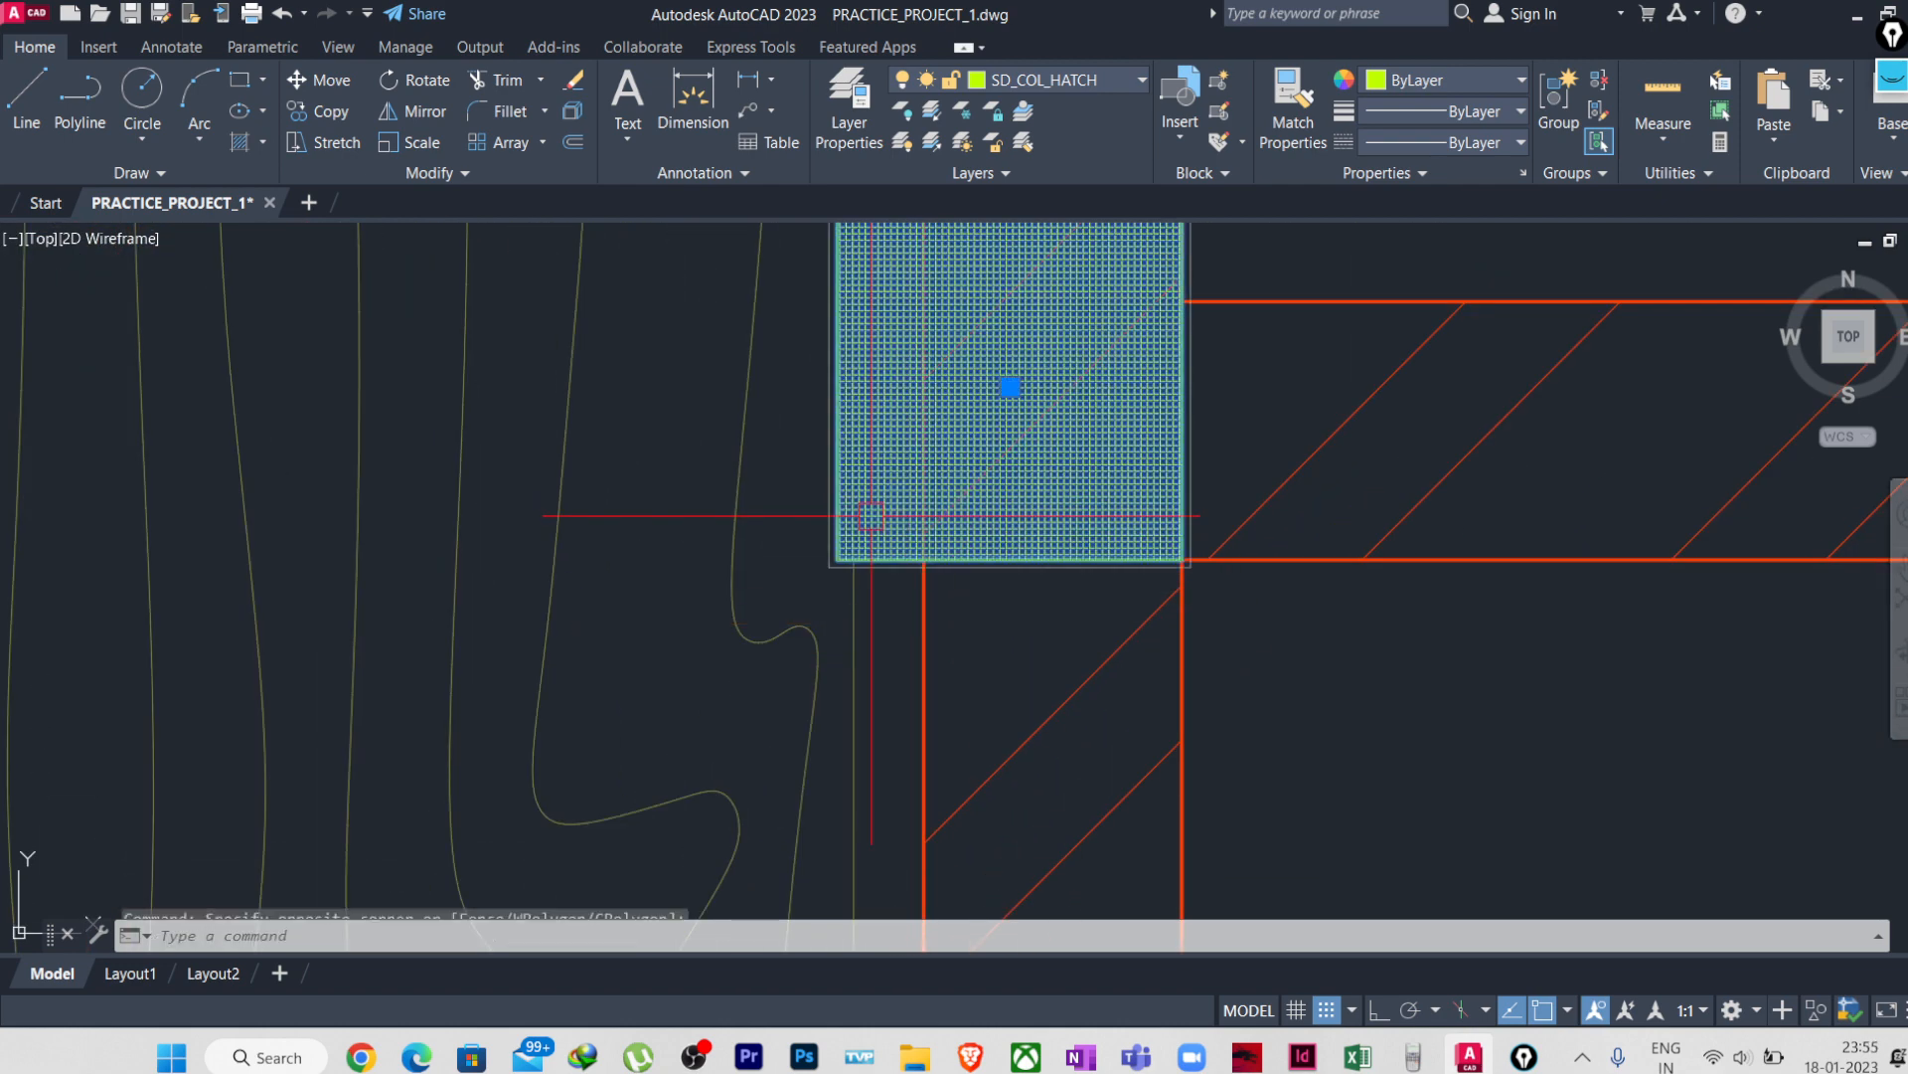
pyautogui.scroll(-5, 880, 537)
pyautogui.scroll(4, 885, 540)
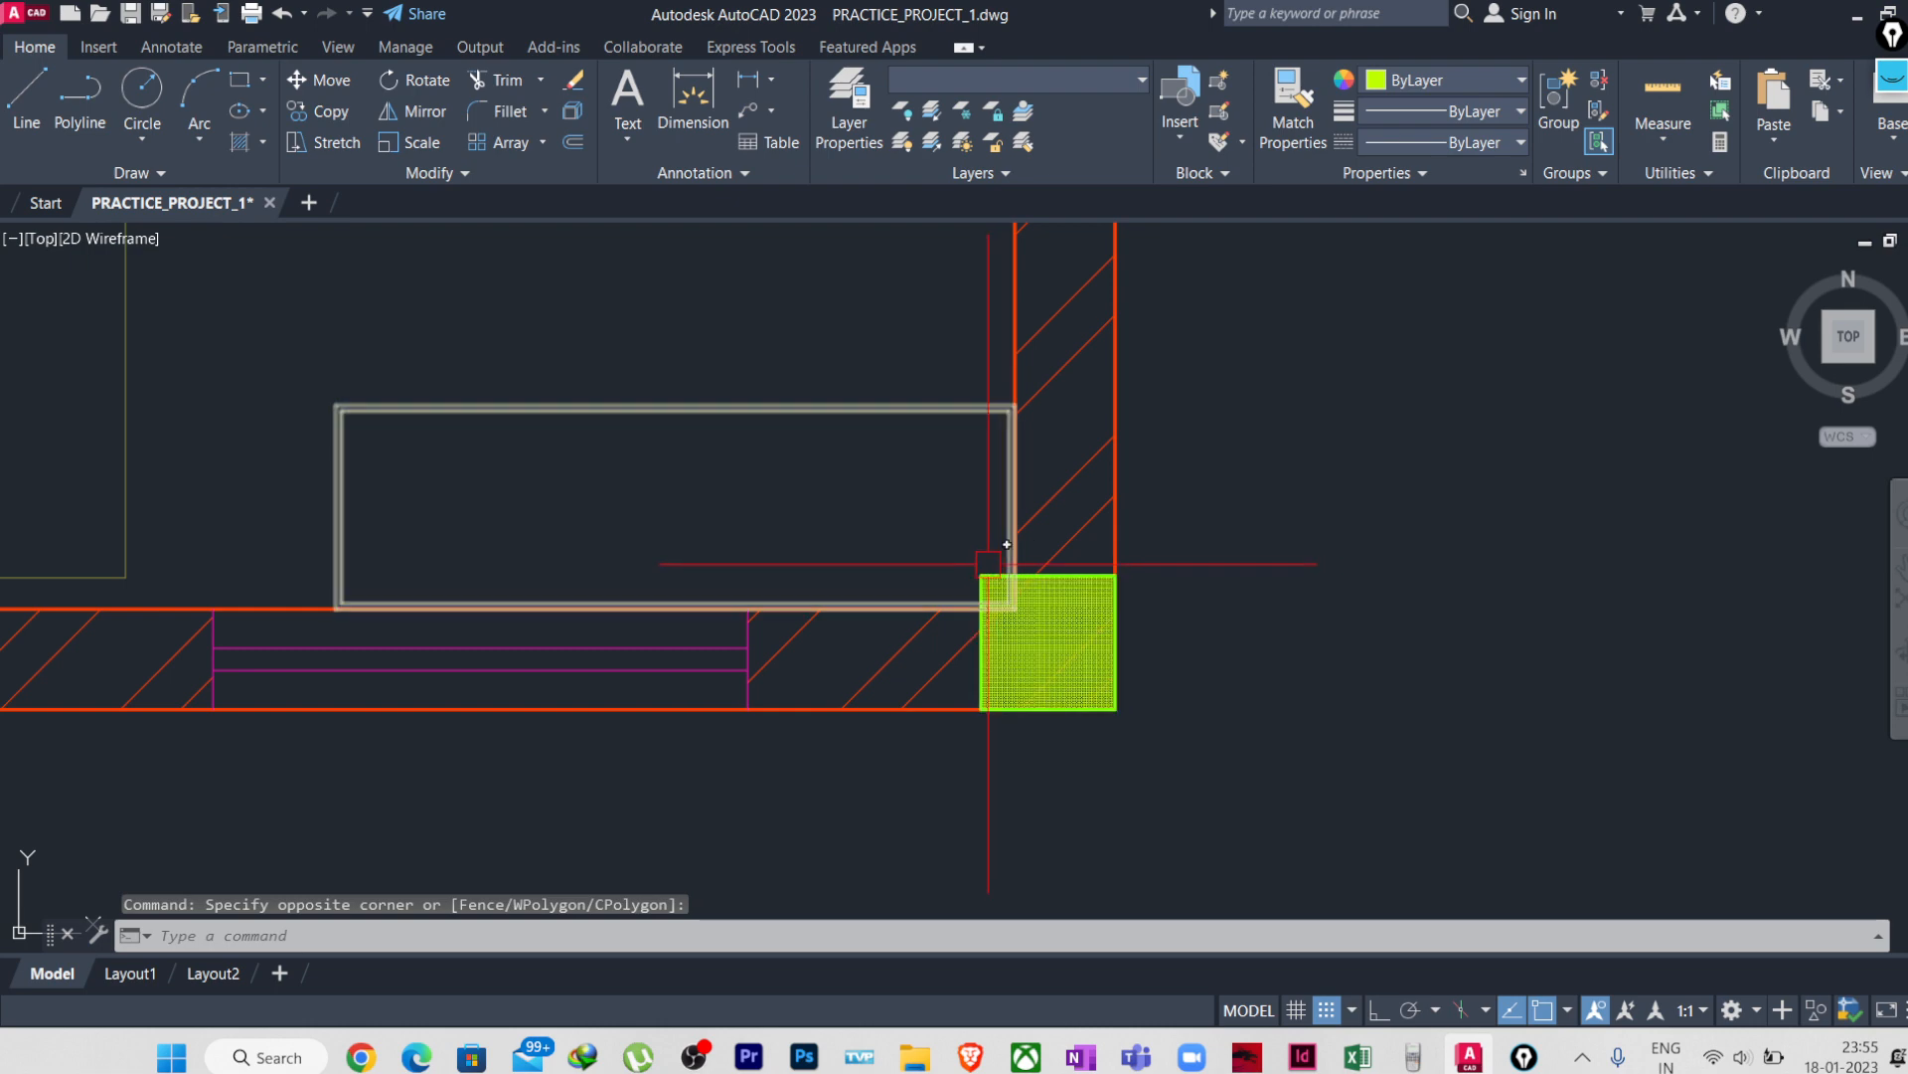
pyautogui.scroll(4, 994, 566)
pyautogui.click(1003, 553)
pyautogui.scroll(-7, 953, 614)
pyautogui.click(1055, 713)
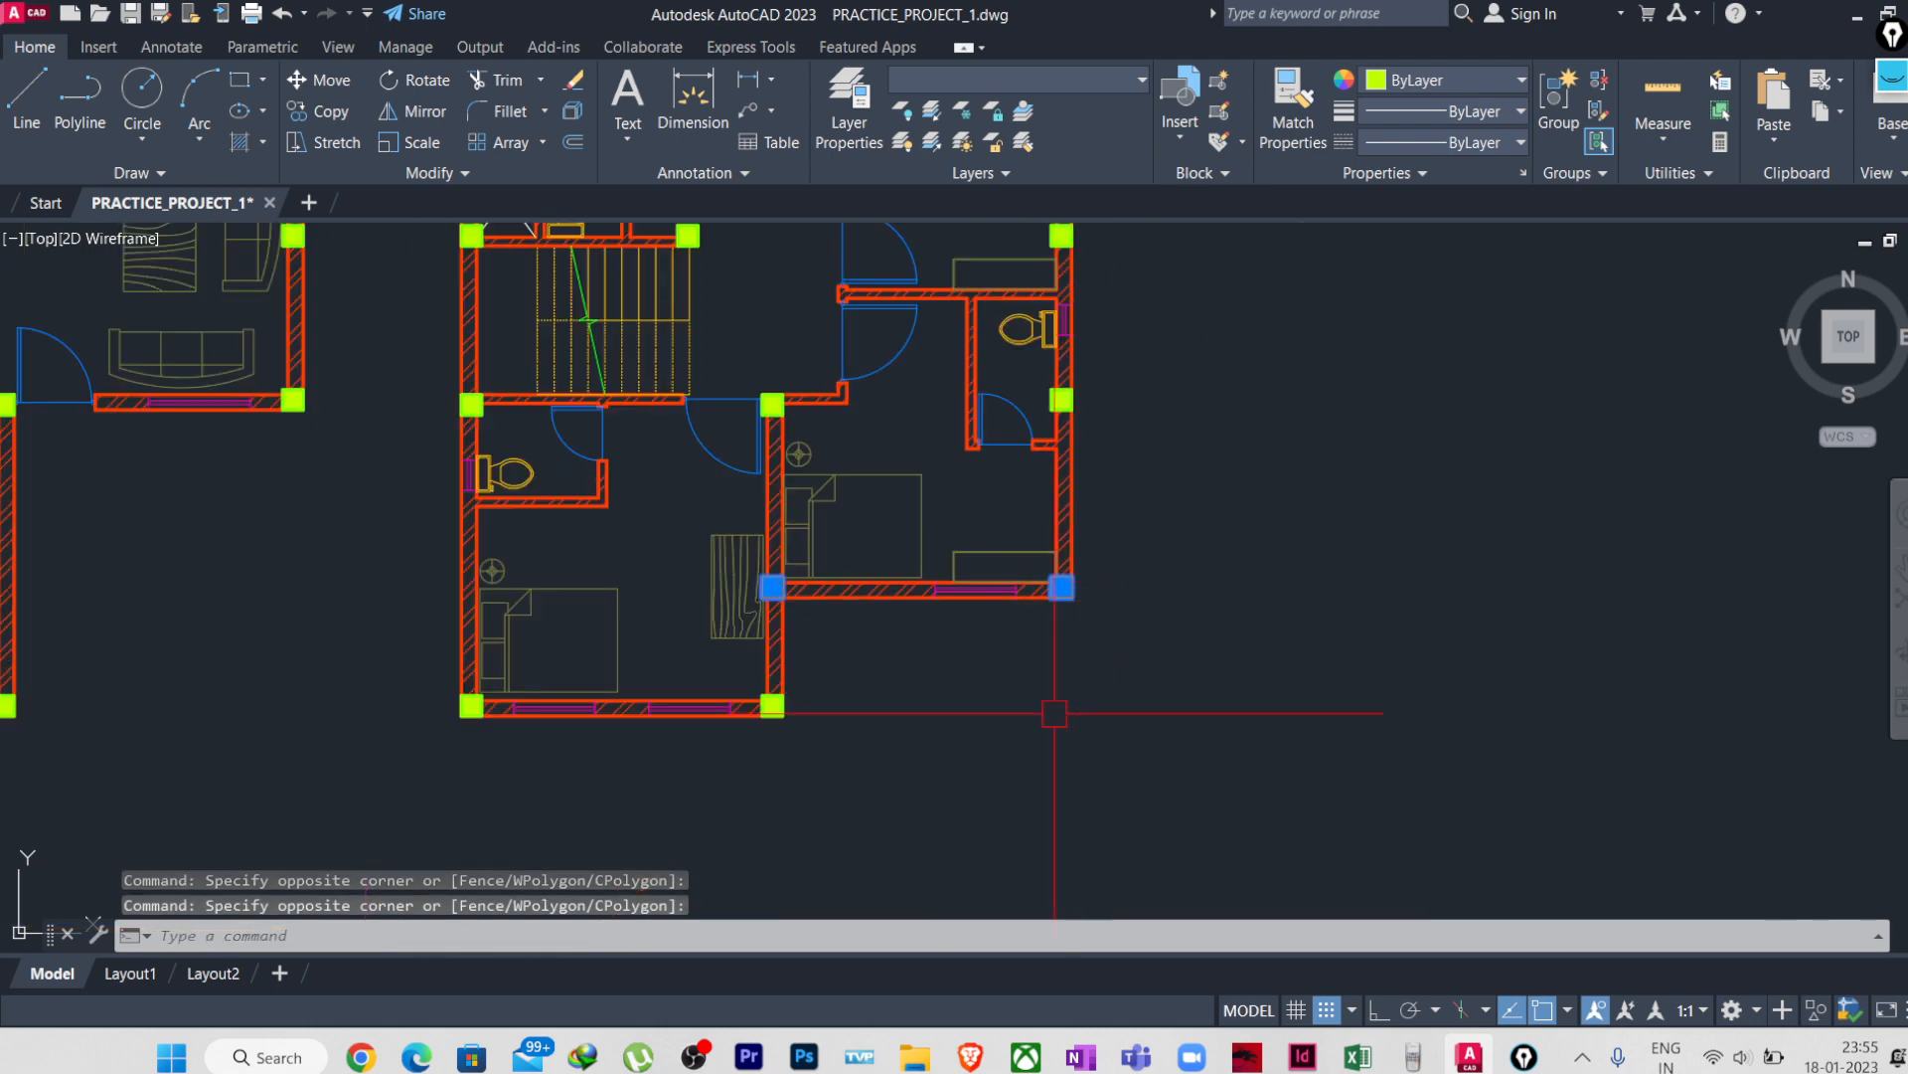
pyautogui.write('co')
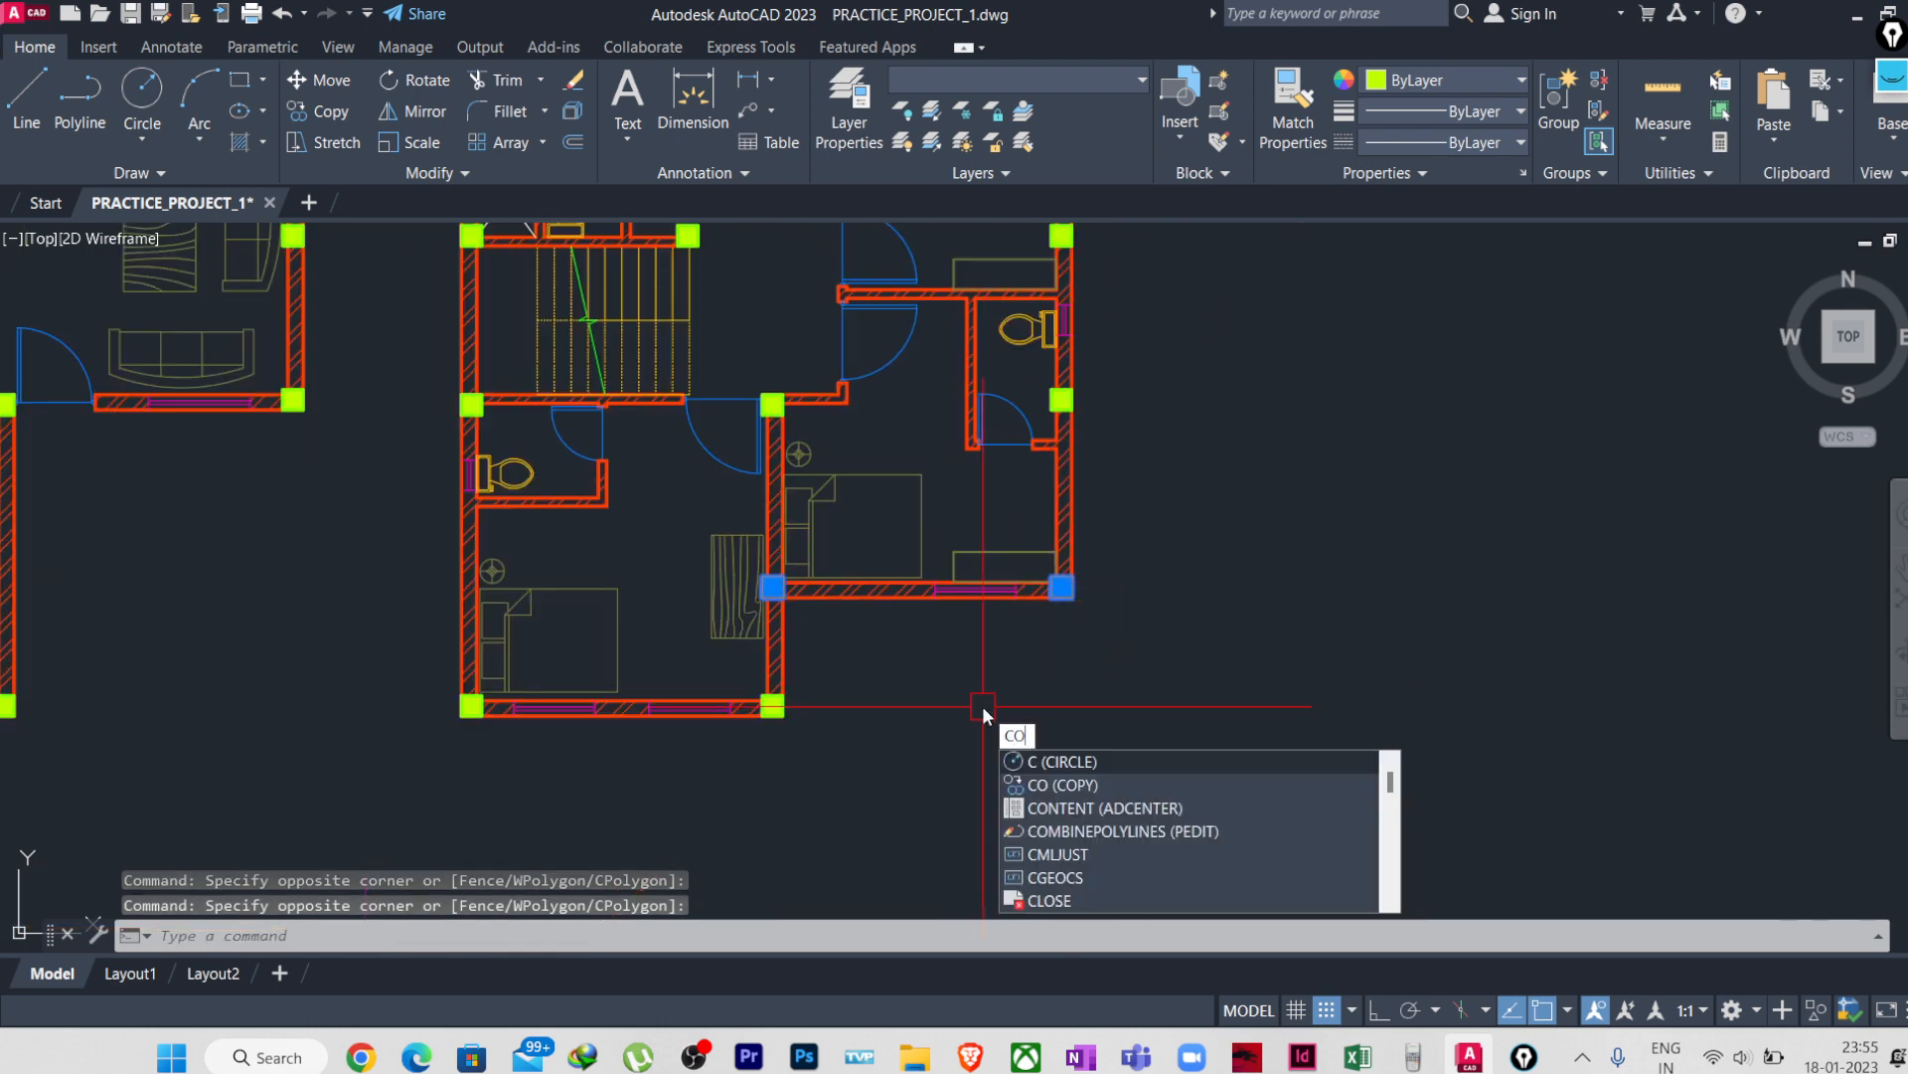
pyautogui.press('Return')
pyautogui.moveTo(954, 743); pyautogui.dragTo(1158, 721, button='middle')
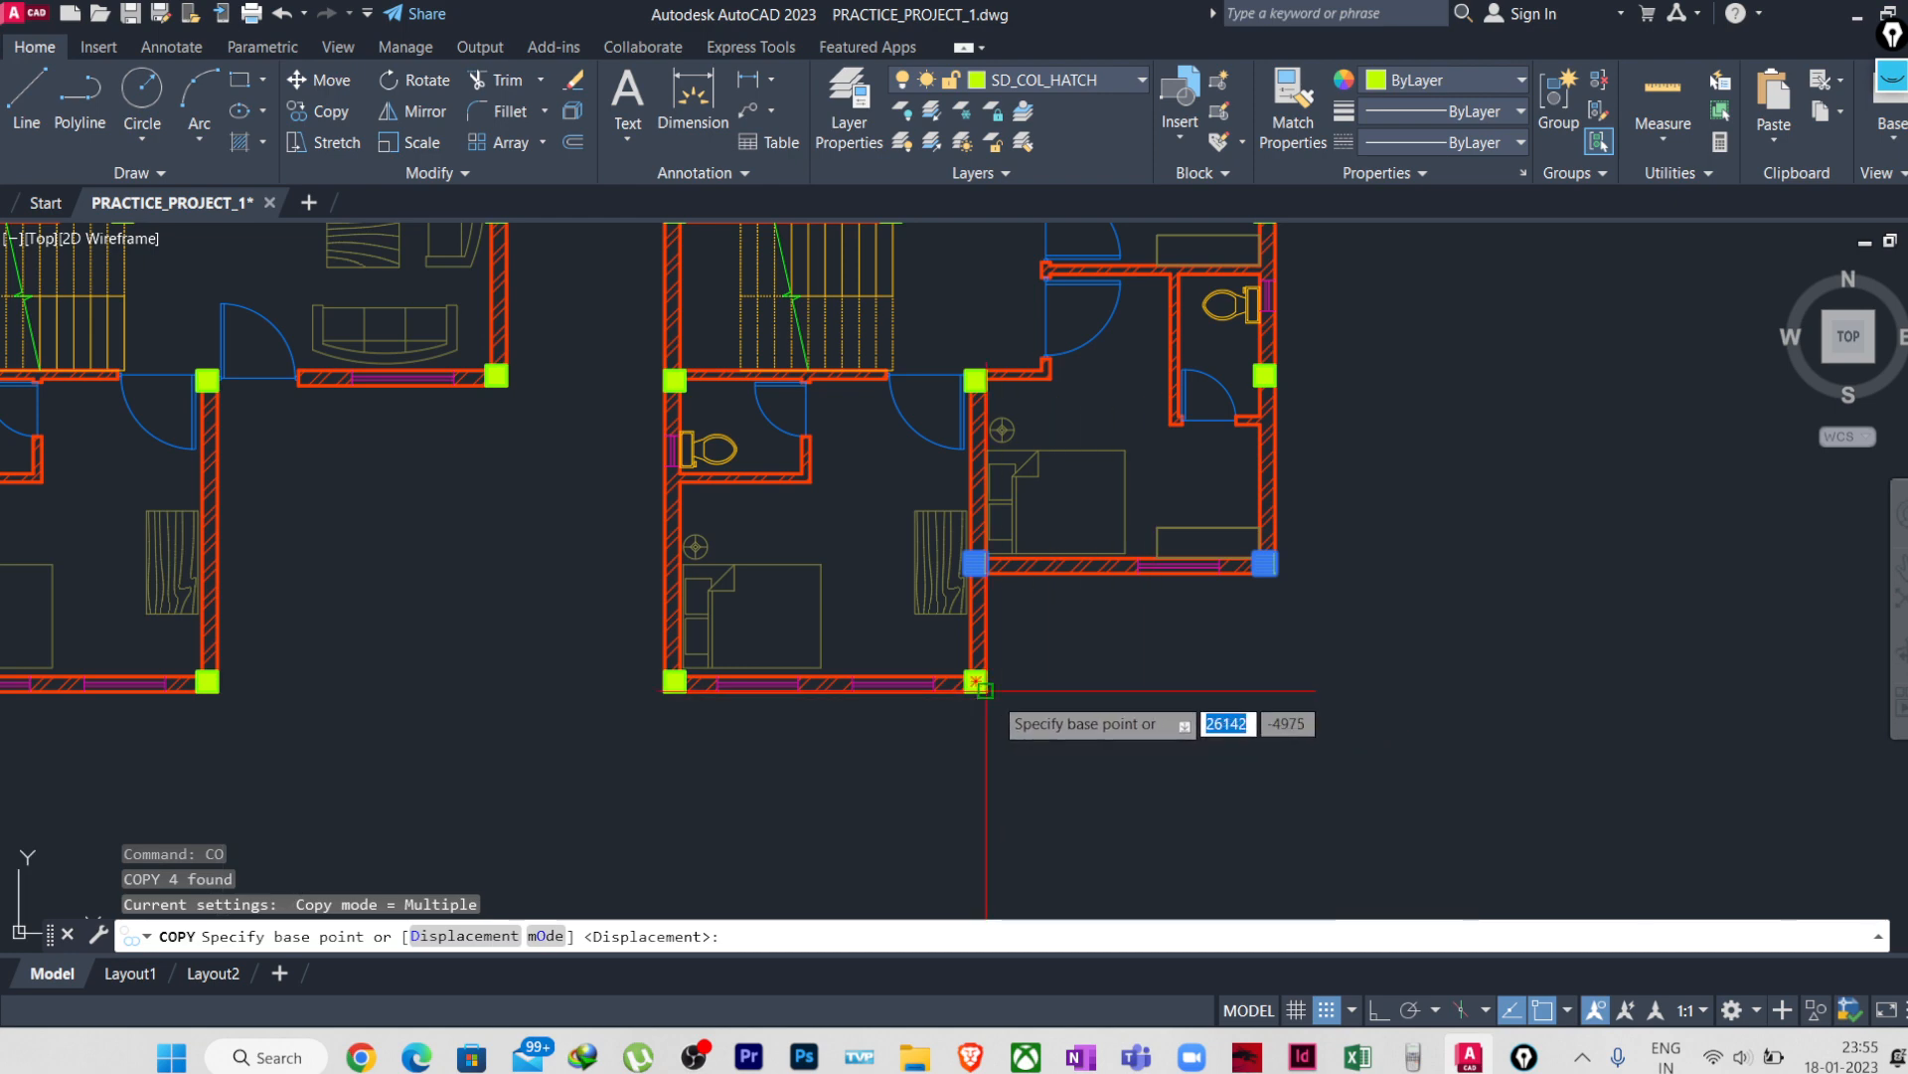
pyautogui.click(975, 682)
pyautogui.moveTo(632, 751); pyautogui.dragTo(1041, 755, button='middle')
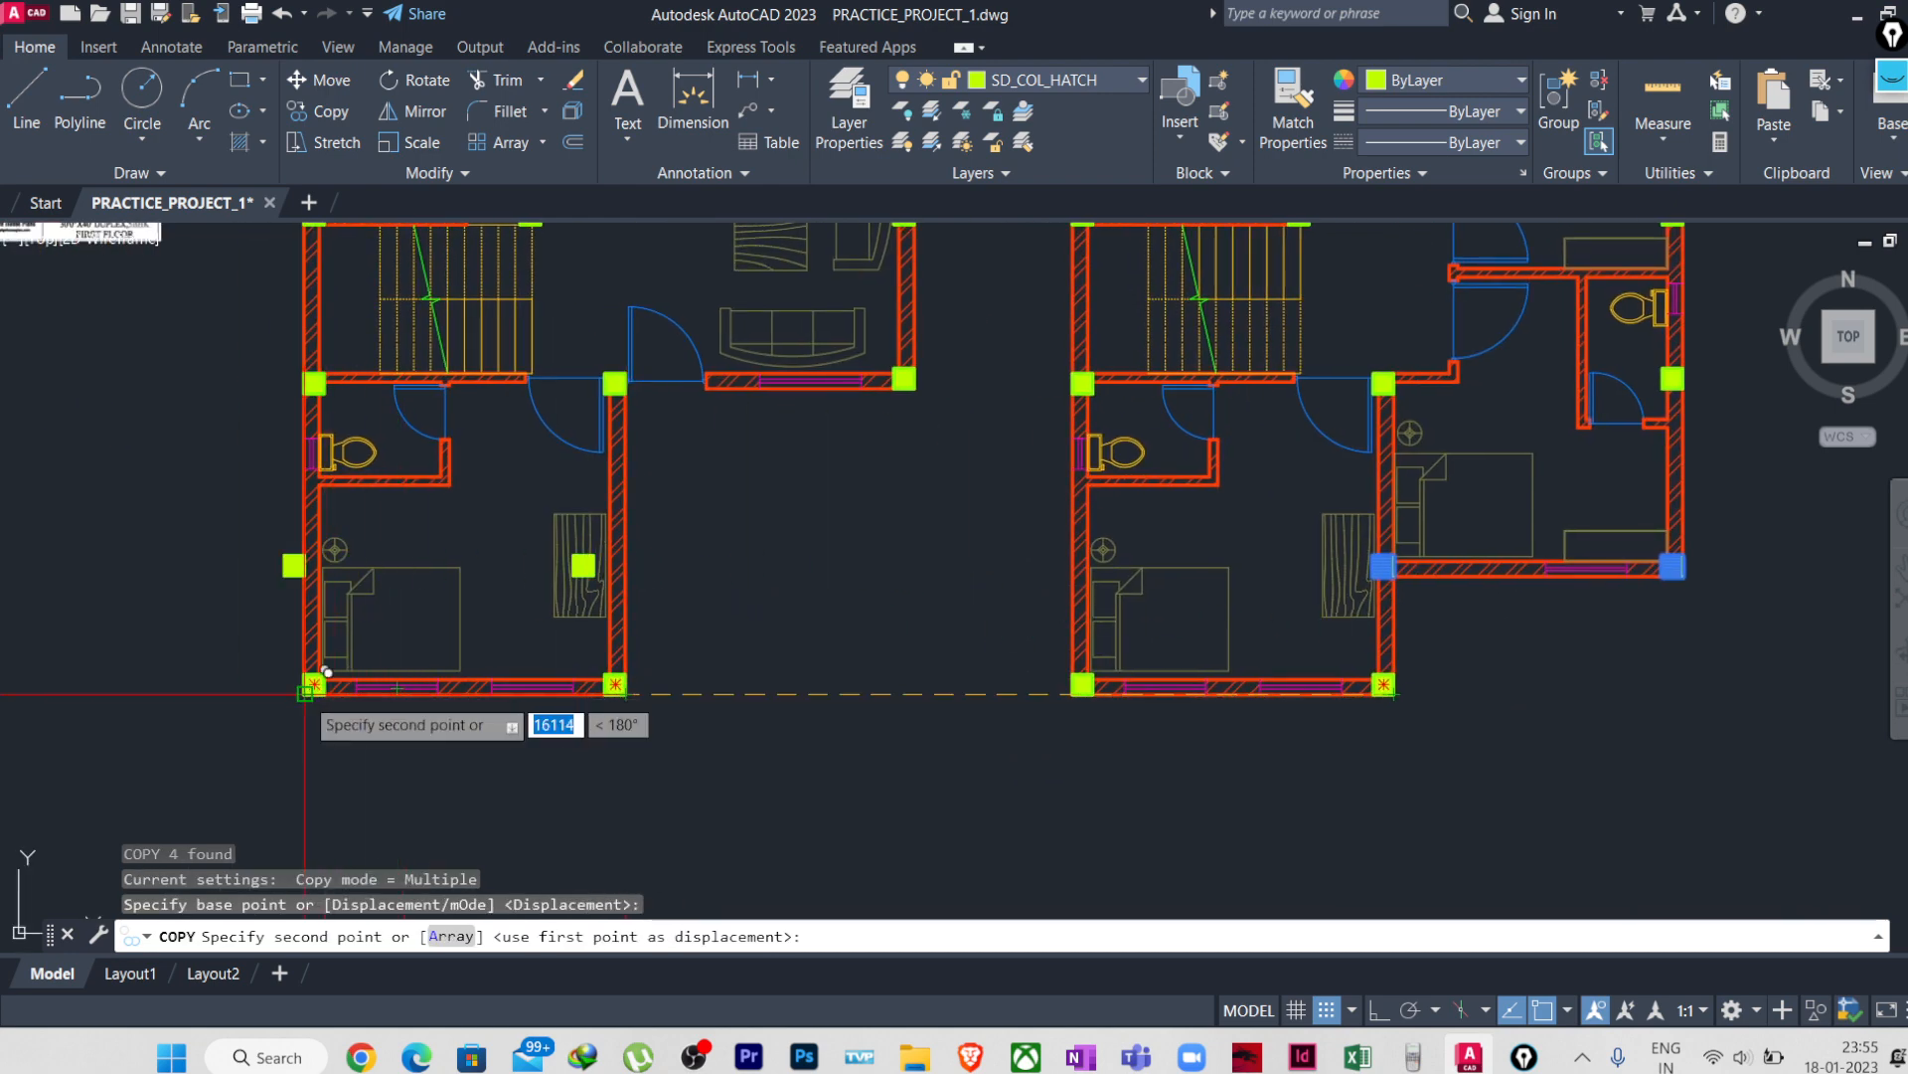
pyautogui.press('Escape')
# - Copy the two columns on the first floor right bedroom's lower wall to the ground floor, from the column above's lower-right corner to the living room's
pyautogui.scroll(12, 1538, 740)
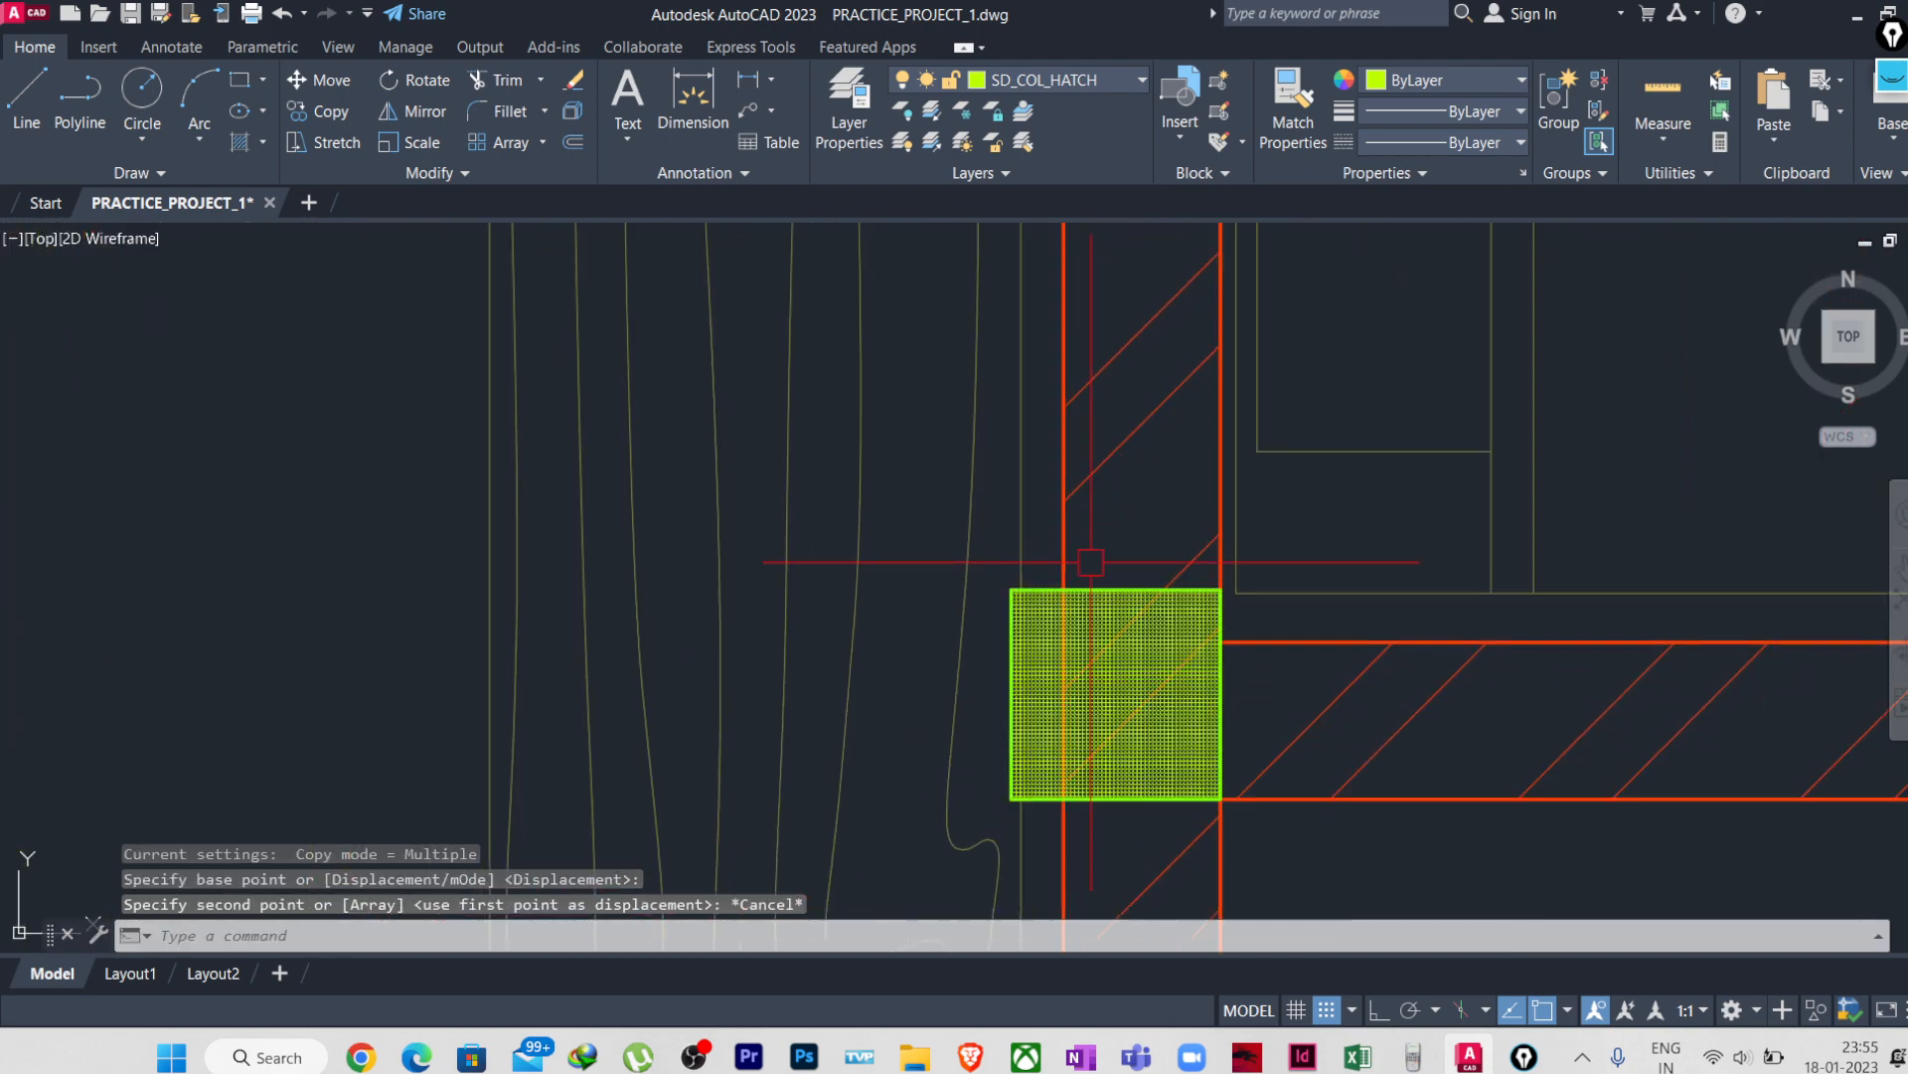
pyautogui.click(1043, 568)
pyautogui.click(1004, 695)
pyautogui.scroll(-14, 1039, 694)
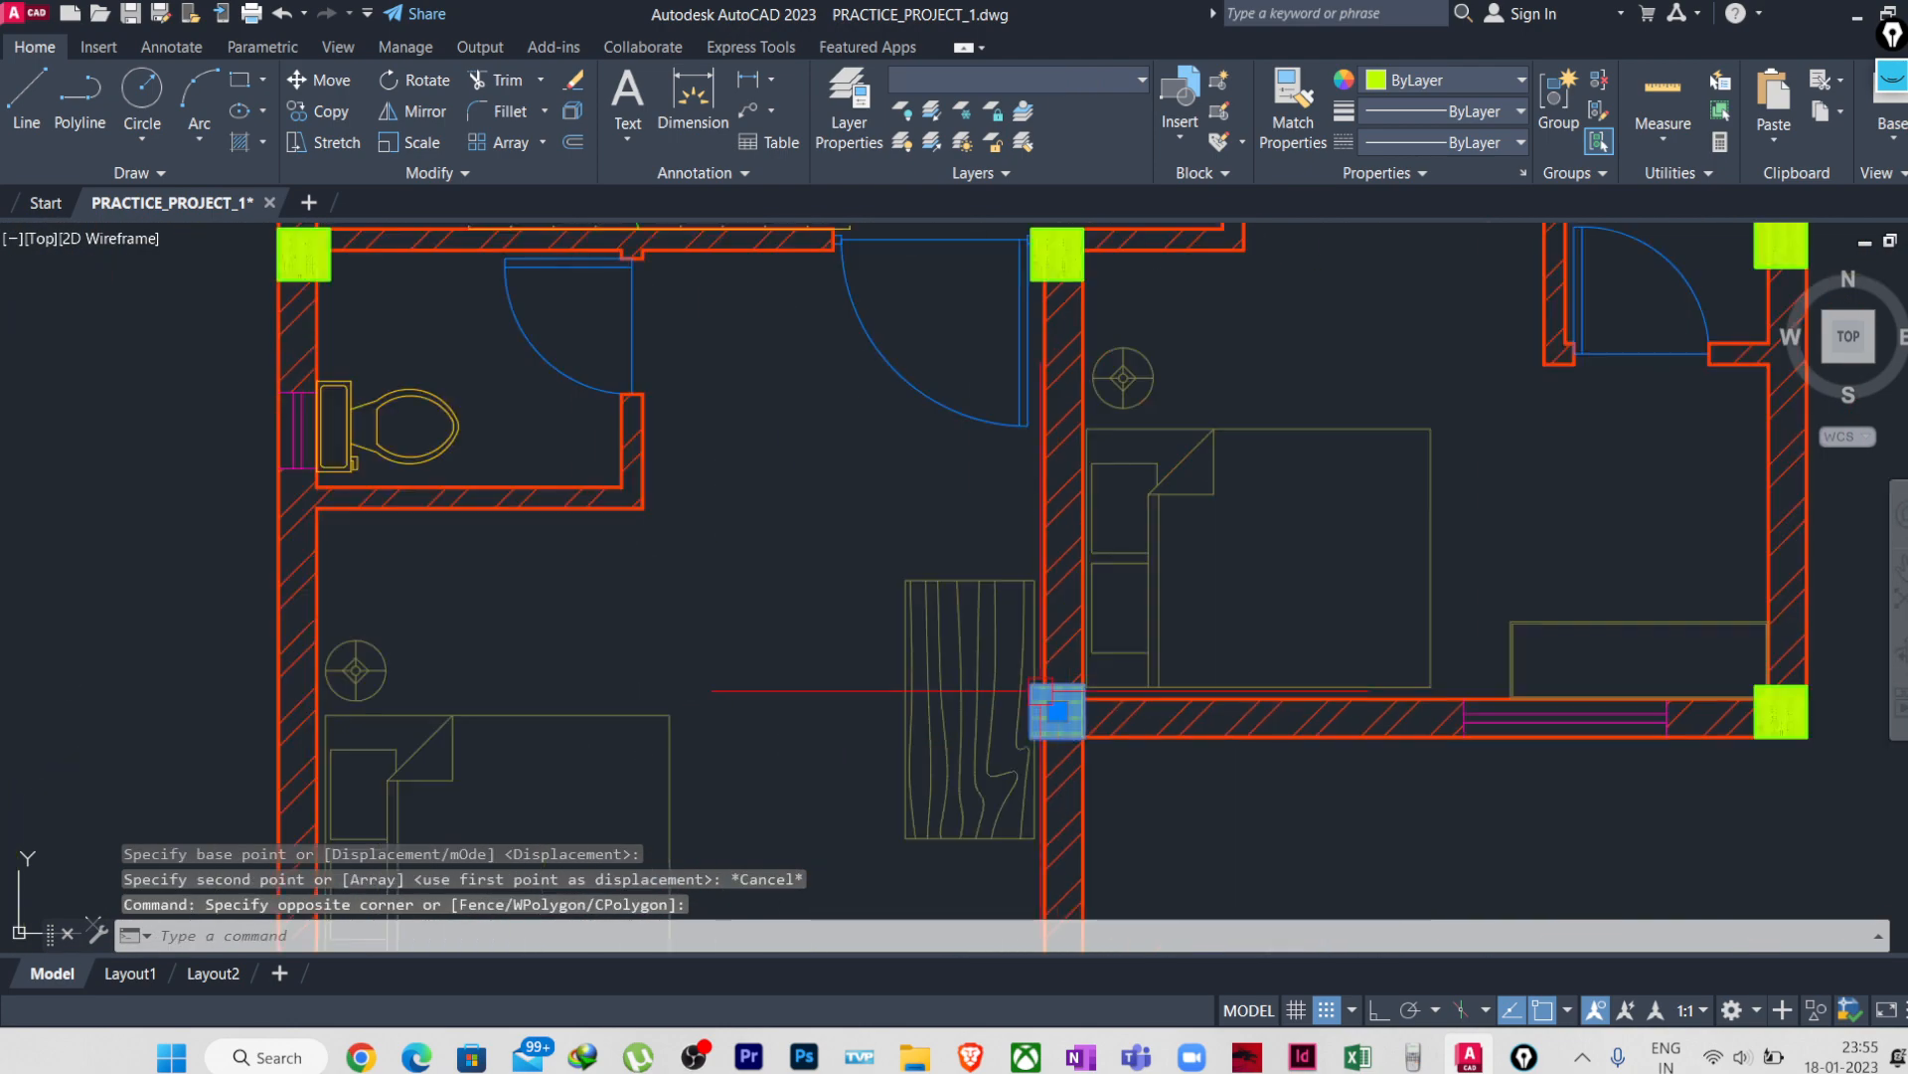
pyautogui.scroll(6, 1305, 696)
pyautogui.scroll(8, 1054, 629)
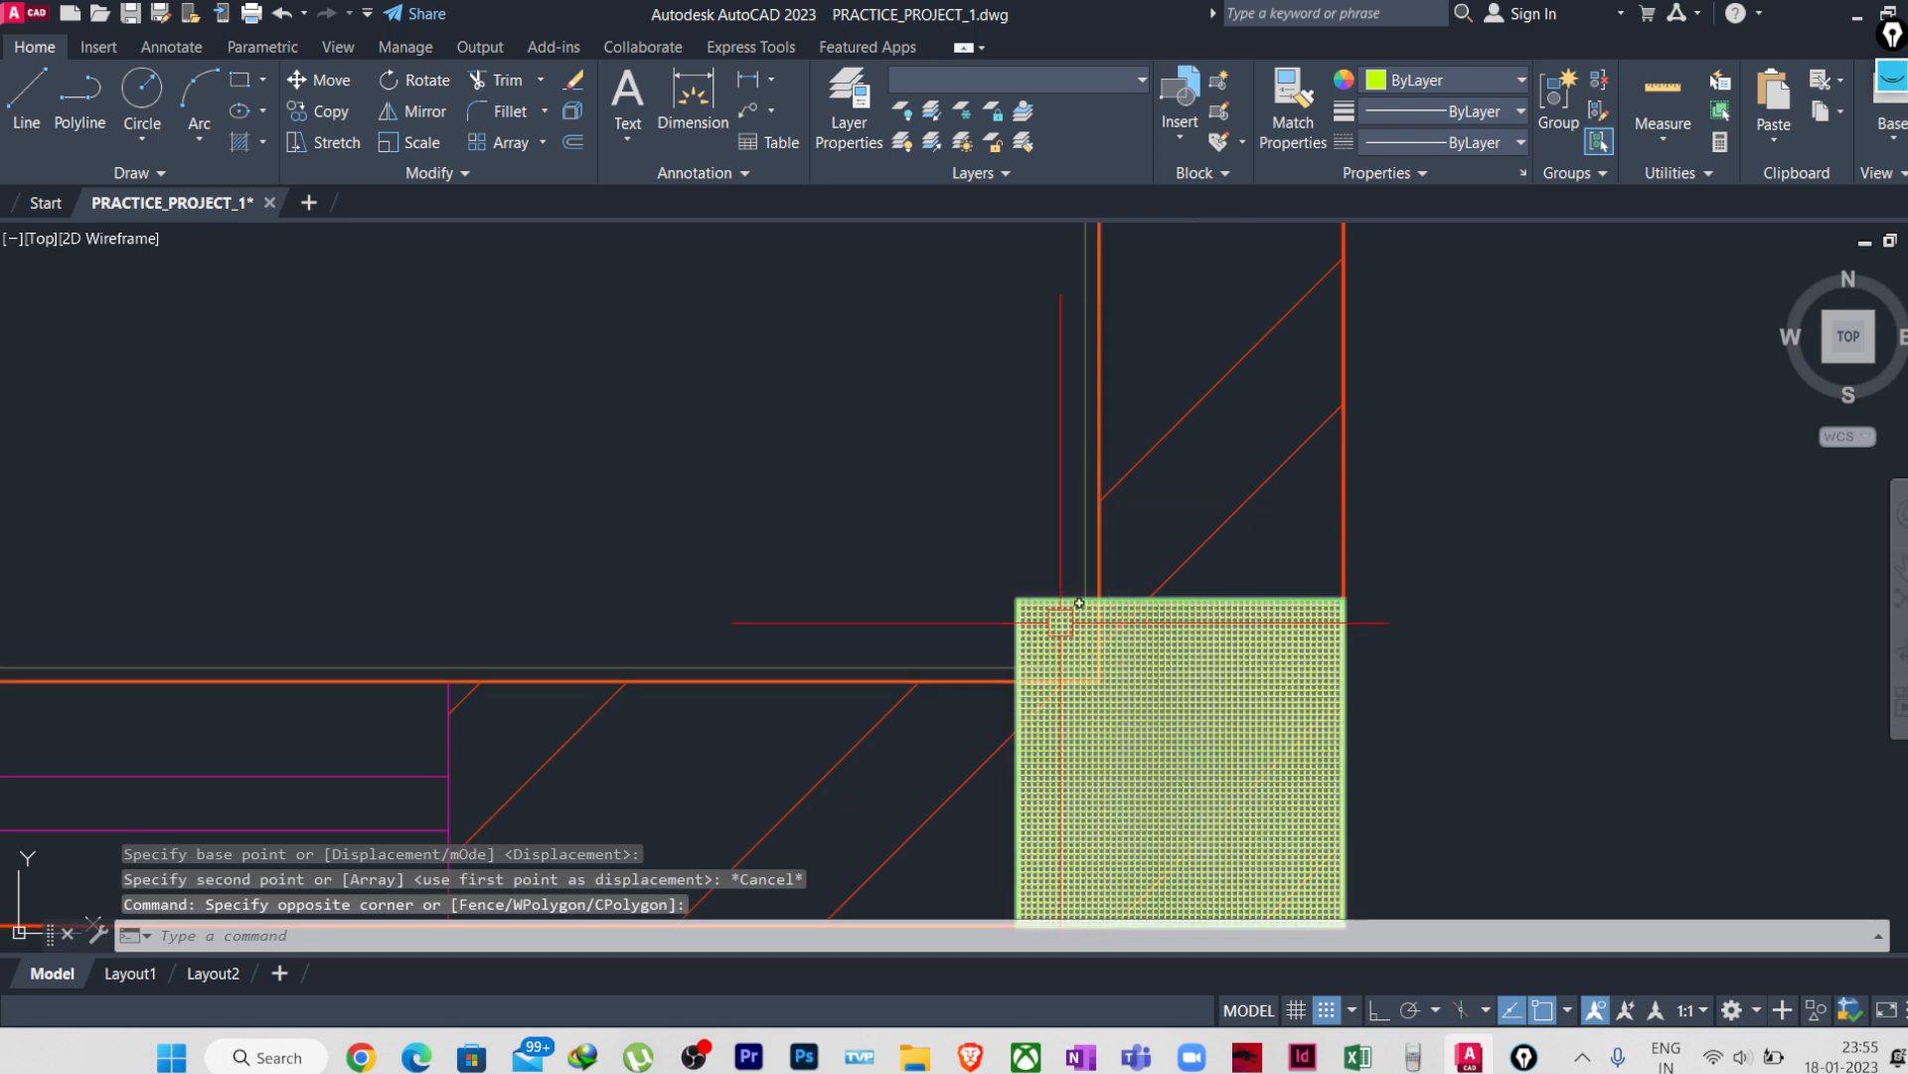
pyautogui.click(1057, 552)
pyautogui.click(1007, 589)
pyautogui.scroll(-10, 1093, 646)
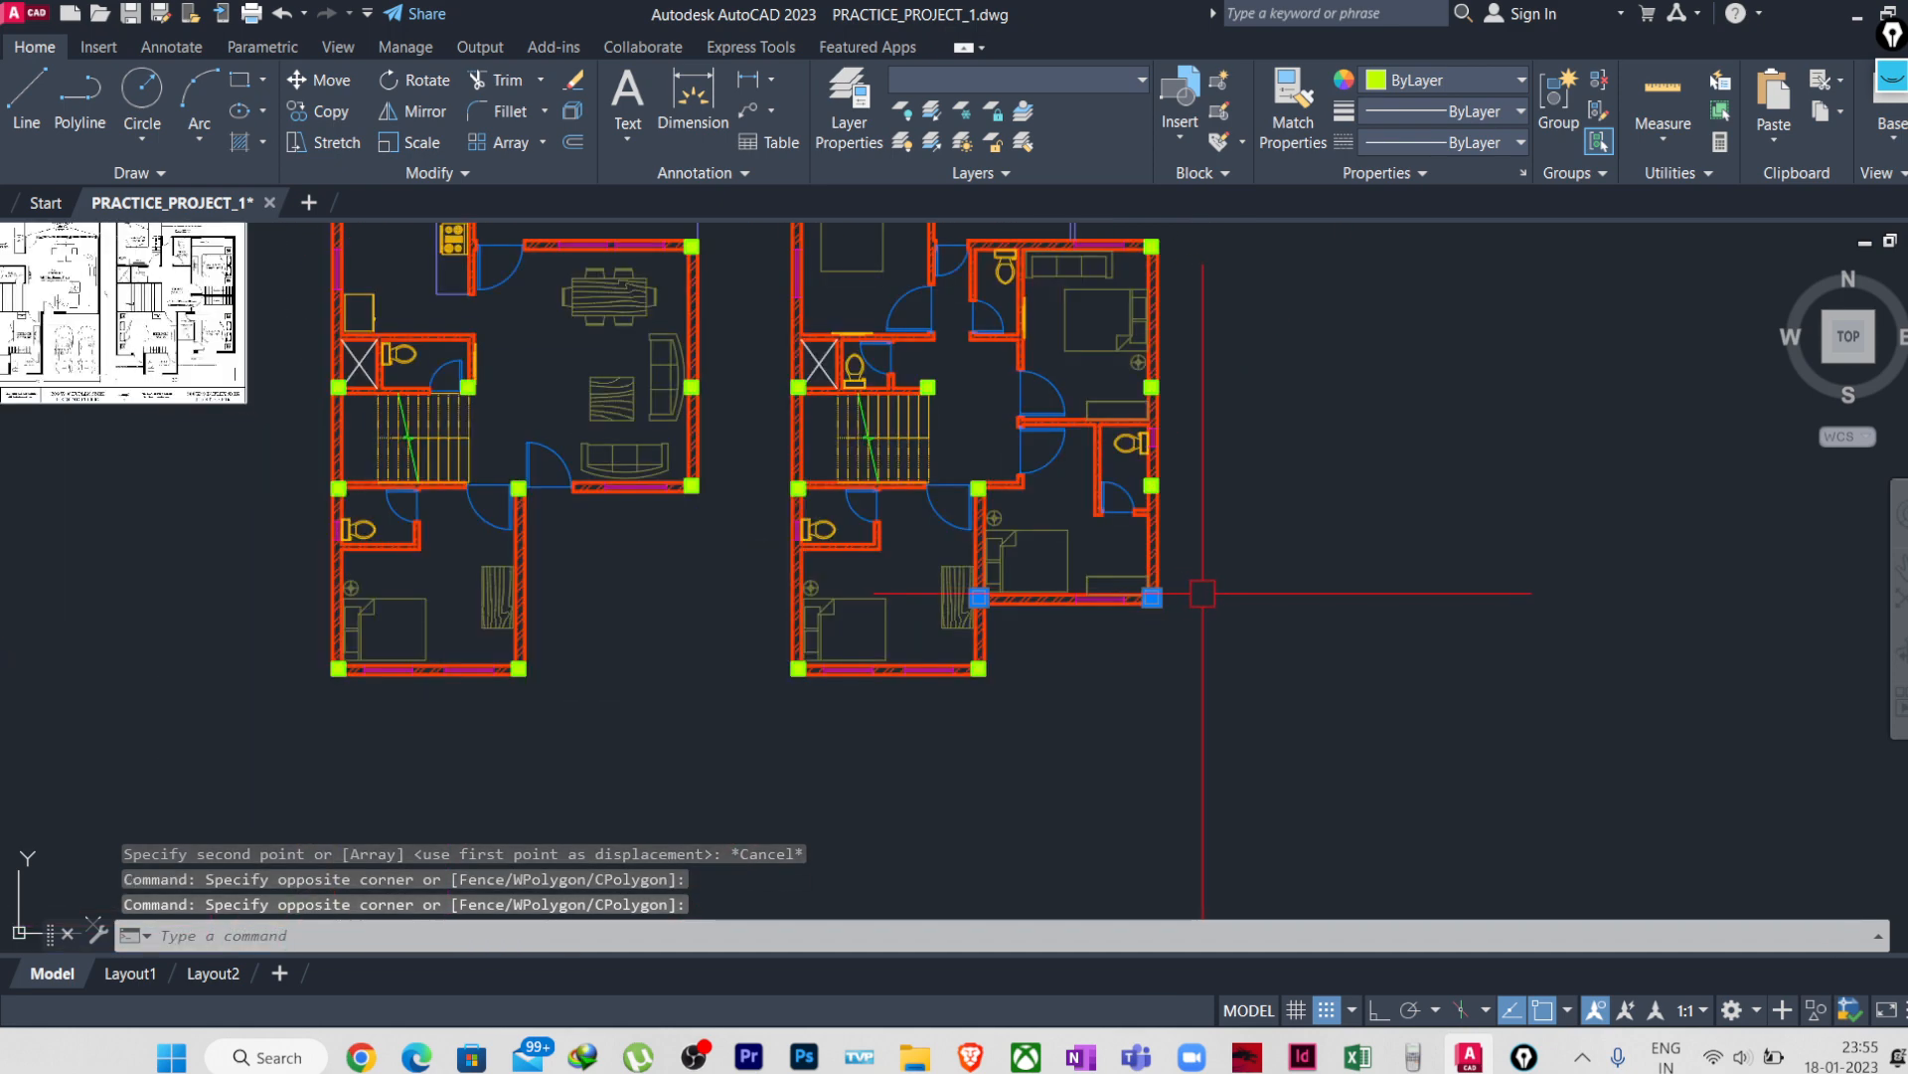
pyautogui.write('C')
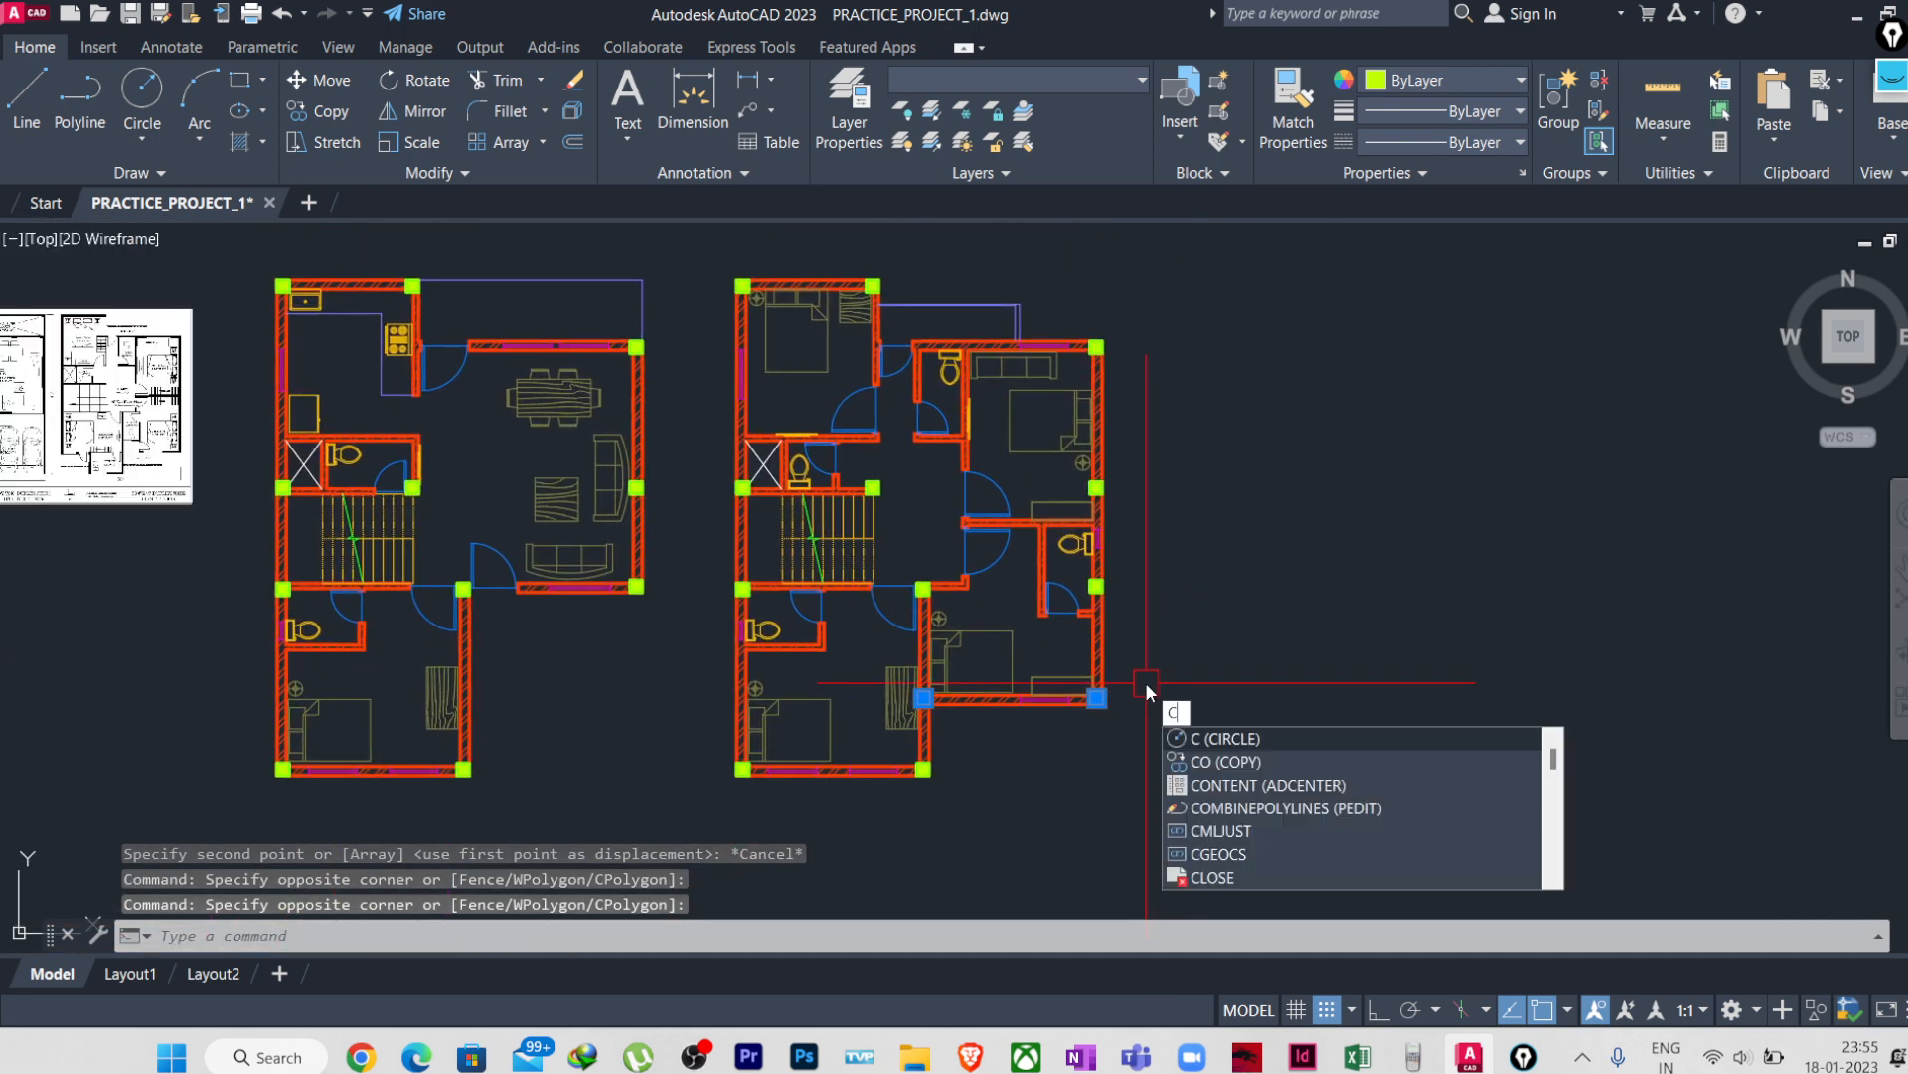
pyautogui.write('O')
pyautogui.press('Return')
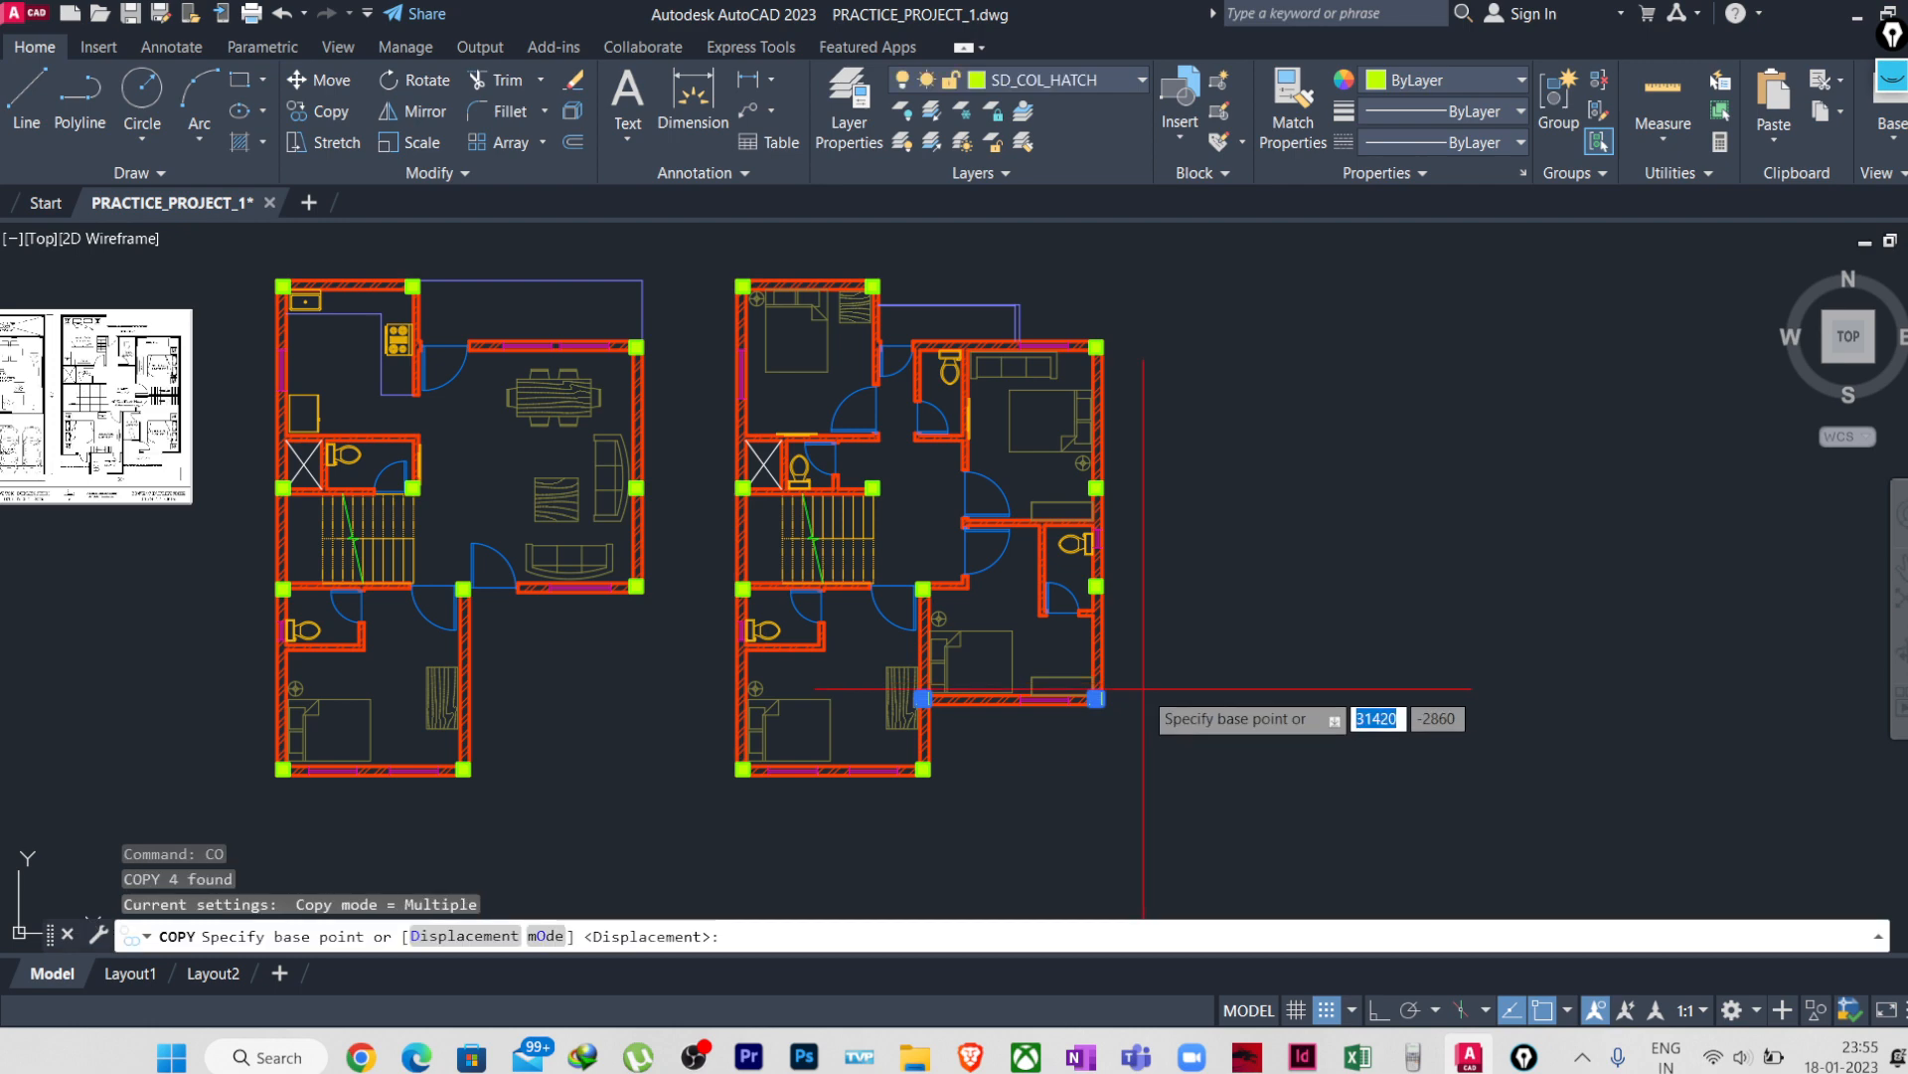
pyautogui.scroll(4, 1143, 688)
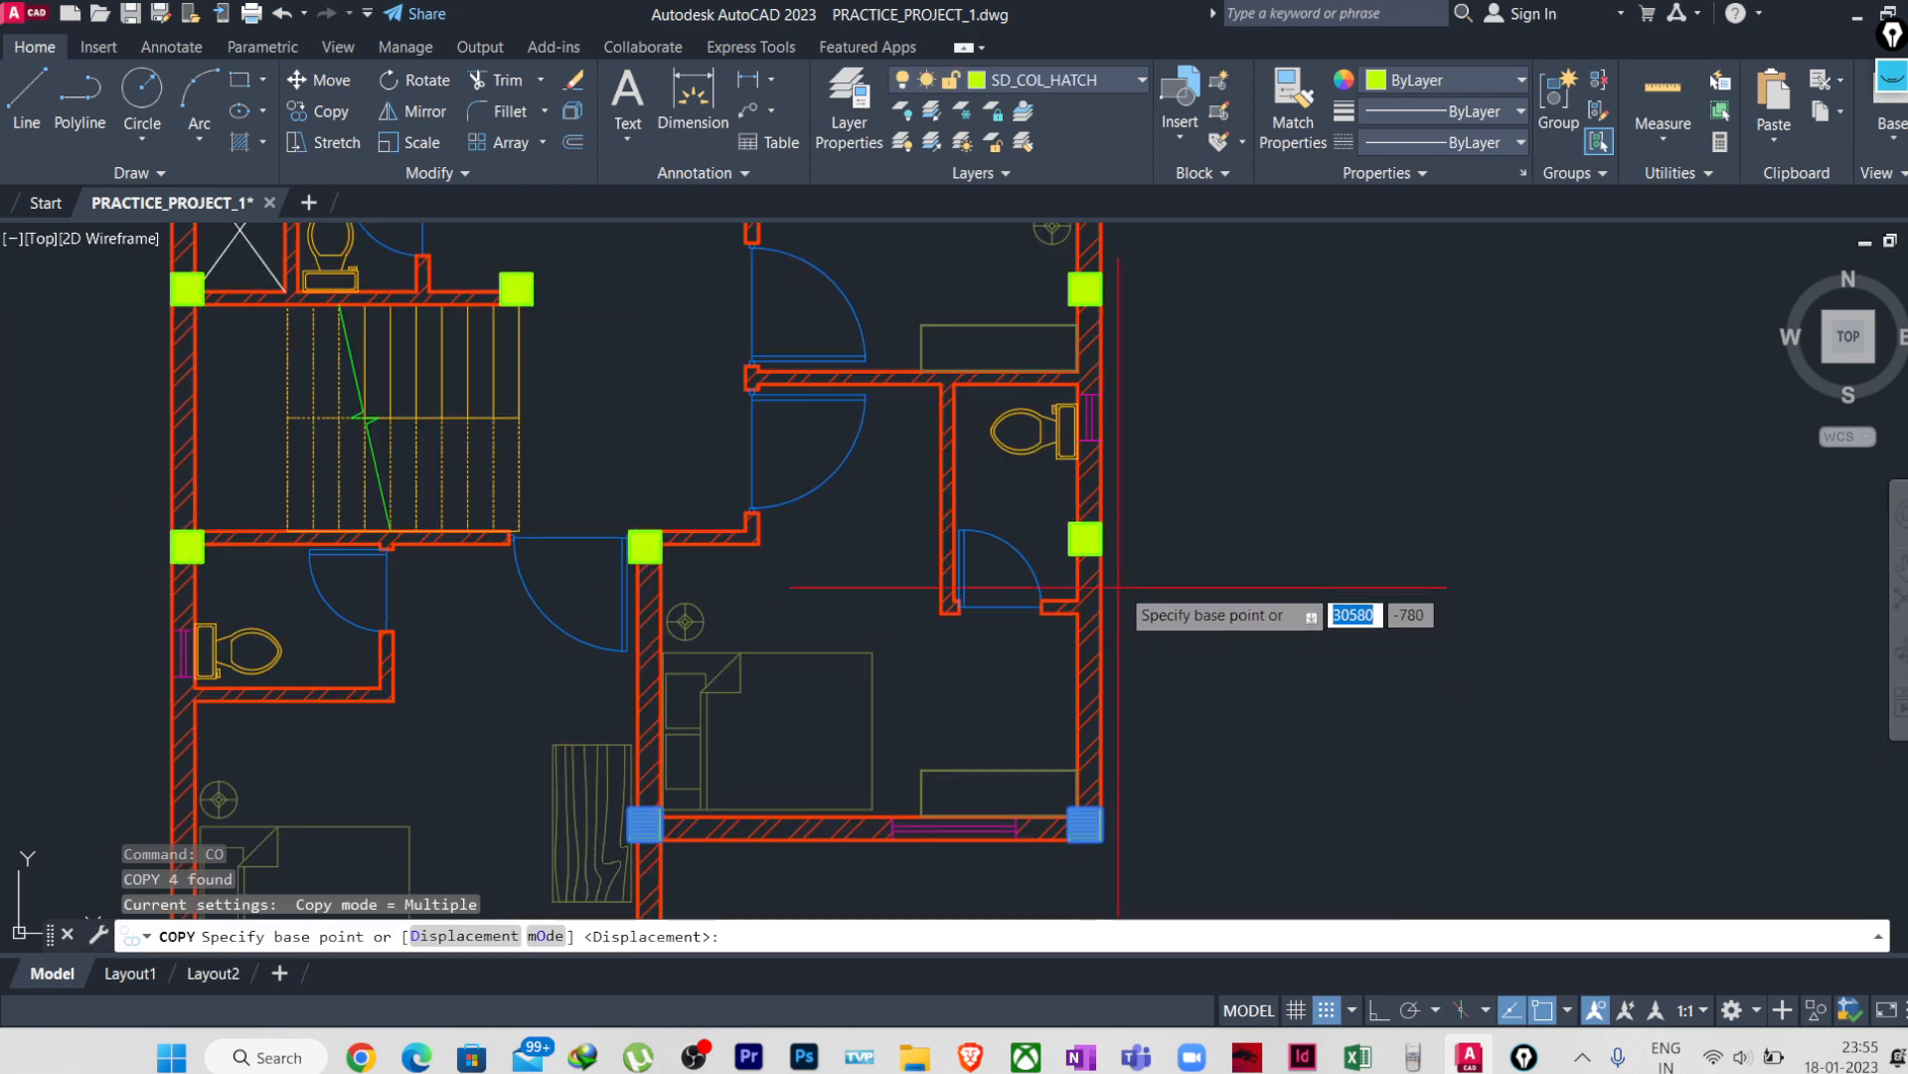
pyautogui.click(1085, 539)
pyautogui.moveTo(886, 591); pyautogui.dragTo(1693, 601, button='middle')
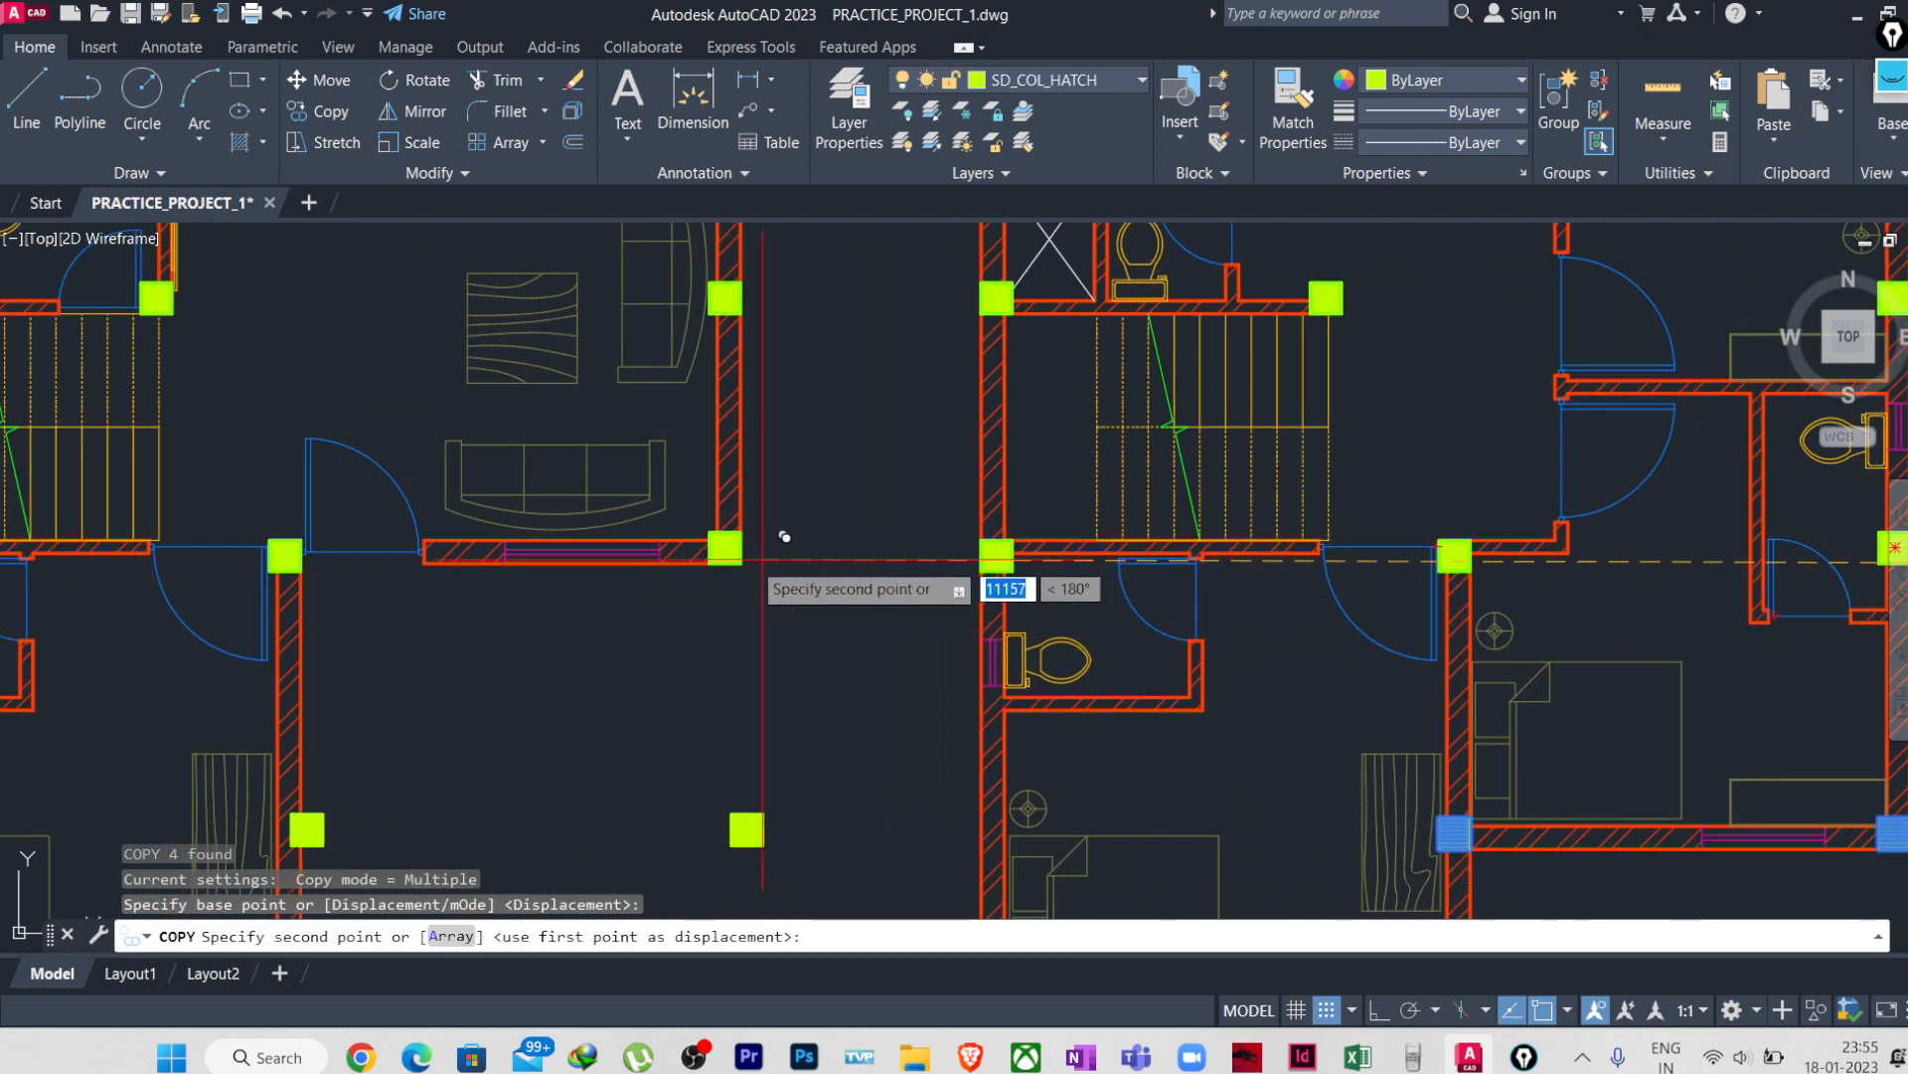
pyautogui.scroll(8, 762, 540)
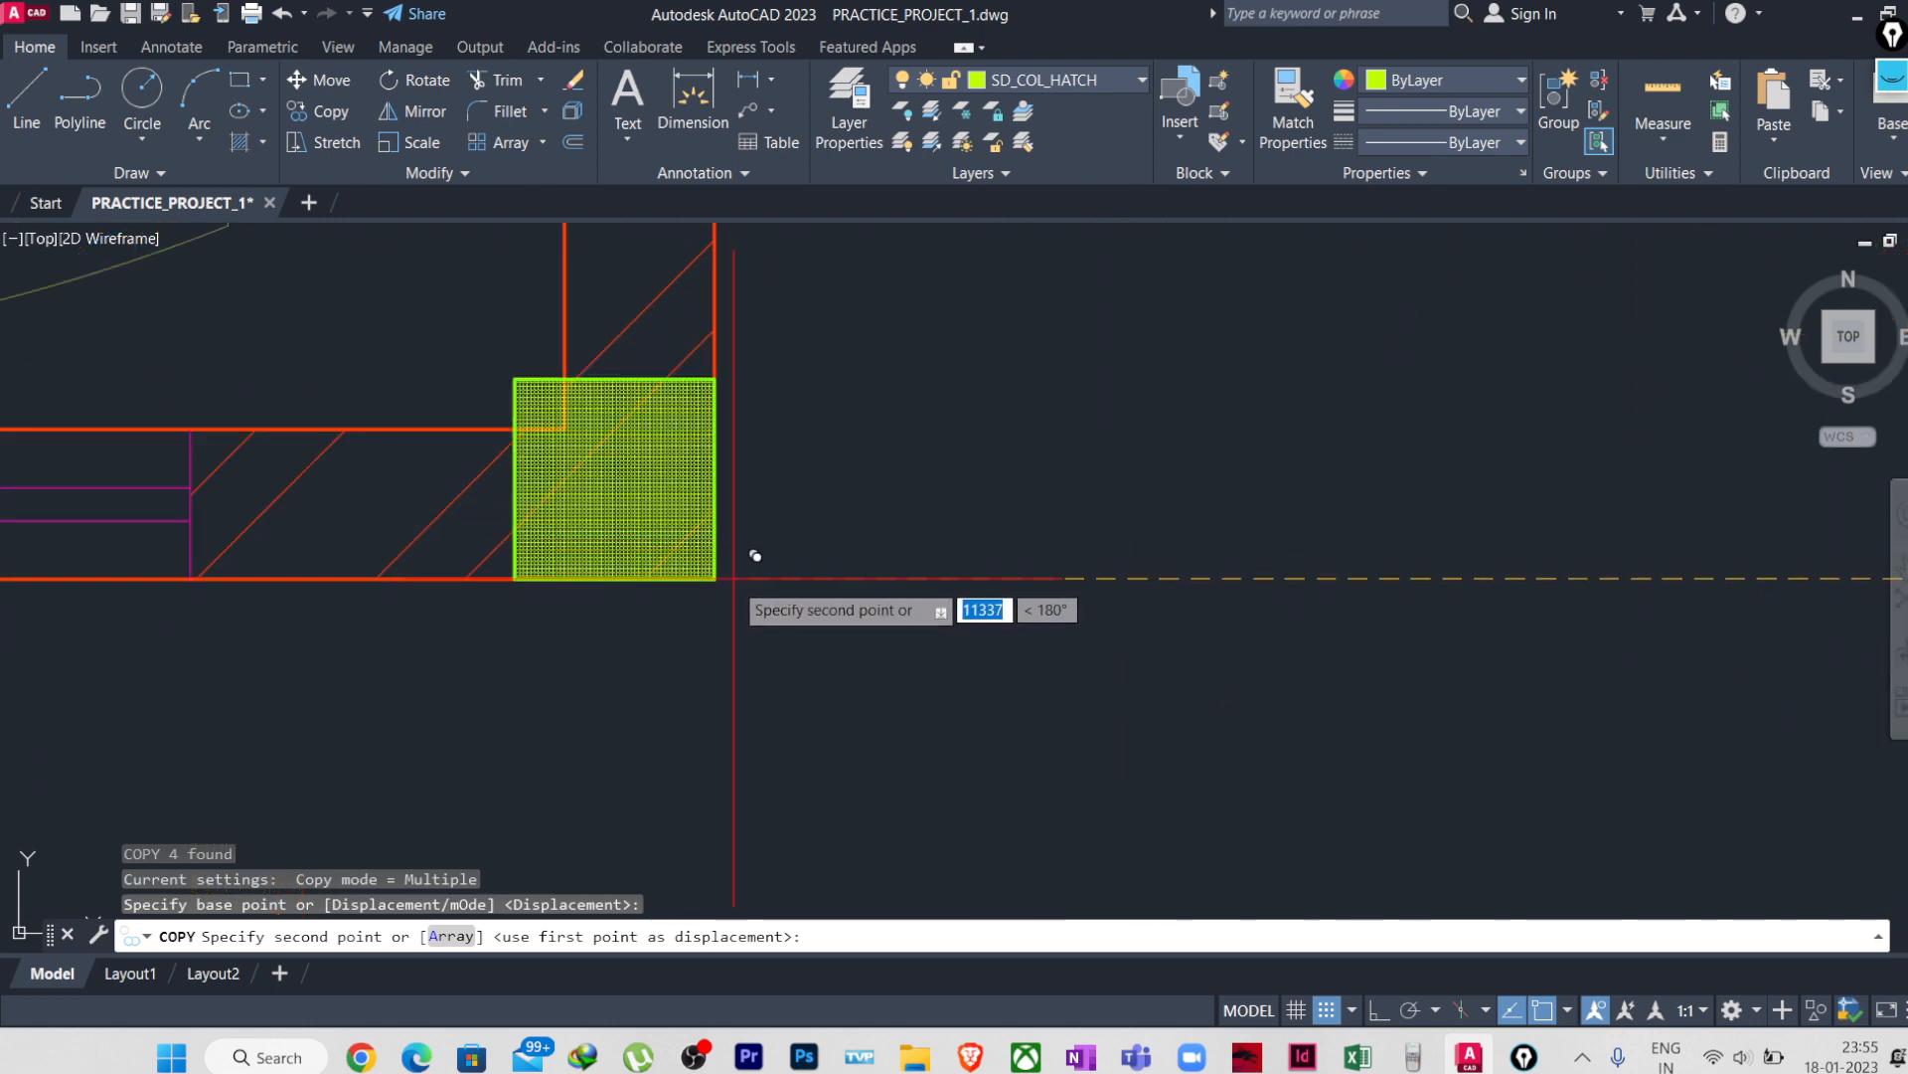
pyautogui.click(715, 584)
pyautogui.scroll(-8, 906, 584)
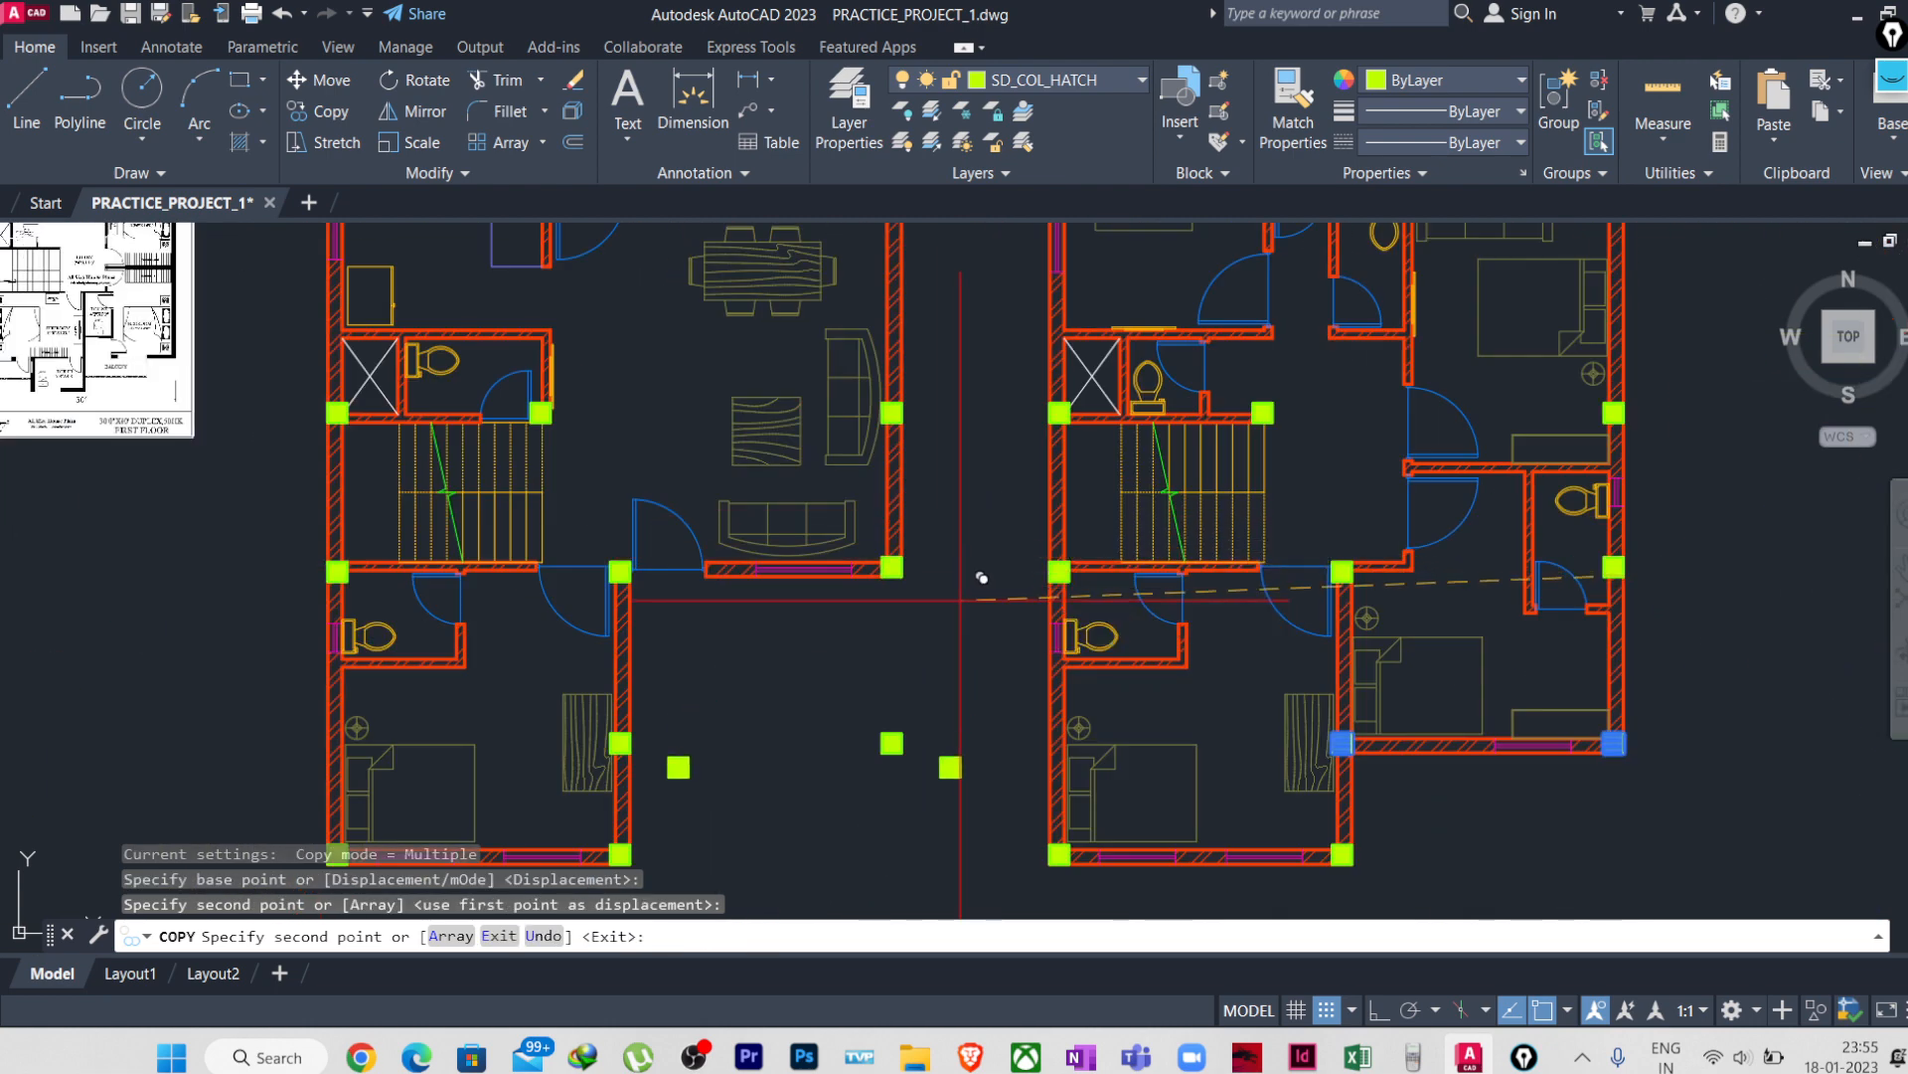
pyautogui.press('Escape')
pyautogui.press('Escape')
pyautogui.scroll(-3, 895, 766)
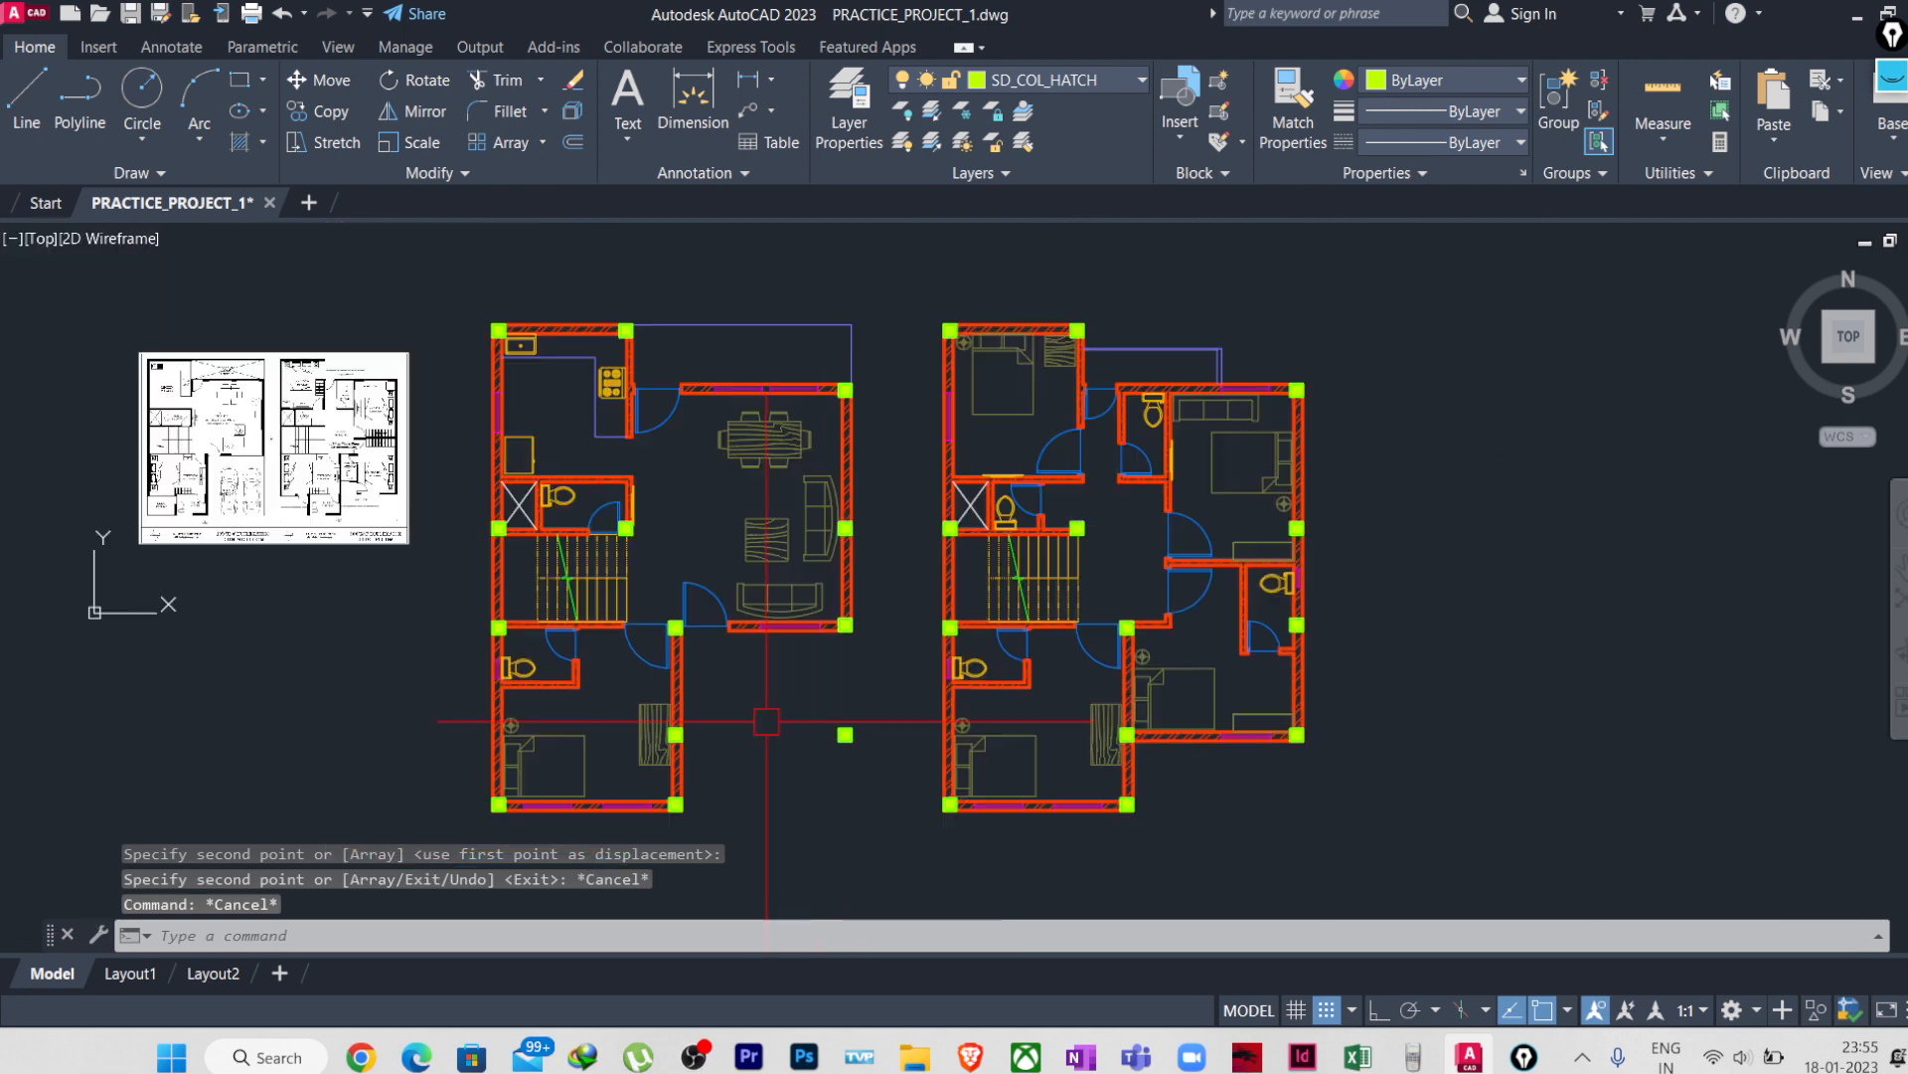
# - Draw the ground-floor porch outline with Line from the living room's lower-right corner column around the freestanding column to the bedroom wall column
pyautogui.scroll(10, 656, 775)
pyautogui.scroll(-9, 630, 665)
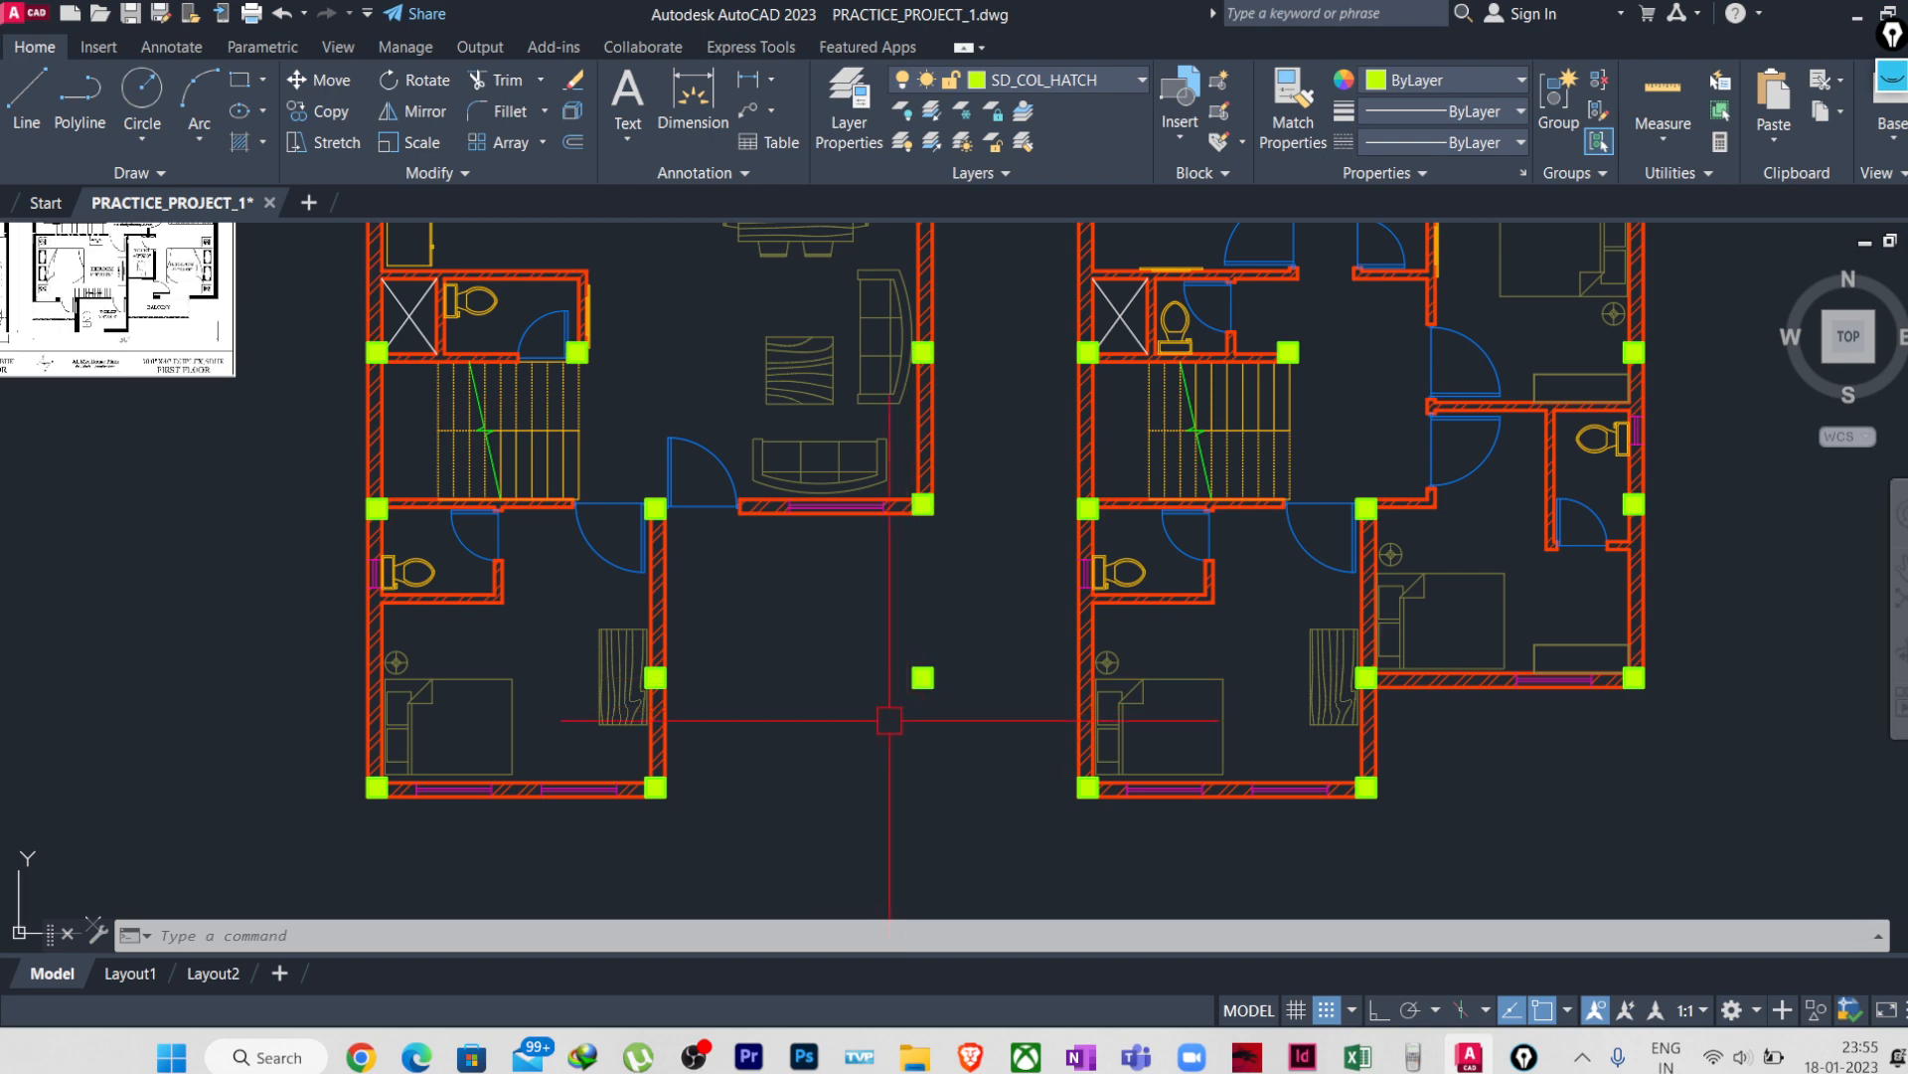
pyautogui.press('Return')
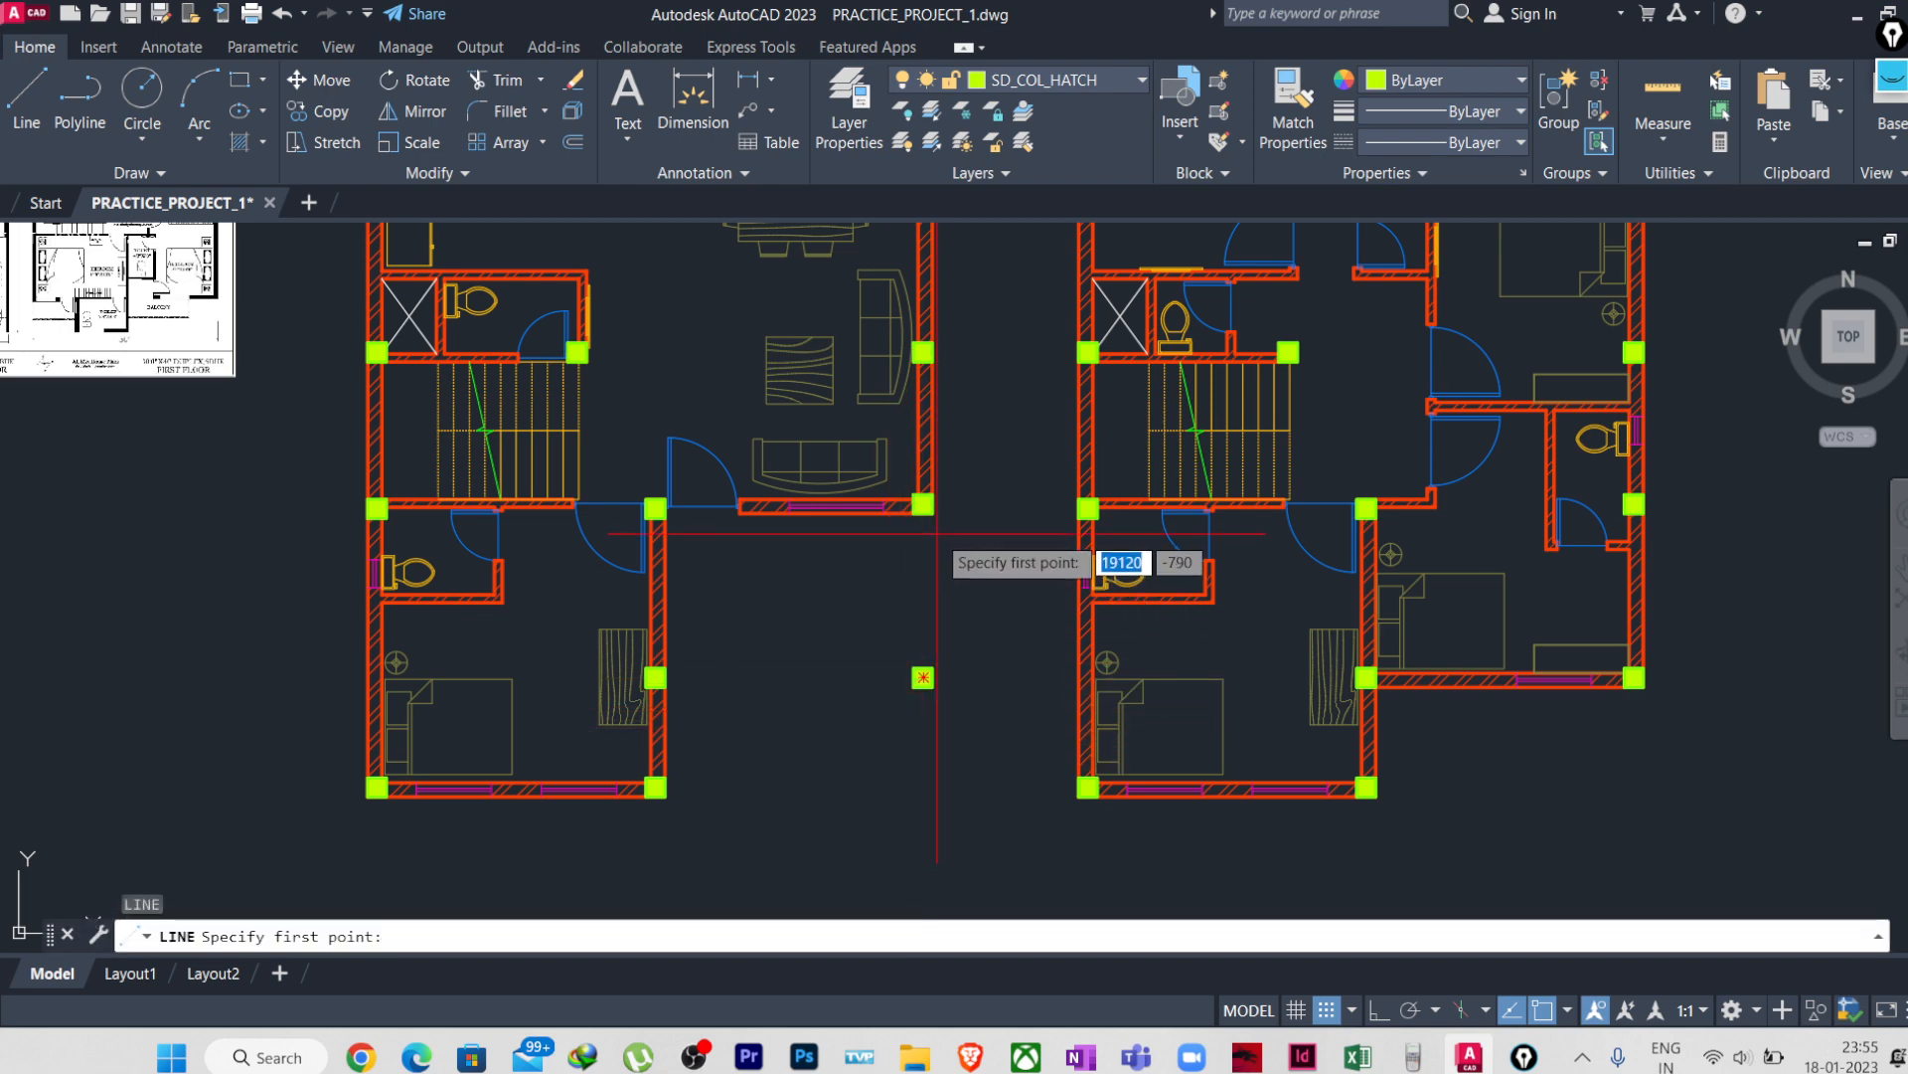
pyautogui.click(922, 503)
pyautogui.scroll(6, 919, 664)
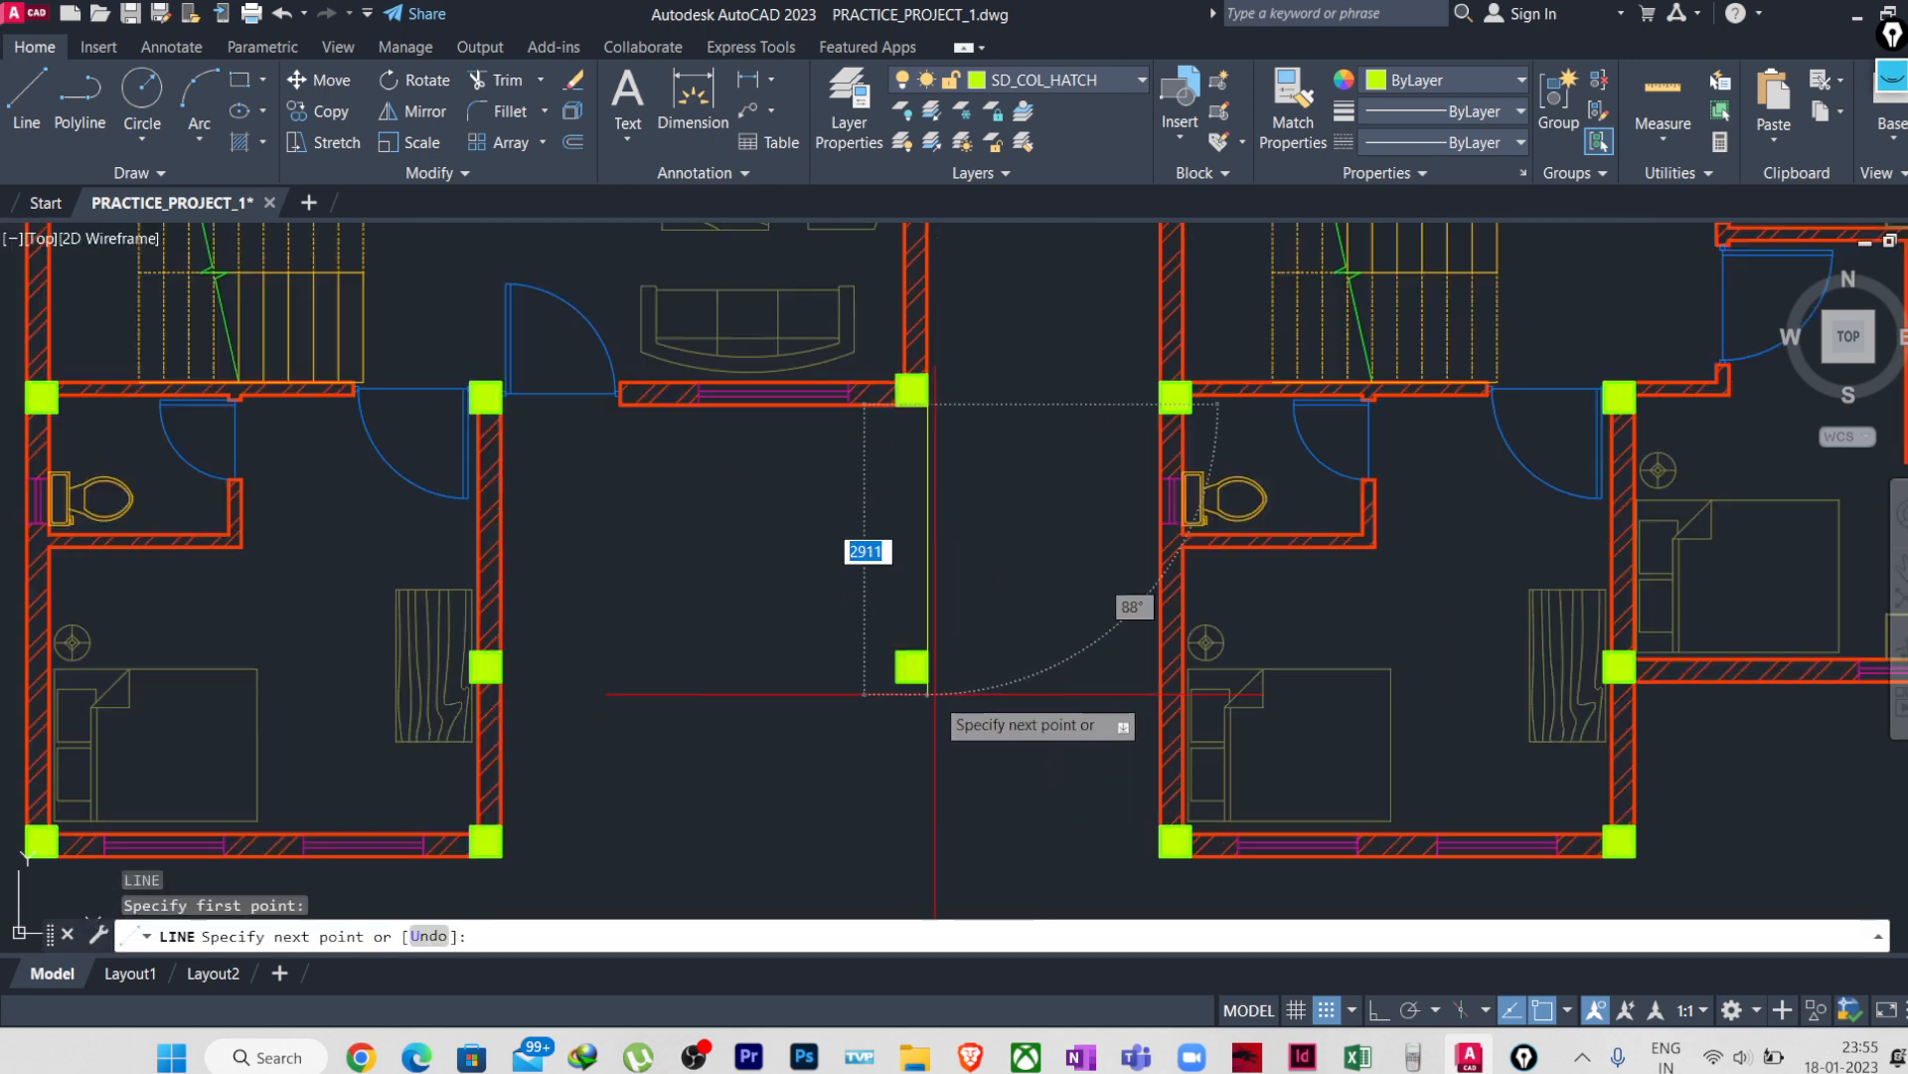
pyautogui.click(899, 660)
pyautogui.scroll(-4, 869, 664)
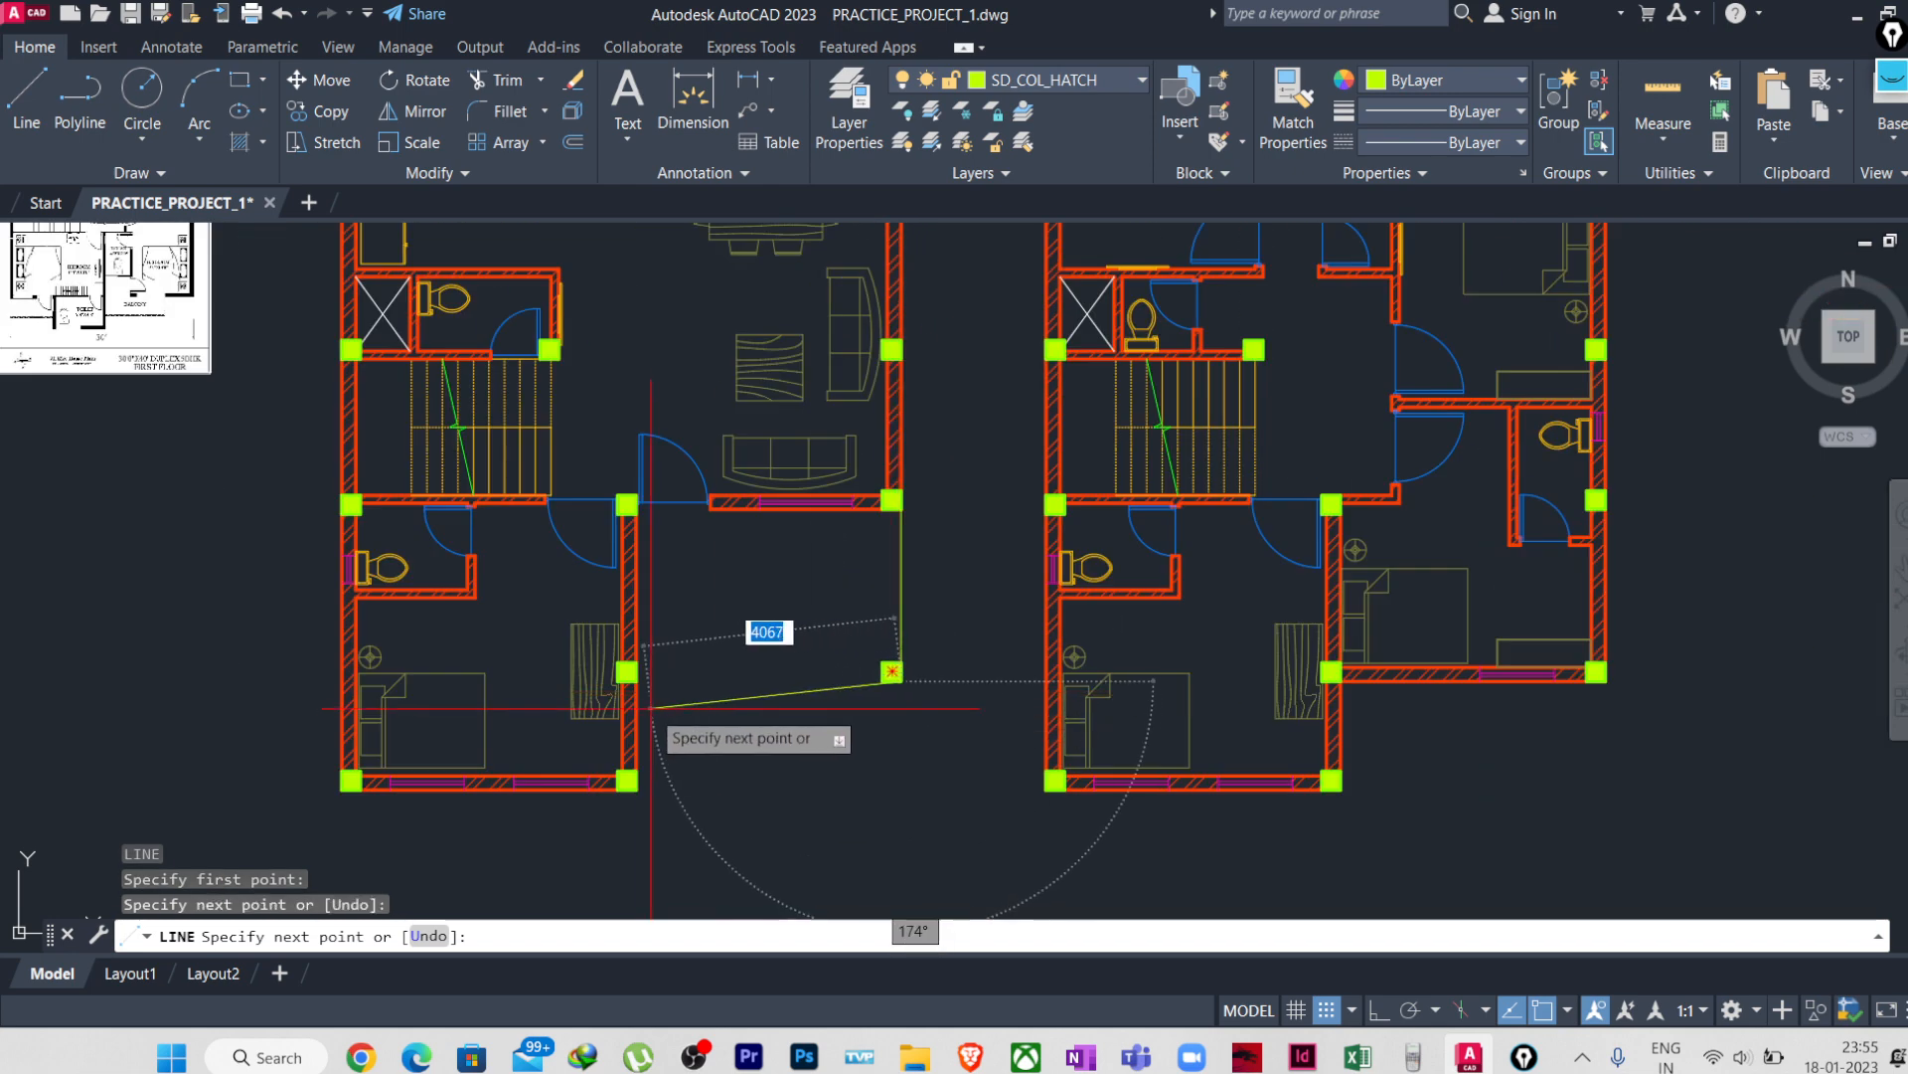
pyautogui.scroll(4, 646, 696)
pyautogui.click(554, 652)
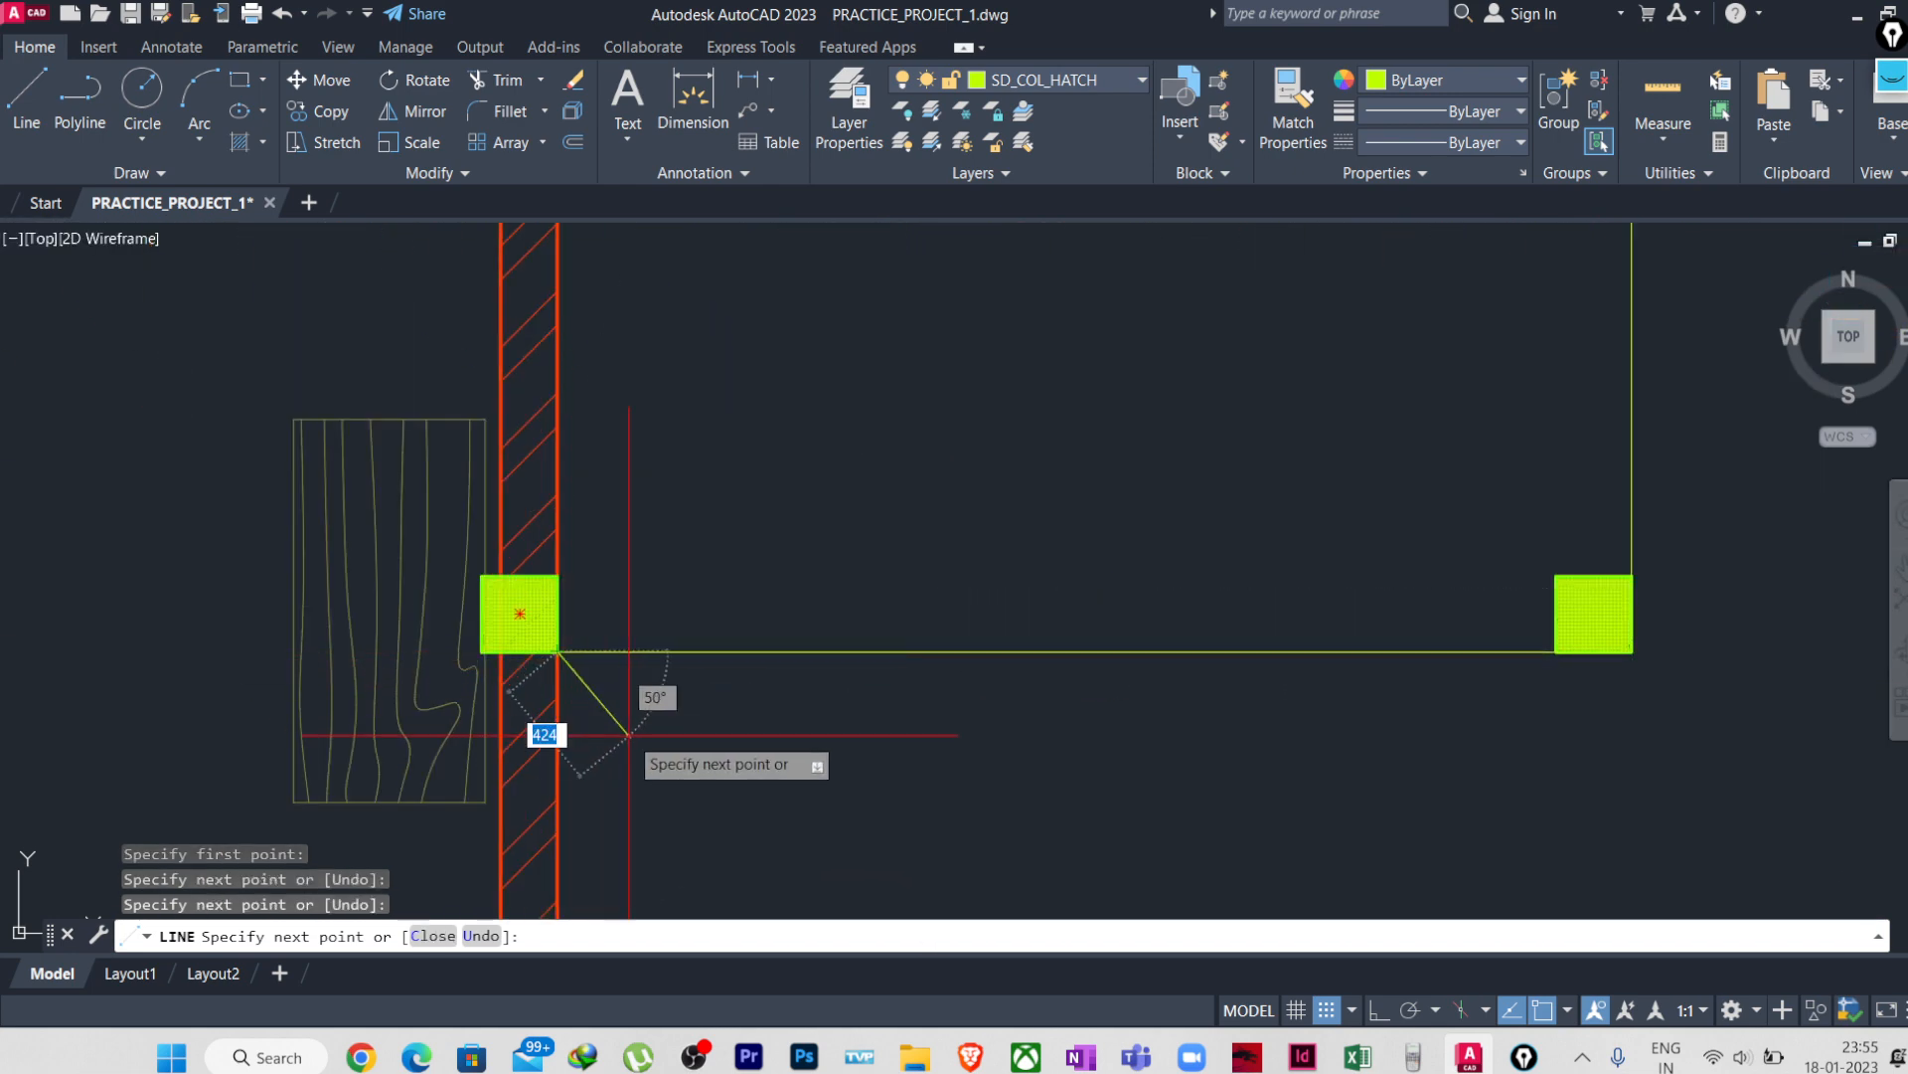
pyautogui.press('Escape')
pyautogui.press('Escape')
# - Join the two porch outline lines into a single polyline
pyautogui.scroll(-5, 746, 705)
pyautogui.click(776, 703)
pyautogui.click(944, 611)
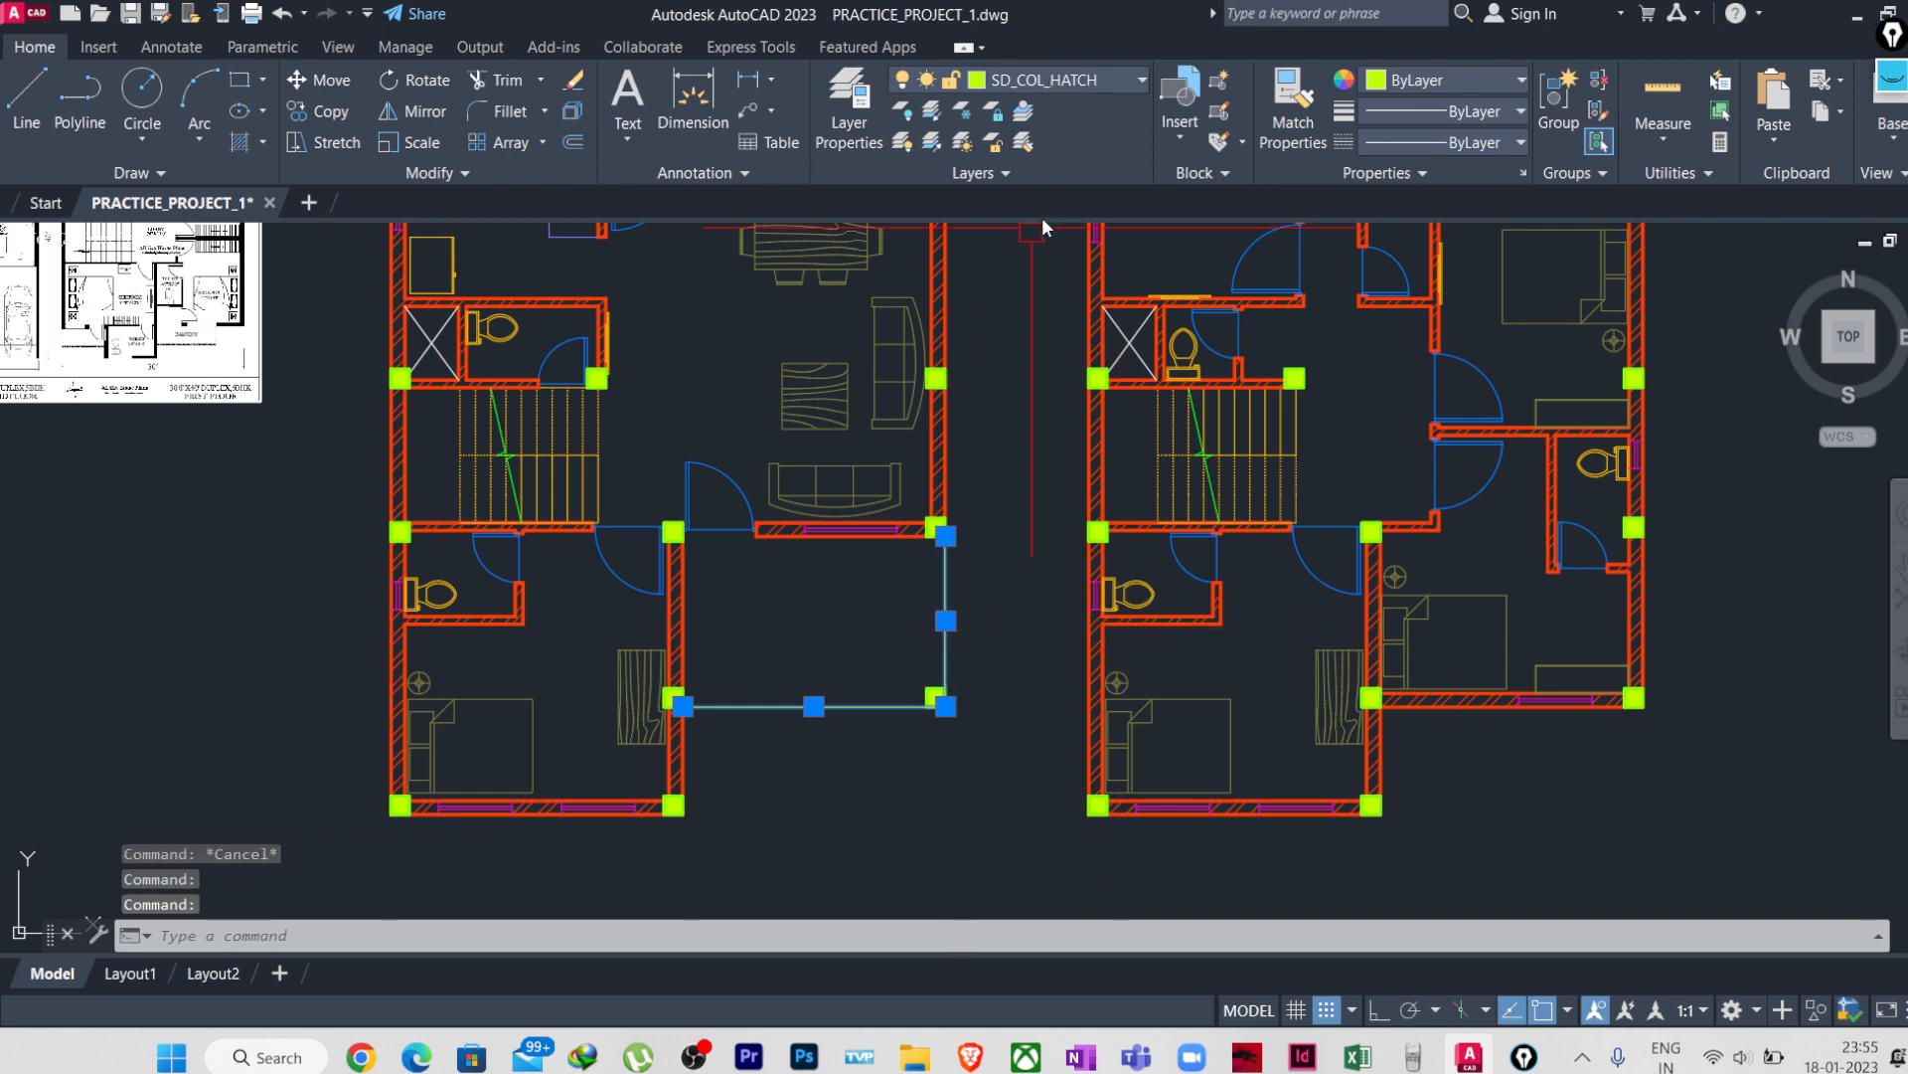
pyautogui.write('j')
pyautogui.press('Return')
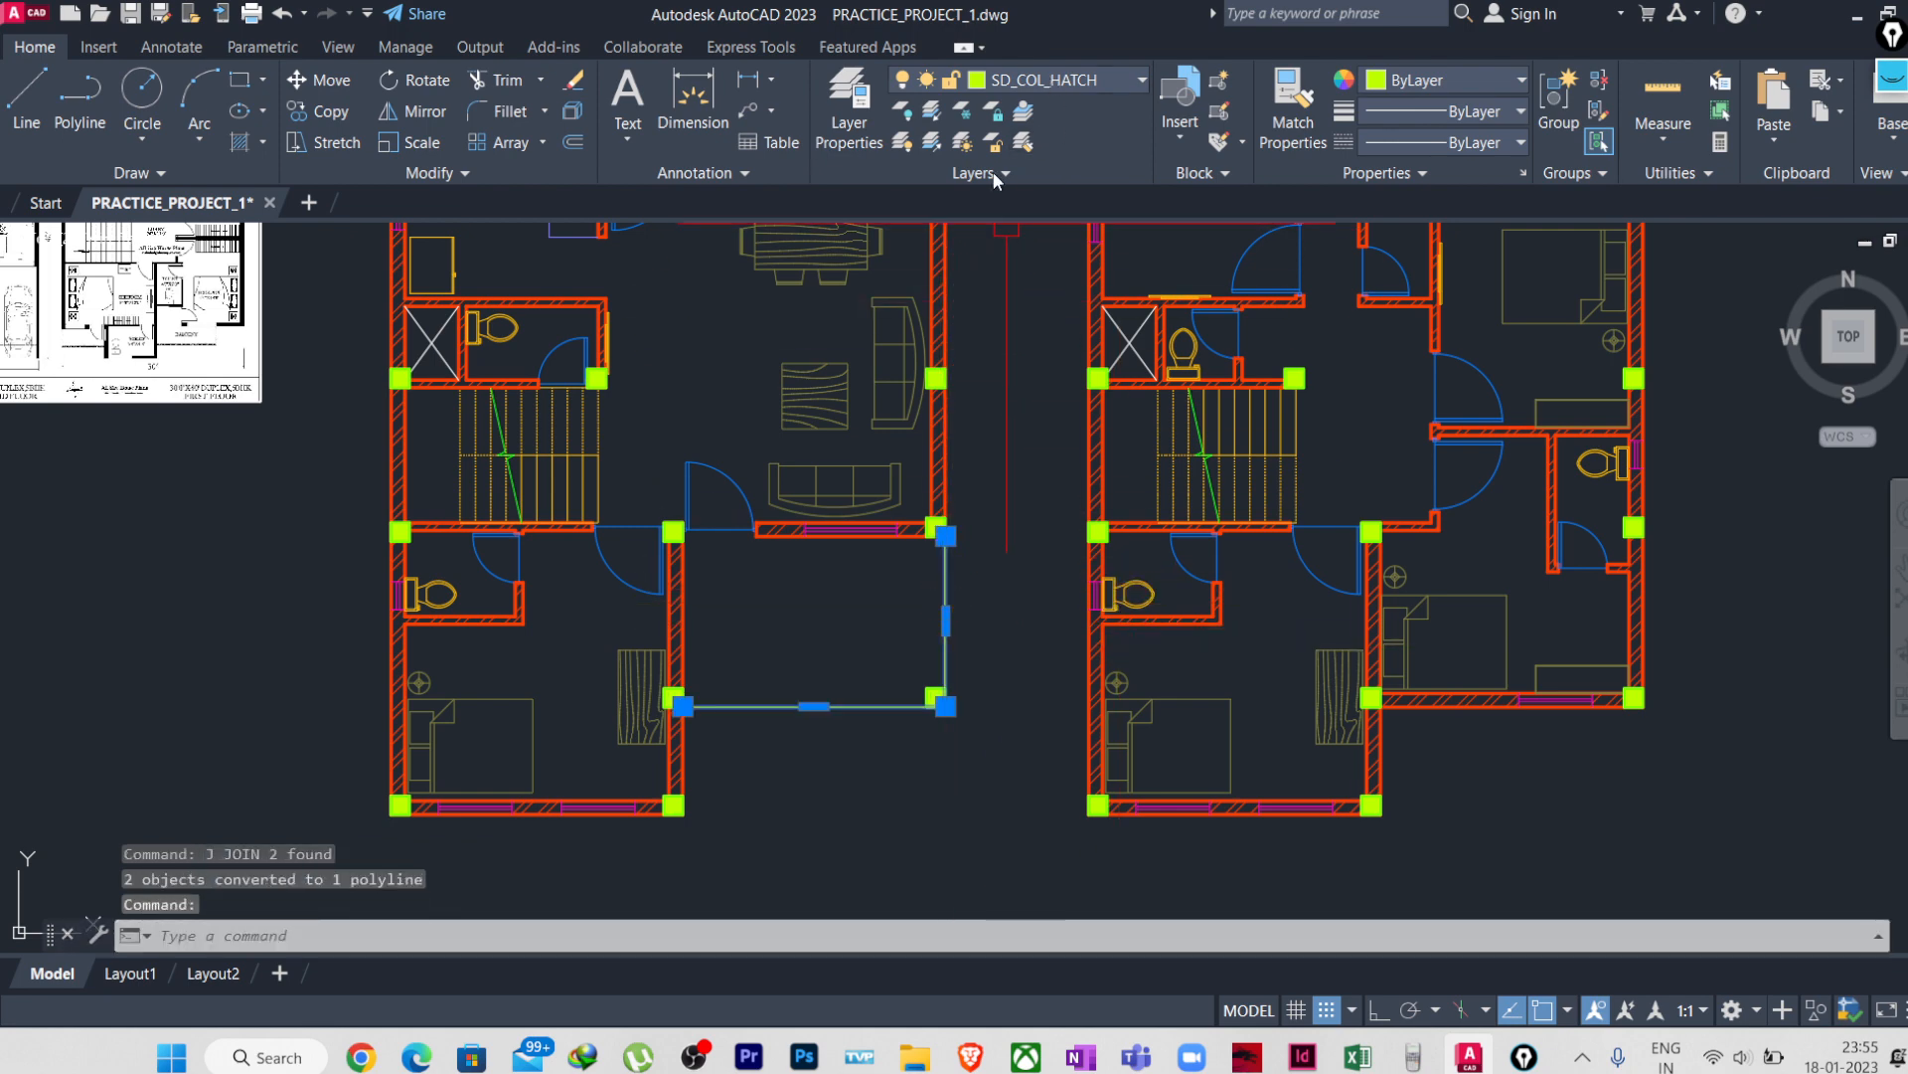
# - Assign the porch outline polyline to the SD_THIN_LINE layer
pyautogui.click(1042, 79)
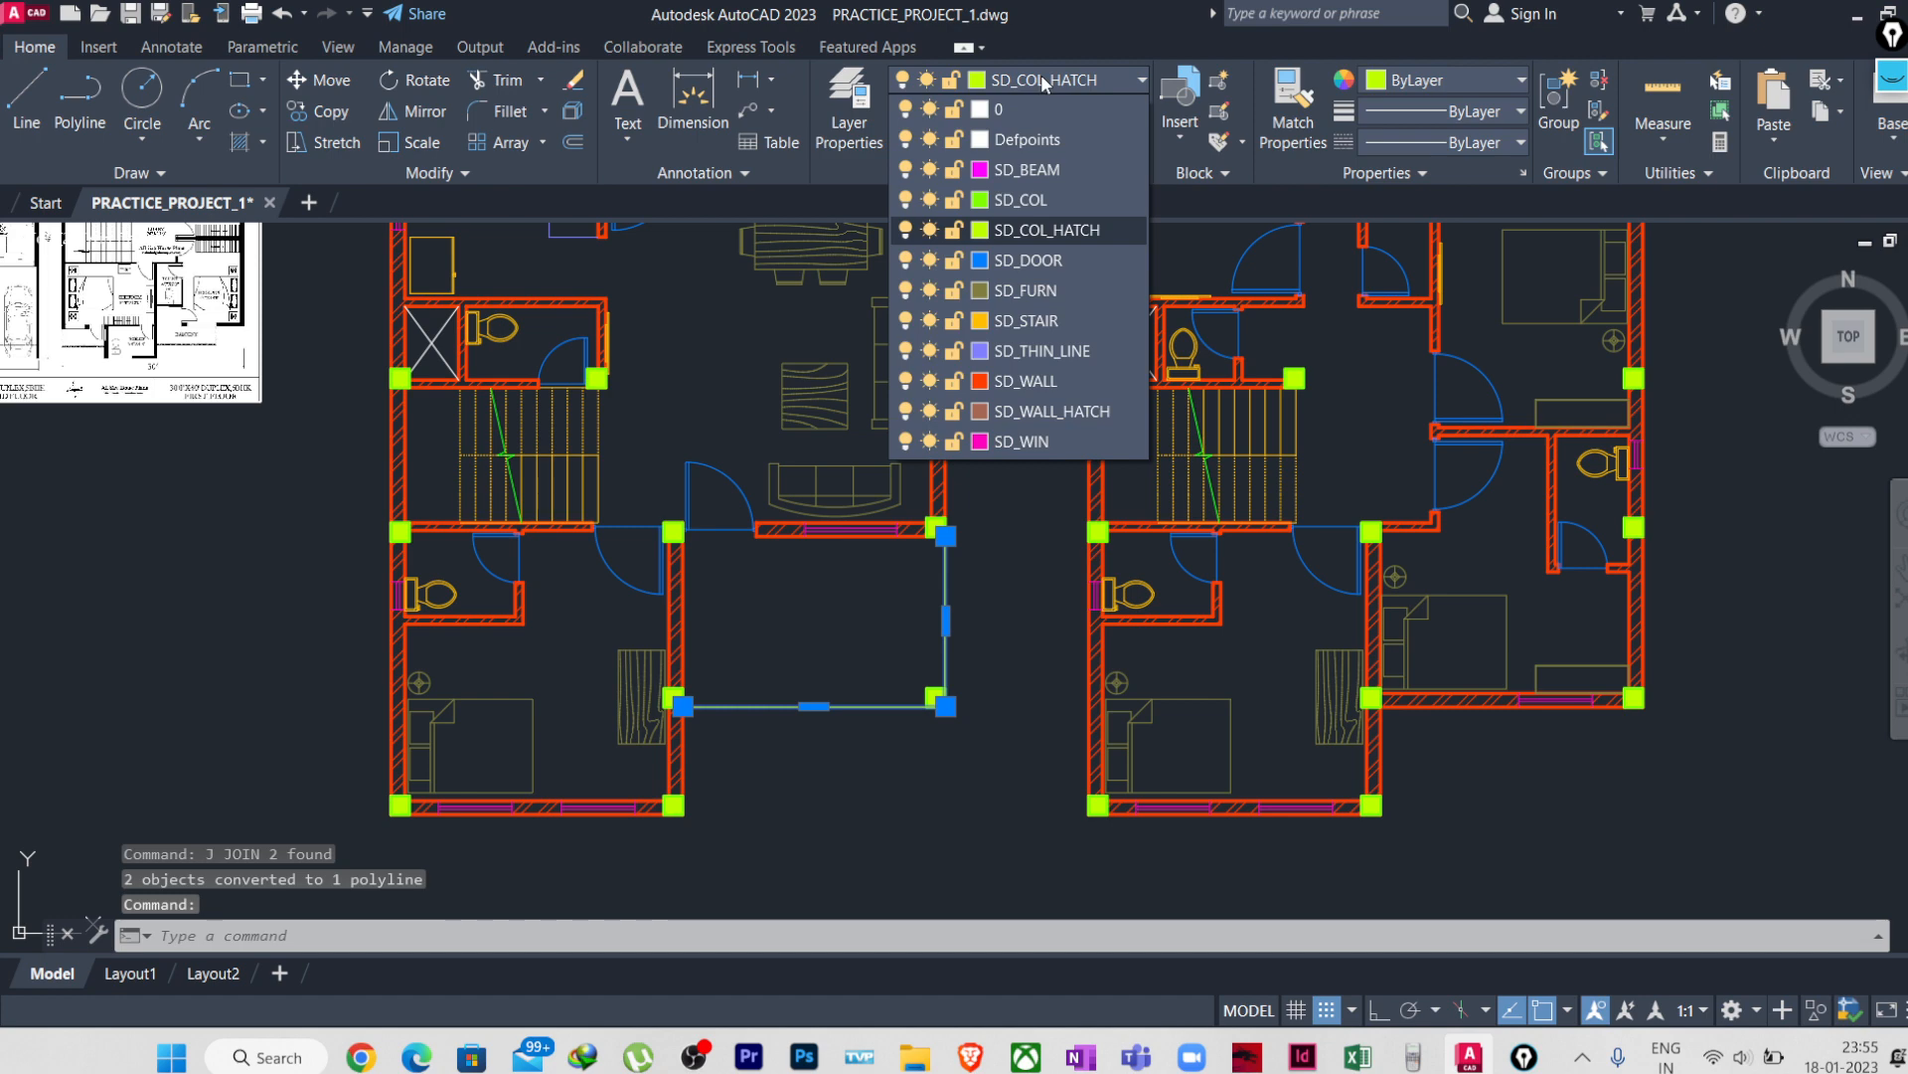
pyautogui.click(1052, 352)
pyautogui.press('Escape')
pyautogui.scroll(-3, 998, 639)
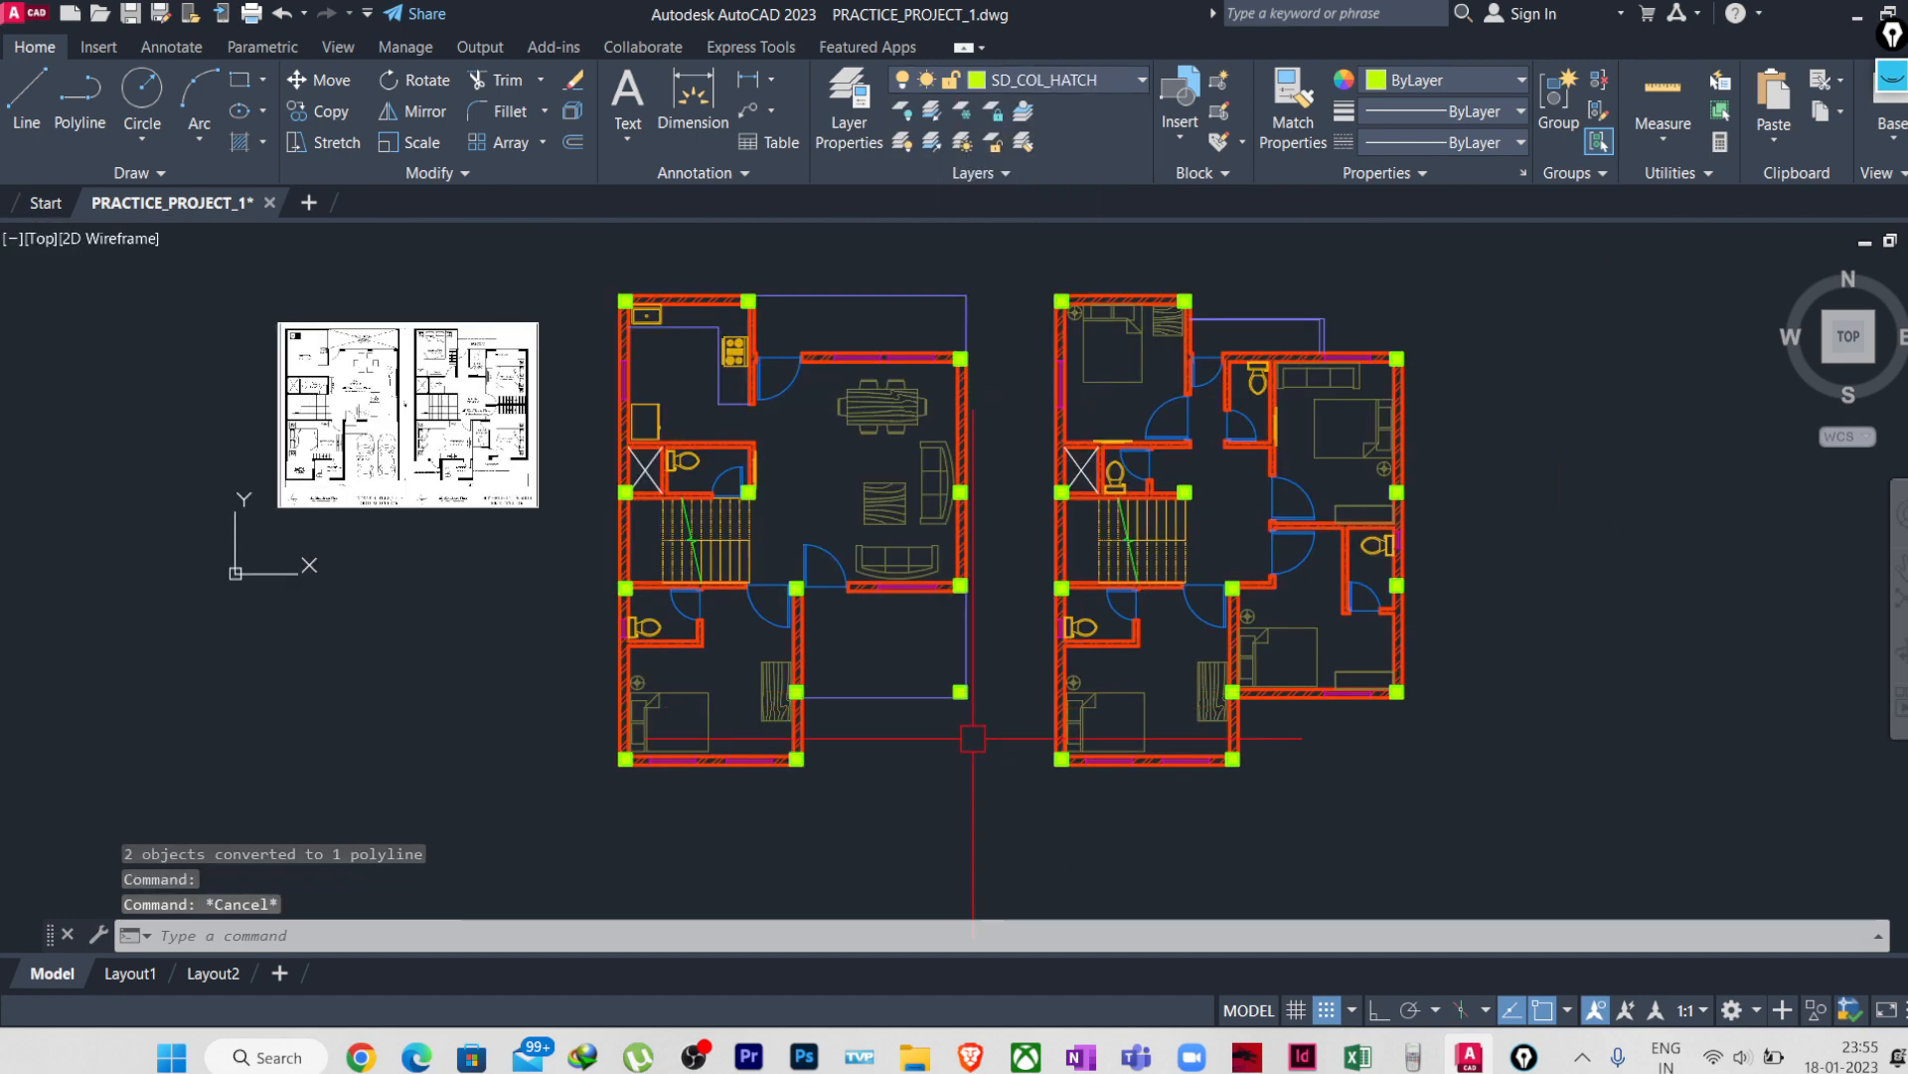
# - Set the porch outline polyline's linetype to DASHED2
pyautogui.scroll(3, 768, 749)
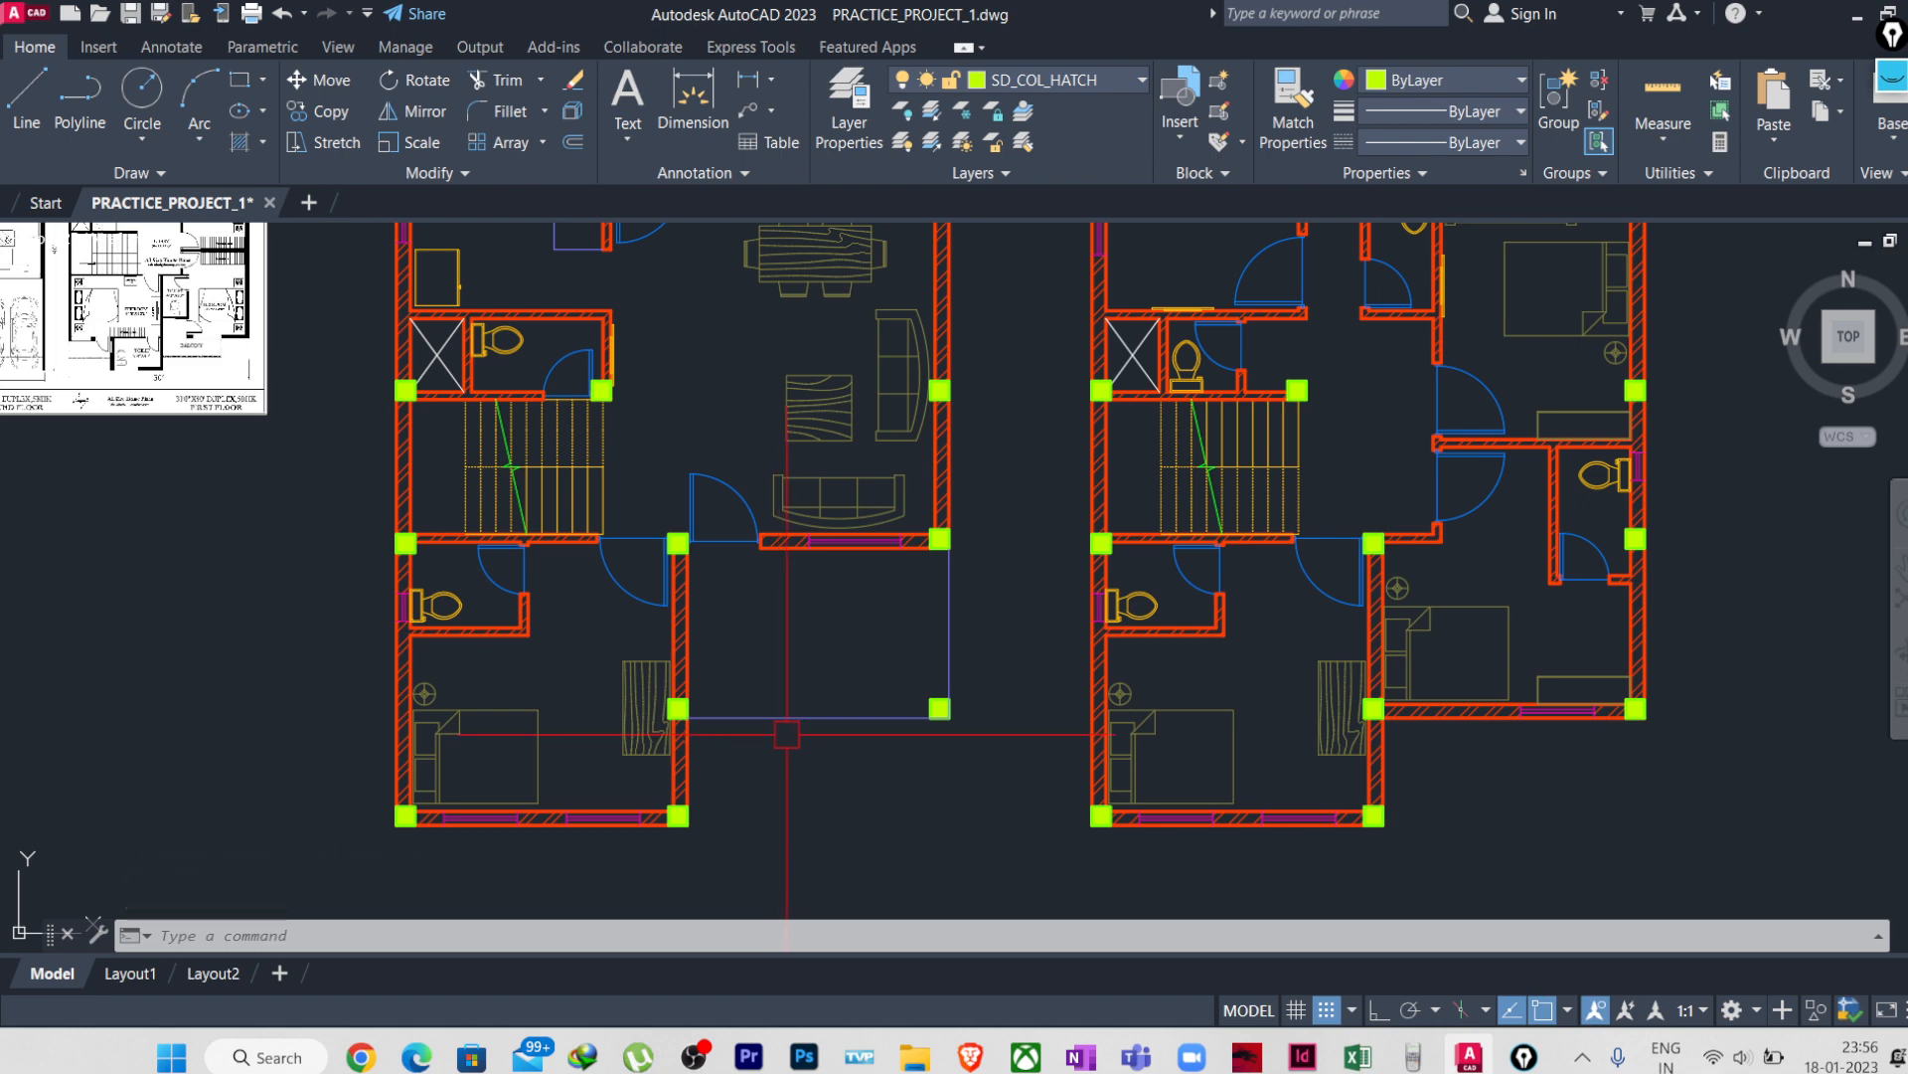
pyautogui.click(808, 723)
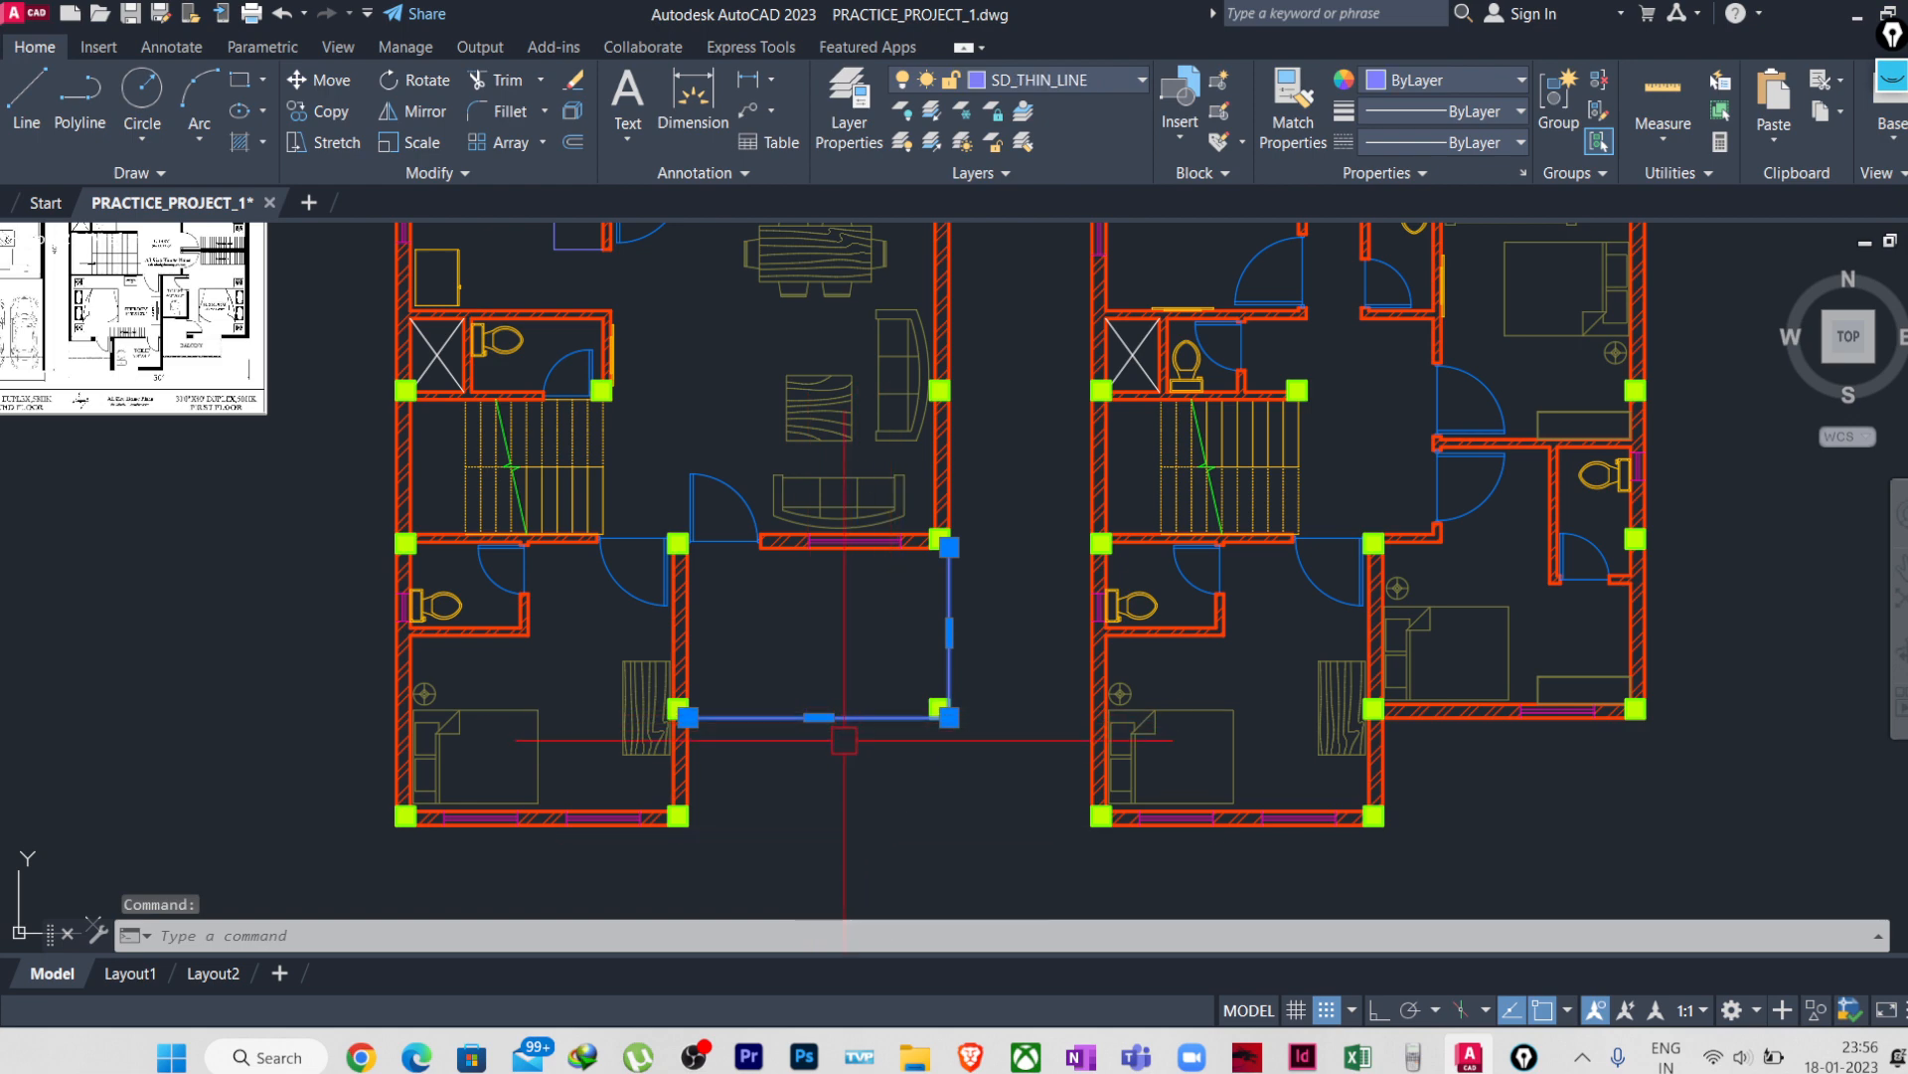
pyautogui.click(1449, 143)
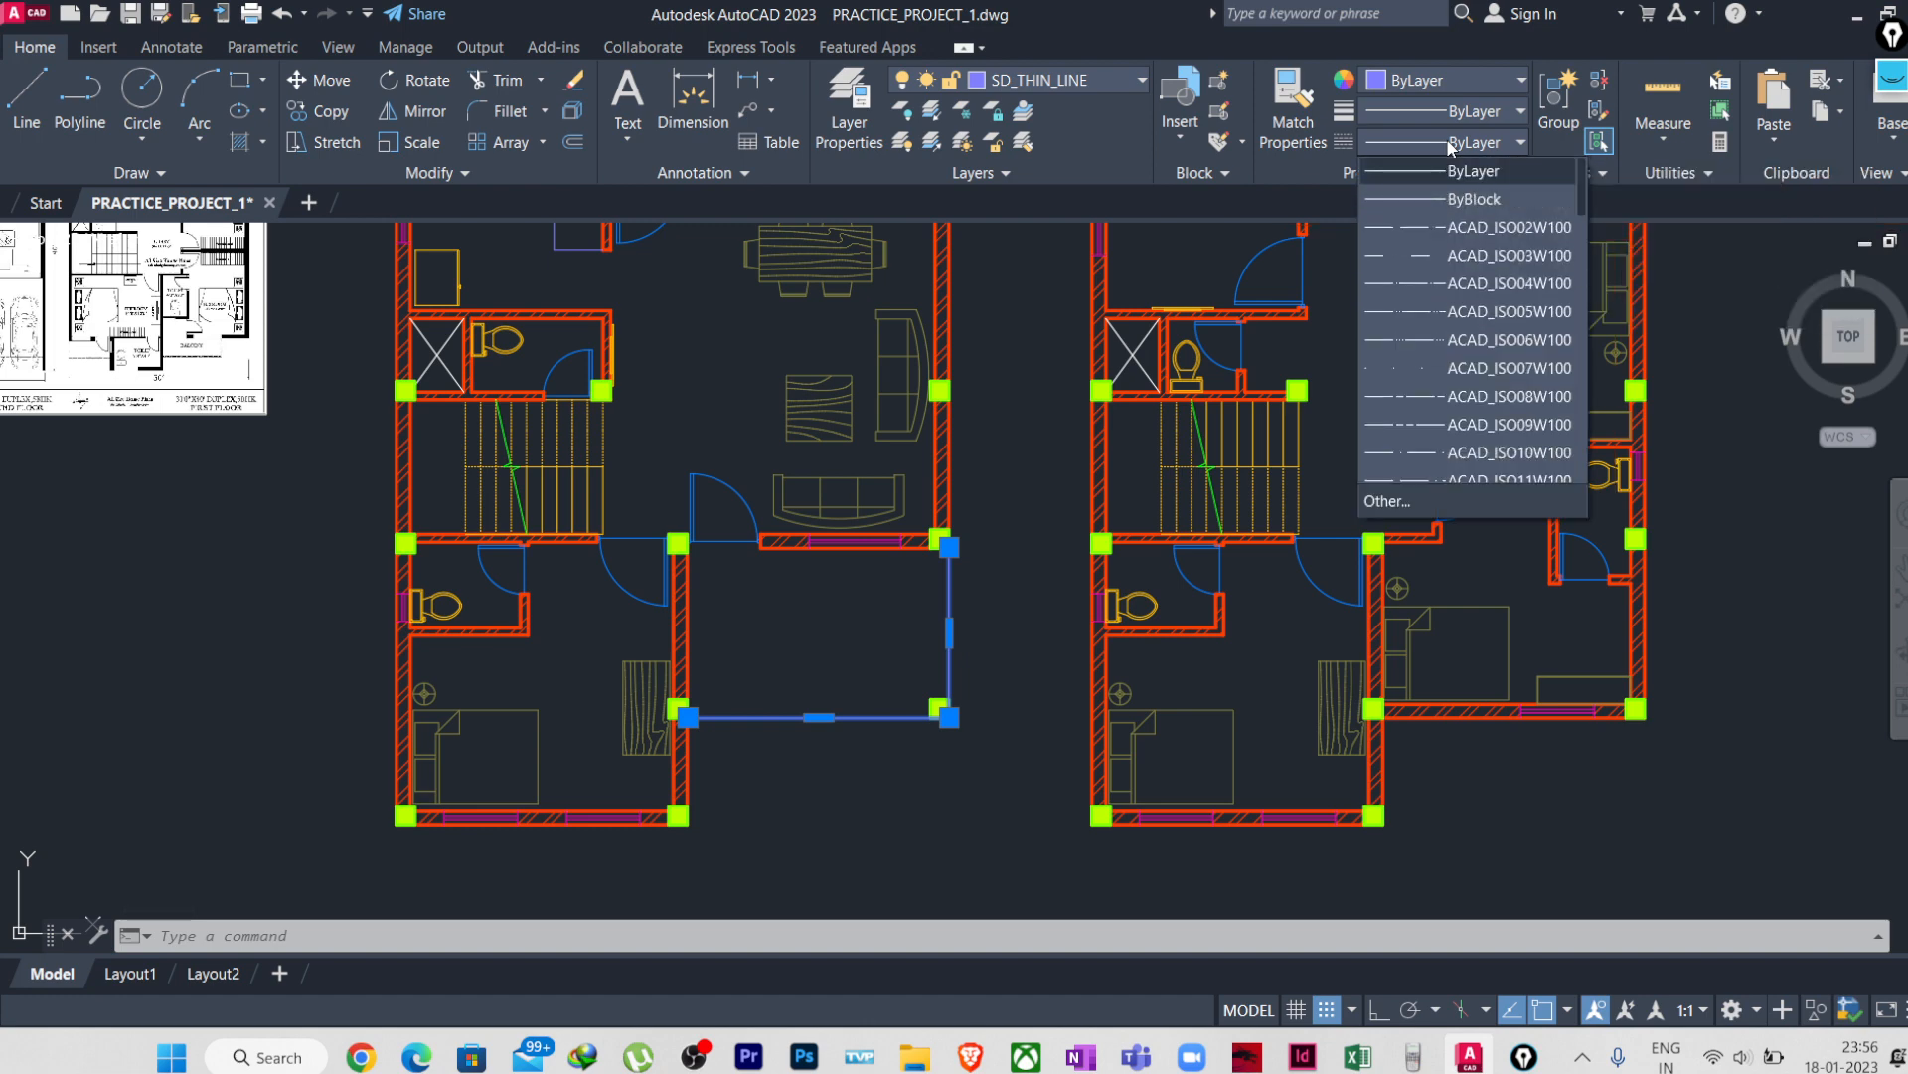
pyautogui.scroll(-2, 1433, 249)
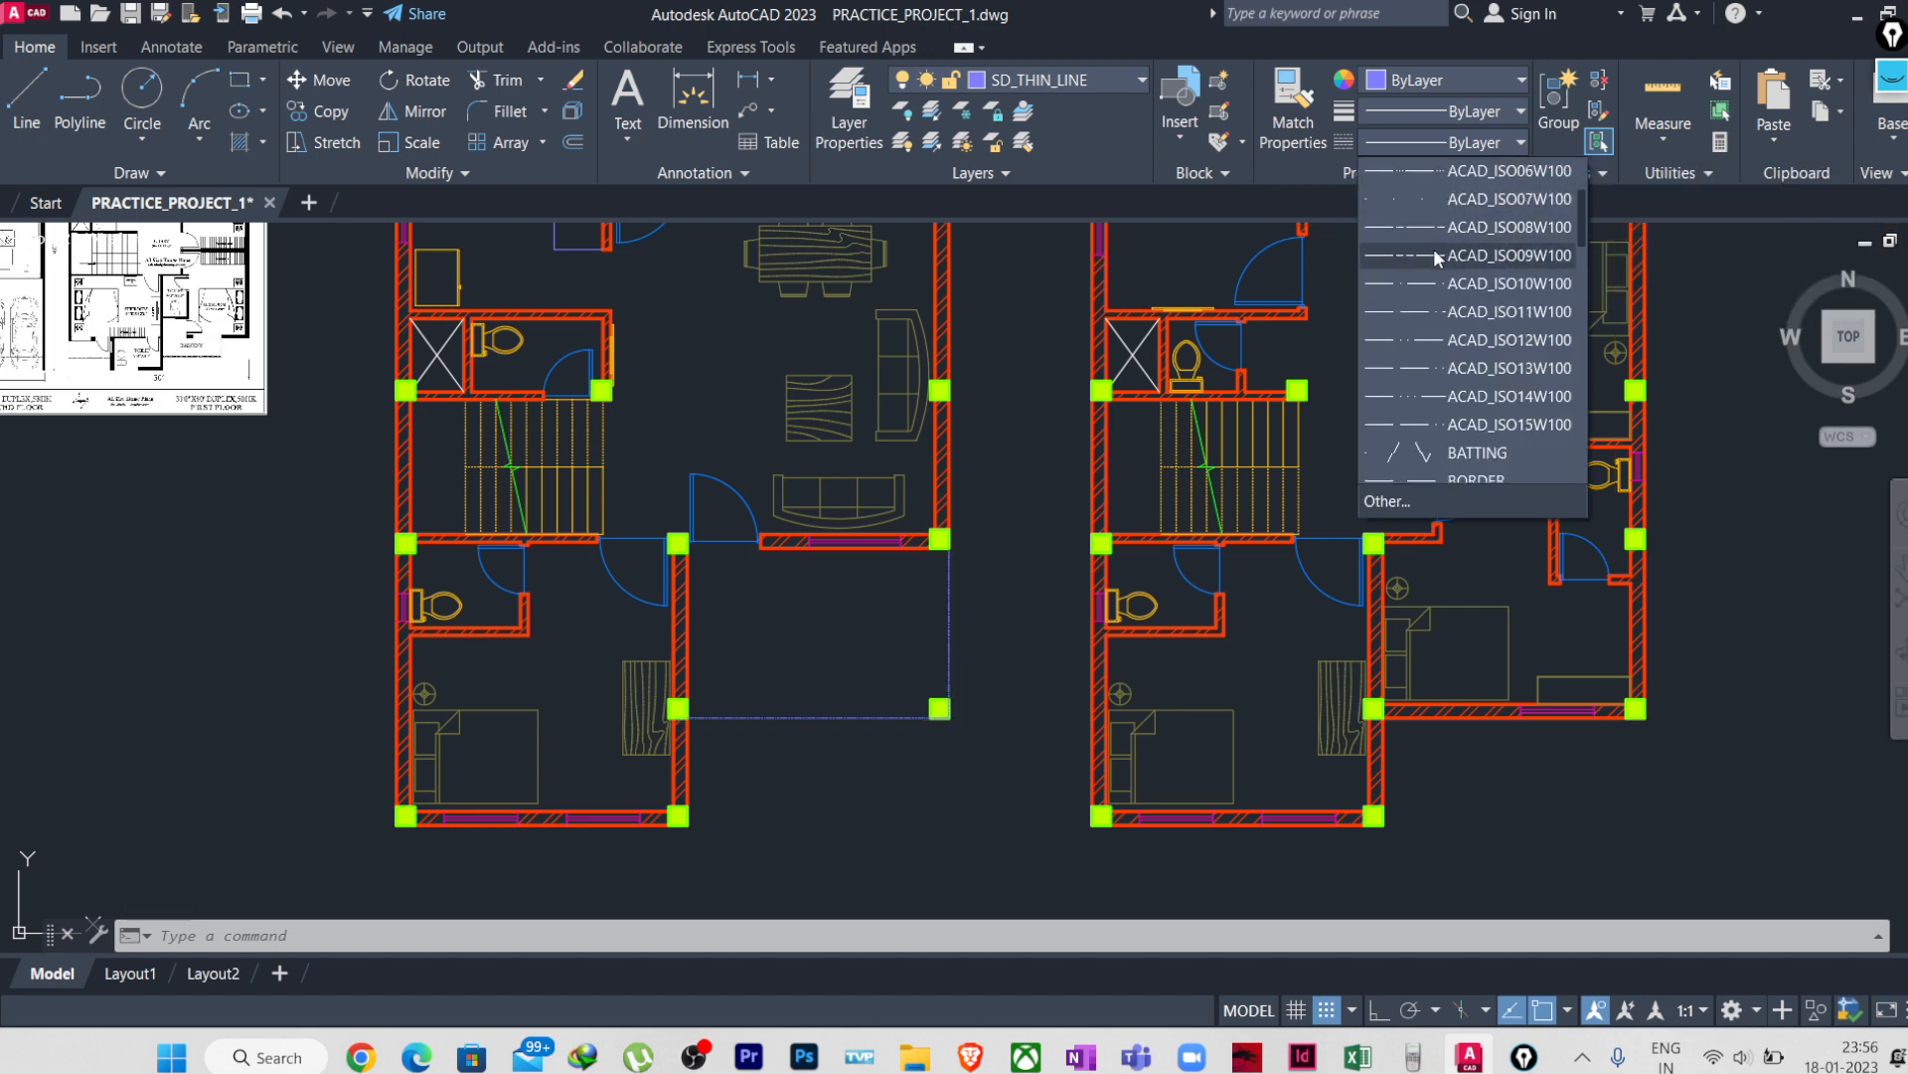
pyautogui.scroll(-3, 1437, 298)
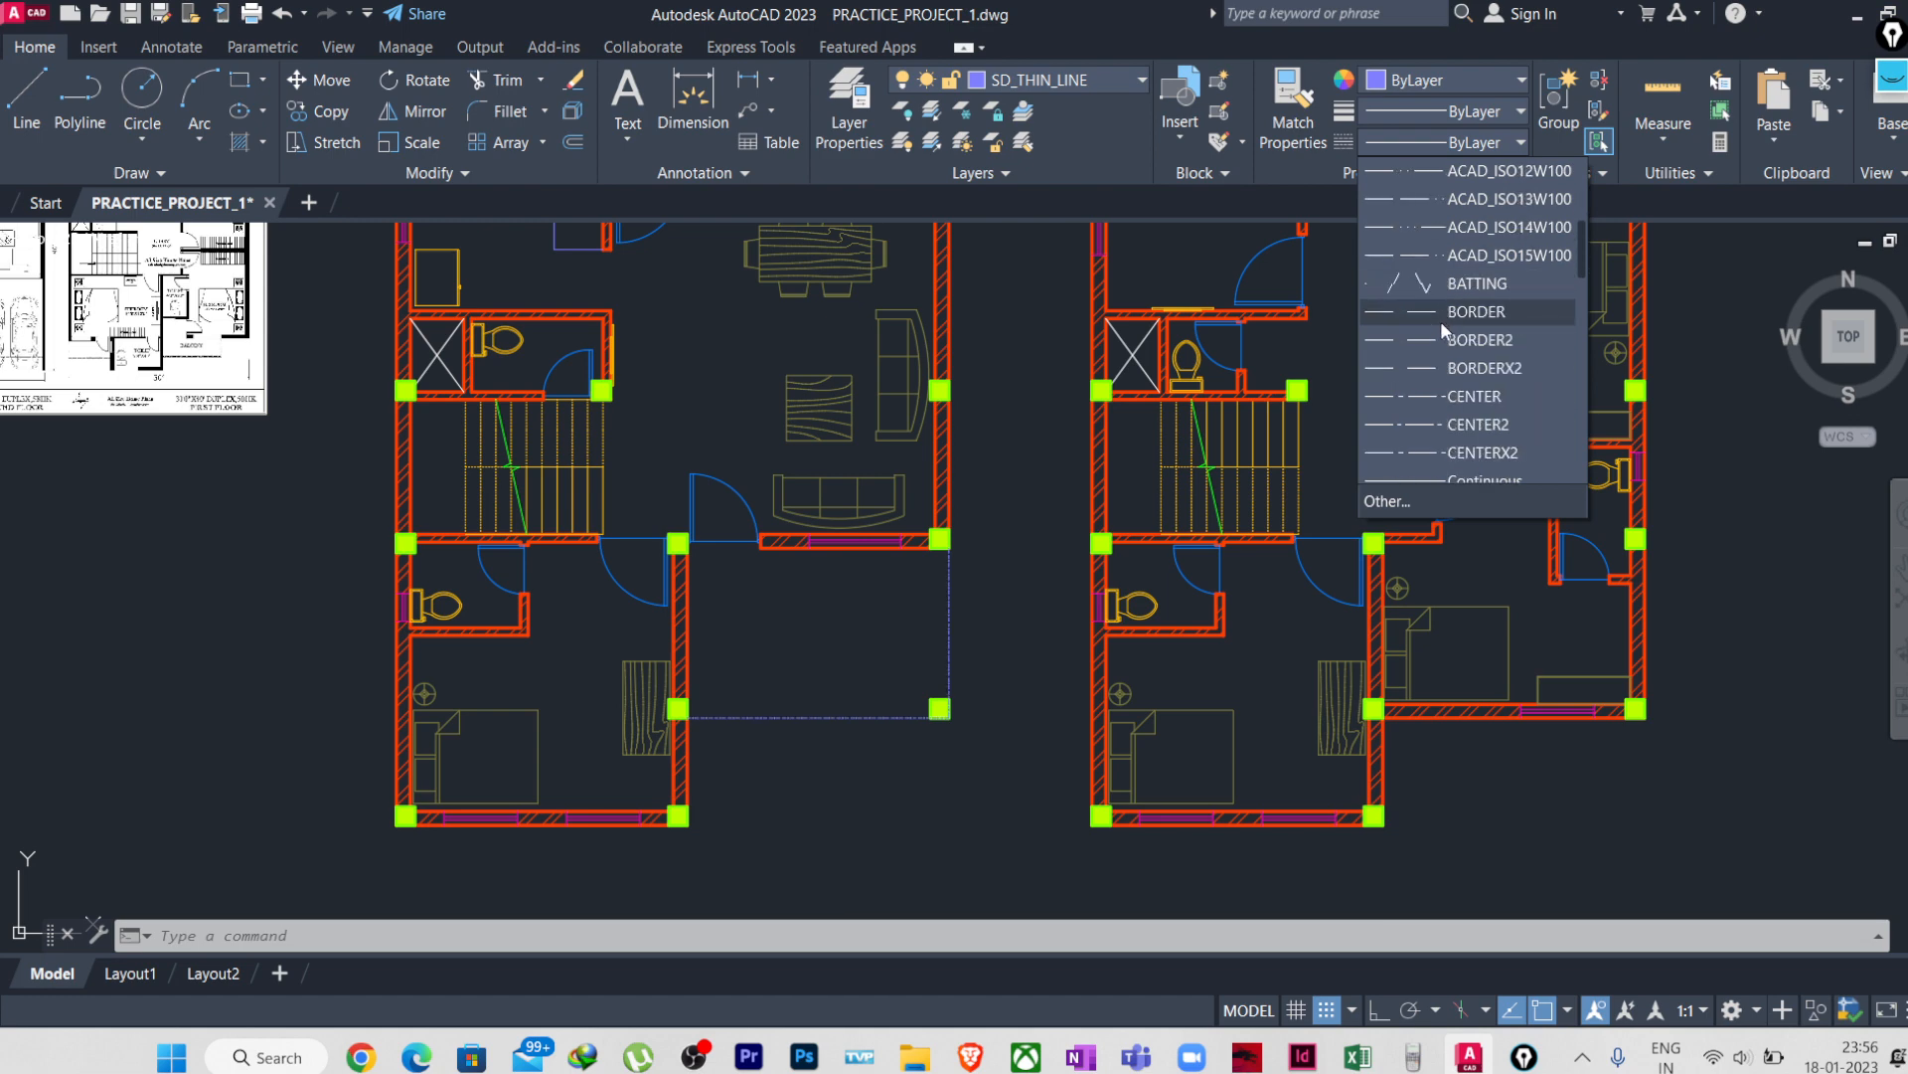
pyautogui.scroll(-1, 1440, 319)
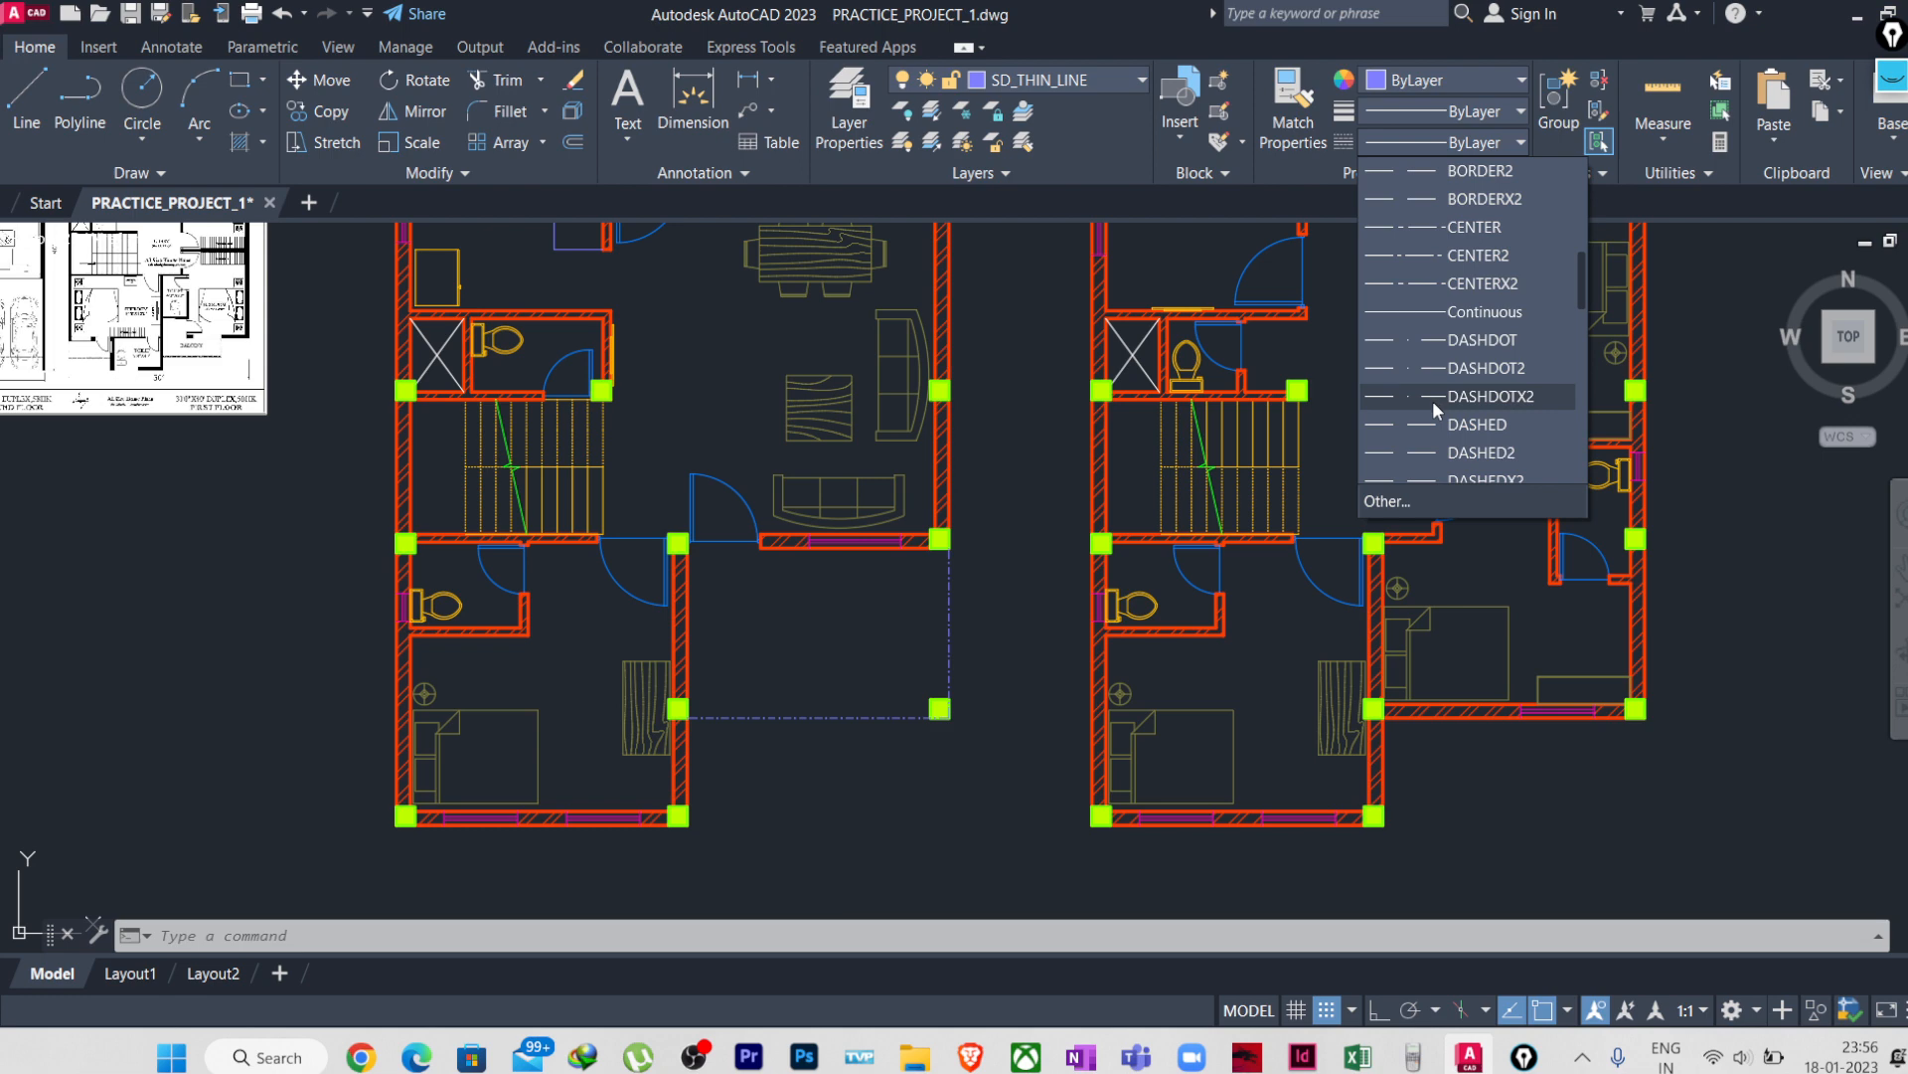
pyautogui.scroll(-1, 1433, 401)
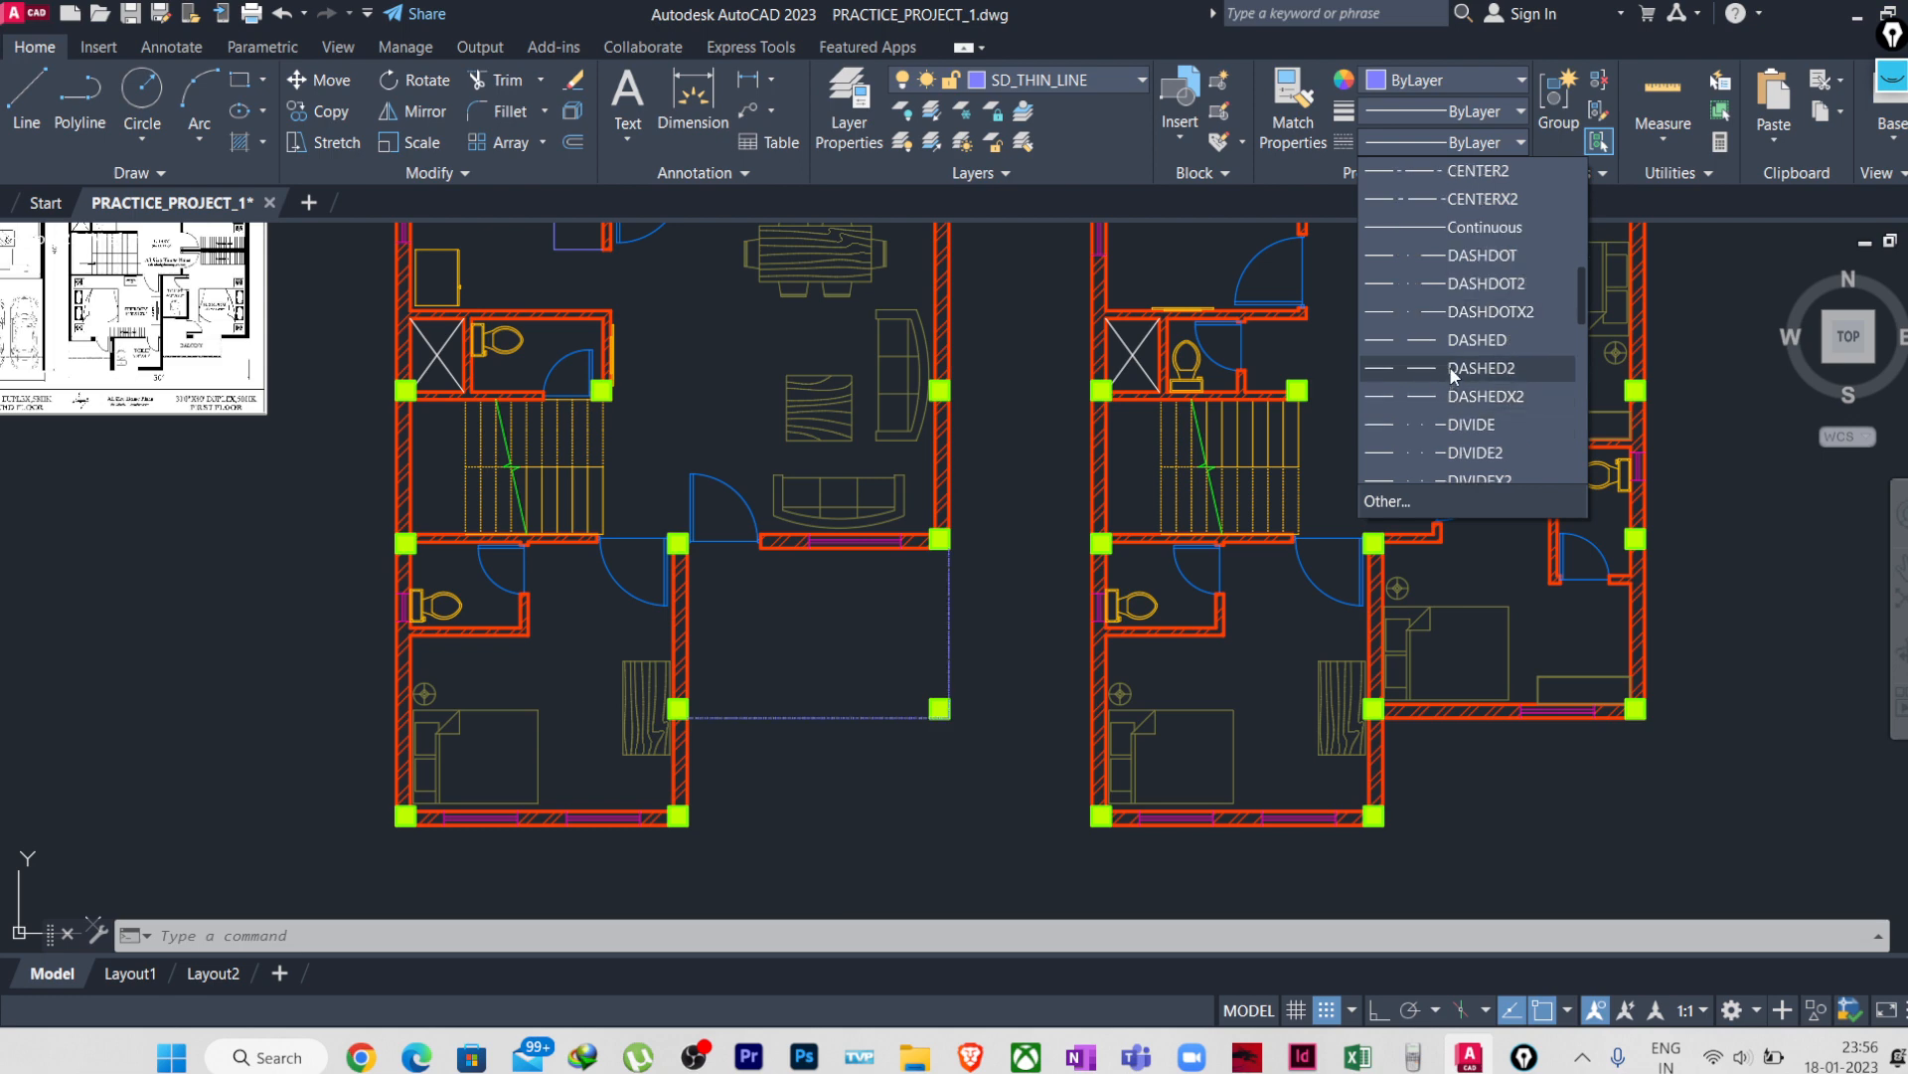
pyautogui.click(1452, 368)
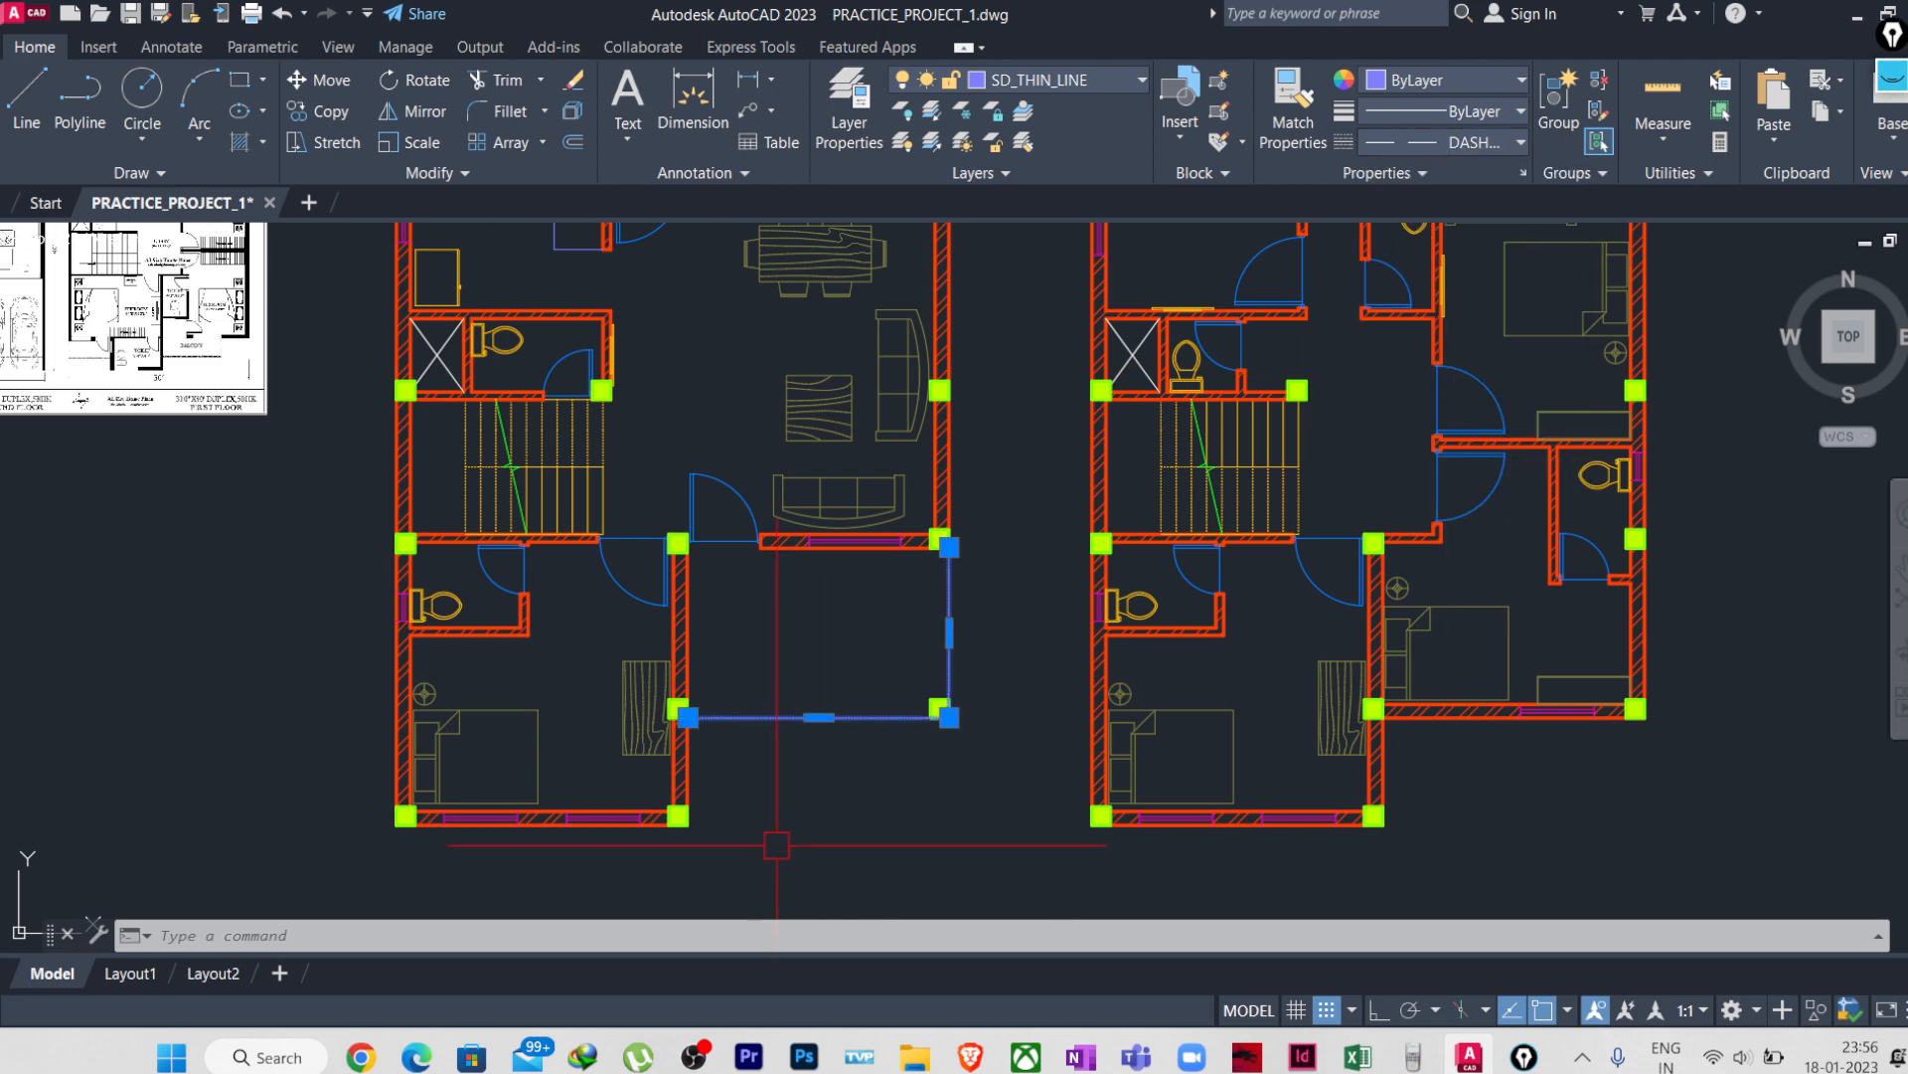
pyautogui.press('Escape')
pyautogui.press('Escape')
# - Examine the dashed porch outline up close and compare it with the outline at the upper end of the ground-floor plan
pyautogui.scroll(6, 800, 745)
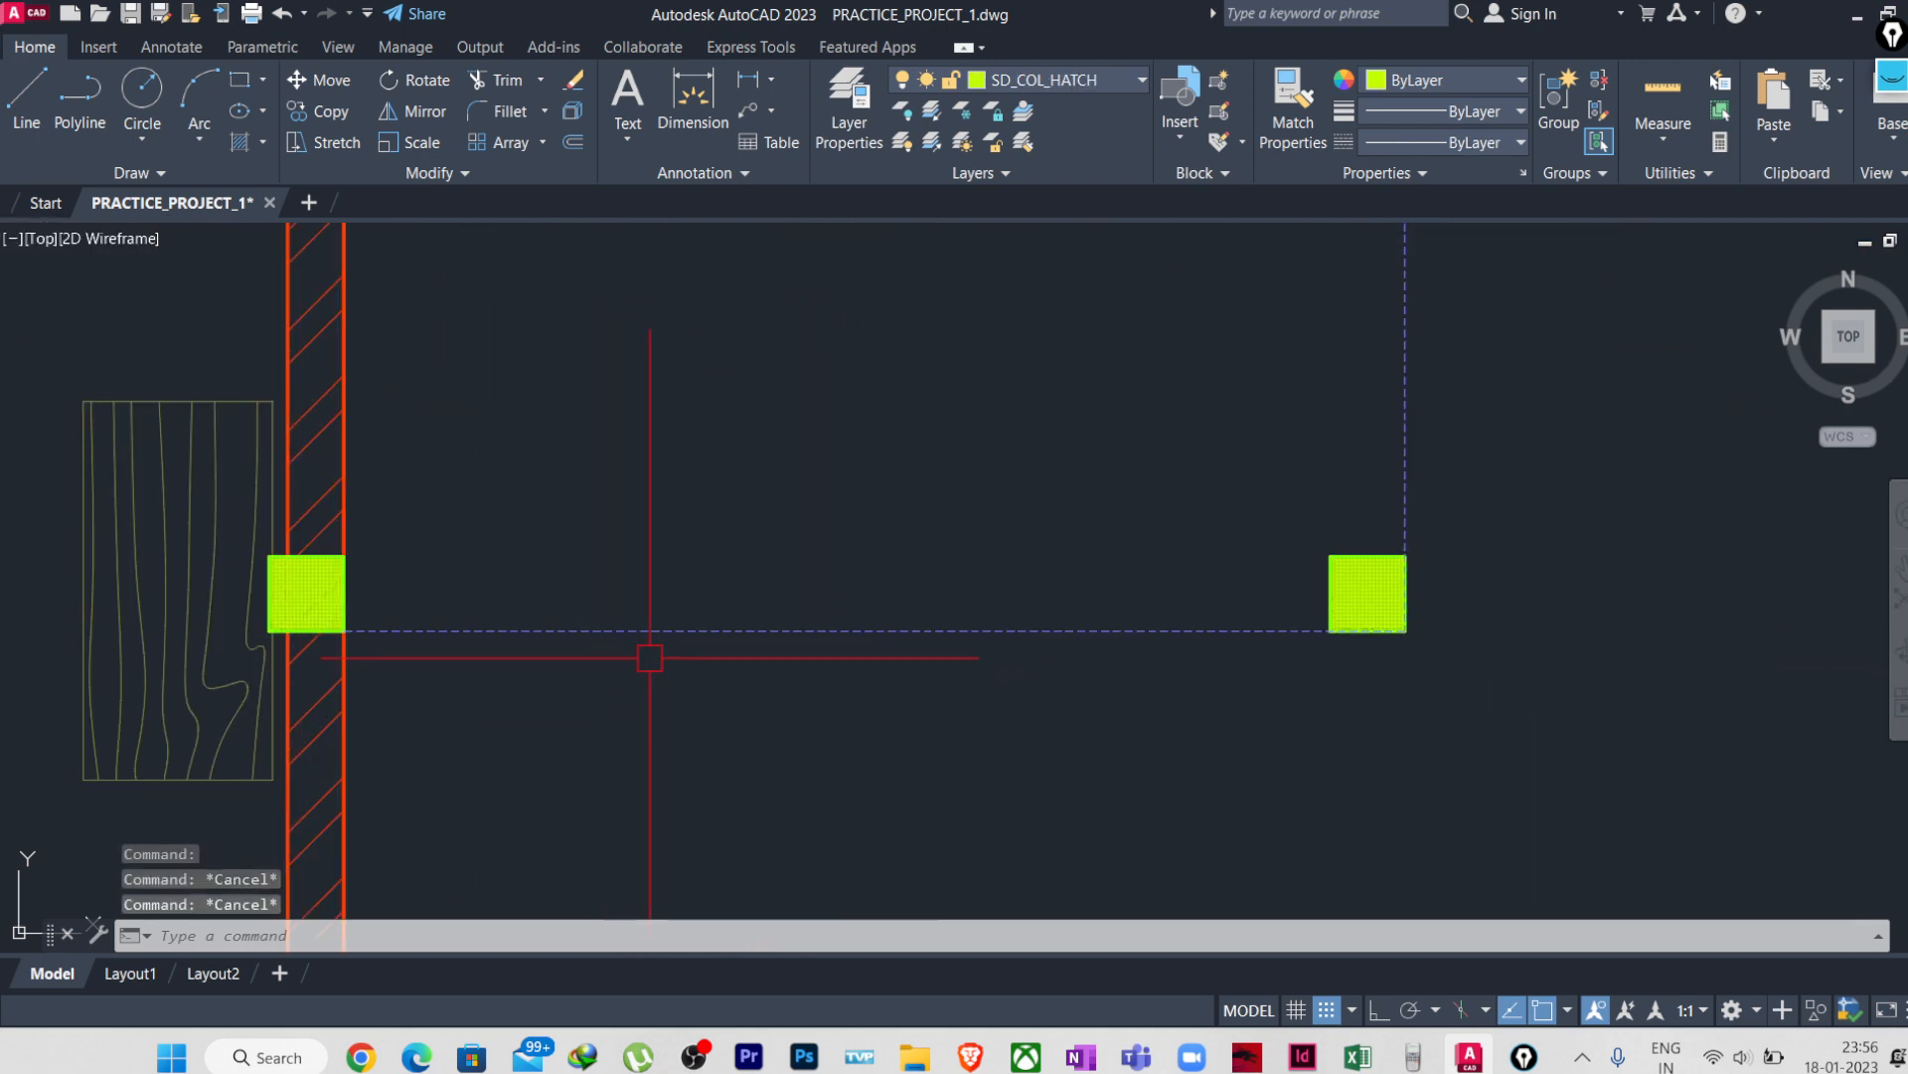
pyautogui.scroll(-3, 666, 674)
pyautogui.scroll(5, 646, 676)
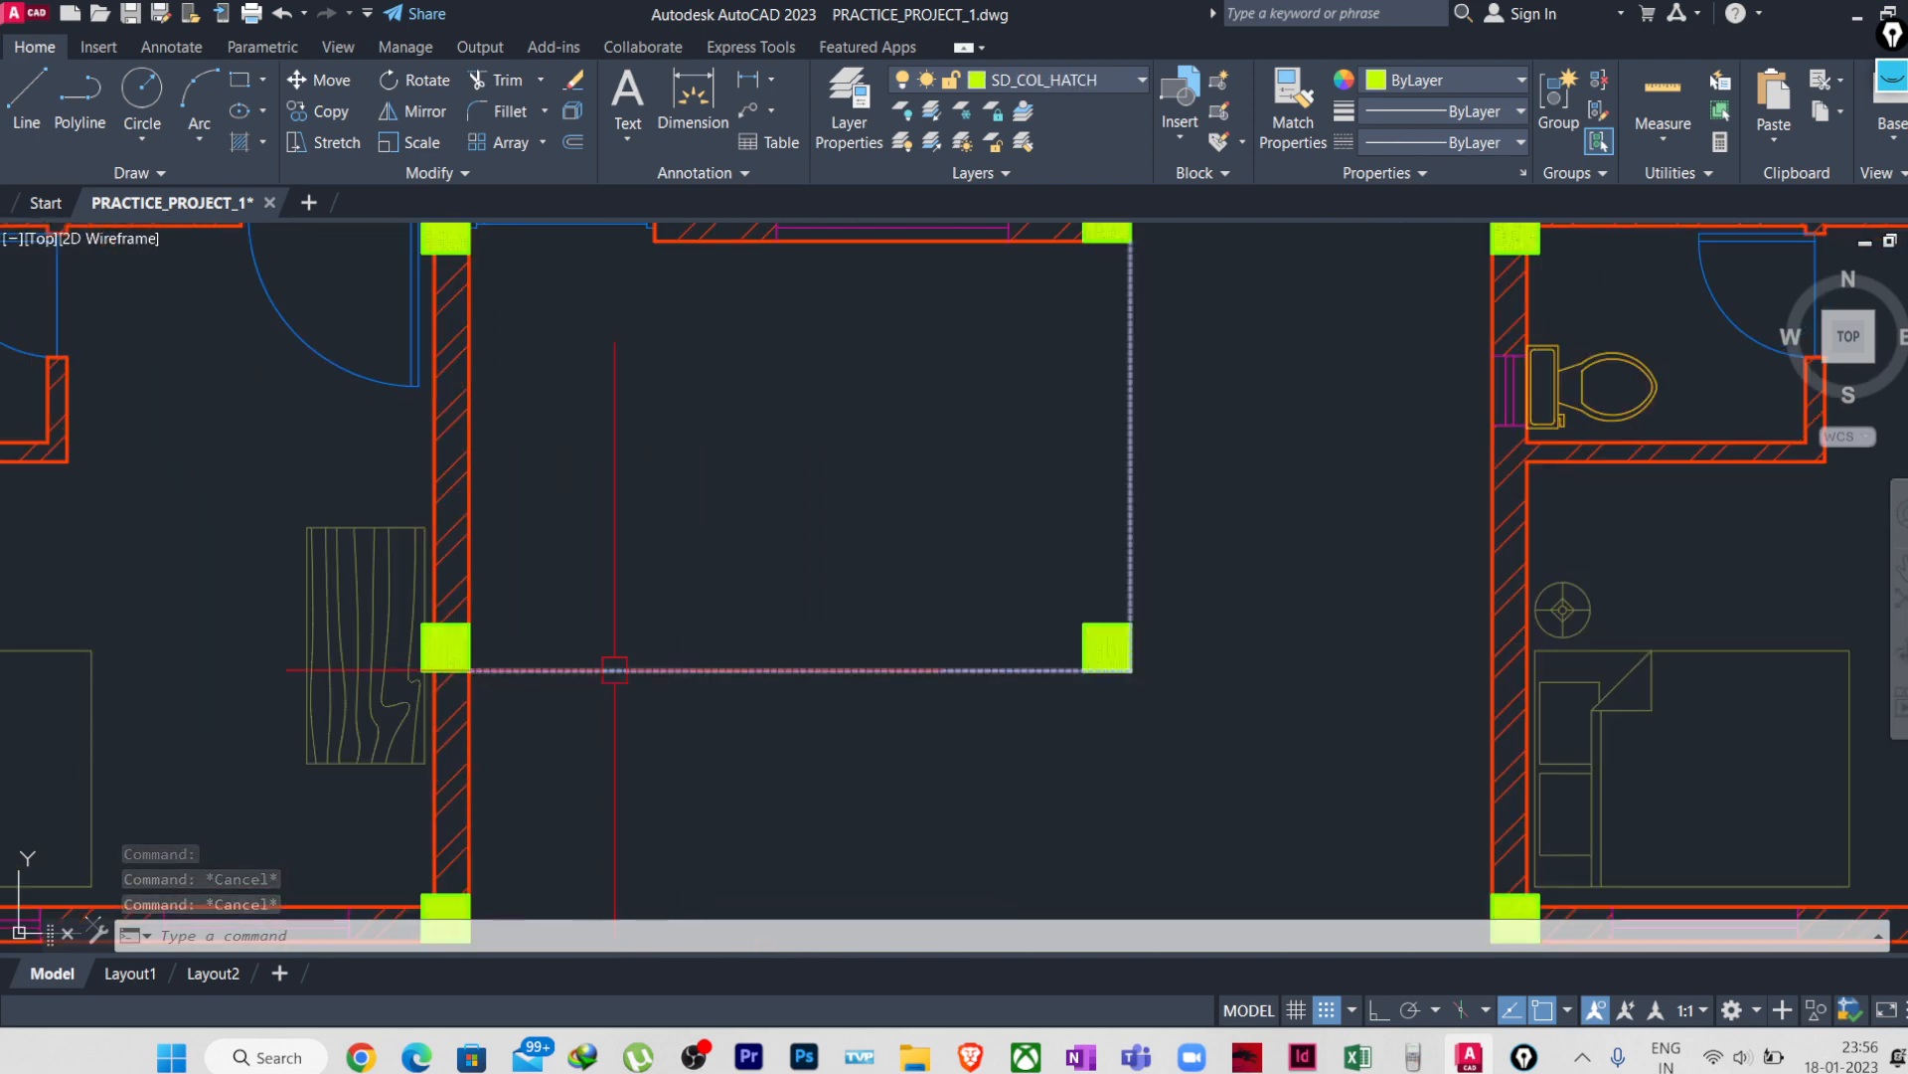
pyautogui.scroll(-5, 641, 686)
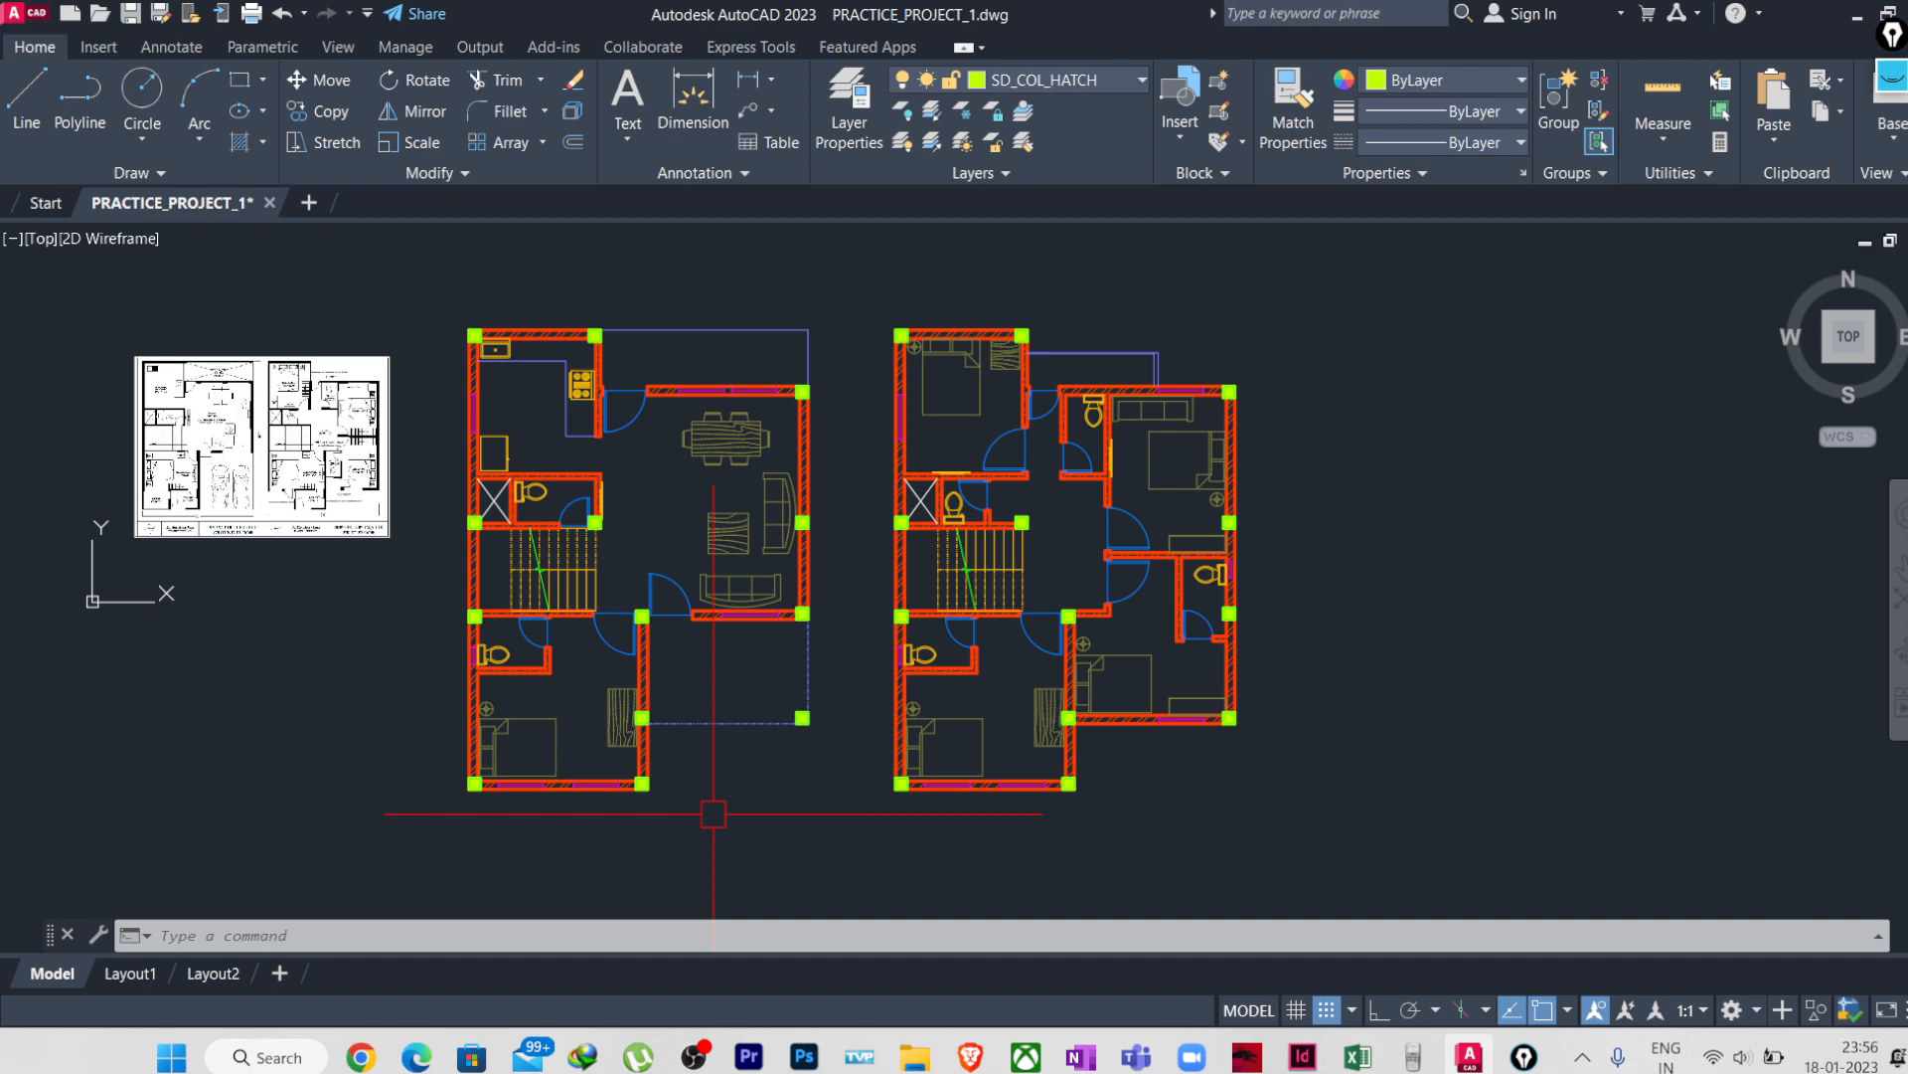
pyautogui.scroll(6, 724, 699)
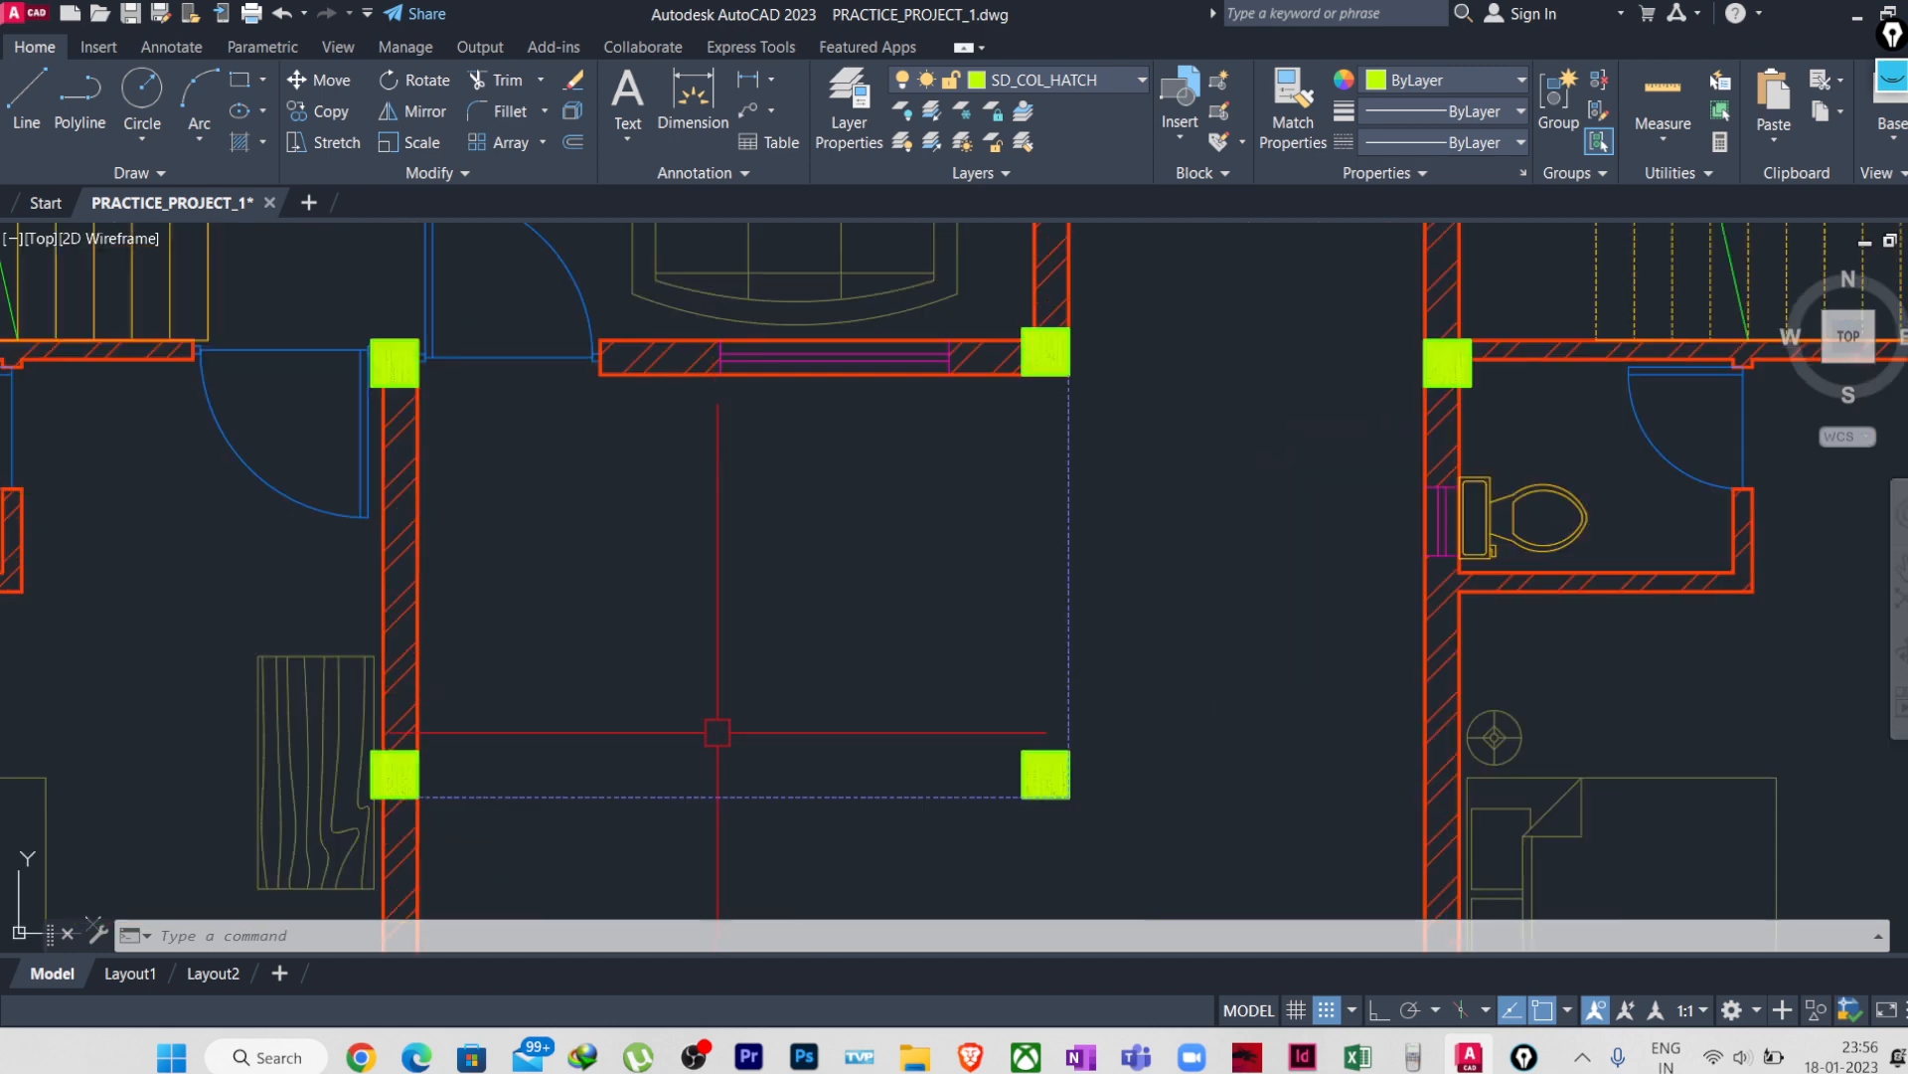
pyautogui.scroll(-4, 698, 786)
pyautogui.moveTo(733, 669); pyautogui.dragTo(757, 884, button='middle')
pyautogui.scroll(4, 759, 424)
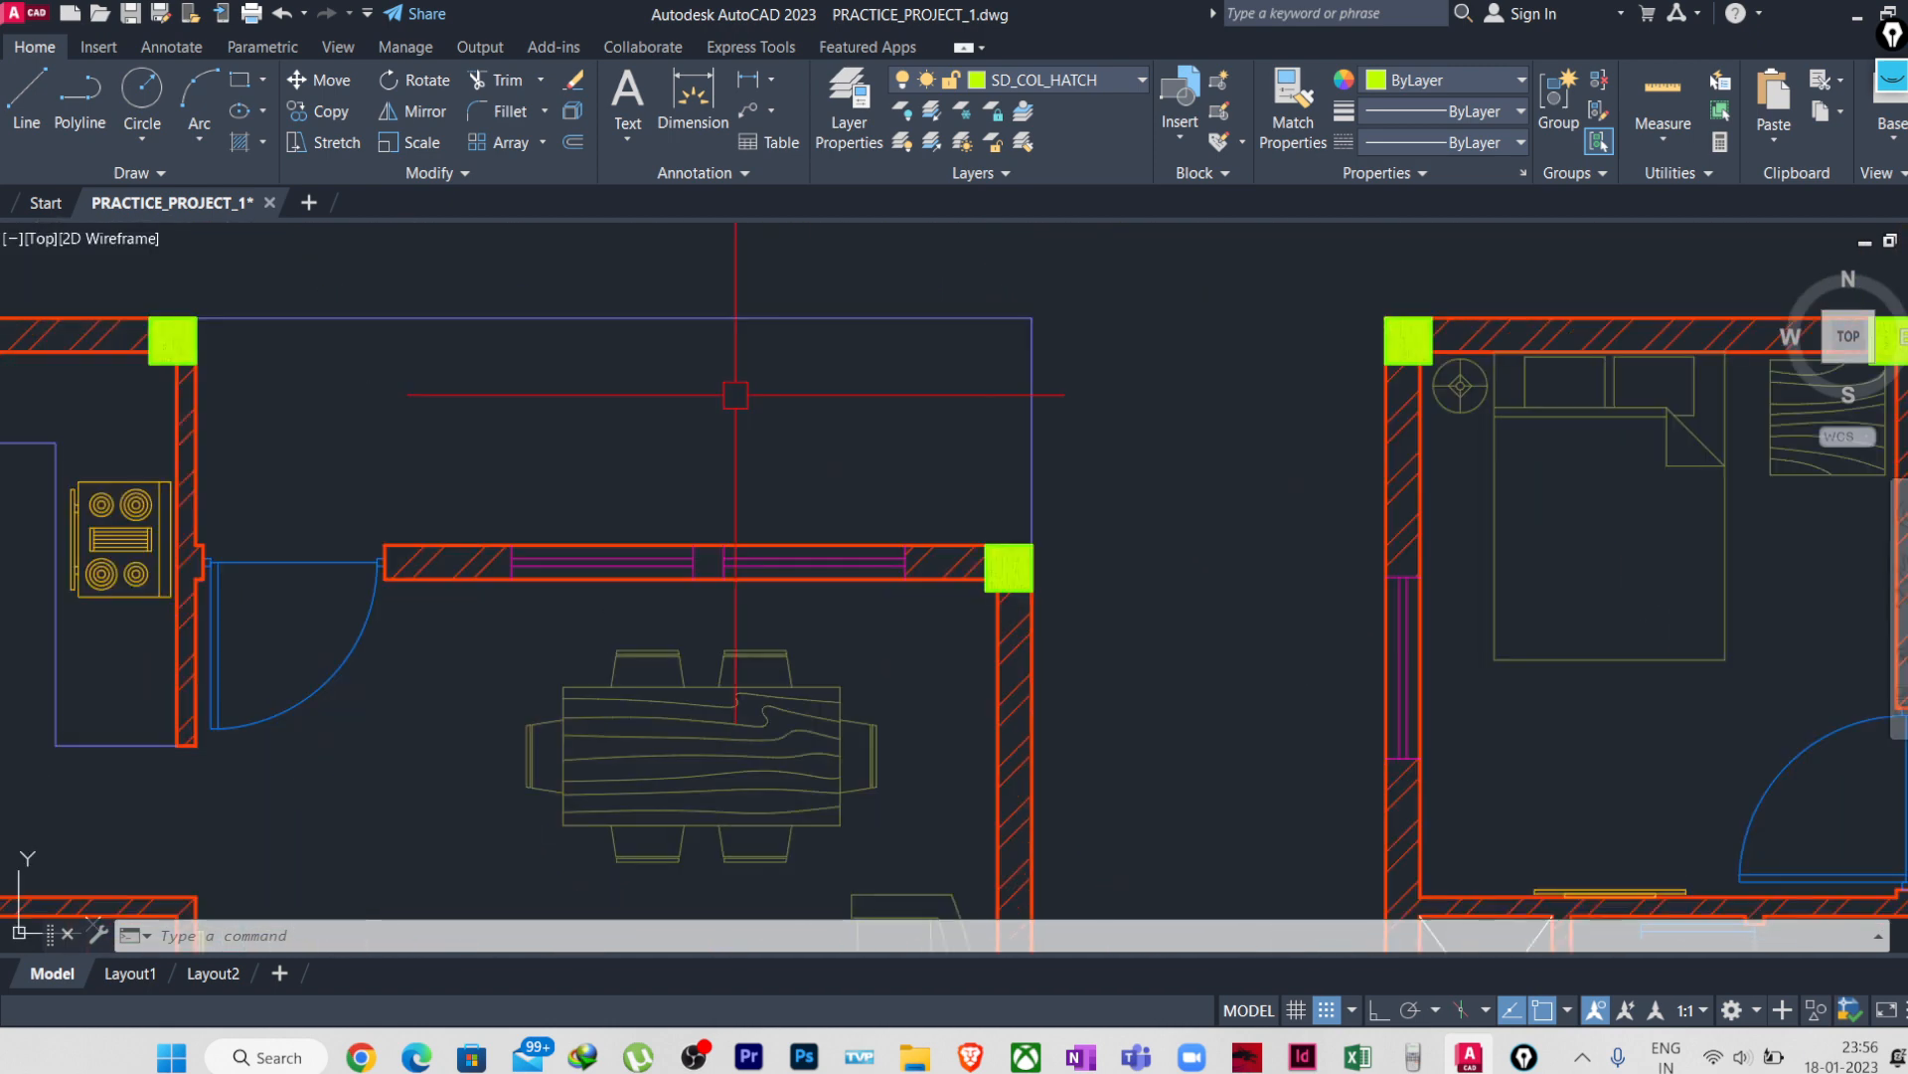
pyautogui.scroll(-5, 672, 294)
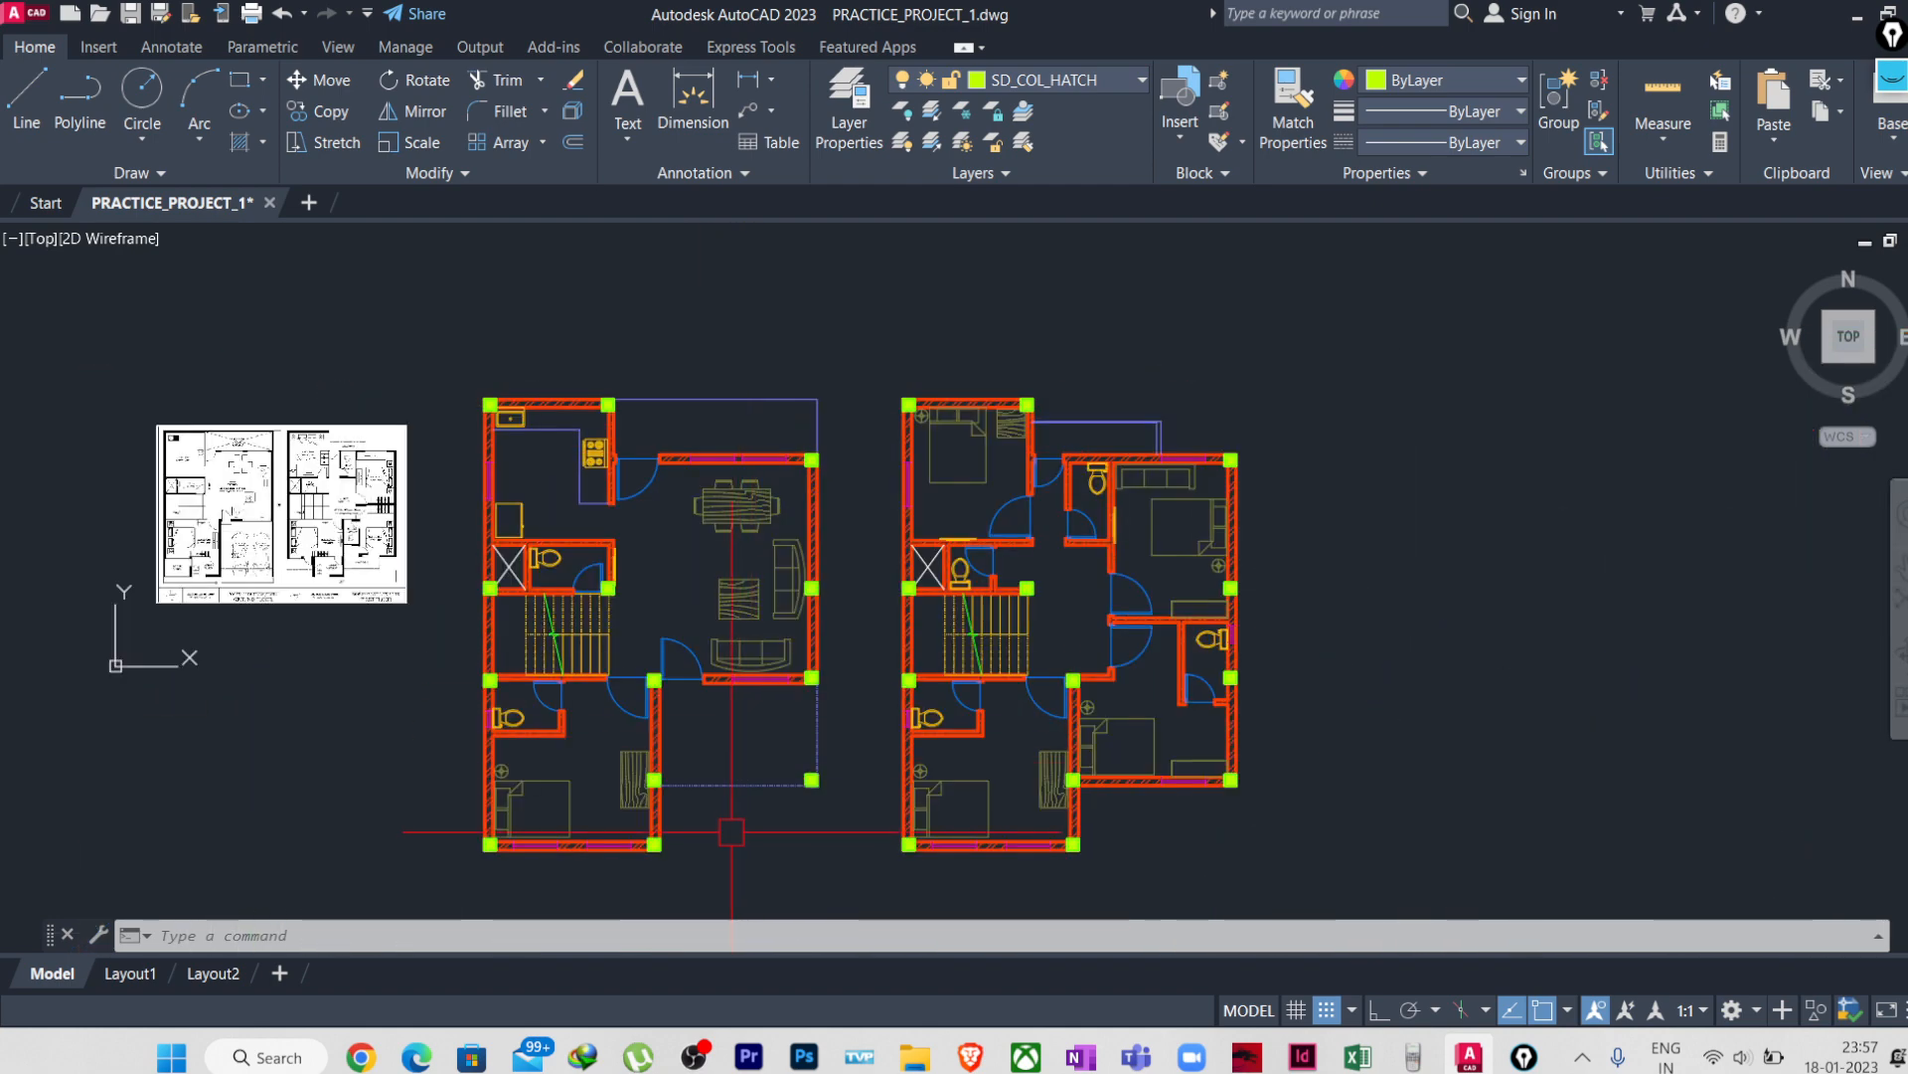
pyautogui.scroll(4, 732, 831)
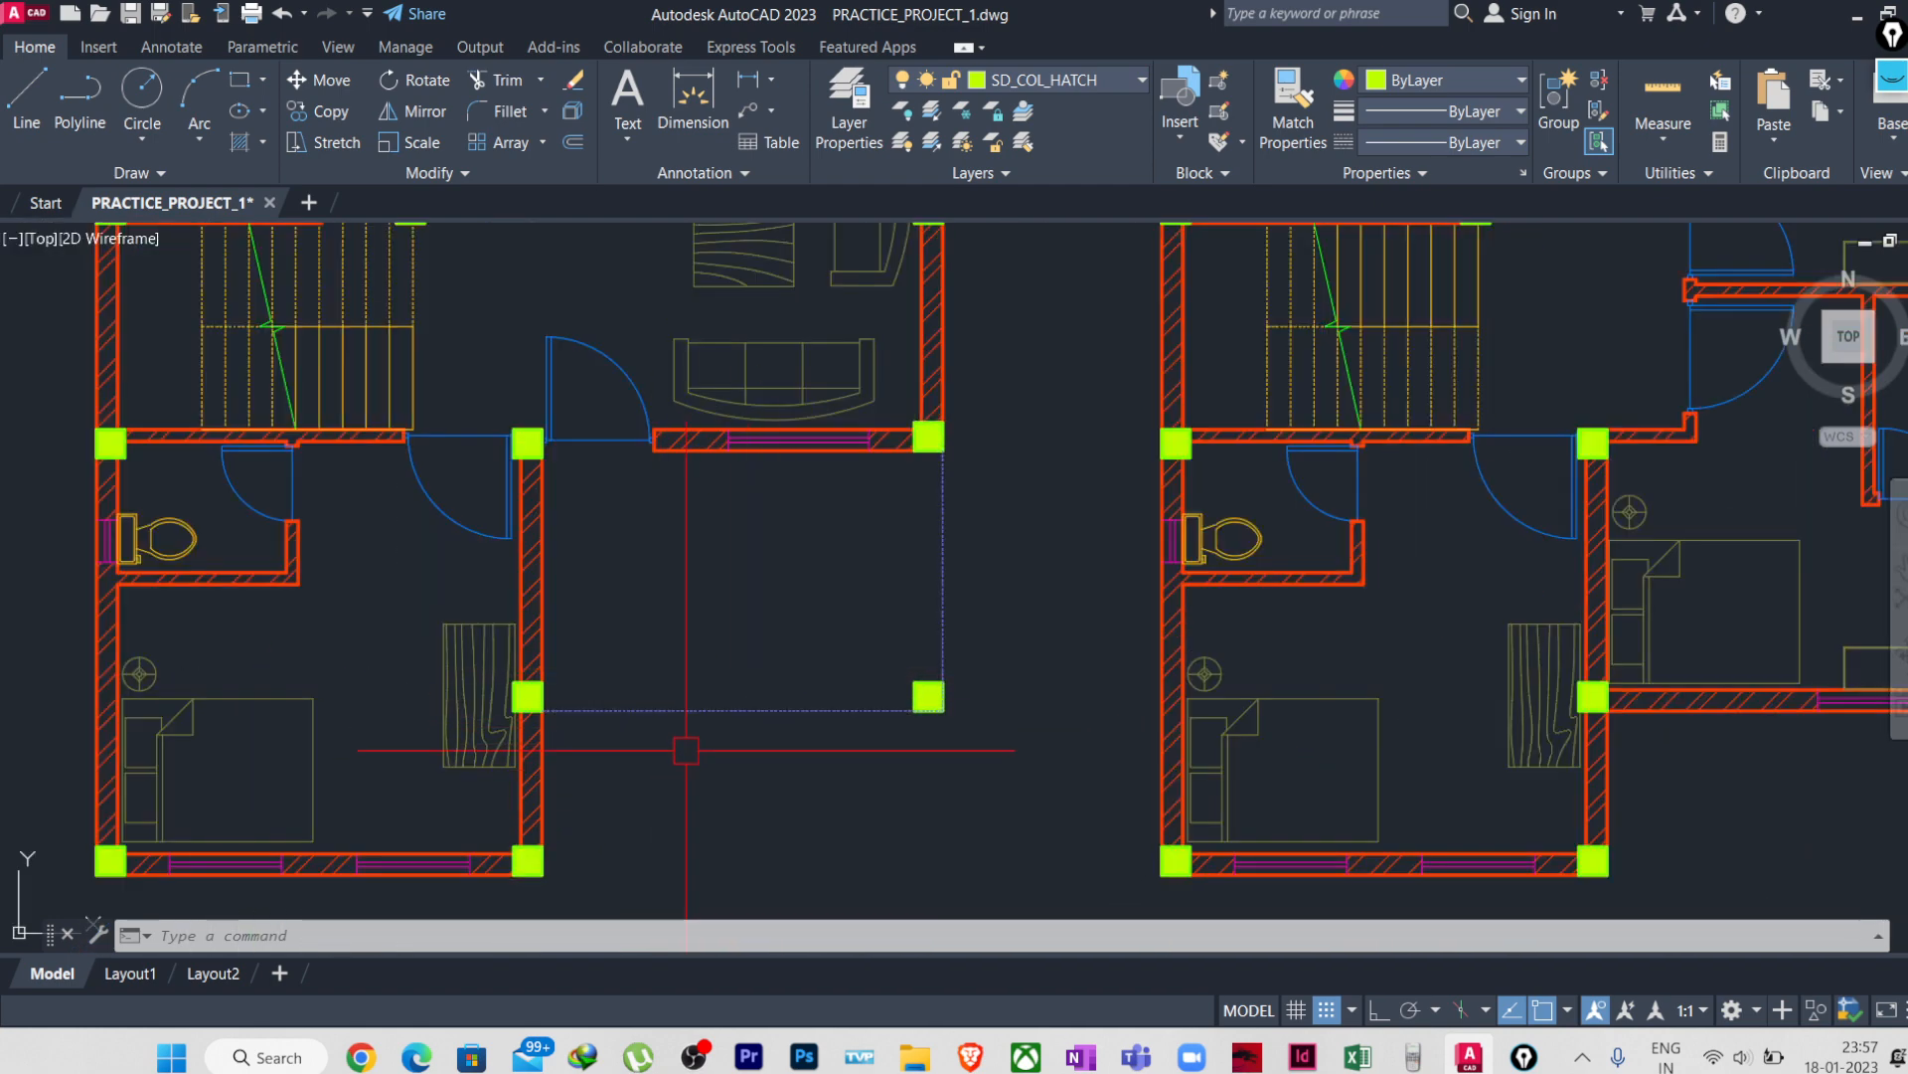
pyautogui.scroll(-4, 687, 750)
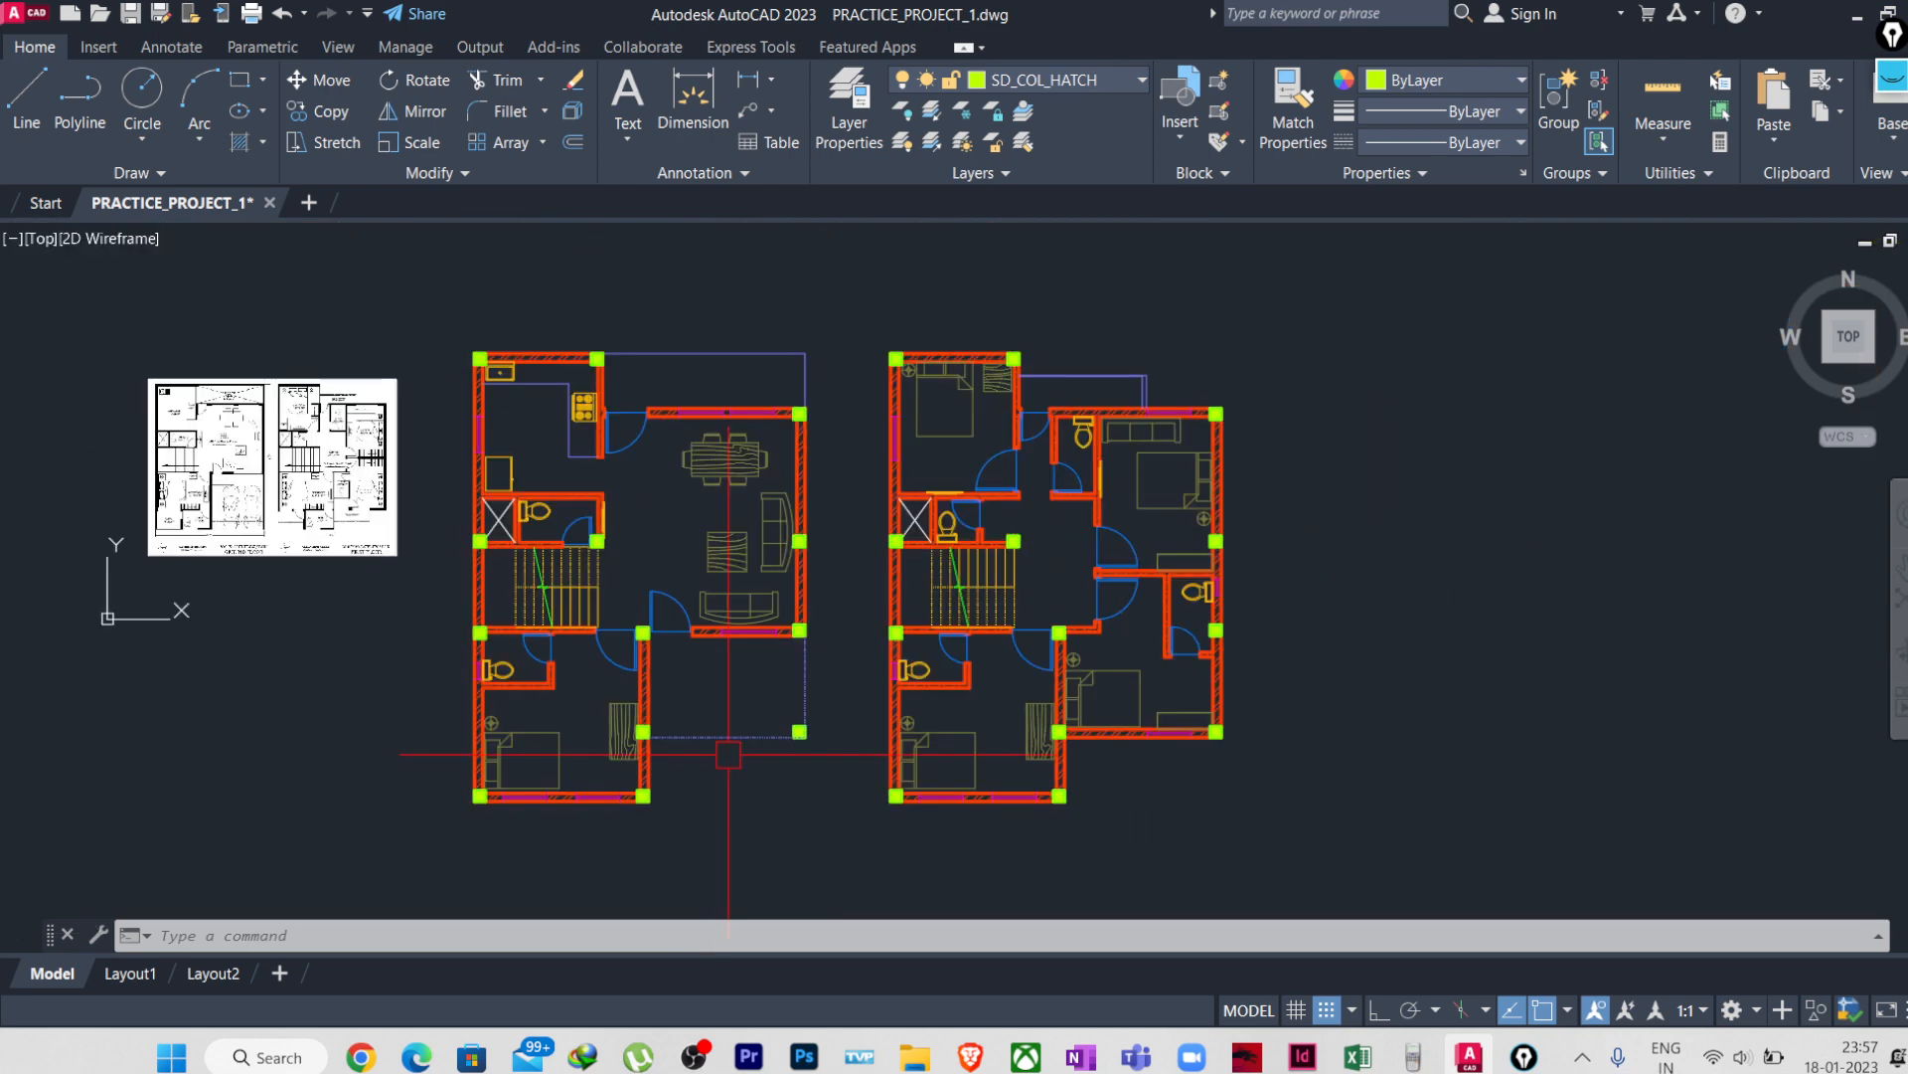
# - Save the drawing
pyautogui.click(133, 14)
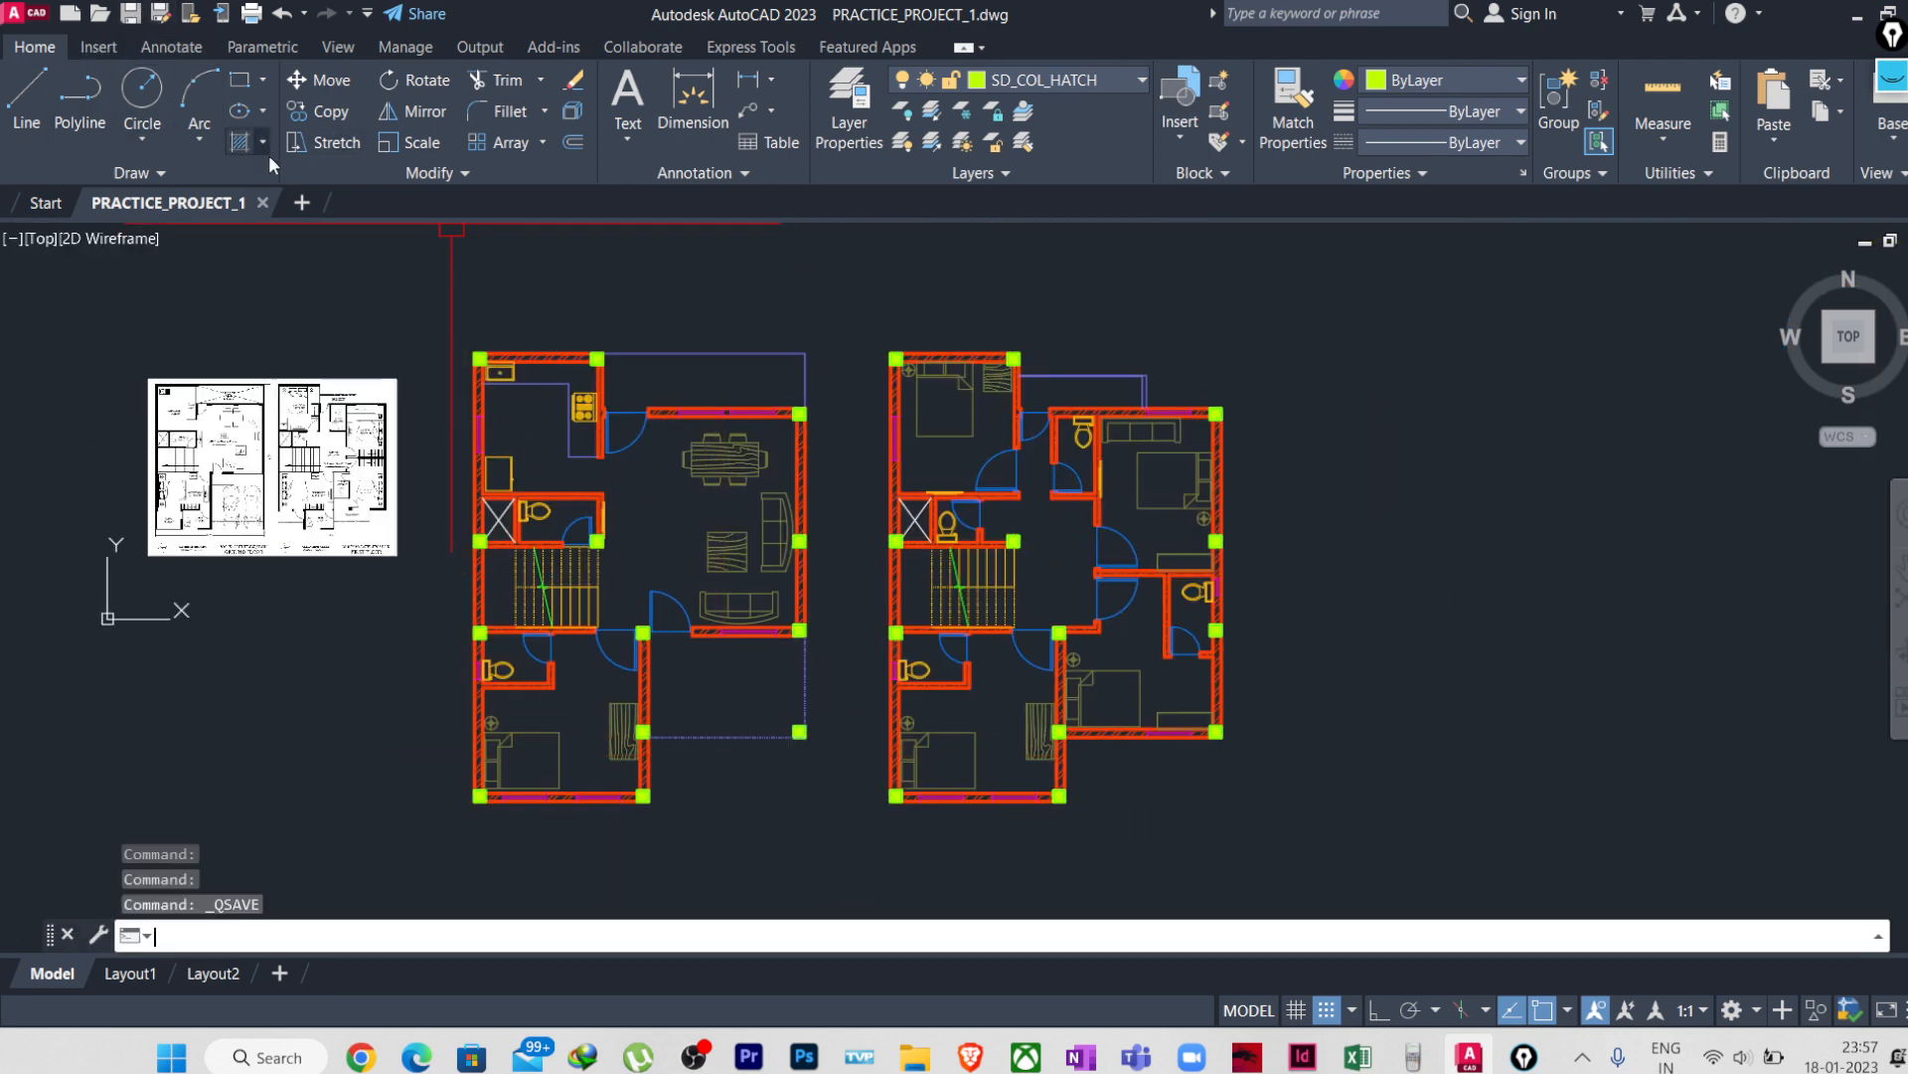
pyautogui.moveTo(658, 537); pyautogui.dragTo(892, 554, button='middle')
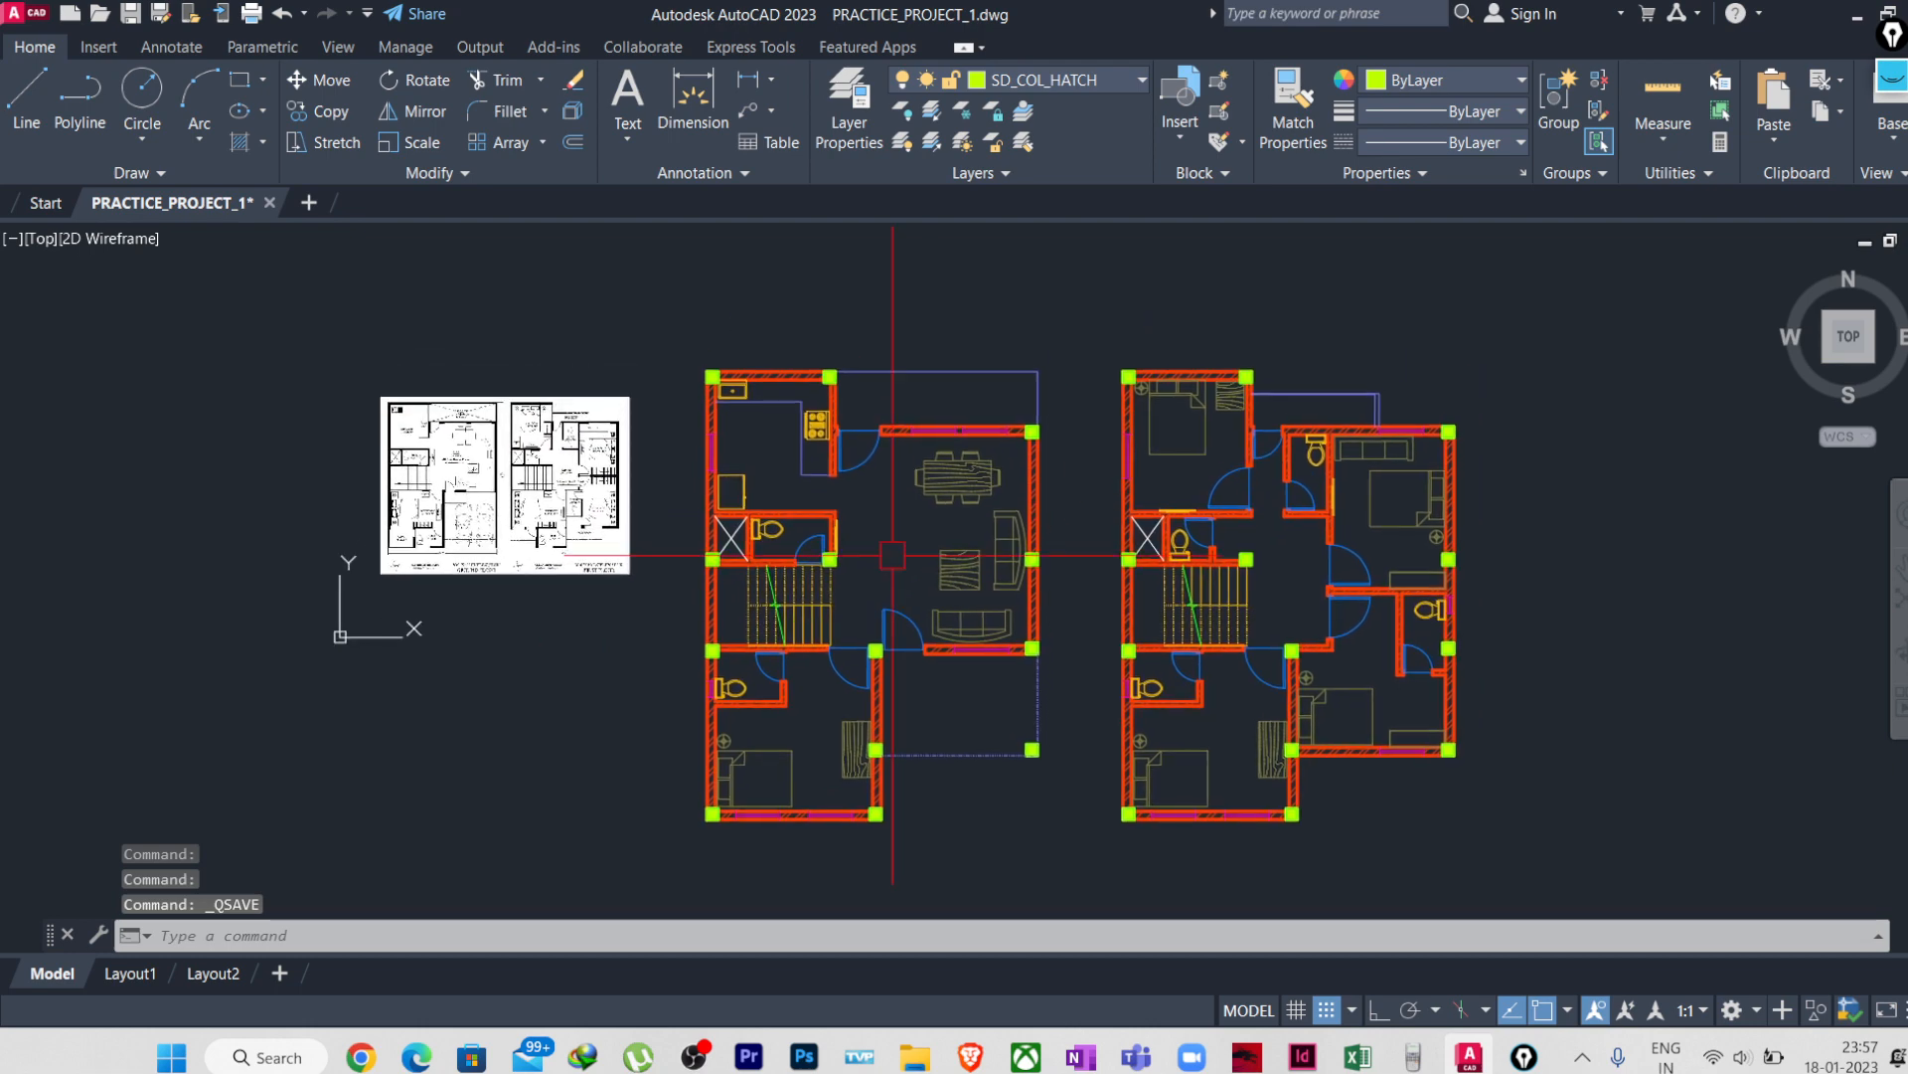
pyautogui.scroll(2, 668, 534)
pyautogui.scroll(-6, 668, 534)
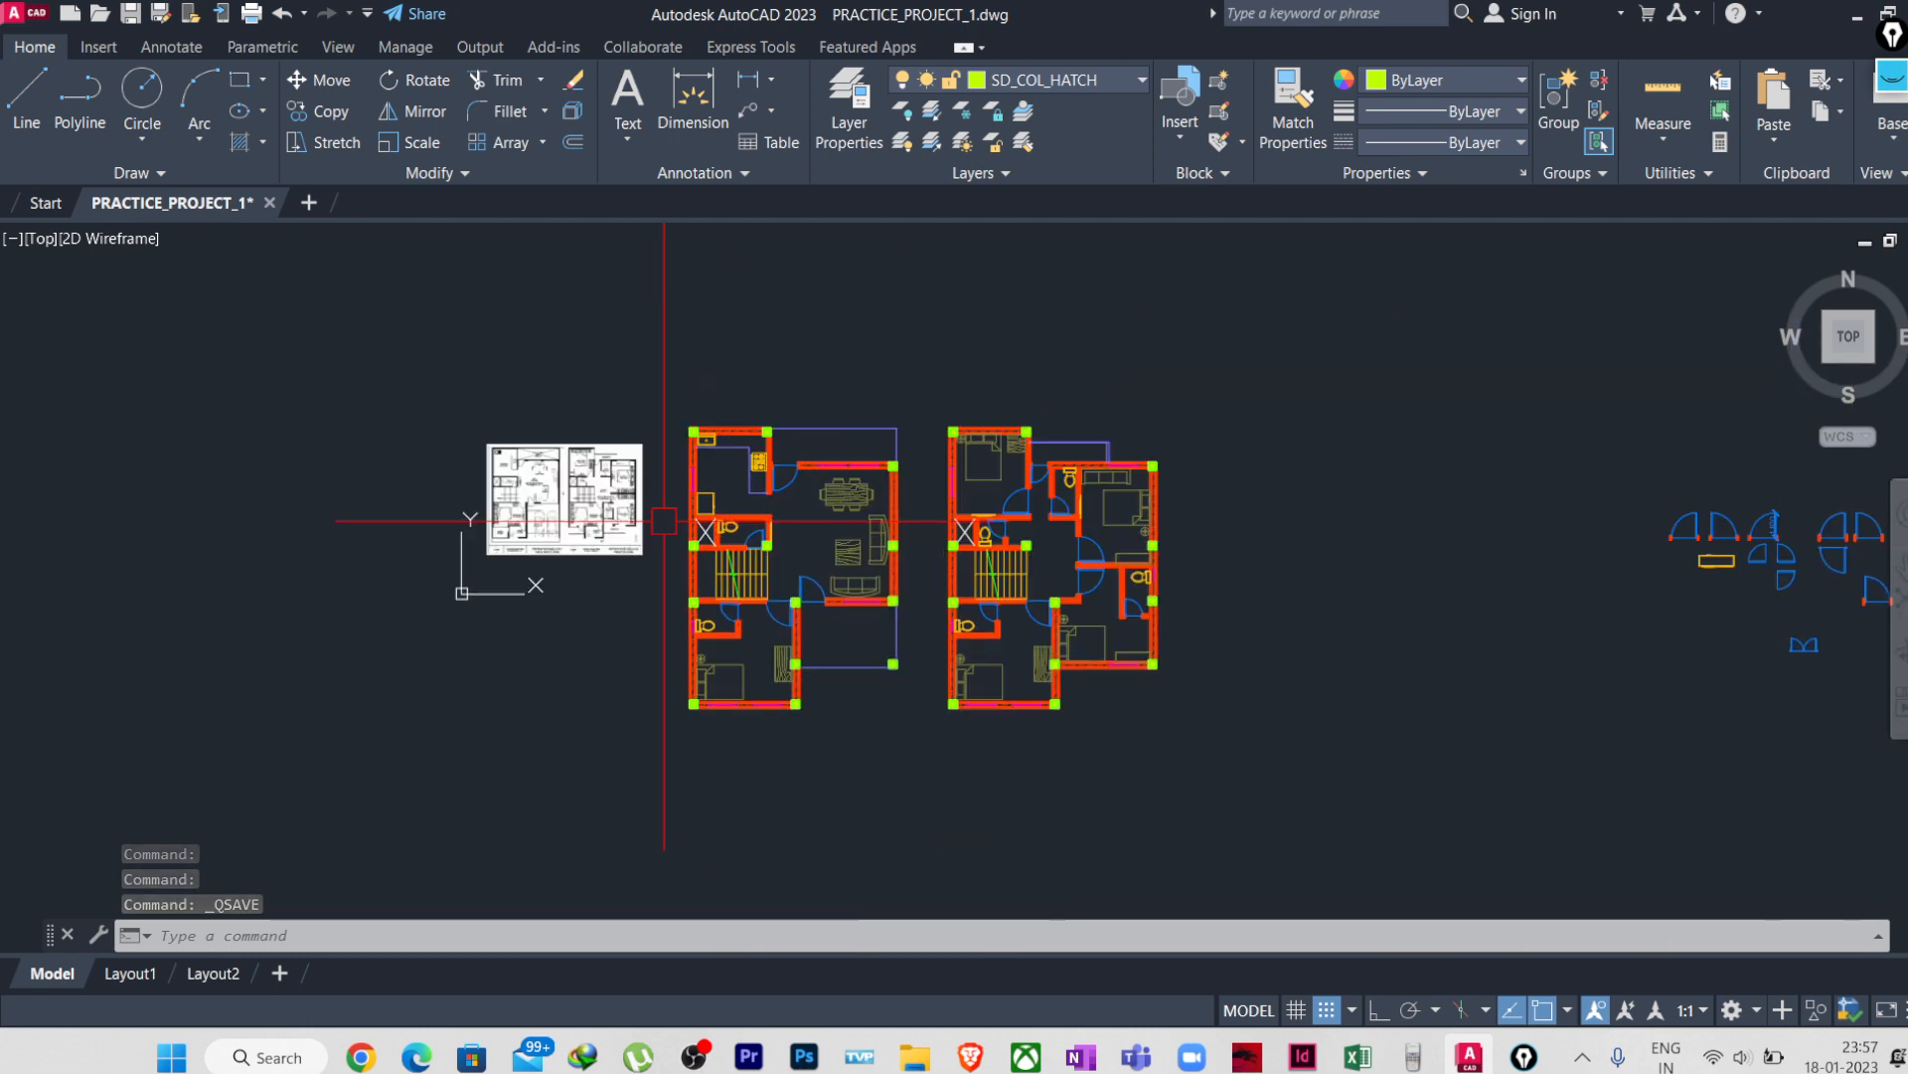
pyautogui.scroll(4, 1048, 549)
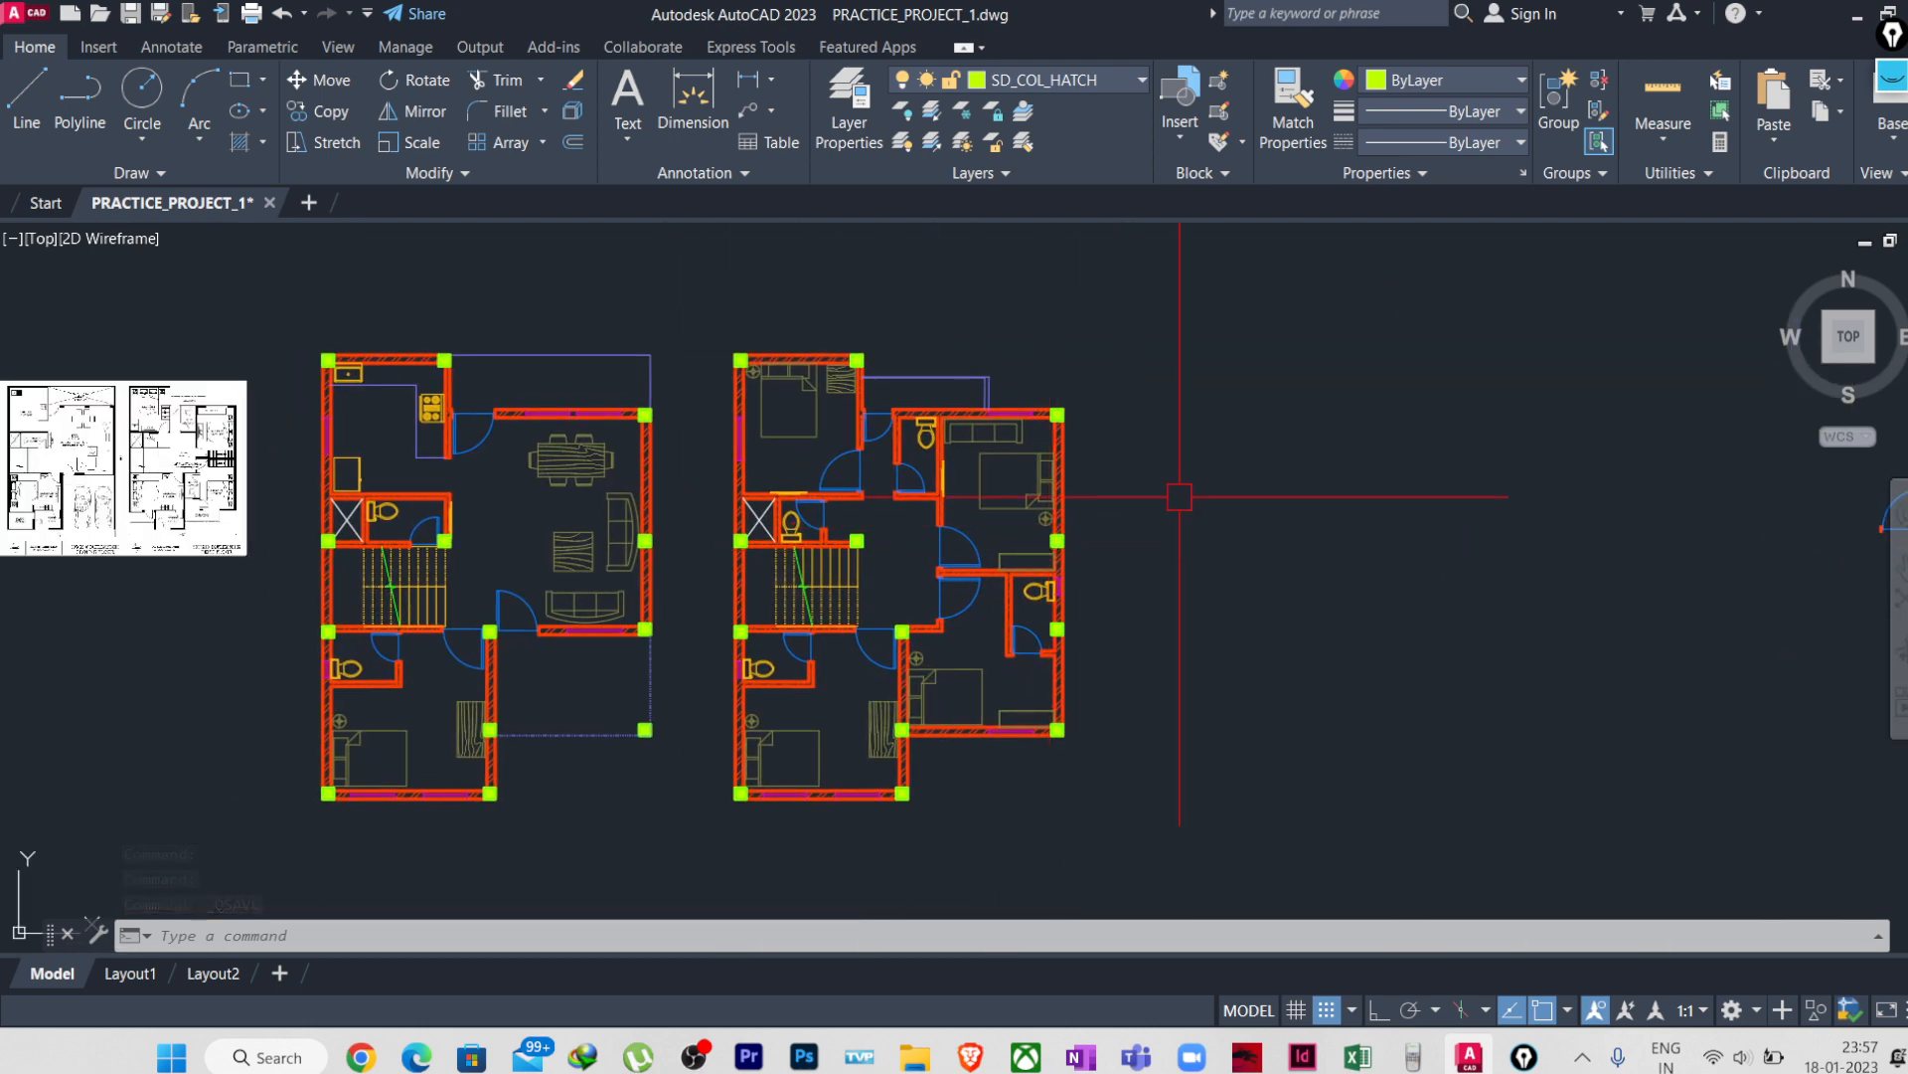
# - Activate the on-screen annotation pen and sketch two near-vertical pink strokes in the blank area beside the first-floor plan
pyautogui.click(1893, 76)
pyautogui.moveTo(1897, 159)
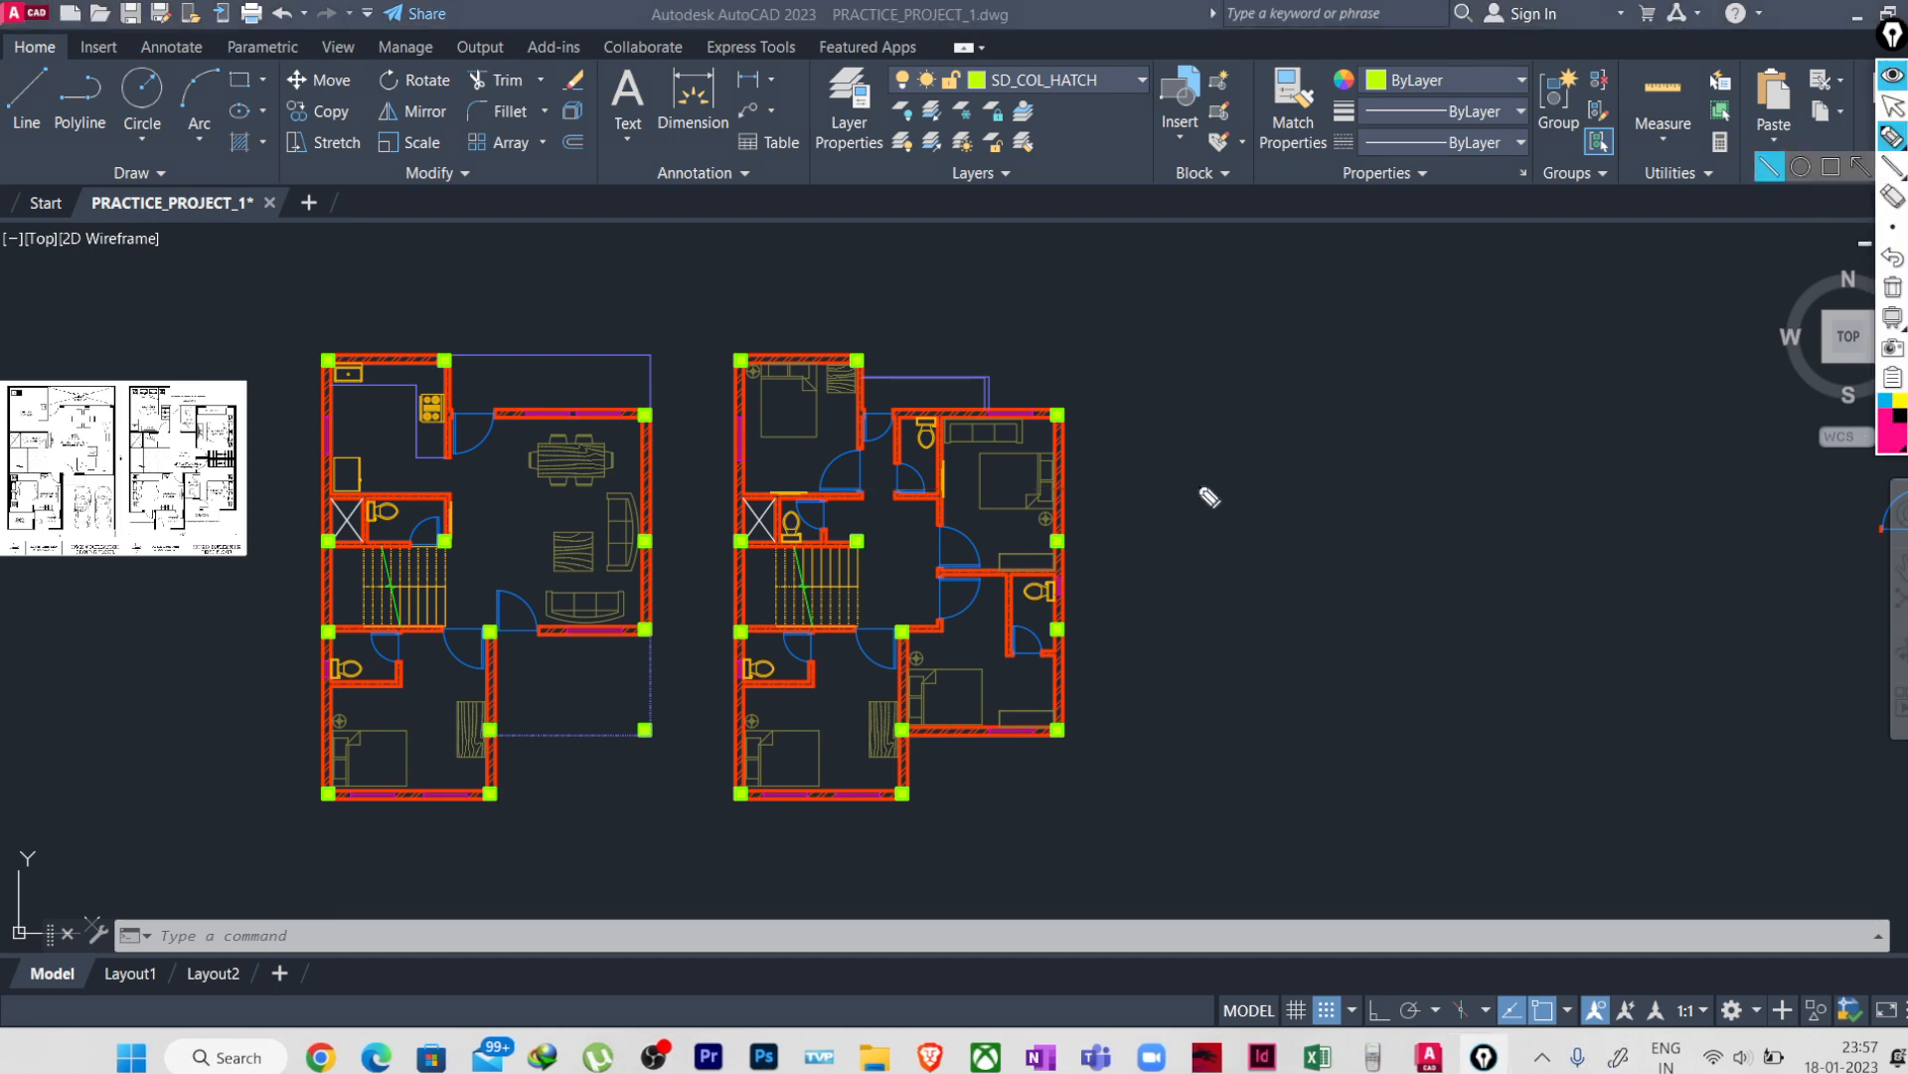
pyautogui.moveTo(1251, 346); pyautogui.dragTo(1259, 629)
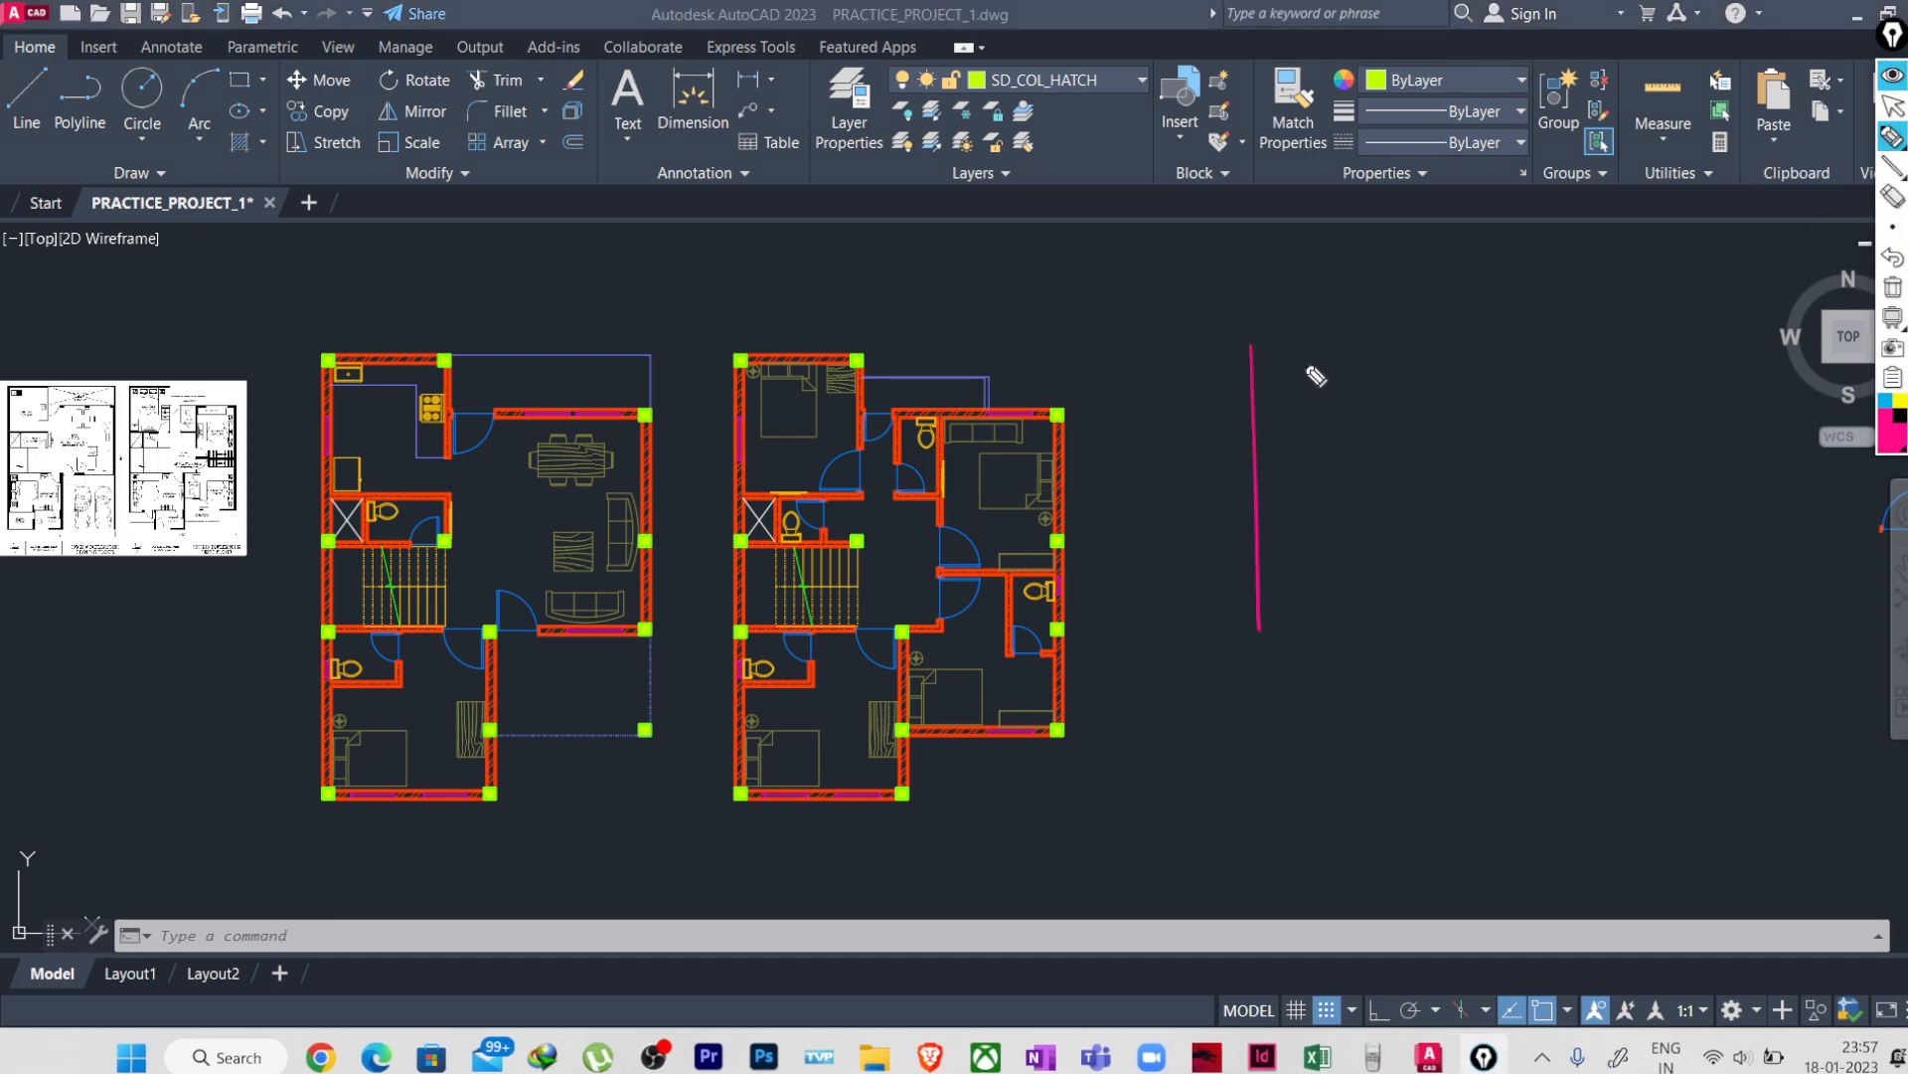
pyautogui.moveTo(1311, 334); pyautogui.dragTo(1331, 637)
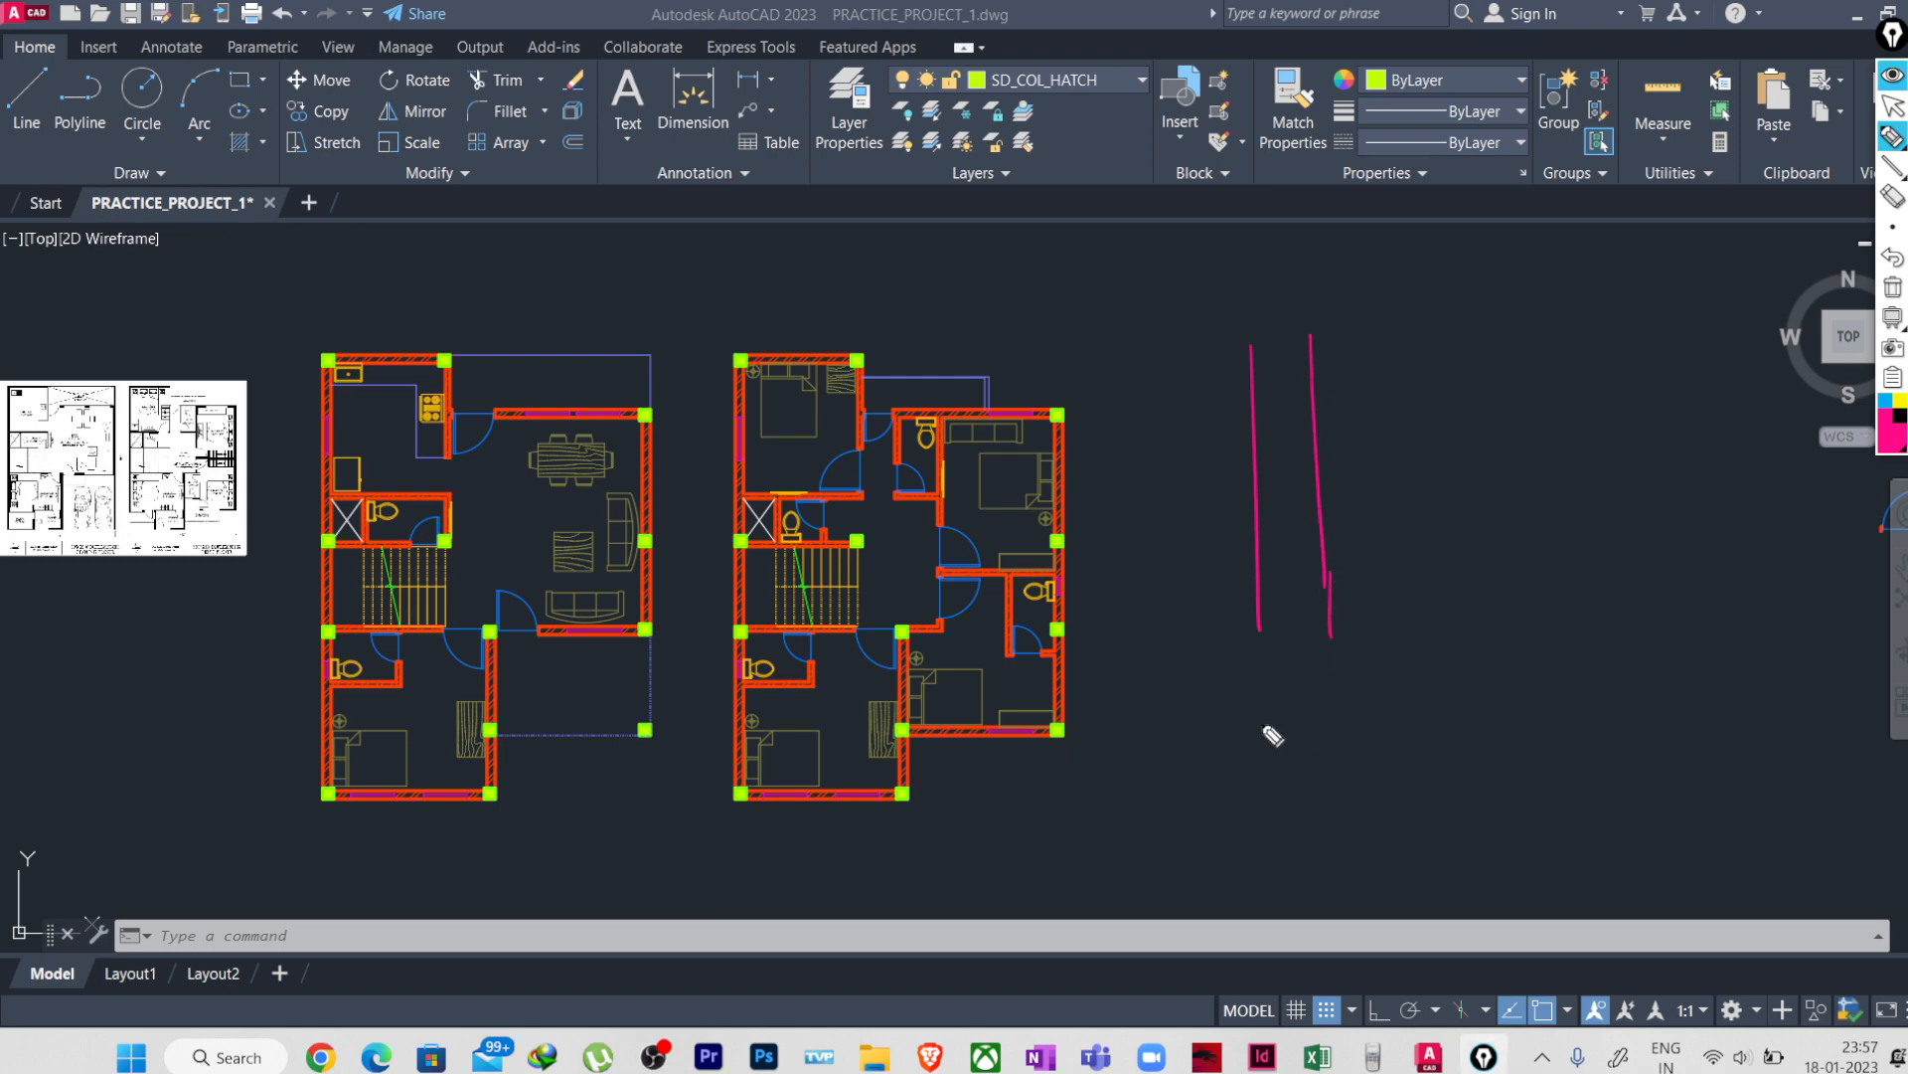
# - Switch the annotation pen to yellow, clear the pink strokes and handwrite an underlined "* Multiline" note beside the first-floor plan
pyautogui.click(1900, 401)
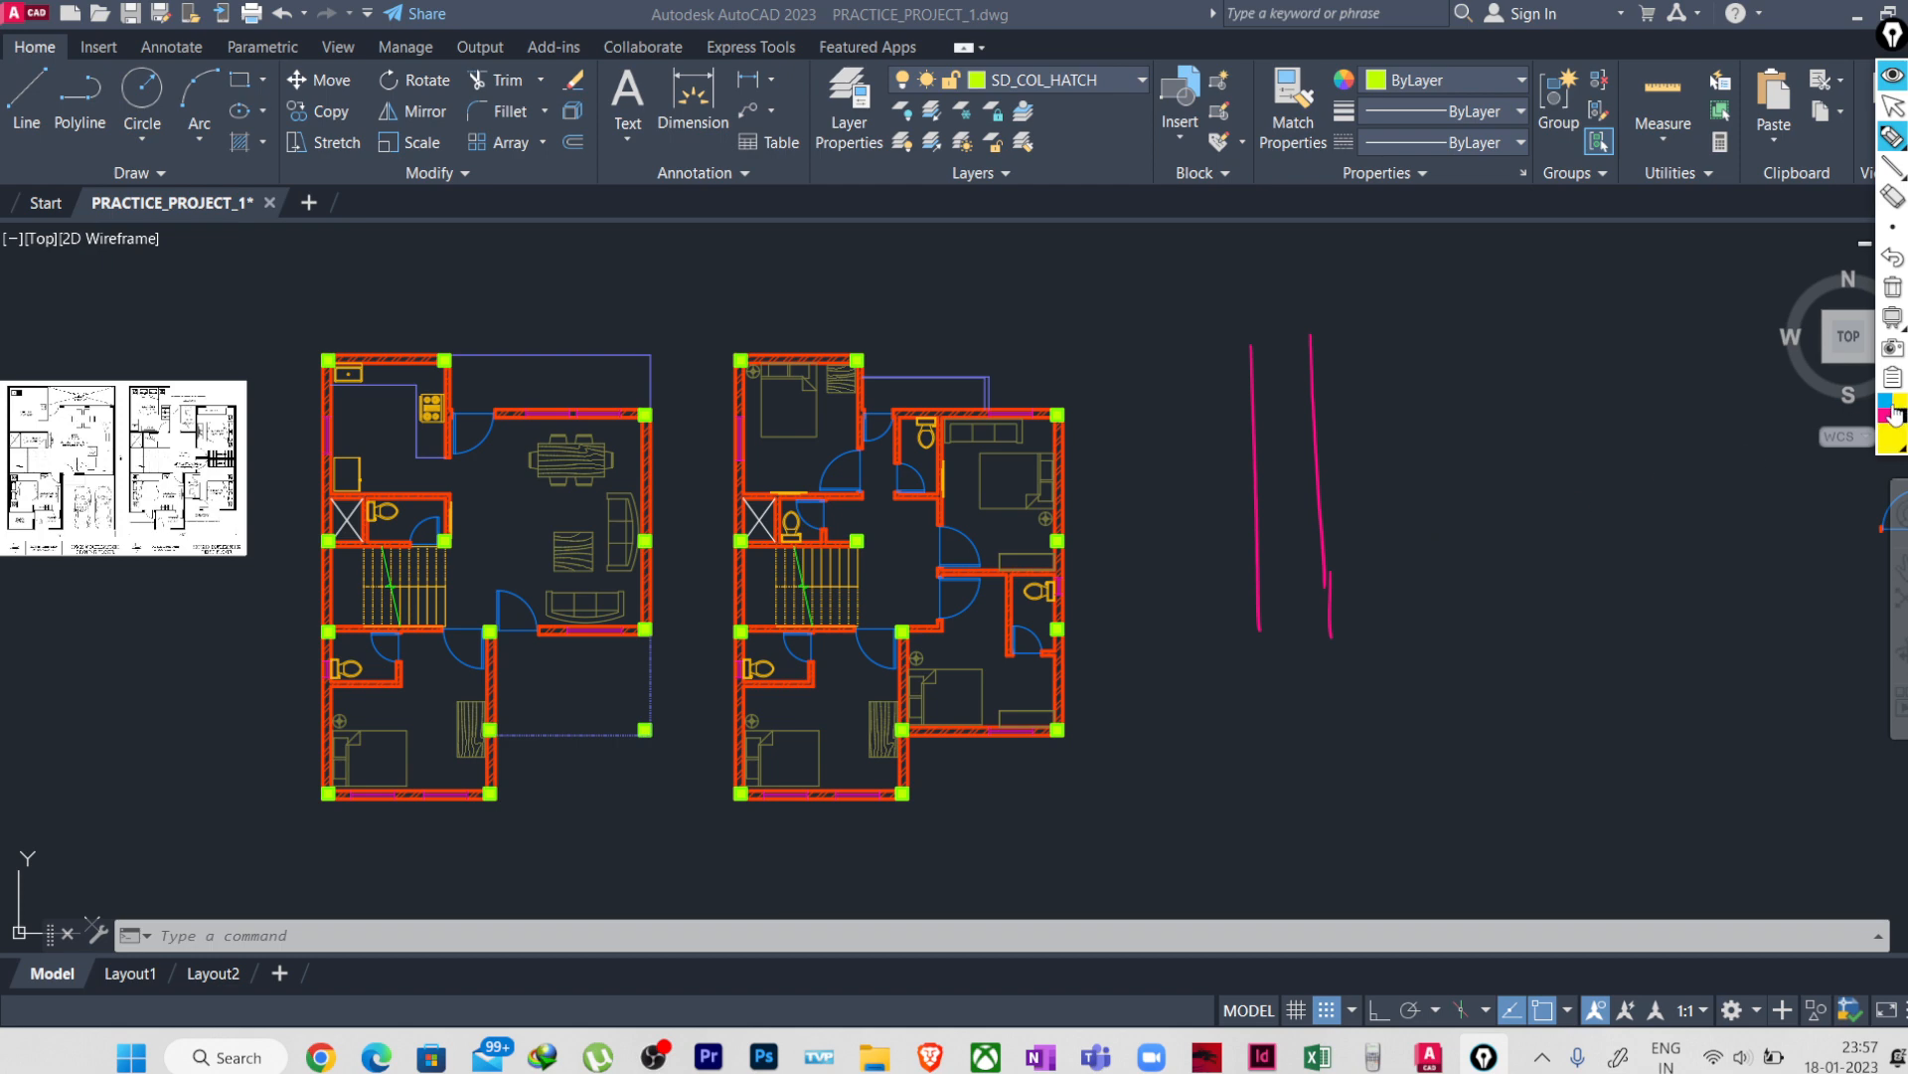
pyautogui.click(1895, 298)
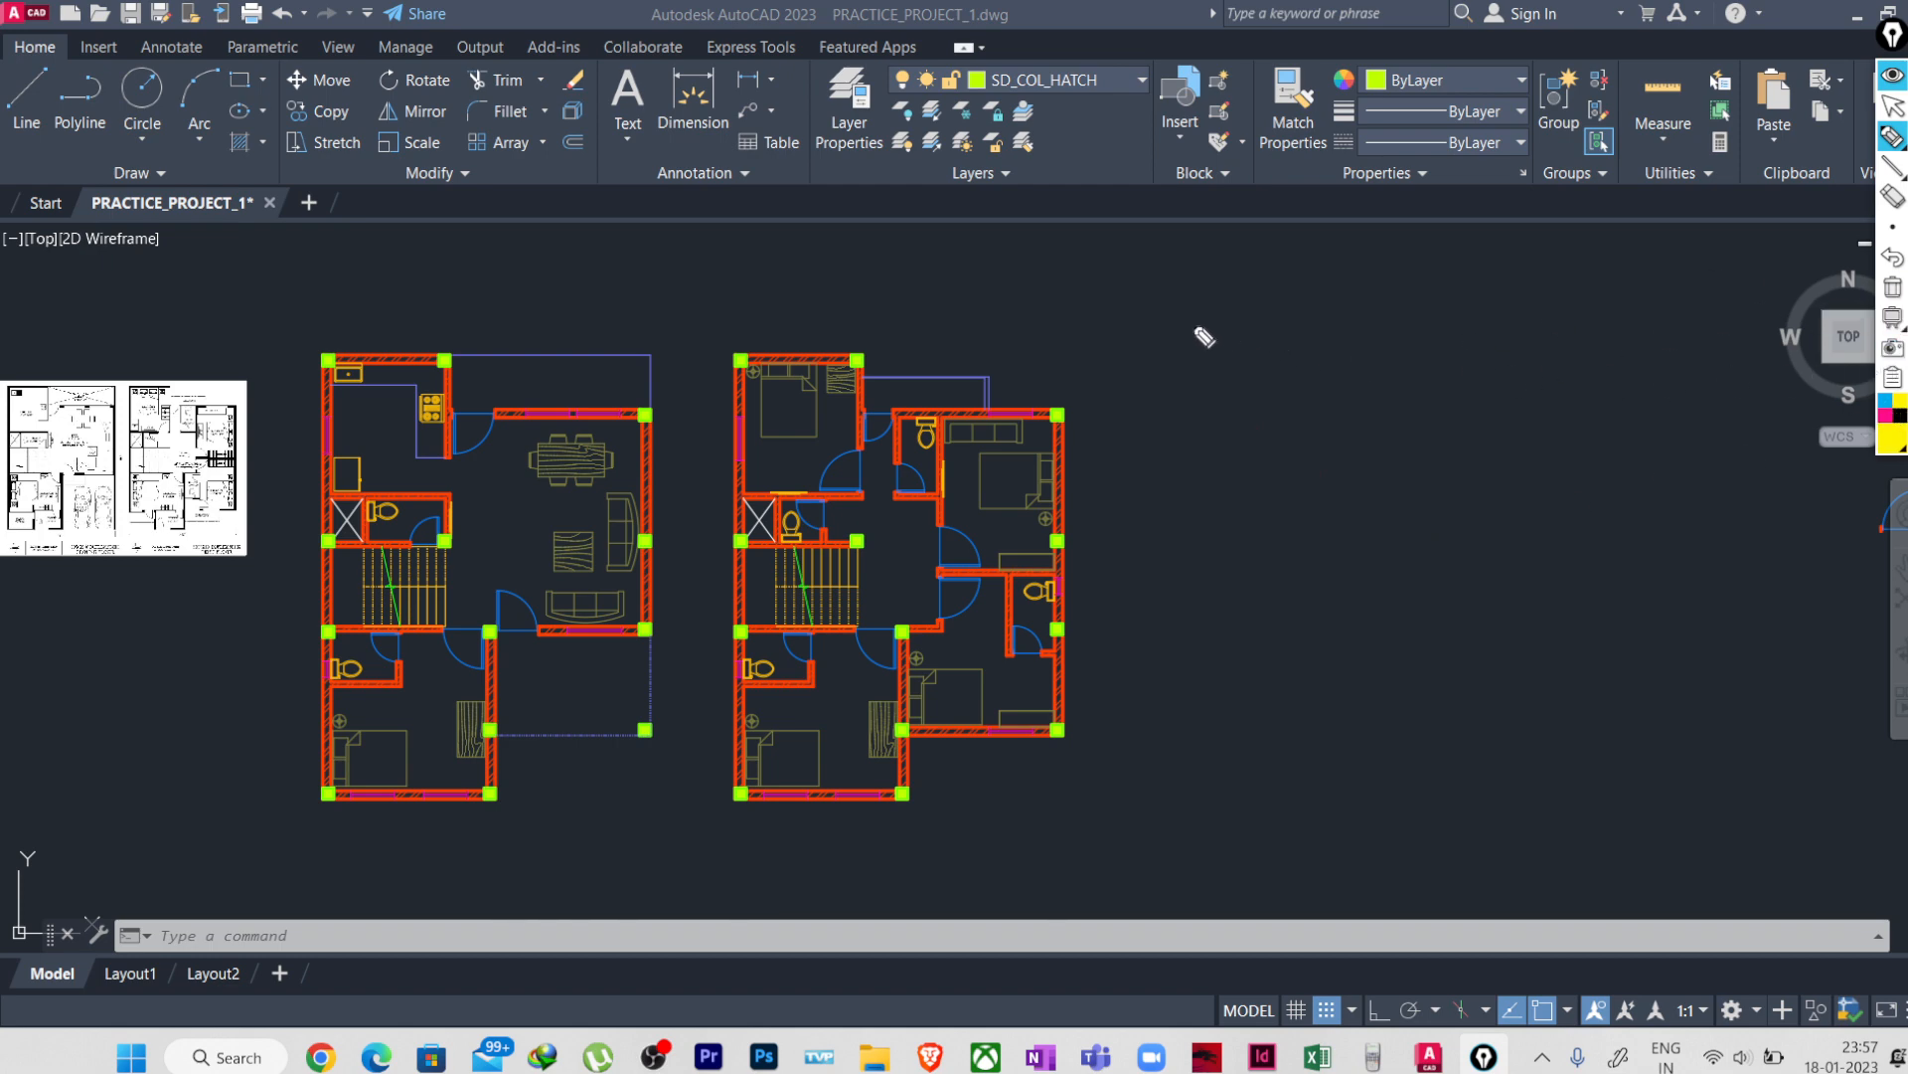
pyautogui.moveTo(1160, 294)
pyautogui.mouseDown()
pyautogui.moveTo(1187, 297)
pyautogui.moveTo(1164, 308)
pyautogui.mouseUp()
pyautogui.moveTo(1170, 284)
pyautogui.mouseDown()
pyautogui.moveTo(1176, 315)
pyautogui.moveTo(1242, 283)
pyautogui.moveTo(1310, 285)
pyautogui.moveTo(1325, 257)
pyautogui.moveTo(1338, 277)
pyautogui.moveTo(1381, 275)
pyautogui.moveTo(1338, 244)
pyautogui.moveTo(1383, 278)
pyautogui.mouseUp()
pyautogui.moveTo(1208, 338); pyautogui.dragTo(1421, 285)
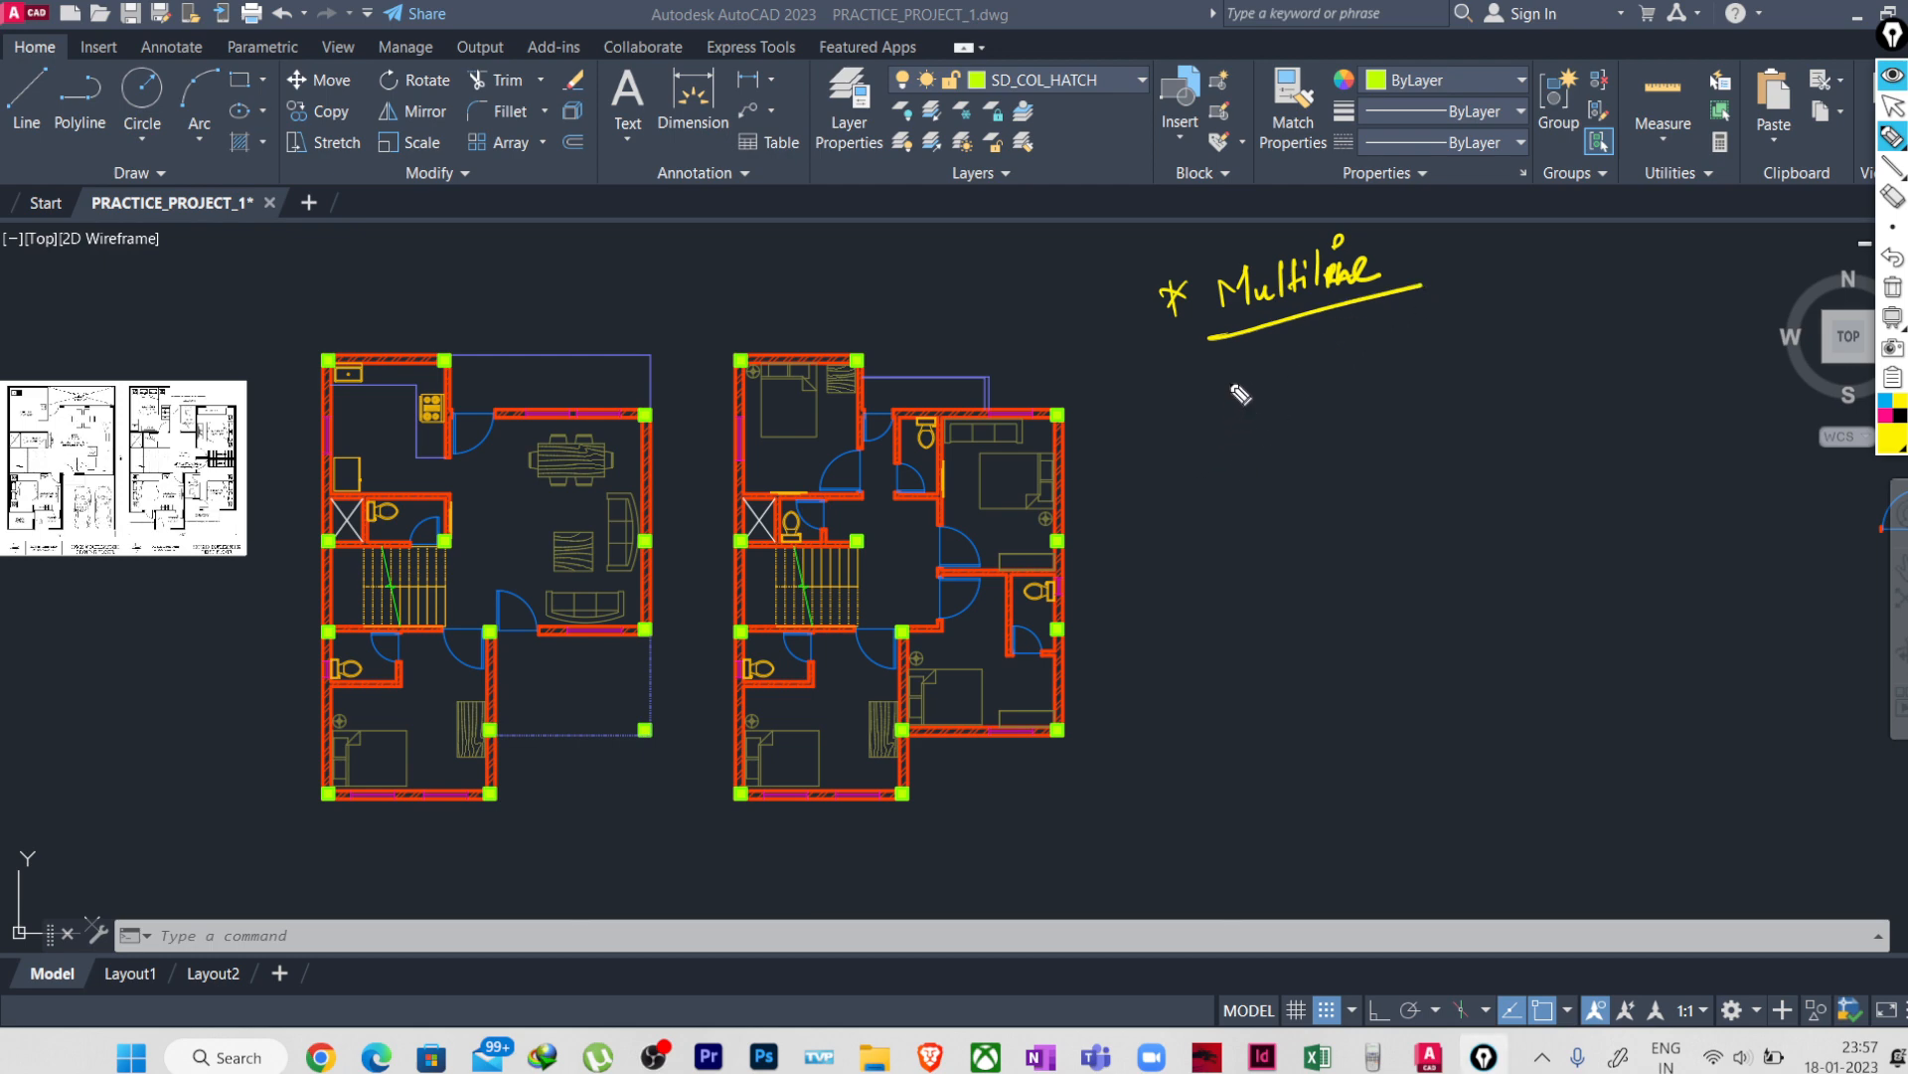
# - Sketch parallel vertical strokes below the handwritten Multiline note and clear all the annotations
pyautogui.moveTo(1158, 401); pyautogui.dragTo(1155, 472)
pyautogui.moveTo(1202, 399); pyautogui.dragTo(1201, 472)
pyautogui.moveTo(1180, 398); pyautogui.dragTo(1179, 485)
pyautogui.click(1894, 289)
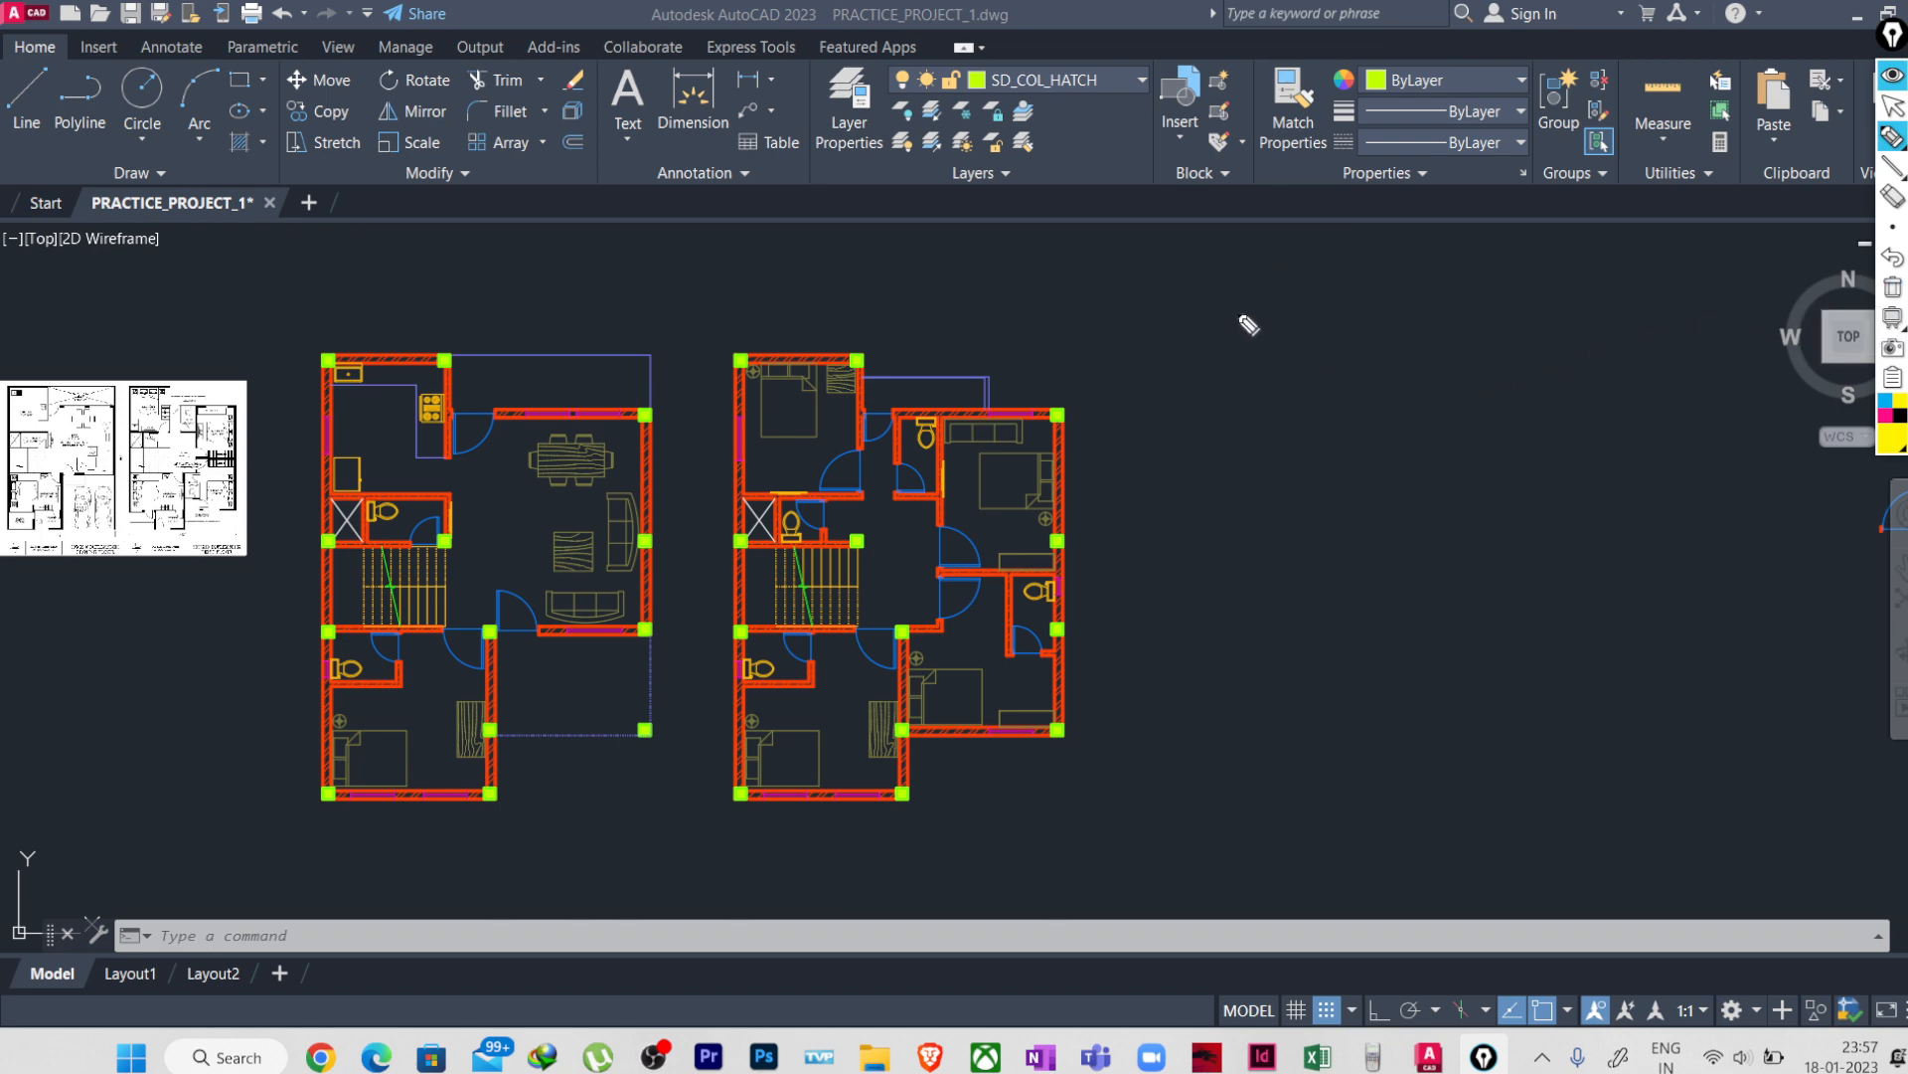
# - Handwrite "MLi ↵ > J ↵" in yellow in the blank area beside the first-floor plan
pyautogui.moveTo(1252, 329)
pyautogui.mouseDown()
pyautogui.moveTo(1262, 310)
pyautogui.moveTo(1265, 334)
pyautogui.moveTo(1343, 328)
pyautogui.mouseUp()
pyautogui.click(1290, 298)
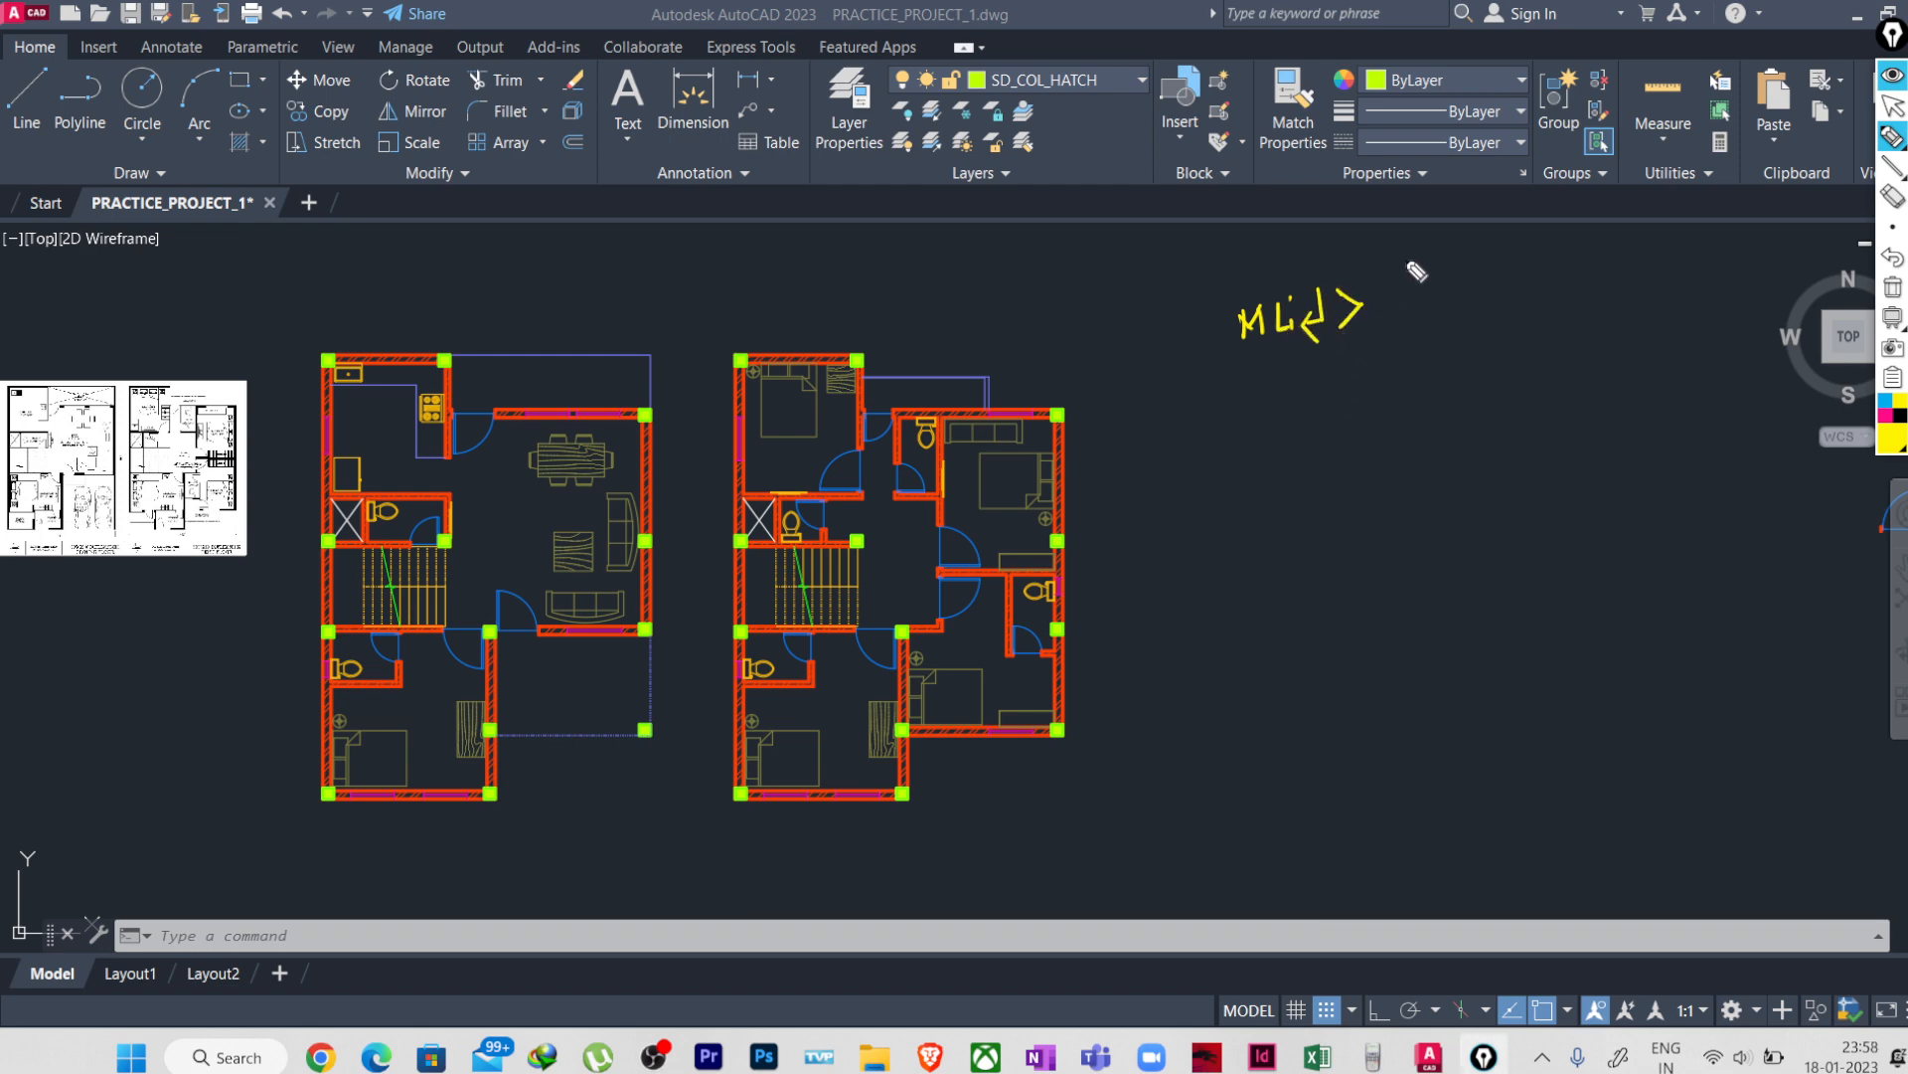
pyautogui.moveTo(1382, 286)
pyautogui.mouseDown()
pyautogui.moveTo(1403, 281)
pyautogui.moveTo(1388, 310)
pyautogui.moveTo(1440, 297)
pyautogui.mouseUp()
# - Sketch two parallel yellow lines with a dashed centre line between them below the command note
pyautogui.moveTo(1246, 543); pyautogui.dragTo(1428, 529)
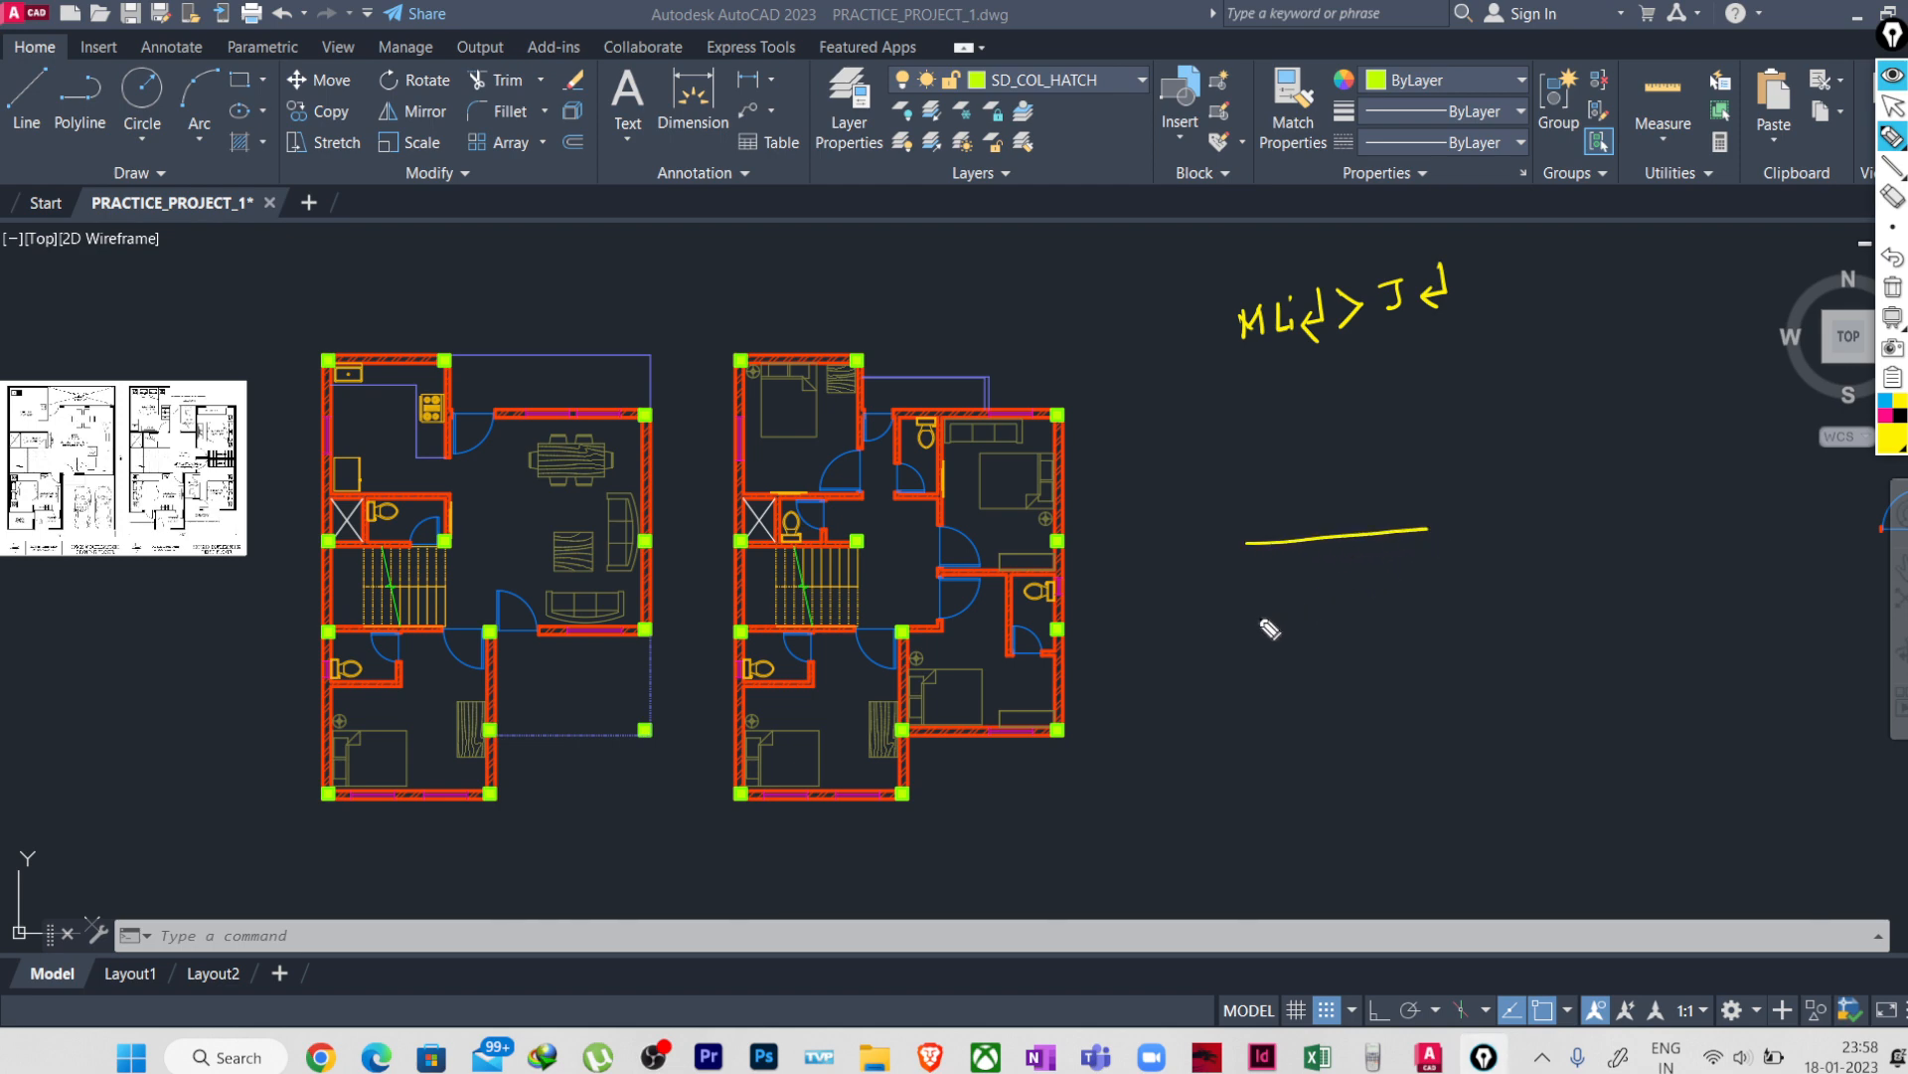
pyautogui.moveTo(1246, 618); pyautogui.dragTo(1432, 603)
pyautogui.moveTo(1215, 582); pyautogui.dragTo(1429, 569)
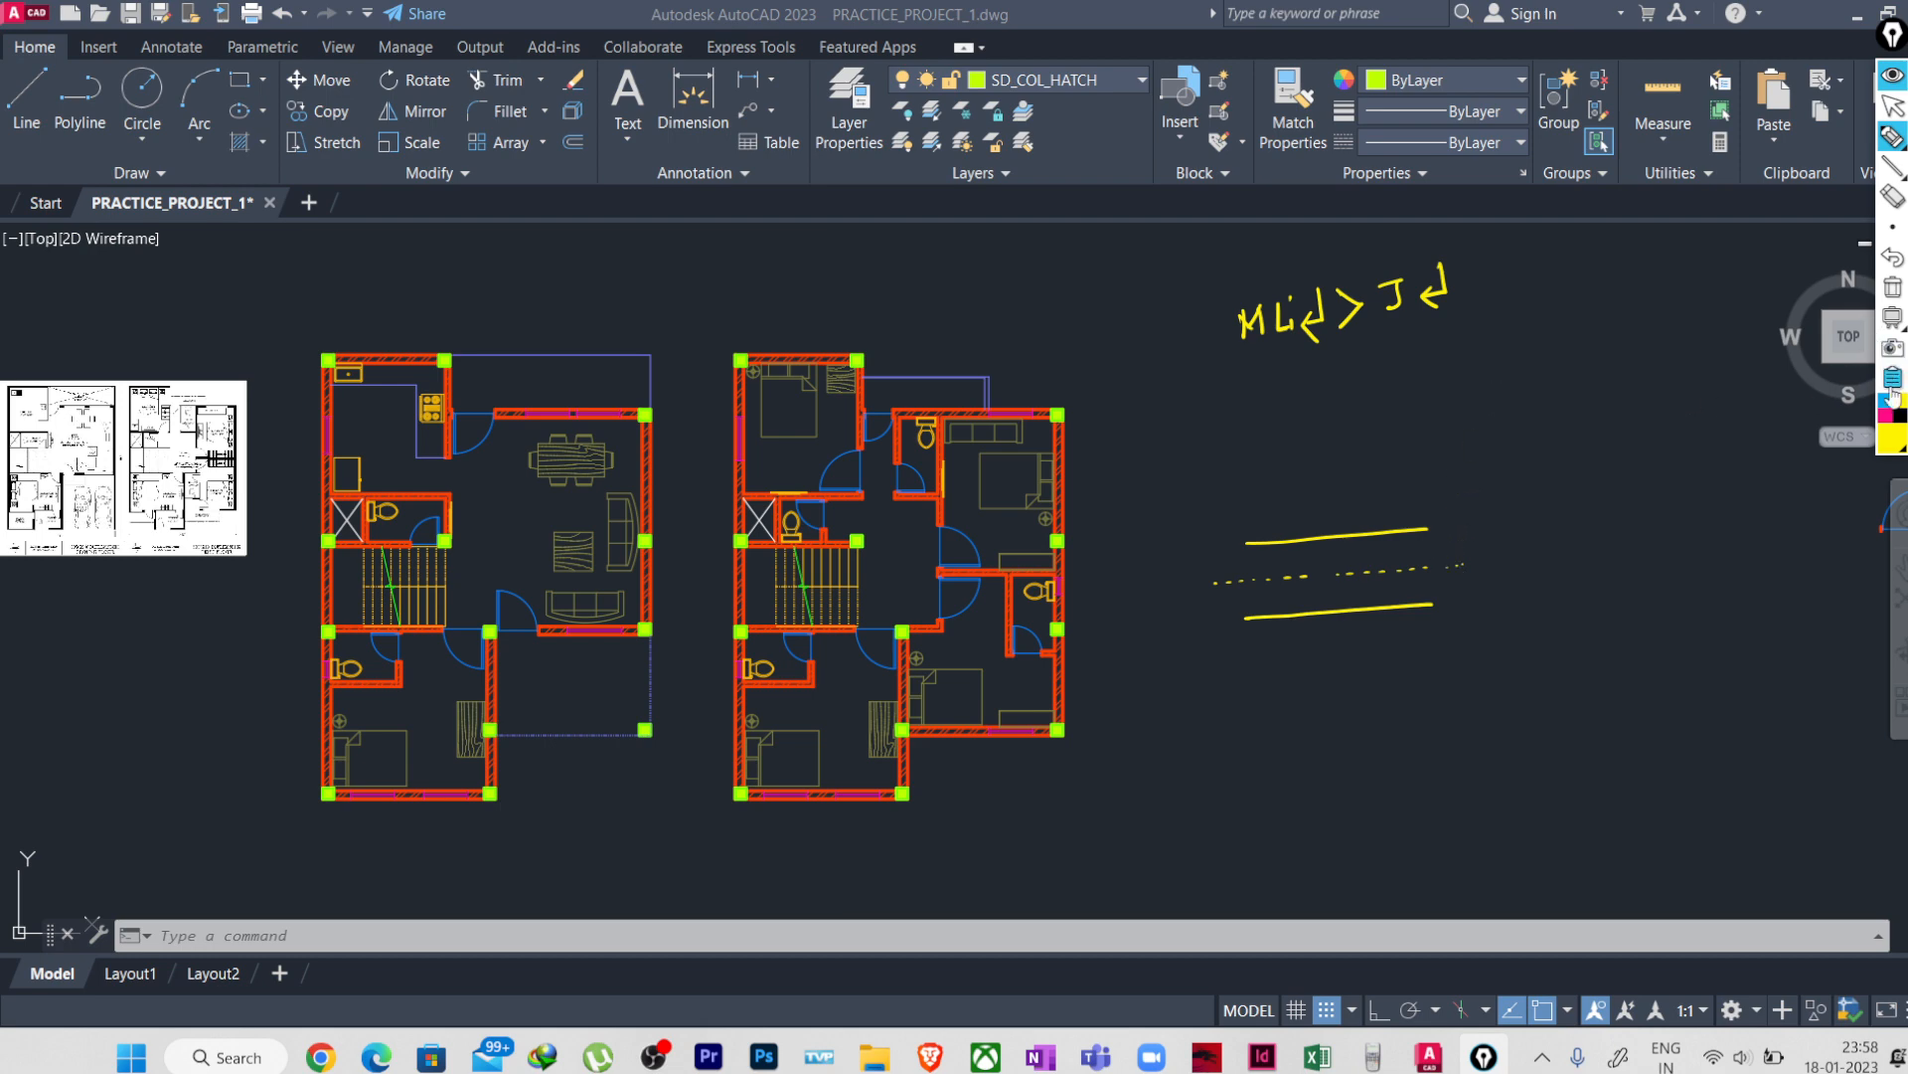
# - In pink, mark the right ends of the three sketched lines as points 1, 2 and 3, labelled "Top", "Zero" and "BTM"
pyautogui.click(1883, 416)
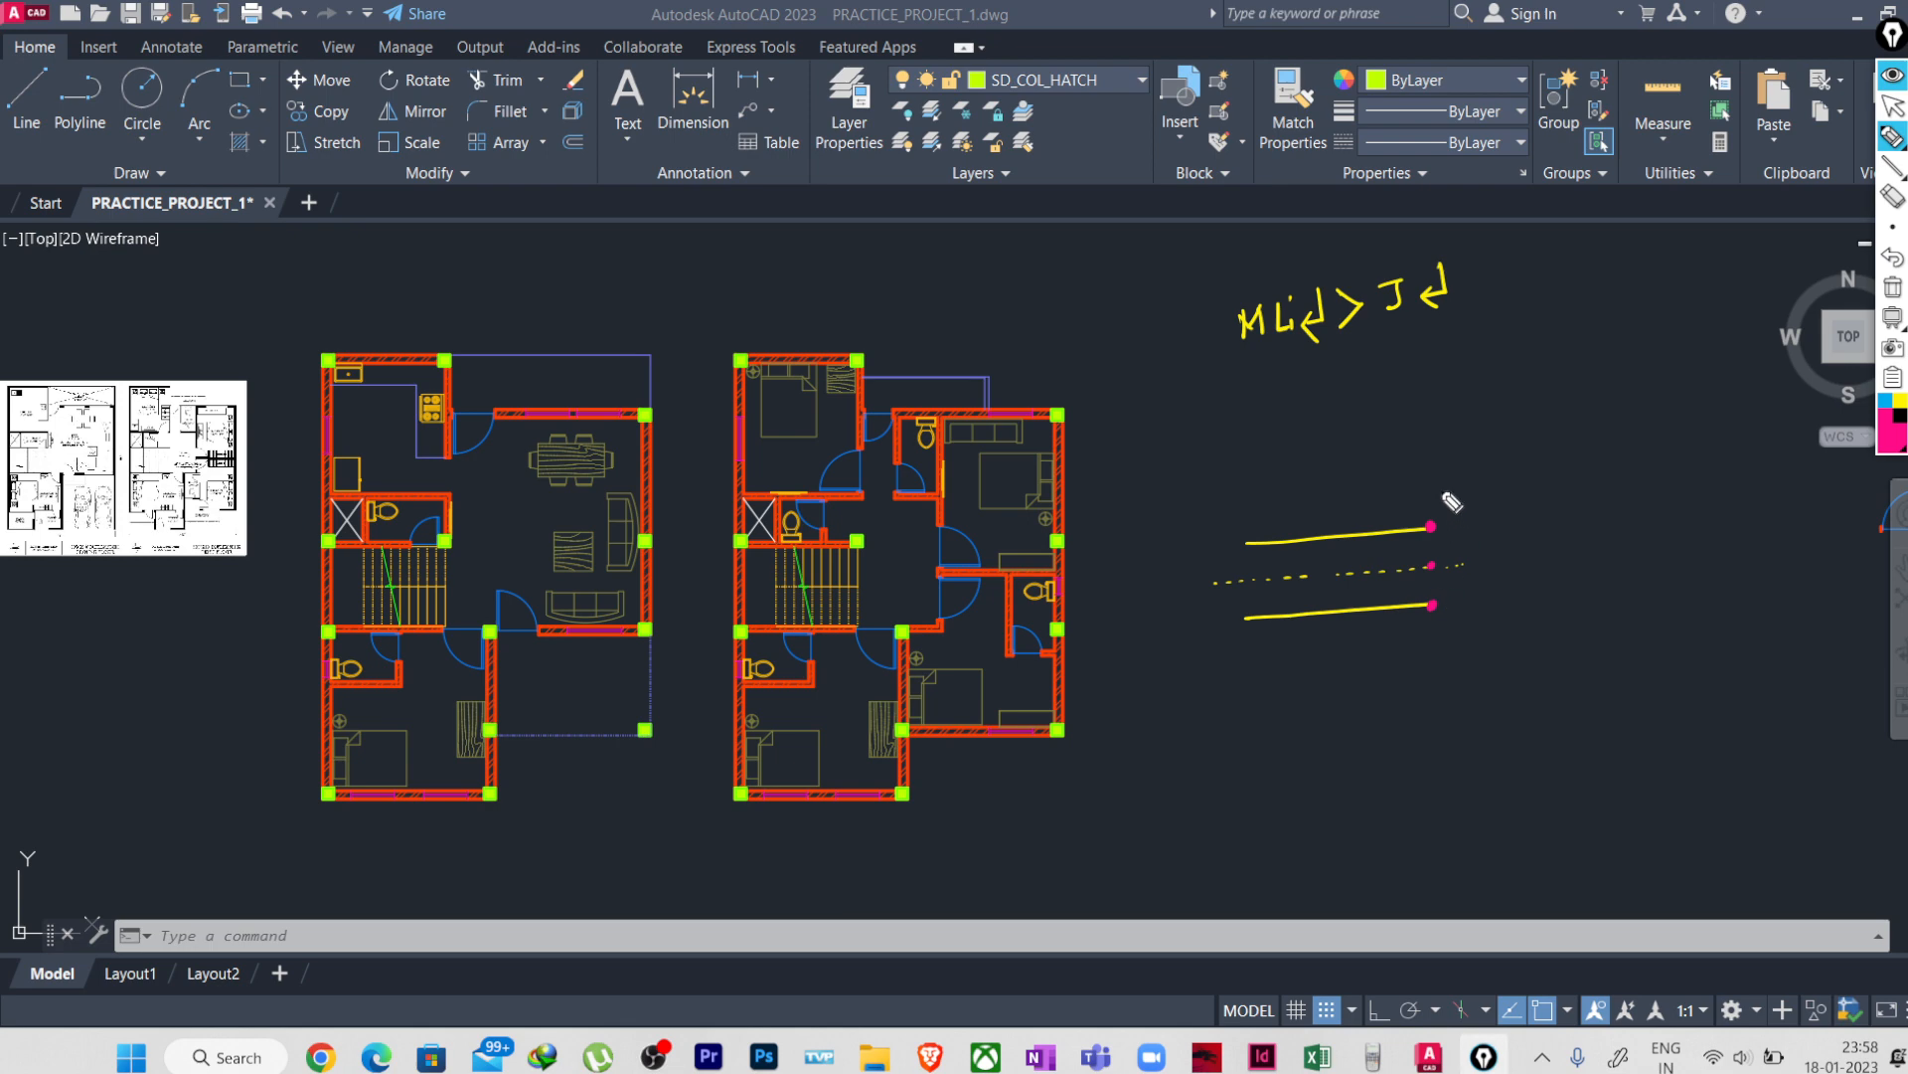
pyautogui.moveTo(1440, 487); pyautogui.dragTo(1440, 507)
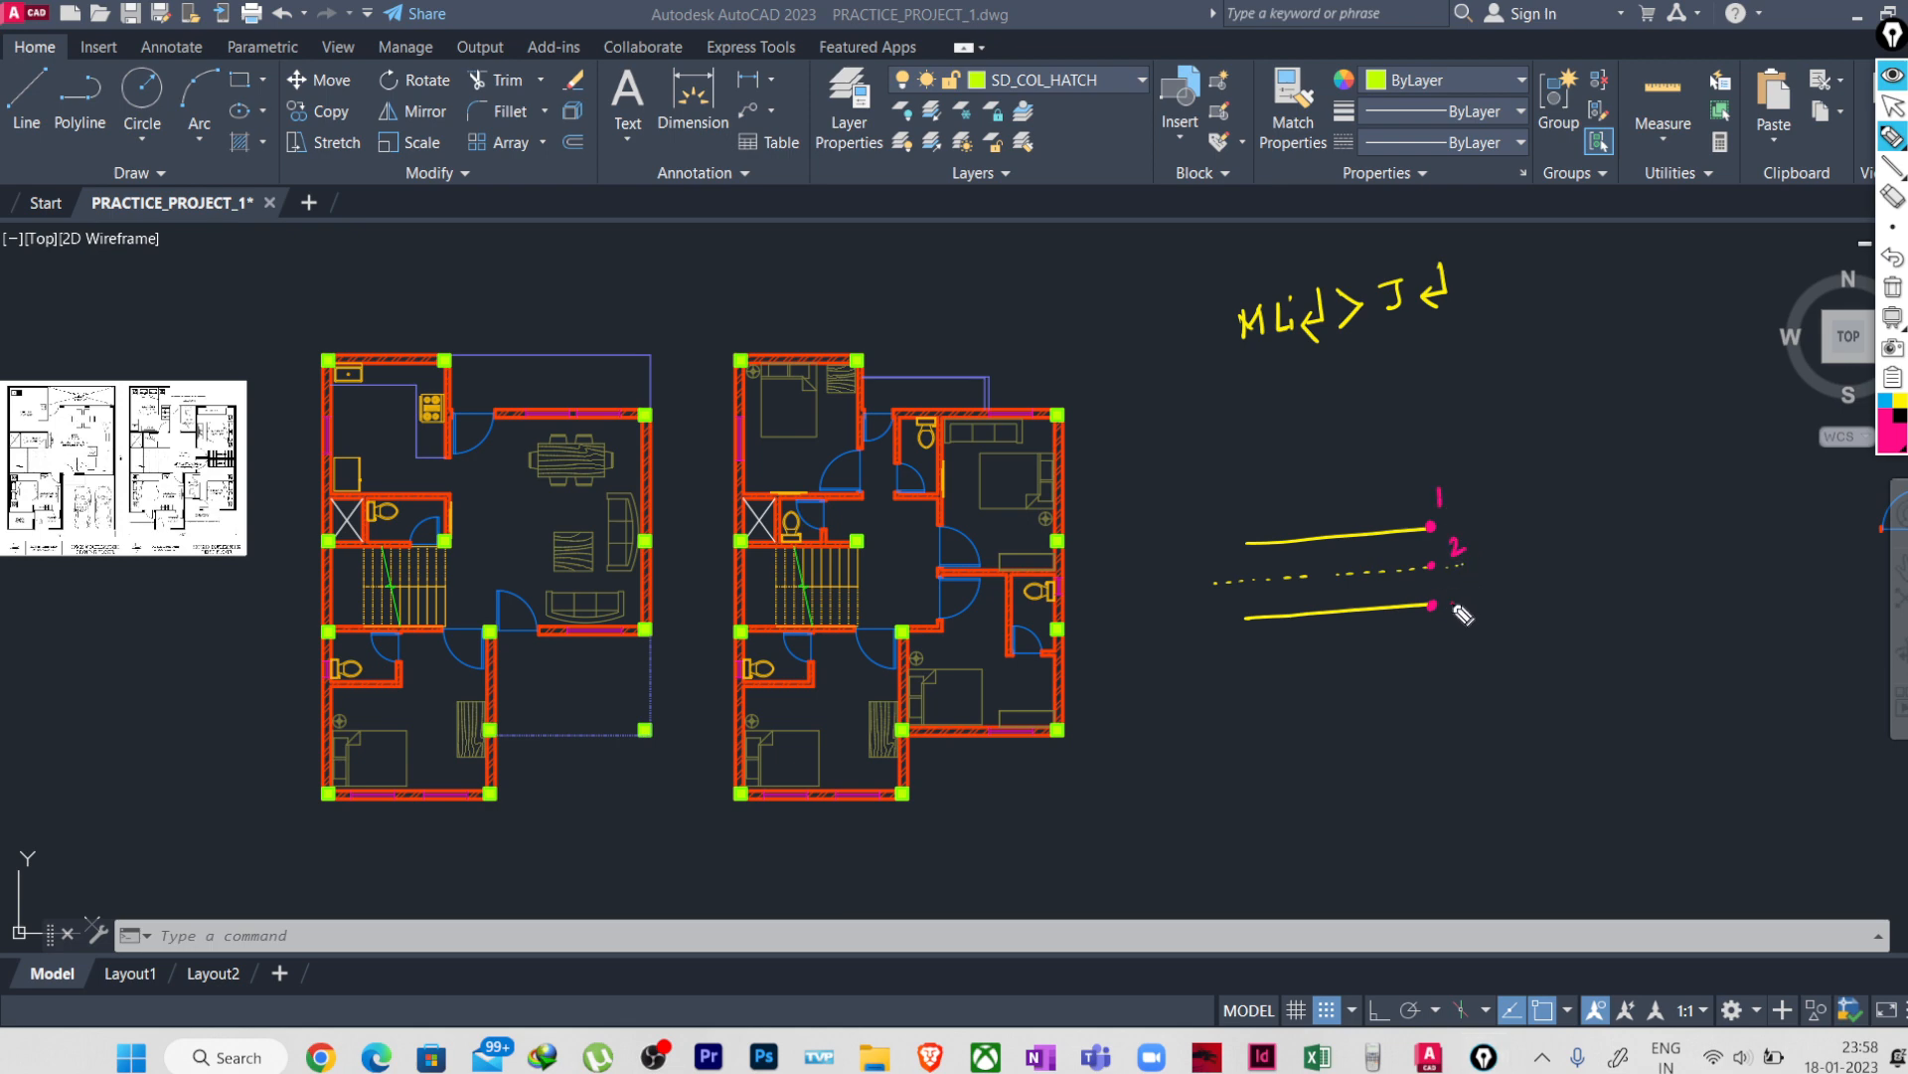
pyautogui.moveTo(1429, 459); pyautogui.dragTo(1442, 474)
pyautogui.moveTo(1488, 540)
pyautogui.mouseDown()
pyautogui.moveTo(1511, 557)
pyautogui.moveTo(1541, 524)
pyautogui.mouseUp()
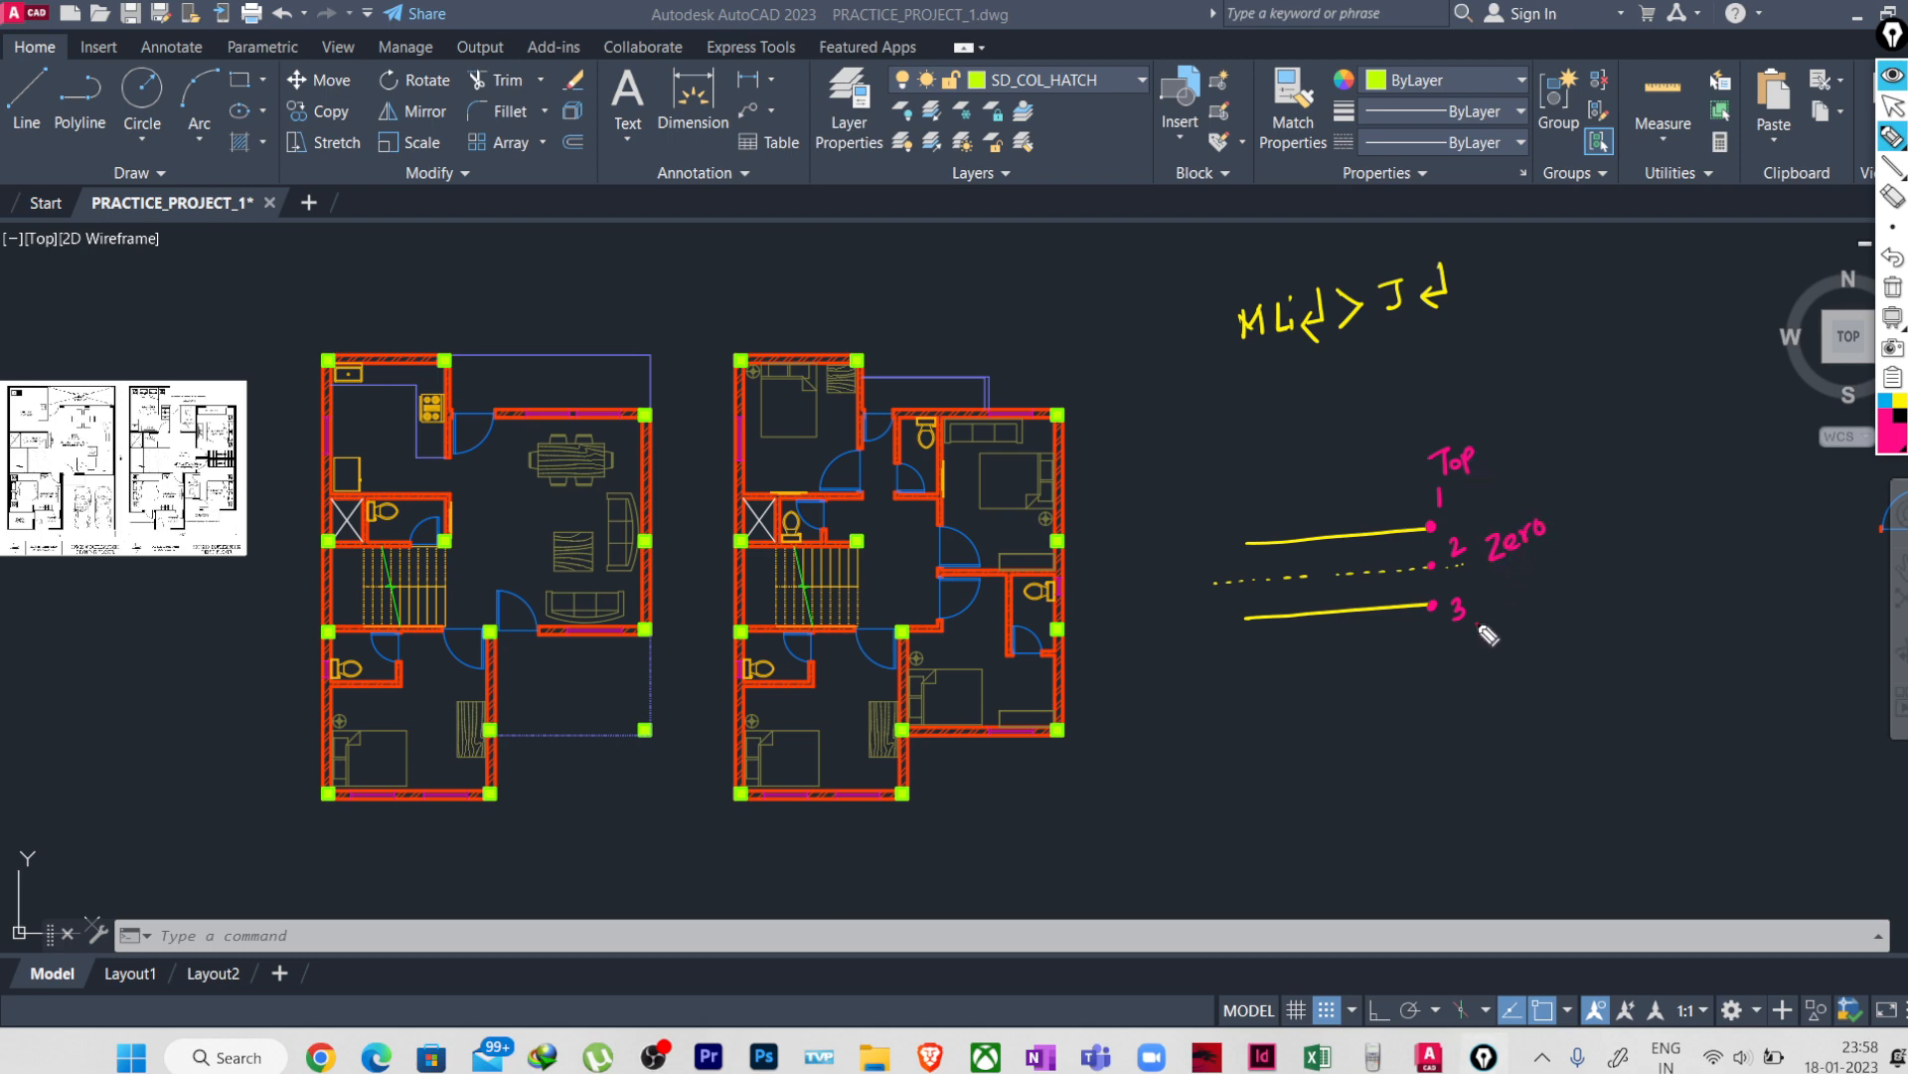
pyautogui.moveTo(1497, 638); pyautogui.dragTo(1544, 615)
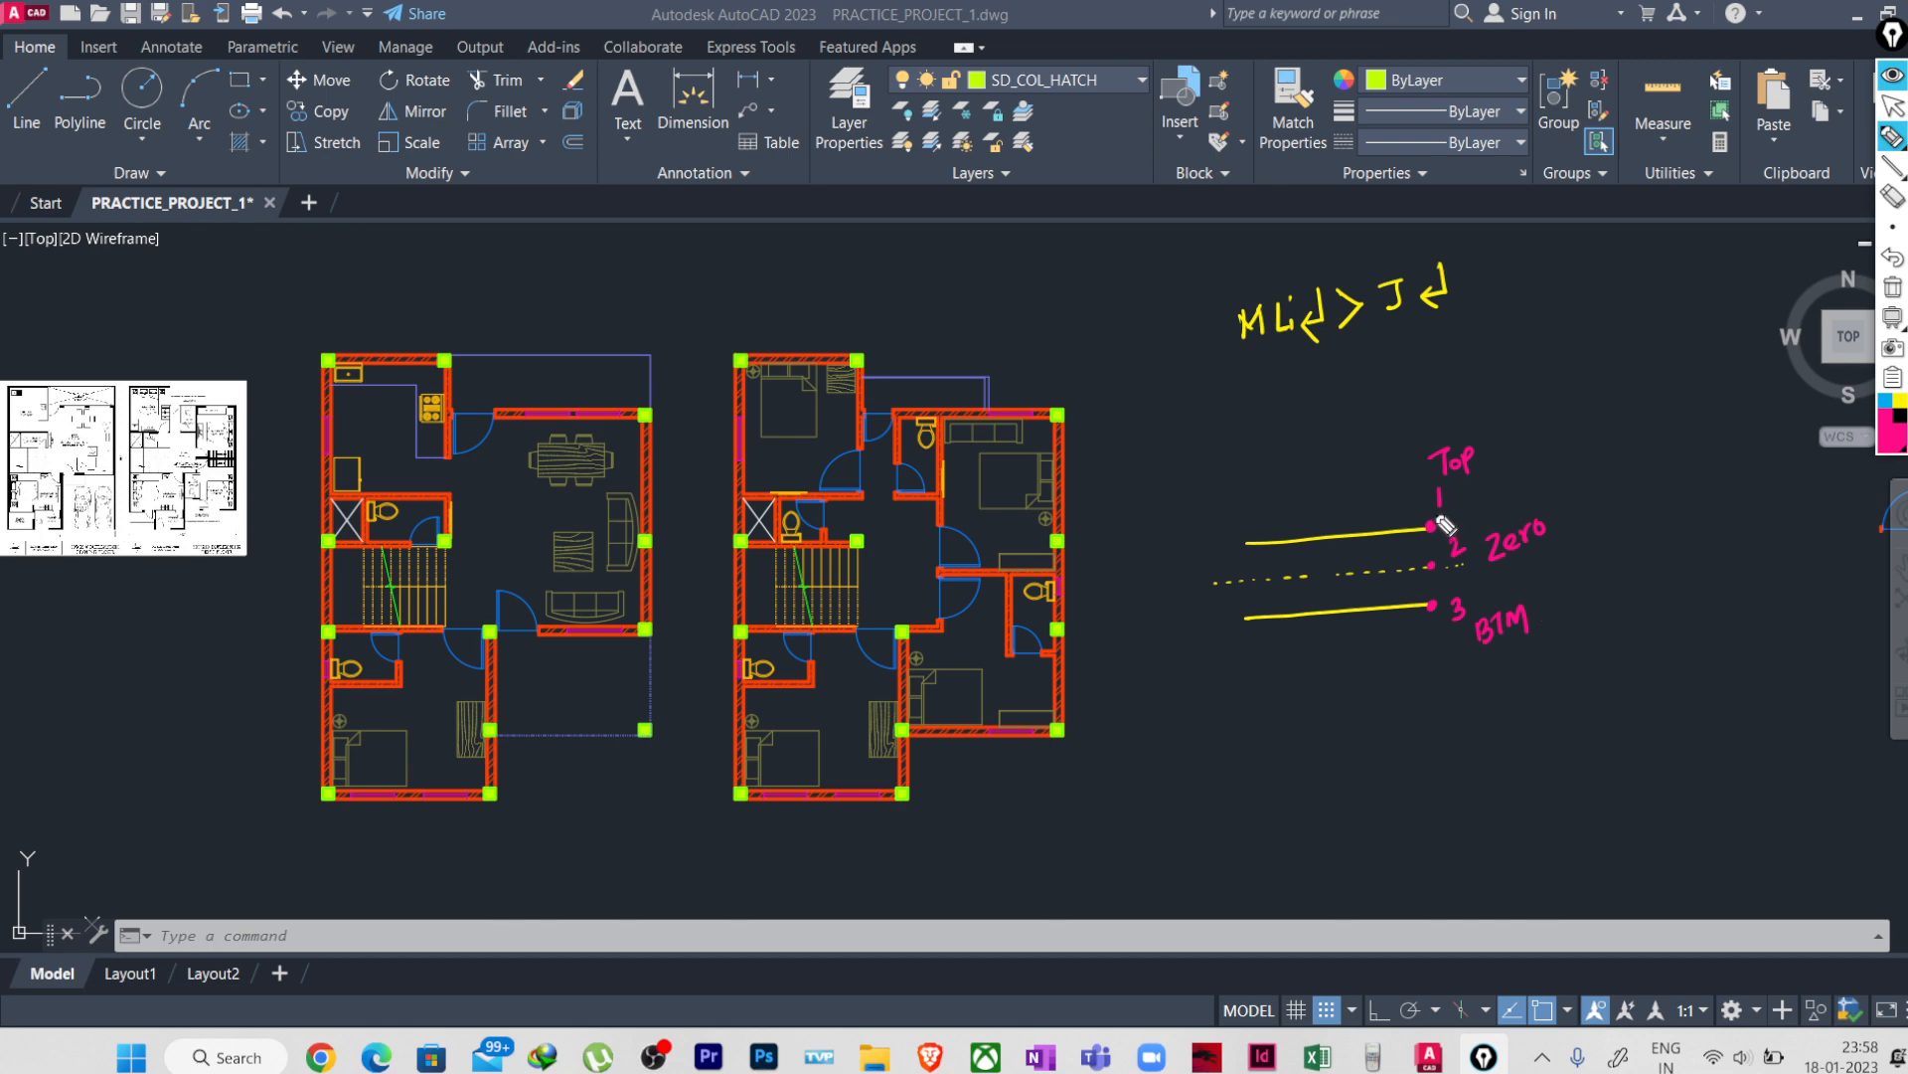
# - Circle the Top point and sketch a line from it with arrows and dashed lines showing the wall thickness offset
pyautogui.moveTo(1443, 525)
pyautogui.mouseDown()
pyautogui.moveTo(1419, 537)
pyautogui.moveTo(1439, 550)
pyautogui.moveTo(1452, 519)
pyautogui.moveTo(1672, 496)
pyautogui.moveTo(1646, 565)
pyautogui.moveTo(1606, 589)
pyautogui.moveTo(1729, 574)
pyautogui.mouseUp()
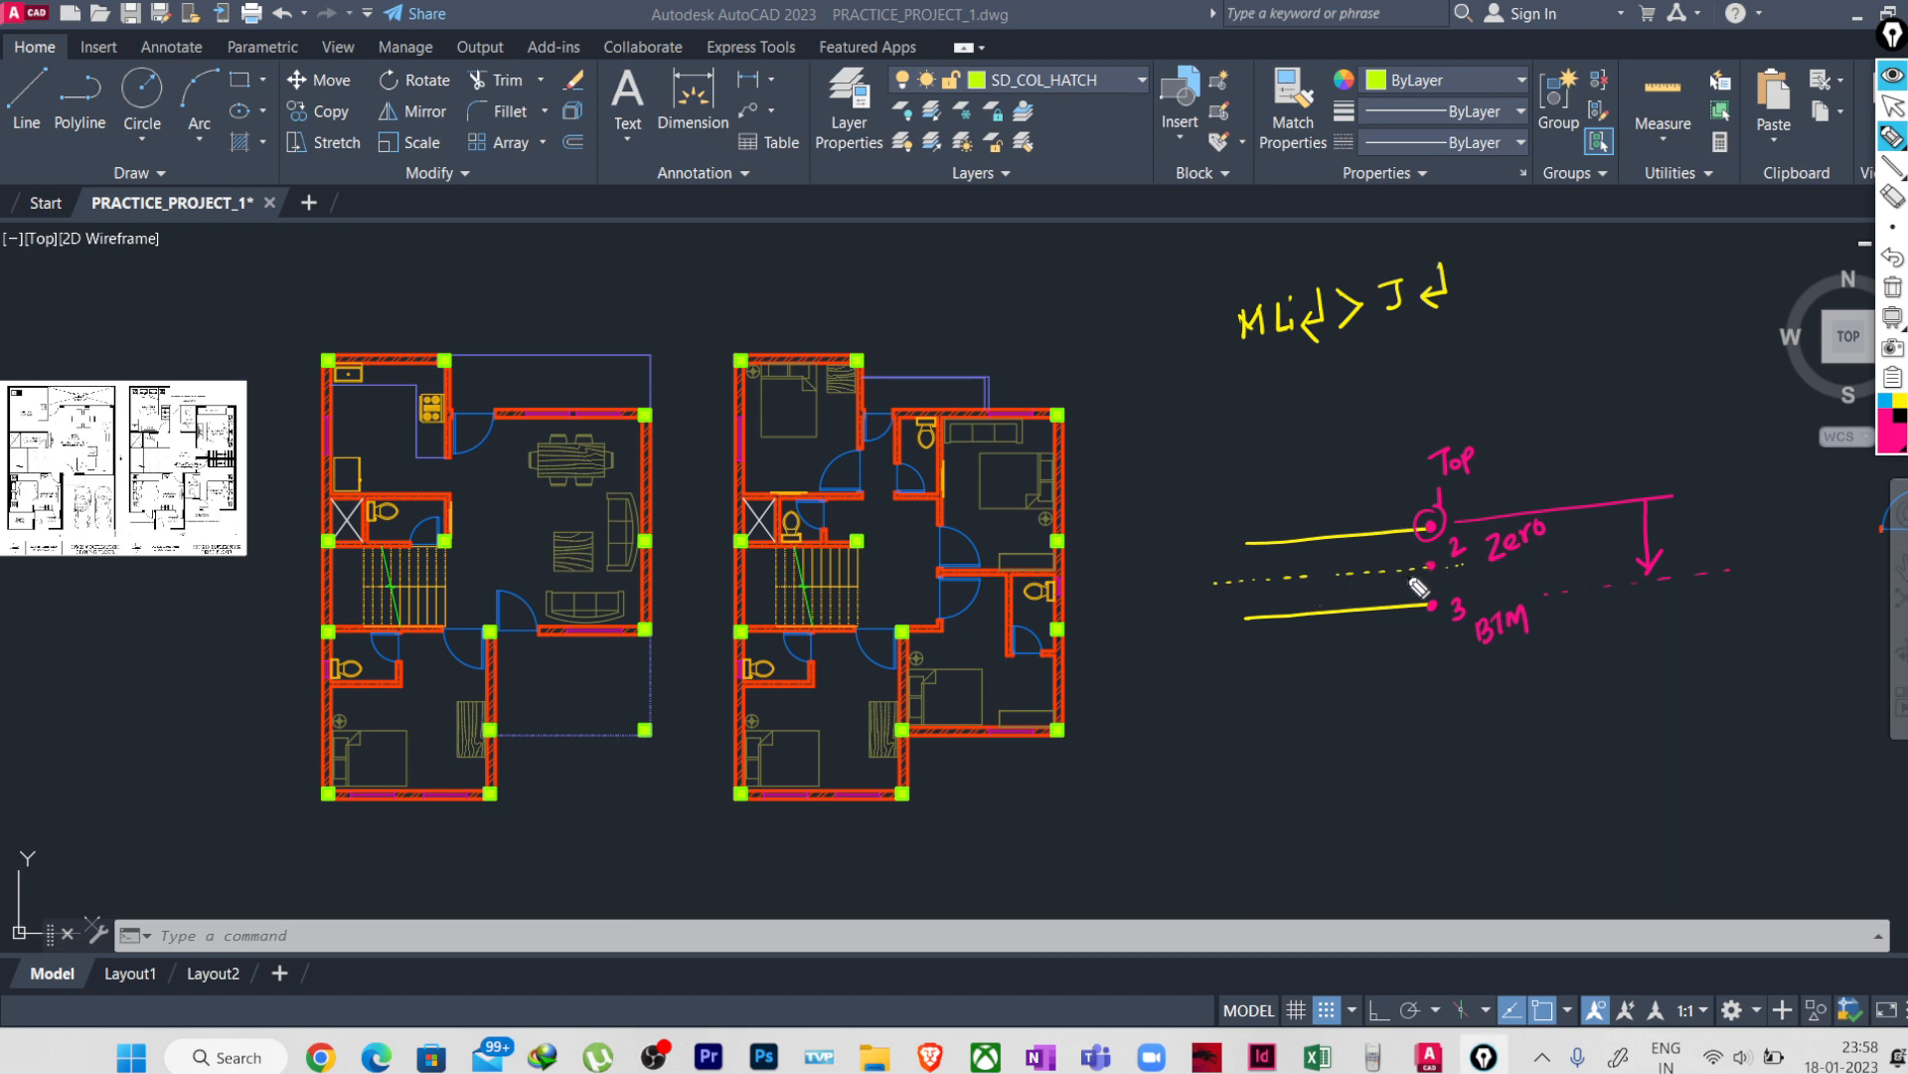
pyautogui.moveTo(1548, 554); pyautogui.dragTo(1732, 553)
pyautogui.moveTo(1608, 550)
pyautogui.mouseDown()
pyautogui.moveTo(1604, 523)
pyautogui.moveTo(1611, 584)
pyautogui.mouseUp()
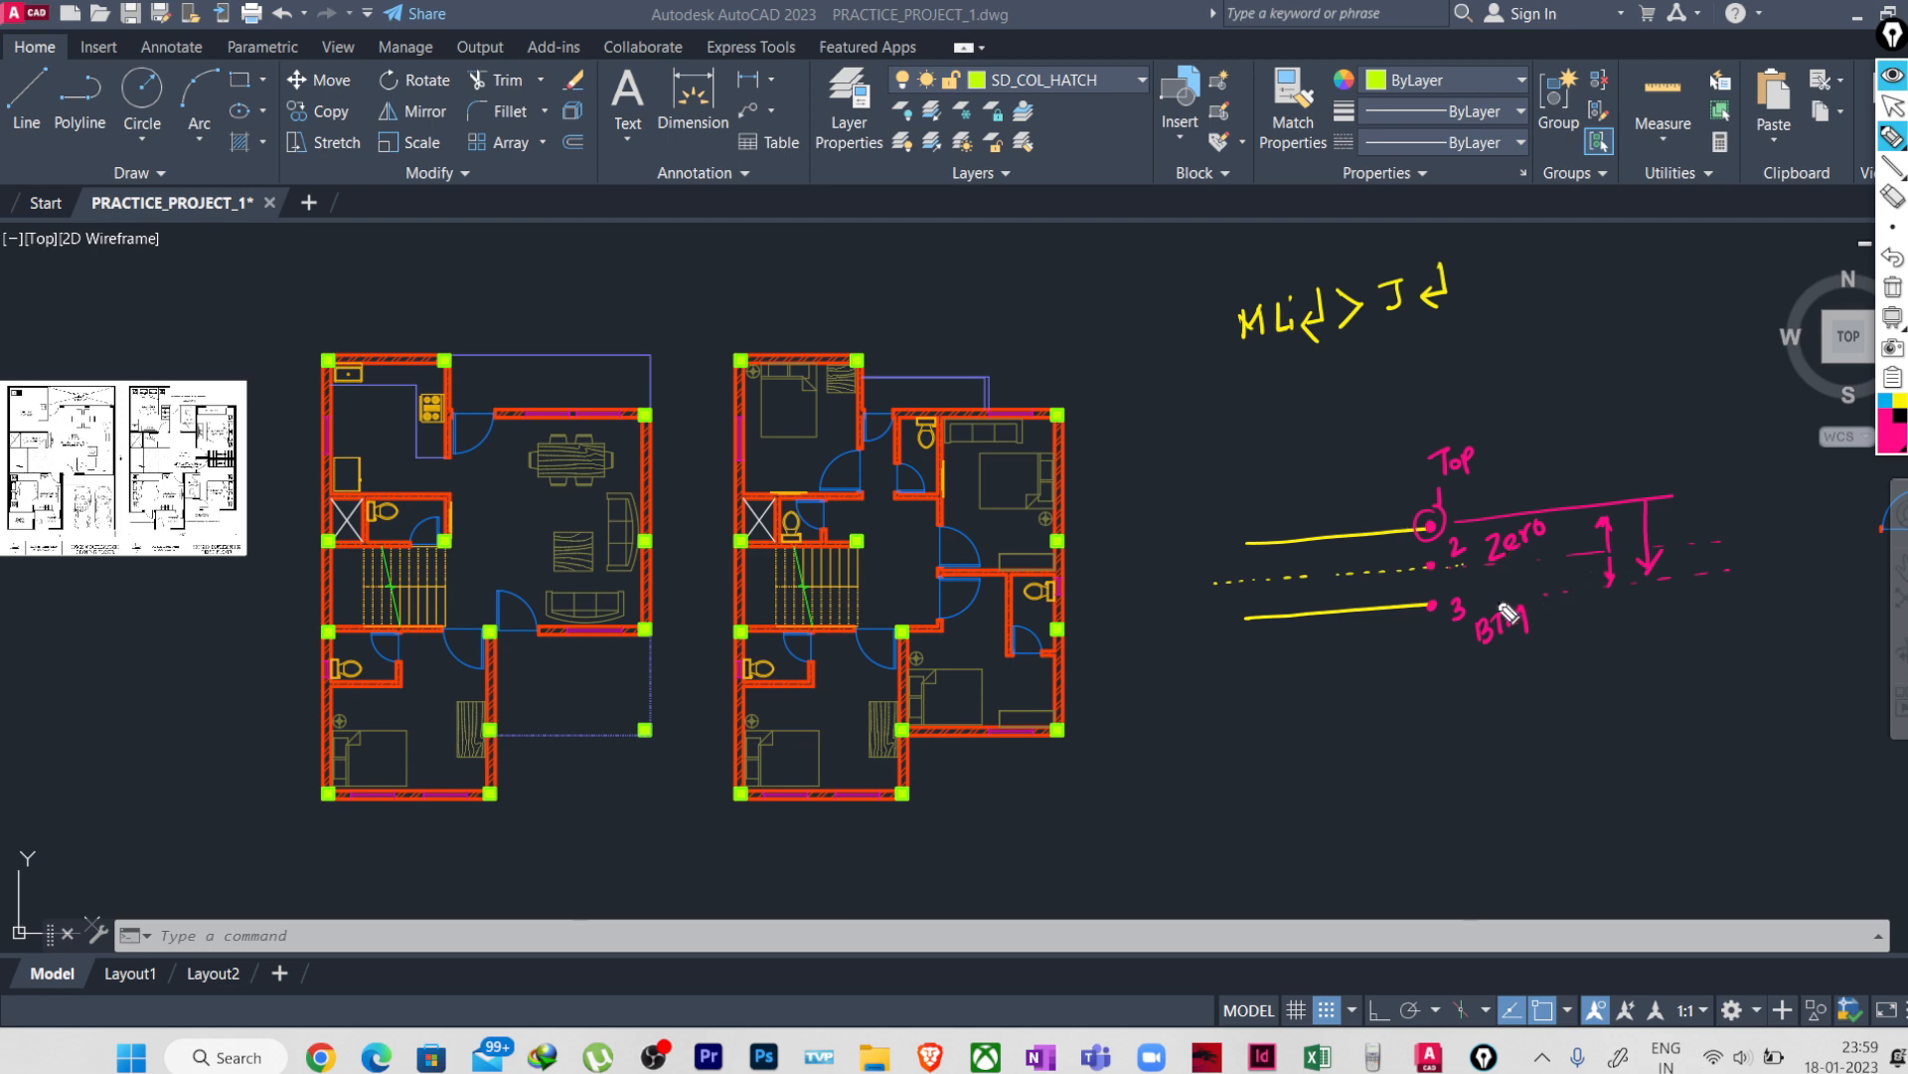
# - Underline the BTM label and sketch a bottom-justified pair of lines with an upward arrow below it
pyautogui.moveTo(1506, 610)
pyautogui.mouseDown()
pyautogui.moveTo(1526, 630)
pyautogui.moveTo(1518, 668)
pyautogui.mouseUp()
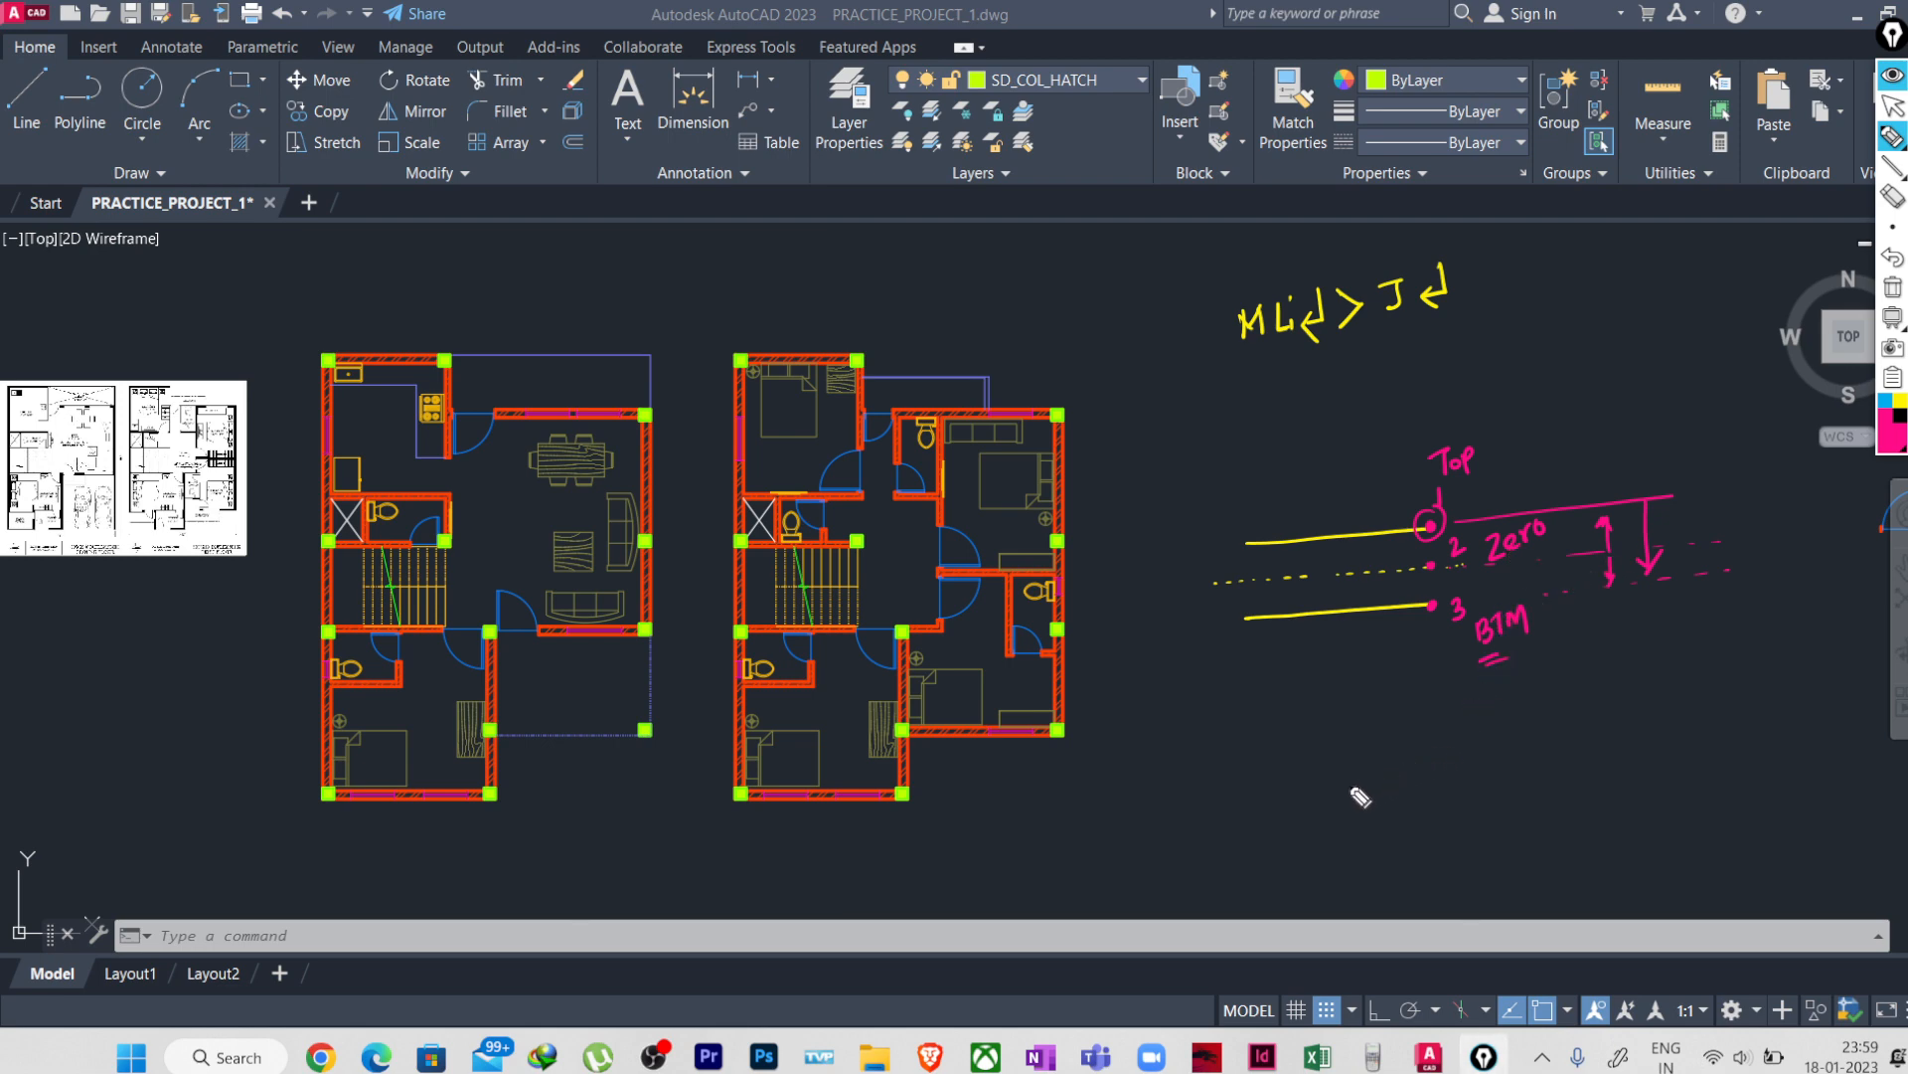
pyautogui.moveTo(1348, 786); pyautogui.dragTo(1513, 770)
pyautogui.moveTo(1380, 785)
pyautogui.mouseDown()
pyautogui.moveTo(1380, 722)
pyautogui.moveTo(1501, 701)
pyautogui.mouseUp()
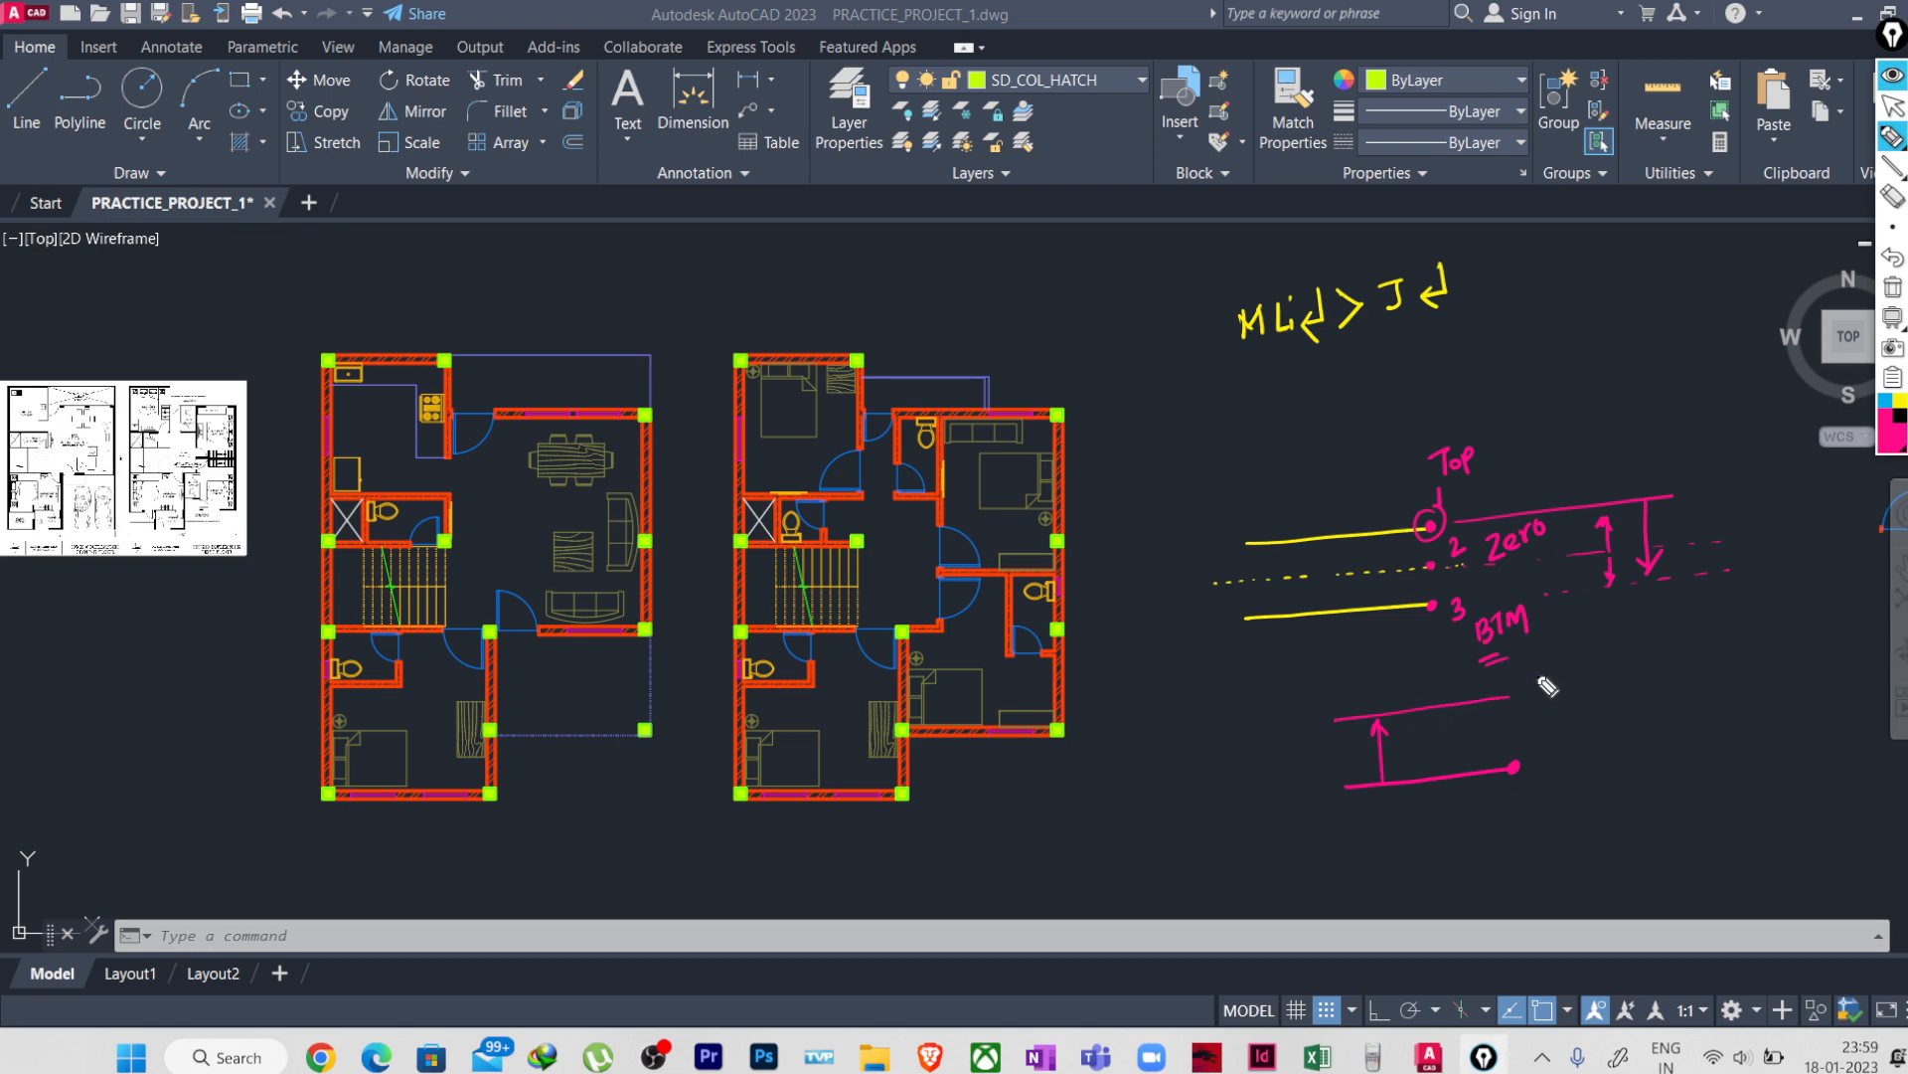
# - Switch the pen to yellow, erase the stray mark after "J ↵" and handwrite "→ select Justification" there
pyautogui.click(1899, 402)
pyautogui.moveTo(1468, 263)
pyautogui.mouseDown()
pyautogui.moveTo(1491, 283)
pyautogui.moveTo(1479, 295)
pyautogui.mouseUp()
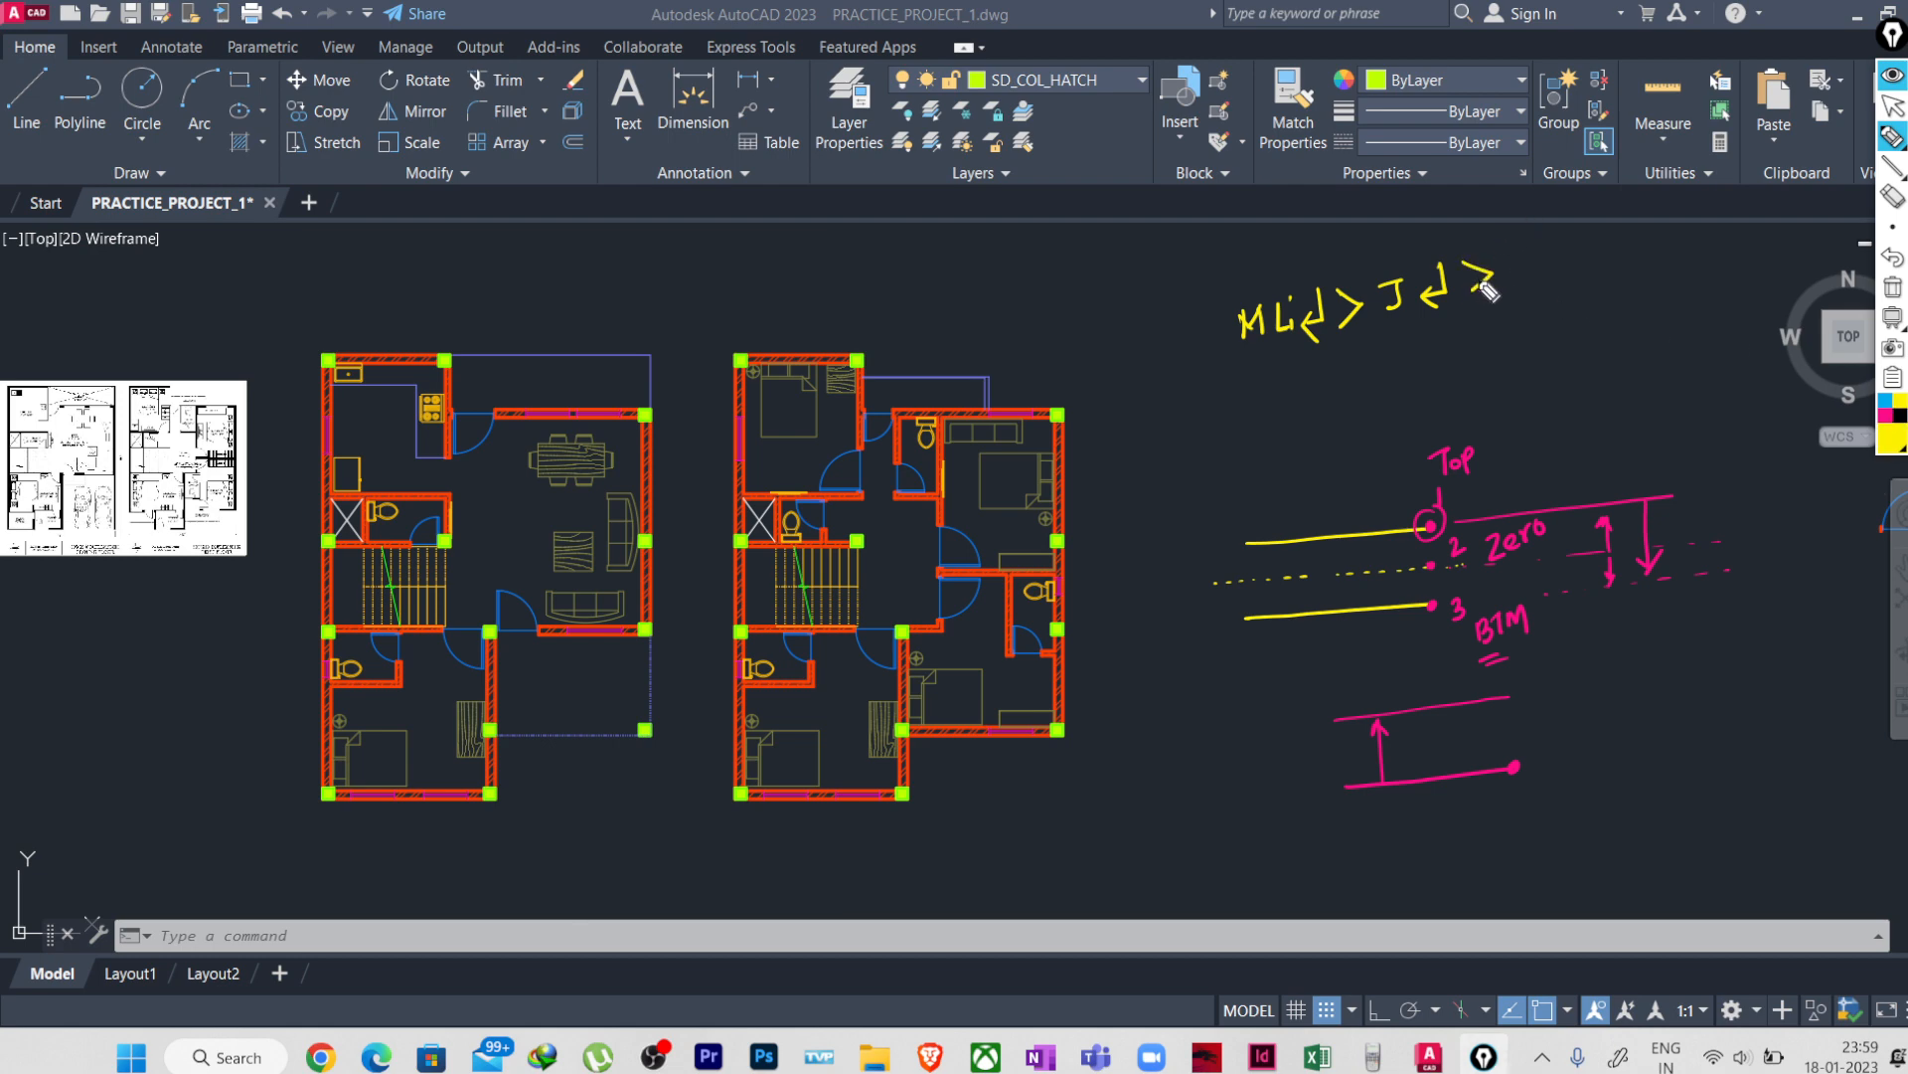
pyautogui.click(1893, 197)
pyautogui.click(1483, 286)
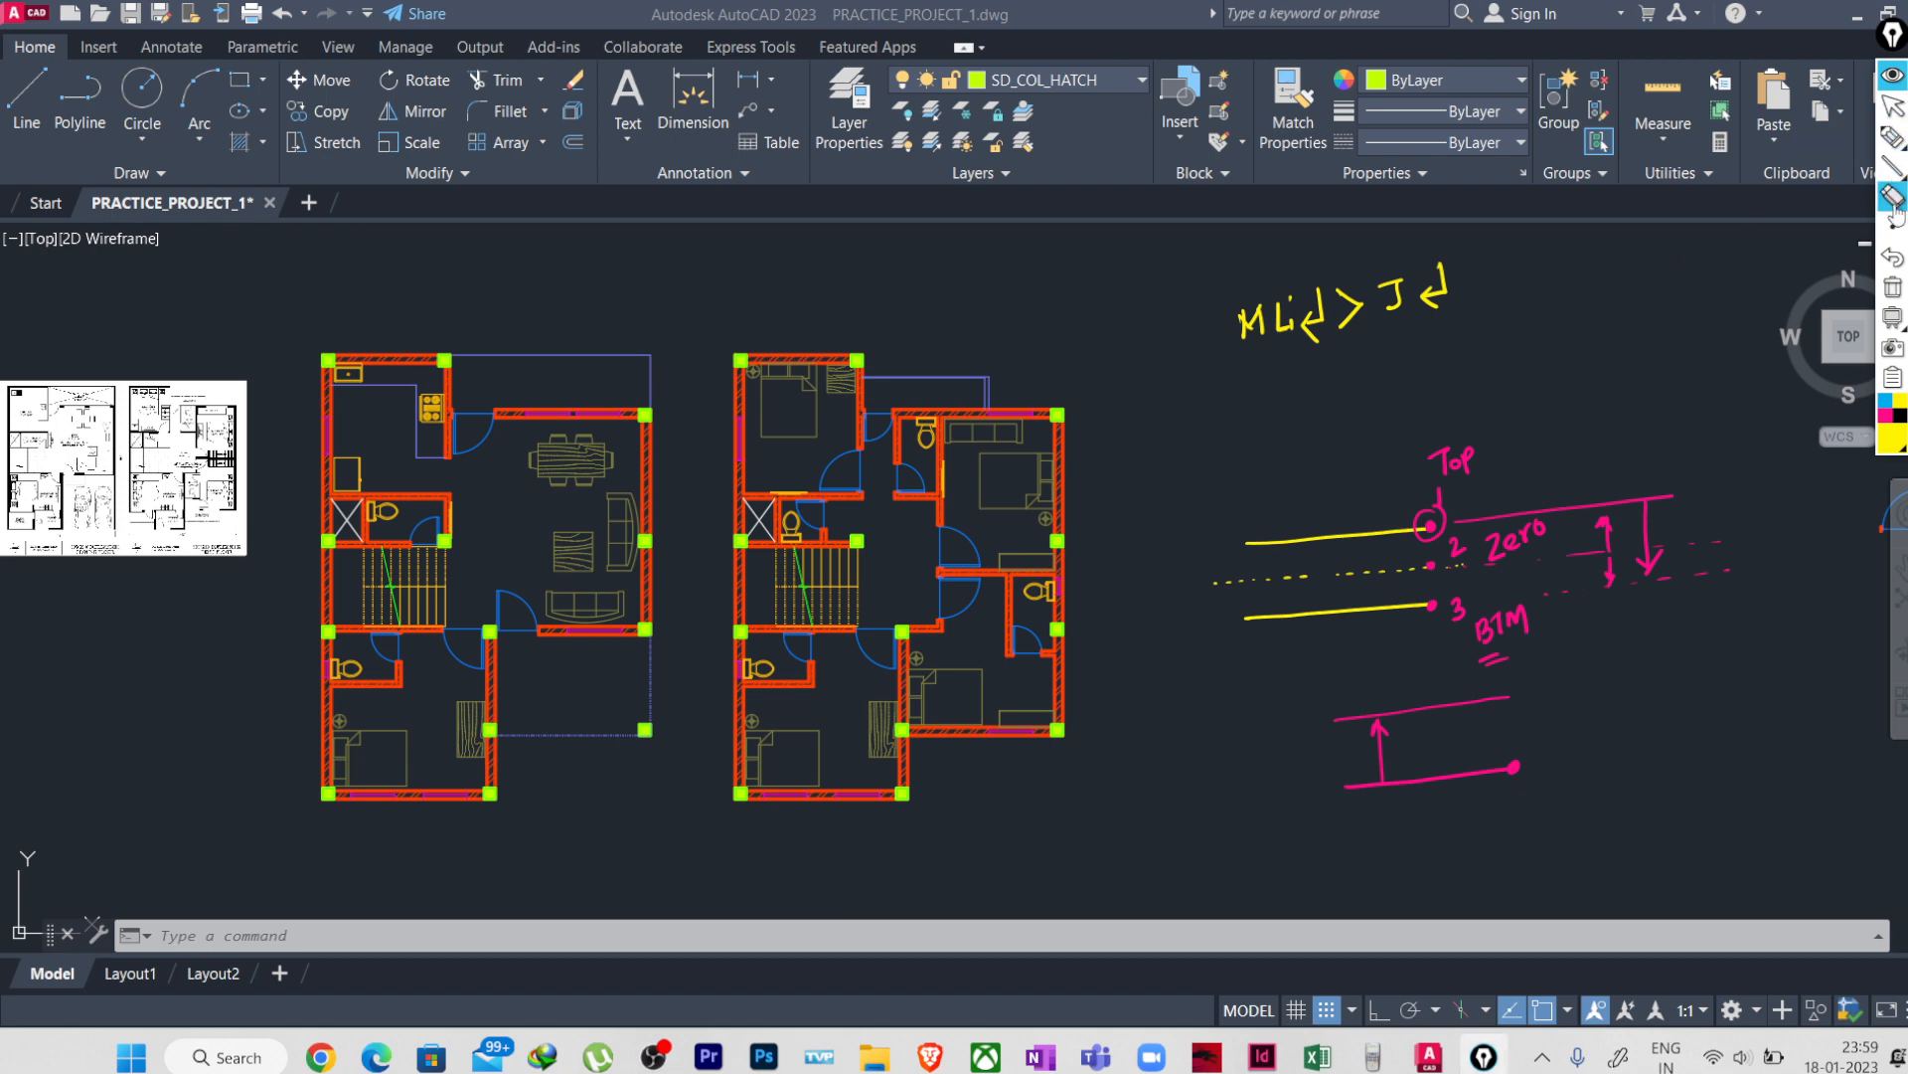
pyautogui.click(1892, 137)
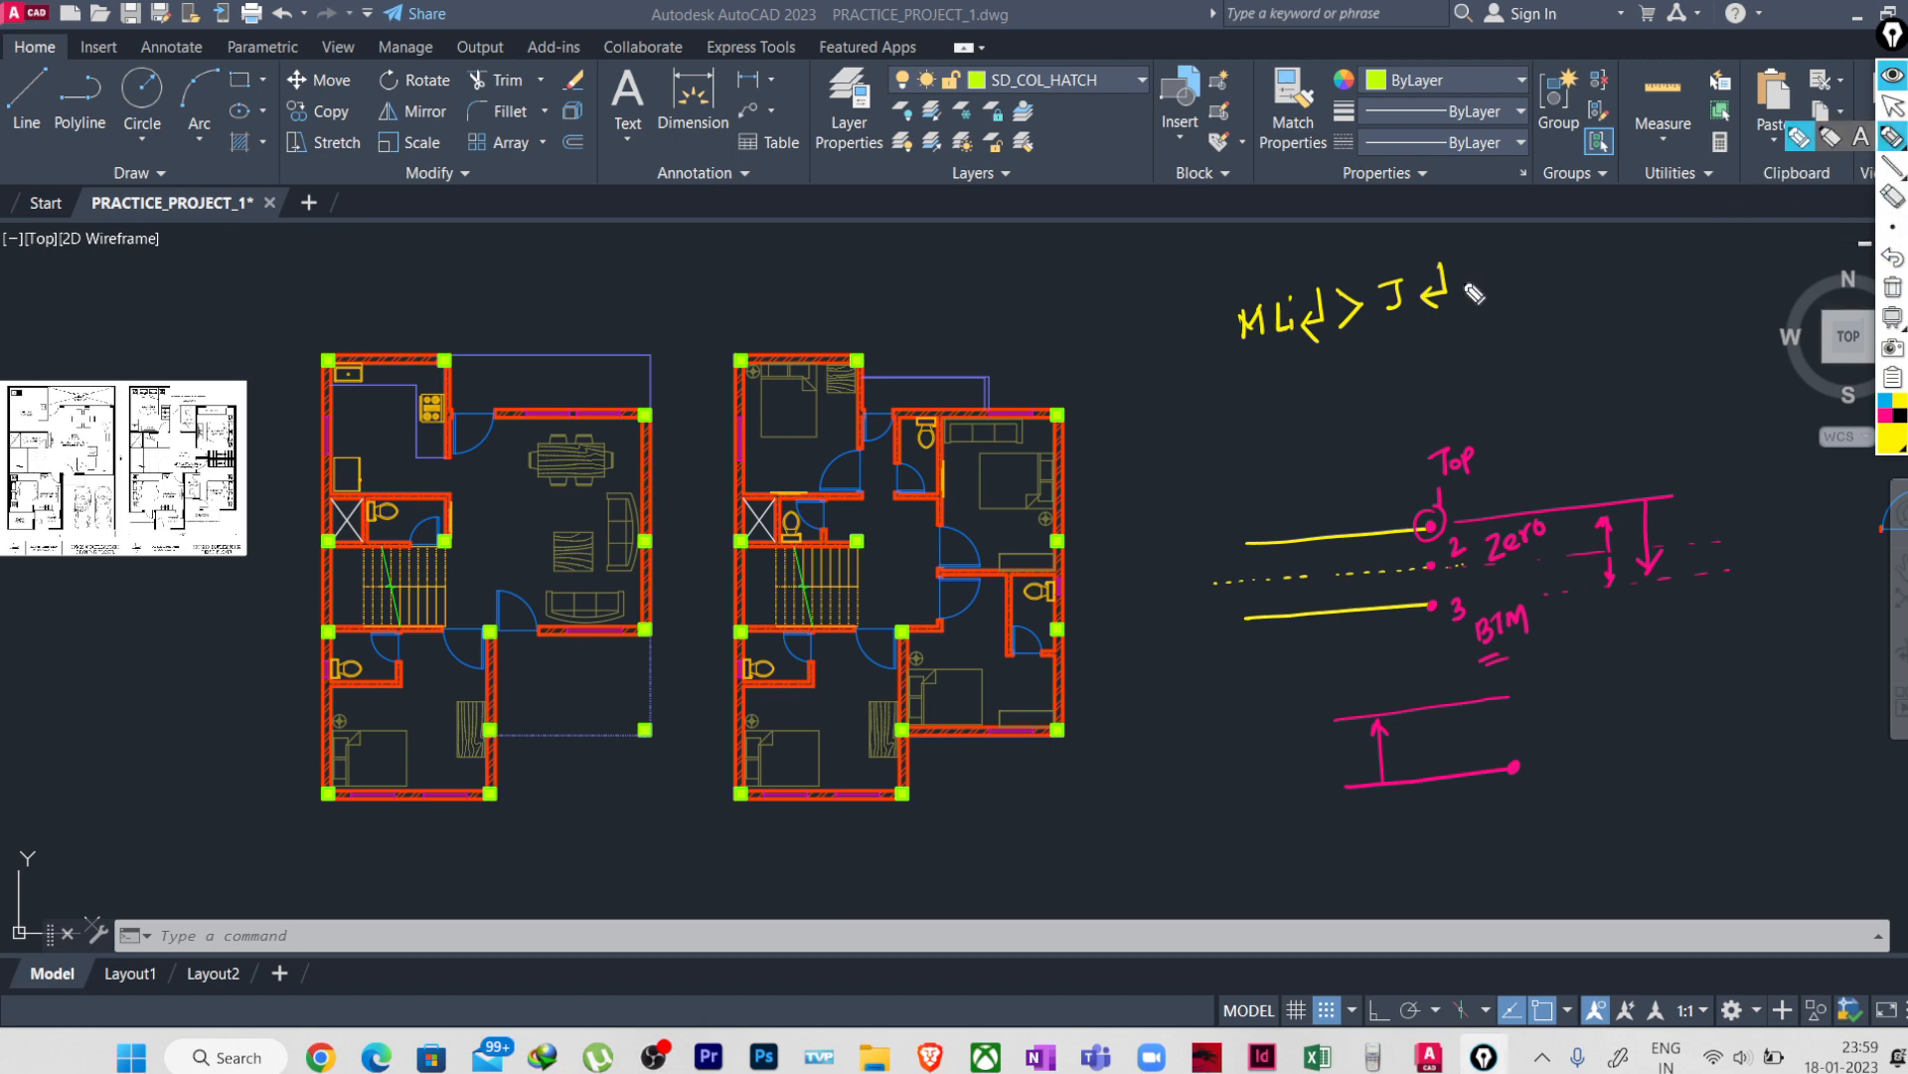
pyautogui.moveTo(1474, 294); pyautogui.dragTo(1764, 239)
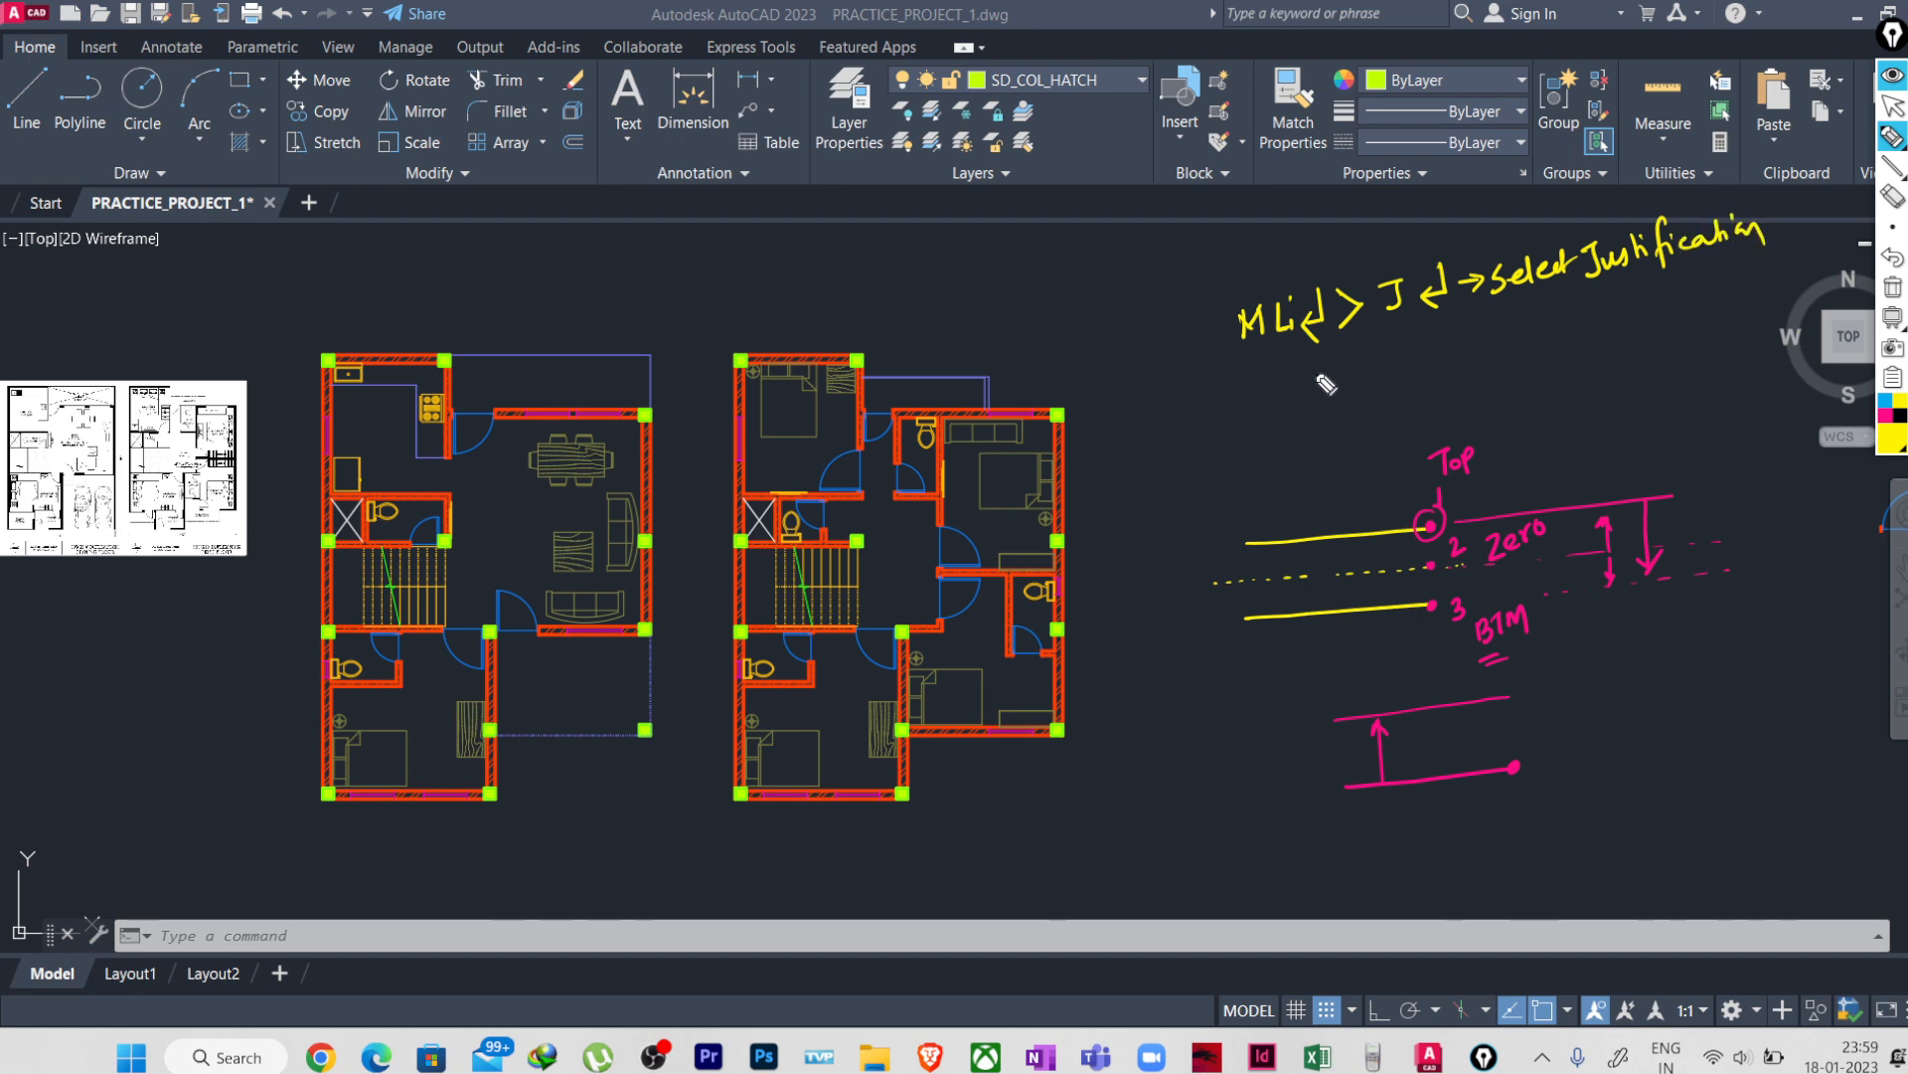
# - Handwrite "> Sc ↵ > Give the scale value ↵ and start dwg." below the justification note, restoring the cleared notes and correcting the S entry
pyautogui.moveTo(1284, 380)
pyautogui.mouseDown()
pyautogui.moveTo(1314, 396)
pyautogui.moveTo(1288, 412)
pyautogui.mouseUp()
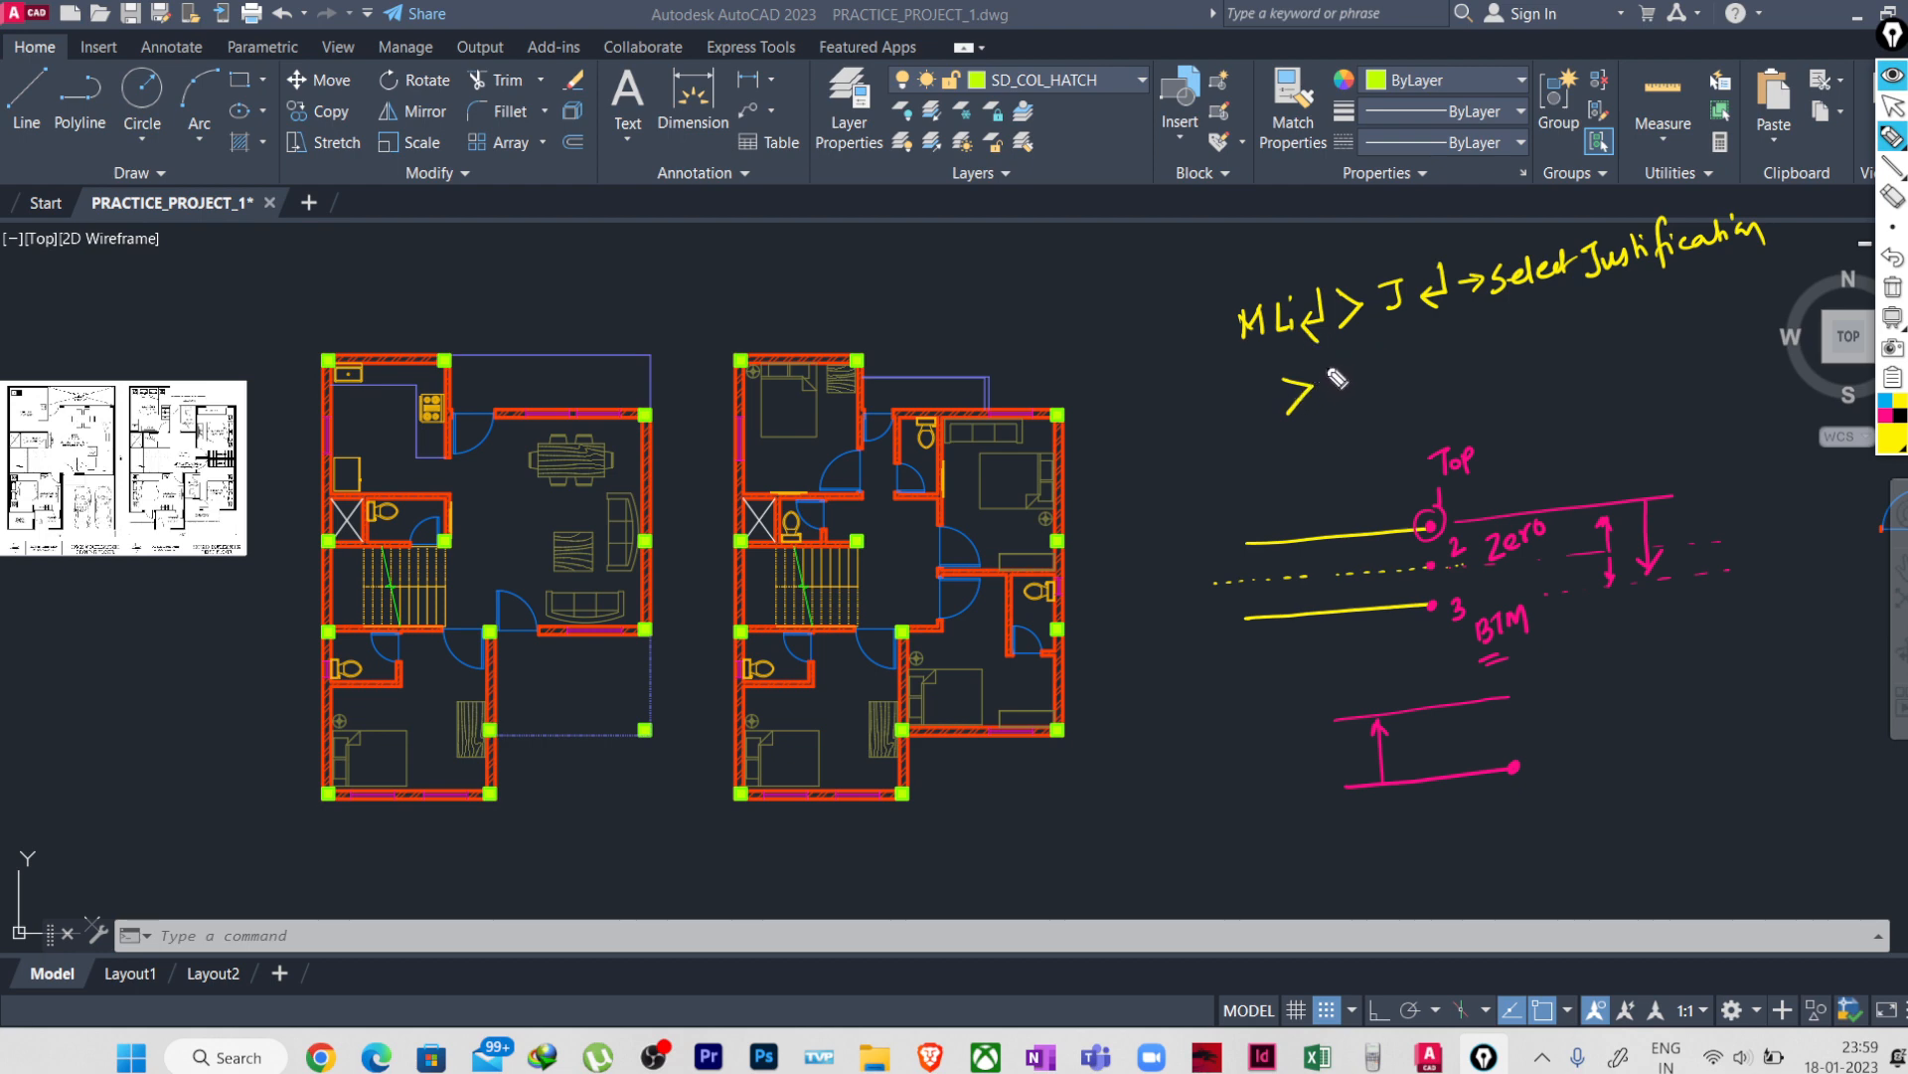
pyautogui.moveTo(1346, 370); pyautogui.dragTo(1330, 395)
pyautogui.moveTo(1377, 350); pyautogui.dragTo(1365, 384)
pyautogui.click(1894, 292)
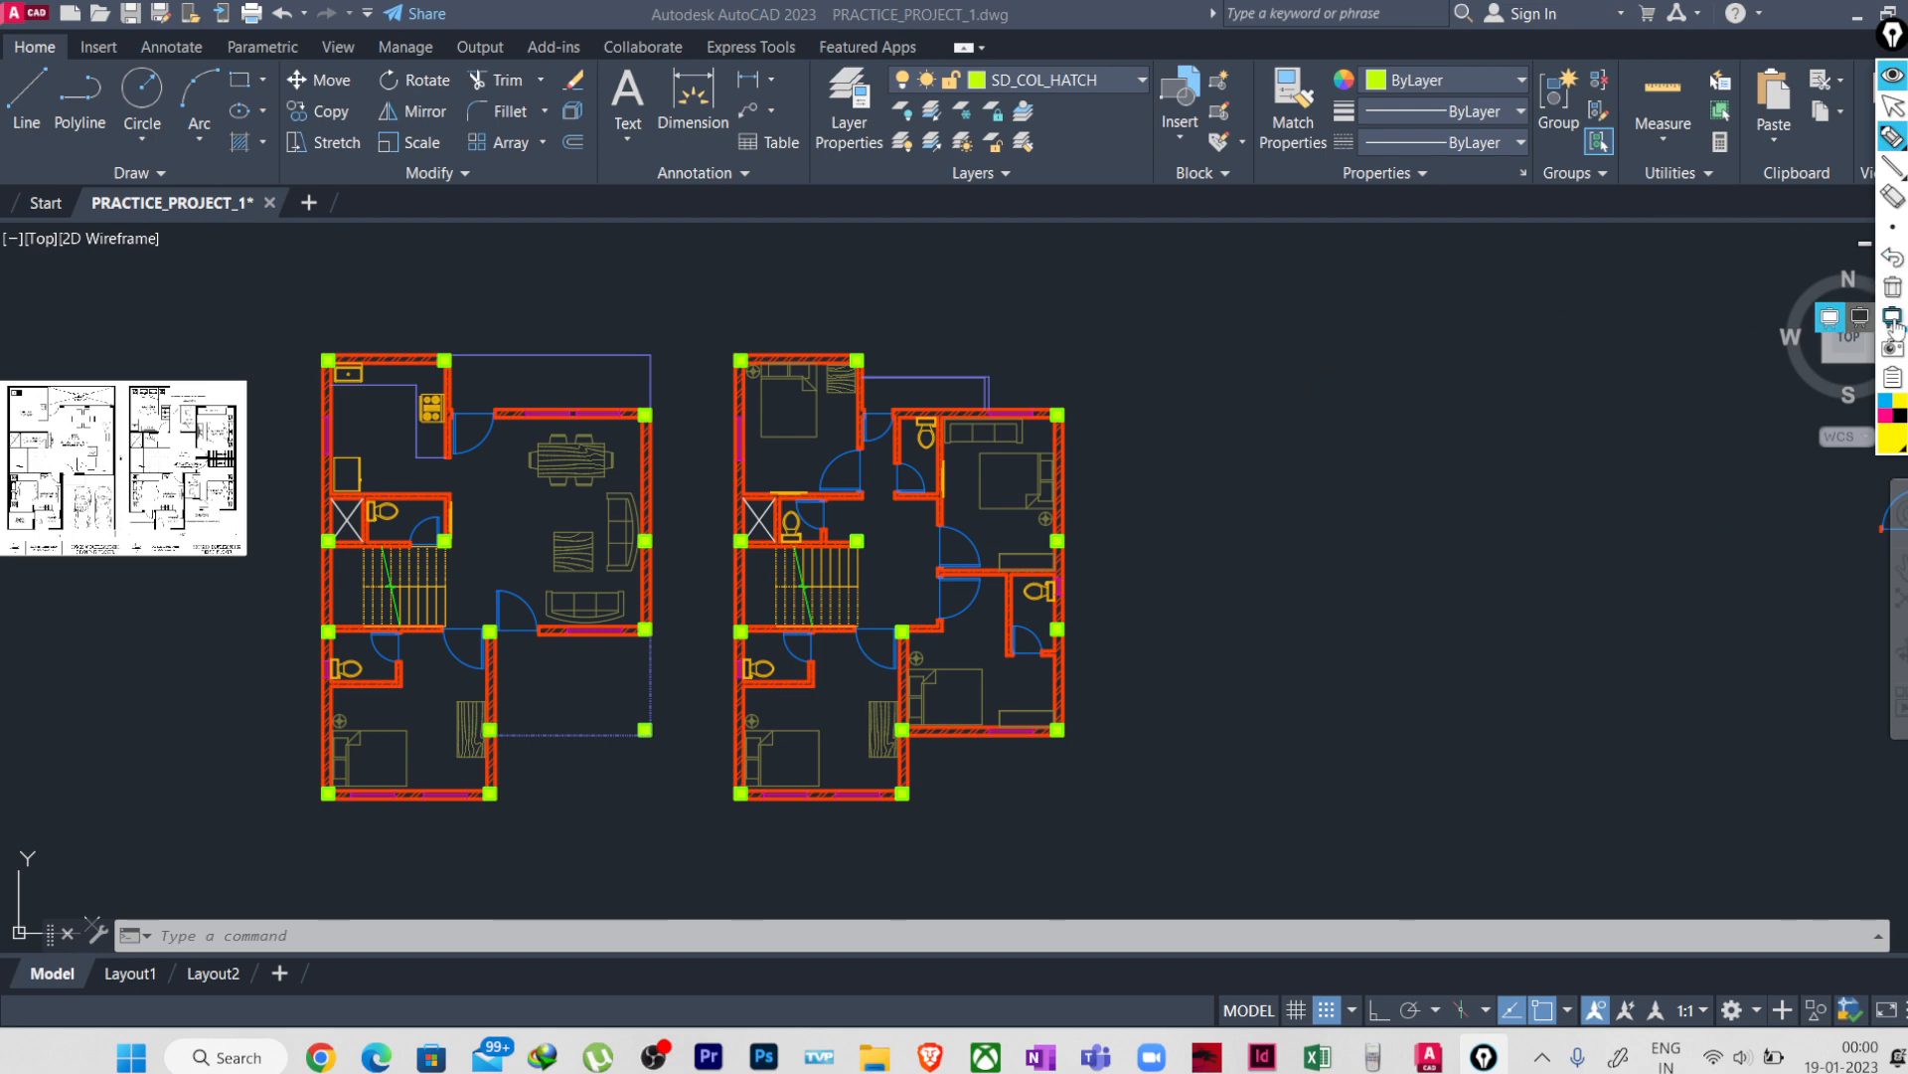
pyautogui.click(1894, 257)
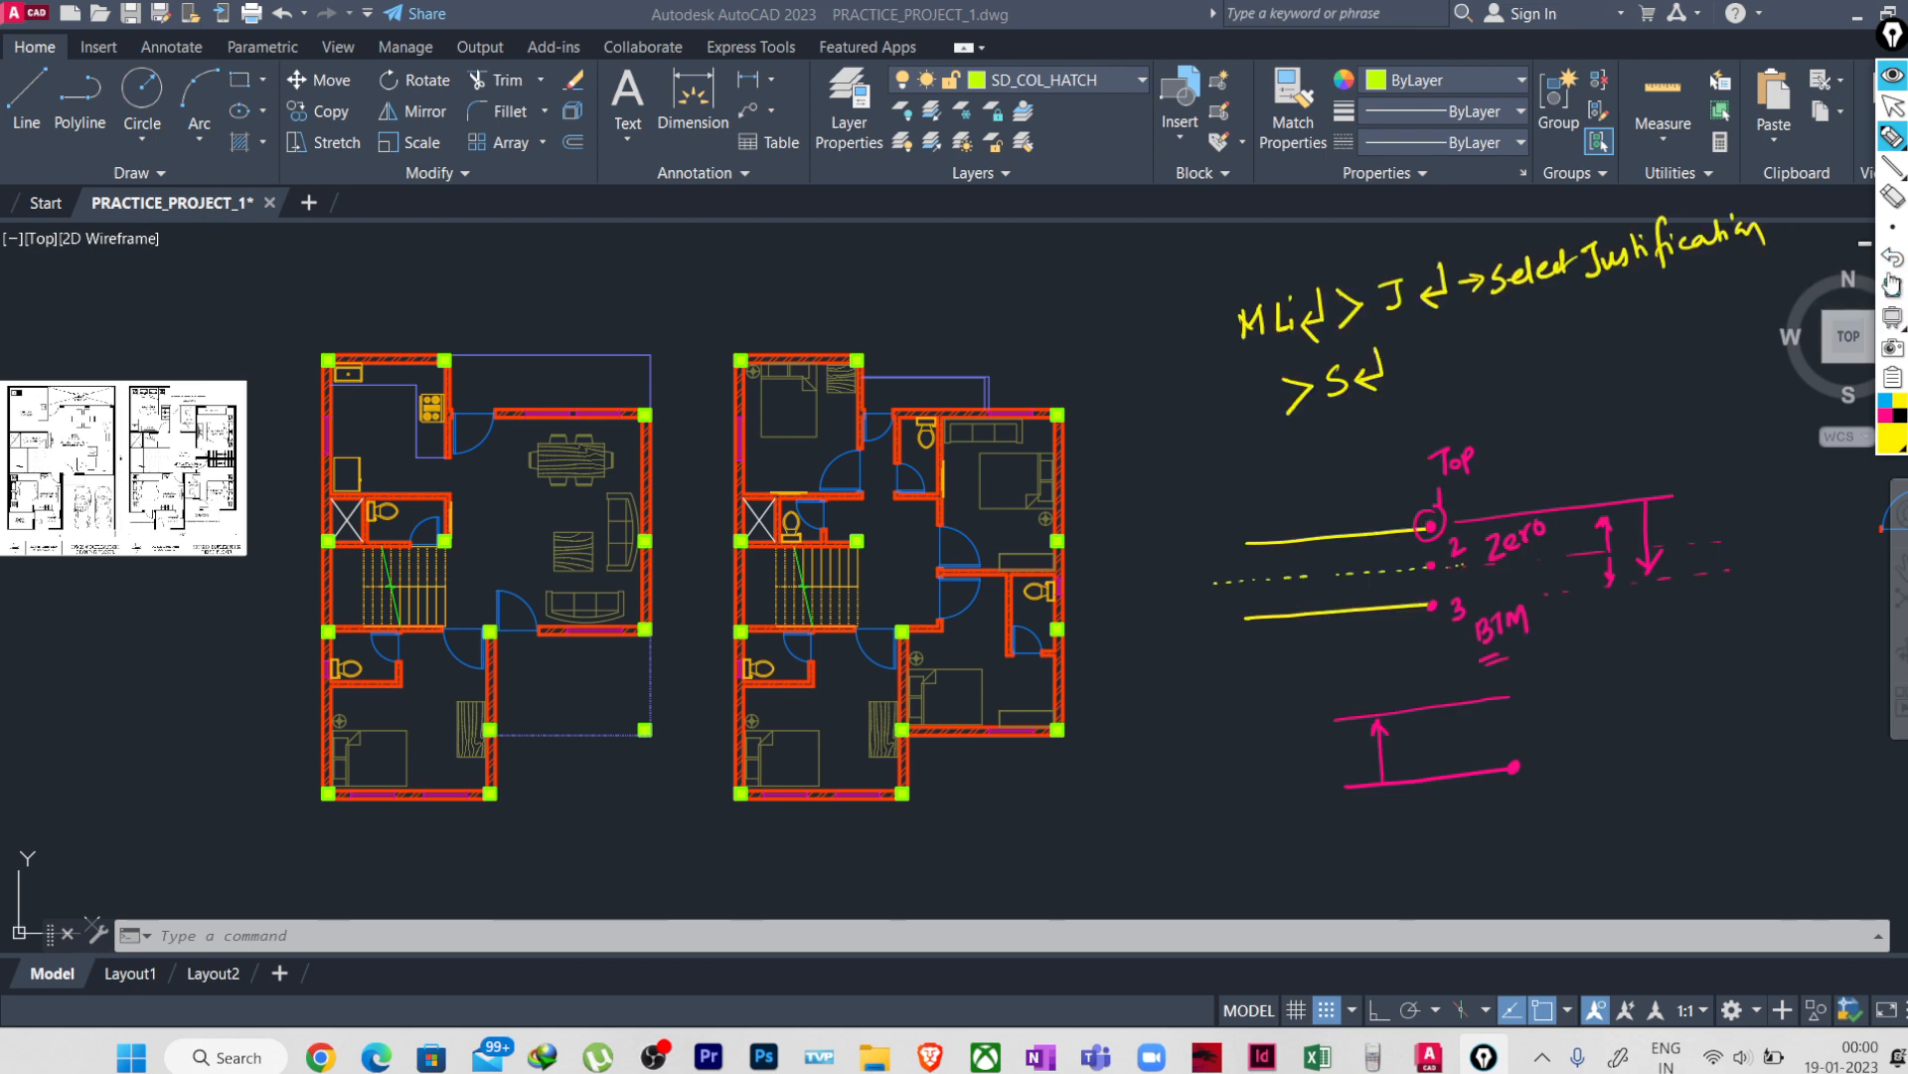
pyautogui.click(1893, 196)
pyautogui.click(1376, 384)
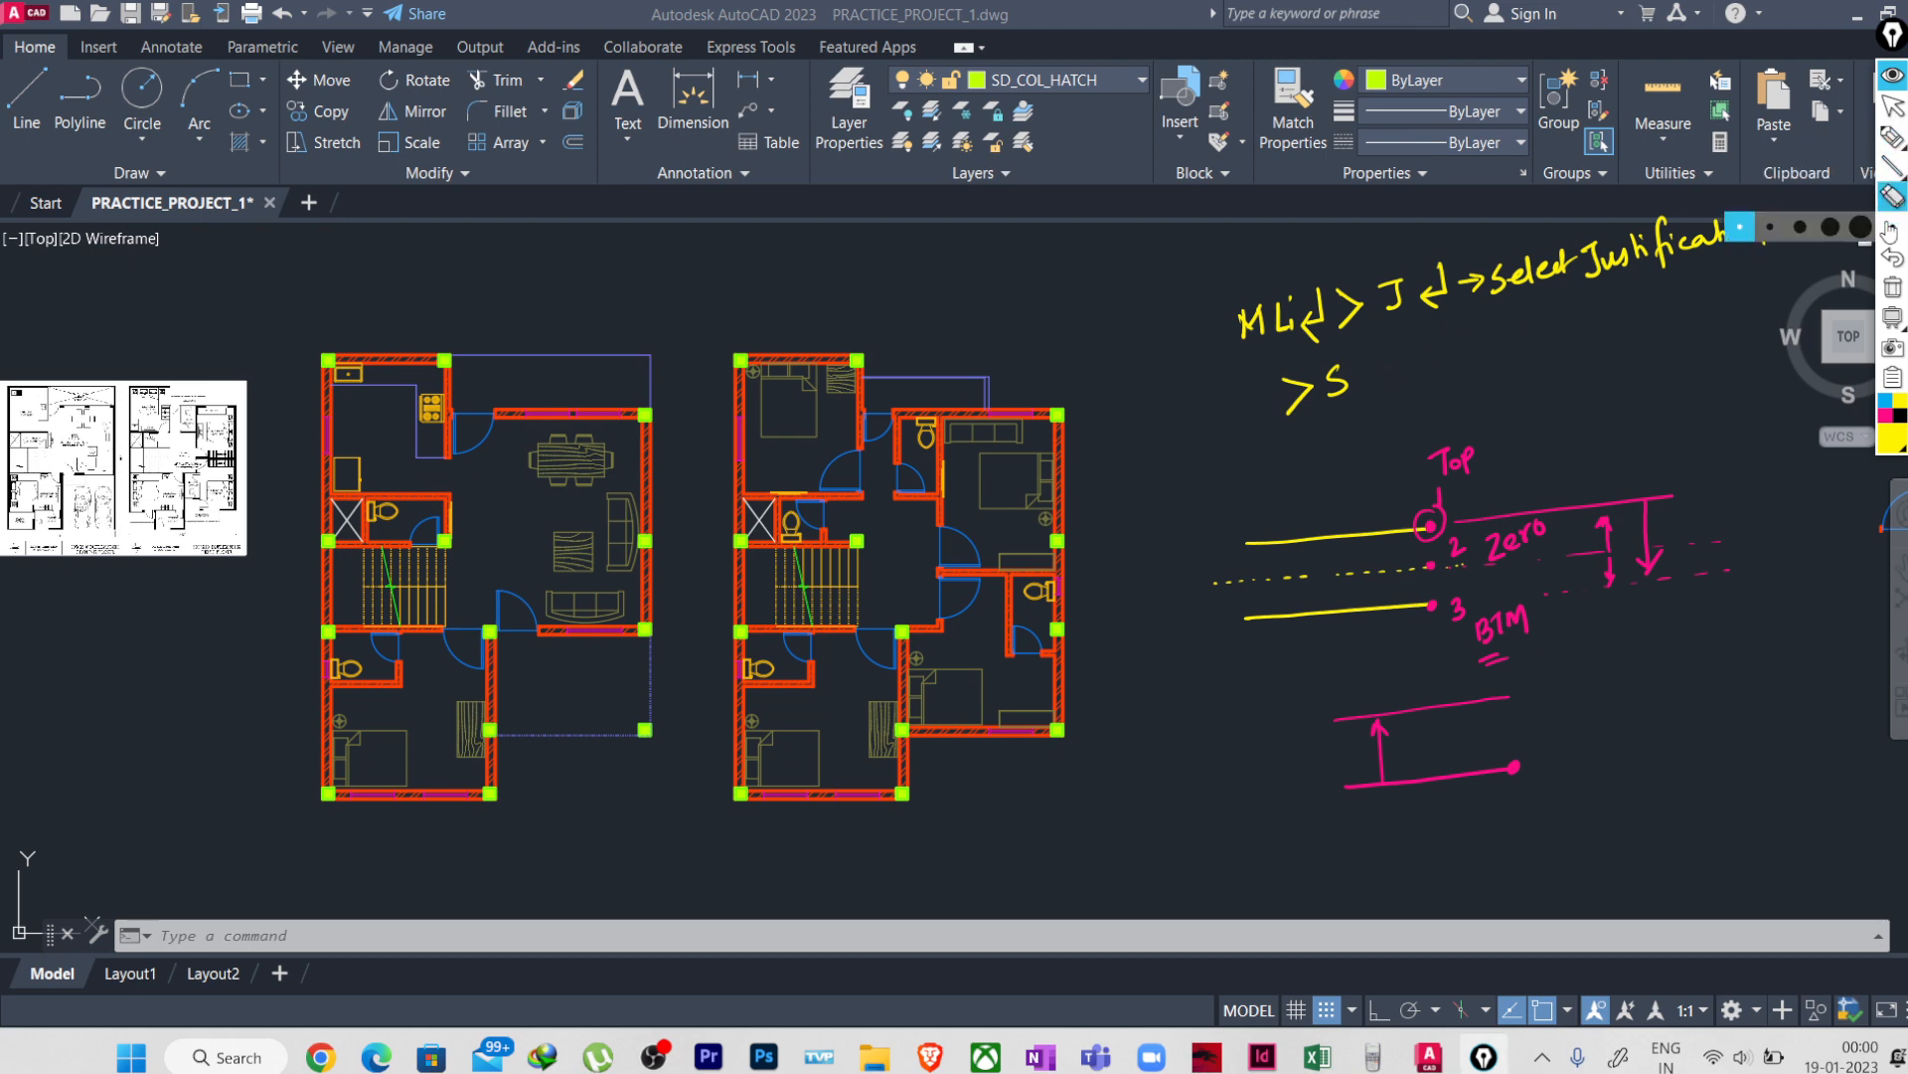
pyautogui.click(1889, 142)
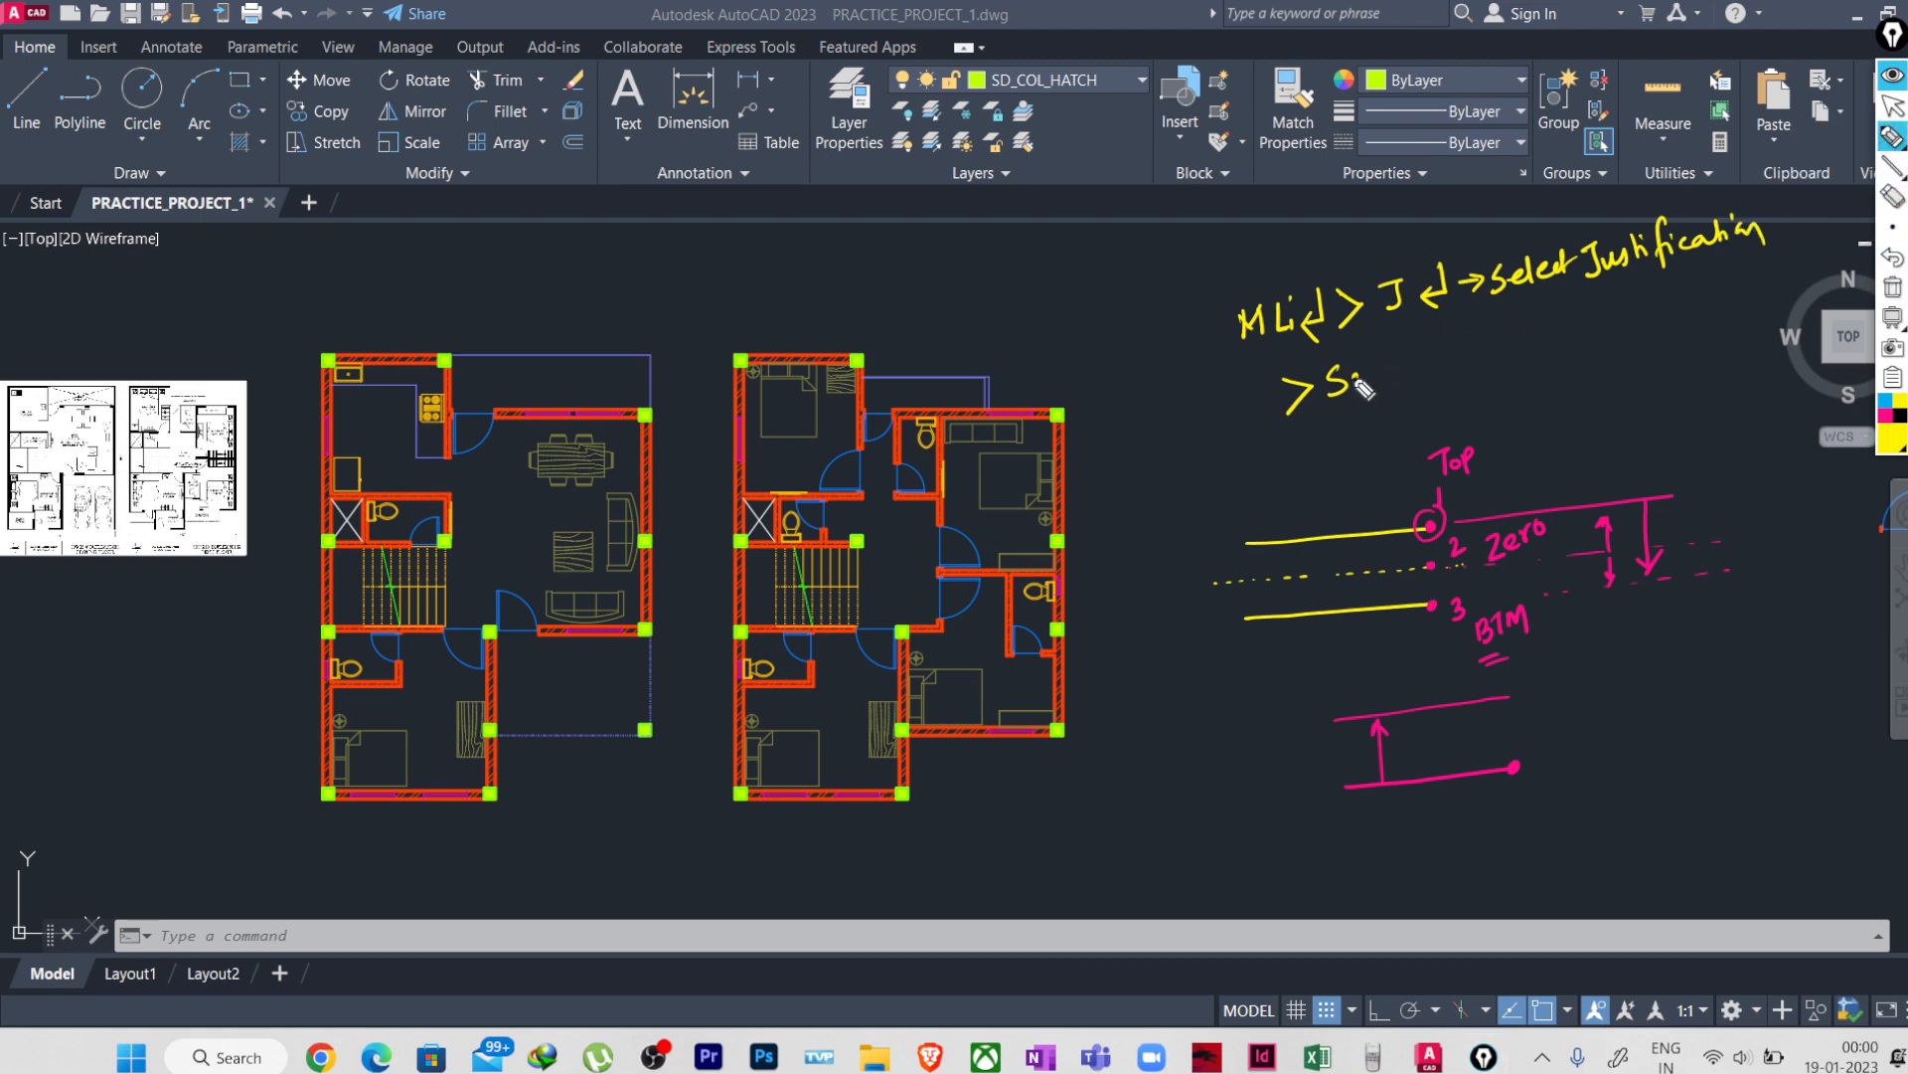
pyautogui.moveTo(1337, 383)
pyautogui.mouseDown()
pyautogui.moveTo(1384, 389)
pyautogui.moveTo(1611, 326)
pyautogui.moveTo(1617, 341)
pyautogui.moveTo(1795, 270)
pyautogui.mouseUp()
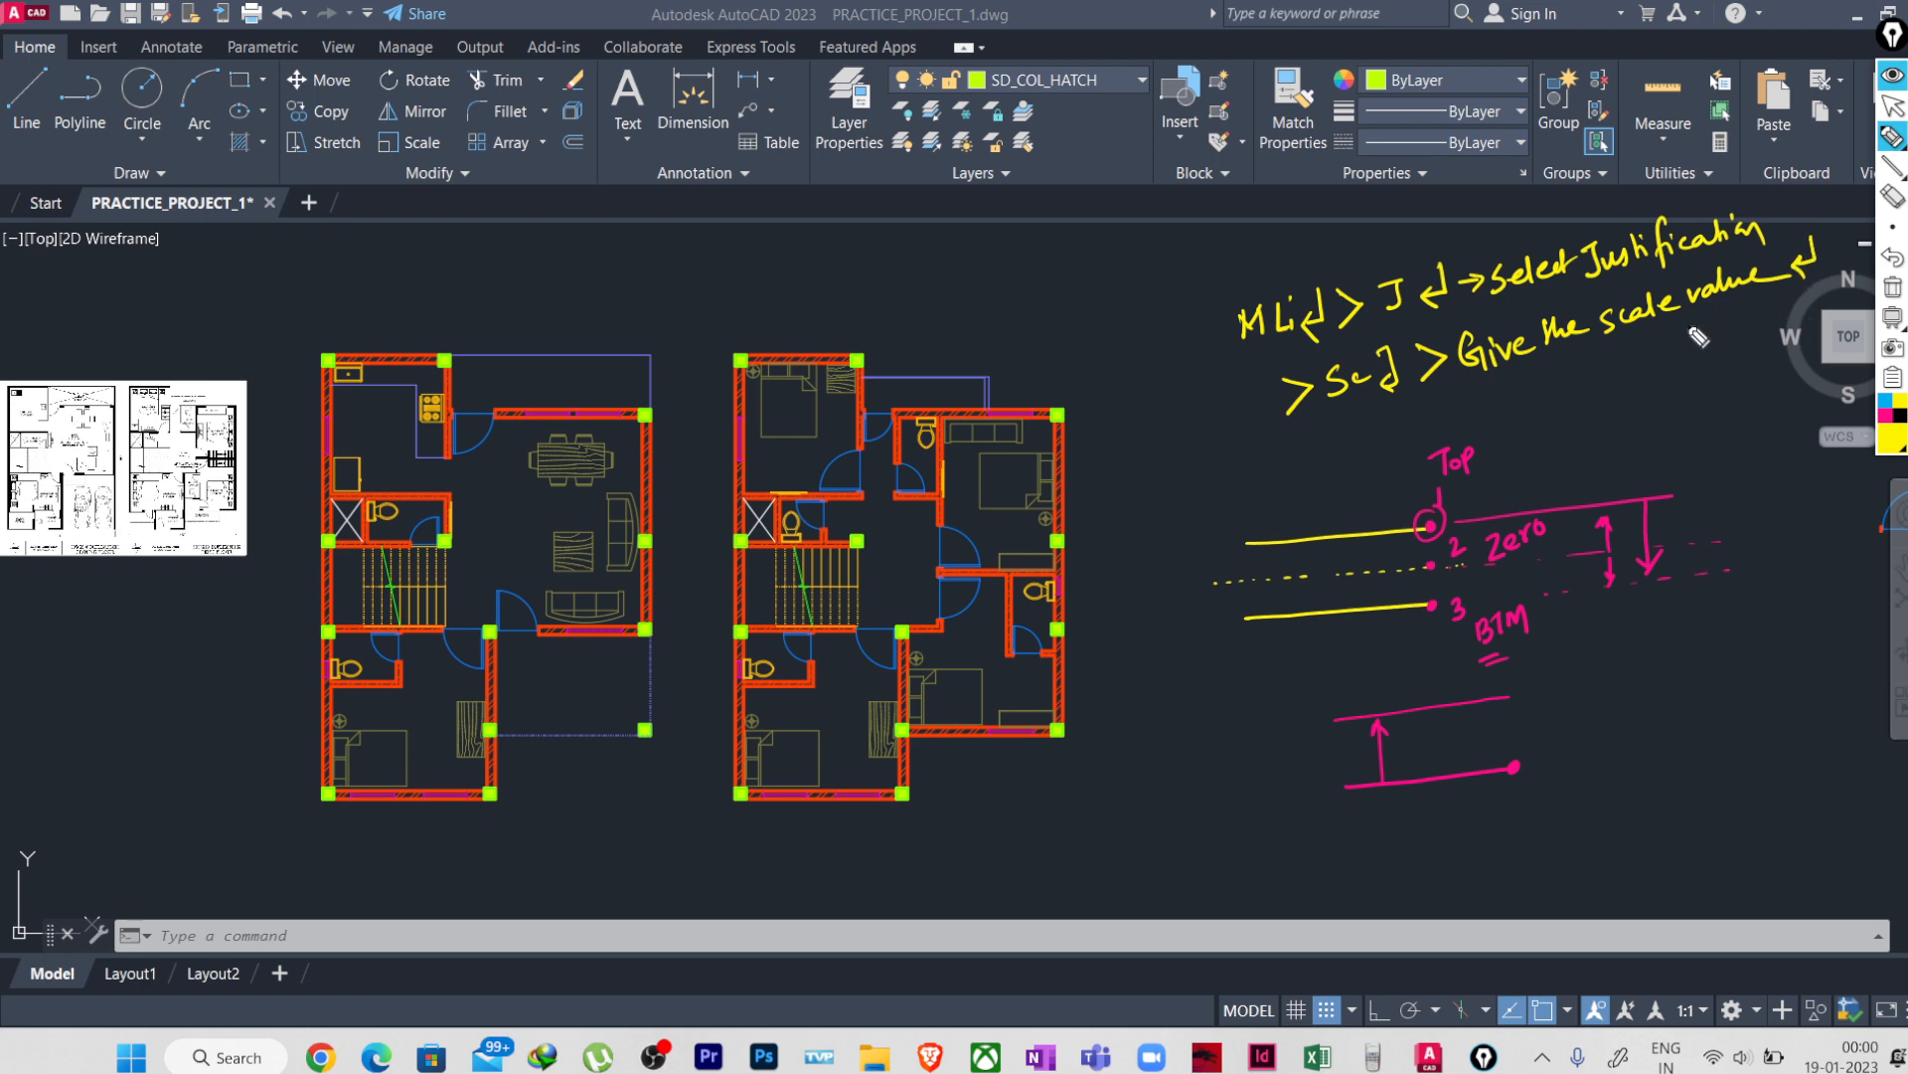
pyautogui.moveTo(1297, 449)
pyautogui.mouseDown()
pyautogui.moveTo(1470, 433)
pyautogui.moveTo(1479, 397)
pyautogui.moveTo(1521, 417)
pyautogui.moveTo(1575, 400)
pyautogui.mouseUp()
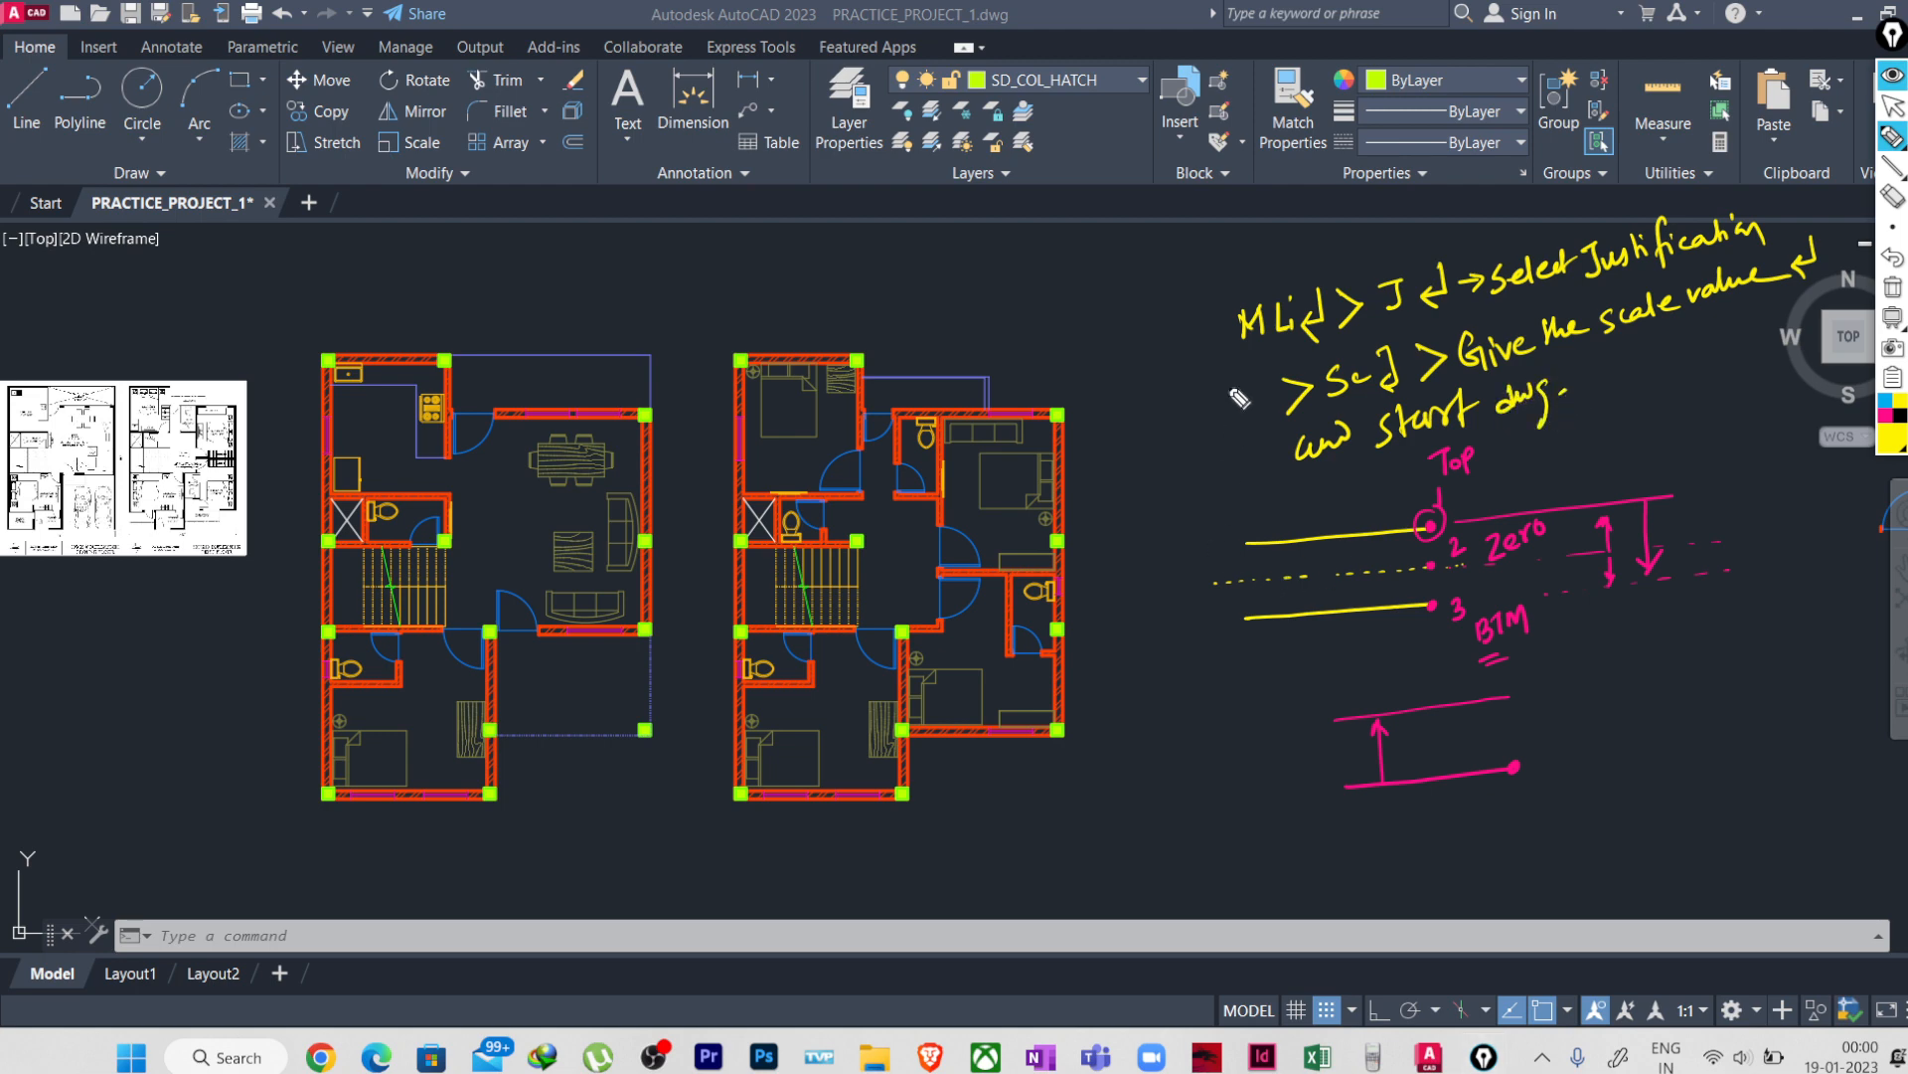
# - Add the underlined heading "Multiline command" above the handwritten procedure
pyautogui.moveTo(1115, 296)
pyautogui.mouseDown()
pyautogui.moveTo(1205, 262)
pyautogui.moveTo(1210, 279)
pyautogui.moveTo(1220, 245)
pyautogui.moveTo(1253, 264)
pyautogui.moveTo(1337, 240)
pyautogui.mouseUp()
pyautogui.moveTo(1377, 233); pyautogui.dragTo(1441, 204)
pyautogui.moveTo(1131, 316); pyautogui.dragTo(1423, 233)
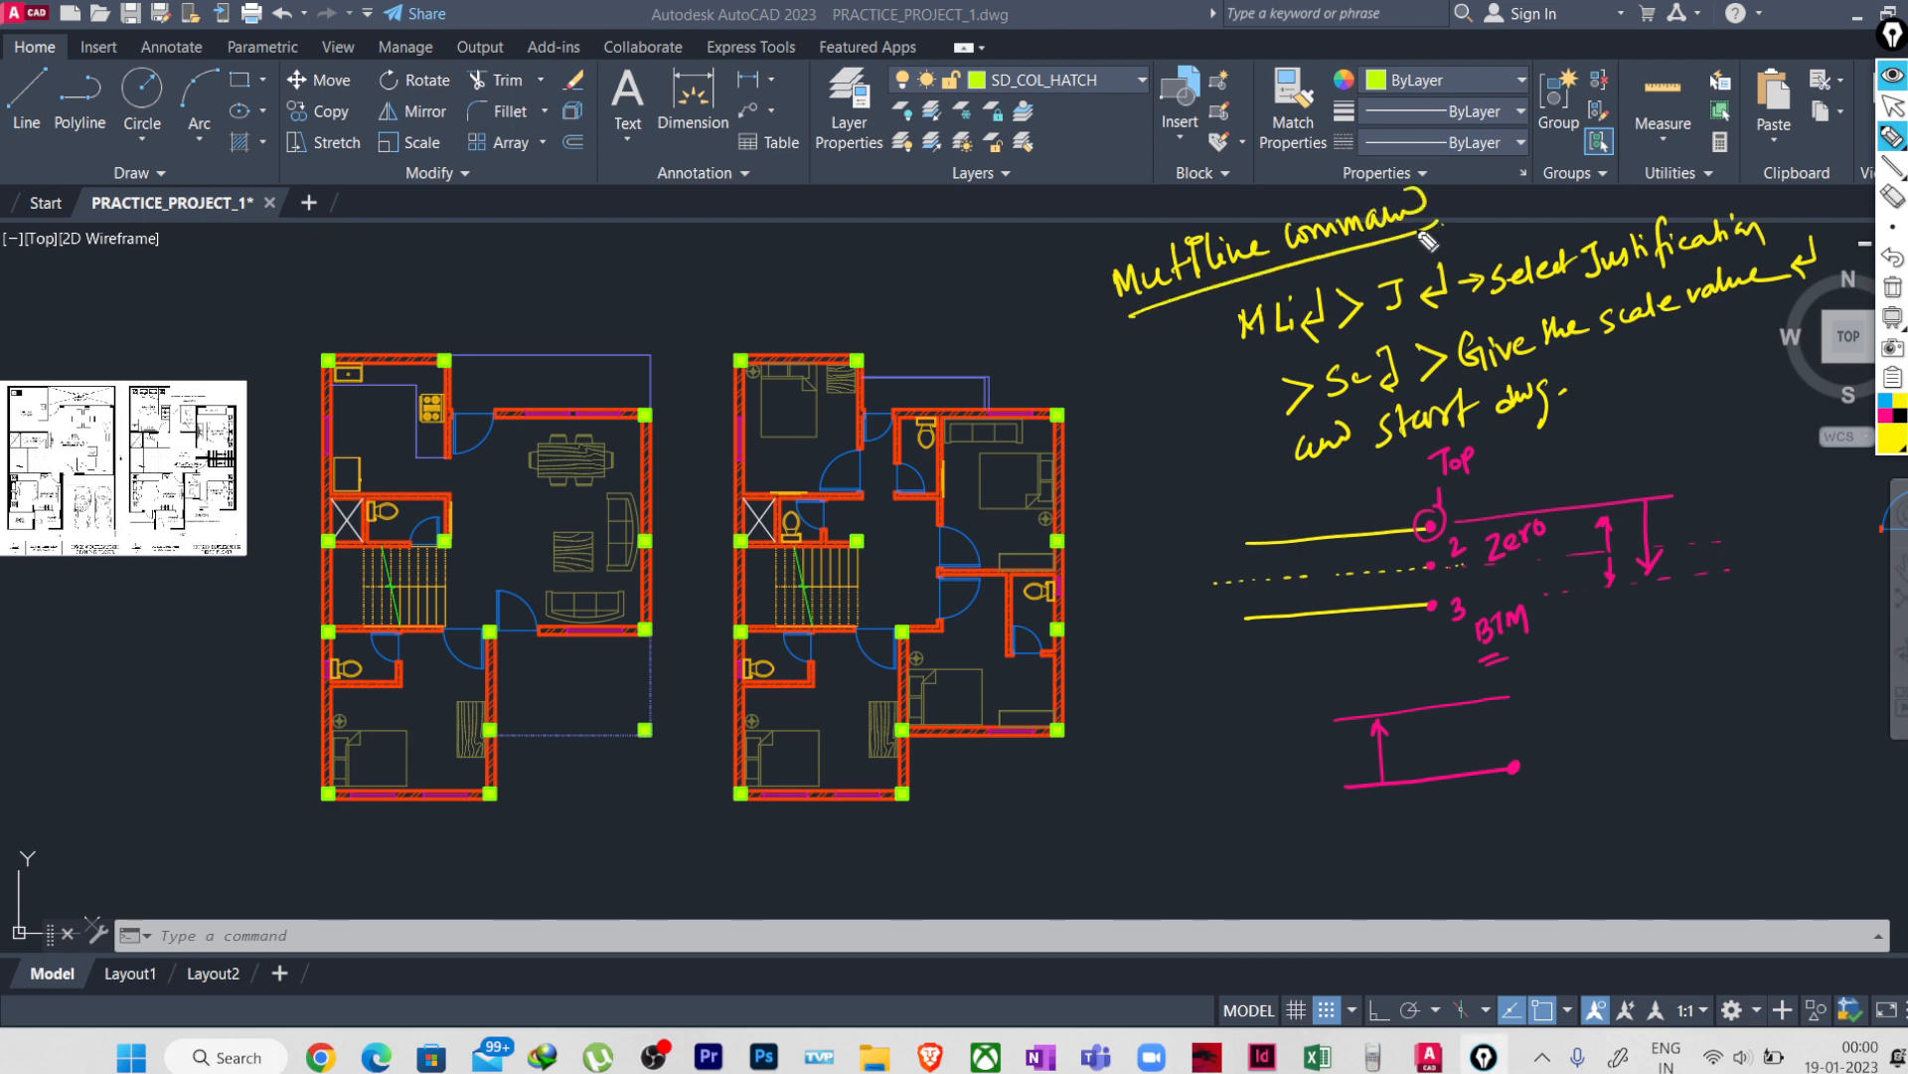
# - Clear all the annotations, turn off the pen and return to the drawing area
pyautogui.click(1894, 288)
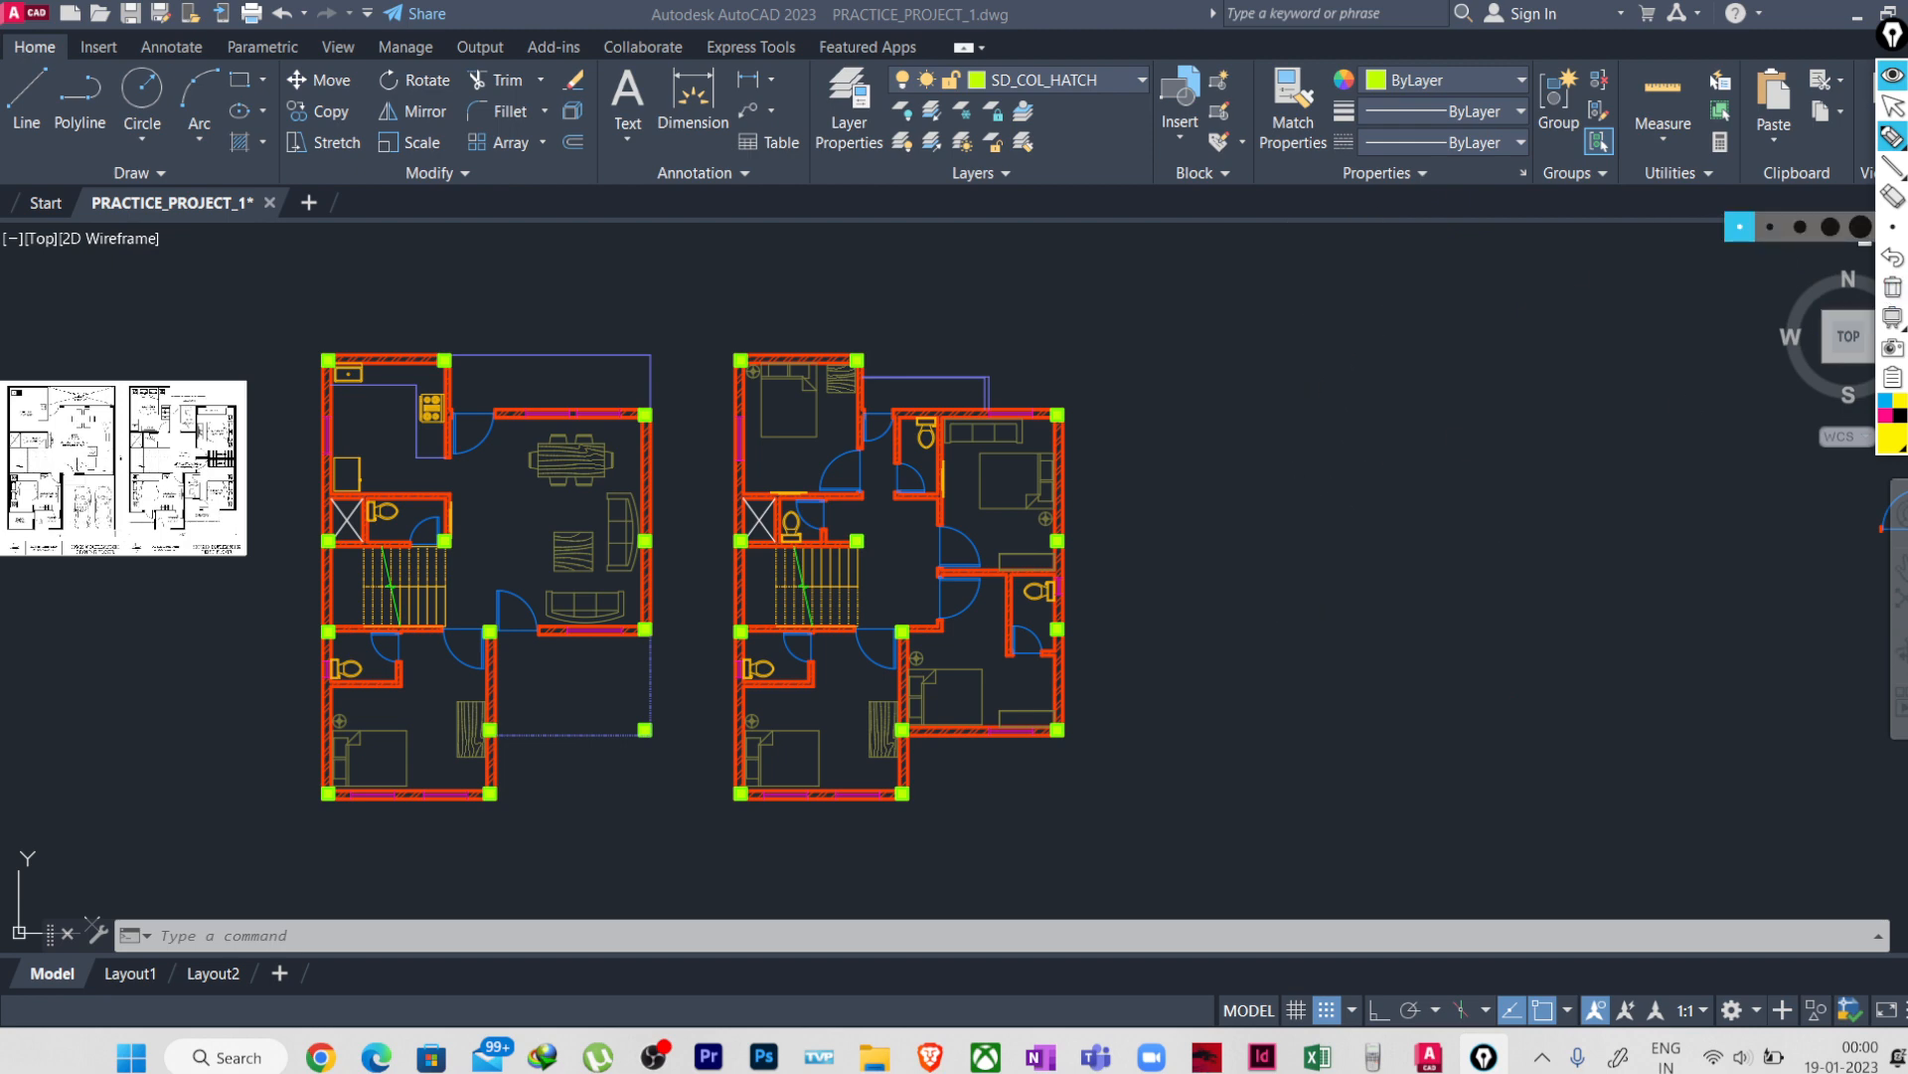
pyautogui.click(1893, 106)
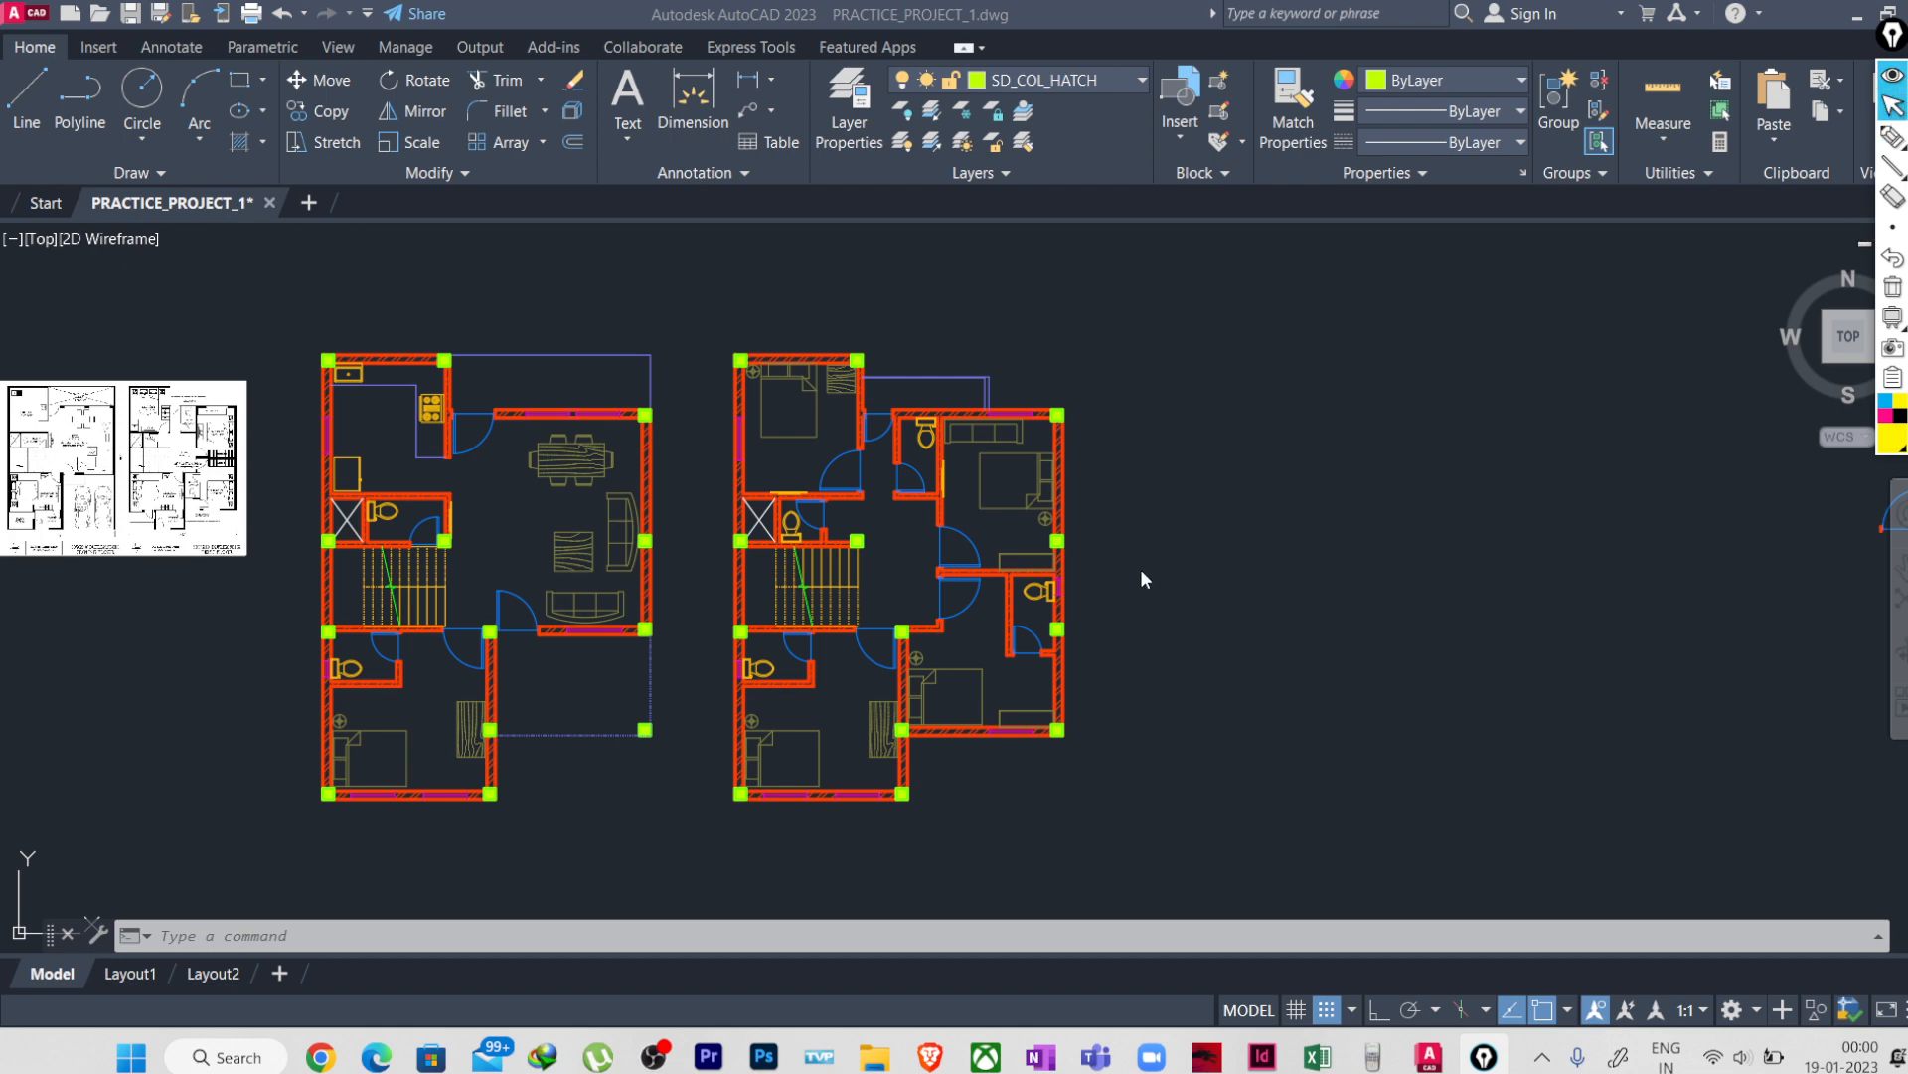
pyautogui.click(1167, 571)
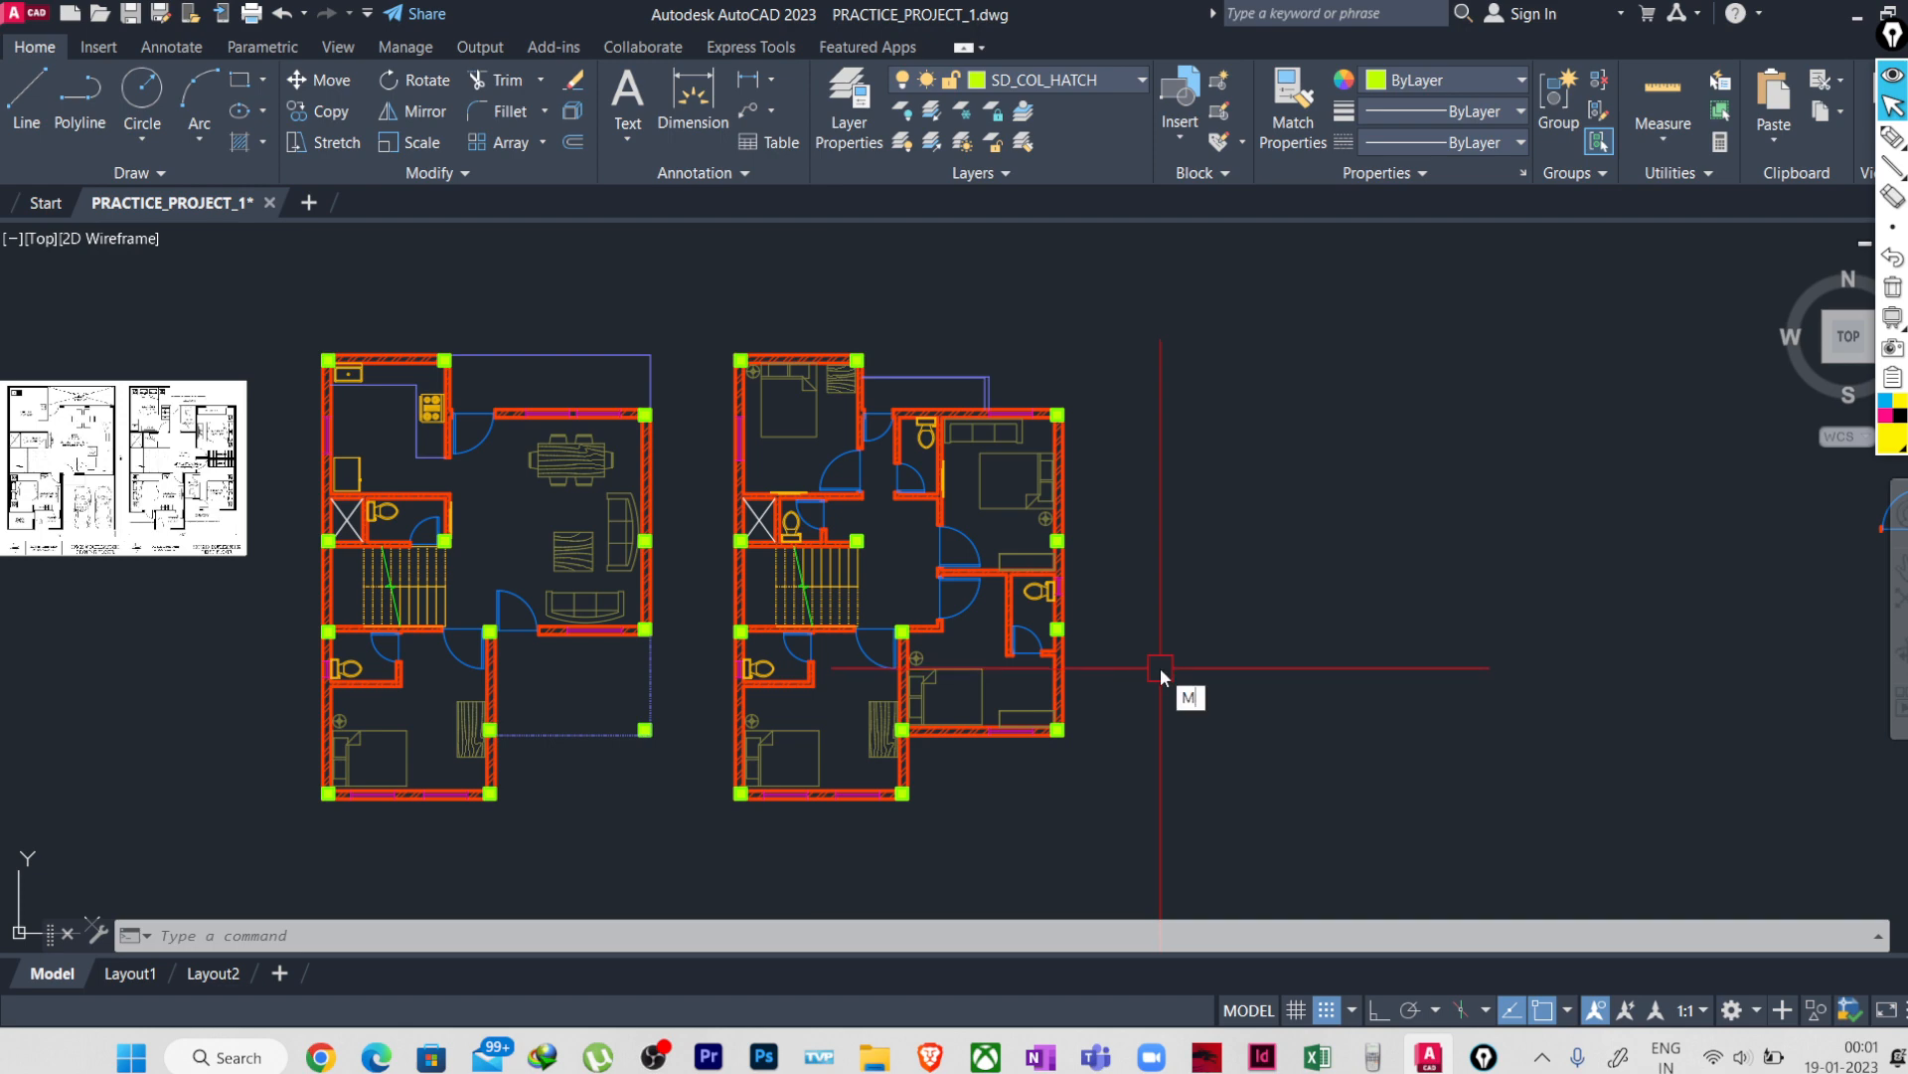
# - Start the Multiline command and set its justification to Top
pyautogui.press('Return')
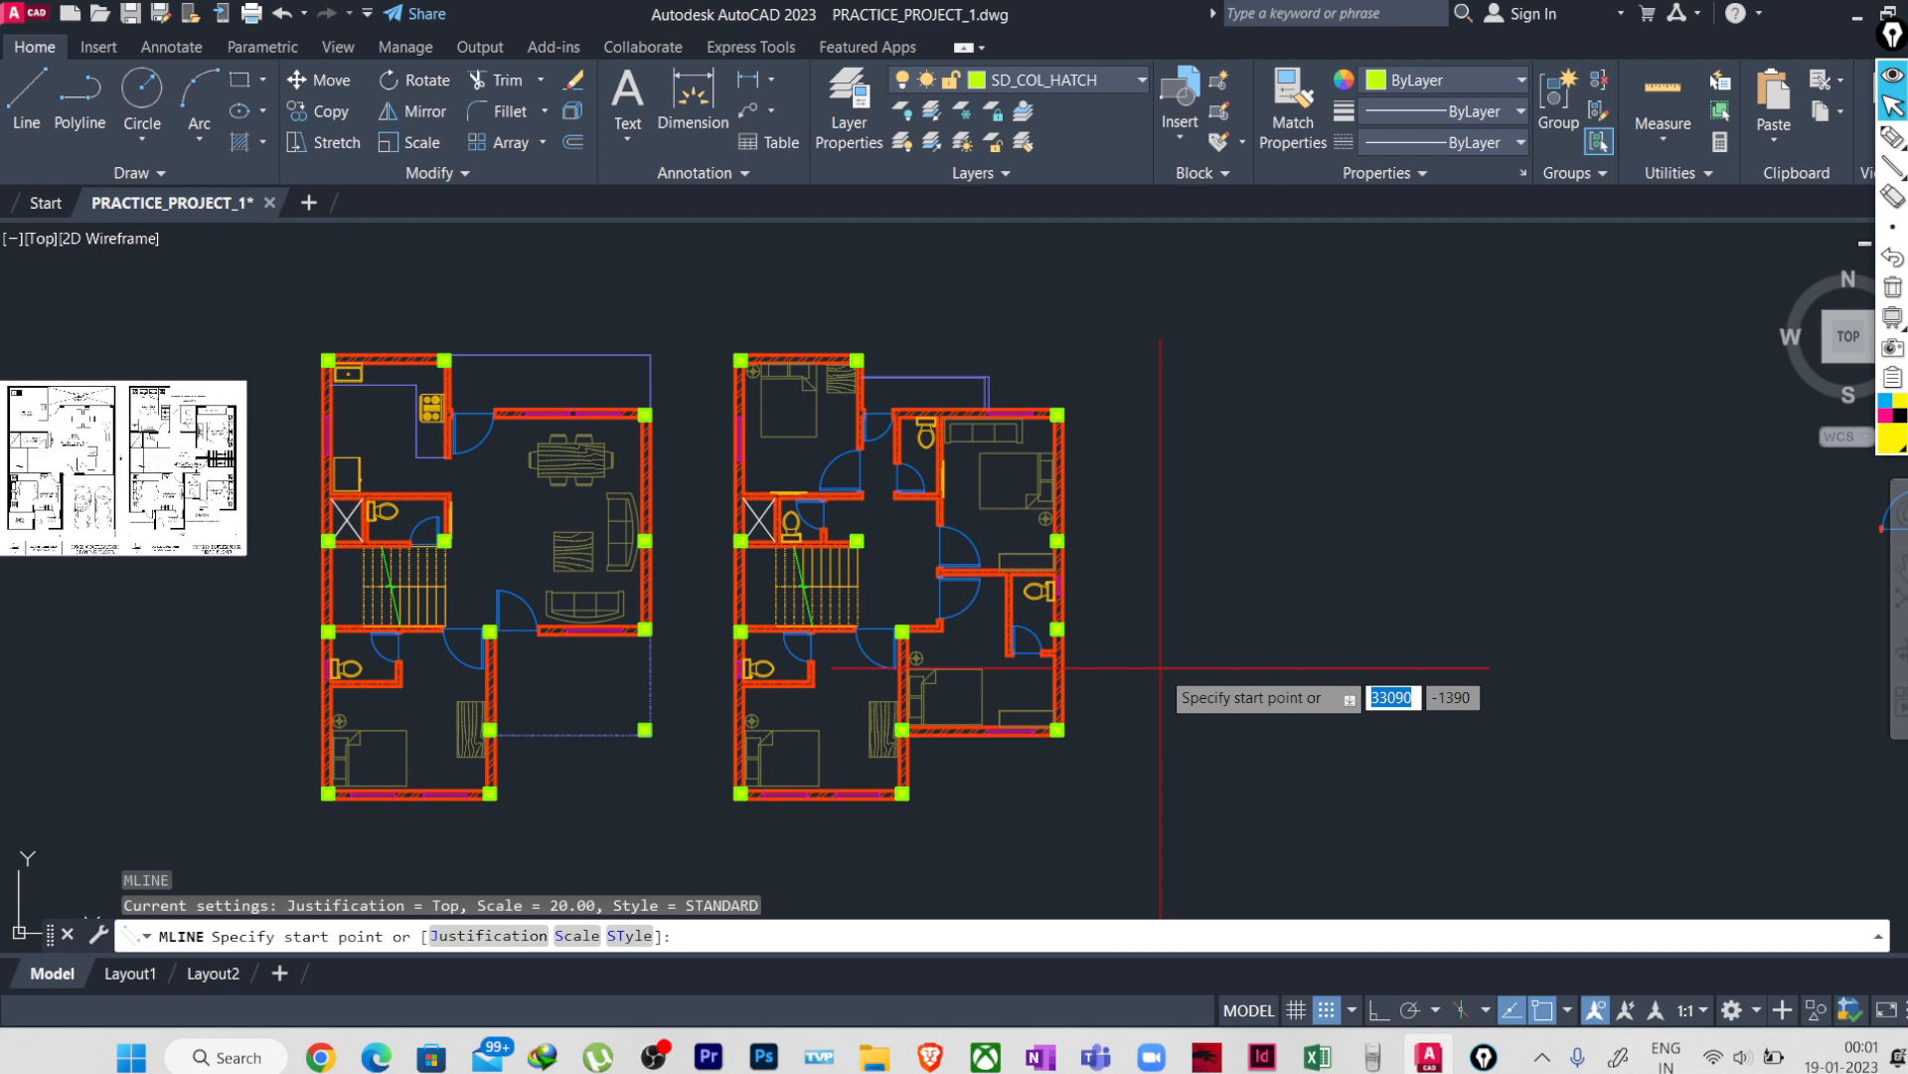
pyautogui.write('J')
pyautogui.press('Return')
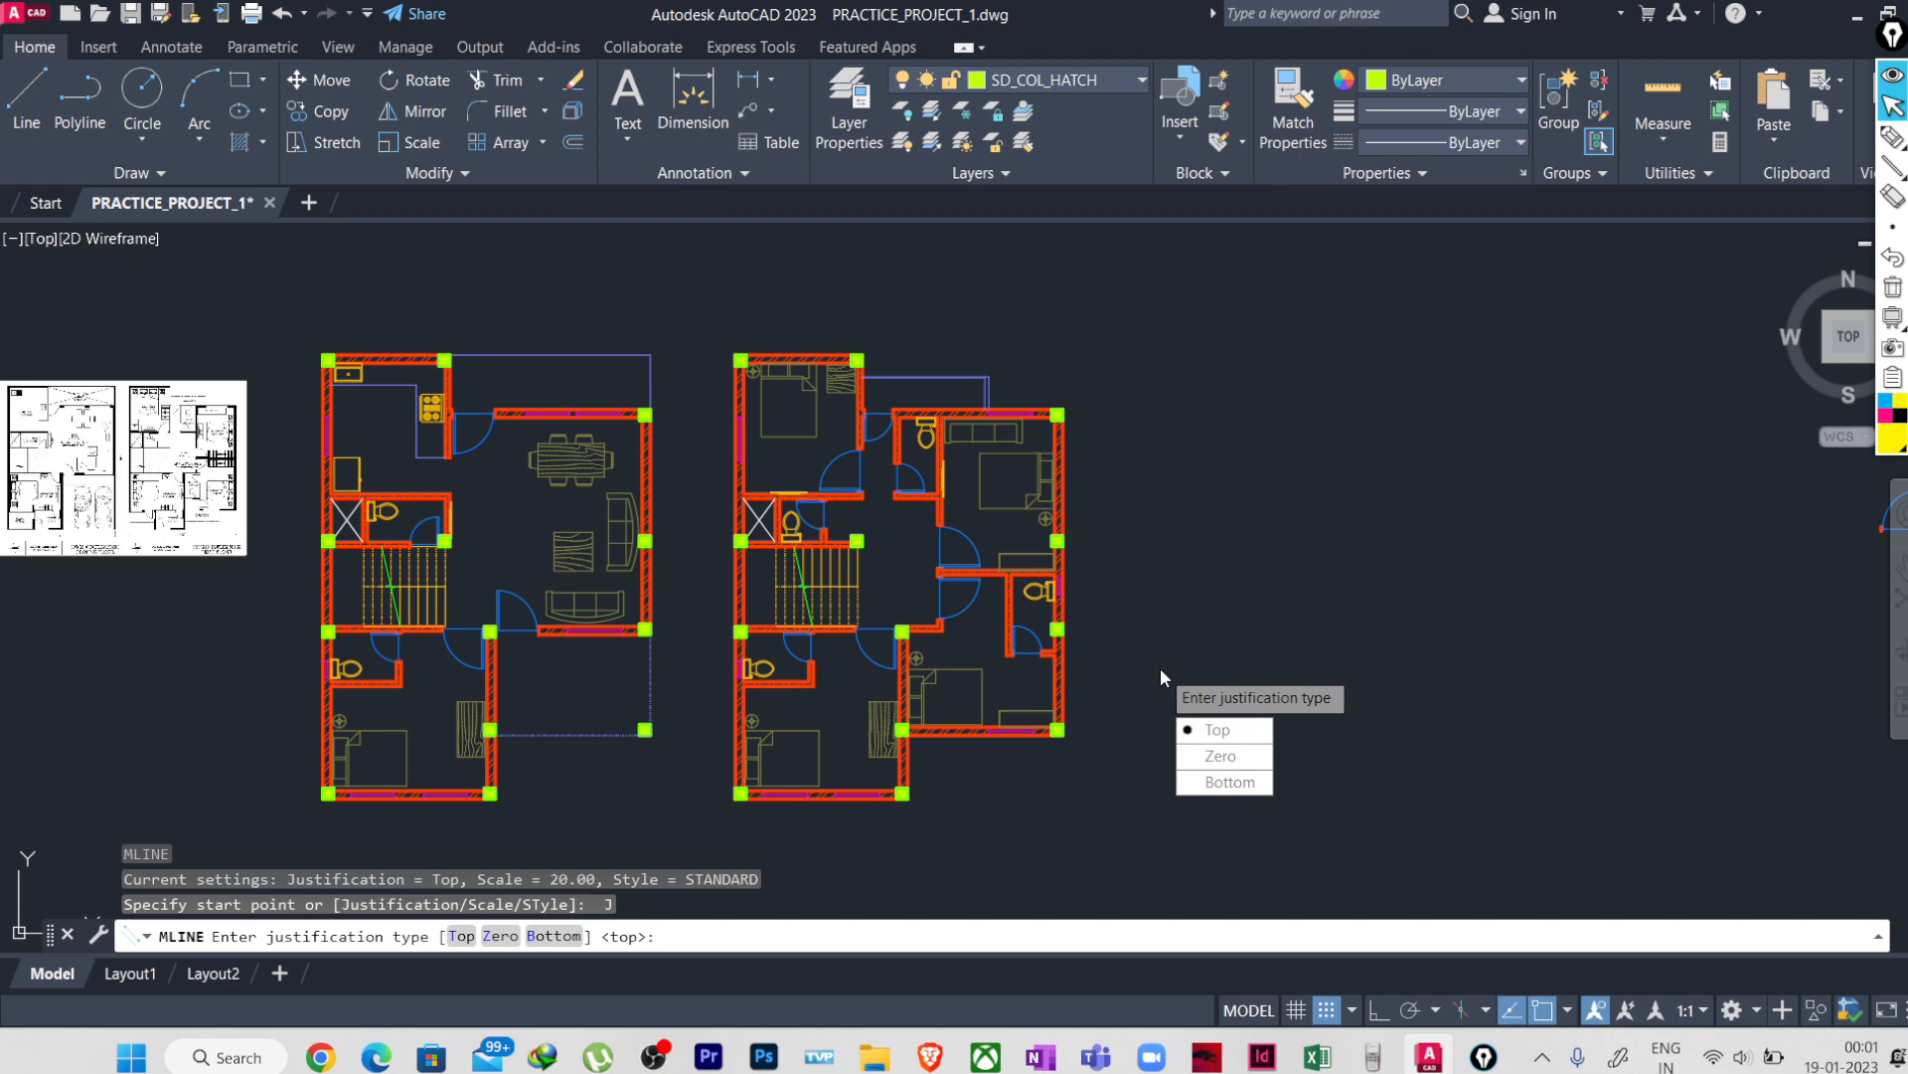
pyautogui.click(1230, 732)
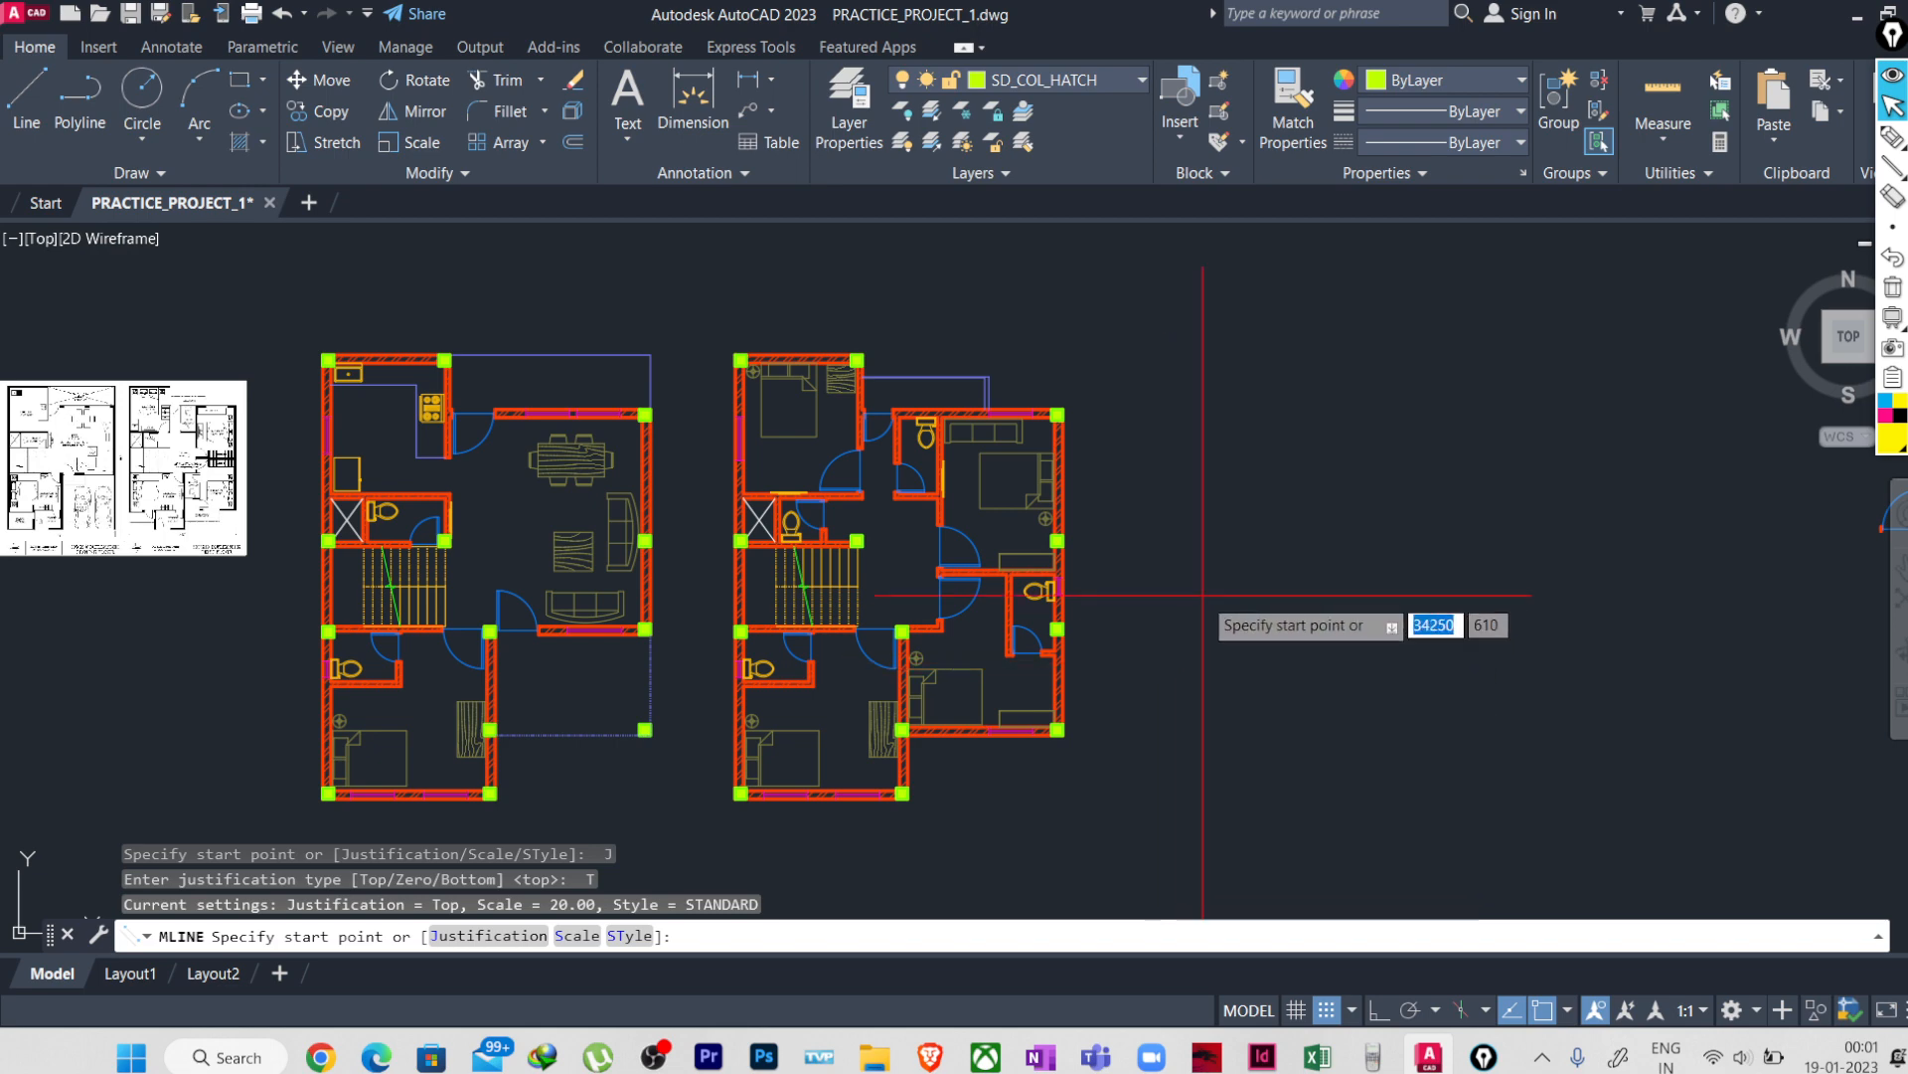
# - Set the multiline scale to 250
pyautogui.write('S')
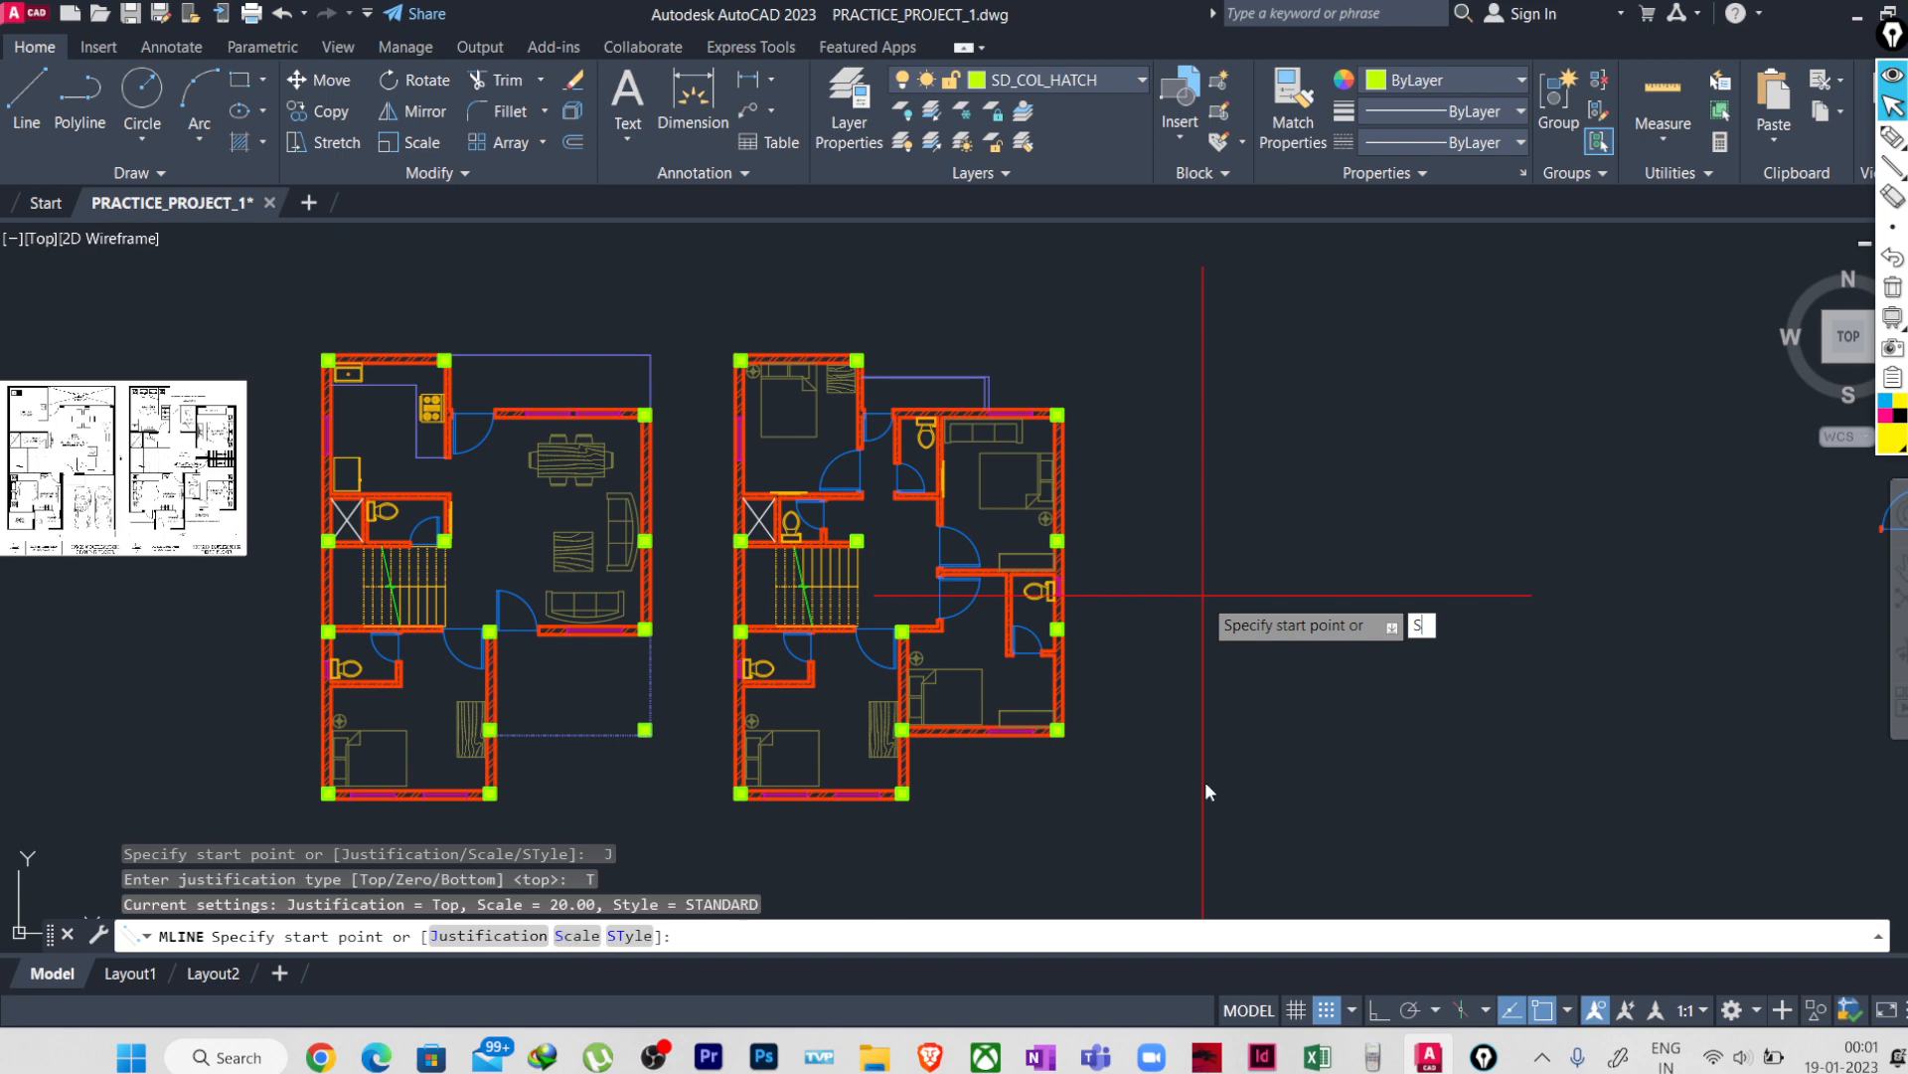
pyautogui.press('Return')
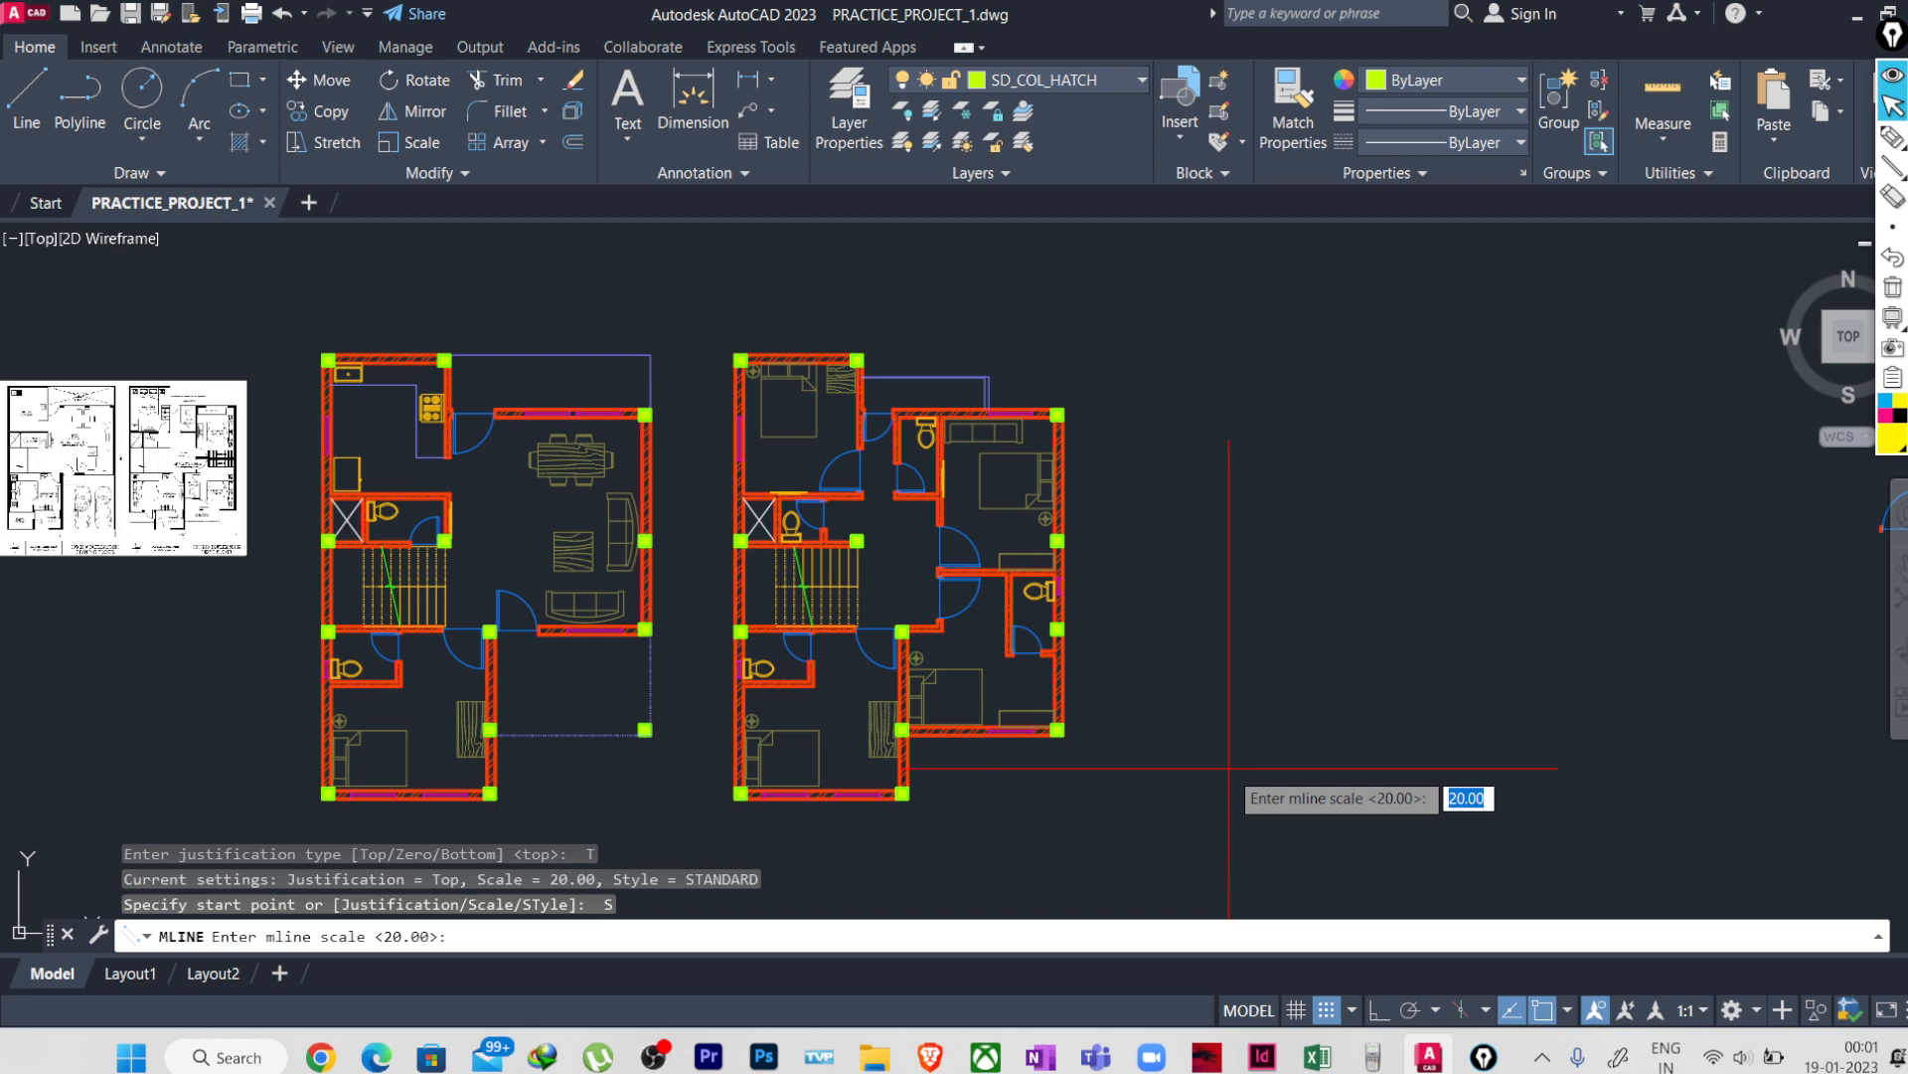
pyautogui.write('250')
pyautogui.press('Return')
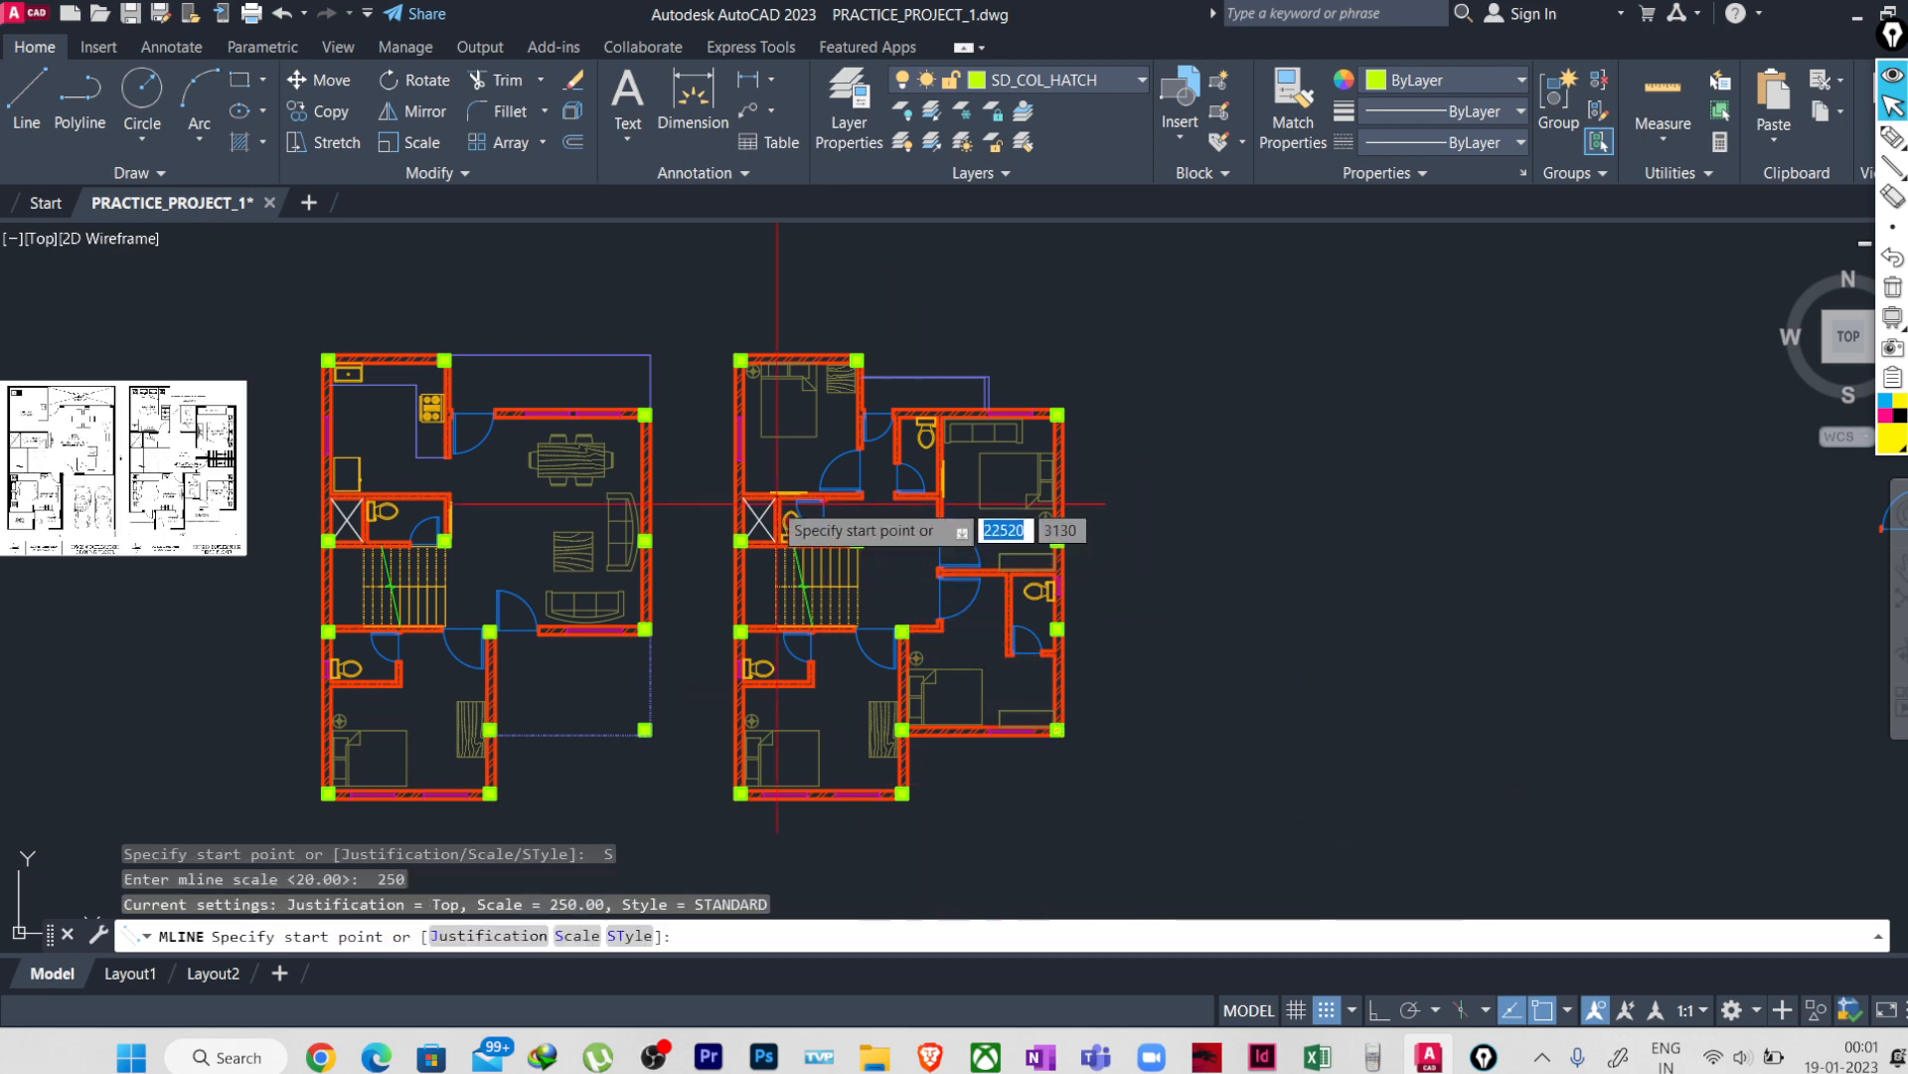
# - Draw a multiline along the ground-floor bedroom's left outer wall, from the lower corner column up to the column below the staircase
pyautogui.moveTo(374, 634); pyautogui.dragTo(690, 609, button='middle')
pyautogui.scroll(6, 638, 771)
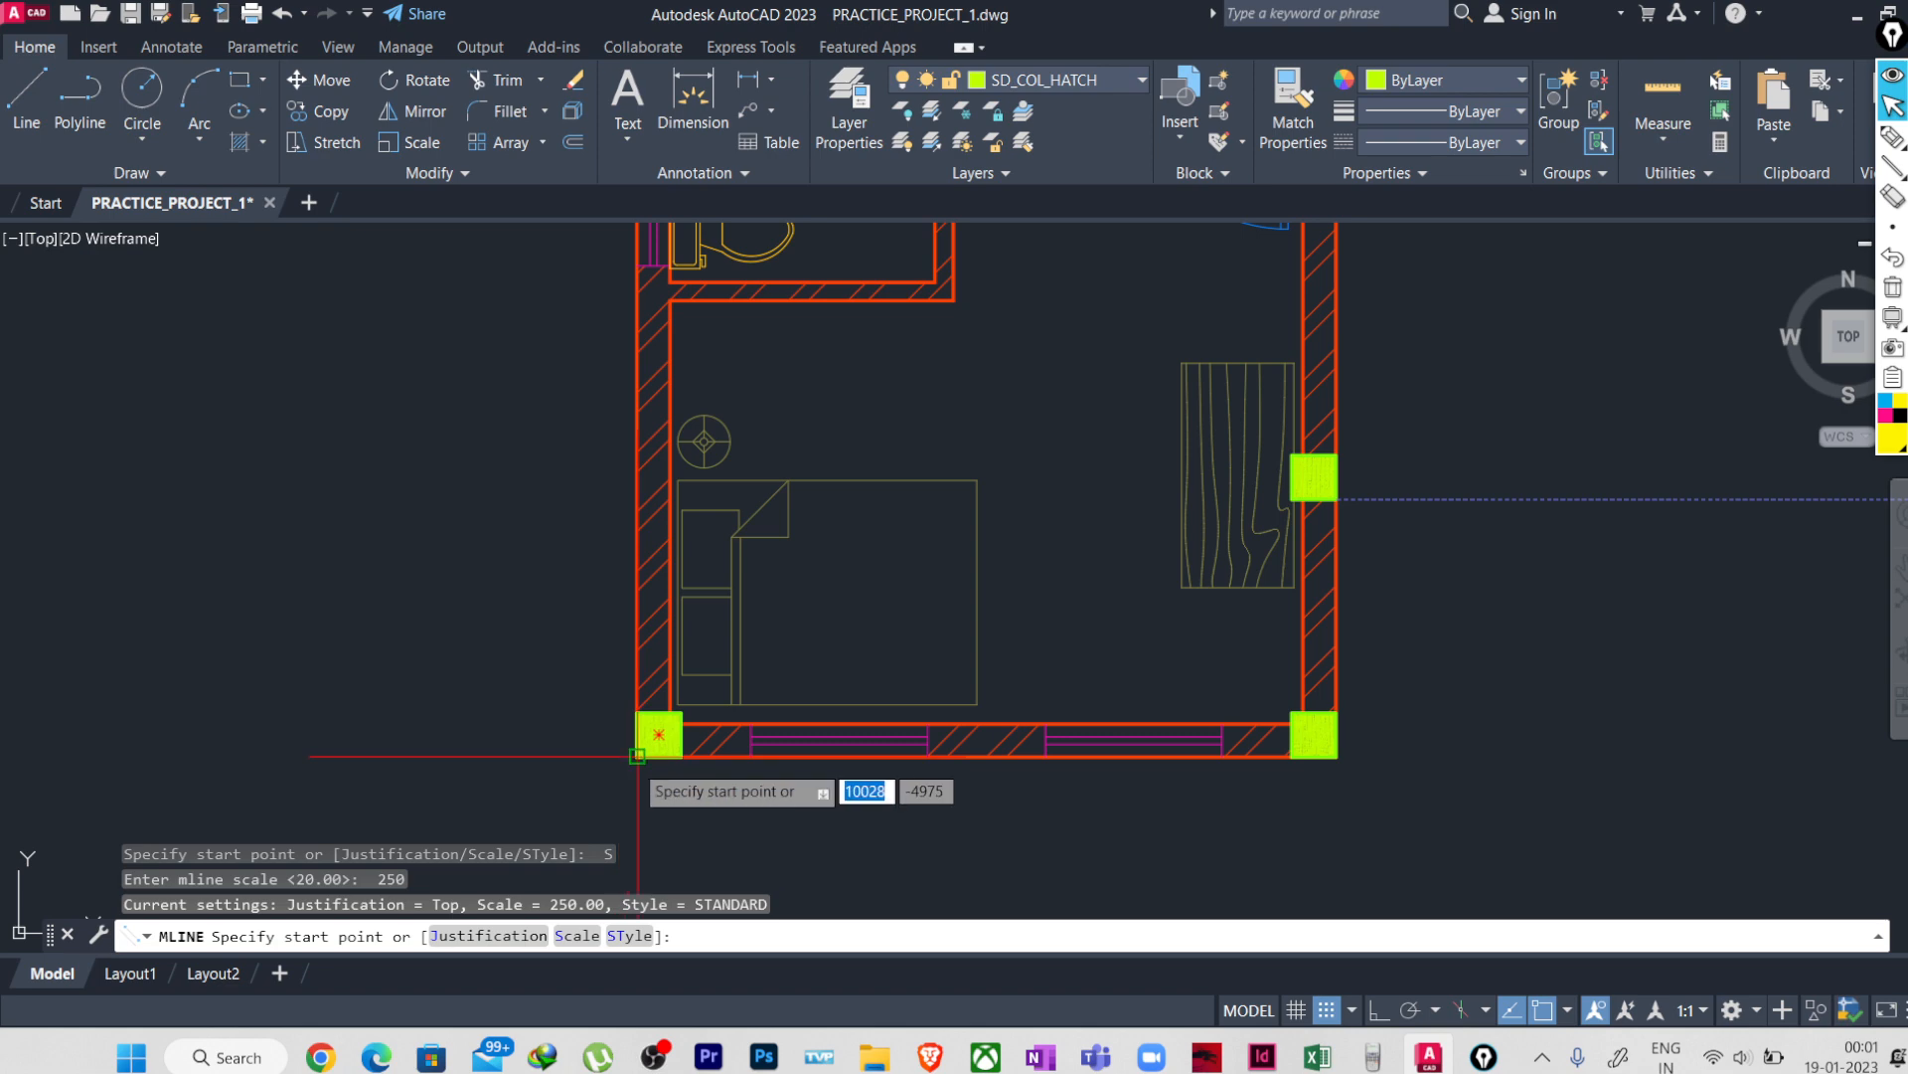
pyautogui.moveTo(698, 379); pyautogui.dragTo(636, 984, button='middle')
pyautogui.scroll(-3, 584, 808)
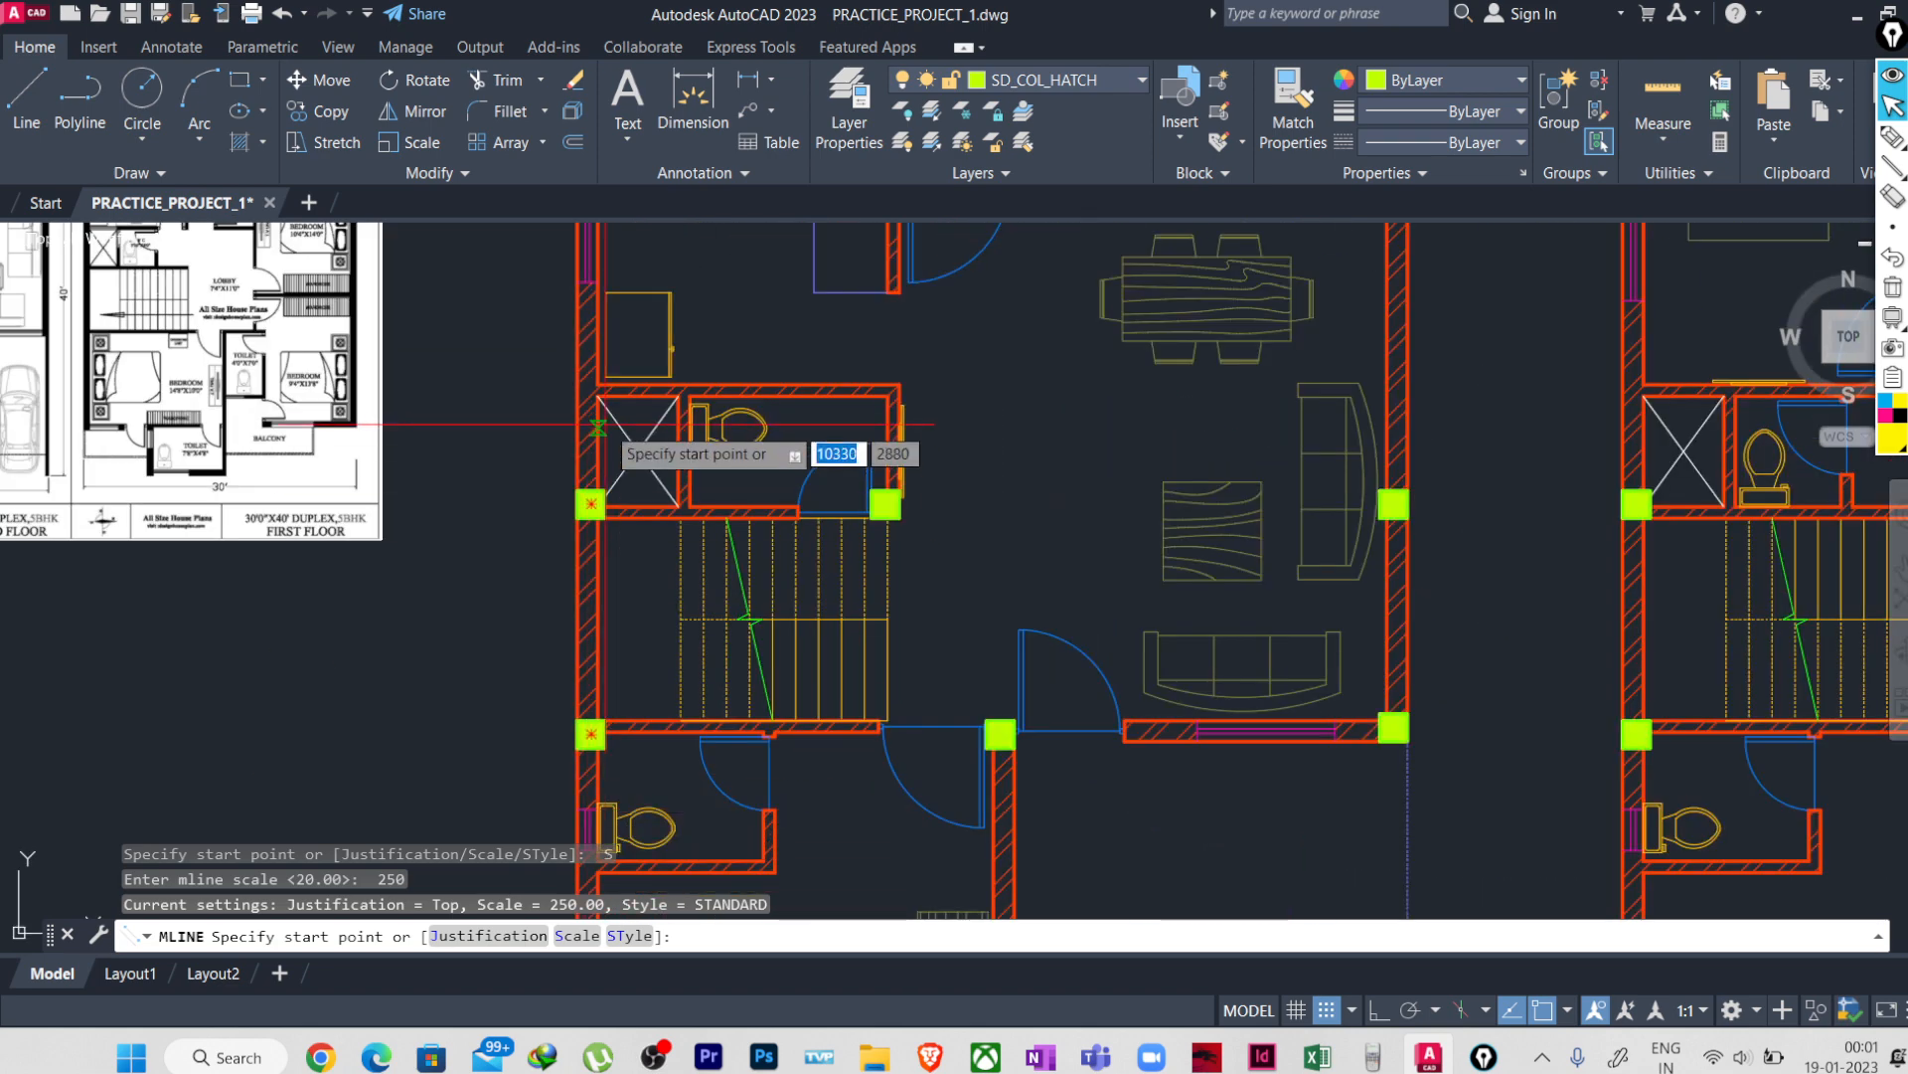
pyautogui.moveTo(498, 739)
pyautogui.mouseDown(button='middle')
pyautogui.moveTo(610, 462)
pyautogui.moveTo(617, 273)
pyautogui.mouseUp(button='middle')
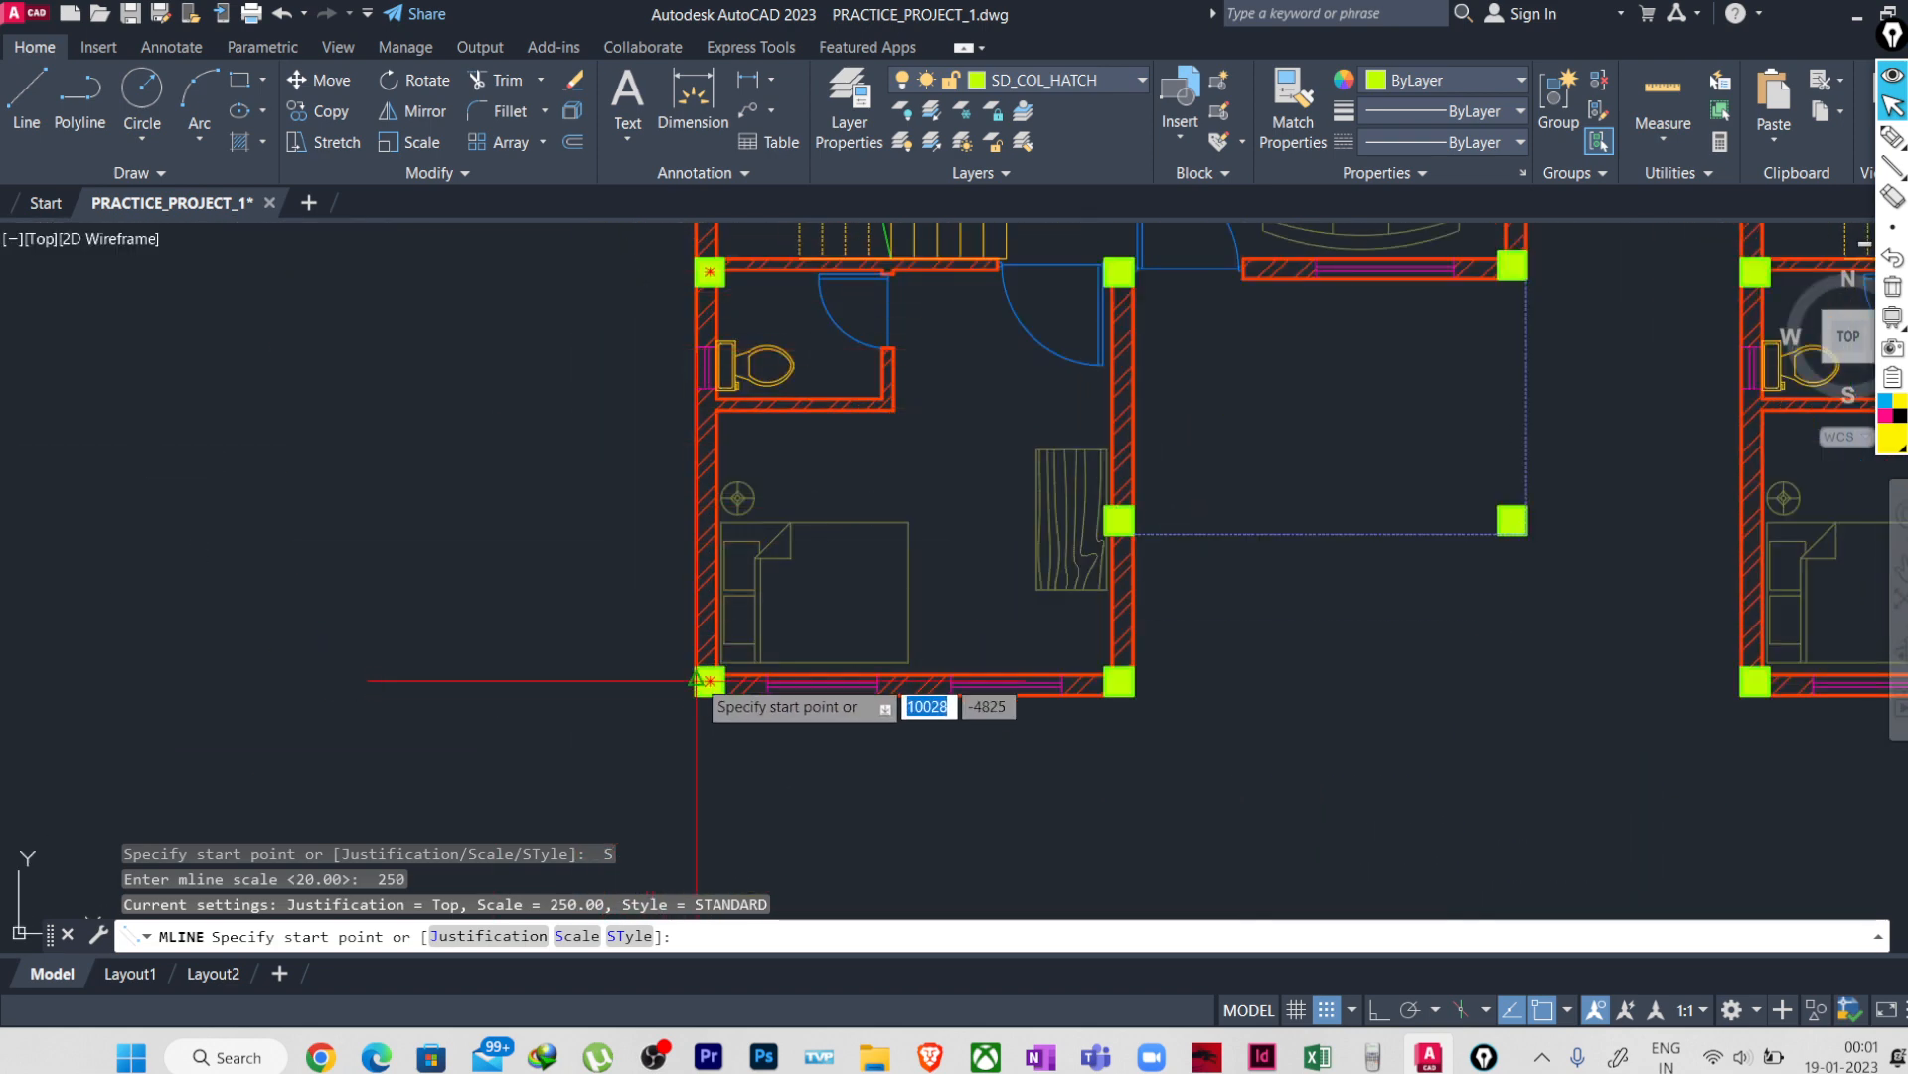
pyautogui.click(697, 667)
pyautogui.moveTo(682, 460); pyautogui.dragTo(692, 611, button='middle')
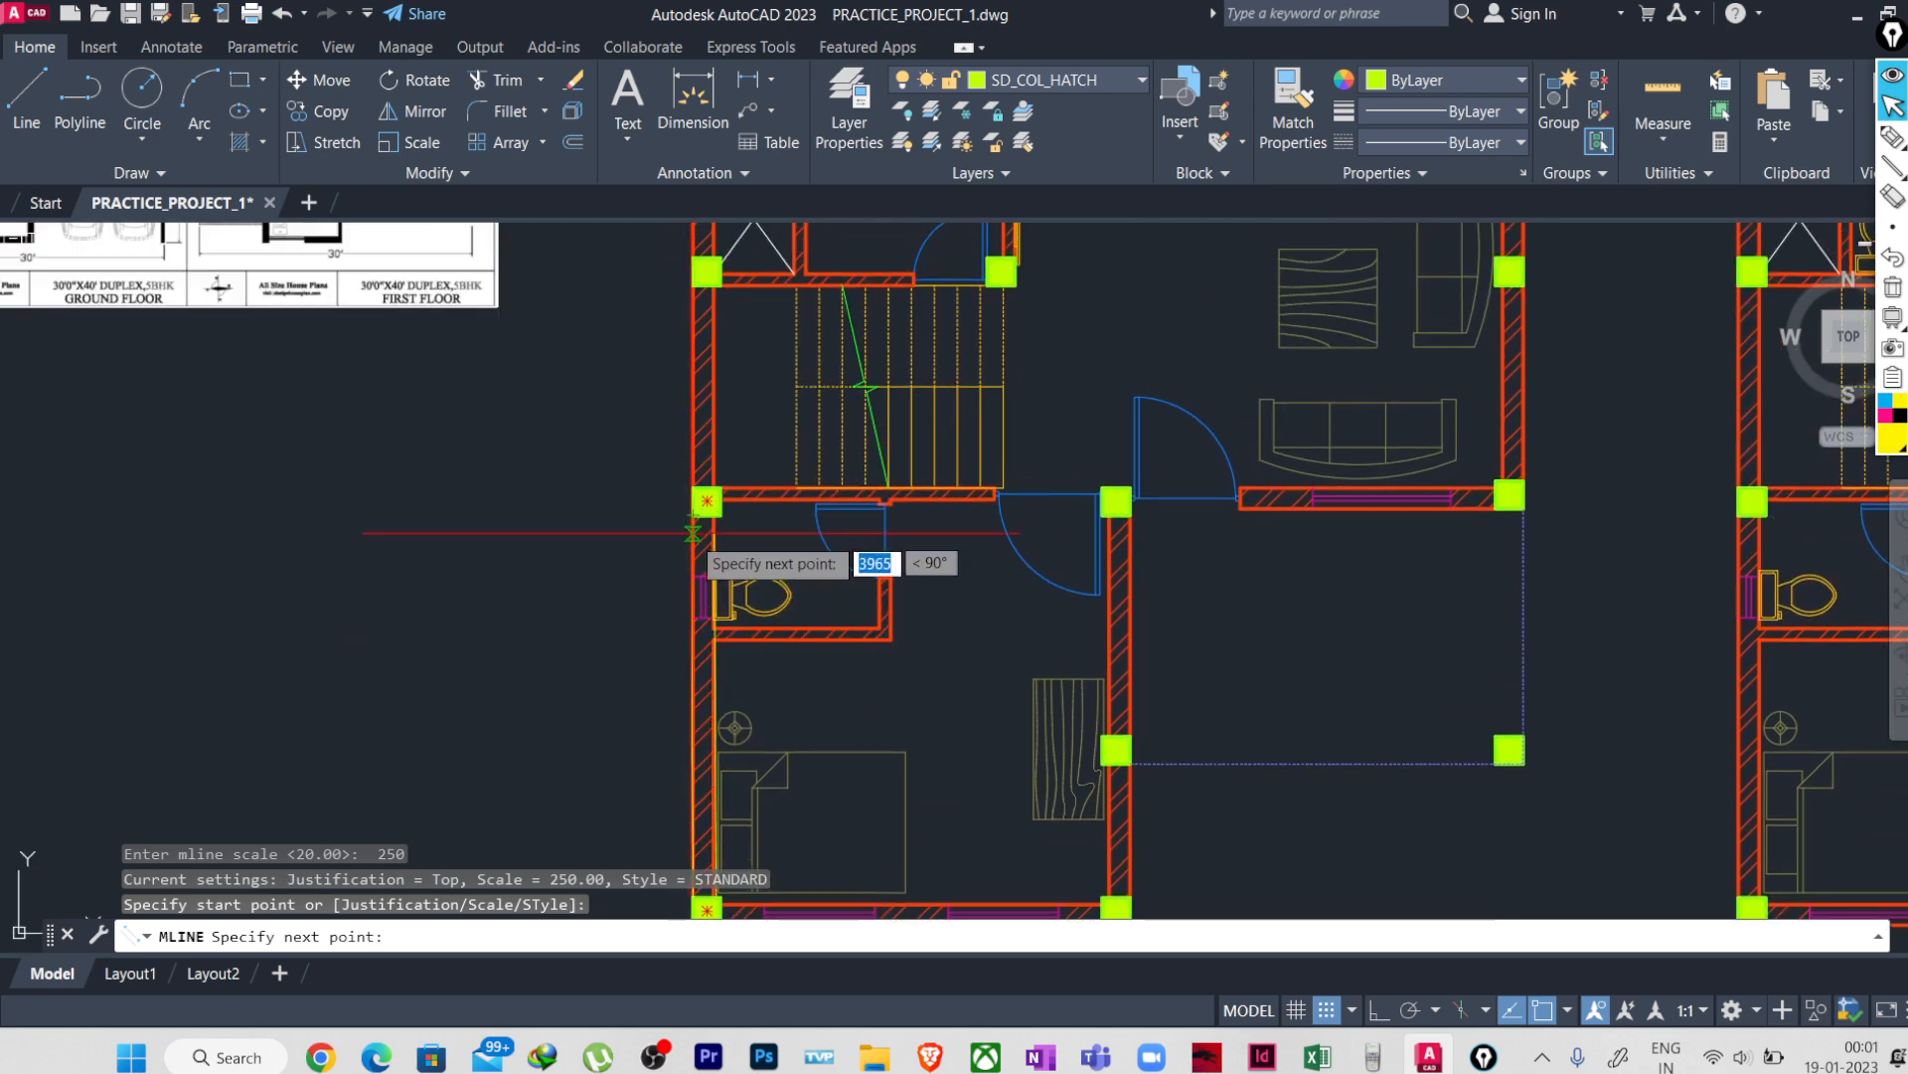
pyautogui.scroll(4, 693, 528)
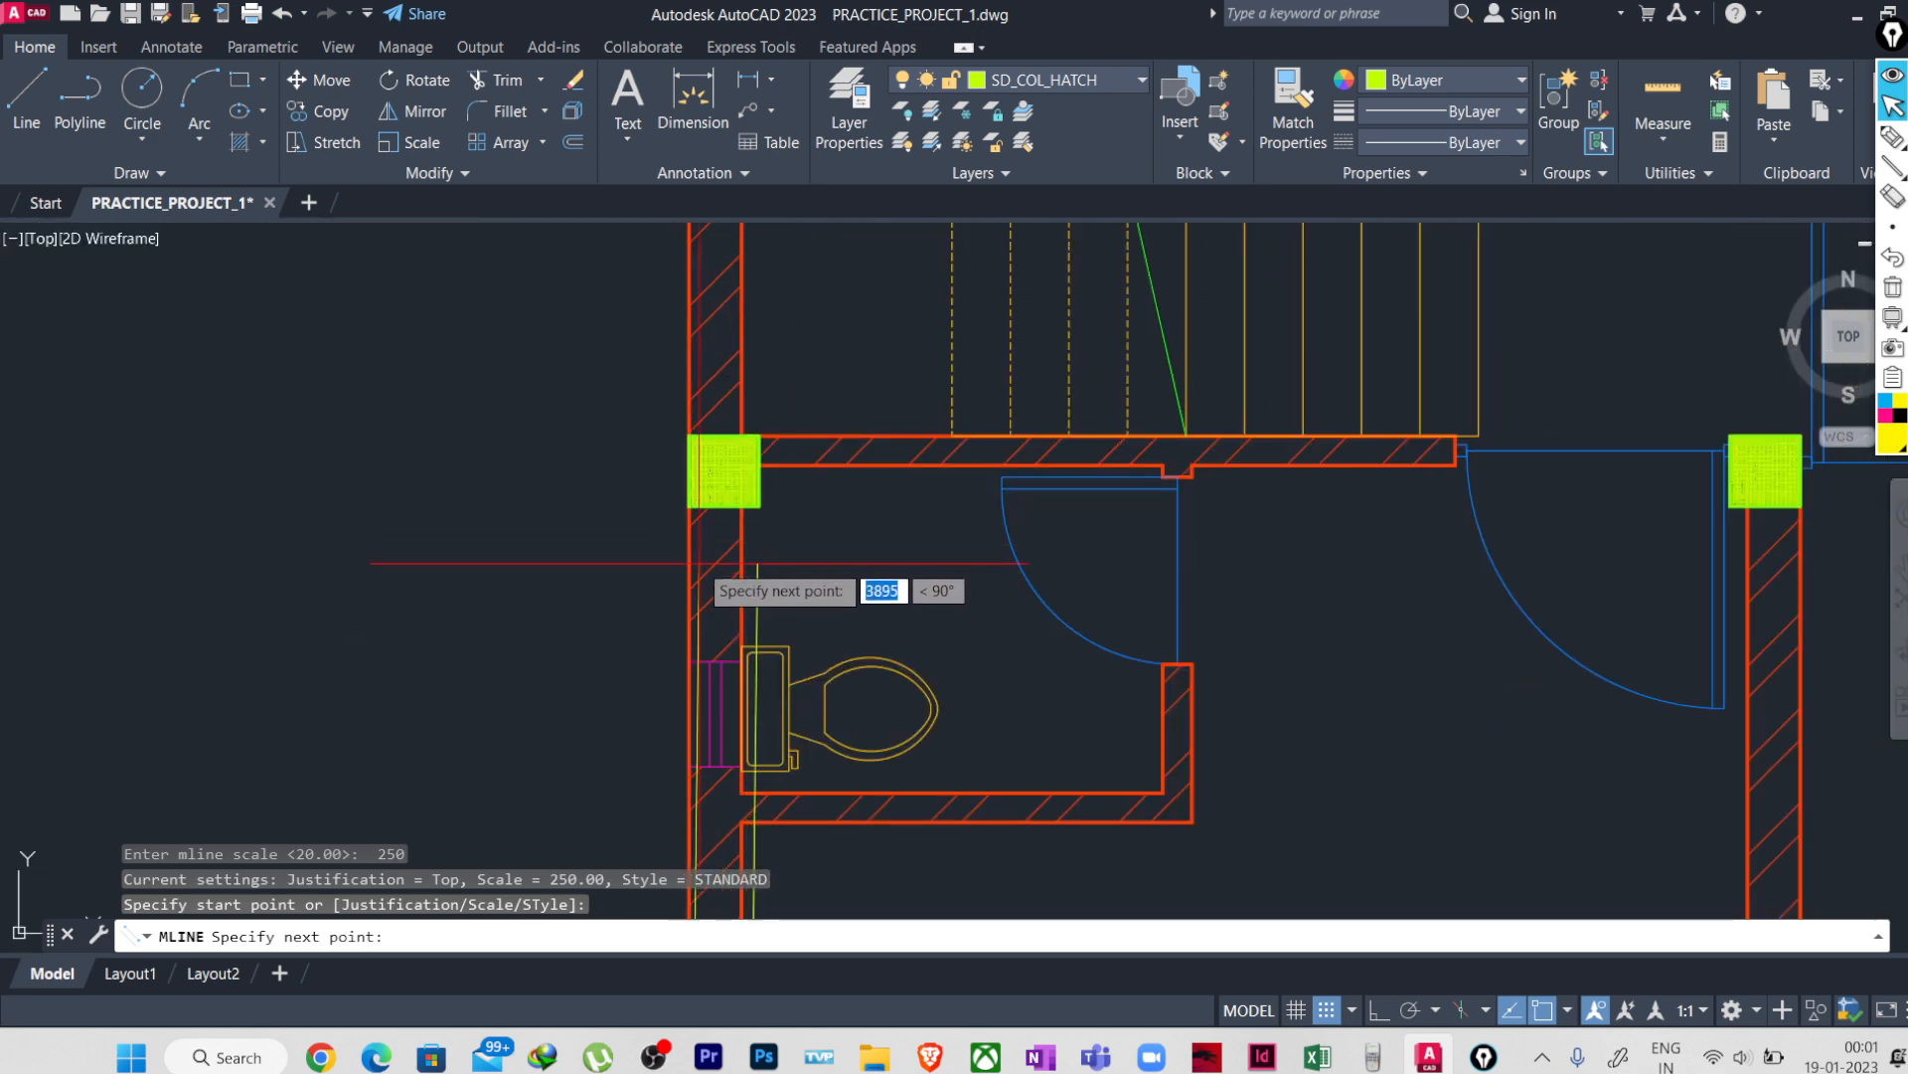
pyautogui.click(690, 506)
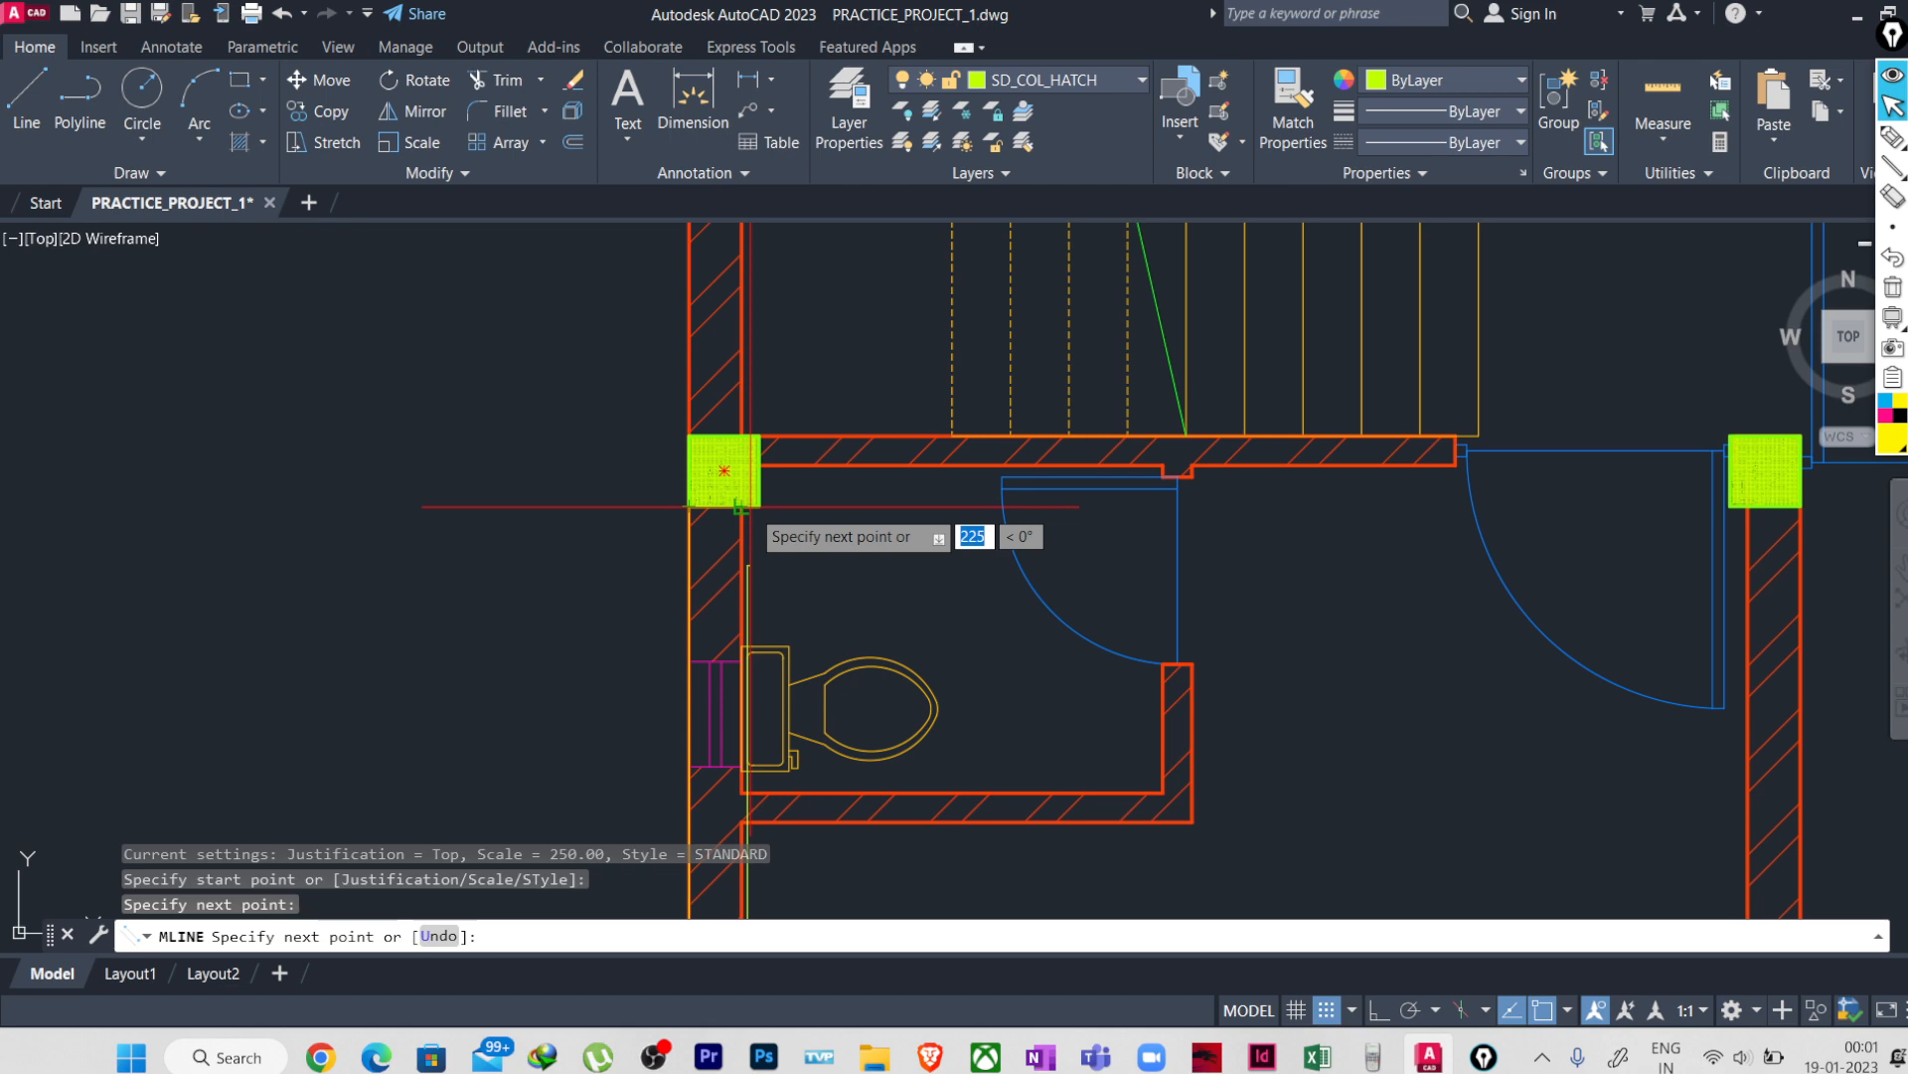
pyautogui.press('Return')
# - Draw a multiline along the left outer wall beside the staircase, between its lower and upper columns
pyautogui.press('Return')
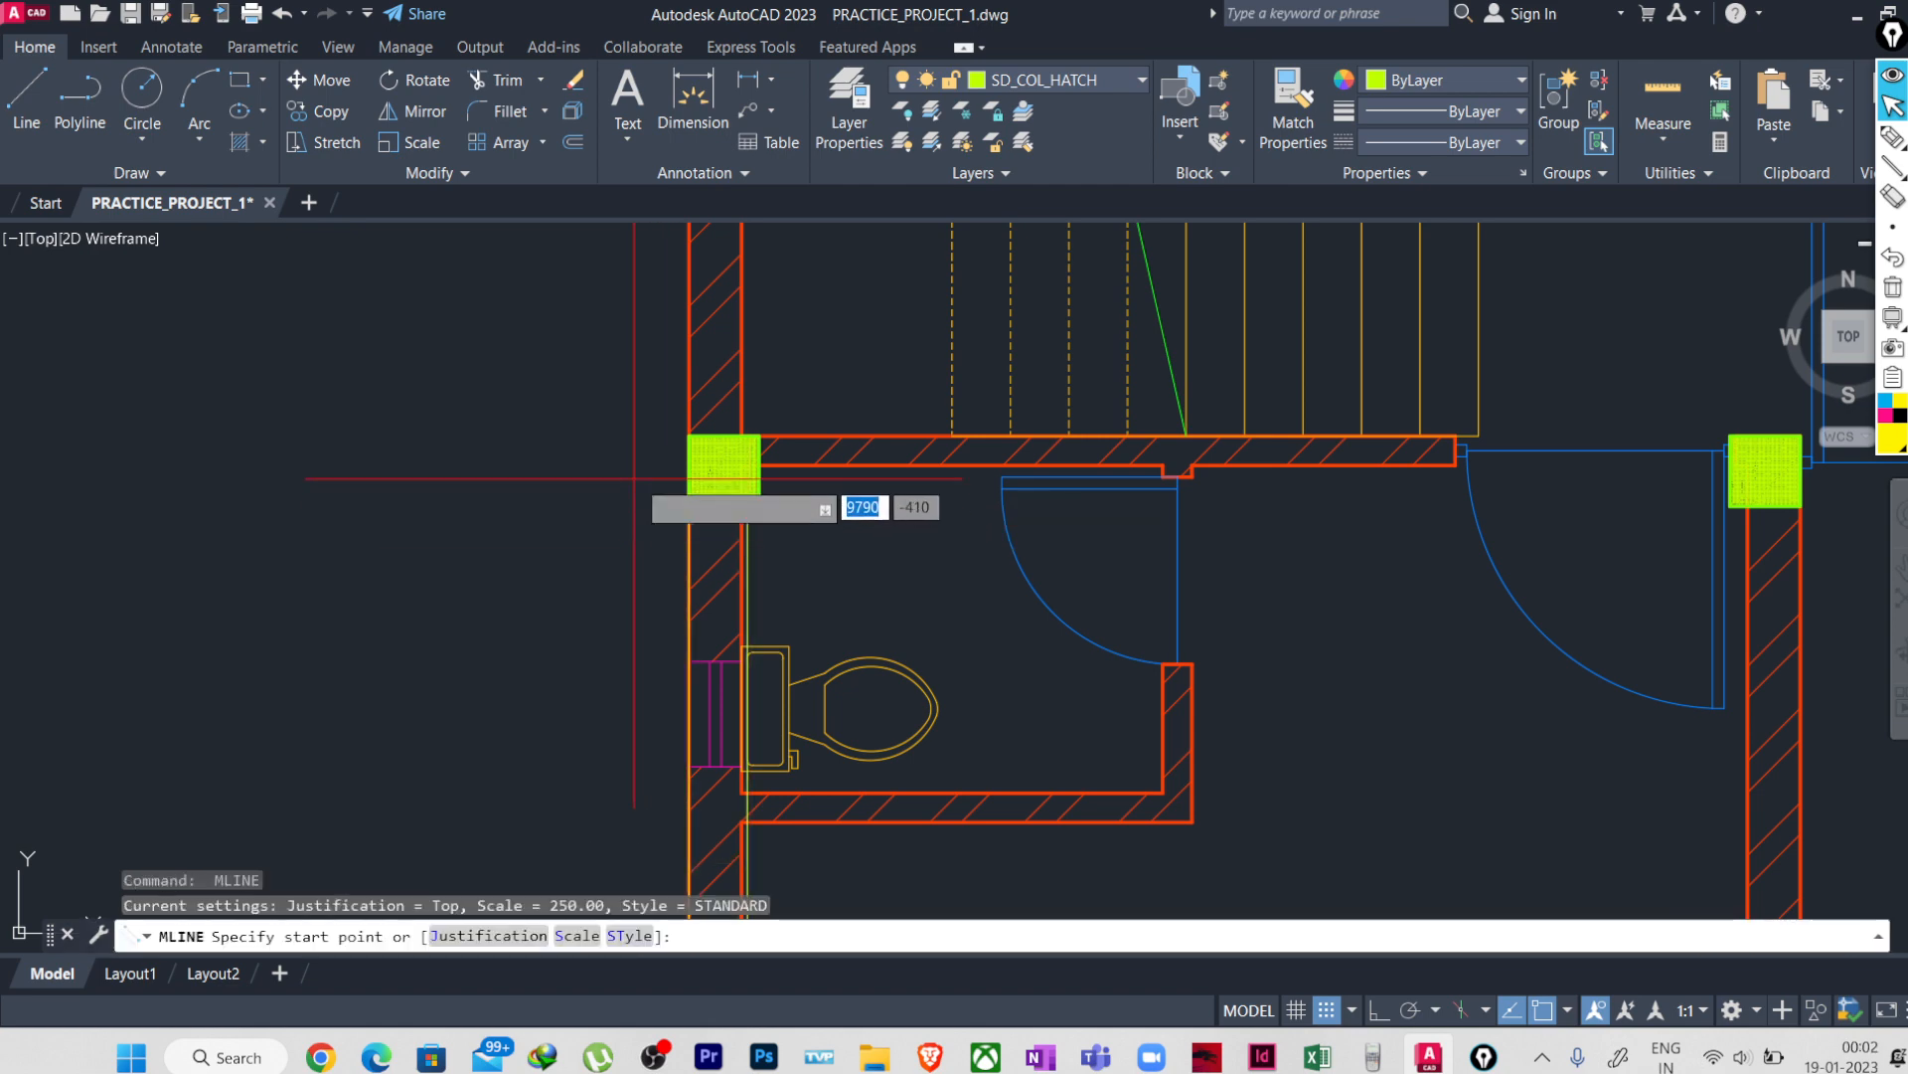
pyautogui.click(690, 436)
pyautogui.moveTo(710, 263)
pyautogui.mouseDown(button='middle')
pyautogui.moveTo(723, 298)
pyautogui.moveTo(659, 478)
pyautogui.moveTo(666, 598)
pyautogui.mouseUp(button='middle')
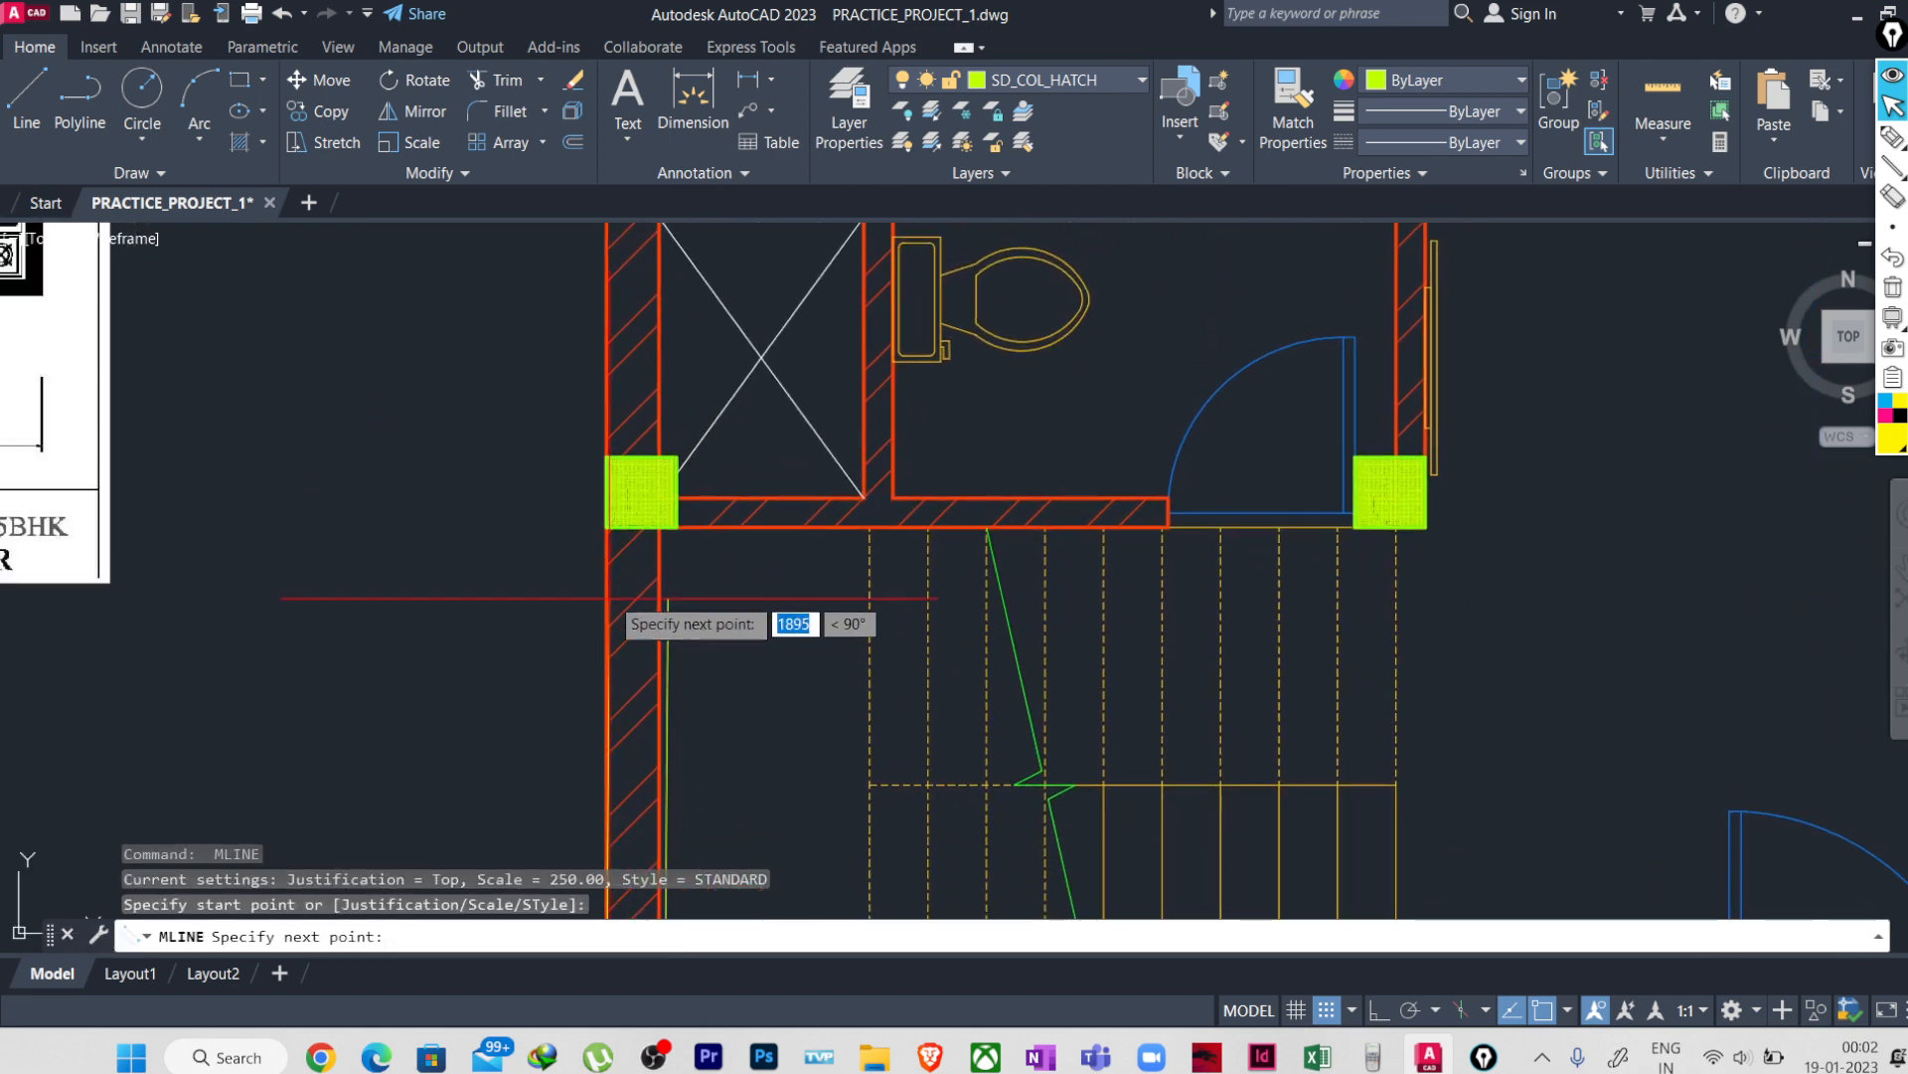
pyautogui.click(662, 526)
pyautogui.press('Return')
# - With snap off and ortho on, draw a multiline up the left outer wall from the shaft column to the kitchen's upper corner column
pyautogui.scroll(-2, 538, 597)
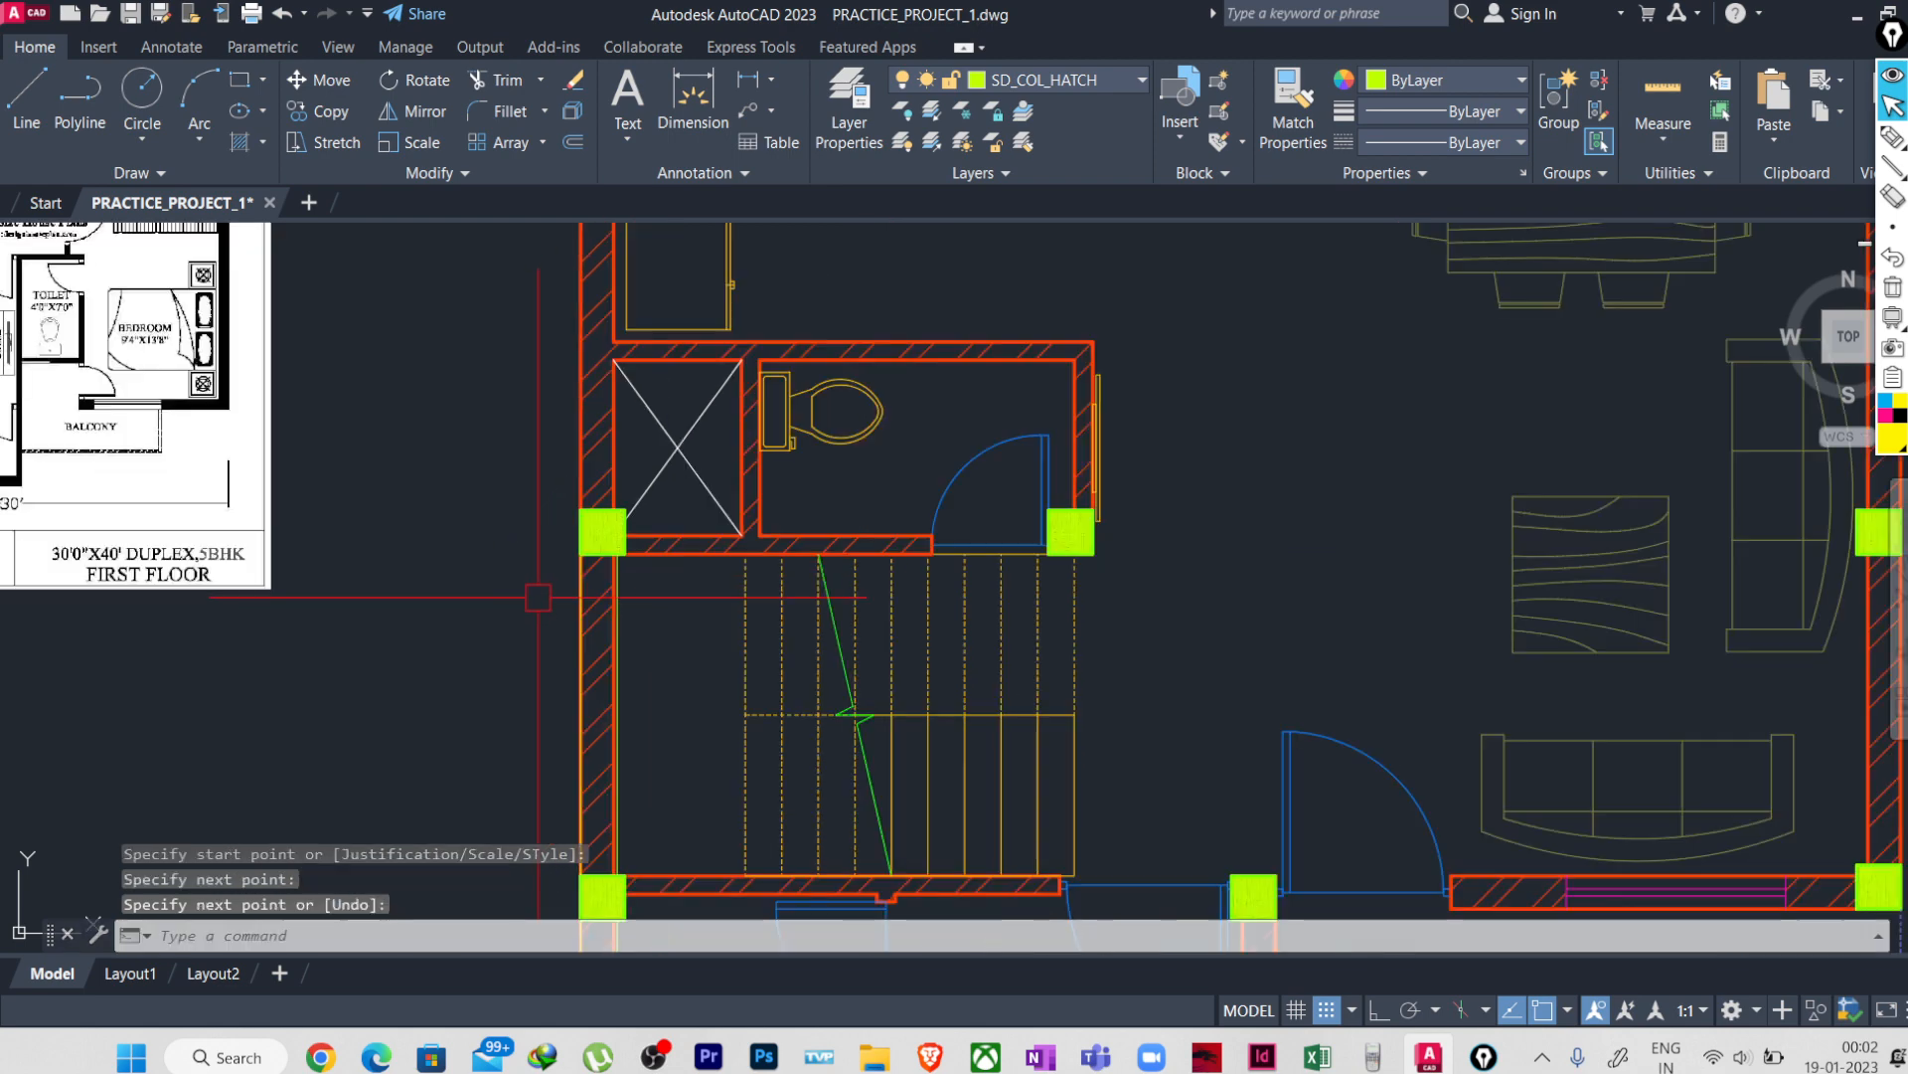
pyautogui.scroll(3, 552, 517)
pyautogui.press('Return')
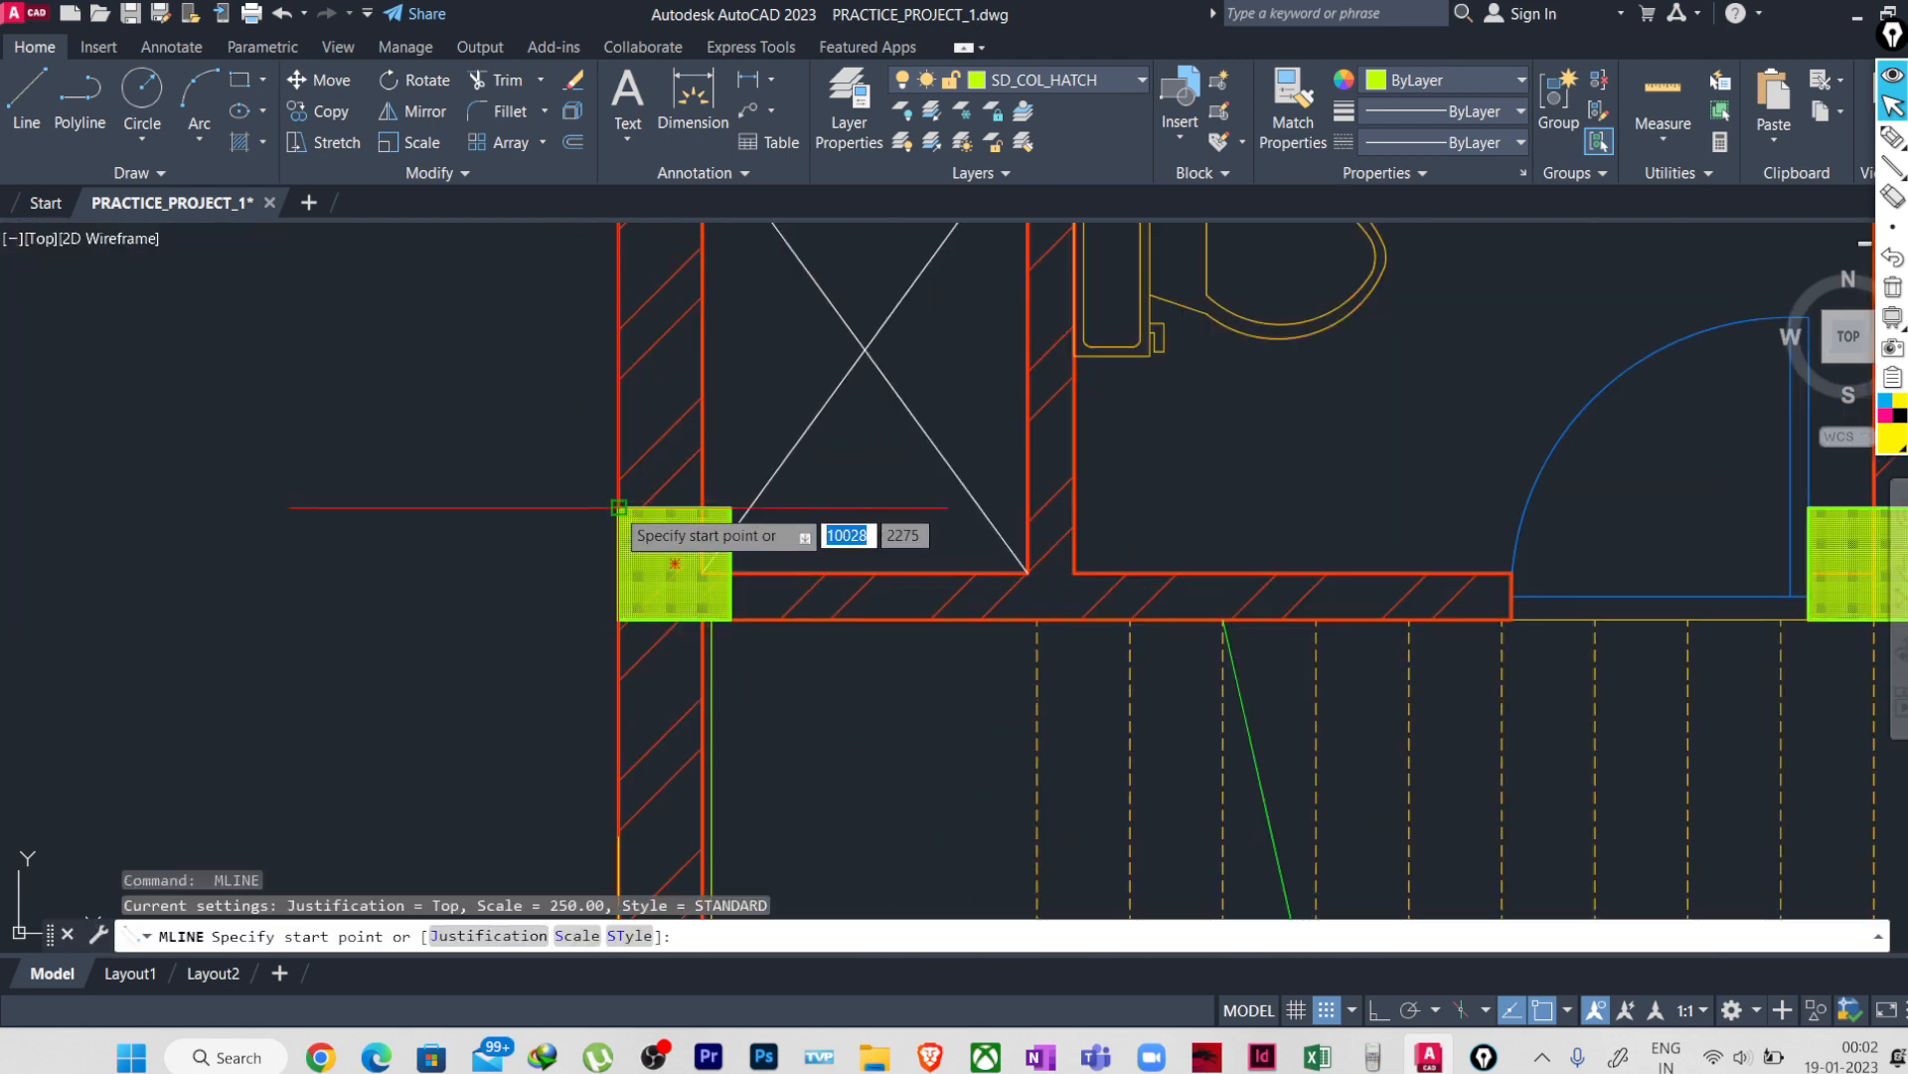
pyautogui.press('F9')
pyautogui.click(619, 506)
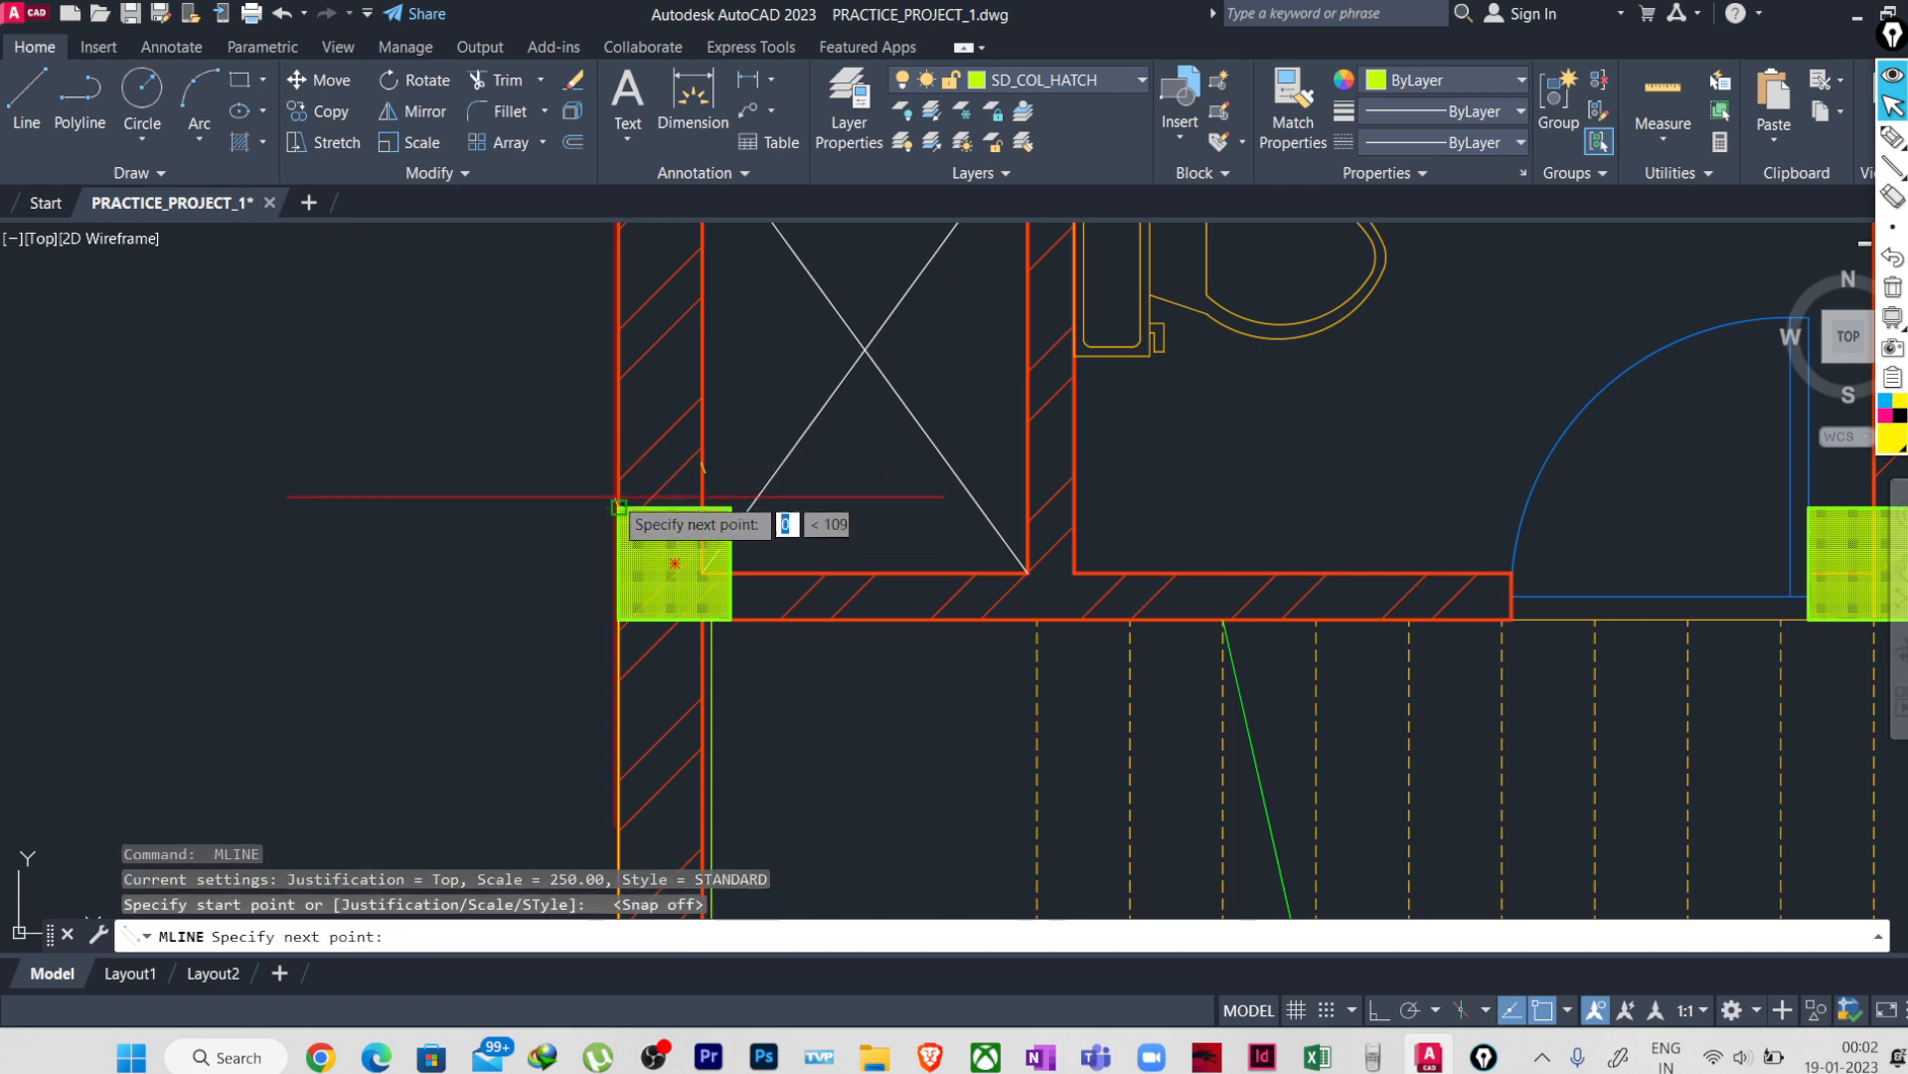
pyautogui.scroll(-4, 618, 506)
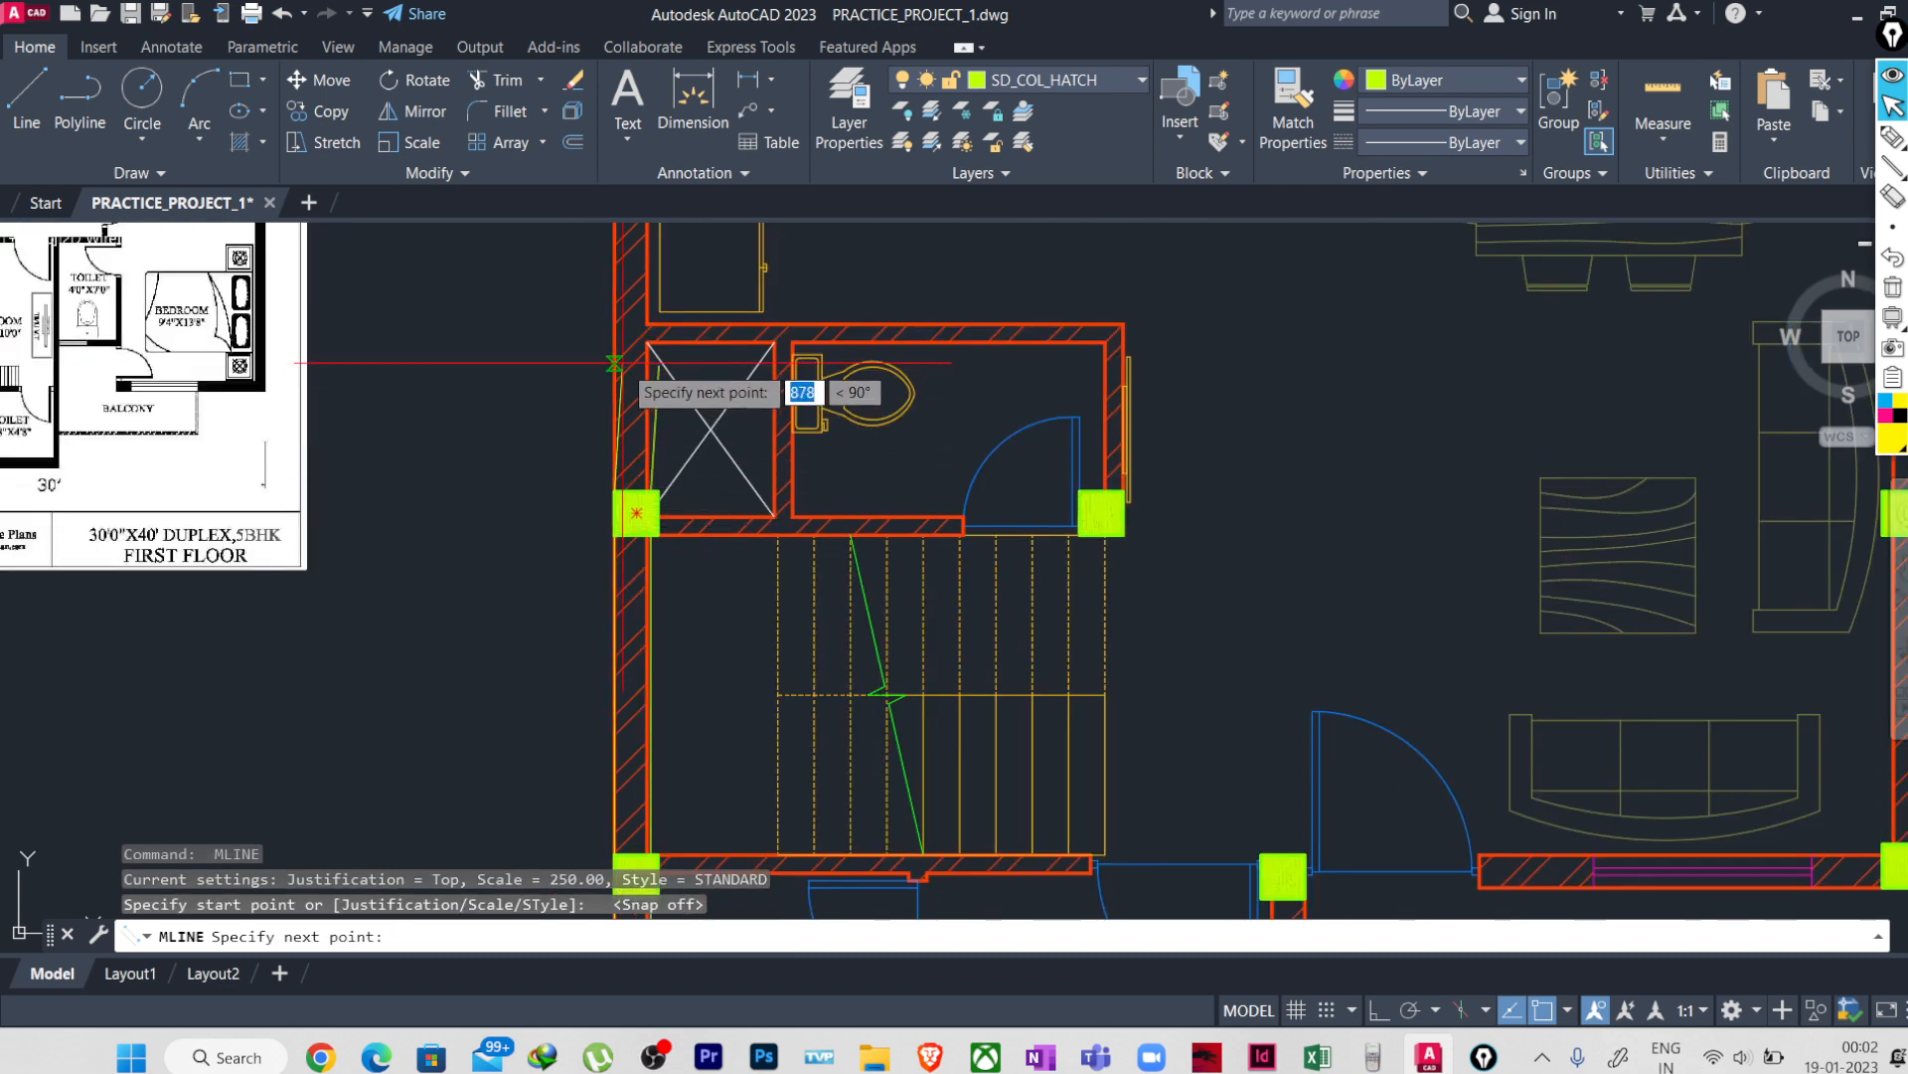
pyautogui.press('F8')
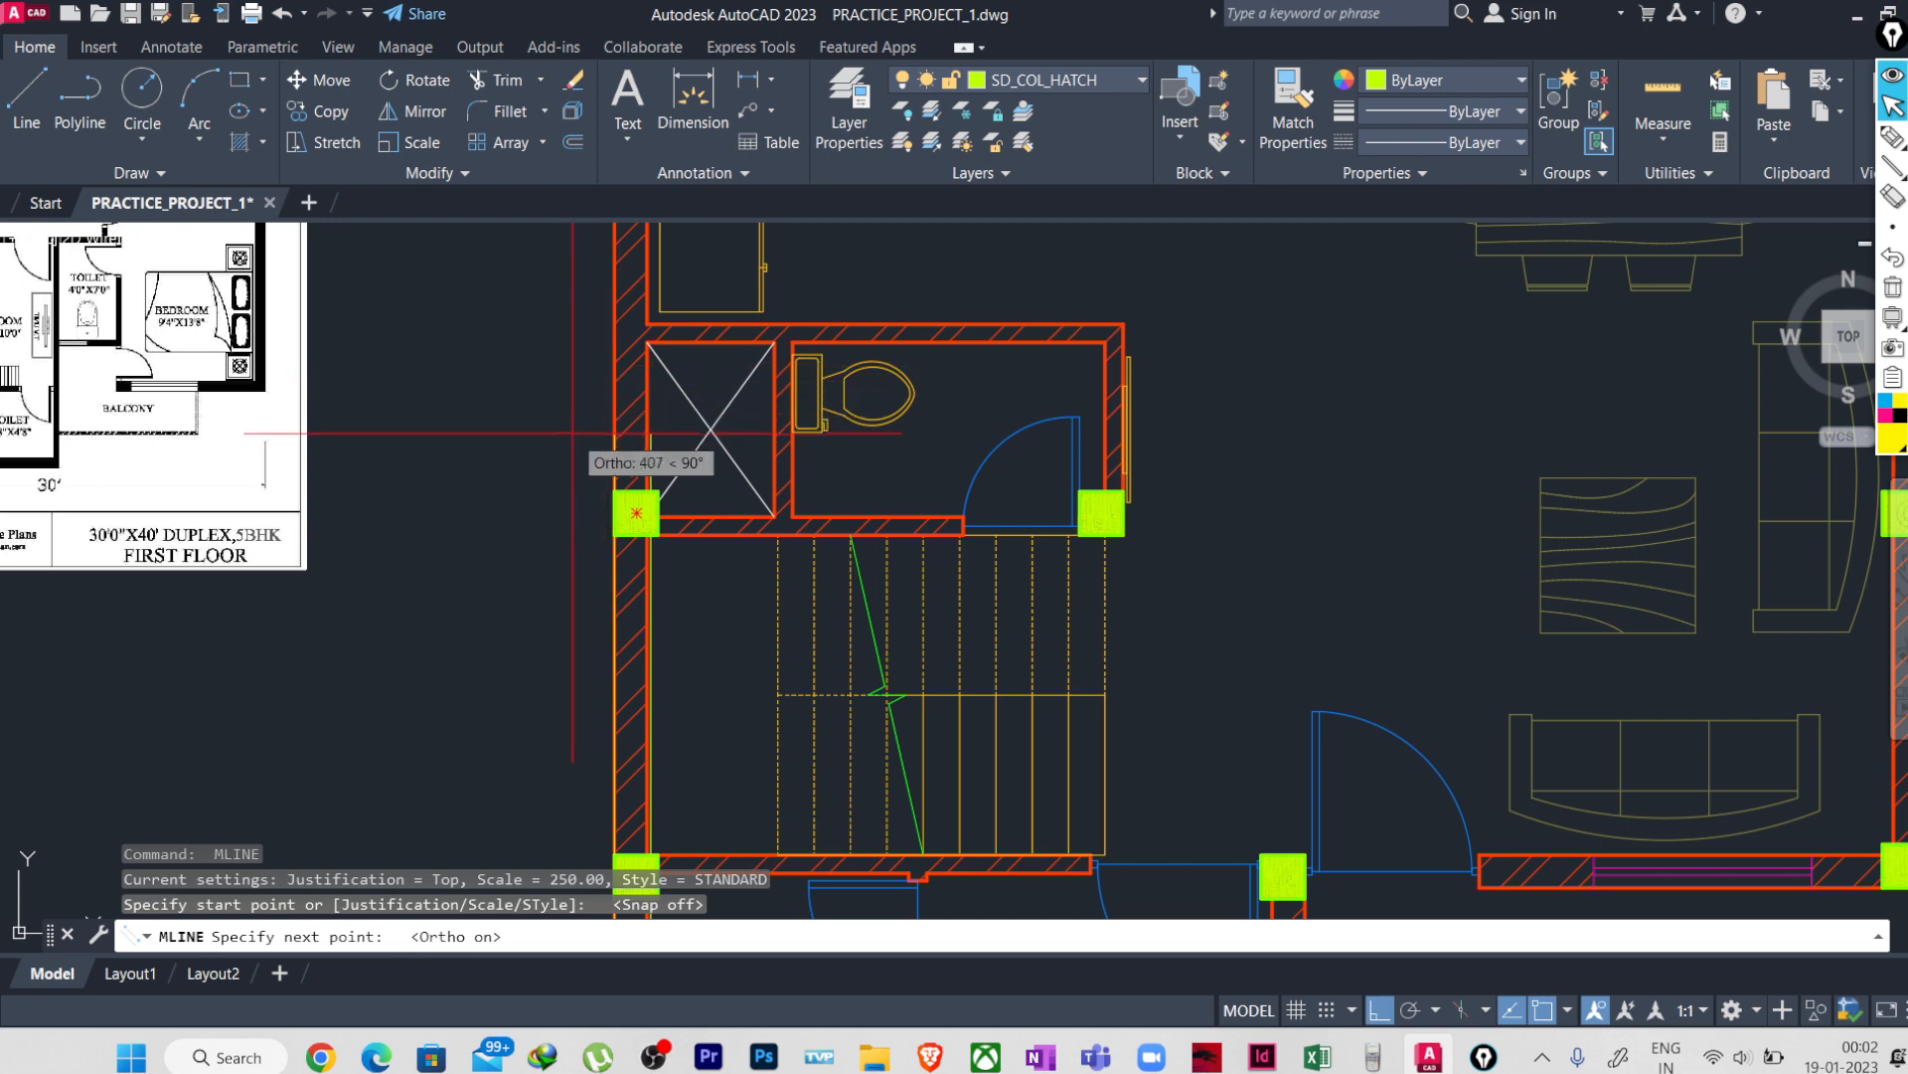
pyautogui.moveTo(614, 434); pyautogui.dragTo(614, 722, button='middle')
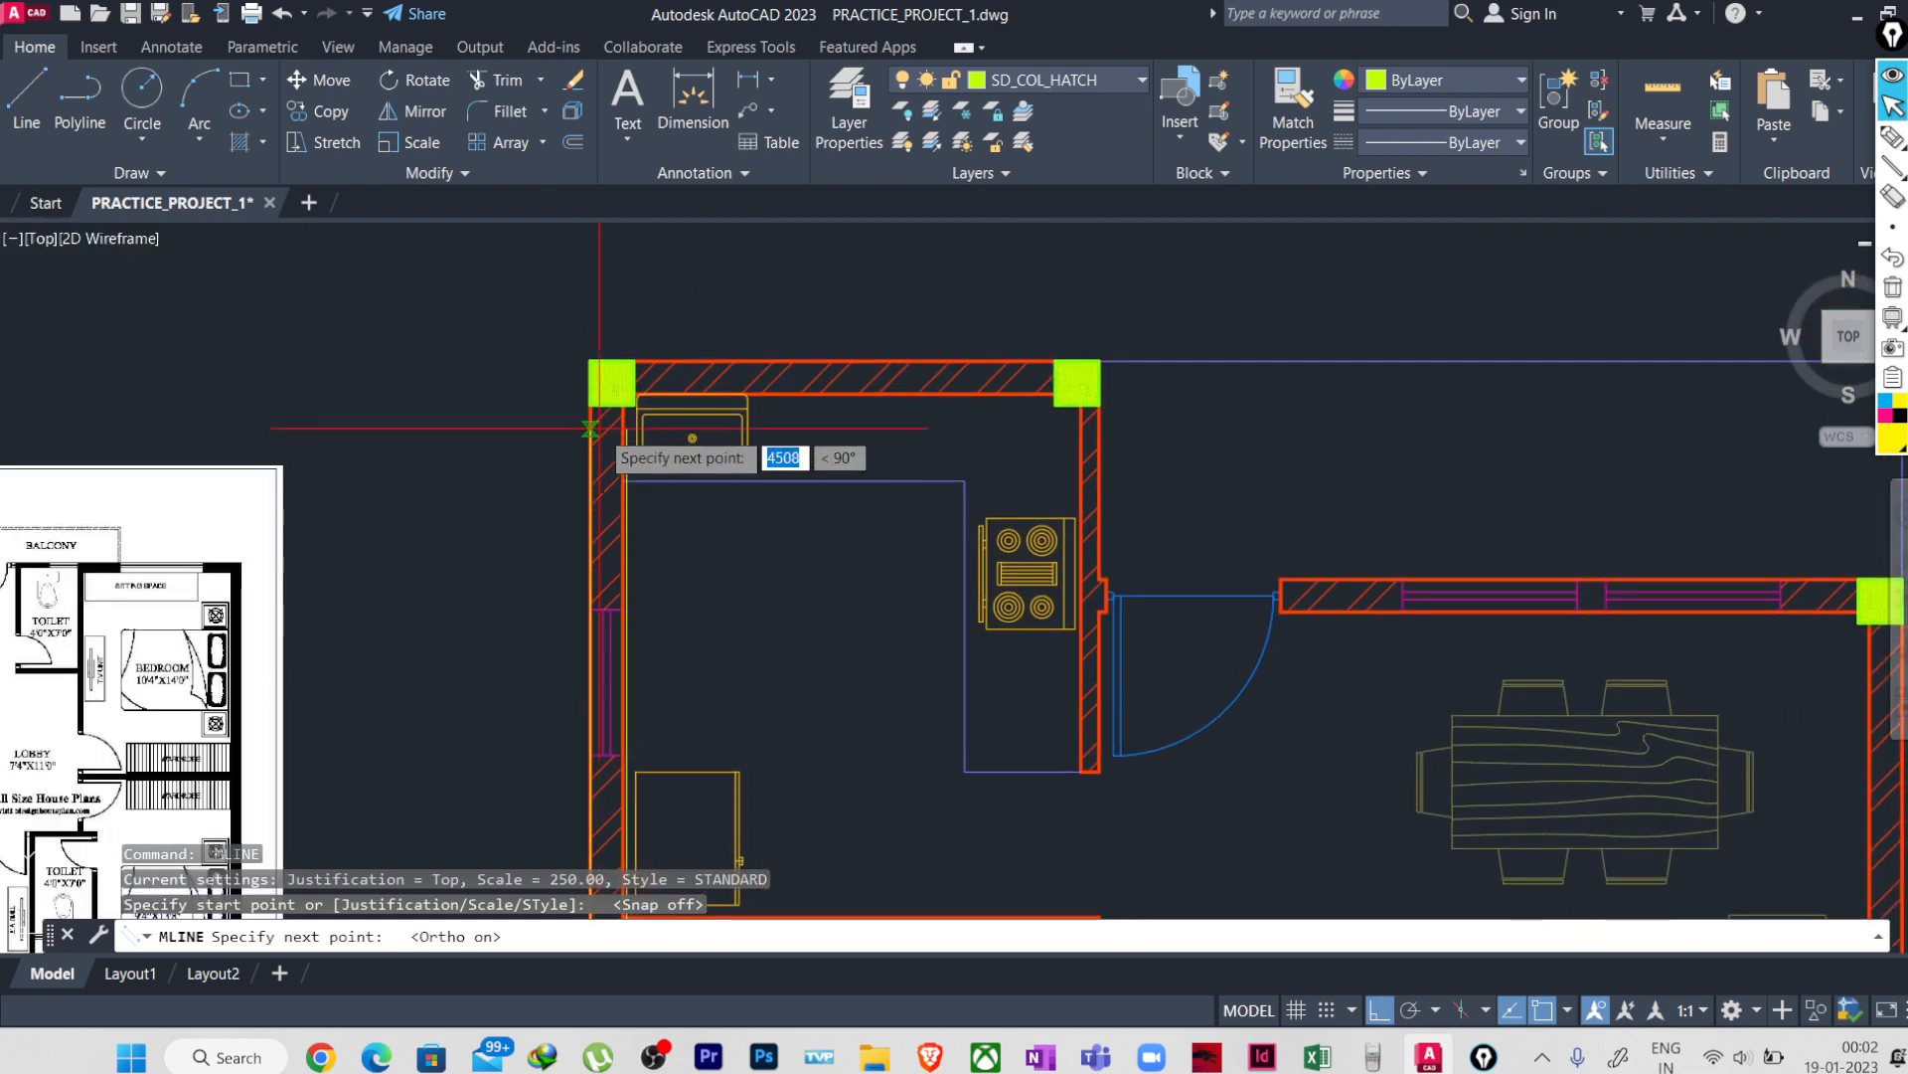
pyautogui.scroll(2, 584, 419)
pyautogui.click(617, 355)
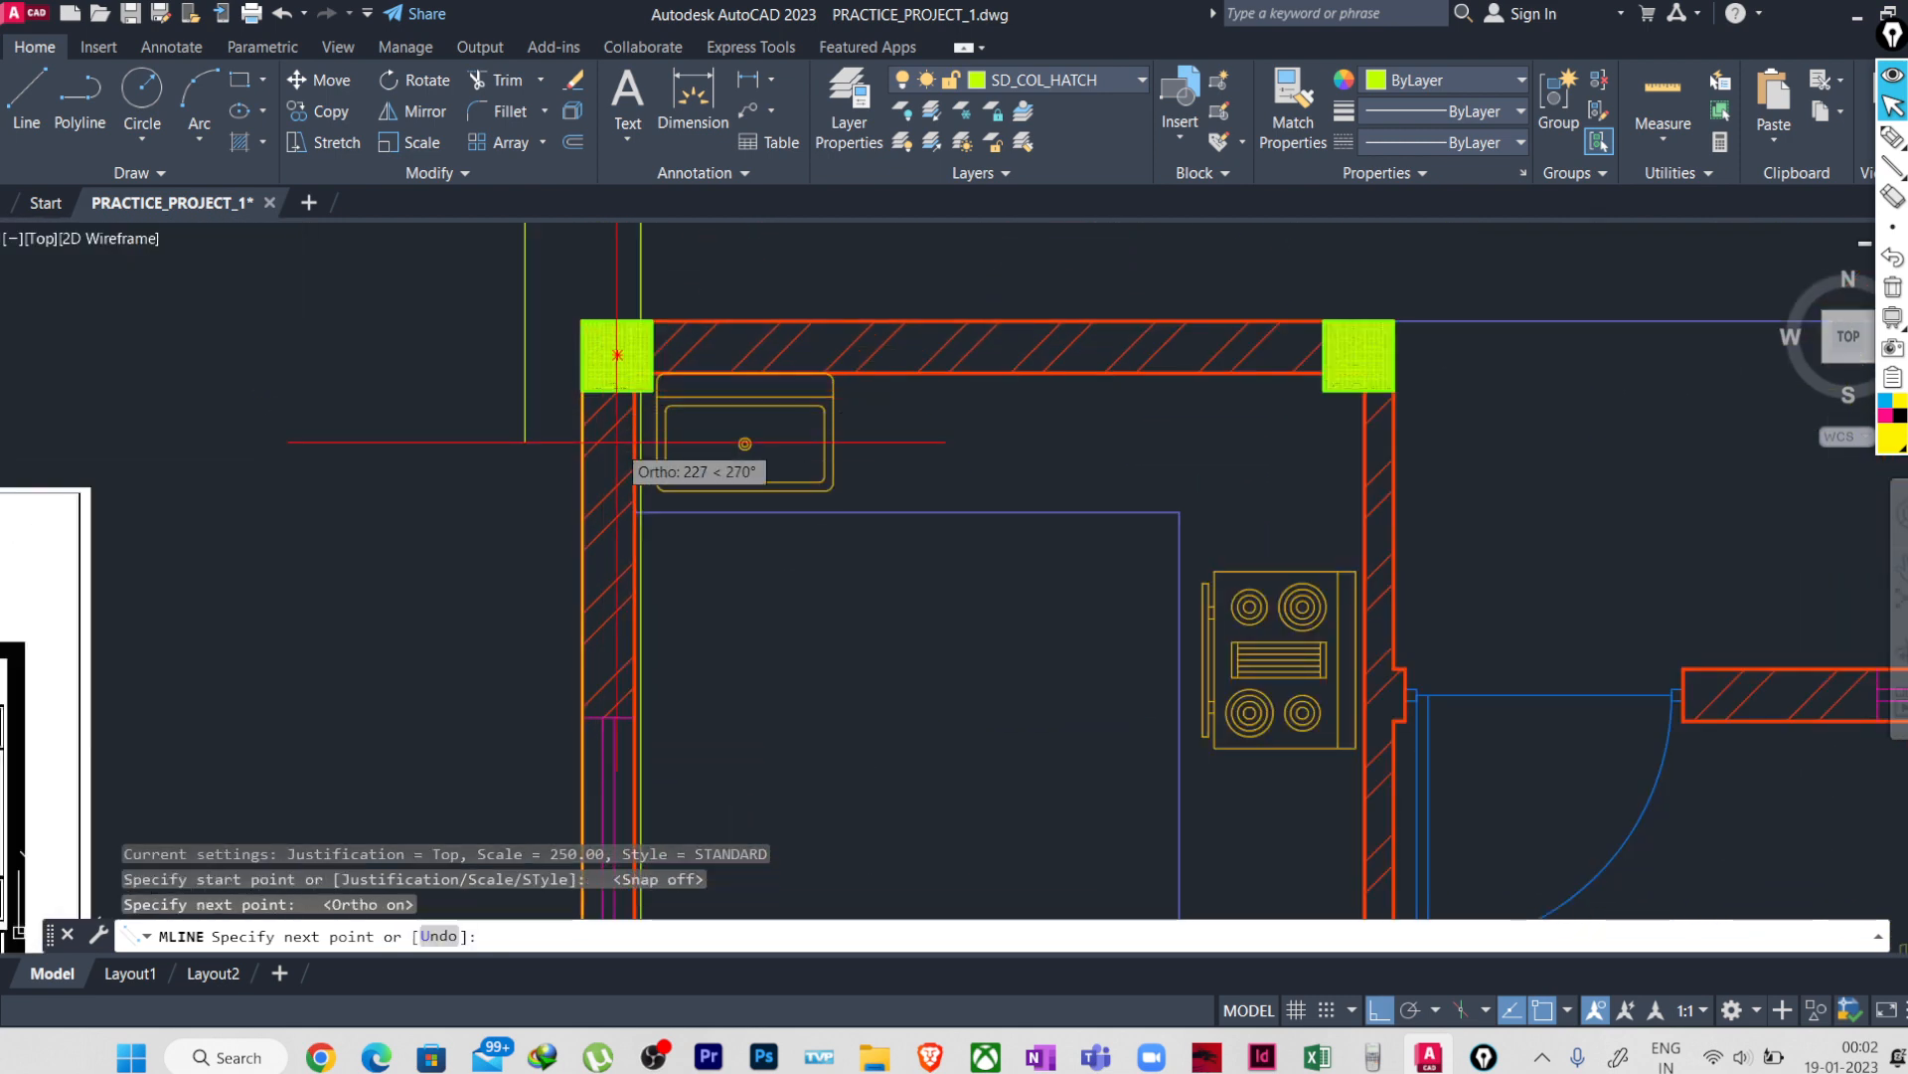
pyautogui.press('Return')
# - Draw a multiline along the kitchen's upper wall from the left corner column to the right one and restart the command
pyautogui.scroll(-4, 741, 467)
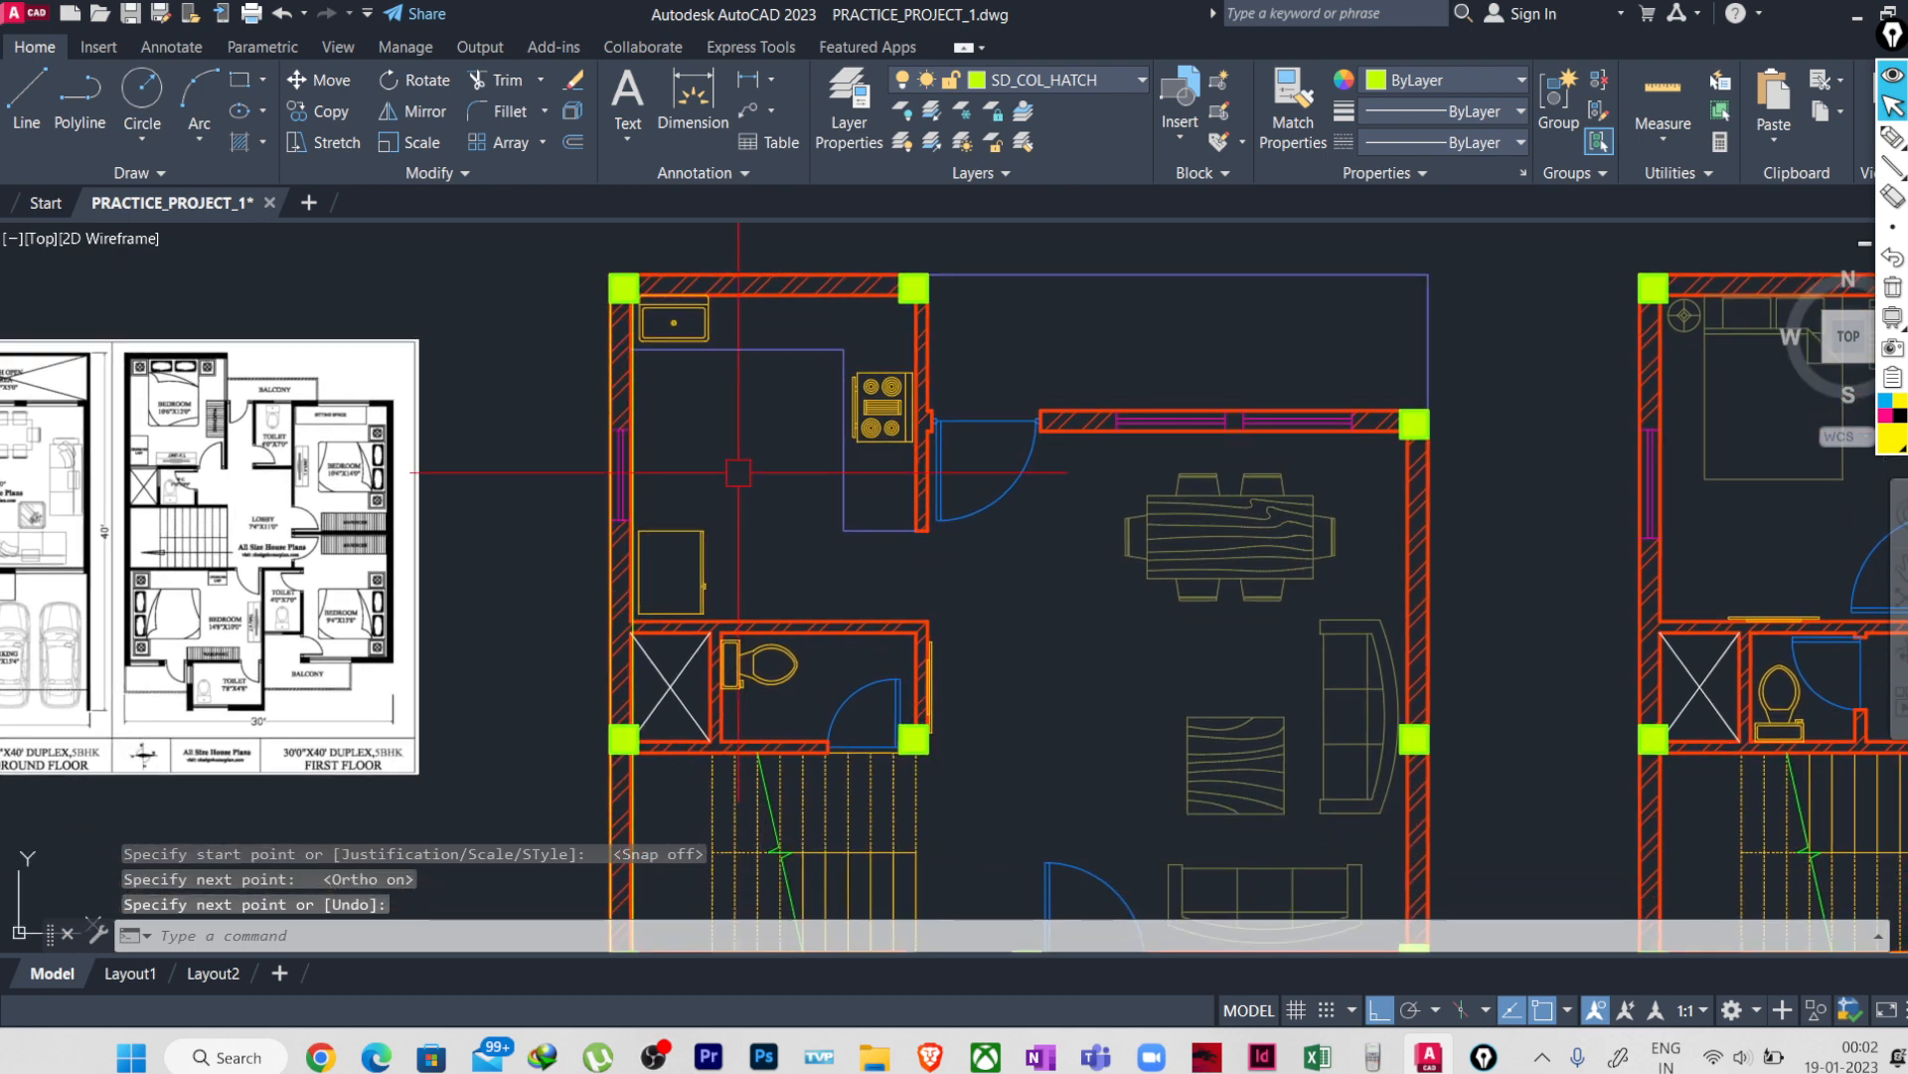
pyautogui.press('Return')
pyautogui.scroll(2, 651, 233)
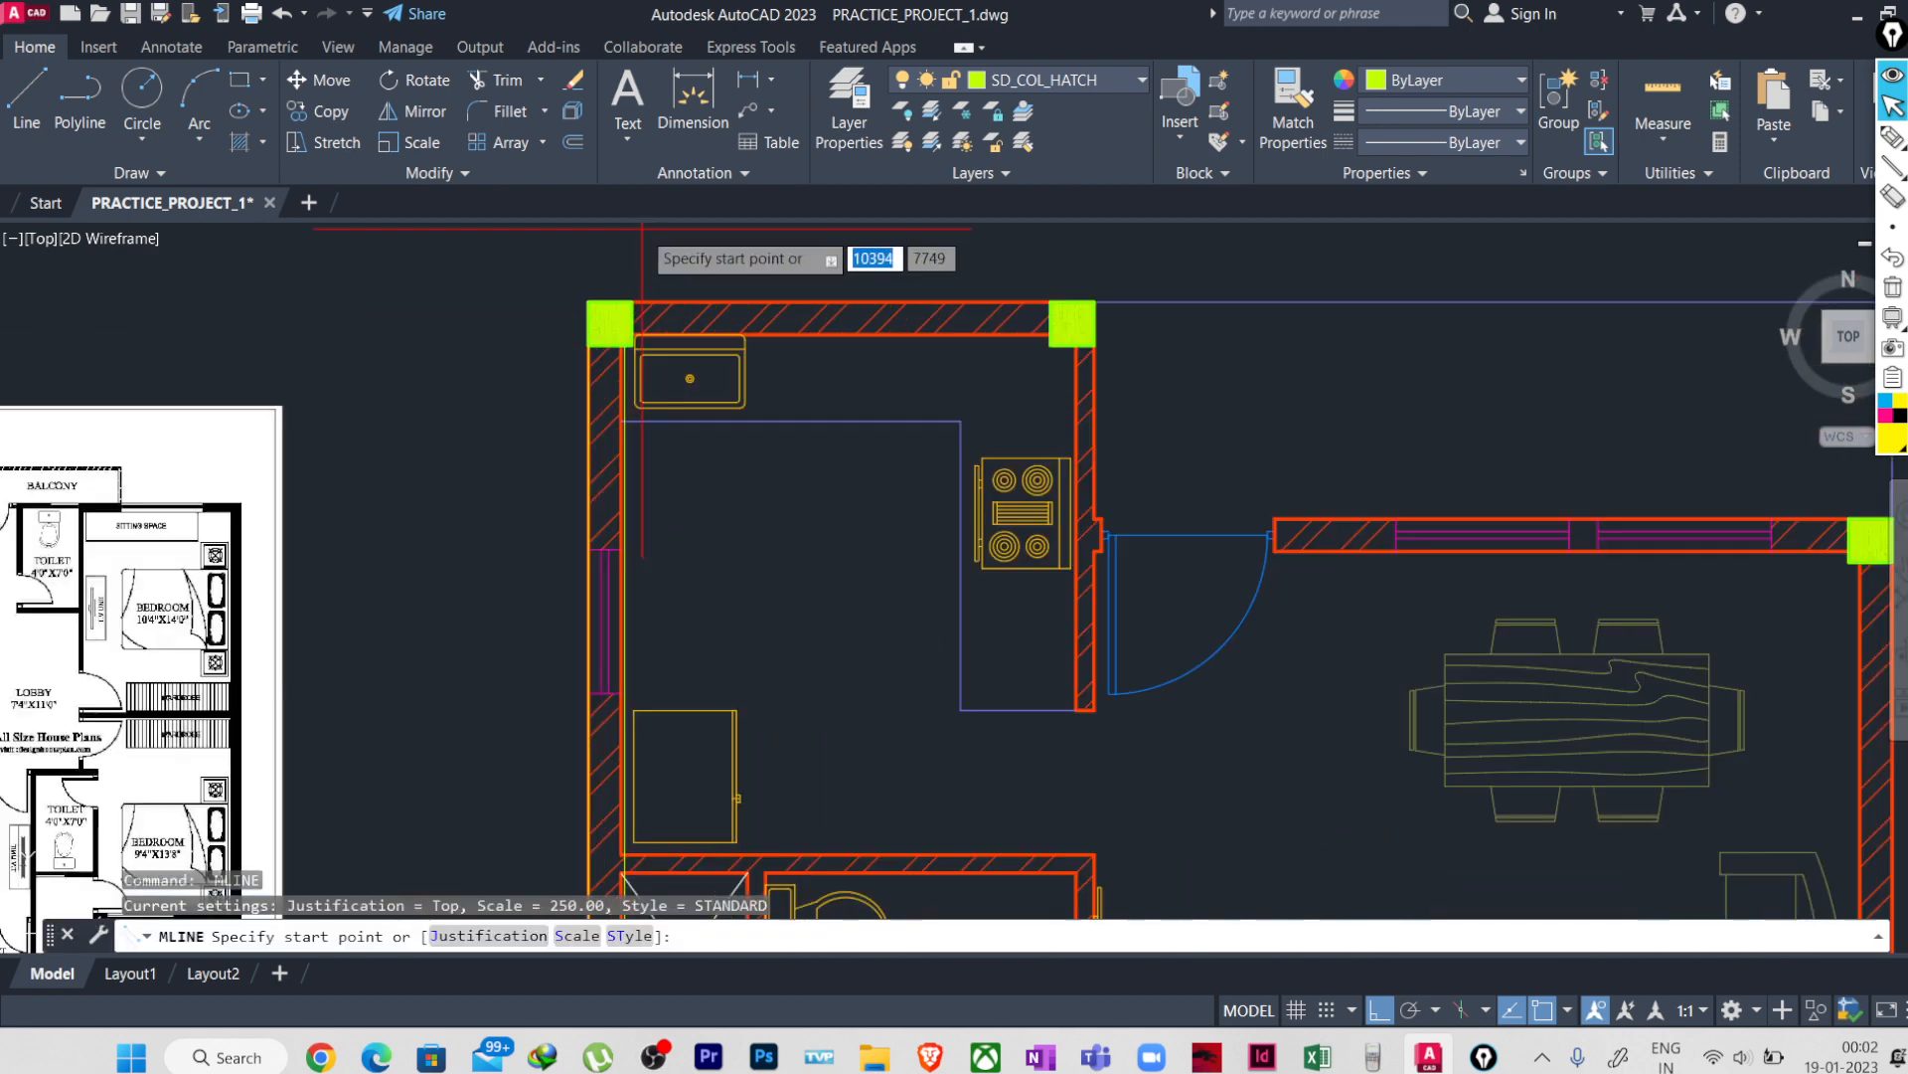
pyautogui.click(632, 301)
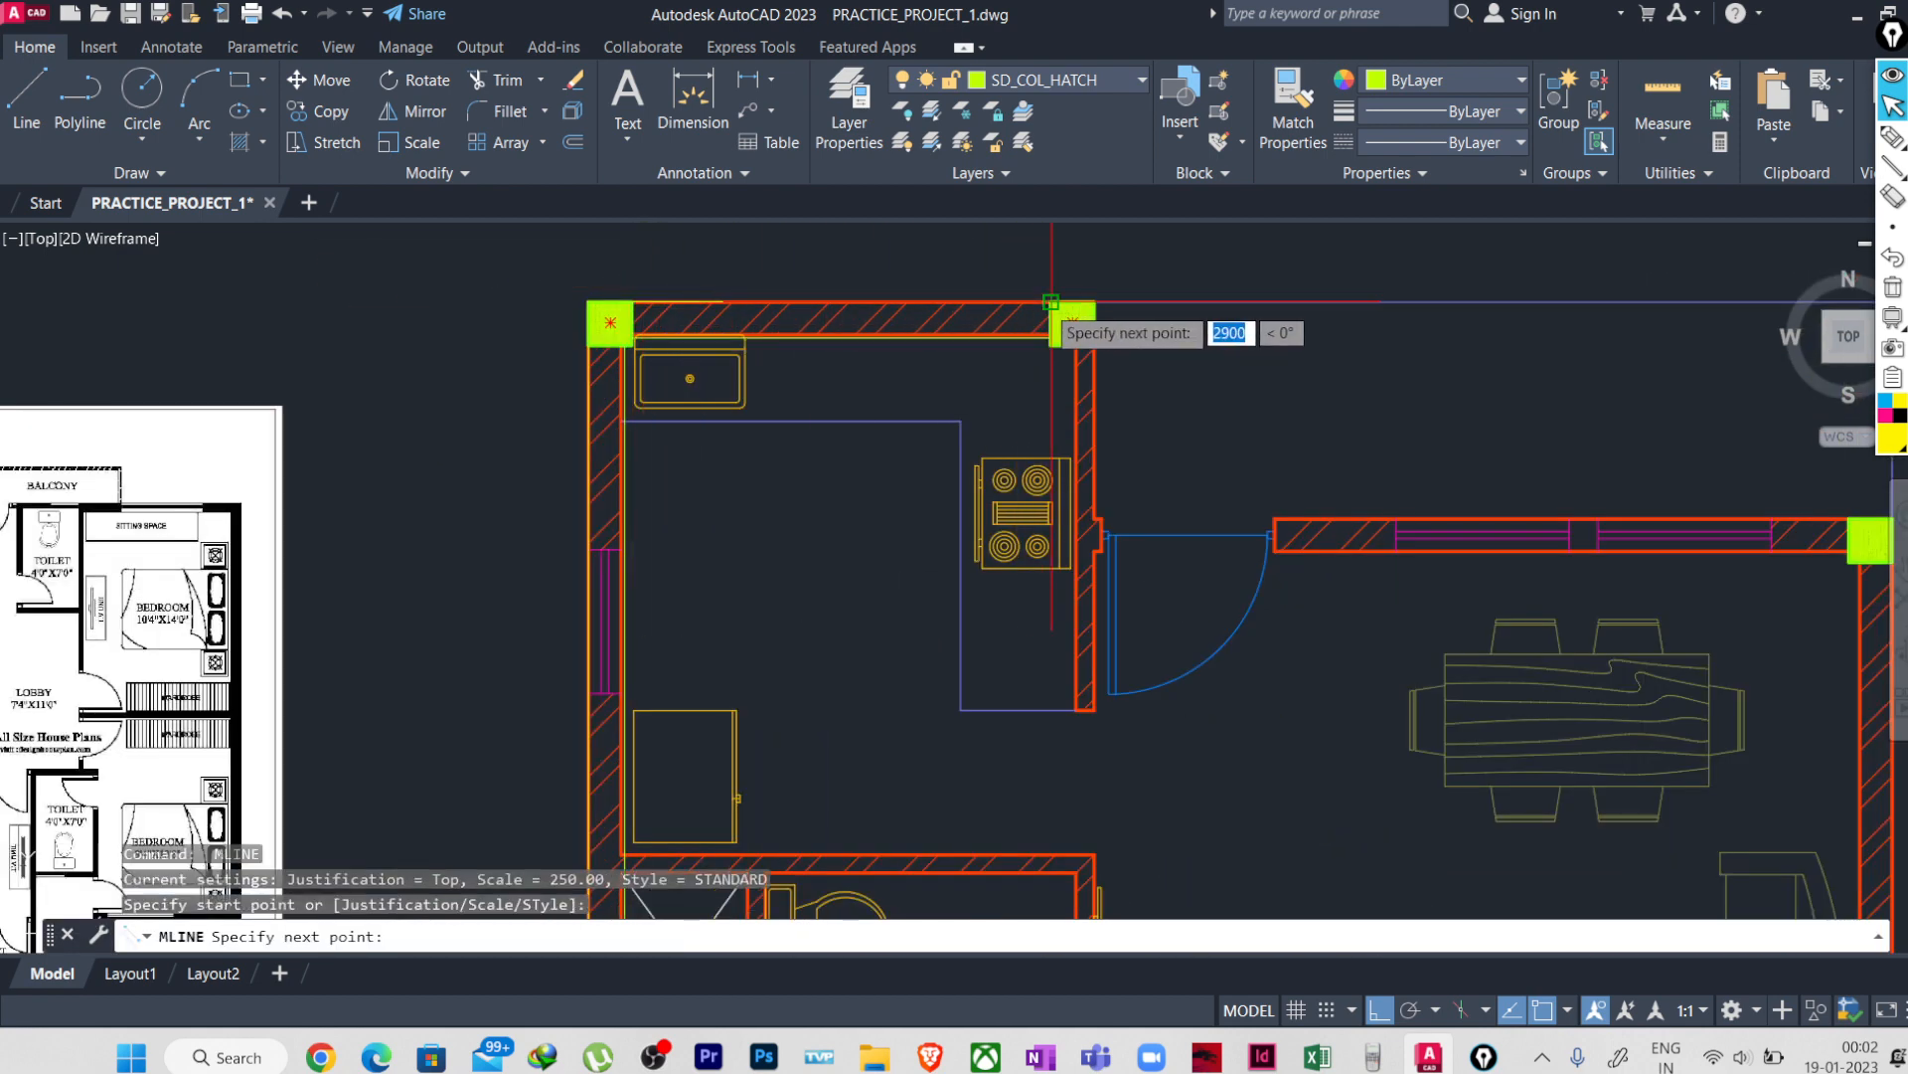
pyautogui.click(1052, 301)
pyautogui.press('Return')
pyautogui.press('Return')
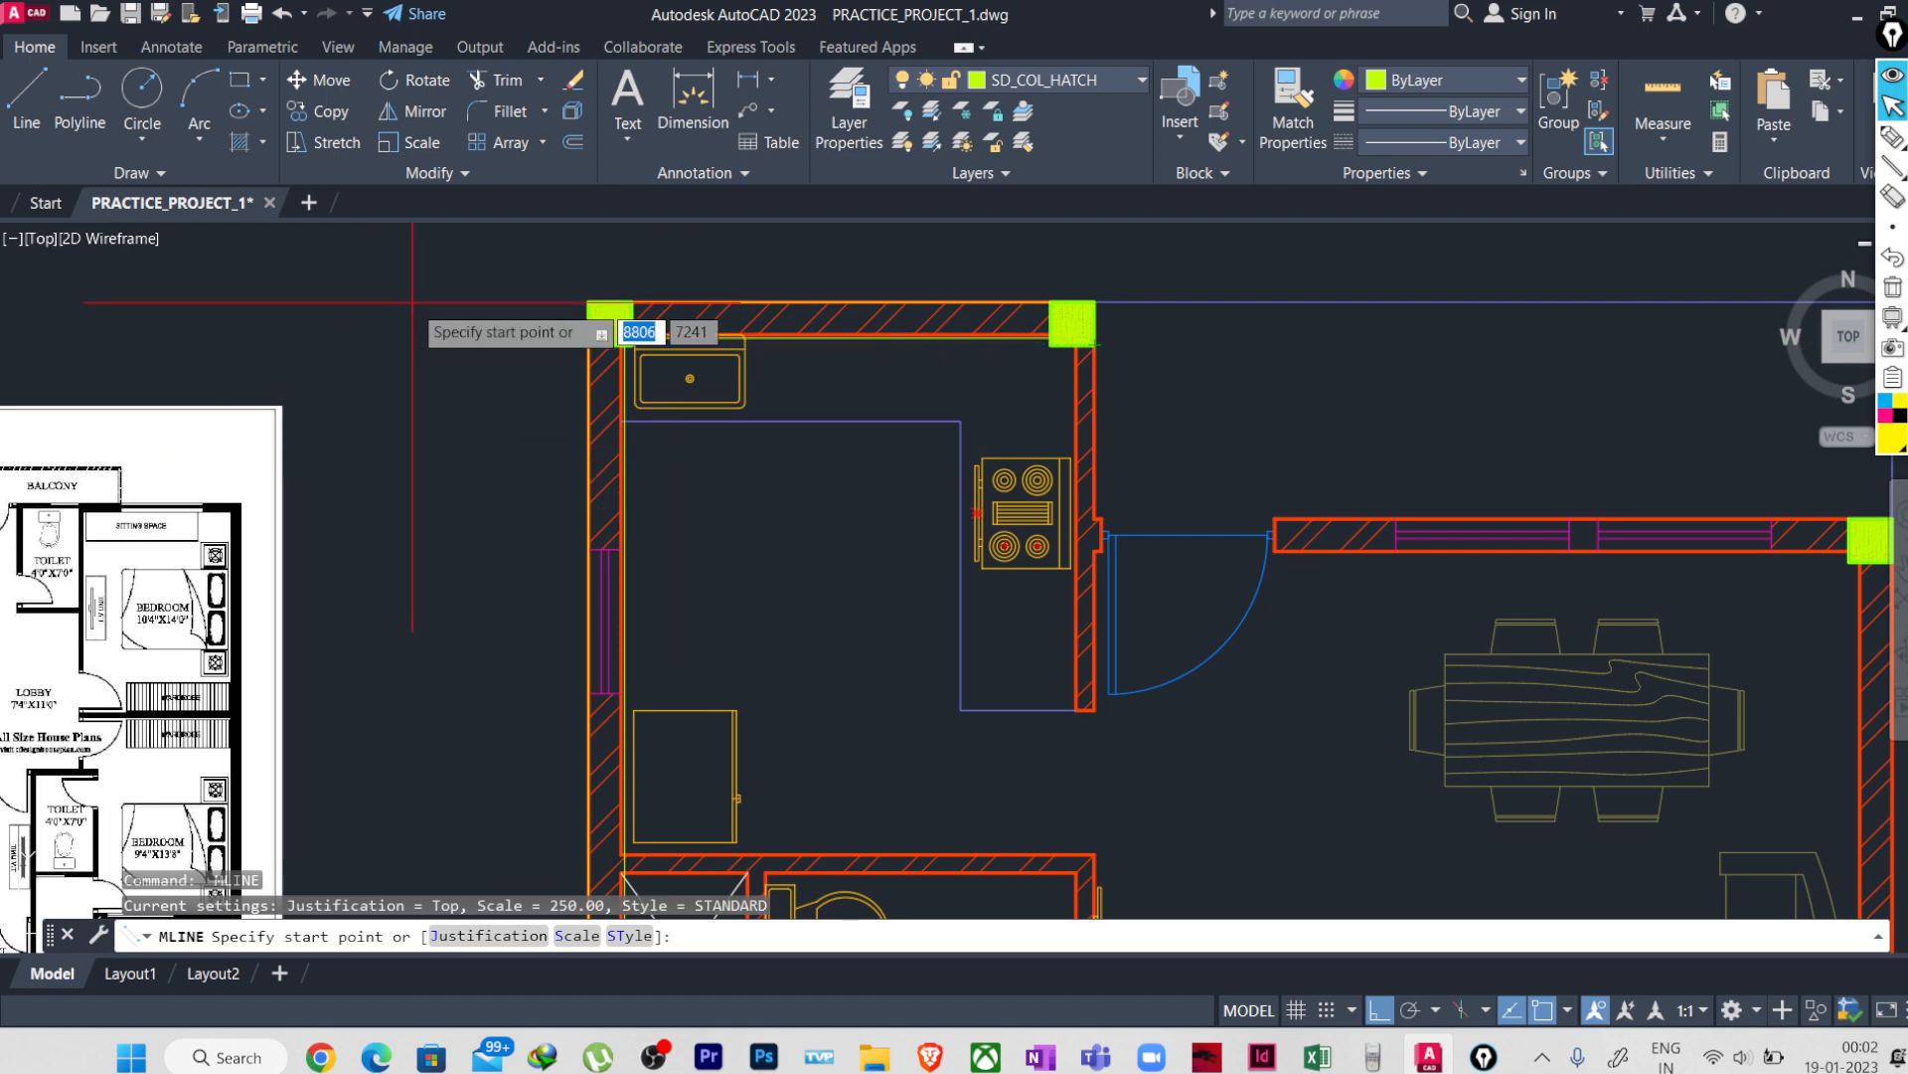
# - Sketch two parallel horizontal pen lines with arrows and a circle to explain which side the multiline is offset to
pyautogui.moveTo(264, 289); pyautogui.dragTo(385, 286)
pyautogui.moveTo(269, 339)
pyautogui.mouseDown()
pyautogui.moveTo(390, 330)
pyautogui.moveTo(393, 283)
pyautogui.moveTo(480, 279)
pyautogui.moveTo(523, 414)
pyautogui.moveTo(534, 395)
pyautogui.mouseUp()
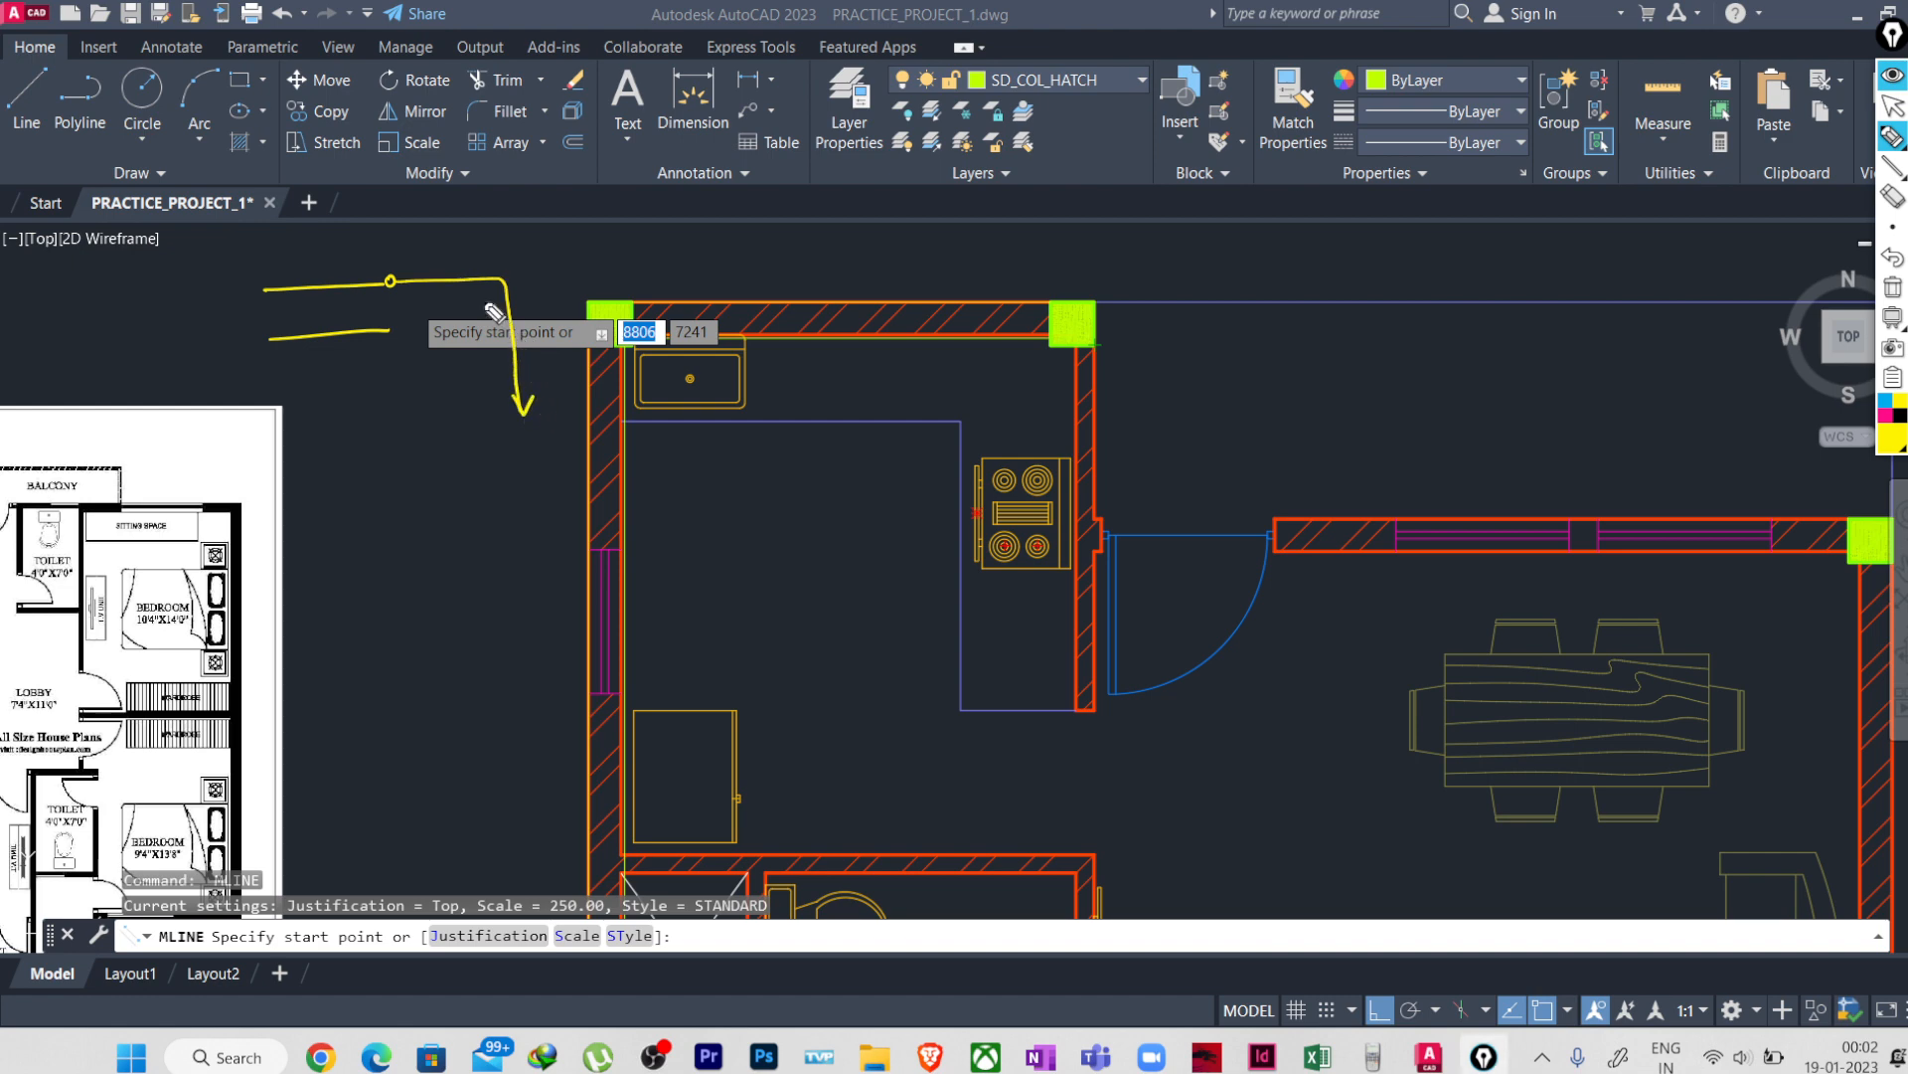
pyautogui.moveTo(339, 283)
pyautogui.mouseDown()
pyautogui.moveTo(298, 309)
pyautogui.moveTo(360, 271)
pyautogui.mouseUp()
pyautogui.moveTo(444, 365); pyautogui.dragTo(446, 386)
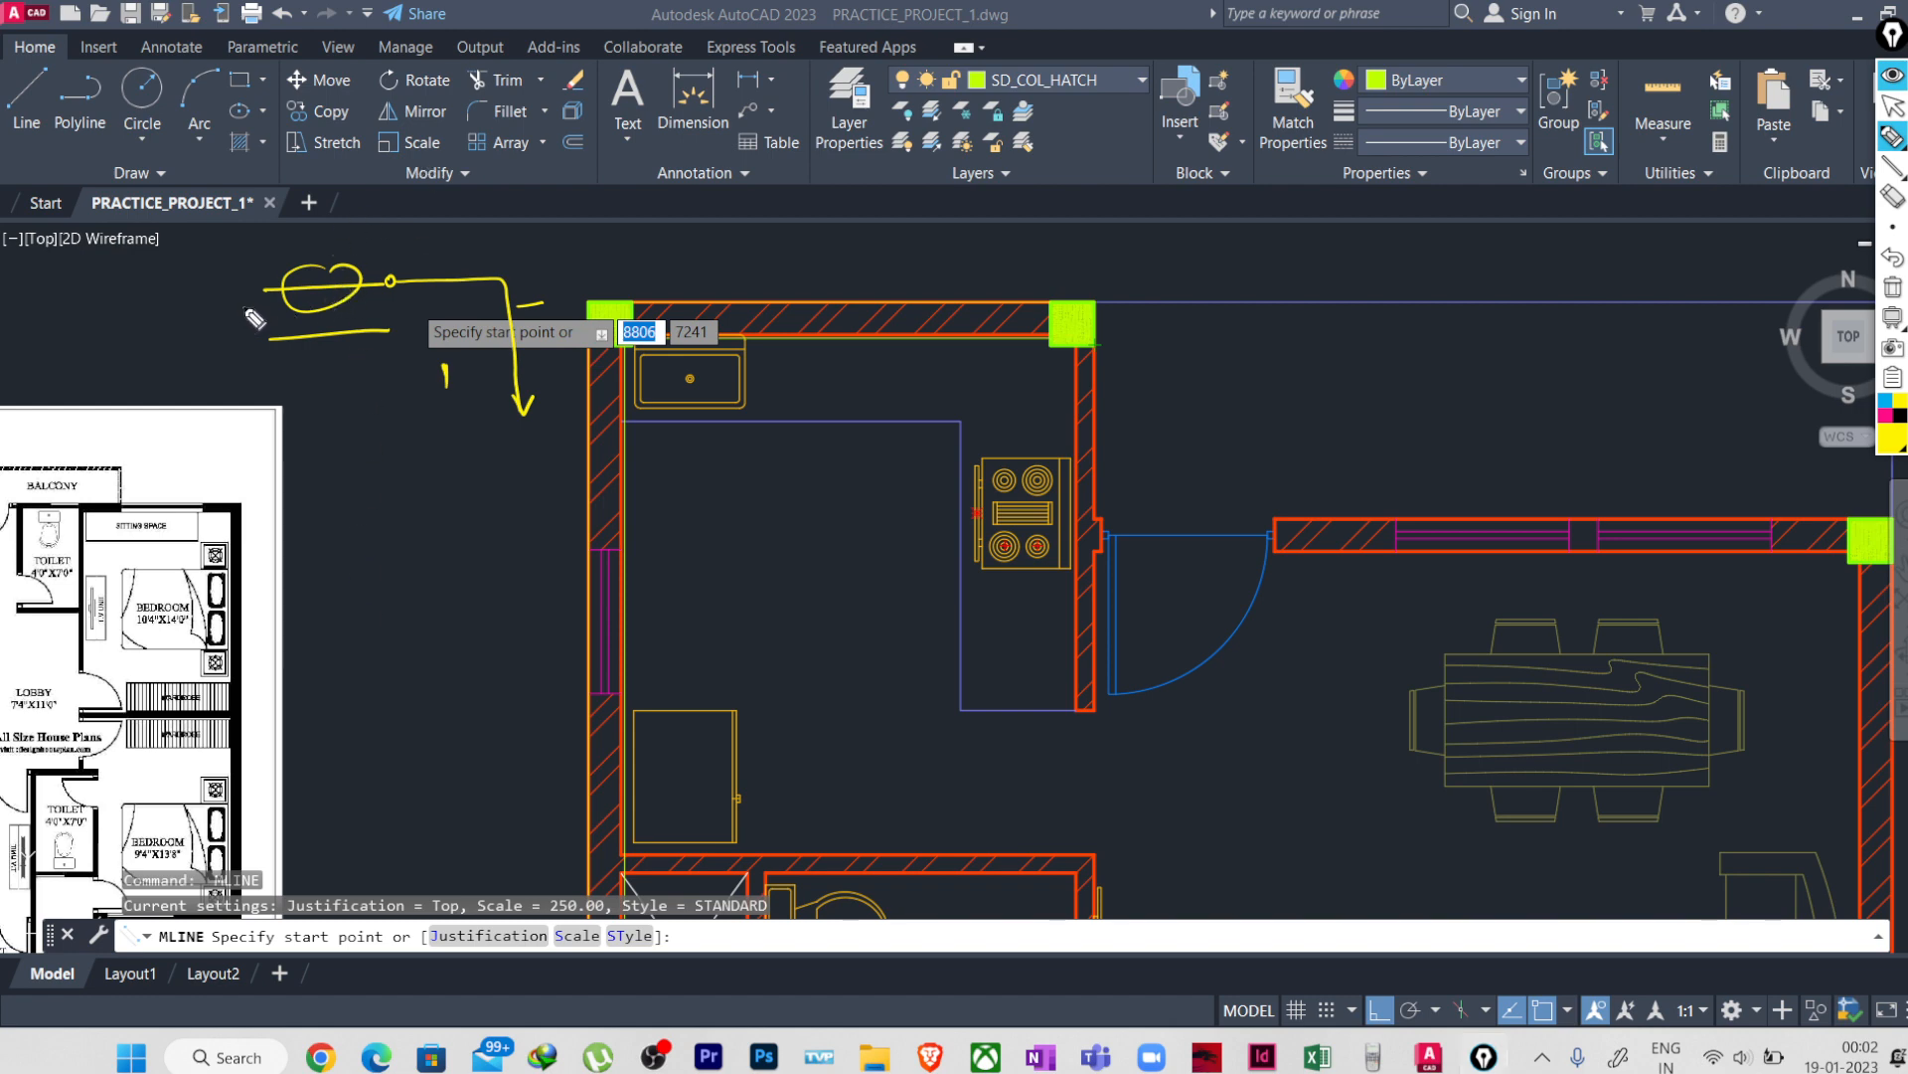
pyautogui.moveTo(244, 309); pyautogui.dragTo(246, 366)
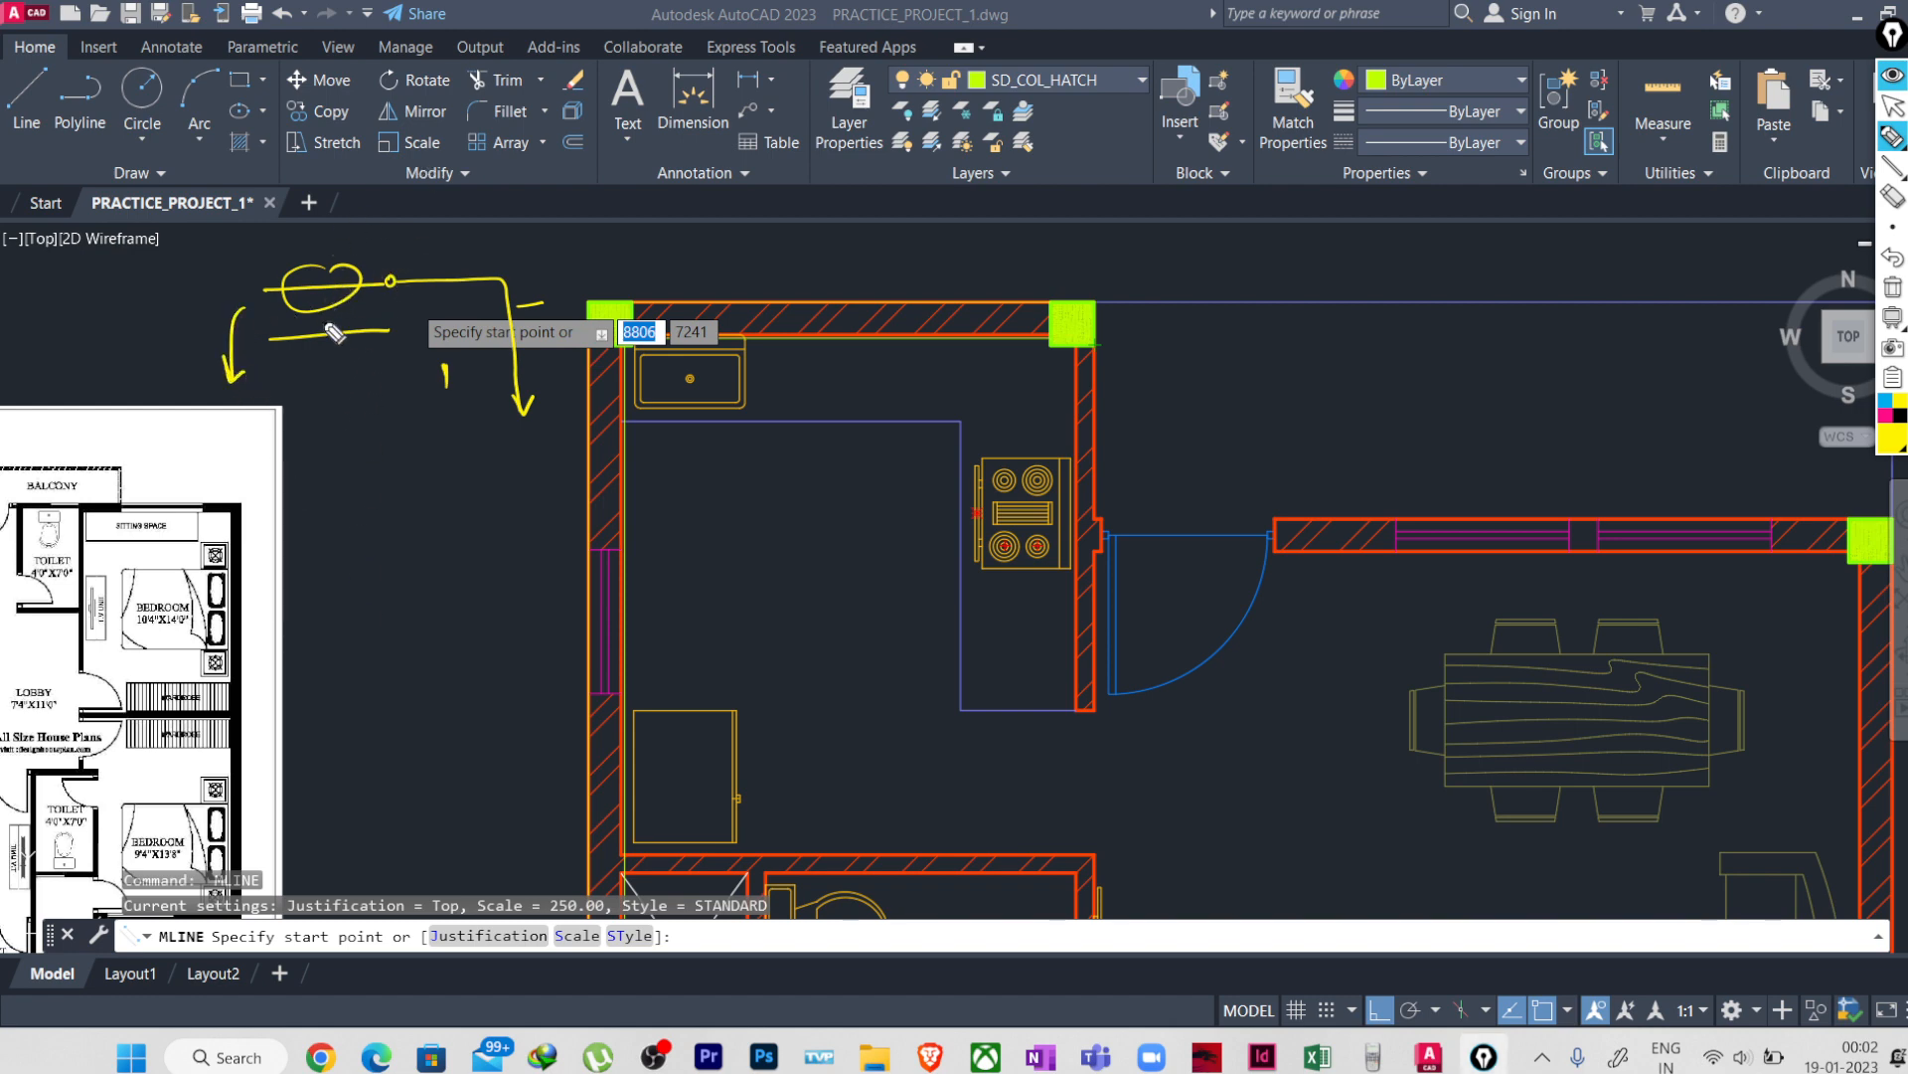
# - Sketch two vertical pen lines joined by an arrow and write the circled note "Top" below them
pyautogui.moveTo(303, 449)
pyautogui.mouseDown()
pyautogui.moveTo(313, 555)
pyautogui.moveTo(360, 533)
pyautogui.moveTo(347, 543)
pyautogui.mouseUp()
pyautogui.moveTo(361, 477); pyautogui.dragTo(368, 553)
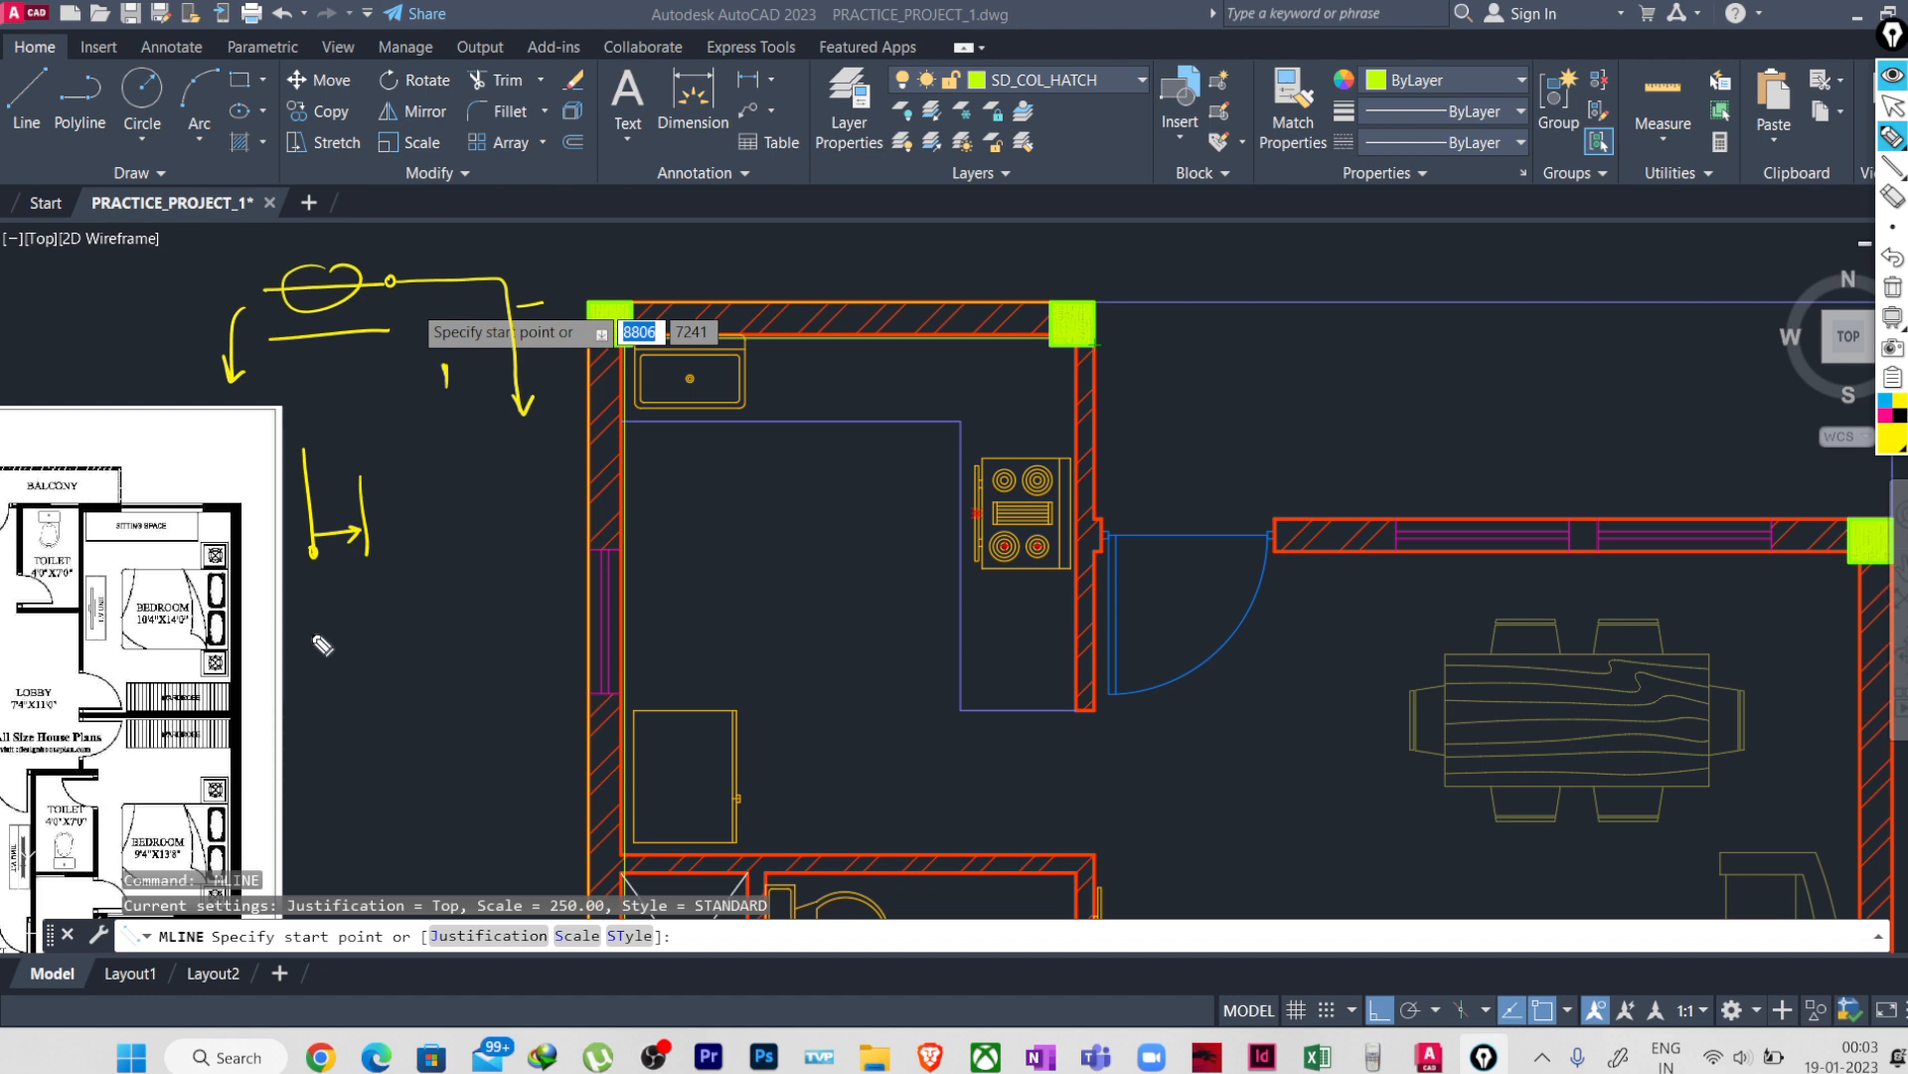
pyautogui.moveTo(298, 651)
pyautogui.mouseDown()
pyautogui.moveTo(316, 670)
pyautogui.moveTo(335, 657)
pyautogui.mouseUp()
pyautogui.moveTo(307, 637)
pyautogui.mouseDown()
pyautogui.moveTo(360, 658)
pyautogui.moveTo(286, 658)
pyautogui.mouseUp()
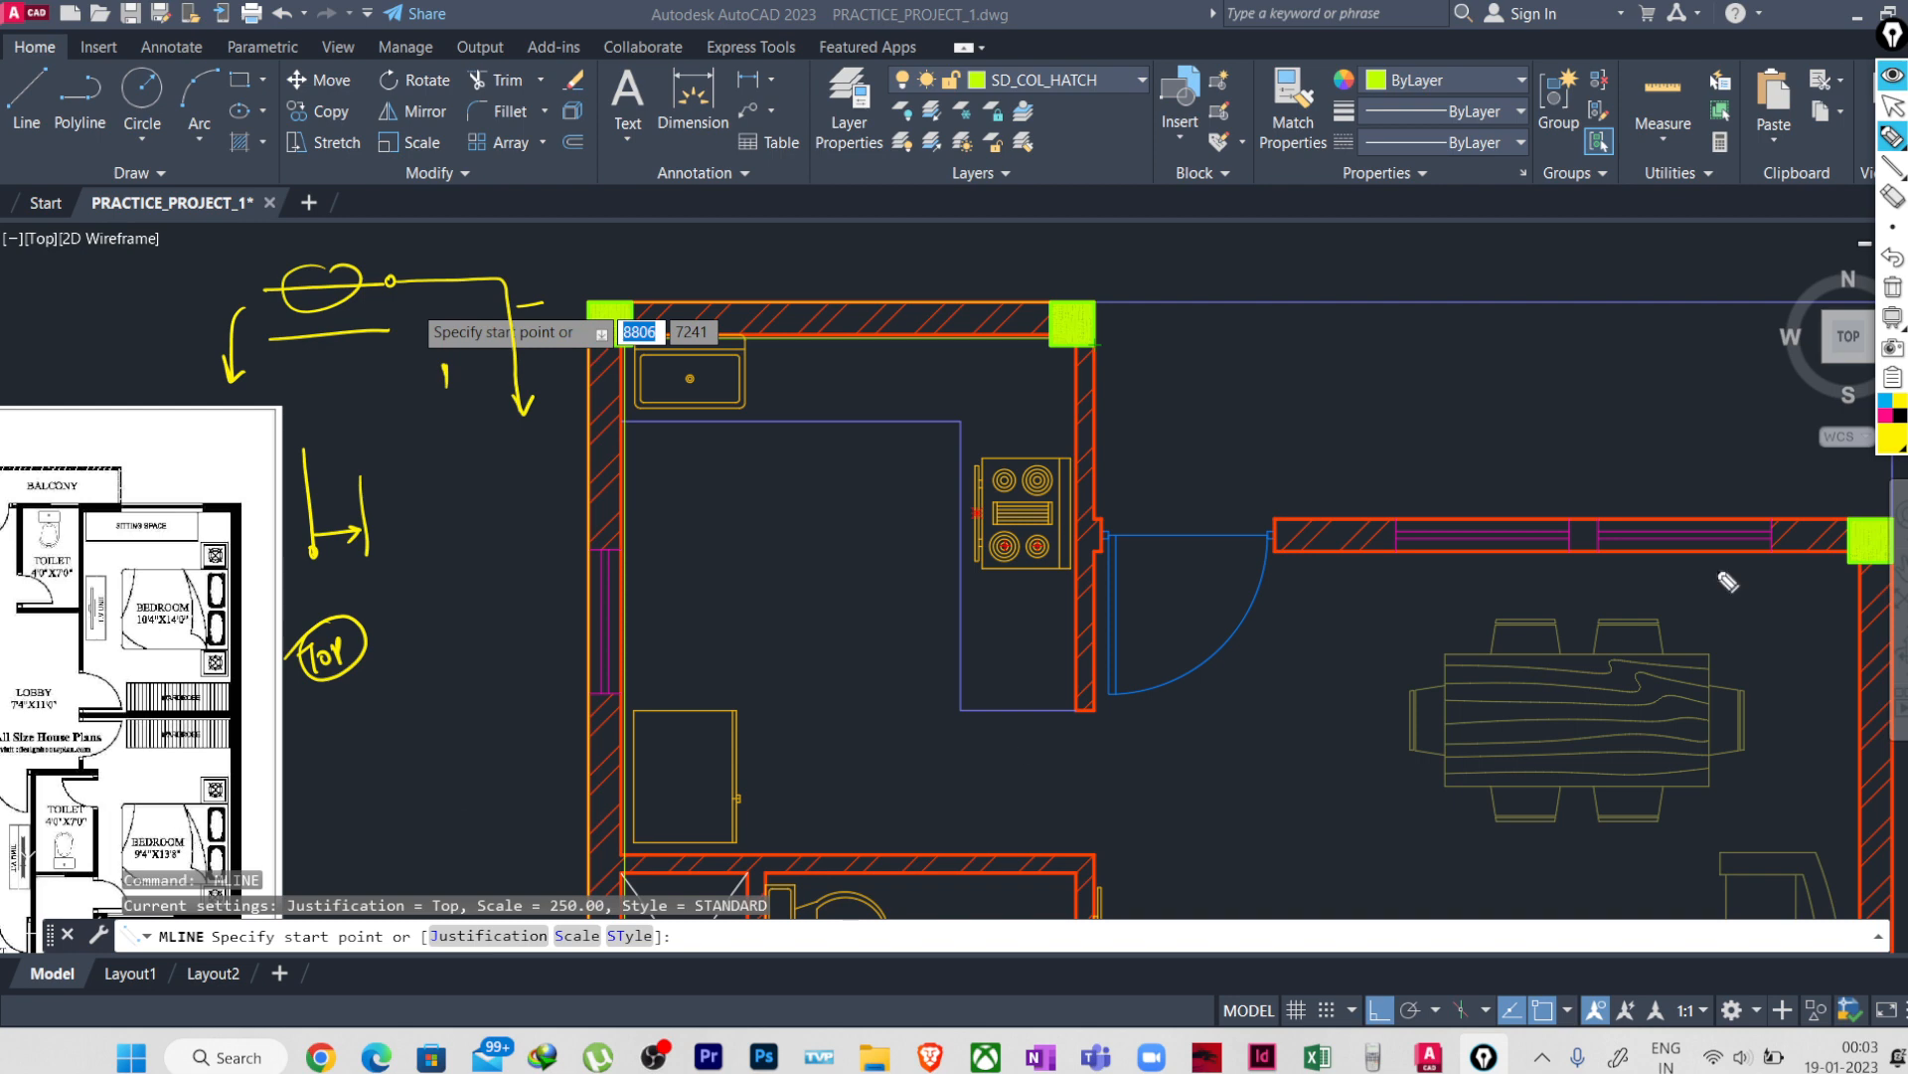
# - Clear all the pen annotations, turn off the pen and return to the drawing area
pyautogui.click(1893, 287)
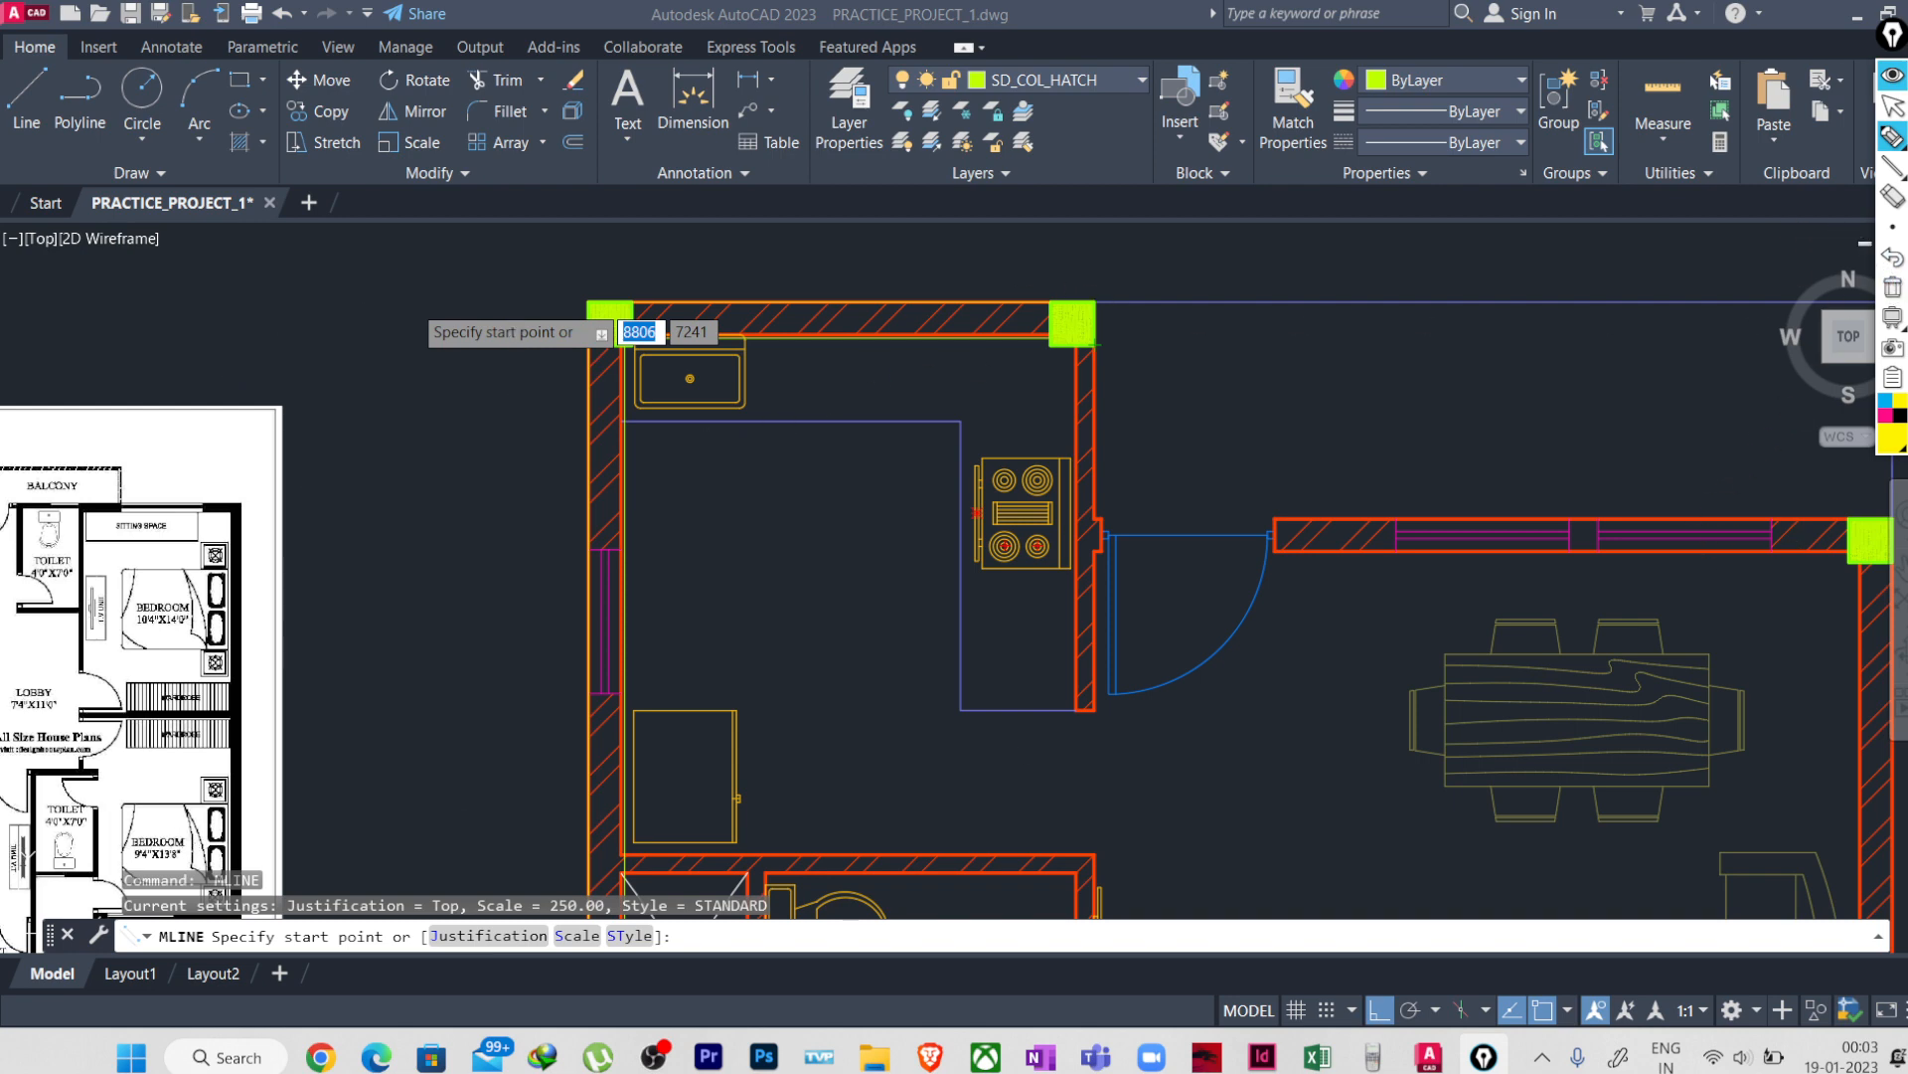
pyautogui.click(1894, 106)
pyautogui.click(806, 514)
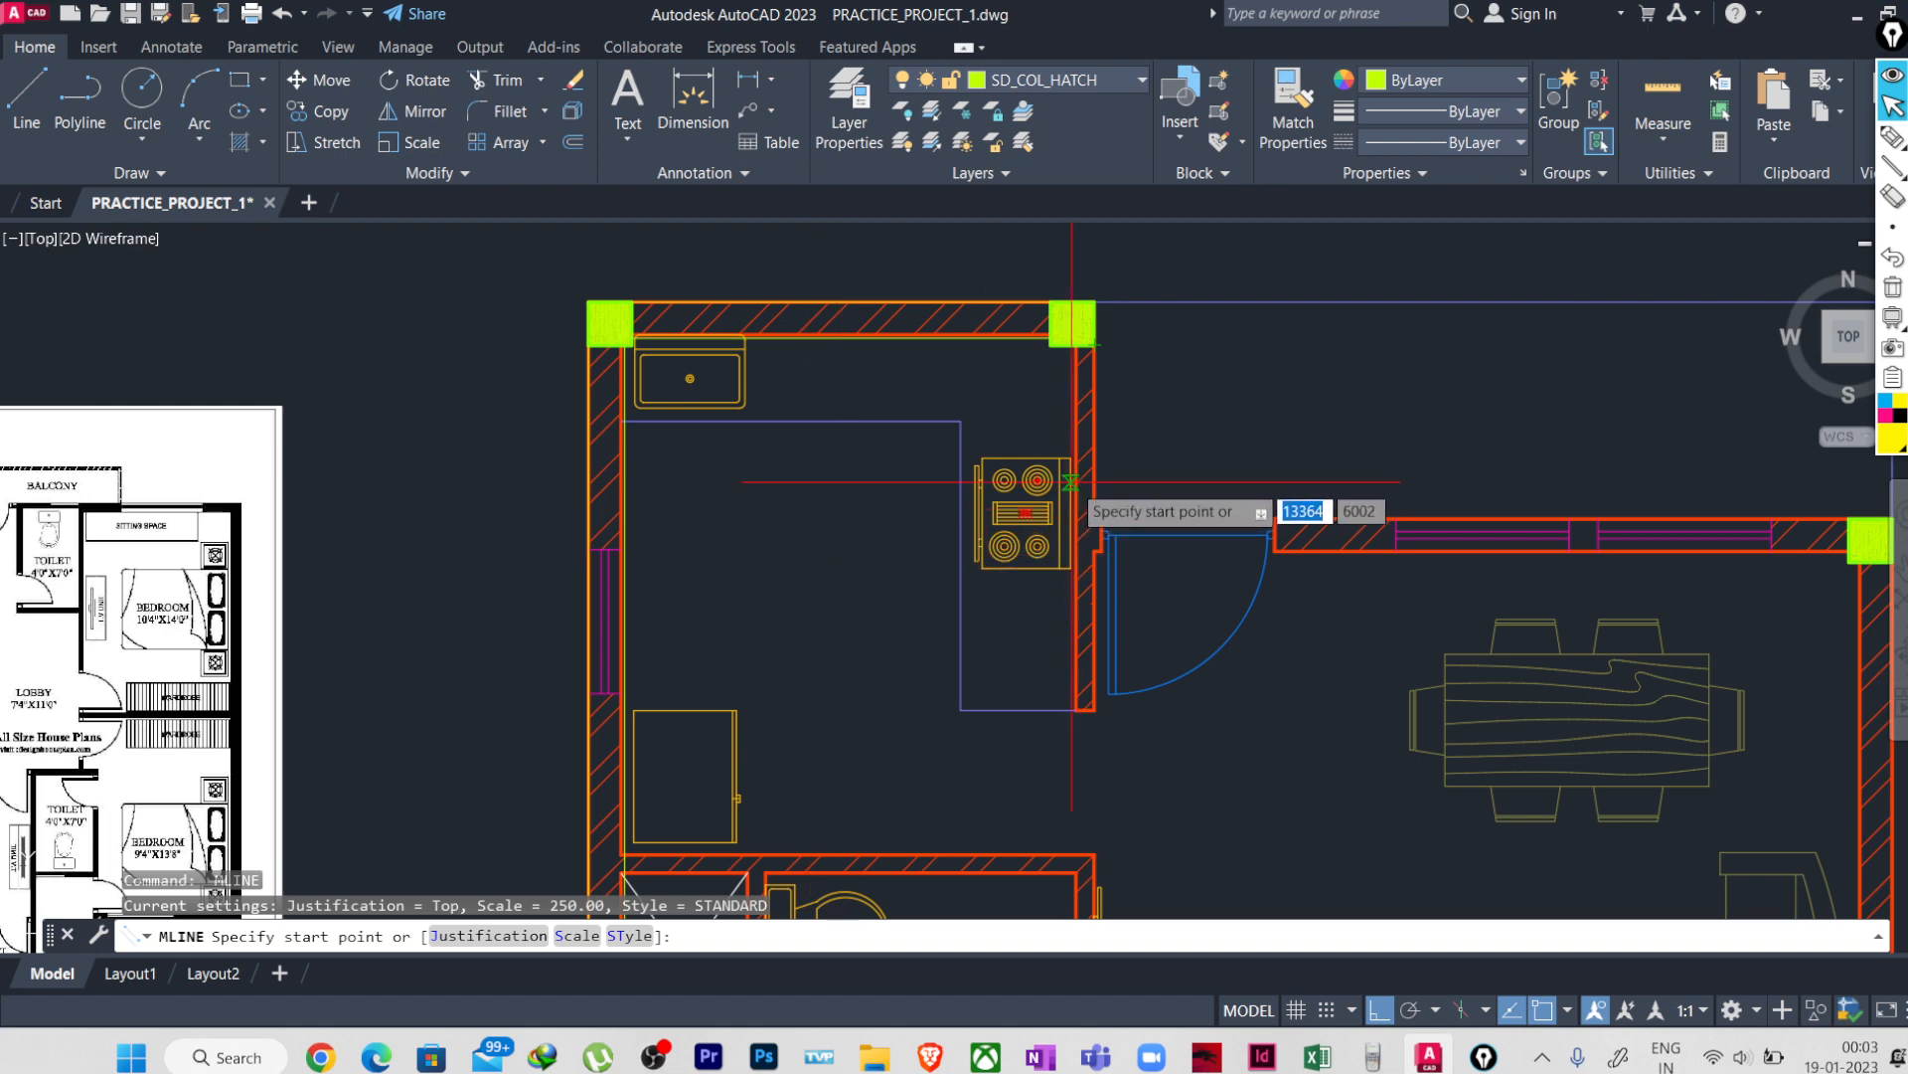
# - Draw a multiline from the kitchen's upper right column down to the column at the toilet's lower right corner
pyautogui.click(1094, 345)
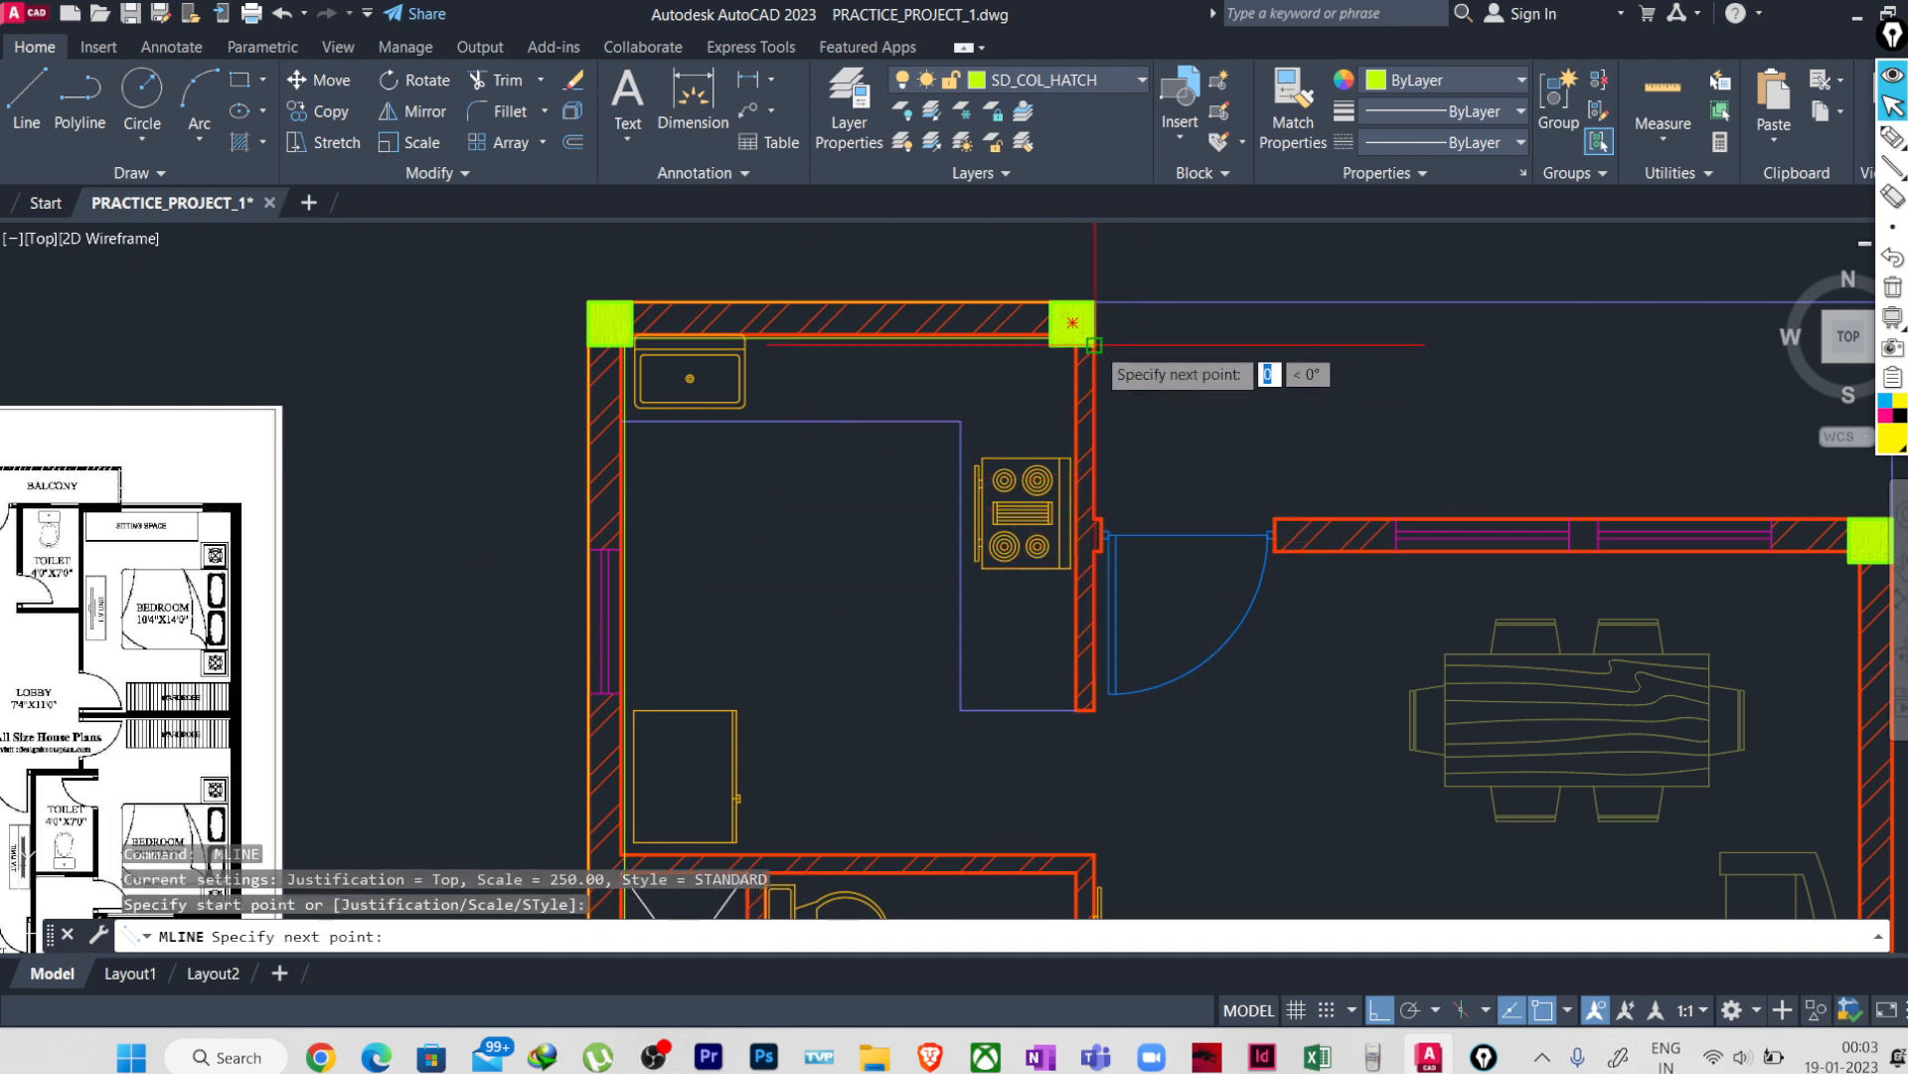
pyautogui.moveTo(1113, 718); pyautogui.dragTo(1148, 462, button='middle')
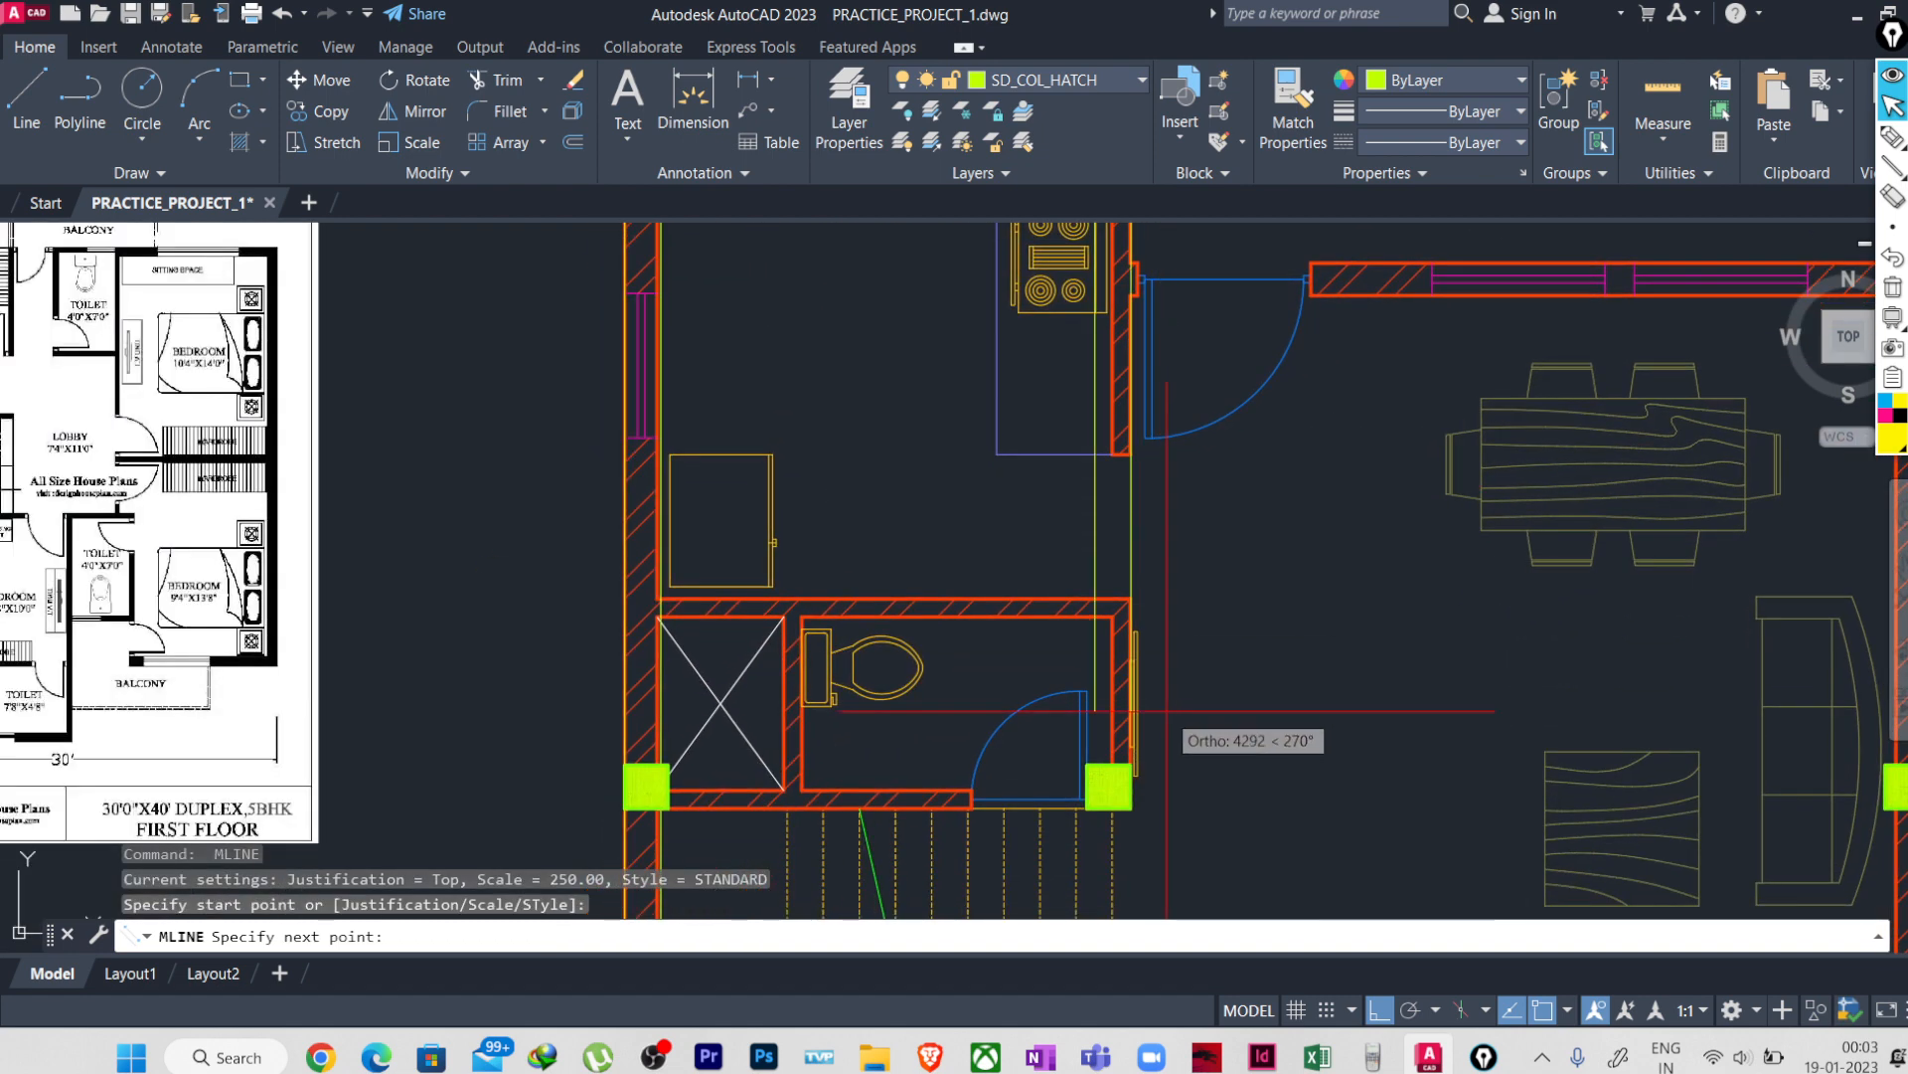
pyautogui.scroll(4, 1167, 710)
pyautogui.click(1111, 664)
pyautogui.press('Return')
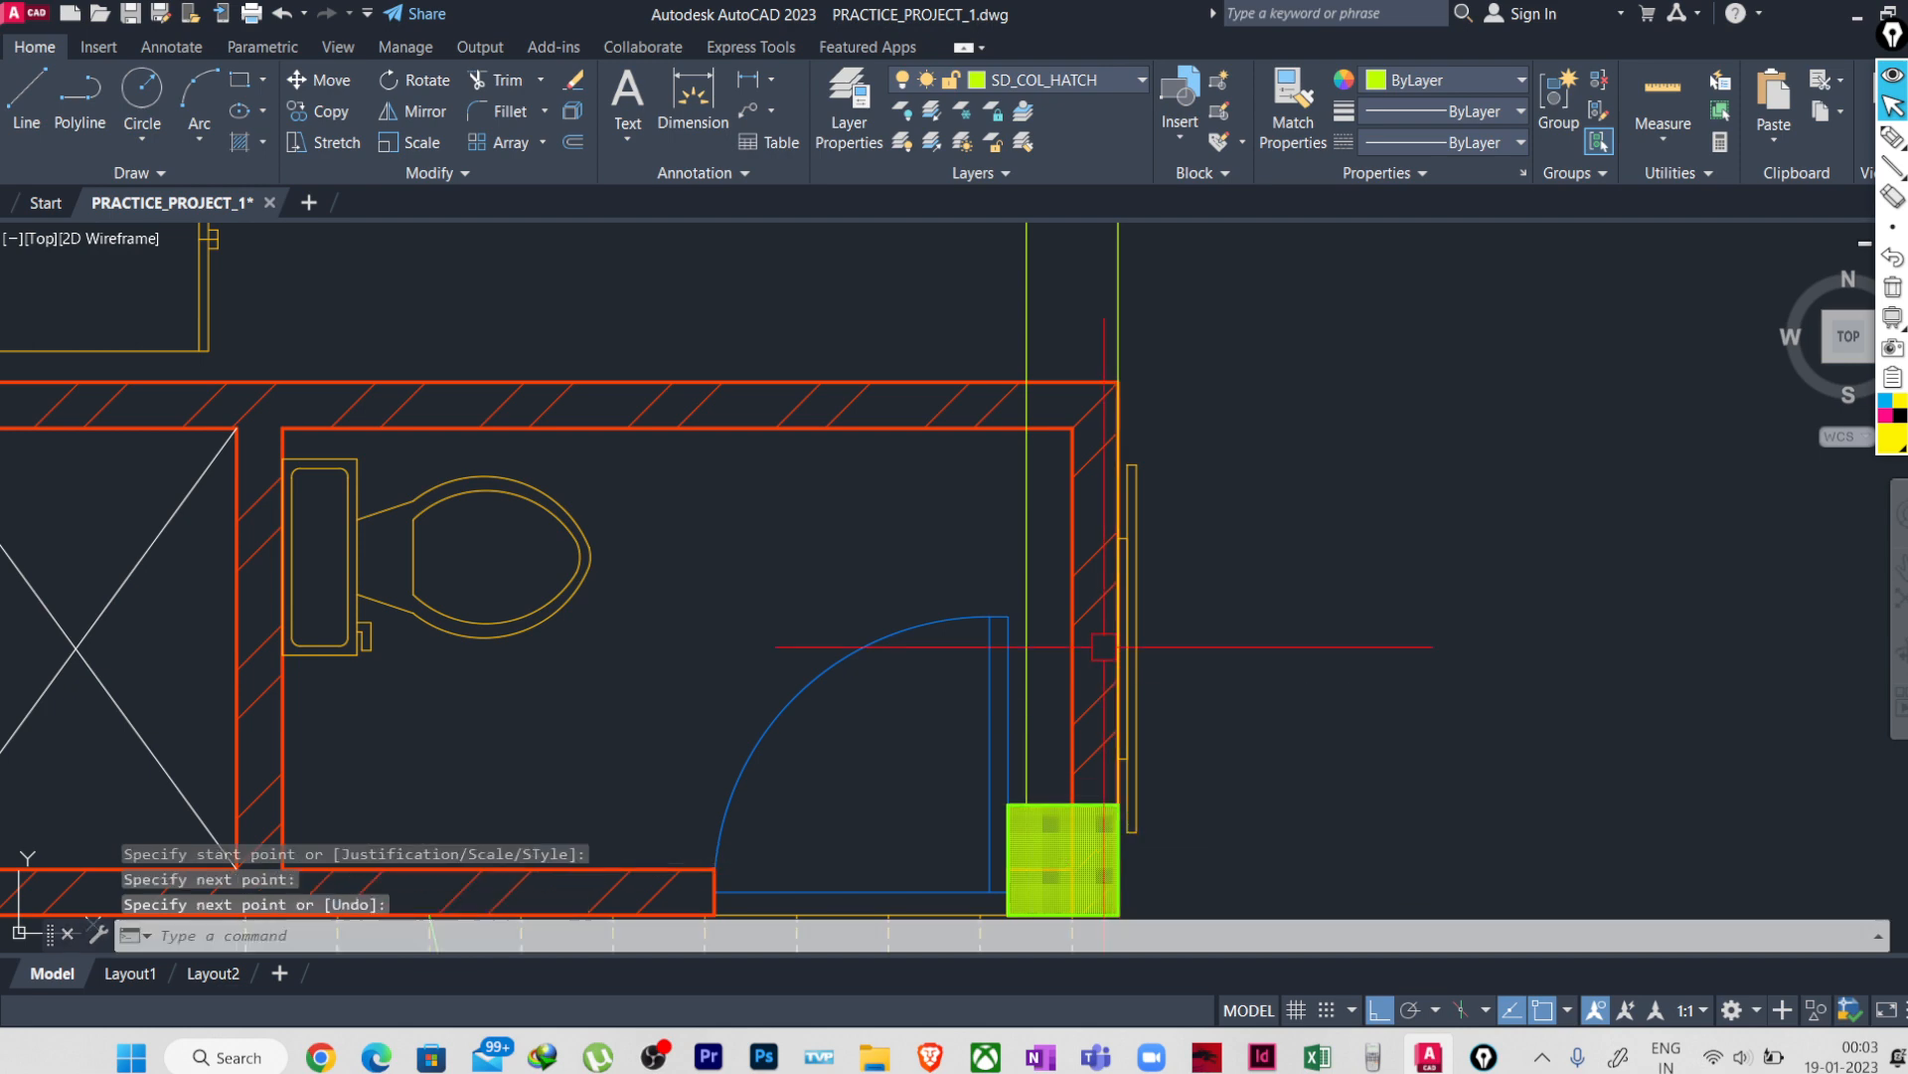
pyautogui.scroll(-5, 1104, 647)
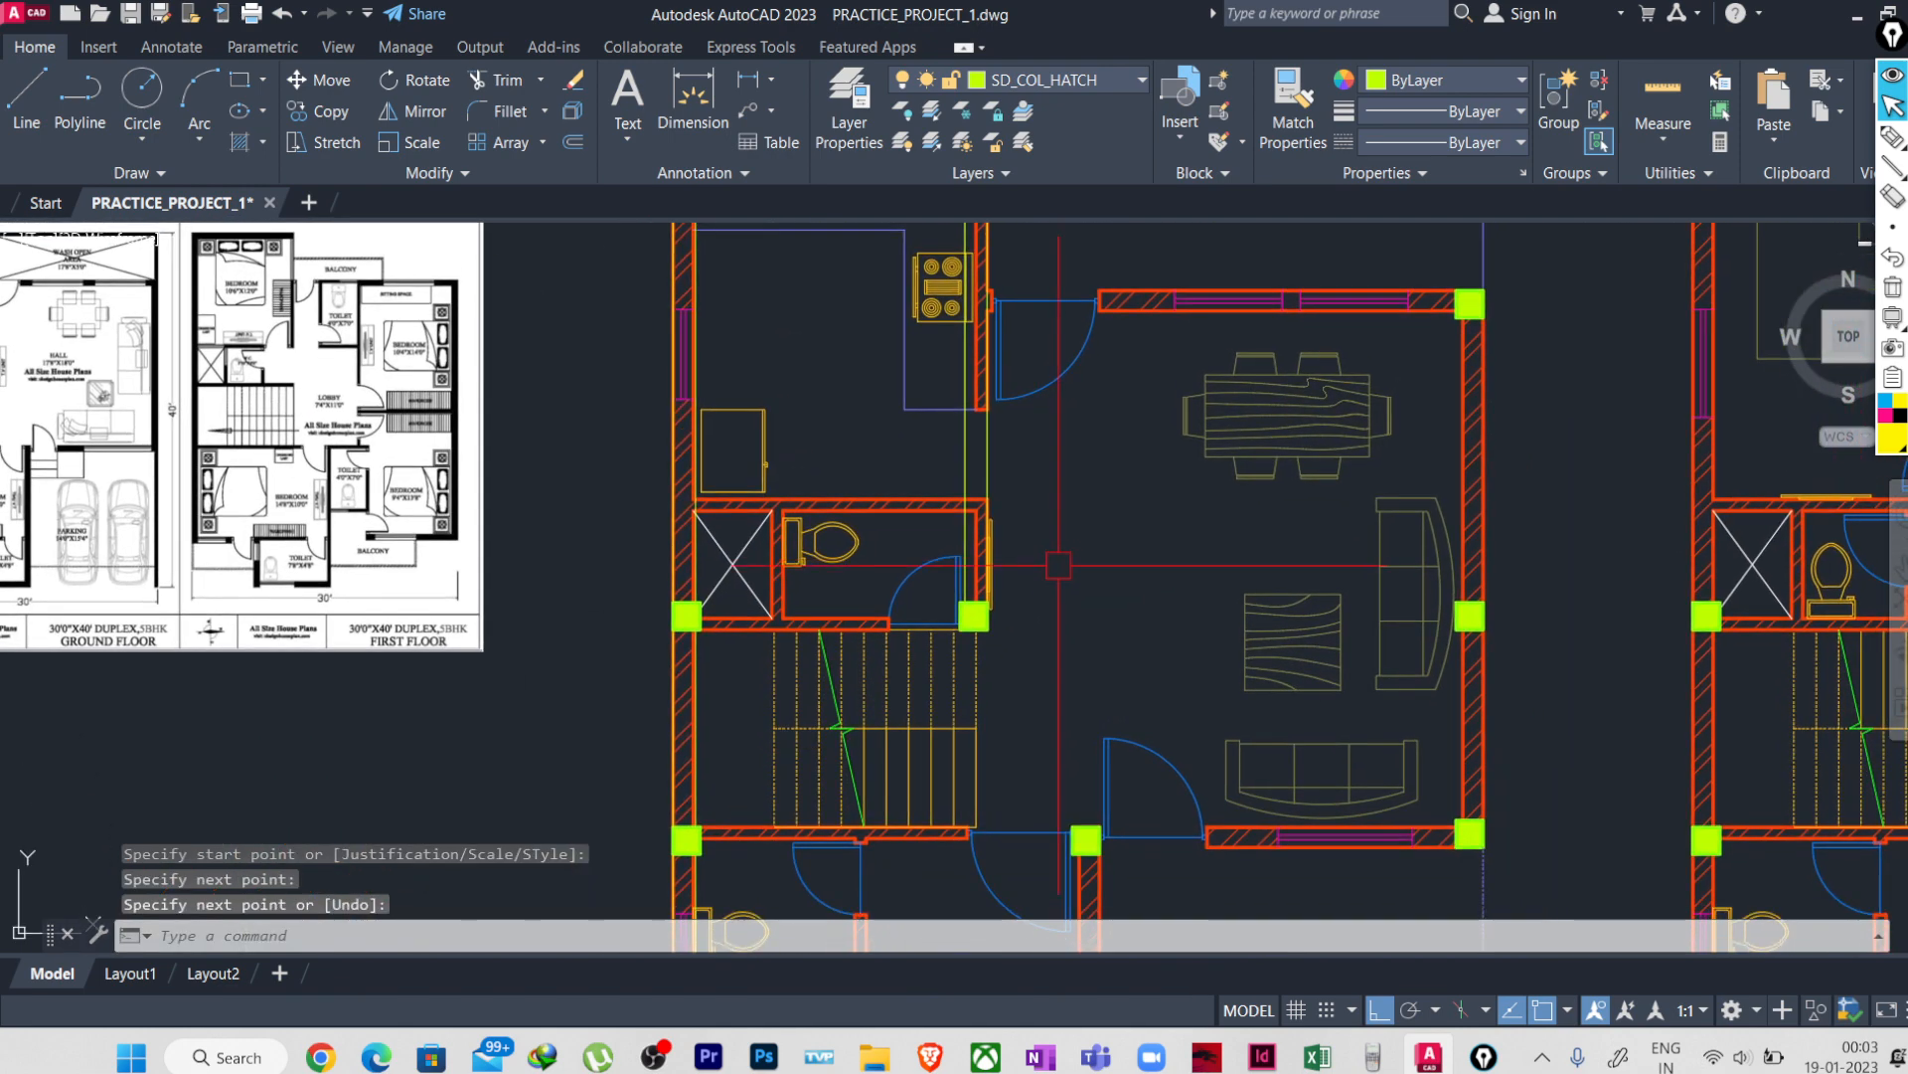
pyautogui.scroll(4, 971, 660)
pyautogui.scroll(-2, 554, 639)
pyautogui.scroll(2, 525, 639)
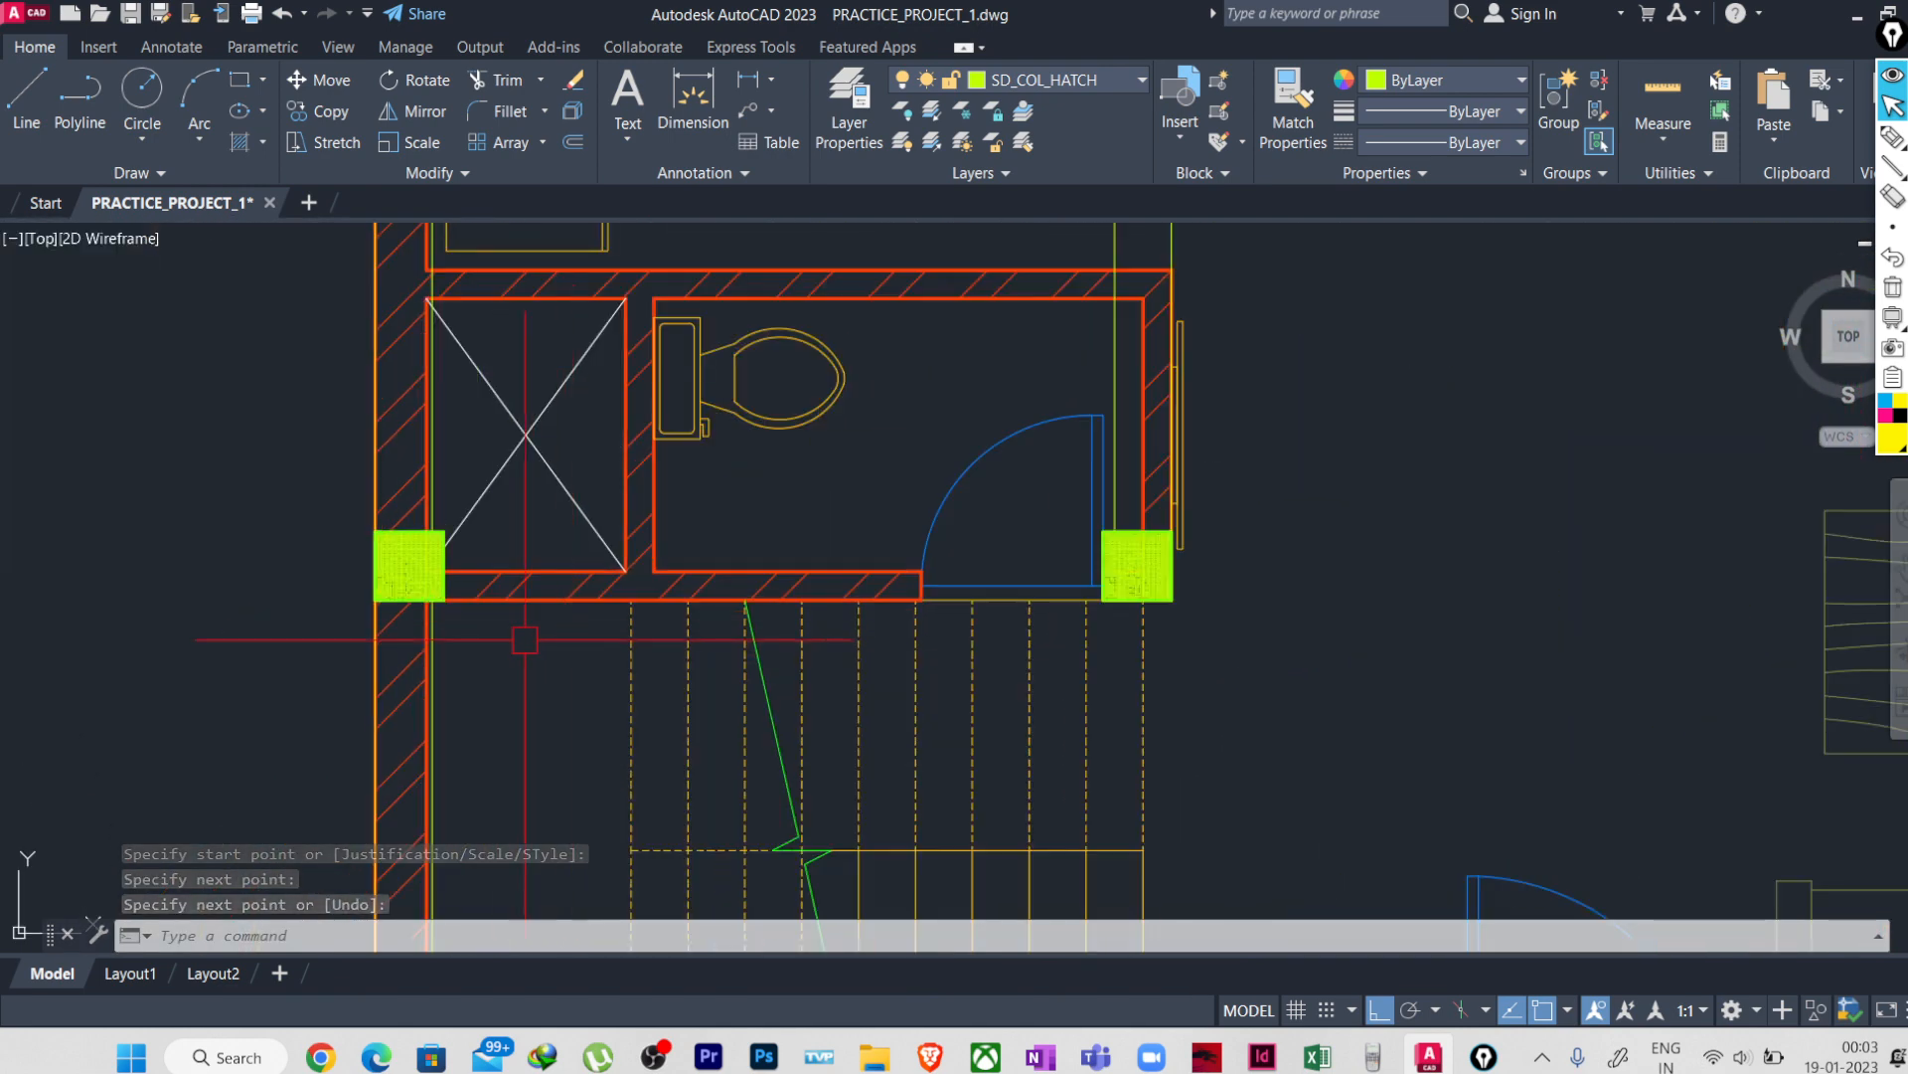
pyautogui.press('Return')
pyautogui.click(445, 599)
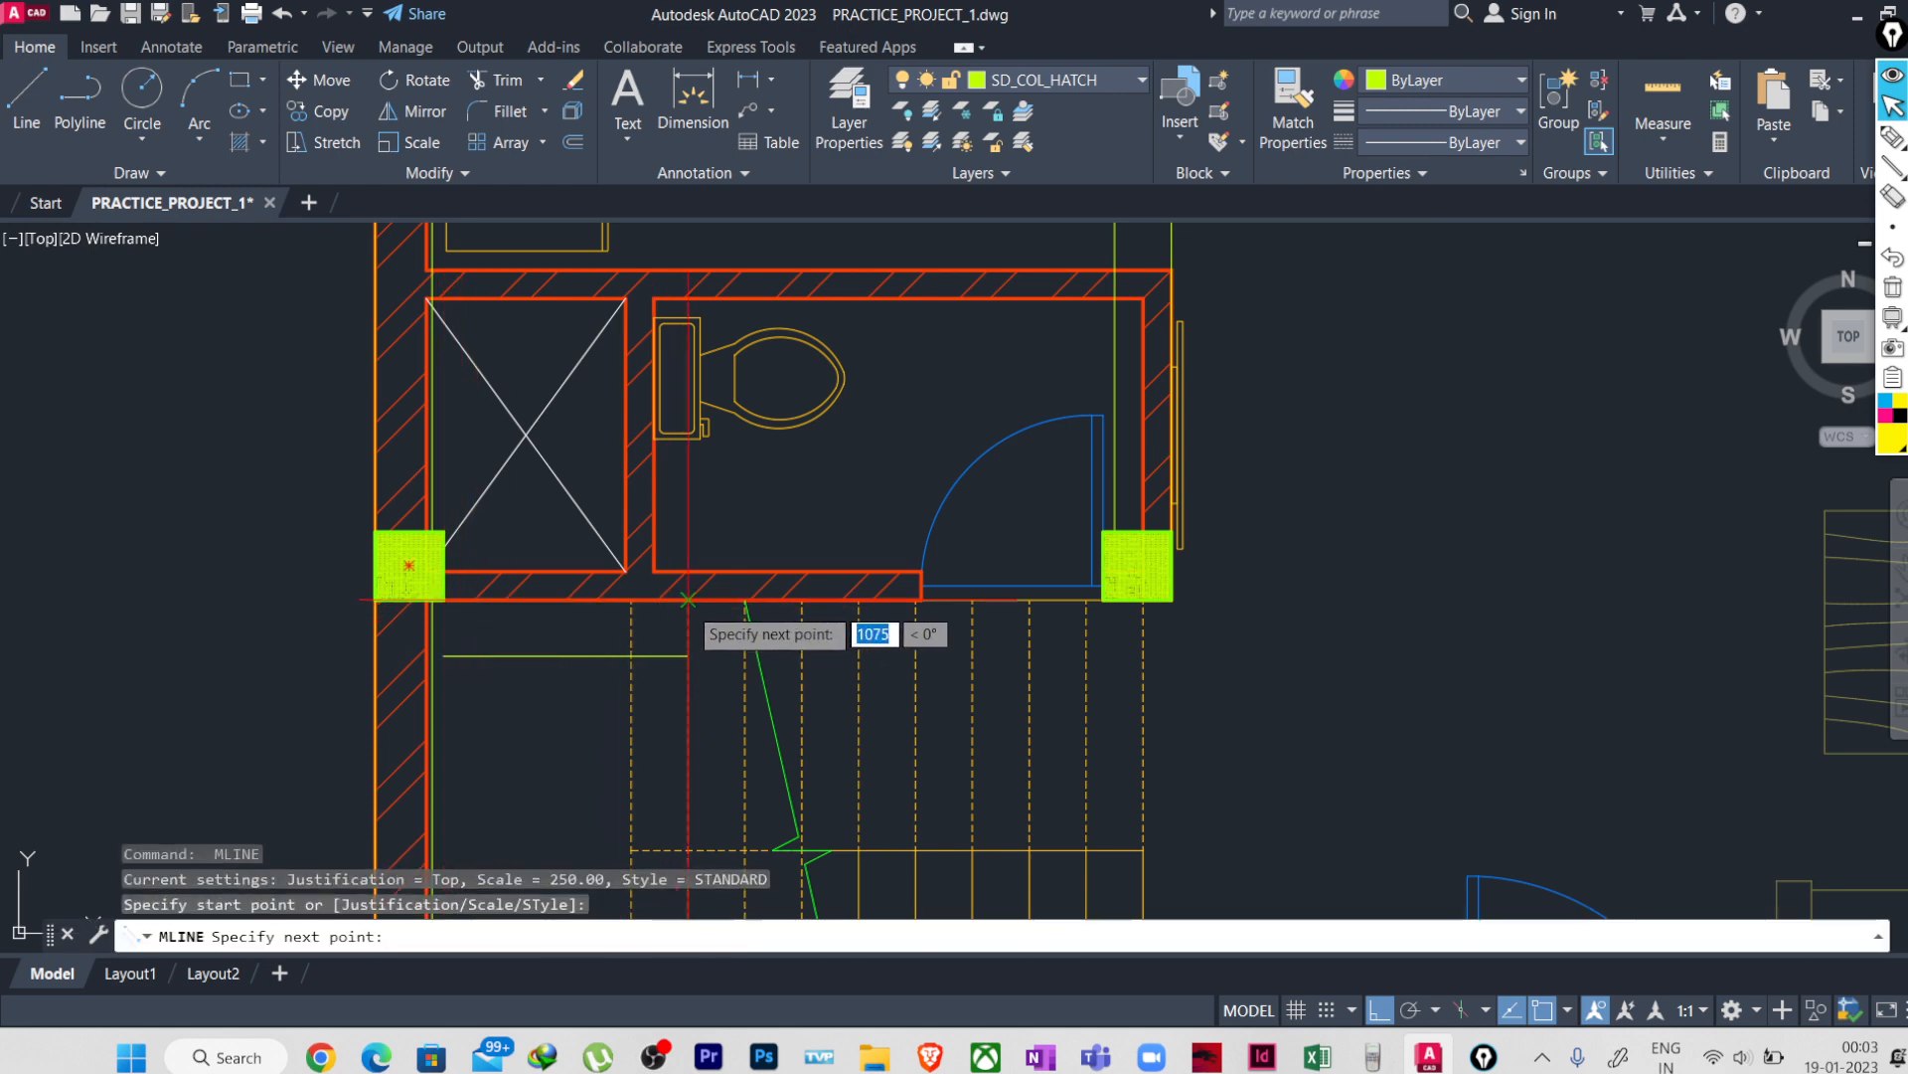
pyautogui.press('Return')
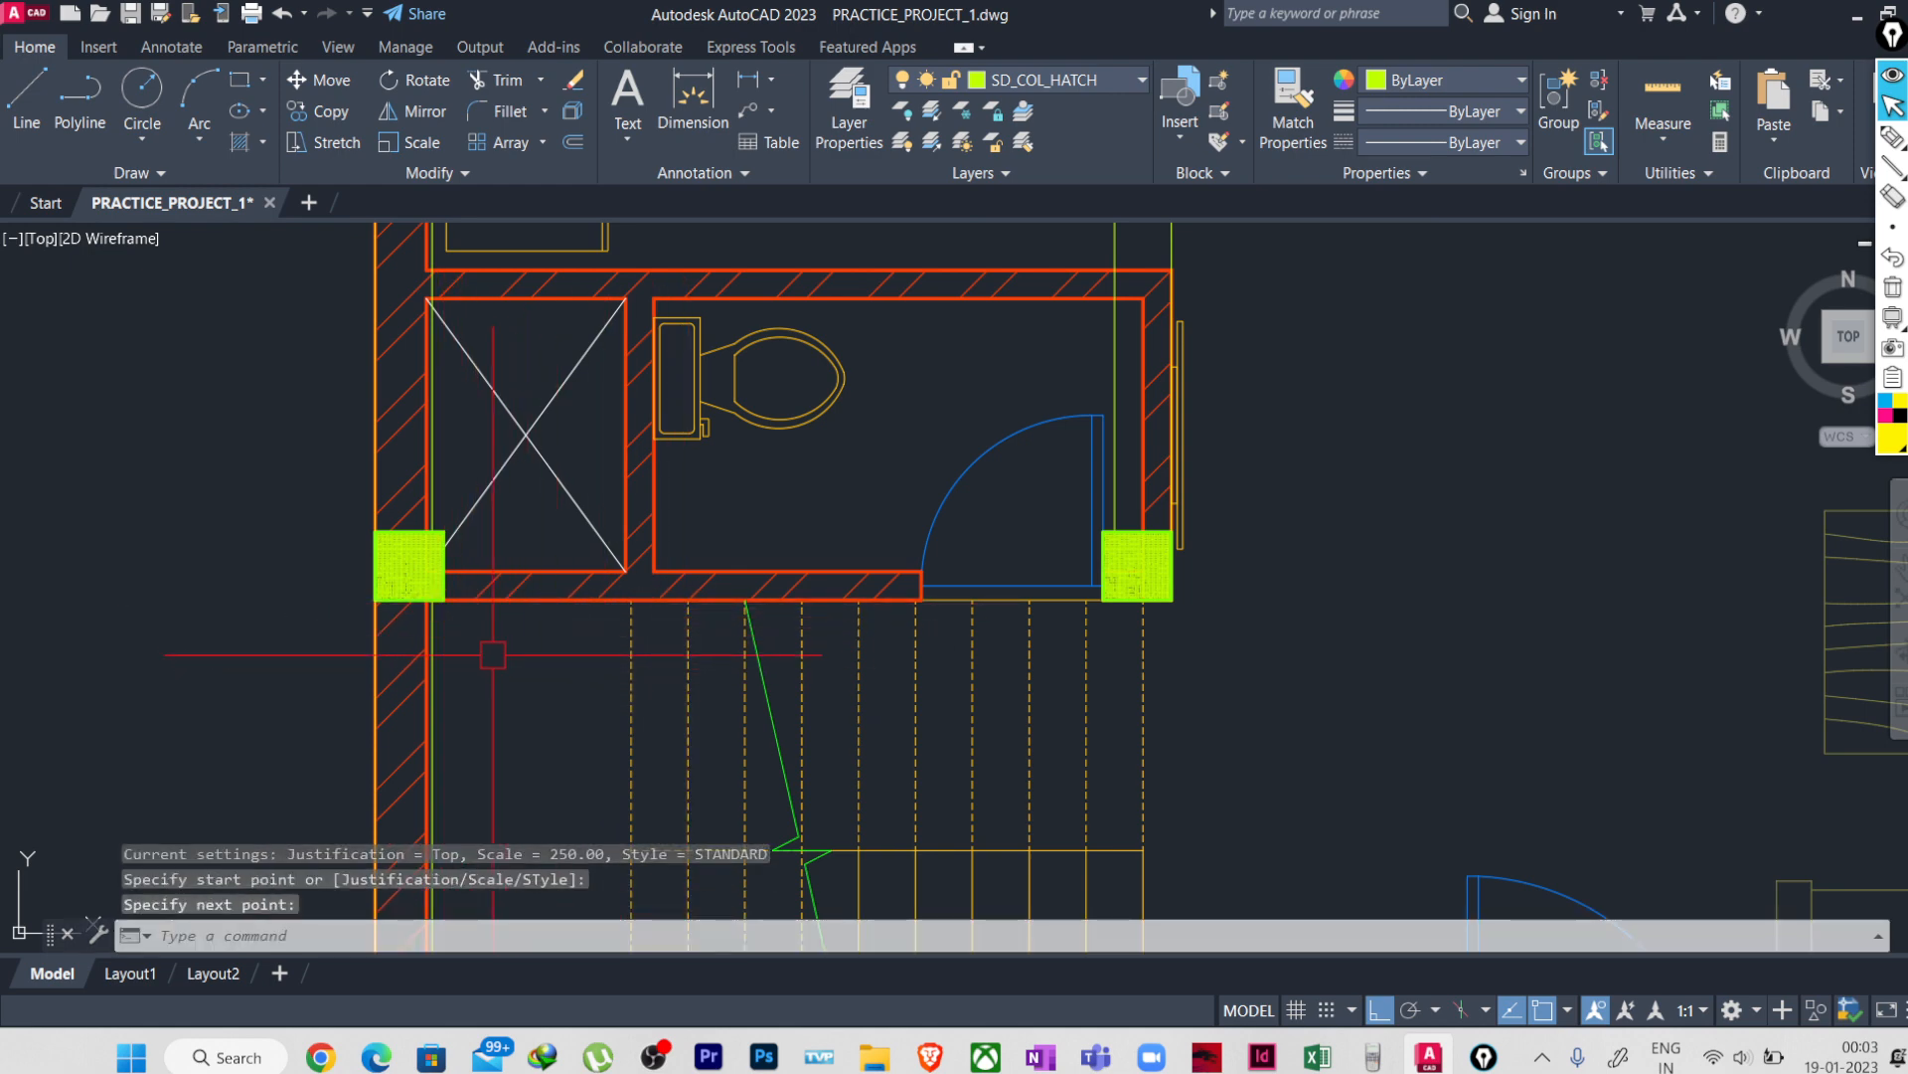
pyautogui.press('Return')
pyautogui.click(444, 599)
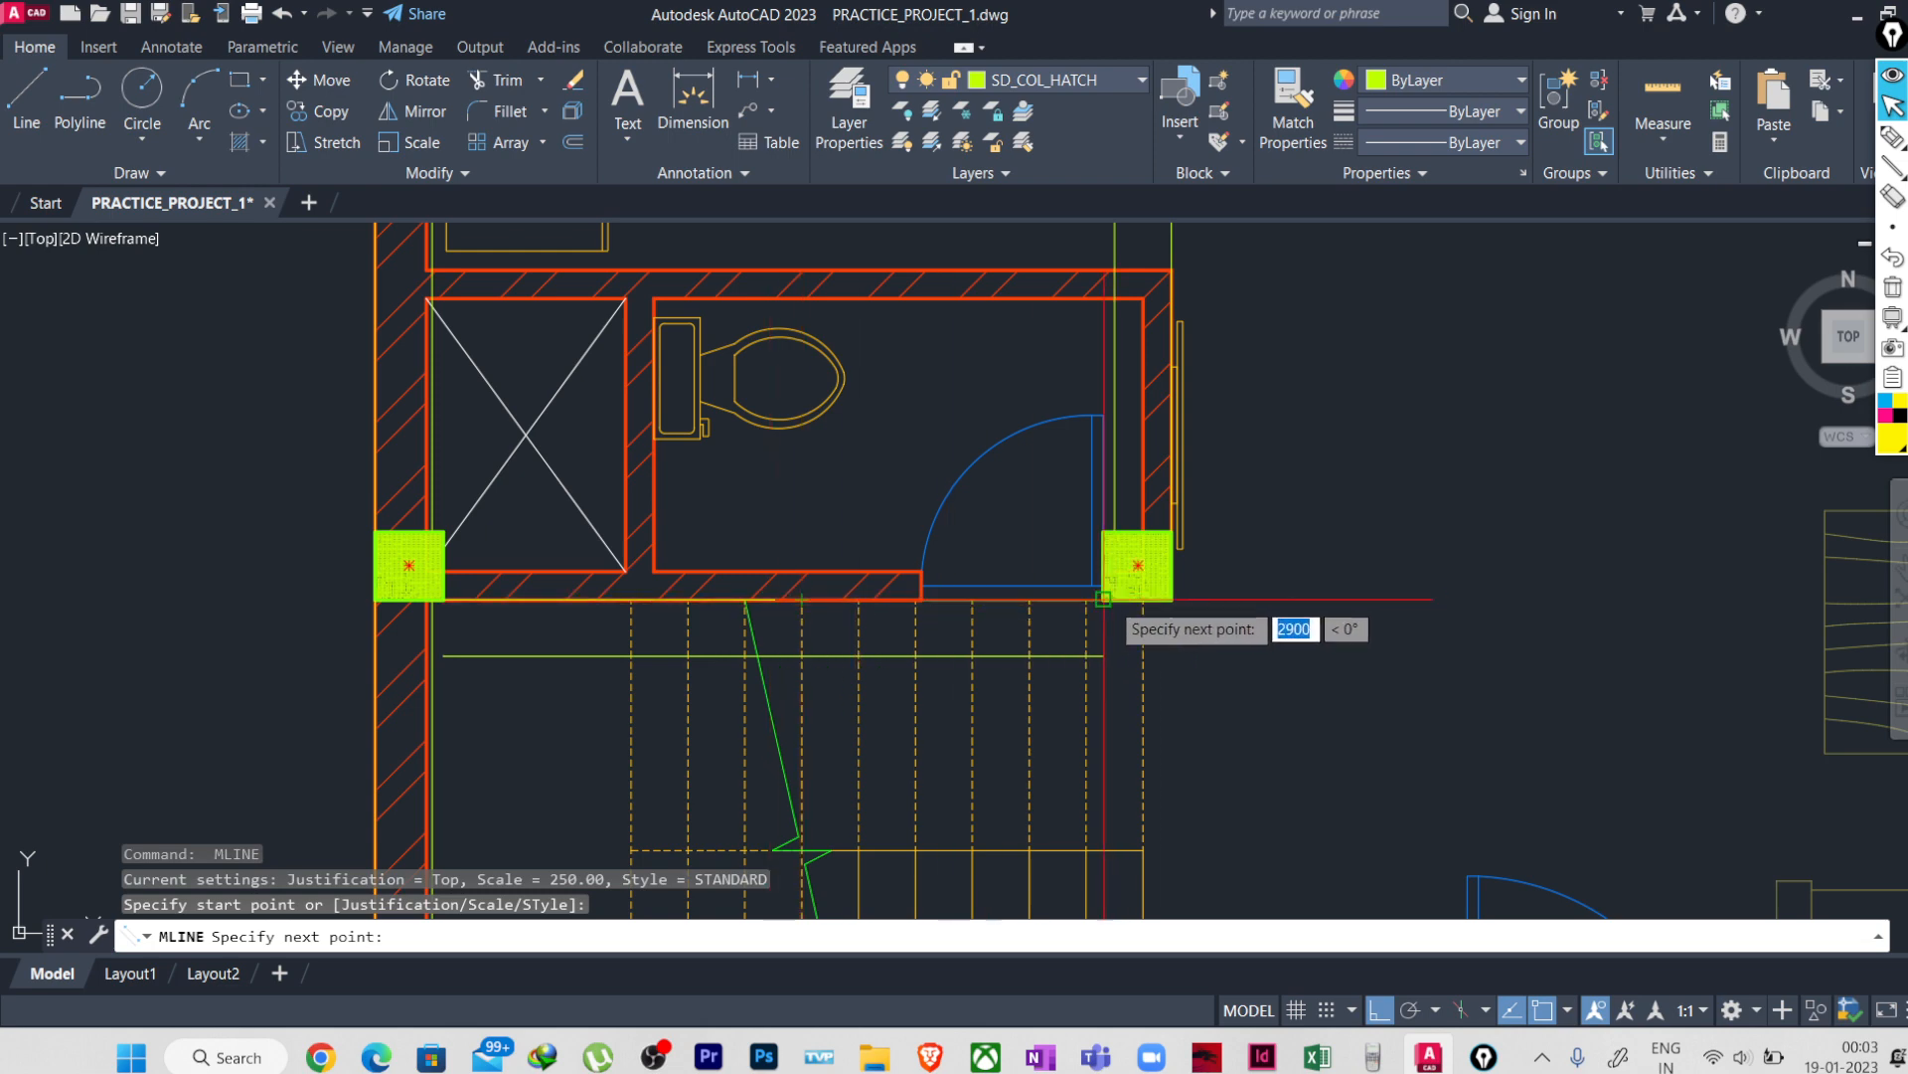
pyautogui.press('Return')
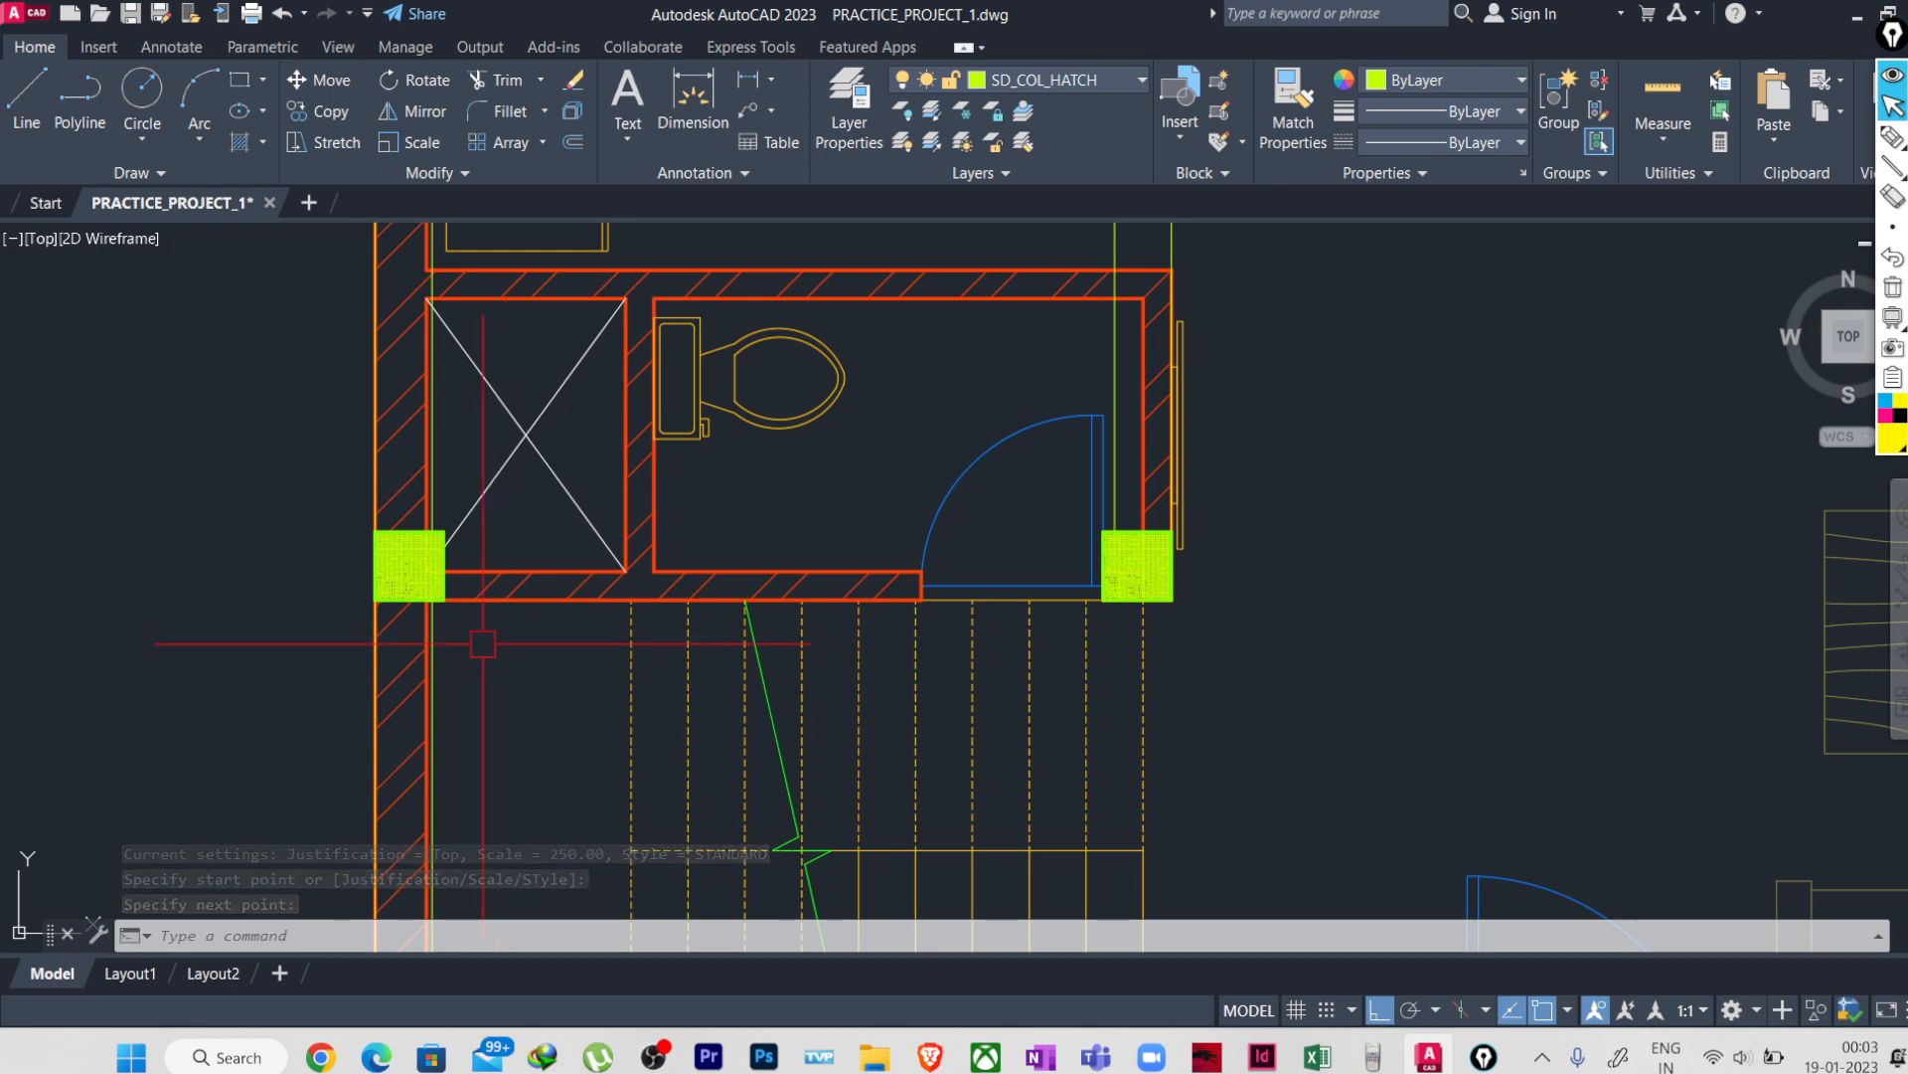
# - Draw a multiline along the toilet's lower wall, from the column at its lower right corner to the column on the outer left wall
pyautogui.press('Return')
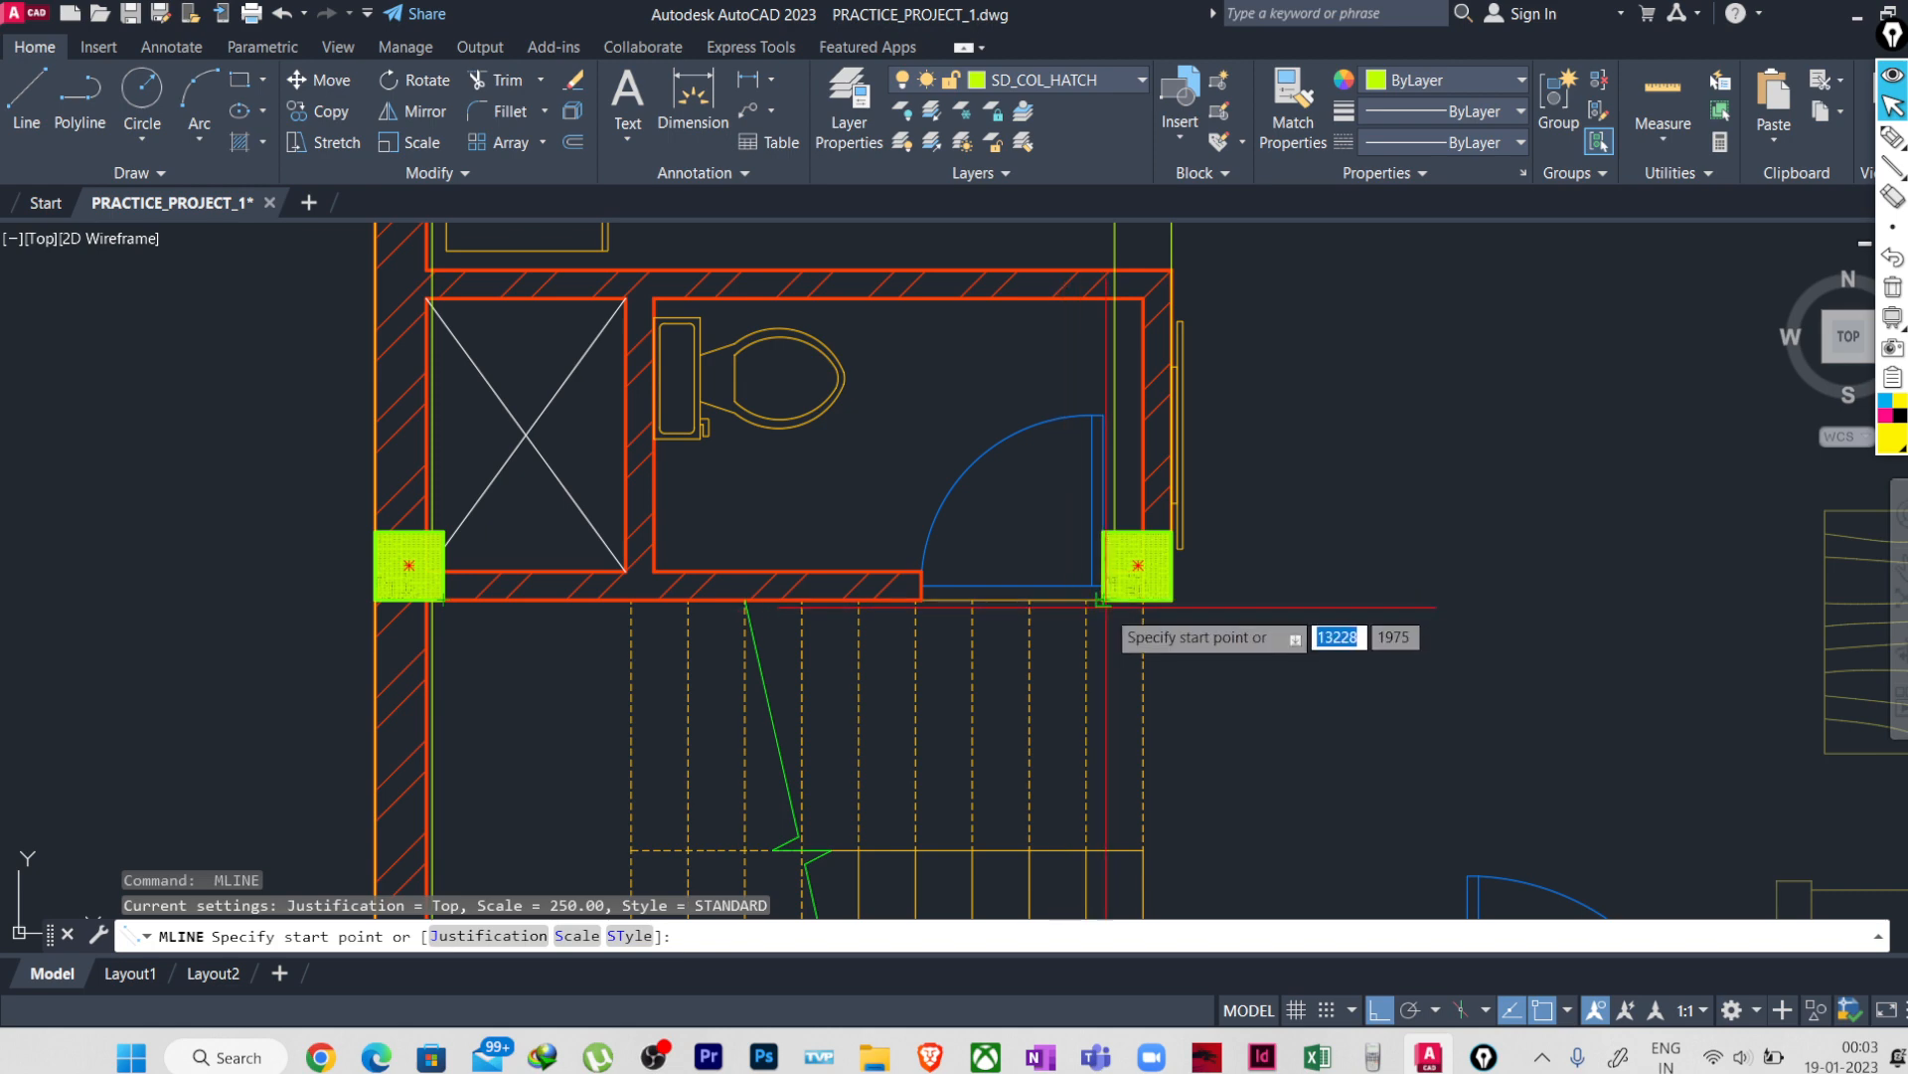
pyautogui.scroll(8, 1105, 604)
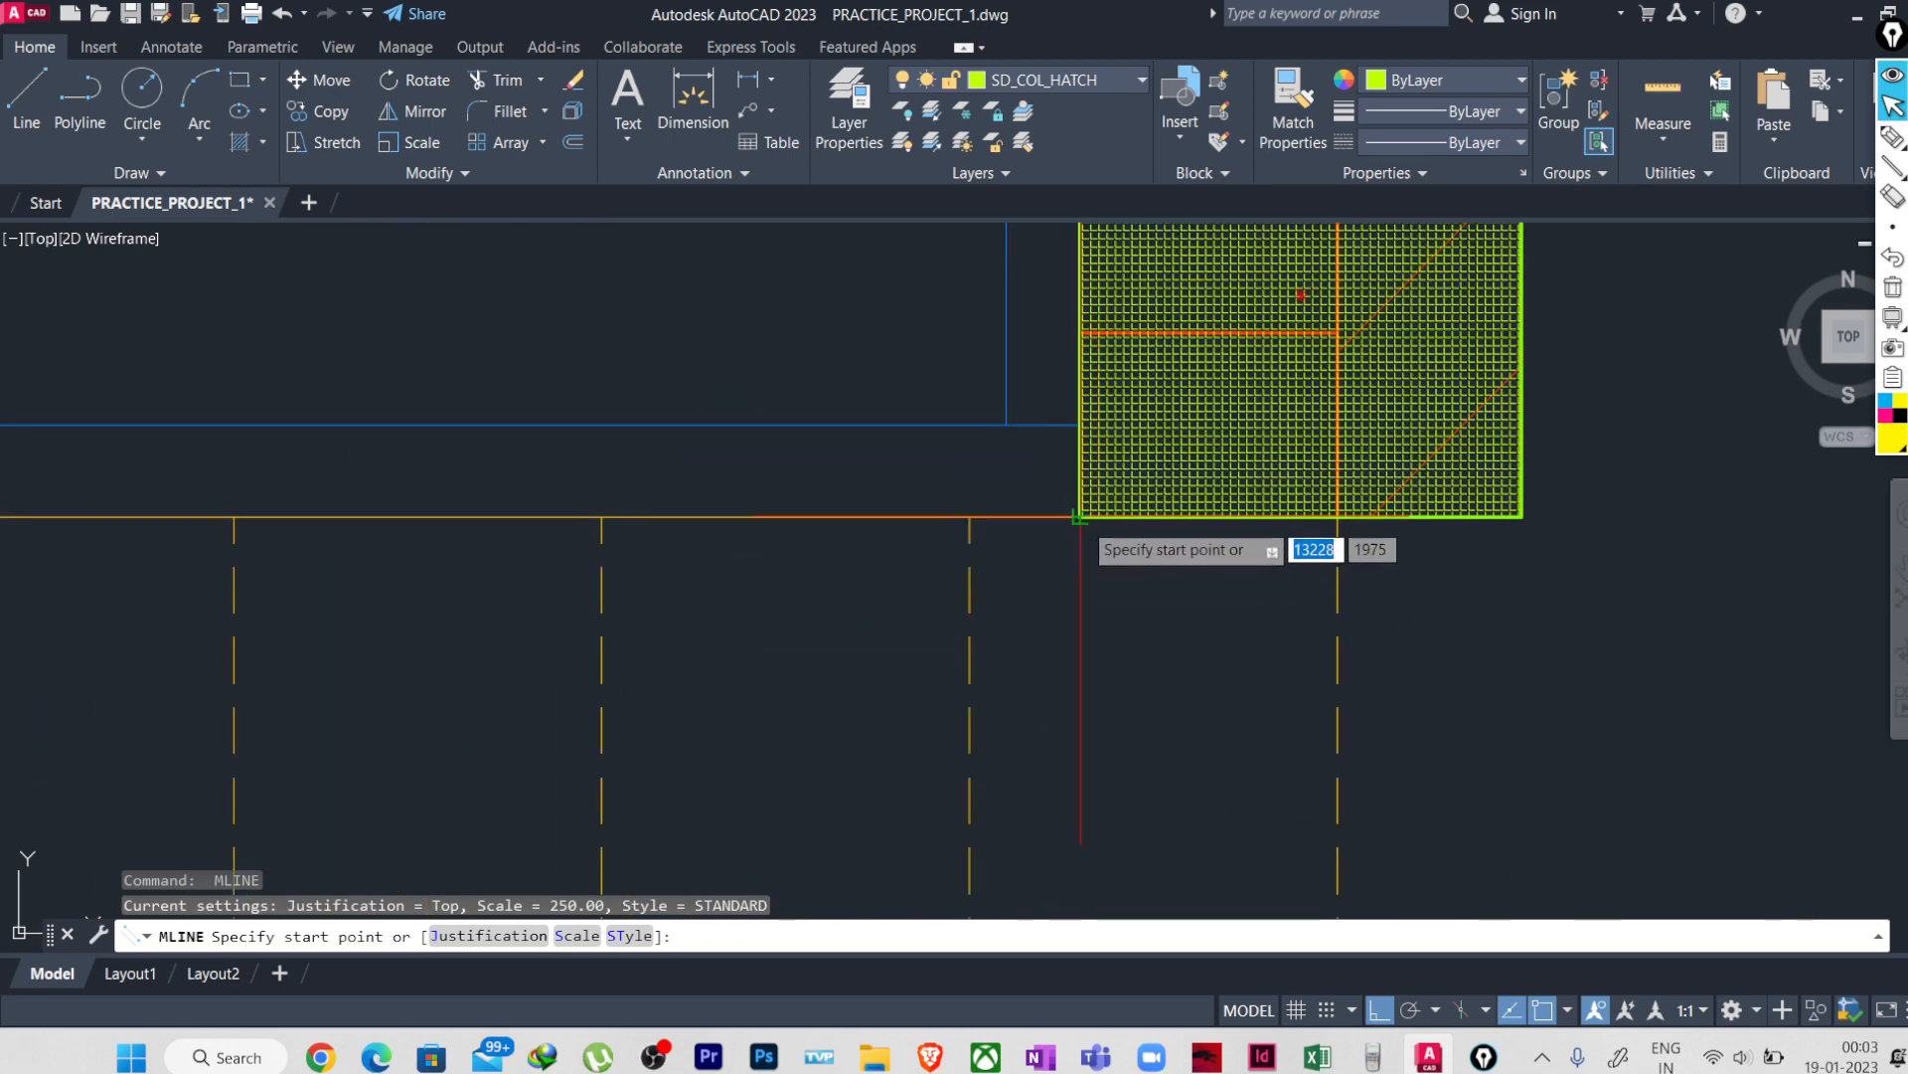
pyautogui.click(1068, 533)
pyautogui.scroll(-5, 1069, 533)
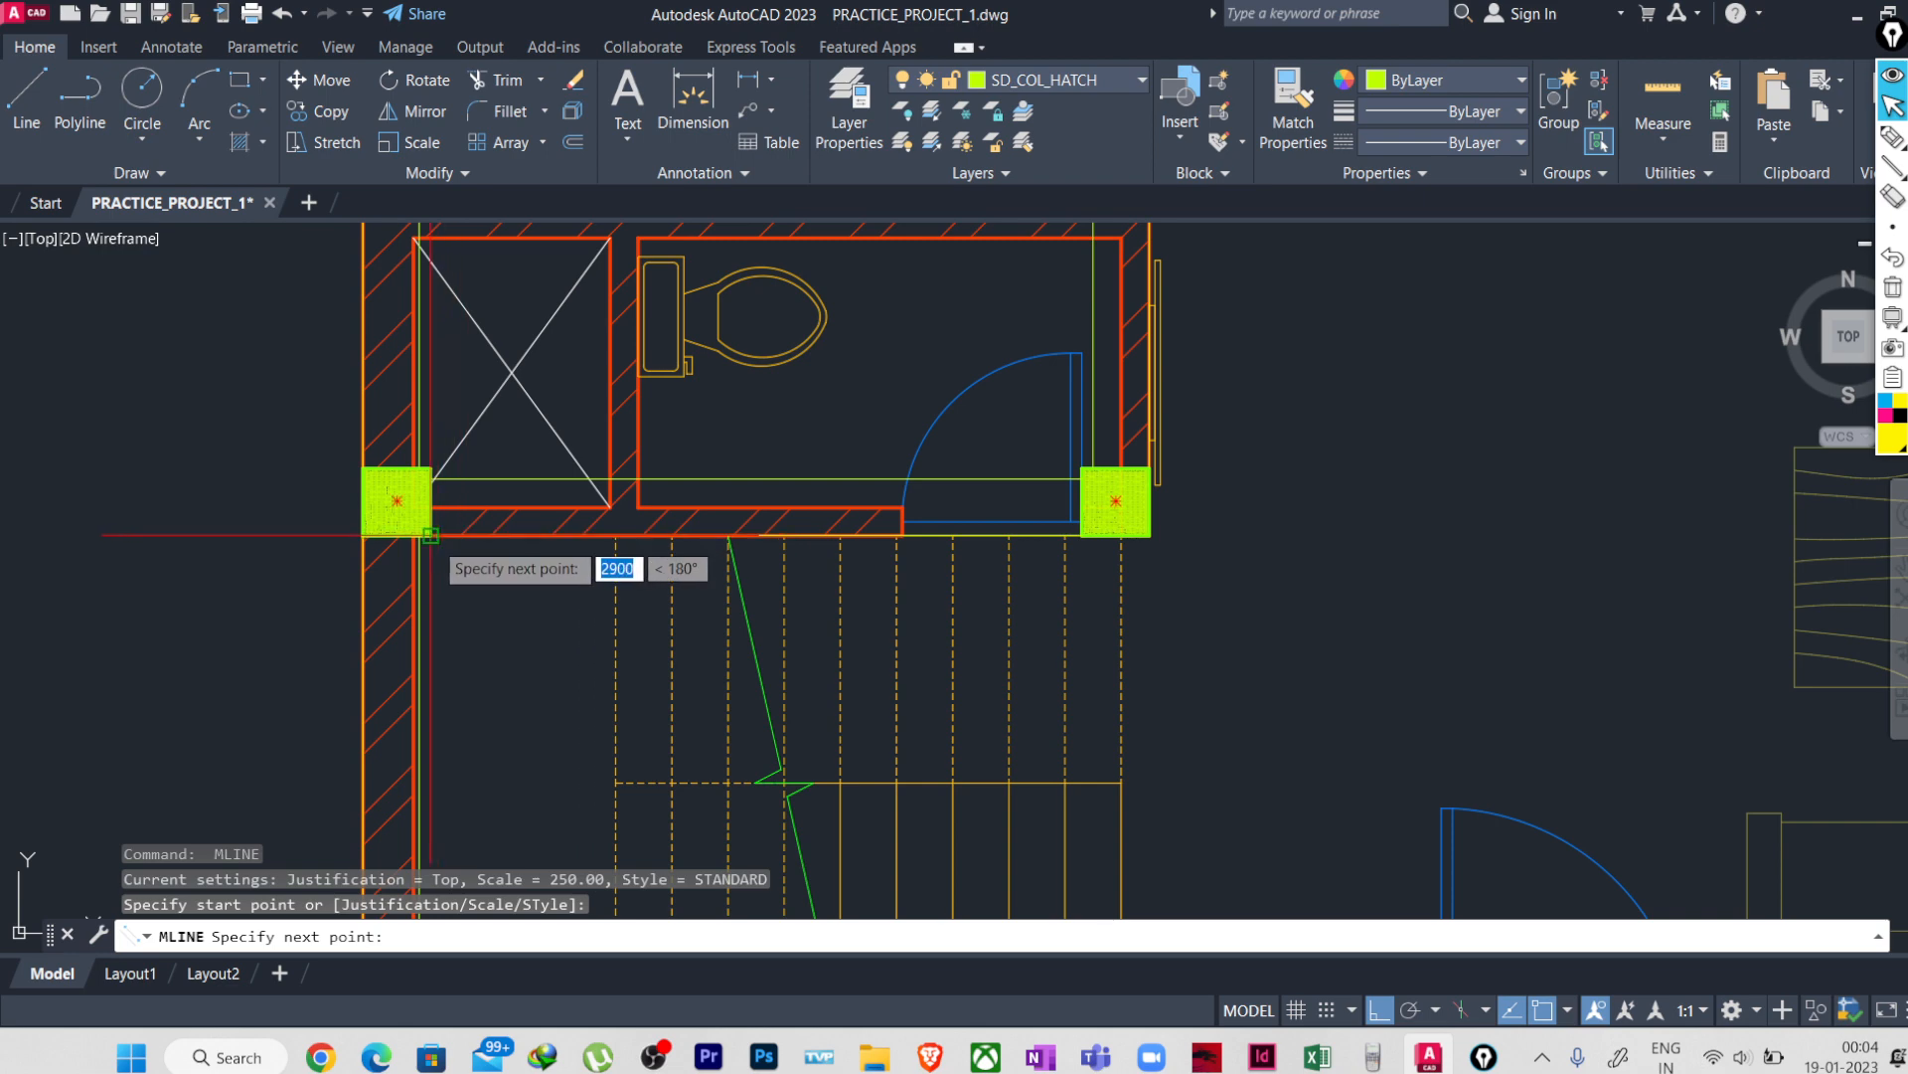
pyautogui.press('Return')
pyautogui.press('Return')
pyautogui.scroll(-3, 593, 694)
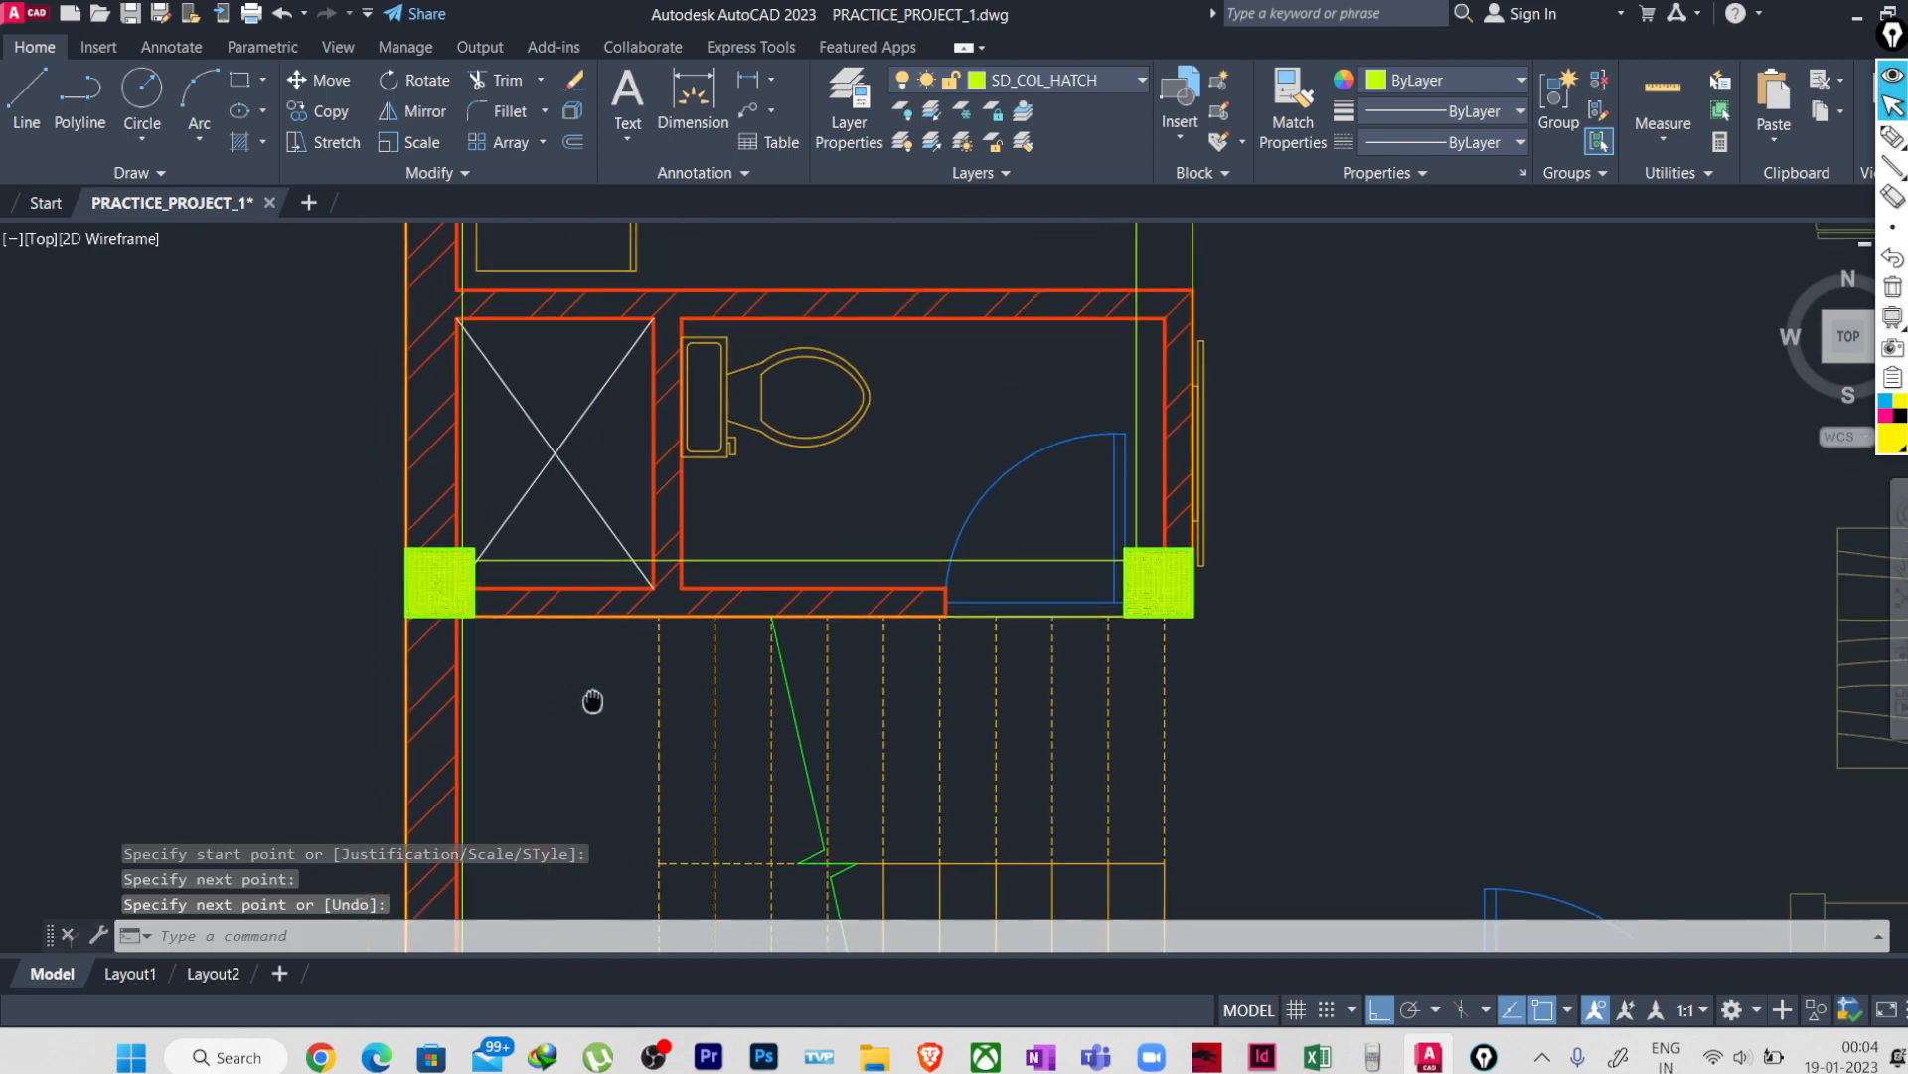
# - Draw a multiline along the wall between kitchen and toilet, from the inner line of the existing vertical multiline to the outer left wall
pyautogui.scroll(3, 606, 723)
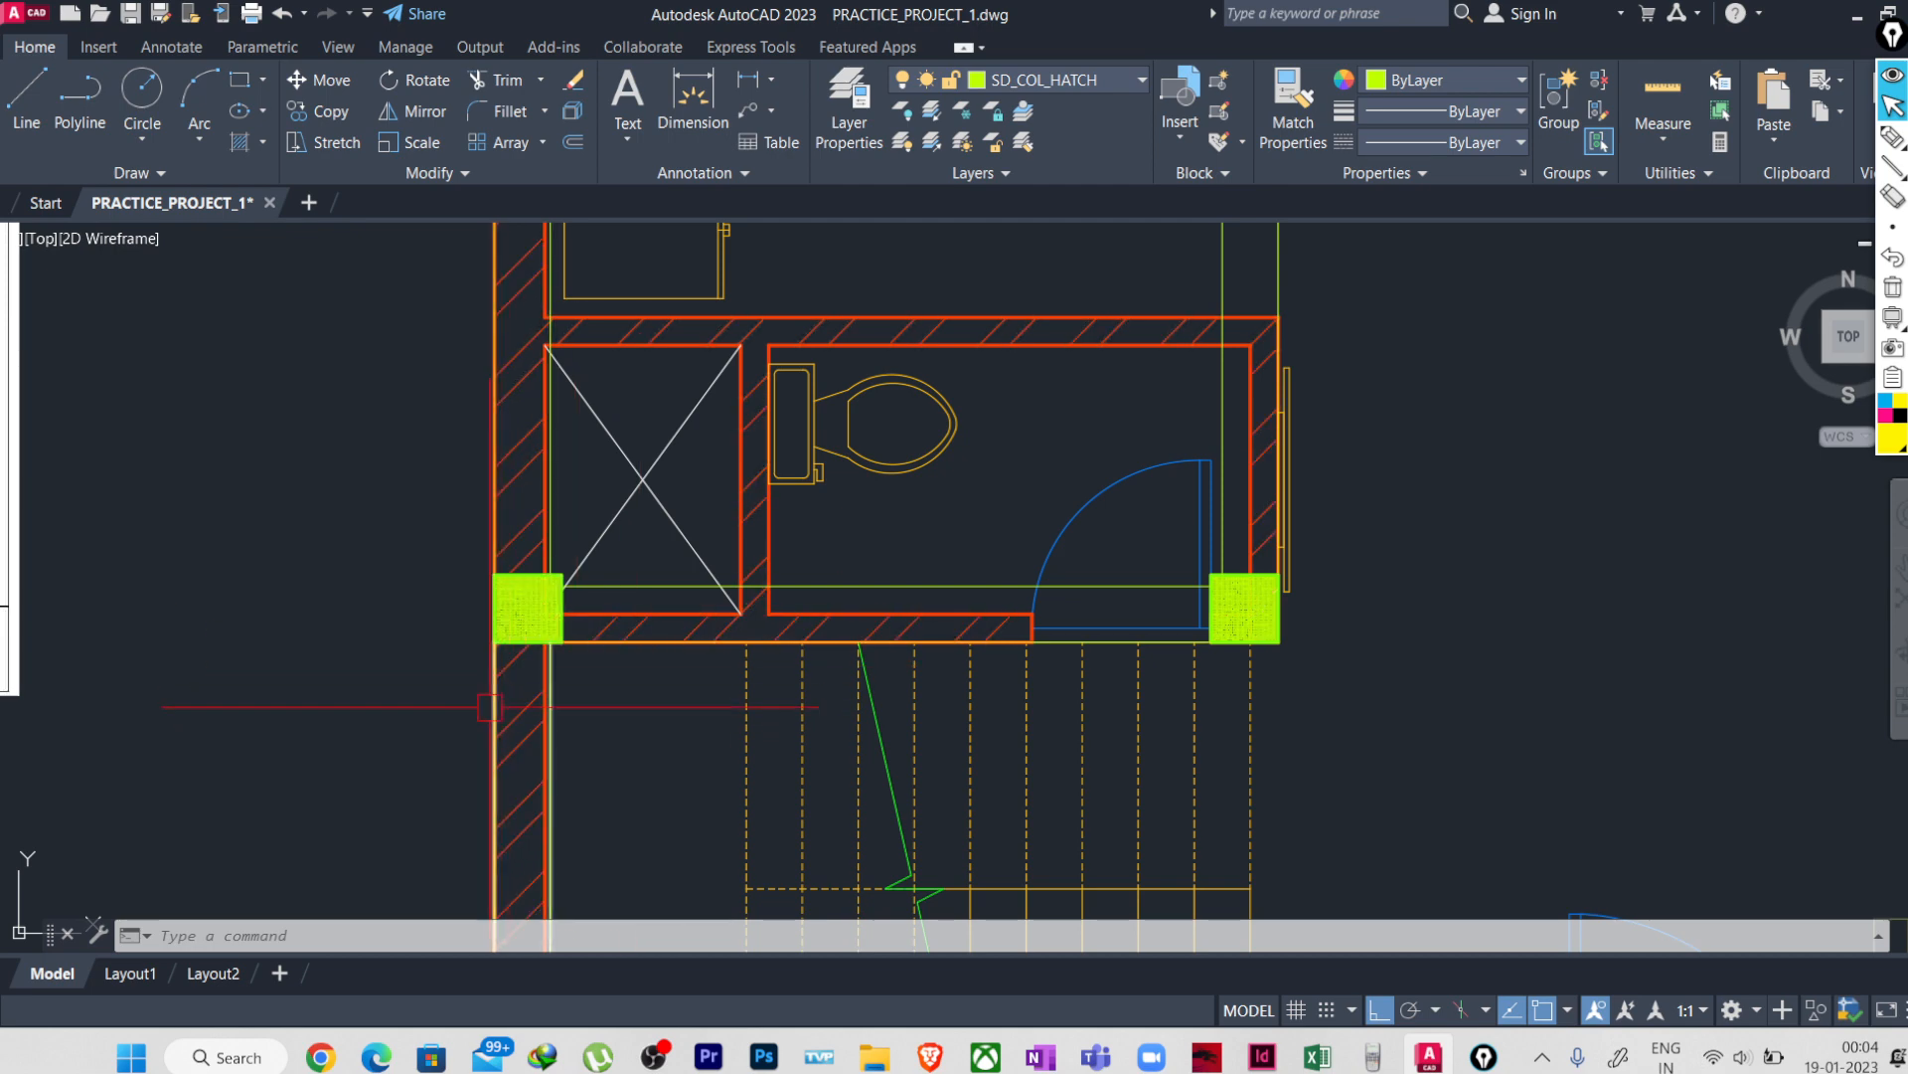
pyautogui.scroll(-2, 627, 715)
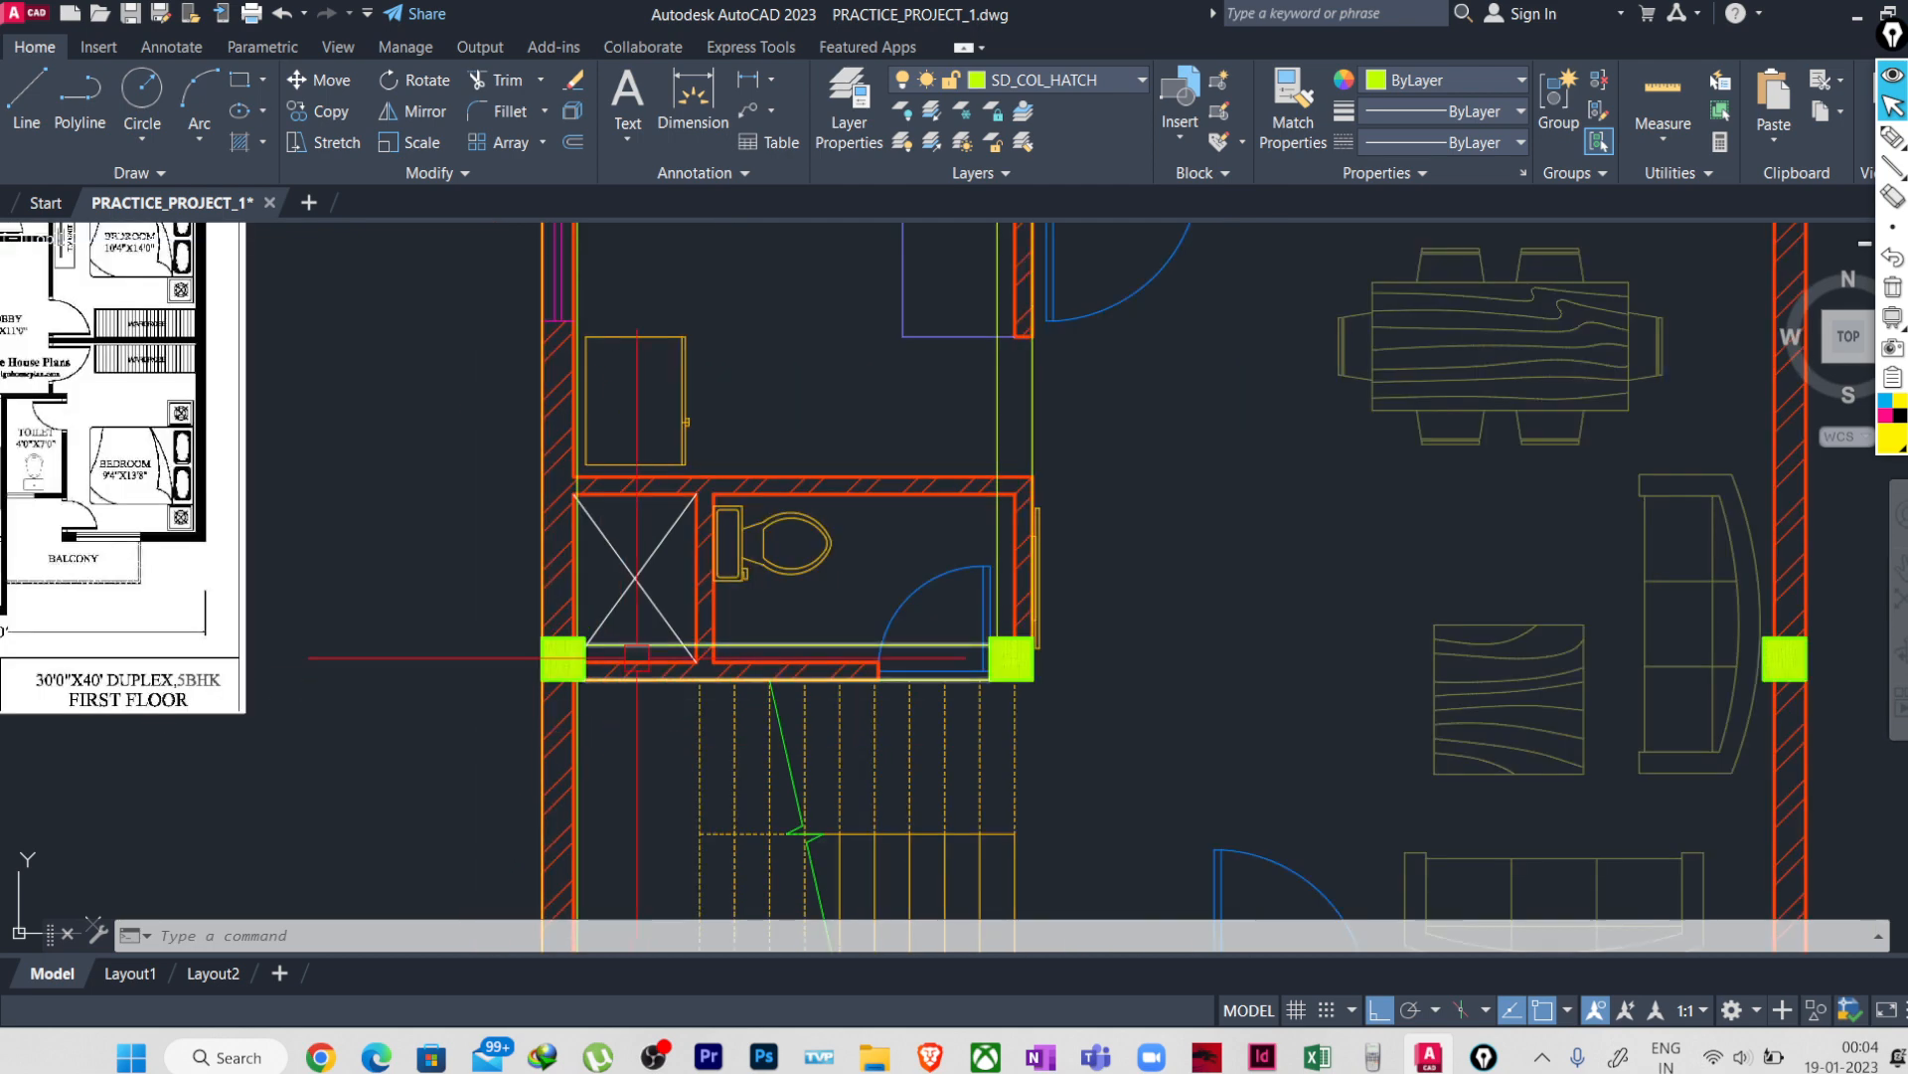
pyautogui.scroll(2, 859, 625)
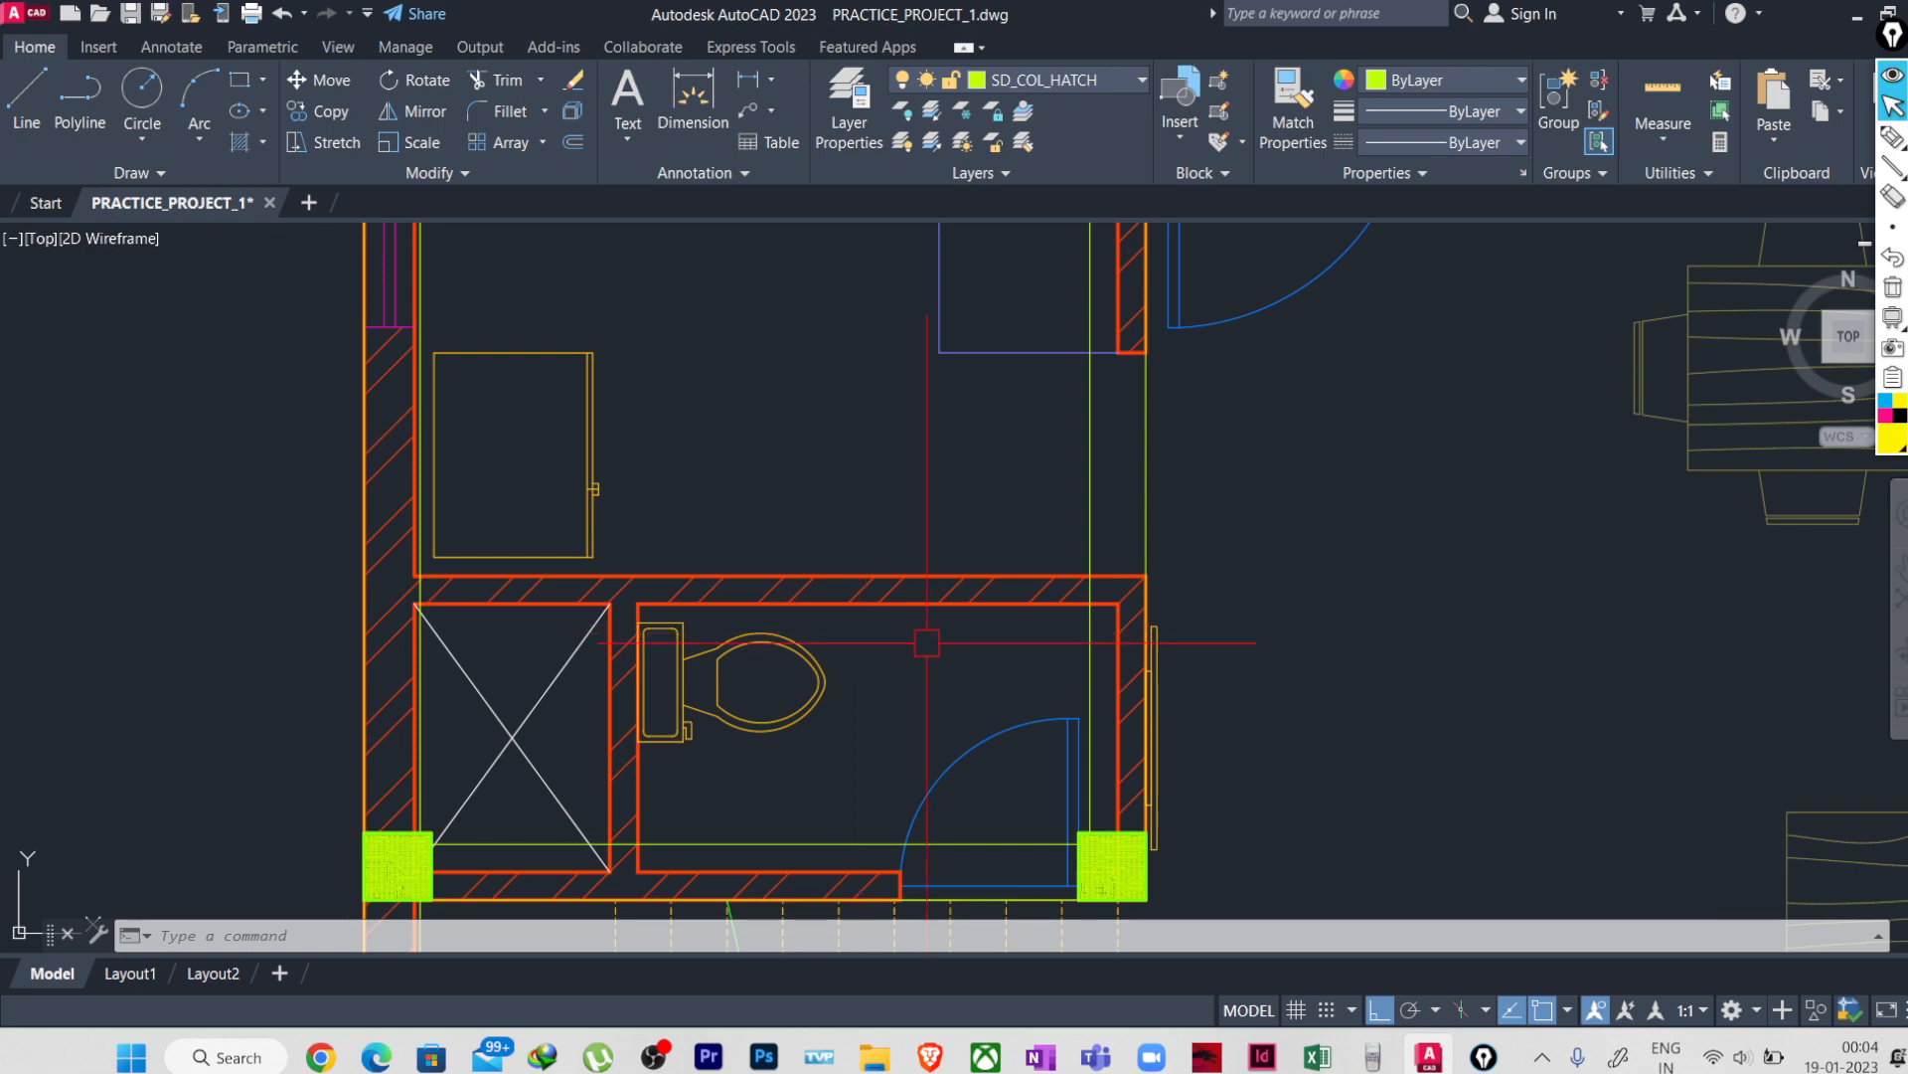
pyautogui.write('mline')
pyautogui.press('Return')
pyautogui.scroll(-2, 1064, 636)
pyautogui.scroll(2, 1055, 689)
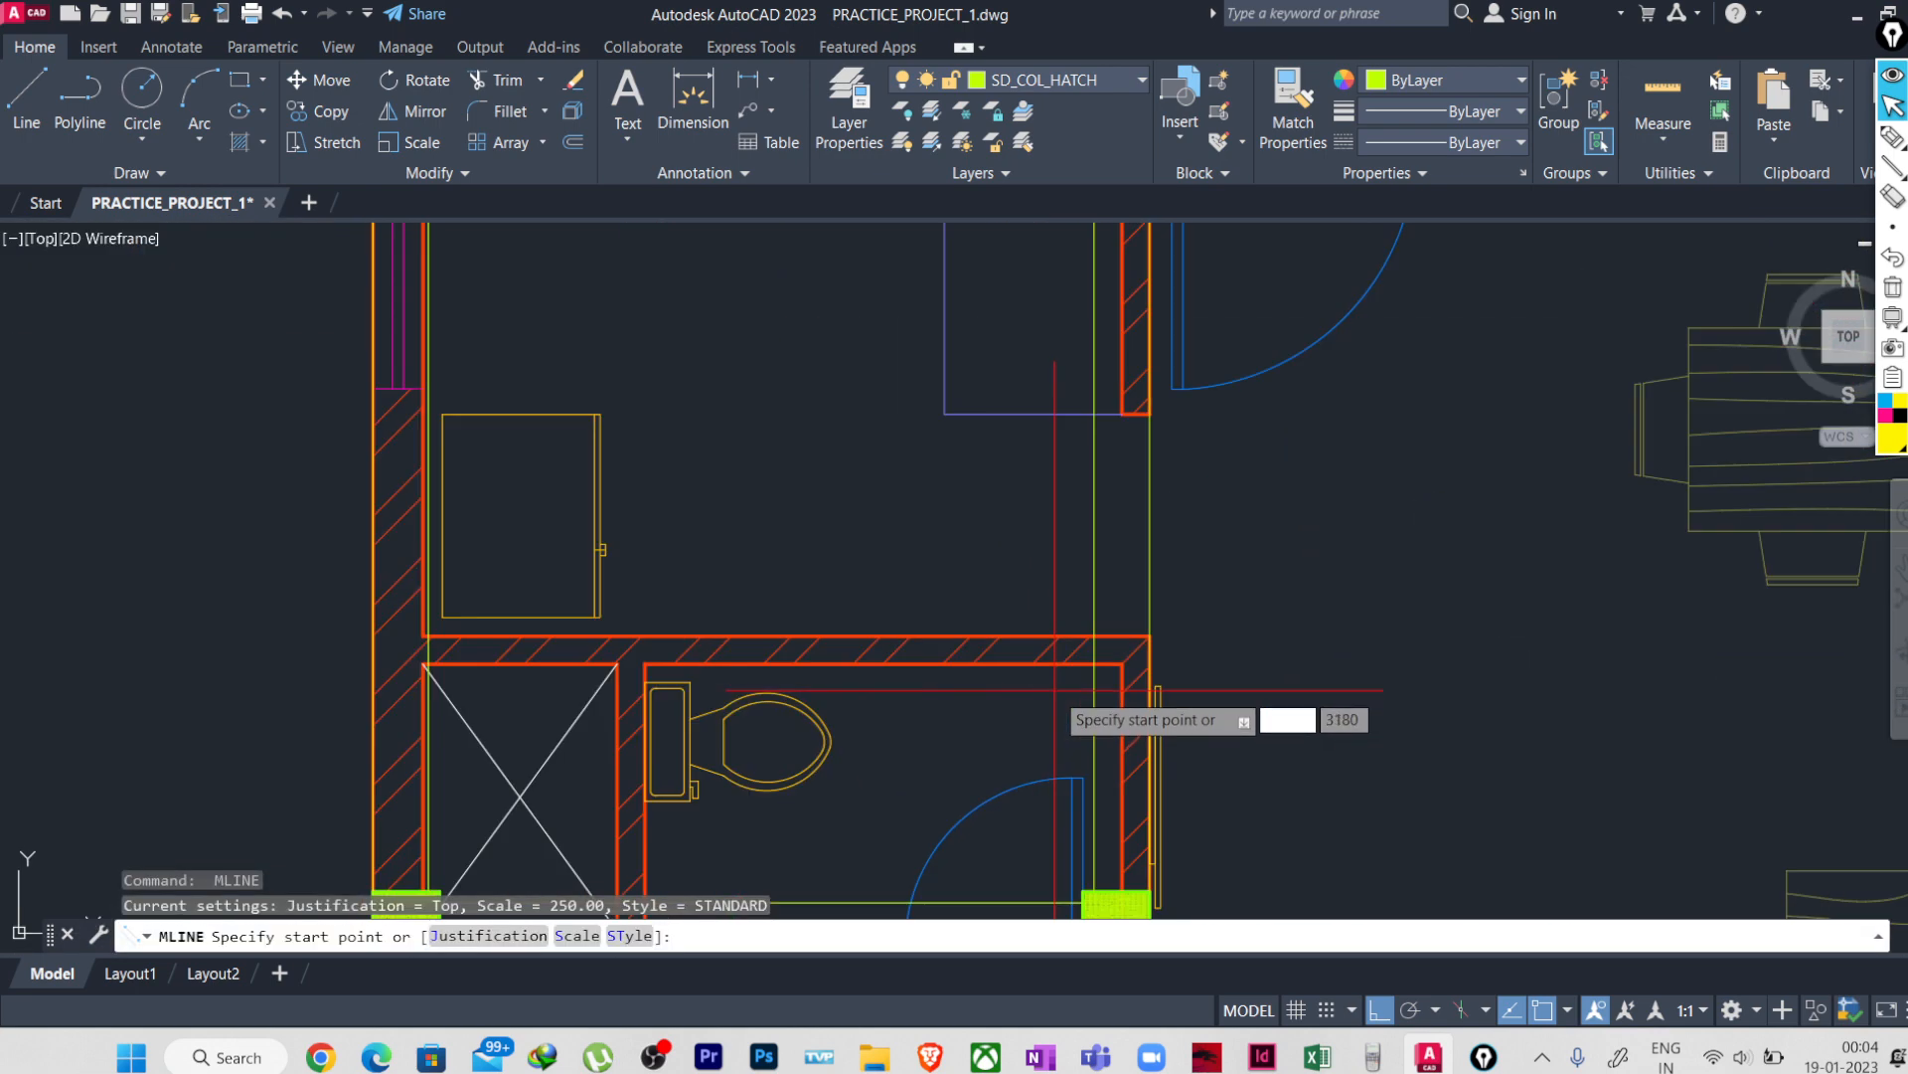
pyautogui.click(1094, 663)
pyautogui.moveTo(690, 664); pyautogui.dragTo(1035, 703, button='middle')
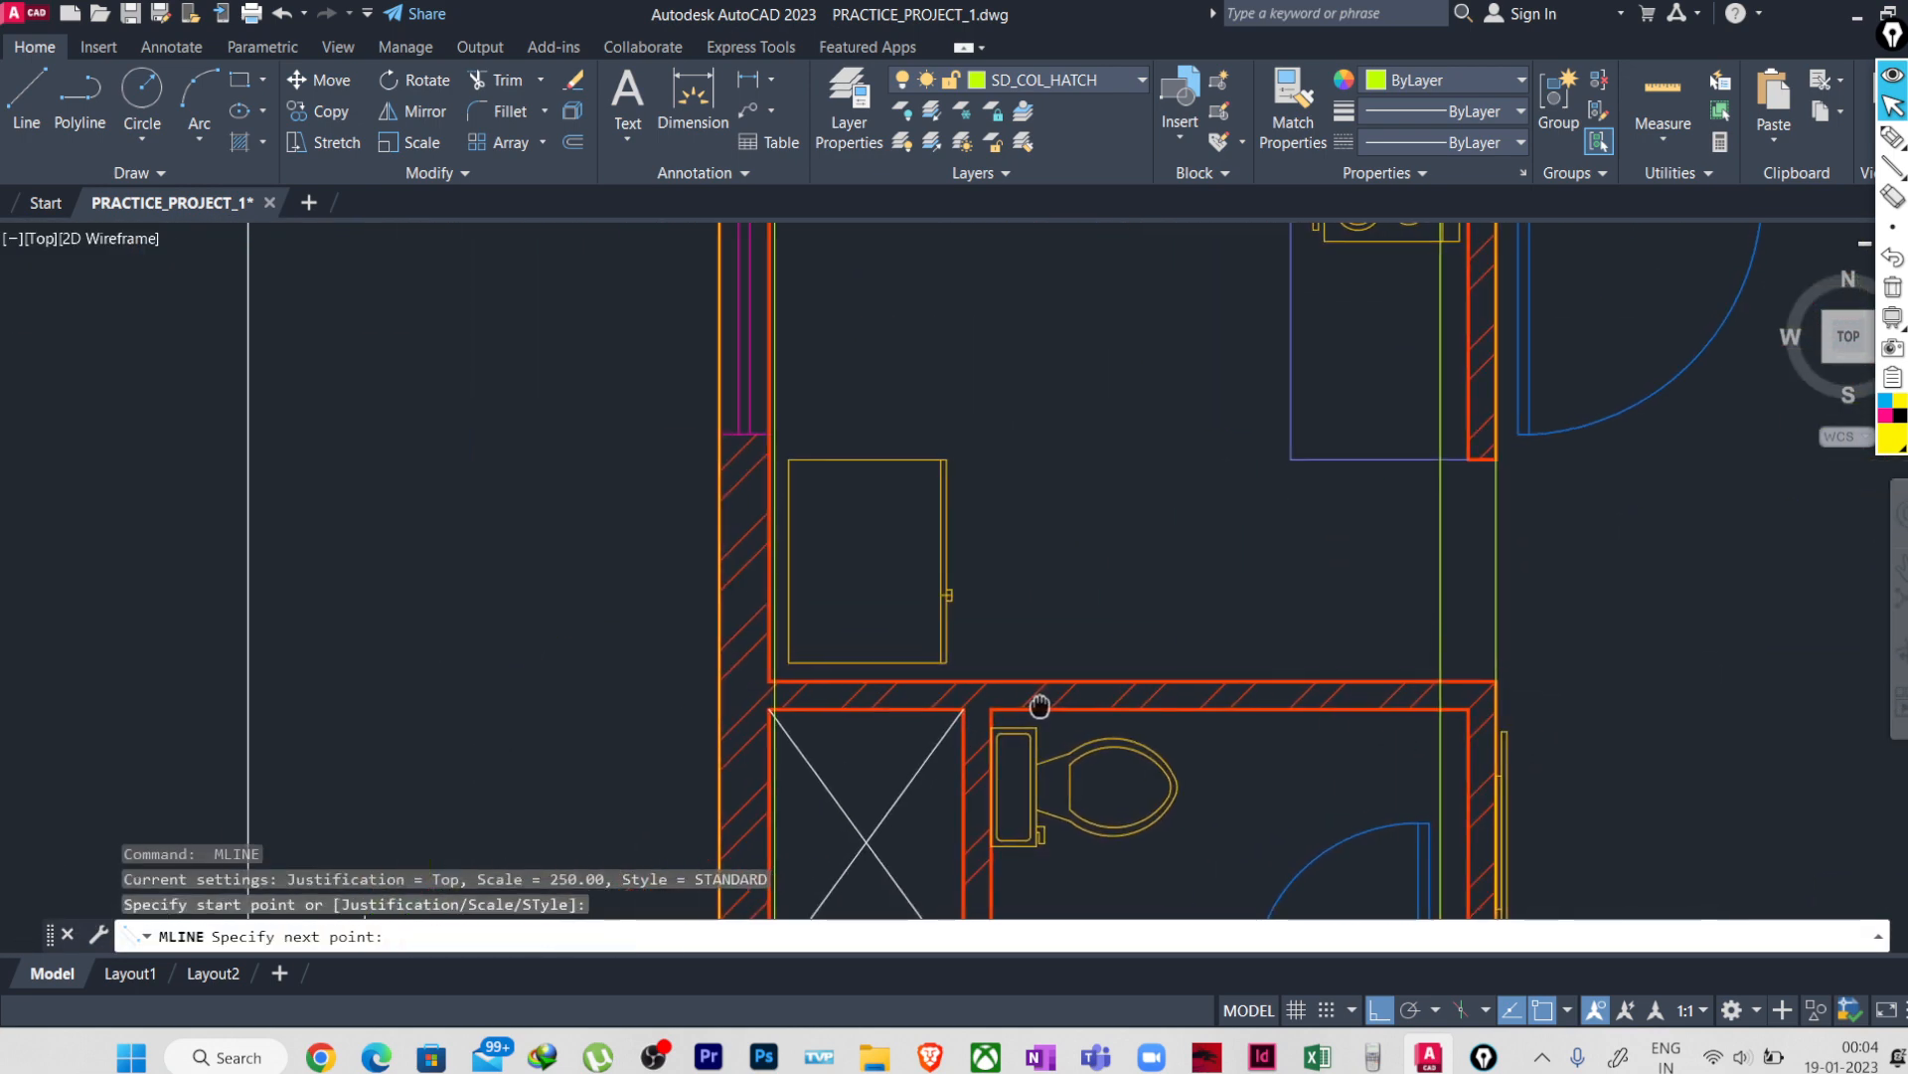
pyautogui.click(770, 709)
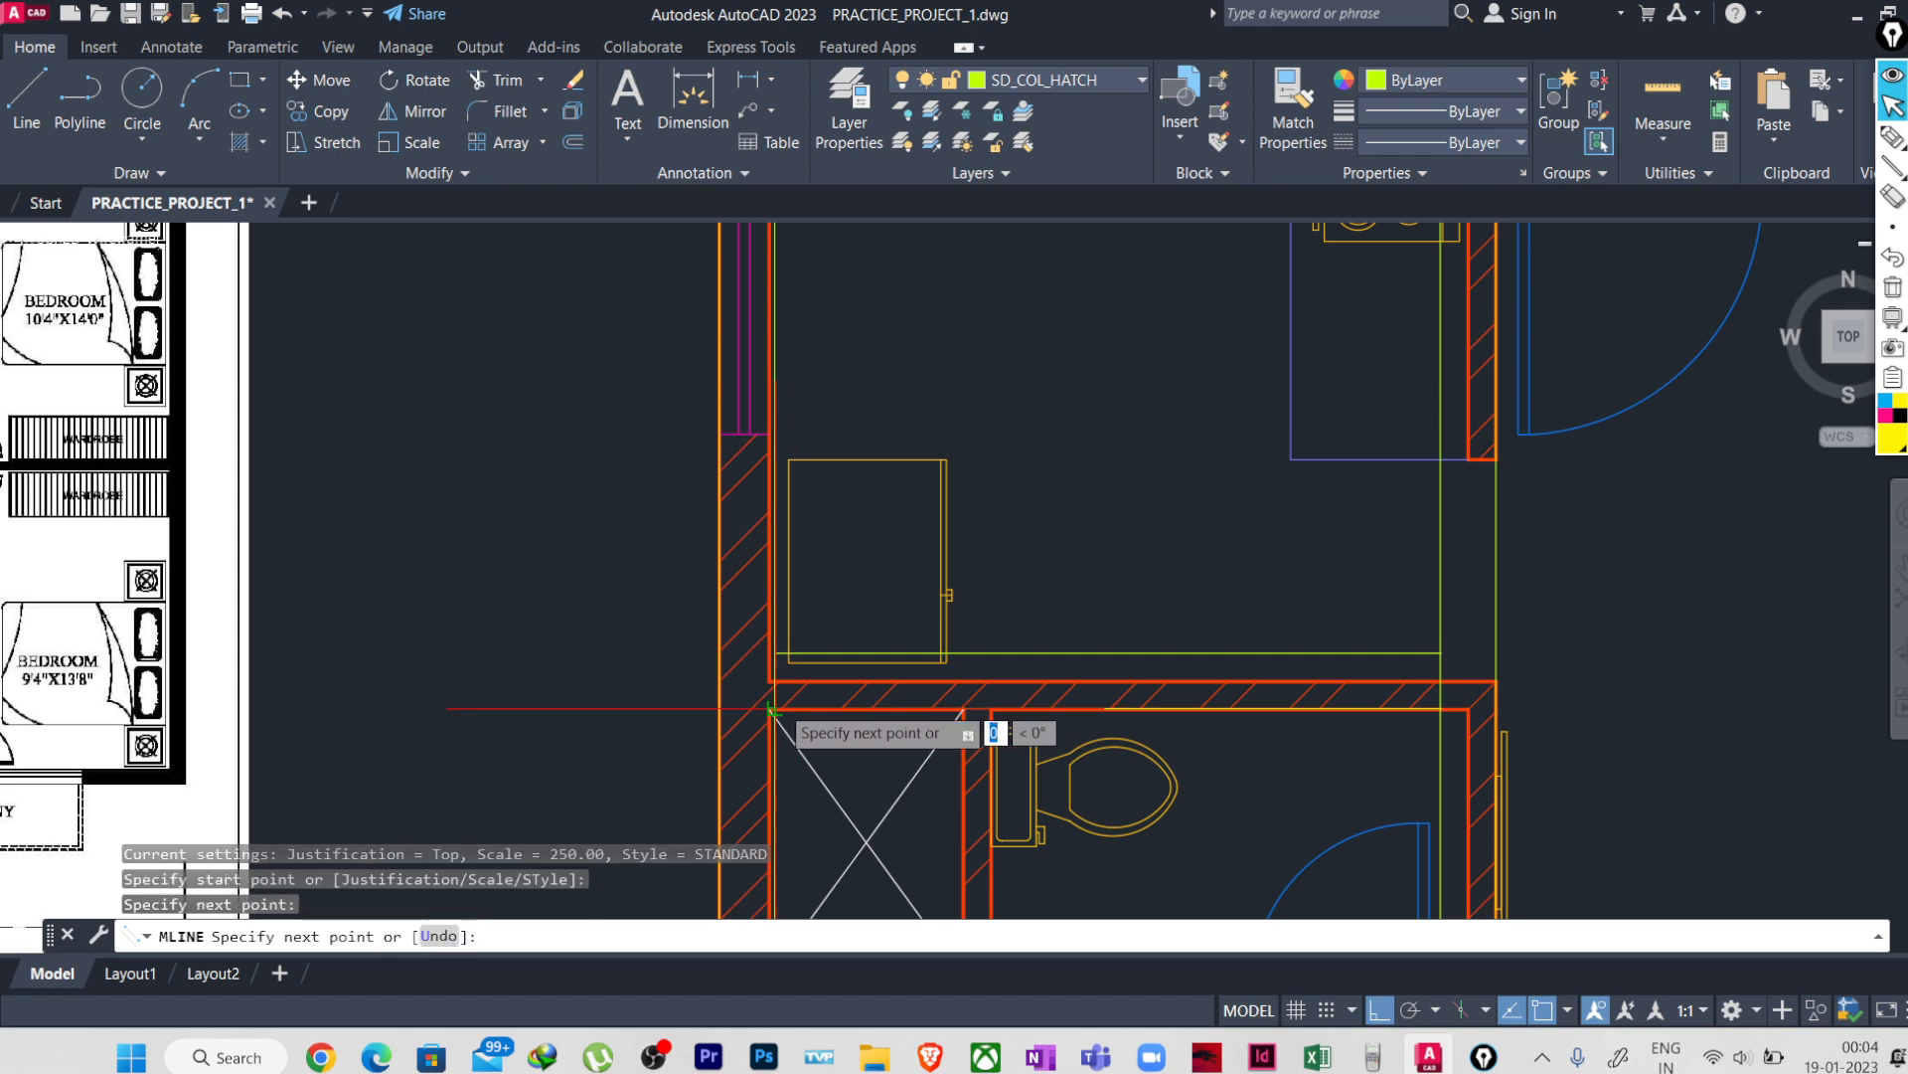
pyautogui.press('Return')
# - Draw a multiline along the wall between the crossed shaft and the toilet, from the lower horizontal multiline up to the upper one
pyautogui.scroll(-2, 968, 732)
pyautogui.moveTo(1002, 772); pyautogui.dragTo(894, 696, button='middle')
pyautogui.scroll(4, 875, 680)
pyautogui.press('Return')
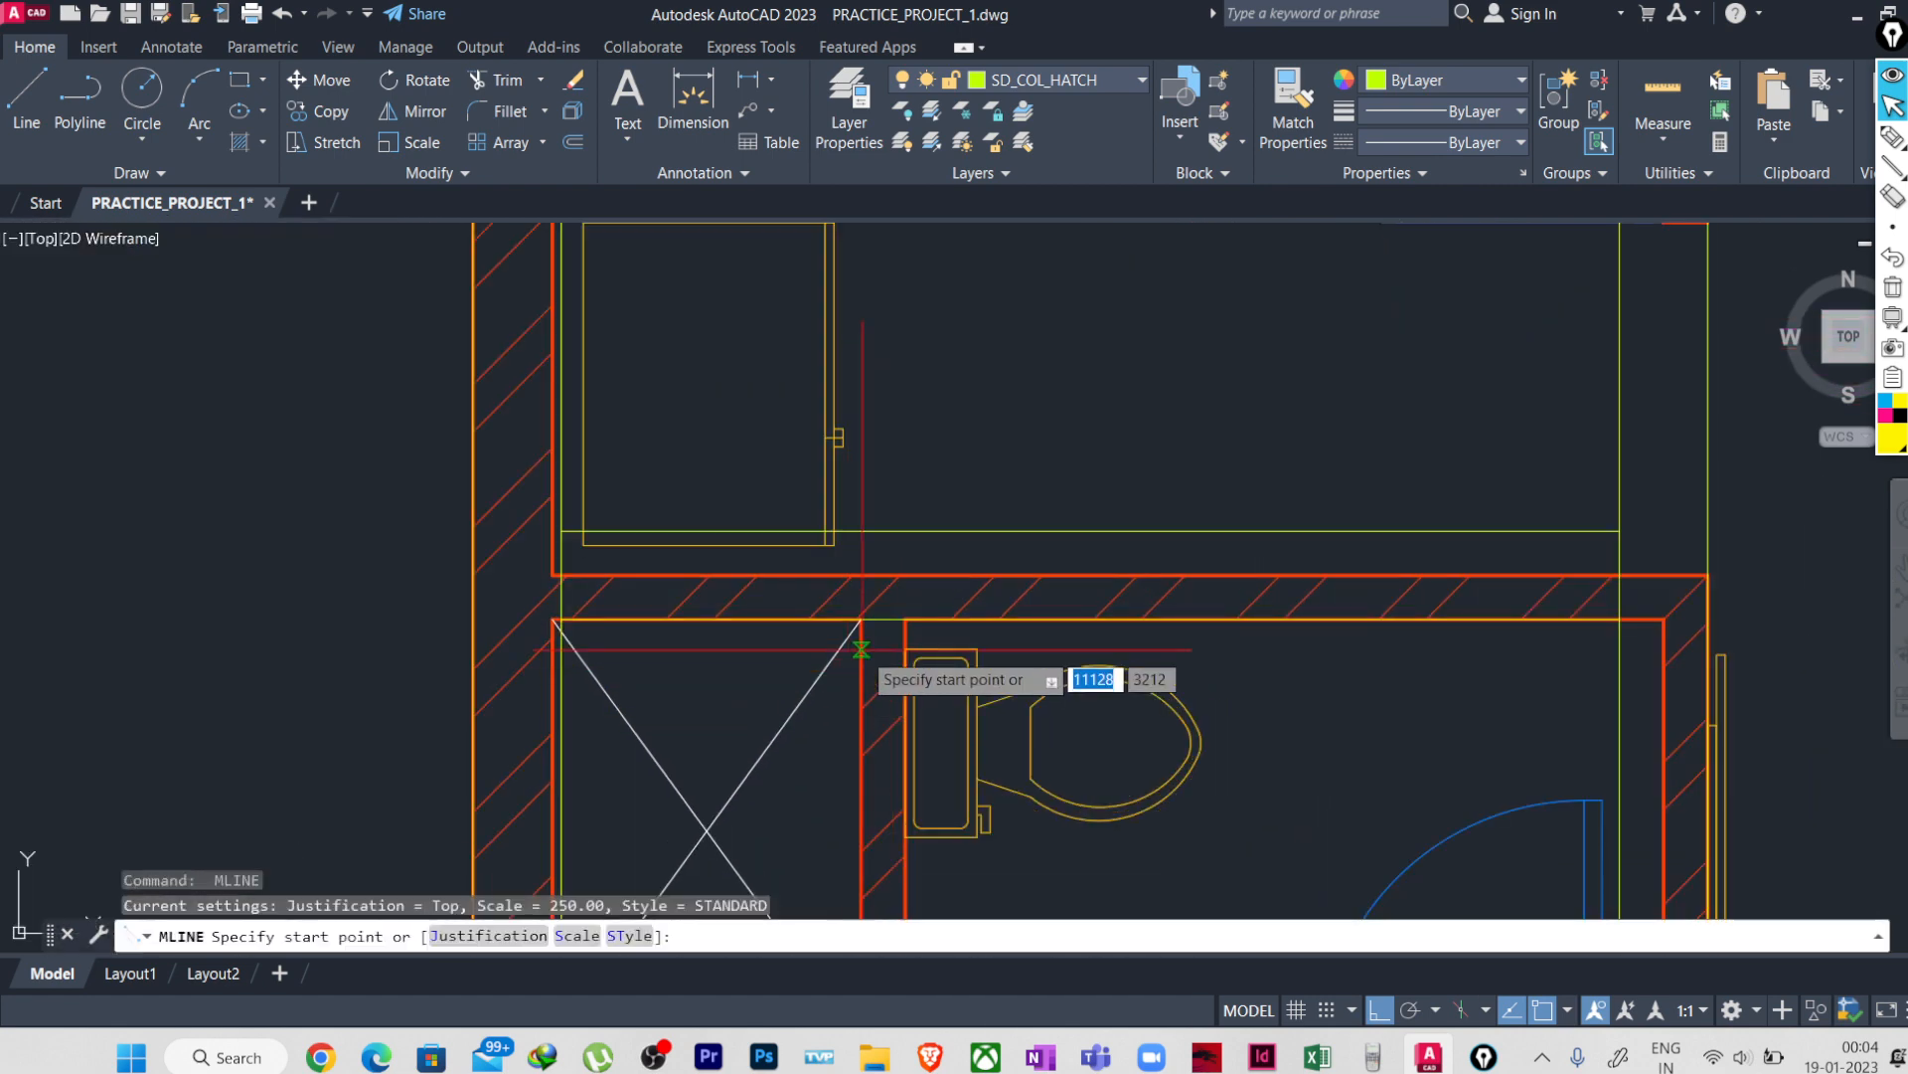
pyautogui.scroll(-1, 855, 701)
pyautogui.scroll(1, 844, 792)
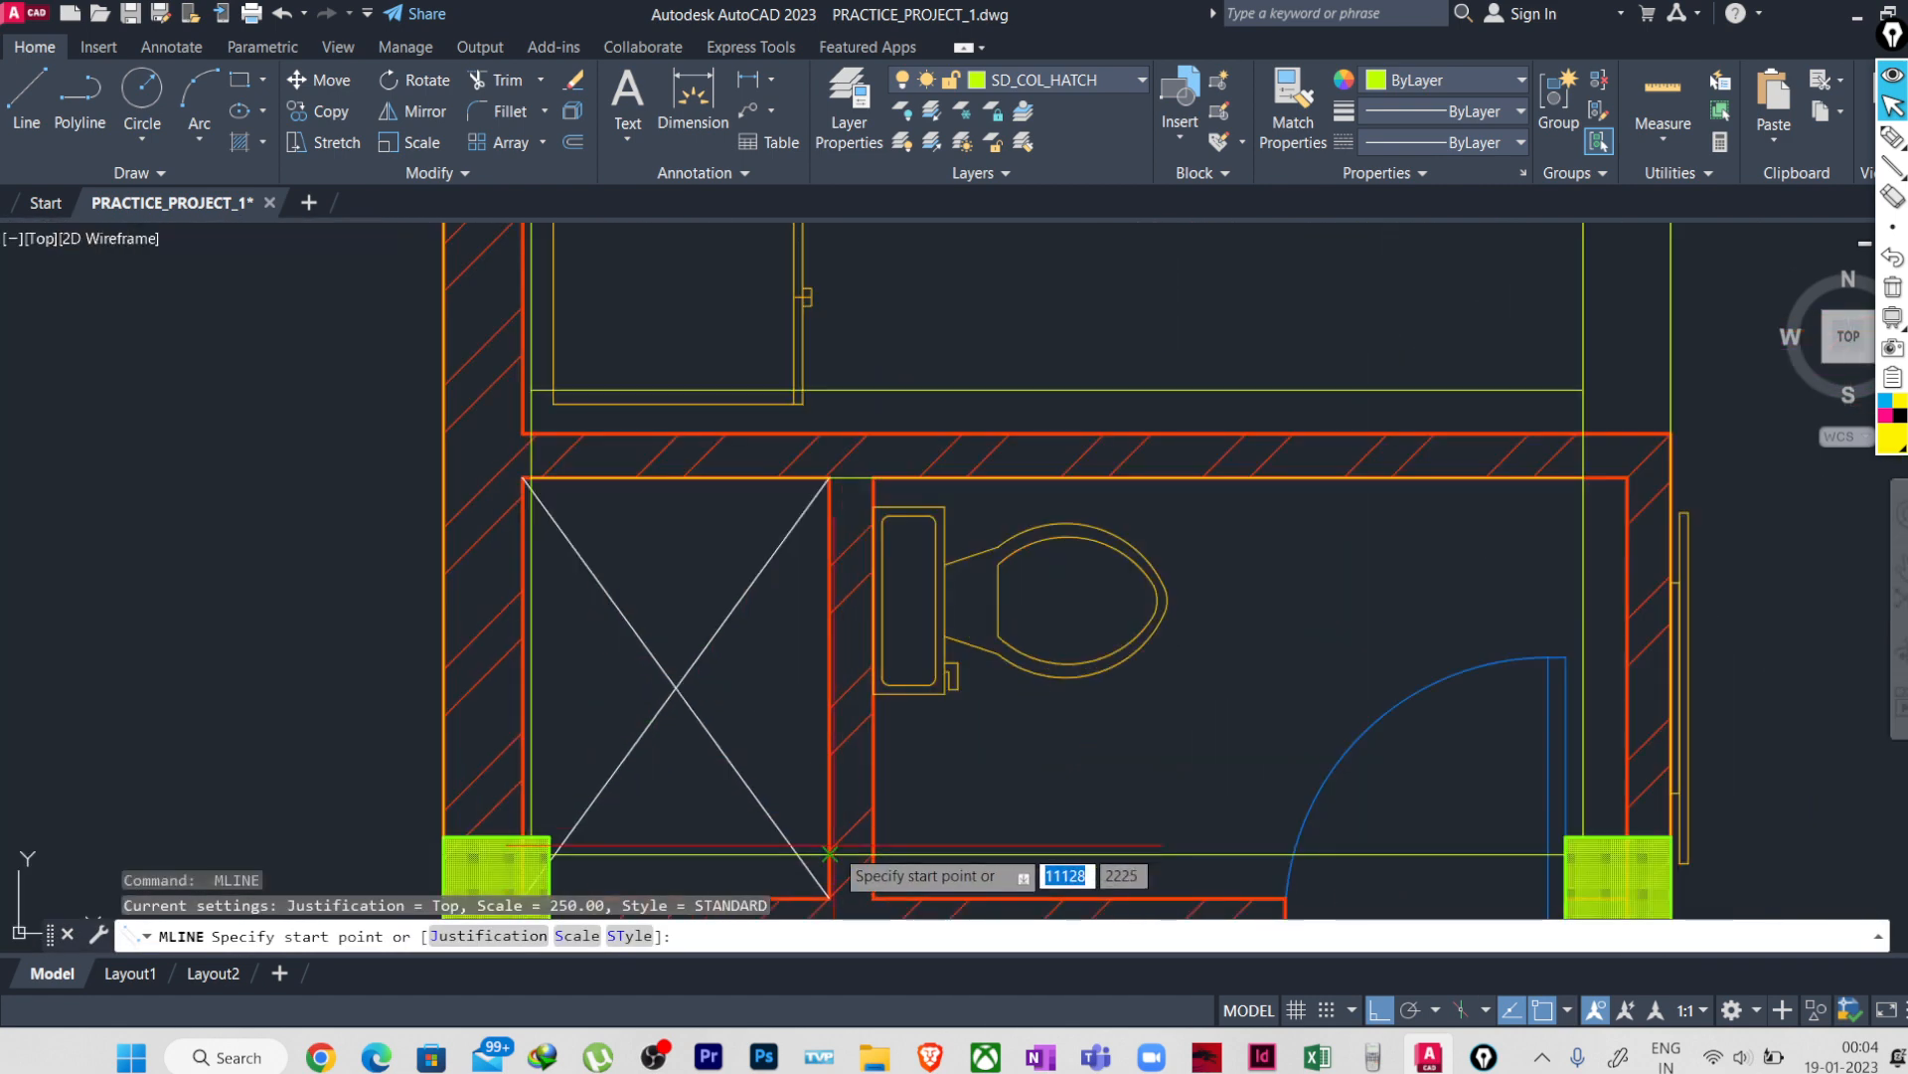
pyautogui.click(833, 853)
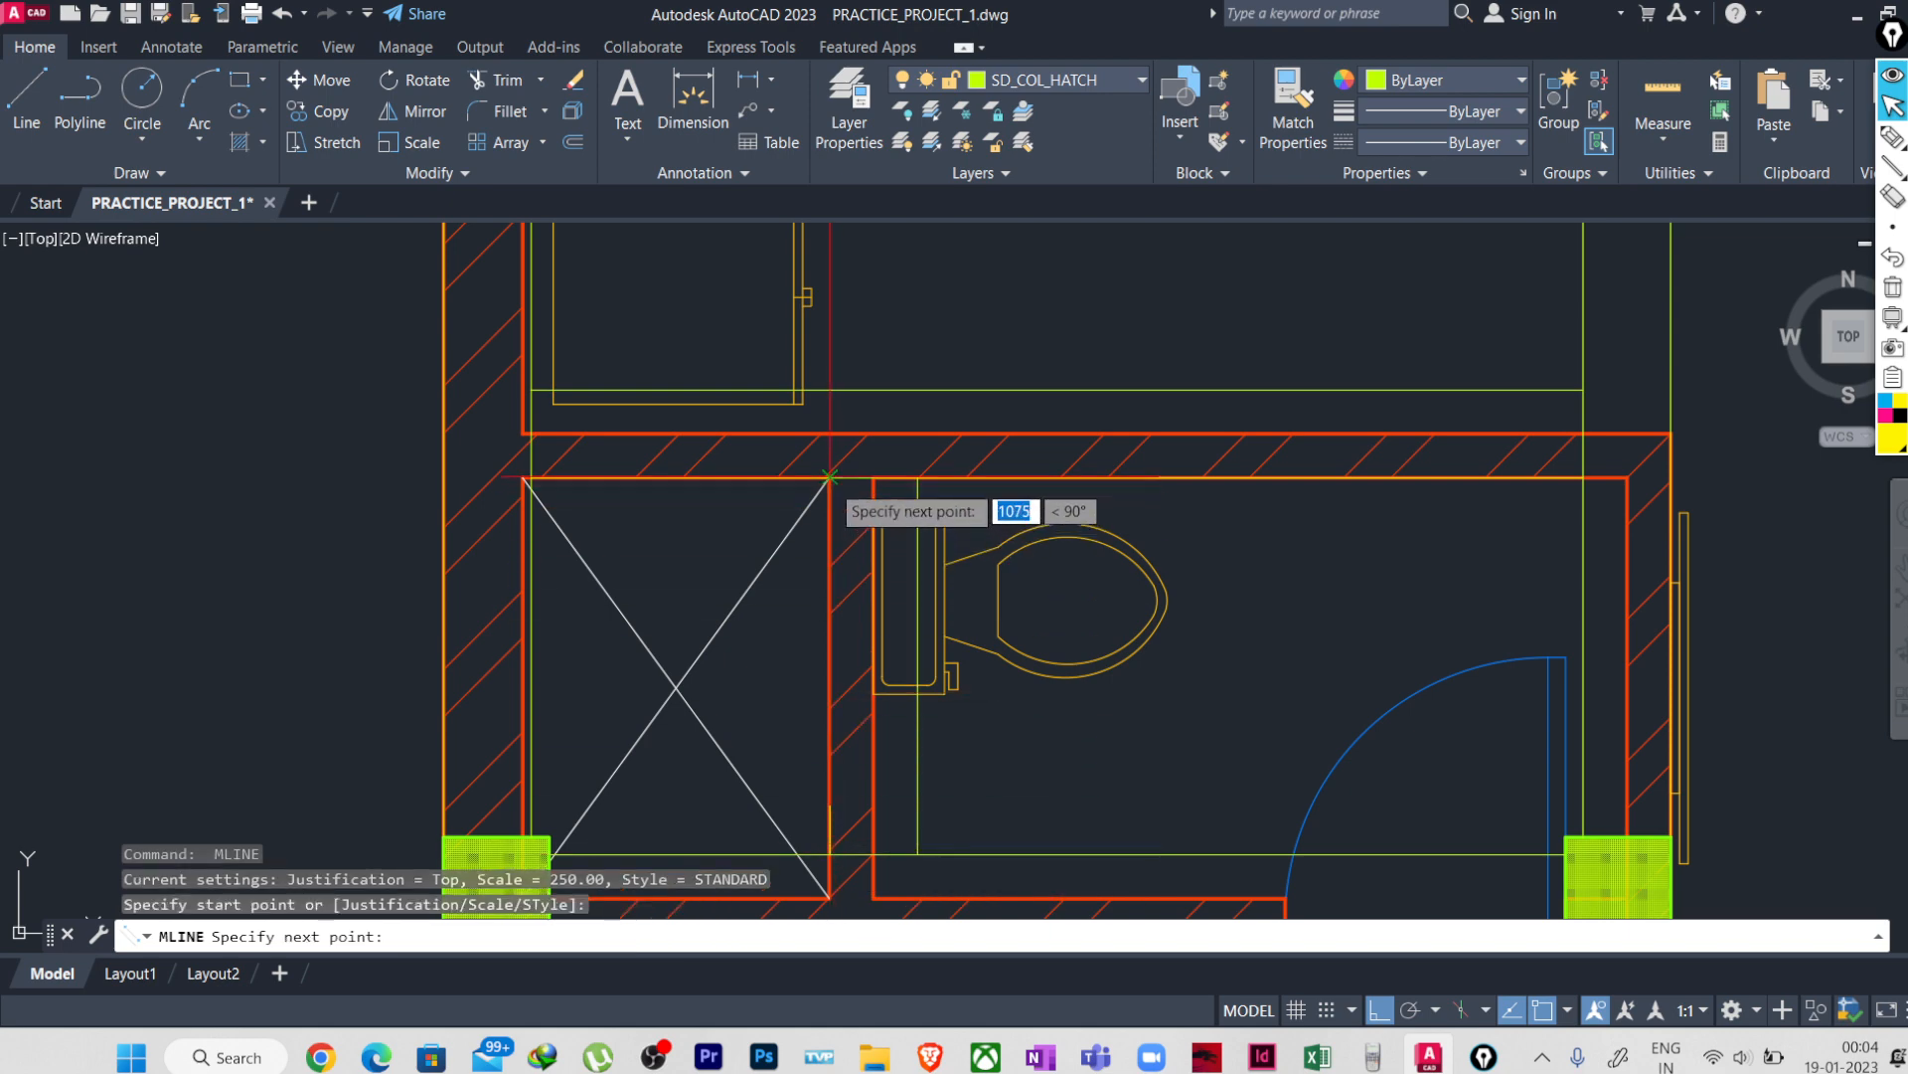
pyautogui.click(832, 507)
pyautogui.press('Return')
# - Draw a multiline along the dining area's upper wall, from the kitchen's right wall to the column at the upper right corner
pyautogui.scroll(-4, 820, 602)
pyautogui.scroll(-3, 940, 655)
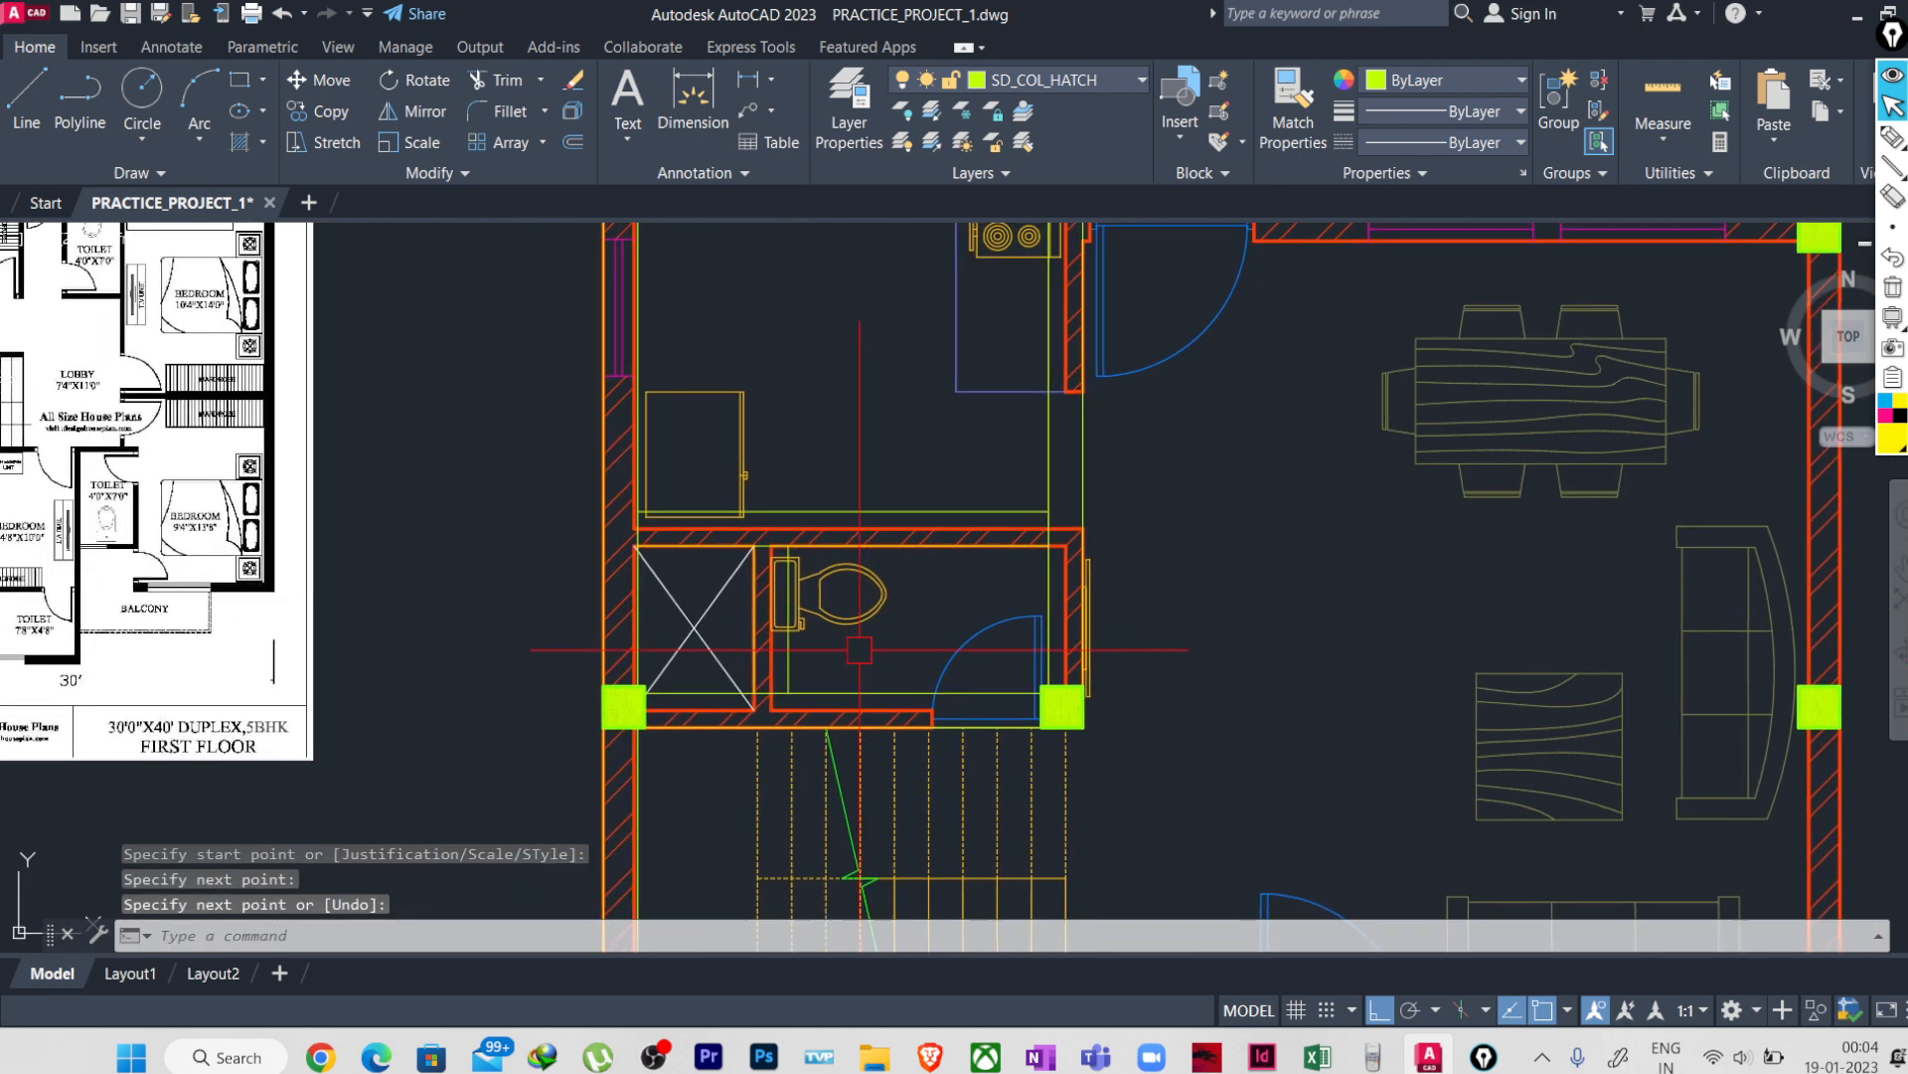
pyautogui.moveTo(938, 662); pyautogui.dragTo(639, 669, button='middle')
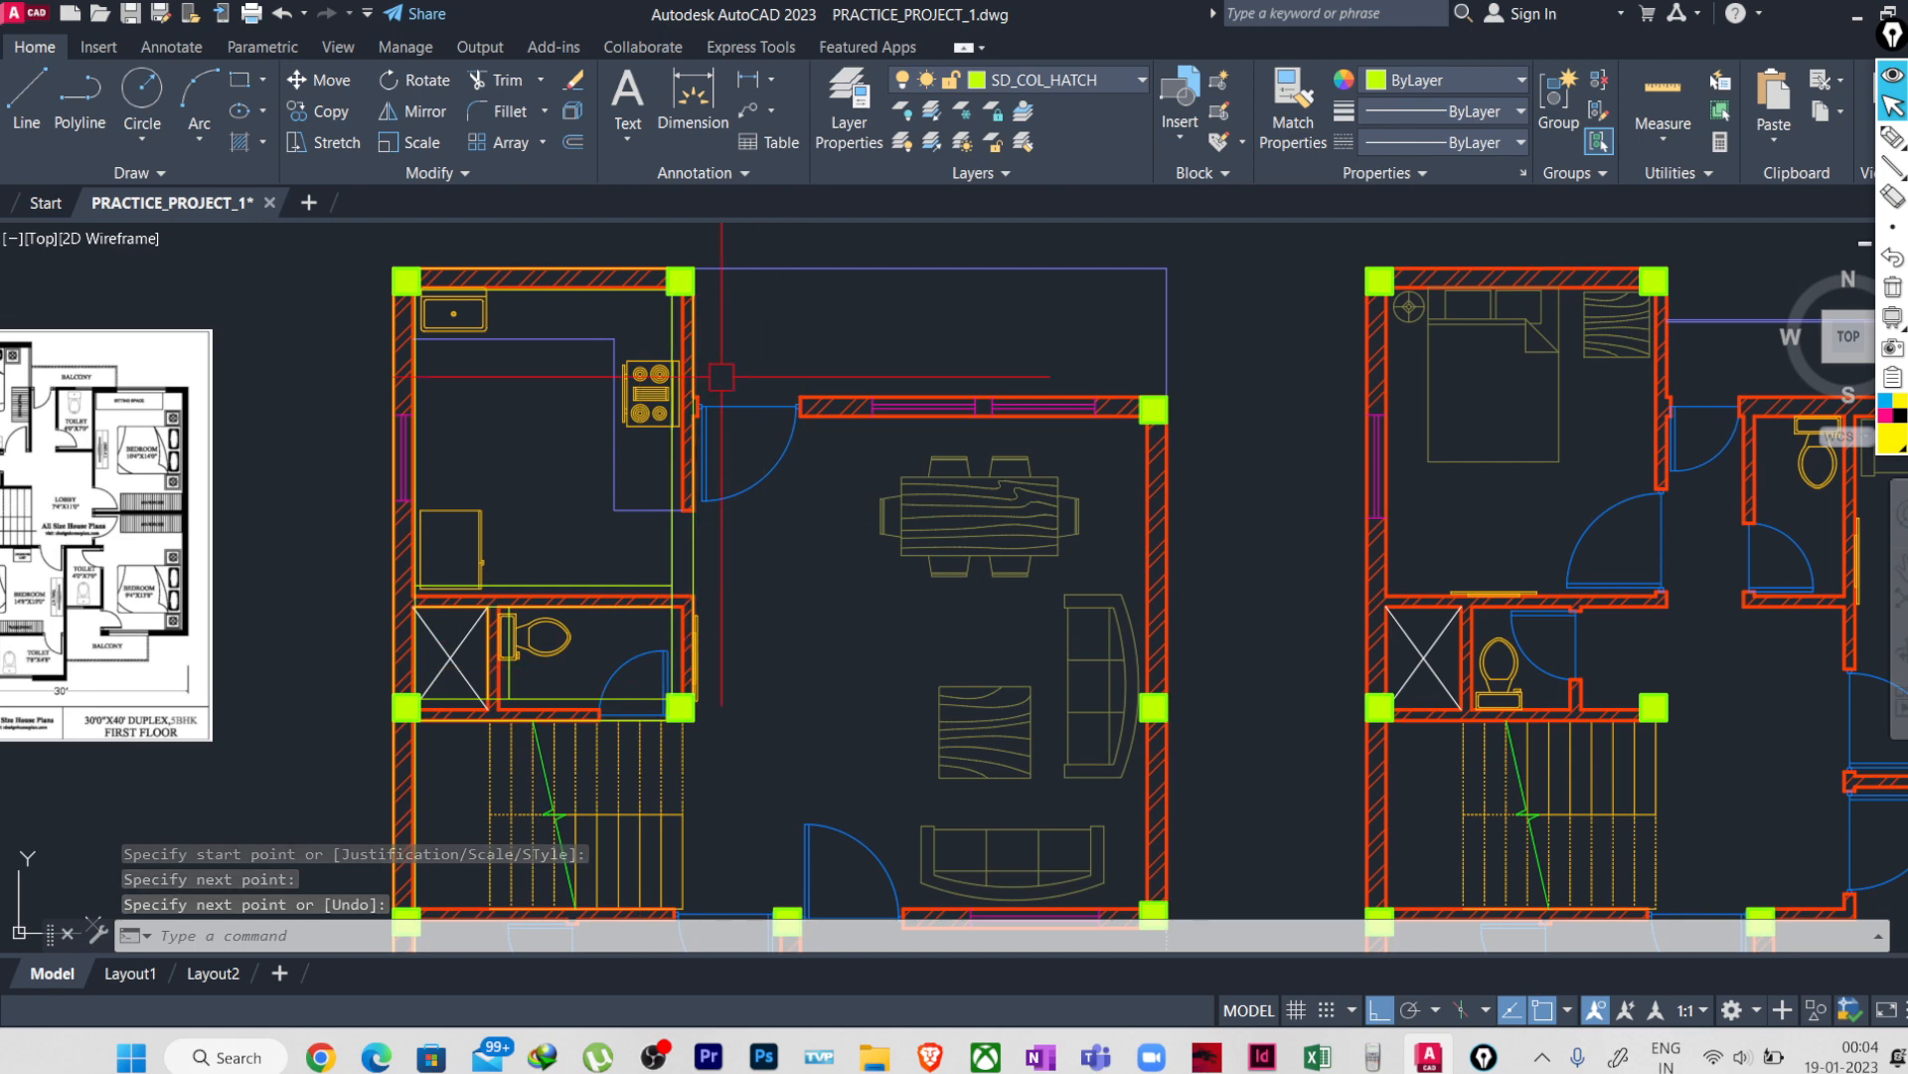
pyautogui.scroll(6, 722, 376)
pyautogui.press('Return')
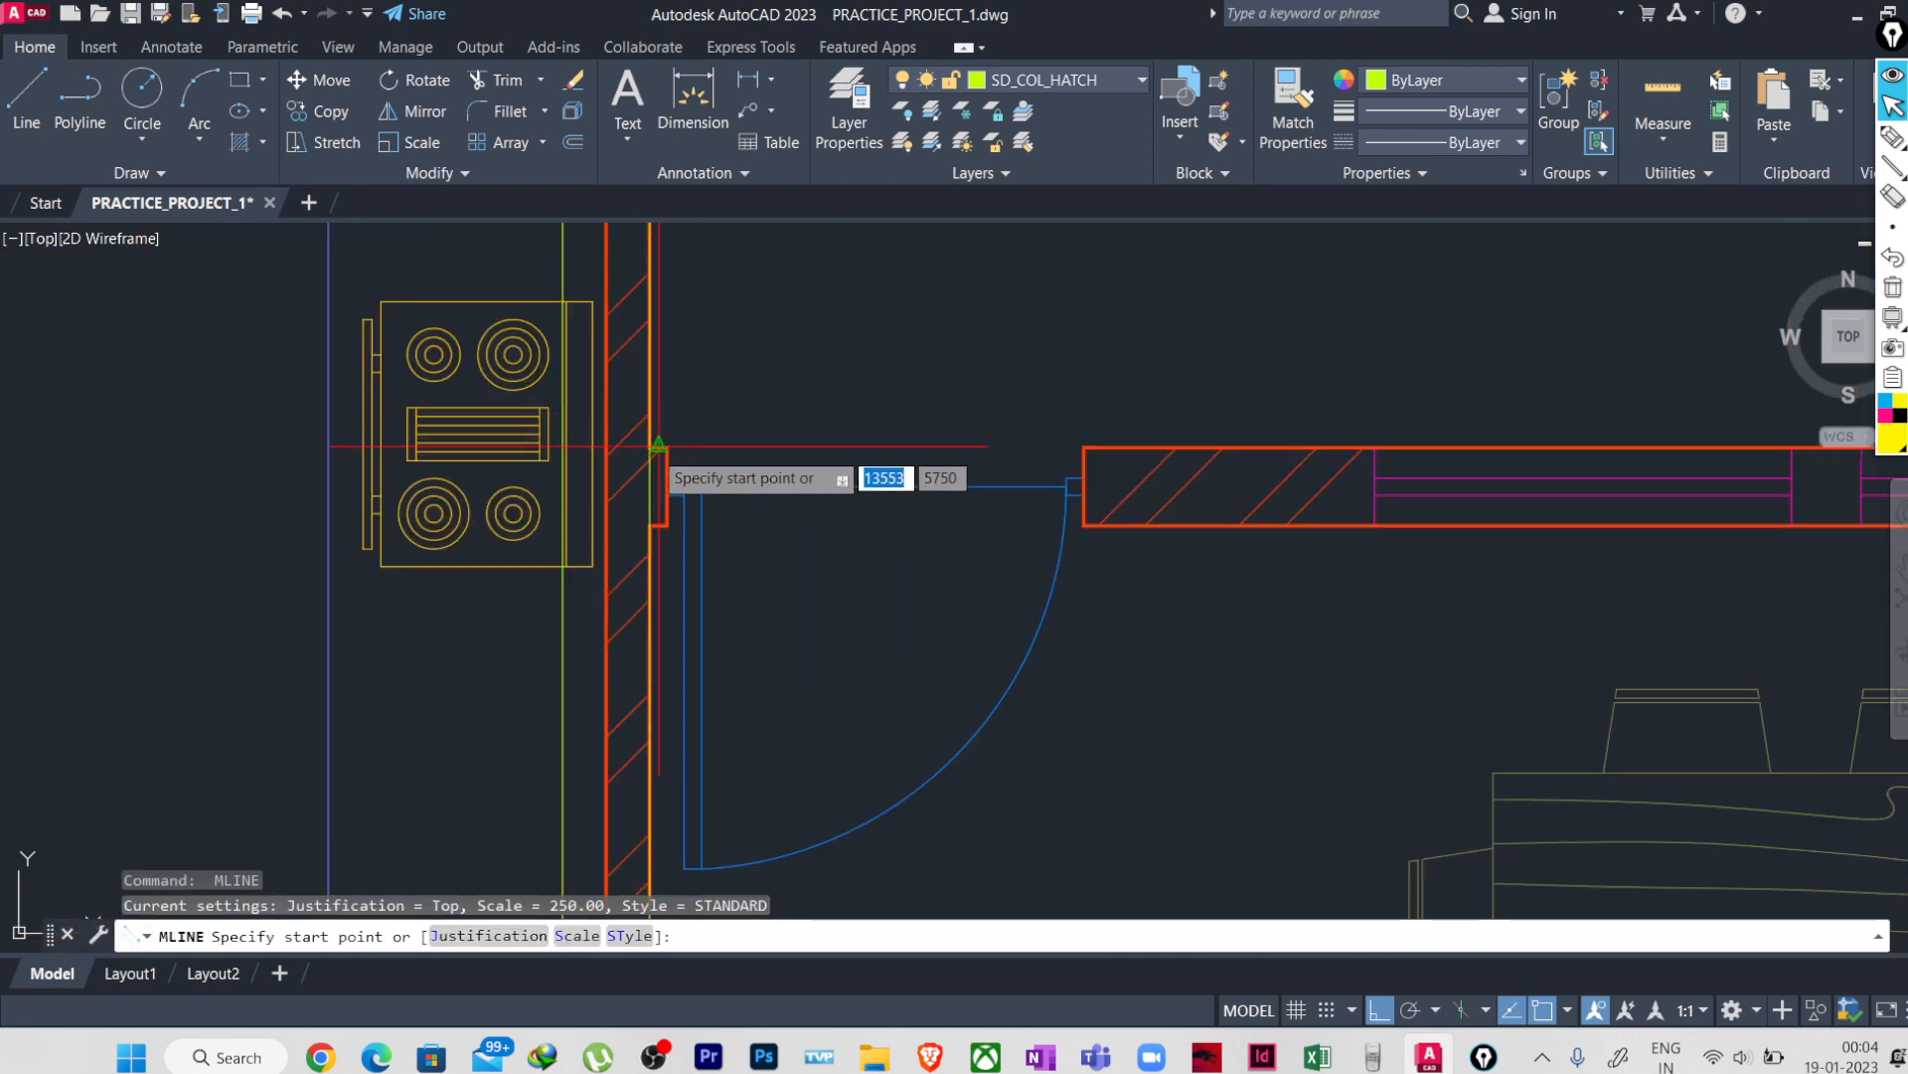
pyautogui.click(650, 446)
pyautogui.scroll(-2, 939, 472)
pyautogui.moveTo(1207, 443); pyautogui.dragTo(359, 485, button='middle')
pyautogui.scroll(3, 838, 494)
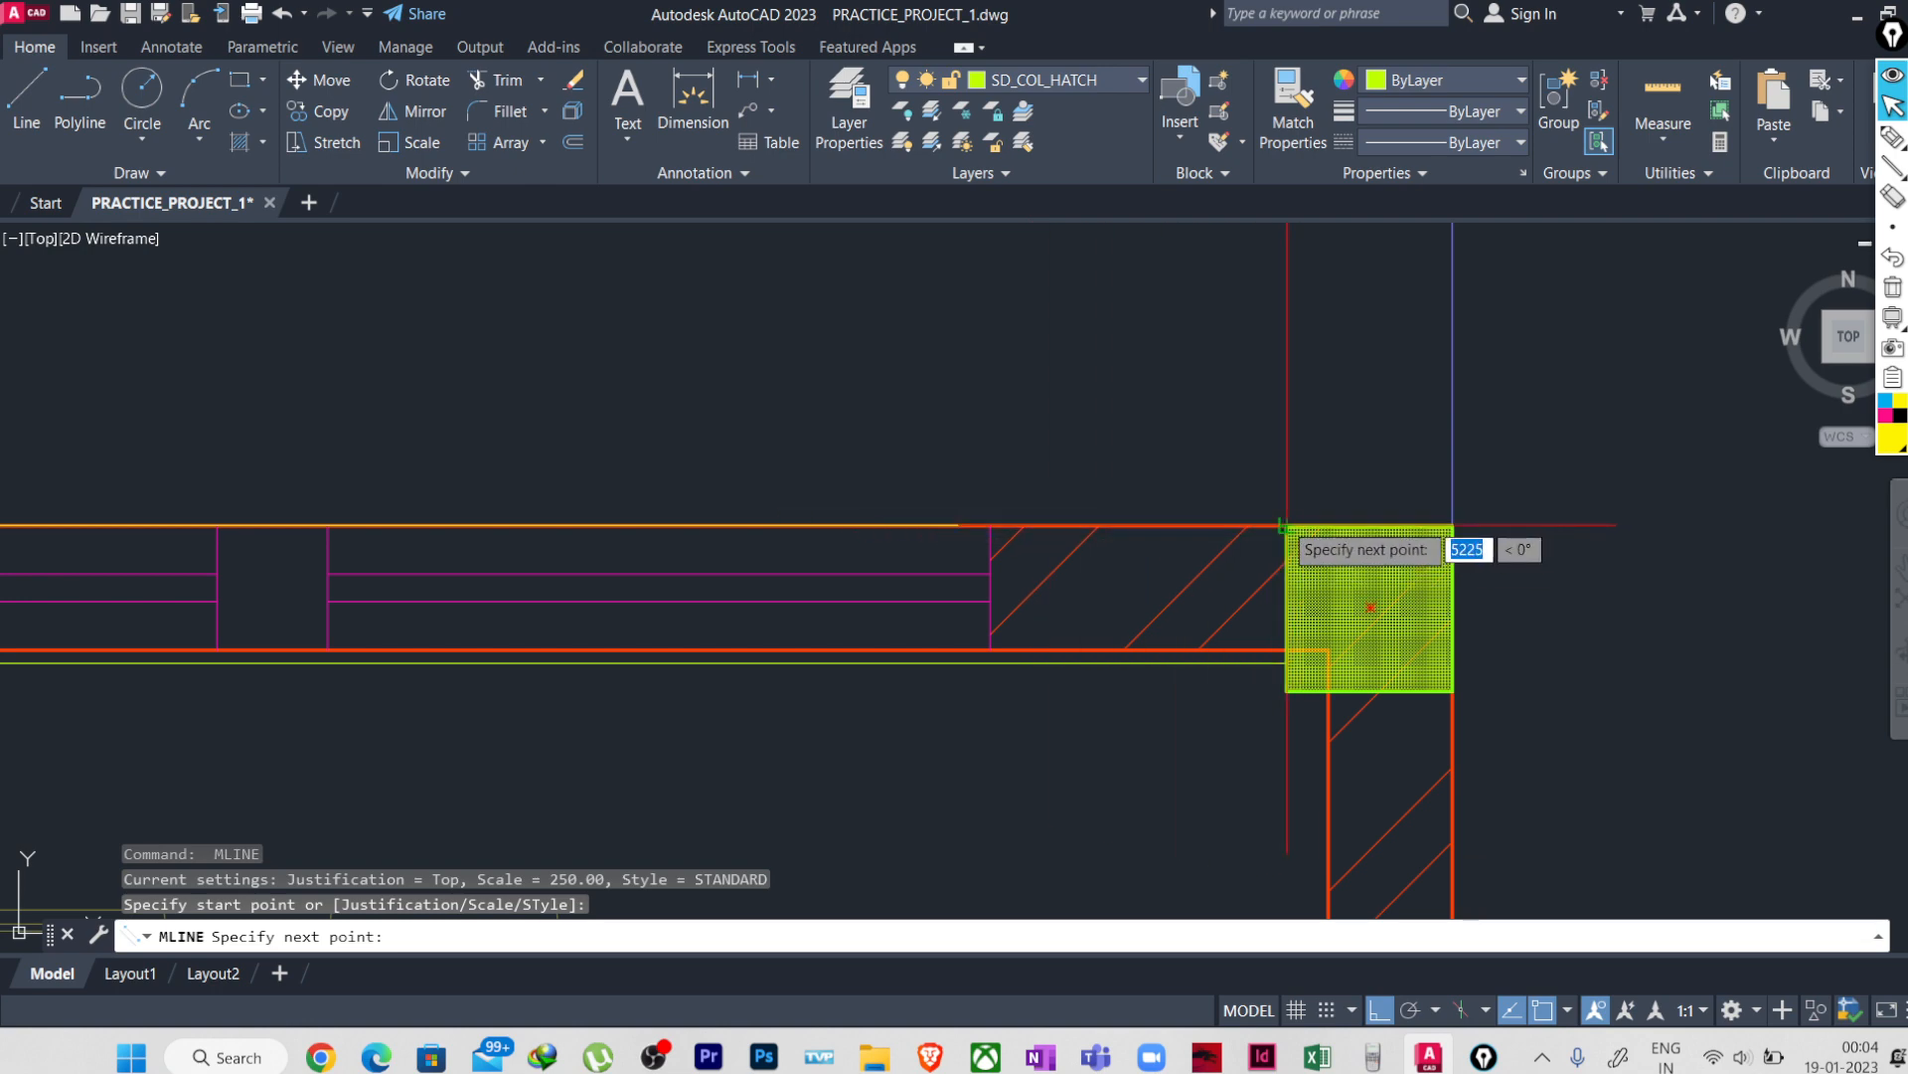
pyautogui.click(1453, 525)
pyautogui.press('Return')
# - Draw a multiline down the dining area's outer right wall, from the upper right corner column to the middle column
pyautogui.scroll(-3, 1217, 558)
pyautogui.scroll(6, 1009, 567)
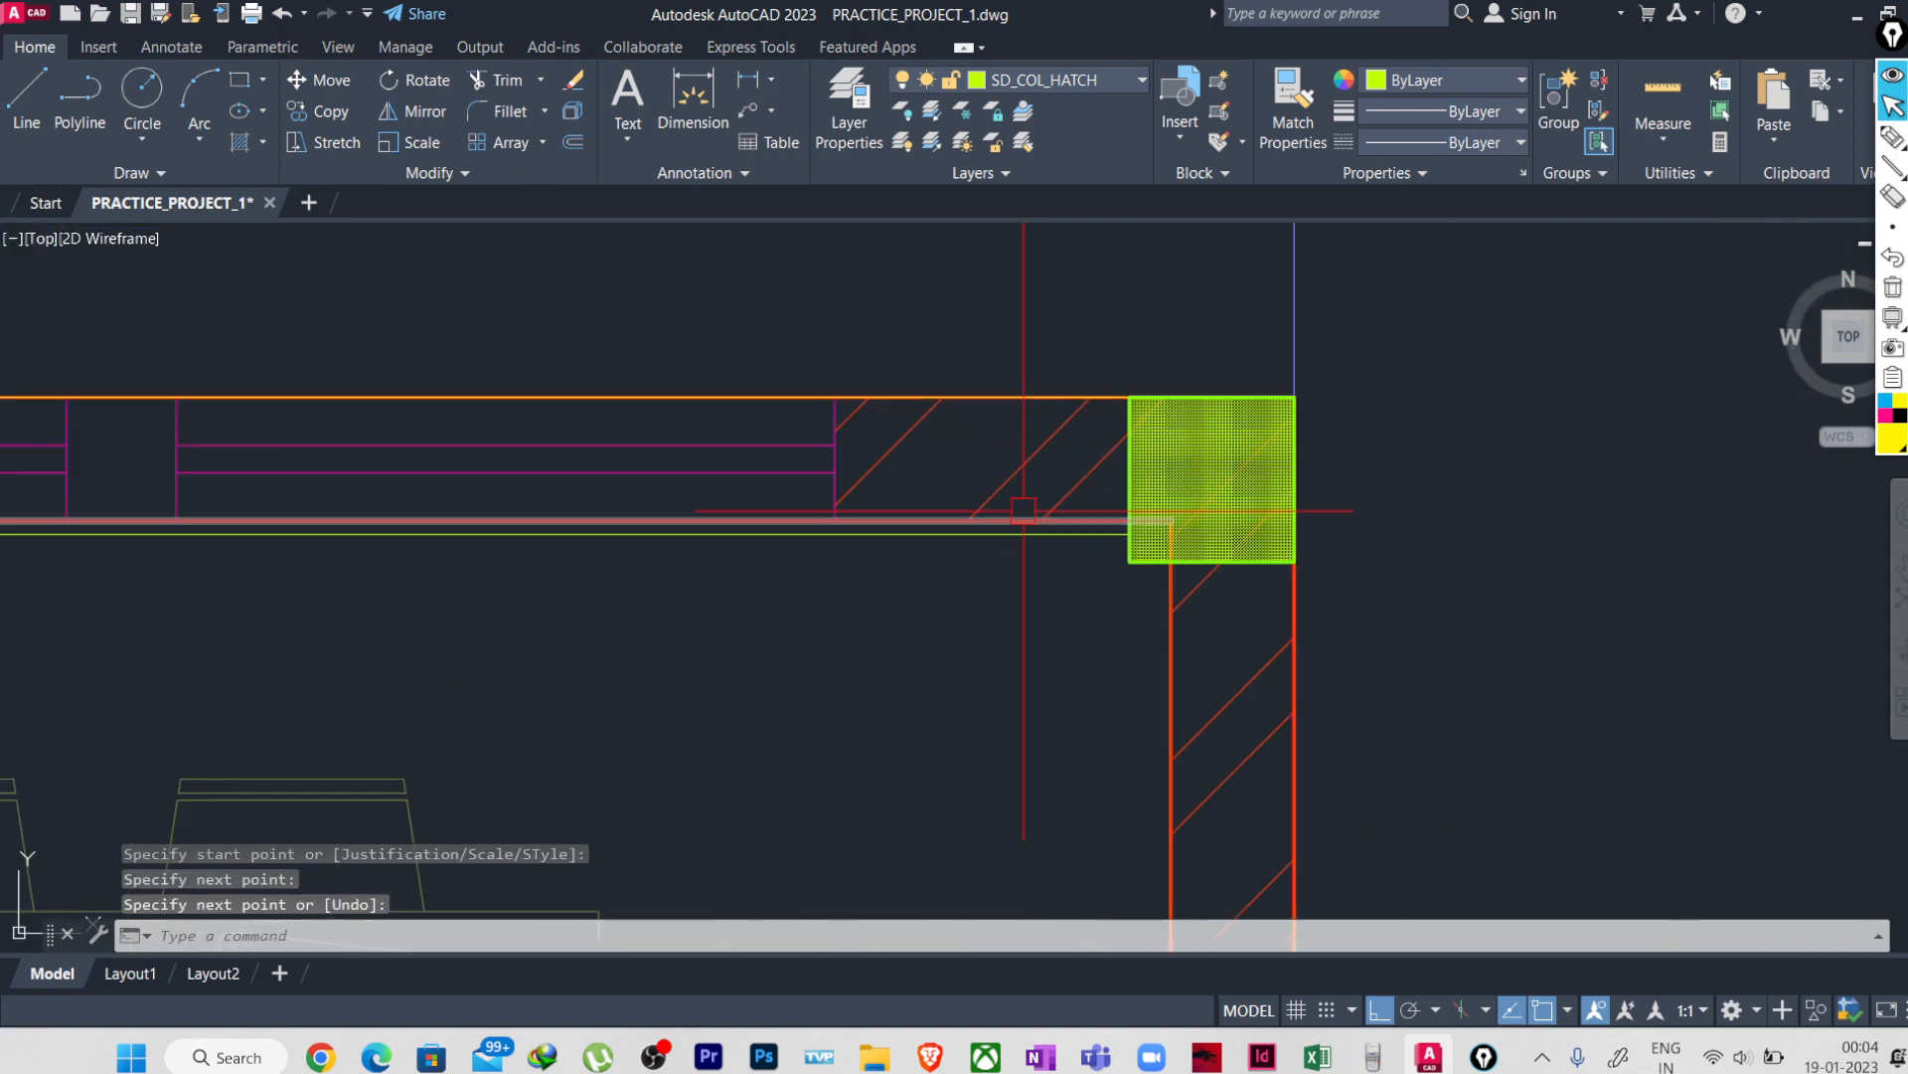
pyautogui.scroll(-6, 1262, 597)
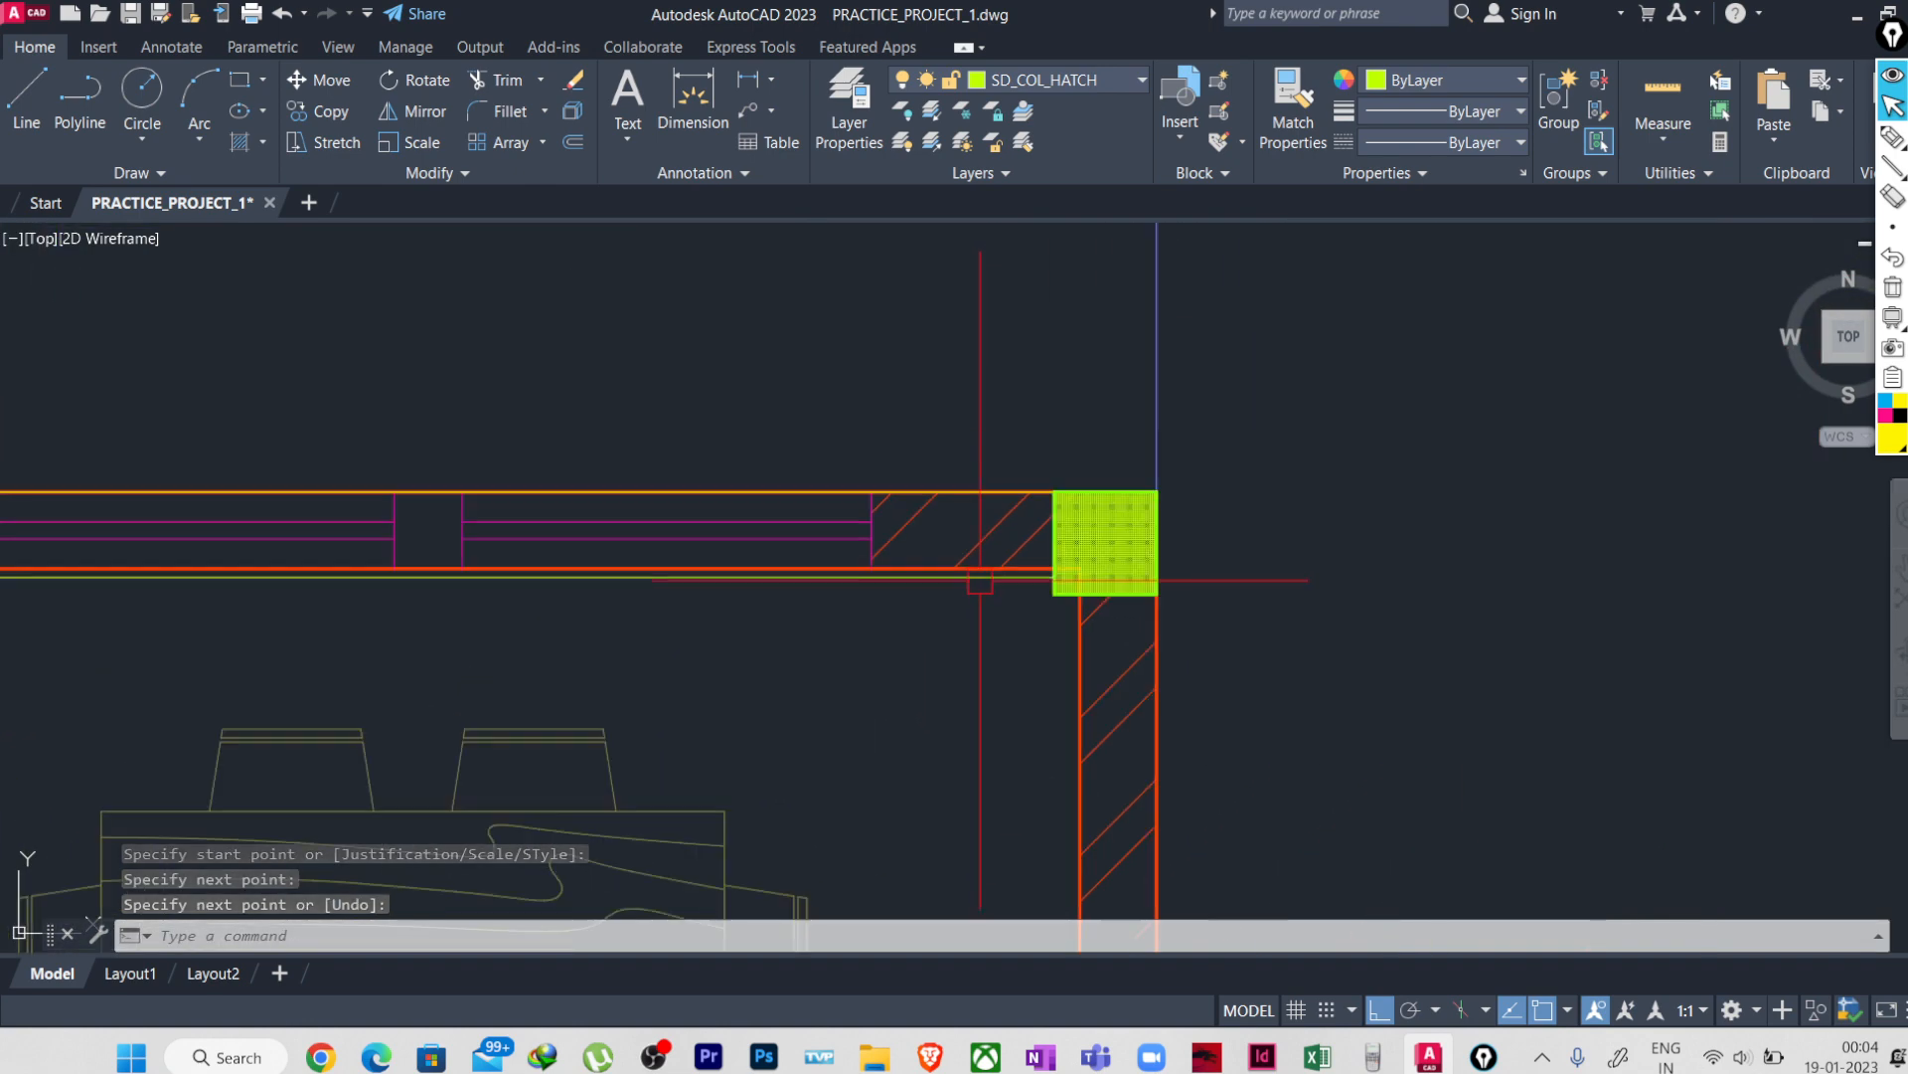
pyautogui.scroll(-2, 1111, 609)
pyautogui.moveTo(1112, 608); pyautogui.dragTo(1091, 469, button='middle')
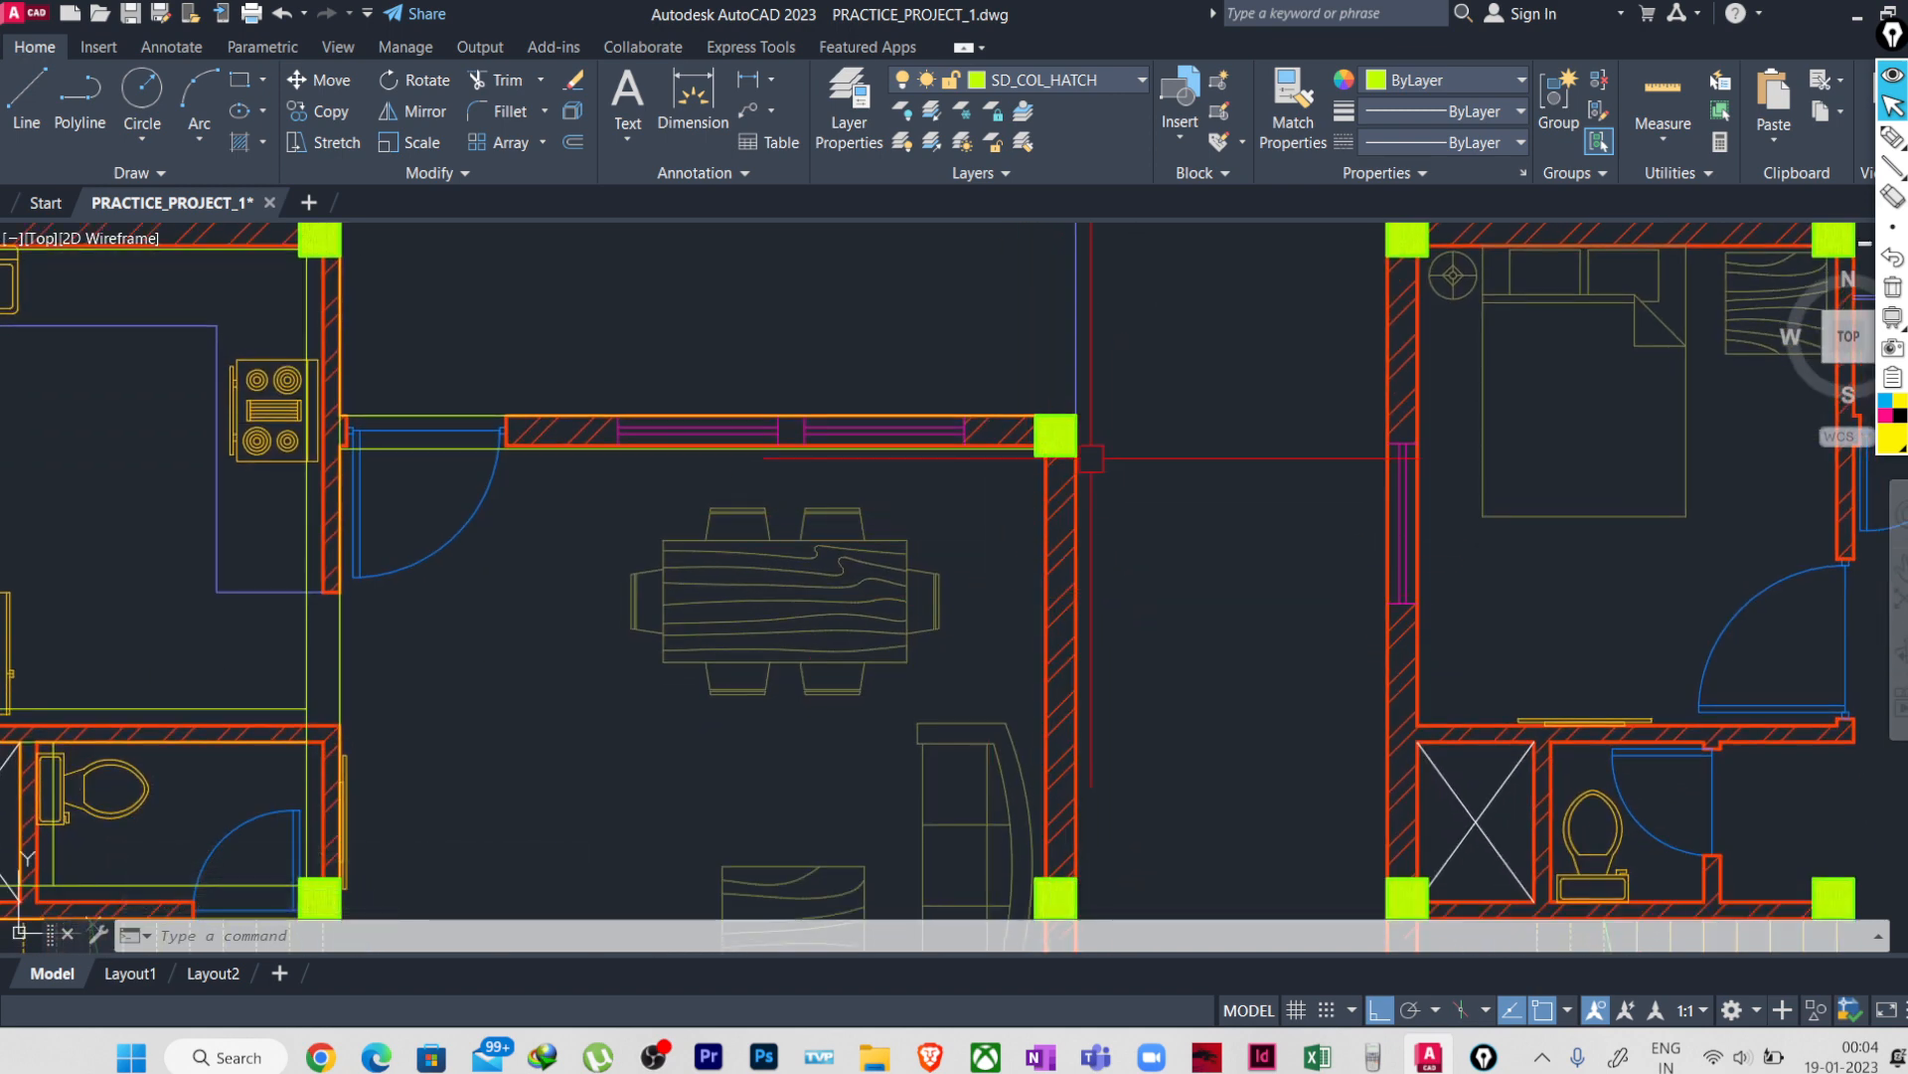
pyautogui.scroll(5, 1083, 467)
pyautogui.write('mline')
pyautogui.press('Return')
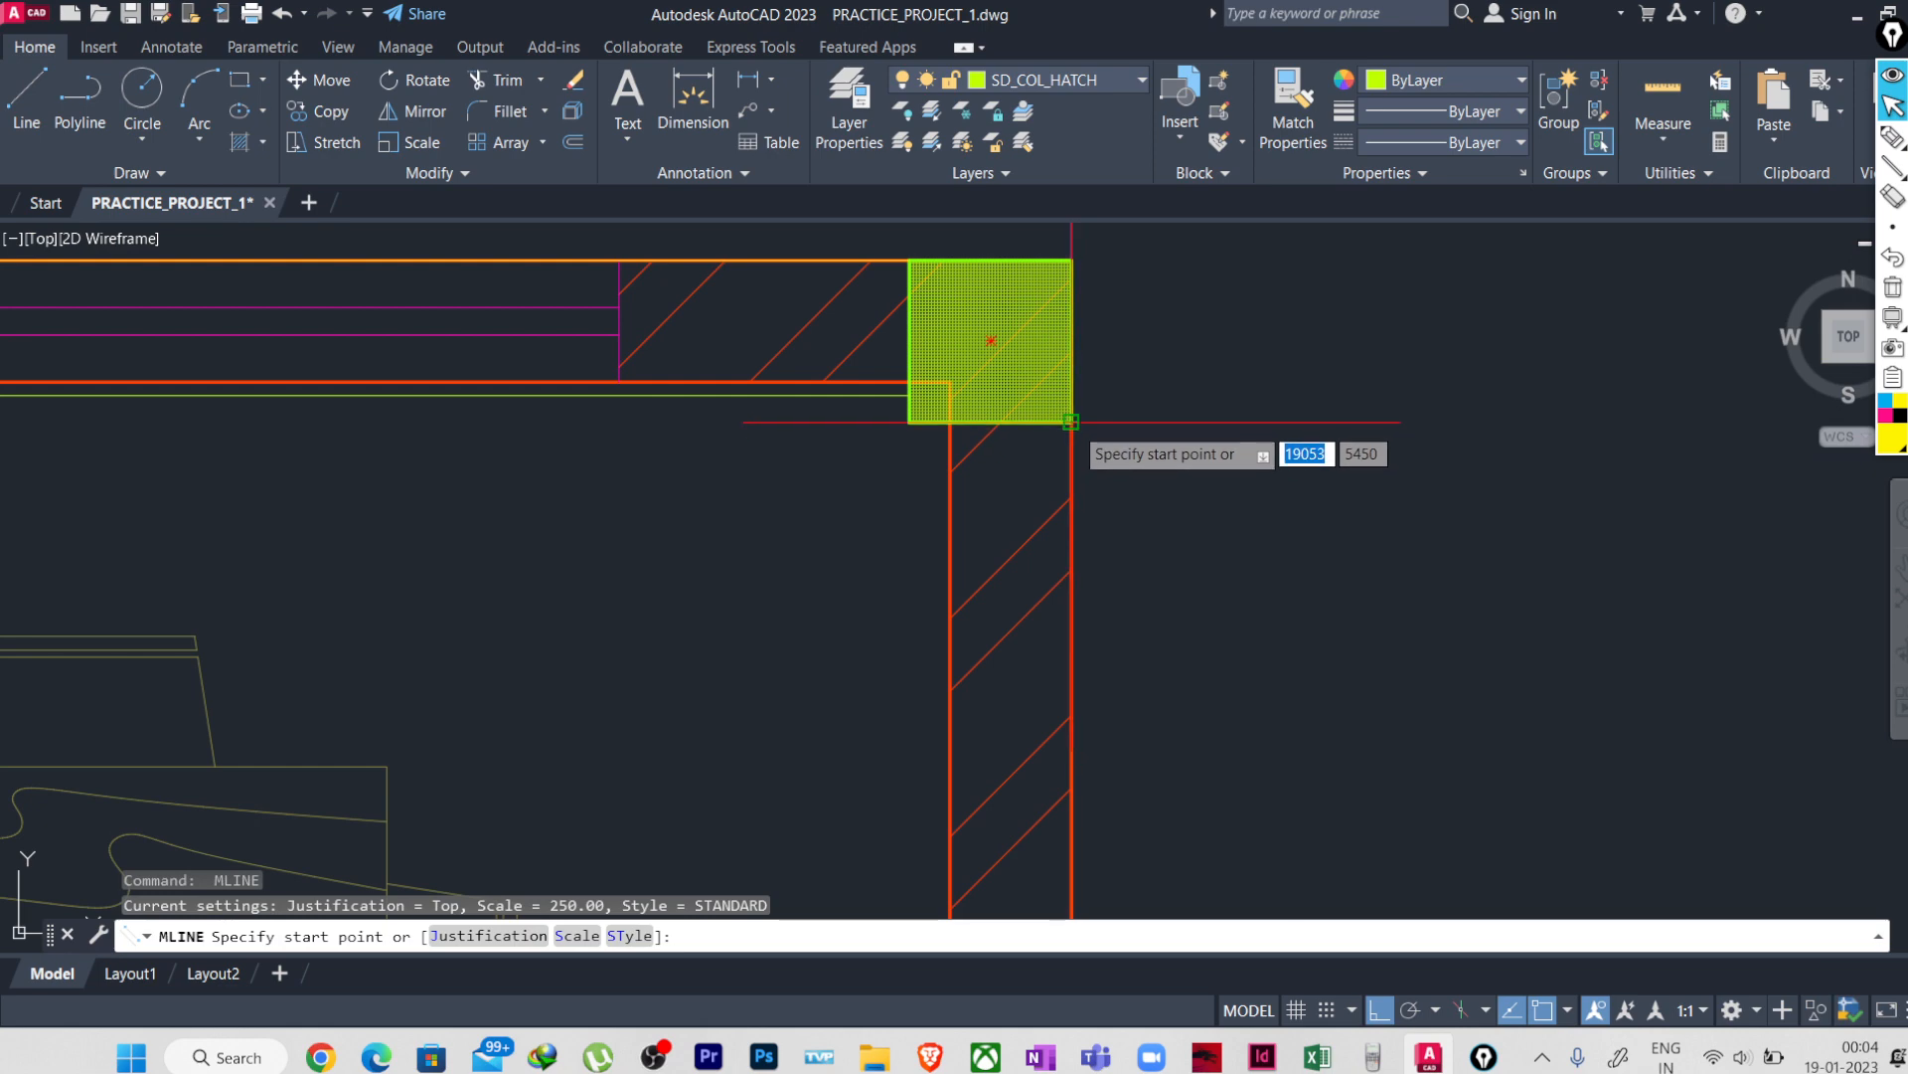
pyautogui.click(1071, 421)
pyautogui.scroll(-4, 1053, 616)
pyautogui.moveTo(1072, 370); pyautogui.dragTo(1051, 713, button='middle')
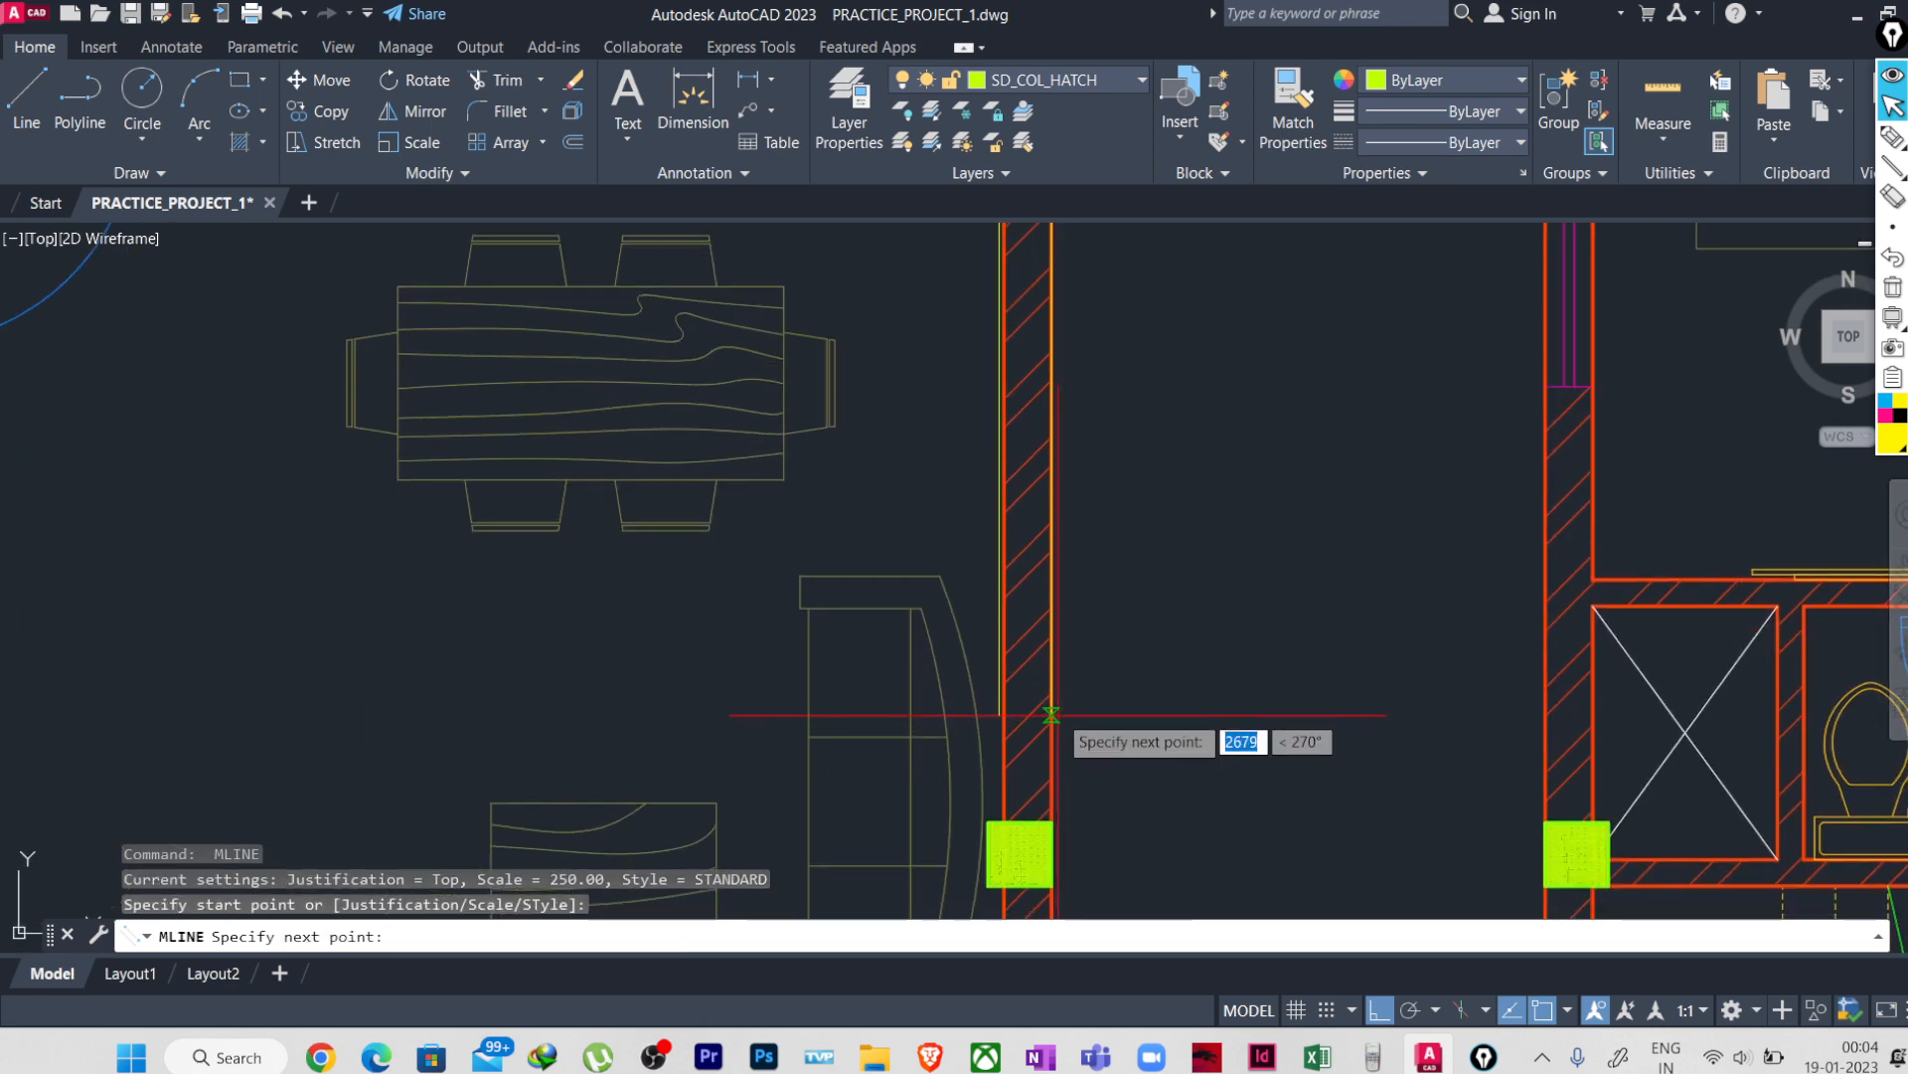
pyautogui.click(1062, 743)
pyautogui.press('Return')
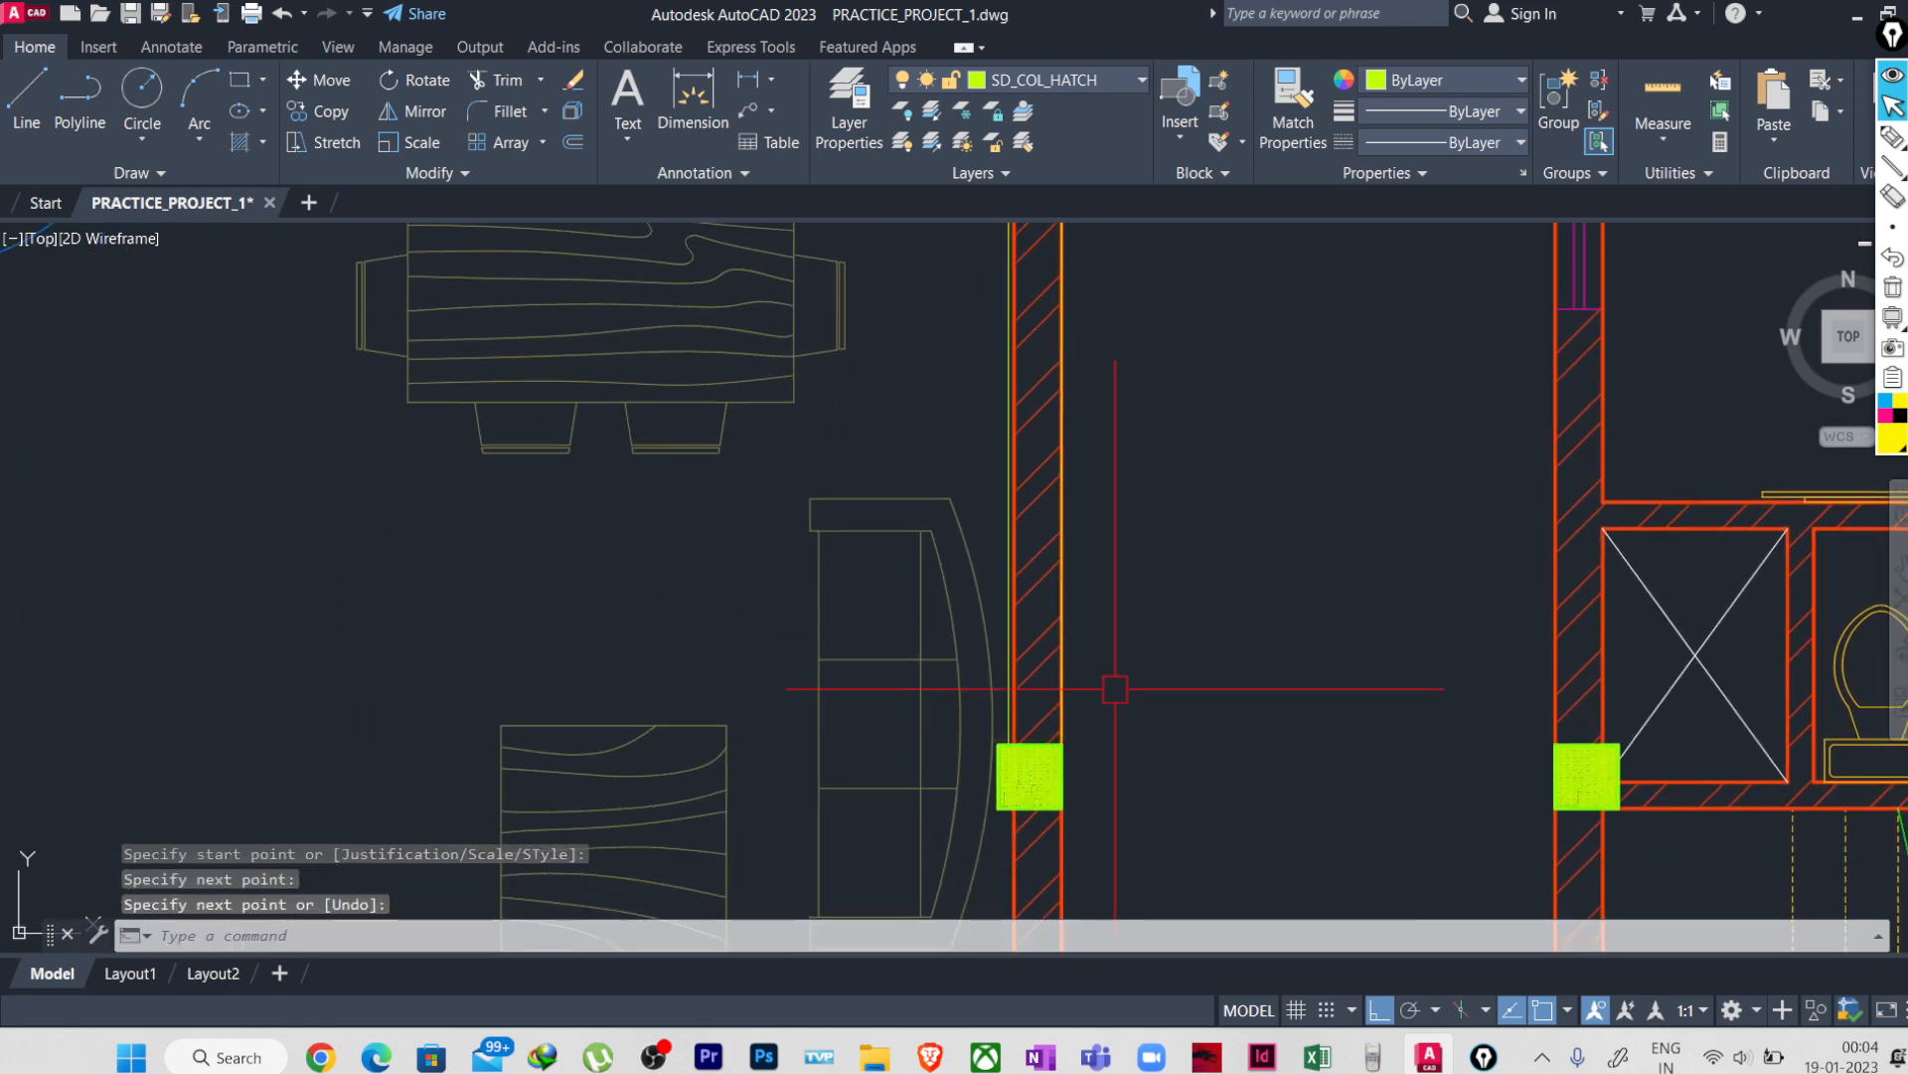
# - Draw a multiline down the living area's outer right wall, from the middle column to the lower right corner column
pyautogui.press('Return')
pyautogui.moveTo(1115, 688); pyautogui.dragTo(1114, 456, button='middle')
pyautogui.click(1060, 576)
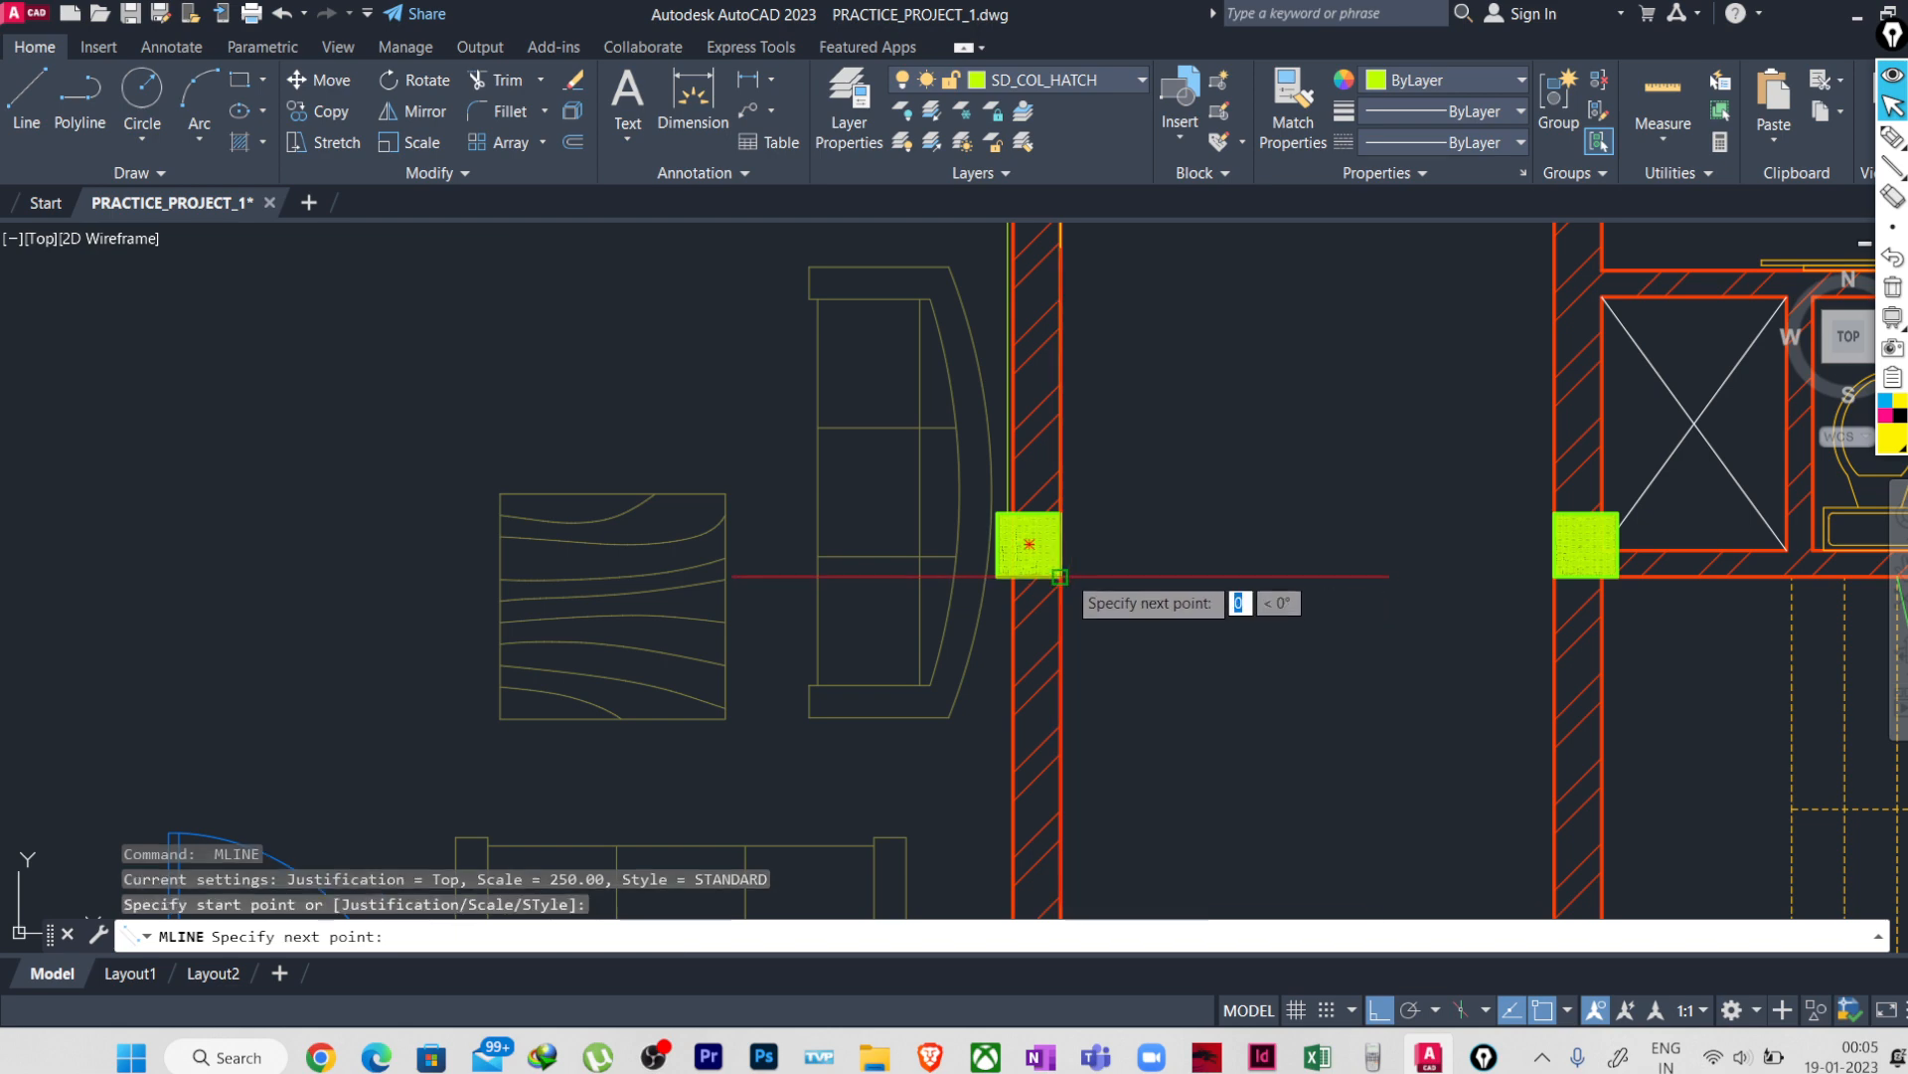
pyautogui.moveTo(1063, 731); pyautogui.dragTo(1096, 405, button='middle')
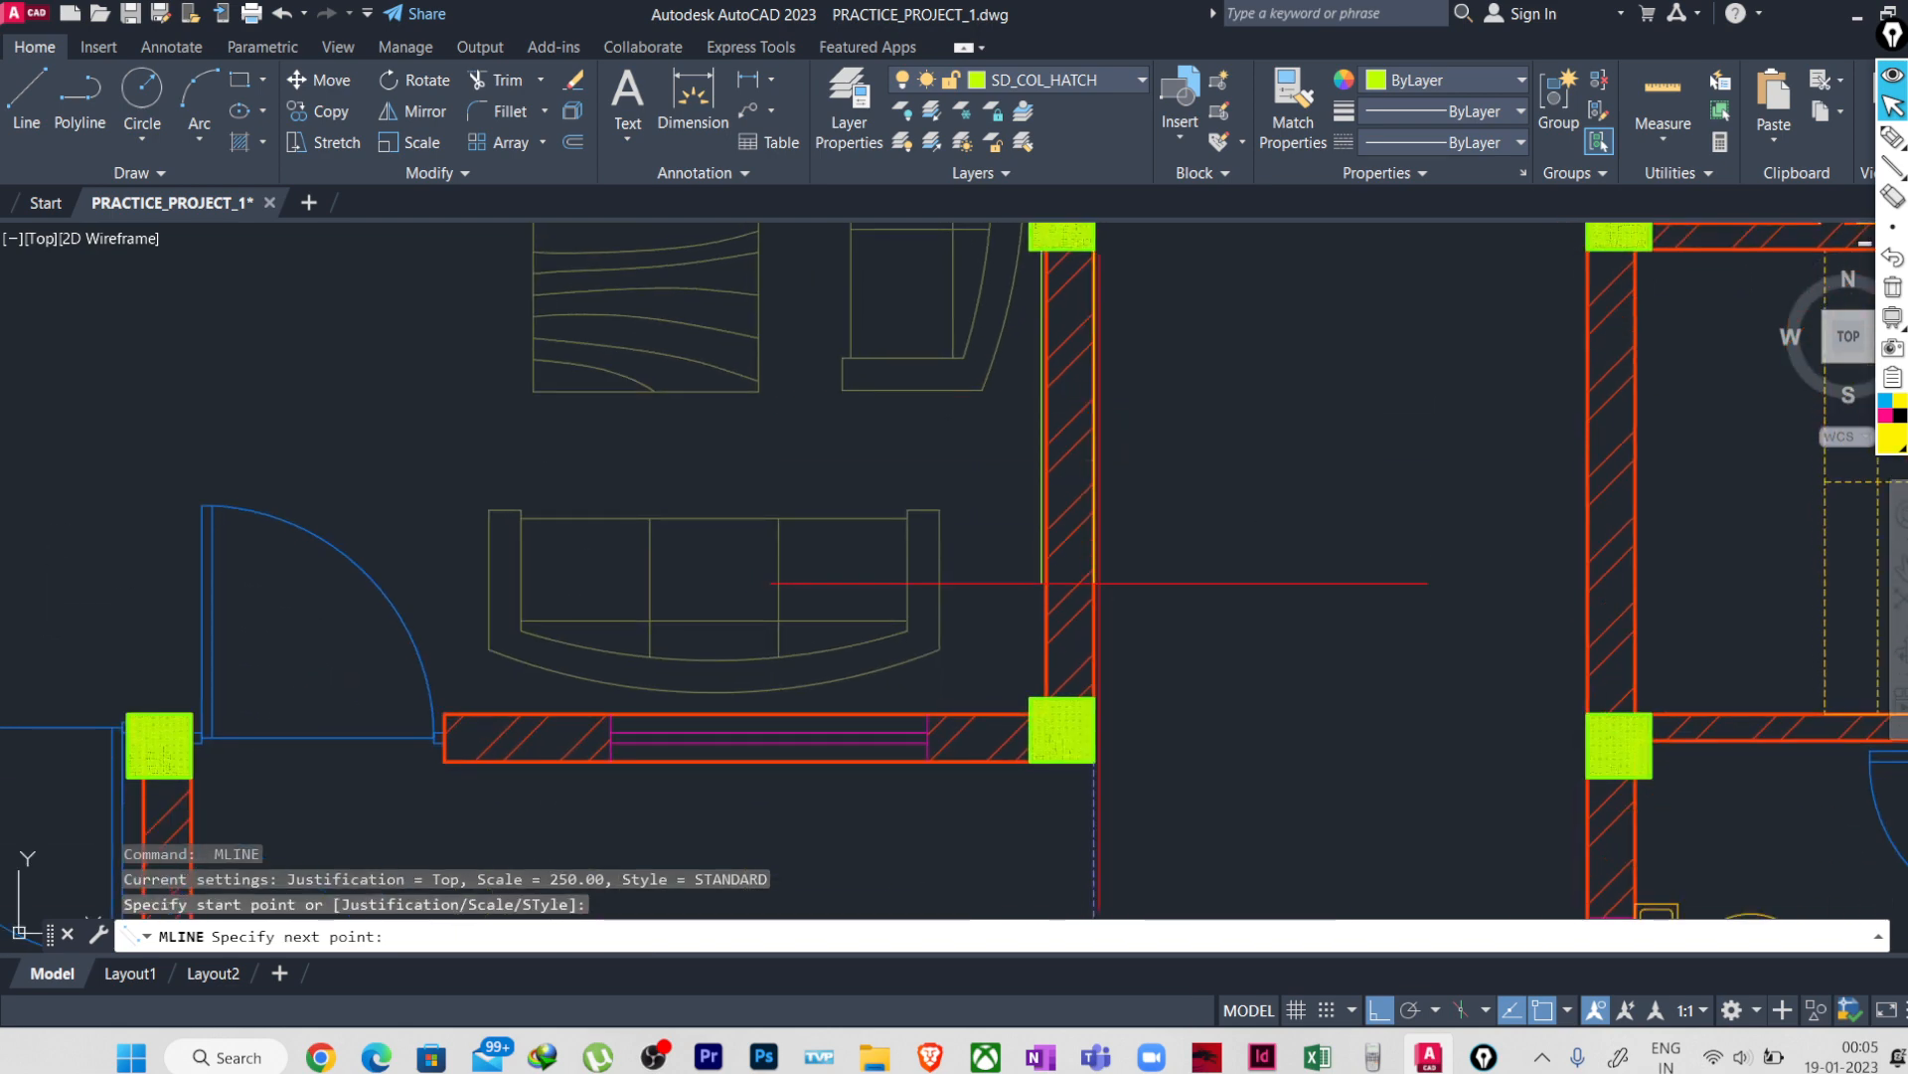
pyautogui.click(1094, 699)
pyautogui.press('Return')
# - Draw a multiline along the living area's lower wall, from the lower right corner column to the column beside the entrance door
pyautogui.moveTo(1175, 774); pyautogui.dragTo(1396, 682, button='middle')
pyautogui.press('Return')
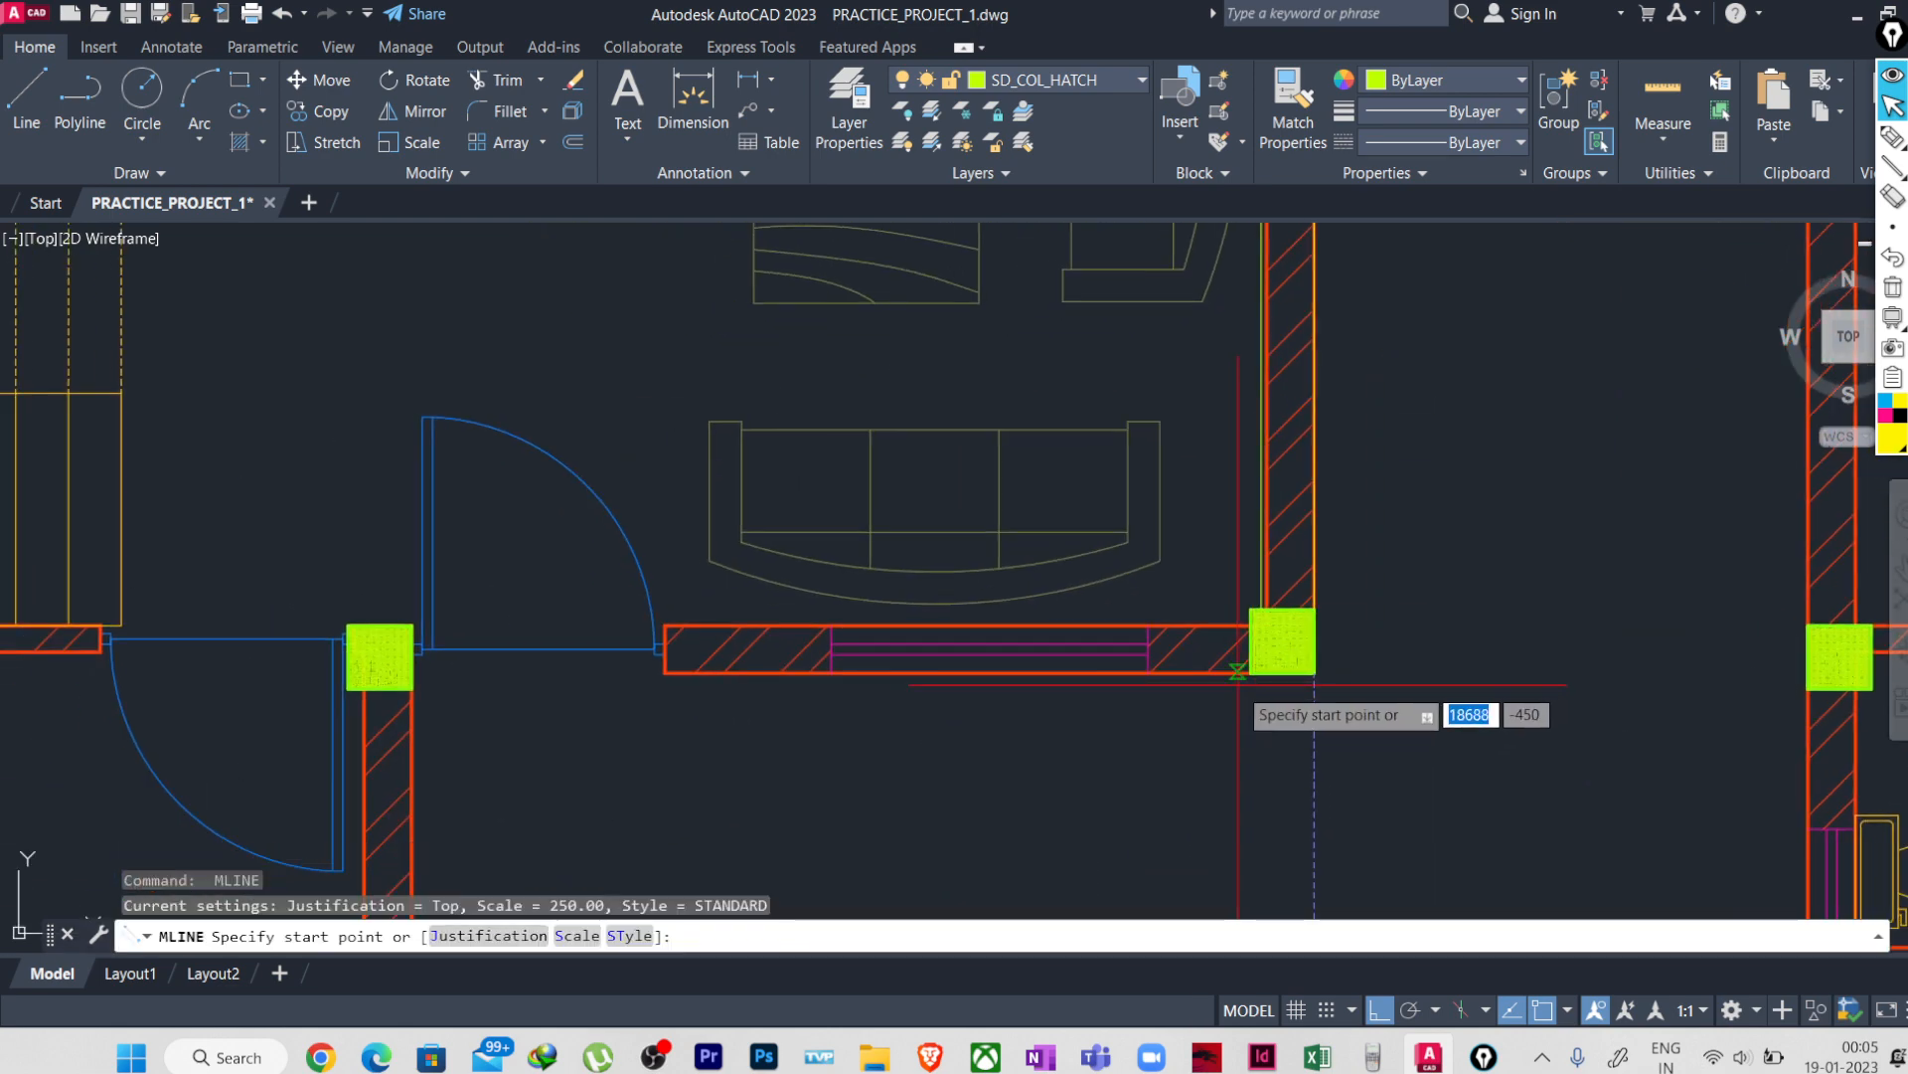
pyautogui.click(1283, 641)
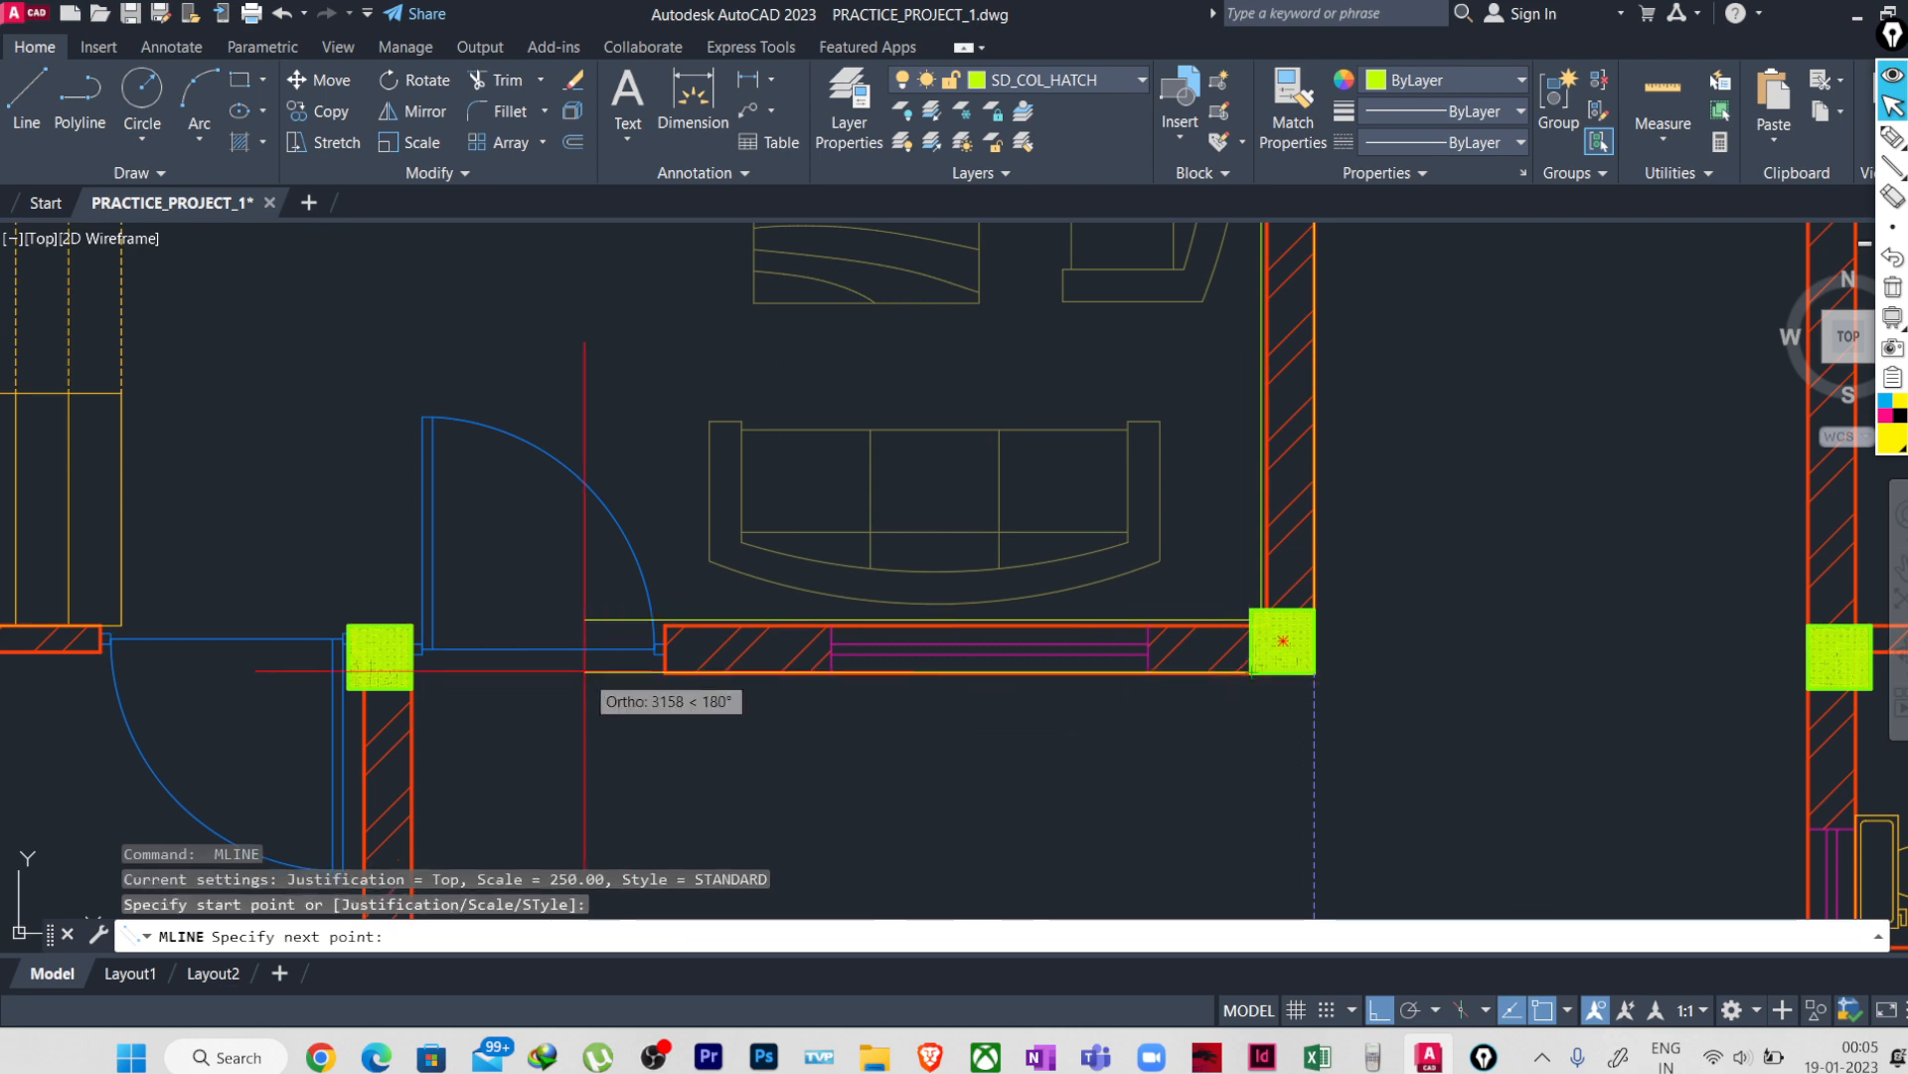
pyautogui.click(411, 646)
pyautogui.press('Return')
# - Examine how the column between the two doors lines up with the new multiline and the wall below the staircase
pyautogui.scroll(2, 374, 607)
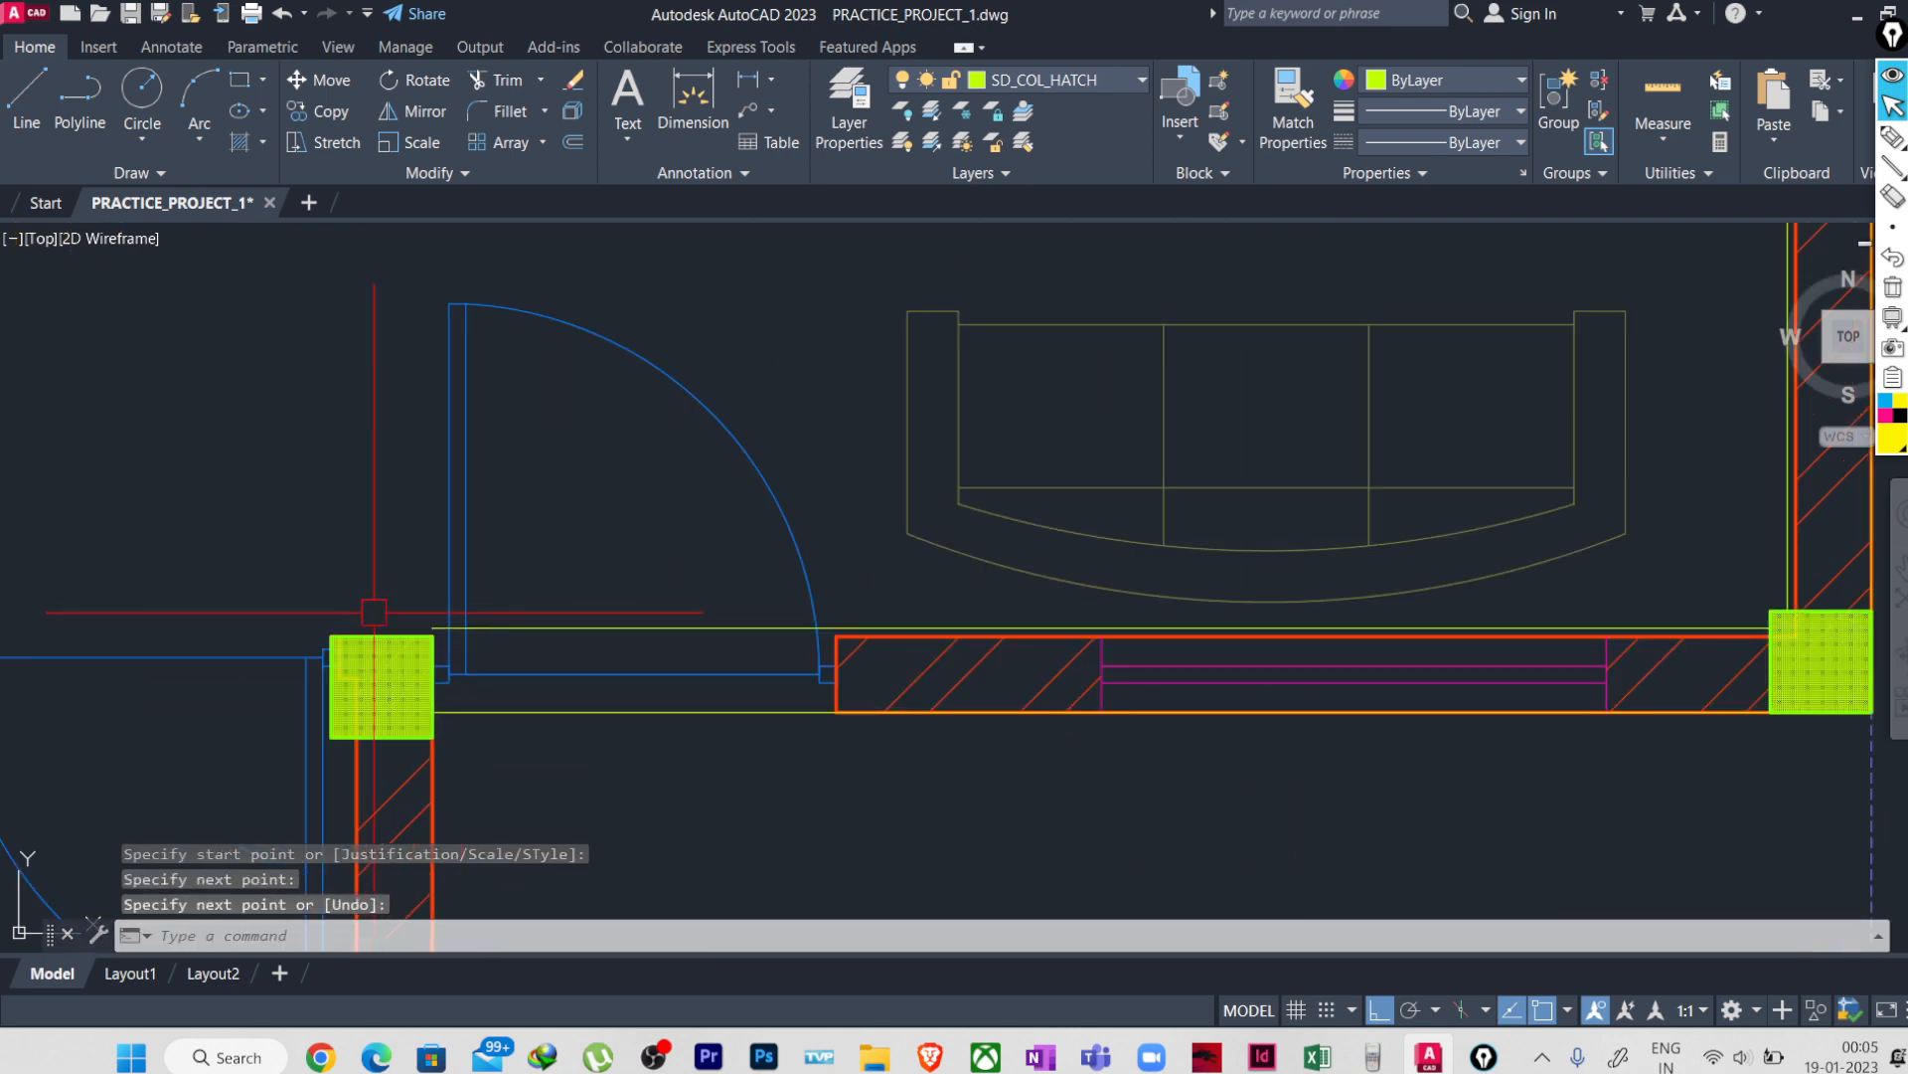
pyautogui.moveTo(436, 676); pyautogui.dragTo(656, 643, button='middle')
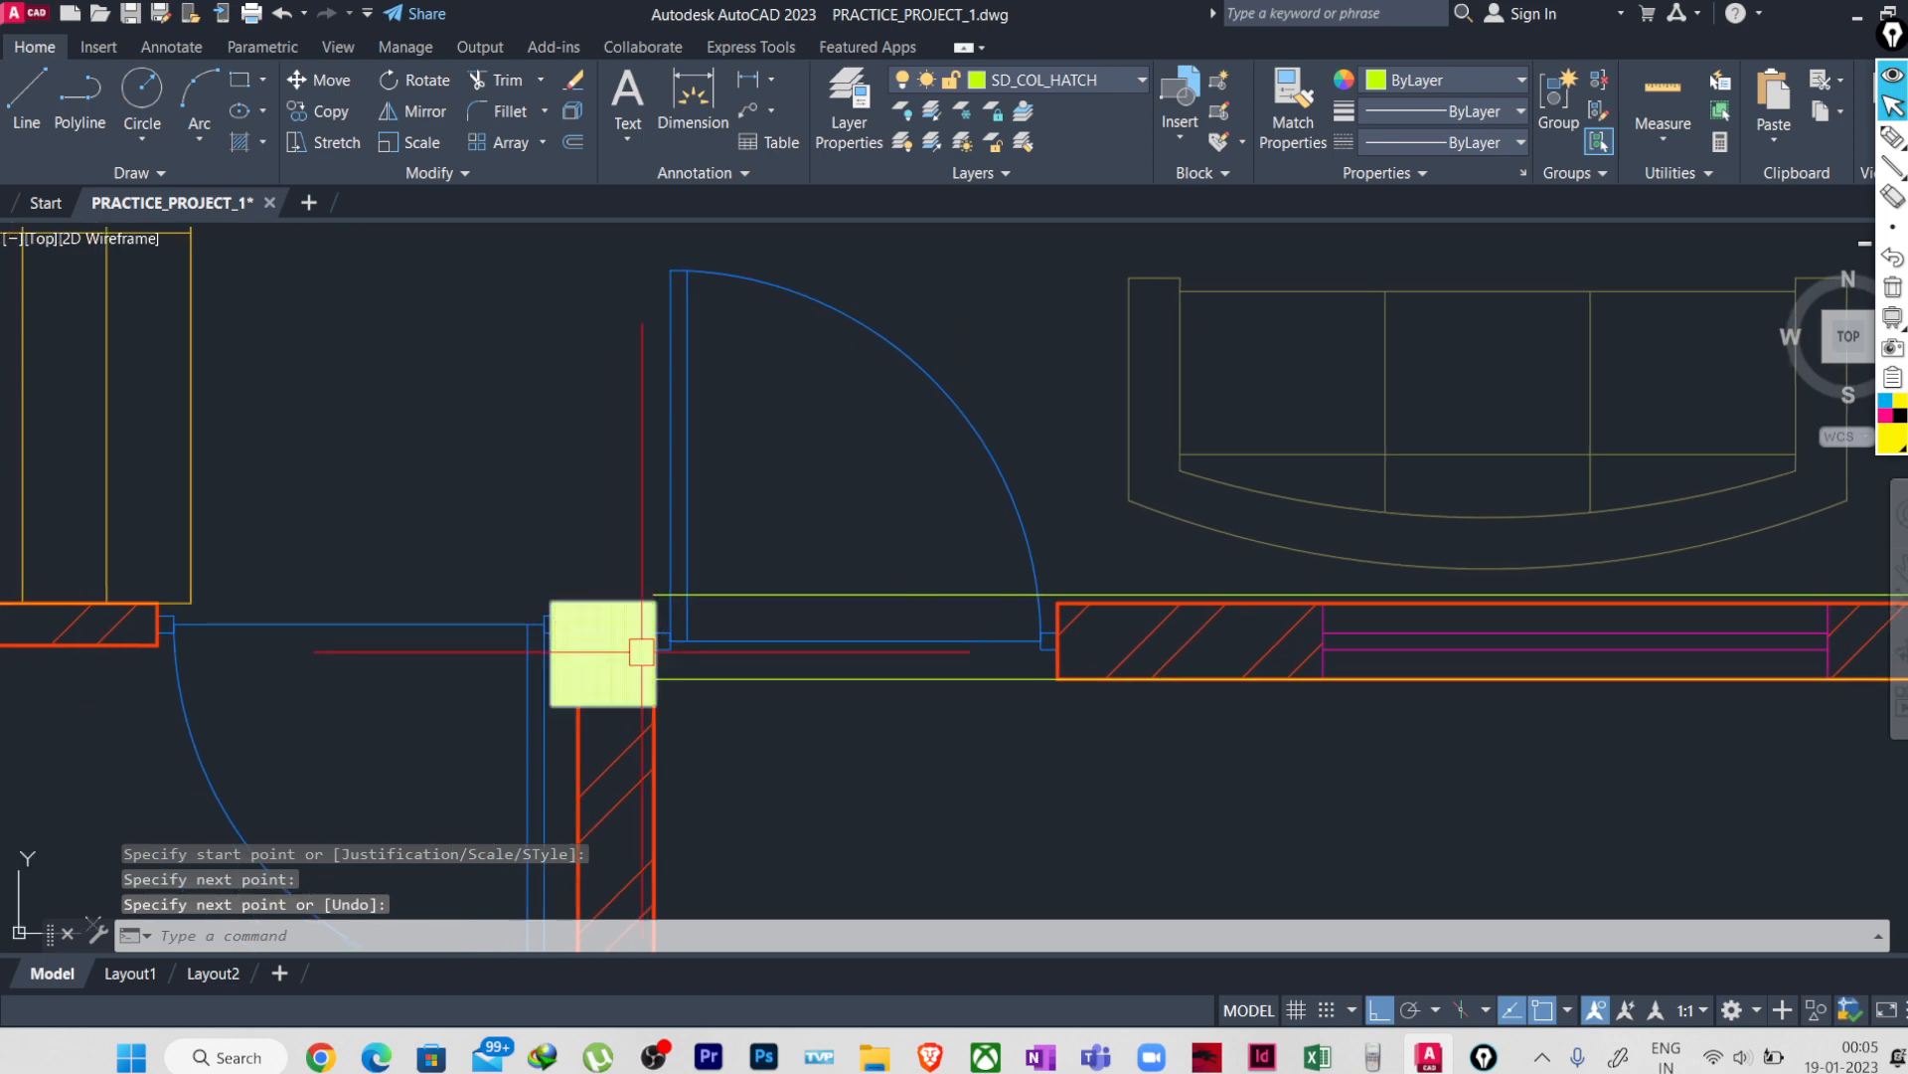
pyautogui.moveTo(587, 699); pyautogui.dragTo(1252, 690, button='middle')
pyautogui.scroll(-2, 1024, 660)
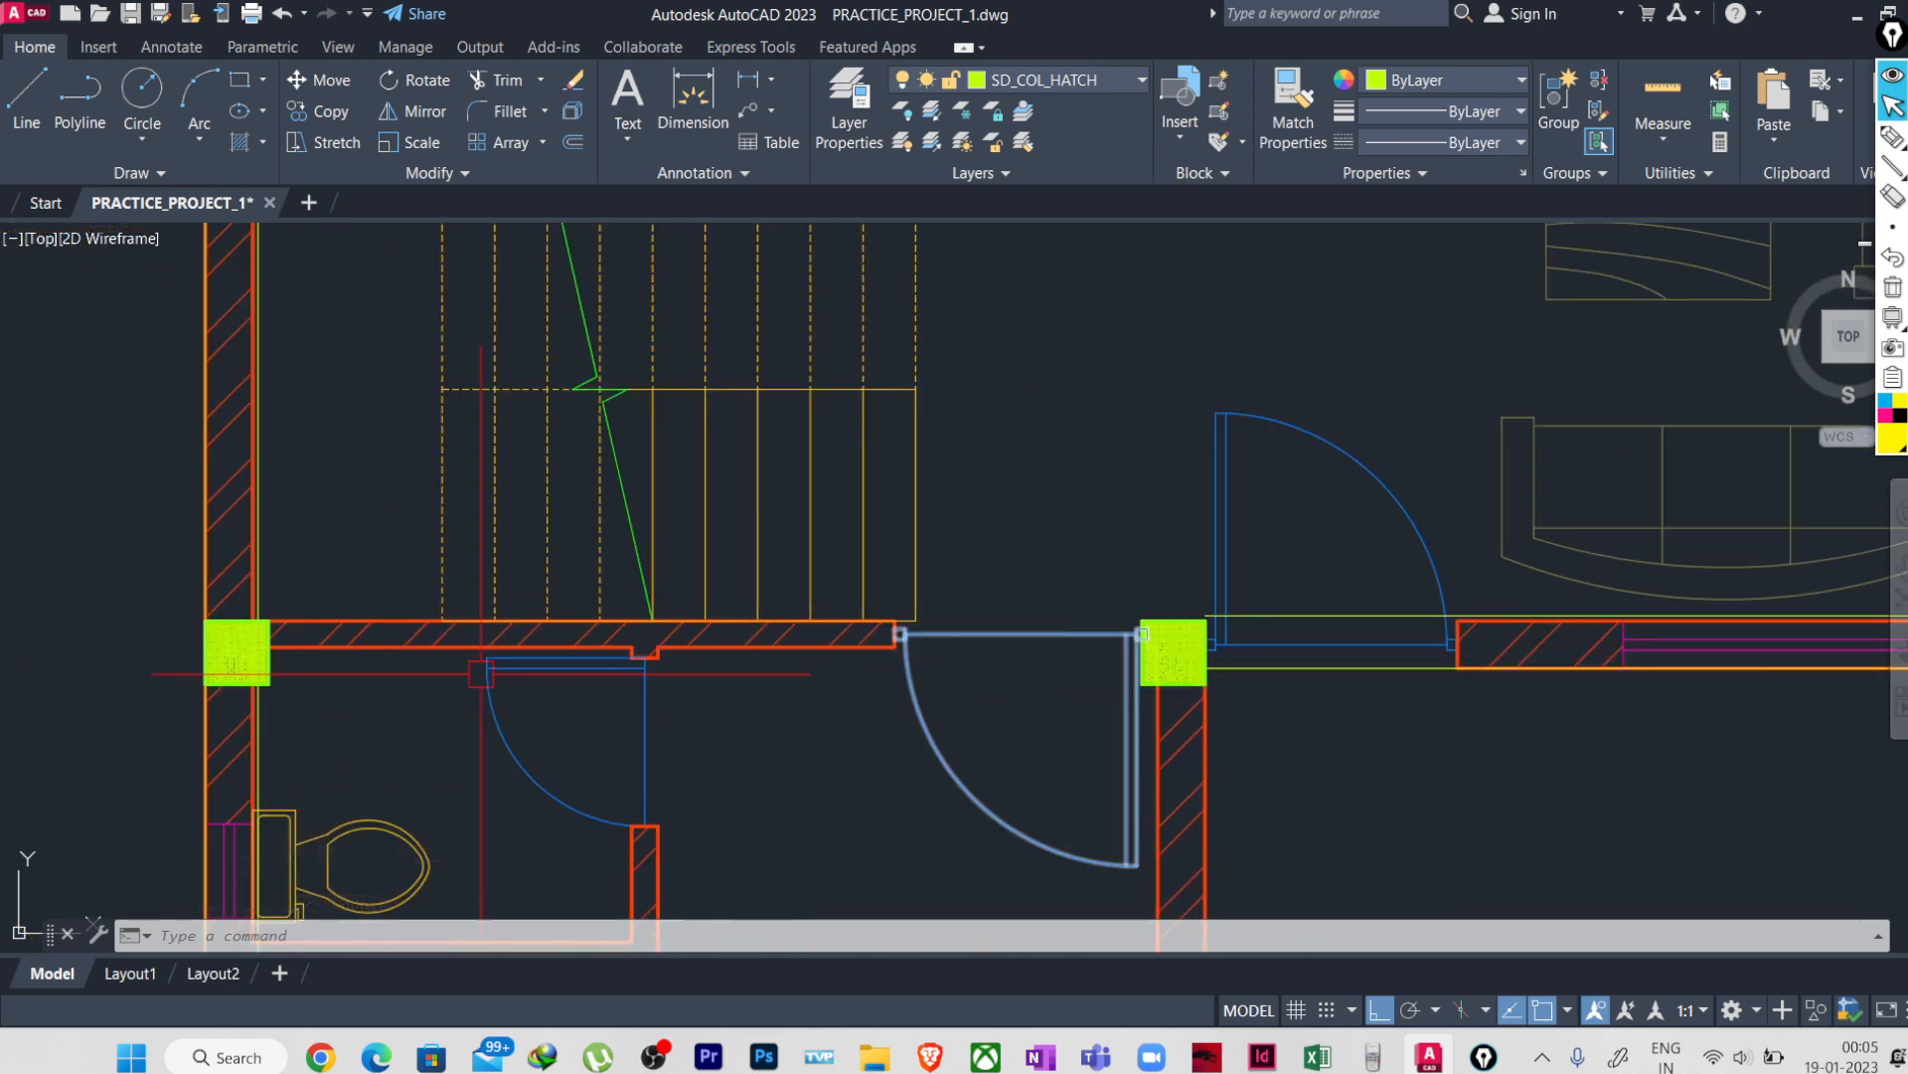
pyautogui.scroll(3, 256, 636)
pyautogui.scroll(-3, 249, 666)
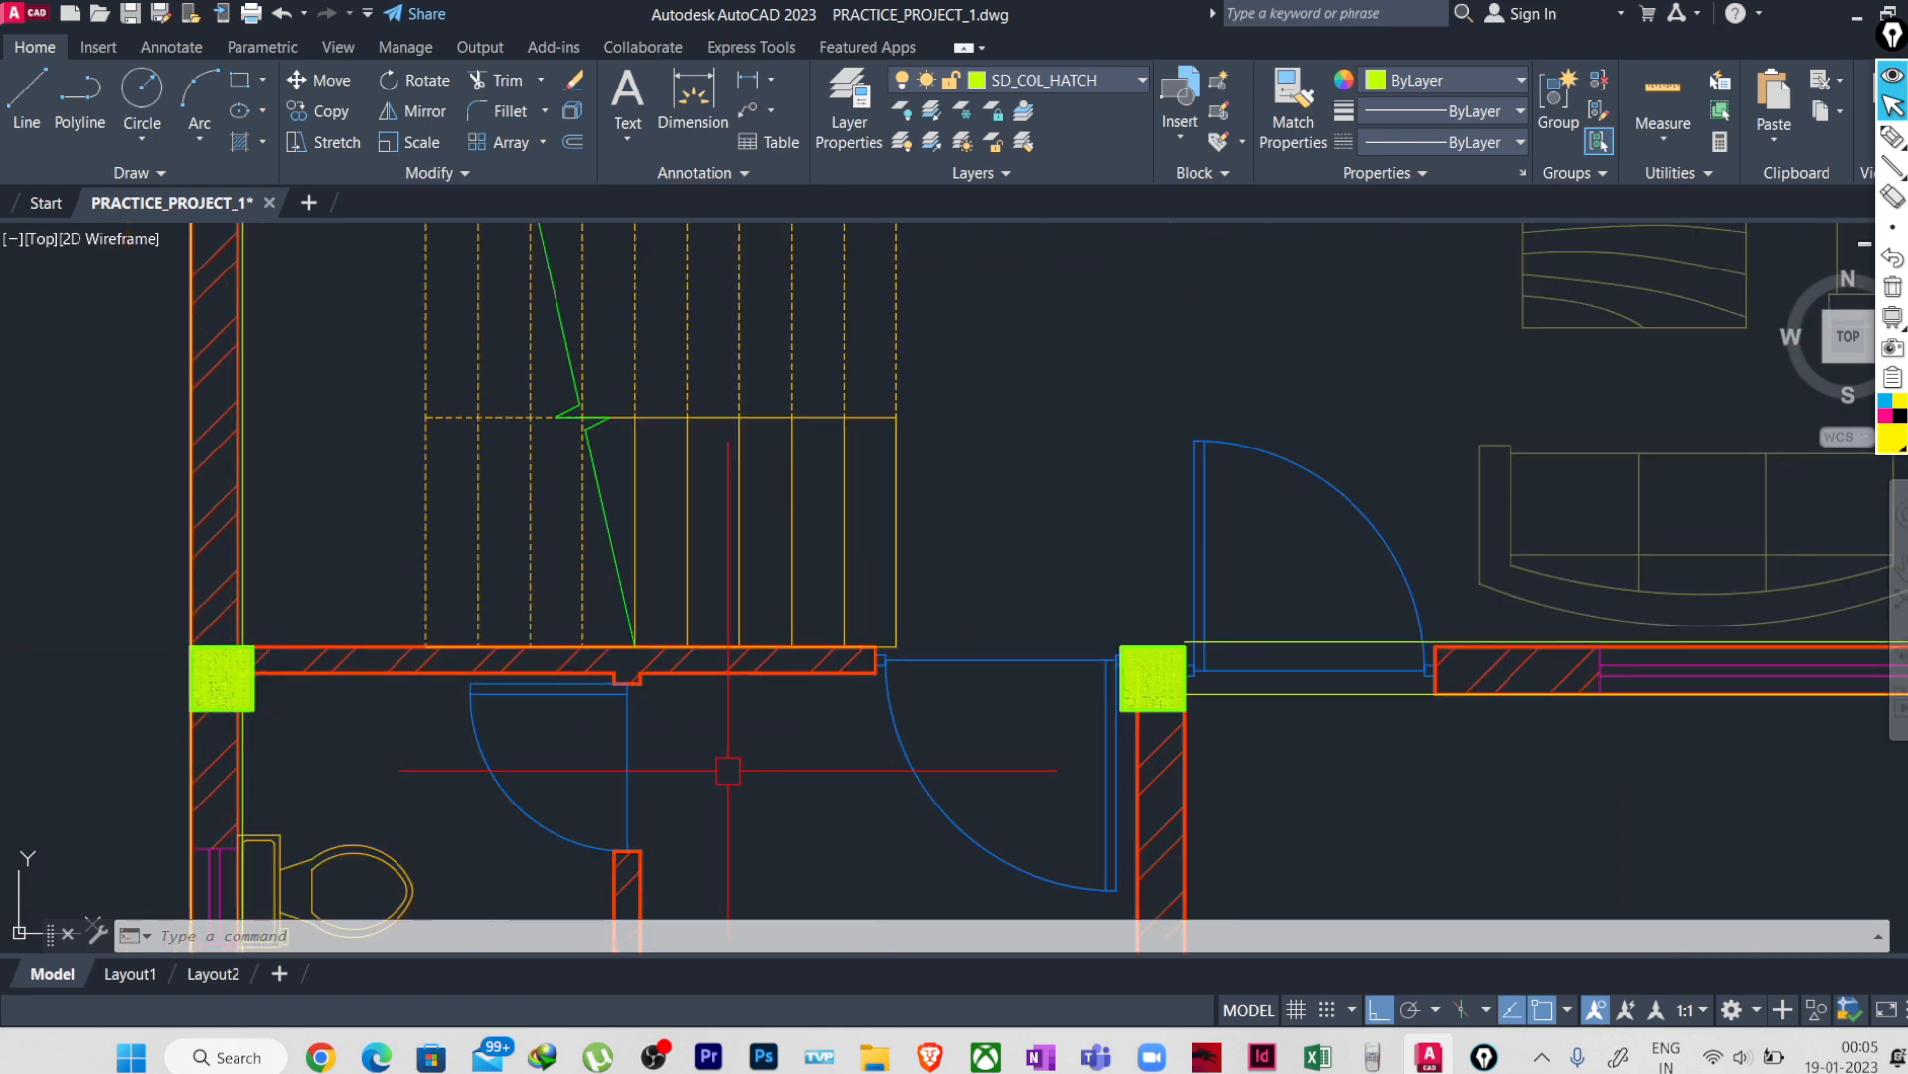
pyautogui.moveTo(1334, 720); pyautogui.dragTo(830, 726, button='middle')
pyautogui.scroll(2, 886, 712)
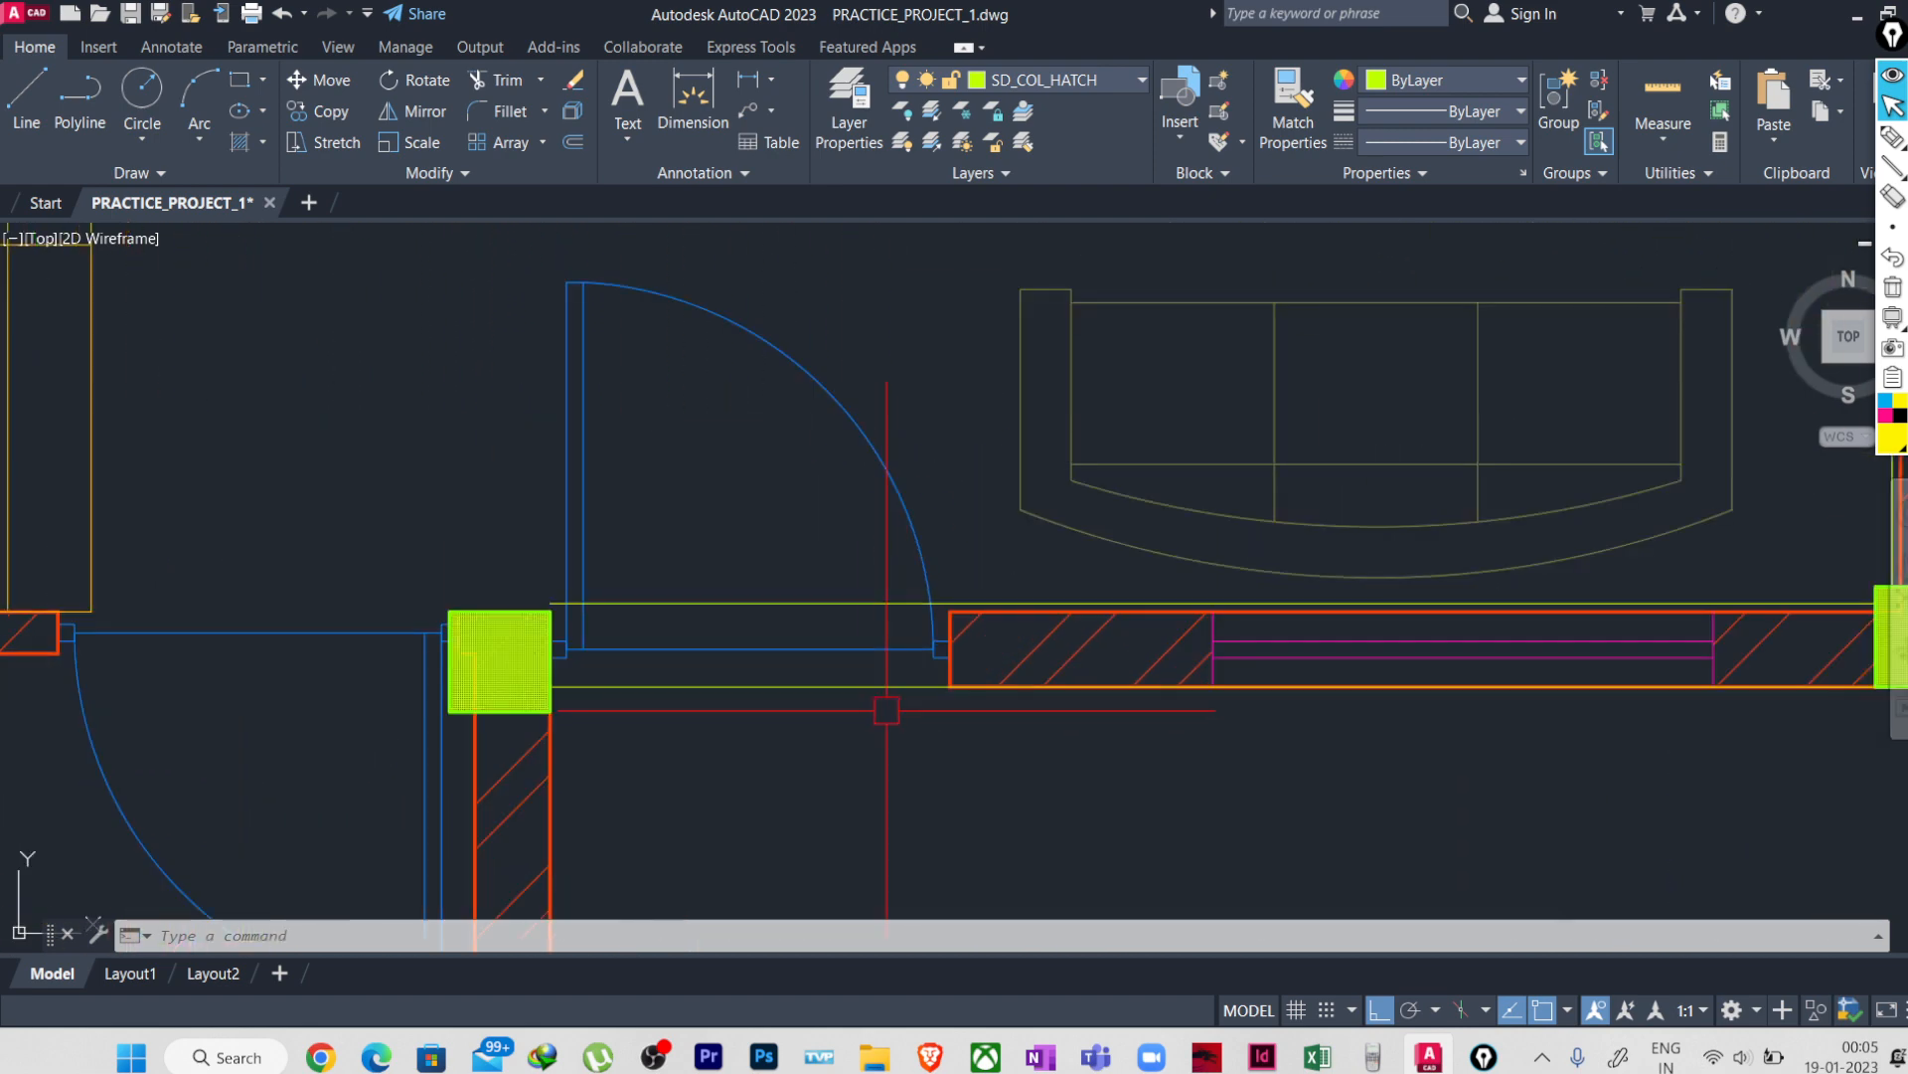
pyautogui.scroll(3, 457, 597)
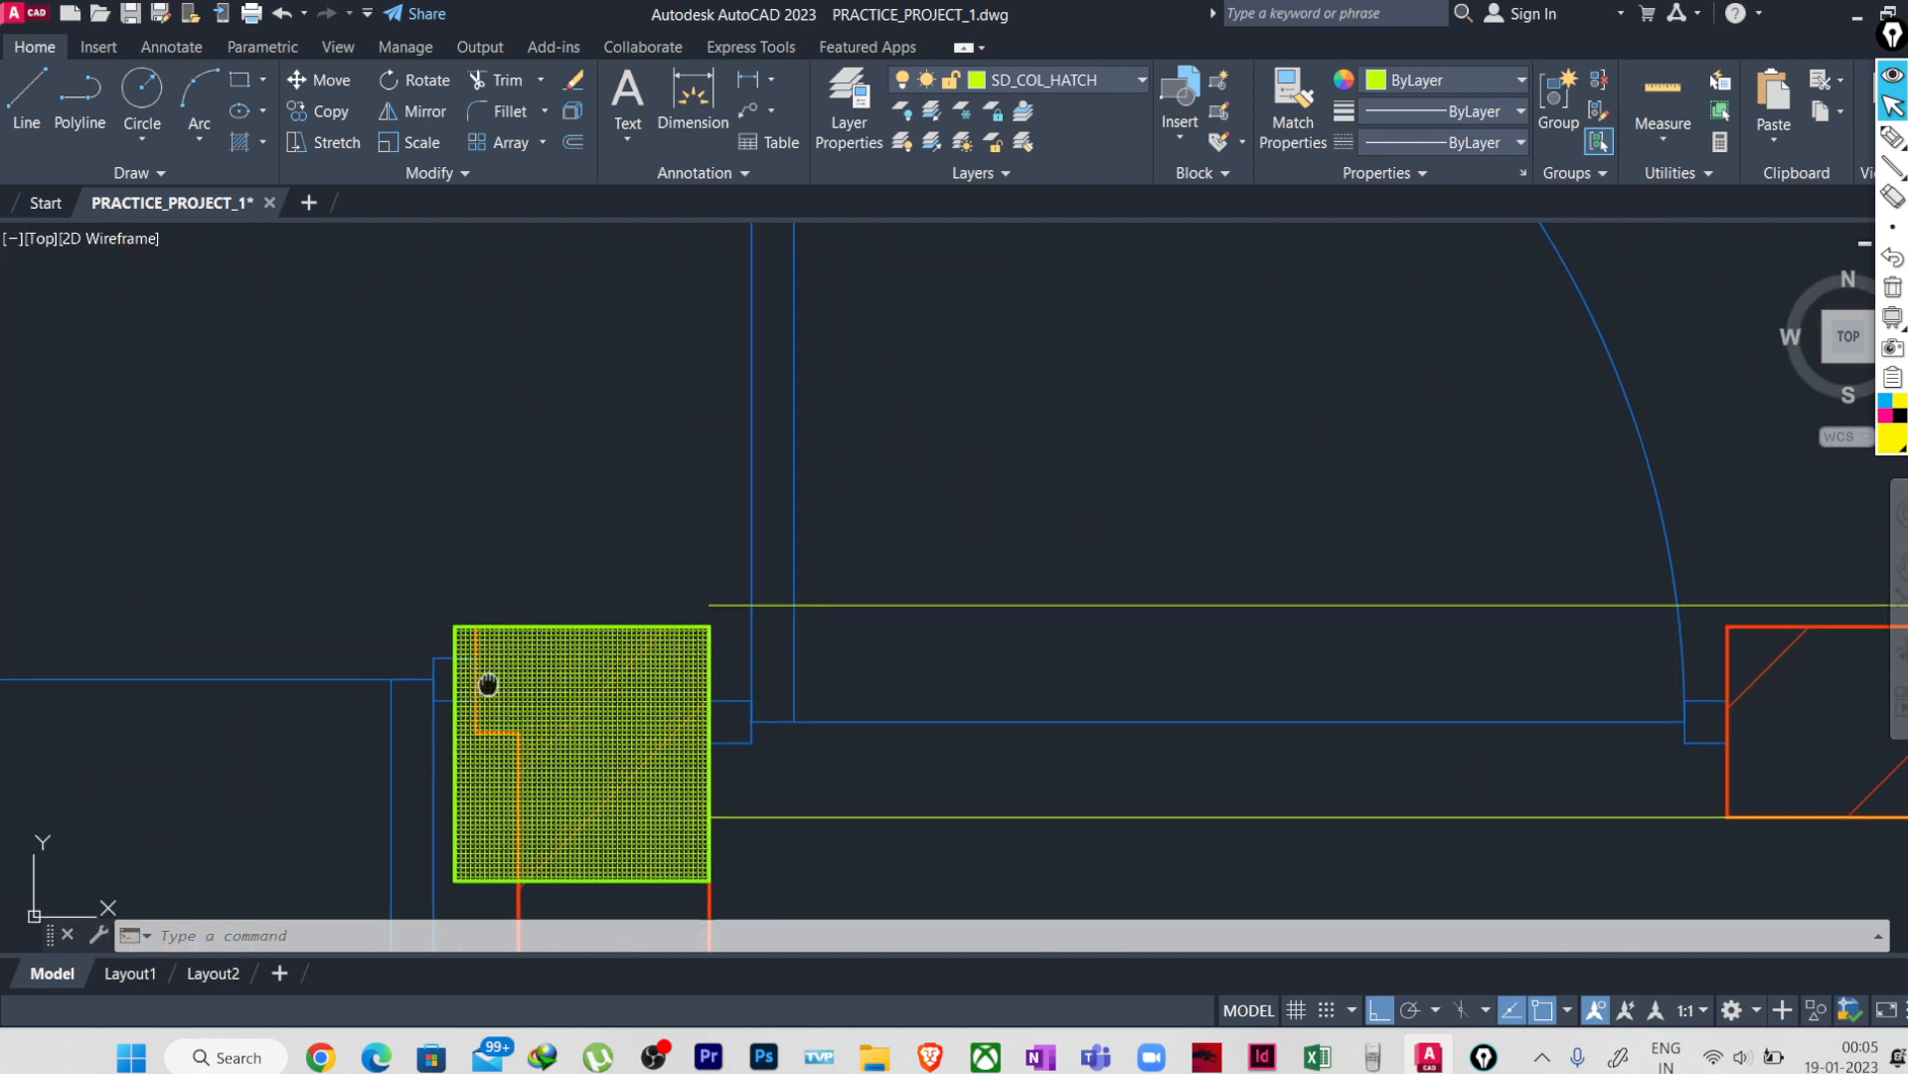
pyautogui.moveTo(490, 682); pyautogui.dragTo(567, 610, button='middle')
pyautogui.moveTo(597, 761); pyautogui.dragTo(784, 673, button='middle')
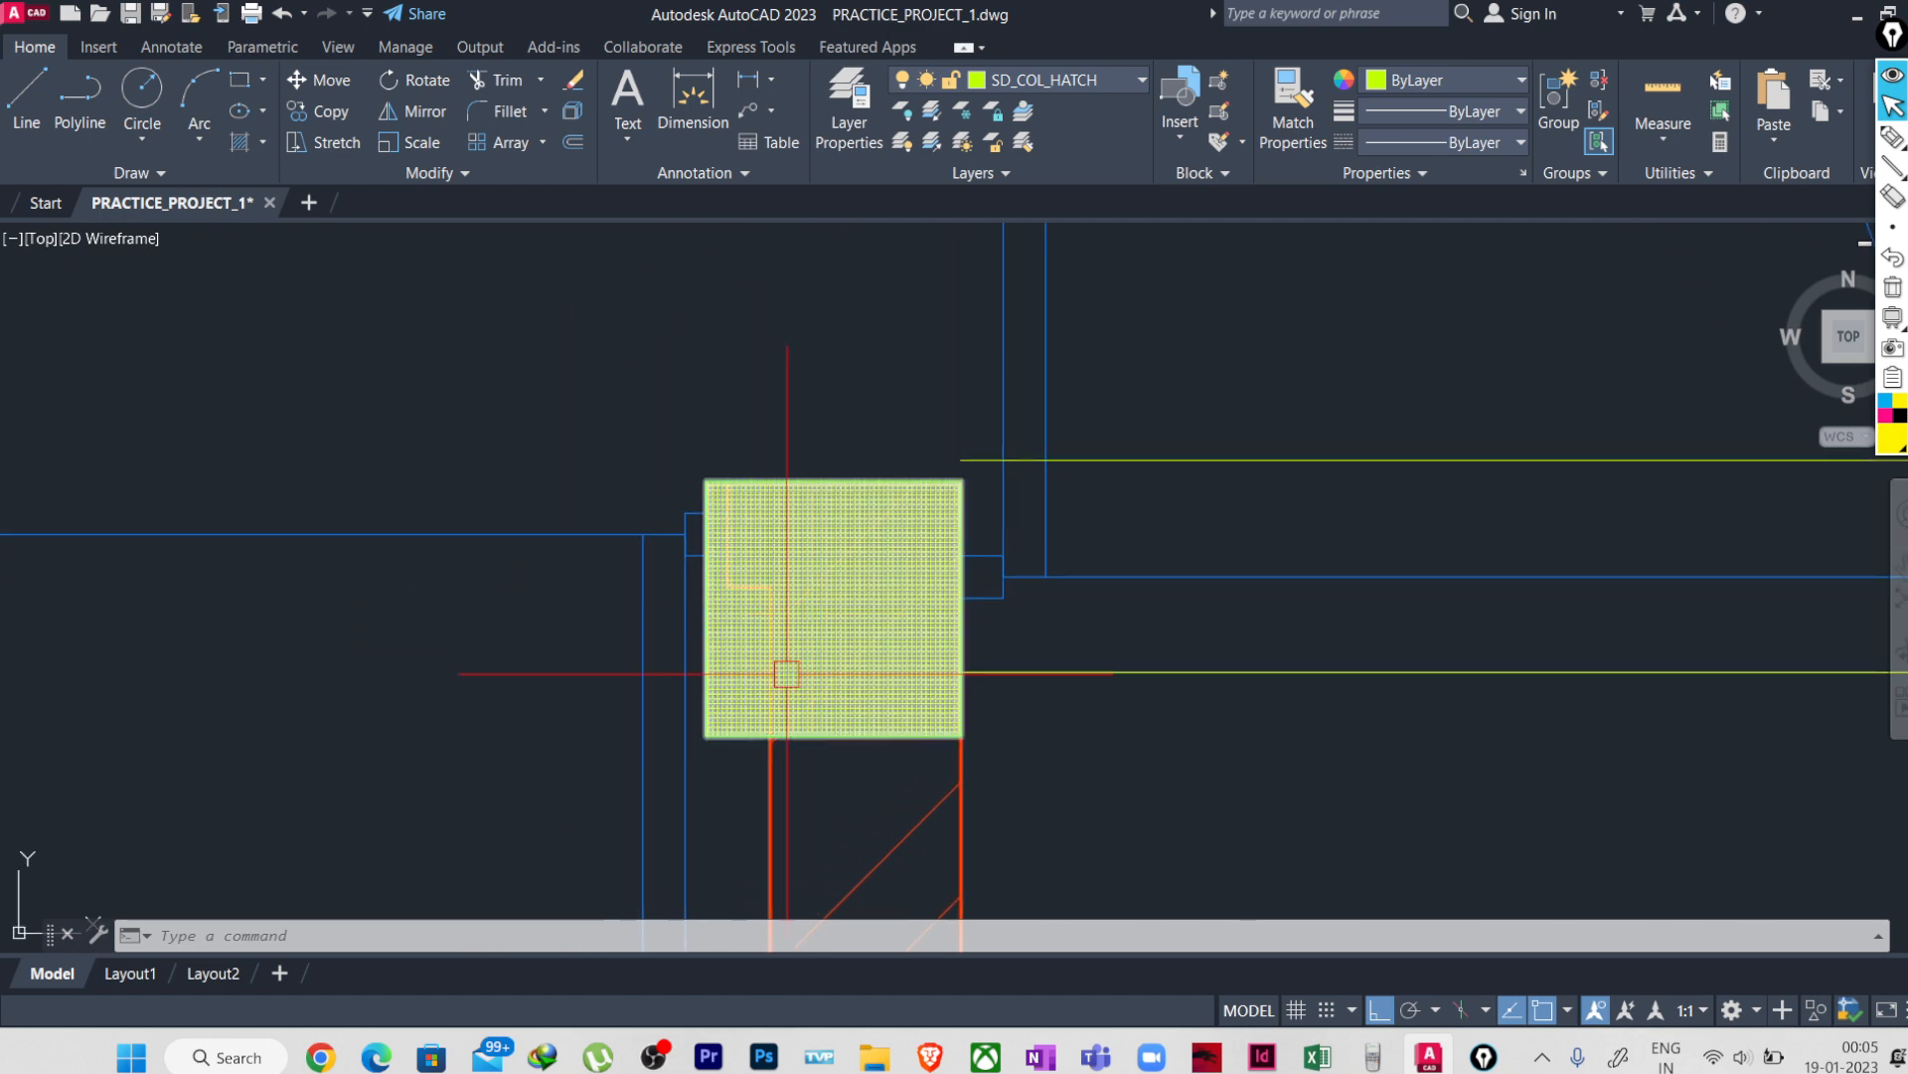
# - Move the two columns on the staircase's lower wall line, in both floor plans, up 25 so their upper edges meet the multiline
pyautogui.scroll(2, 755, 747)
pyautogui.click(737, 792)
pyautogui.click(726, 676)
pyautogui.scroll(-10, 729, 672)
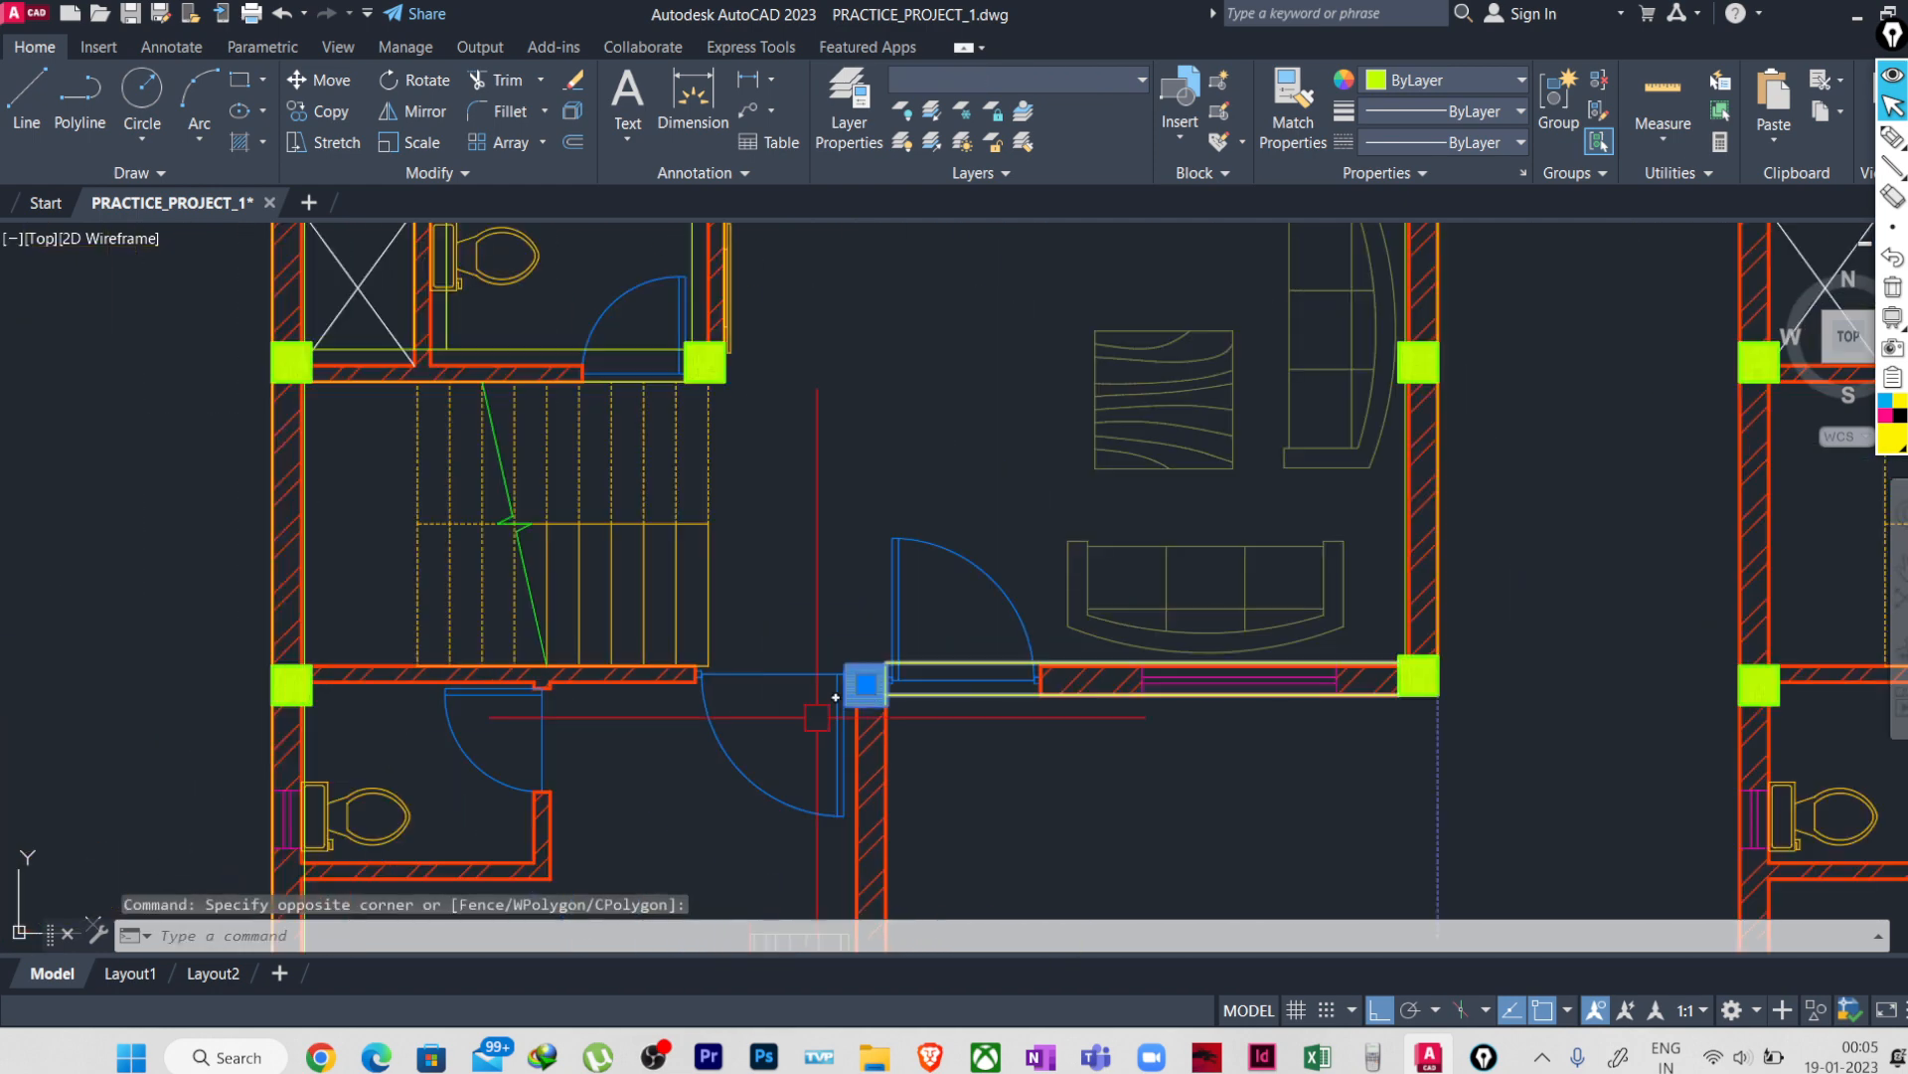
pyautogui.scroll(8, 248, 719)
pyautogui.click(644, 659)
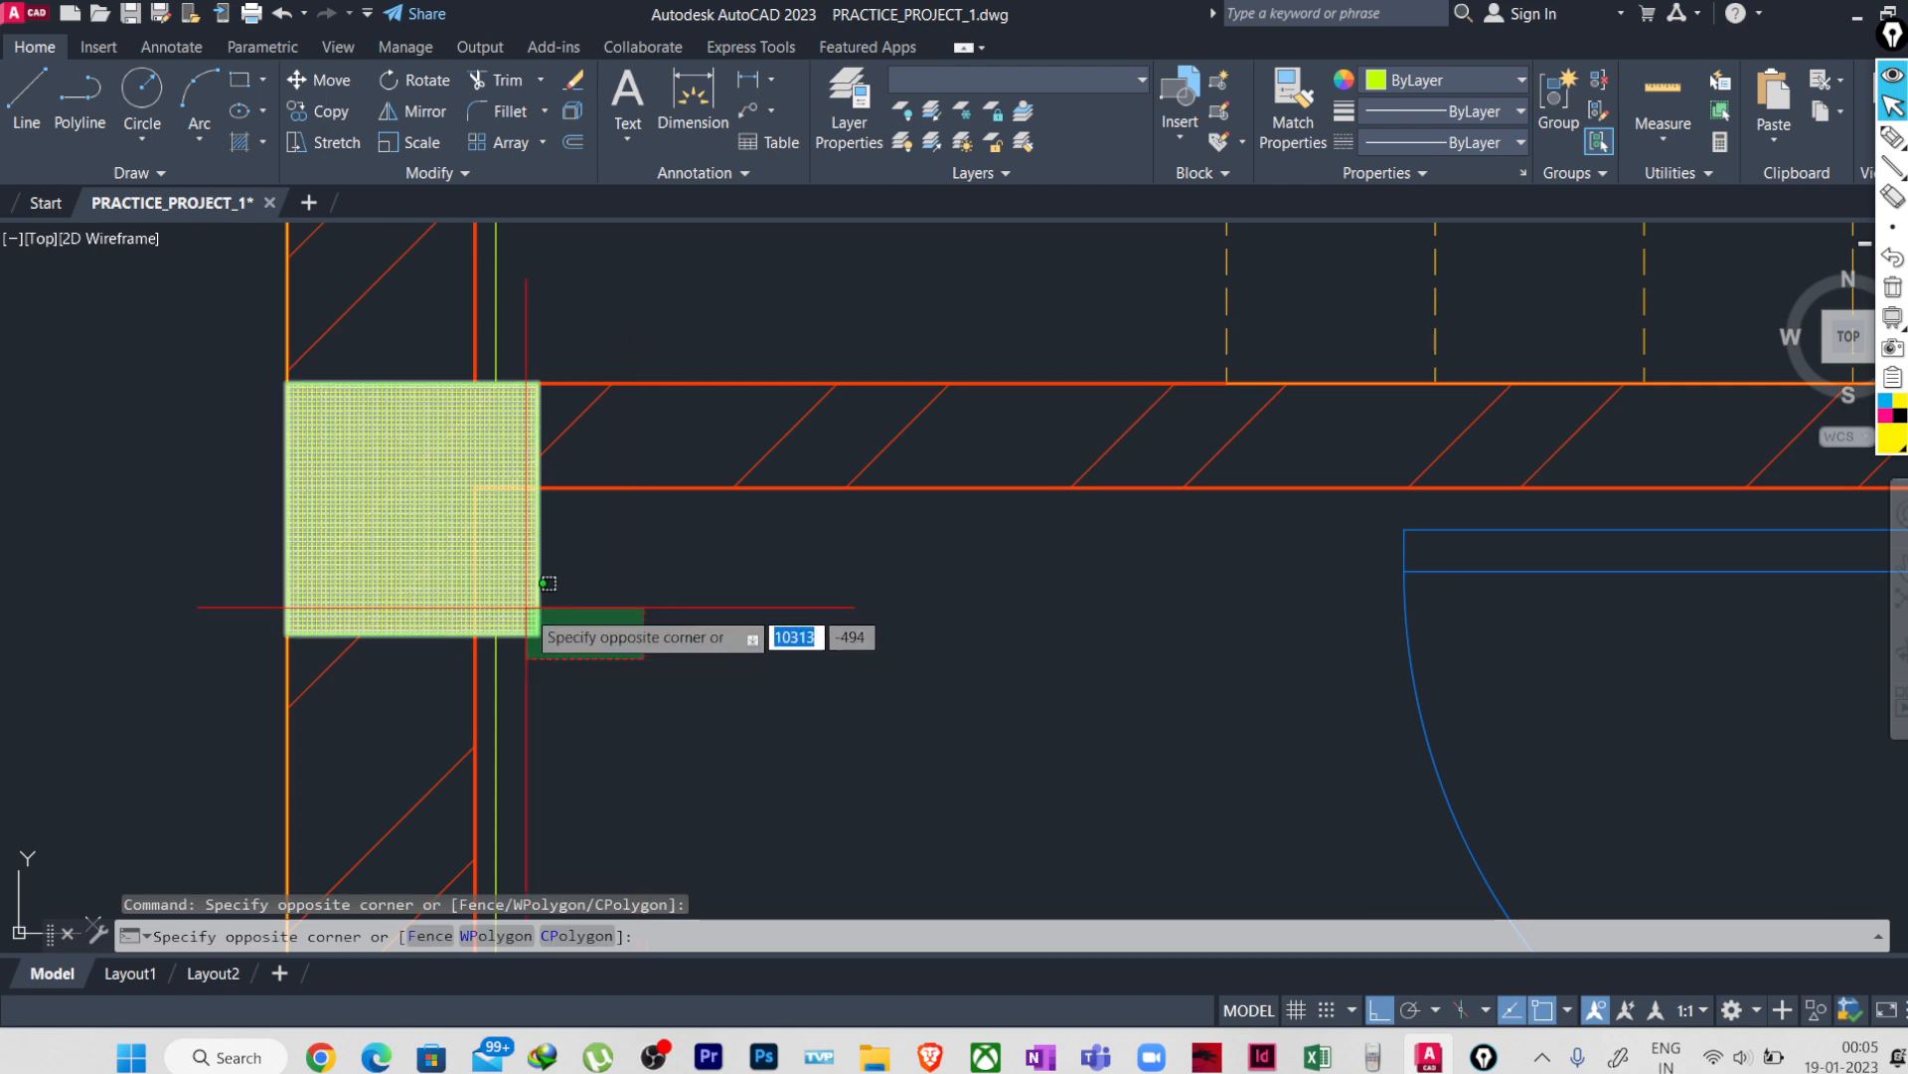
pyautogui.click(527, 606)
pyautogui.scroll(-11, 700, 626)
pyautogui.moveTo(975, 678); pyautogui.dragTo(386, 680, button='middle')
pyautogui.scroll(8, 682, 628)
pyautogui.click(637, 669)
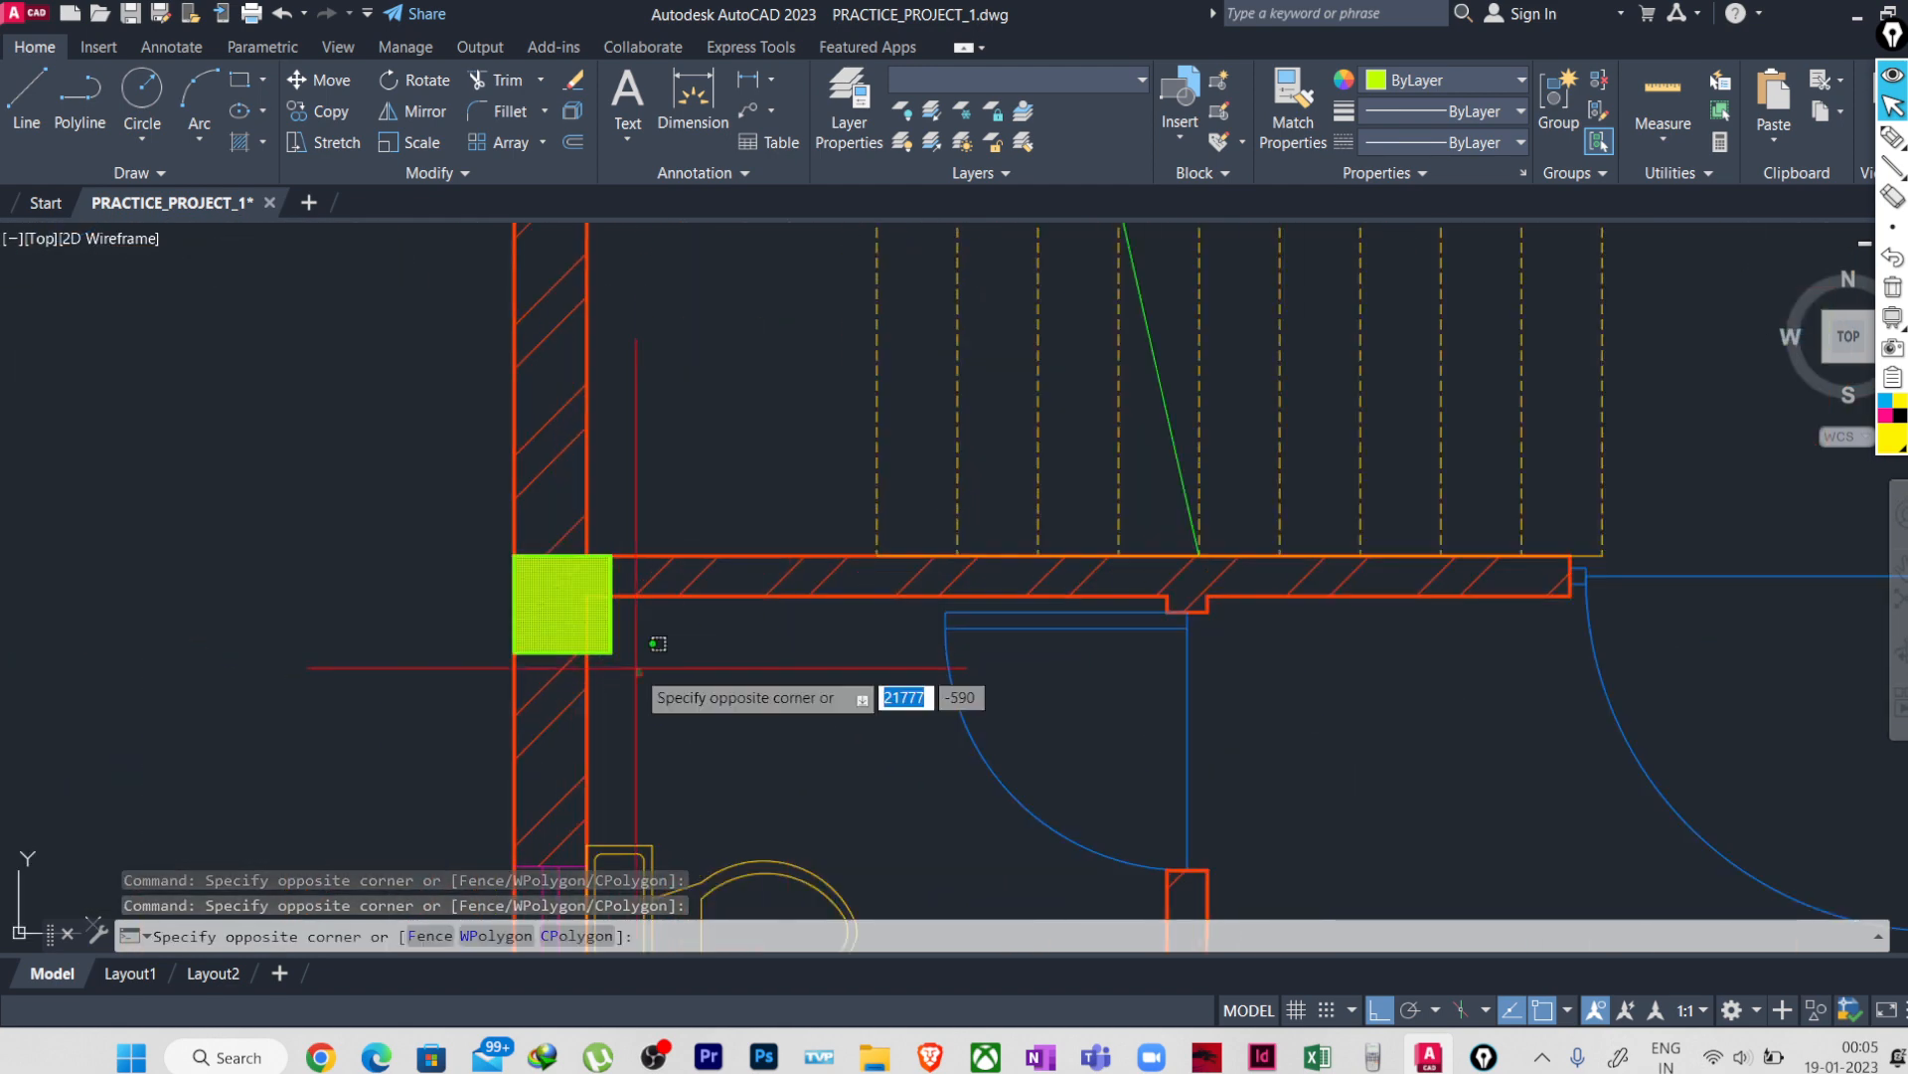
pyautogui.click(634, 612)
pyautogui.scroll(-6, 636, 616)
pyautogui.scroll(8, 780, 696)
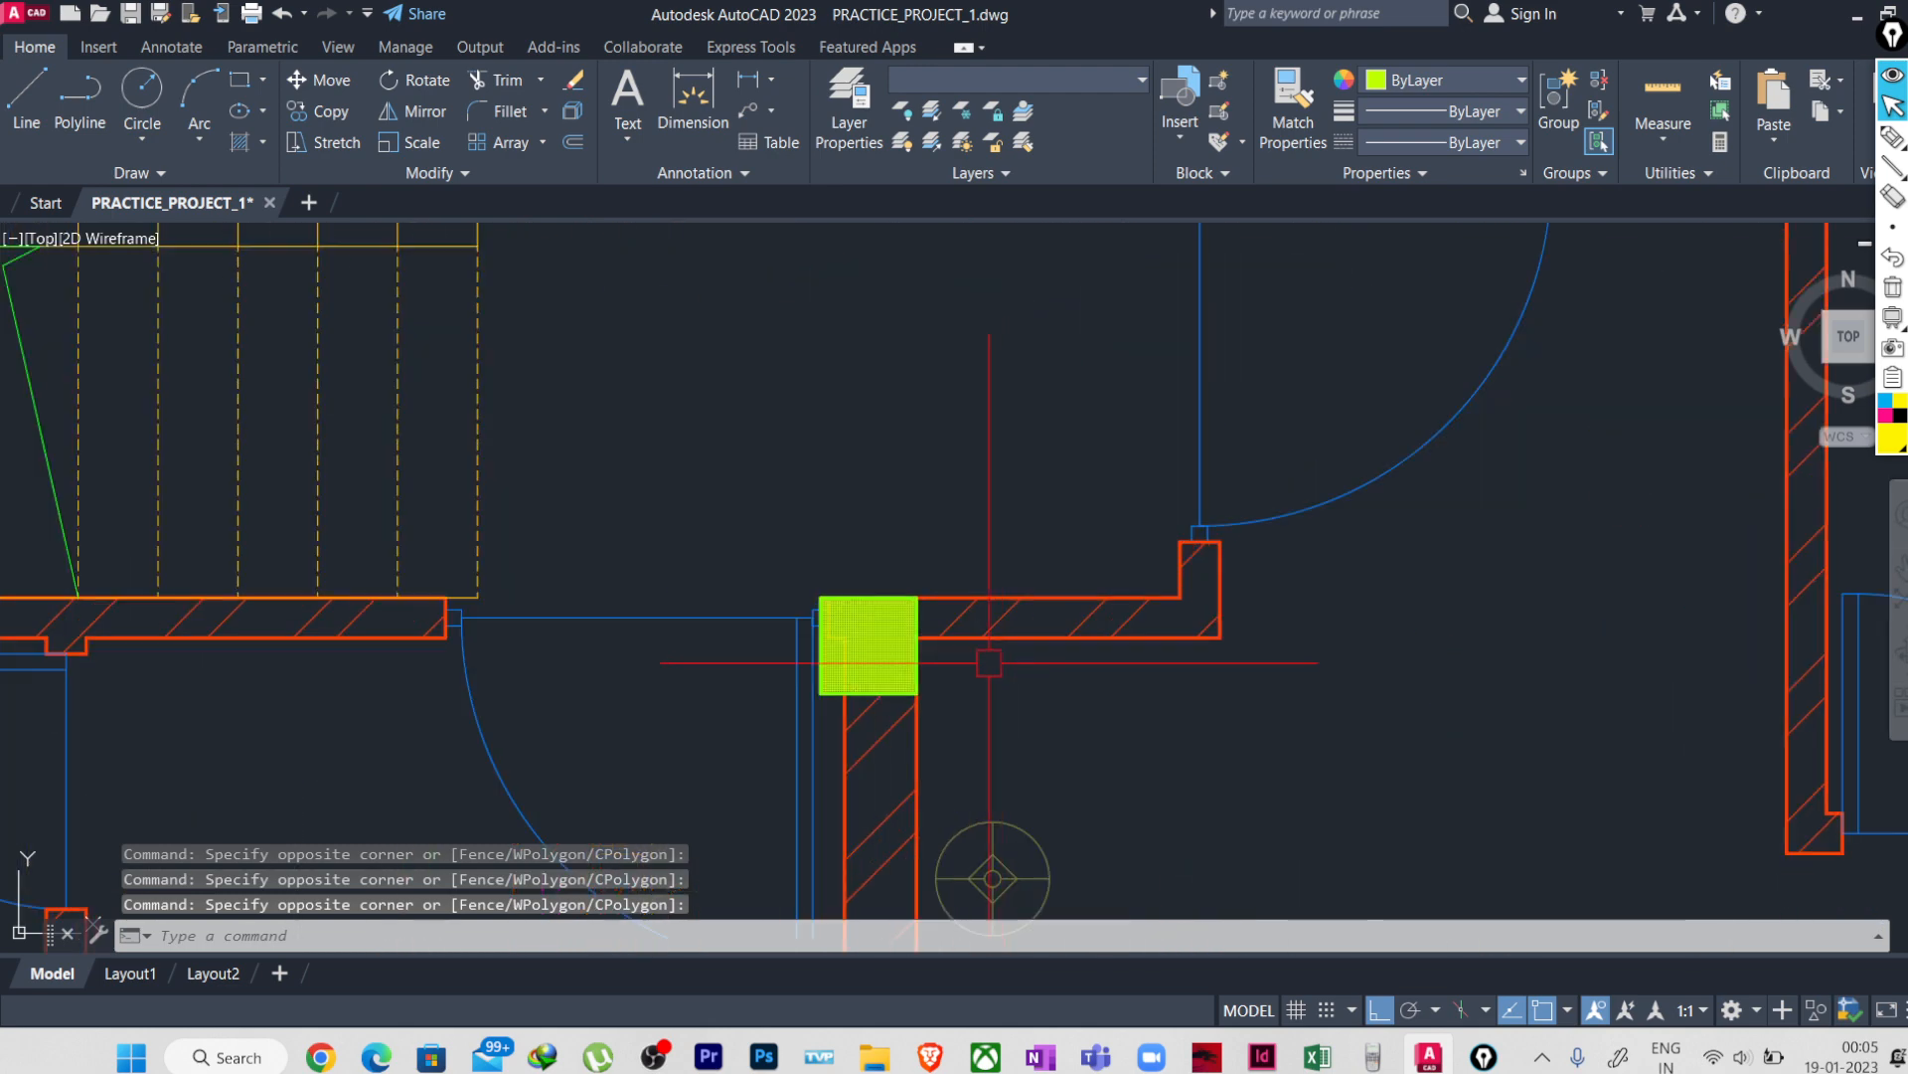
pyautogui.click(857, 723)
pyautogui.click(822, 634)
pyautogui.scroll(-10, 976, 686)
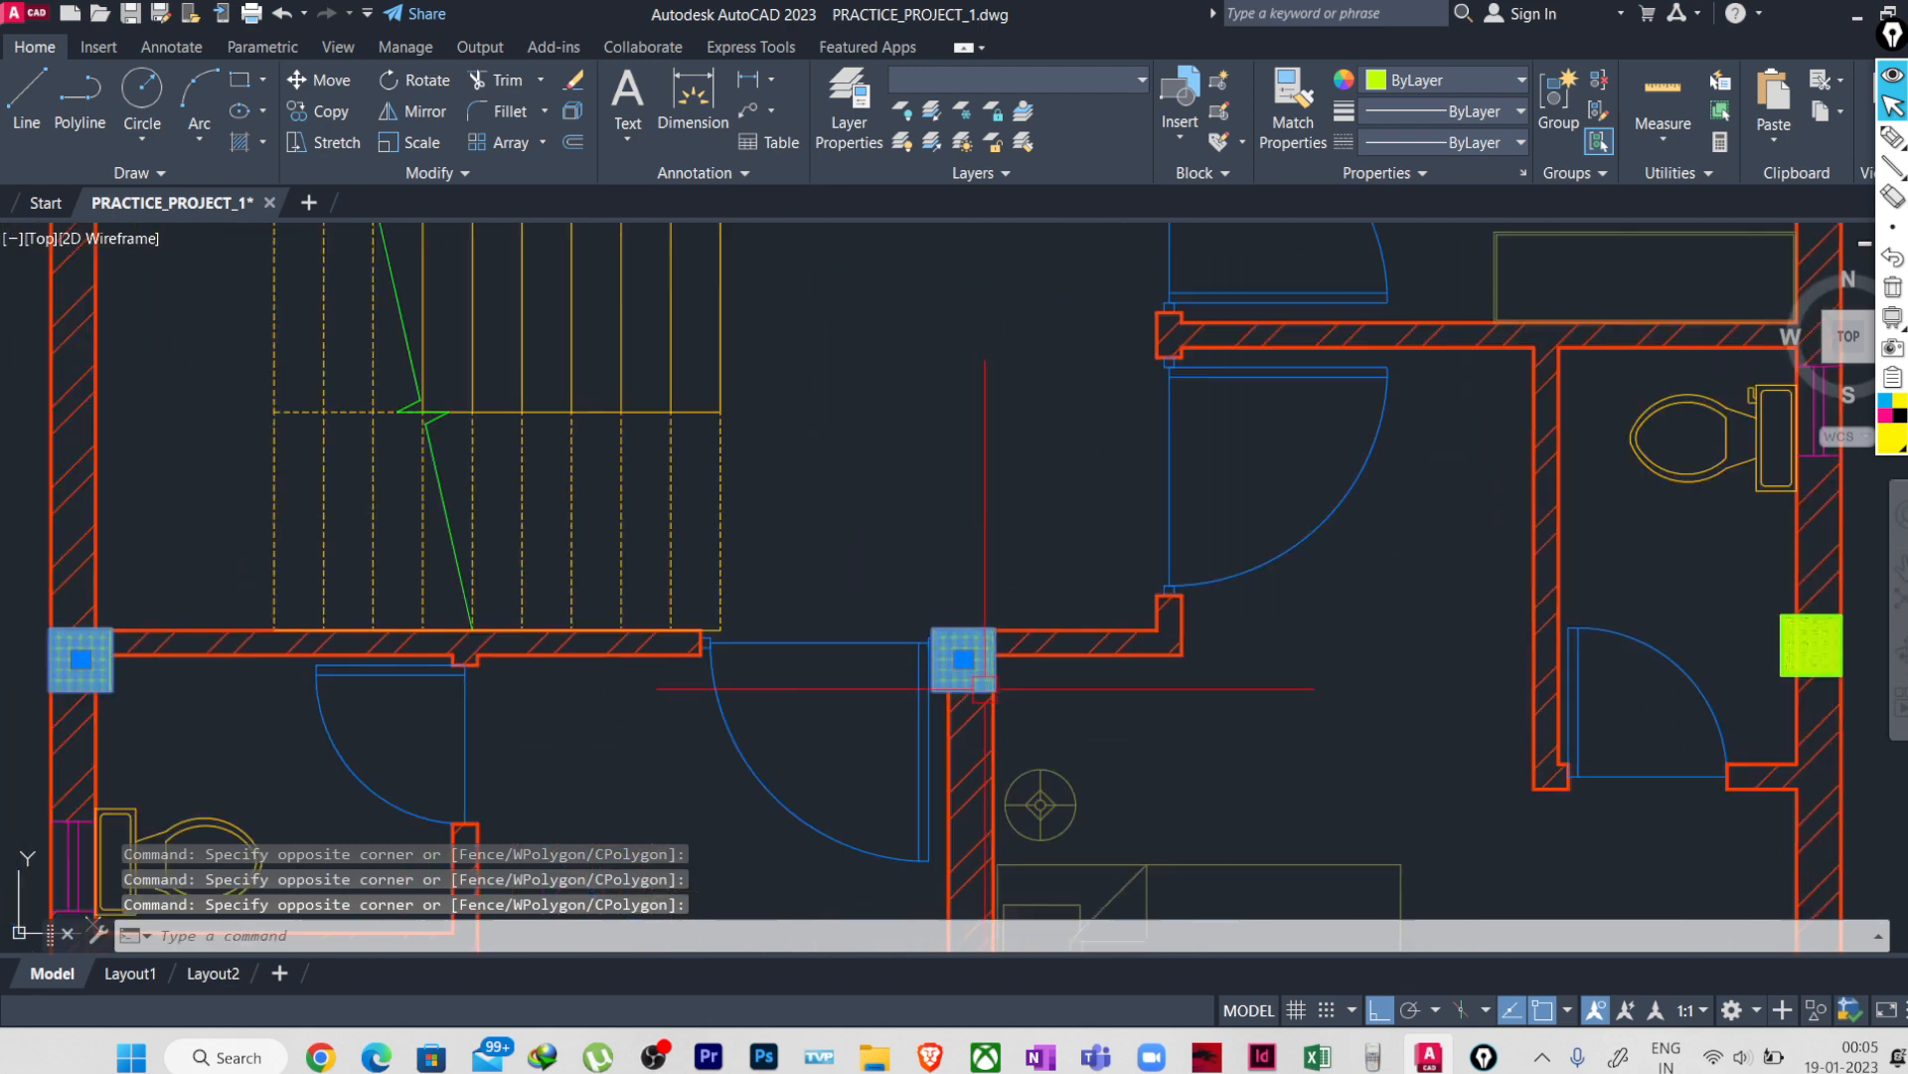
pyautogui.scroll(10, 595, 688)
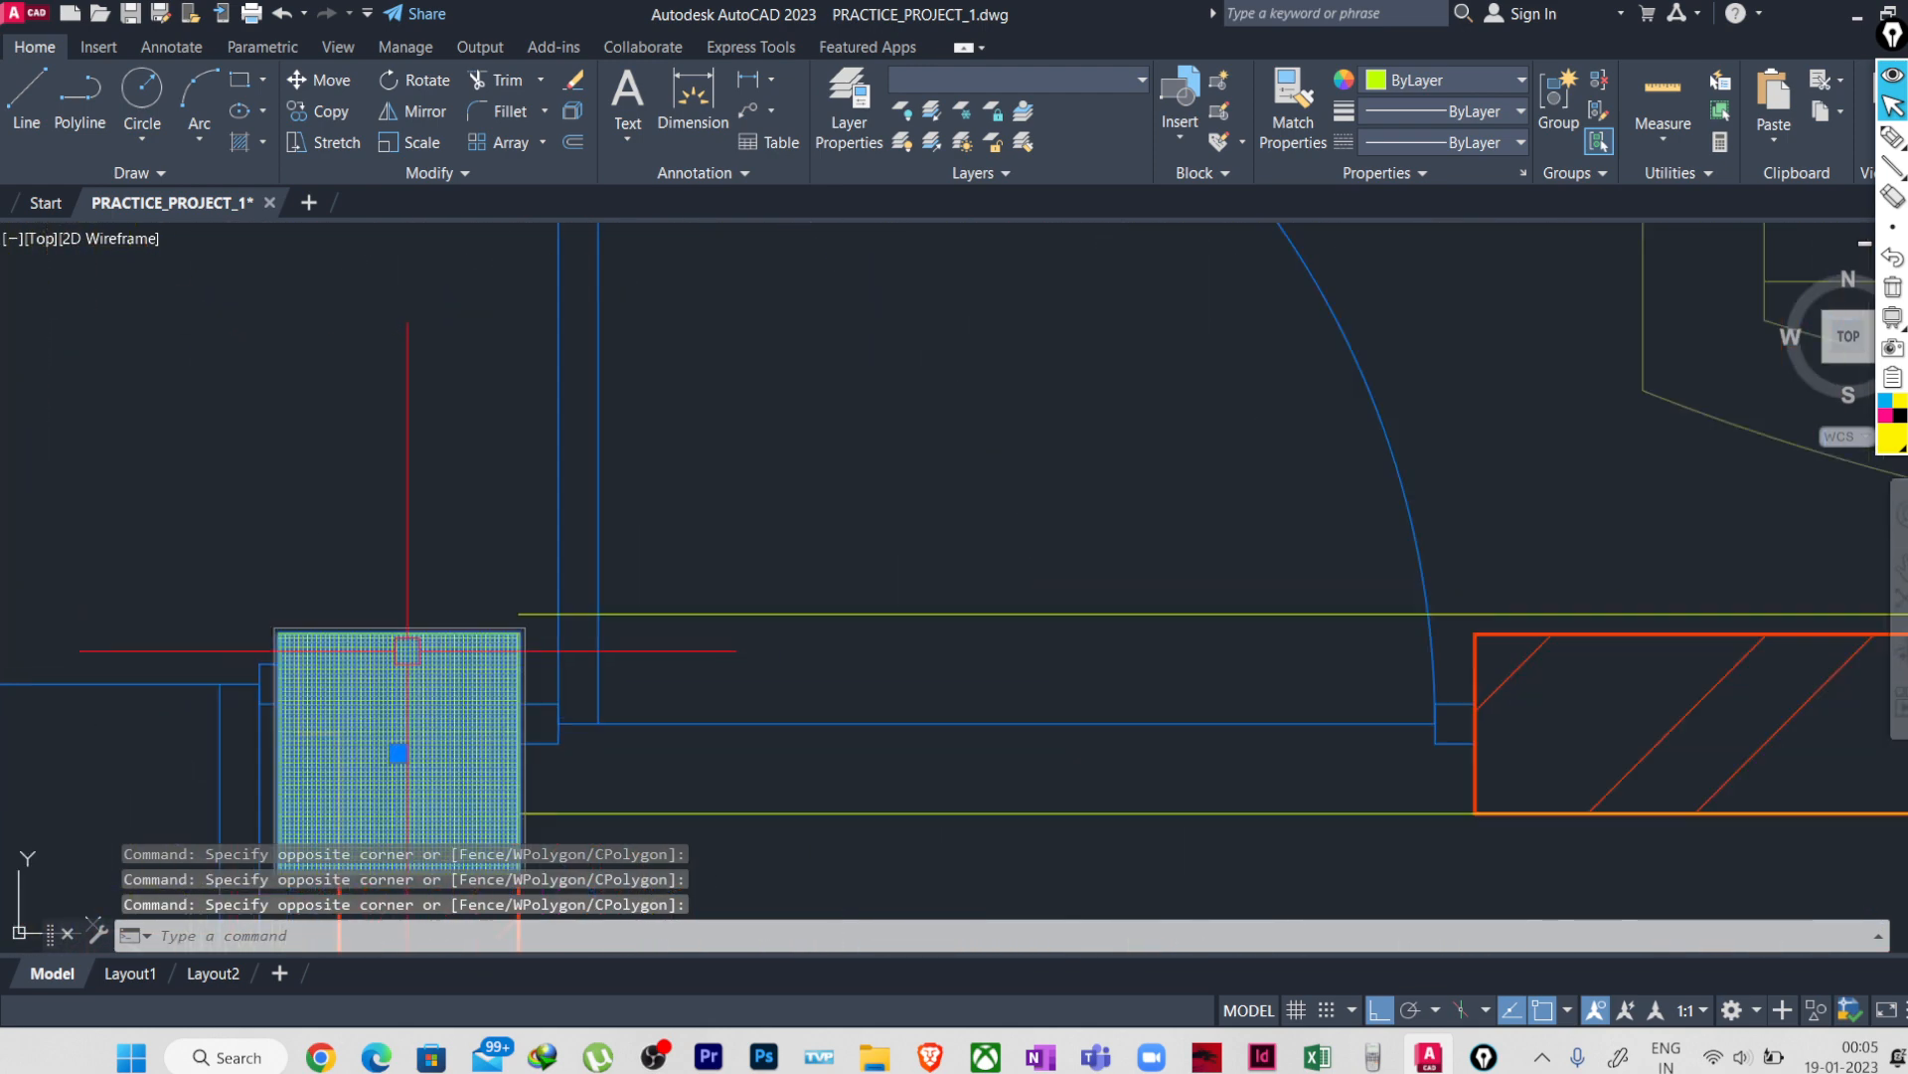
pyautogui.scroll(-10, 358, 651)
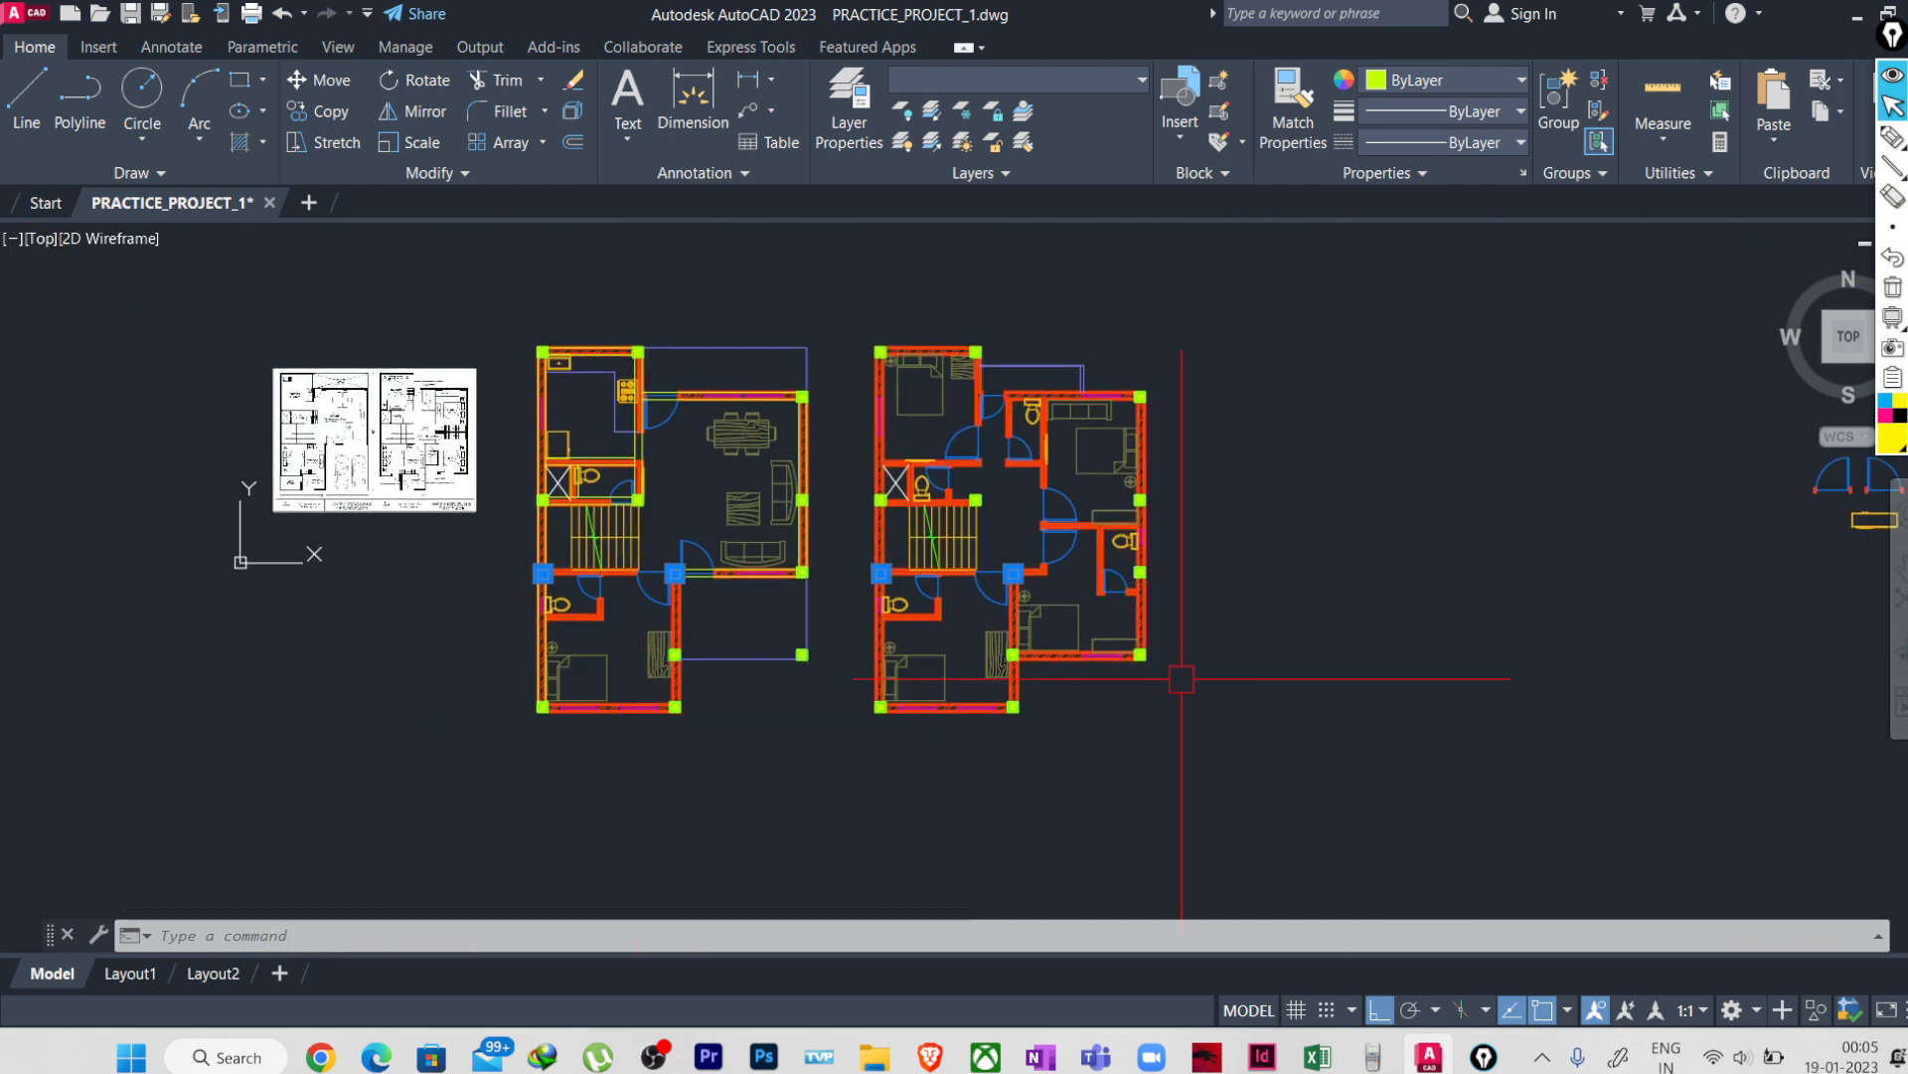
pyautogui.scroll(10, 756, 694)
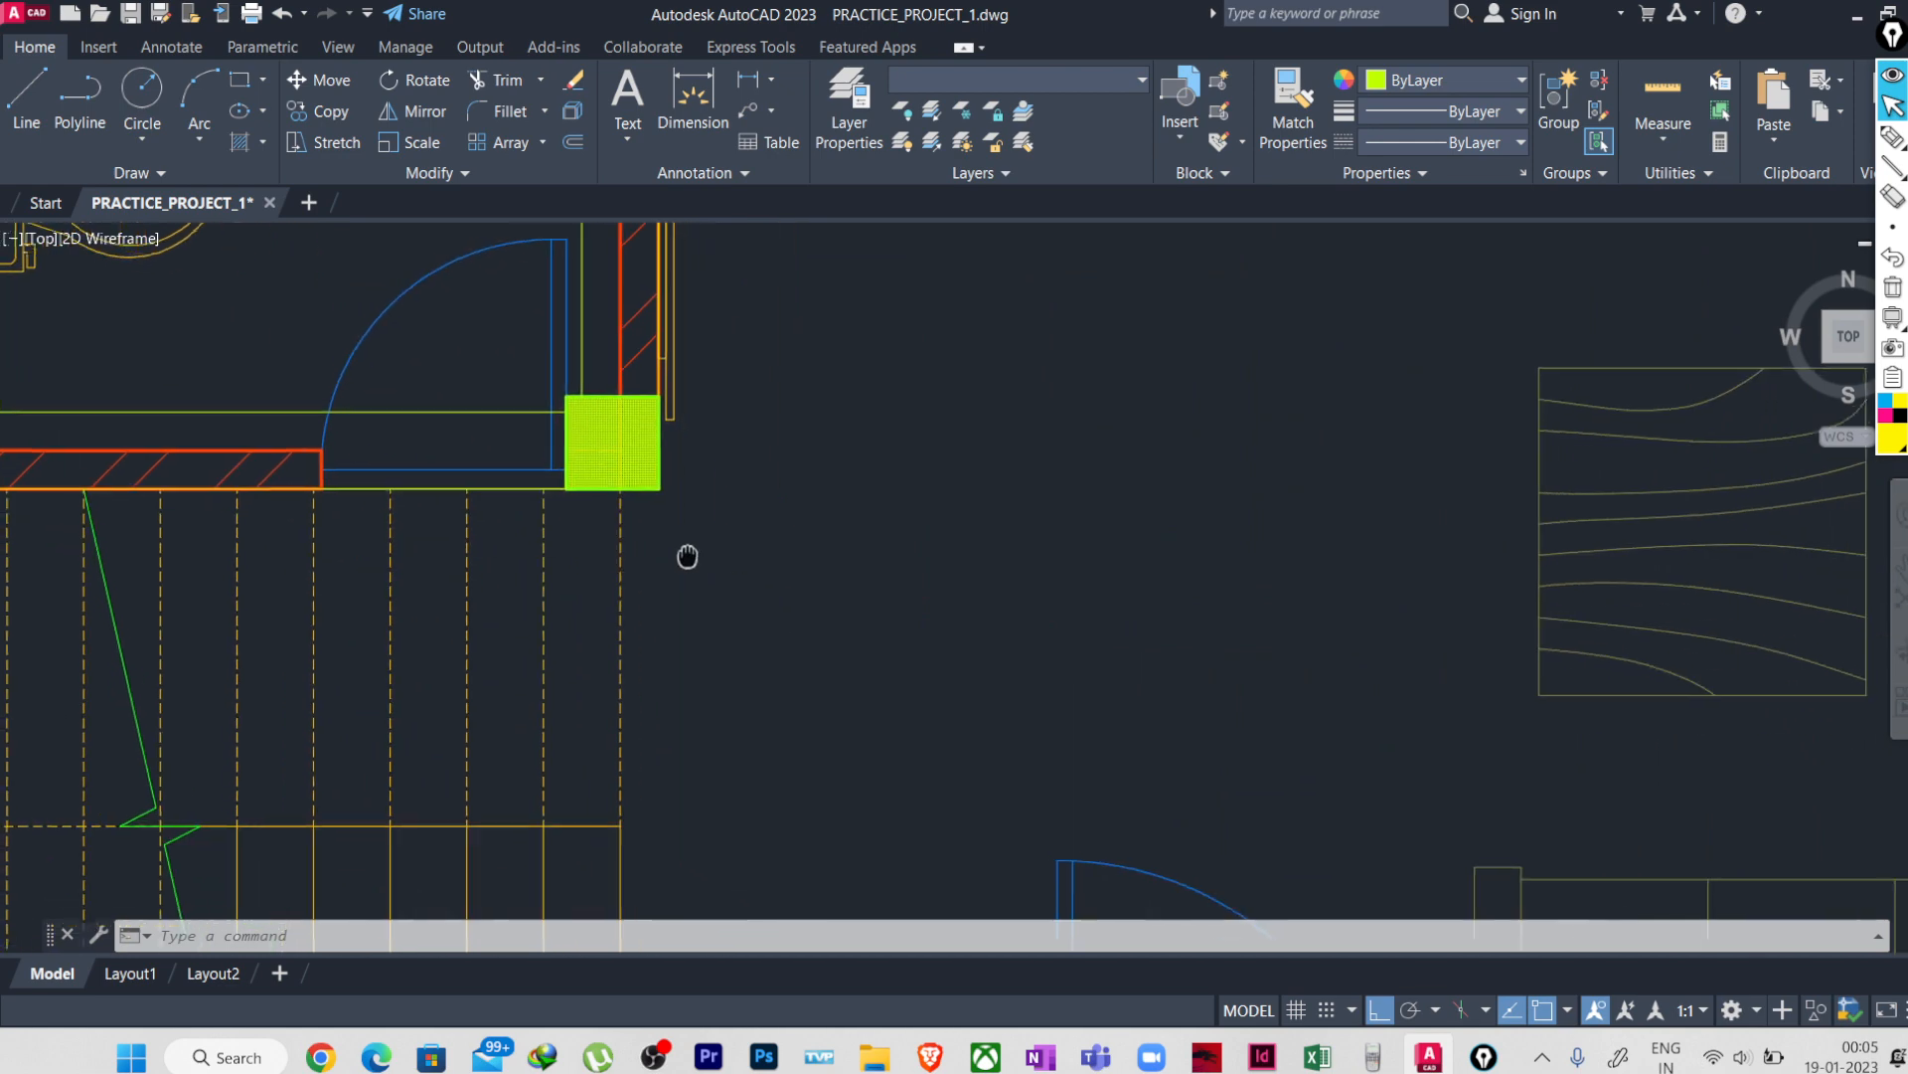
pyautogui.scroll(-8, 765, 667)
pyautogui.scroll(10, 642, 550)
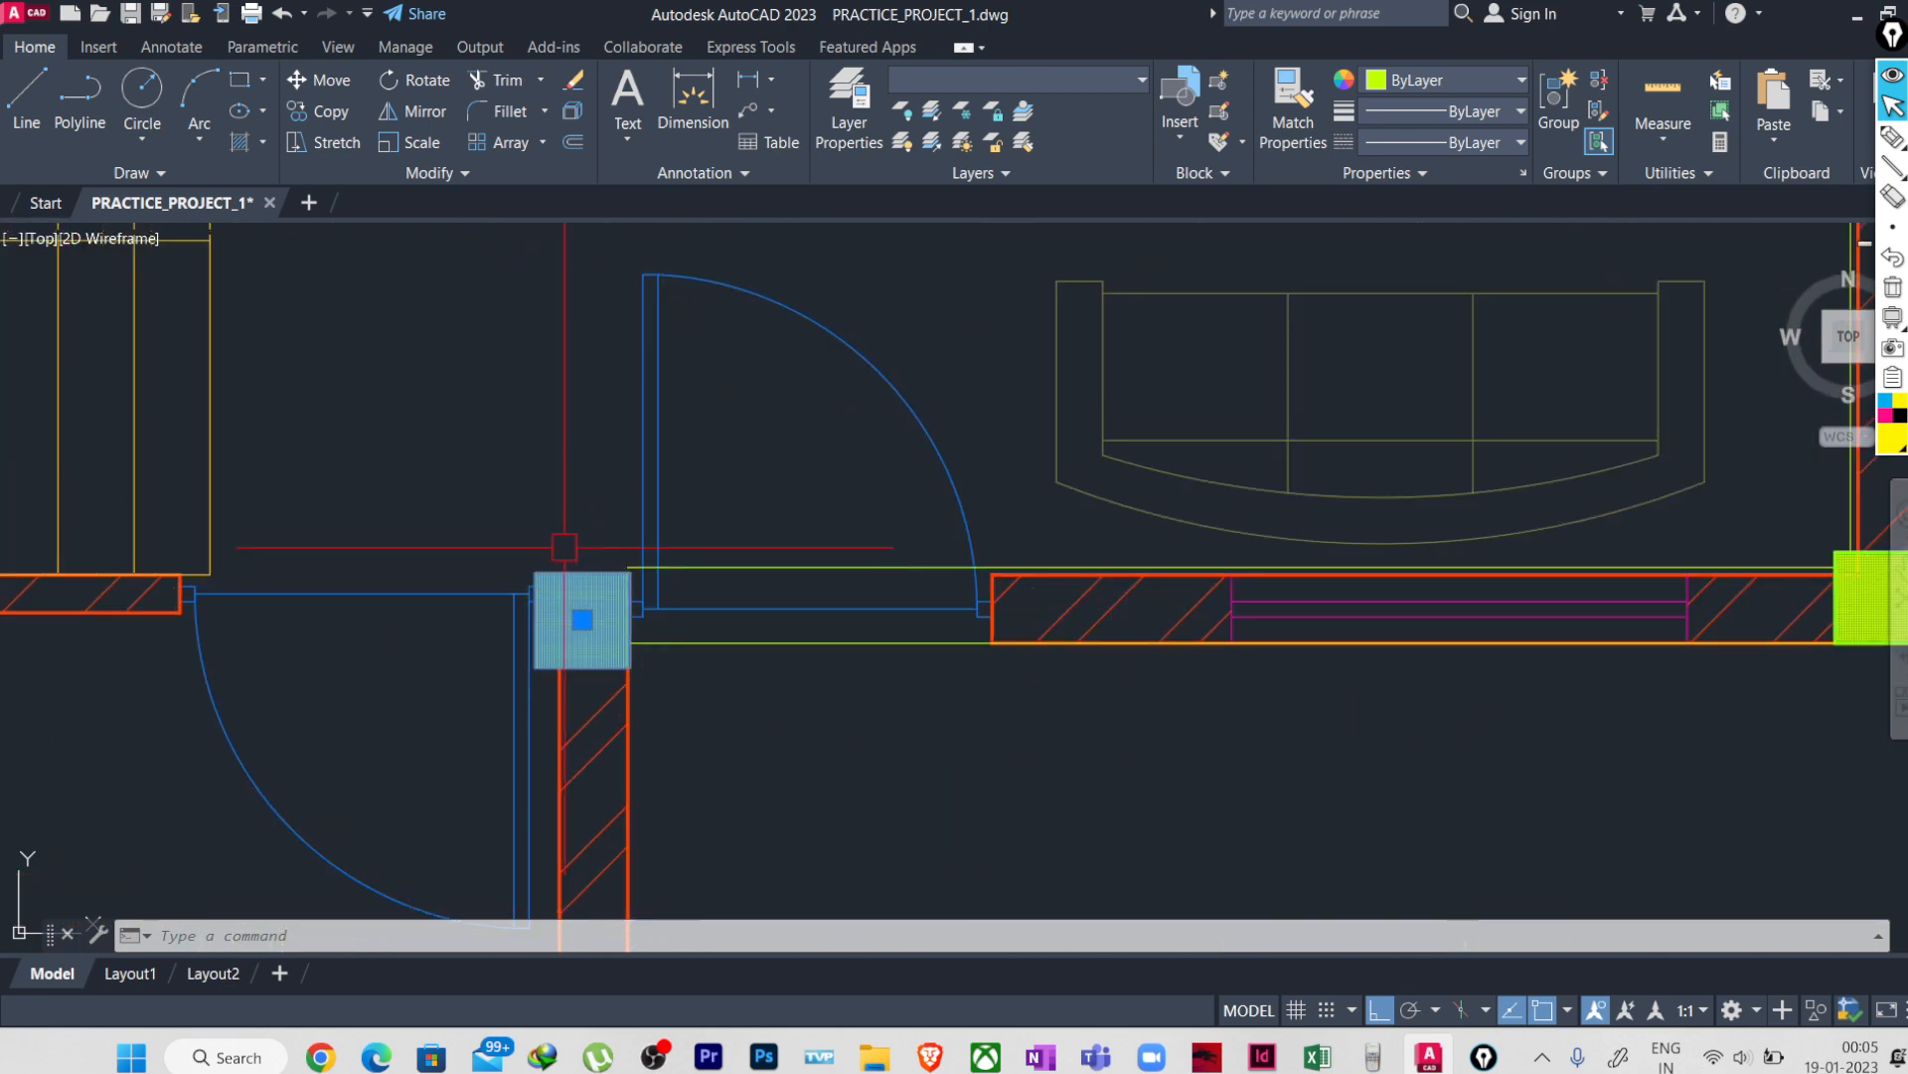
pyautogui.press('Return')
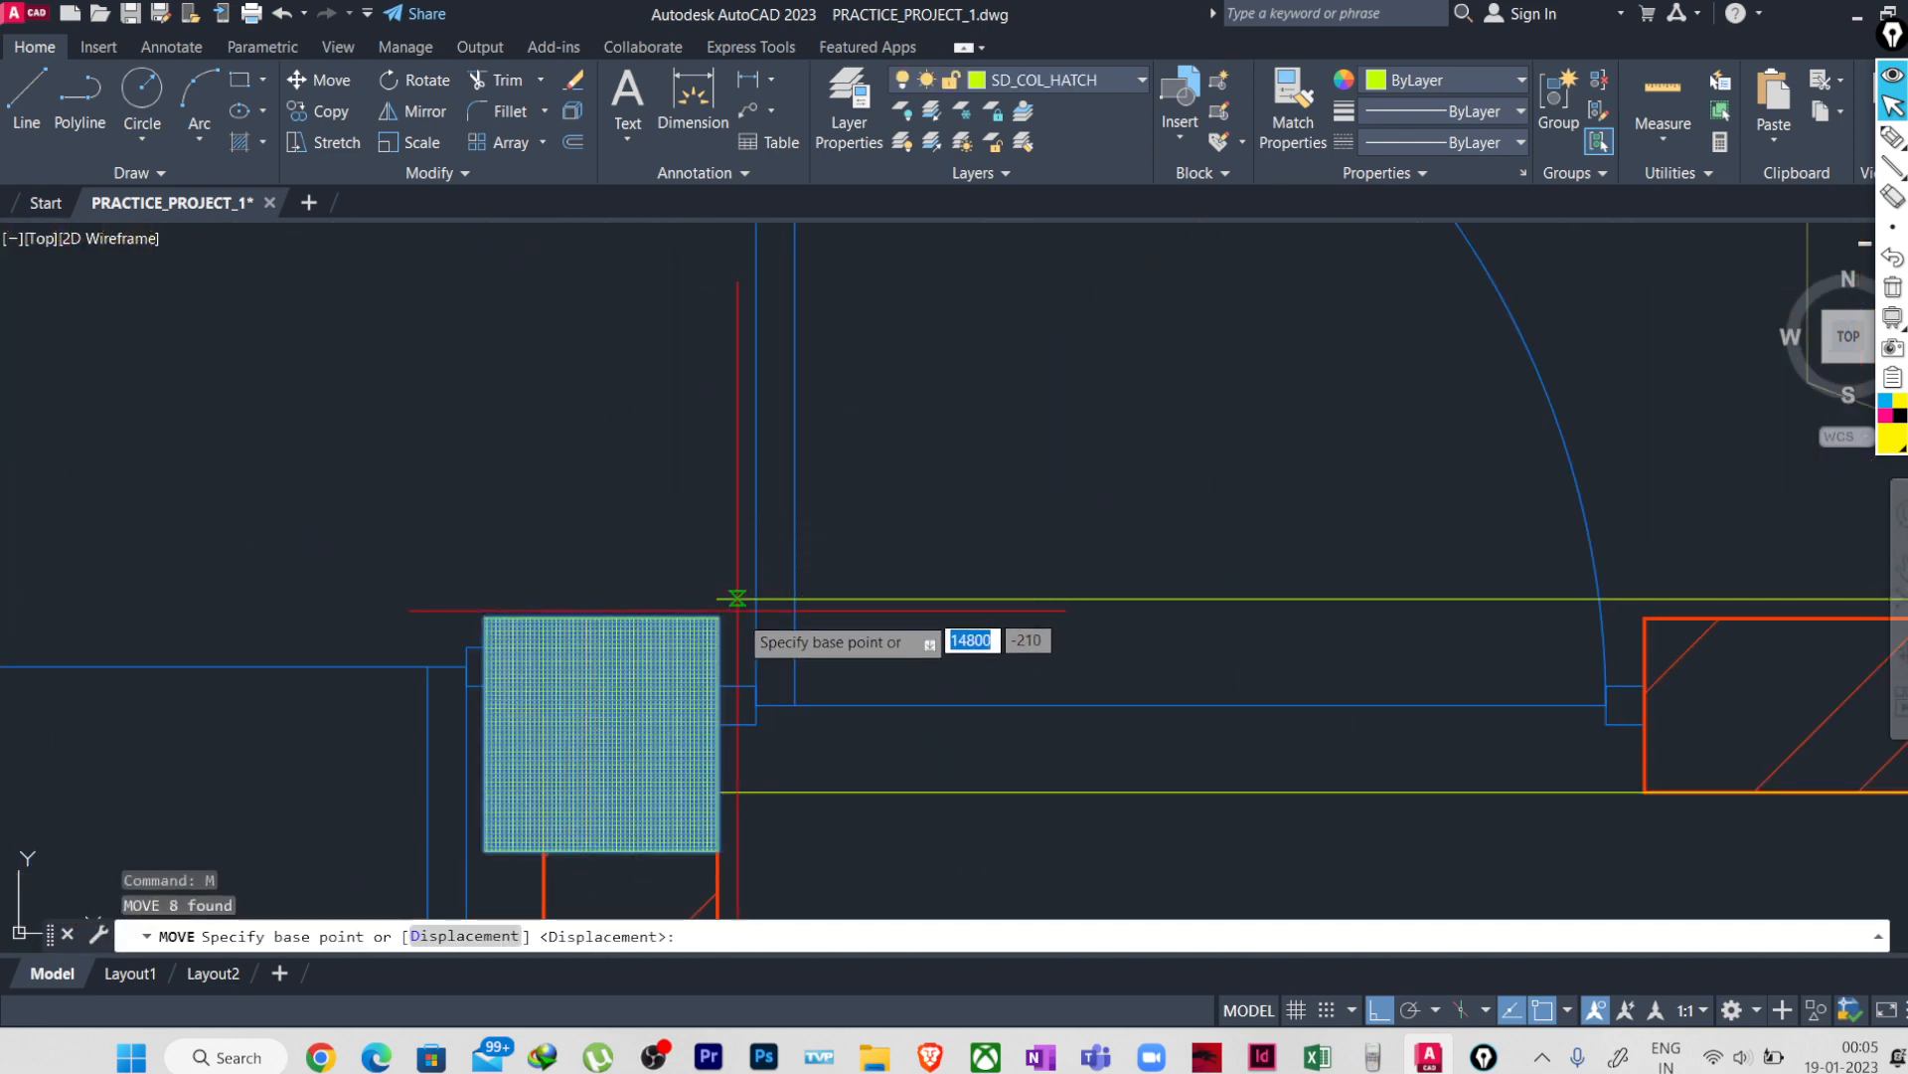
pyautogui.click(718, 617)
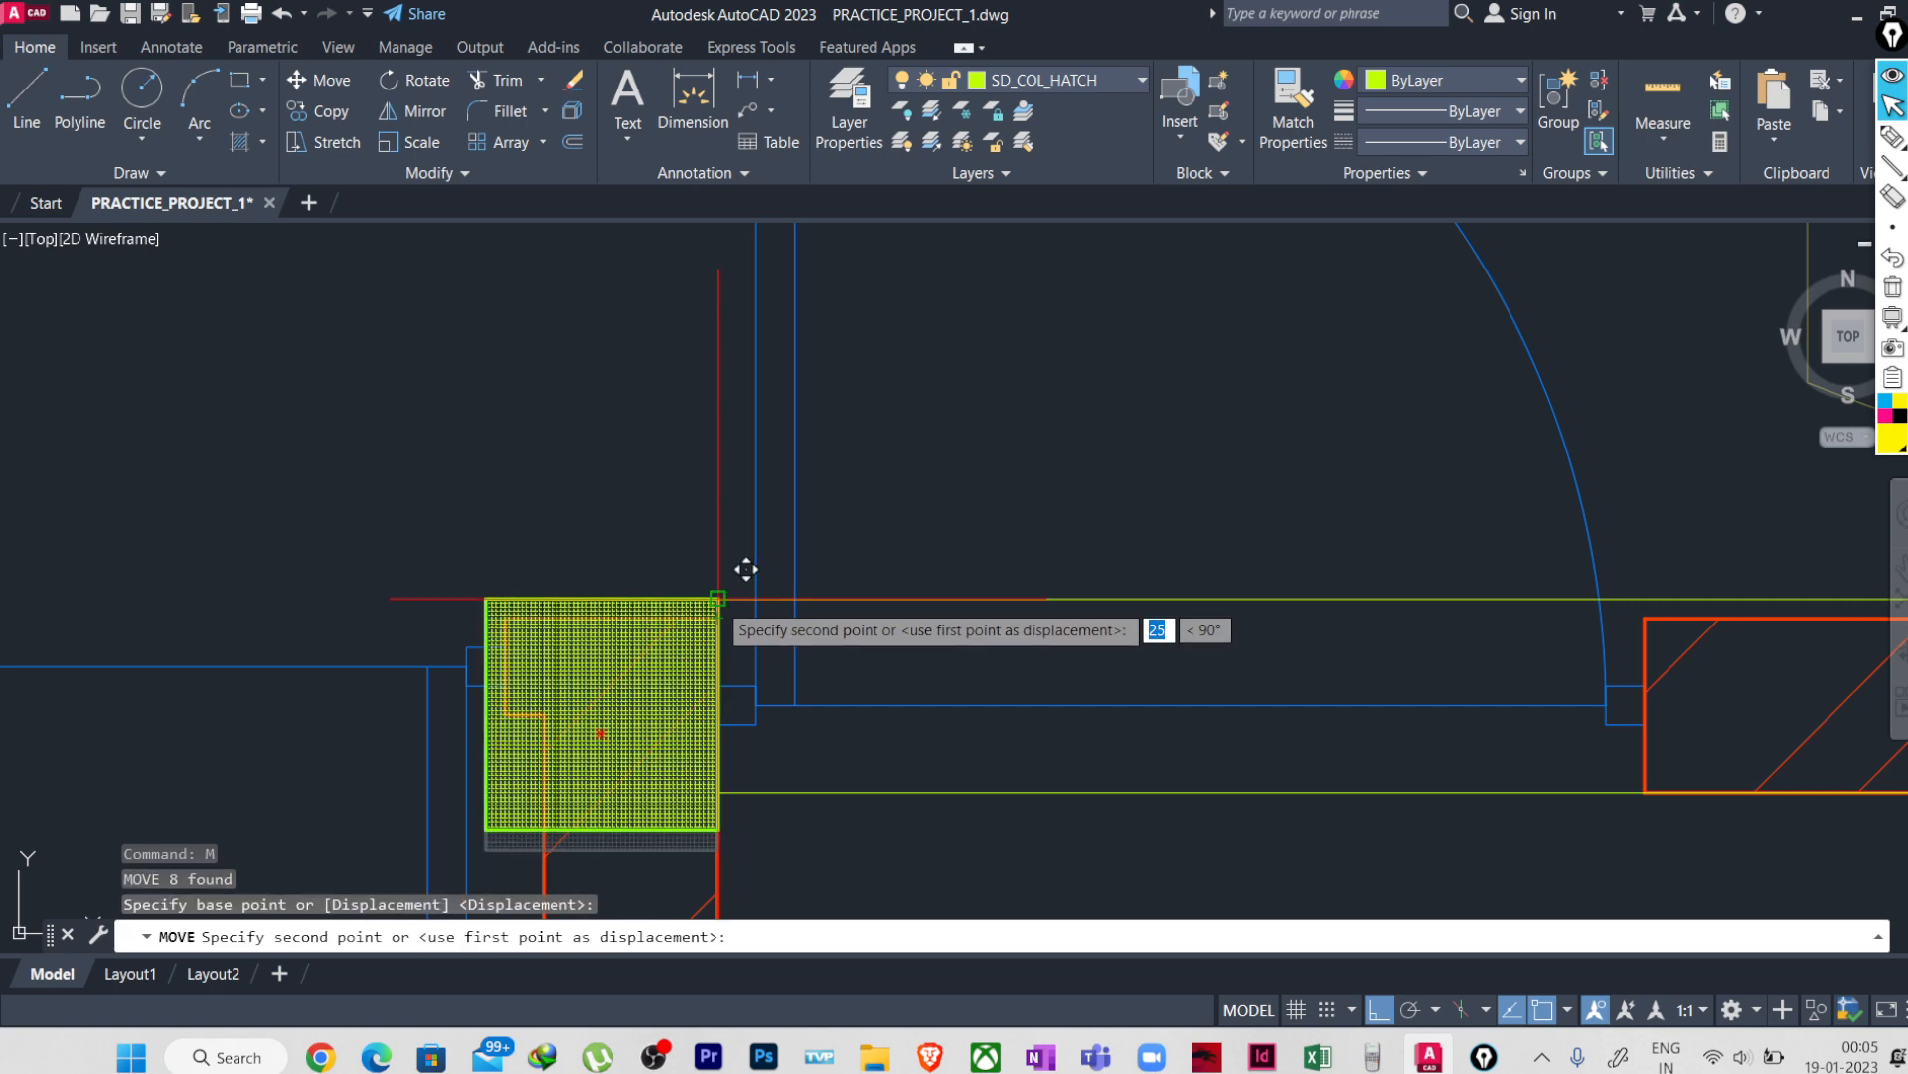
pyautogui.click(718, 600)
pyautogui.scroll(-2, 694, 564)
pyautogui.scroll(-2, 700, 672)
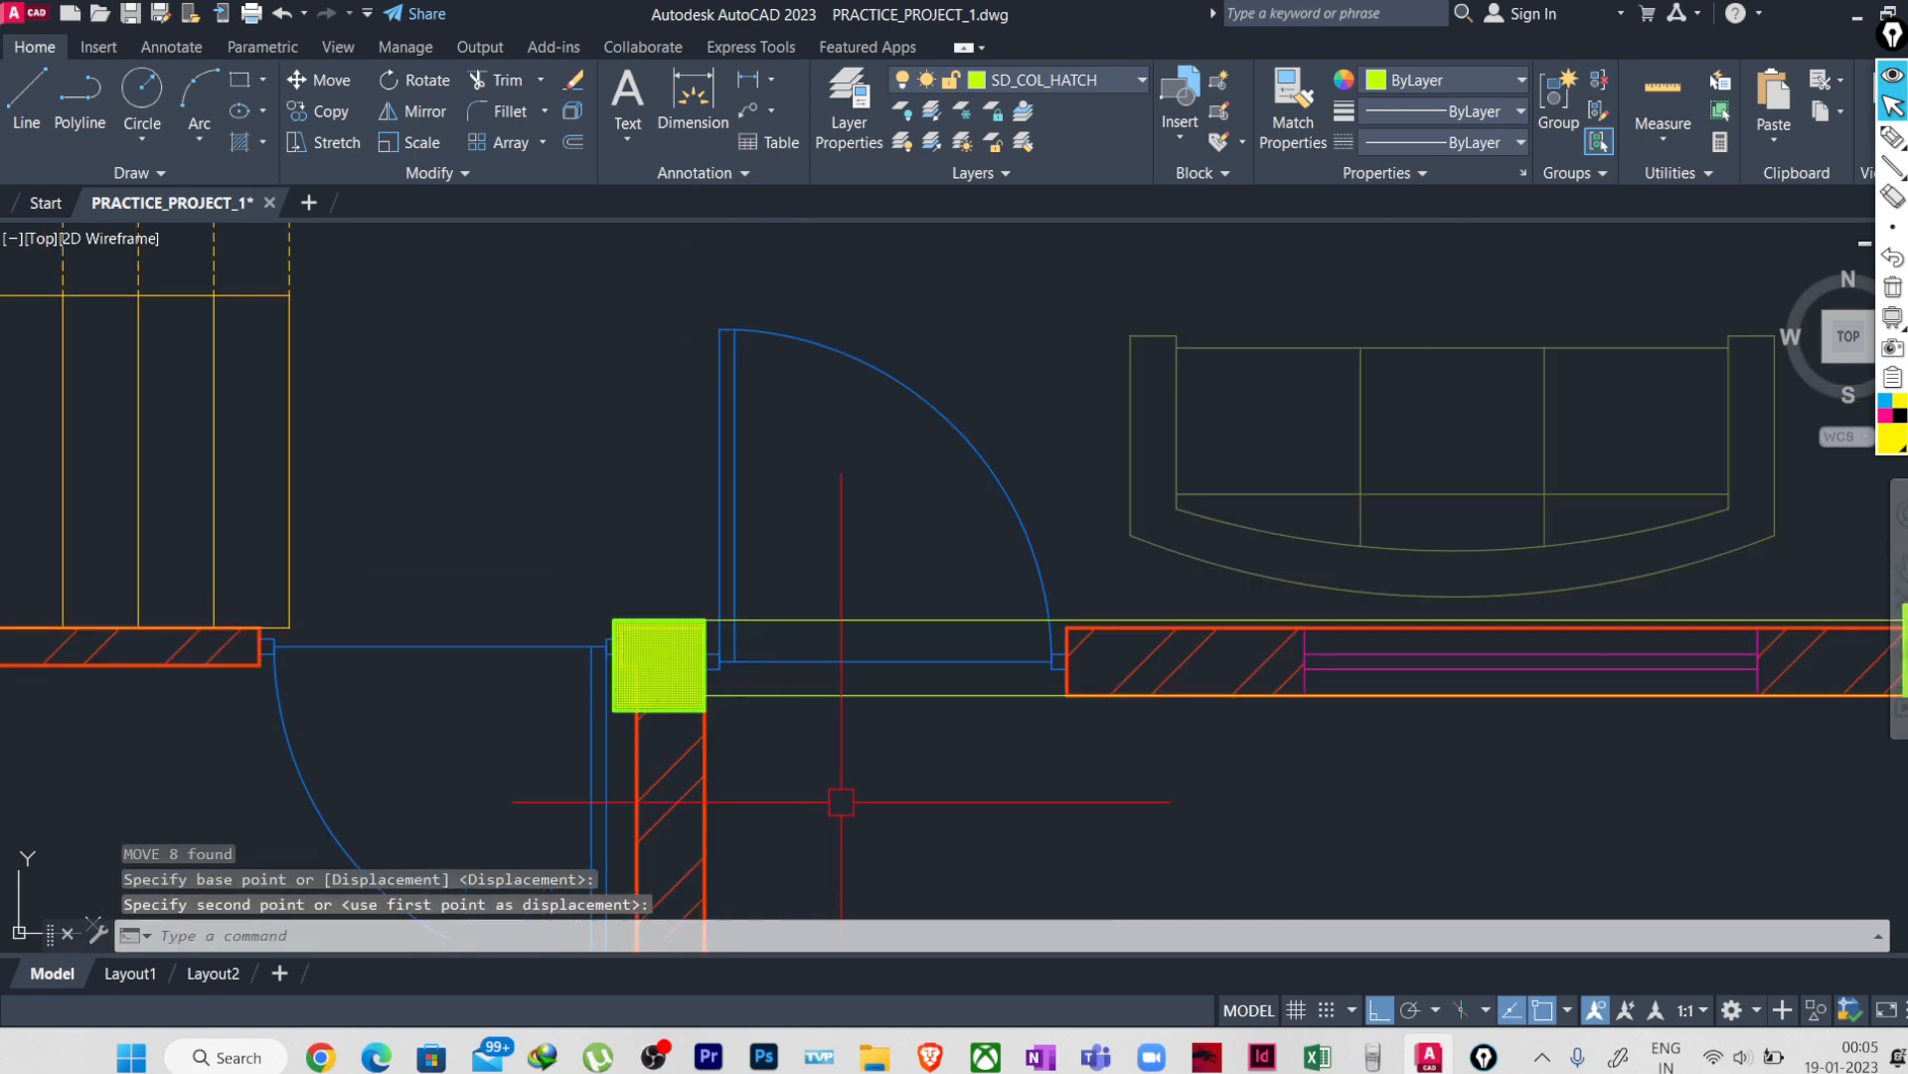
pyautogui.press('Escape')
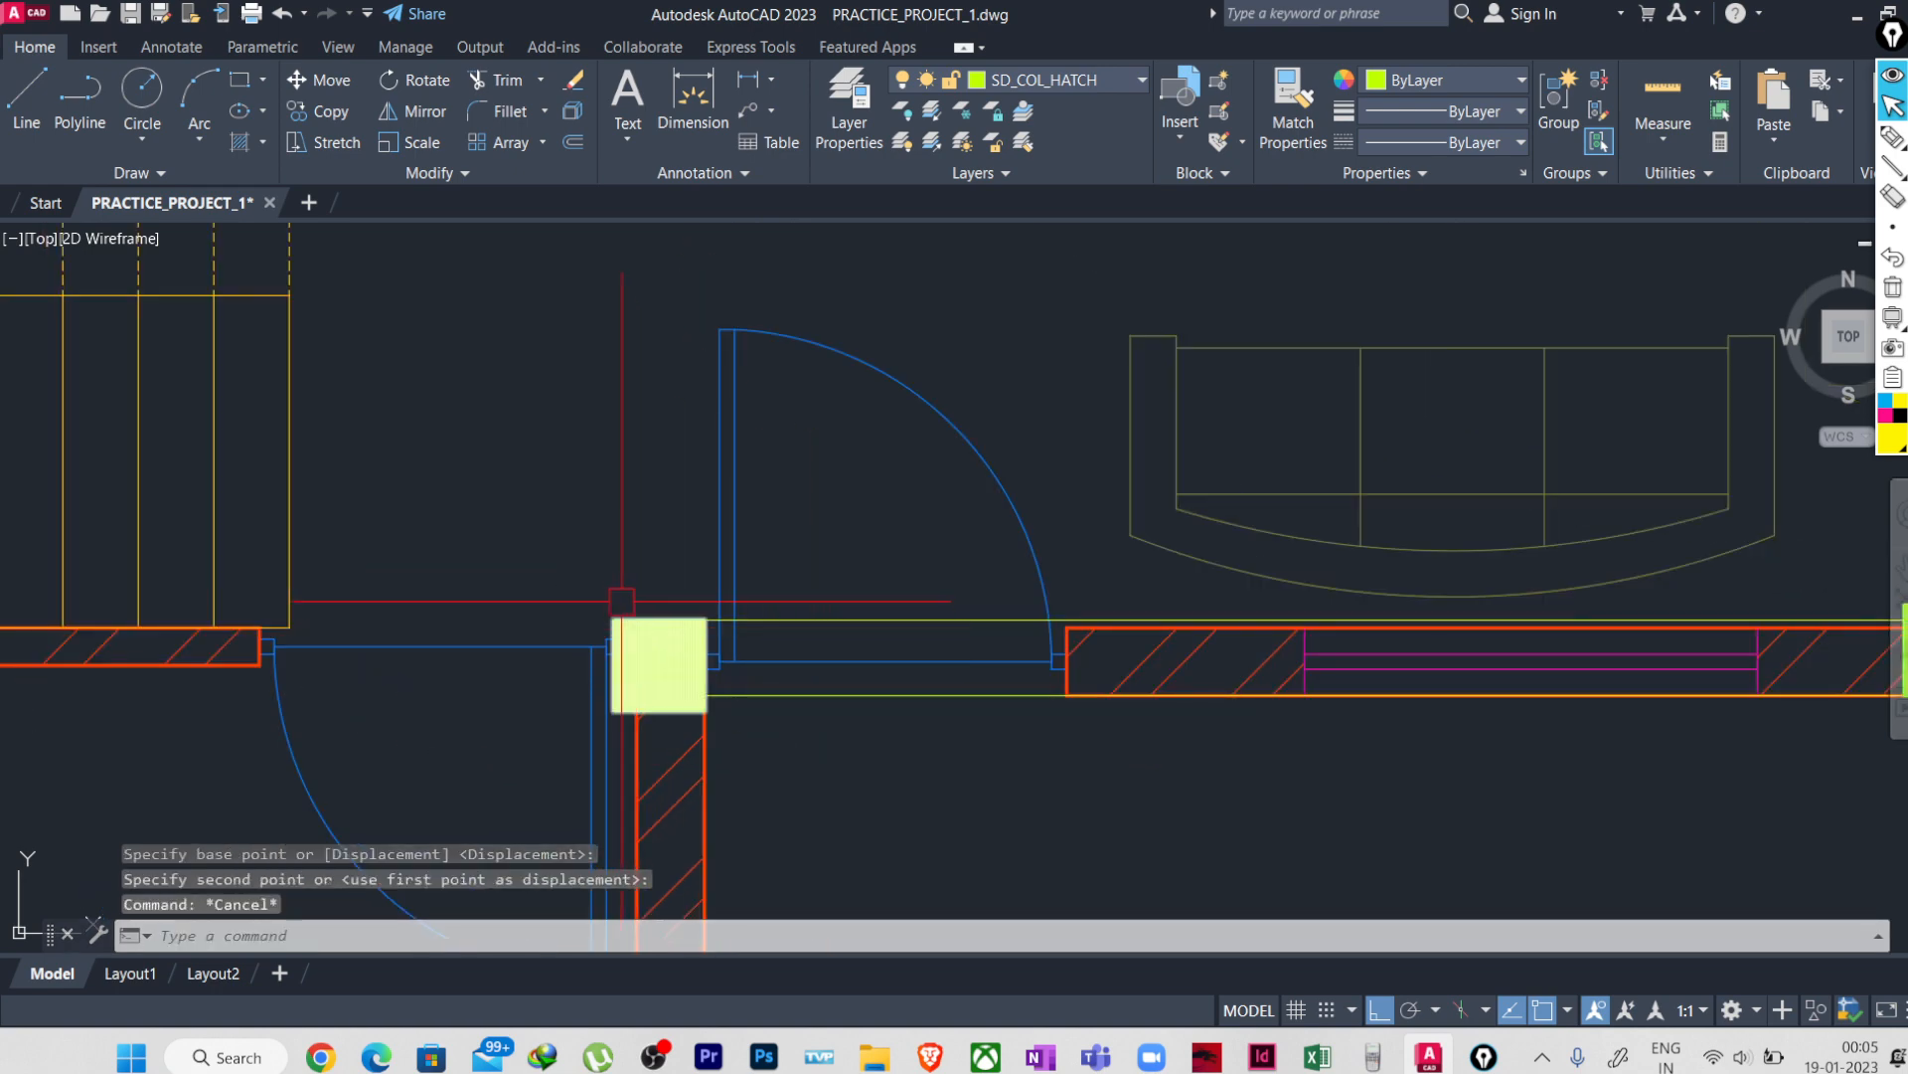
pyautogui.scroll(-3, 617, 621)
pyautogui.moveTo(639, 701); pyautogui.dragTo(788, 671, button='middle')
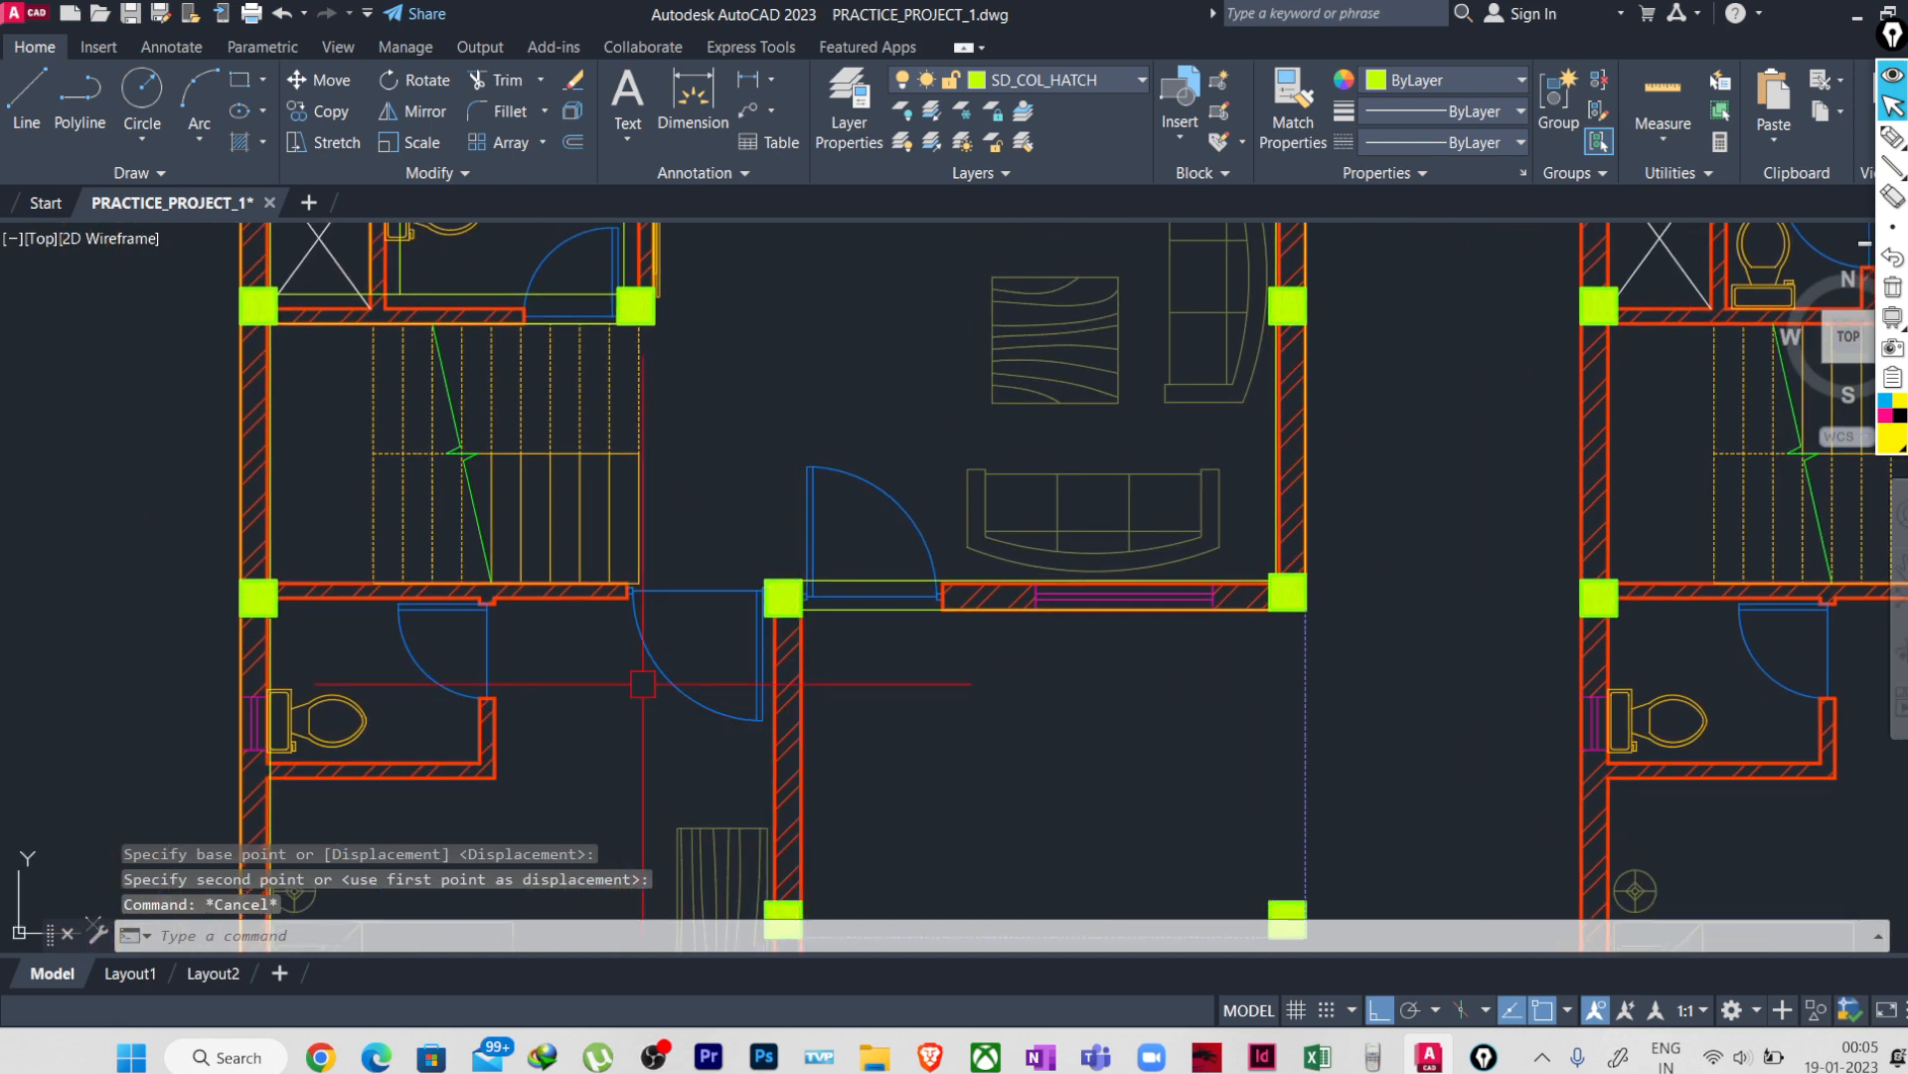
pyautogui.write('ml')
pyautogui.press('Return')
pyautogui.scroll(3, 755, 567)
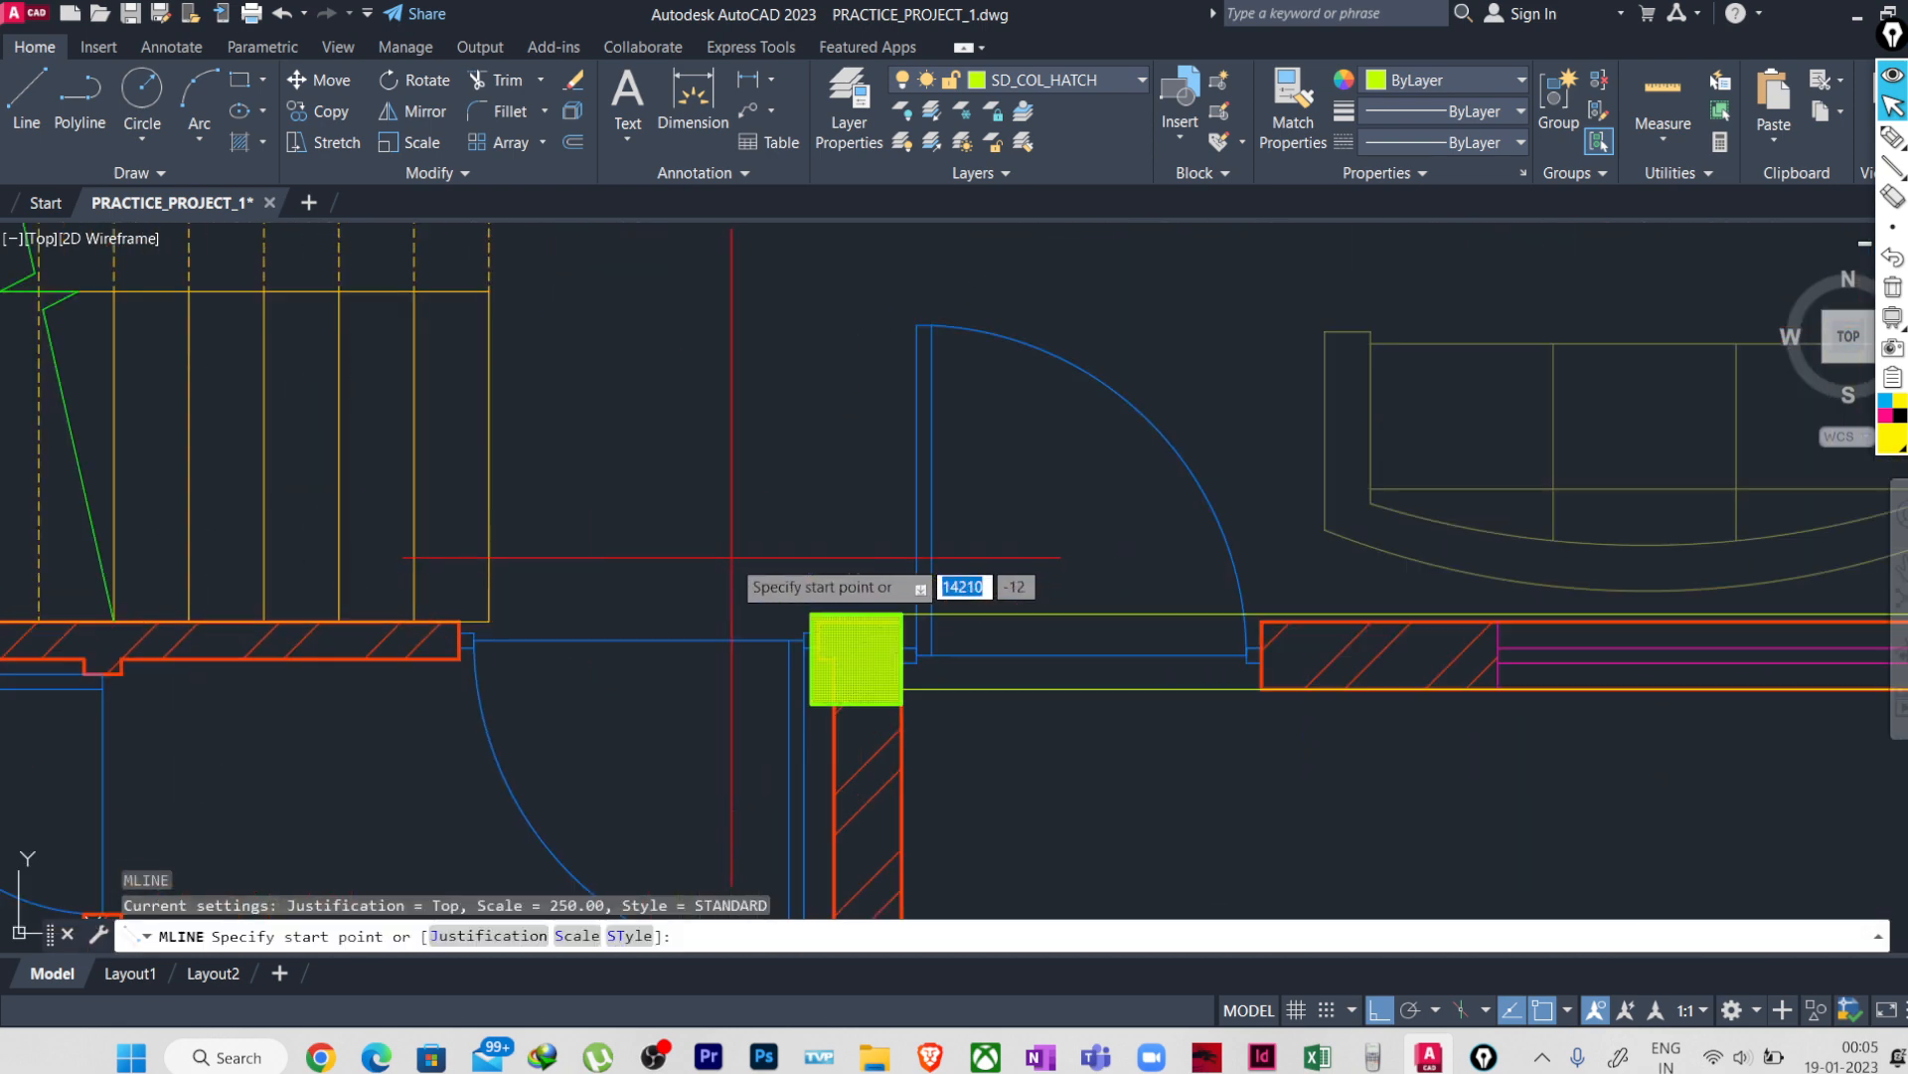
pyautogui.click(813, 613)
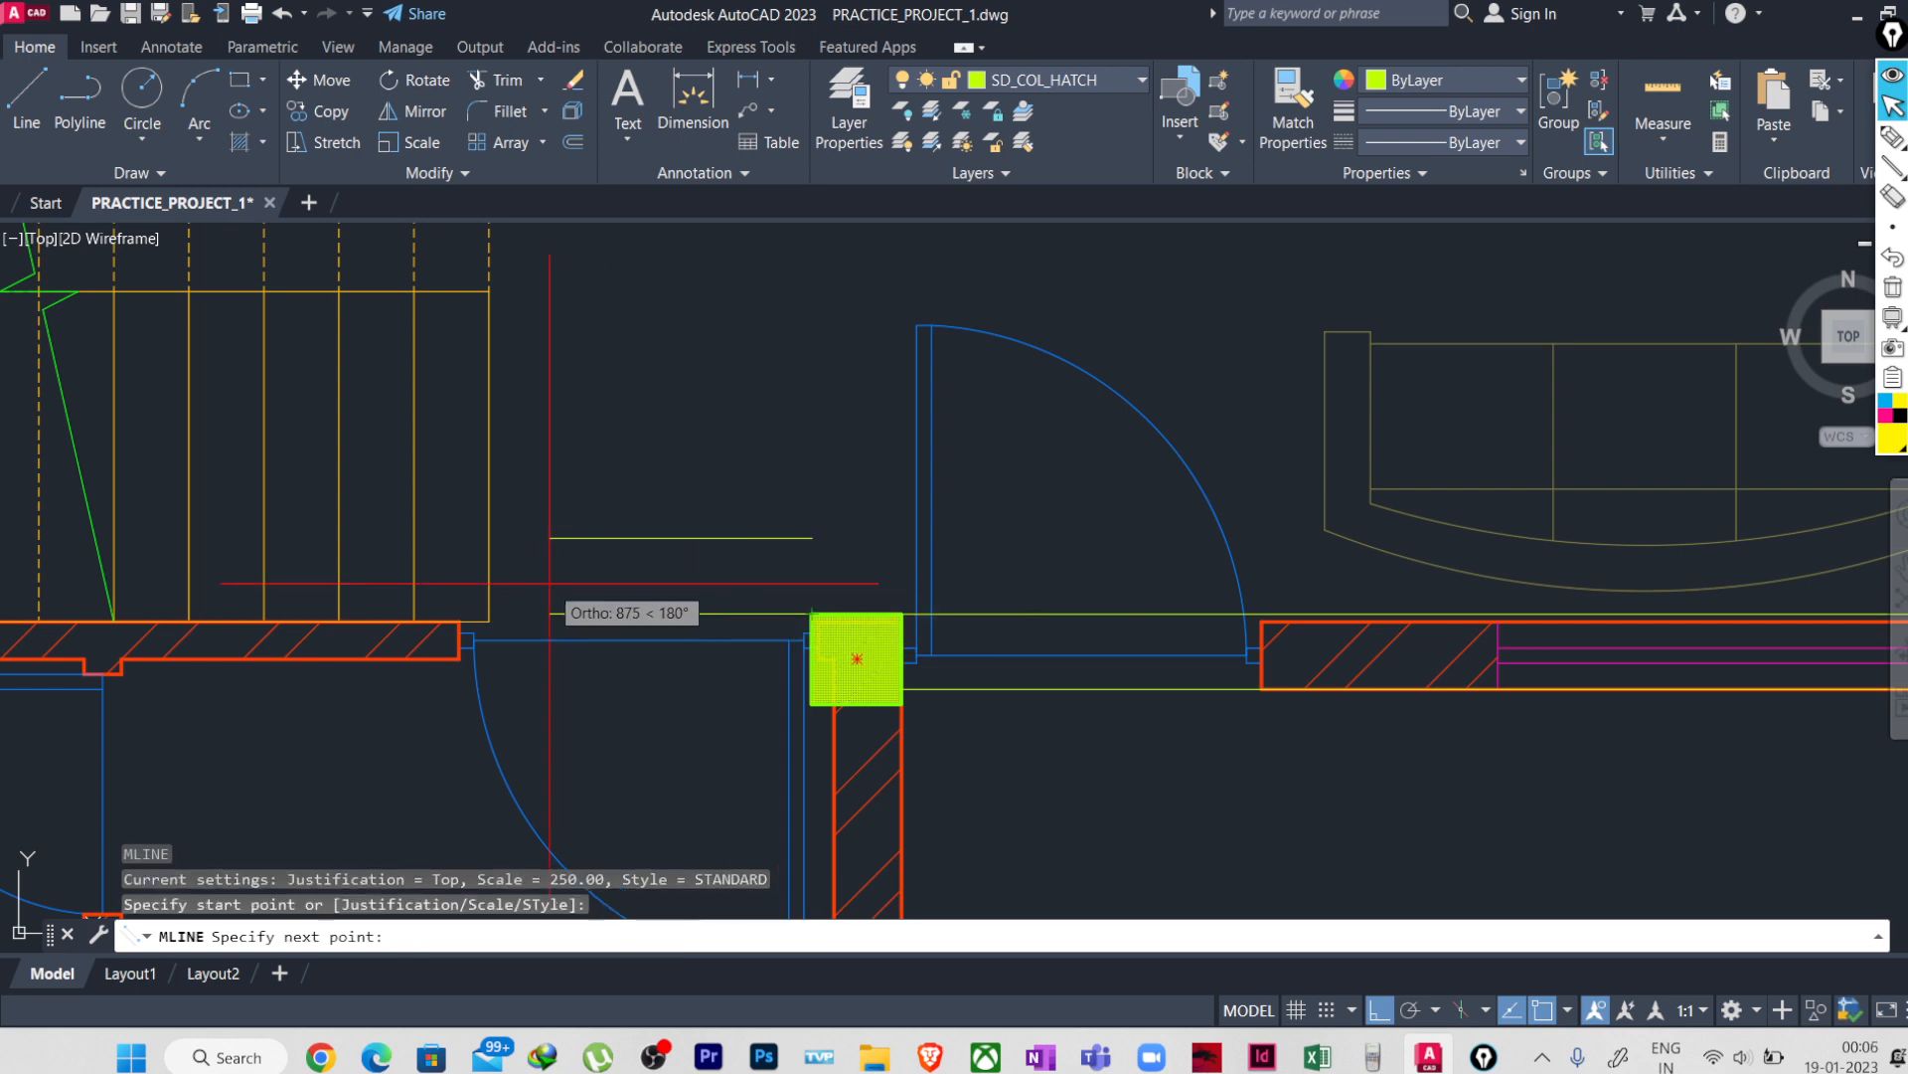
pyautogui.moveTo(633, 788); pyautogui.dragTo(693, 742, button='middle')
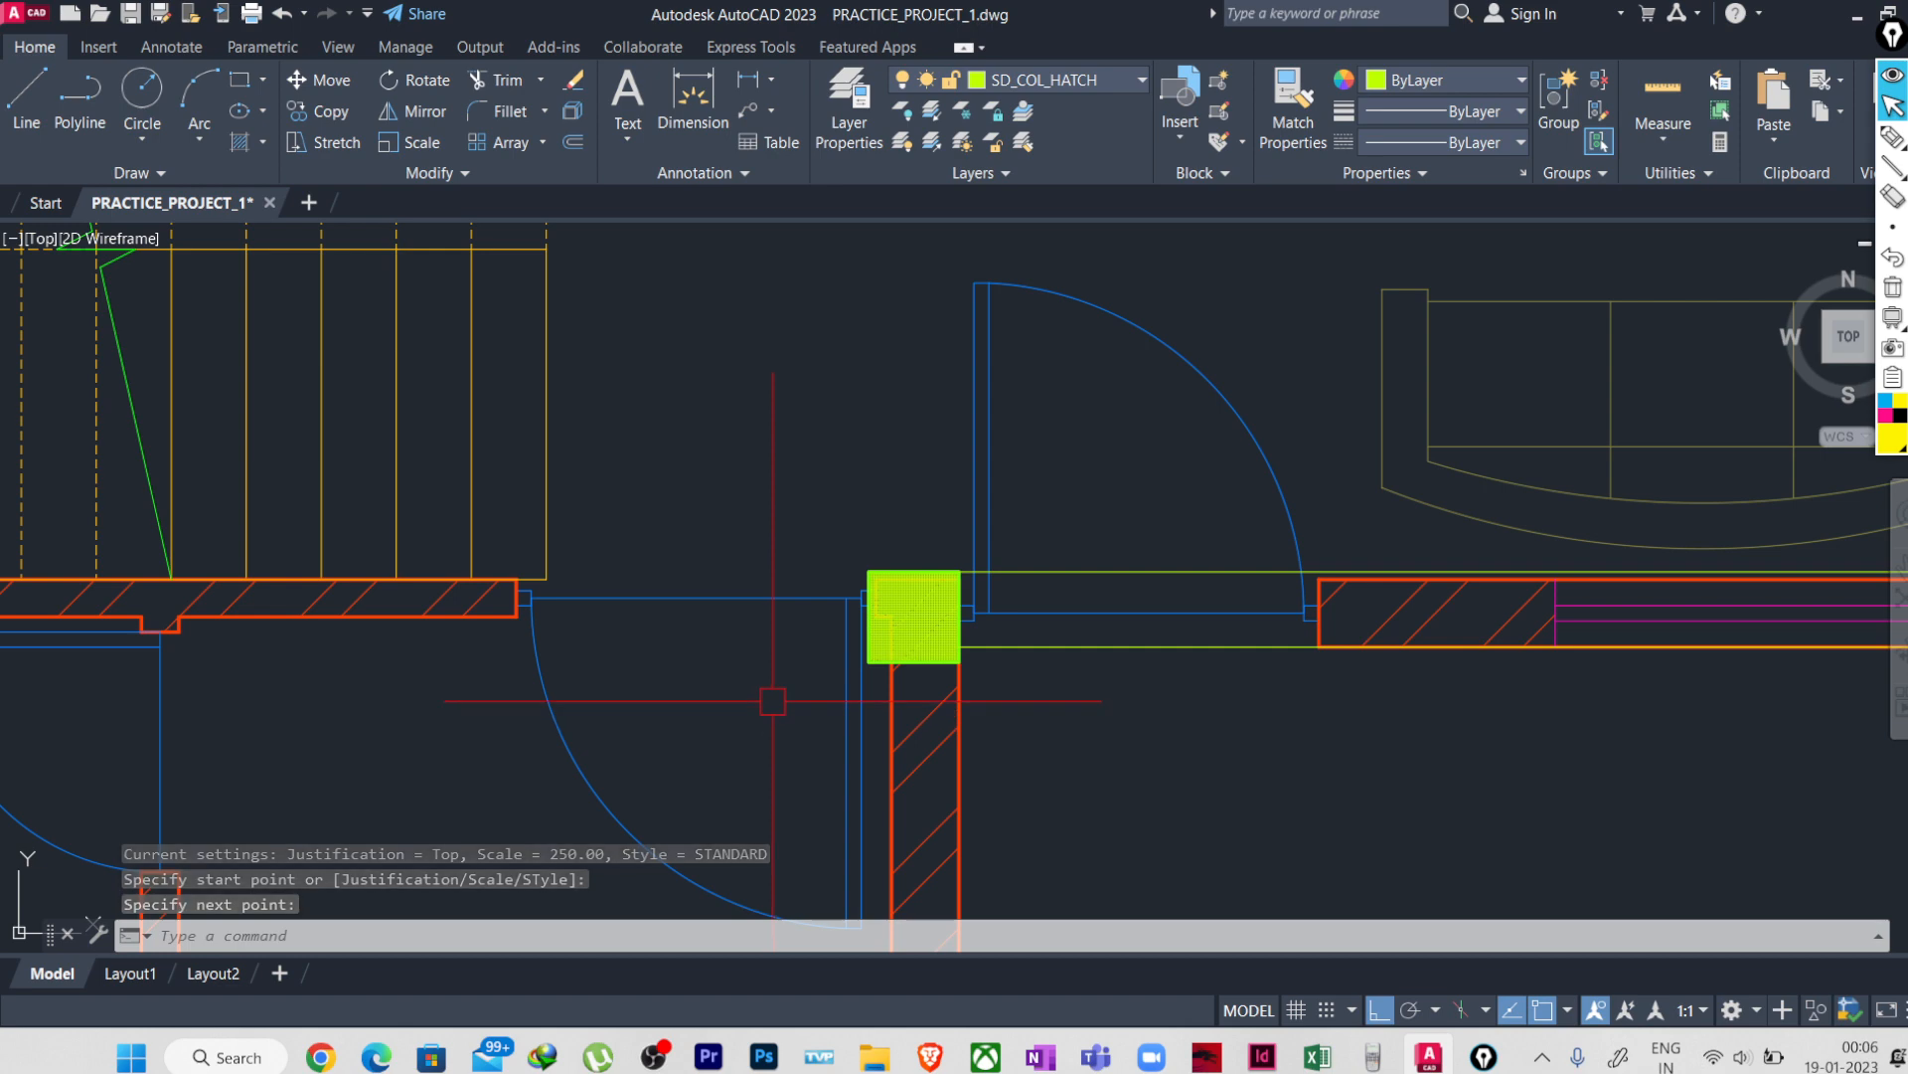
# - Draw a multiline along the wall below the staircase, from the outer left column to the column between the two doors
pyautogui.scroll(-5, 772, 701)
pyautogui.scroll(5, 883, 733)
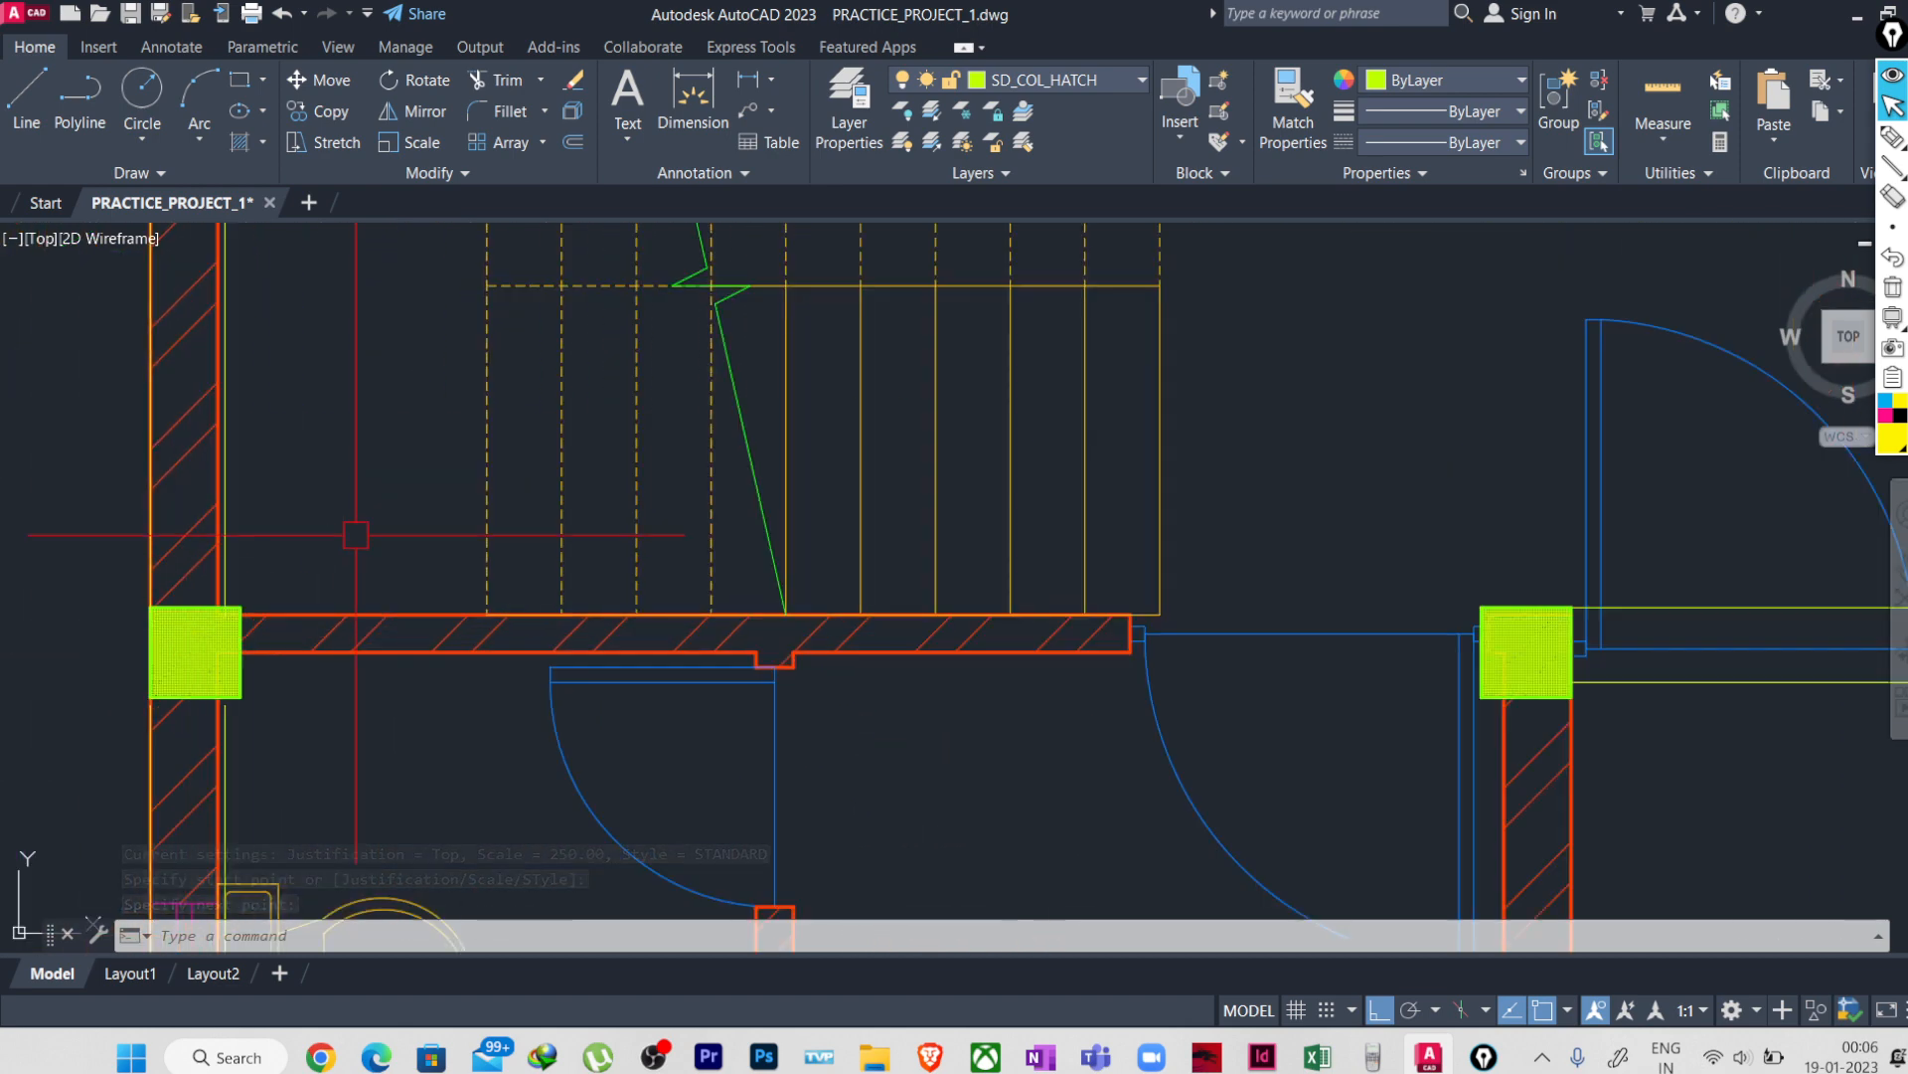
pyautogui.press('Return')
pyautogui.click(194, 651)
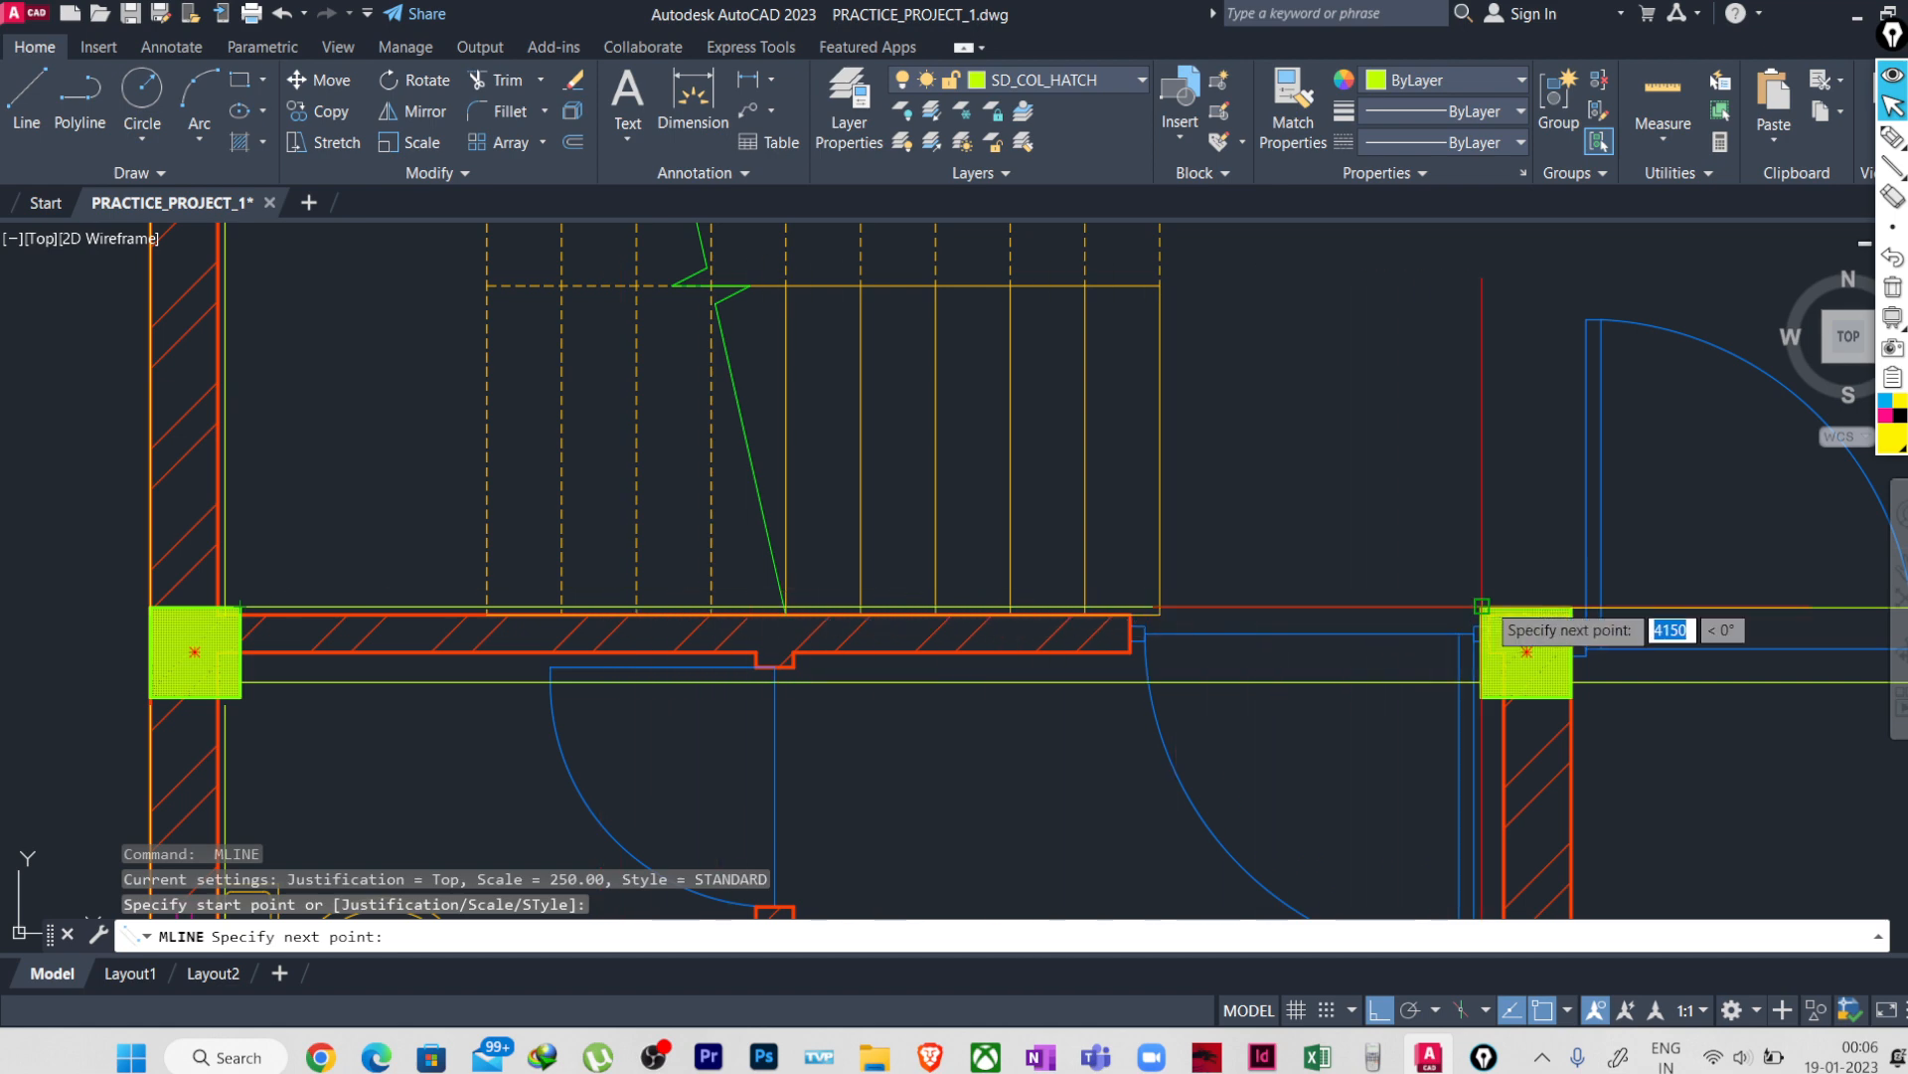
pyautogui.click(1482, 606)
pyautogui.press('Return')
# - Draw a multiline down the lower bedroom's right wall, from the column between the two doors to the column beside the wardrobe
pyautogui.scroll(-4, 1221, 435)
pyautogui.moveTo(1274, 594); pyautogui.dragTo(719, 596, button='middle')
pyautogui.scroll(-2, 686, 595)
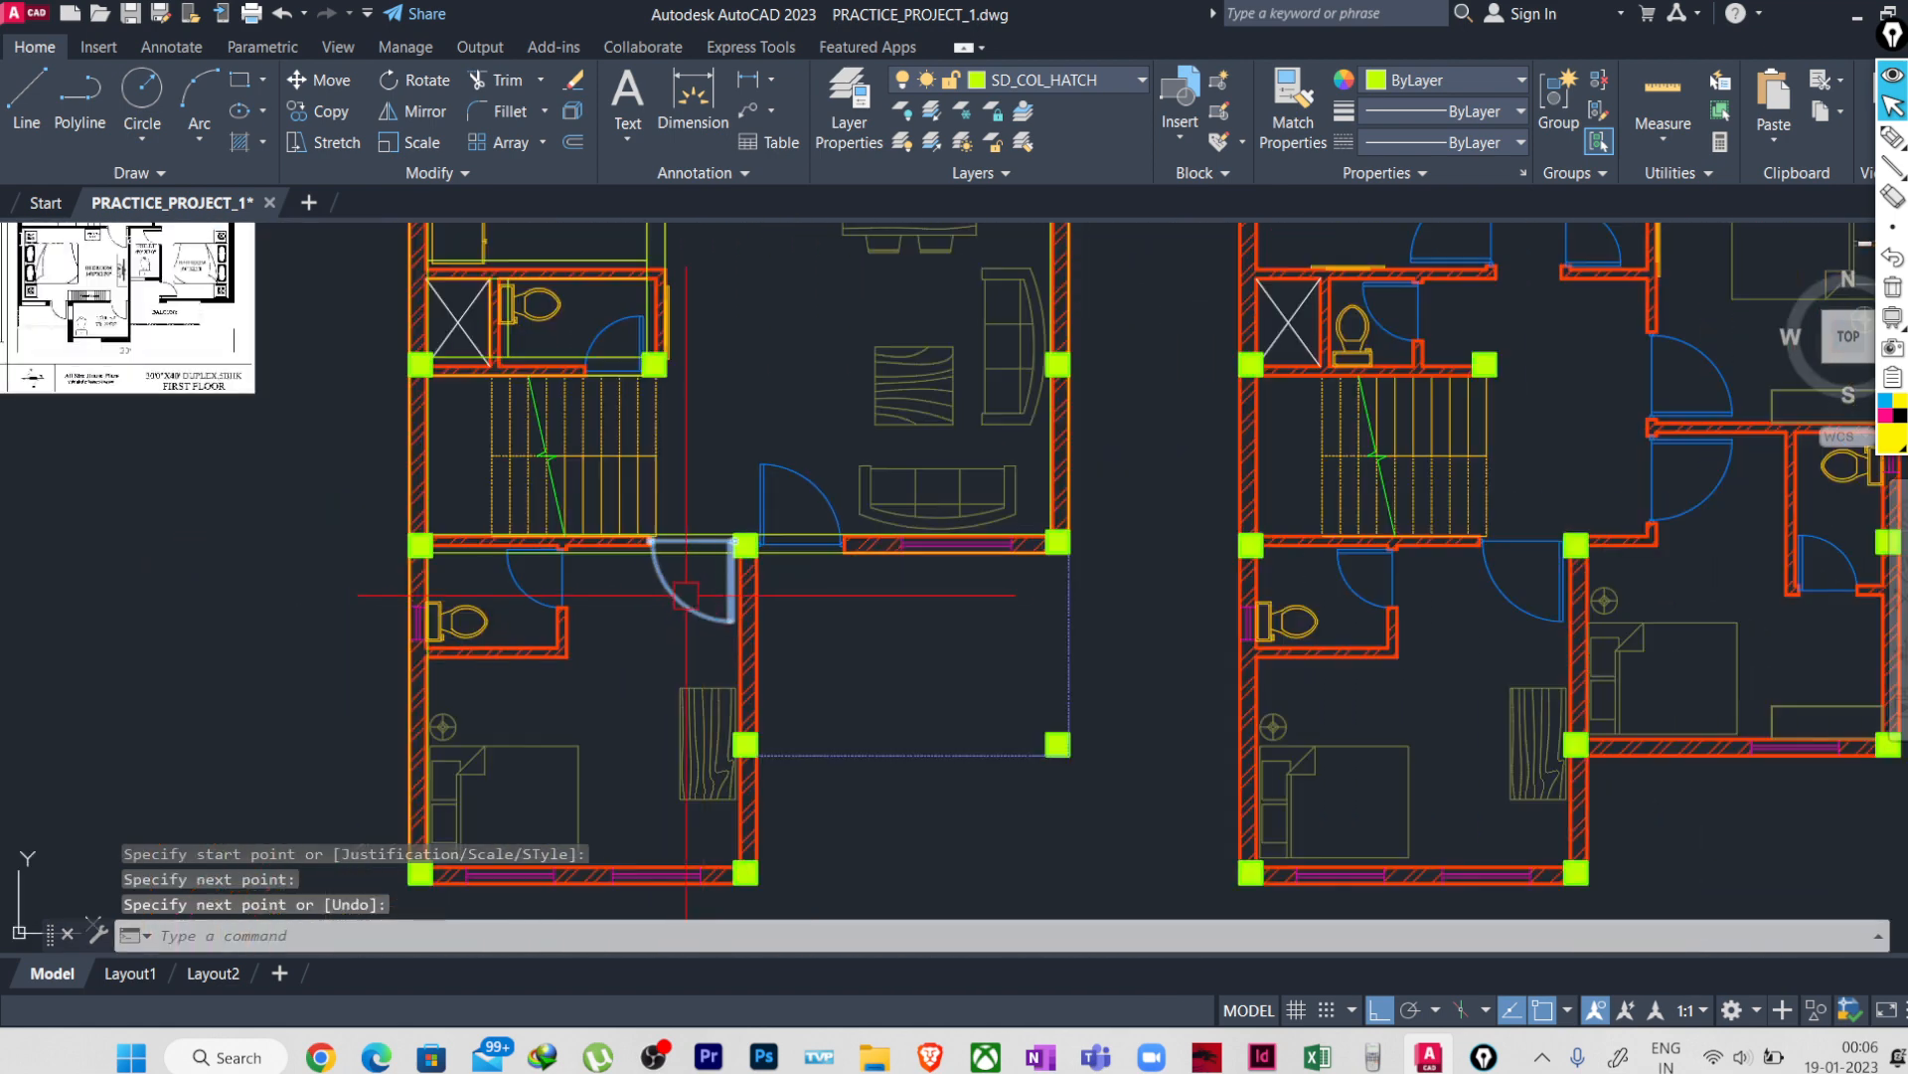
pyautogui.scroll(4, 686, 595)
pyautogui.press('Return')
pyautogui.scroll(-2, 777, 547)
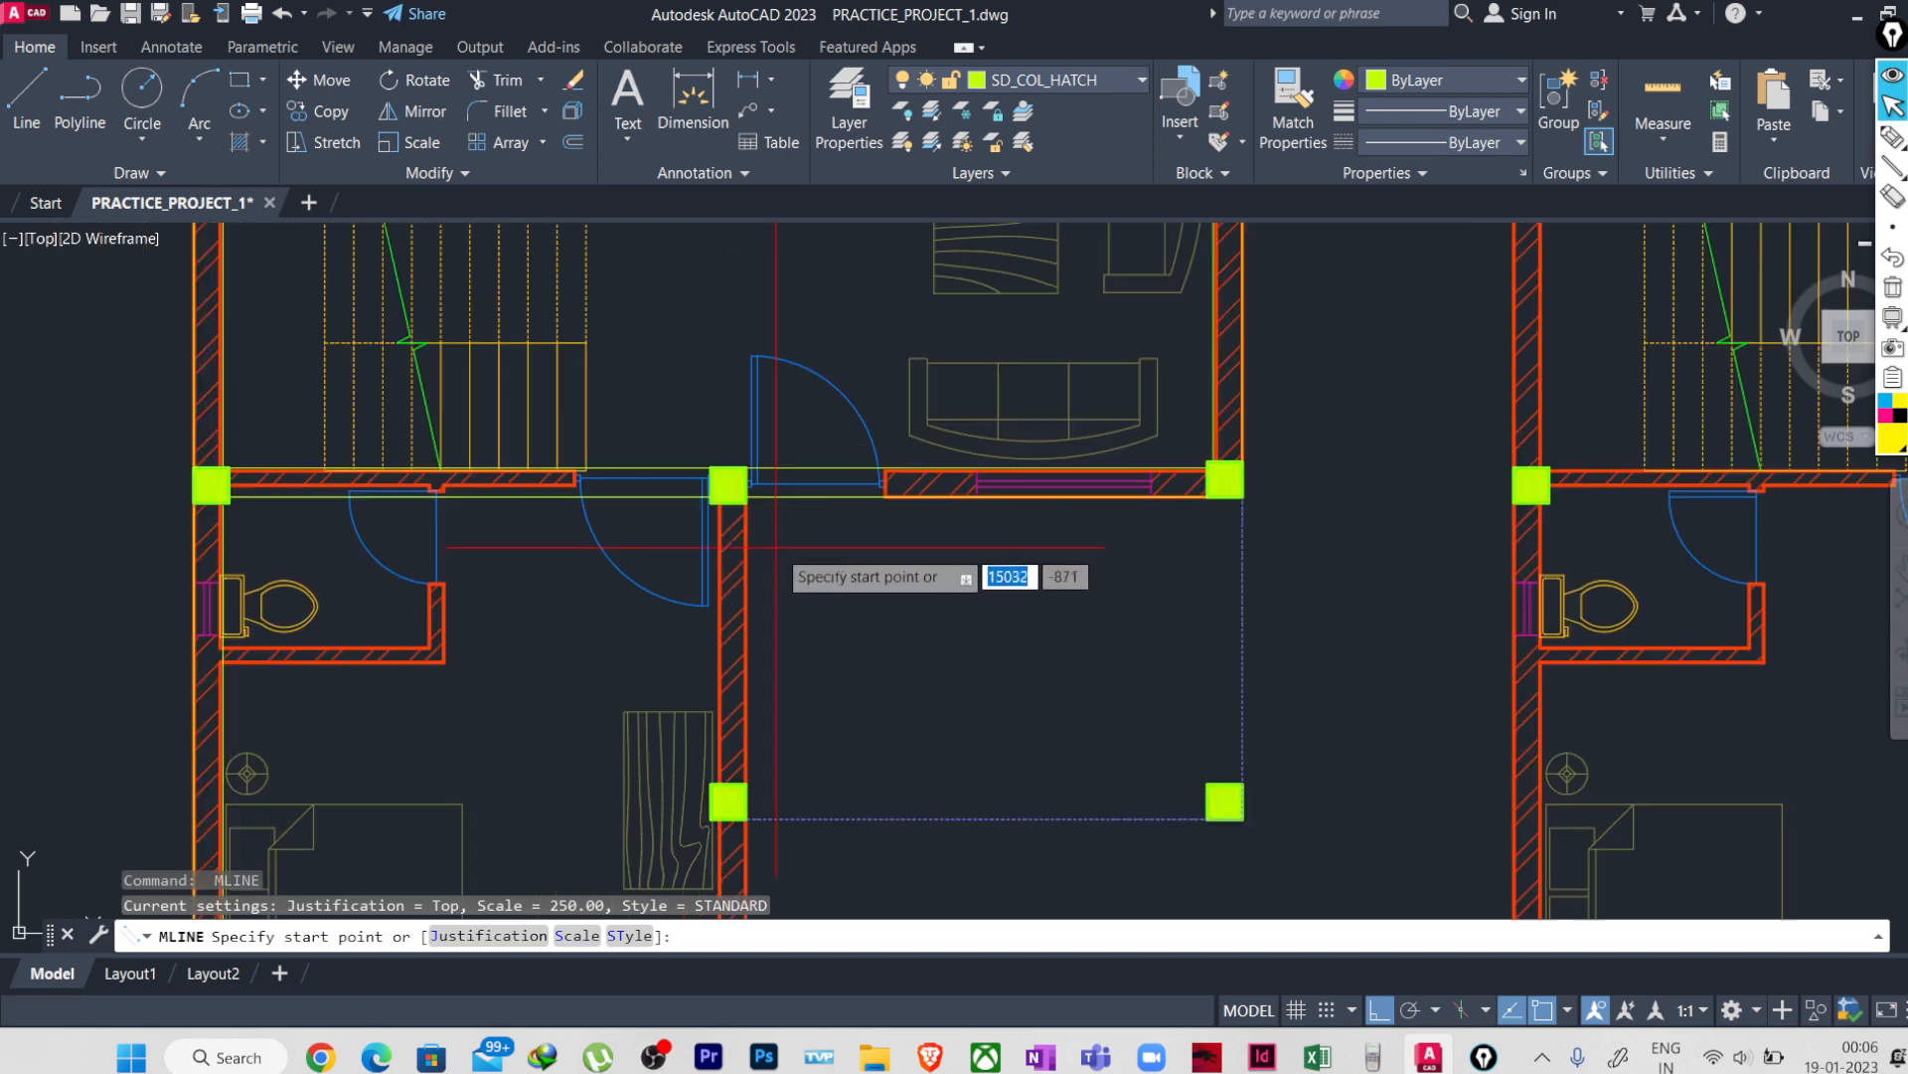
pyautogui.click(728, 486)
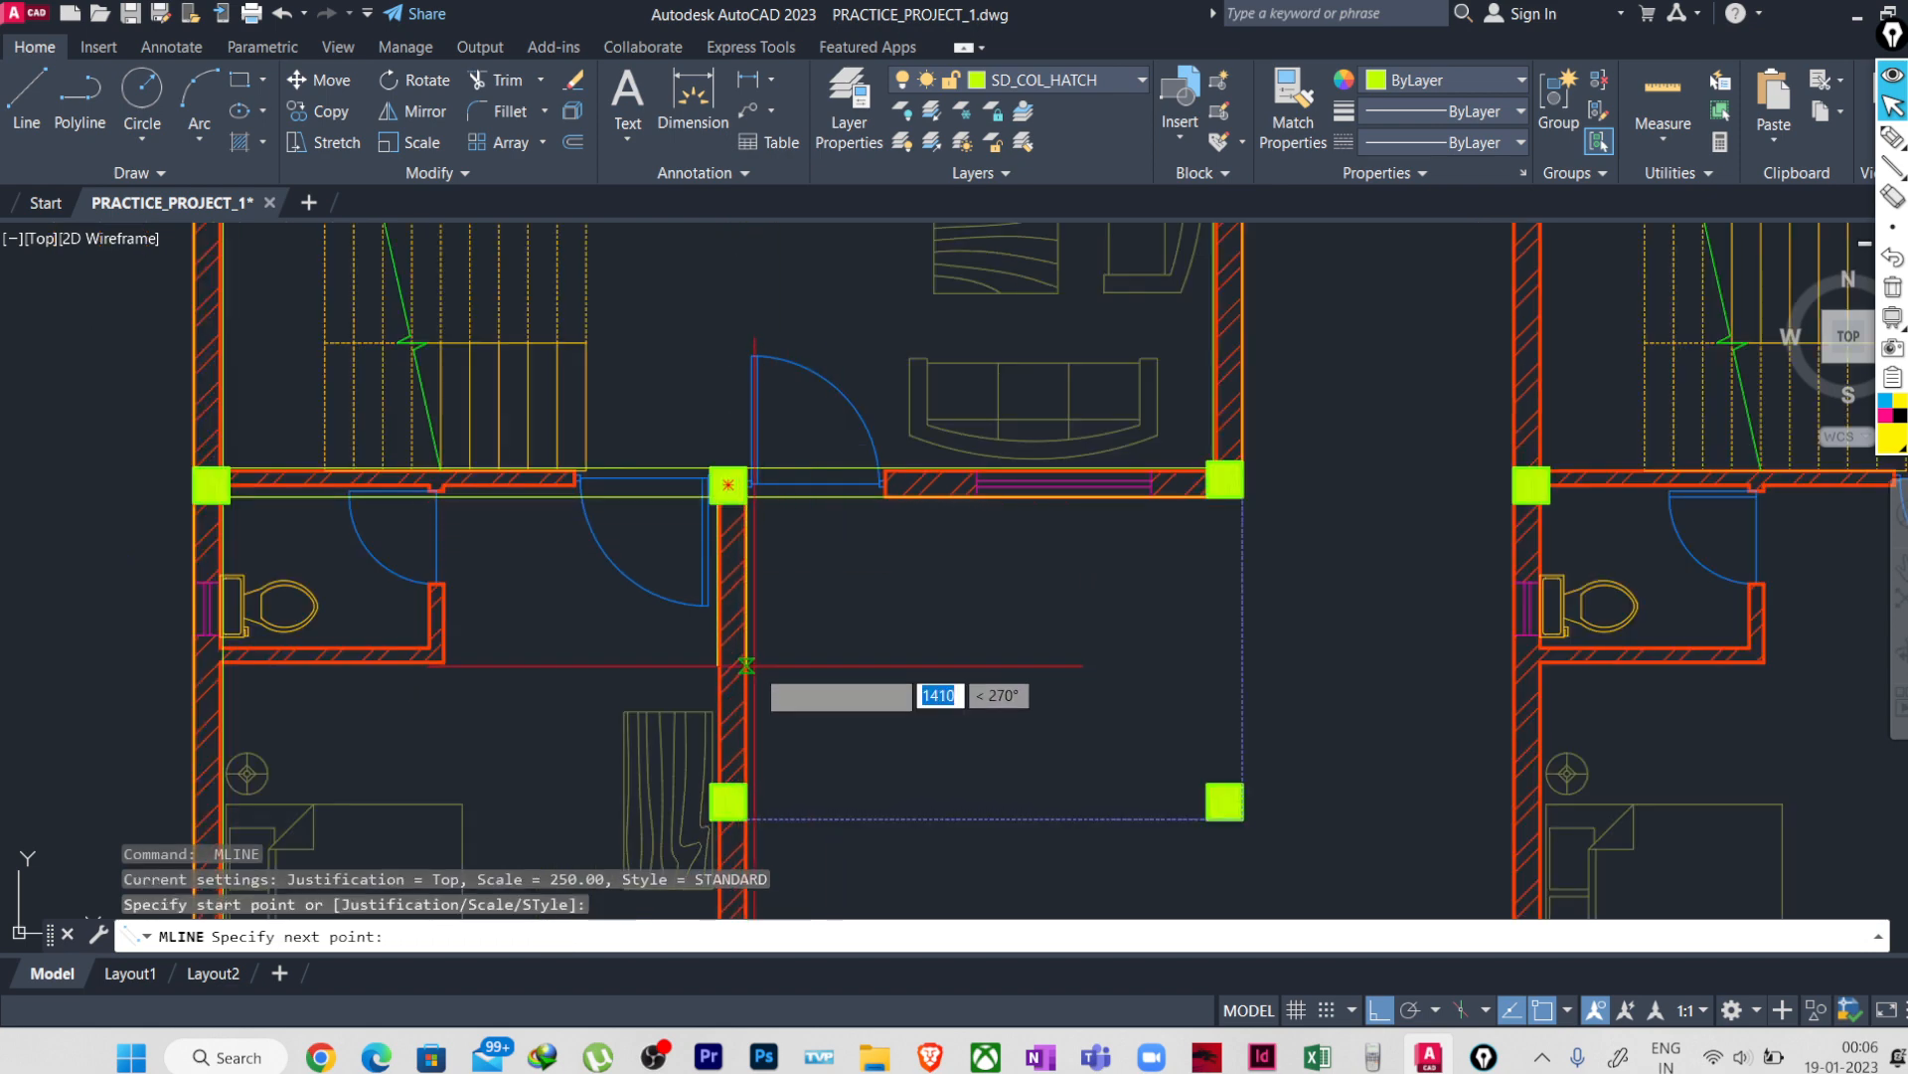
pyautogui.moveTo(744, 774); pyautogui.dragTo(743, 683, button='middle')
pyautogui.scroll(4, 745, 670)
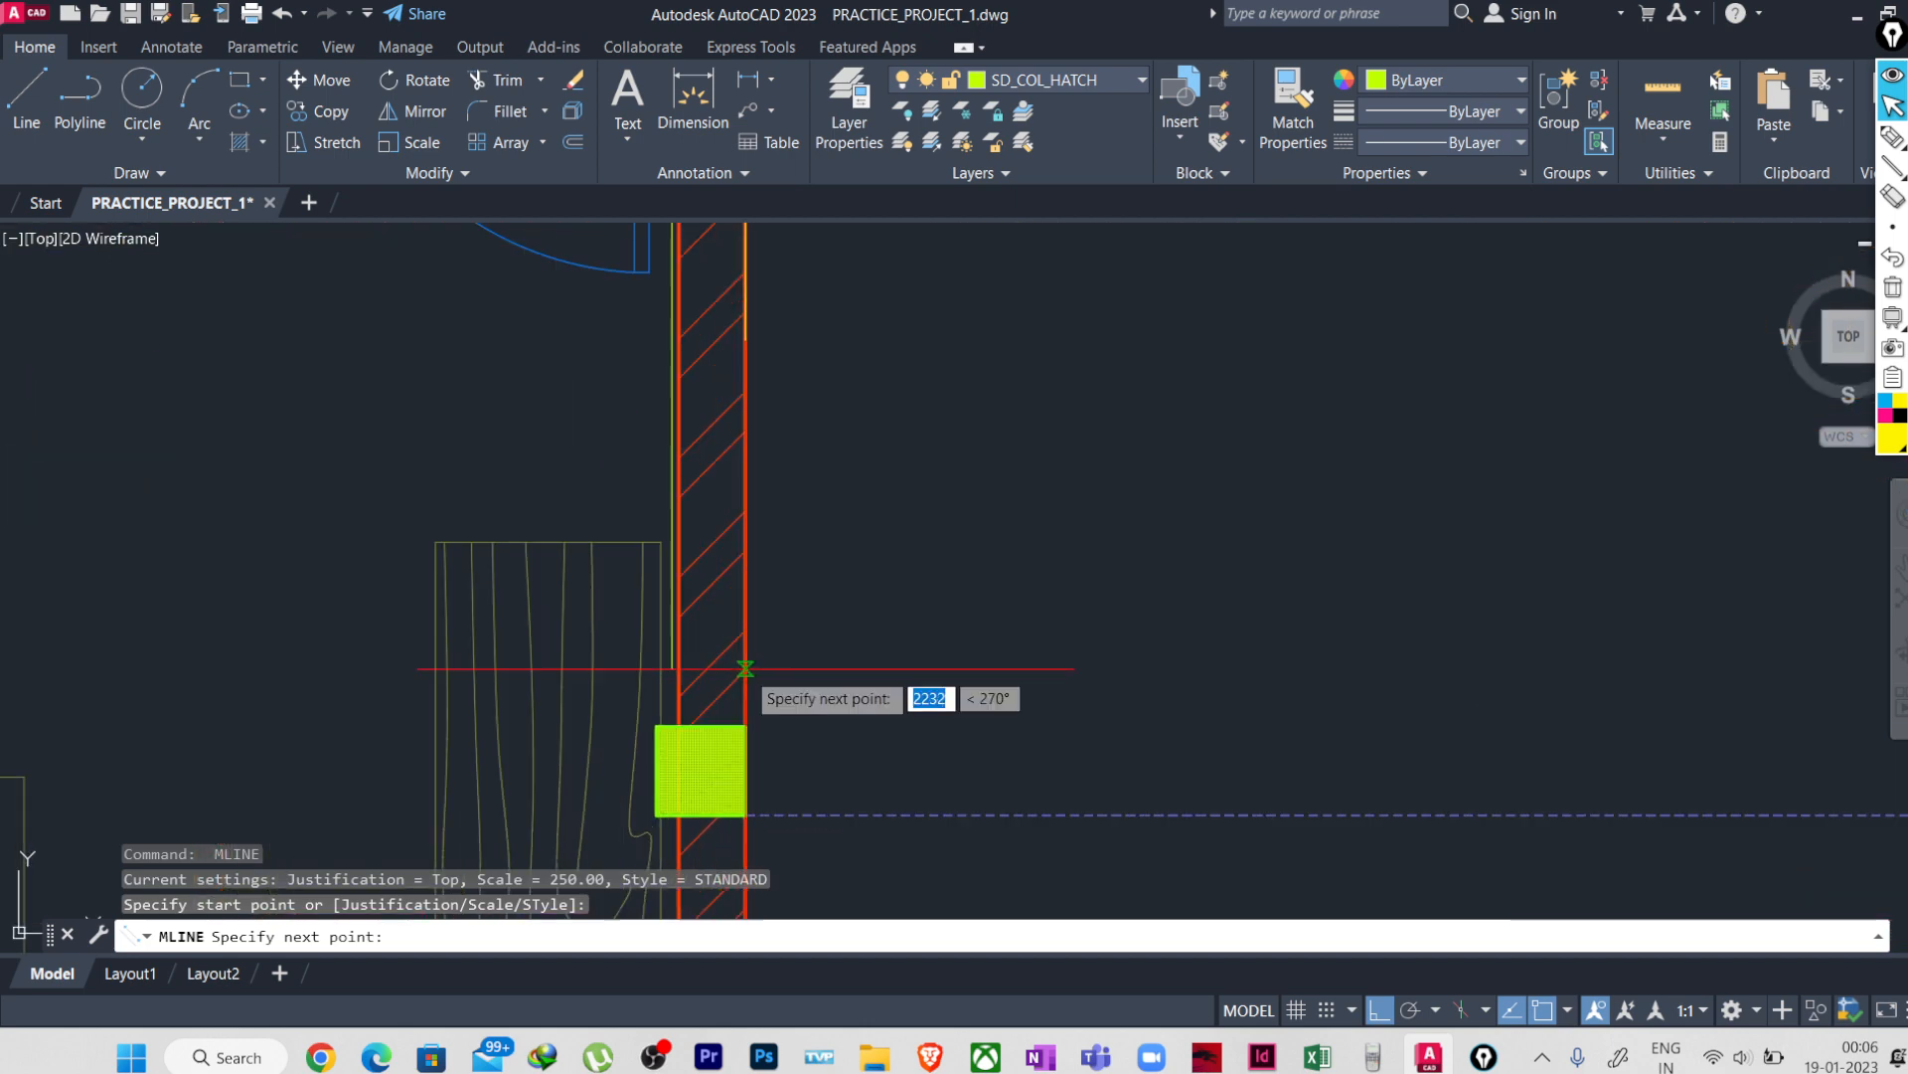
pyautogui.click(747, 725)
pyautogui.press('Return')
pyautogui.scroll(-5, 830, 650)
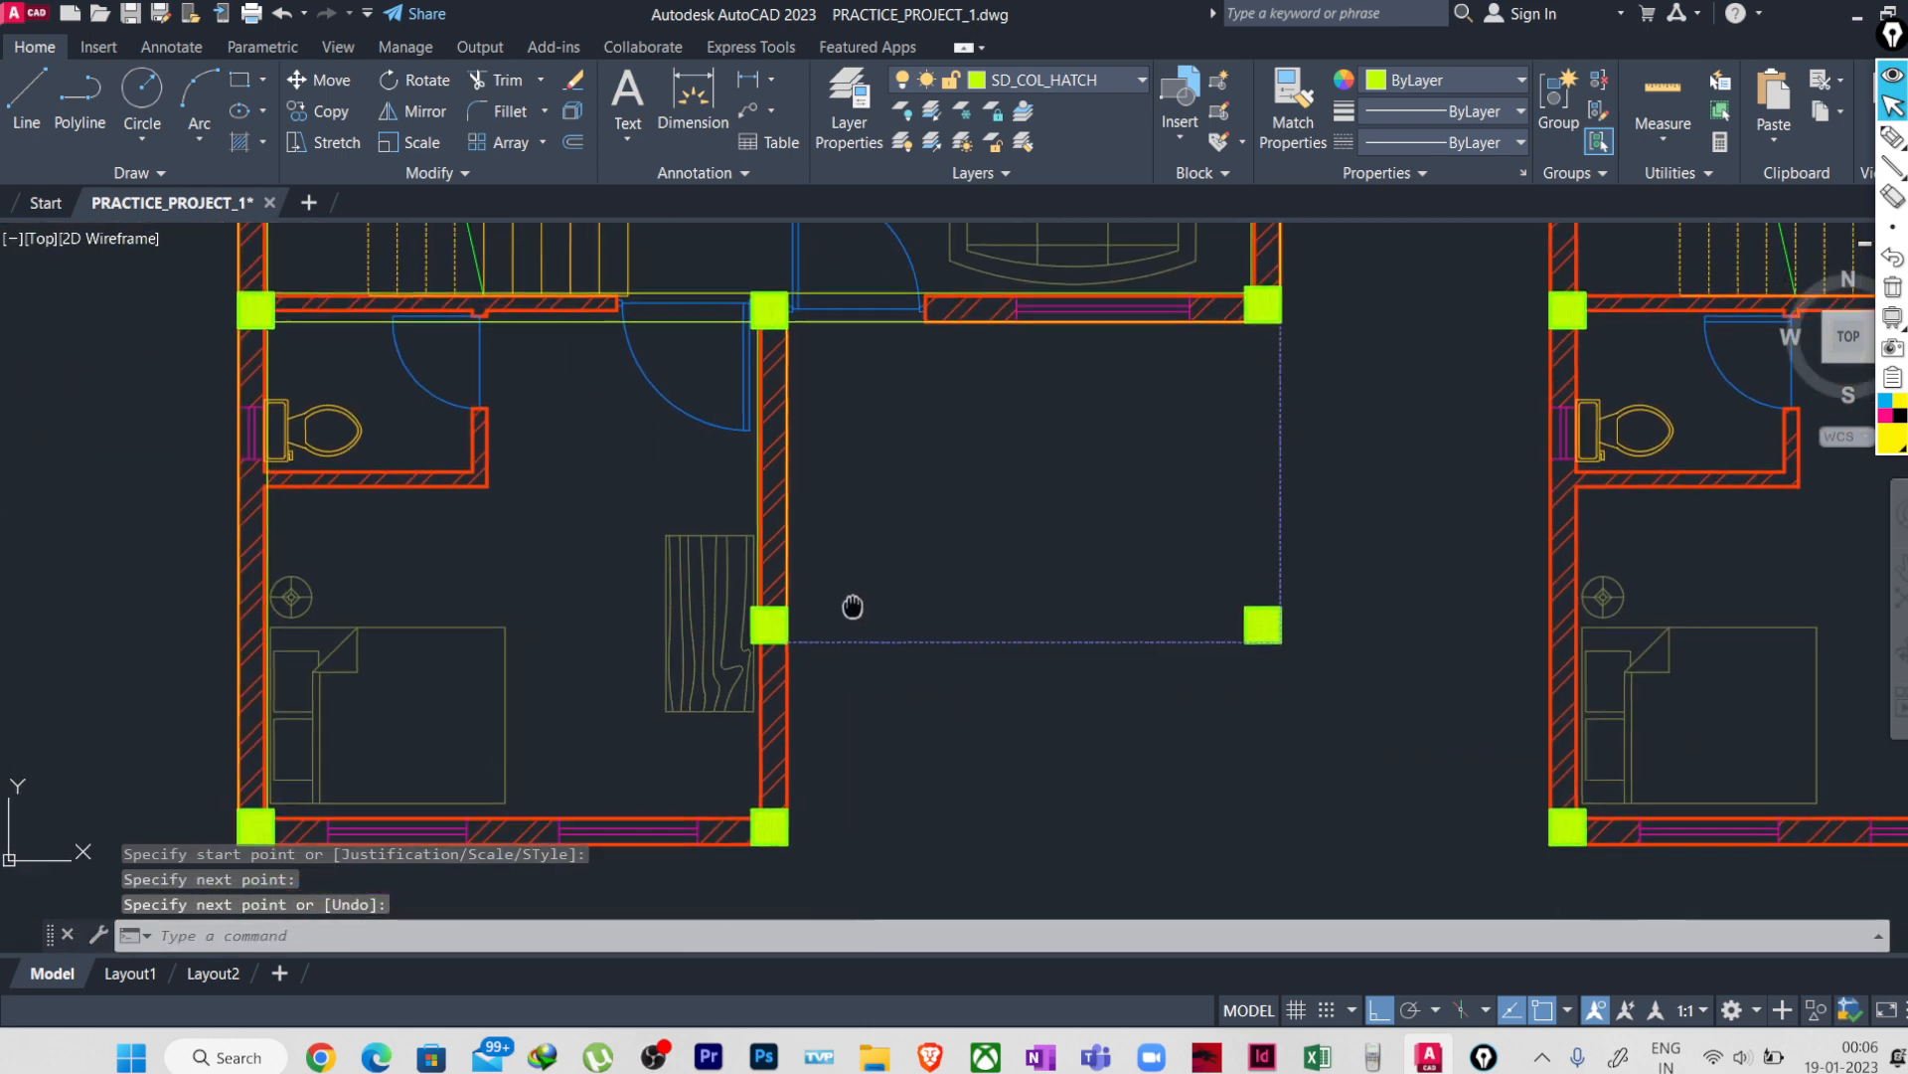
# - Draw a multiline down the lower bedroom's right wall, from the column beside the wardrobe to the lower right corner column
pyautogui.scroll(5, 851, 605)
pyautogui.press('Return')
pyautogui.scroll(5, 748, 646)
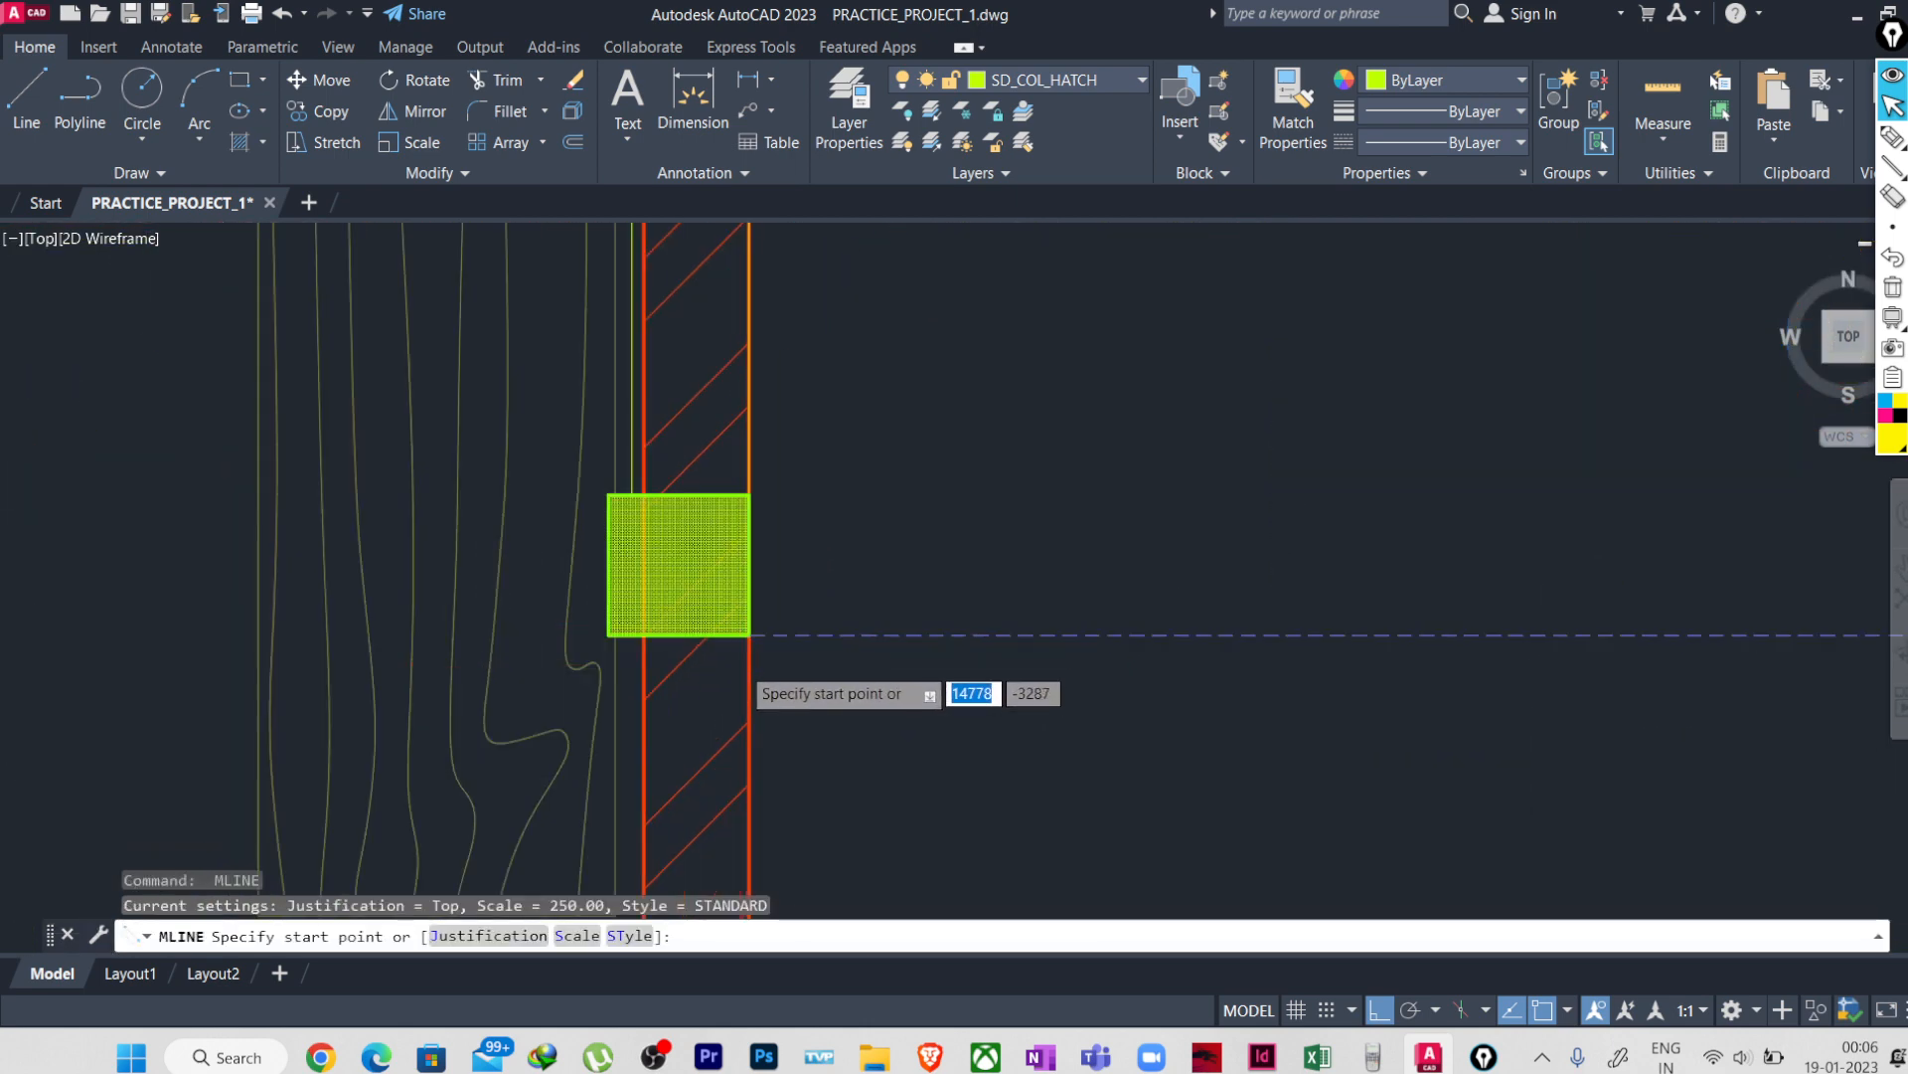
pyautogui.scroll(4, 752, 594)
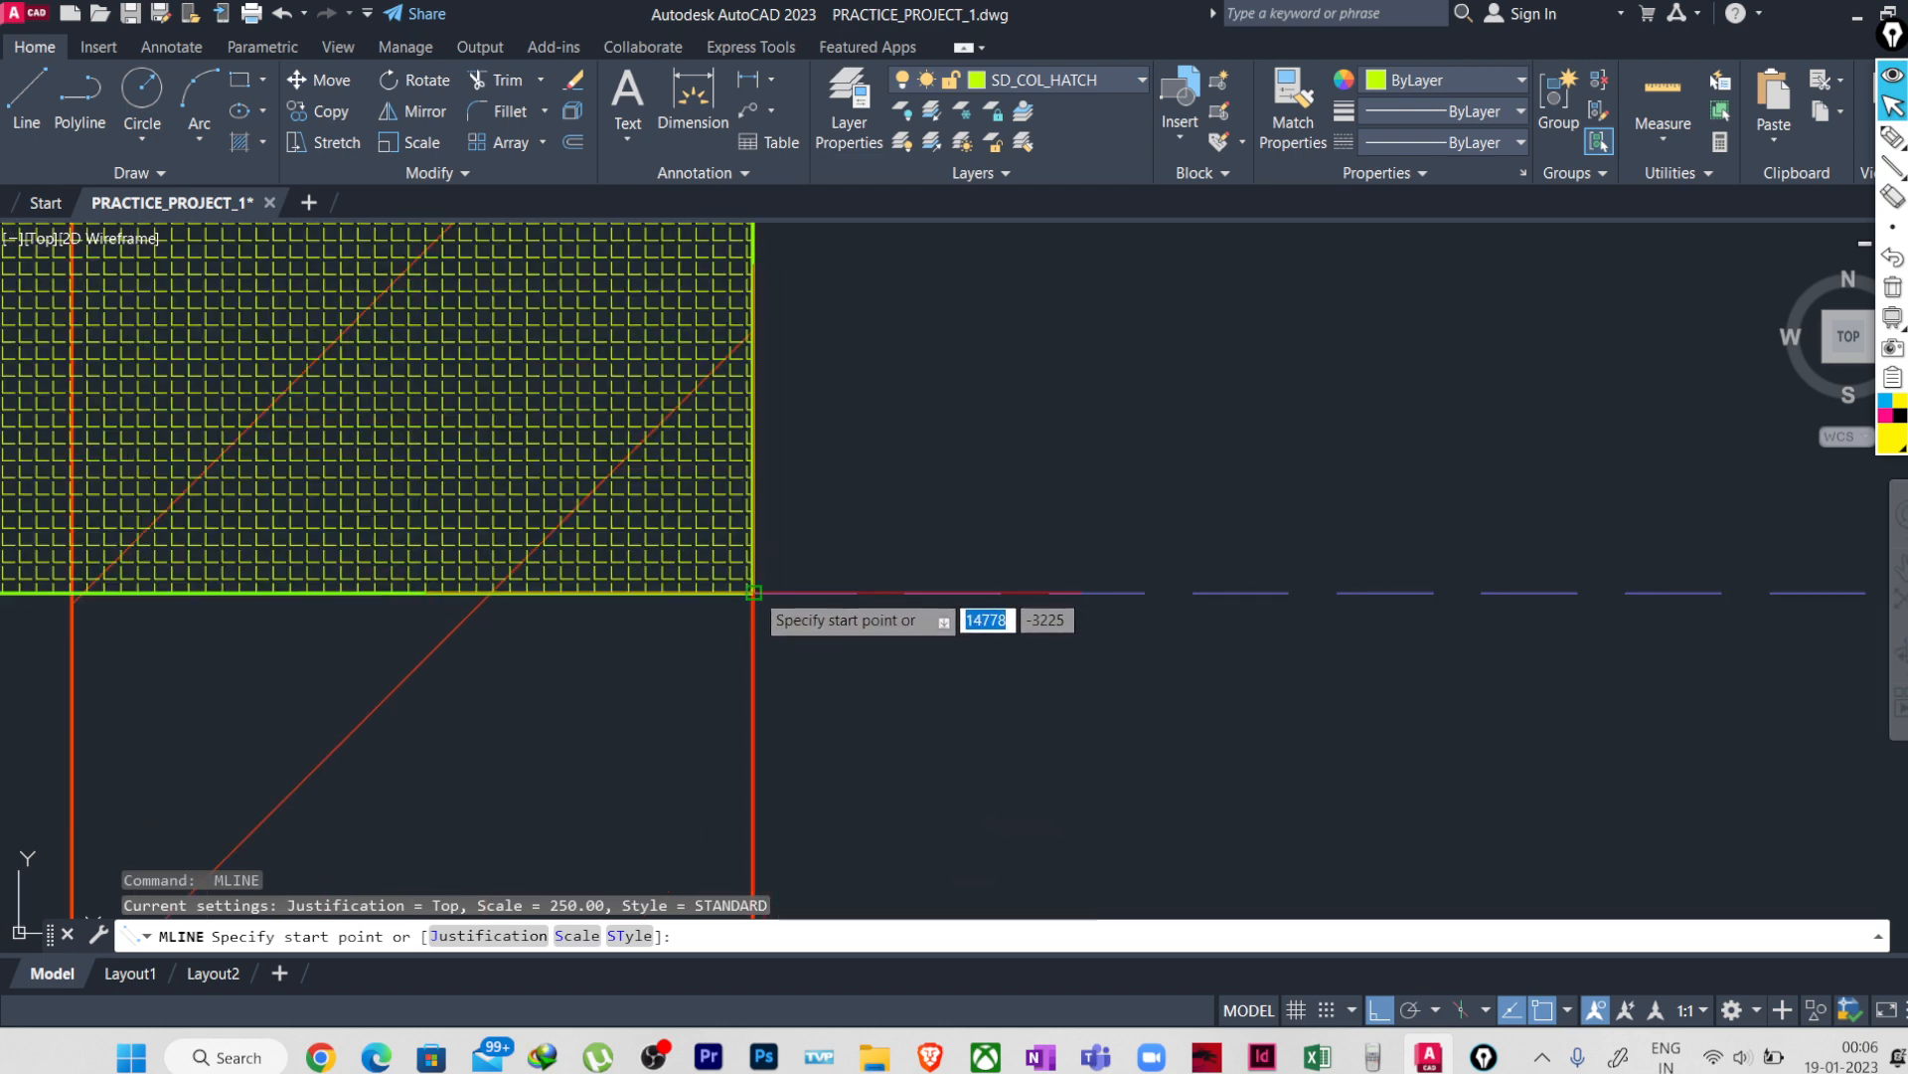
pyautogui.click(753, 594)
pyautogui.scroll(-5, 752, 593)
pyautogui.moveTo(772, 786); pyautogui.dragTo(831, 395, button='middle')
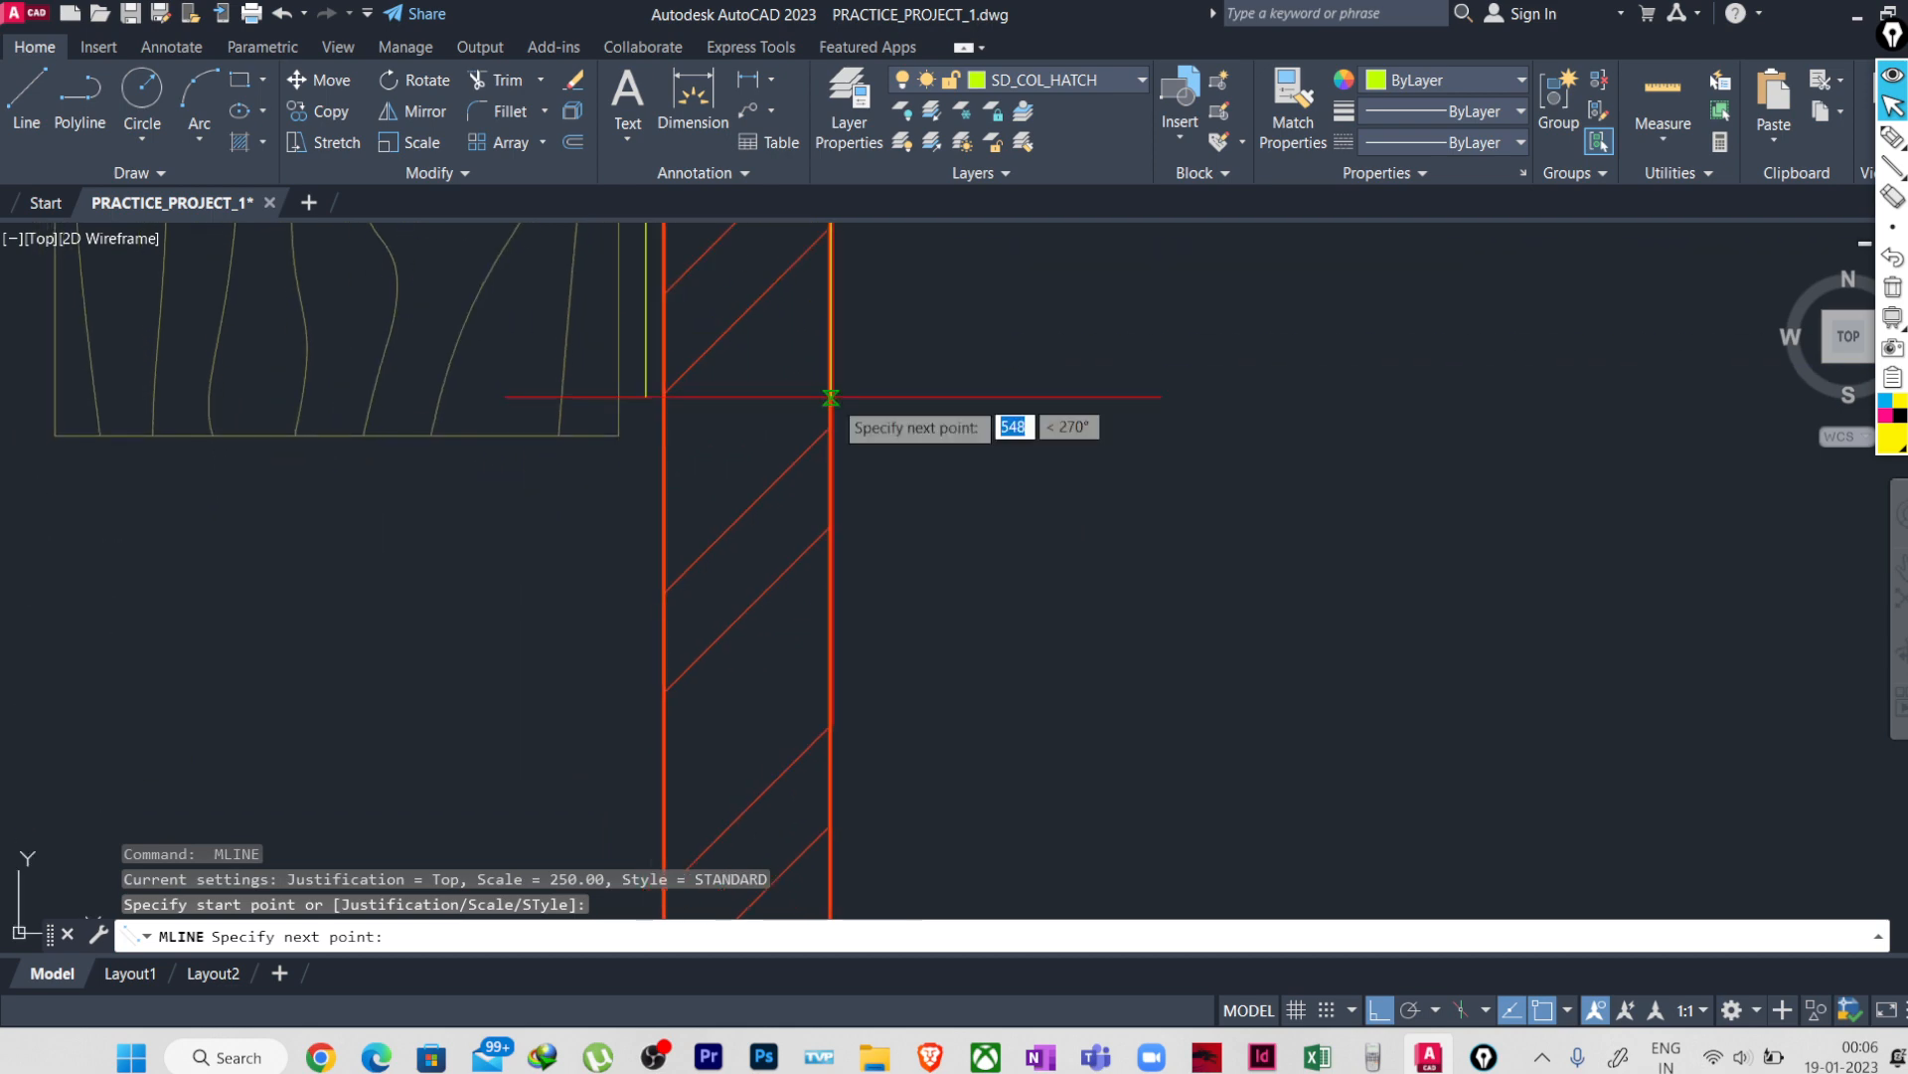
pyautogui.scroll(-6, 826, 693)
pyautogui.click(824, 737)
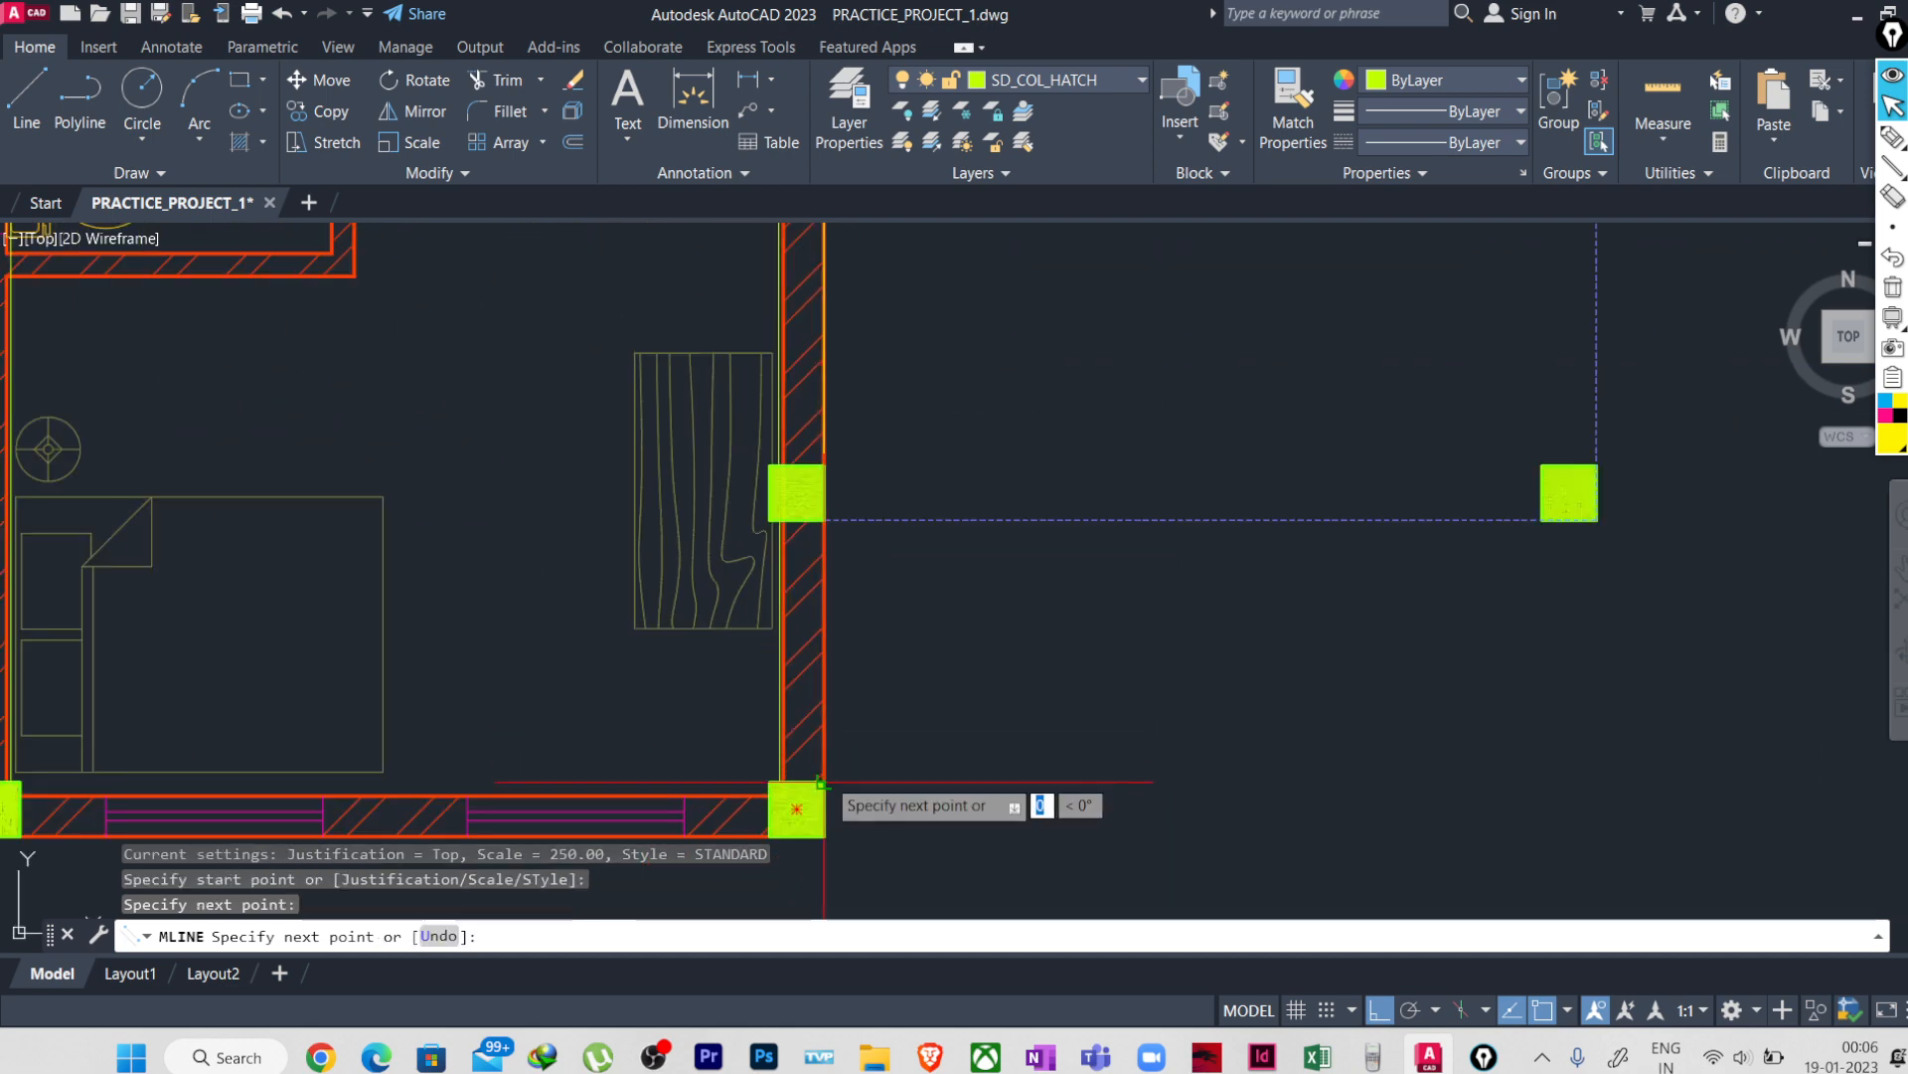
pyautogui.press('Return')
# - Draw a multiline along the lower bedroom's bottom wall, from the lower right corner column to the lower left one
pyautogui.moveTo(778, 863); pyautogui.dragTo(978, 827, button='middle')
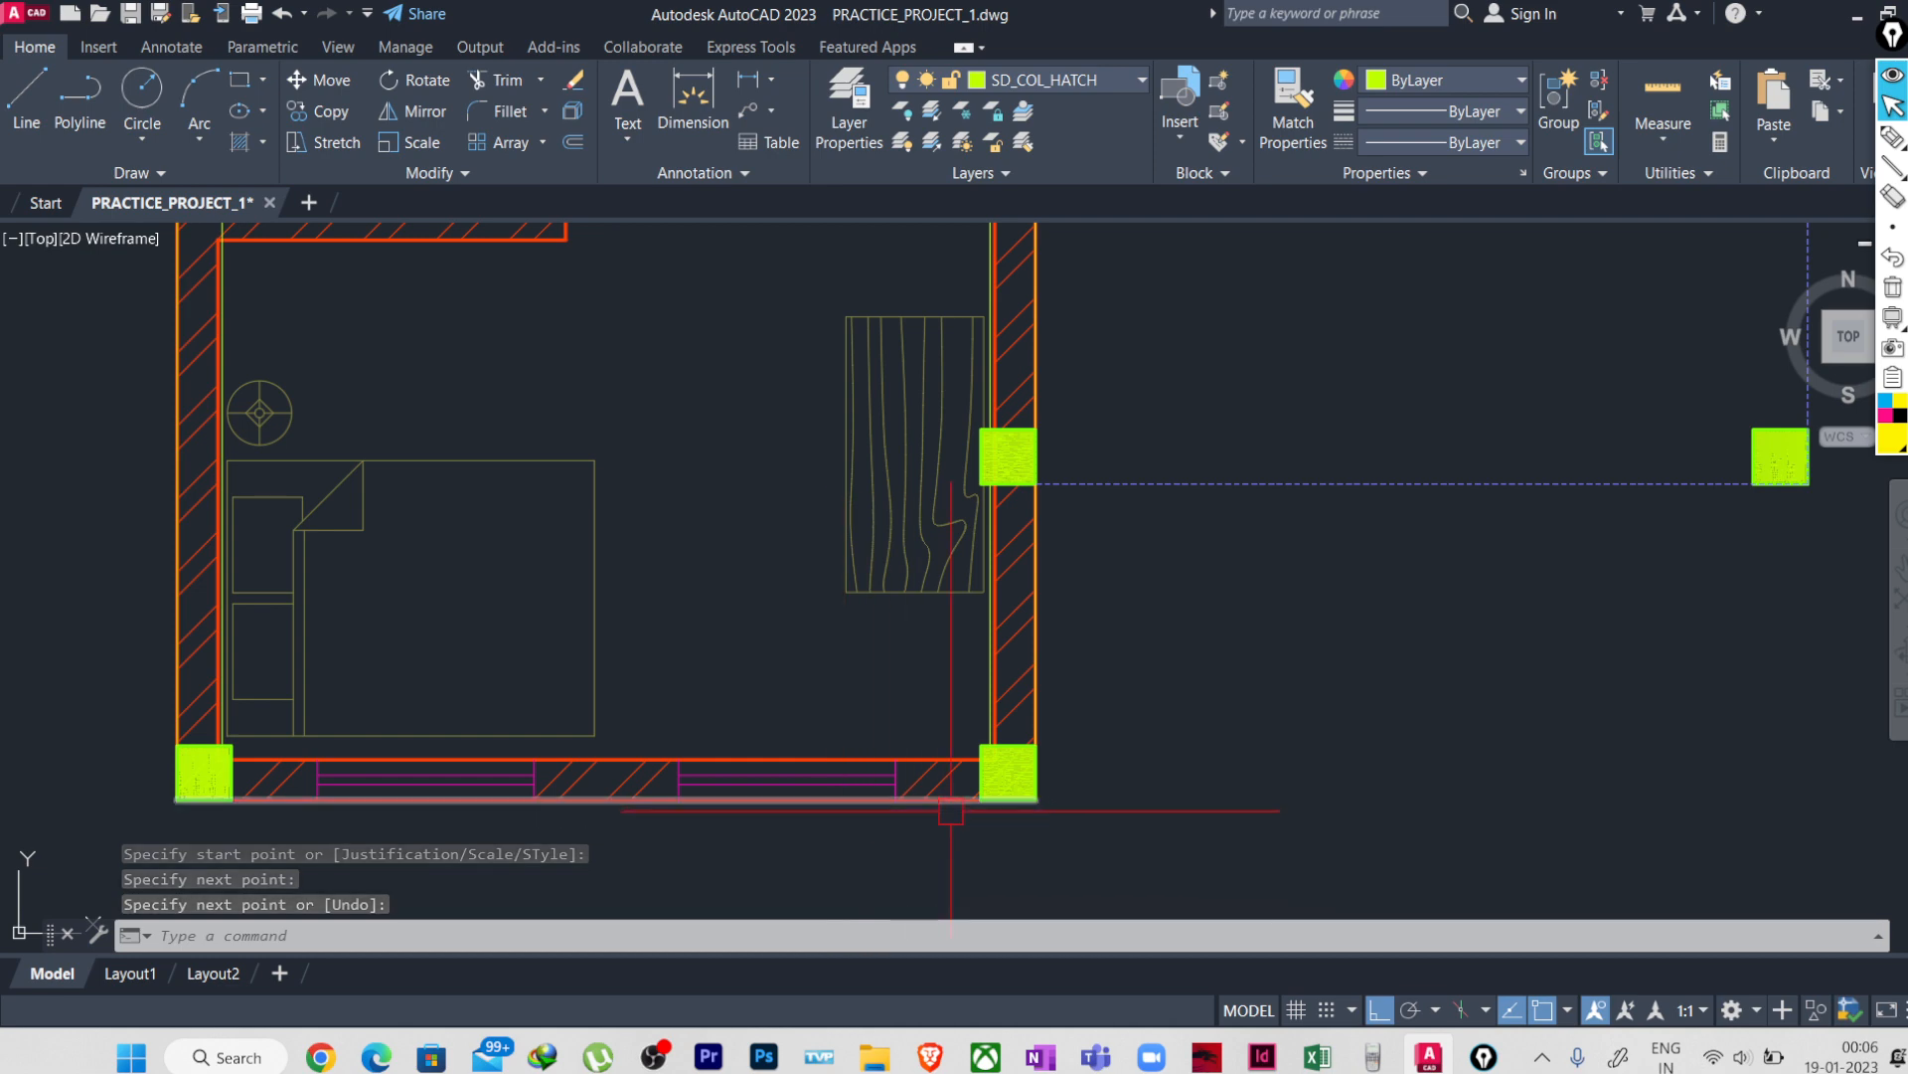
pyautogui.press('Return')
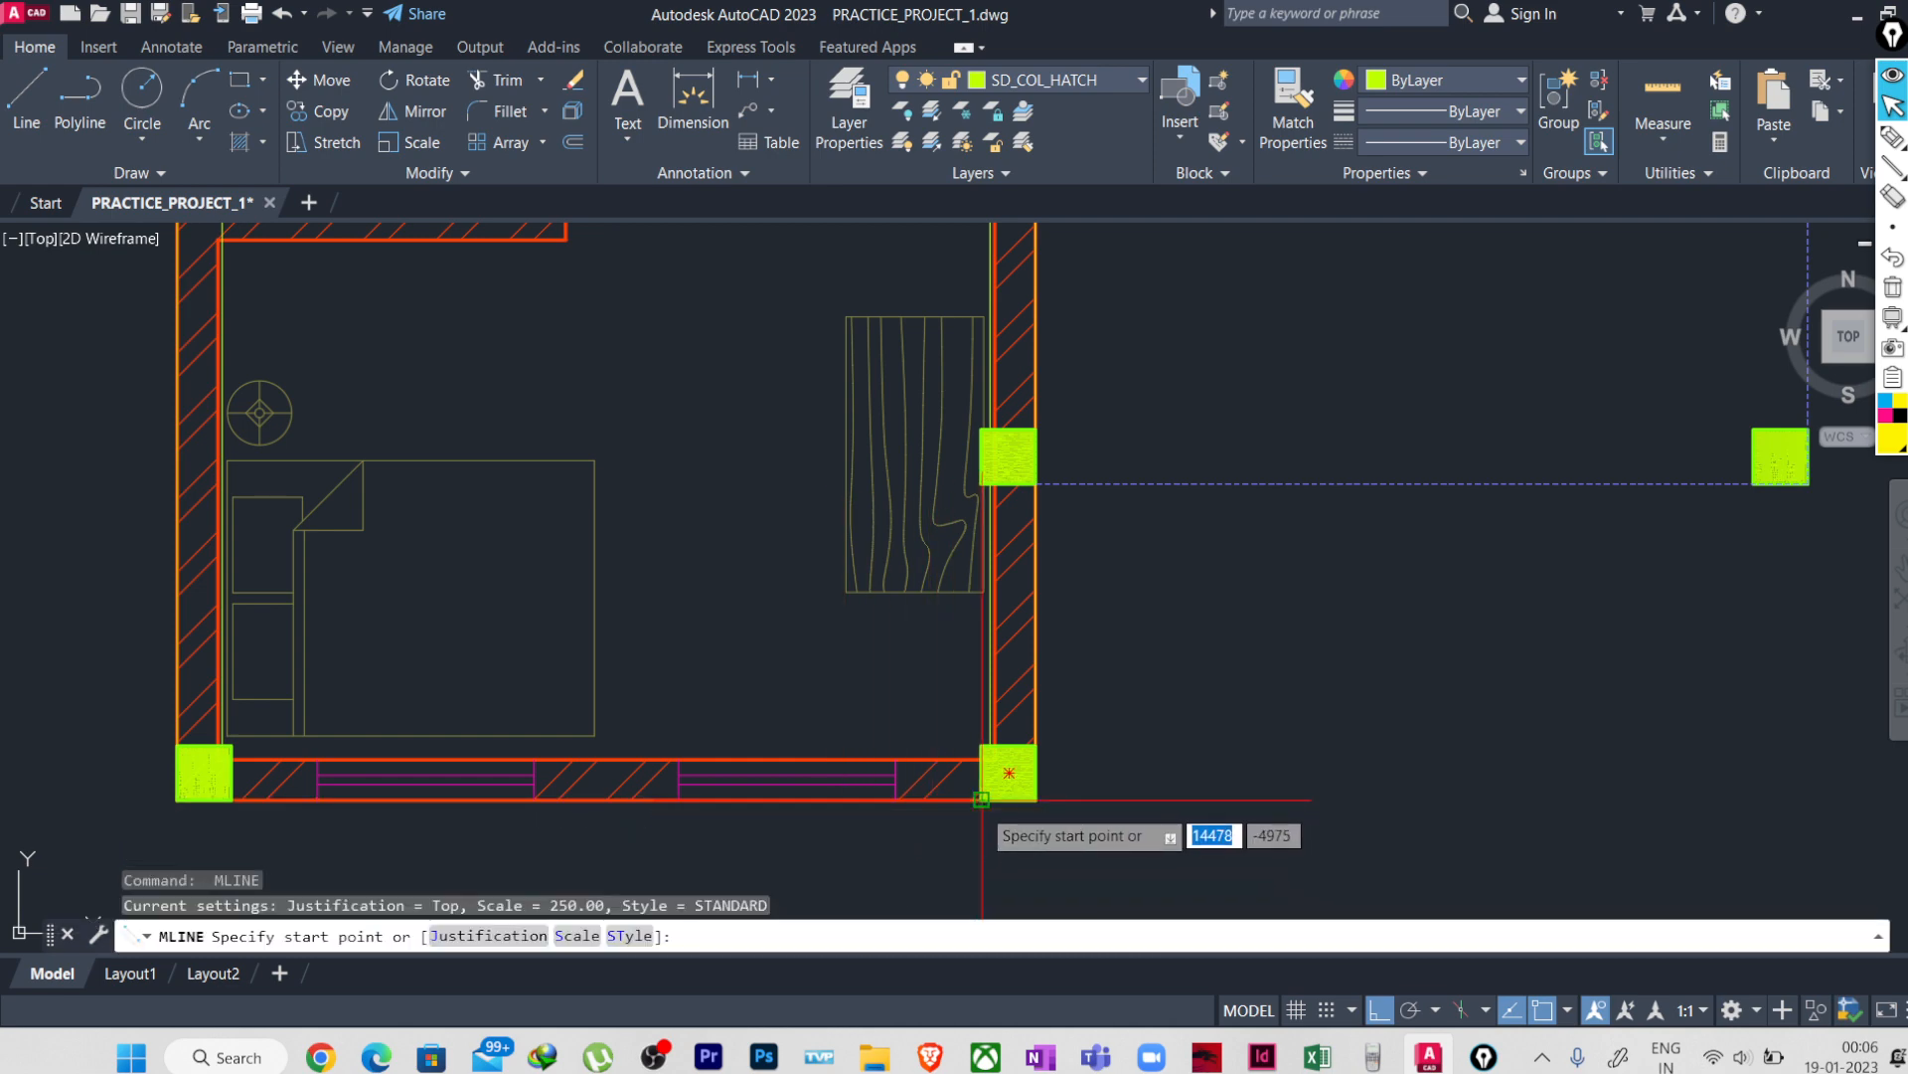
pyautogui.click(982, 801)
pyautogui.moveTo(610, 796); pyautogui.dragTo(979, 781, button='middle')
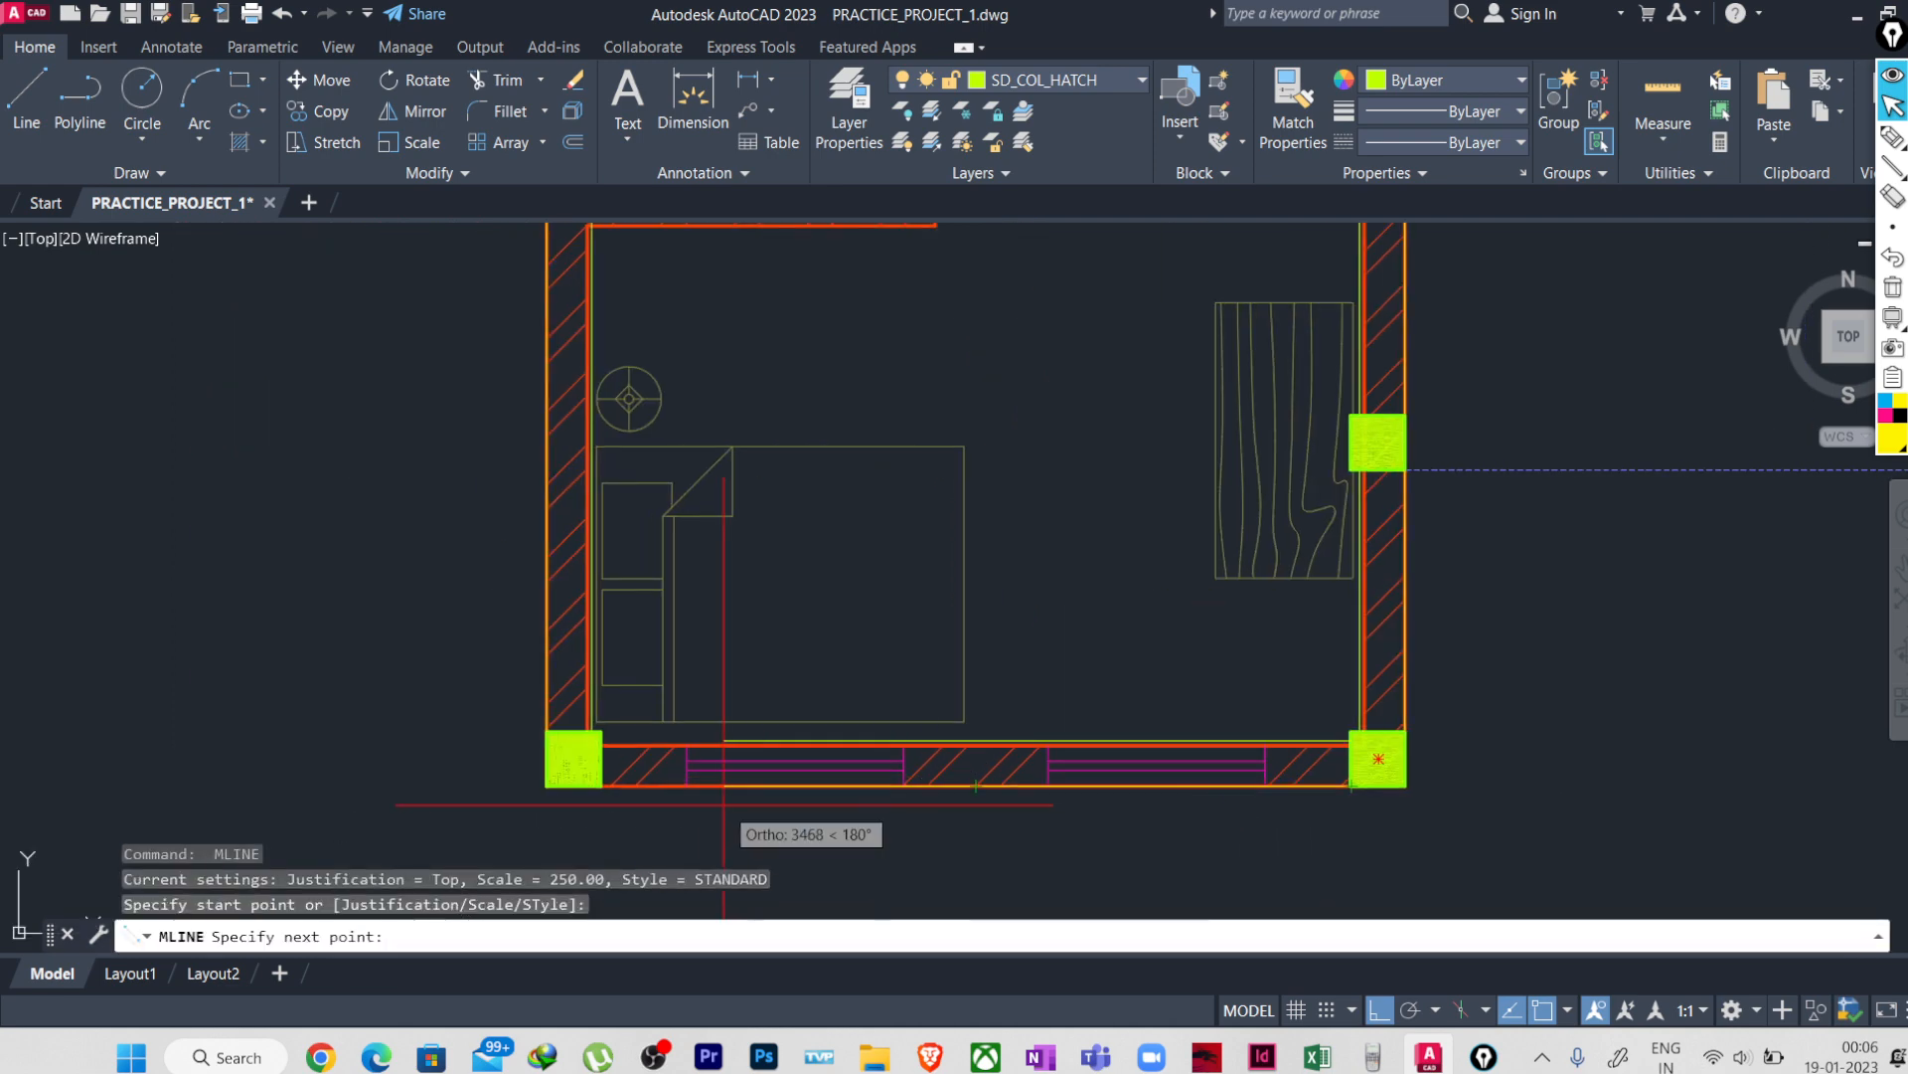
pyautogui.click(601, 785)
pyautogui.press('Return')
pyautogui.scroll(-4, 650, 801)
pyautogui.scroll(-2, 986, 788)
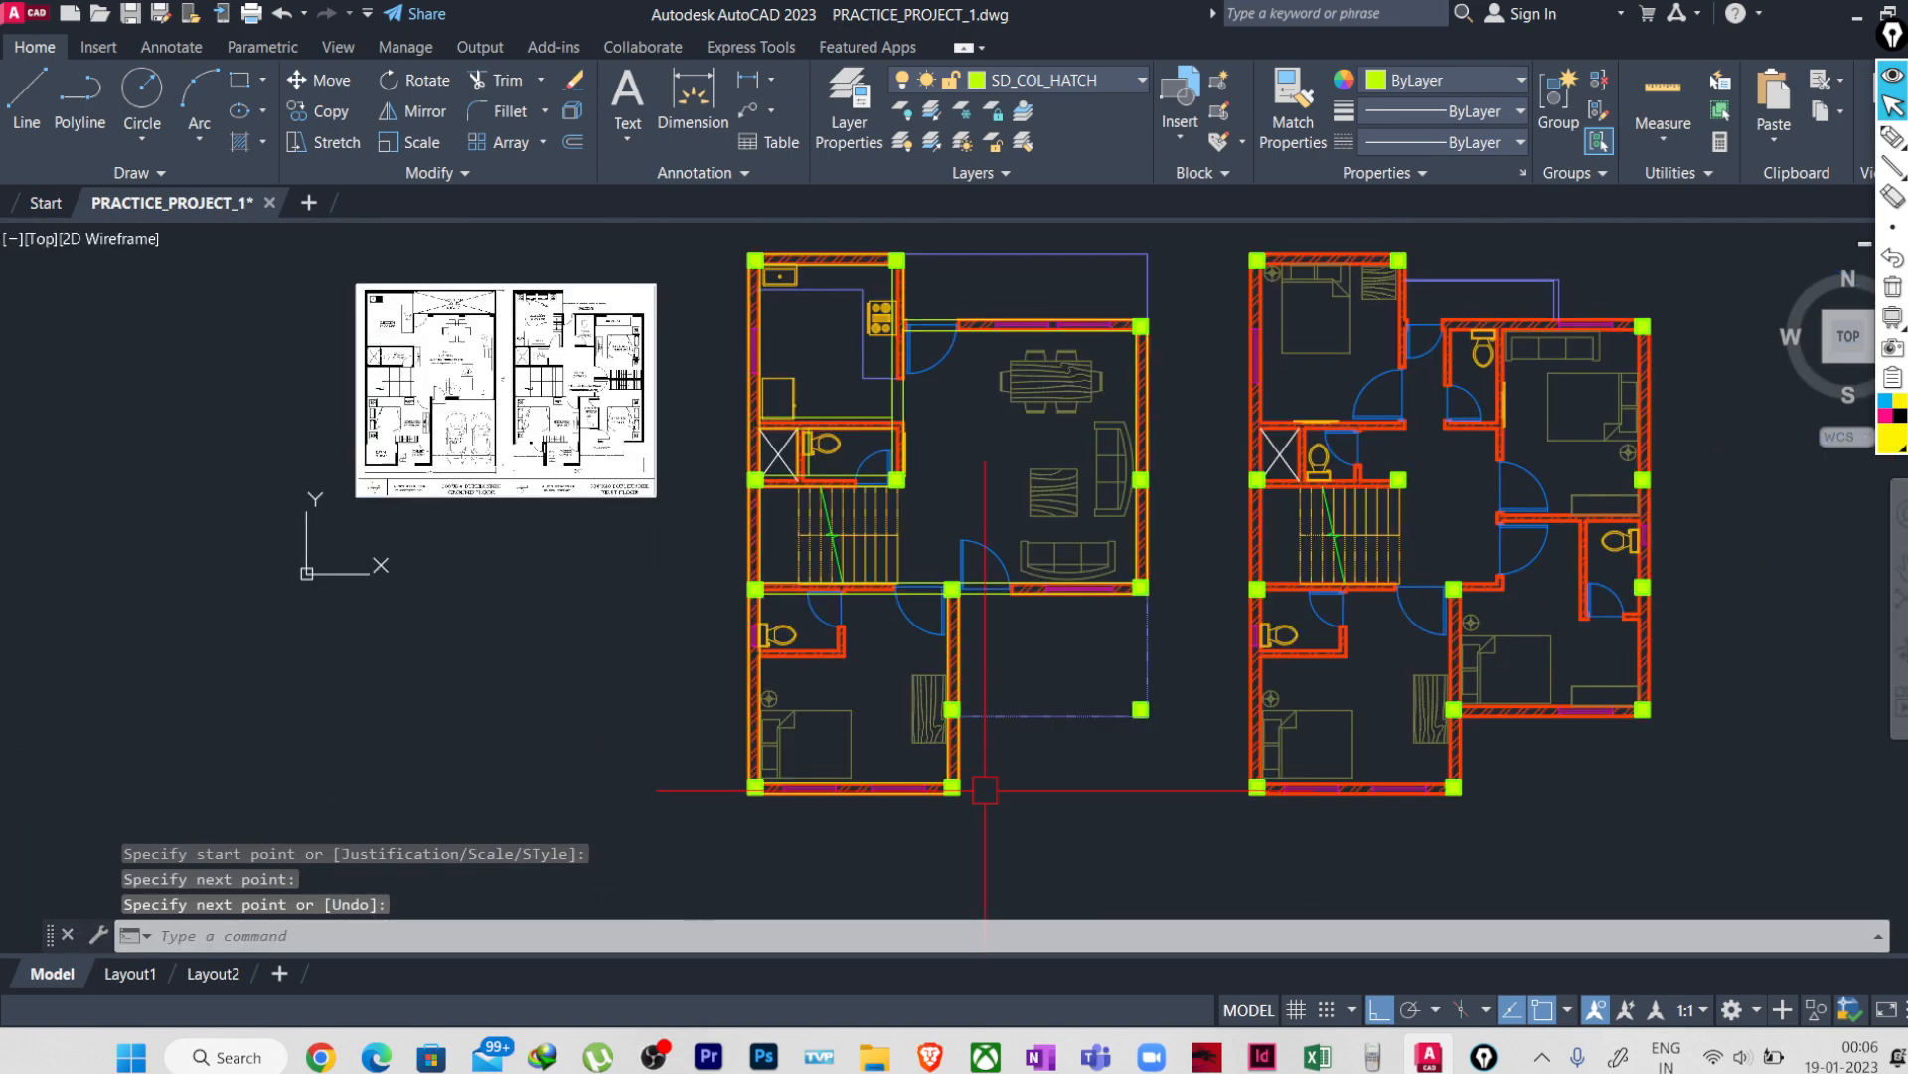
pyautogui.moveTo(1042, 787); pyautogui.dragTo(824, 856, button='middle')
pyautogui.scroll(4, 869, 695)
pyautogui.scroll(-4, 856, 710)
pyautogui.moveTo(835, 718); pyautogui.dragTo(832, 795, button='middle')
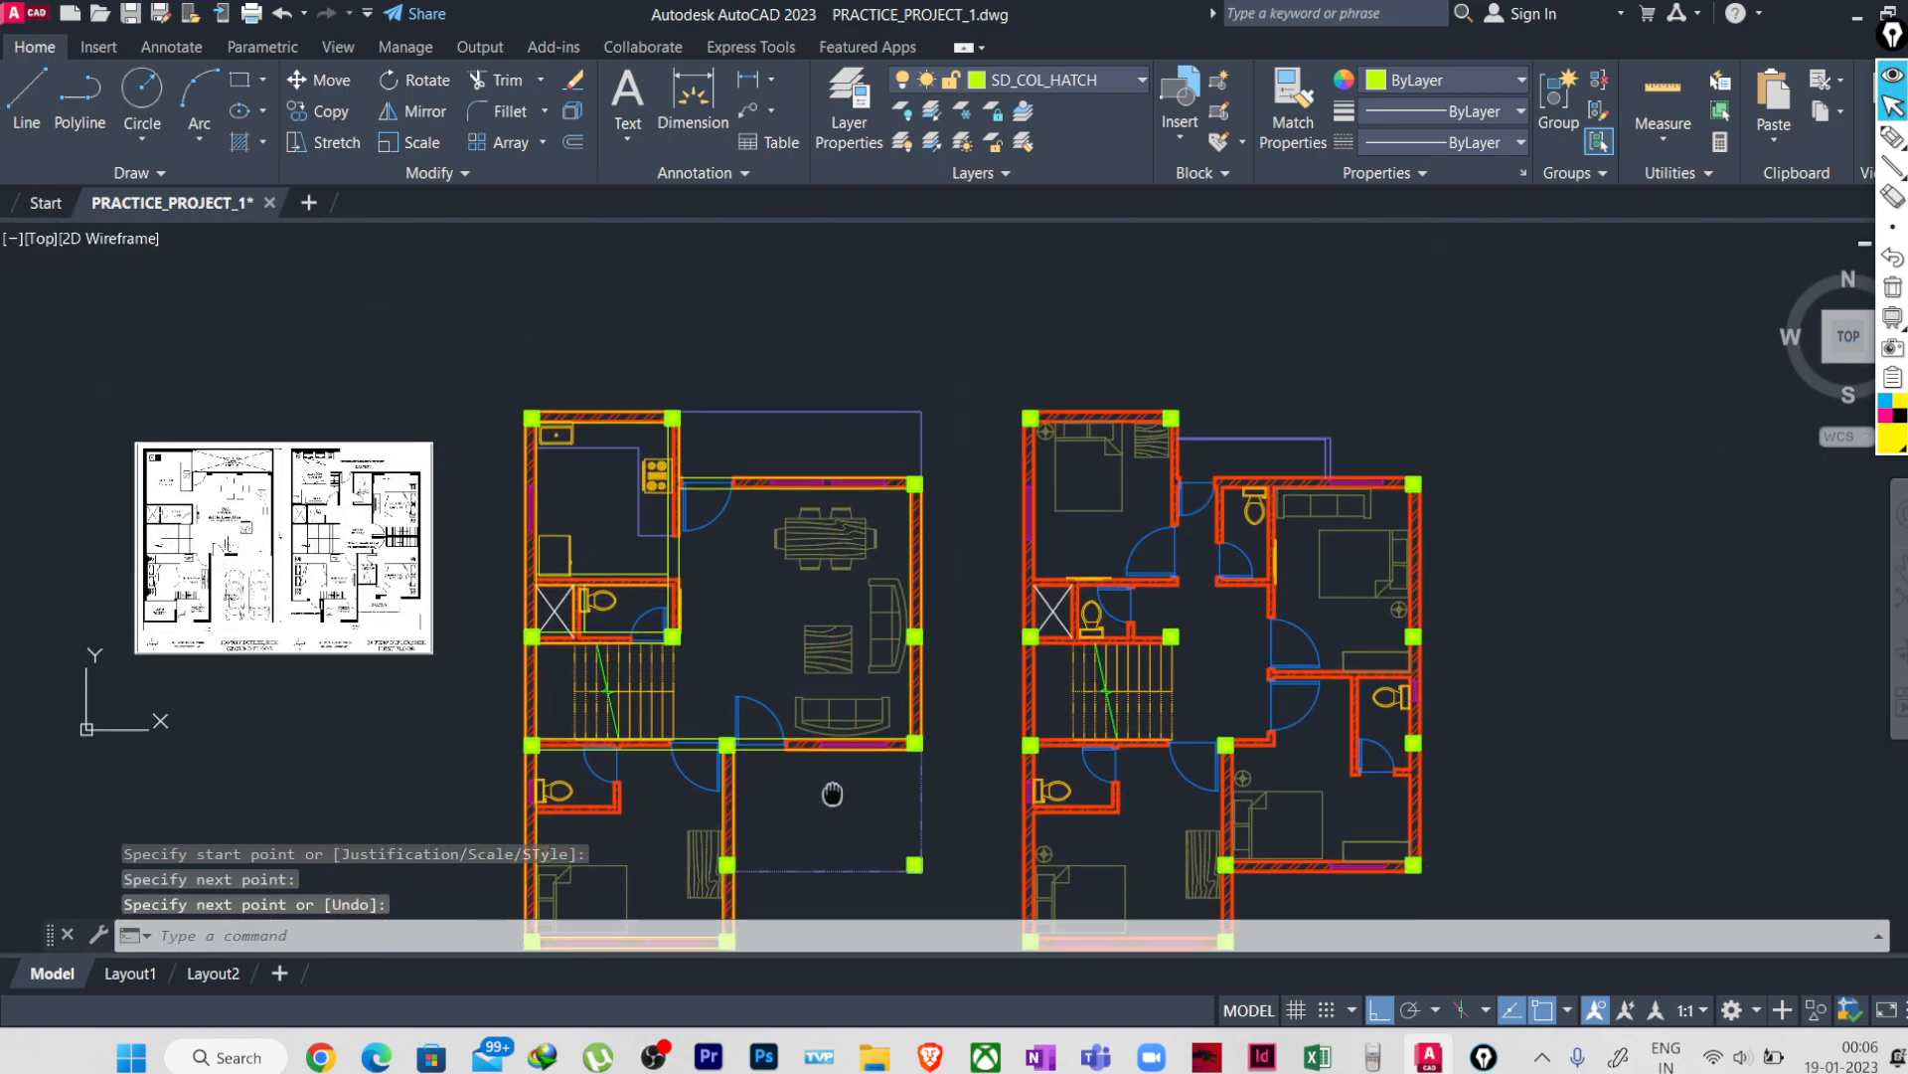
pyautogui.scroll(2, 759, 525)
pyautogui.scroll(4, 686, 709)
pyautogui.press('Return')
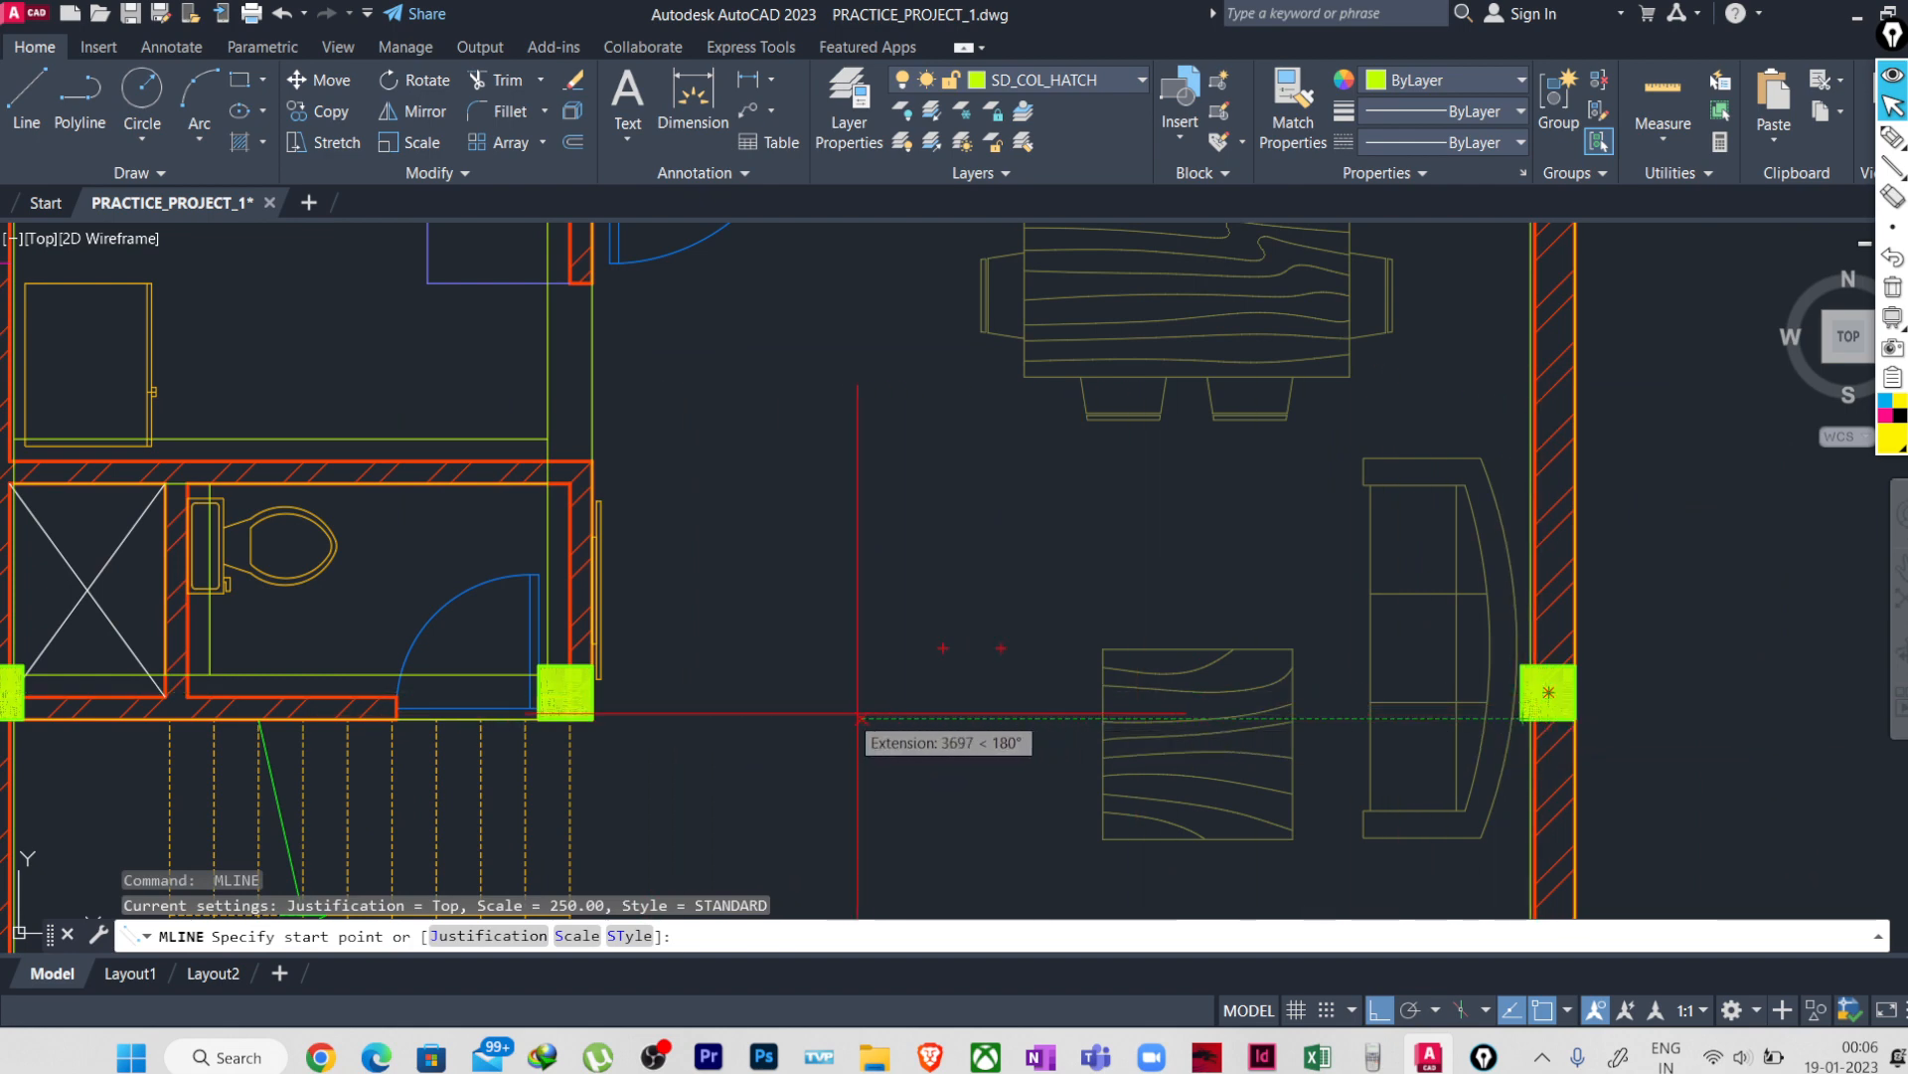
pyautogui.press('Escape')
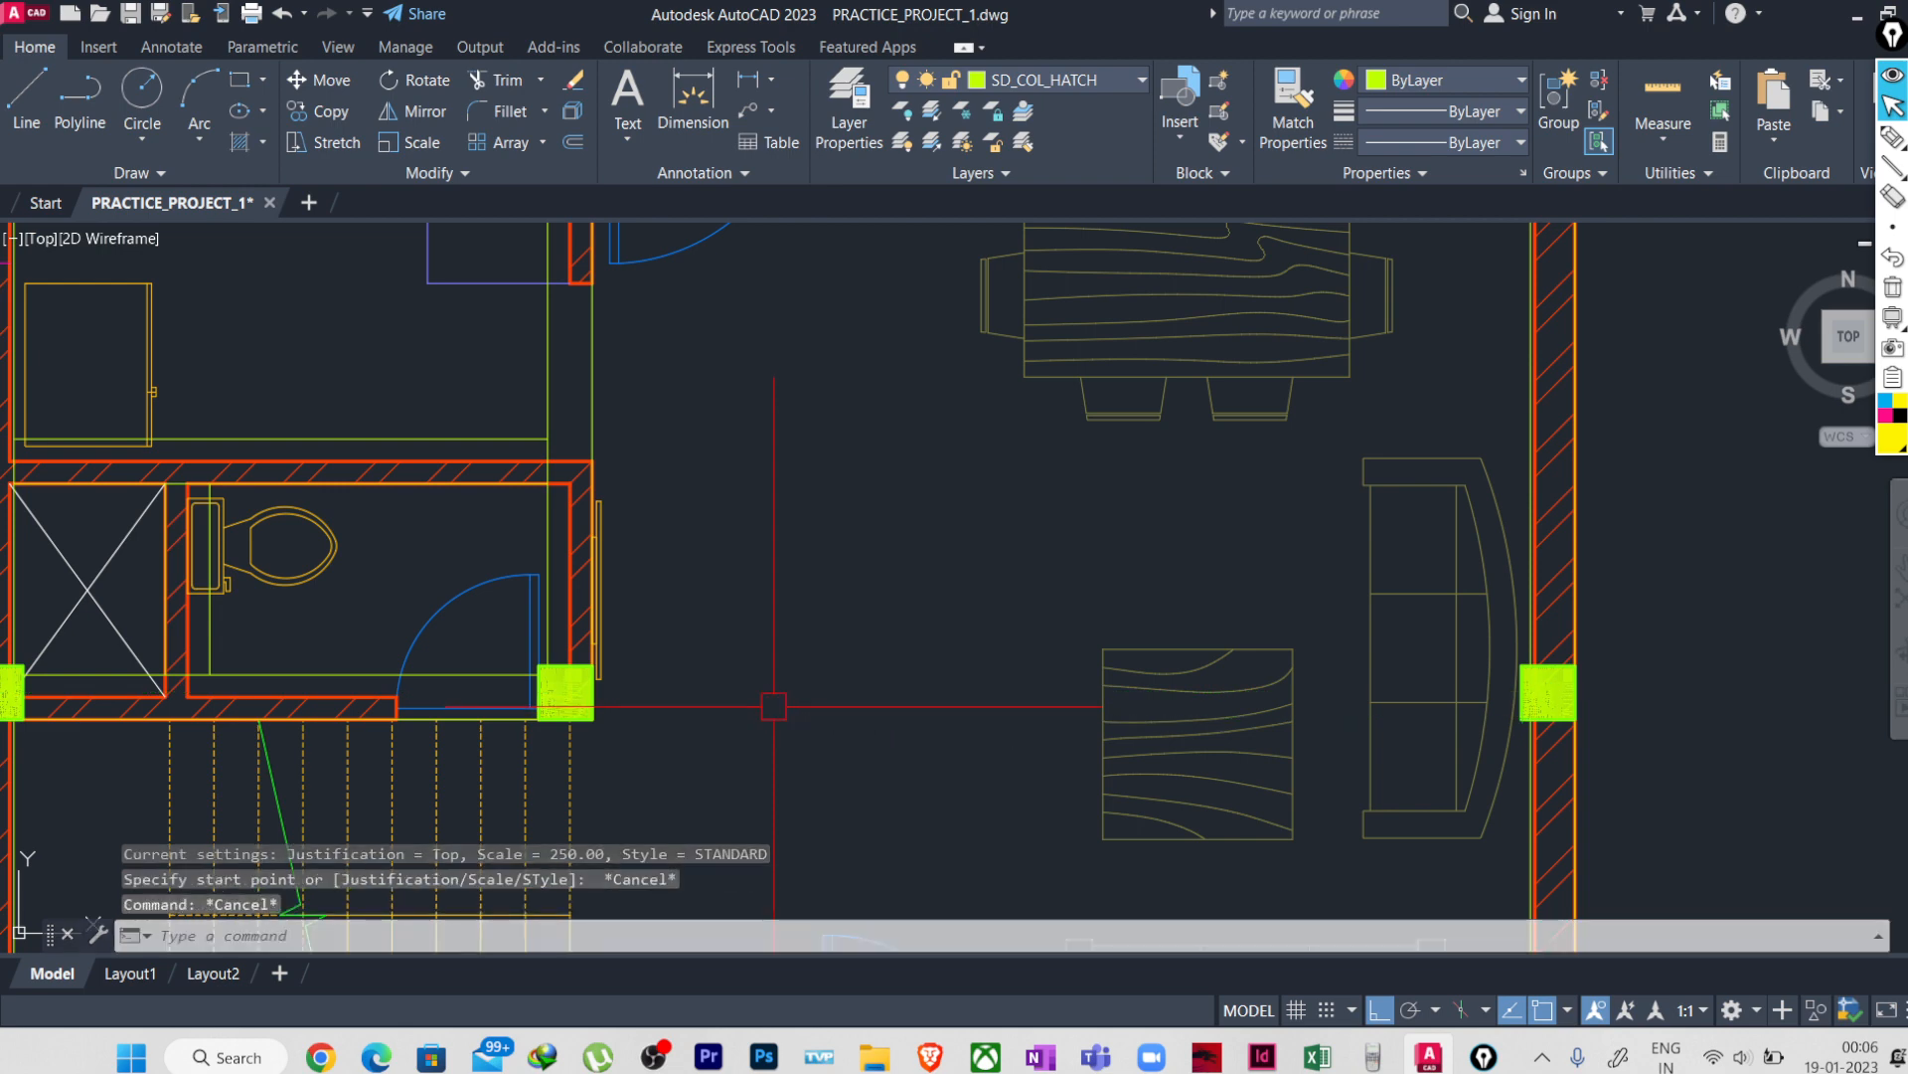
# - Draw a Zero-justified multiline across the living room, from the right wall's middle column to the column beside the toilet
pyautogui.press('Return')
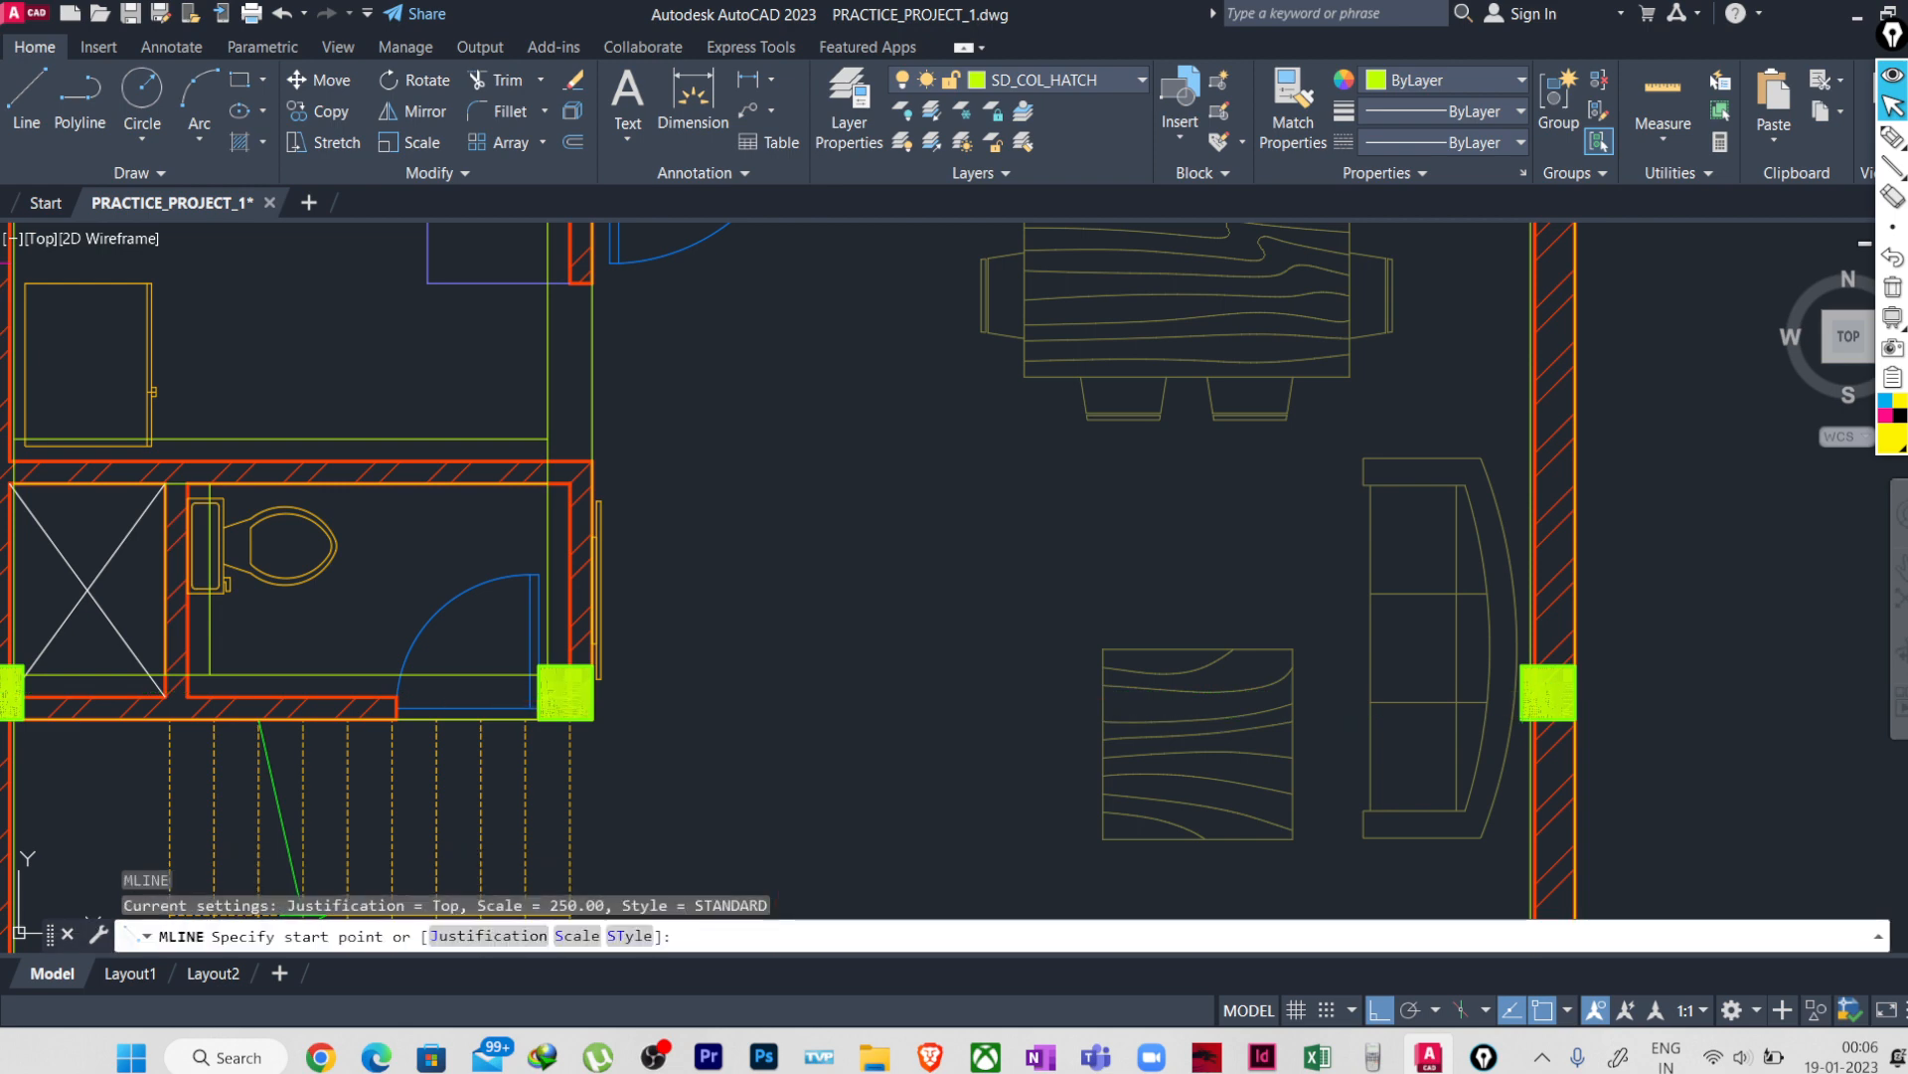
pyautogui.write('J')
pyautogui.press('Return')
pyautogui.click(824, 786)
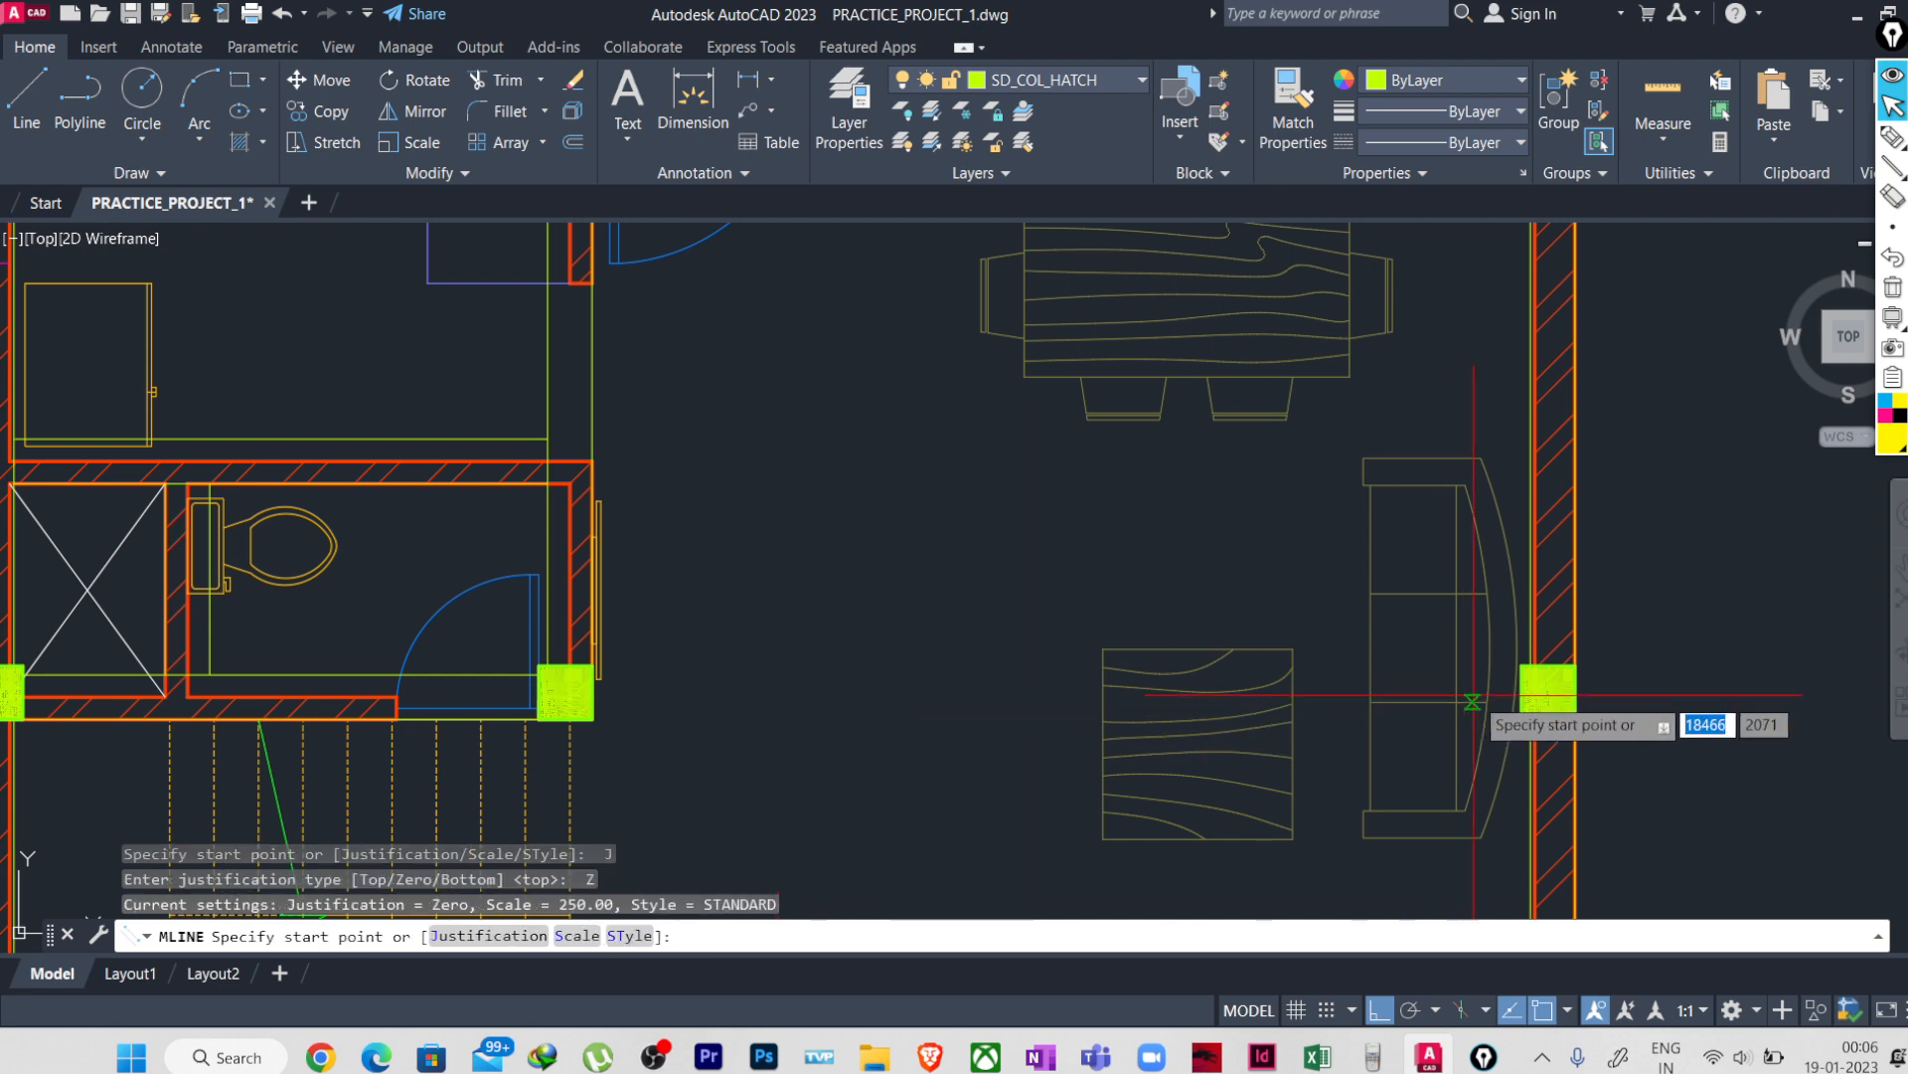
pyautogui.click(1548, 692)
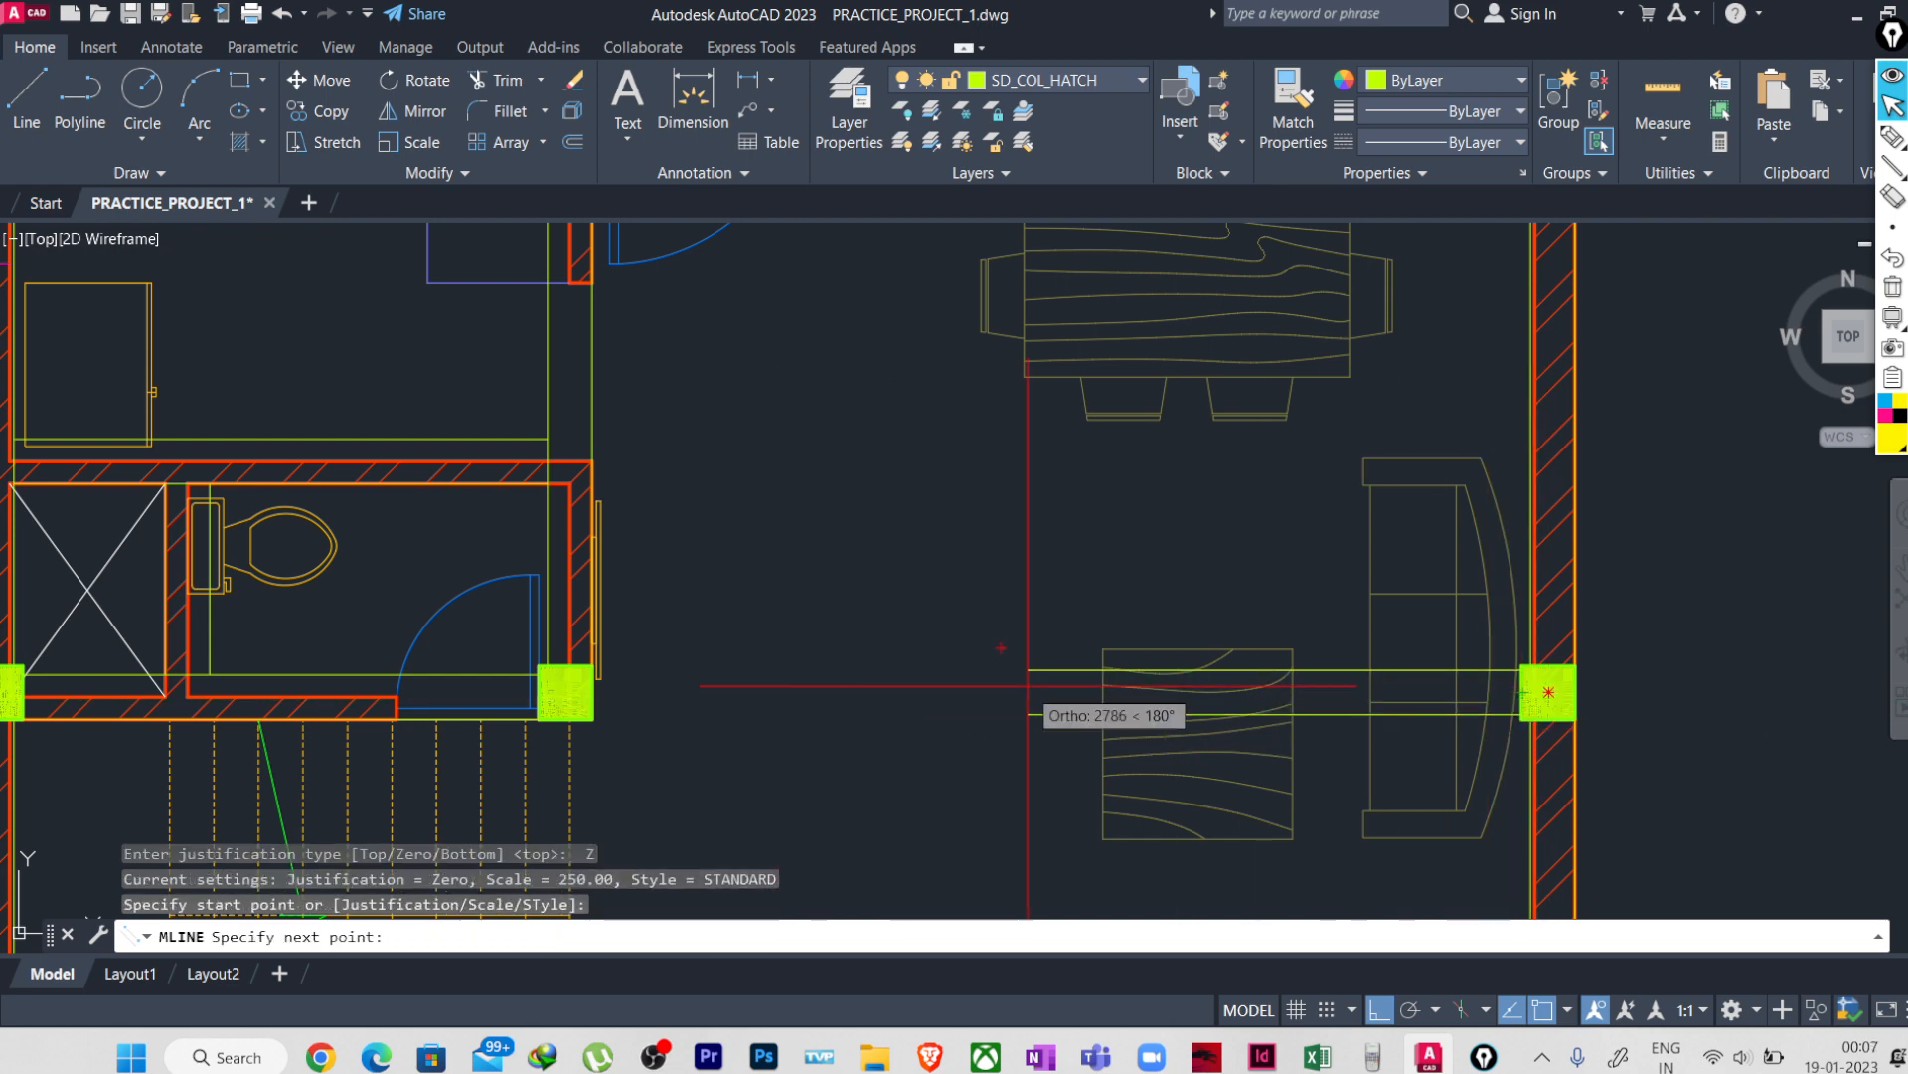
pyautogui.click(594, 686)
pyautogui.press('Return')
pyautogui.scroll(-3, 727, 750)
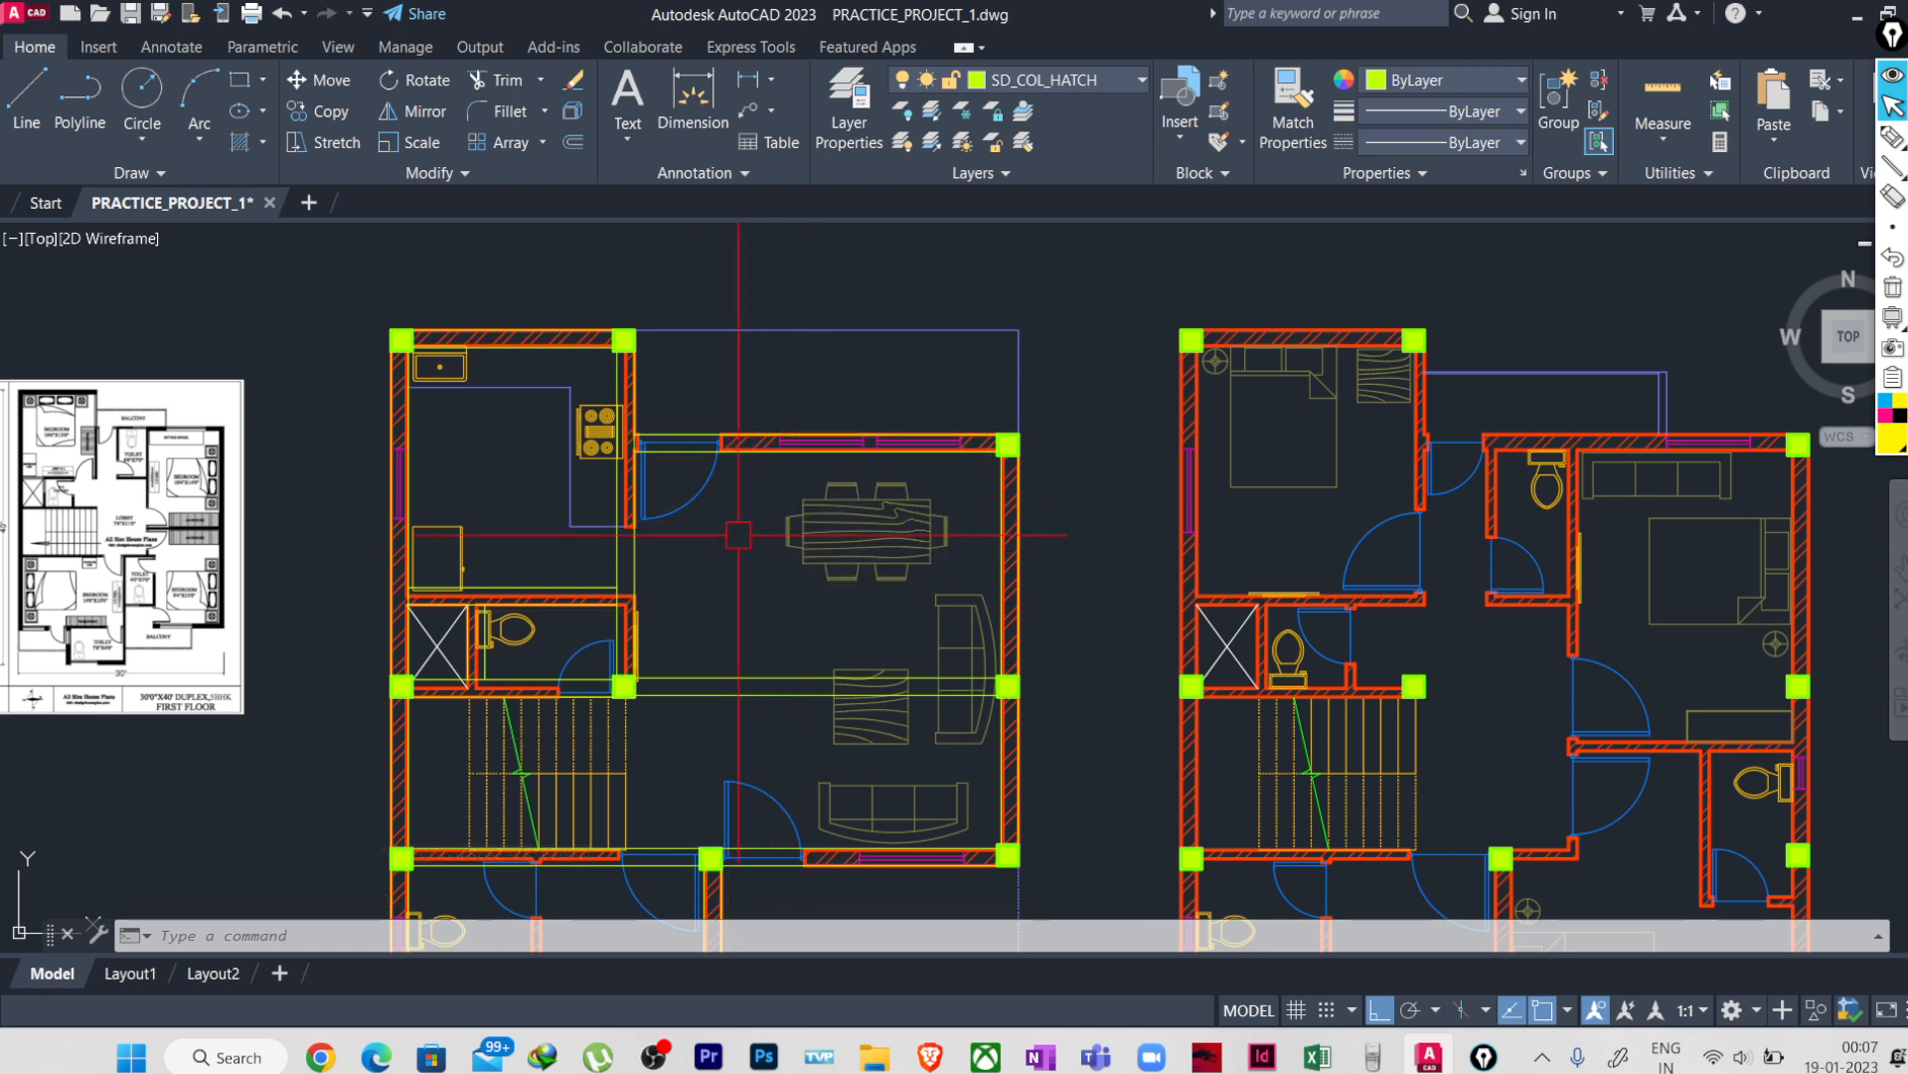
# - Add a linear dimension for the vertical clear distance between the living room's upper wall multiline and the new horizontal multiline
pyautogui.moveTo(730, 544); pyautogui.dragTo(737, 591, button='middle')
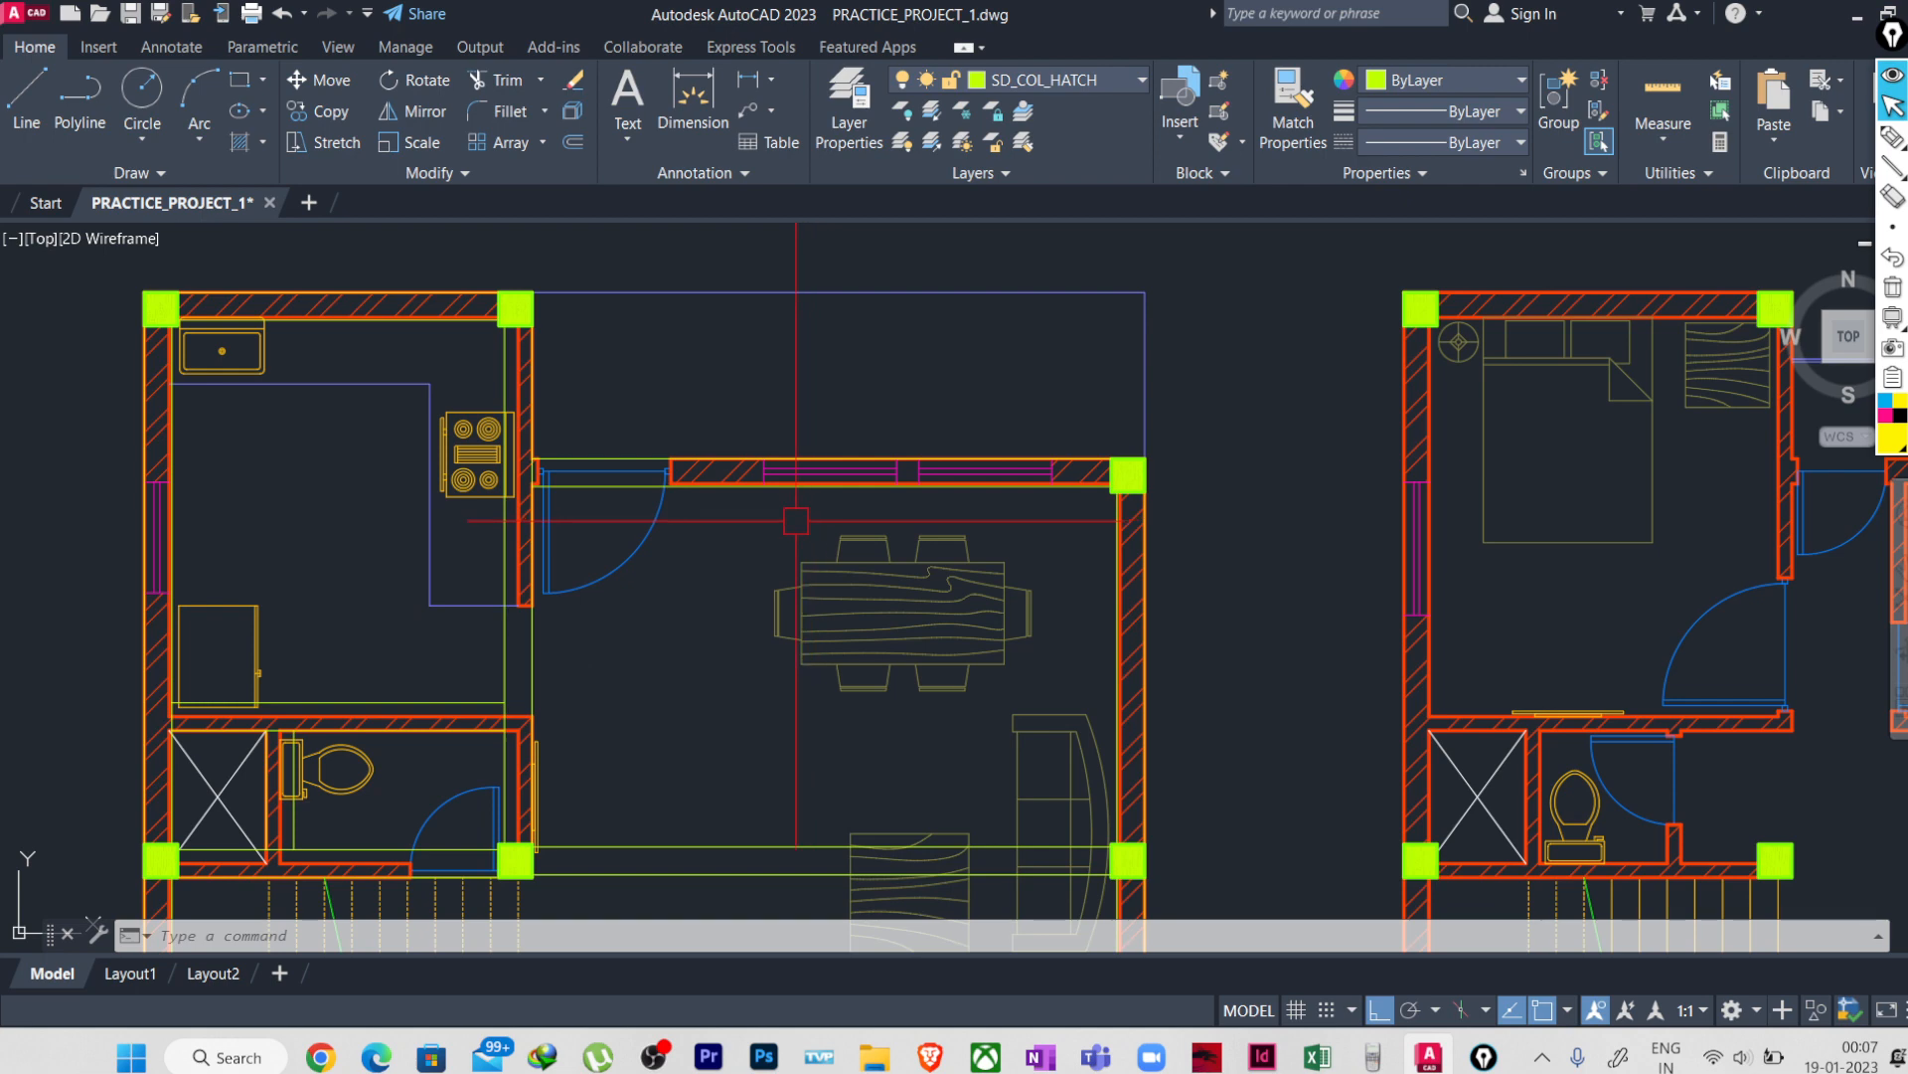
pyautogui.moveTo(718, 667); pyautogui.dragTo(619, 650, button='middle')
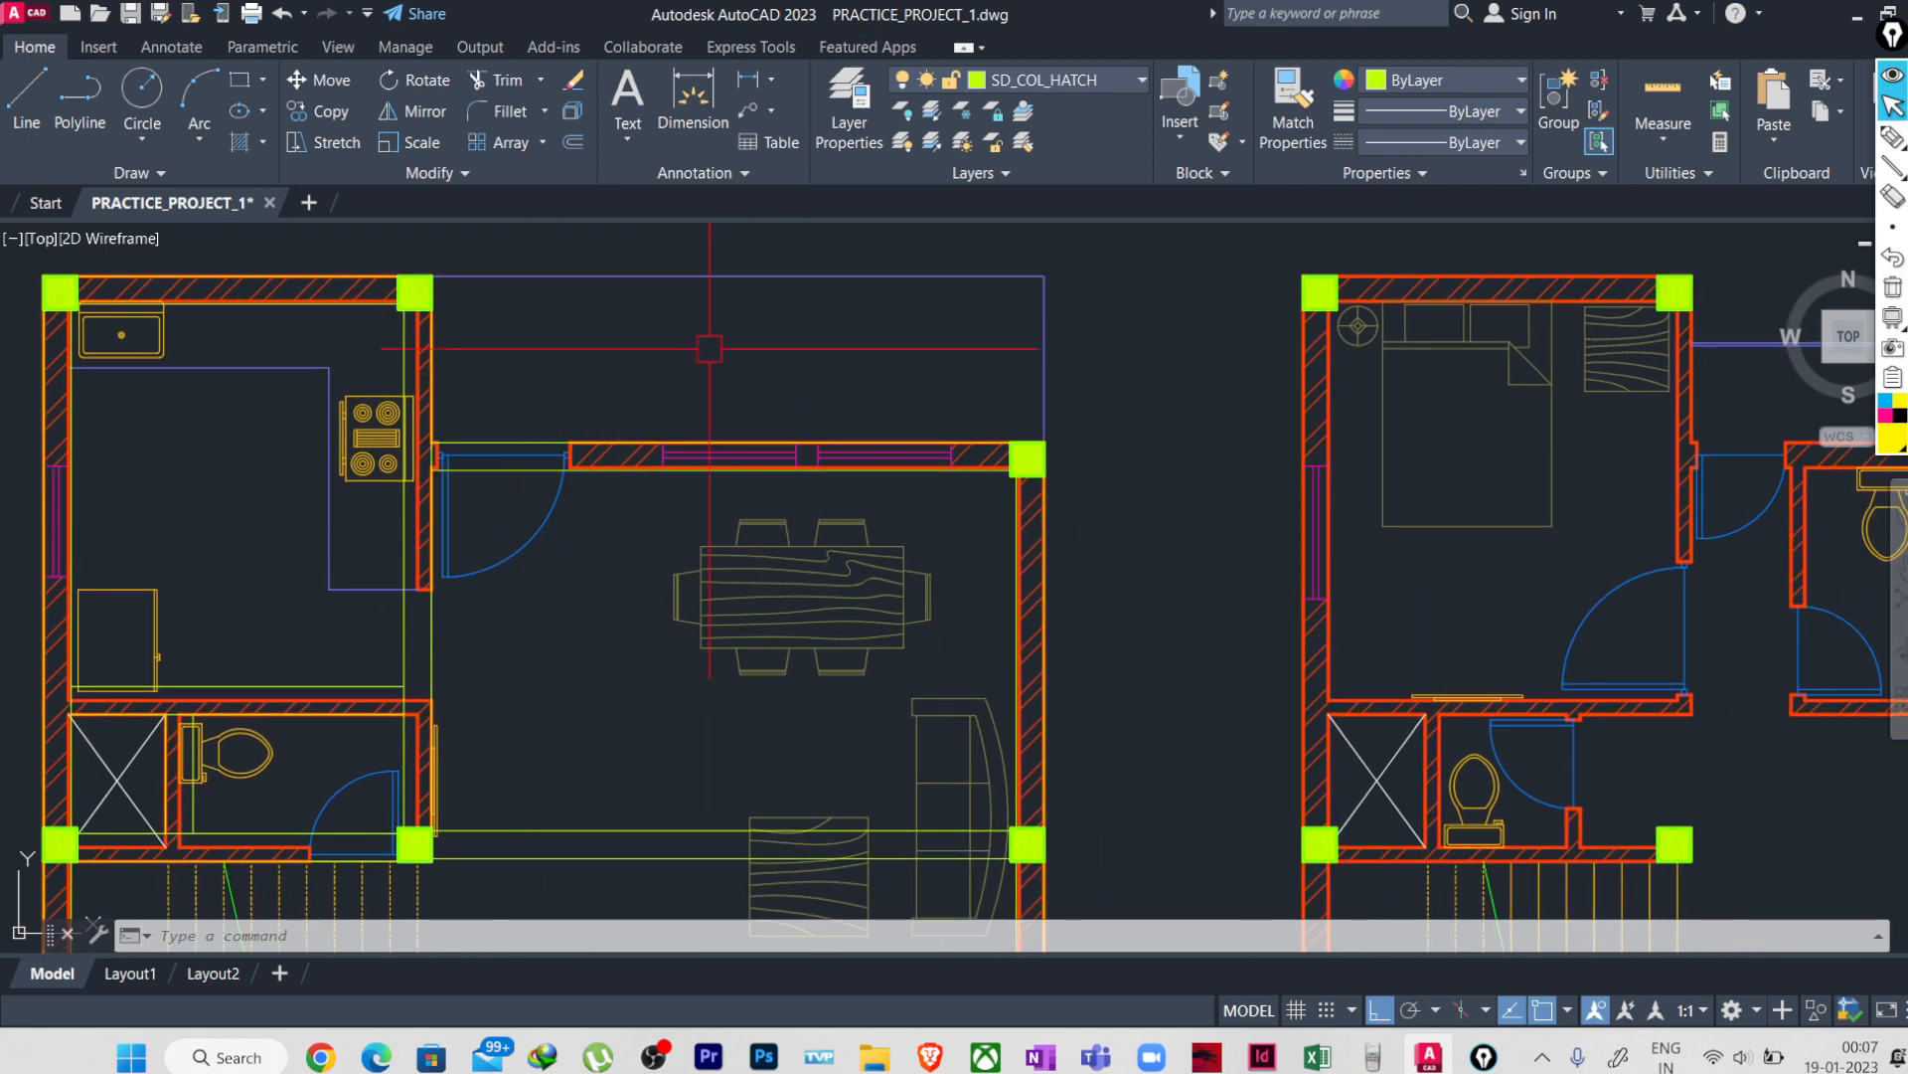
pyautogui.write('dli')
pyautogui.press('Return')
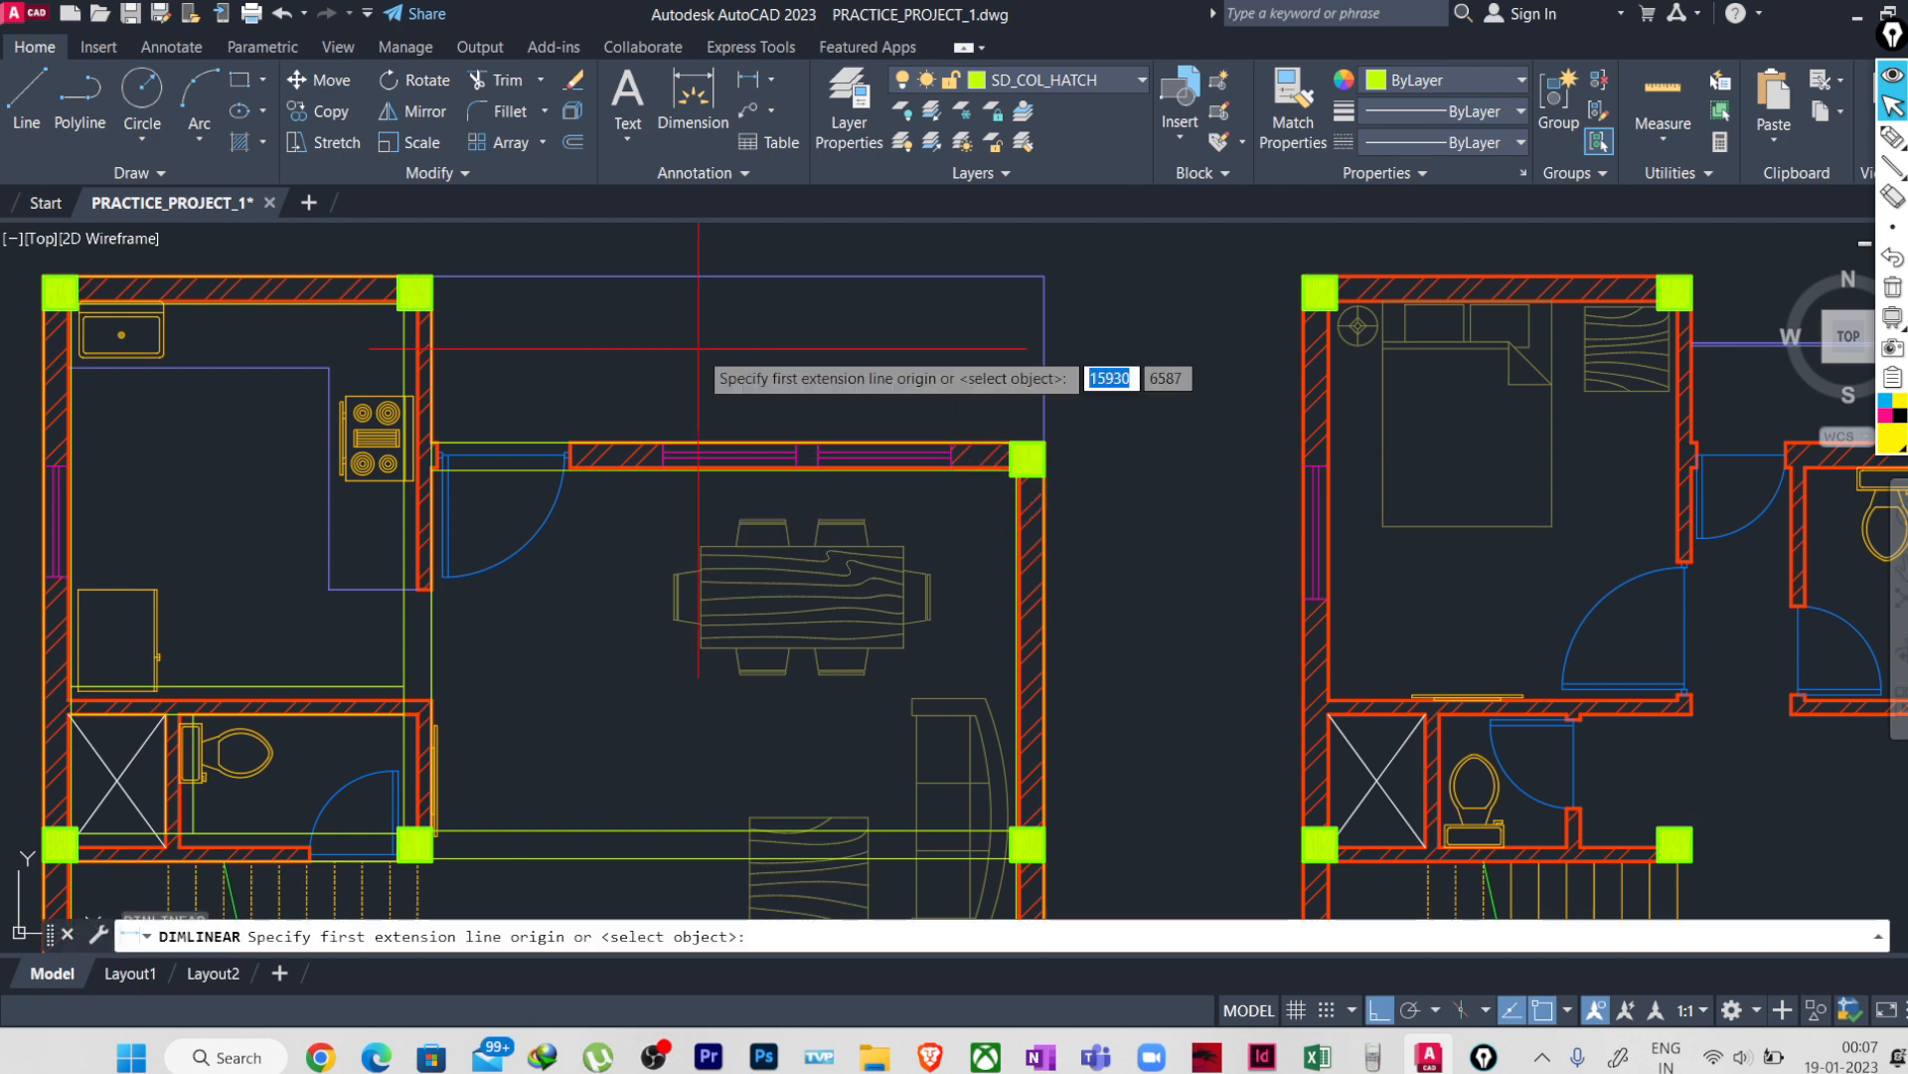
pyautogui.click(532, 469)
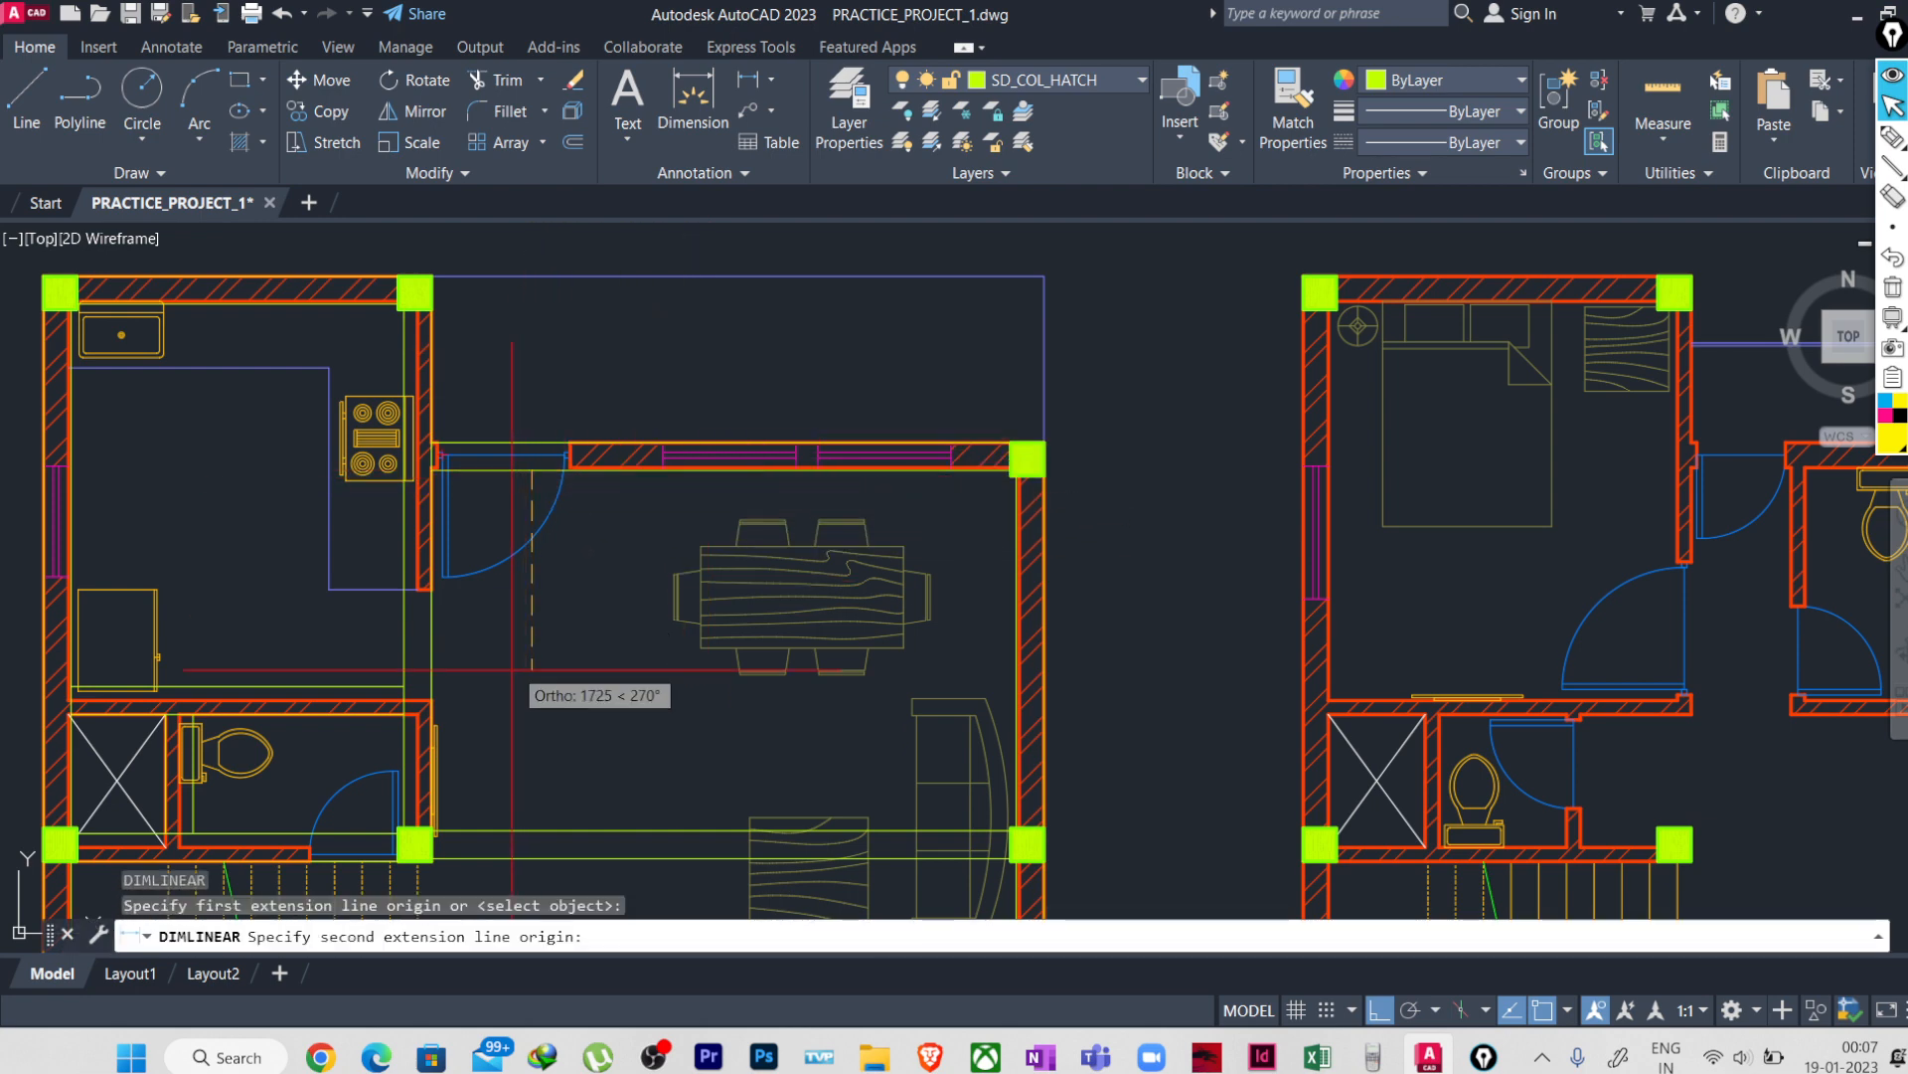
pyautogui.click(532, 830)
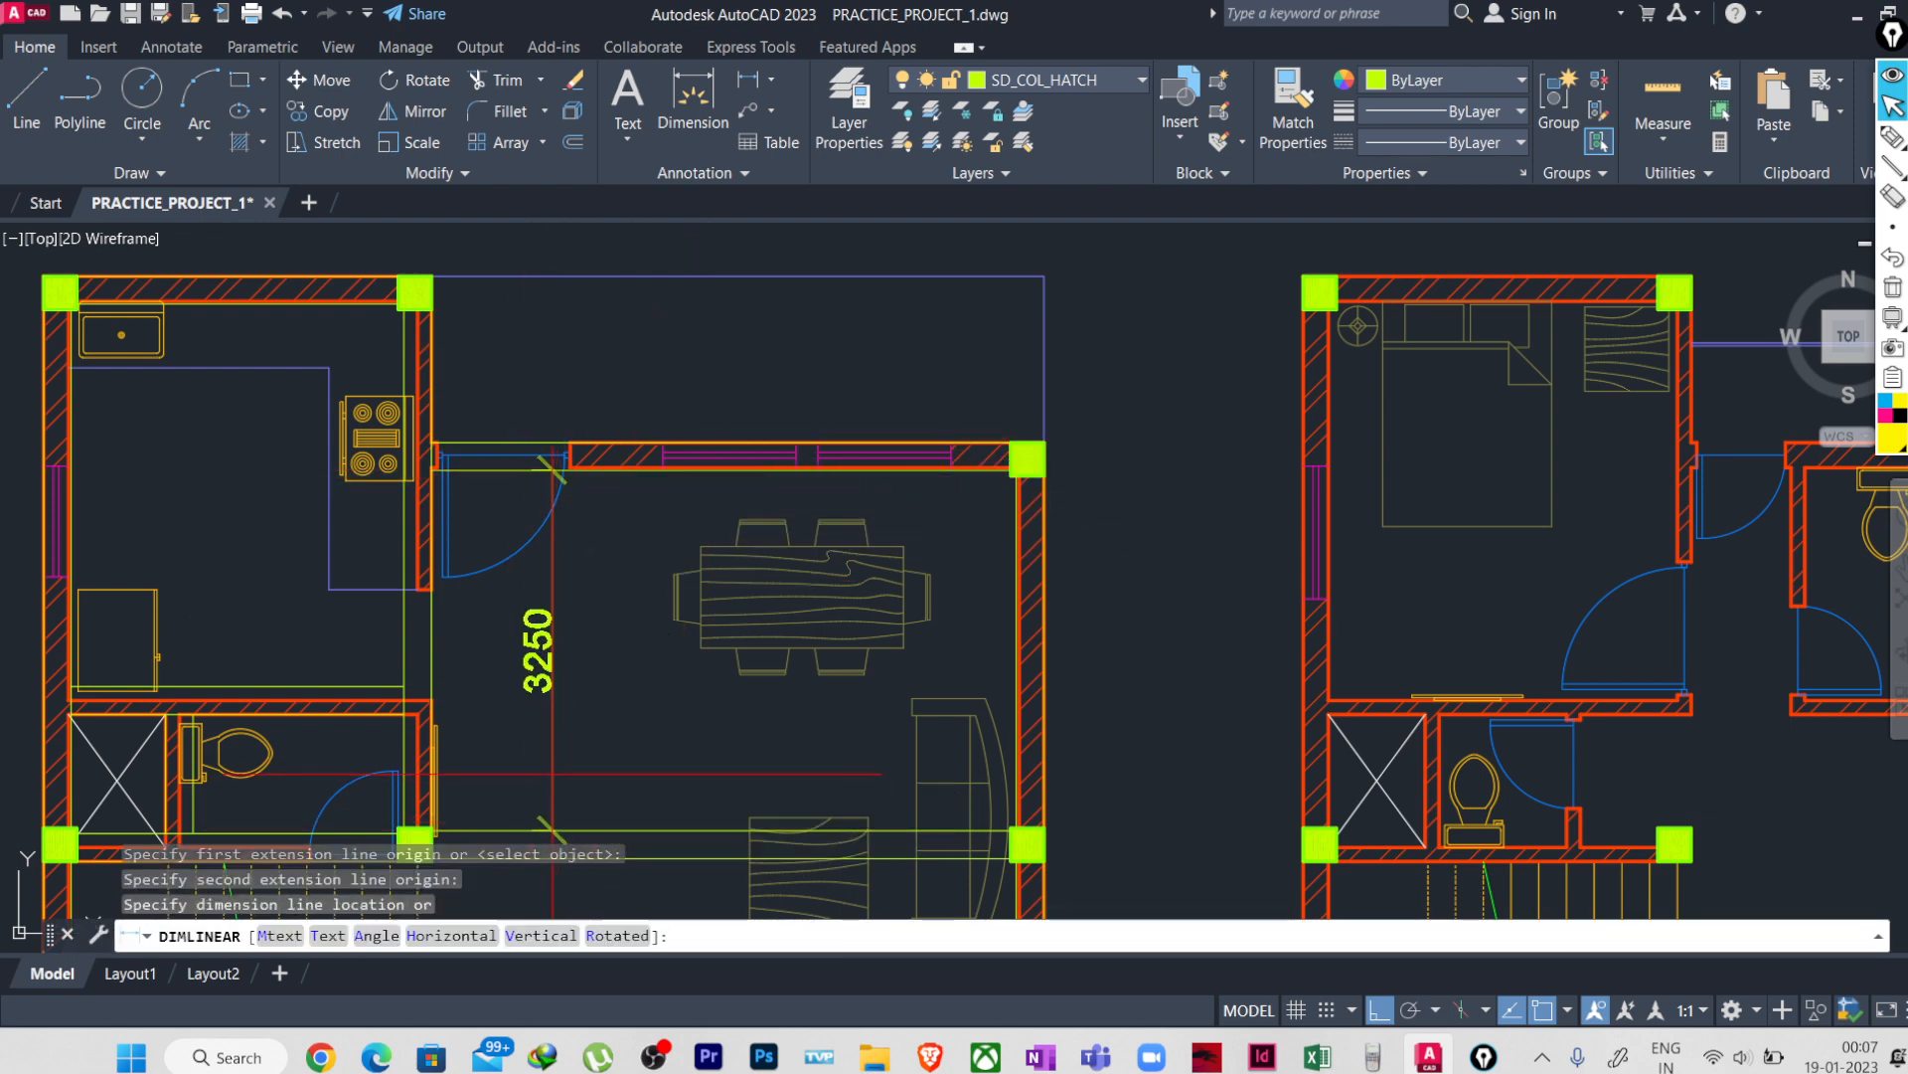
pyautogui.click(553, 773)
# - Try to dimension the living room's clear width between its side multilines, and erase the vertical dimension
pyautogui.press('Return')
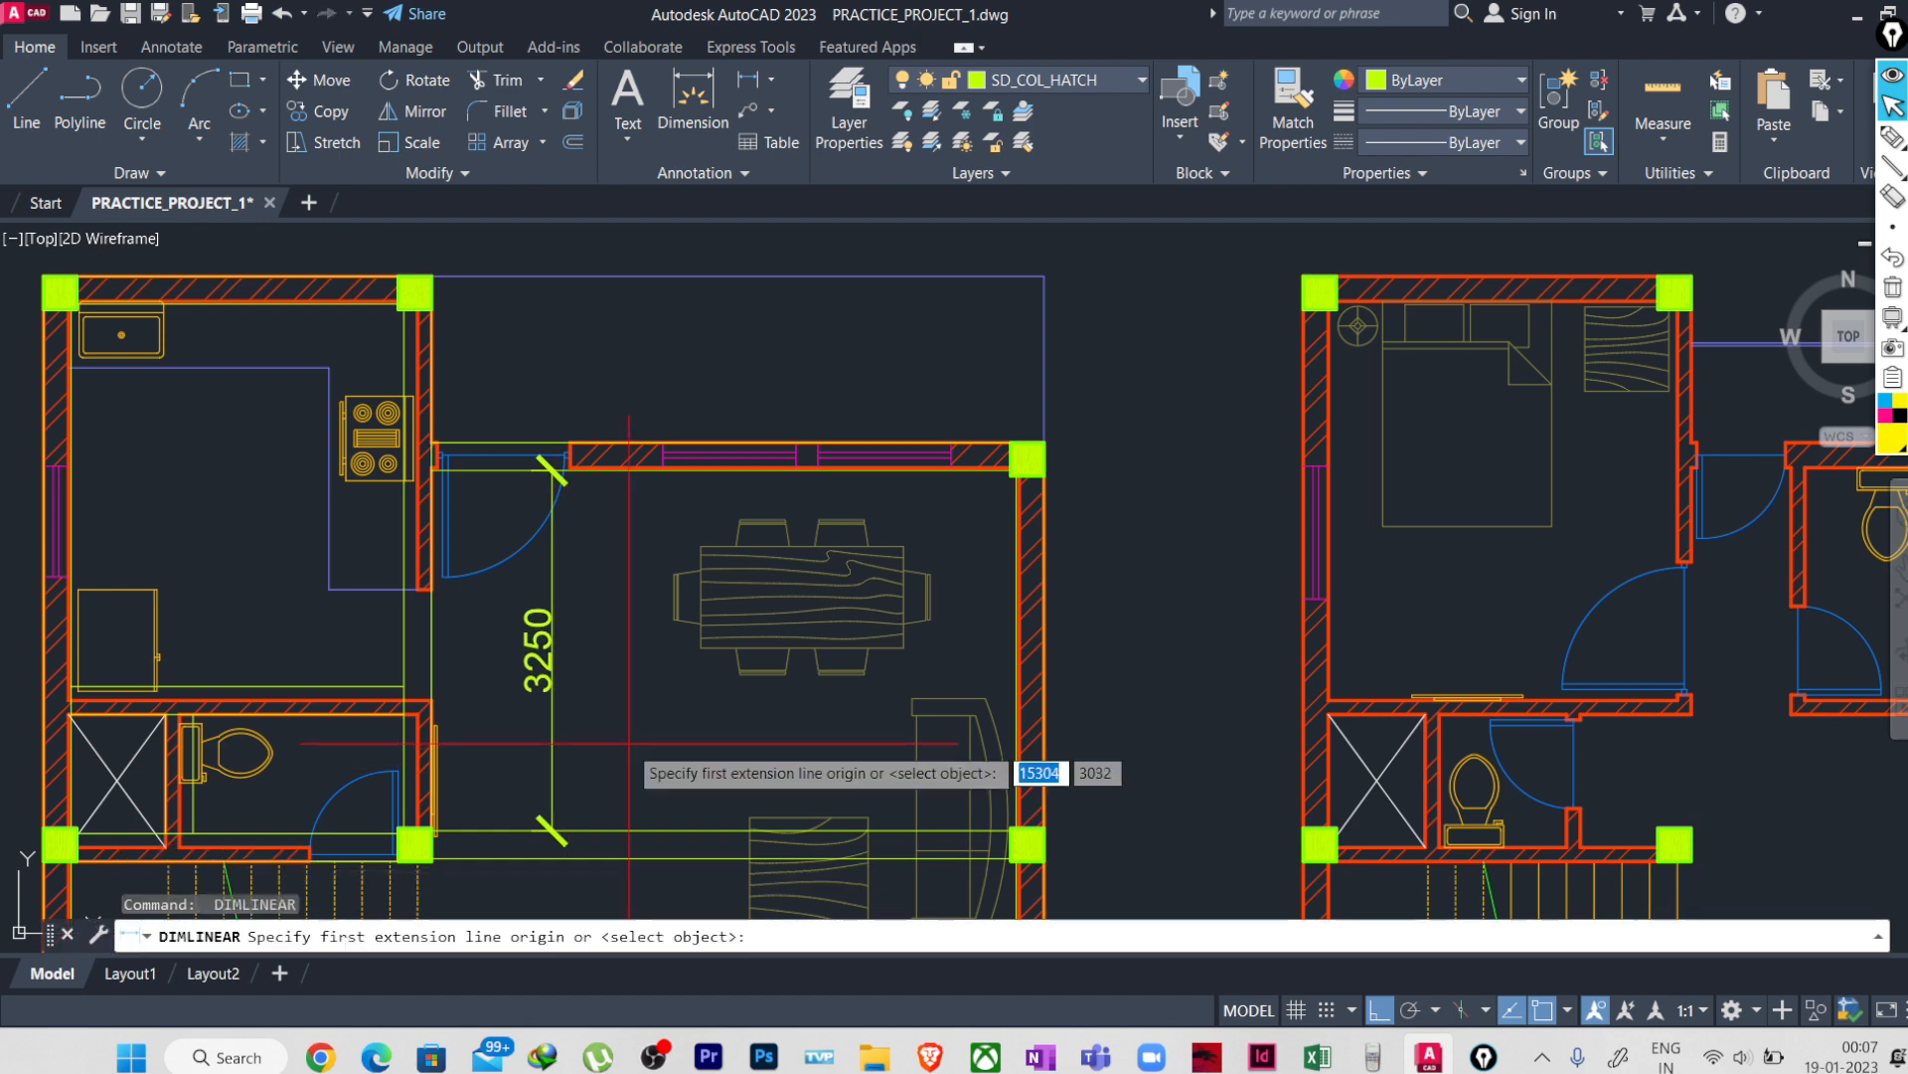
pyautogui.click(430, 634)
pyautogui.click(1019, 638)
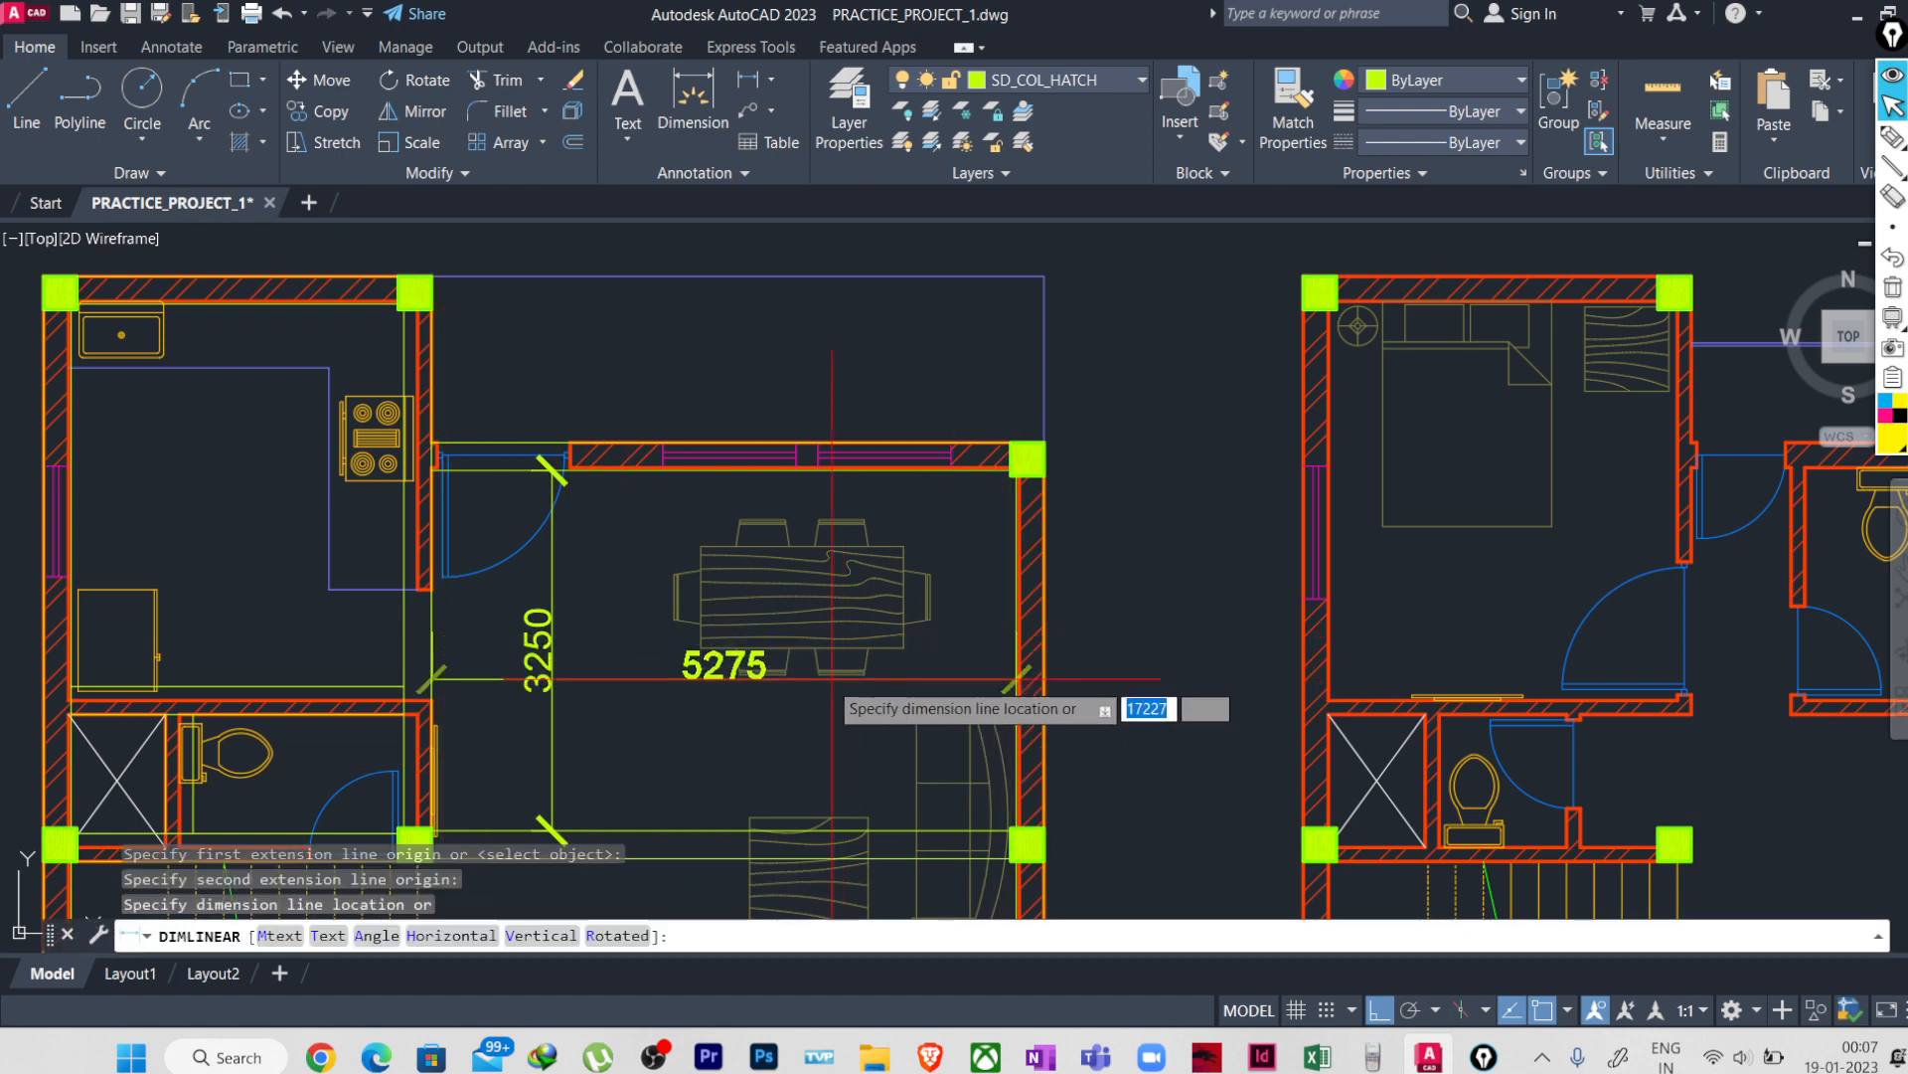
pyautogui.press('Escape')
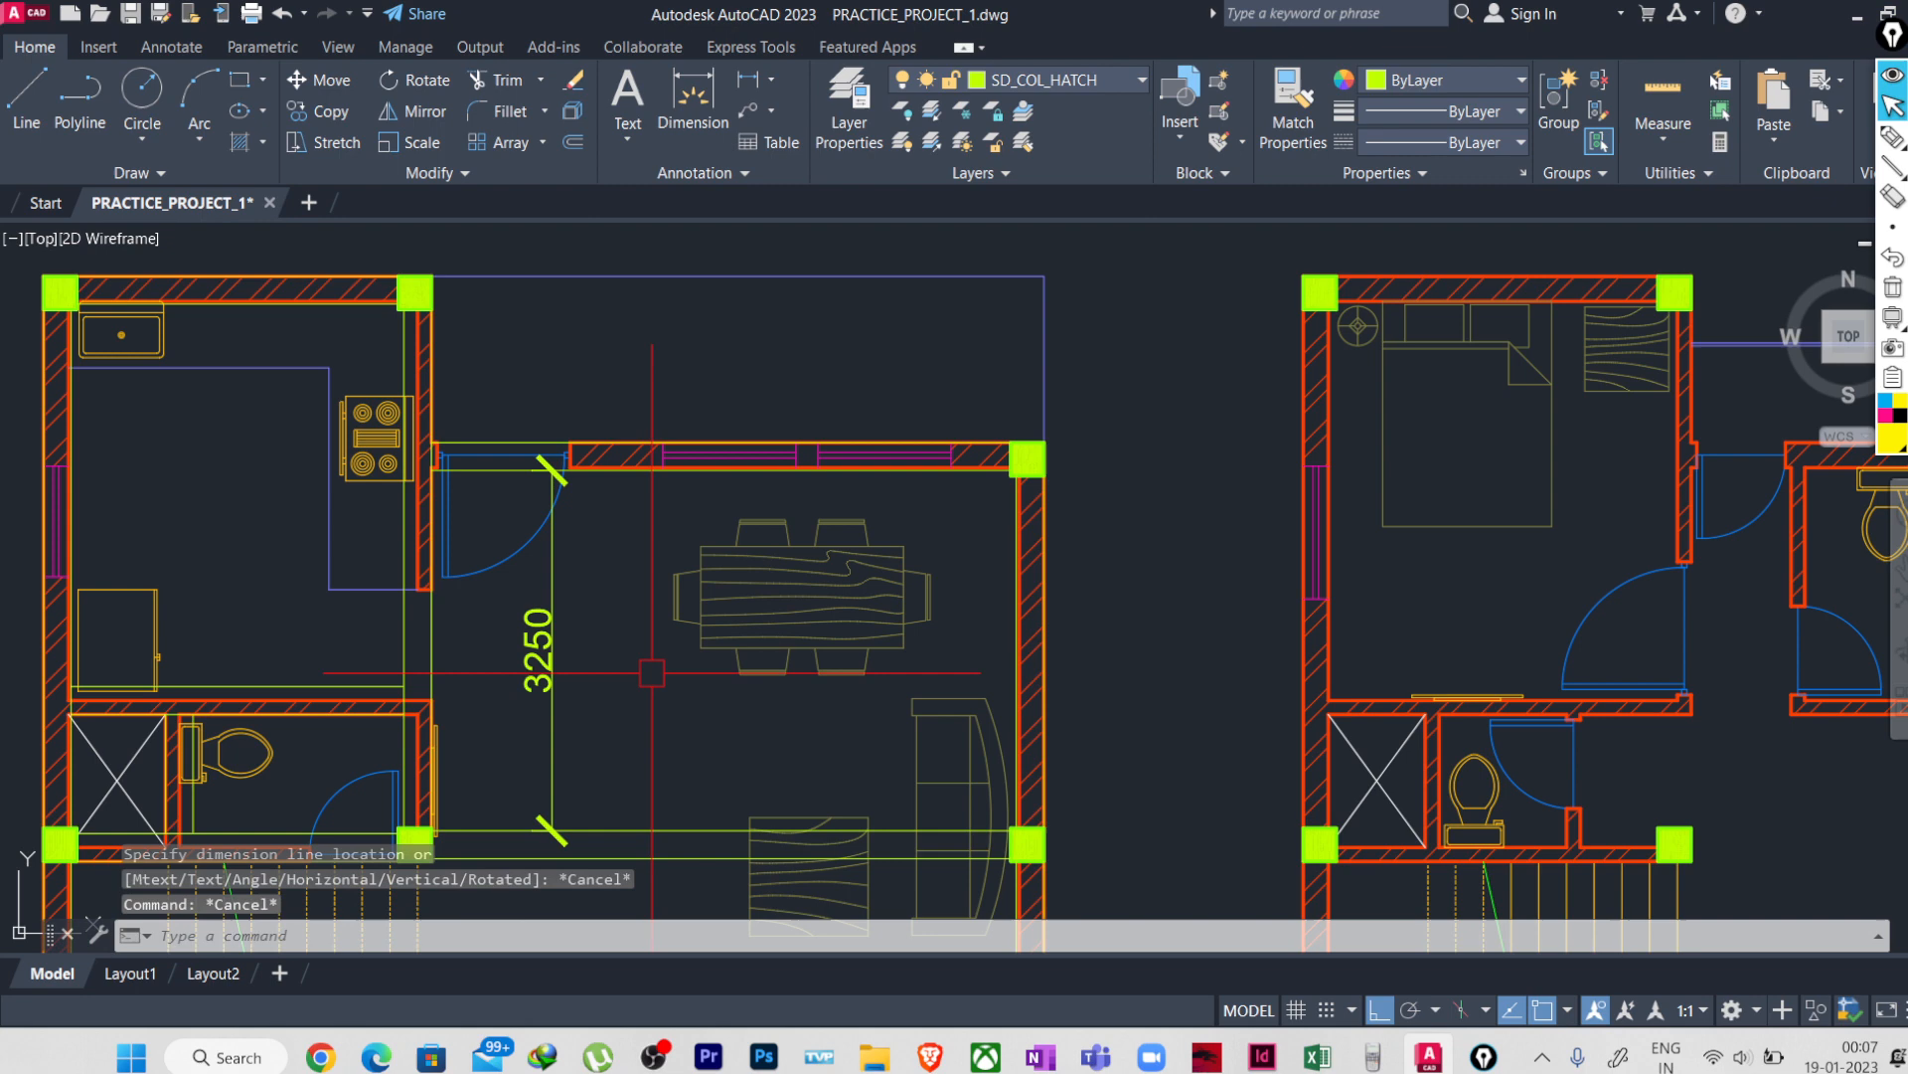
pyautogui.click(550, 650)
pyautogui.press('Delete')
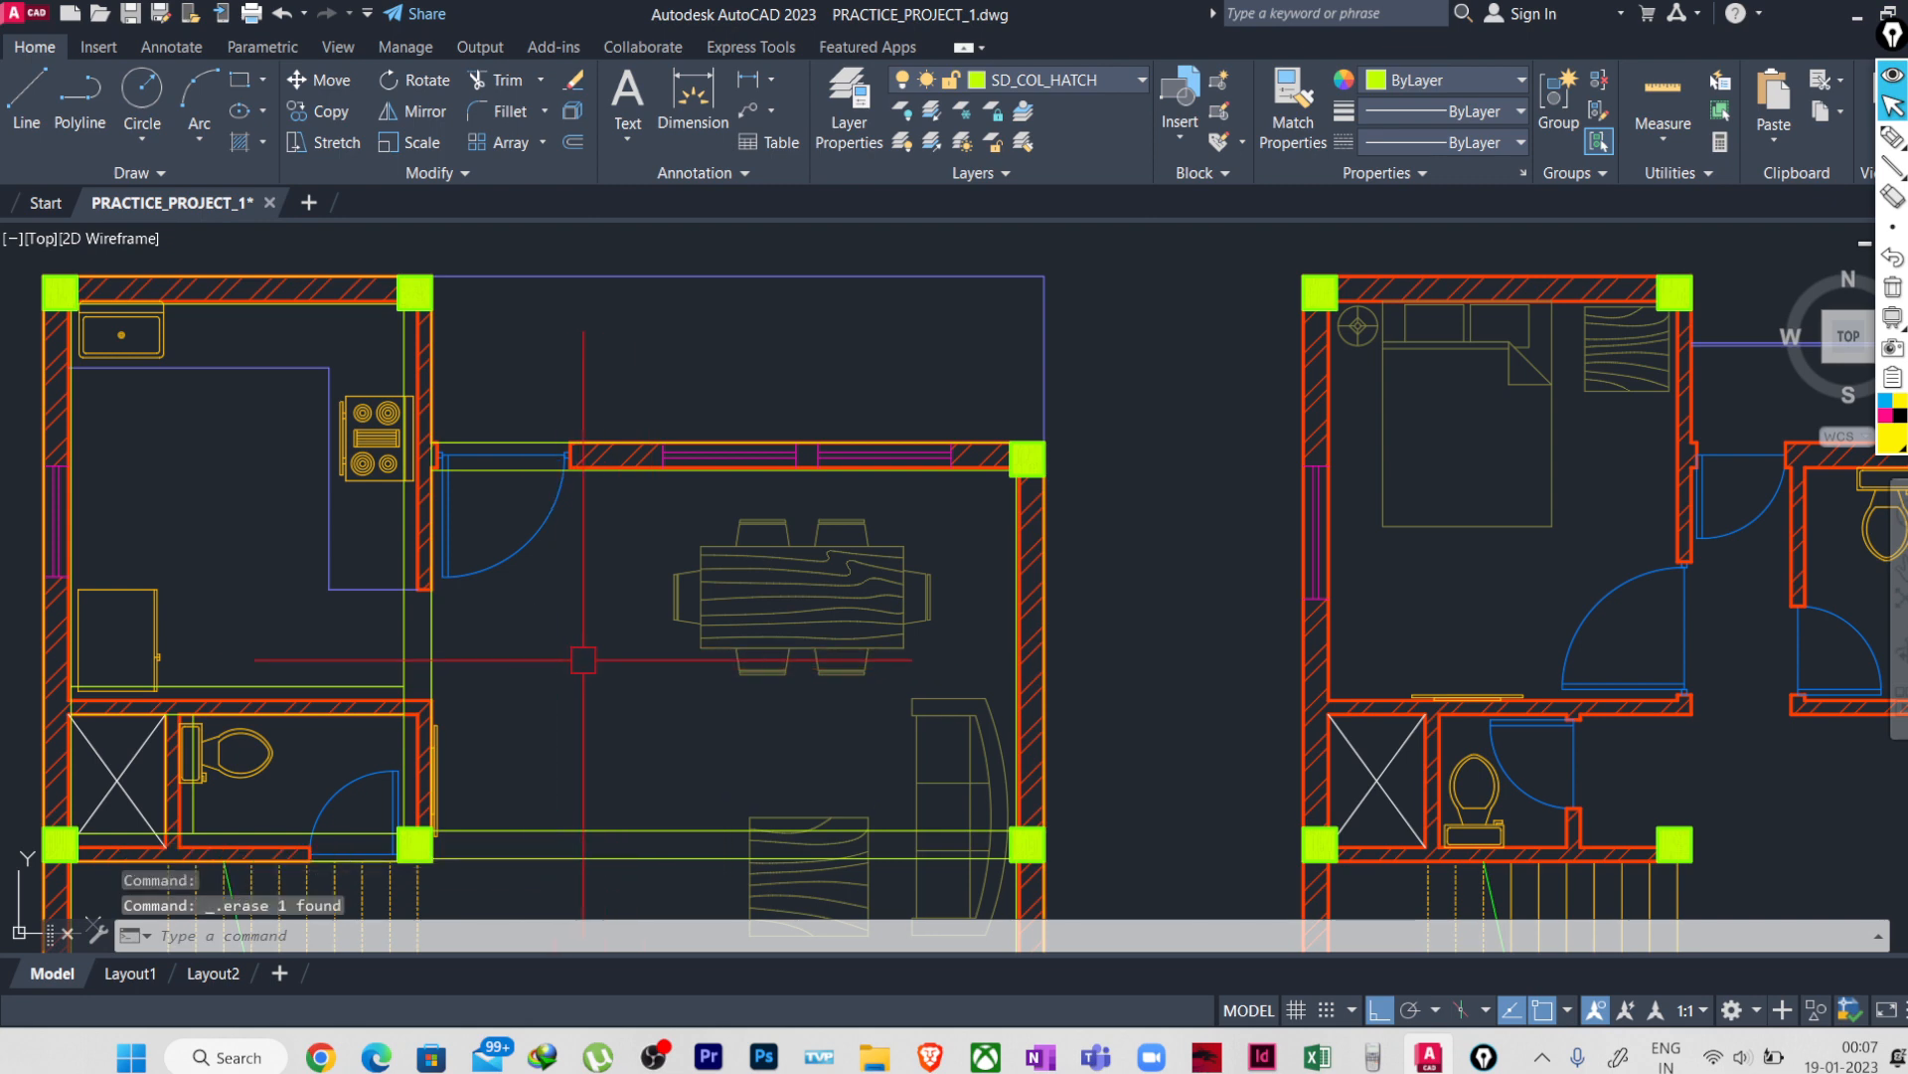
# - Draw a vertical multiline from the midpoint of the living room's upper wall multiline down to the horizontal multiline across the room
pyautogui.write('MLINE')
pyautogui.press('Return')
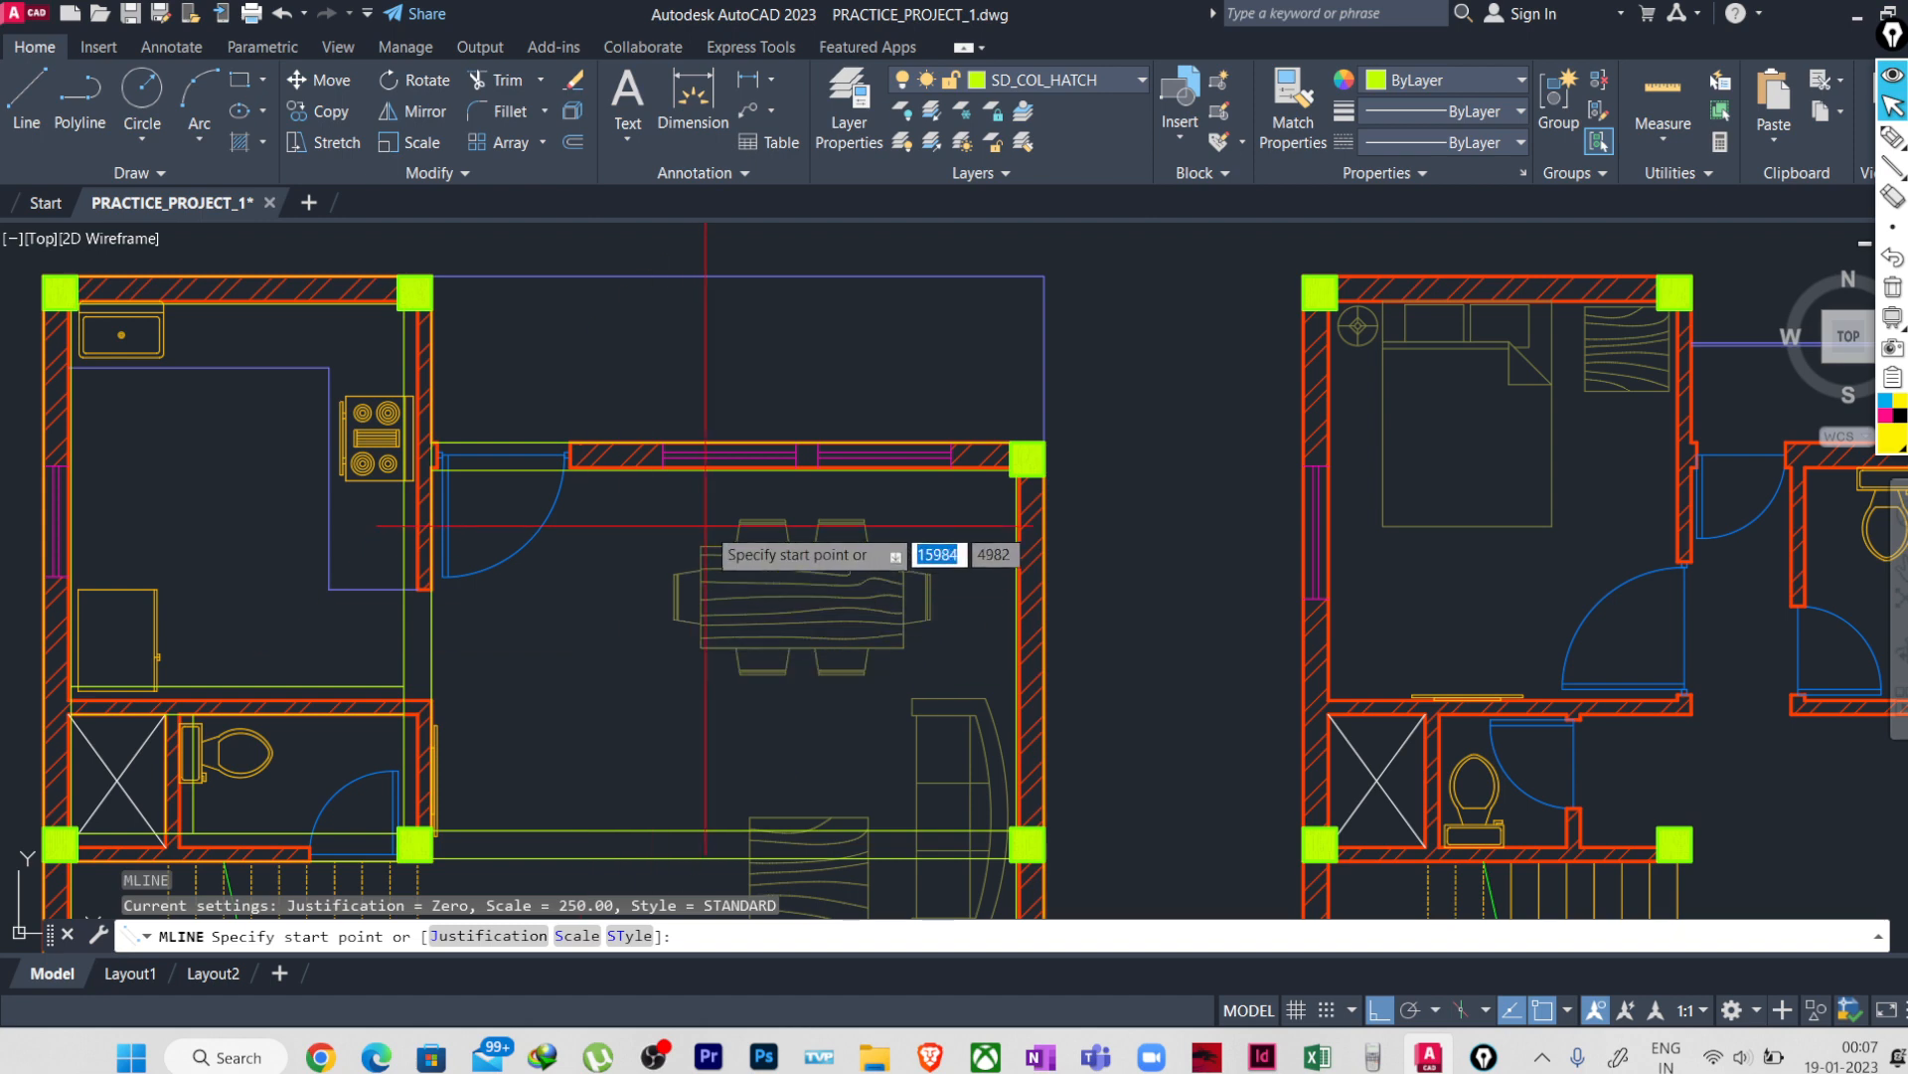
pyautogui.click(722, 467)
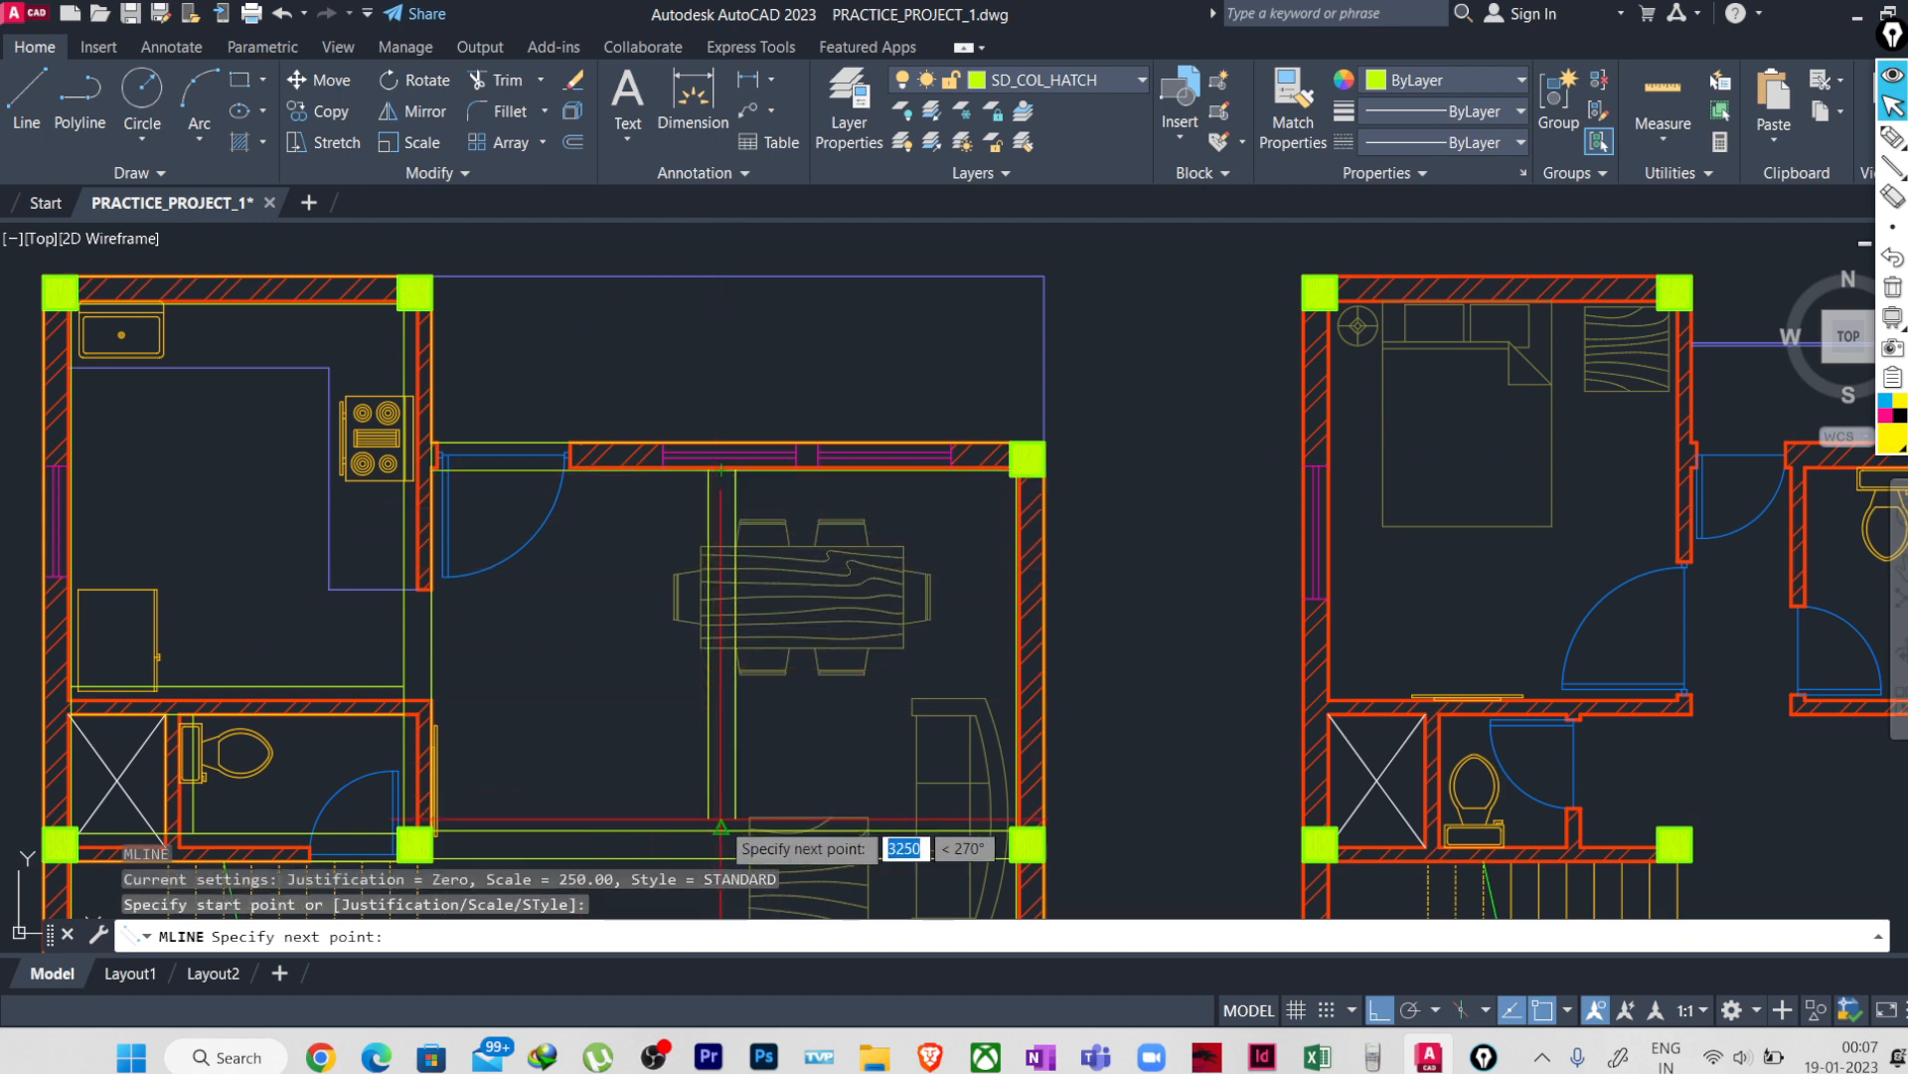
pyautogui.click(722, 827)
pyautogui.press('Return')
# - Continue the living room's vertical division with a multiline from the horizontal multiline down to the lower wall with the entrance door
pyautogui.scroll(-3, 669, 512)
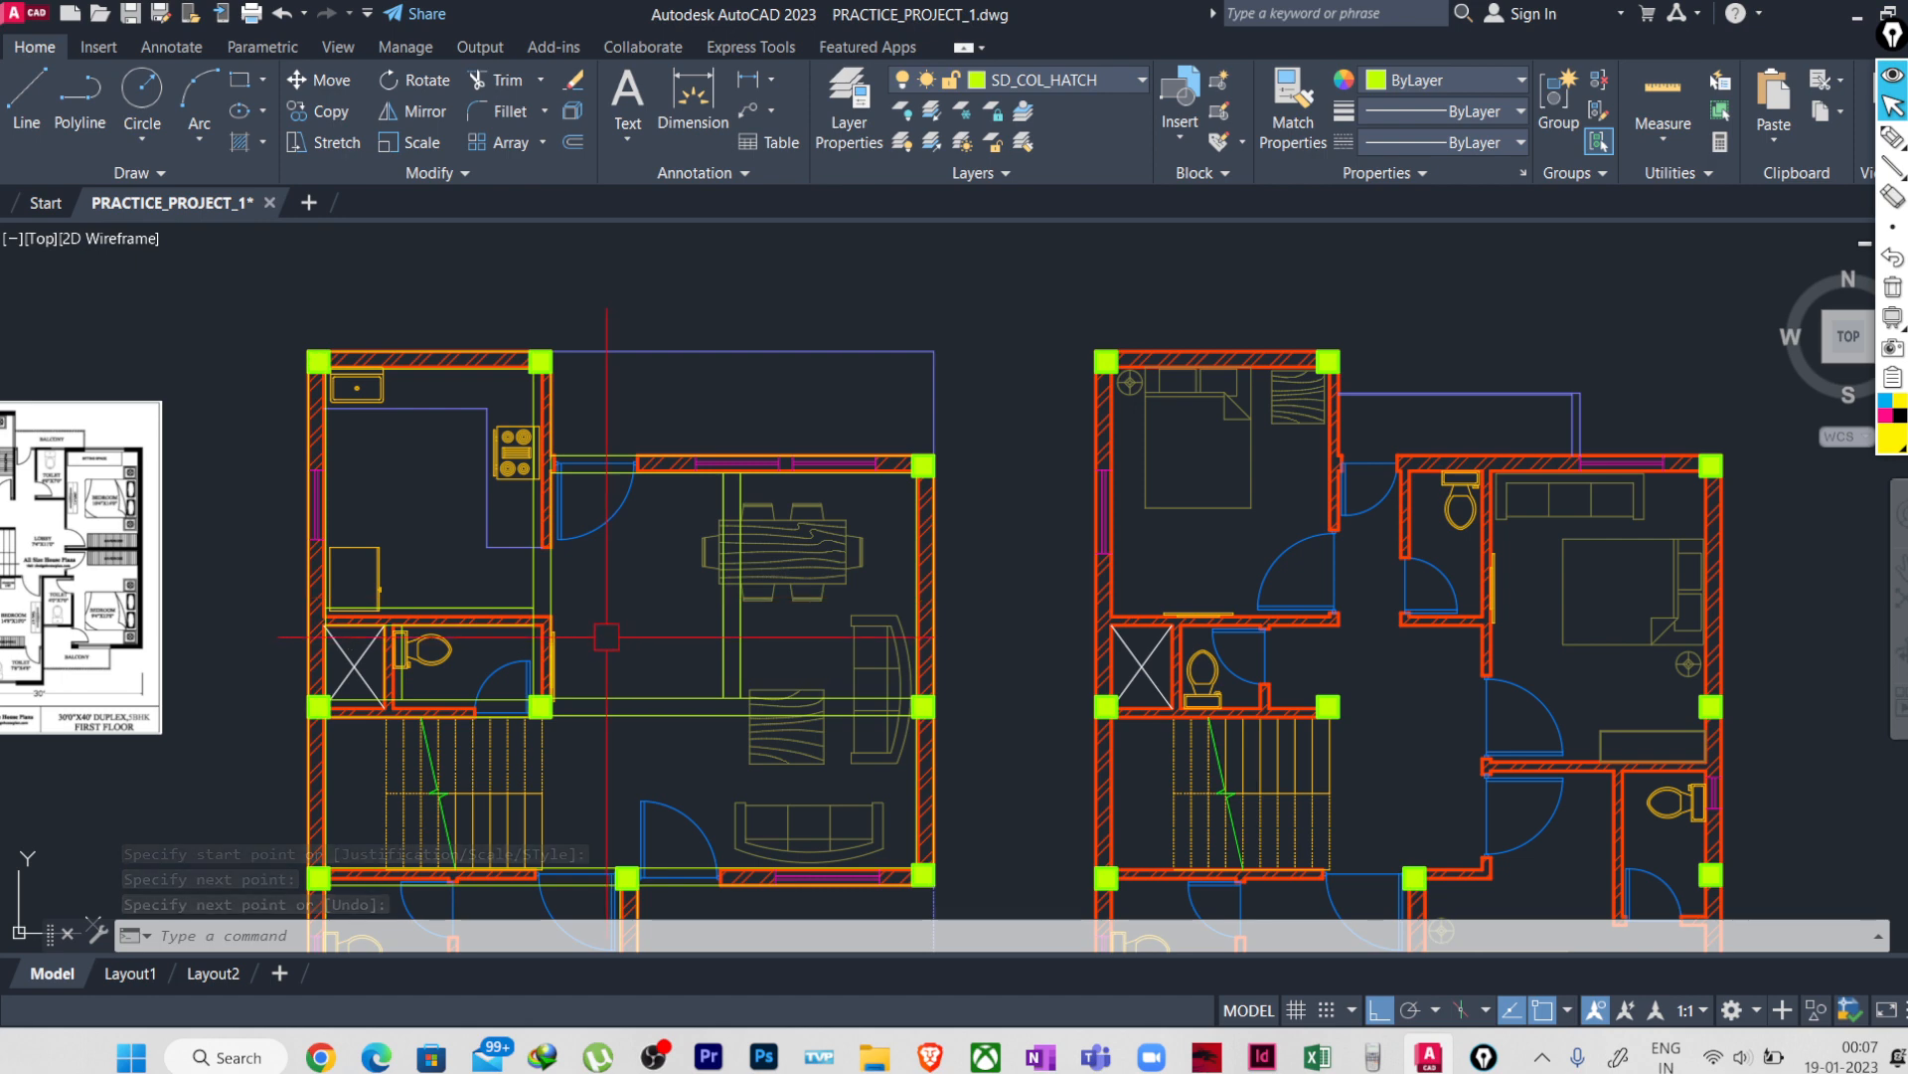
pyautogui.scroll(-2, 607, 637)
pyautogui.scroll(5, 521, 627)
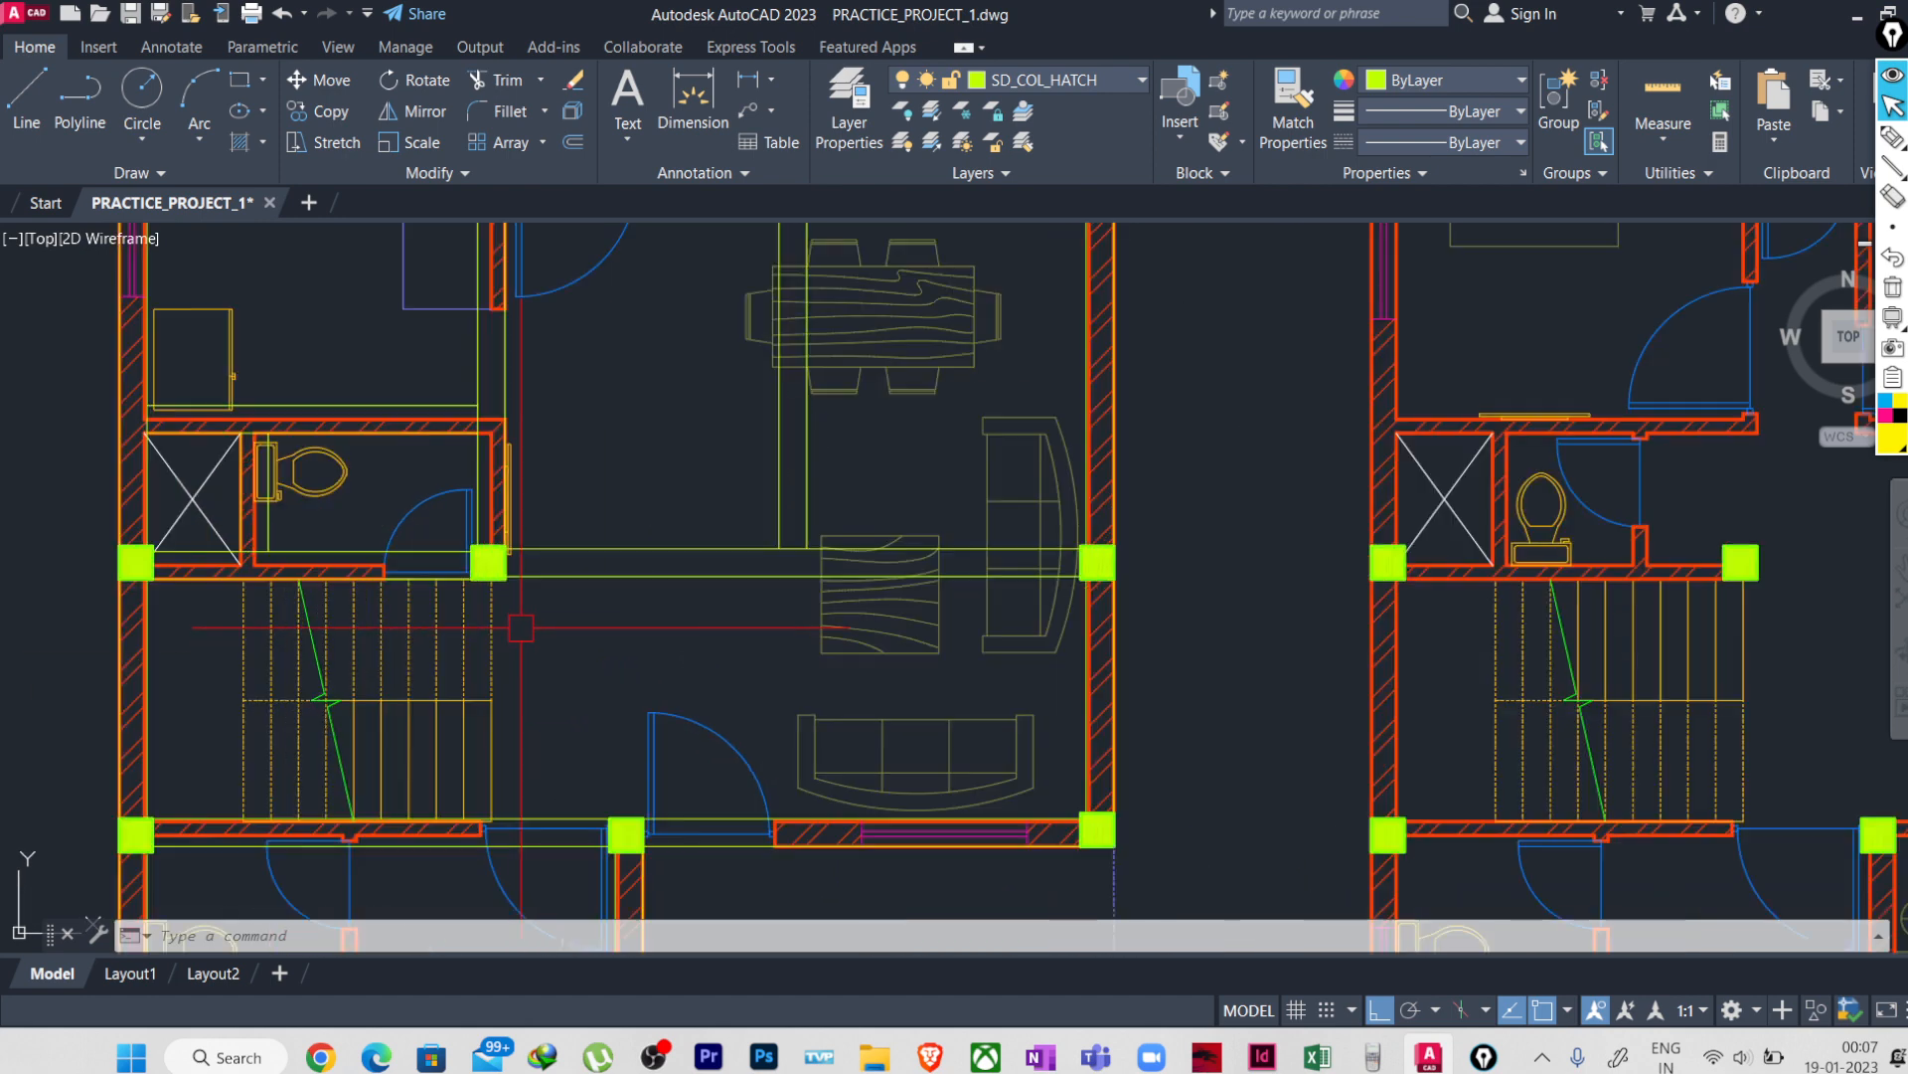
pyautogui.write('mline')
pyautogui.press('Return')
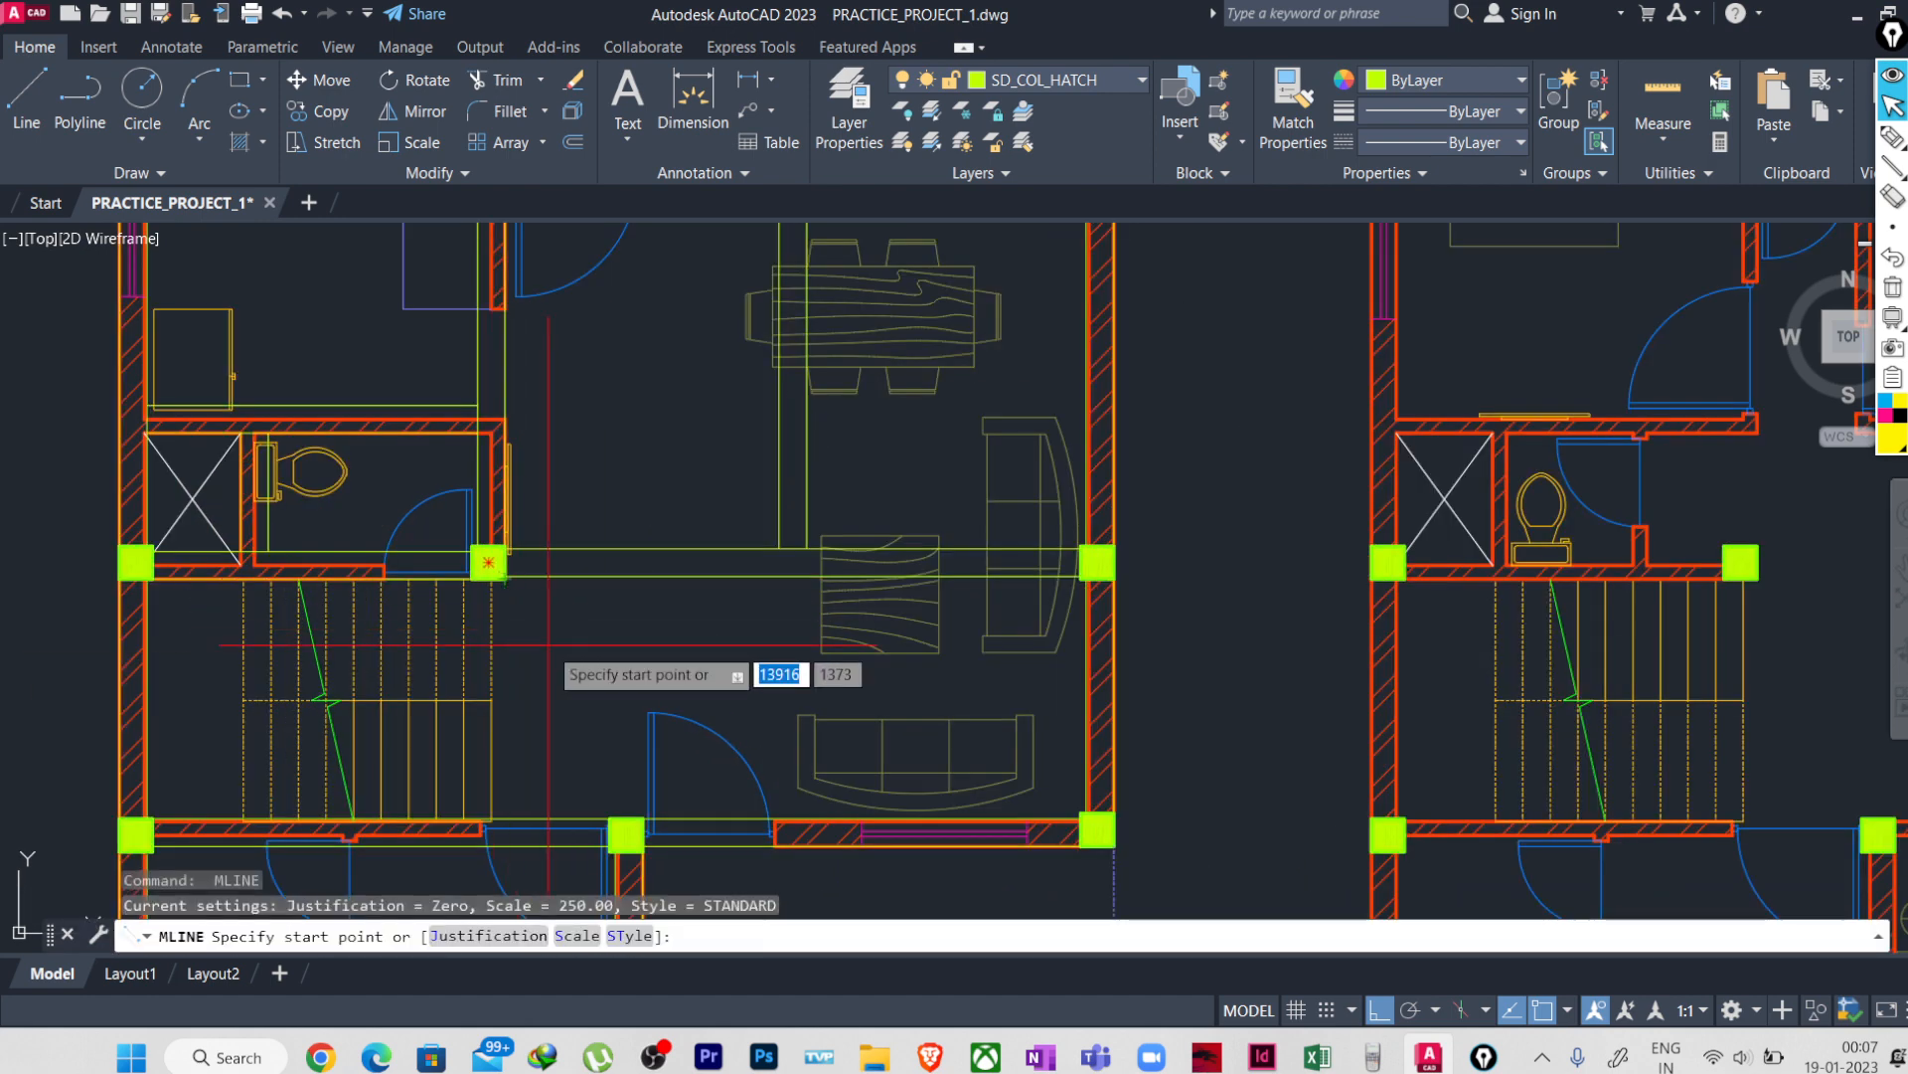
pyautogui.press('Escape')
pyautogui.press('Return')
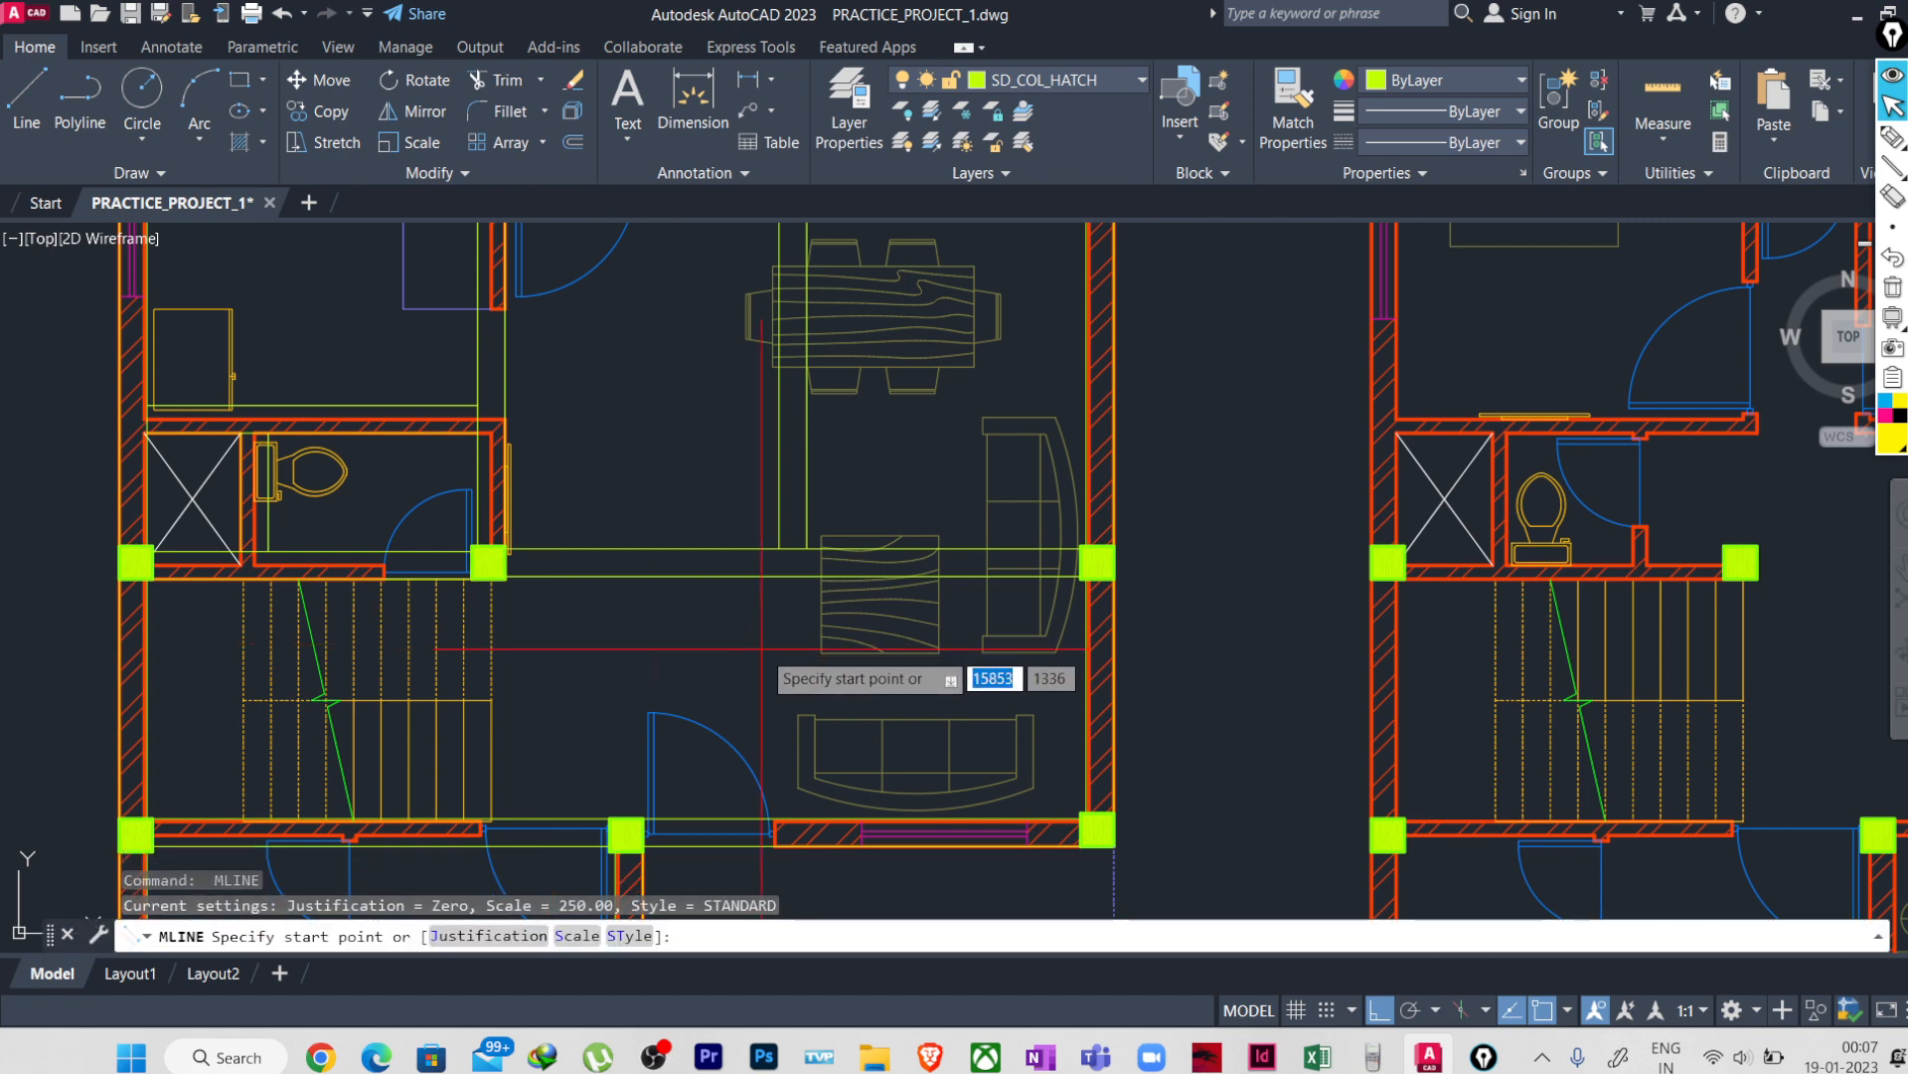
pyautogui.moveTo(743, 636); pyautogui.dragTo(686, 625, button='middle')
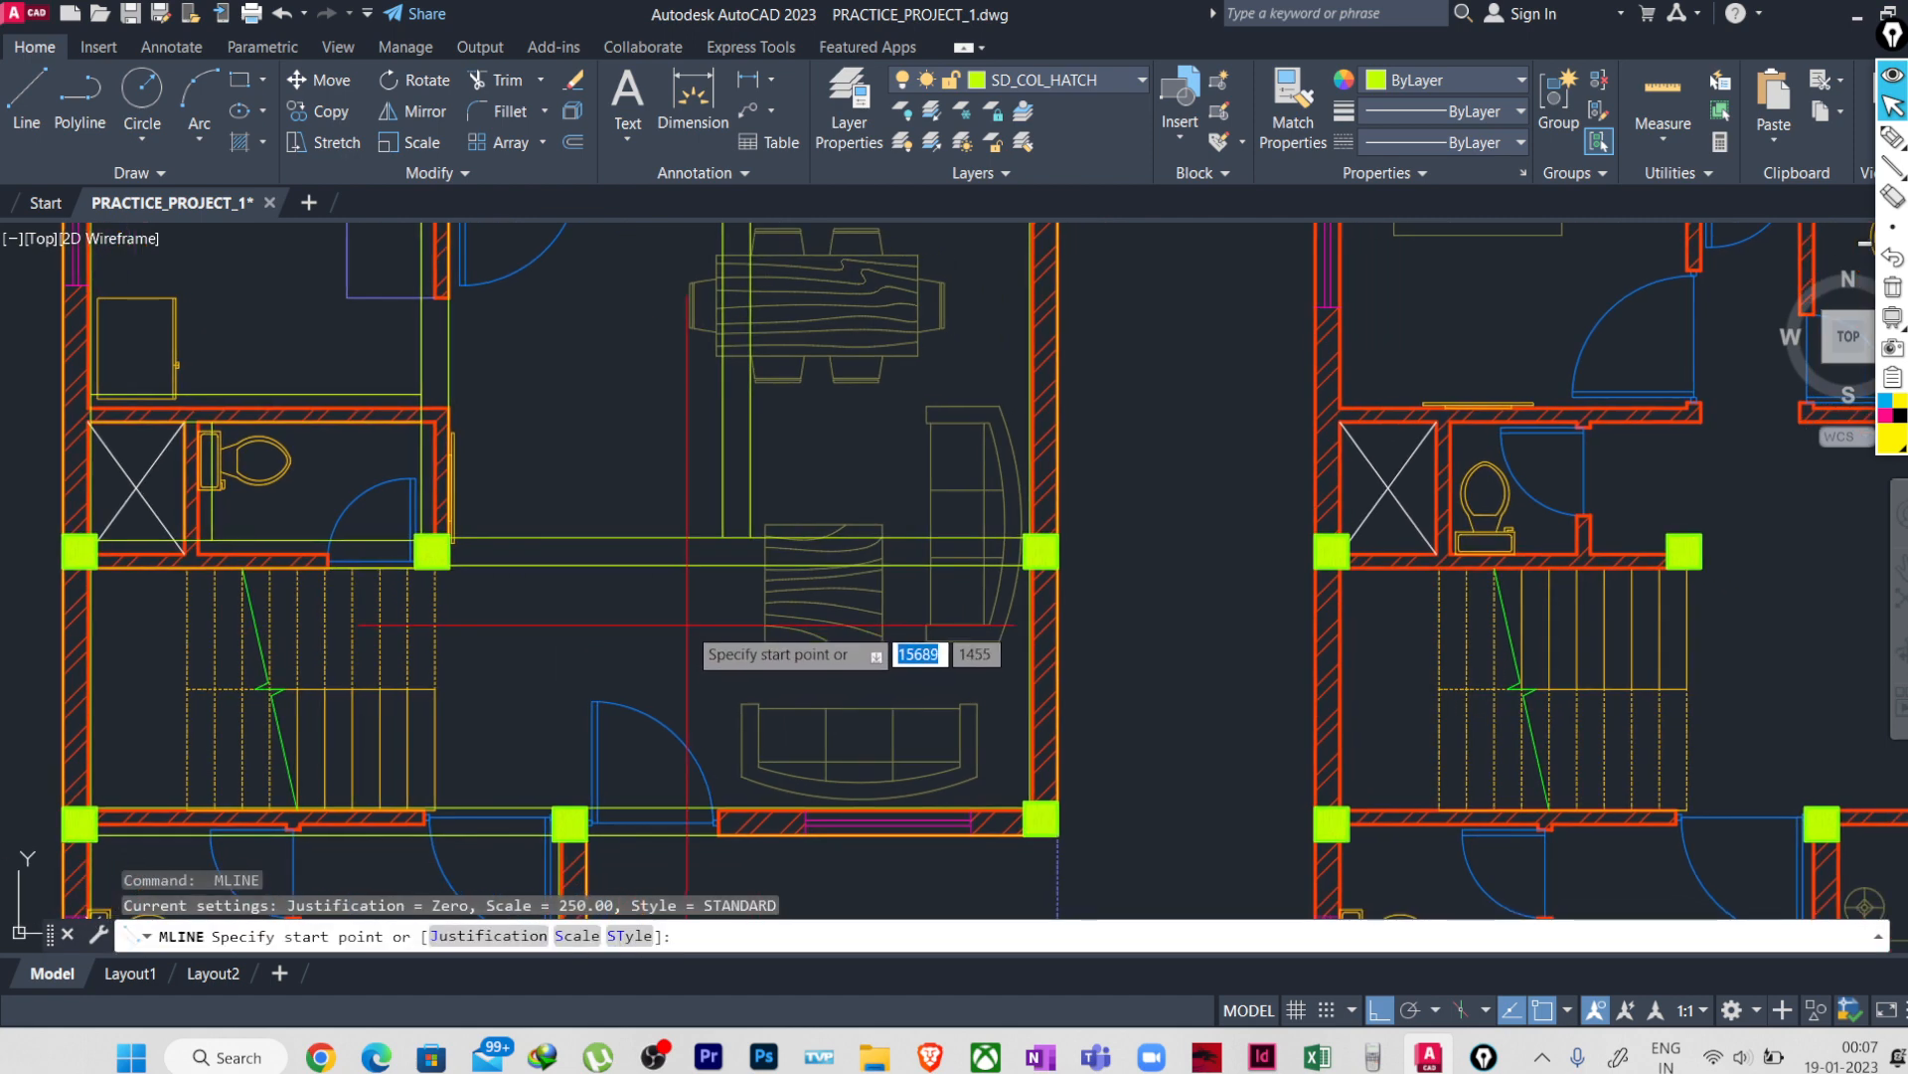
pyautogui.click(737, 562)
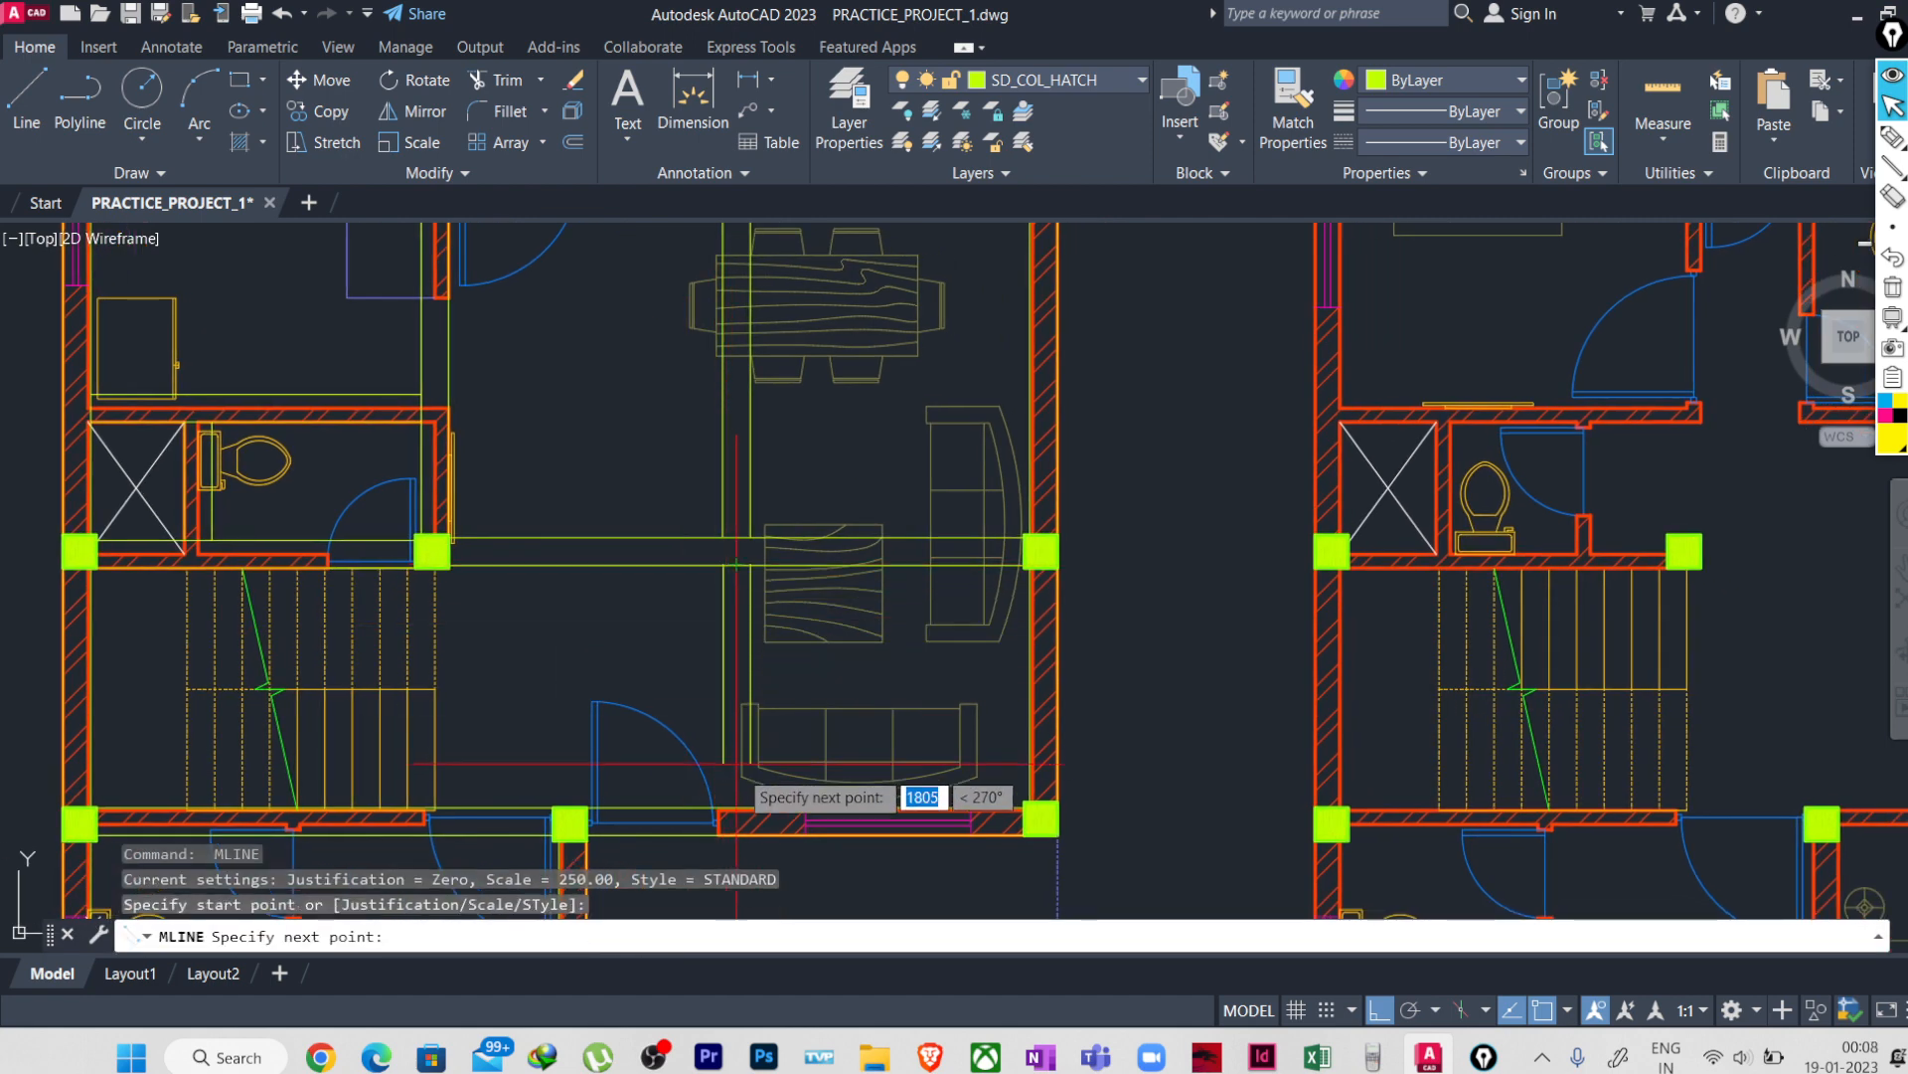
pyautogui.press('Return')
pyautogui.press('Return')
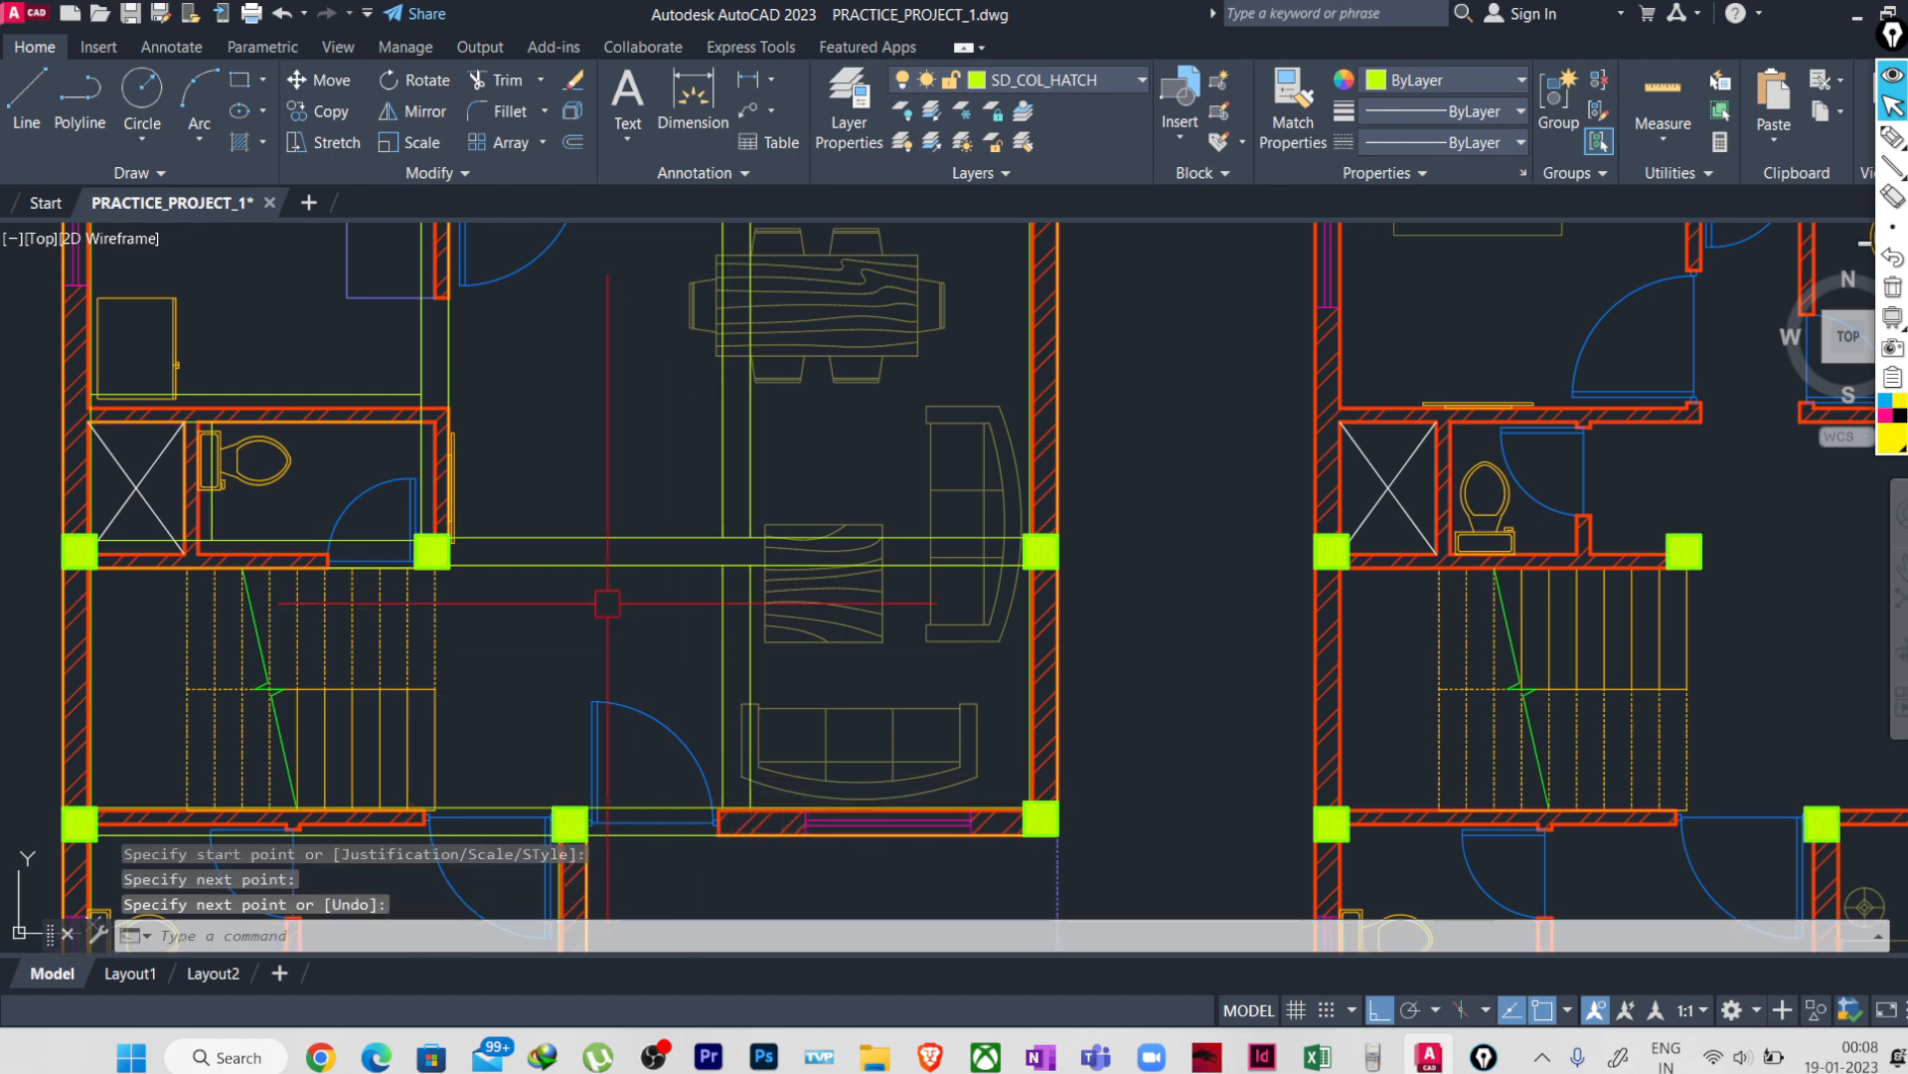
# - Draw a Top-justified multiline along the staircase's right side, from the column beside the toilet down to the wall multiline below
pyautogui.scroll(-2, 832, 599)
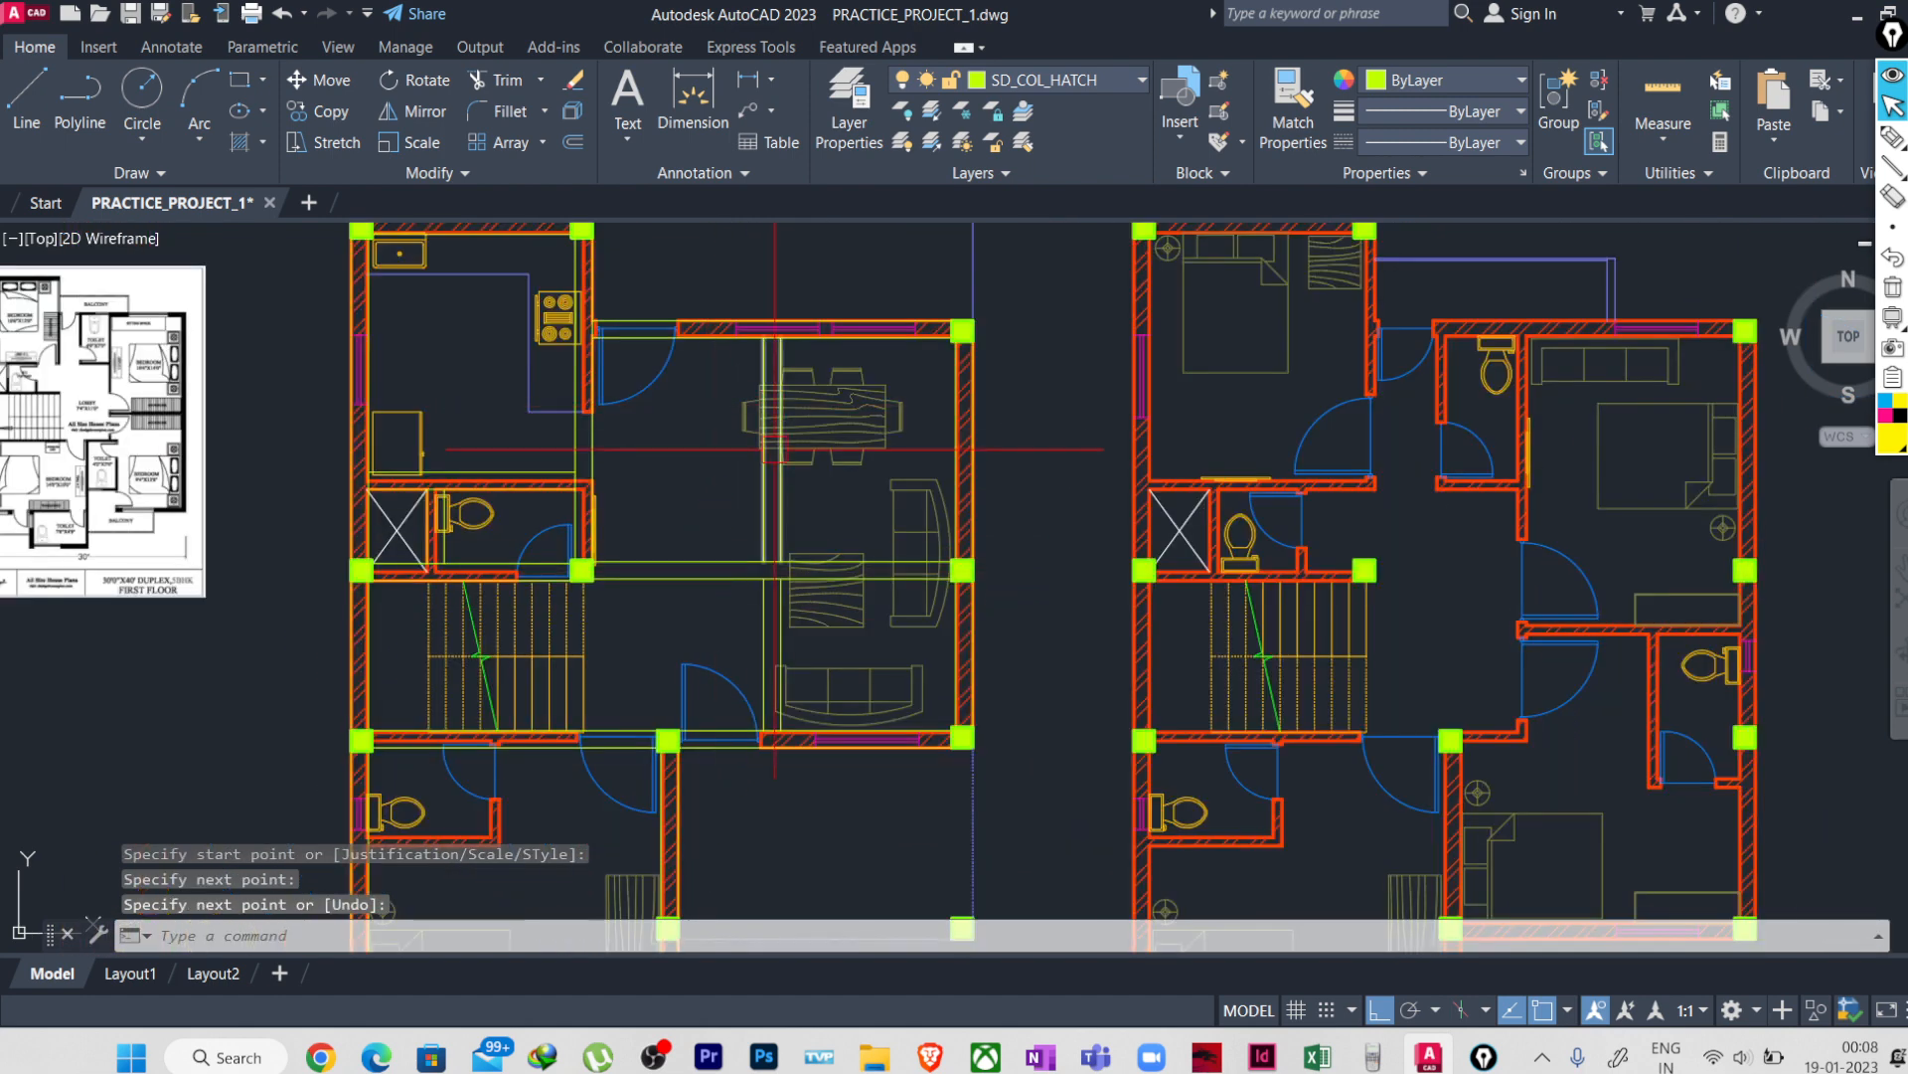
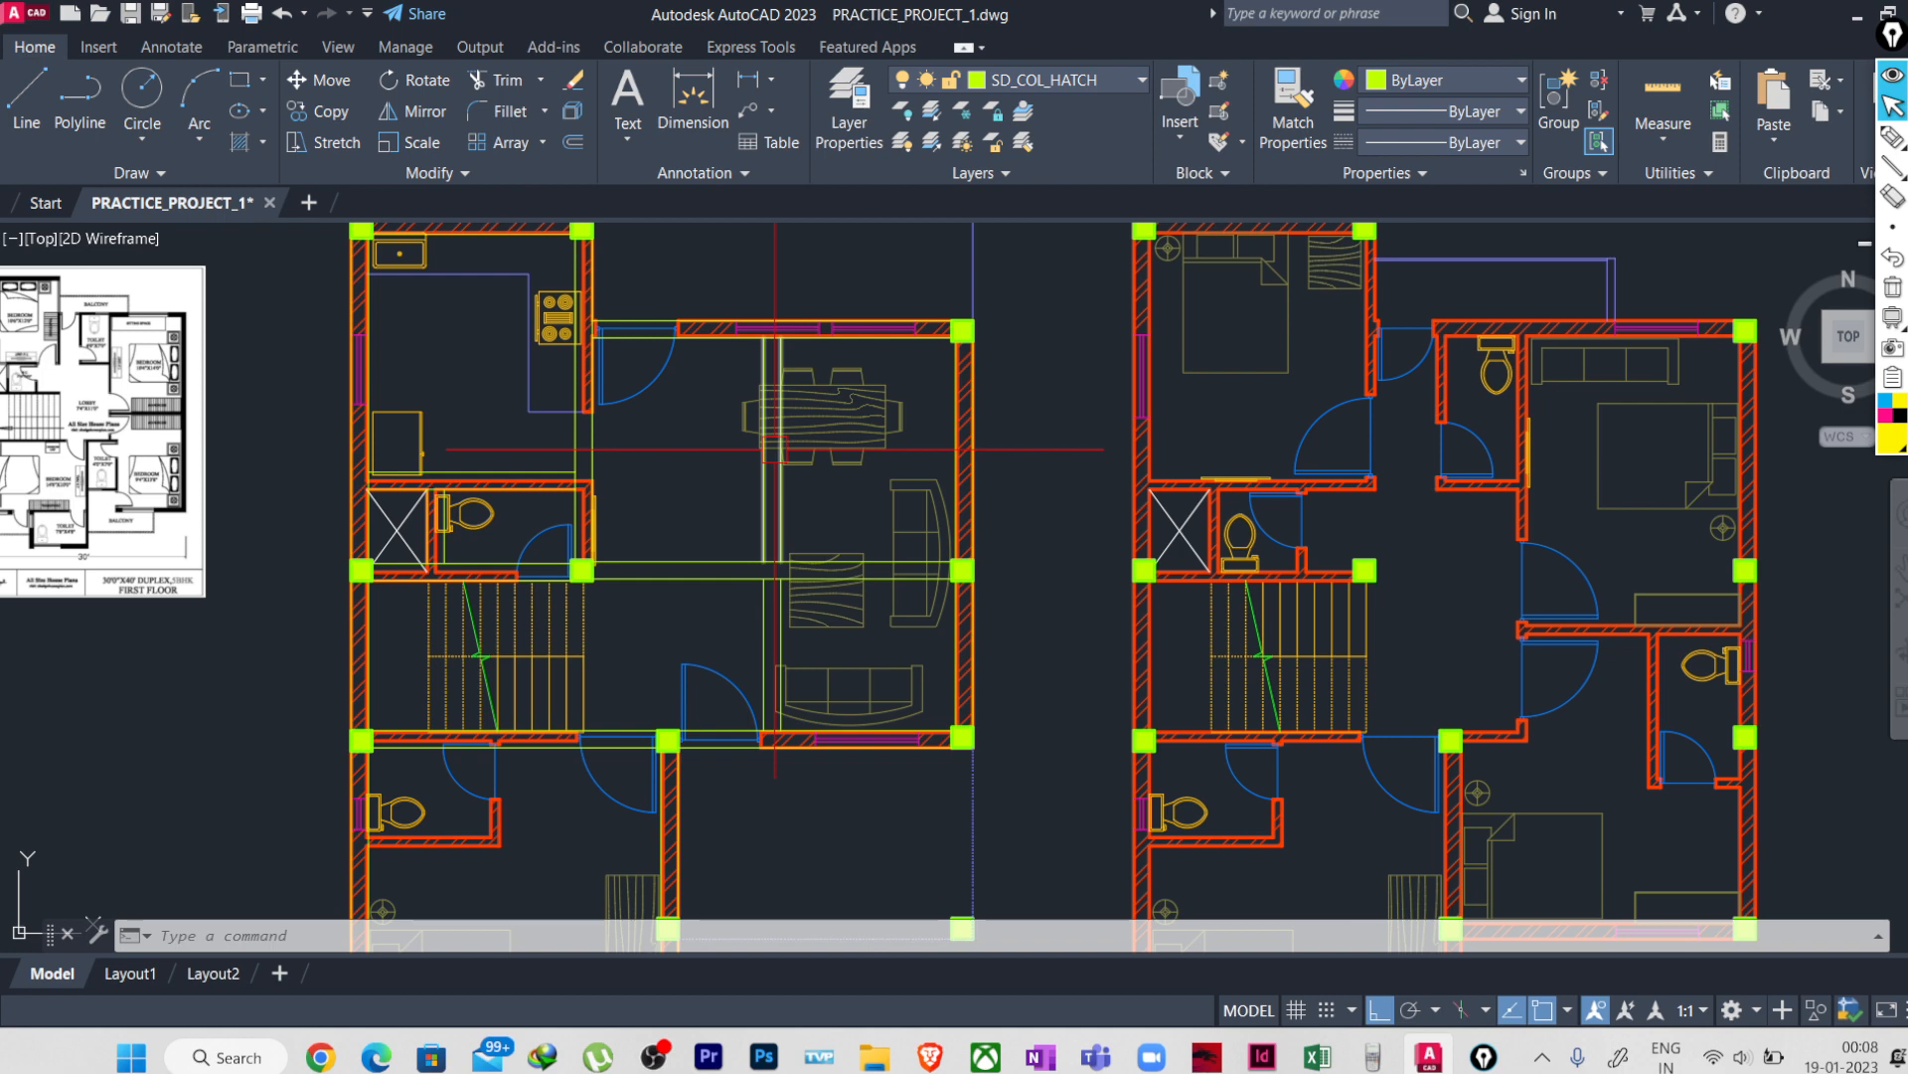
pyautogui.moveTo(582, 736); pyautogui.dragTo(709, 718, button='middle')
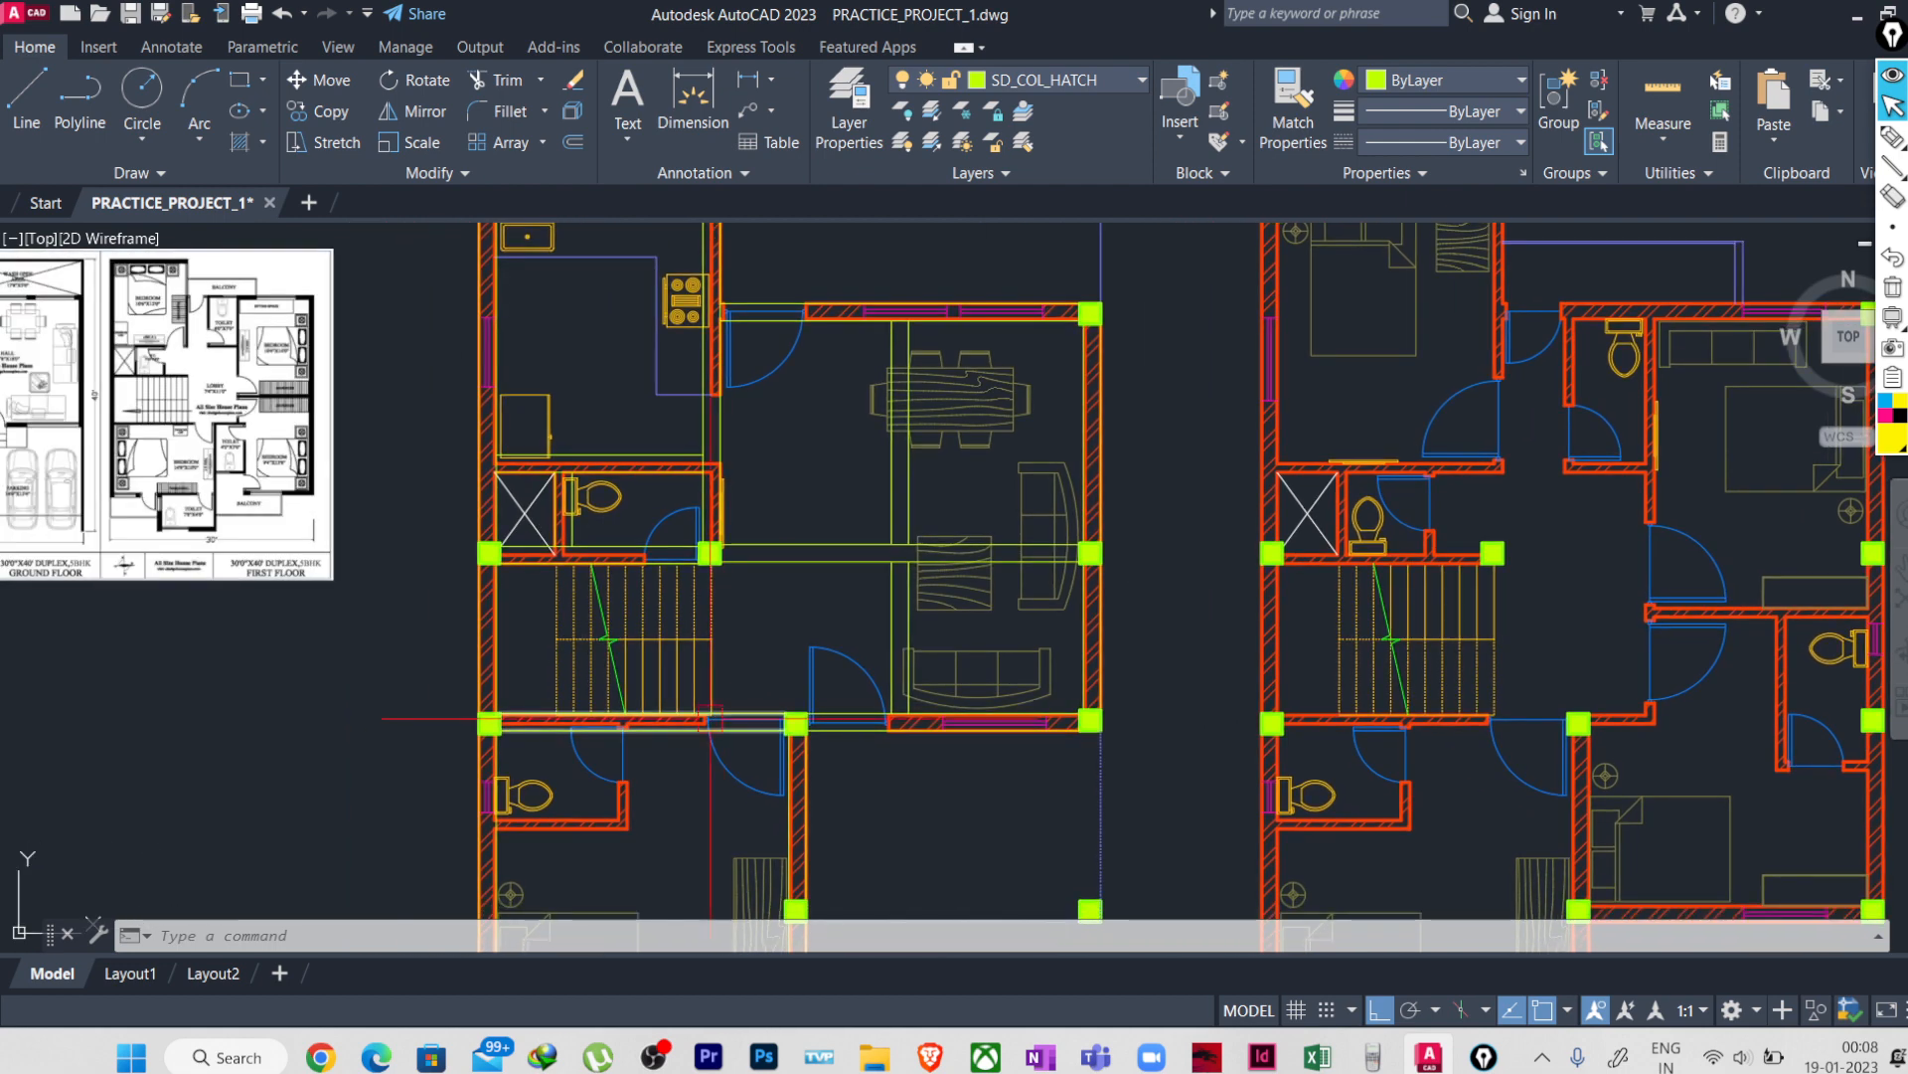
pyautogui.scroll(2, 732, 559)
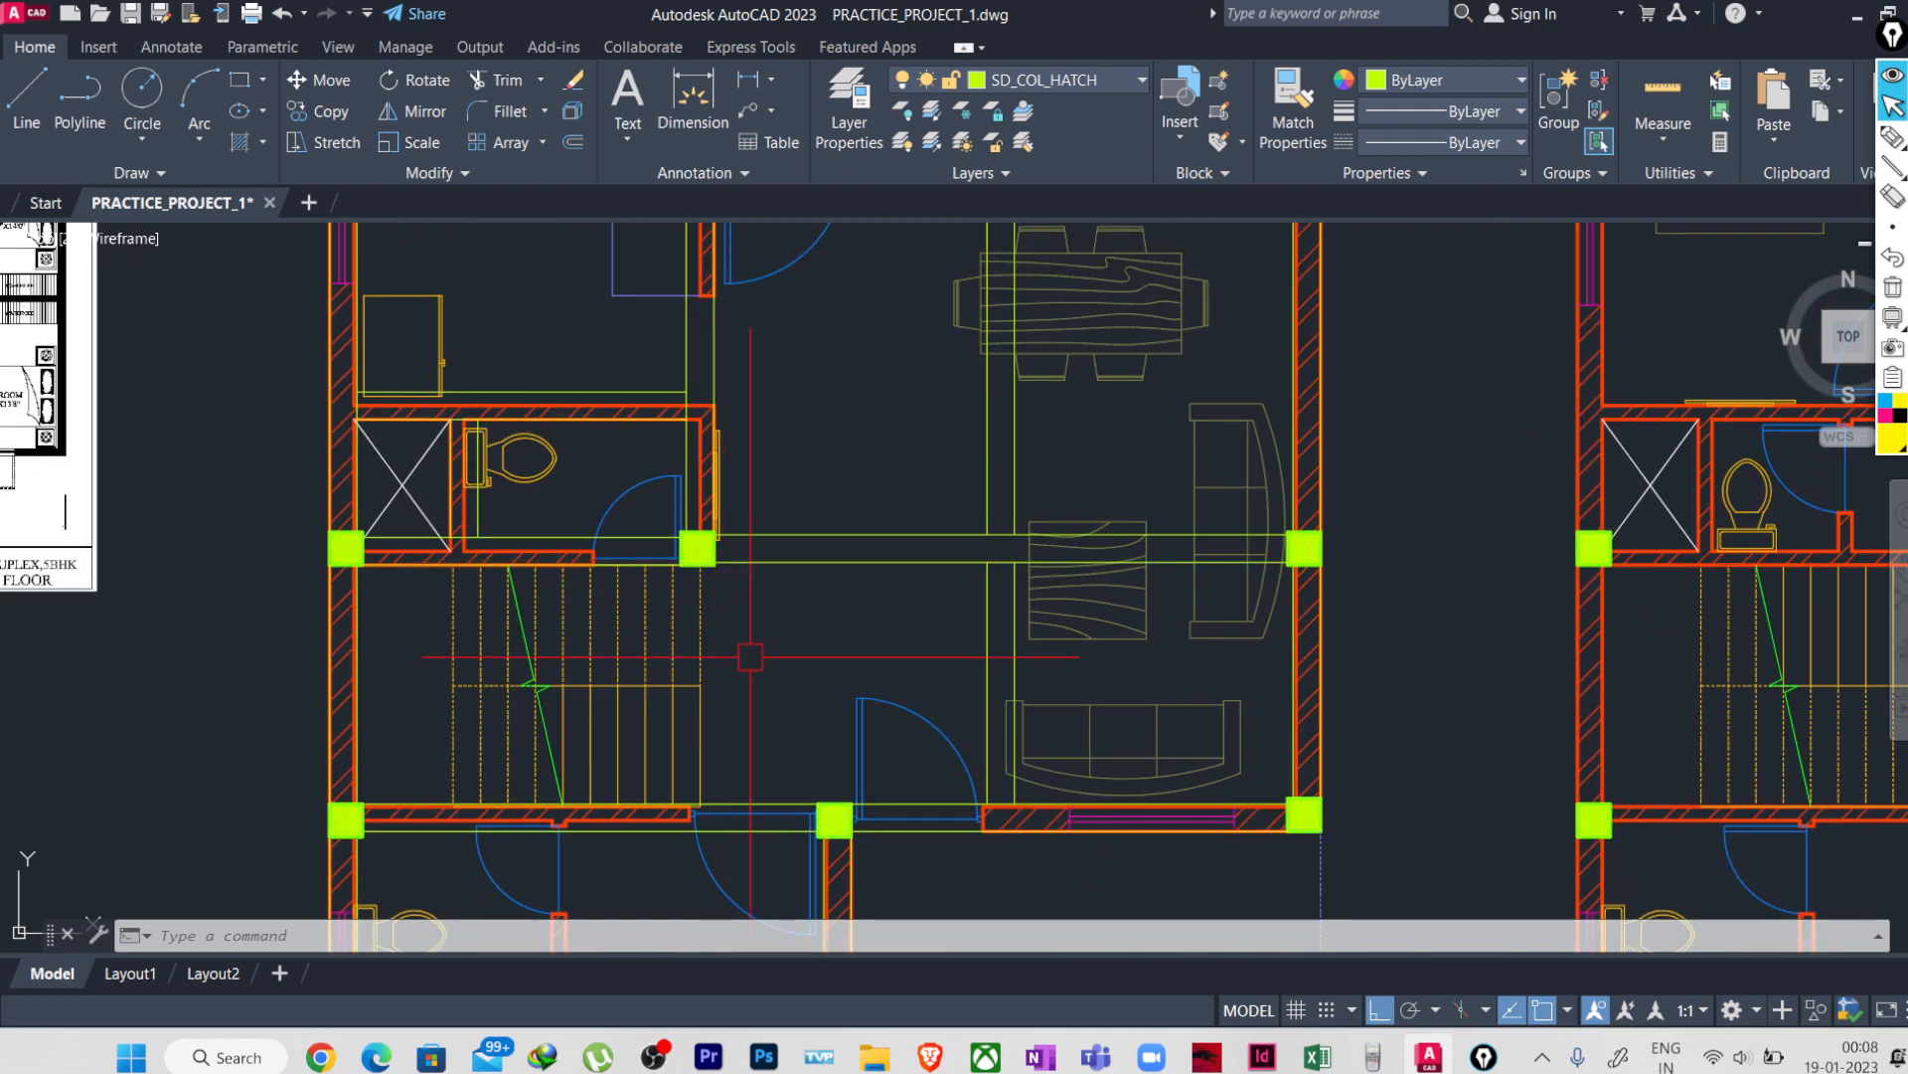
pyautogui.write('mline')
pyautogui.press('Return')
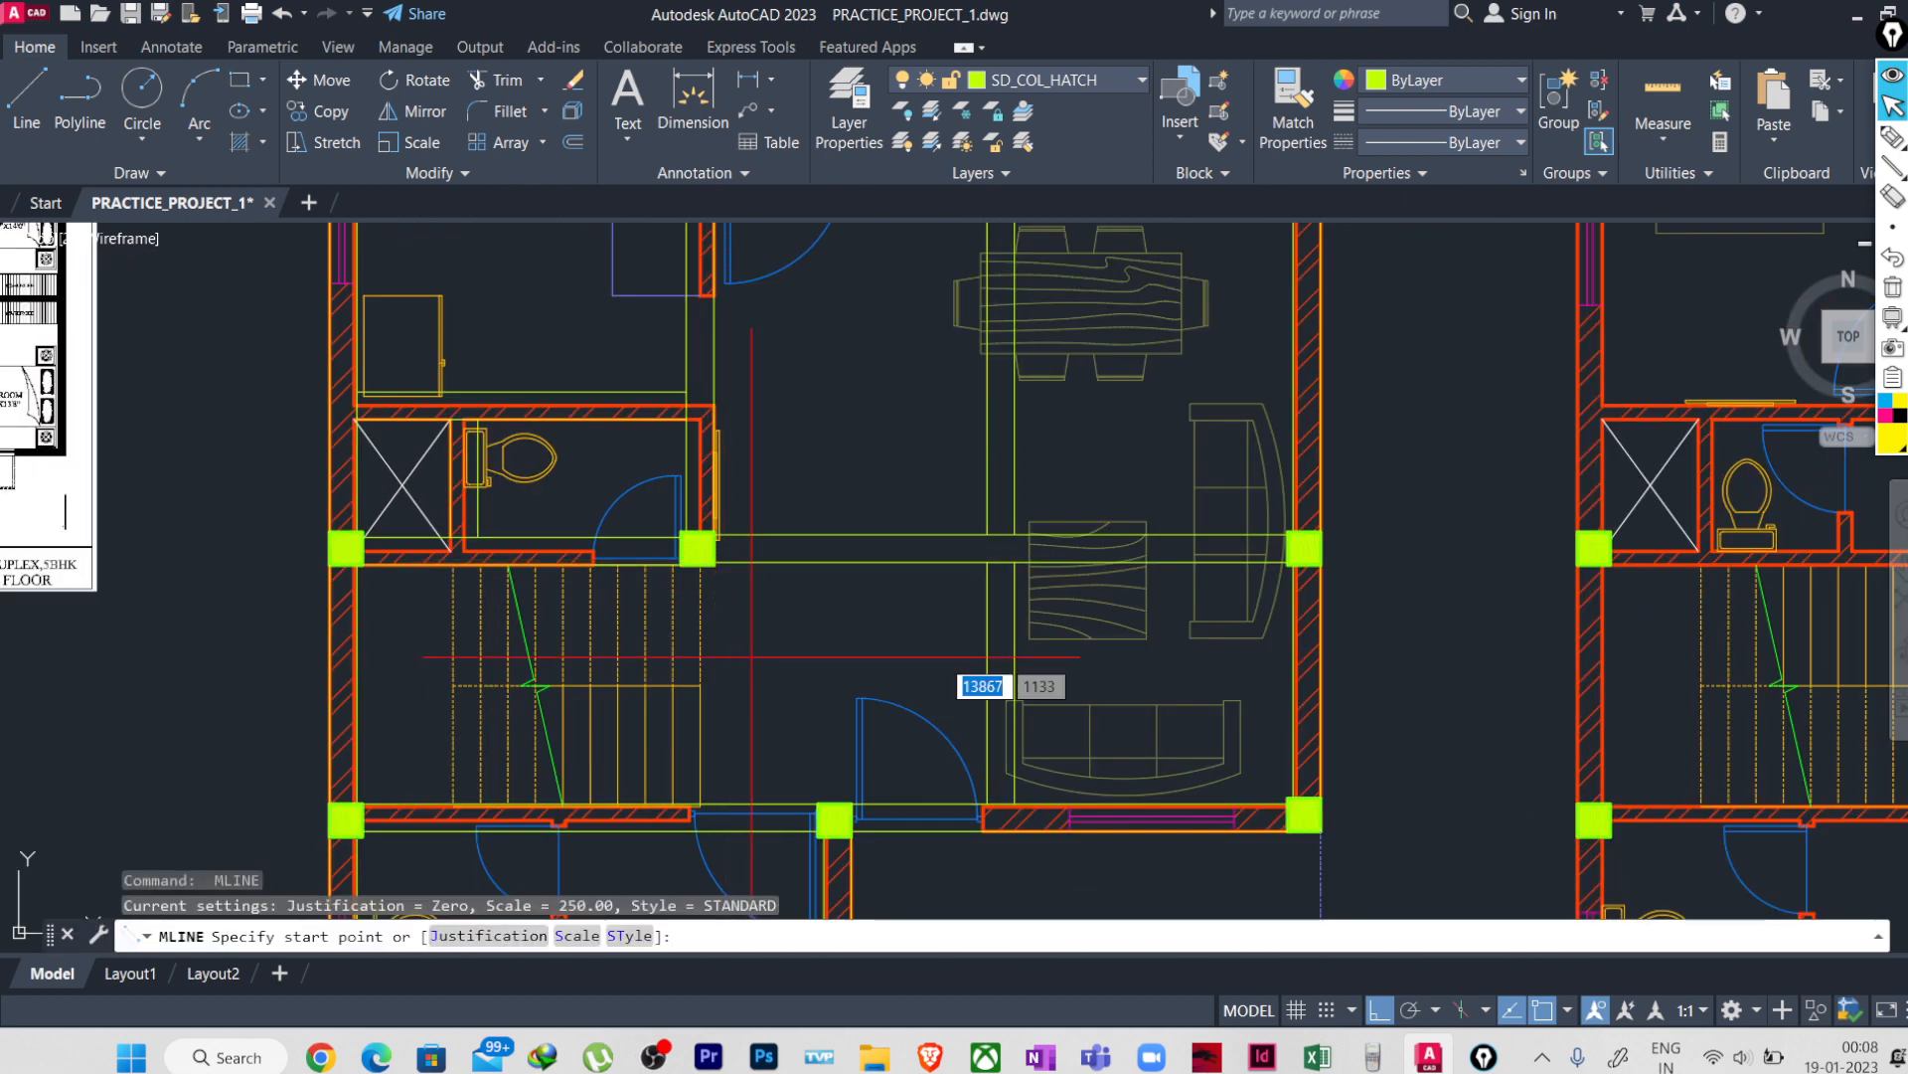
pyautogui.press('Escape')
pyautogui.press('Return')
pyautogui.write('J')
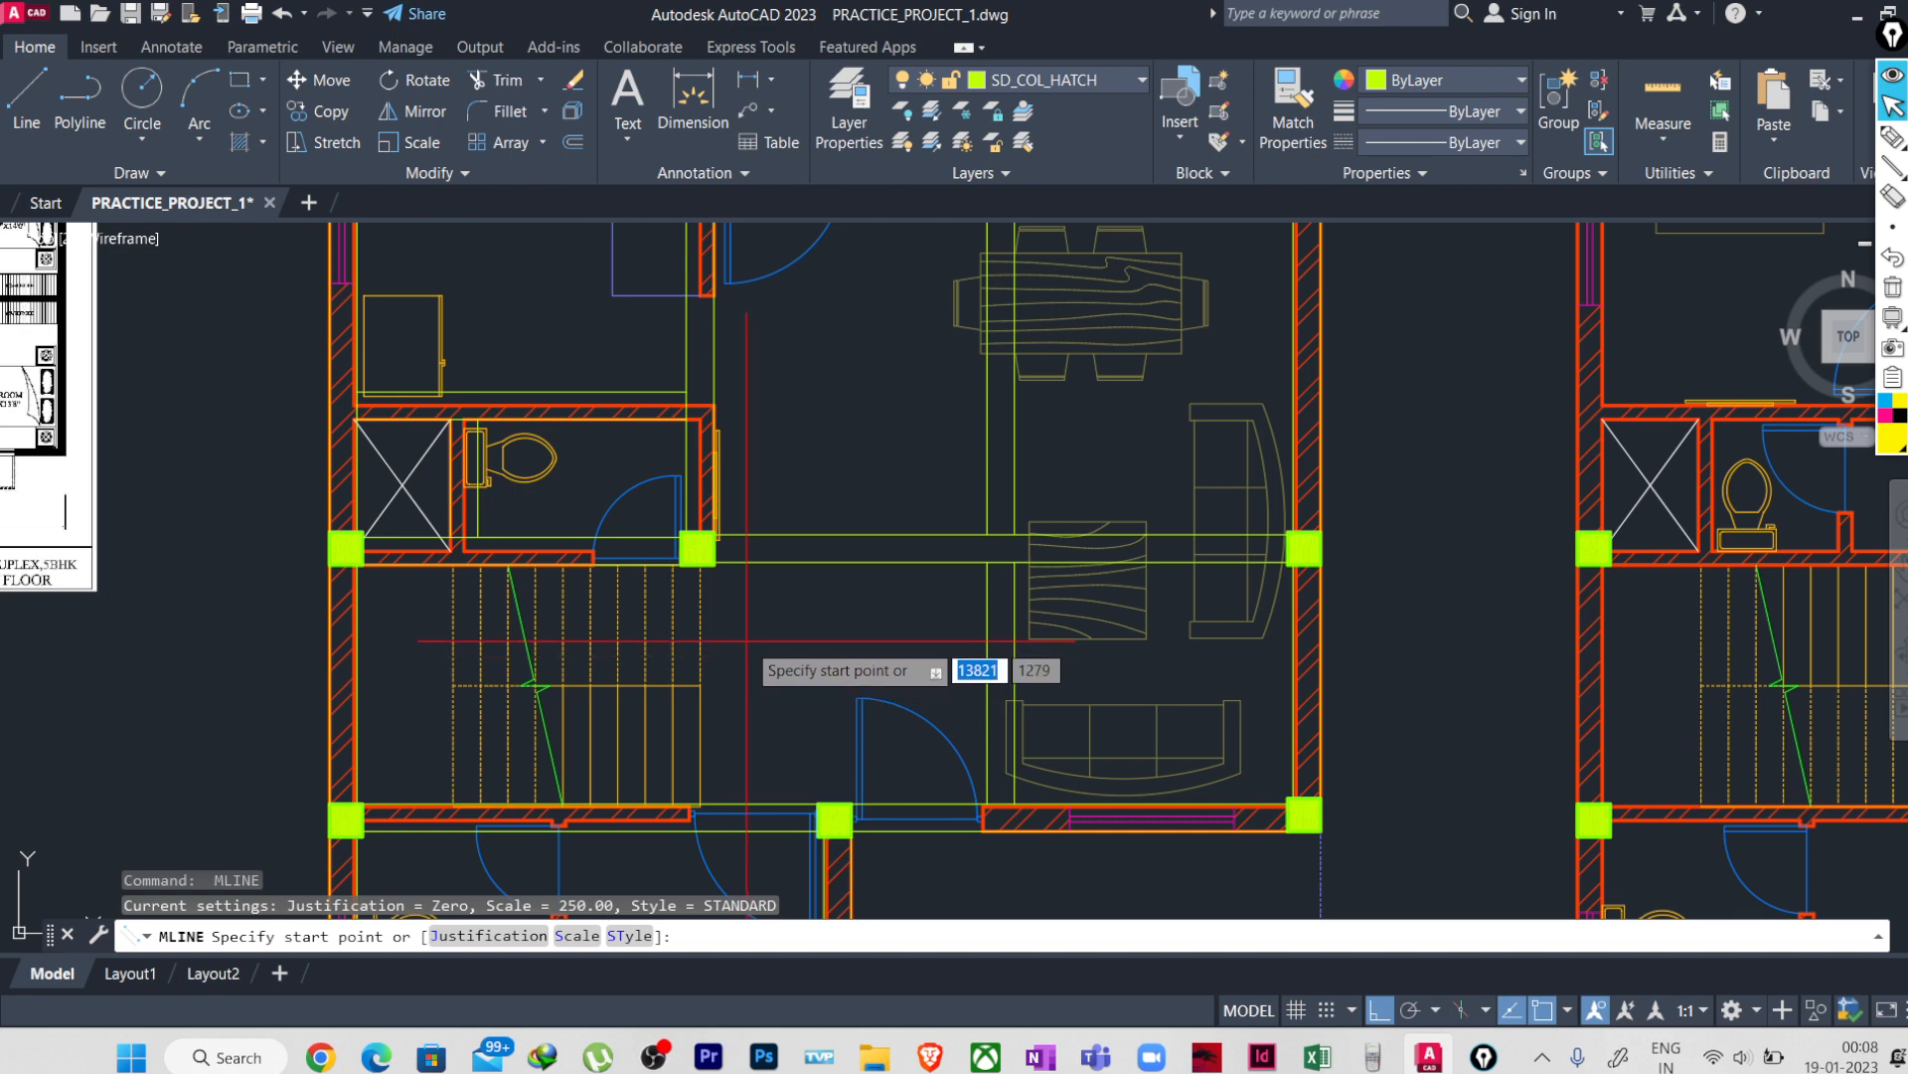
pyautogui.press('Return')
pyautogui.click(803, 702)
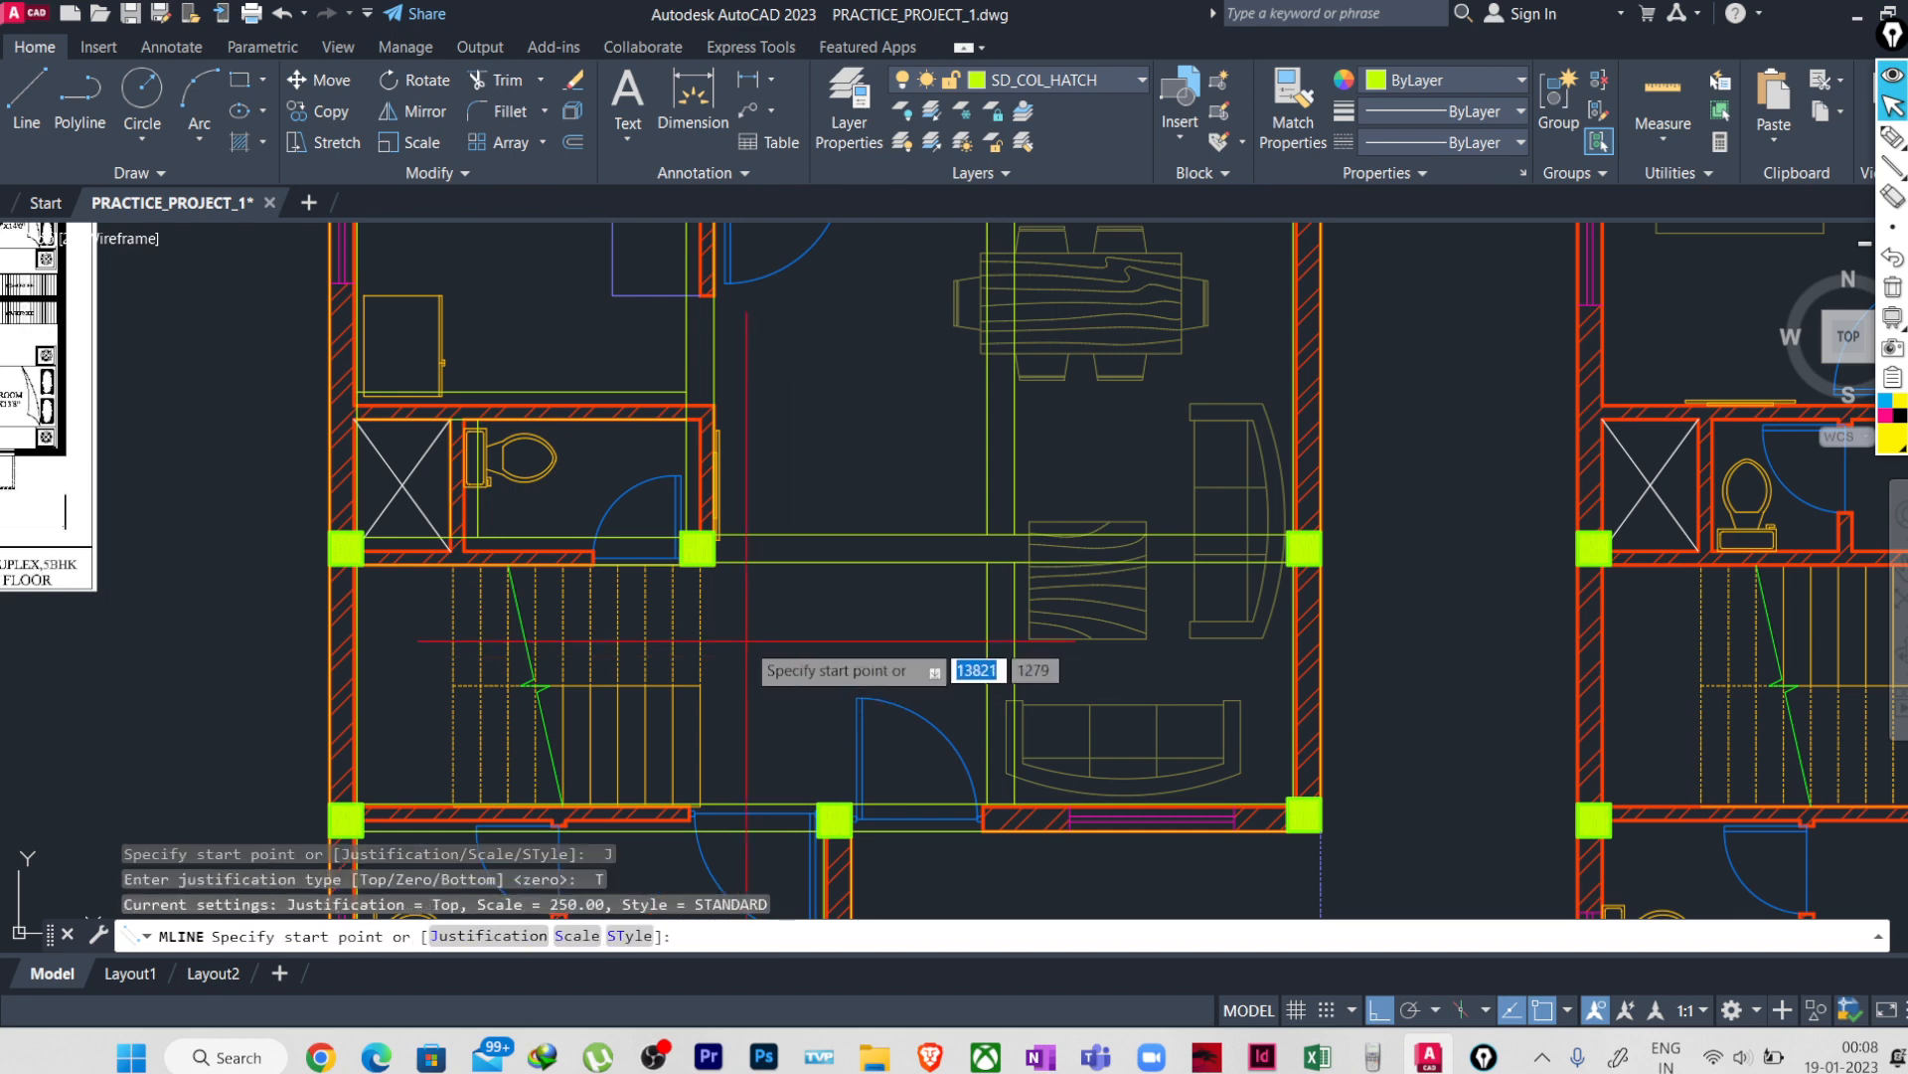
pyautogui.click(698, 548)
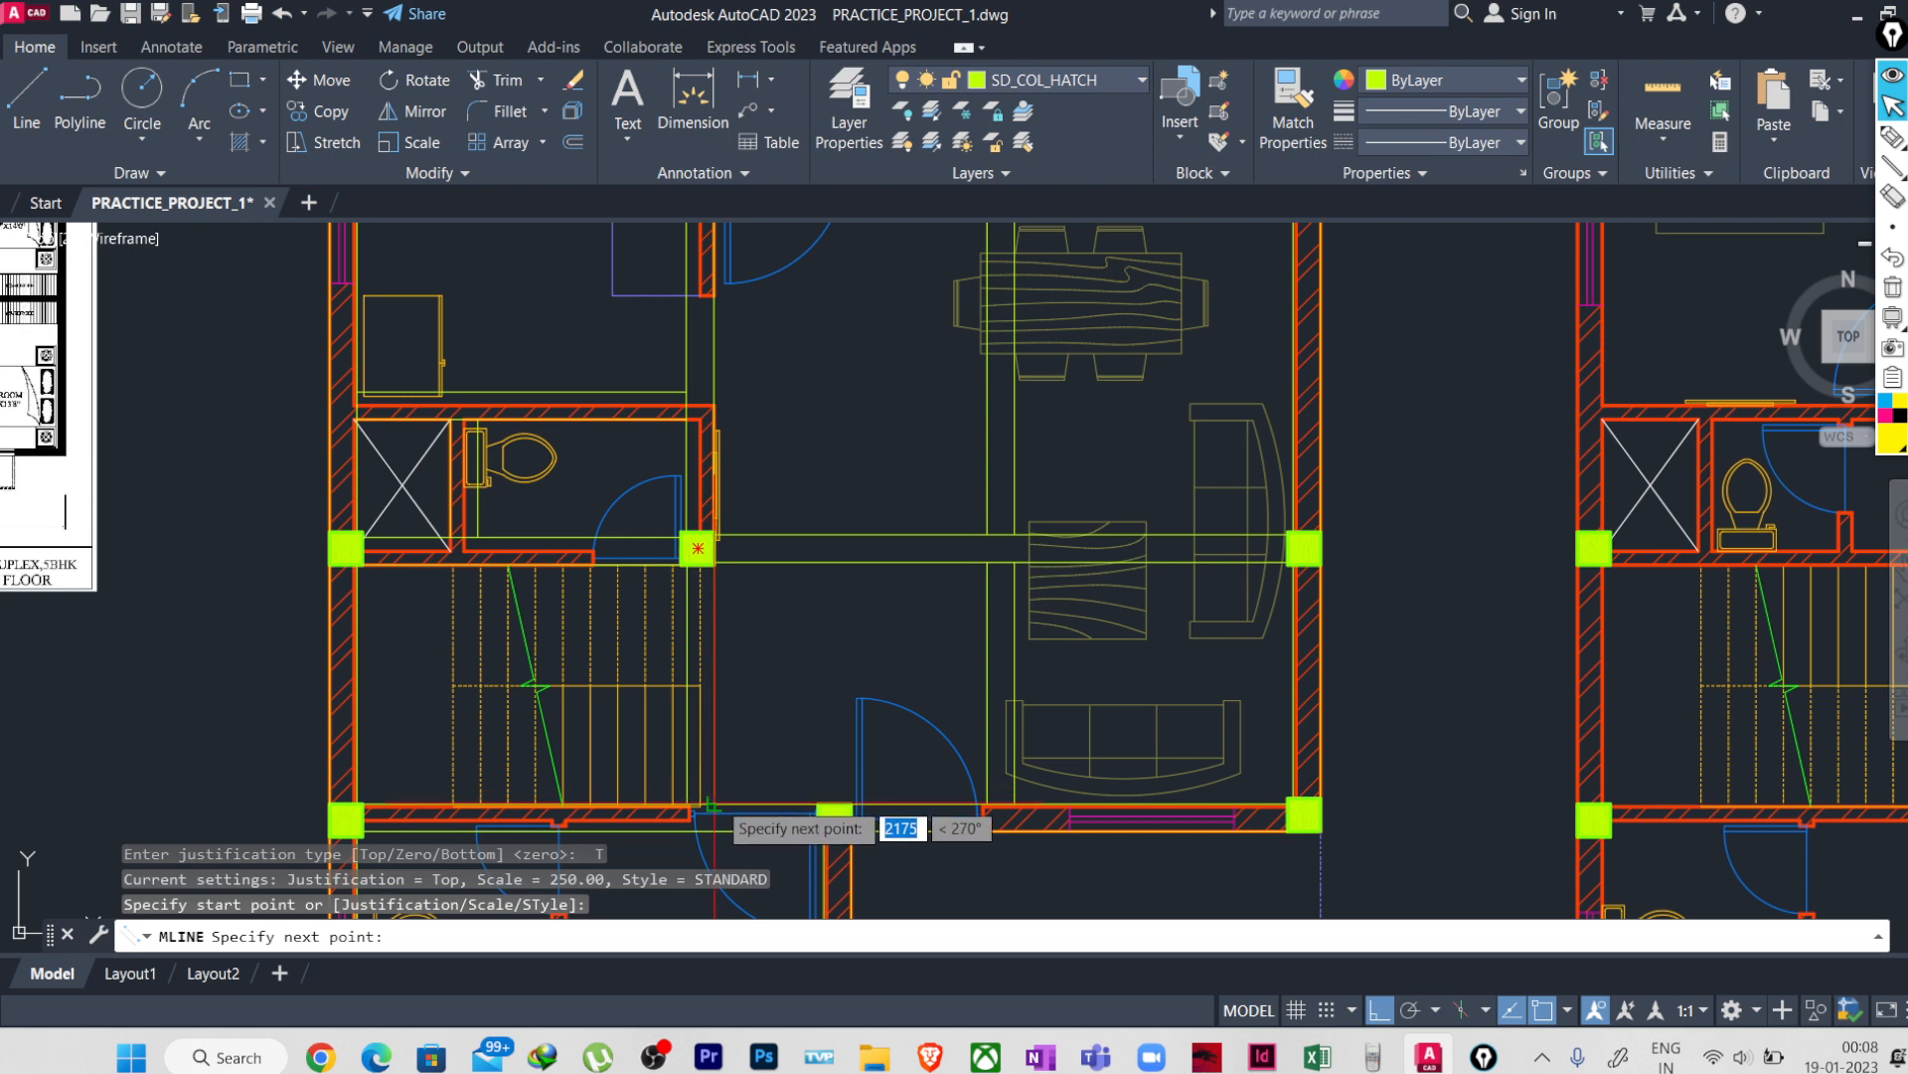
pyautogui.click(710, 805)
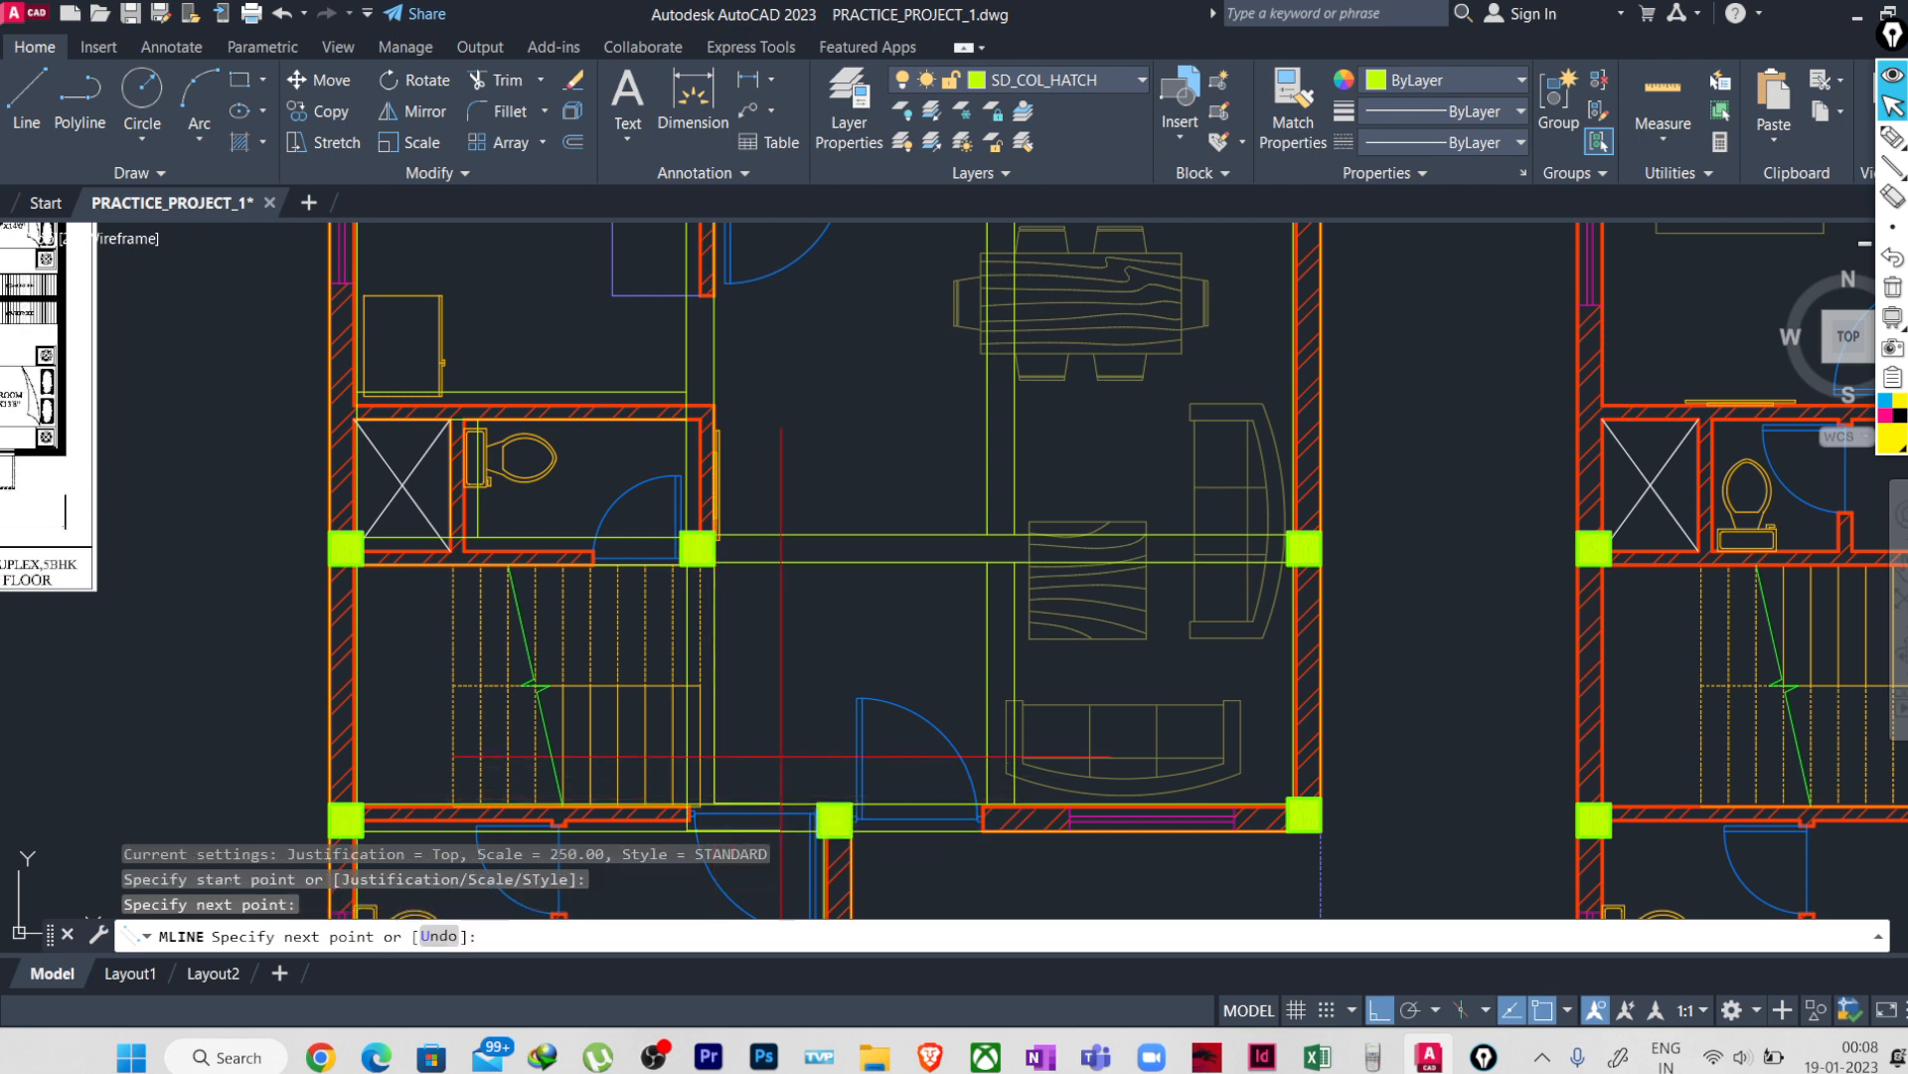
pyautogui.press('Return')
# - Draw a Top-justified multiline across the lower bedroom, from the middle column on its right wall to the left wall multiline
pyautogui.scroll(-6, 713, 636)
pyautogui.moveTo(713, 636); pyautogui.dragTo(686, 580, button='middle')
pyautogui.scroll(2, 679, 641)
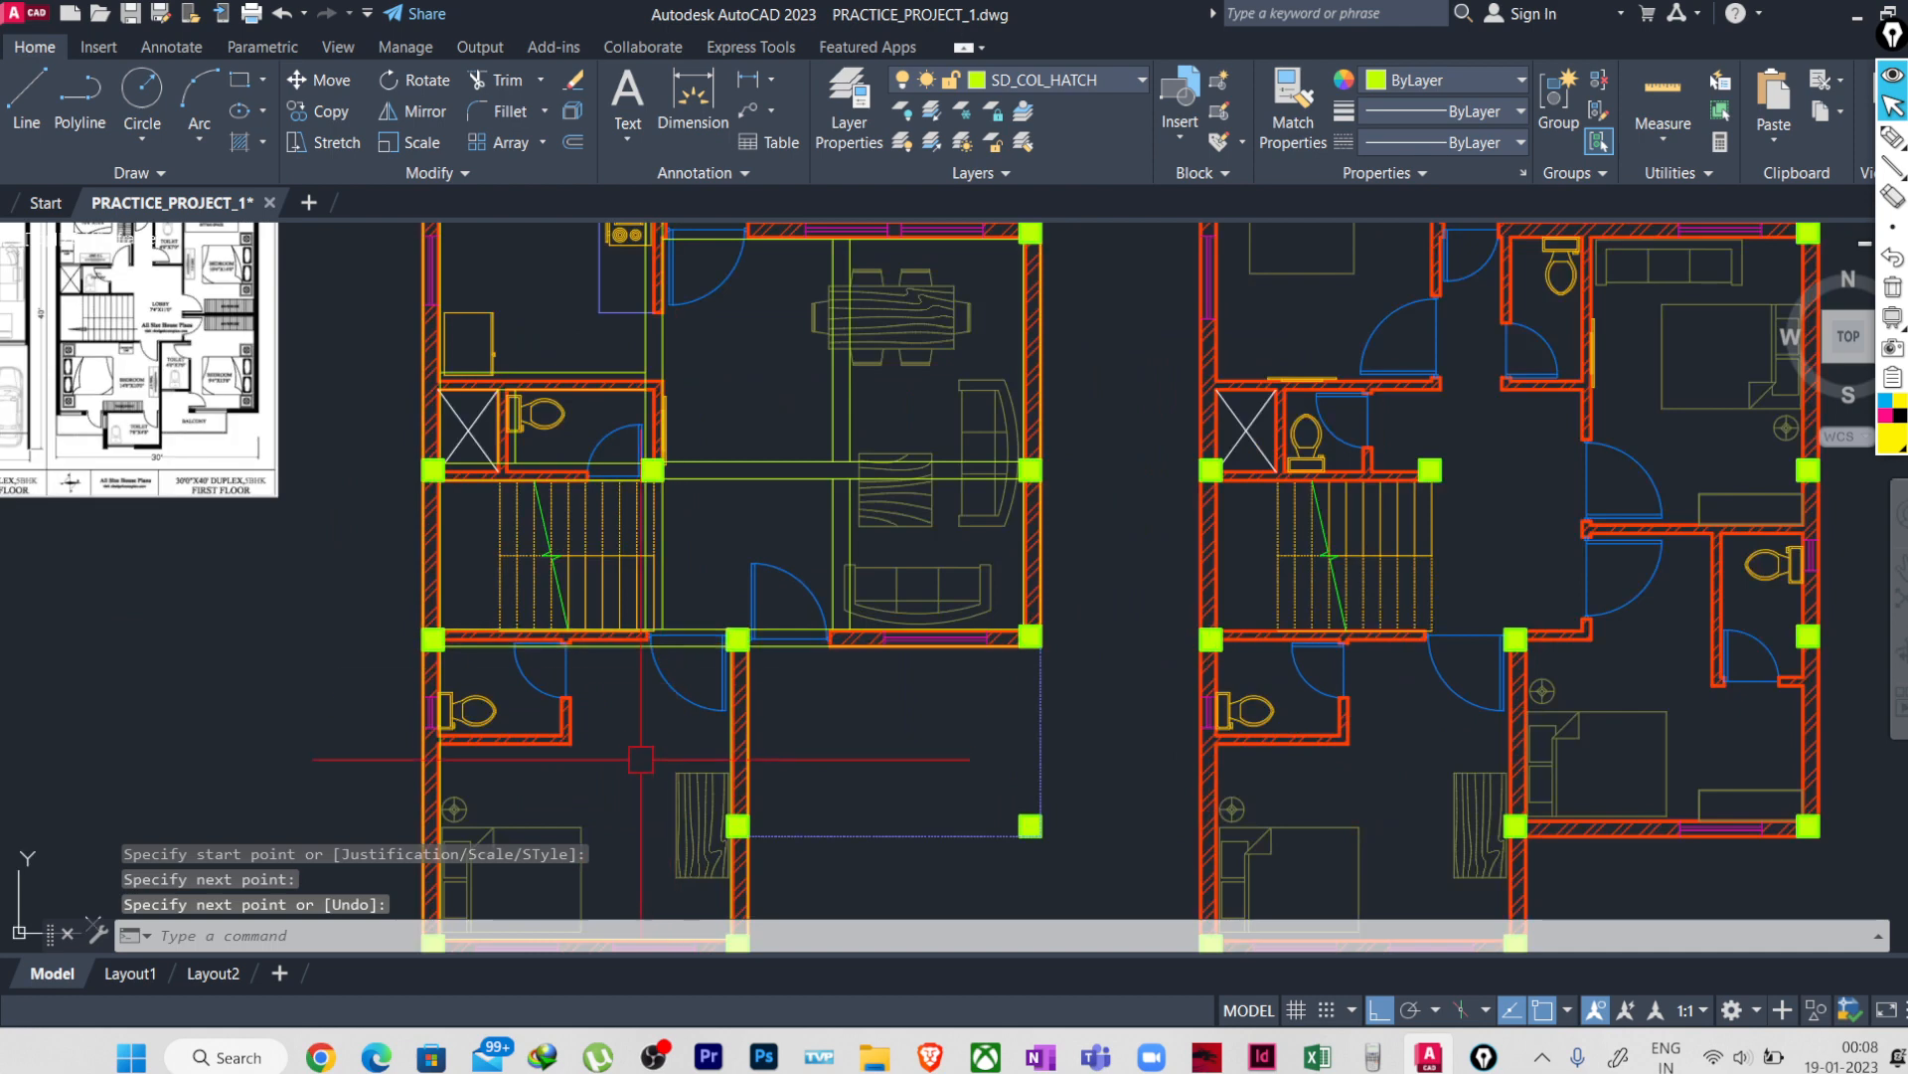
pyautogui.moveTo(633, 807); pyautogui.dragTo(682, 673, button='middle')
pyautogui.scroll(4, 680, 676)
pyautogui.scroll(-2, 679, 681)
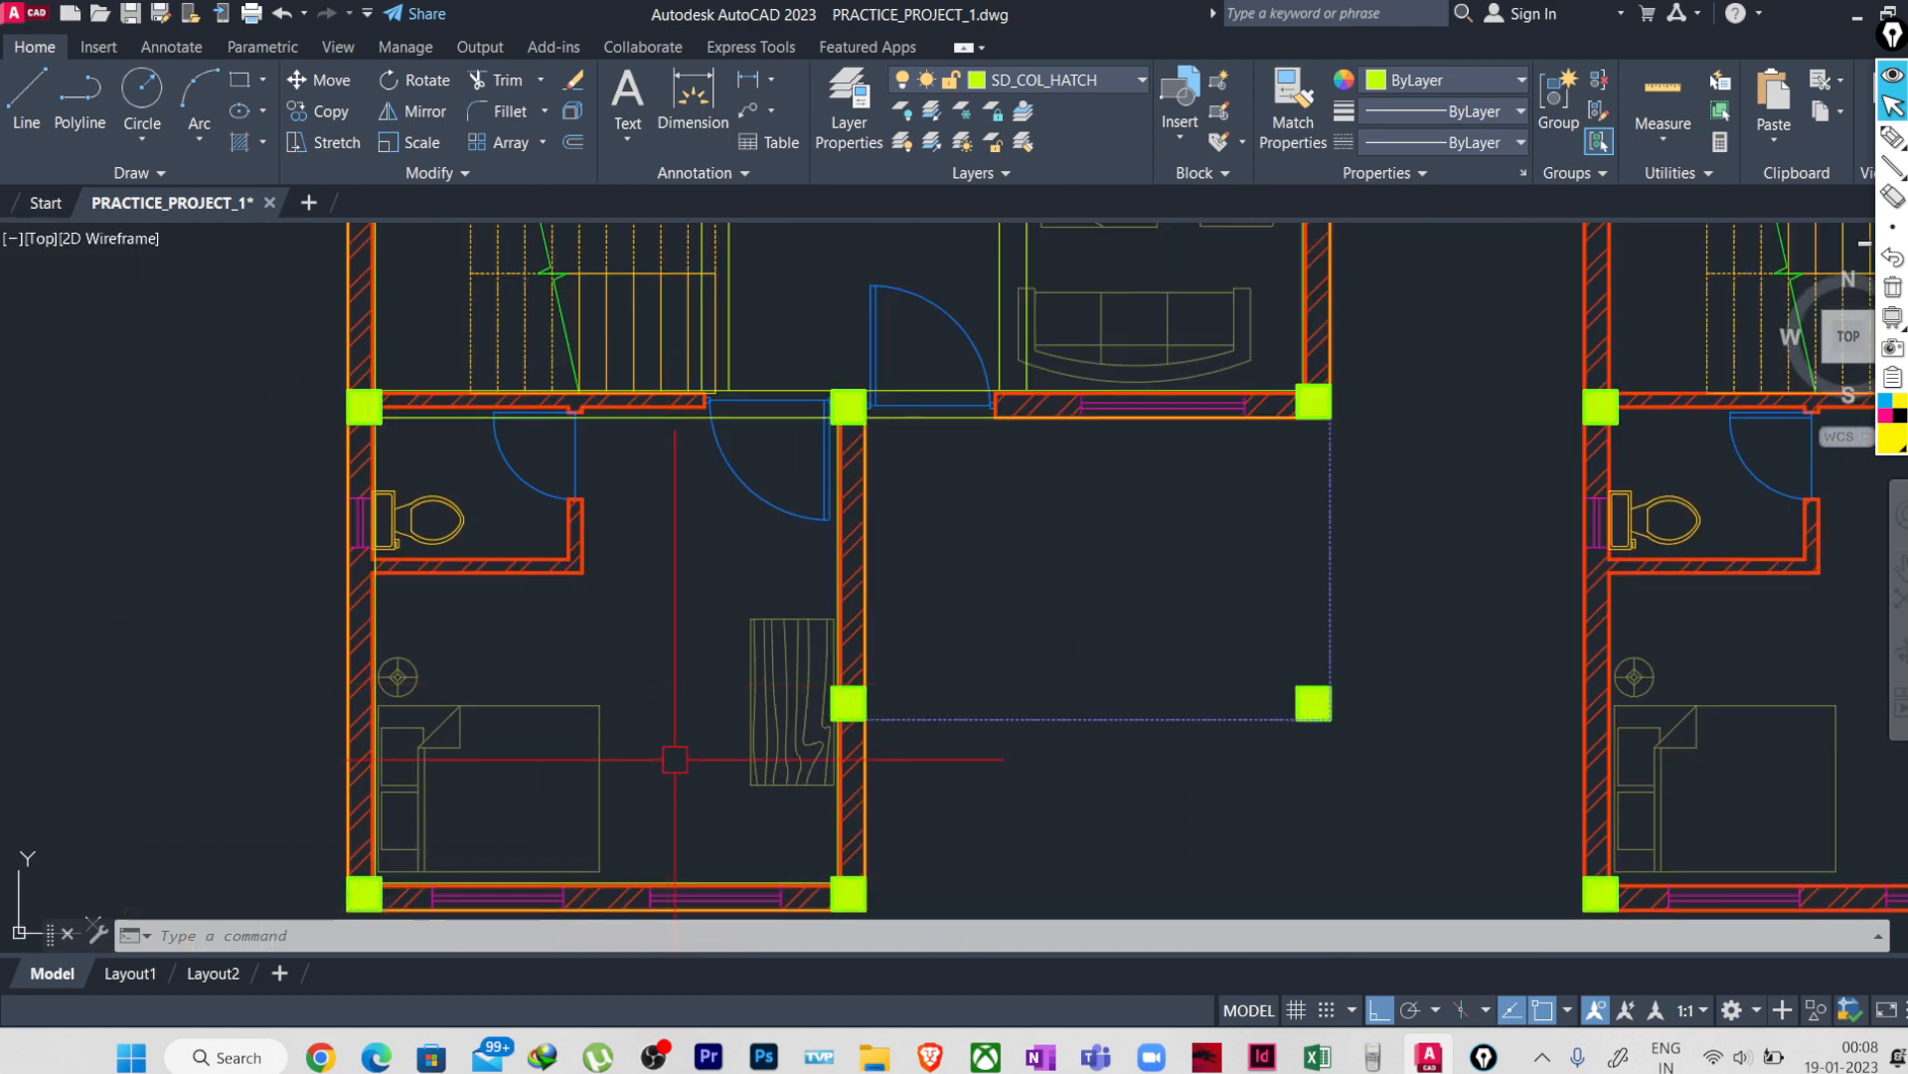
pyautogui.press('Return')
pyautogui.scroll(5, 825, 736)
pyautogui.click(818, 686)
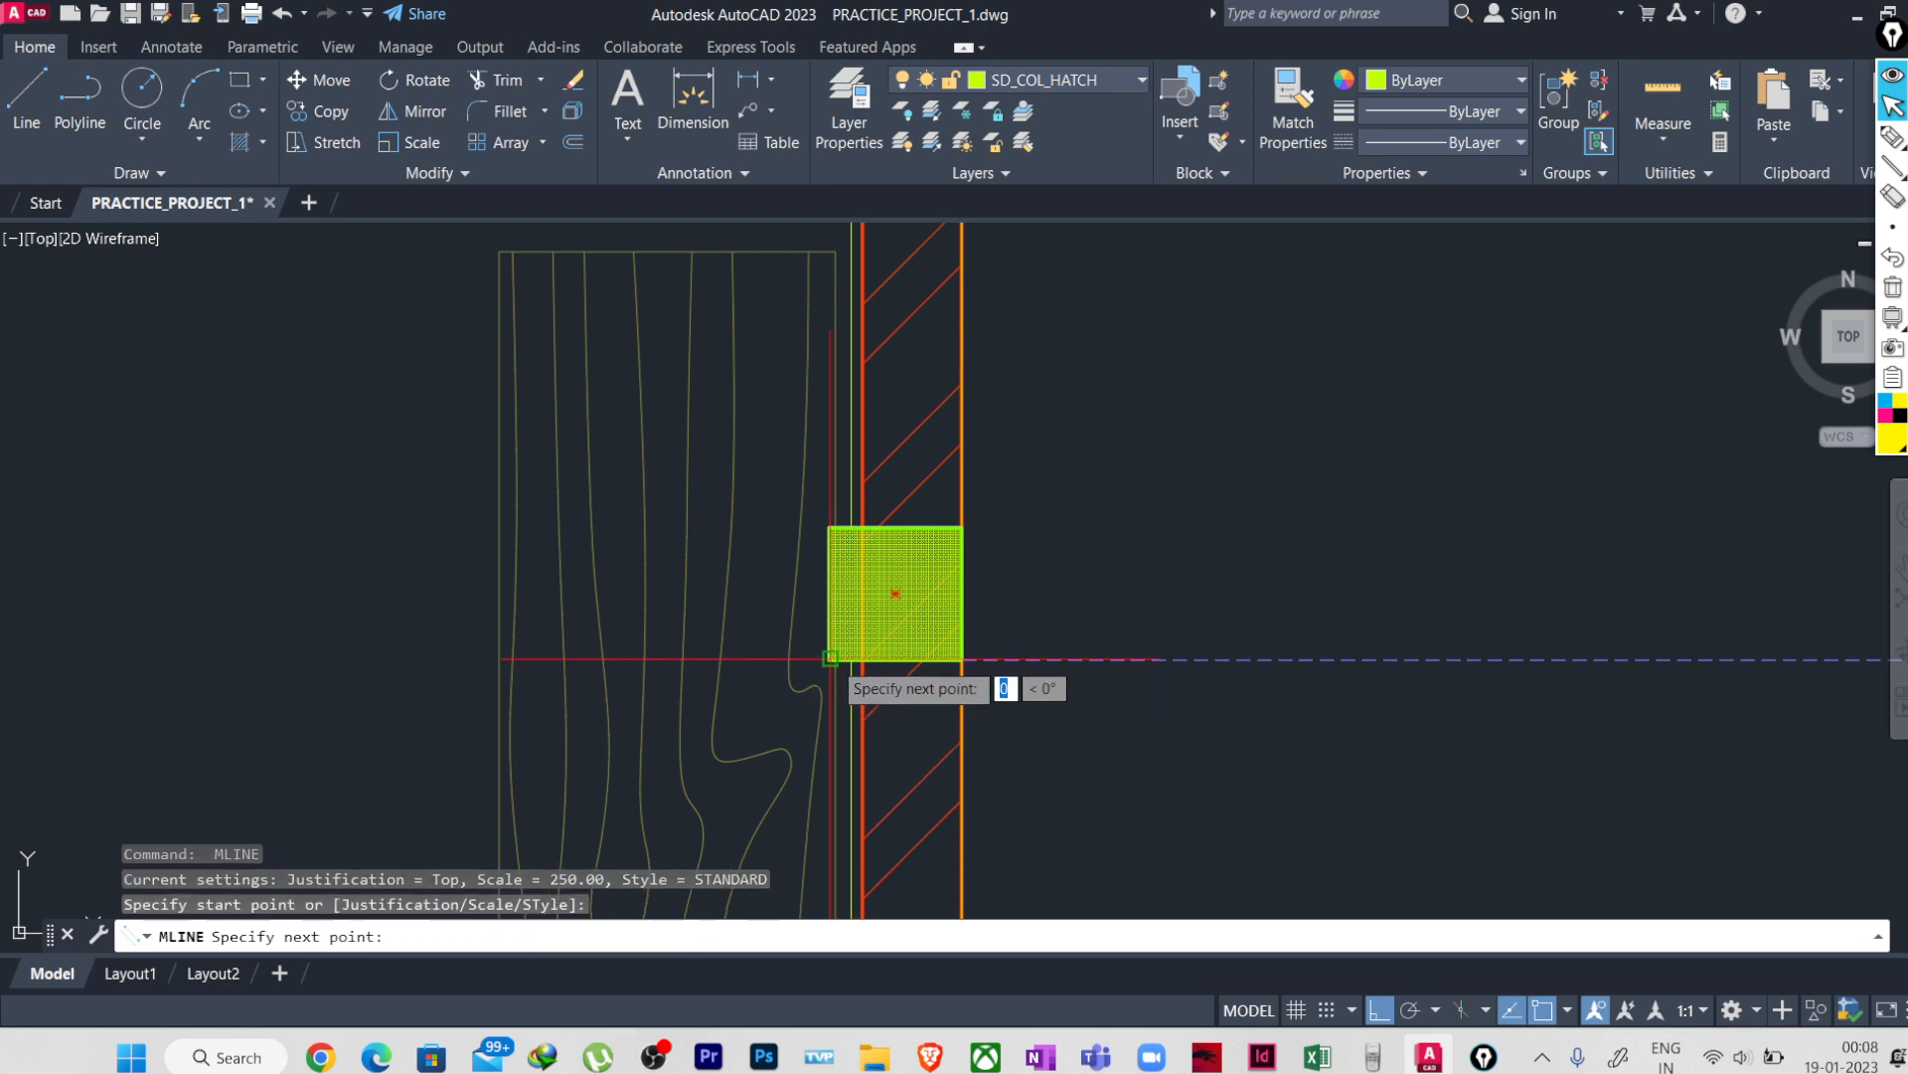
pyautogui.scroll(-5, 818, 686)
pyautogui.scroll(5, 596, 675)
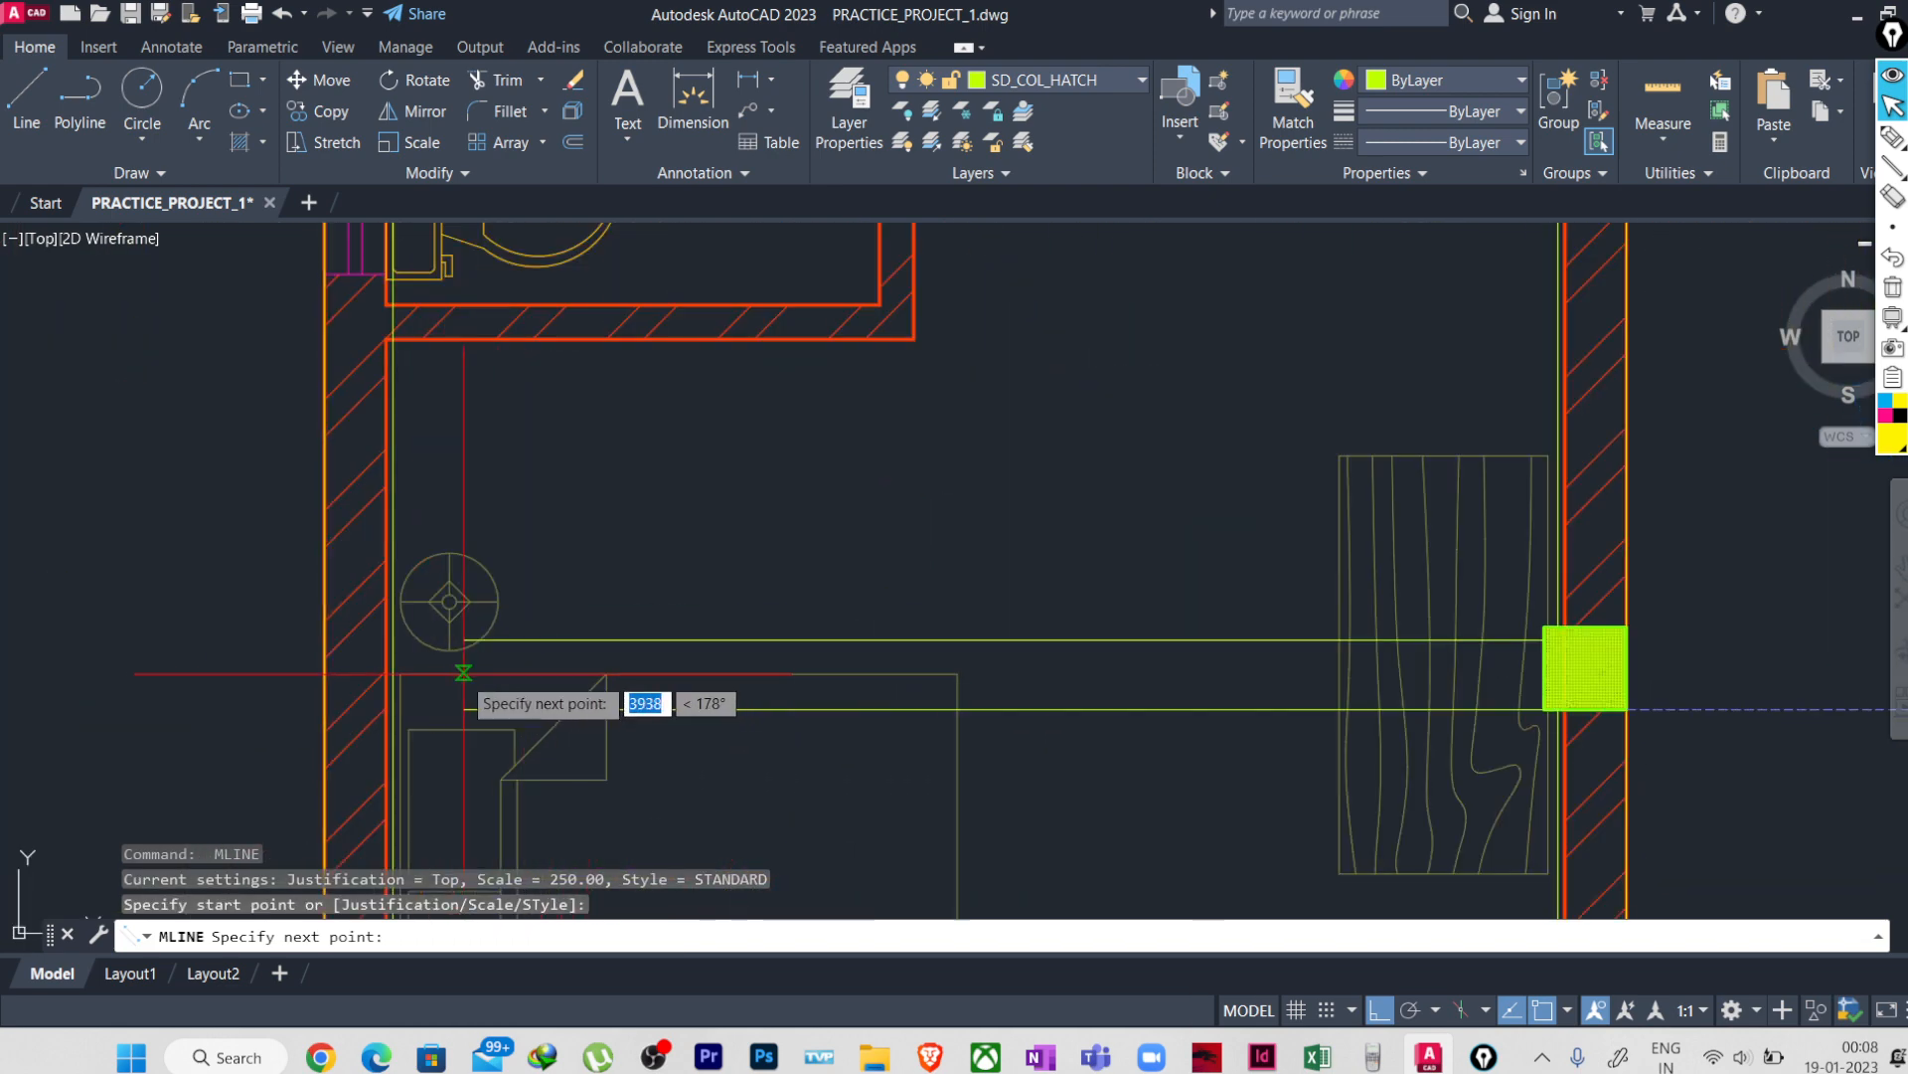
pyautogui.click(310, 772)
pyautogui.press('Return')
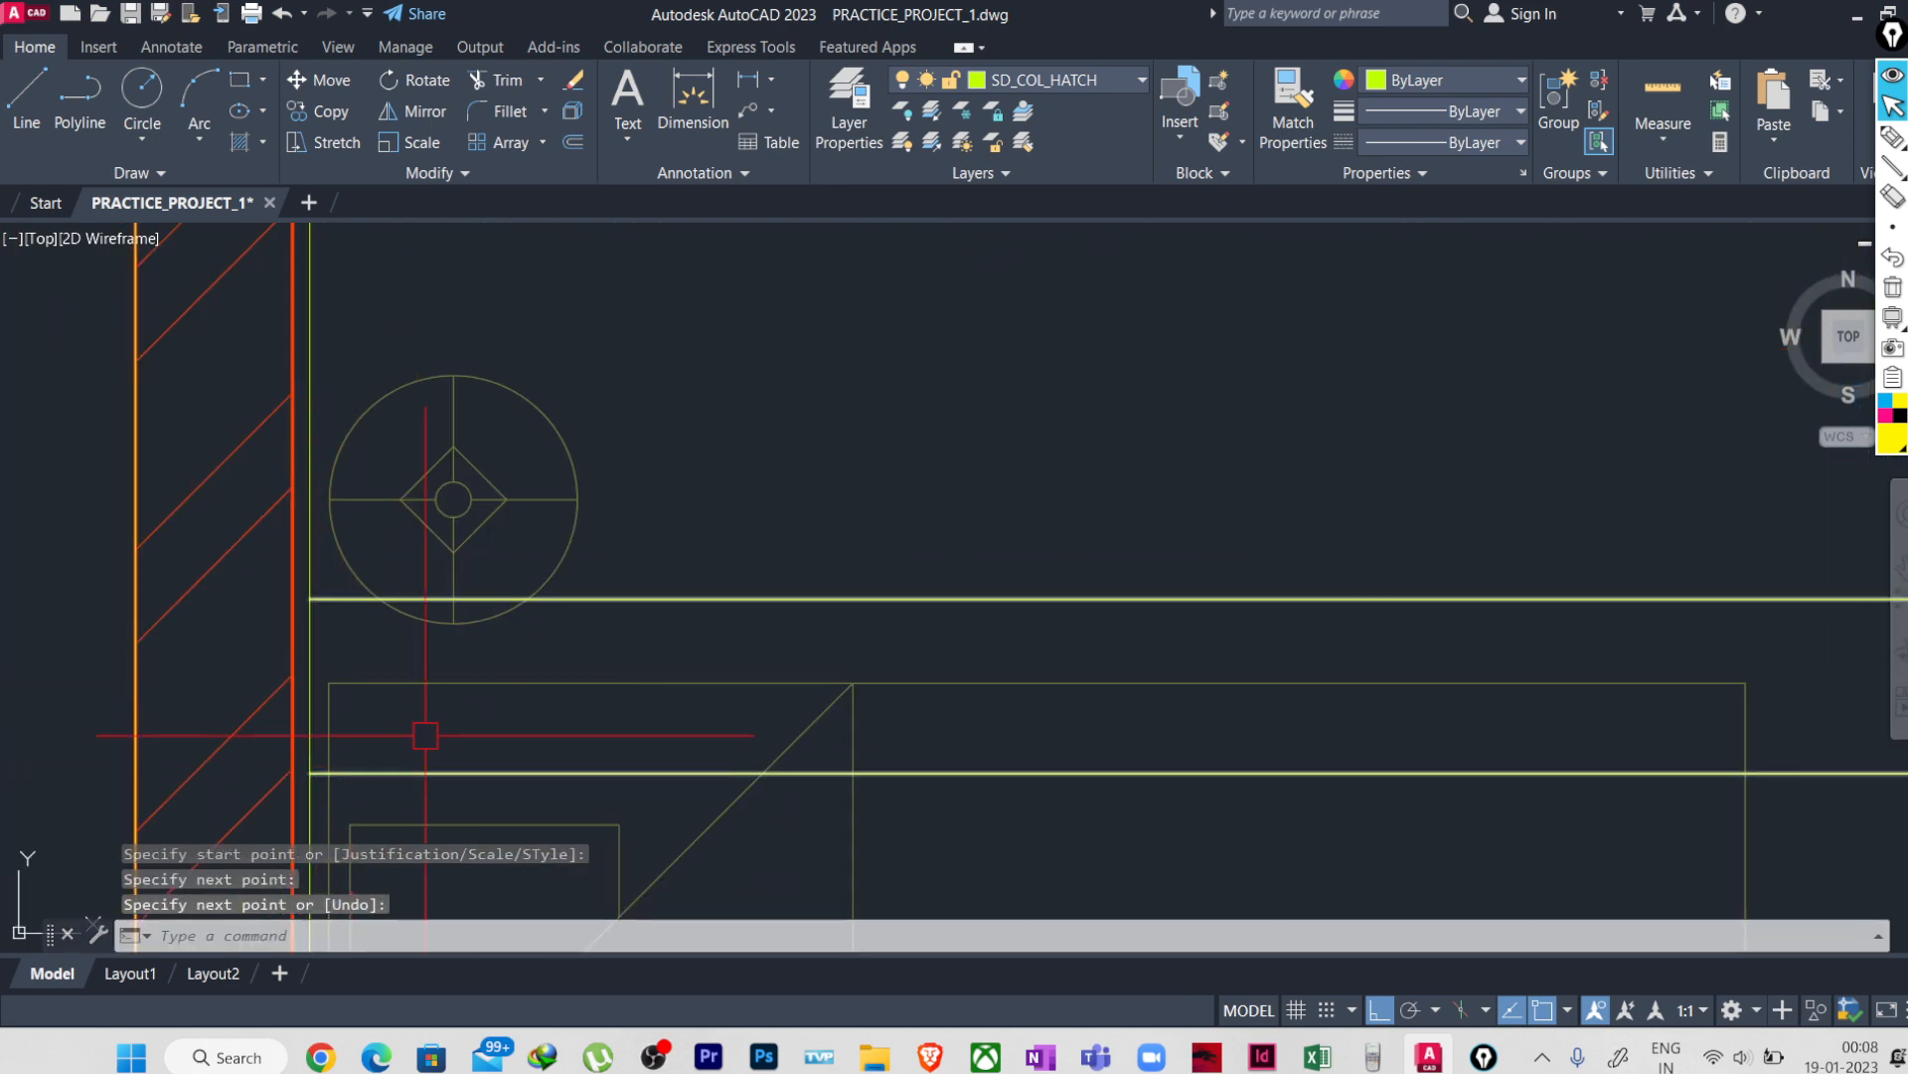
# - Measure the lower bedroom's vertical clear distance between its upper wall multiline and the crossing multiline with a linear dimension
pyautogui.scroll(-6, 569, 662)
pyautogui.moveTo(745, 594); pyautogui.dragTo(716, 654, button='middle')
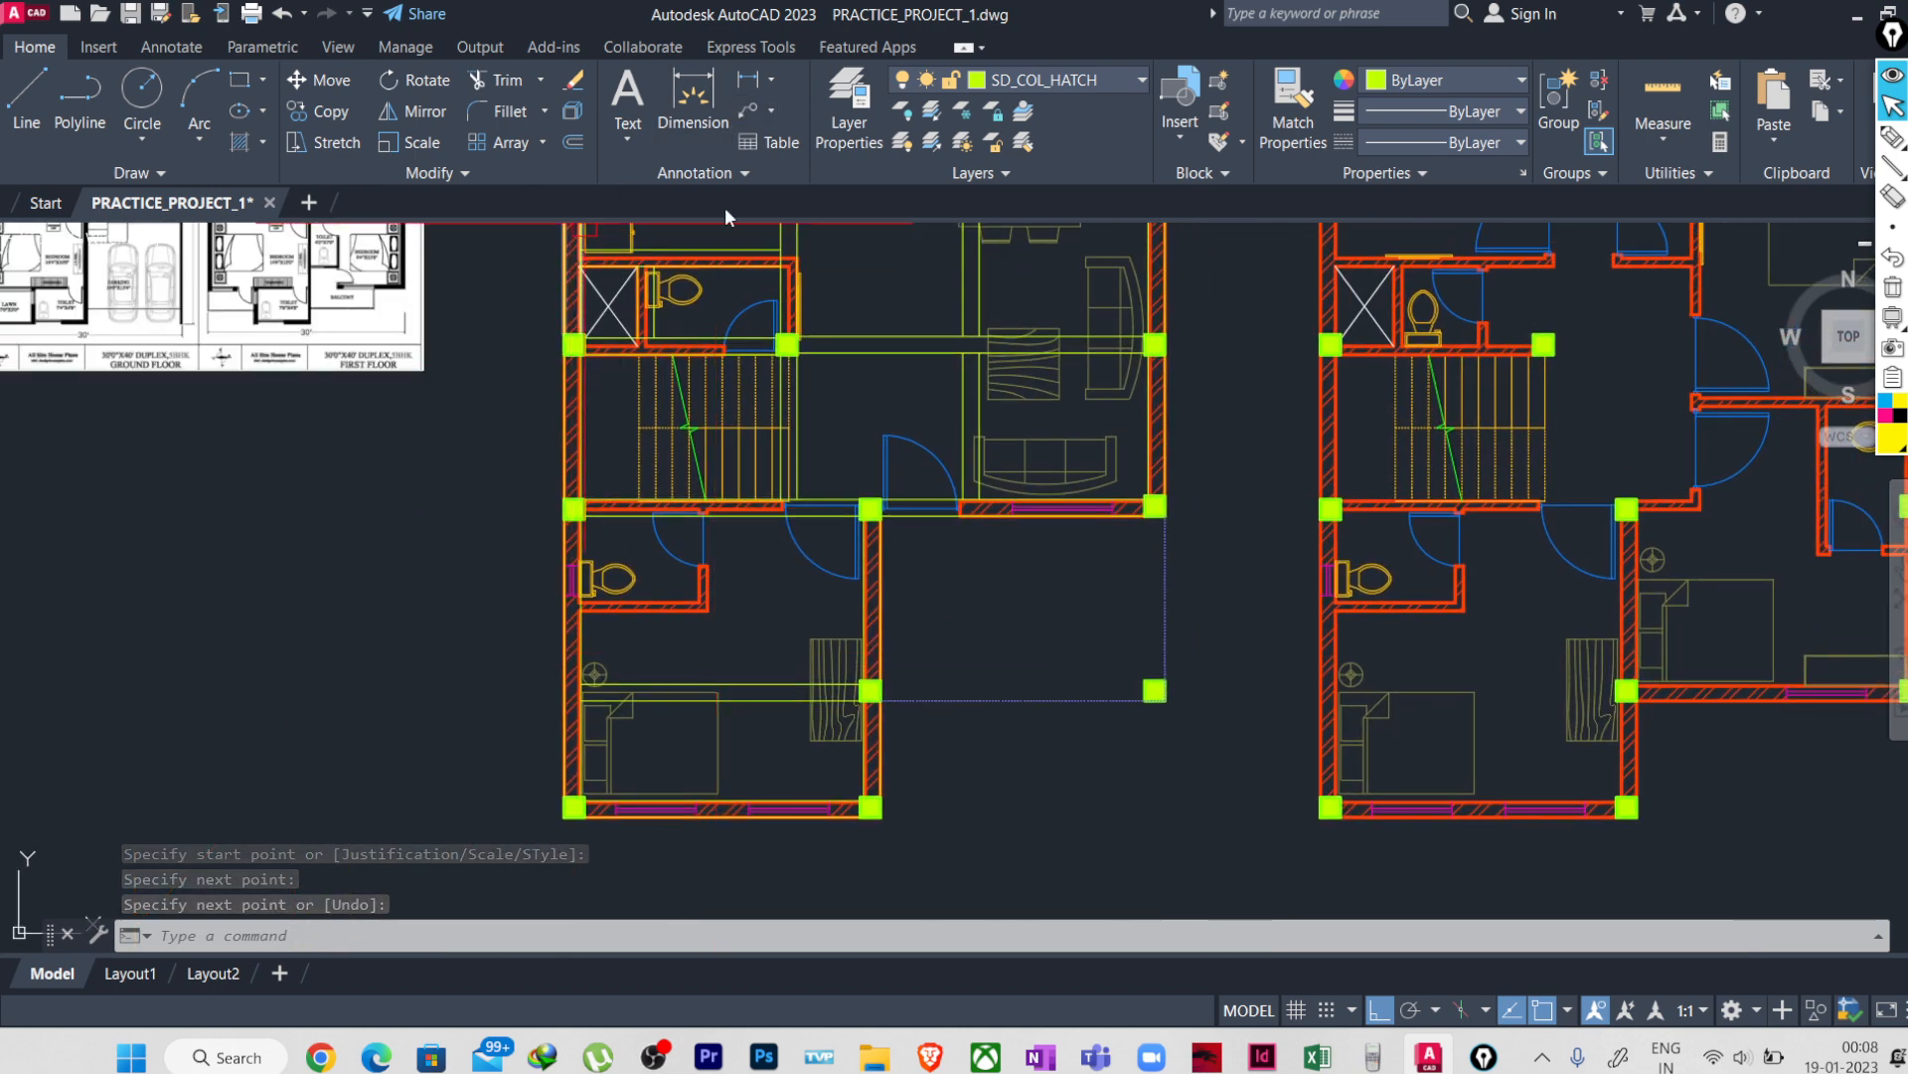
pyautogui.write('diml')
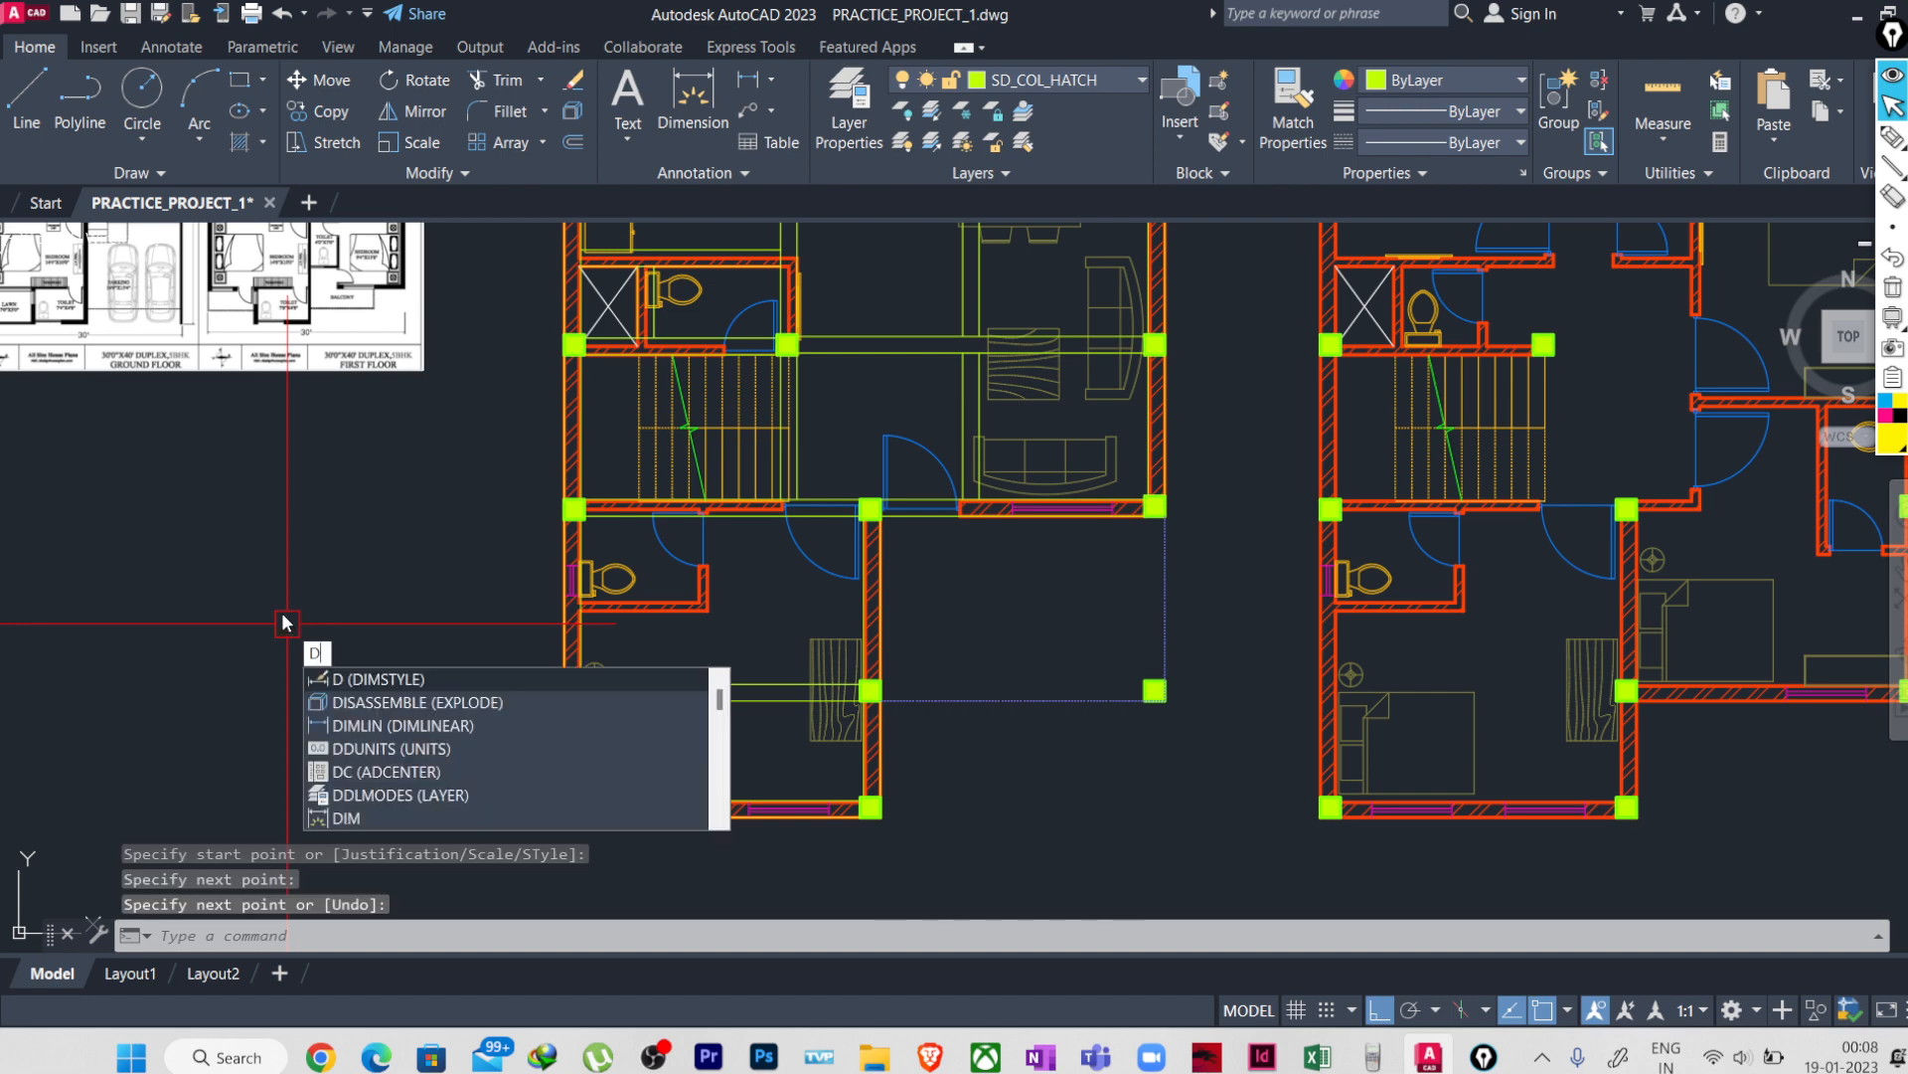
pyautogui.press('Return')
pyautogui.scroll(4, 638, 610)
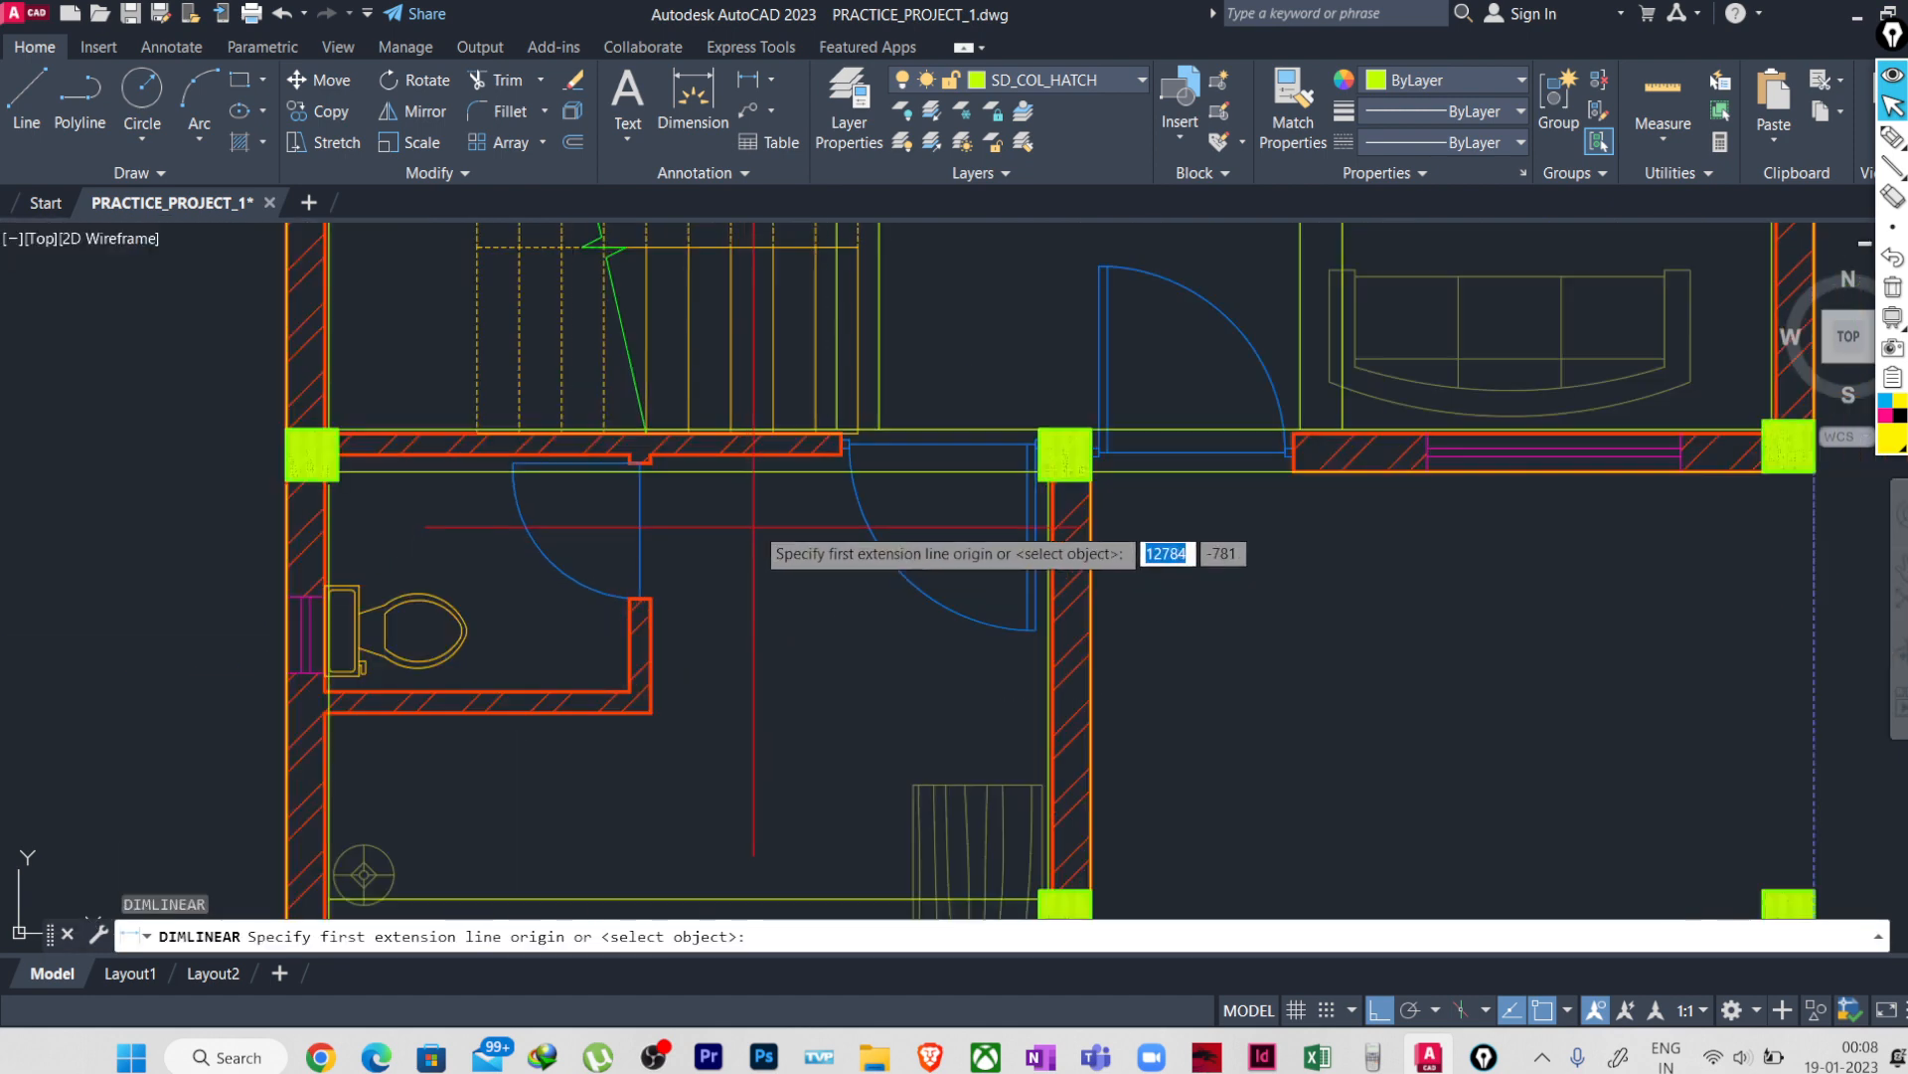
pyautogui.click(768, 471)
pyautogui.click(777, 885)
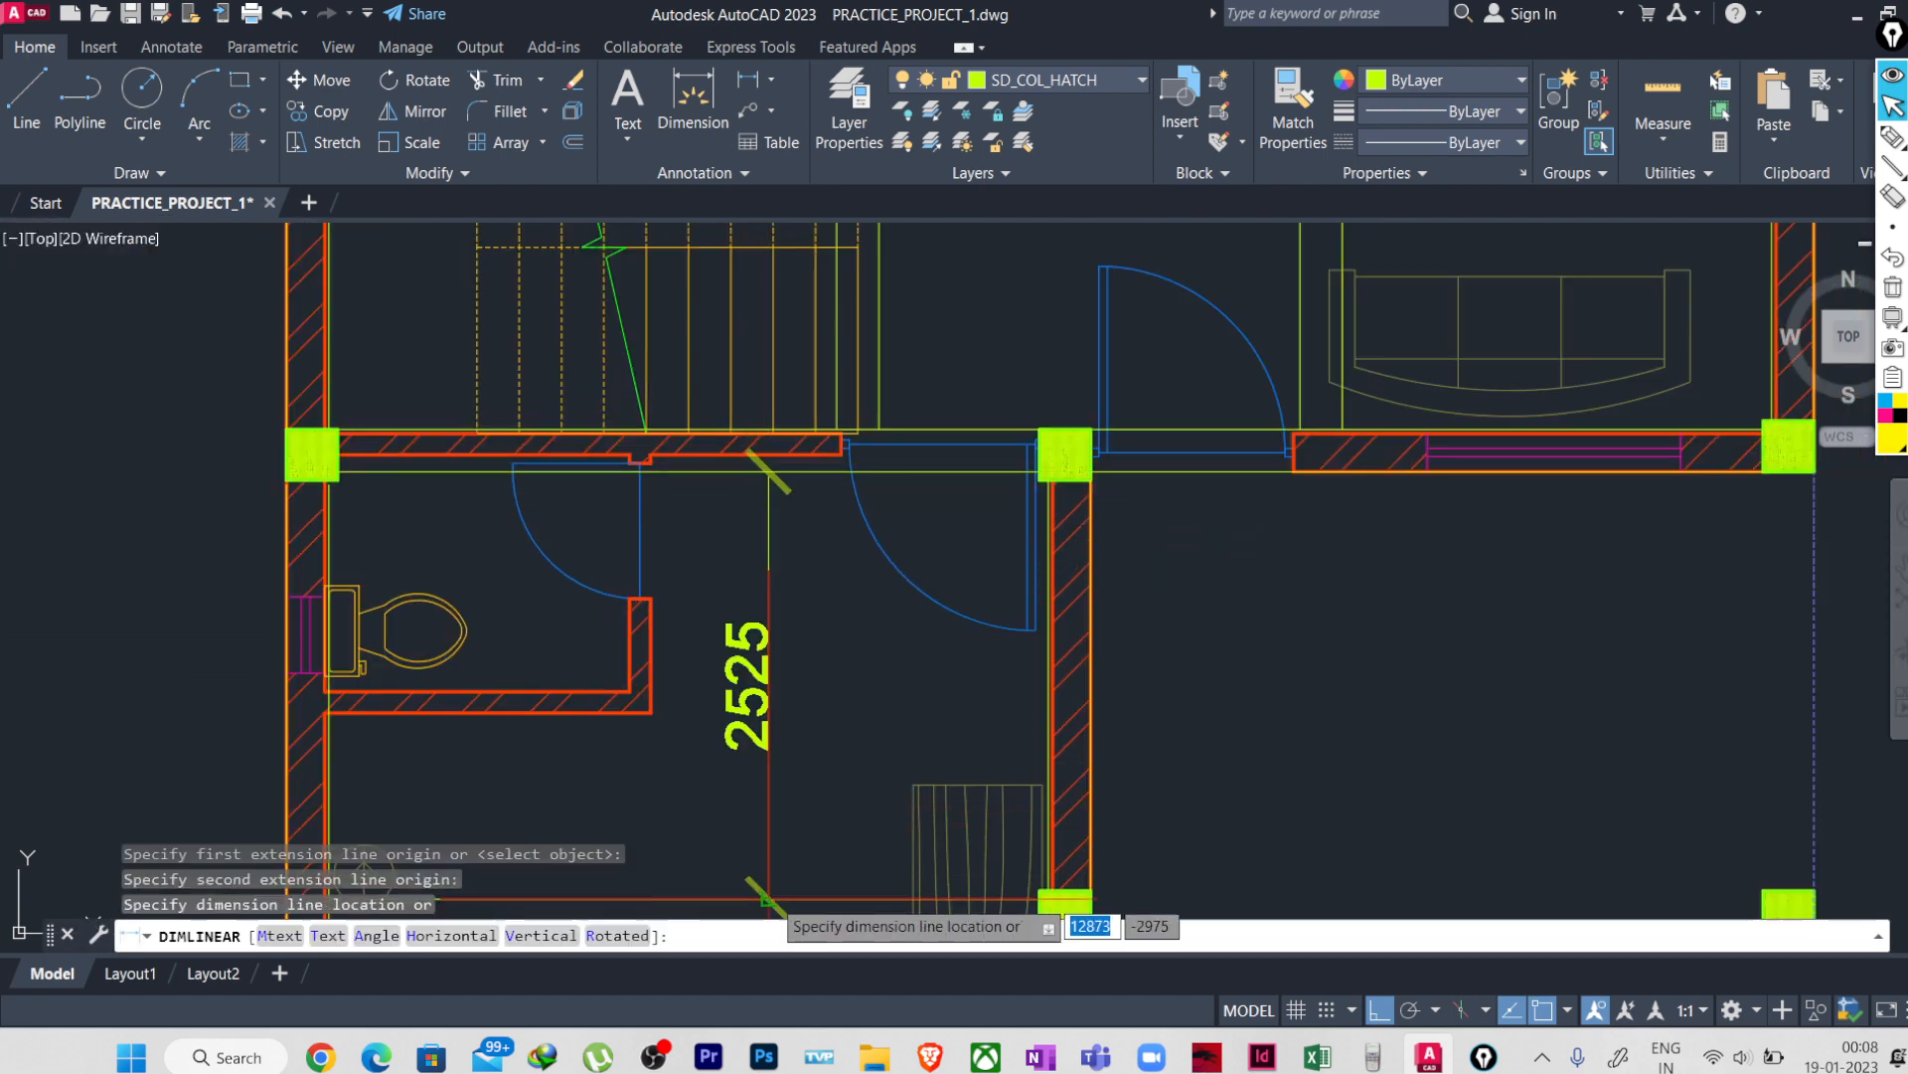
pyautogui.press('Escape')
pyautogui.scroll(-4, 707, 752)
pyautogui.scroll(2, 686, 835)
pyautogui.scroll(2, 606, 700)
# - Measure the lower bedroom's clear width between its side wall multilines with a linear dimension
pyautogui.press('Return')
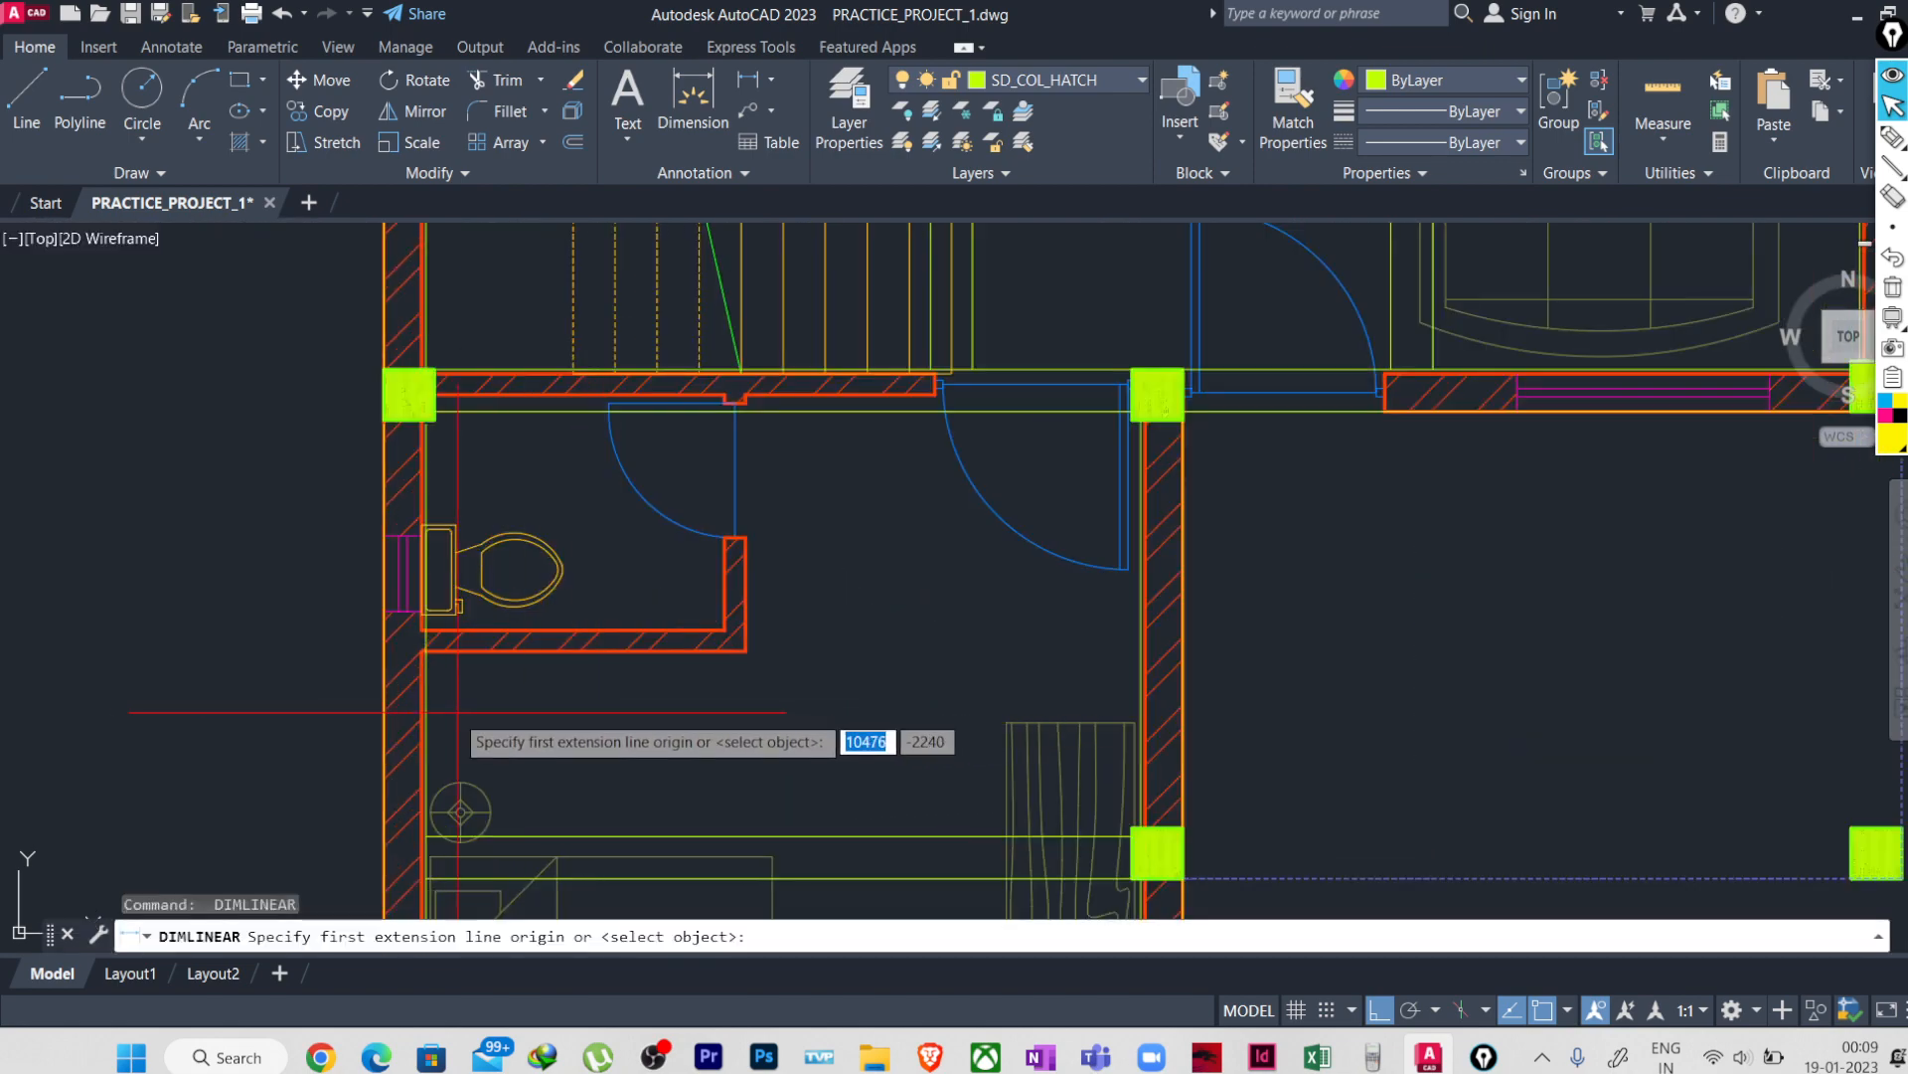
pyautogui.click(428, 714)
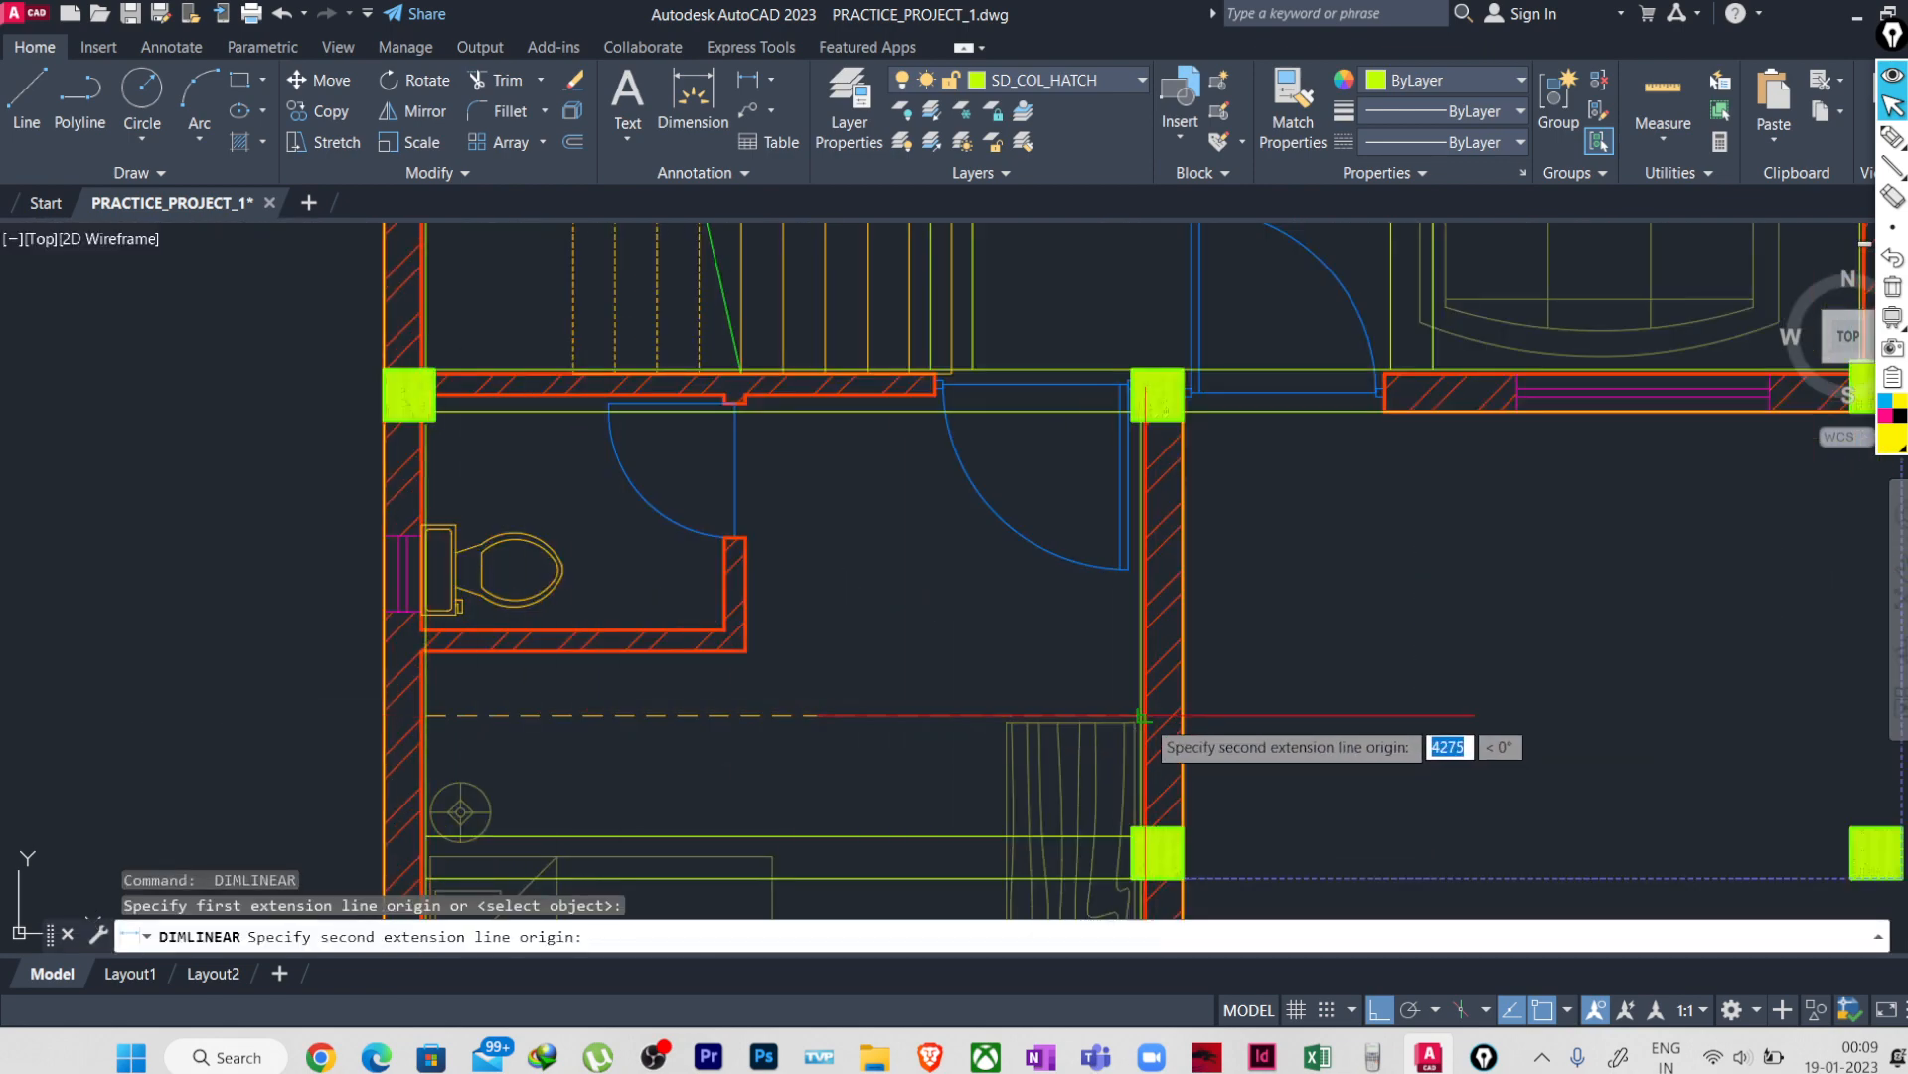
pyautogui.click(1141, 715)
pyautogui.press('Escape')
pyautogui.scroll(-4, 684, 695)
pyautogui.moveTo(719, 720); pyautogui.dragTo(692, 631, button='middle')
pyautogui.moveTo(820, 866); pyautogui.dragTo(588, 866, button='middle')
pyautogui.scroll(-2, 600, 840)
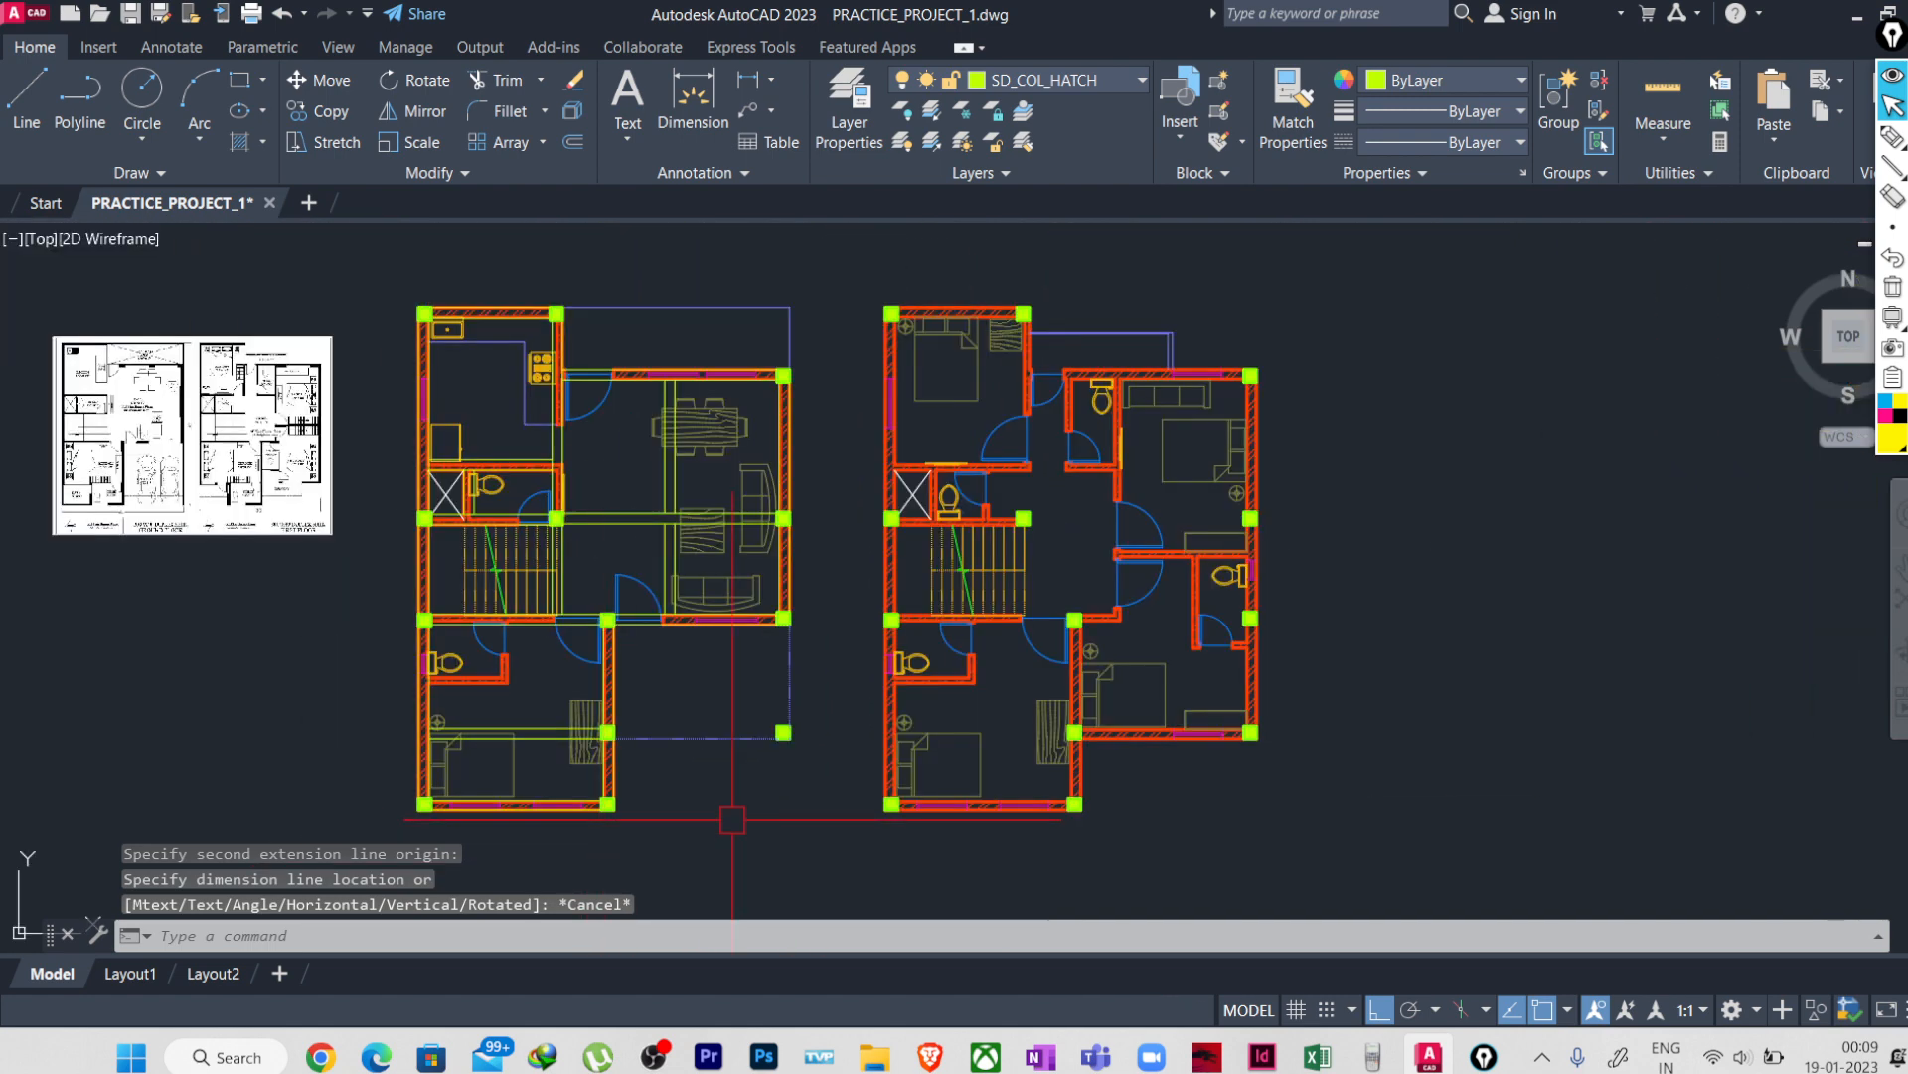
pyautogui.scroll(2, 645, 695)
pyautogui.scroll(-2, 645, 694)
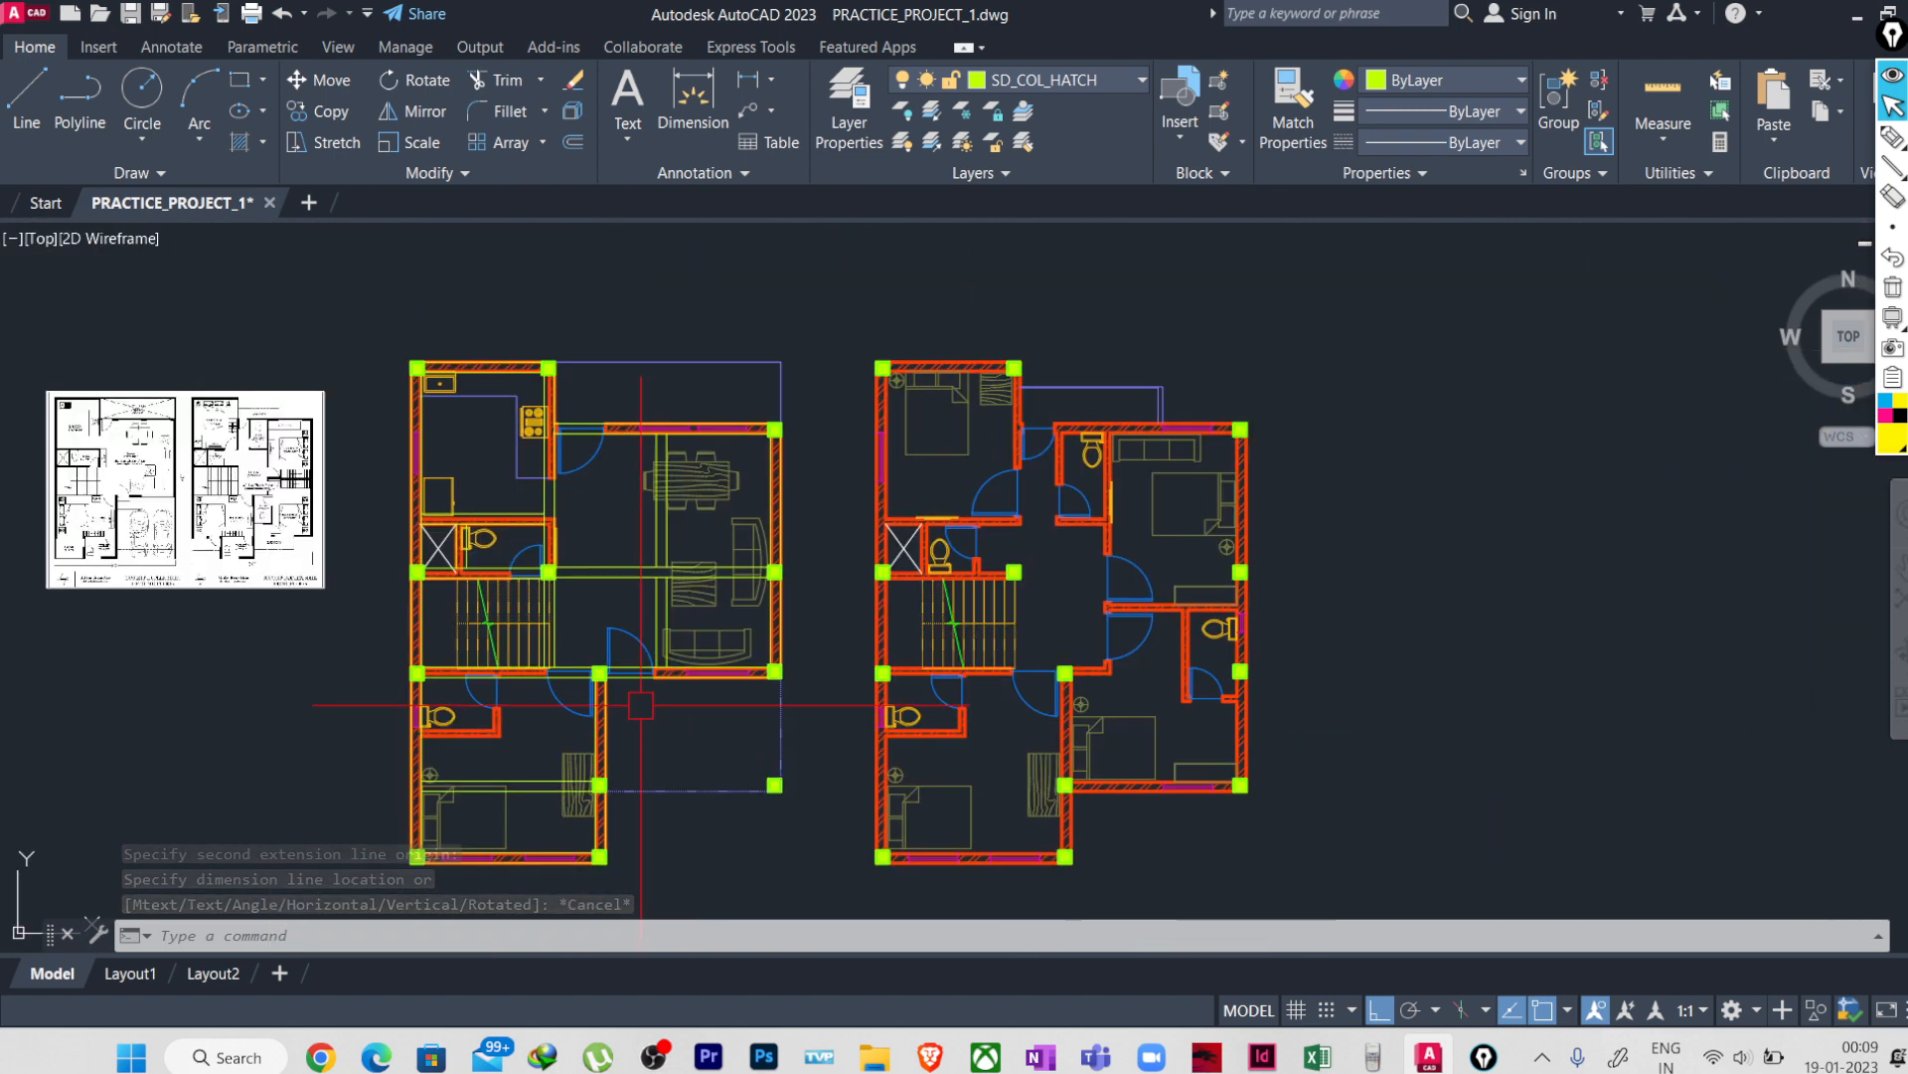
pyautogui.scroll(2, 562, 645)
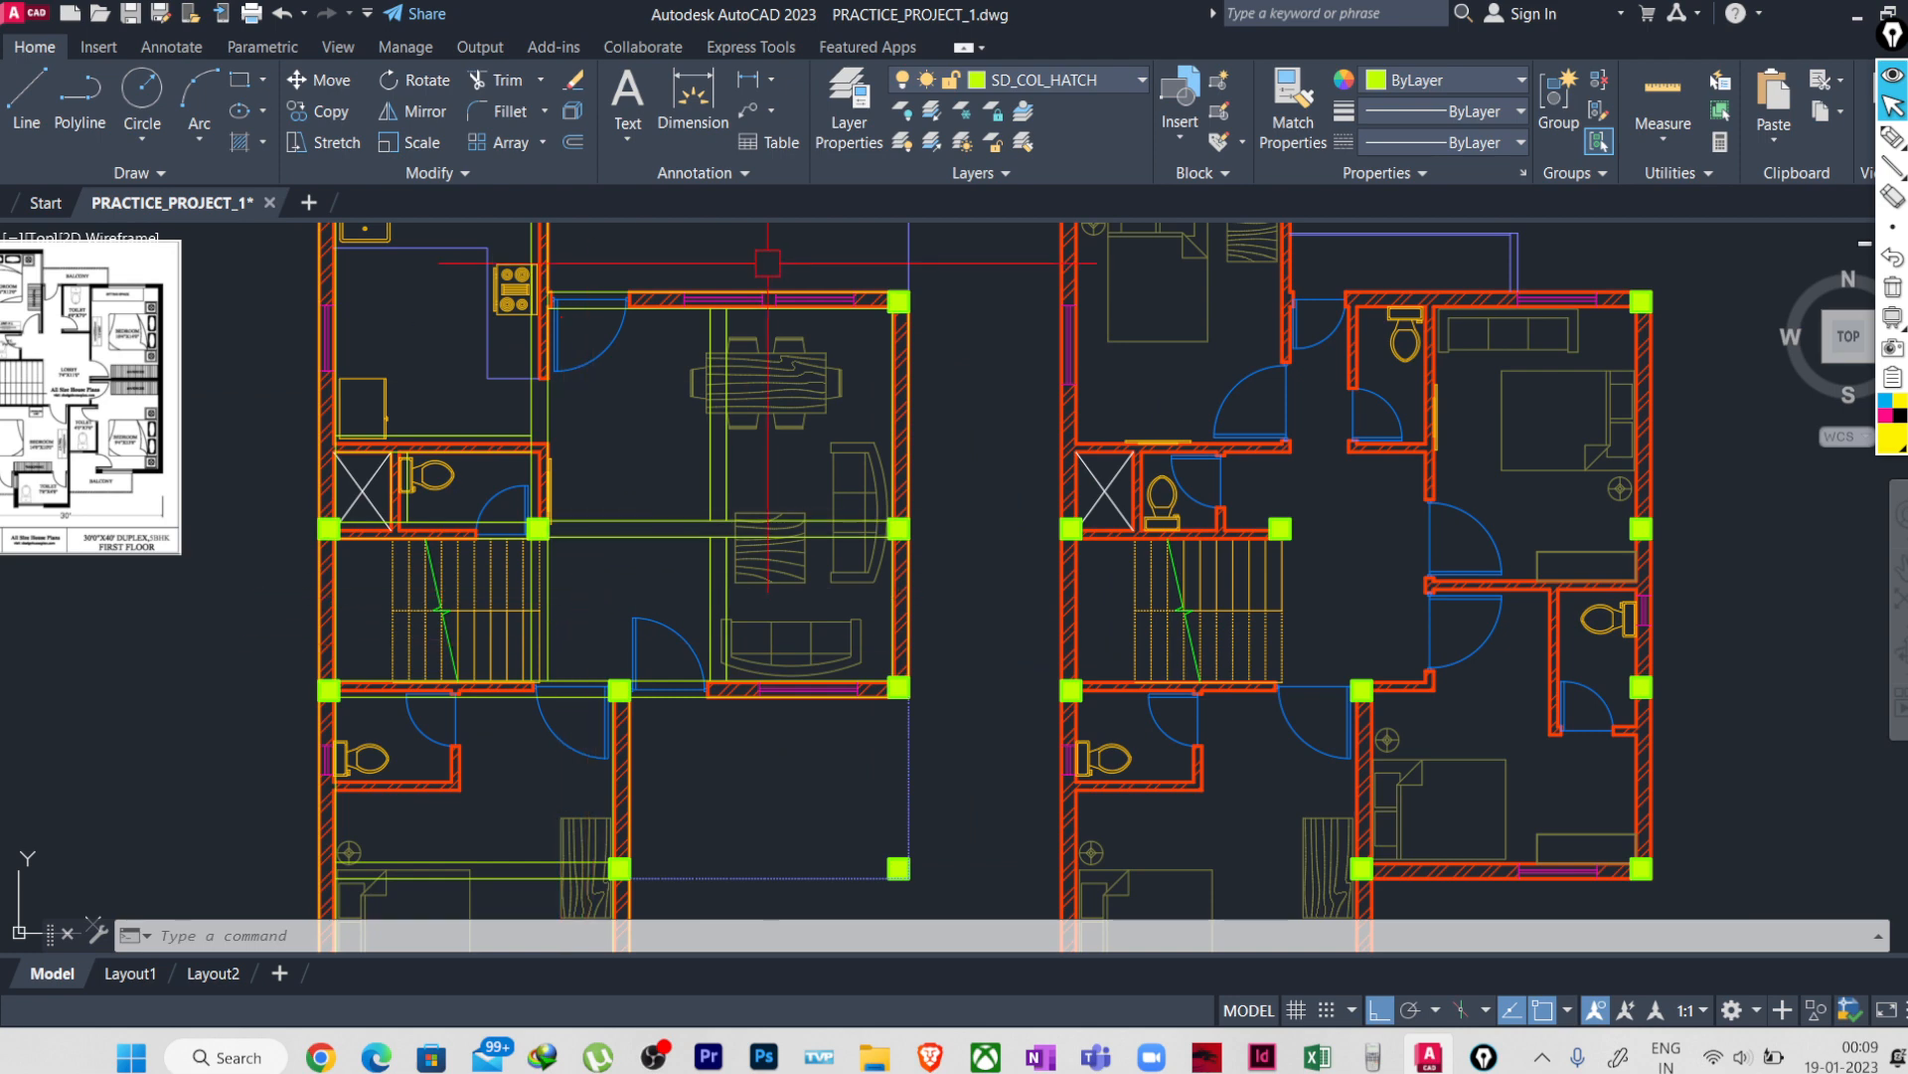
# - Open the layer manager, lock all the drawing's layers, and clear the object selection
pyautogui.click(841, 105)
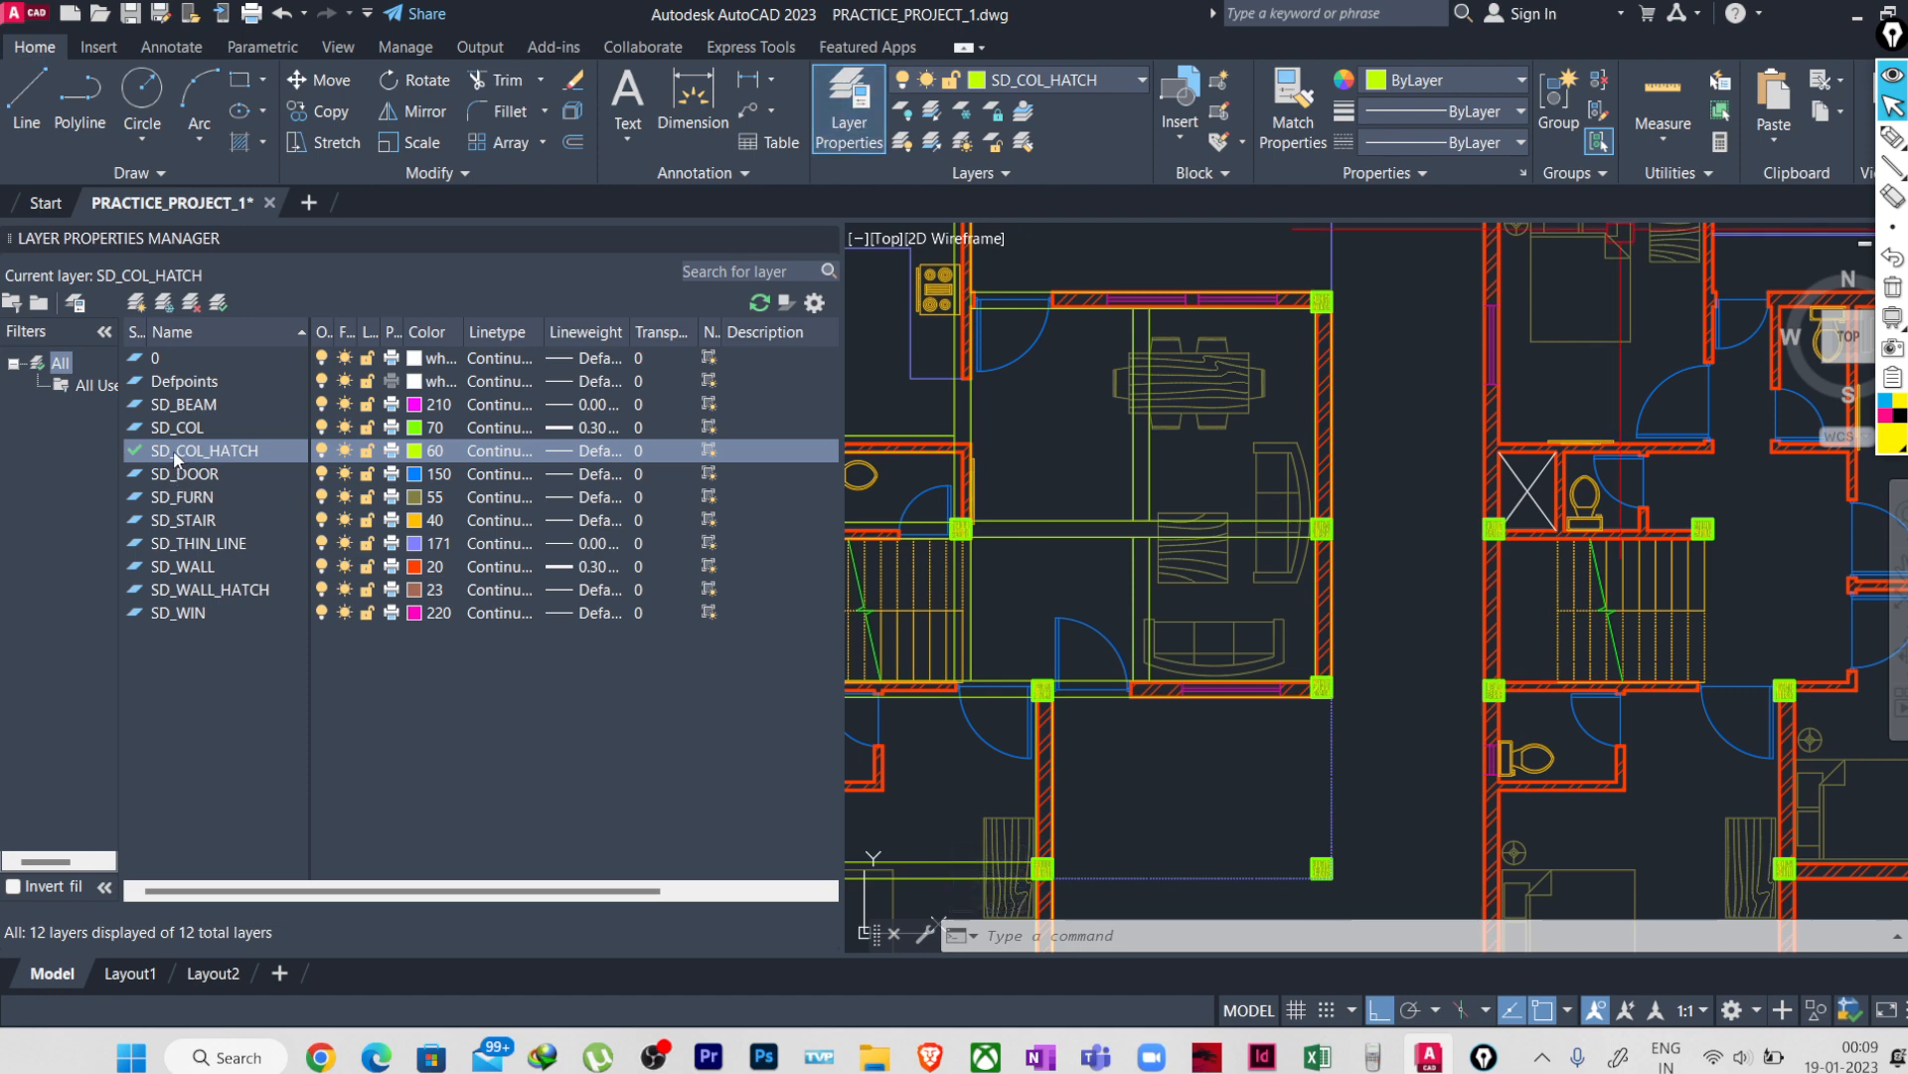
pyautogui.hotkey('ctrl', 'a')
pyautogui.click(204, 568)
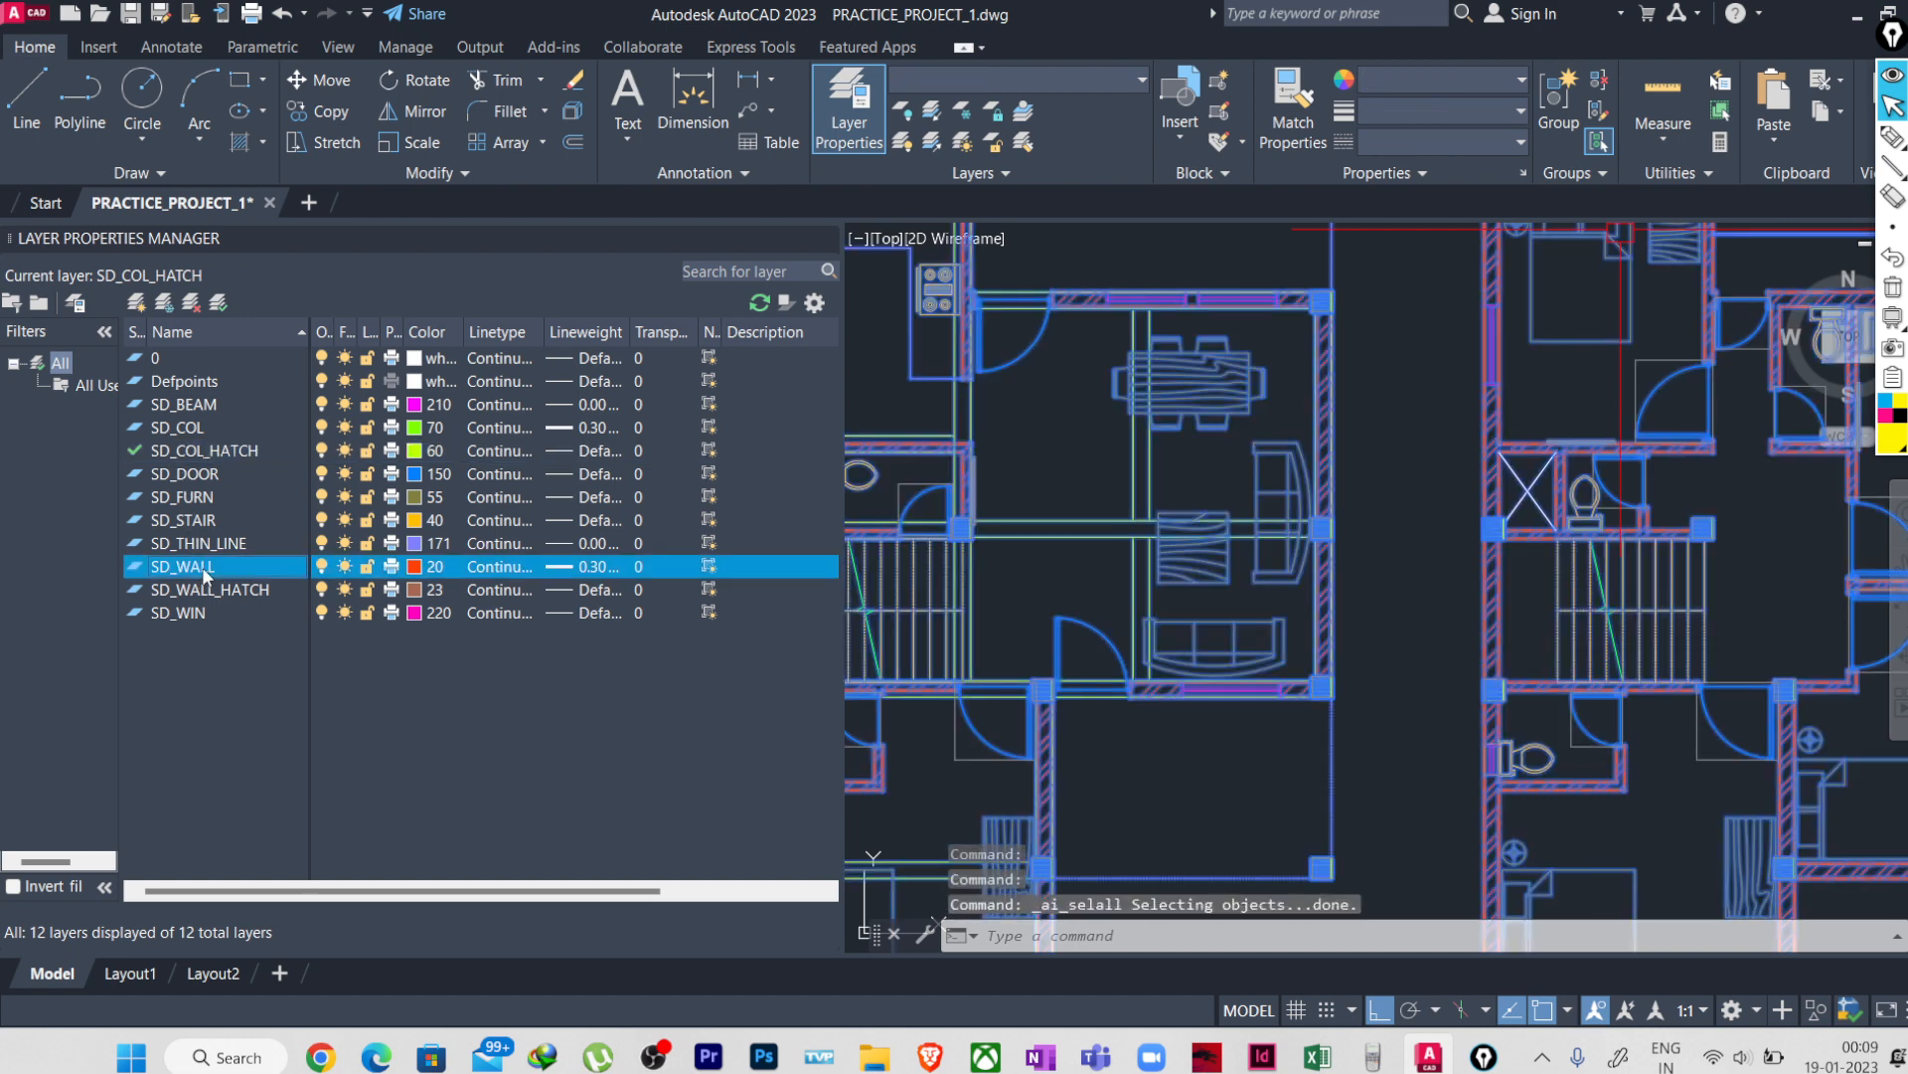
pyautogui.hotkey('ctrl', 'a')
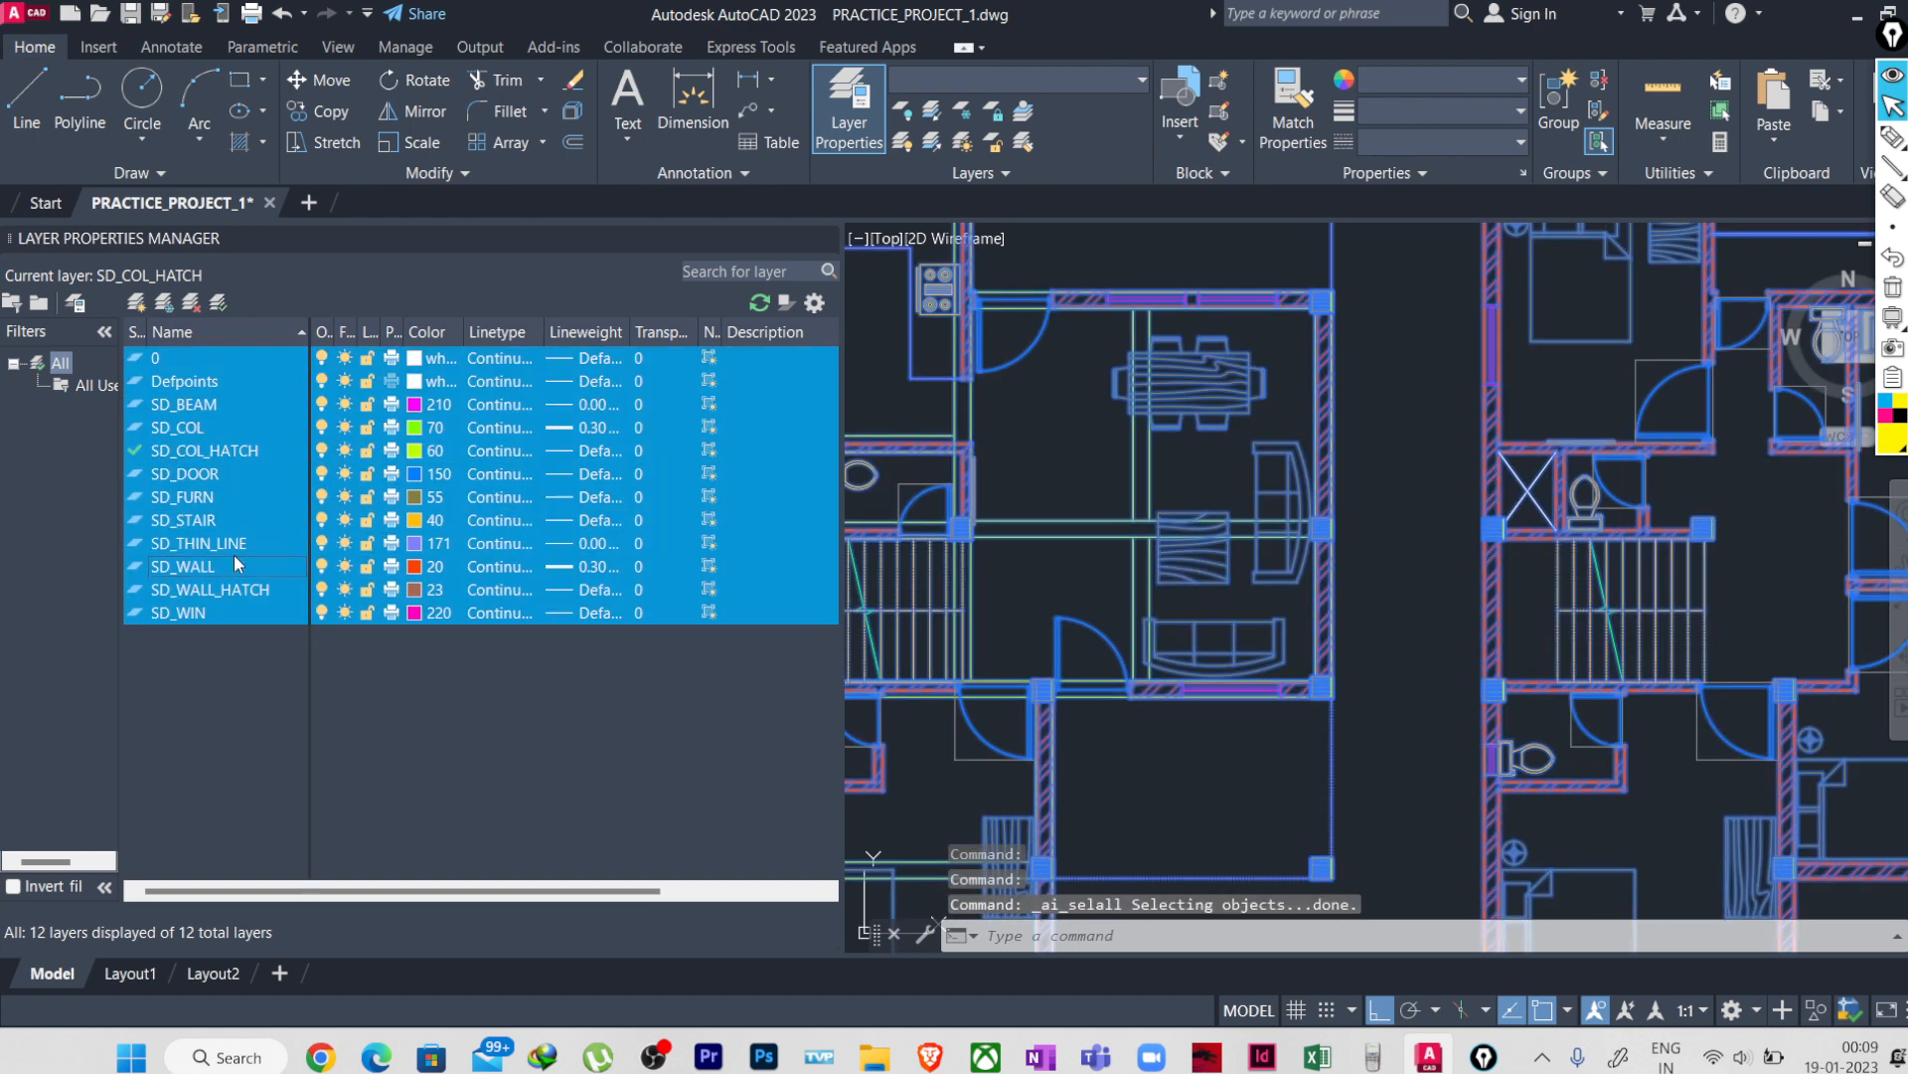
pyautogui.click(368, 404)
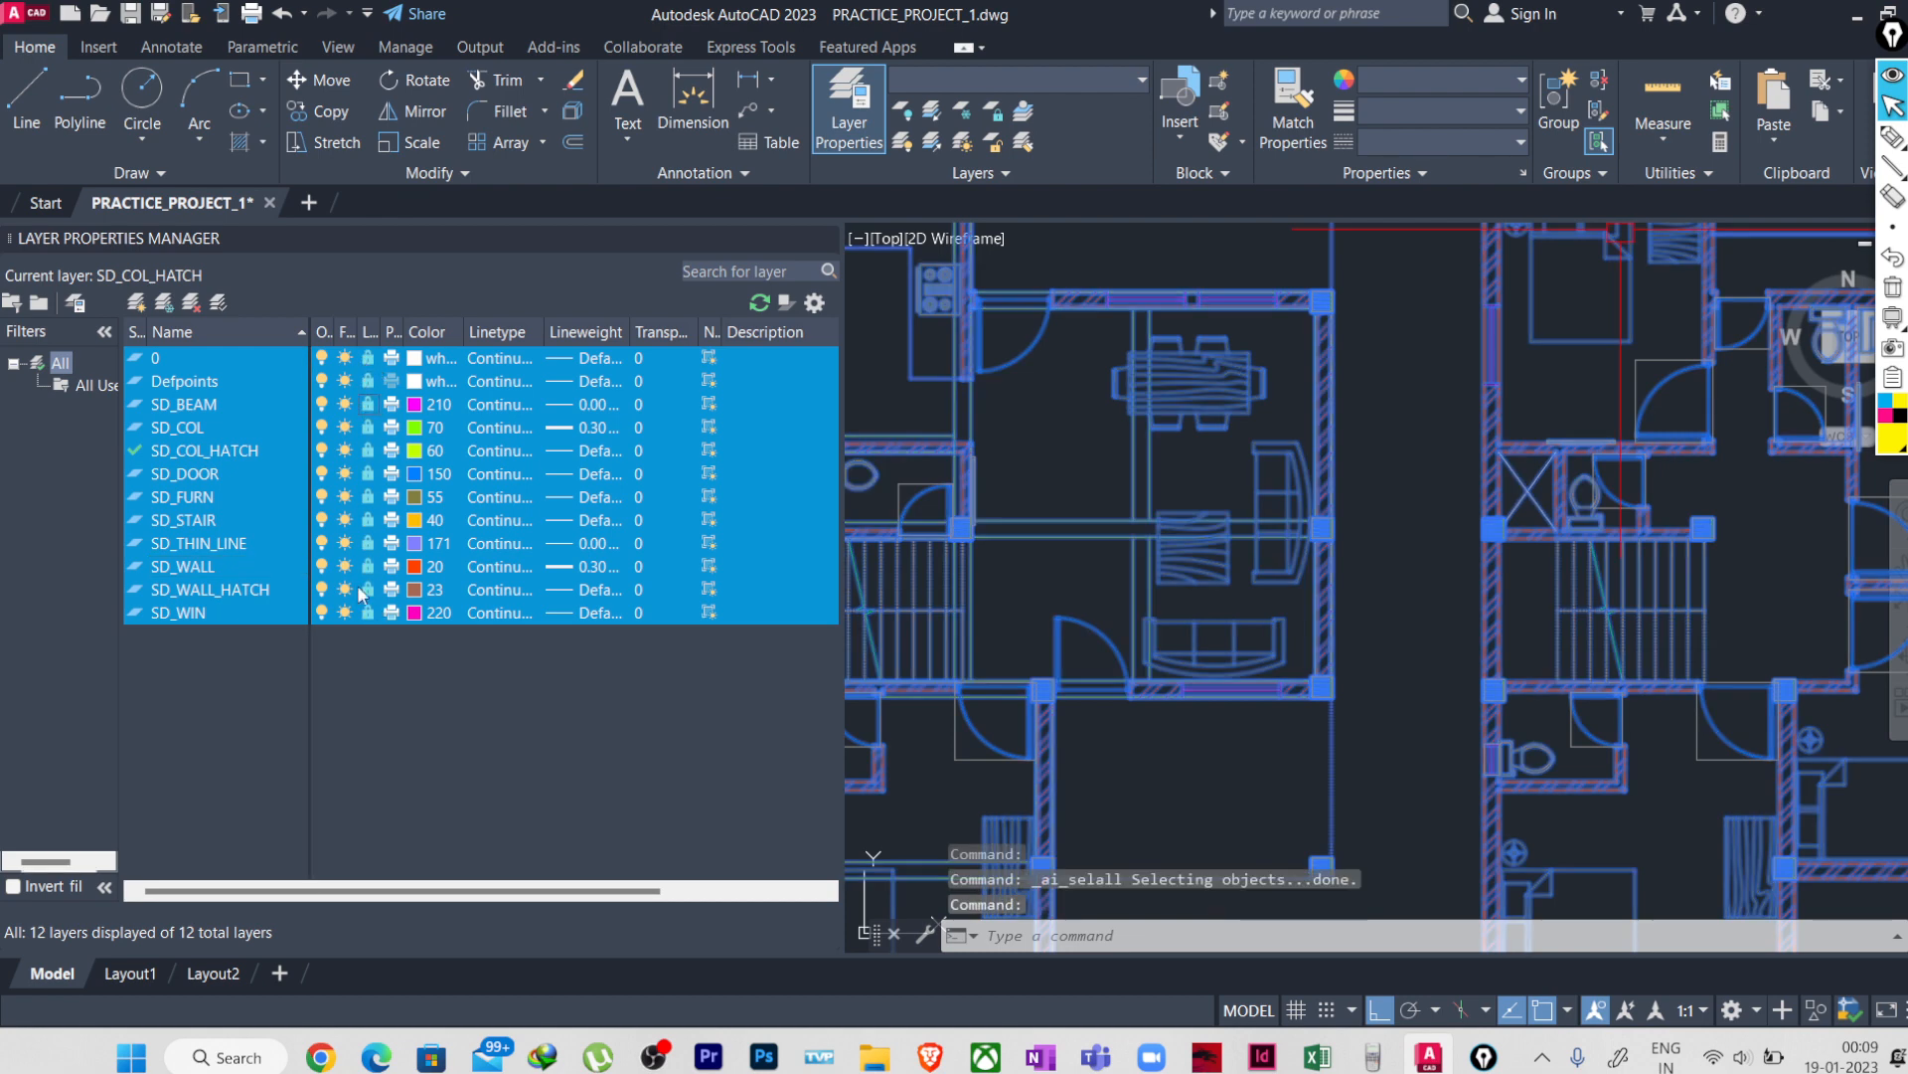
pyautogui.click(366, 540)
pyautogui.click(364, 521)
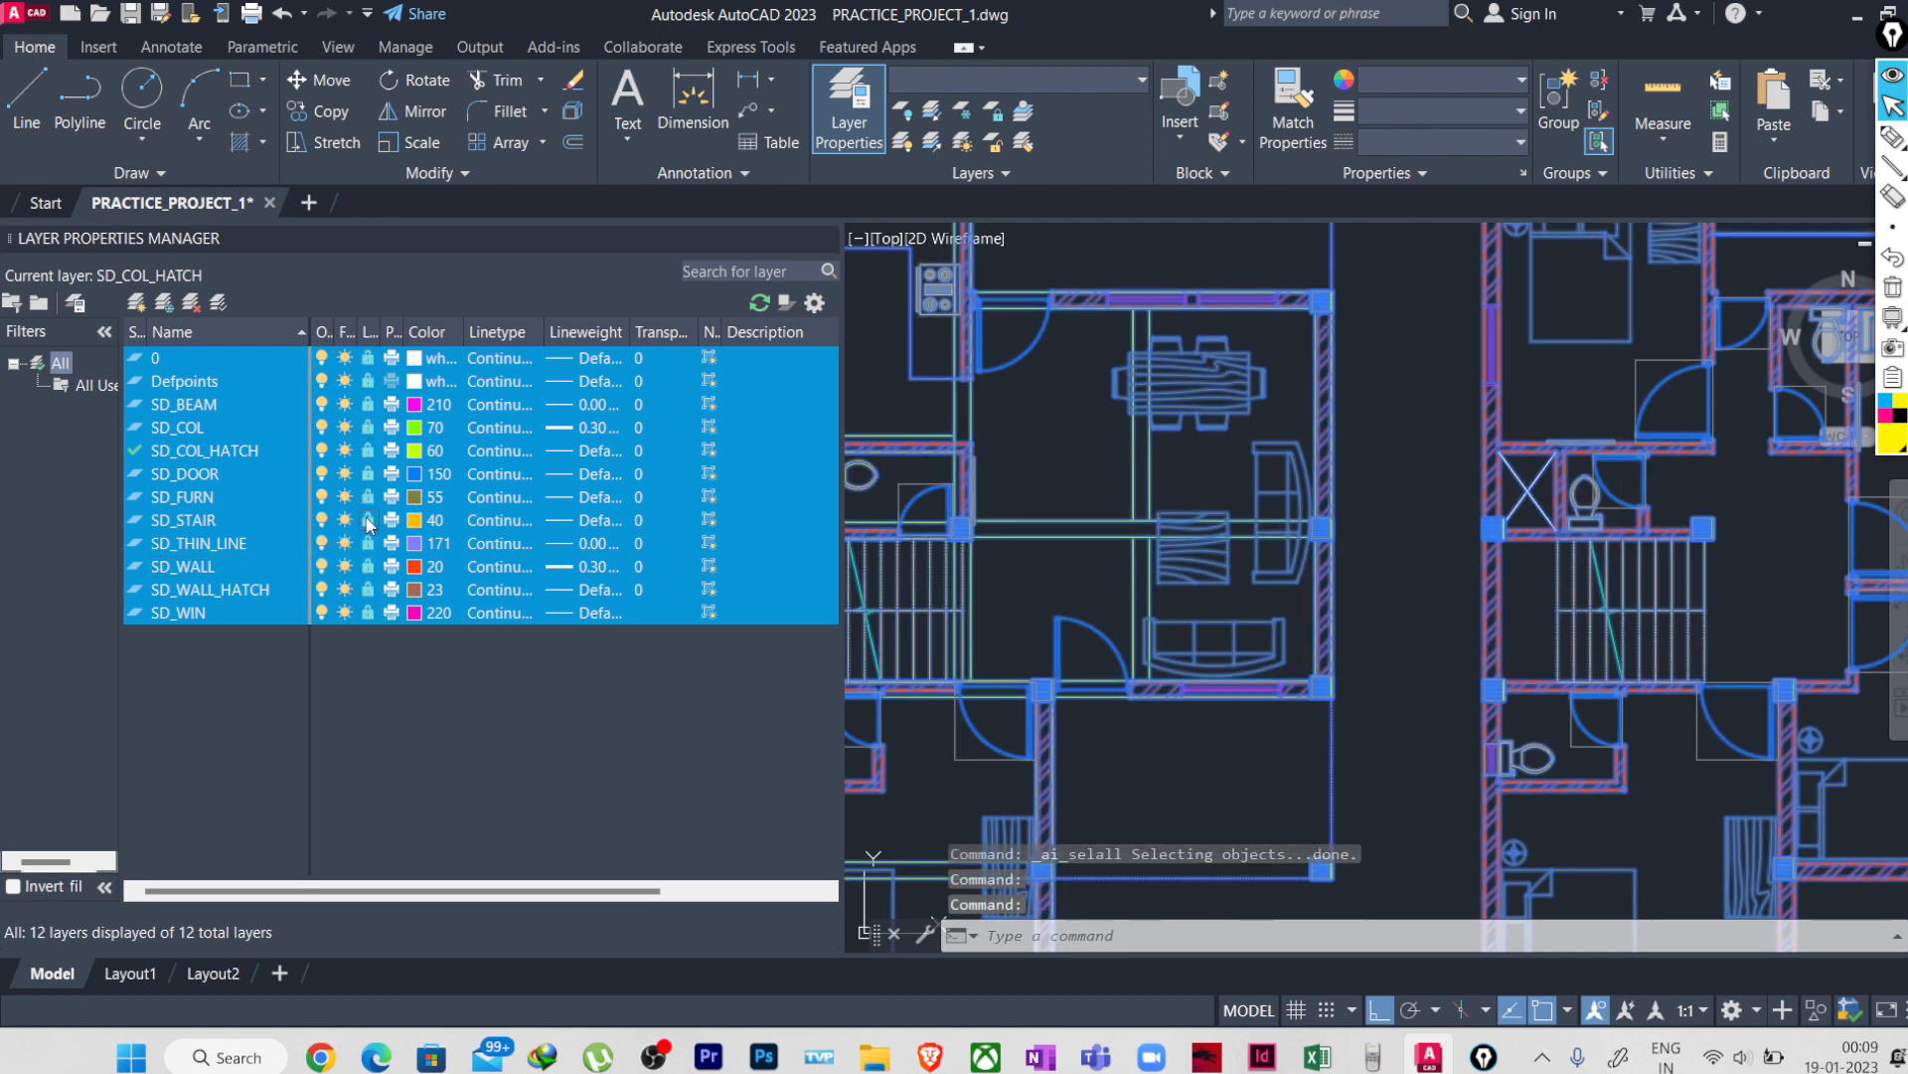
pyautogui.click(206, 569)
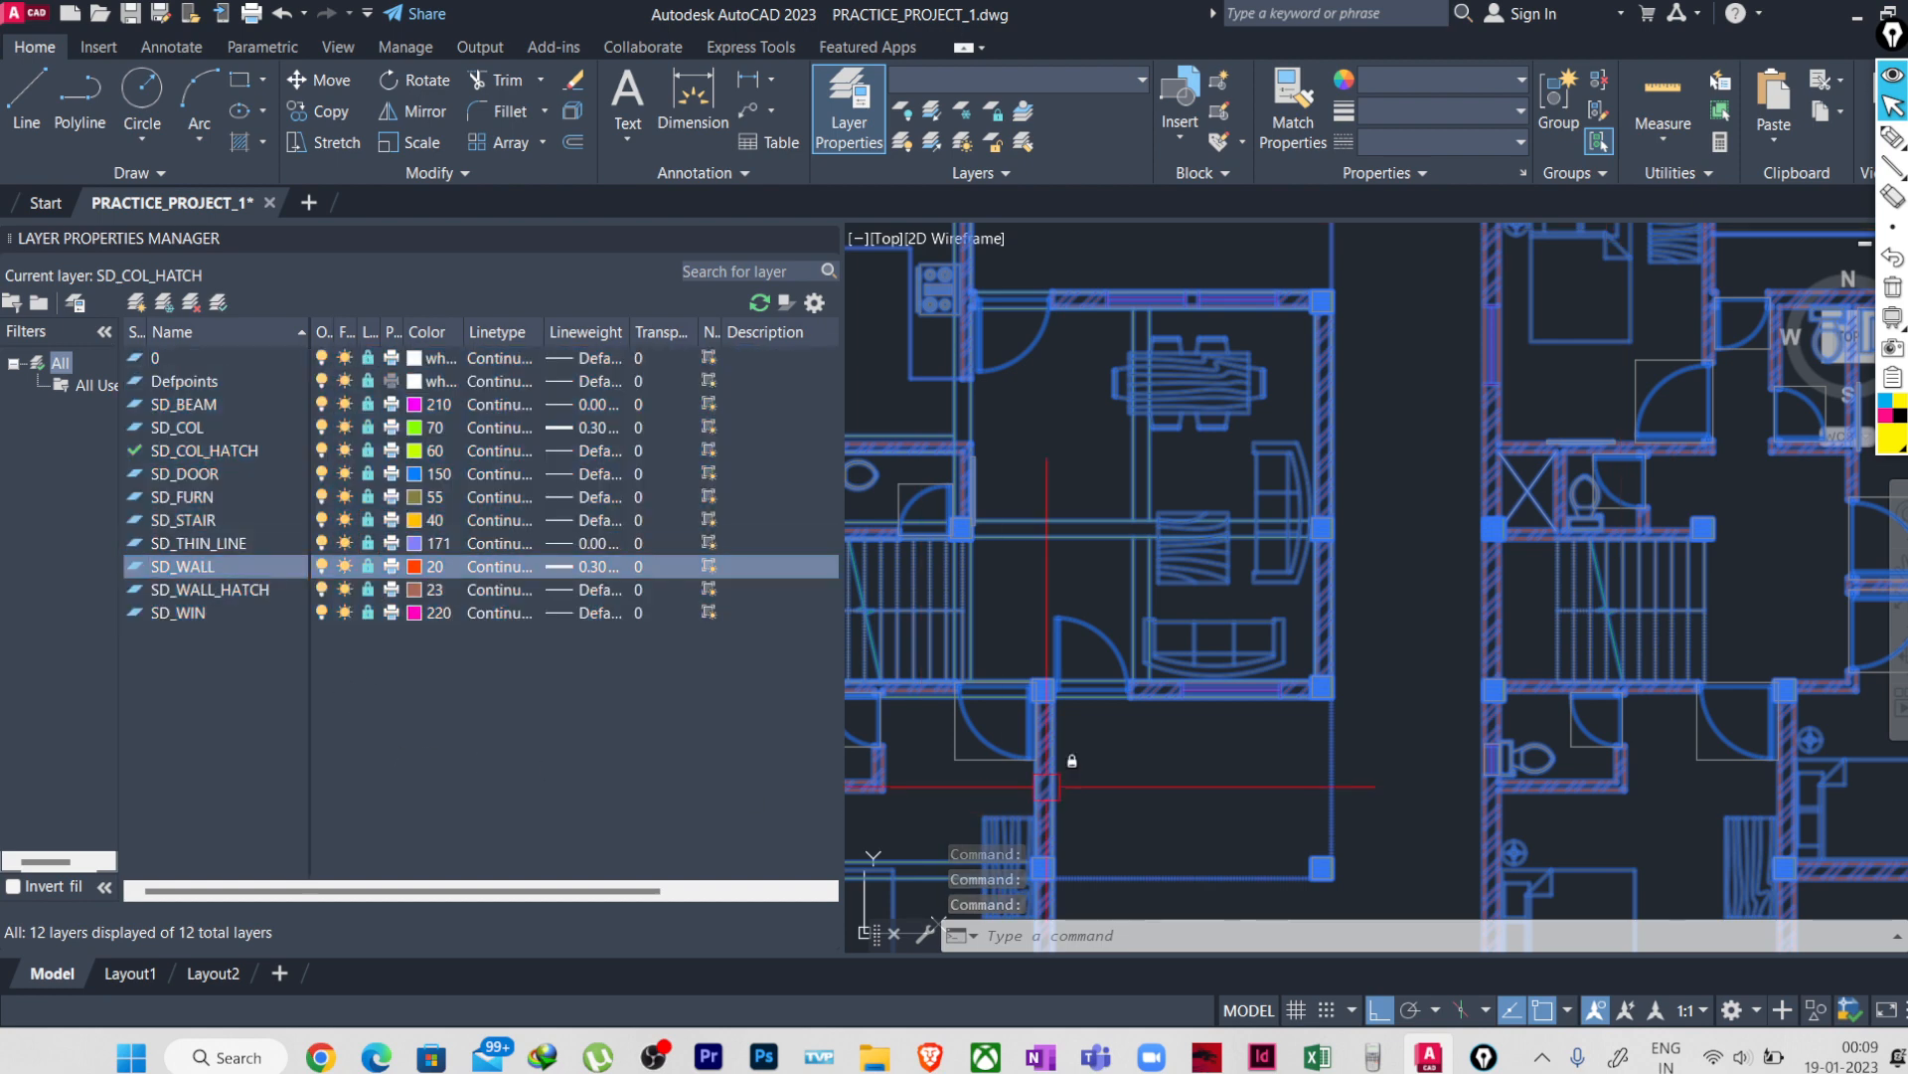
pyautogui.click(1111, 786)
pyautogui.press('Escape')
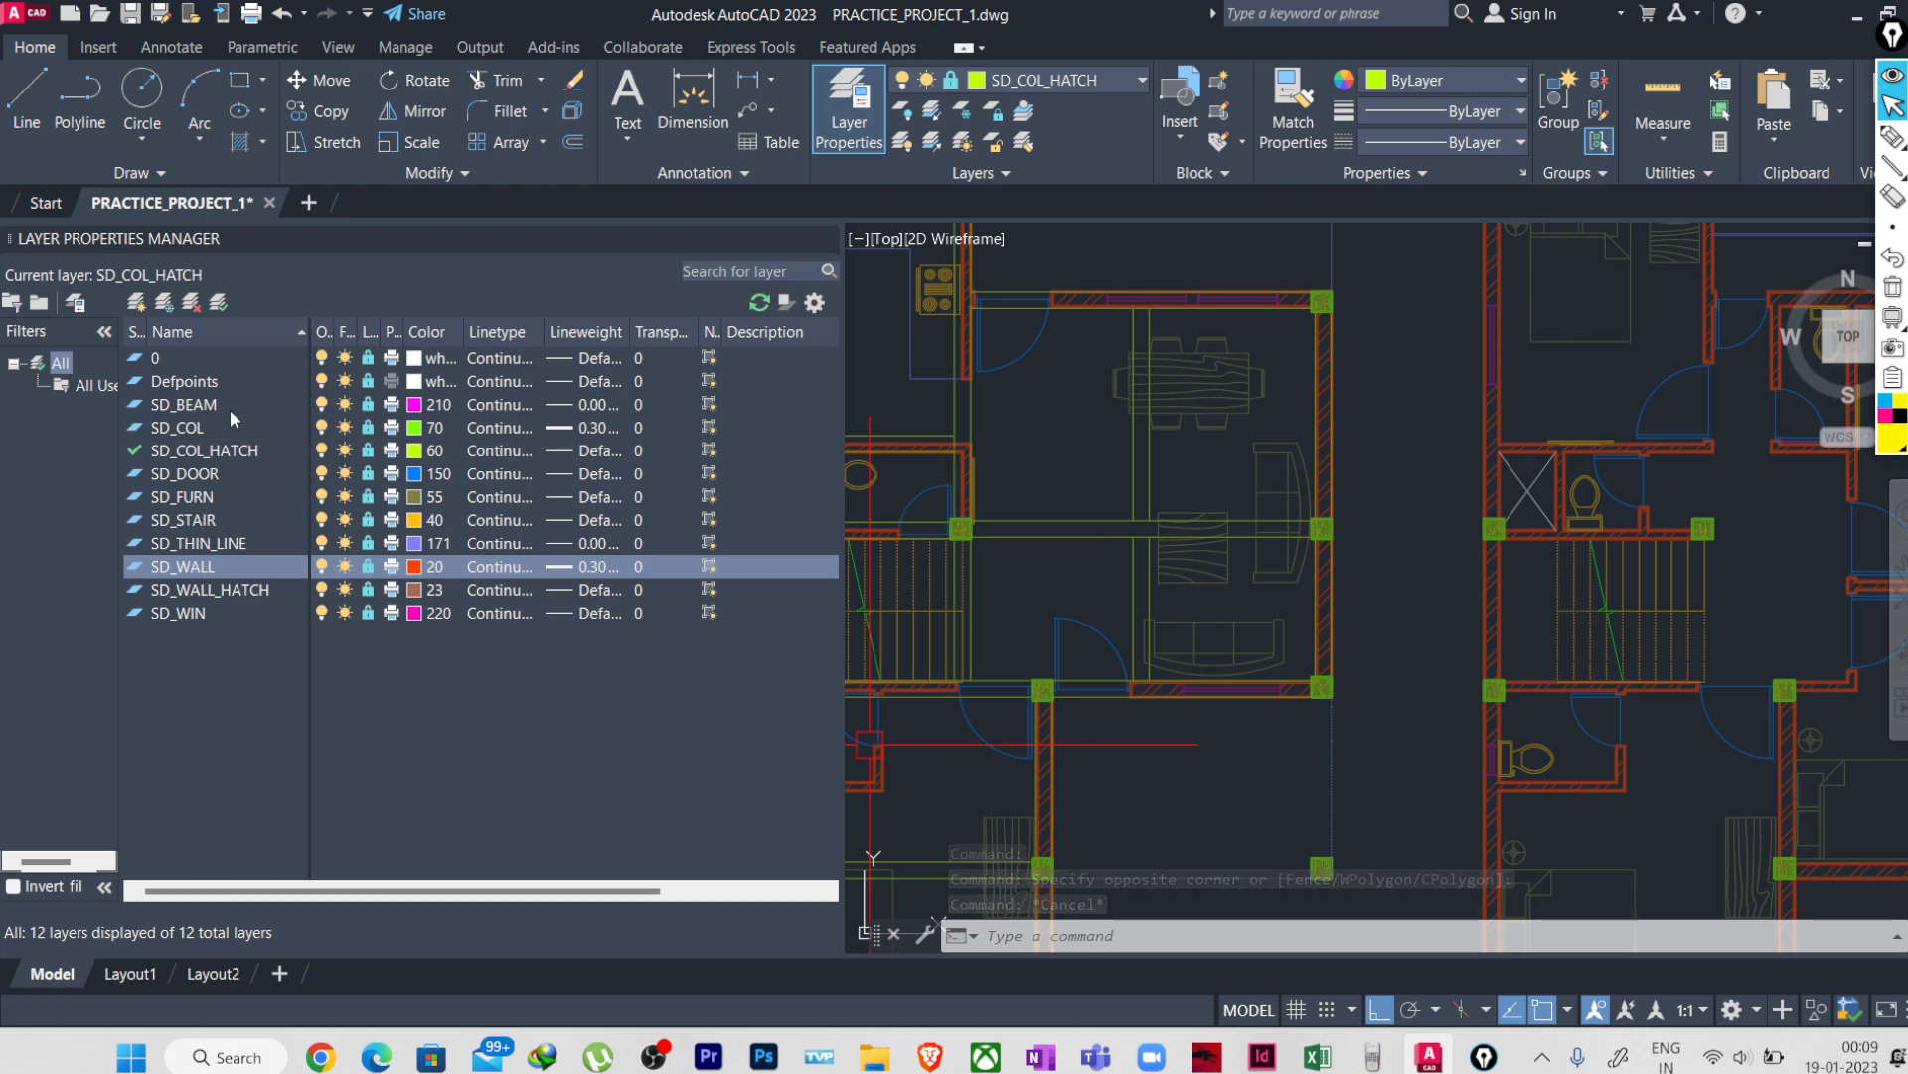
# - Unlock the SD_BEAM, SD_COL and SD_COL_HATCH layers and close the layer manager
pyautogui.click(368, 404)
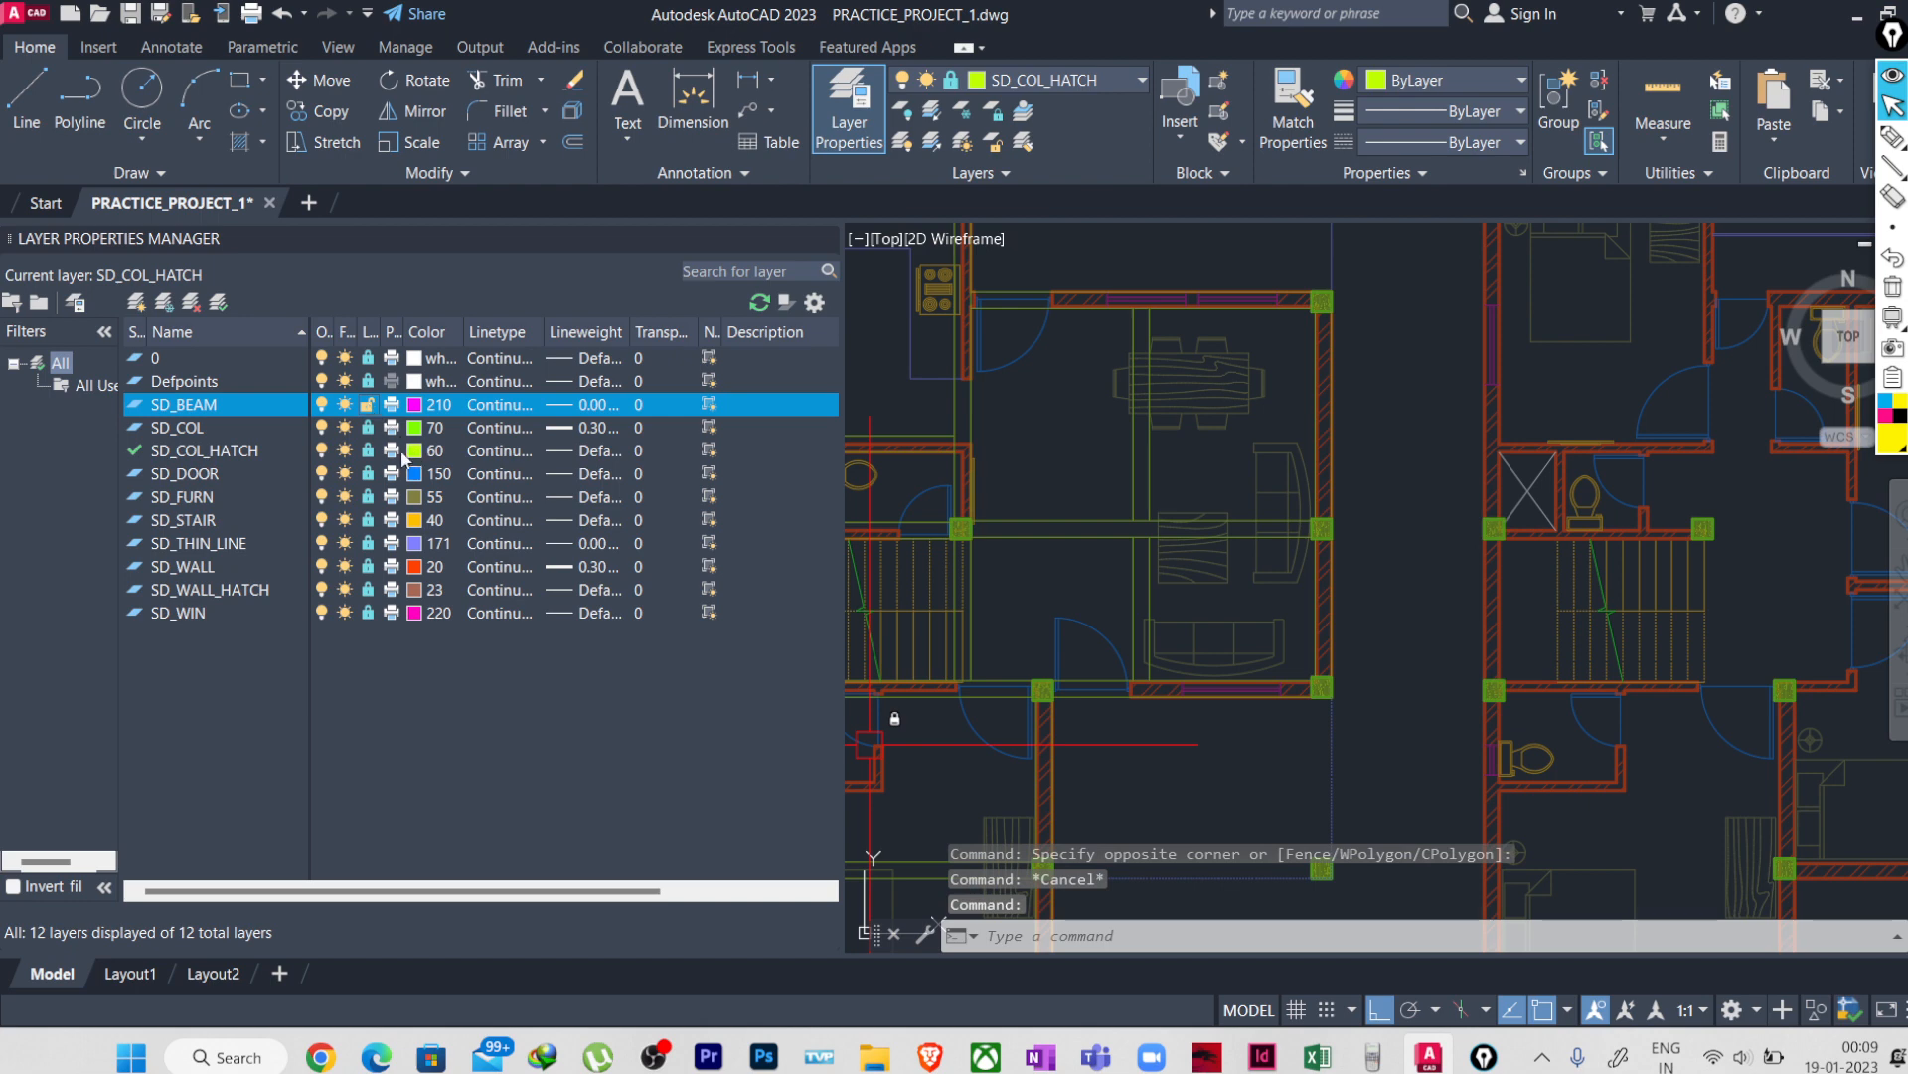
pyautogui.click(368, 429)
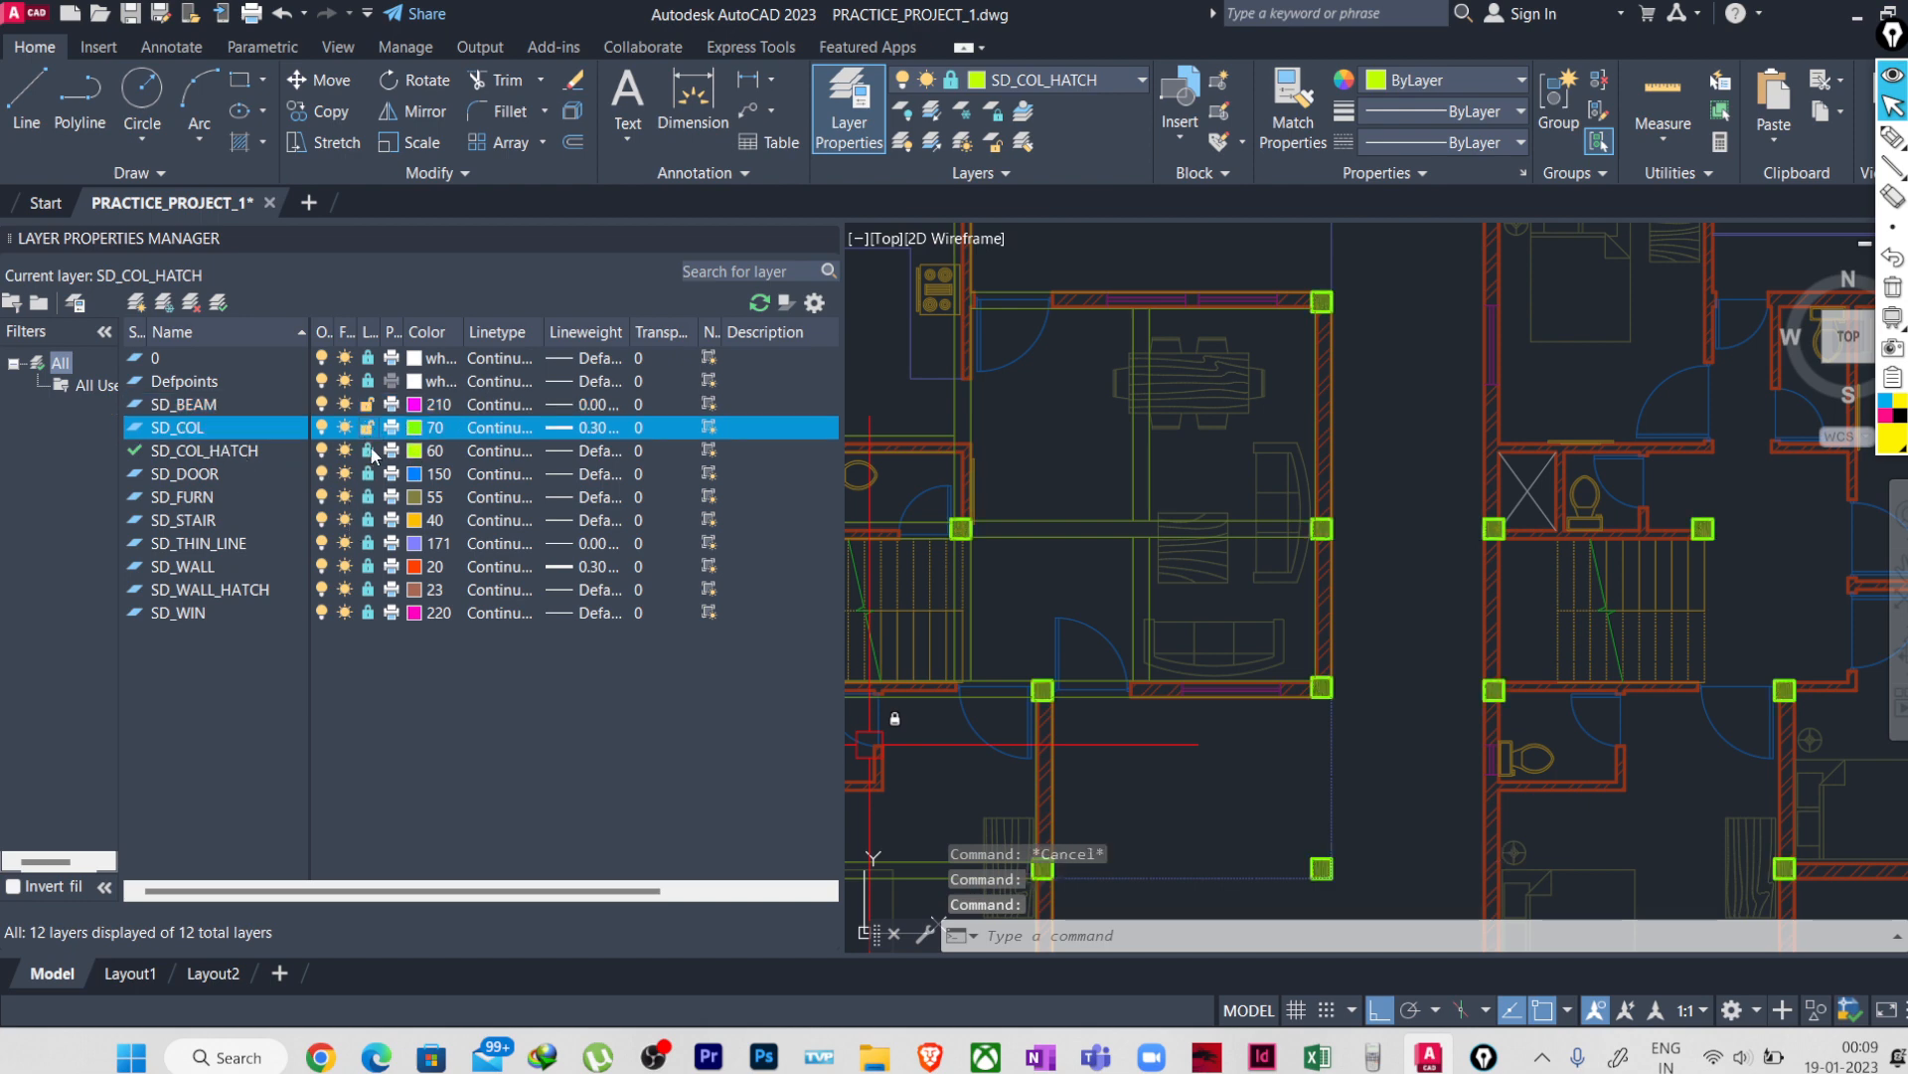
pyautogui.click(368, 452)
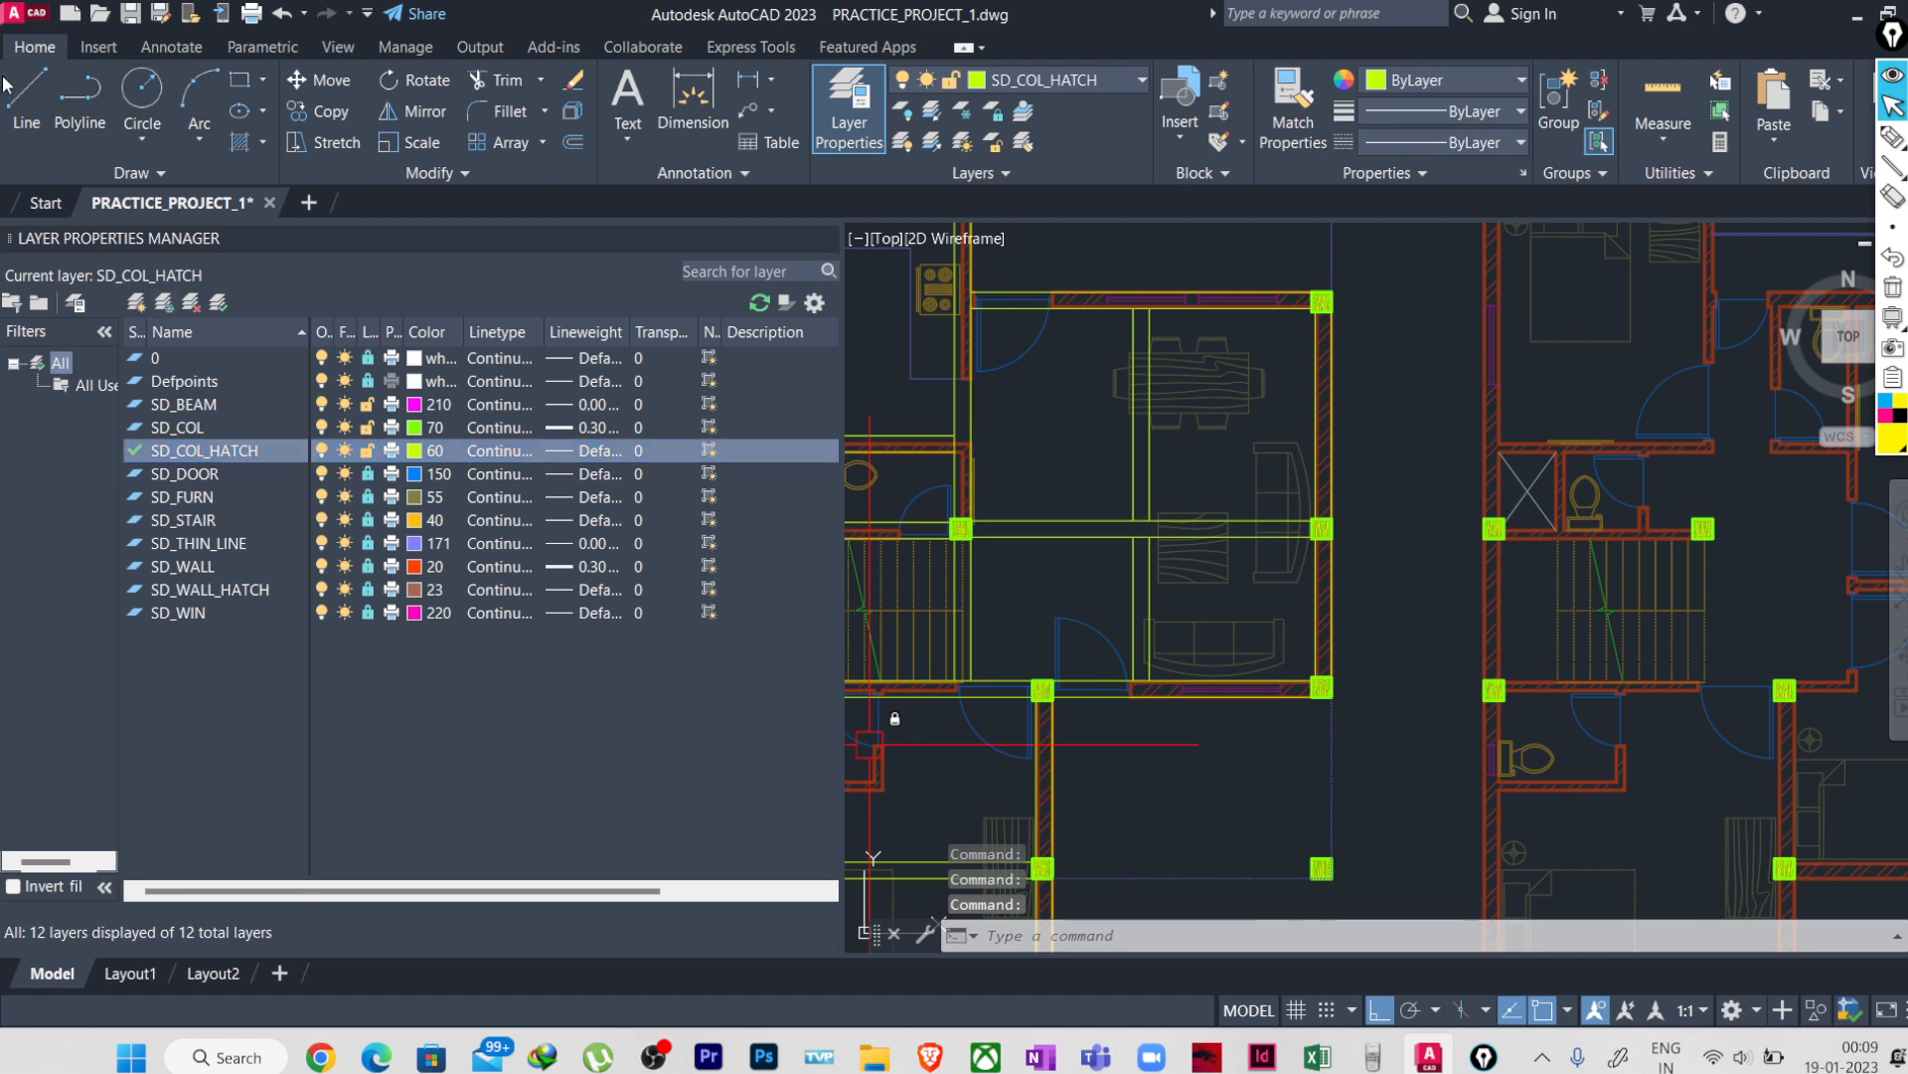
pyautogui.click(1378, 527)
pyautogui.click(1385, 626)
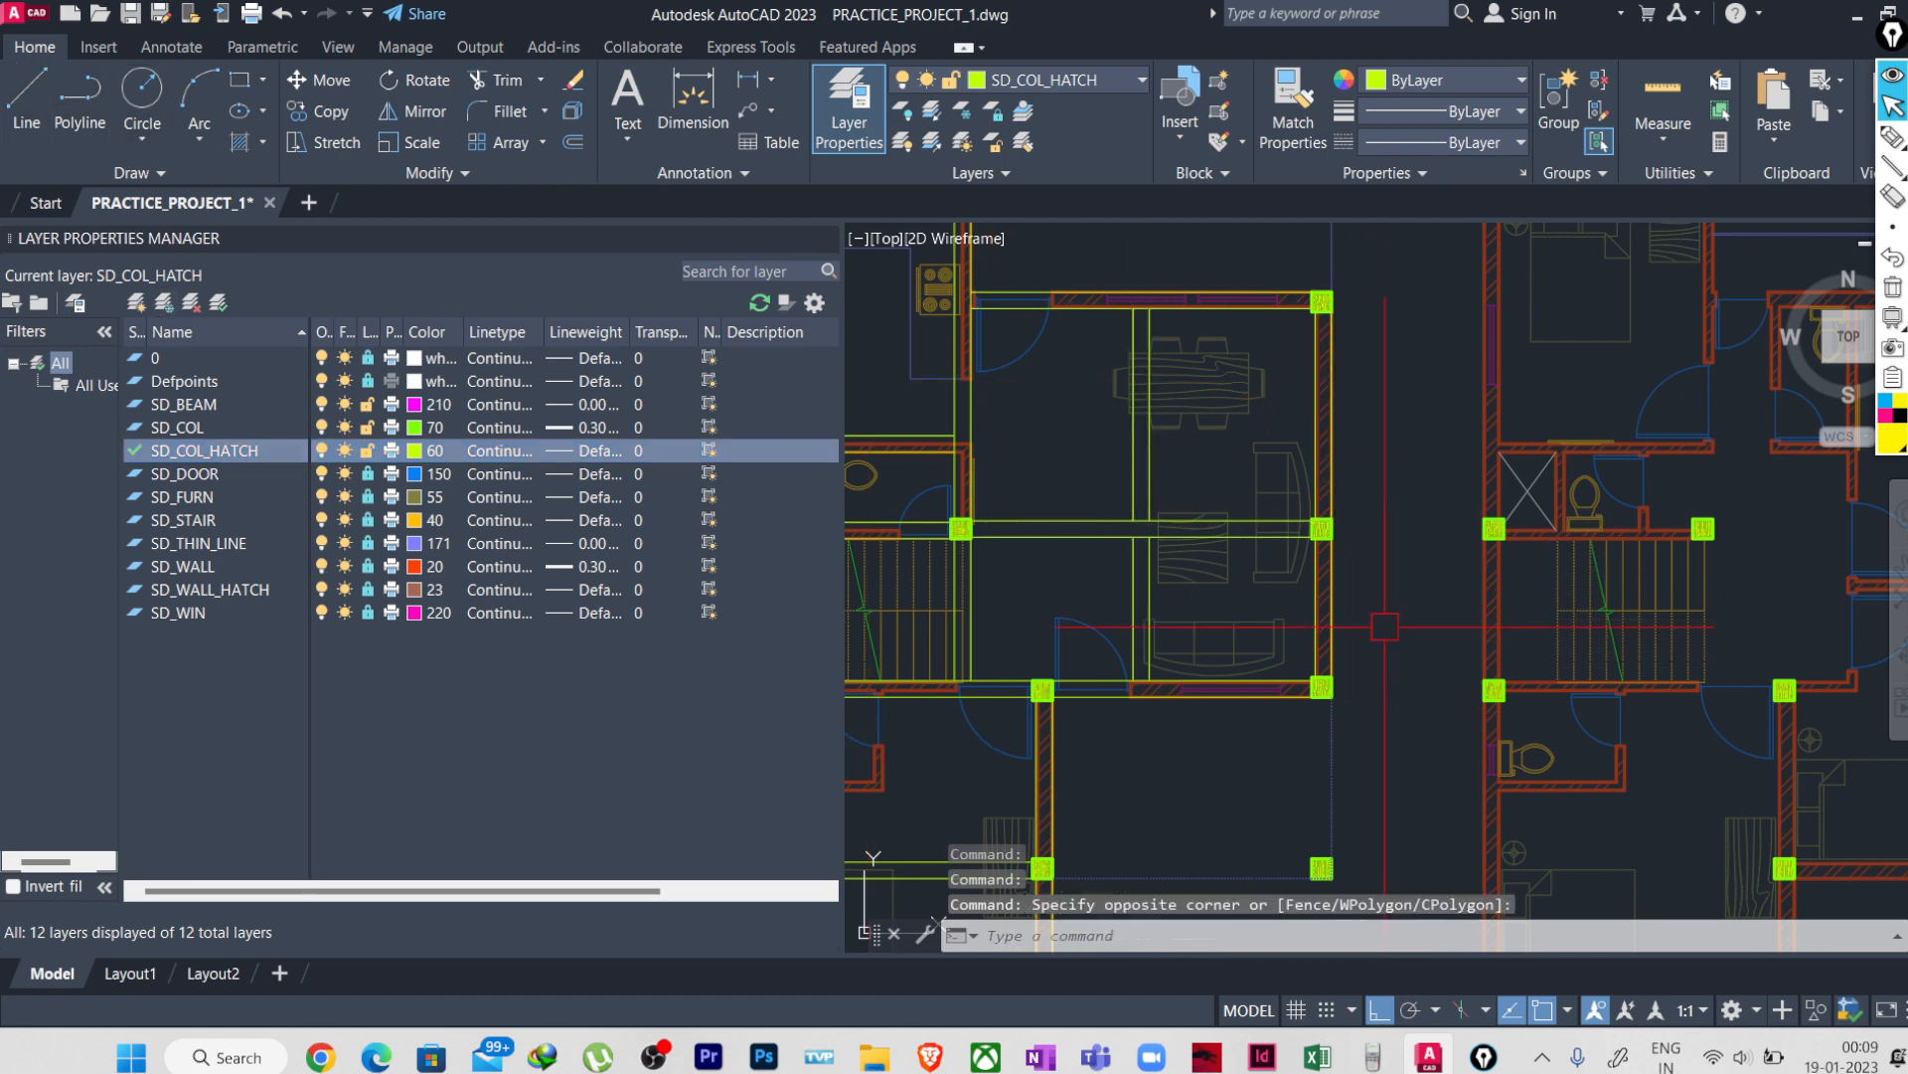
pyautogui.press('Escape')
pyautogui.press('Escape')
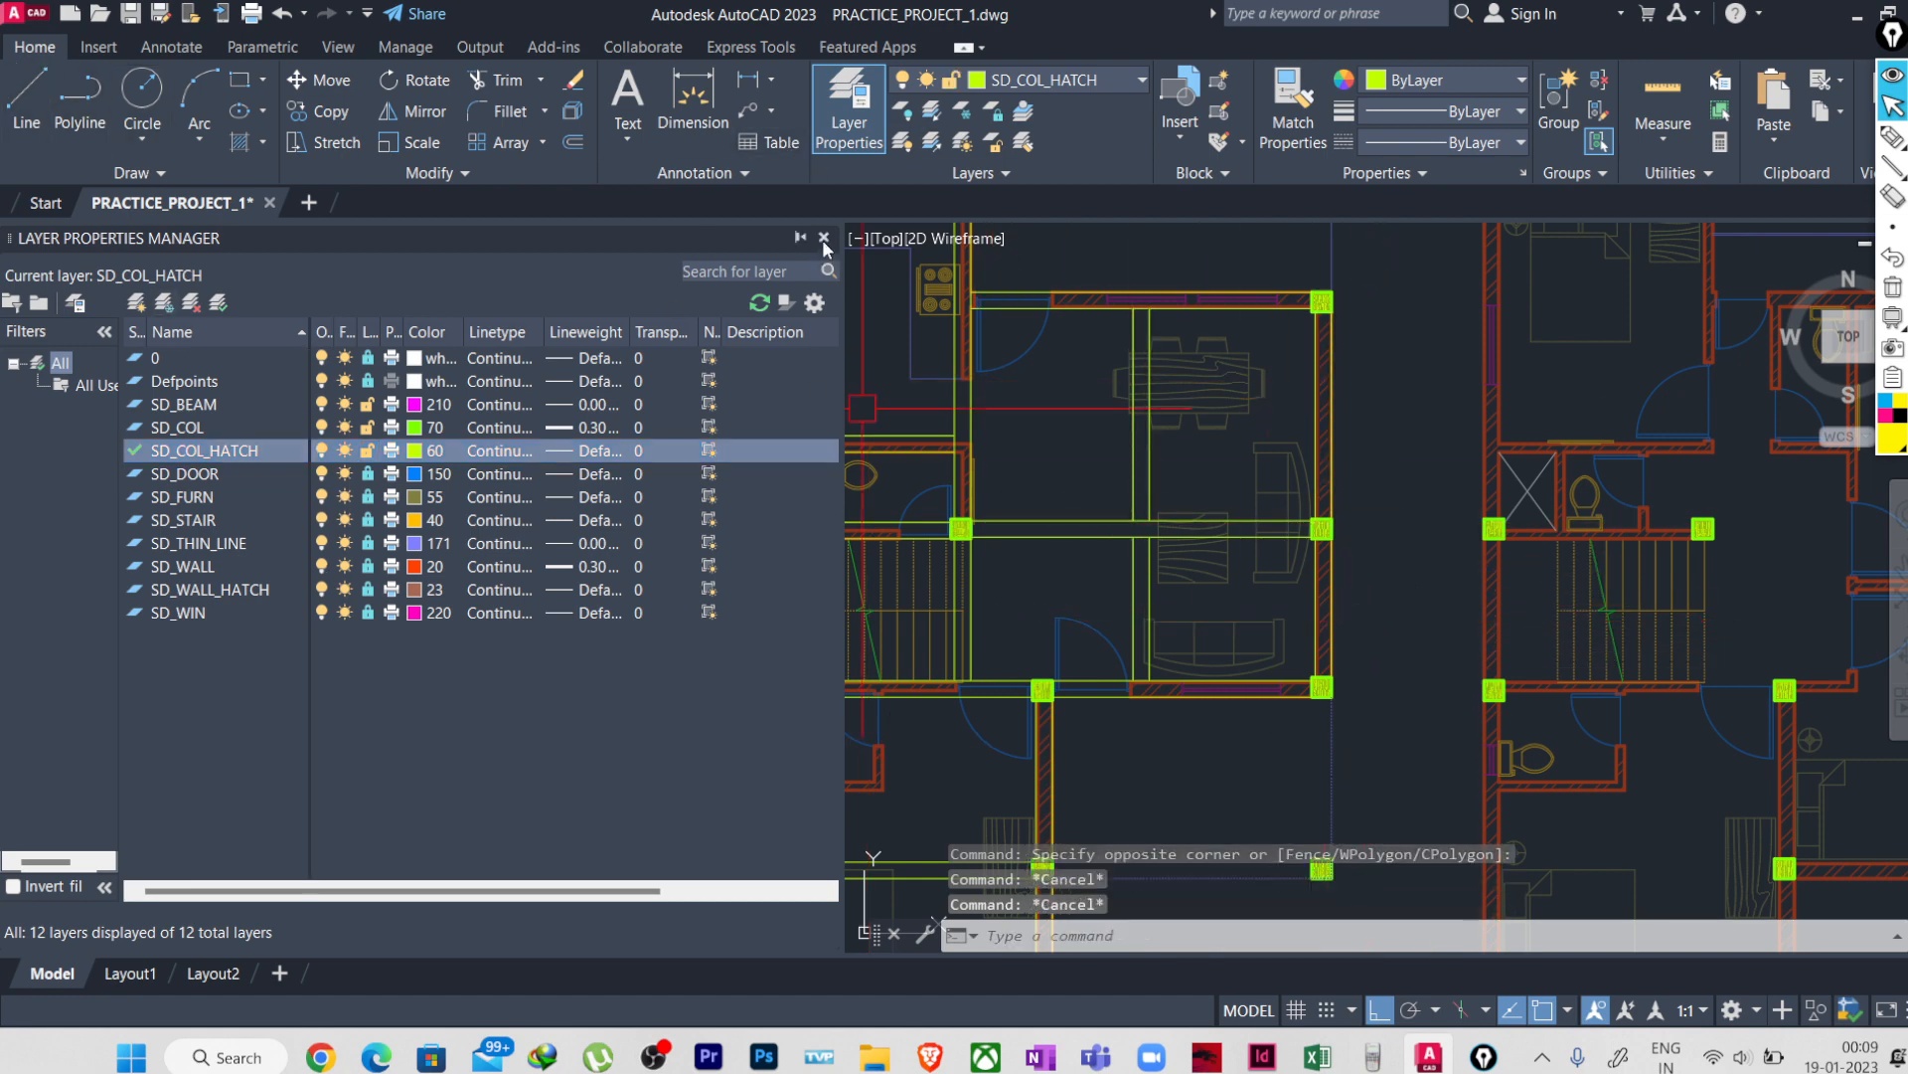
pyautogui.click(823, 239)
# - Test-select the multiline across the lower bedroom and clear the selection
pyautogui.scroll(-4, 662, 659)
pyautogui.scroll(5, 662, 659)
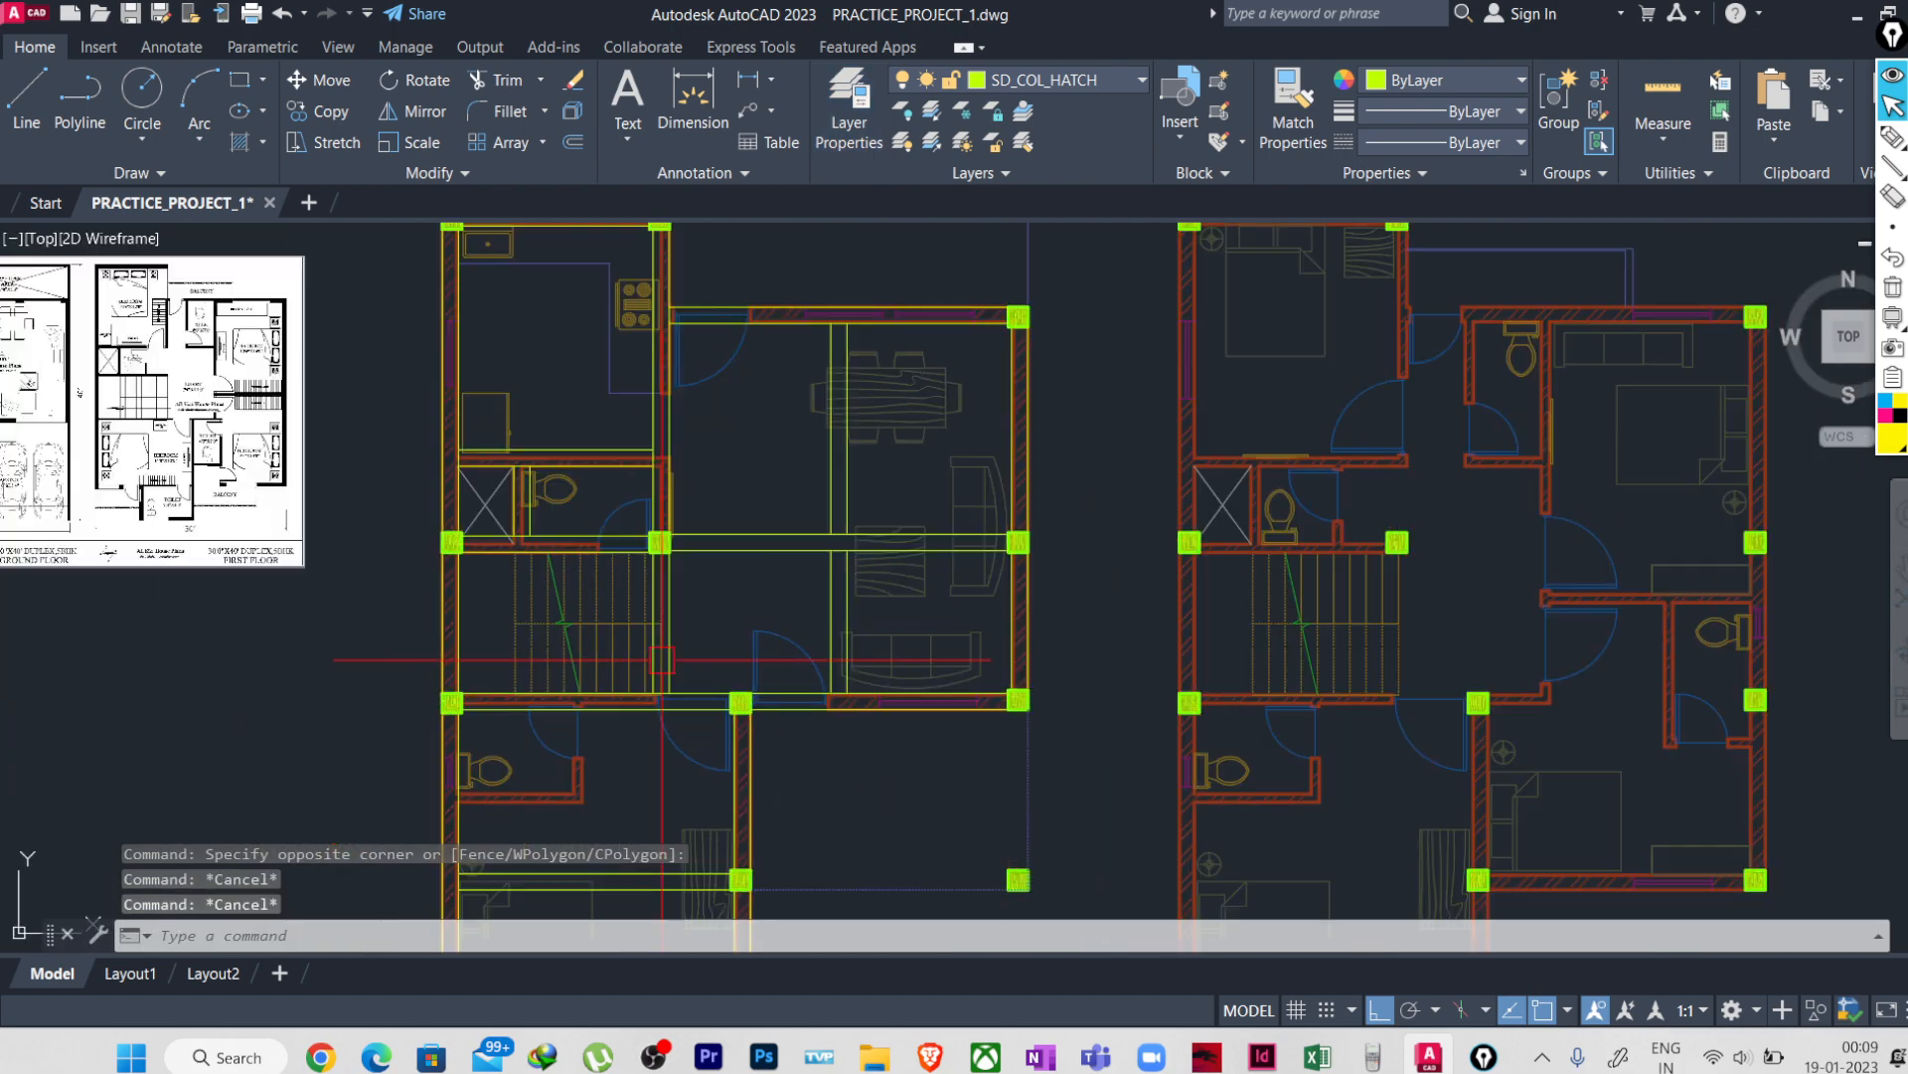
pyautogui.moveTo(751, 821); pyautogui.dragTo(742, 741, button='middle')
pyautogui.scroll(3, 743, 740)
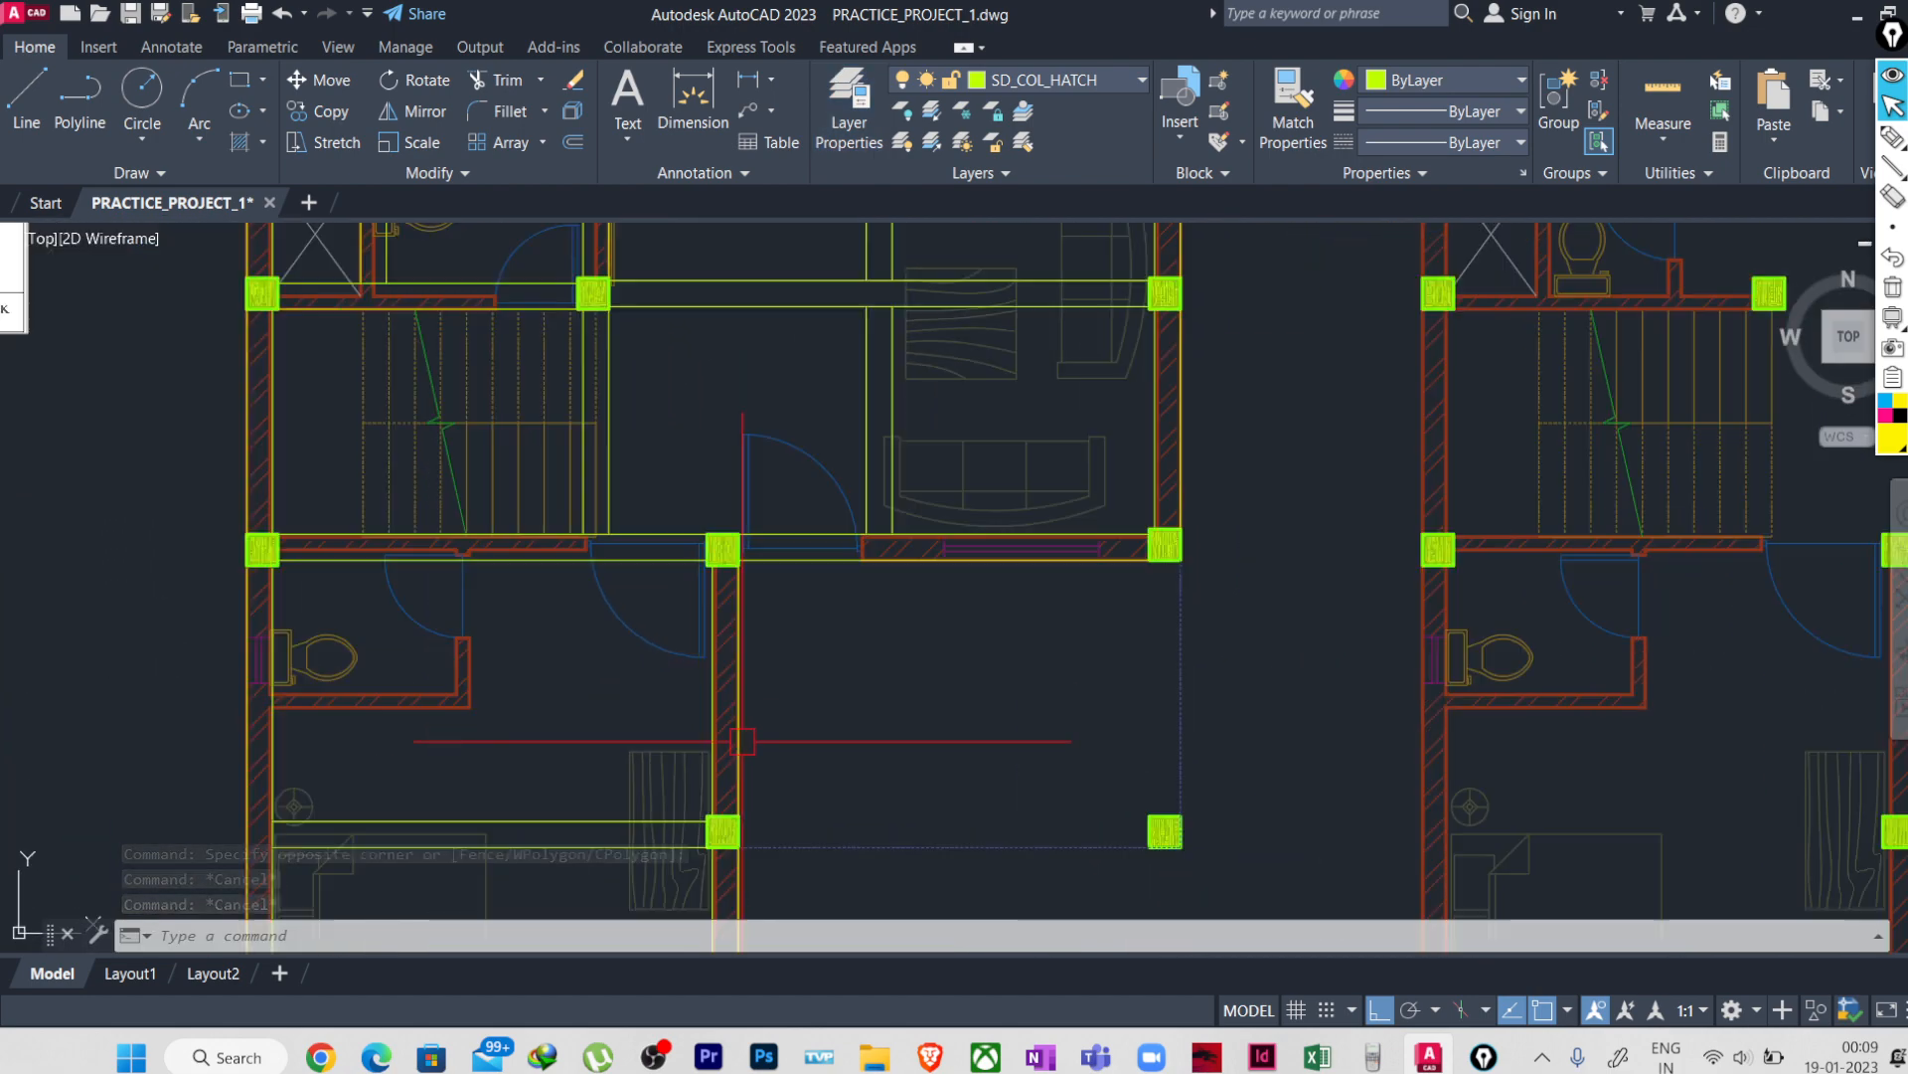
pyautogui.click(533, 817)
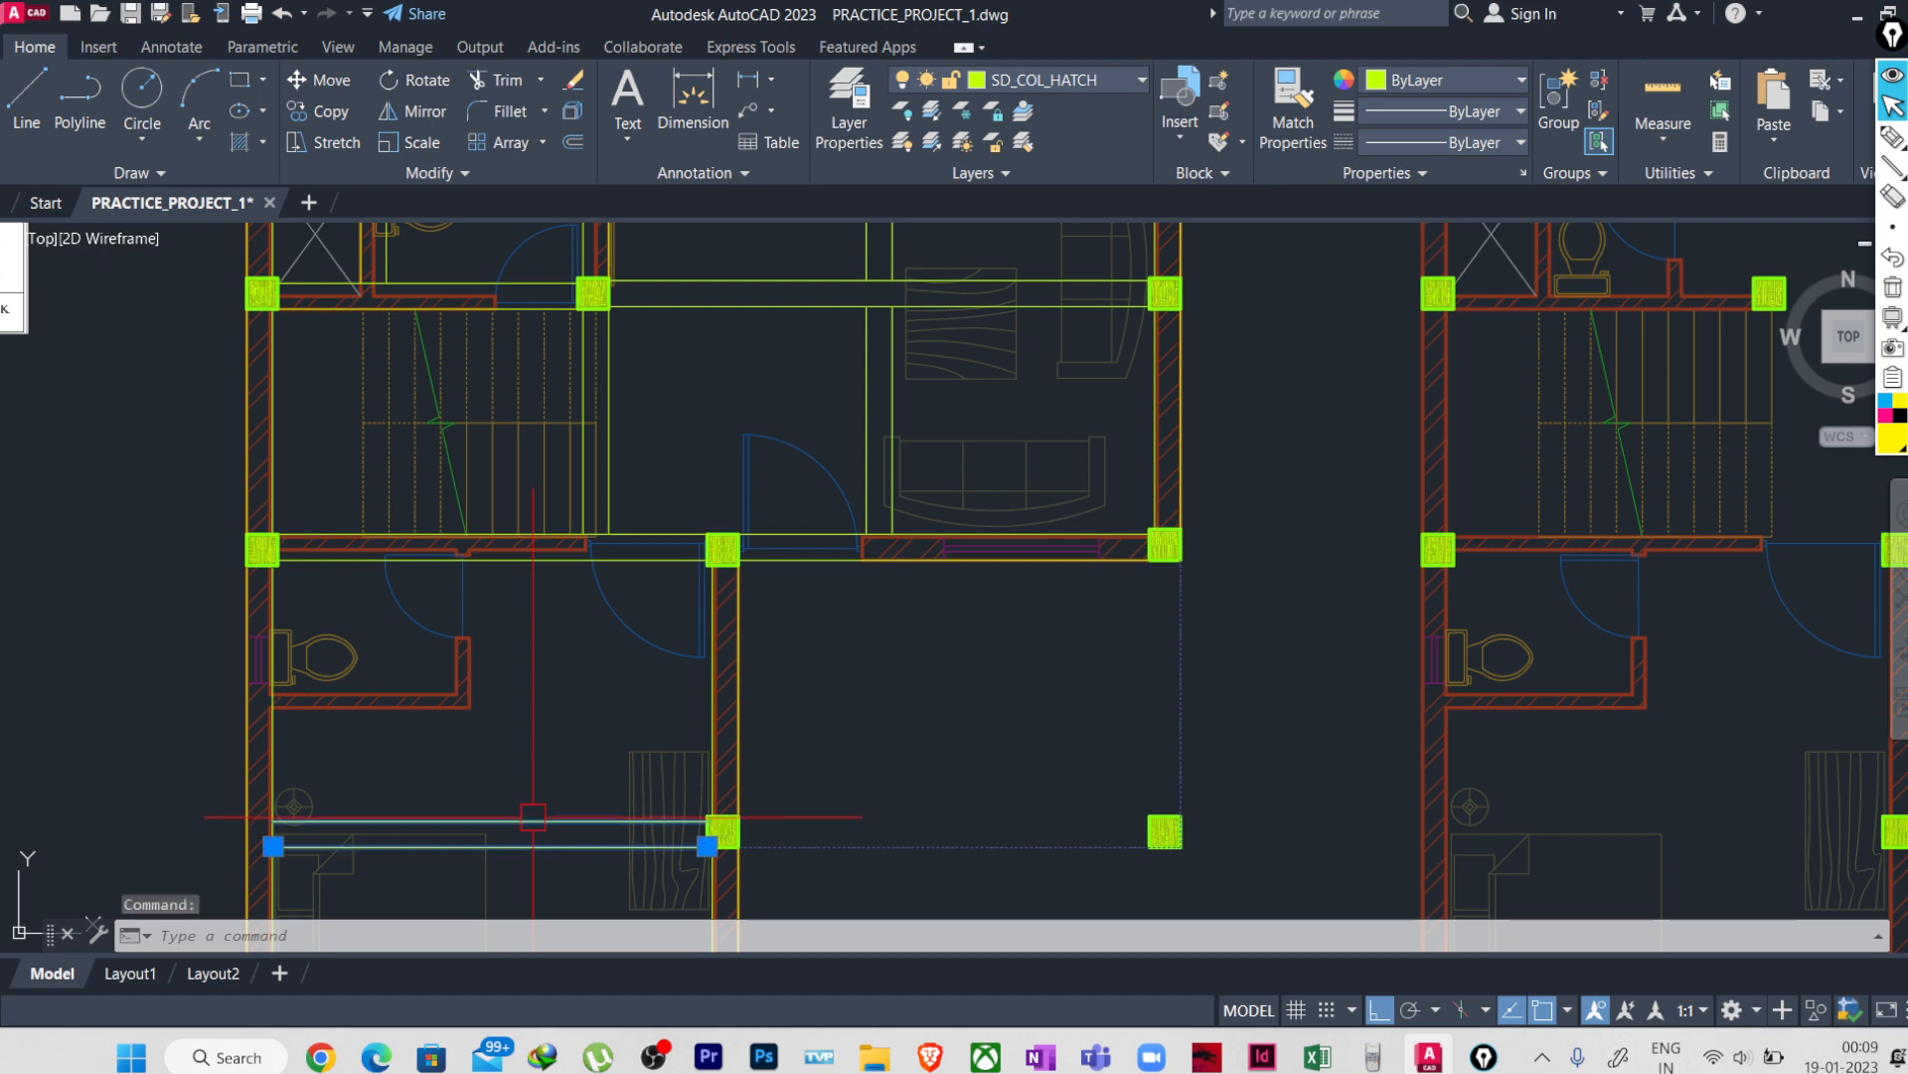
pyautogui.press('Escape')
pyautogui.press('Escape')
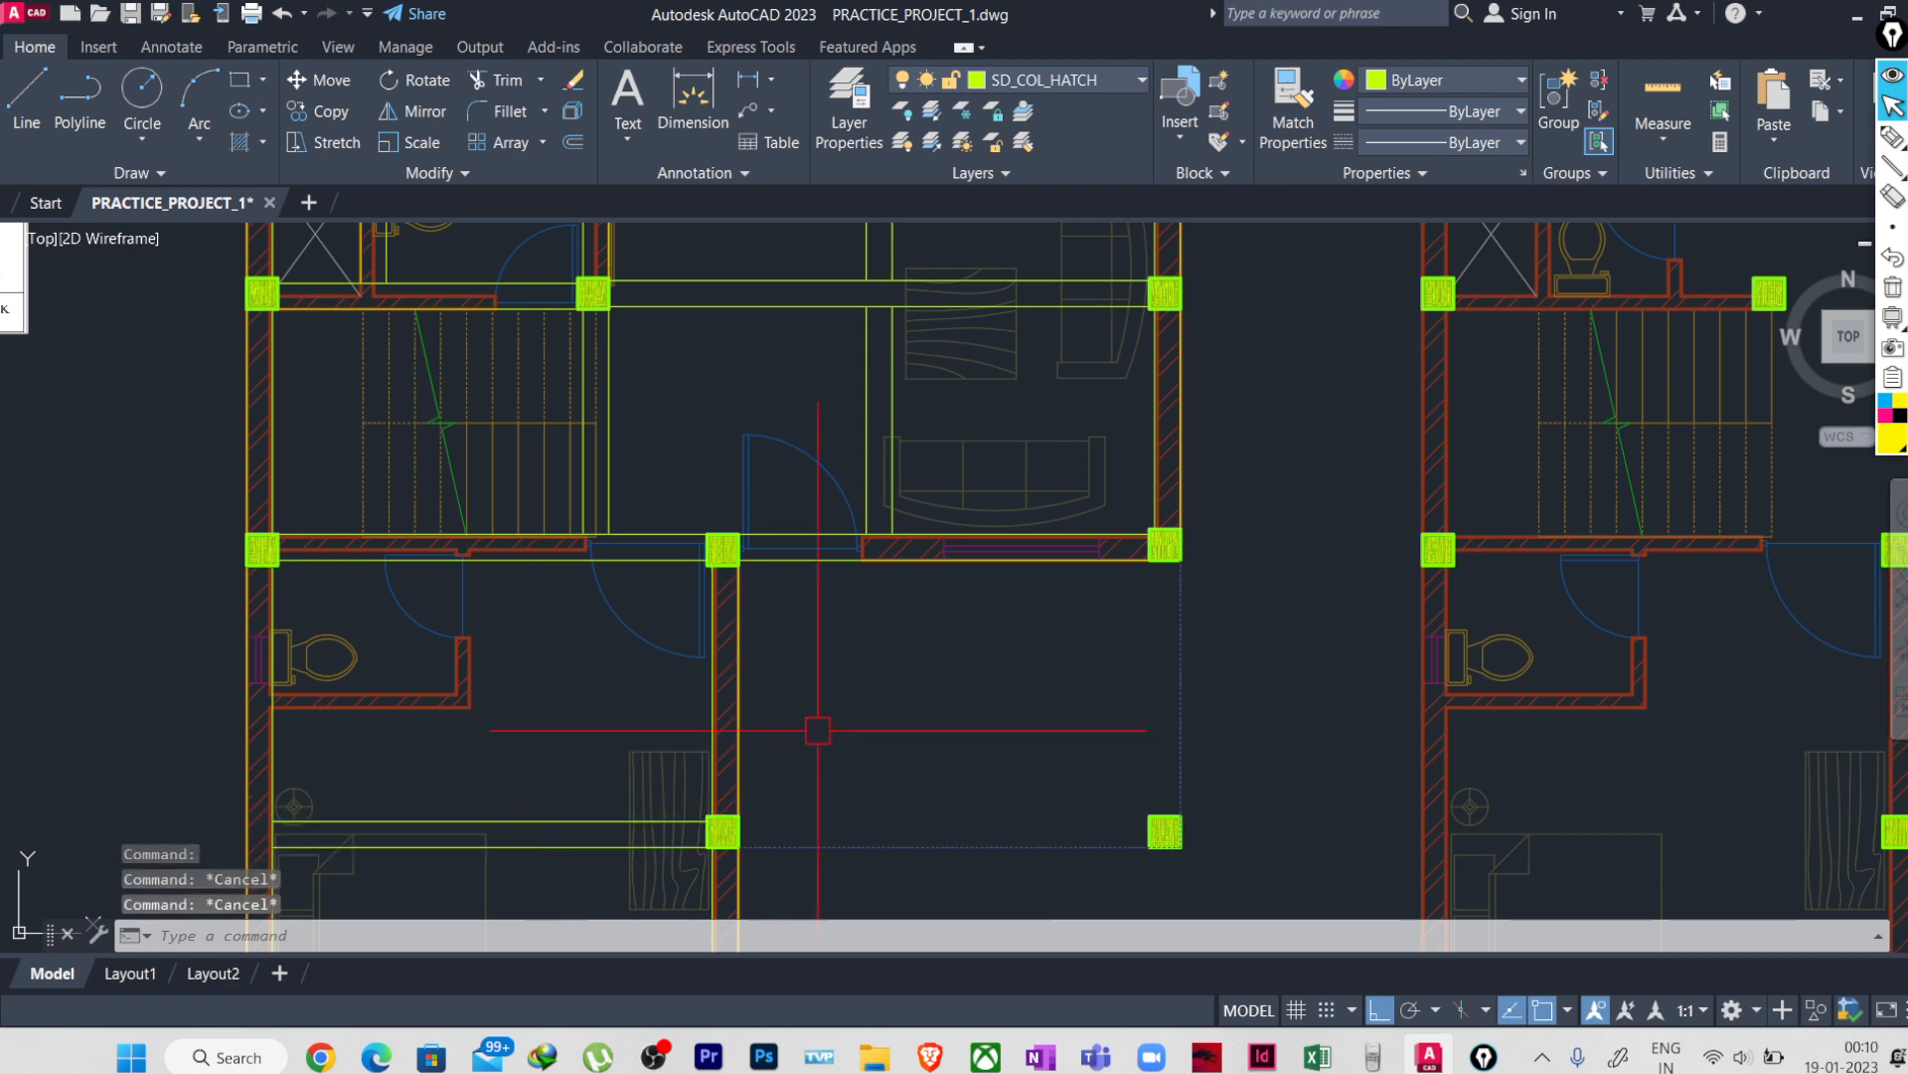
# - Draw nested yellow annotation rectangles in the empty space beside the plans, with a narrow beam strip across the middle
pyautogui.scroll(-4, 826, 721)
pyautogui.moveTo(826, 721); pyautogui.dragTo(841, 674, button='middle')
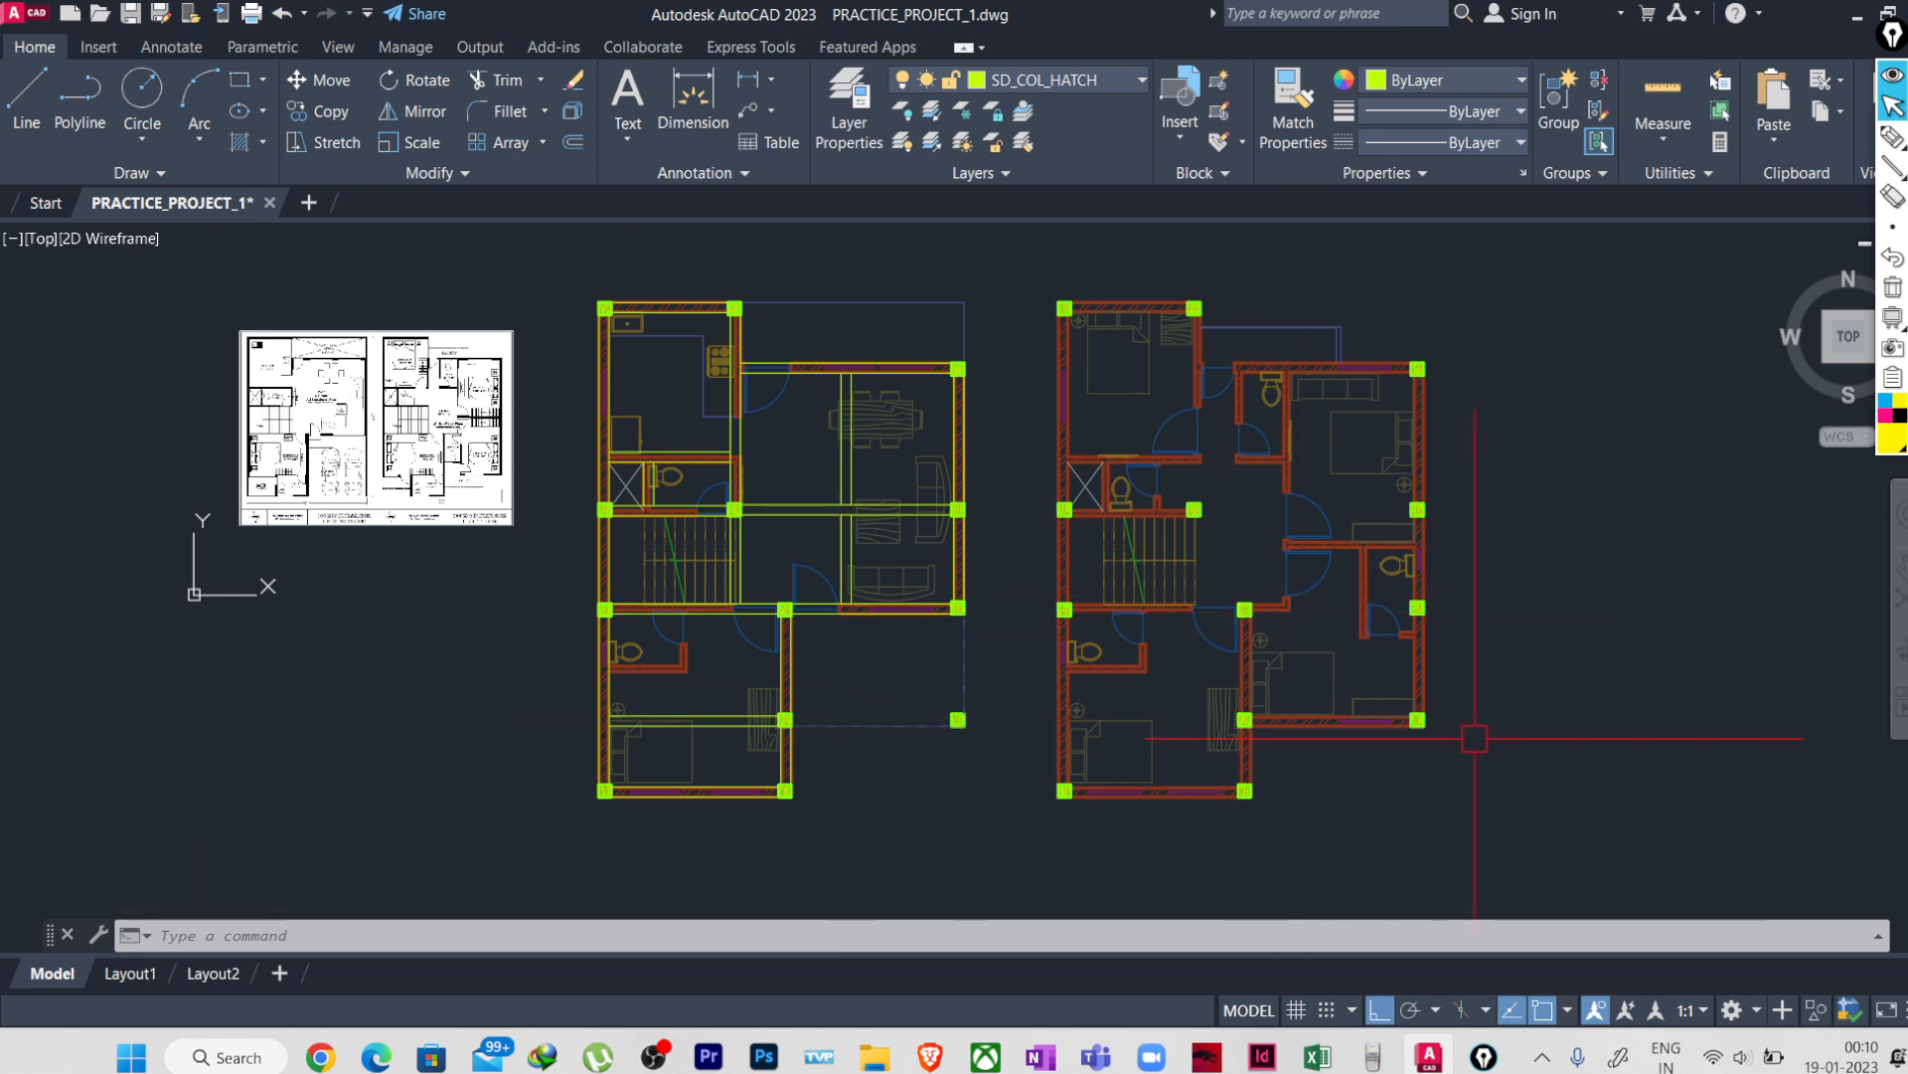
pyautogui.moveTo(1892, 151)
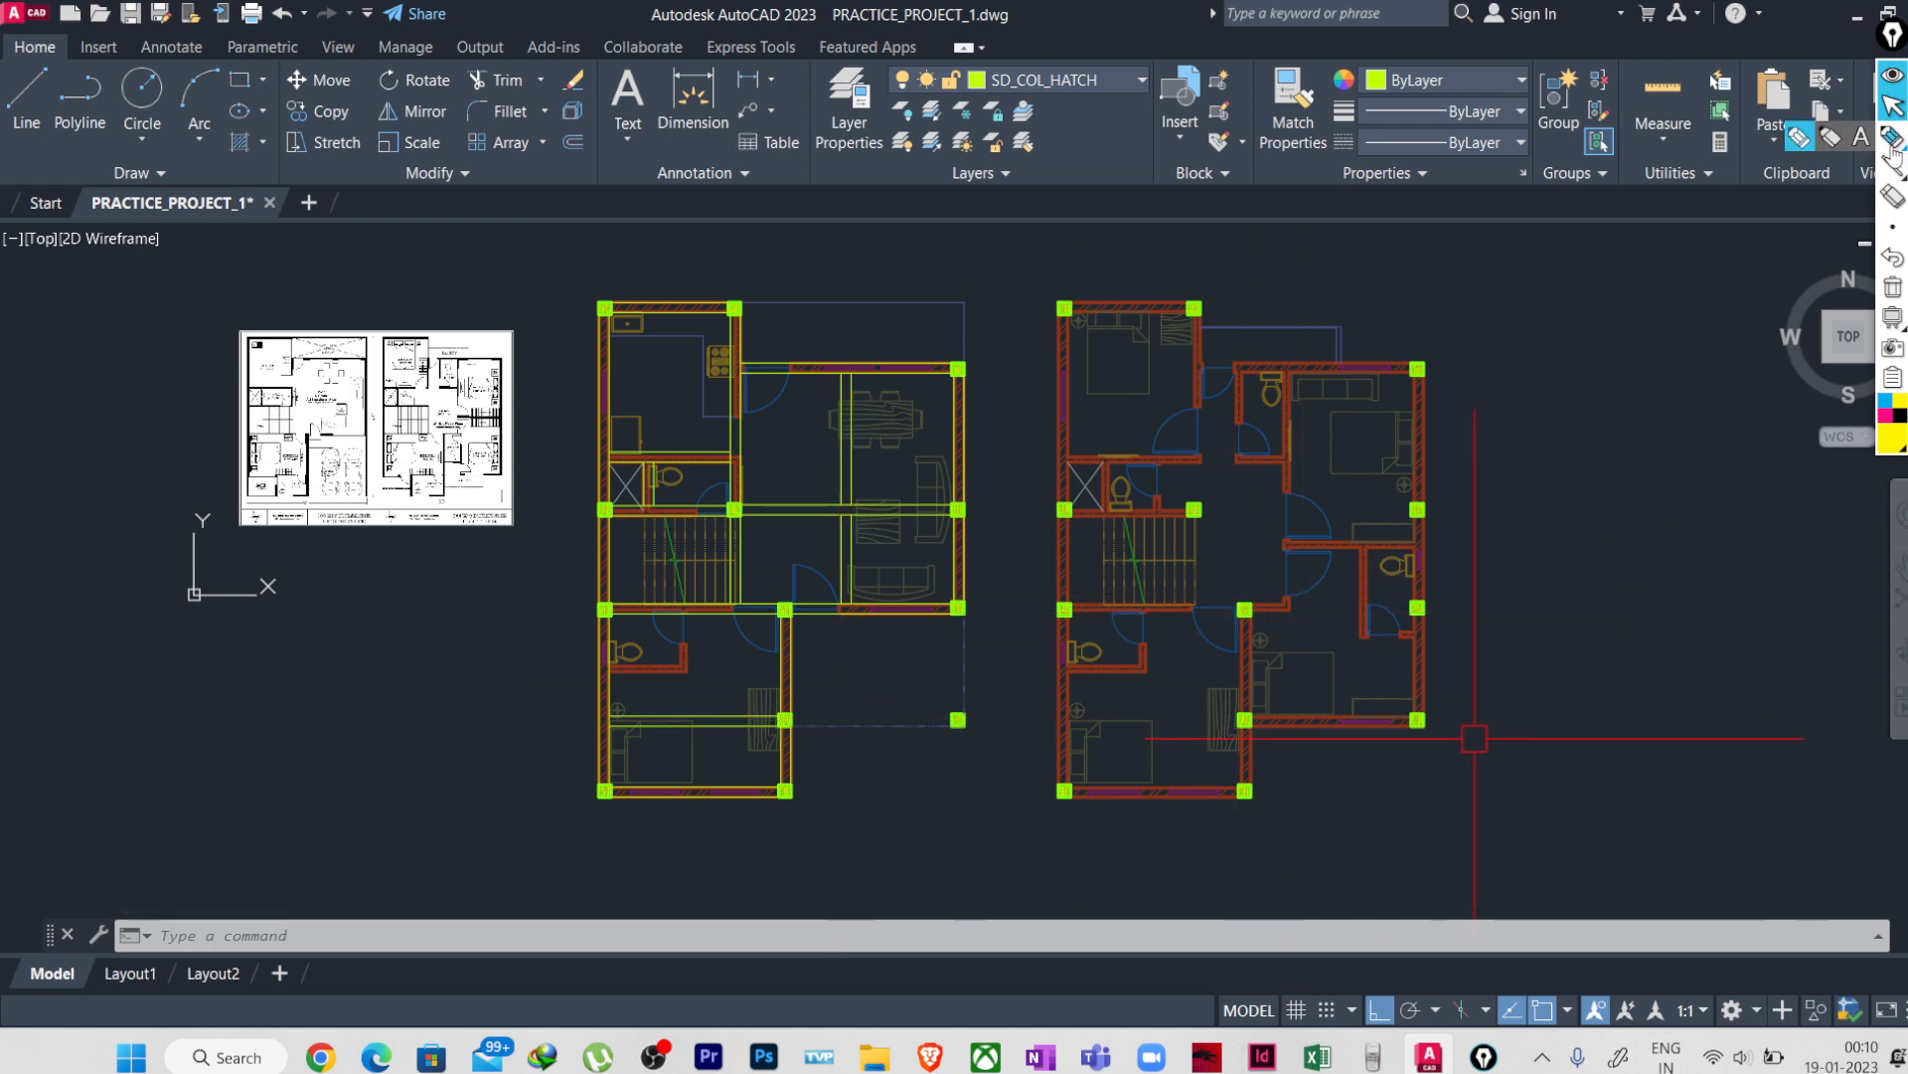
pyautogui.scroll(-3, 1531, 607)
pyautogui.moveTo(1560, 609); pyautogui.dragTo(747, 501, button='middle')
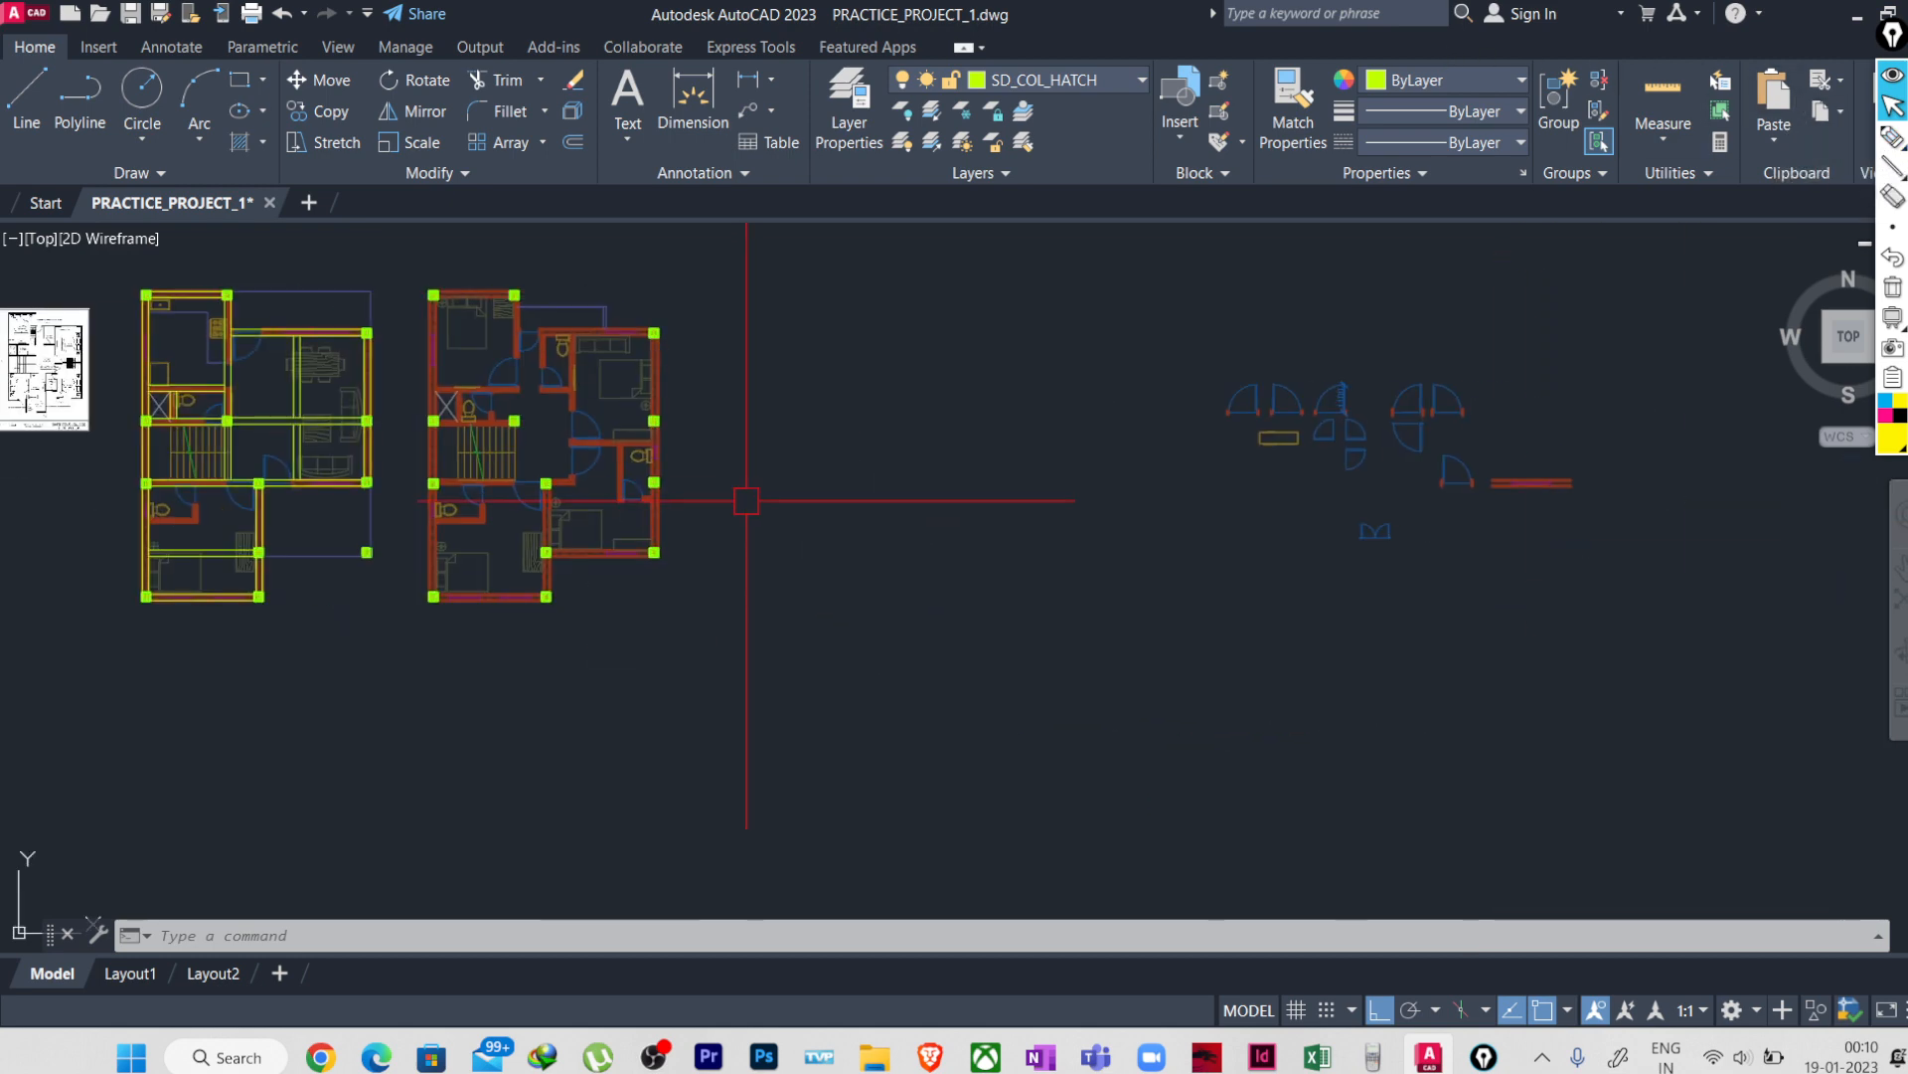
pyautogui.scroll(2, 840, 482)
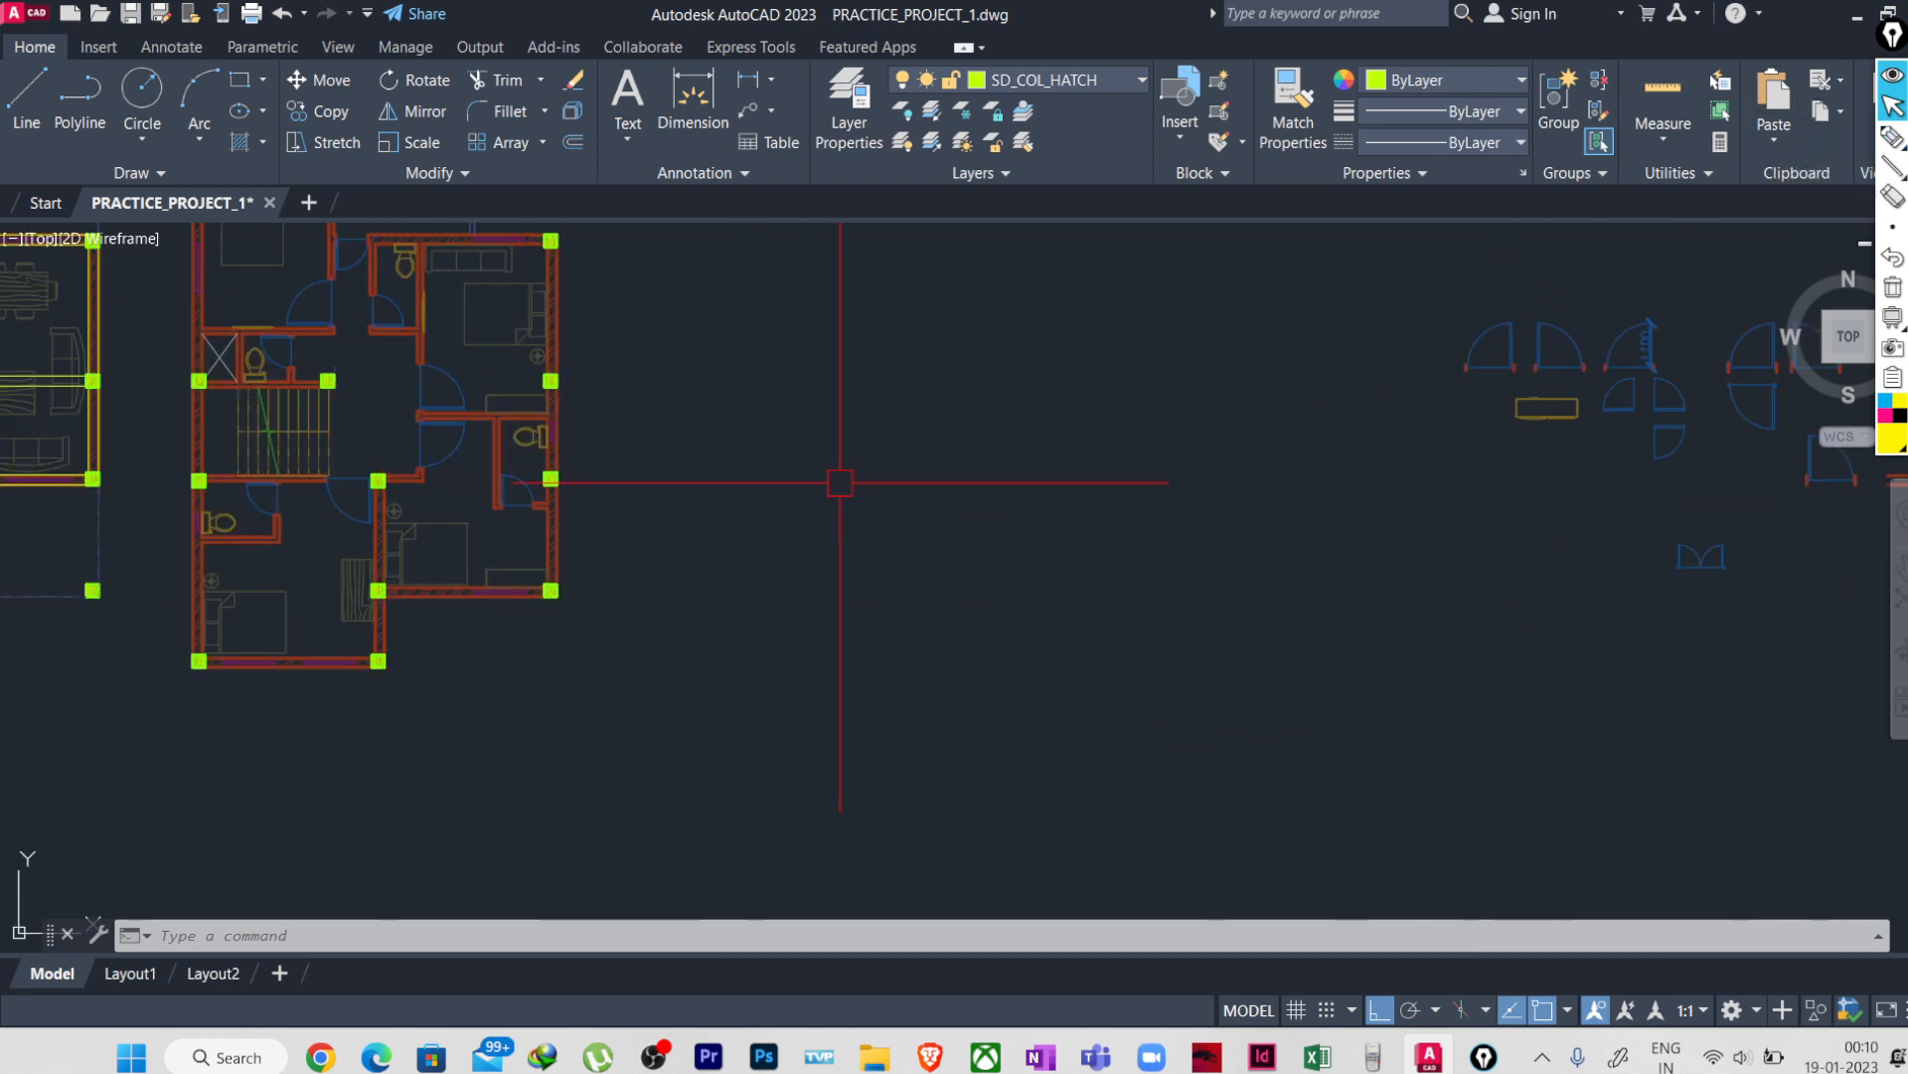
pyautogui.click(1893, 167)
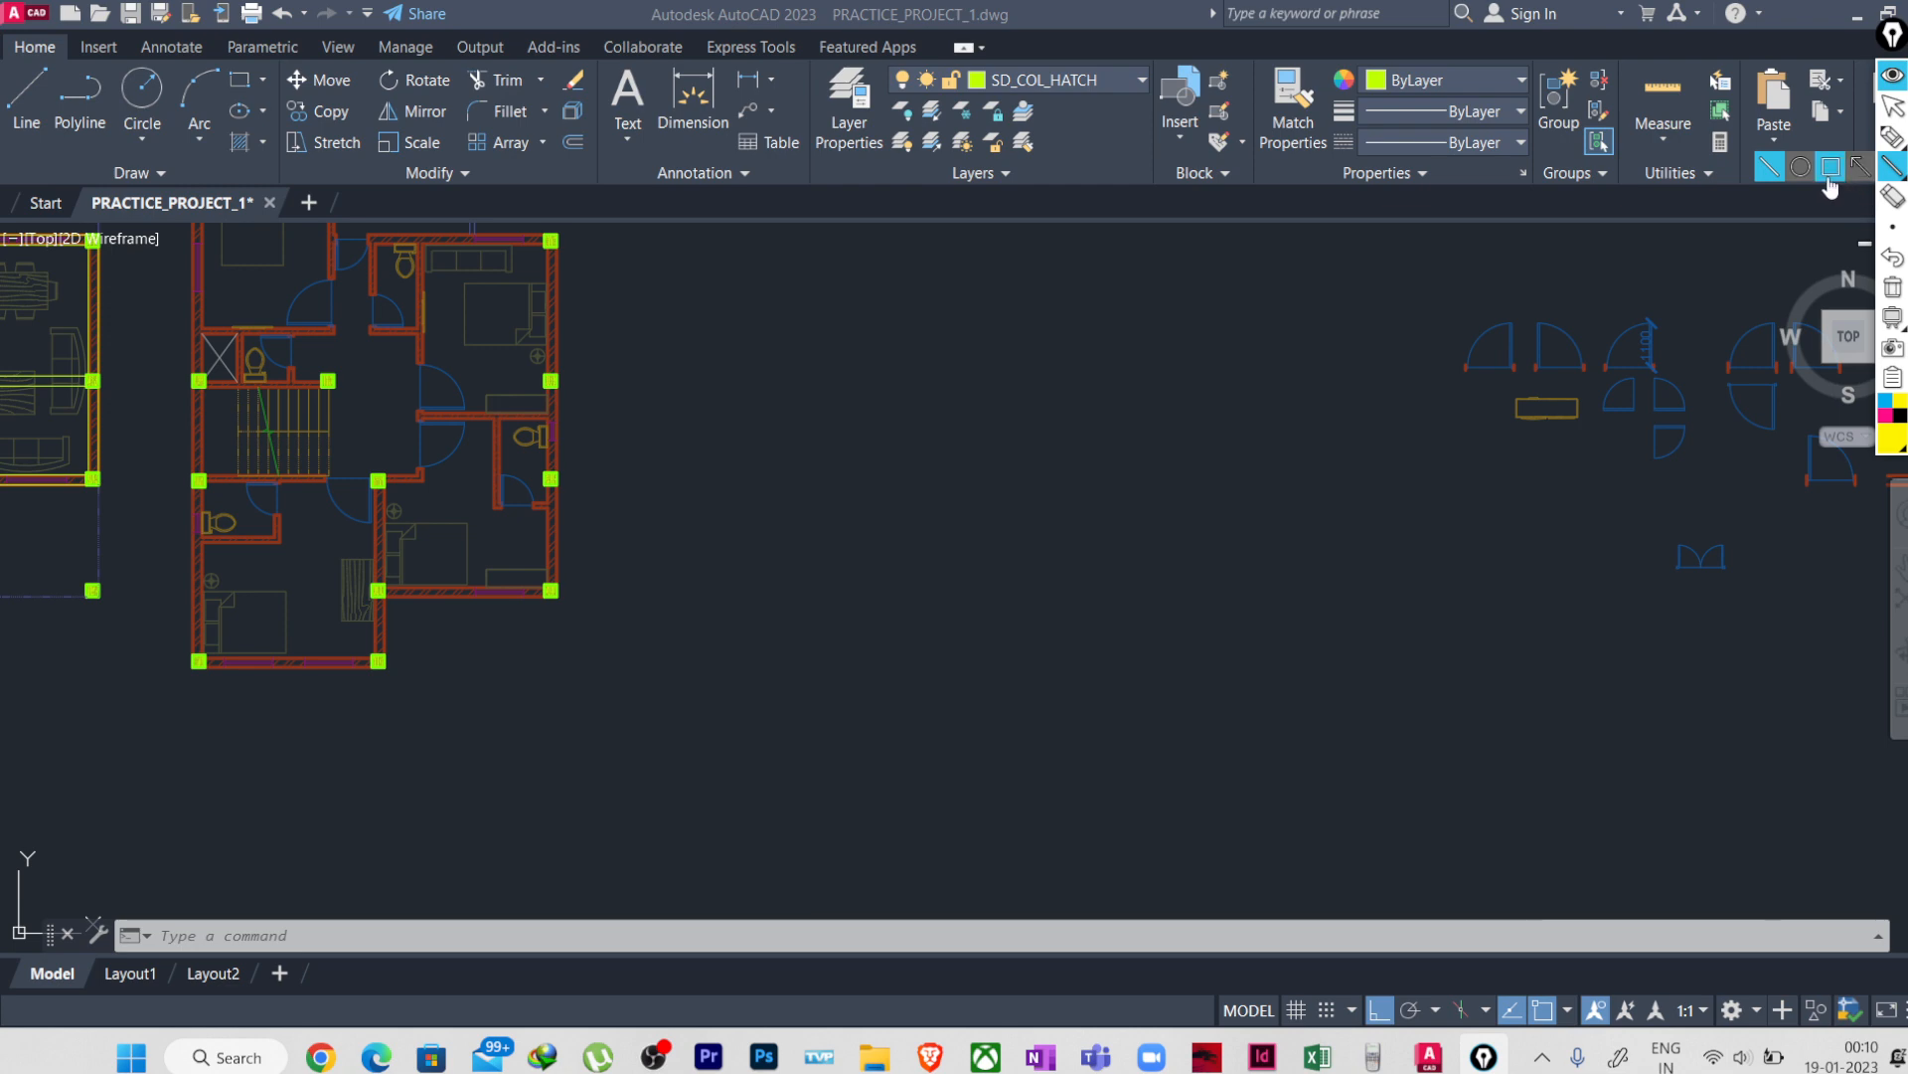
pyautogui.click(1831, 166)
pyautogui.moveTo(898, 427); pyautogui.dragTo(1252, 763)
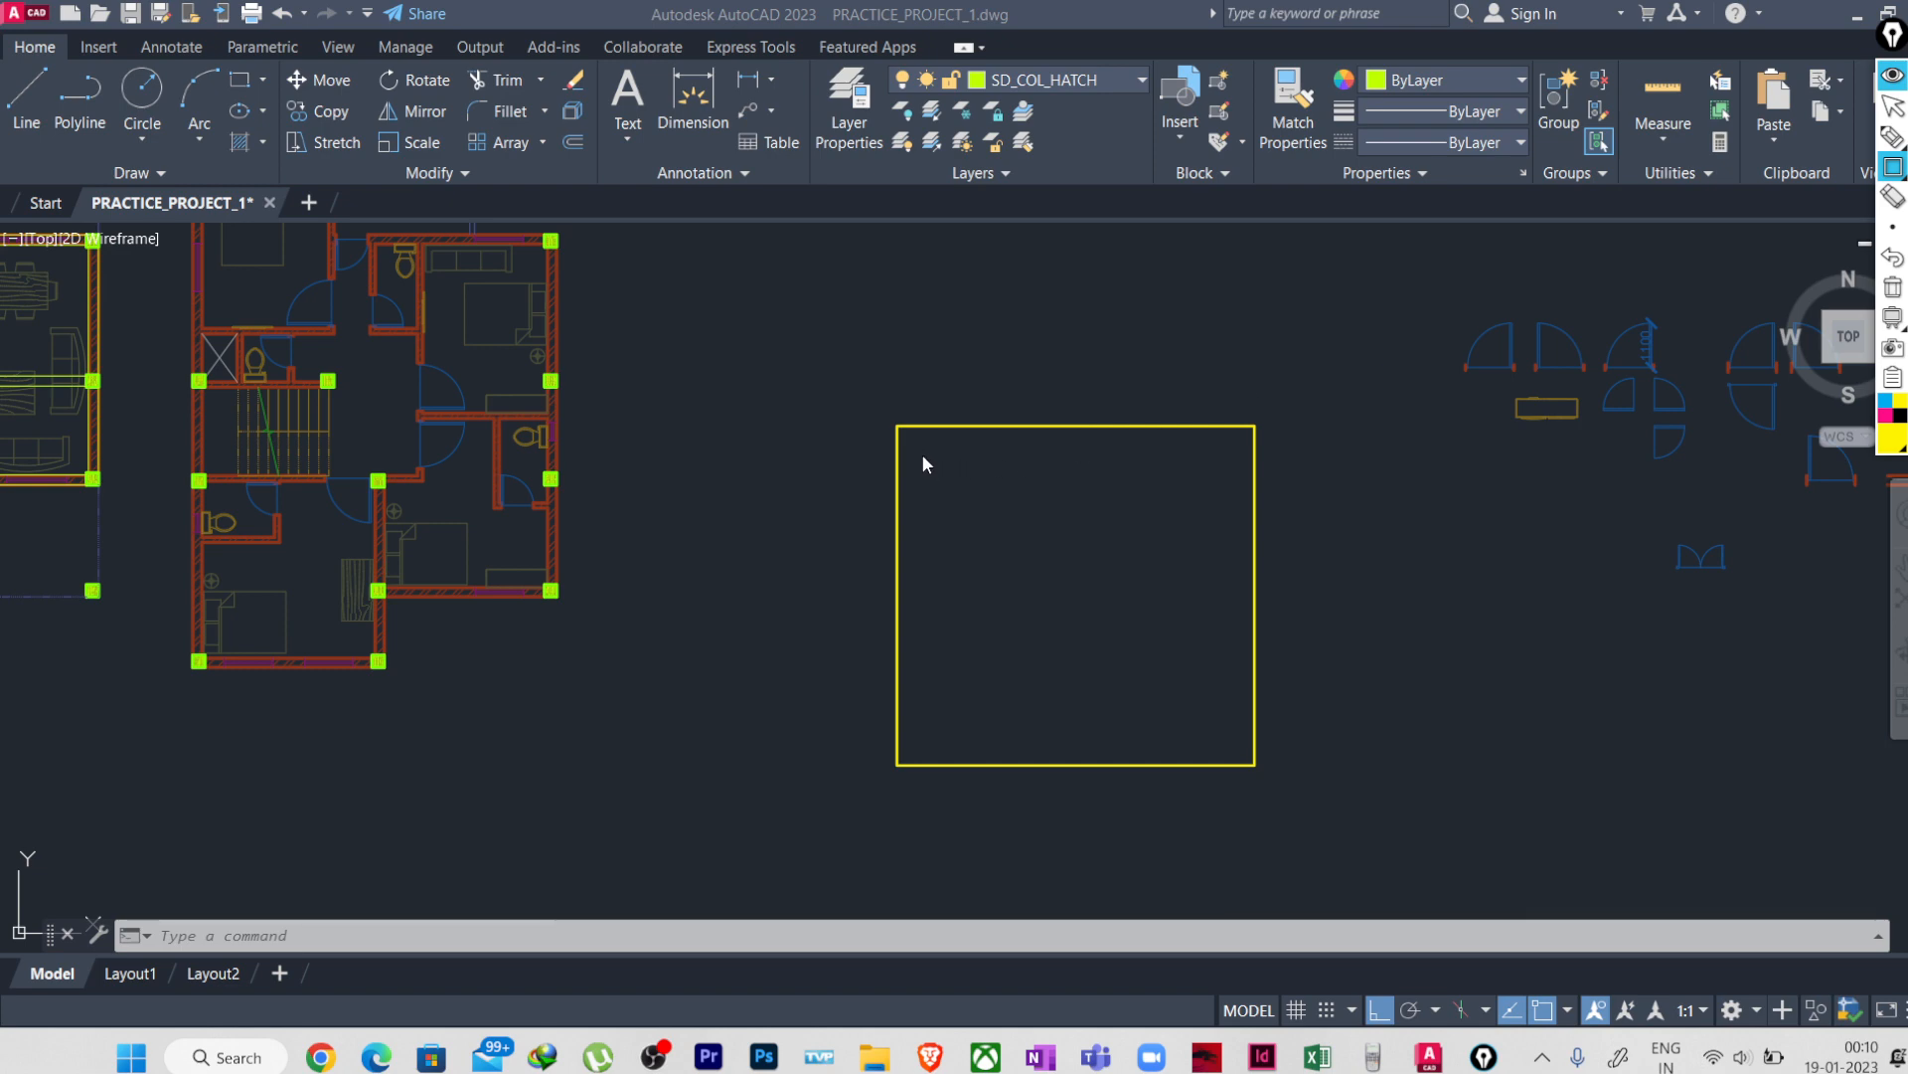
pyautogui.moveTo(923, 457); pyautogui.dragTo(1232, 744)
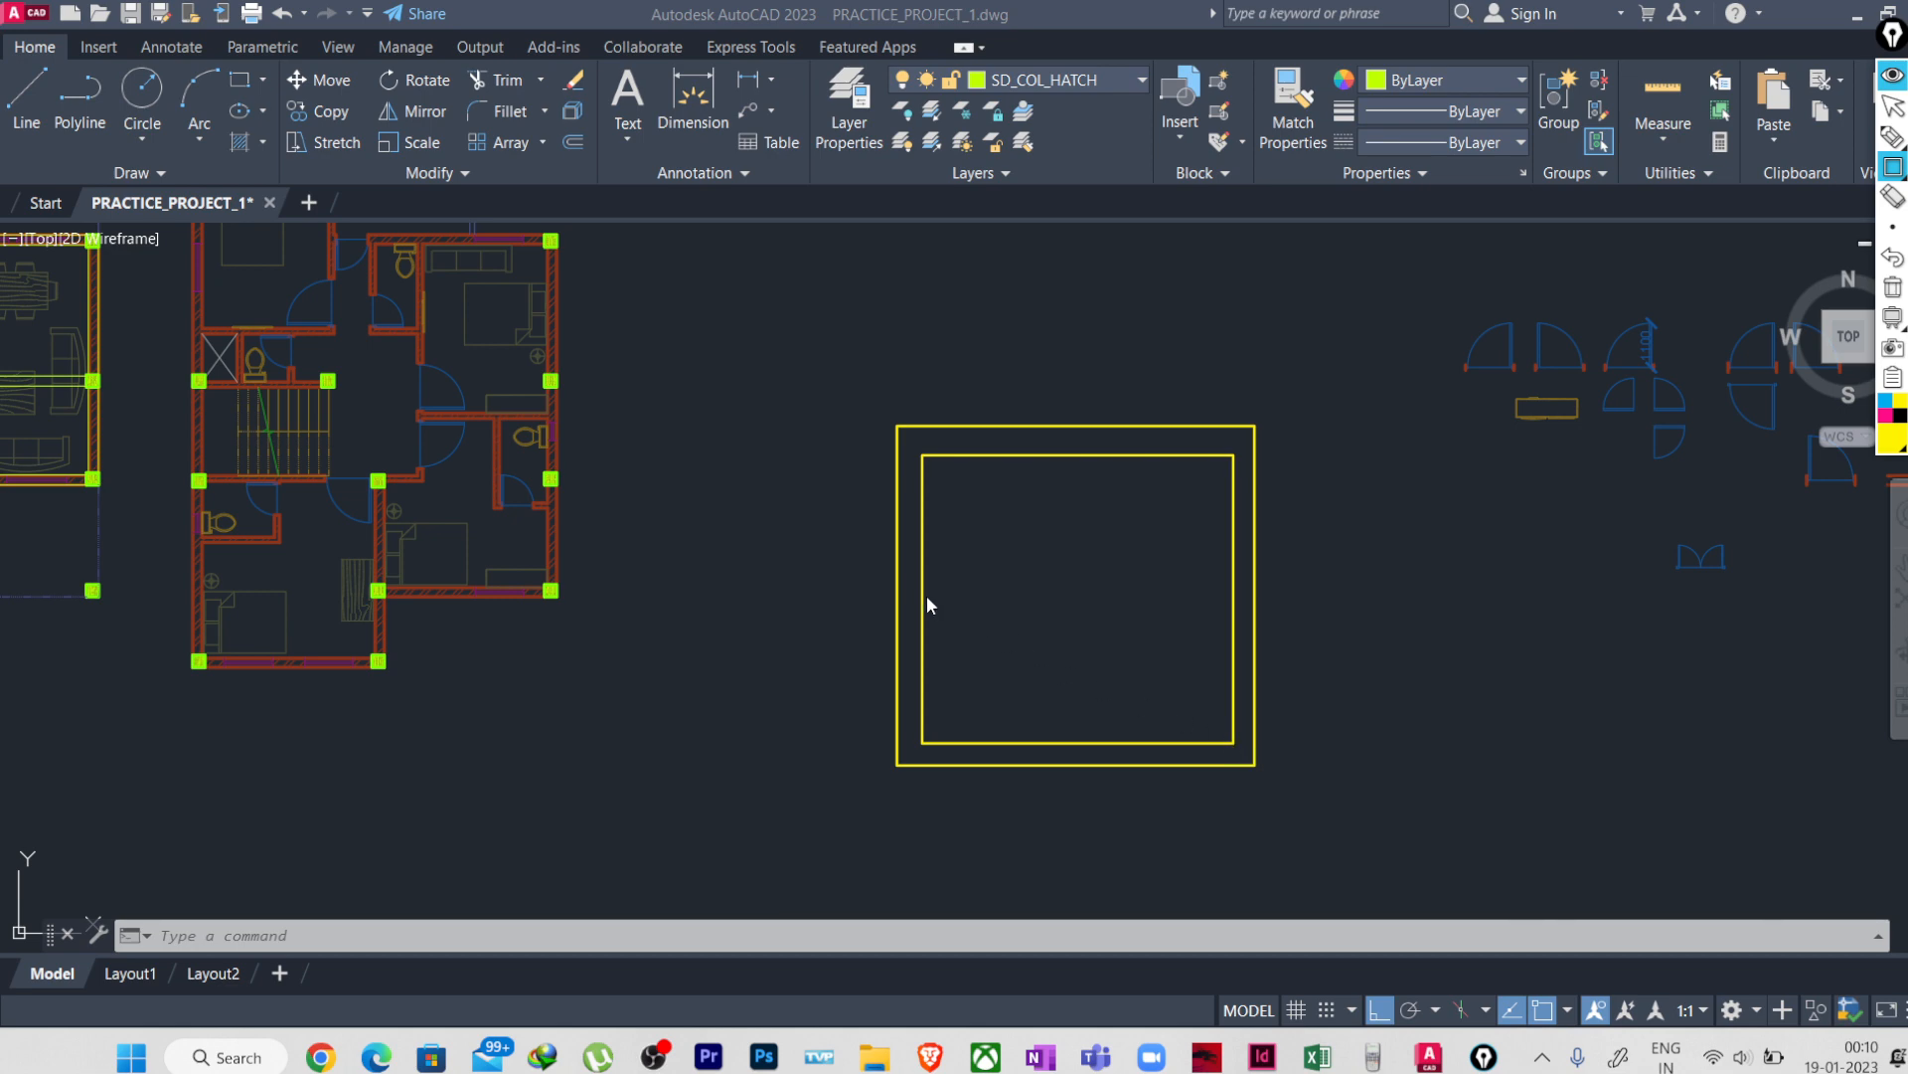
pyautogui.moveTo(1227, 617); pyautogui.dragTo(1235, 623)
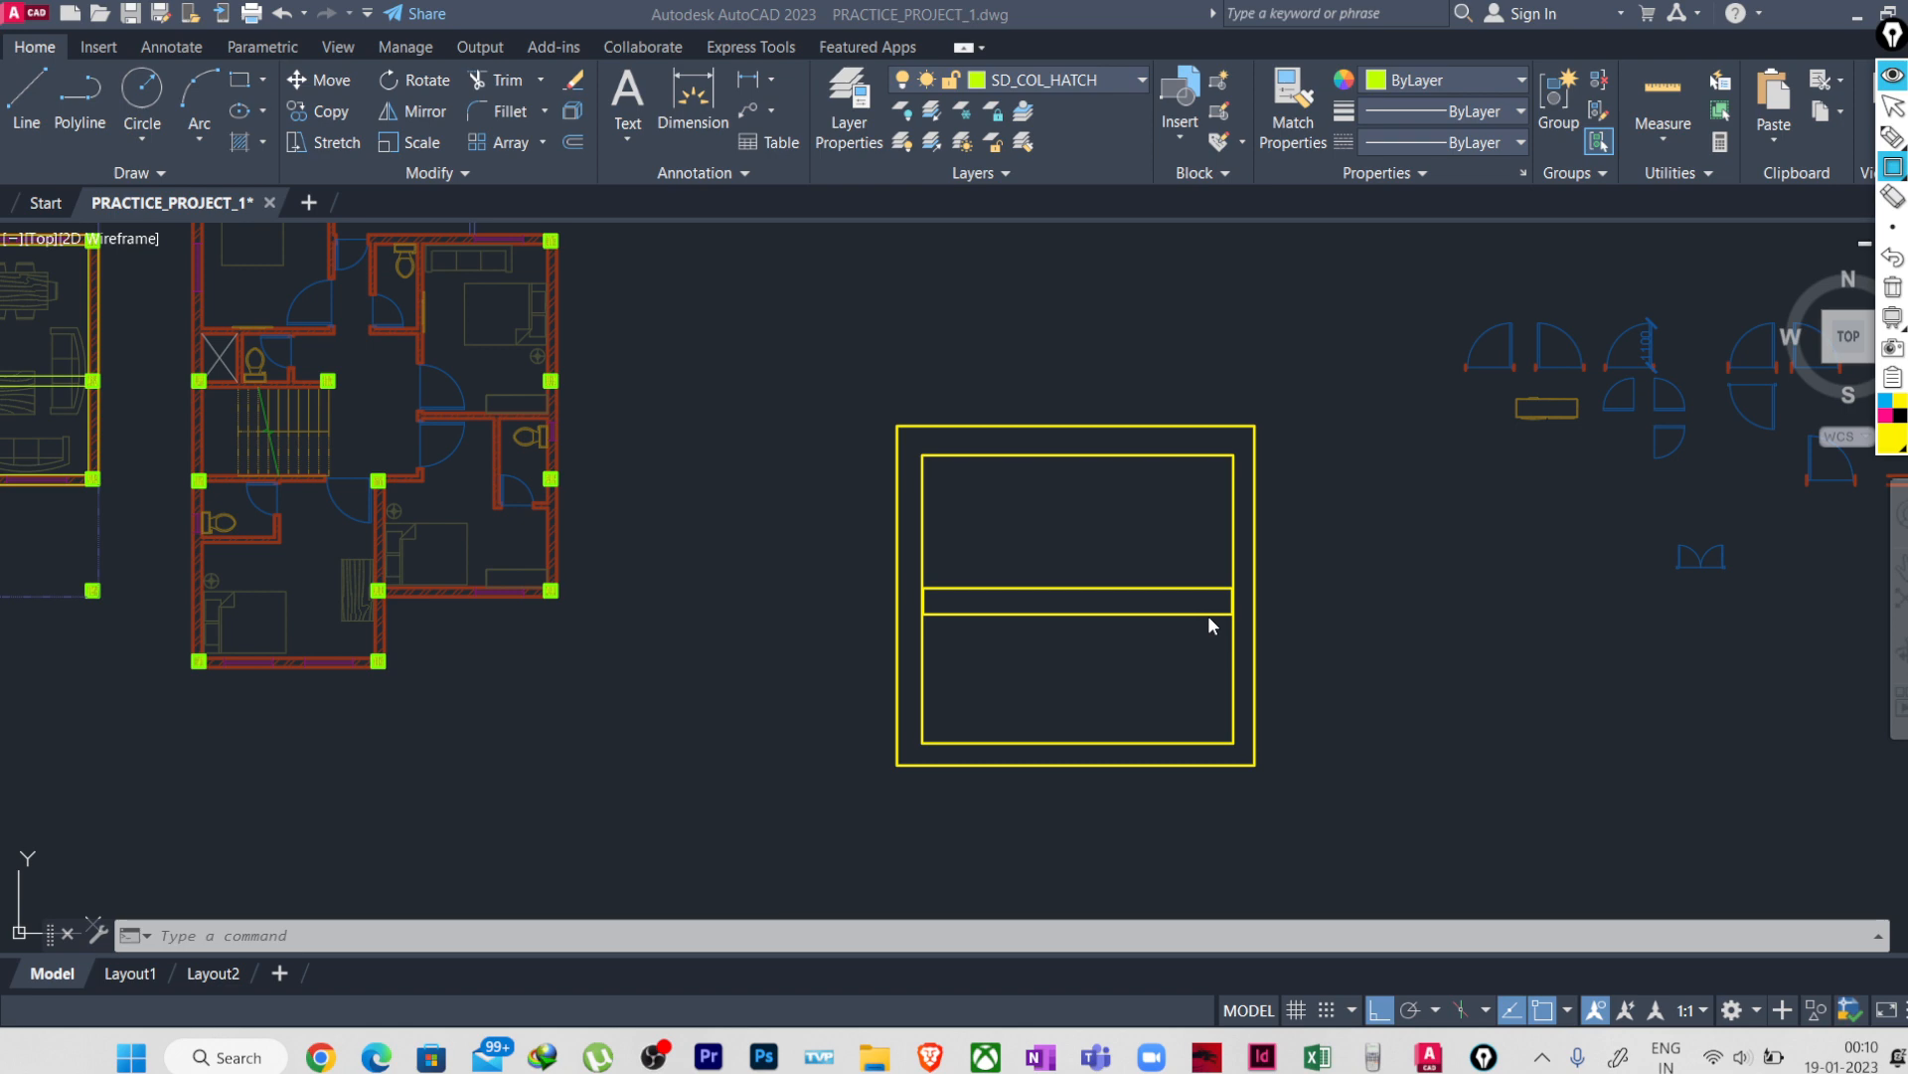
# - Add small pink annotation squares as columns at the corners of the yellow beam frame
pyautogui.click(1886, 418)
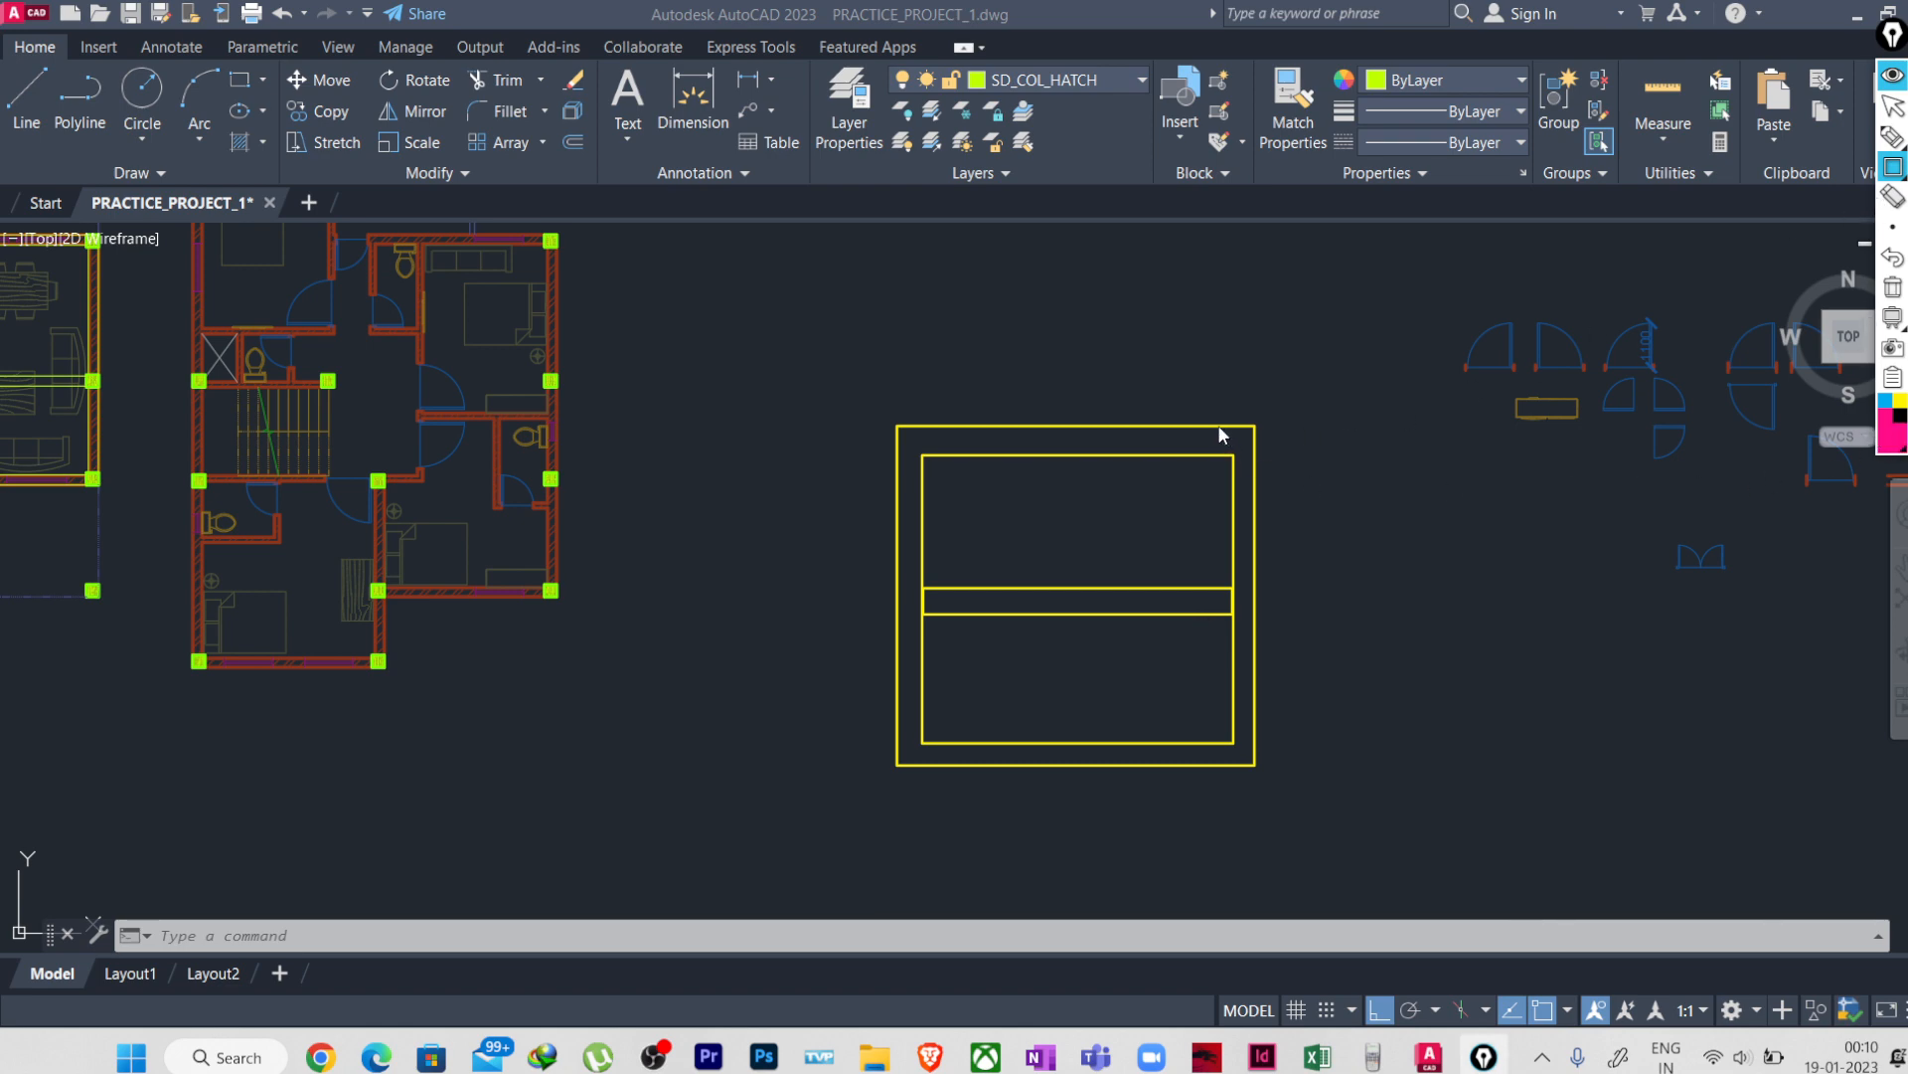
pyautogui.moveTo(1233, 459); pyautogui.dragTo(1255, 459)
pyautogui.moveTo(897, 726); pyautogui.dragTo(925, 759)
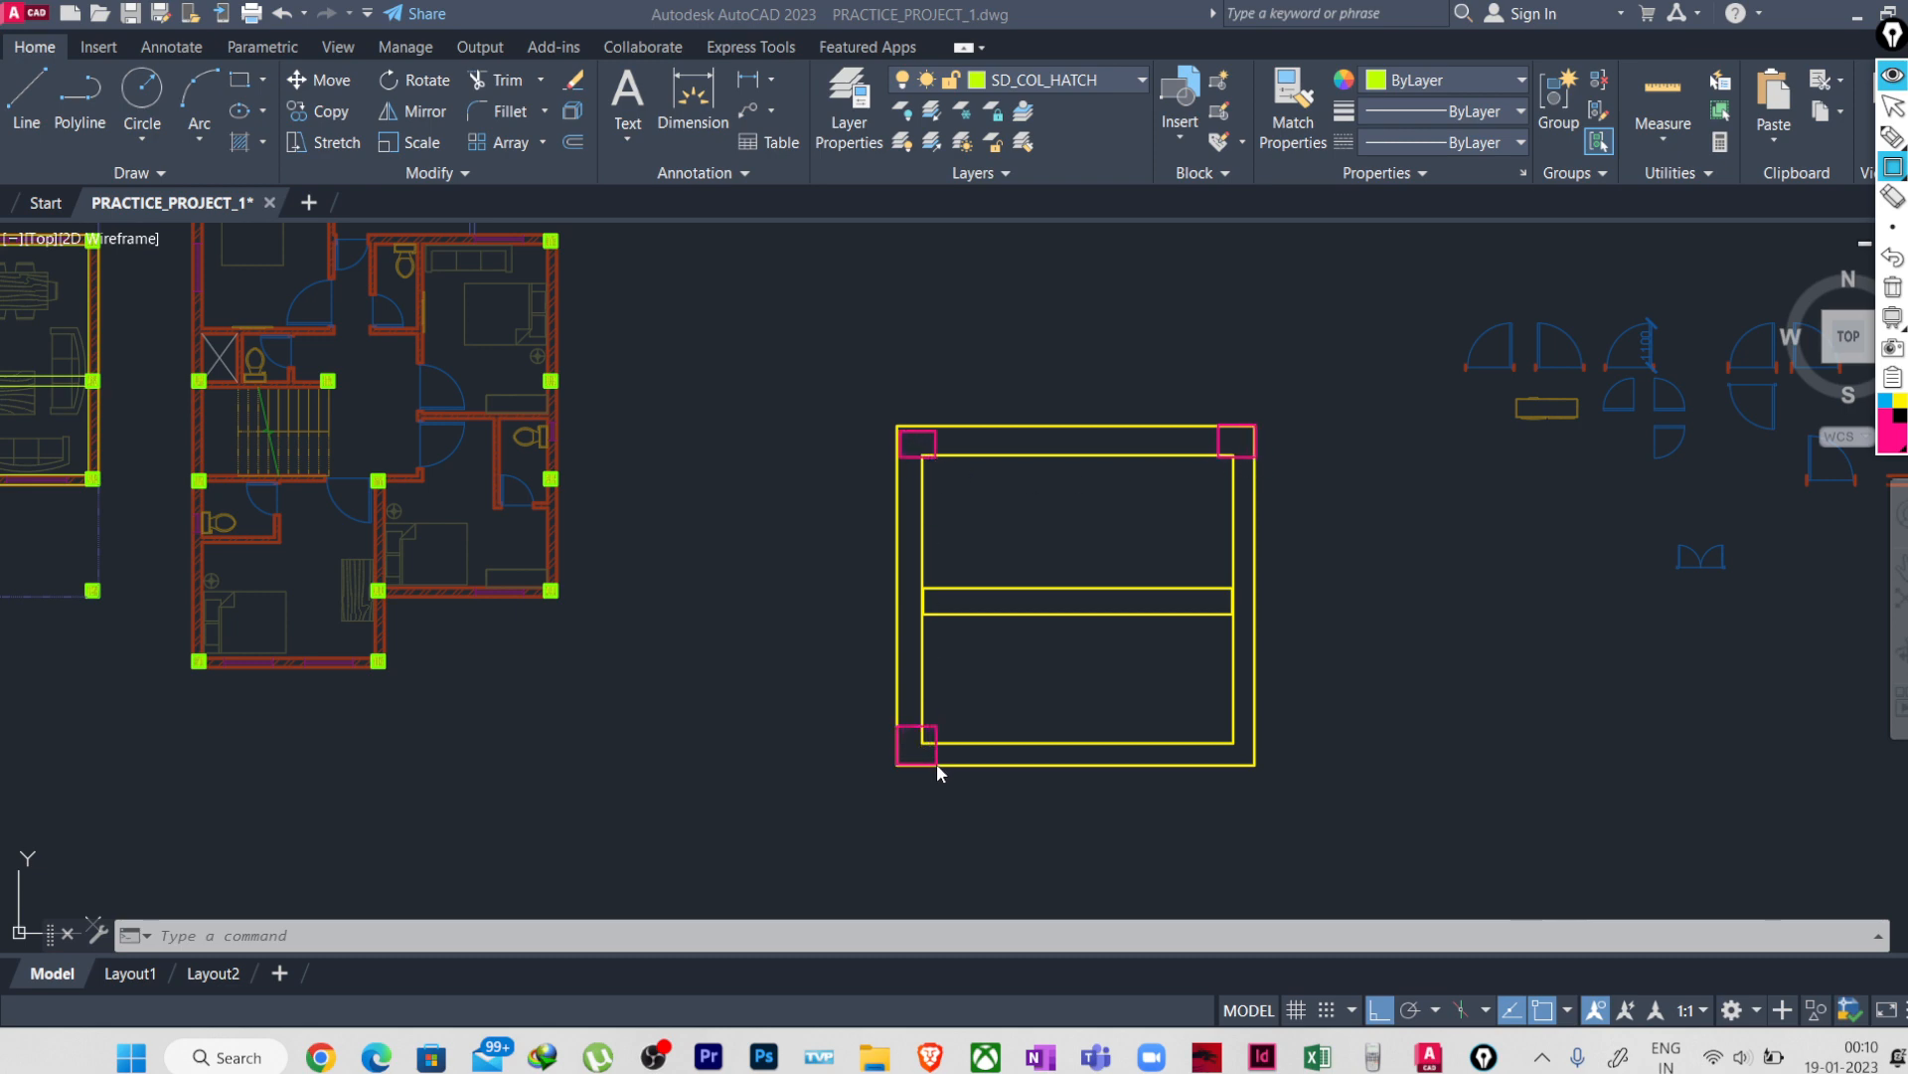
pyautogui.moveTo(1211, 722); pyautogui.dragTo(1249, 762)
# - Handwrite "slab" in cyan inside both panels of the annotated beam frame
pyautogui.click(1887, 437)
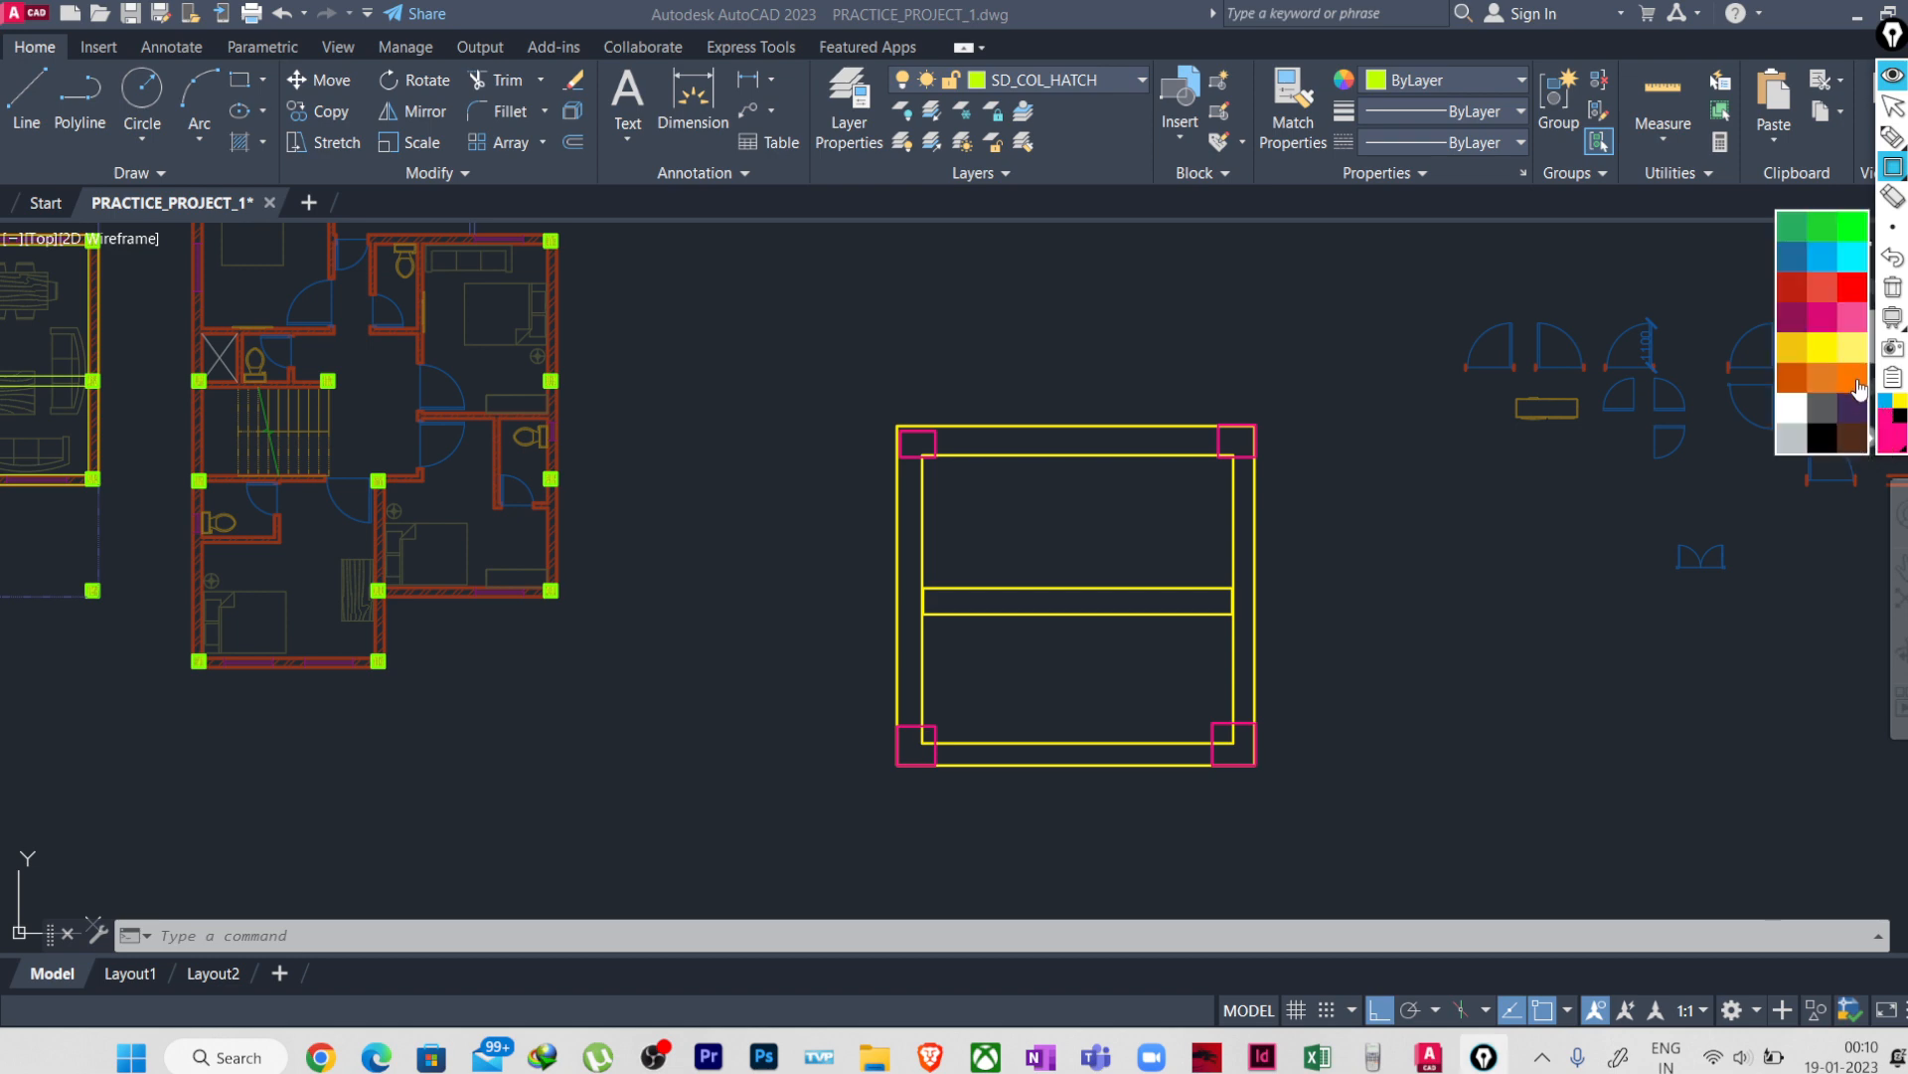
pyautogui.click(1854, 264)
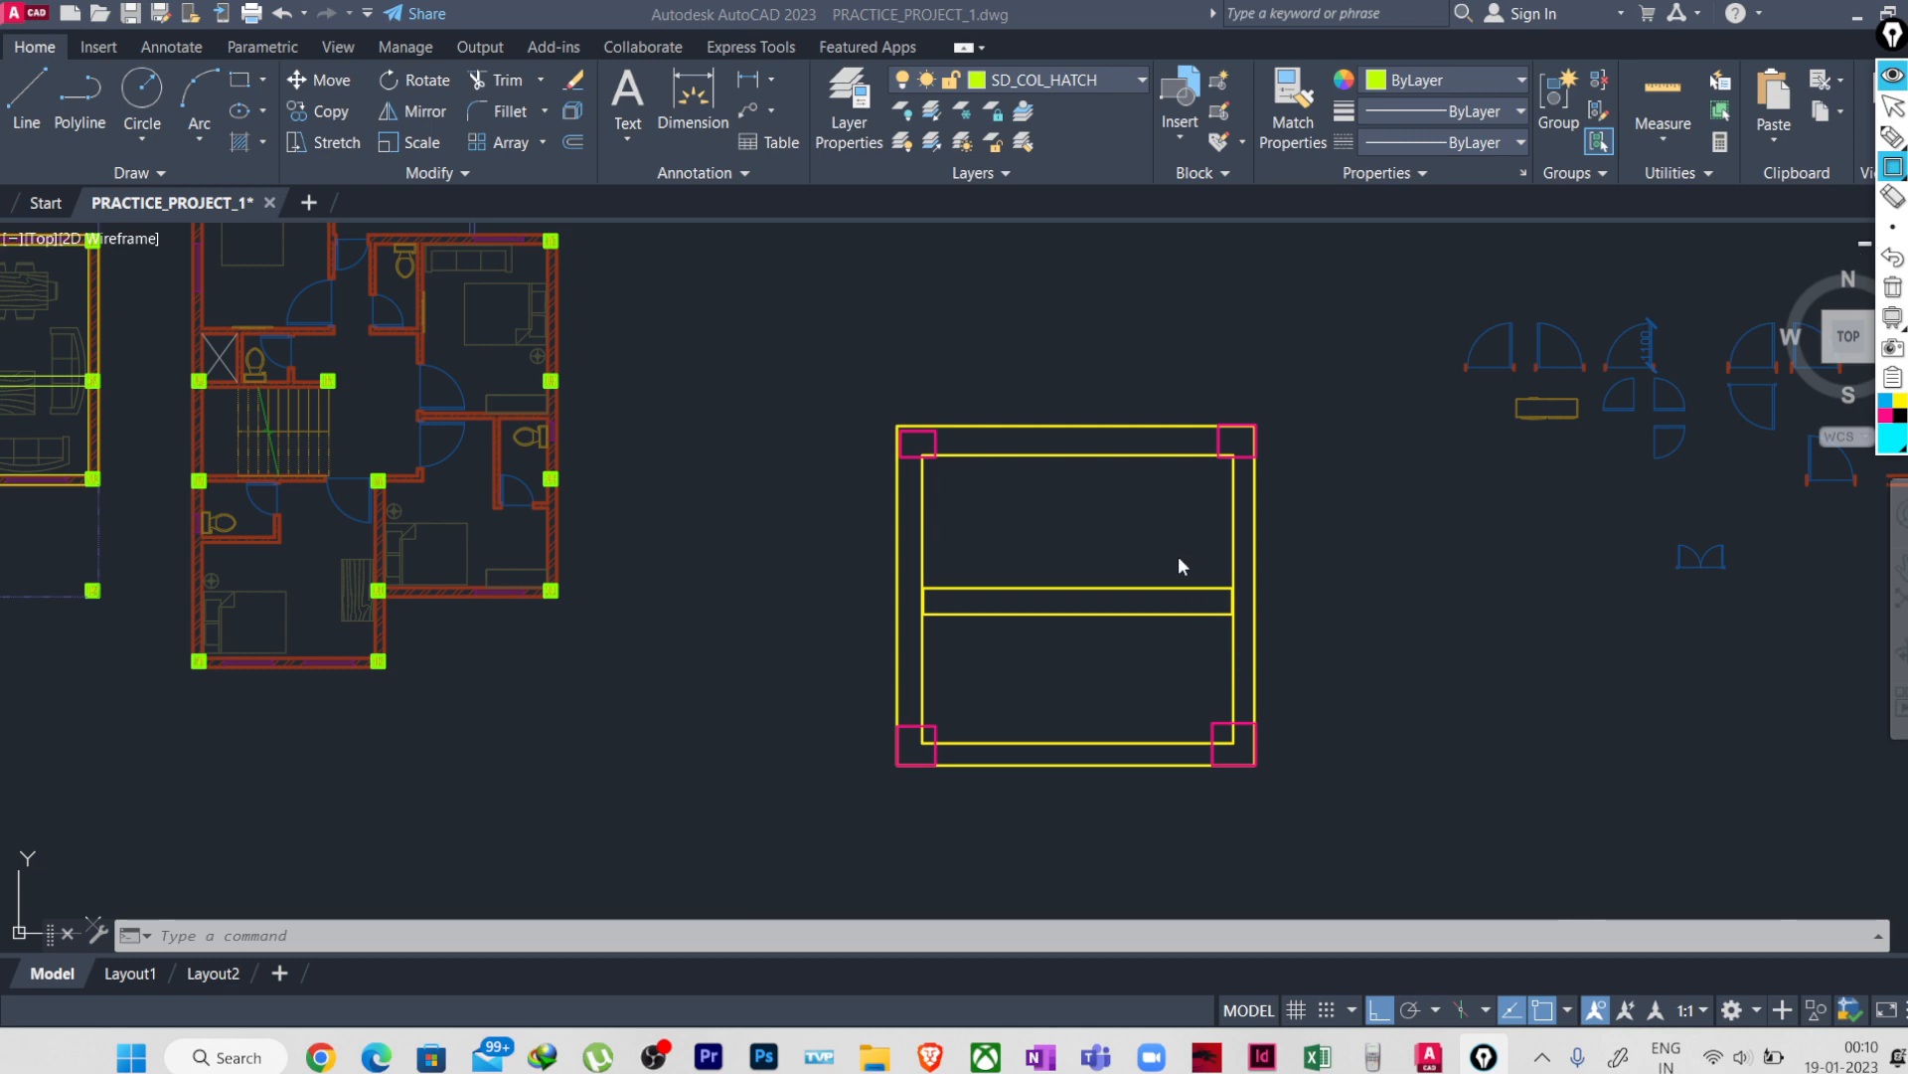
pyautogui.moveTo(1032, 513); pyautogui.dragTo(1095, 513)
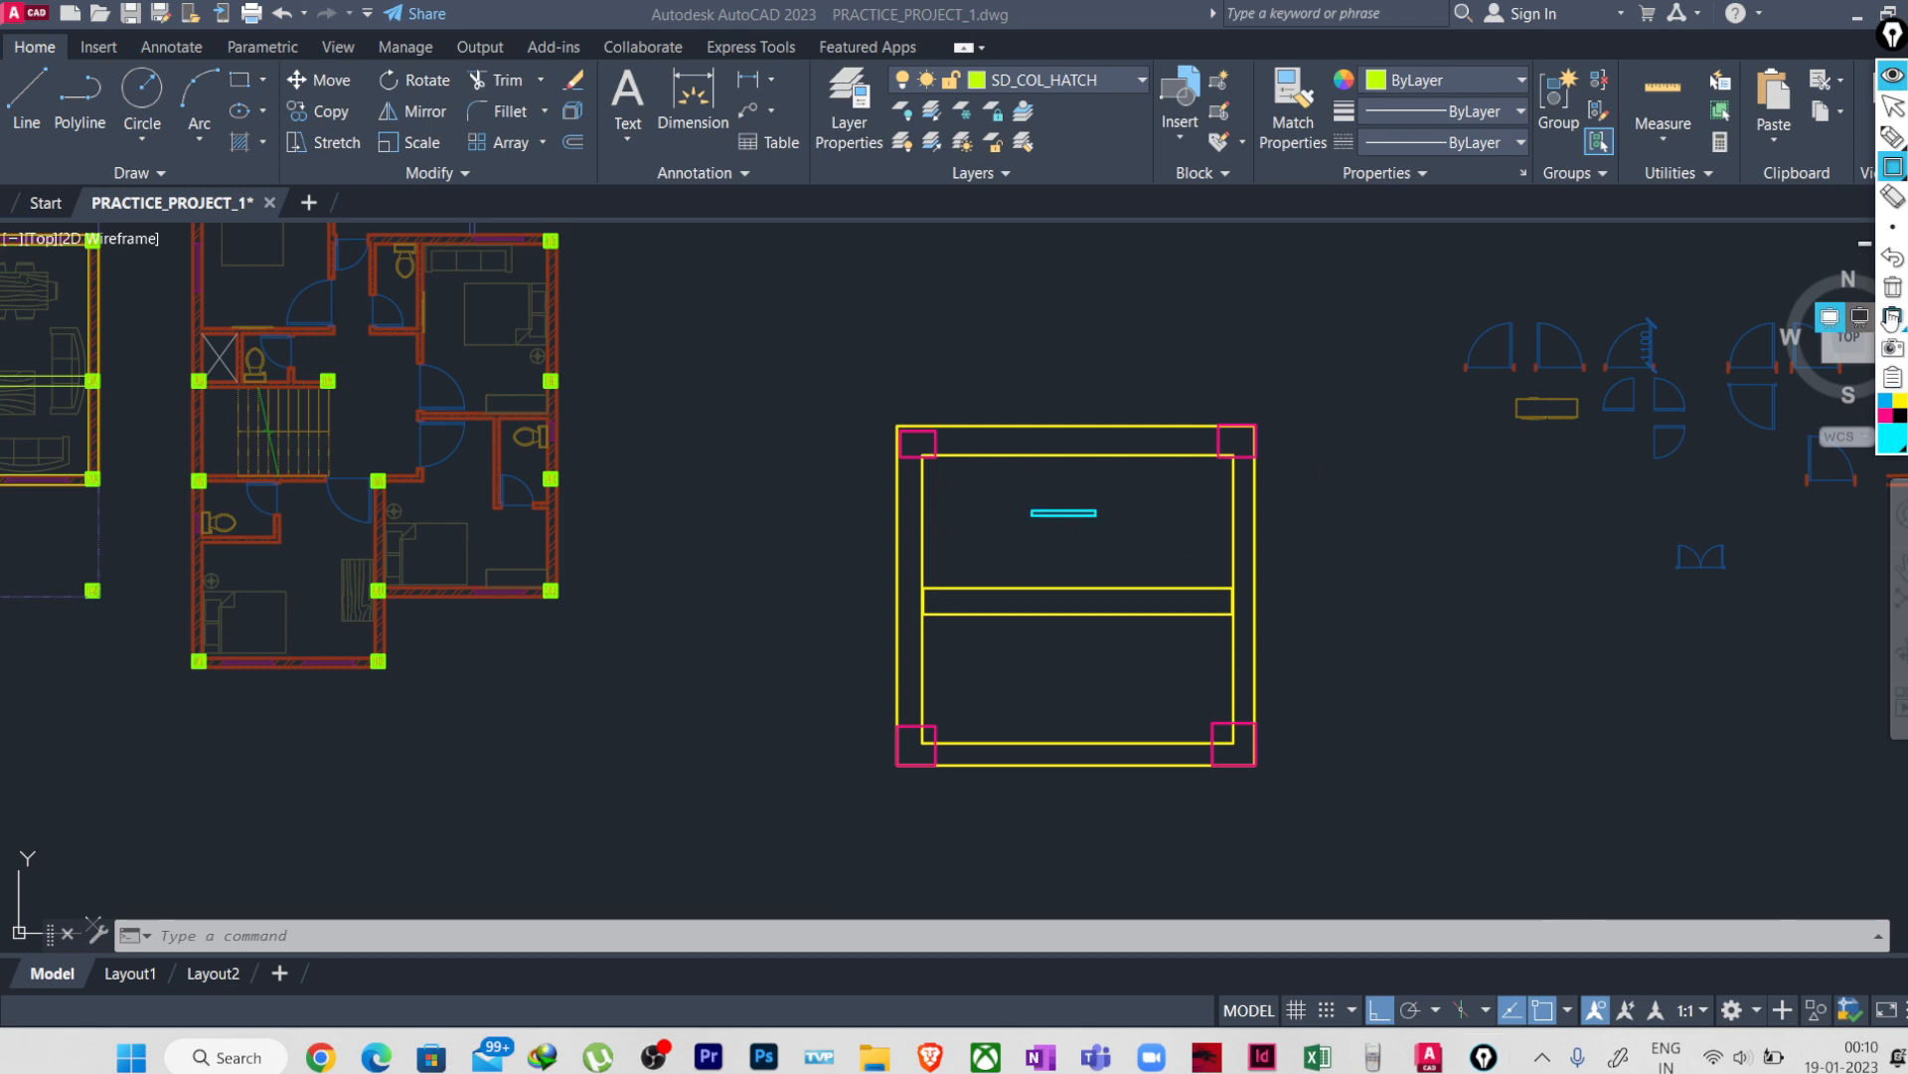
pyautogui.click(1892, 259)
pyautogui.click(1894, 140)
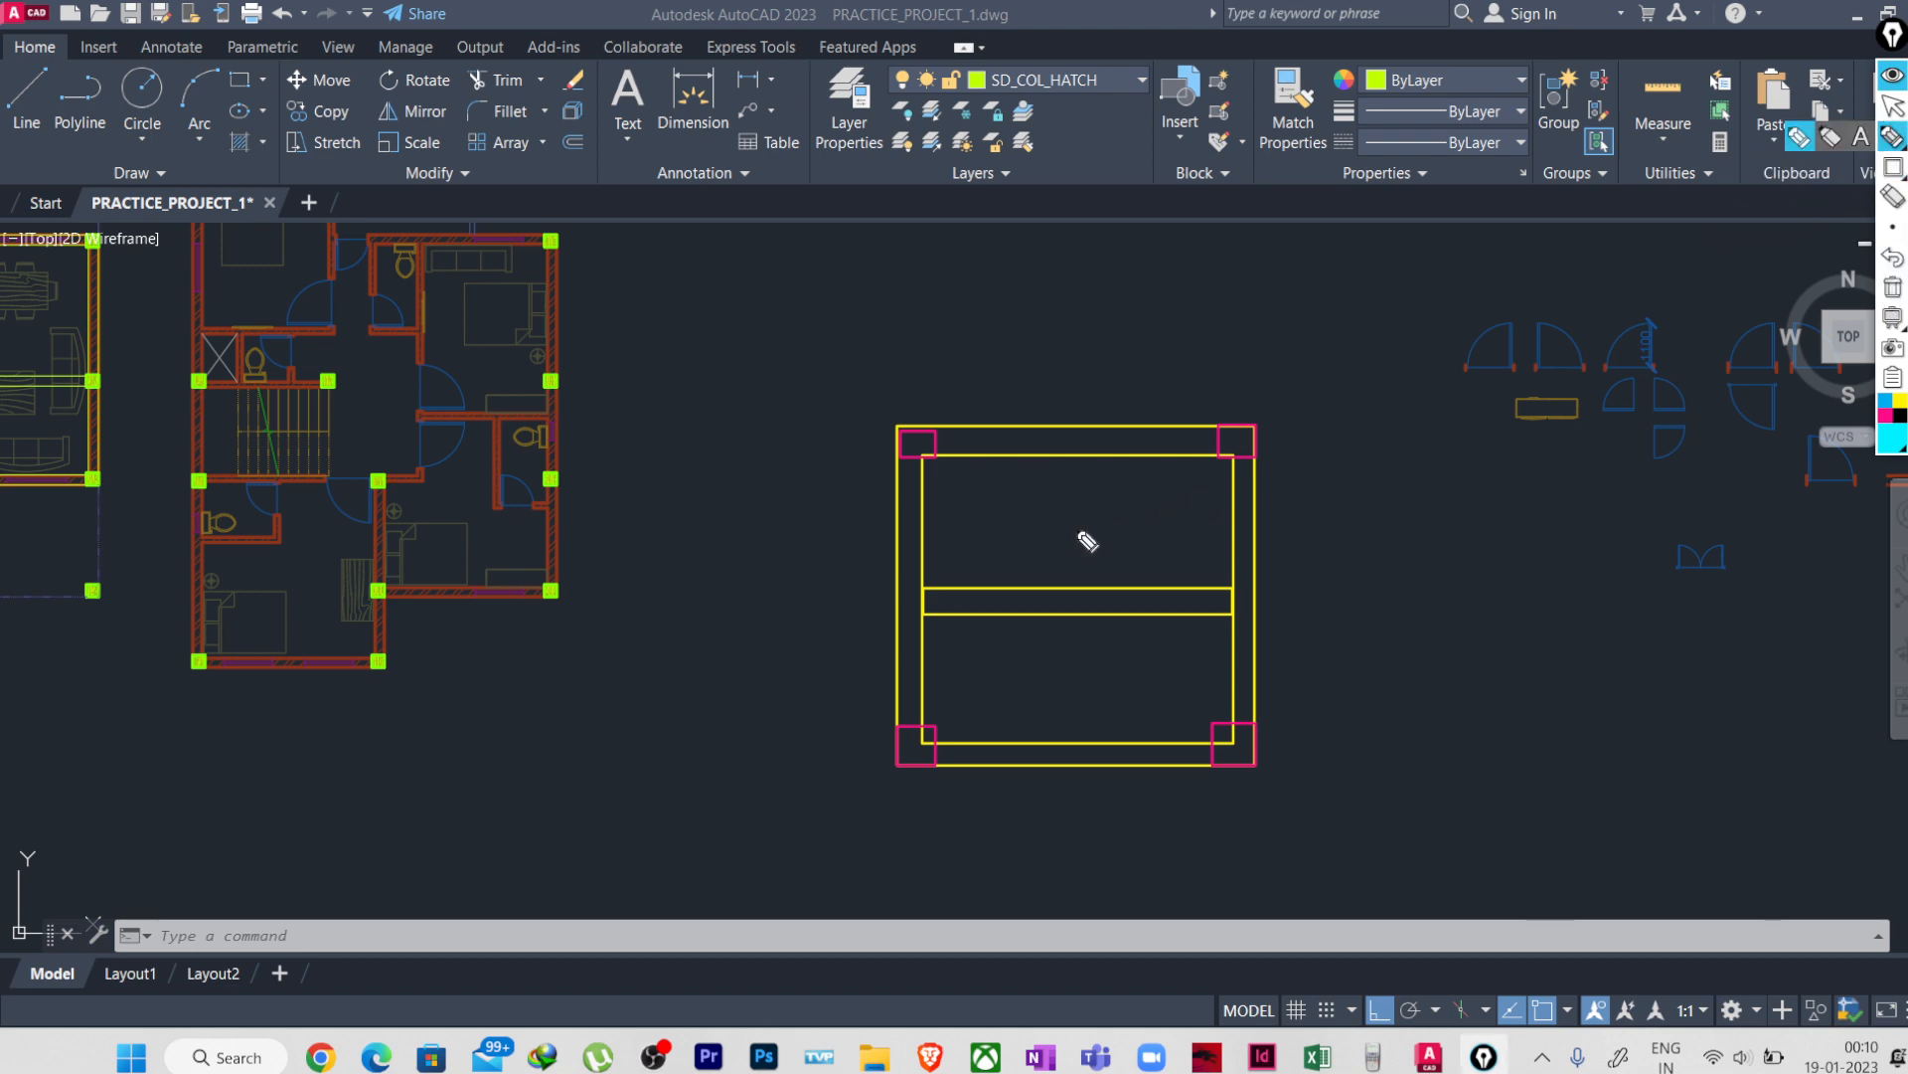
pyautogui.moveTo(1025, 527); pyautogui.dragTo(1091, 507)
pyautogui.click(1031, 675)
pyautogui.moveTo(1032, 675); pyautogui.dragTo(1088, 663)
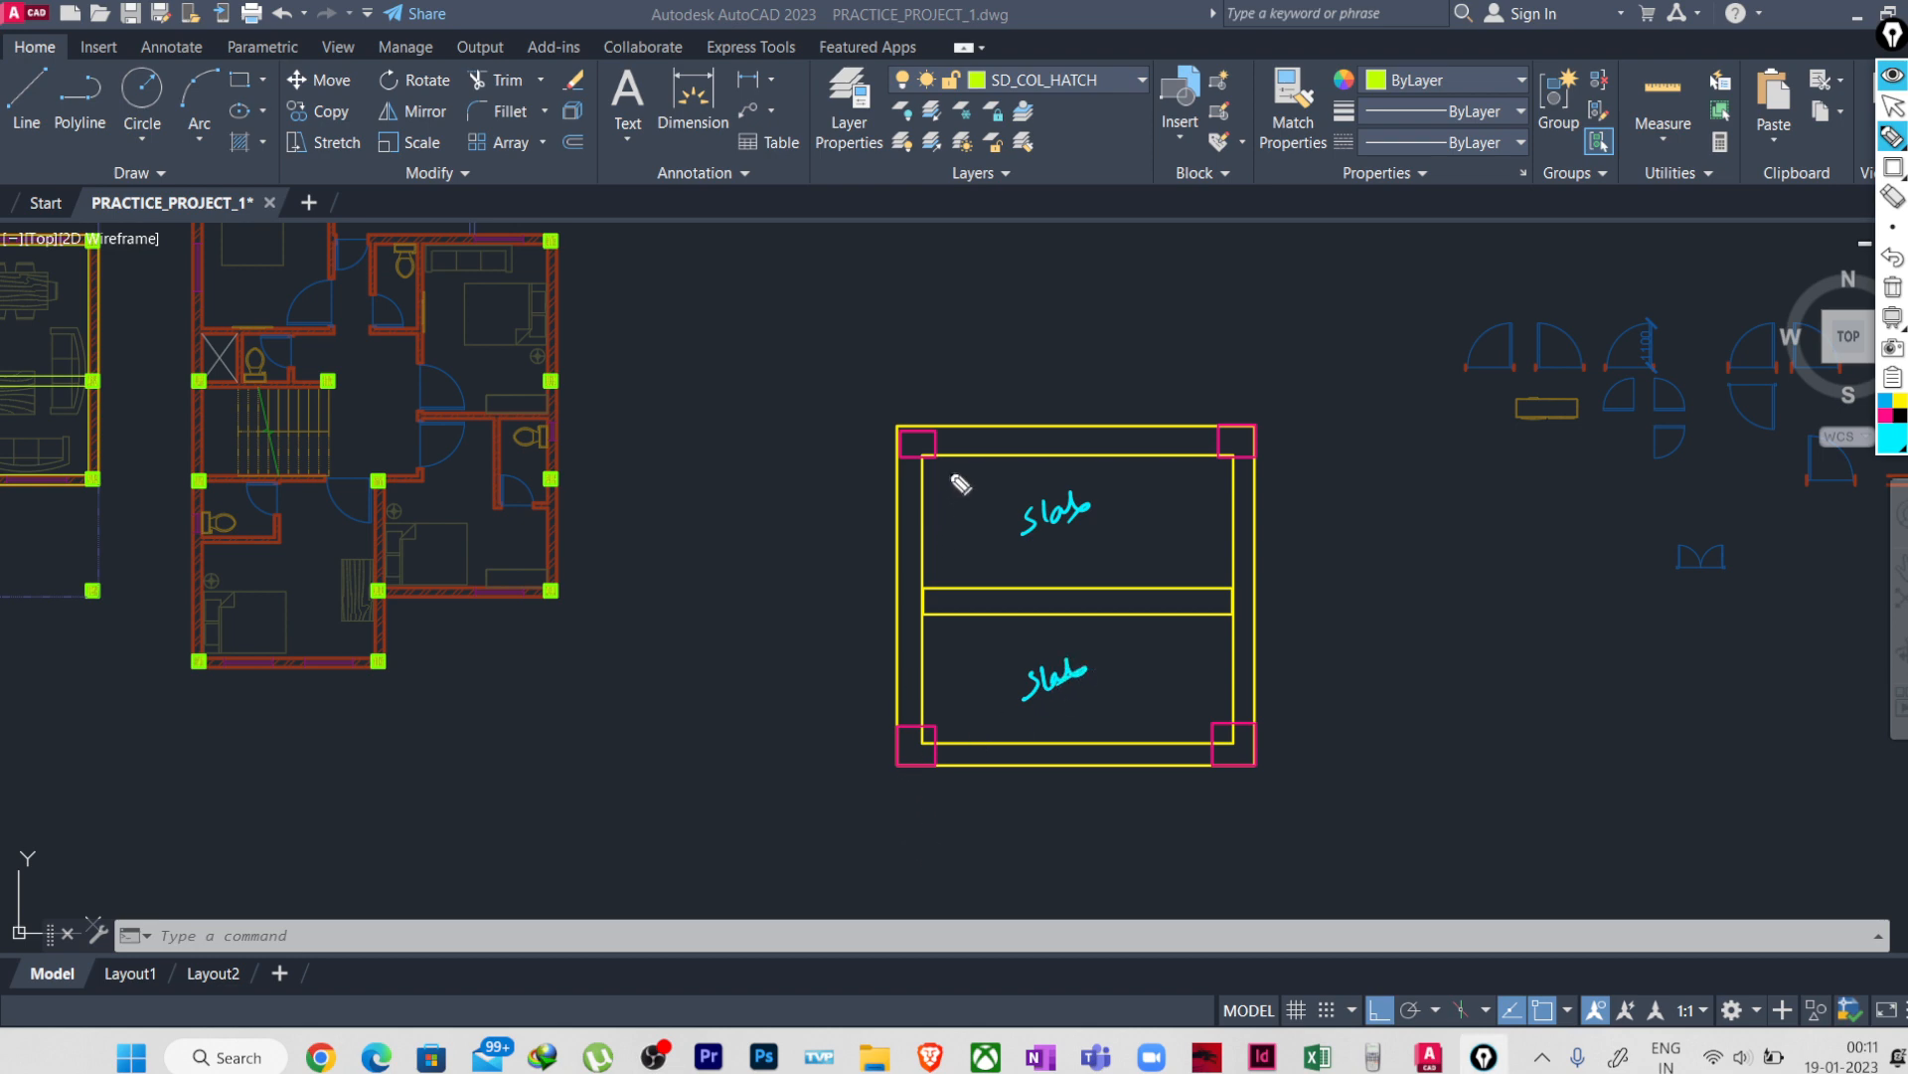
# - Shade both slab panels with short cyan diagonal strokes on either side of the handwritten labels
pyautogui.moveTo(951, 457)
pyautogui.mouseDown()
pyautogui.moveTo(925, 487)
pyautogui.moveTo(937, 538)
pyautogui.mouseUp()
pyautogui.moveTo(1010, 459); pyautogui.dragTo(953, 538)
pyautogui.moveTo(1121, 465)
pyautogui.mouseDown()
pyautogui.moveTo(1094, 542)
pyautogui.moveTo(1114, 545)
pyautogui.mouseUp()
pyautogui.moveTo(966, 639); pyautogui.dragTo(961, 694)
pyautogui.moveTo(1114, 642)
pyautogui.mouseDown()
pyautogui.moveTo(1093, 688)
pyautogui.moveTo(1123, 680)
pyautogui.mouseUp()
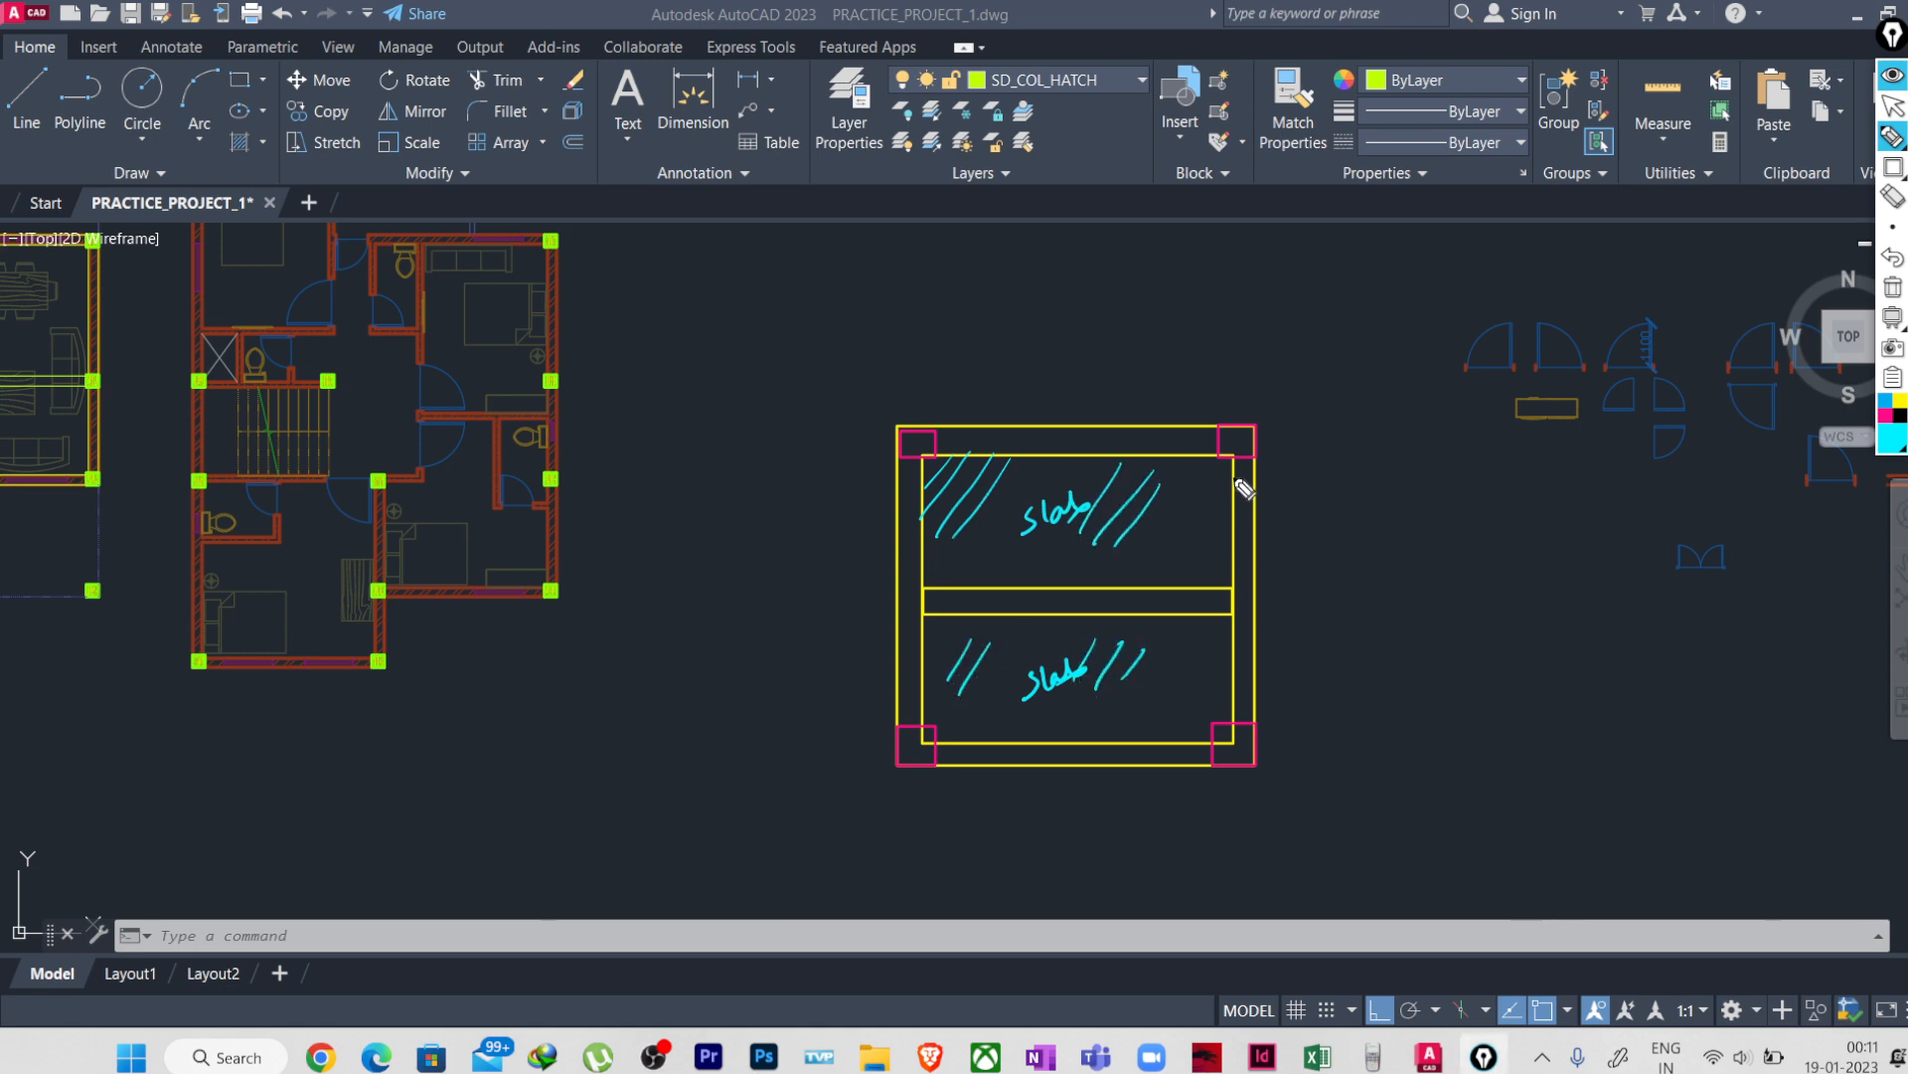
# - Mark dashes on the frame's upper-right inner edge and sketch a beam-and-slab cross section beside the frame
pyautogui.moveTo(1233, 464); pyautogui.dragTo(1233, 510)
pyautogui.moveTo(1232, 525); pyautogui.dragTo(1234, 528)
pyautogui.moveTo(1367, 543); pyautogui.dragTo(1532, 538)
pyautogui.moveTo(1427, 580); pyautogui.dragTo(1526, 575)
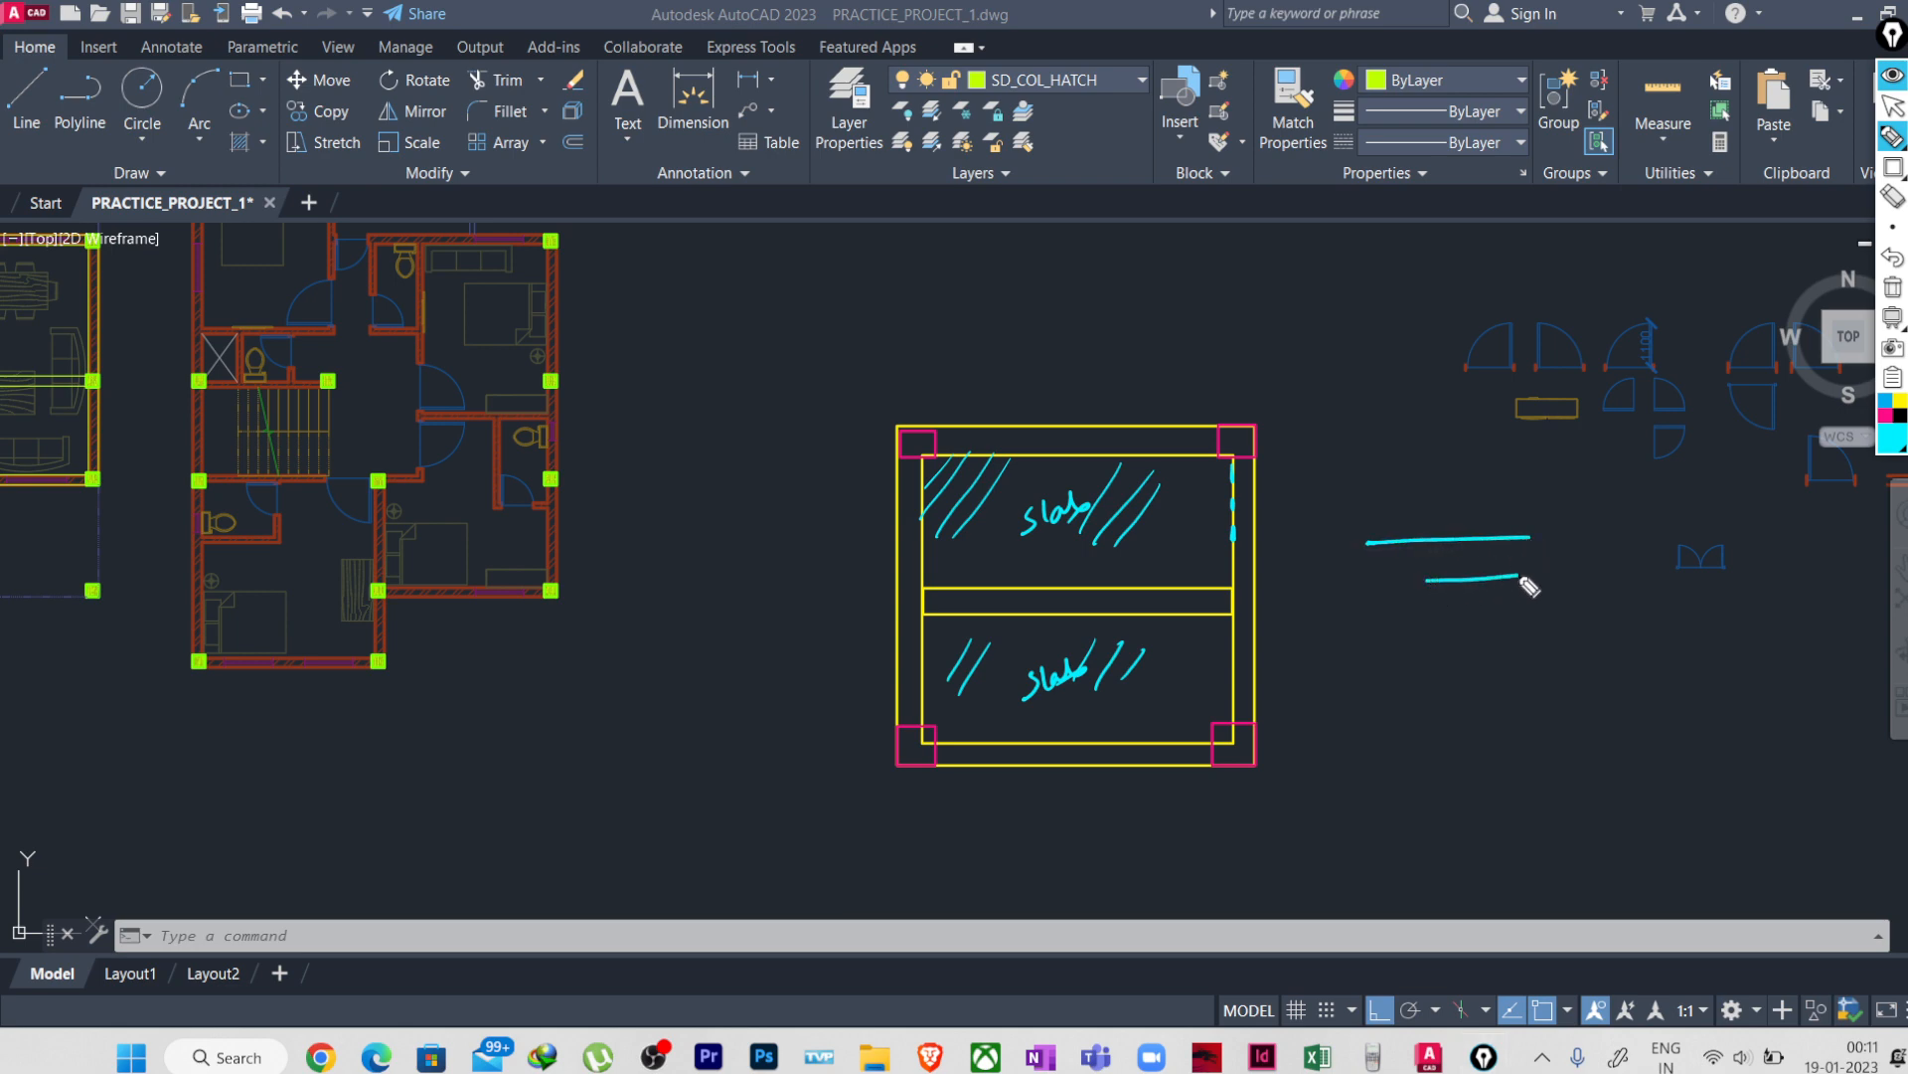
pyautogui.moveTo(1370, 543)
pyautogui.mouseDown()
pyautogui.moveTo(1336, 544)
pyautogui.moveTo(1346, 733)
pyautogui.moveTo(1437, 717)
pyautogui.mouseUp()
pyautogui.moveTo(1427, 580); pyautogui.dragTo(1440, 718)
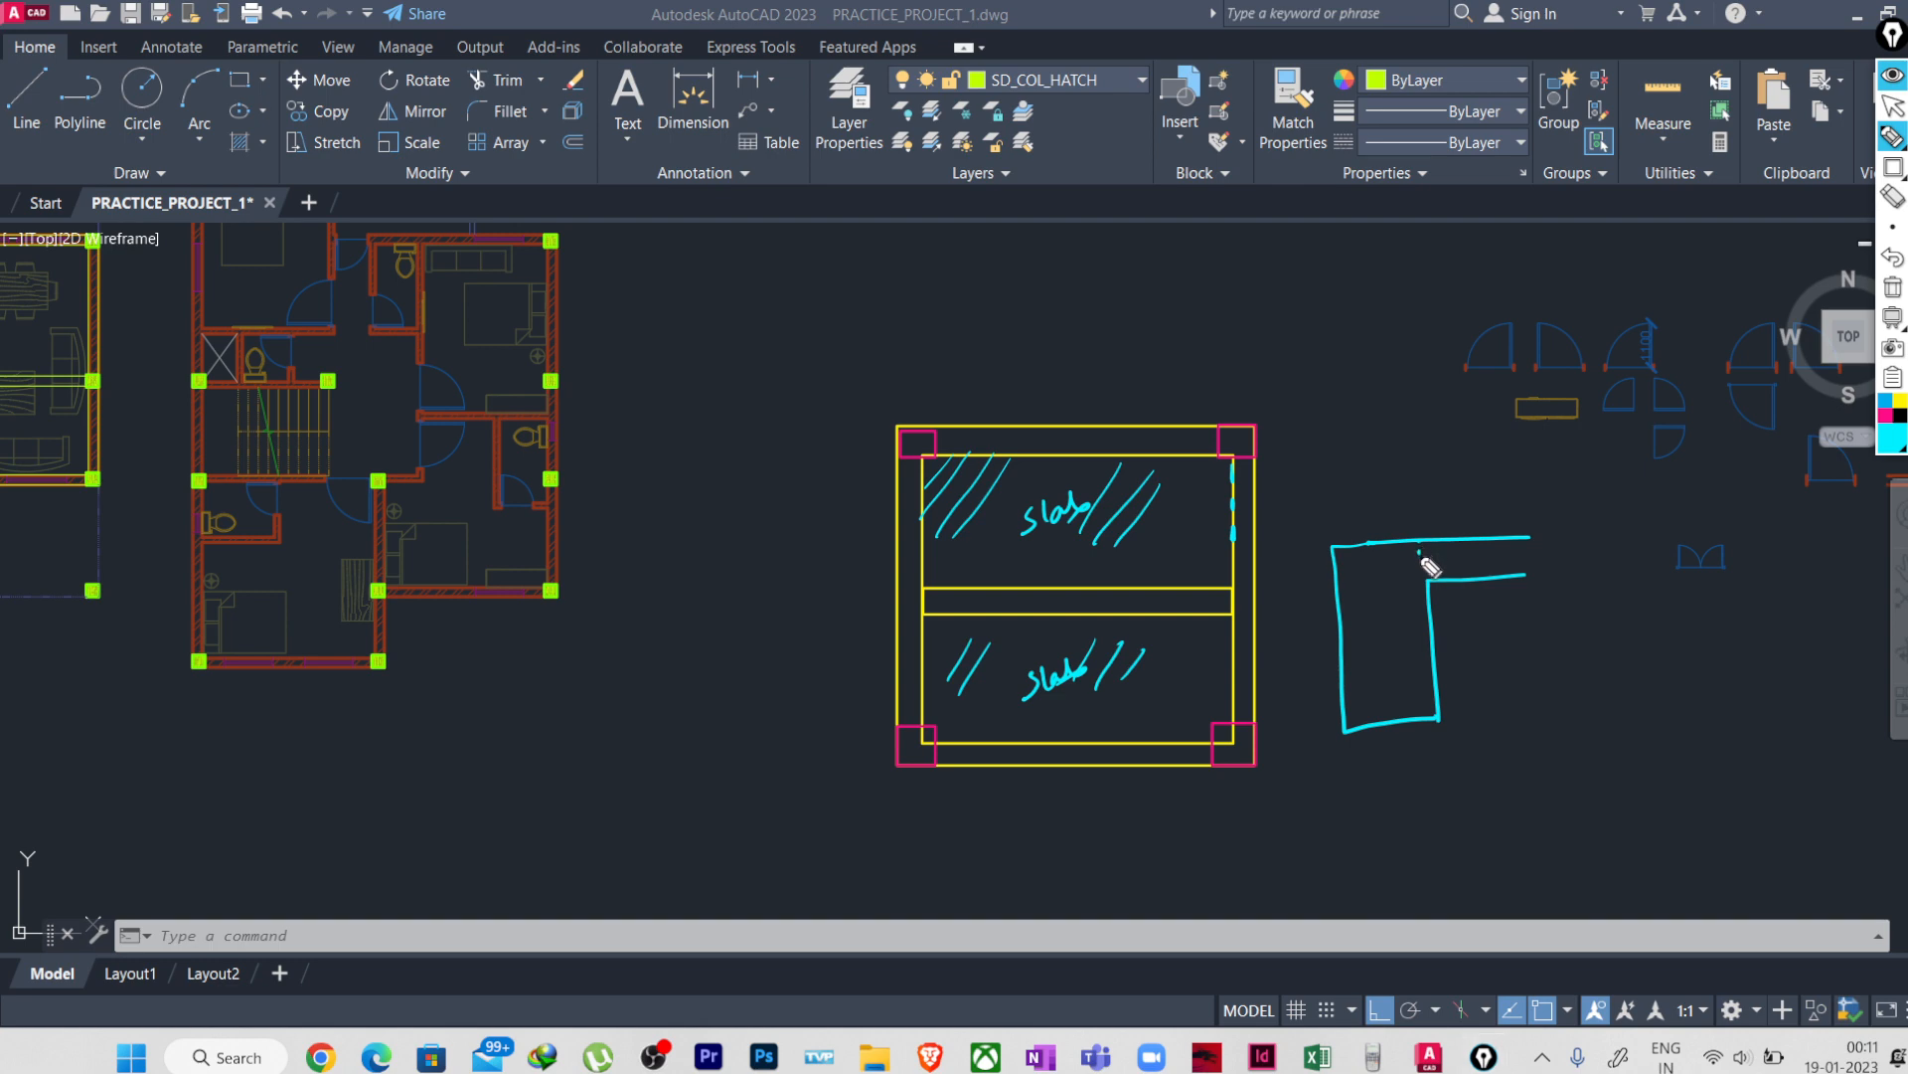
# - Circle the slab-to-beam junction in the cross-section sketch and hatch along the beam's outer face
pyautogui.moveTo(1416, 523)
pyautogui.mouseDown()
pyautogui.moveTo(1419, 601)
pyautogui.moveTo(1454, 566)
pyautogui.moveTo(1416, 519)
pyautogui.moveTo(1320, 571)
pyautogui.moveTo(1320, 602)
pyautogui.moveTo(1305, 546)
pyautogui.moveTo(1306, 612)
pyautogui.mouseUp()
pyautogui.moveTo(1334, 596); pyautogui.dragTo(1312, 655)
pyautogui.moveTo(1336, 641); pyautogui.dragTo(1316, 700)
pyautogui.moveTo(1341, 685); pyautogui.dragTo(1314, 754)
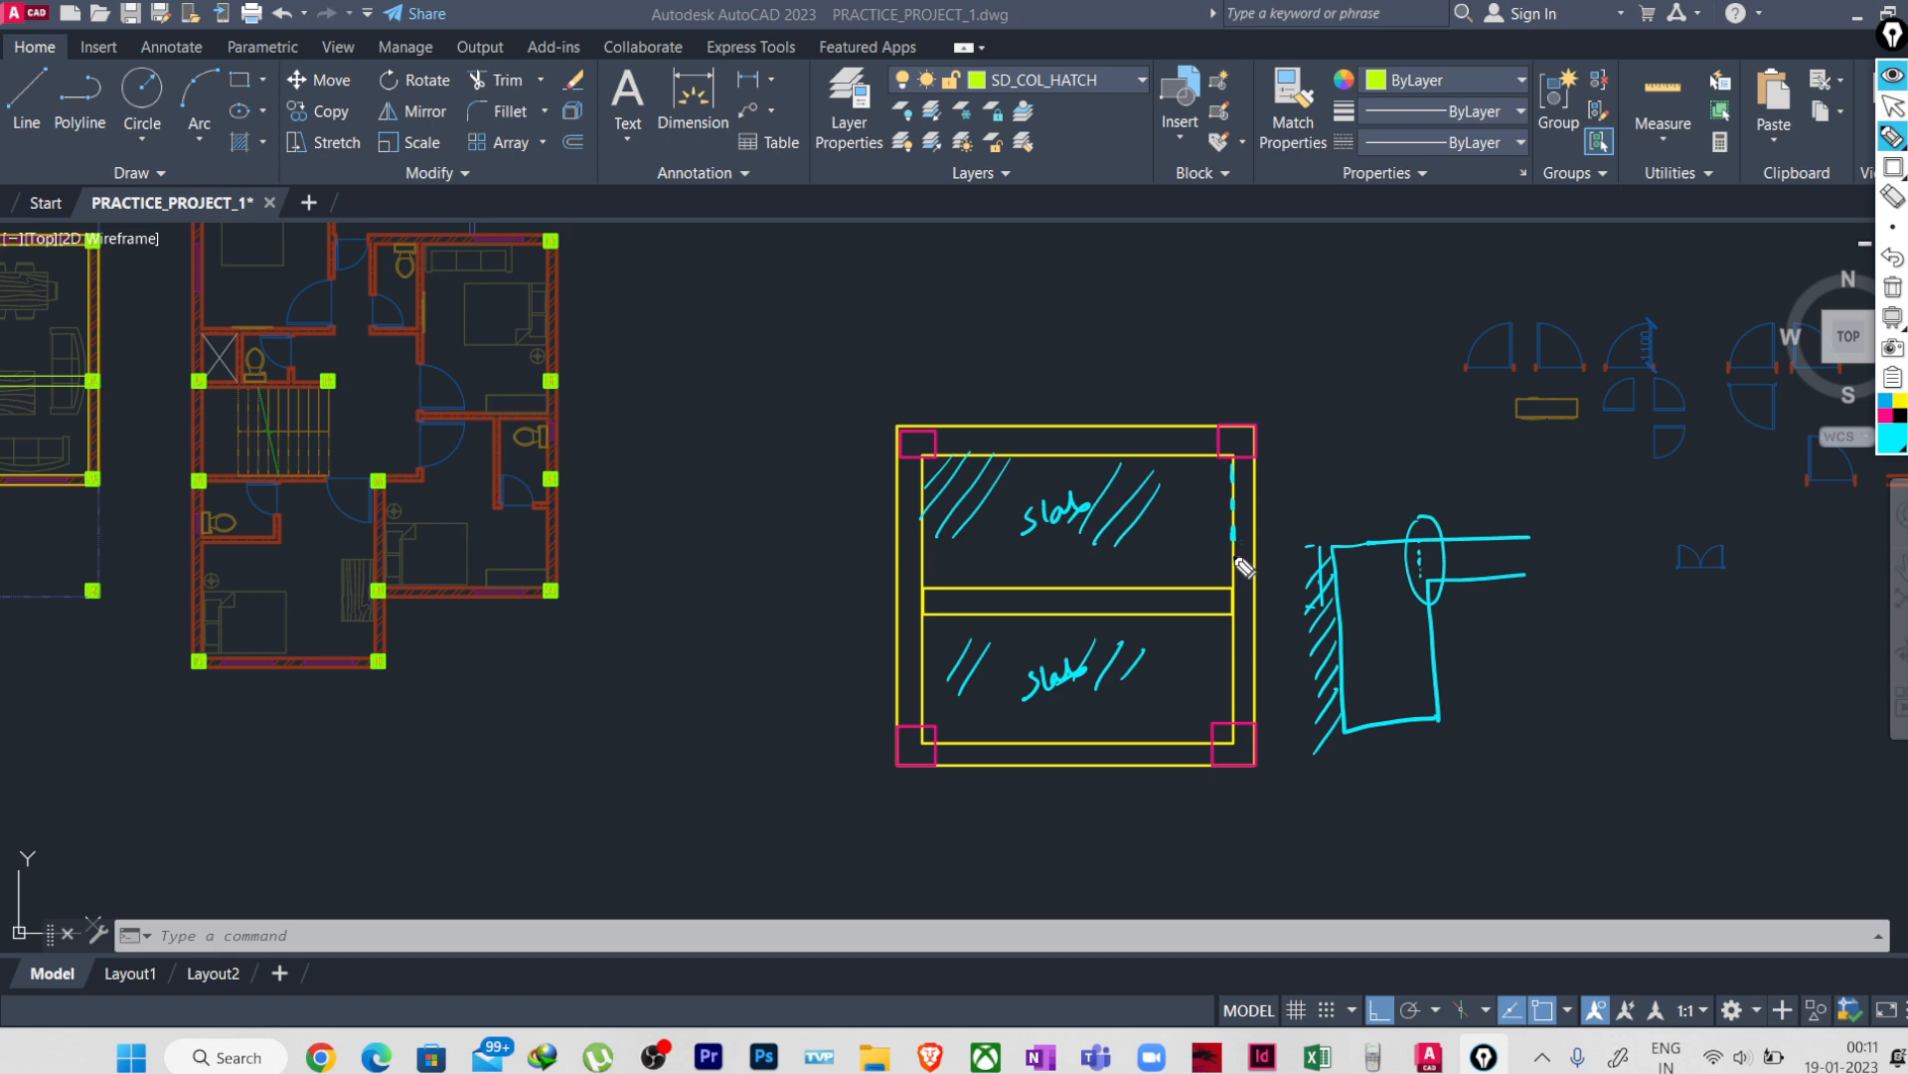
# - Trace the remaining inner edges of the annotated outer beam frame with cyan dashes
pyautogui.moveTo(1240, 559); pyautogui.dragTo(1237, 588)
pyautogui.moveTo(922, 466); pyautogui.dragTo(922, 486)
pyautogui.moveTo(922, 497); pyautogui.dragTo(923, 589)
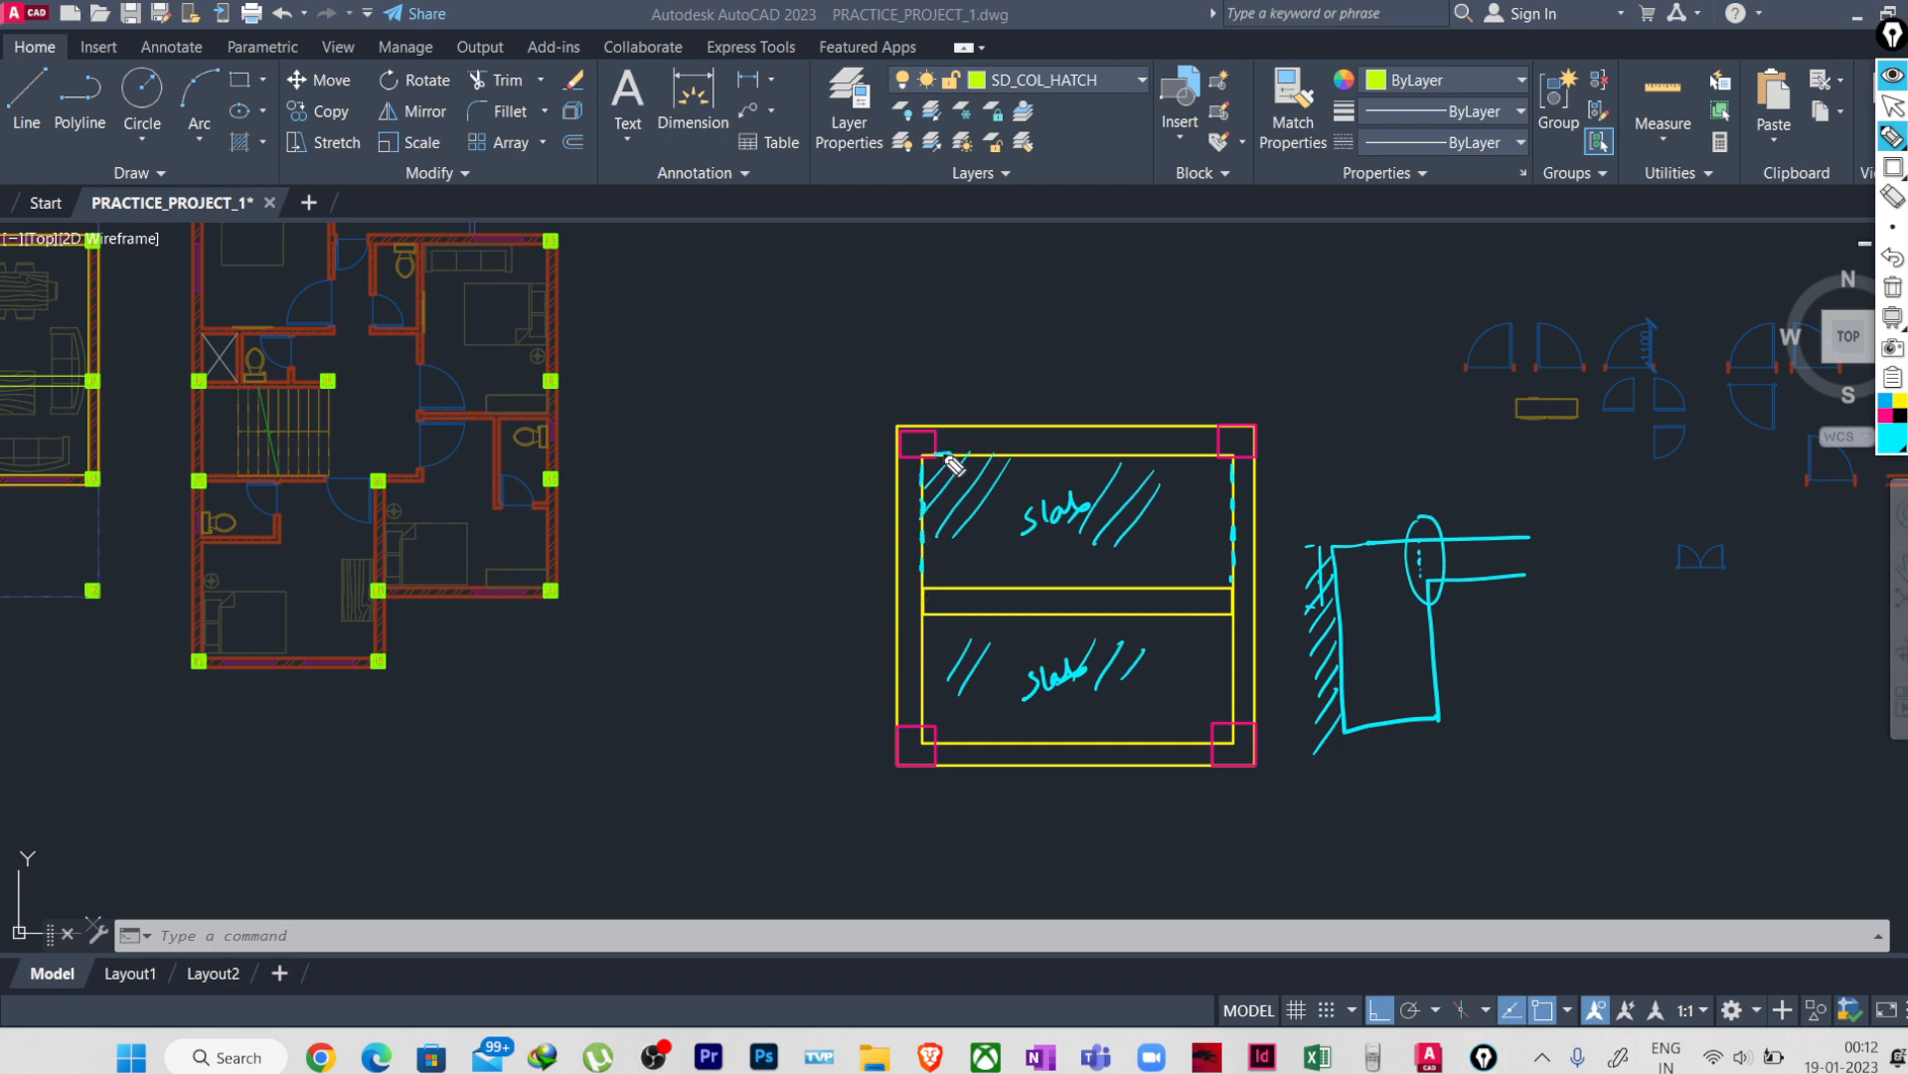
pyautogui.moveTo(952, 463); pyautogui.dragTo(1216, 475)
pyautogui.moveTo(924, 626)
pyautogui.mouseDown()
pyautogui.moveTo(924, 730)
pyautogui.moveTo(1201, 741)
pyautogui.mouseUp()
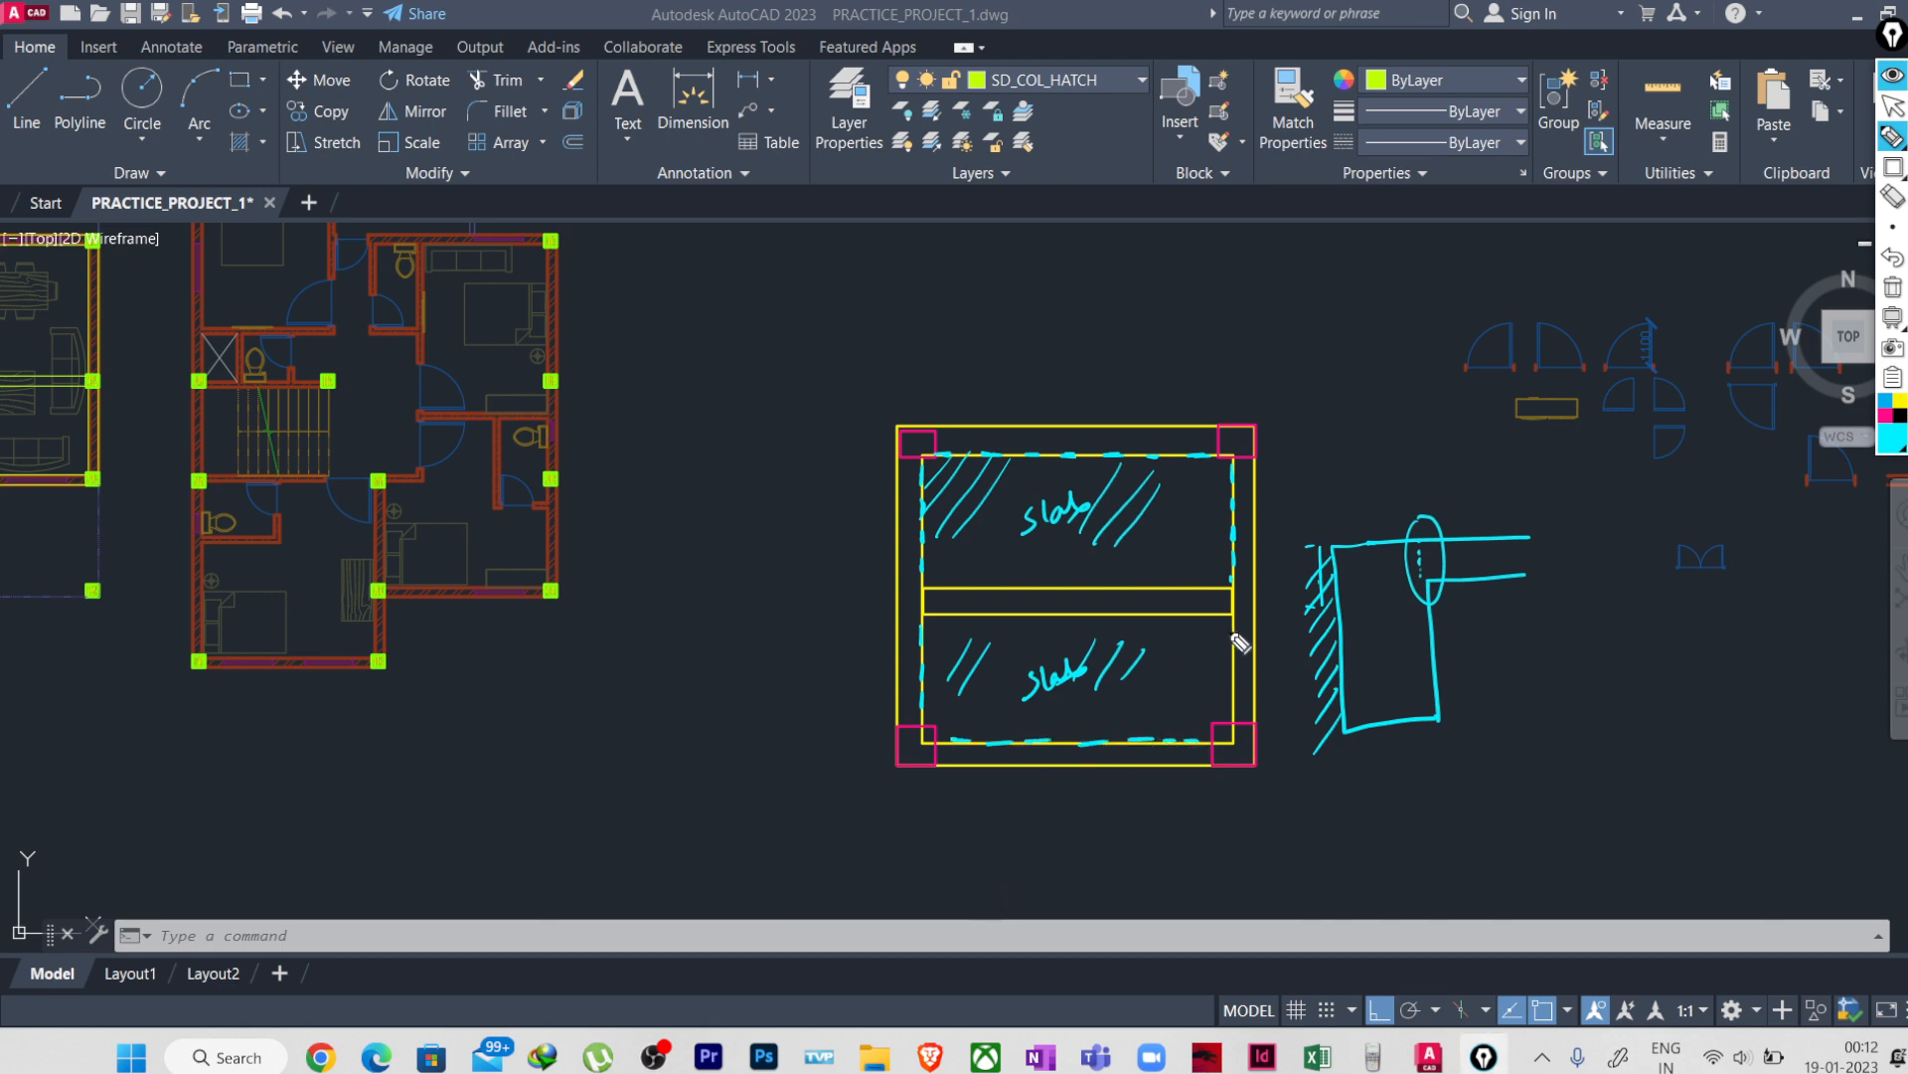
pyautogui.moveTo(1234, 636); pyautogui.dragTo(1234, 738)
# - Mark both edges of the annotated middle beam with cyan dashes and clear all annotations from the screen
pyautogui.moveTo(1149, 534); pyautogui.dragTo(1156, 528)
pyautogui.moveTo(1170, 646); pyautogui.dragTo(1175, 638)
pyautogui.moveTo(938, 591); pyautogui.dragTo(1044, 590)
pyautogui.moveTo(1058, 589); pyautogui.dragTo(1137, 588)
pyautogui.moveTo(1148, 588); pyautogui.dragTo(1165, 588)
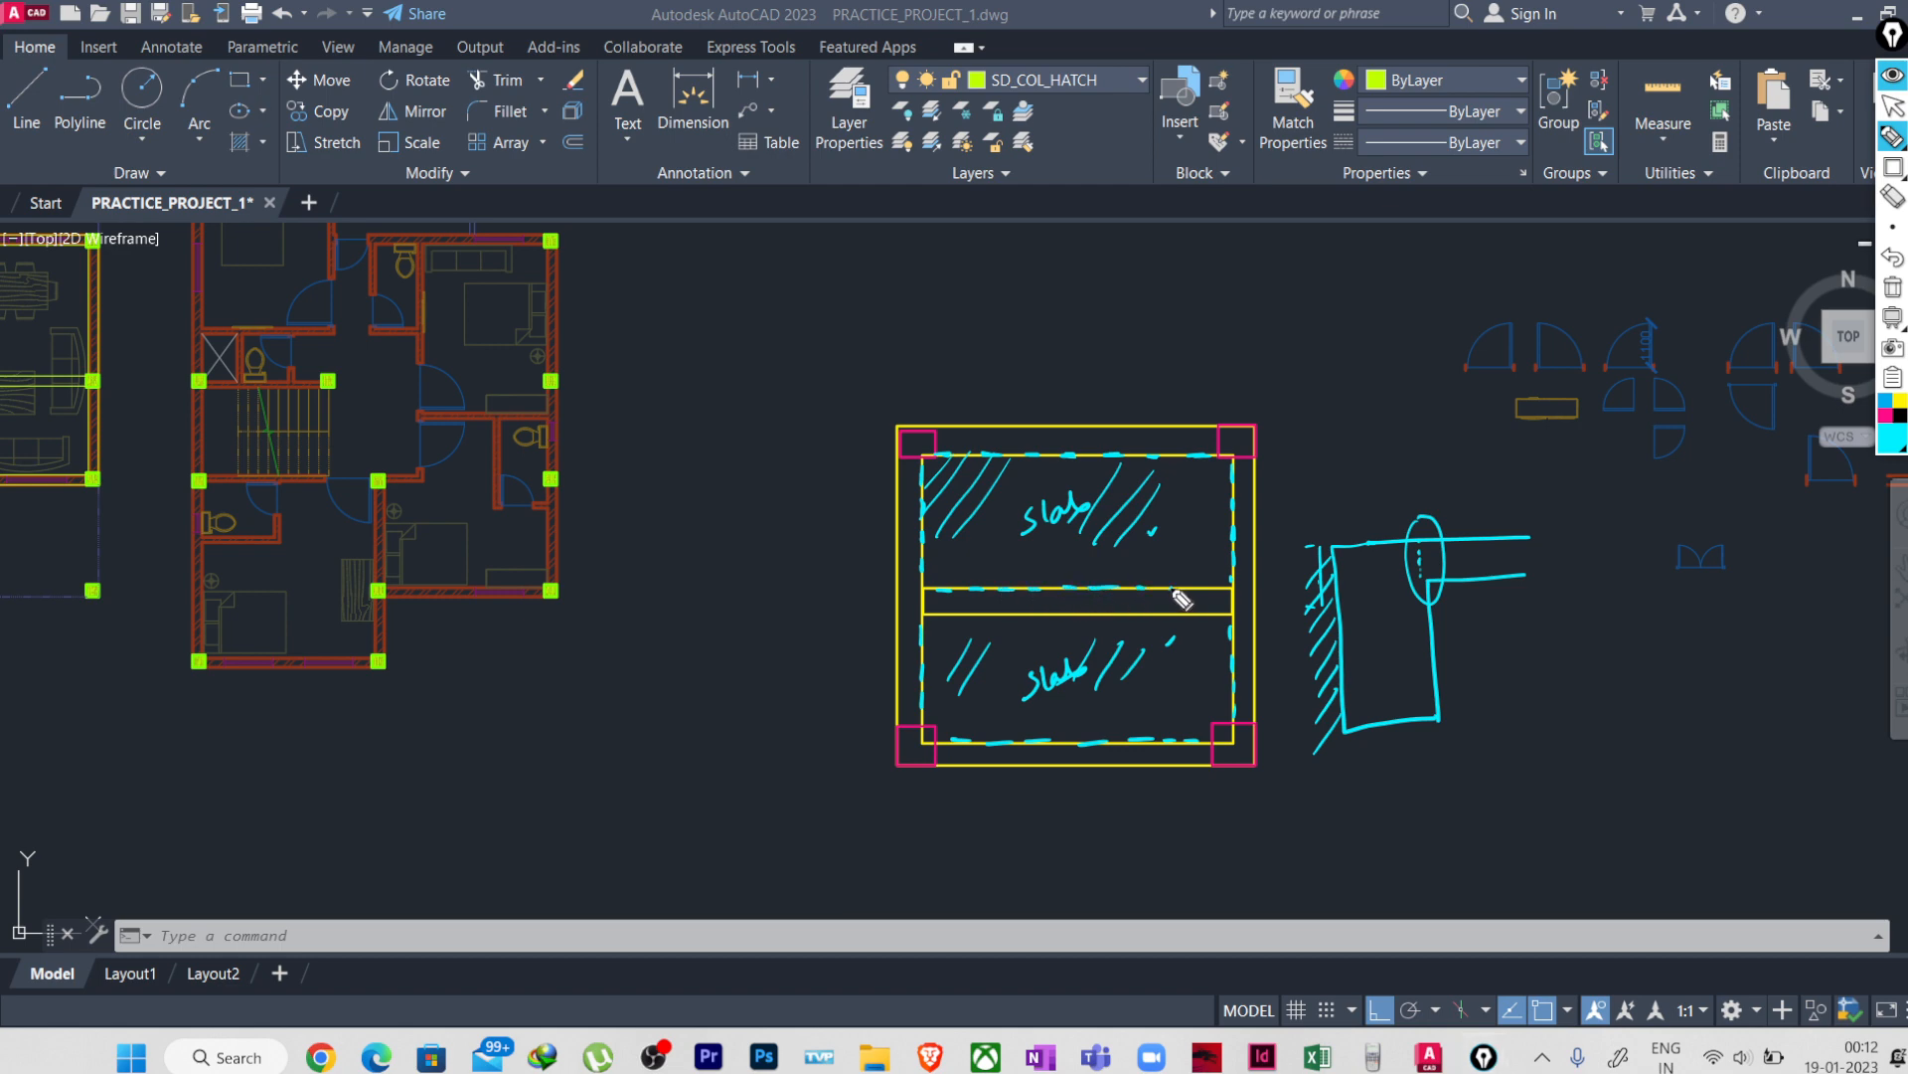
pyautogui.moveTo(939, 614); pyautogui.dragTo(964, 614)
pyautogui.moveTo(979, 614); pyautogui.dragTo(1039, 614)
pyautogui.moveTo(1053, 614); pyautogui.dragTo(1108, 613)
pyautogui.moveTo(1118, 613); pyautogui.dragTo(1215, 613)
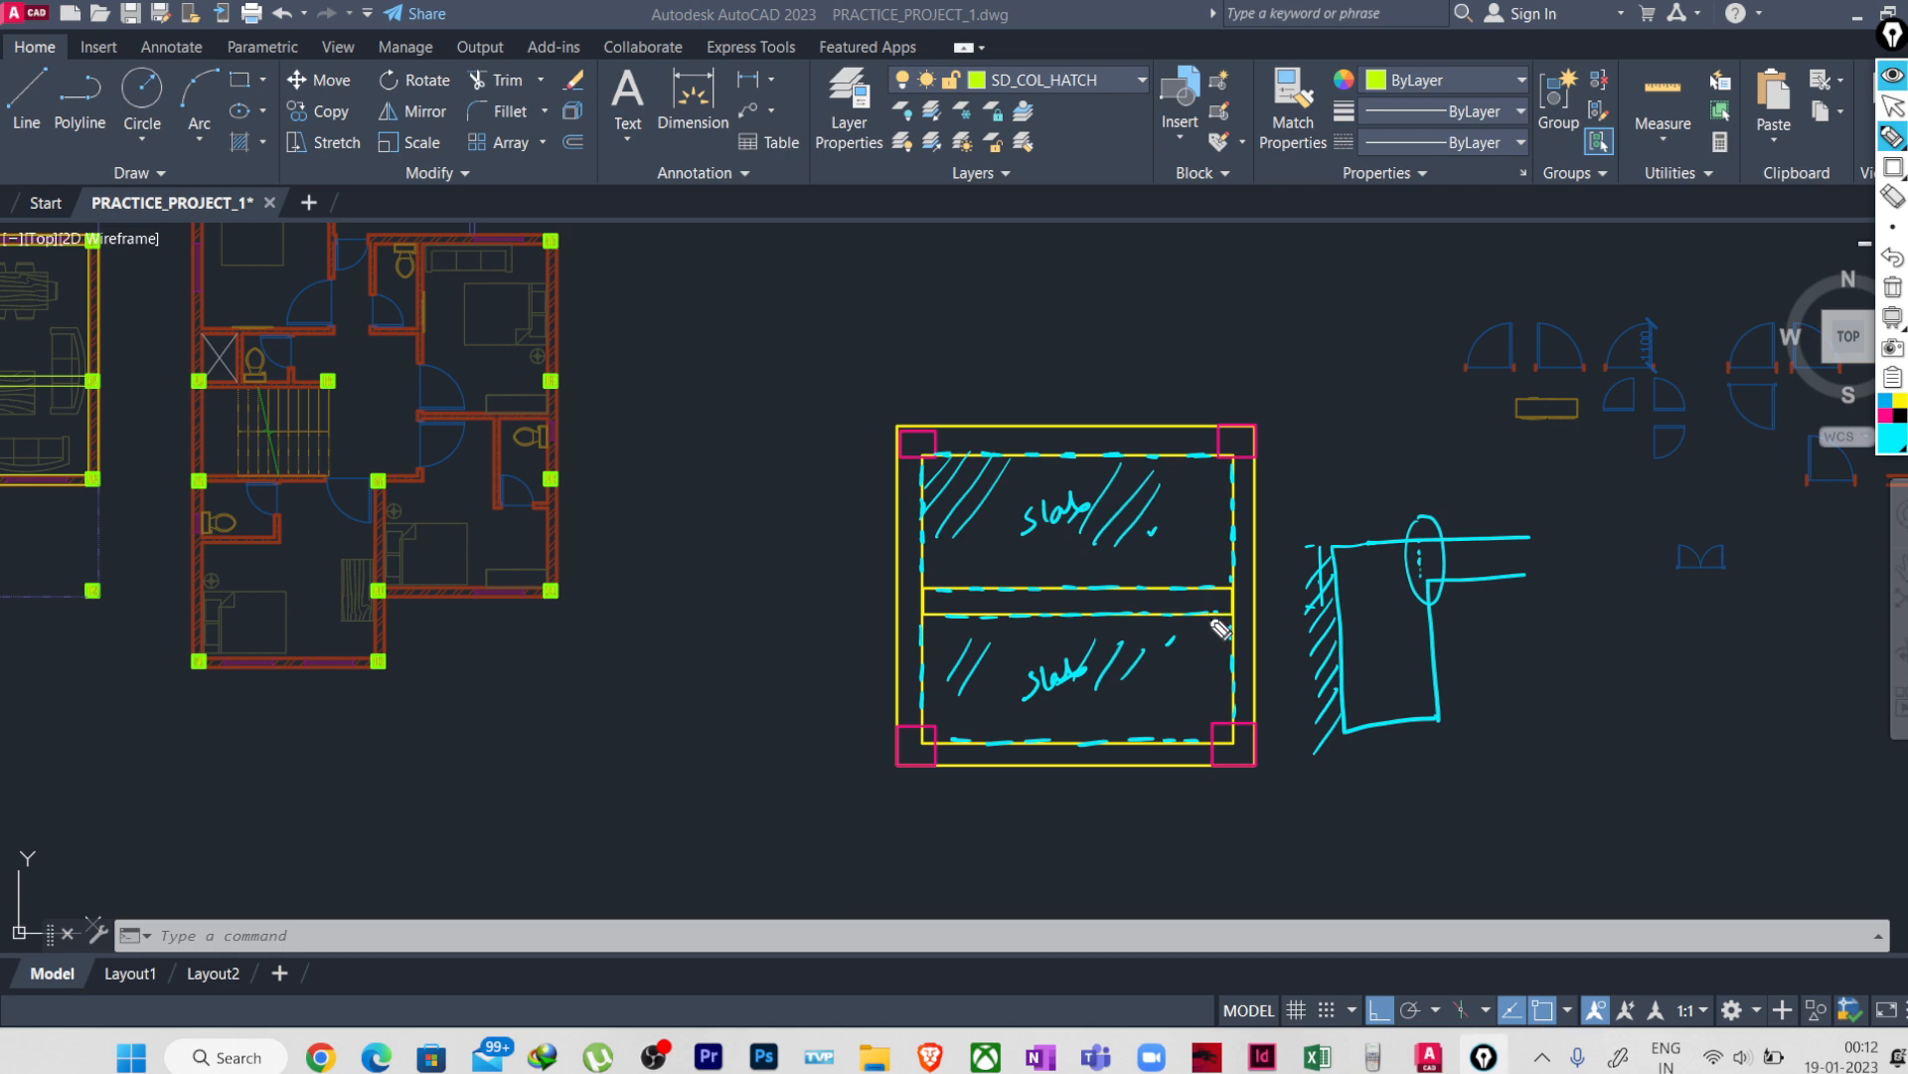
pyautogui.click(1893, 288)
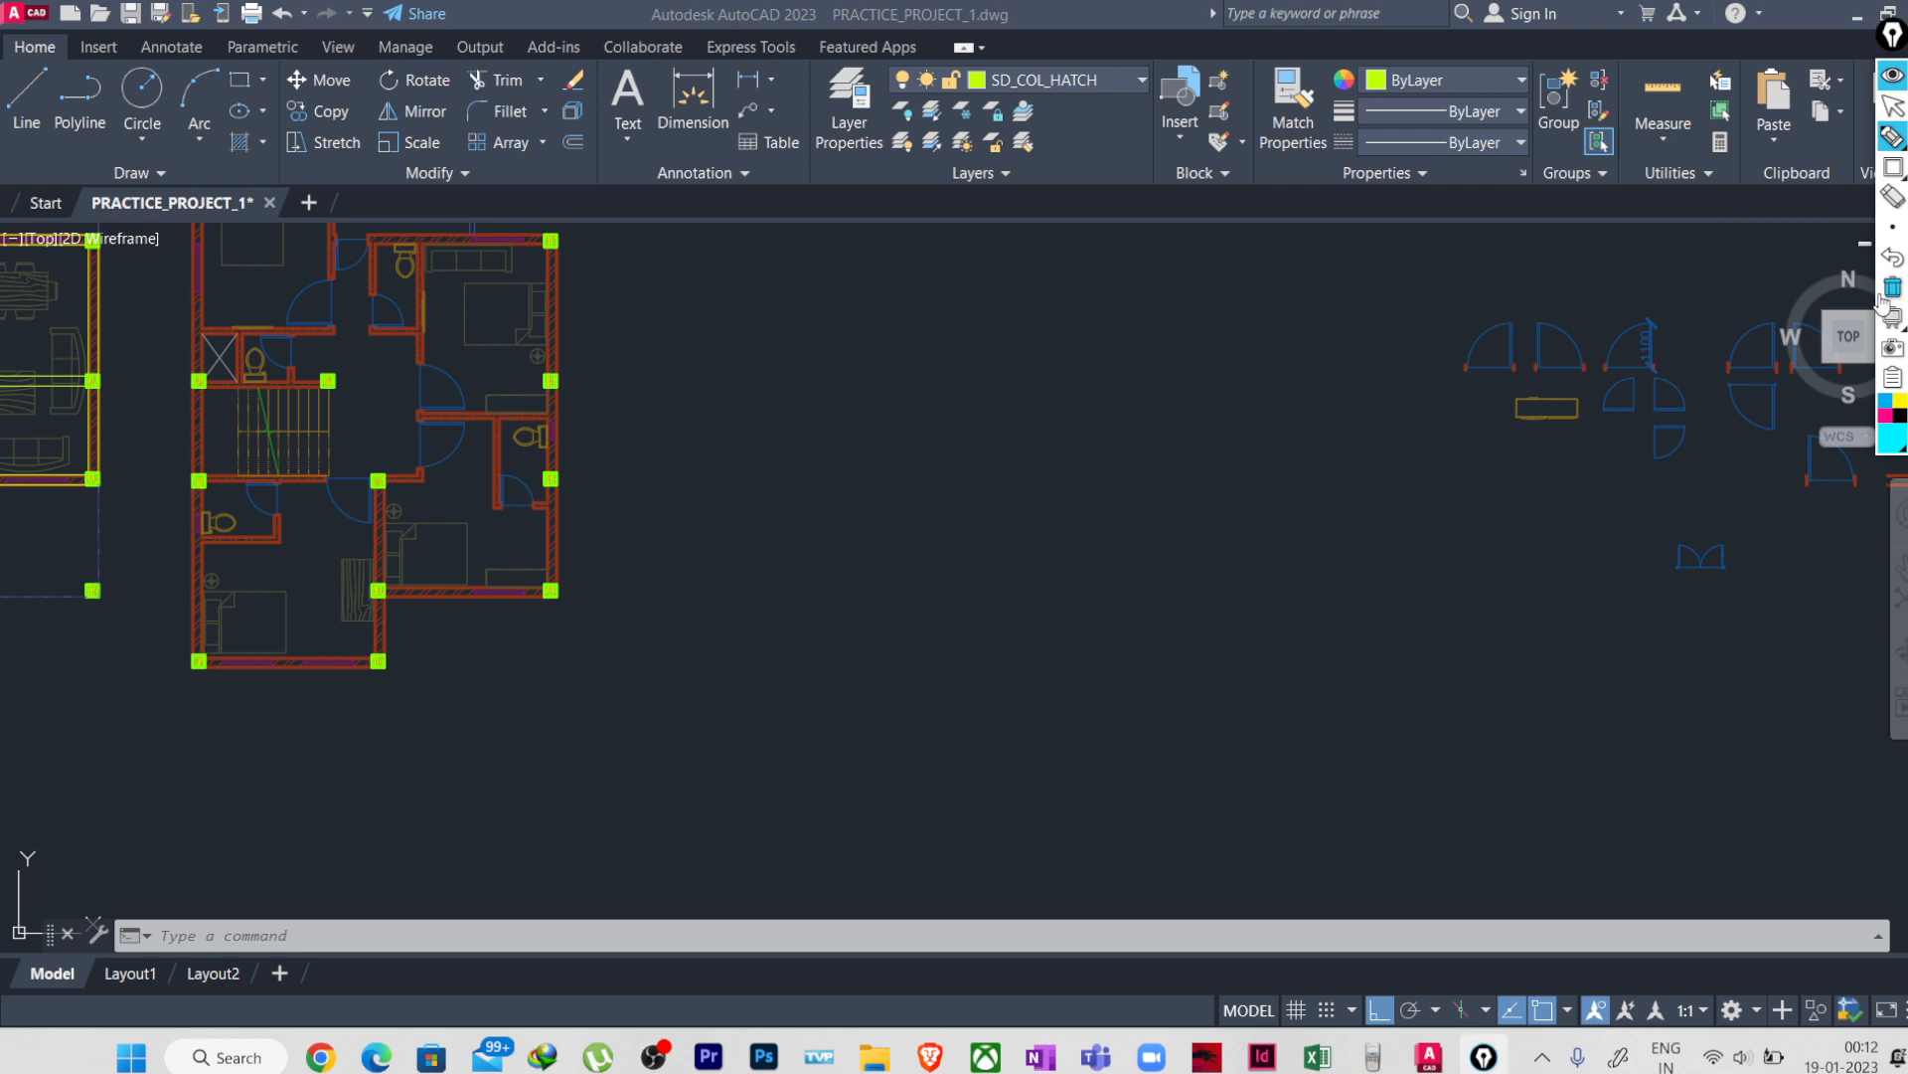
pyautogui.click(1892, 106)
pyautogui.scroll(-2, 1092, 397)
pyautogui.scroll(8, 696, 447)
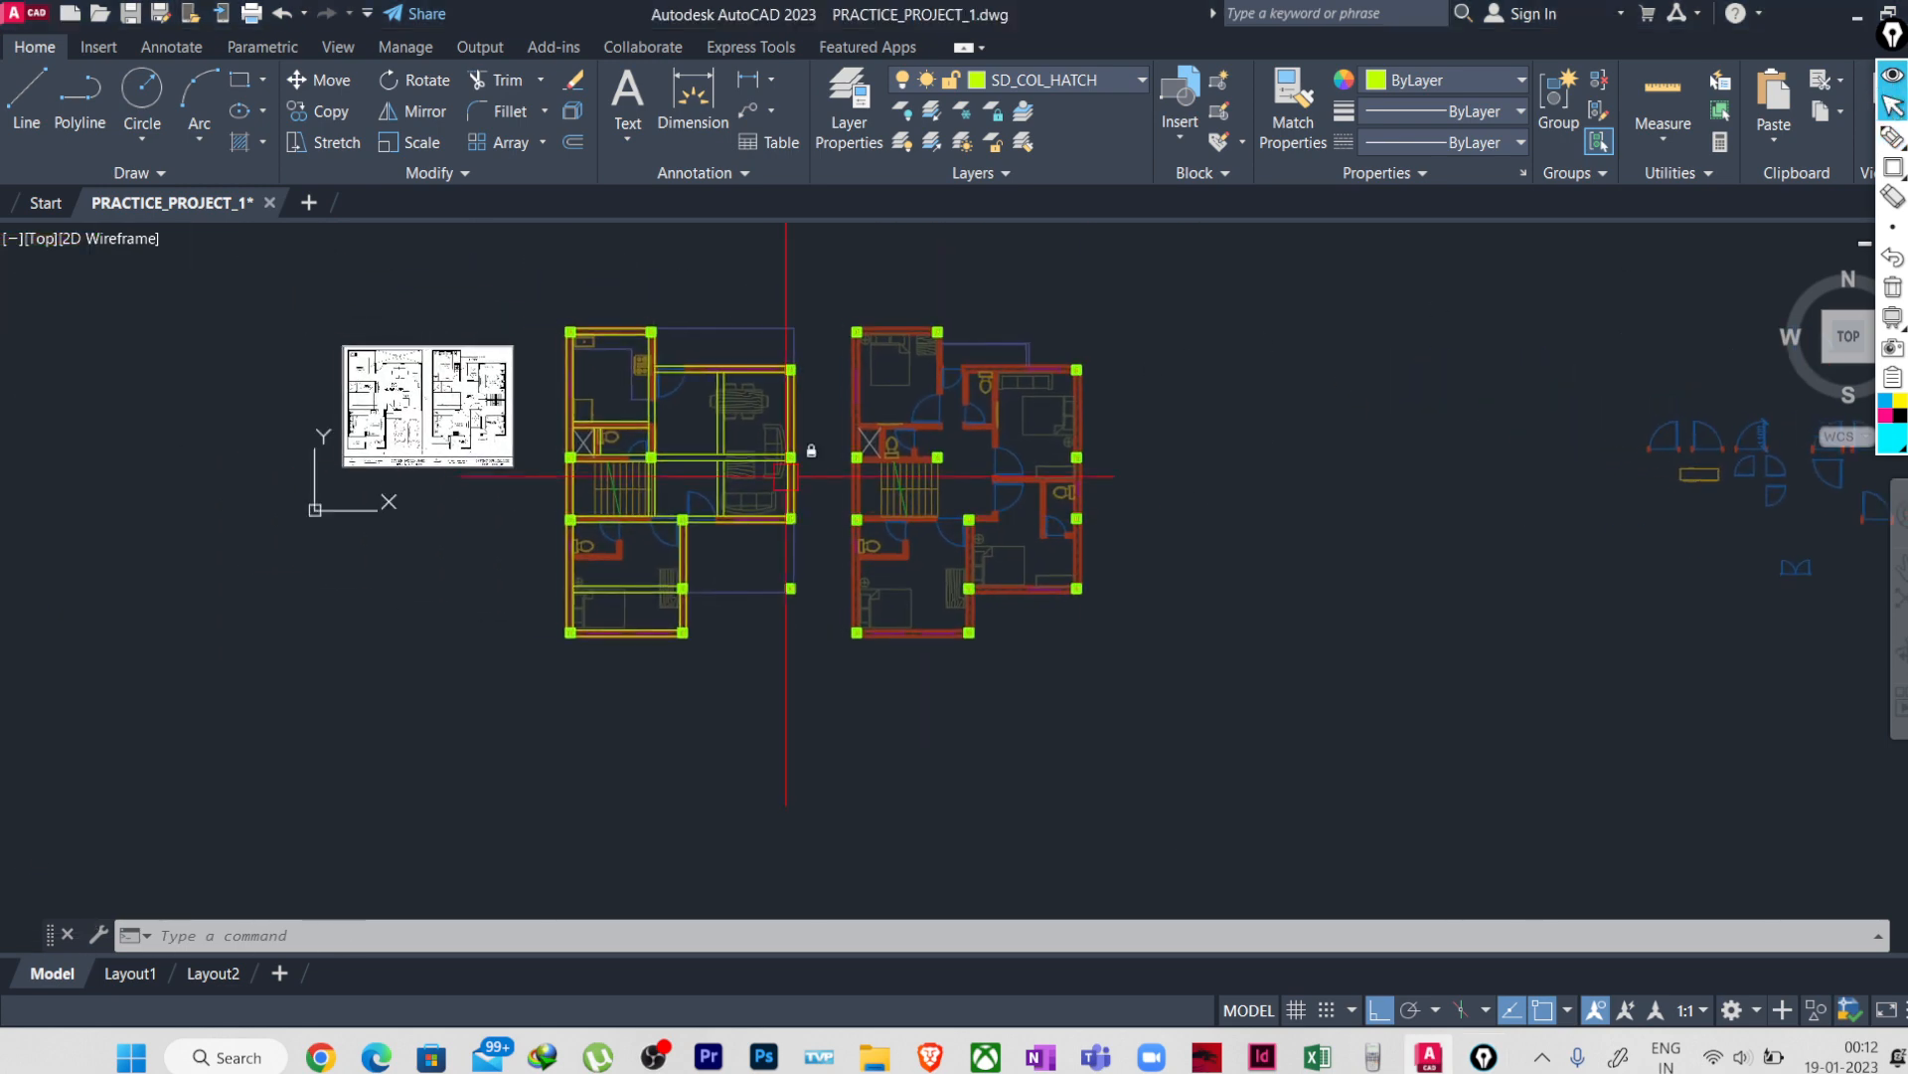
pyautogui.scroll(-7, 458, 466)
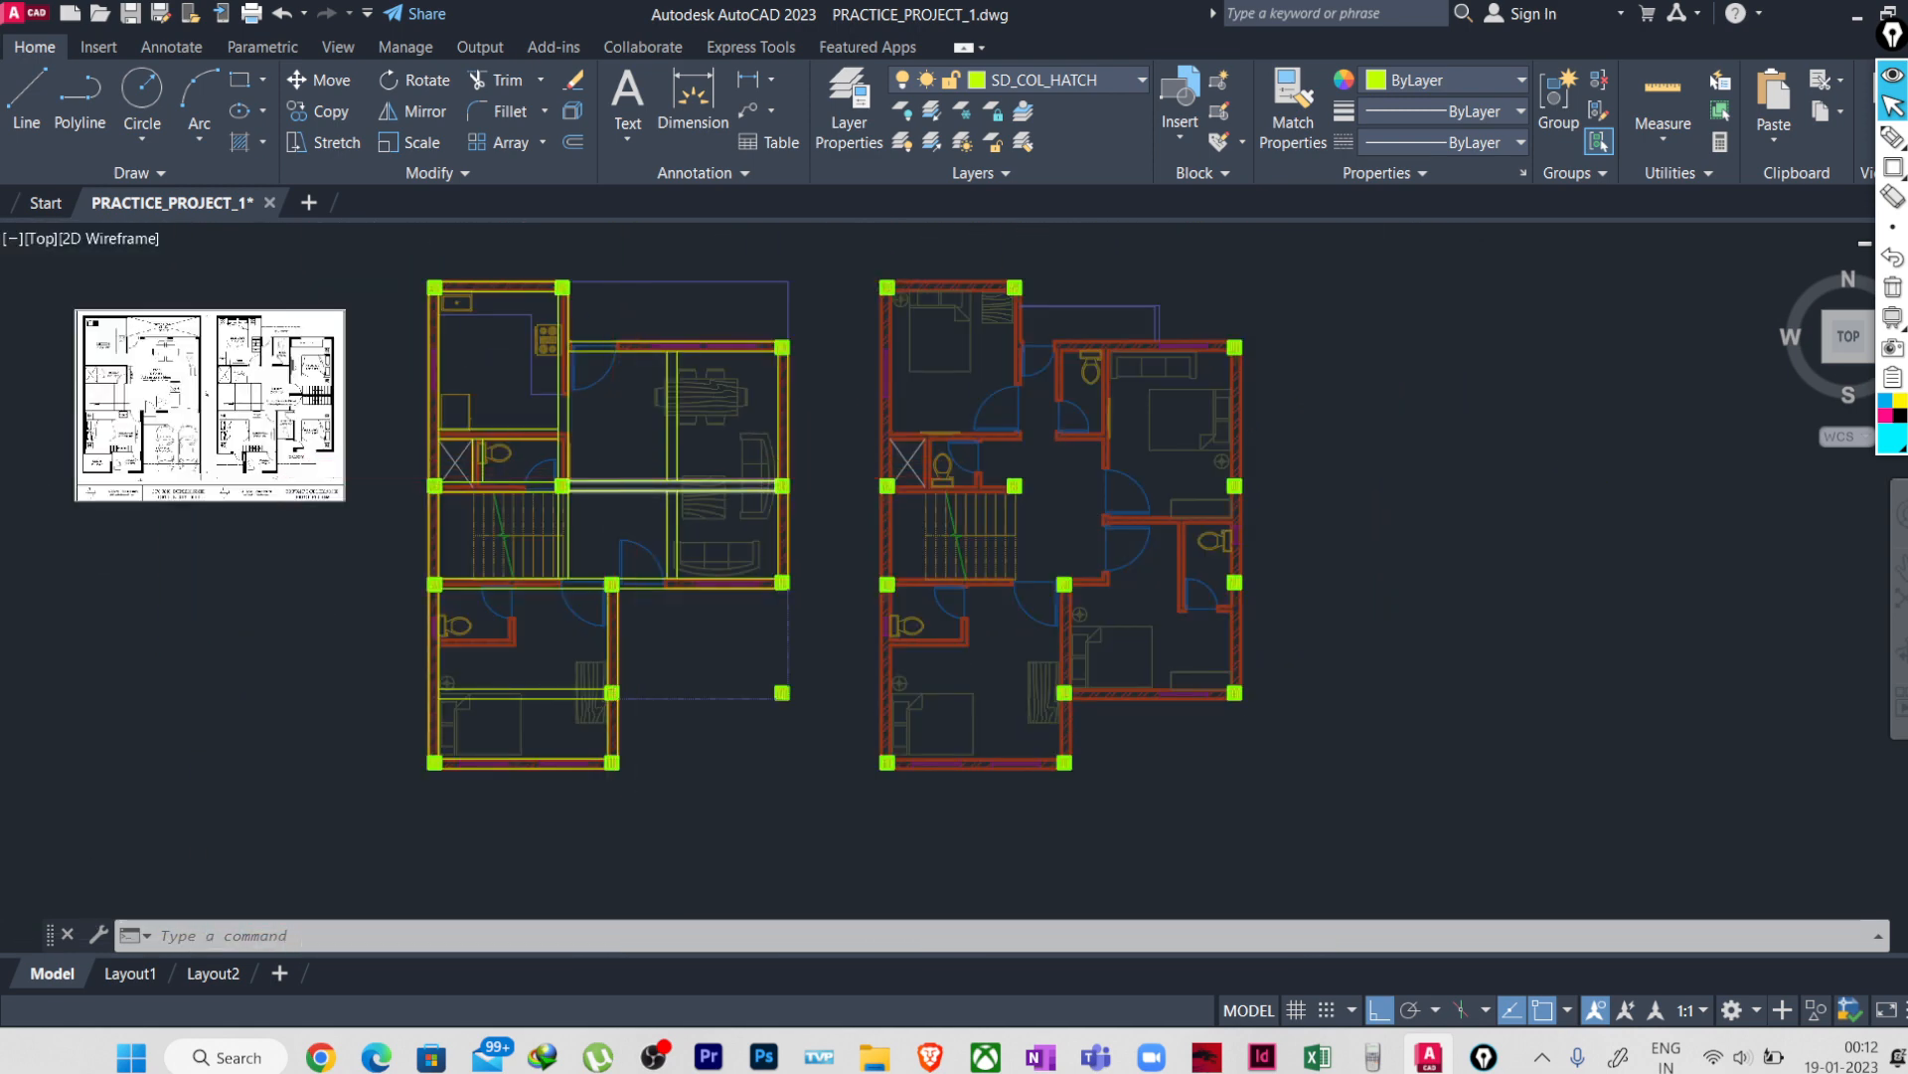
pyautogui.scroll(2, 607, 471)
pyautogui.scroll(-2, 617, 467)
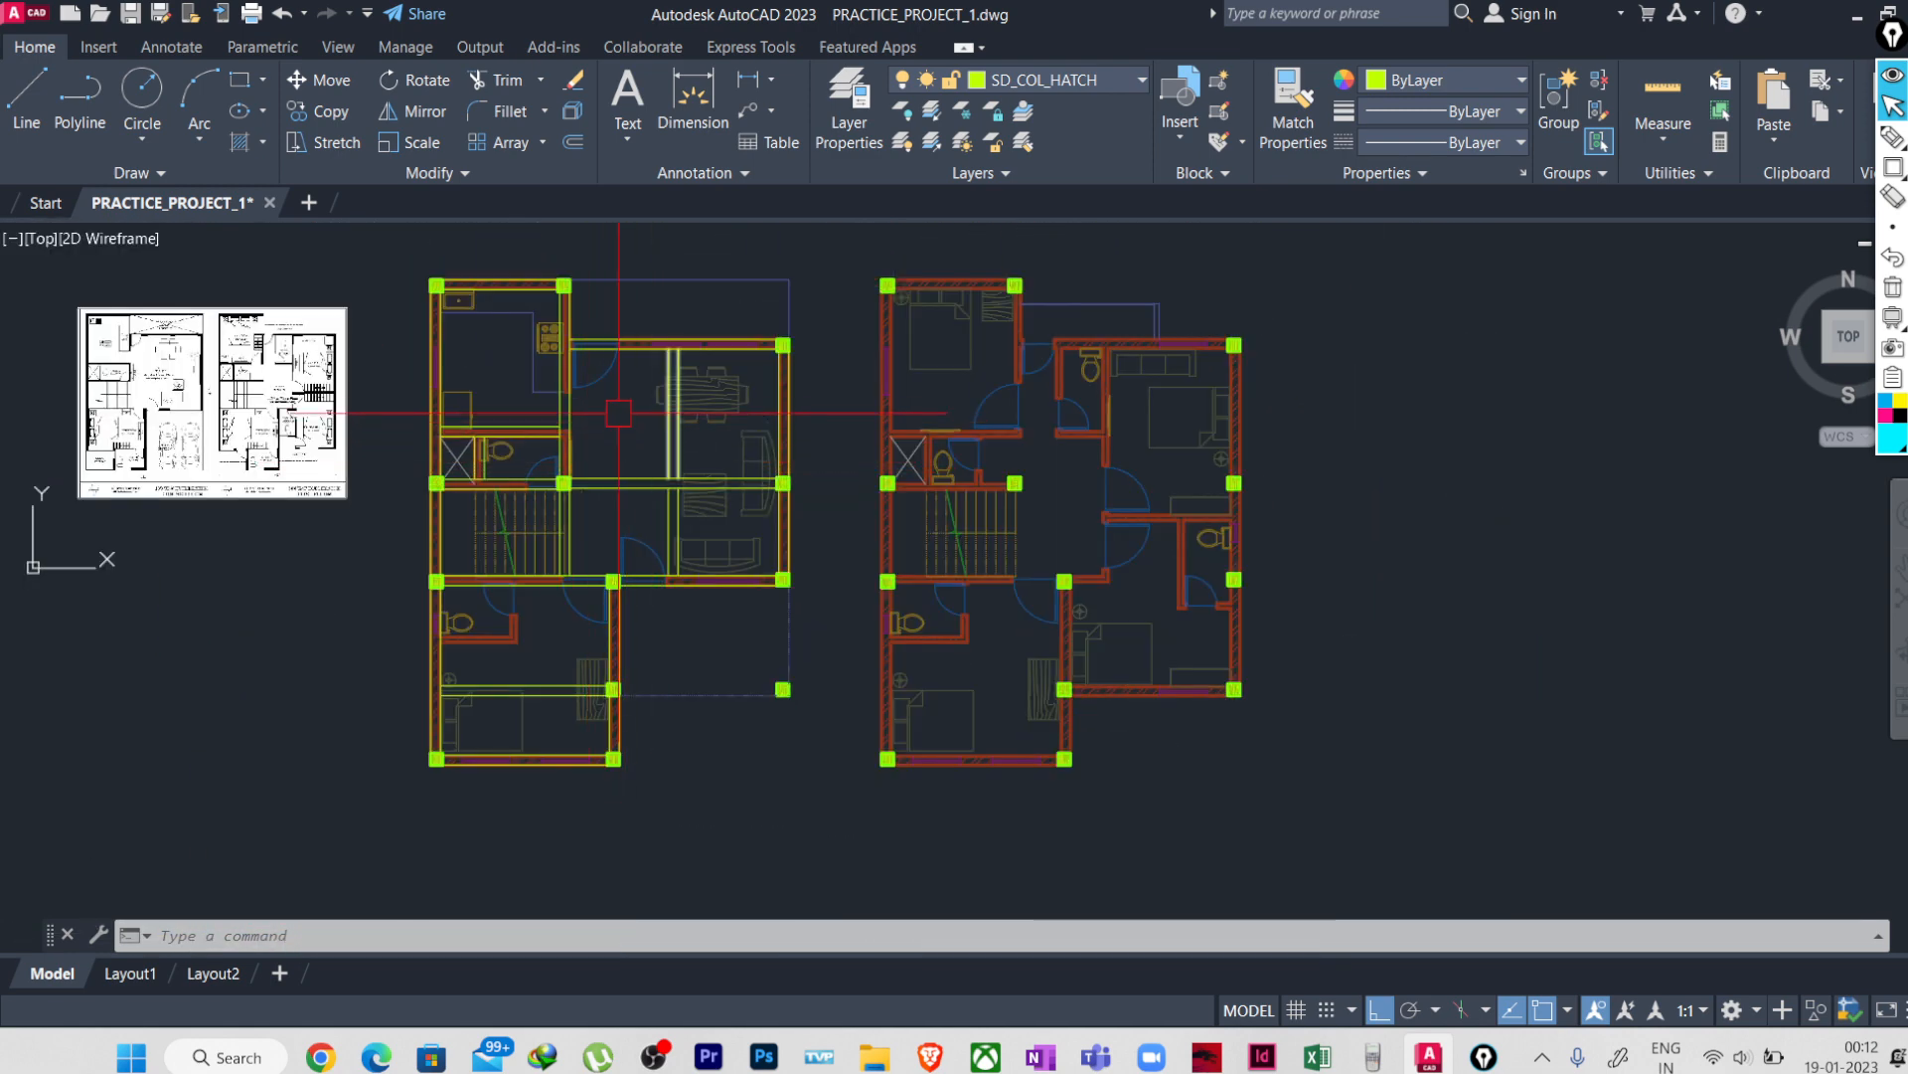
pyautogui.scroll(-2, 613, 393)
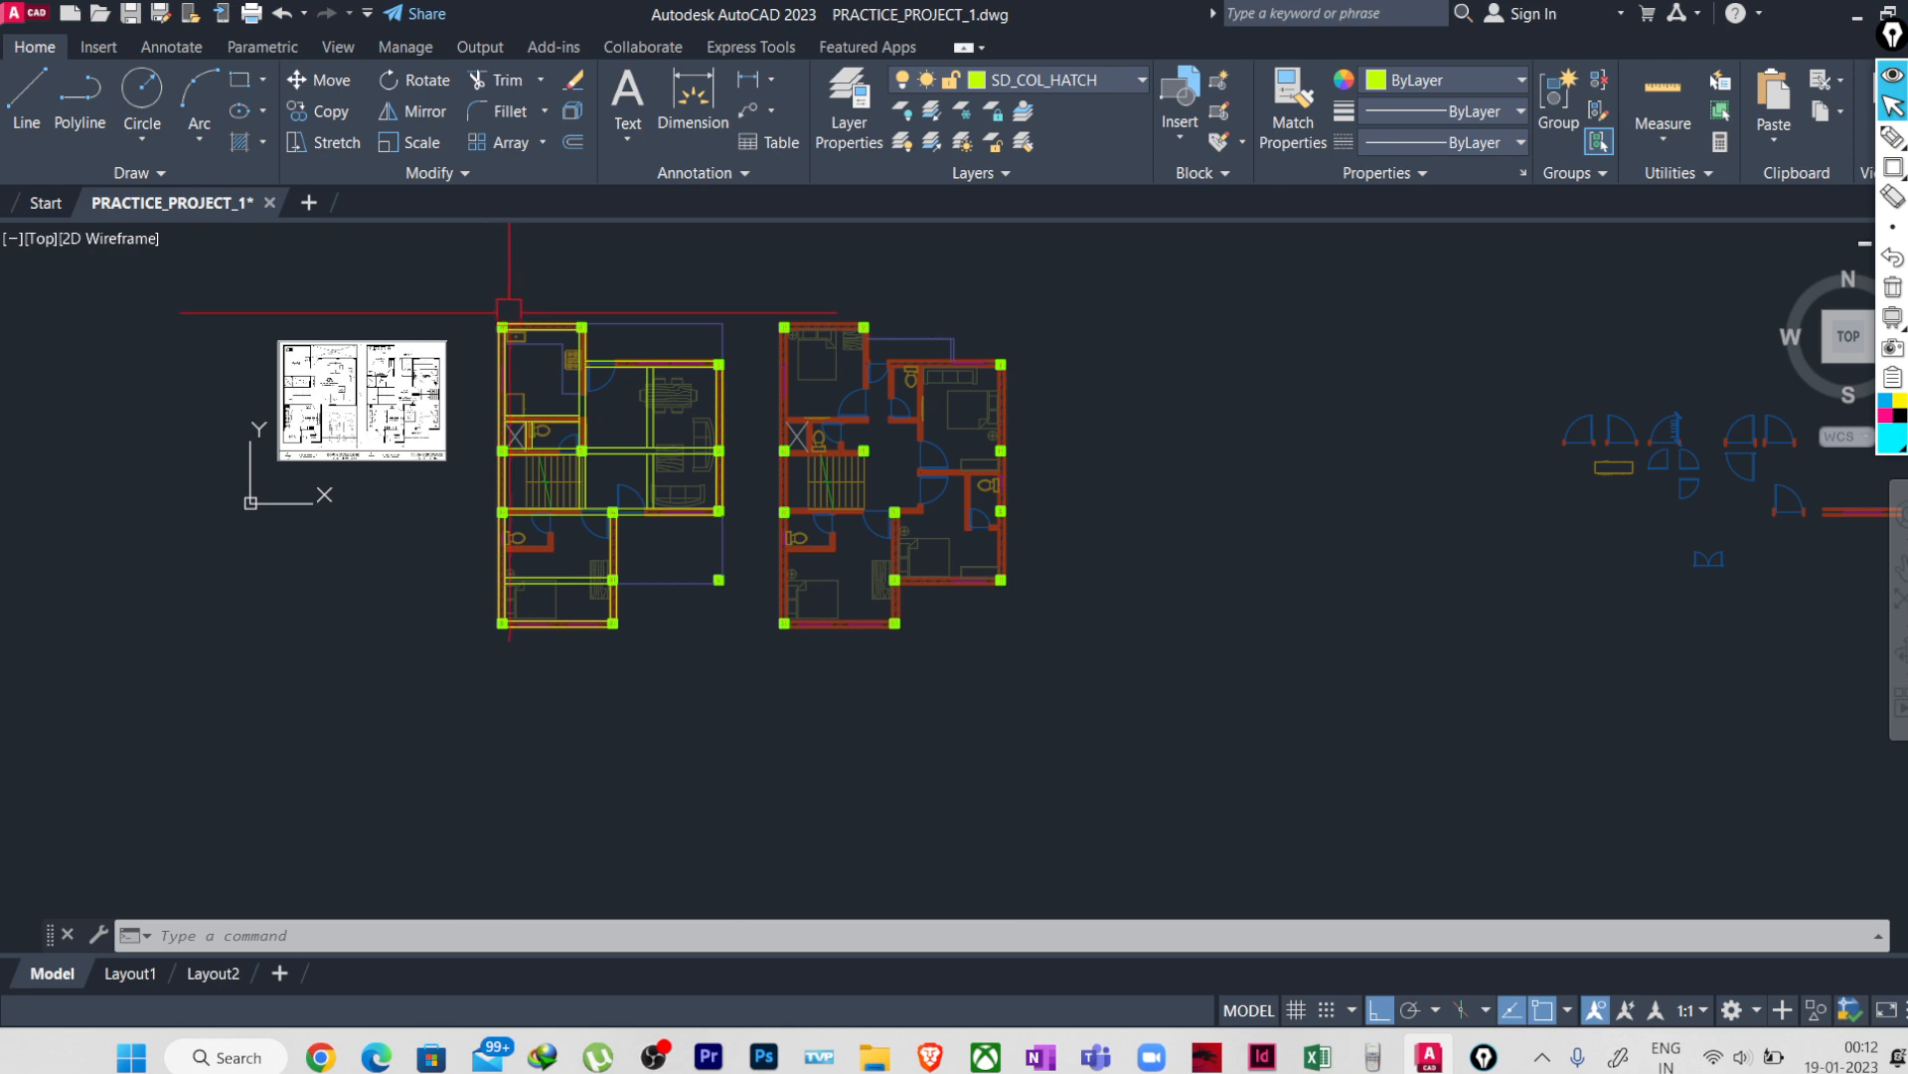
pyautogui.scroll(6, 554, 328)
pyautogui.click(554, 336)
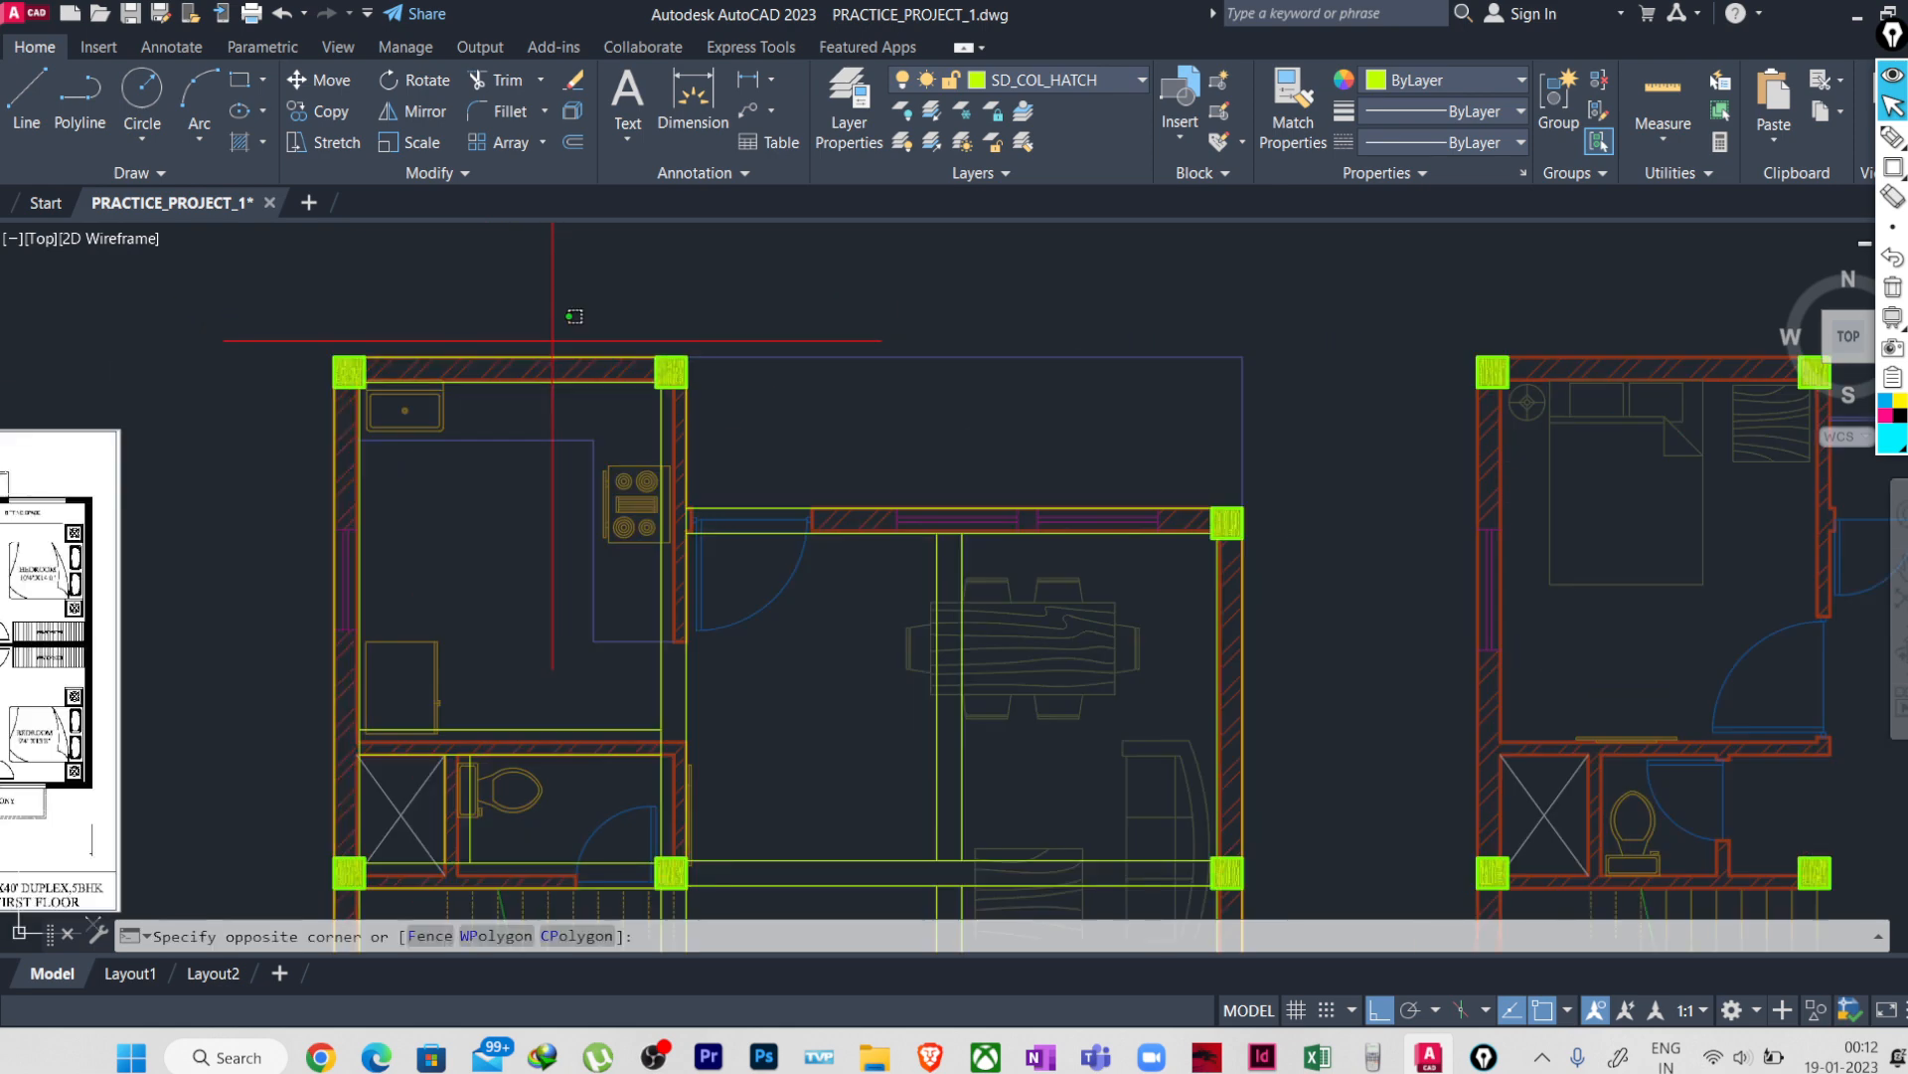
pyautogui.click(527, 367)
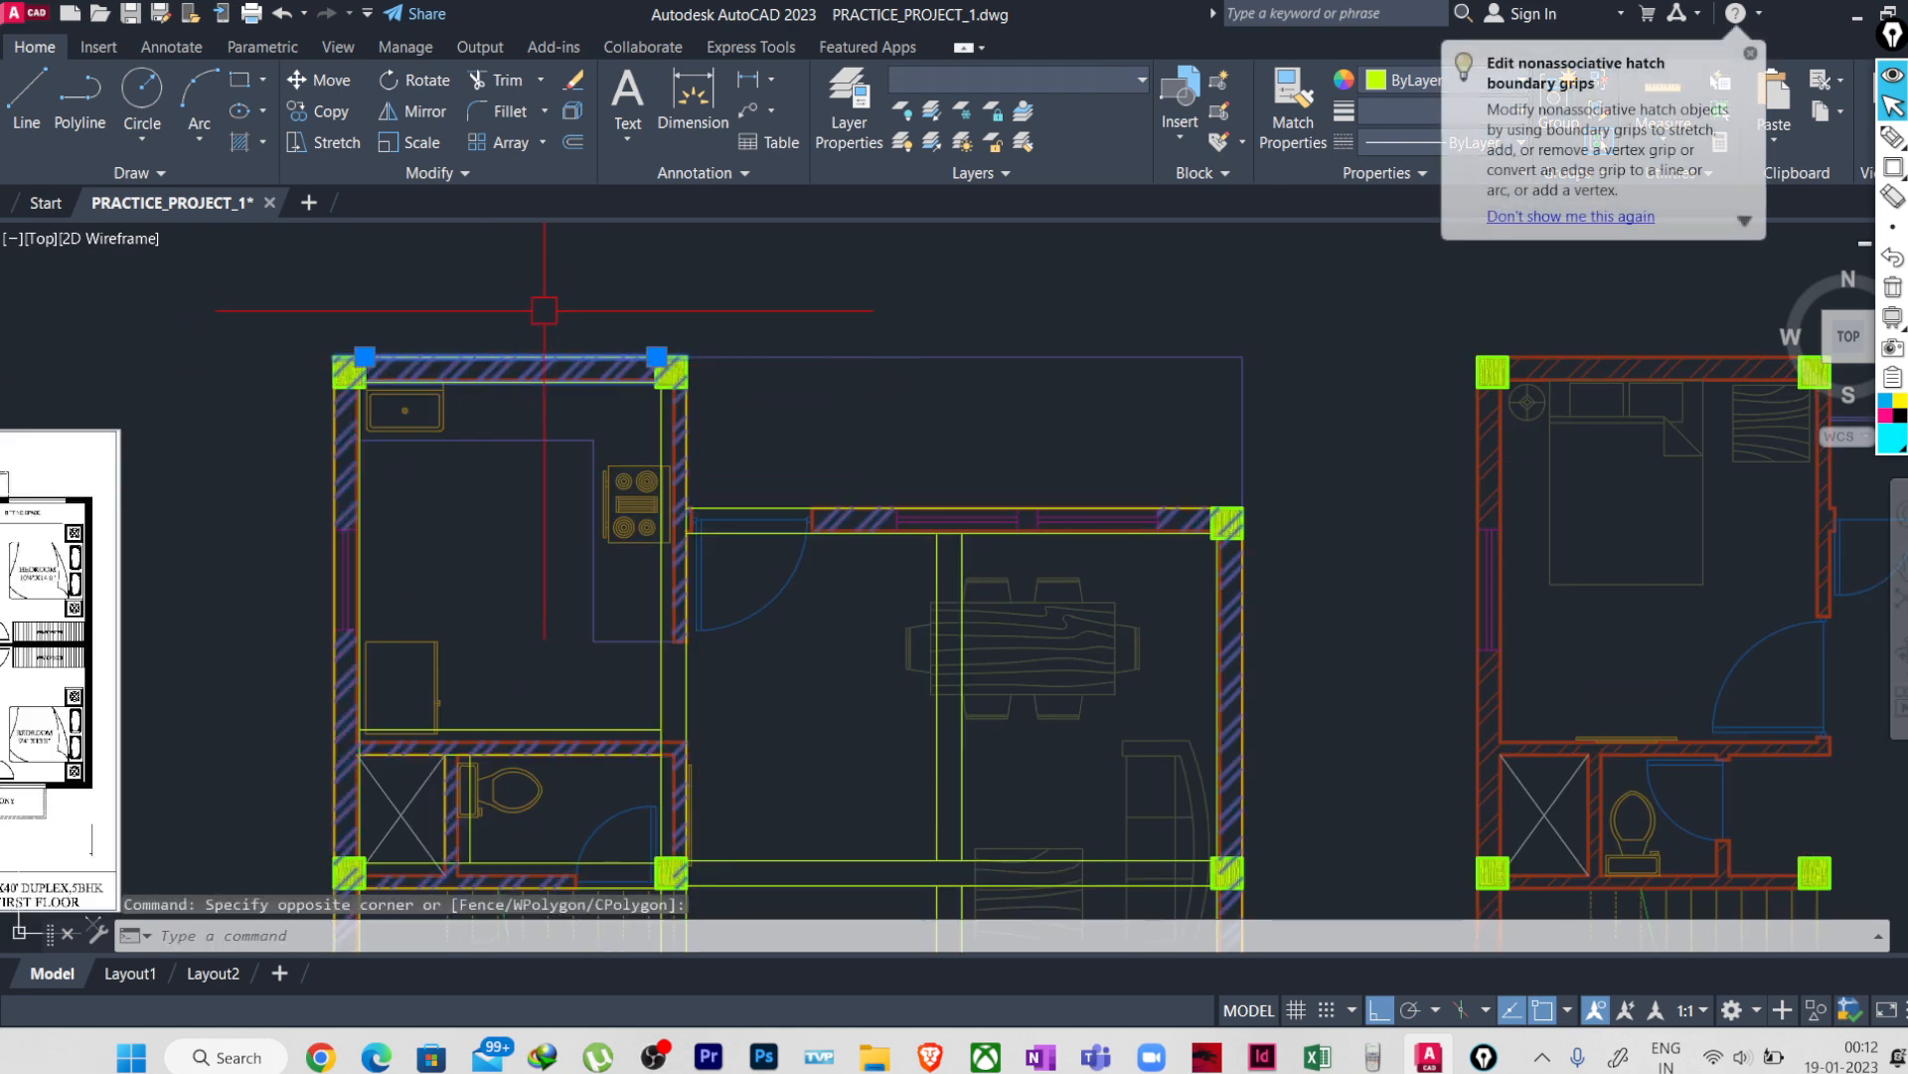
pyautogui.press('Escape')
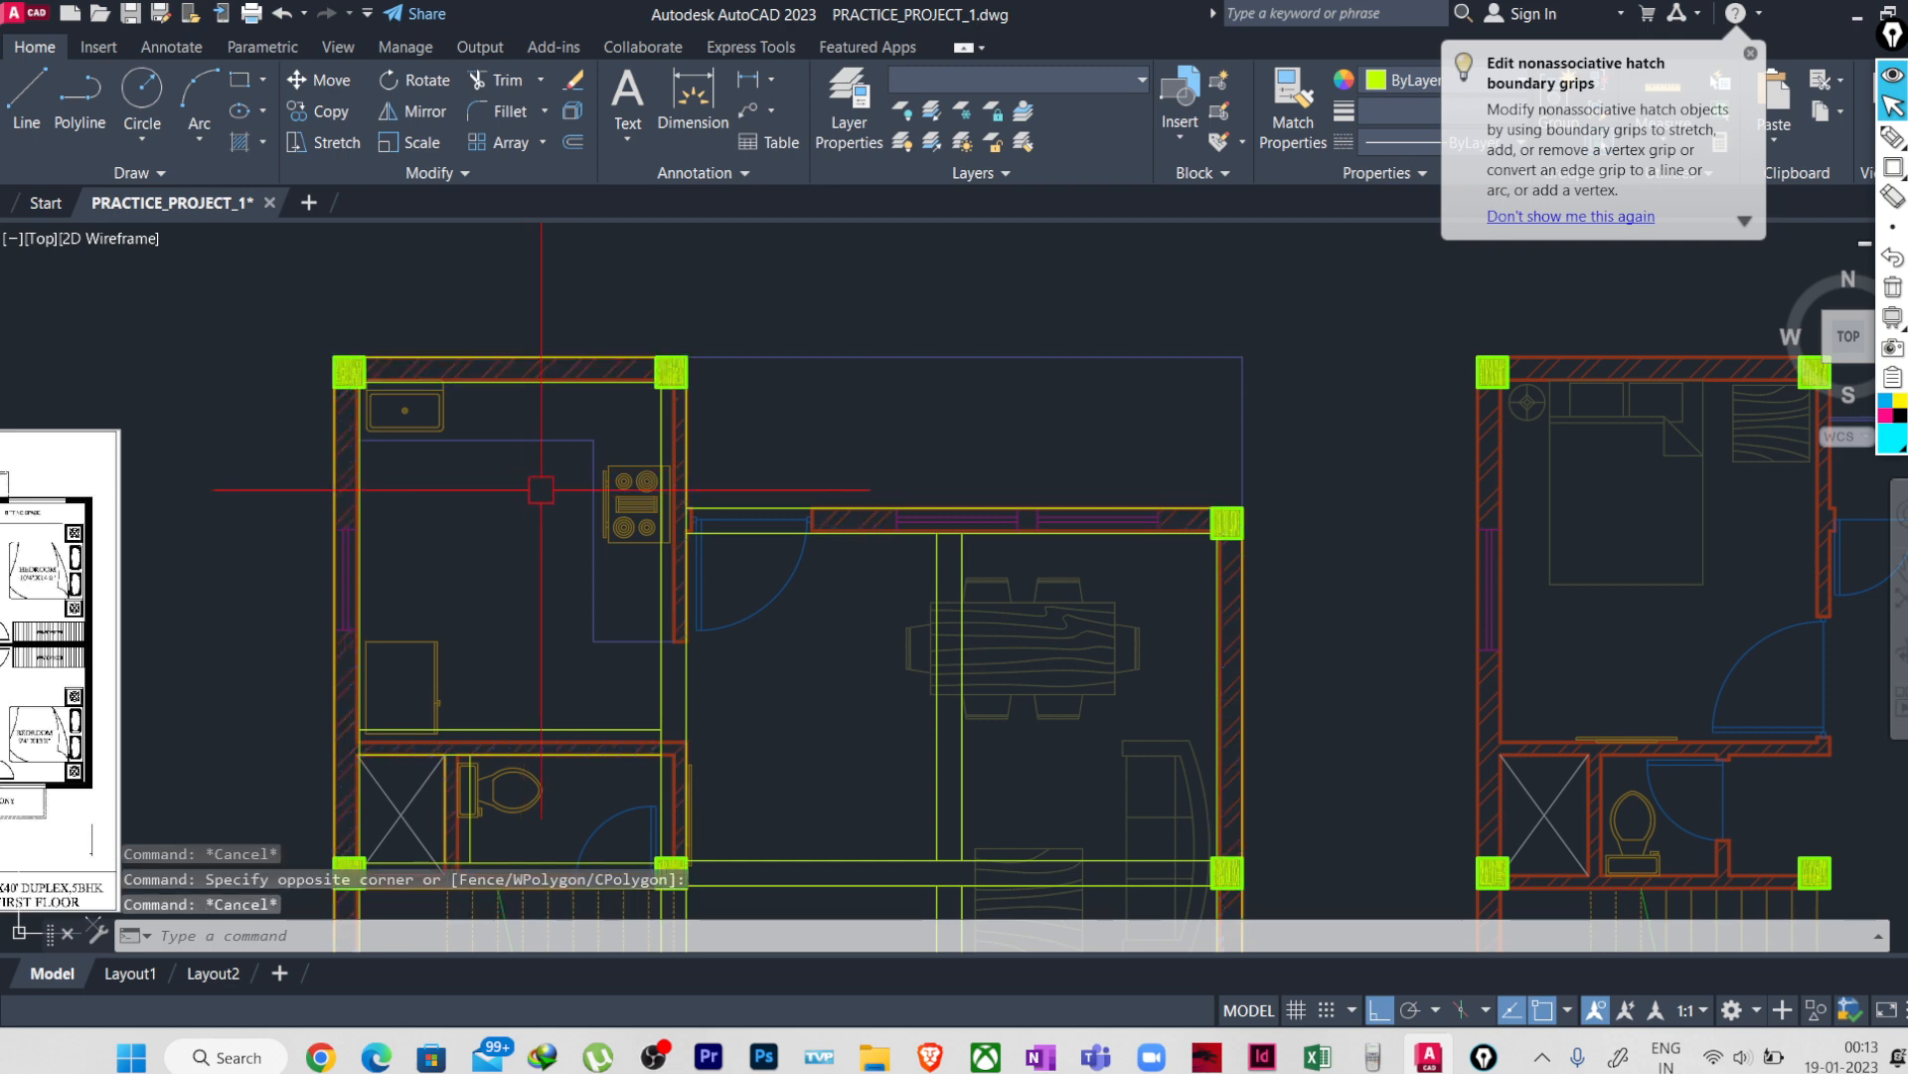
# - Select the multiline beside the kitchen, extend the selection to all similar multilines, and explode them
pyautogui.click(655, 425)
pyautogui.rightClick(743, 379)
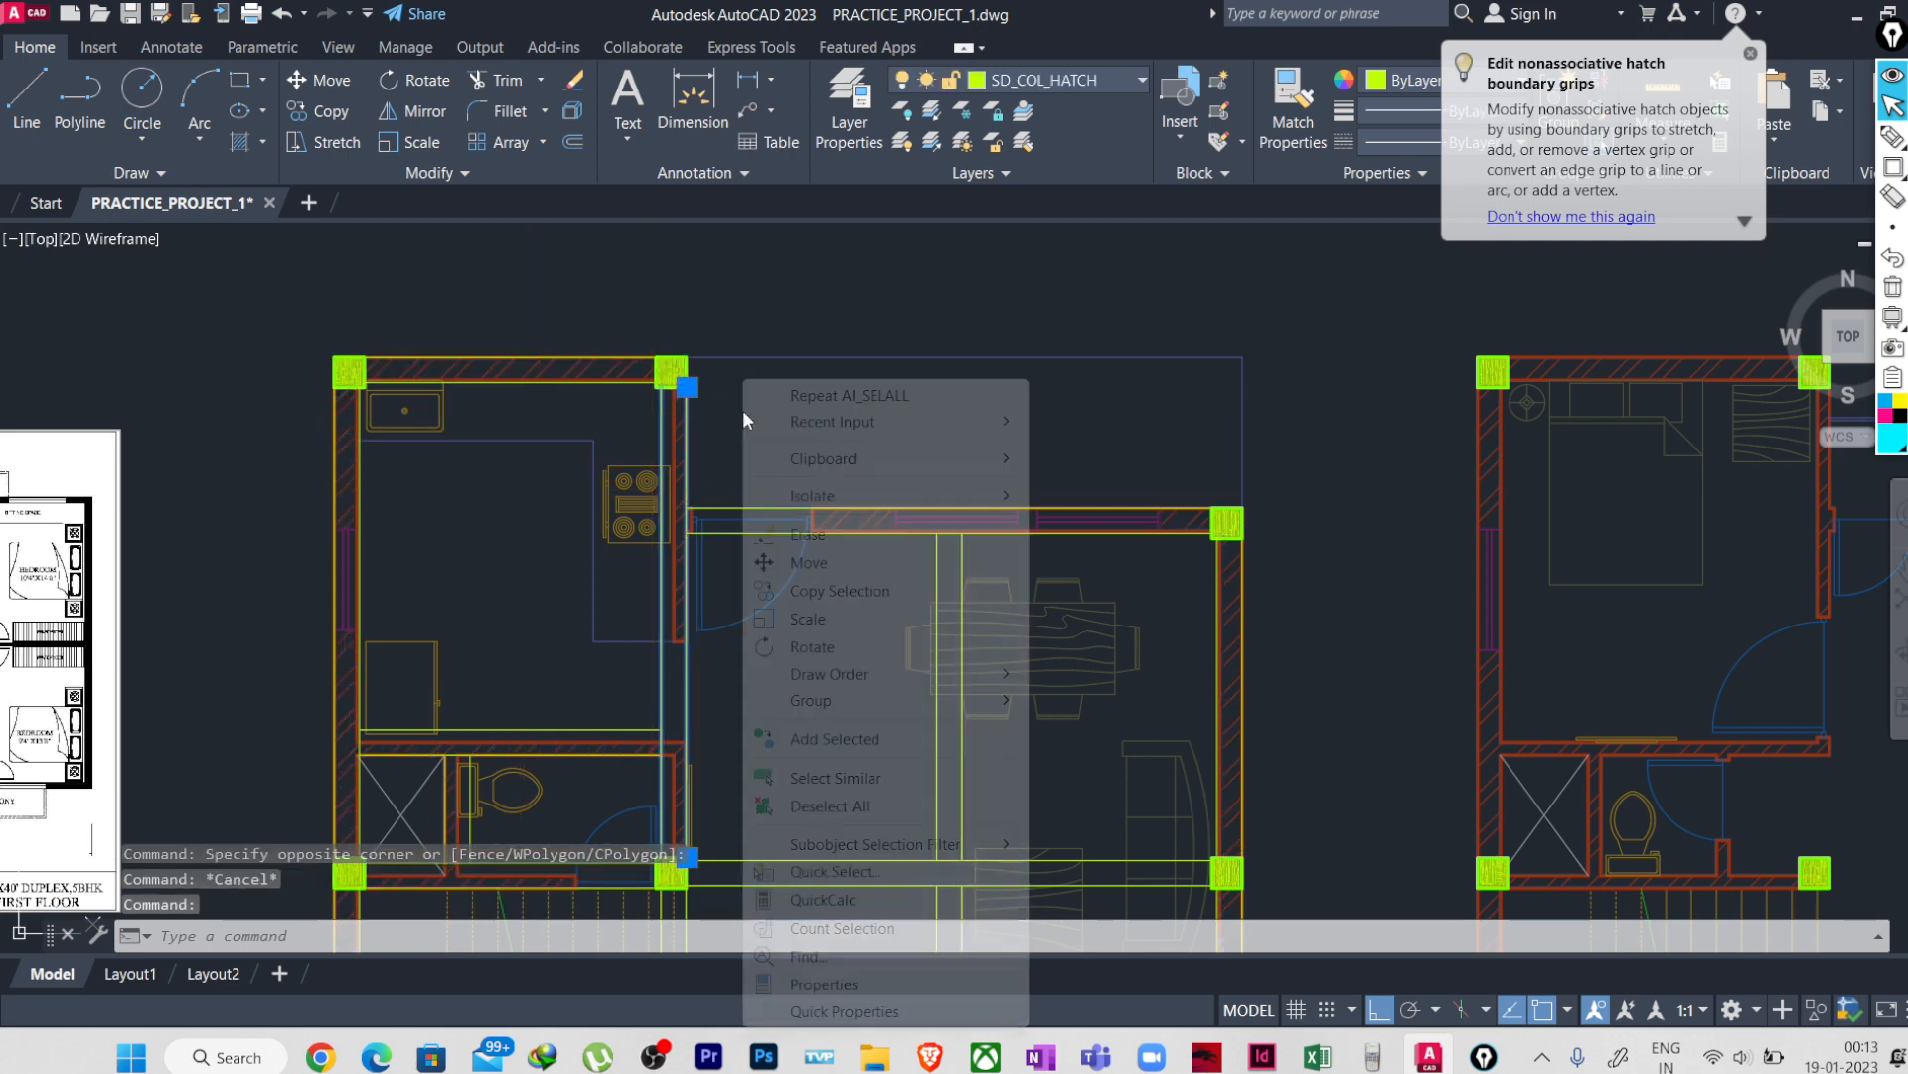
pyautogui.click(852, 782)
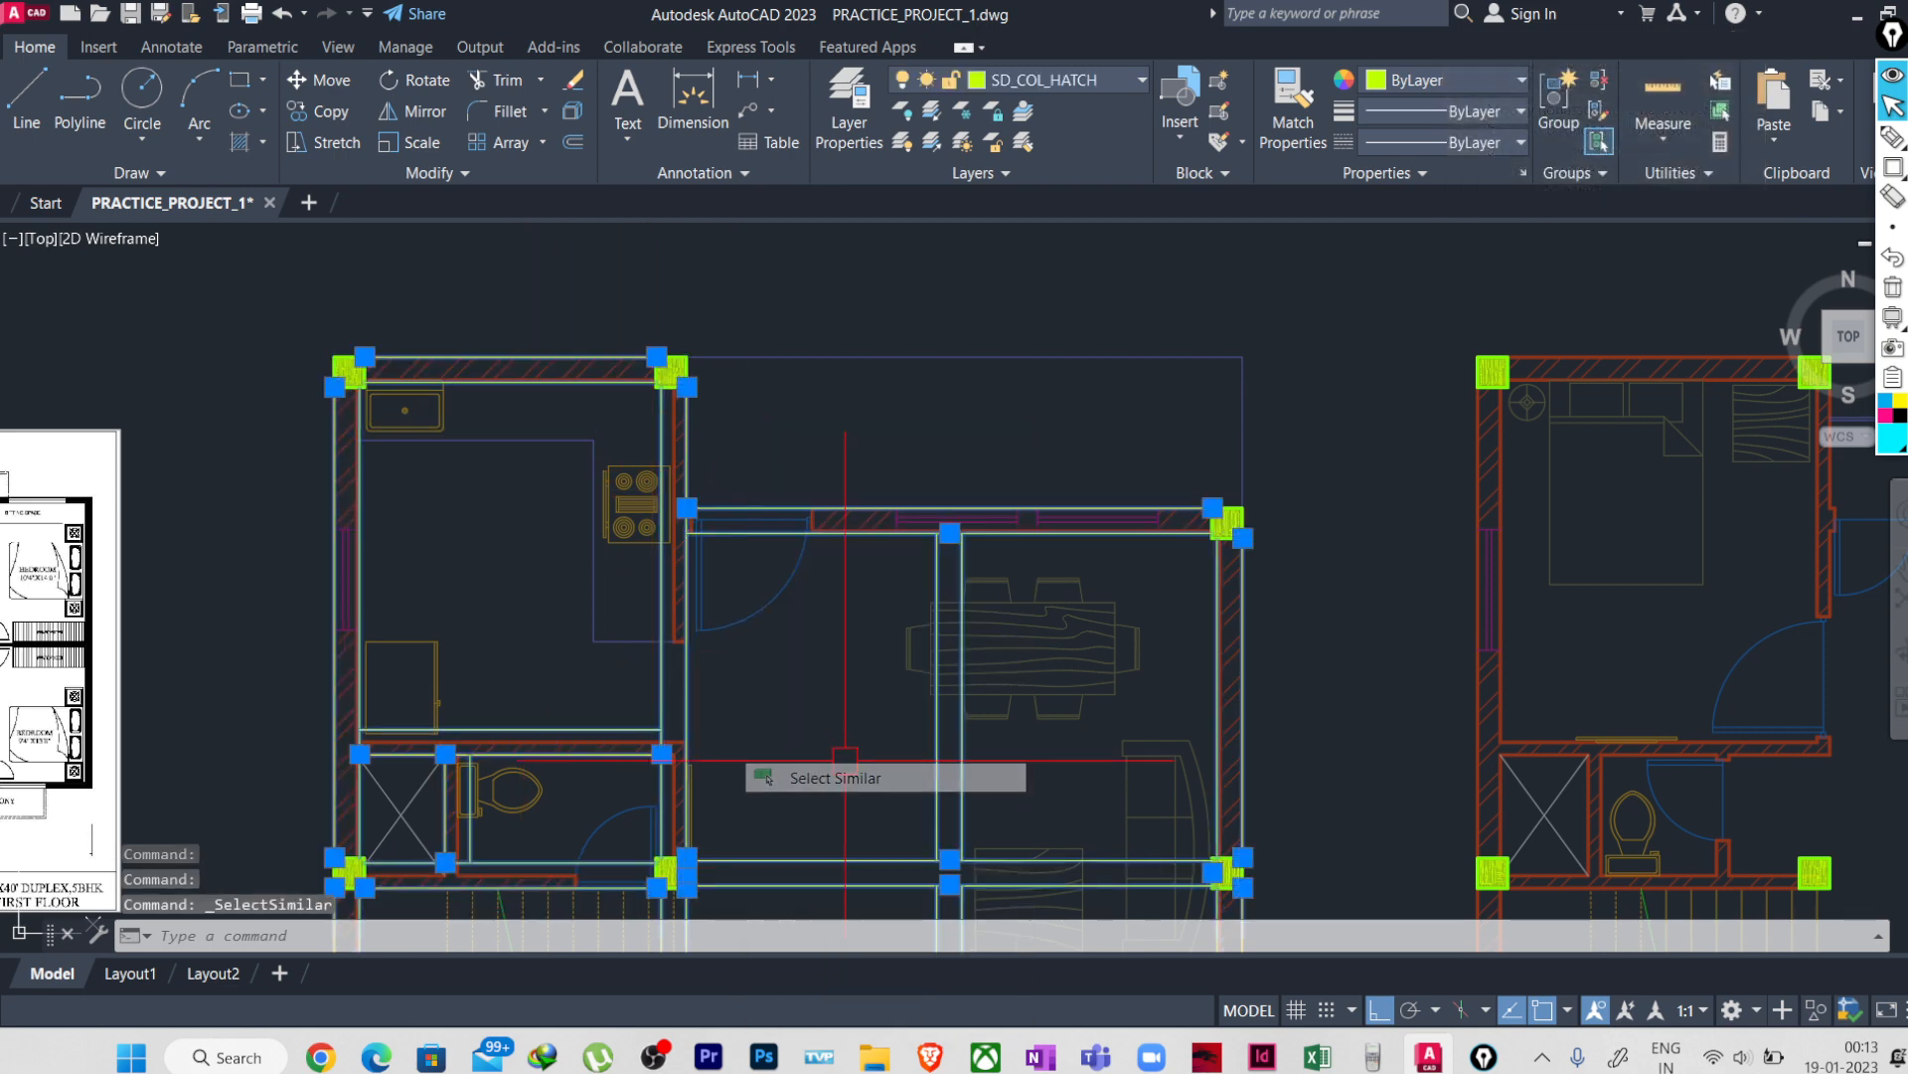
pyautogui.scroll(-4, 805, 497)
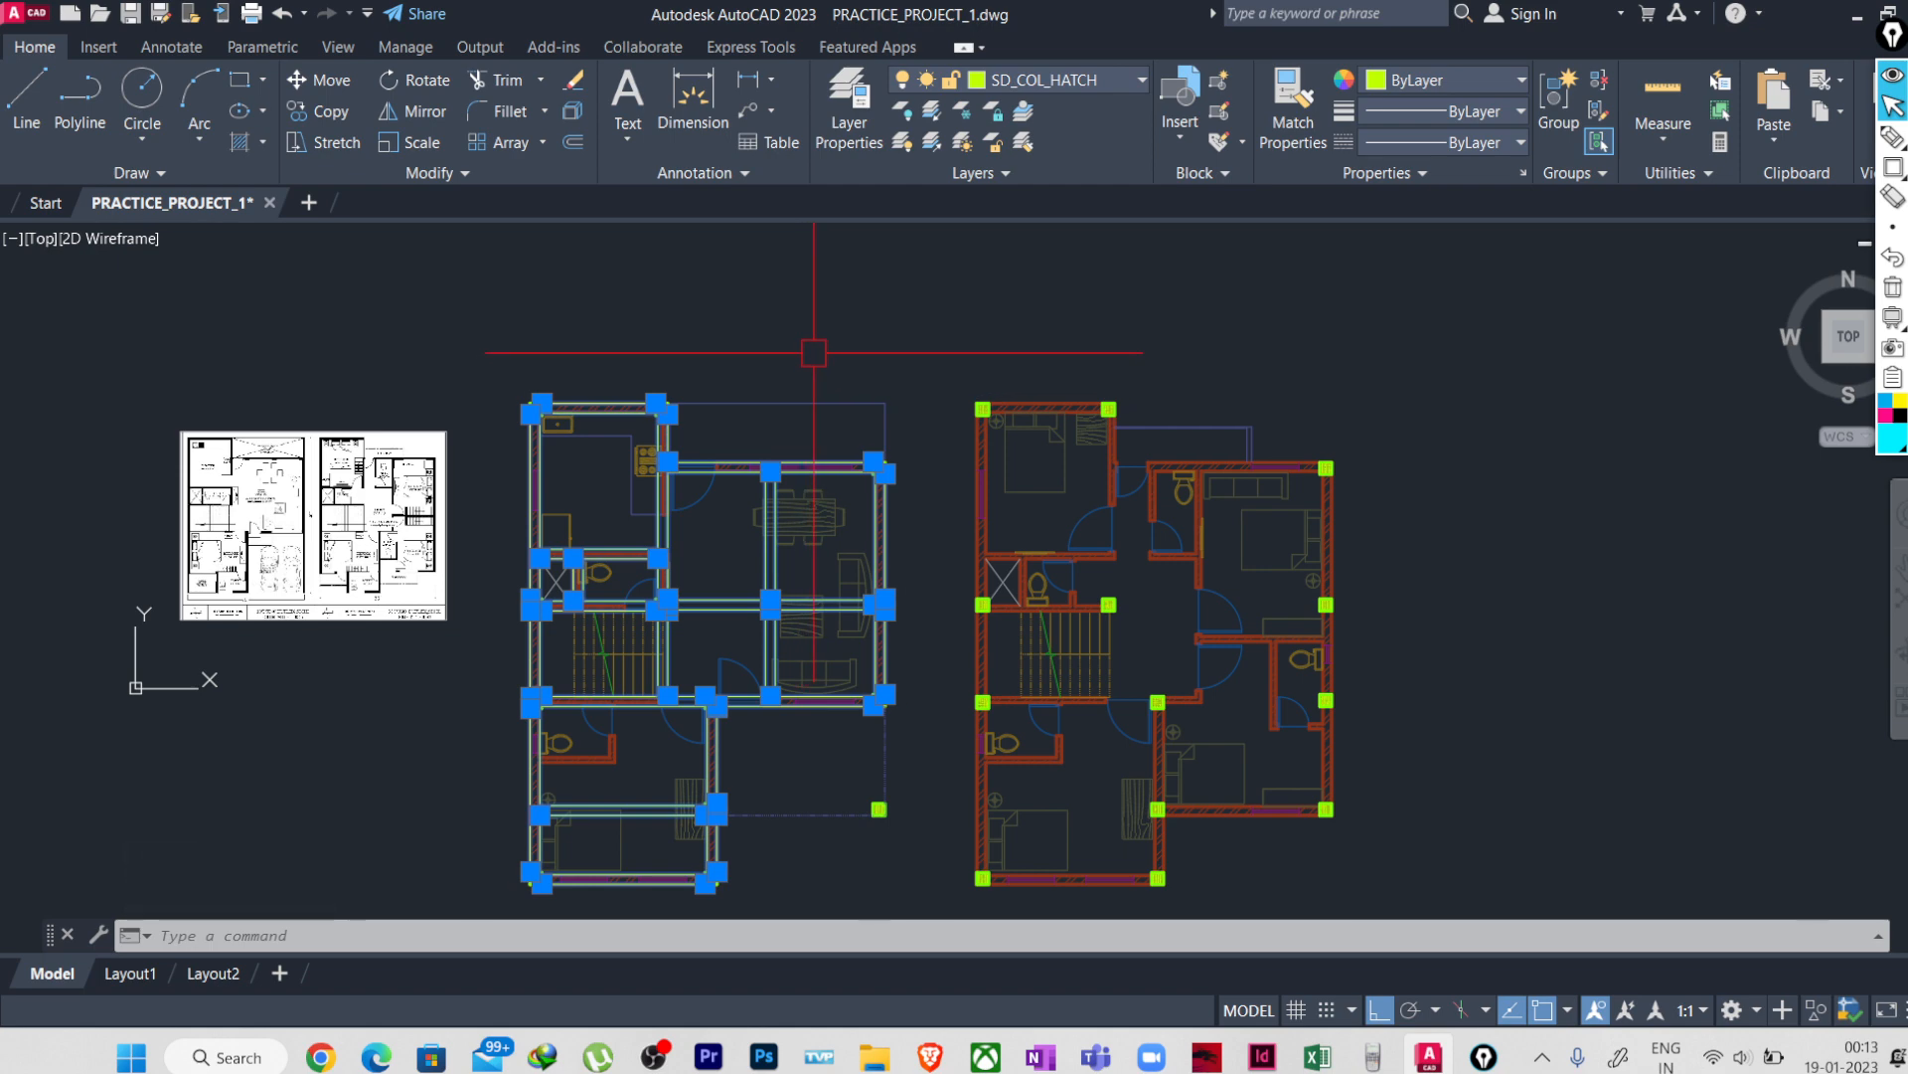
pyautogui.write('x')
pyautogui.press('Return')
pyautogui.scroll(2, 587, 415)
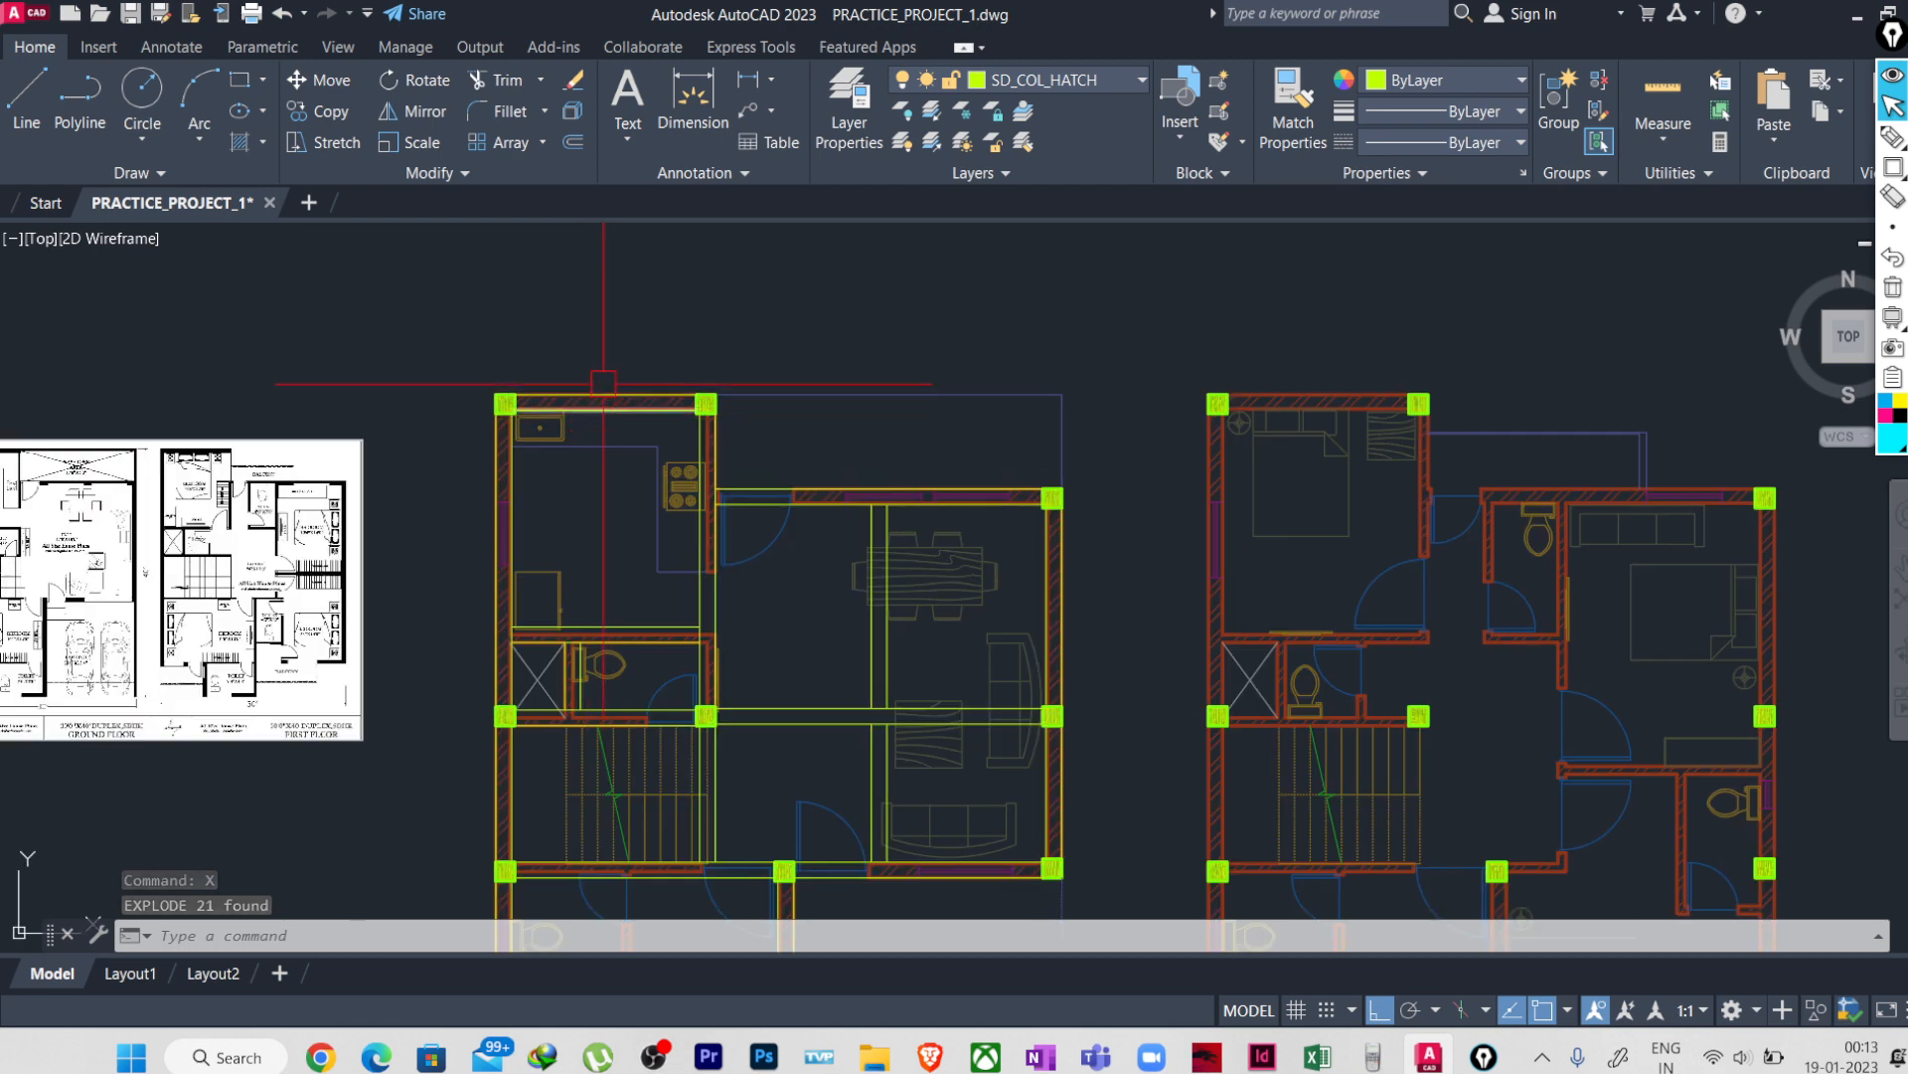
# - Set the linetype of the inner edge line of the kitchen's upper beam to DASHED
pyautogui.moveTo(578, 477); pyautogui.dragTo(574, 450, button='middle')
pyautogui.scroll(4, 579, 399)
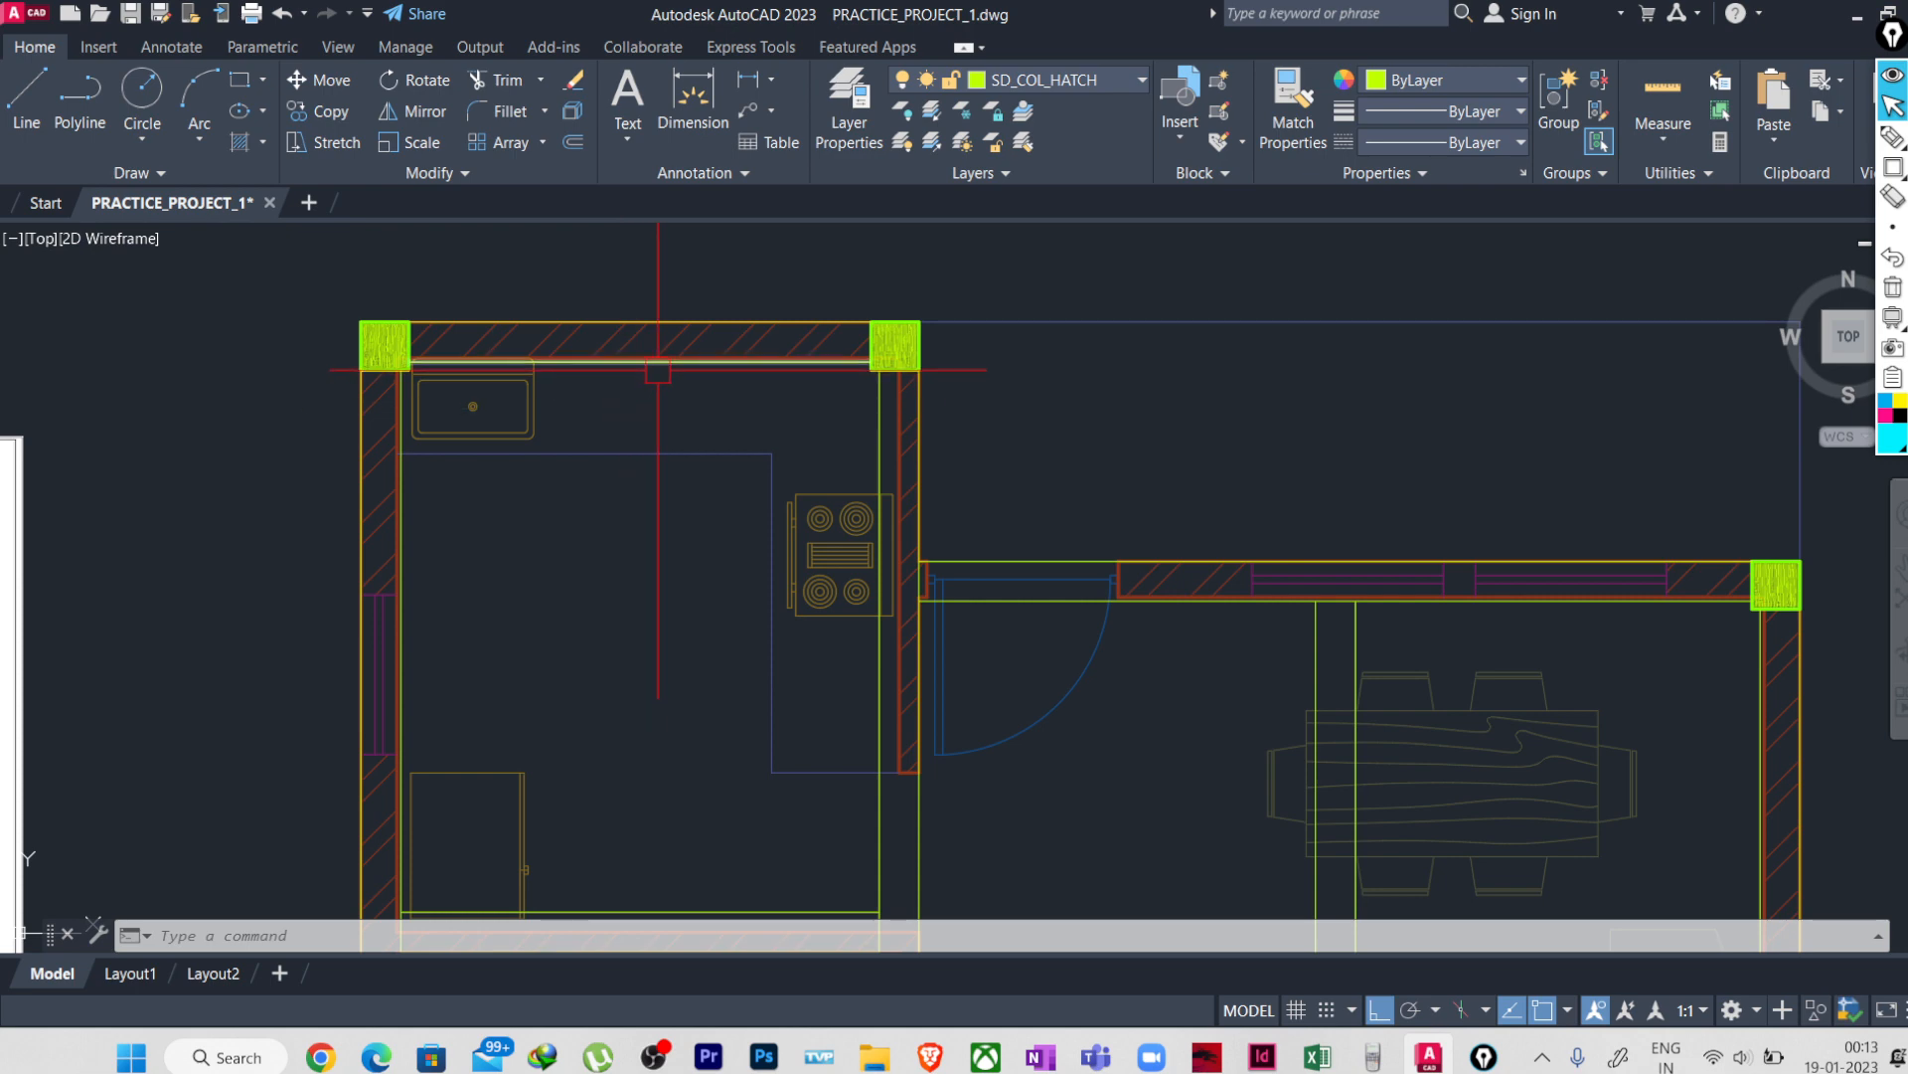
pyautogui.scroll(-2, 656, 375)
pyautogui.scroll(4, 656, 375)
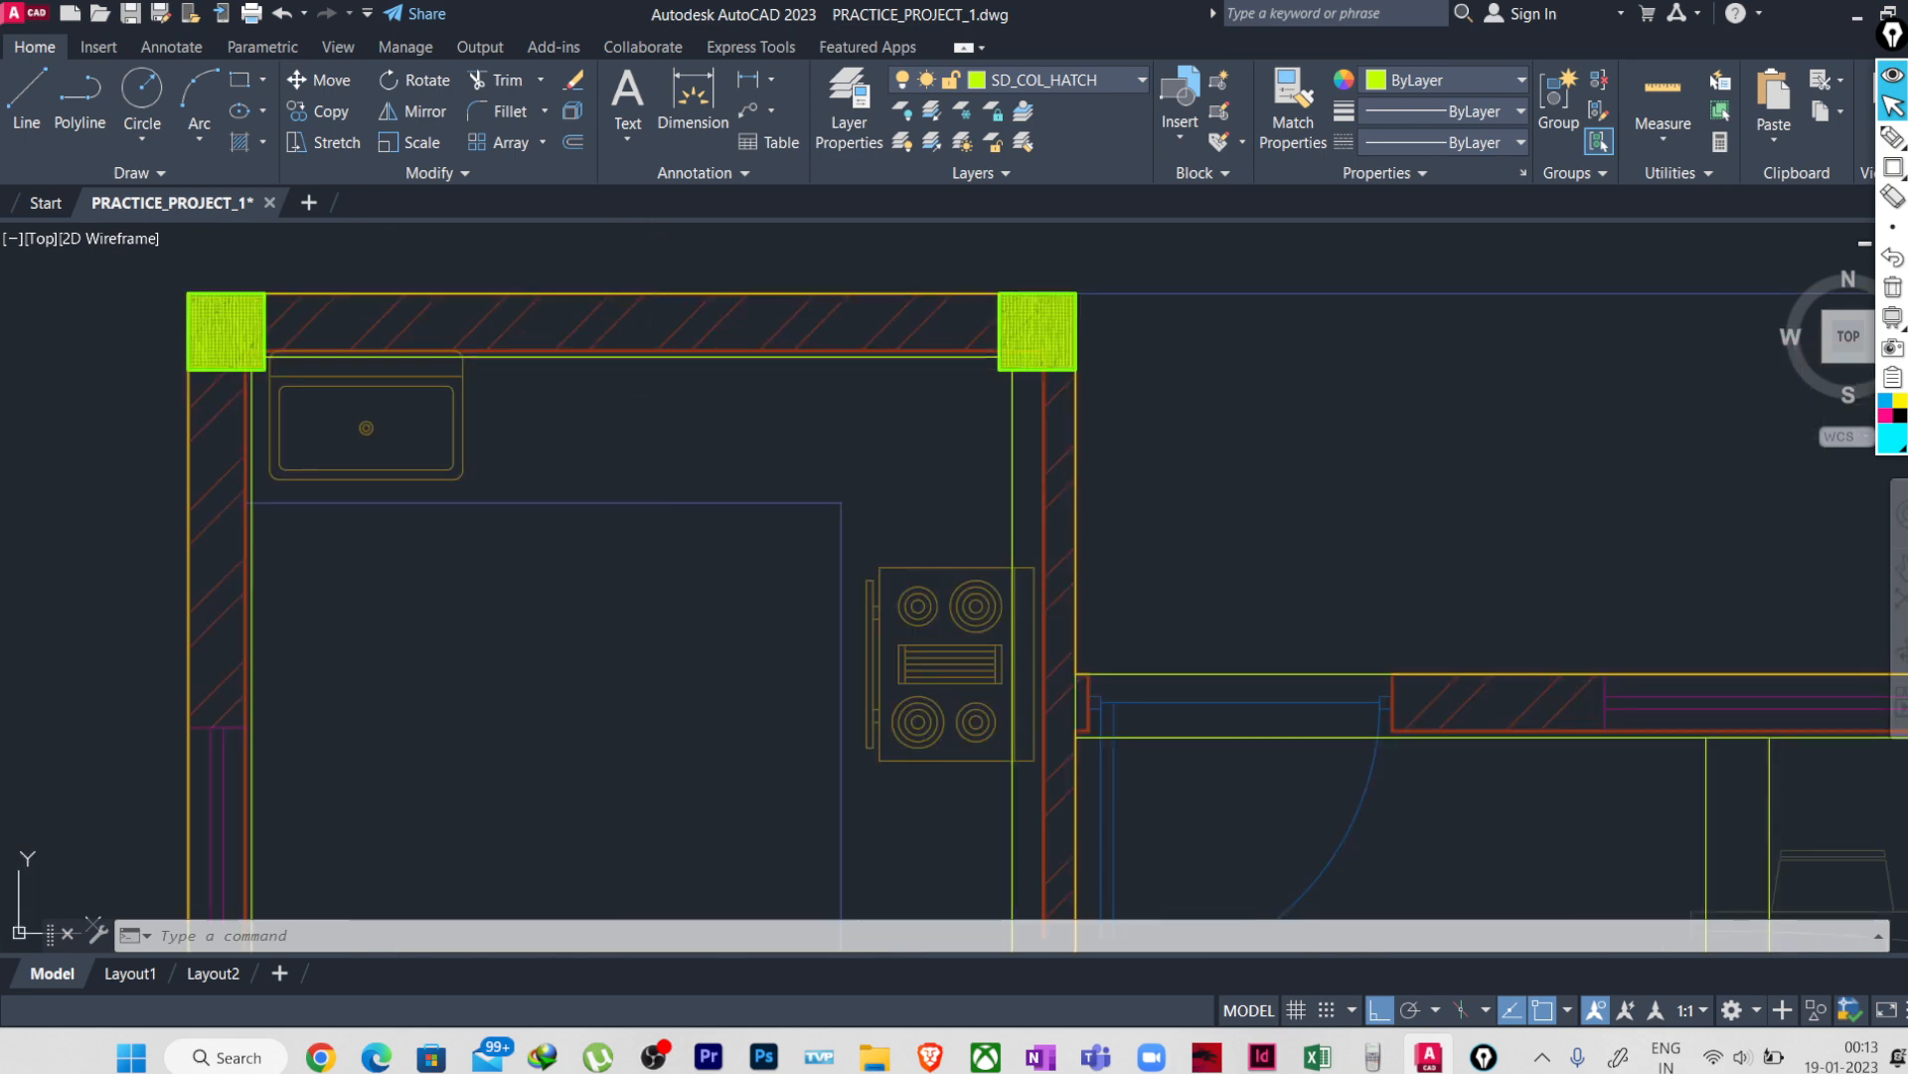
pyautogui.click(656, 356)
pyautogui.click(1401, 145)
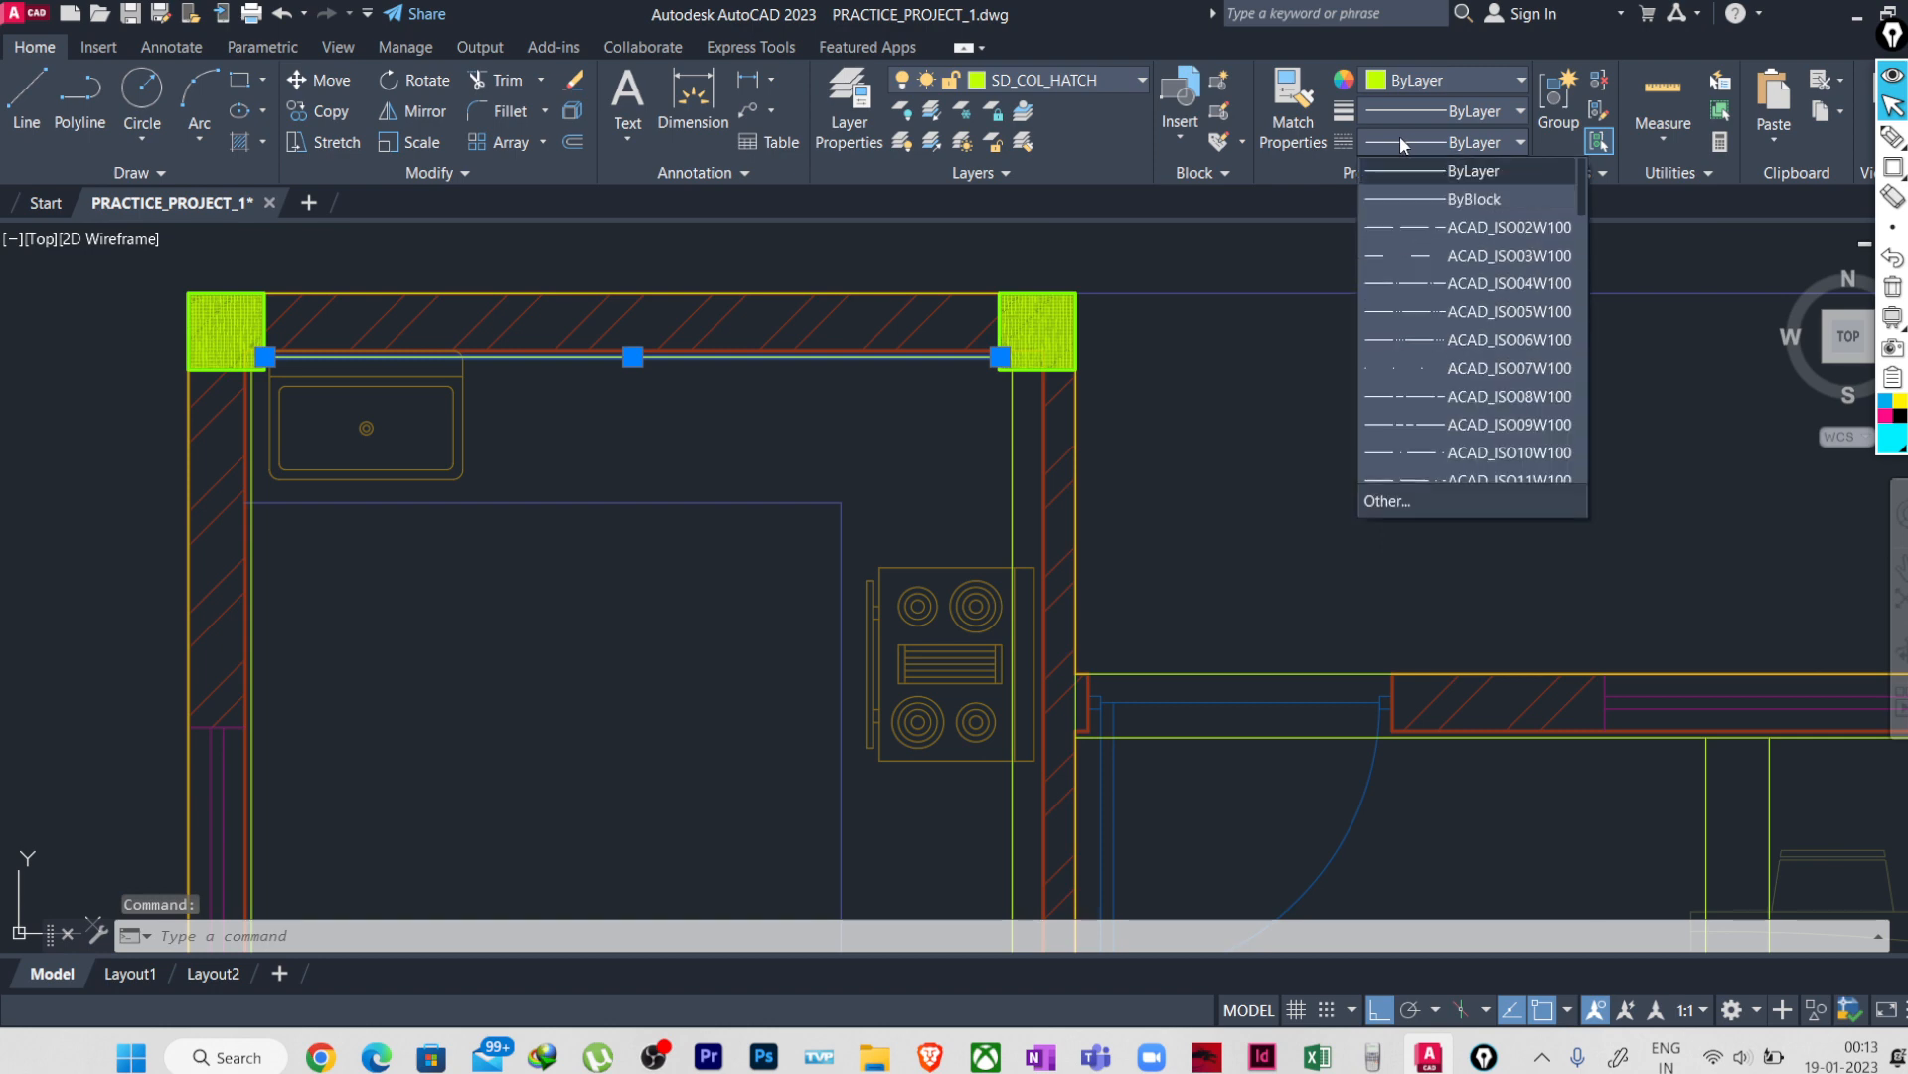
pyautogui.scroll(-1, 1441, 391)
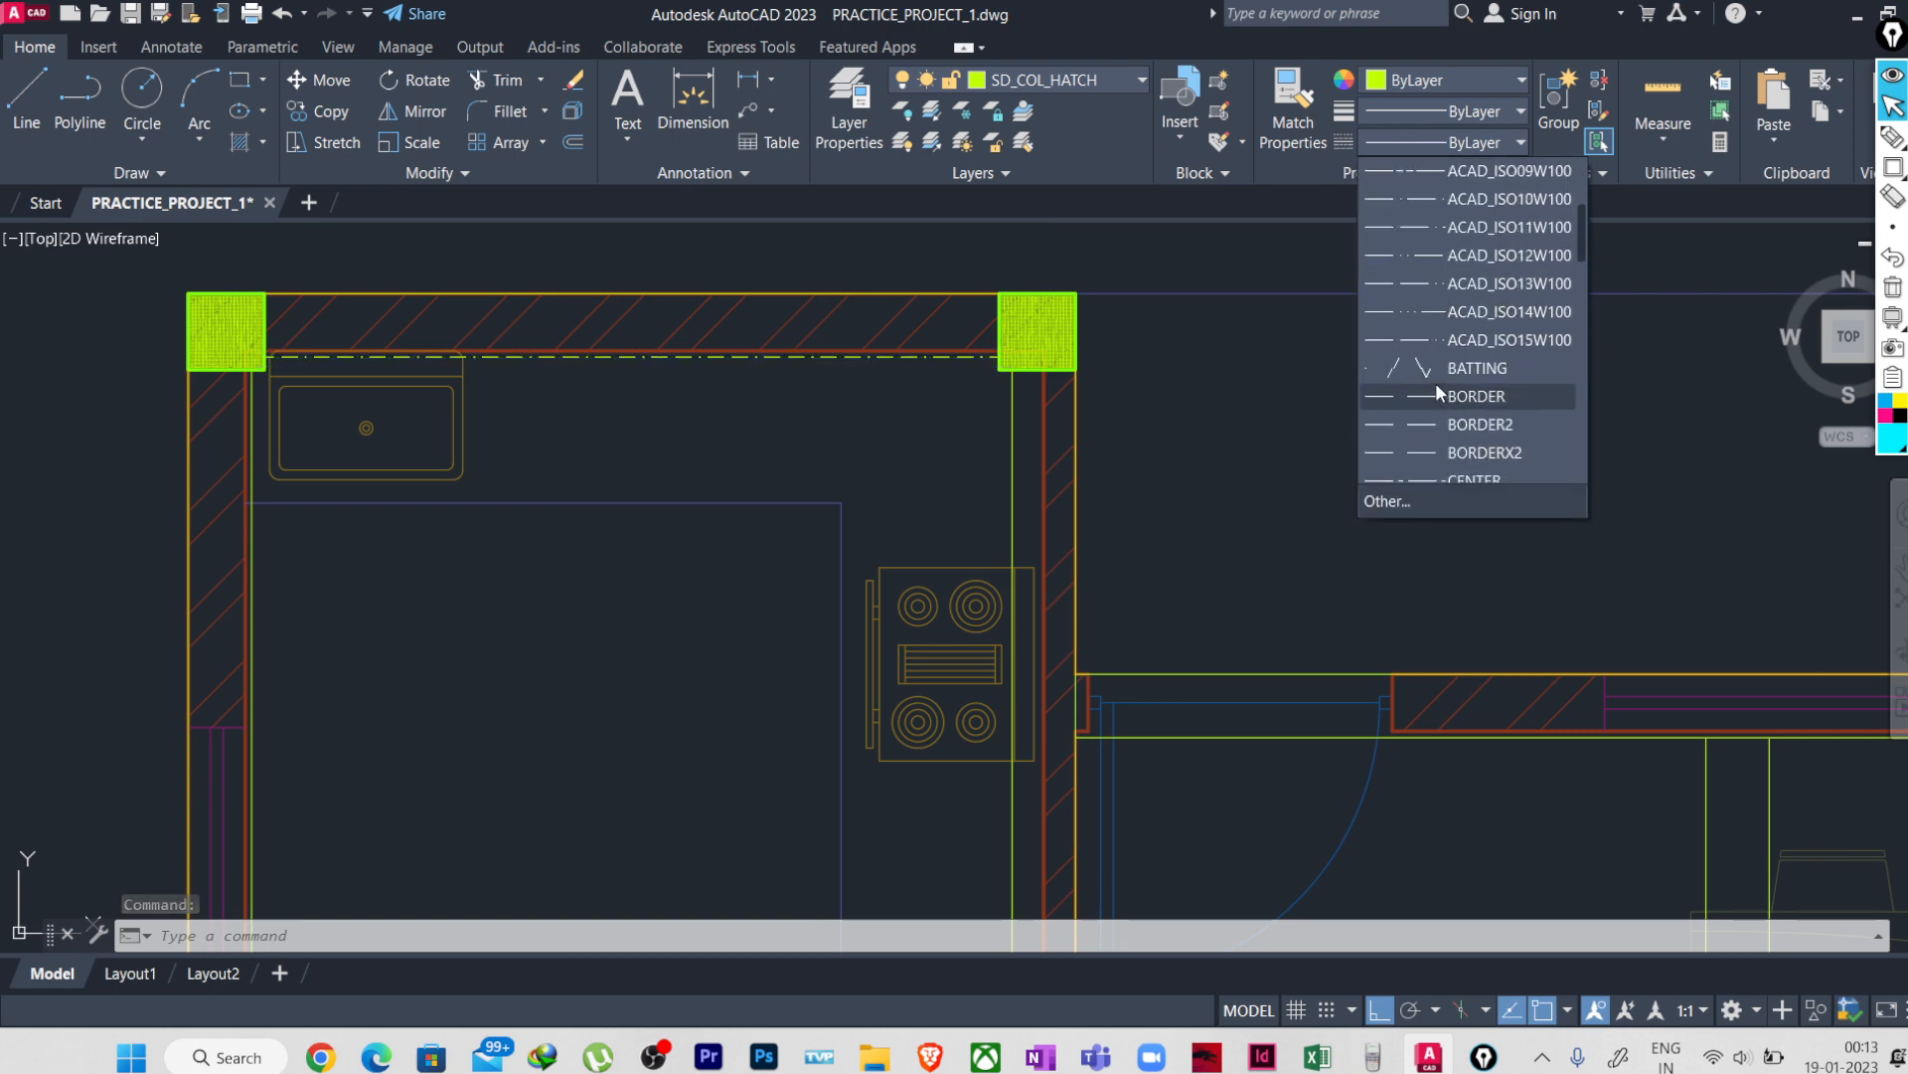
pyautogui.scroll(-3, 1433, 336)
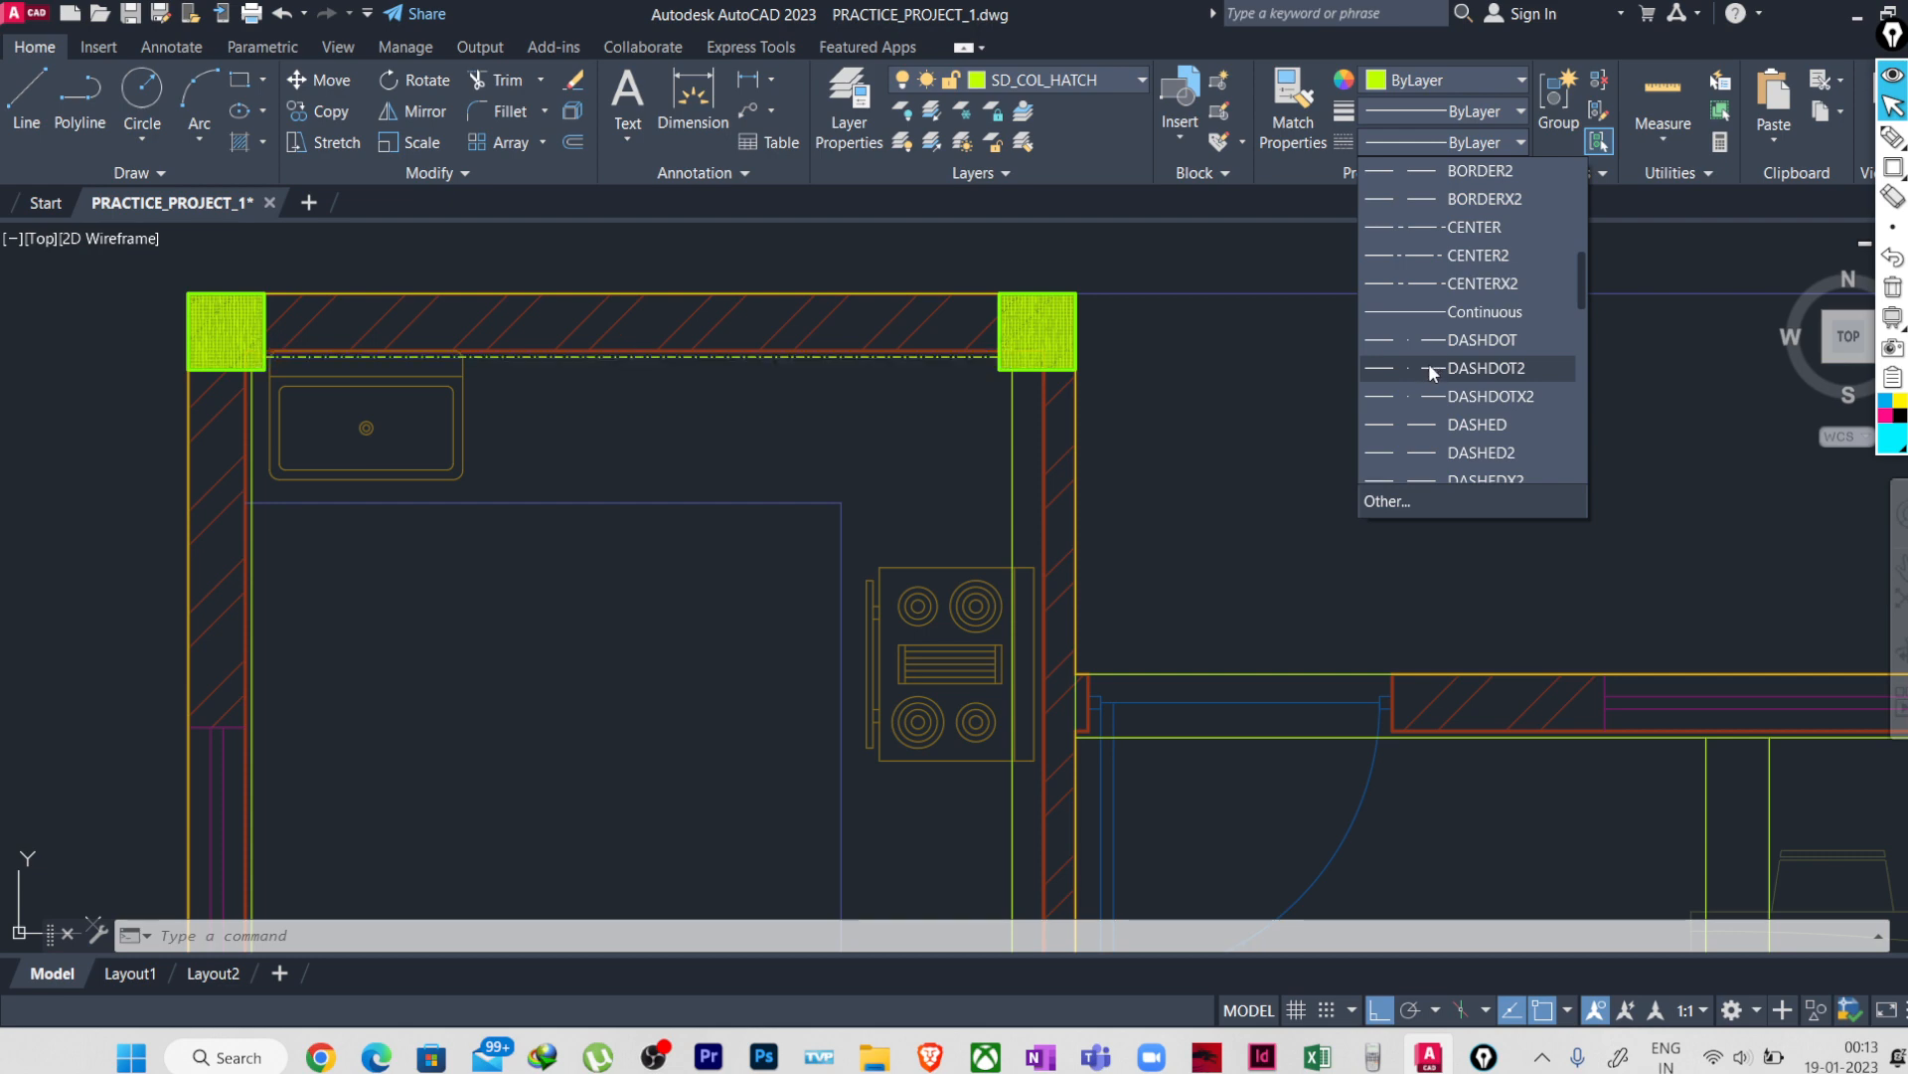
pyautogui.click(1426, 421)
pyautogui.press('Escape')
# - Check the linetype of the thin outline around the open area beside the ground-floor bedroom
pyautogui.scroll(-6, 521, 475)
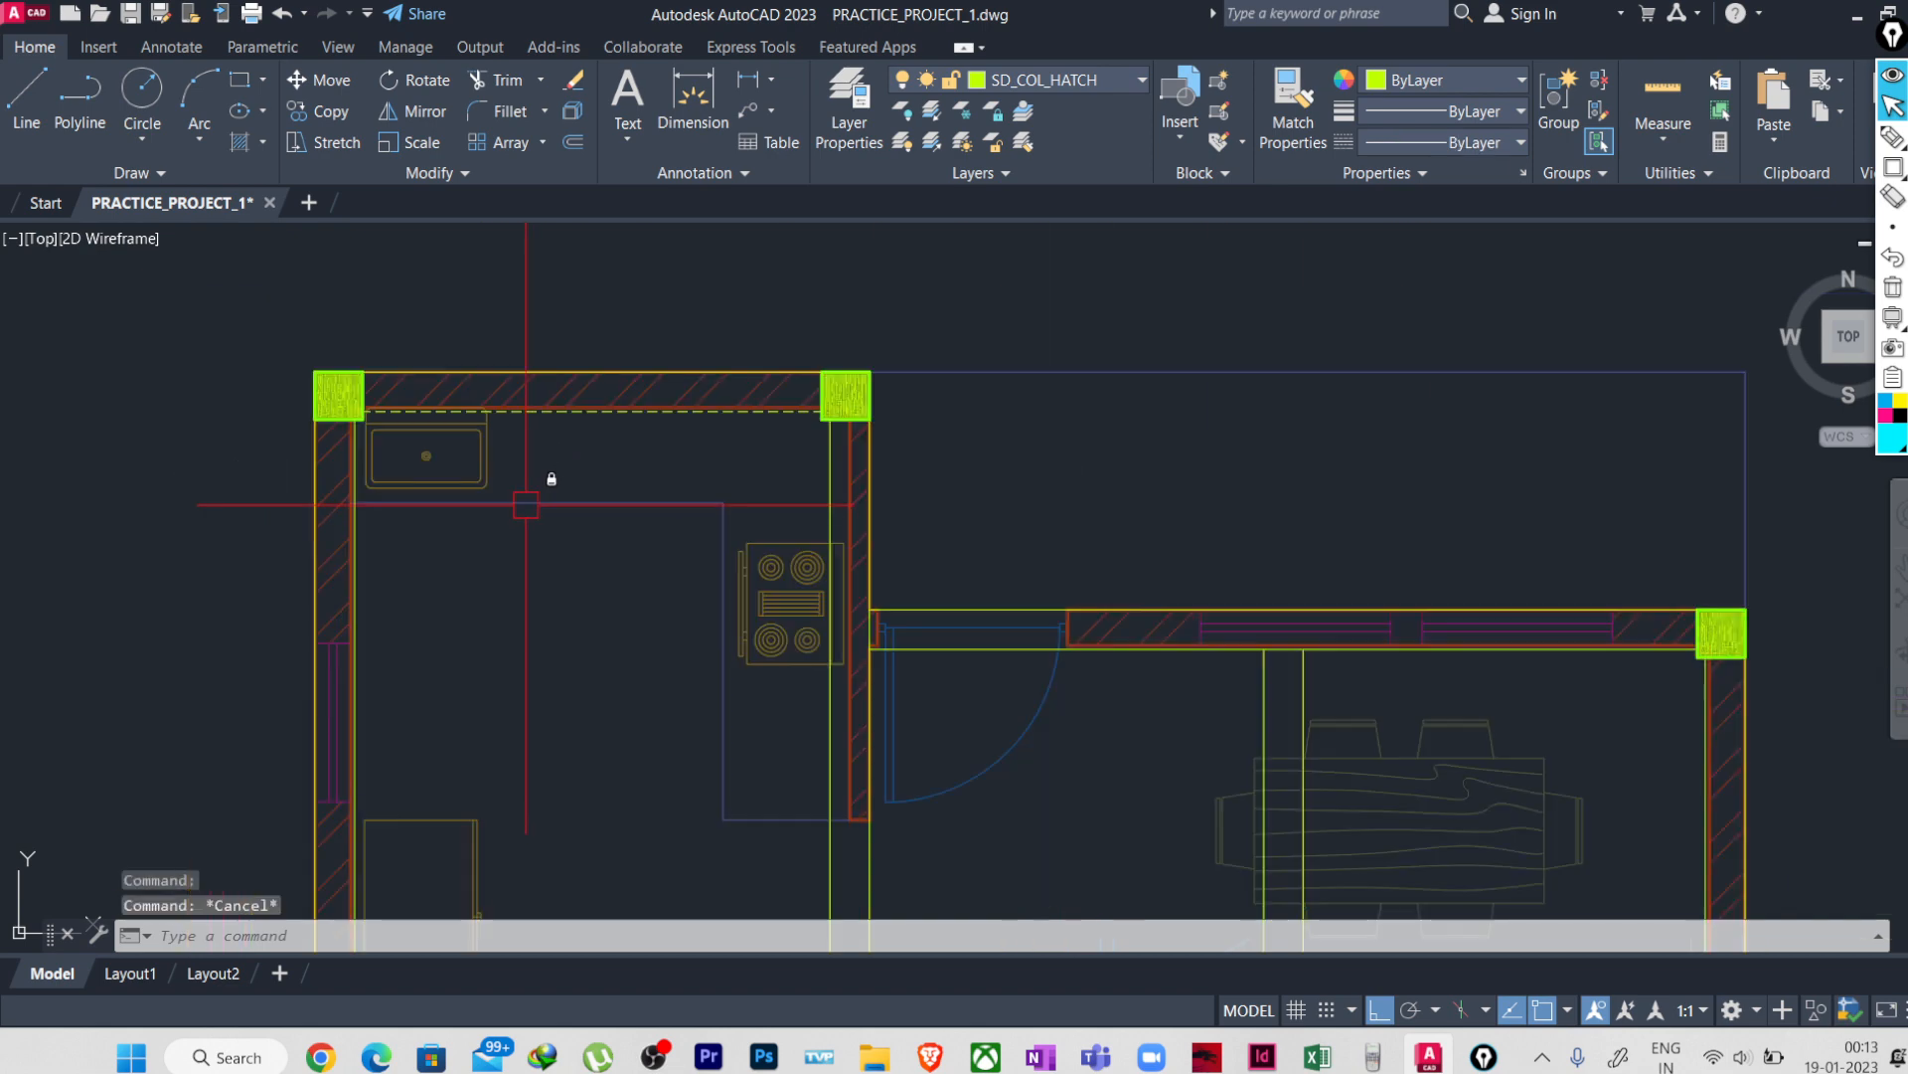
pyautogui.moveTo(493, 510); pyautogui.dragTo(510, 408, button='middle')
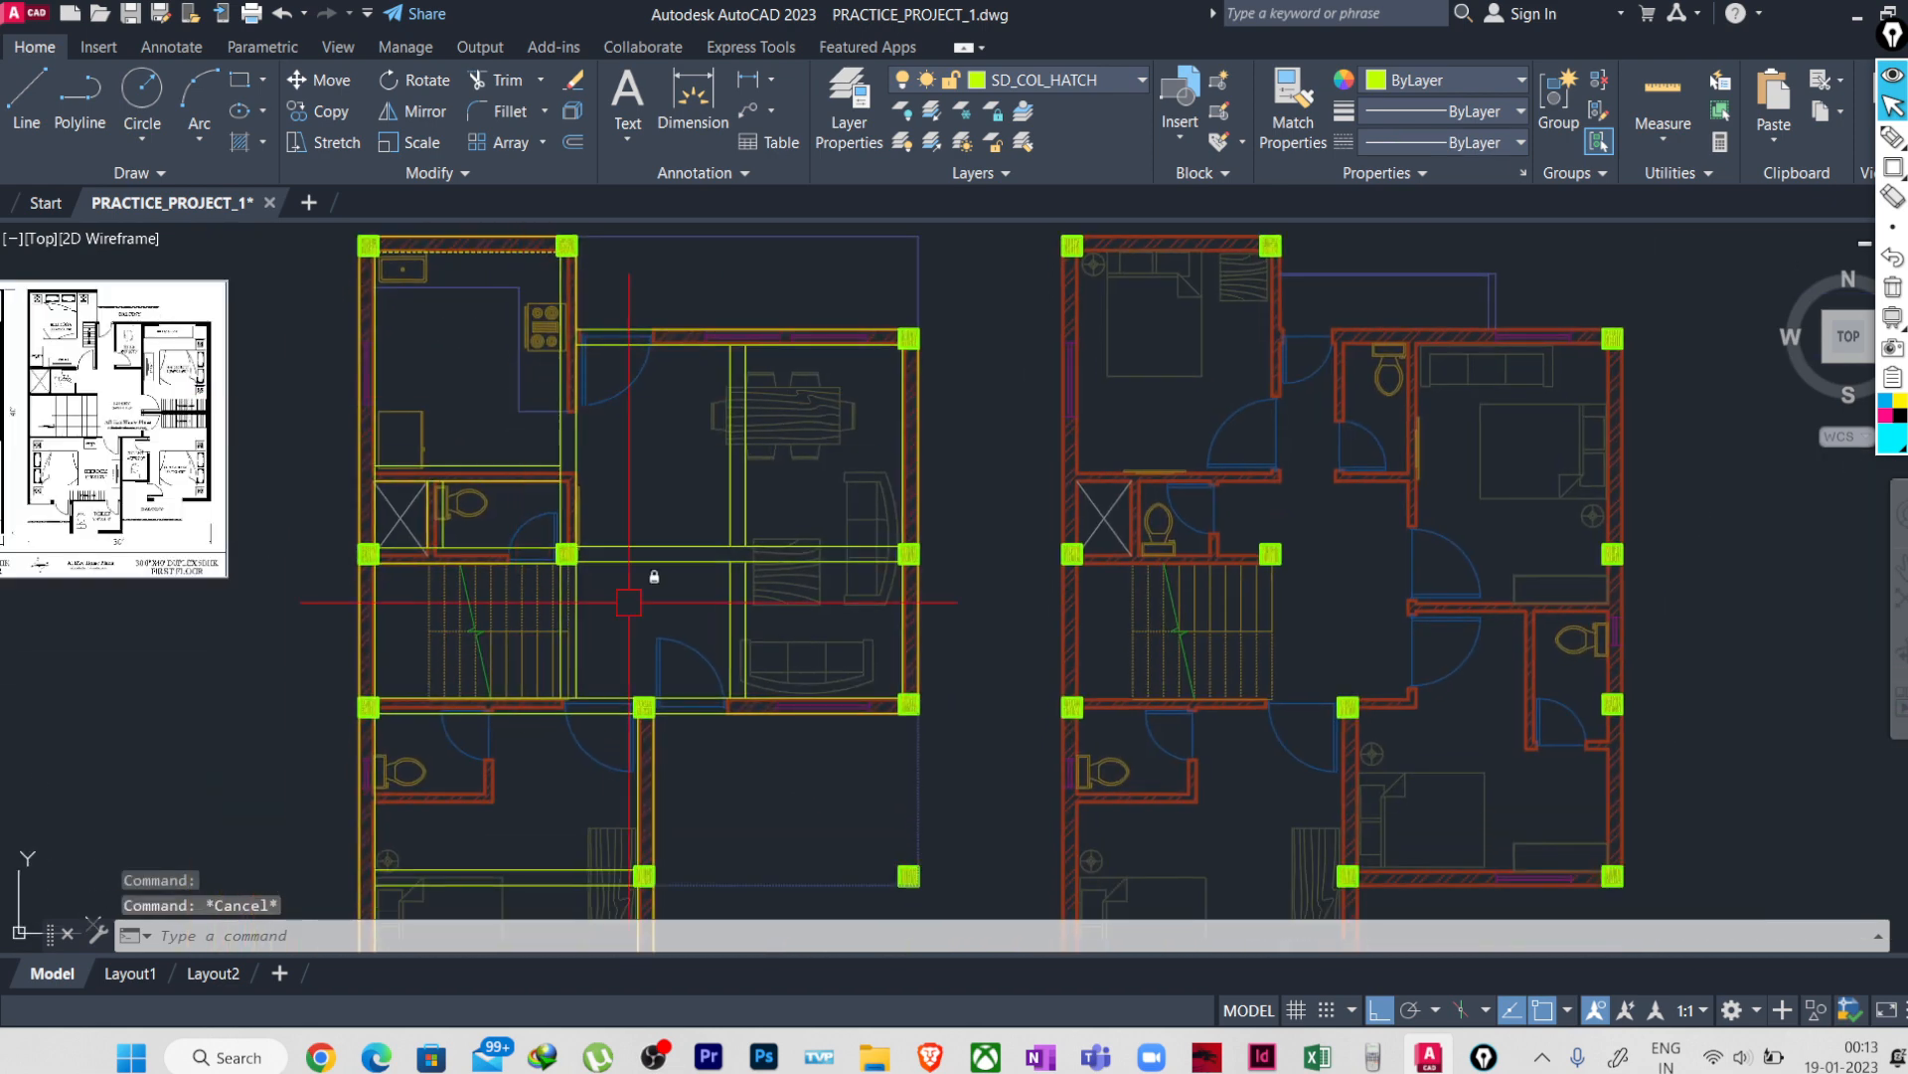
pyautogui.moveTo(919, 781); pyautogui.dragTo(890, 579, button='middle')
pyautogui.click(890, 553)
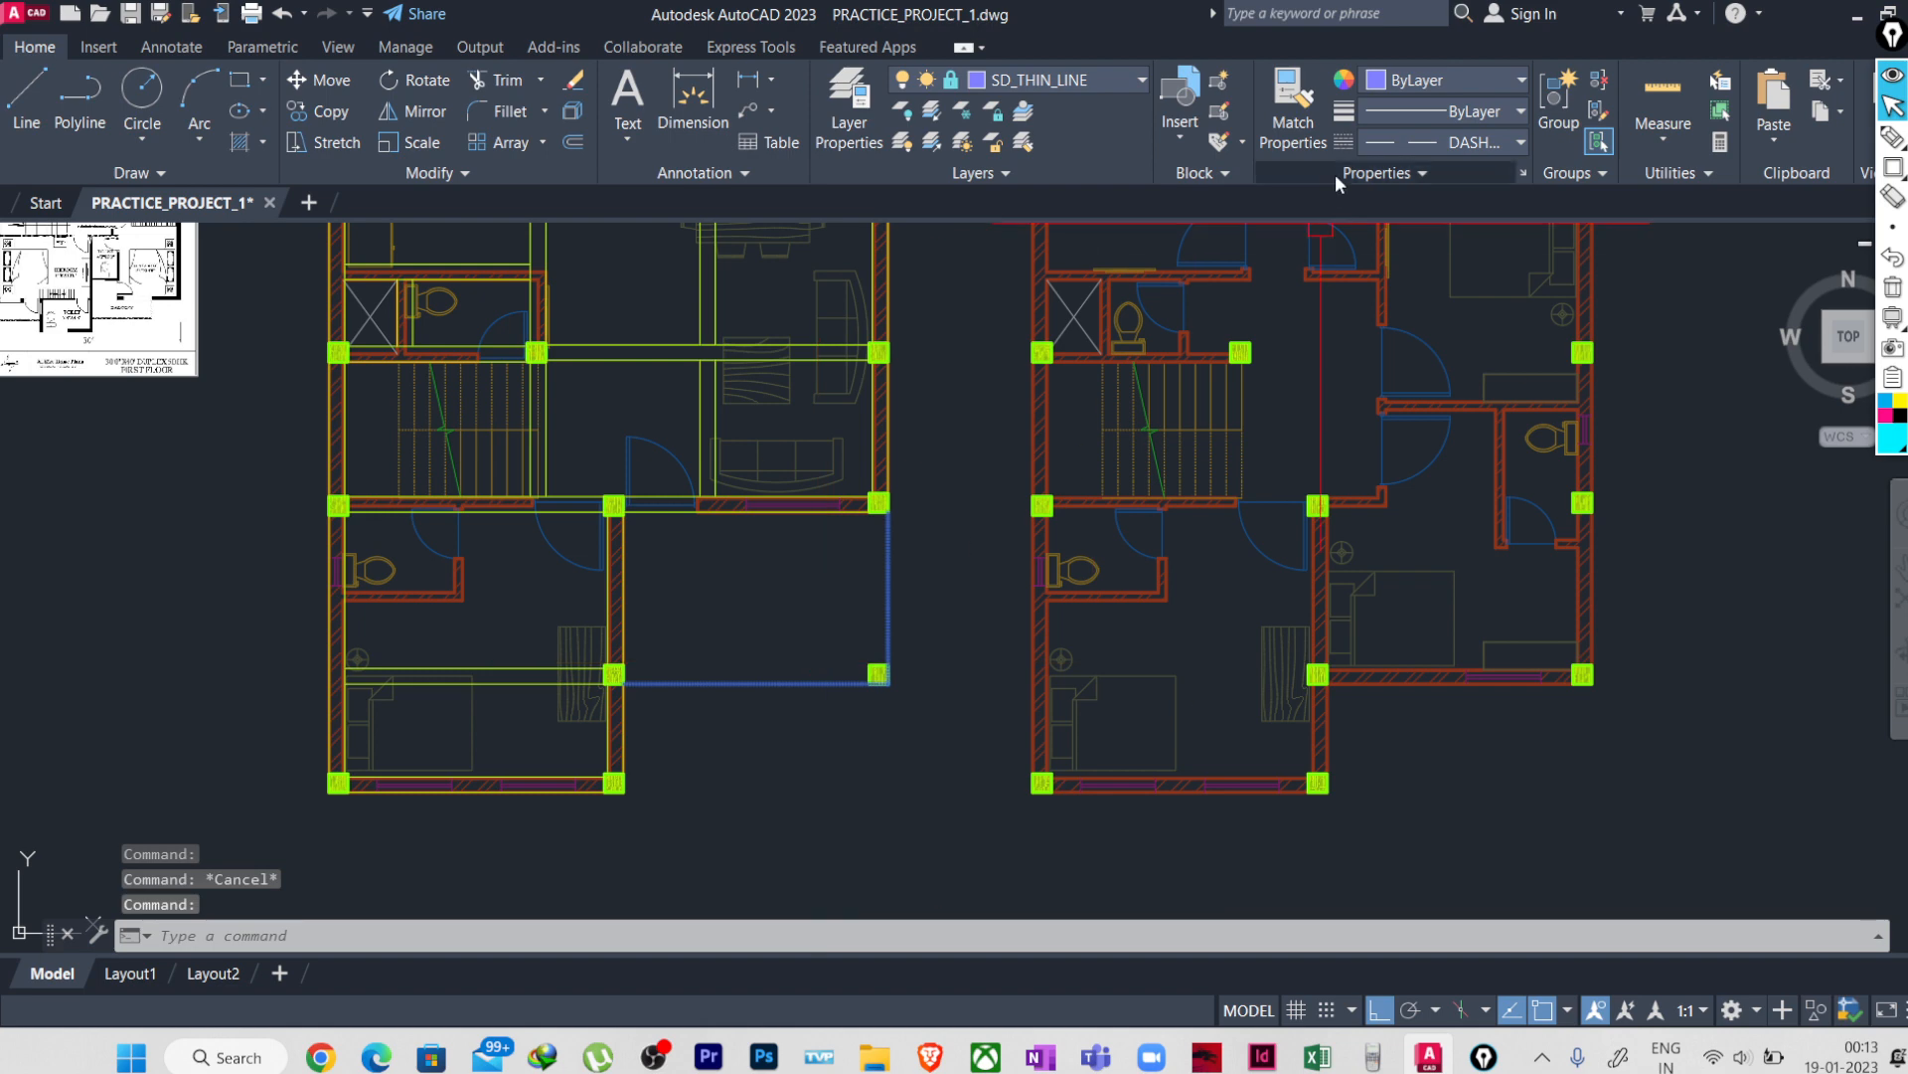
pyautogui.click(1391, 140)
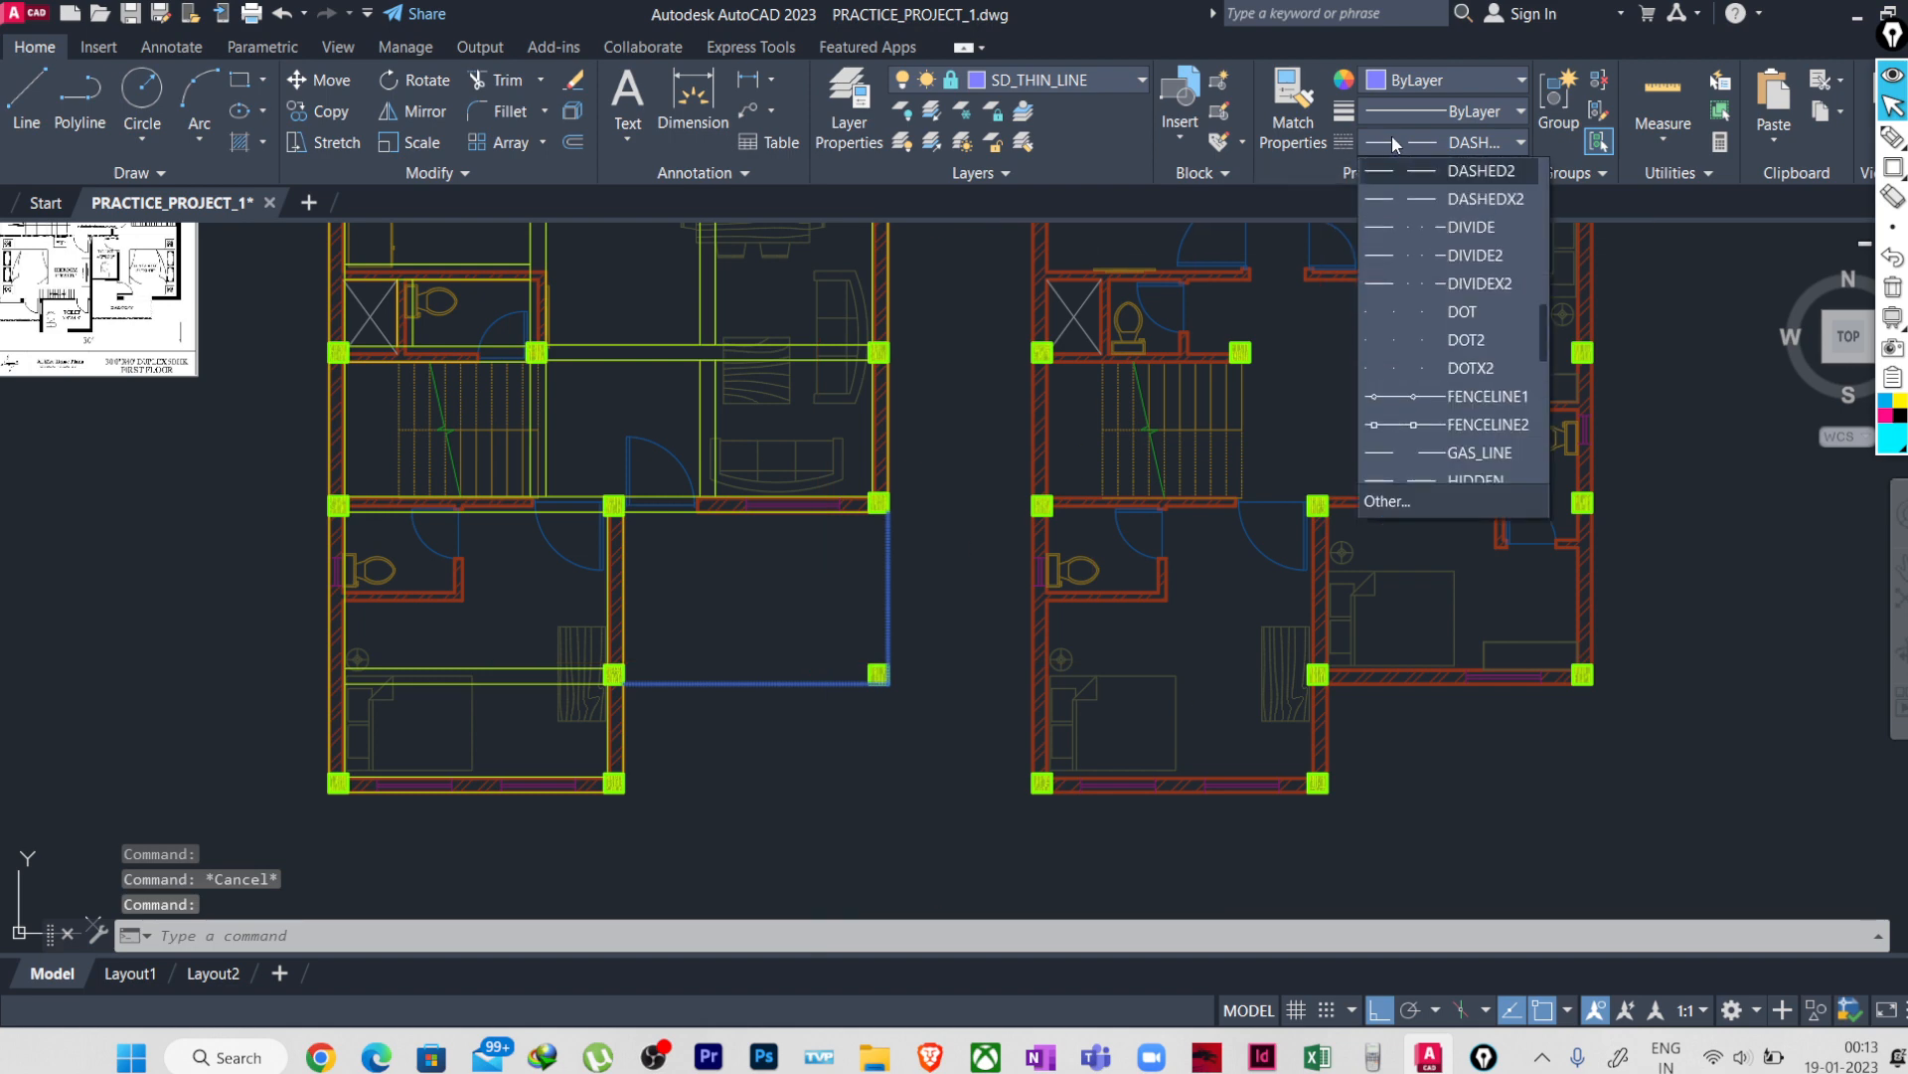
pyautogui.click(1404, 141)
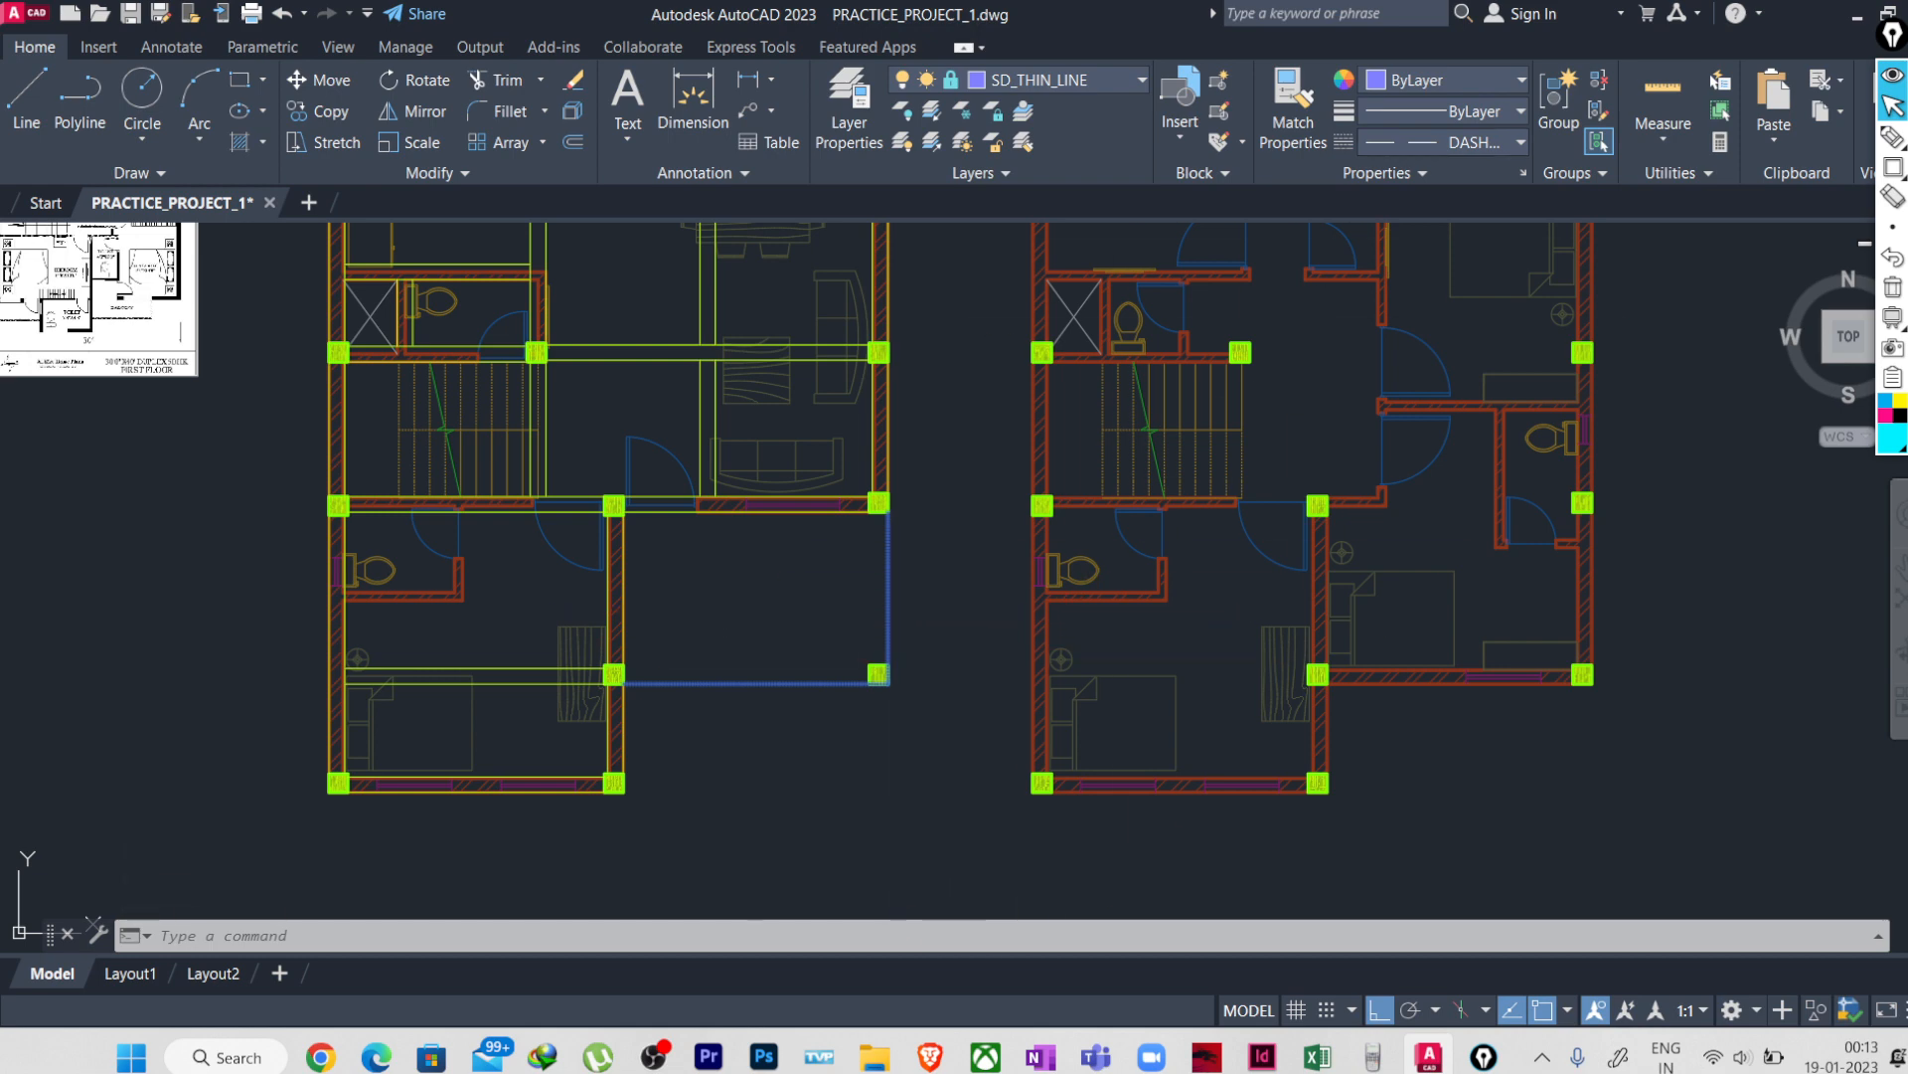
pyautogui.press('Escape')
pyautogui.scroll(3, 839, 591)
pyautogui.scroll(-3, 928, 608)
# - Match the dashed beam line's properties onto the inner edge lines of the kitchen's left and right beams
pyautogui.moveTo(899, 523); pyautogui.dragTo(990, 823, button='middle')
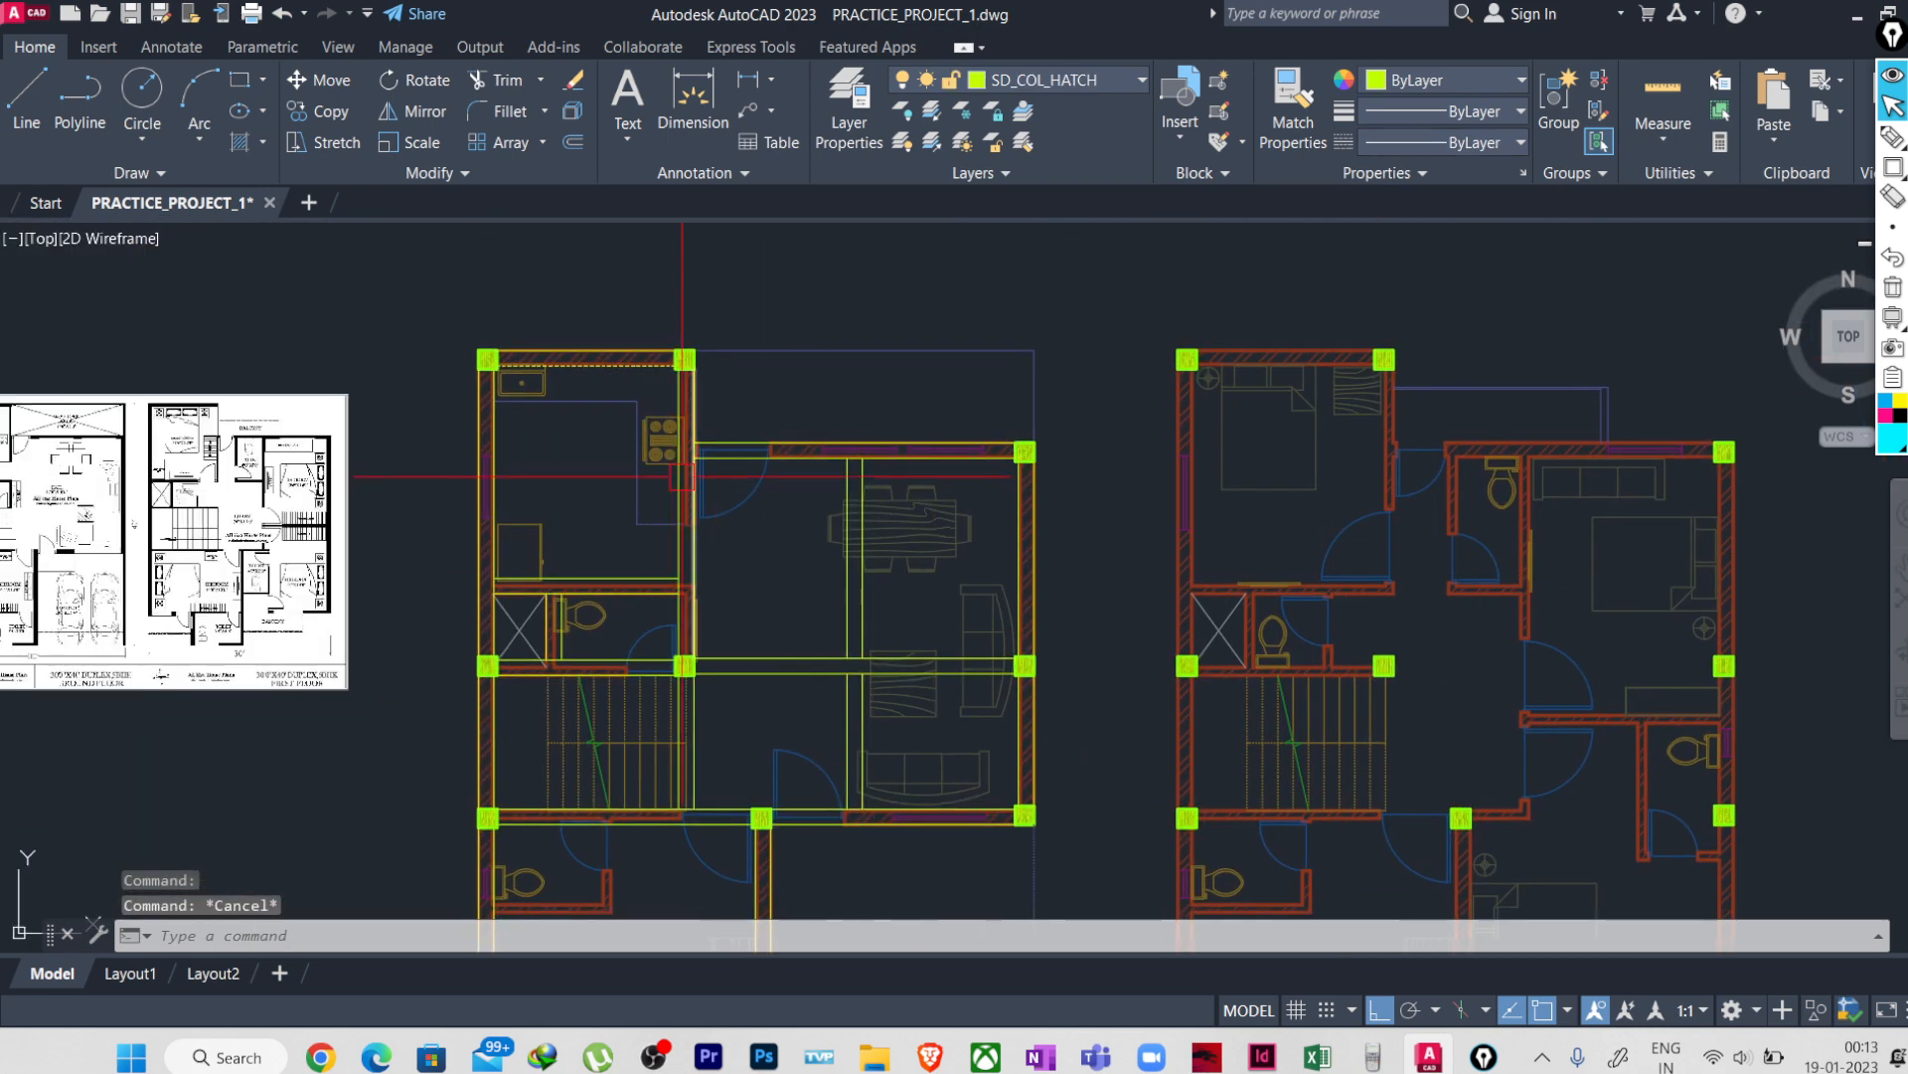
pyautogui.scroll(4, 666, 431)
pyautogui.moveTo(588, 256); pyautogui.dragTo(636, 457, button='middle')
pyautogui.scroll(2, 633, 483)
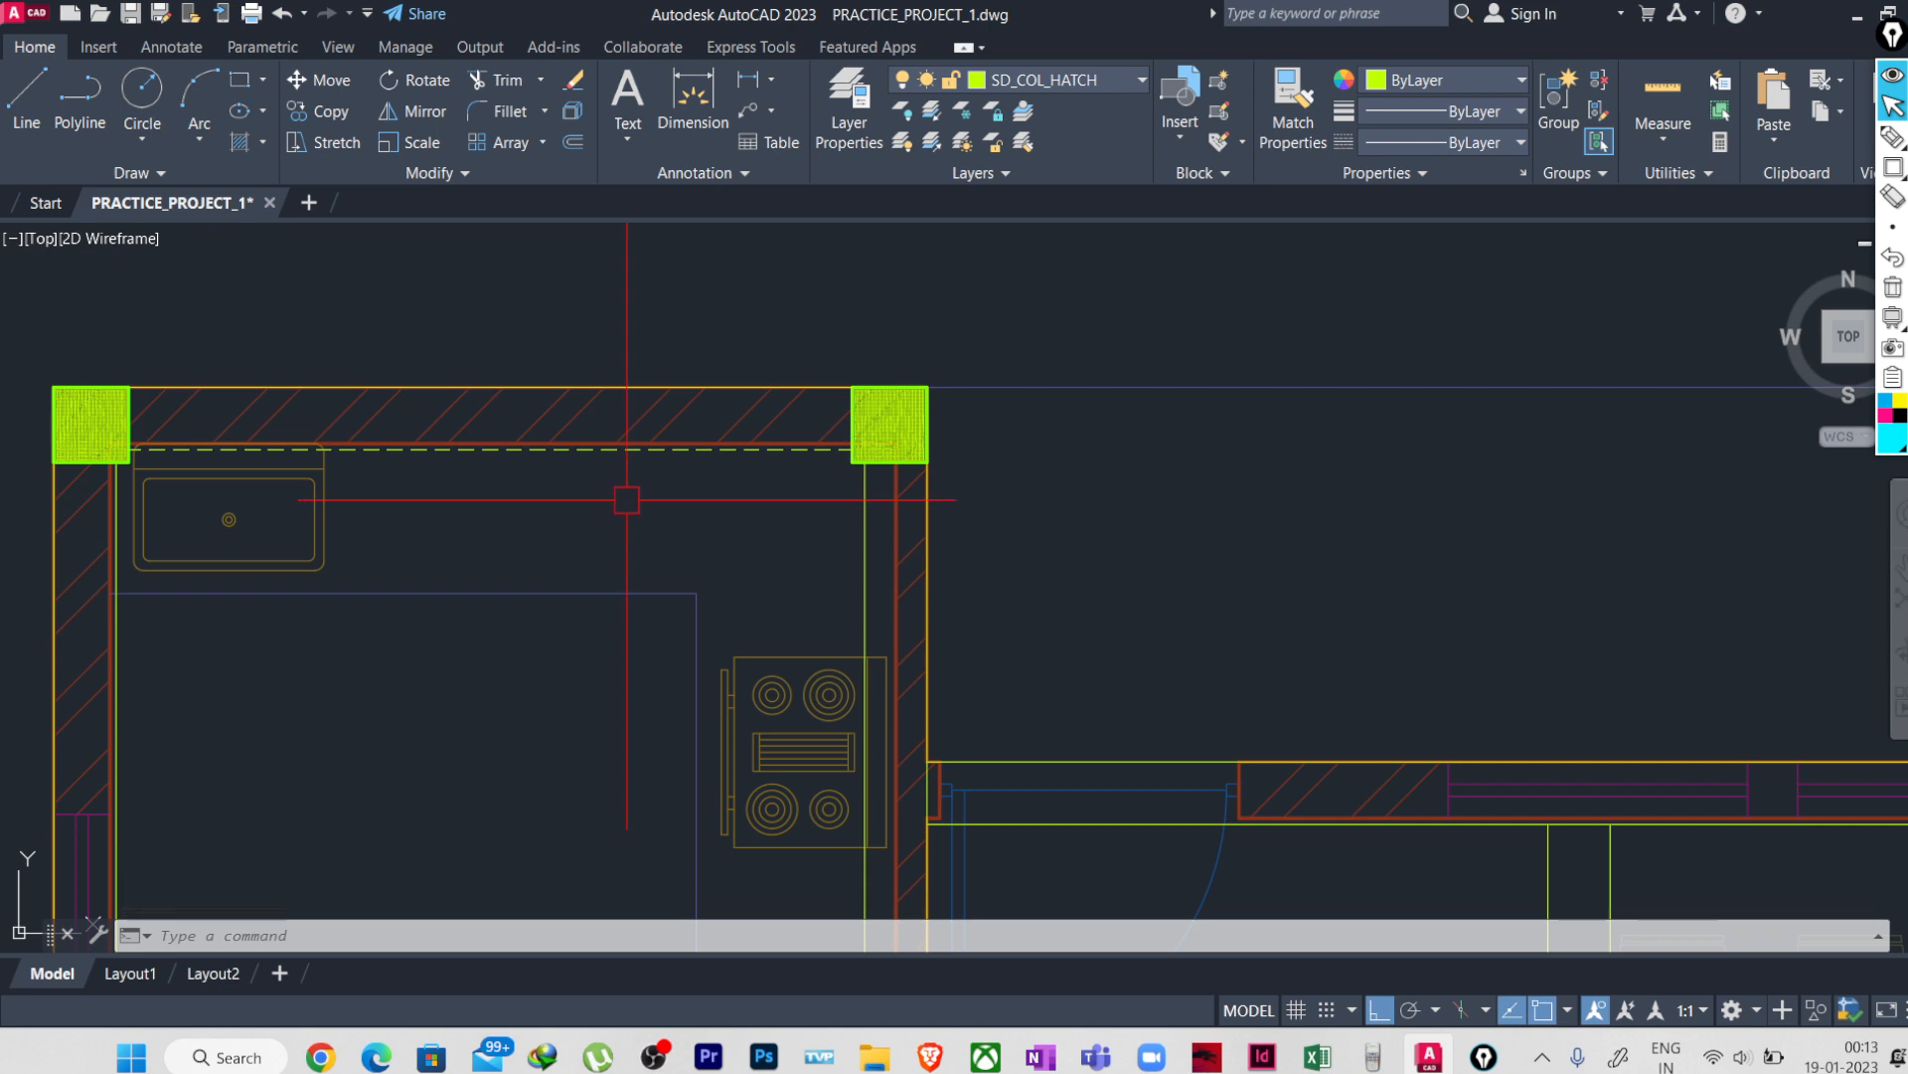
pyautogui.write('MATCHPROP Select source object:')
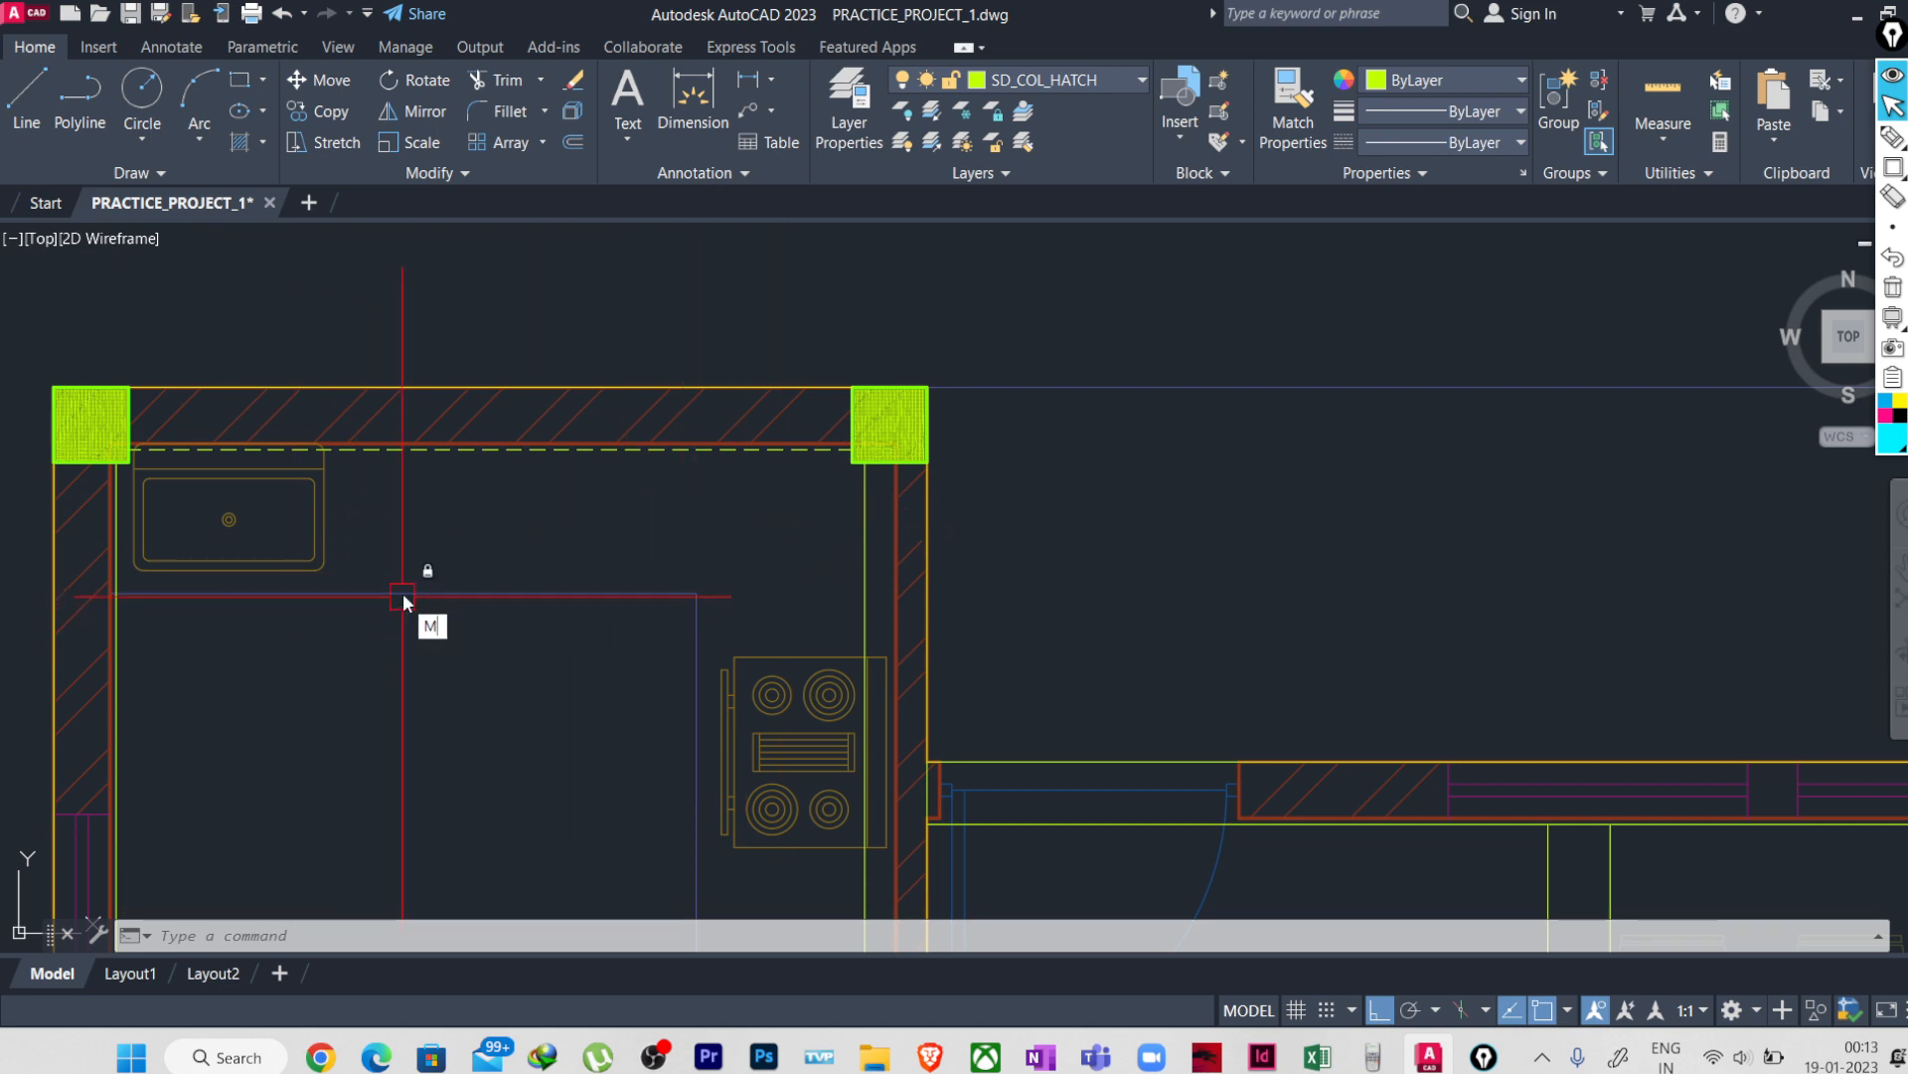
pyautogui.click(468, 455)
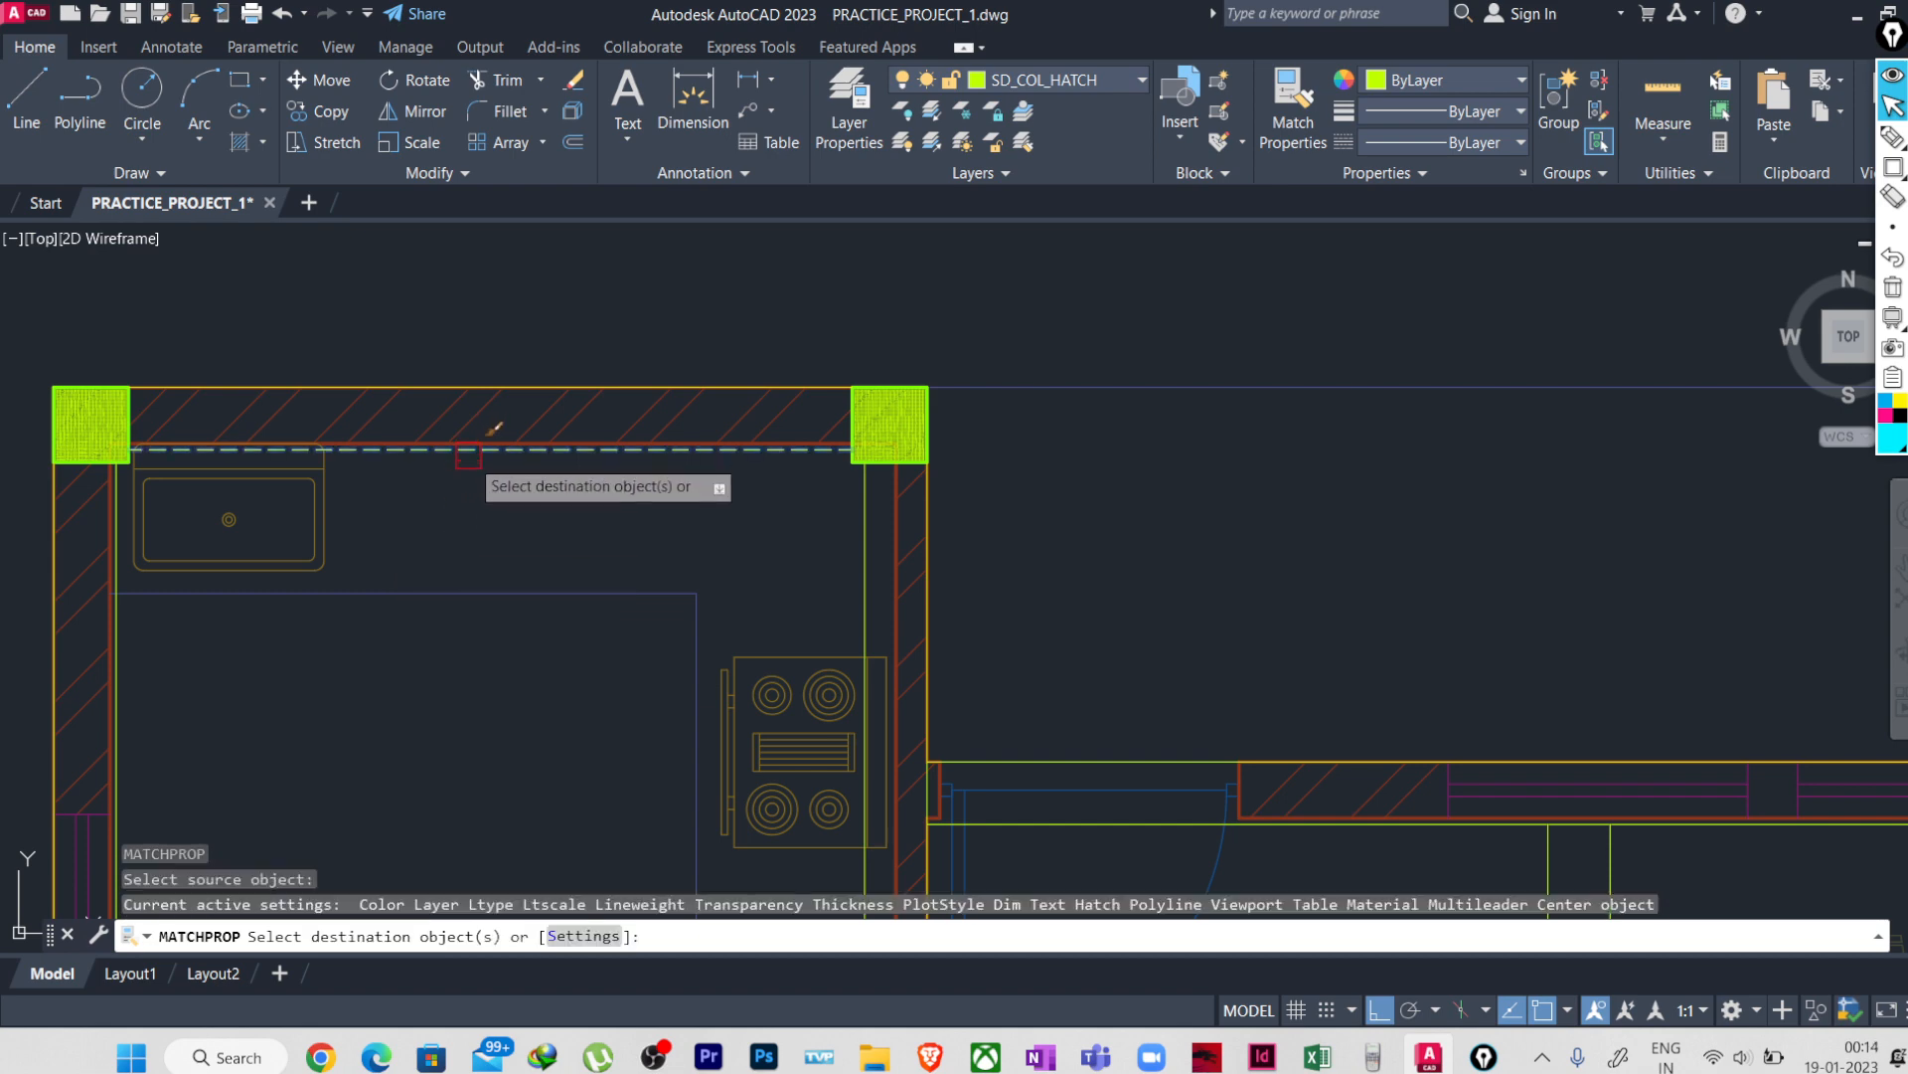
pyautogui.scroll(-2, 704, 492)
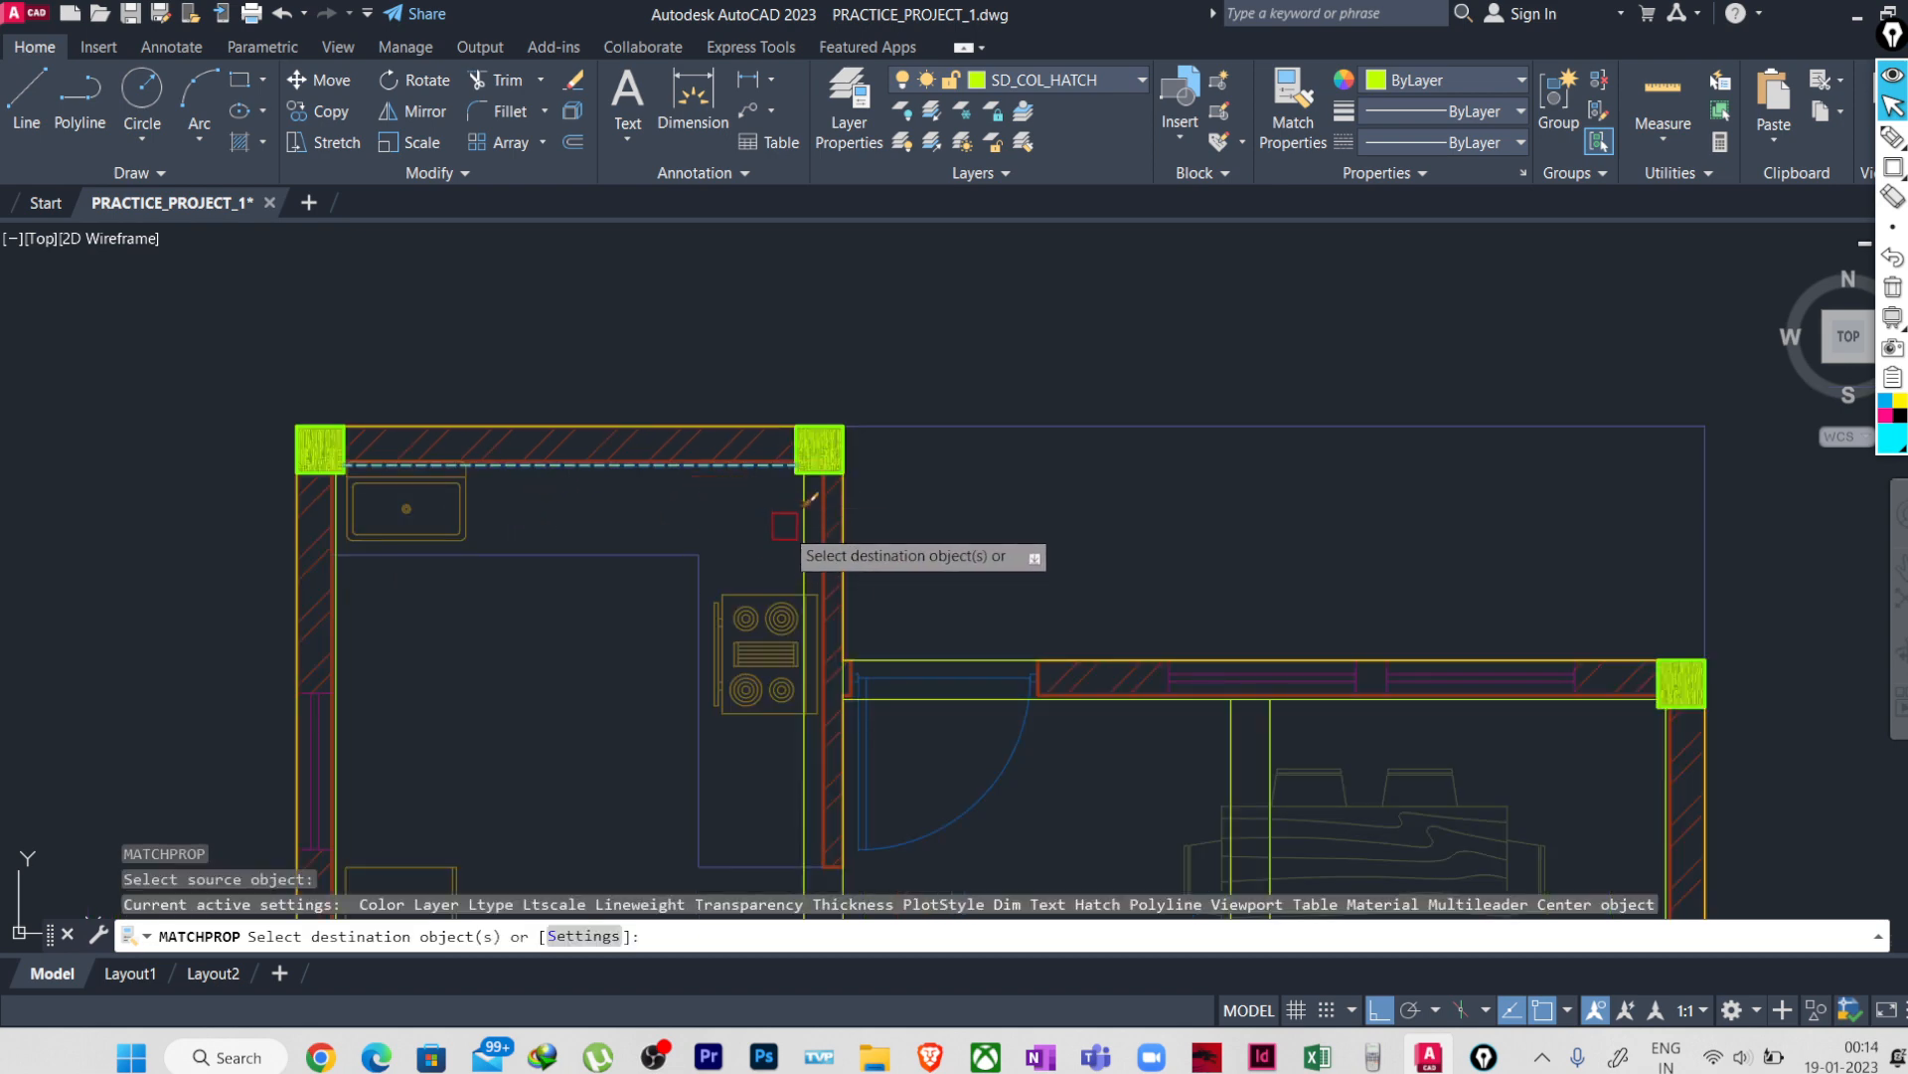
pyautogui.moveTo(602, 672); pyautogui.dragTo(644, 434, button='middle')
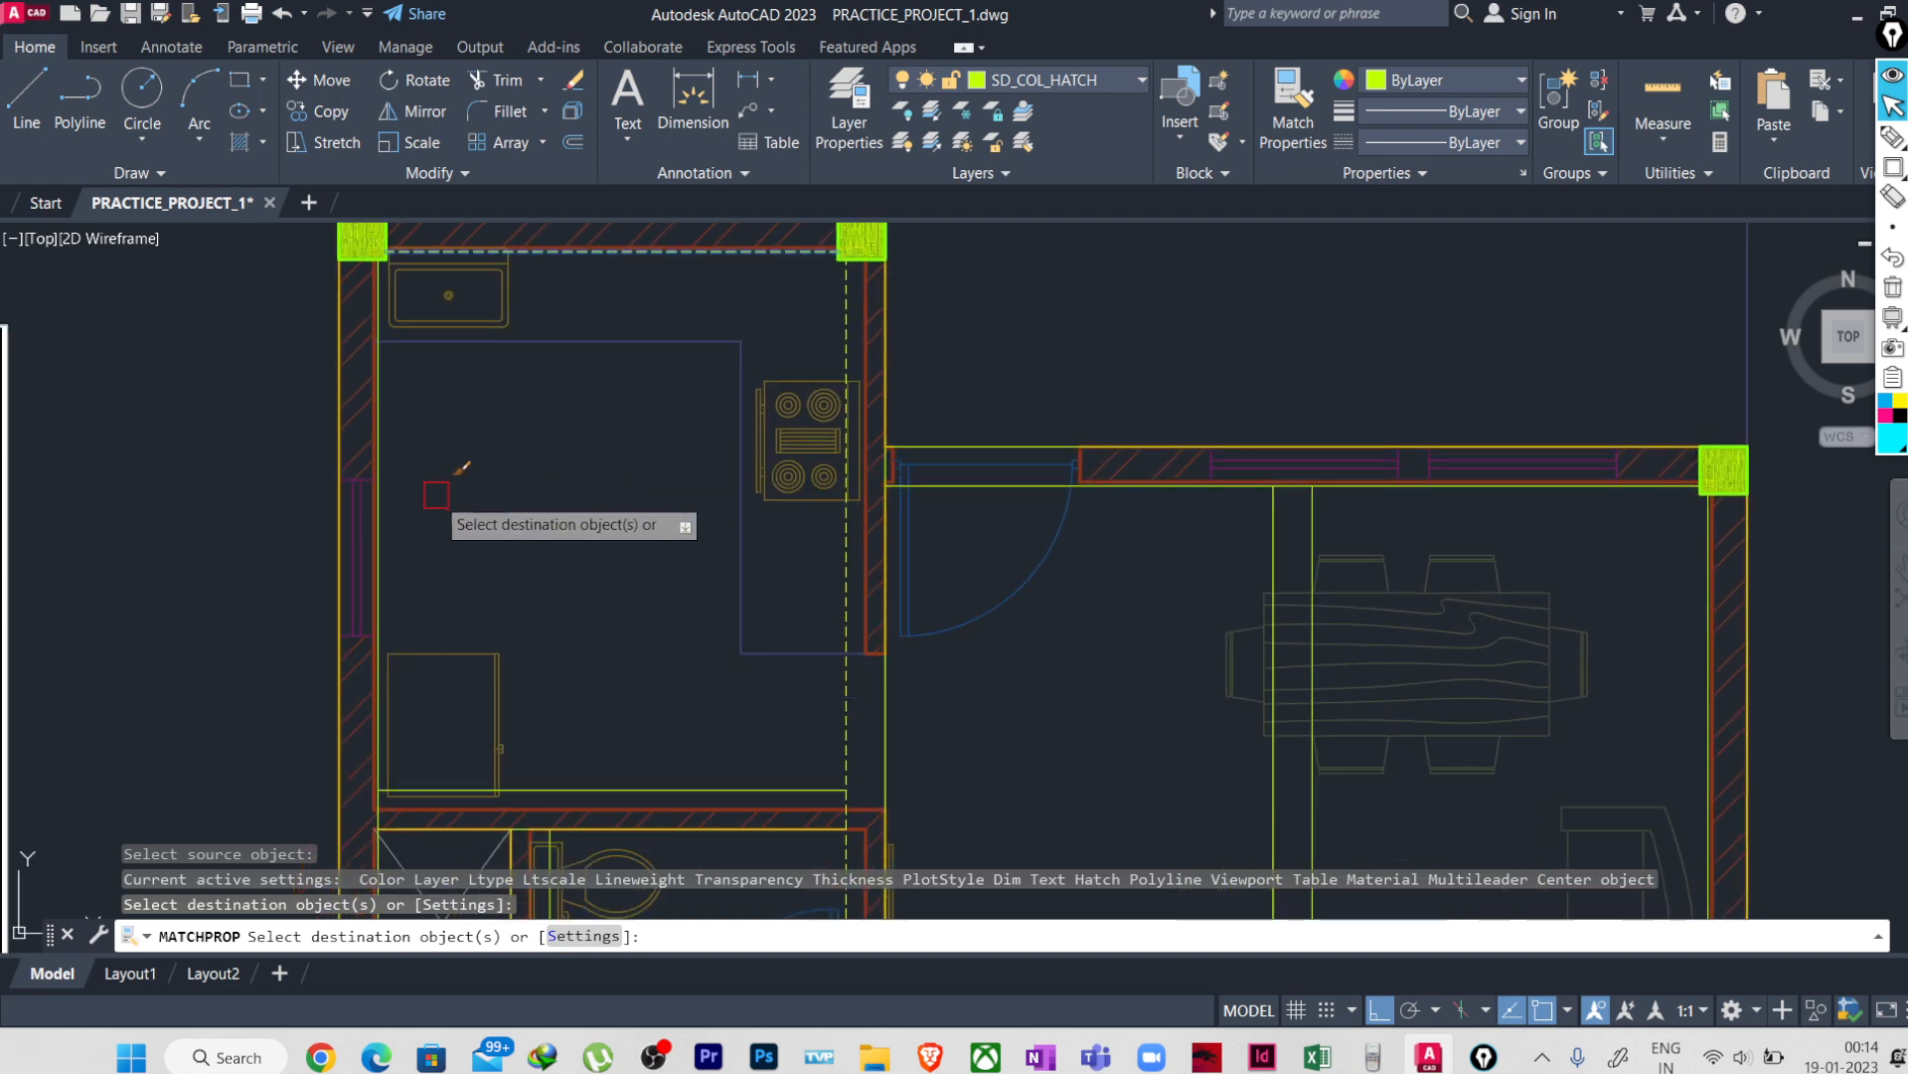
pyautogui.click(393, 476)
# - Match the dashed properties onto both edges of the kitchen-toilet beam, the line beside the WC, and the toilet-side edge of the stair beam
pyautogui.moveTo(549, 532); pyautogui.dragTo(545, 253, button='middle')
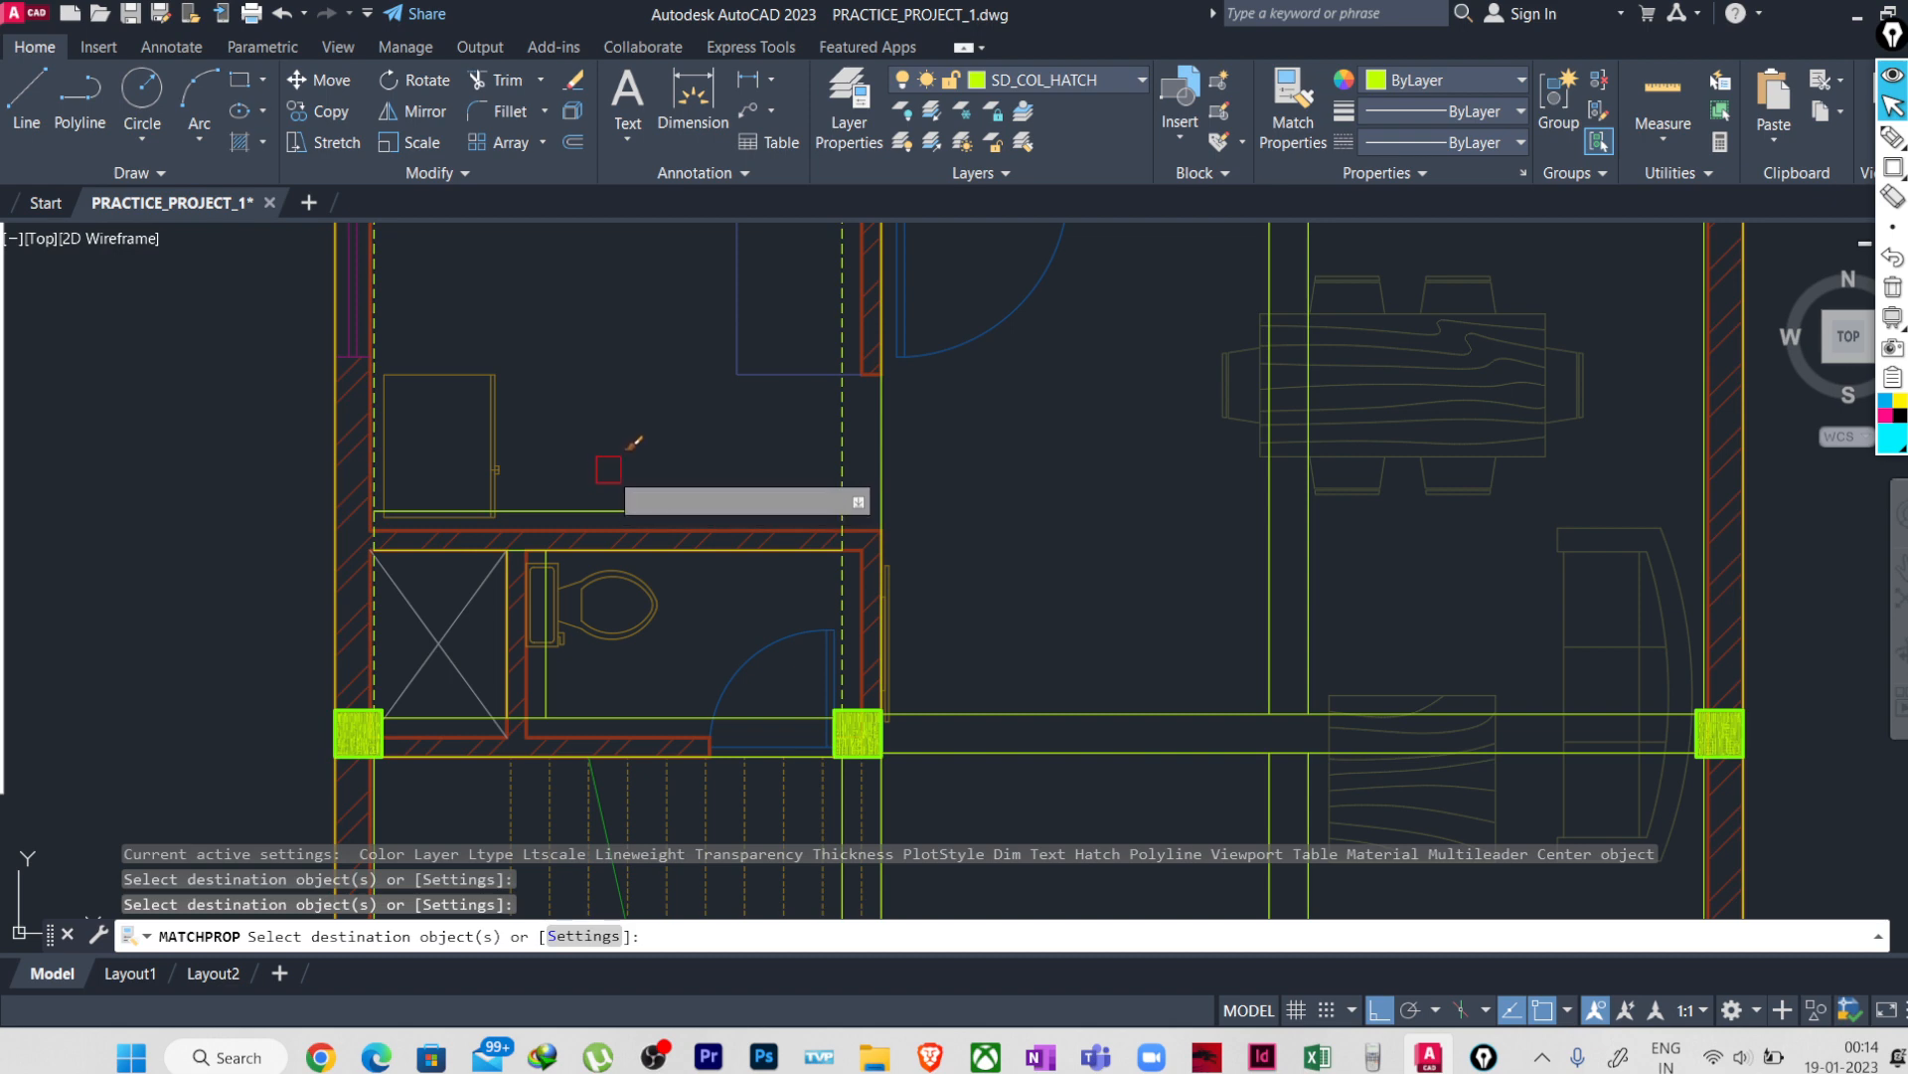
pyautogui.scroll(2, 434, 588)
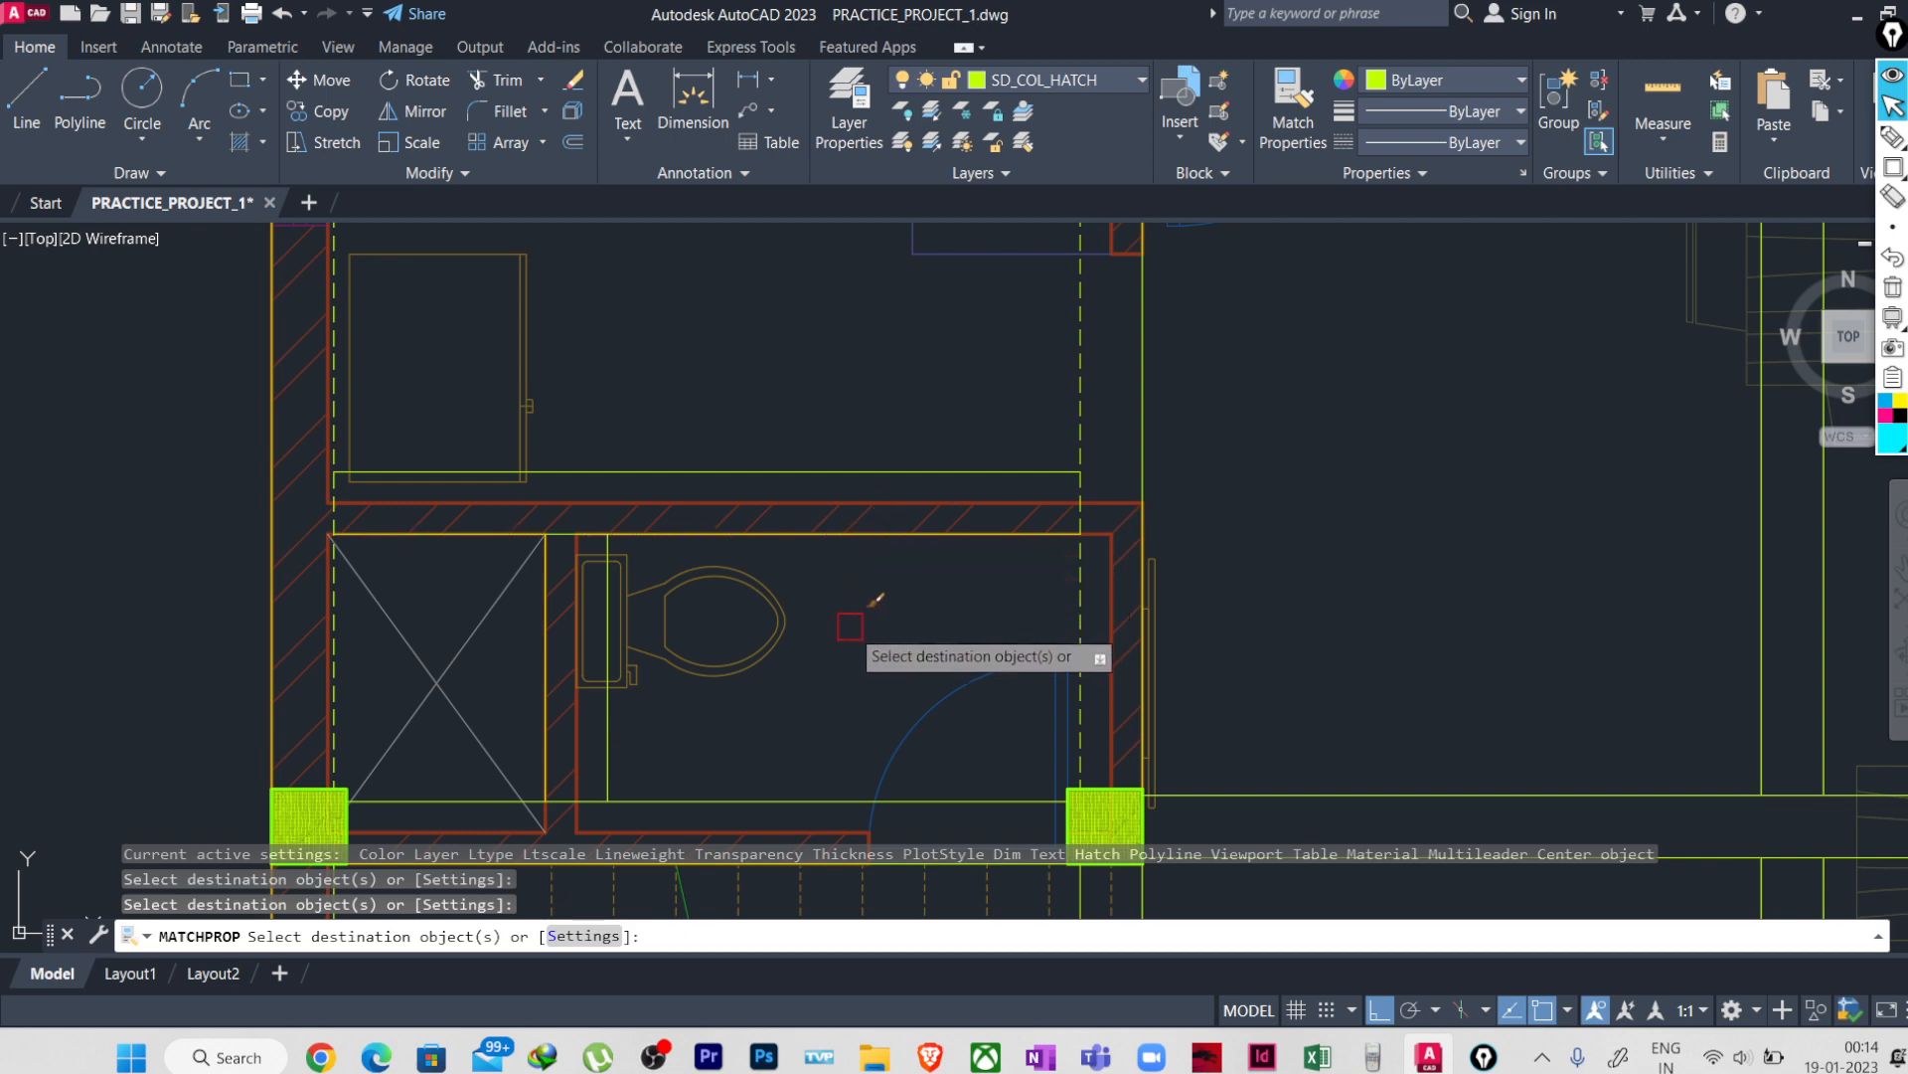
pyautogui.click(823, 519)
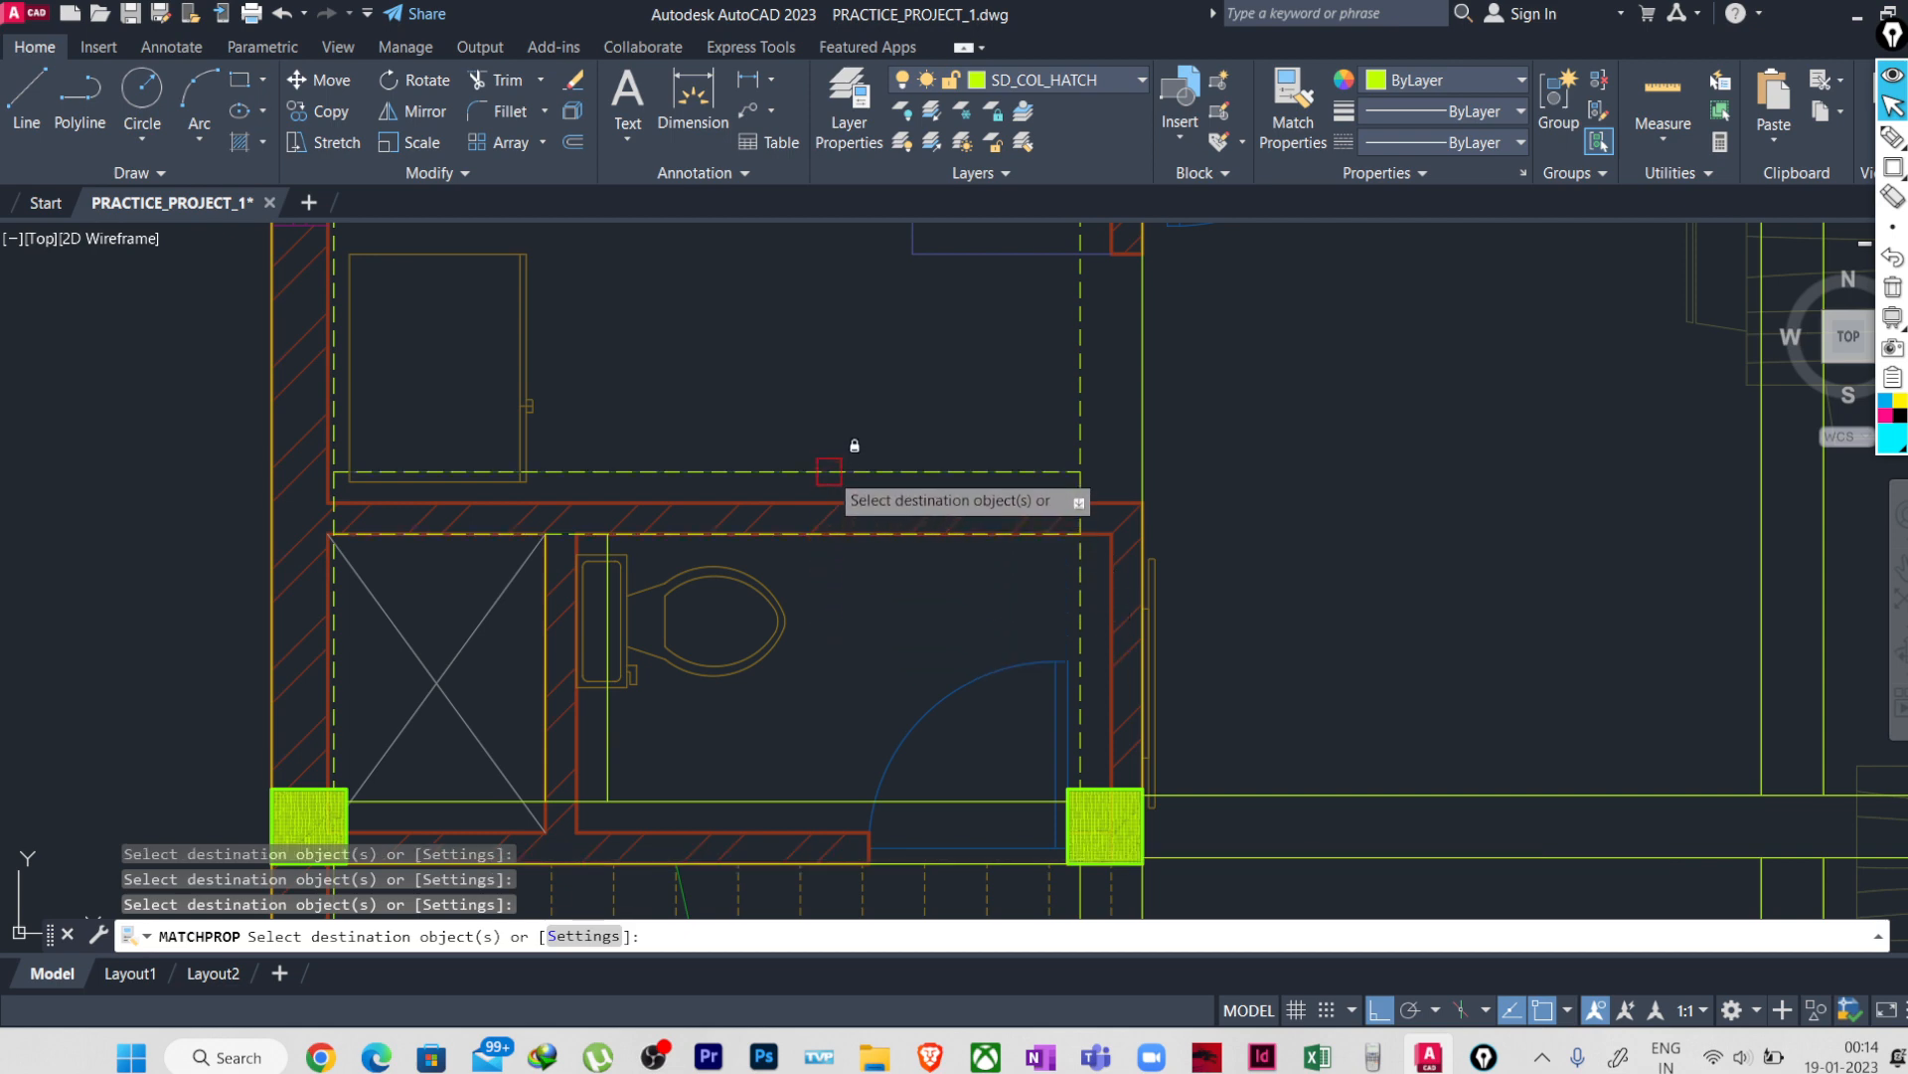
pyautogui.moveTo(839, 597)
pyautogui.mouseDown(button='middle')
pyautogui.moveTo(797, 682)
pyautogui.moveTo(792, 530)
pyautogui.mouseUp(button='middle')
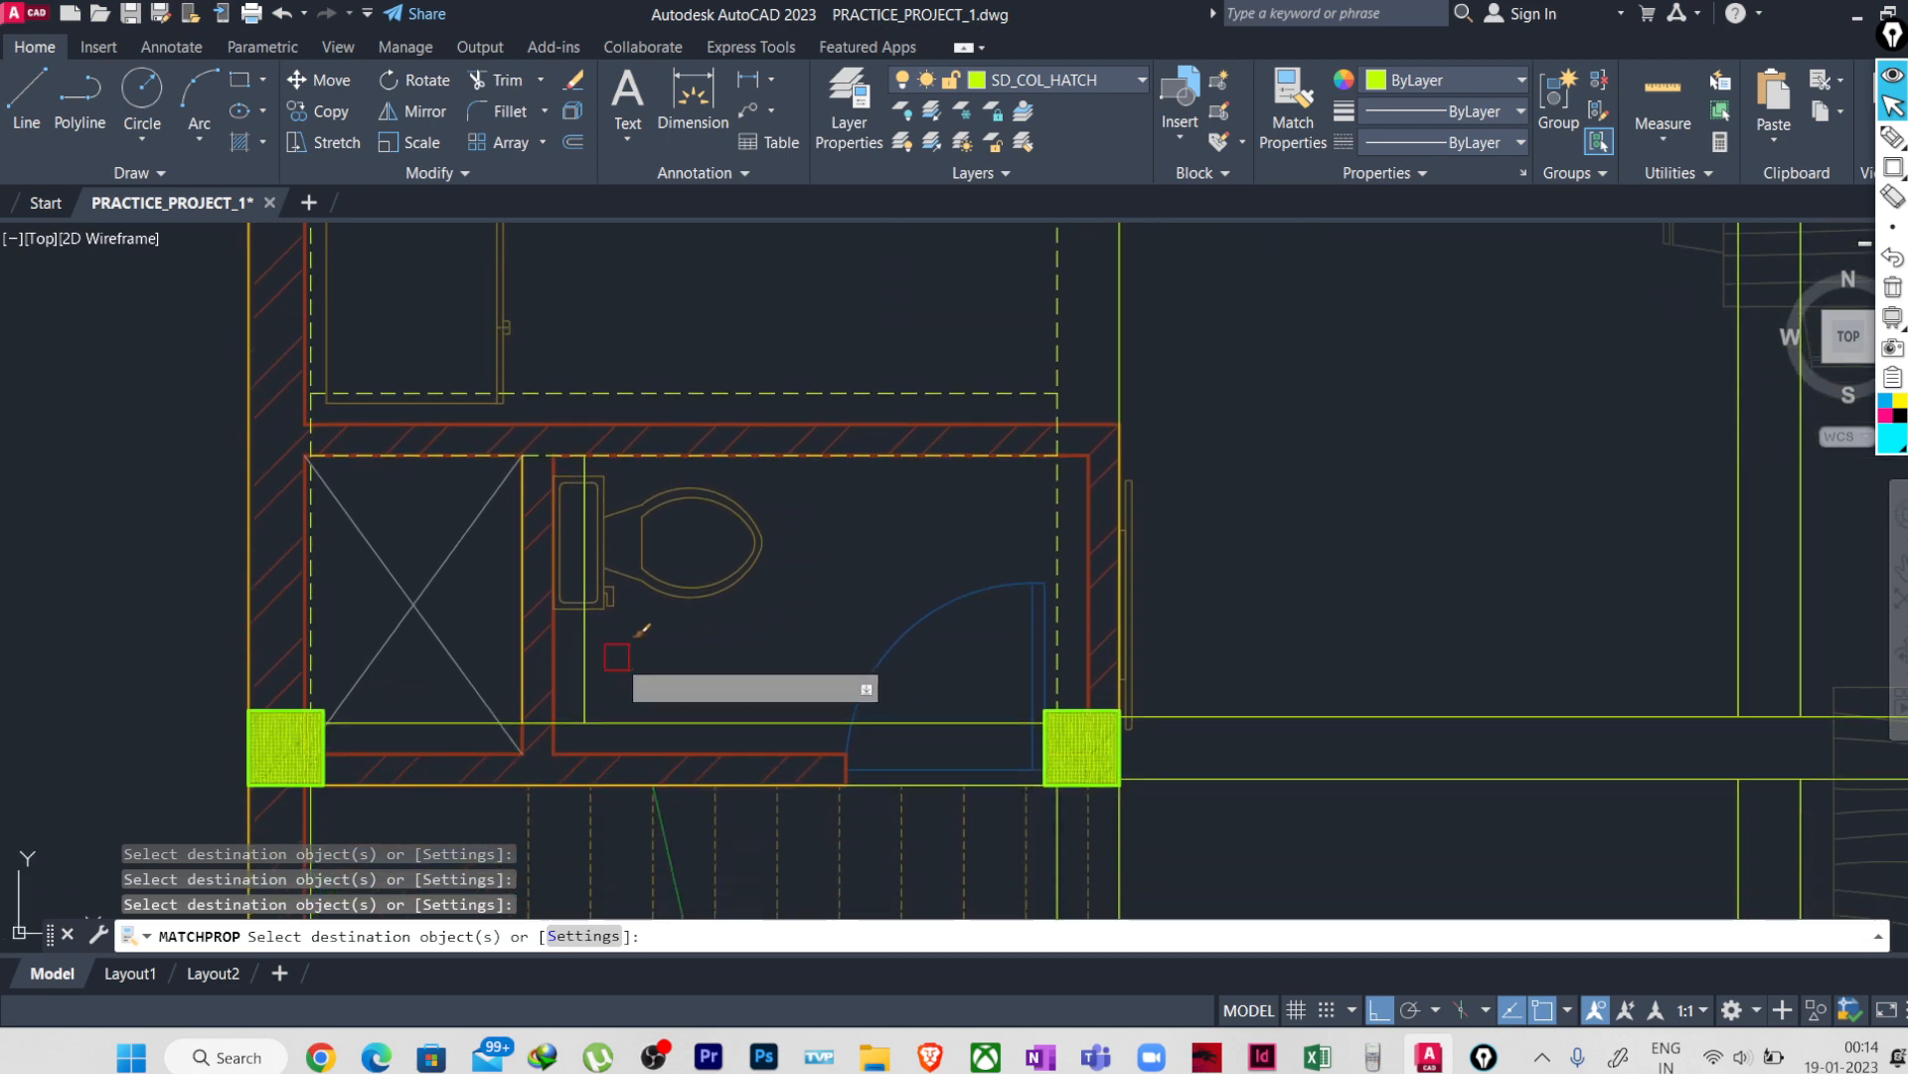
pyautogui.moveTo(590, 651)
pyautogui.mouseDown(button='middle')
pyautogui.moveTo(690, 626)
pyautogui.moveTo(725, 576)
pyautogui.mouseUp(button='middle')
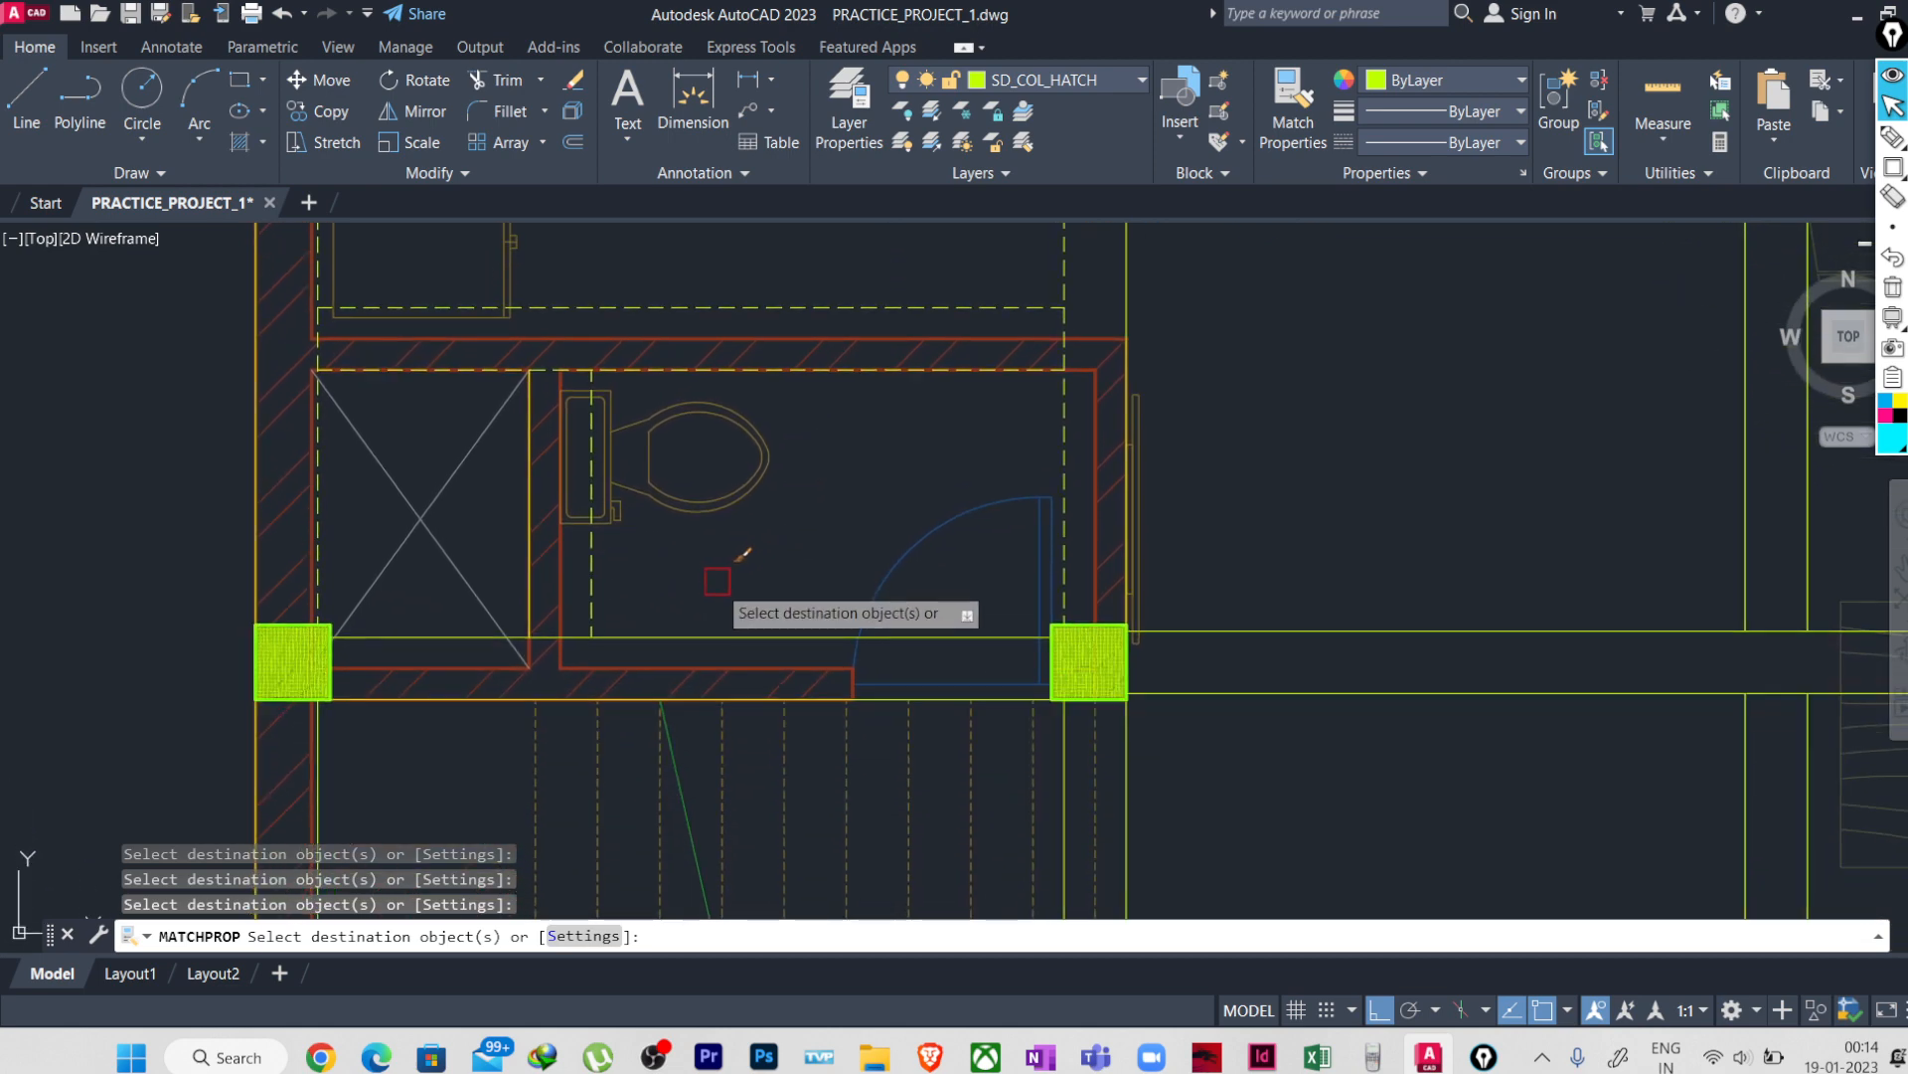
pyautogui.click(713, 628)
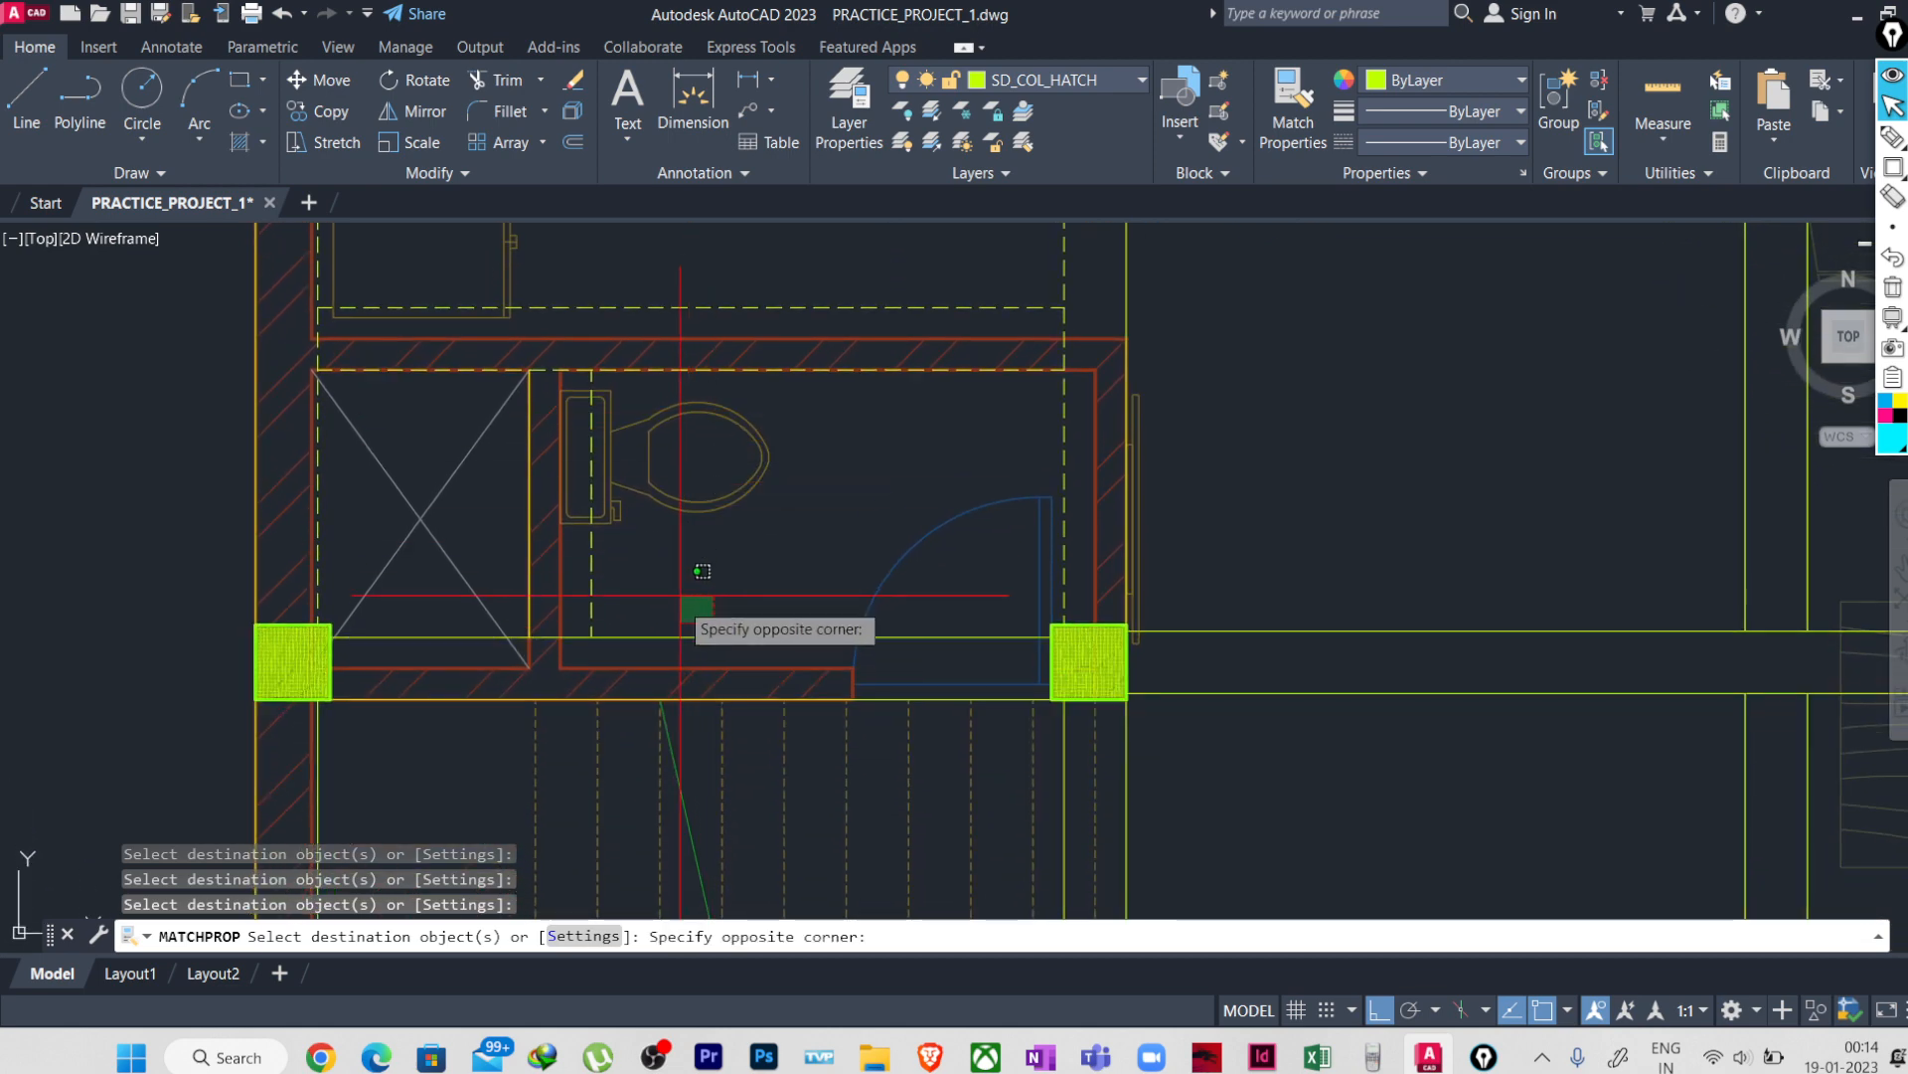
pyautogui.click(660, 641)
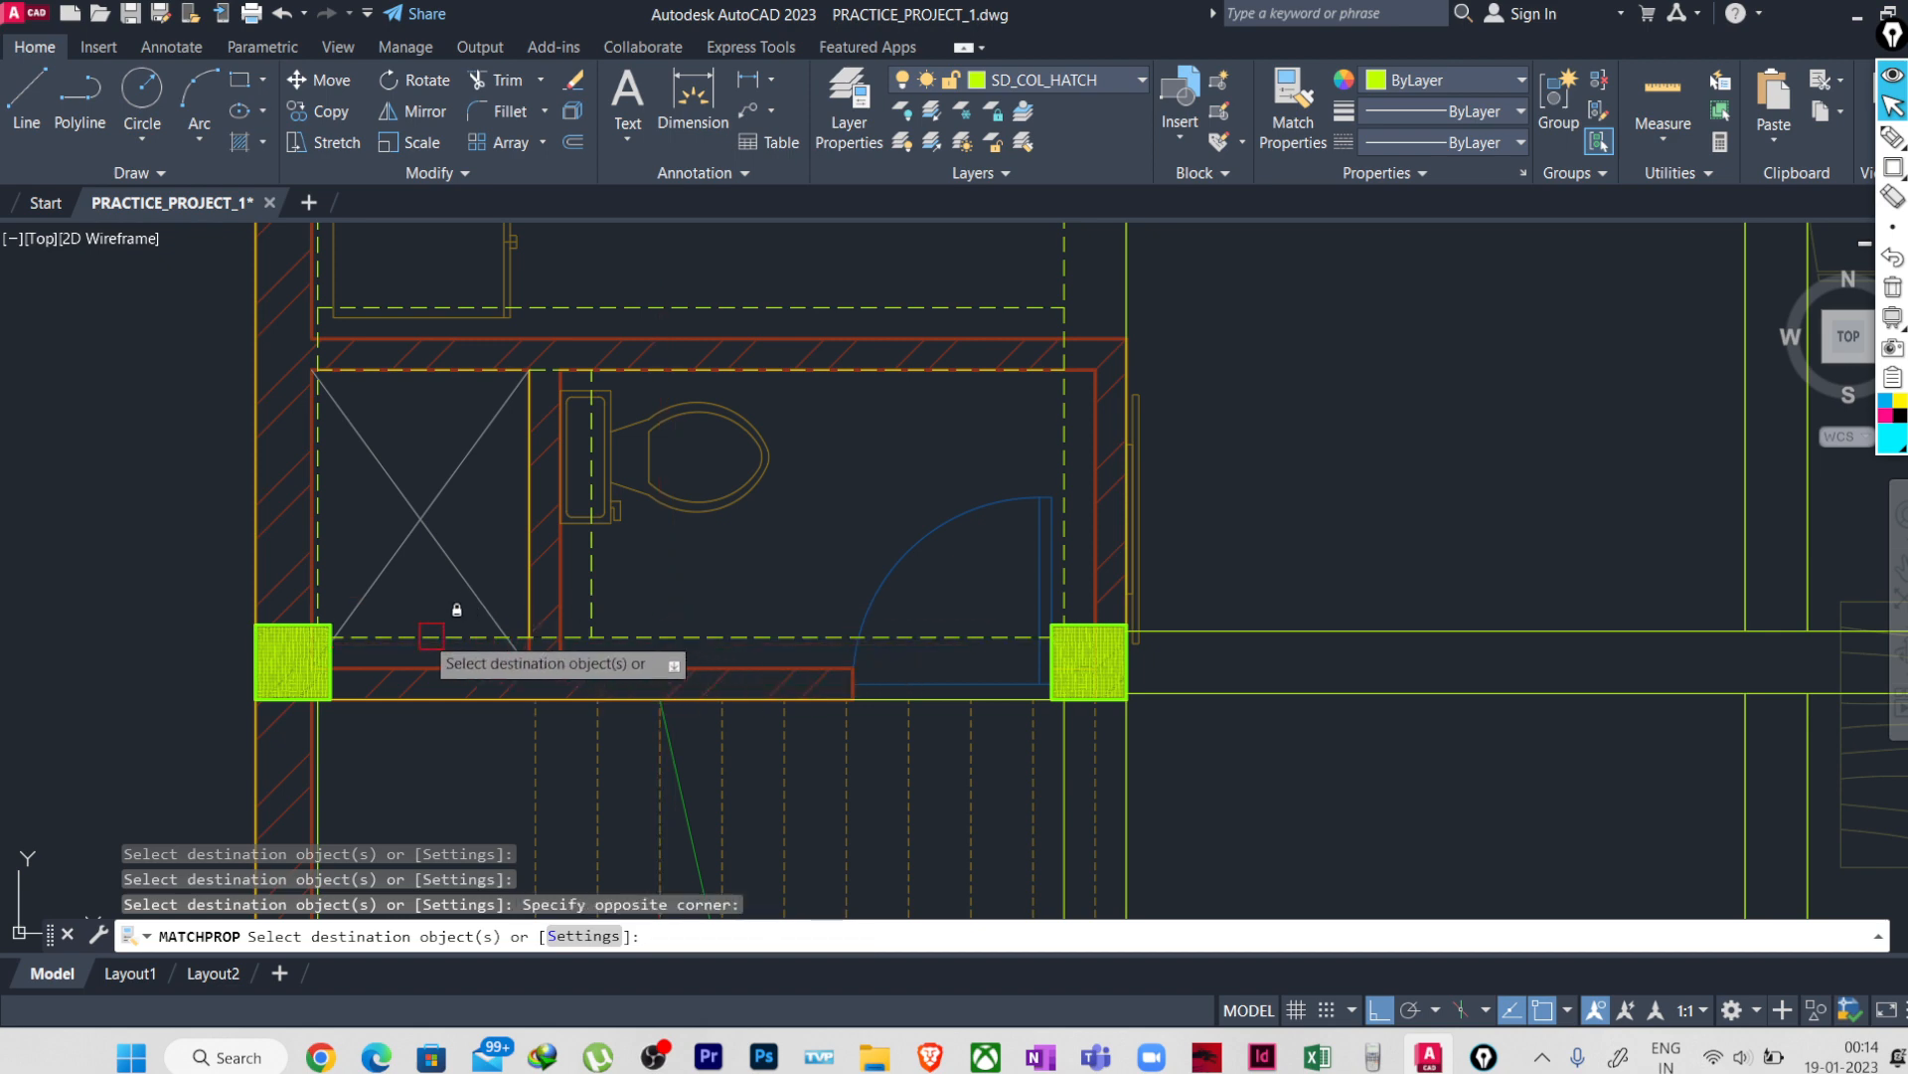
# - Match the dashed properties onto the bedroom-side edge of the beam between the staircase and the bedroom
pyautogui.moveTo(702, 547); pyautogui.dragTo(745, 392, button='middle')
pyautogui.scroll(-3, 745, 391)
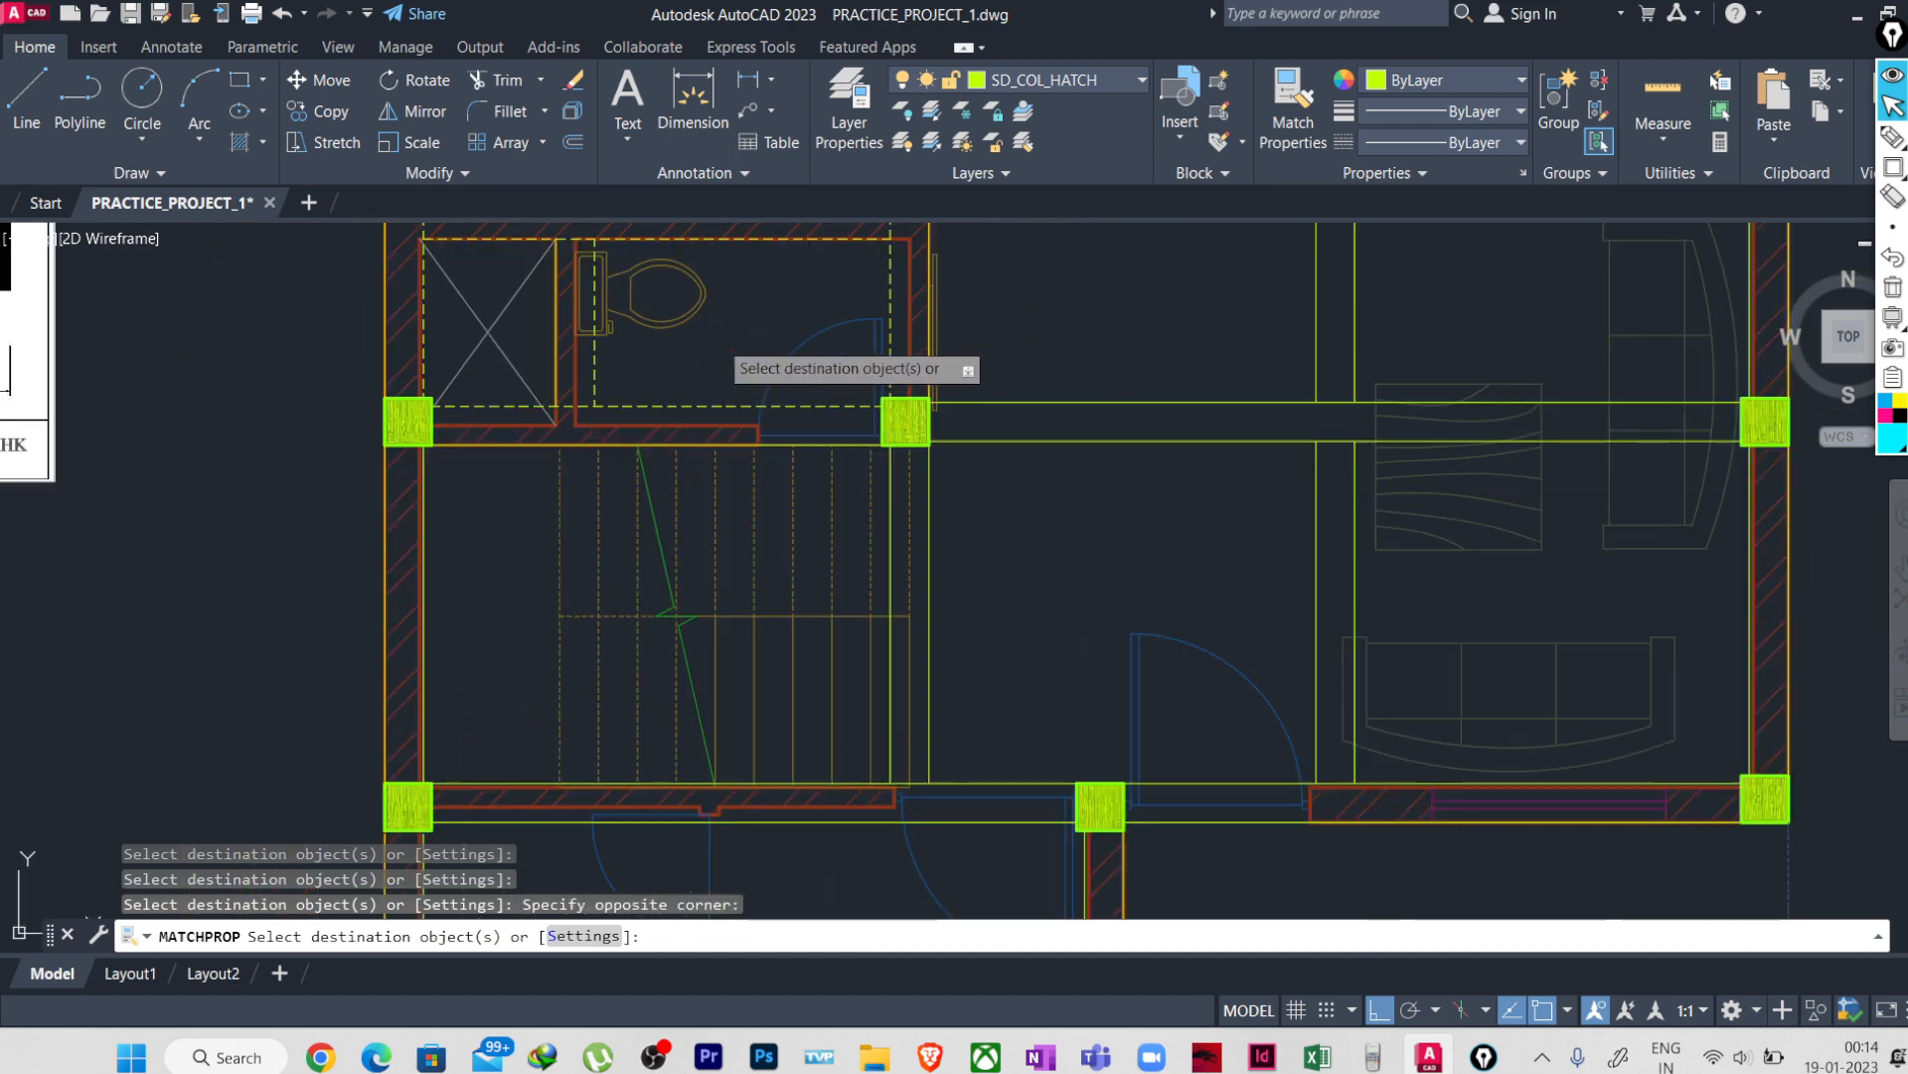
pyautogui.moveTo(764, 532); pyautogui.dragTo(760, 410, button='middle')
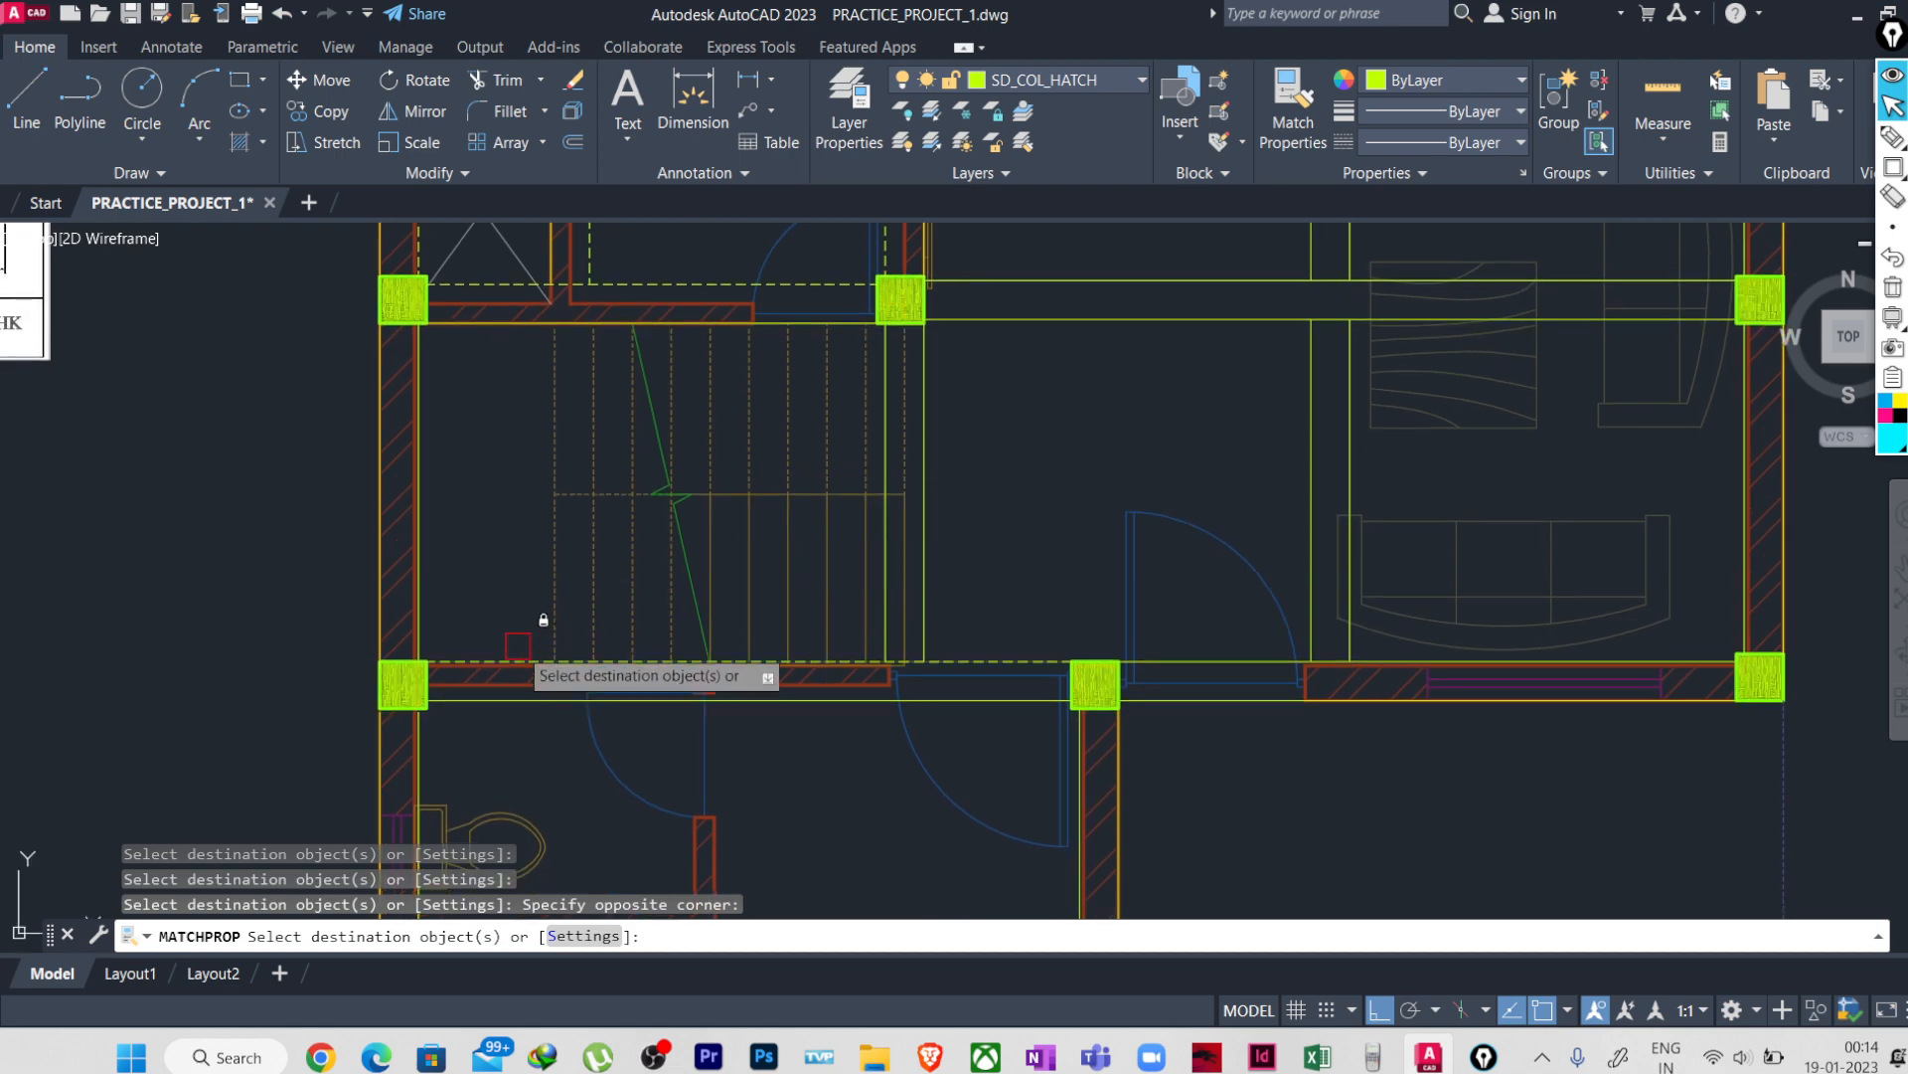
pyautogui.moveTo(656, 666); pyautogui.dragTo(641, 525, button='middle')
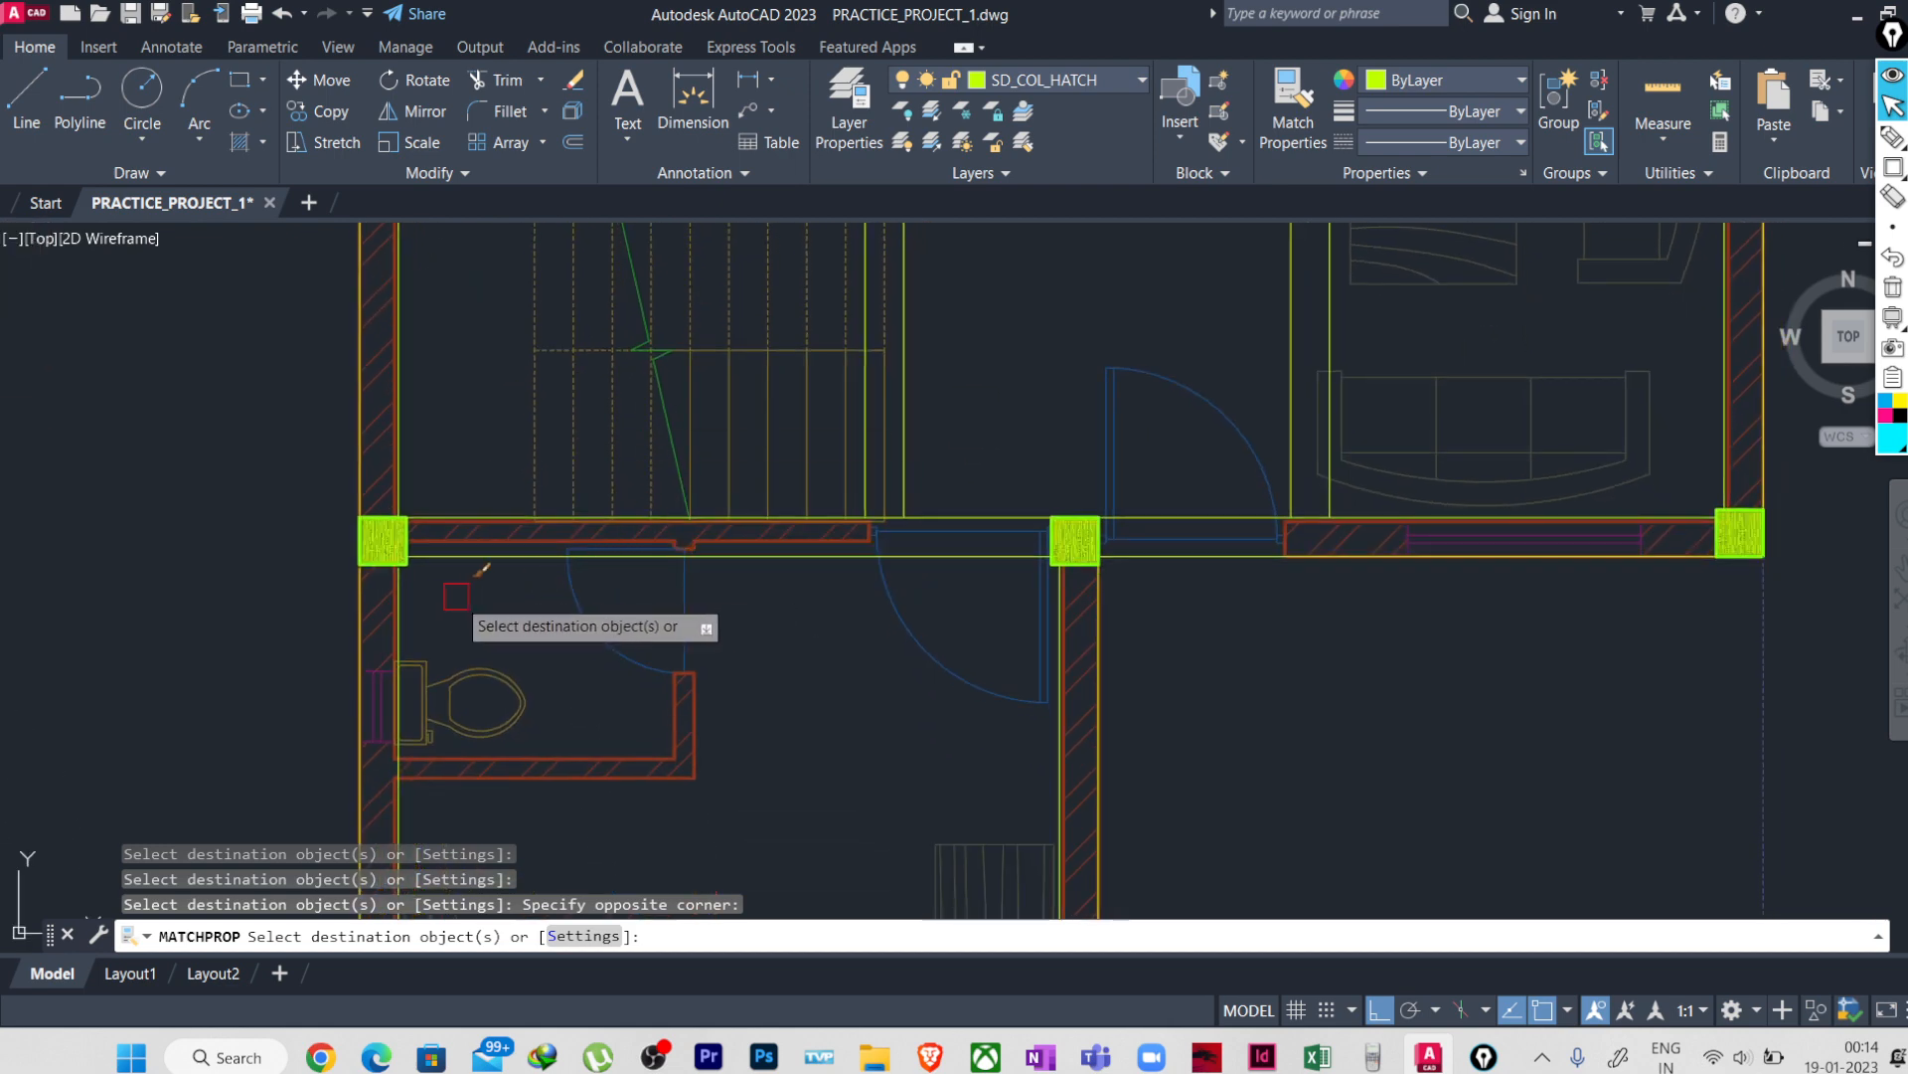
pyautogui.scroll(-2, 556, 641)
pyautogui.scroll(2, 447, 626)
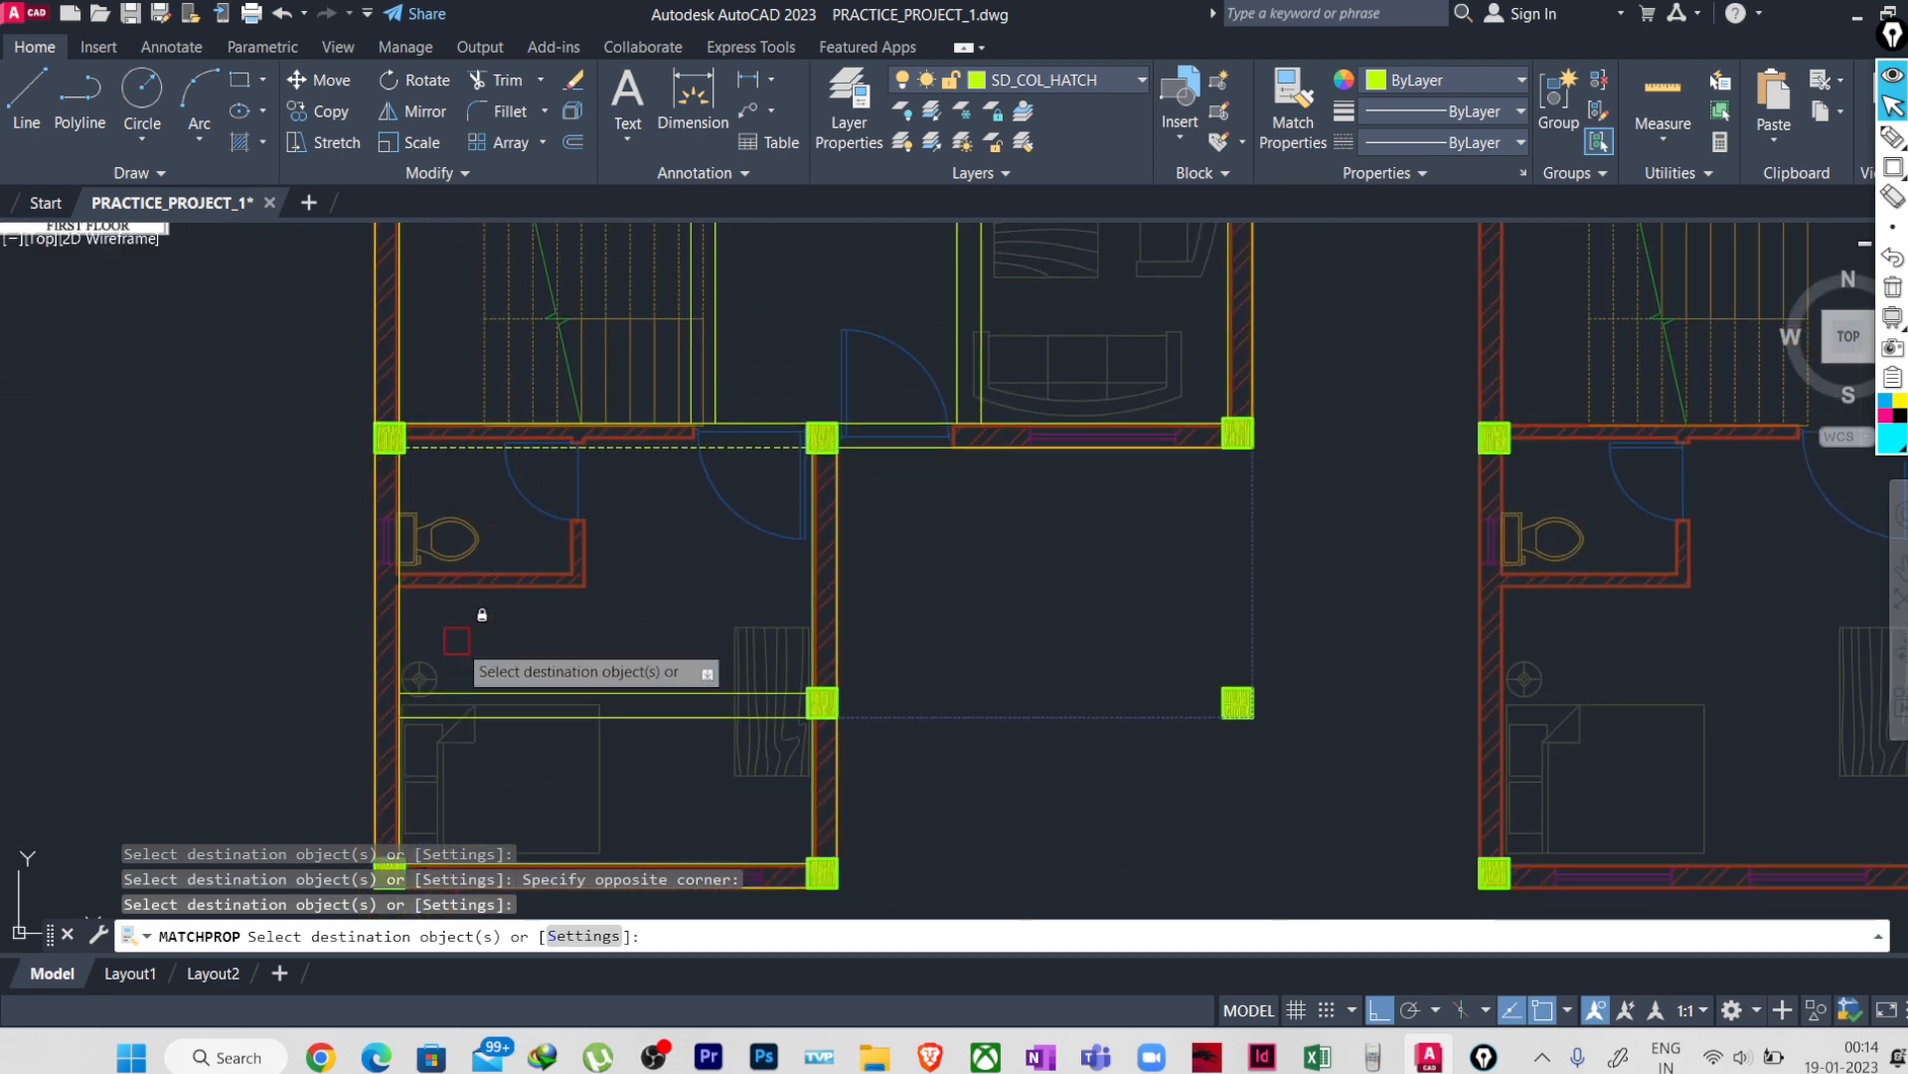
# - Match the dashed properties onto the bedroom's left, right and lower inner beam edges and both edges of its middle beam
pyautogui.click(358, 605)
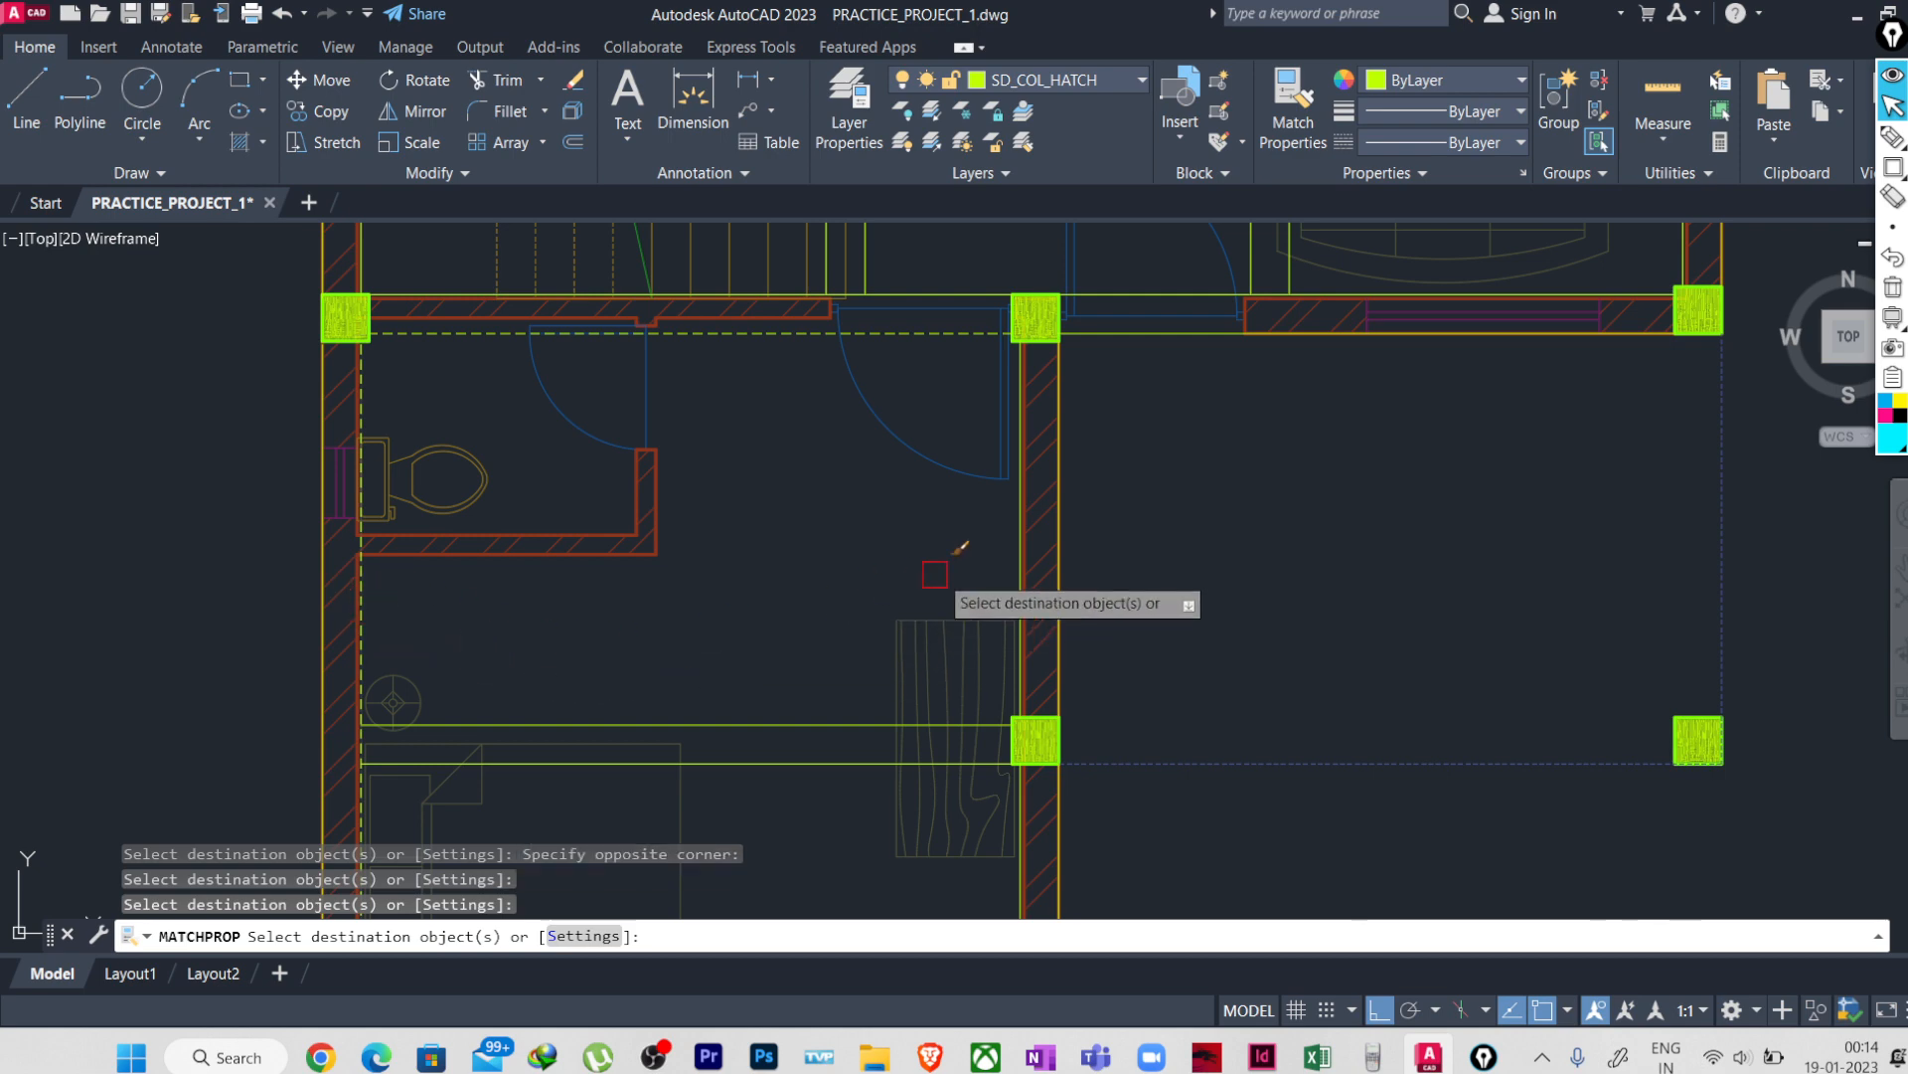
pyautogui.moveTo(900, 554); pyautogui.dragTo(835, 486, button='middle')
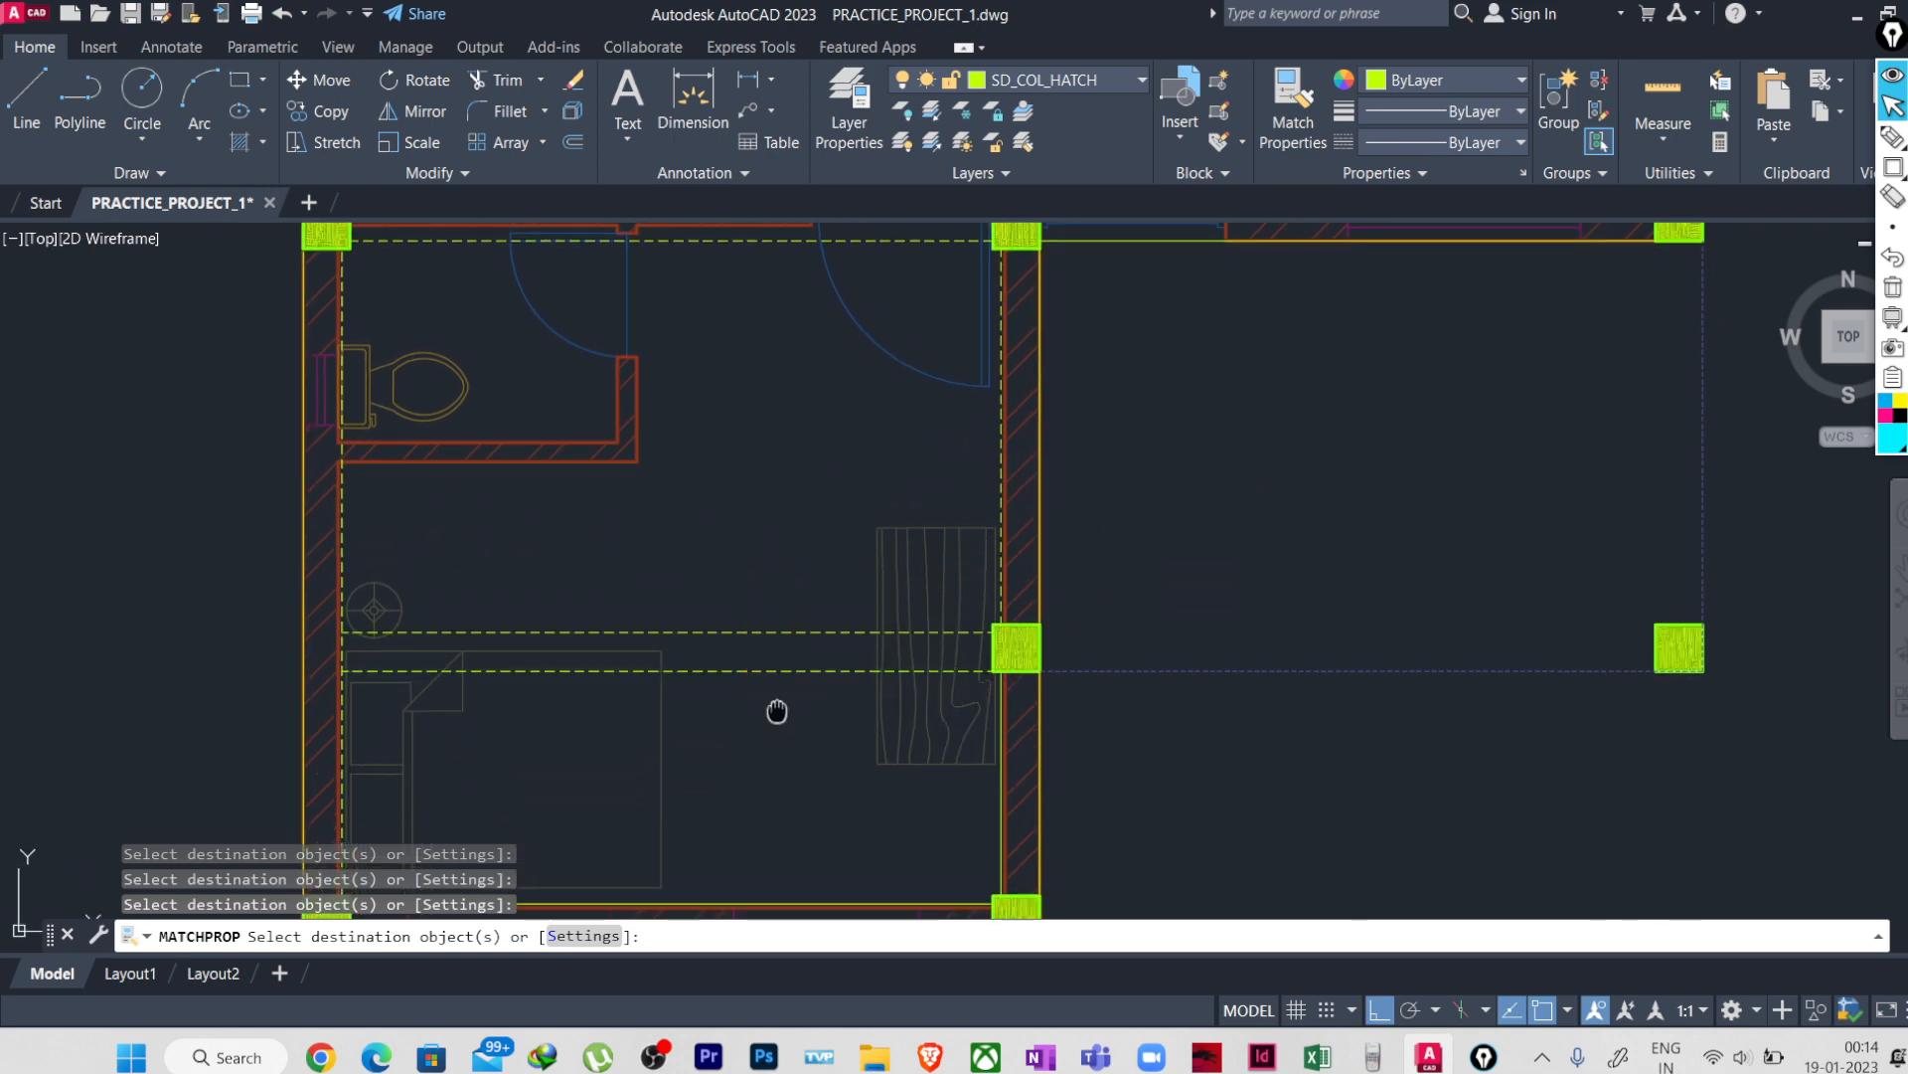
pyautogui.moveTo(829, 759); pyautogui.dragTo(765, 639, button='middle')
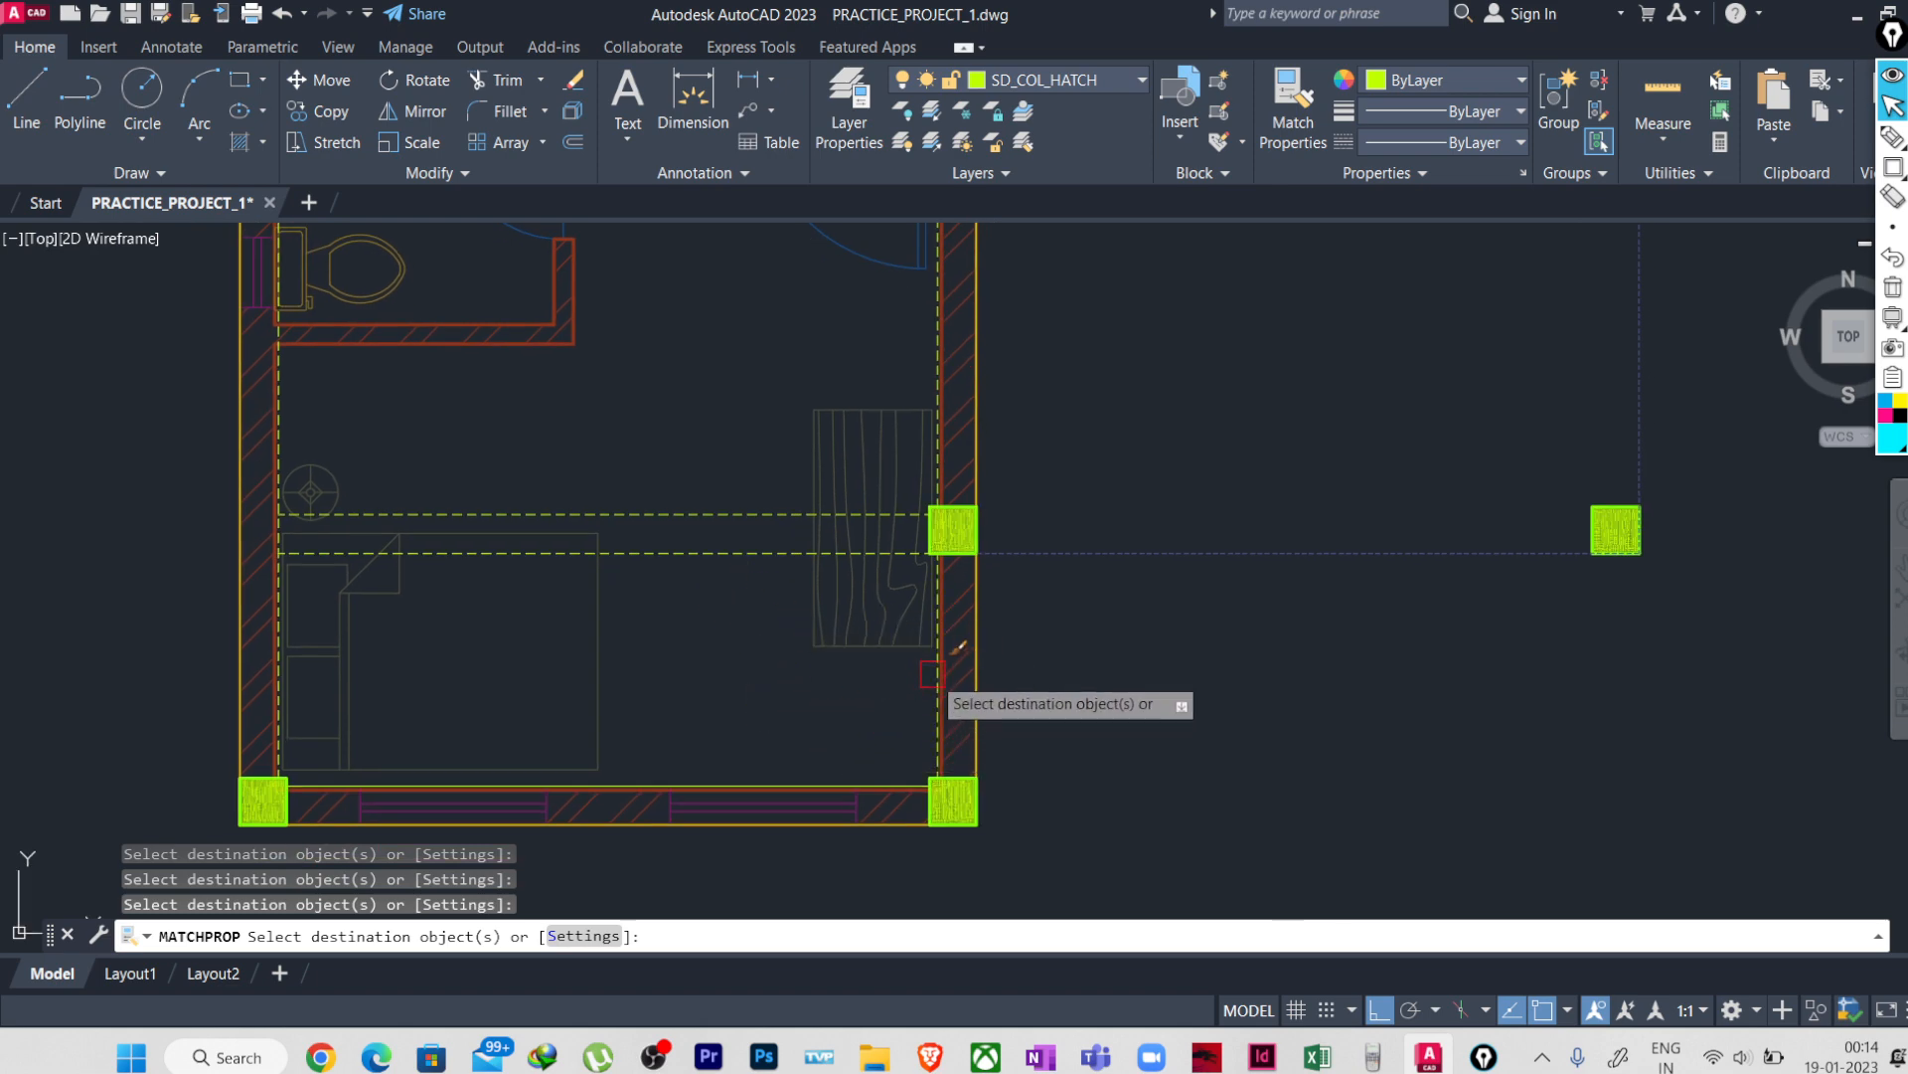
pyautogui.scroll(-2, 646, 693)
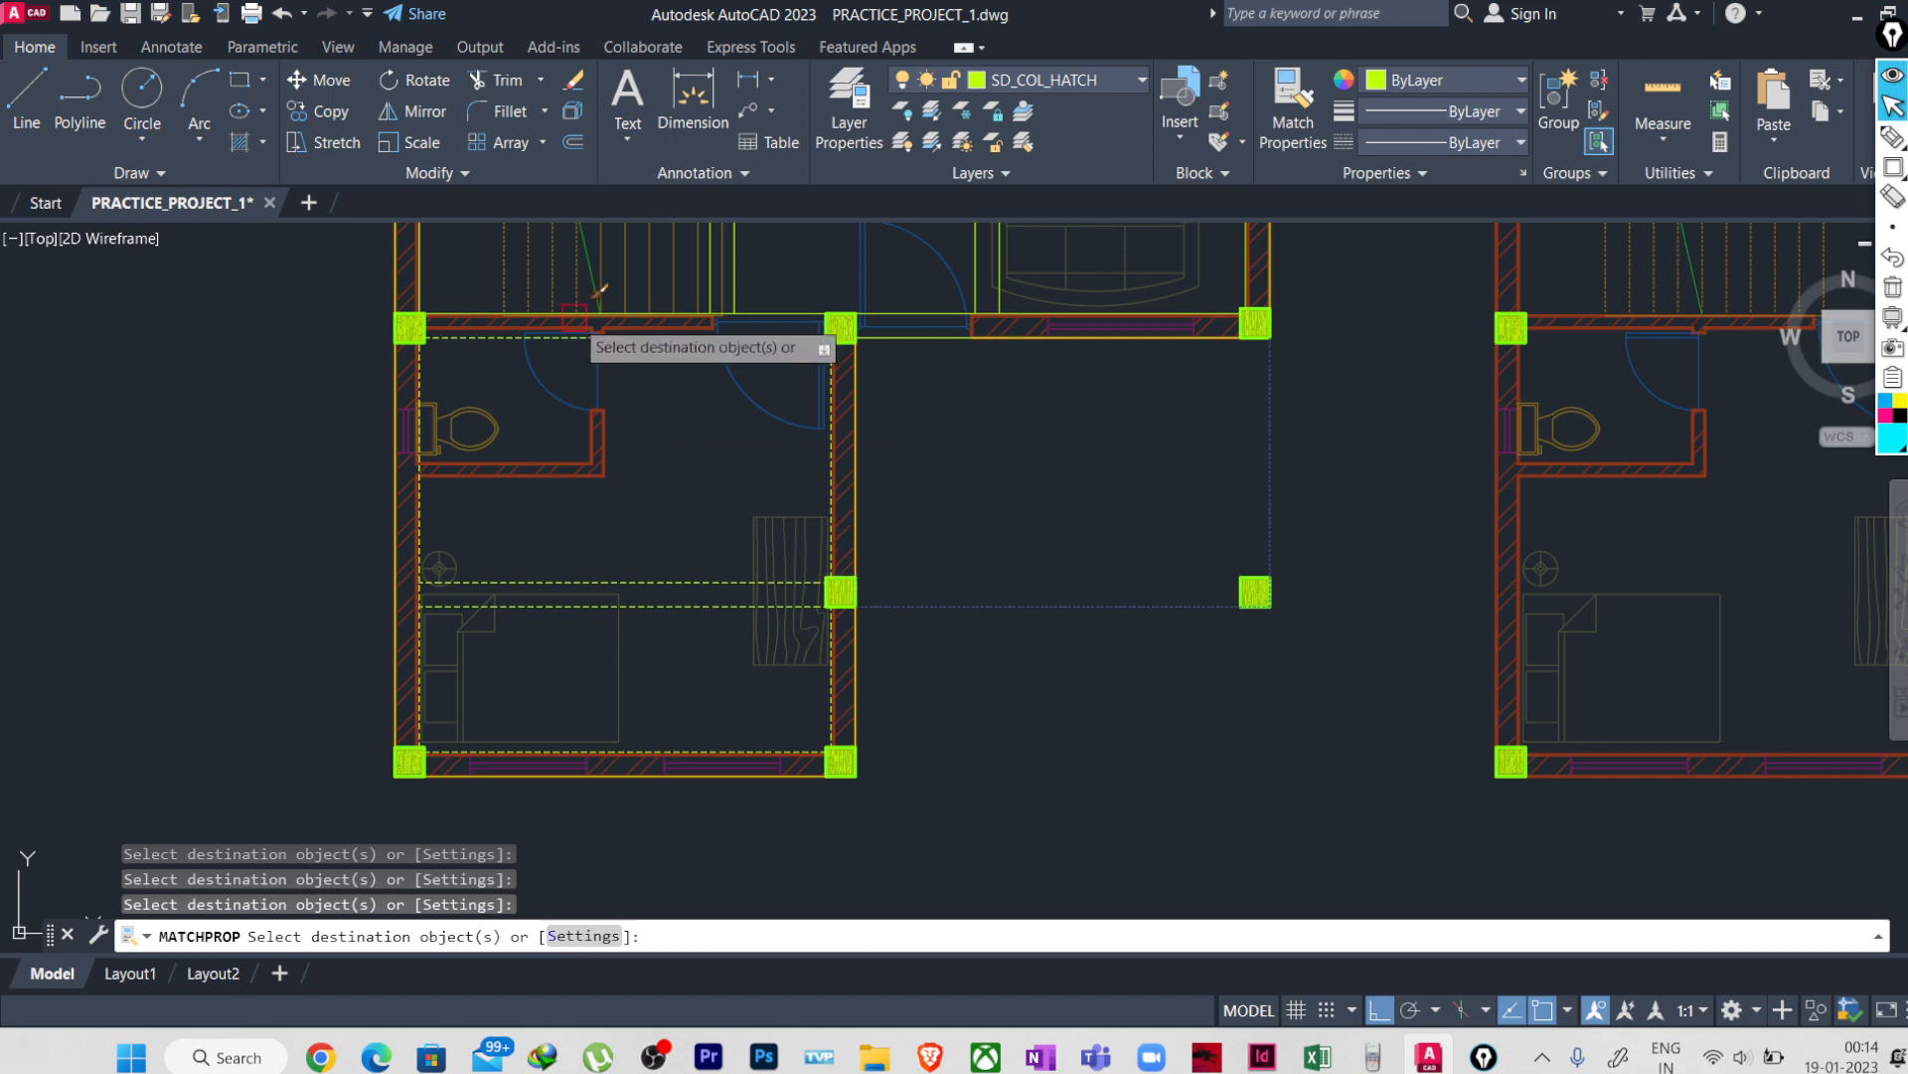
pyautogui.scroll(3, 631, 460)
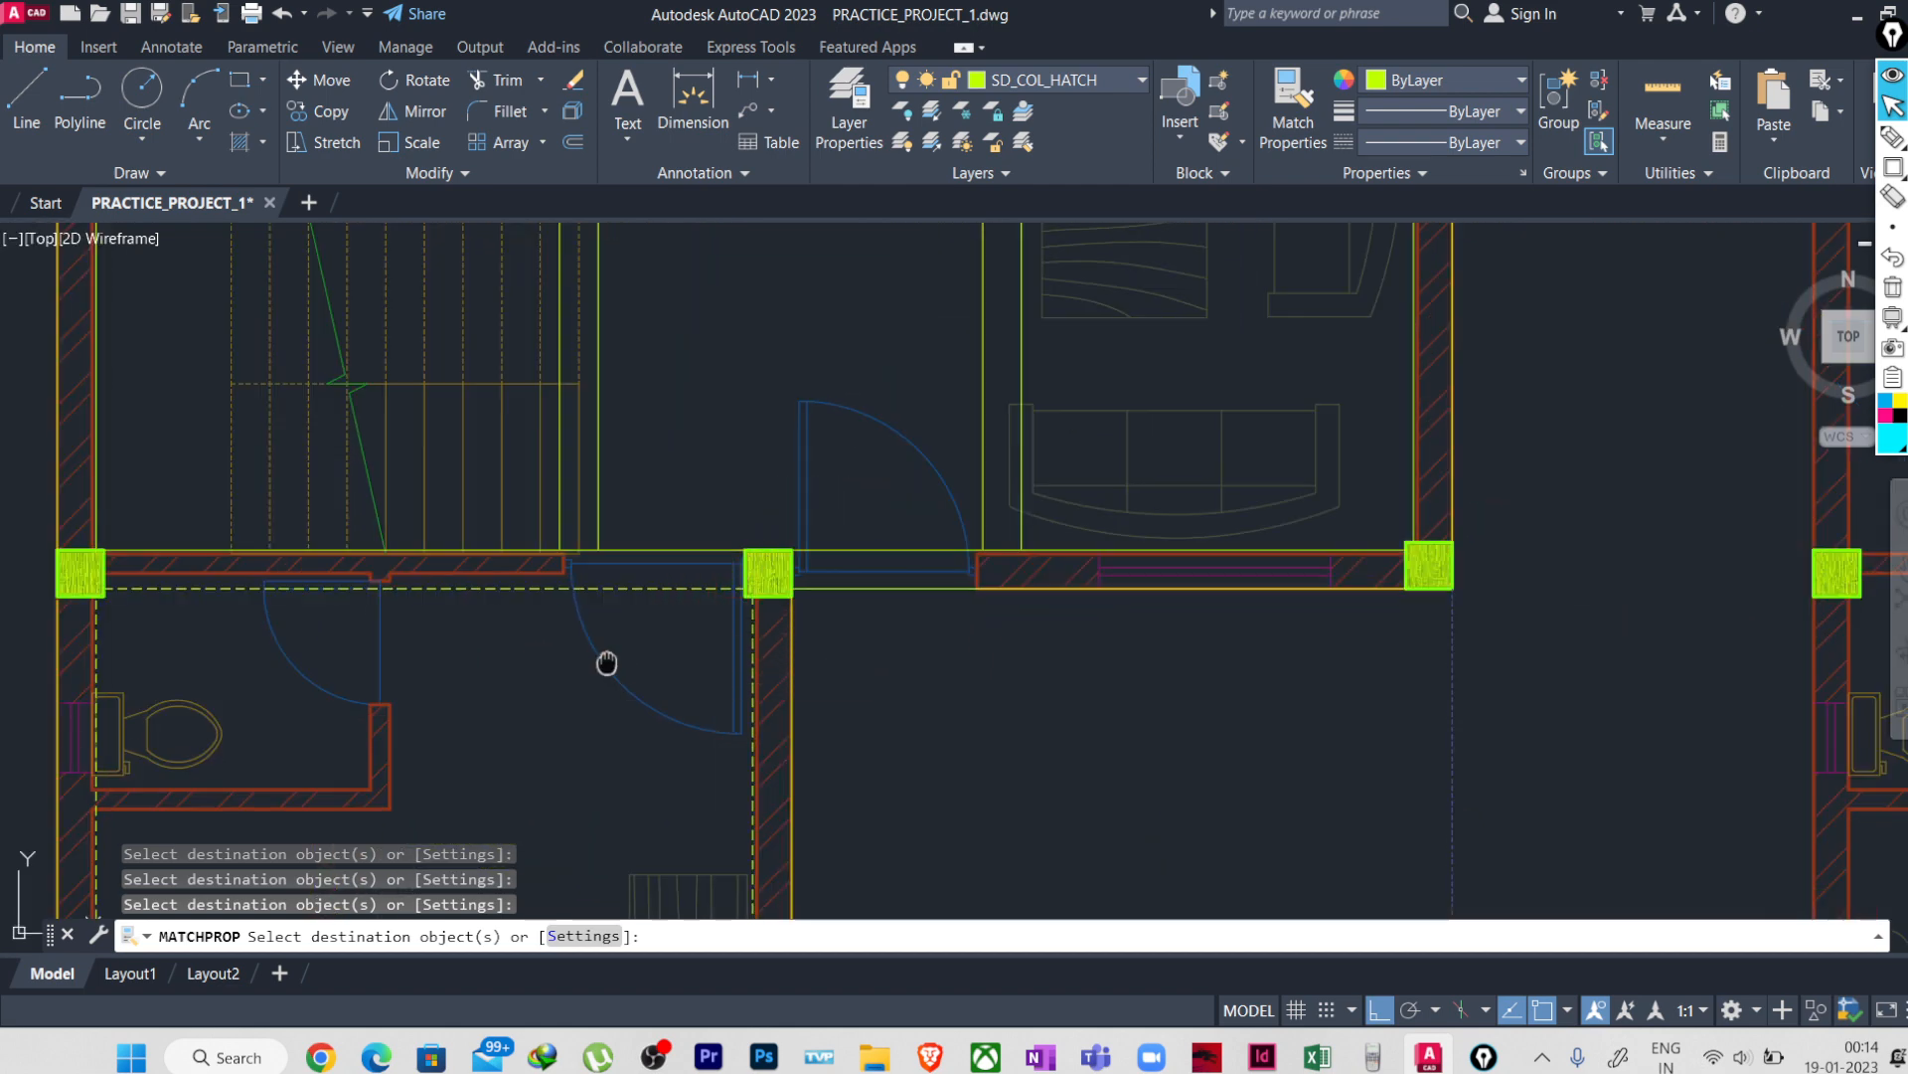
pyautogui.moveTo(606, 661); pyautogui.dragTo(589, 704, button='middle')
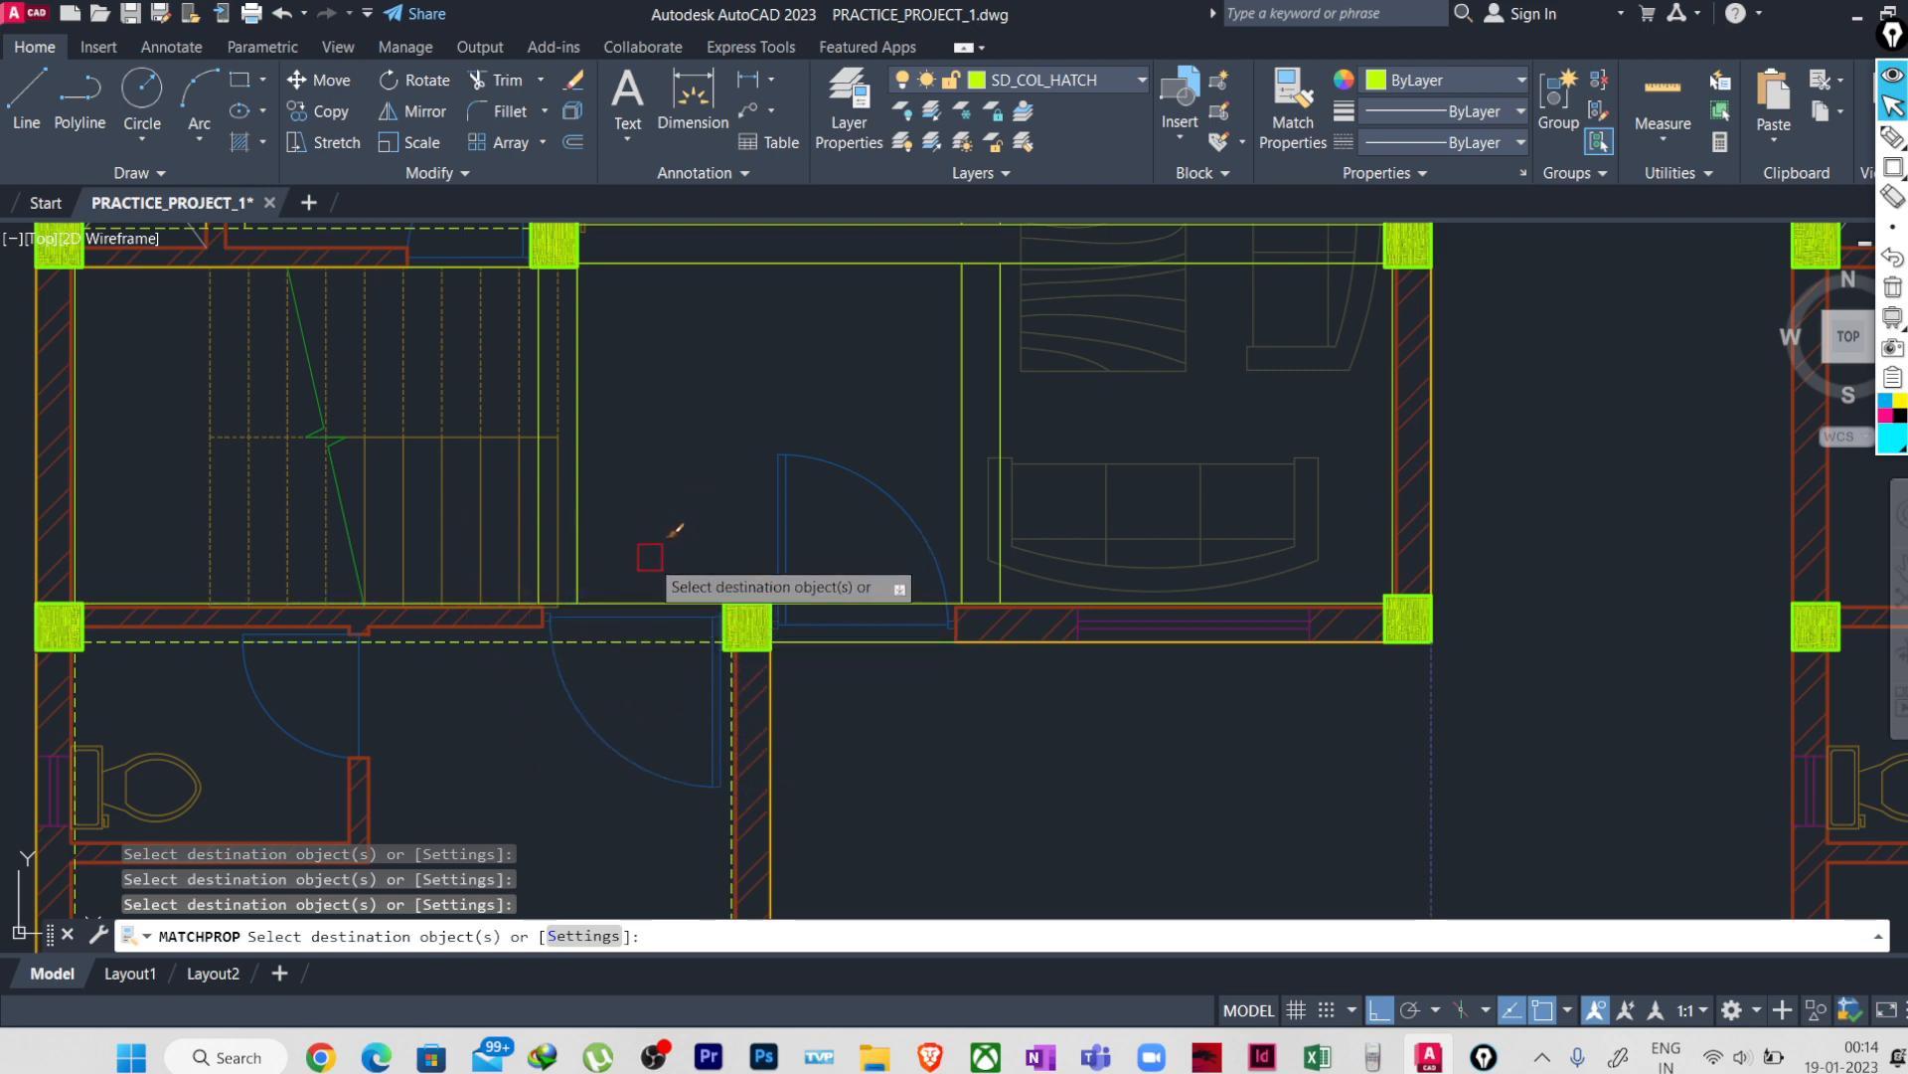
# - Match the dashed beam linetype onto the living room's front wall inner line and the beam lines crossing the room between the columns
pyautogui.moveTo(852, 723); pyautogui.dragTo(607, 761, button='middle')
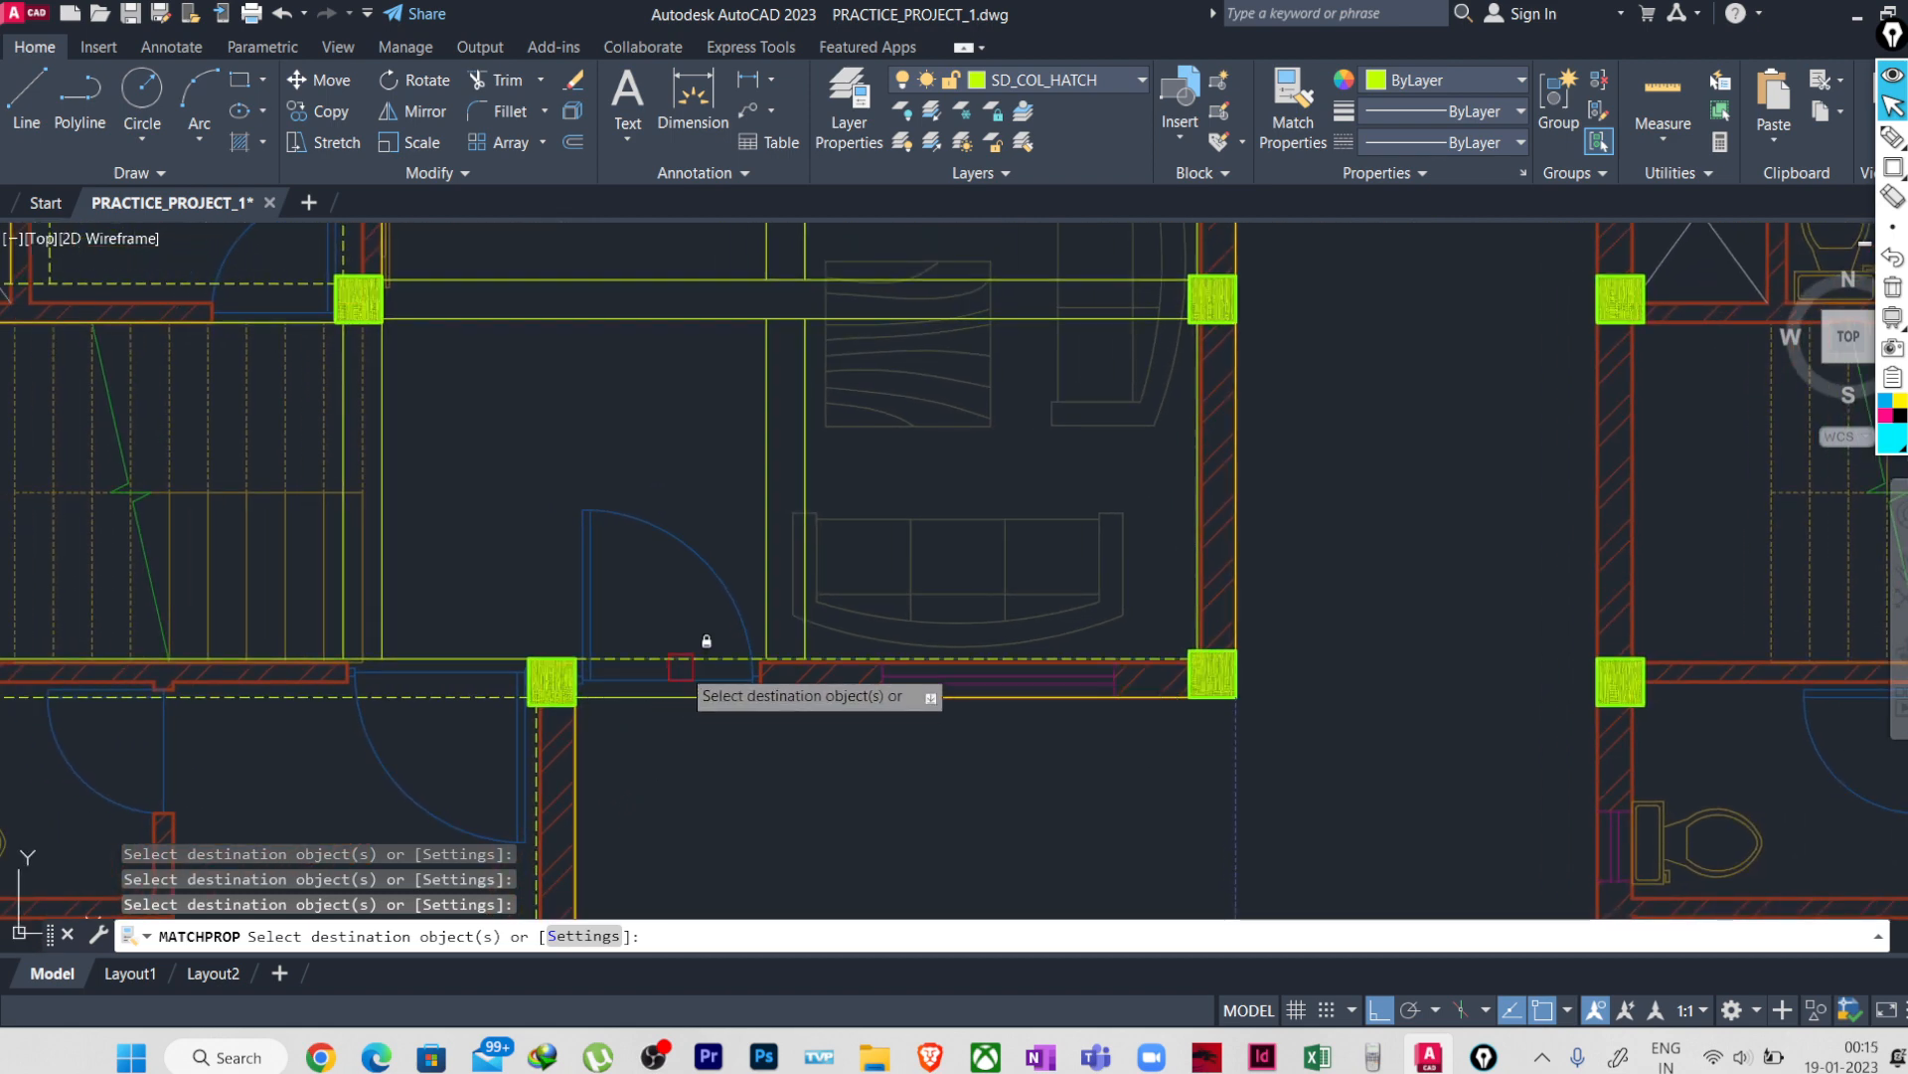
pyautogui.moveTo(519, 519); pyautogui.dragTo(684, 539, button='middle')
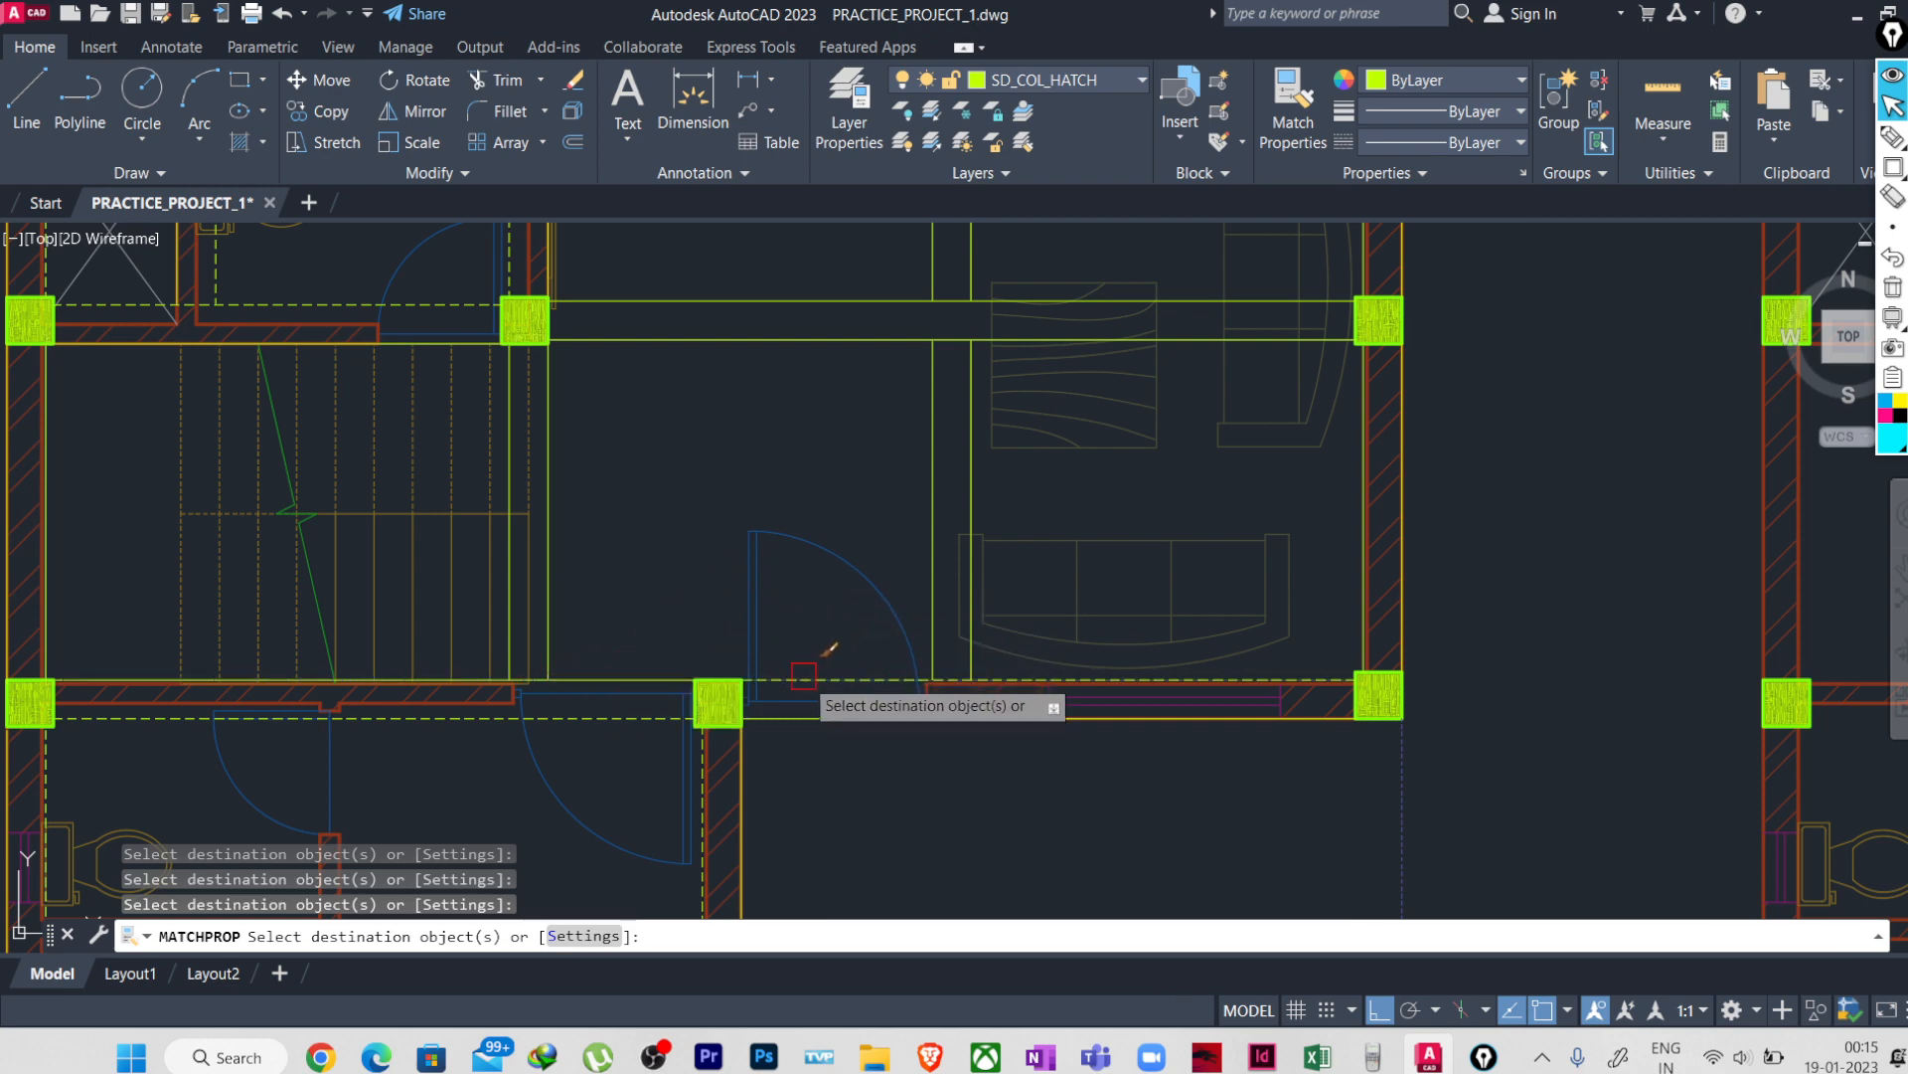
pyautogui.moveTo(840, 403); pyautogui.dragTo(822, 570, button='middle')
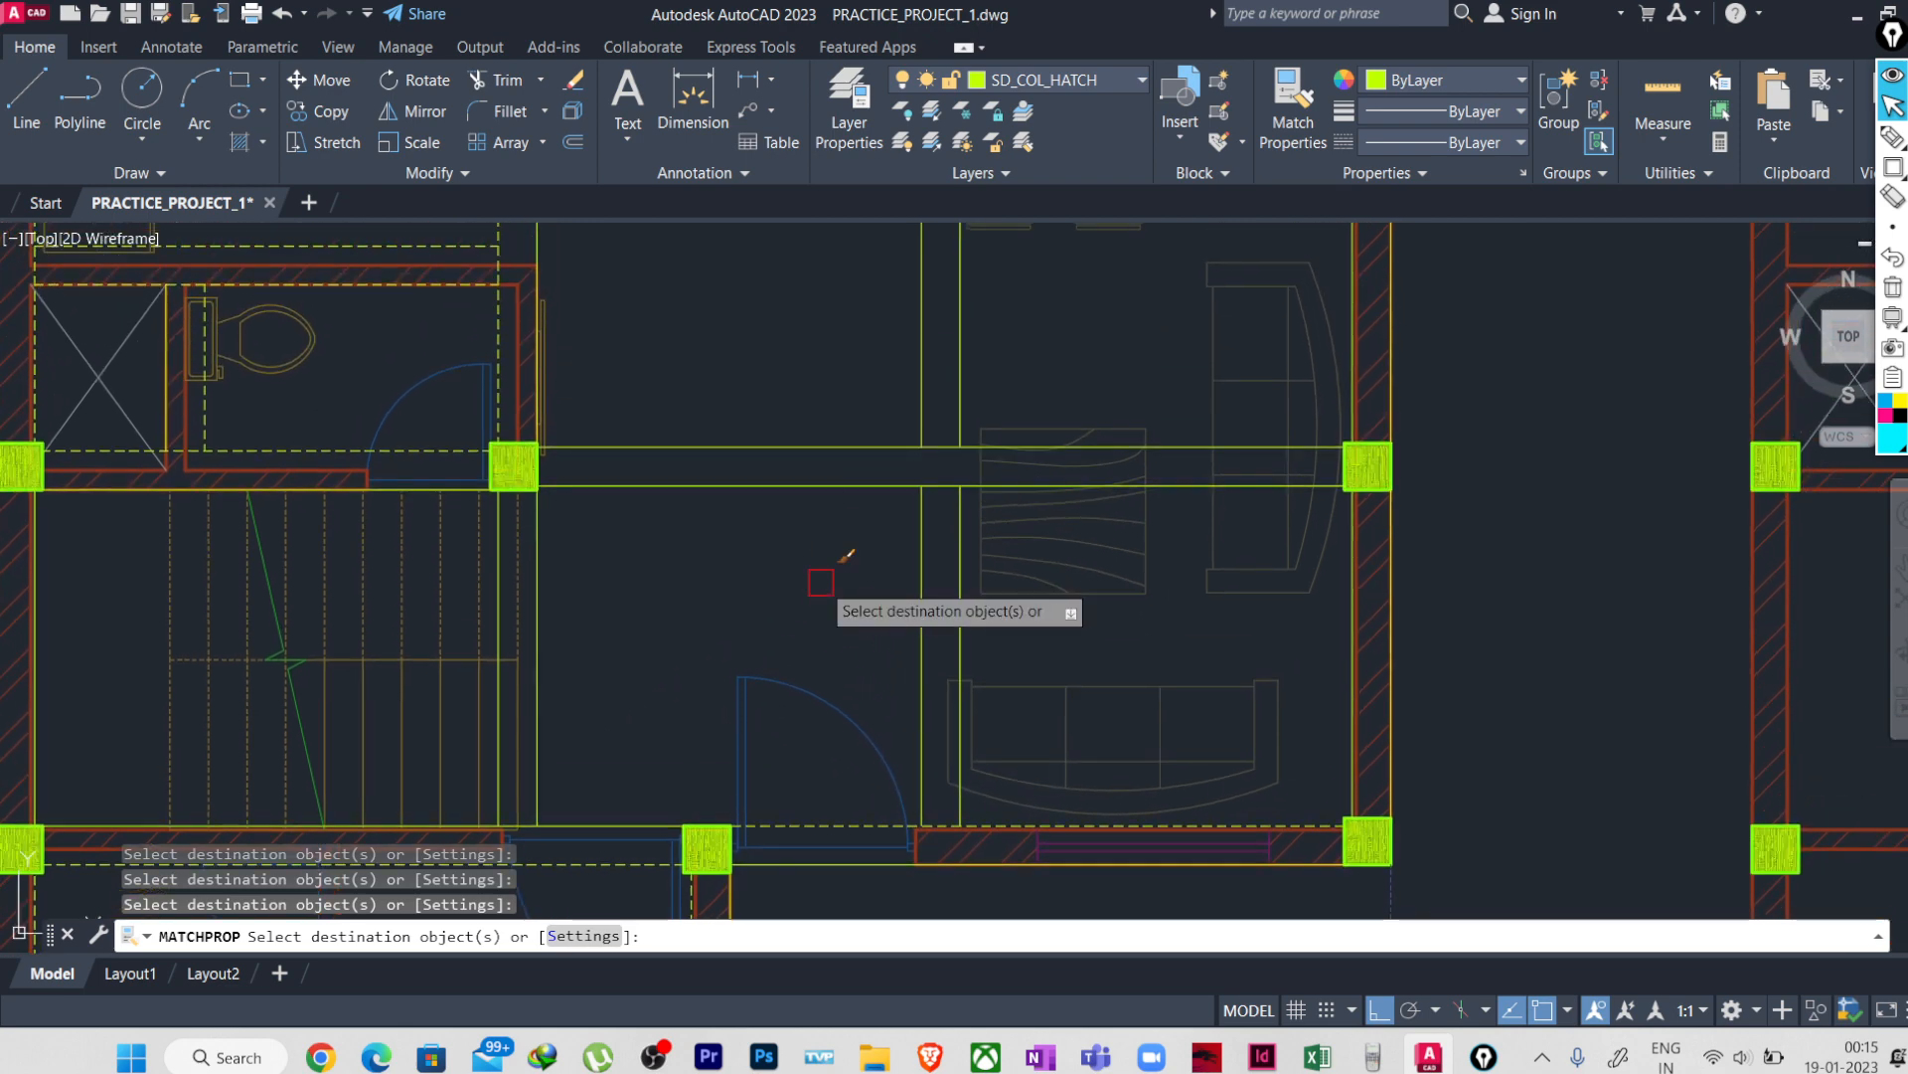
pyautogui.click(921, 608)
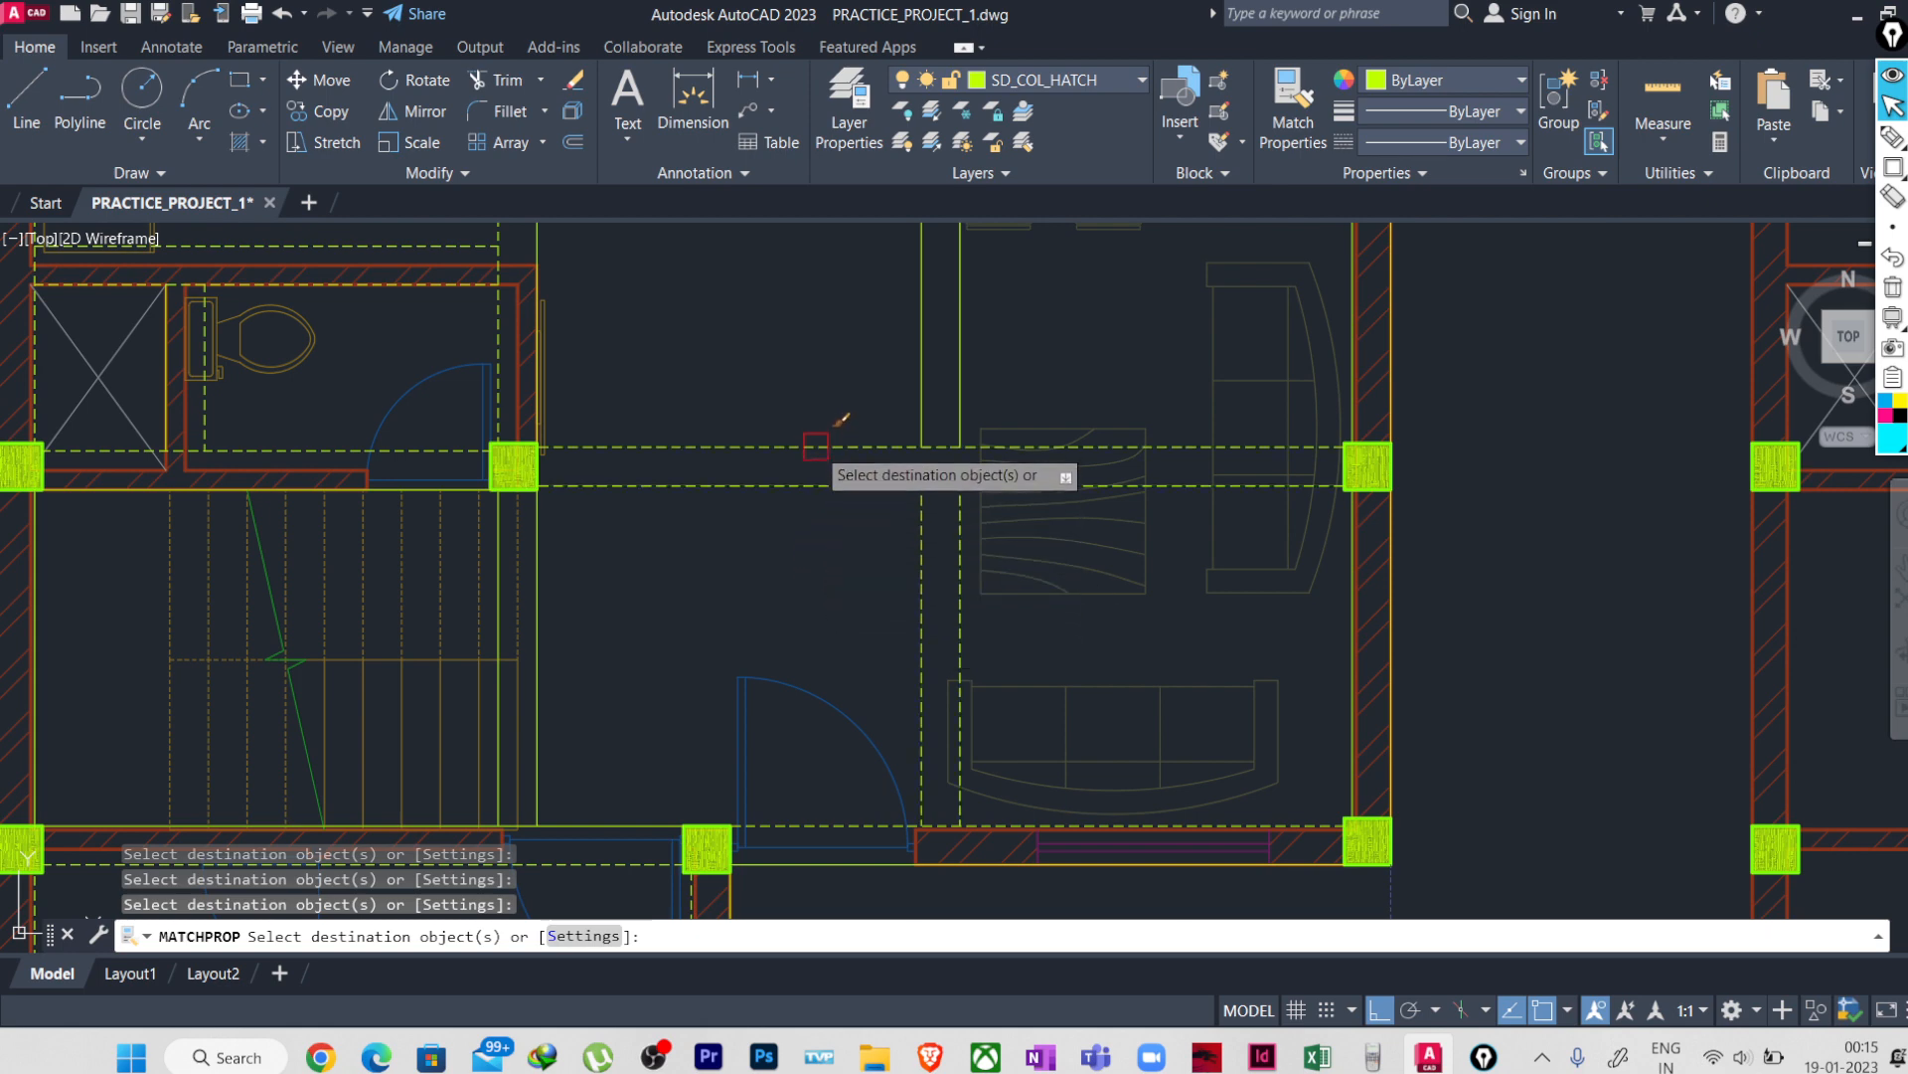
pyautogui.moveTo(815, 425); pyautogui.dragTo(781, 661, button='middle')
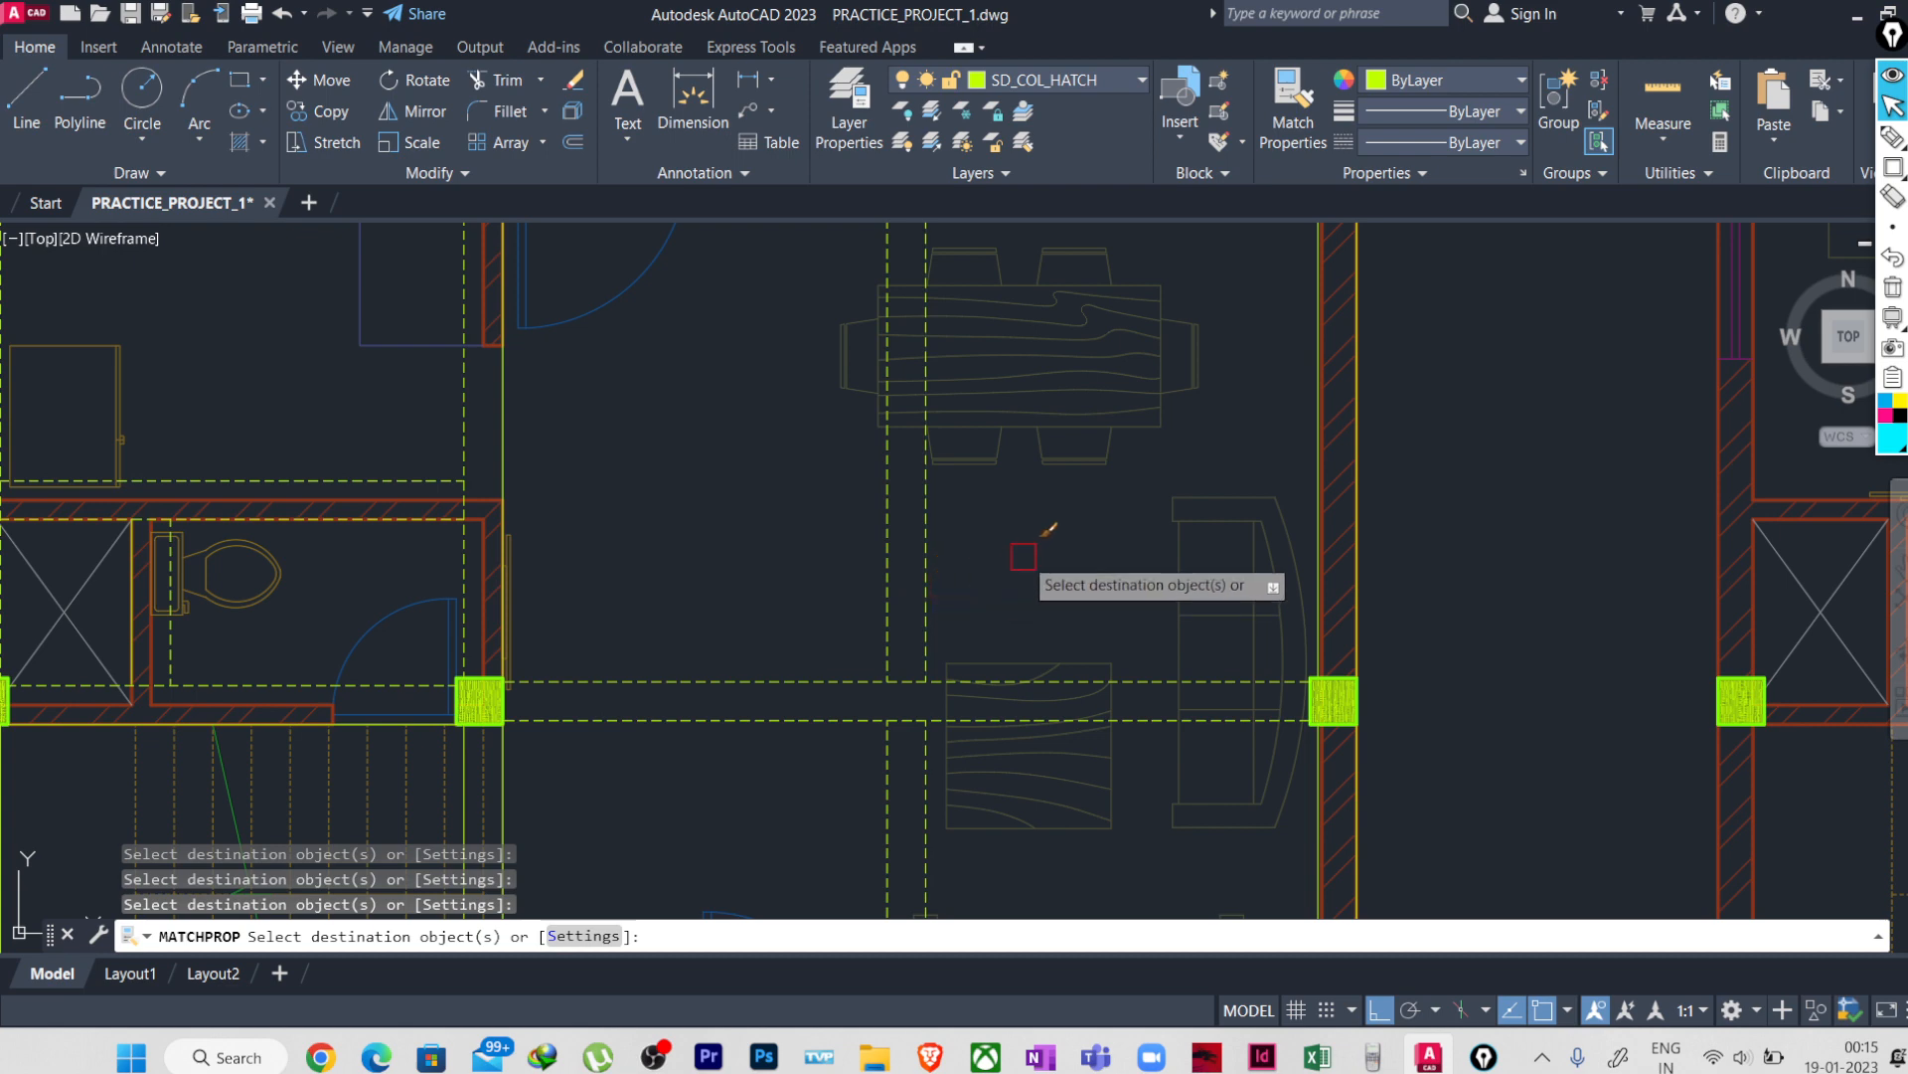
# - Match the same dashed properties onto the inner beam lines along the living-dining area's outer side wall and rear wall
pyautogui.moveTo(1201, 549); pyautogui.dragTo(676, 615, button='middle')
pyautogui.moveTo(696, 545); pyautogui.dragTo(731, 288, button='middle')
pyautogui.click(823, 634)
pyautogui.moveTo(673, 456); pyautogui.dragTo(775, 873, button='middle')
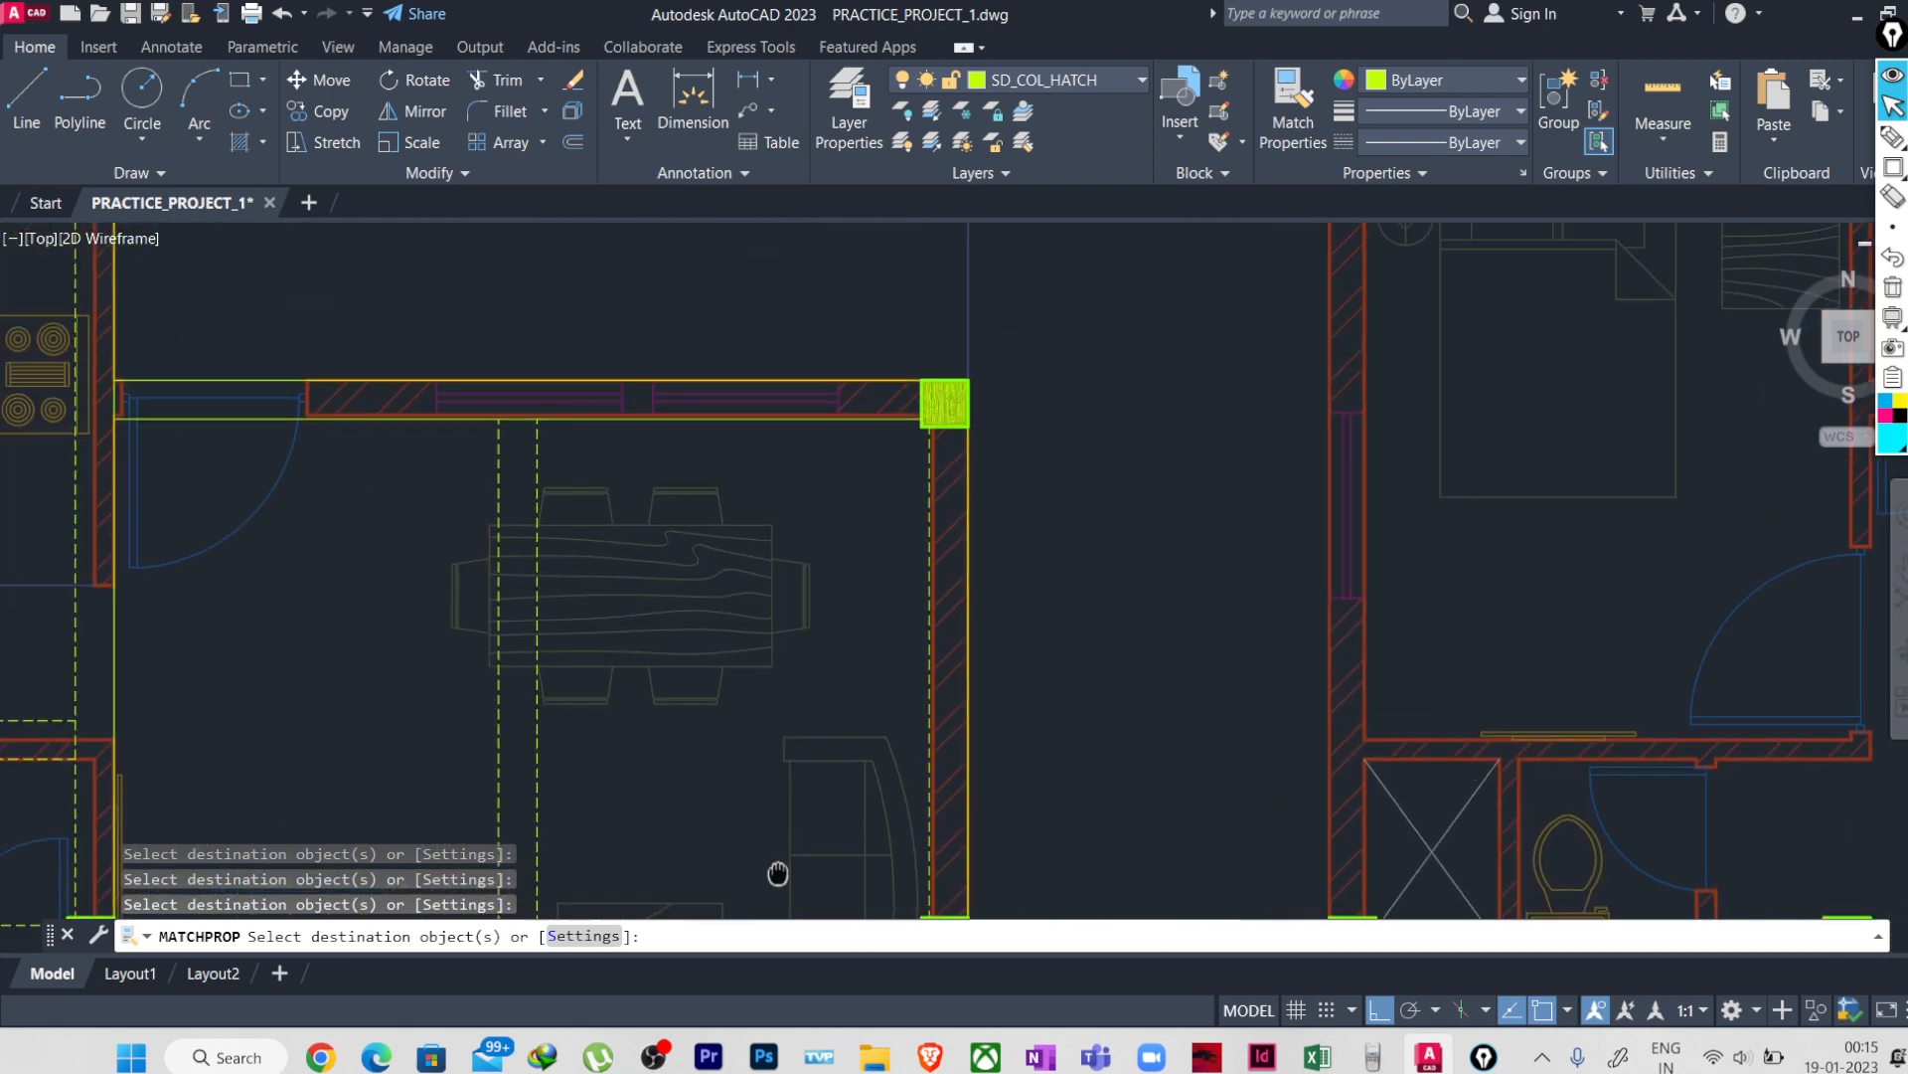
pyautogui.moveTo(730, 493); pyautogui.dragTo(865, 529, button='middle')
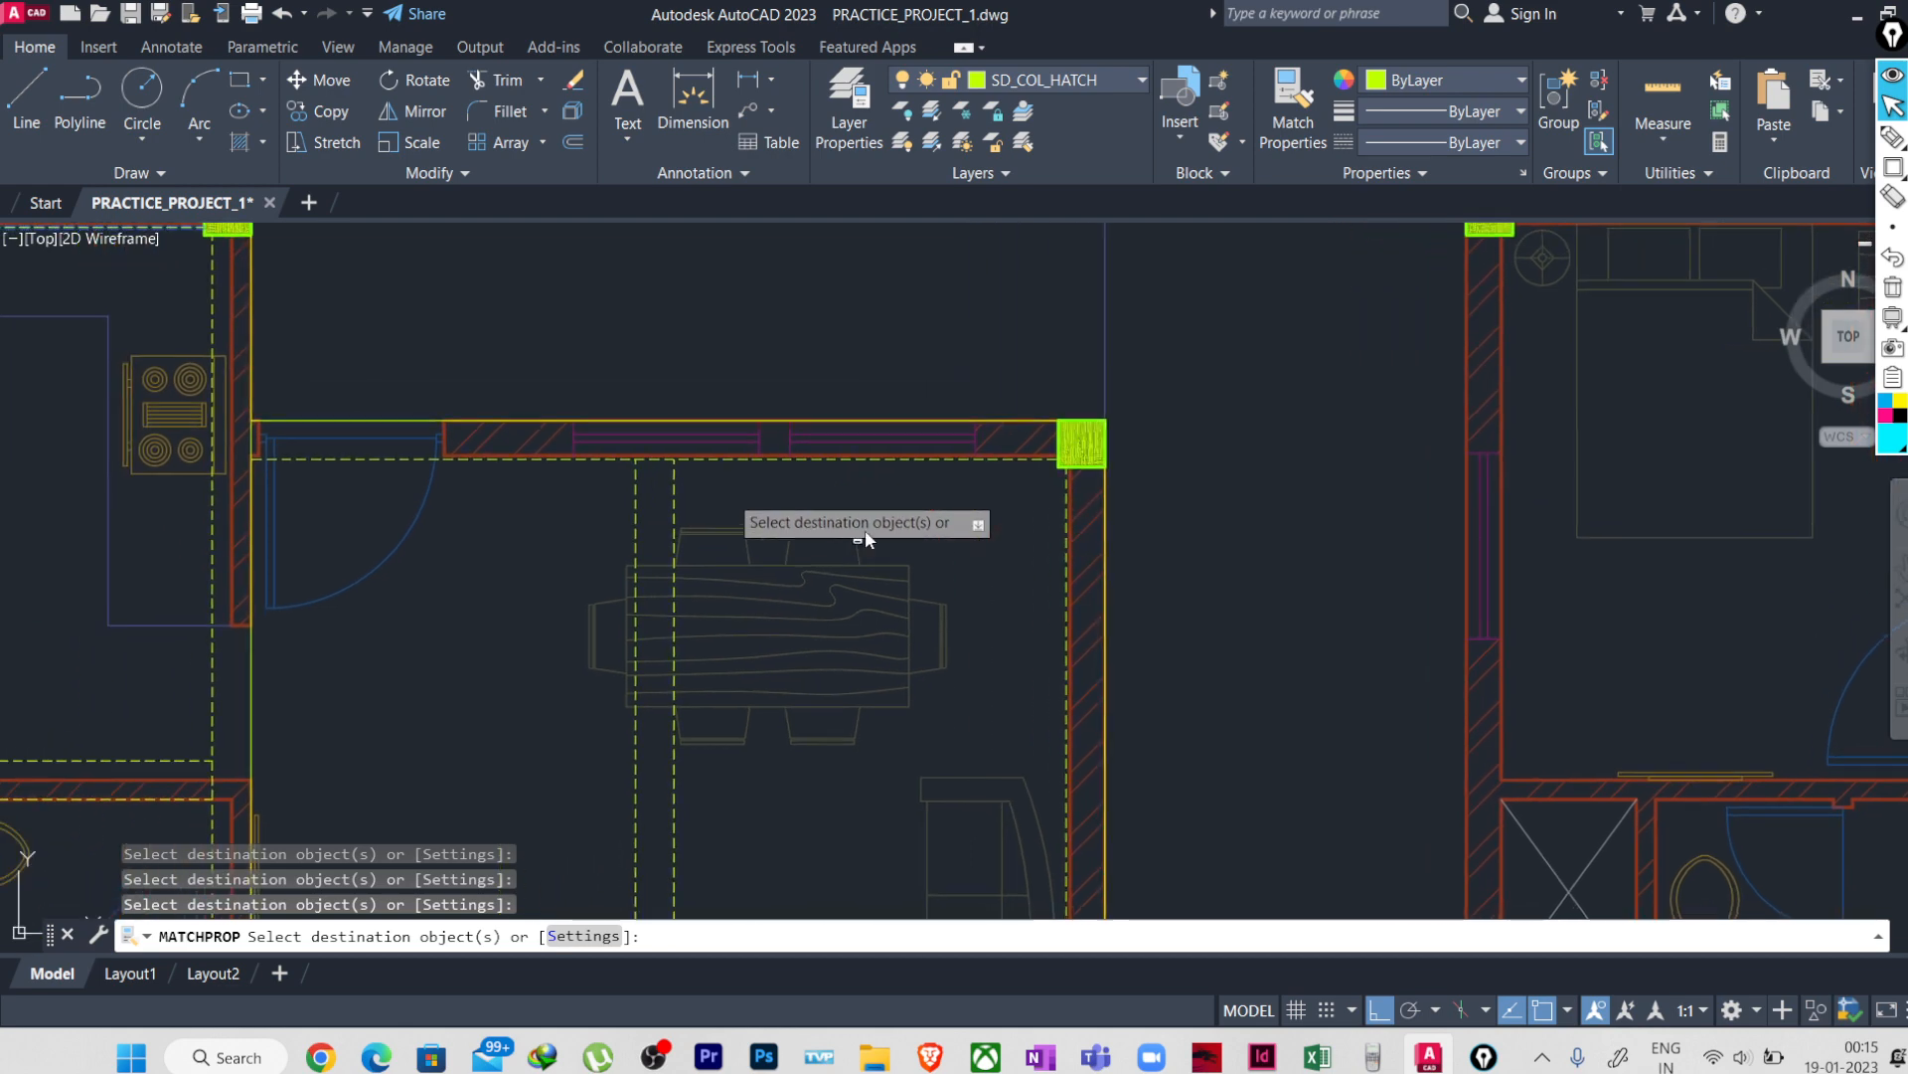
pyautogui.scroll(-2, 482, 627)
pyautogui.moveTo(424, 663); pyautogui.dragTo(602, 562, button='middle')
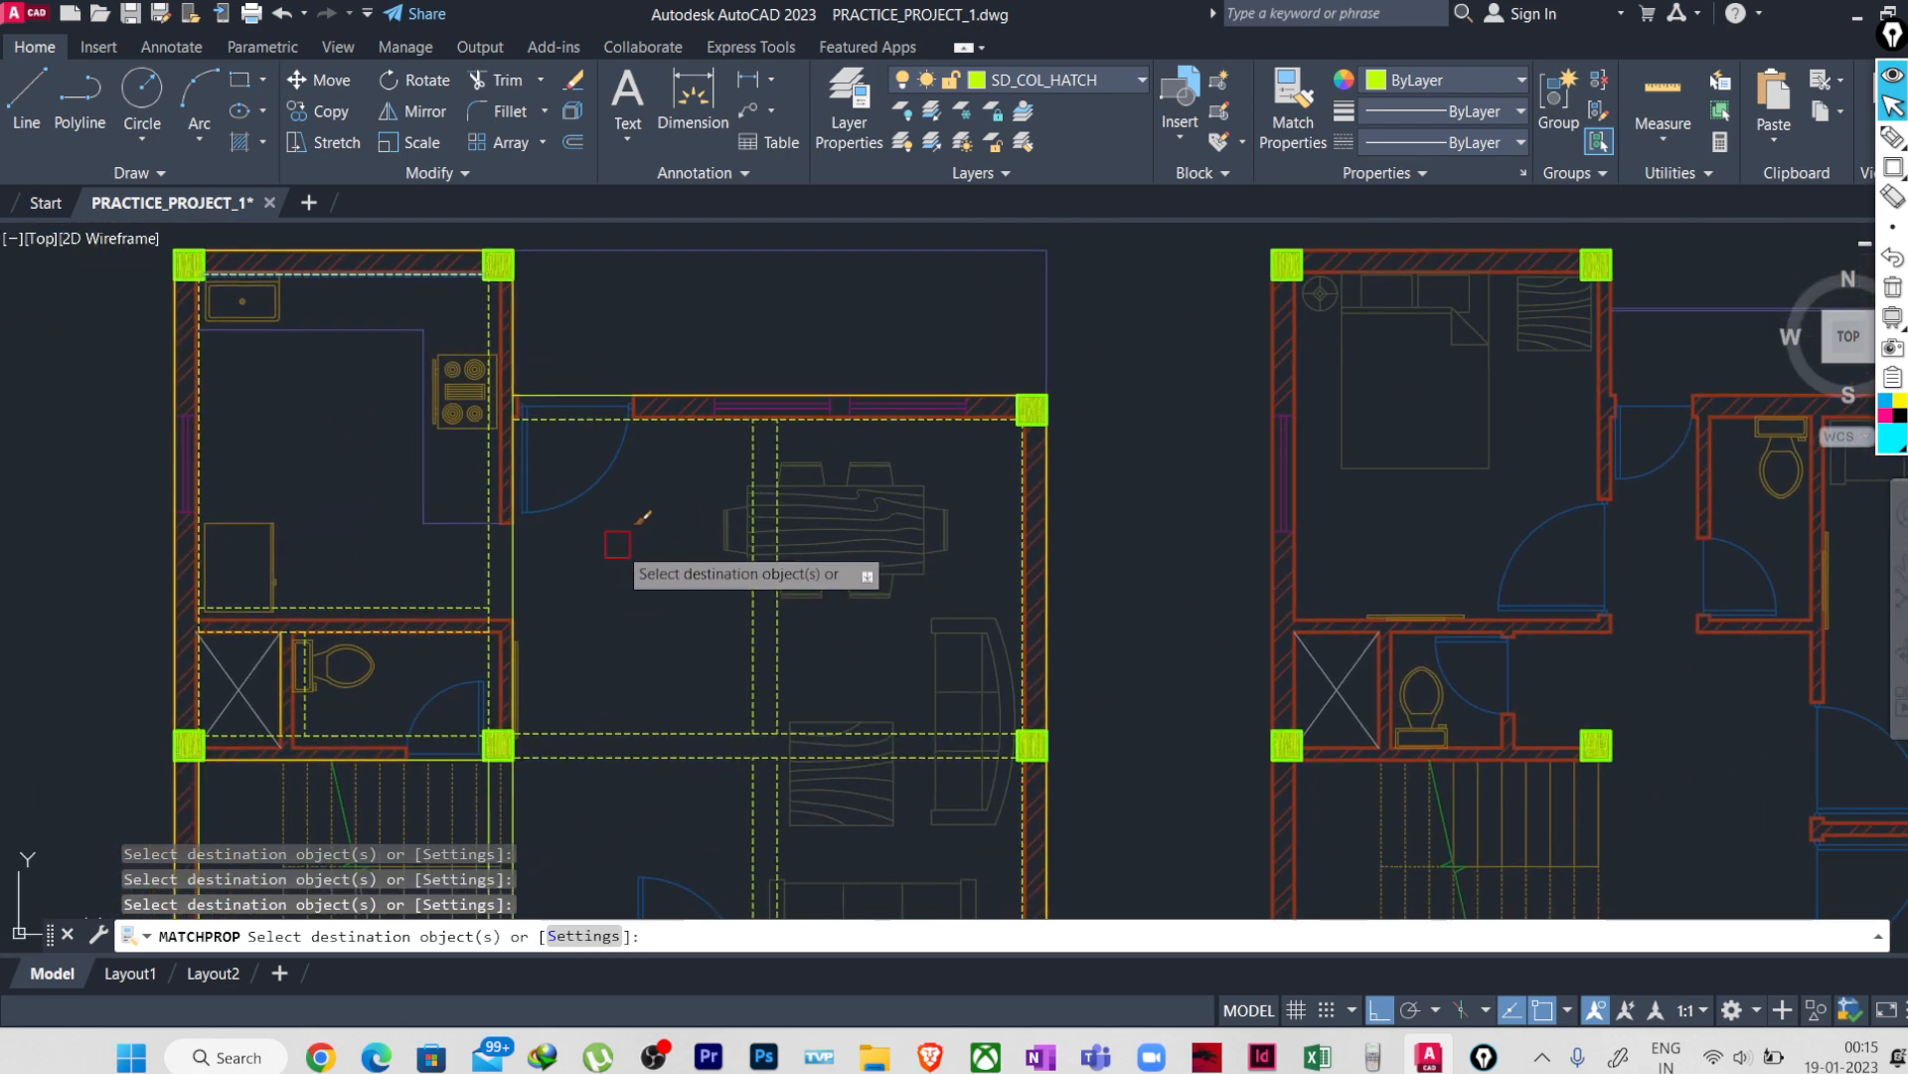
pyautogui.press('Escape')
pyautogui.press('Escape')
# - Break the beam line below the staircase at its intersection with the outer vertical beam line beside the stairs
pyautogui.moveTo(635, 695); pyautogui.dragTo(647, 460, button='middle')
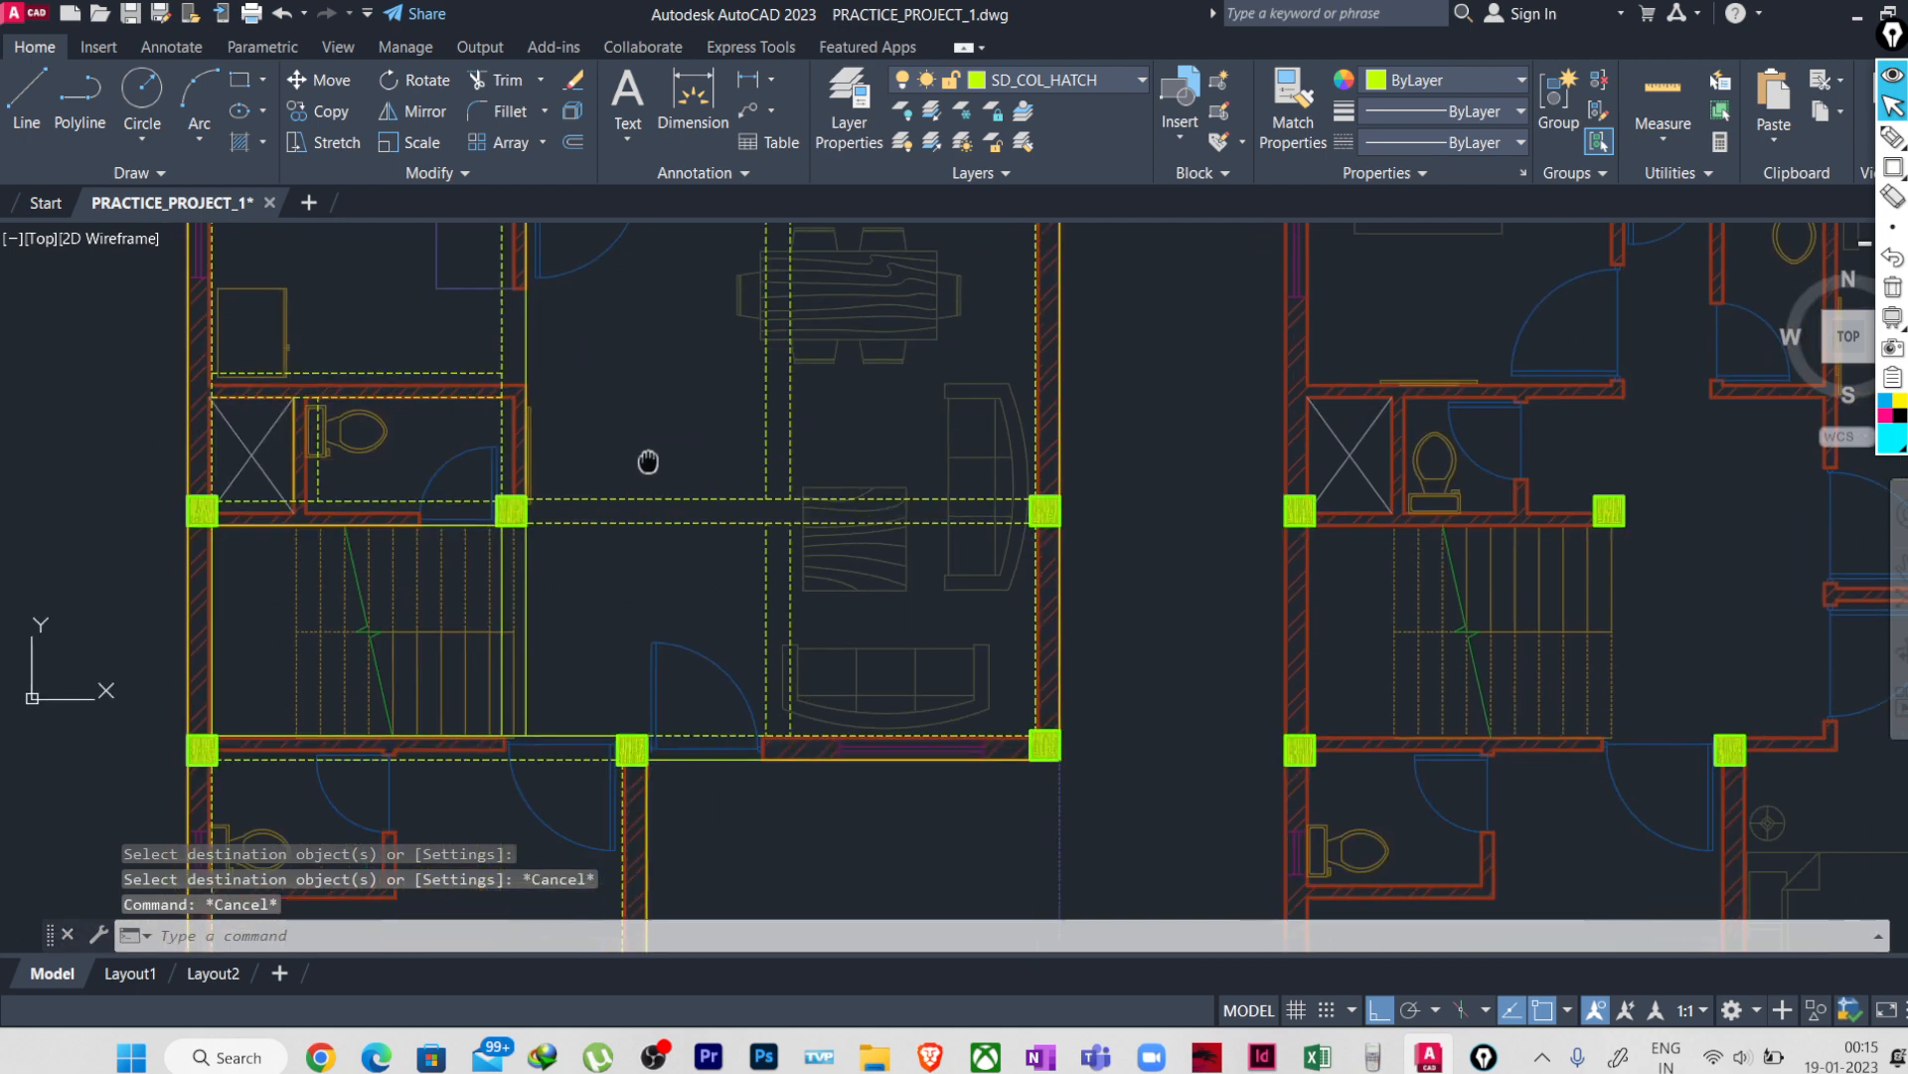
pyautogui.moveTo(621, 618)
pyautogui.mouseDown(button='middle')
pyautogui.moveTo(661, 525)
pyautogui.moveTo(656, 569)
pyautogui.mouseUp(button='middle')
pyautogui.scroll(2, 608, 611)
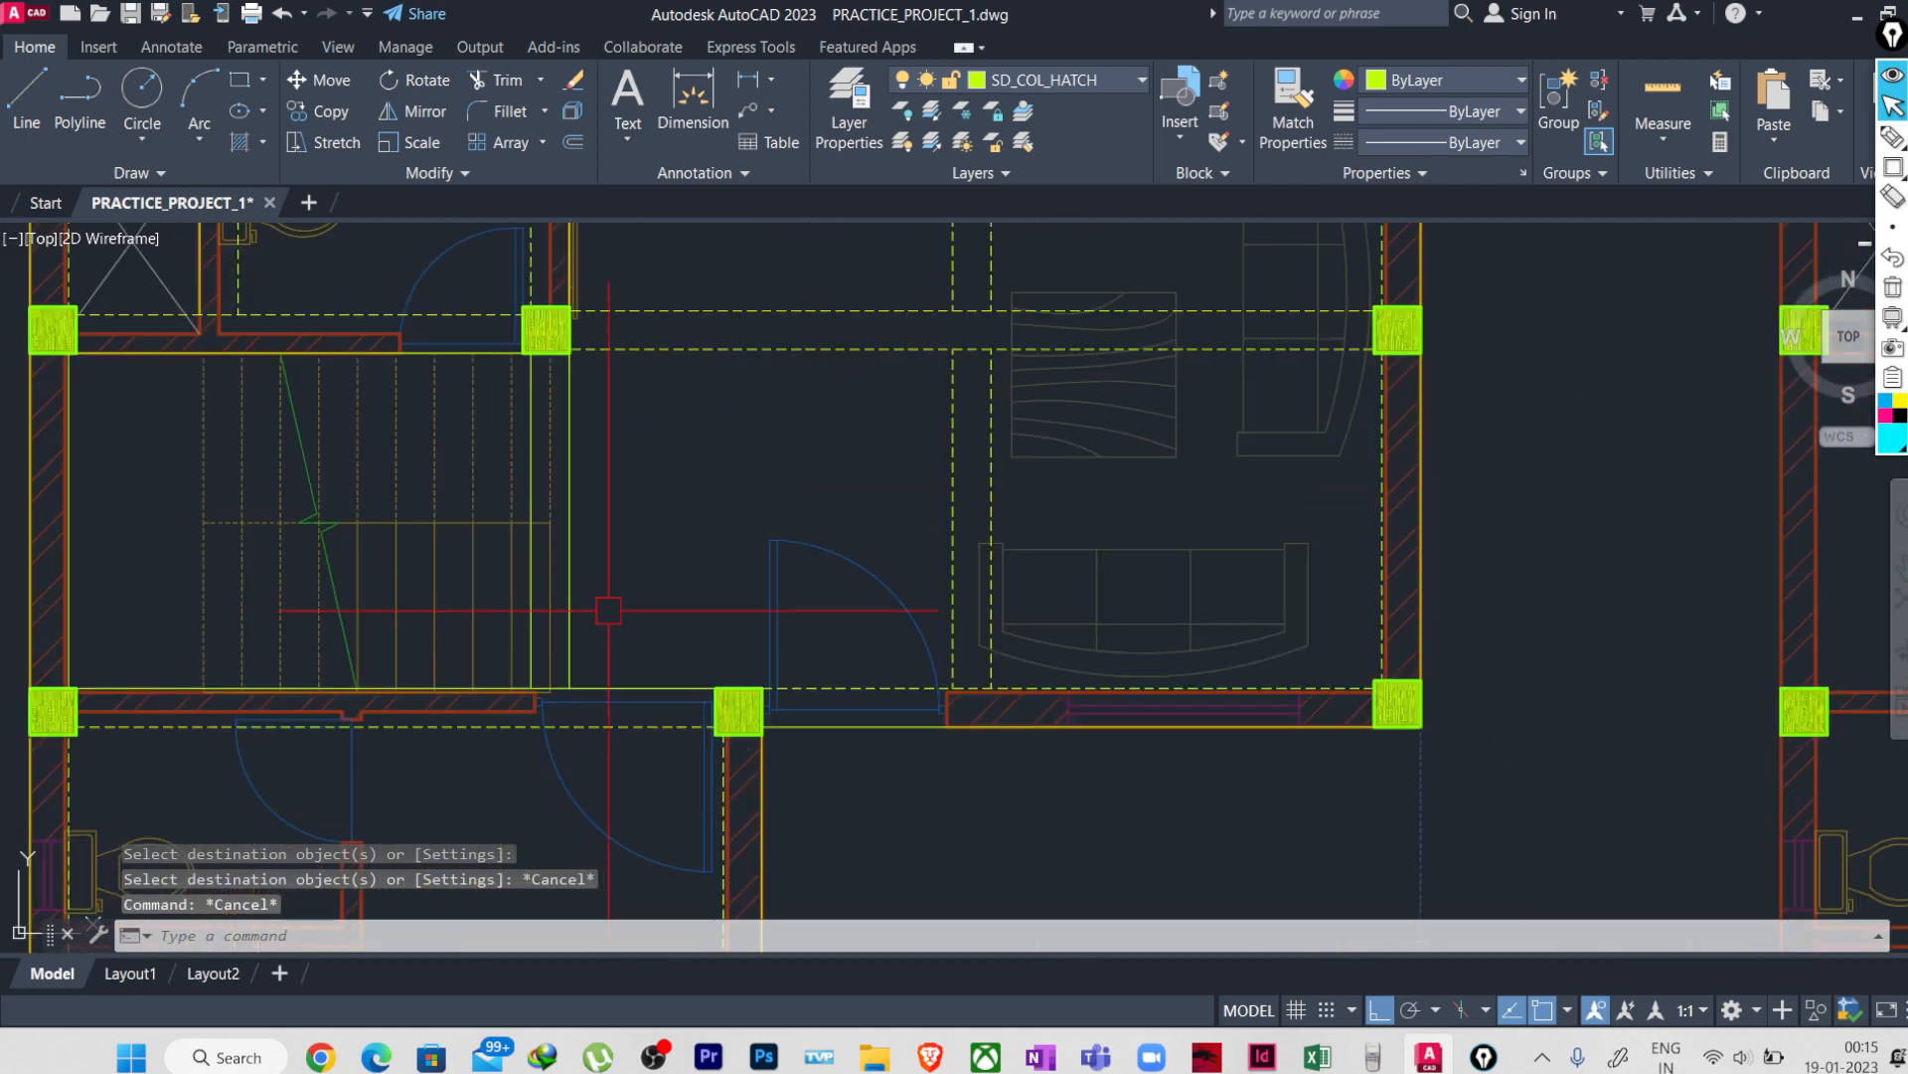
pyautogui.click(635, 684)
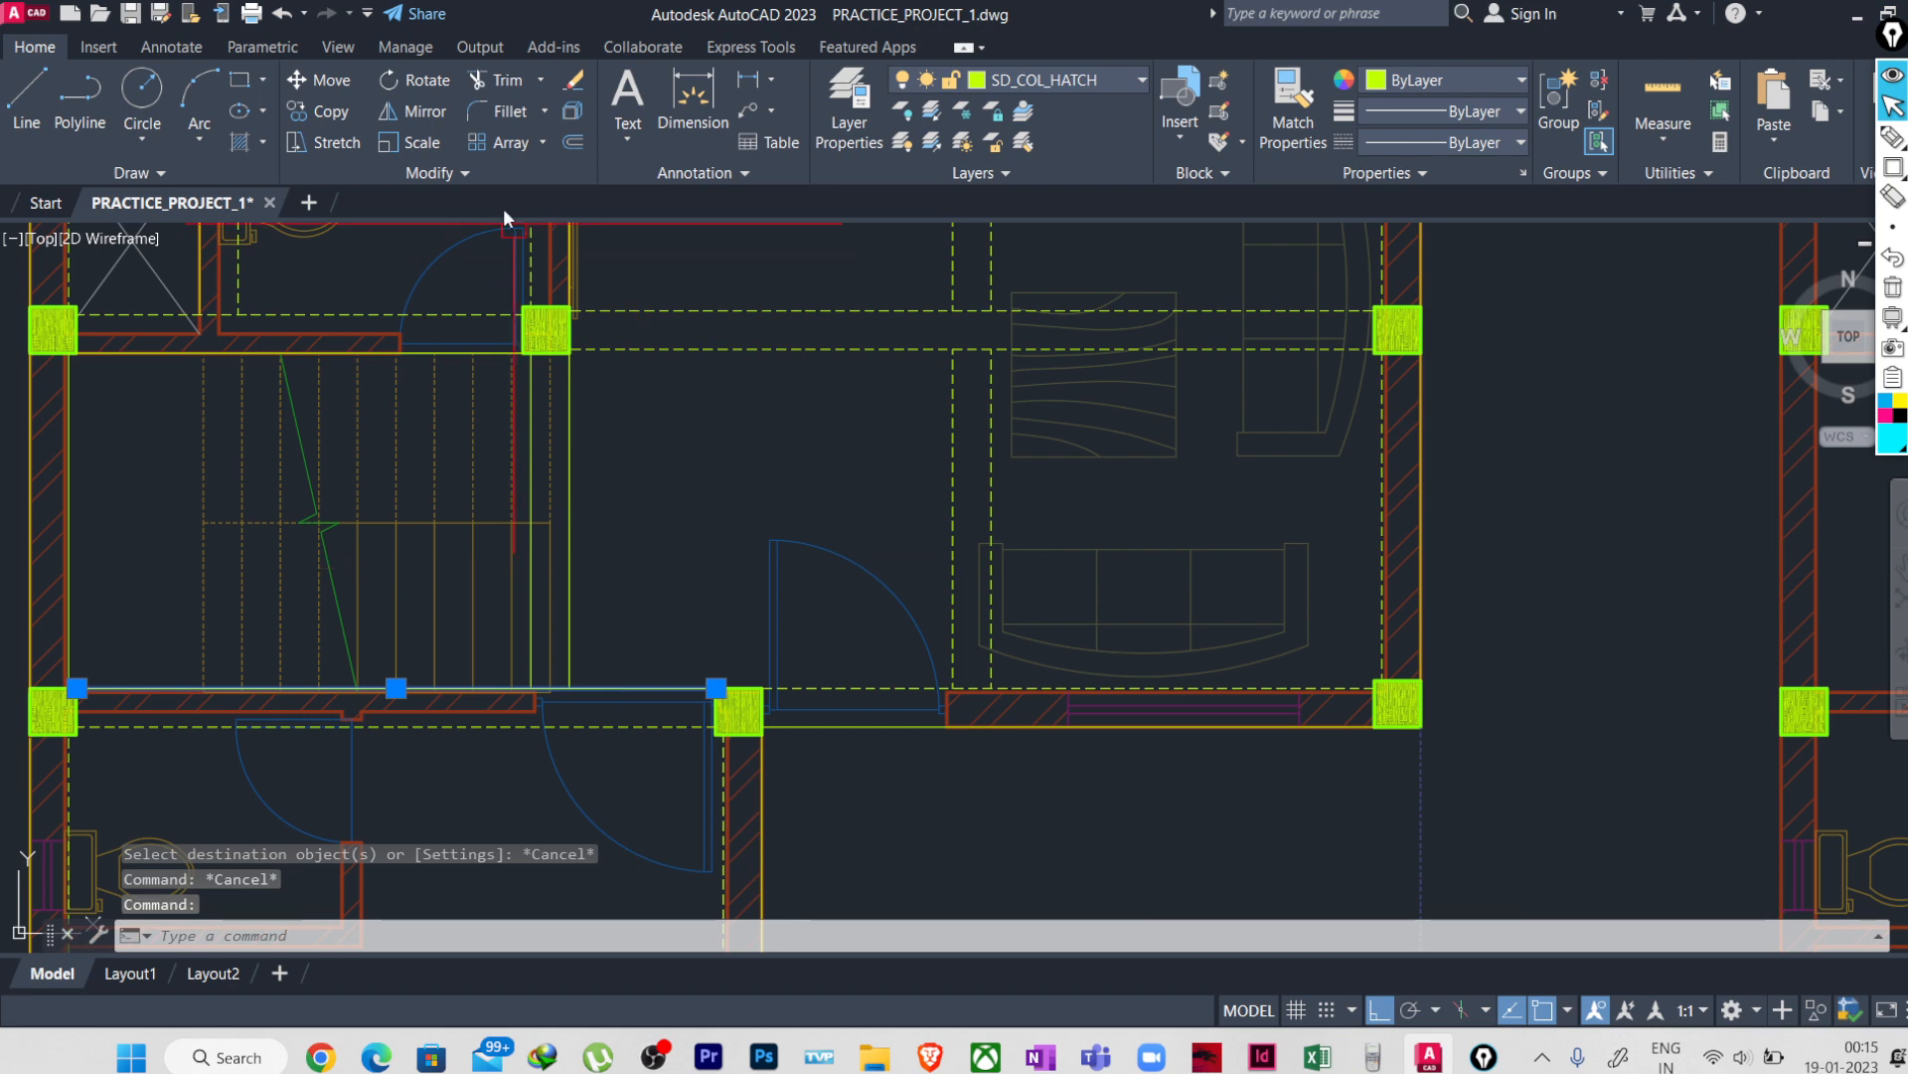
pyautogui.click(447, 174)
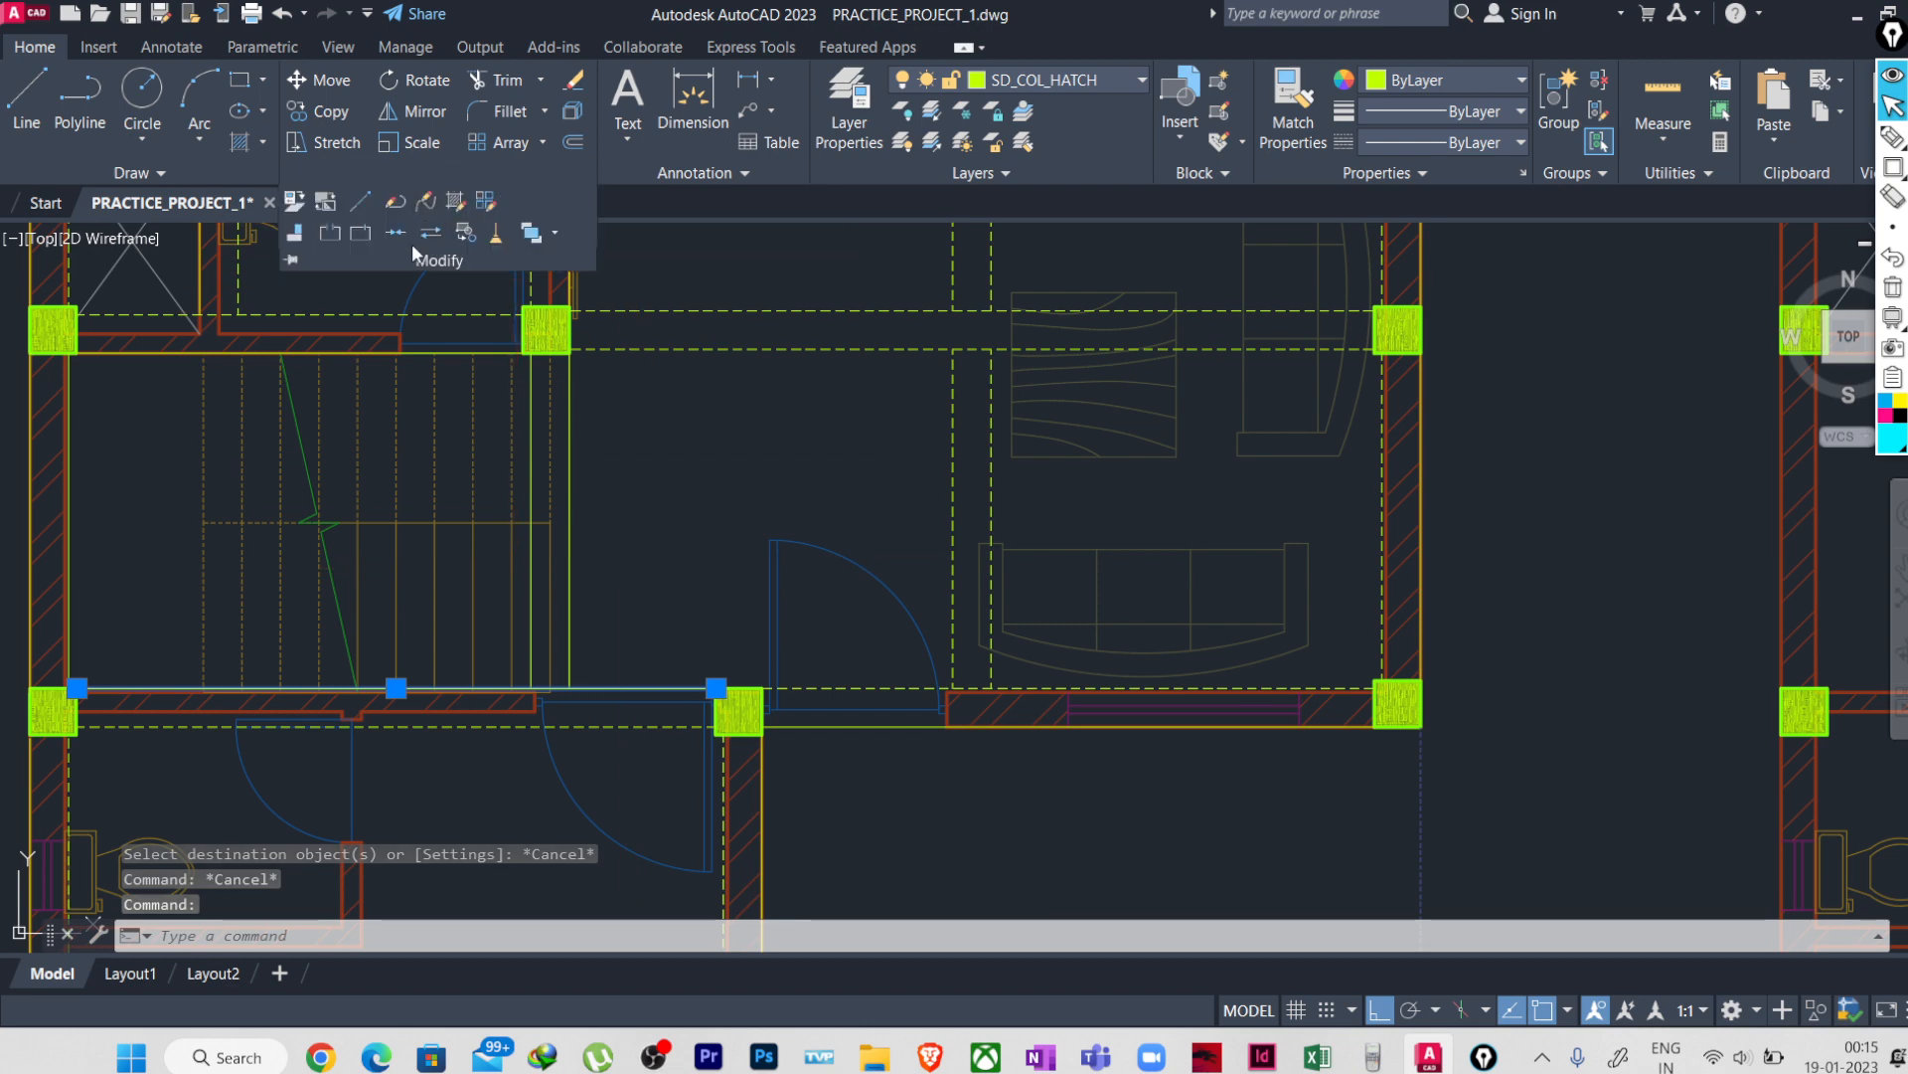
pyautogui.click(360, 232)
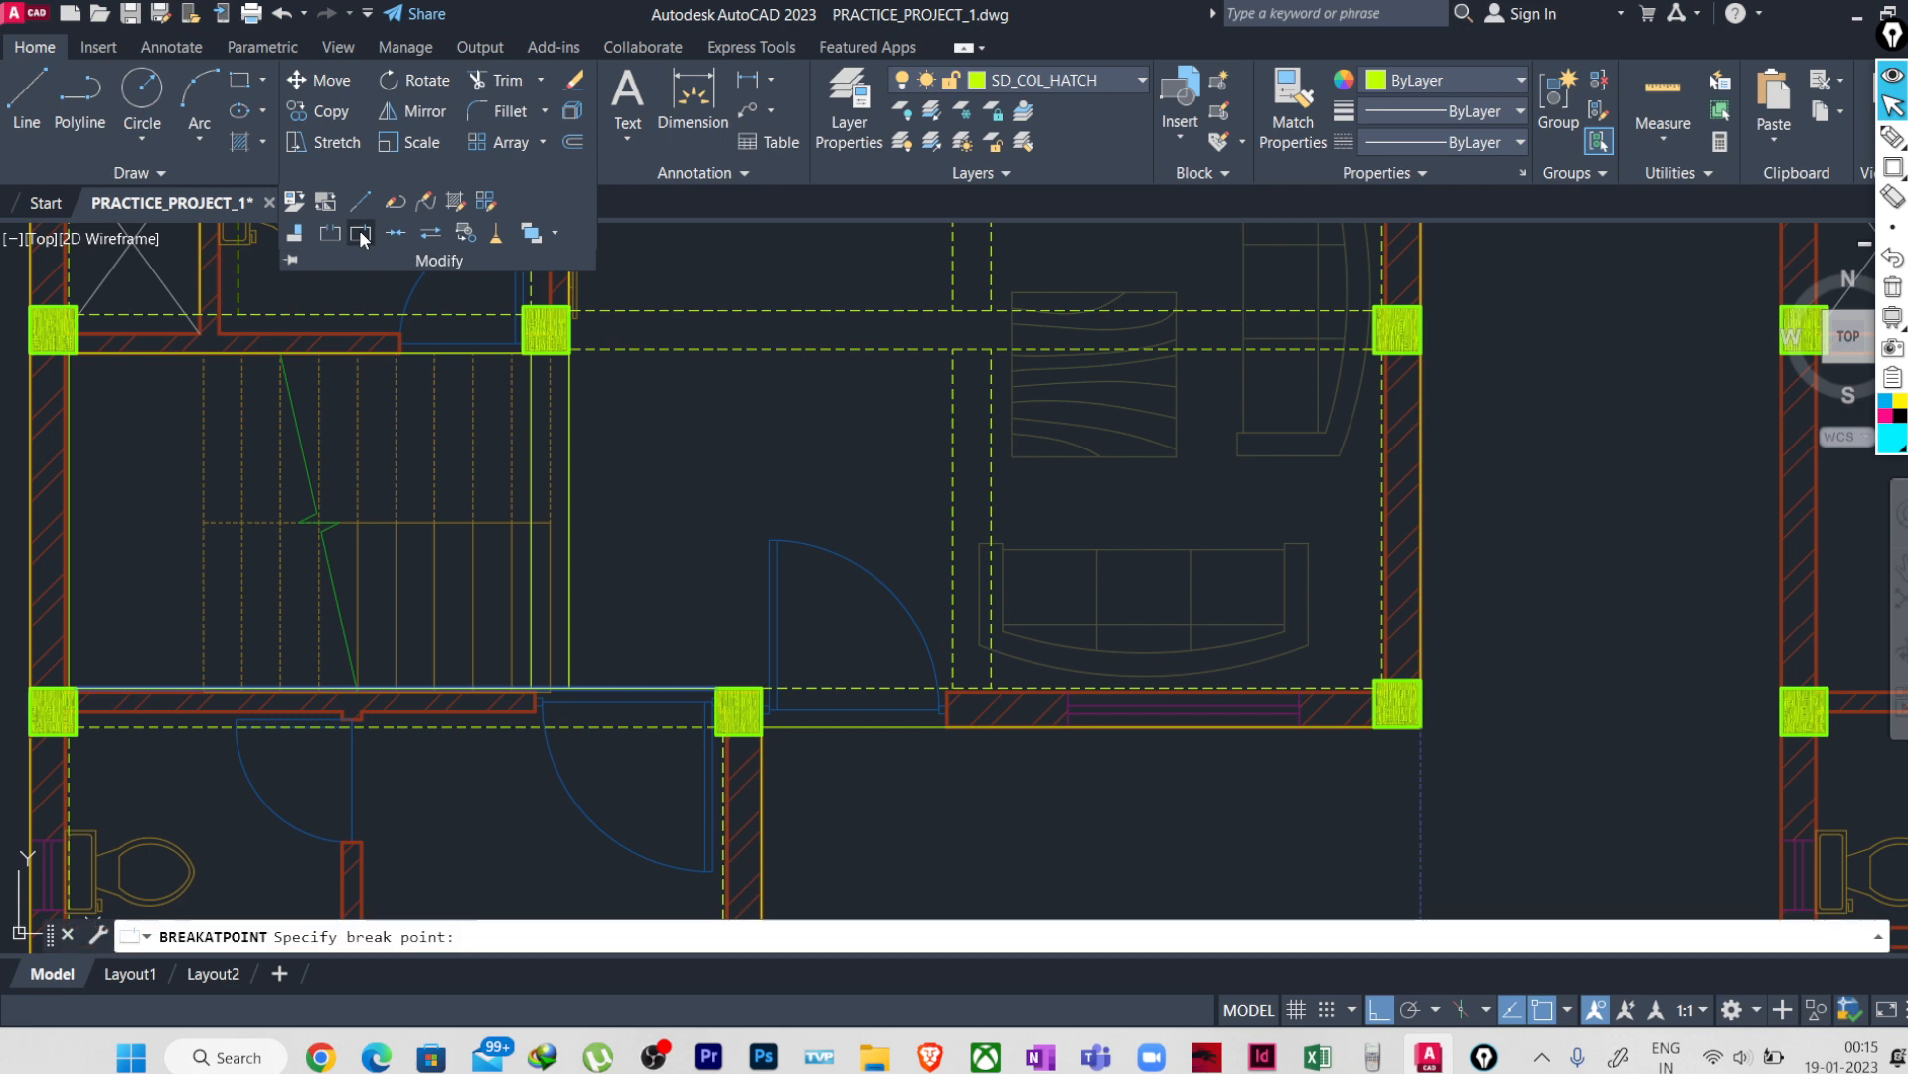
pyautogui.click(593, 672)
pyautogui.click(633, 686)
pyautogui.click(600, 686)
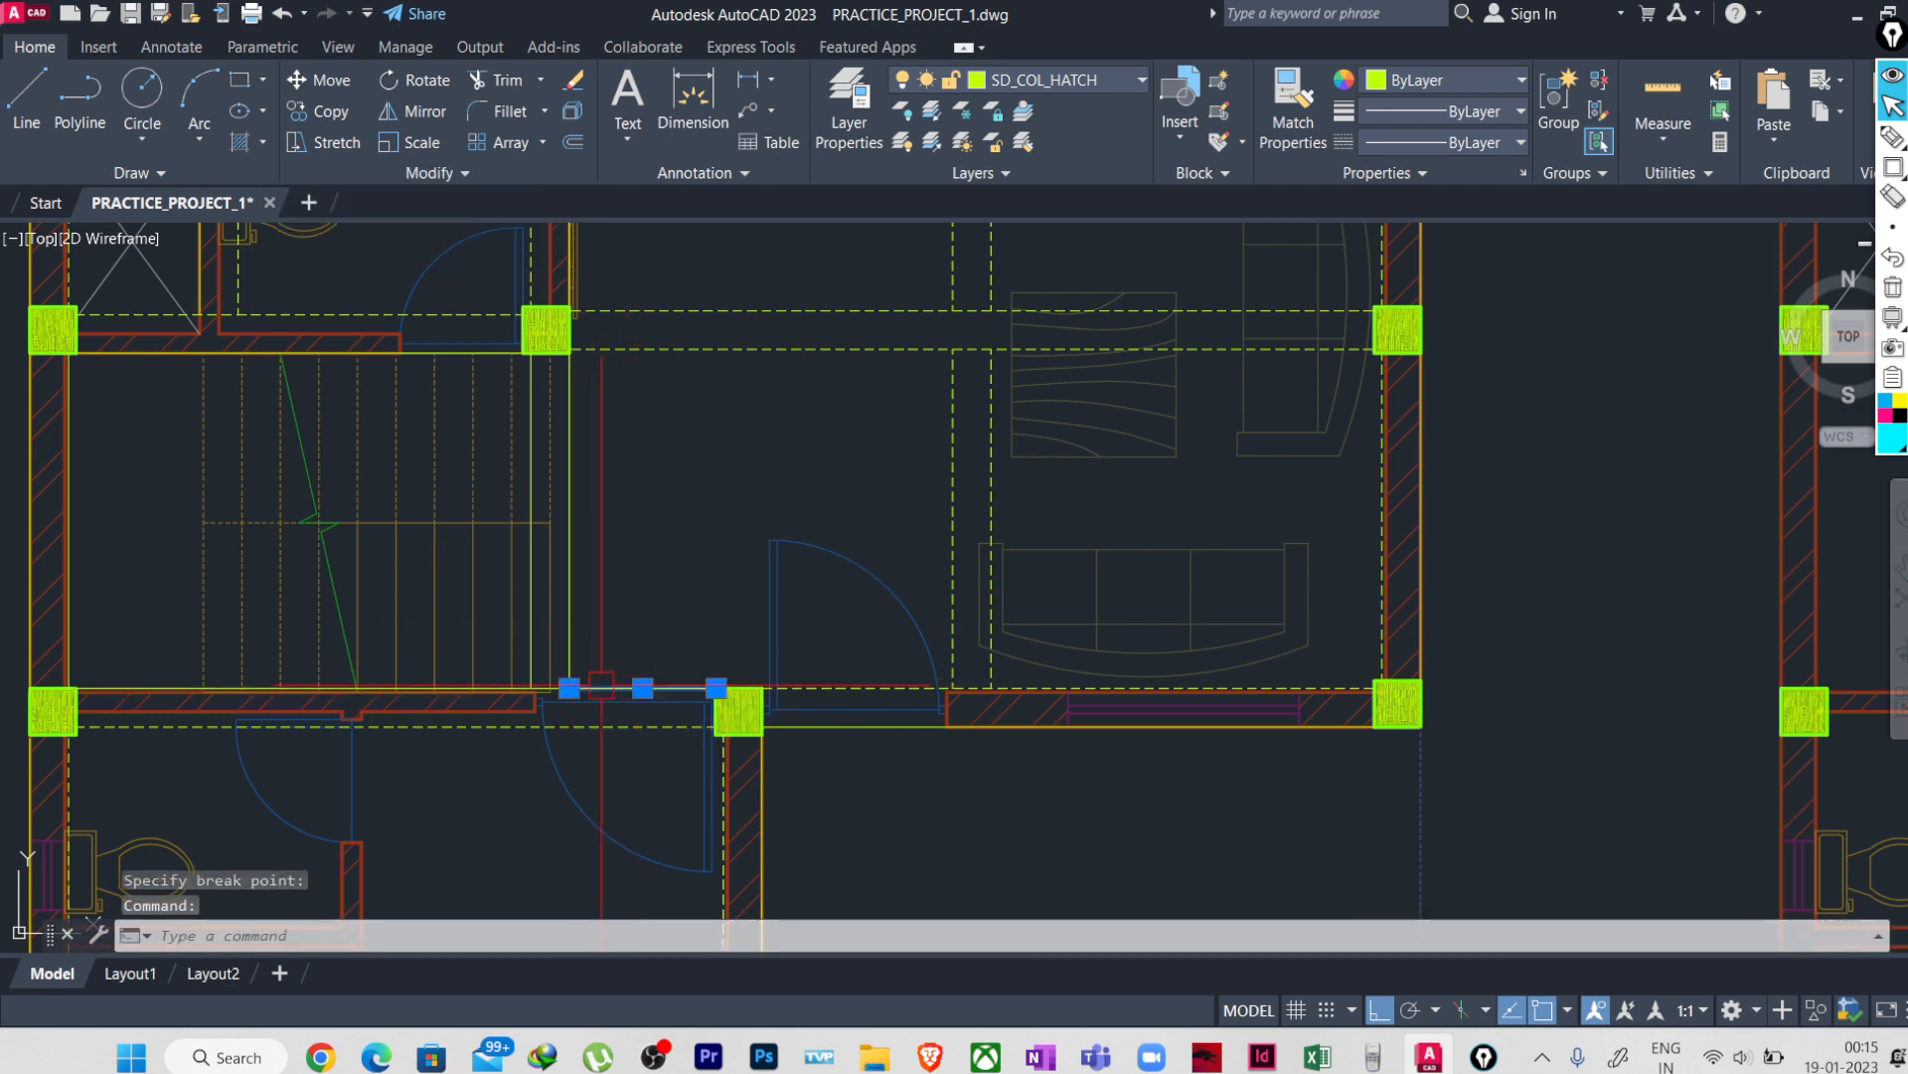
pyautogui.click(458, 681)
pyautogui.press('Escape')
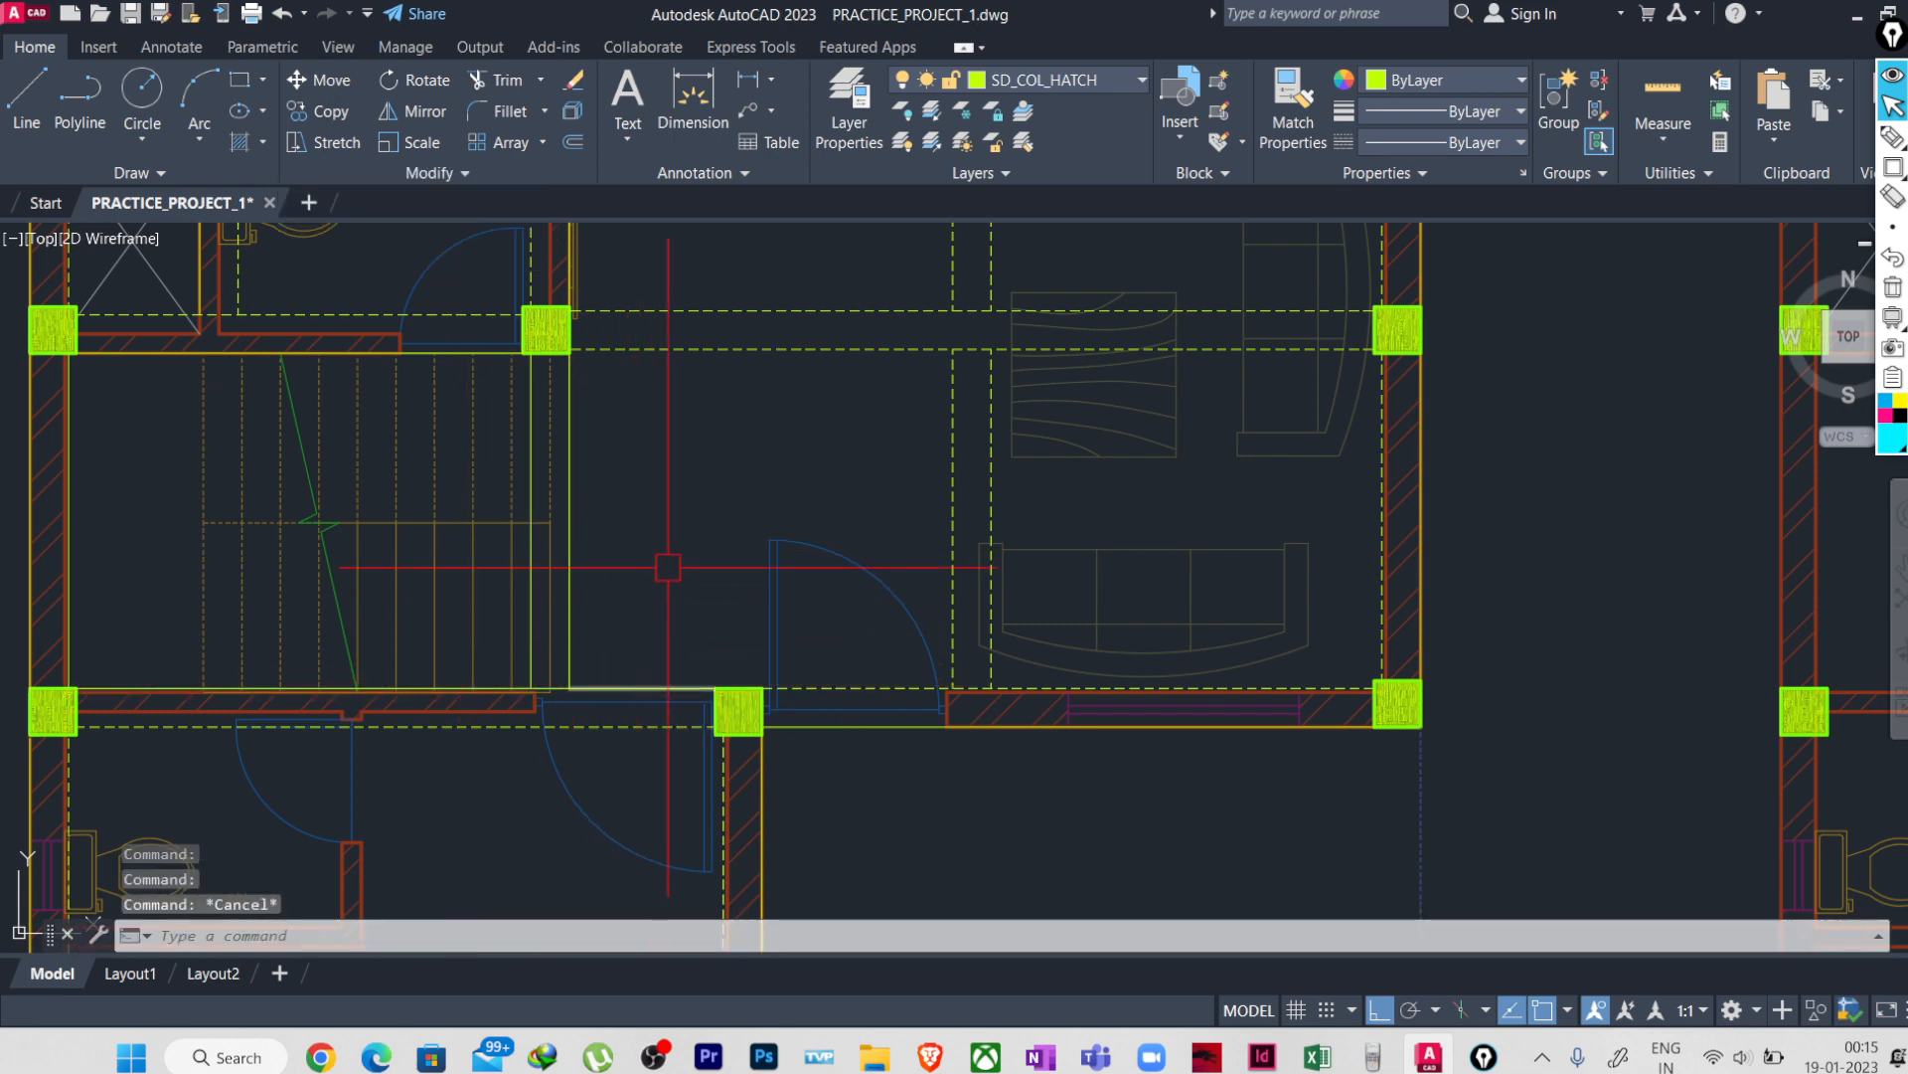
# - Match the living room front wall's dashed line properties onto the broken beam segment between the staircase and the column
pyautogui.write('MA')
pyautogui.press('Return')
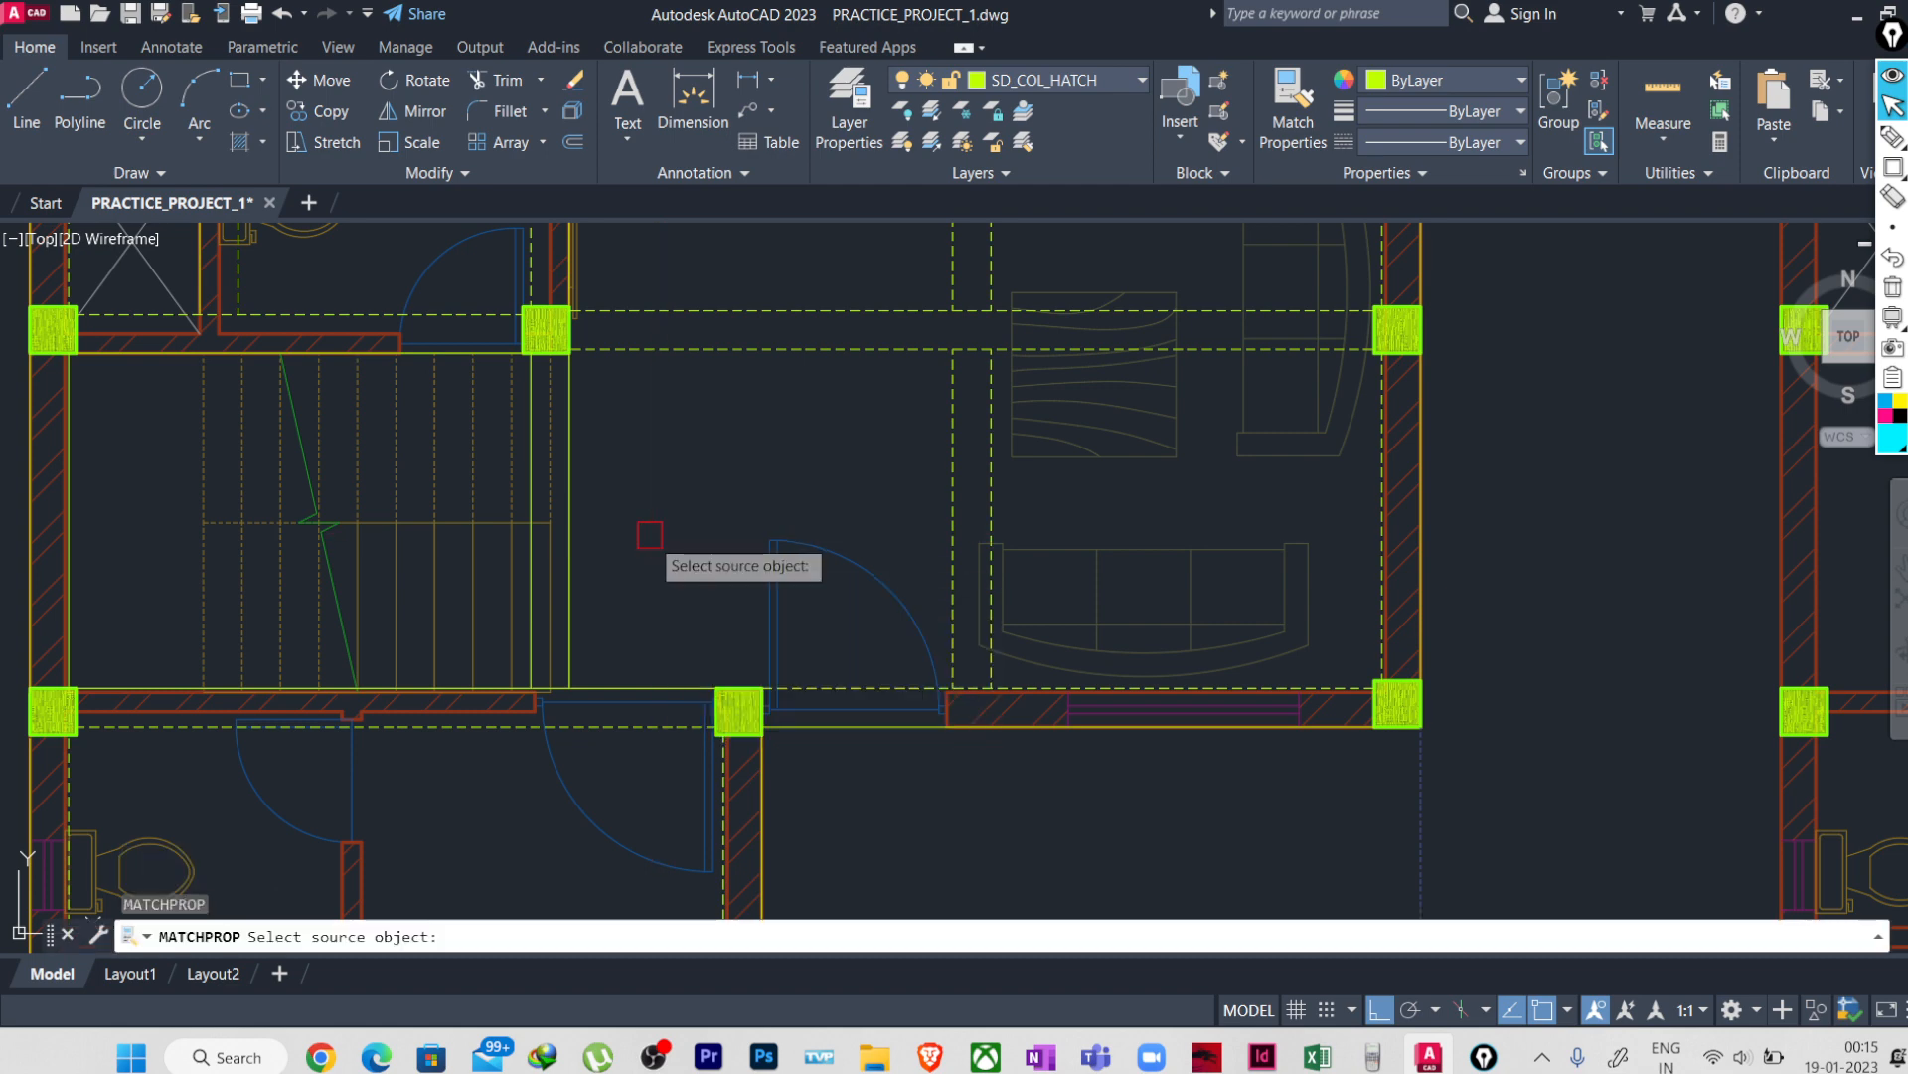
pyautogui.click(815, 679)
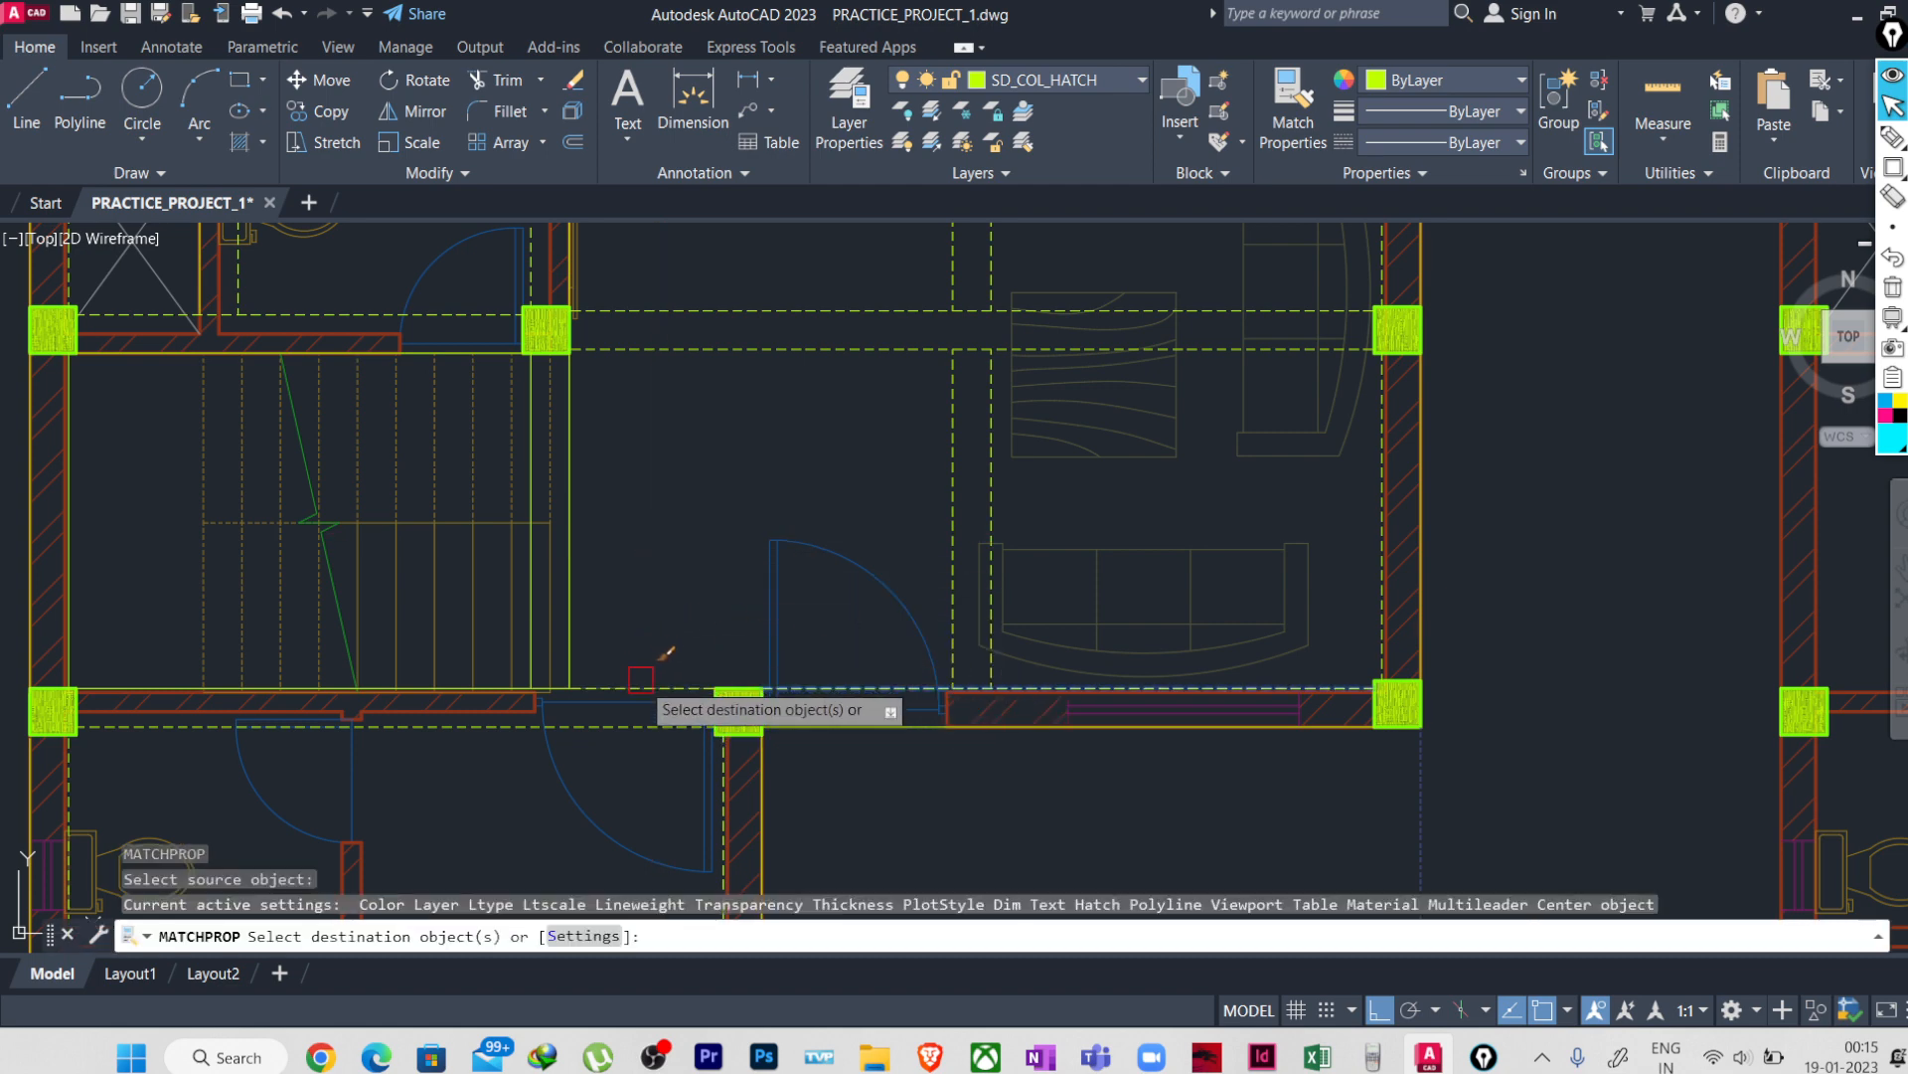
pyautogui.press('Escape')
pyautogui.press('Escape')
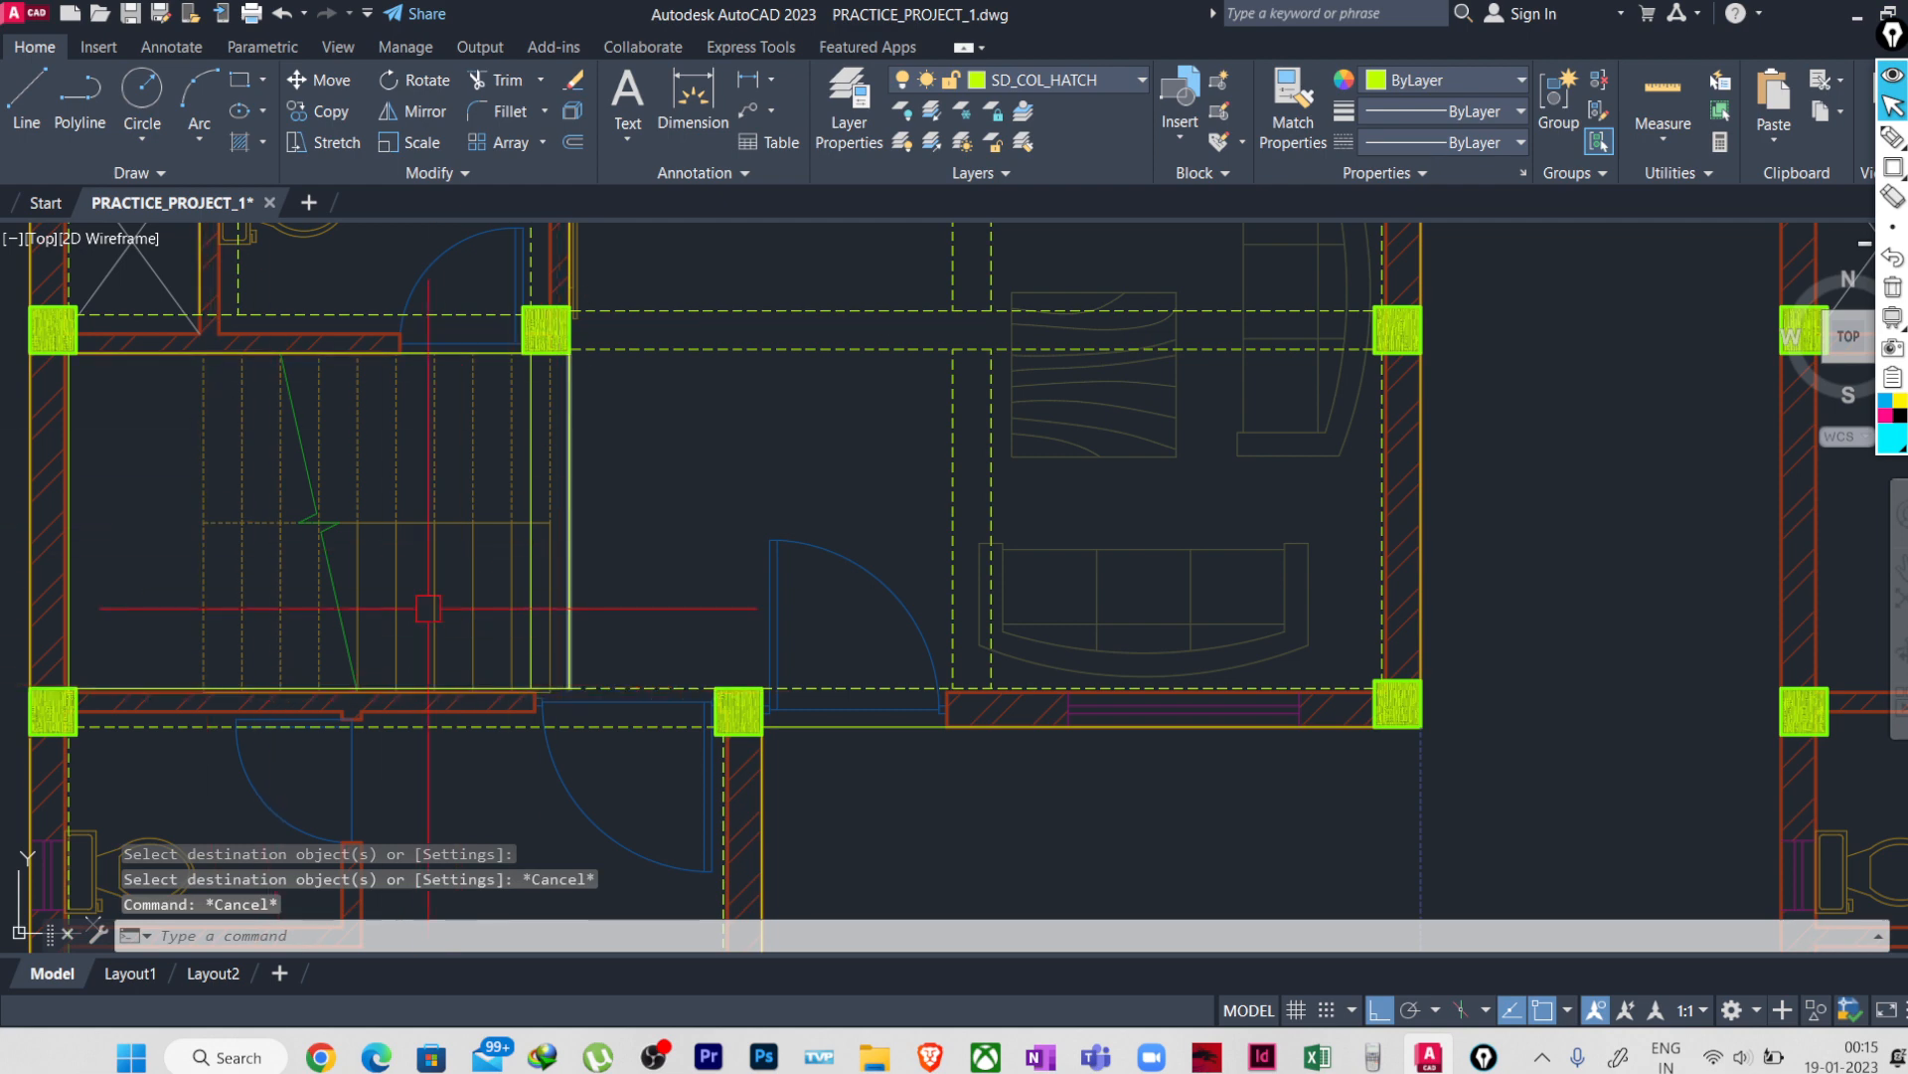
# - Match the dashed segment's properties onto the vertical beam line separating the staircase from the living room
pyautogui.moveTo(301, 354)
pyautogui.mouseDown(button='middle')
pyautogui.moveTo(311, 443)
pyautogui.moveTo(439, 514)
pyautogui.mouseUp(button='middle')
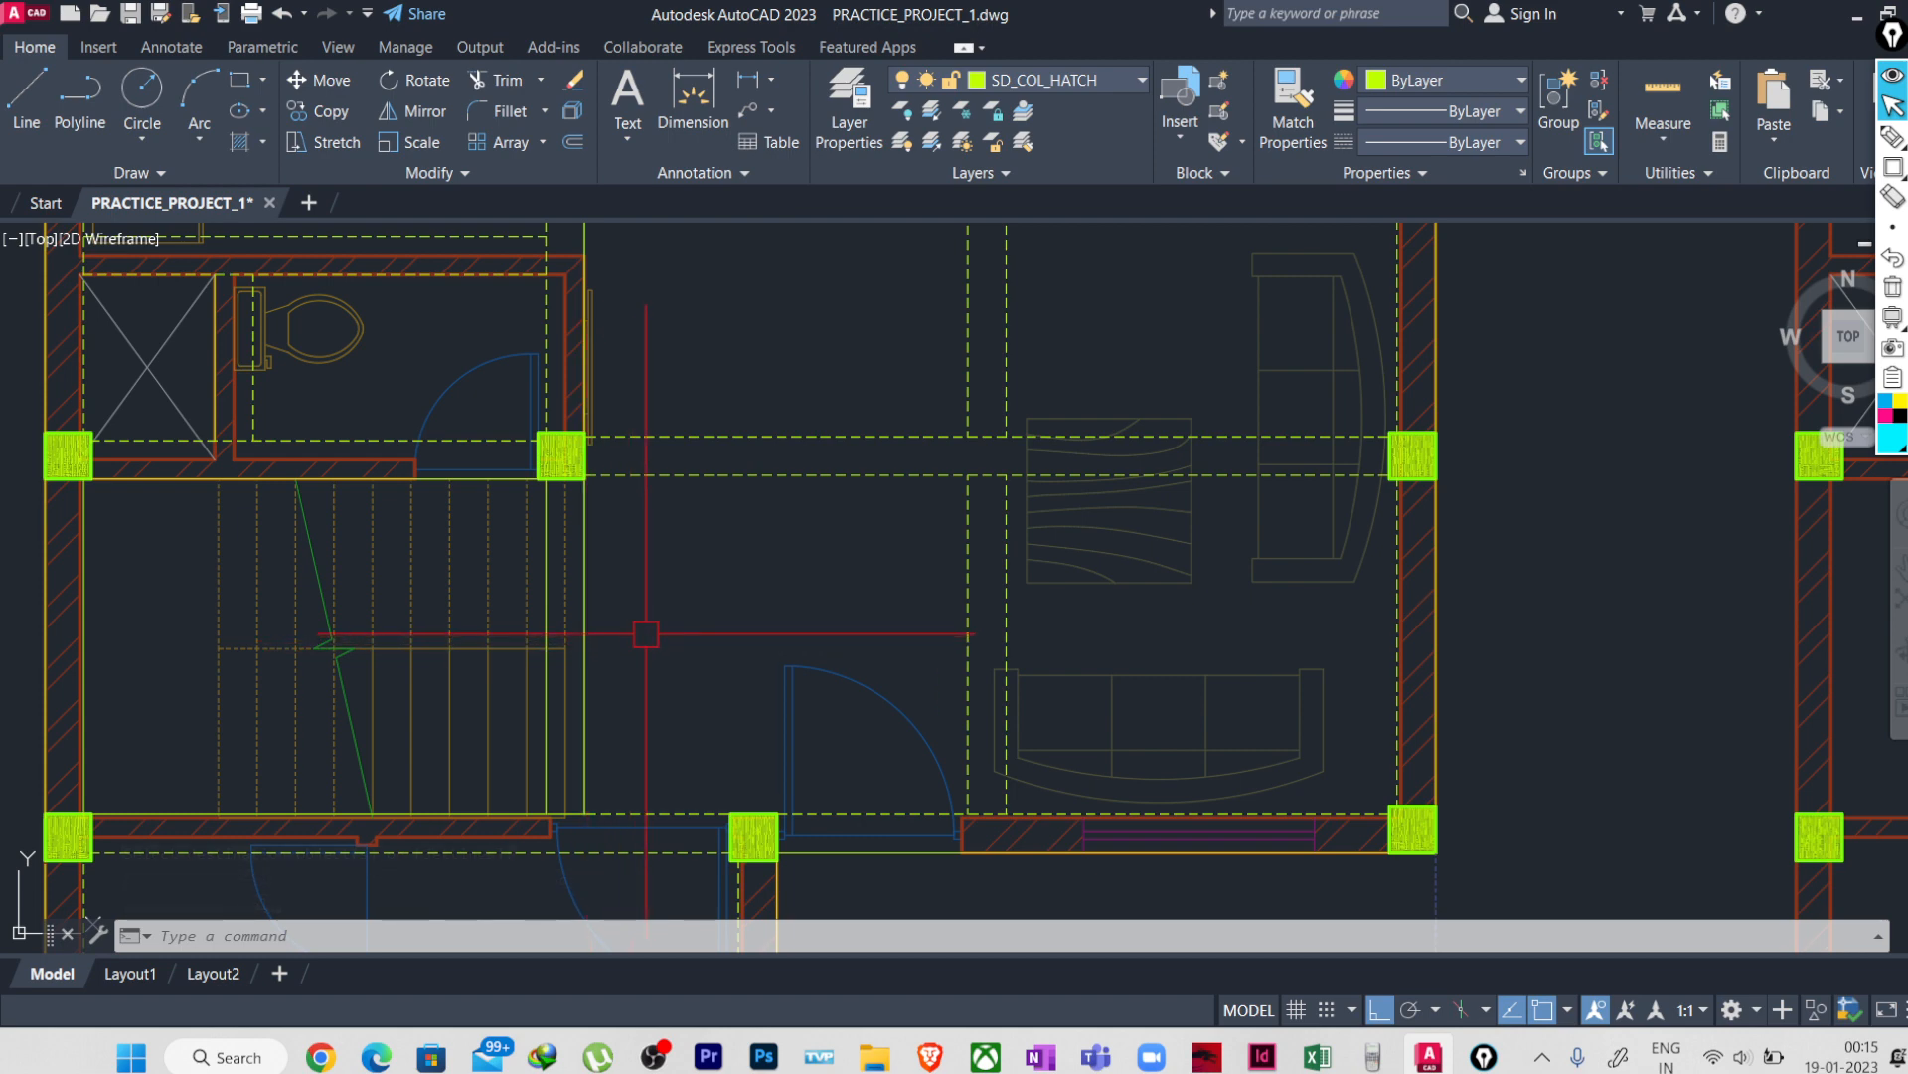
pyautogui.write('ma')
pyautogui.press('Return')
pyautogui.click(586, 793)
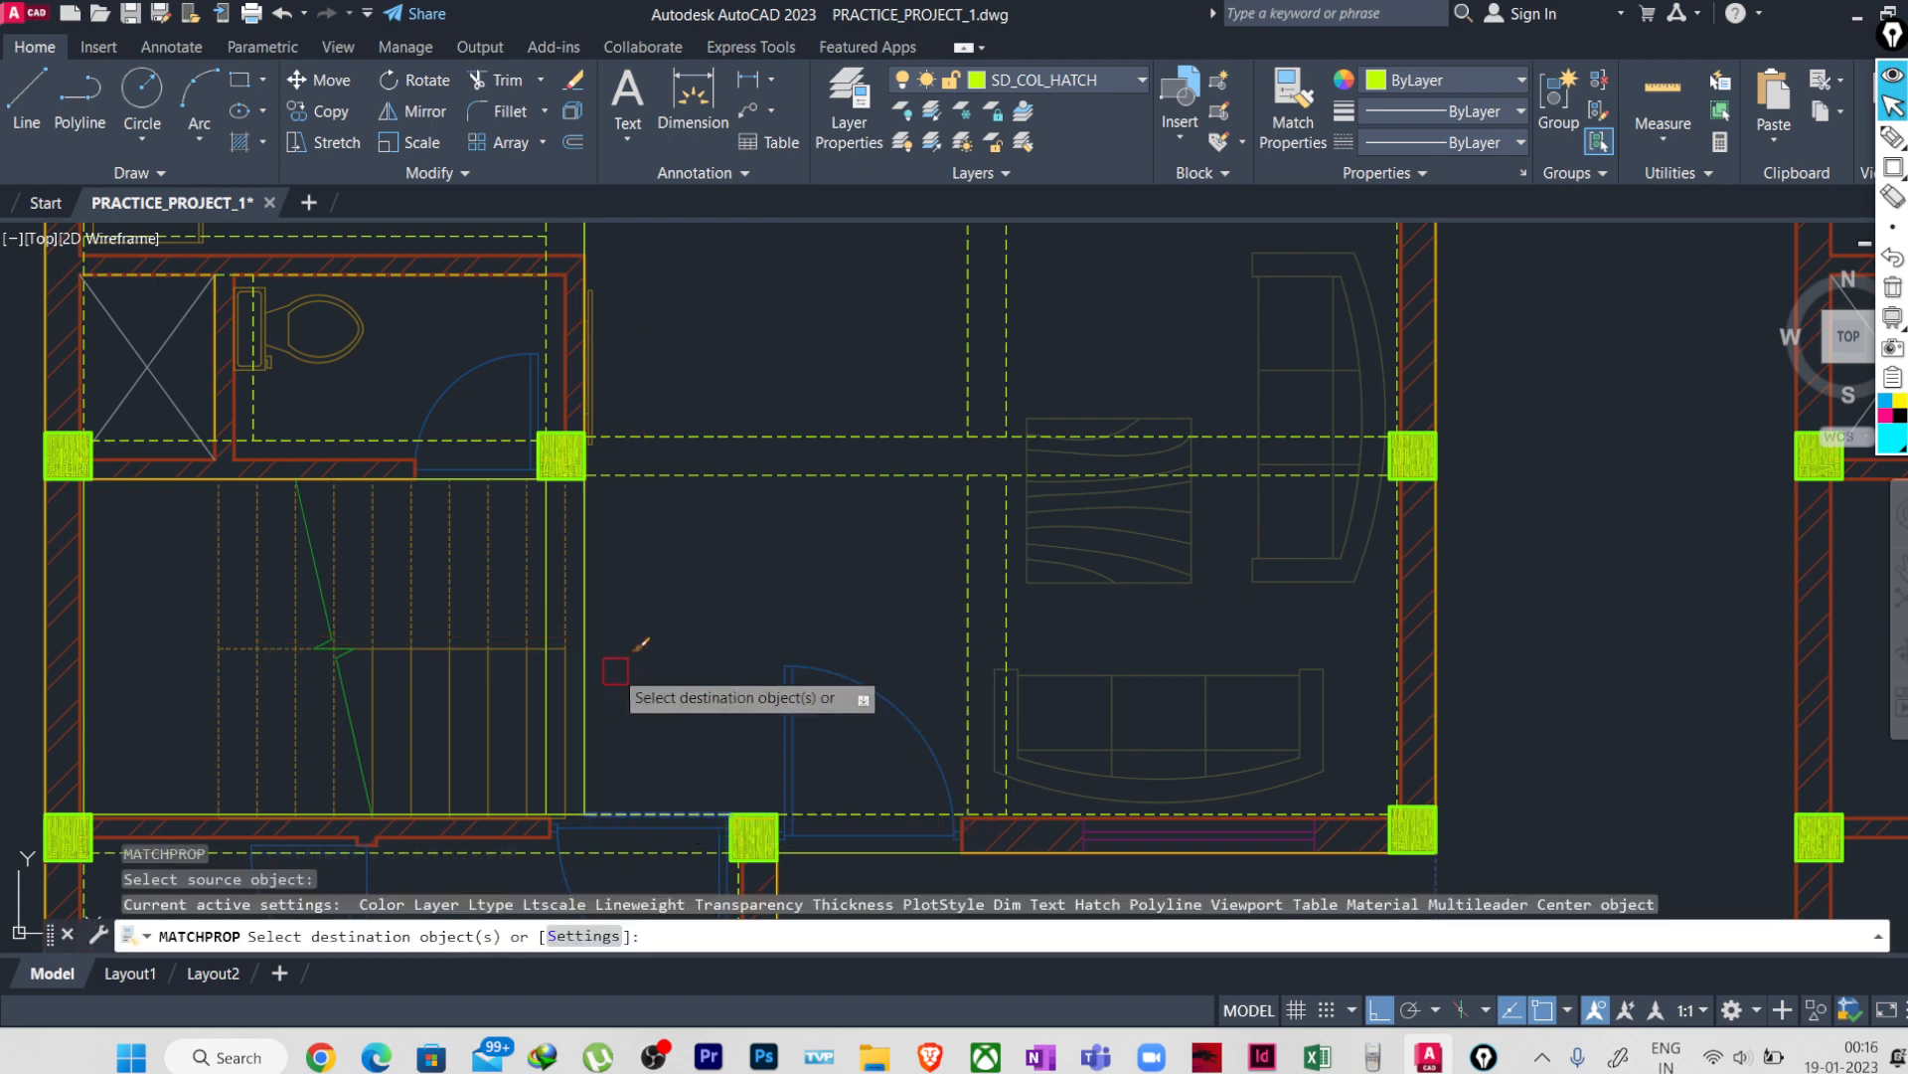
pyautogui.moveTo(643, 576); pyautogui.dragTo(681, 791, button='middle')
pyautogui.press('Escape')
# - Break the dashed beam line along the upper edge of the toilet shaft at the corner of the shaft's partition wall
pyautogui.scroll(2, 435, 671)
pyautogui.moveTo(336, 634); pyautogui.dragTo(696, 702, button='middle')
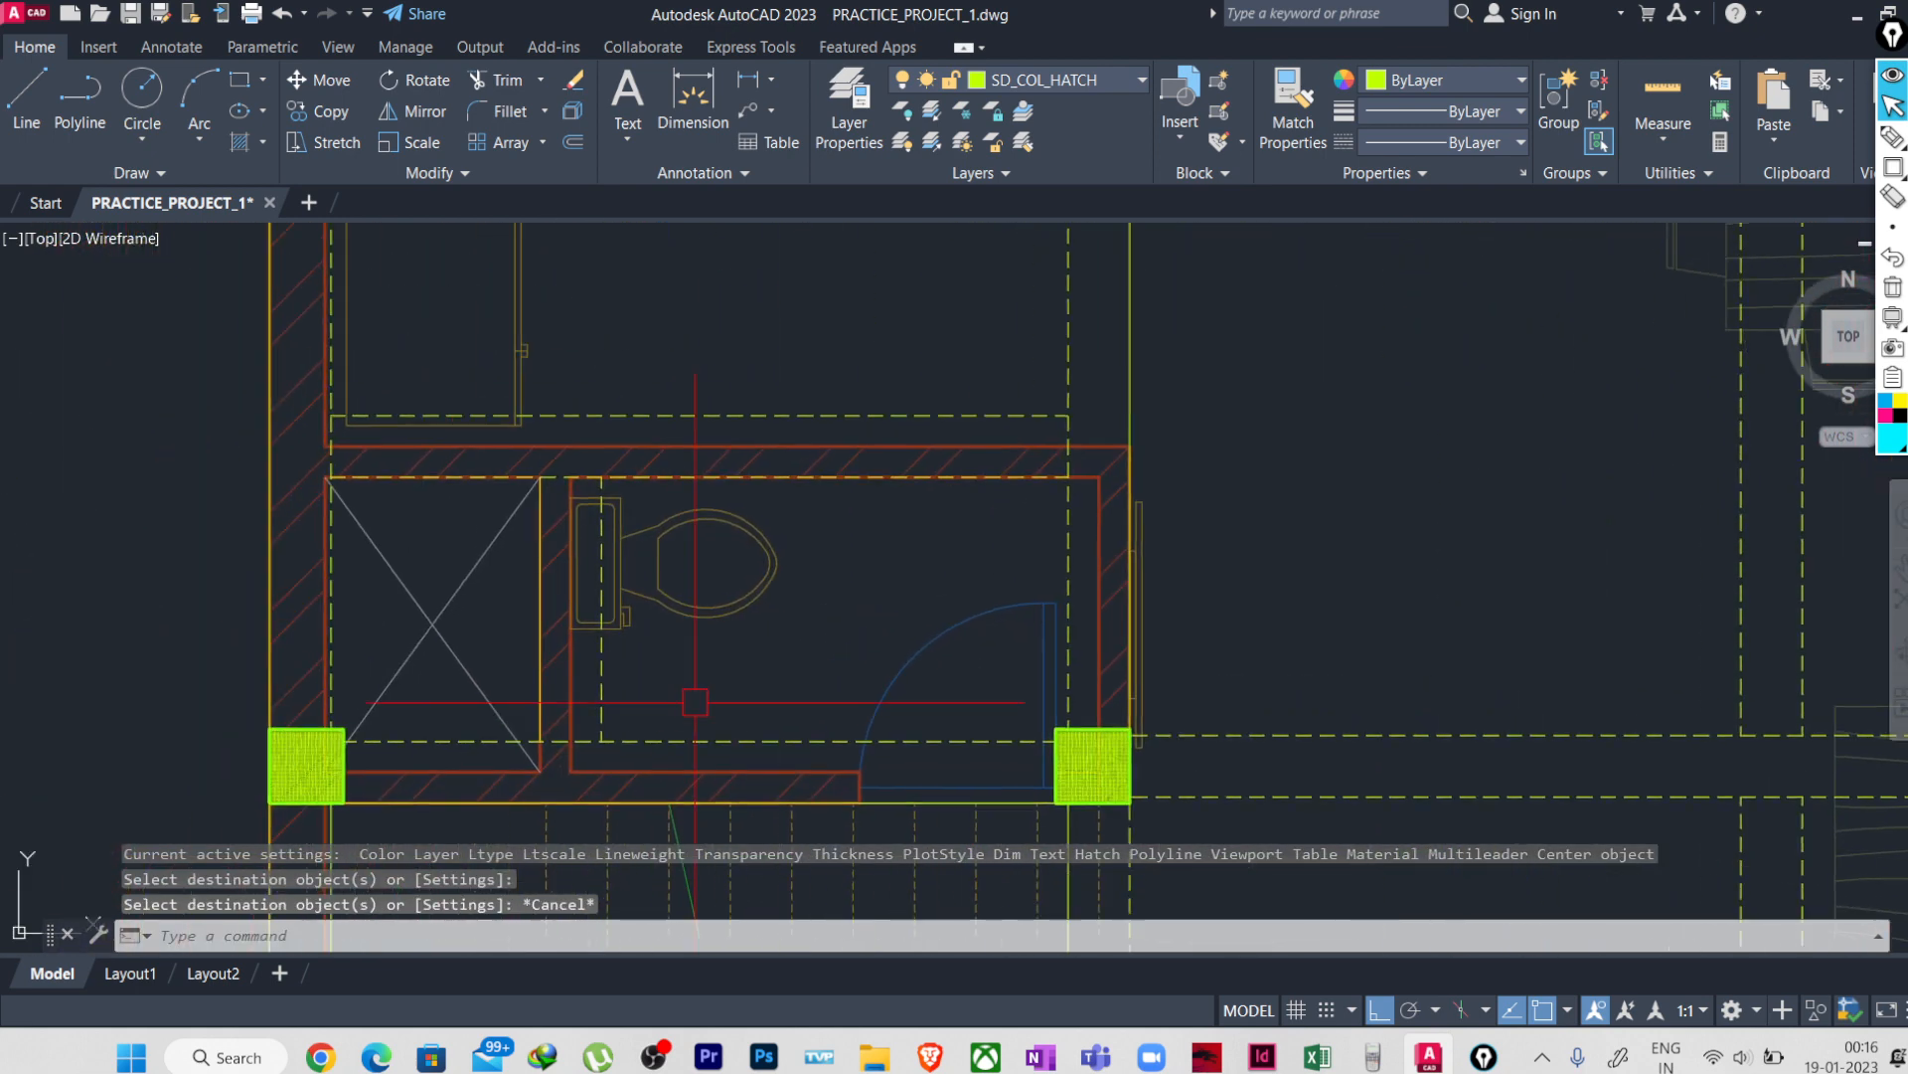
pyautogui.click(681, 476)
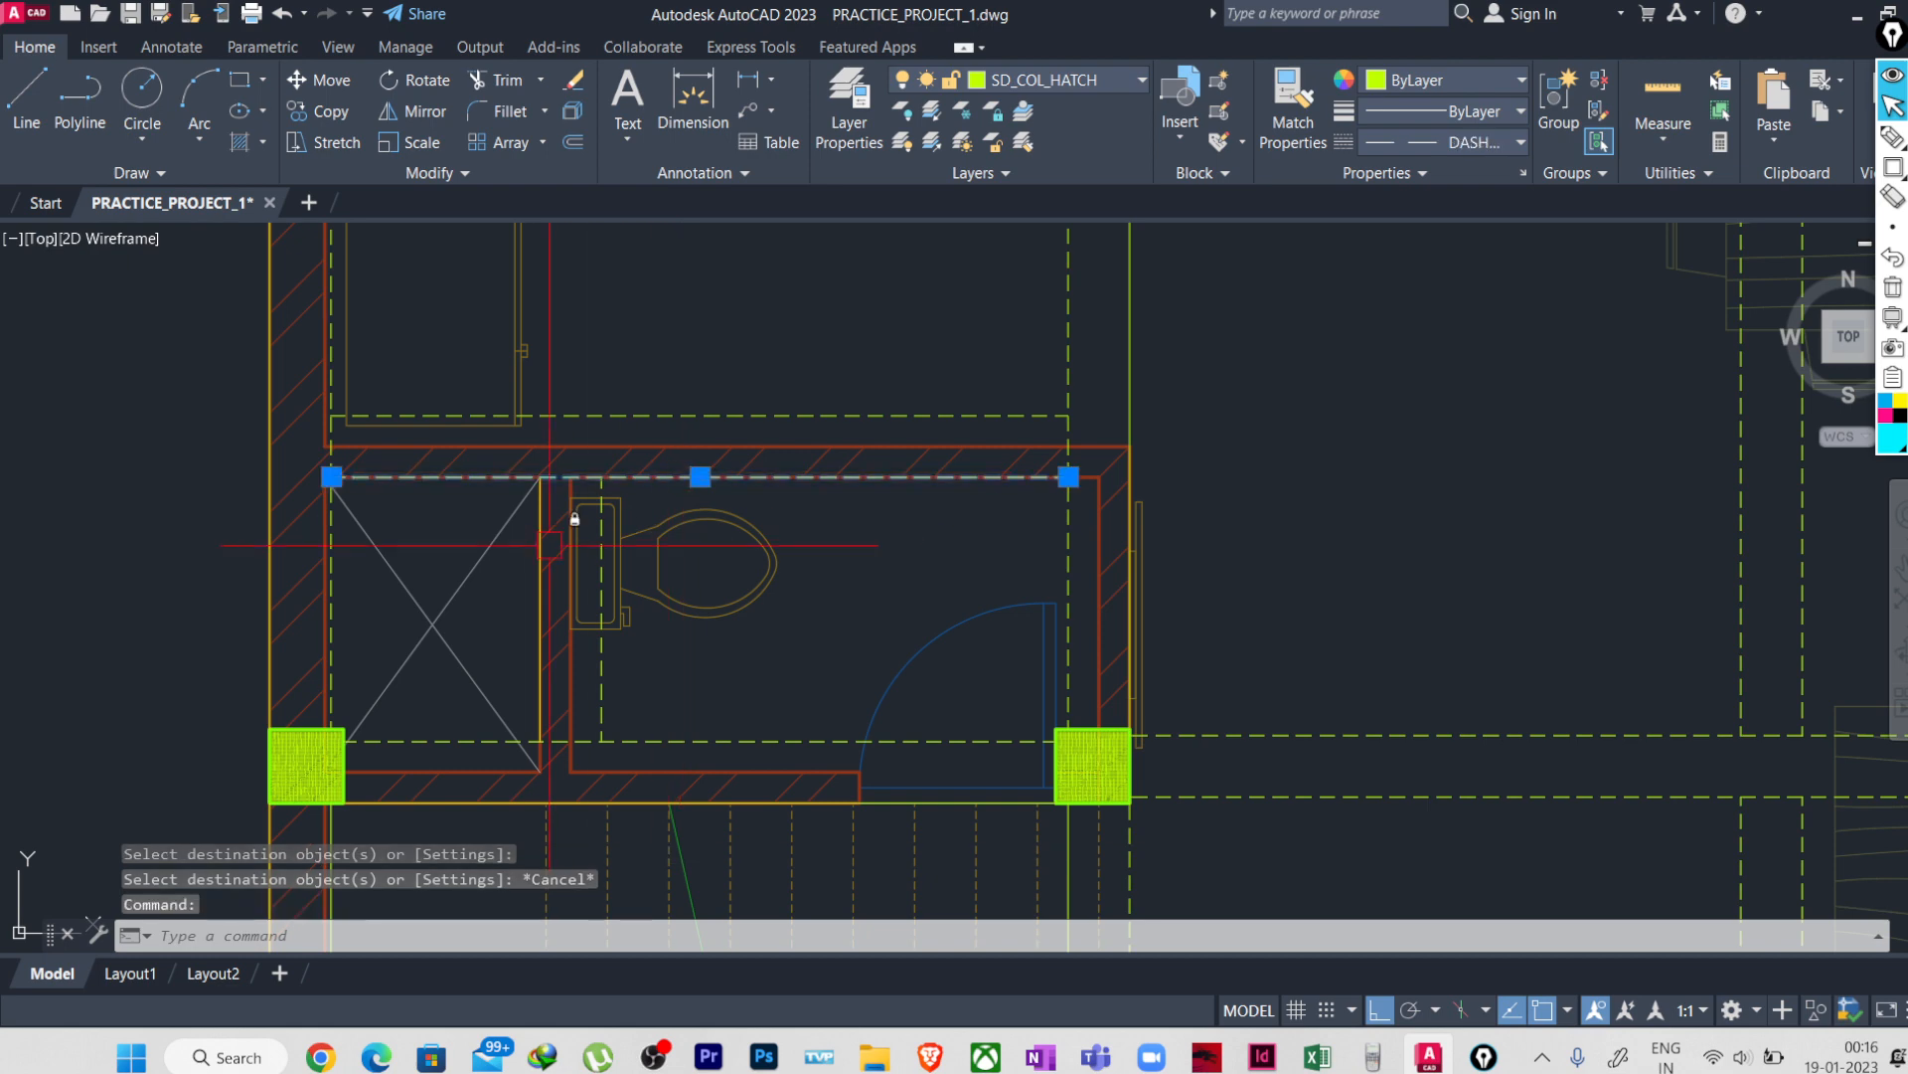
pyautogui.click(431, 173)
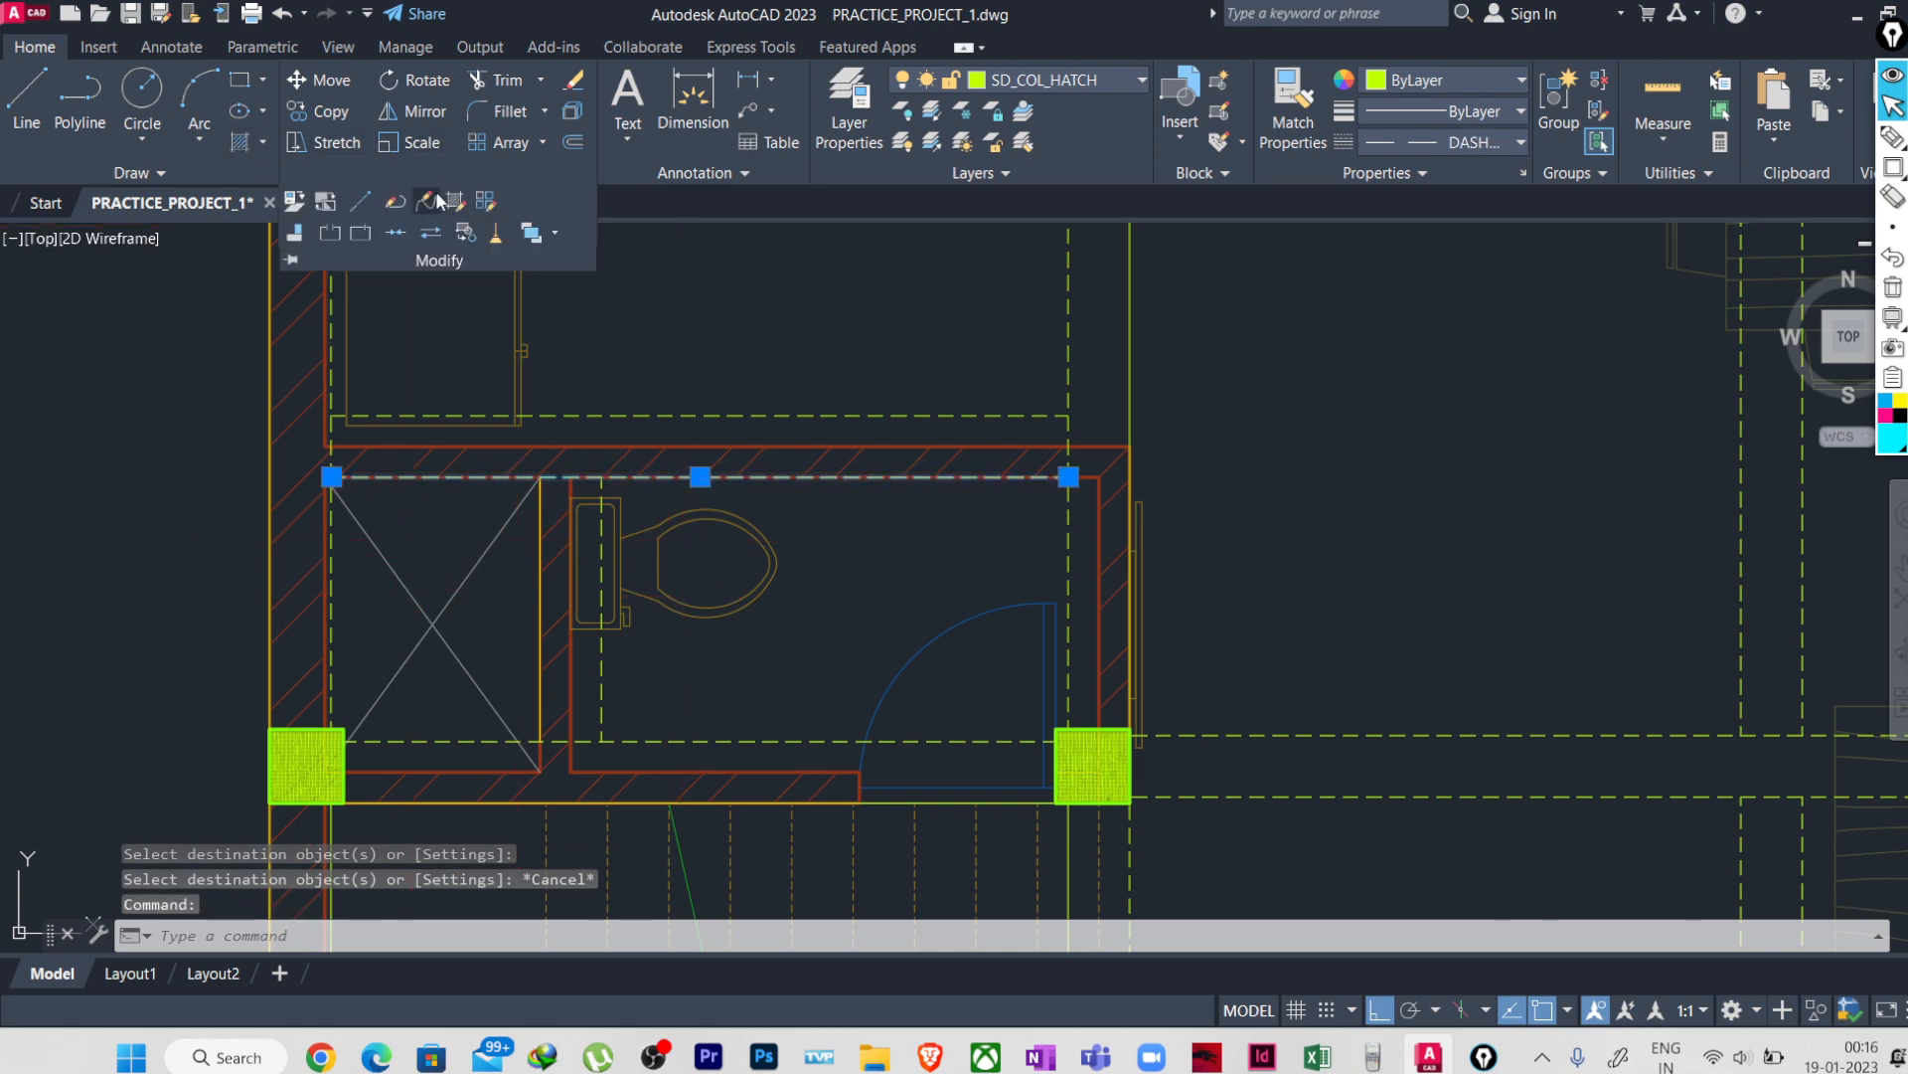
pyautogui.click(361, 234)
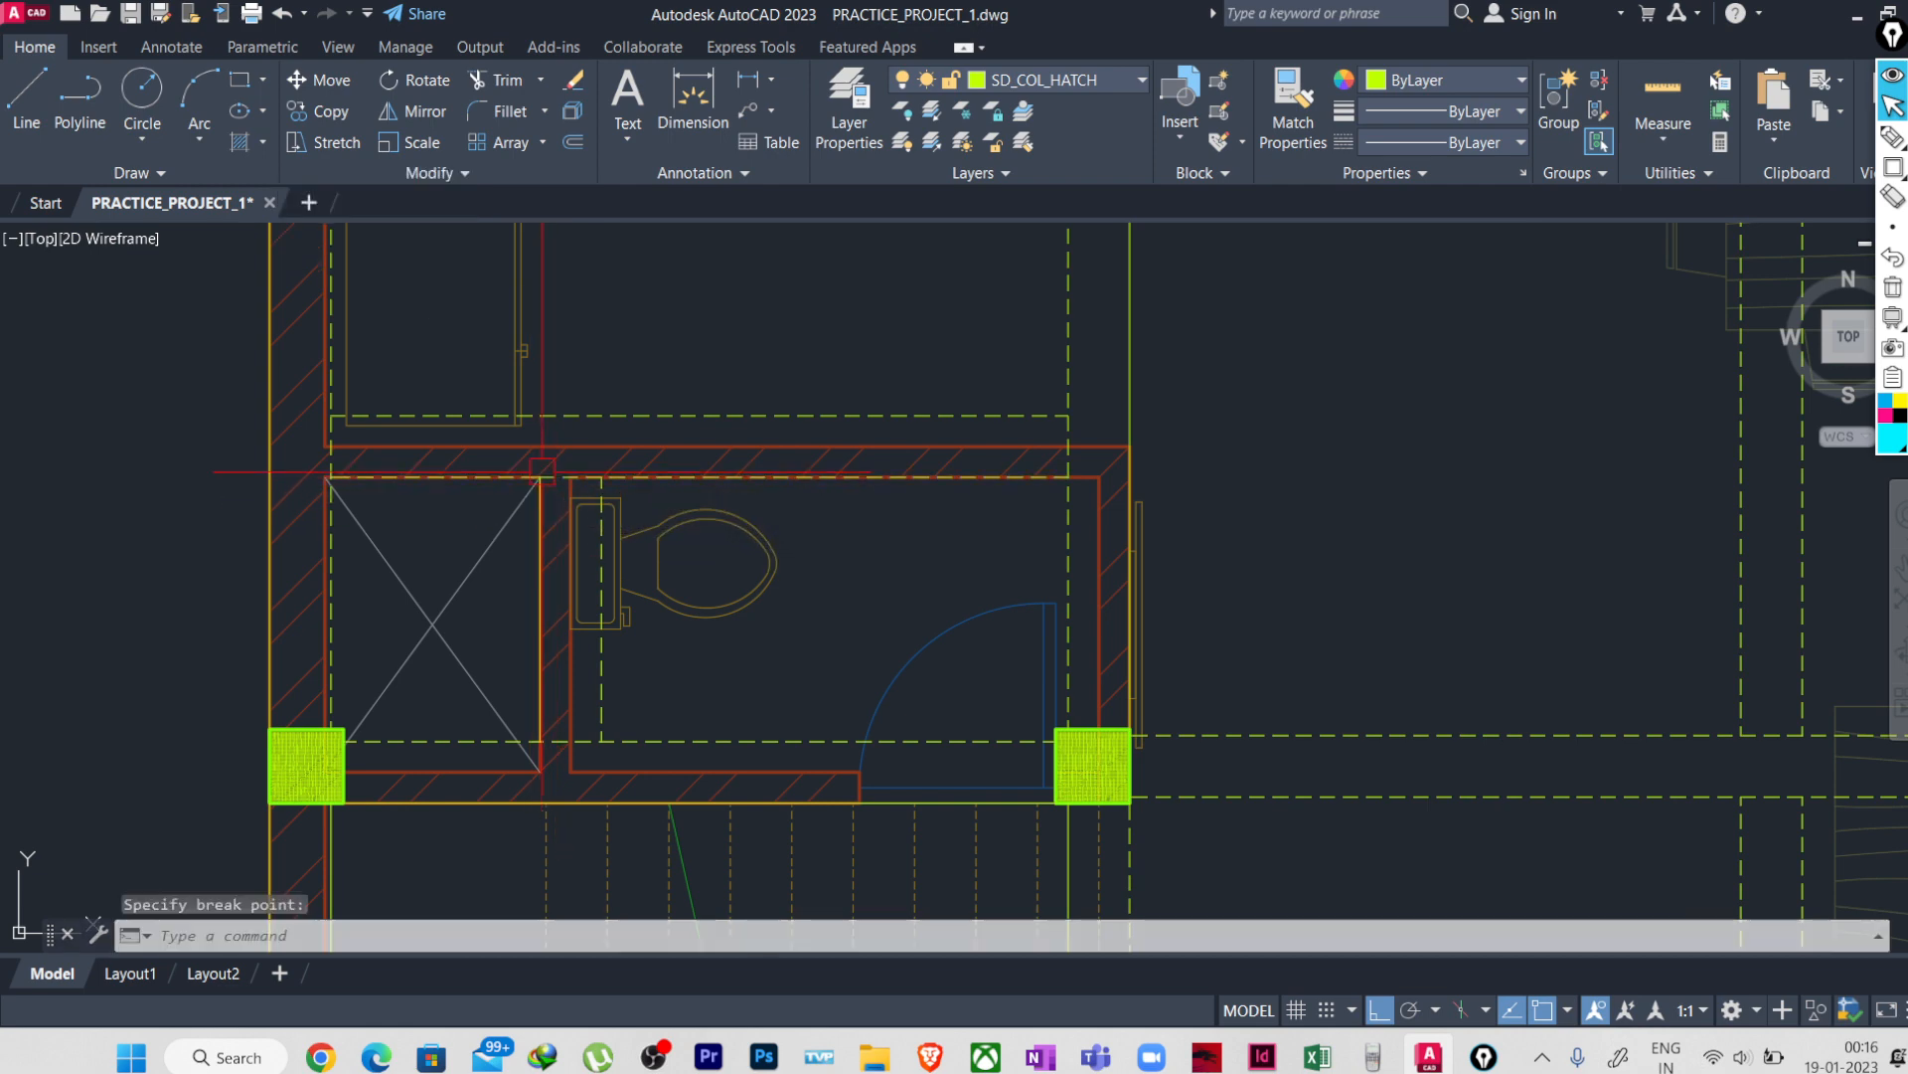
# - Break the lower dashed beam line between the toilet's columns where it meets the shaft's partition wall
pyautogui.click(508, 693)
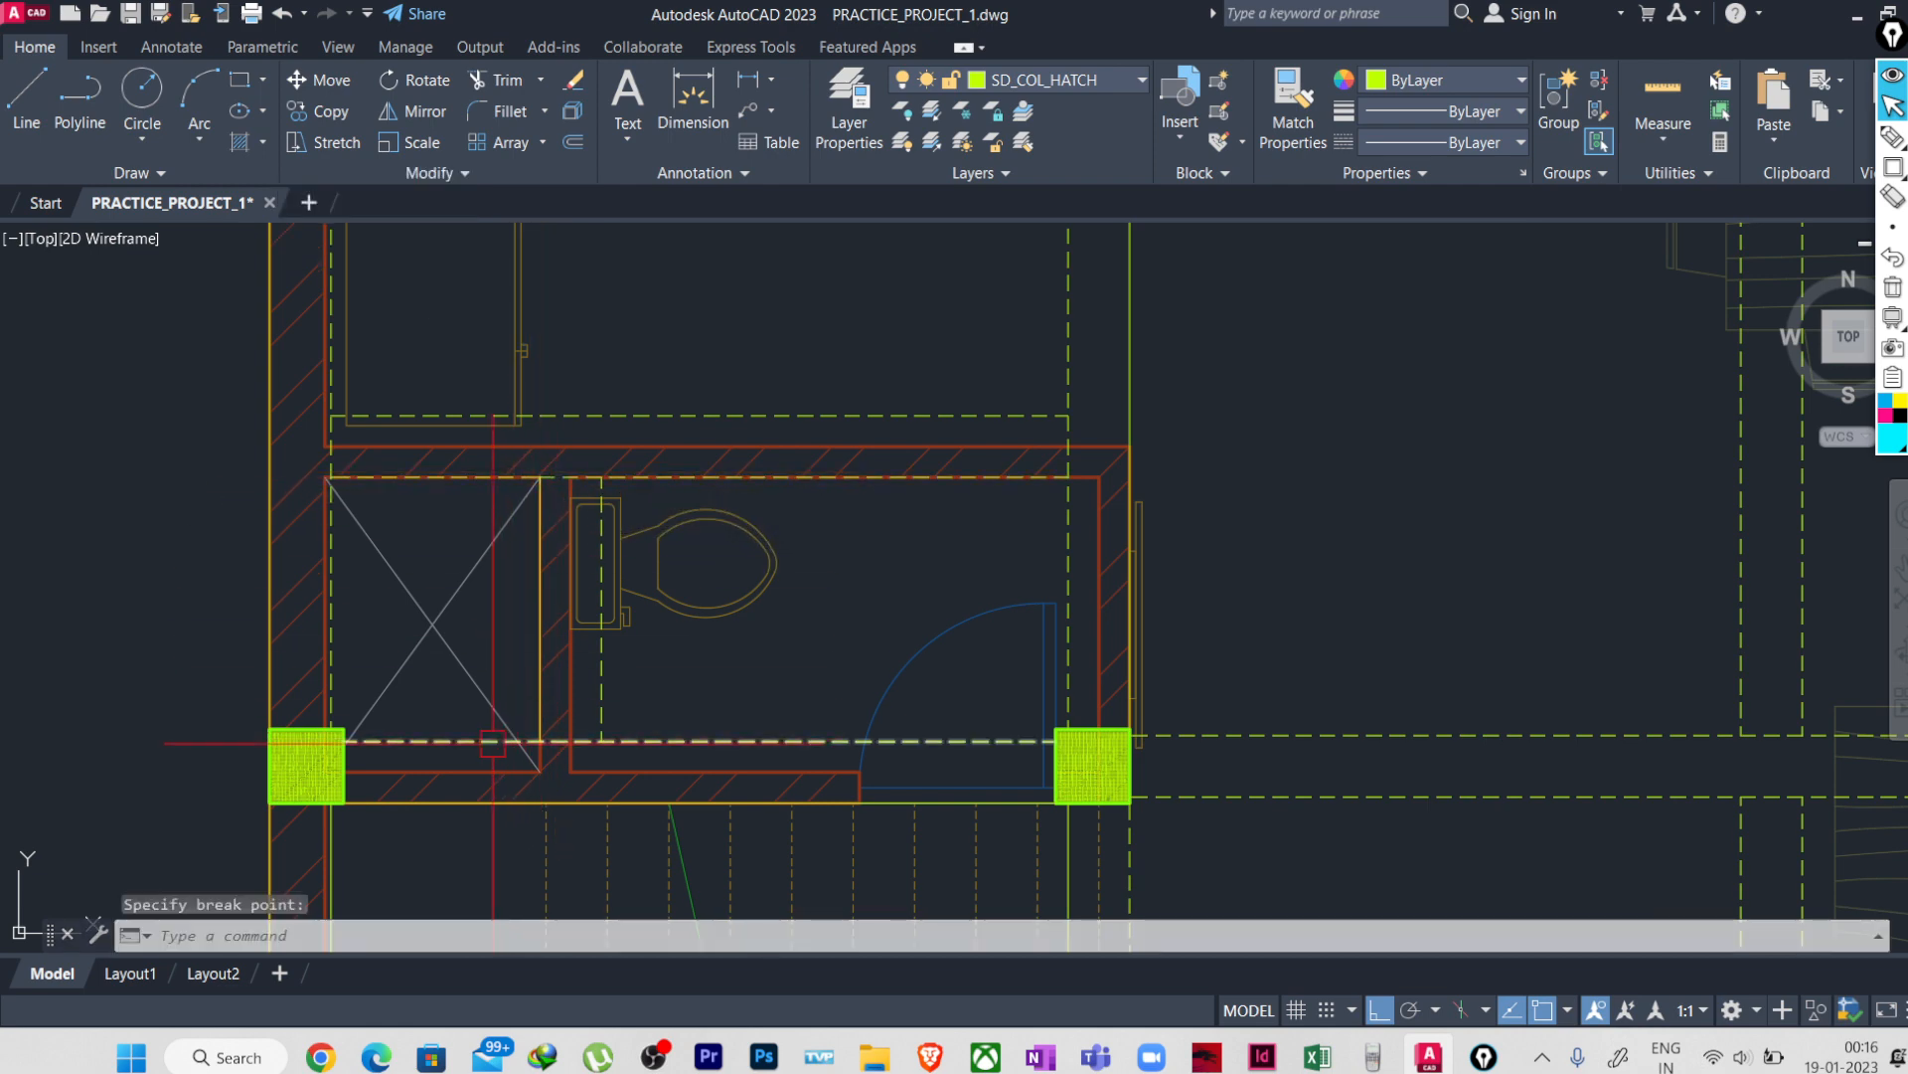
pyautogui.click(441, 176)
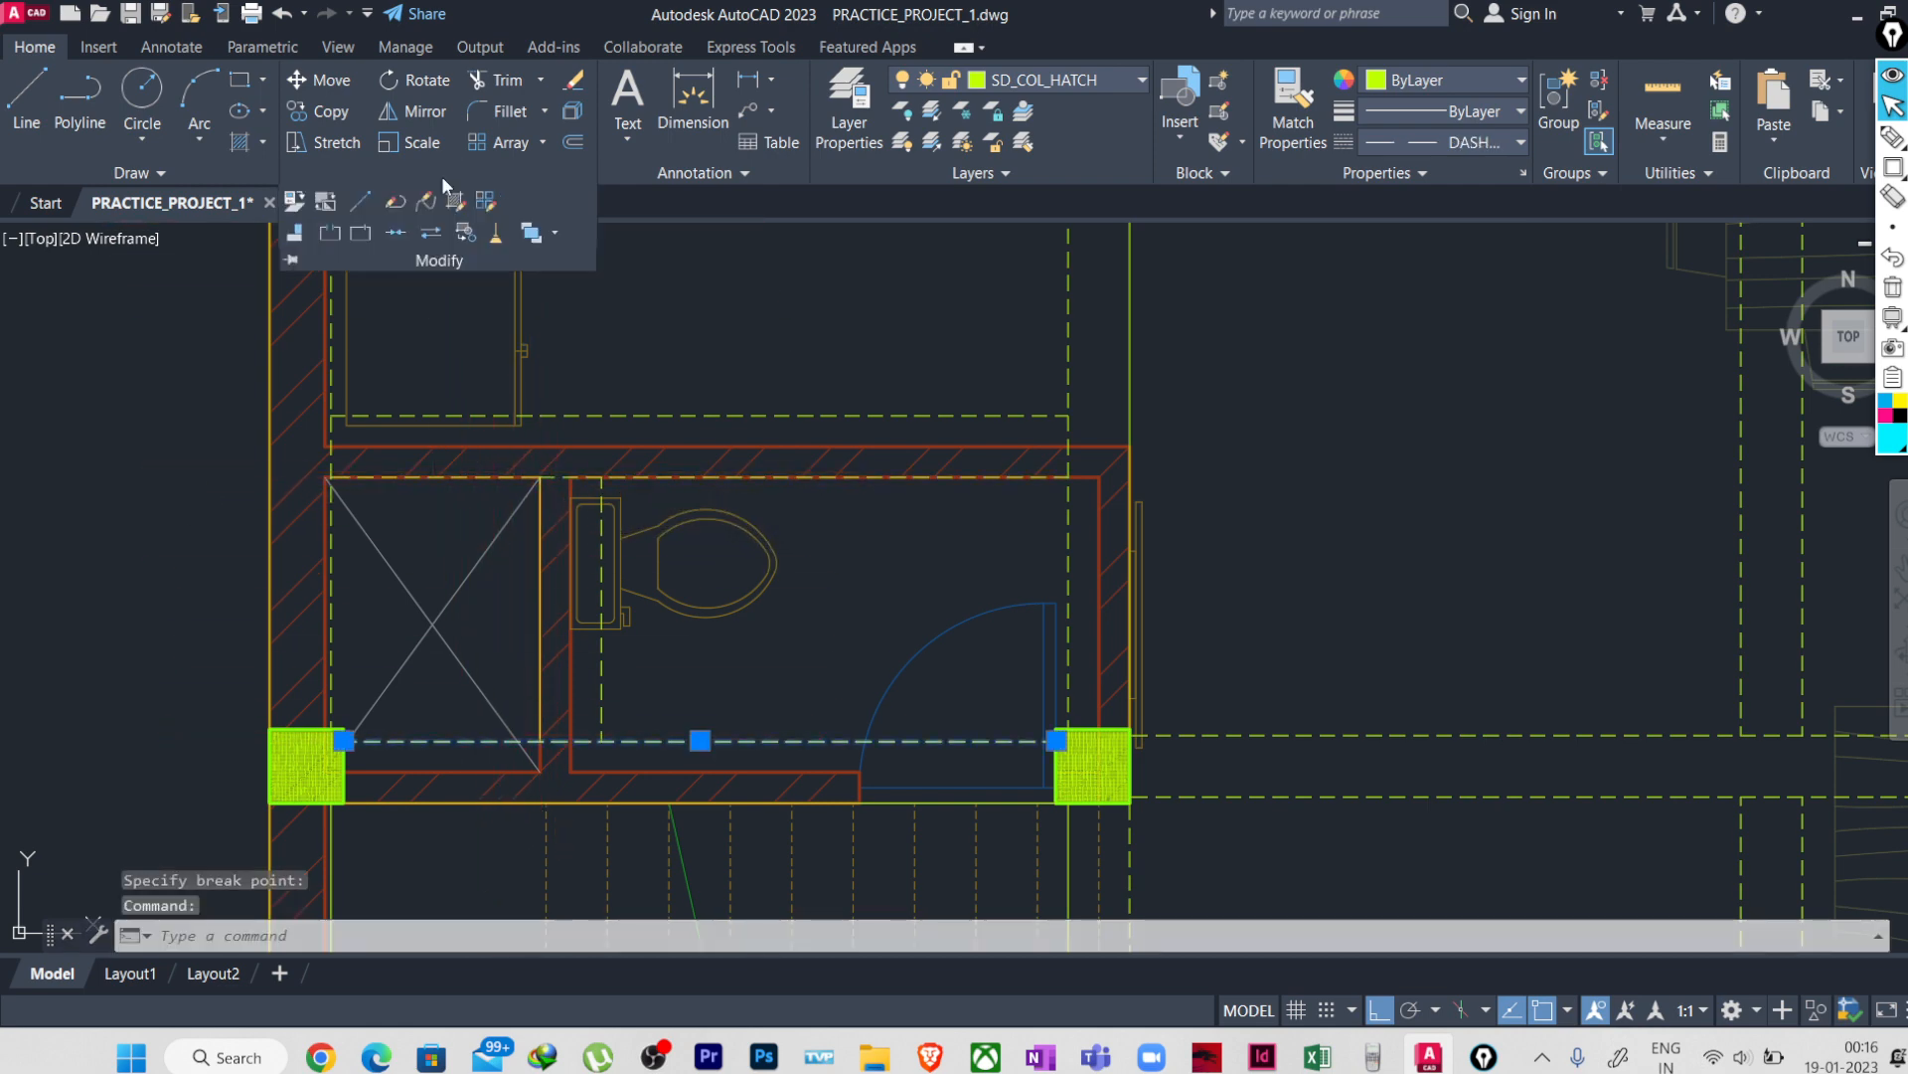
pyautogui.click(356, 231)
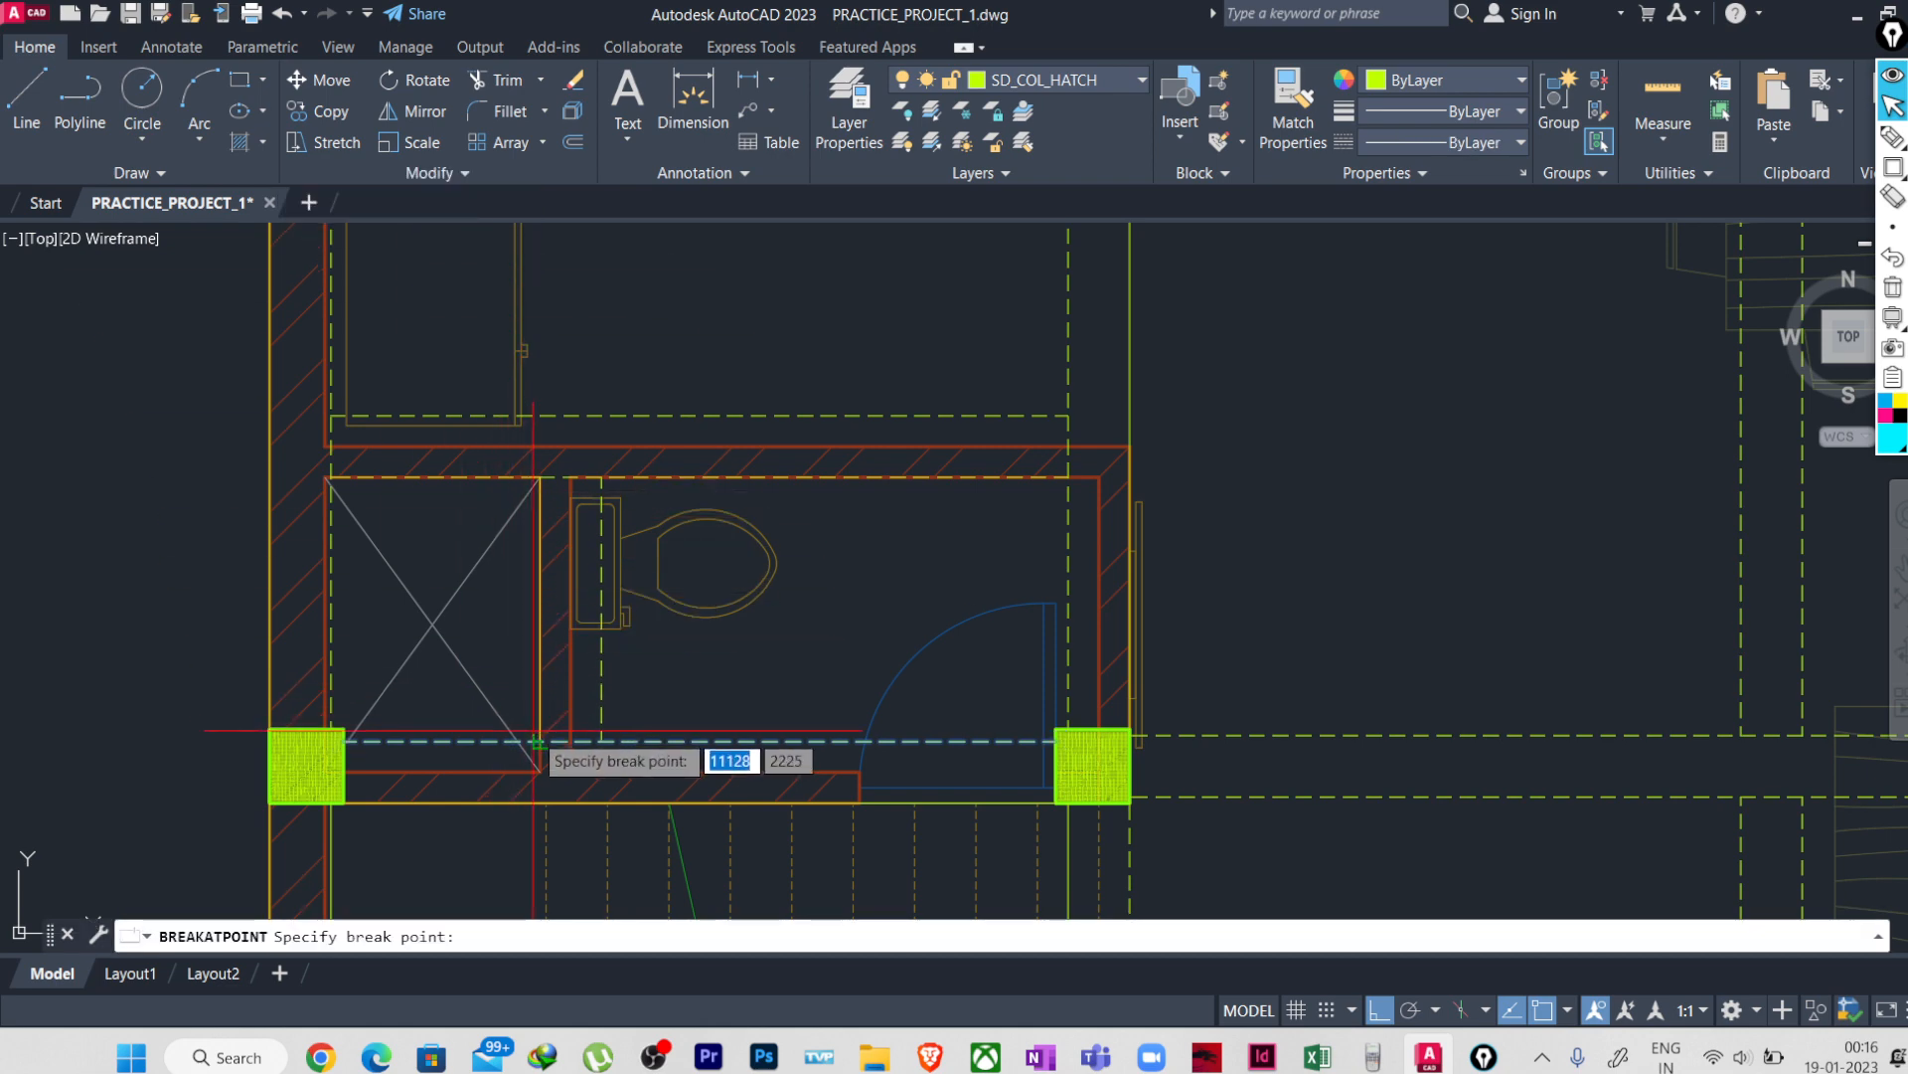
pyautogui.click(536, 739)
pyautogui.click(477, 738)
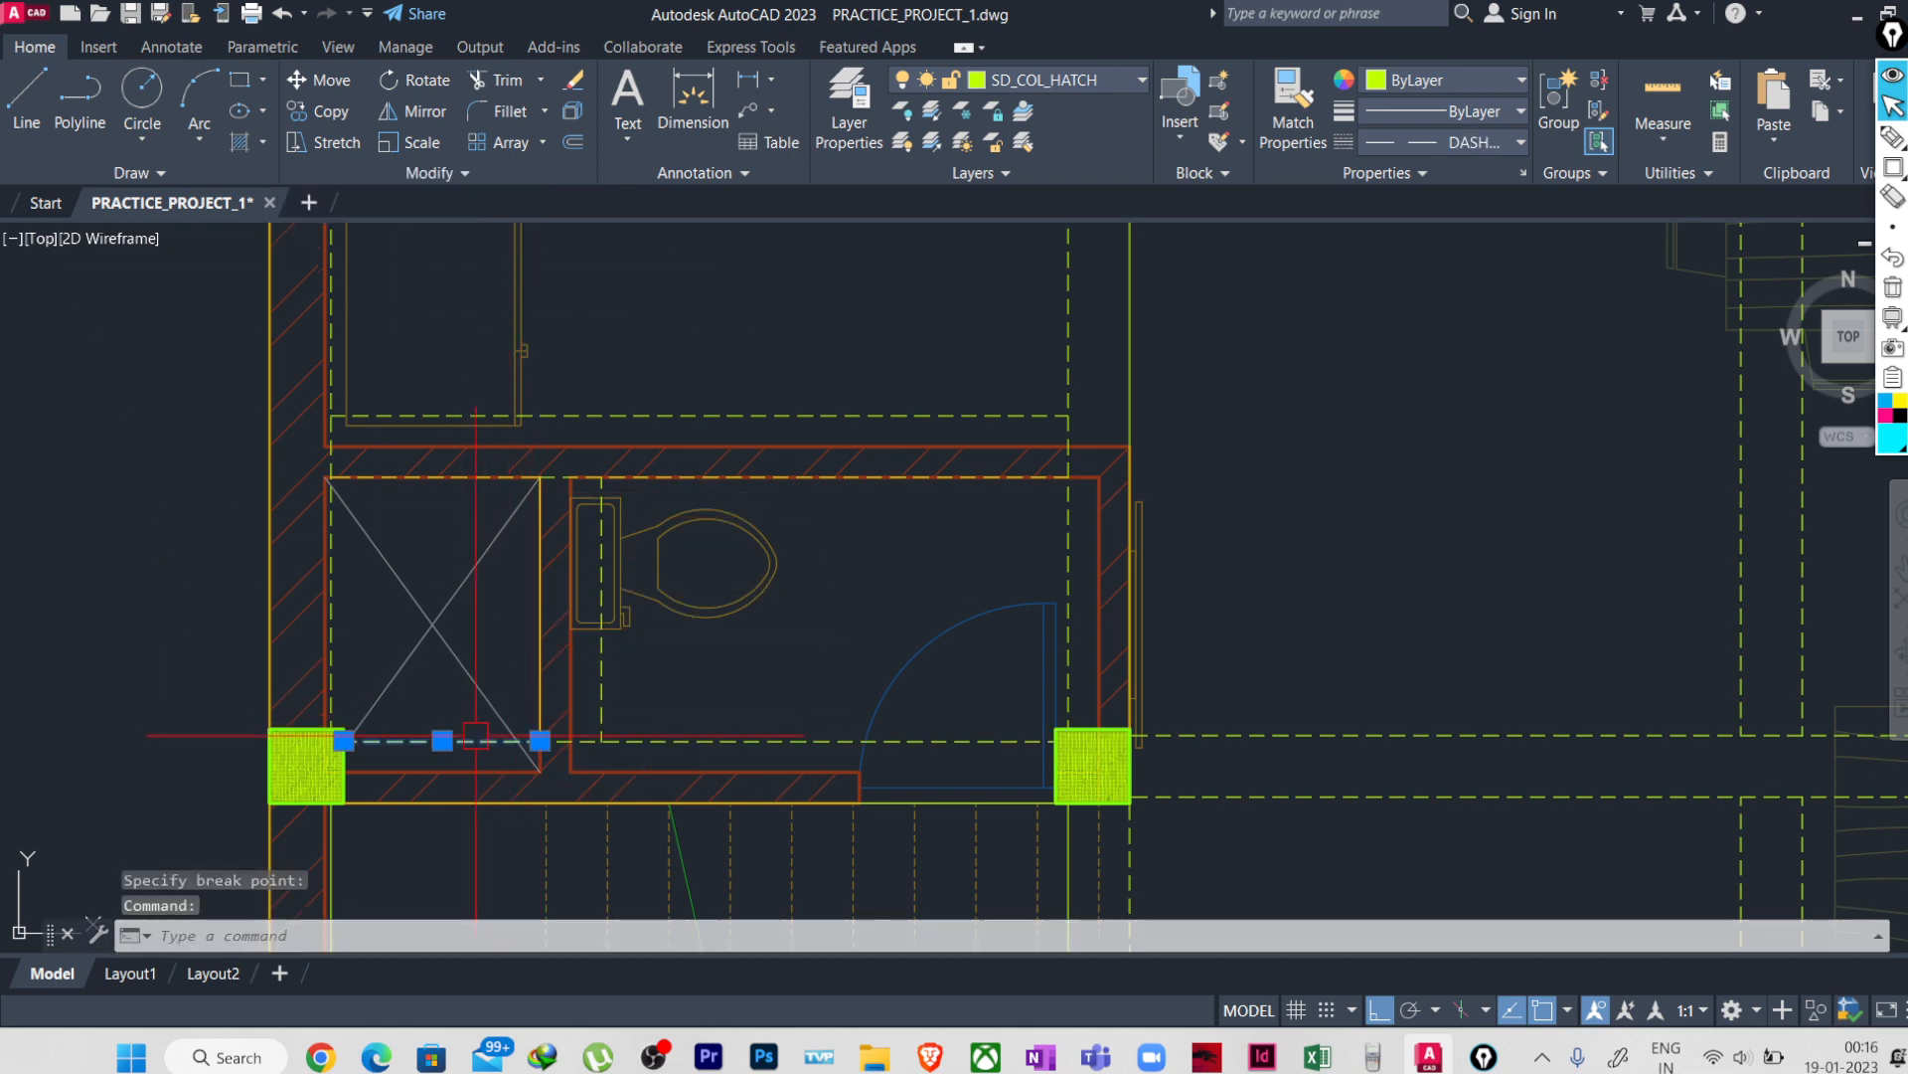
pyautogui.click(451, 484)
pyautogui.press('Escape')
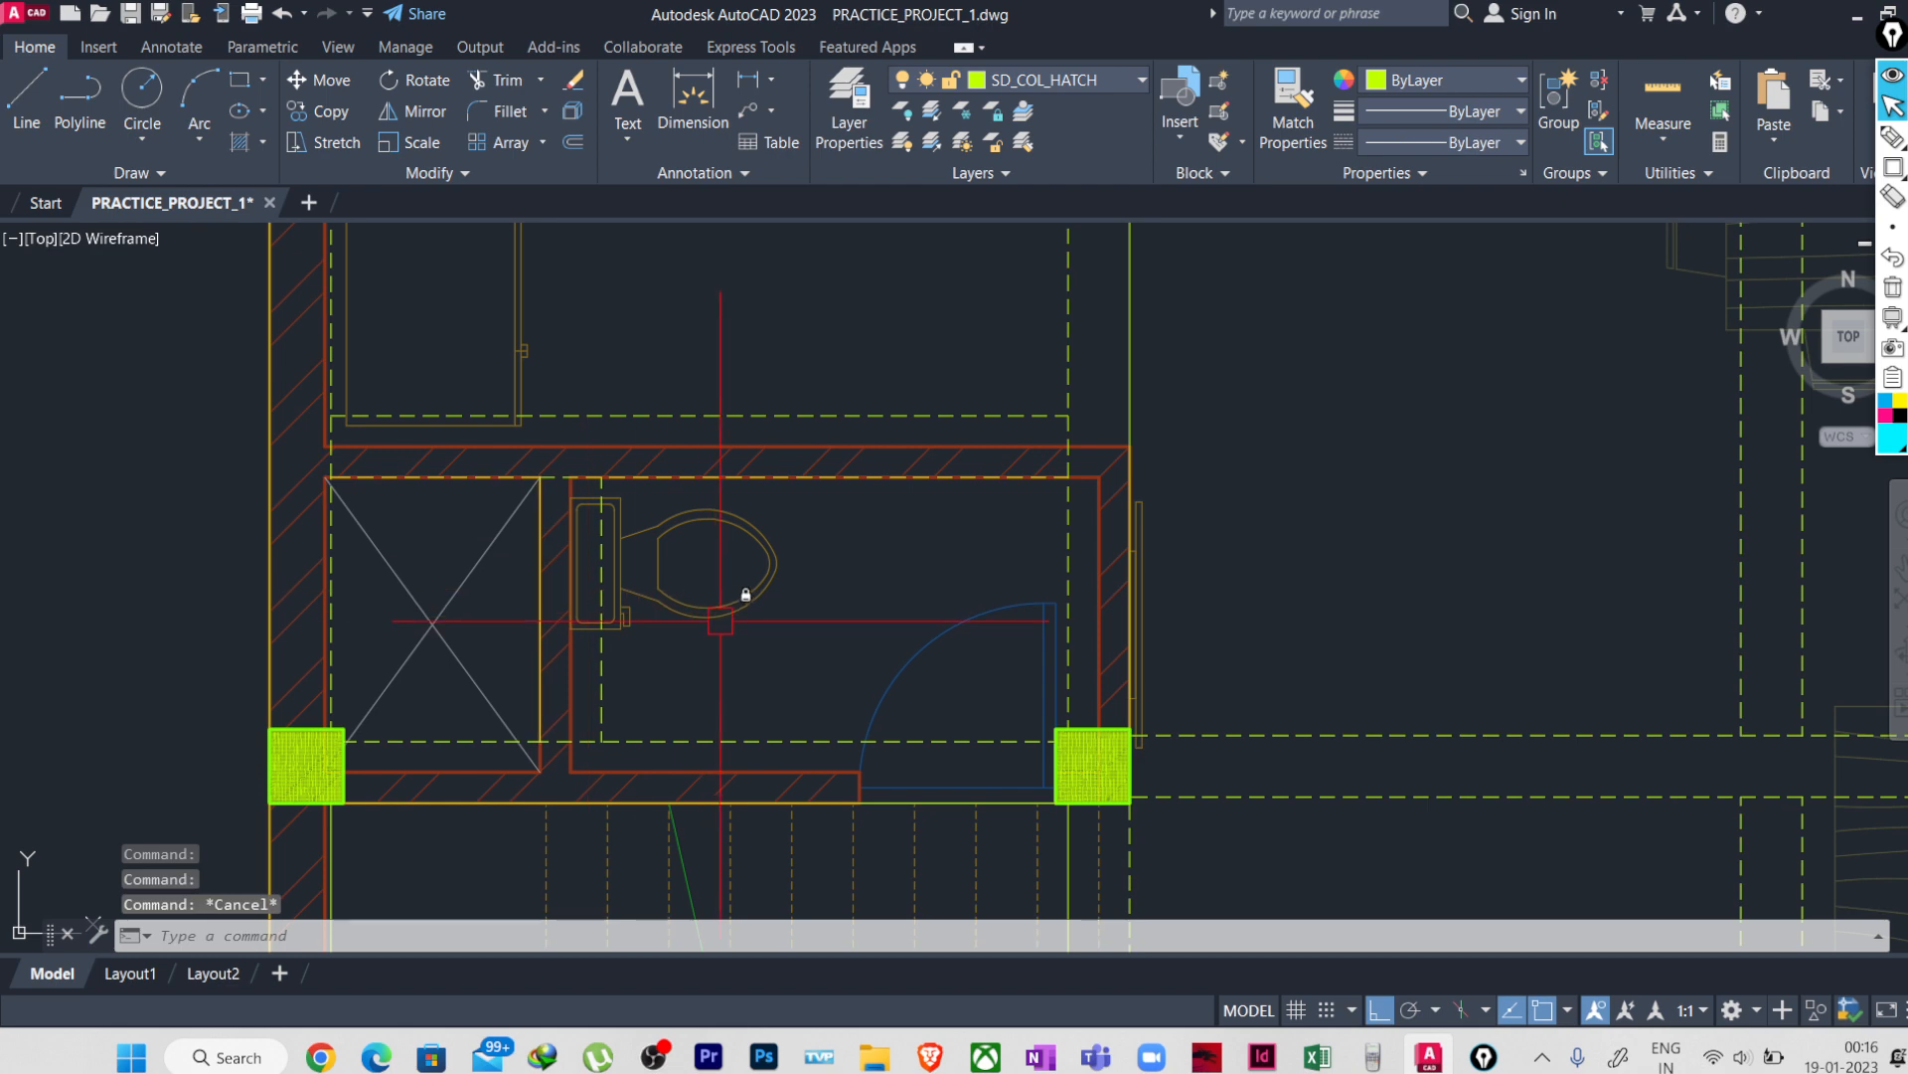
# - Match the continuous outer beam line's properties onto the two broken segments at the upper and lower ends of the toilet shaft
pyautogui.write('MA')
pyautogui.press('Return')
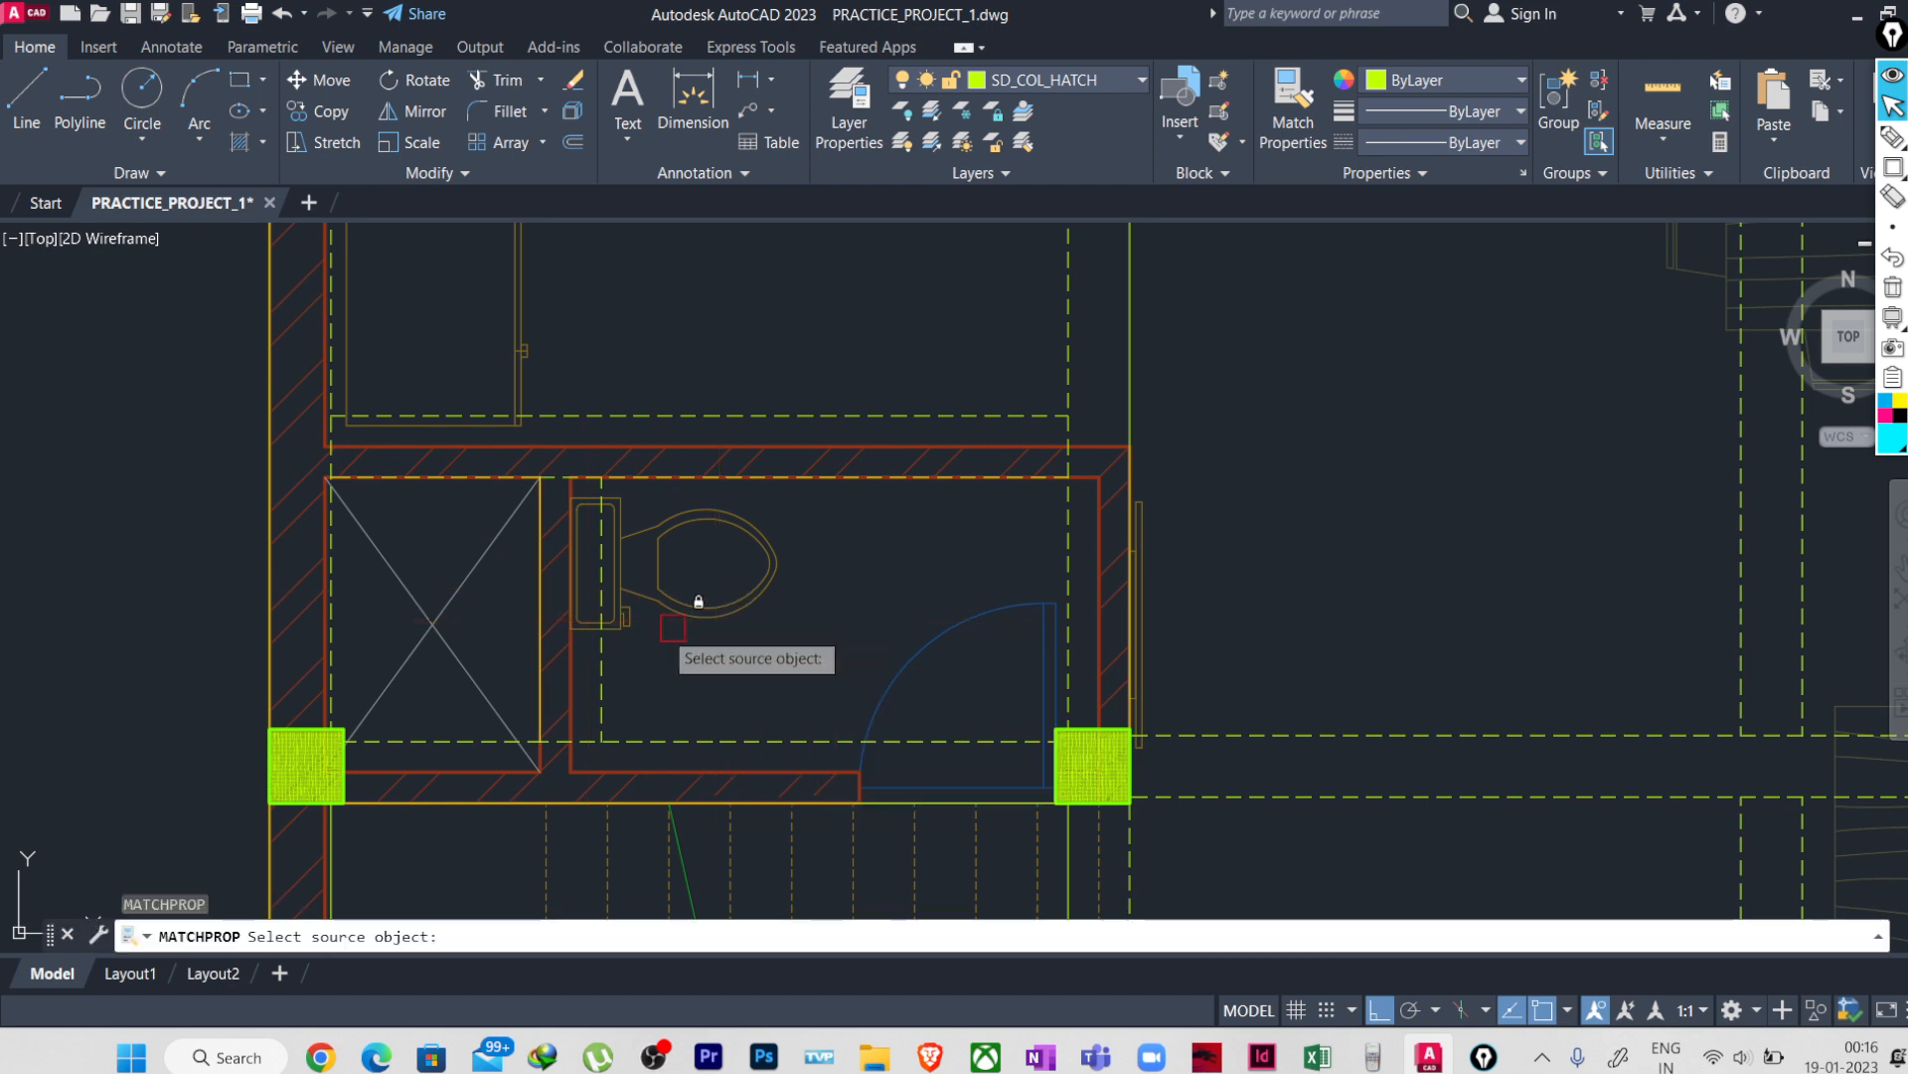
pyautogui.click(272, 591)
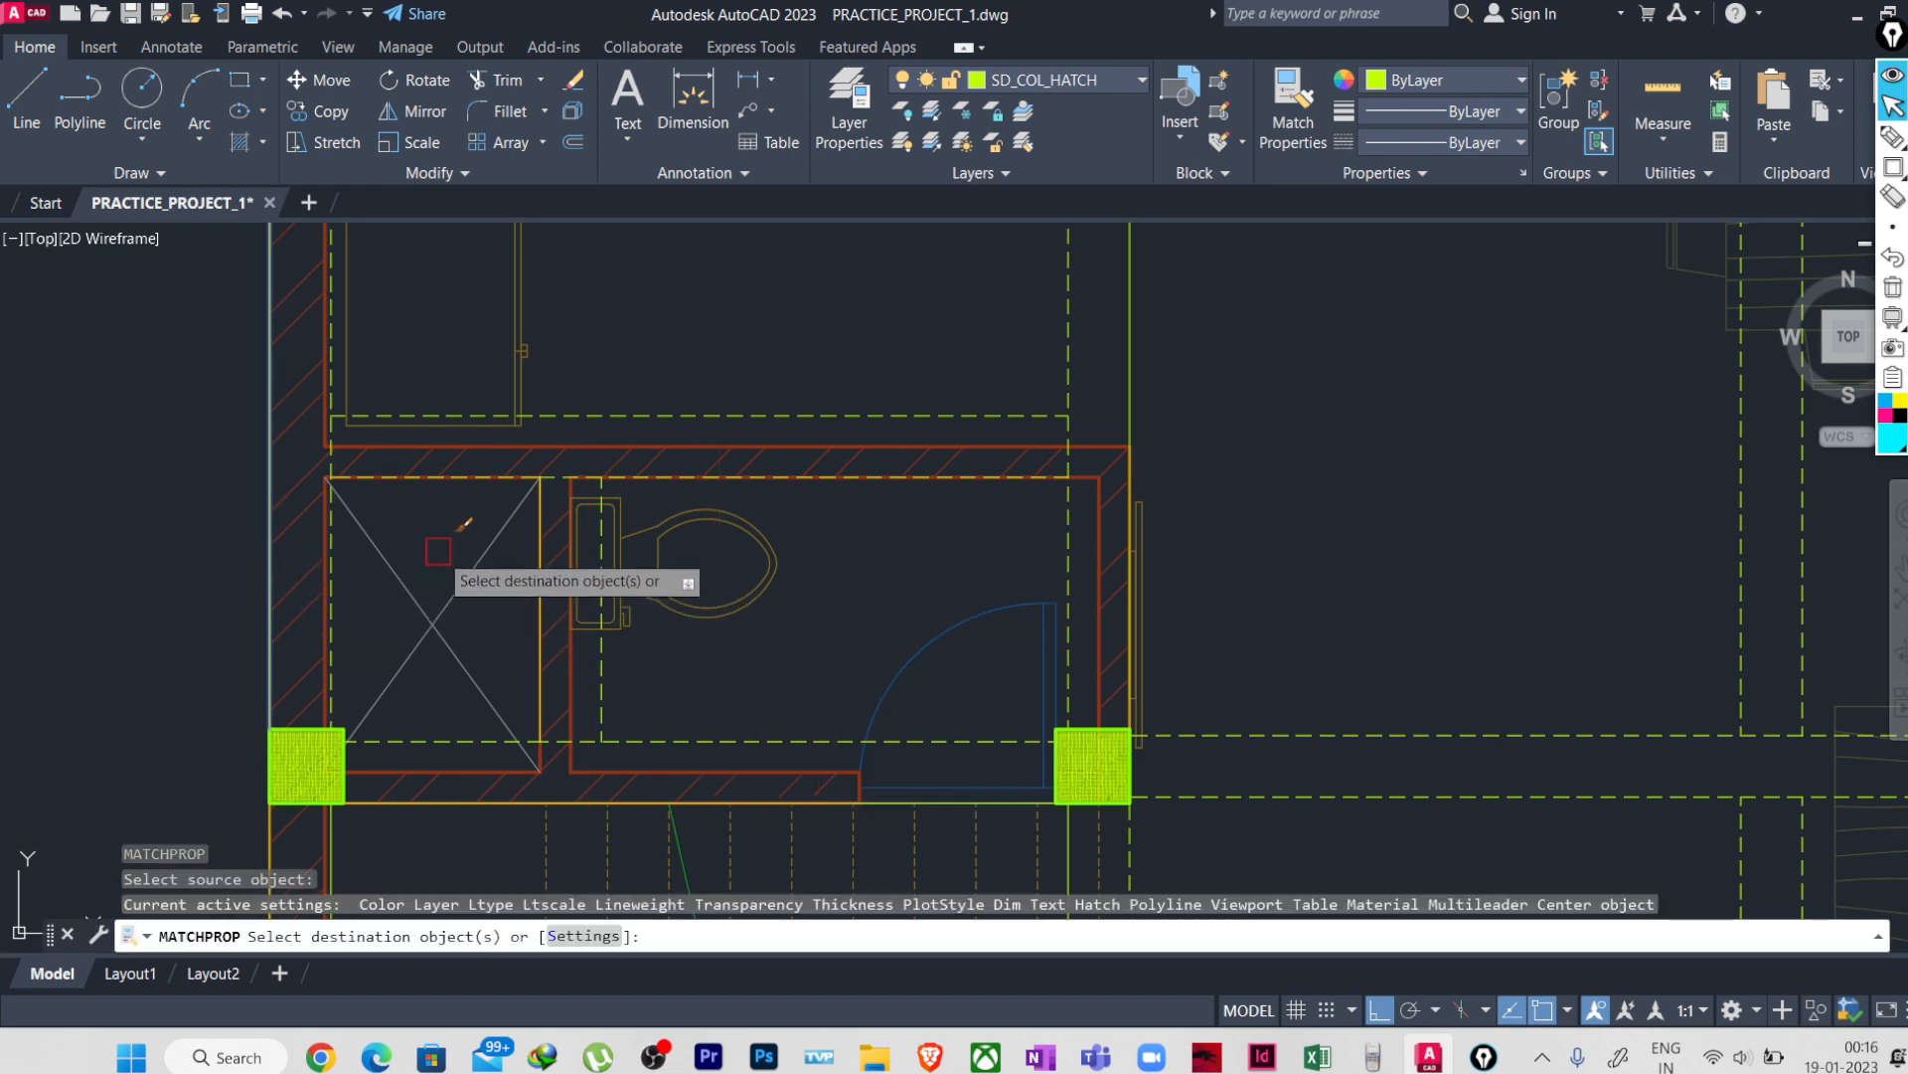
pyautogui.click(442, 484)
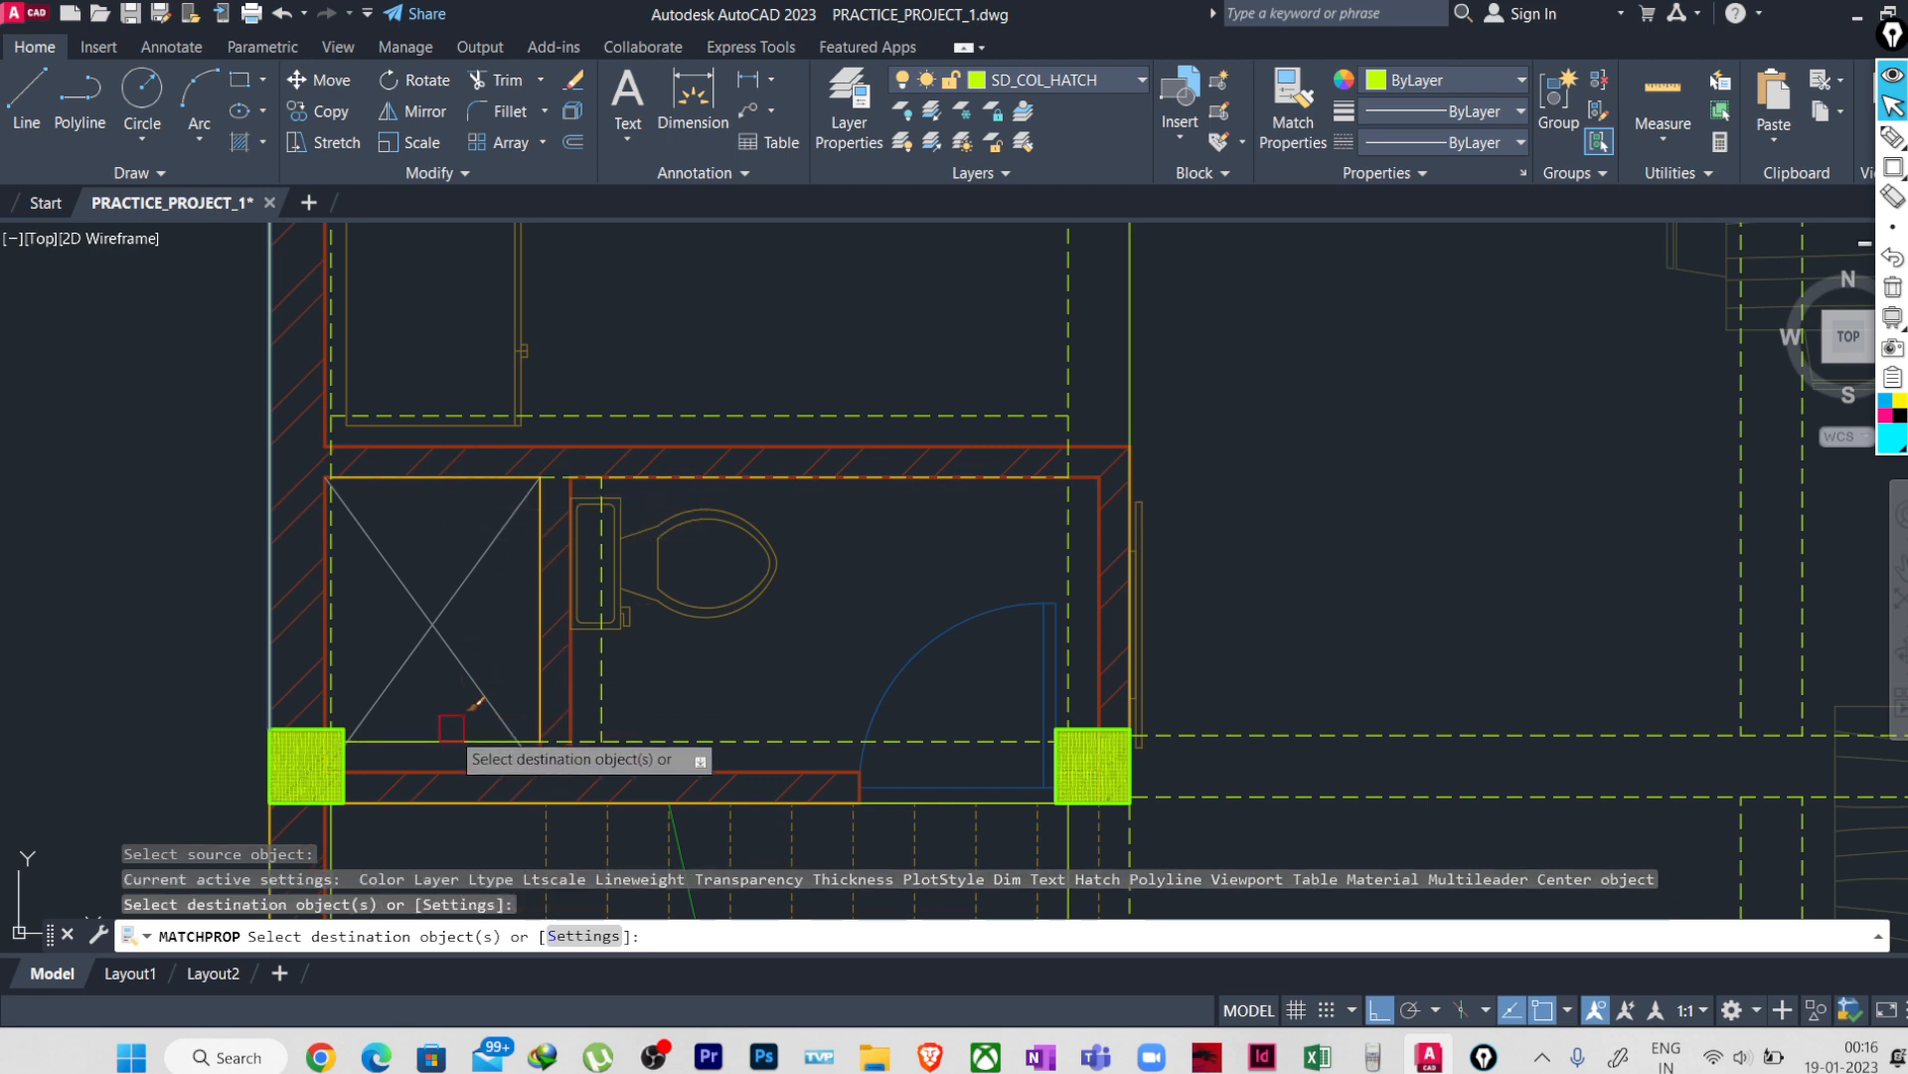
pyautogui.click(484, 731)
pyautogui.scroll(3, 467, 502)
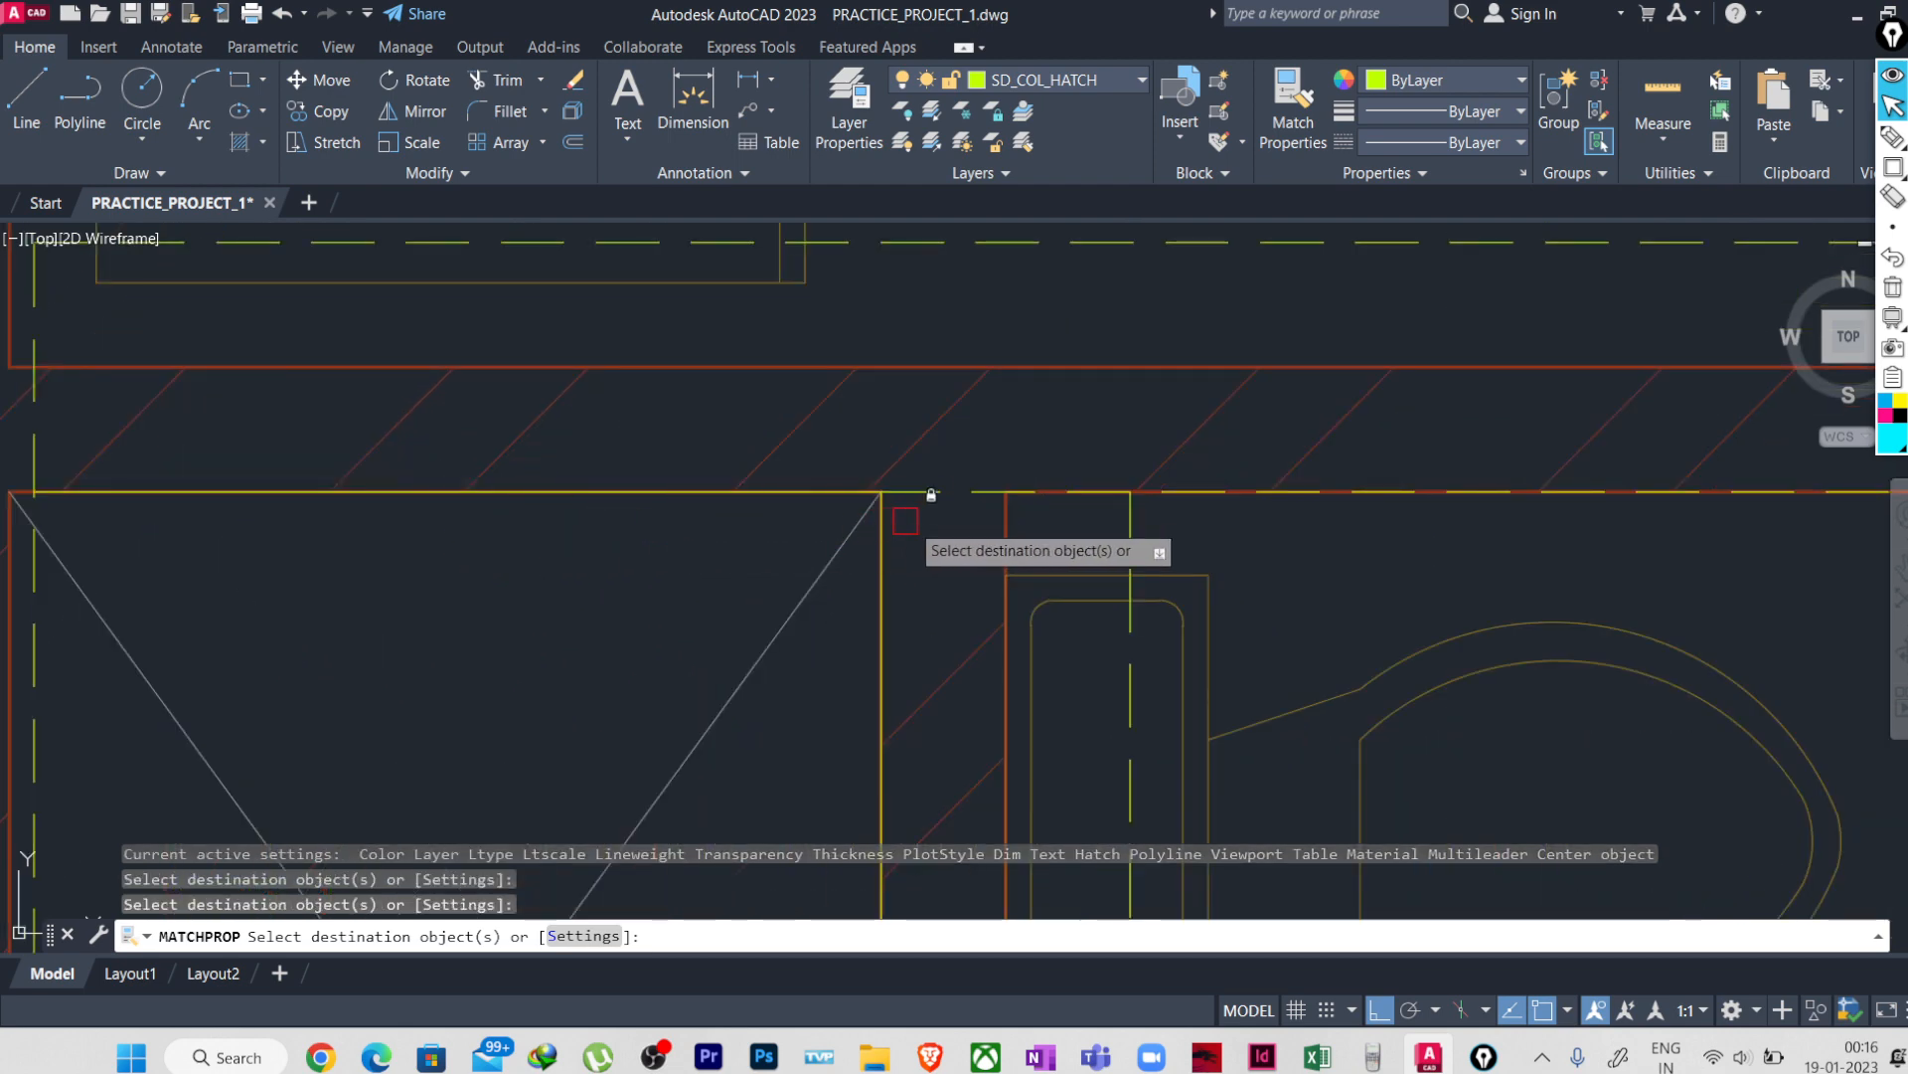
pyautogui.scroll(-6, 644, 505)
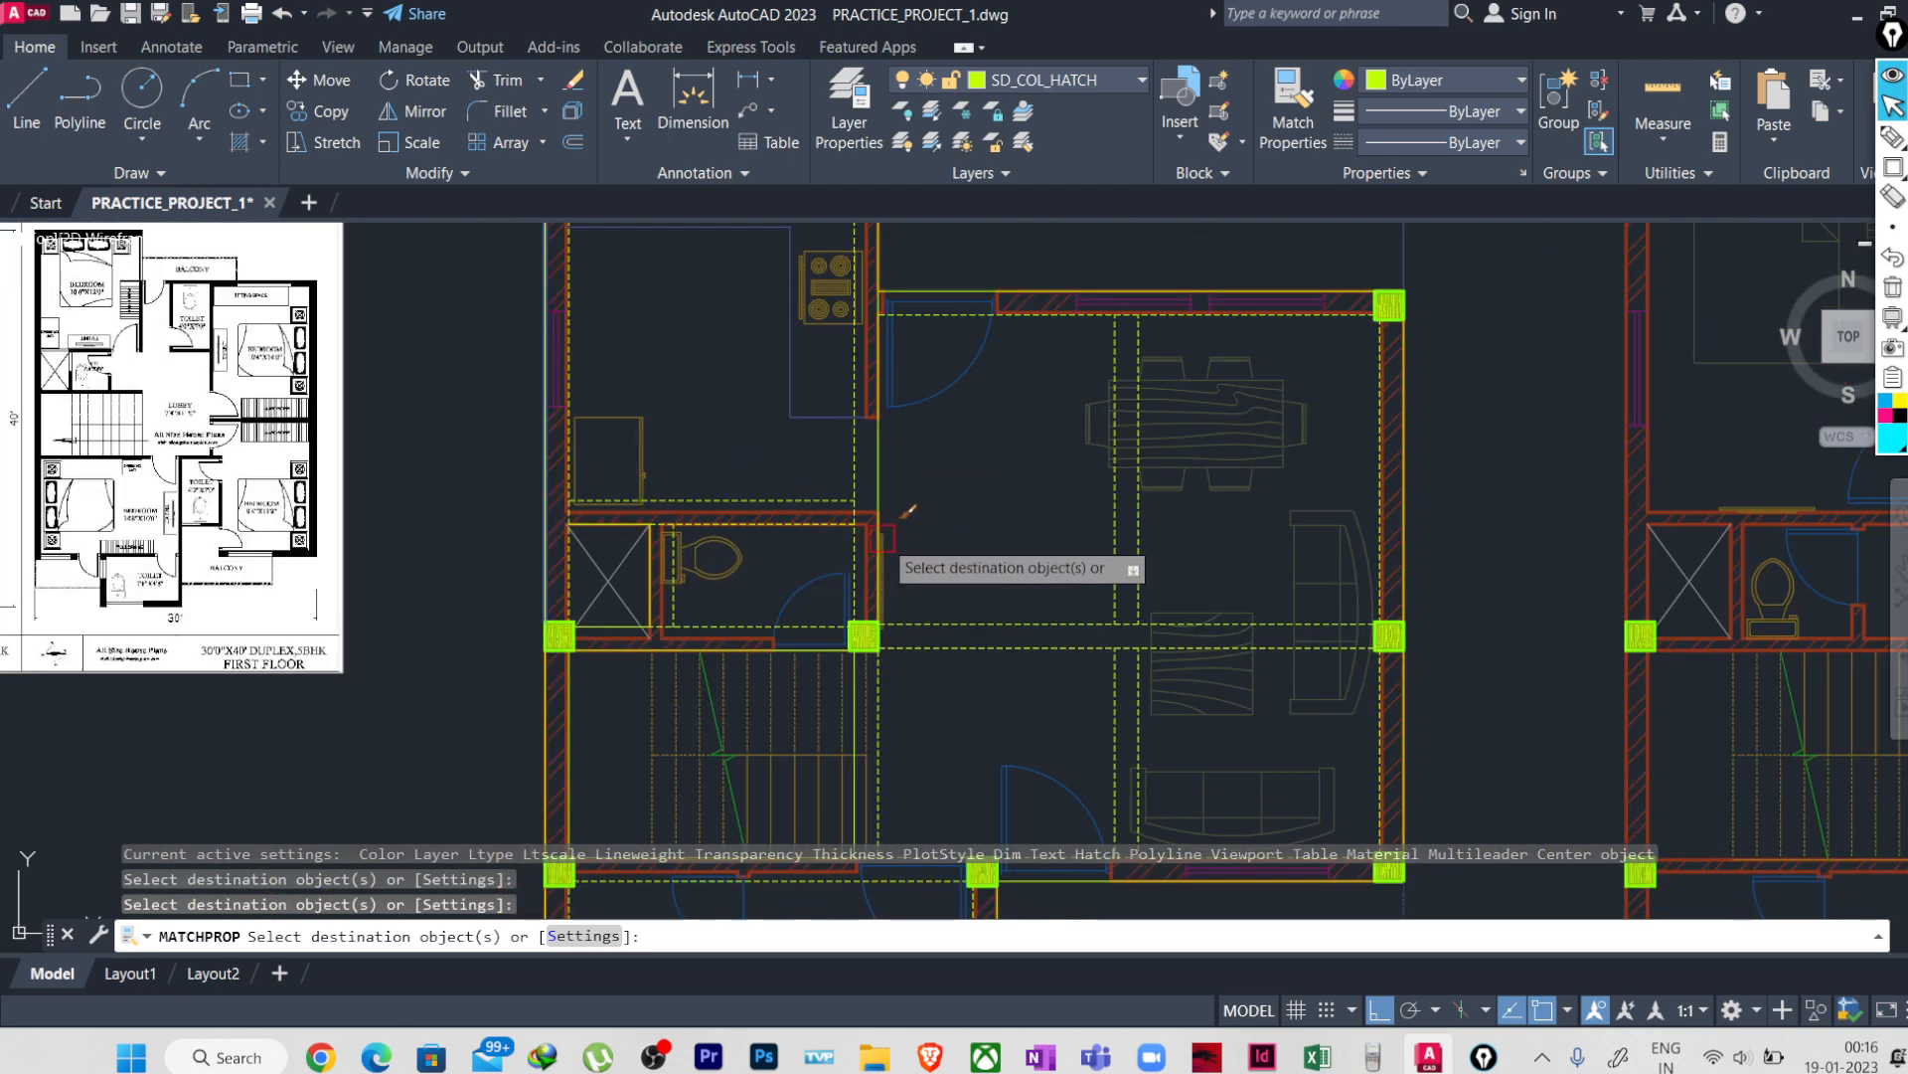
pyautogui.press('Escape')
pyautogui.scroll(-2, 544, 566)
pyautogui.moveTo(543, 571); pyautogui.dragTo(528, 454, button='middle')
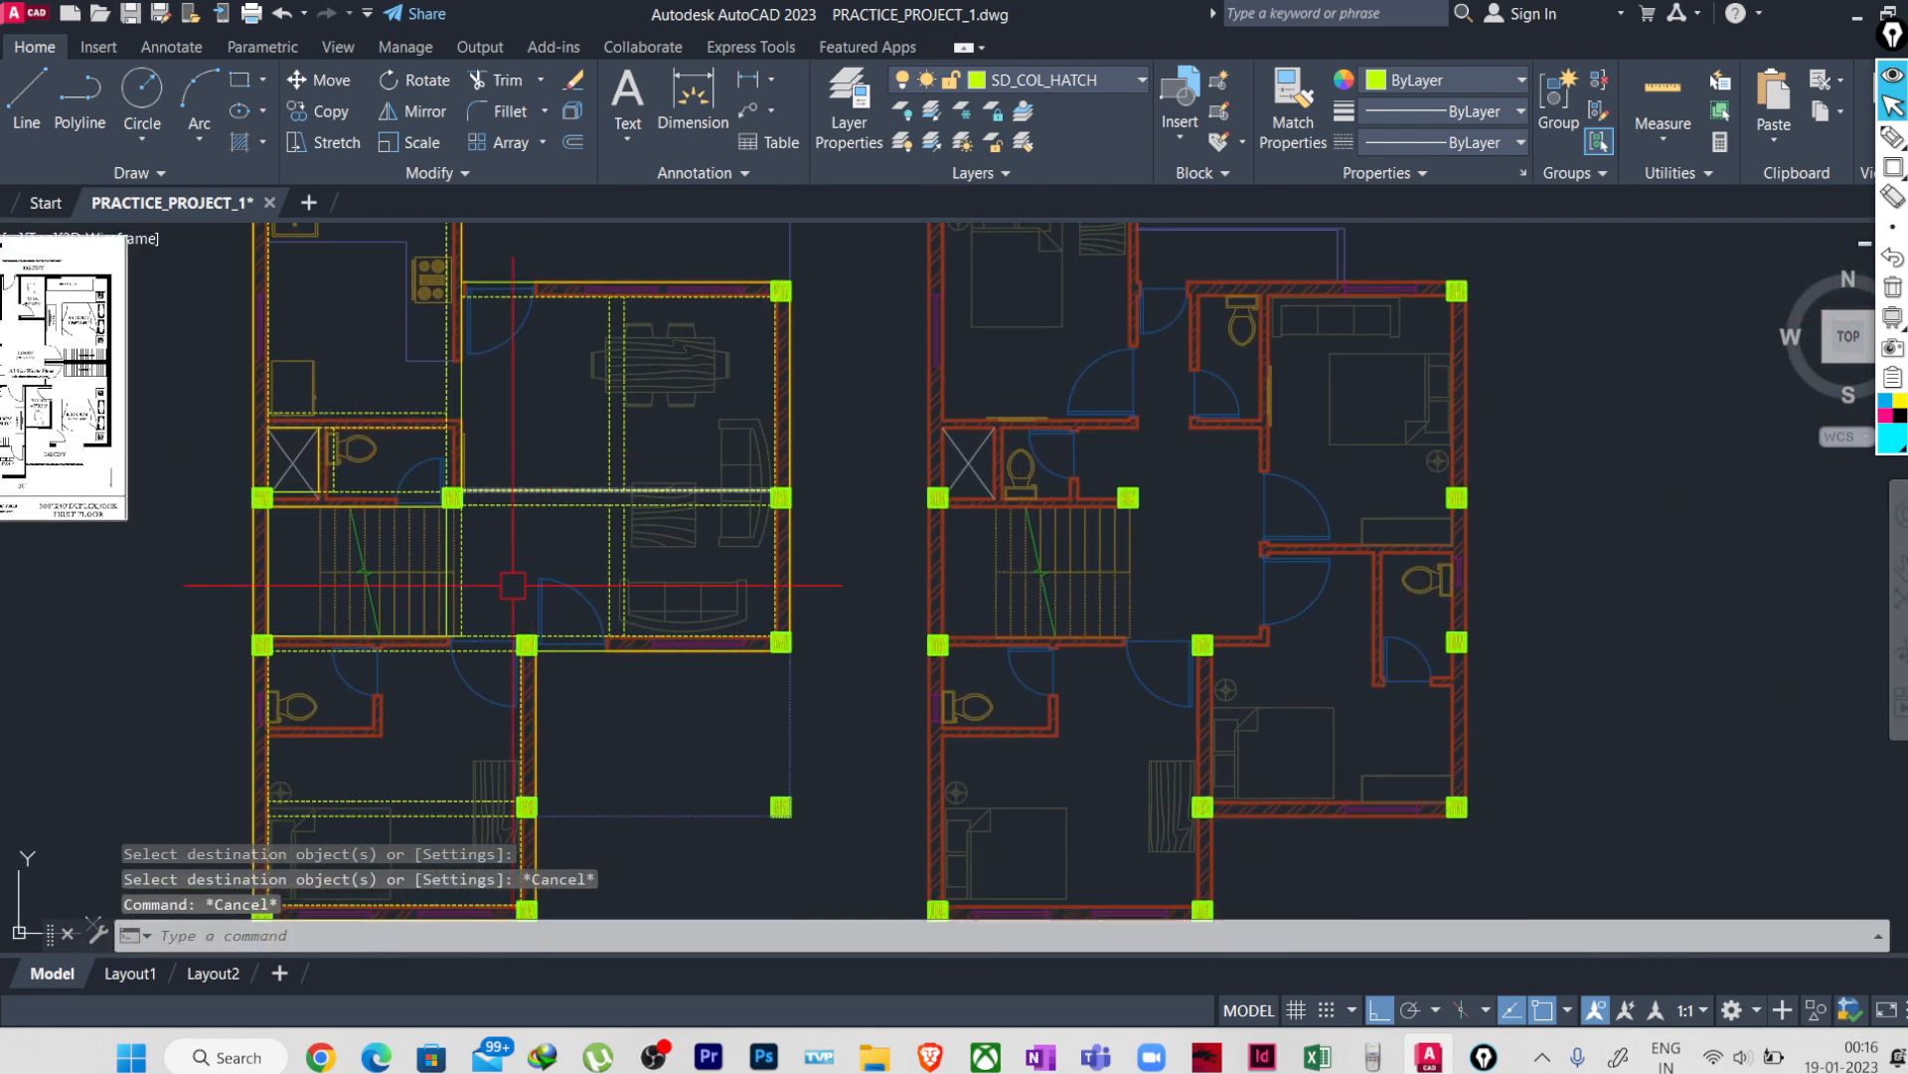
# - Examine the beam layout of the ground floor plan around the kitchen, toilet, staircase and living room
pyautogui.scroll(4, 511, 583)
pyautogui.scroll(-4, 487, 556)
pyautogui.moveTo(585, 690)
pyautogui.mouseDown(button='middle')
pyautogui.moveTo(560, 549)
pyautogui.moveTo(556, 726)
pyautogui.mouseUp(button='middle')
pyautogui.moveTo(482, 505); pyautogui.dragTo(479, 659, button='middle')
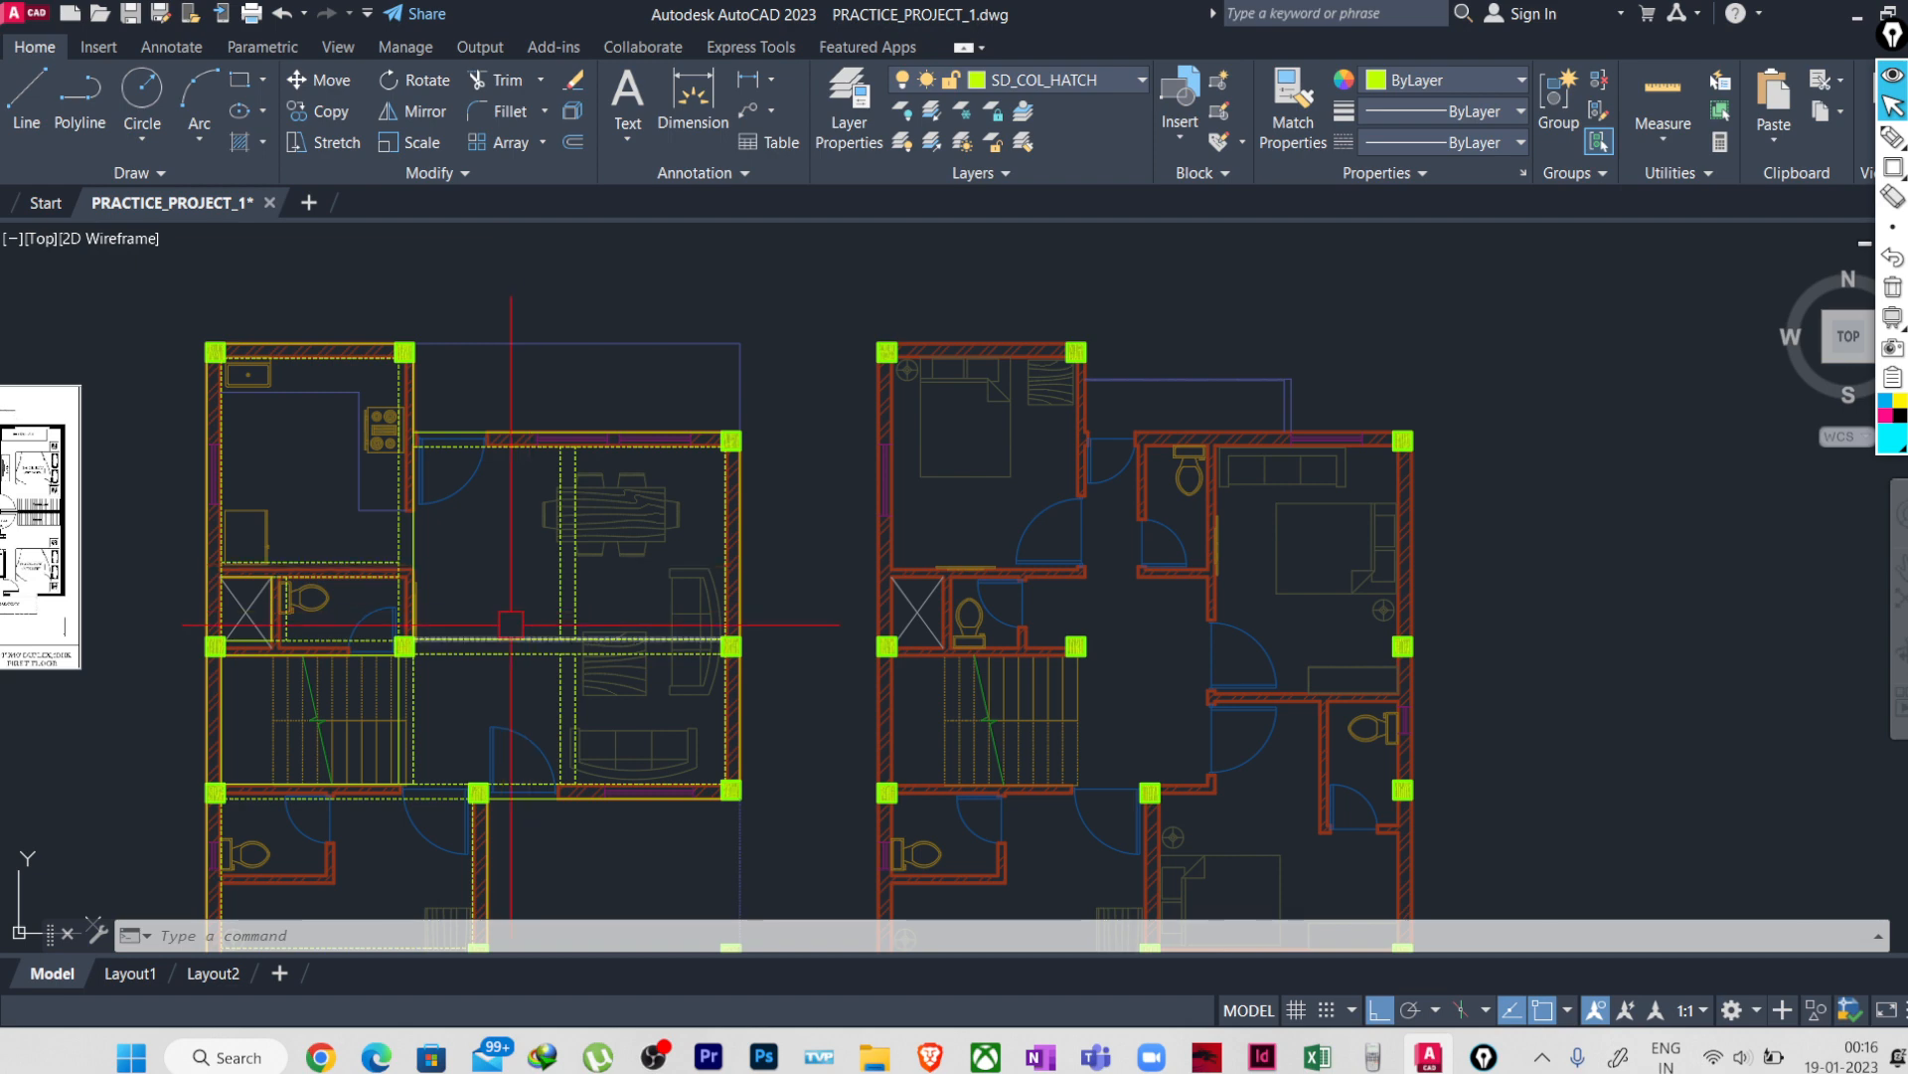
pyautogui.moveTo(477, 639); pyautogui.dragTo(549, 648, button='middle')
pyautogui.scroll(2, 668, 622)
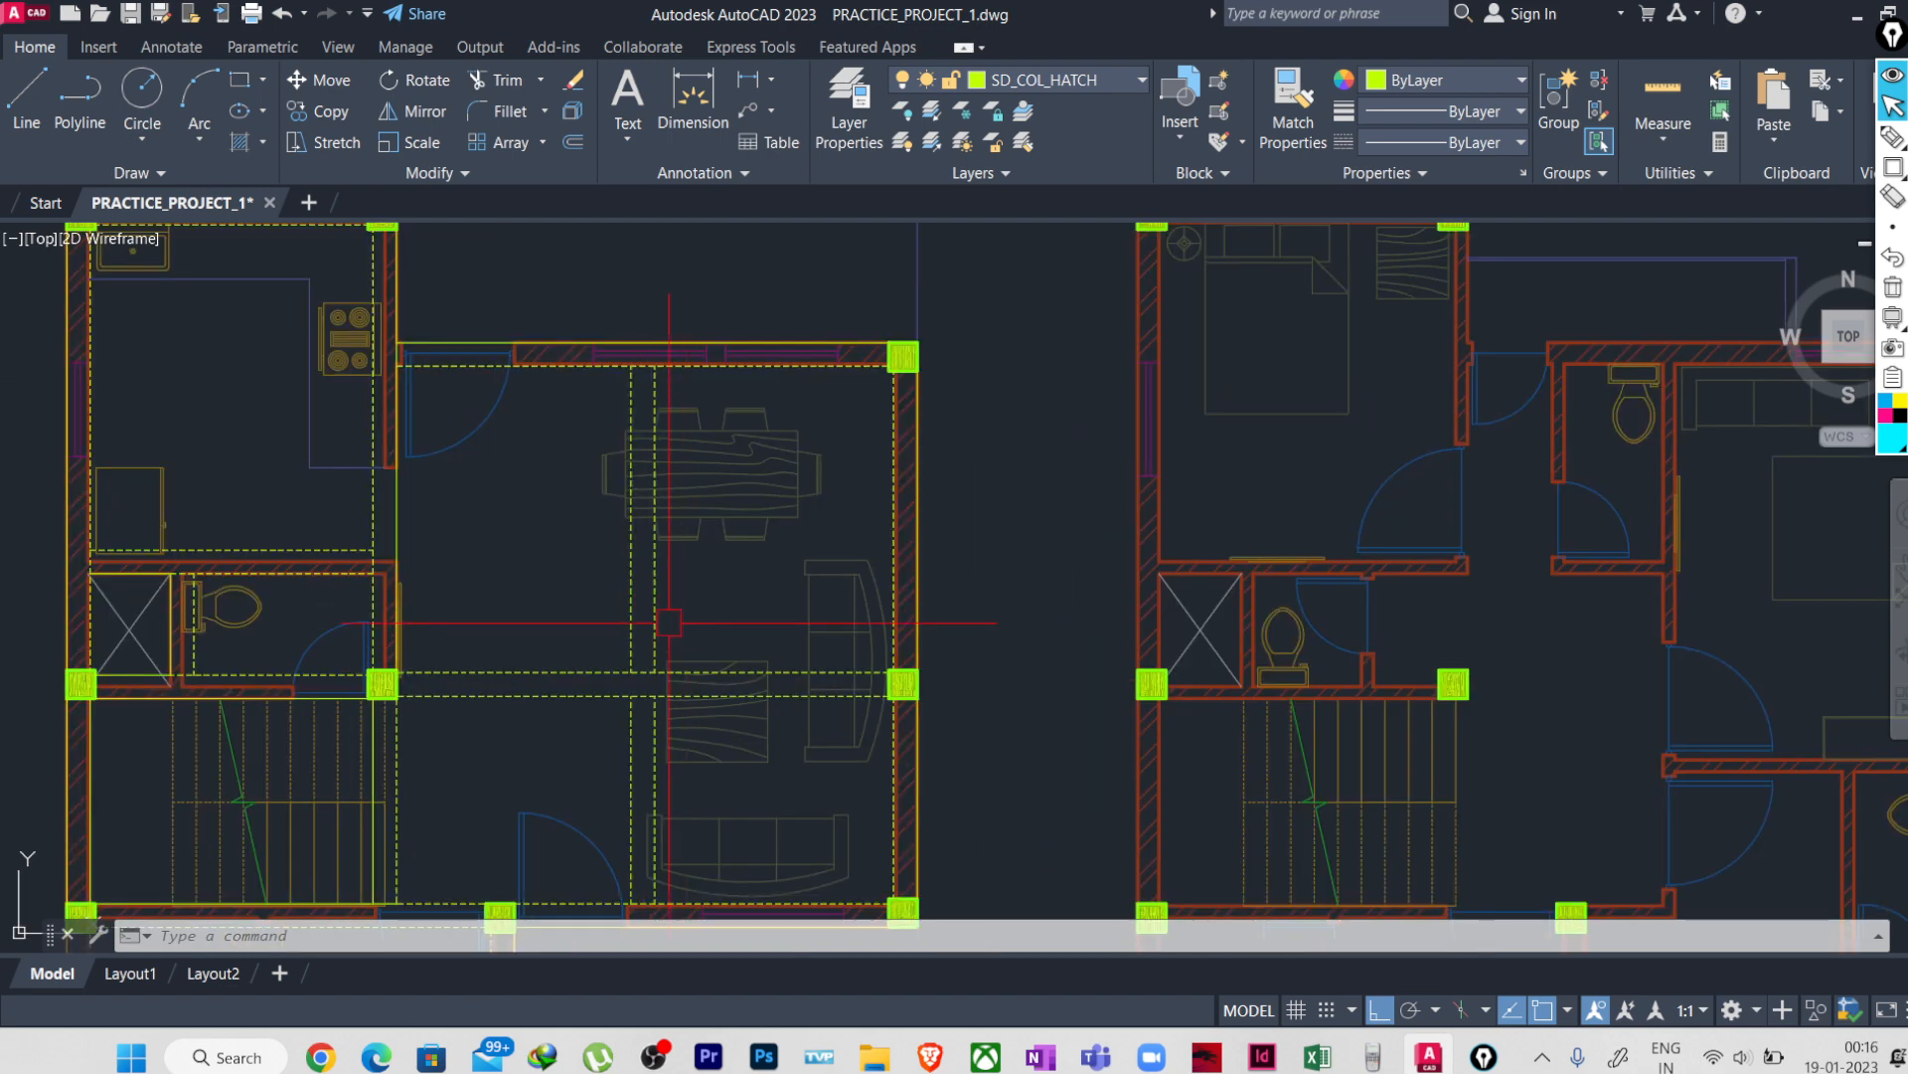
pyautogui.scroll(-2, 612, 618)
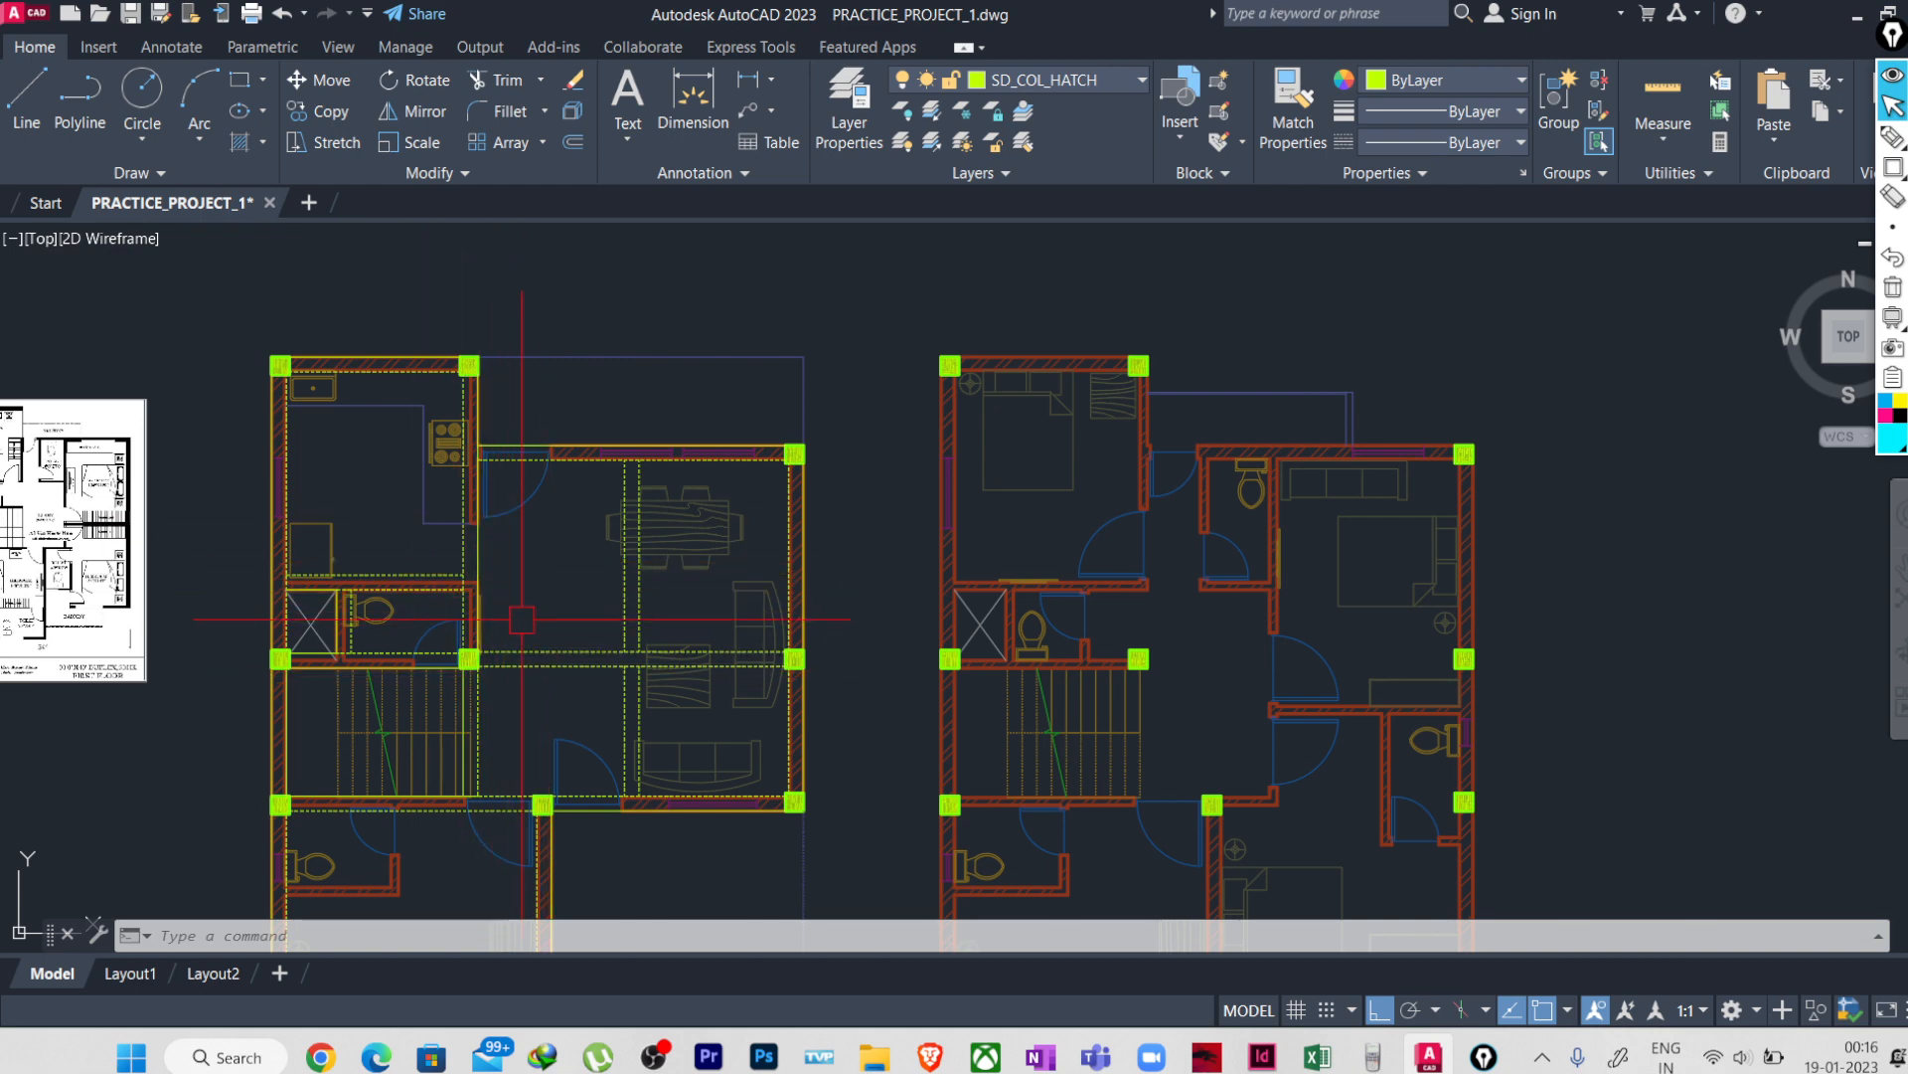
pyautogui.moveTo(522, 619); pyautogui.dragTo(443, 515, button='middle')
pyautogui.scroll(-2, 459, 524)
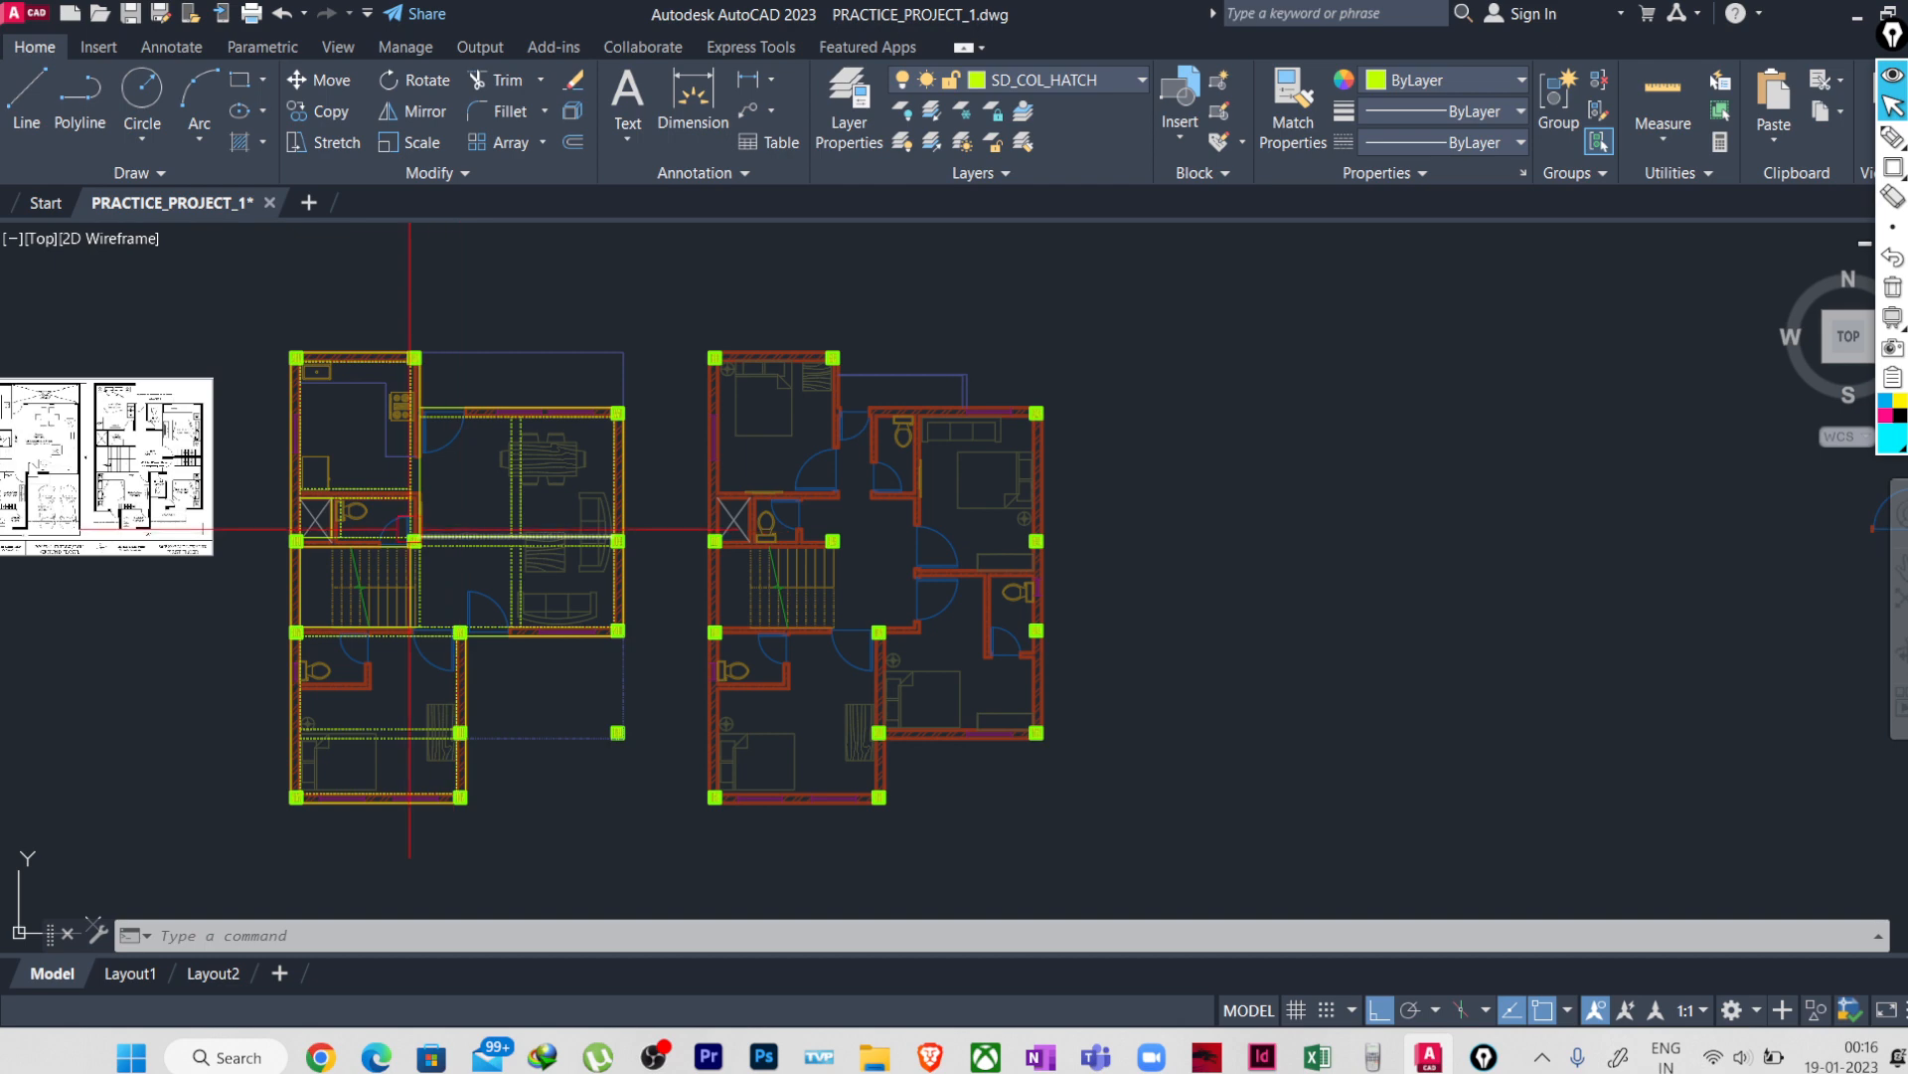
# - Copy all the ground floor beam lines onto the first floor plan, using the kitchen's upper-left column and the matching bedroom column as reference points
pyautogui.scroll(2, 466, 545)
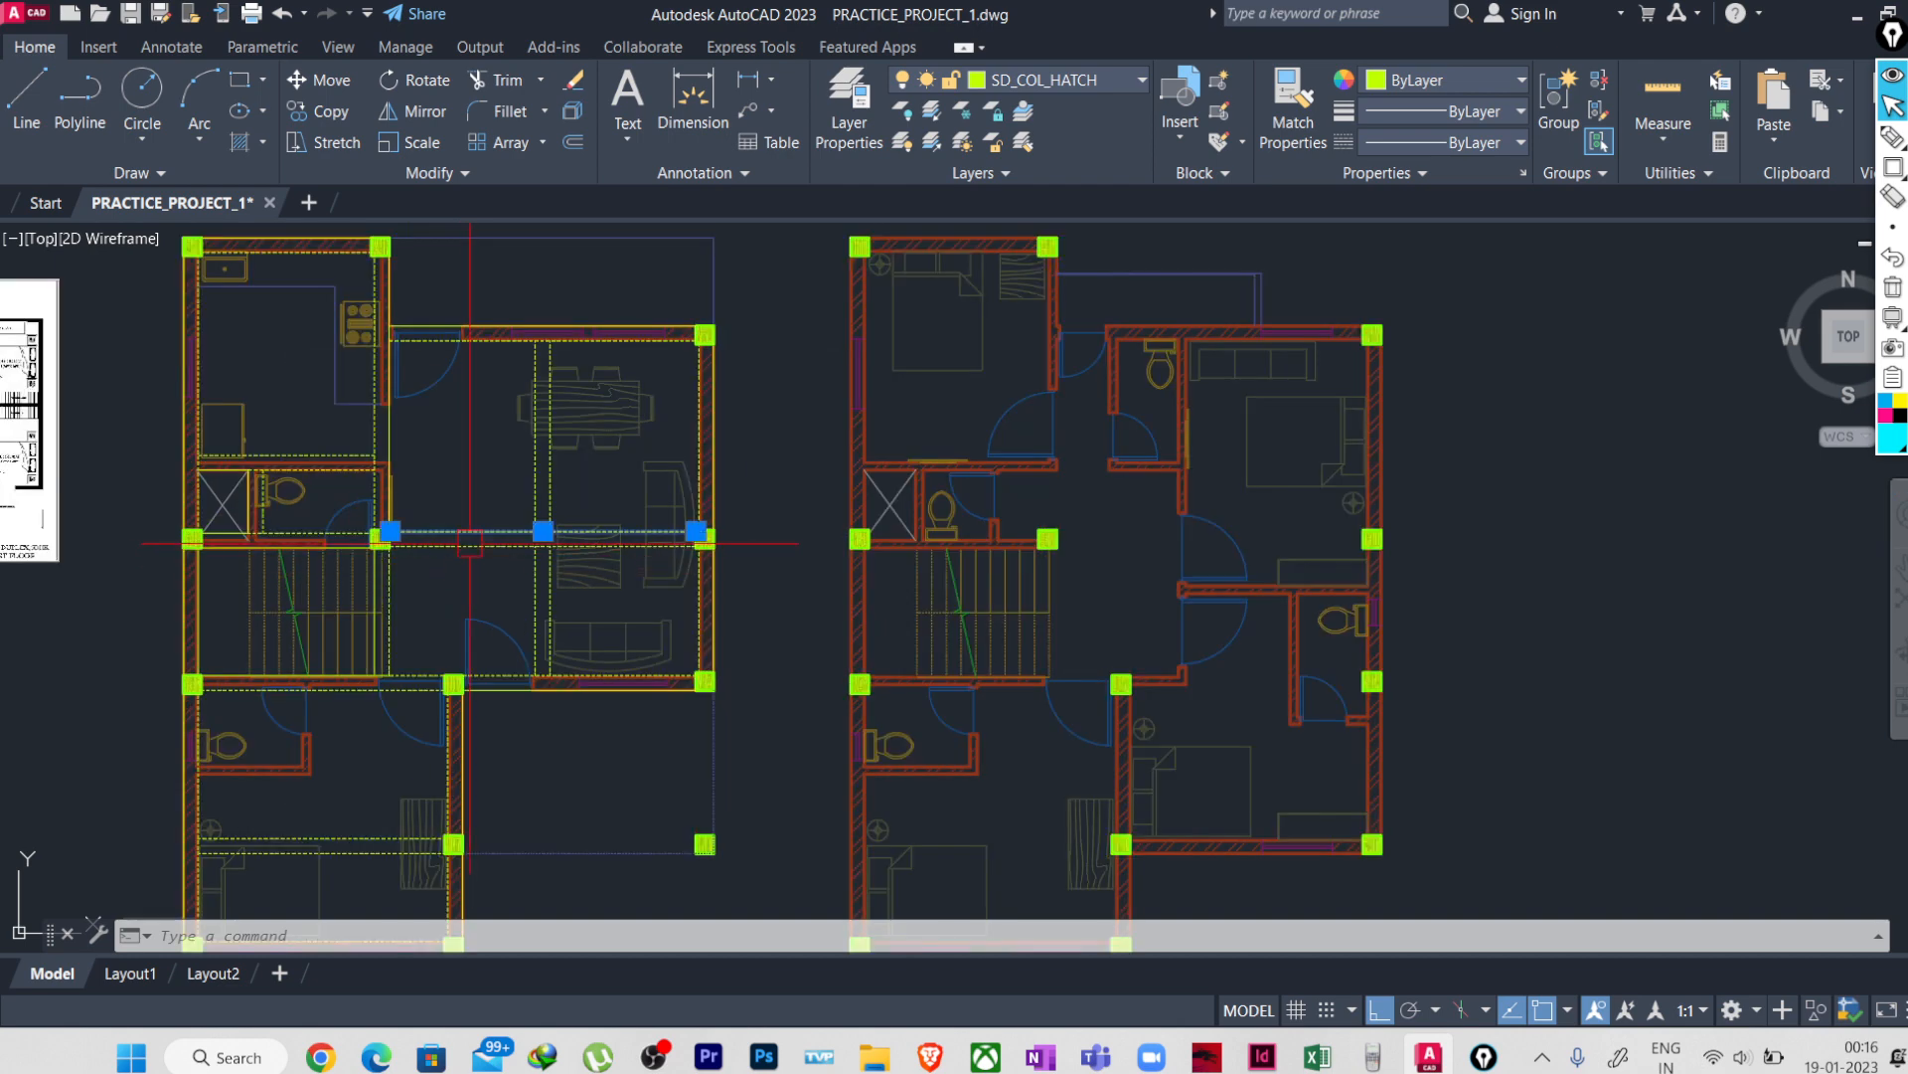
pyautogui.rightClick(468, 546)
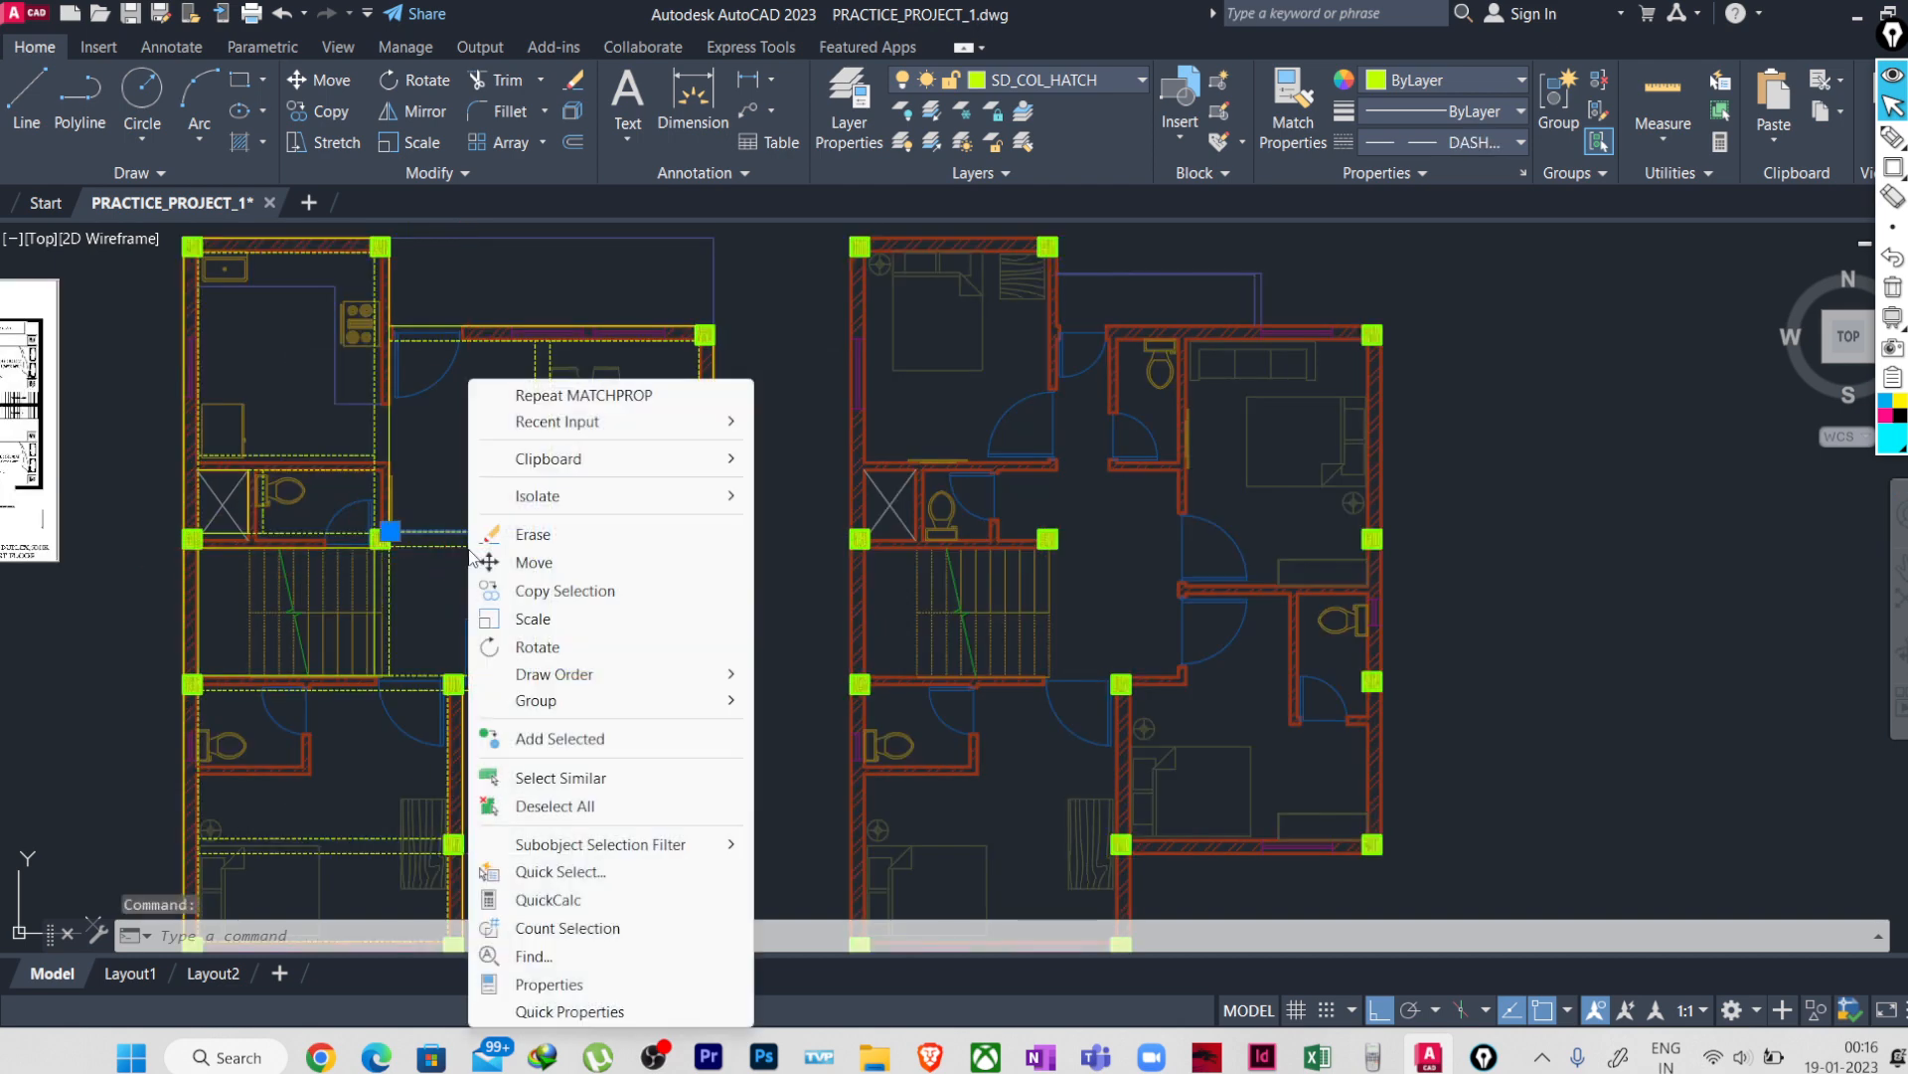
pyautogui.click(559, 780)
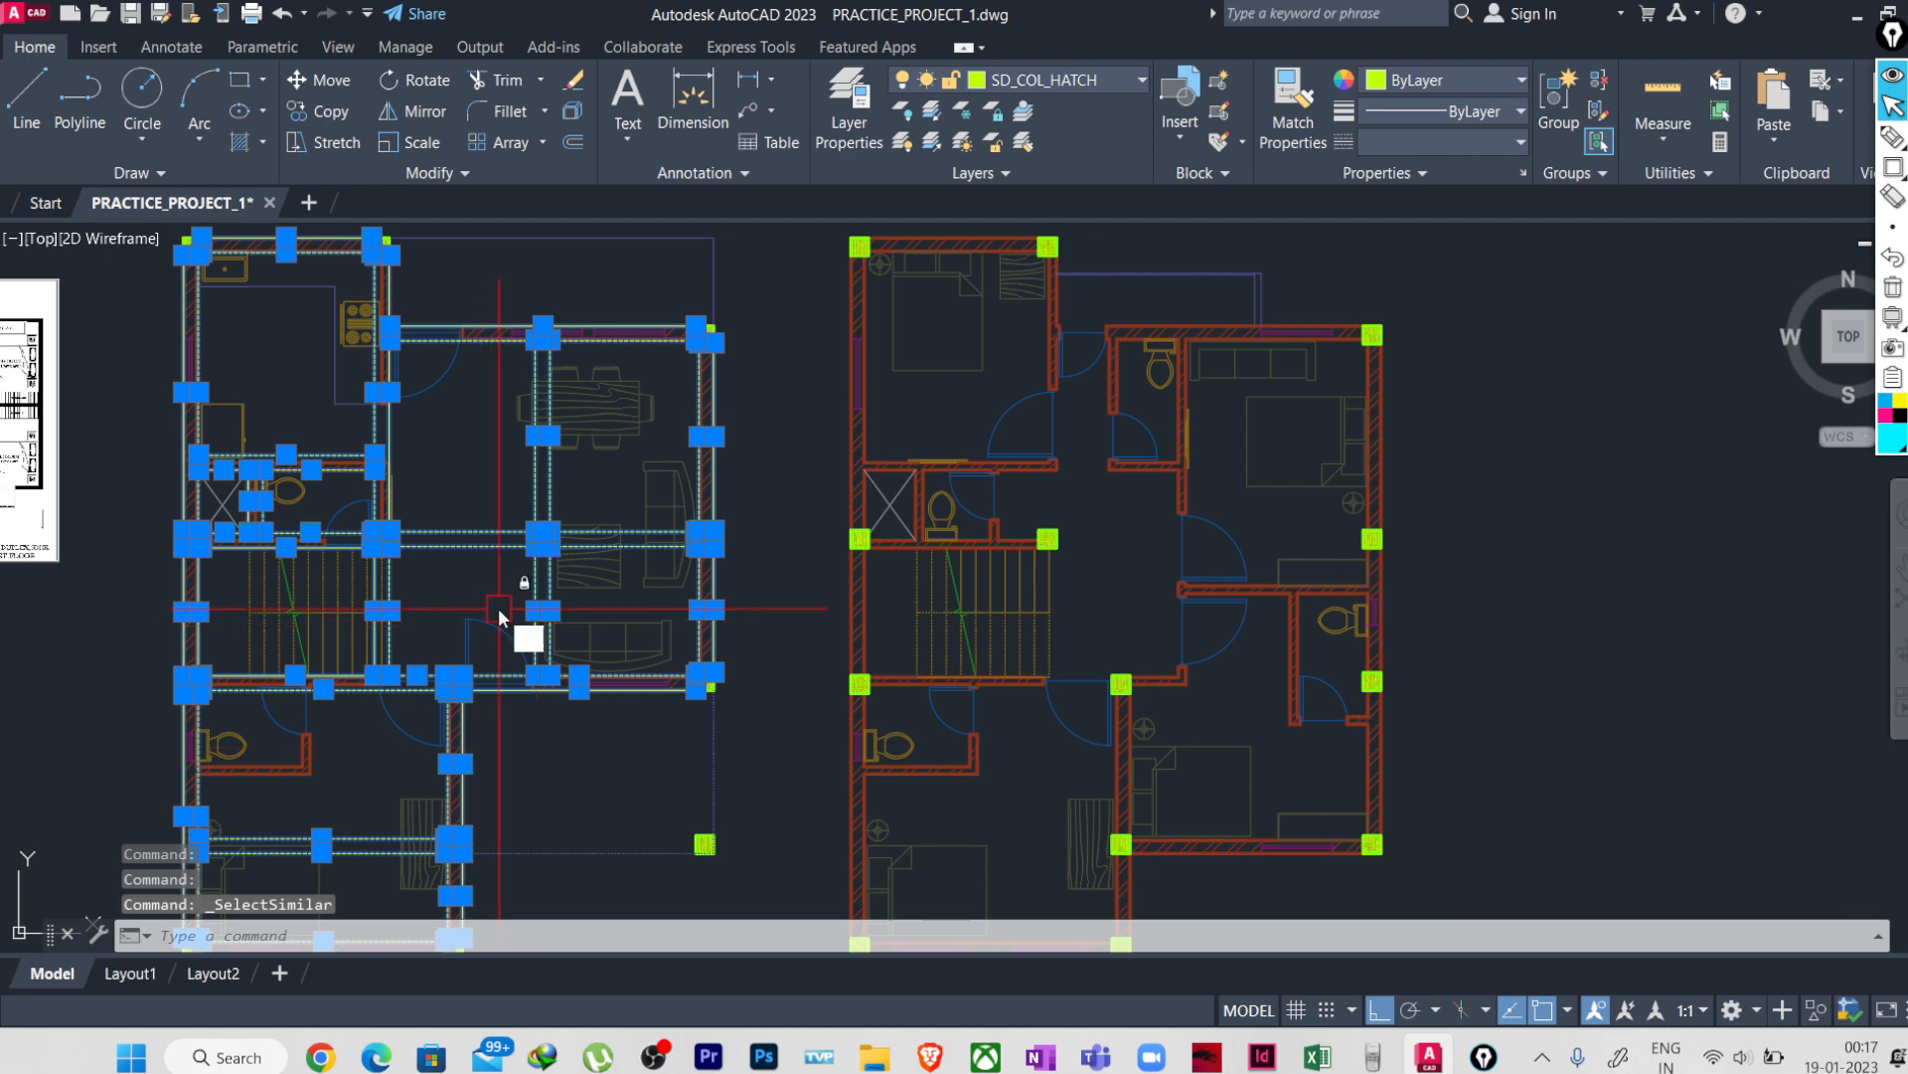
pyautogui.write('co')
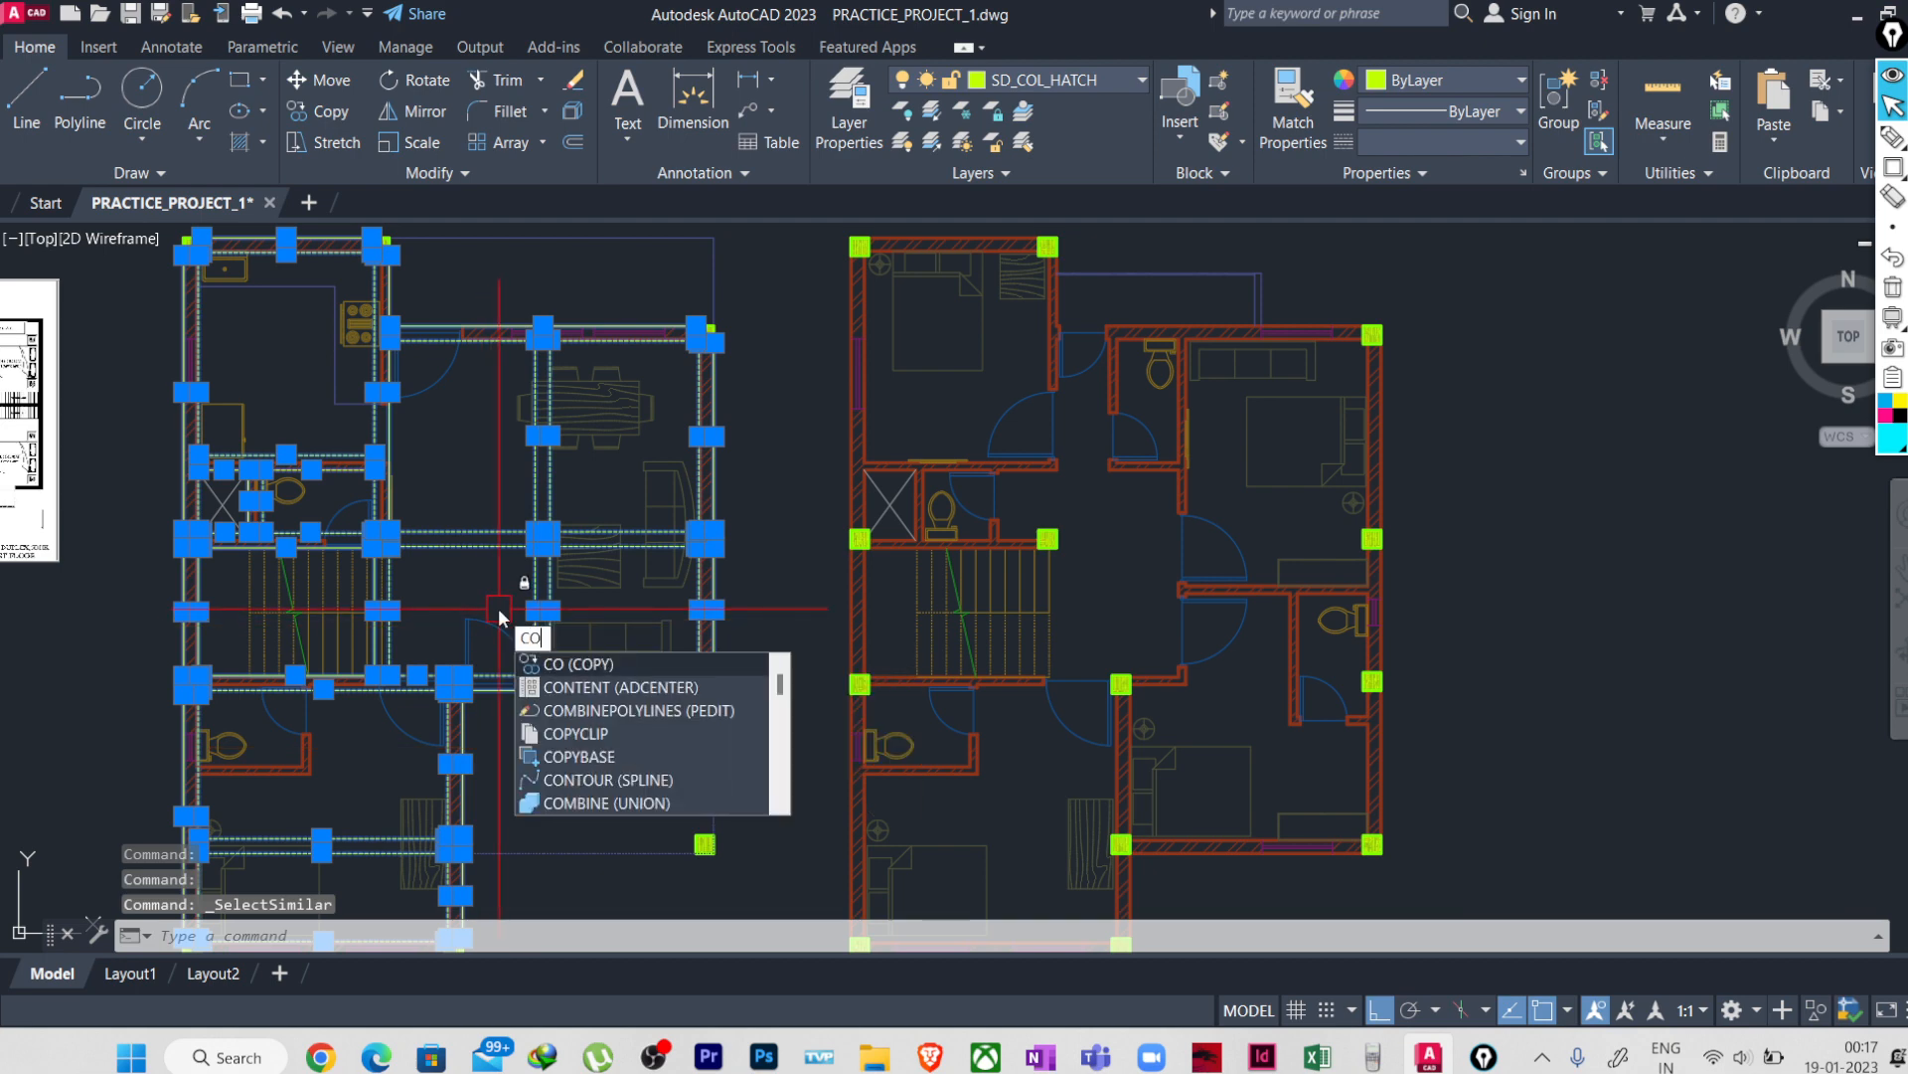
pyautogui.press('Return')
pyautogui.scroll(5, 490, 597)
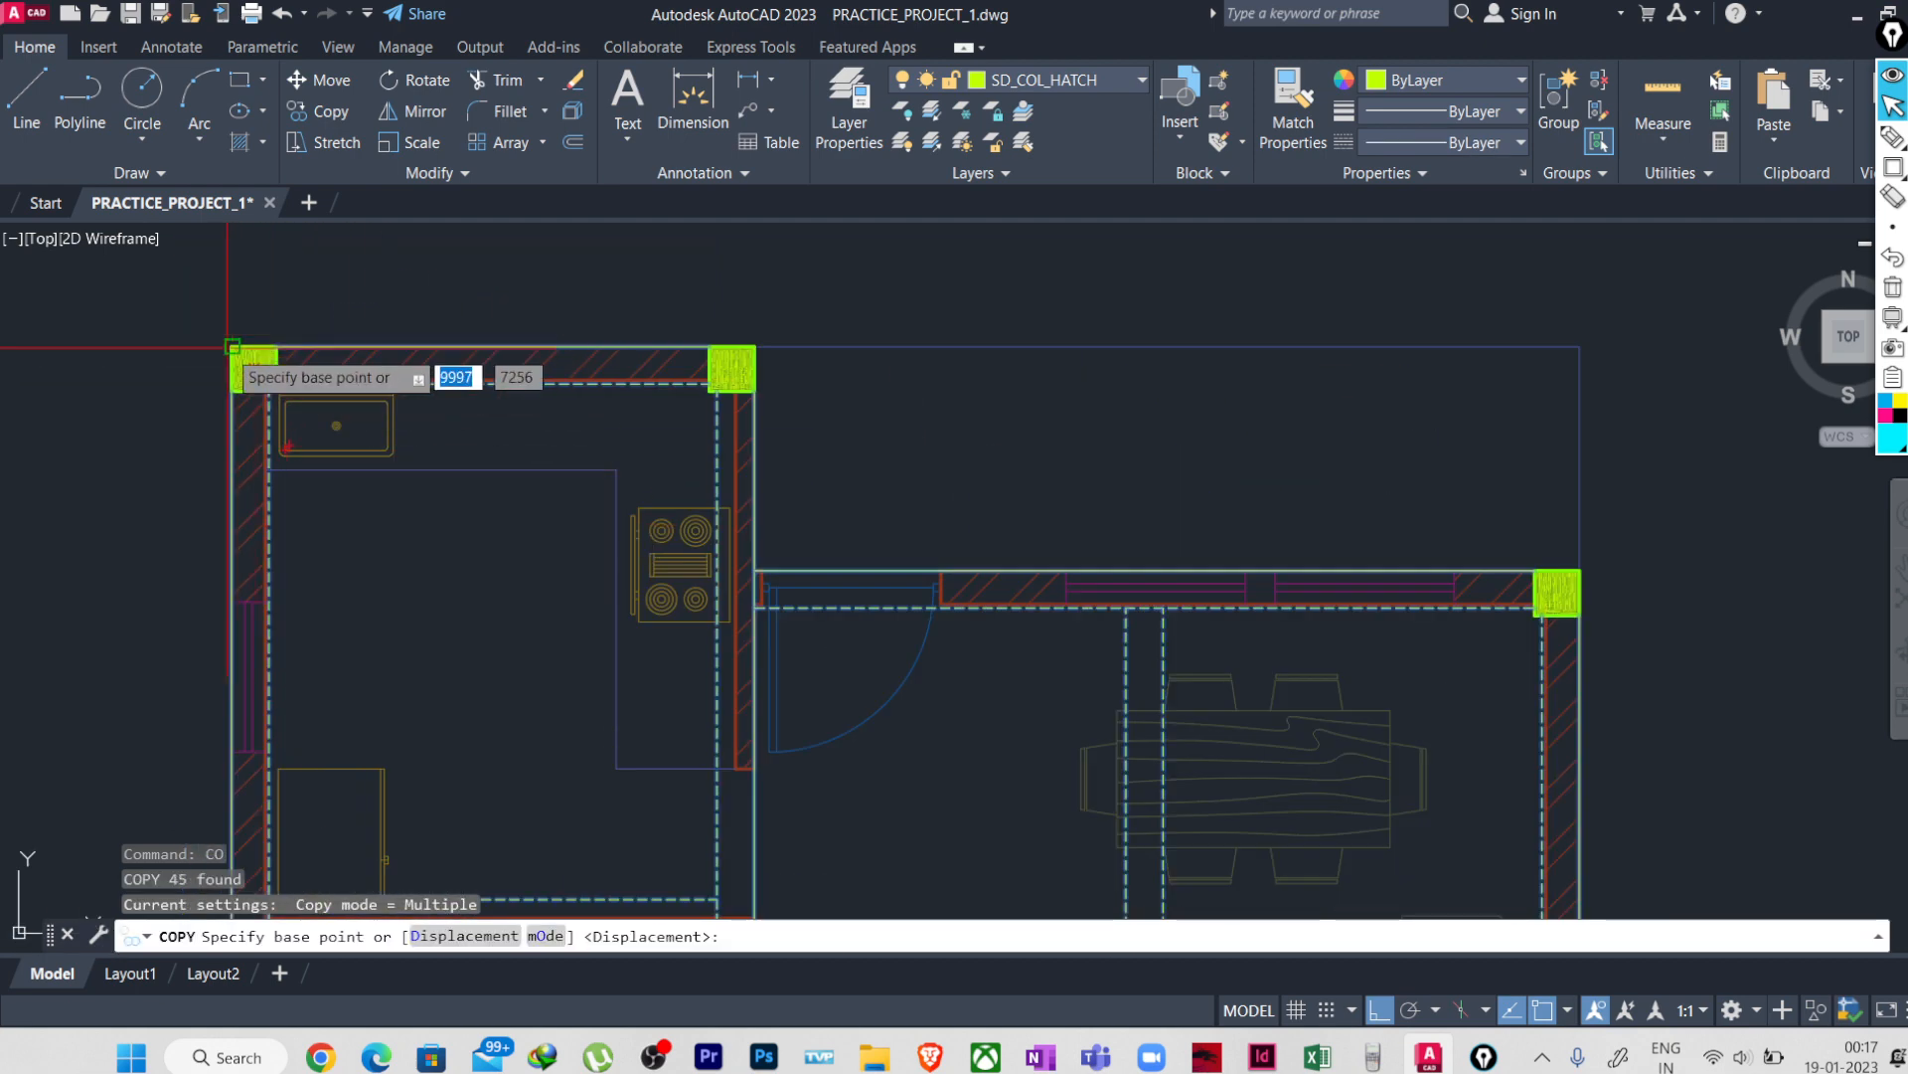
pyautogui.click(255, 368)
pyautogui.scroll(-5, 254, 368)
pyautogui.scroll(5, 756, 418)
pyautogui.scroll(3, 775, 328)
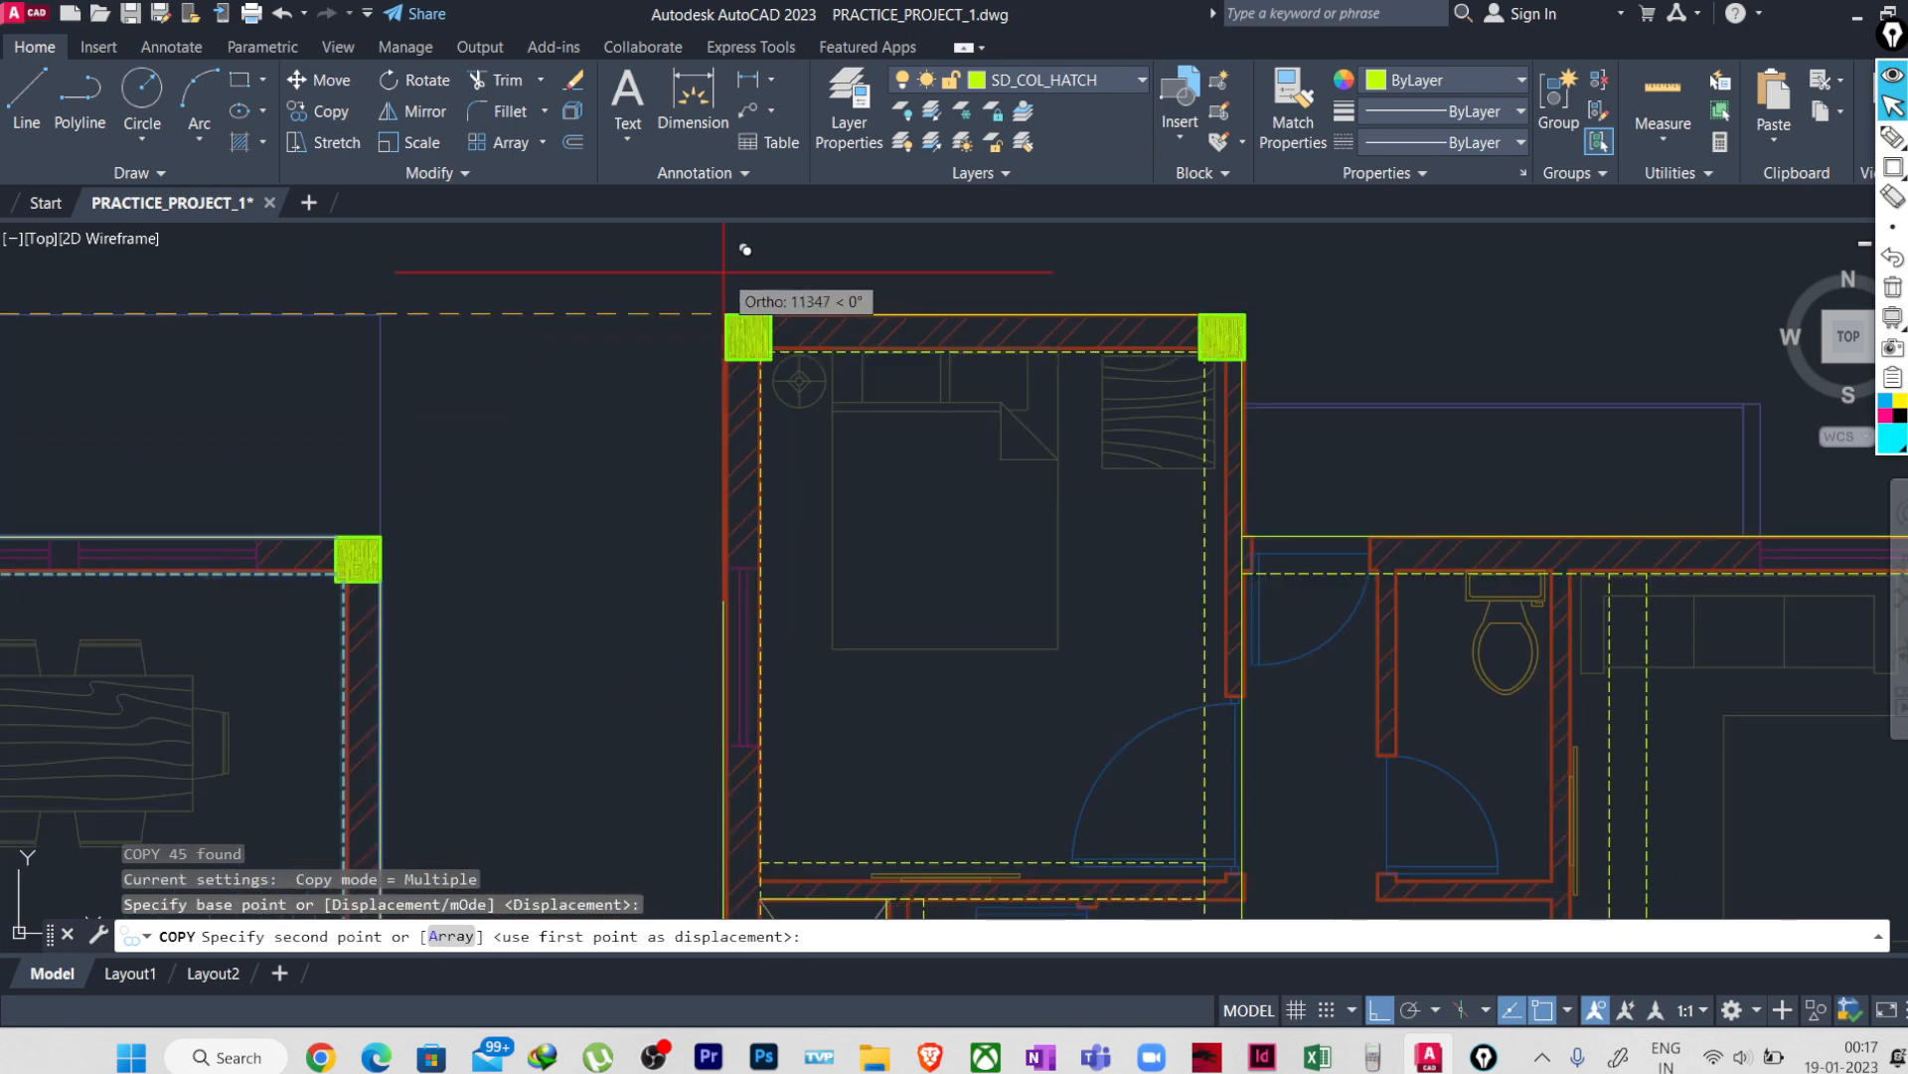
pyautogui.click(748, 334)
pyautogui.press('Escape')
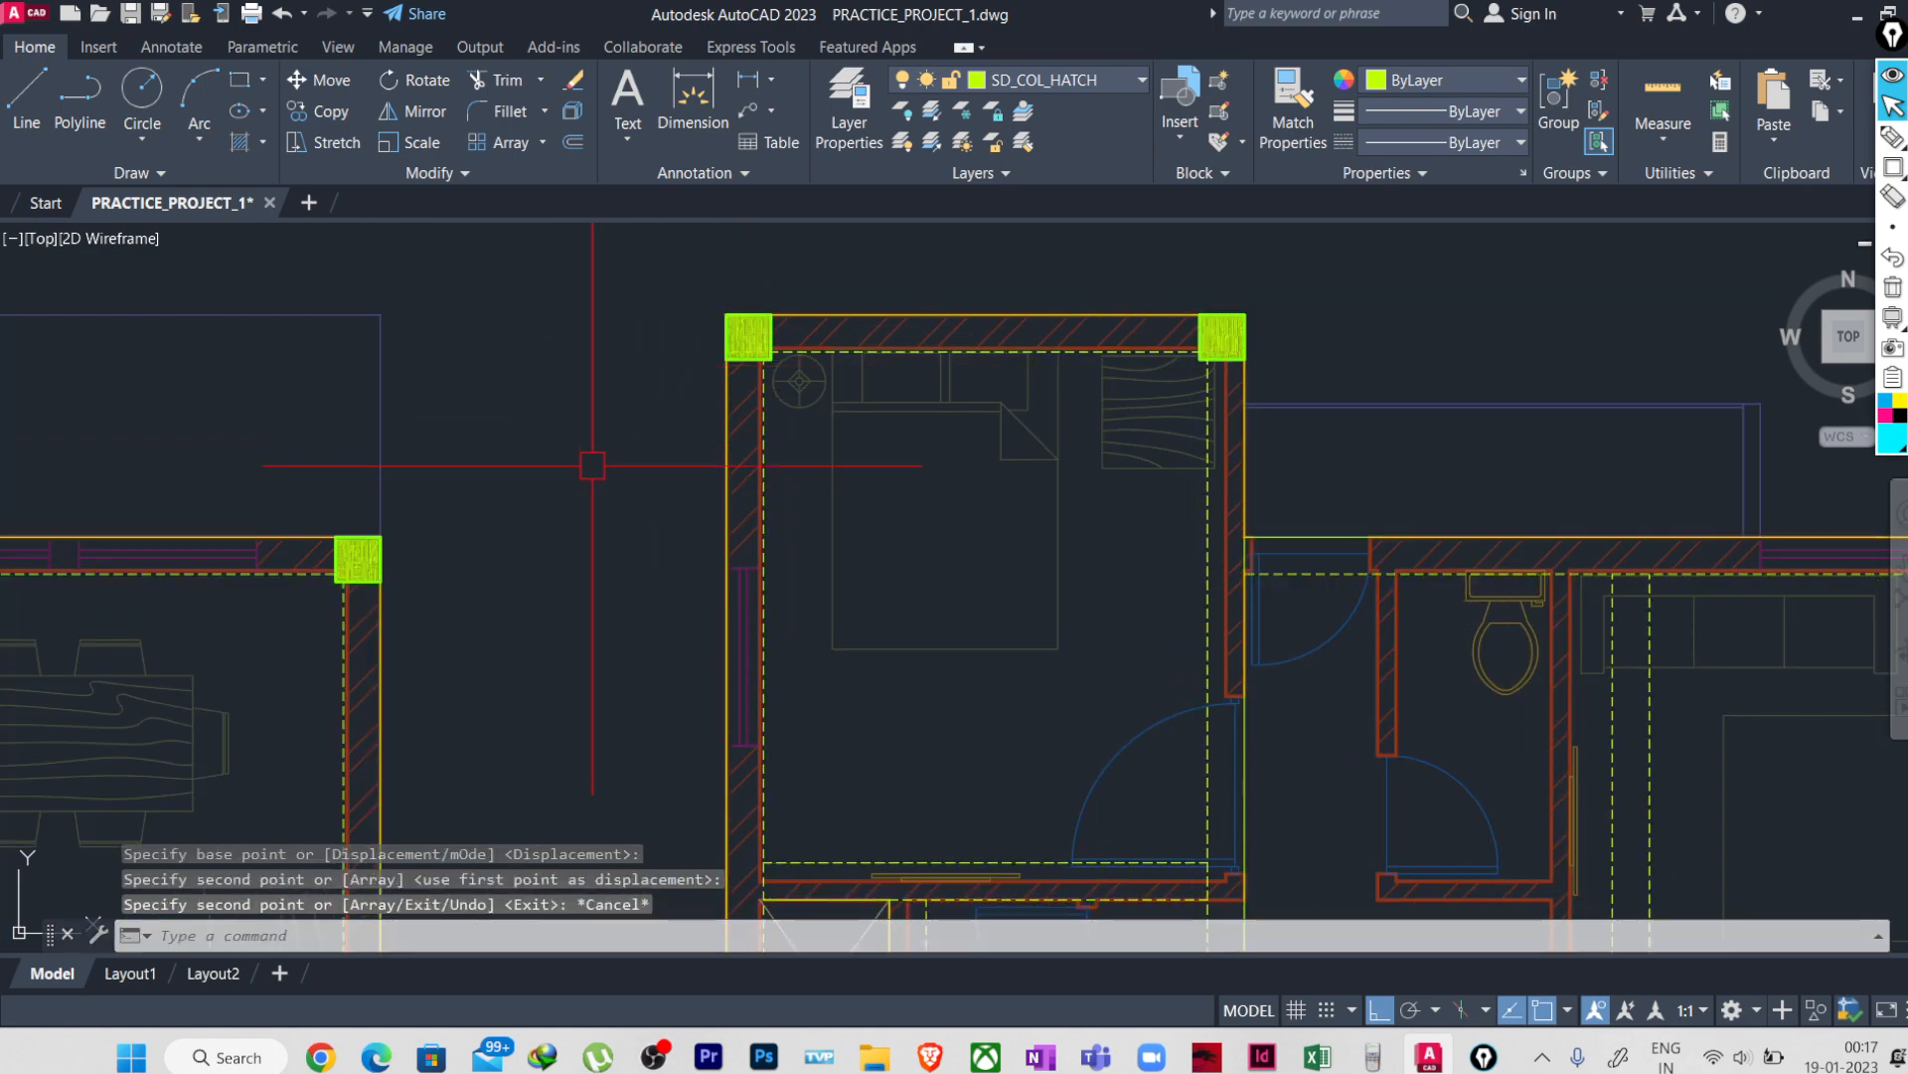
# - Delete the dashed horizontal and vertical beam lines crossing the ground floor living room
pyautogui.scroll(-5, 579, 487)
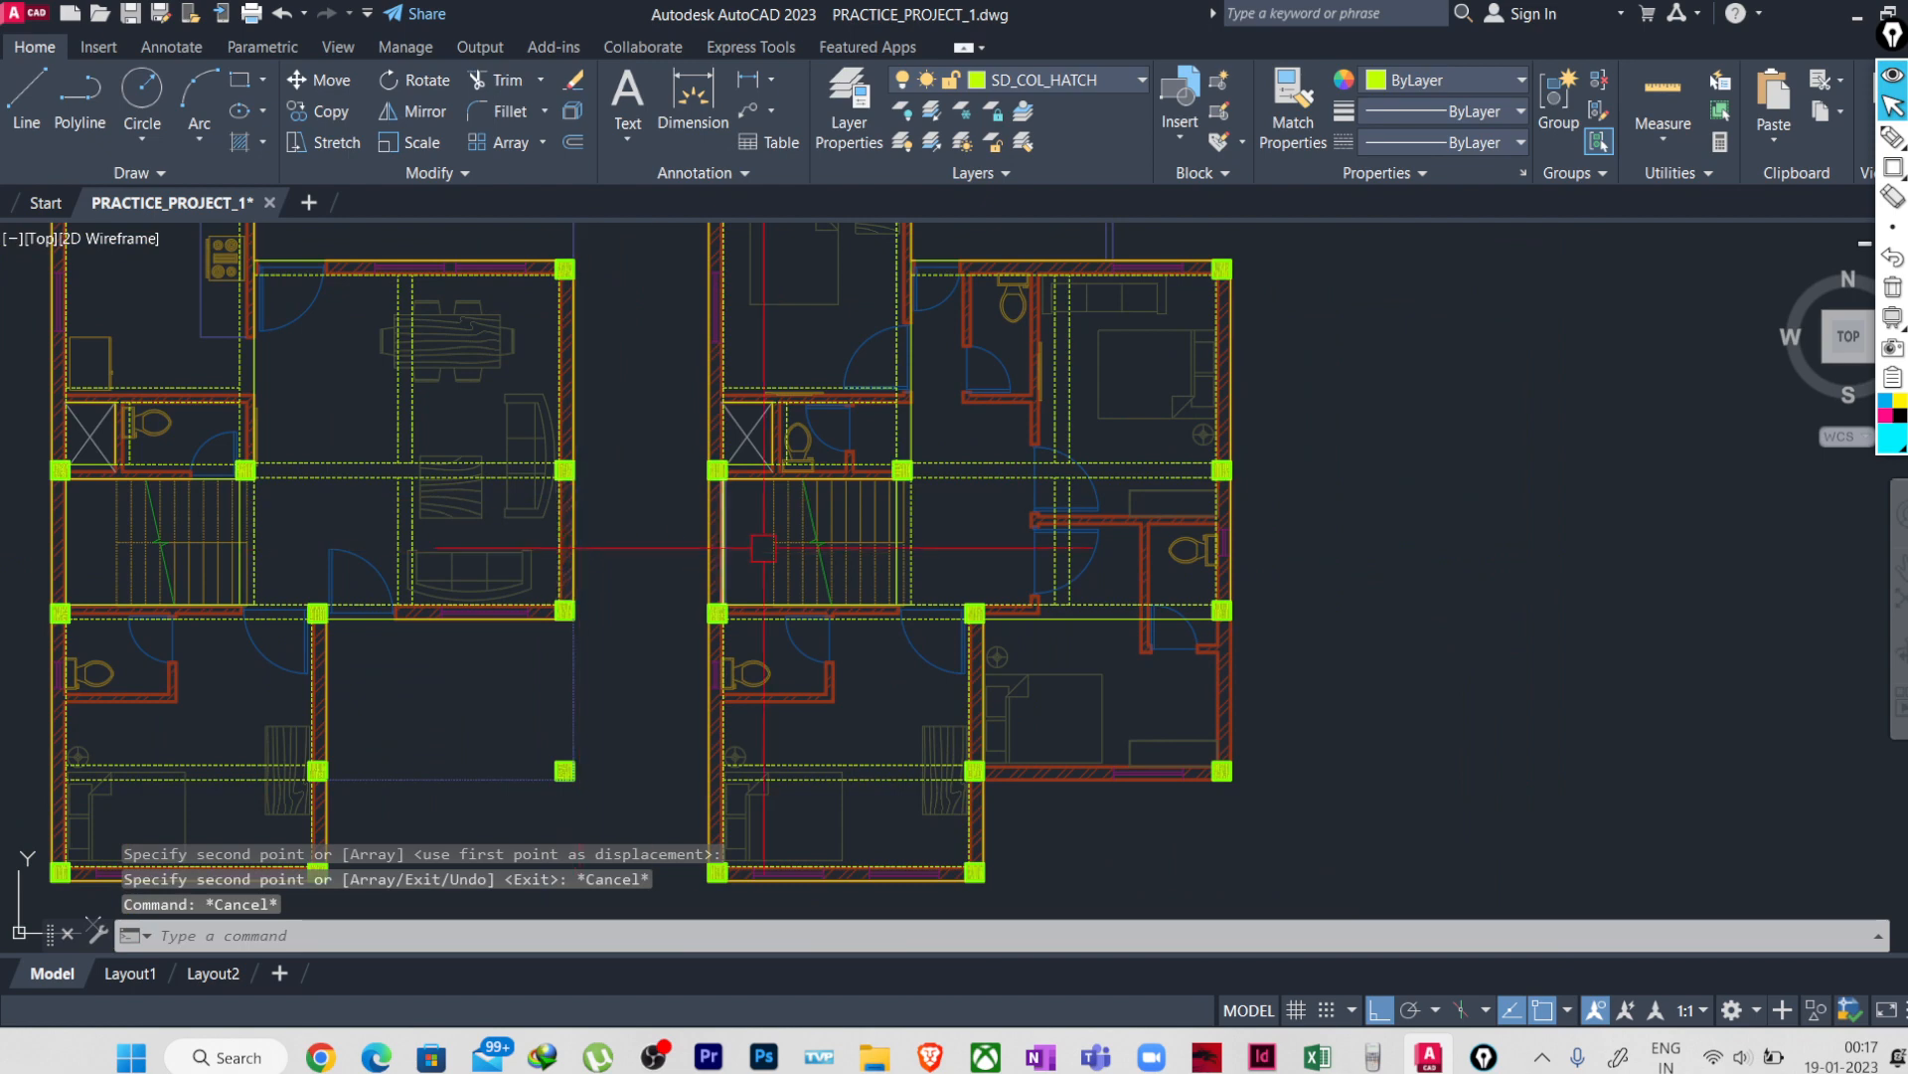
pyautogui.scroll(2, 453, 485)
pyautogui.click(392, 365)
pyautogui.click(428, 359)
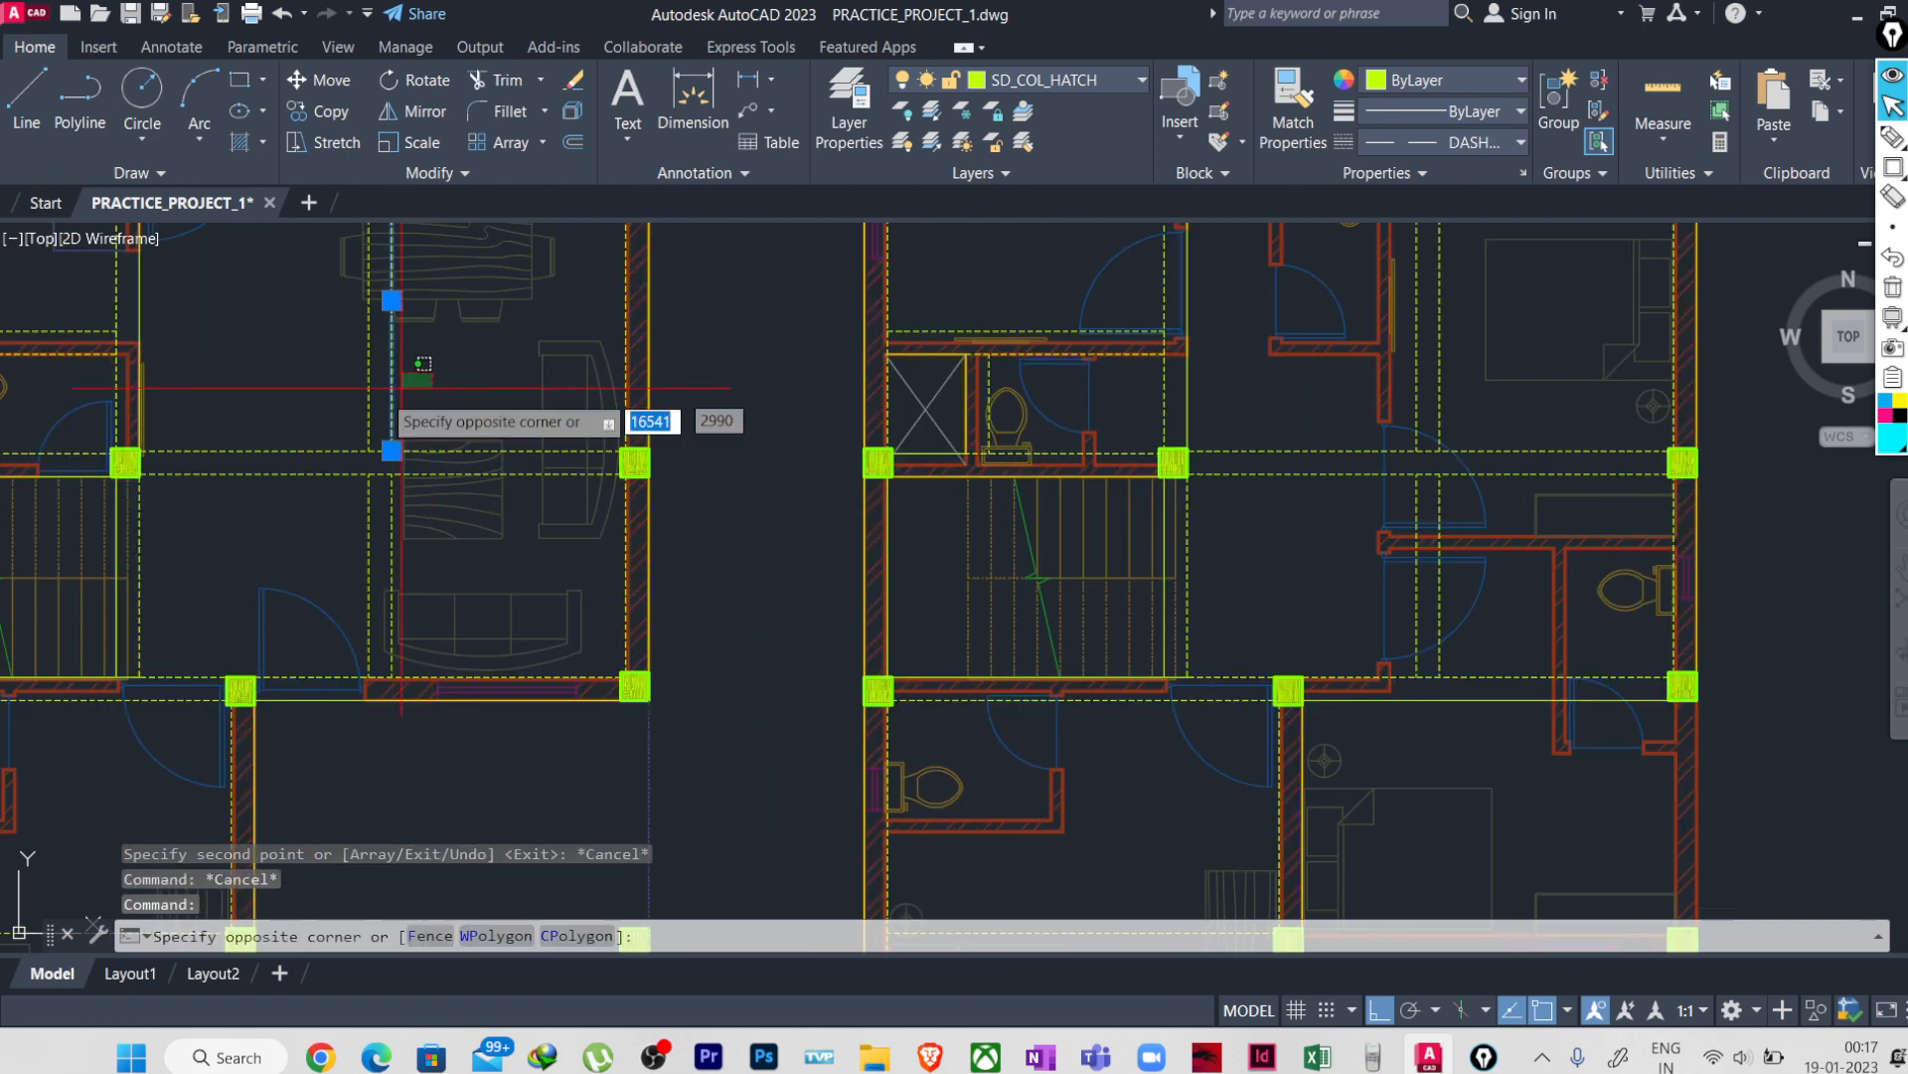
pyautogui.click(314, 419)
pyautogui.click(260, 508)
pyautogui.click(369, 561)
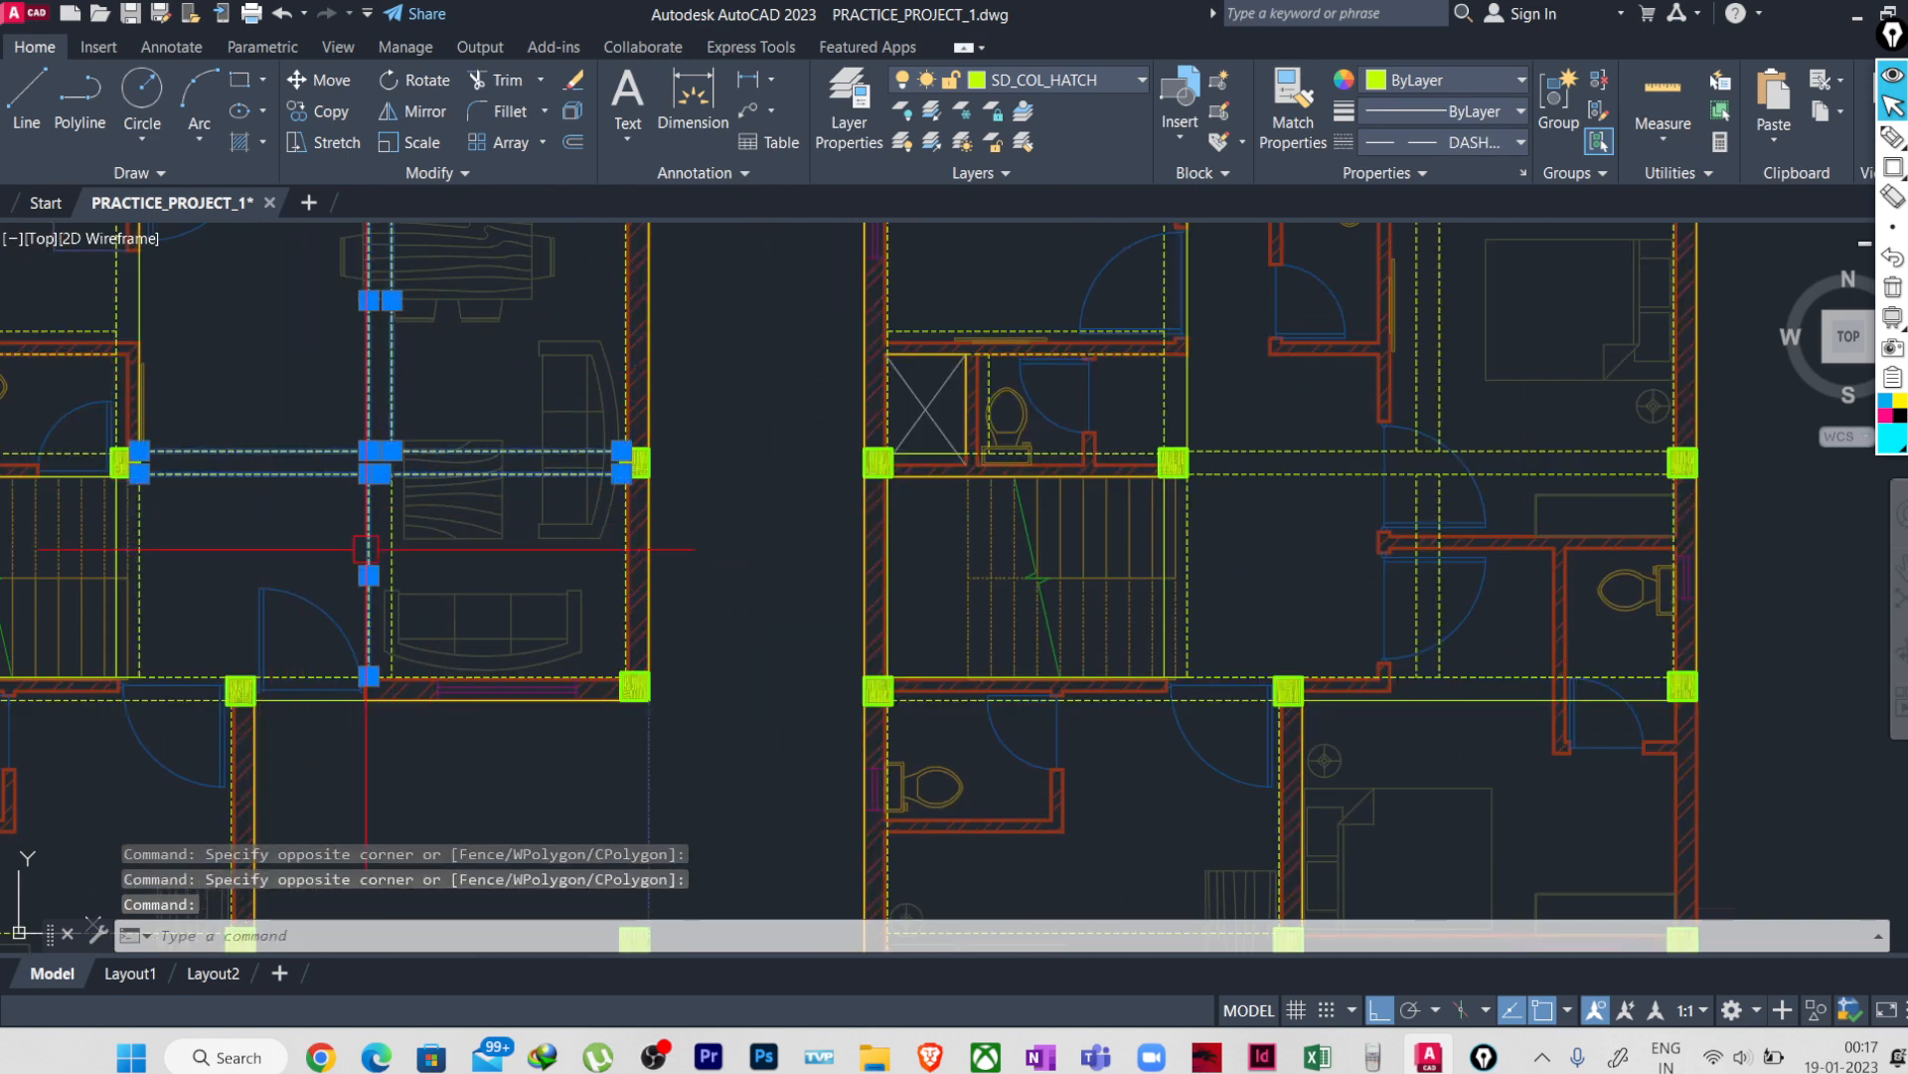
pyautogui.click(392, 575)
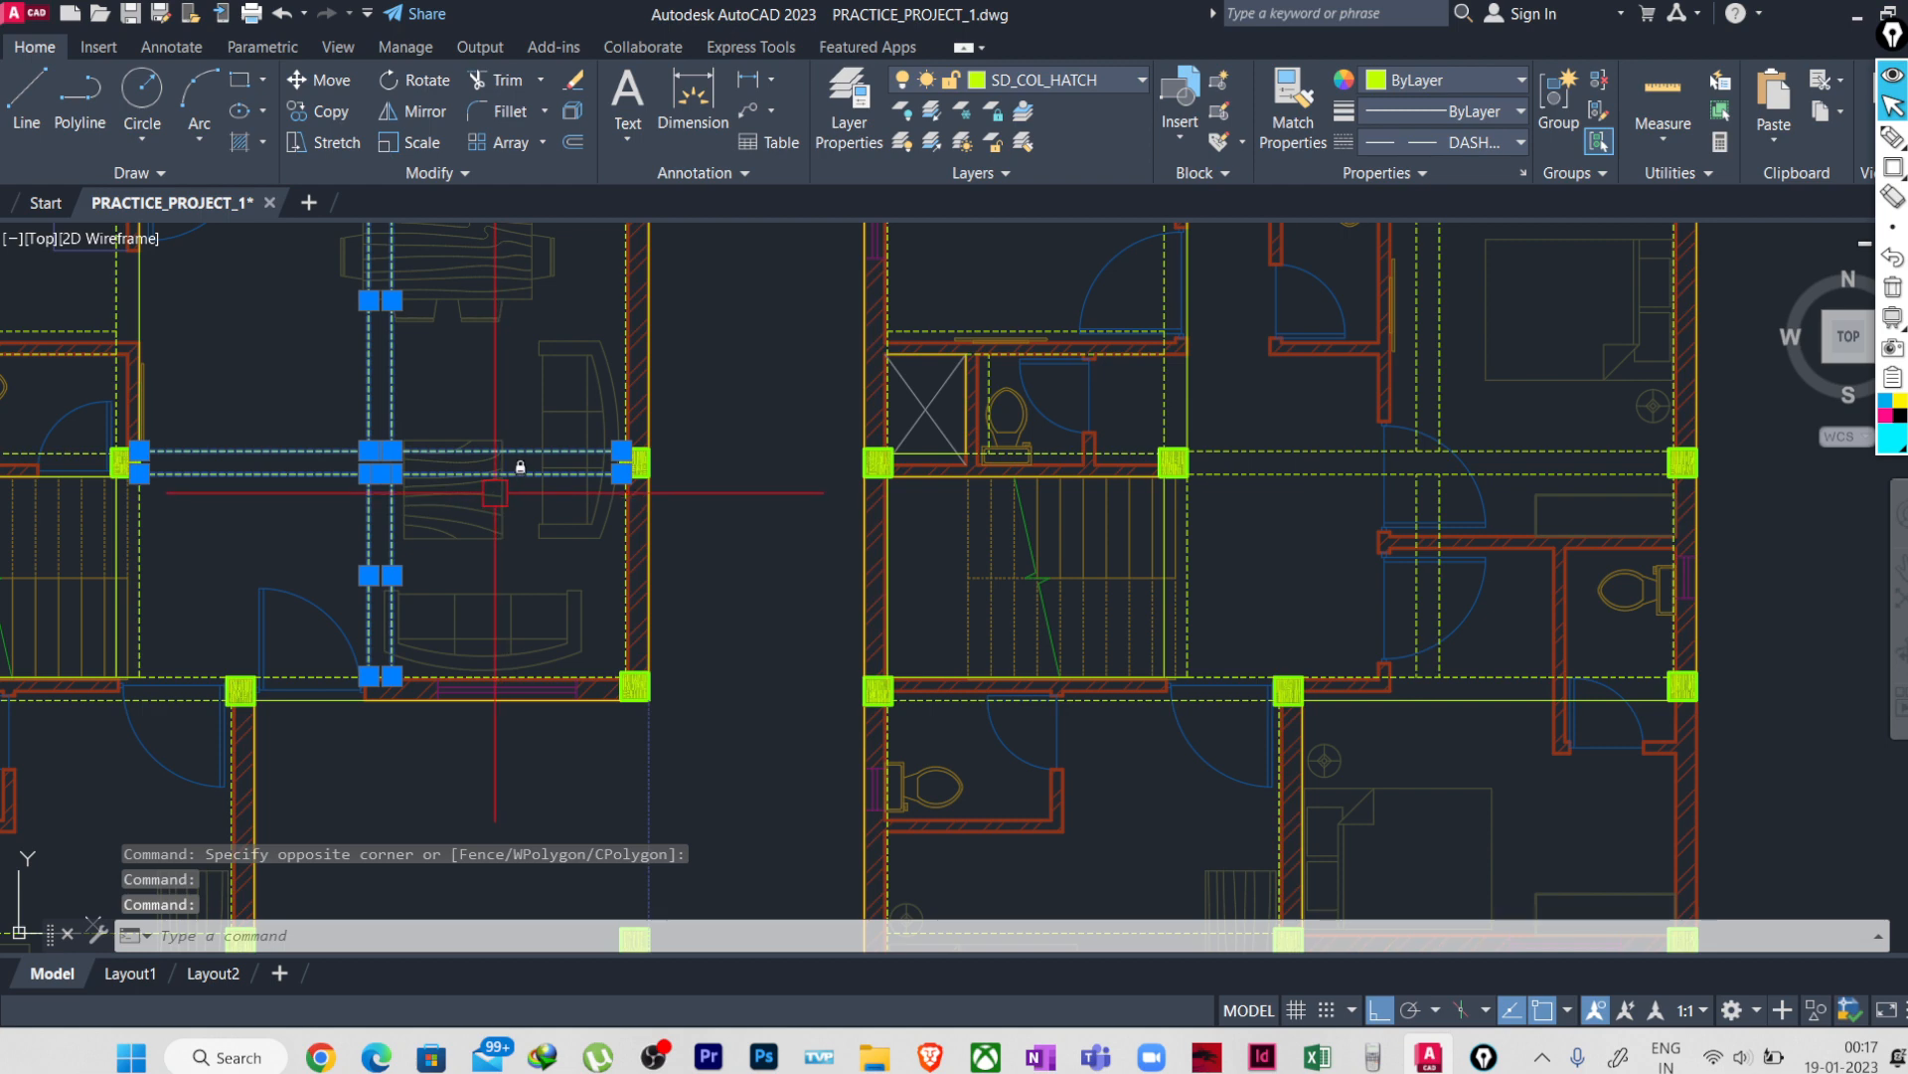
pyautogui.press('Delete')
pyautogui.scroll(-2, 495, 492)
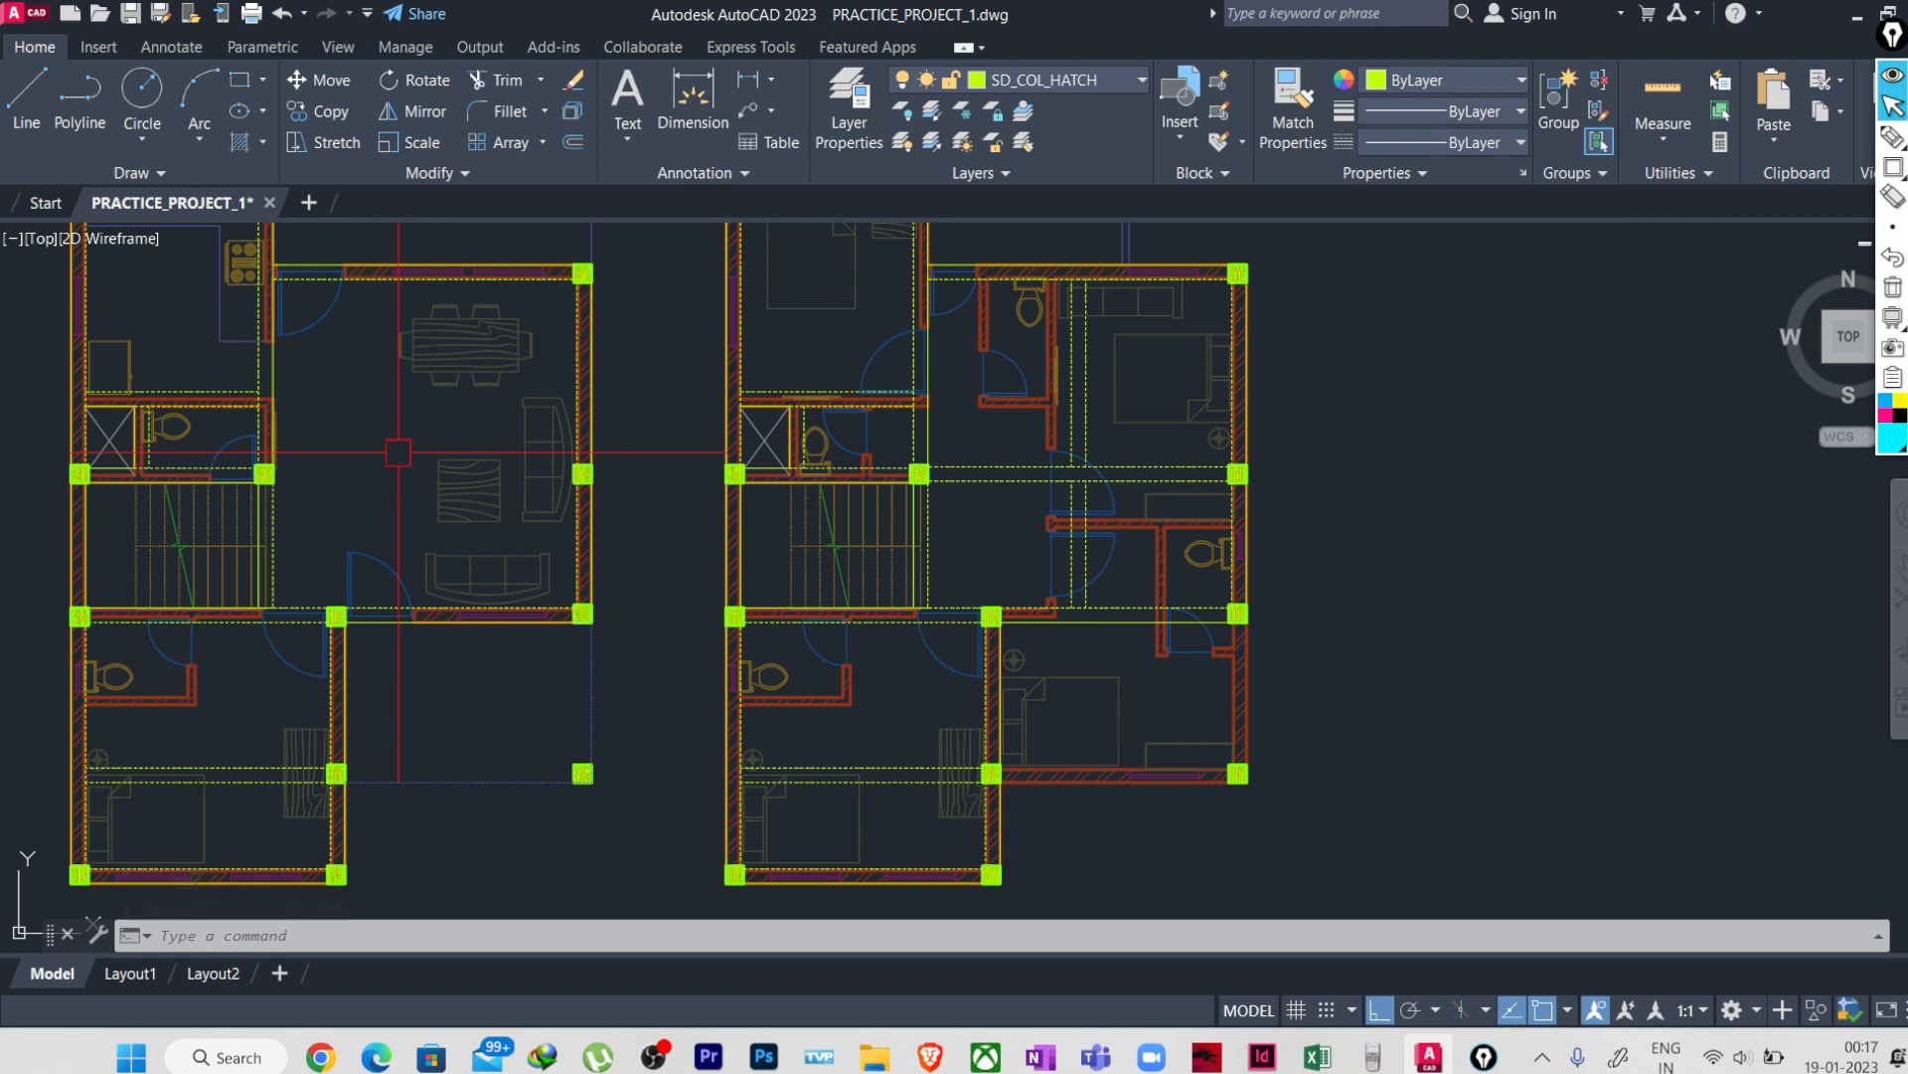
# - Examine the remaining beam lines around the ground floor living room, toilet shaft, kitchen and staircase
pyautogui.scroll(-2, 418, 541)
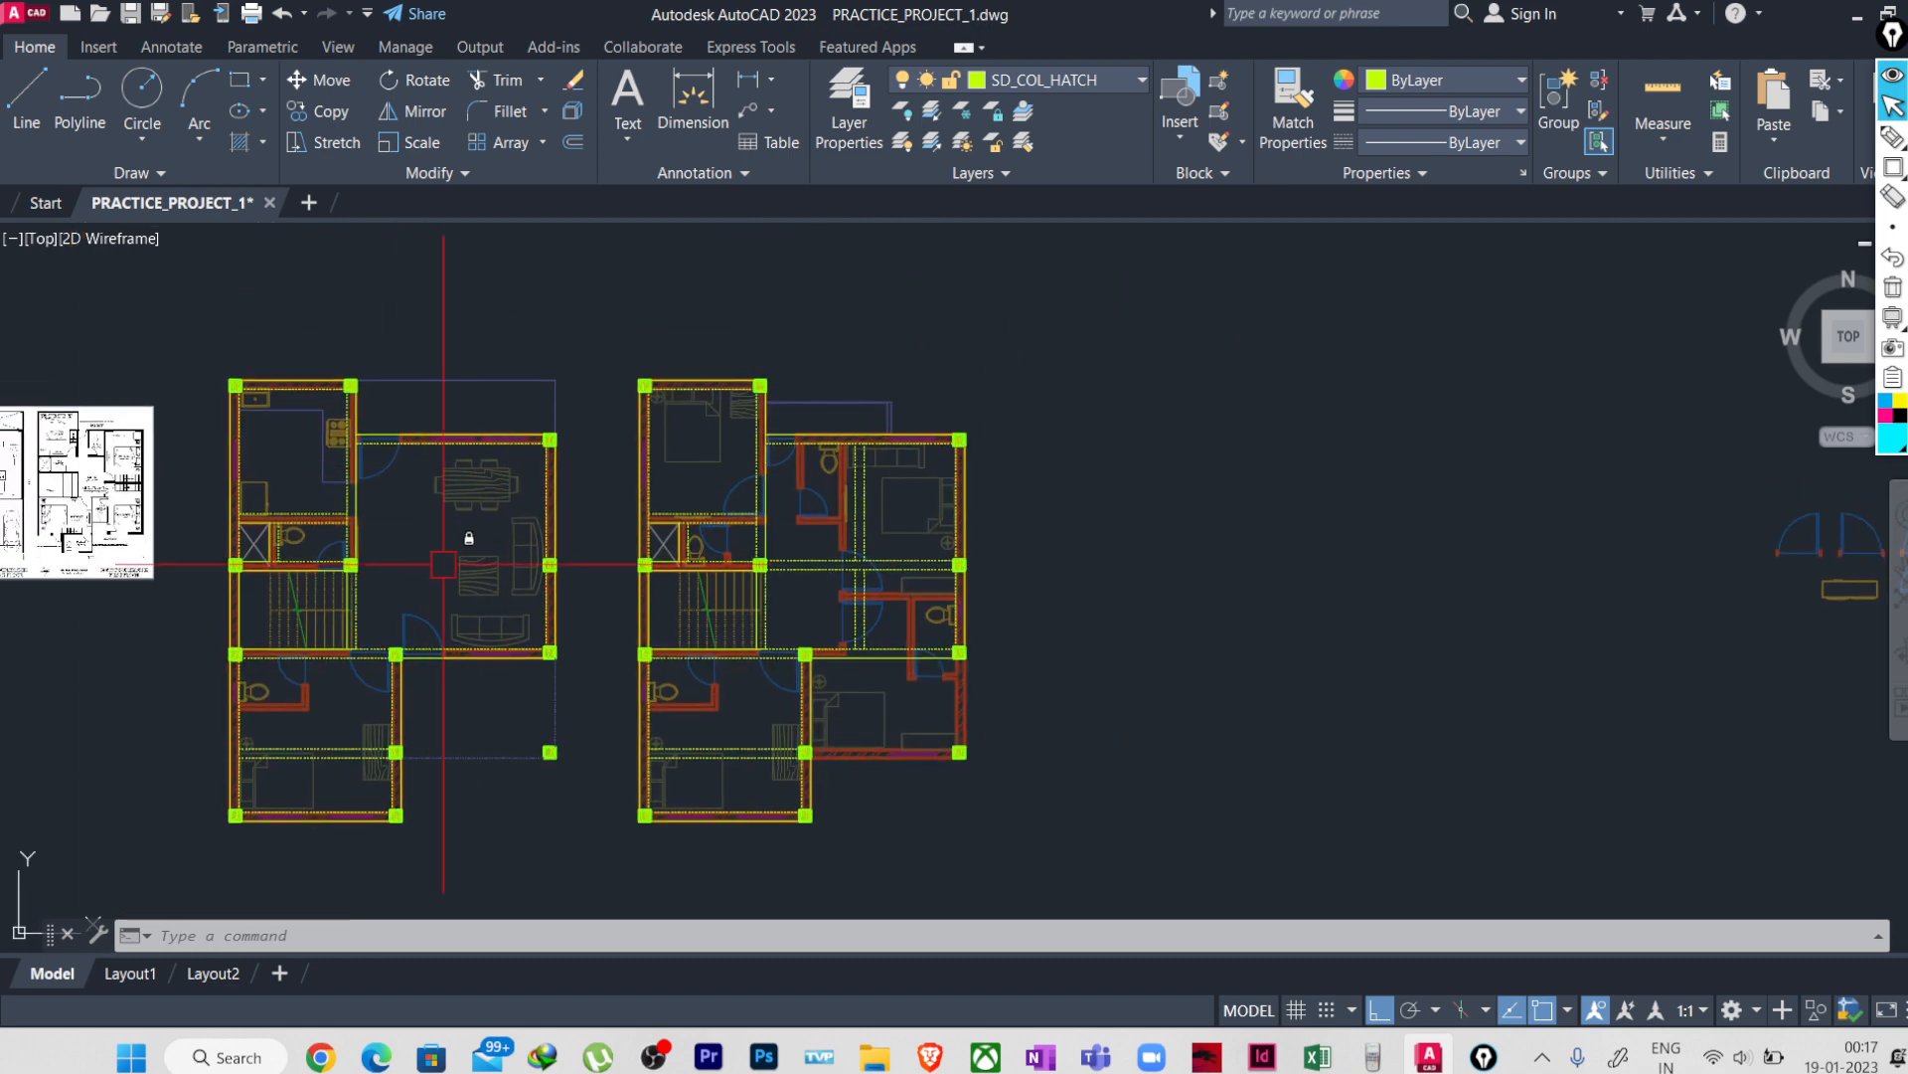
pyautogui.scroll(4, 437, 561)
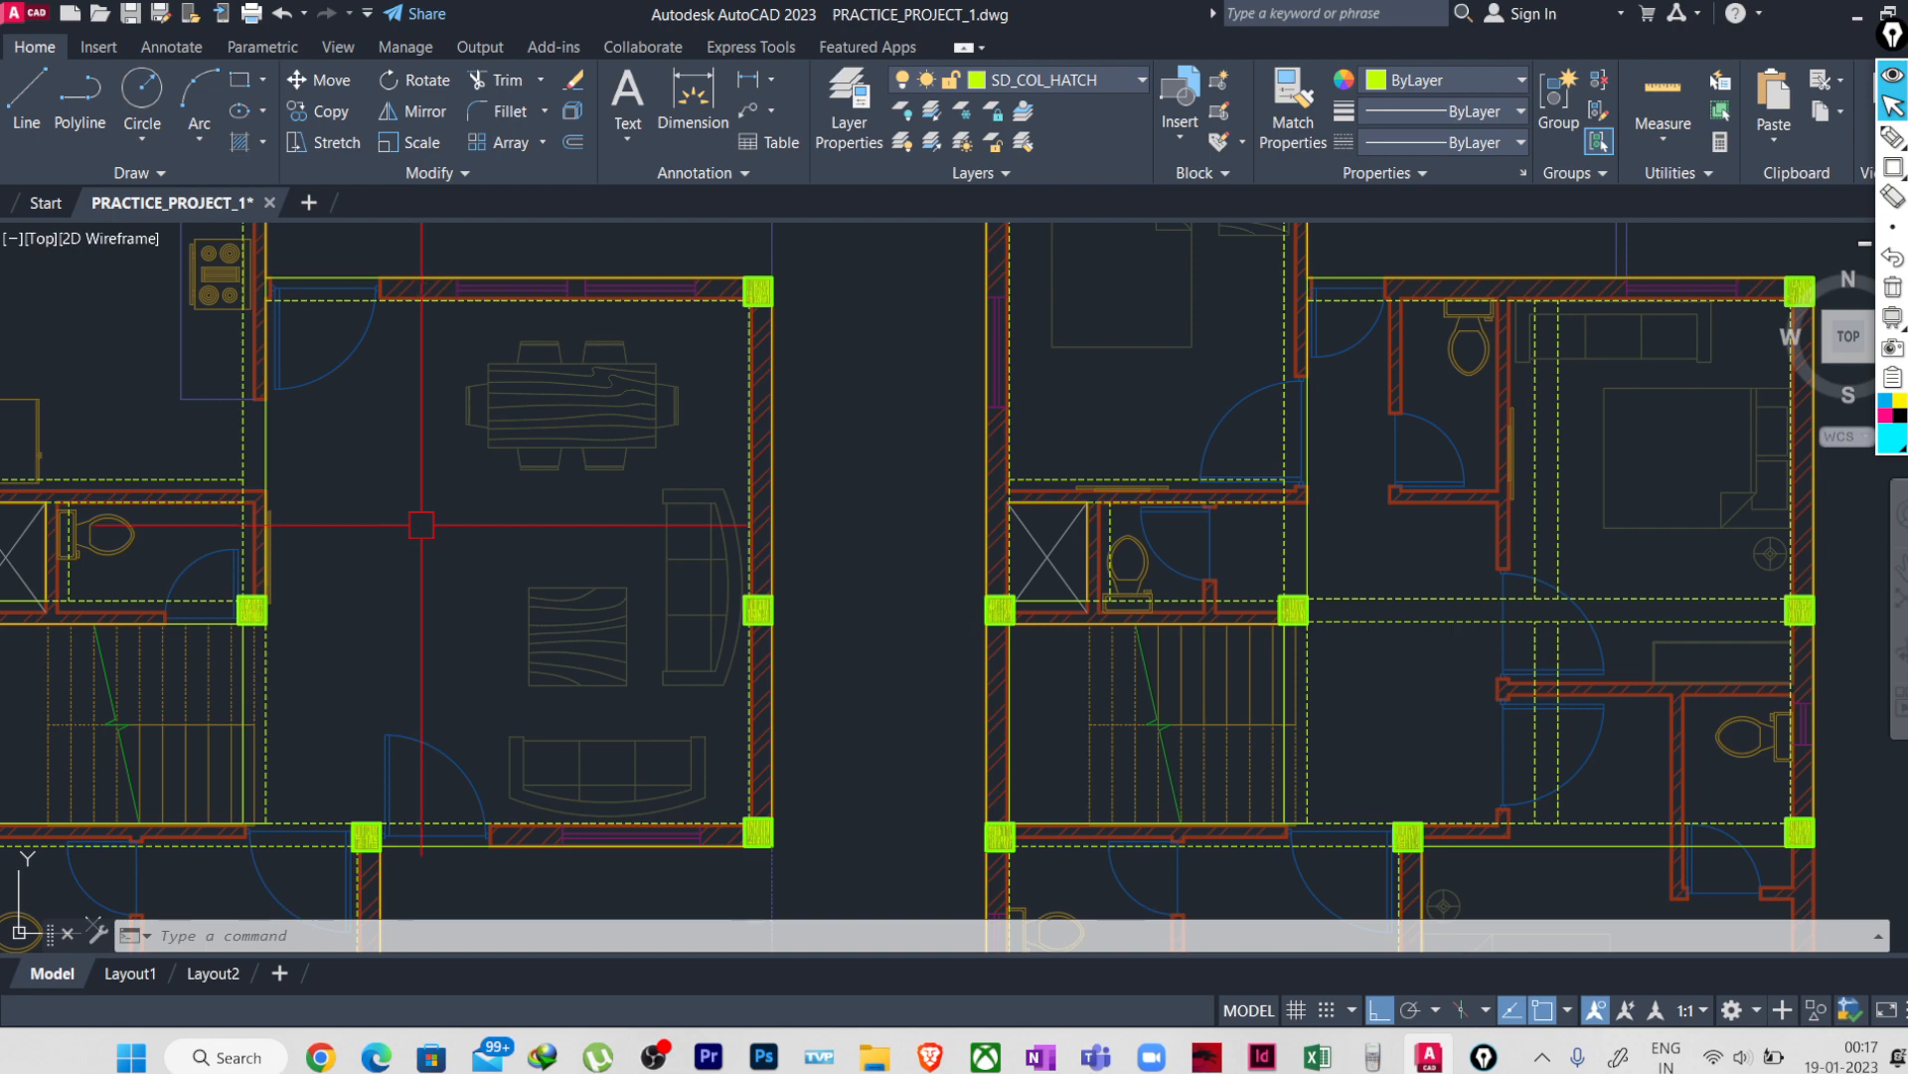
pyautogui.scroll(-2, 421, 523)
pyautogui.scroll(5, 308, 571)
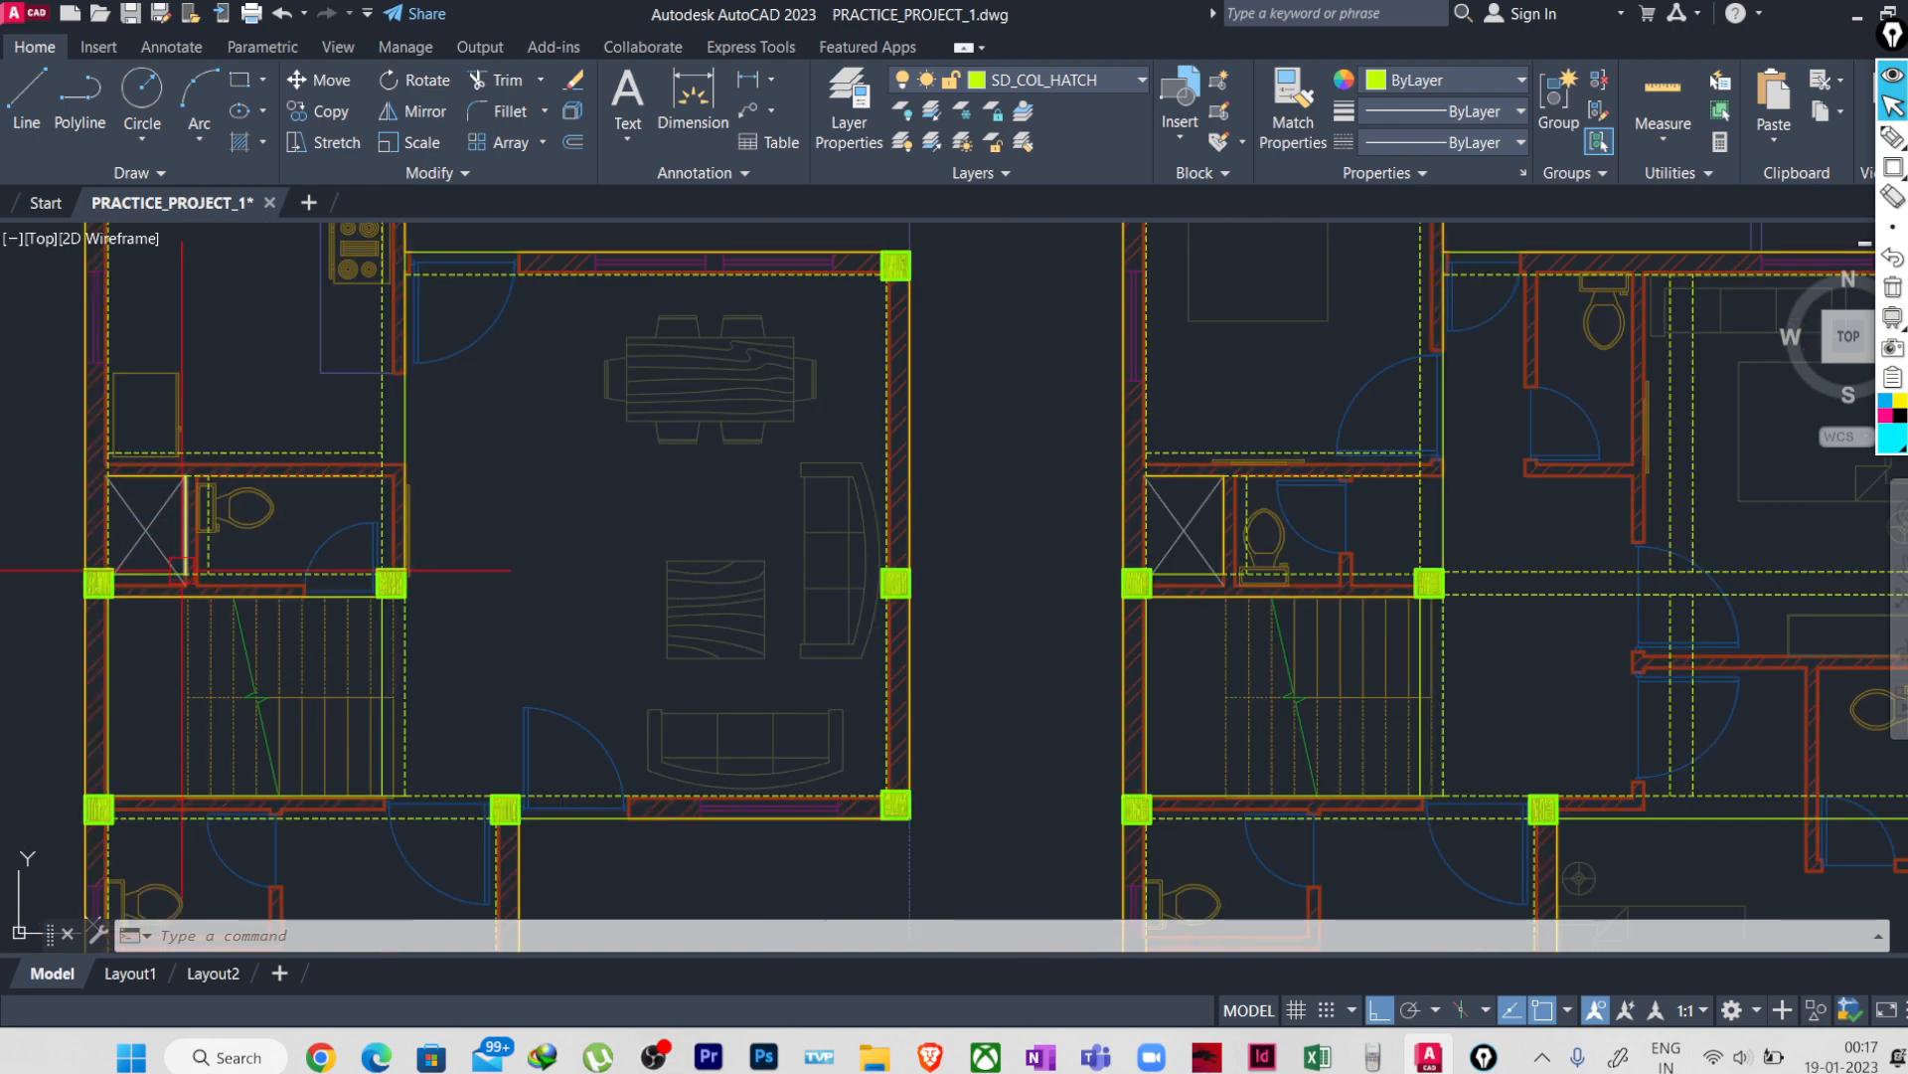
pyautogui.scroll(-2, 560, 593)
pyautogui.scroll(2, 586, 691)
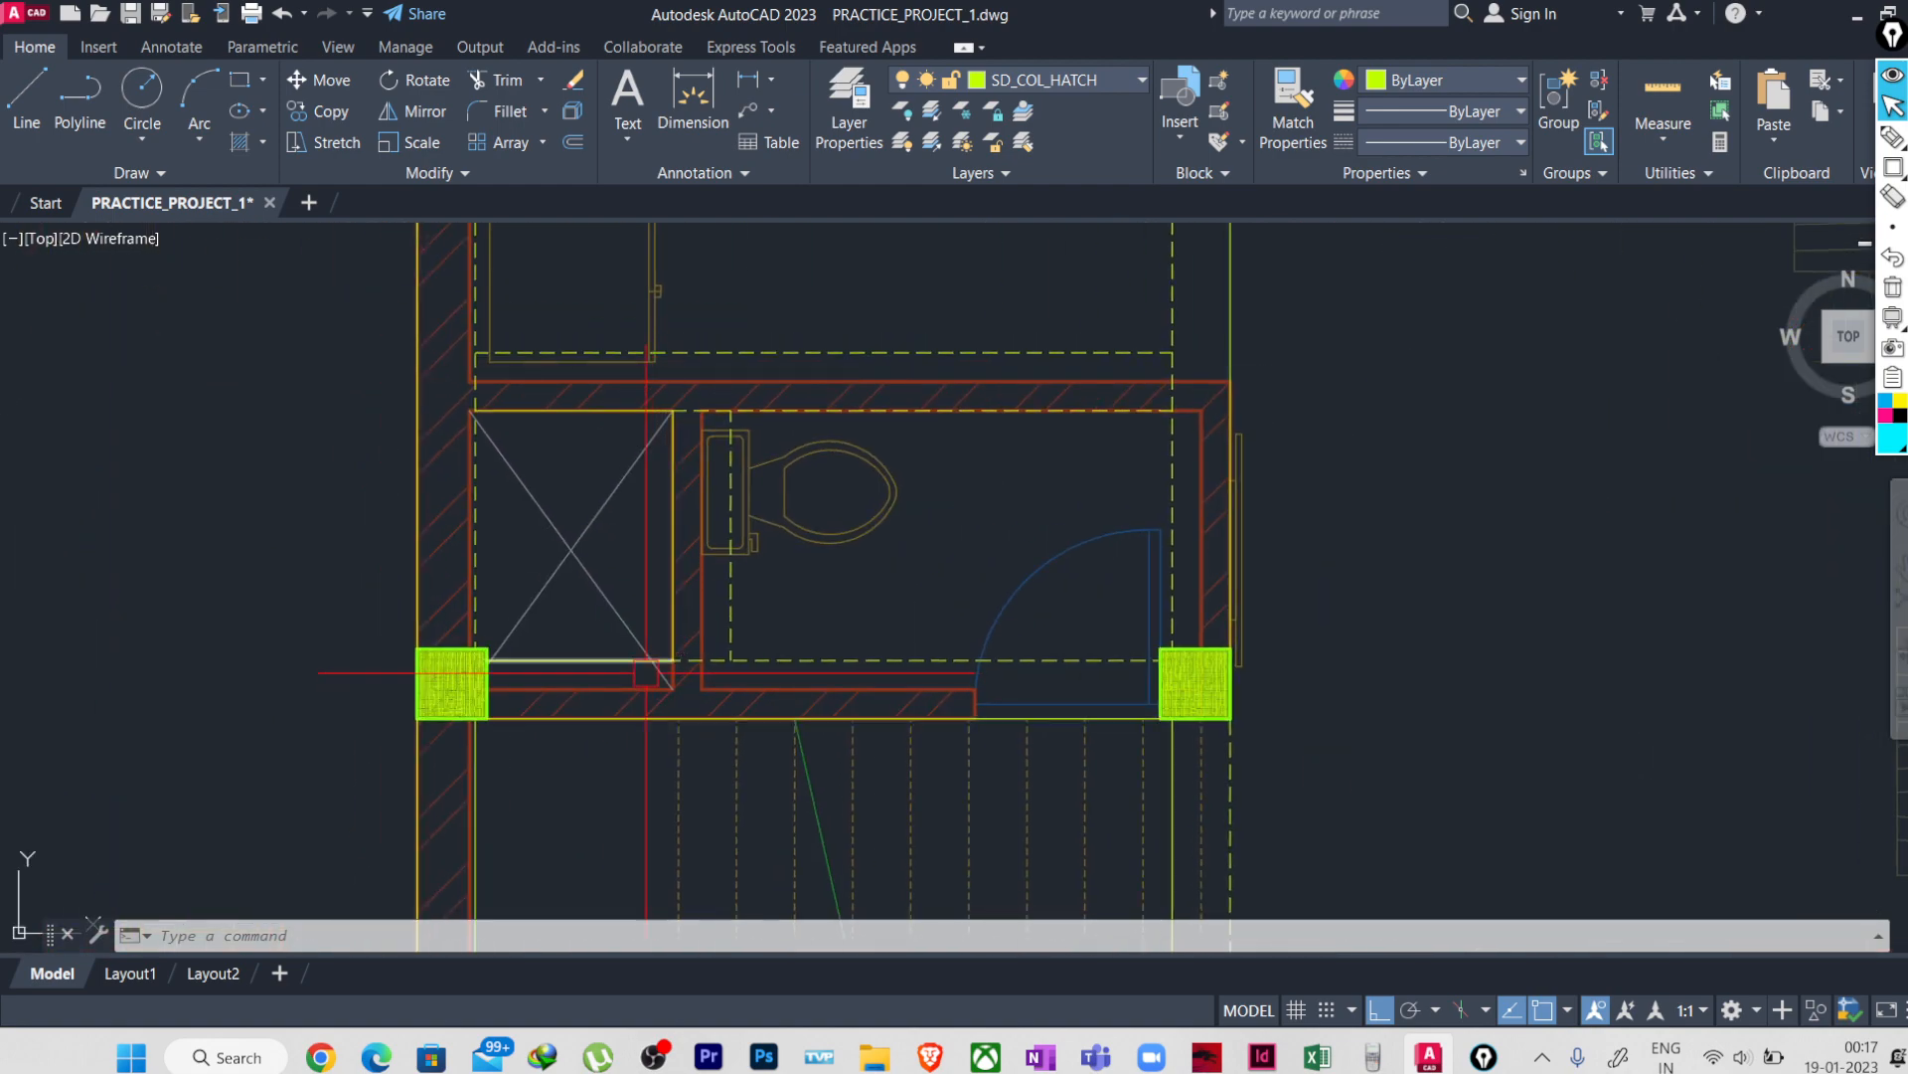
pyautogui.scroll(-2, 646, 673)
pyautogui.scroll(-4, 642, 661)
pyautogui.scroll(3, 801, 574)
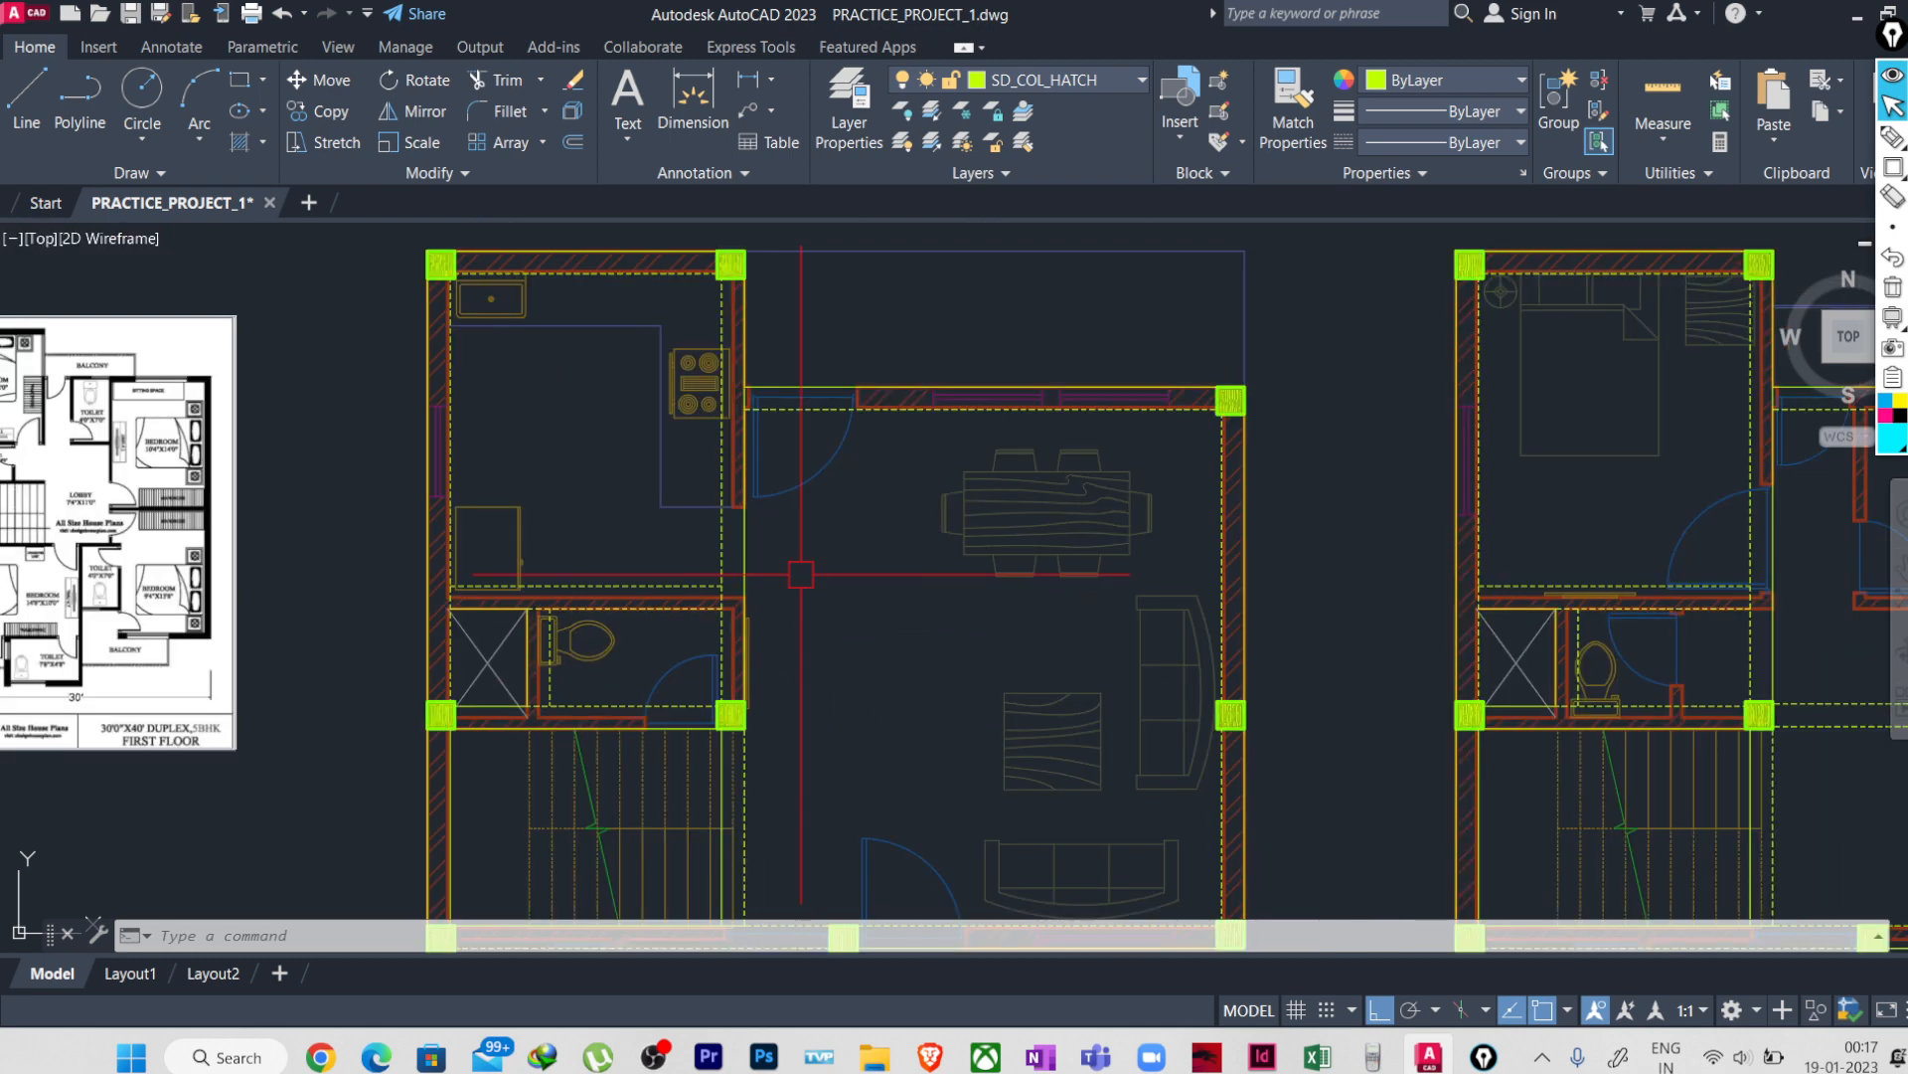
pyautogui.moveTo(801, 574); pyautogui.dragTo(790, 675, button='middle')
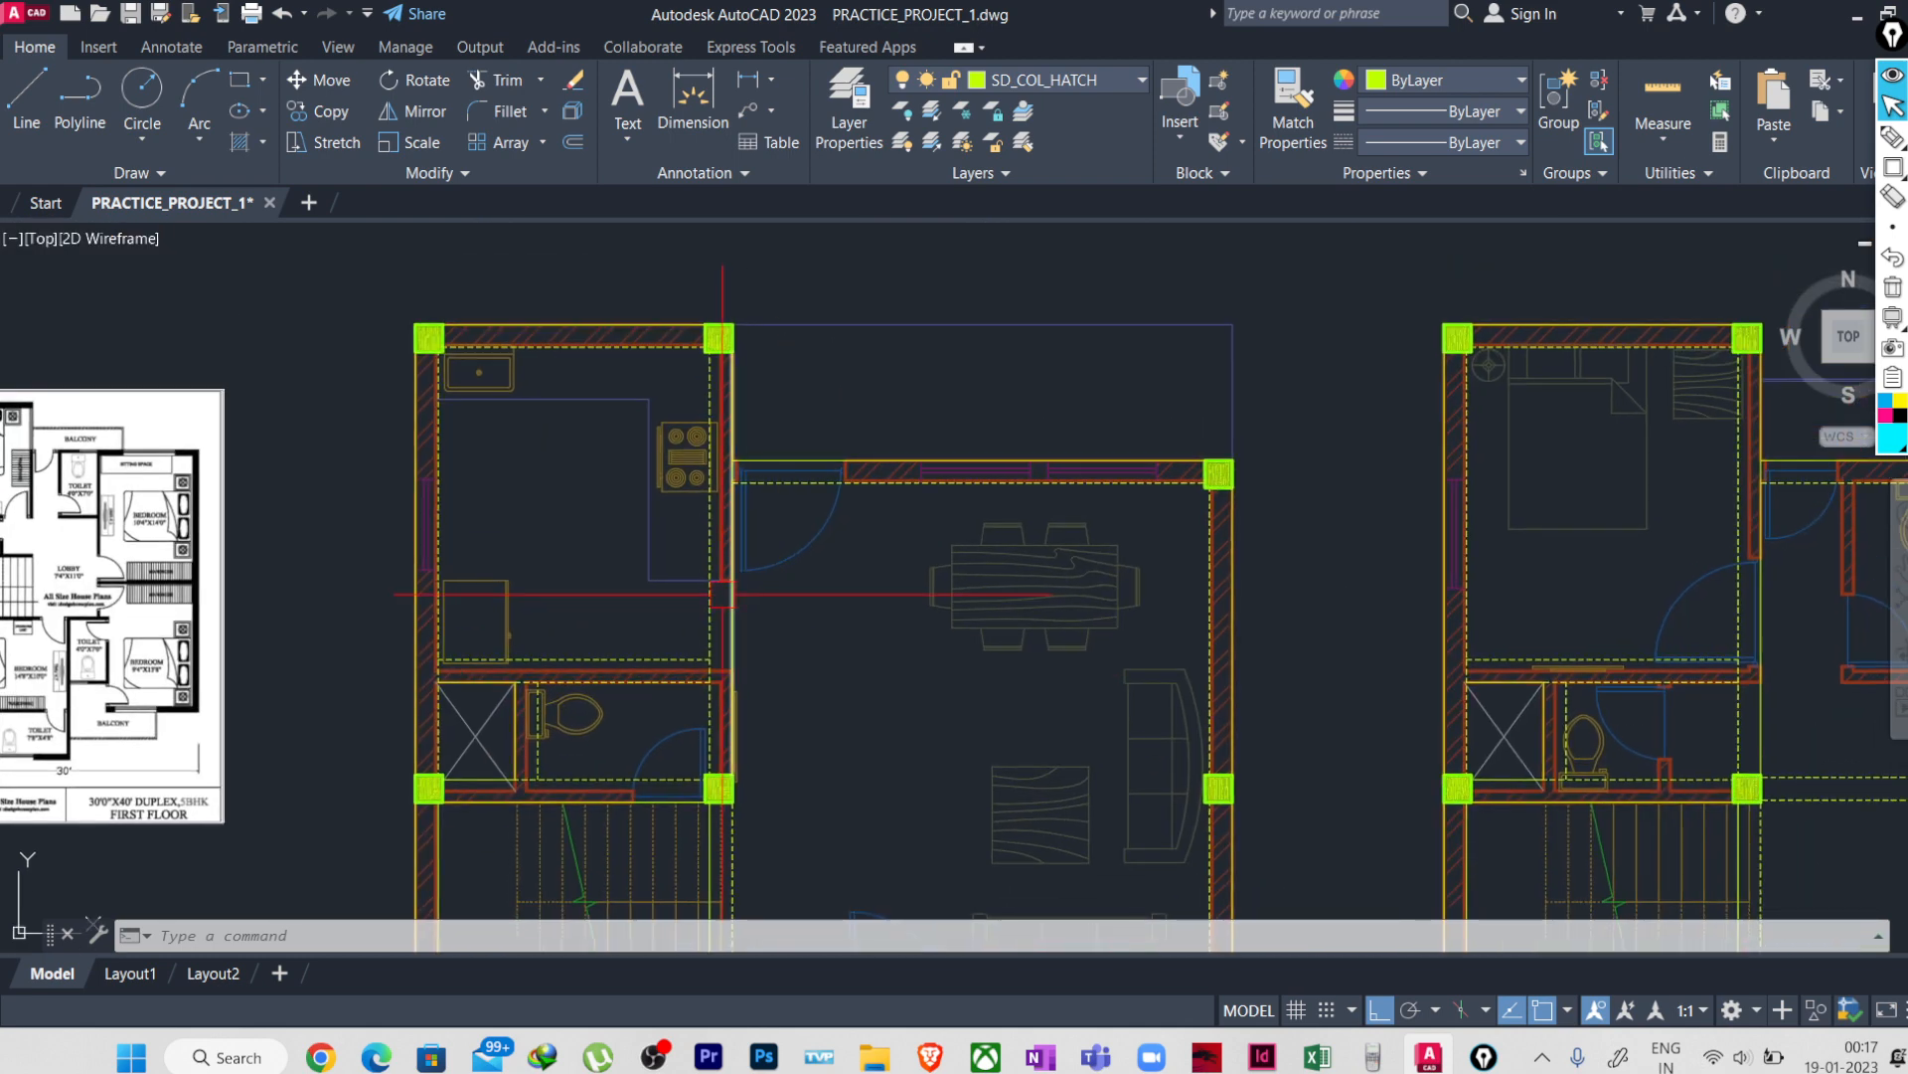
pyautogui.scroll(2, 714, 616)
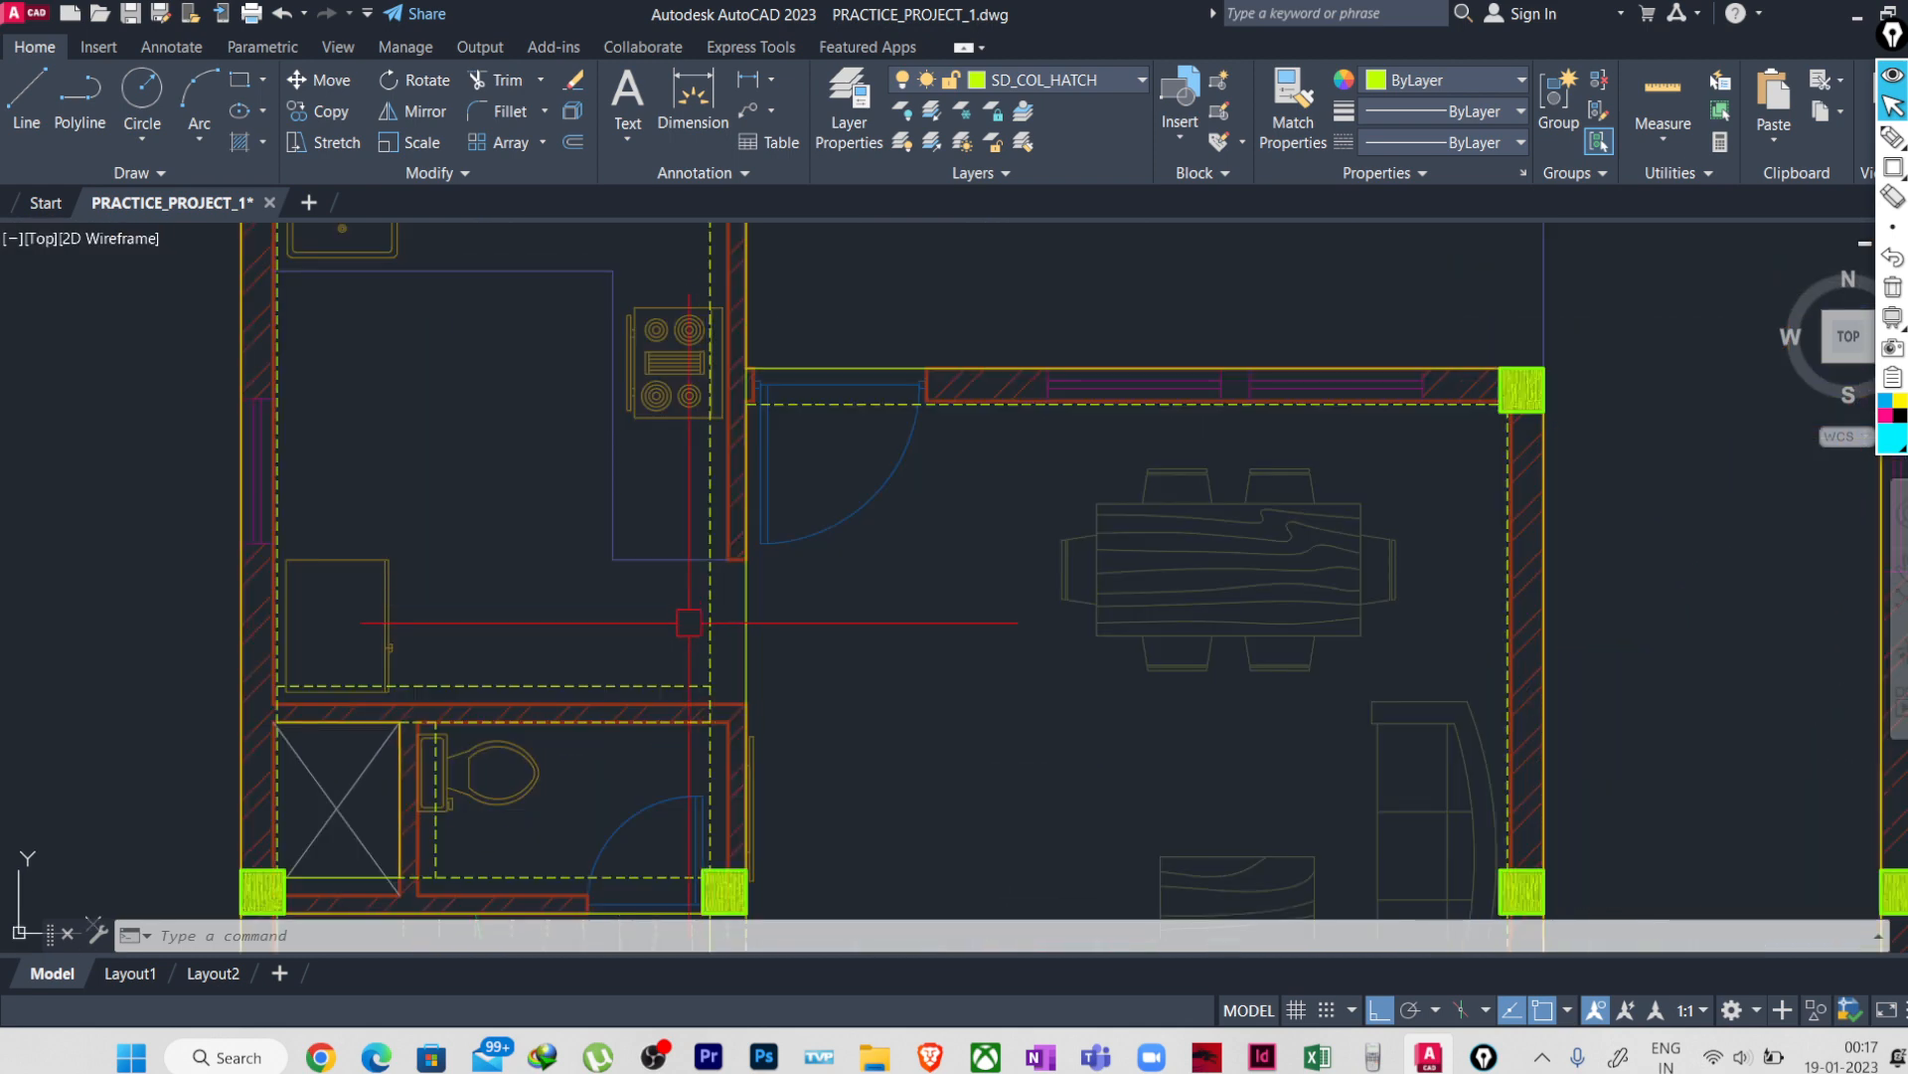
pyautogui.scroll(-4, 710, 615)
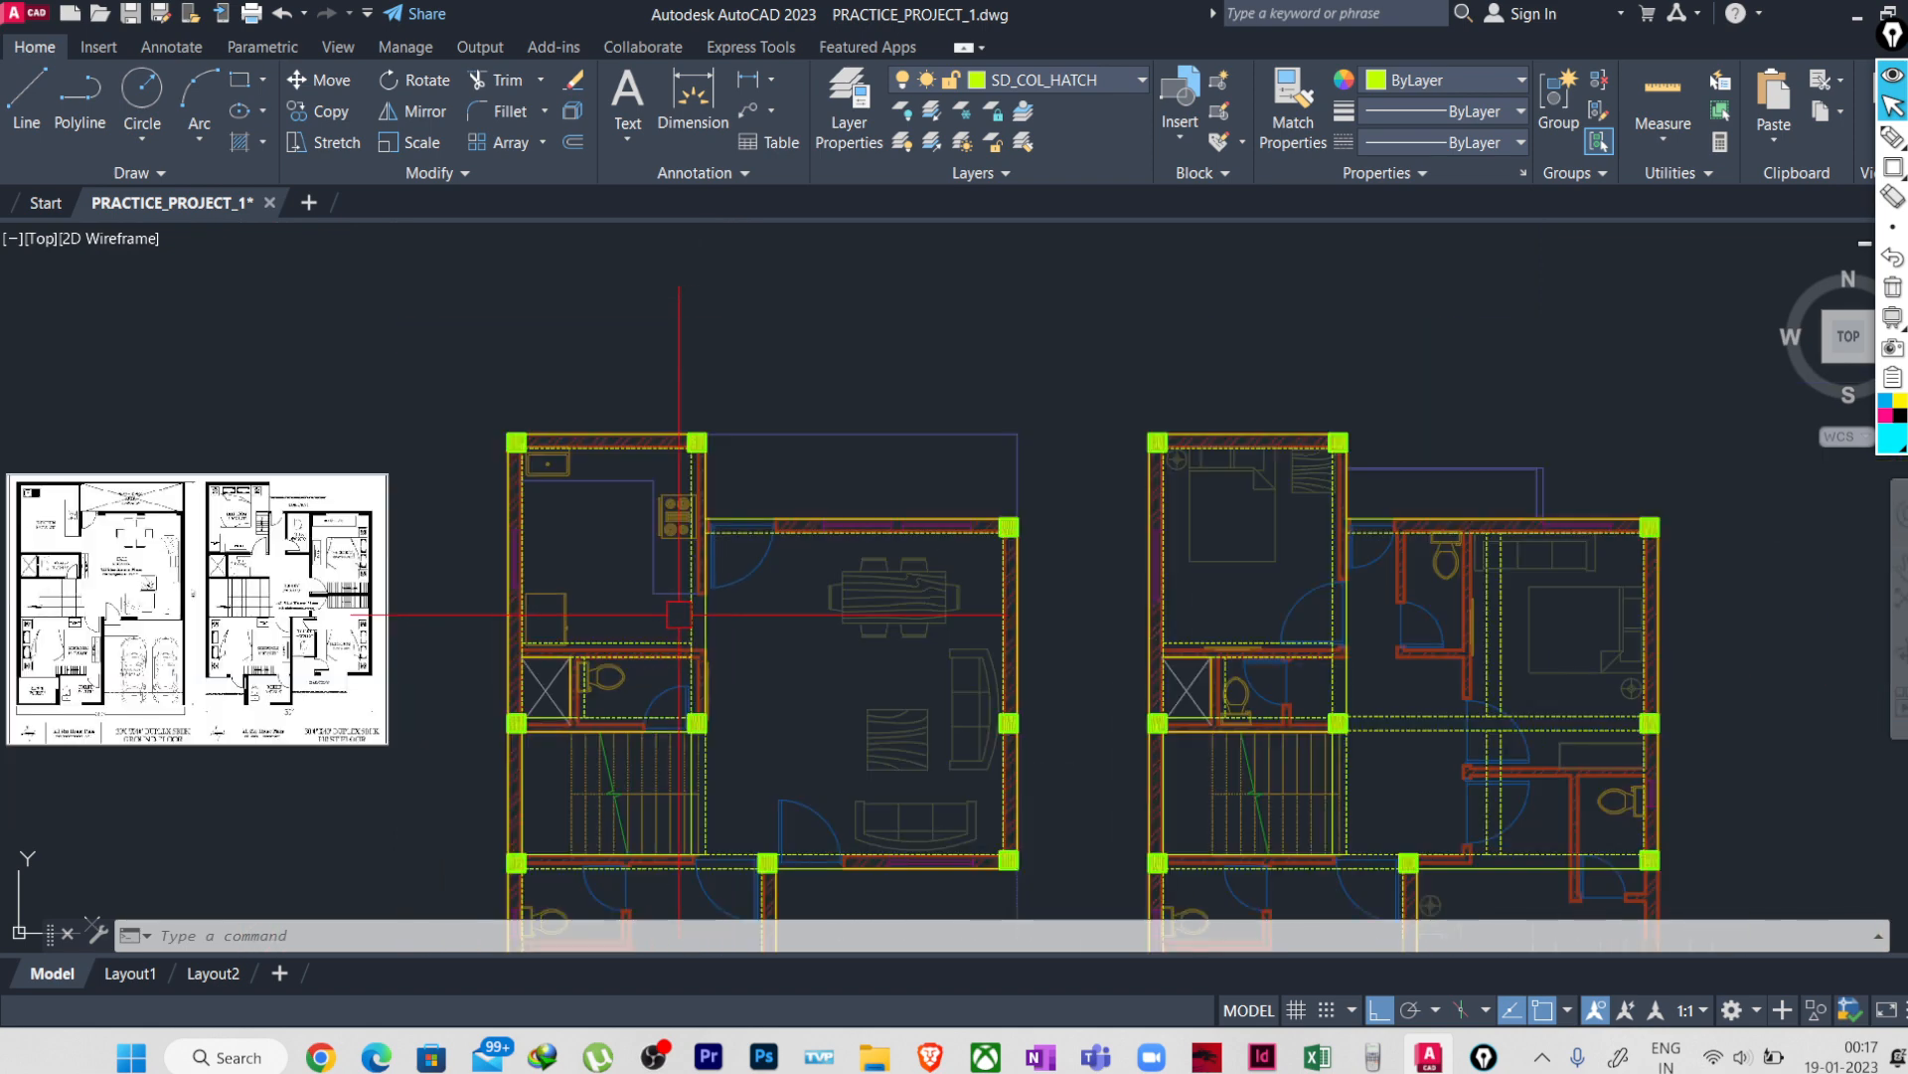
pyautogui.scroll(2, 641, 641)
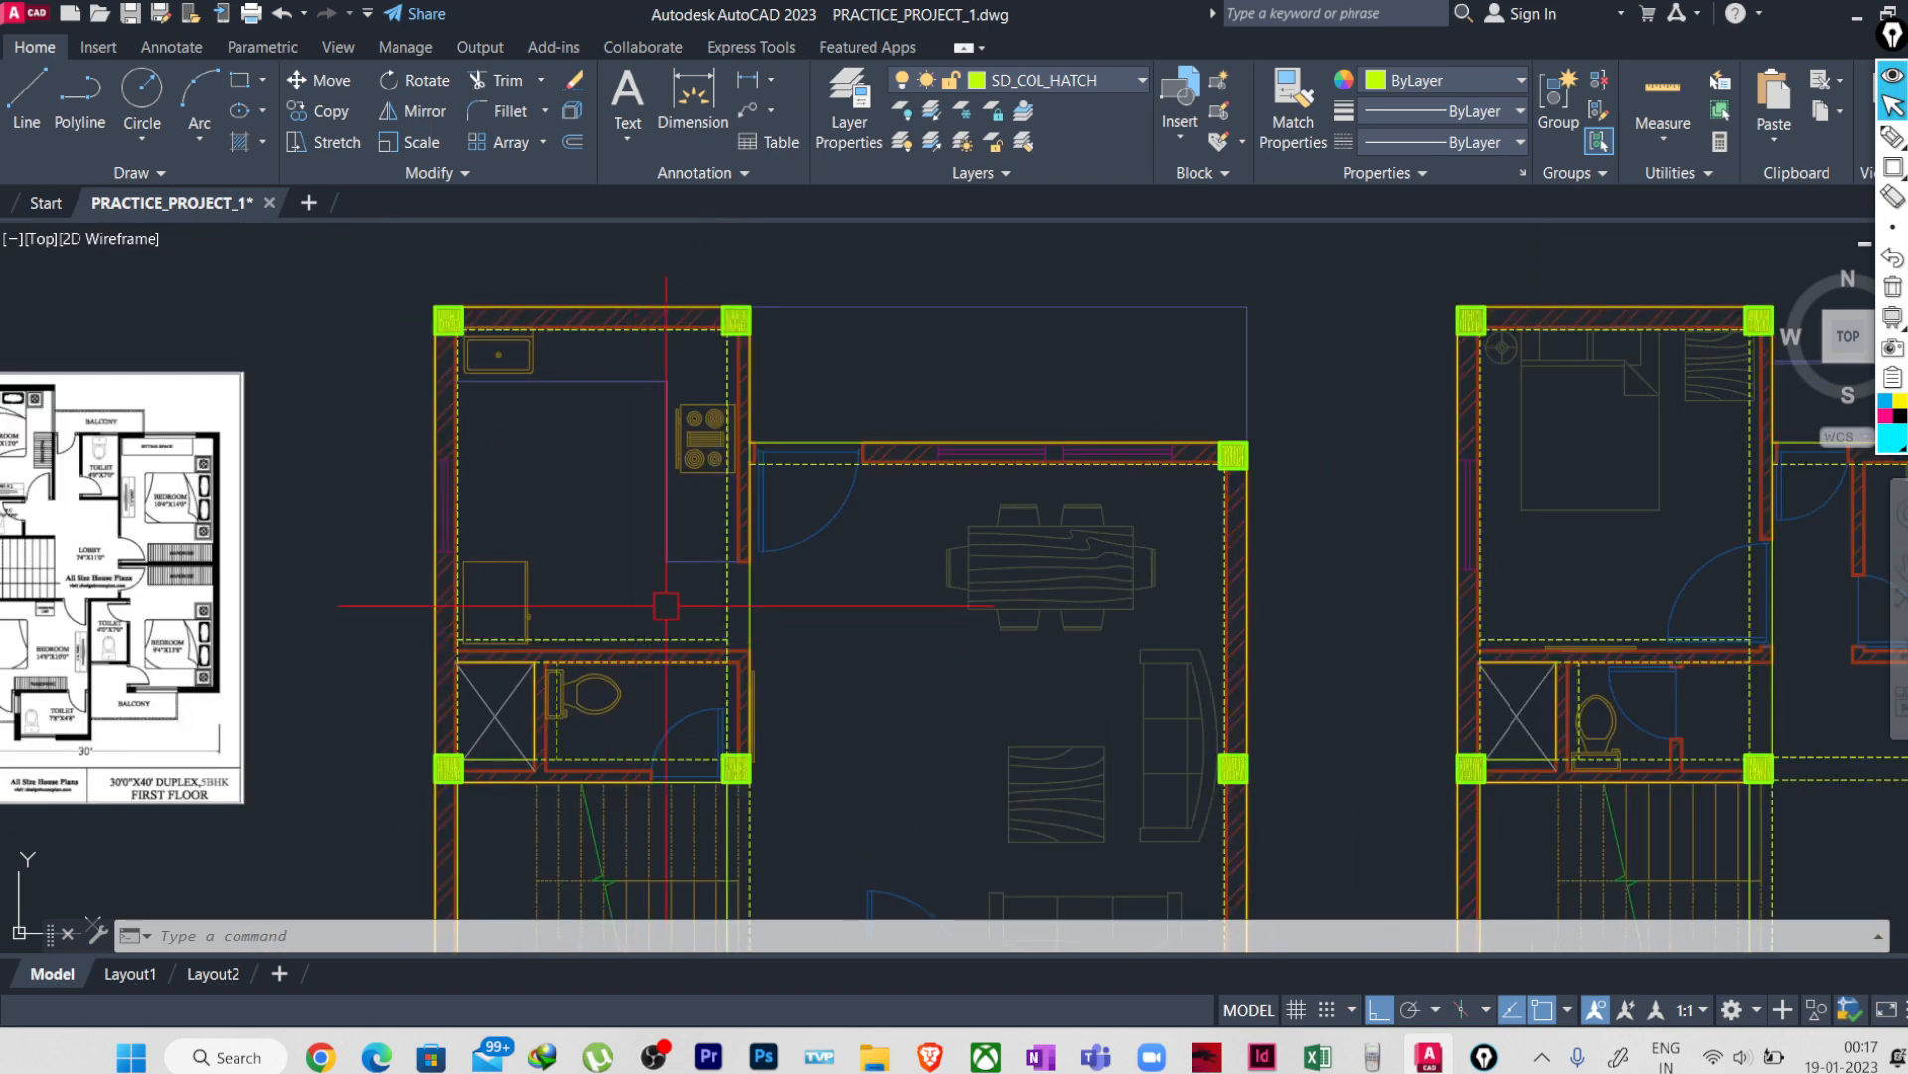
pyautogui.moveTo(853, 655); pyautogui.dragTo(548, 535, button='middle')
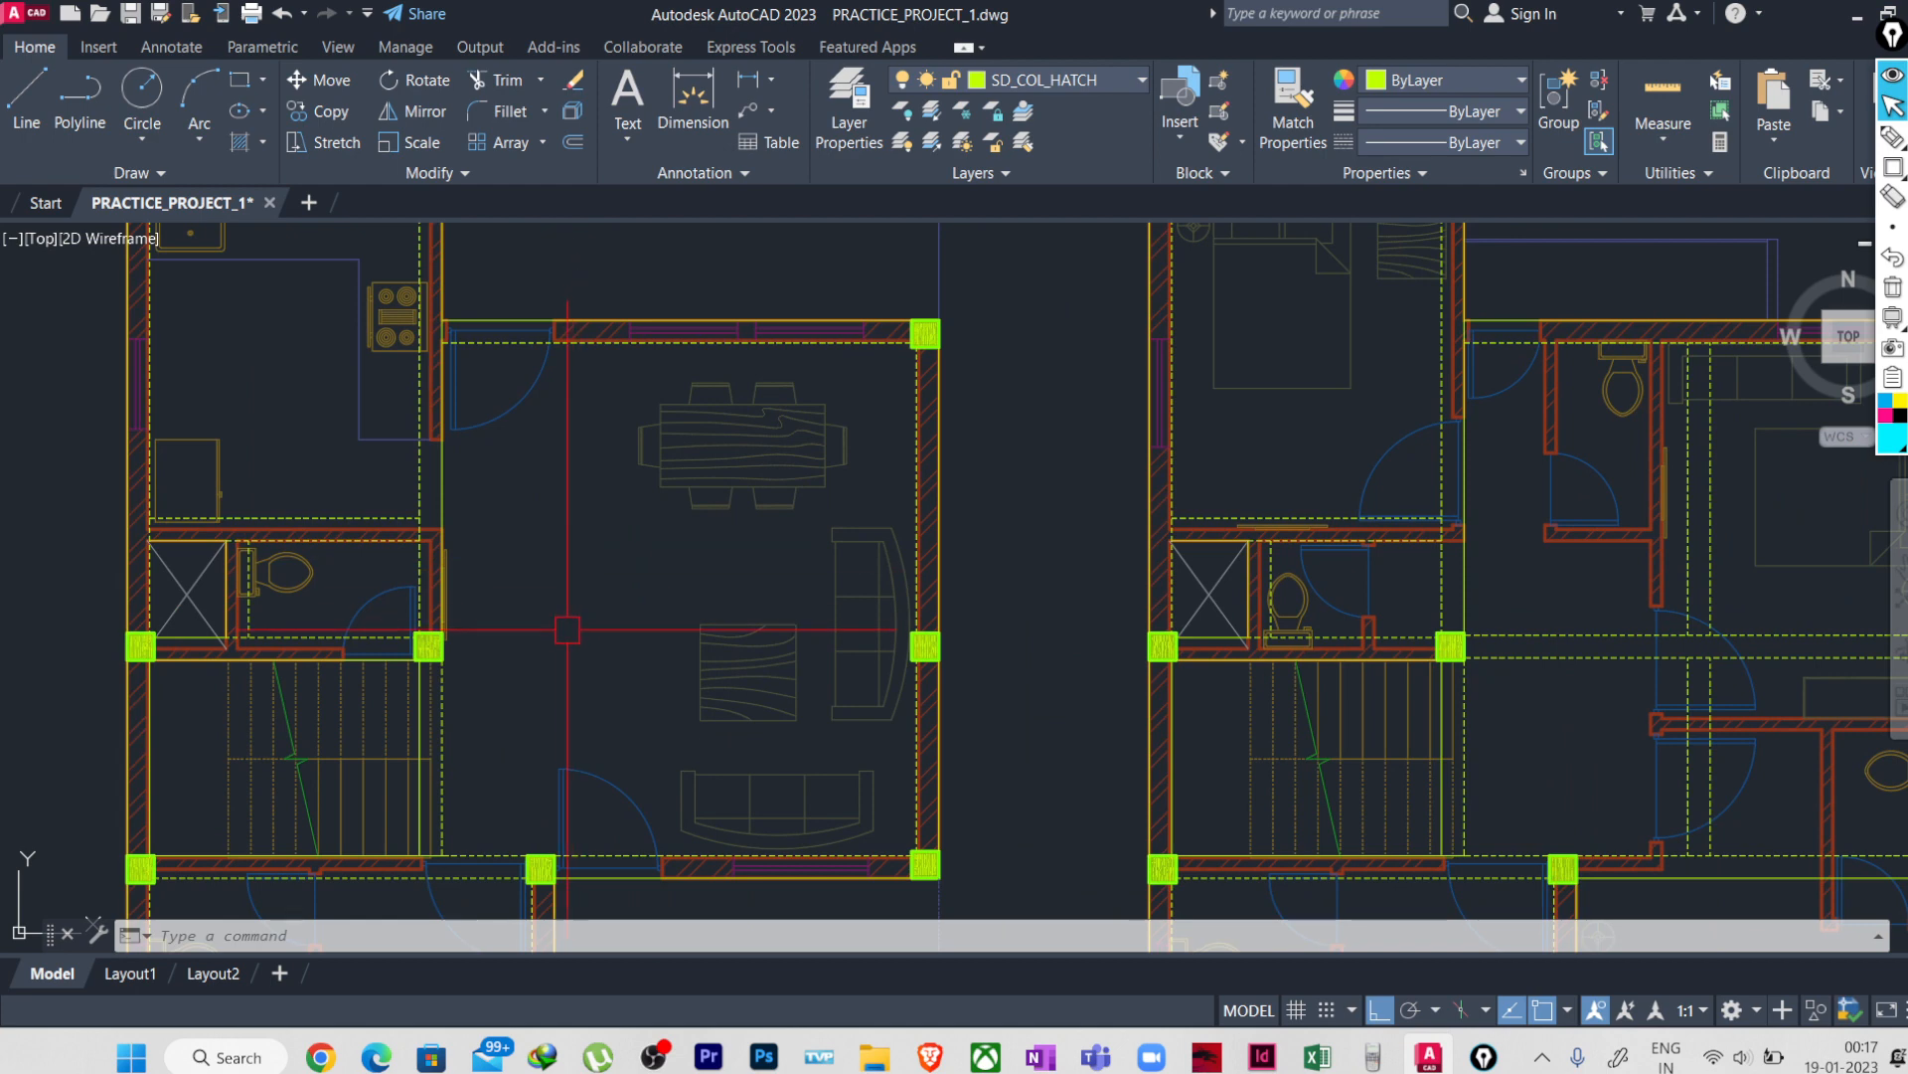
pyautogui.moveTo(566, 623)
pyautogui.mouseDown(button='middle')
pyautogui.moveTo(684, 514)
pyautogui.moveTo(687, 541)
pyautogui.mouseUp(button='middle')
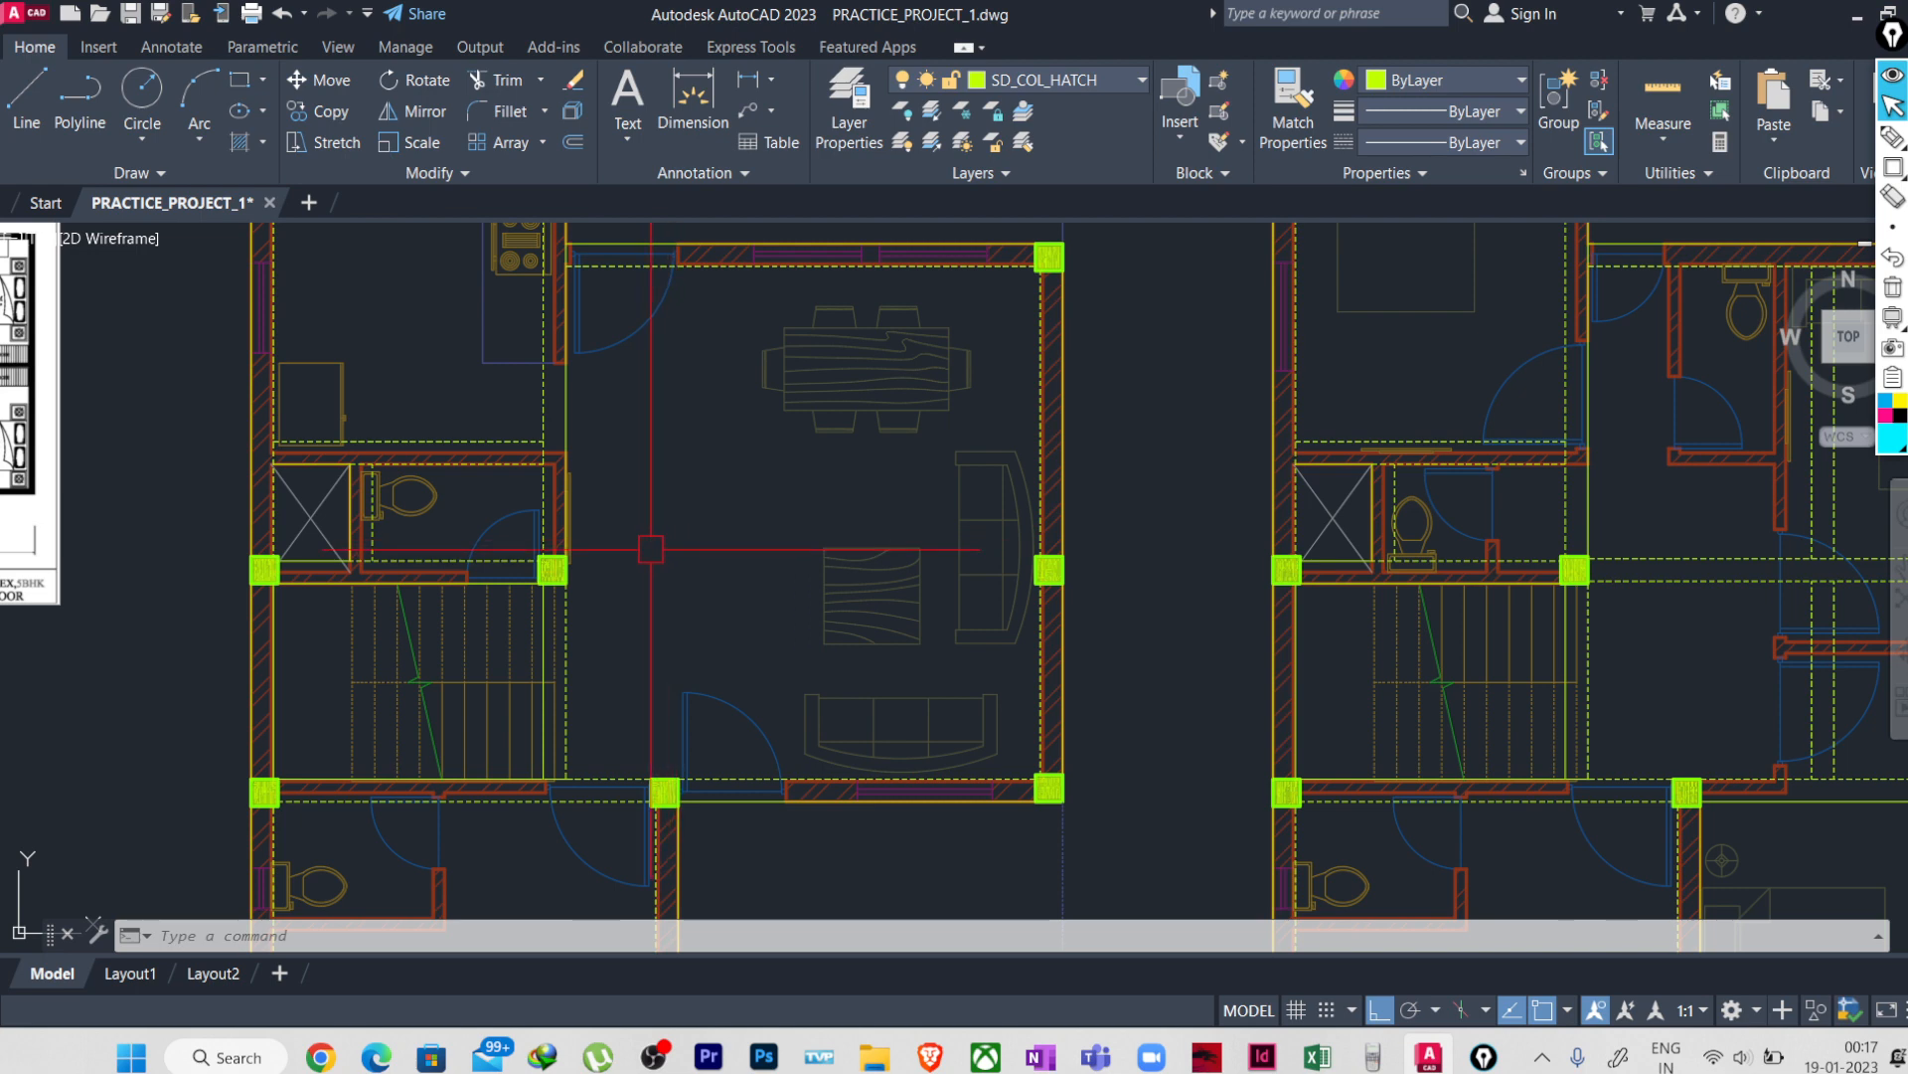
pyautogui.scroll(-2, 651, 548)
pyautogui.moveTo(651, 548)
pyautogui.mouseDown(button='middle')
pyautogui.moveTo(640, 467)
pyautogui.moveTo(639, 666)
pyautogui.mouseUp(button='middle')
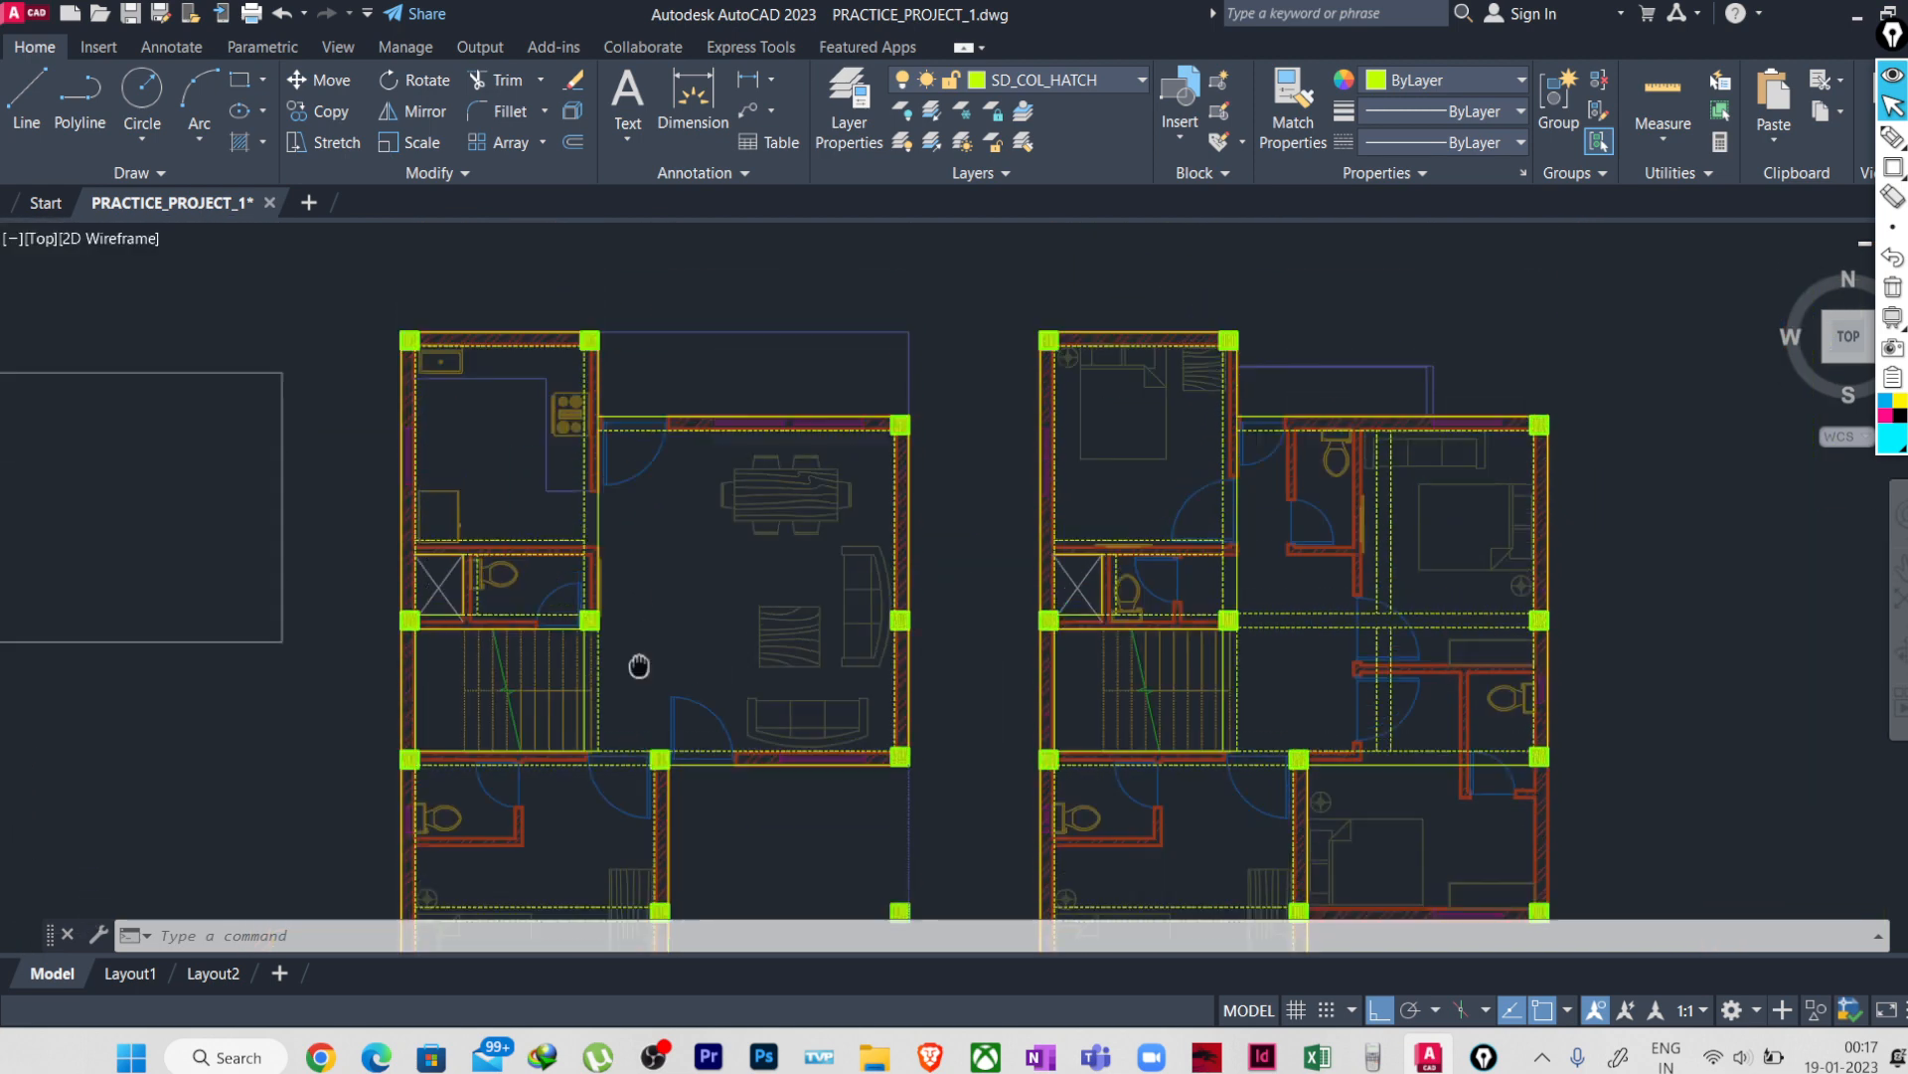
# - Inspect the beam lines along the kitchen walls, across both floor plans, and around the toilet below the staircase
pyautogui.scroll(4, 517, 557)
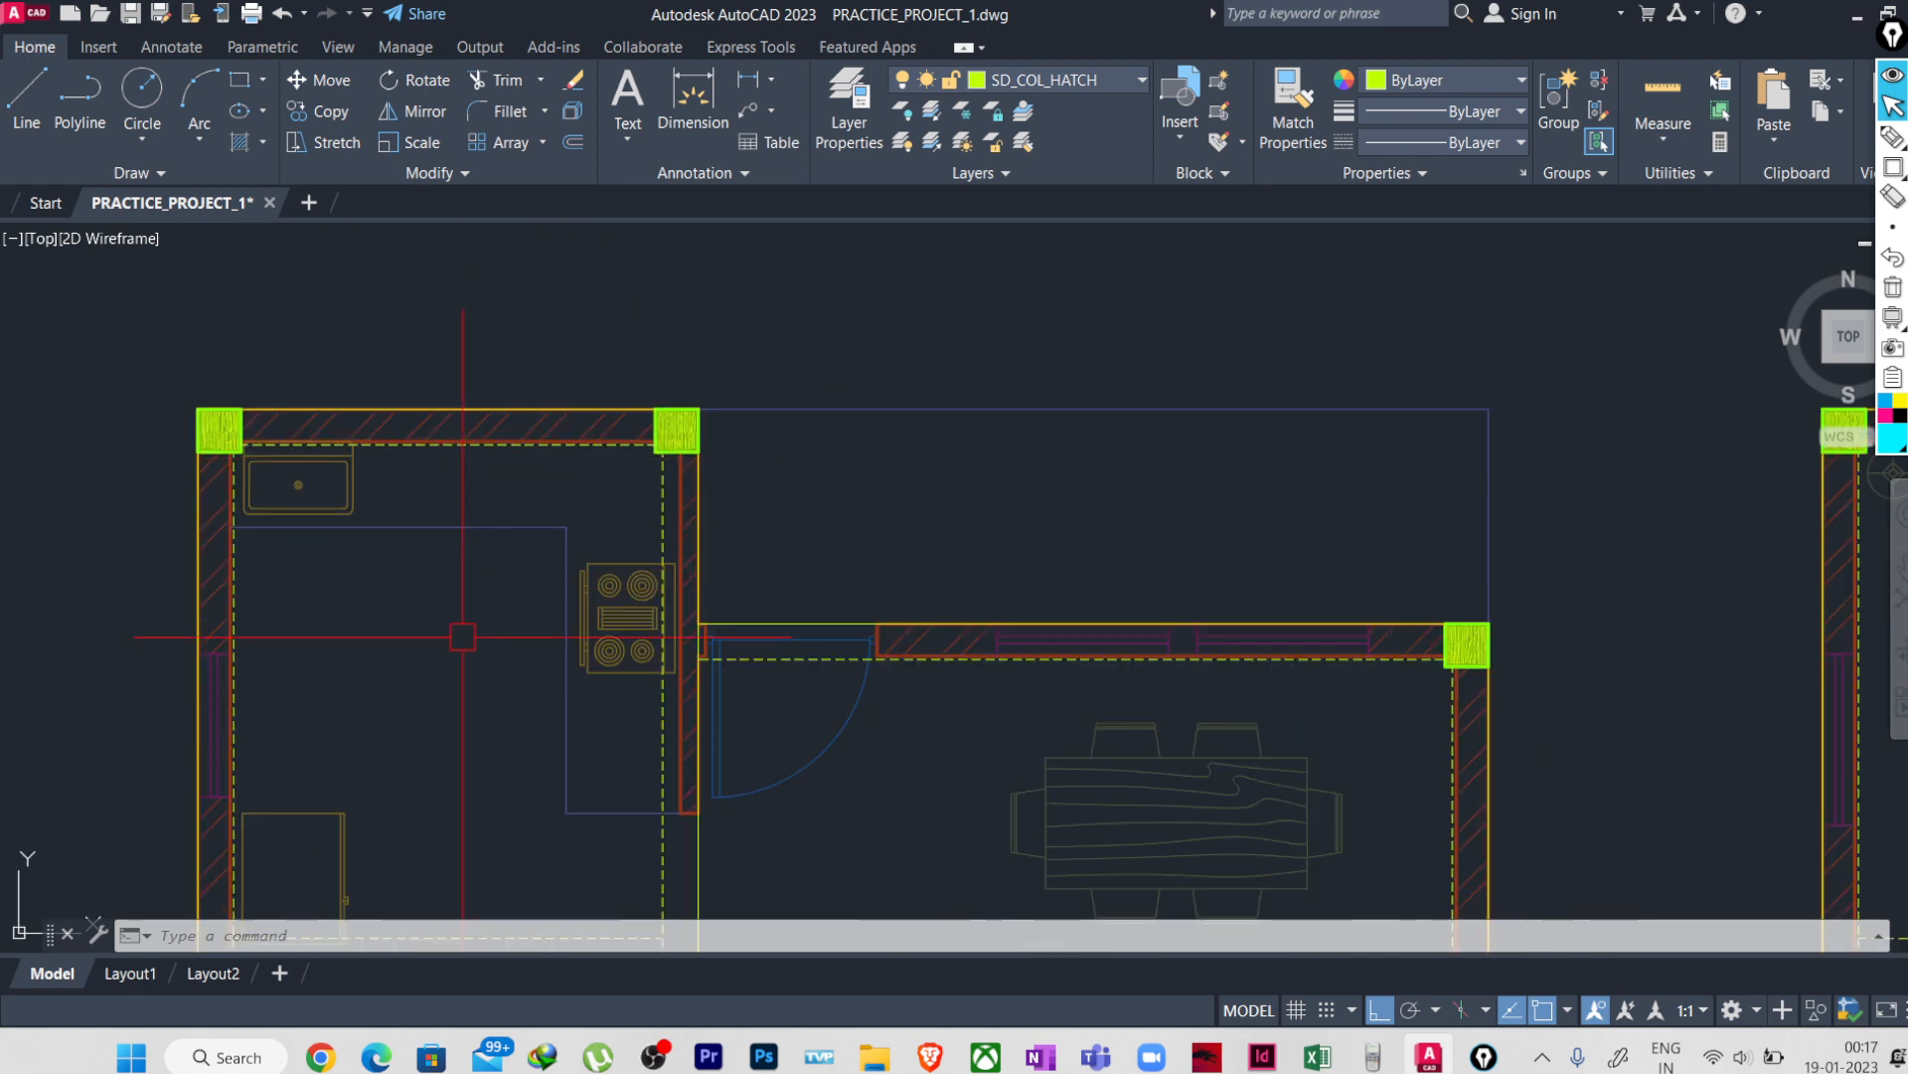
pyautogui.scroll(-2, 462, 636)
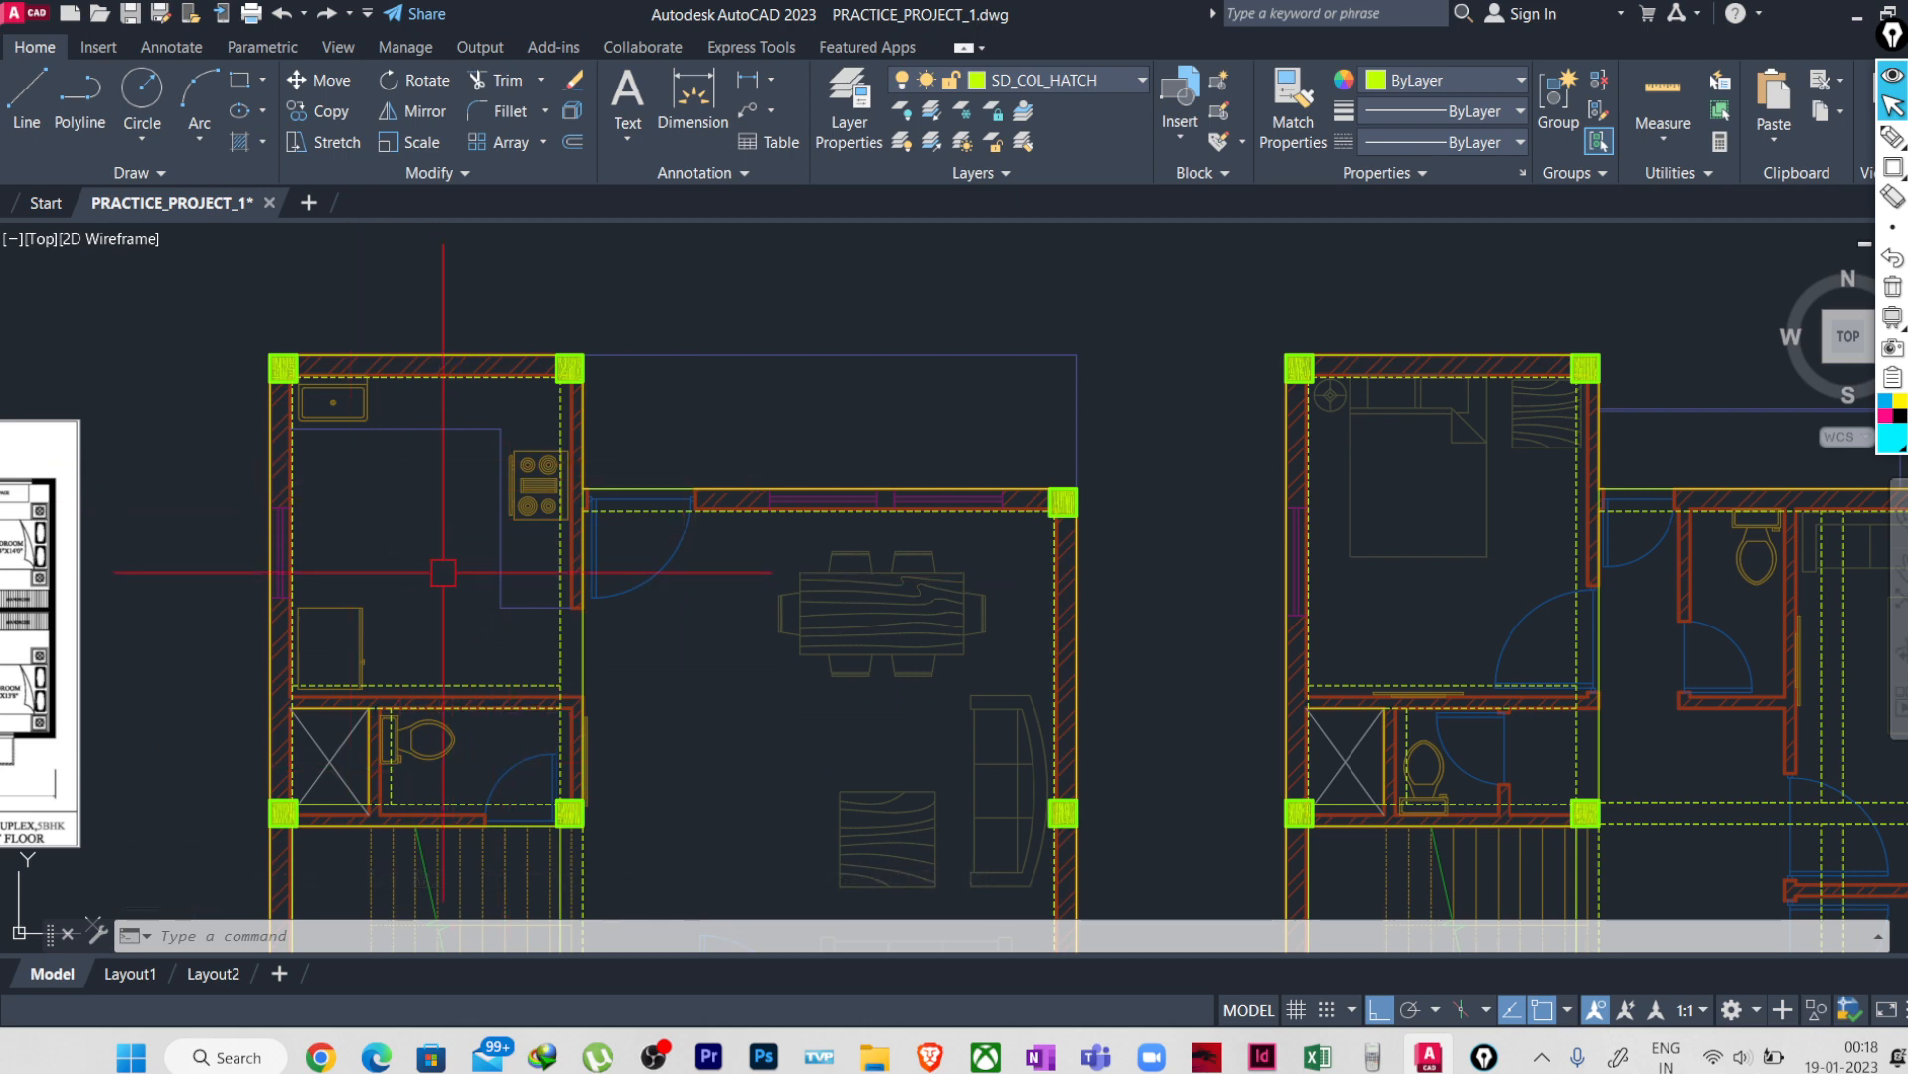
pyautogui.scroll(-2, 387, 567)
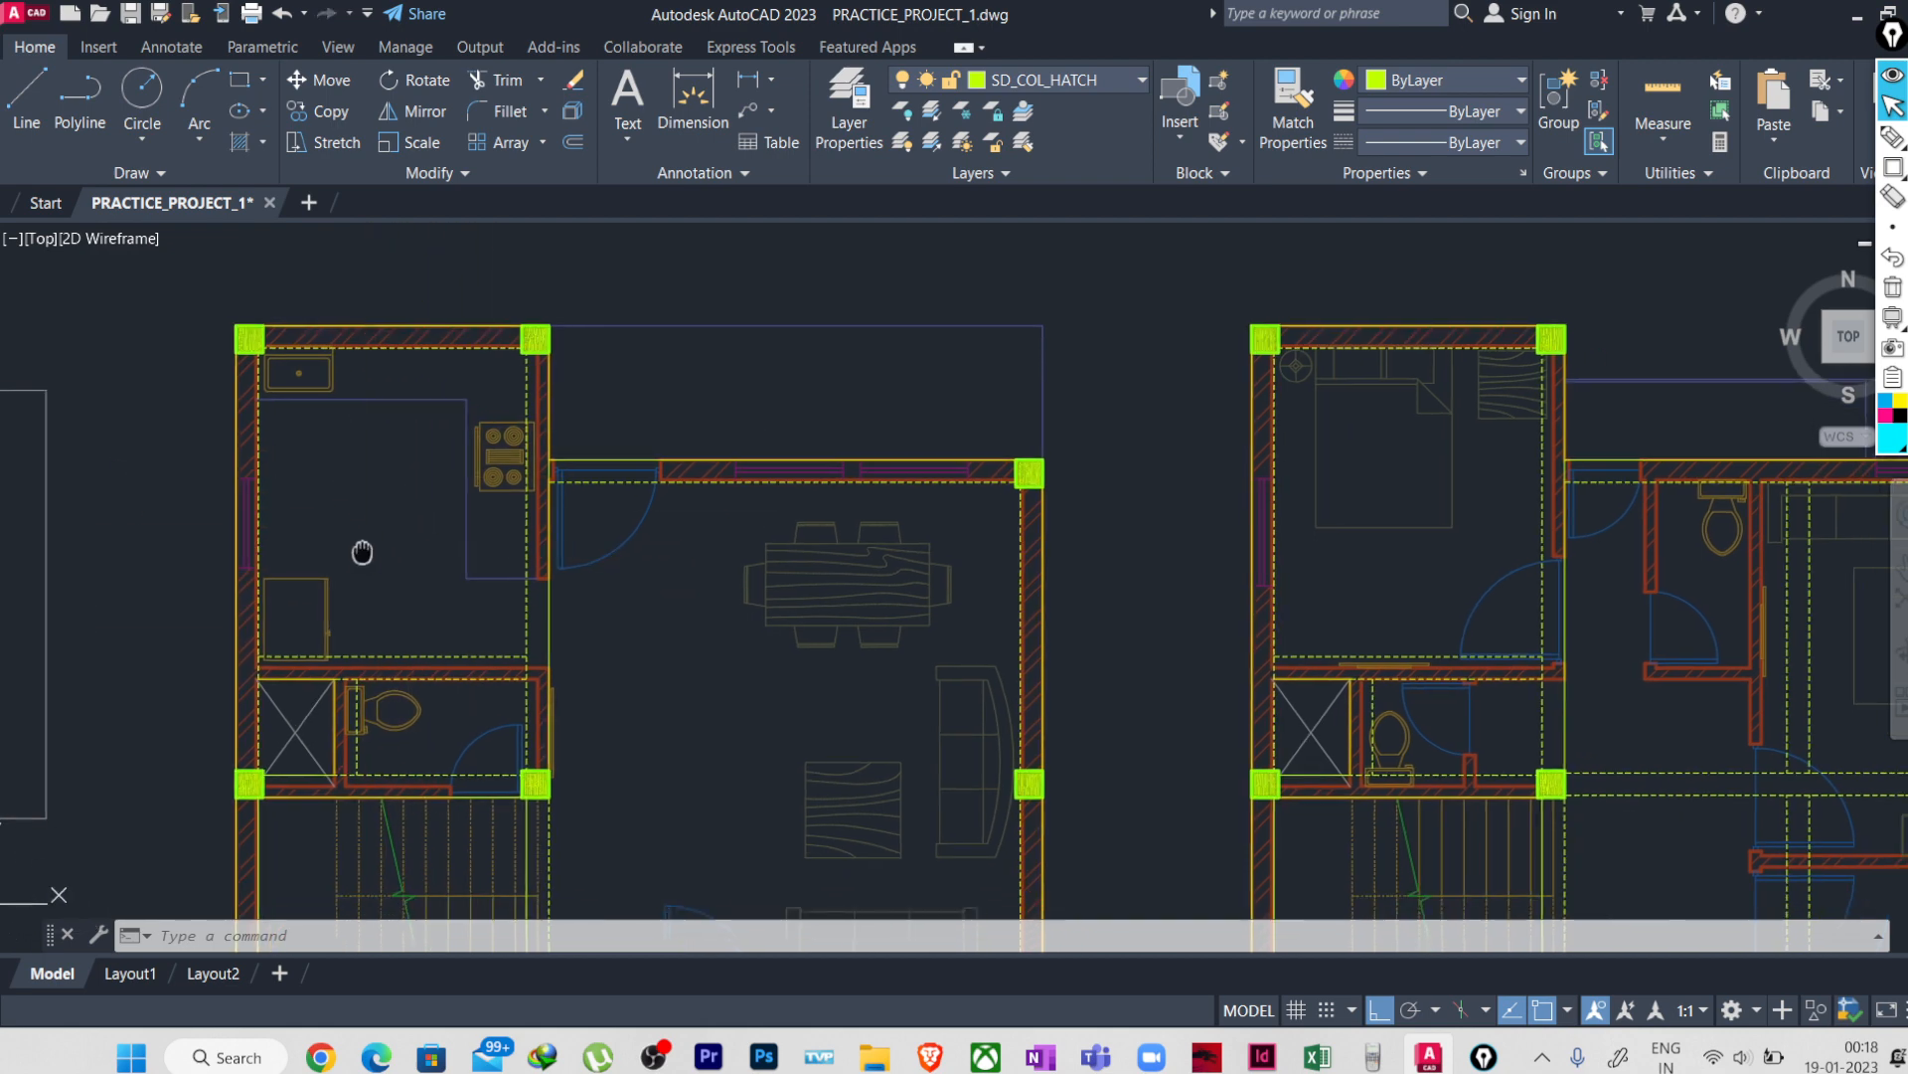
pyautogui.scroll(-2, 524, 595)
pyautogui.moveTo(604, 636); pyautogui.dragTo(400, 566, button='middle')
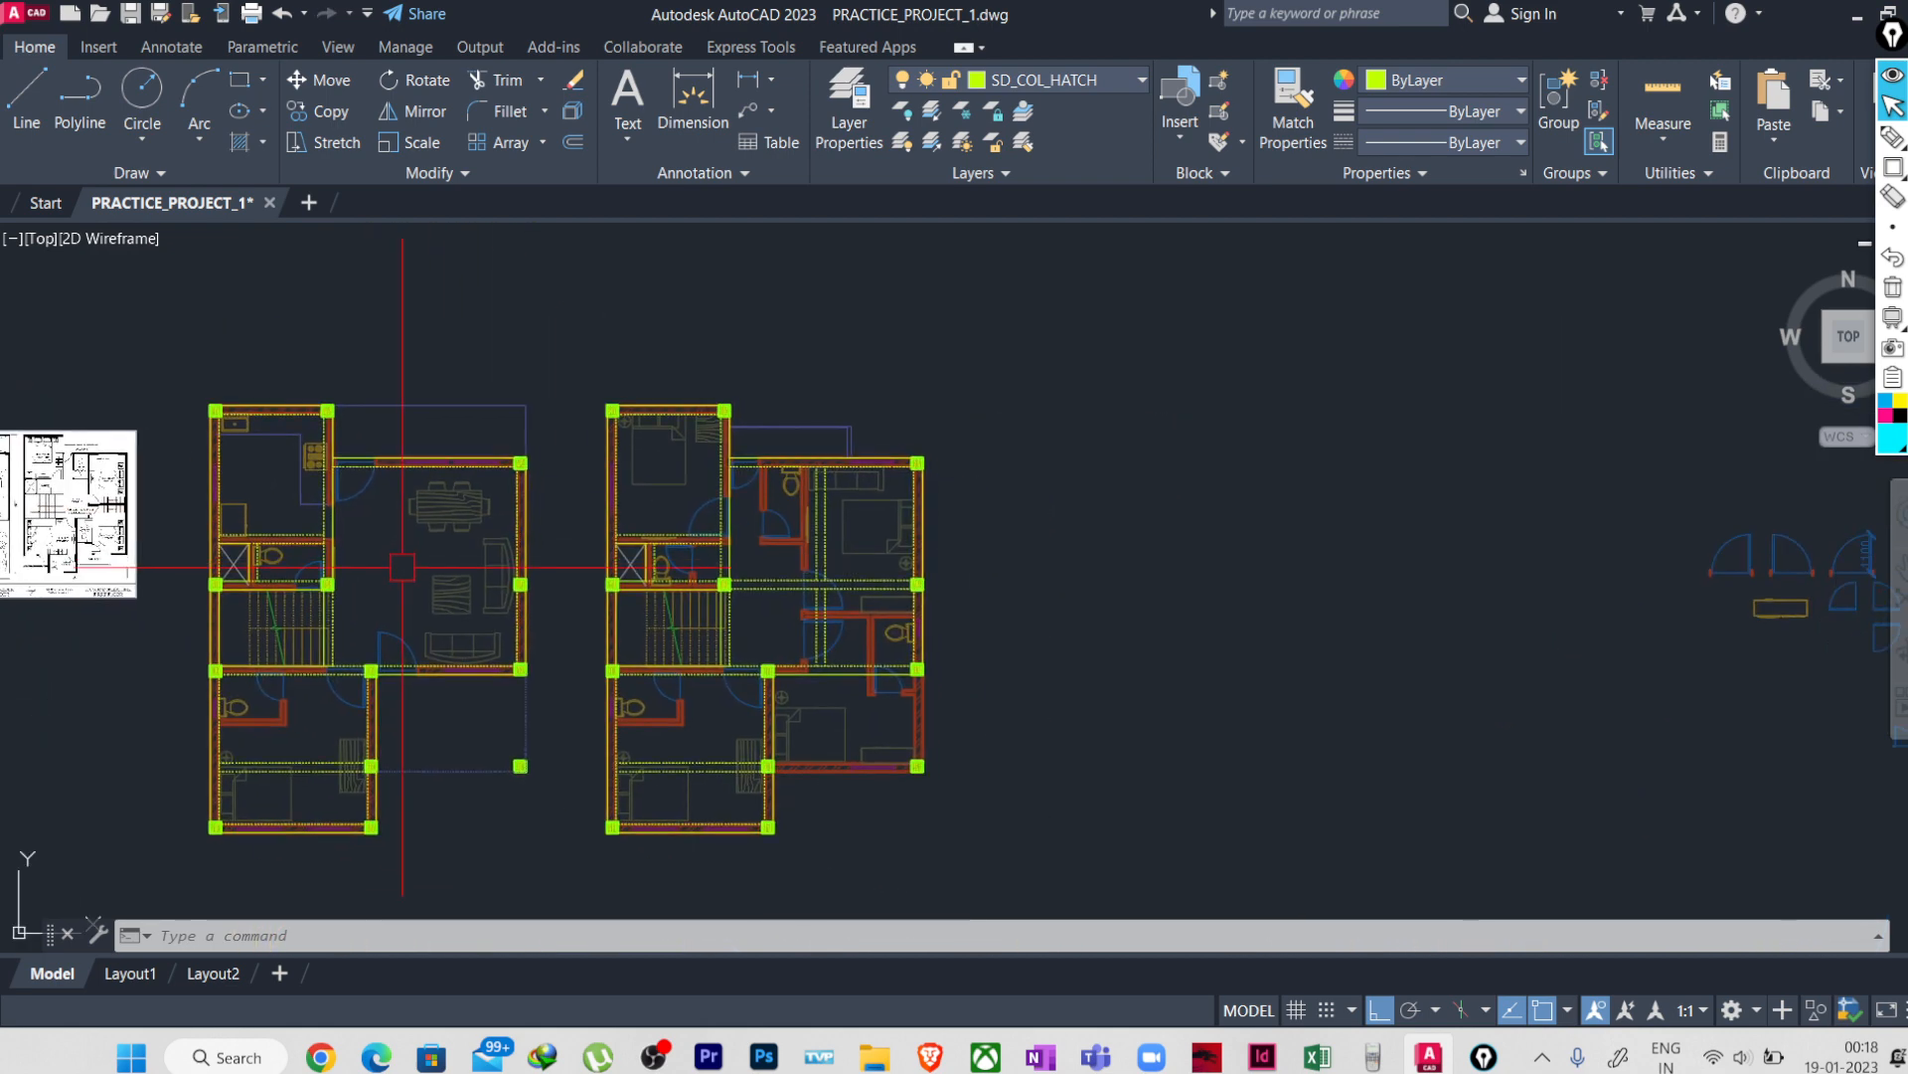
pyautogui.scroll(2, 738, 545)
pyautogui.scroll(2, 726, 549)
pyautogui.scroll(-2, 733, 578)
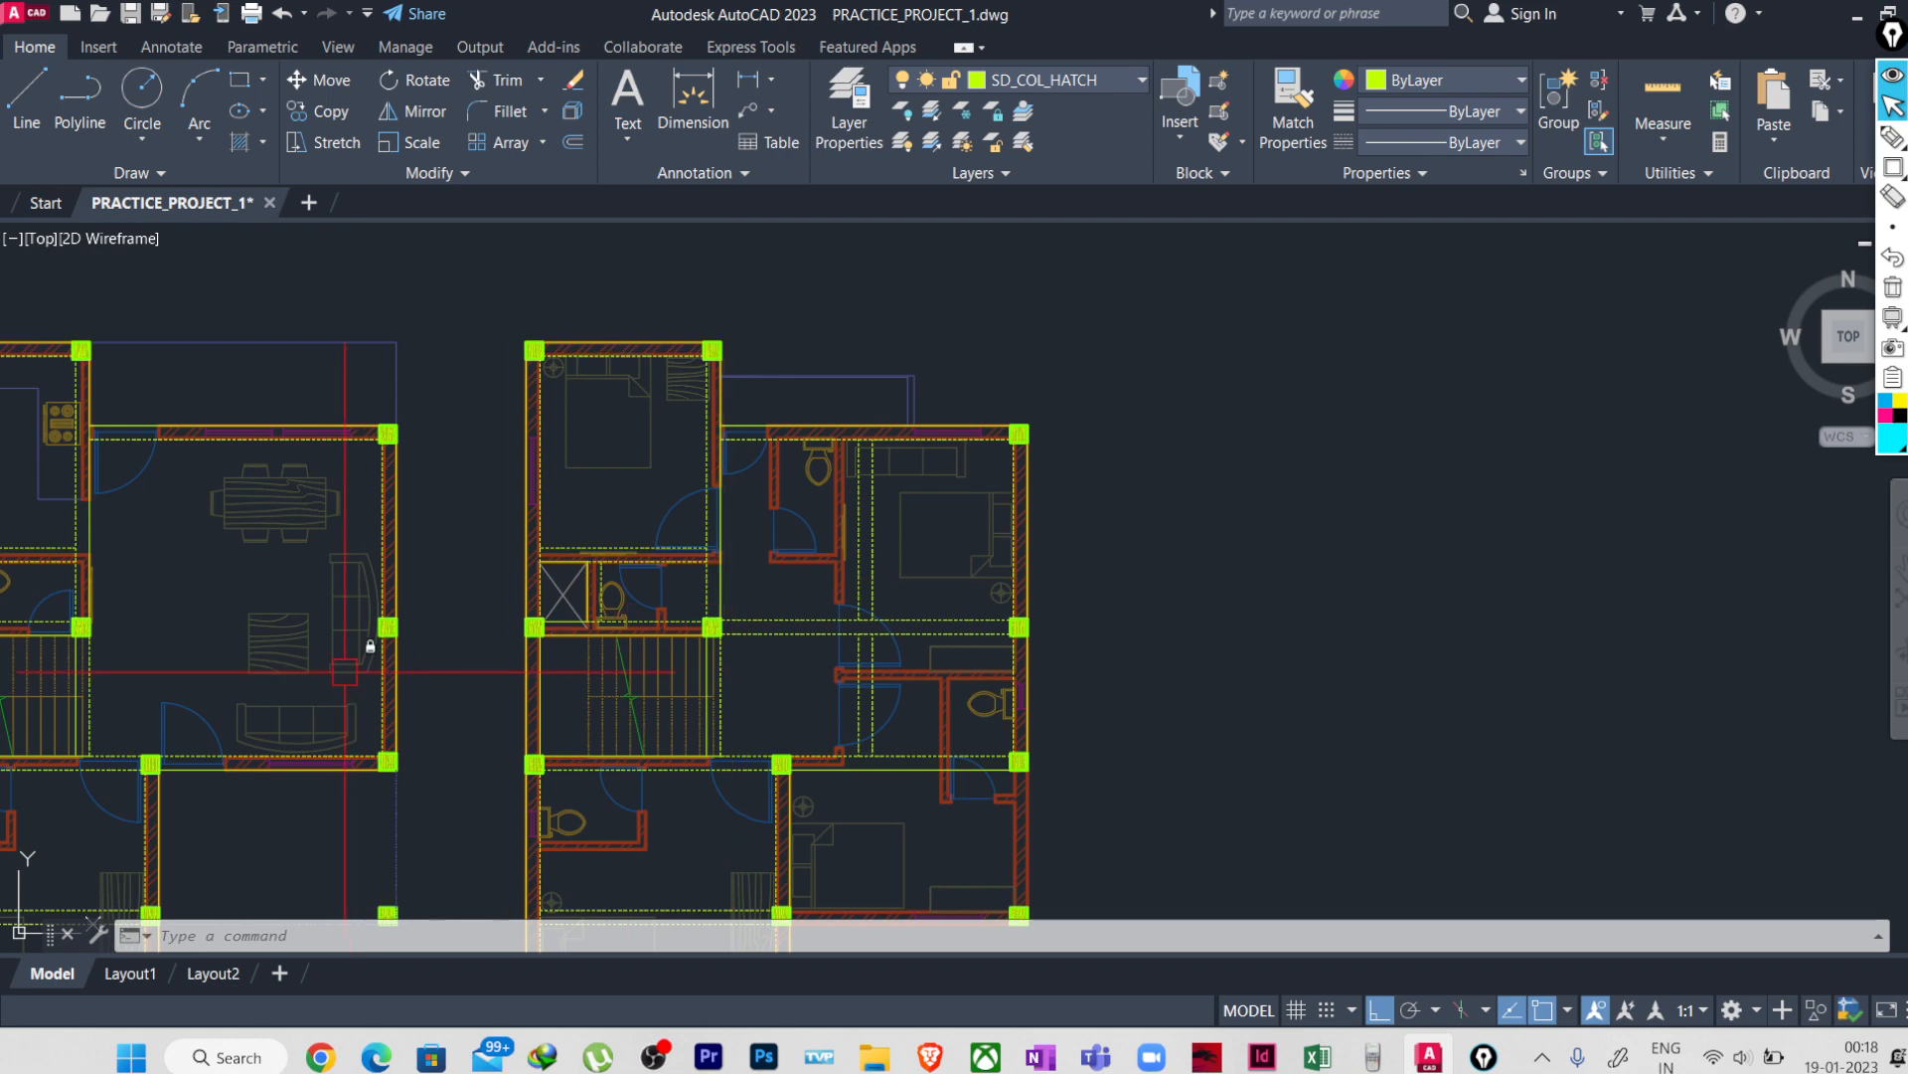
pyautogui.moveTo(80, 761)
pyautogui.mouseDown(button='middle')
pyautogui.moveTo(566, 695)
pyautogui.moveTo(607, 591)
pyautogui.mouseUp(button='middle')
pyautogui.scroll(4, 529, 745)
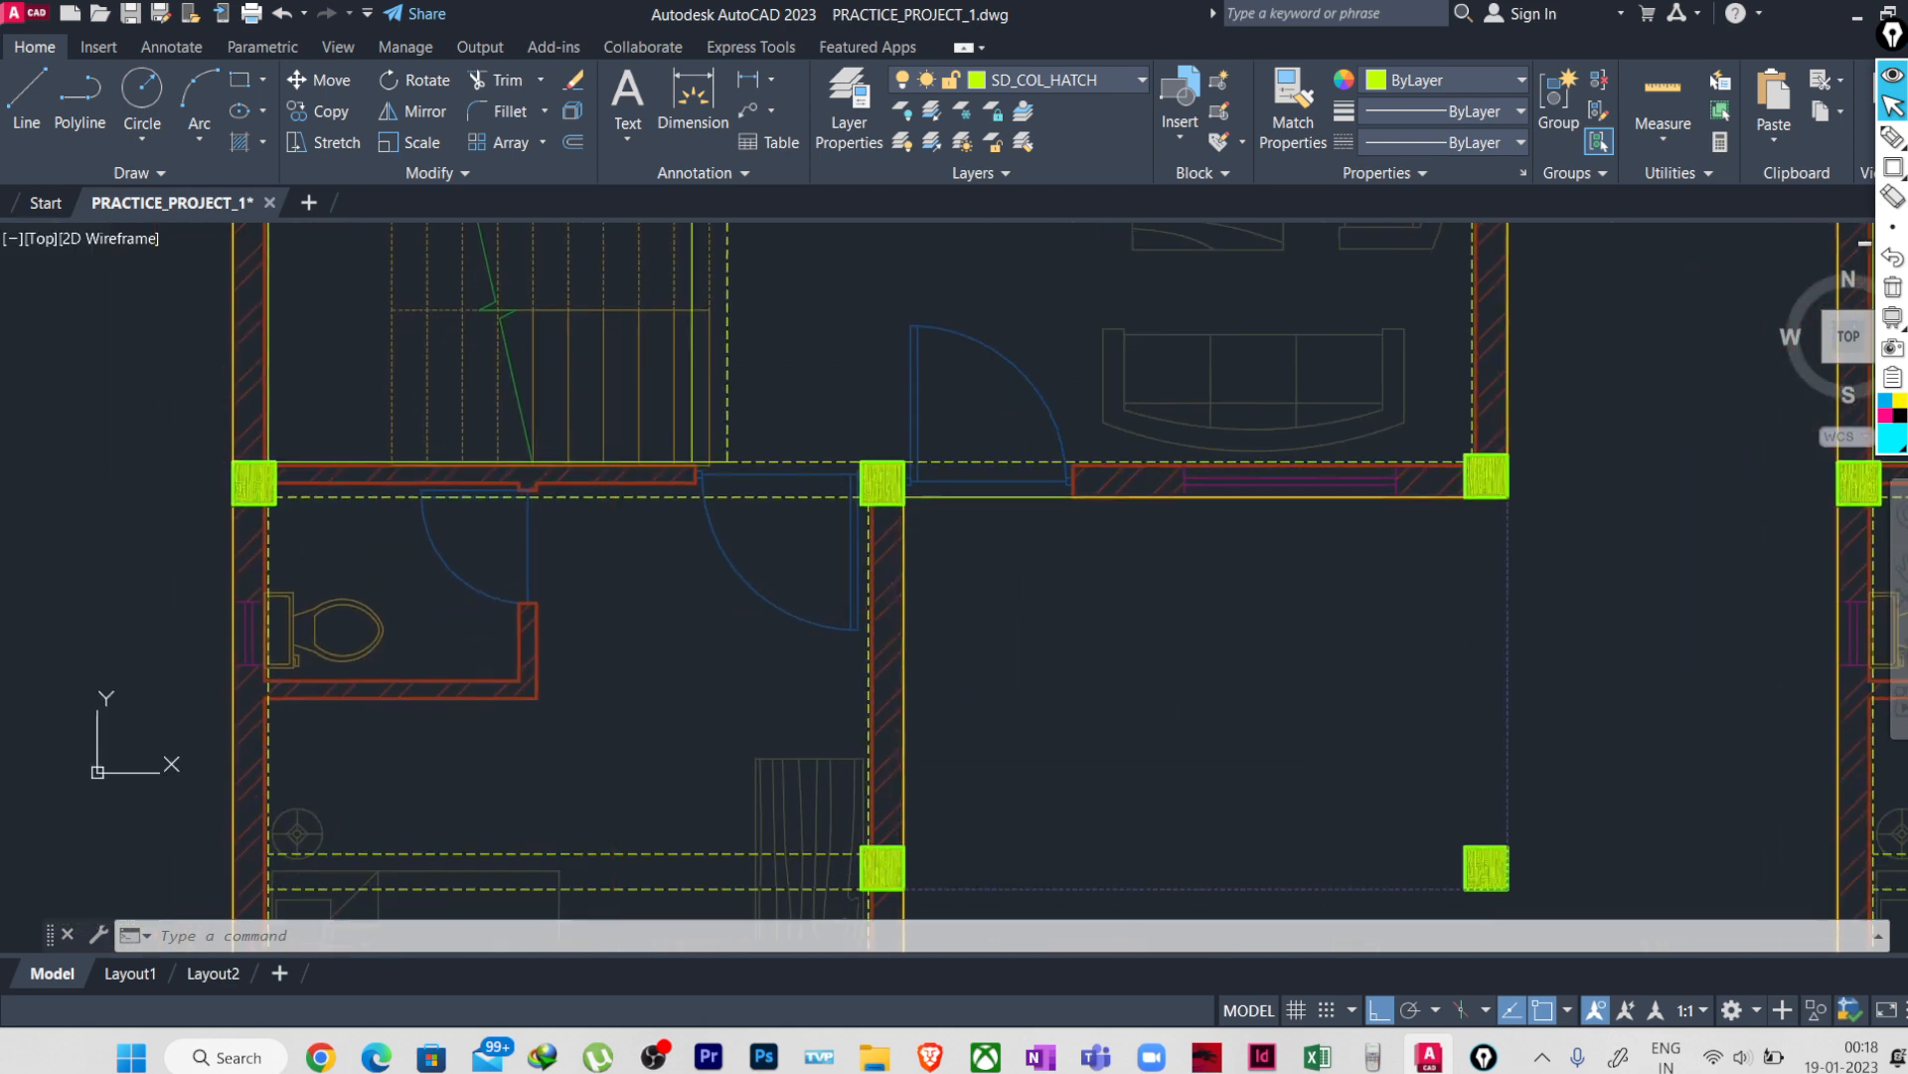
pyautogui.scroll(2, 346, 744)
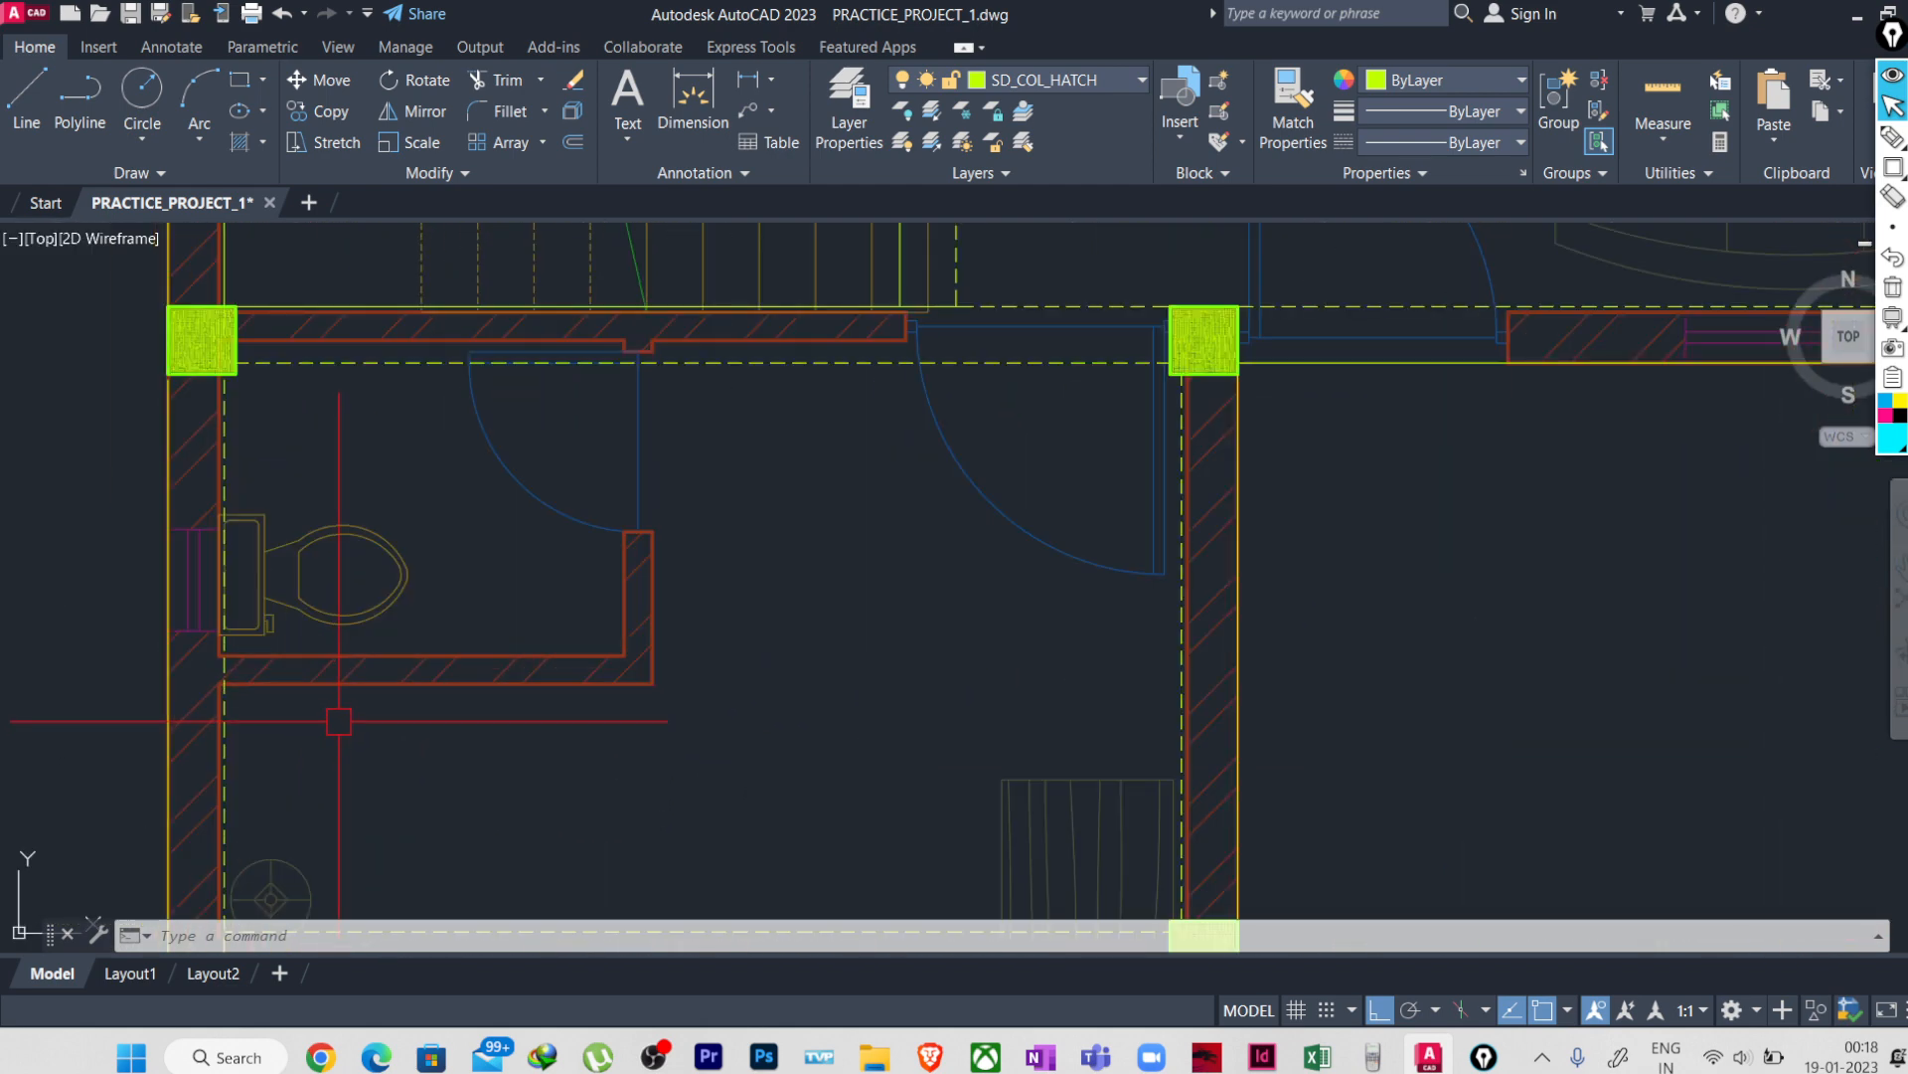
pyautogui.scroll(-3, 402, 720)
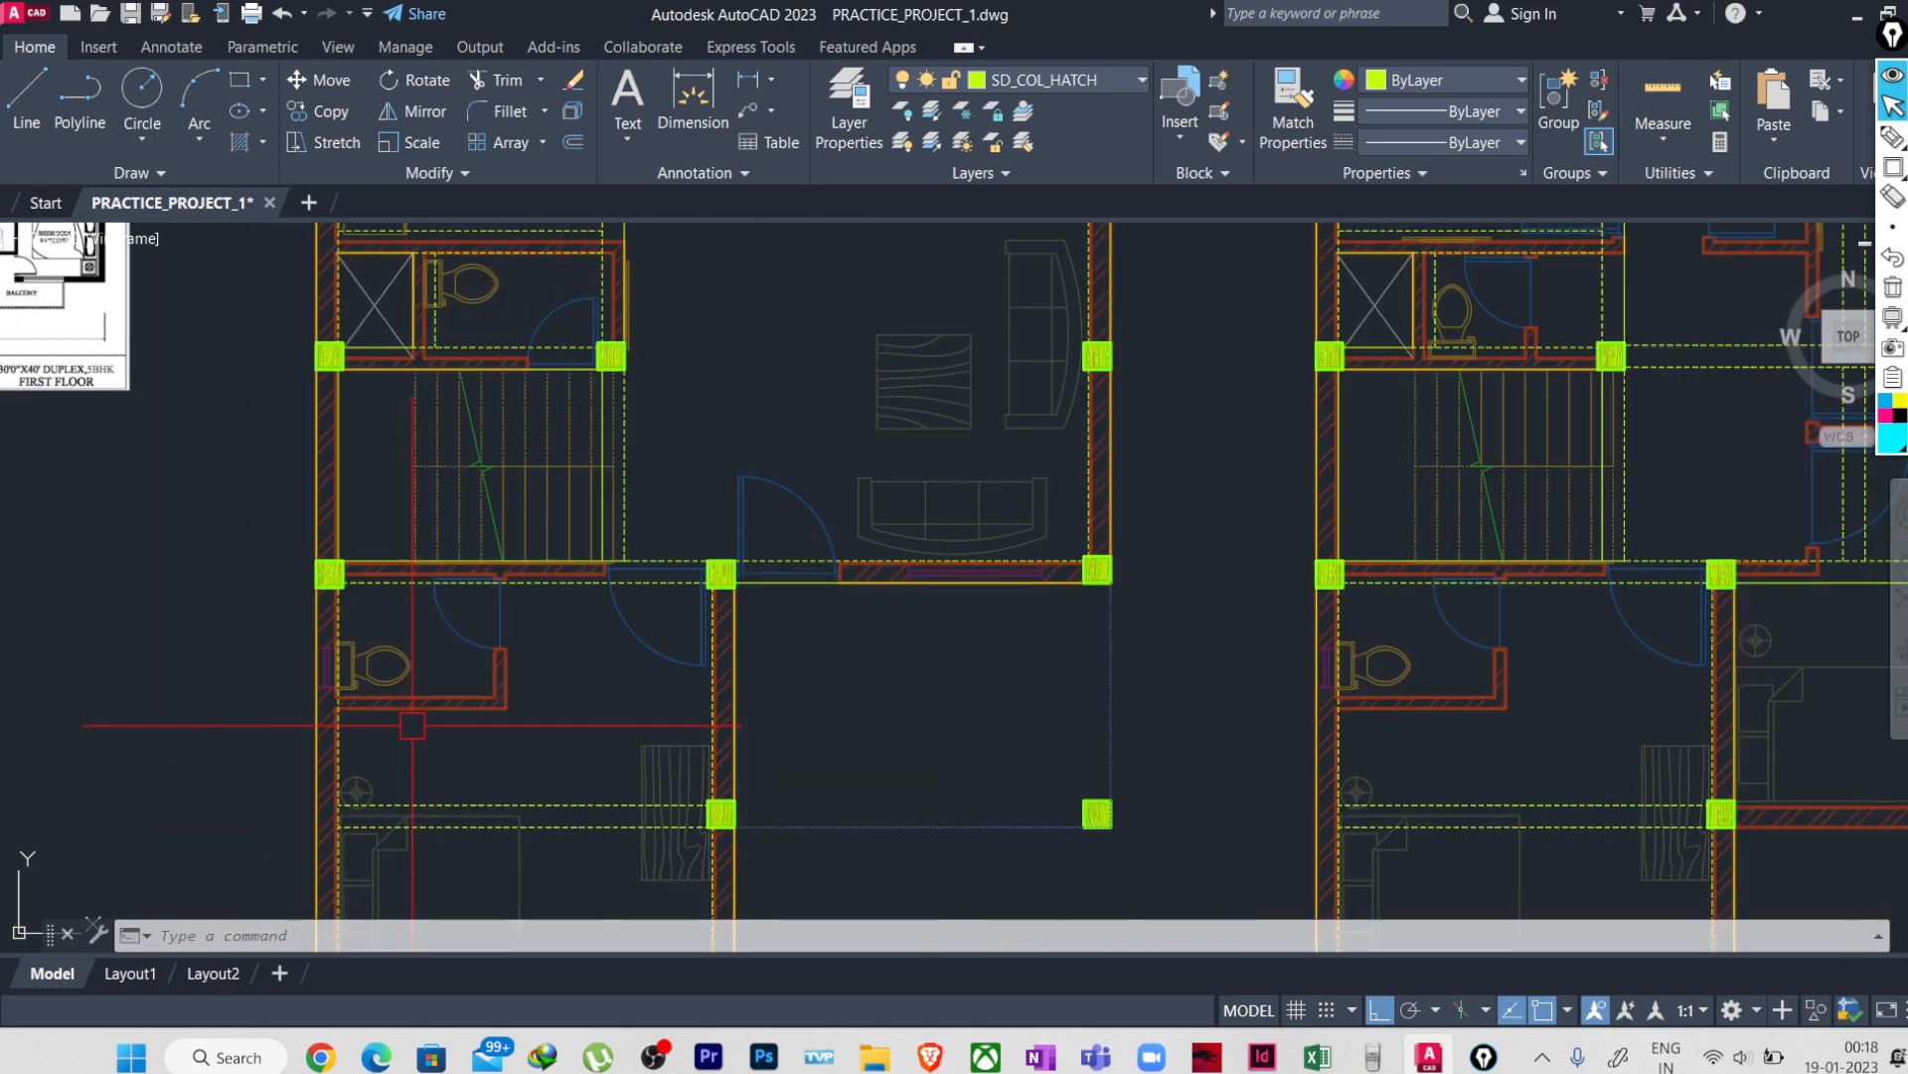
pyautogui.moveTo(403, 721); pyautogui.dragTo(439, 709, button='middle')
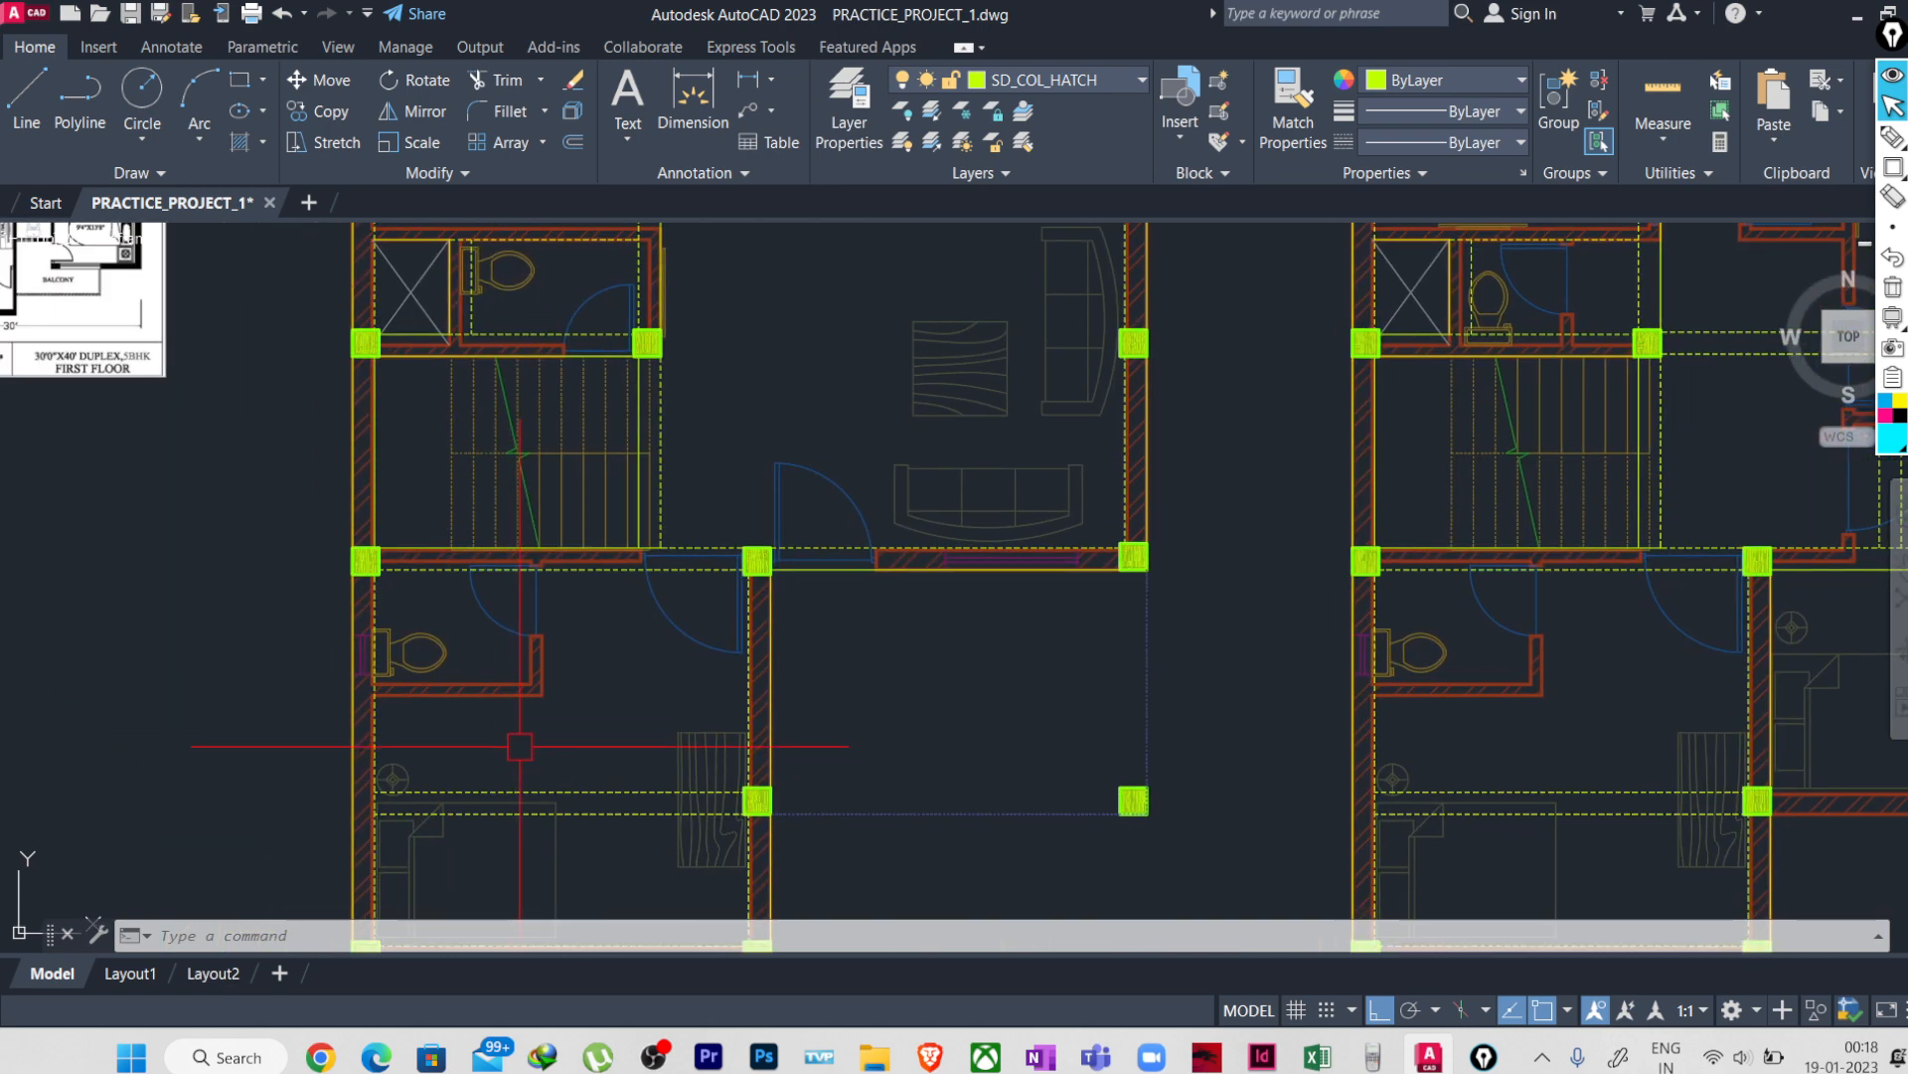
pyautogui.moveTo(530, 742); pyautogui.dragTo(546, 757, button='middle')
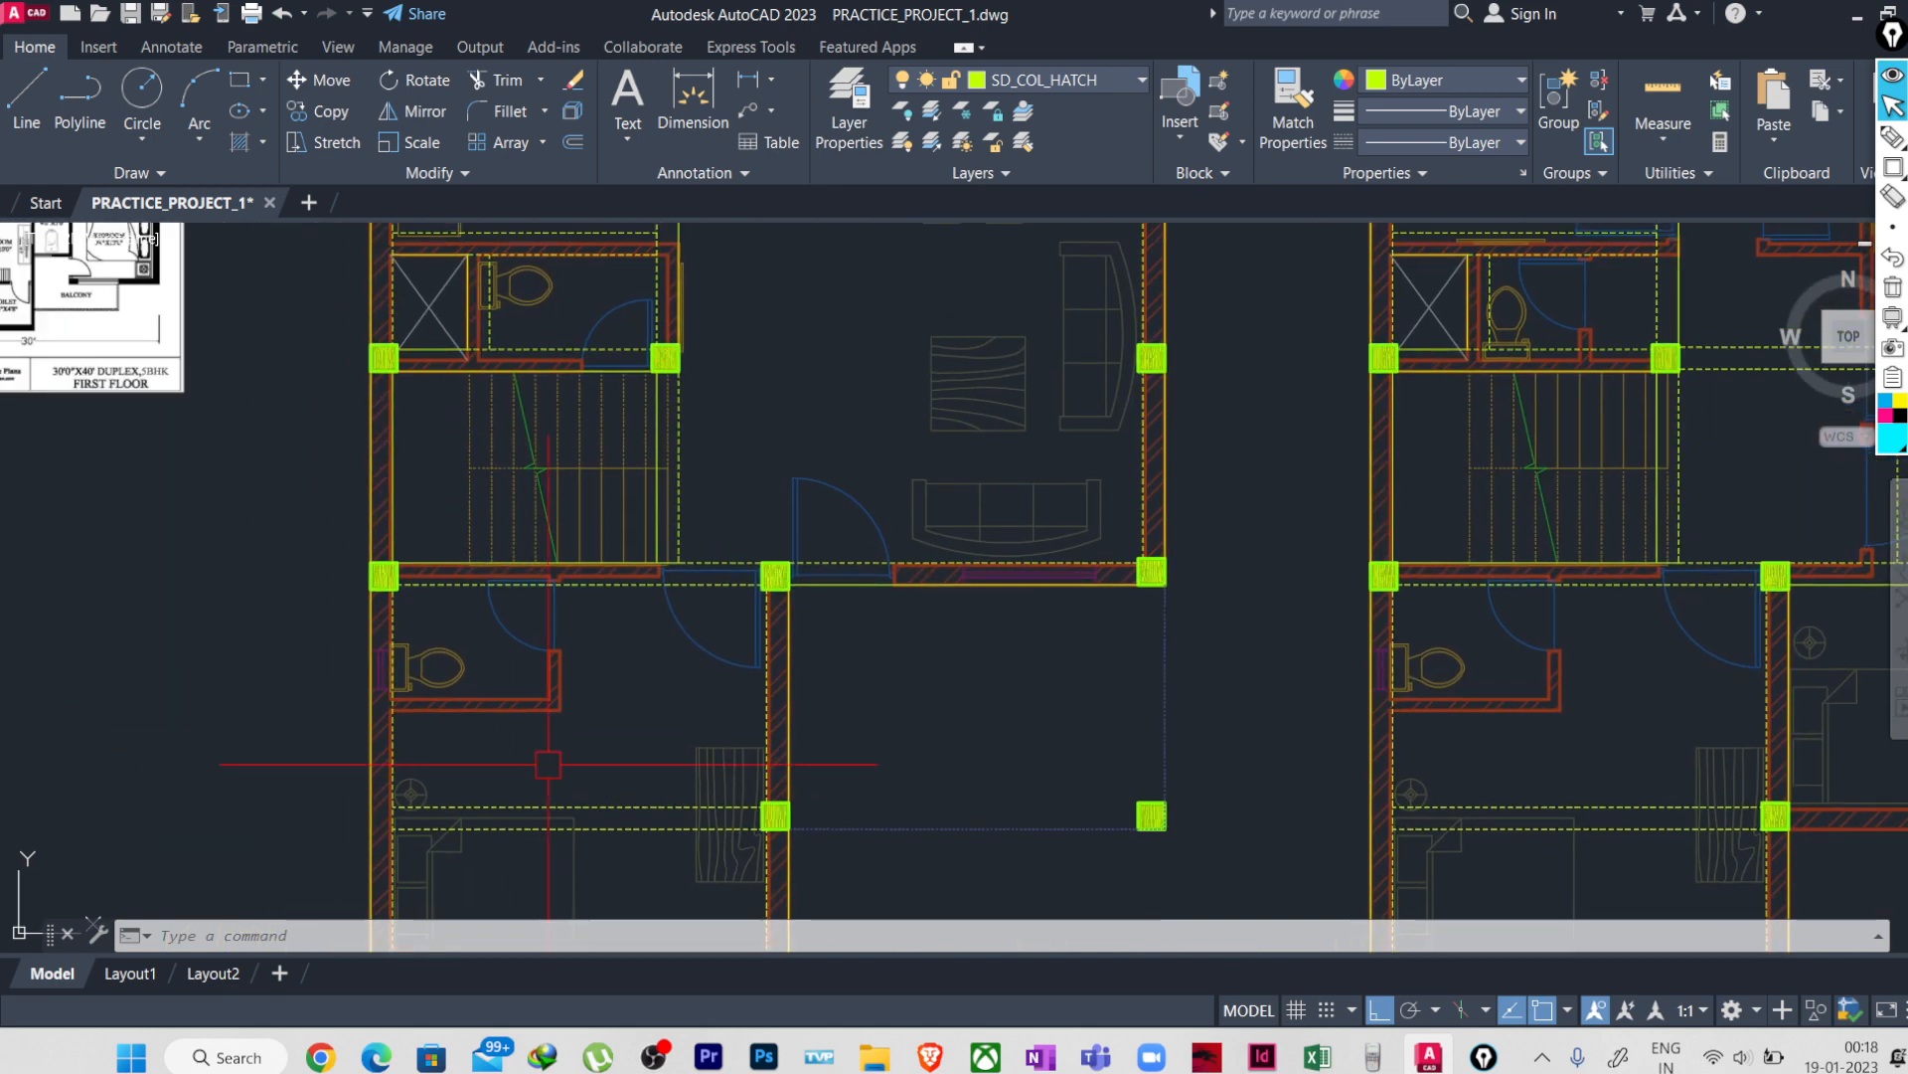
pyautogui.scroll(2, 495, 721)
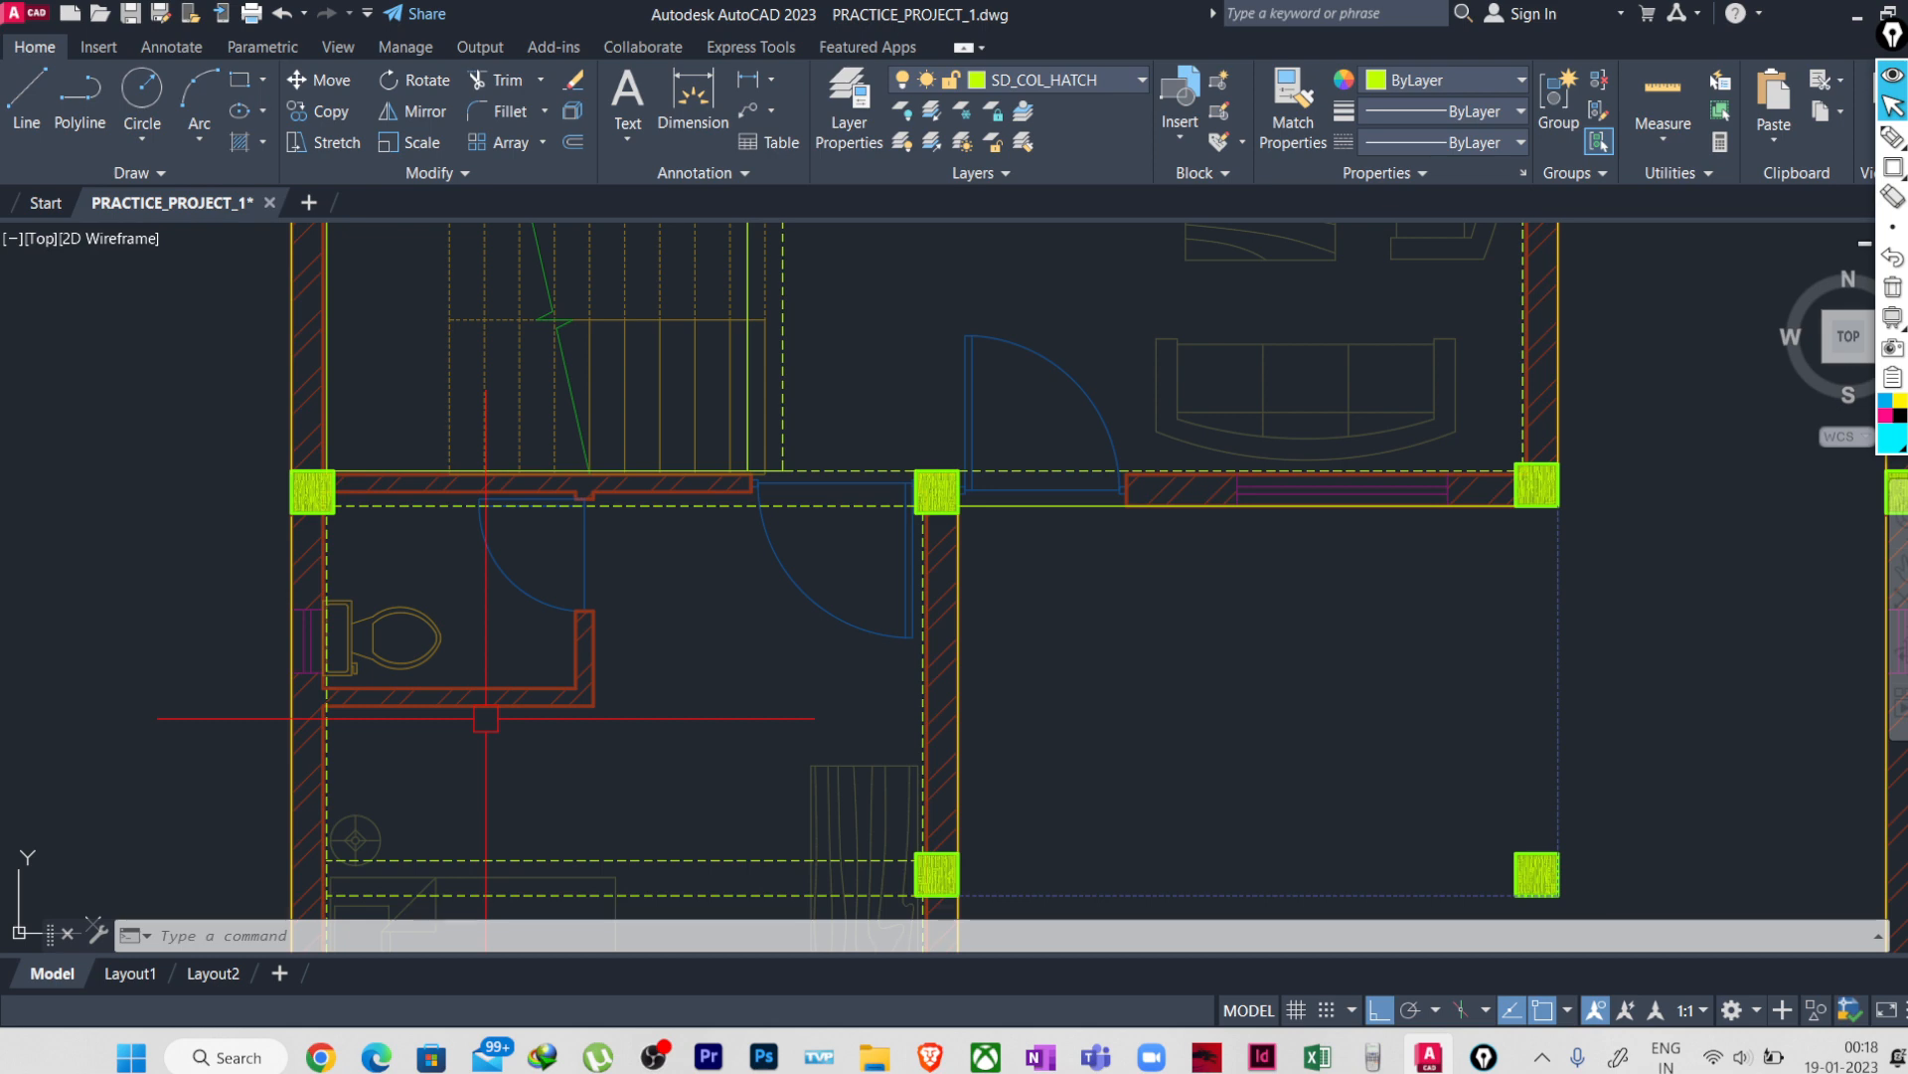
pyautogui.write('ML')
pyautogui.press('Return')
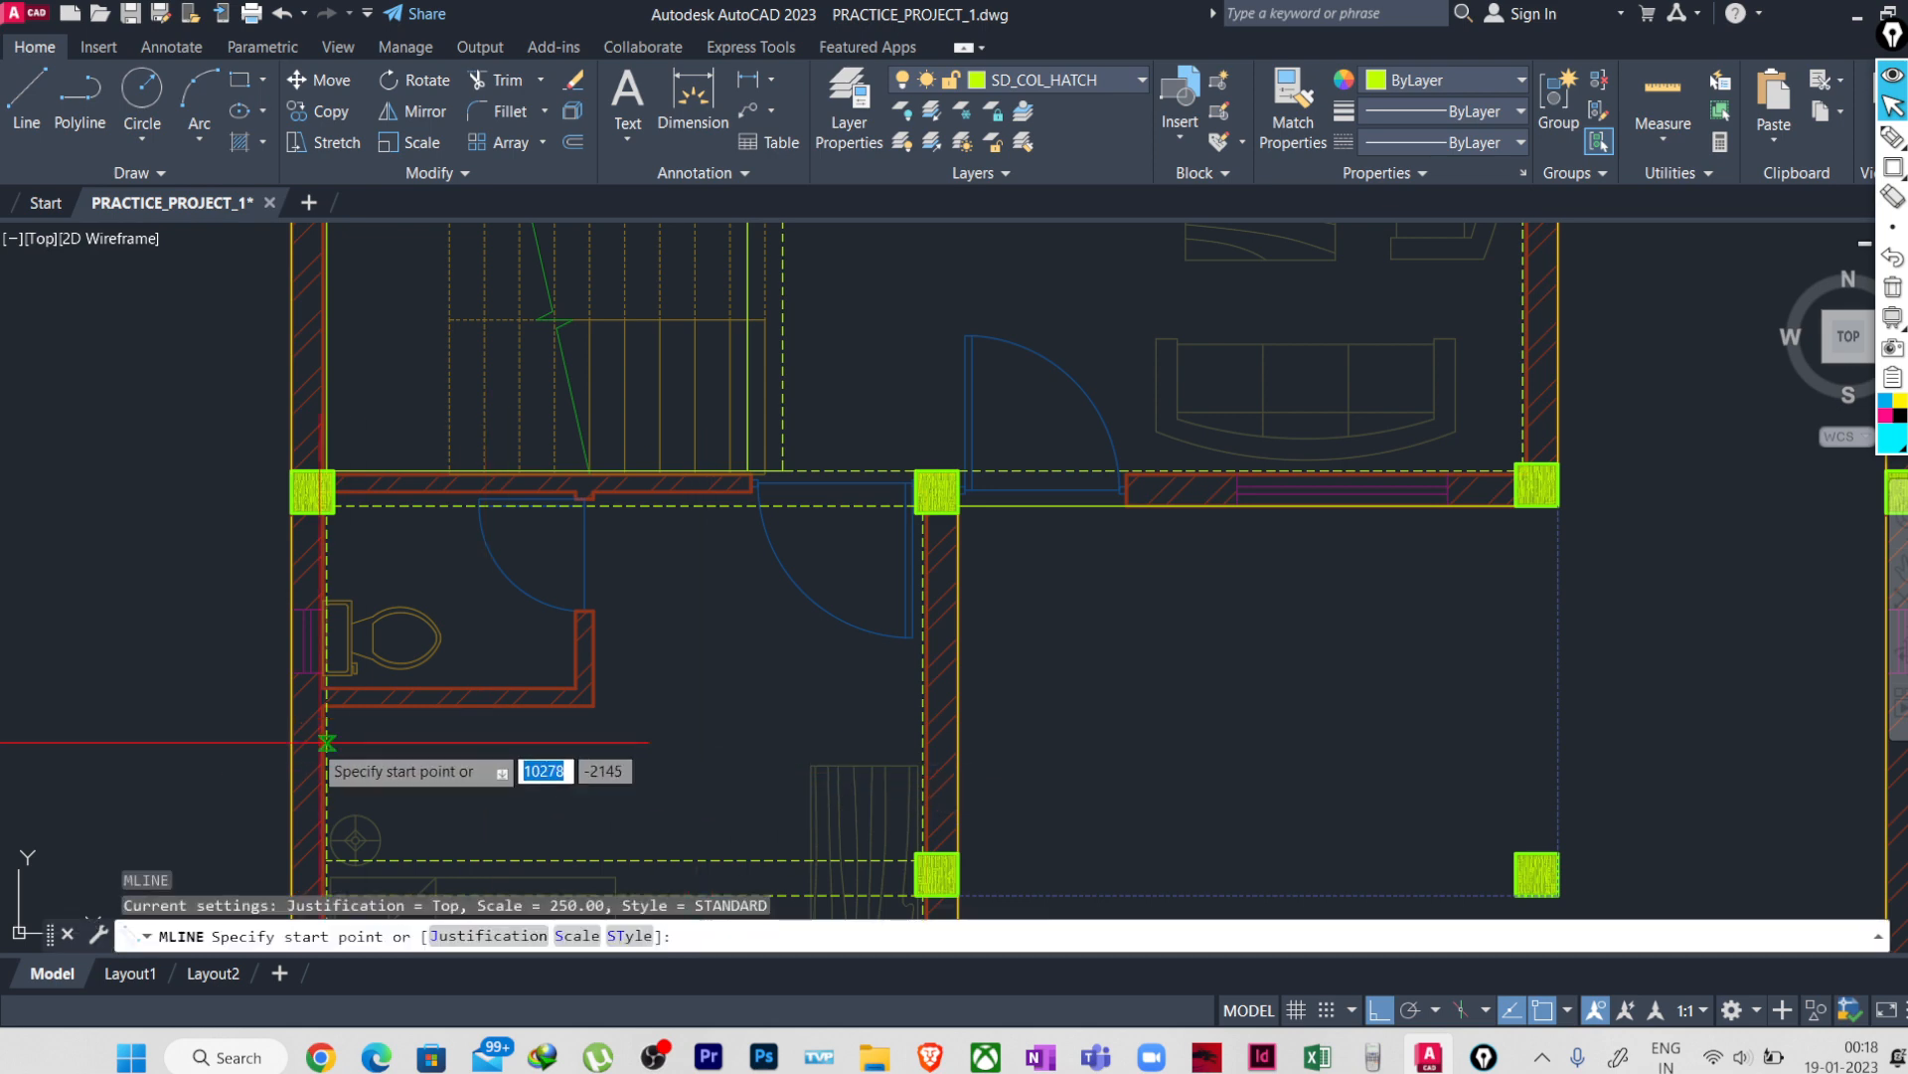
pyautogui.click(328, 738)
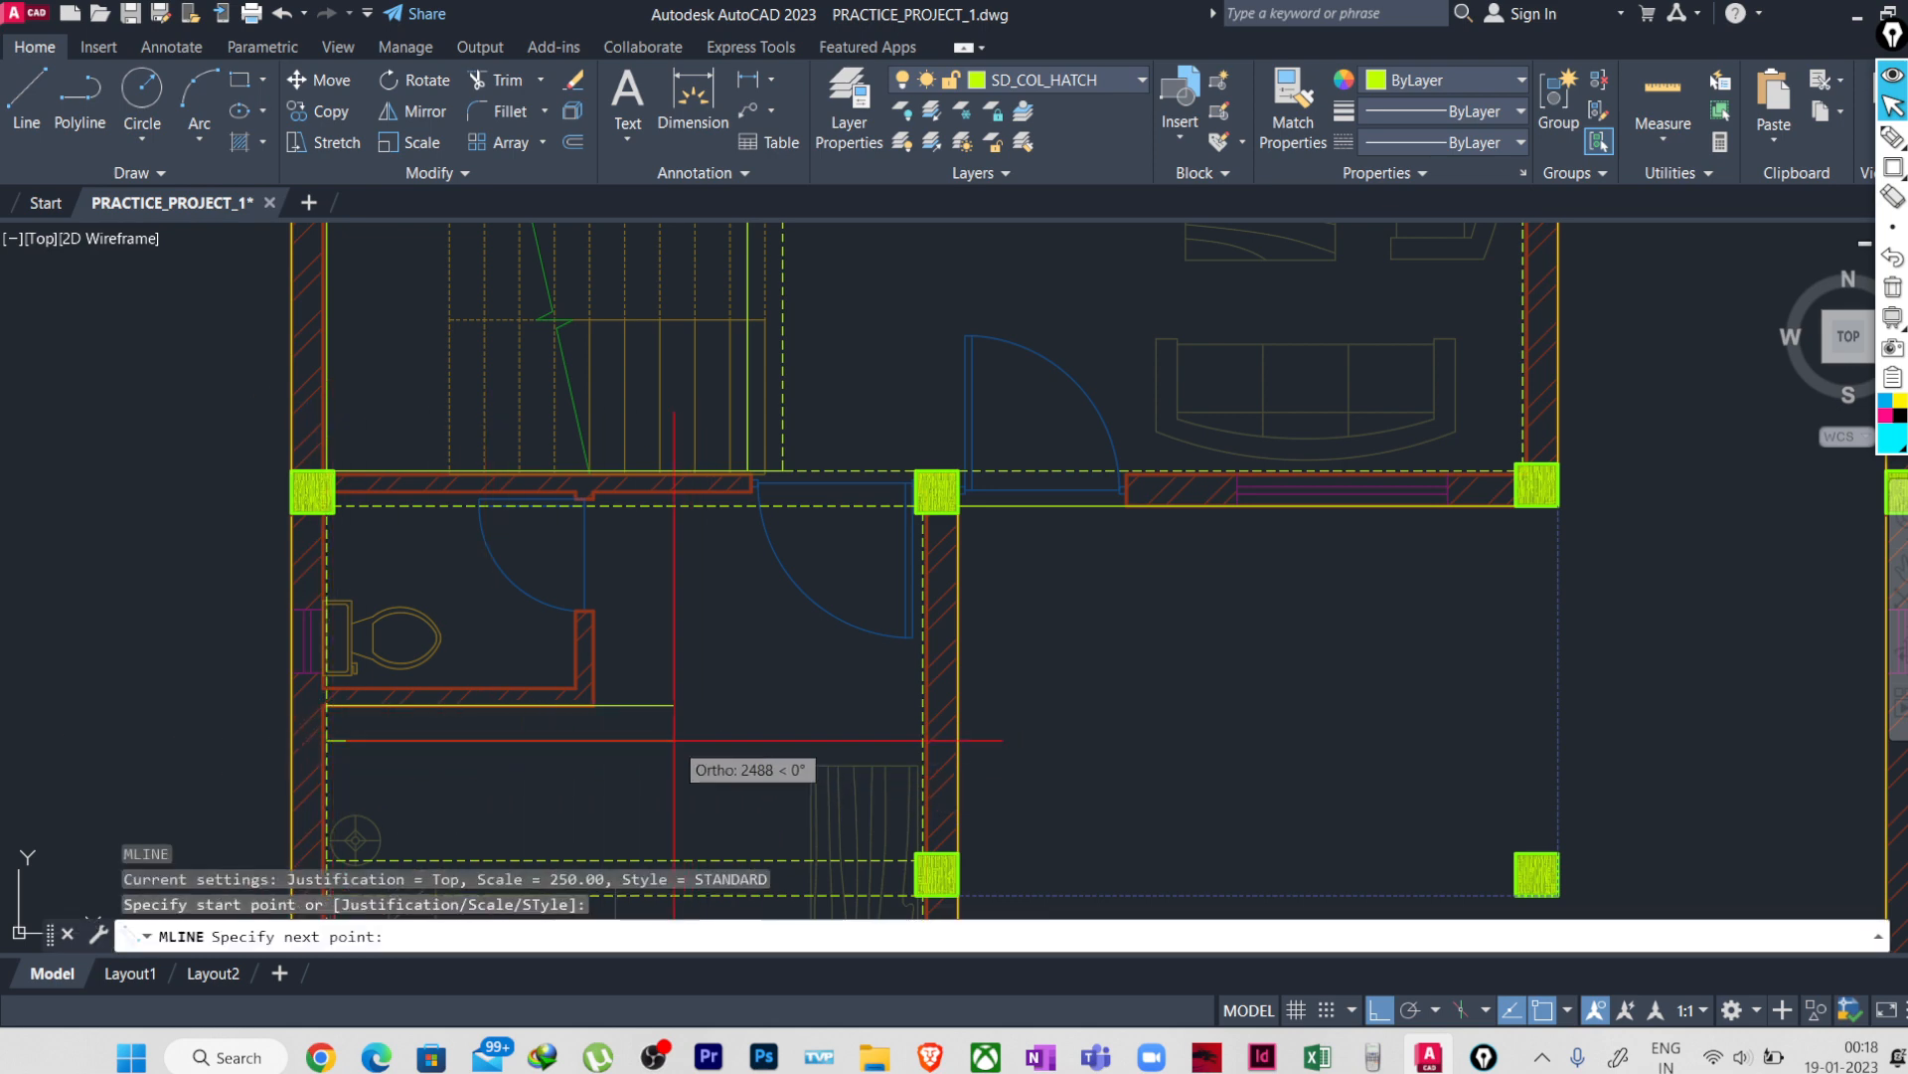
pyautogui.press('Return')
# - Draw a bottom-justified multiline along the lower edge of the ground floor bedroom's toilet wall, spanning between the two side-wall beams
pyautogui.press('Return')
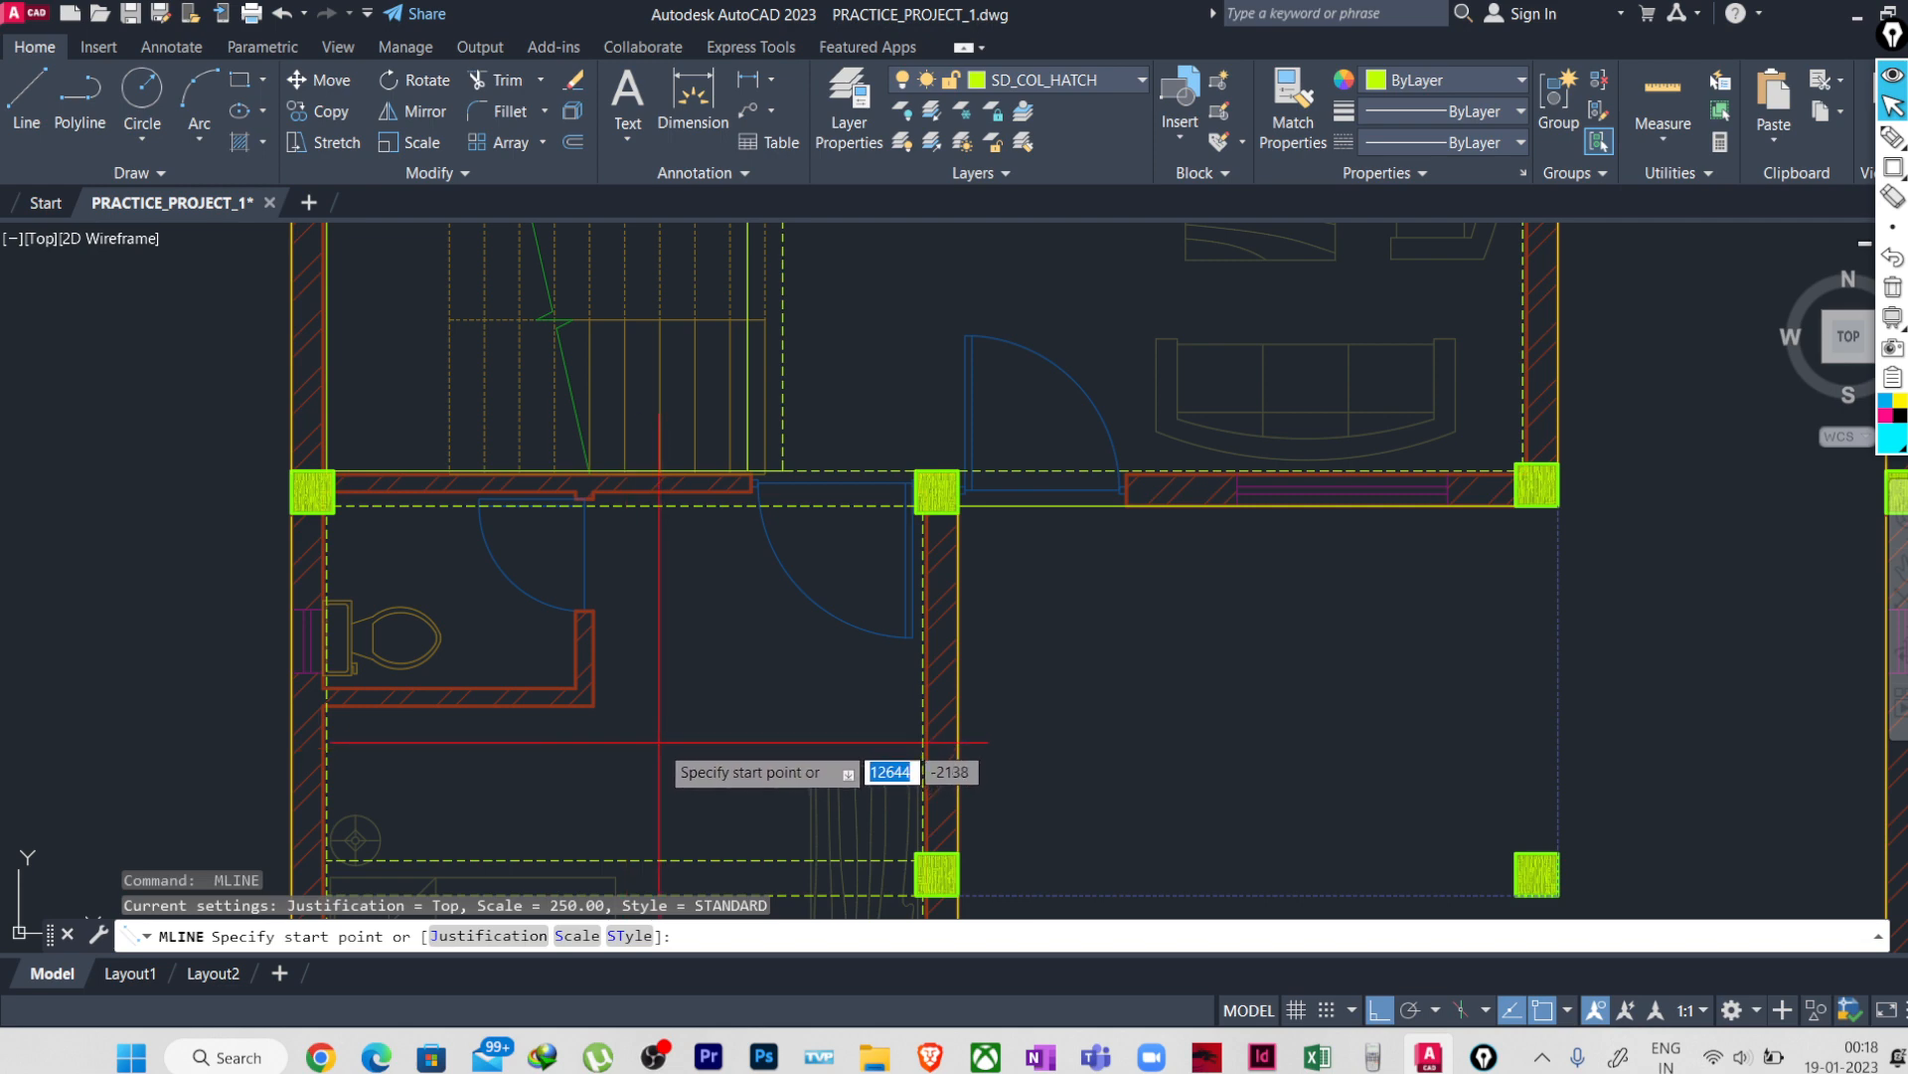
pyautogui.write('J')
pyautogui.press('Return')
pyautogui.write('B')
pyautogui.press('Return')
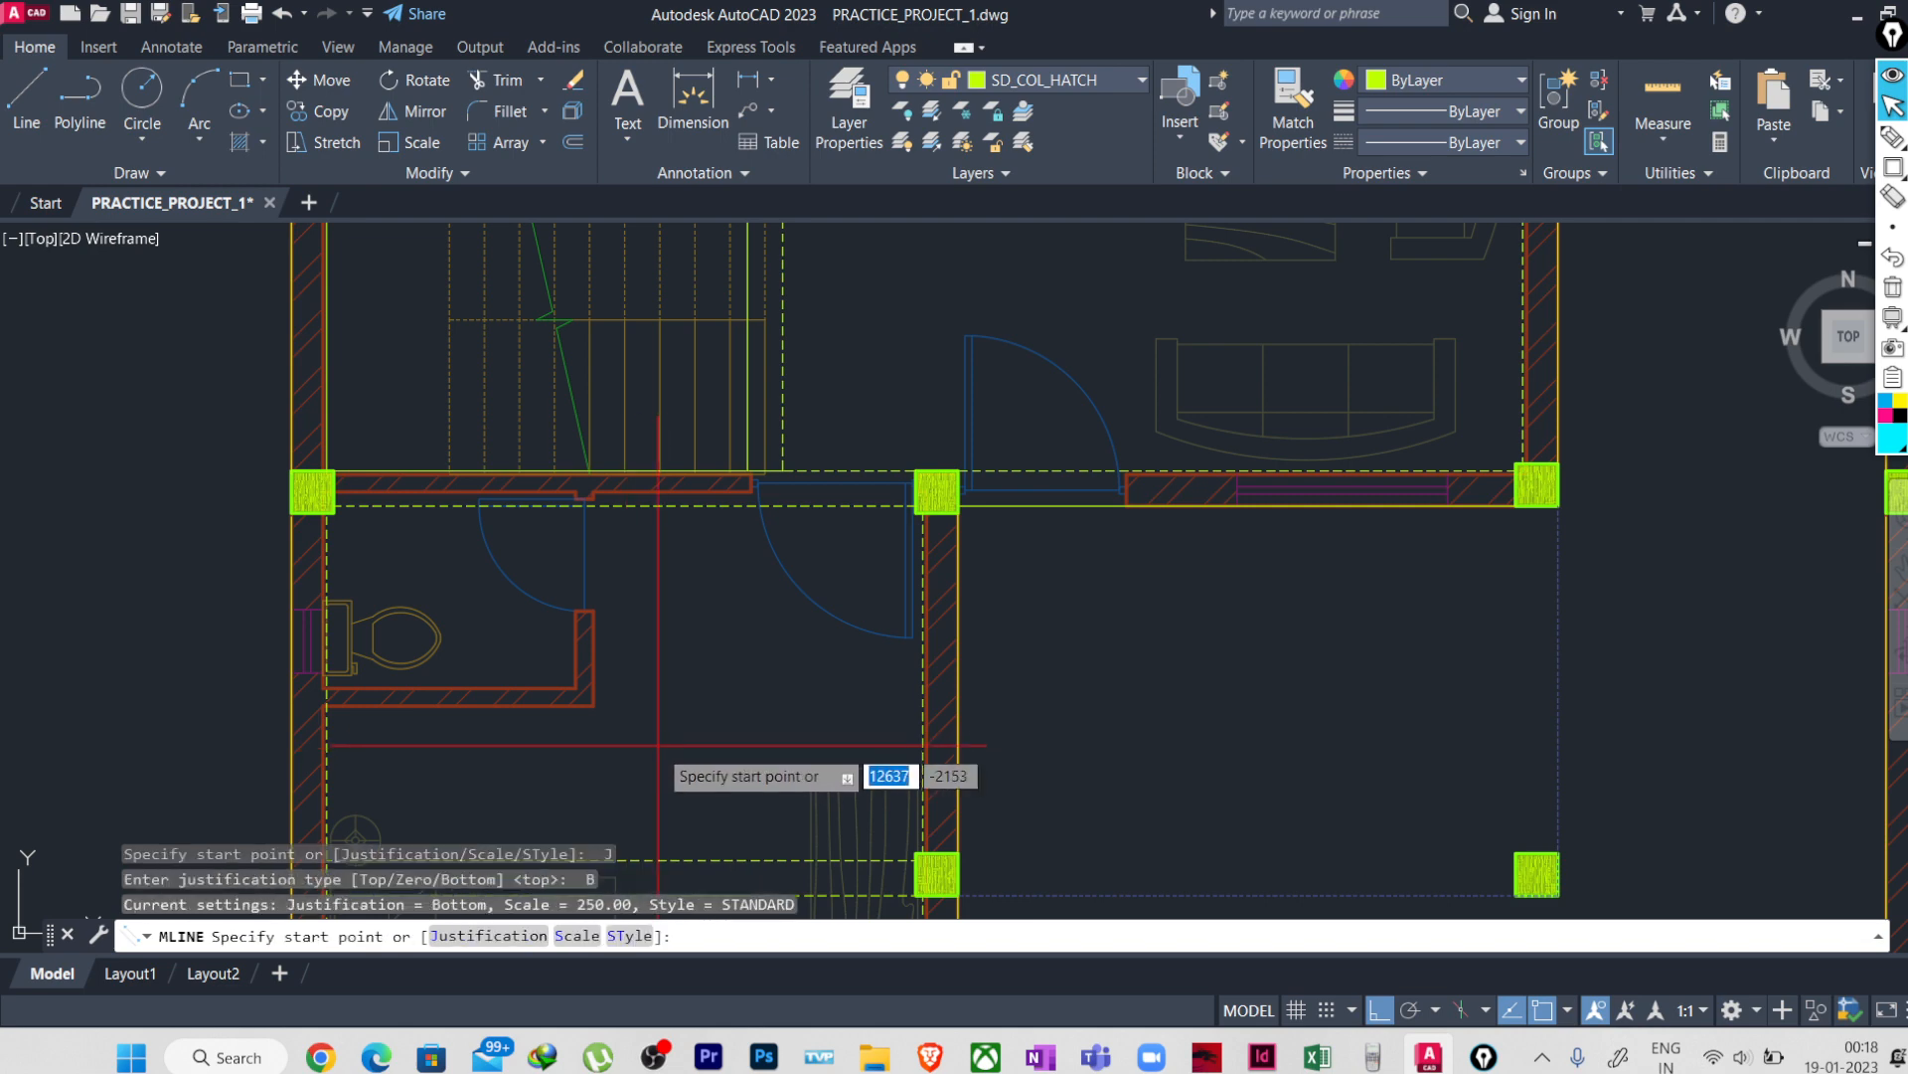
pyautogui.click(324, 704)
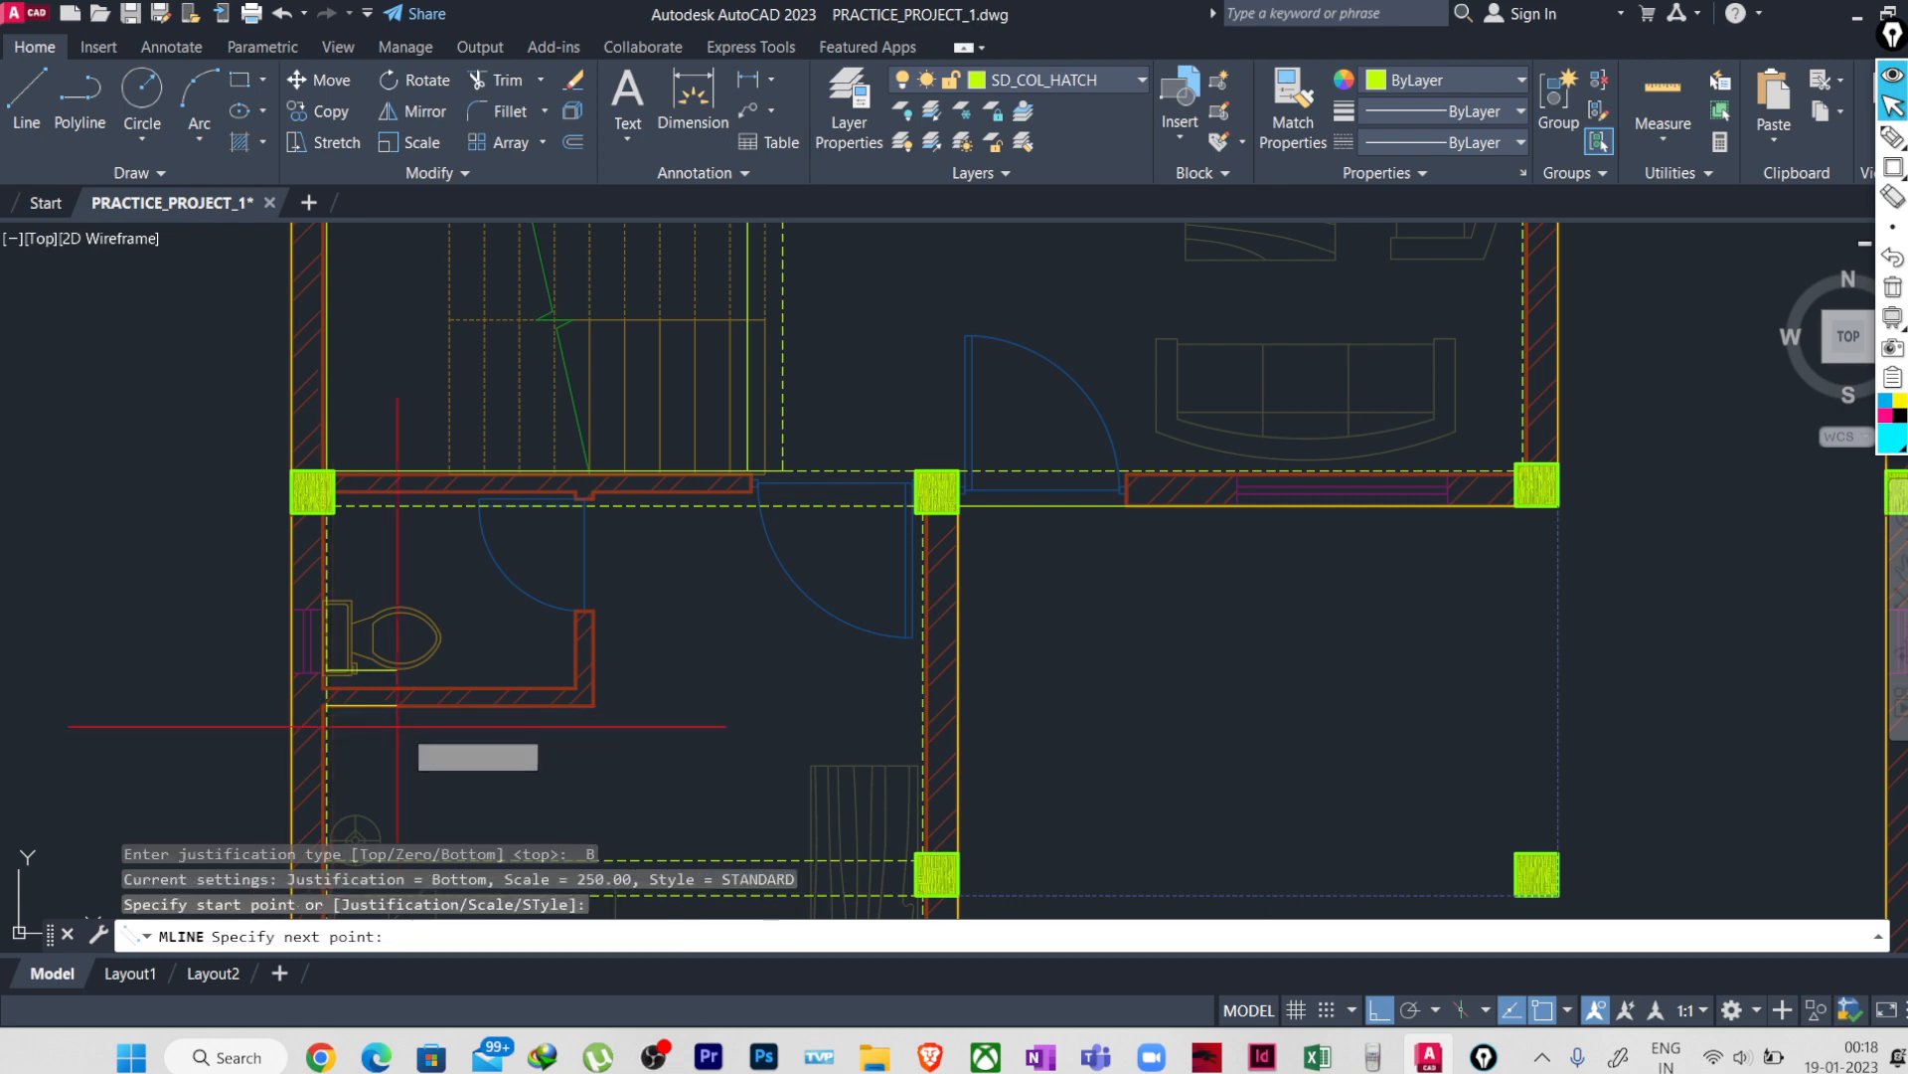
pyautogui.click(922, 701)
pyautogui.press('Return')
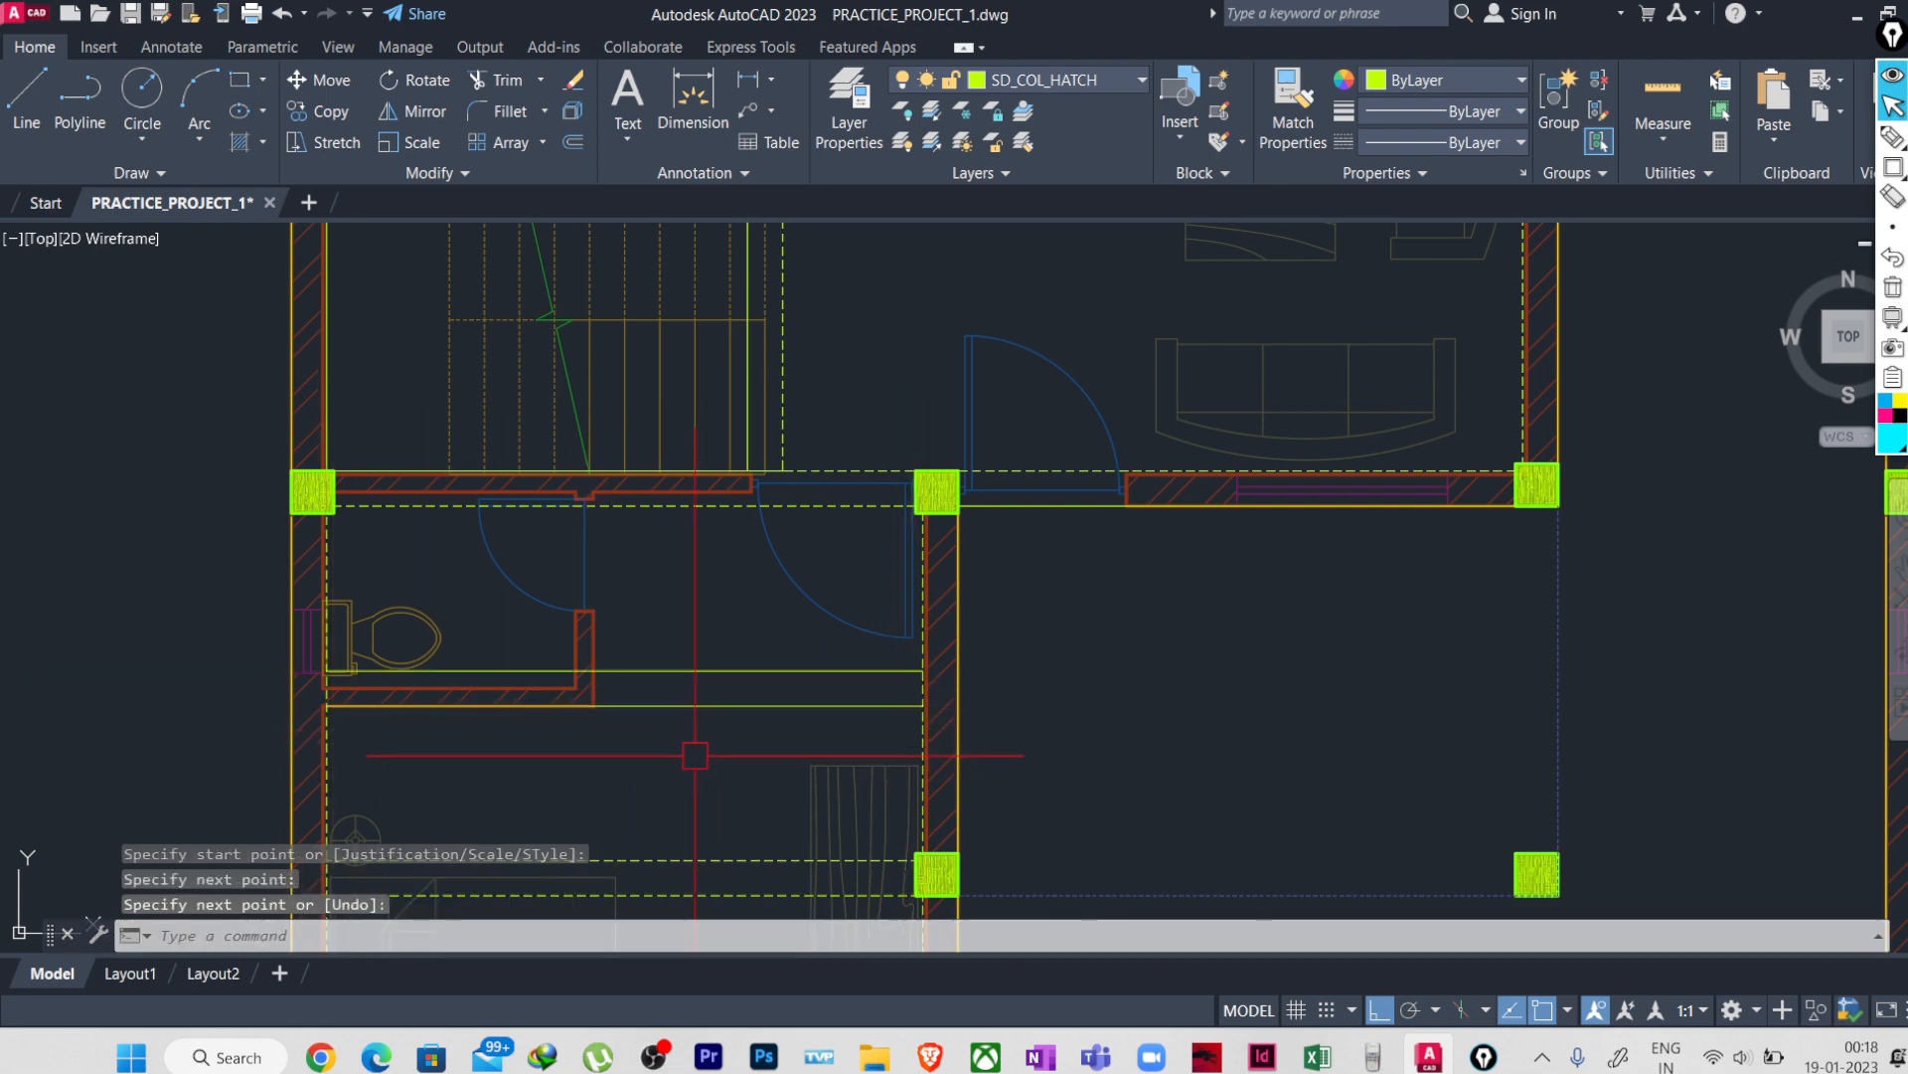
# - Explode the new multiline below the ground floor toilet into separate lines
pyautogui.click(608, 704)
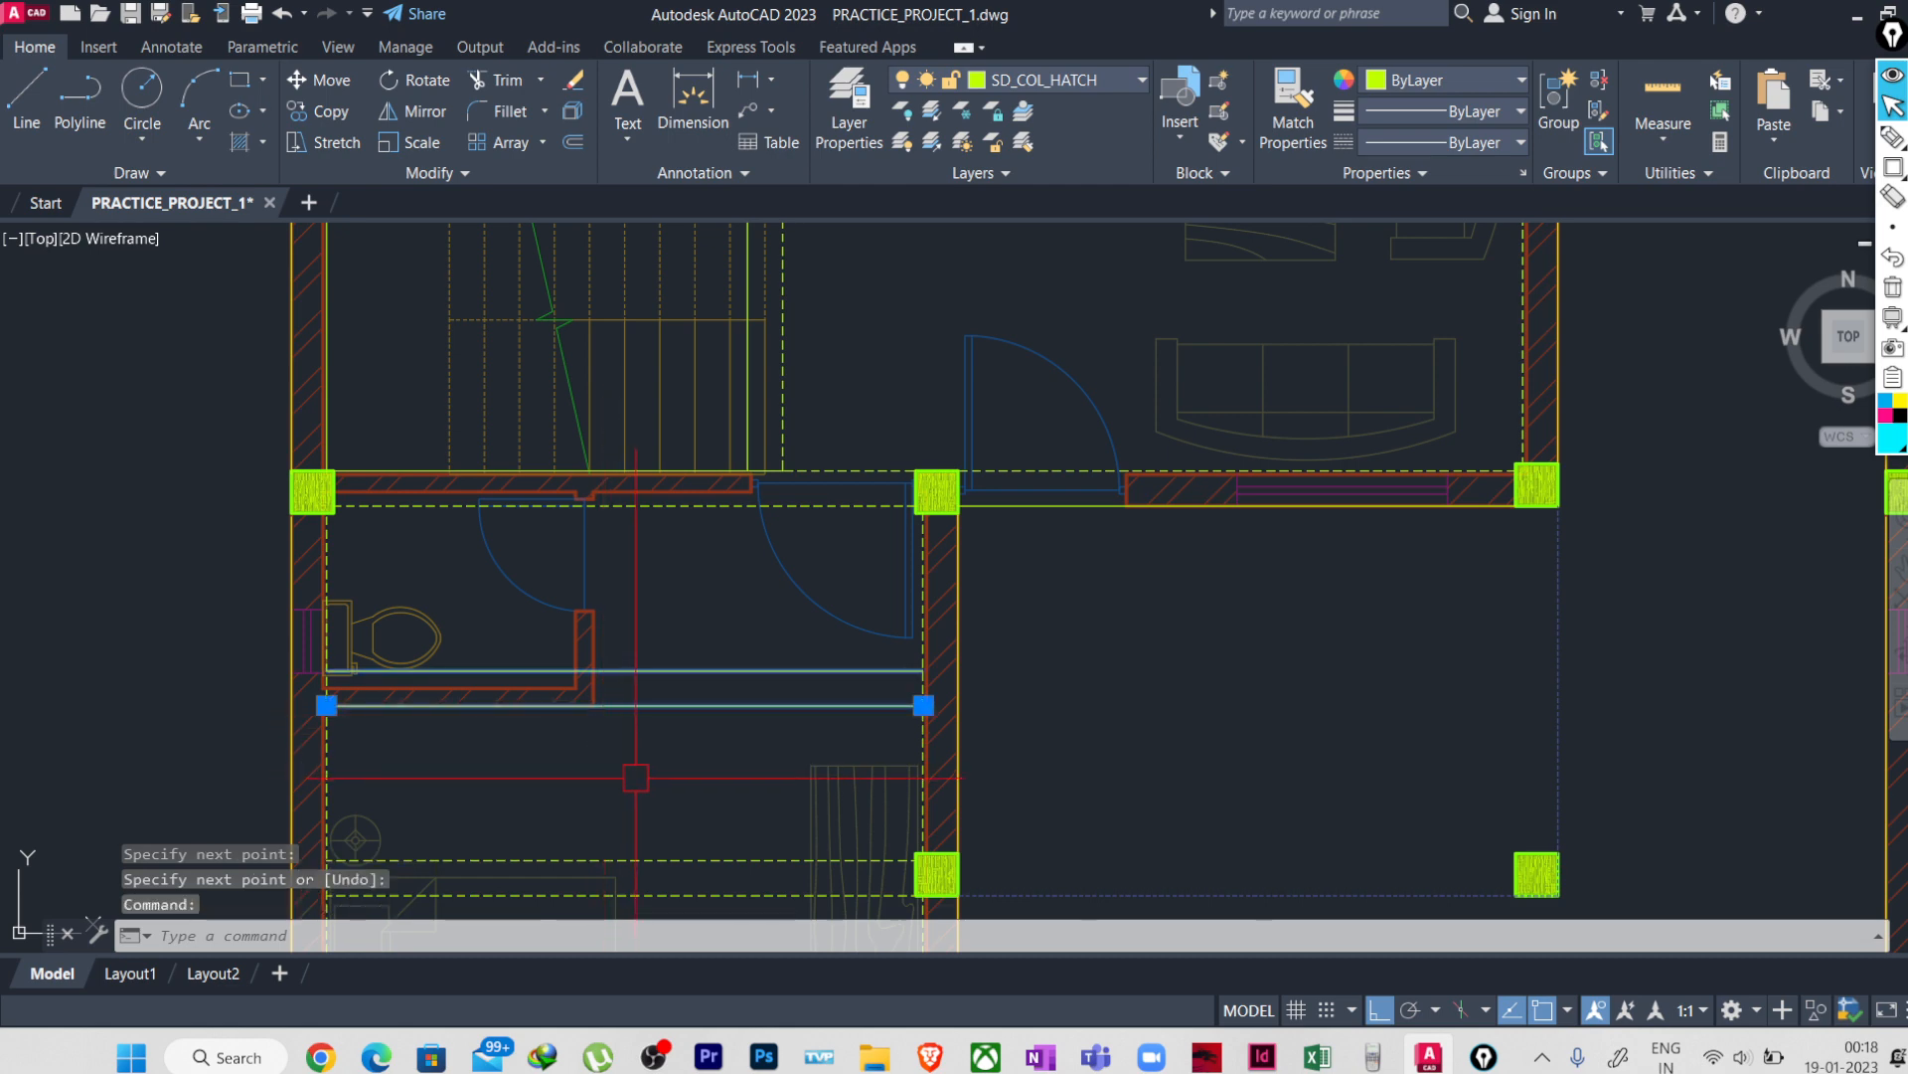
pyautogui.write('x')
pyautogui.press('Return')
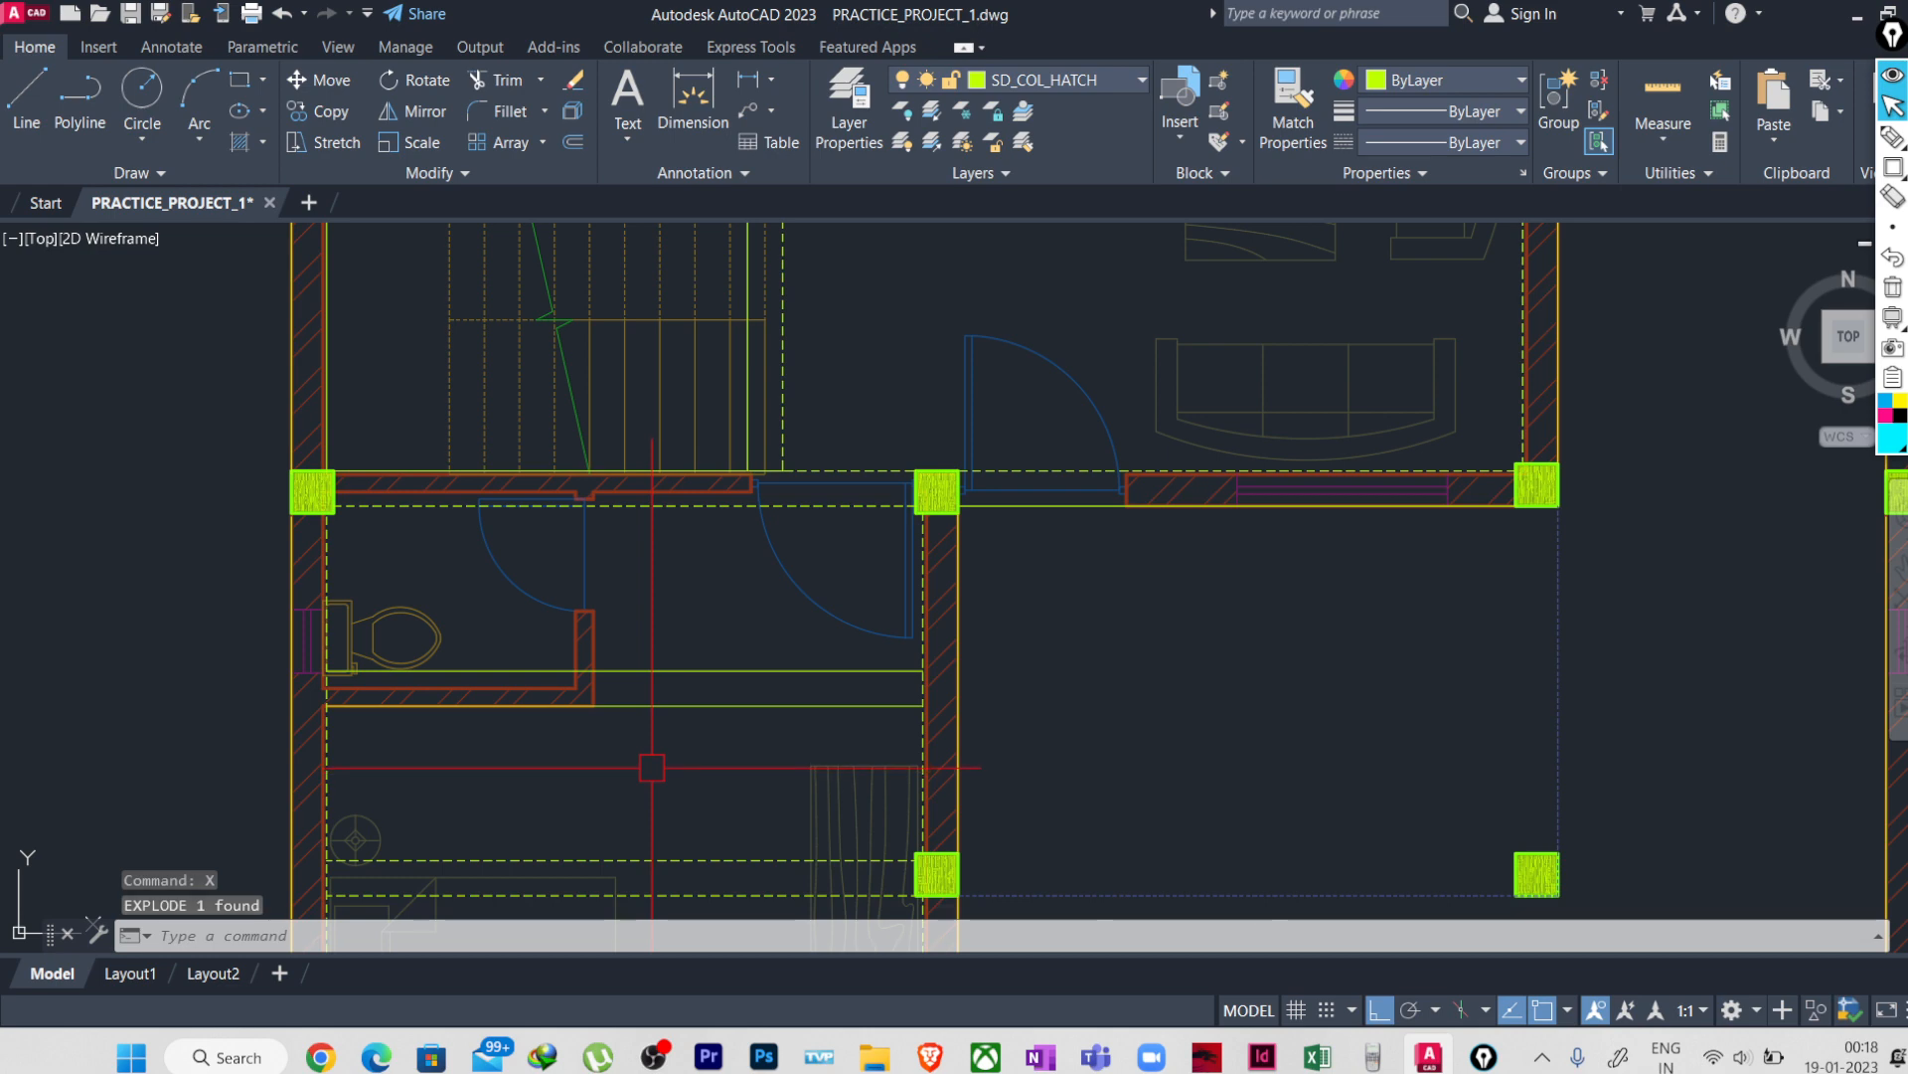
# - Match both new beam lines at the toilet wall to the properties of the dashed beam line along the bedroom's side wall
pyautogui.write('MA')
pyautogui.press('Return')
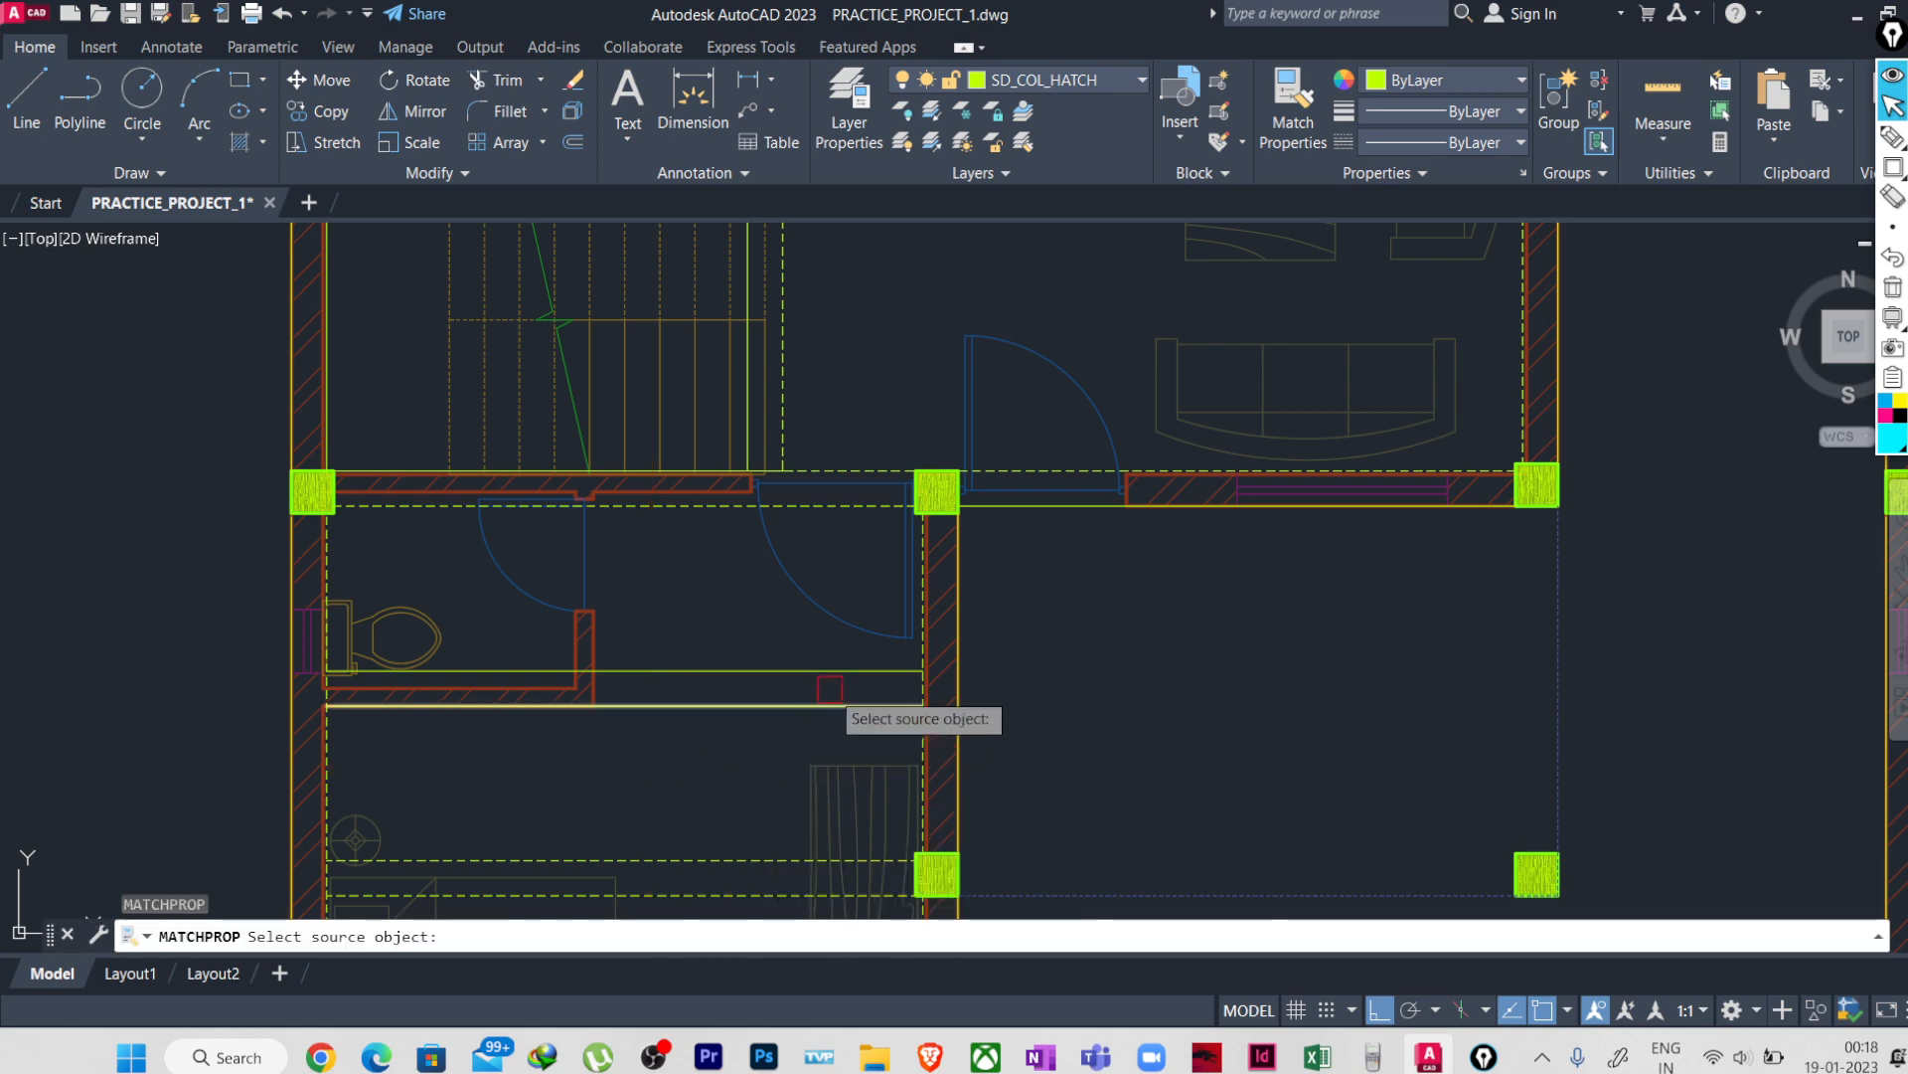
pyautogui.click(903, 626)
pyautogui.click(771, 672)
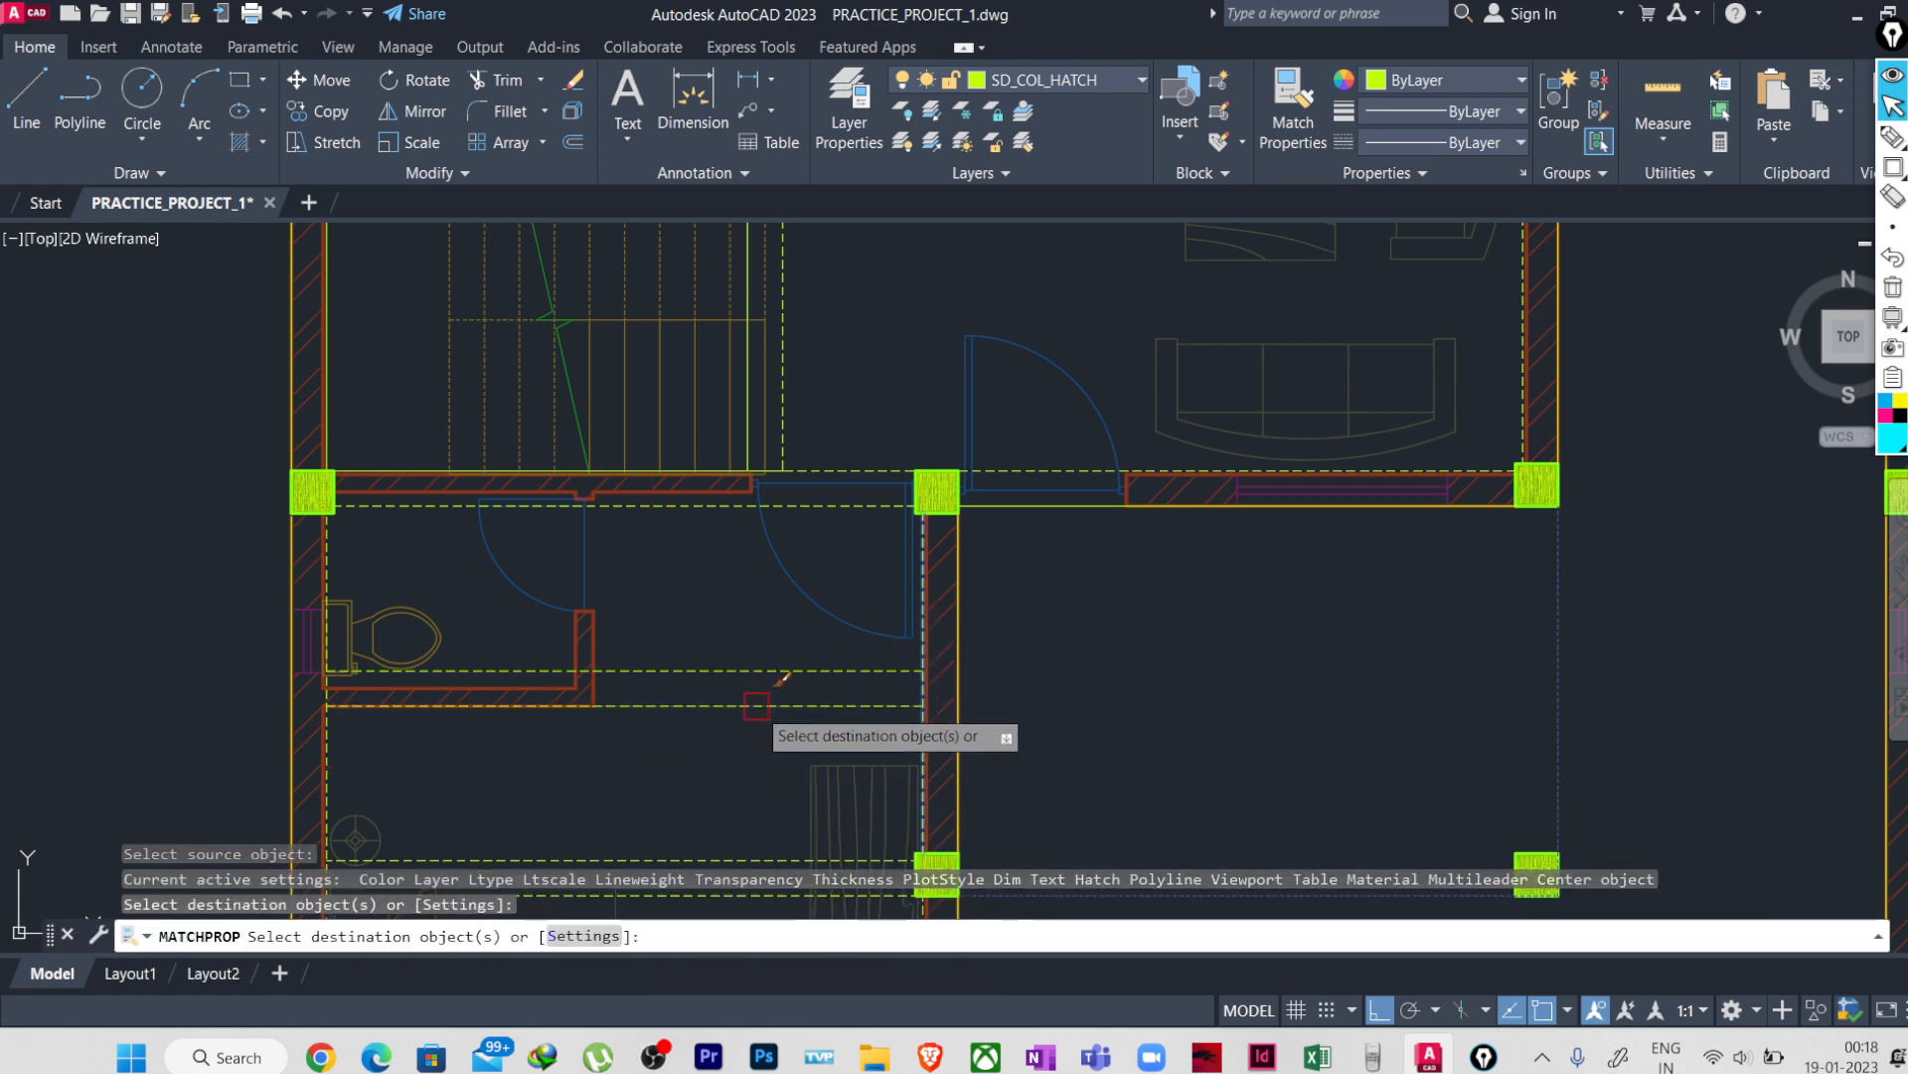
pyautogui.click(756, 706)
pyautogui.press('Escape')
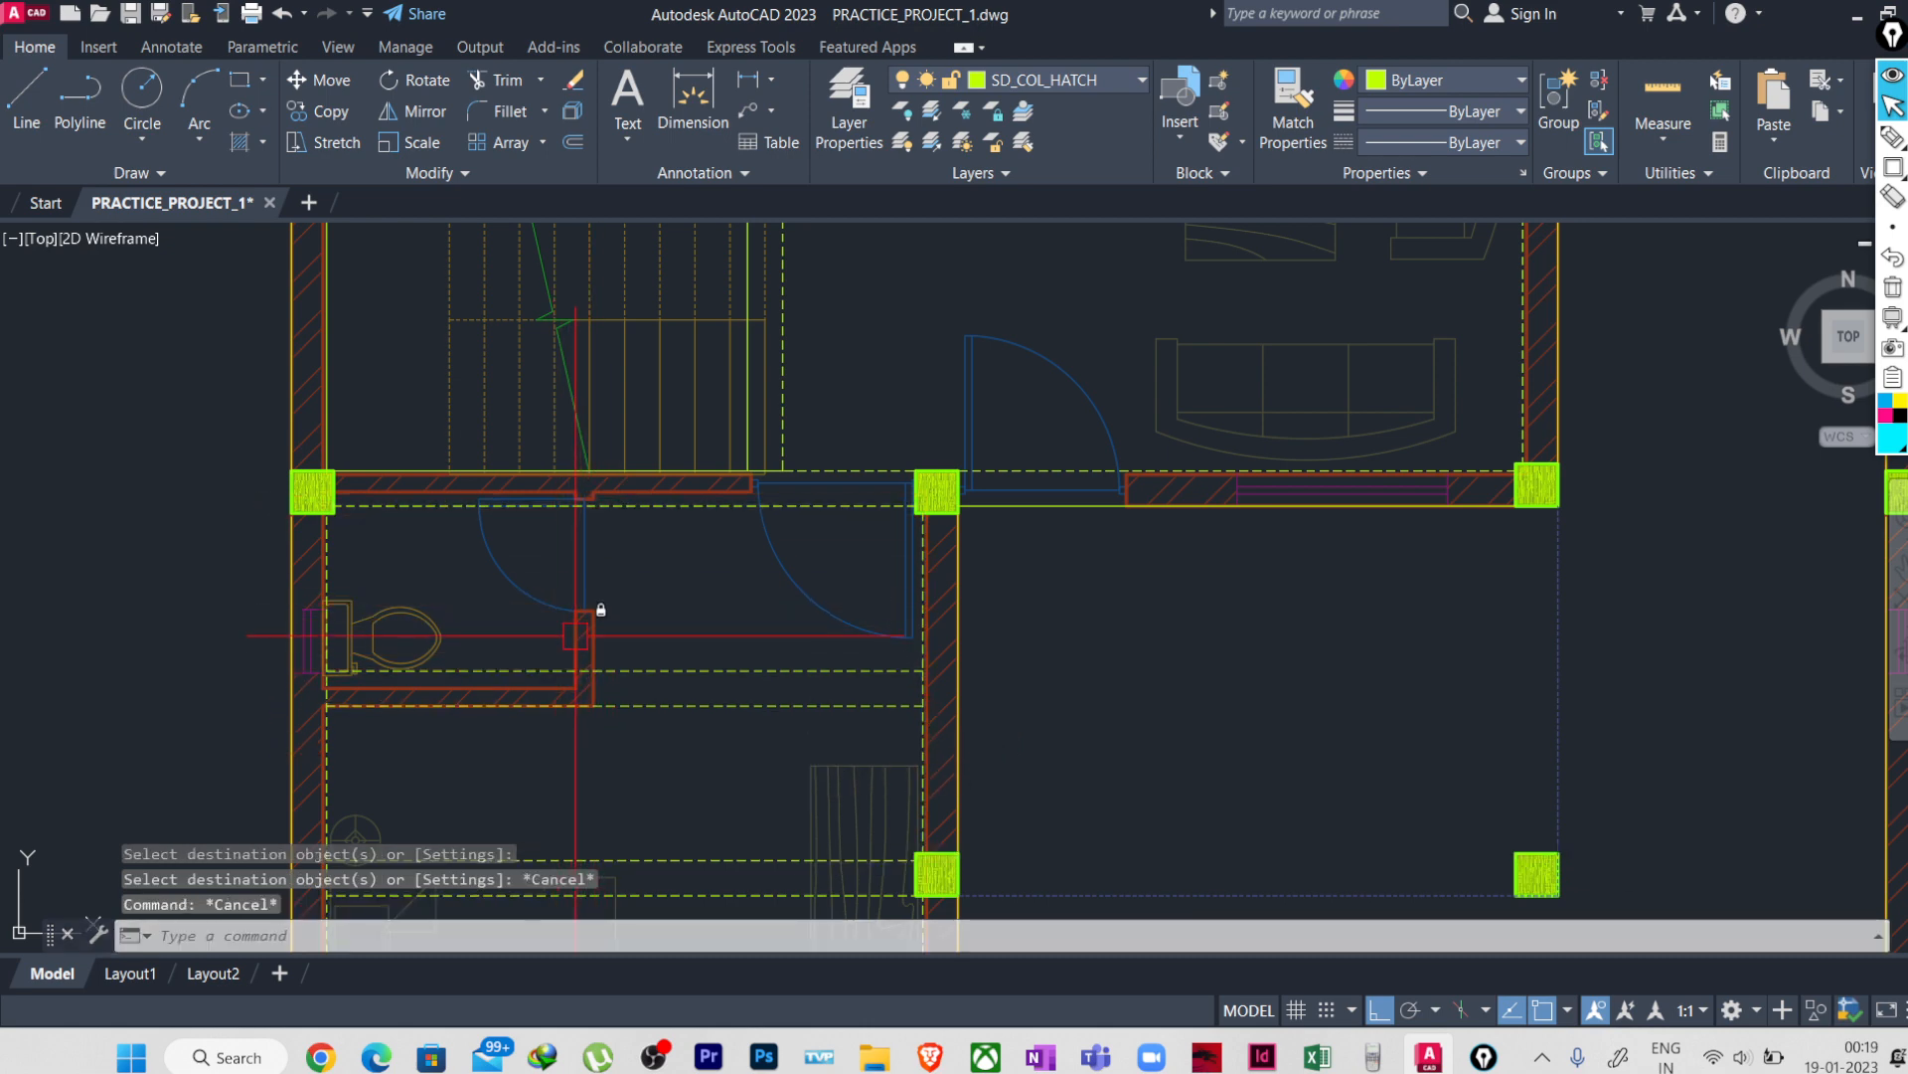
# - Delete the two dashed horizontal beam lines crossing the ground floor bedroom at the bed and wardrobe
pyautogui.scroll(-2, 596, 608)
pyautogui.scroll(-2, 611, 607)
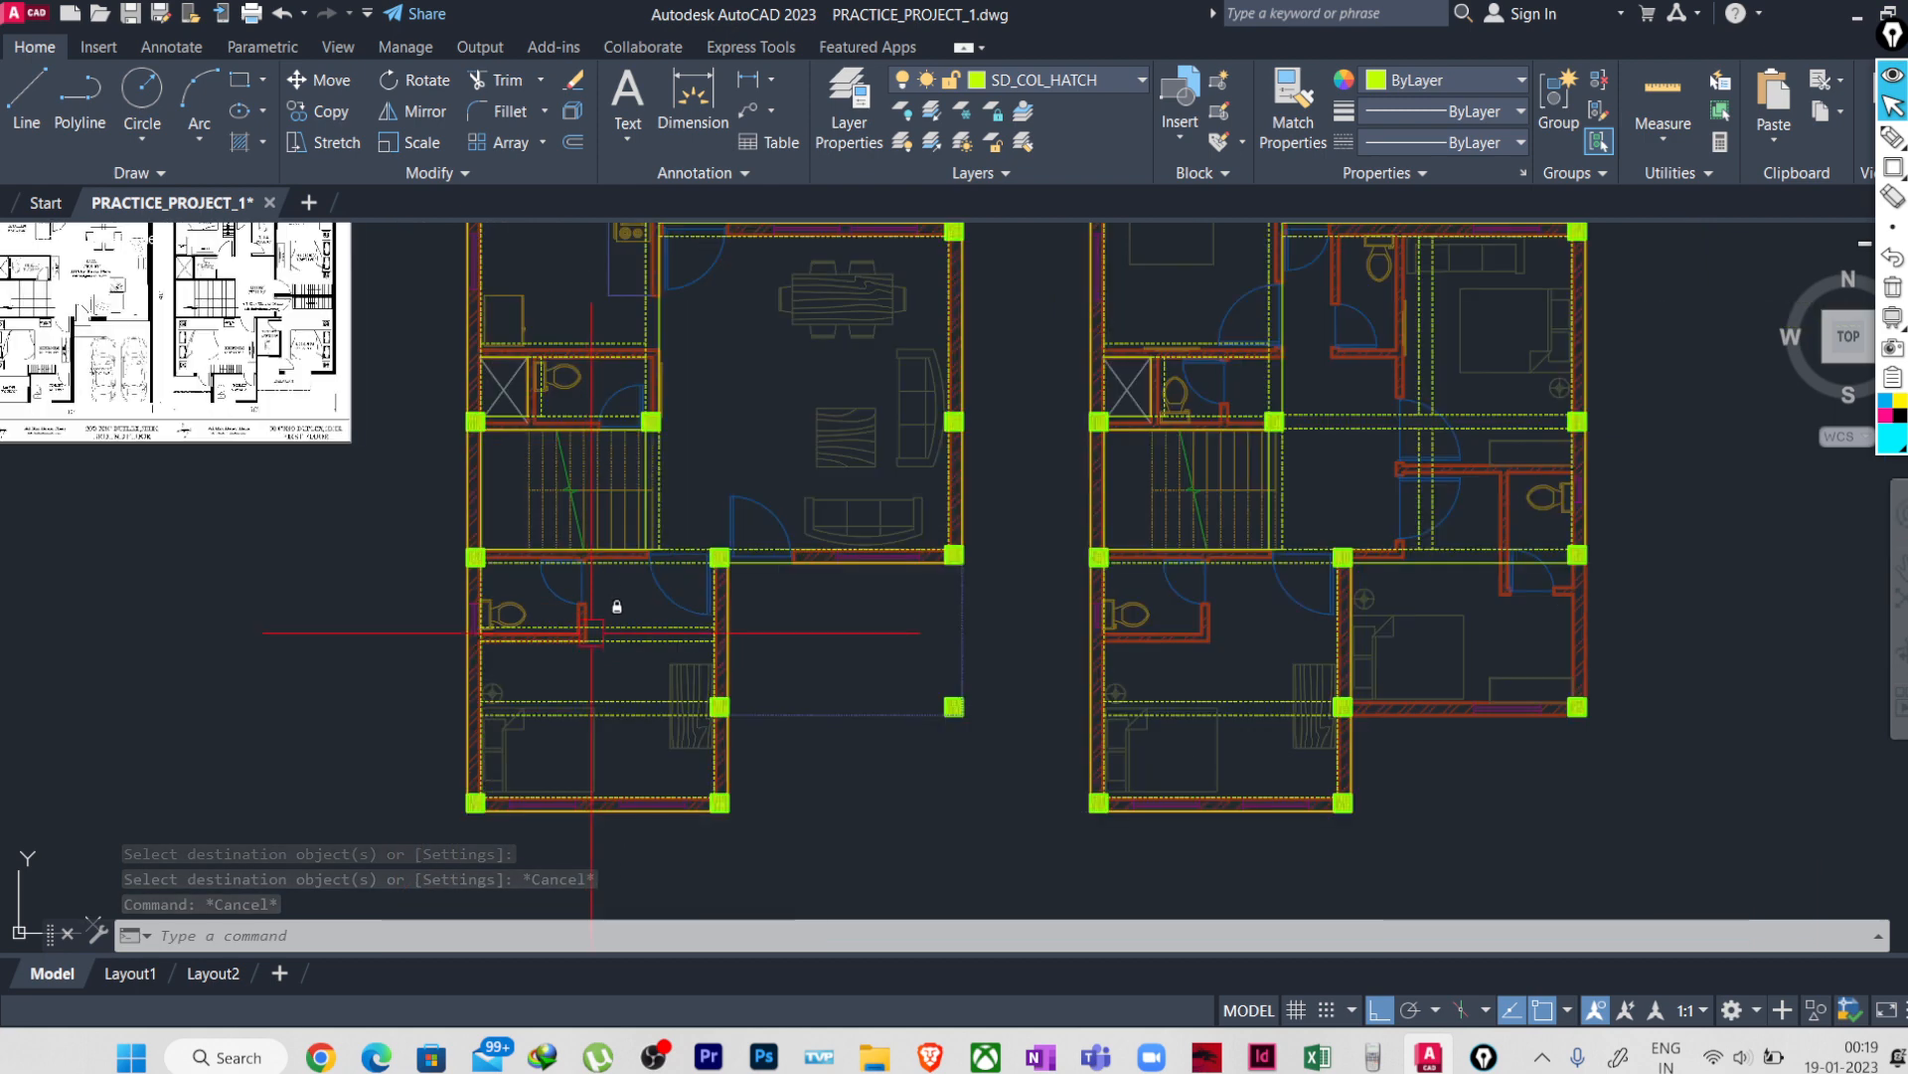
pyautogui.scroll(2, 582, 618)
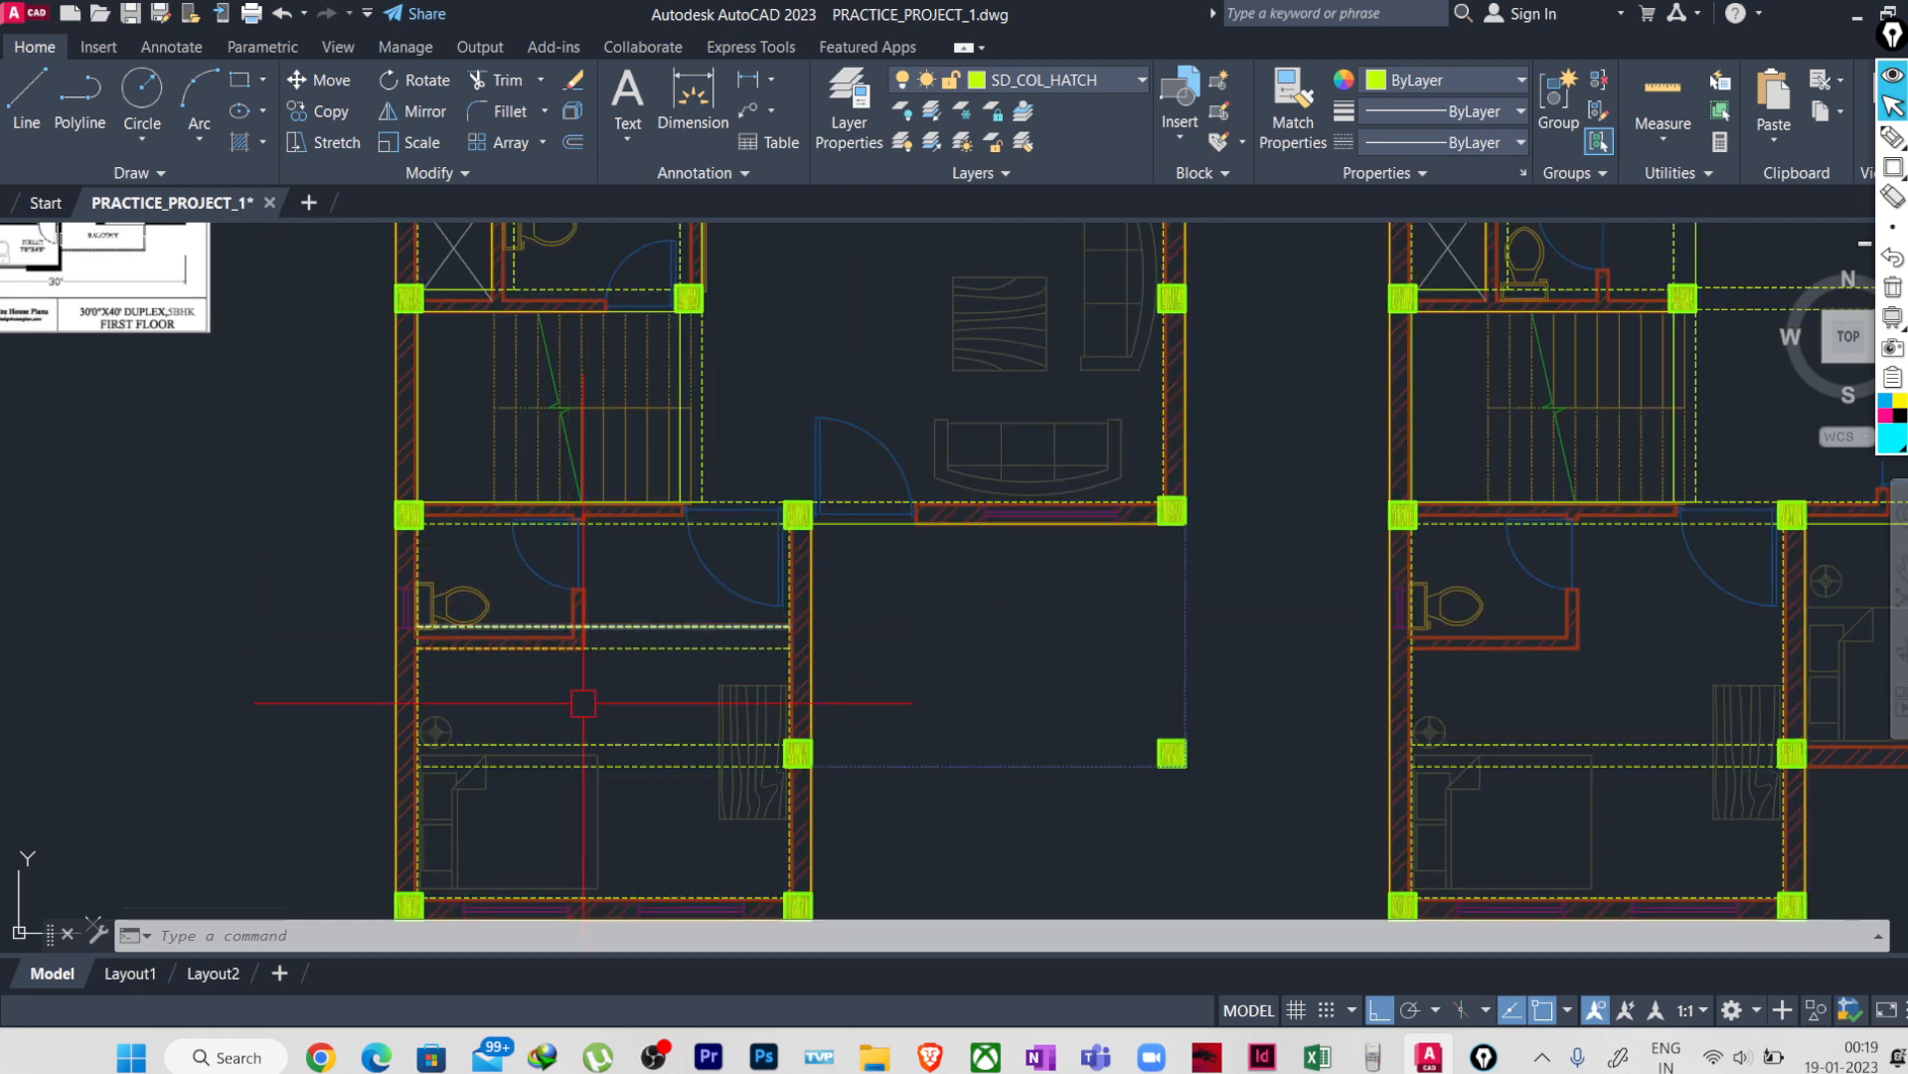
pyautogui.scroll(2, 654, 780)
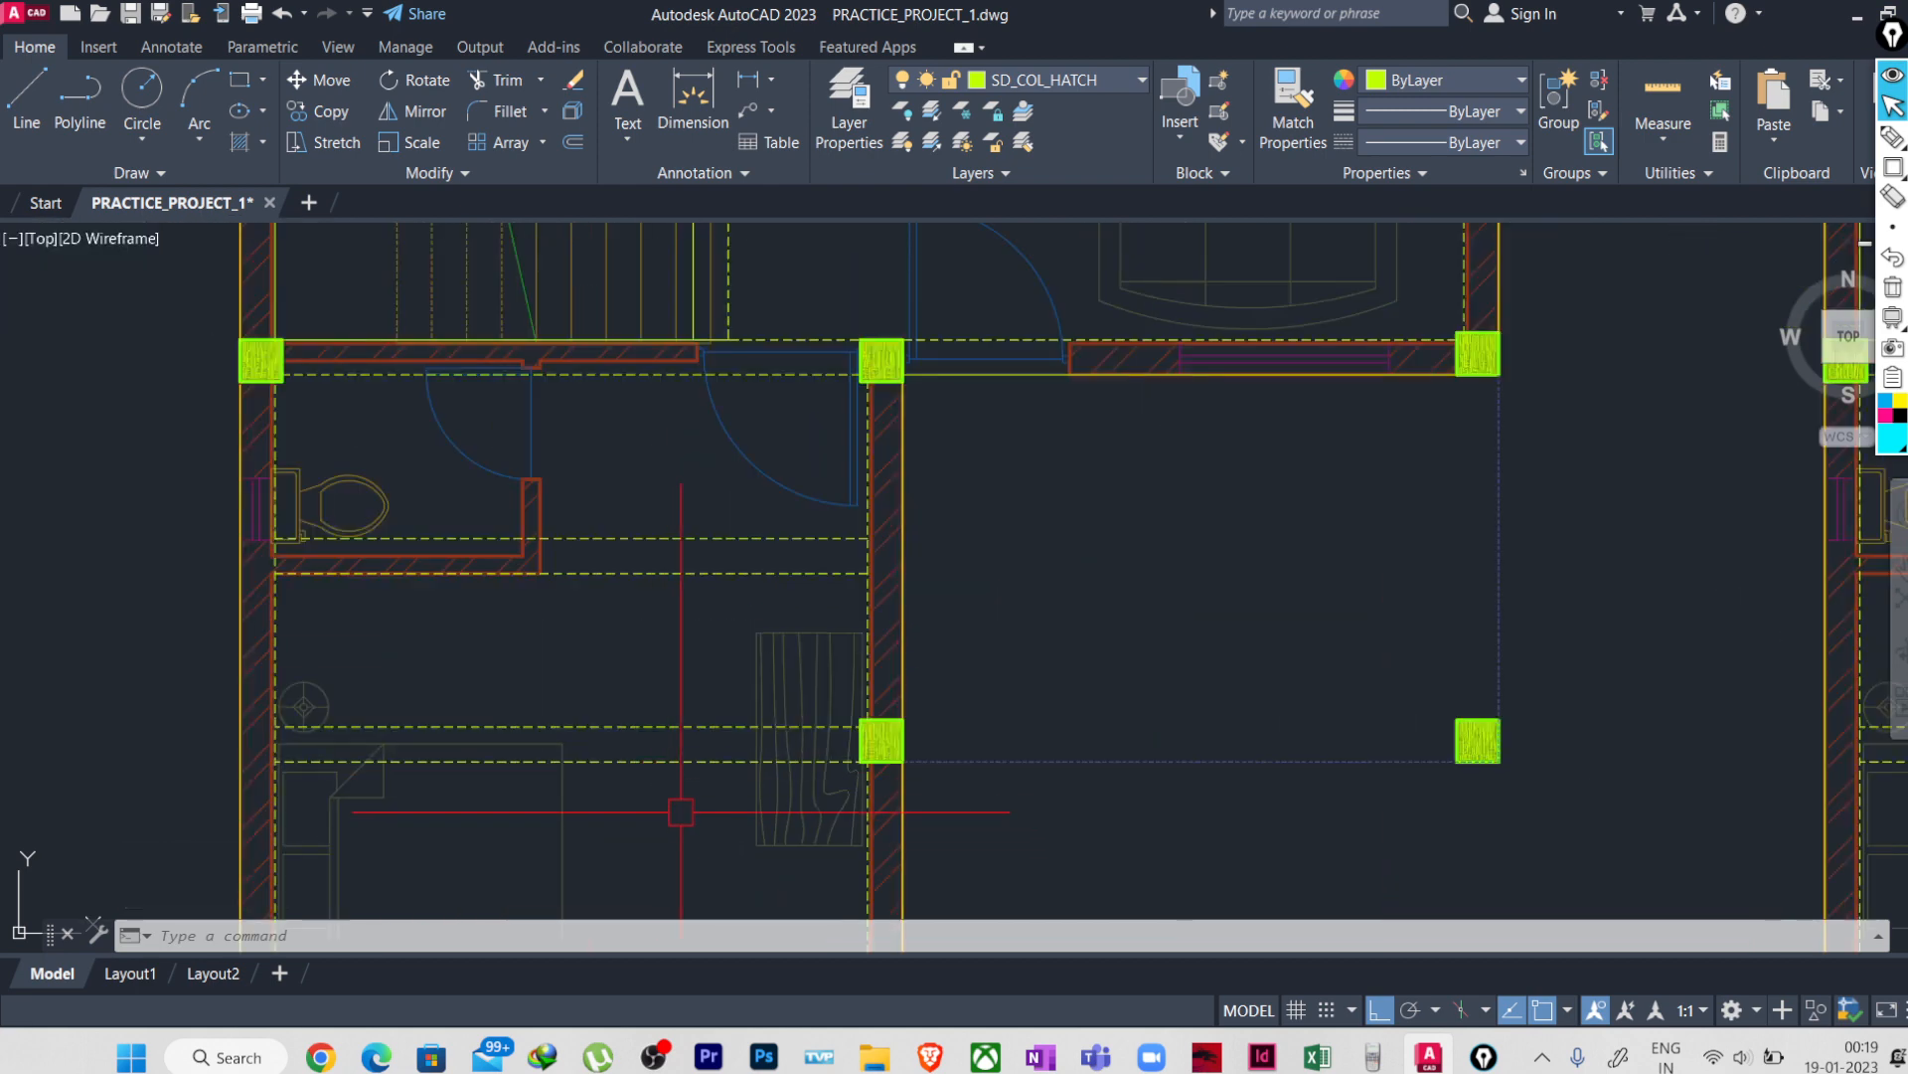
pyautogui.click(664, 676)
pyautogui.click(650, 805)
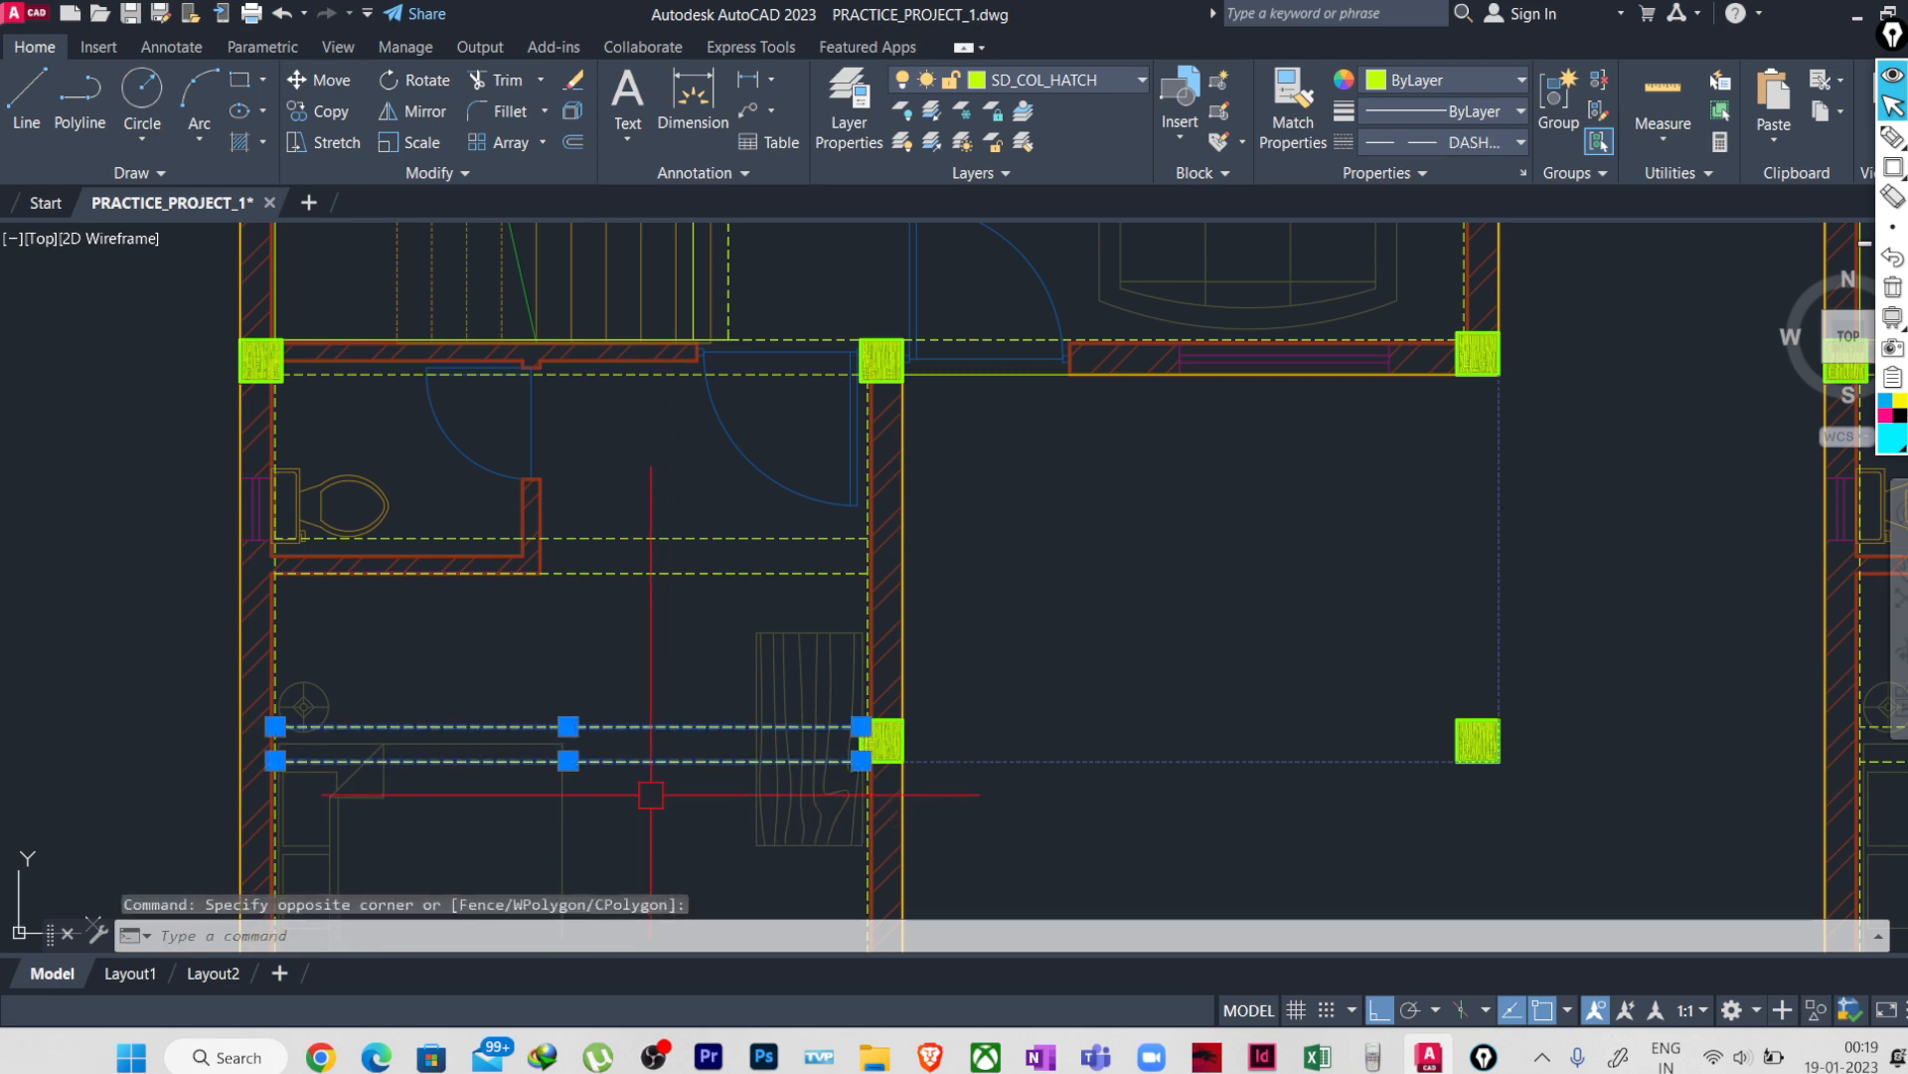
pyautogui.press('Delete')
# - Examine the ground floor beam lines around the kitchen, toilet and staircase and compare them with the first floor plan
pyautogui.scroll(-3, 651, 795)
pyautogui.moveTo(741, 712)
pyautogui.mouseDown(button='middle')
pyautogui.moveTo(575, 795)
pyautogui.moveTo(566, 840)
pyautogui.mouseUp(button='middle')
pyautogui.scroll(2, 534, 582)
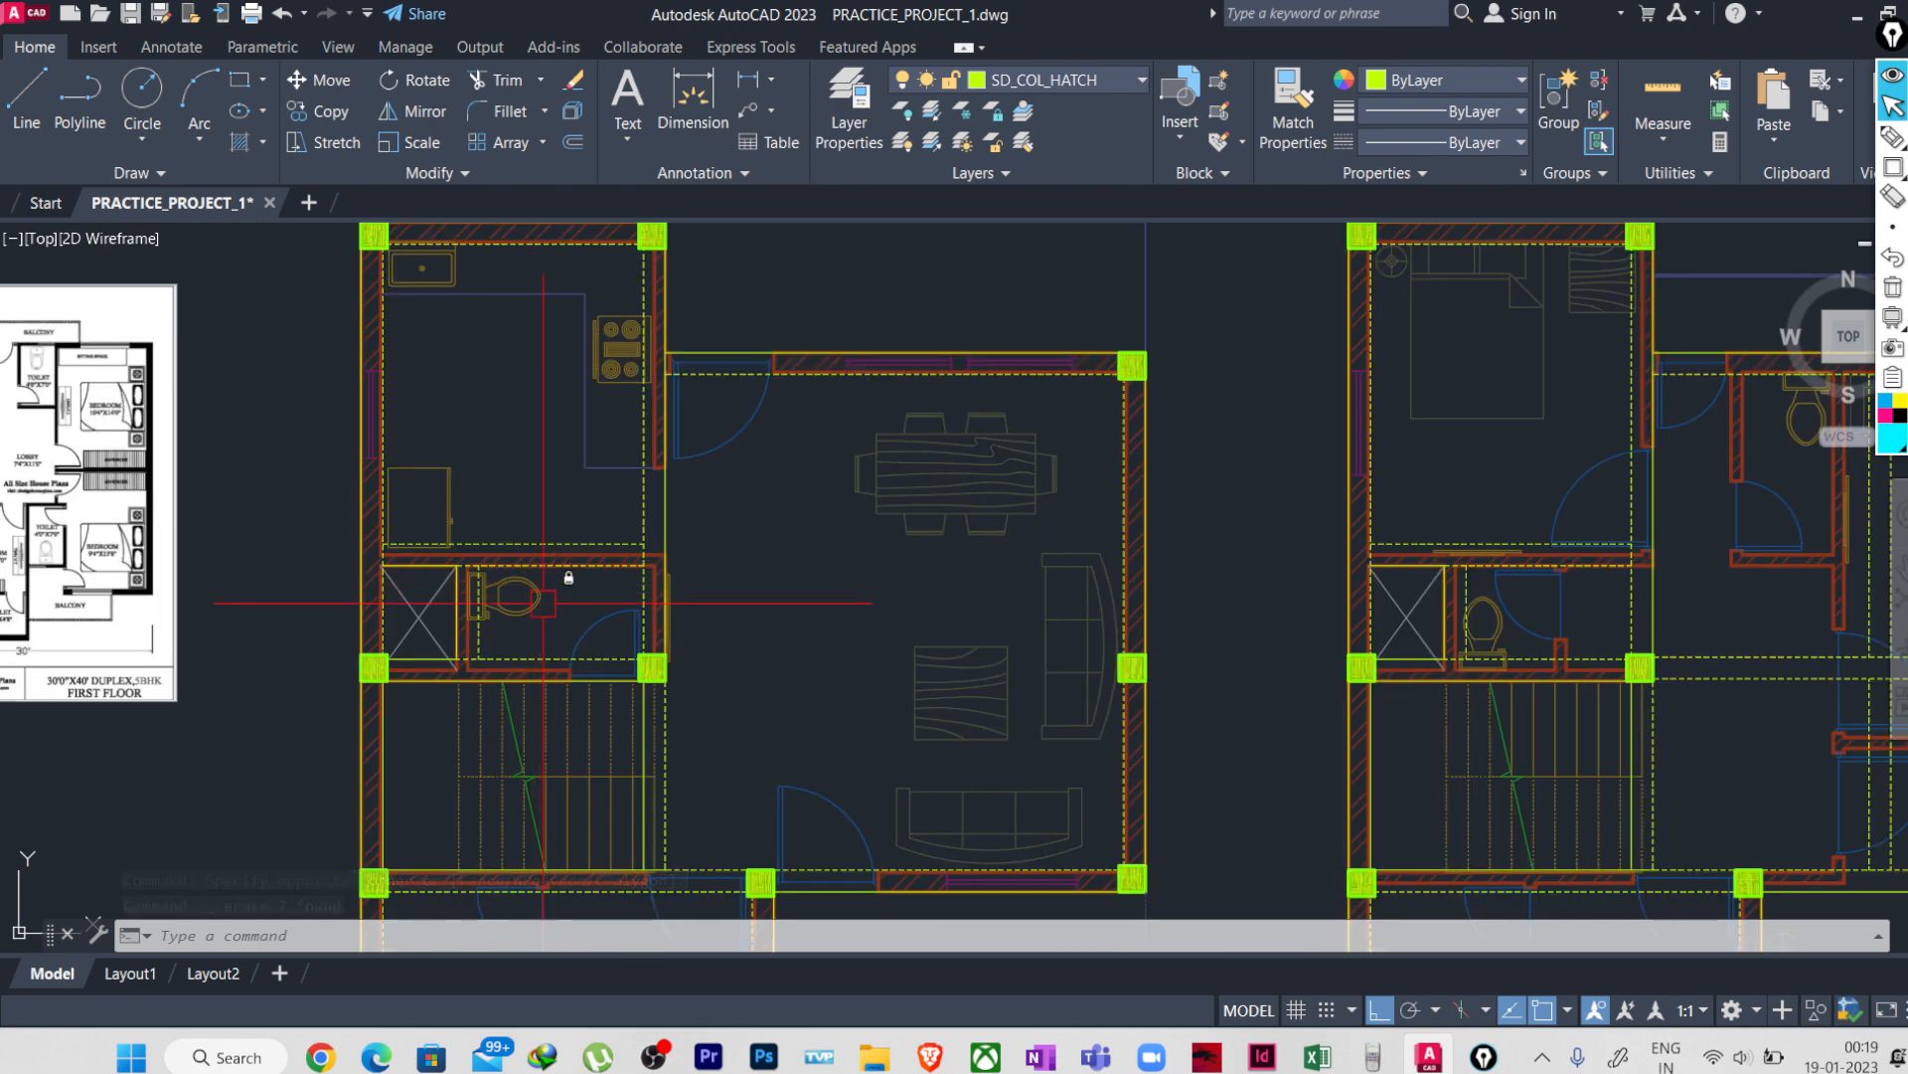
pyautogui.scroll(-2, 542, 603)
pyautogui.scroll(4, 567, 738)
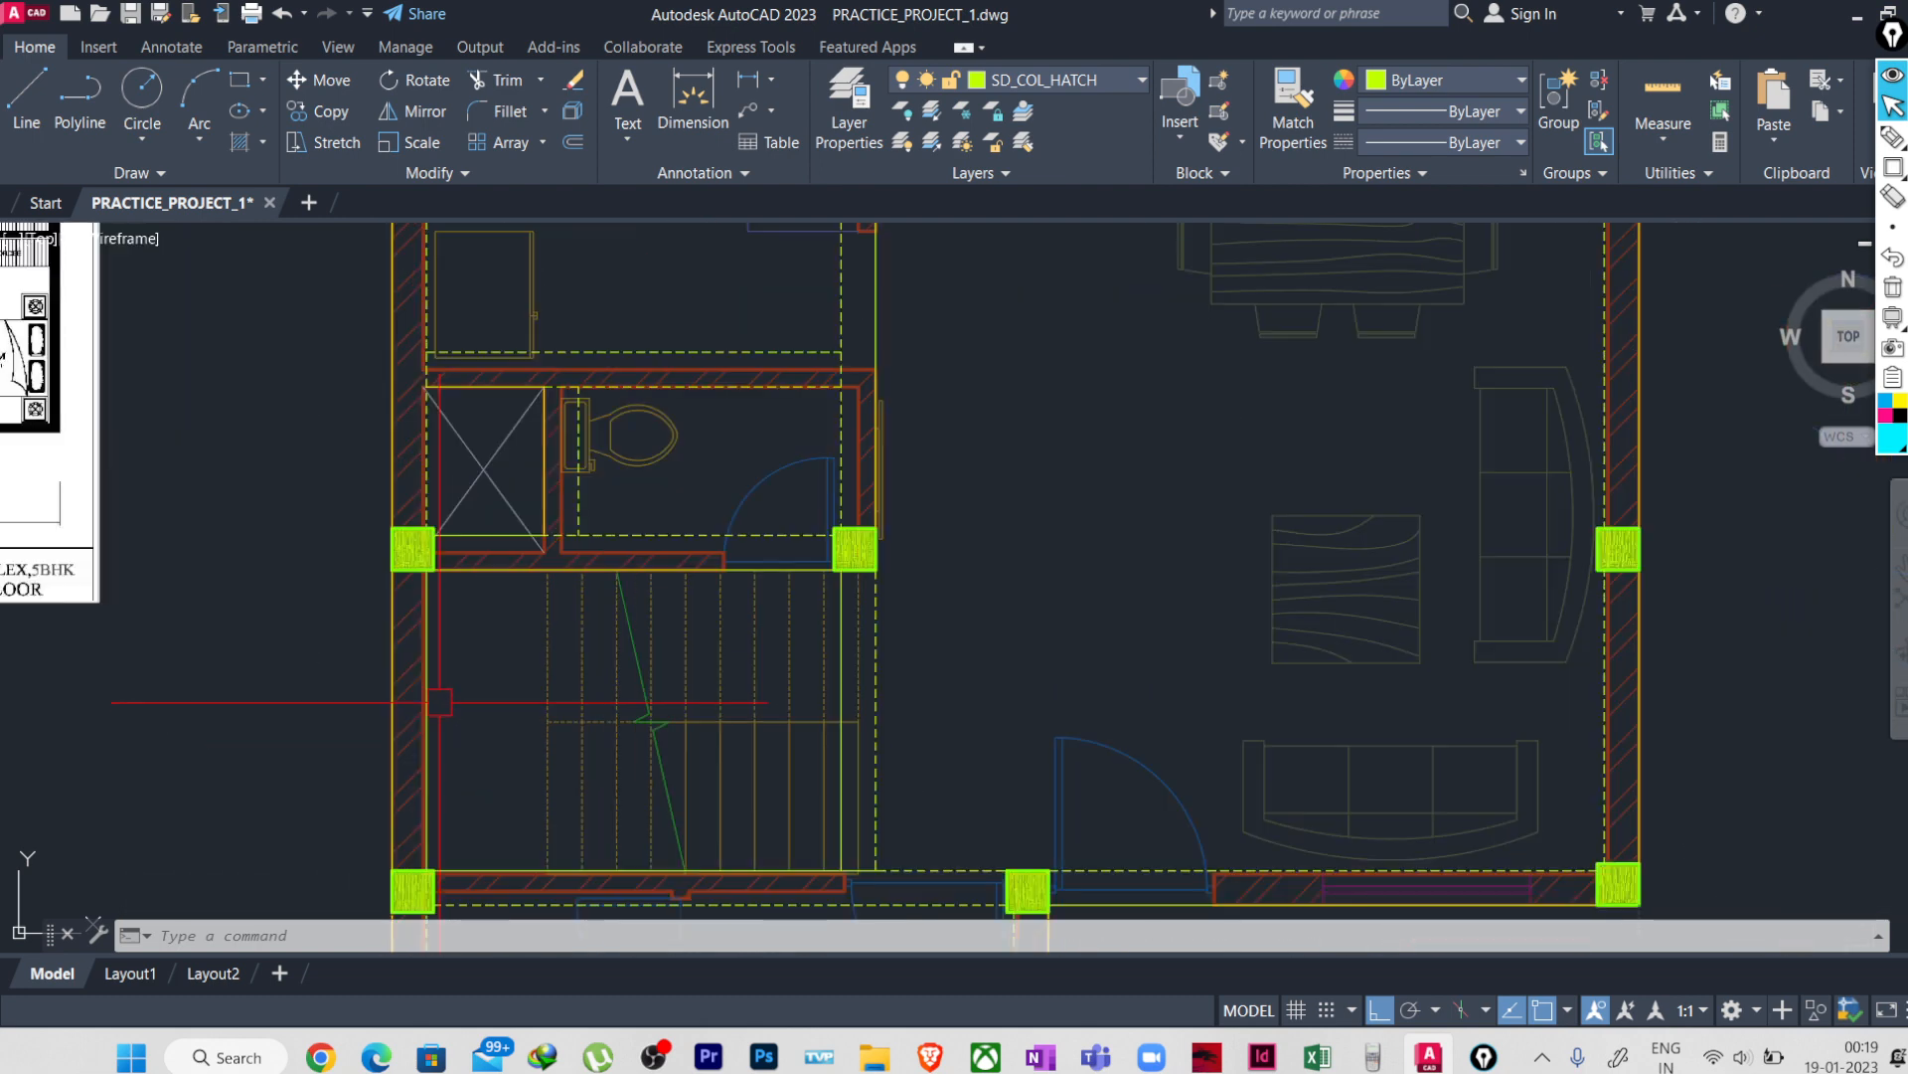
pyautogui.scroll(-4, 440, 695)
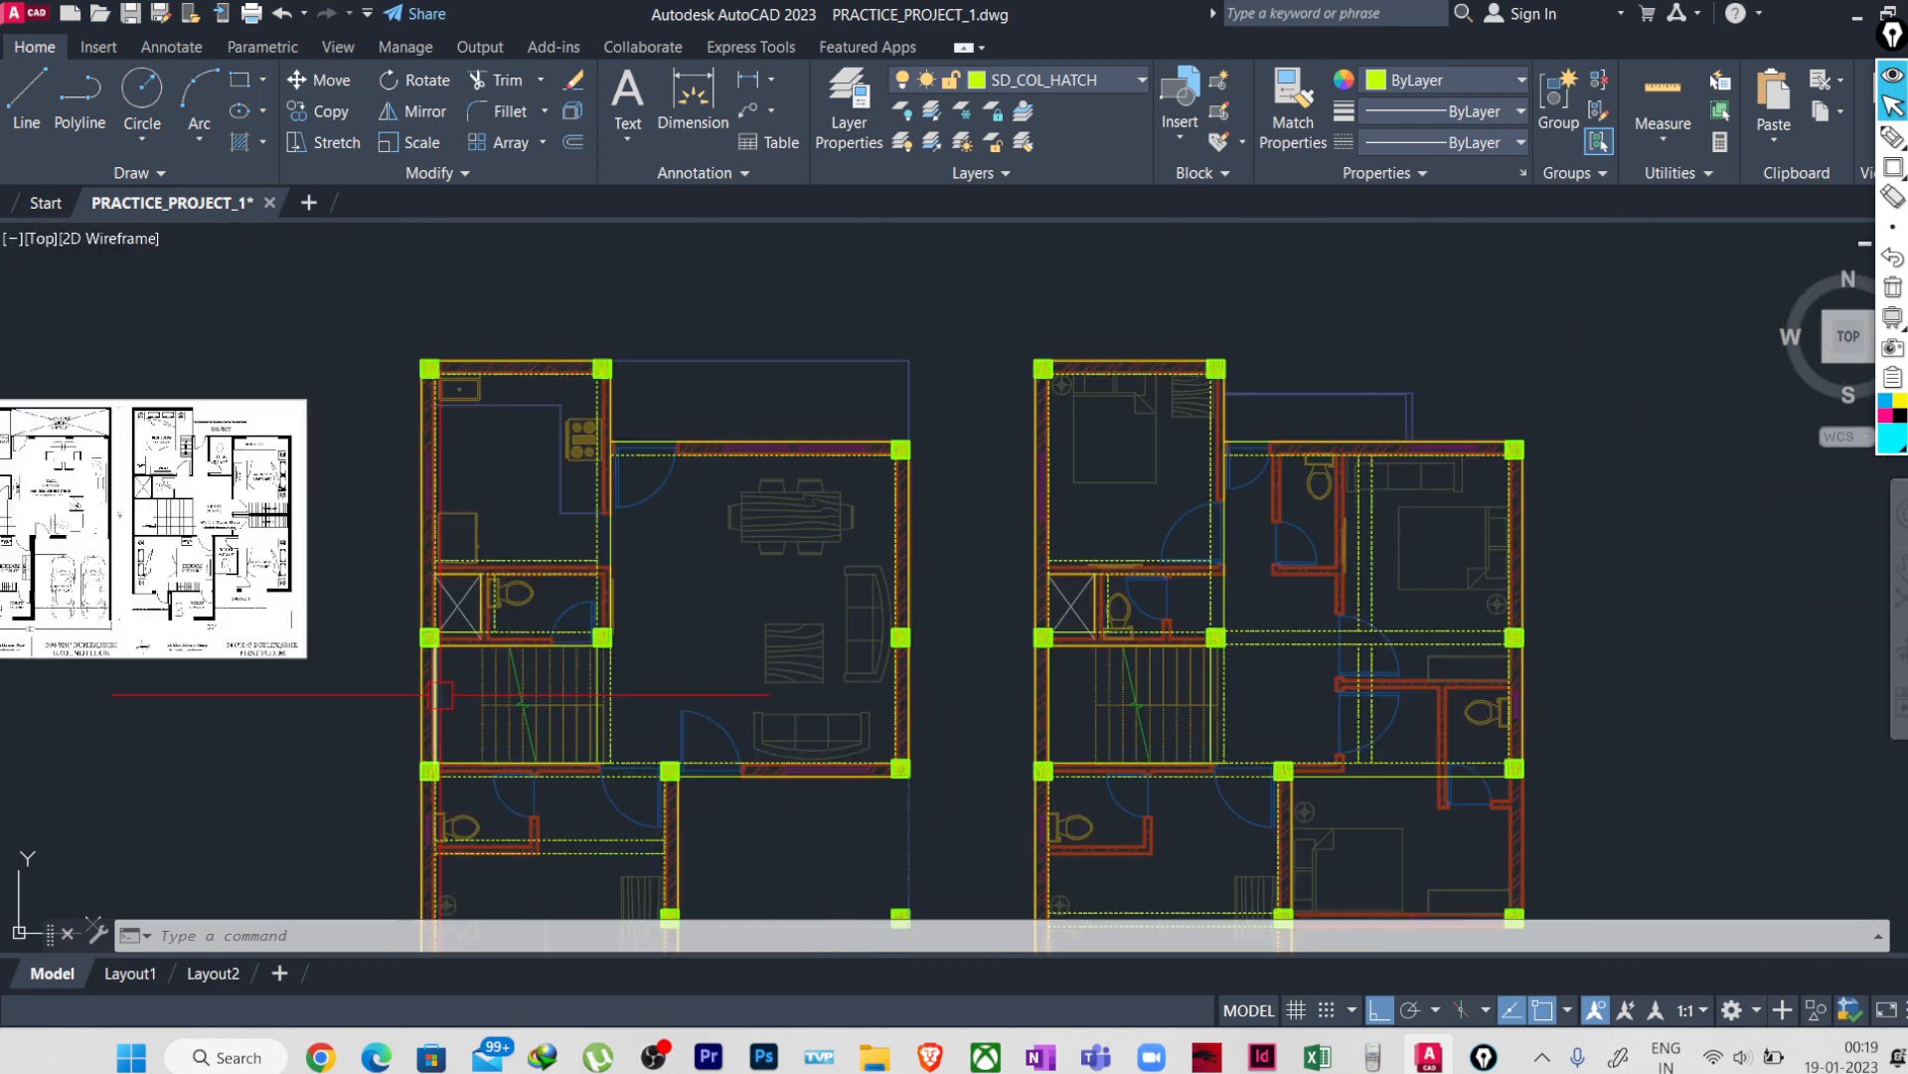
pyautogui.moveTo(653, 722)
pyautogui.mouseDown(button='middle')
pyautogui.moveTo(567, 703)
pyautogui.moveTo(451, 546)
pyautogui.moveTo(277, 617)
pyautogui.mouseUp(button='middle')
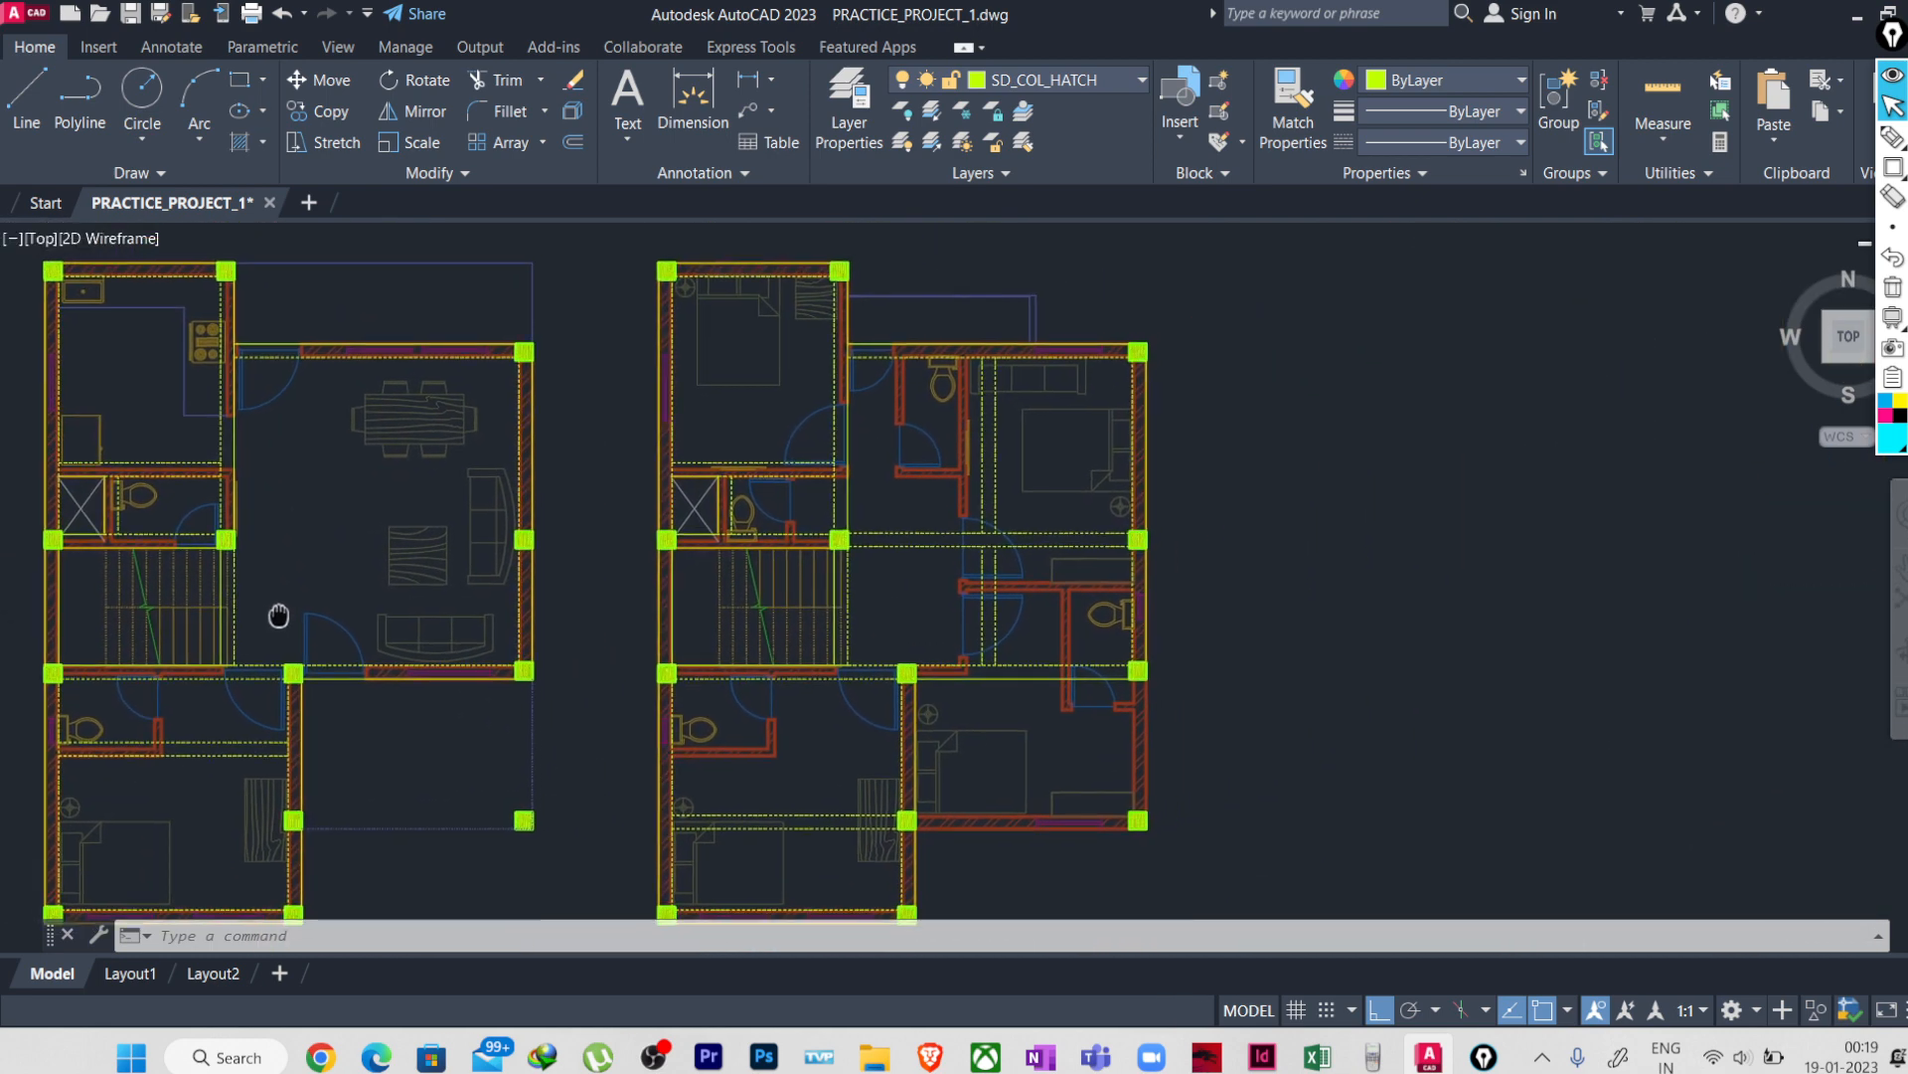
pyautogui.moveTo(648, 699); pyautogui.dragTo(605, 597, button='middle')
# - Move the first floor bedroom's two dashed horizontal beam lines up so the lower one aligns with the toilet wall's lower edge
pyautogui.scroll(2, 764, 761)
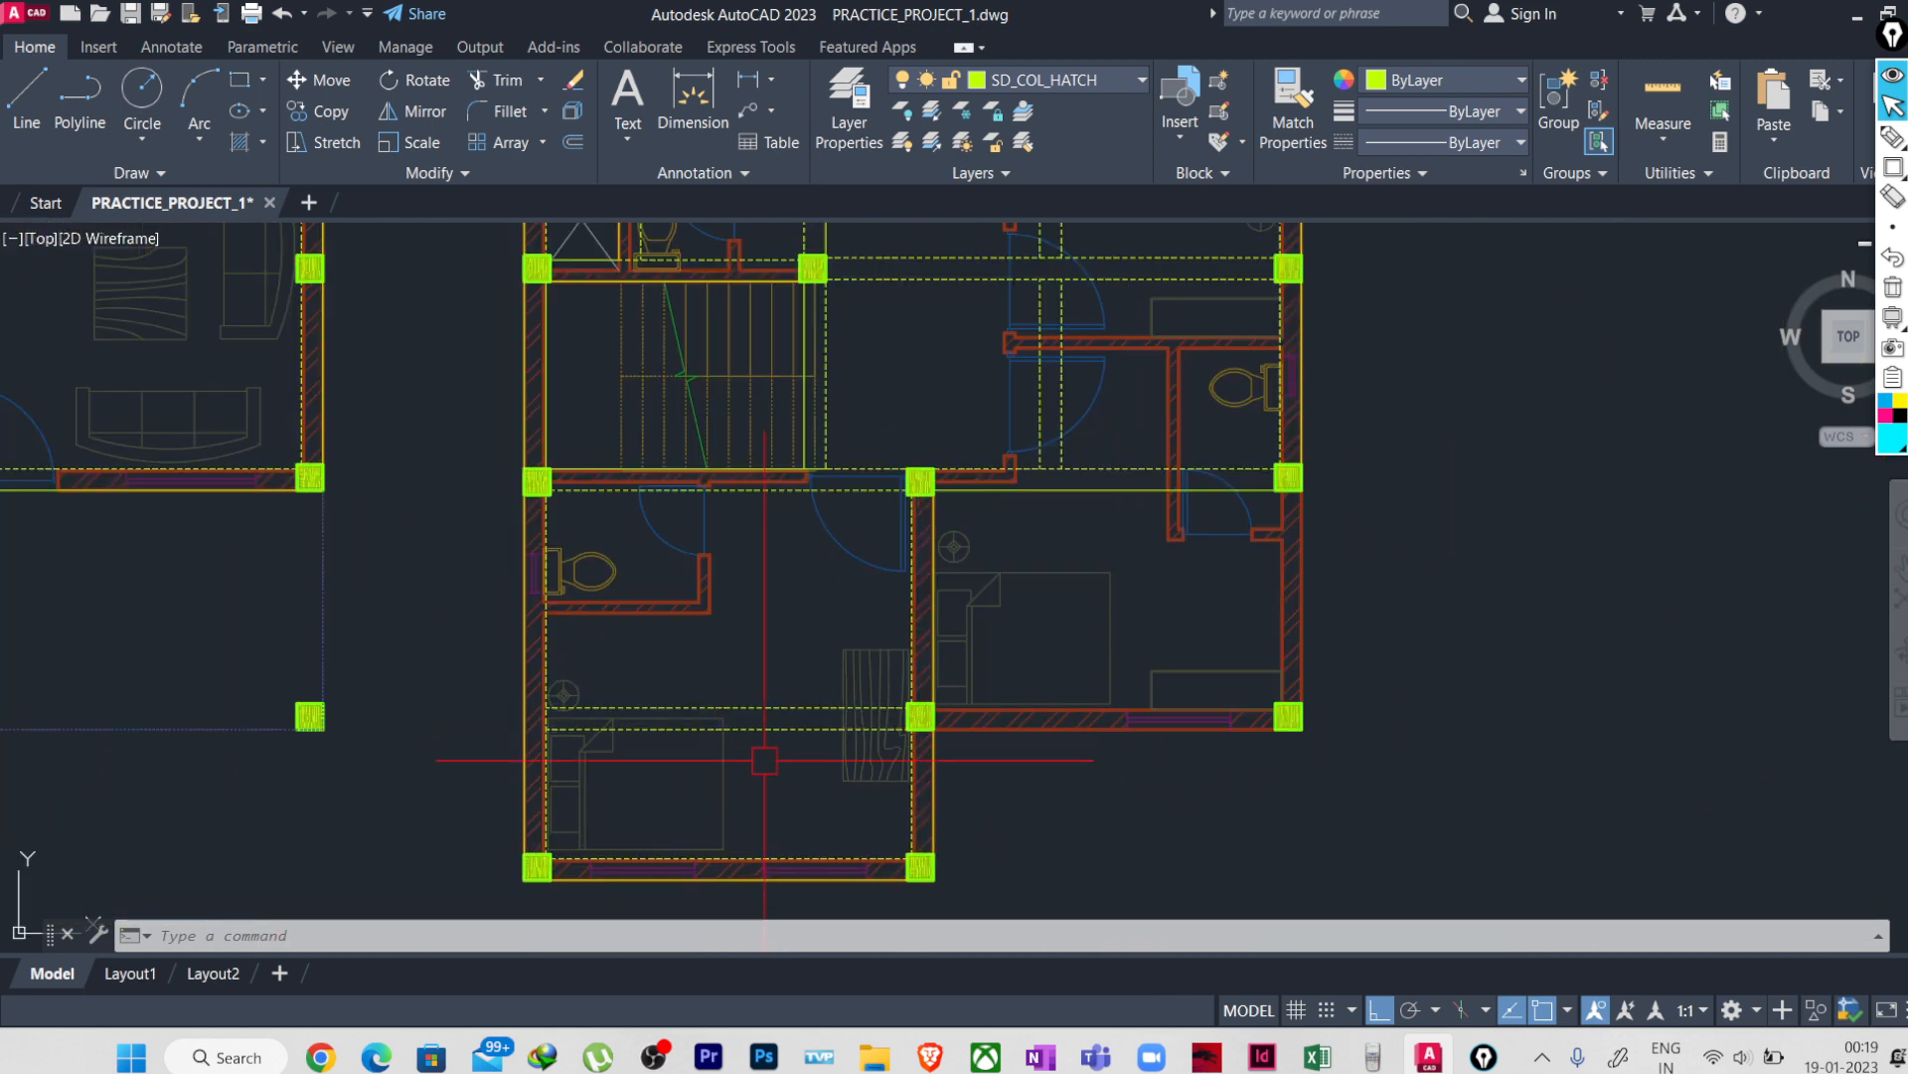
pyautogui.moveTo(764, 758)
pyautogui.mouseDown(button='middle')
pyautogui.moveTo(771, 775)
pyautogui.moveTo(949, 736)
pyautogui.moveTo(939, 757)
pyautogui.mouseUp(button='middle')
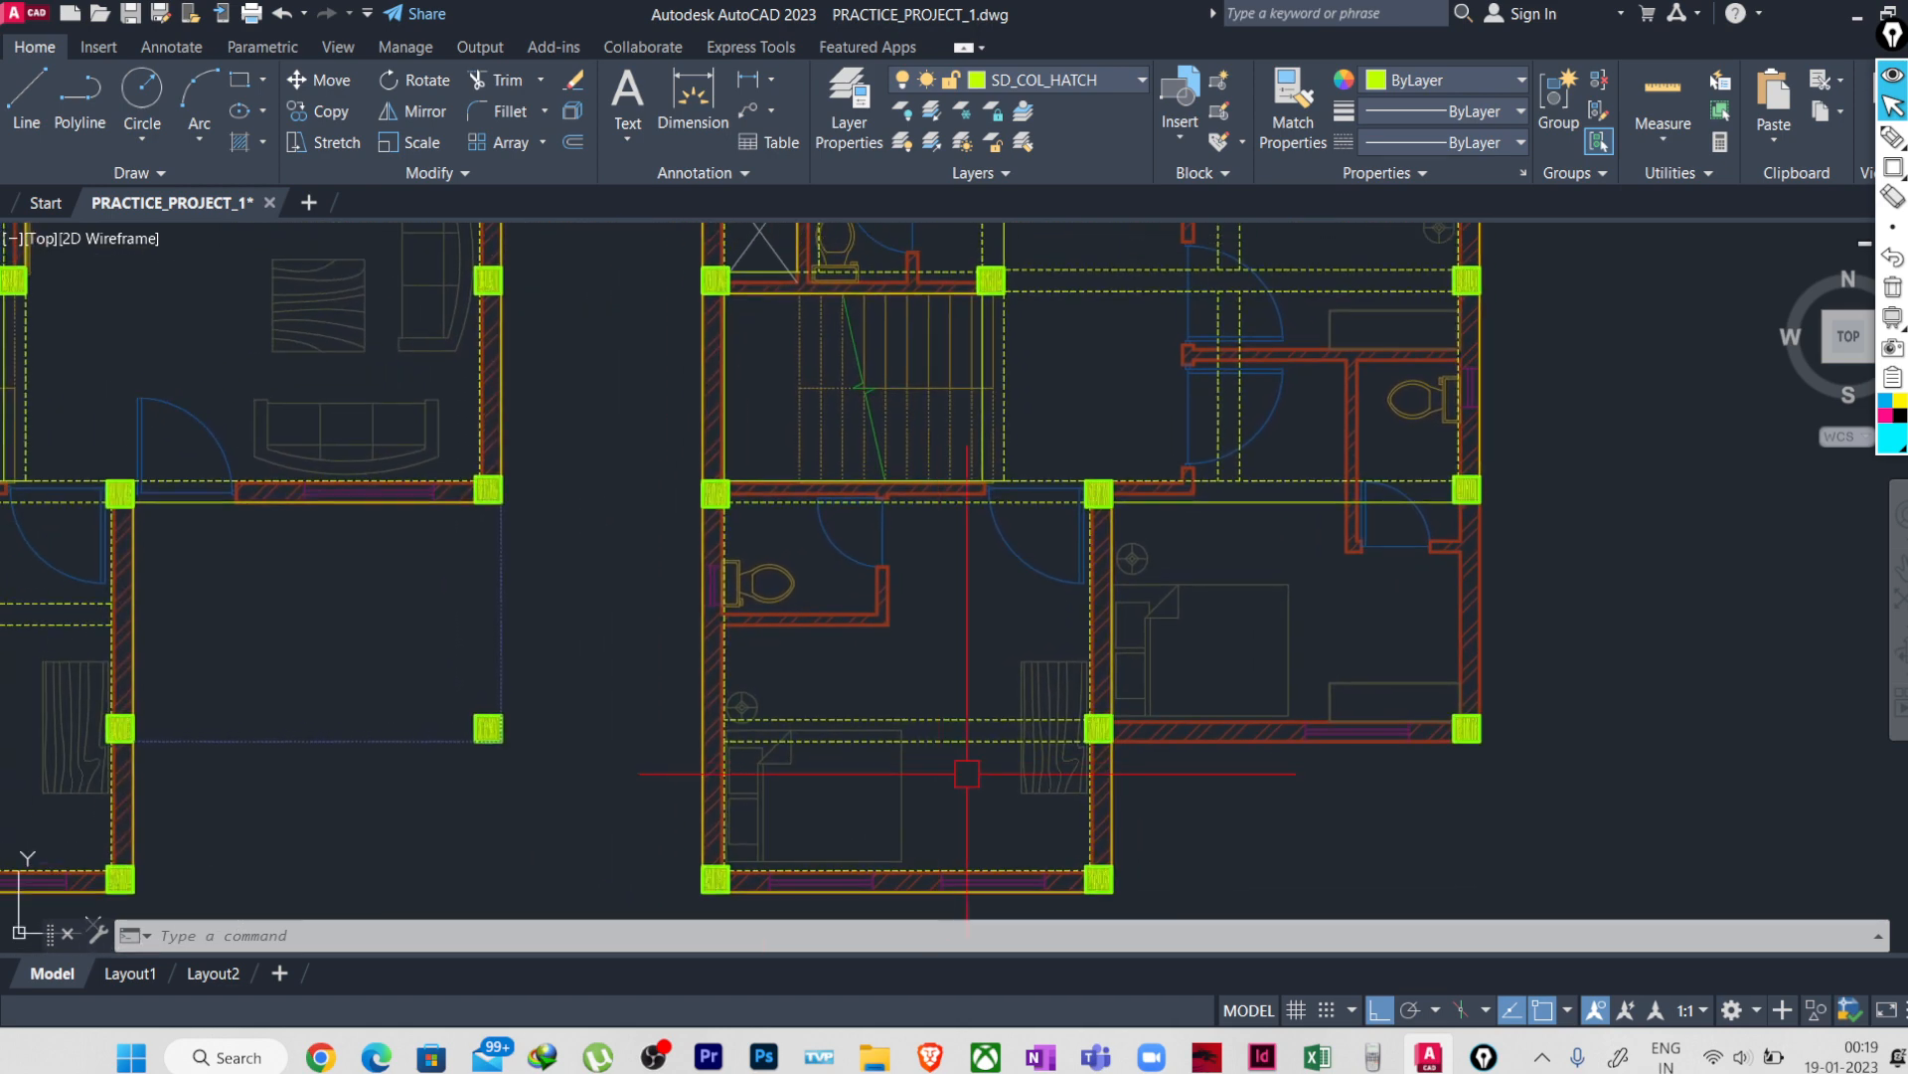
pyautogui.click(966, 740)
pyautogui.click(956, 722)
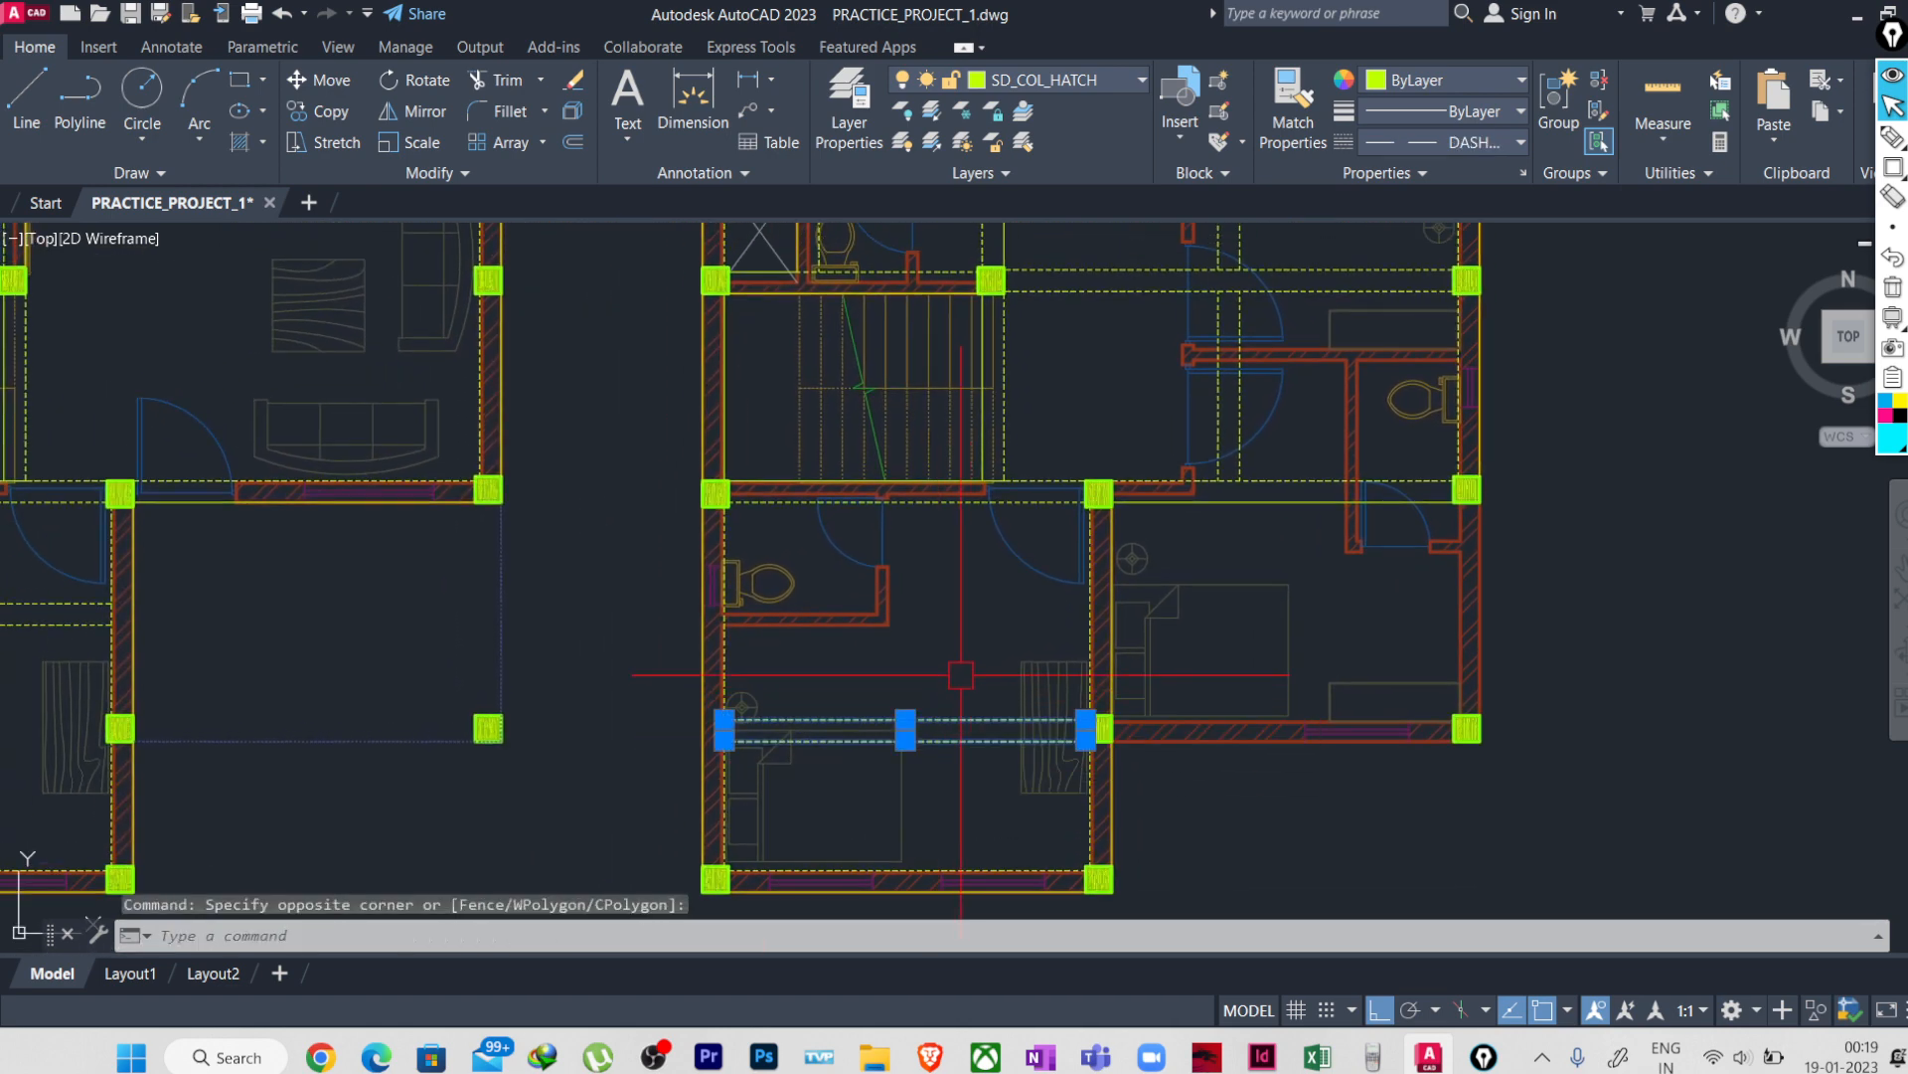
pyautogui.write('M')
pyautogui.press('Return')
pyautogui.scroll(8, 737, 729)
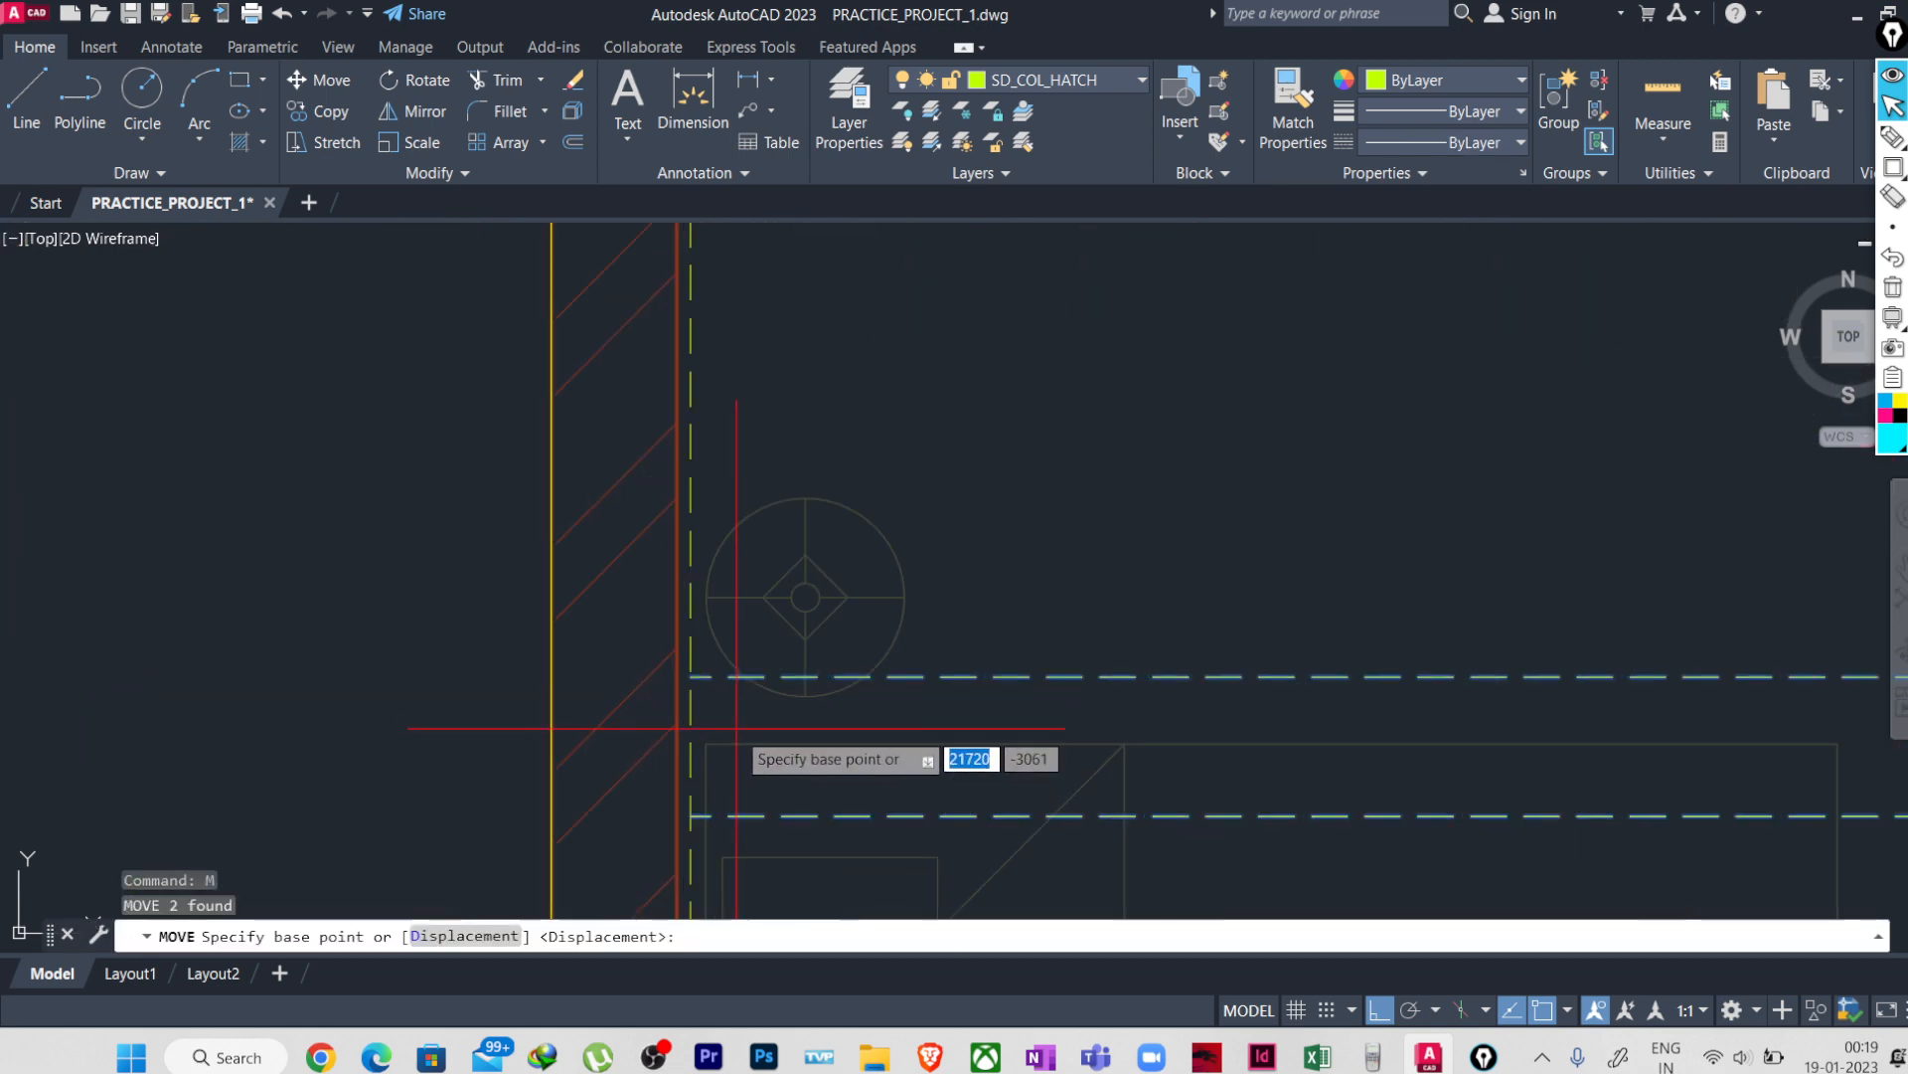
pyautogui.click(692, 815)
pyautogui.moveTo(690, 595); pyautogui.dragTo(697, 964, button='middle')
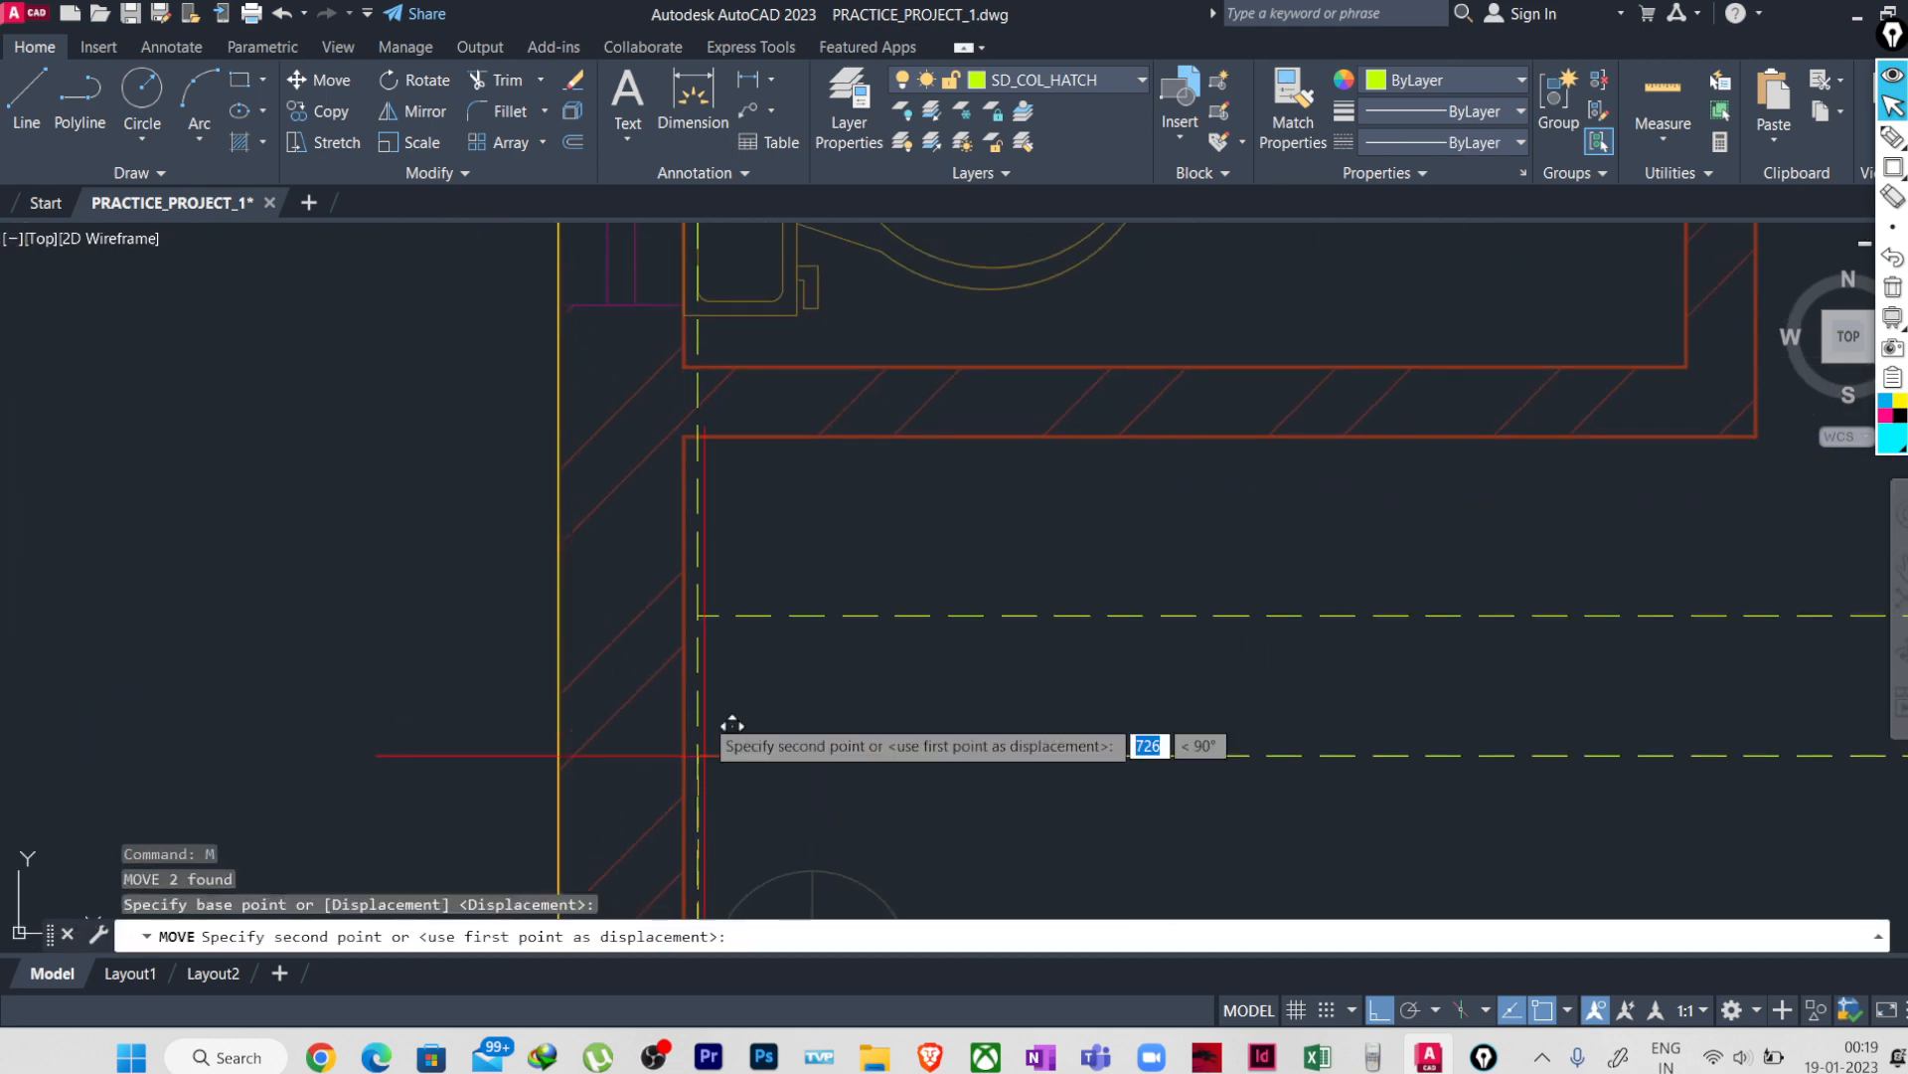
pyautogui.click(707, 466)
pyautogui.scroll(-2, 762, 601)
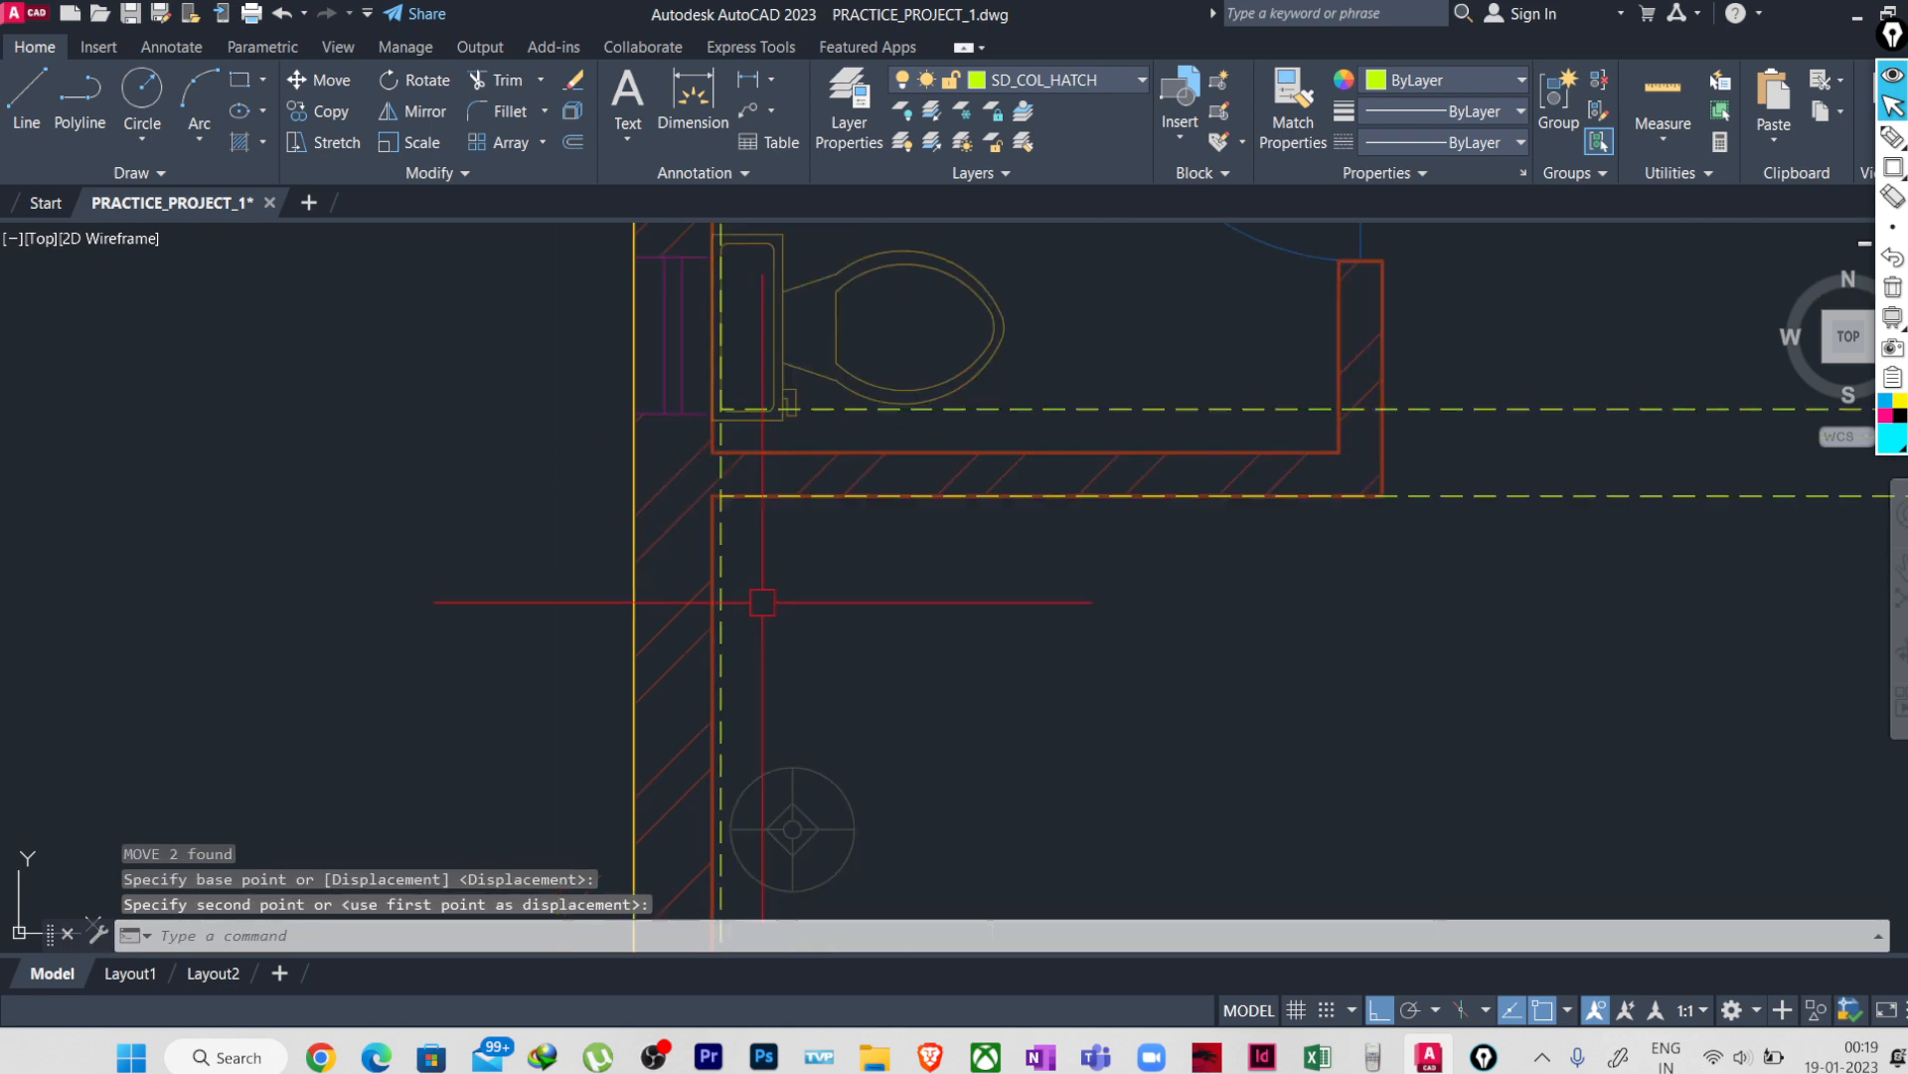
# - Check the distance from the moved beam to the bedroom's lower wall beam with a temporary linear dimension, and review both floor plans
pyautogui.scroll(-5, 763, 602)
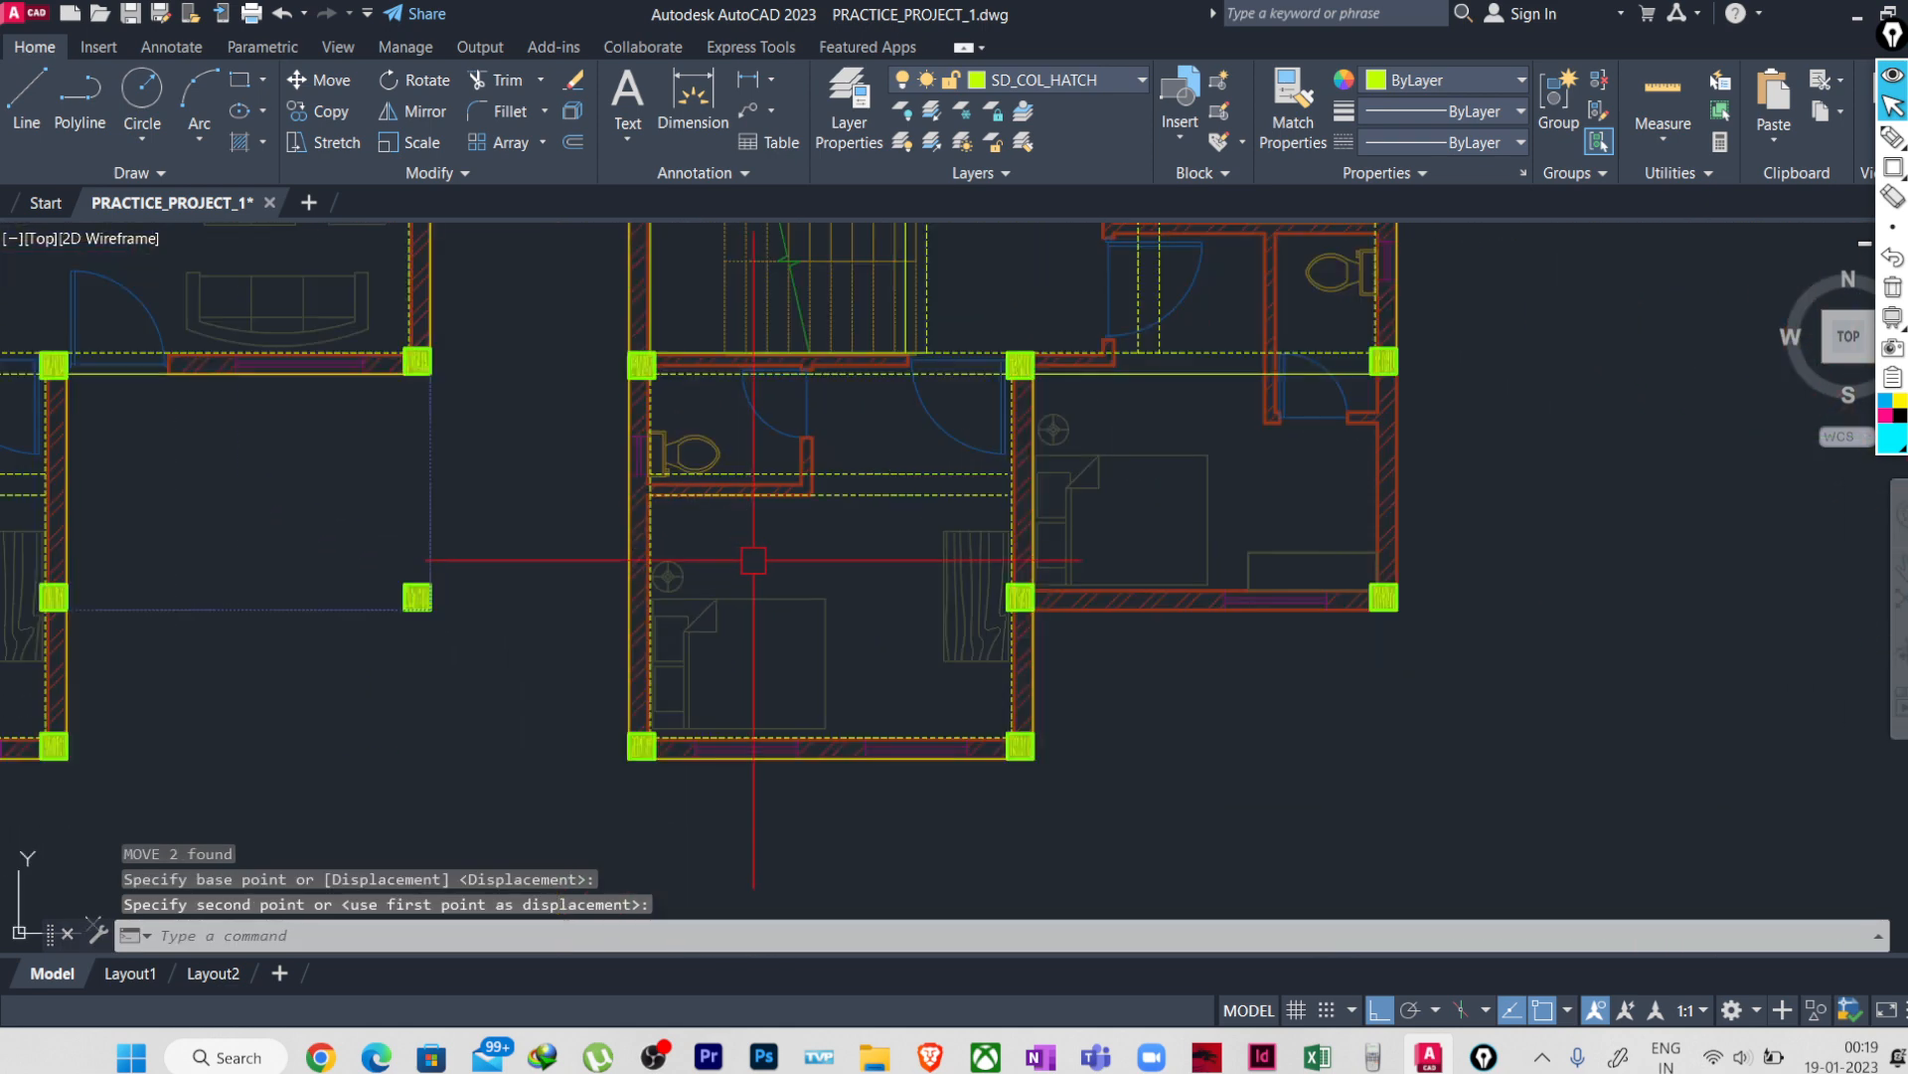
pyautogui.click(748, 79)
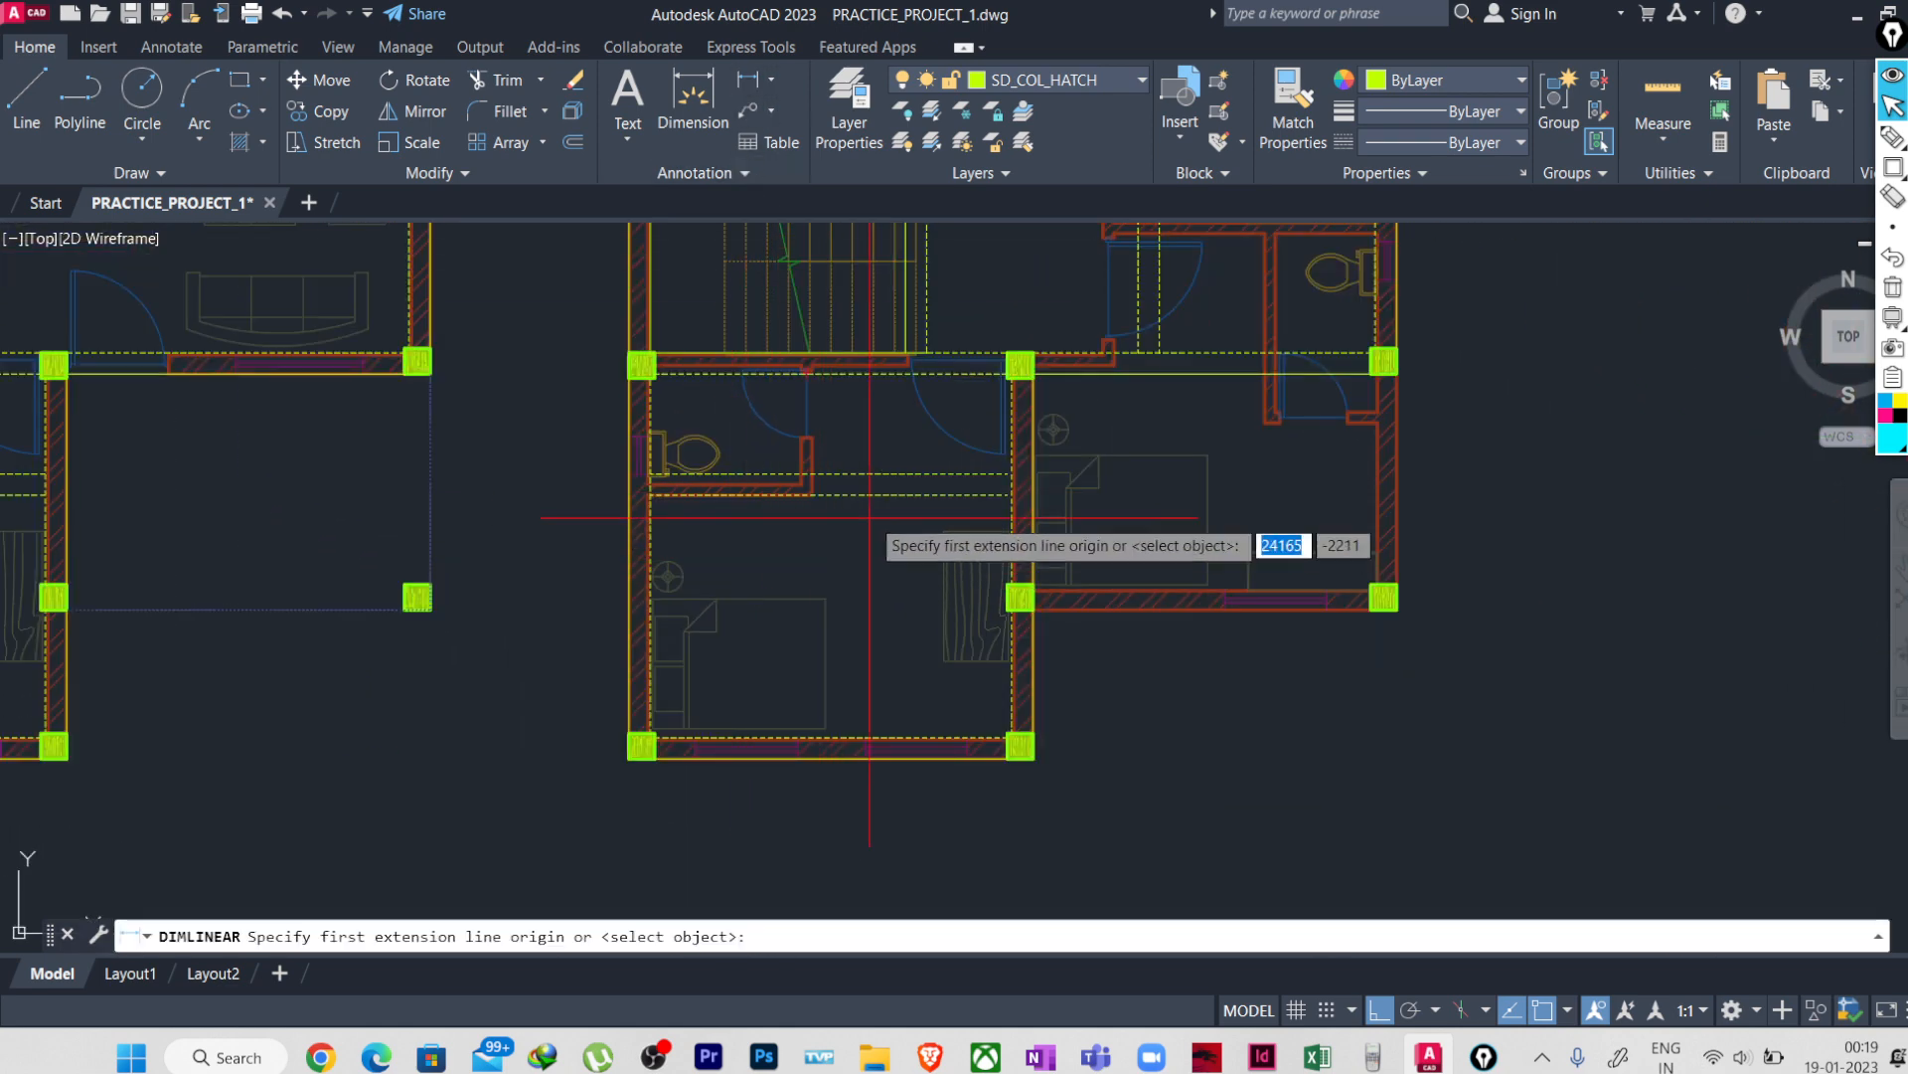
pyautogui.click(873, 494)
pyautogui.click(873, 737)
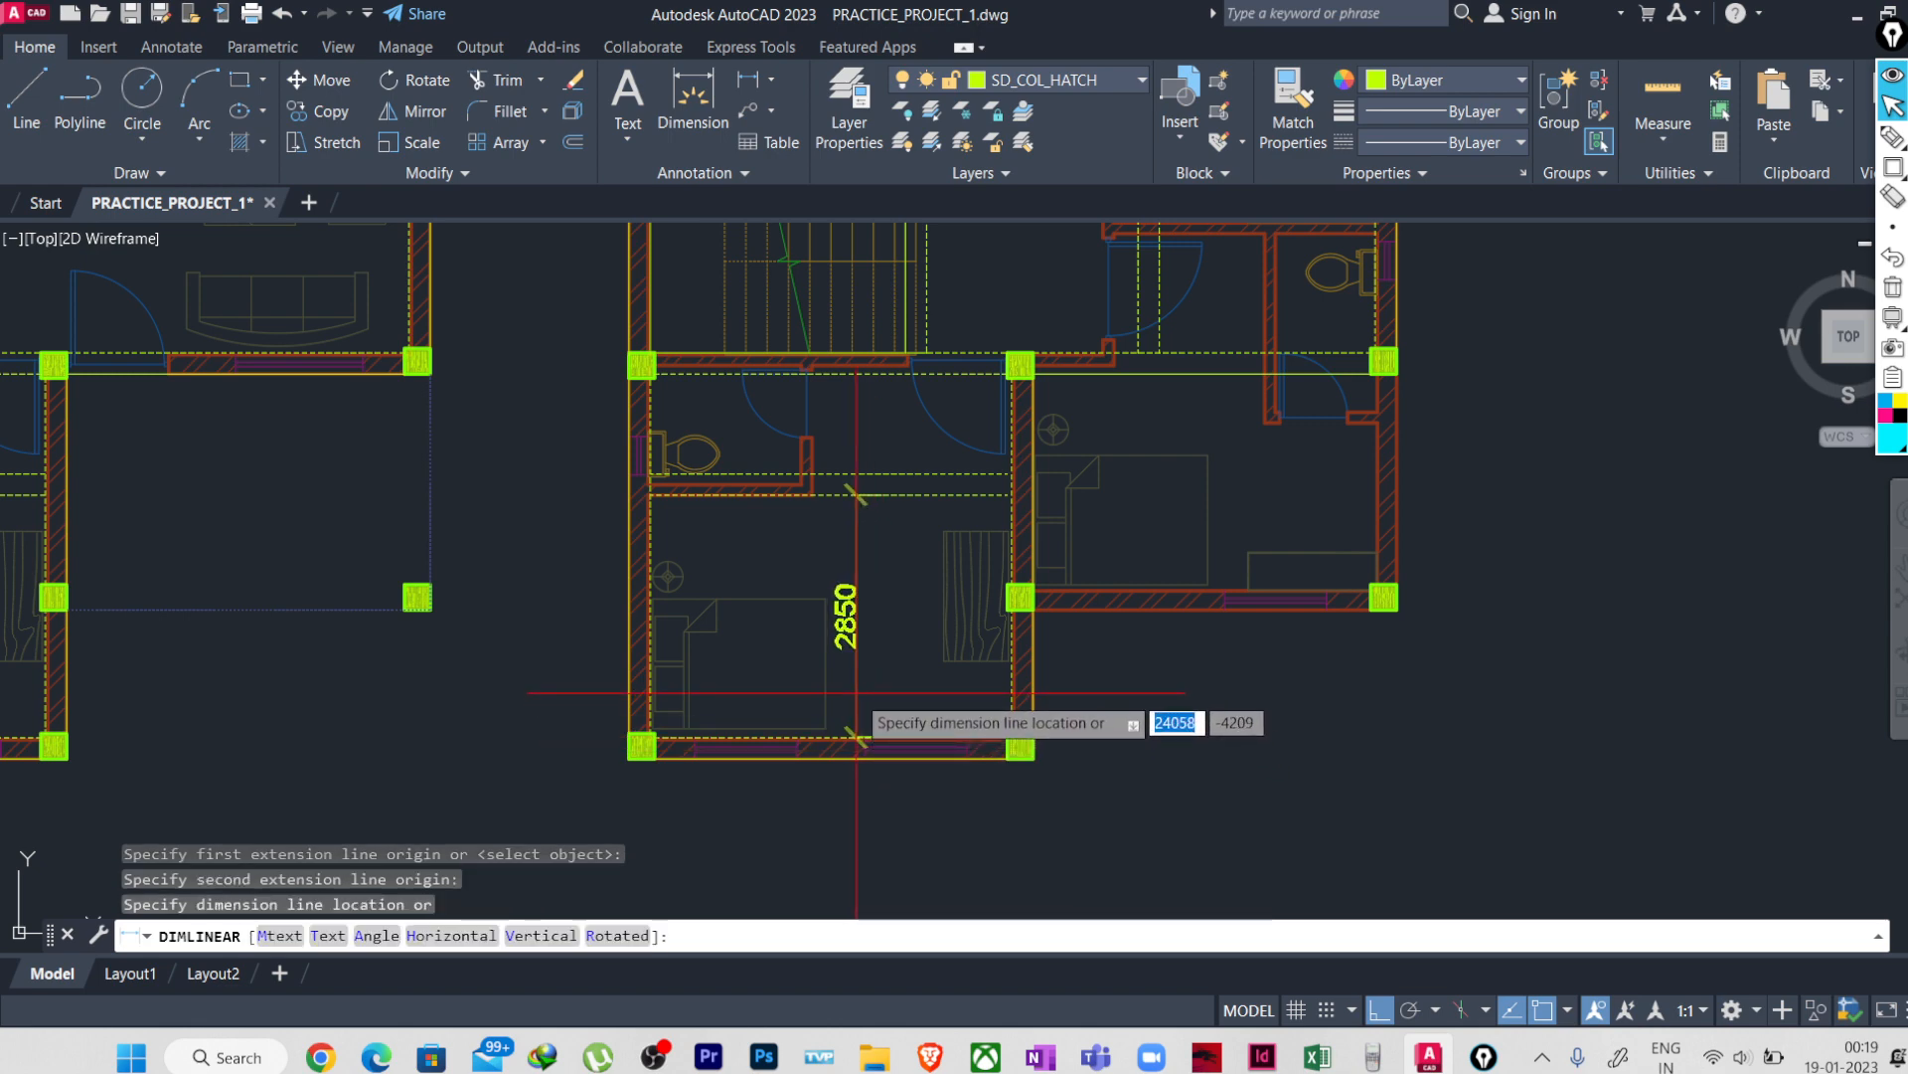
pyautogui.press('Escape')
pyautogui.scroll(2, 848, 522)
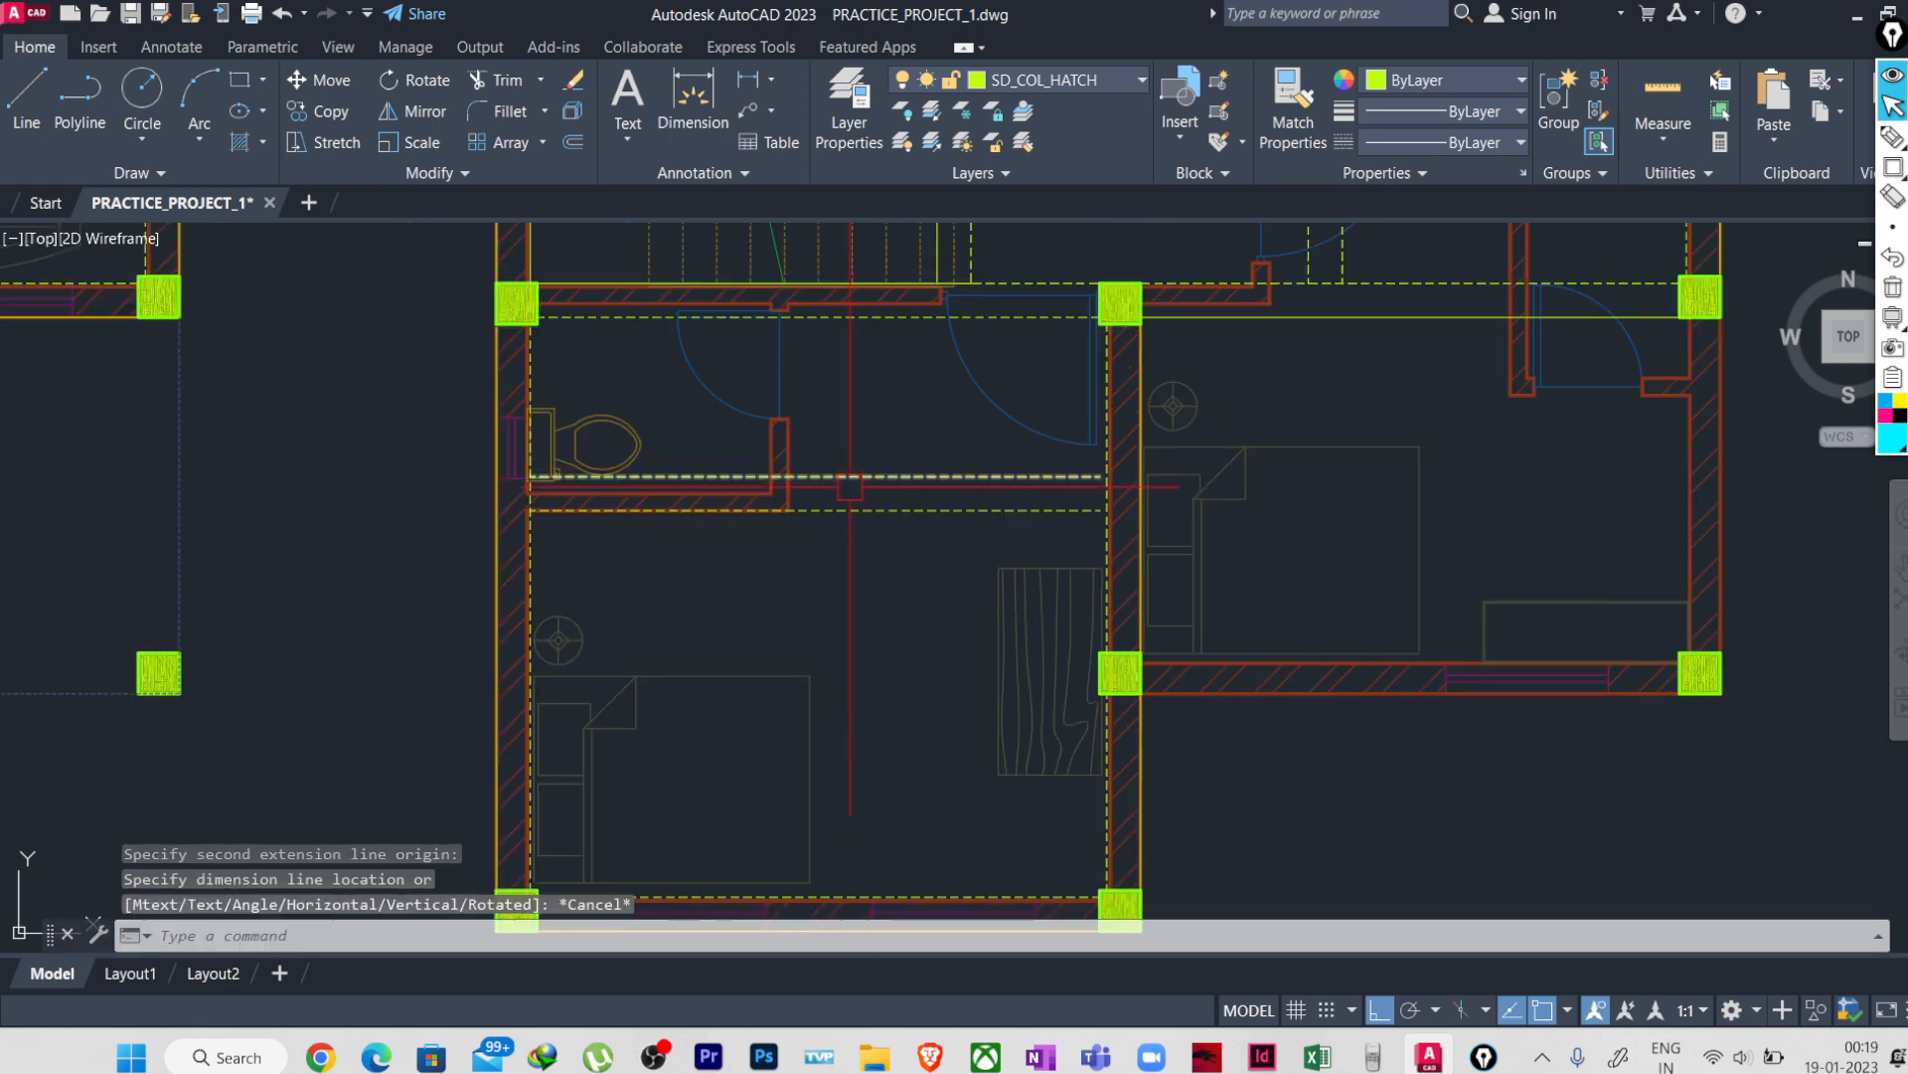
pyautogui.scroll(-2, 827, 574)
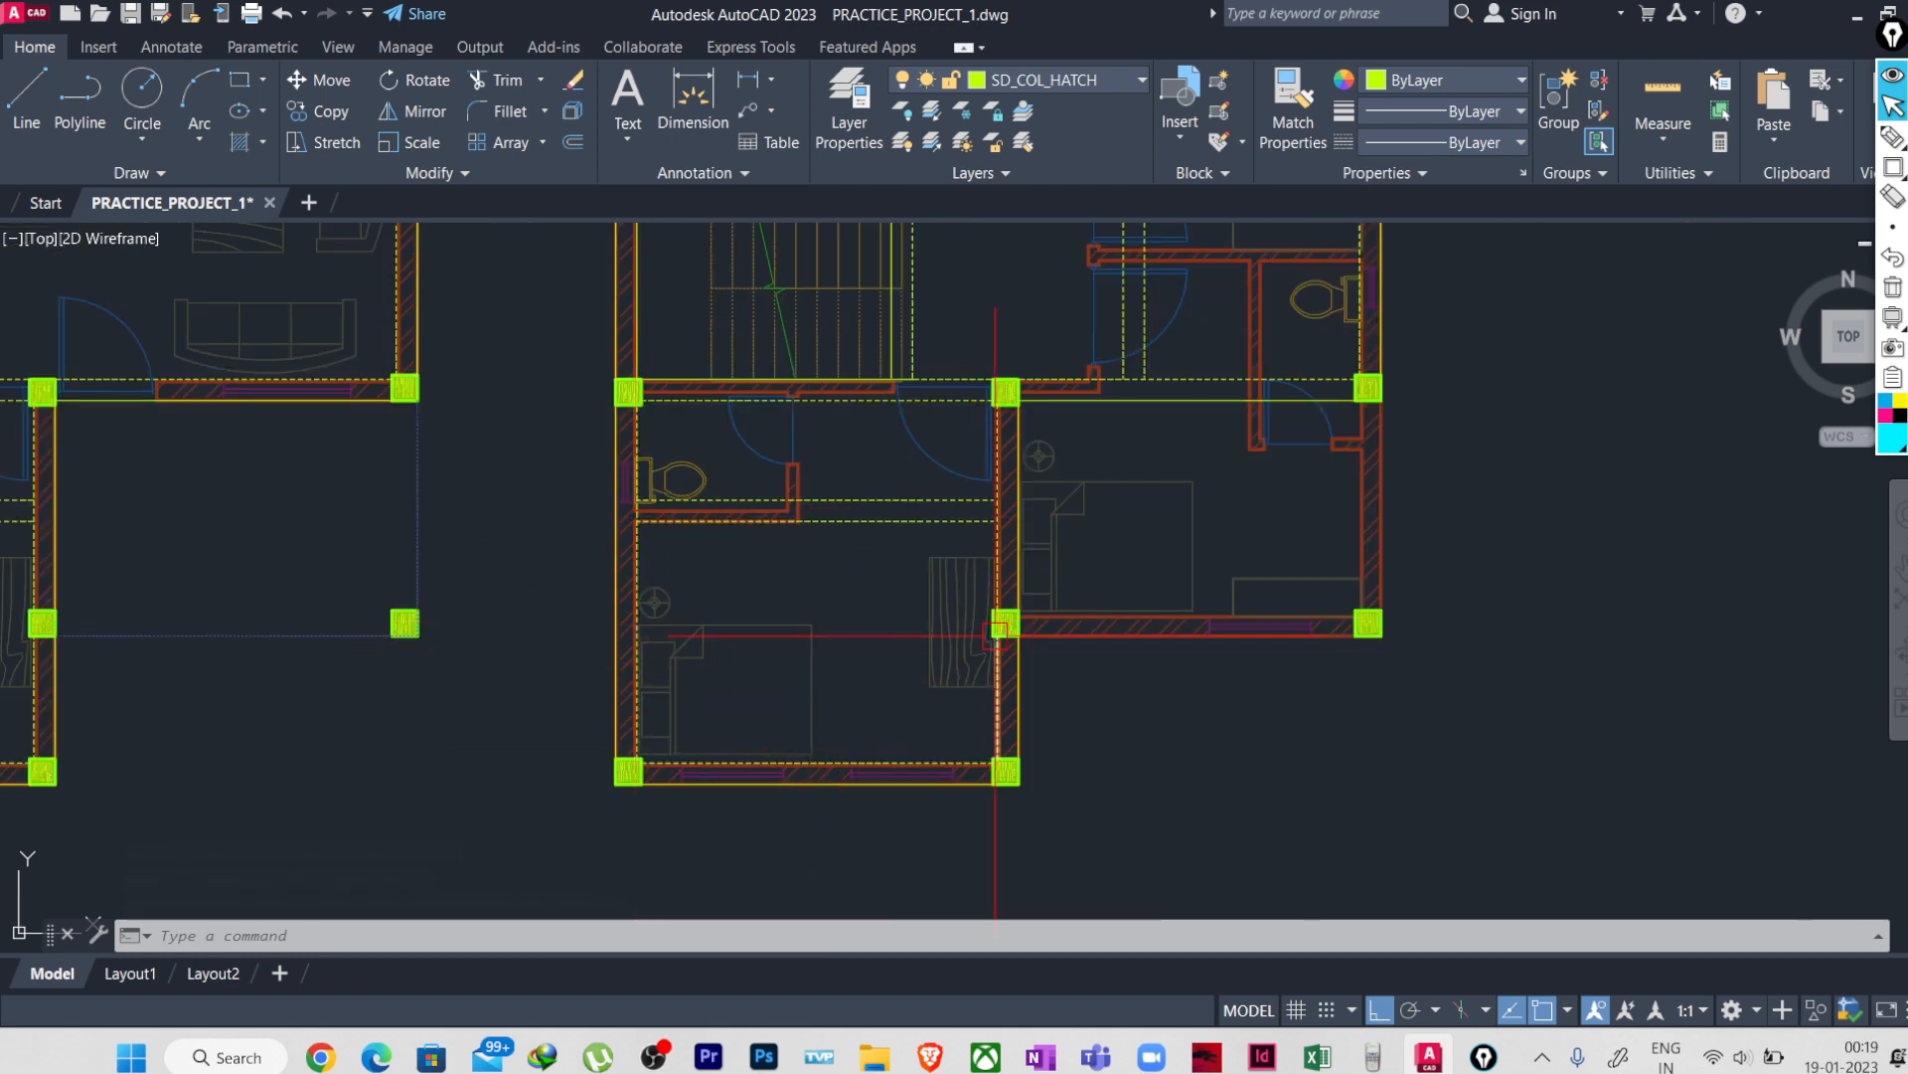
pyautogui.moveTo(860, 634); pyautogui.dragTo(848, 779, button='middle')
pyautogui.scroll(-3, 810, 763)
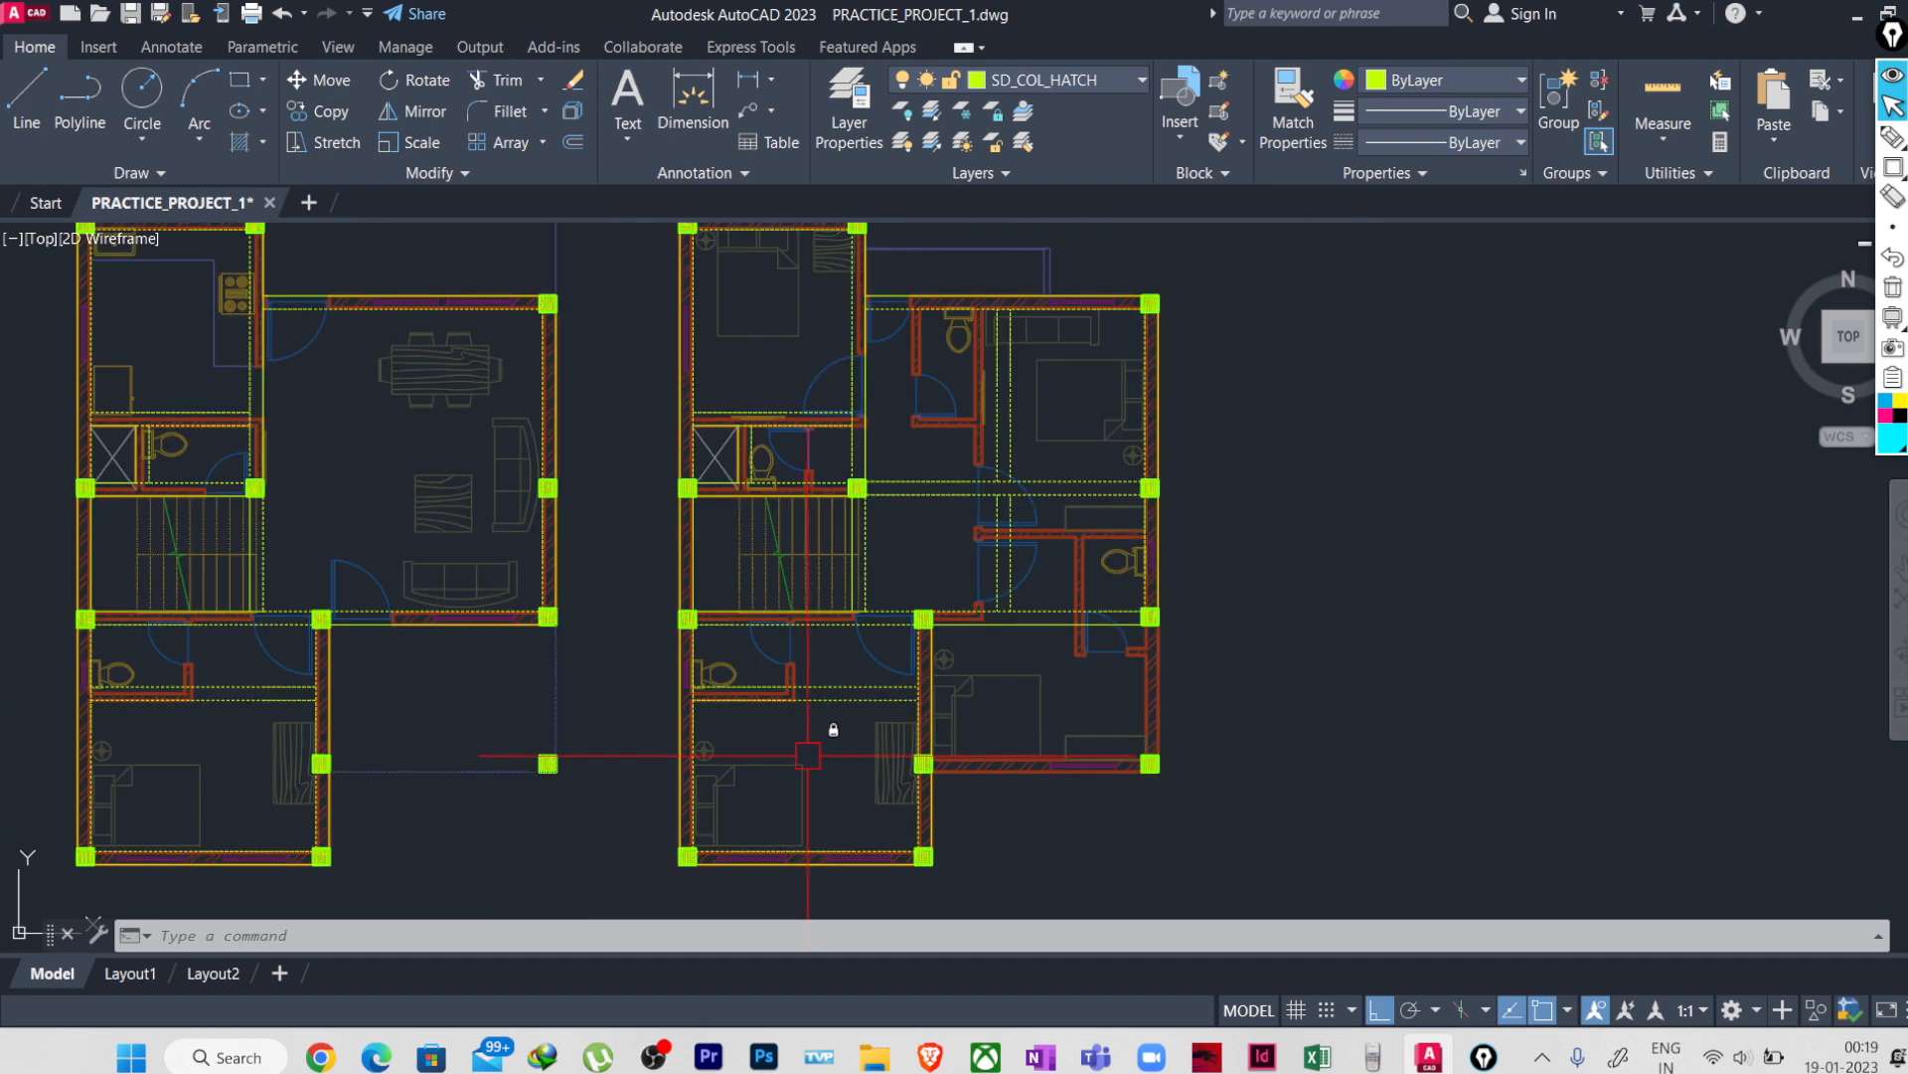
pyautogui.scroll(1, 719, 695)
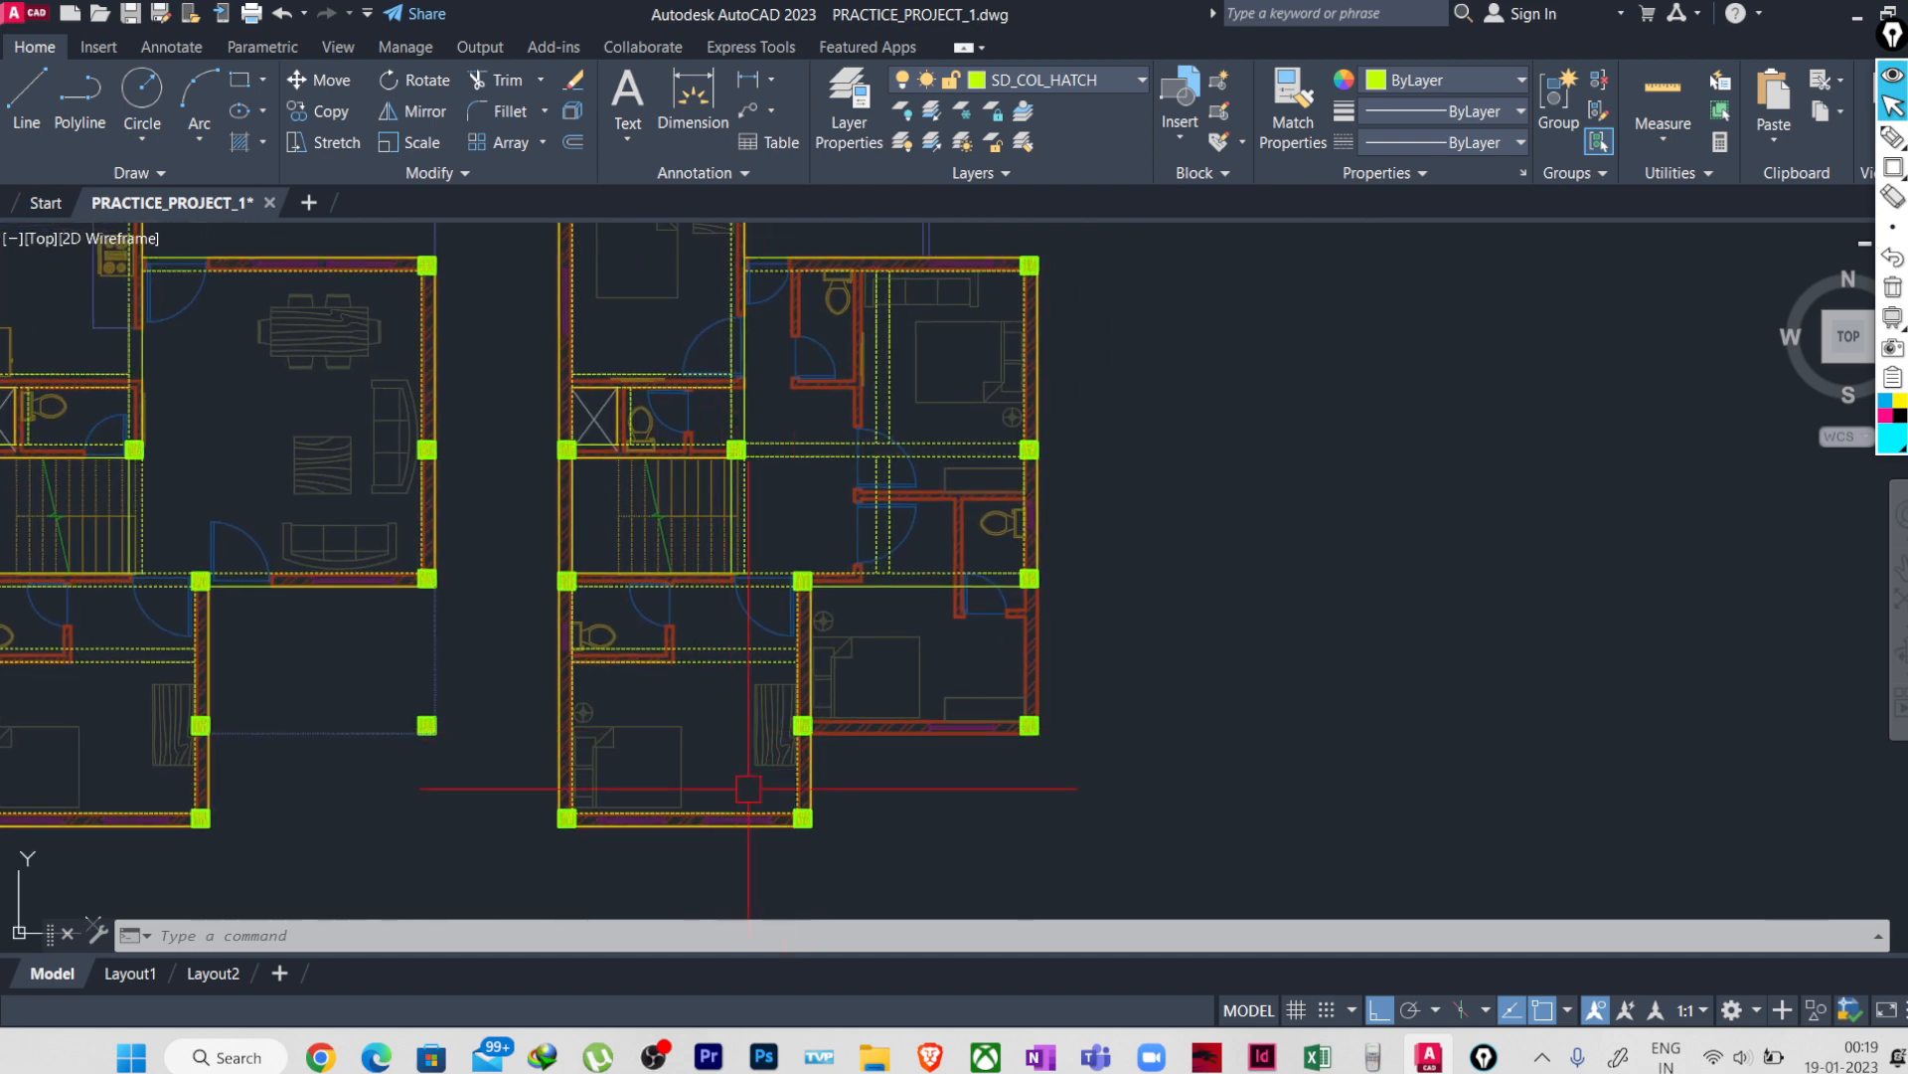
pyautogui.scroll(4, 725, 670)
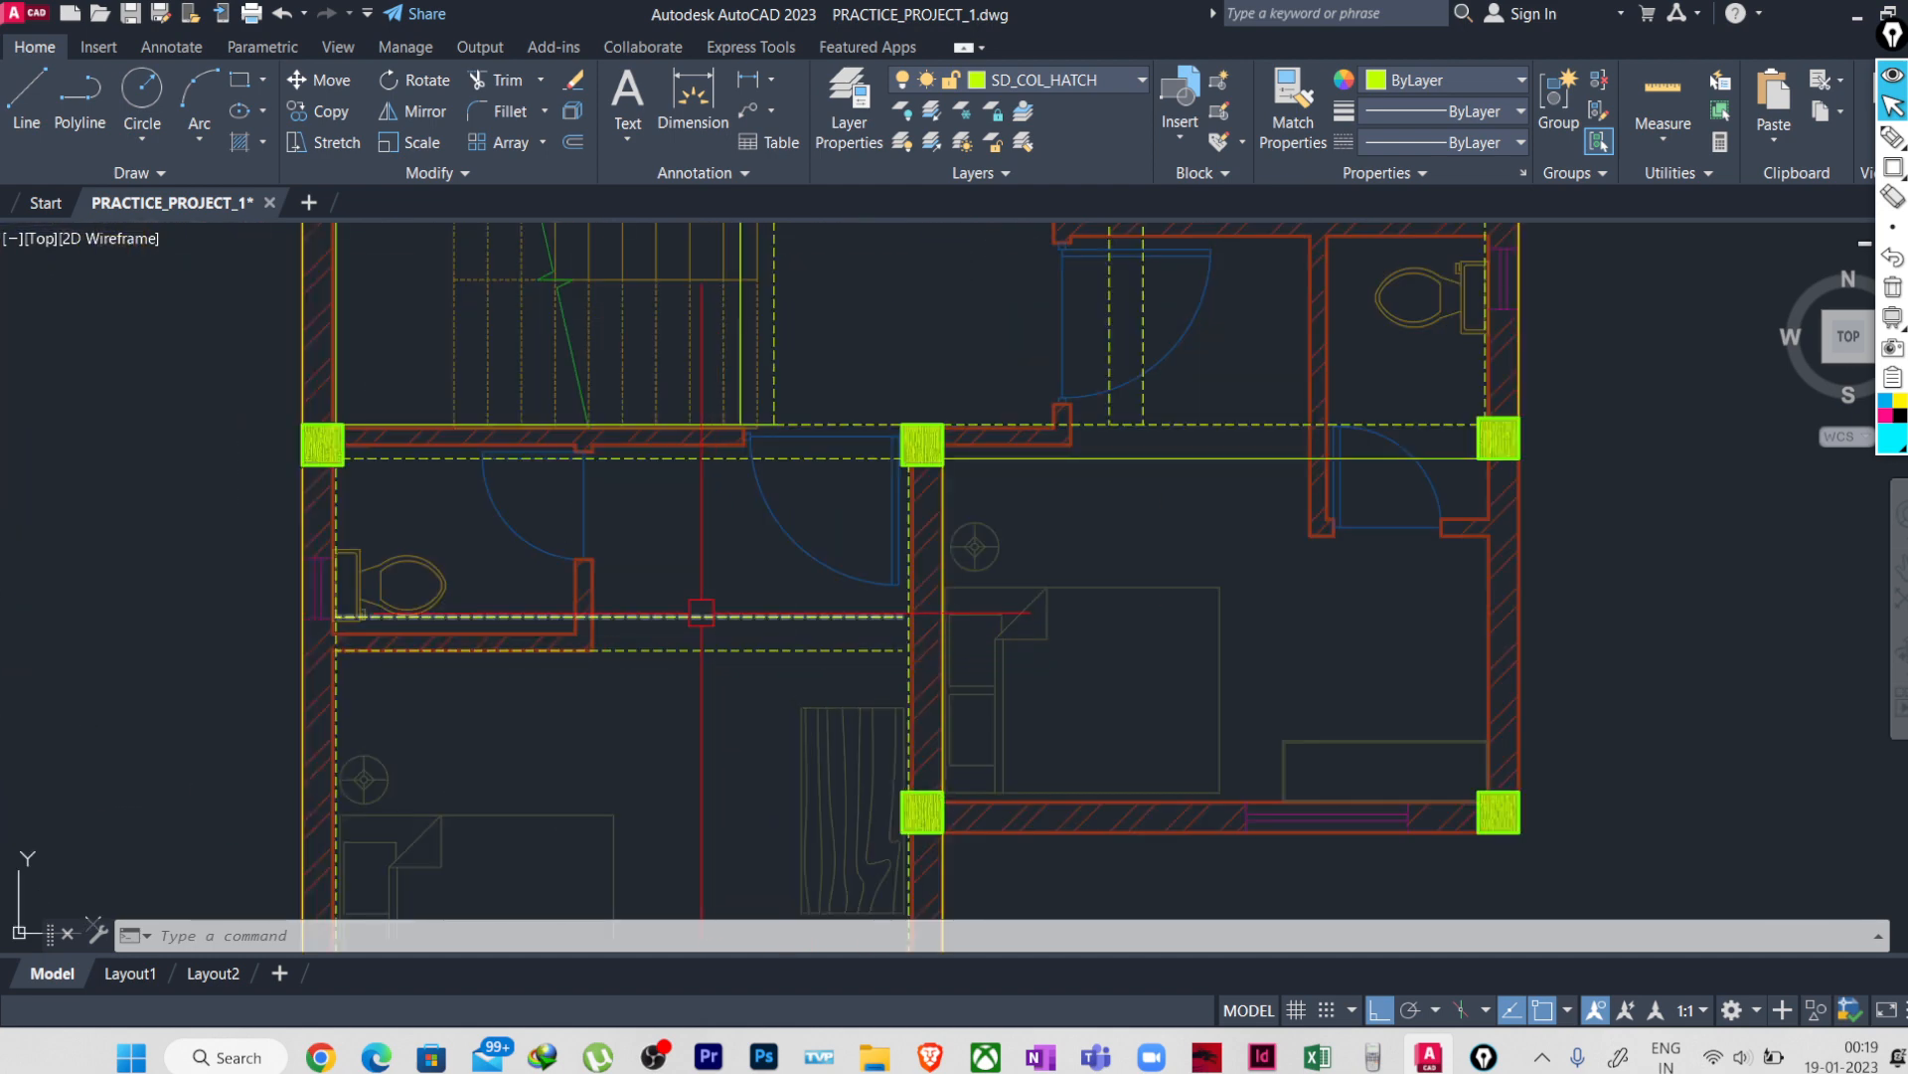
pyautogui.scroll(-2, 653, 707)
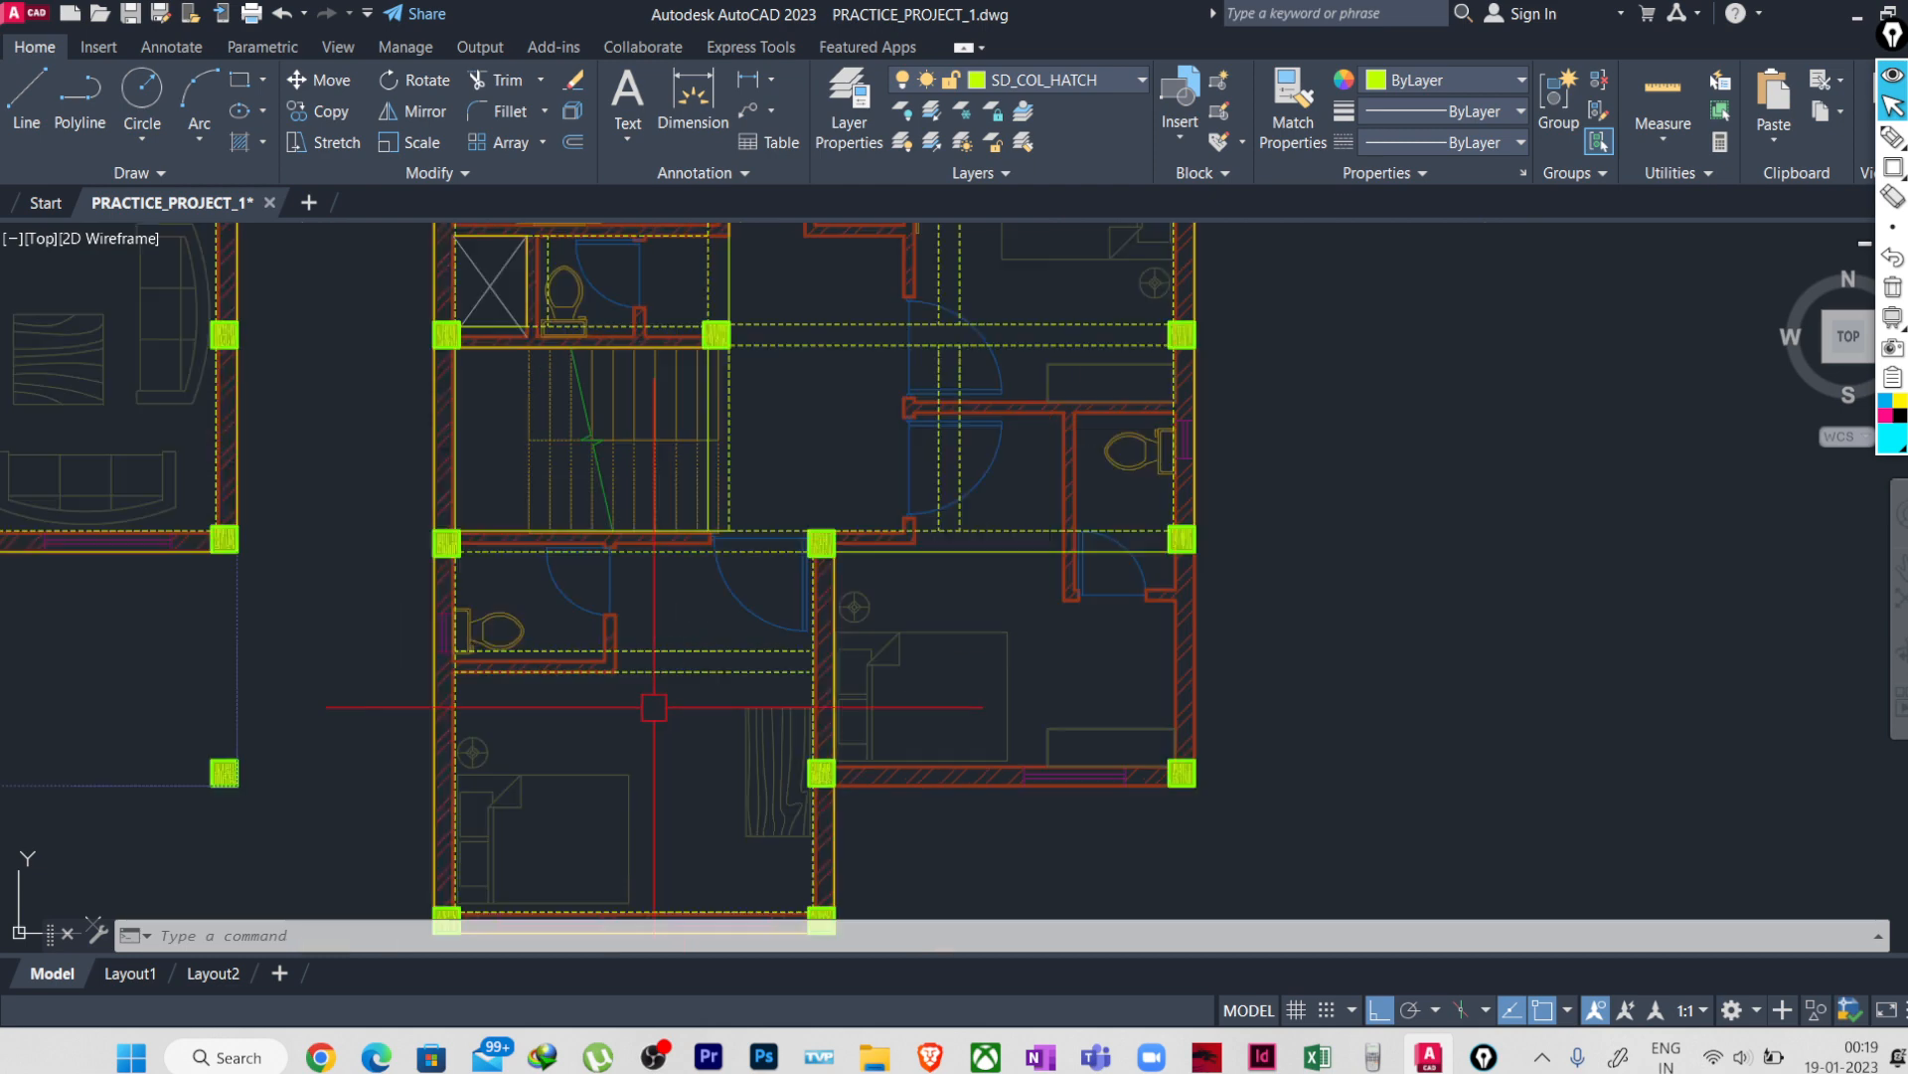
pyautogui.moveTo(656, 699); pyautogui.dragTo(558, 651, button='middle')
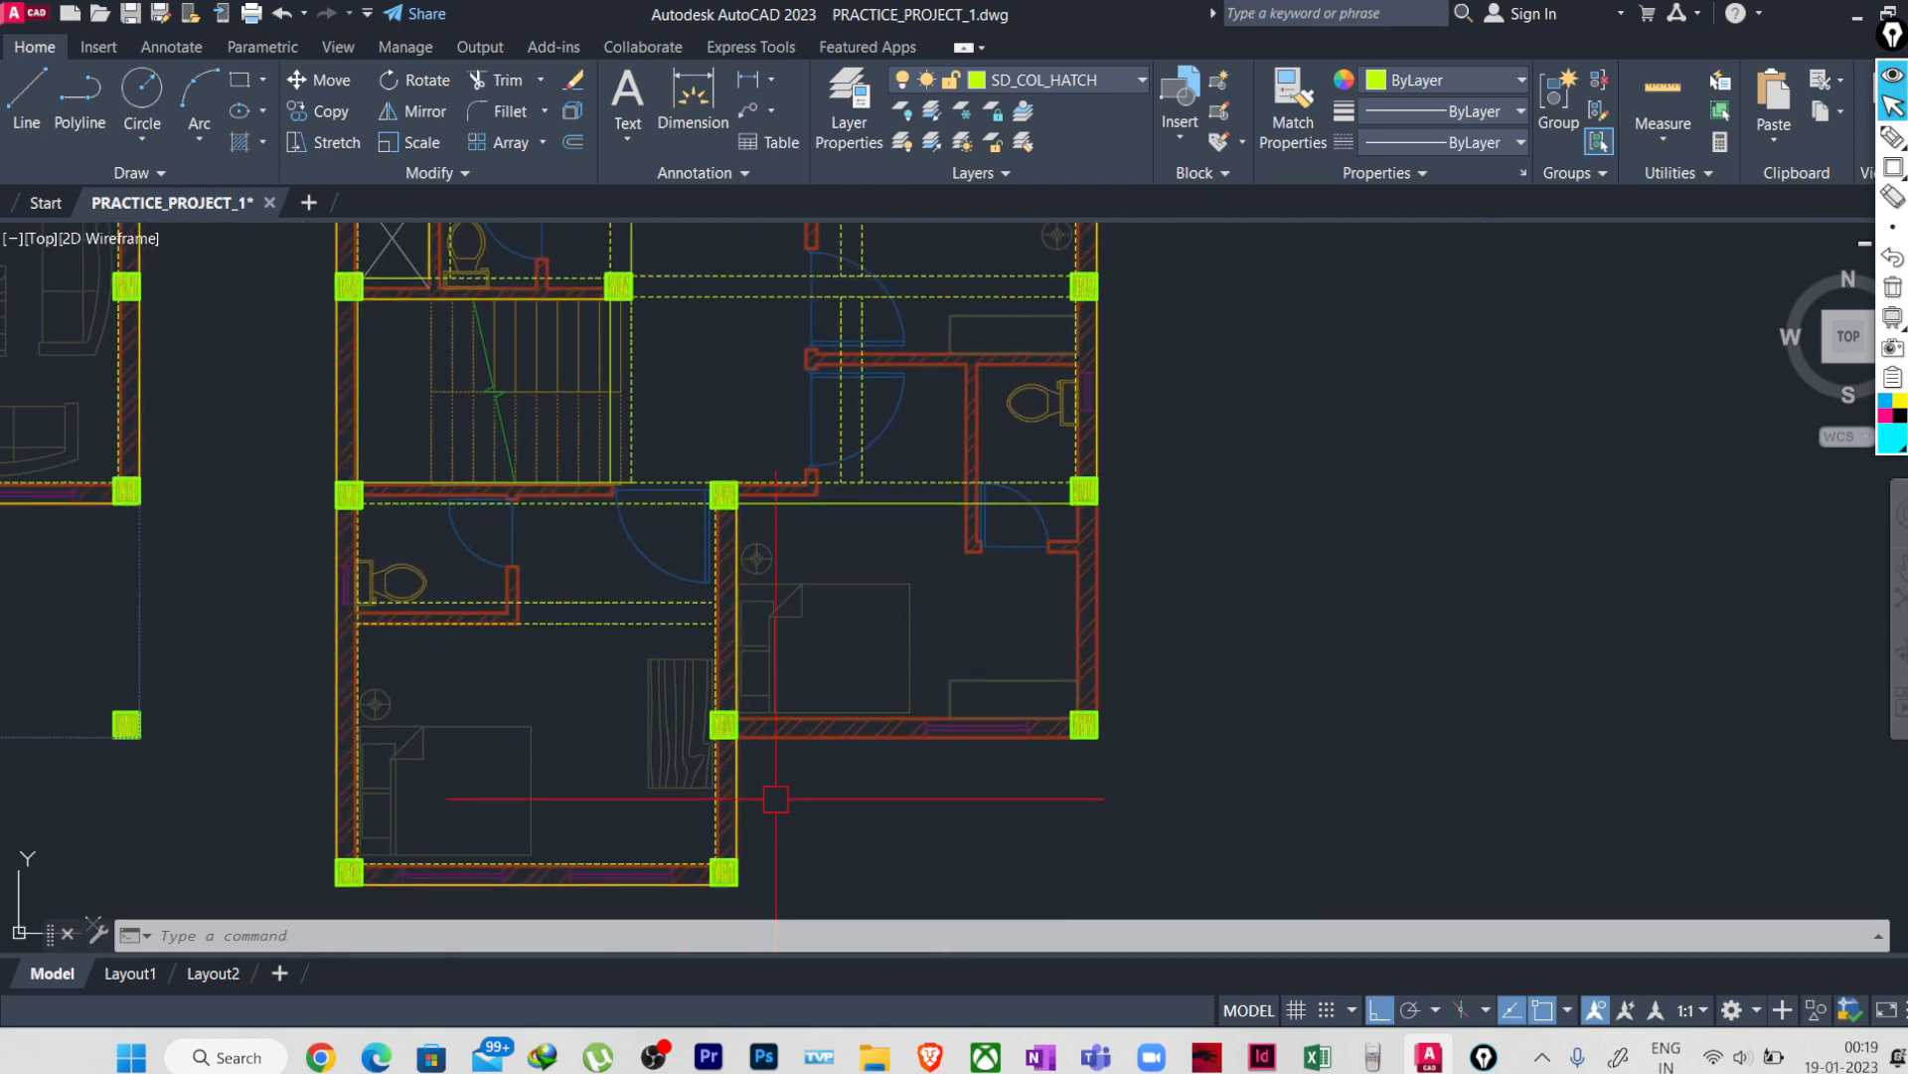
pyautogui.moveTo(1079, 708); pyautogui.dragTo(935, 805, button='middle')
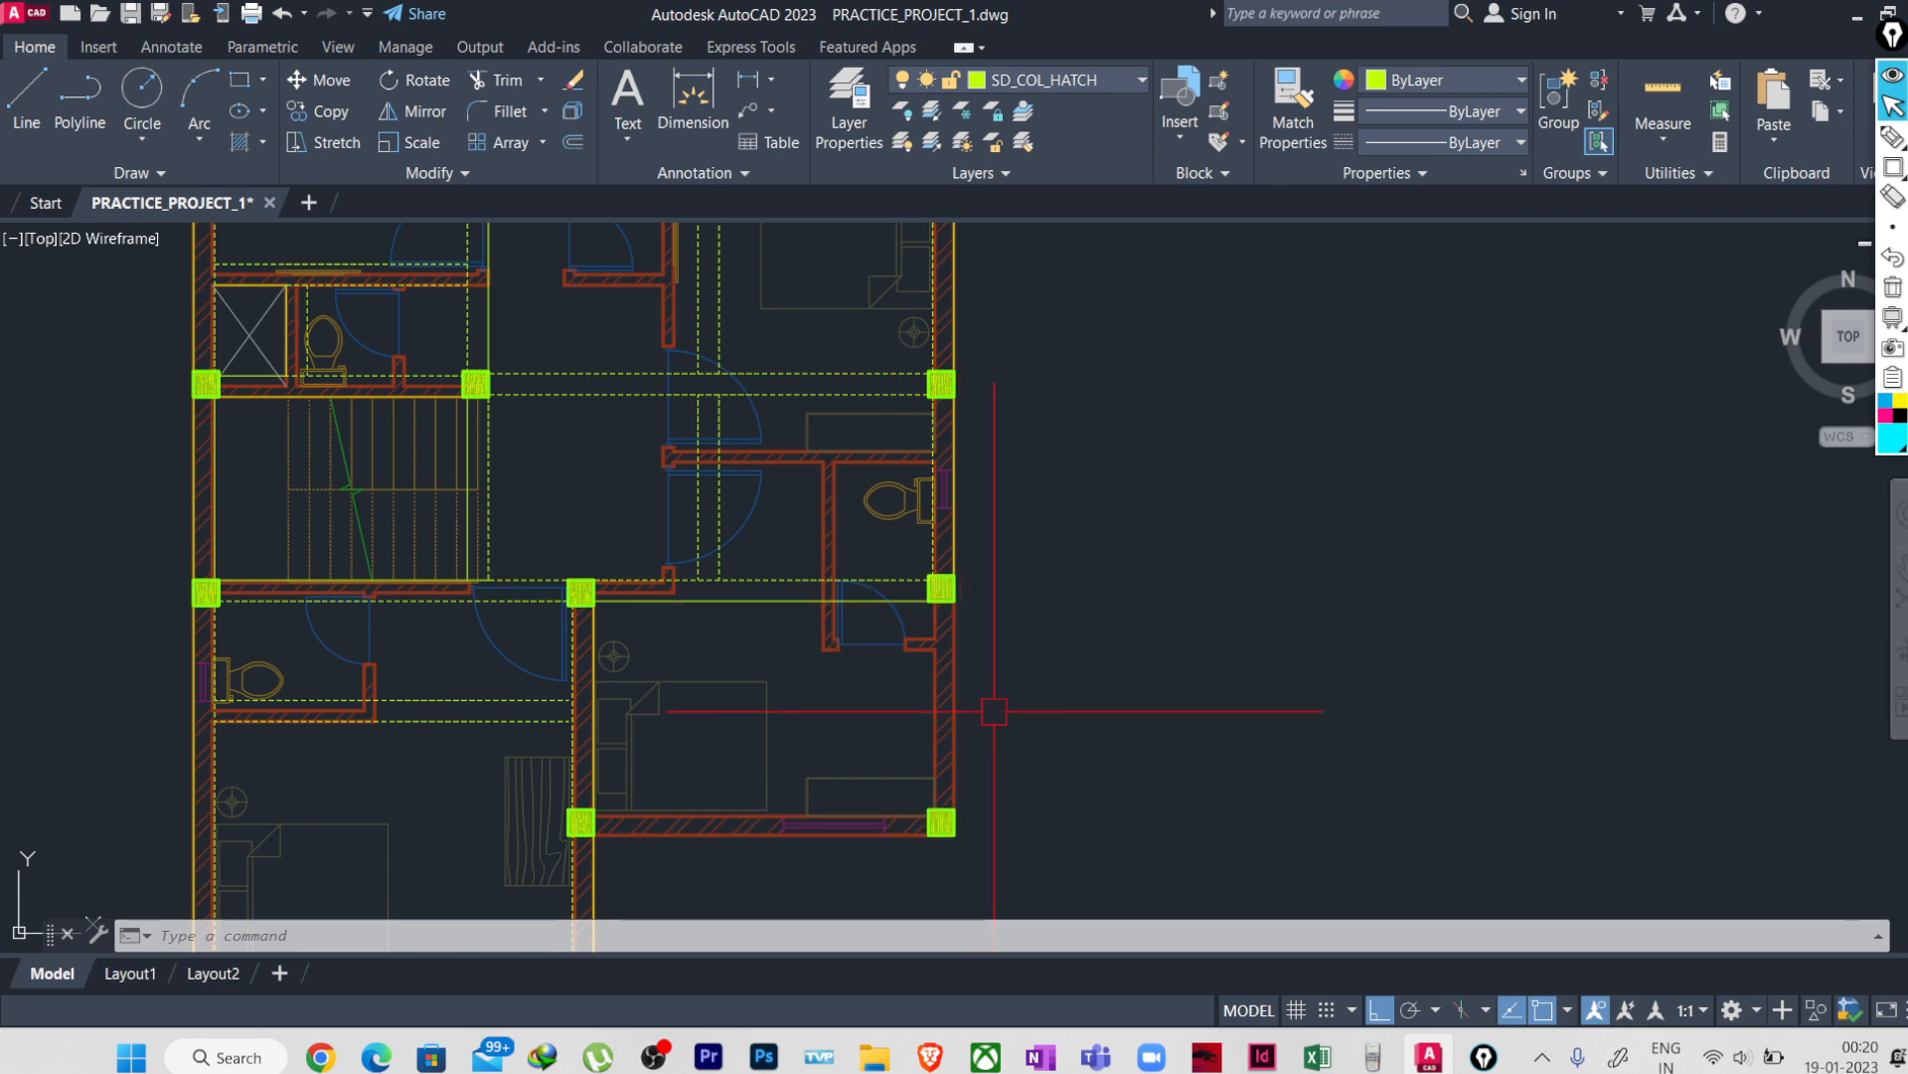
pyautogui.write('LINE')
pyautogui.press('Return')
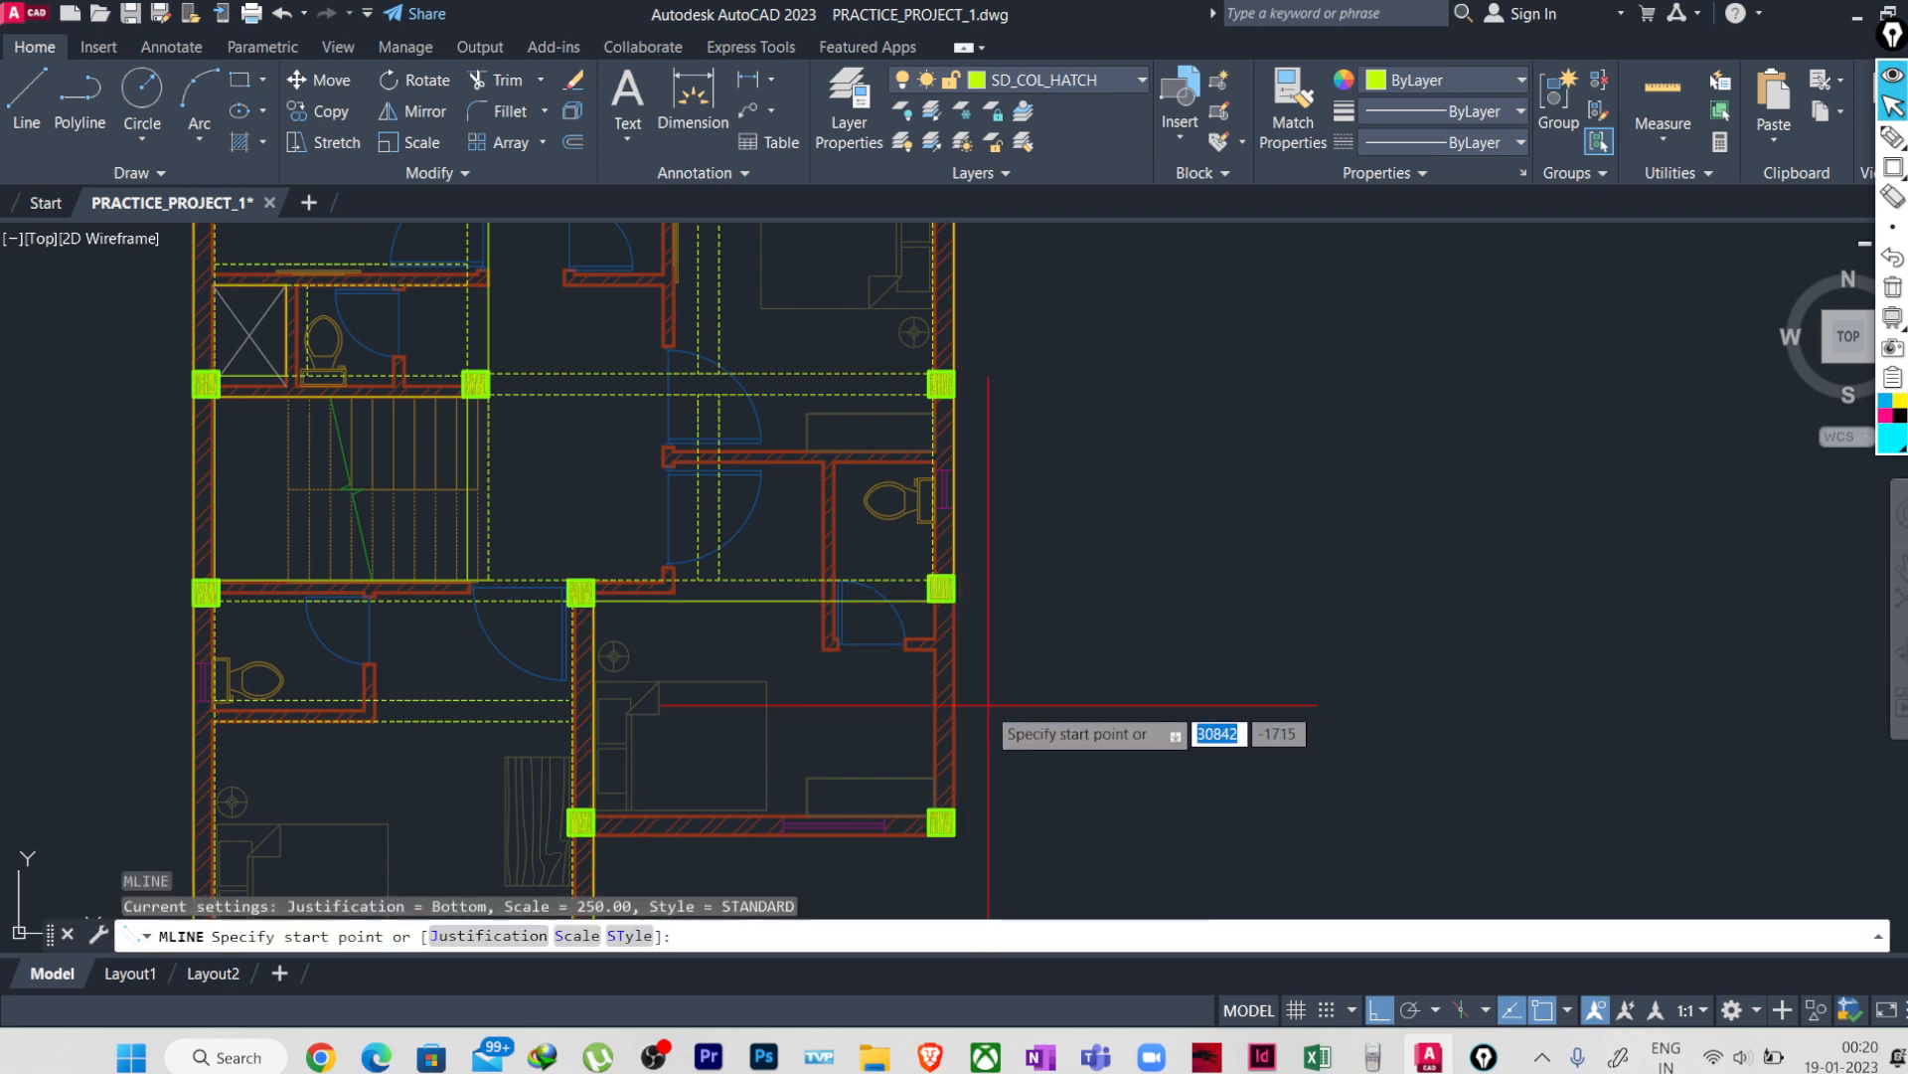
pyautogui.click(956, 602)
pyautogui.press('Escape')
# - Draw a top-justified multiline beam along the first floor lower-right bedroom's right wall, between its two columns
pyautogui.press('Return')
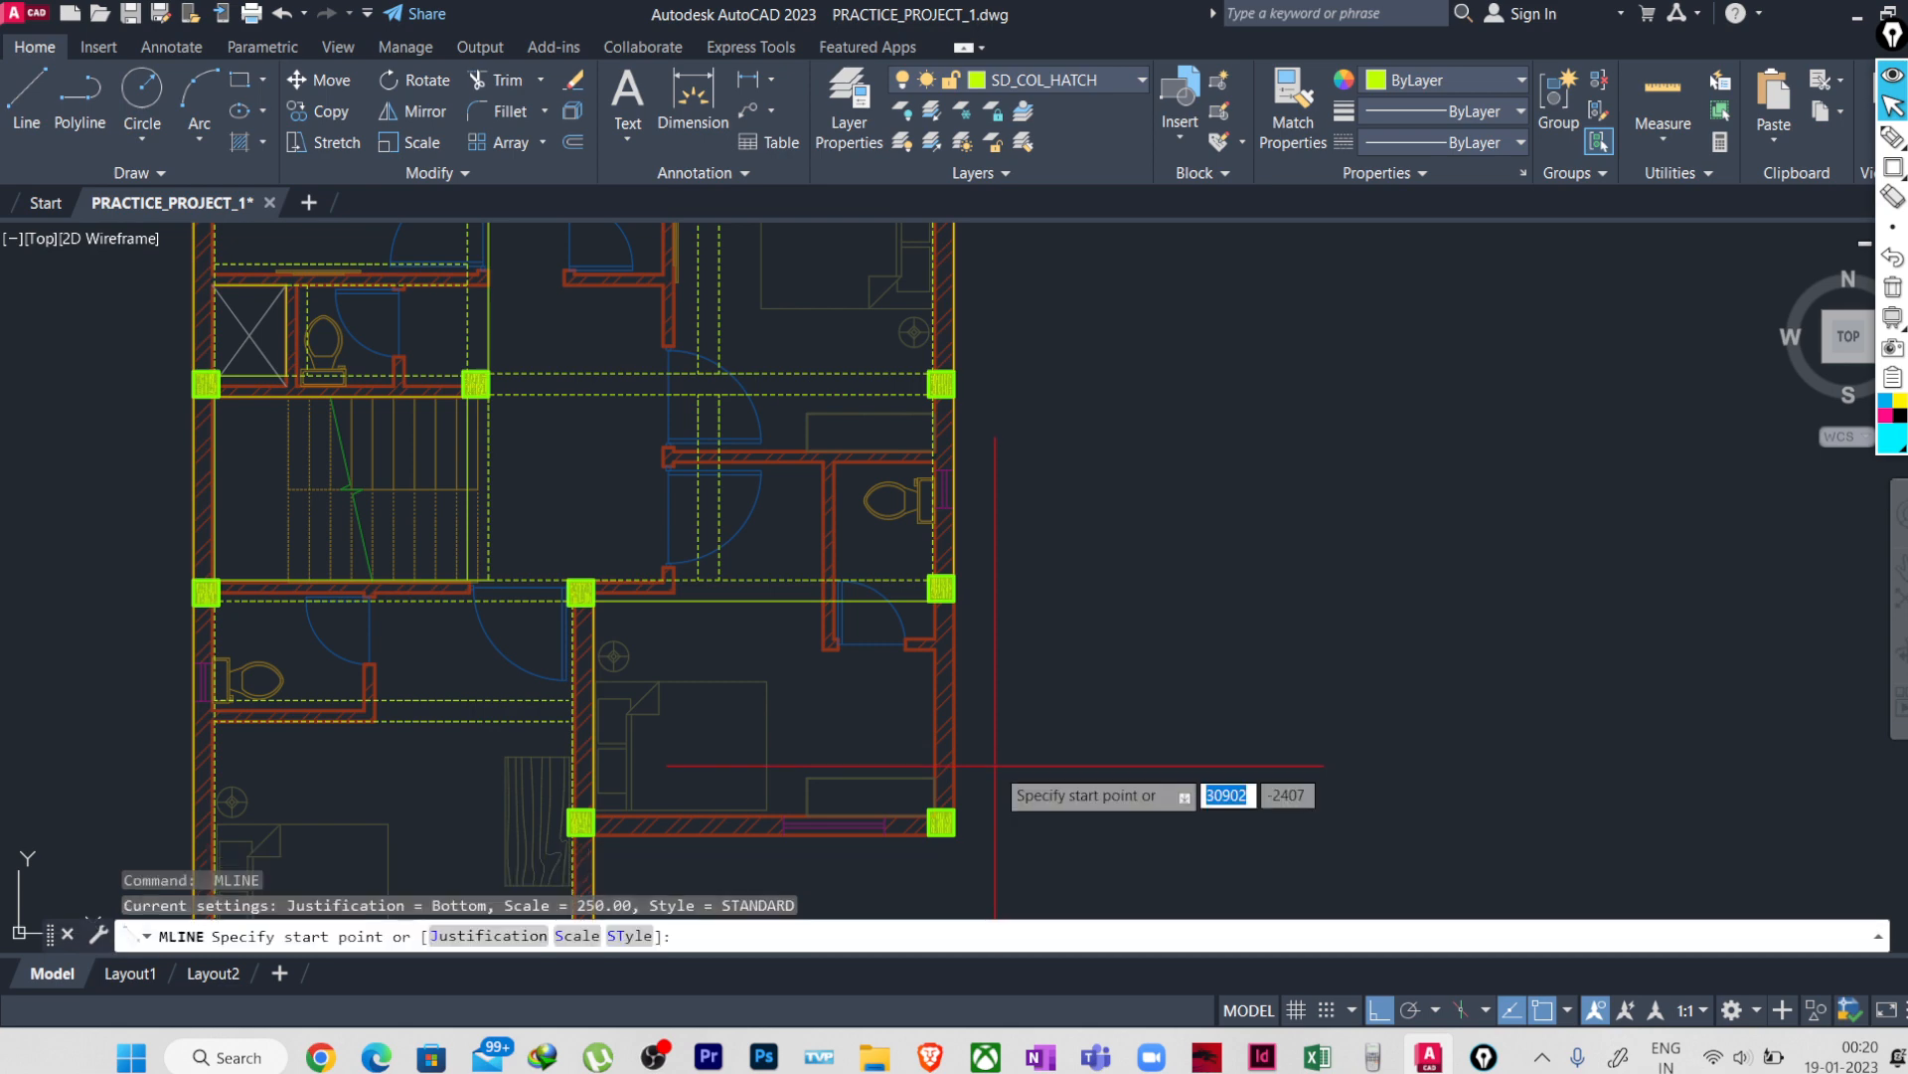
pyautogui.write('J')
pyautogui.press('Return')
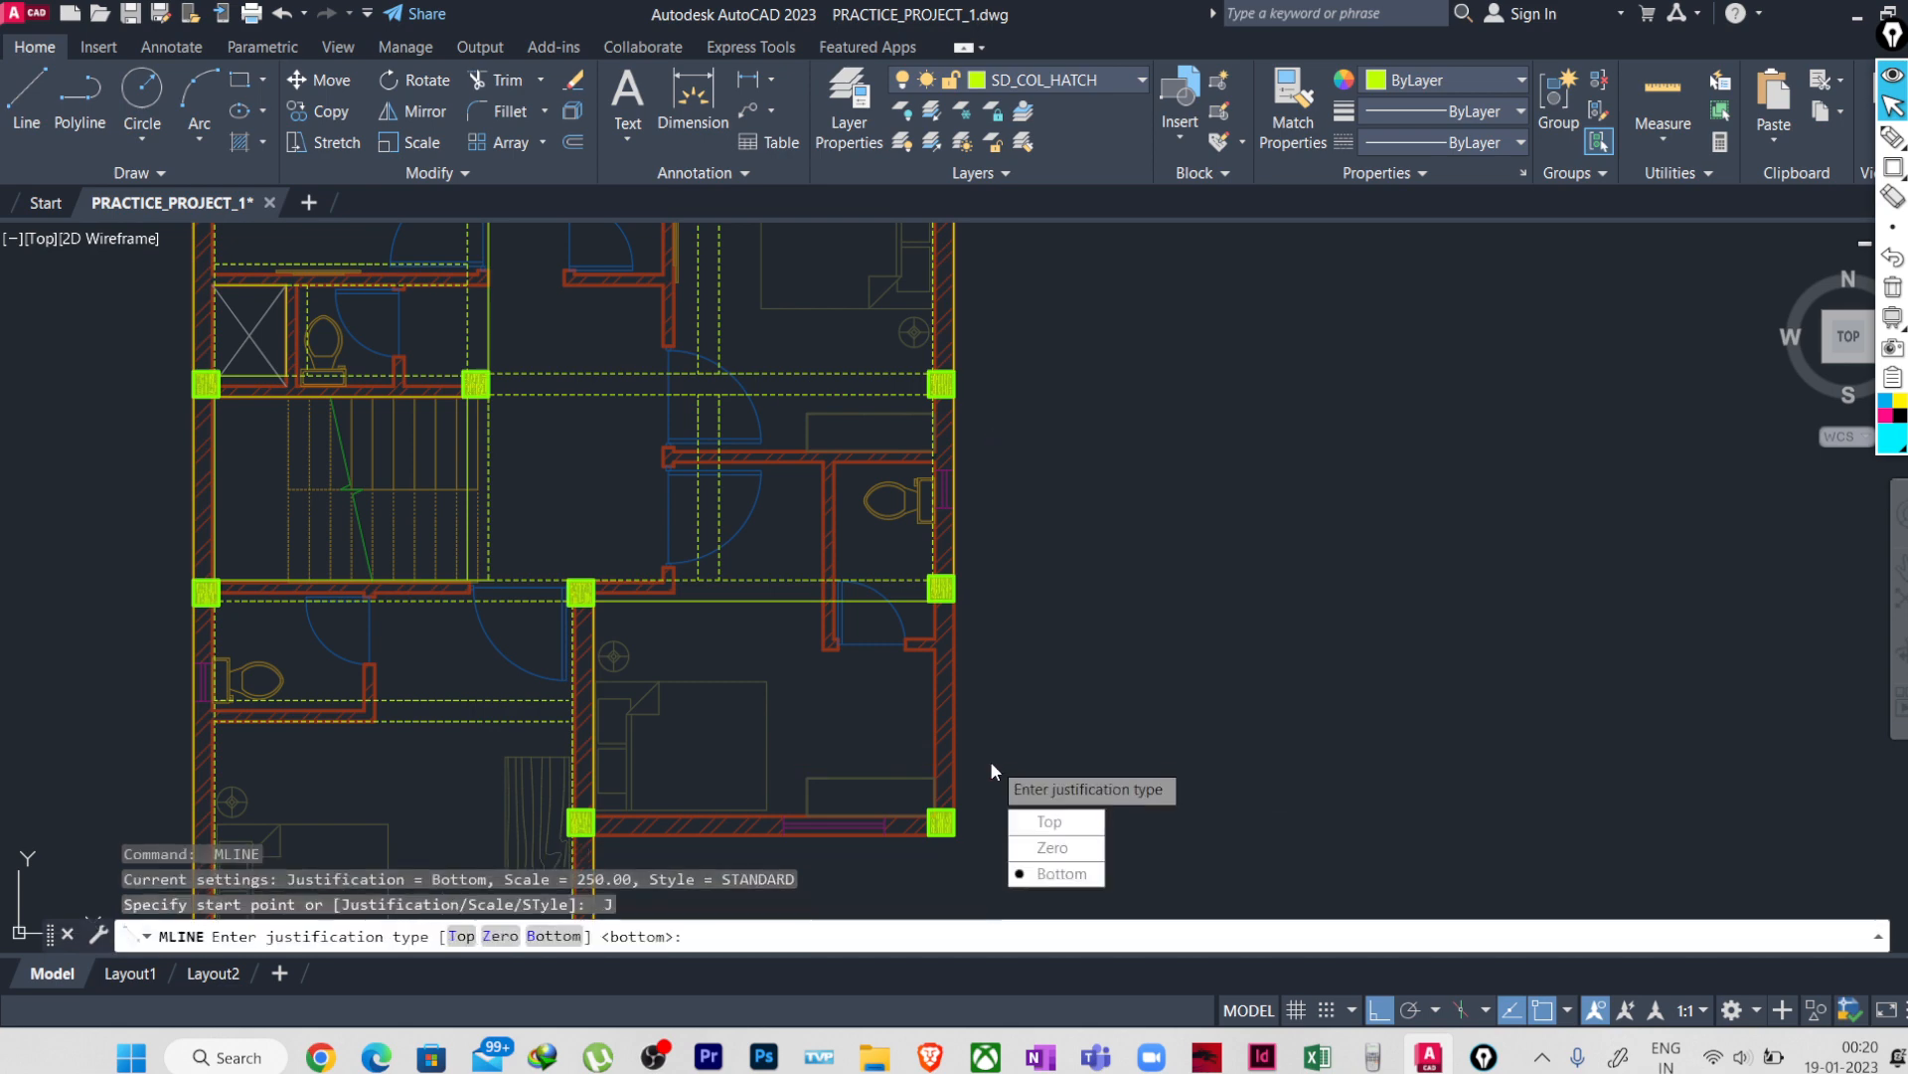
pyautogui.click(1037, 821)
pyautogui.click(953, 600)
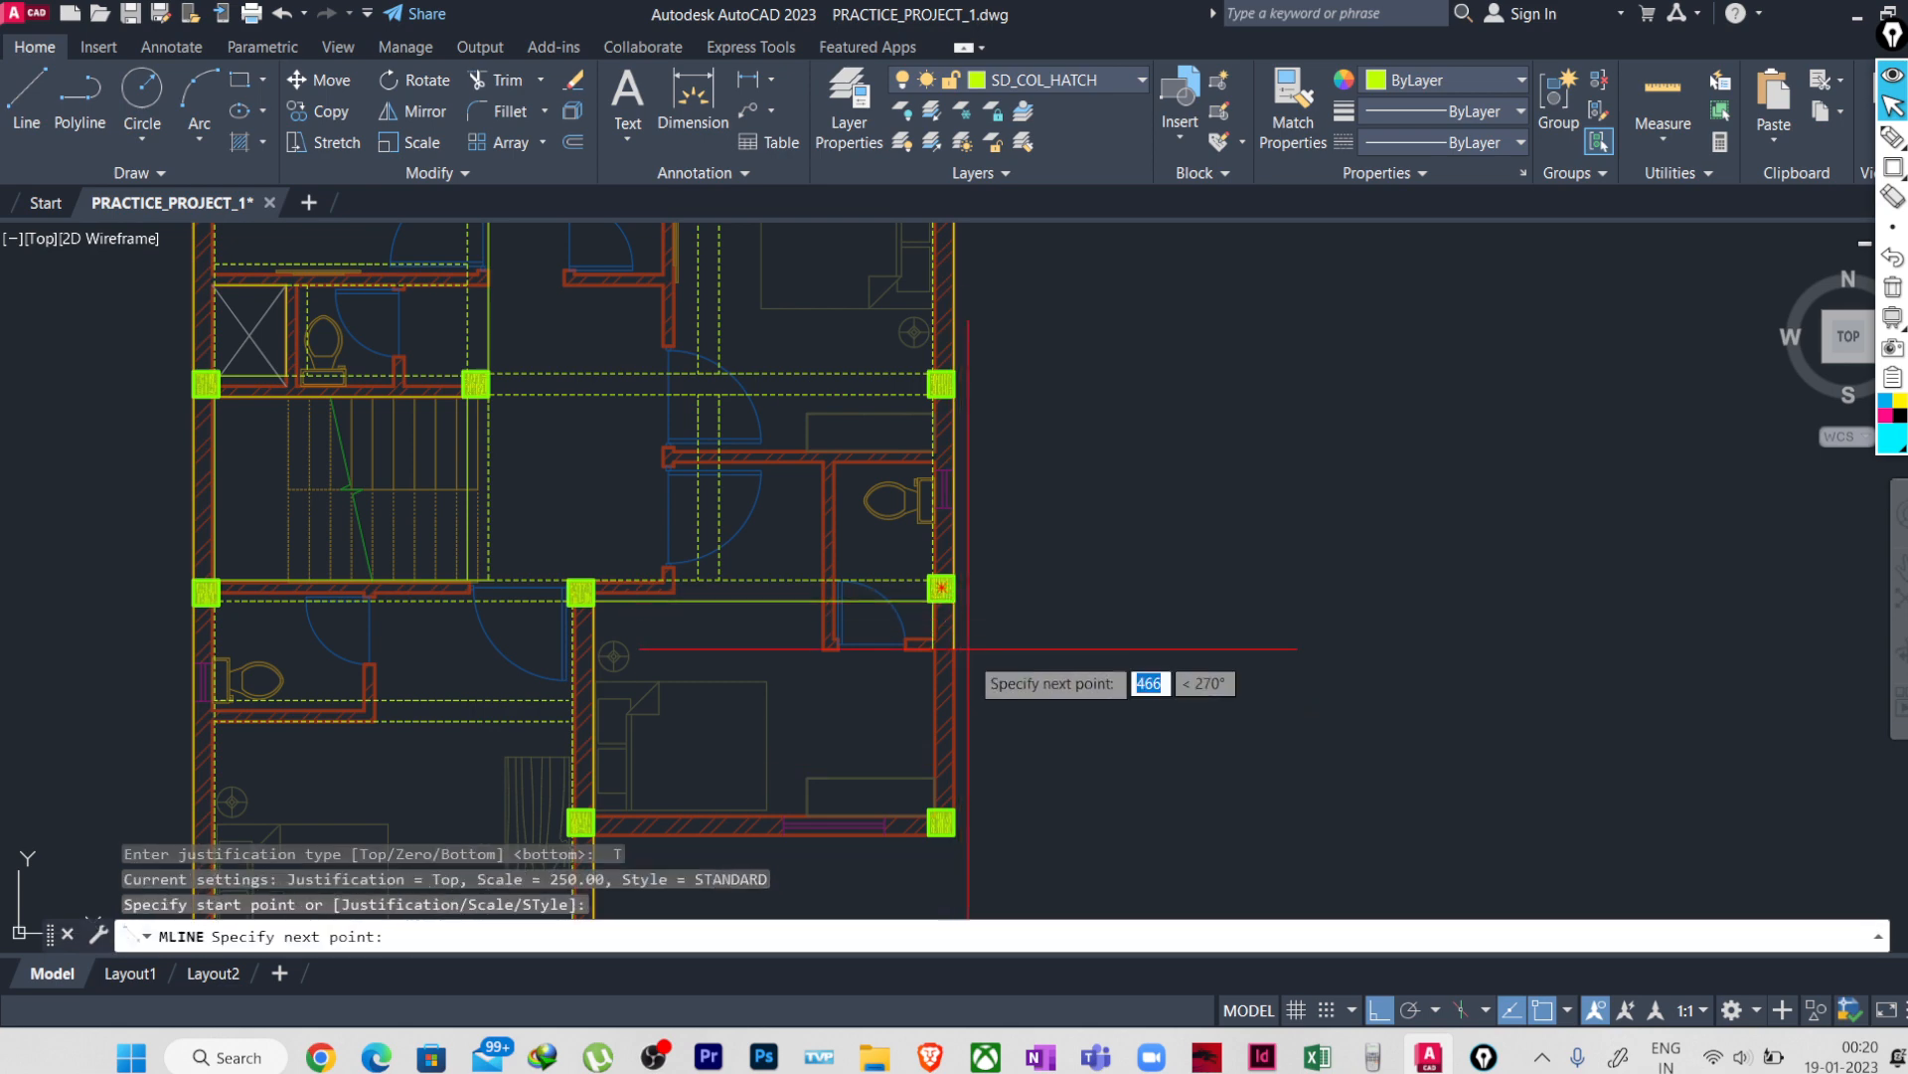
pyautogui.click(952, 833)
pyautogui.press('Return')
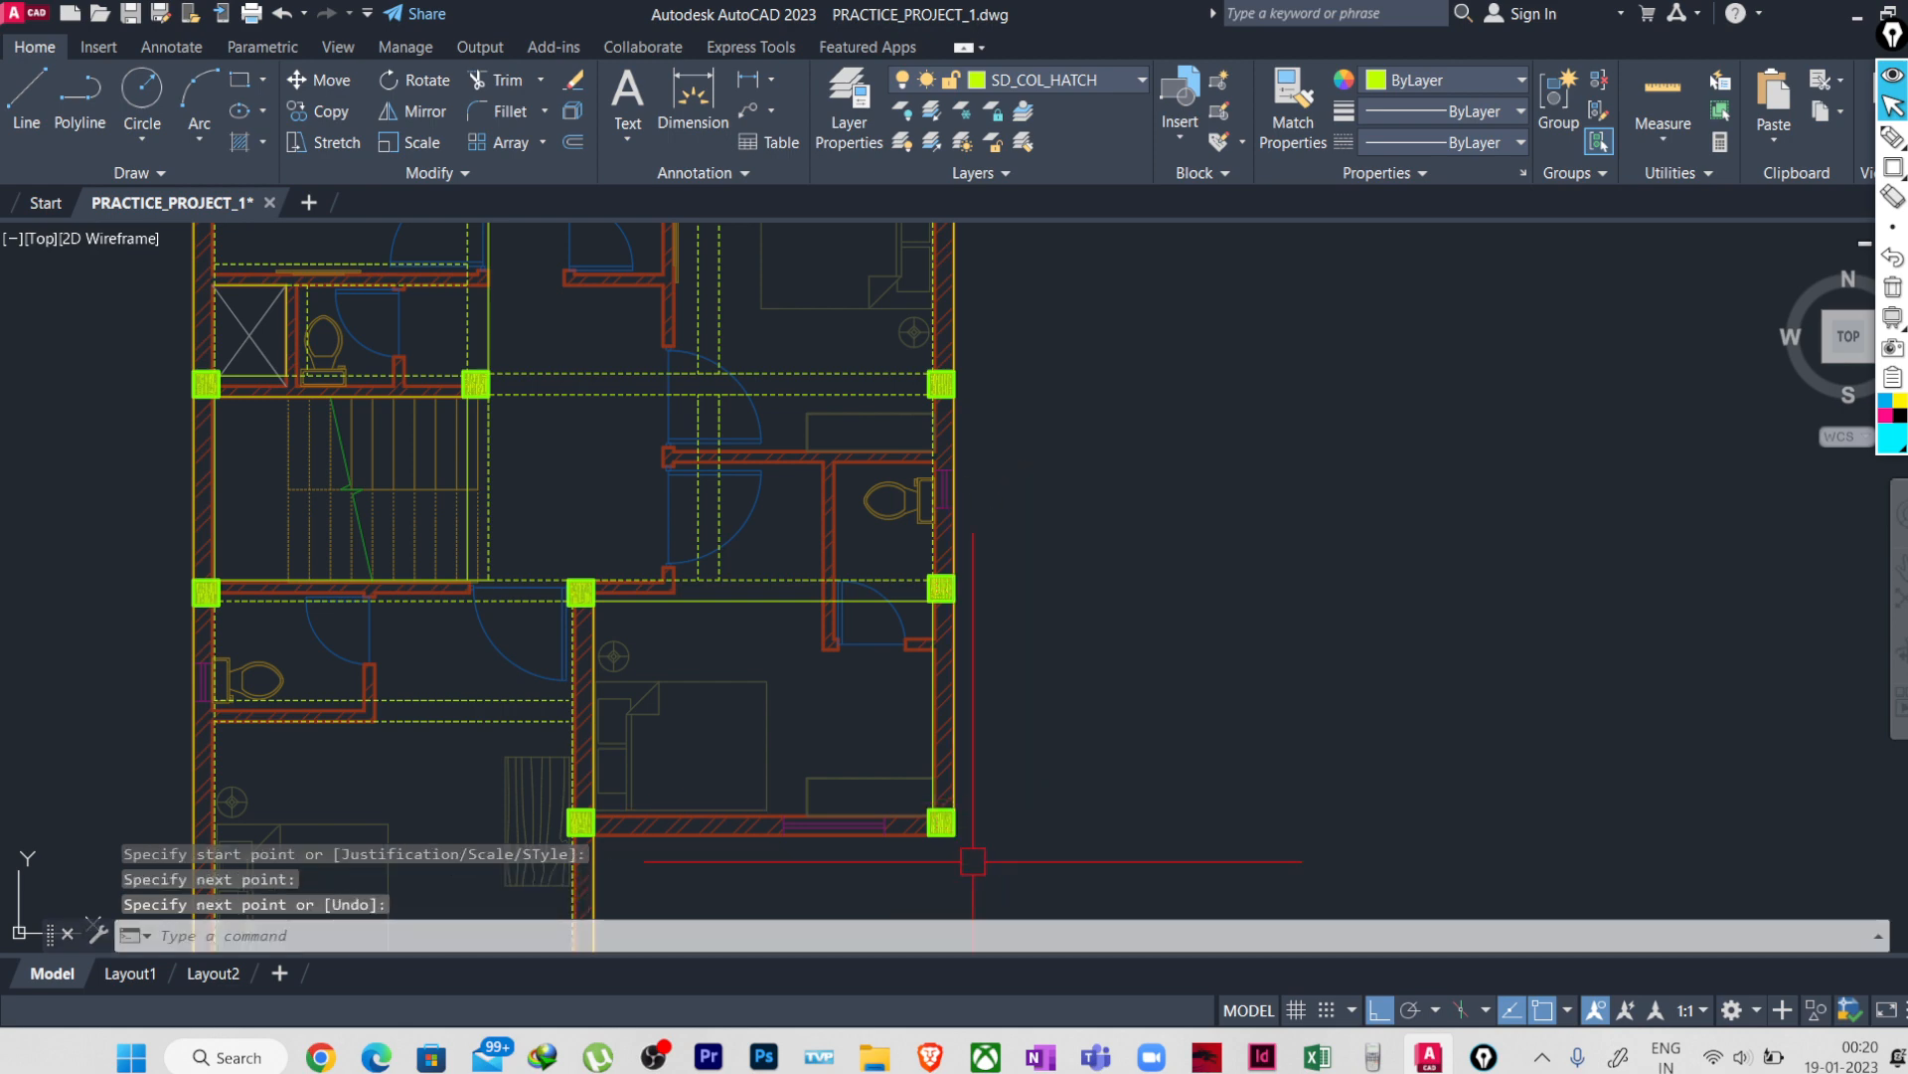
# - Draw a multiline beam along the lower-right bedroom's bottom wall, from the right column to the left column
pyautogui.press('Return')
pyautogui.click(932, 833)
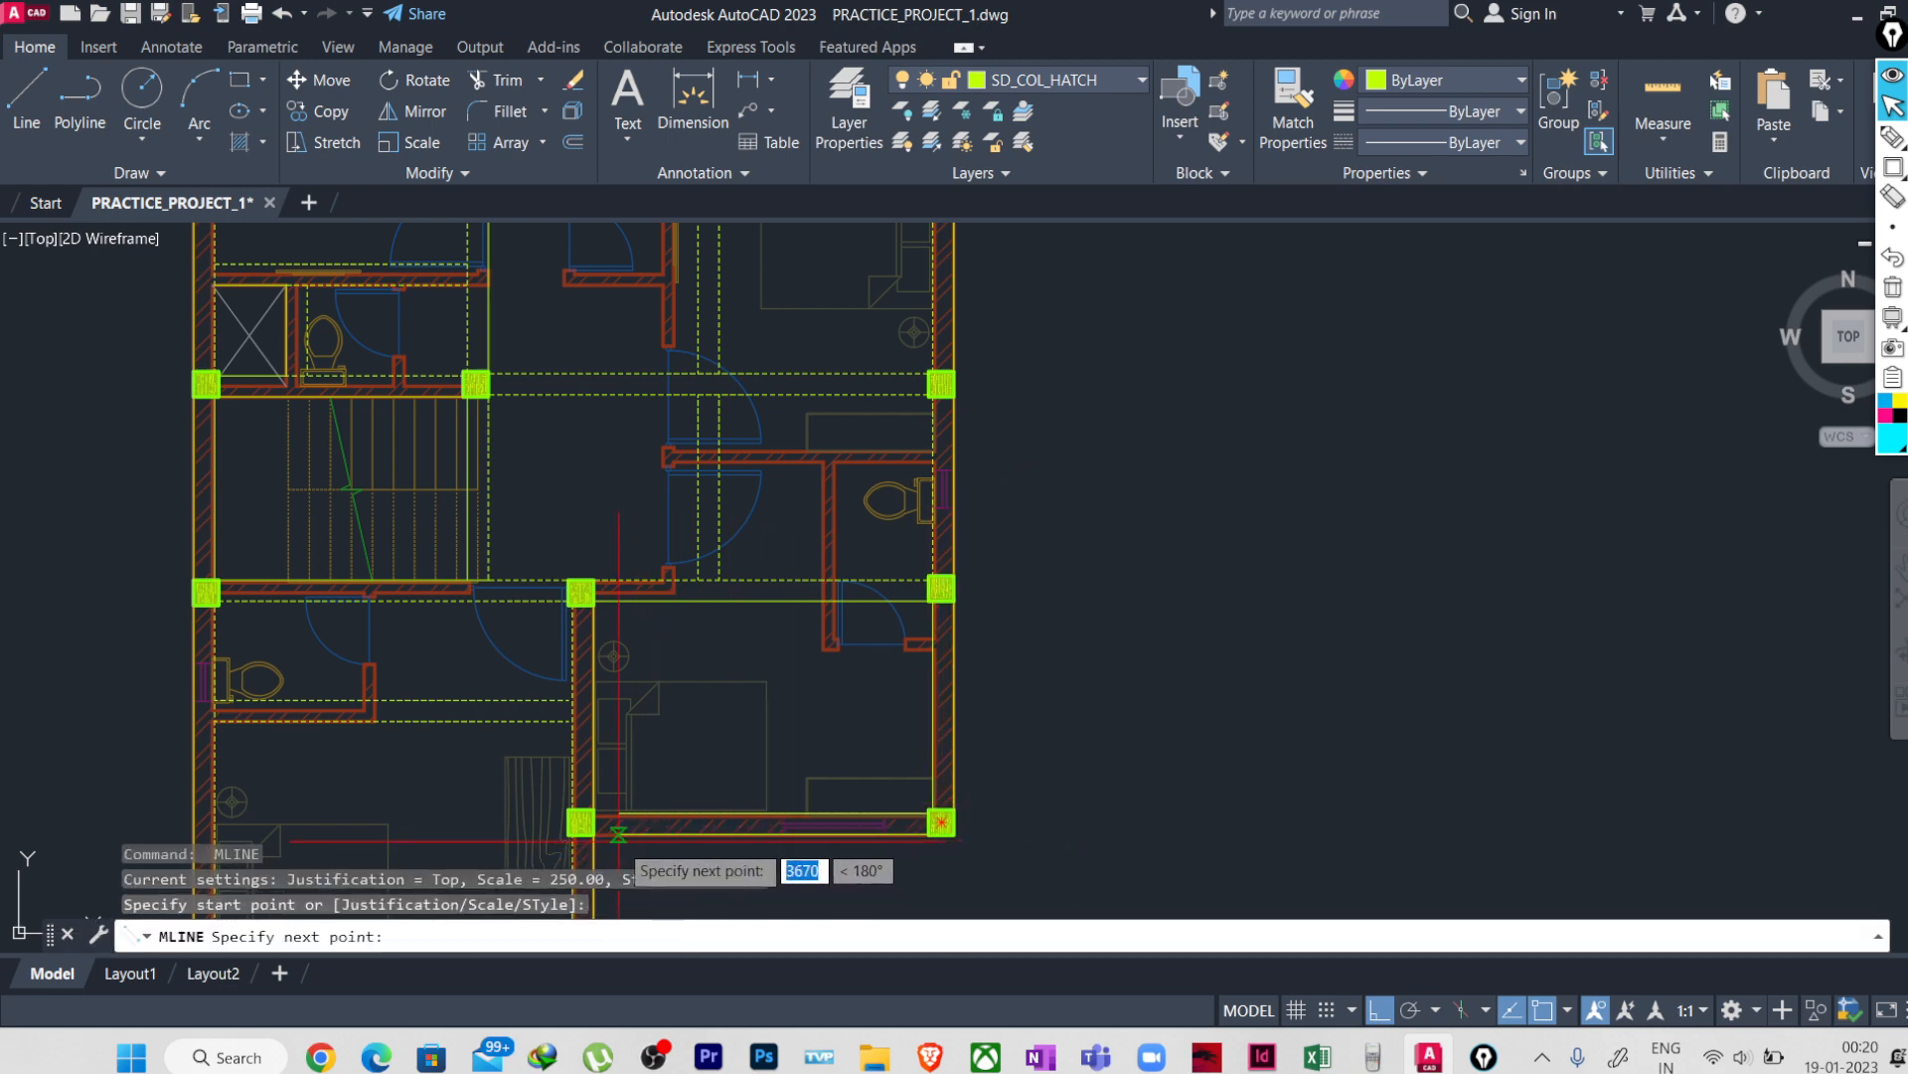
pyautogui.click(586, 835)
pyautogui.press('Return')
pyautogui.moveTo(772, 875); pyautogui.dragTo(831, 765, button='middle')
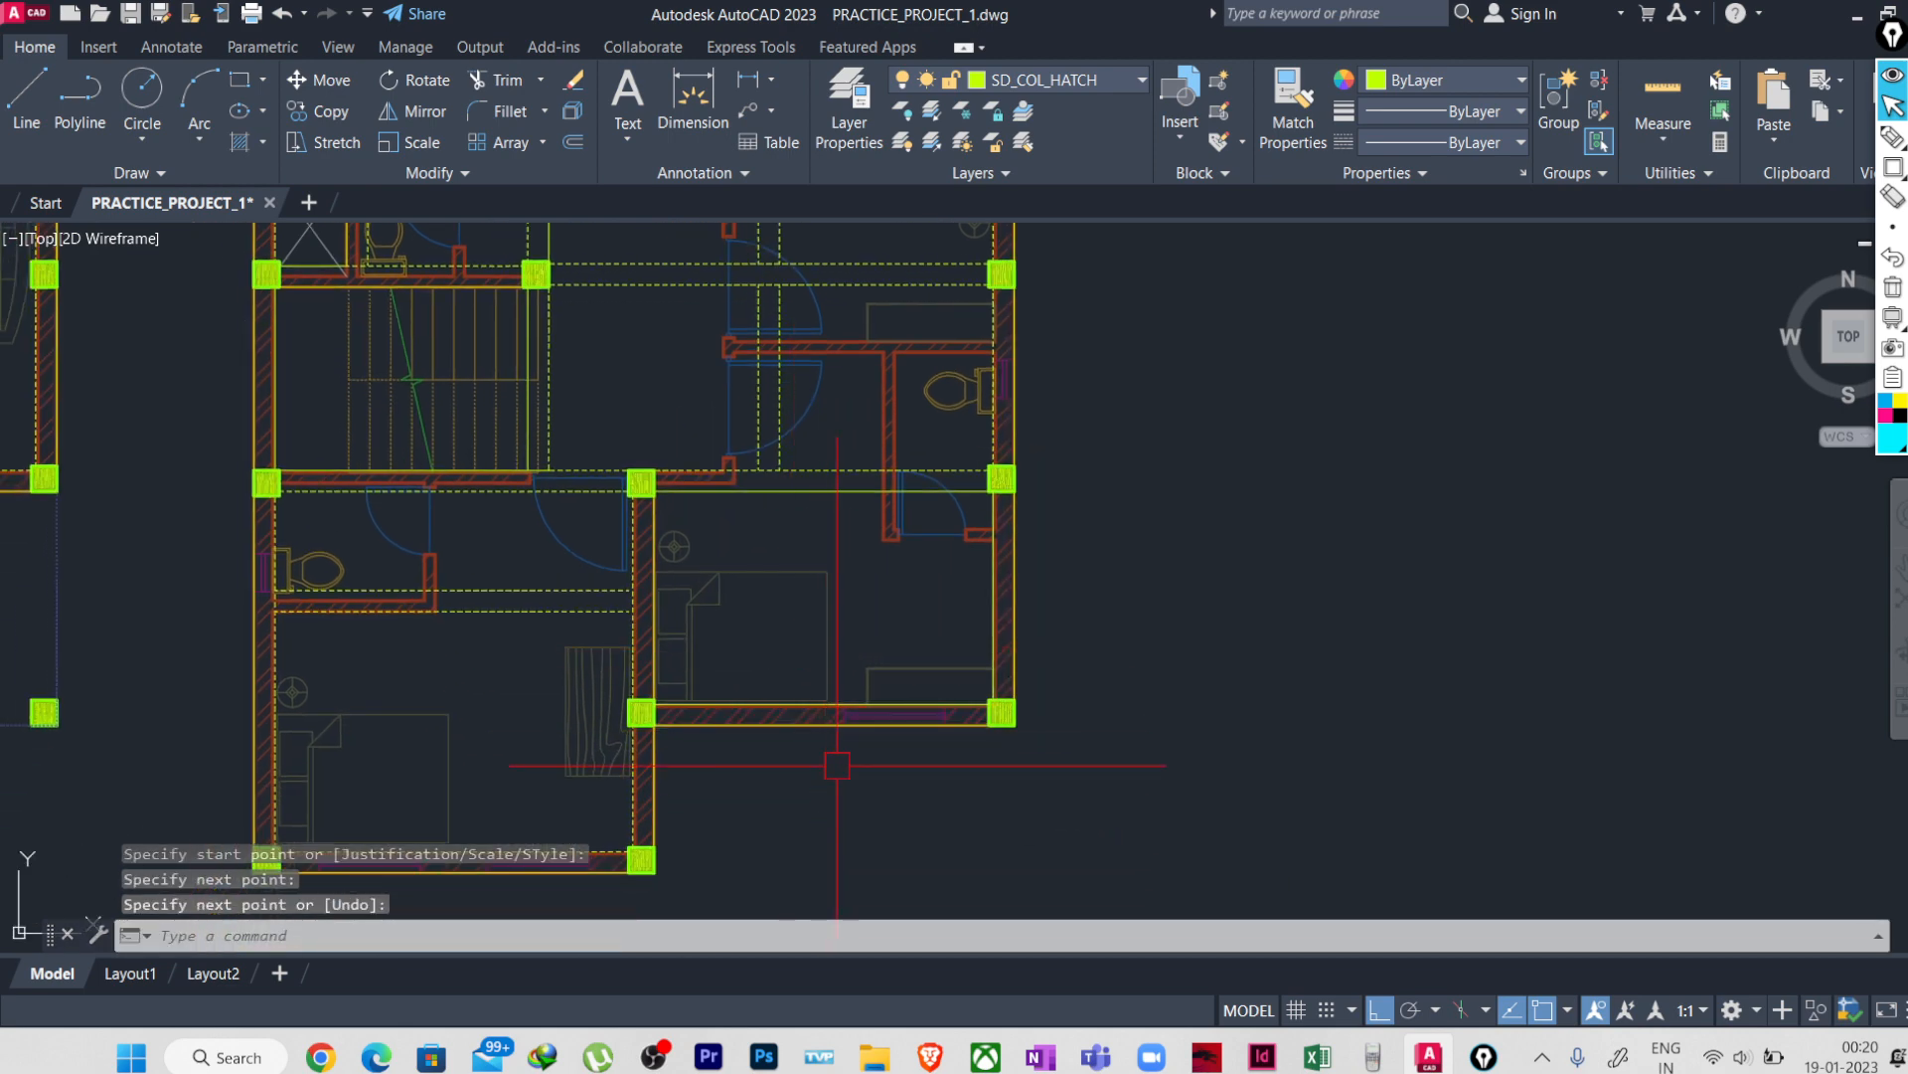
# - Explode the two multiline beams along the lower-right bedroom's right and bottom walls
pyautogui.click(833, 728)
pyautogui.click(1014, 626)
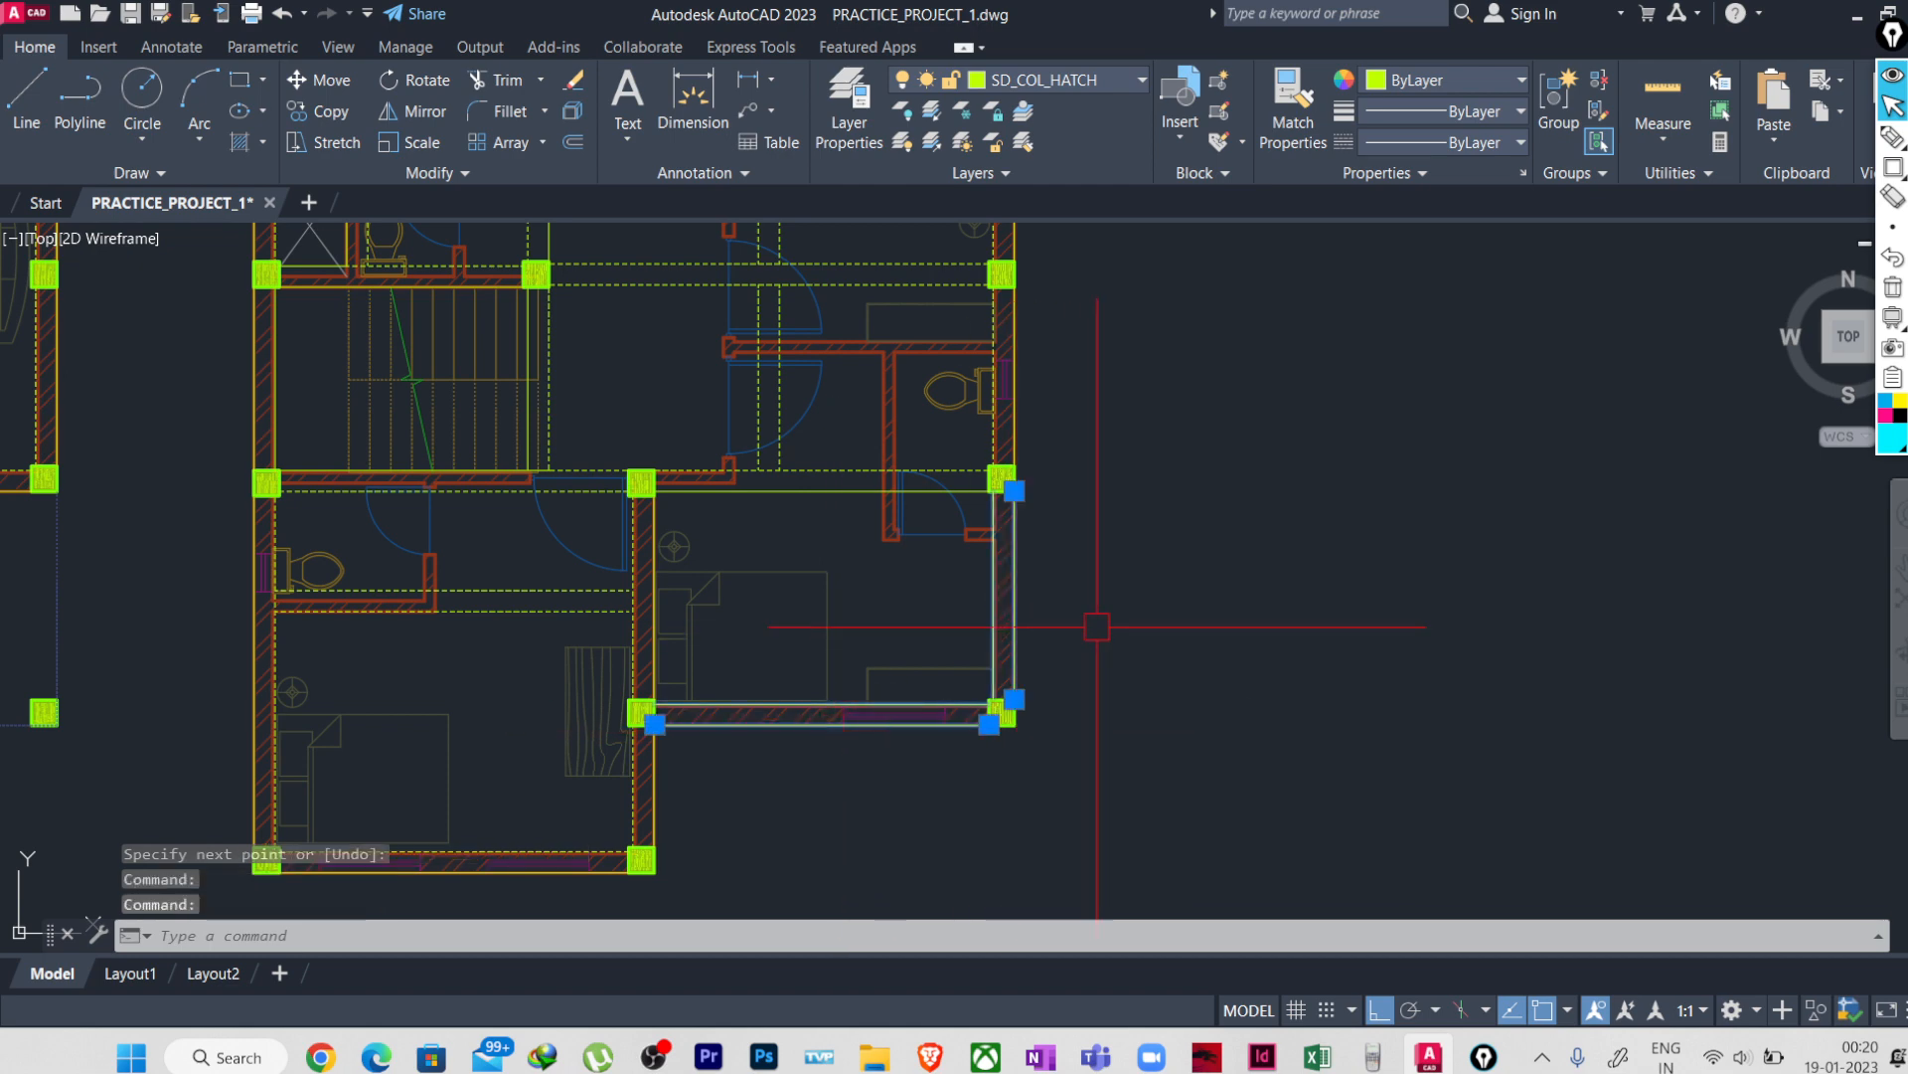
pyautogui.write('x')
pyautogui.press('Return')
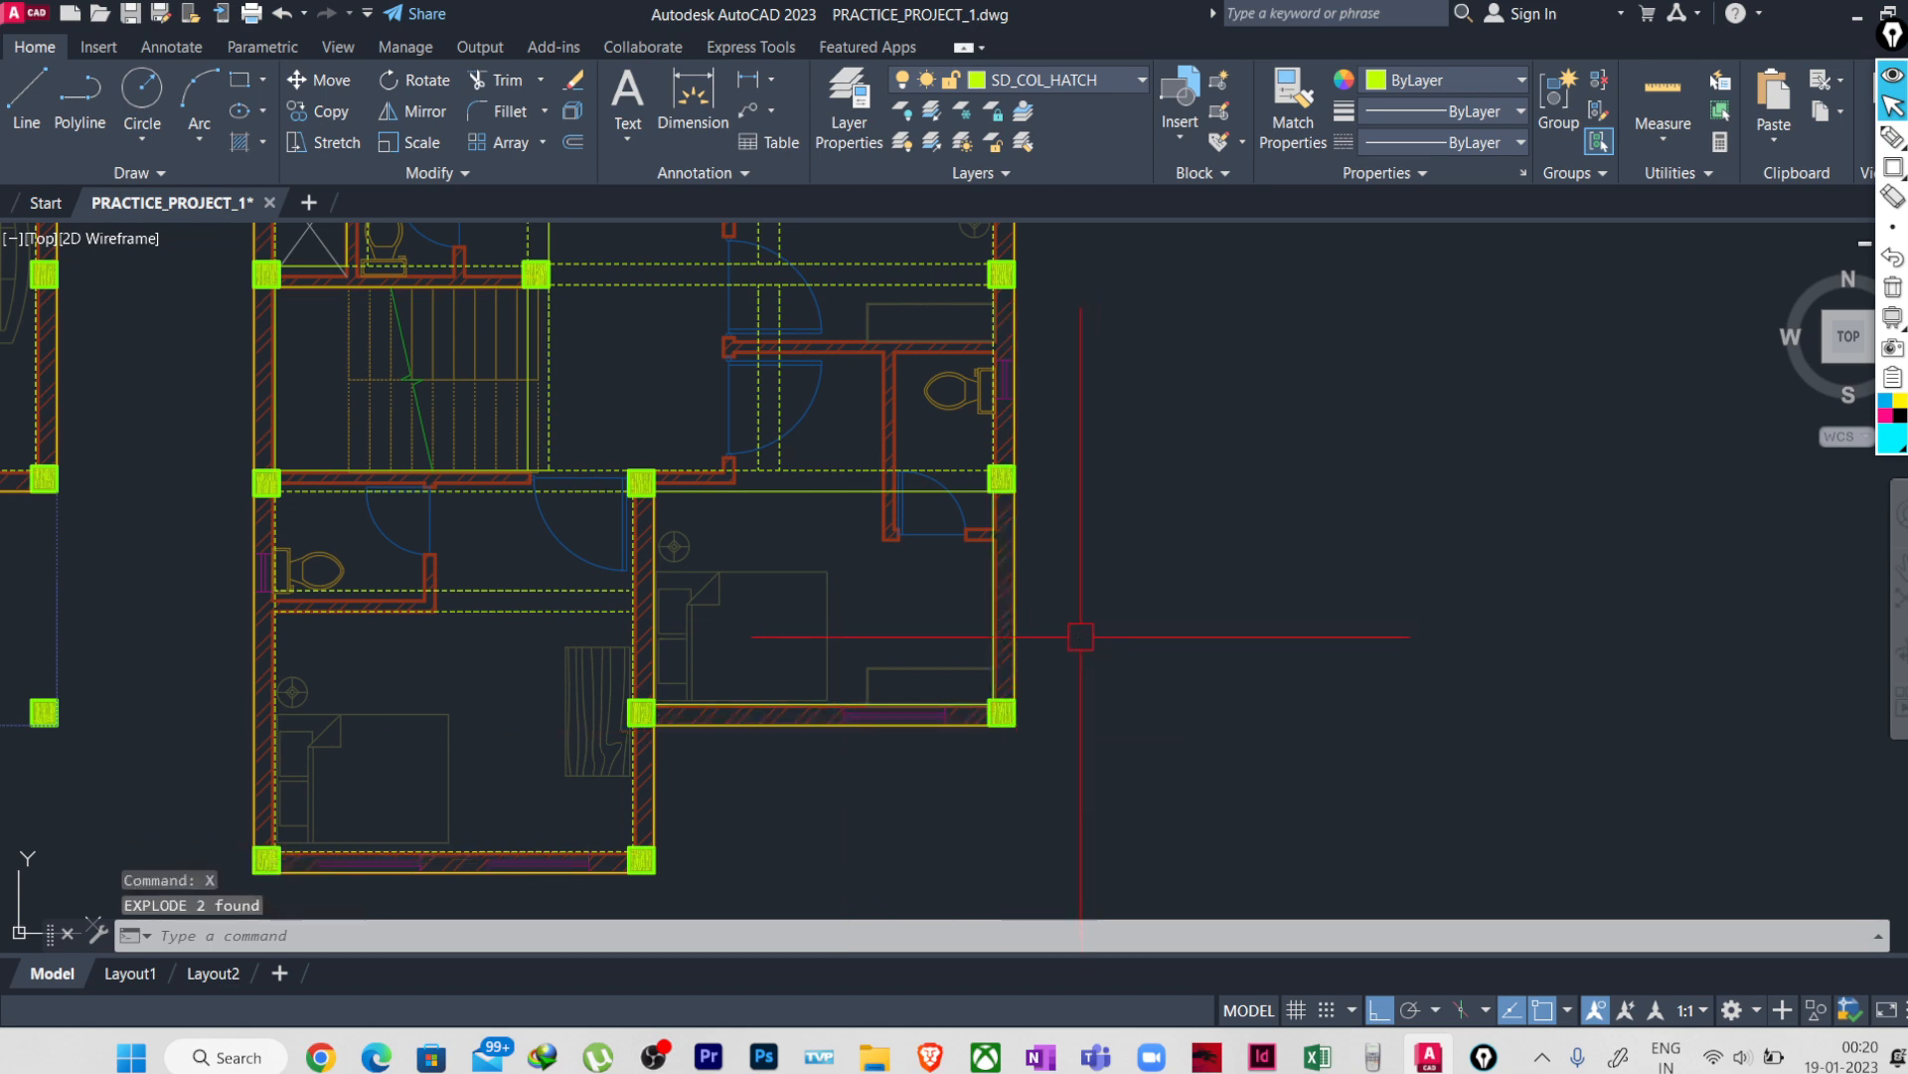
# - Match the dashed properties of the beam line above the lower-right bedroom onto the inner beam lines around that bedroom
pyautogui.write('ma')
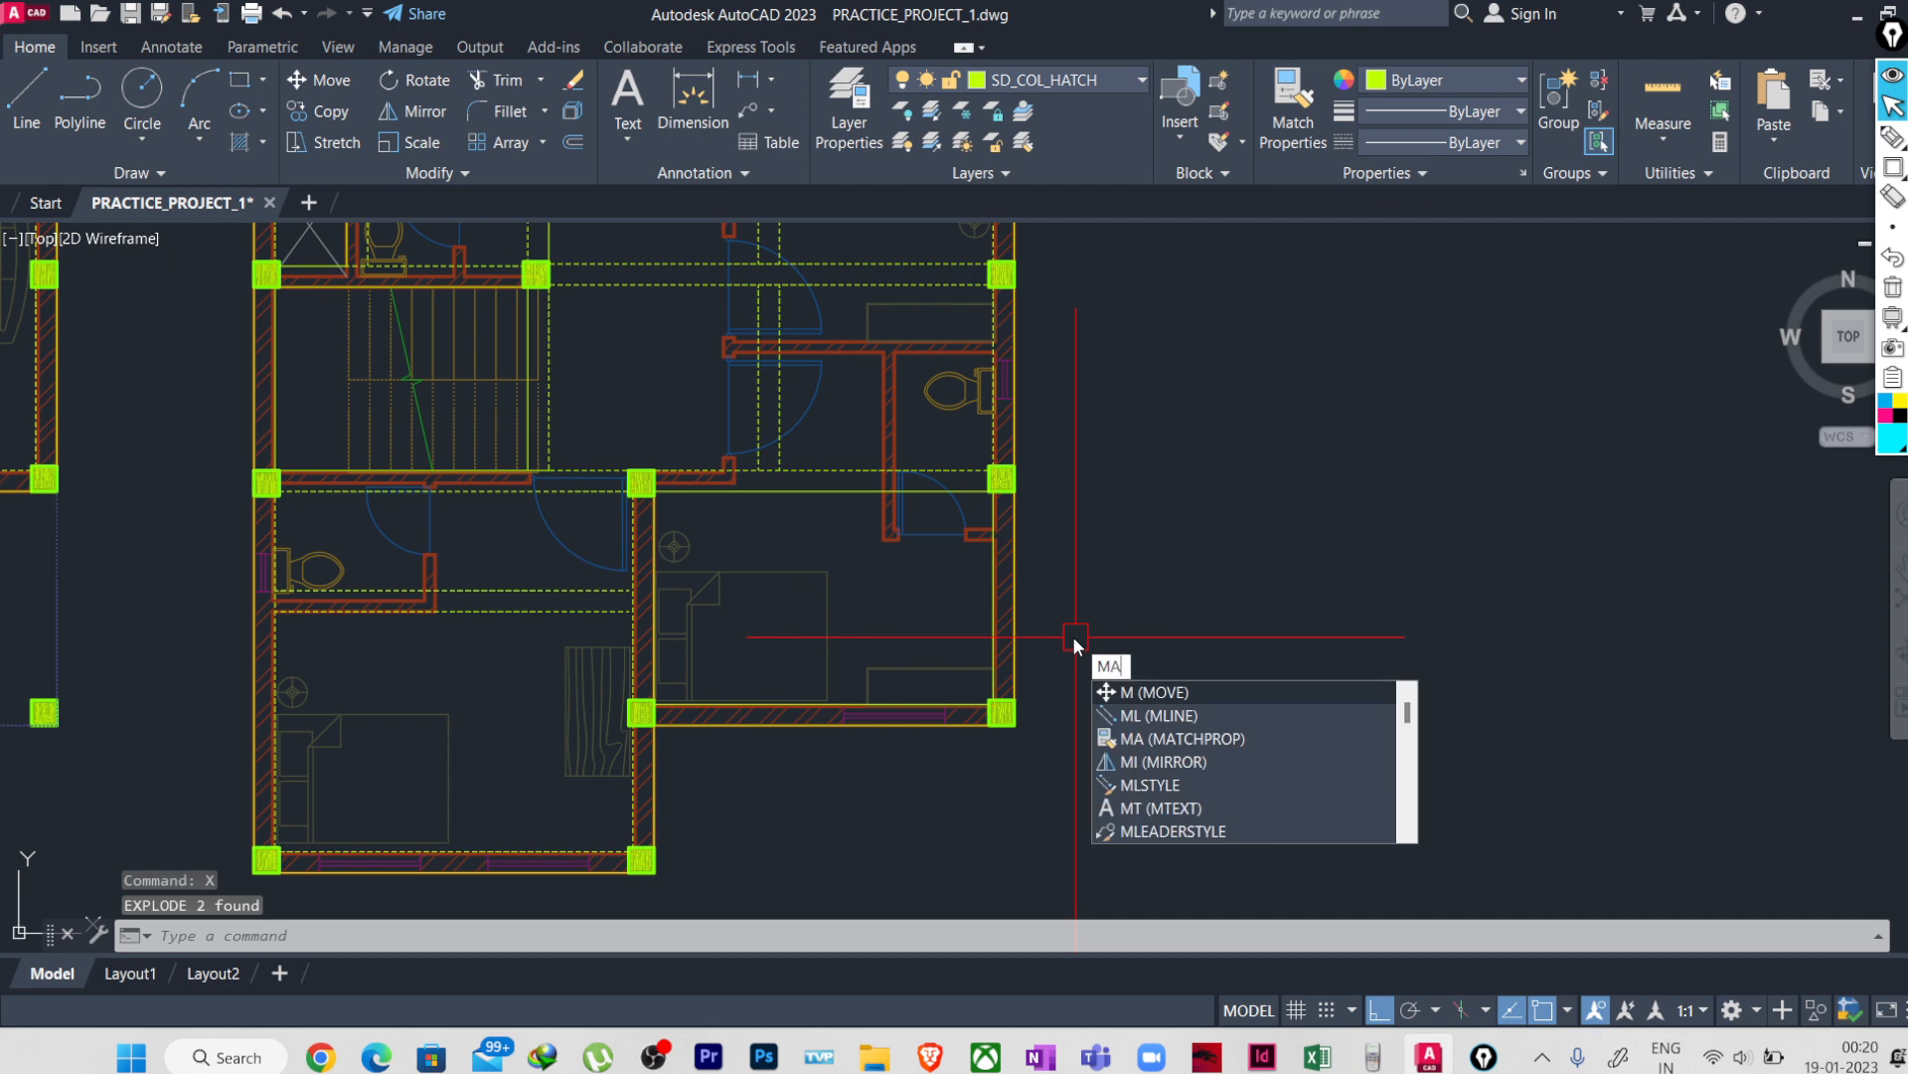
pyautogui.press('Return')
pyautogui.click(851, 470)
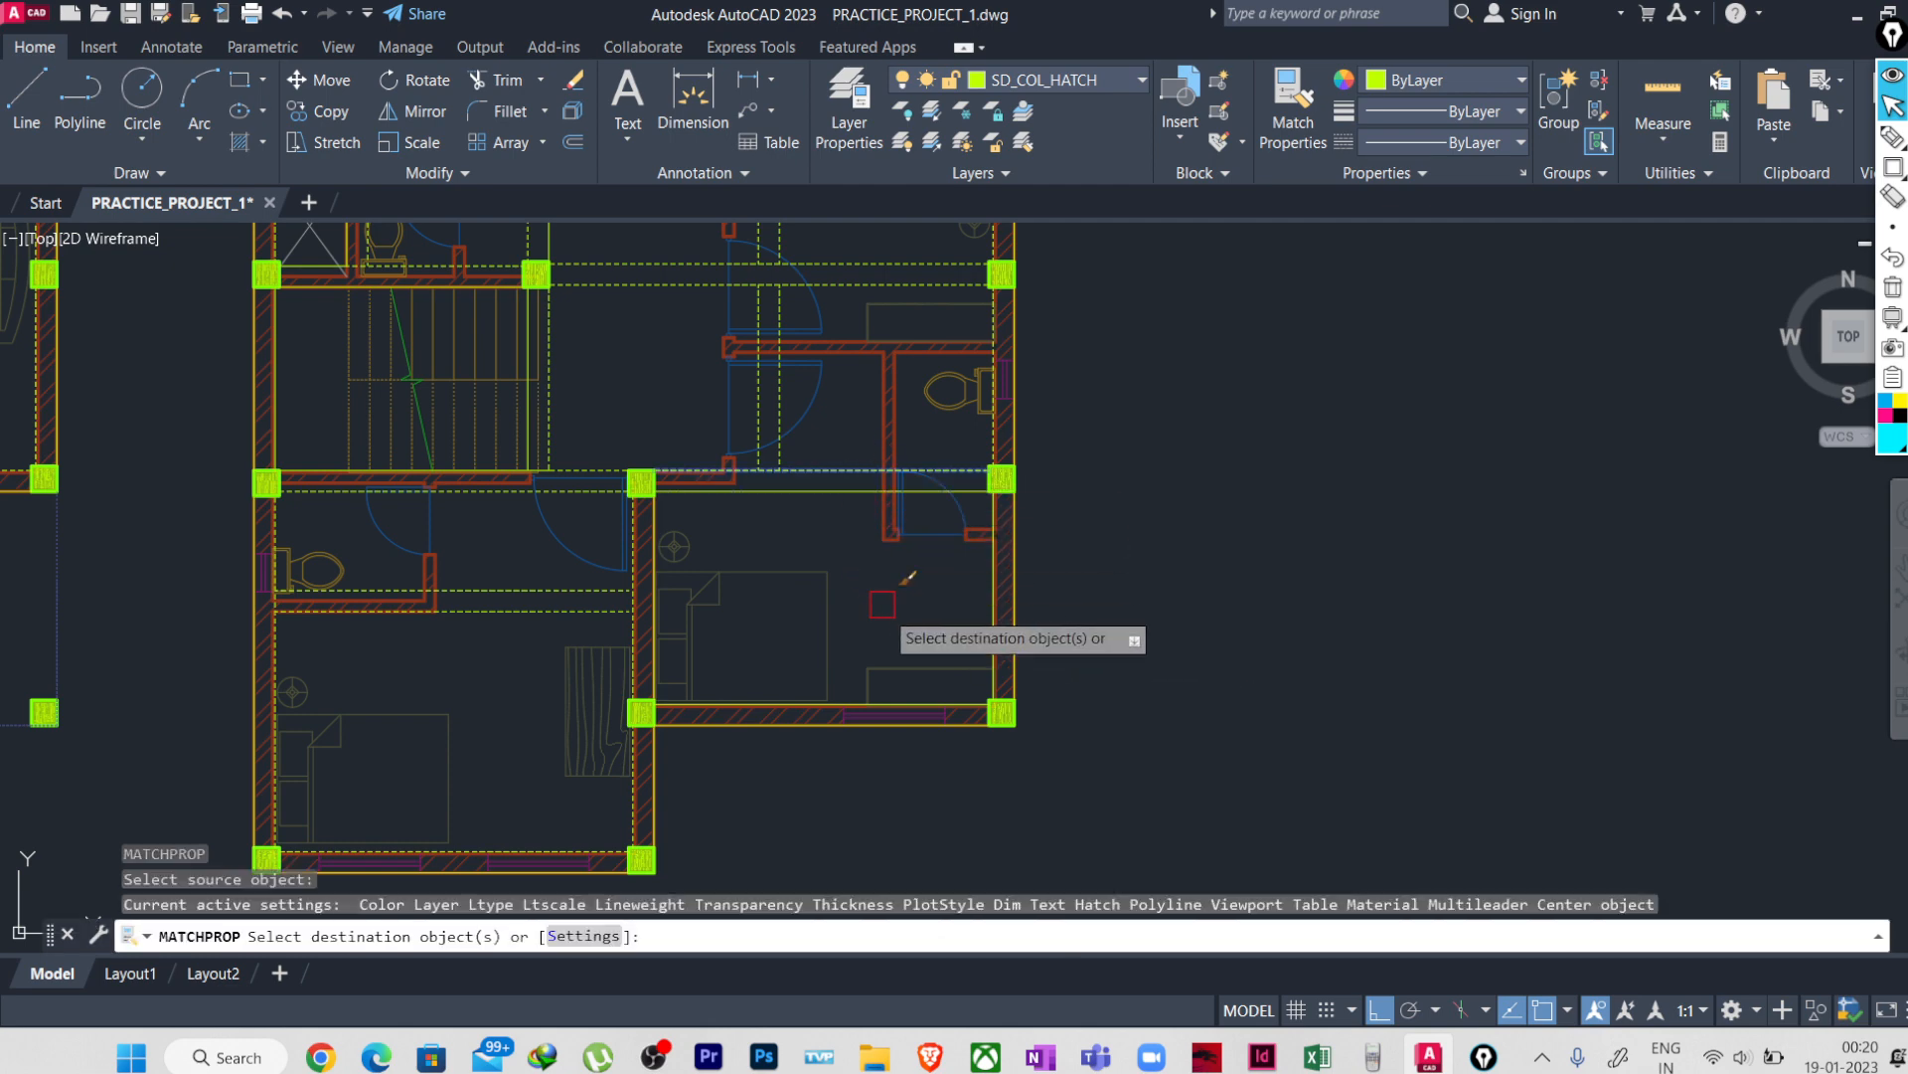
pyautogui.click(990, 604)
pyautogui.click(793, 491)
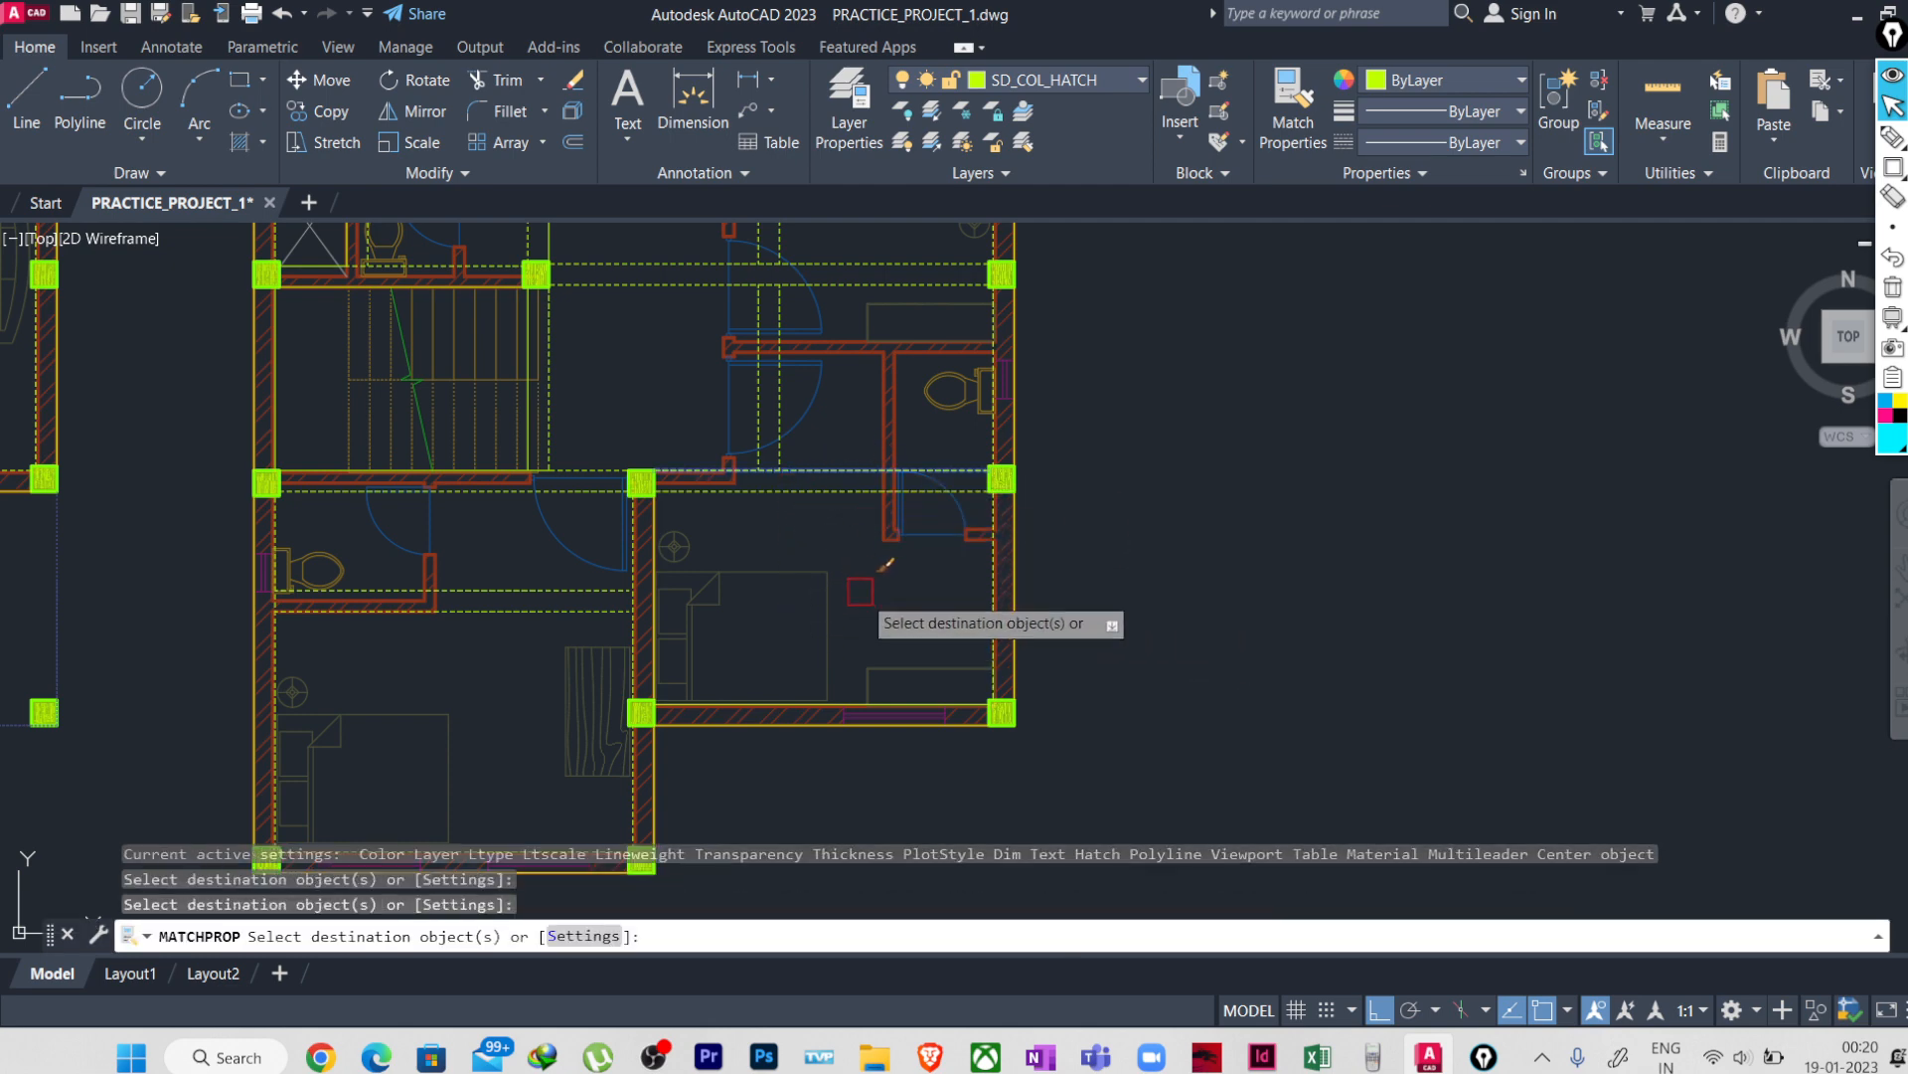
pyautogui.click(885, 666)
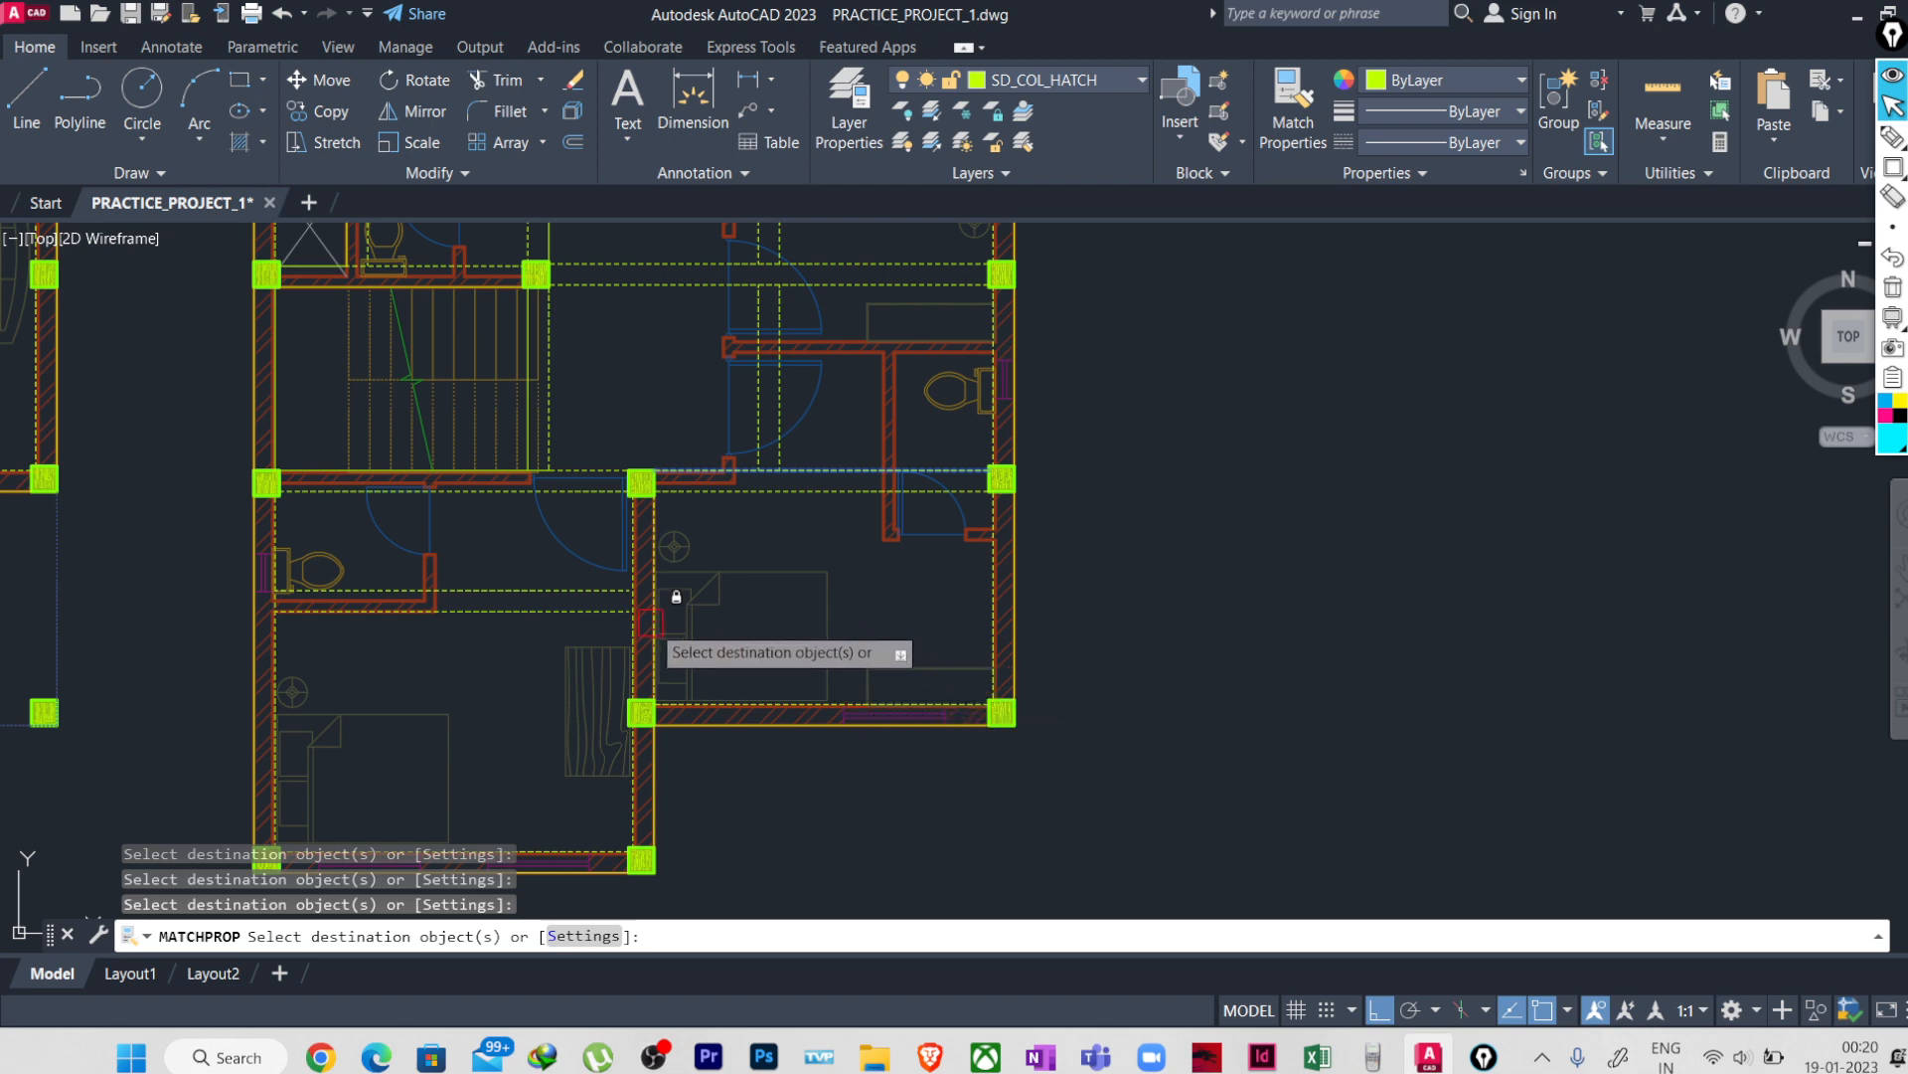
pyautogui.press('Escape')
pyautogui.press('Escape')
pyautogui.press('Escape')
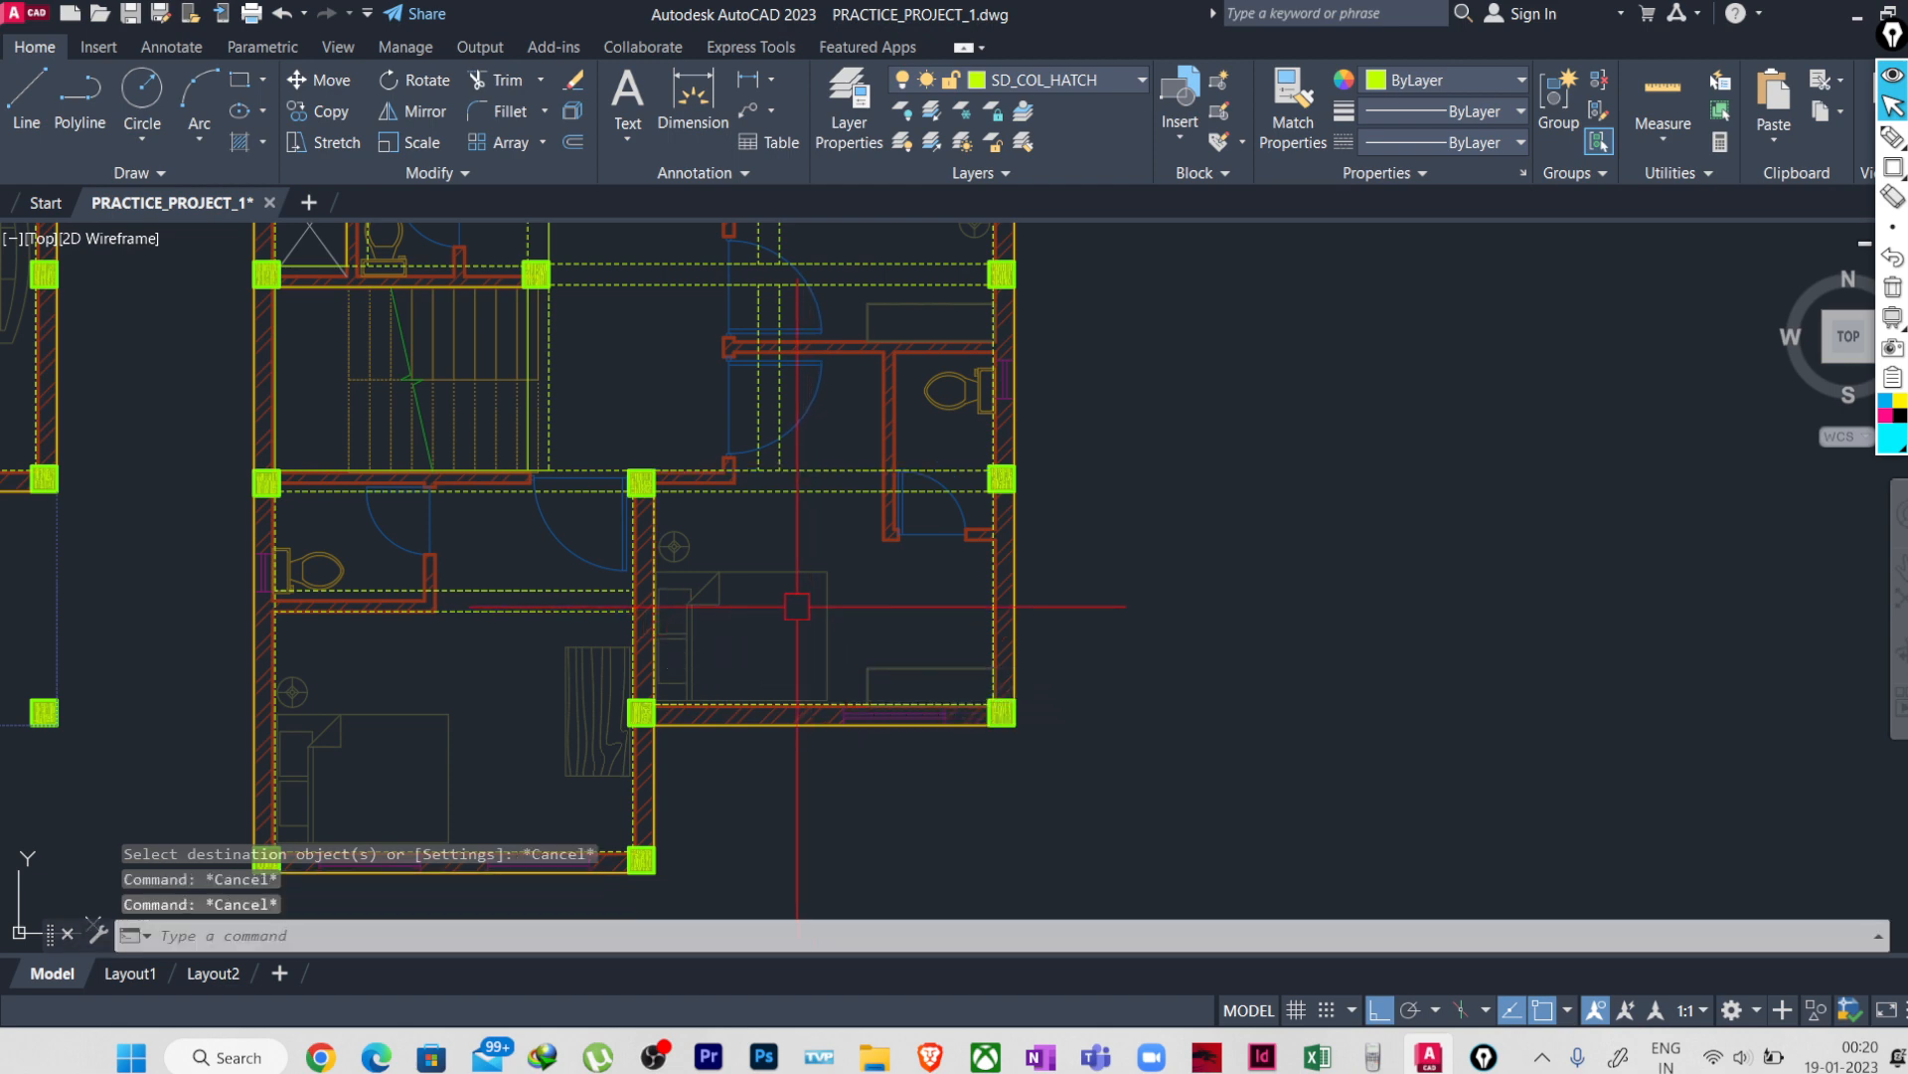
# - Move the upper-right bedroom's two dashed vertical beam lines left so the right line aligns with the toilet wall's right face
pyautogui.moveTo(795, 601); pyautogui.dragTo(800, 868, button='middle')
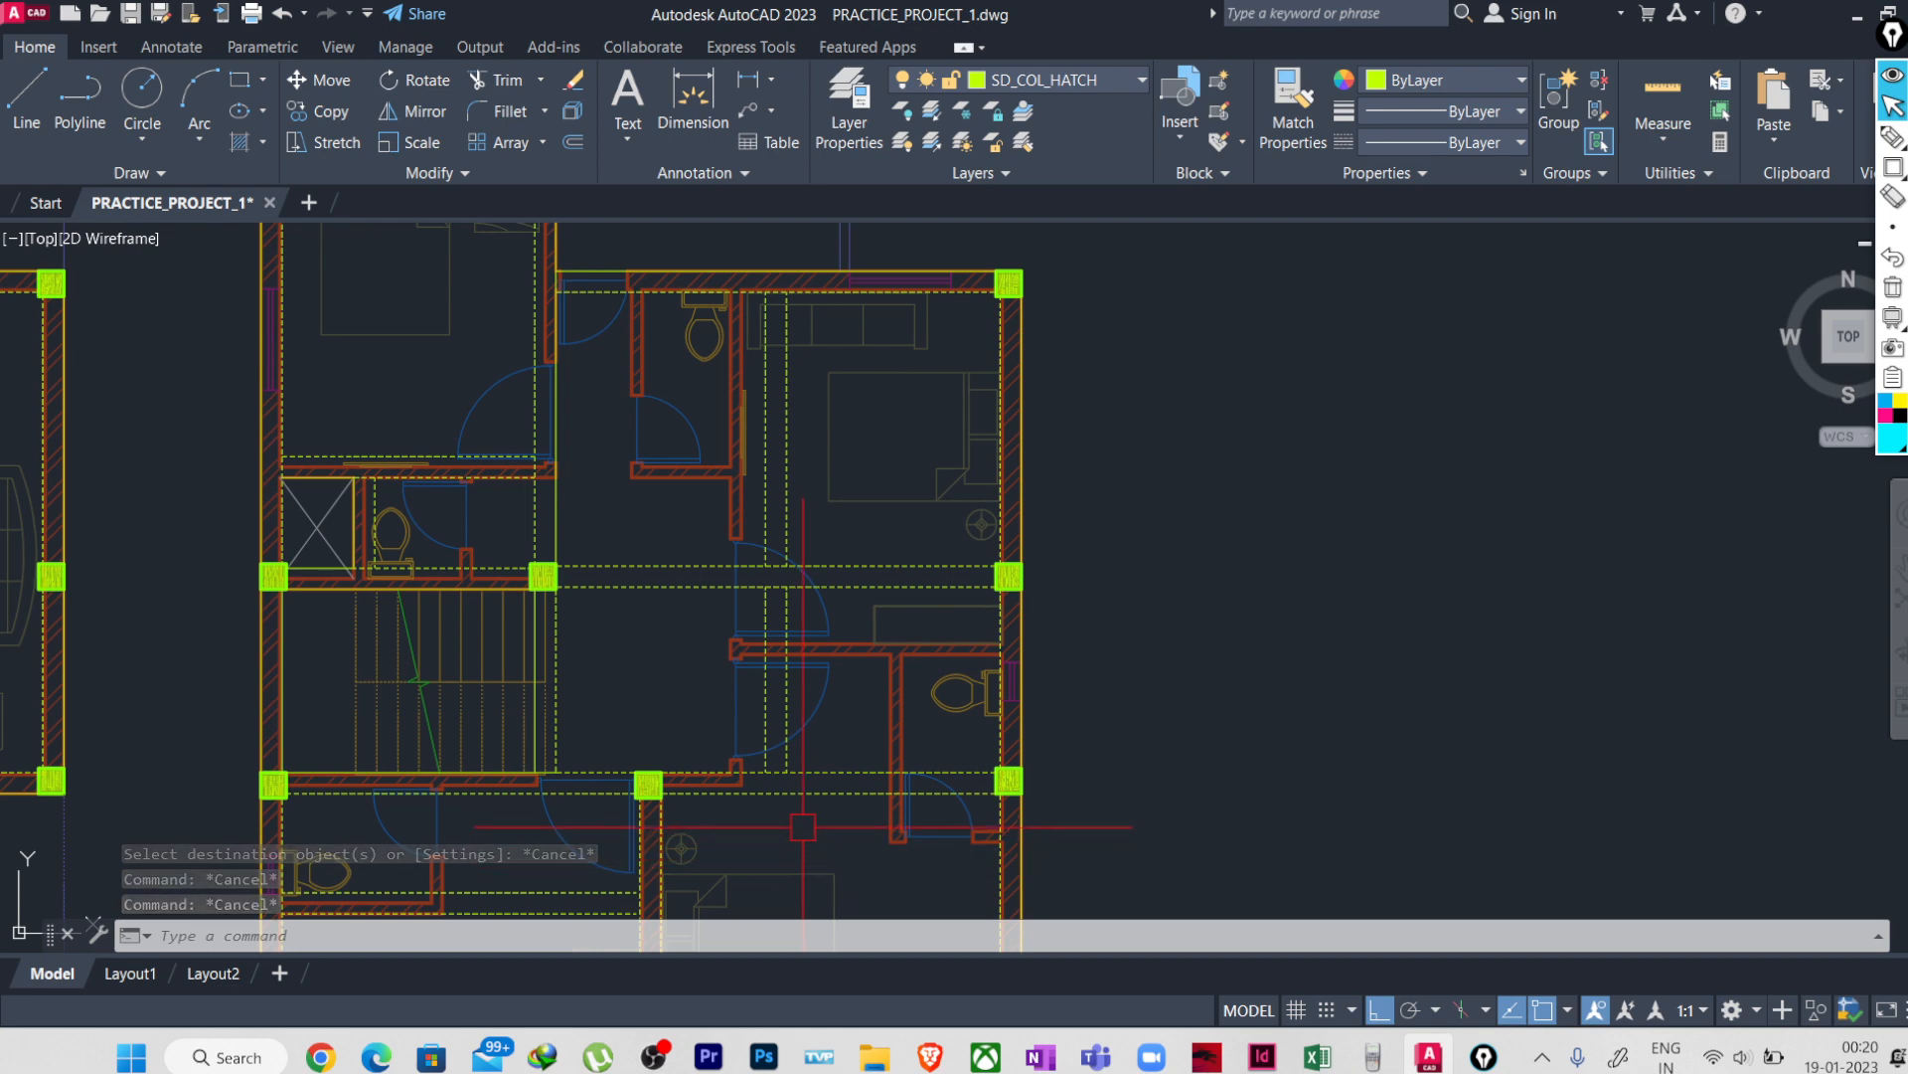
pyautogui.scroll(4, 795, 492)
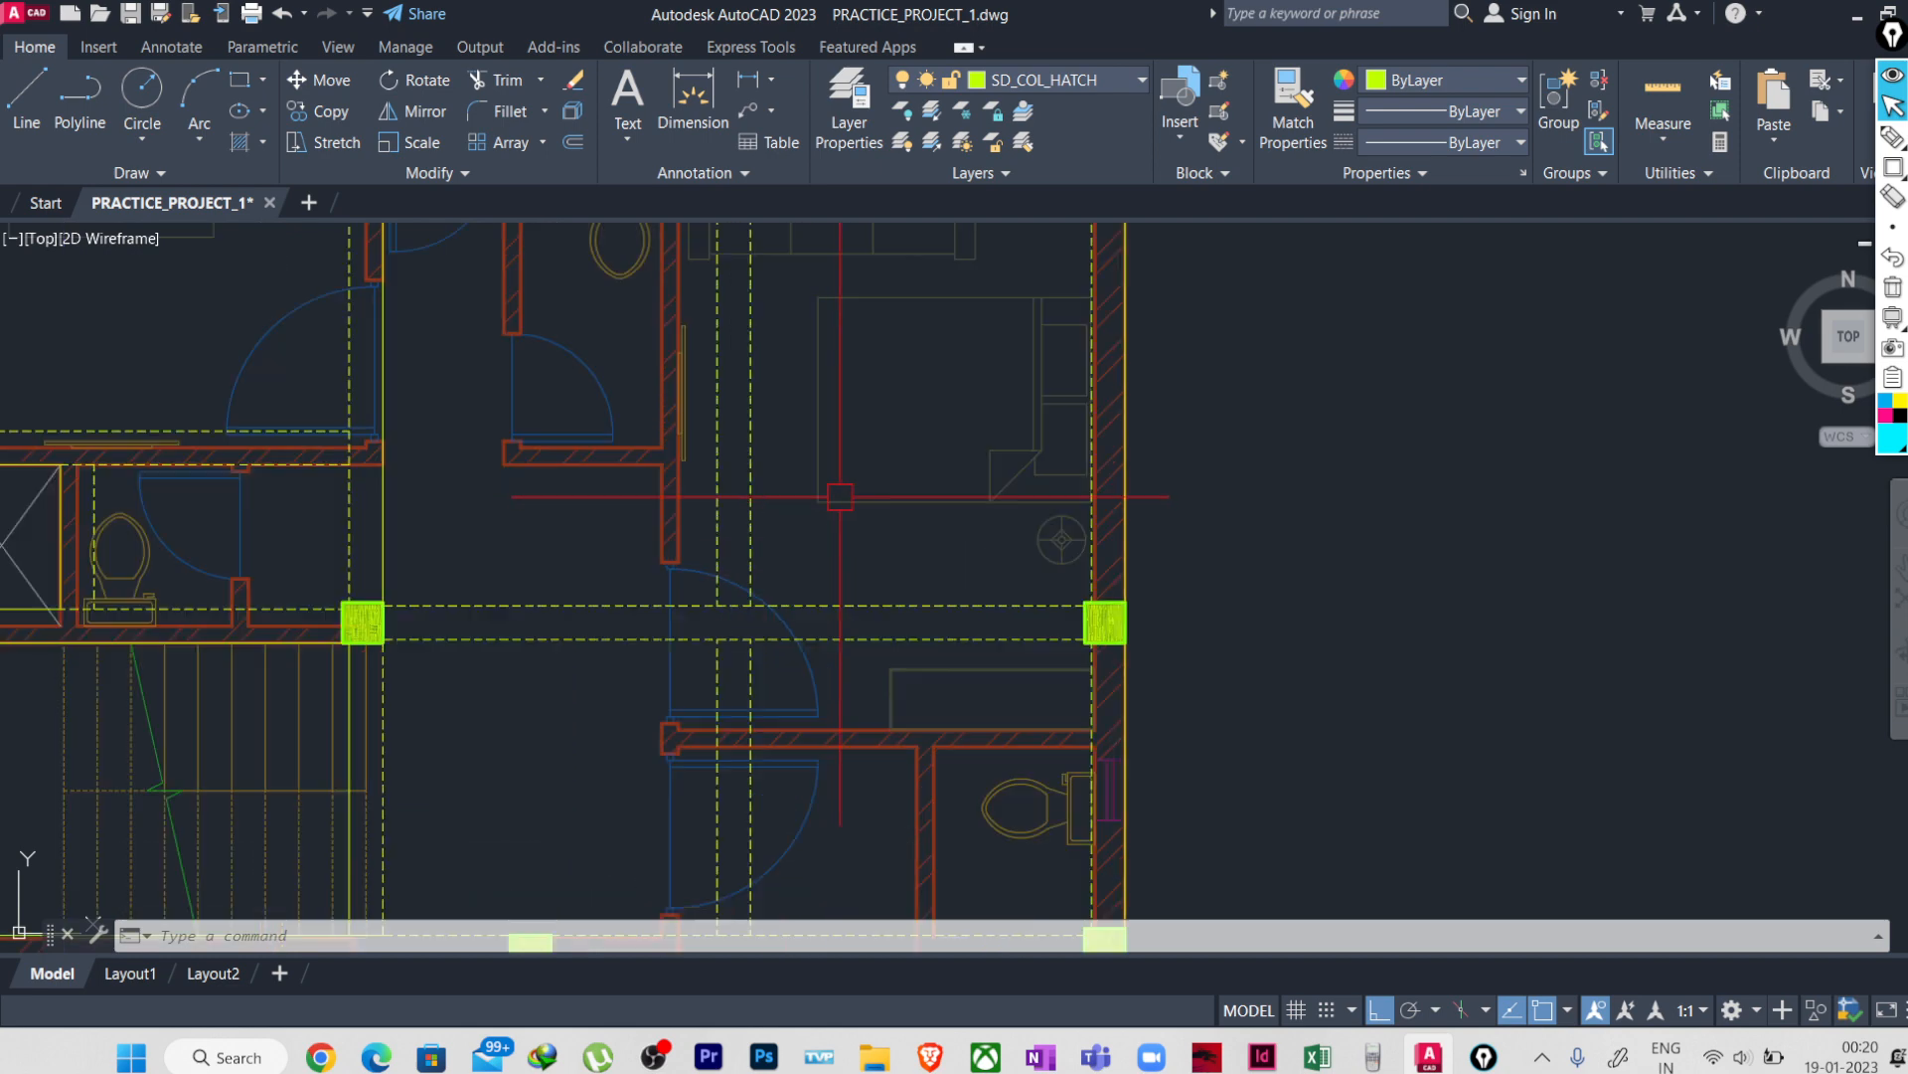
pyautogui.click(879, 542)
pyautogui.click(779, 600)
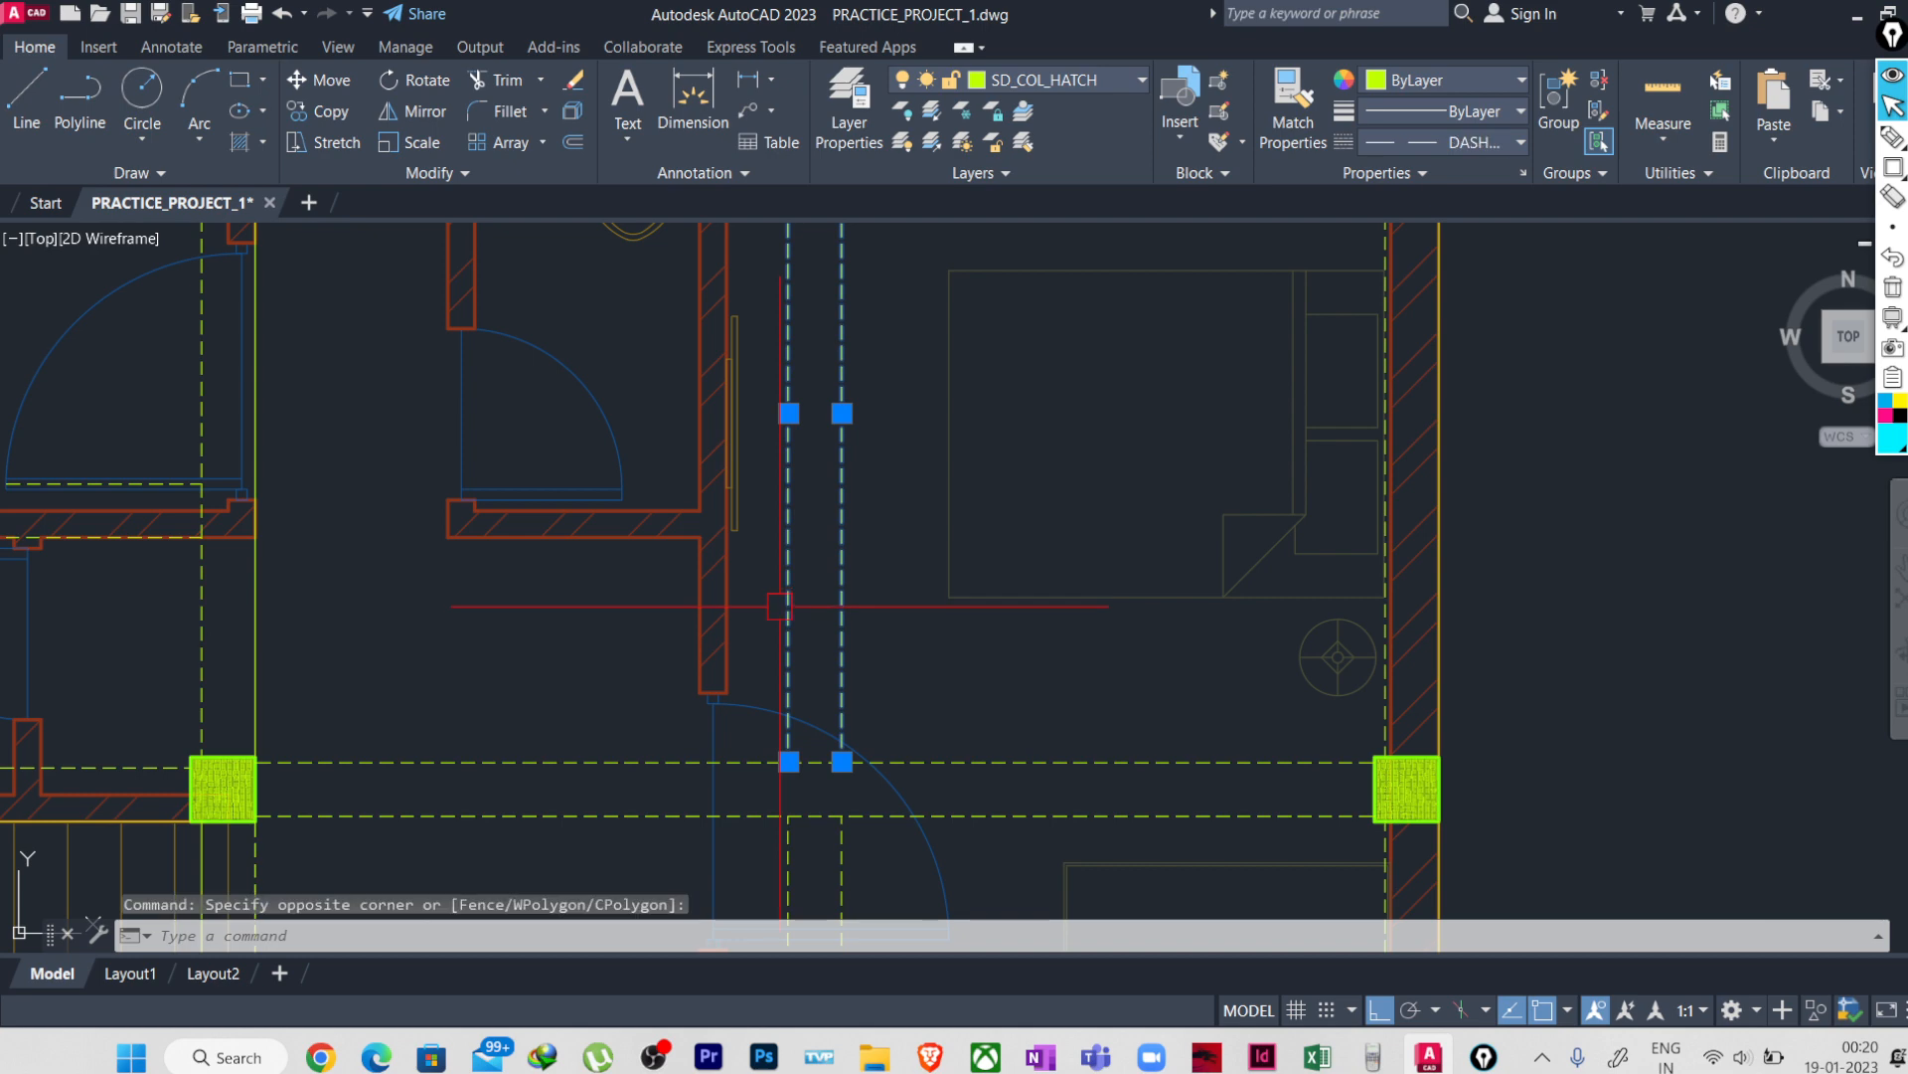
pyautogui.press('Return')
pyautogui.scroll(-3, 796, 626)
pyautogui.scroll(5, 808, 448)
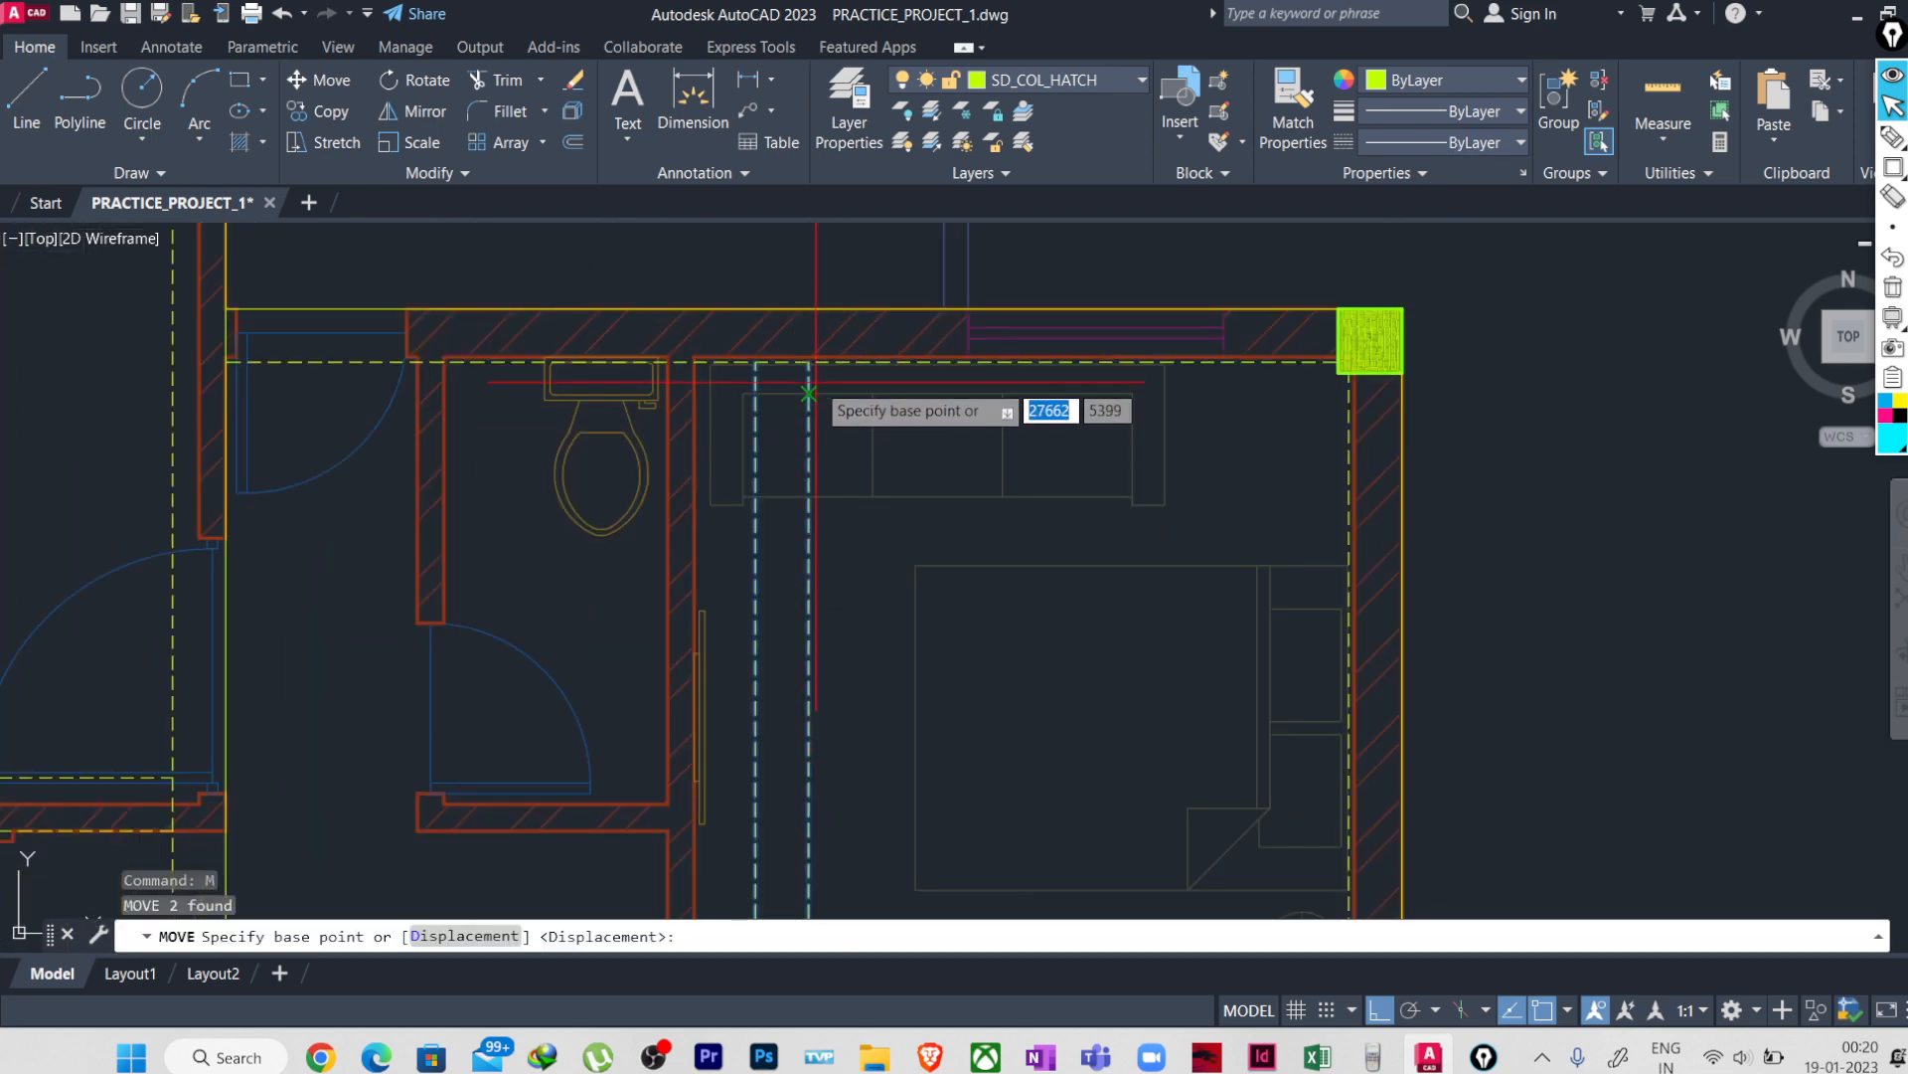
pyautogui.click(808, 364)
pyautogui.click(726, 334)
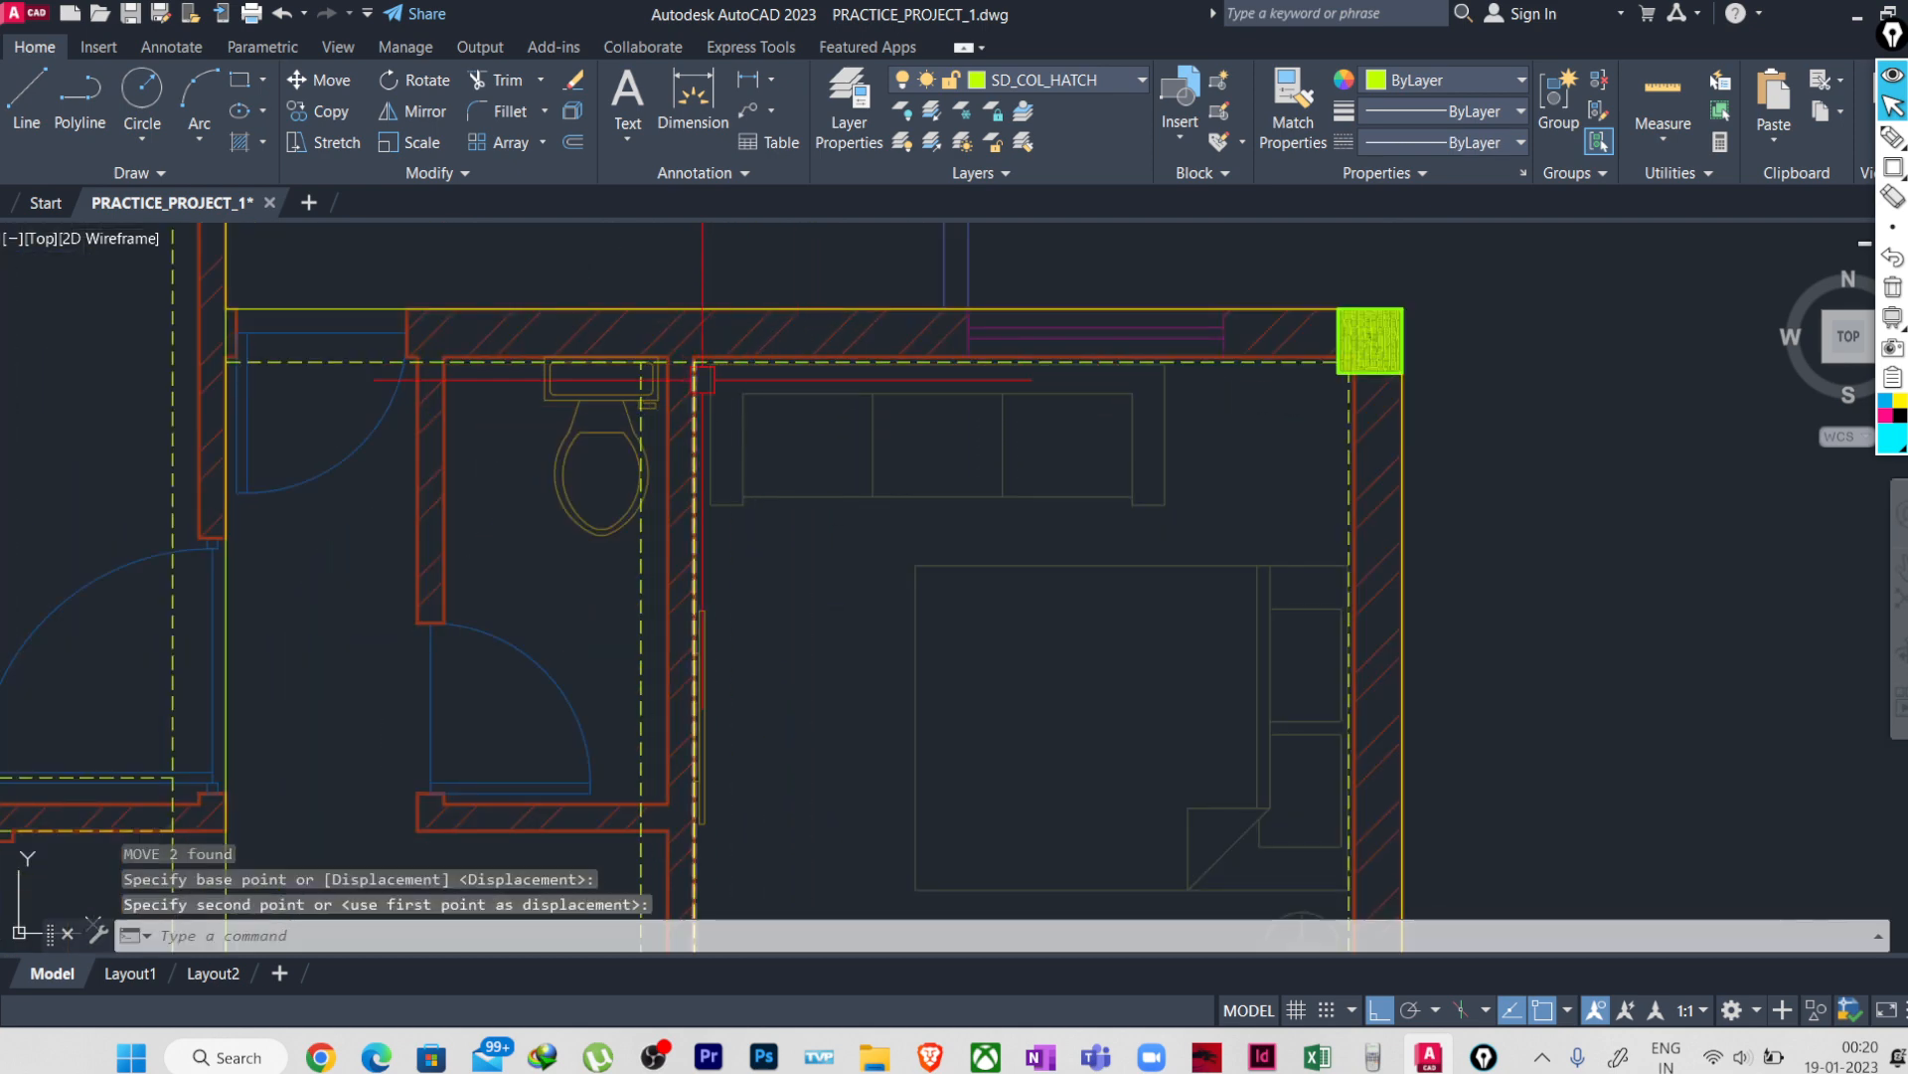
pyautogui.scroll(-2, 792, 507)
pyautogui.moveTo(792, 507); pyautogui.dragTo(782, 450, button='middle')
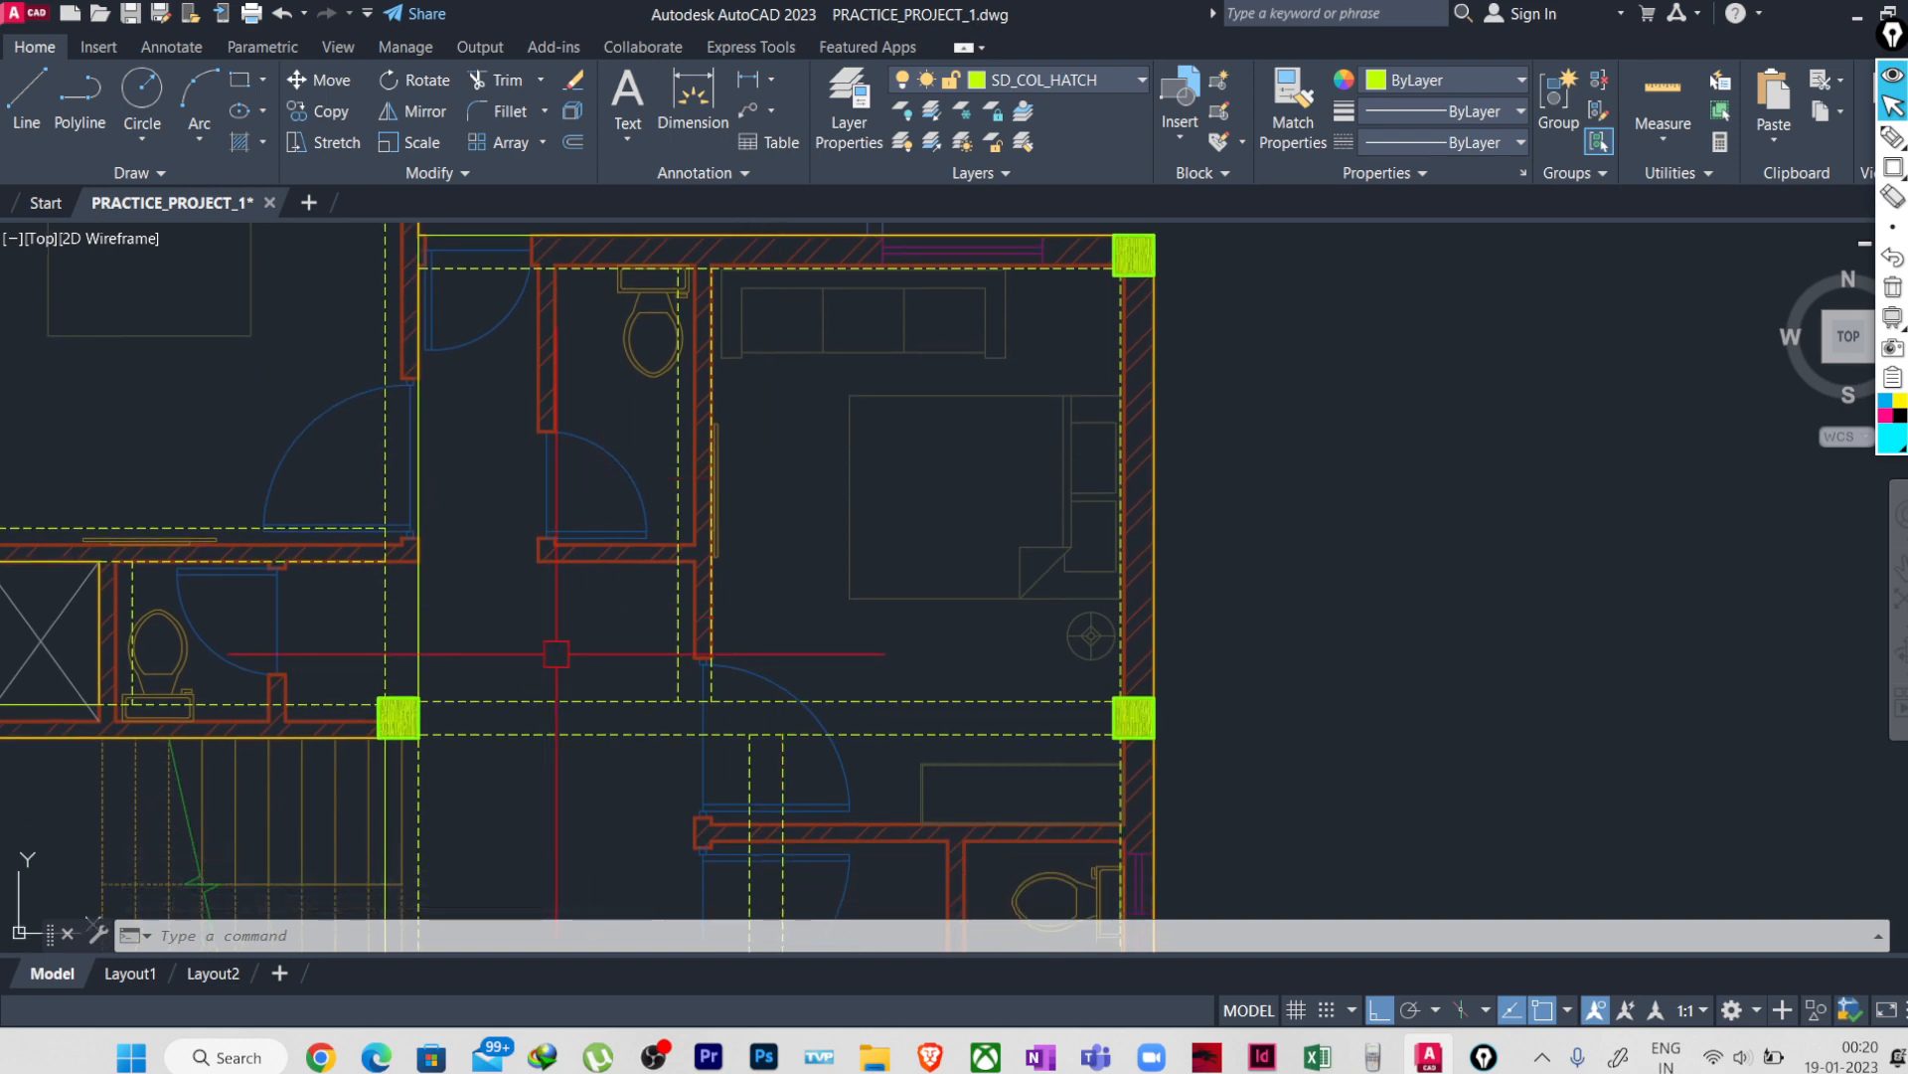
# - Move the two dashed vertical beam lines at the lower bedroom door left so the left line aligns with the short wall's left face
pyautogui.scroll(-2, 559, 653)
pyautogui.moveTo(641, 748); pyautogui.dragTo(651, 470, button='middle')
pyautogui.scroll(2, 702, 563)
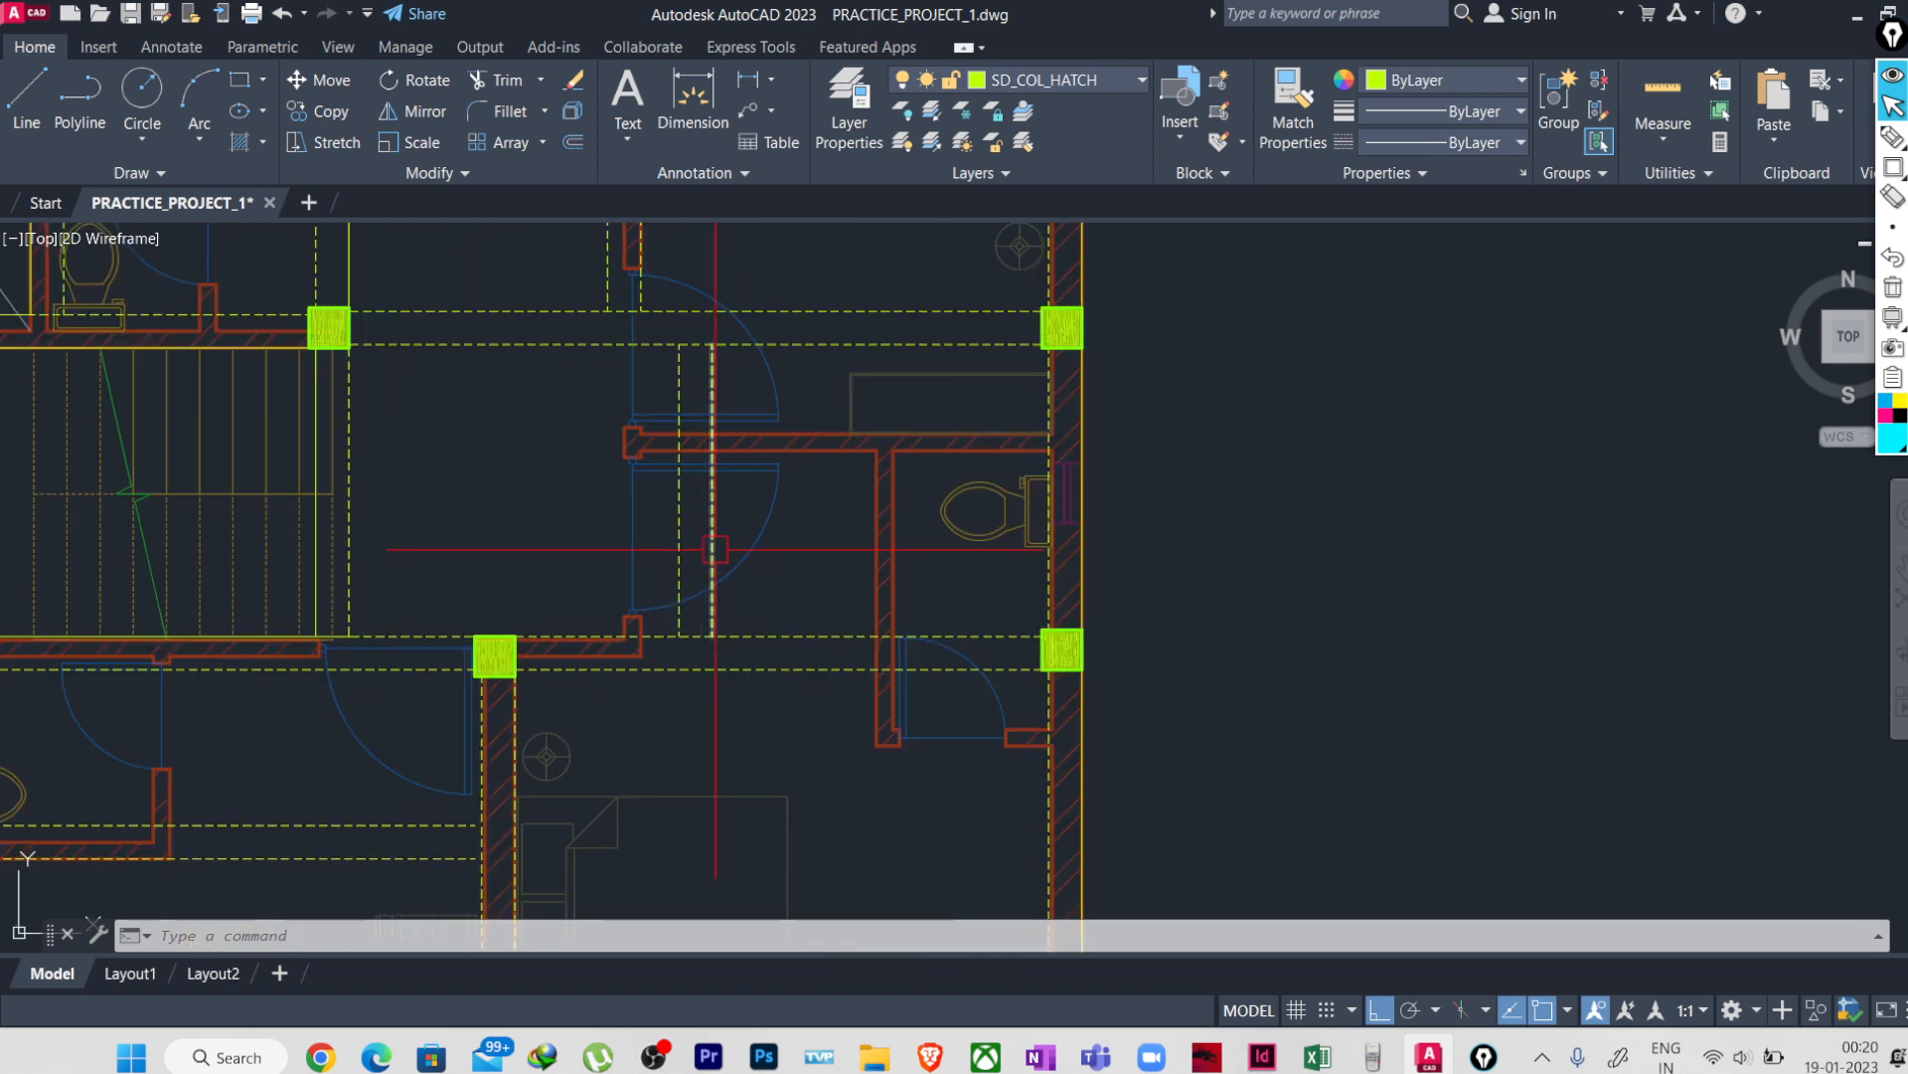
pyautogui.click(713, 549)
pyautogui.click(686, 554)
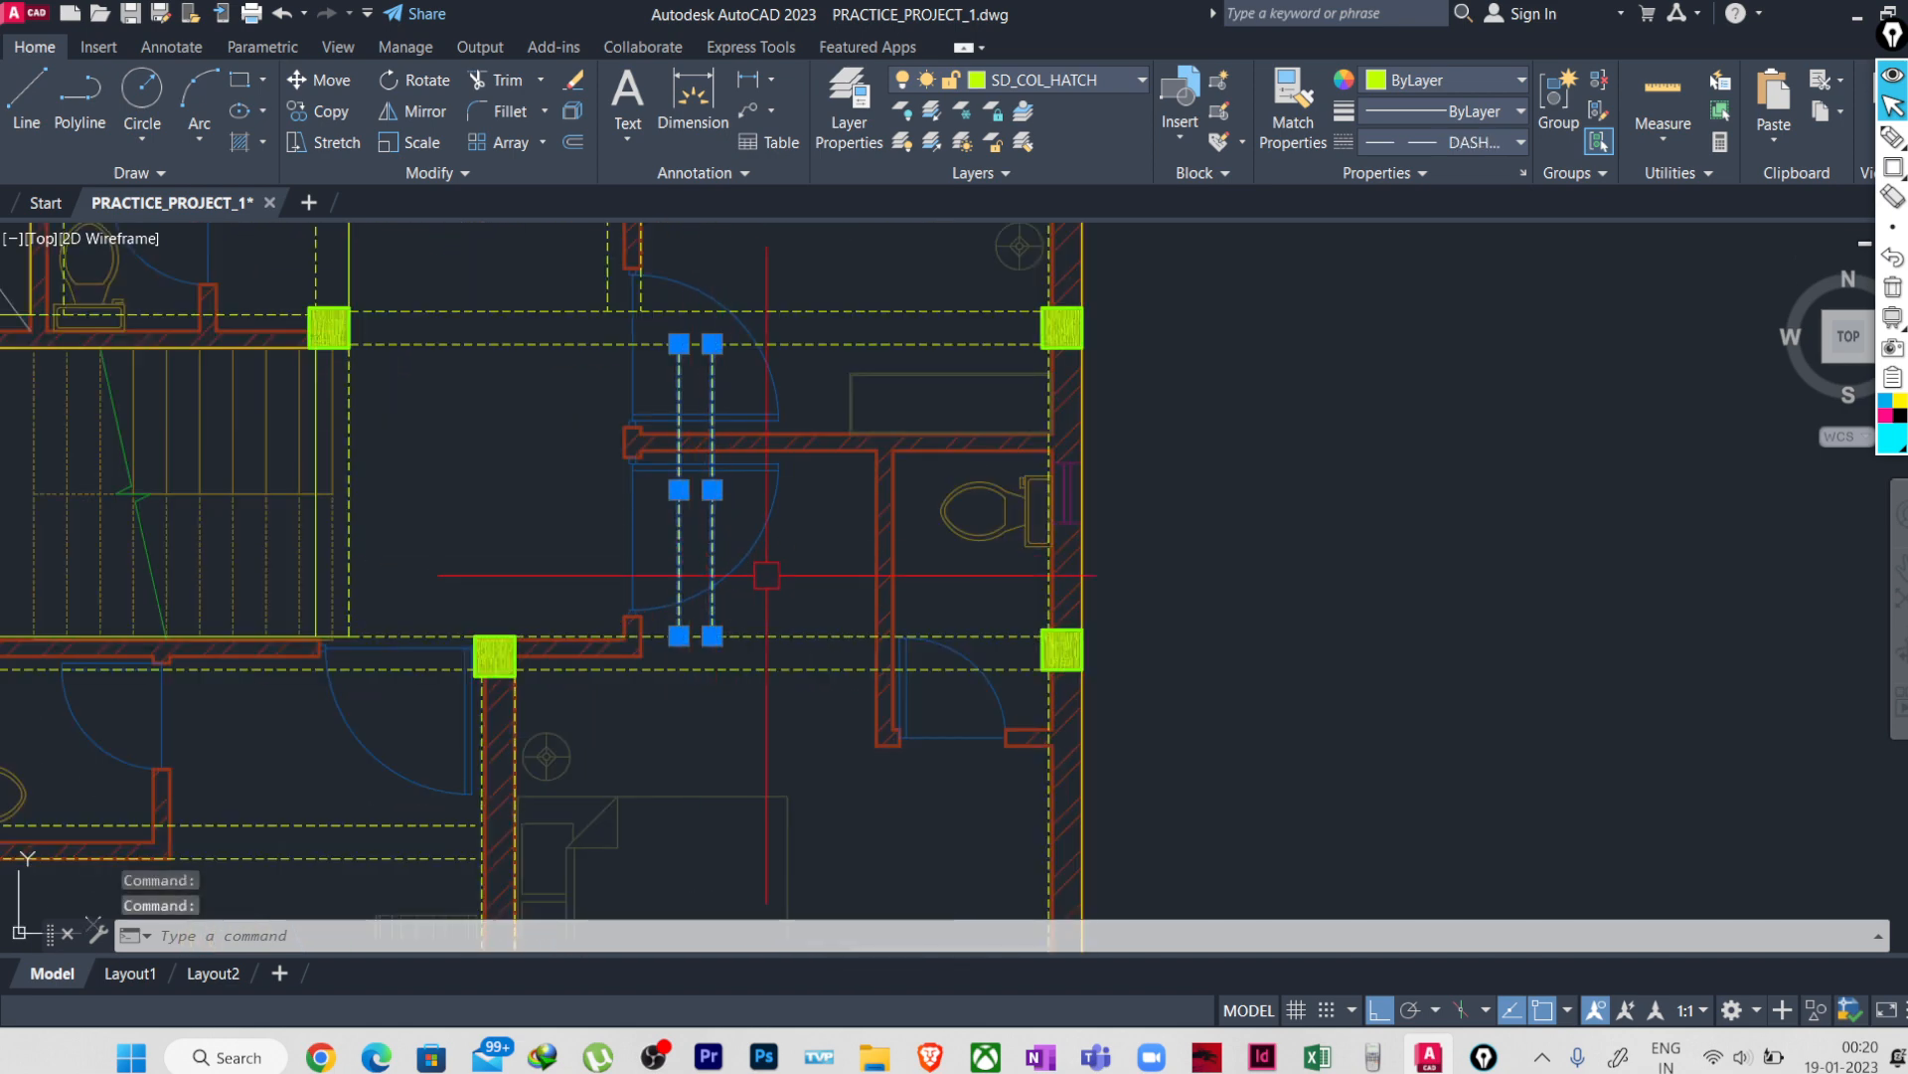
pyautogui.press('Return')
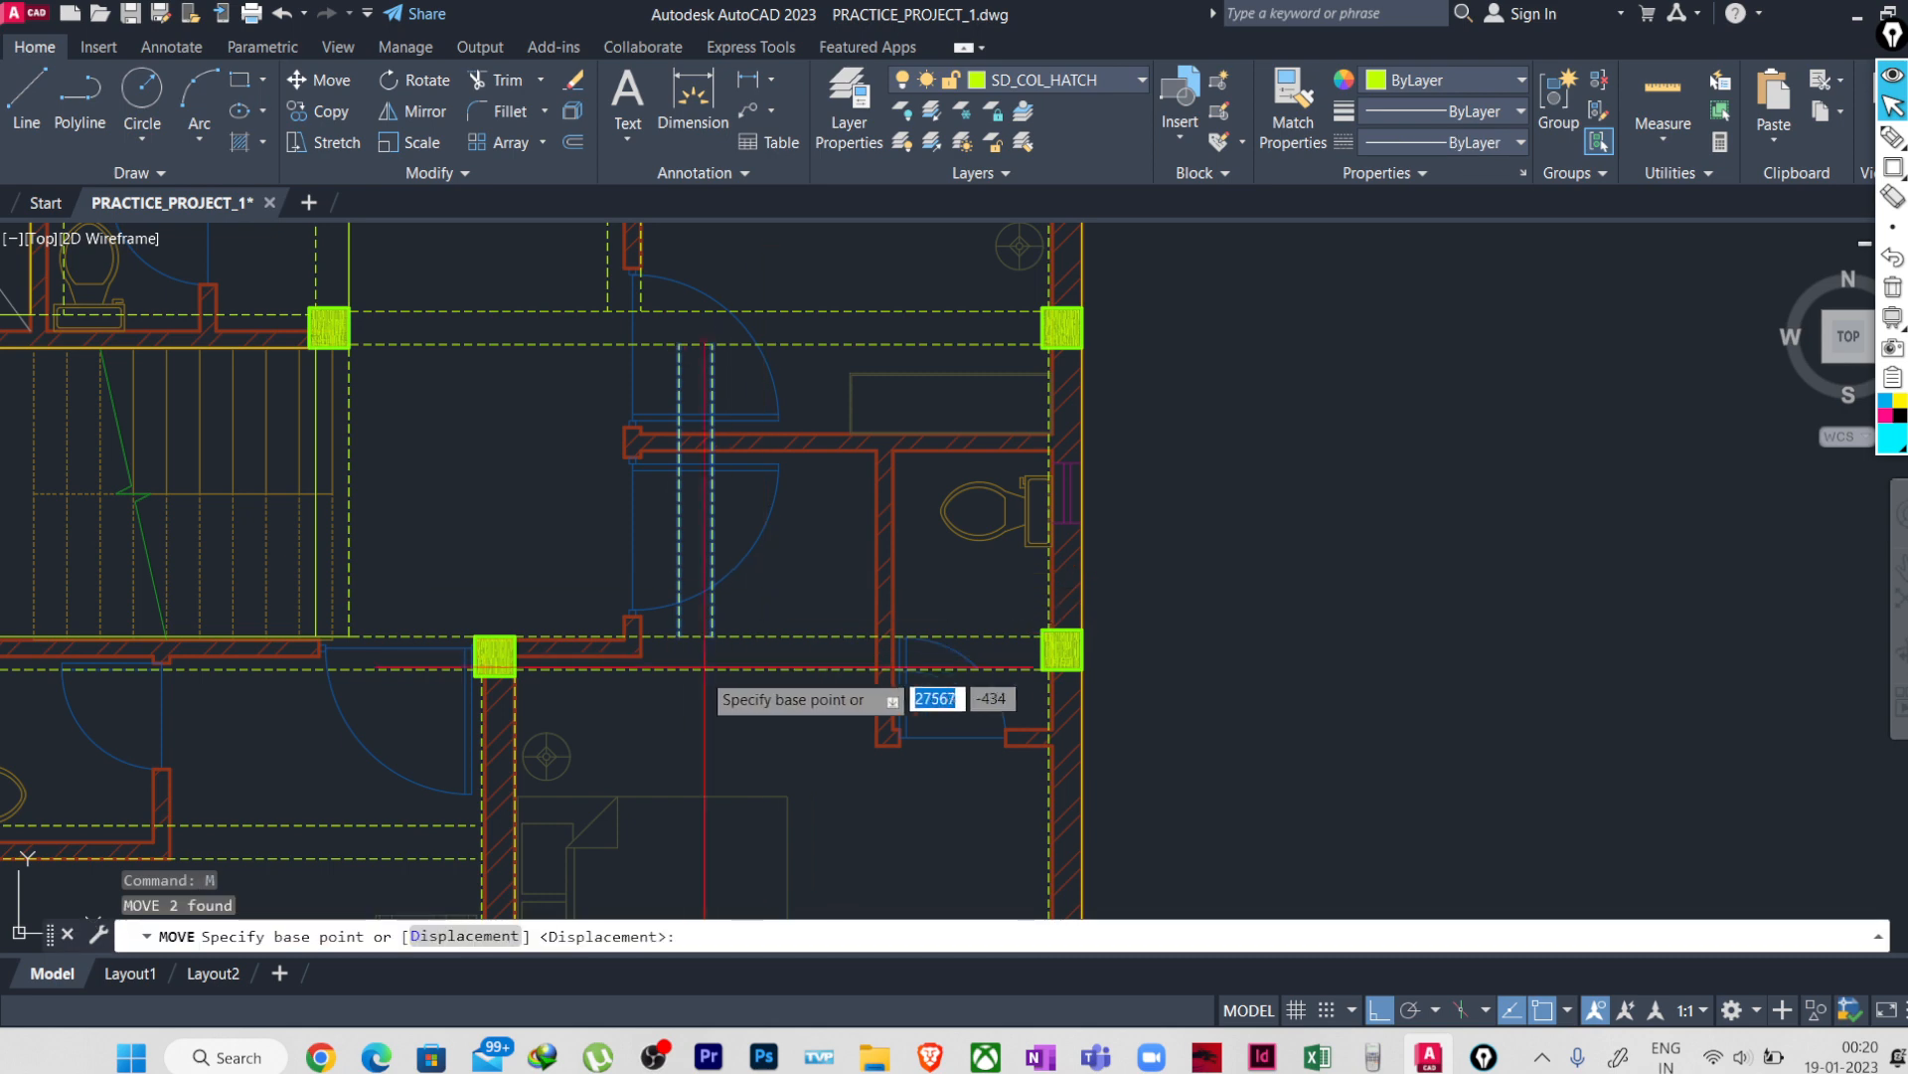
pyautogui.scroll(3, 678, 658)
pyautogui.click(680, 603)
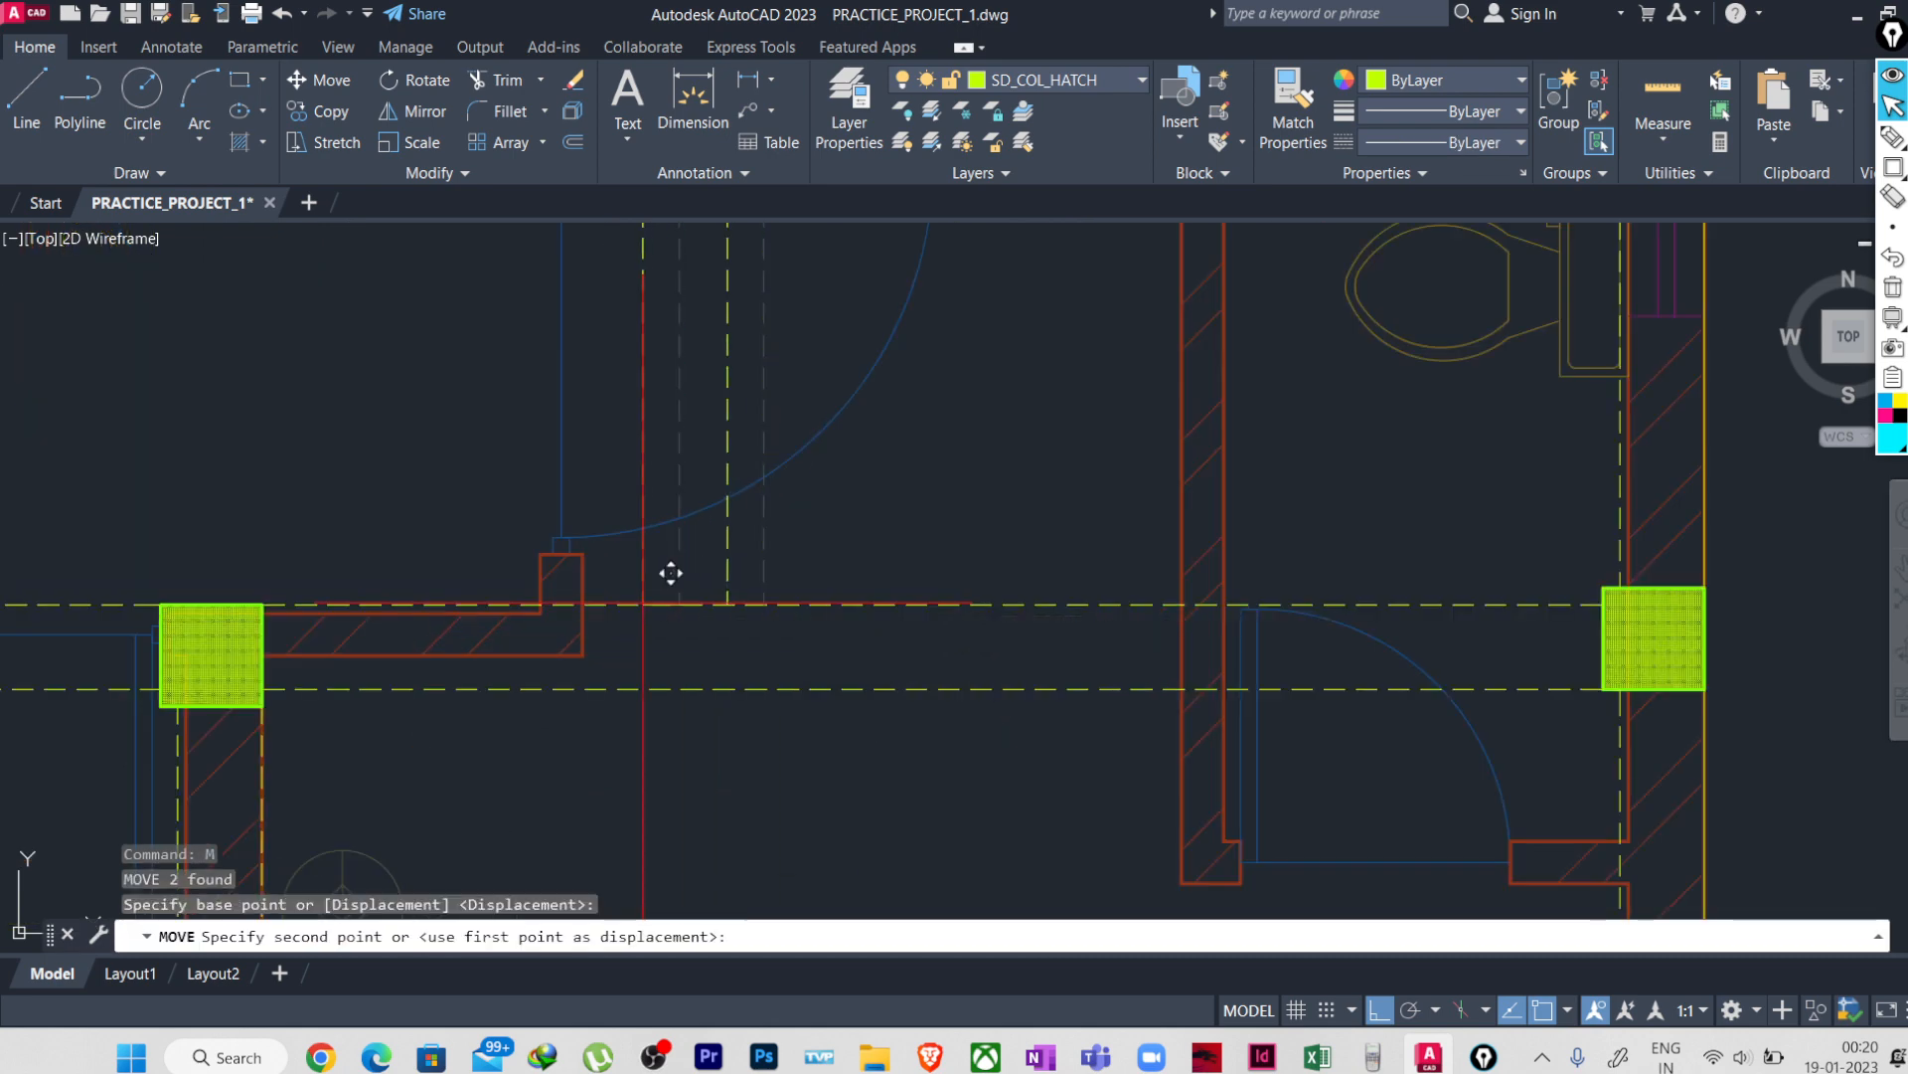
pyautogui.scroll(5, 570, 565)
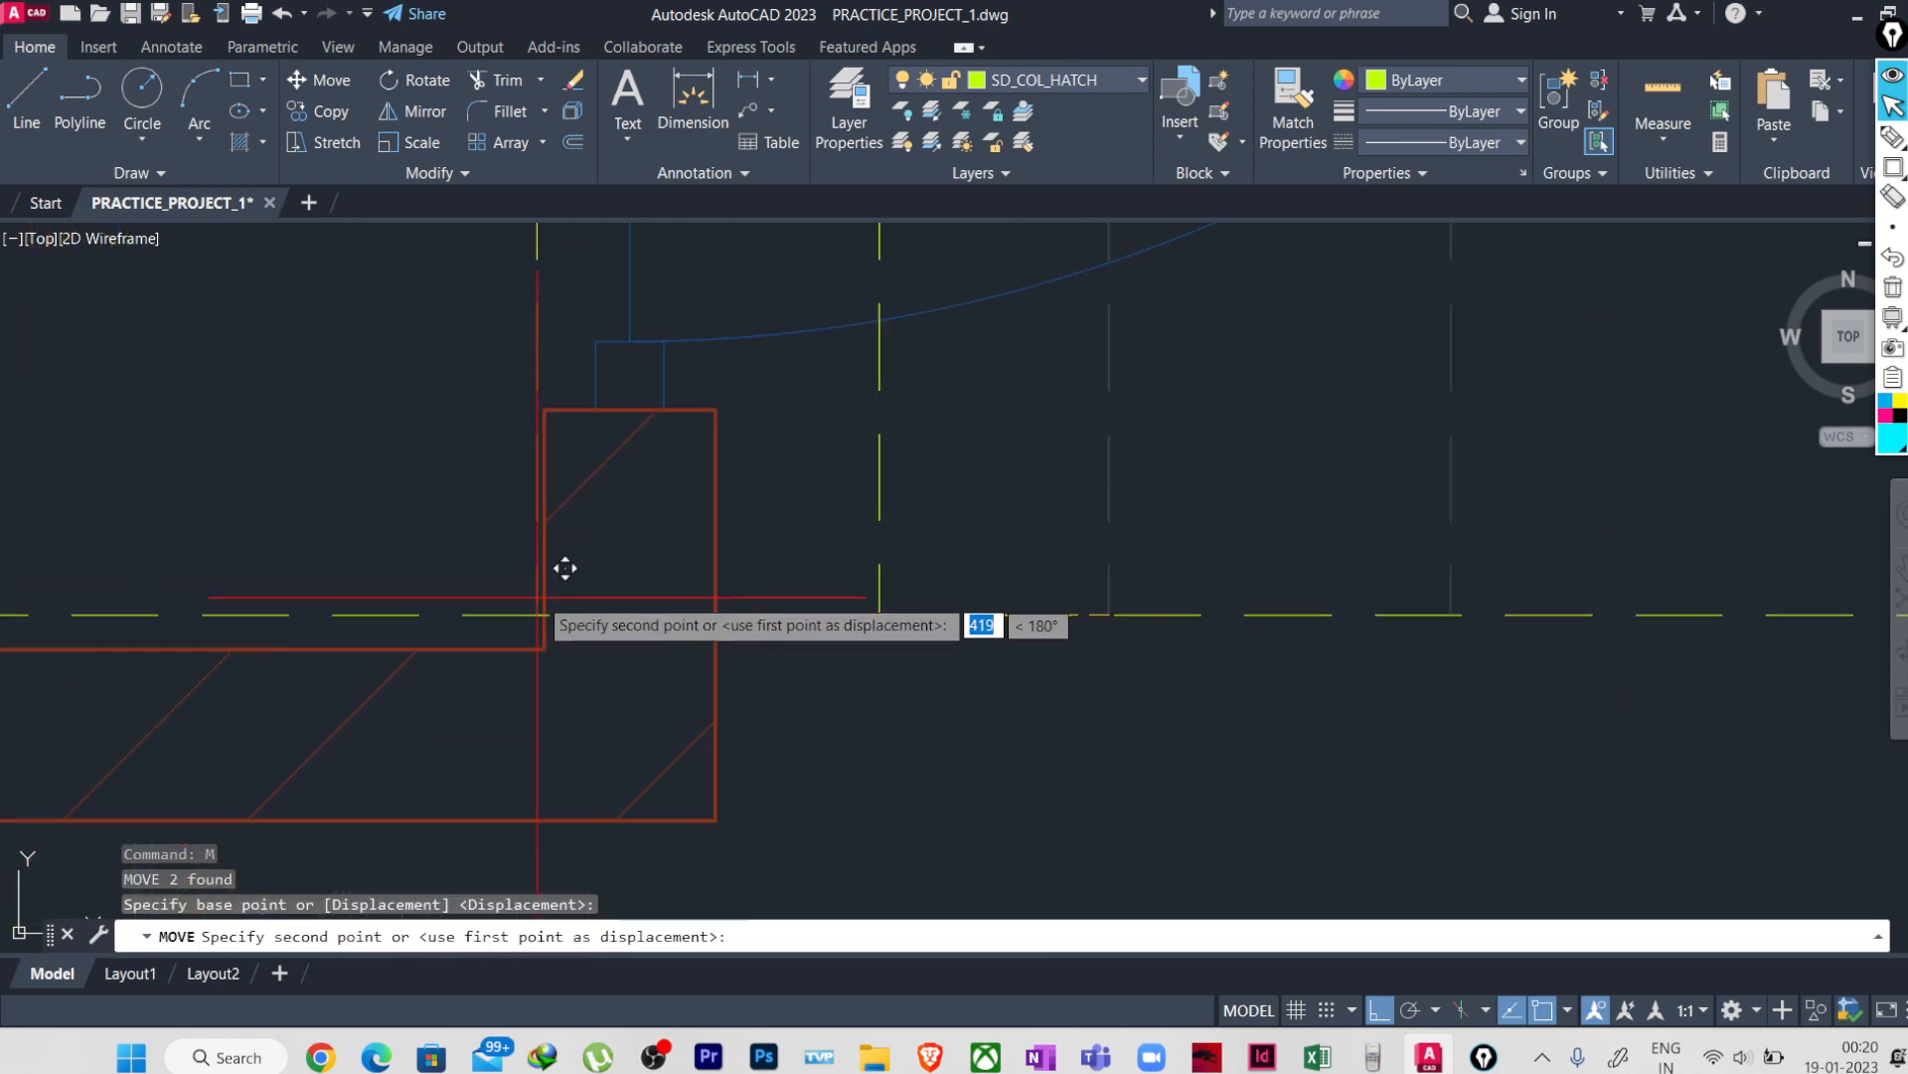
pyautogui.click(545, 613)
pyautogui.scroll(-6, 545, 613)
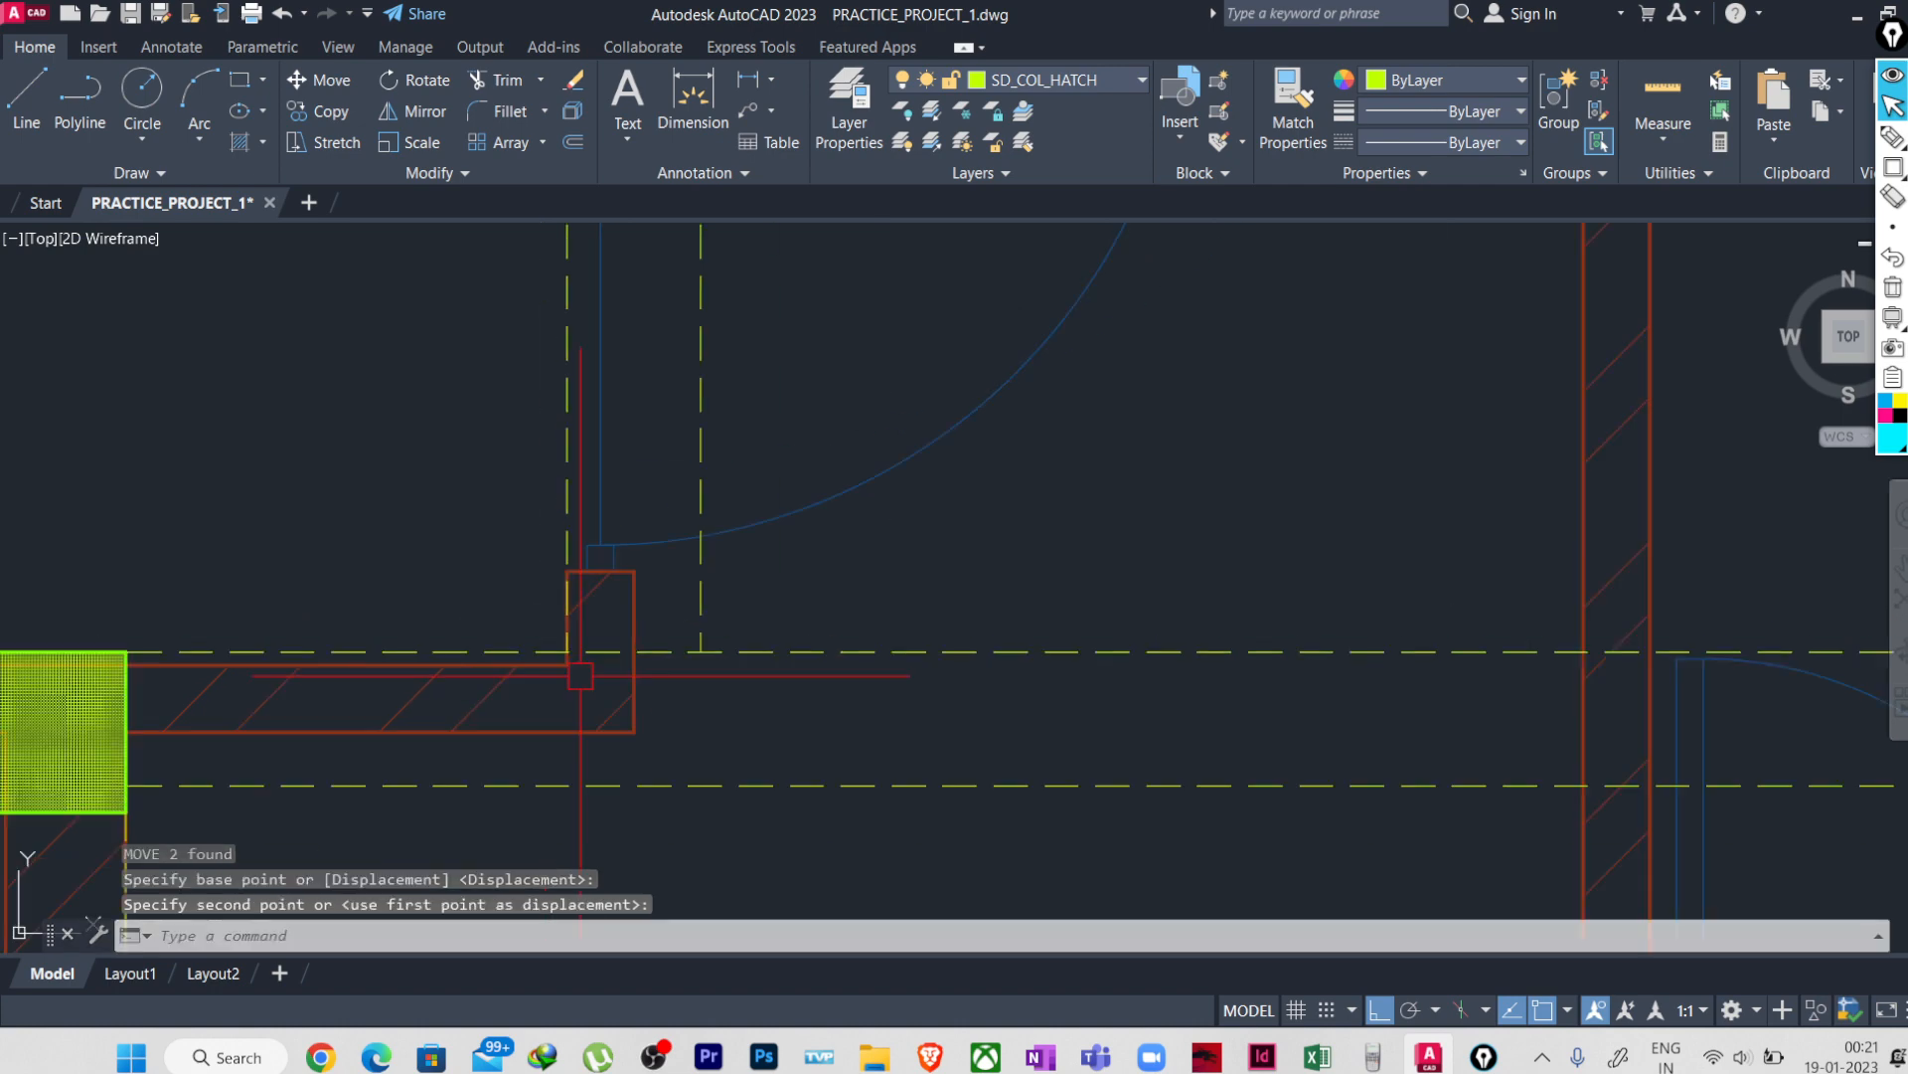
# - Move the upper-right bedroom's two dashed vertical beam lines so the left line aligns with the toilet wall's left face
pyautogui.moveTo(718, 573); pyautogui.dragTo(669, 874, button='middle')
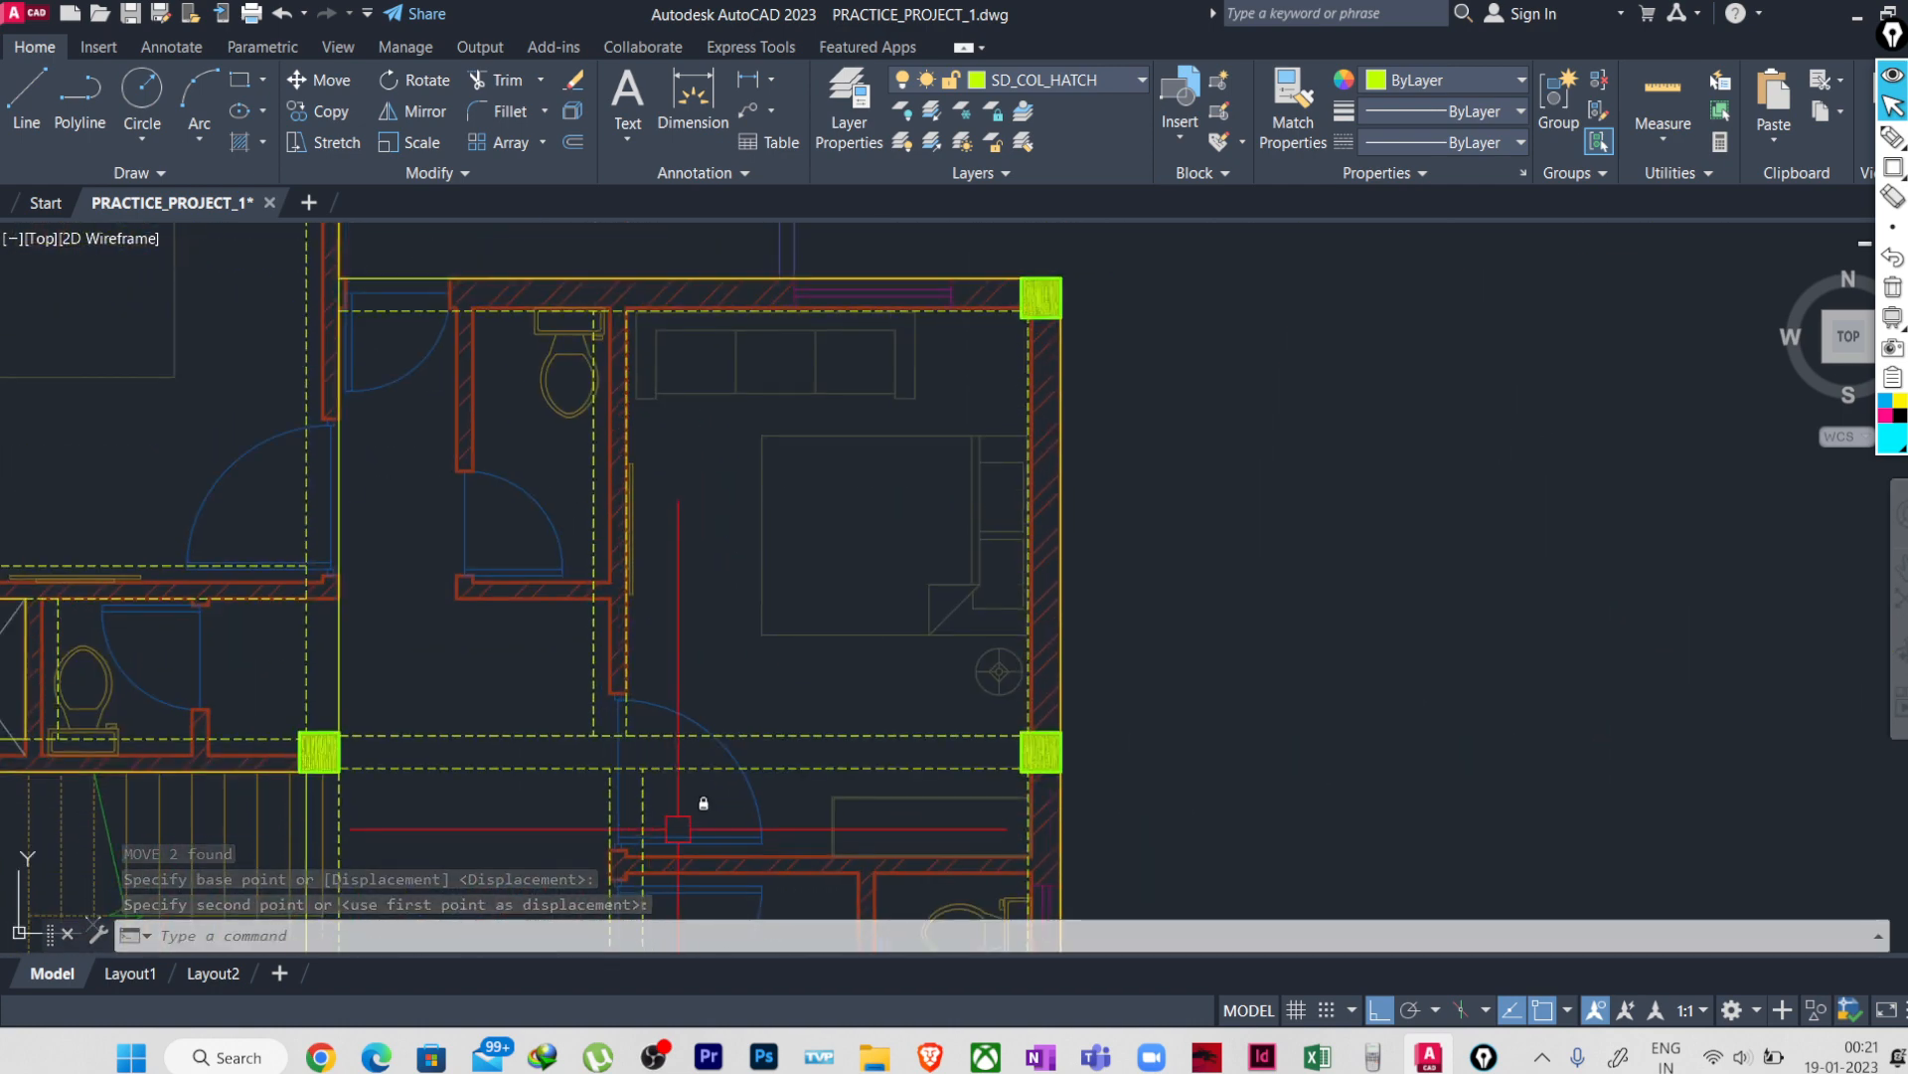
pyautogui.click(584, 662)
pyautogui.click(639, 712)
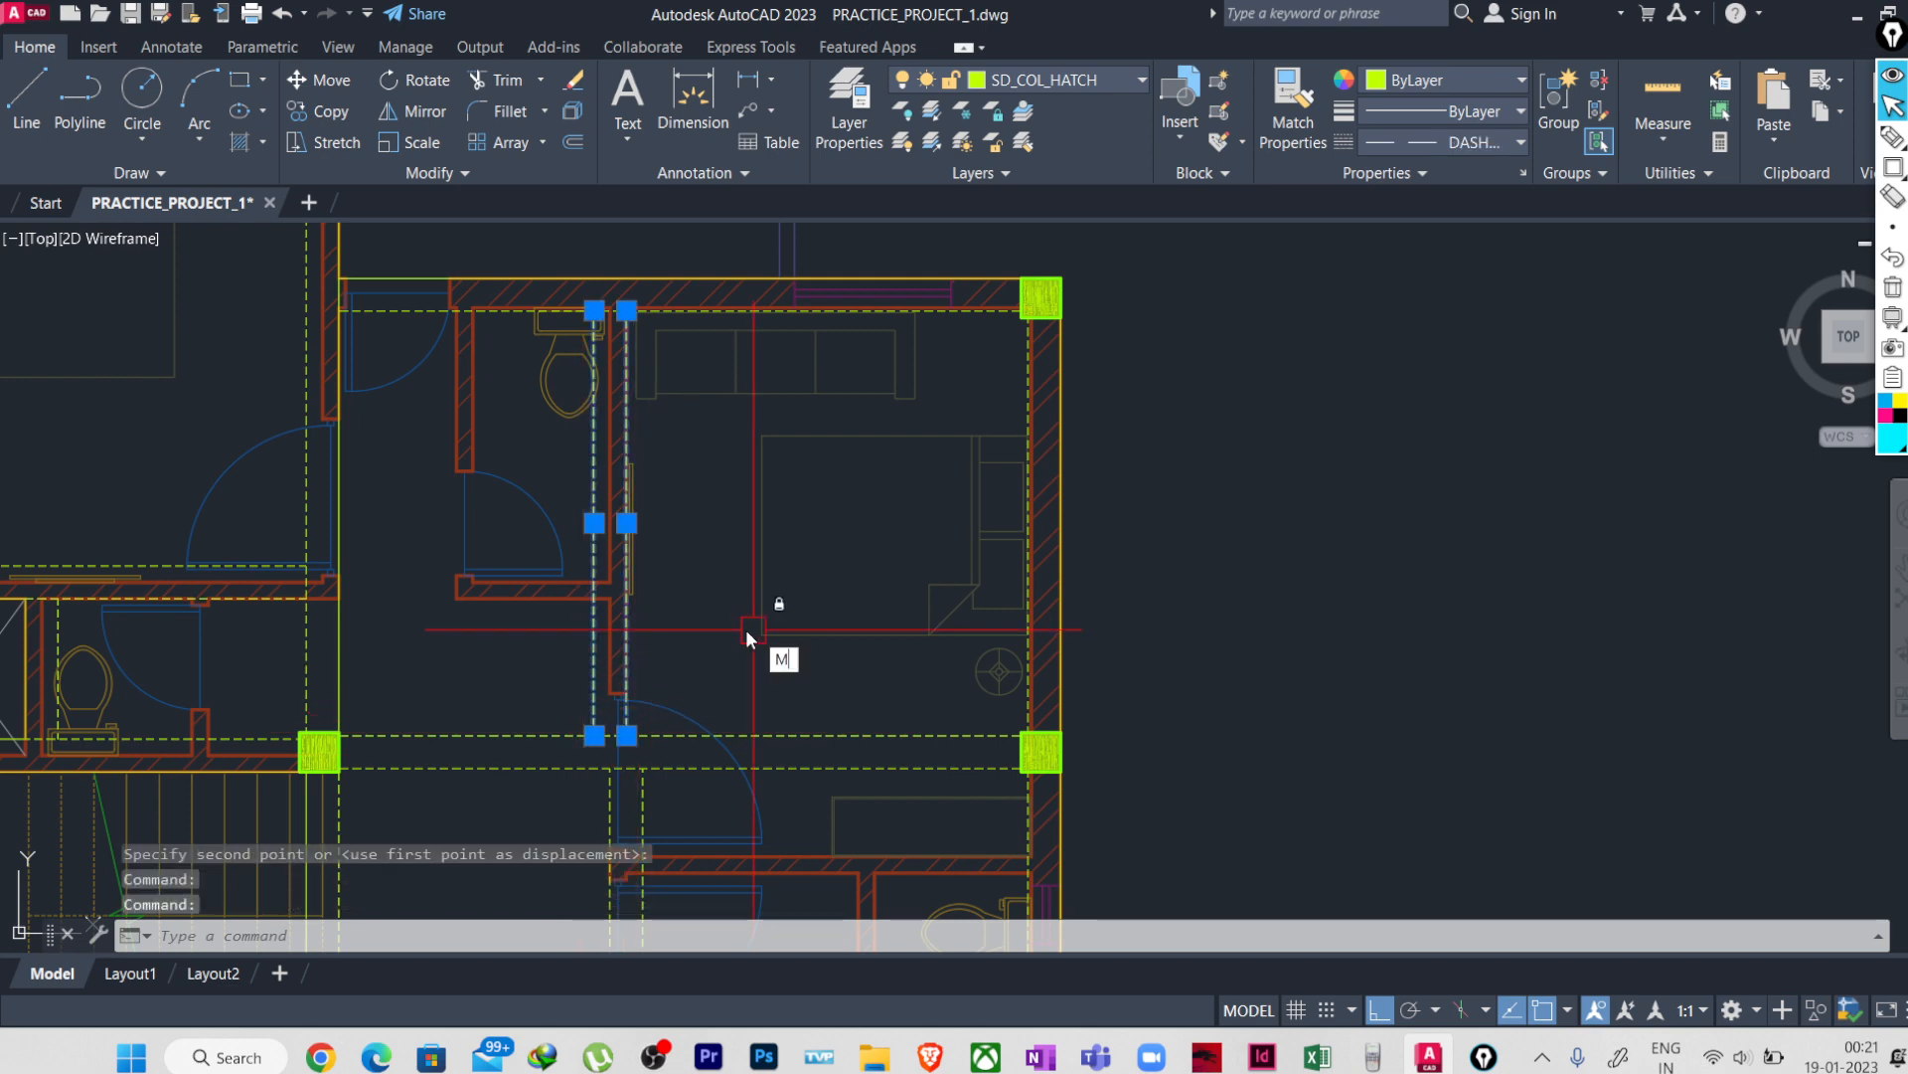
pyautogui.press('Return')
pyautogui.scroll(6, 696, 318)
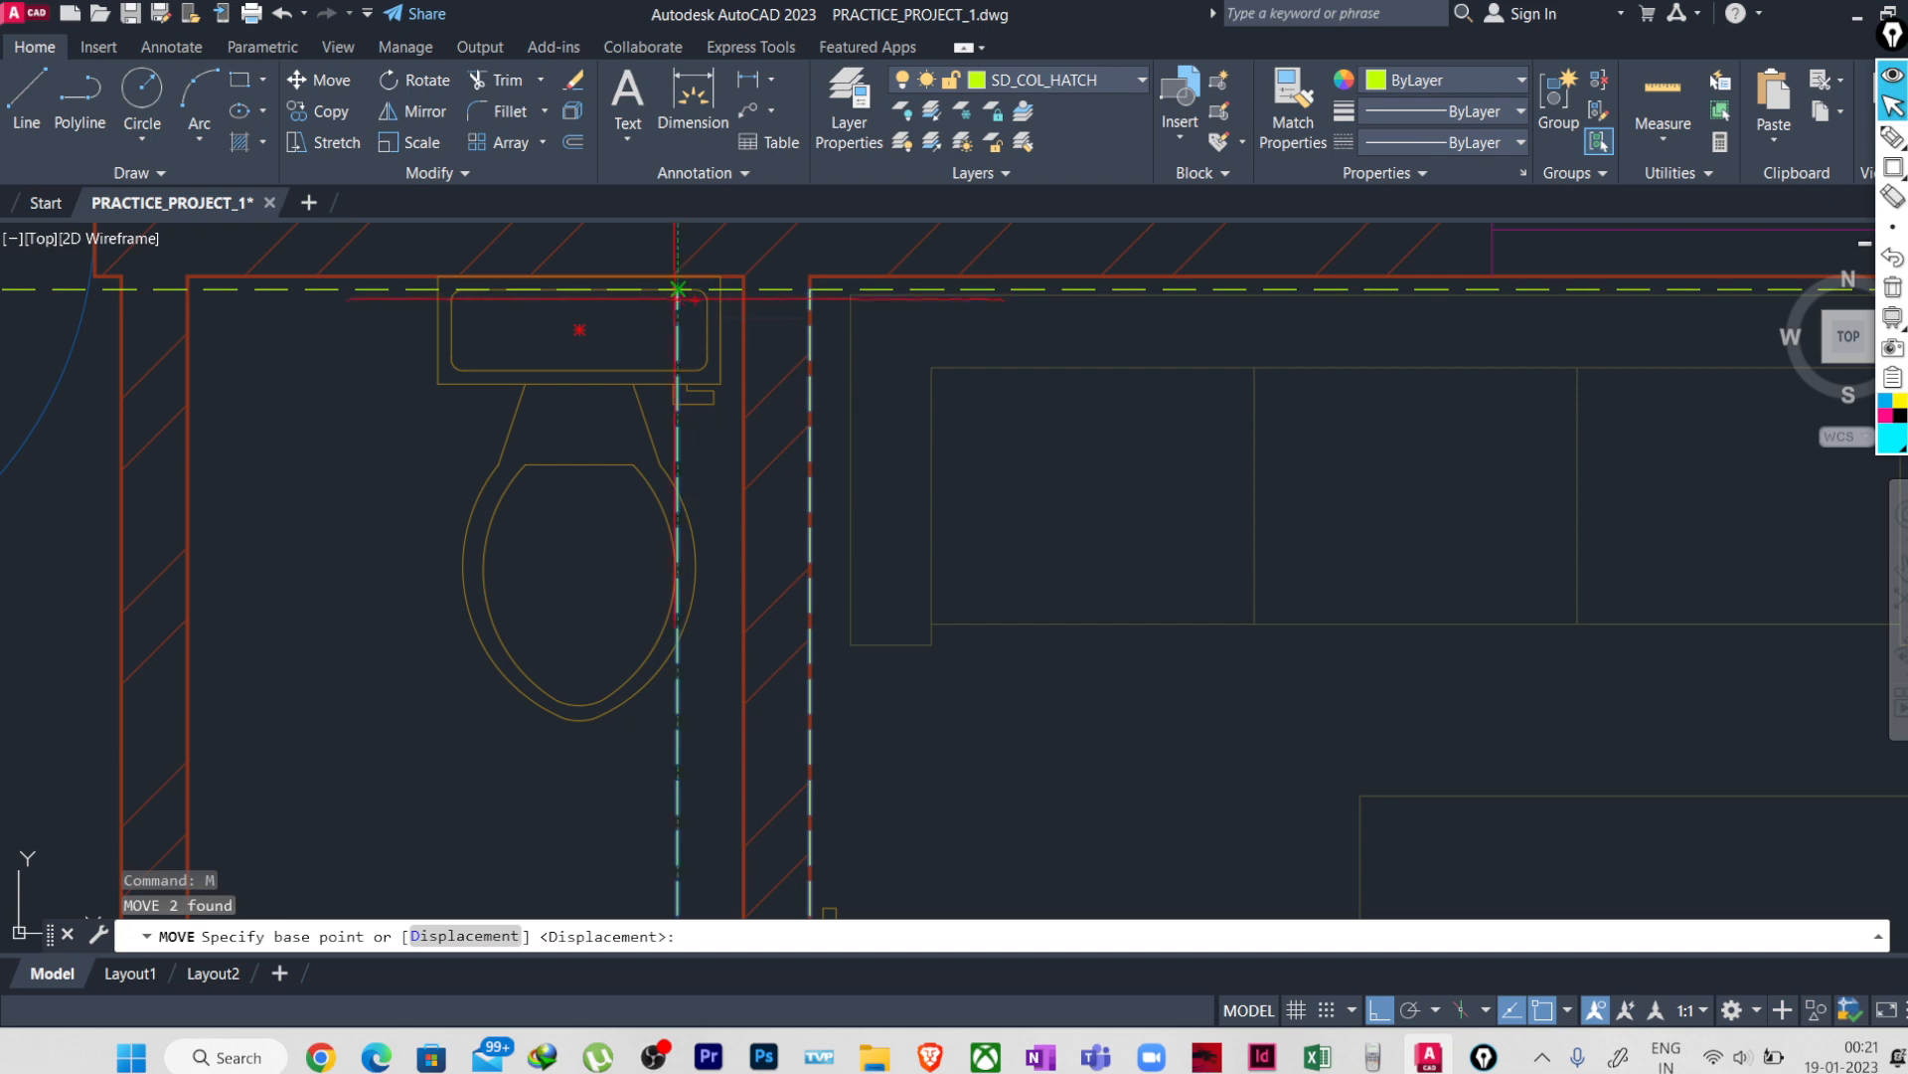
pyautogui.click(677, 289)
pyautogui.click(772, 265)
pyautogui.scroll(-5, 747, 348)
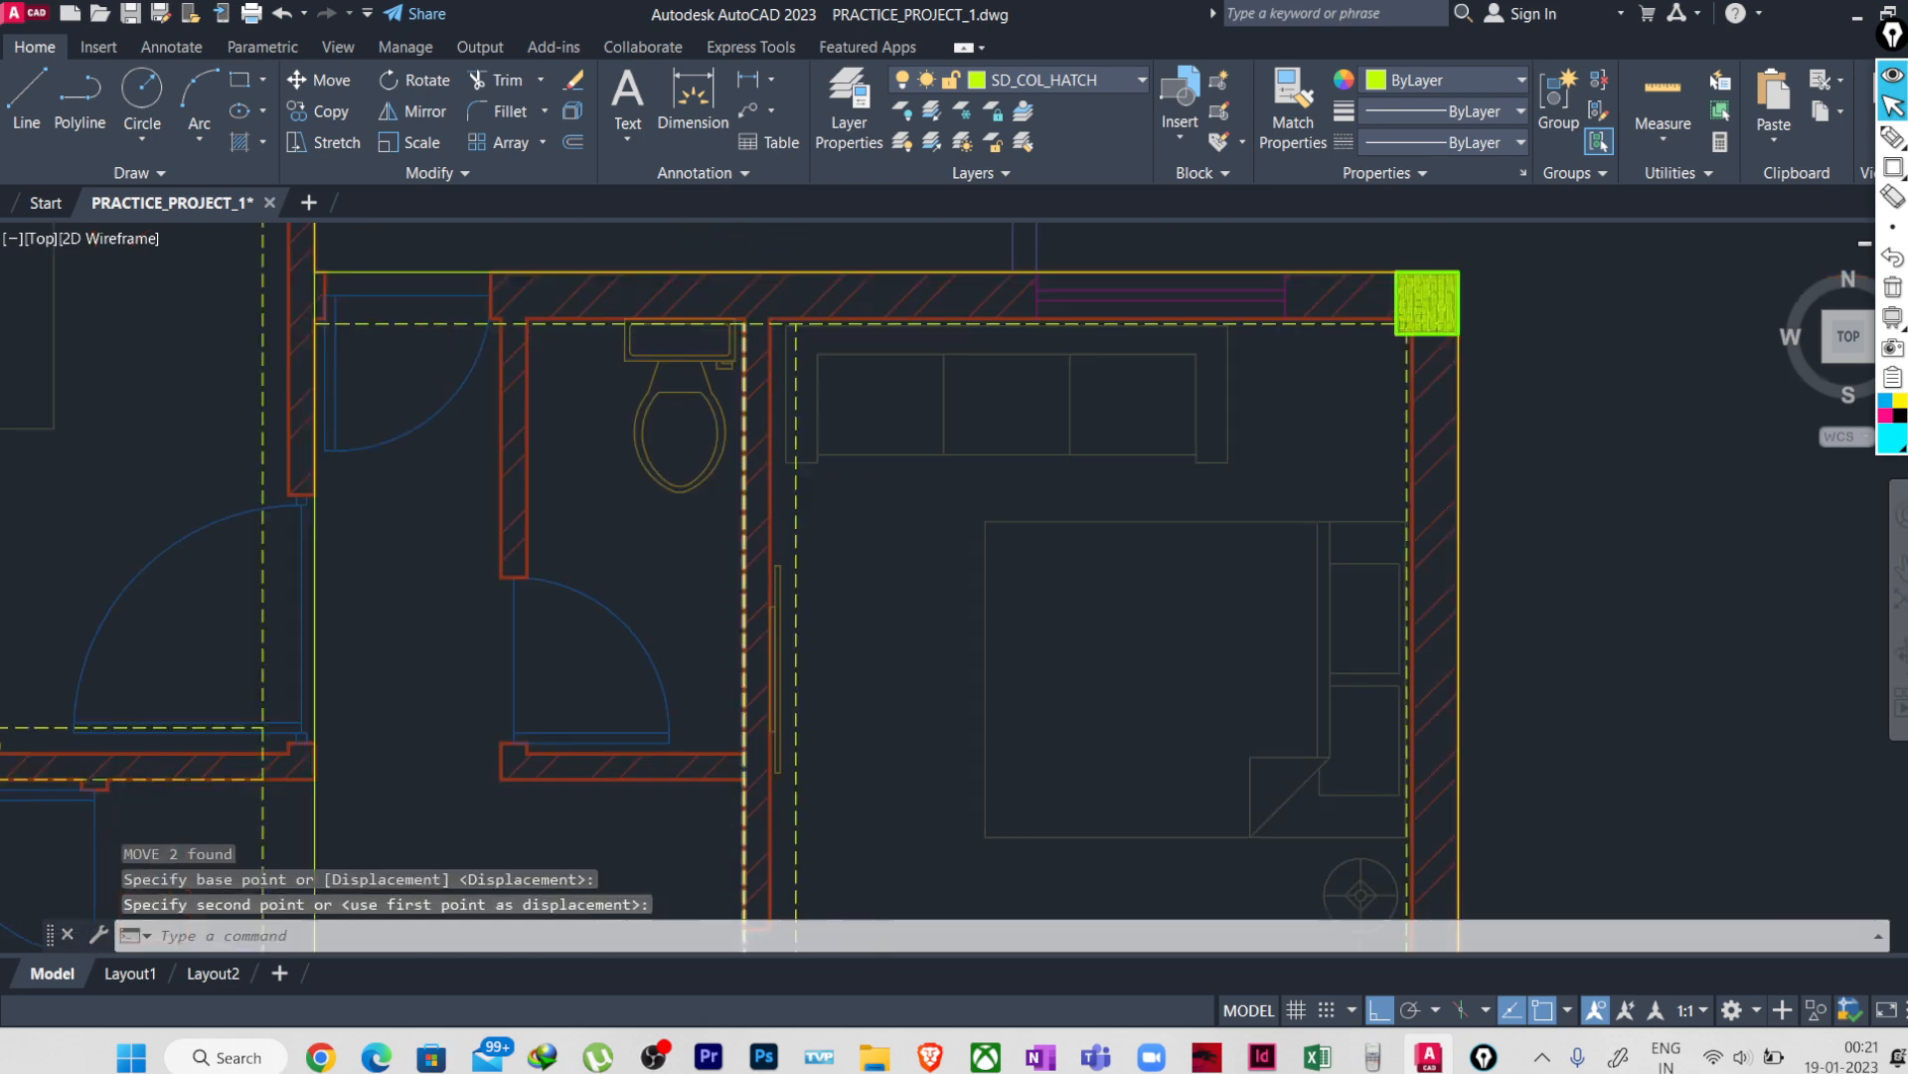
# - Examine the horizontal and vertical beam lines around the two right-hand bedrooms and their toilets
pyautogui.scroll(-2, 929, 664)
pyautogui.moveTo(929, 664); pyautogui.dragTo(792, 305, button='middle')
pyautogui.moveTo(833, 670); pyautogui.dragTo(725, 645, button='middle')
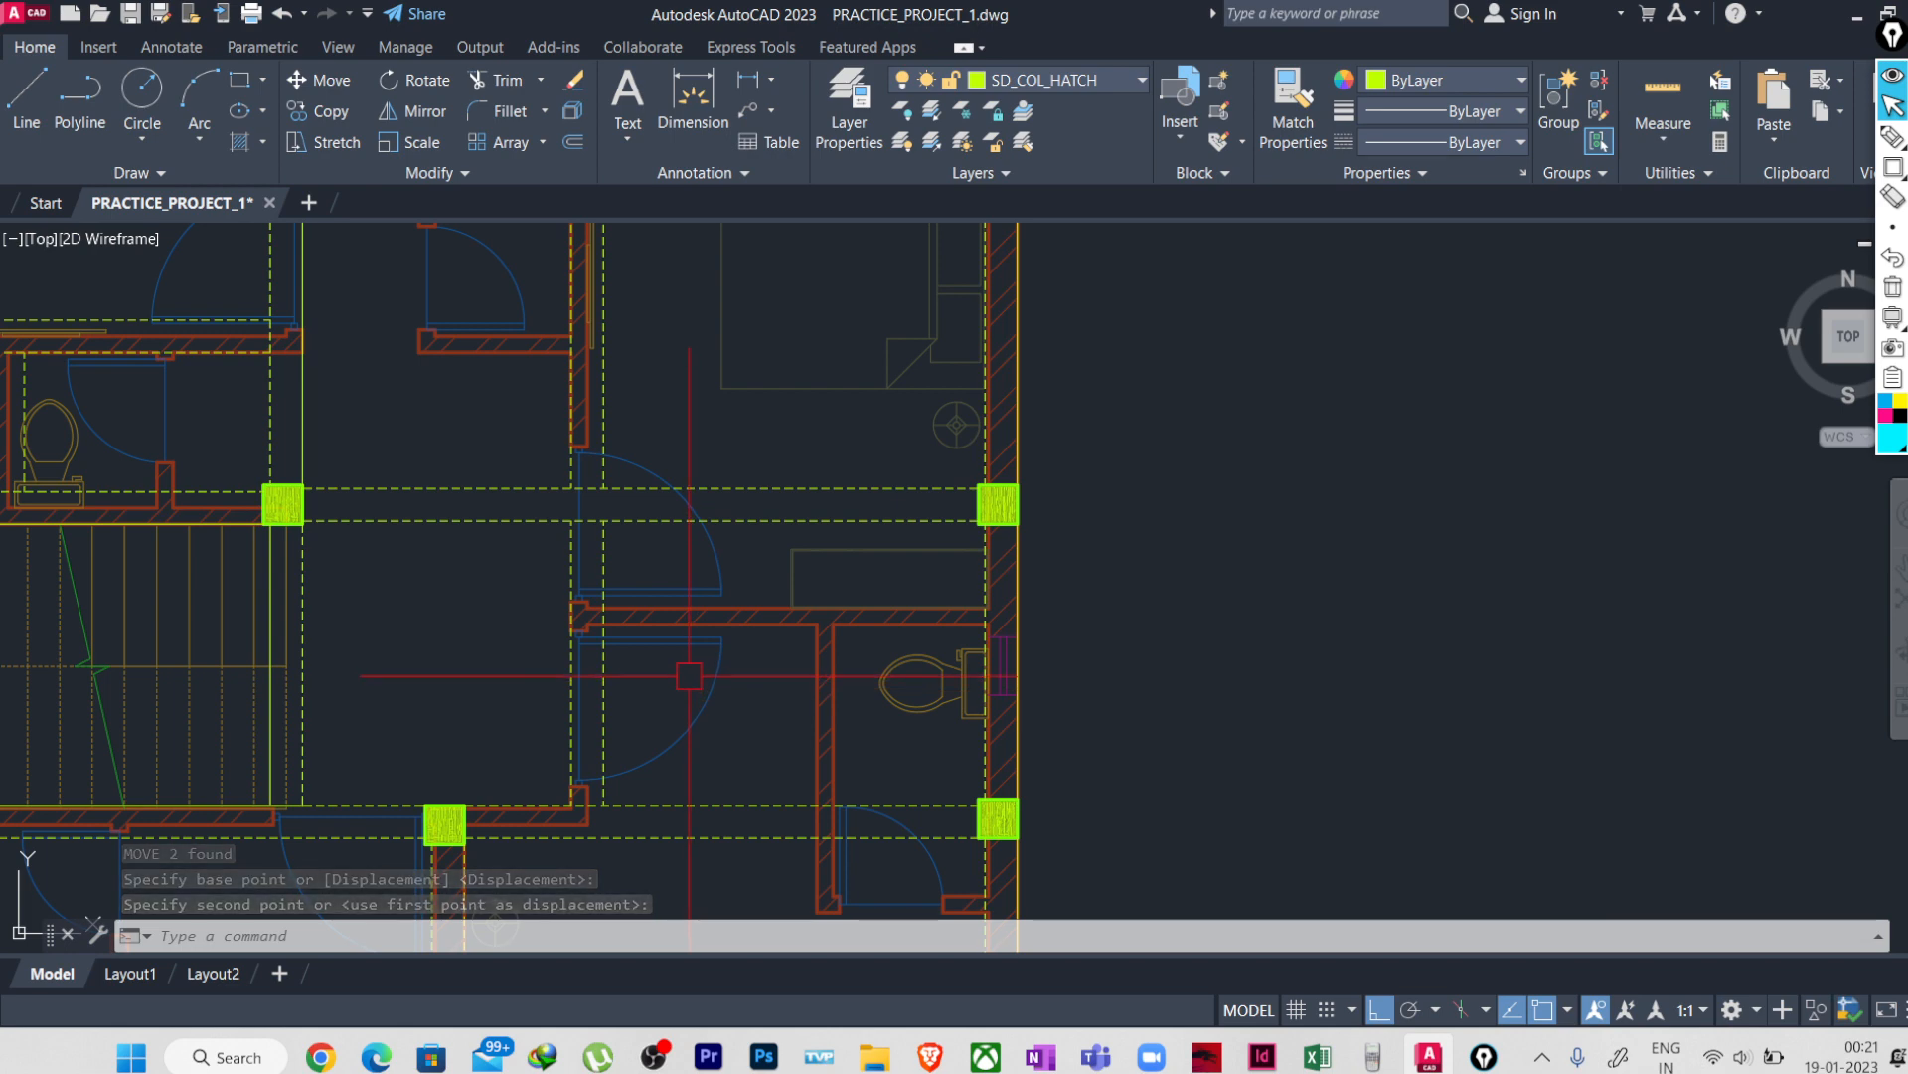
pyautogui.scroll(-2, 689, 676)
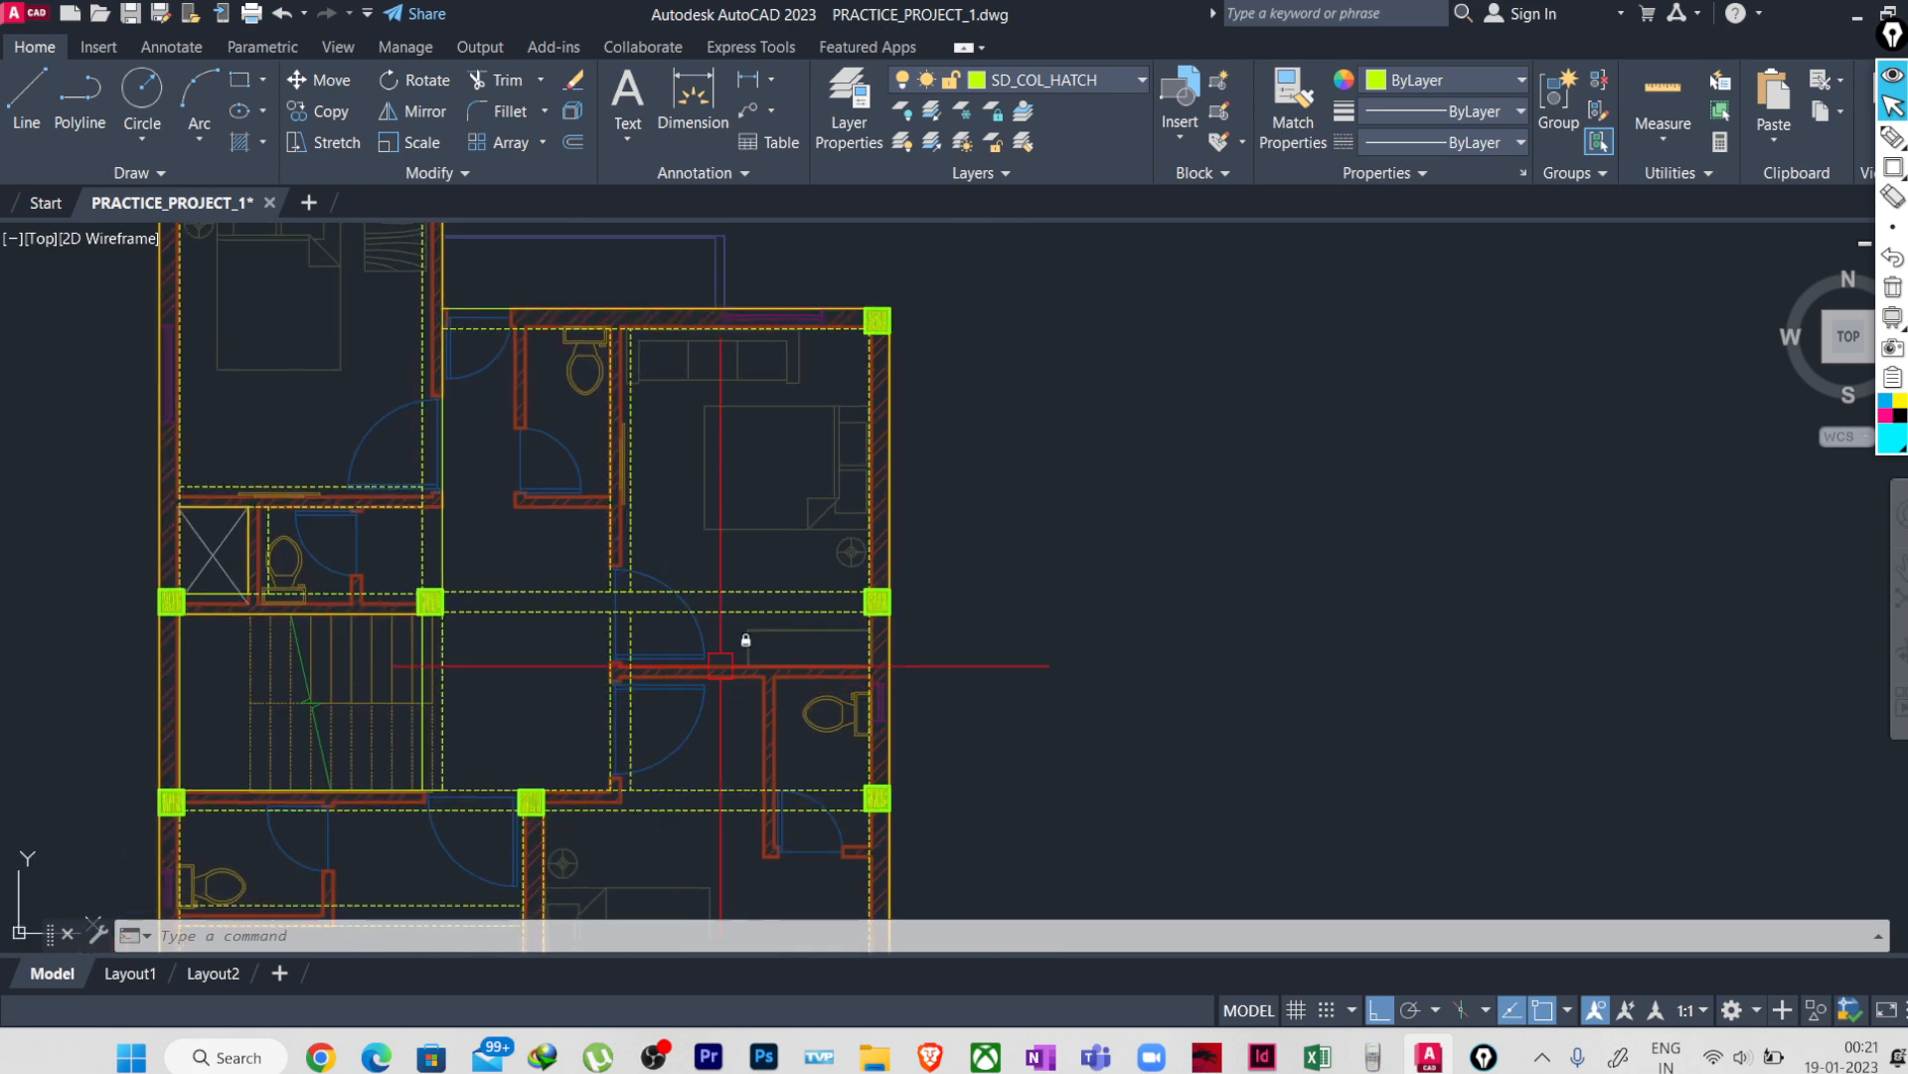
pyautogui.scroll(2, 721, 666)
pyautogui.moveTo(701, 673); pyautogui.dragTo(697, 806, button='middle')
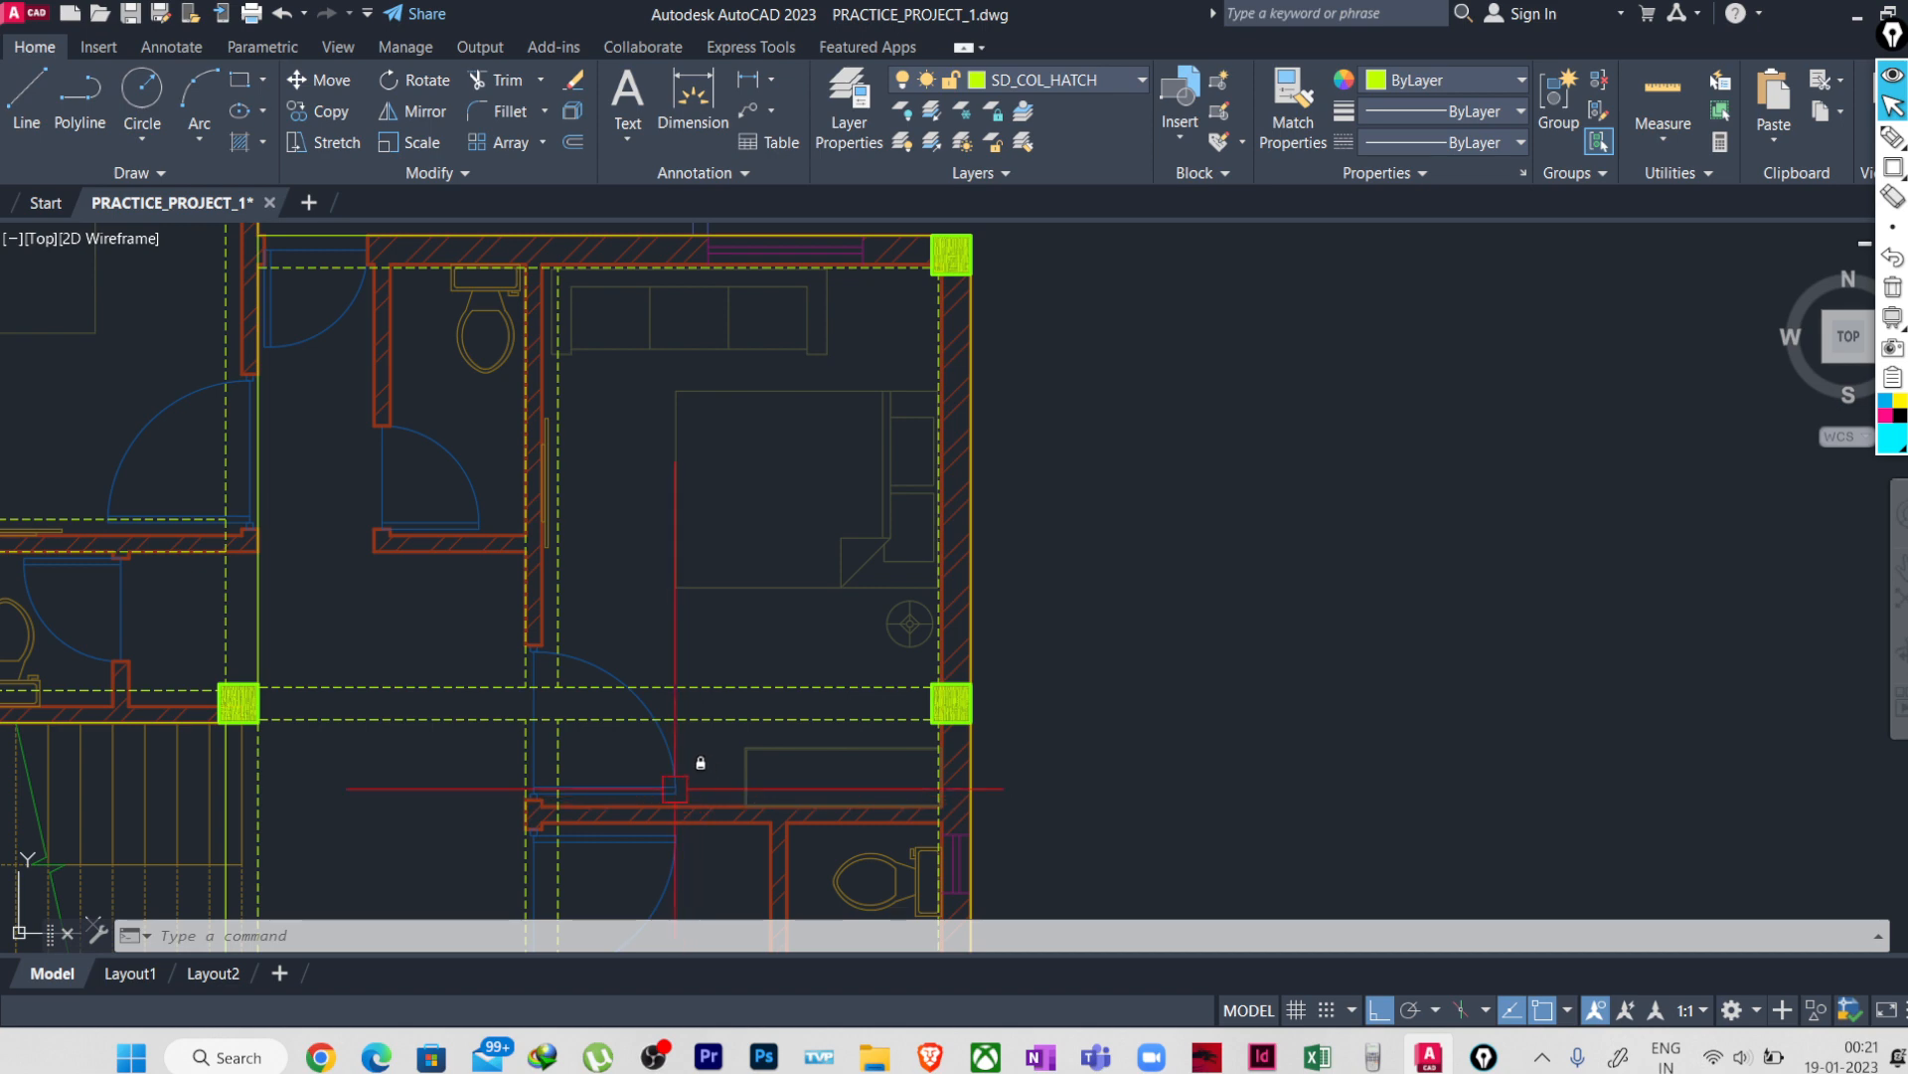
pyautogui.scroll(2, 642, 675)
pyautogui.scroll(-2, 644, 671)
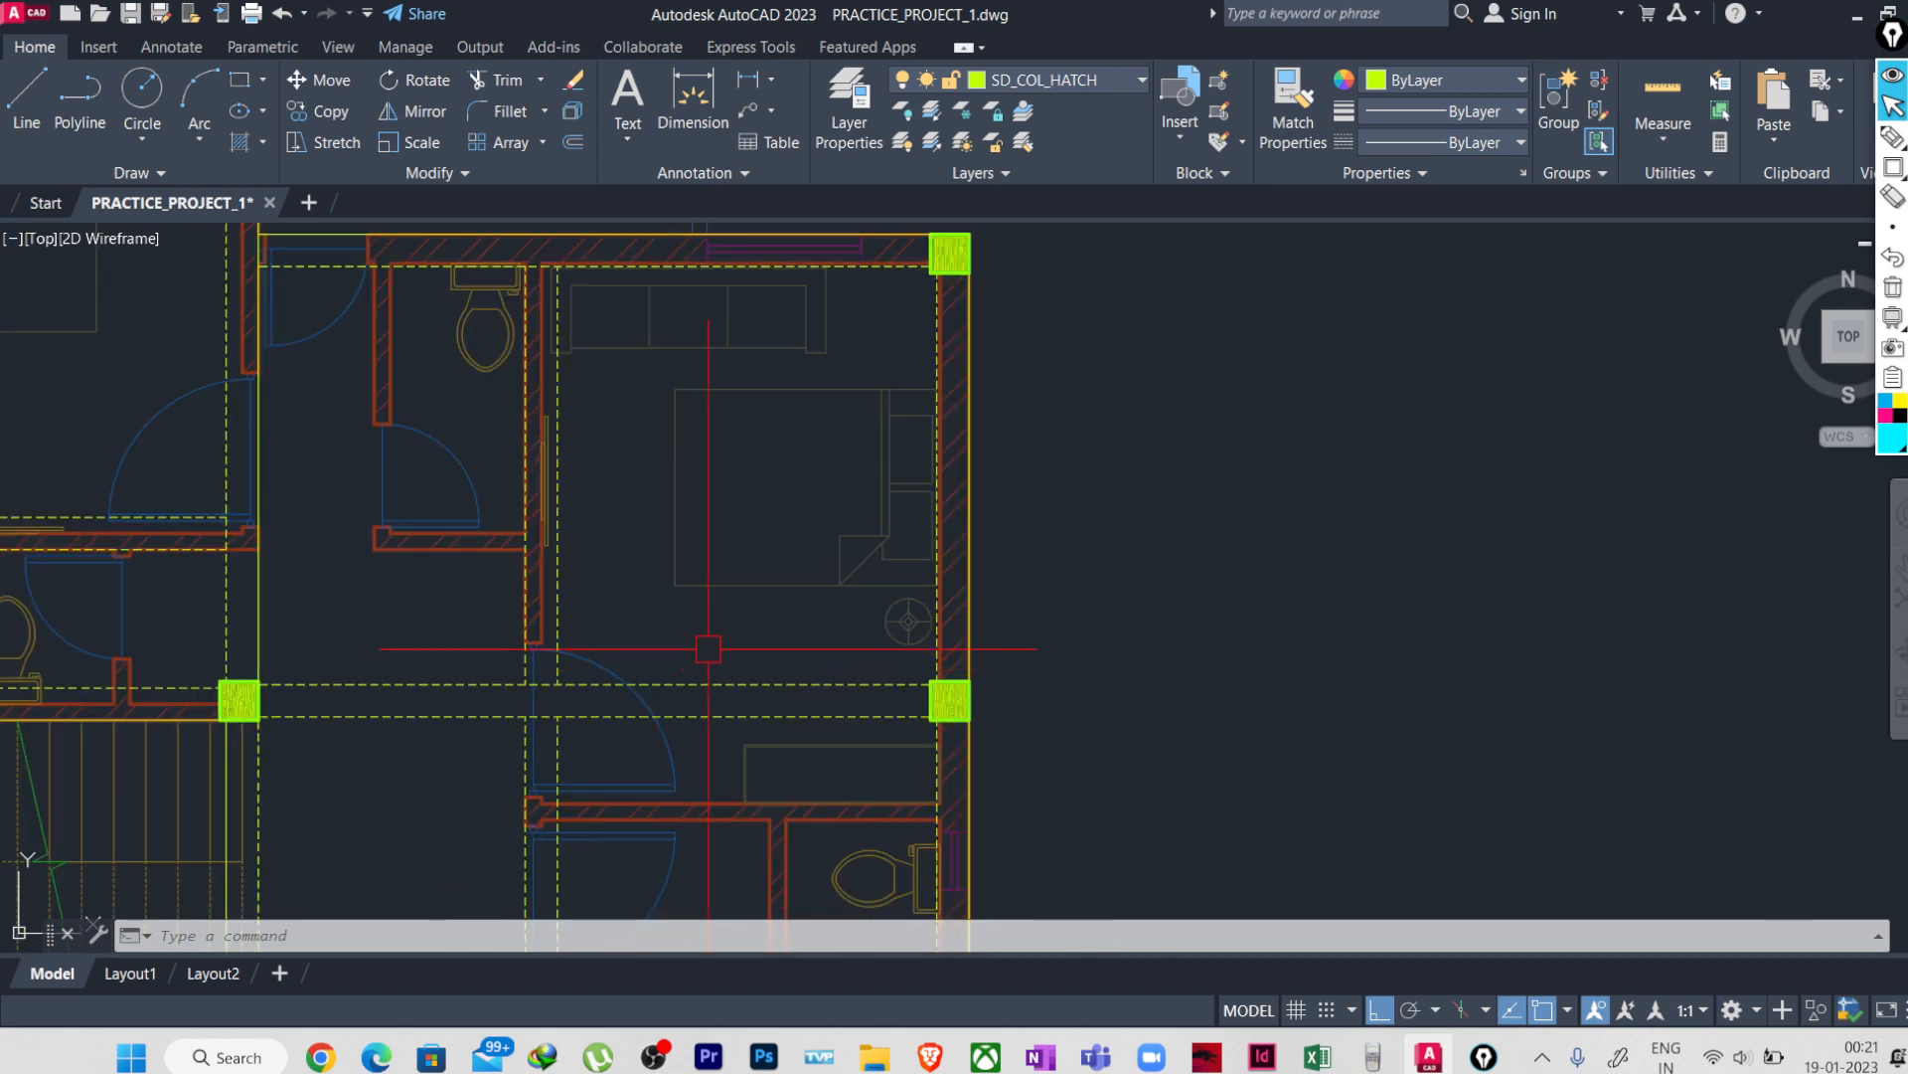
pyautogui.moveTo(708, 654); pyautogui.dragTo(690, 490, button='middle')
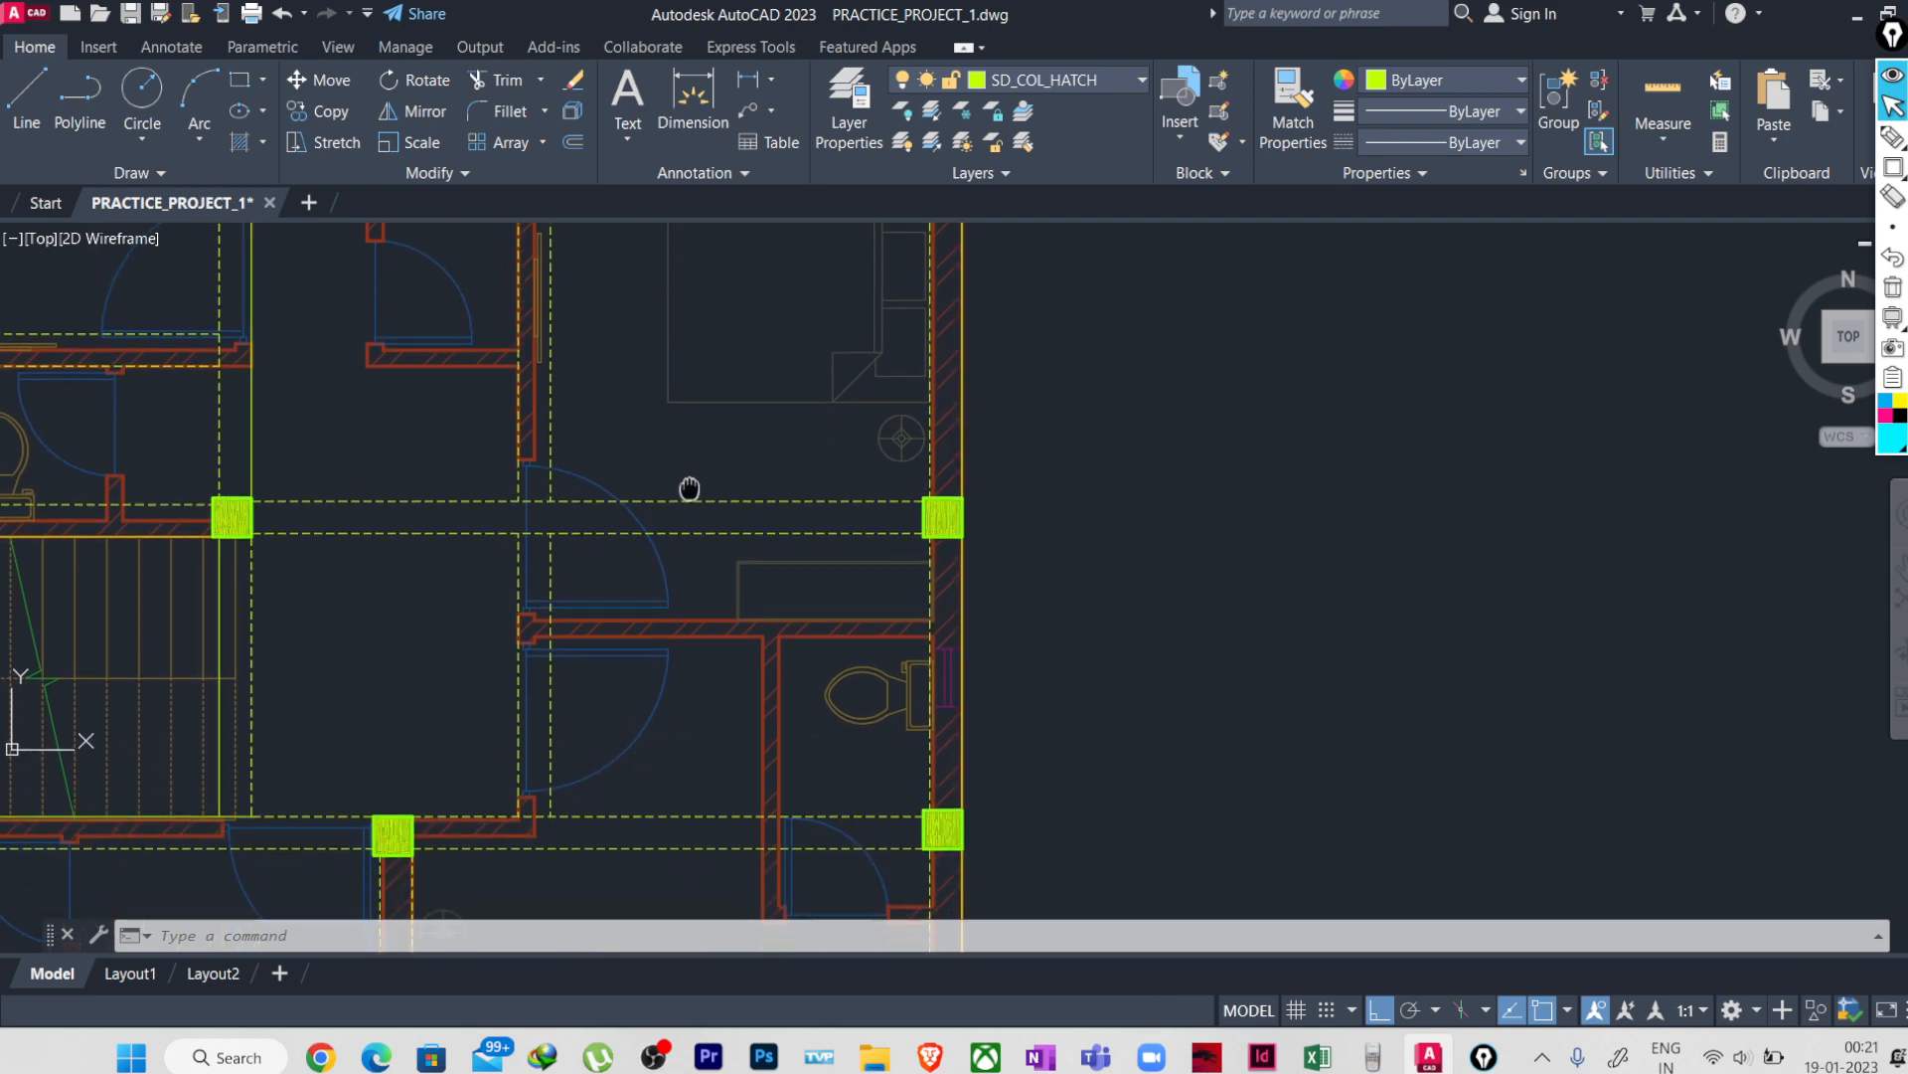
pyautogui.click(695, 502)
pyautogui.click(702, 529)
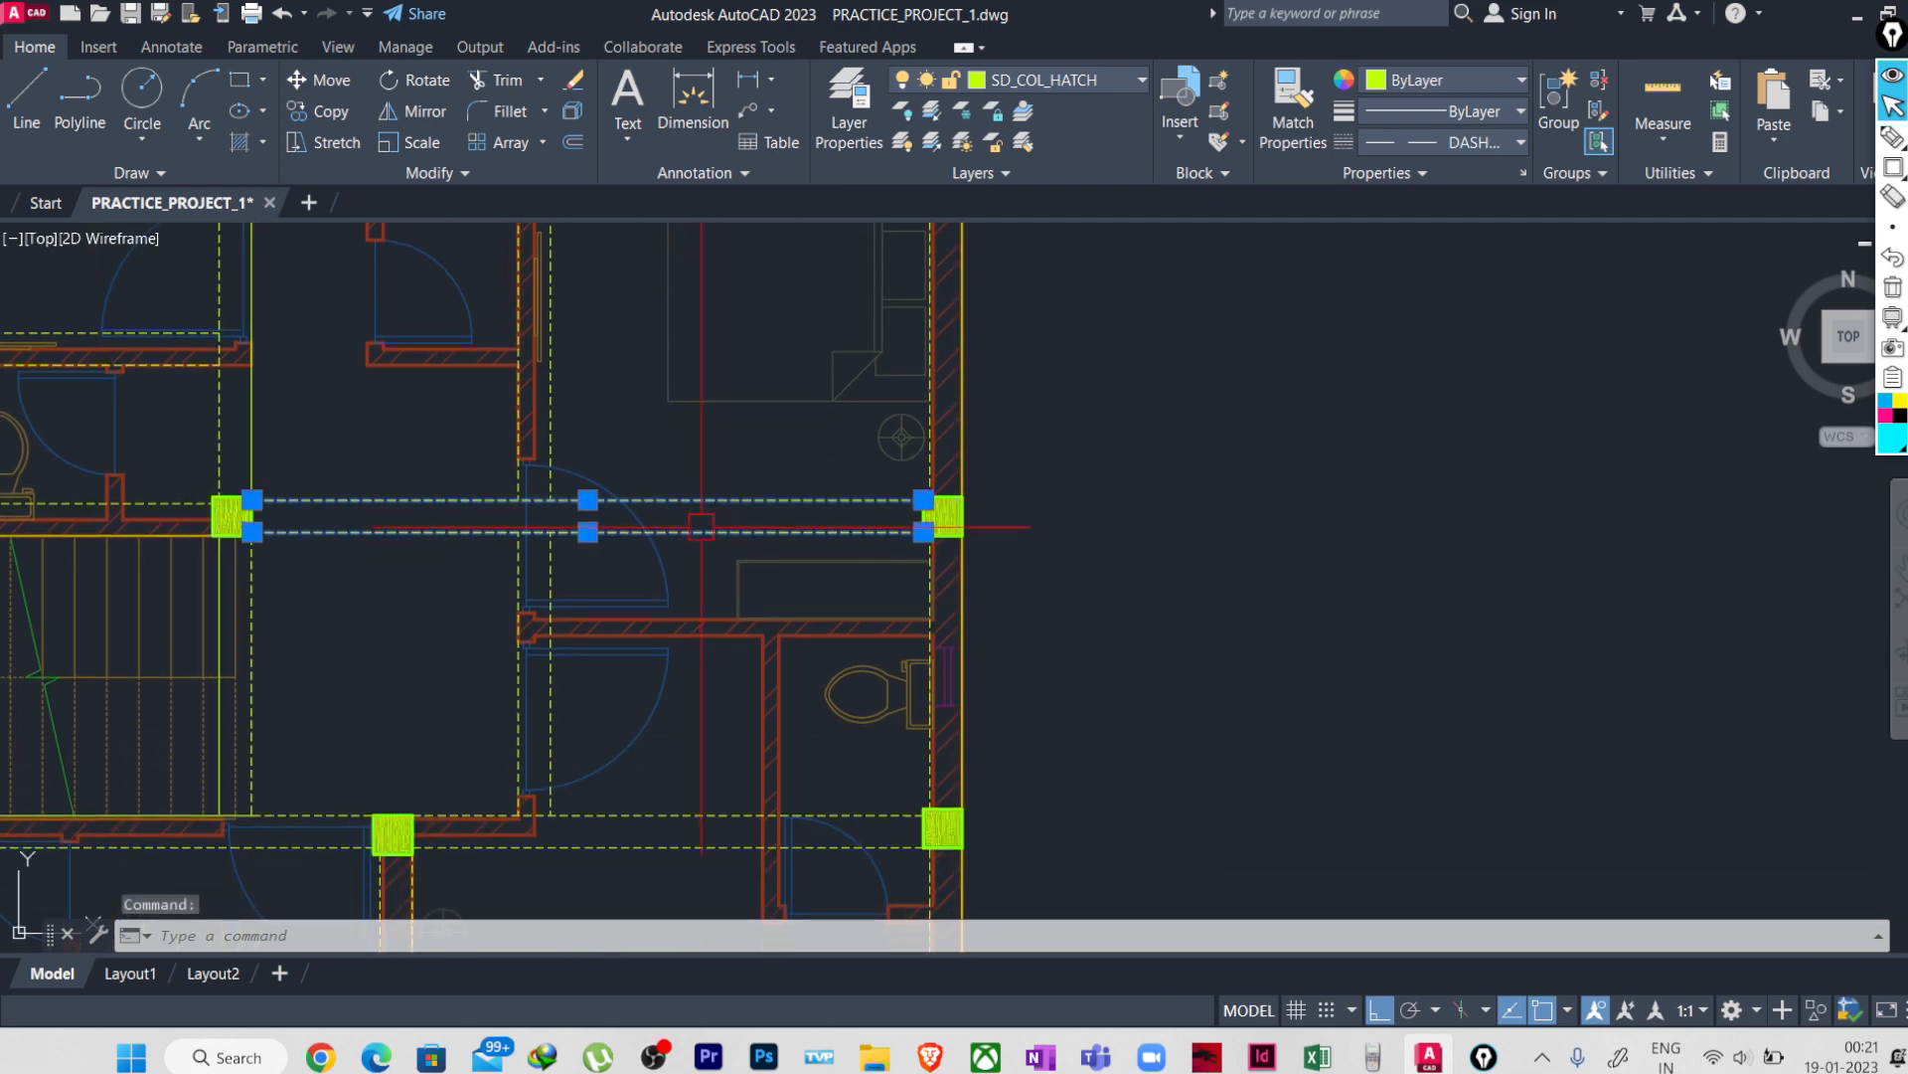
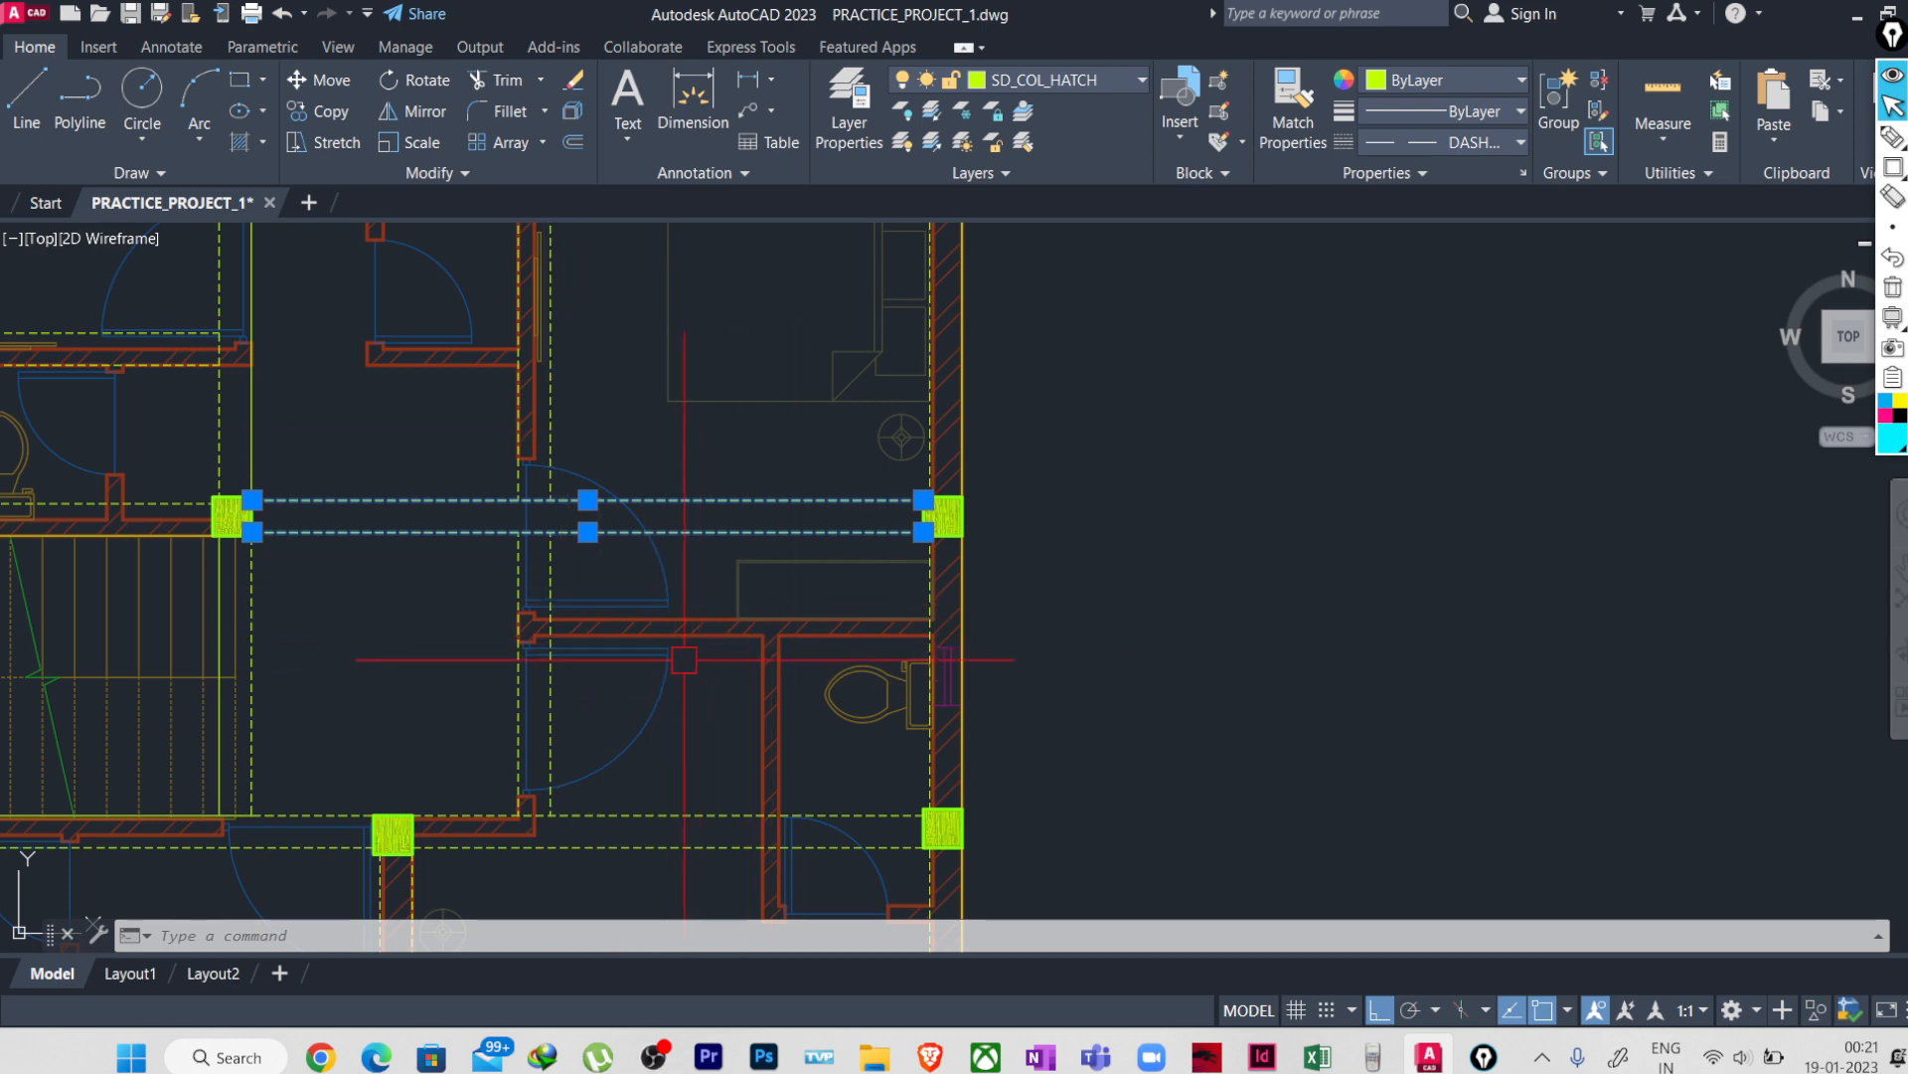
pyautogui.moveTo(677, 712)
pyautogui.mouseDown(button='middle')
pyautogui.moveTo(664, 629)
pyautogui.moveTo(667, 657)
pyautogui.mouseUp(button='middle')
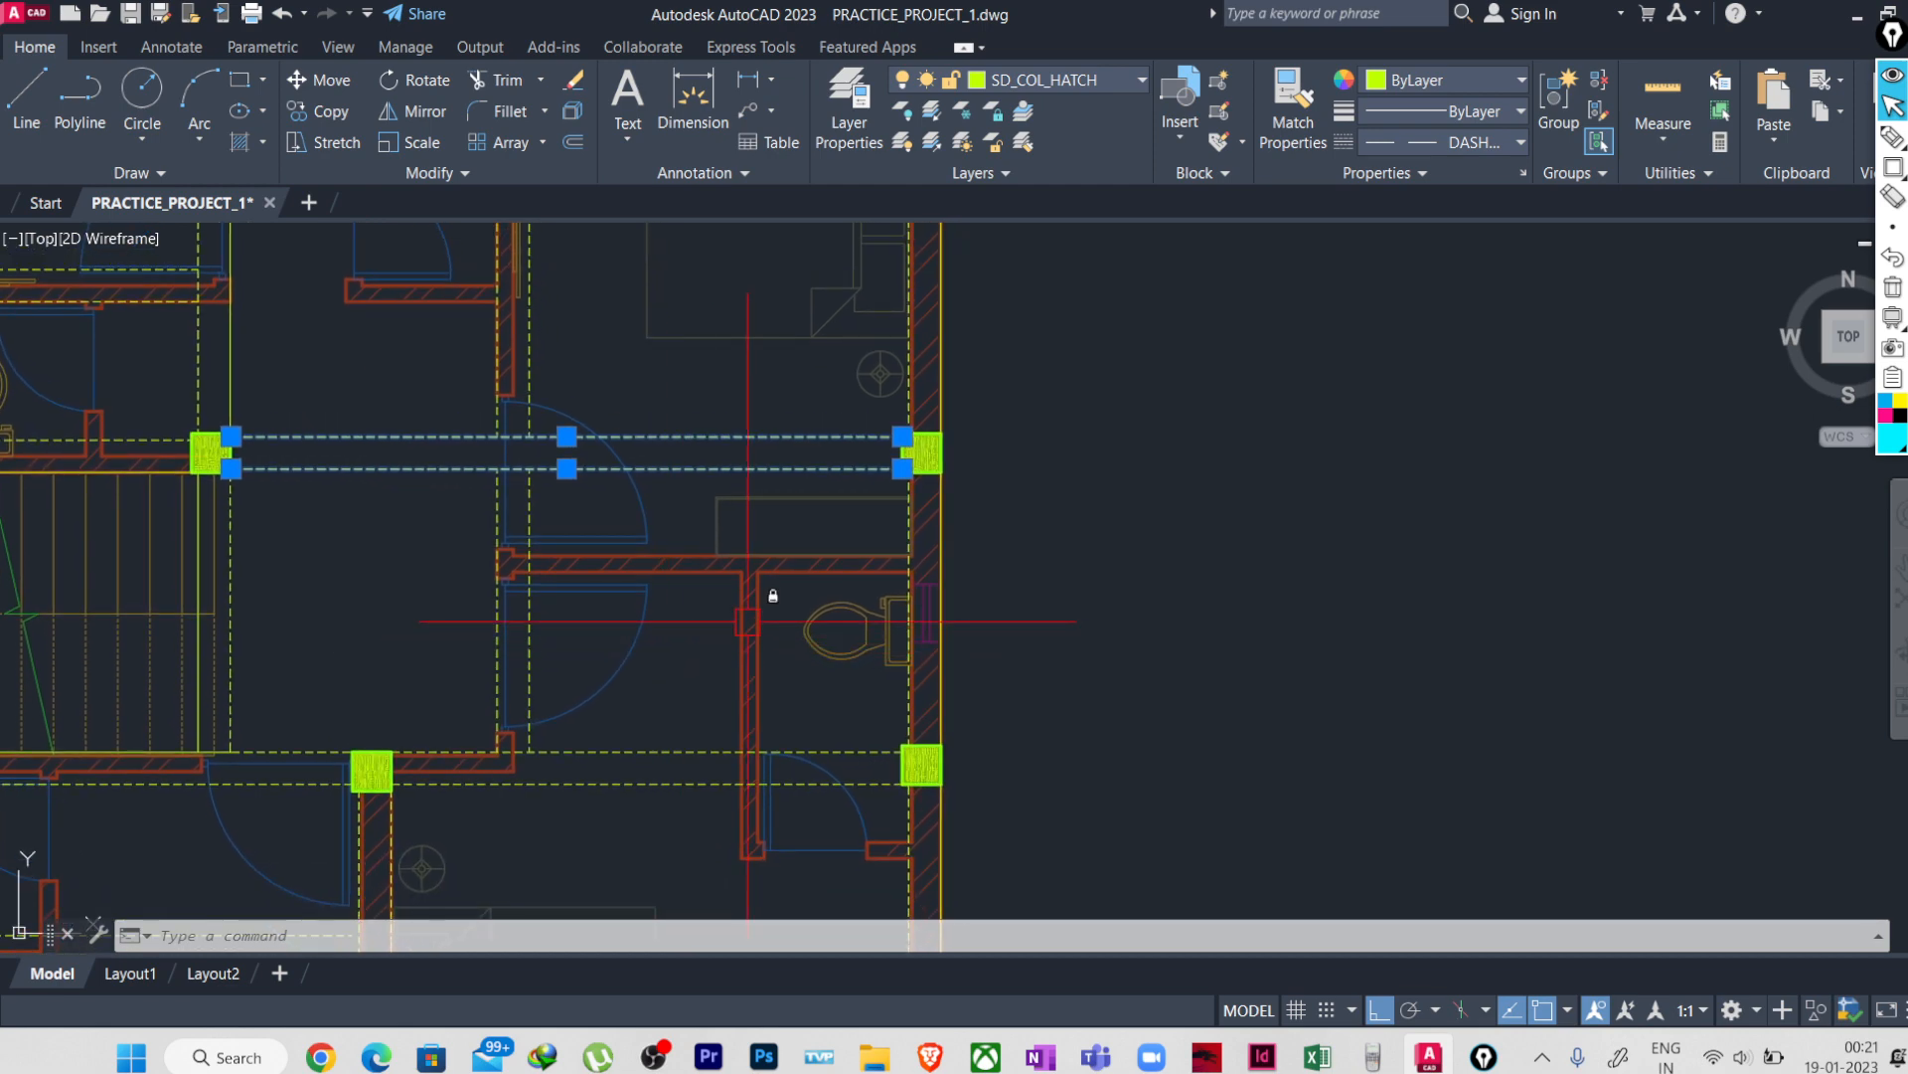
pyautogui.write('m')
pyautogui.press('Return')
pyautogui.scroll(3, 906, 467)
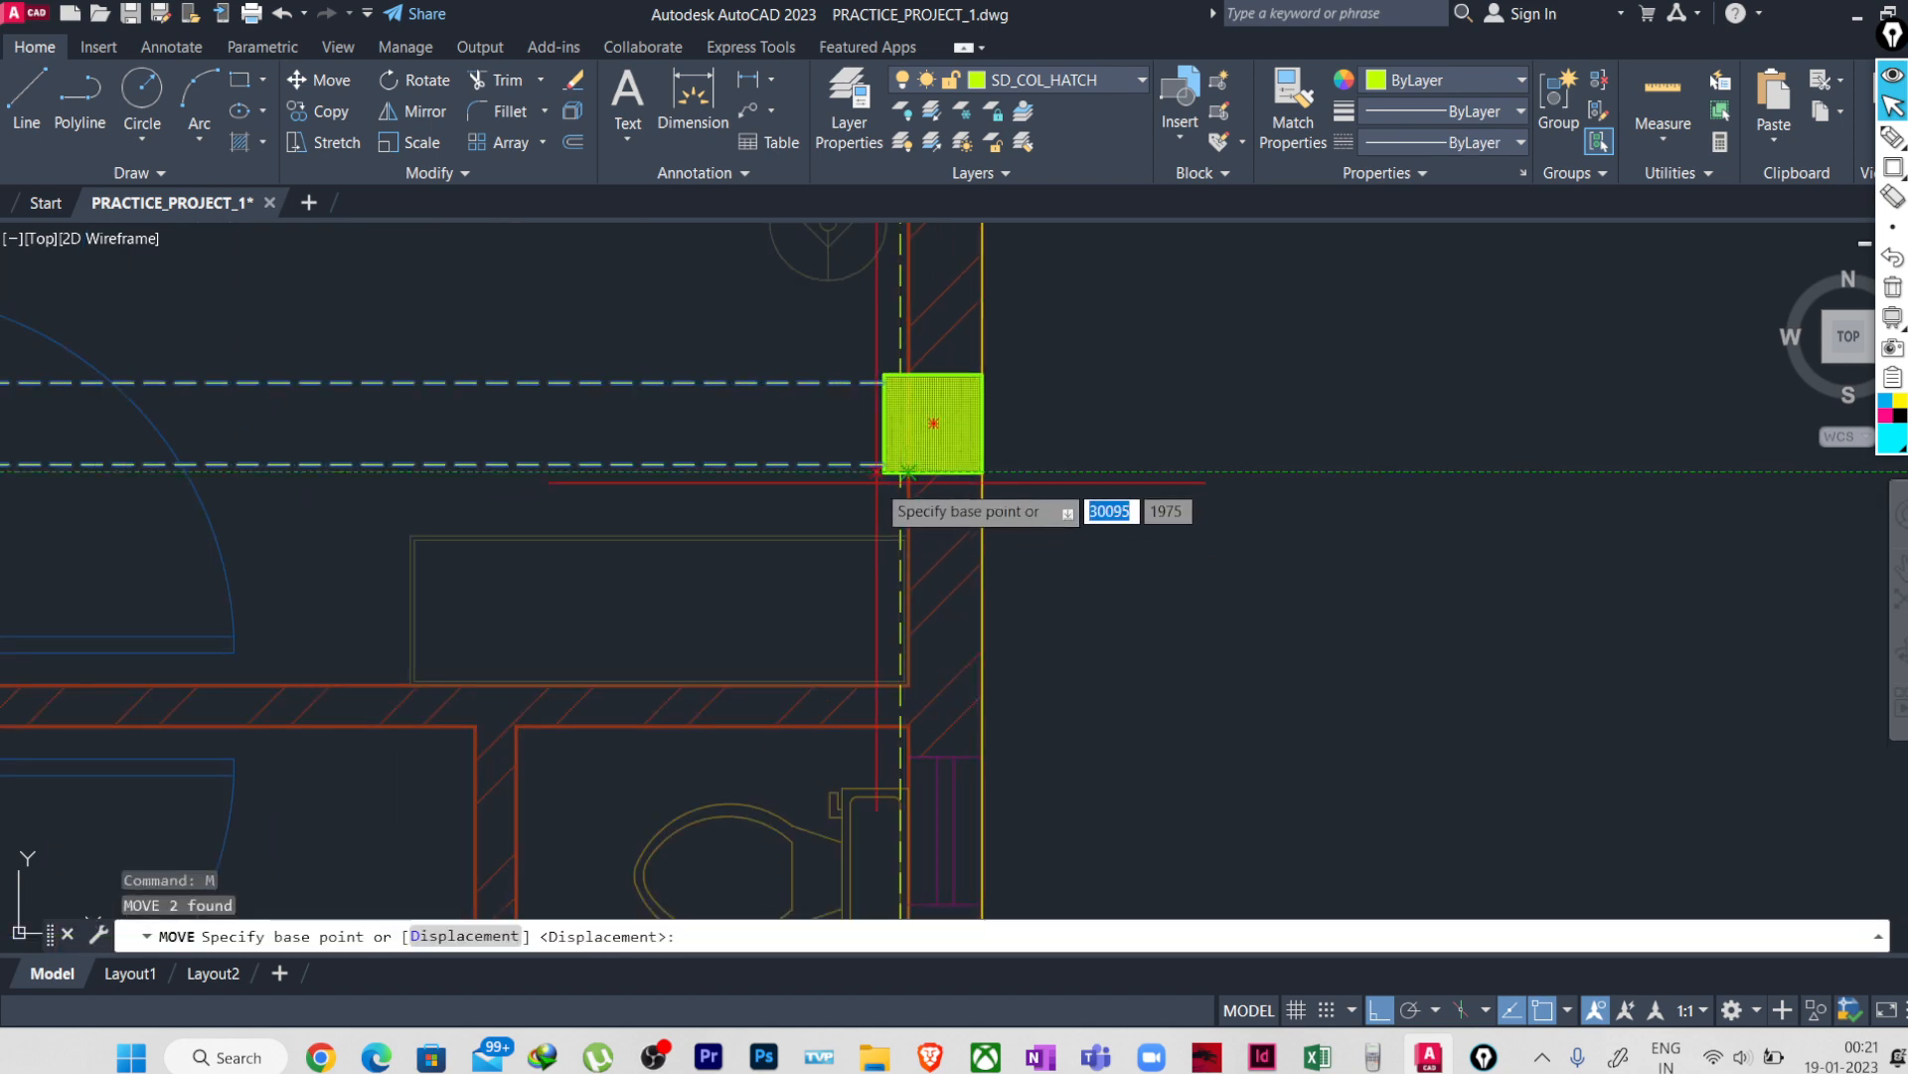
pyautogui.click(907, 470)
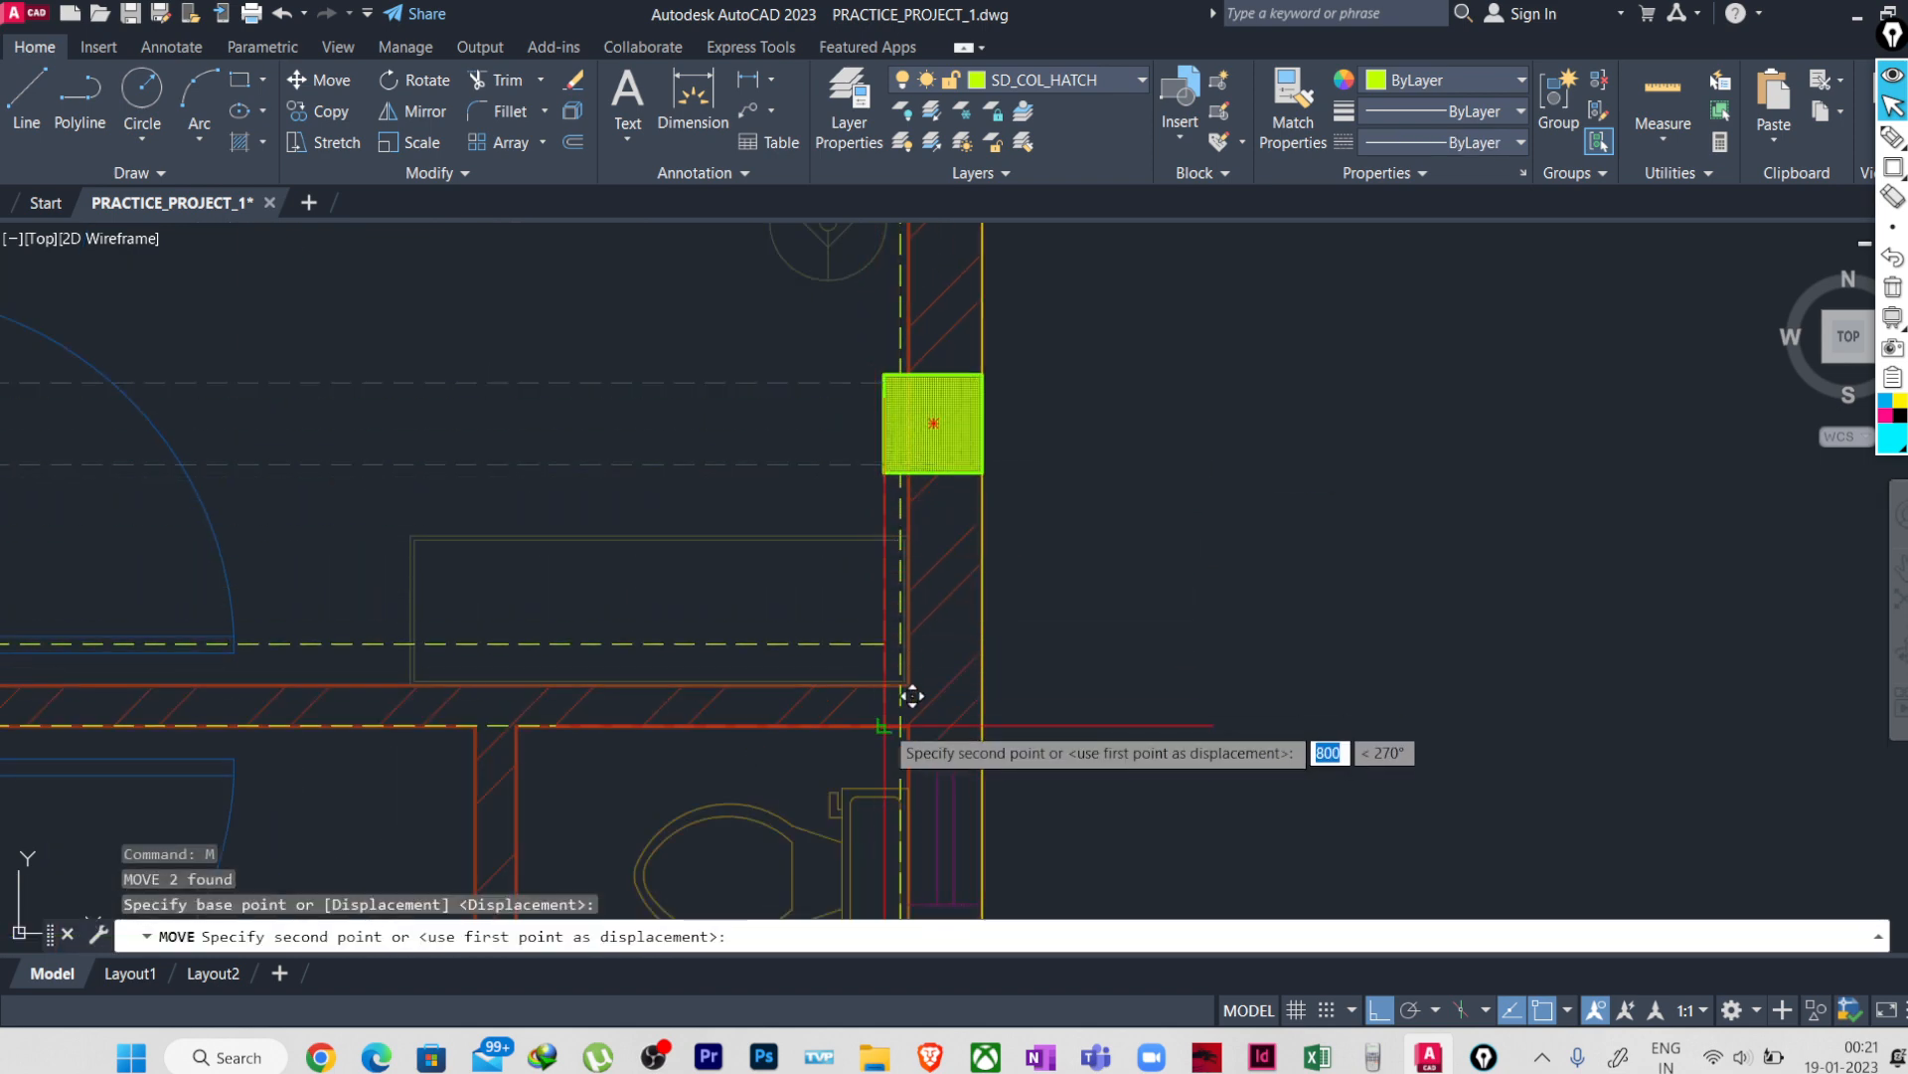
pyautogui.scroll(-2, 913, 695)
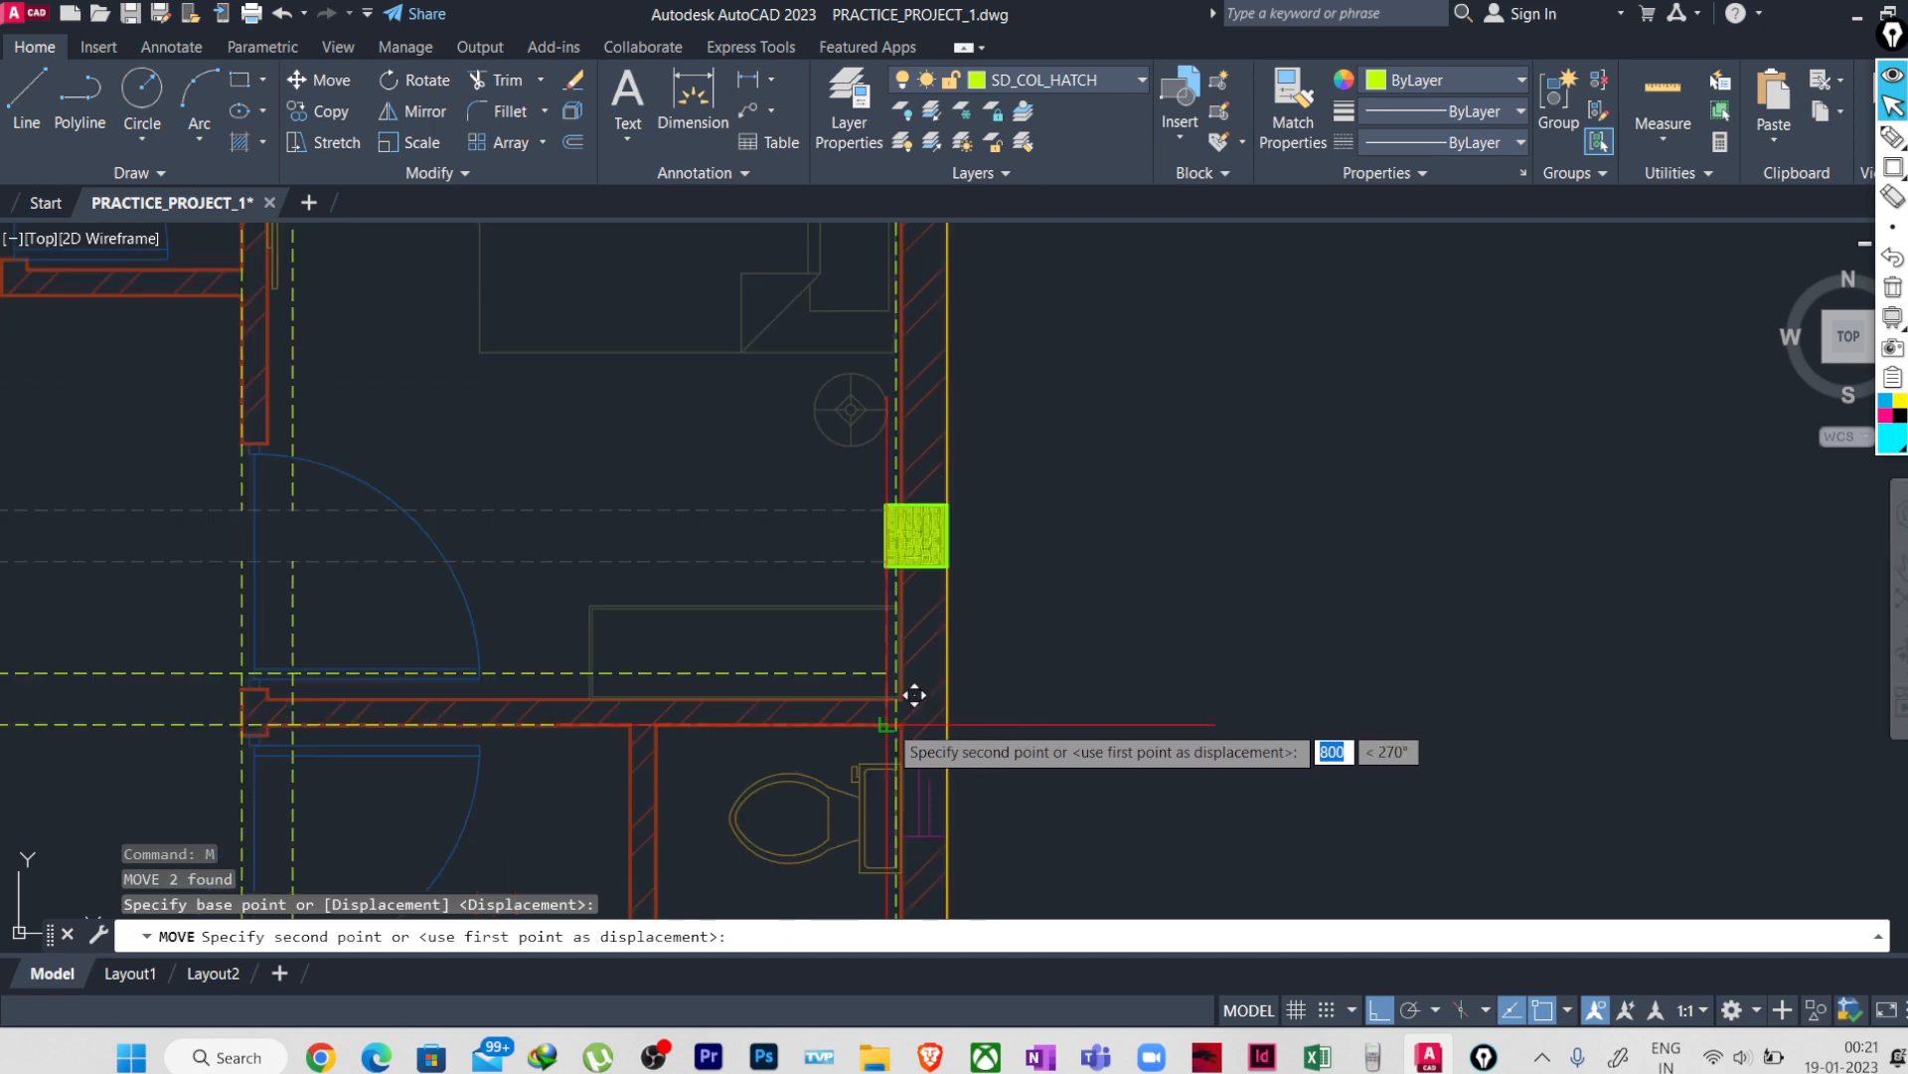
pyautogui.scroll(-1, 914, 695)
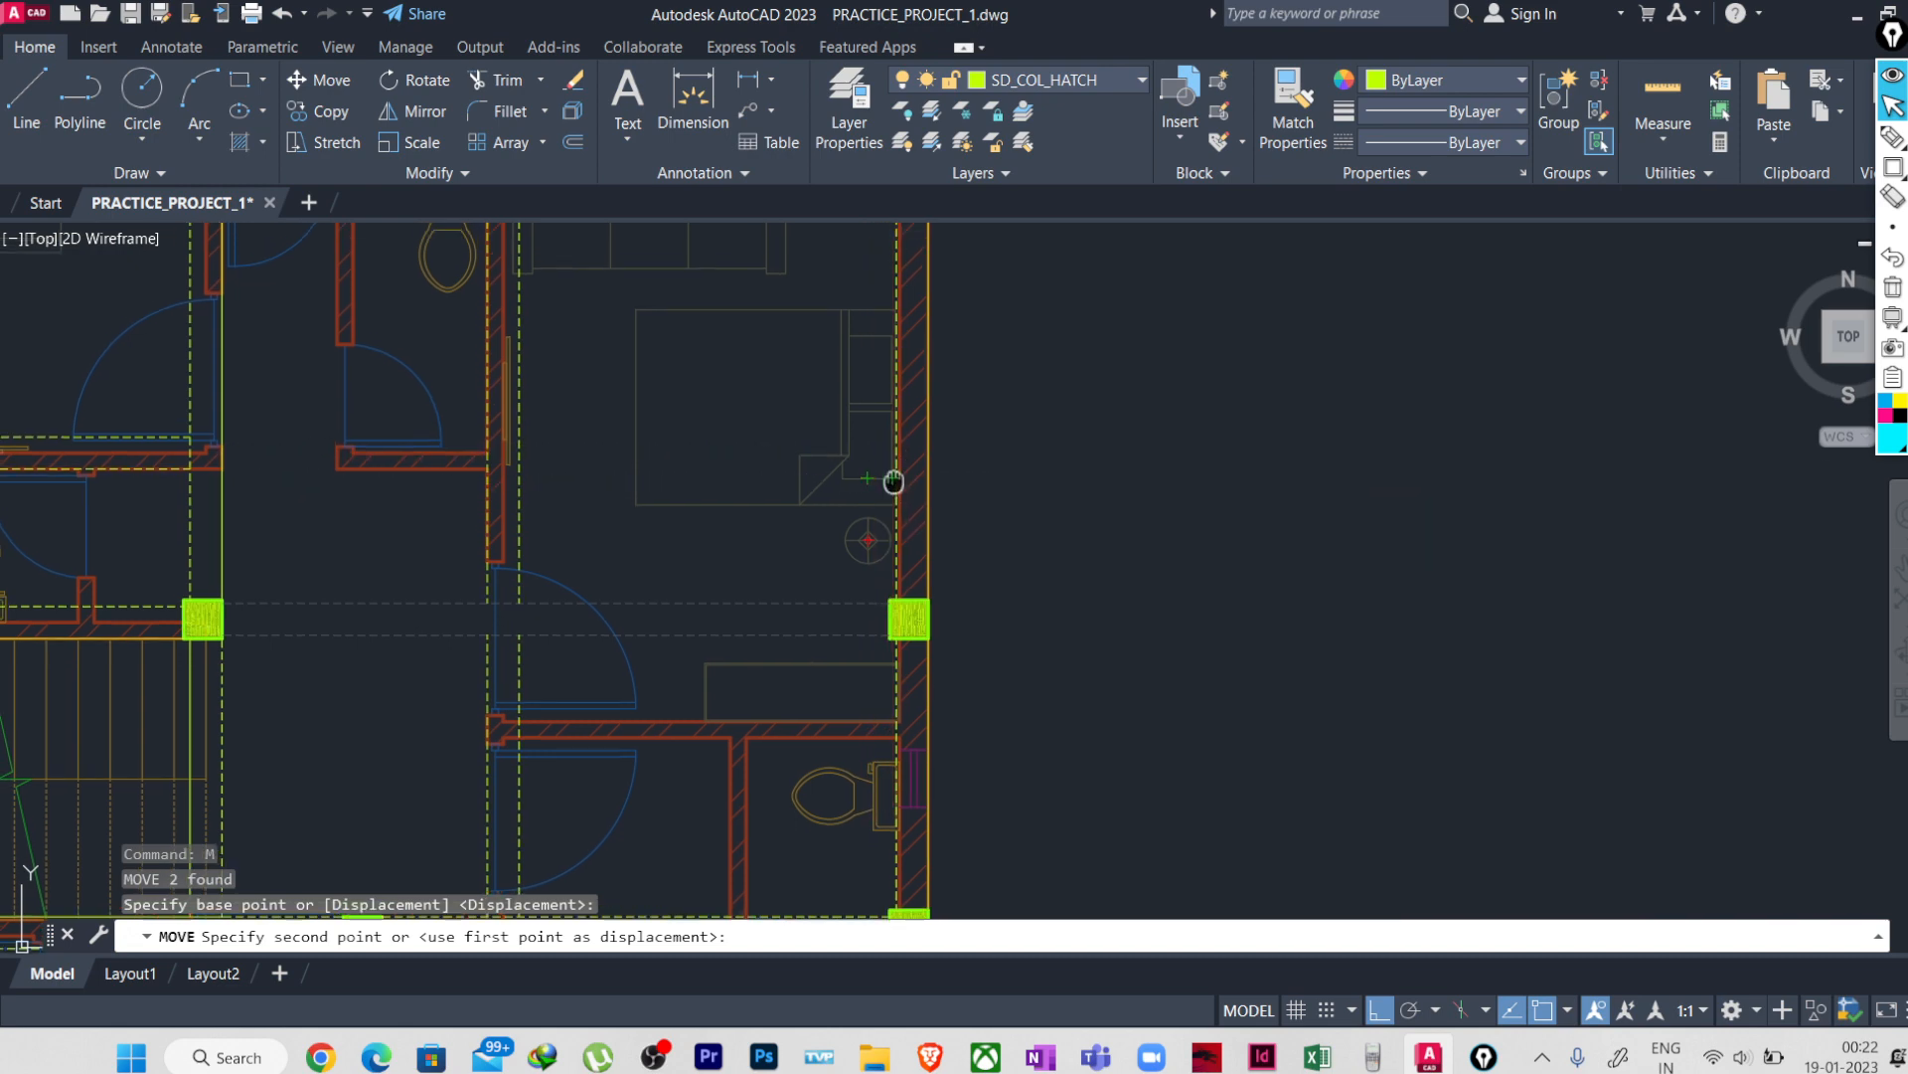
pyautogui.scroll(-2, 925, 507)
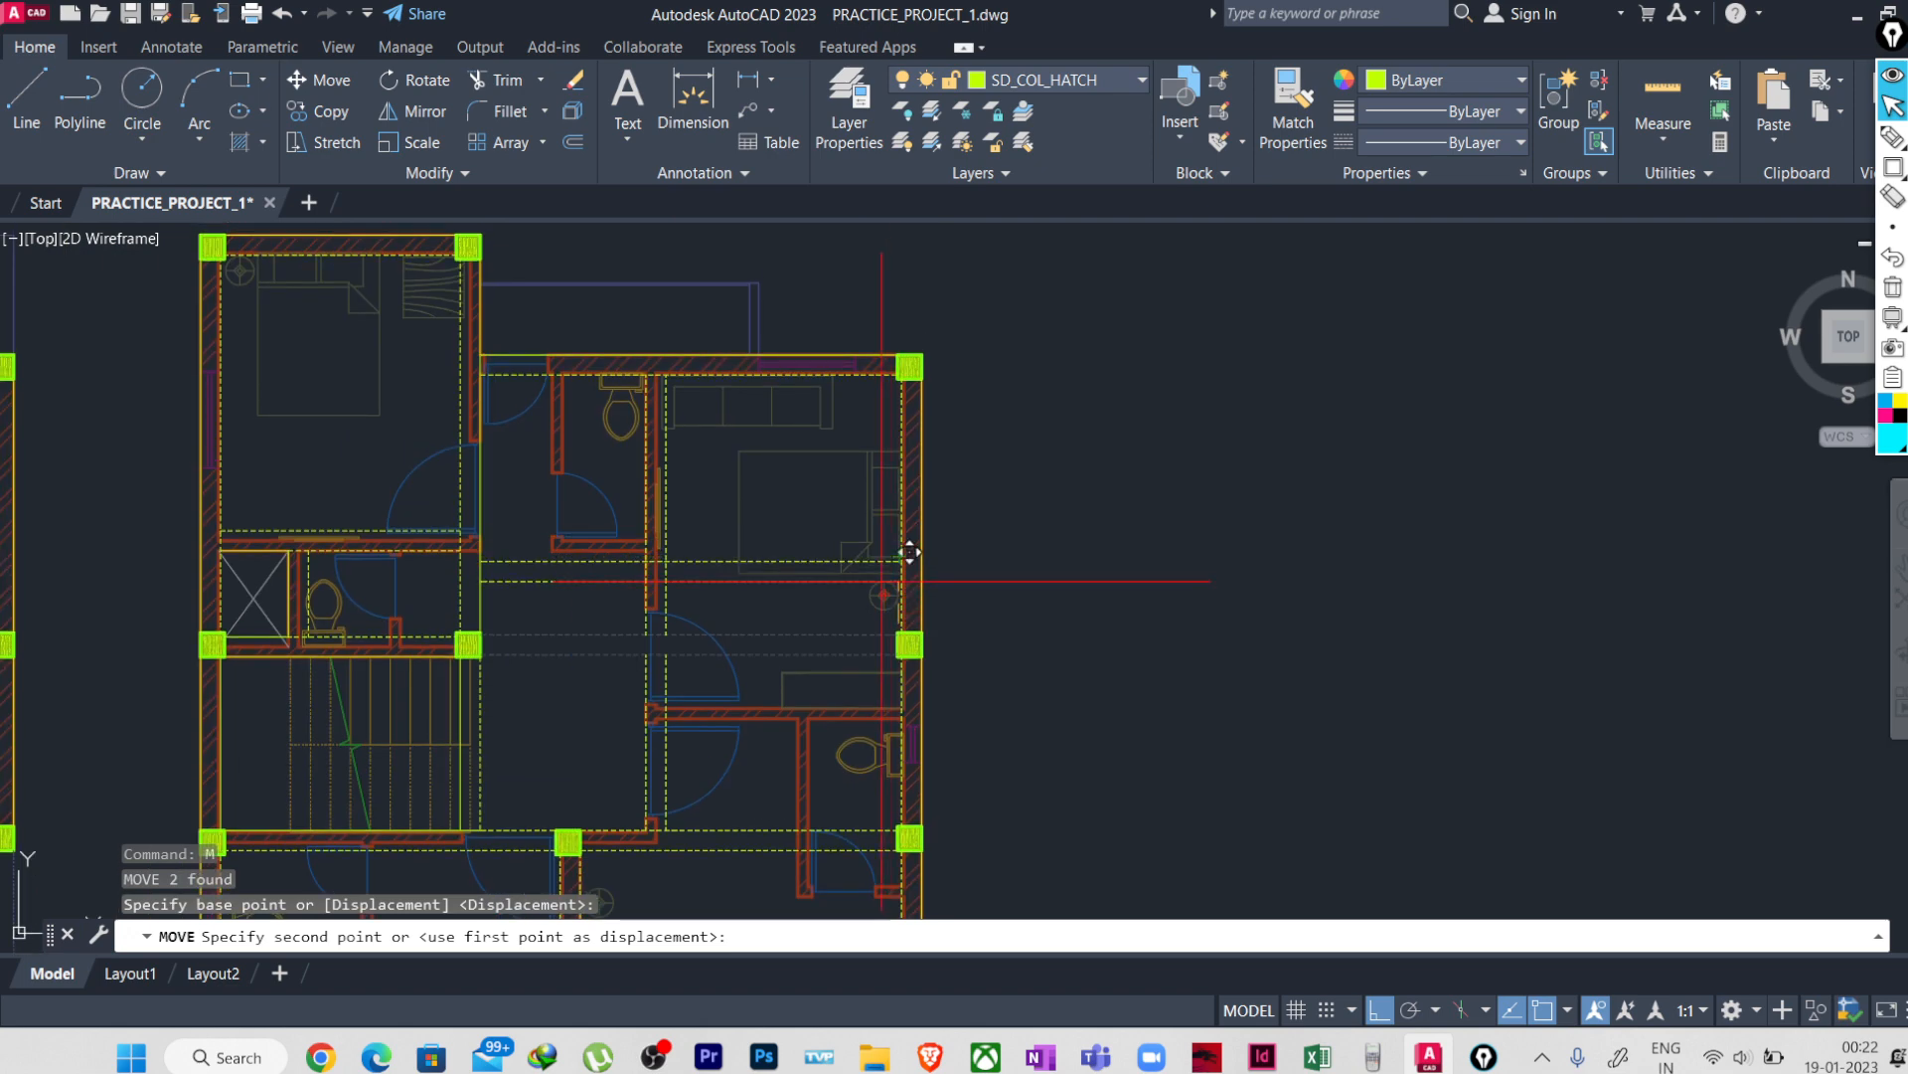
pyautogui.press('Escape')
# - Move the two dashed horizontal beam lines between the columns 1300 up so the lower line aligns with the upper toilet wall's lower face
pyautogui.scroll(4, 630, 639)
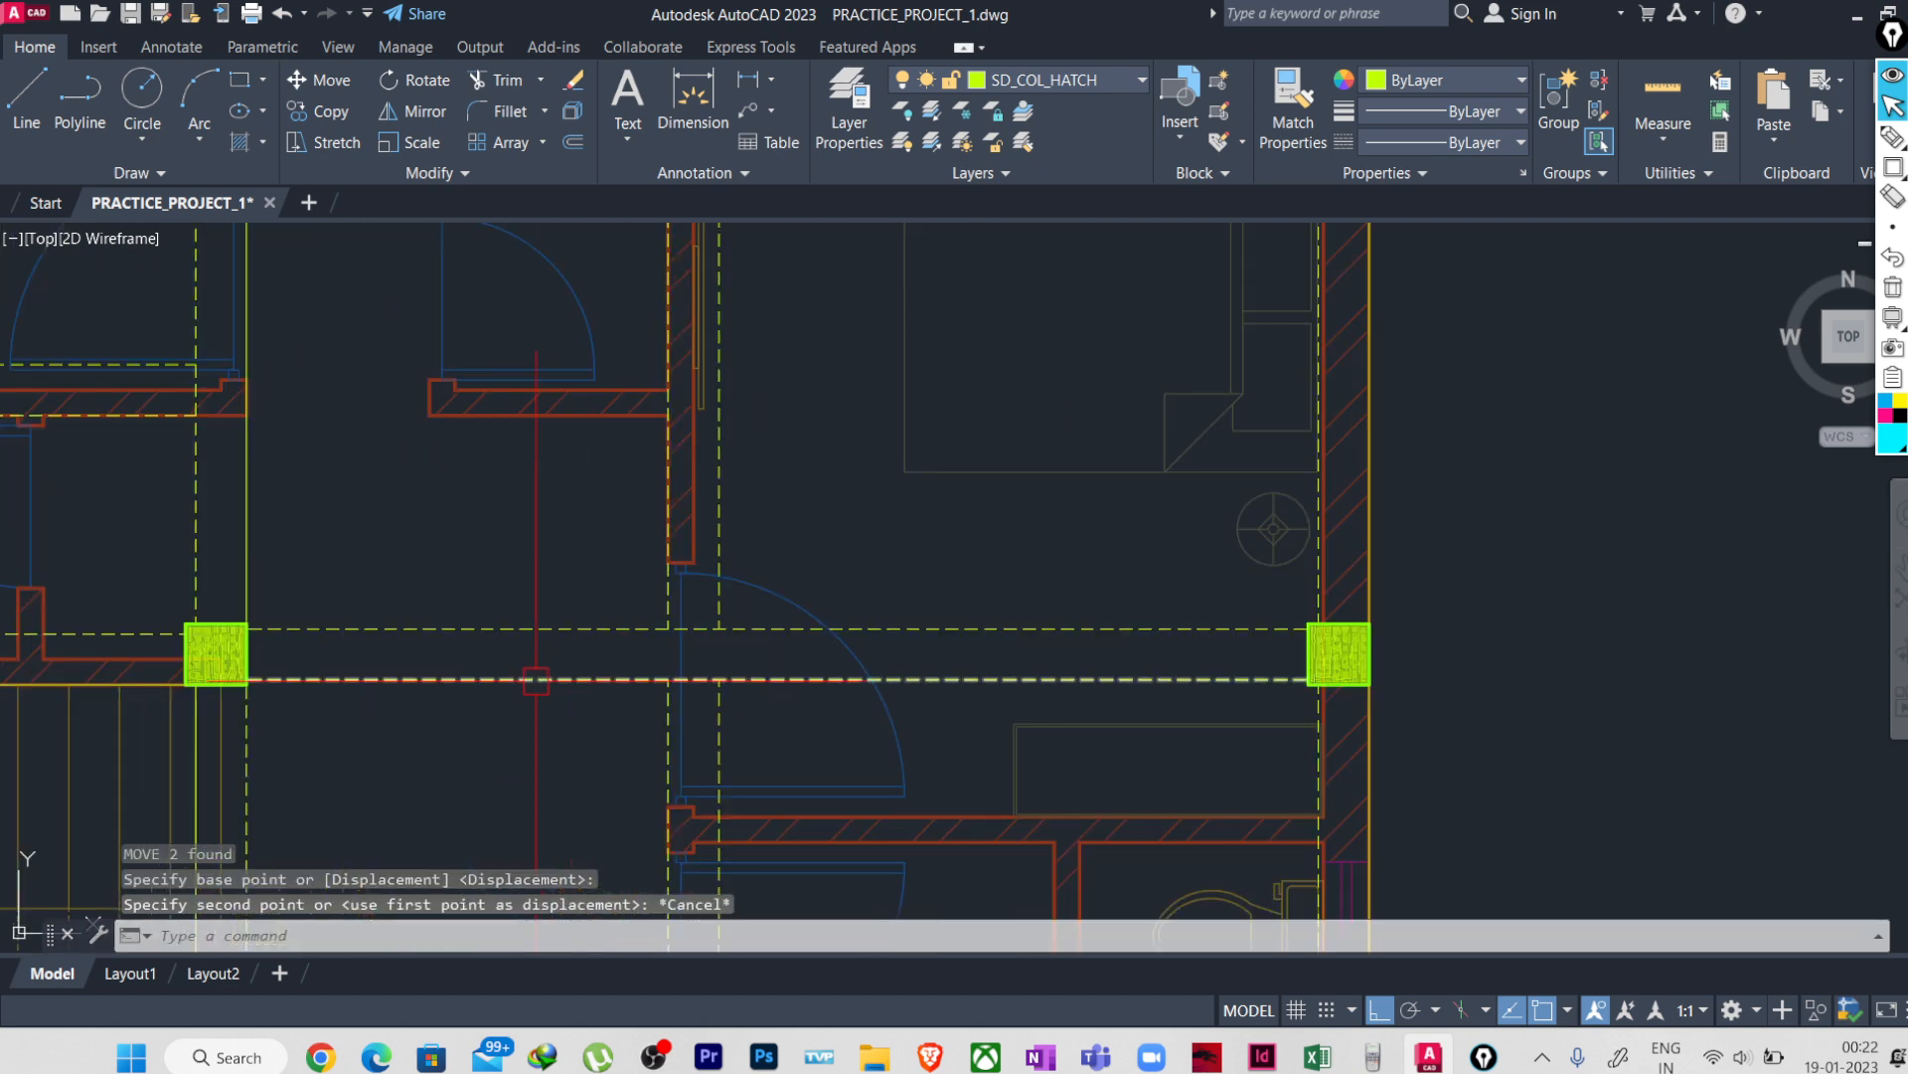
pyautogui.click(532, 735)
pyautogui.click(499, 587)
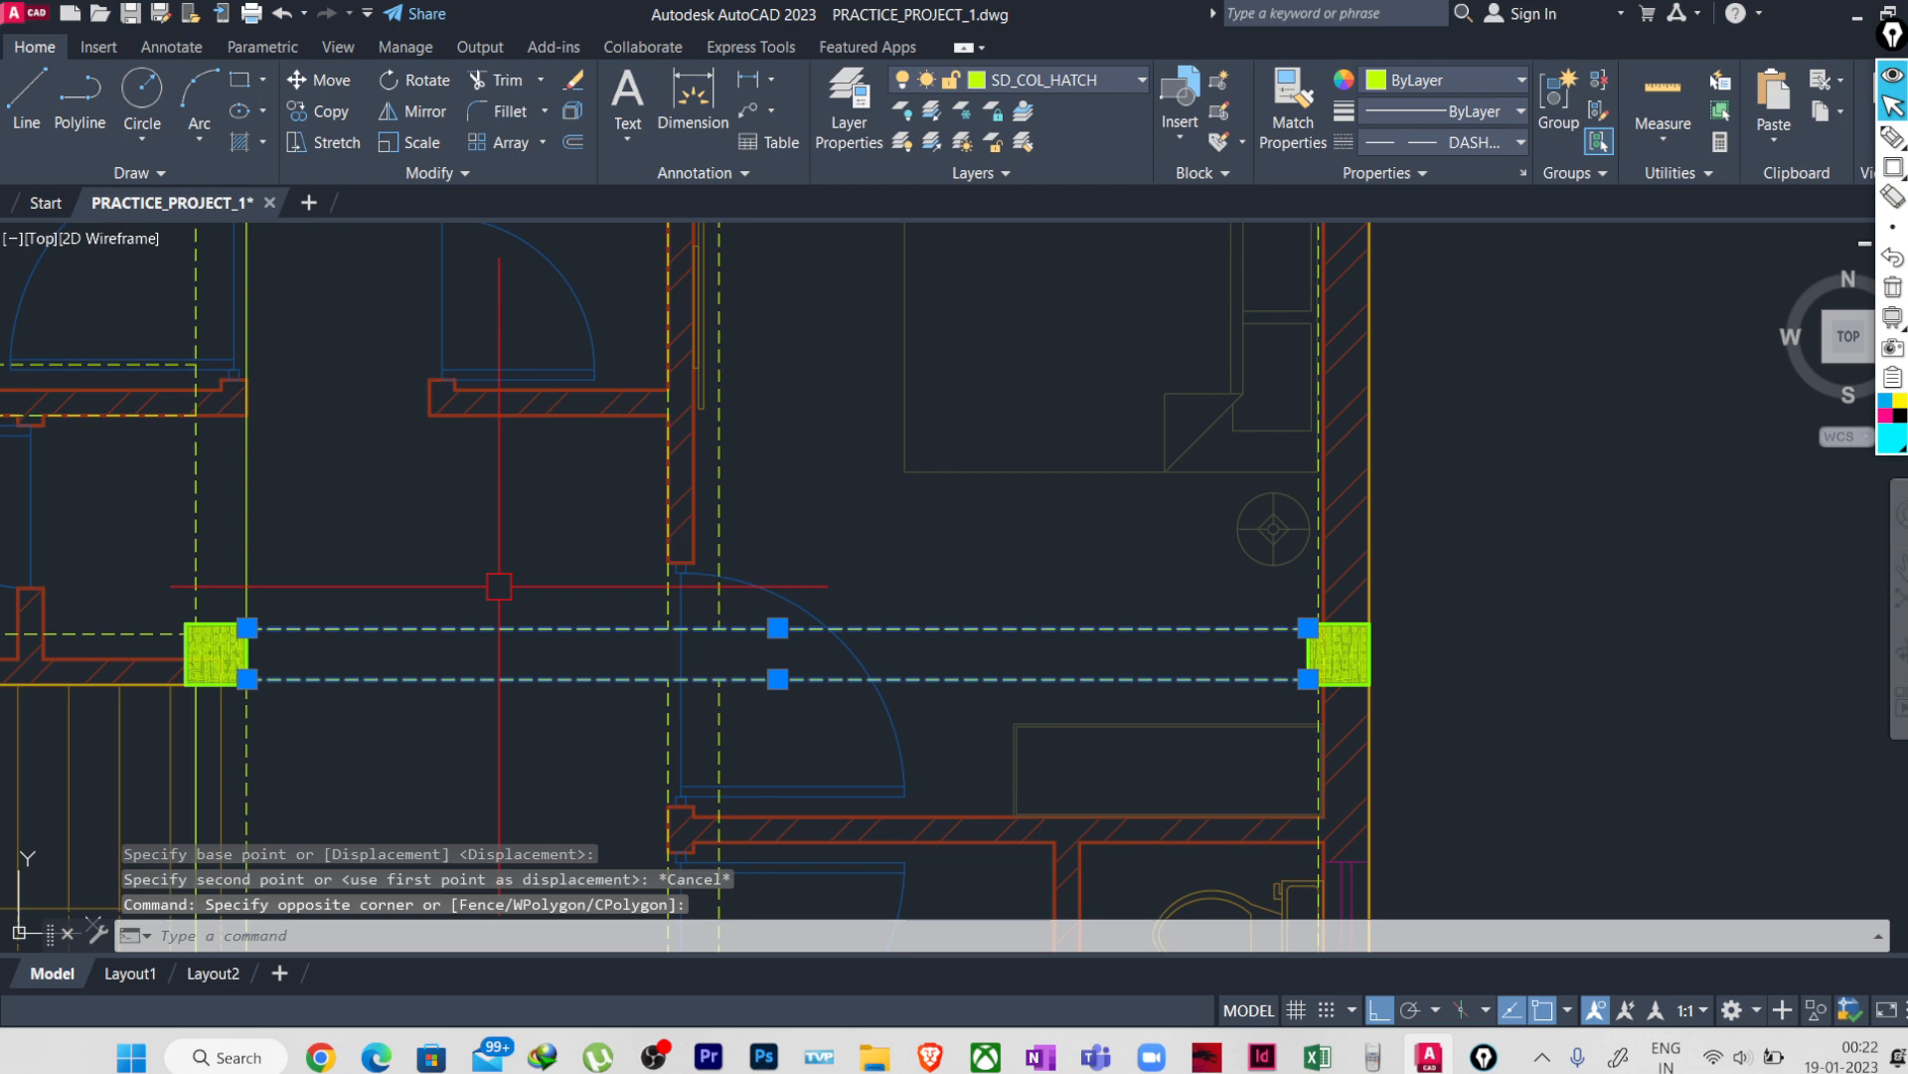
pyautogui.write('M')
pyautogui.press('Return')
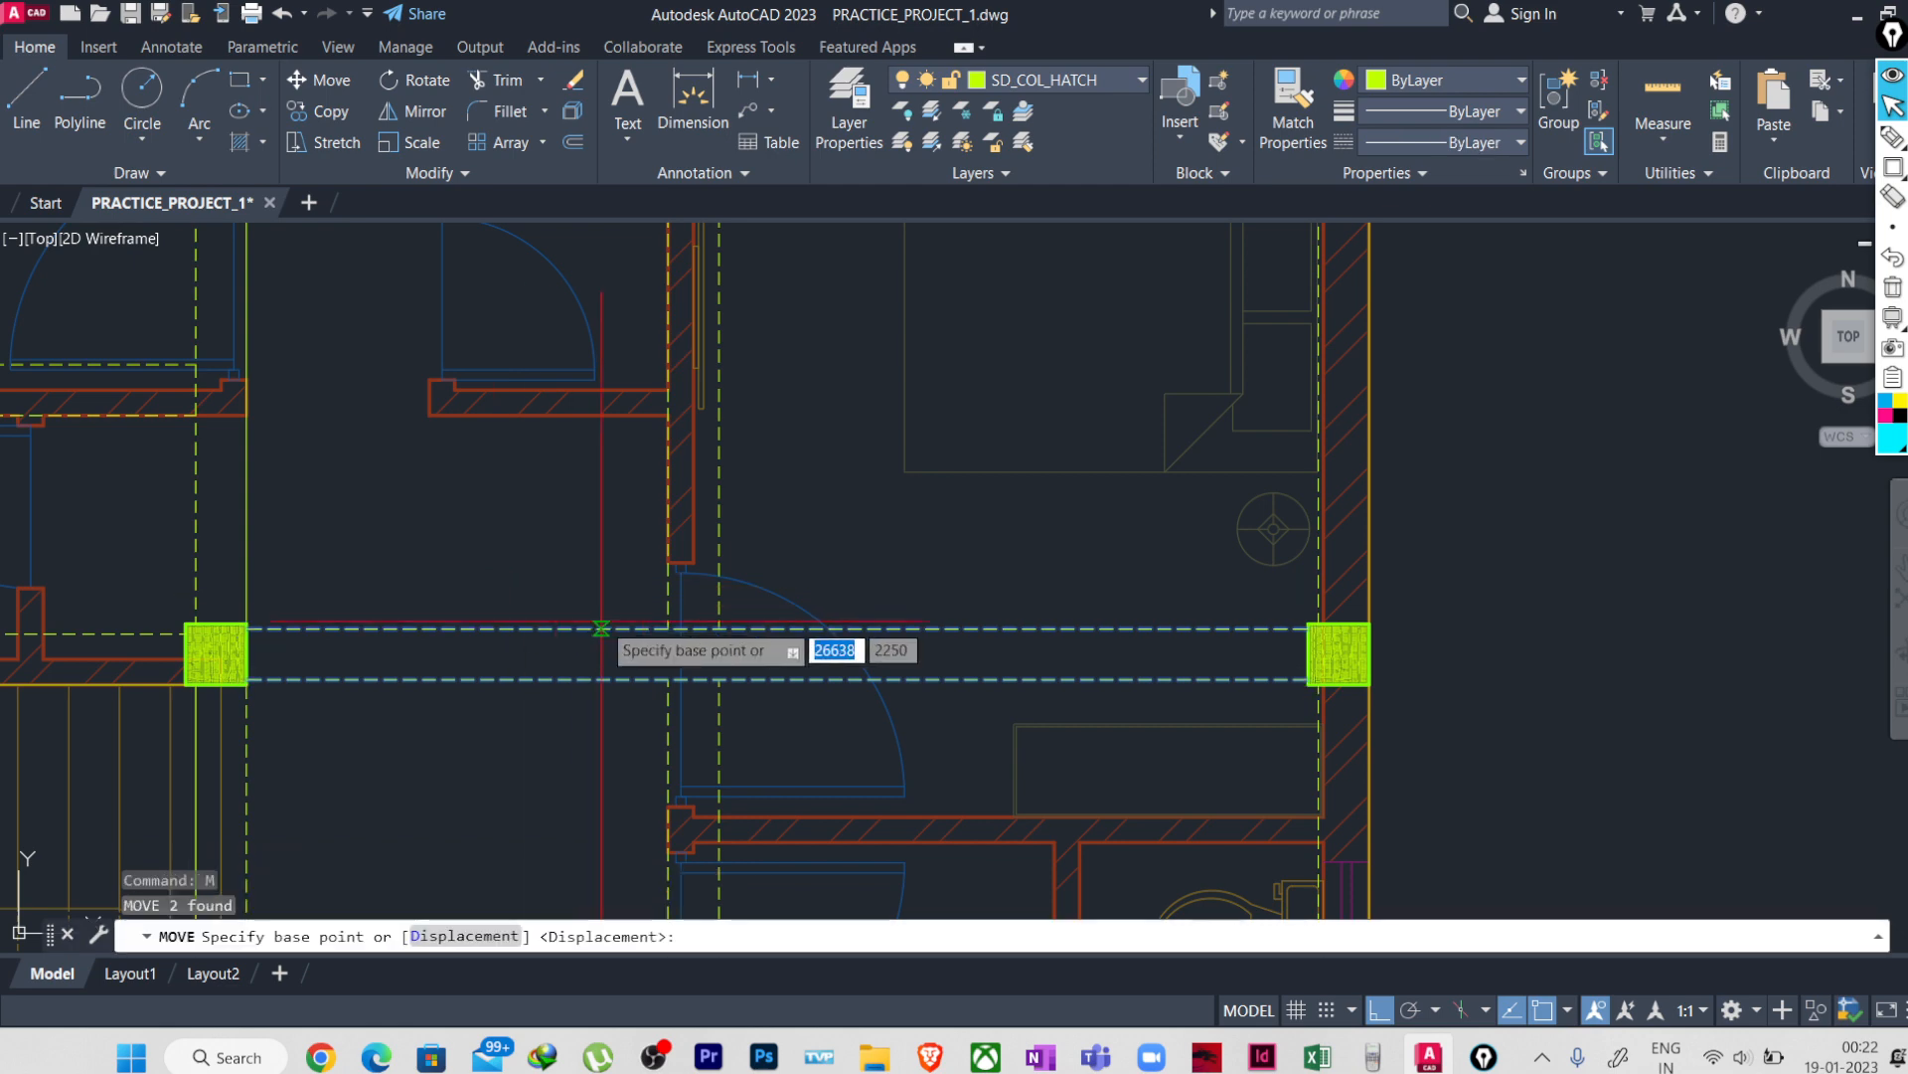
pyautogui.click(668, 678)
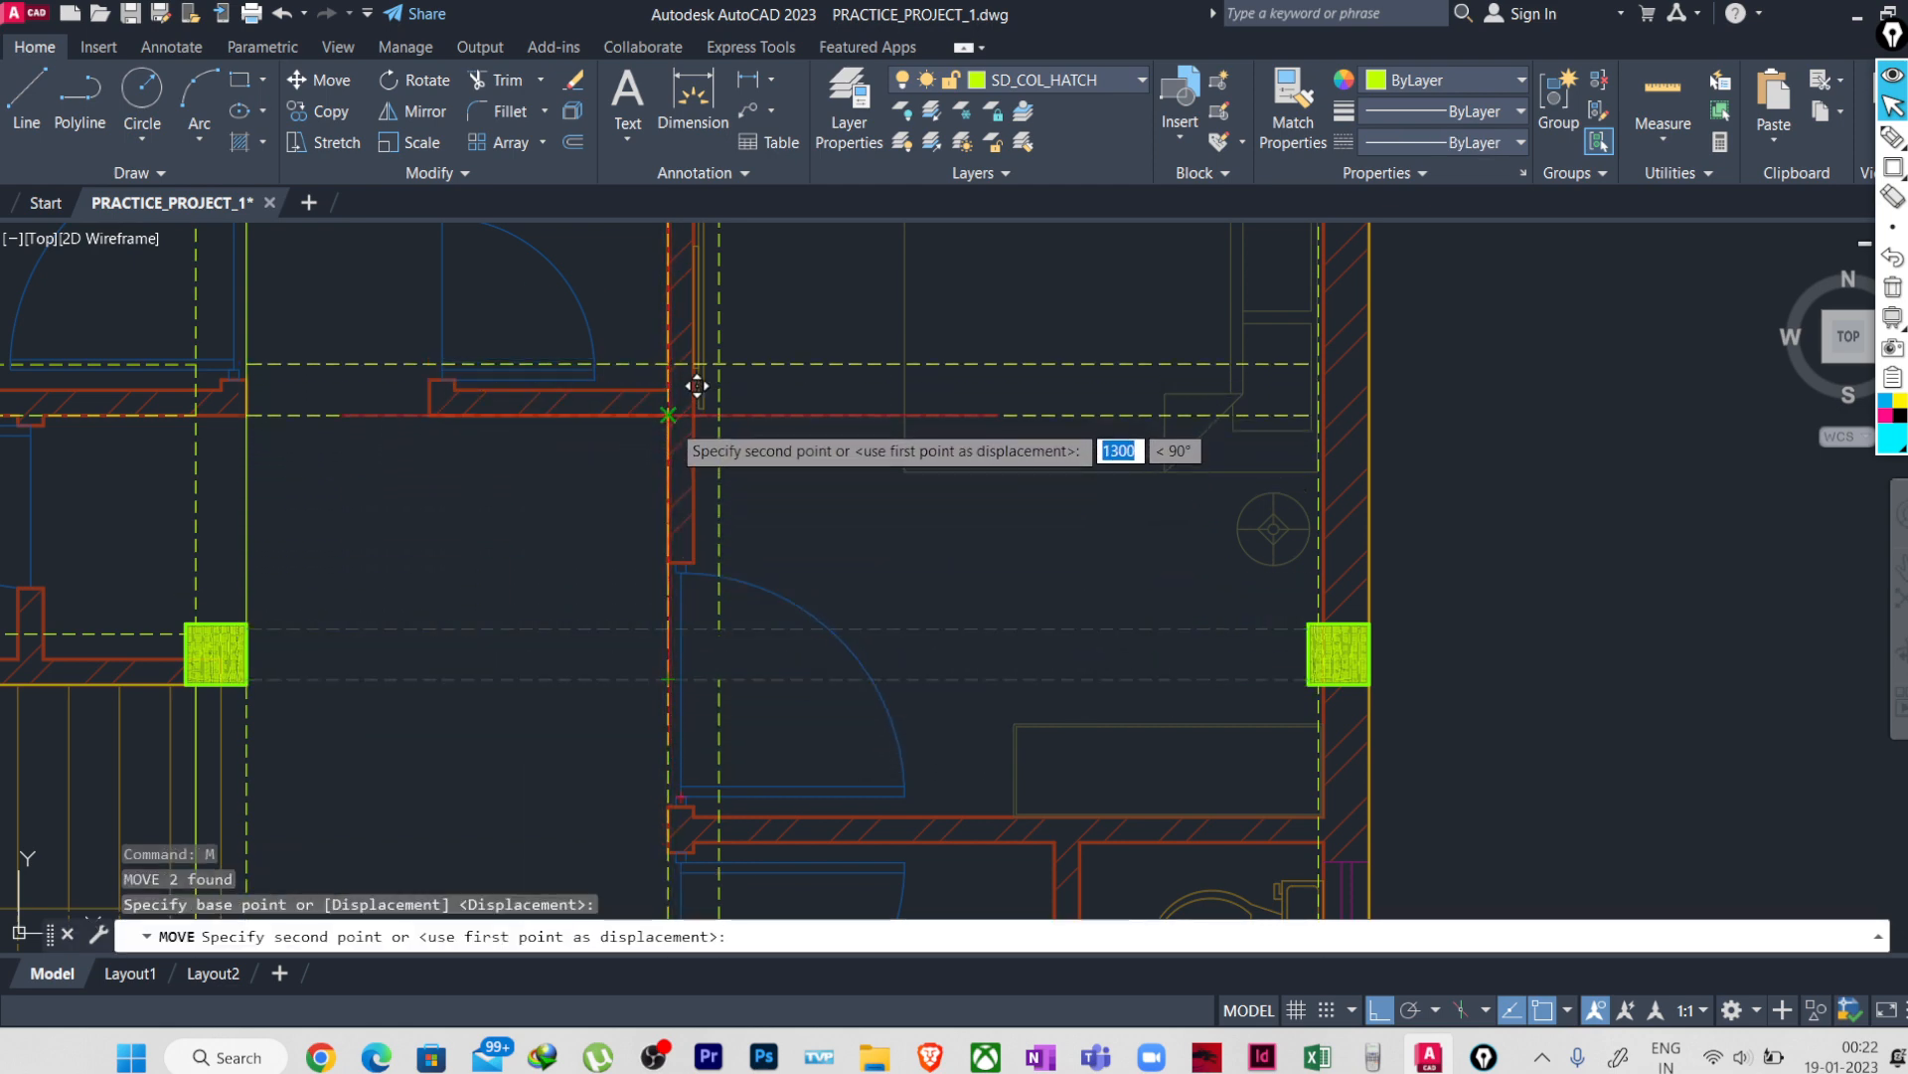
pyautogui.click(671, 415)
# - Join the two segments of the right dashed vertical beam line at the bedroom door into one line
pyautogui.scroll(-3, 536, 537)
pyautogui.moveTo(524, 488); pyautogui.dragTo(498, 553, button='middle')
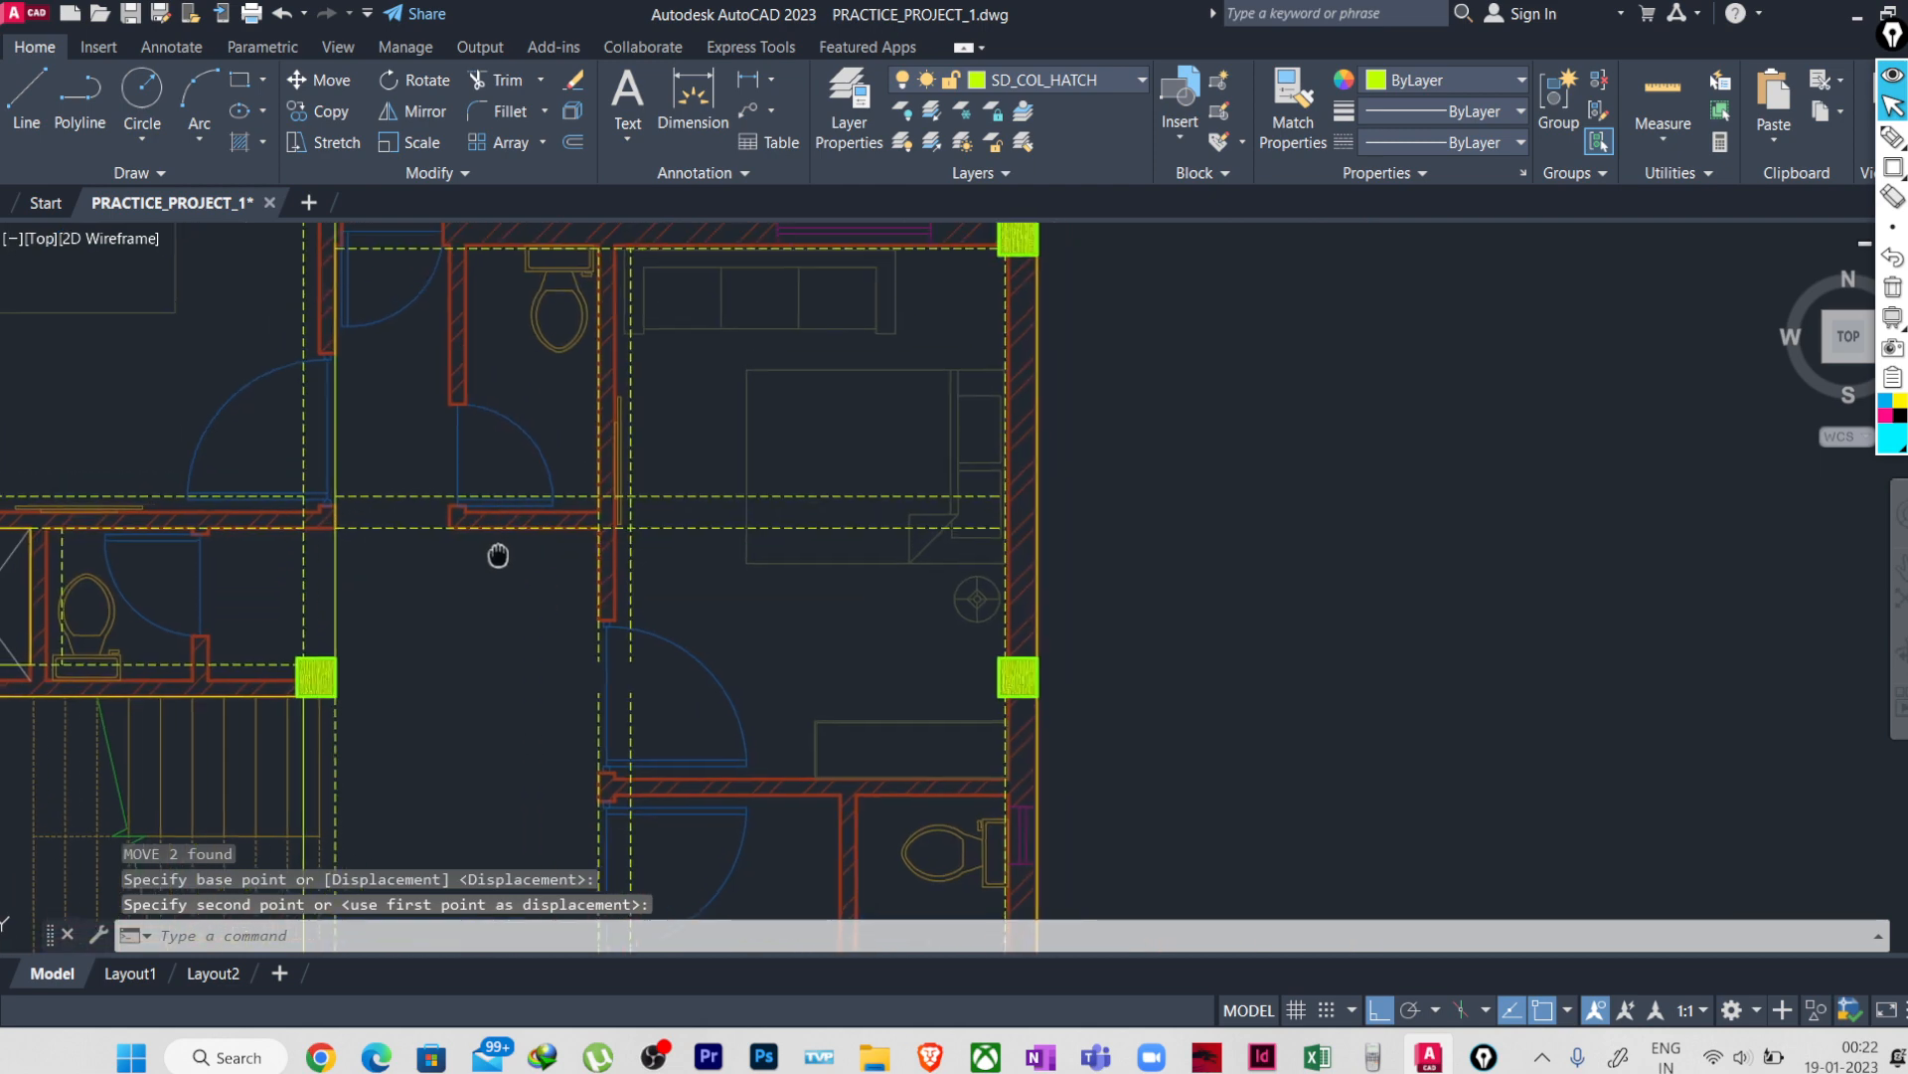
pyautogui.moveTo(700, 585); pyautogui.dragTo(526, 587, button='middle')
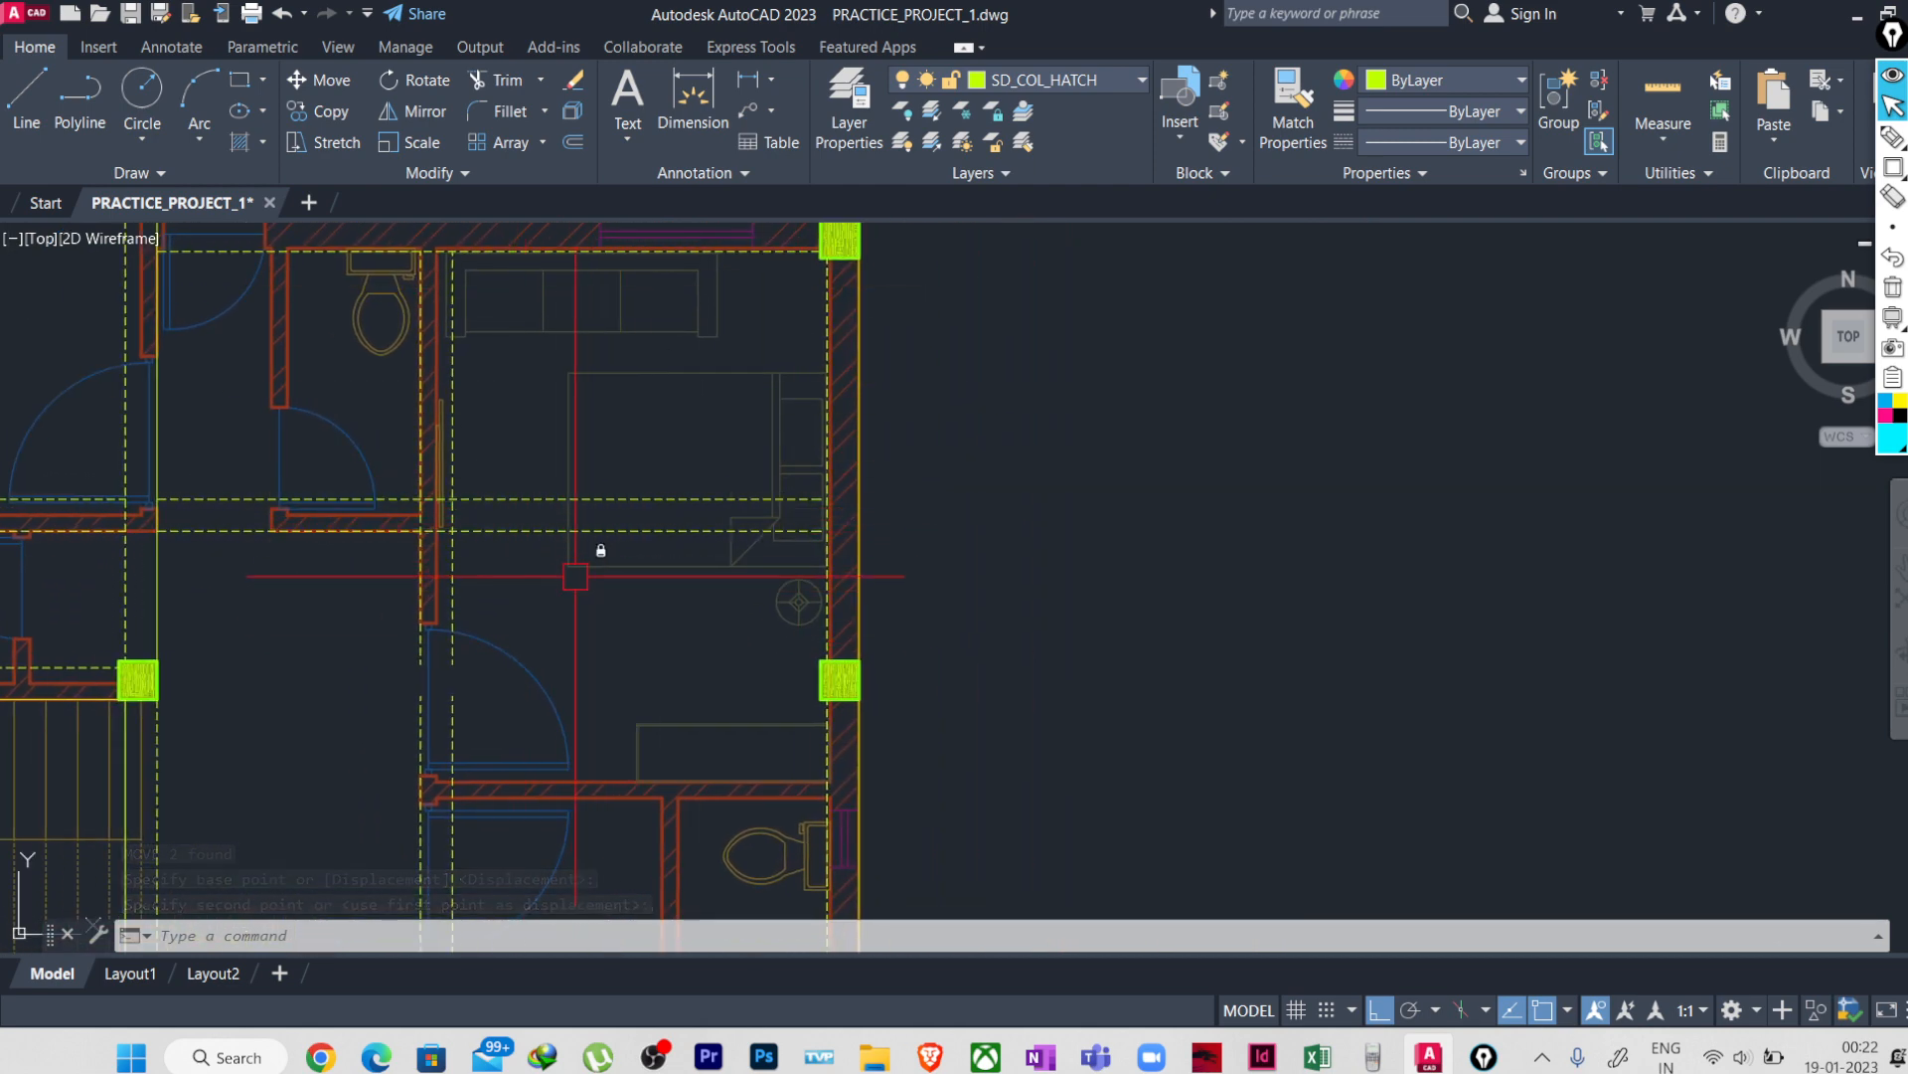
pyautogui.moveTo(574, 574)
pyautogui.mouseDown(button='middle')
pyautogui.moveTo(599, 527)
pyautogui.moveTo(628, 618)
pyautogui.moveTo(618, 480)
pyautogui.mouseUp(button='middle')
pyautogui.scroll(-1, 598, 534)
pyautogui.scroll(2, 562, 541)
pyautogui.scroll(-1, 626, 587)
pyautogui.scroll(1, 563, 511)
pyautogui.click(557, 481)
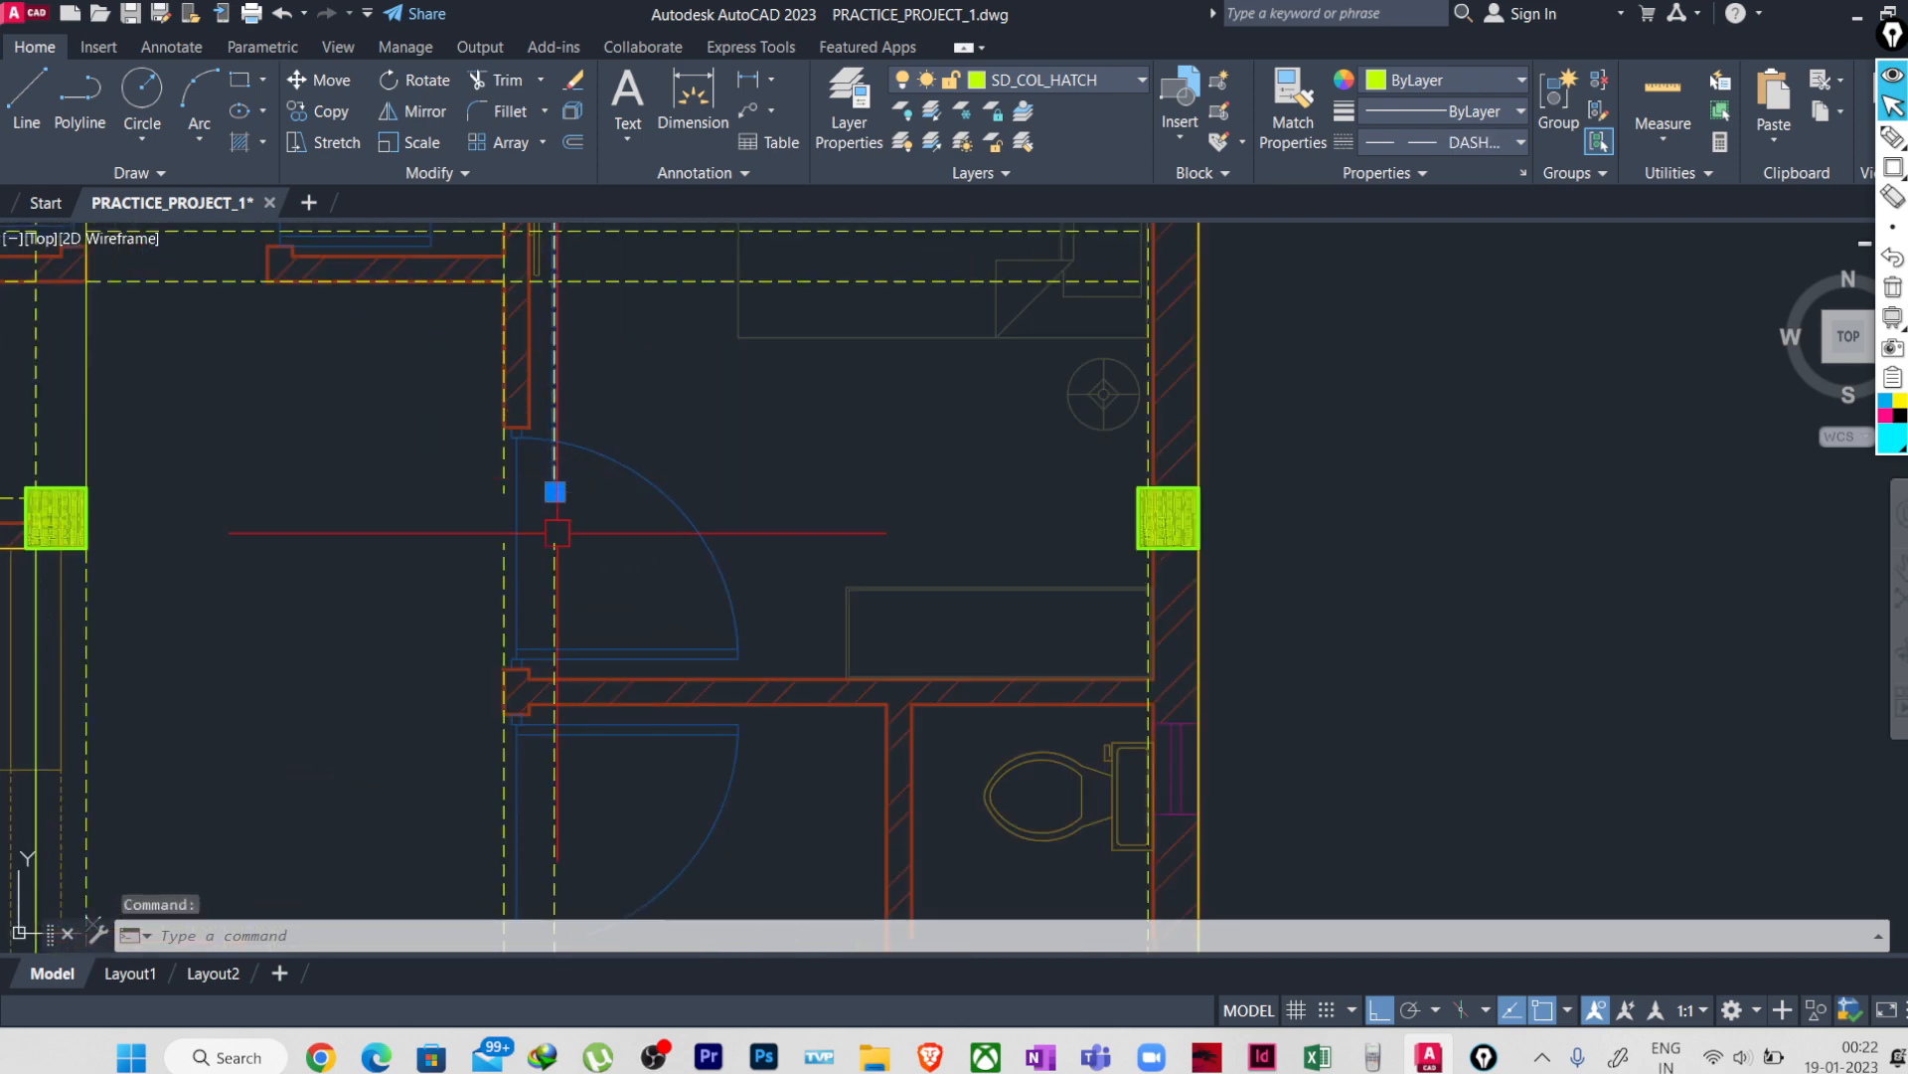
pyautogui.click(553, 552)
pyautogui.write('j')
pyautogui.press('Return')
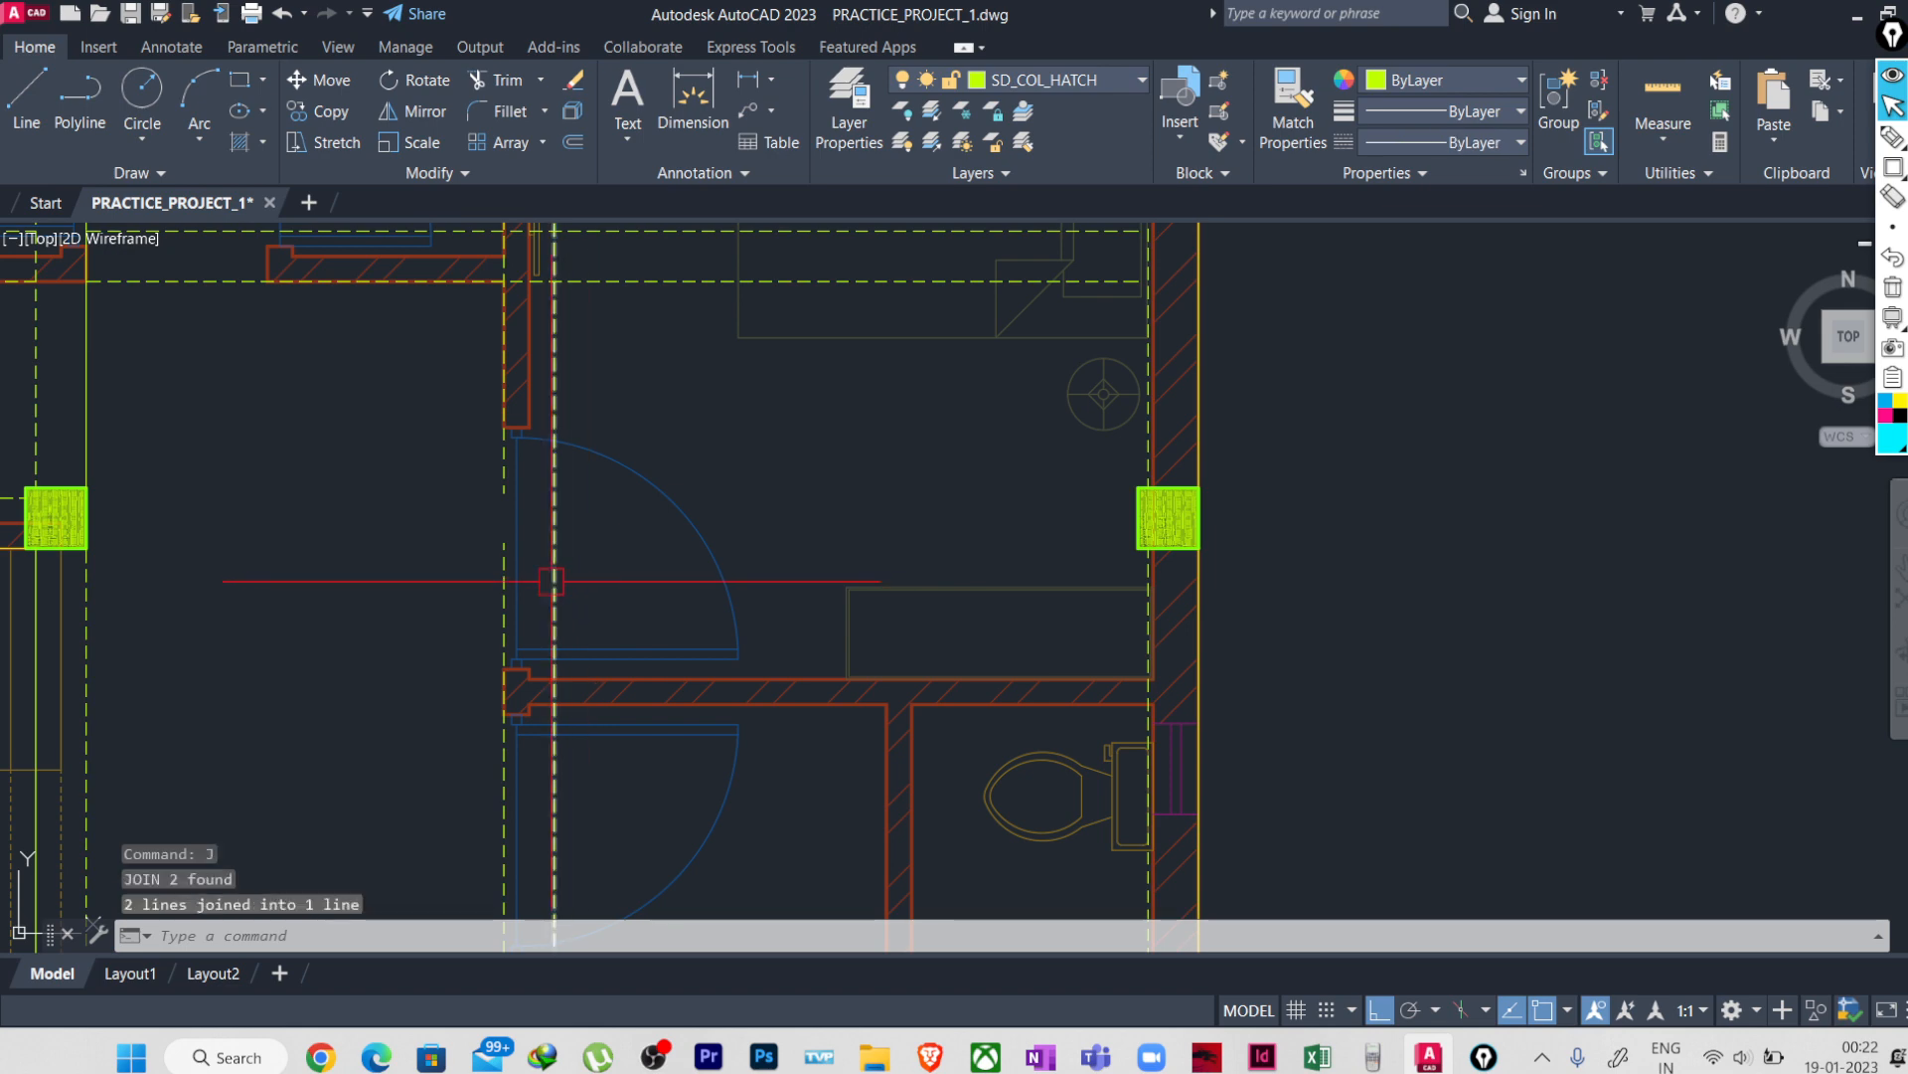
# - Join the two segments of the left dashed vertical beam line at the bedroom door into one line
pyautogui.click(503, 470)
pyautogui.click(497, 590)
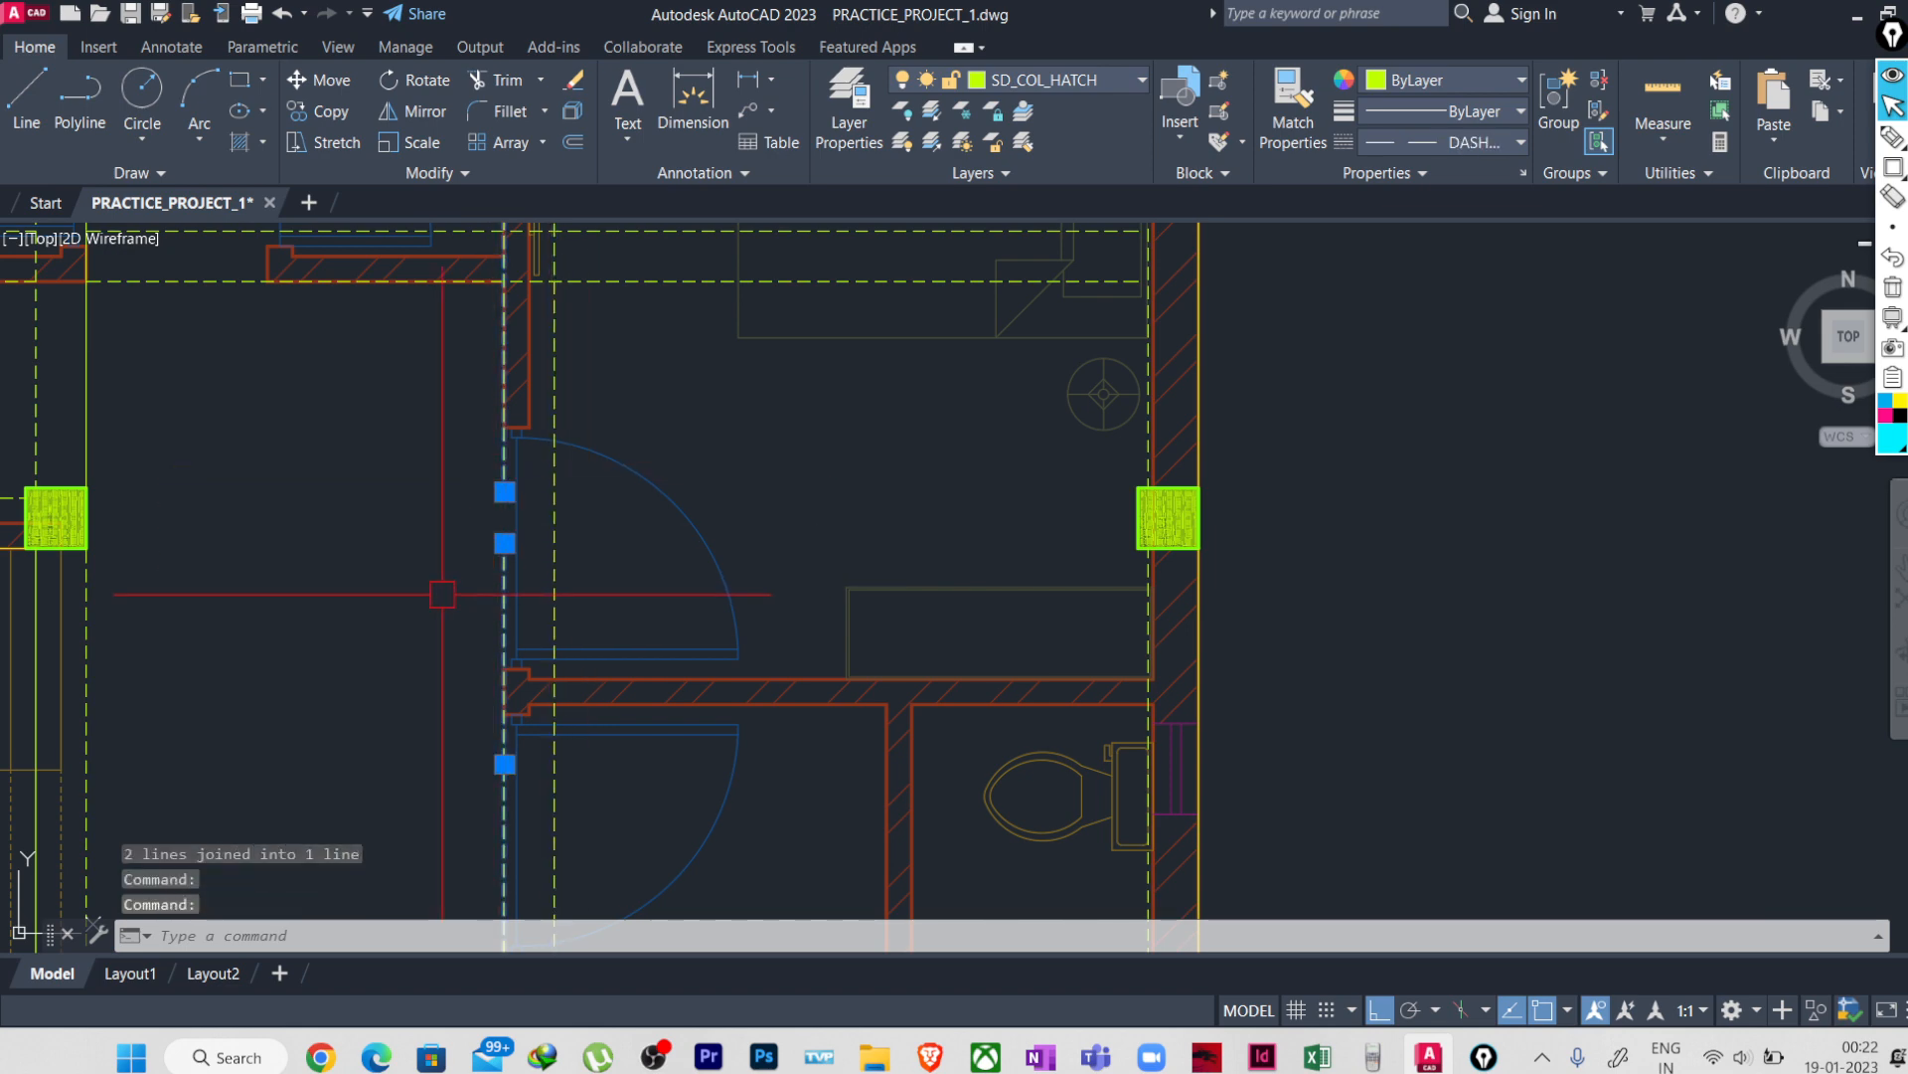
pyautogui.write('j')
pyautogui.press('Return')
# - Copy the two dashed horizontal beam lines 2100 down so the lower copy aligns with the lower face of the wall between the bedrooms
pyautogui.scroll(-2, 443, 593)
pyautogui.moveTo(434, 654); pyautogui.dragTo(448, 607, button='middle')
pyautogui.moveTo(600, 419); pyautogui.dragTo(583, 520, button='middle')
pyautogui.scroll(2, 583, 520)
pyautogui.click(581, 490)
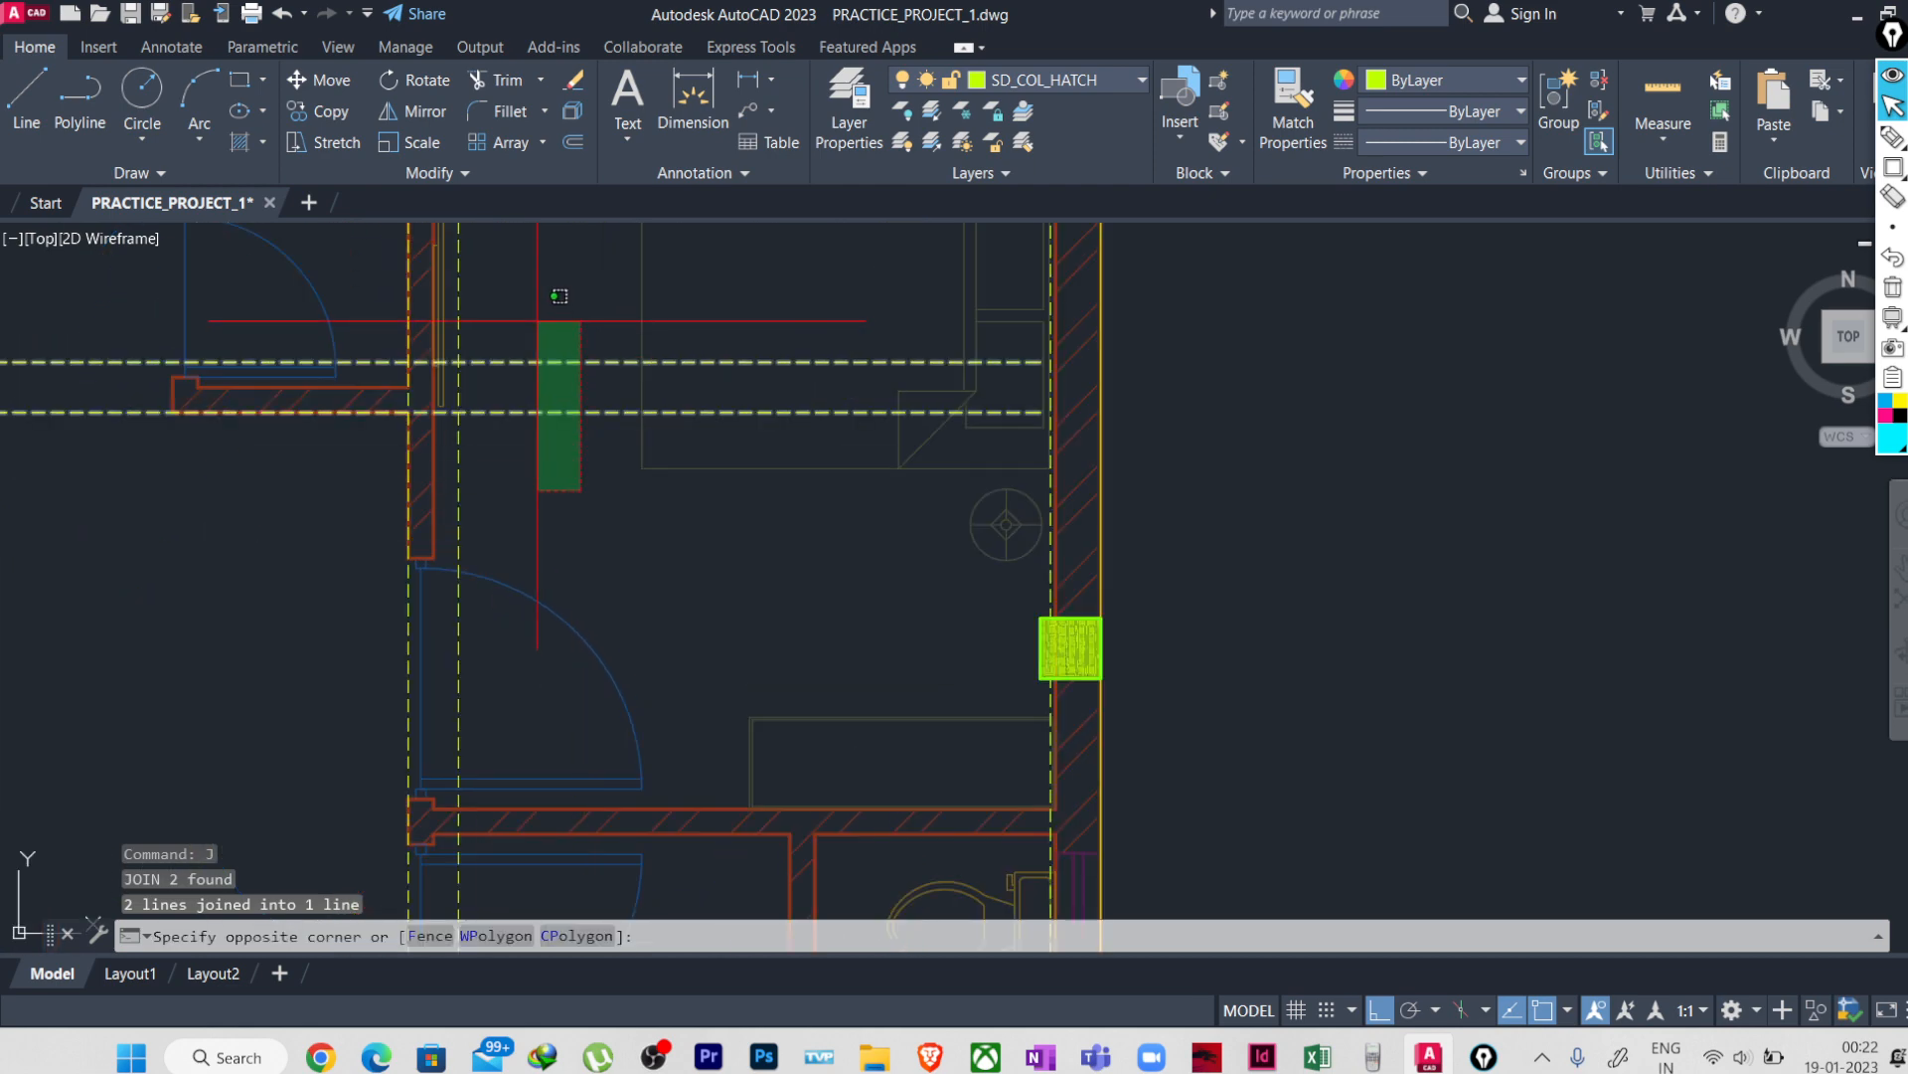
pyautogui.click(536, 324)
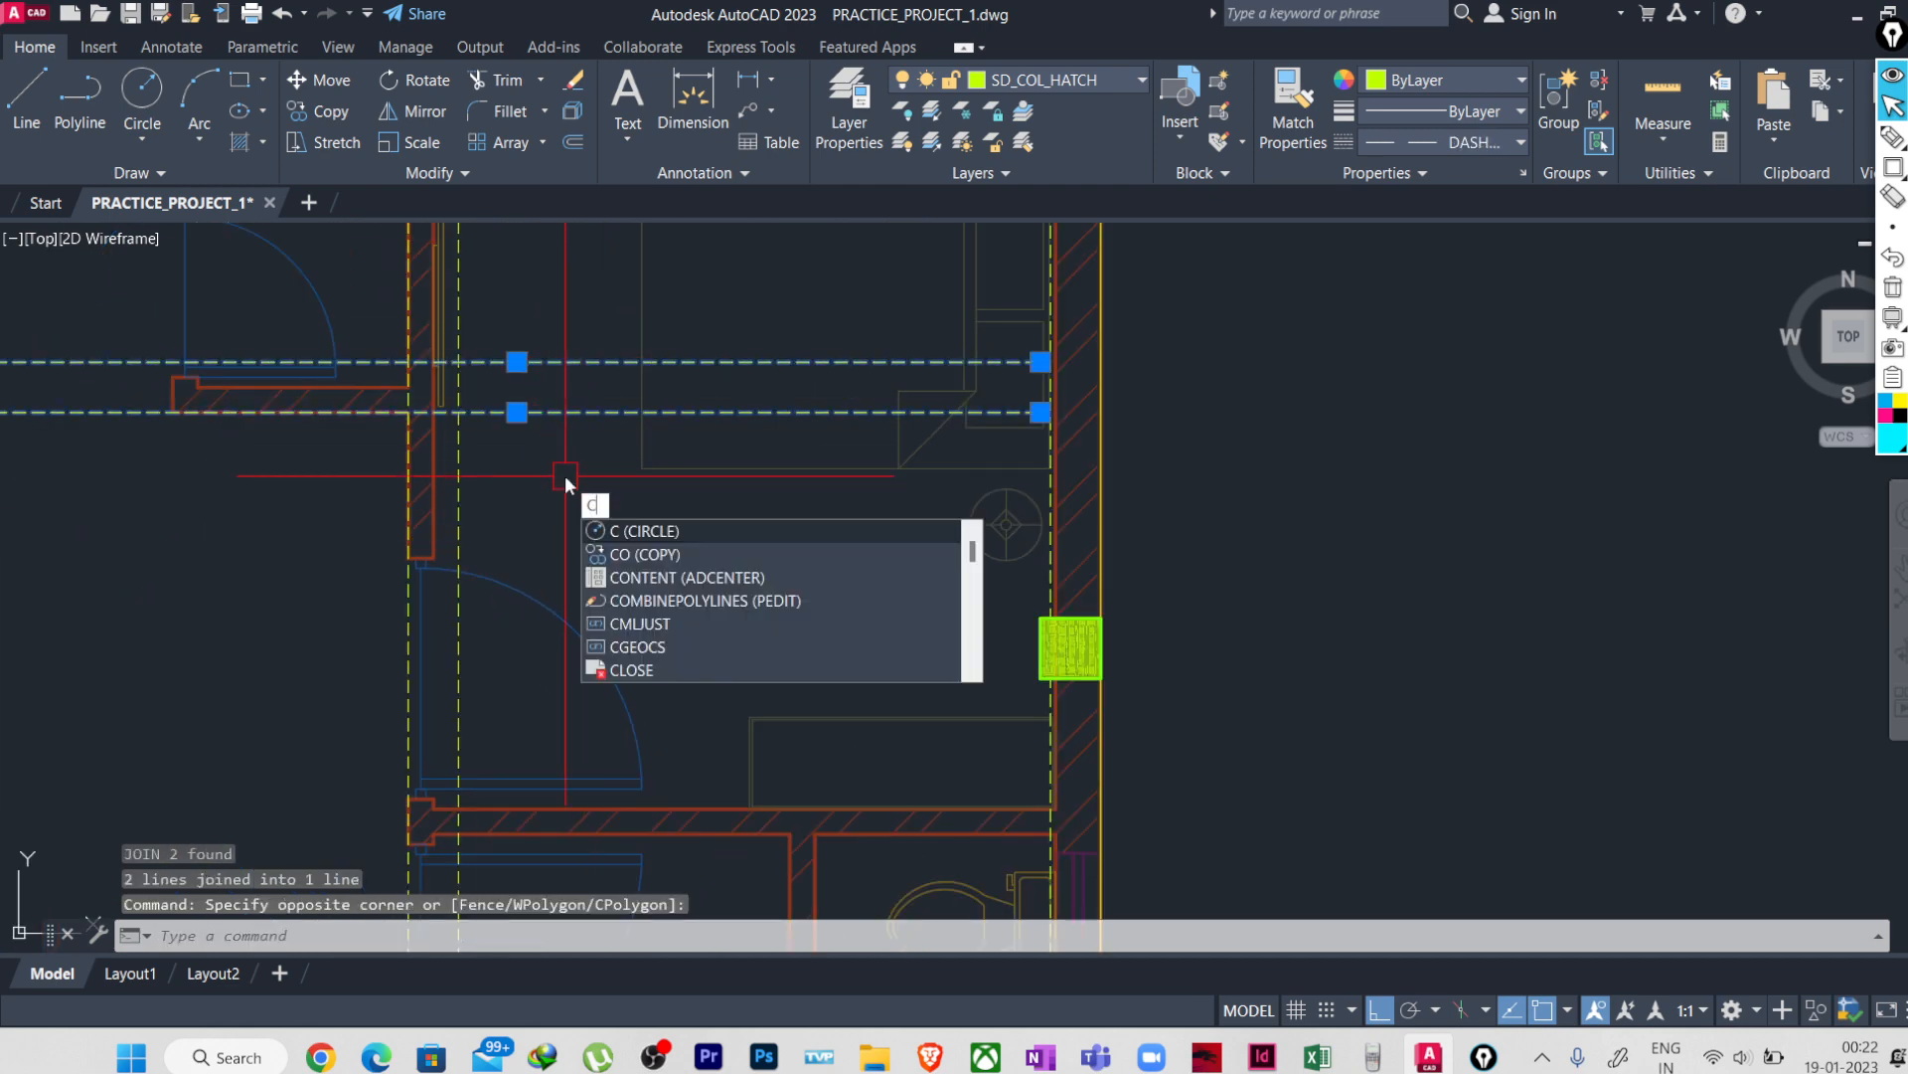
pyautogui.press('Return')
pyautogui.scroll(-5, 556, 497)
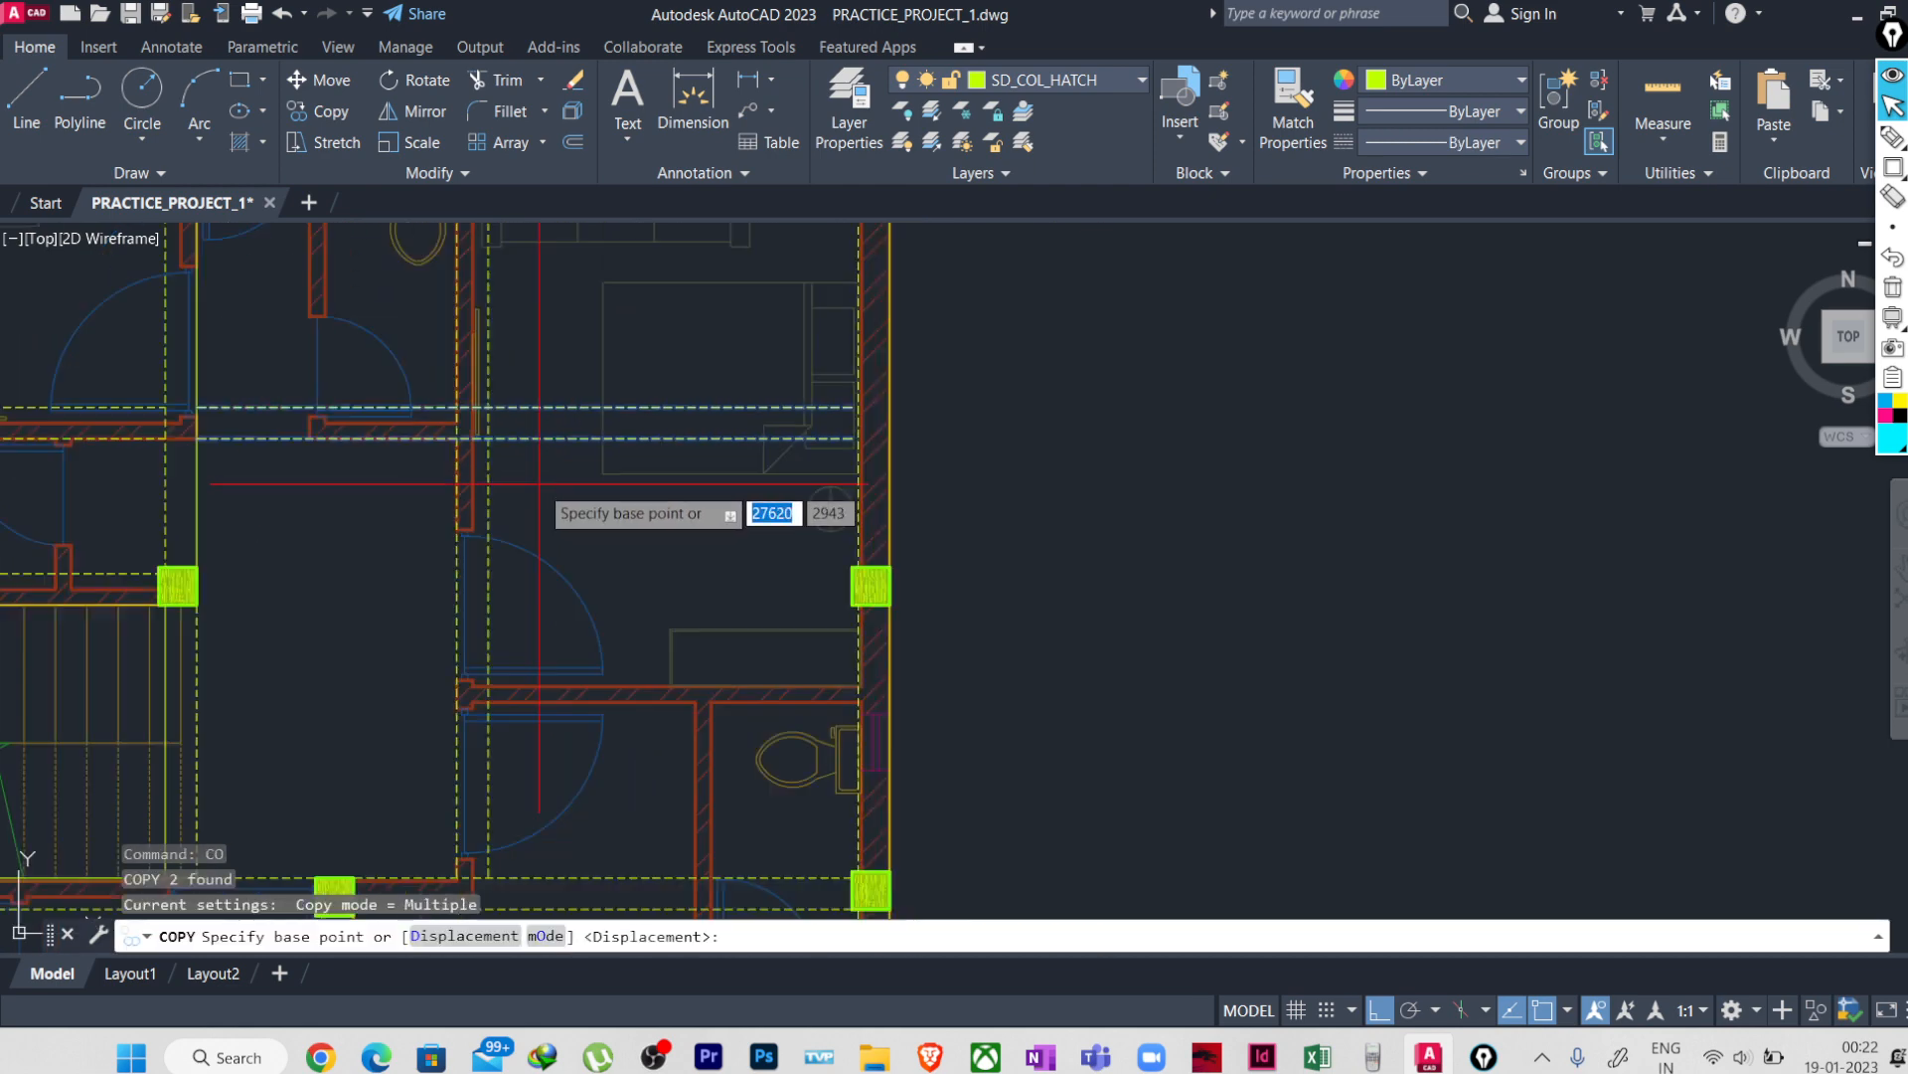
pyautogui.scroll(2, 549, 513)
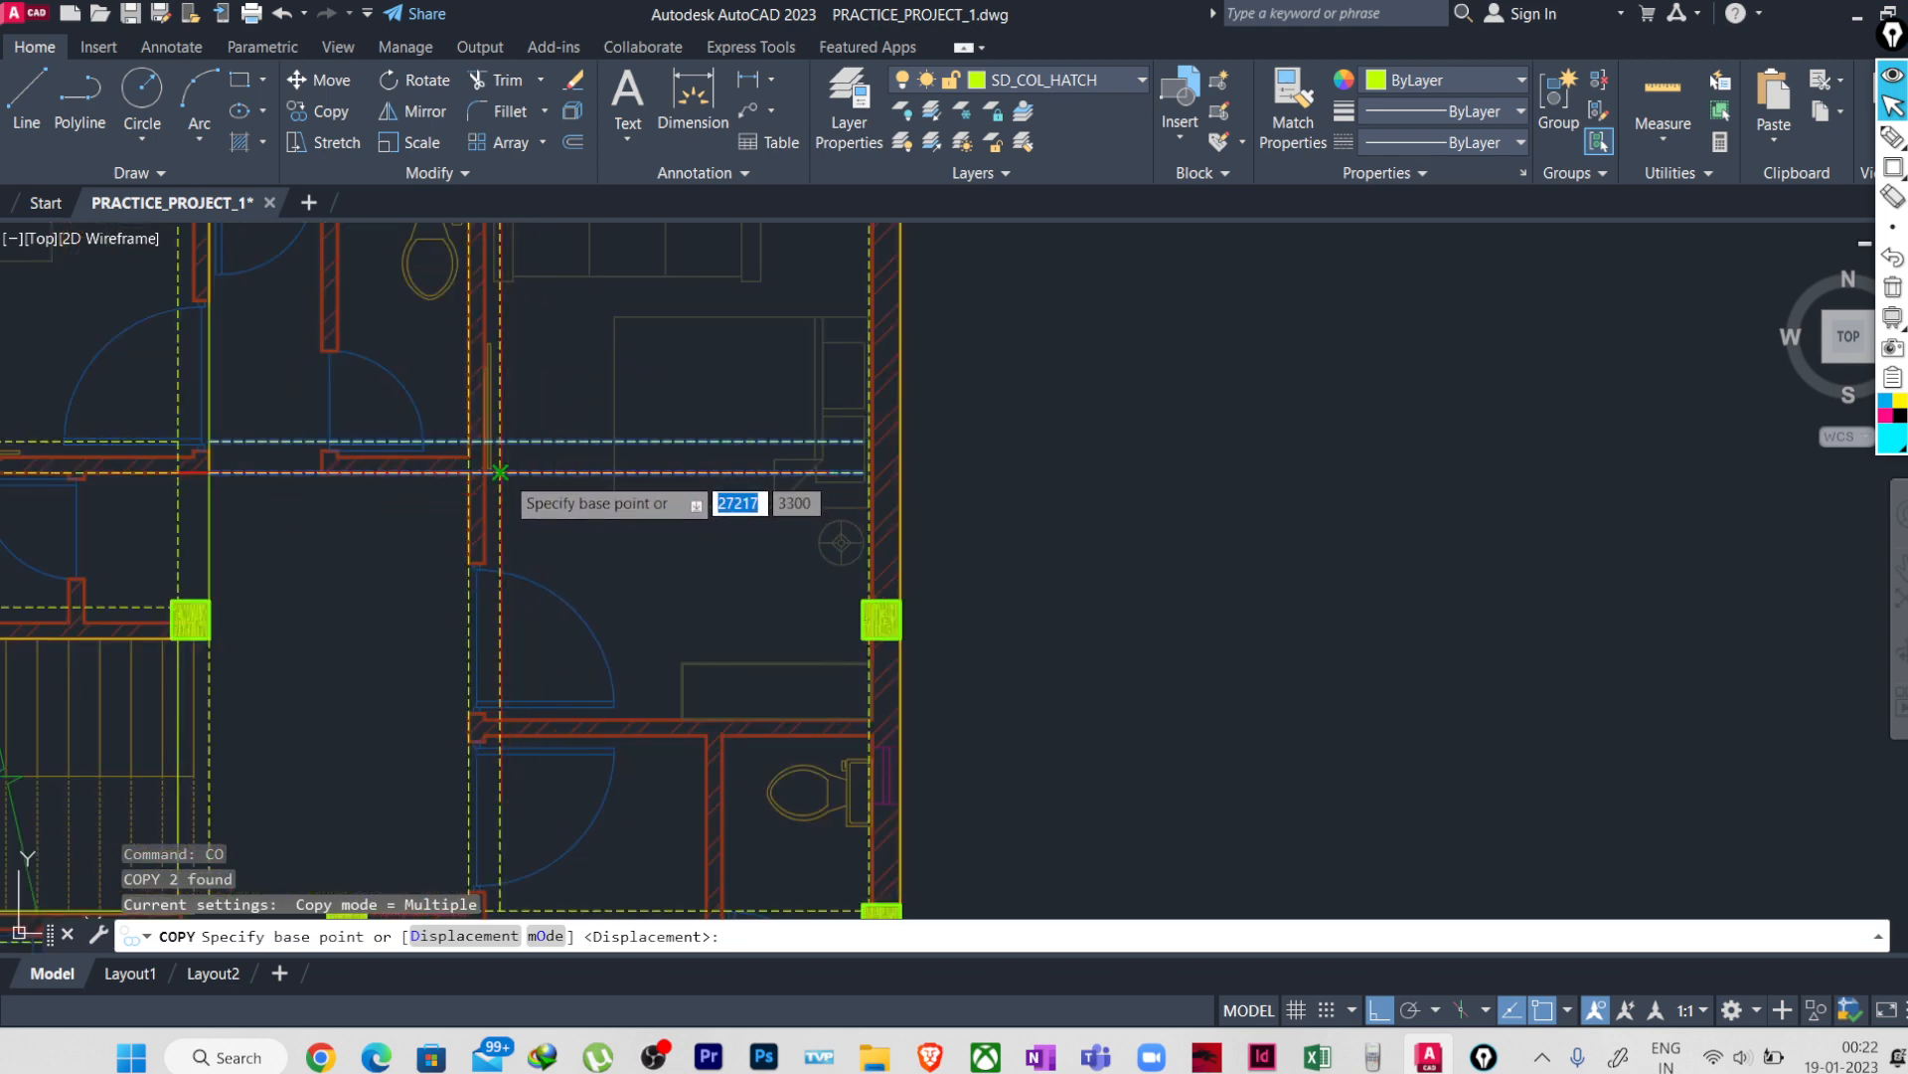
pyautogui.click(500, 471)
pyautogui.scroll(2, 502, 714)
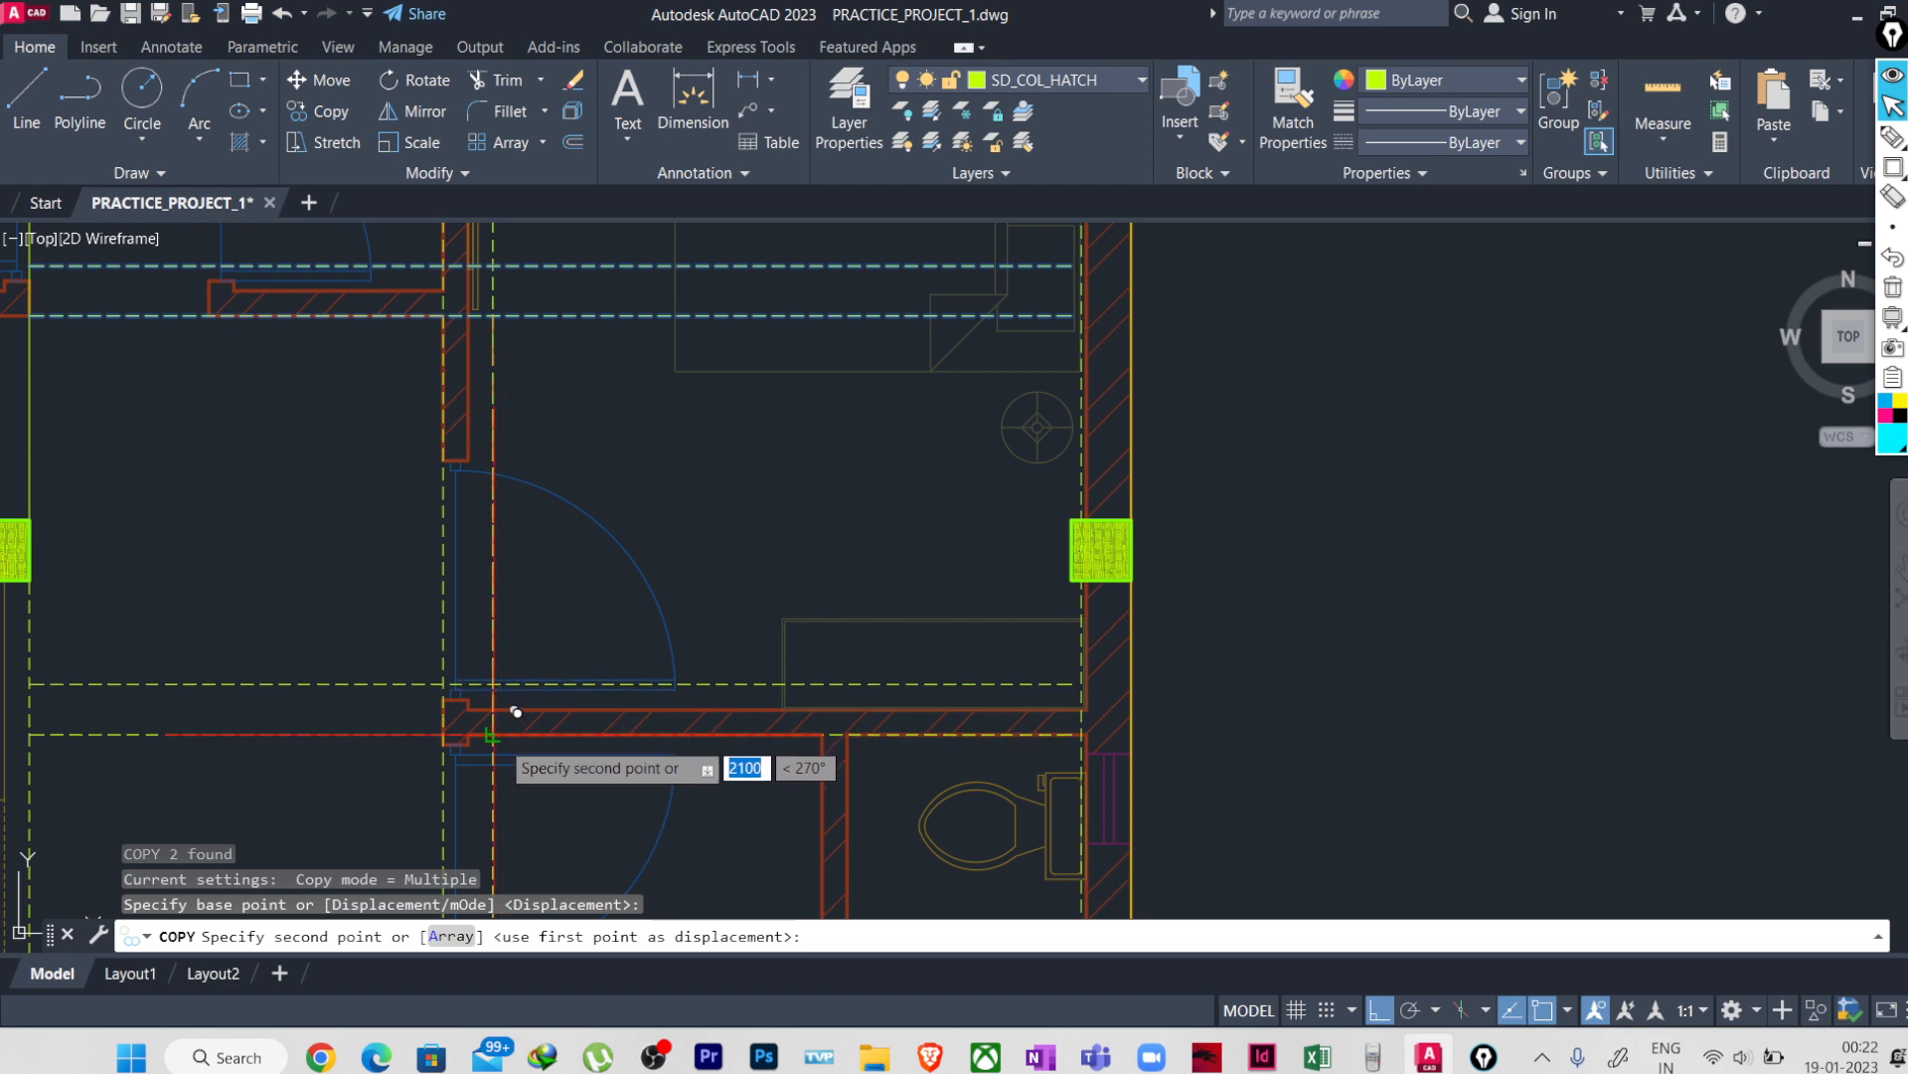
pyautogui.click(516, 711)
pyautogui.scroll(-4, 537, 695)
pyautogui.press('Escape')
pyautogui.press('Escape')
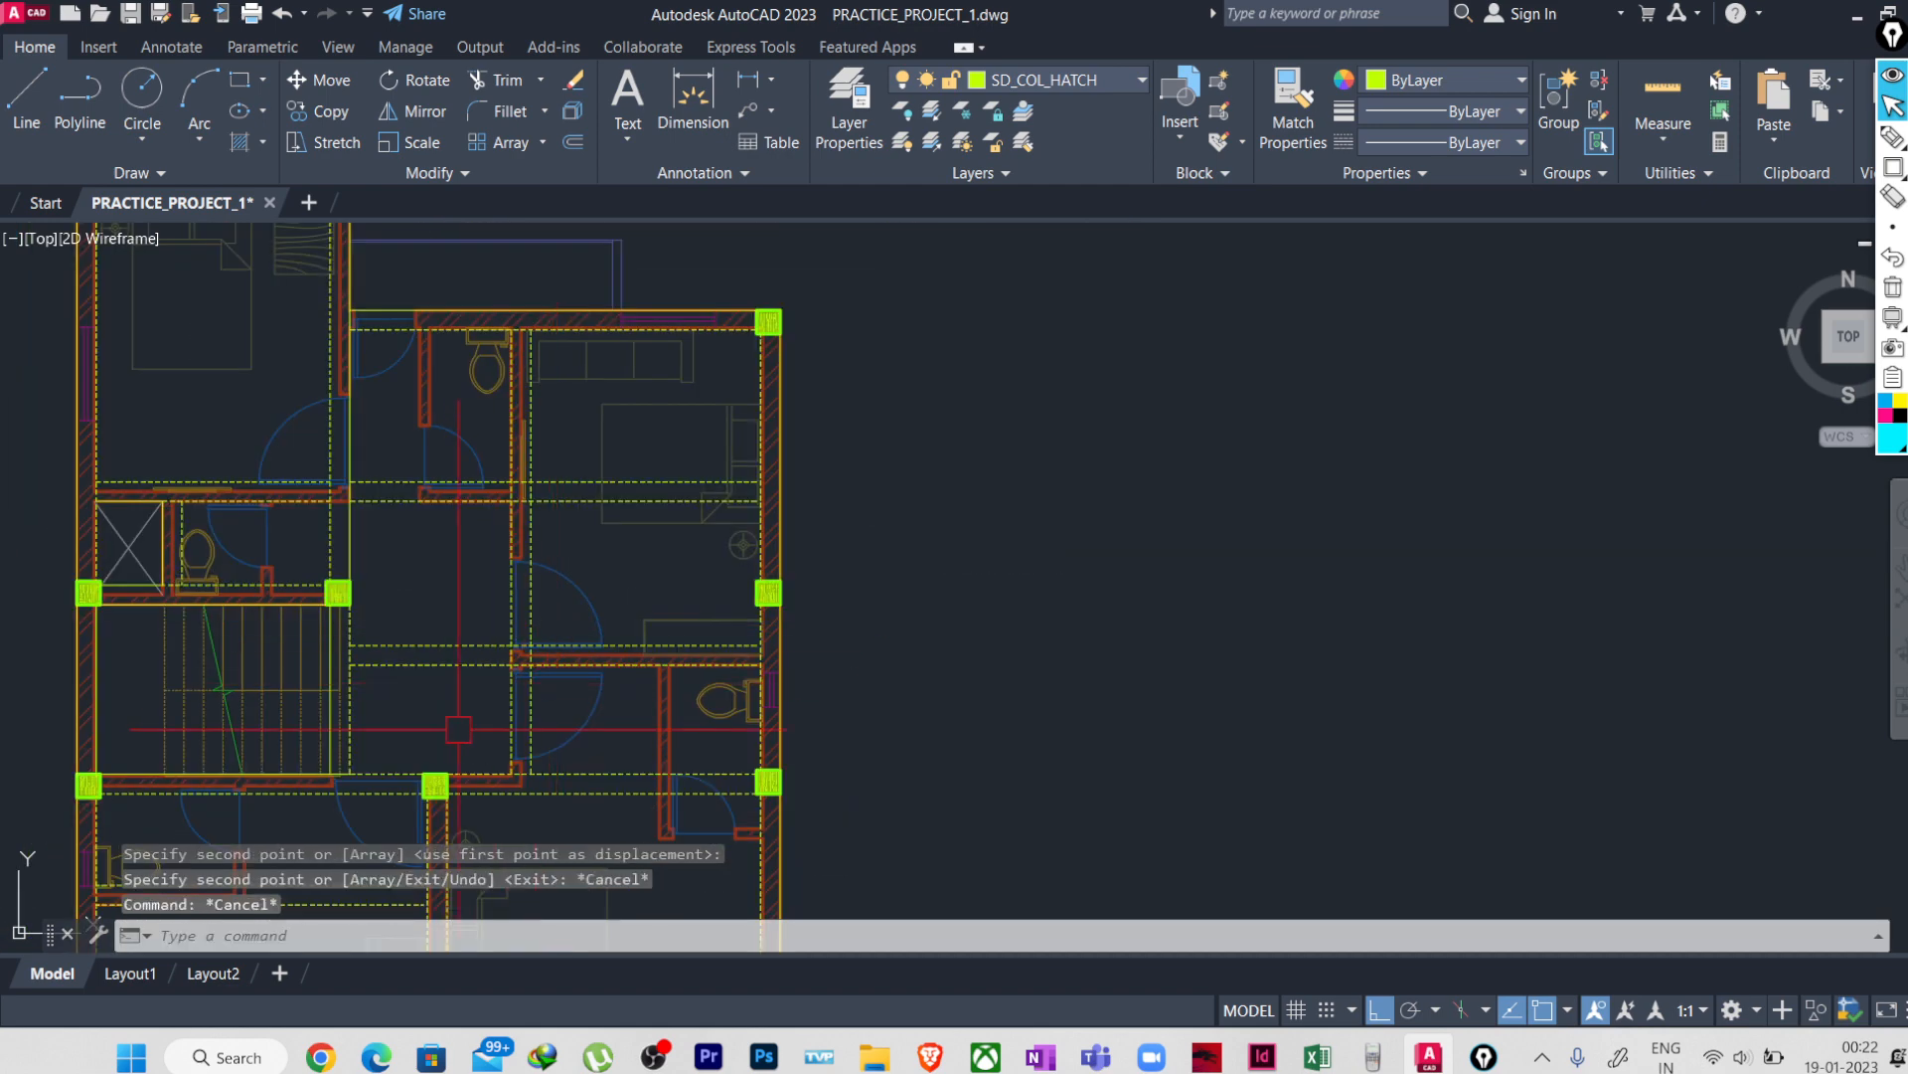
# - Trim the two copied horizontal beam lines across the passage, back to the left vertical beam line at the bedroom doors
pyautogui.scroll(3, 458, 729)
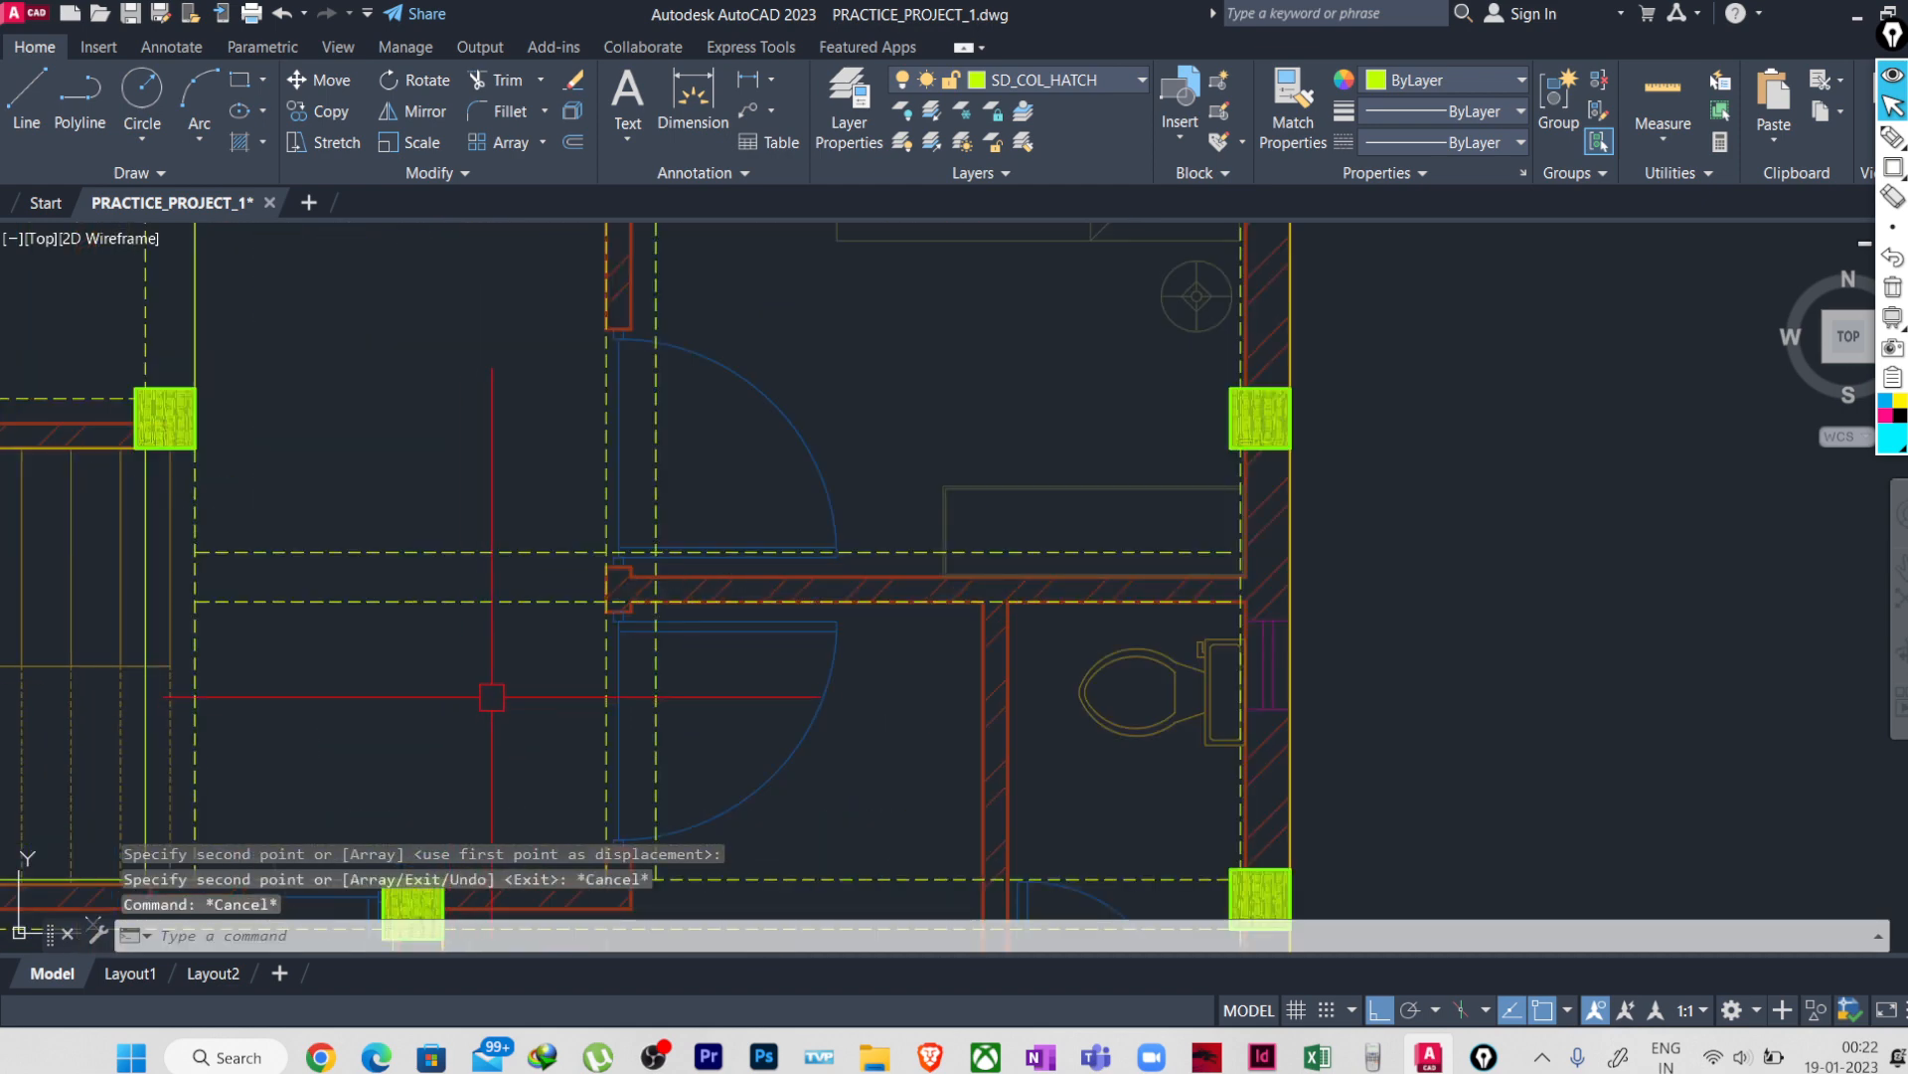
pyautogui.write('tr')
pyautogui.press('Return')
pyautogui.click(528, 686)
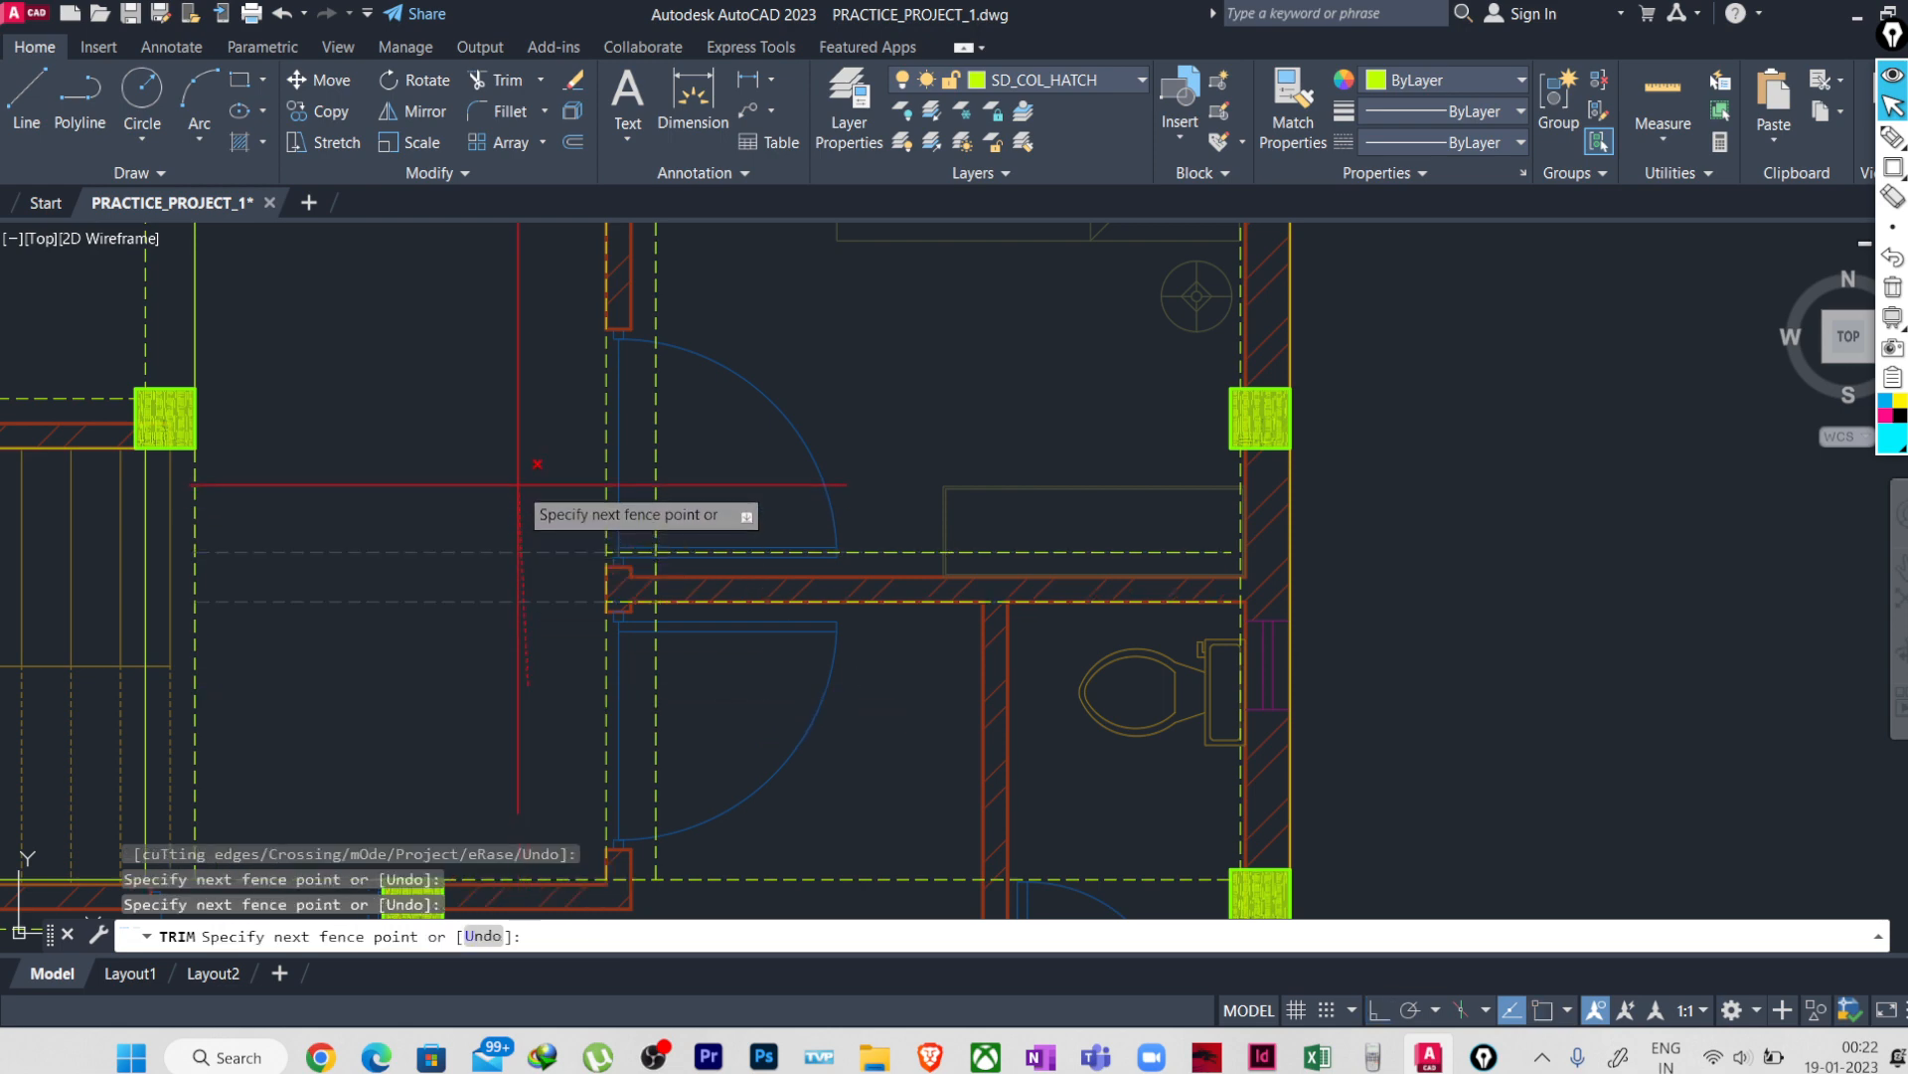
pyautogui.press('Return')
pyautogui.scroll(-3, 477, 646)
pyautogui.press('Escape')
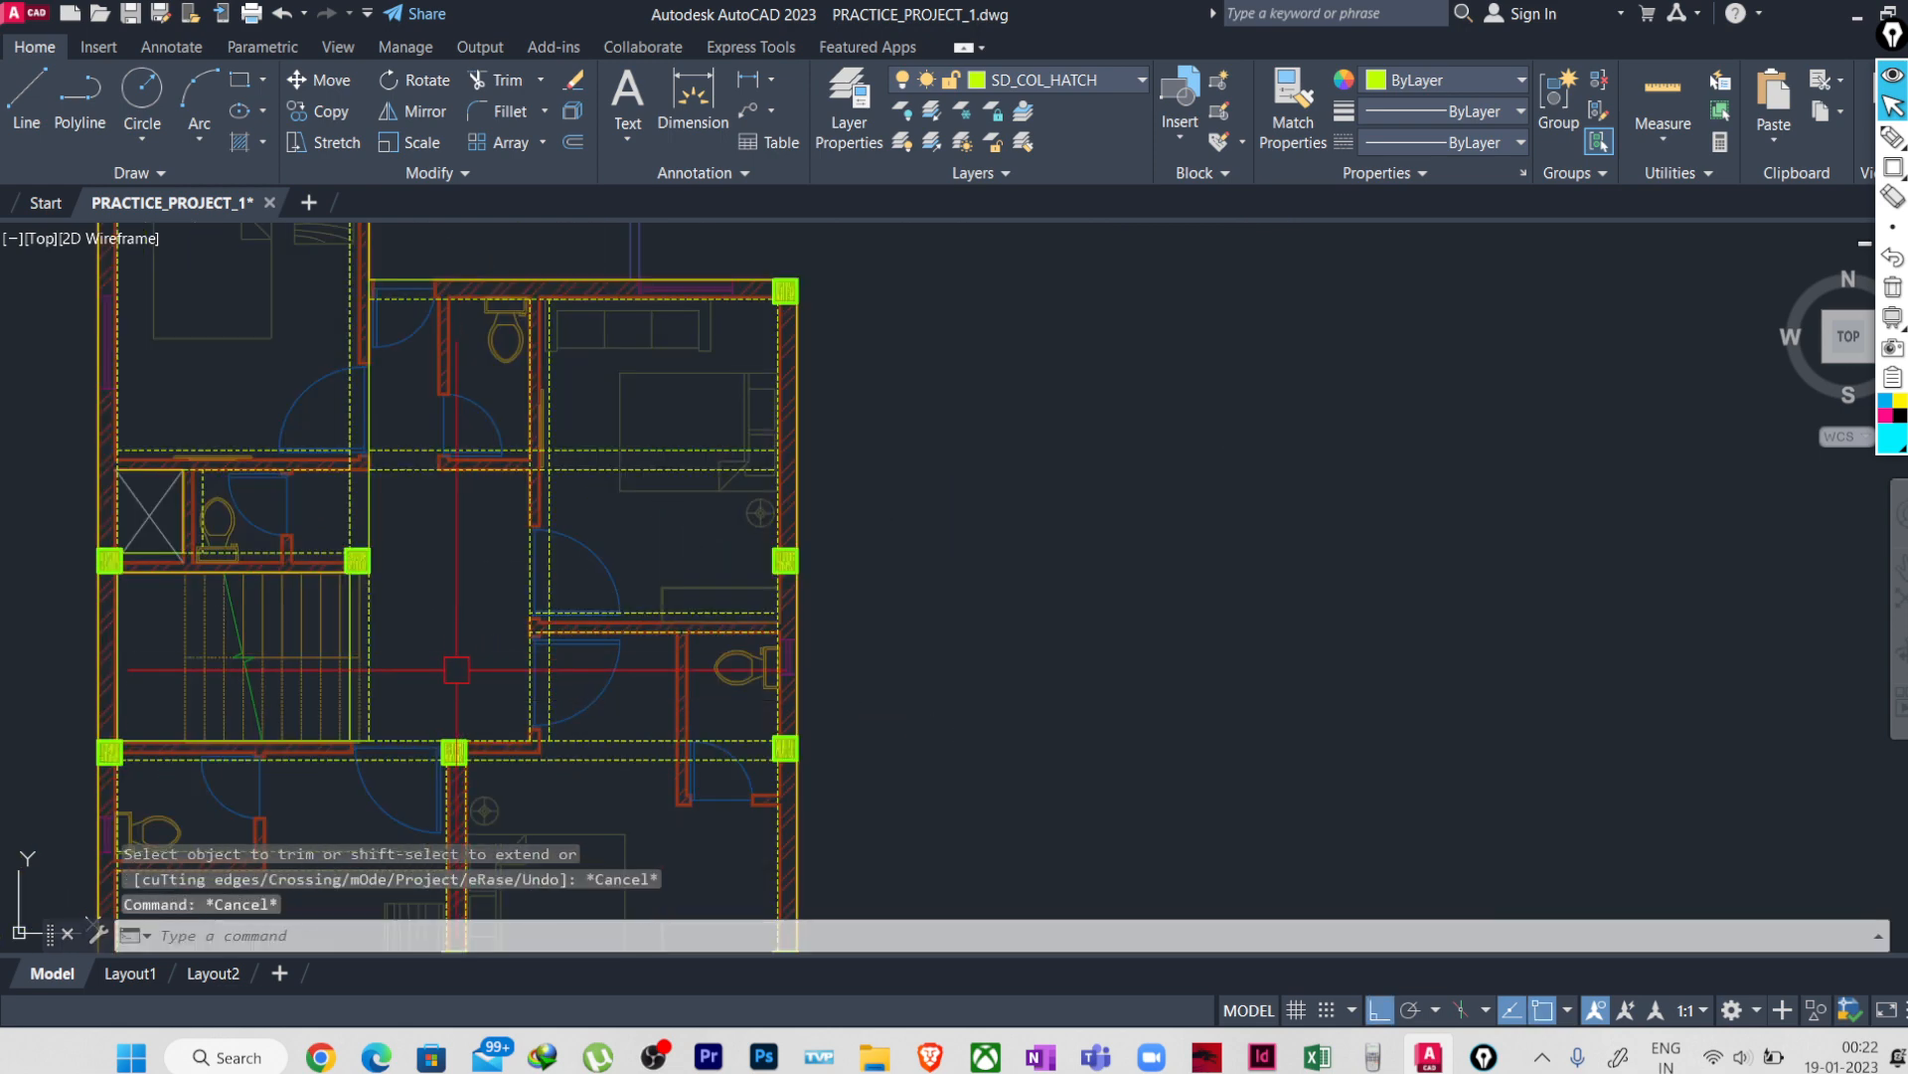
# - Undo the trim of the two copied horizontal beam lines across the passage
pyautogui.scroll(2, 457, 668)
pyautogui.moveTo(456, 667); pyautogui.dragTo(490, 661, button='middle')
pyautogui.hotkey('ctrl', 'z')
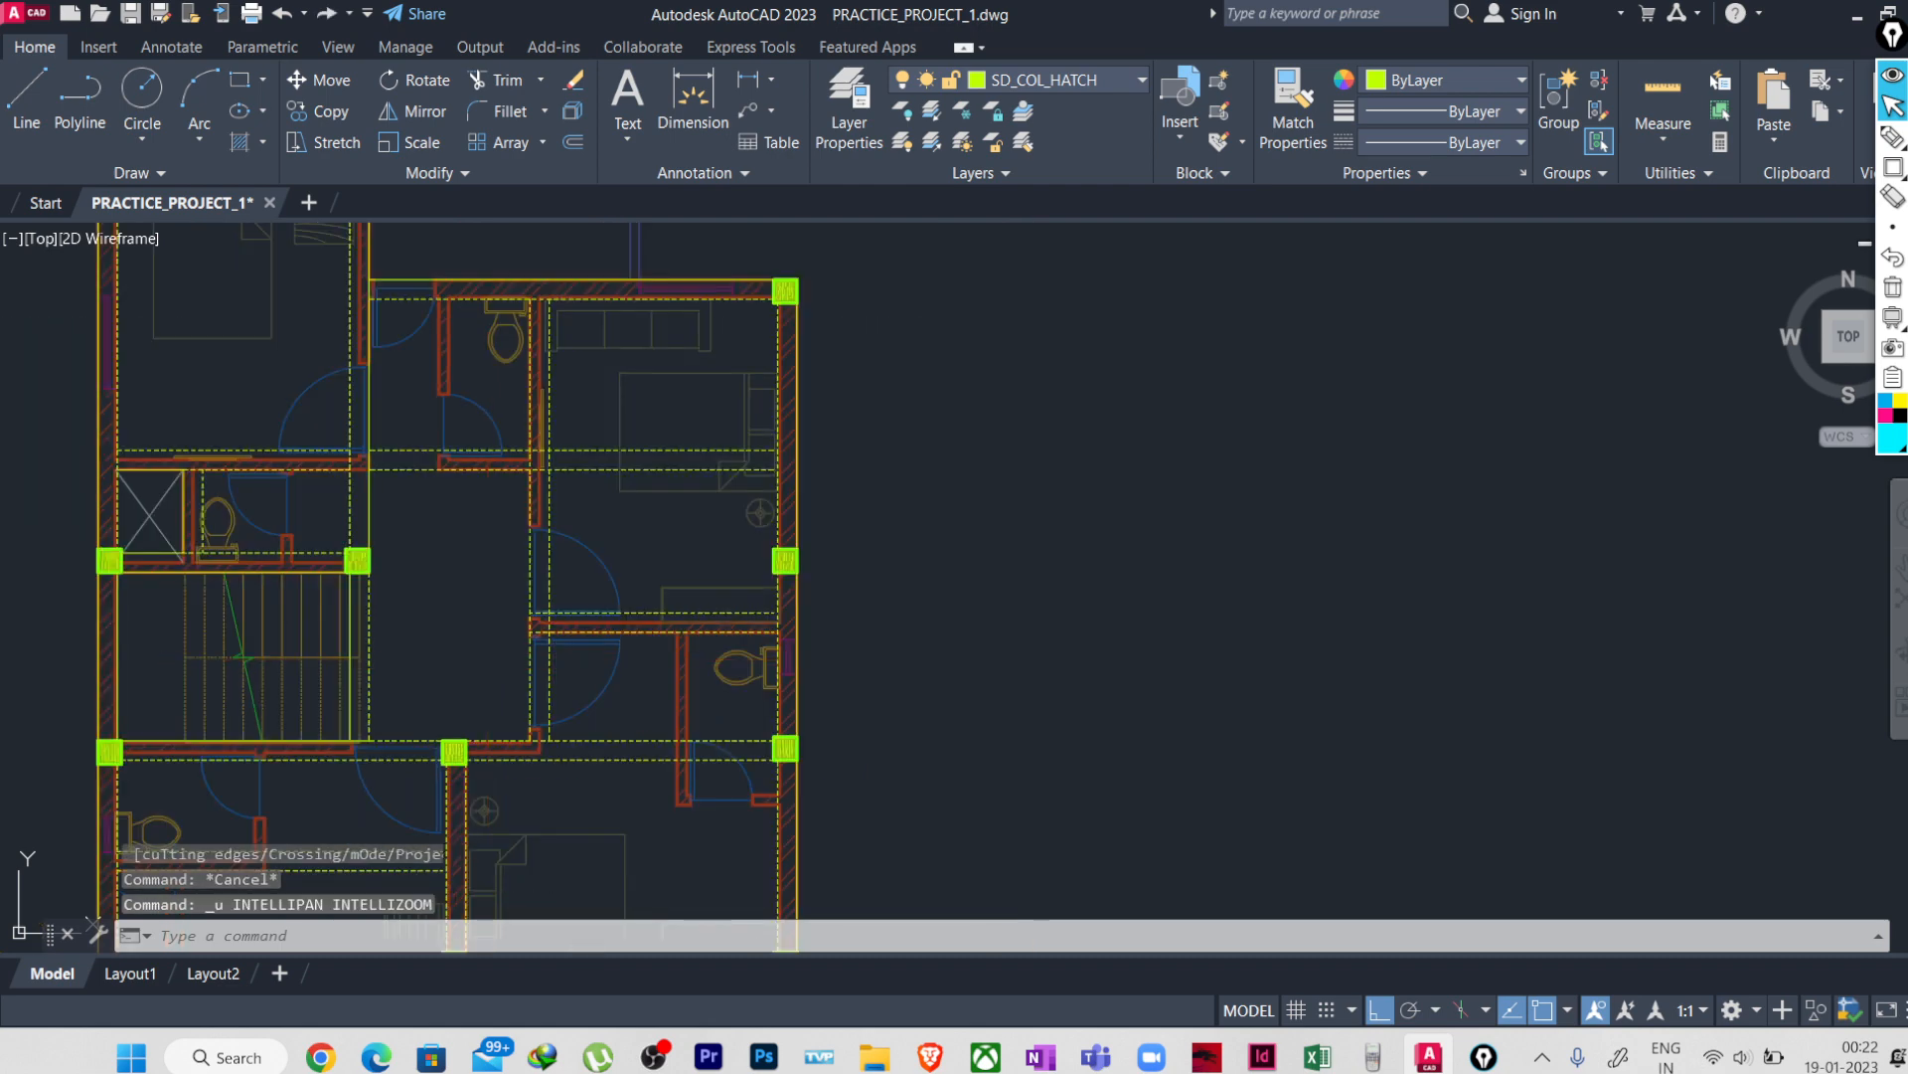
pyautogui.hotkey('ctrl', 'z')
# - Break the ground floor's continuous vertical beam line beside the kitchen wall where it meets the dining area's upper horizontal beam
pyautogui.scroll(-2, 479, 678)
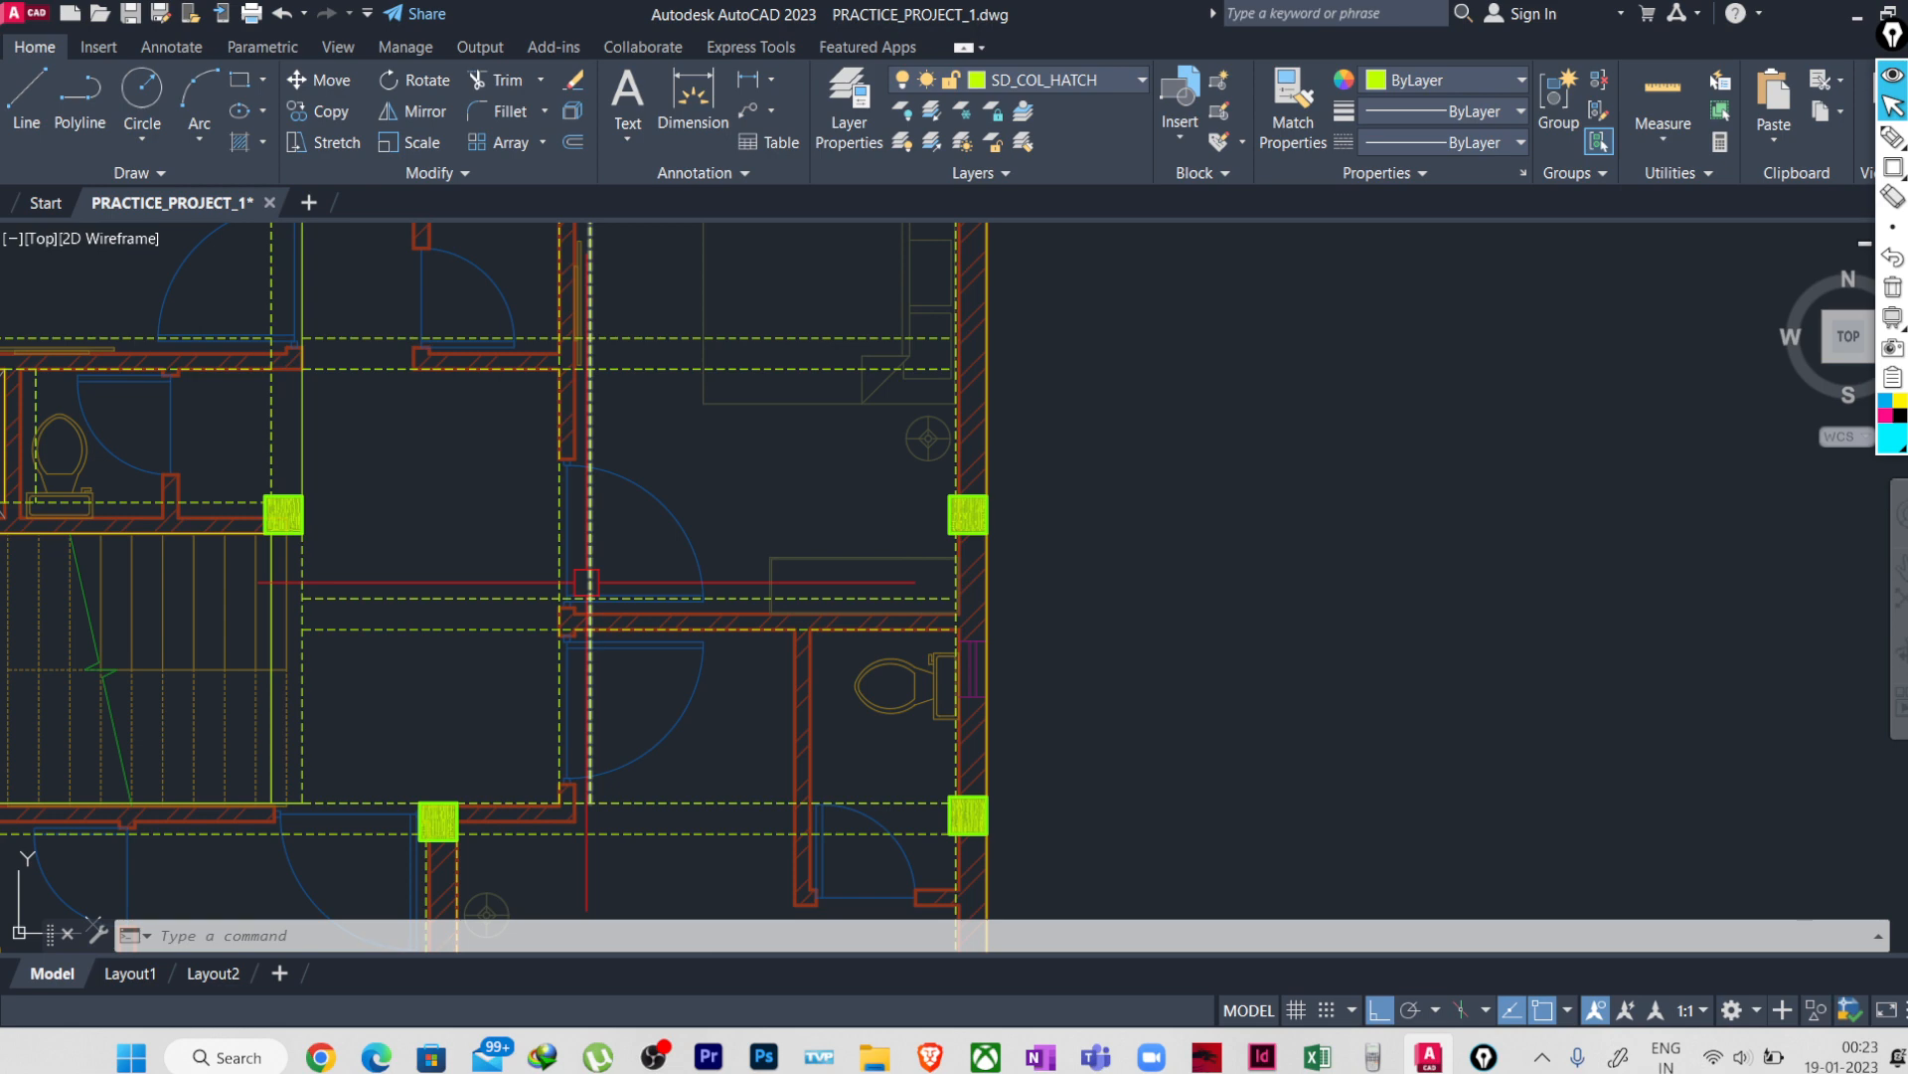
pyautogui.scroll(-5, 587, 582)
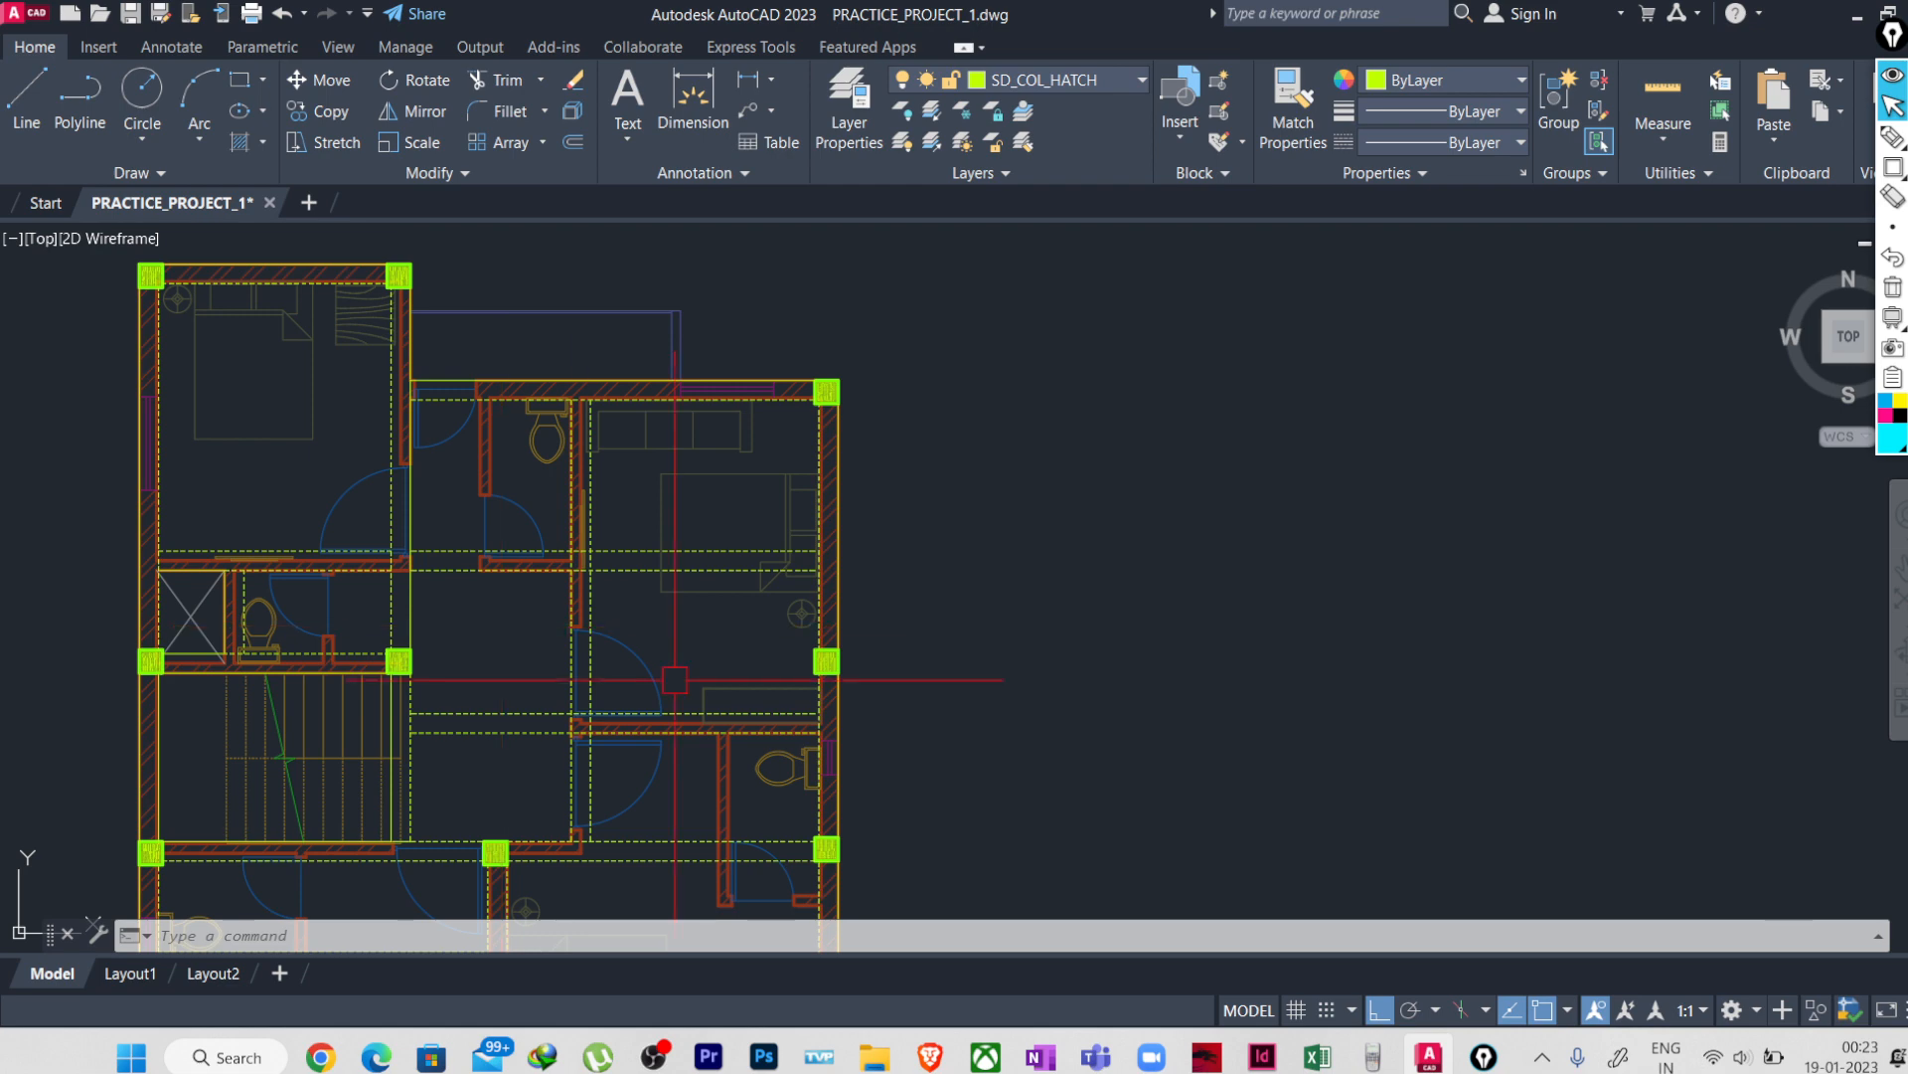
pyautogui.scroll(-5, 675, 679)
pyautogui.scroll(10, 656, 686)
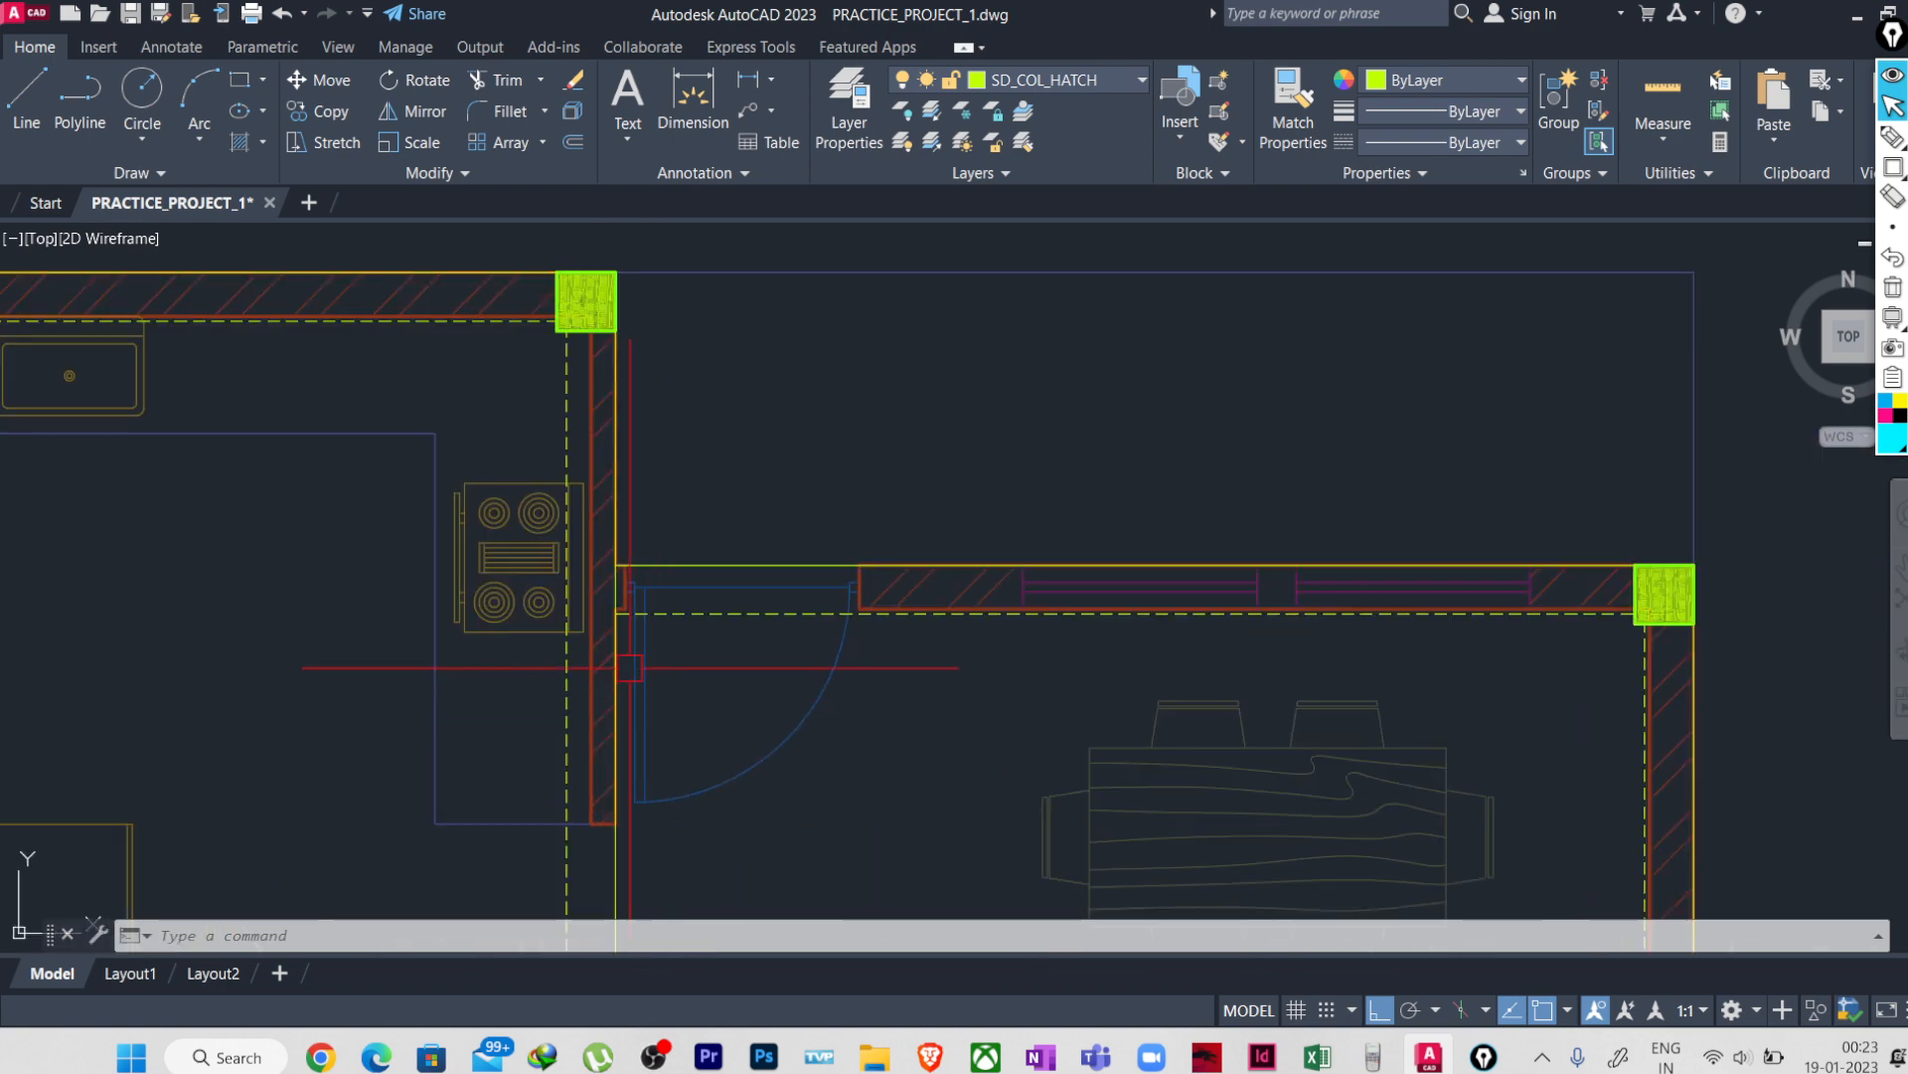
pyautogui.click(629, 667)
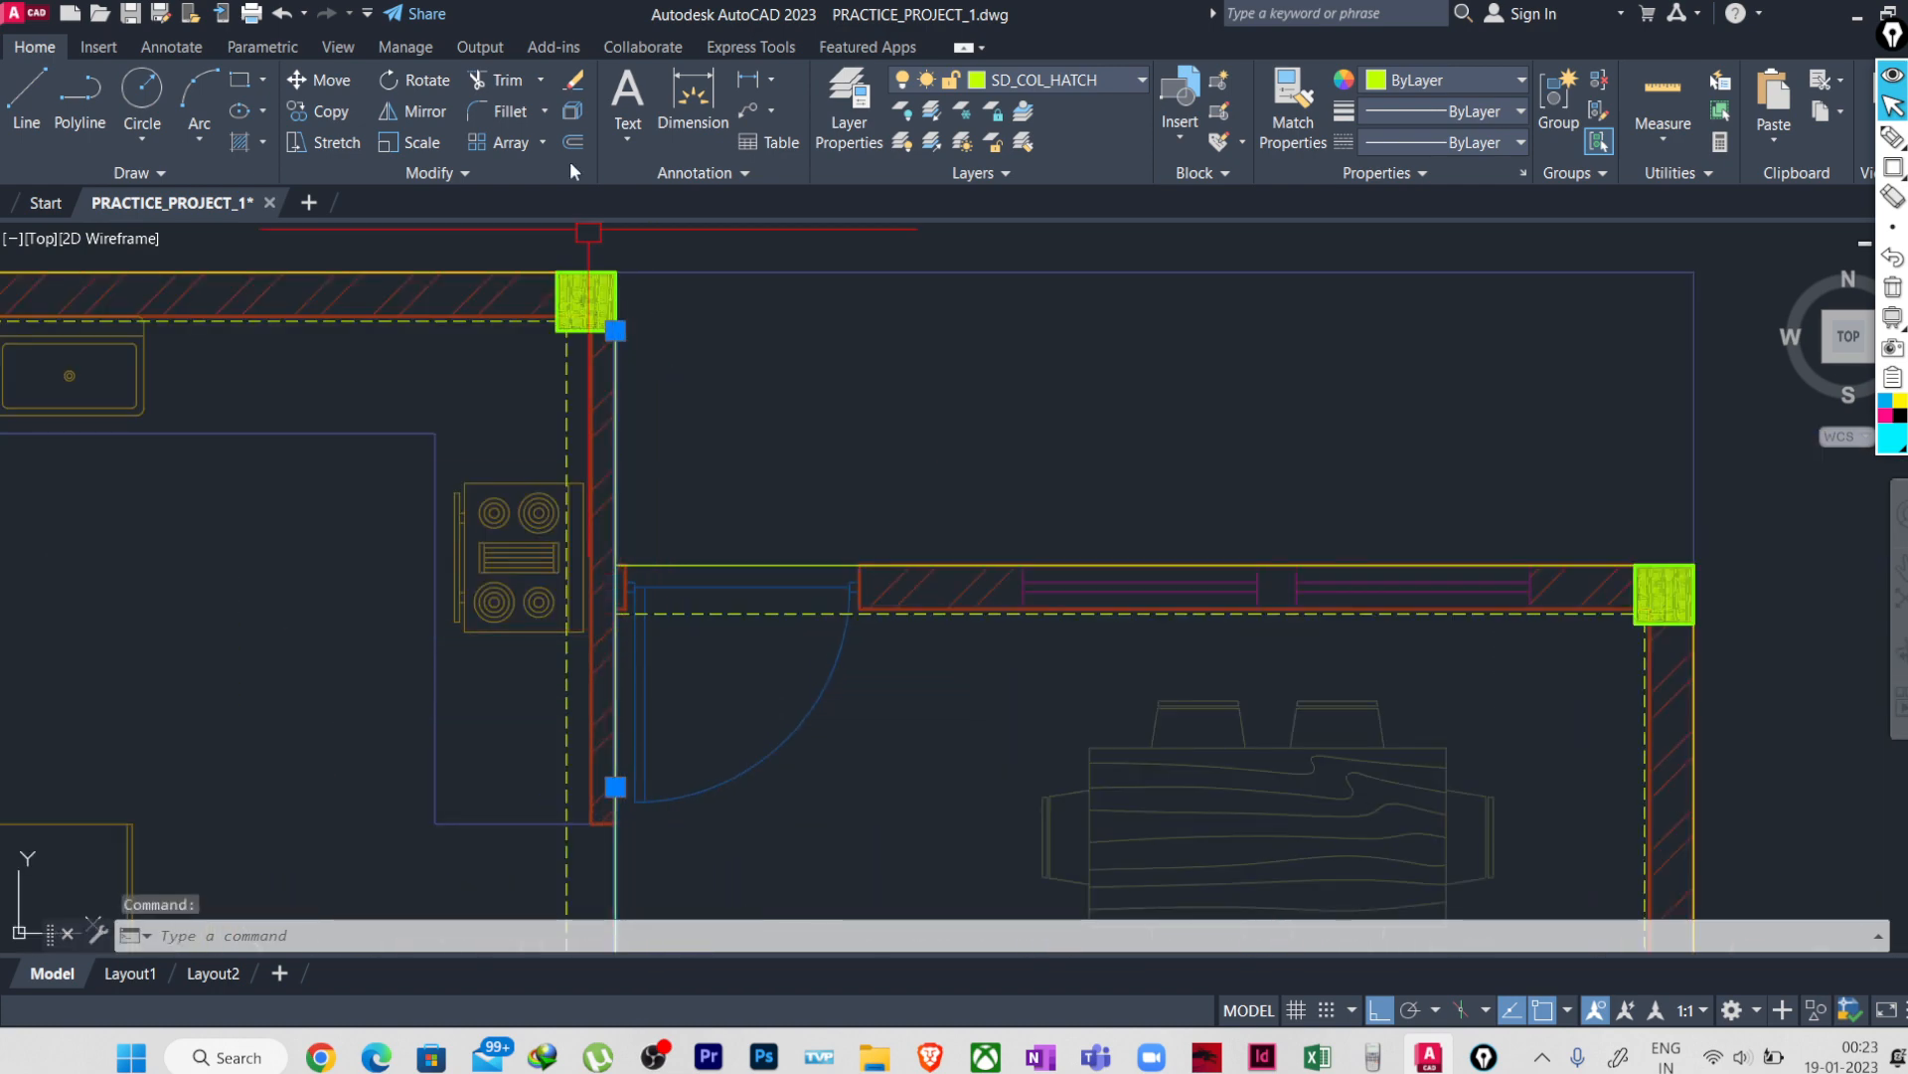
pyautogui.click(414, 171)
pyautogui.click(351, 237)
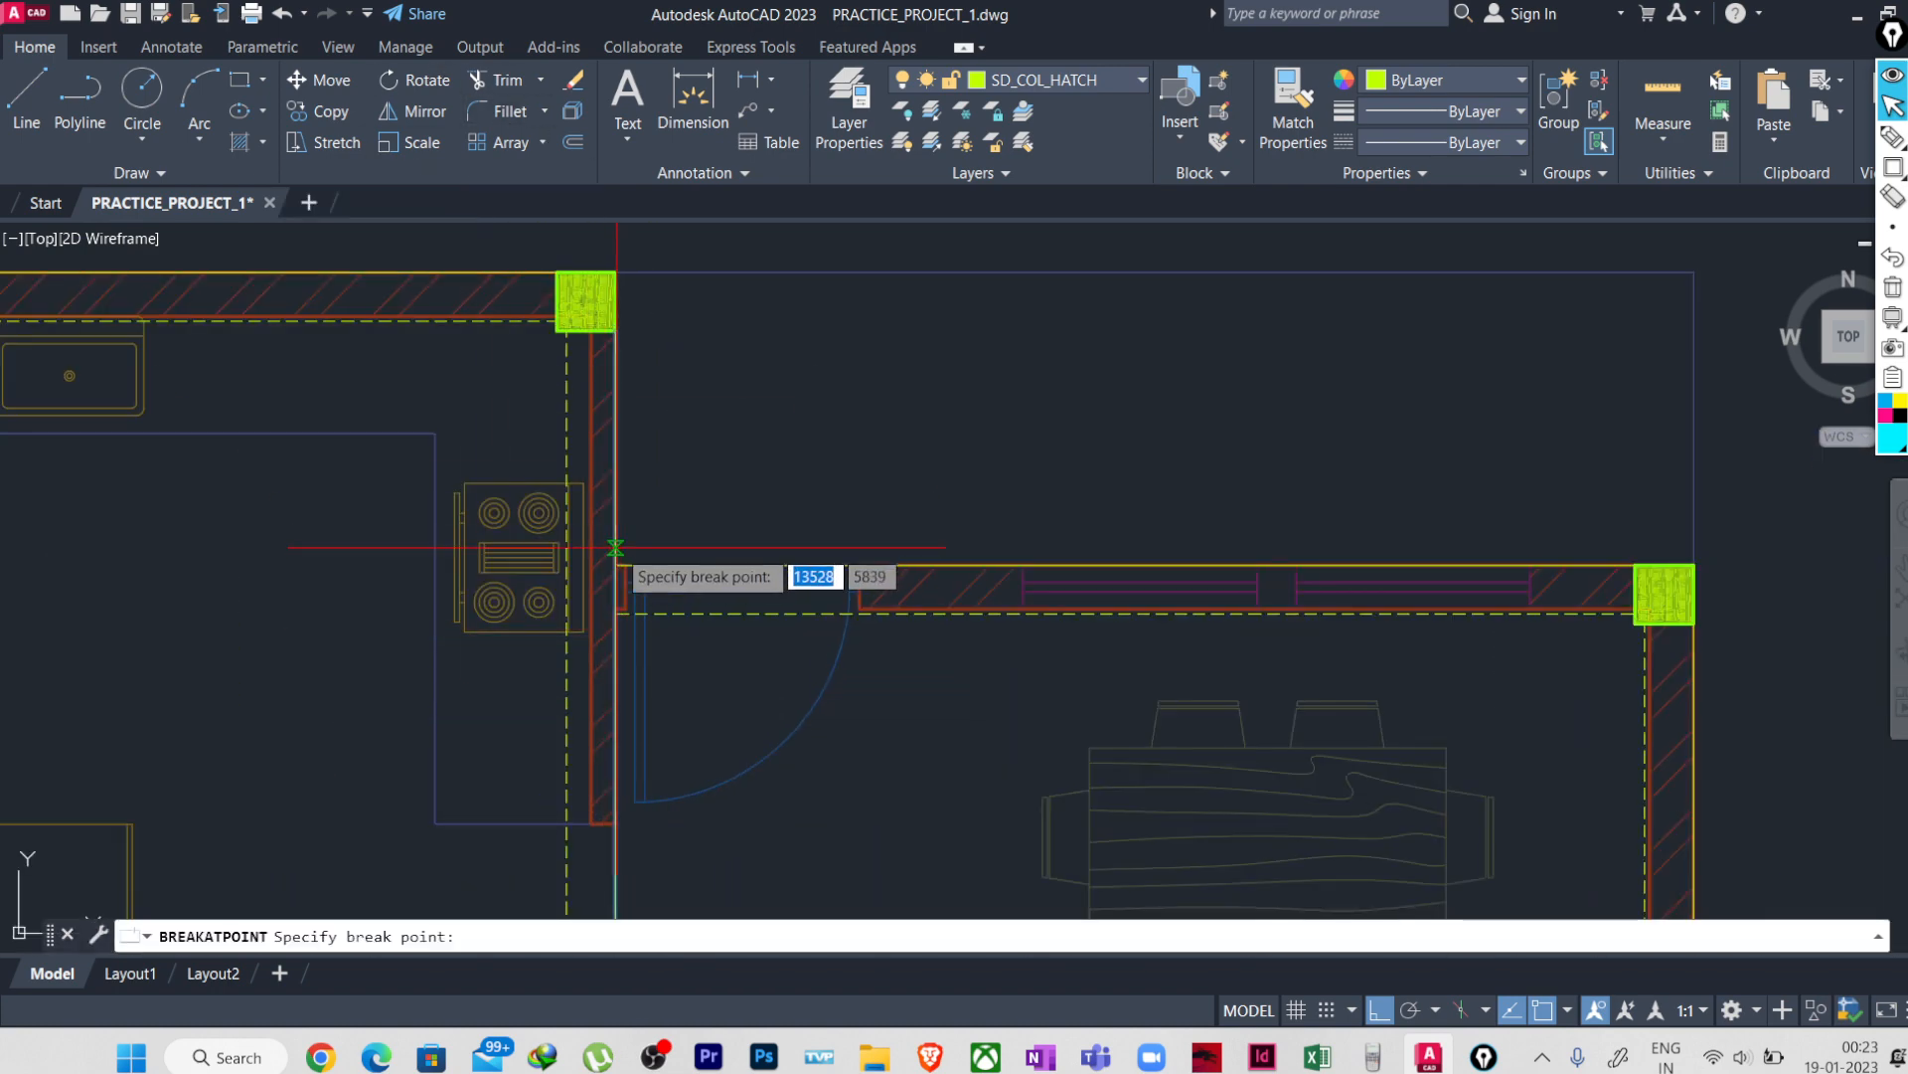
pyautogui.scroll(-2, 676, 444)
pyautogui.moveTo(676, 444); pyautogui.dragTo(553, 331, button='middle')
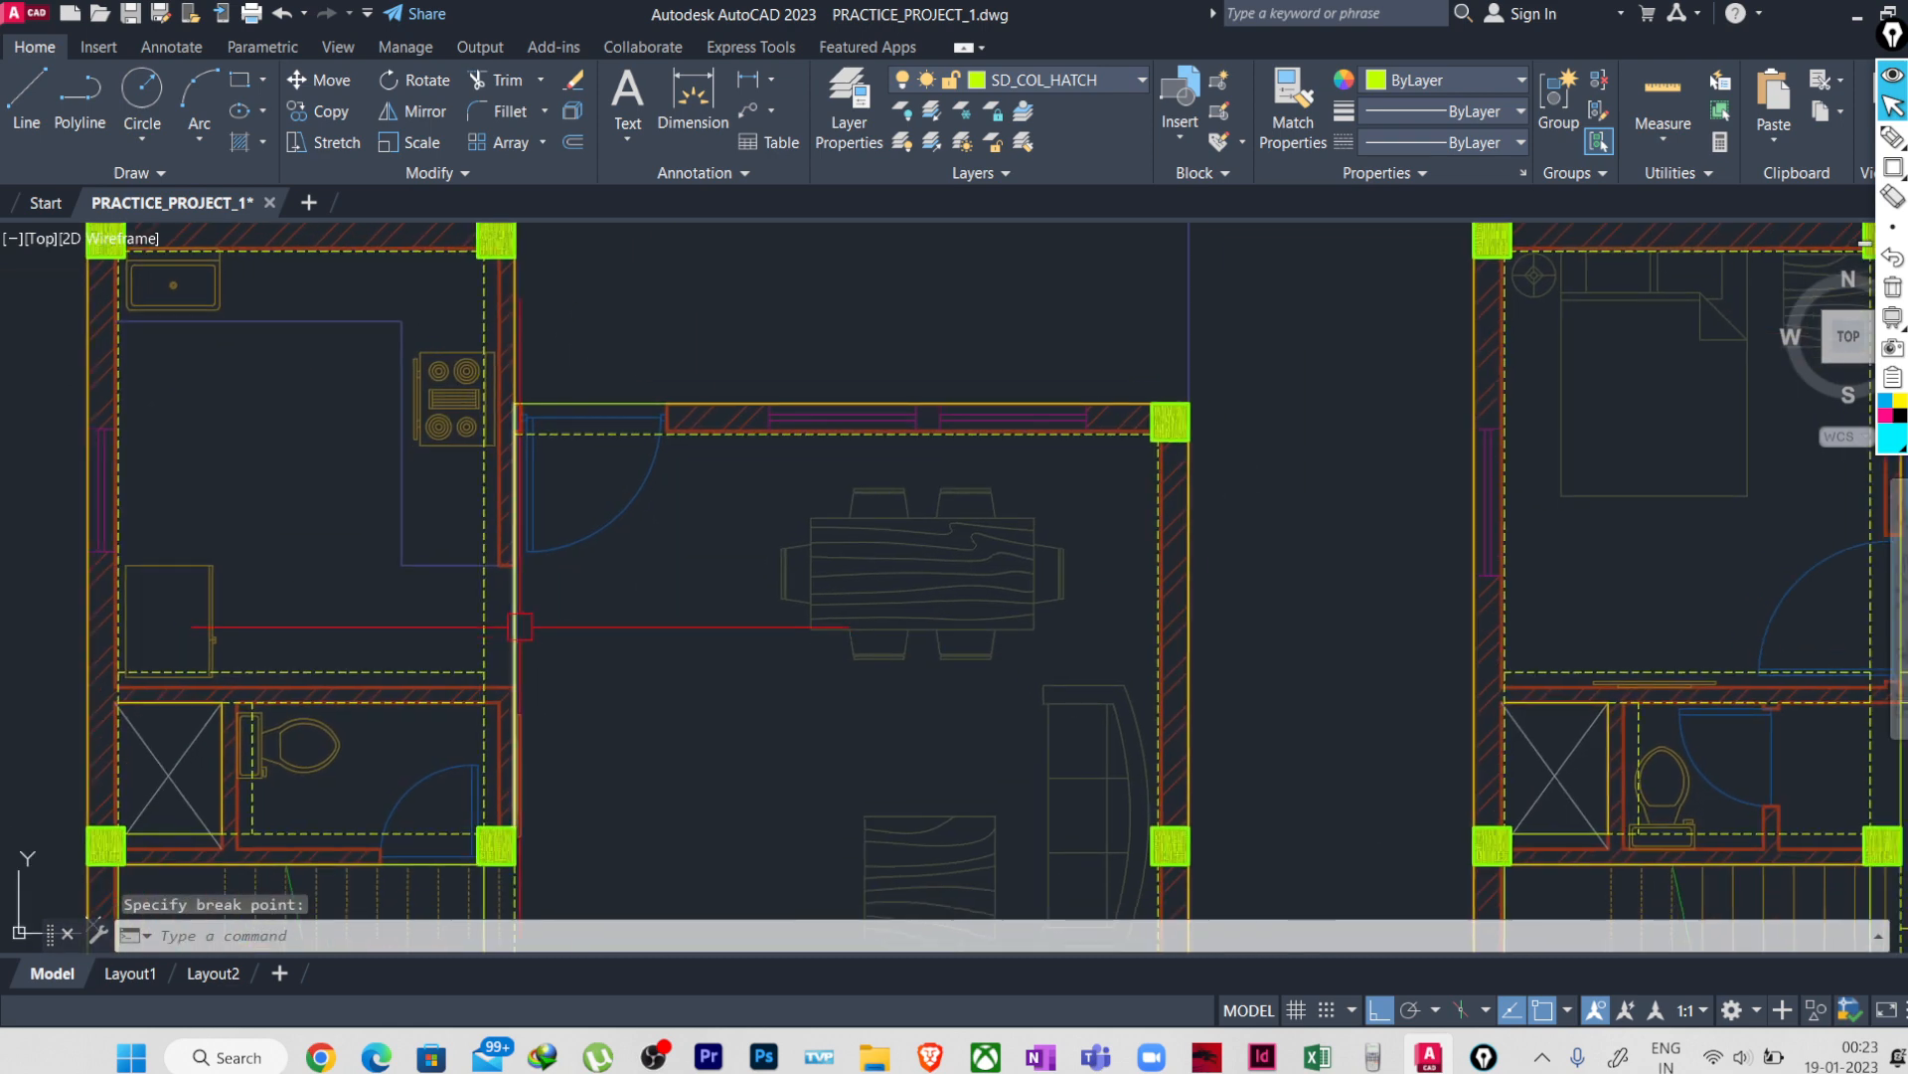
# - Match the dashed beam line's properties to the continuous vertical beam lines beside the ground-floor kitchen below the break and the first-floor upper-left bedroom
pyautogui.click(611, 644)
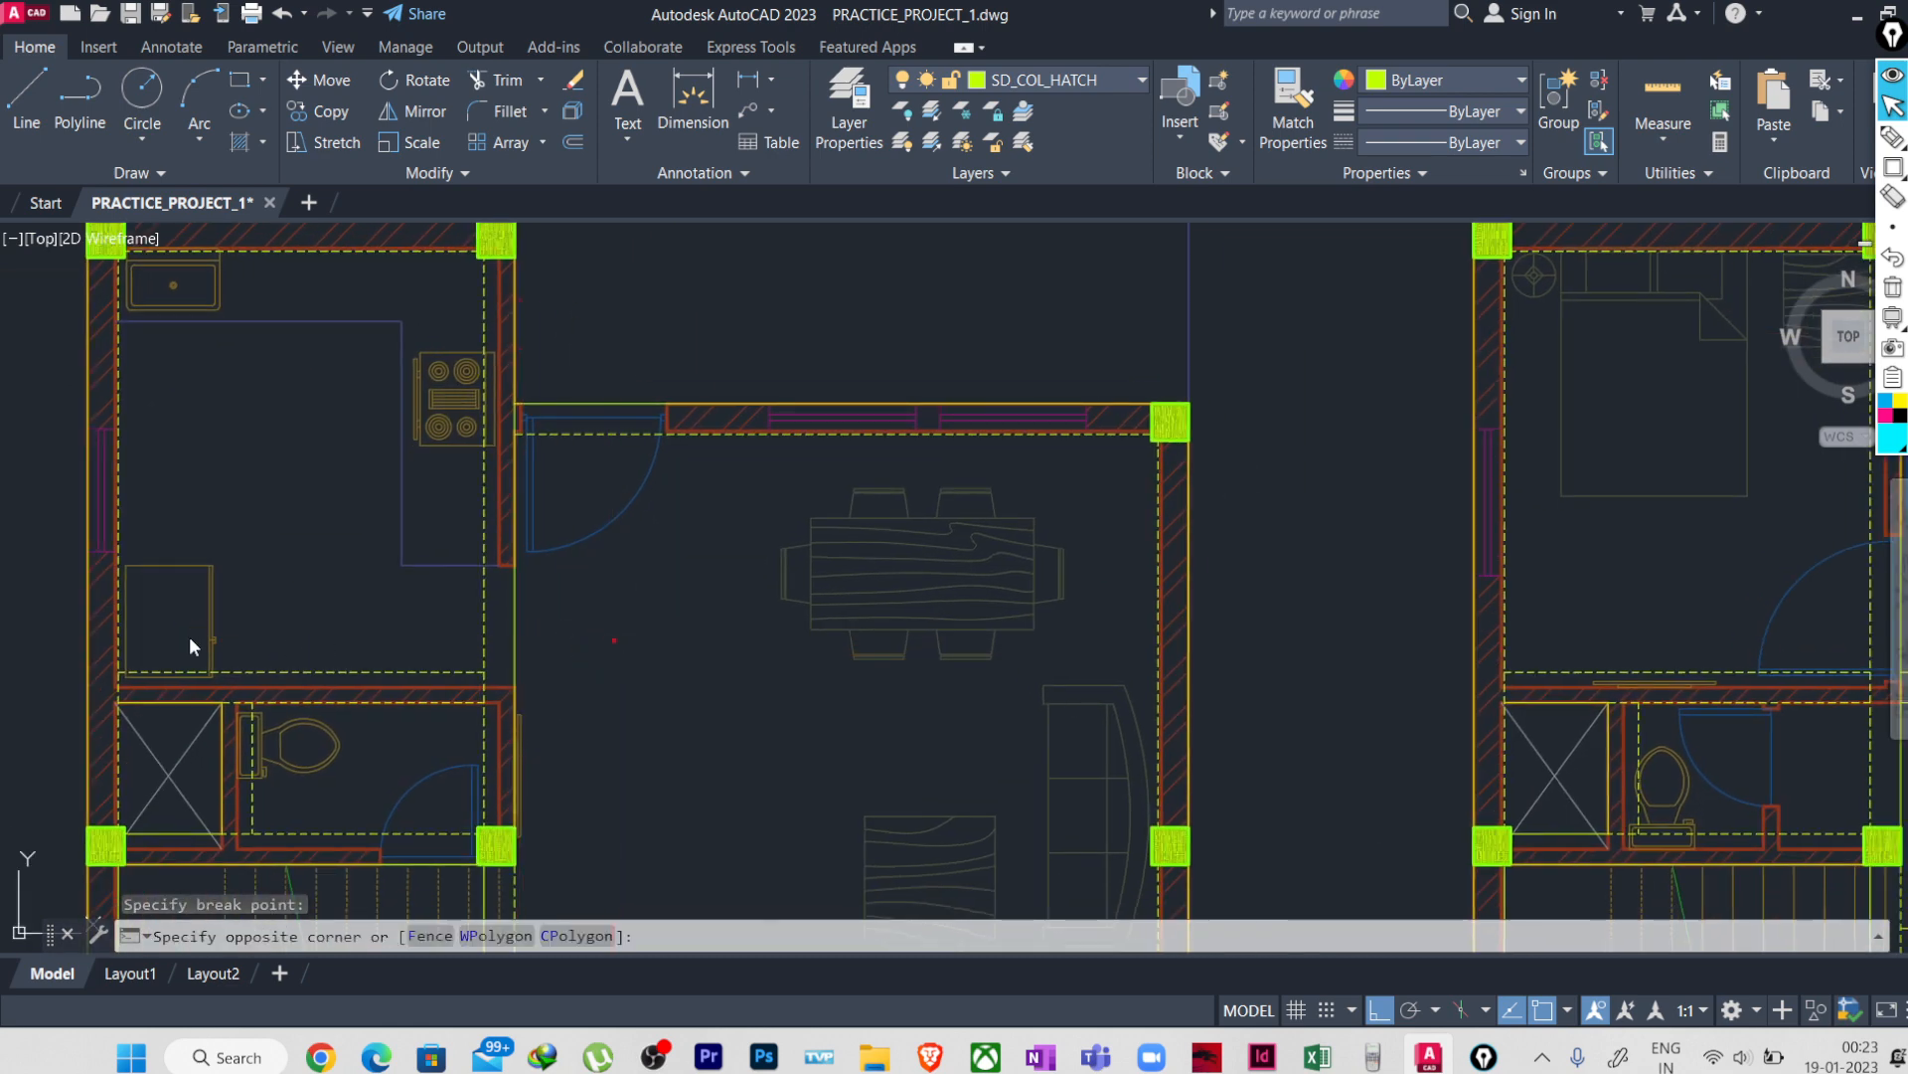
pyautogui.press('Escape')
pyautogui.write('ma')
pyautogui.press('Return')
pyautogui.click(583, 434)
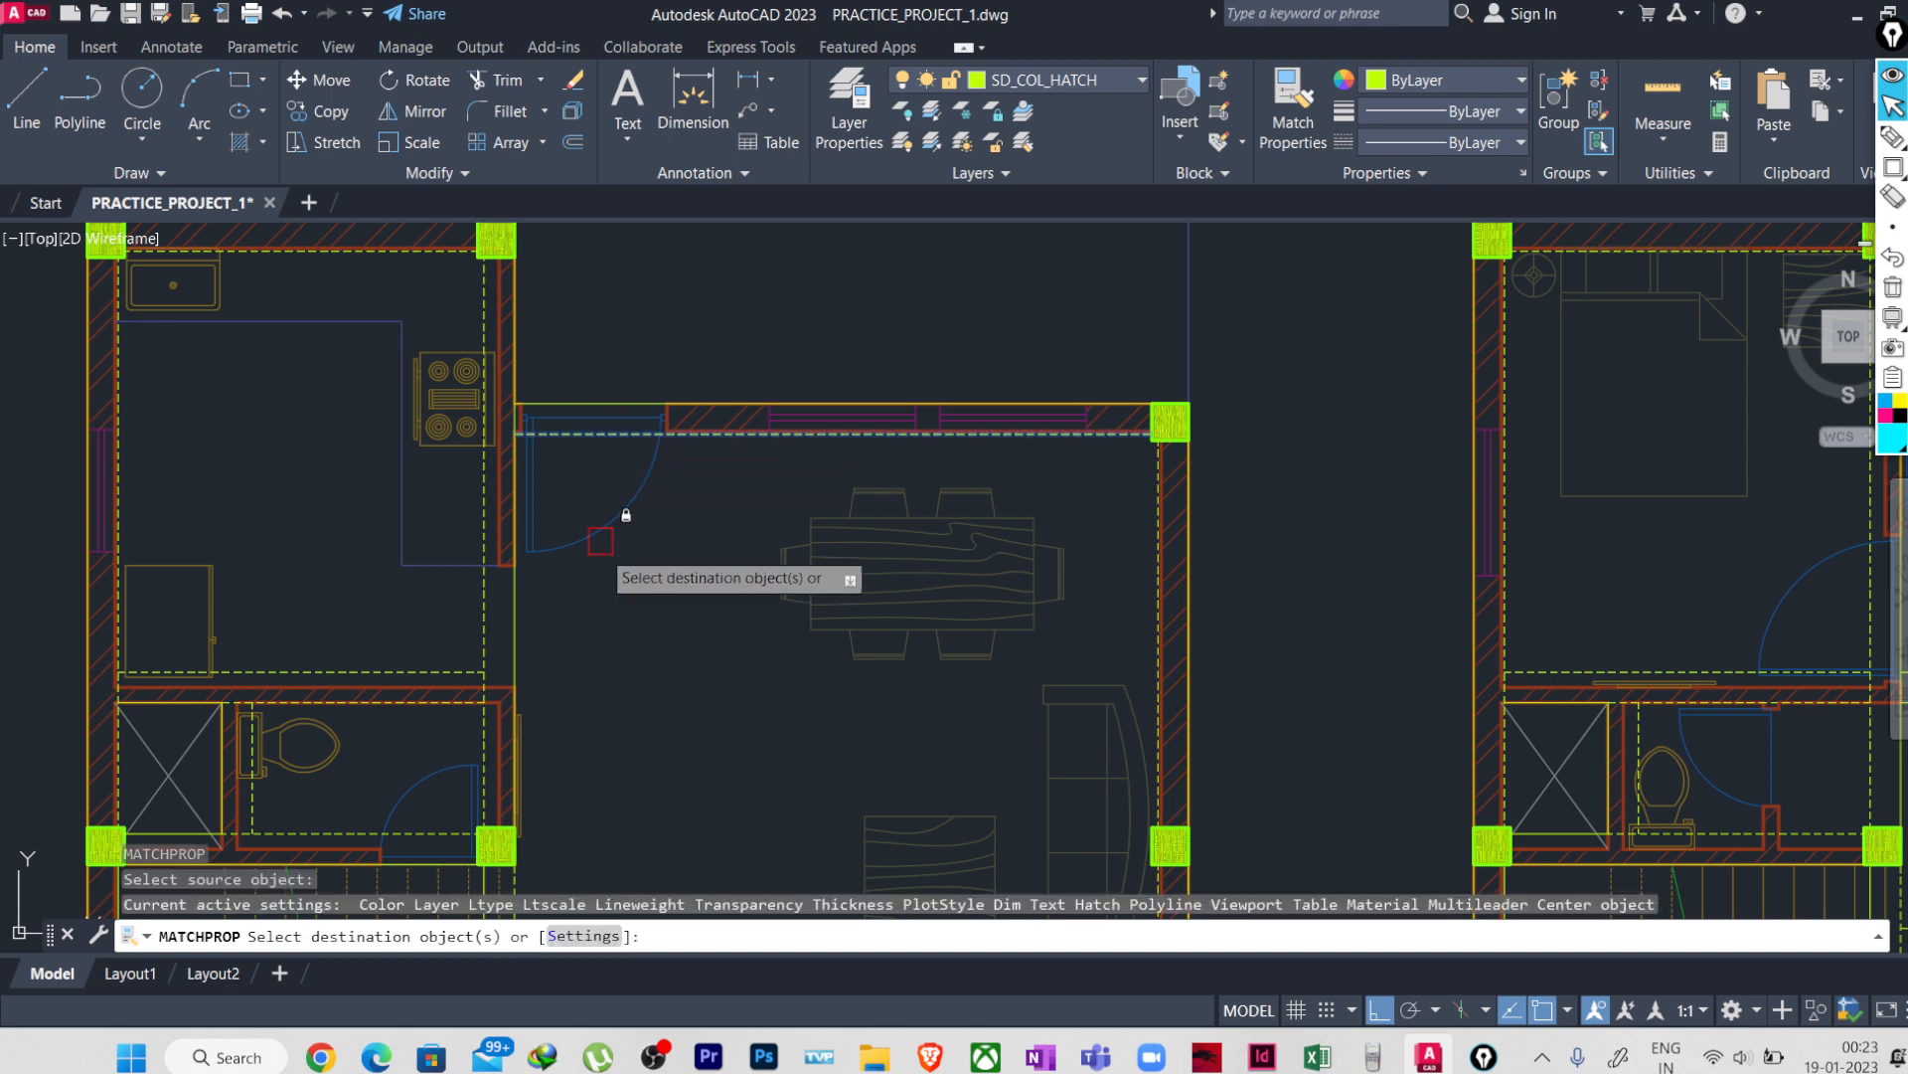
pyautogui.scroll(-5, 556, 666)
pyautogui.scroll(5, 770, 480)
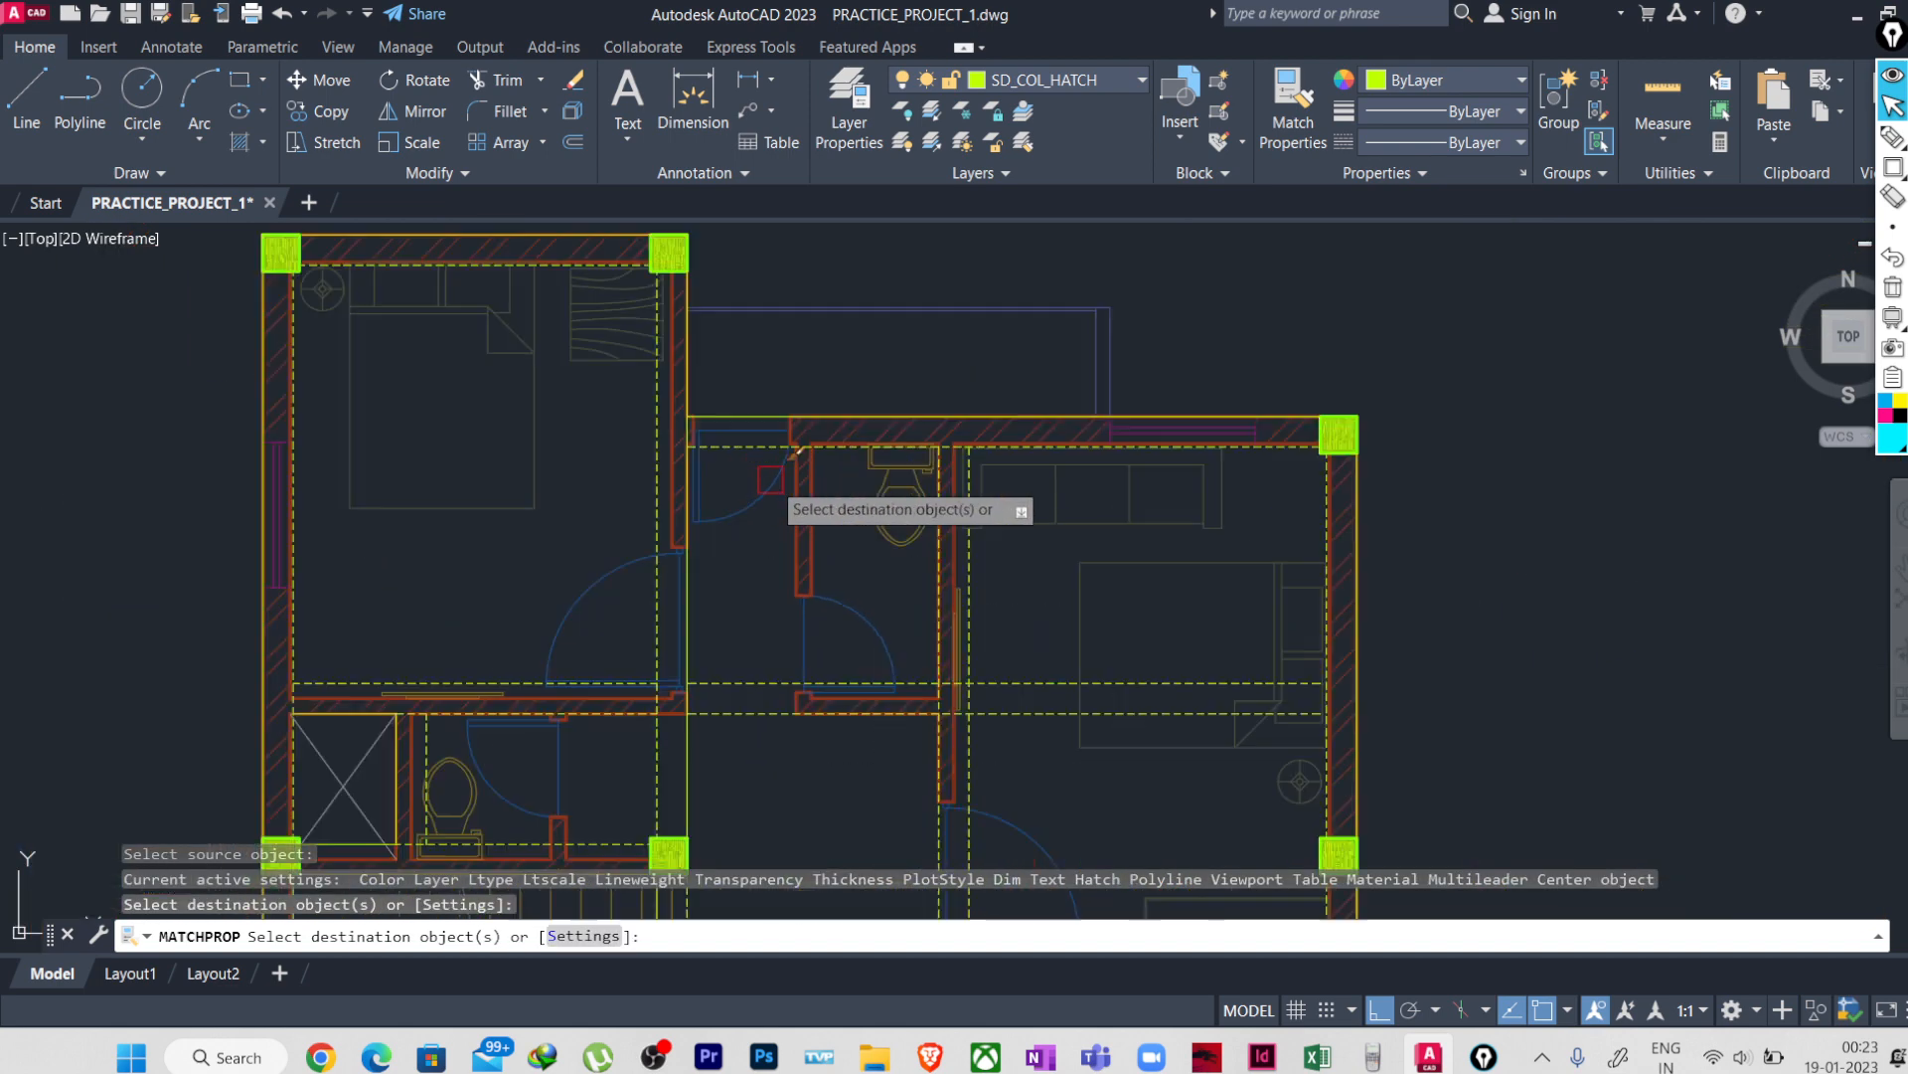
pyautogui.click(688, 612)
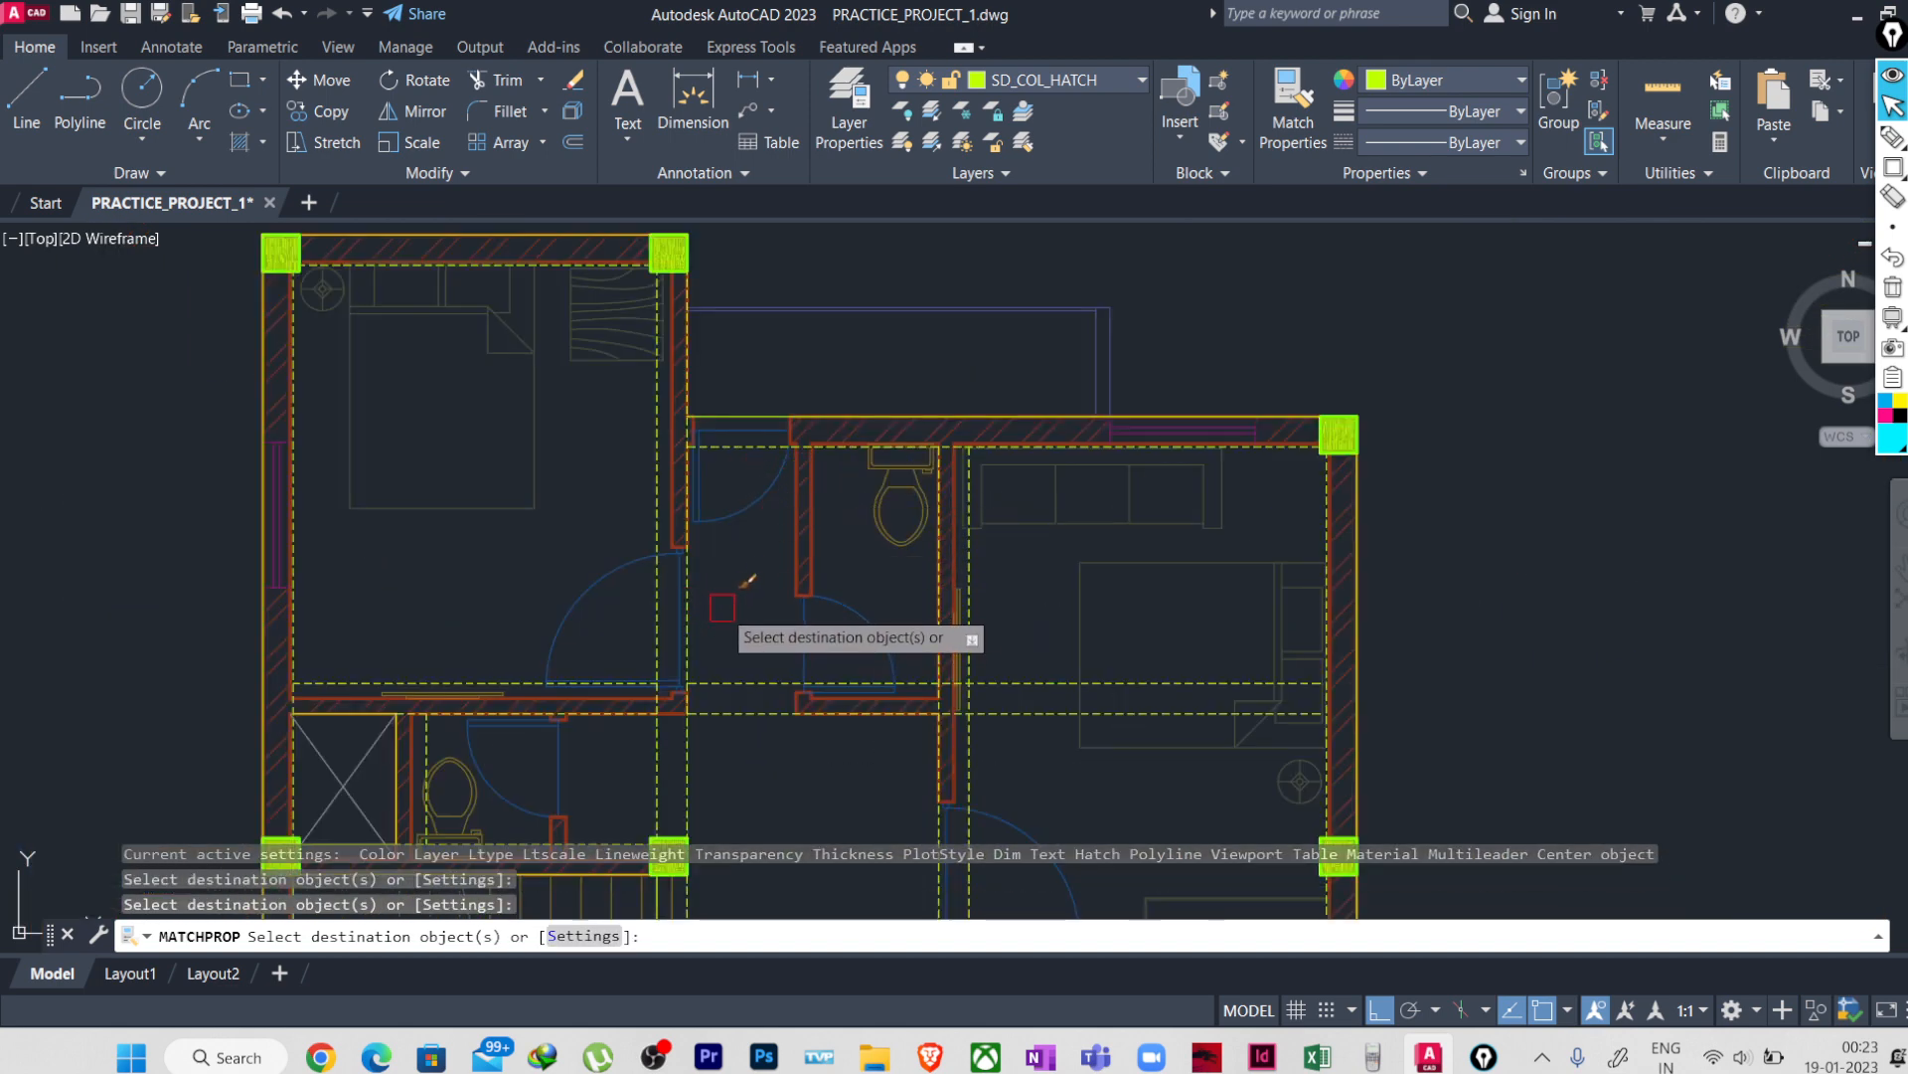
pyautogui.press('Escape')
pyautogui.press('Escape')
# - Break the first floor's vertical beam line beside the upper-left bedroom where it meets the upper horizontal beam at the balcony door
pyautogui.click(698, 357)
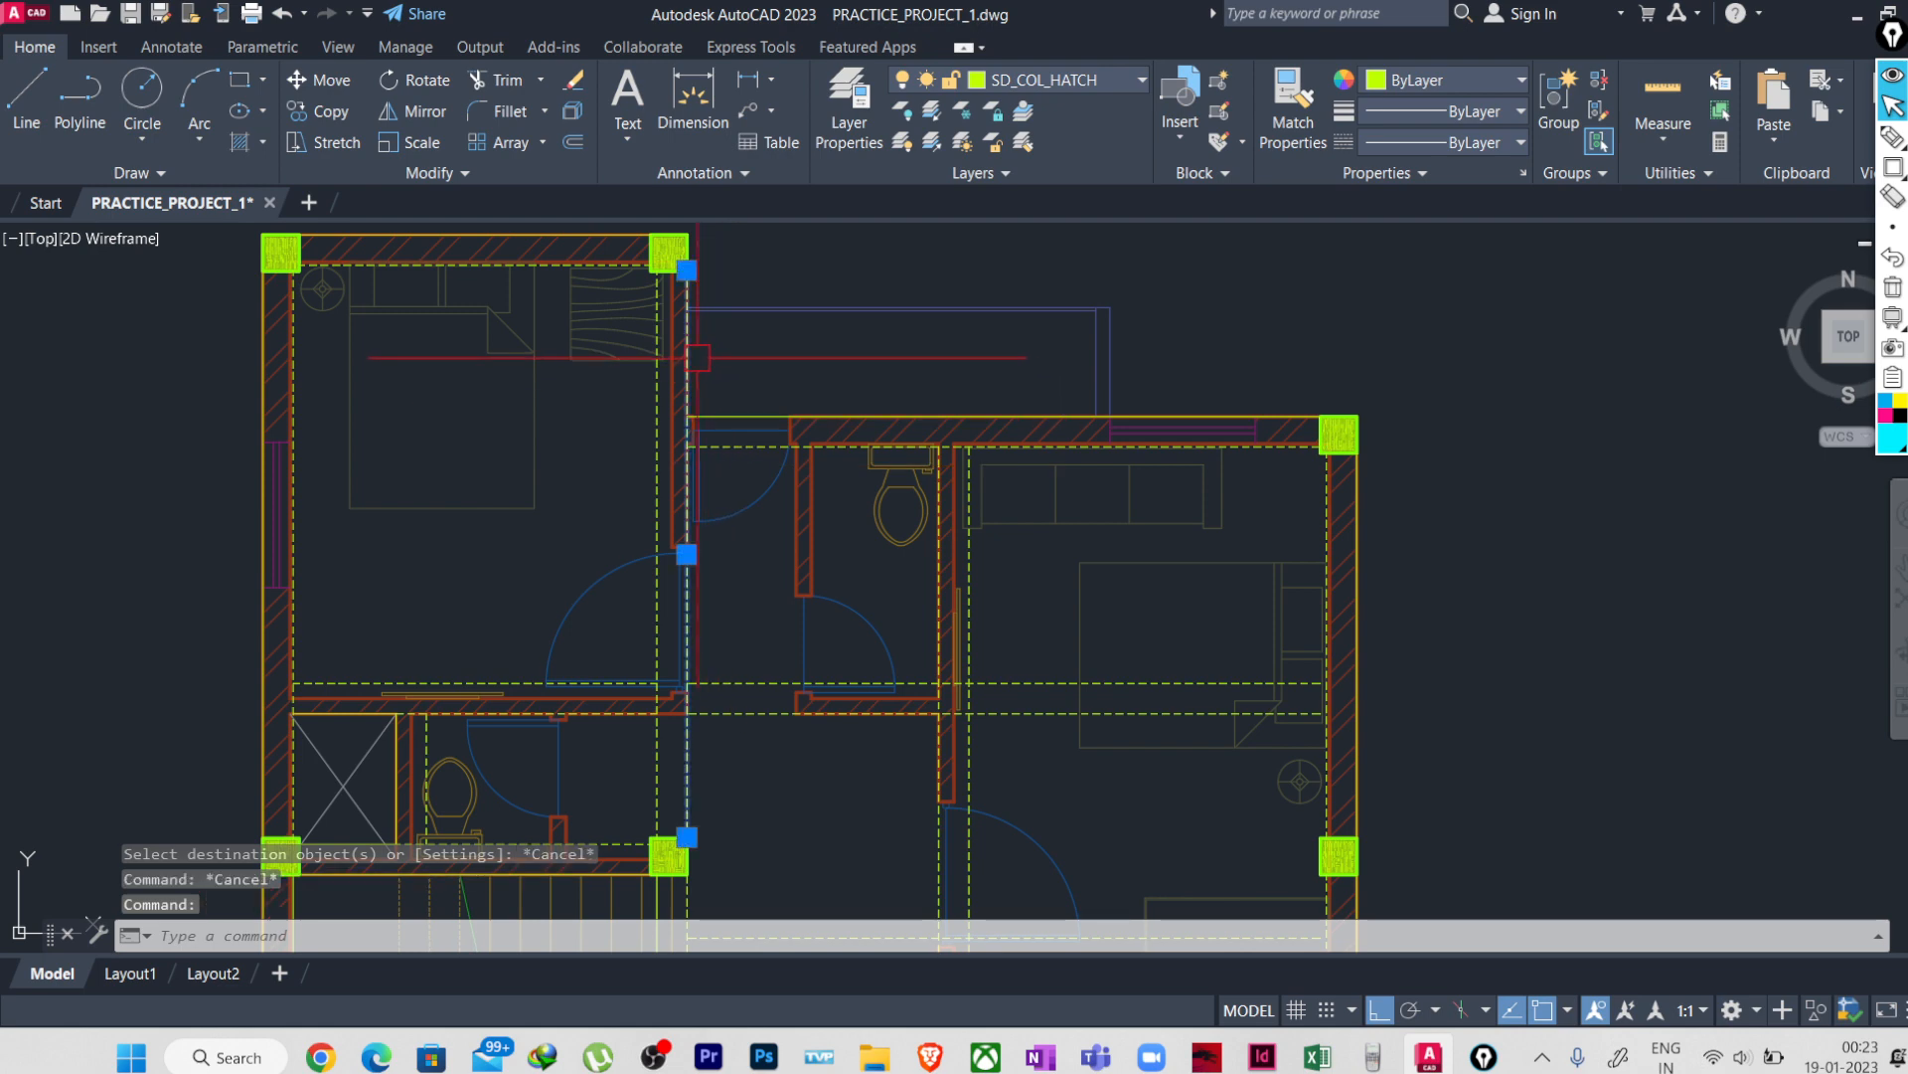
pyautogui.click(398, 176)
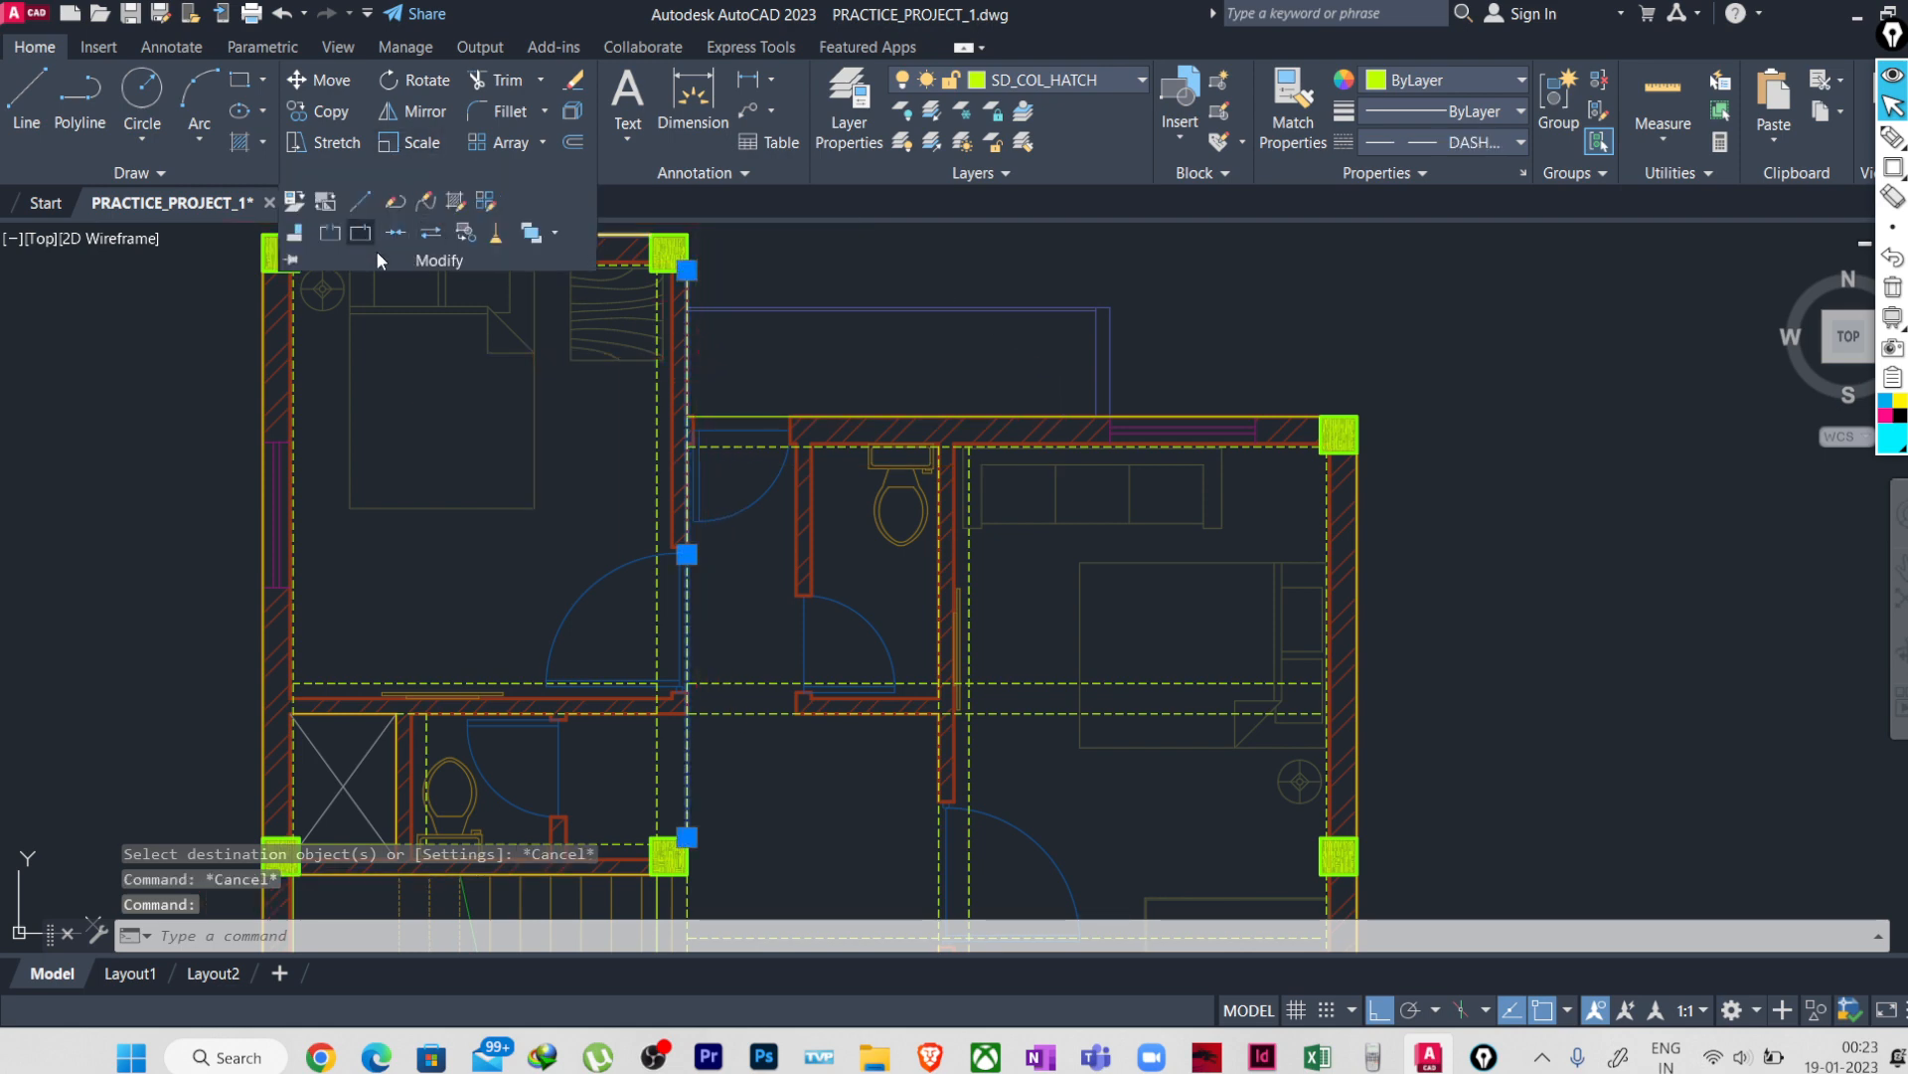
pyautogui.click(362, 235)
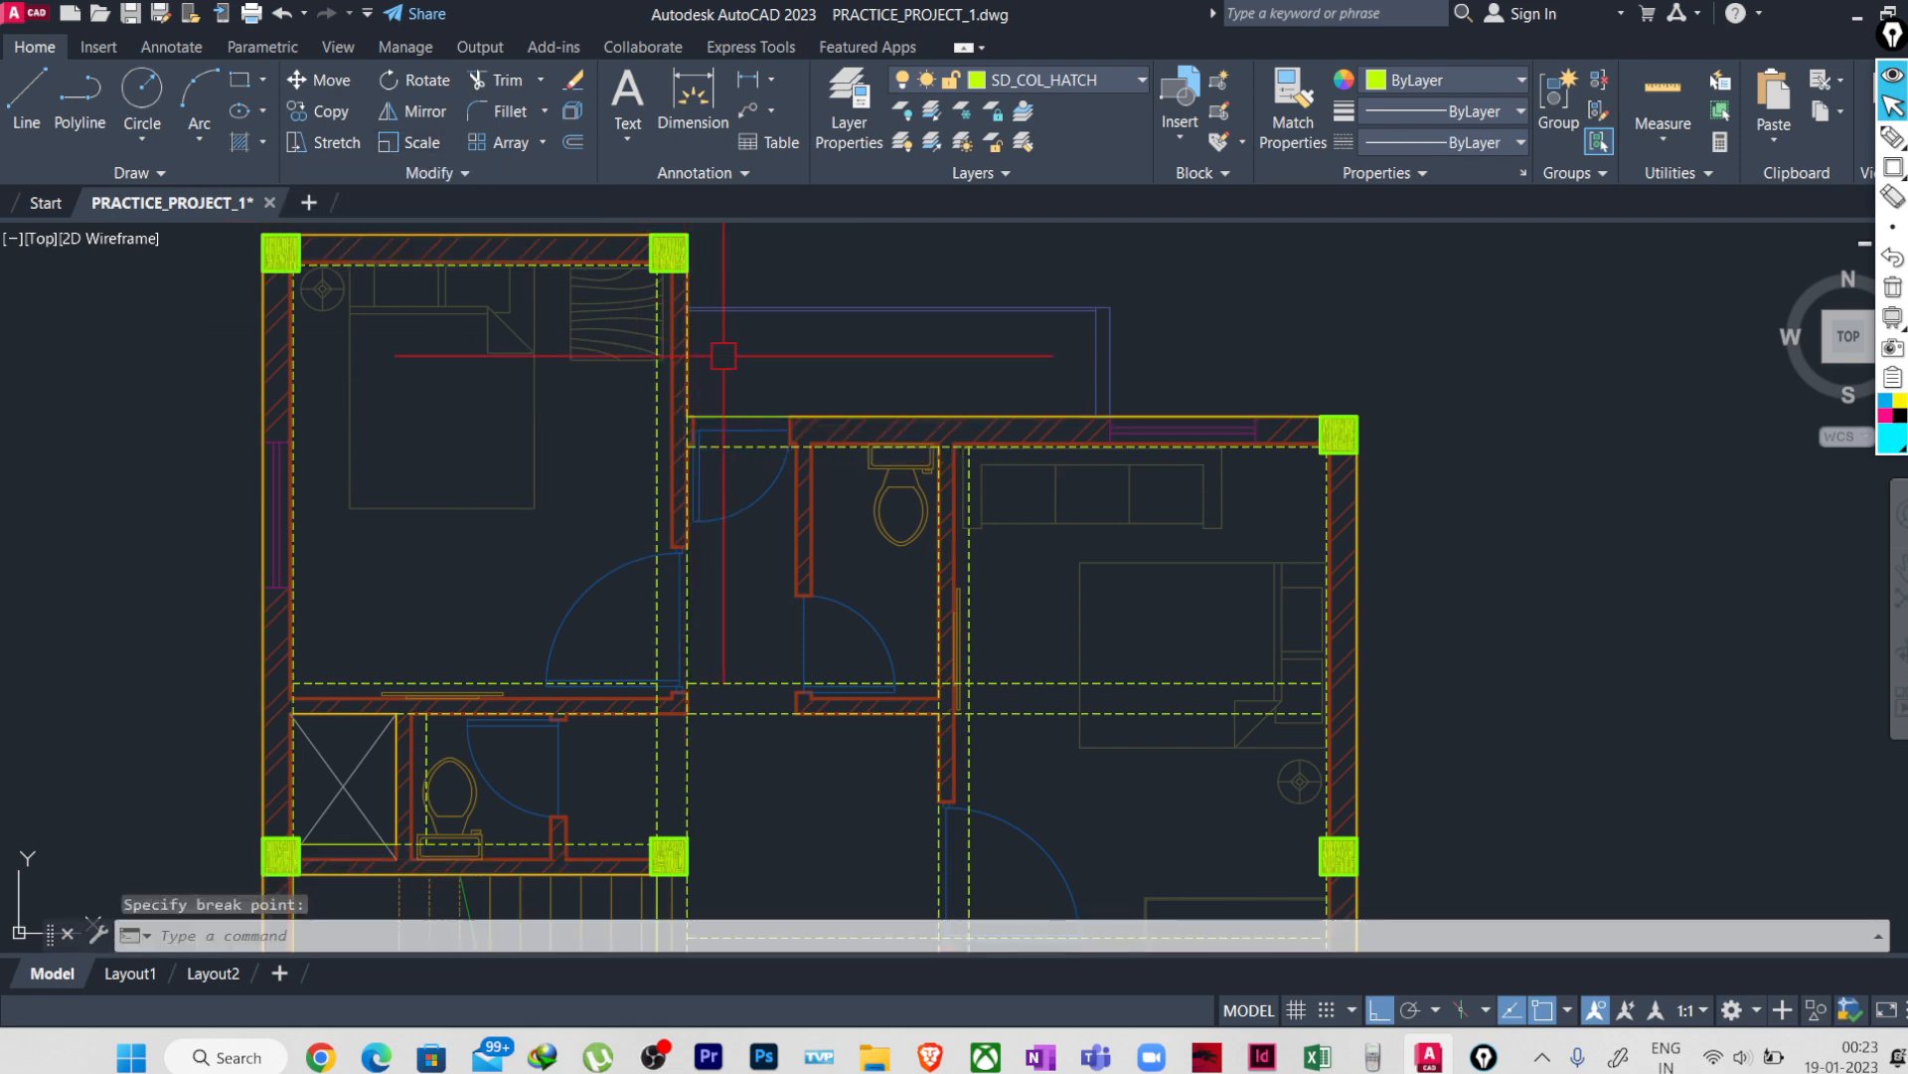
pyautogui.press('Escape')
# - Match the continuous upper beam line's properties to the vertical beam segment above the break on the first floor
pyautogui.write('ma')
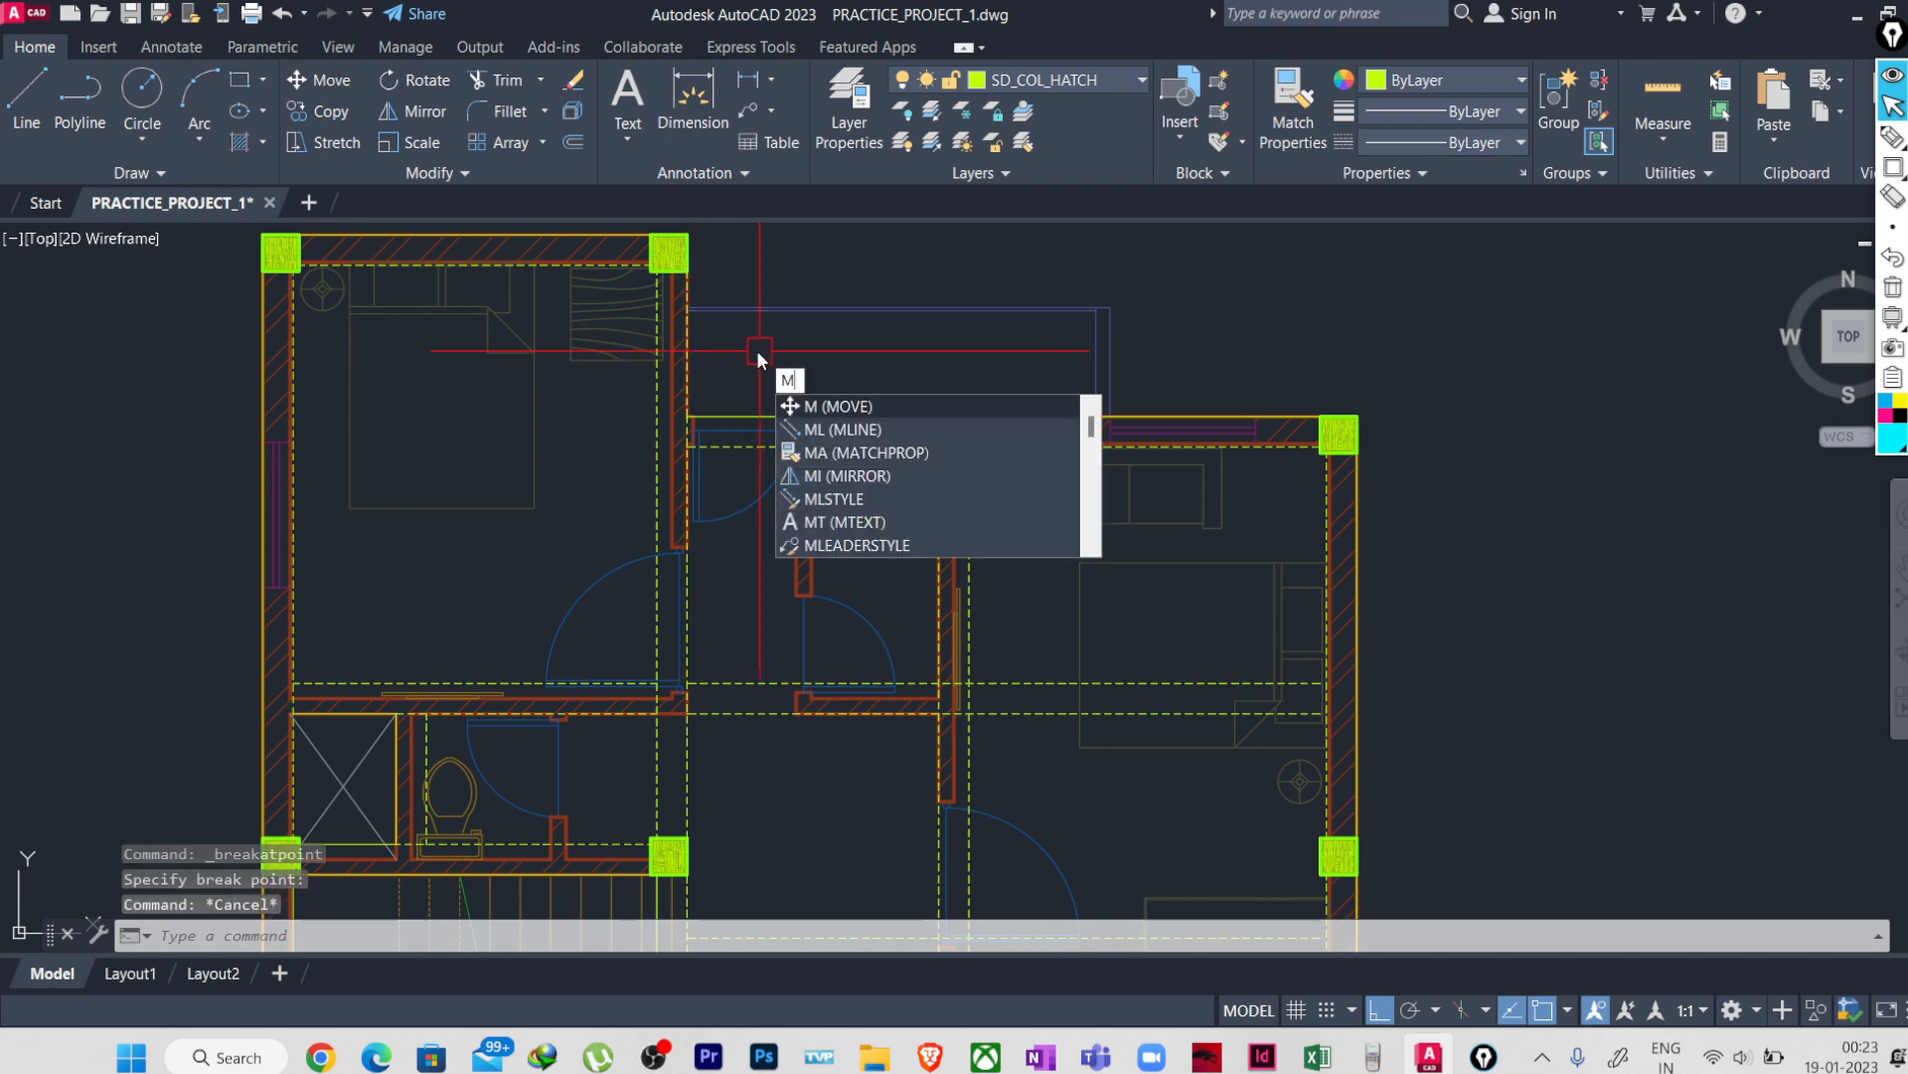
pyautogui.press('Return')
pyautogui.click(757, 416)
pyautogui.press('Escape')
pyautogui.press('Escape')
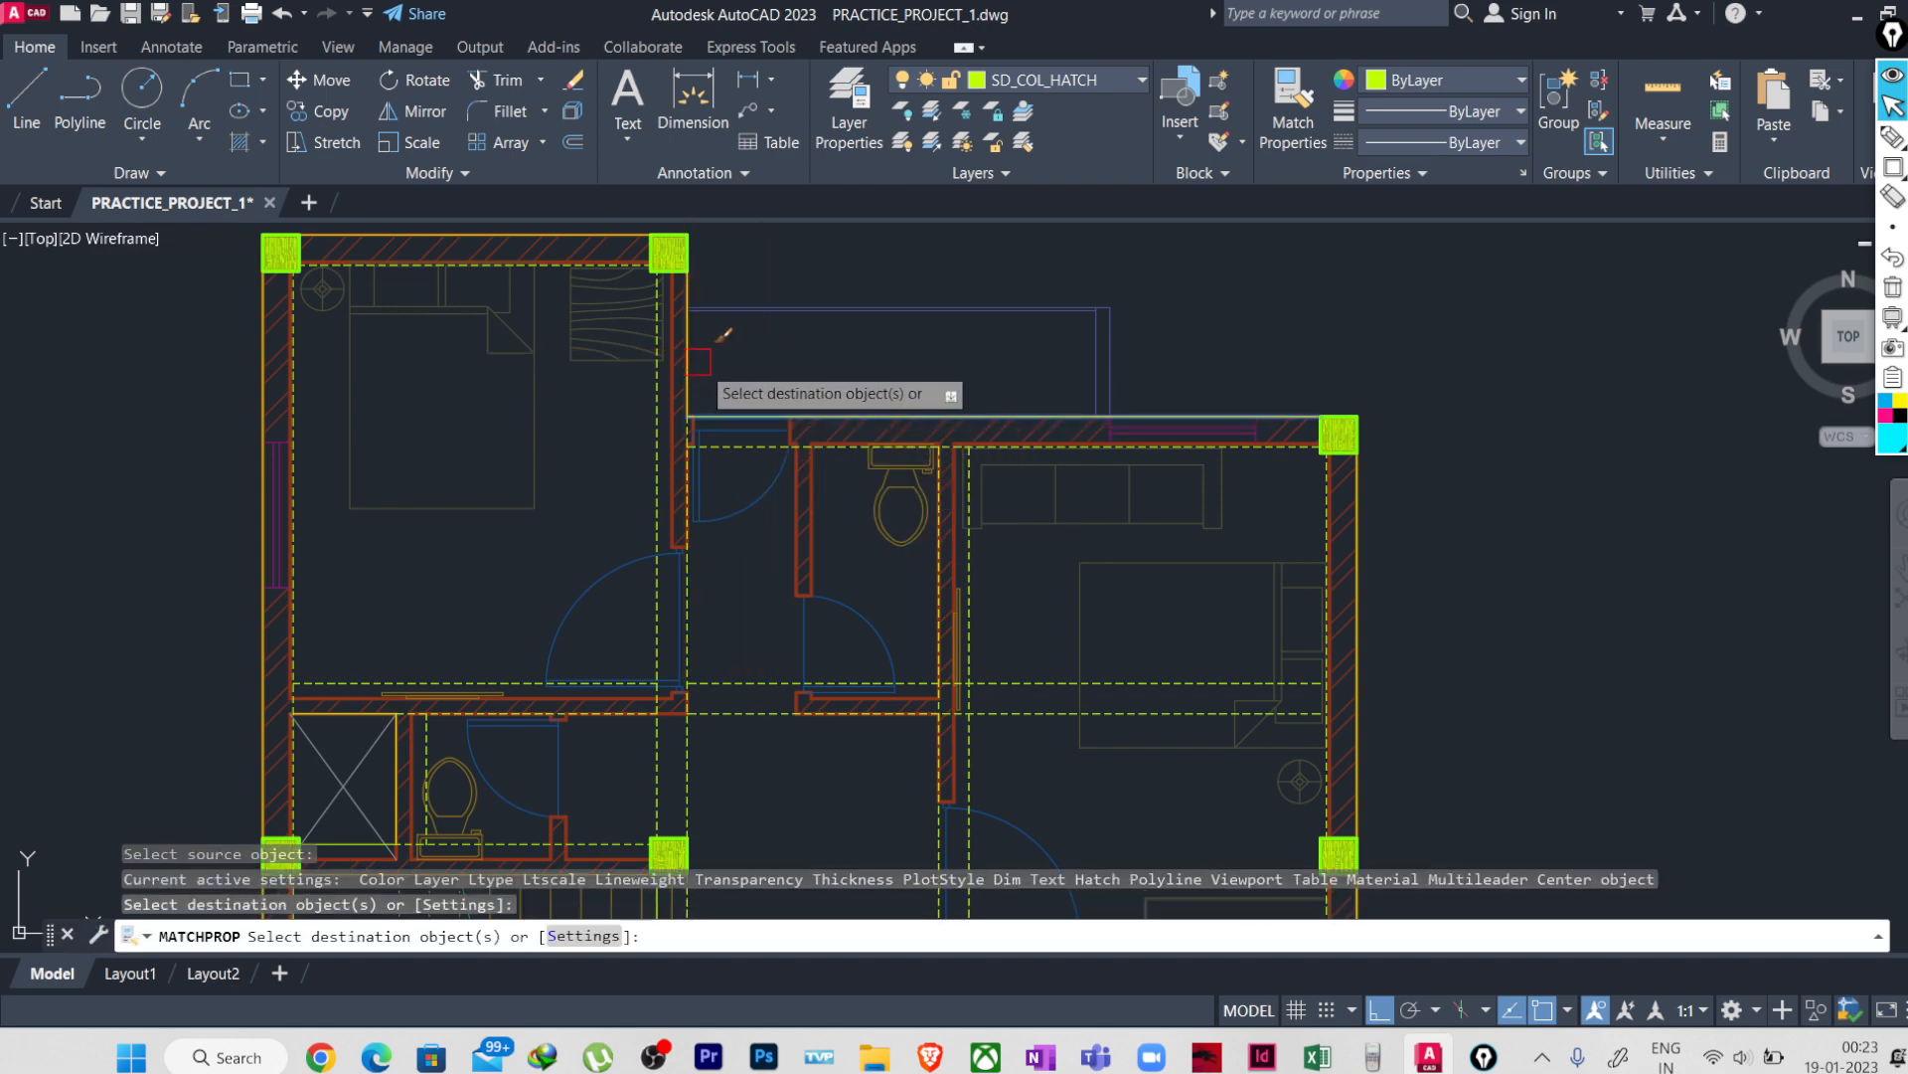
# - Copy the two dashed vertical beam lines at the bedroom doors 1900 to the right, aligning them with the attached bathroom's left wall face
pyautogui.scroll(-2, 755, 361)
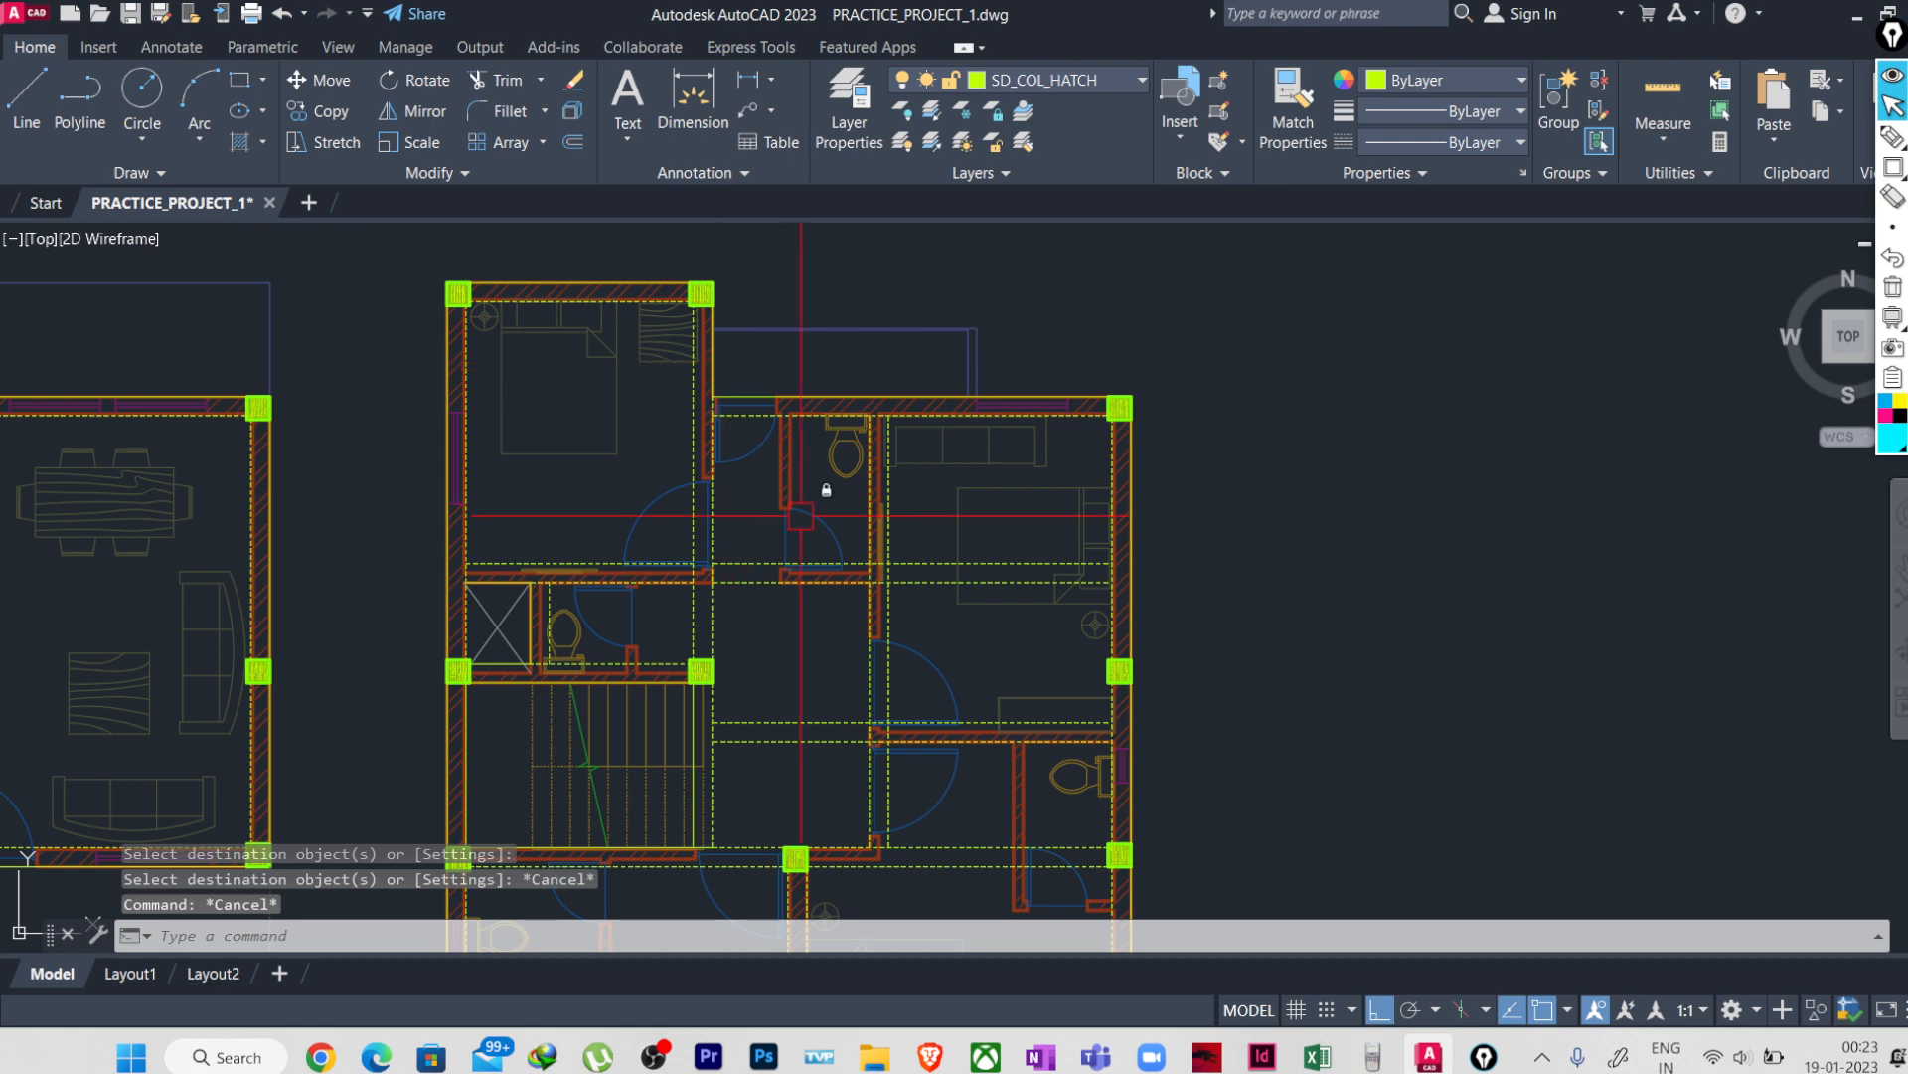
pyautogui.scroll(3, 554, 553)
pyautogui.moveTo(559, 612); pyautogui.dragTo(541, 376, button='middle')
pyautogui.moveTo(827, 605)
pyautogui.mouseDown(button='middle')
pyautogui.moveTo(712, 597)
pyautogui.moveTo(673, 431)
pyautogui.moveTo(685, 545)
pyautogui.mouseUp(button='middle')
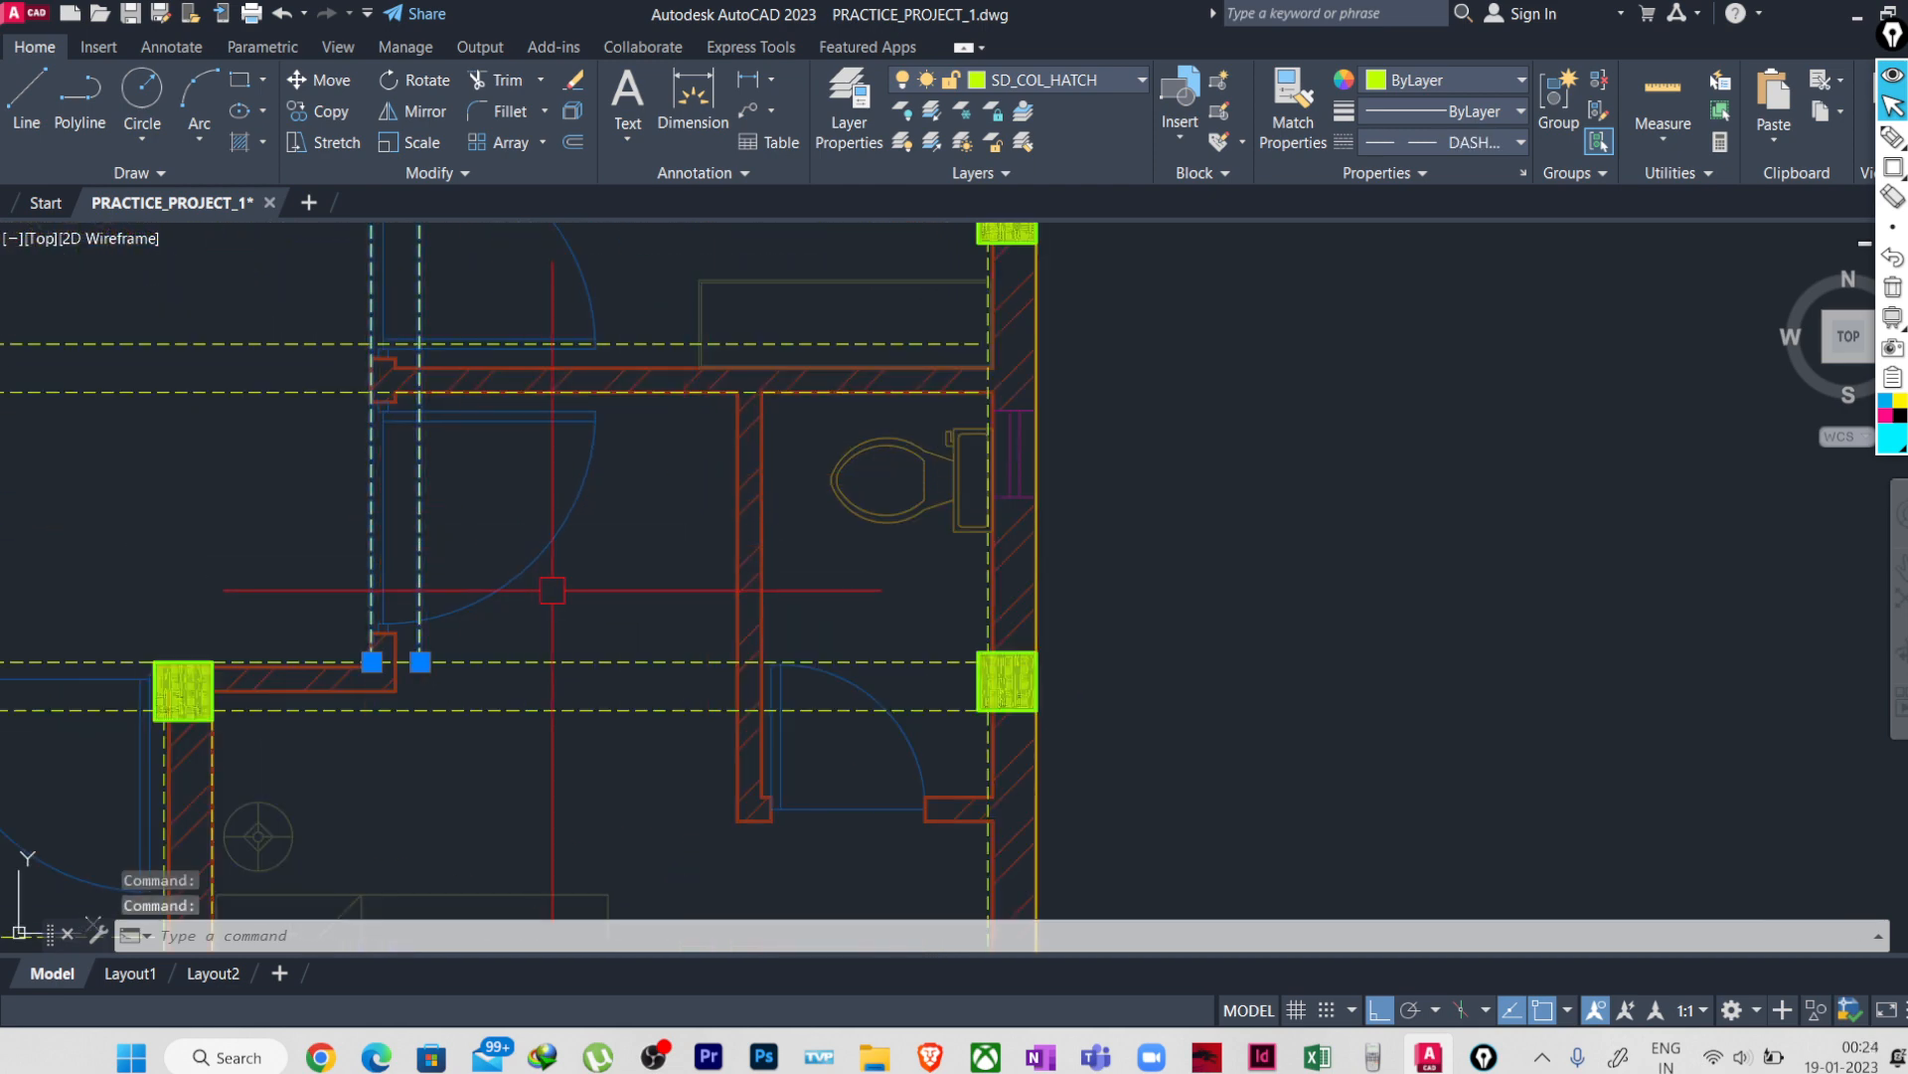
pyautogui.write('CO')
pyautogui.press('Return')
pyautogui.scroll(2, 368, 661)
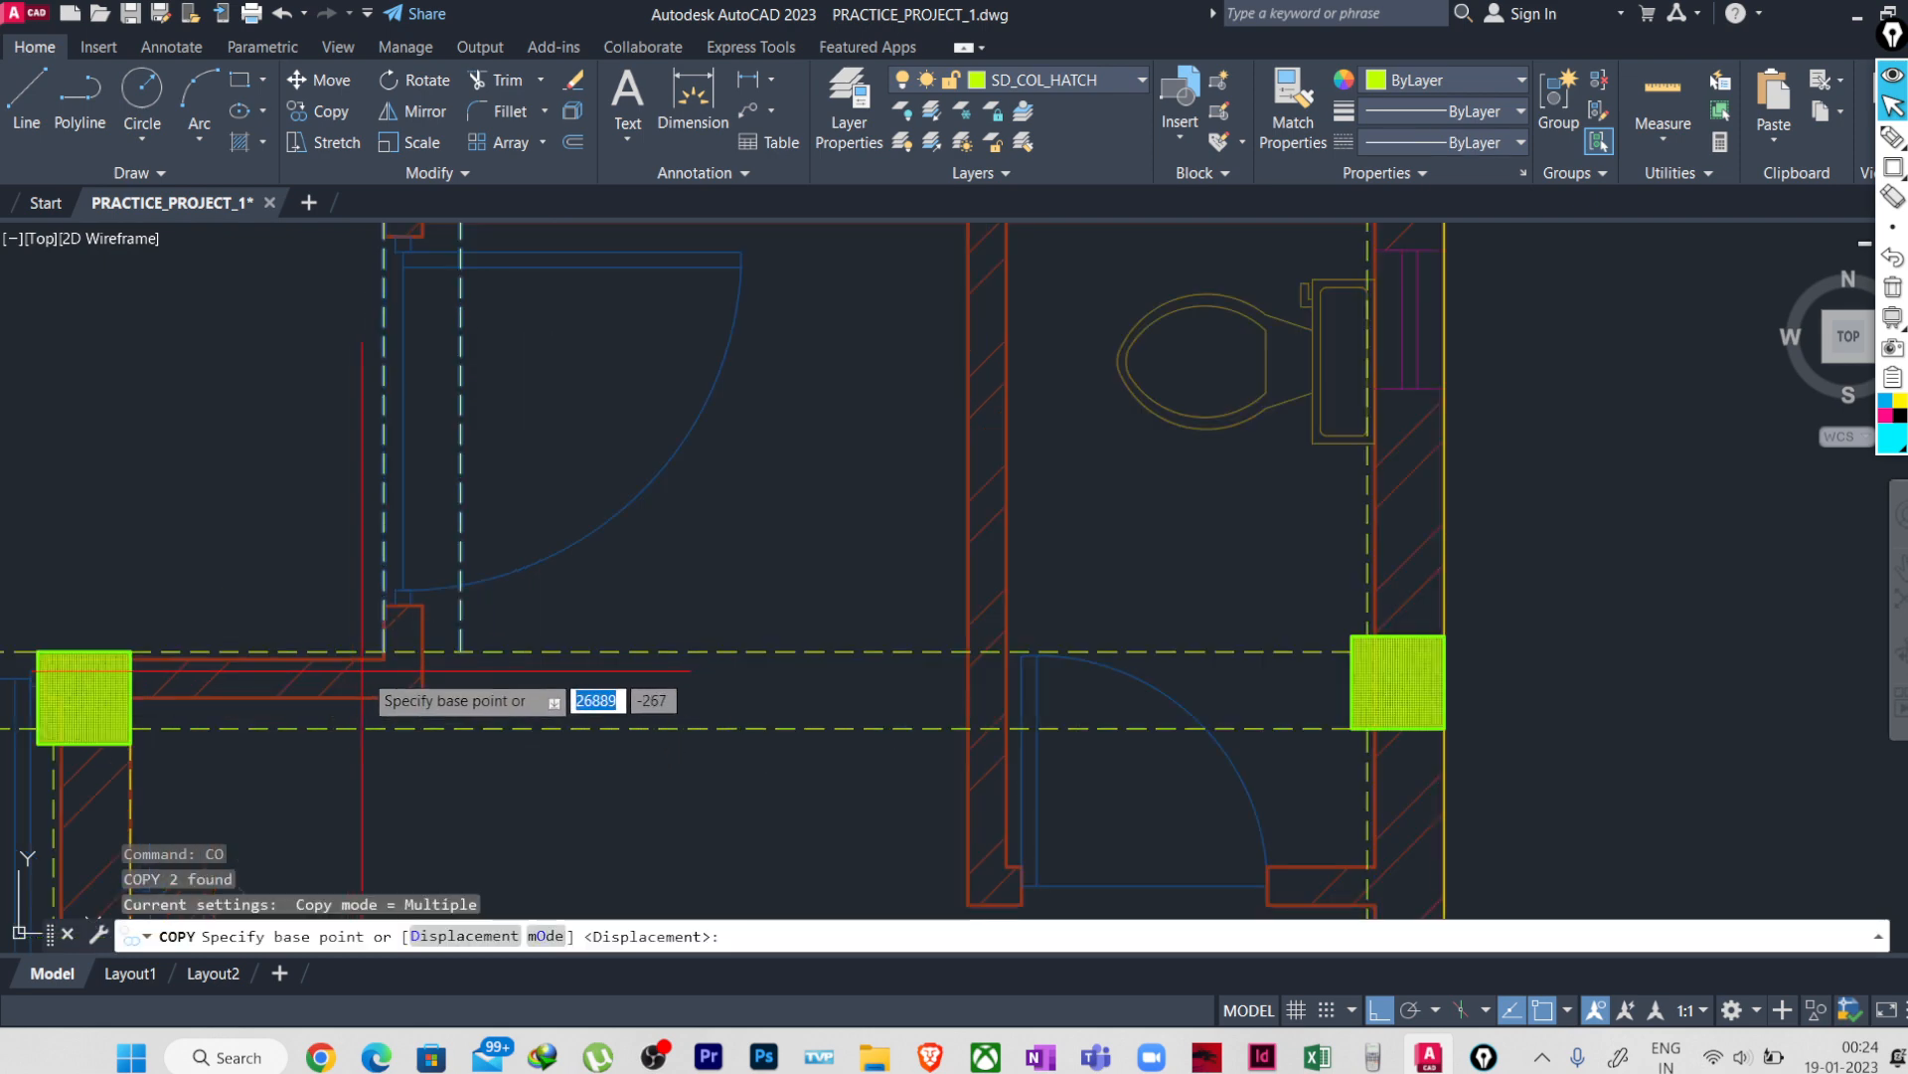
pyautogui.click(384, 650)
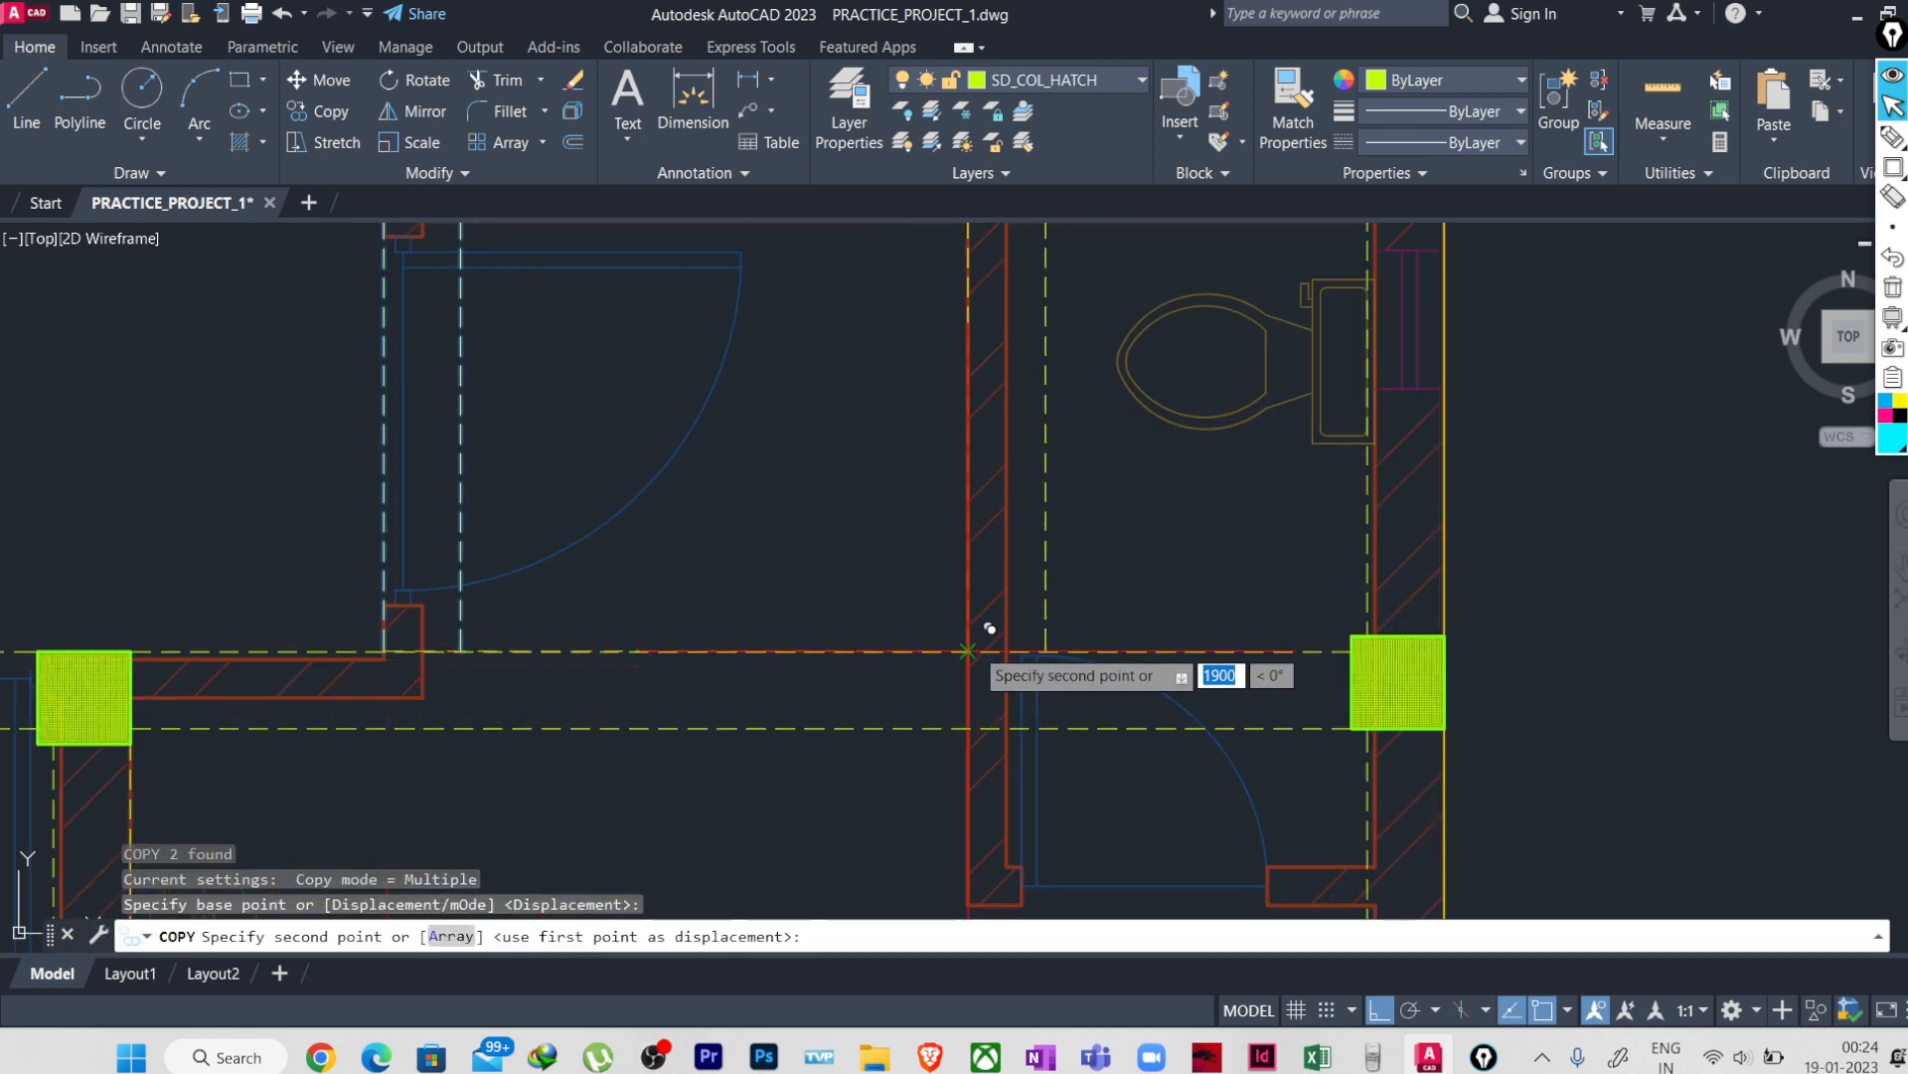
pyautogui.press('Escape')
pyautogui.press('Escape')
pyautogui.scroll(-4, 855, 666)
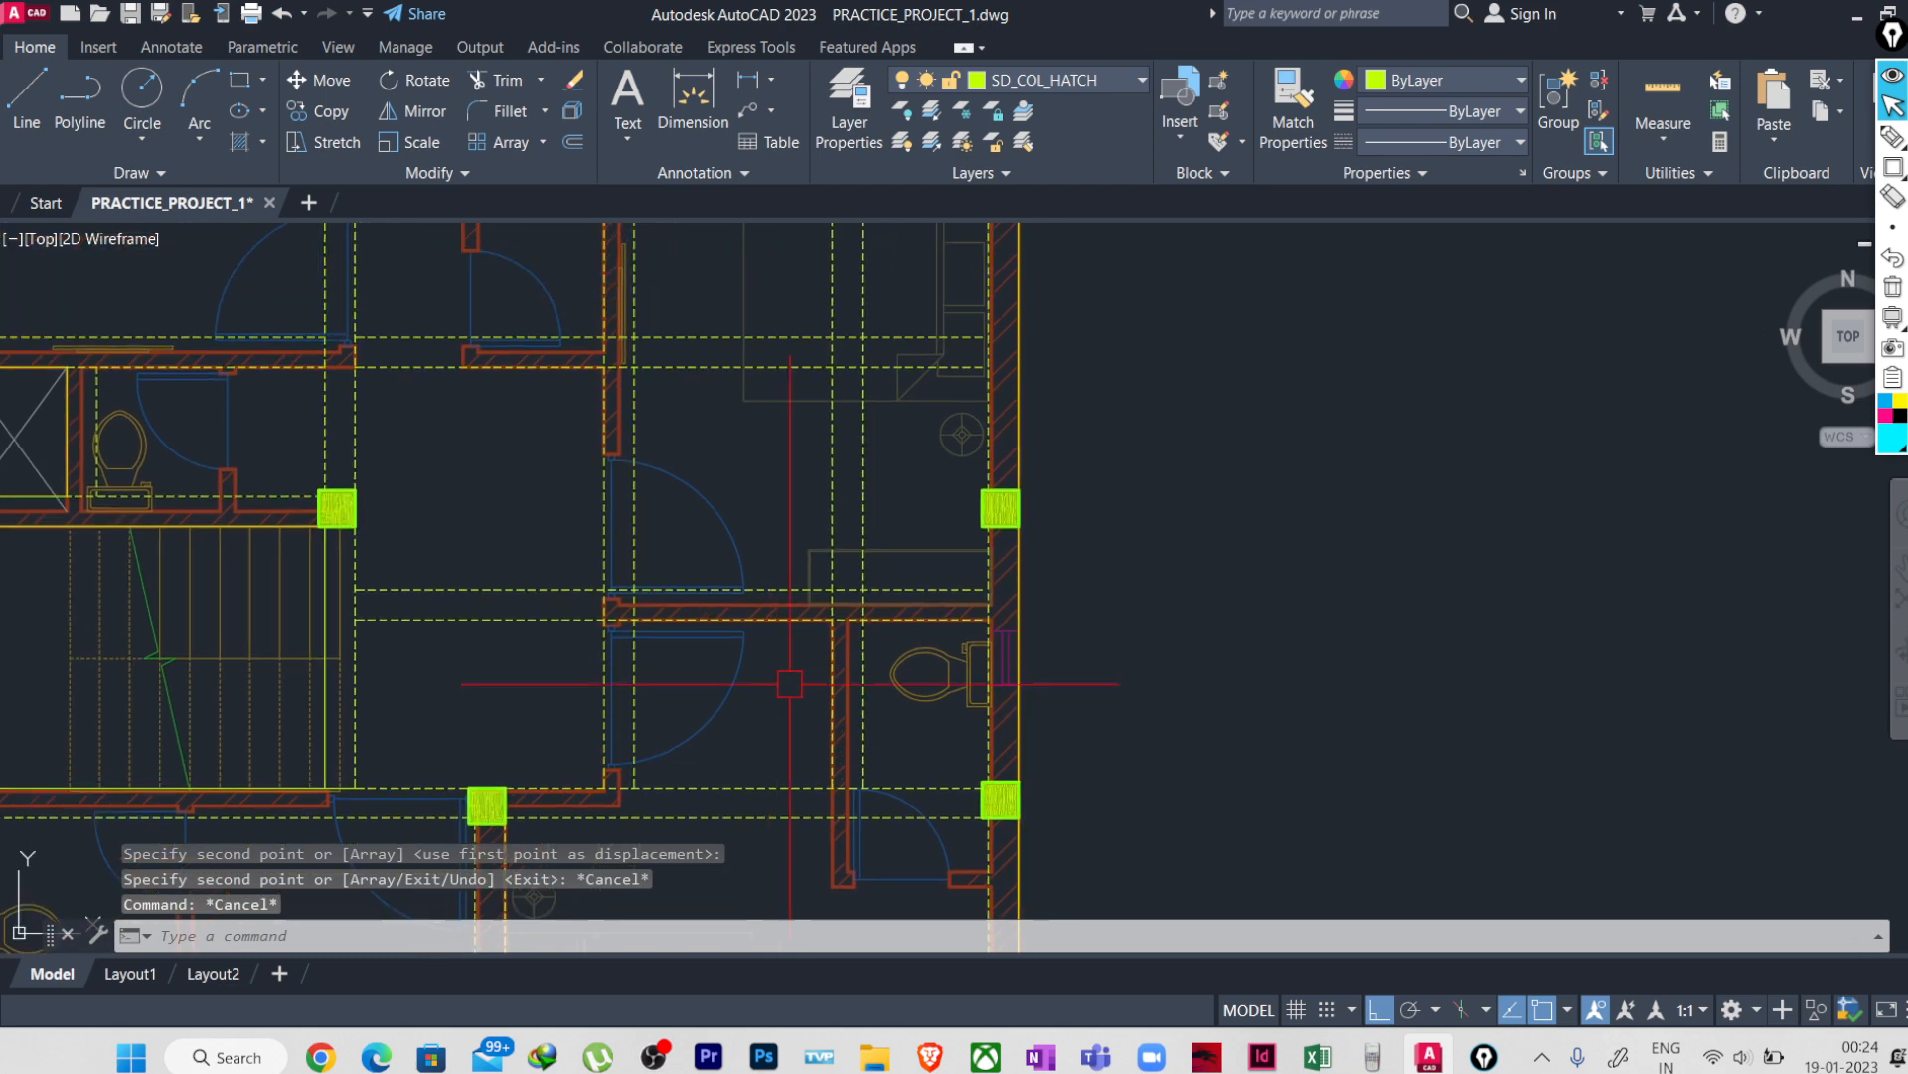
# - Trim the two copied vertical beam lines above the dashed horizontal beam line at the bathroom's upper wall
pyautogui.scroll(4, 805, 600)
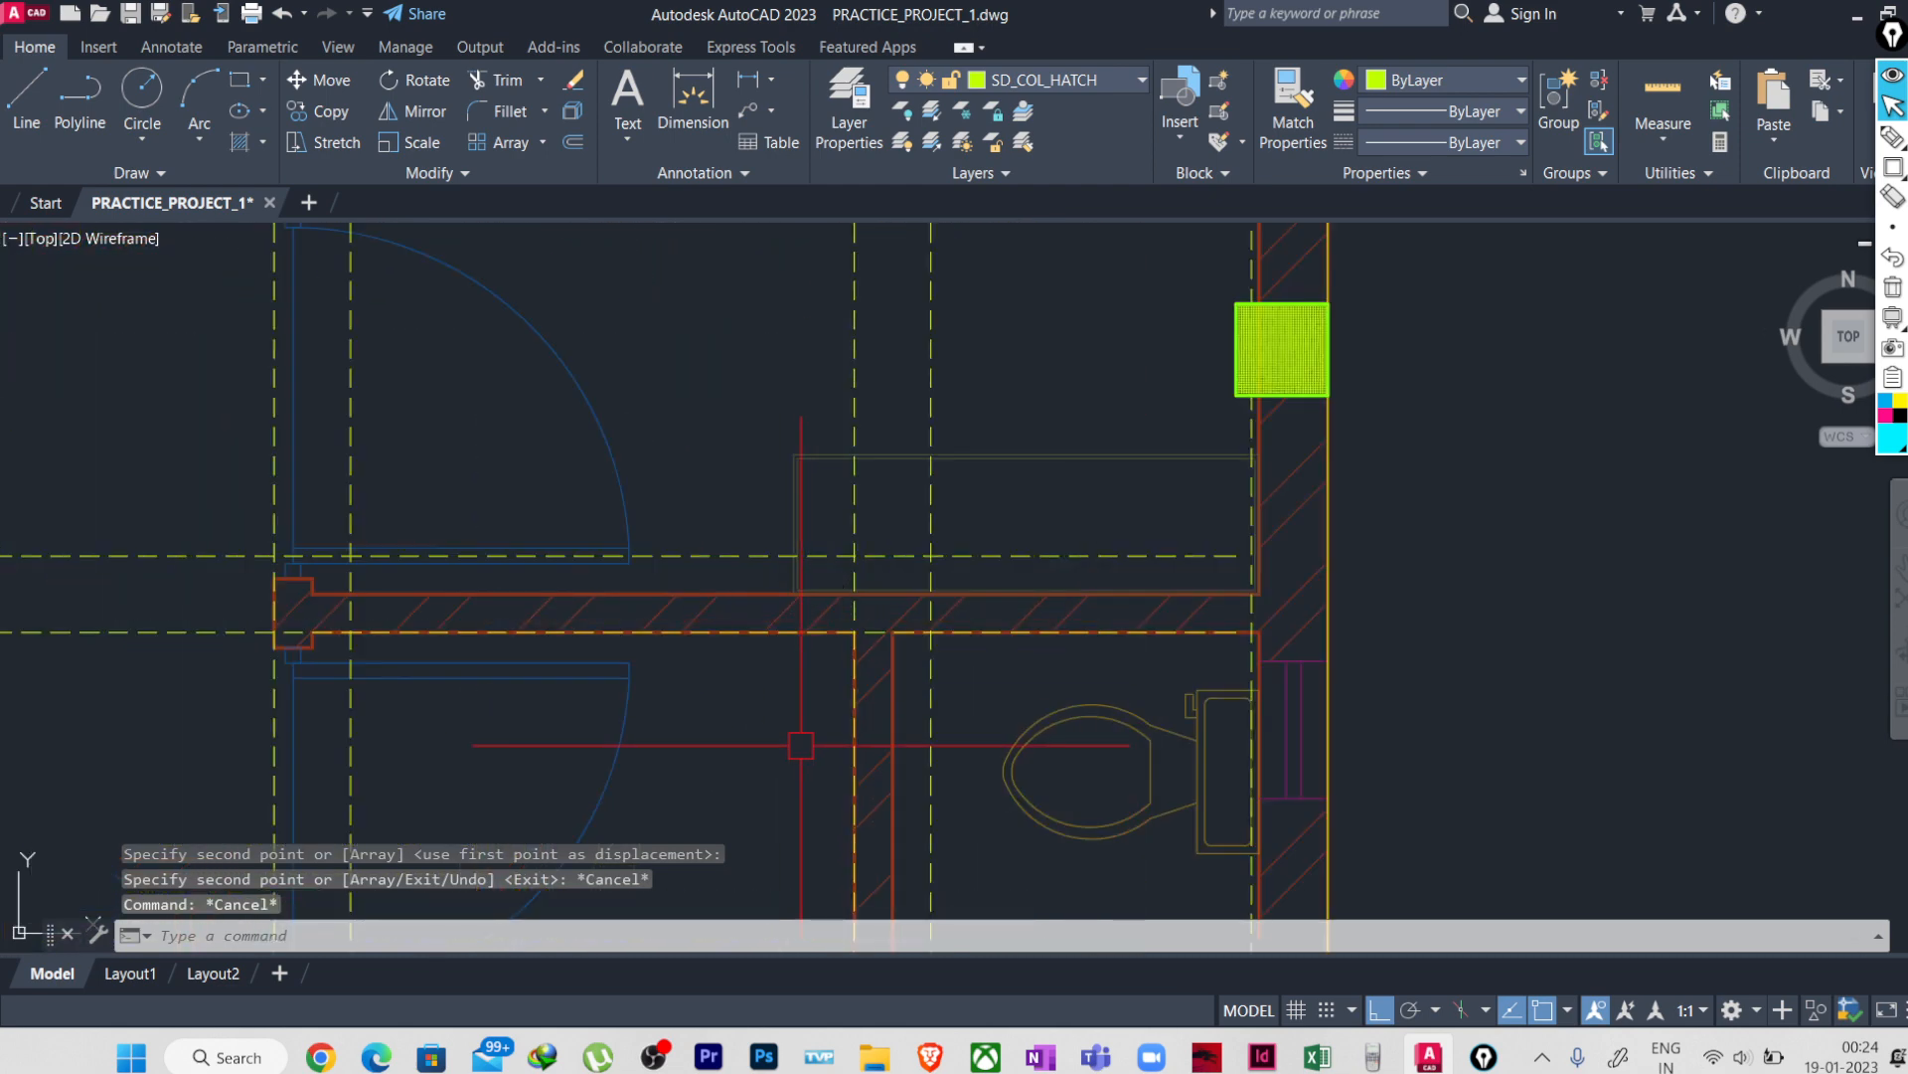
pyautogui.click(772, 630)
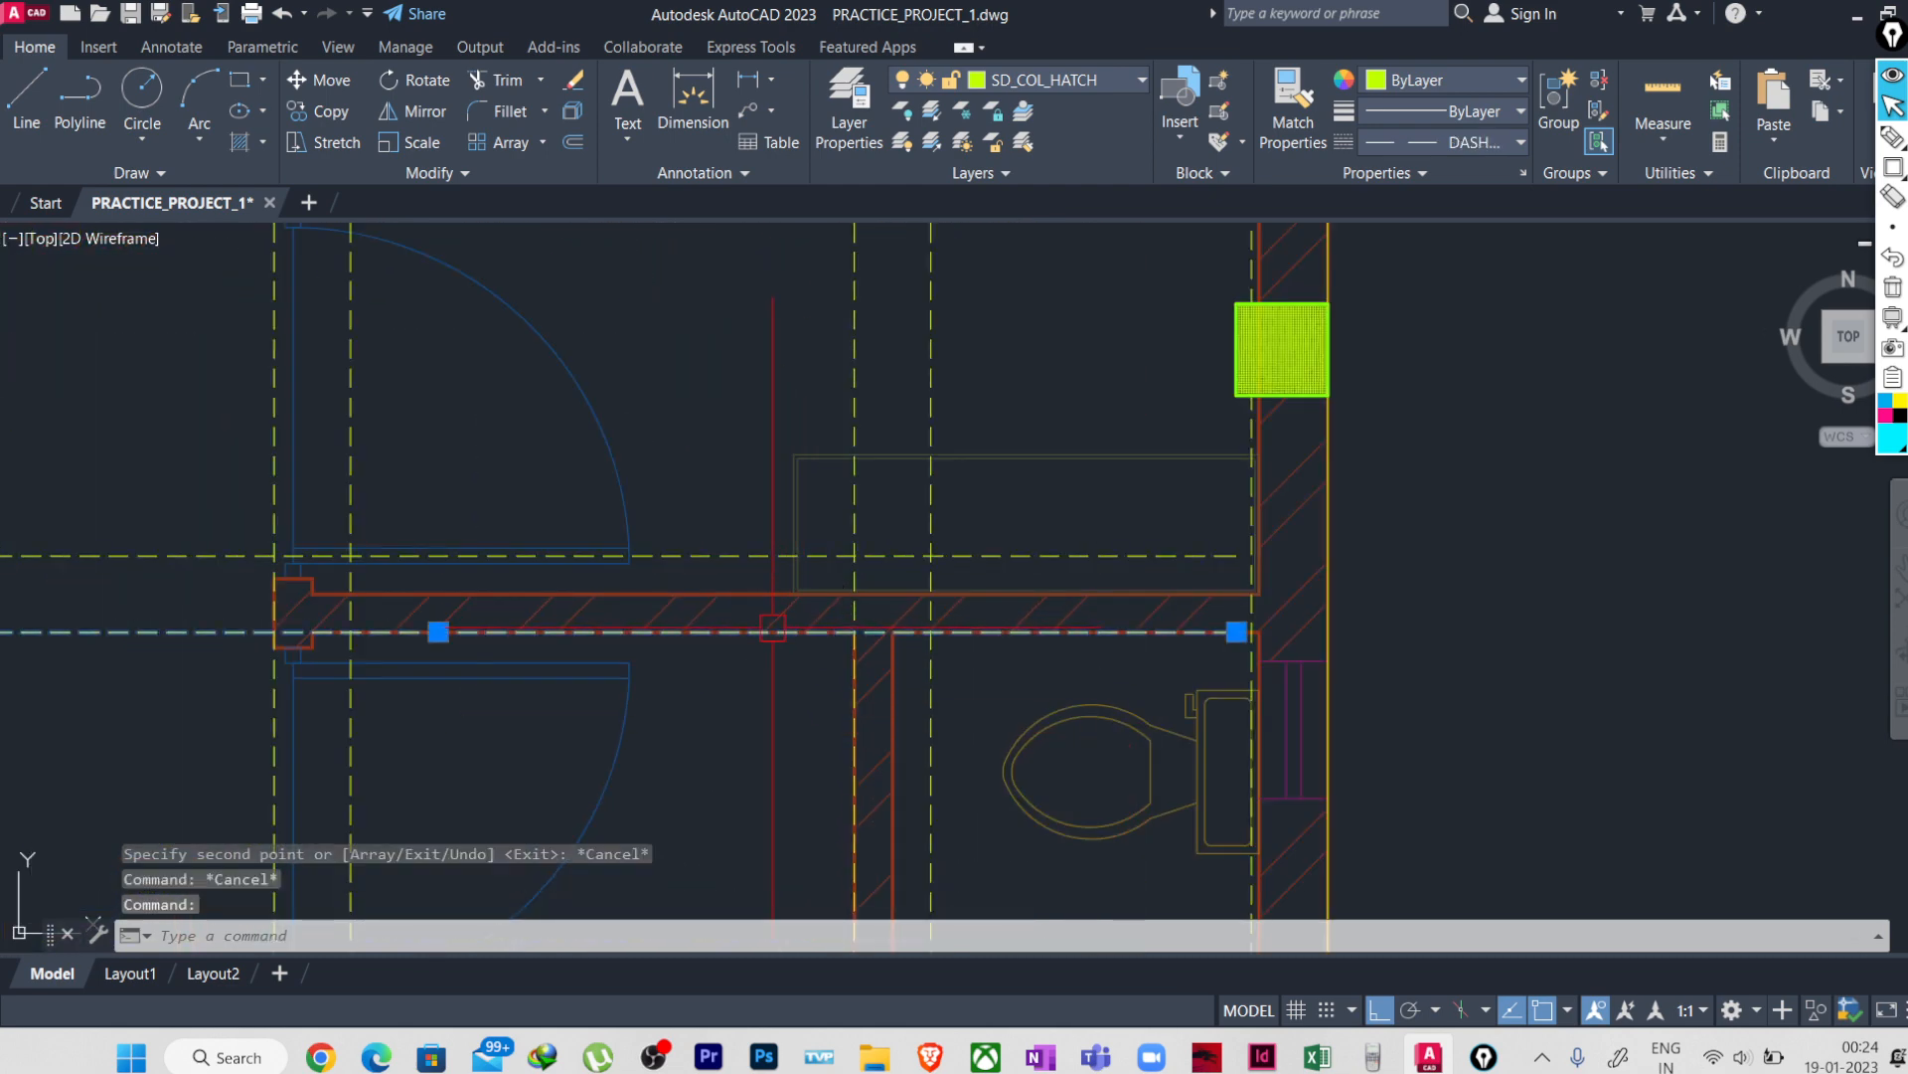
pyautogui.write('TR')
pyautogui.press('Return')
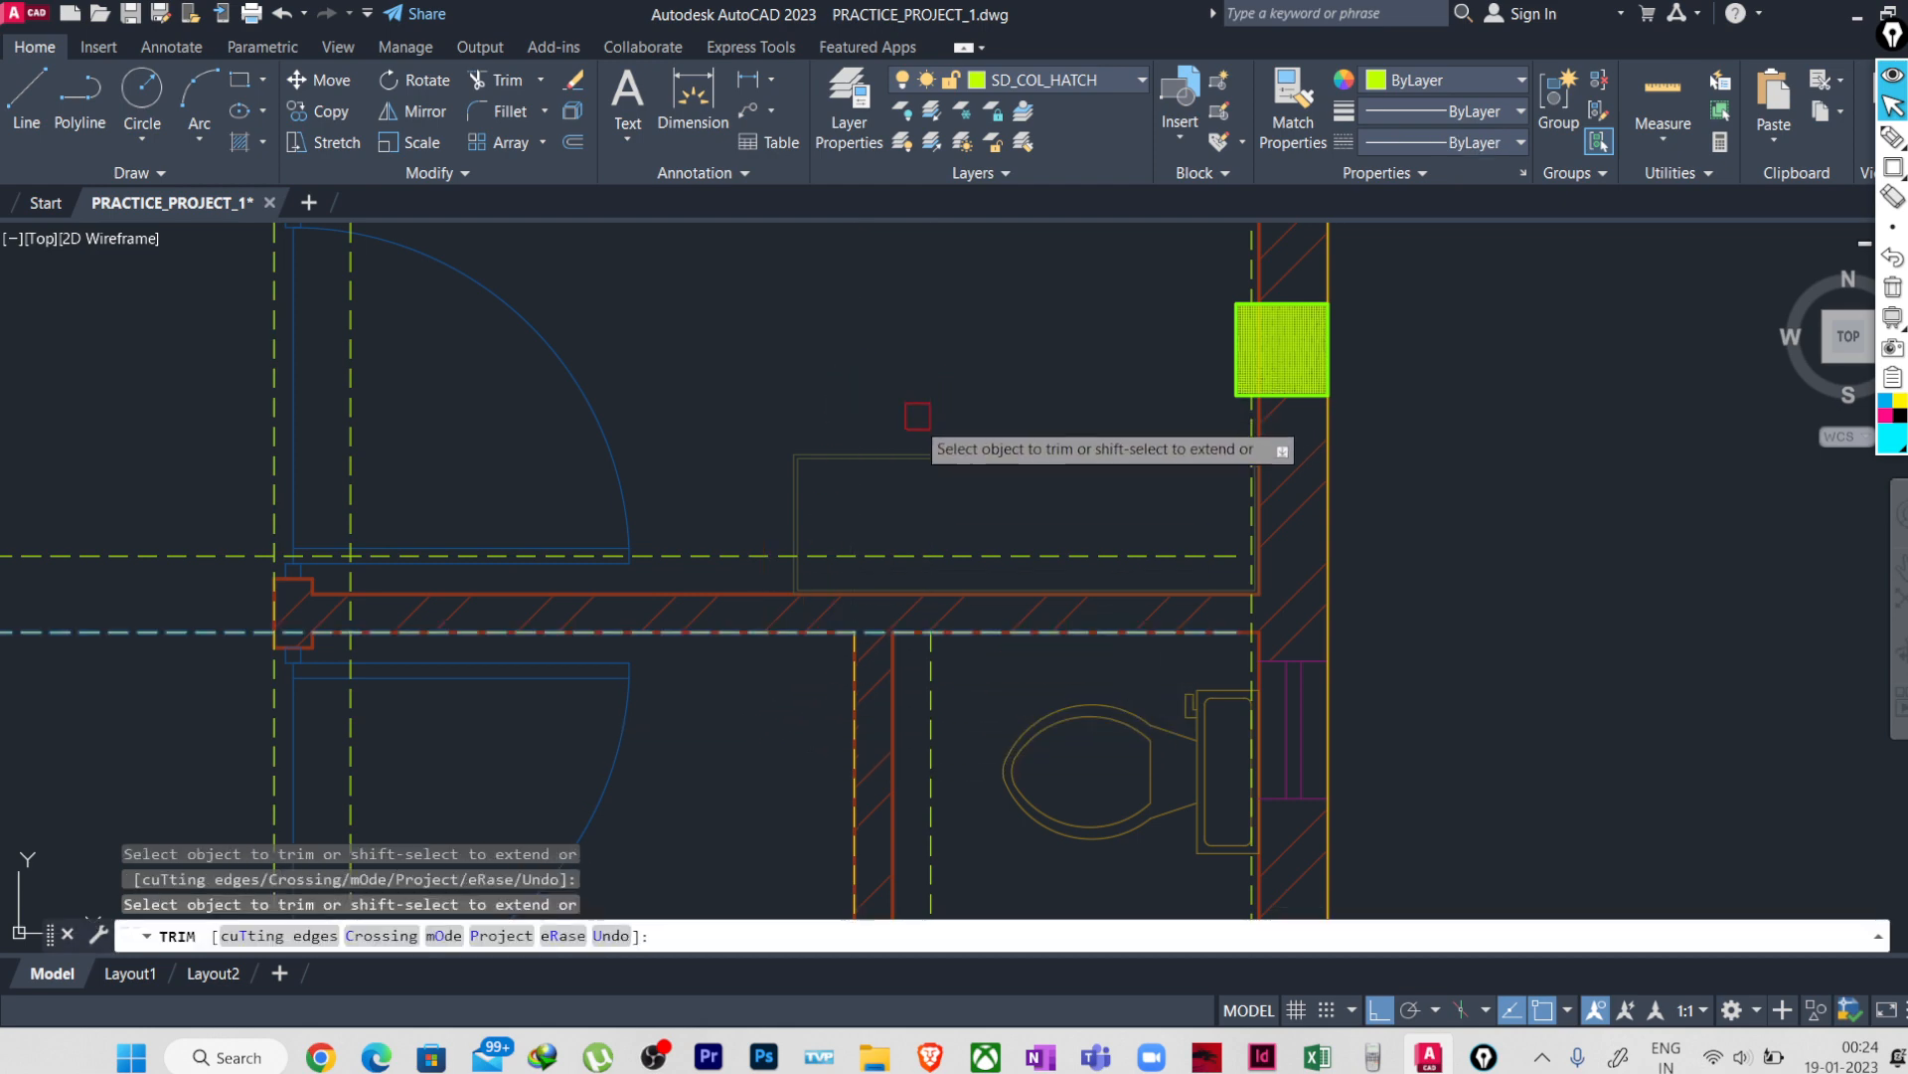
pyautogui.press('Escape')
# - Examine the first-floor and ground-floor beam layouts around the stairs and lower toilets for missing beams
pyautogui.scroll(-5, 796, 657)
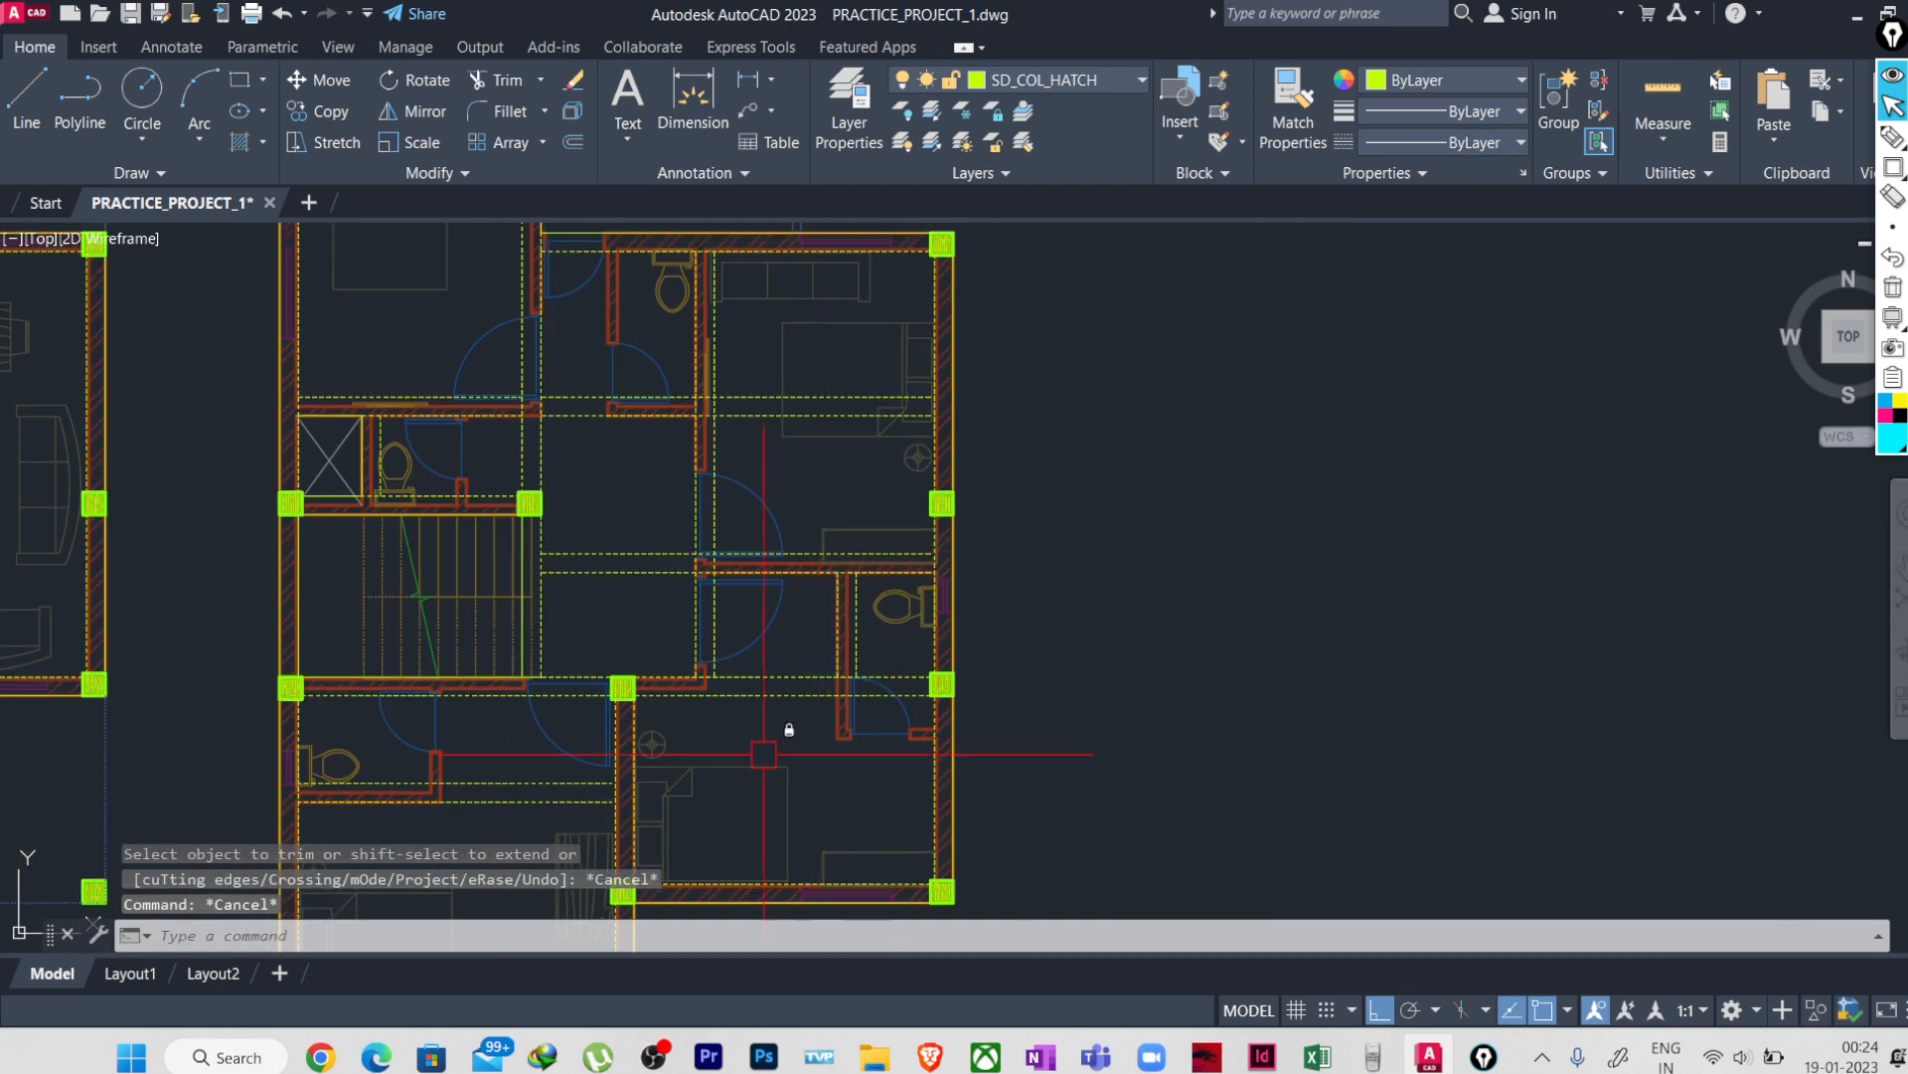
pyautogui.scroll(2, 888, 565)
pyautogui.scroll(-2, 865, 659)
pyautogui.moveTo(971, 595)
pyautogui.mouseDown(button='middle')
pyautogui.moveTo(980, 663)
pyautogui.moveTo(1055, 594)
pyautogui.moveTo(1069, 391)
pyautogui.mouseUp(button='middle')
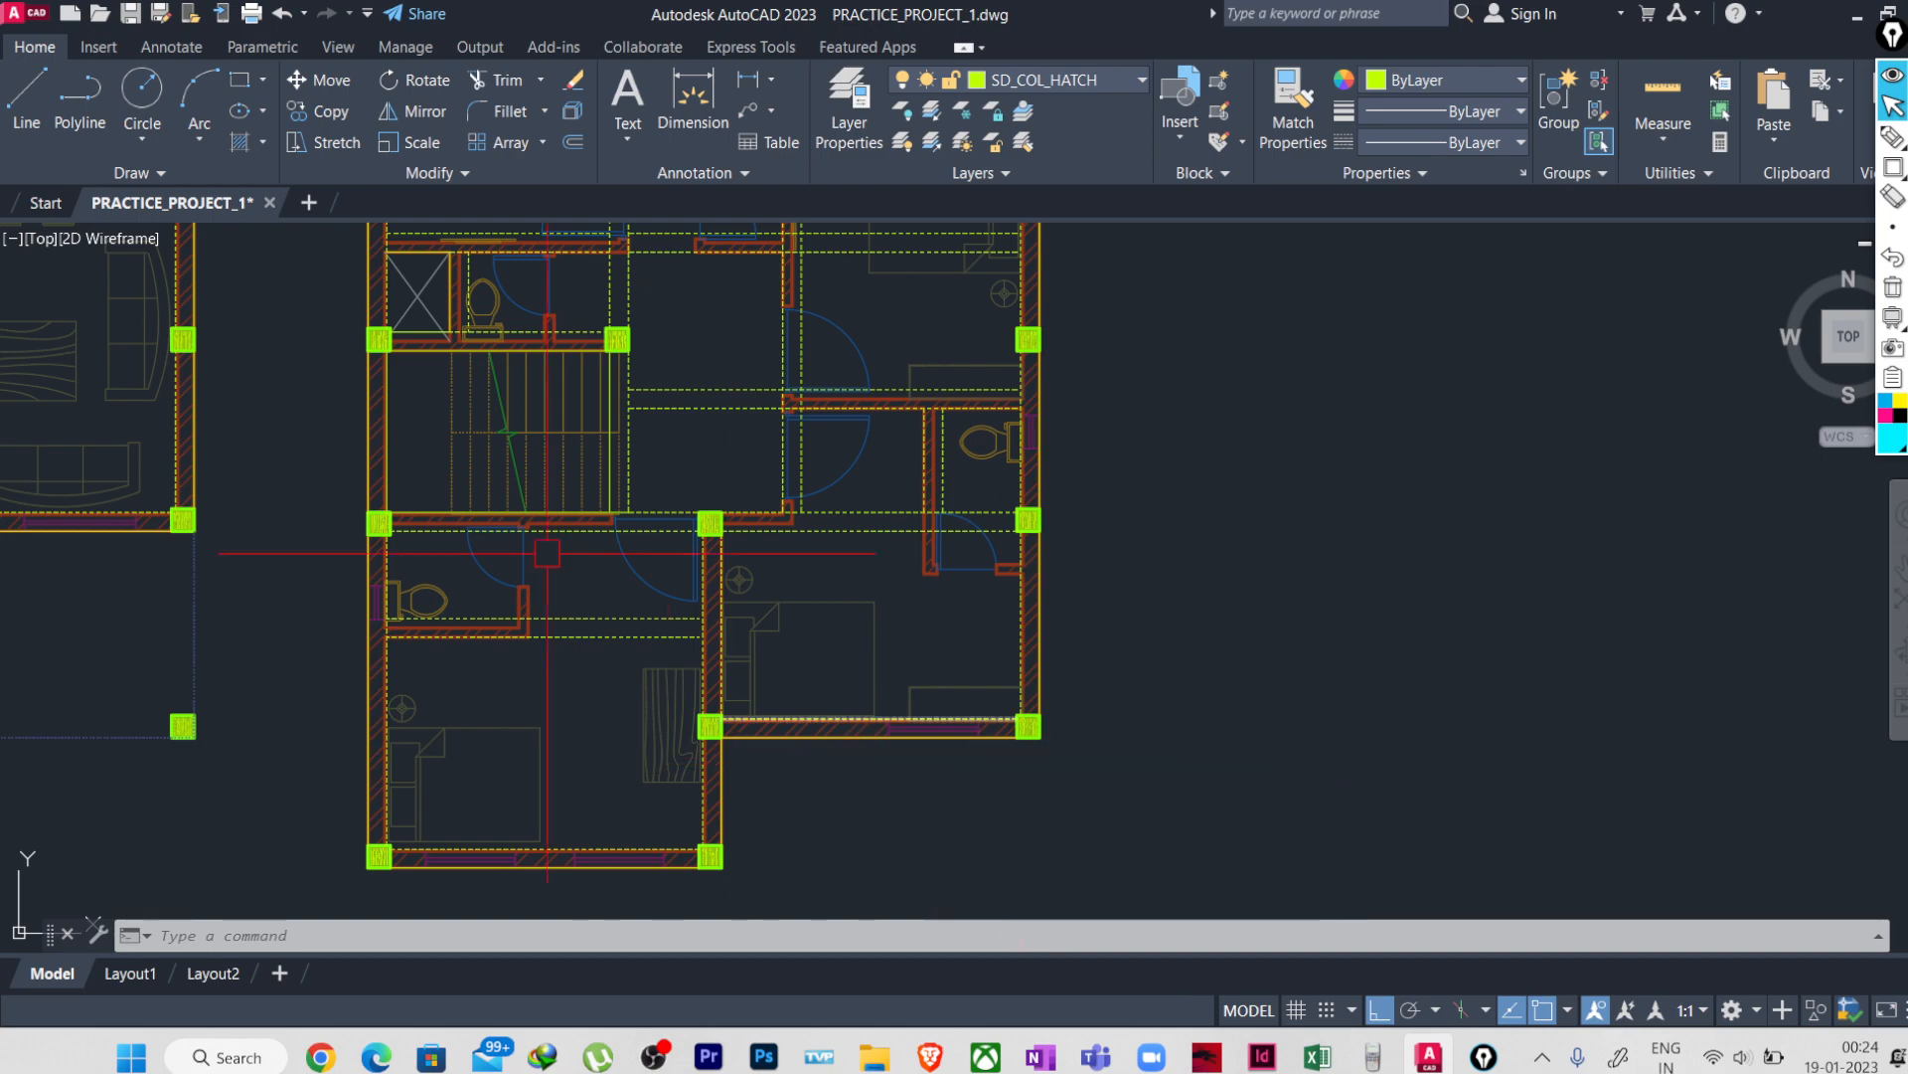
pyautogui.scroll(2, 547, 553)
pyautogui.moveTo(523, 659); pyautogui.dragTo(1055, 672, button='middle')
pyautogui.scroll(-6, 1051, 546)
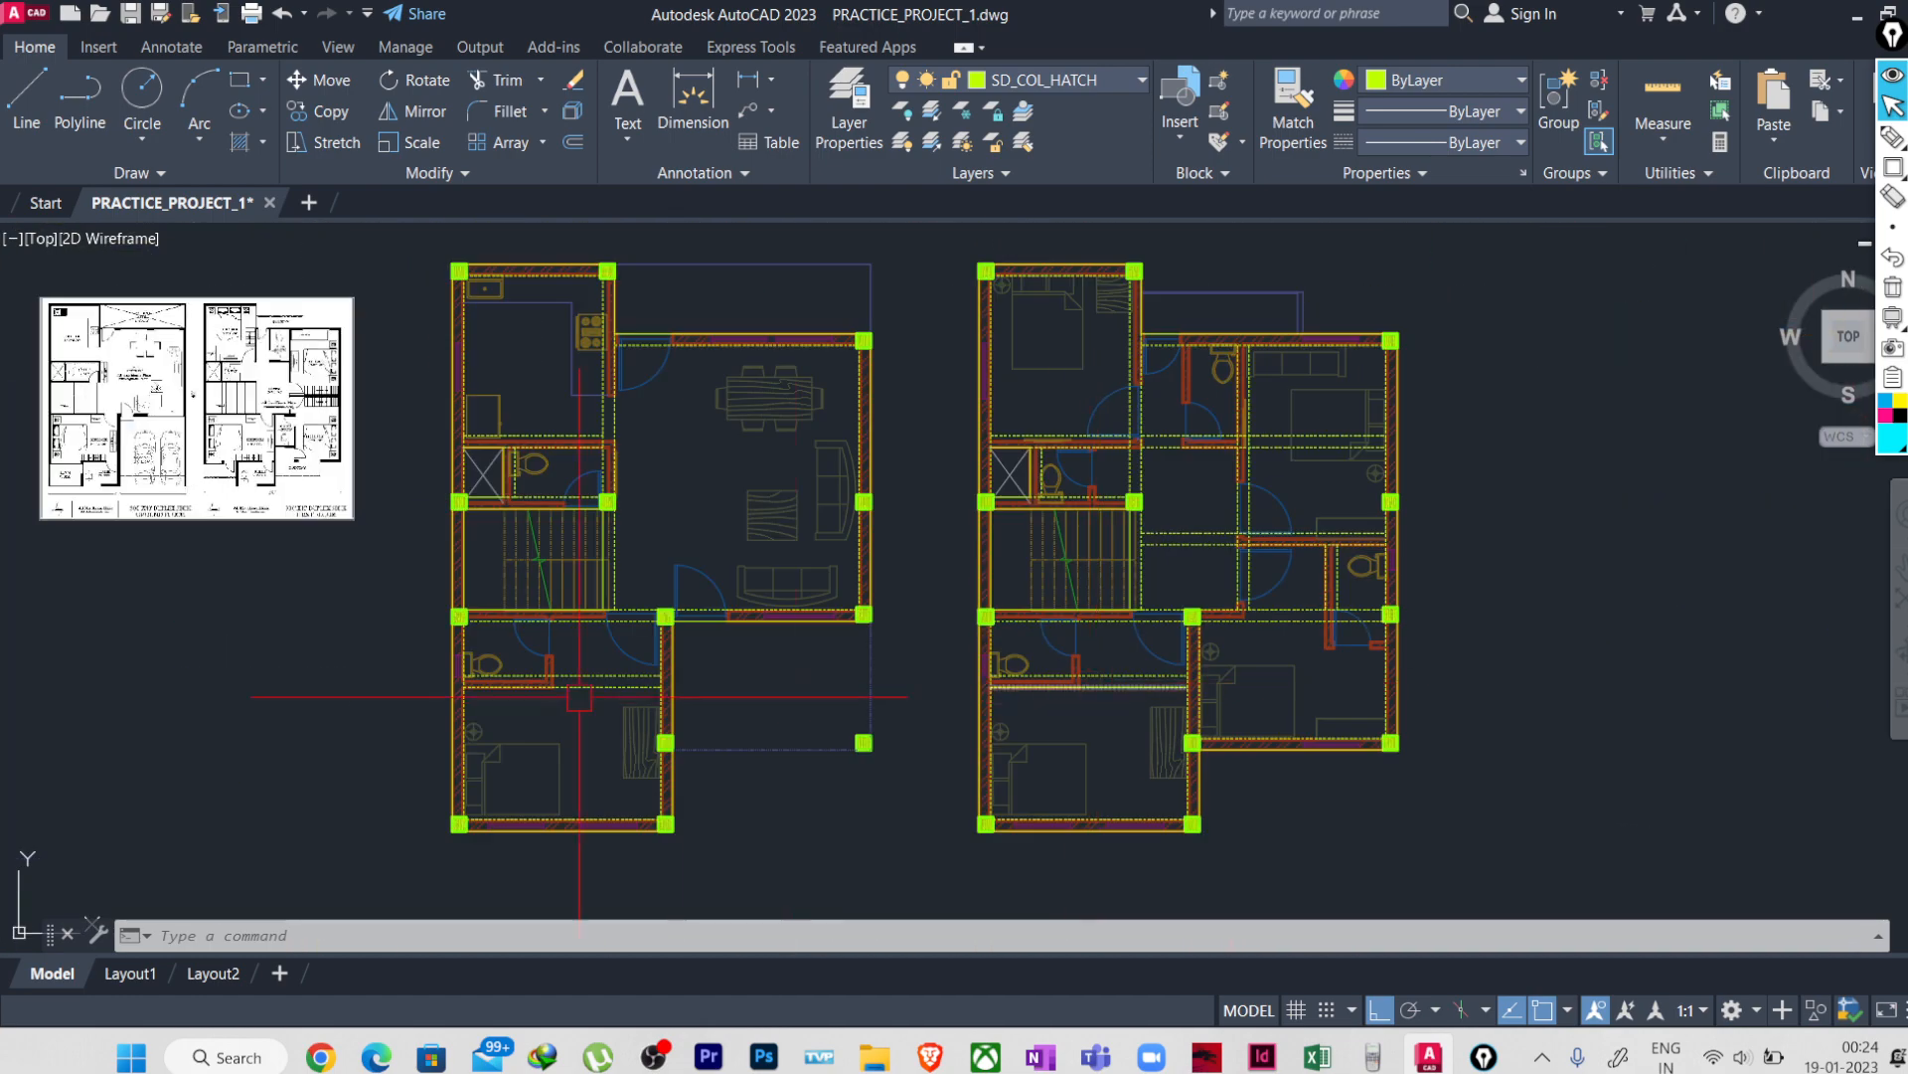
pyautogui.scroll(6, 552, 666)
pyautogui.scroll(-3, 596, 651)
pyautogui.scroll(5, 601, 651)
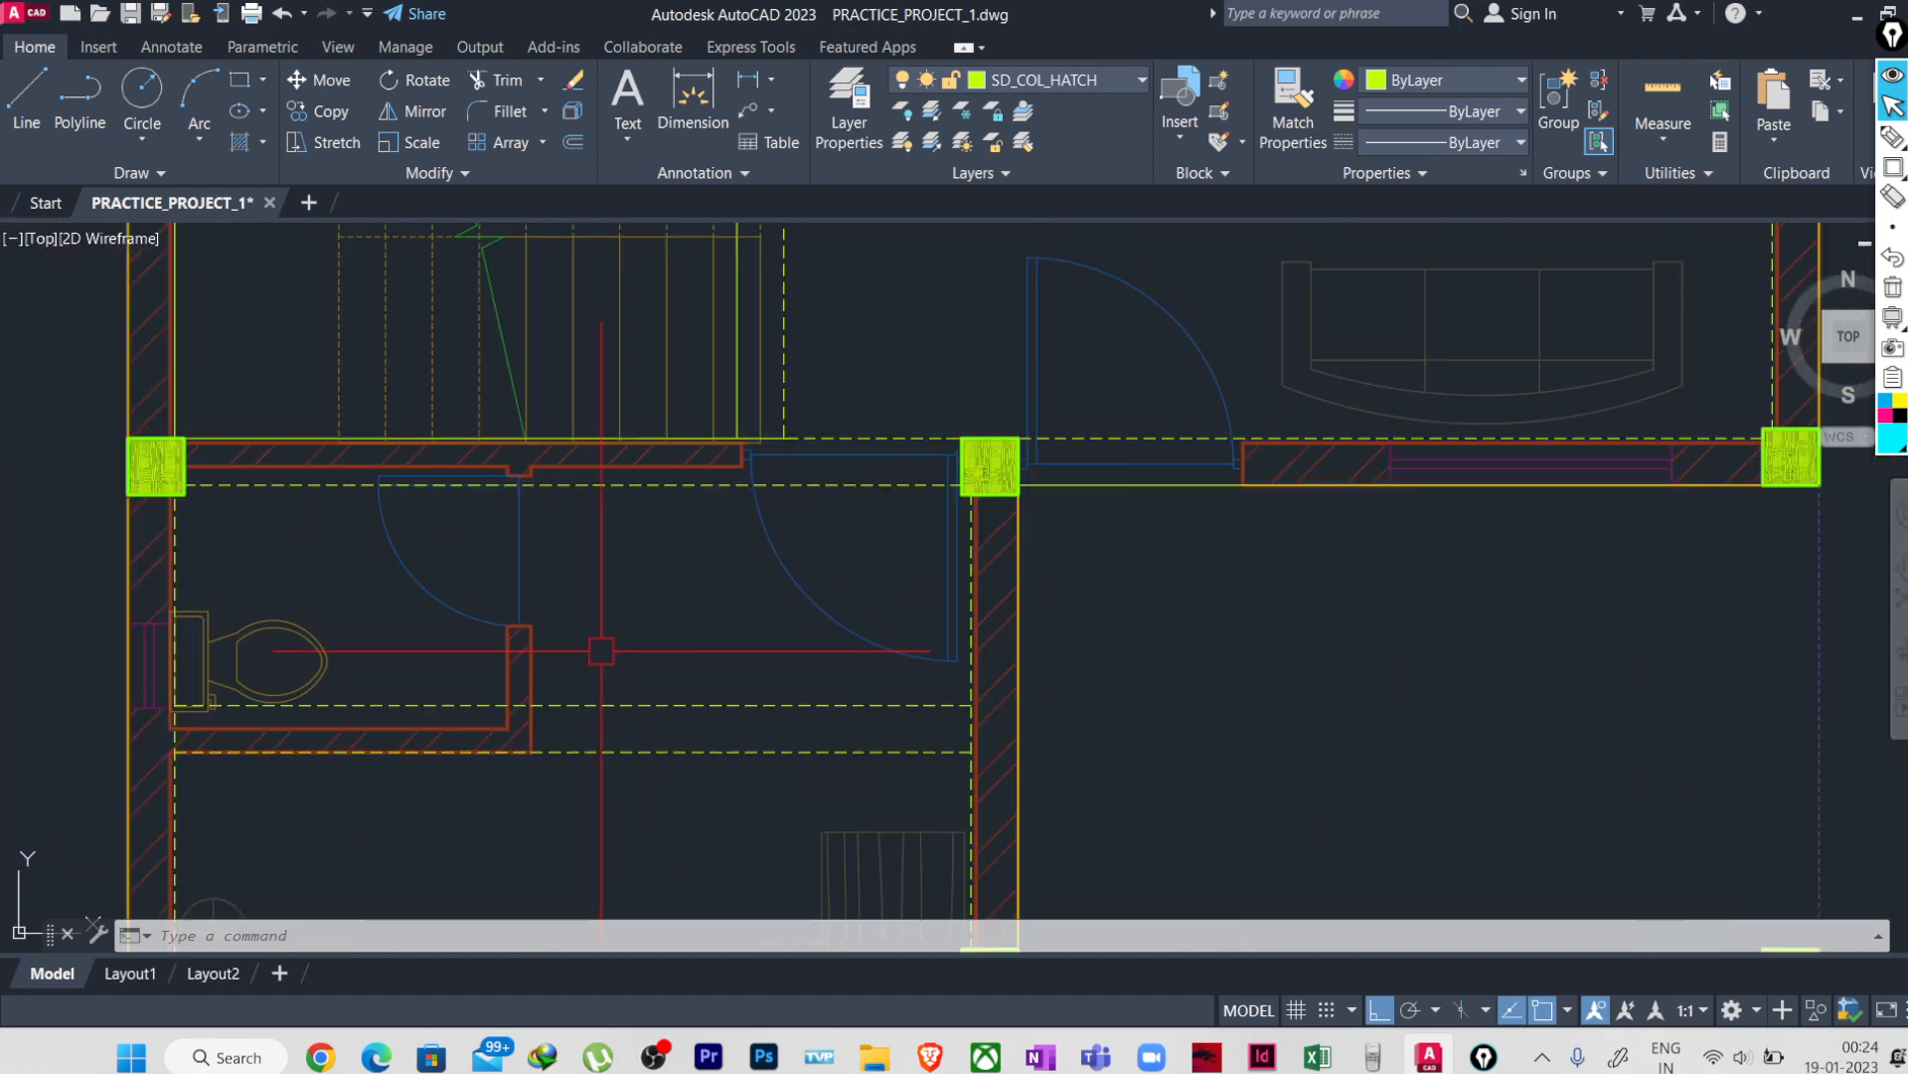
pyautogui.write('ml')
pyautogui.press('Return')
pyautogui.scroll(2, 601, 642)
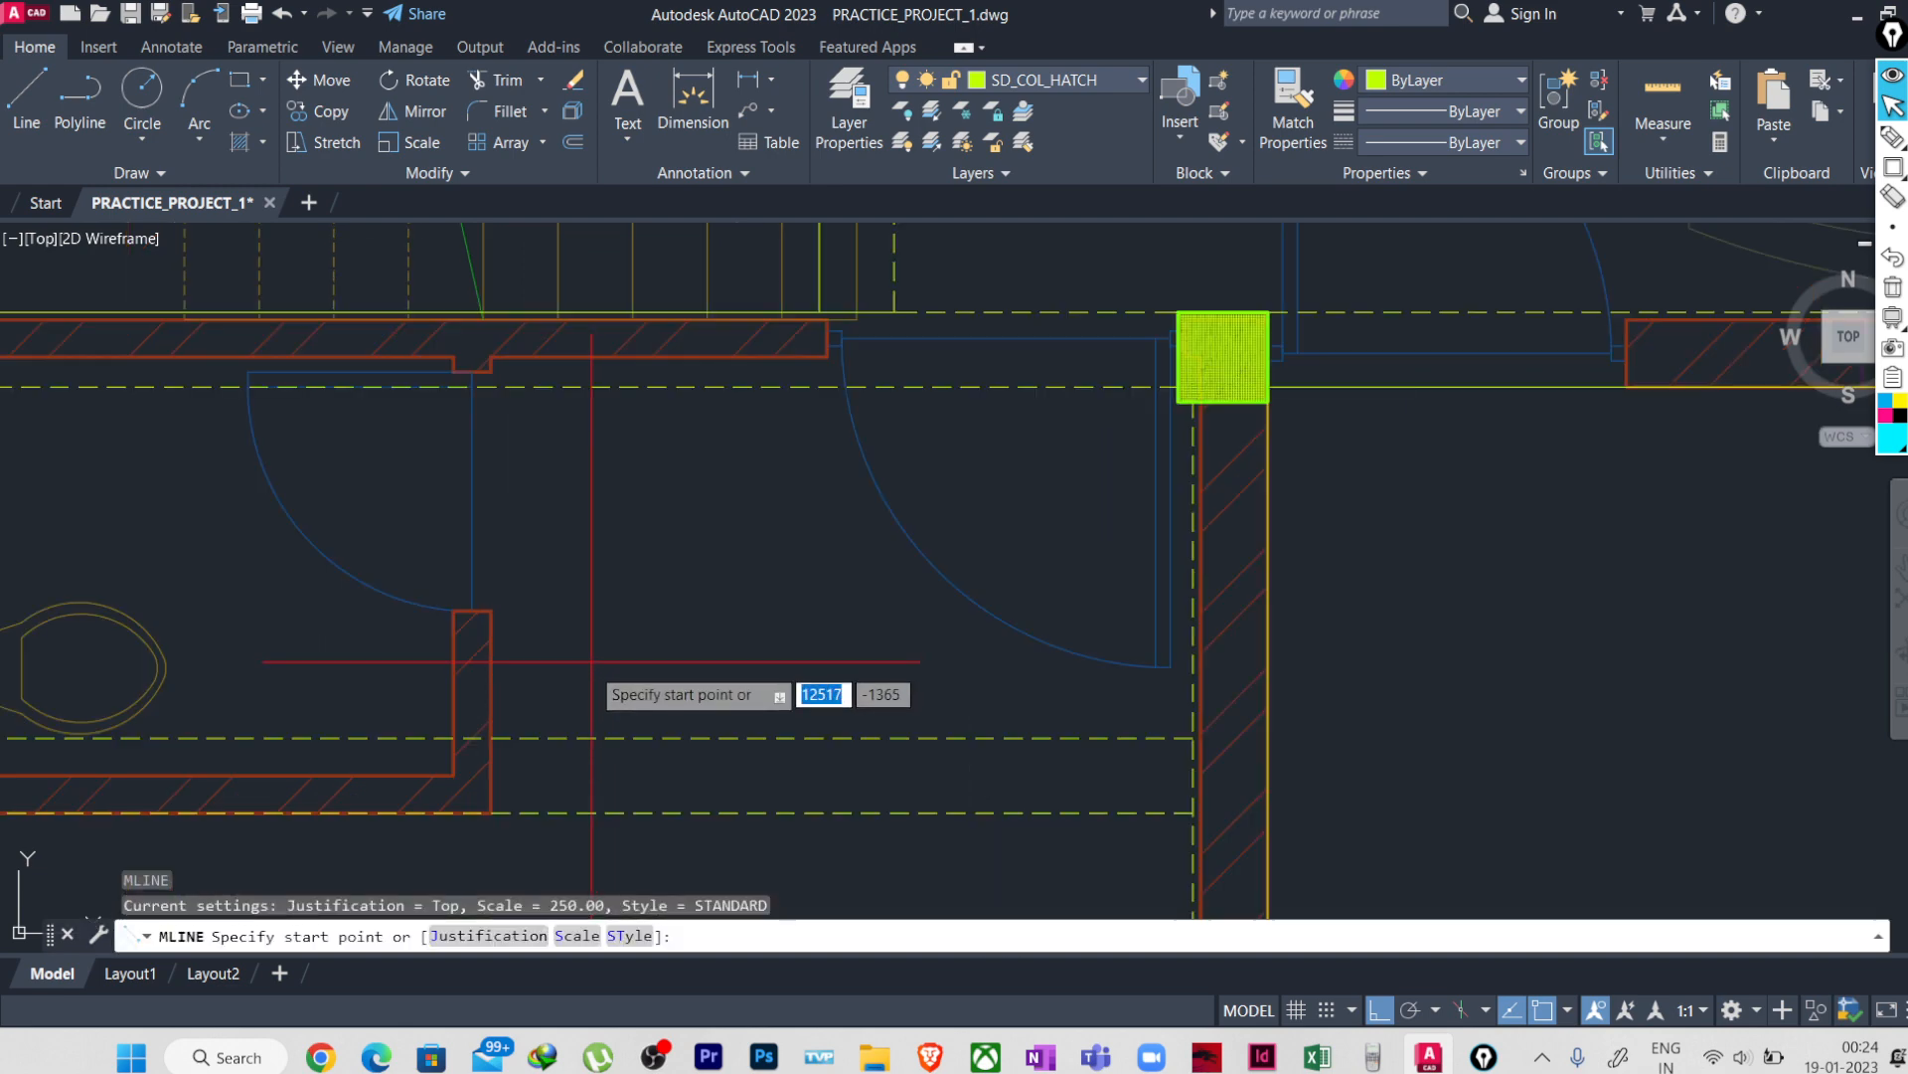
pyautogui.click(491, 737)
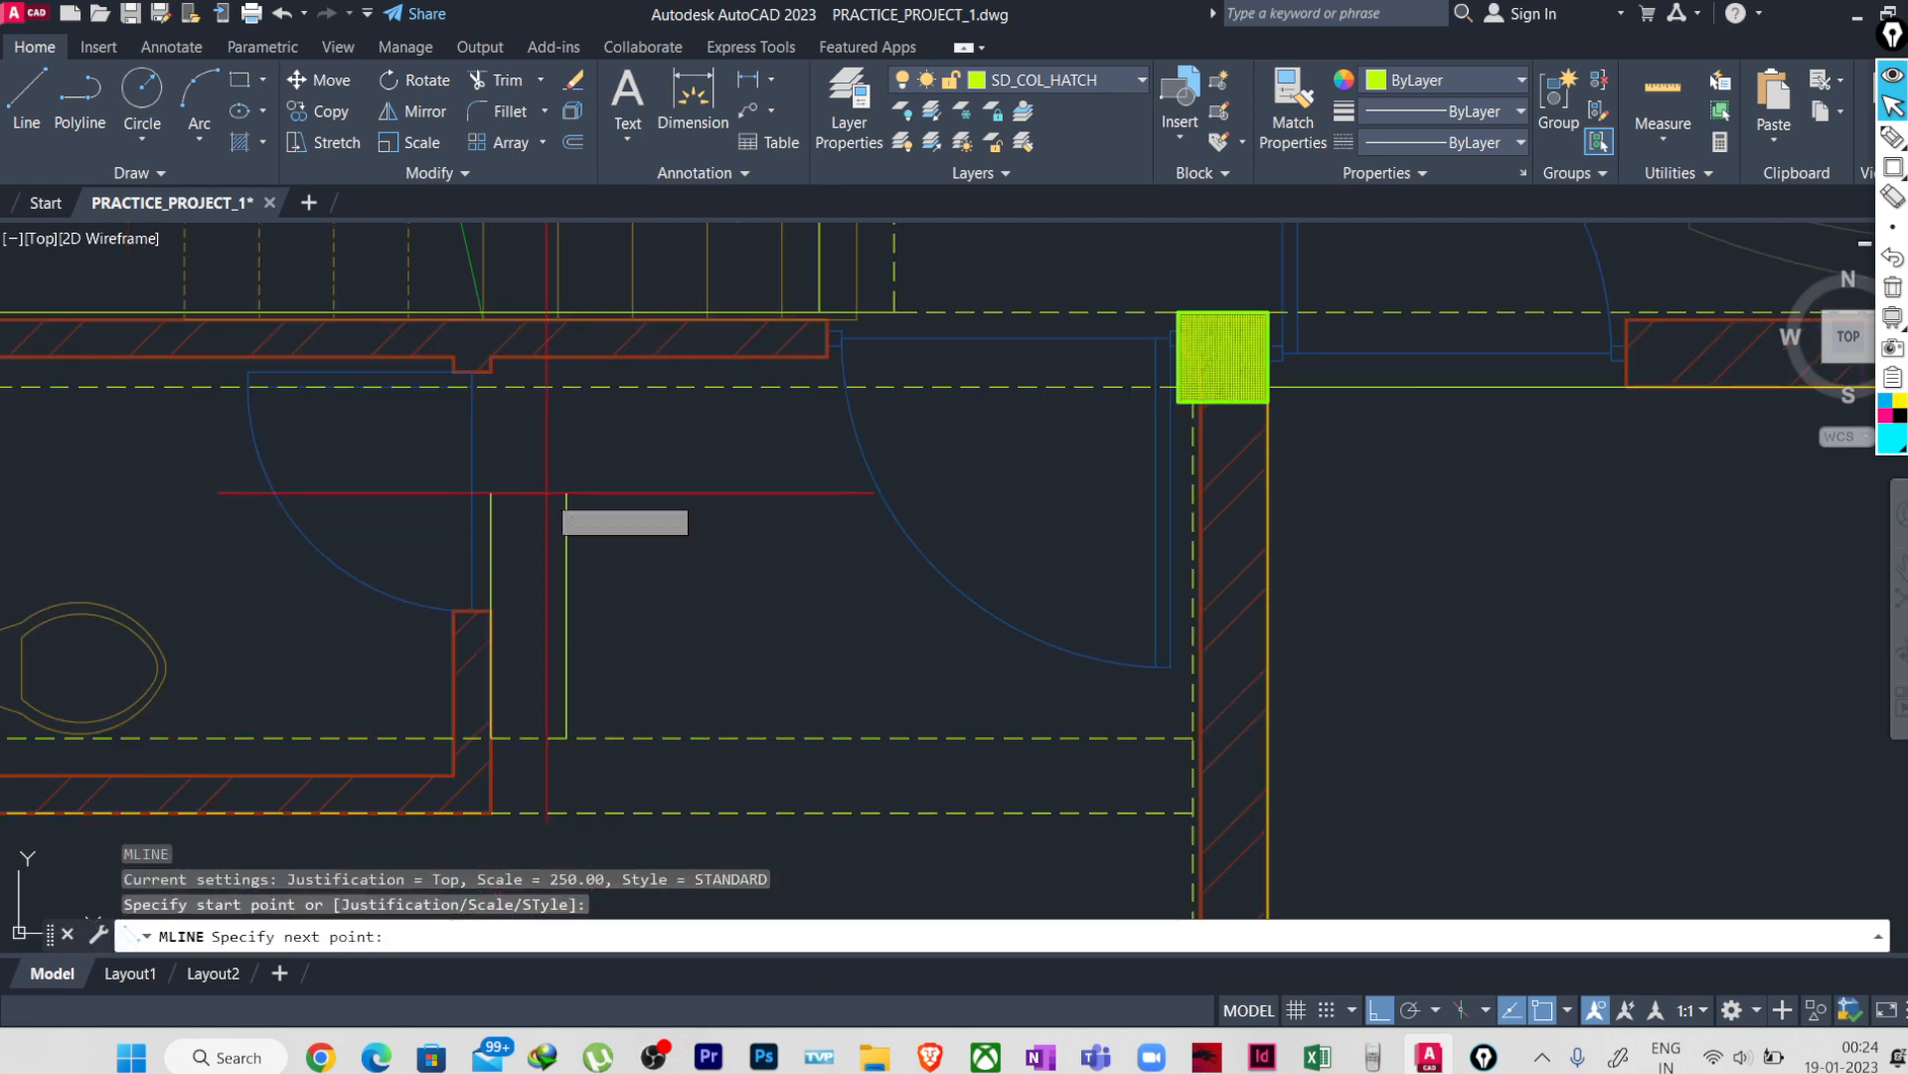
pyautogui.press('Escape')
# - Draw a bottom-justified multiline beam along the ground-floor toilet wall's right face, from the dashed horizontal beam up to the stair wall
pyautogui.press('Return')
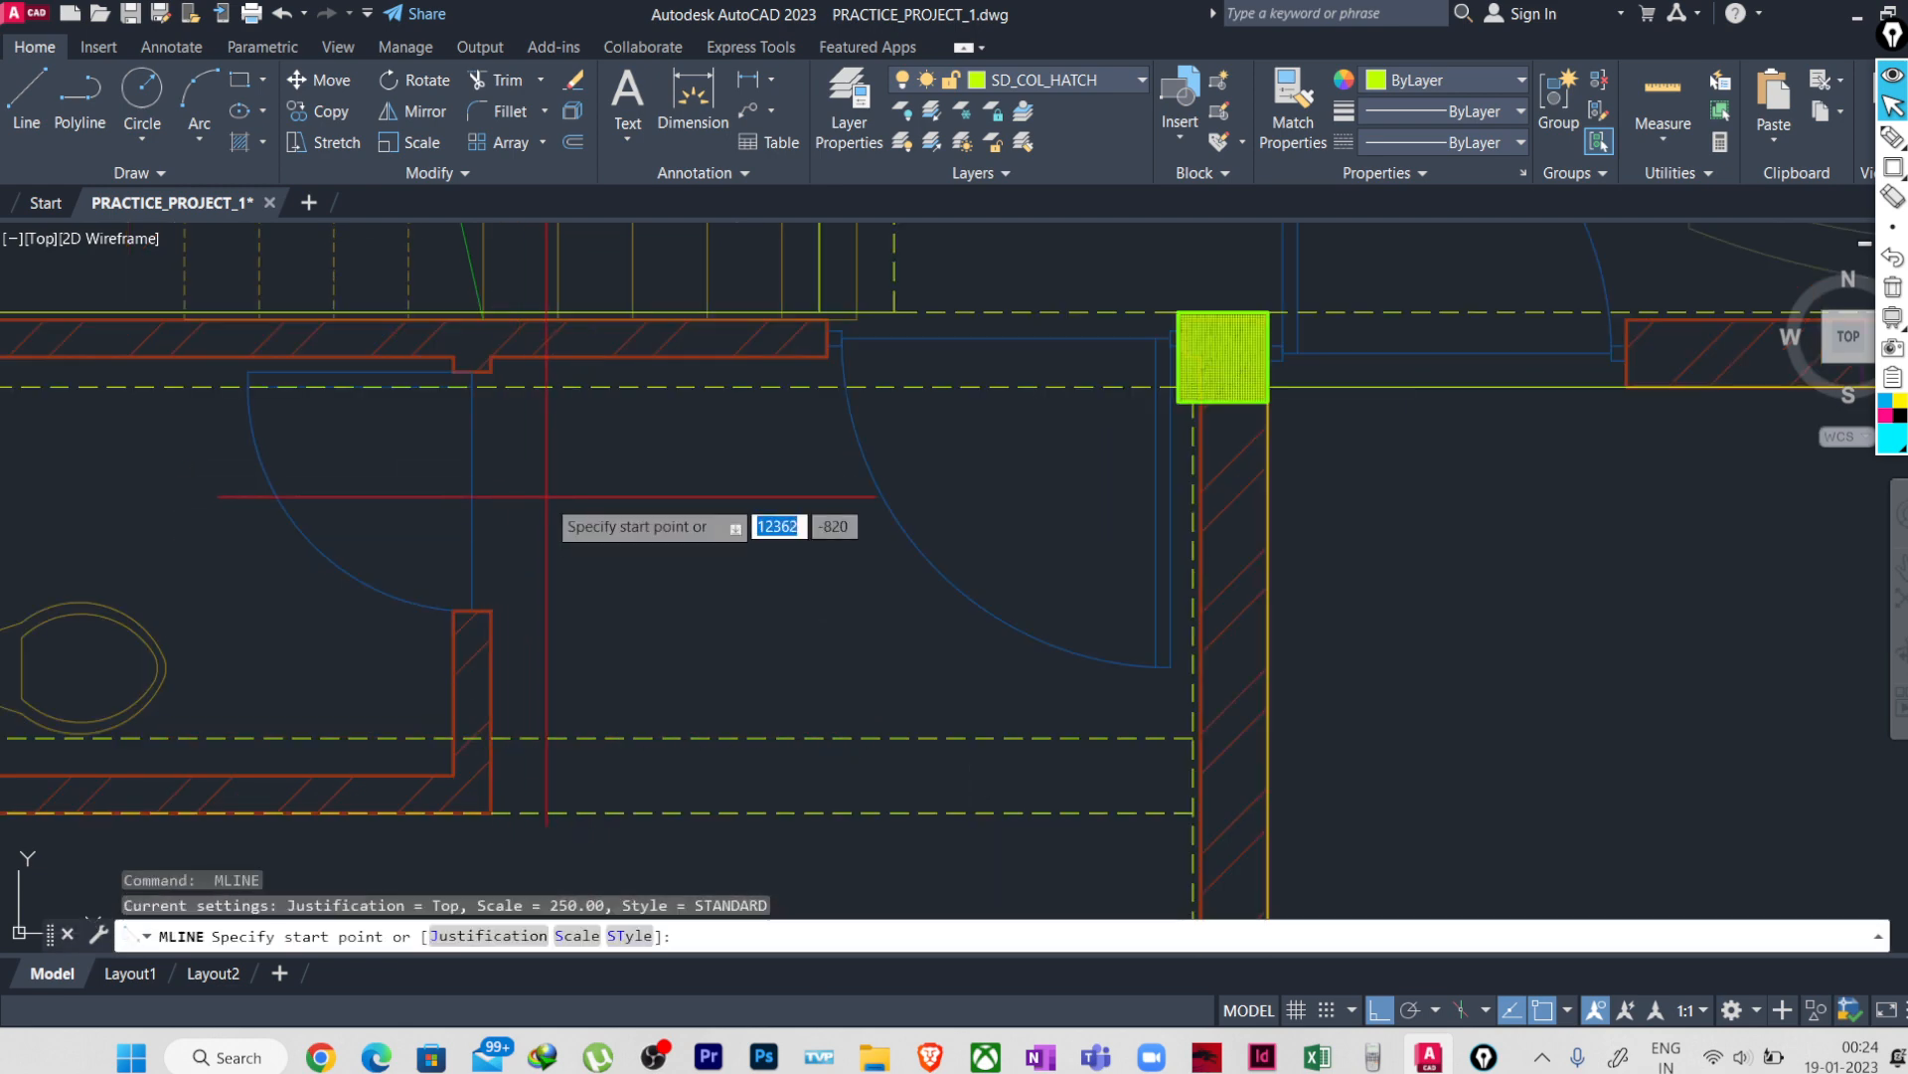
pyautogui.write('j')
pyautogui.press('Return')
pyautogui.click(600, 622)
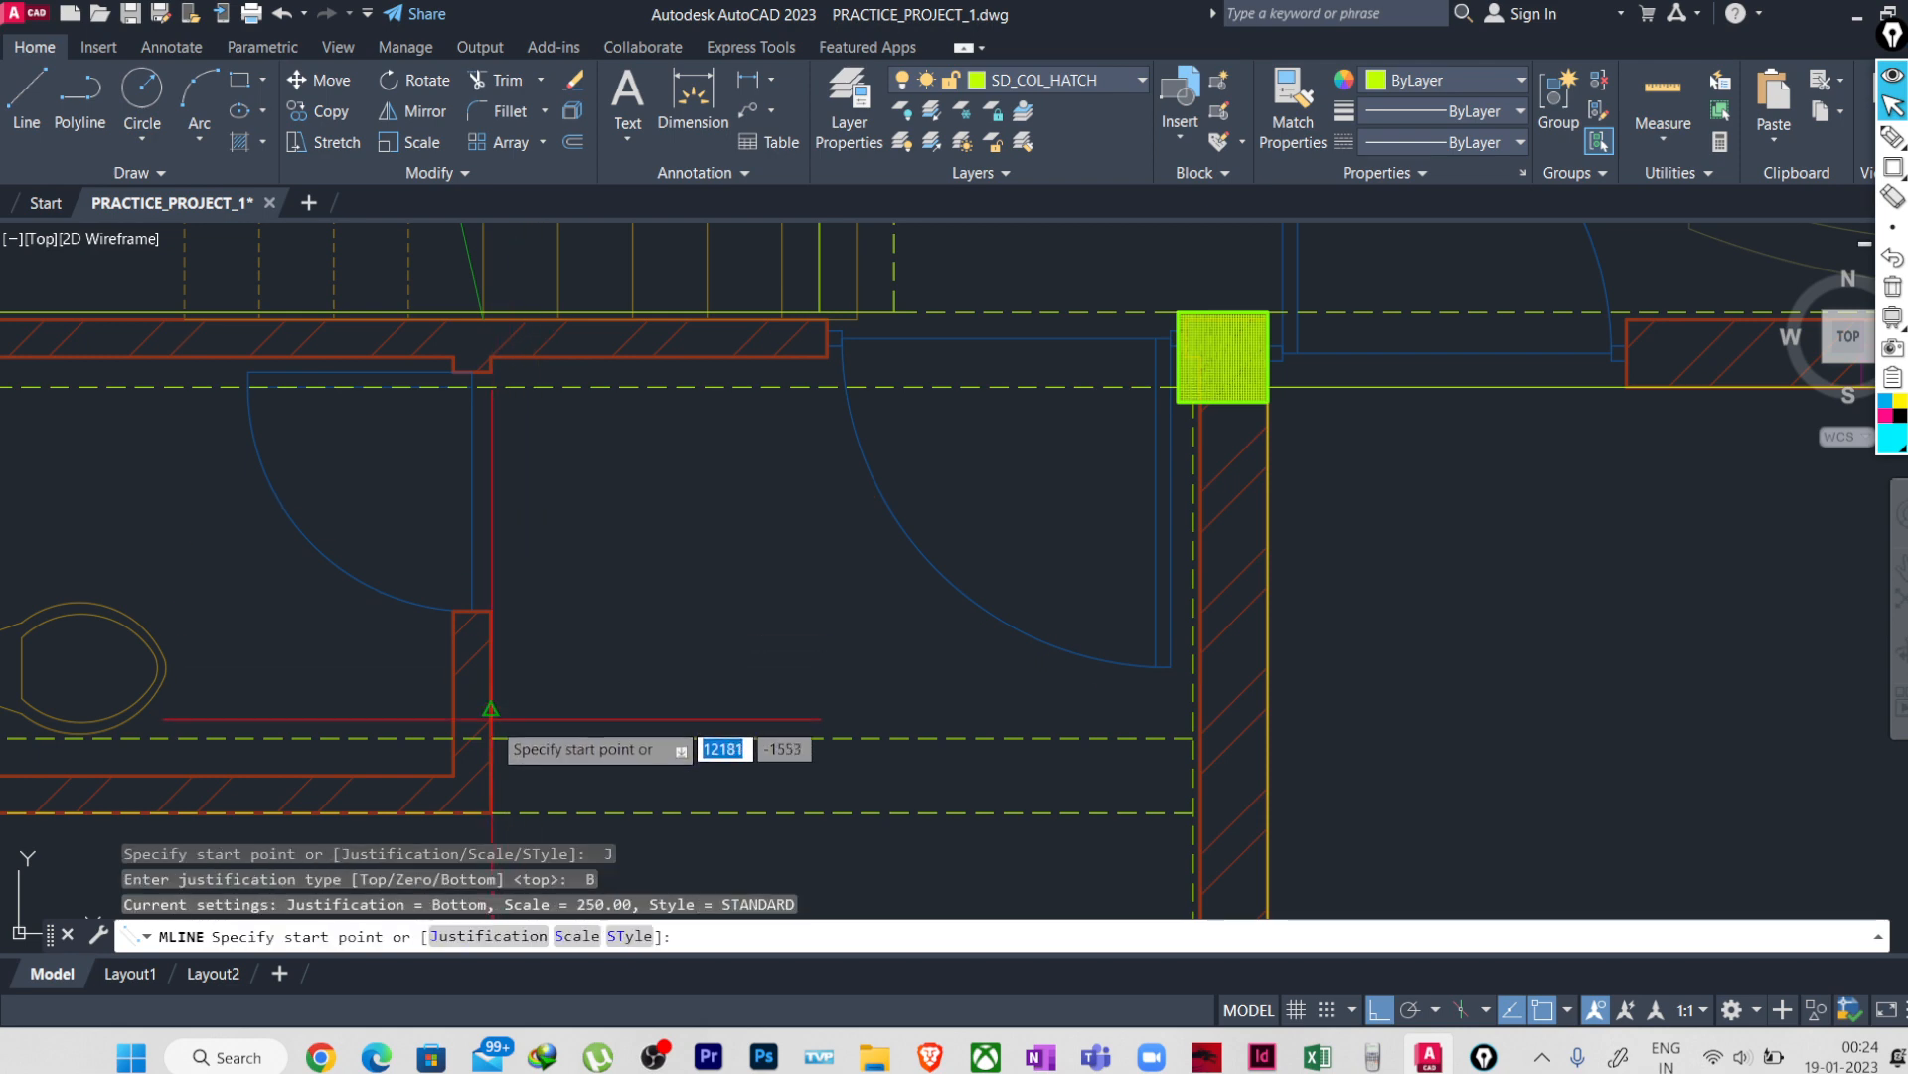
pyautogui.click(491, 736)
pyautogui.click(491, 360)
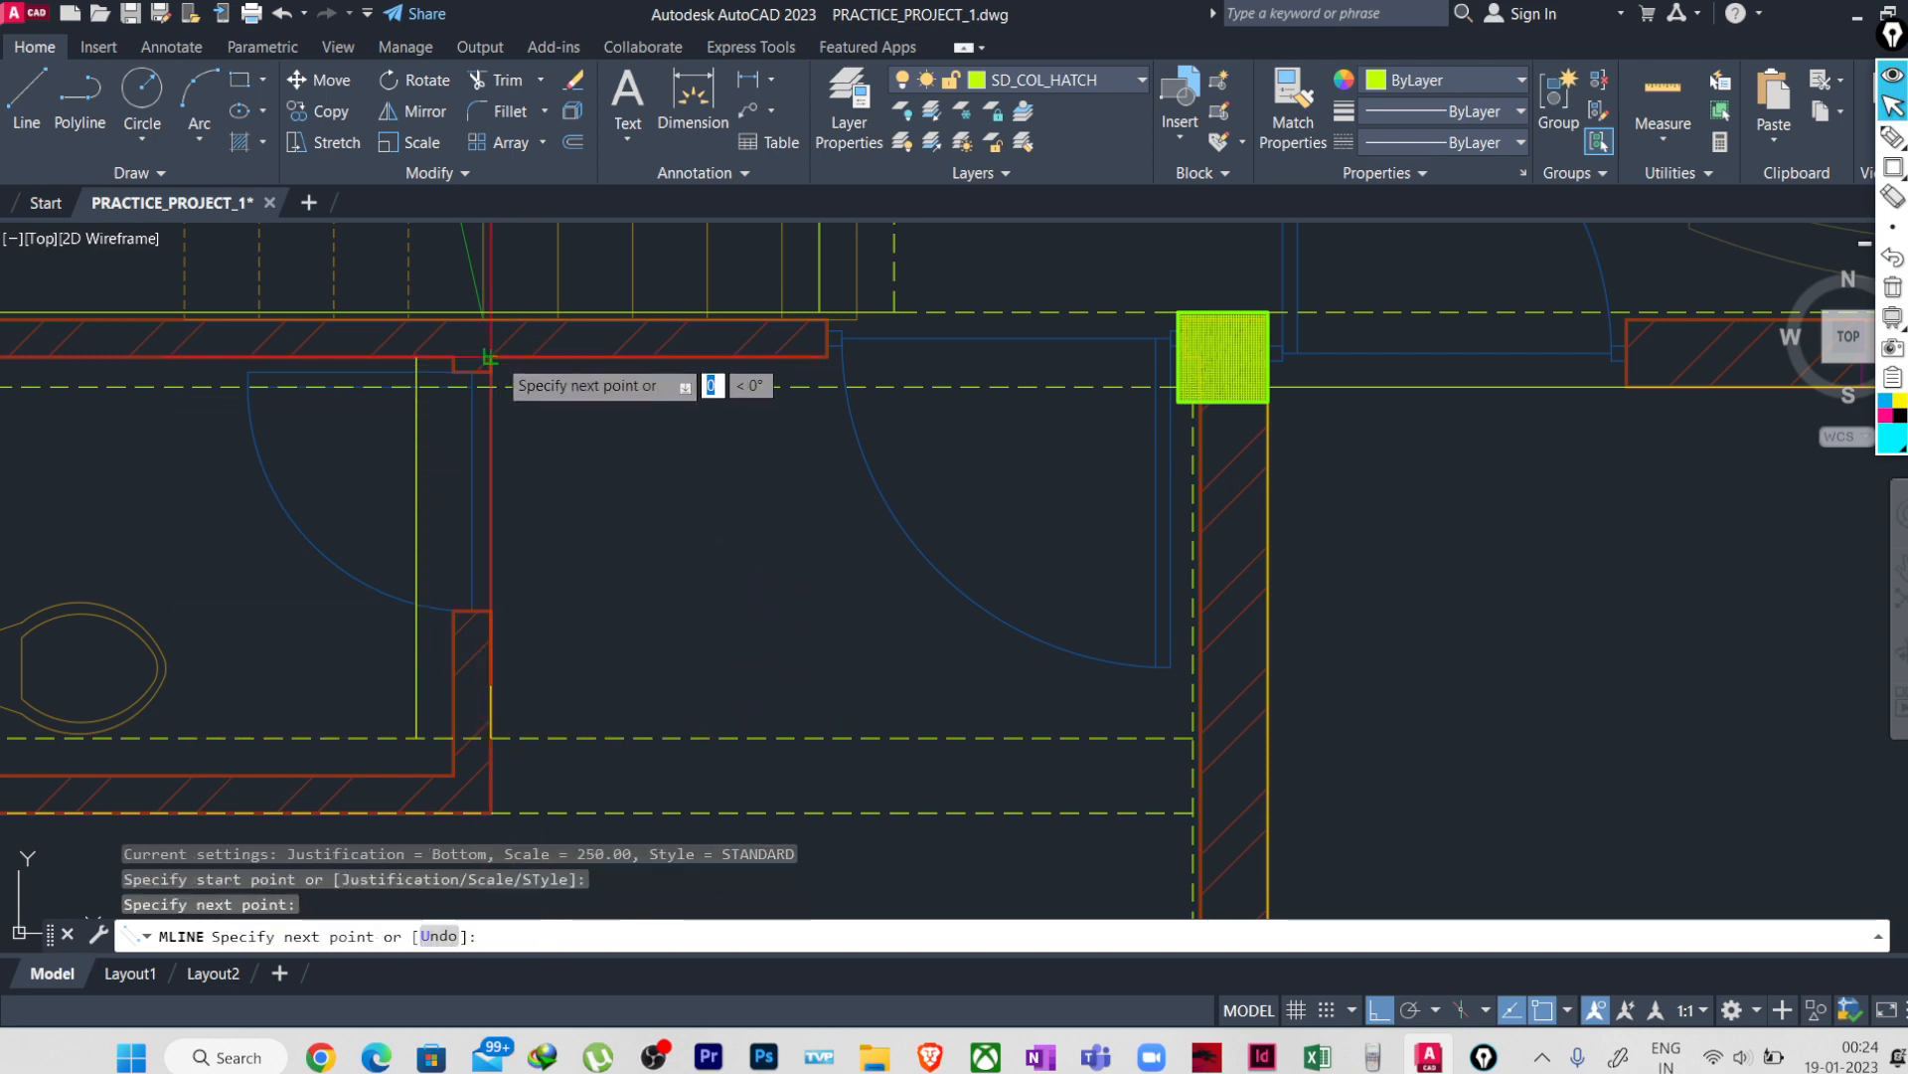
pyautogui.press('Return')
# - Explode the new multiline beam at the ground-floor toilet door into separate lines
pyautogui.scroll(-4, 556, 494)
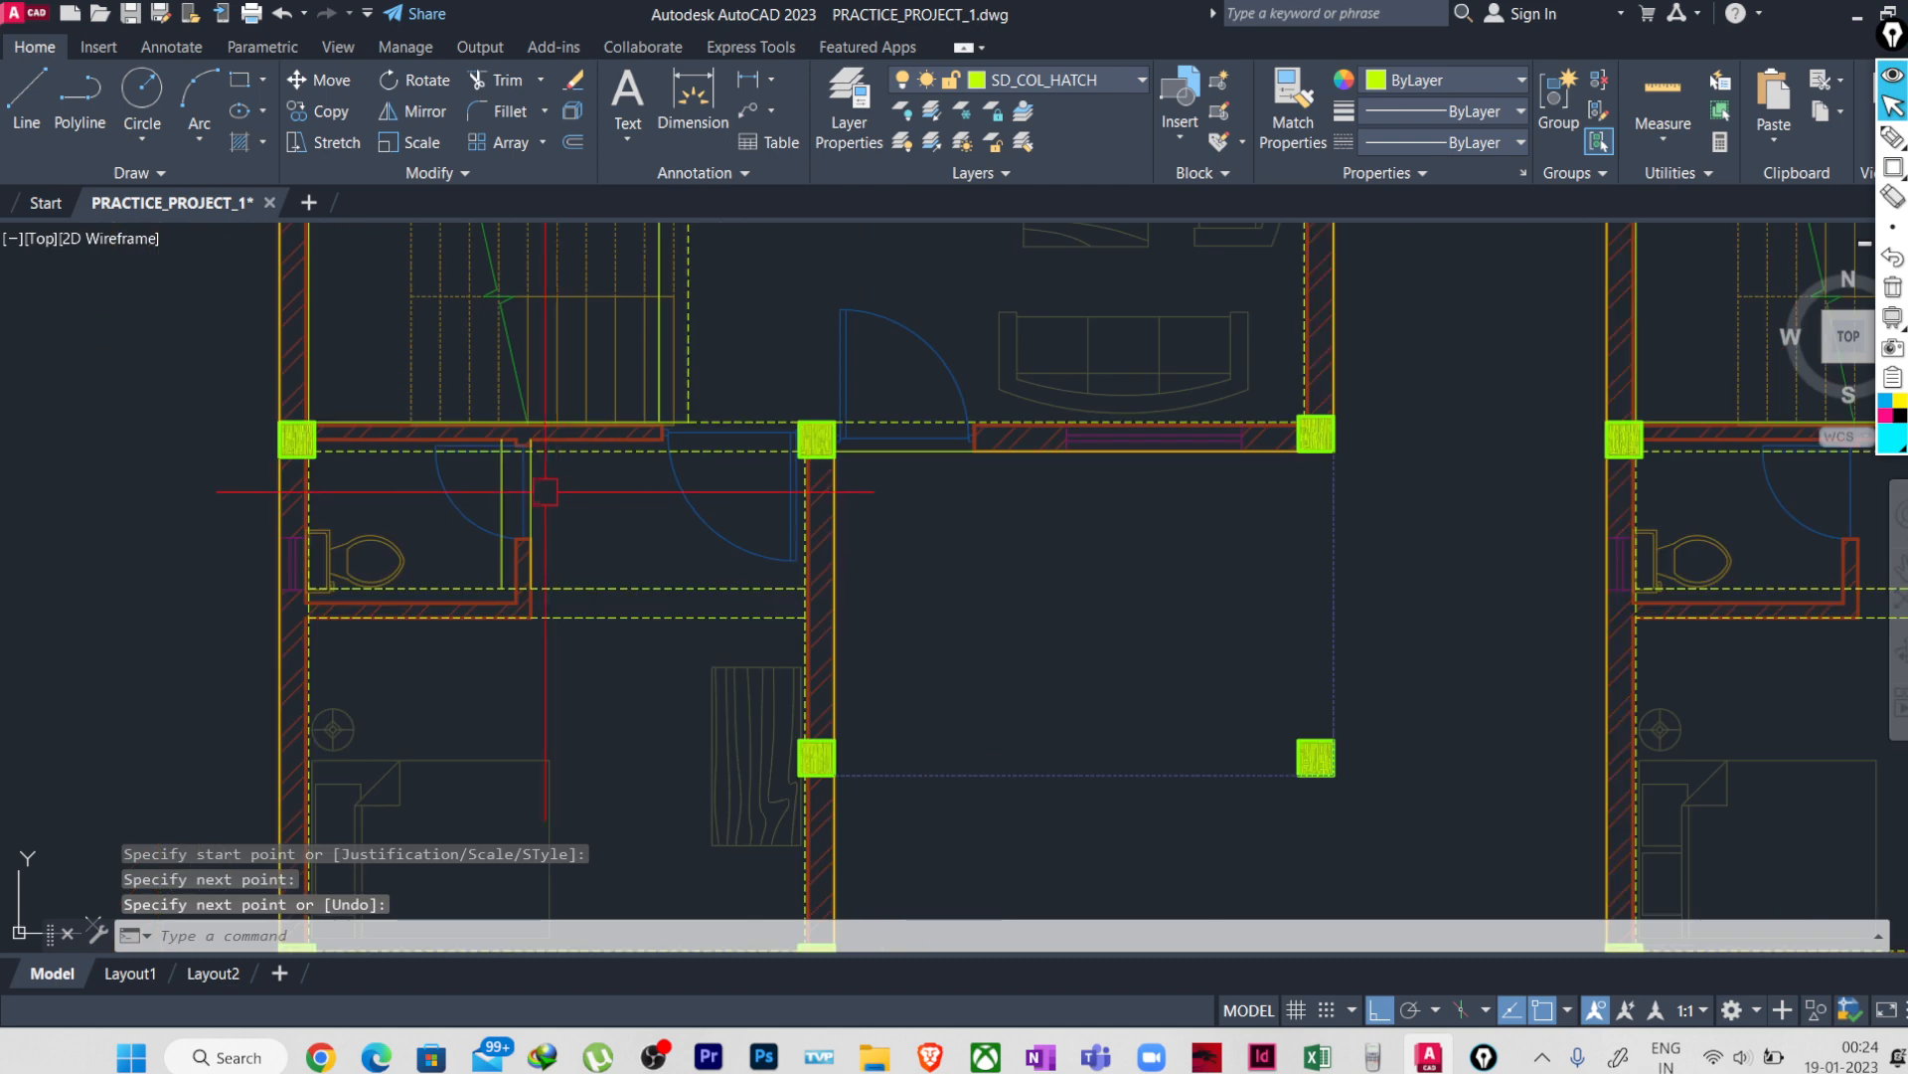
pyautogui.click(531, 509)
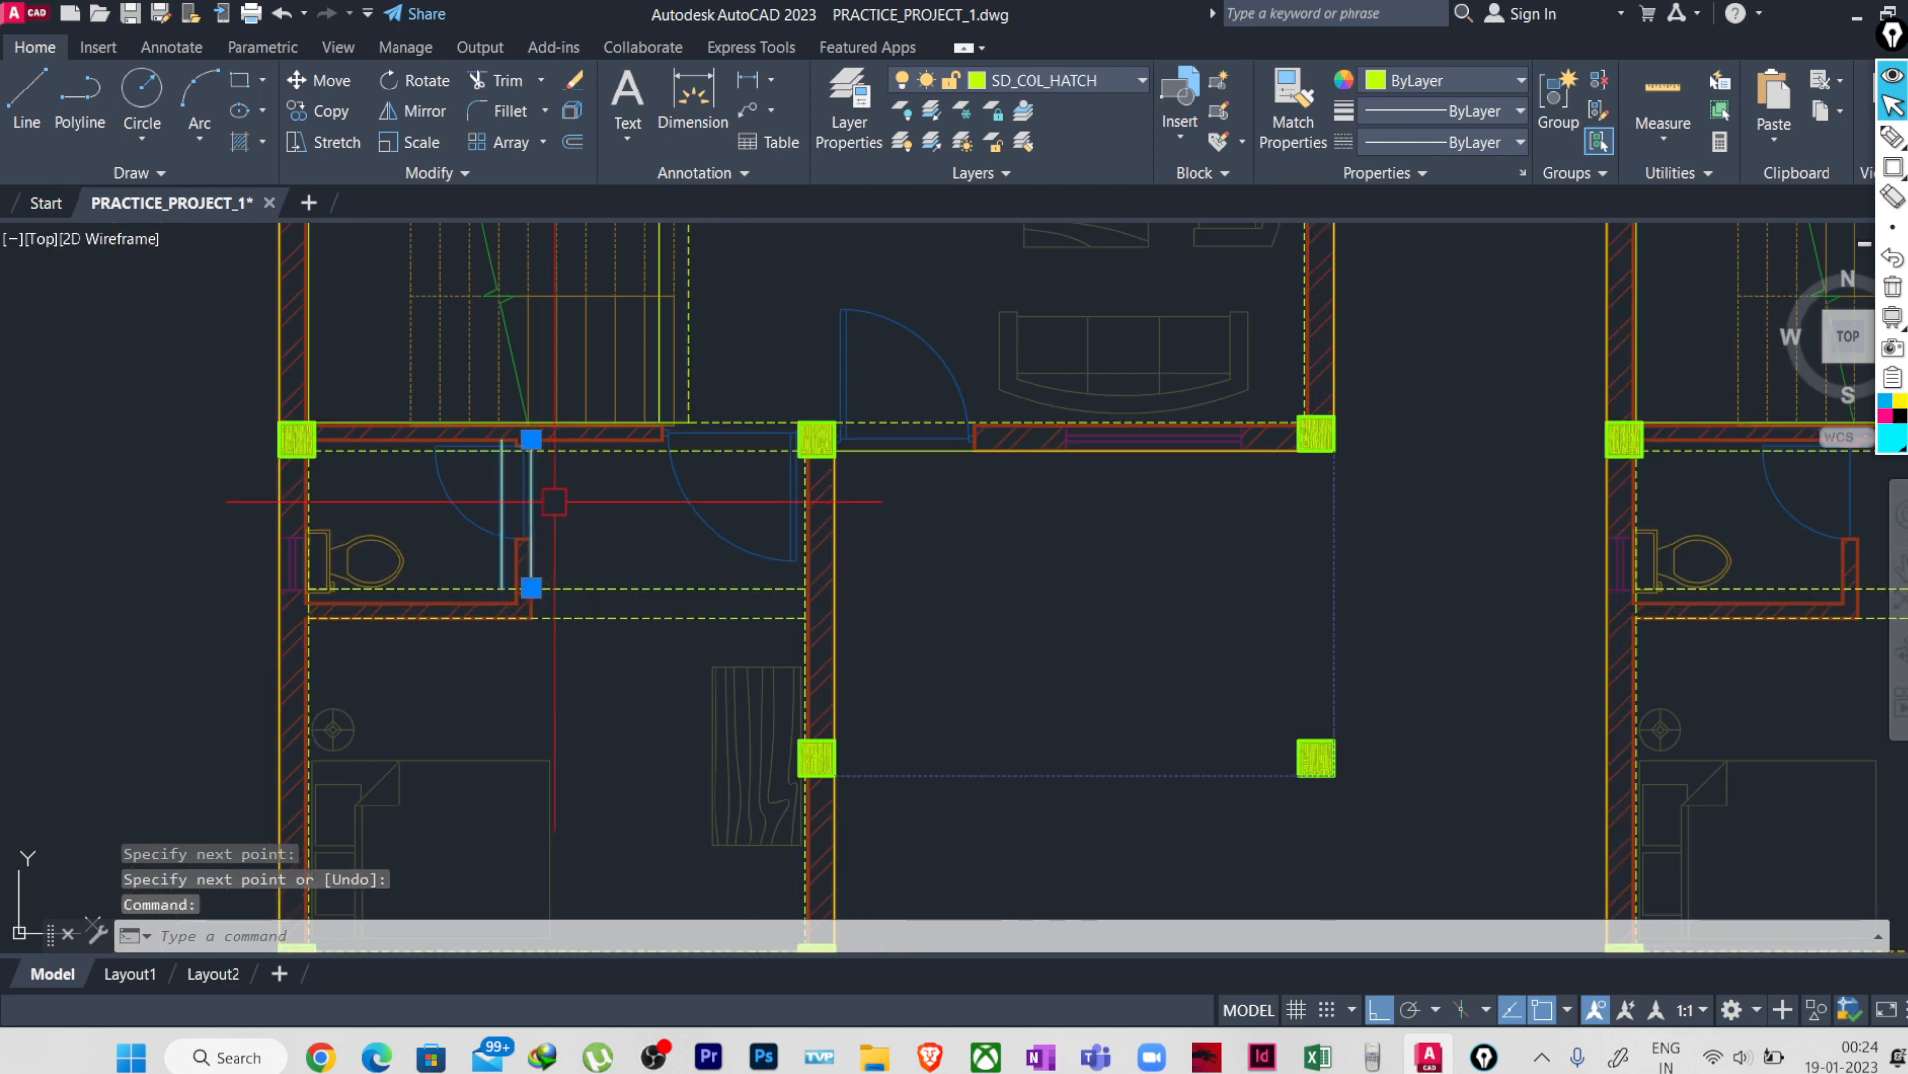
pyautogui.press('Return')
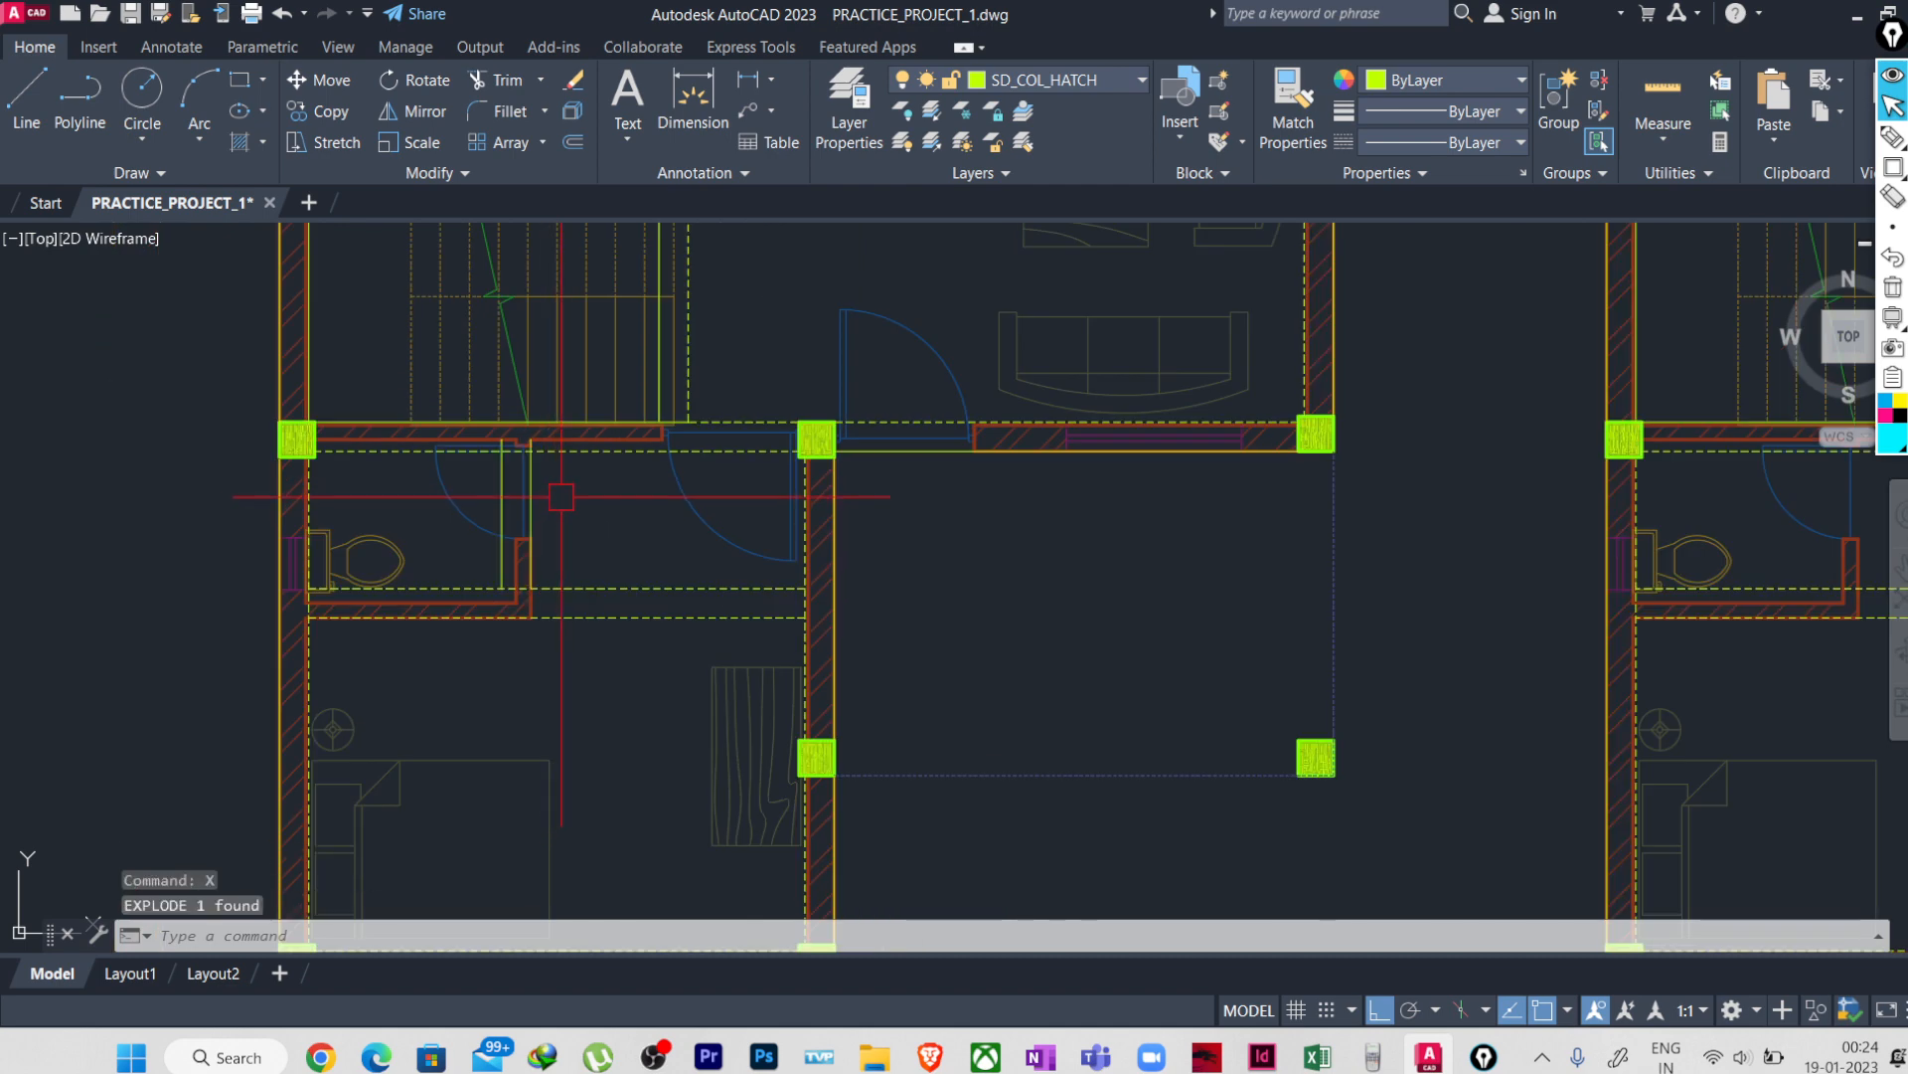
# - Match the dashed linetype of the horizontal toilet beam onto the two new beam lines at the ground-floor toilet door
pyautogui.write('MA')
pyautogui.press('Return')
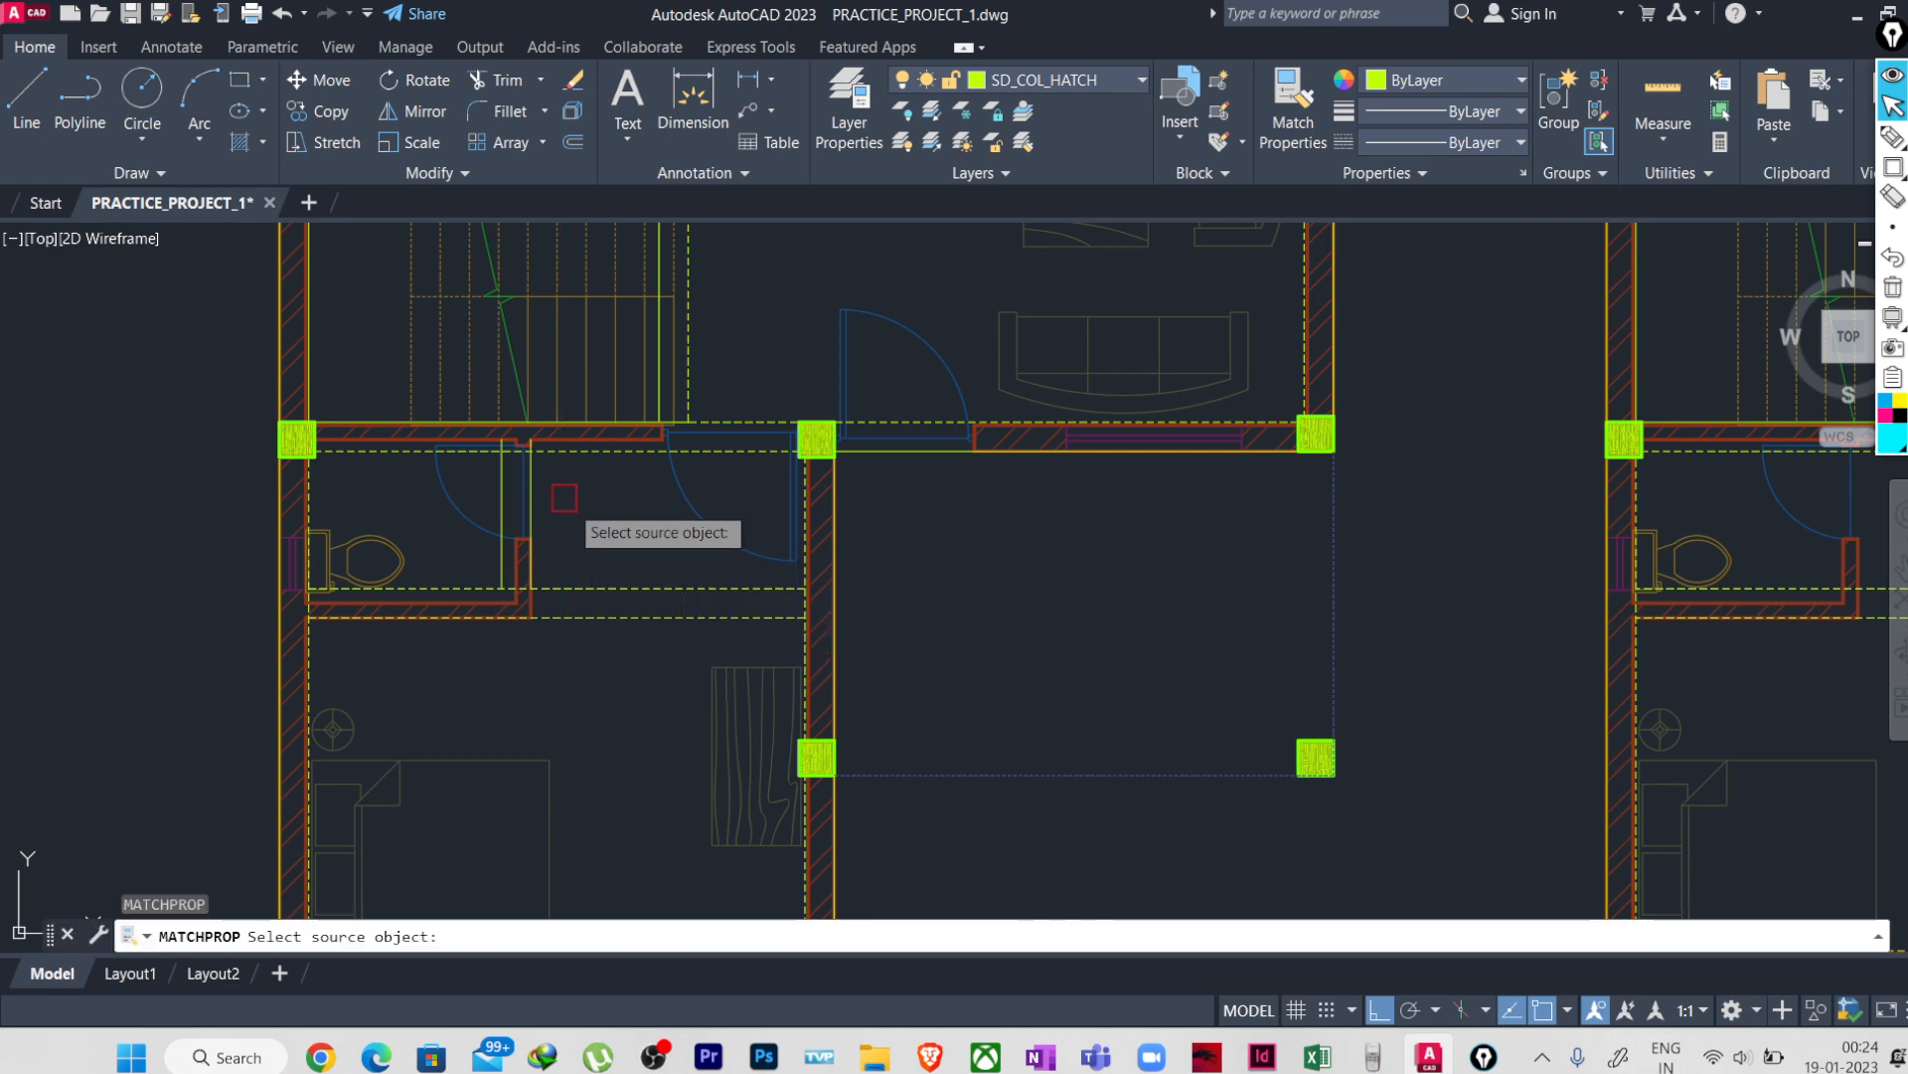
pyautogui.click(598, 581)
pyautogui.scroll(2, 566, 526)
pyautogui.scroll(2, 562, 524)
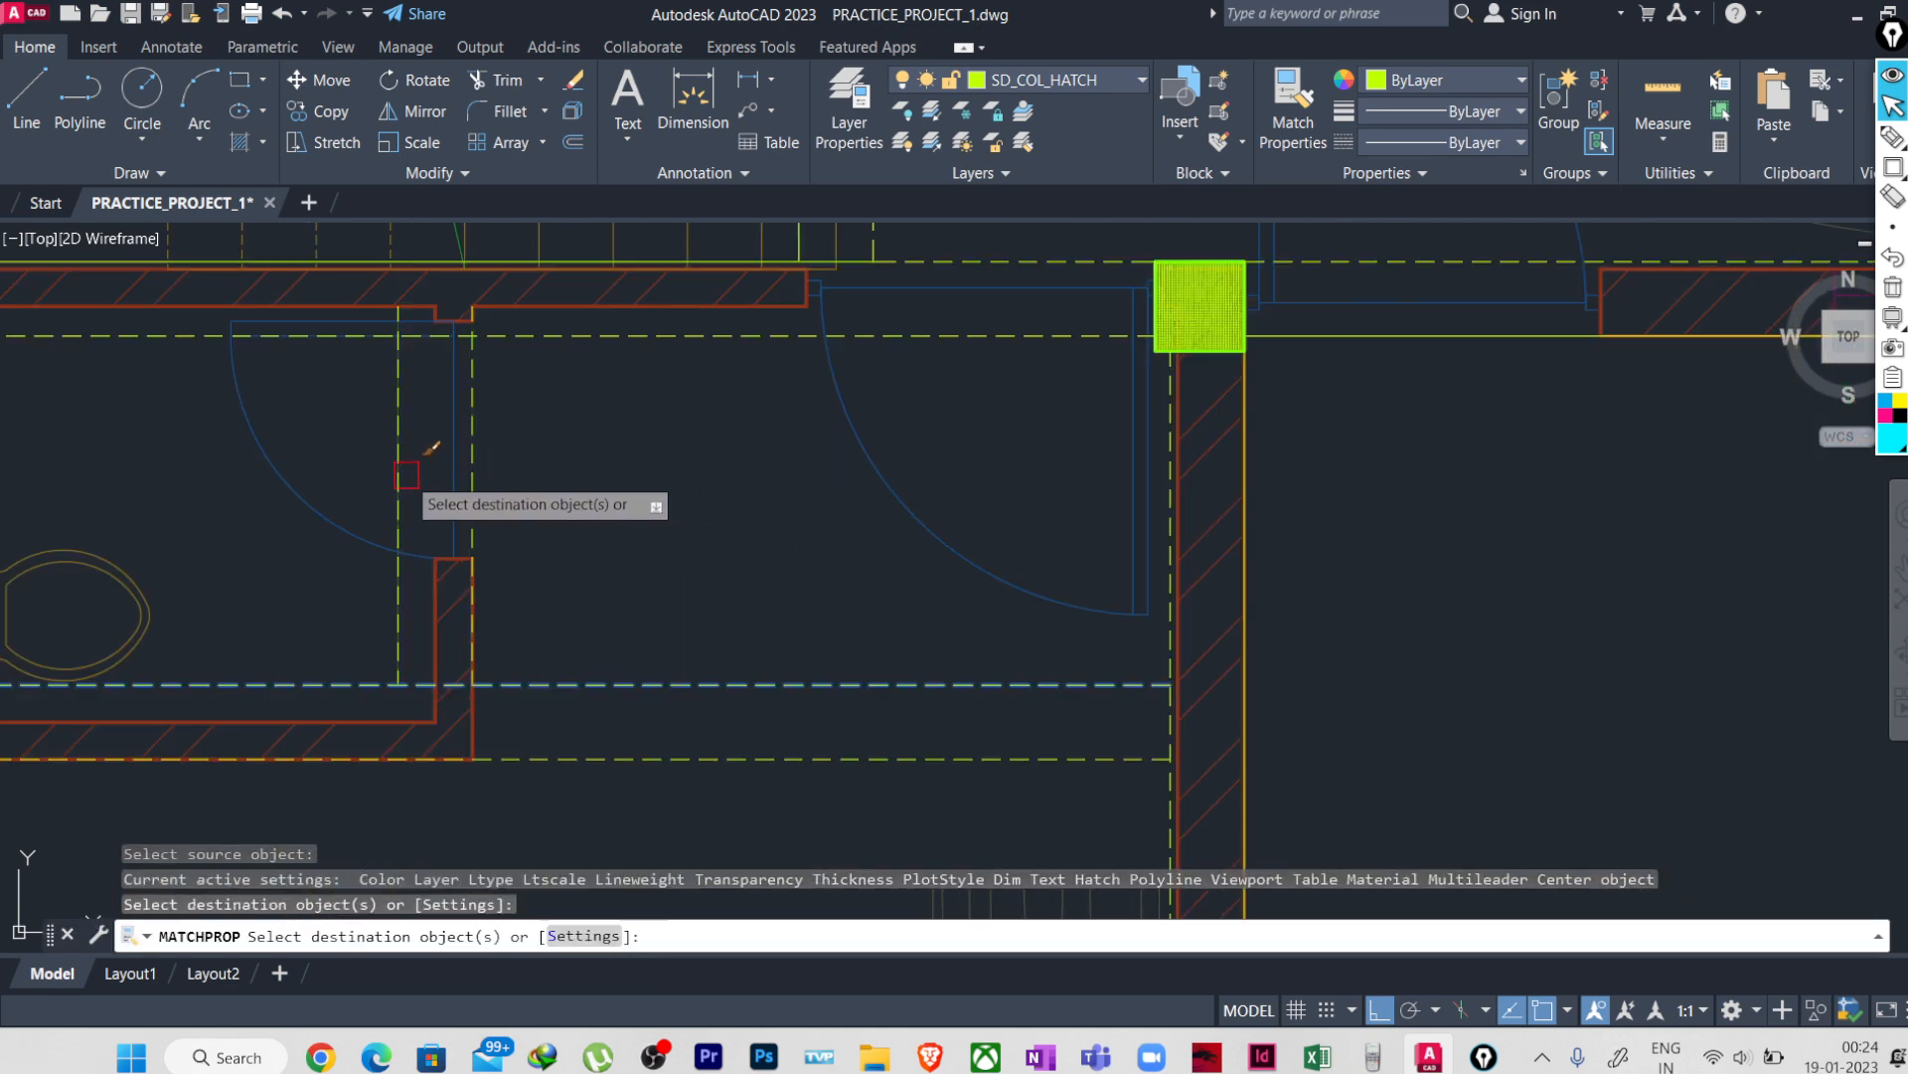
pyautogui.press('Escape')
# - Trim the two toilet-door beam lines above the dashed horizontal beam line below the stair wall
pyautogui.click(574, 324)
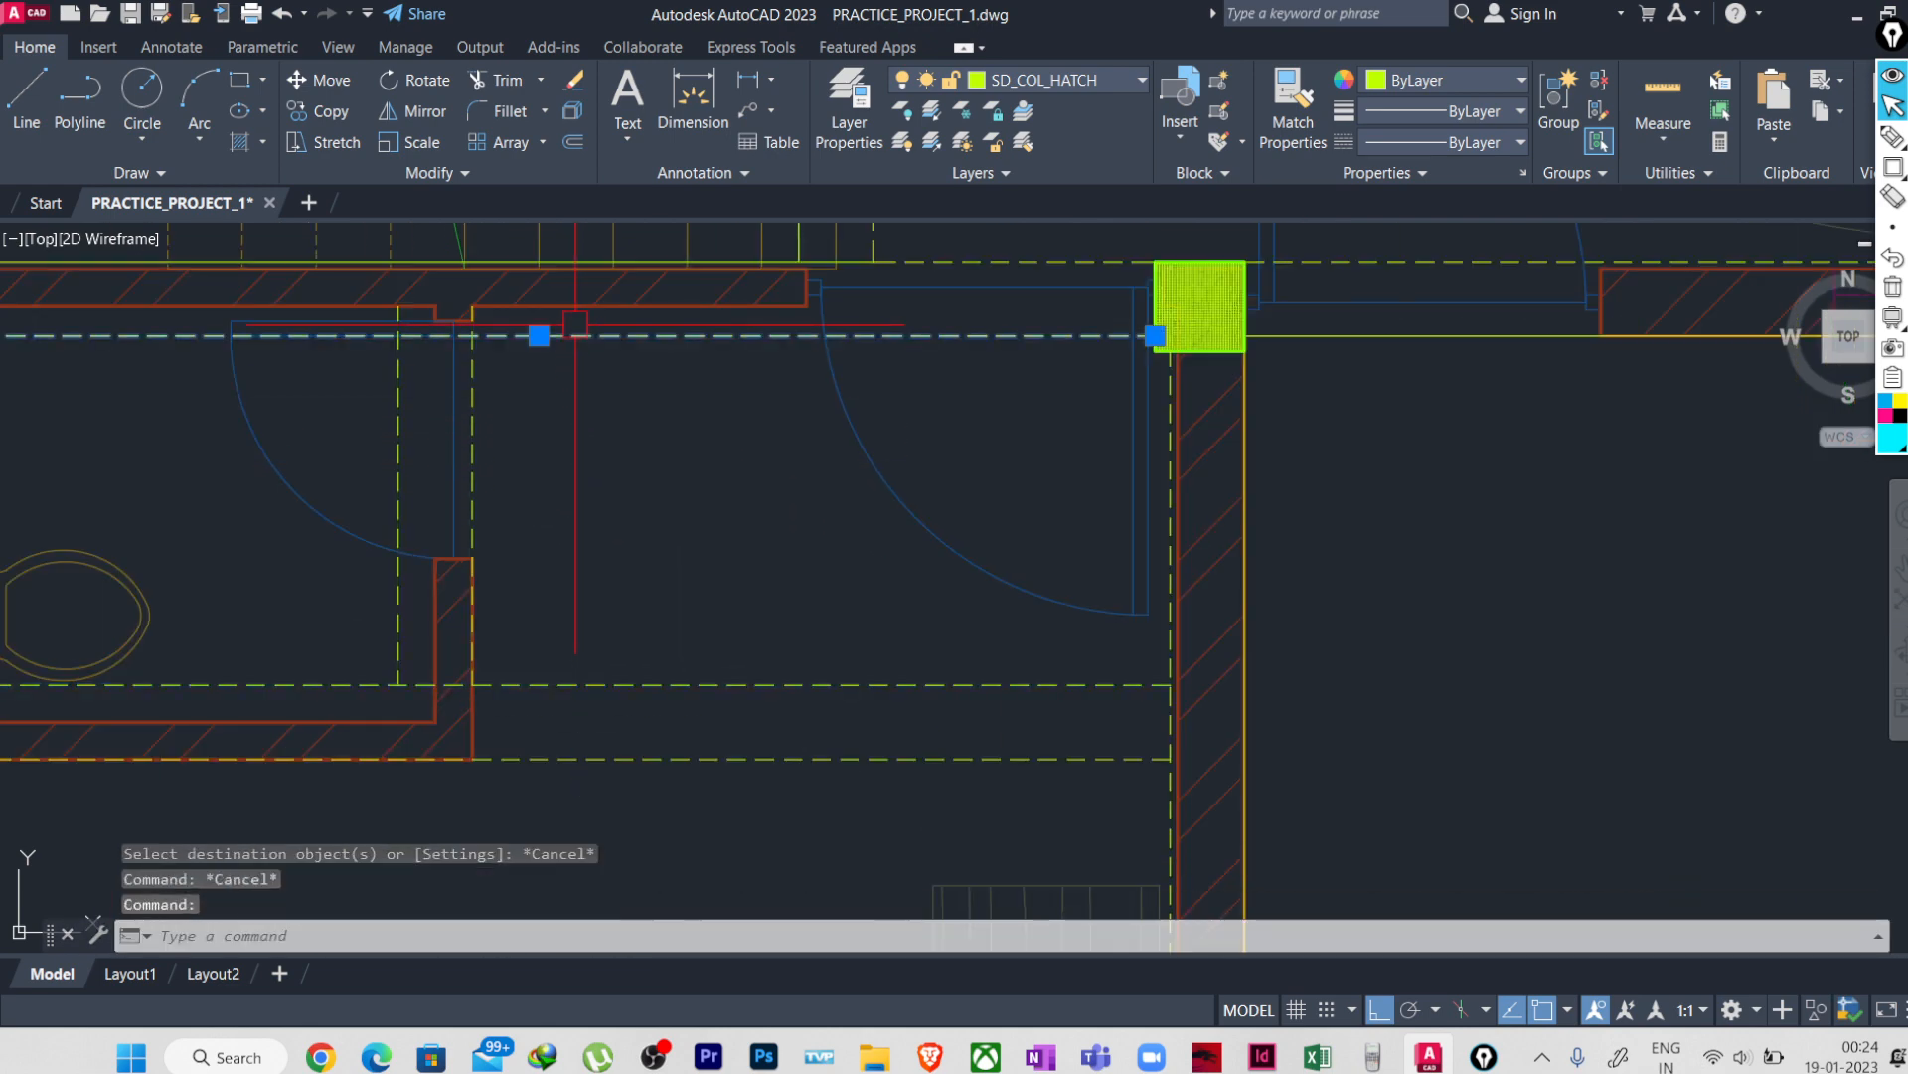
pyautogui.write('TRV')
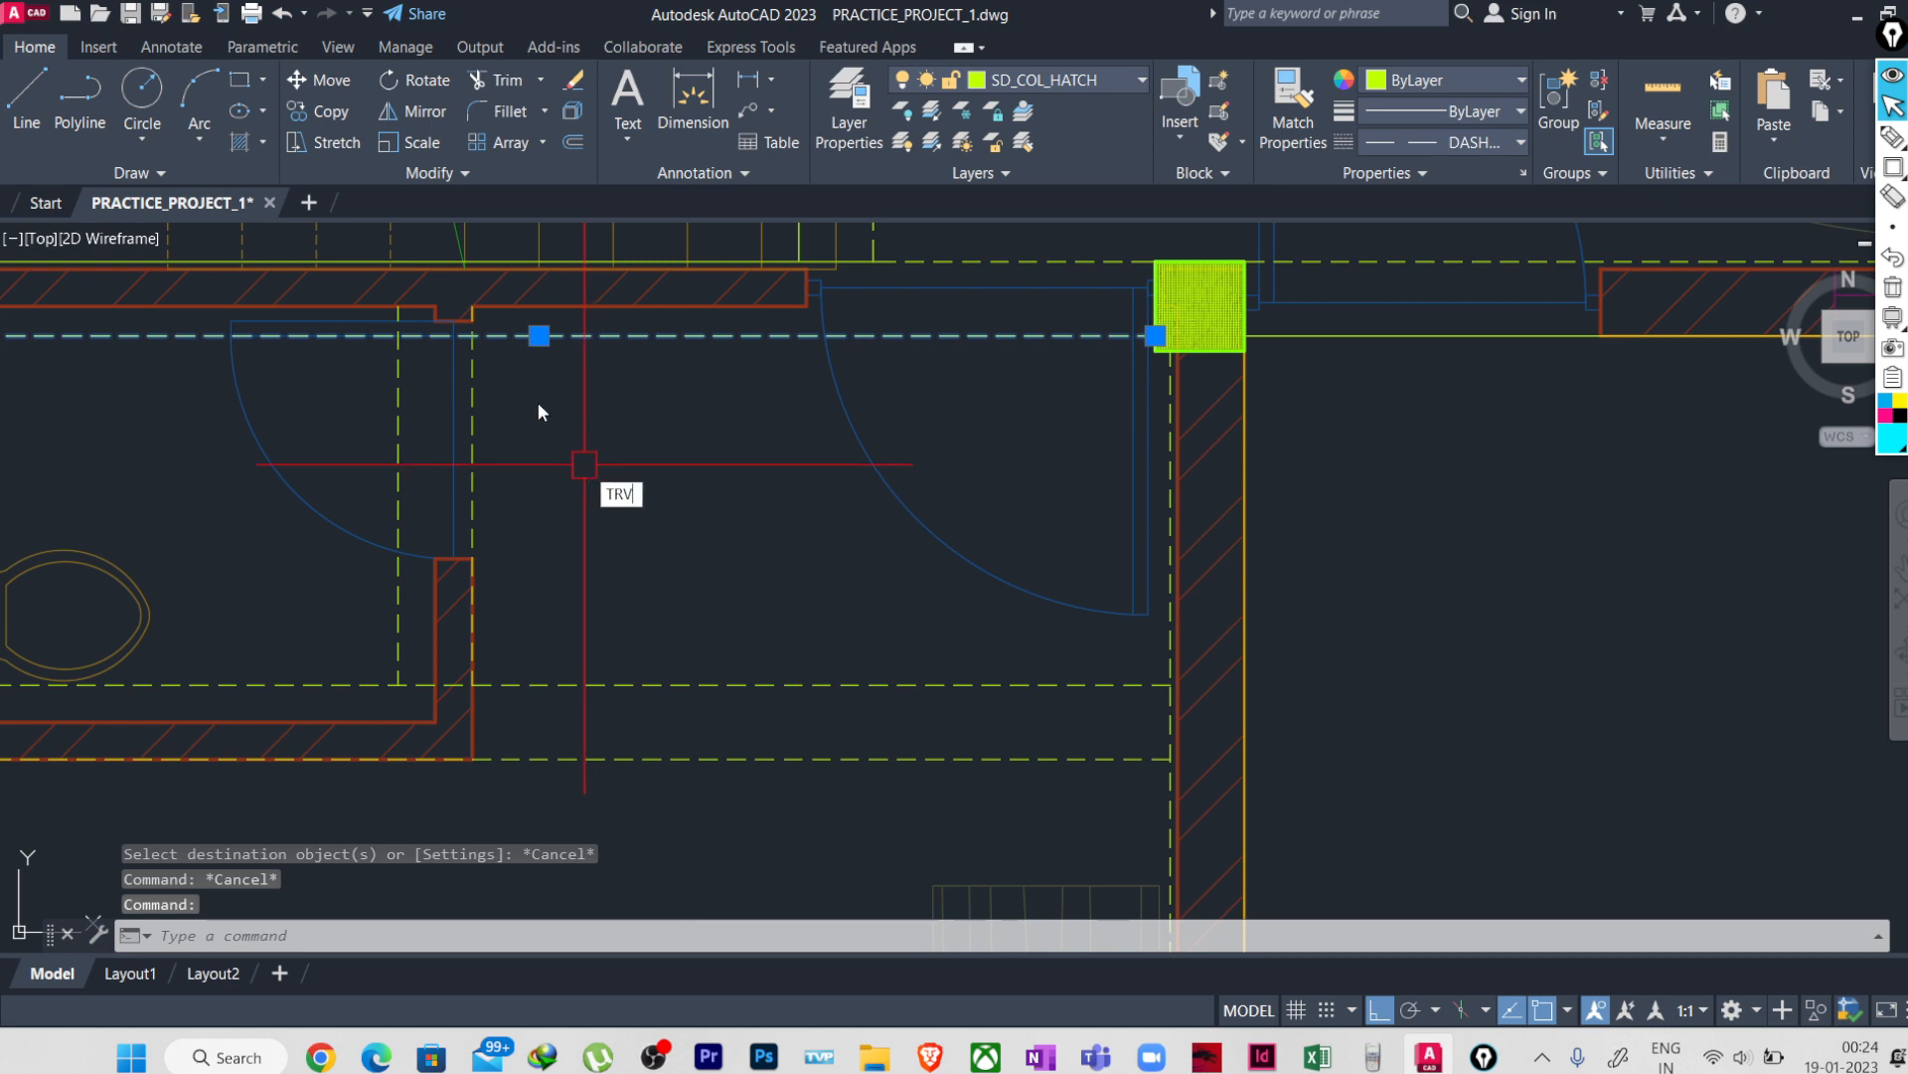
pyautogui.press('Return')
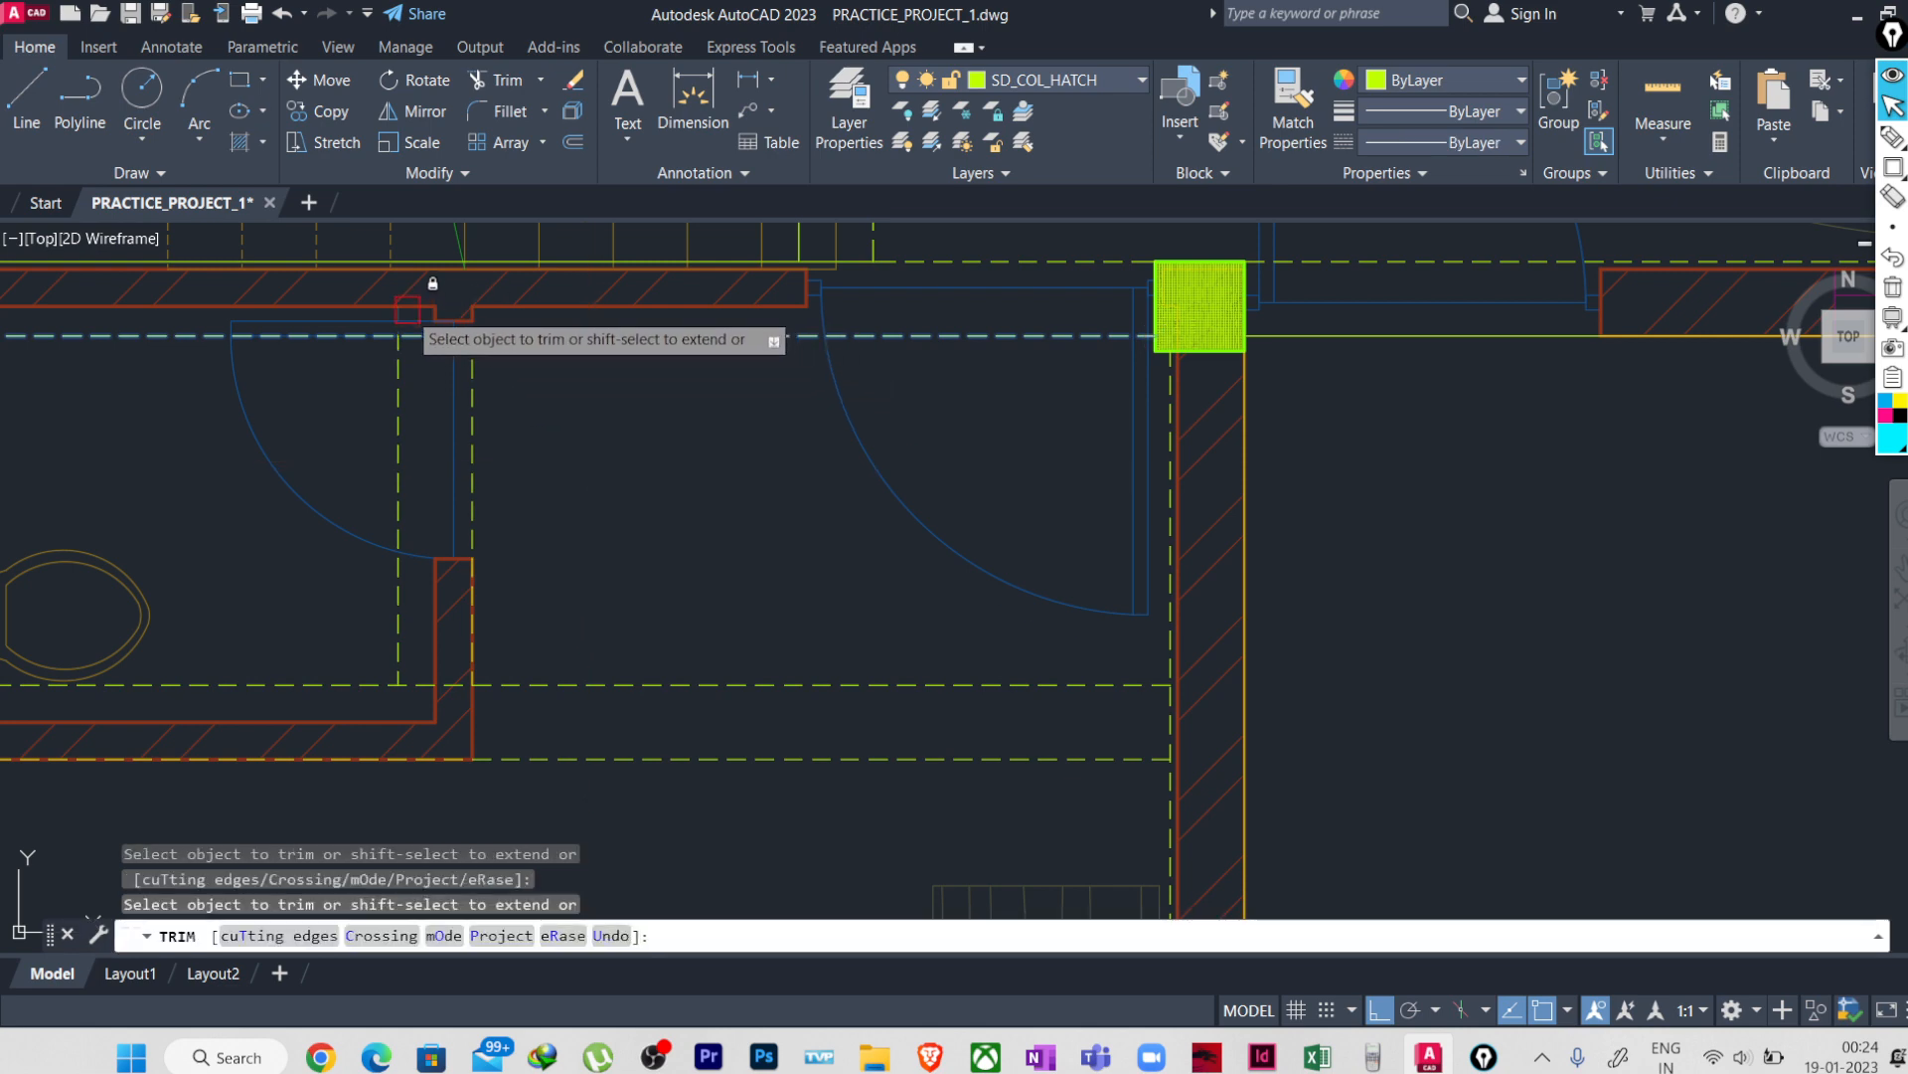
pyautogui.press('Escape')
# - Examine the first-floor beam layout around the lower bedrooms and toilets for missing beams
pyautogui.scroll(-4, 576, 432)
pyautogui.moveTo(554, 447); pyautogui.dragTo(440, 464, button='middle')
pyautogui.scroll(-2, 443, 464)
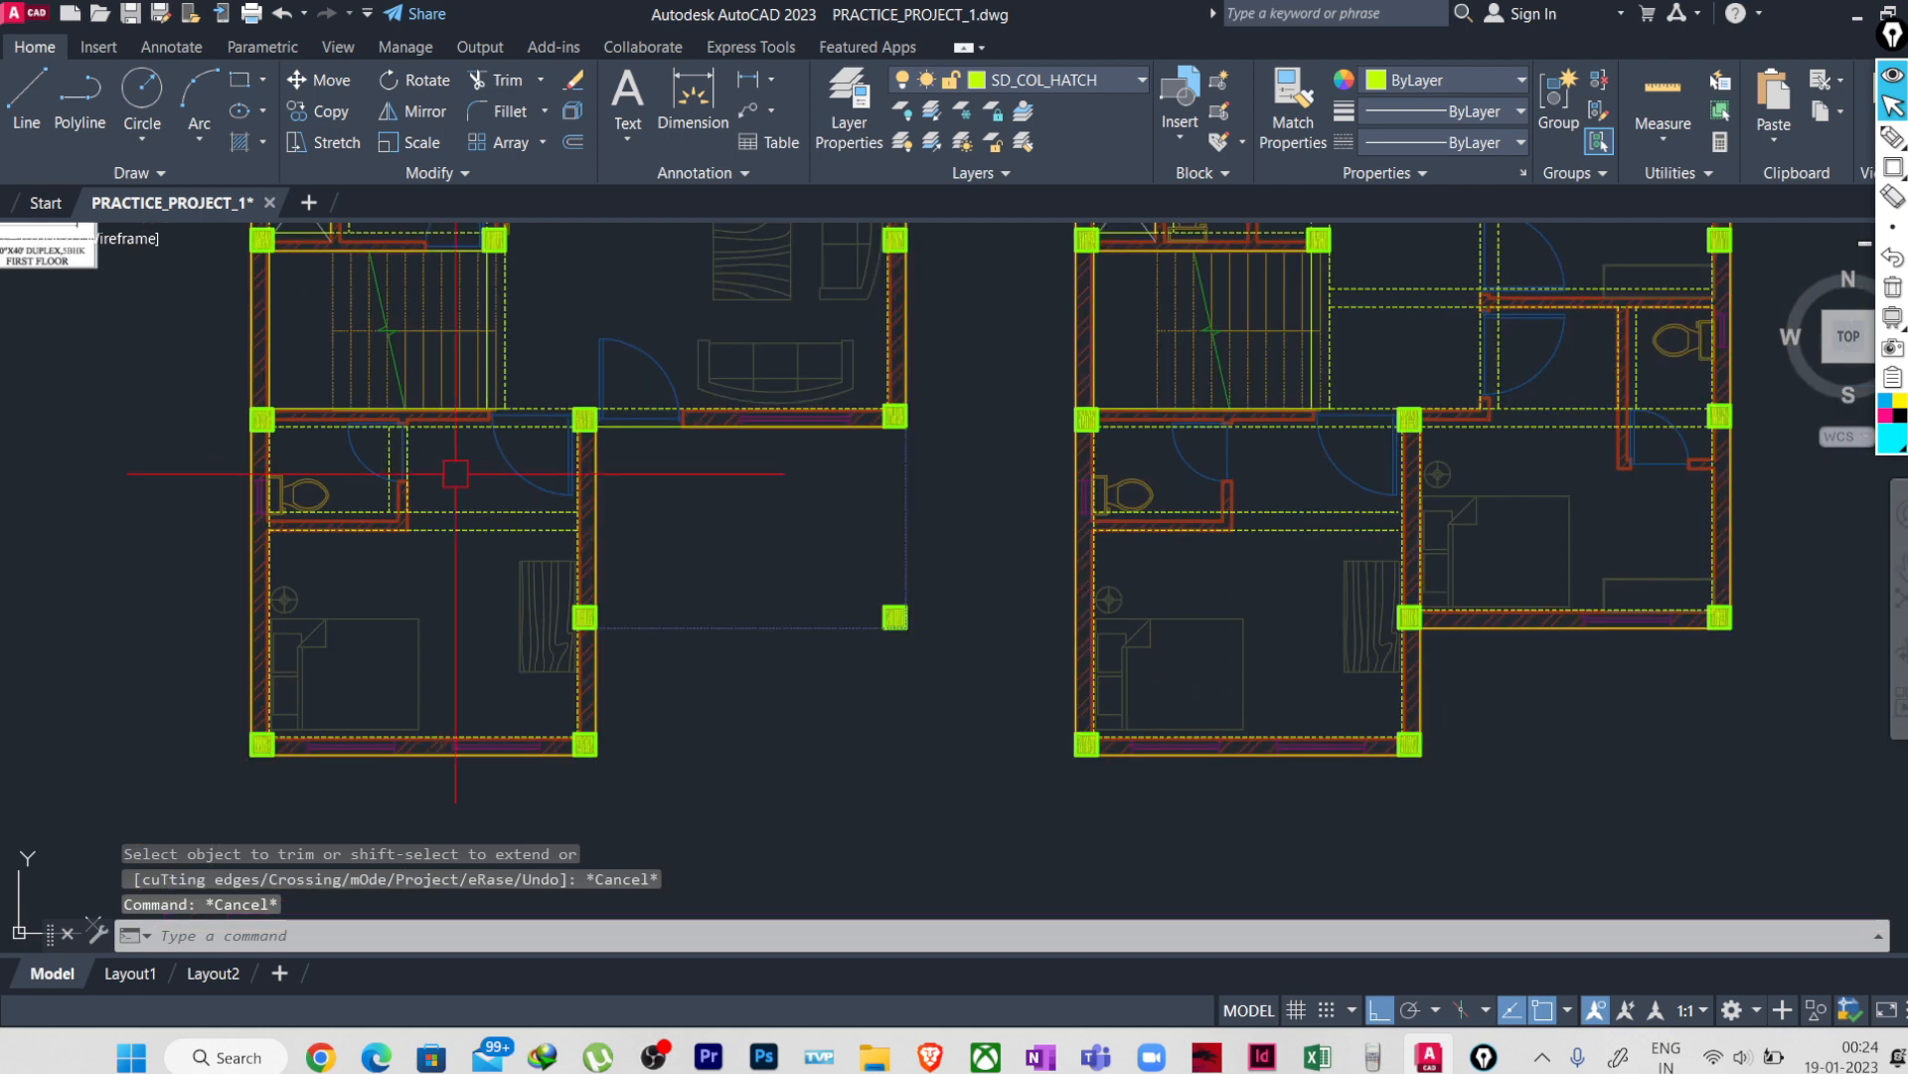
pyautogui.moveTo(736, 503); pyautogui.dragTo(144, 537, button='middle')
pyautogui.moveTo(1030, 510); pyautogui.dragTo(612, 542, button='middle')
pyautogui.scroll(2, 614, 542)
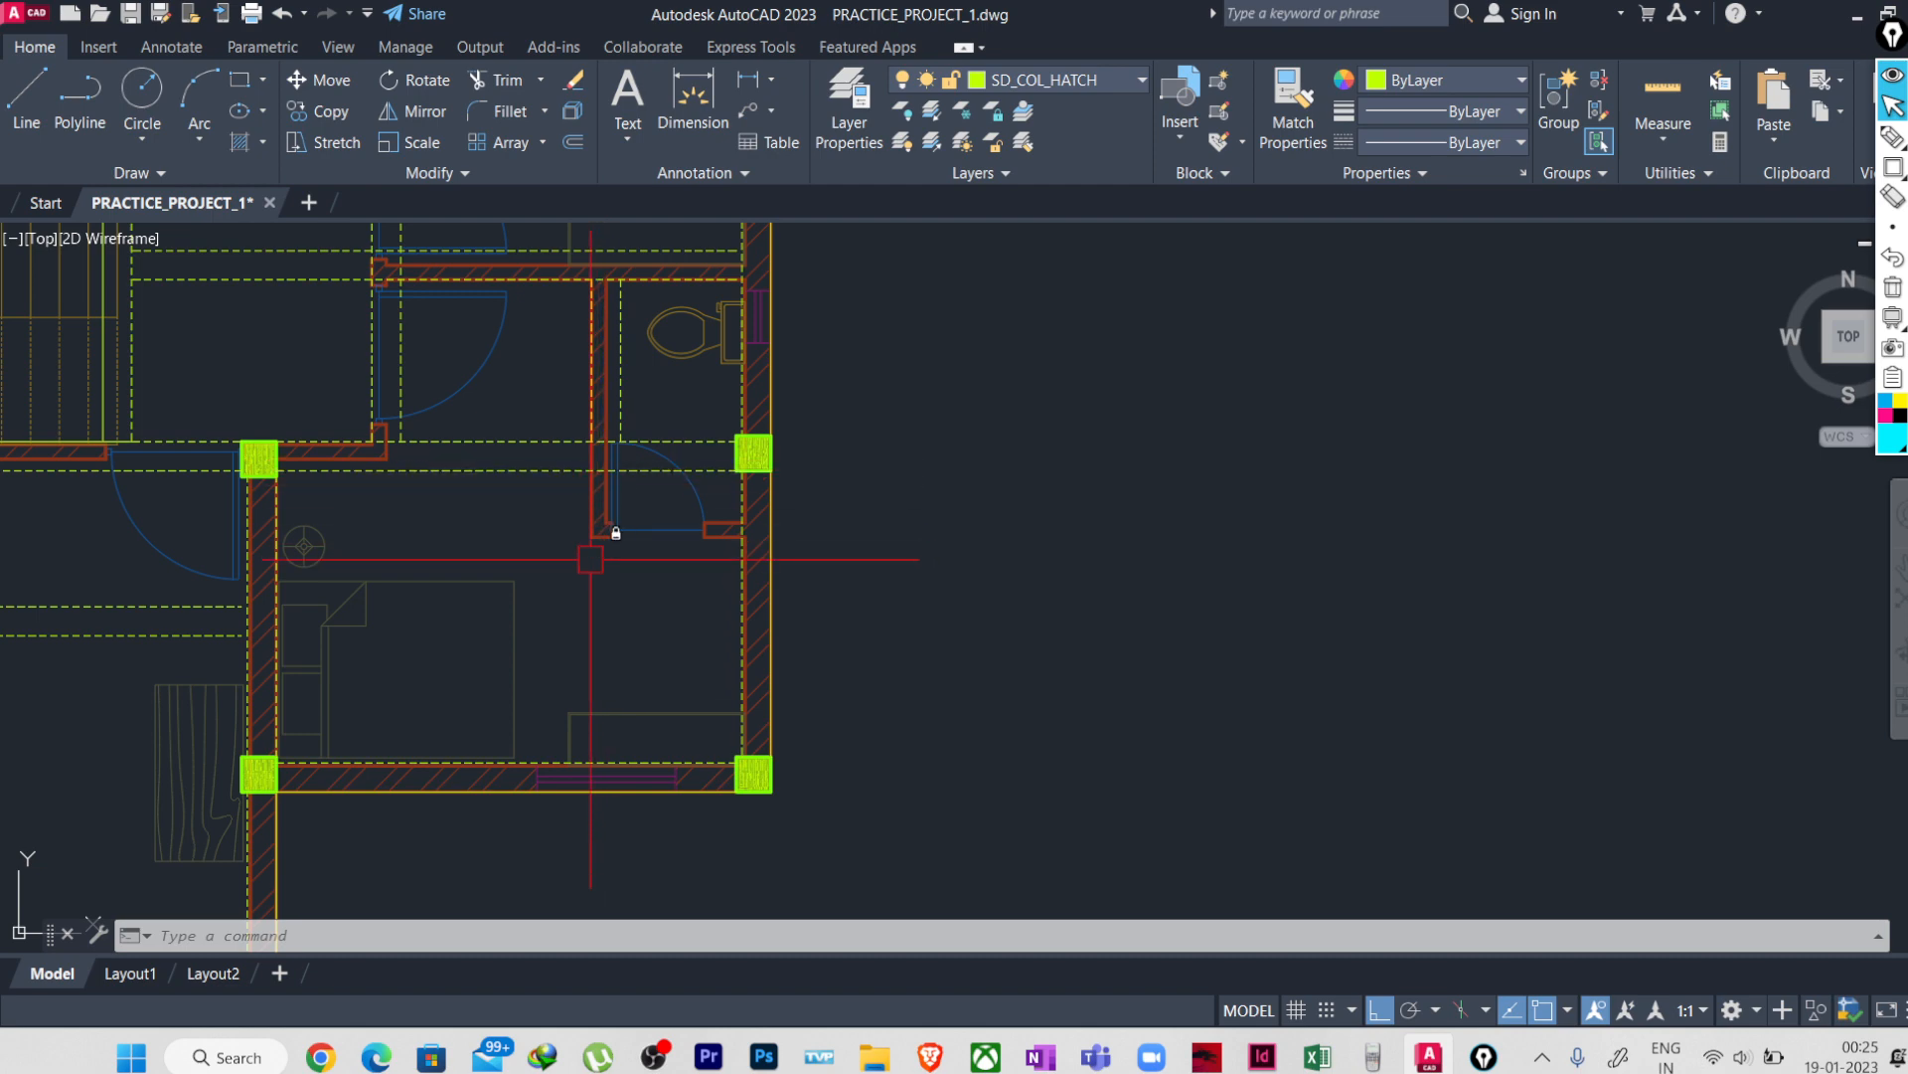
pyautogui.moveTo(633, 539); pyautogui.dragTo(687, 583, button='middle')
pyautogui.scroll(-2, 618, 615)
pyautogui.scroll(2, 344, 647)
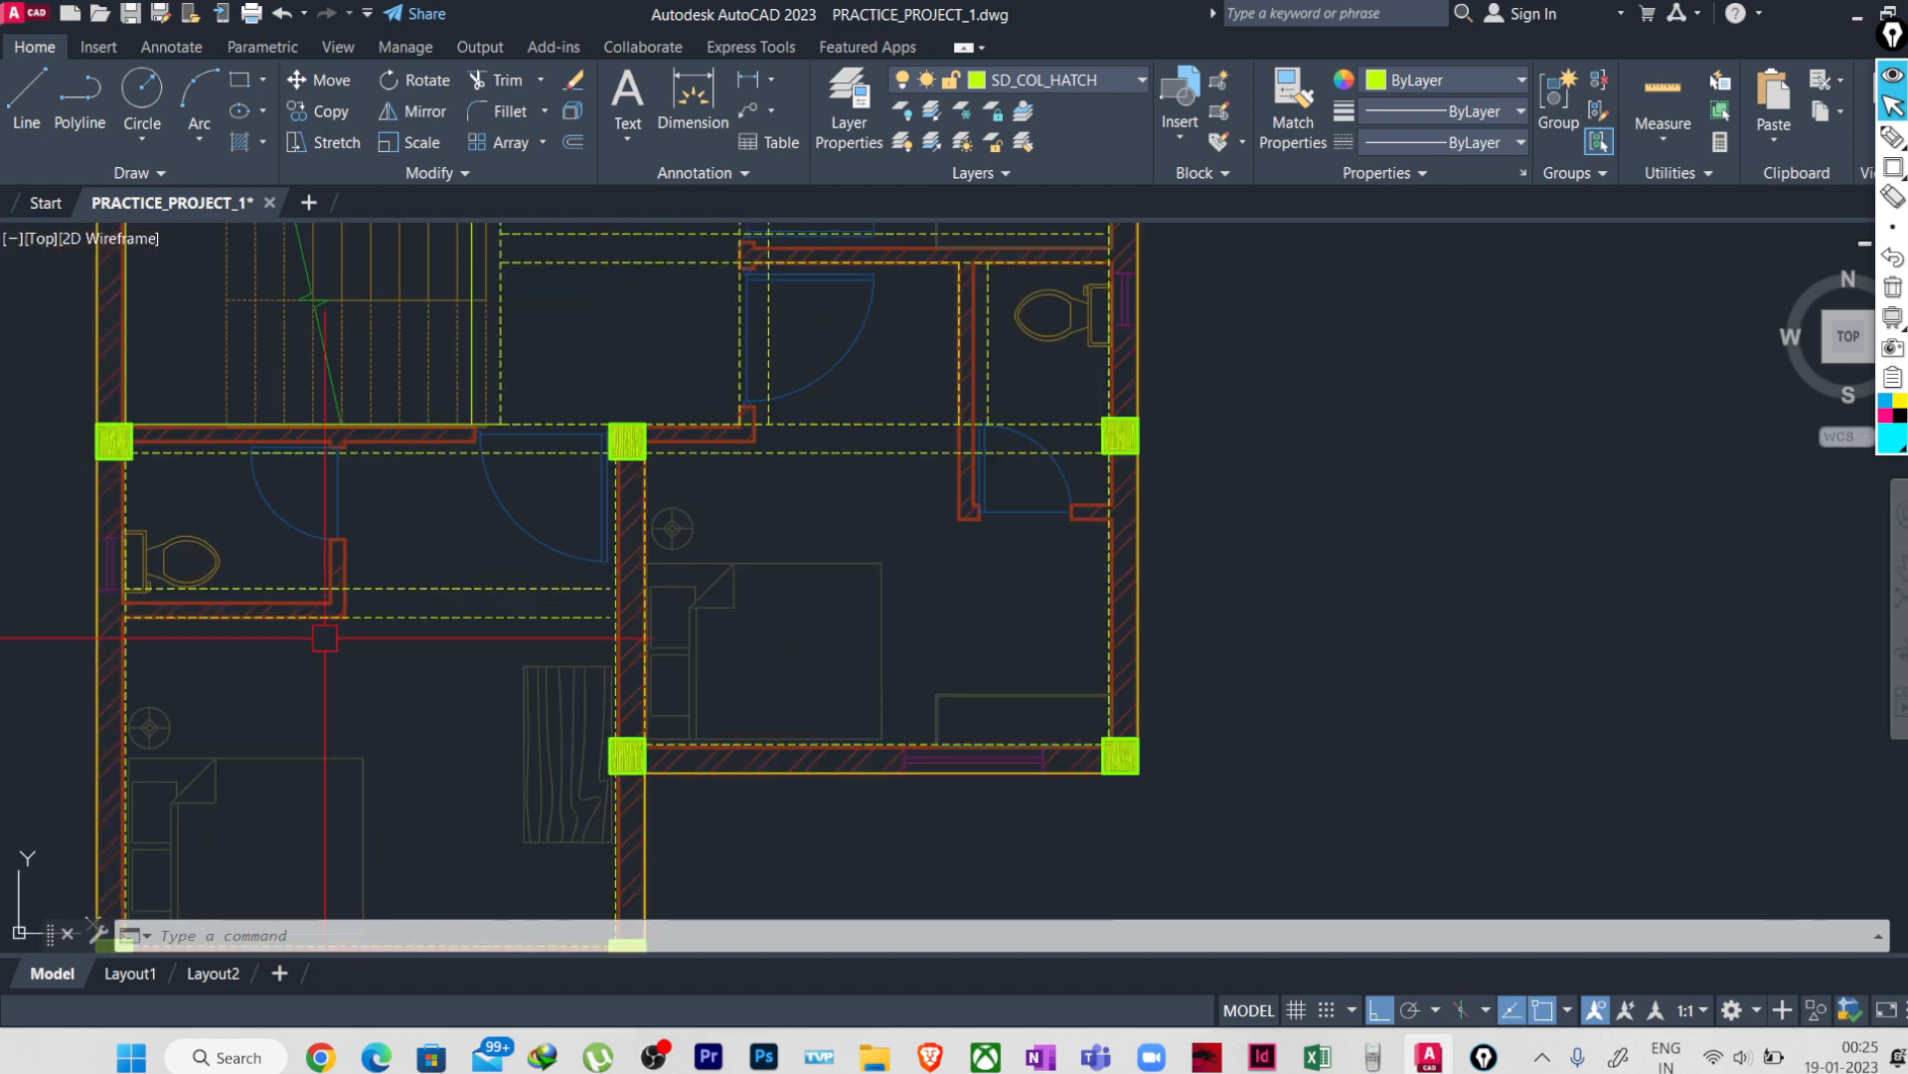
# - Copy the two dashed beam lines from the ground-floor toilet door to the matching first-floor toilet wall
pyautogui.moveTo(330, 636); pyautogui.dragTo(537, 649, button='middle')
pyautogui.moveTo(669, 659); pyautogui.dragTo(1142, 656, button='middle')
pyautogui.moveTo(447, 649); pyautogui.dragTo(947, 670, button='middle')
pyautogui.scroll(2, 947, 670)
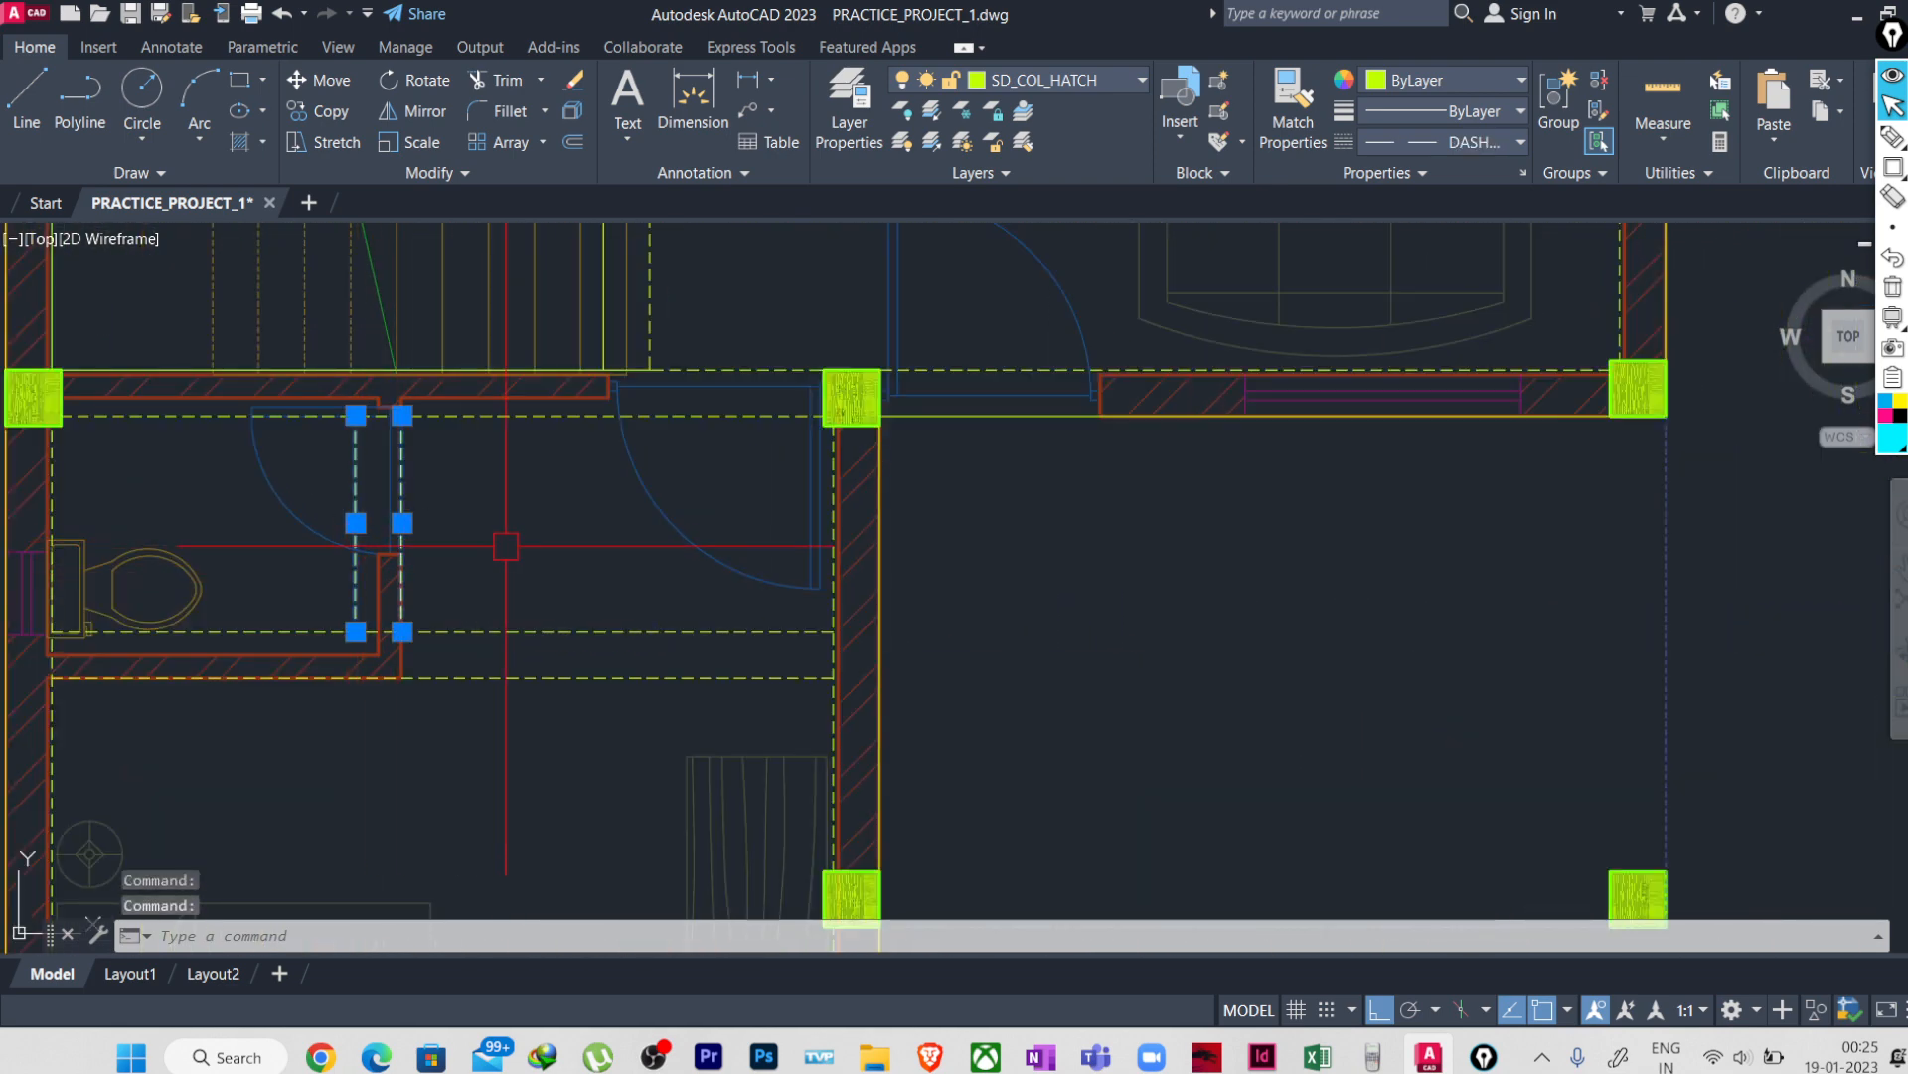
pyautogui.write('o')
pyautogui.press('Return')
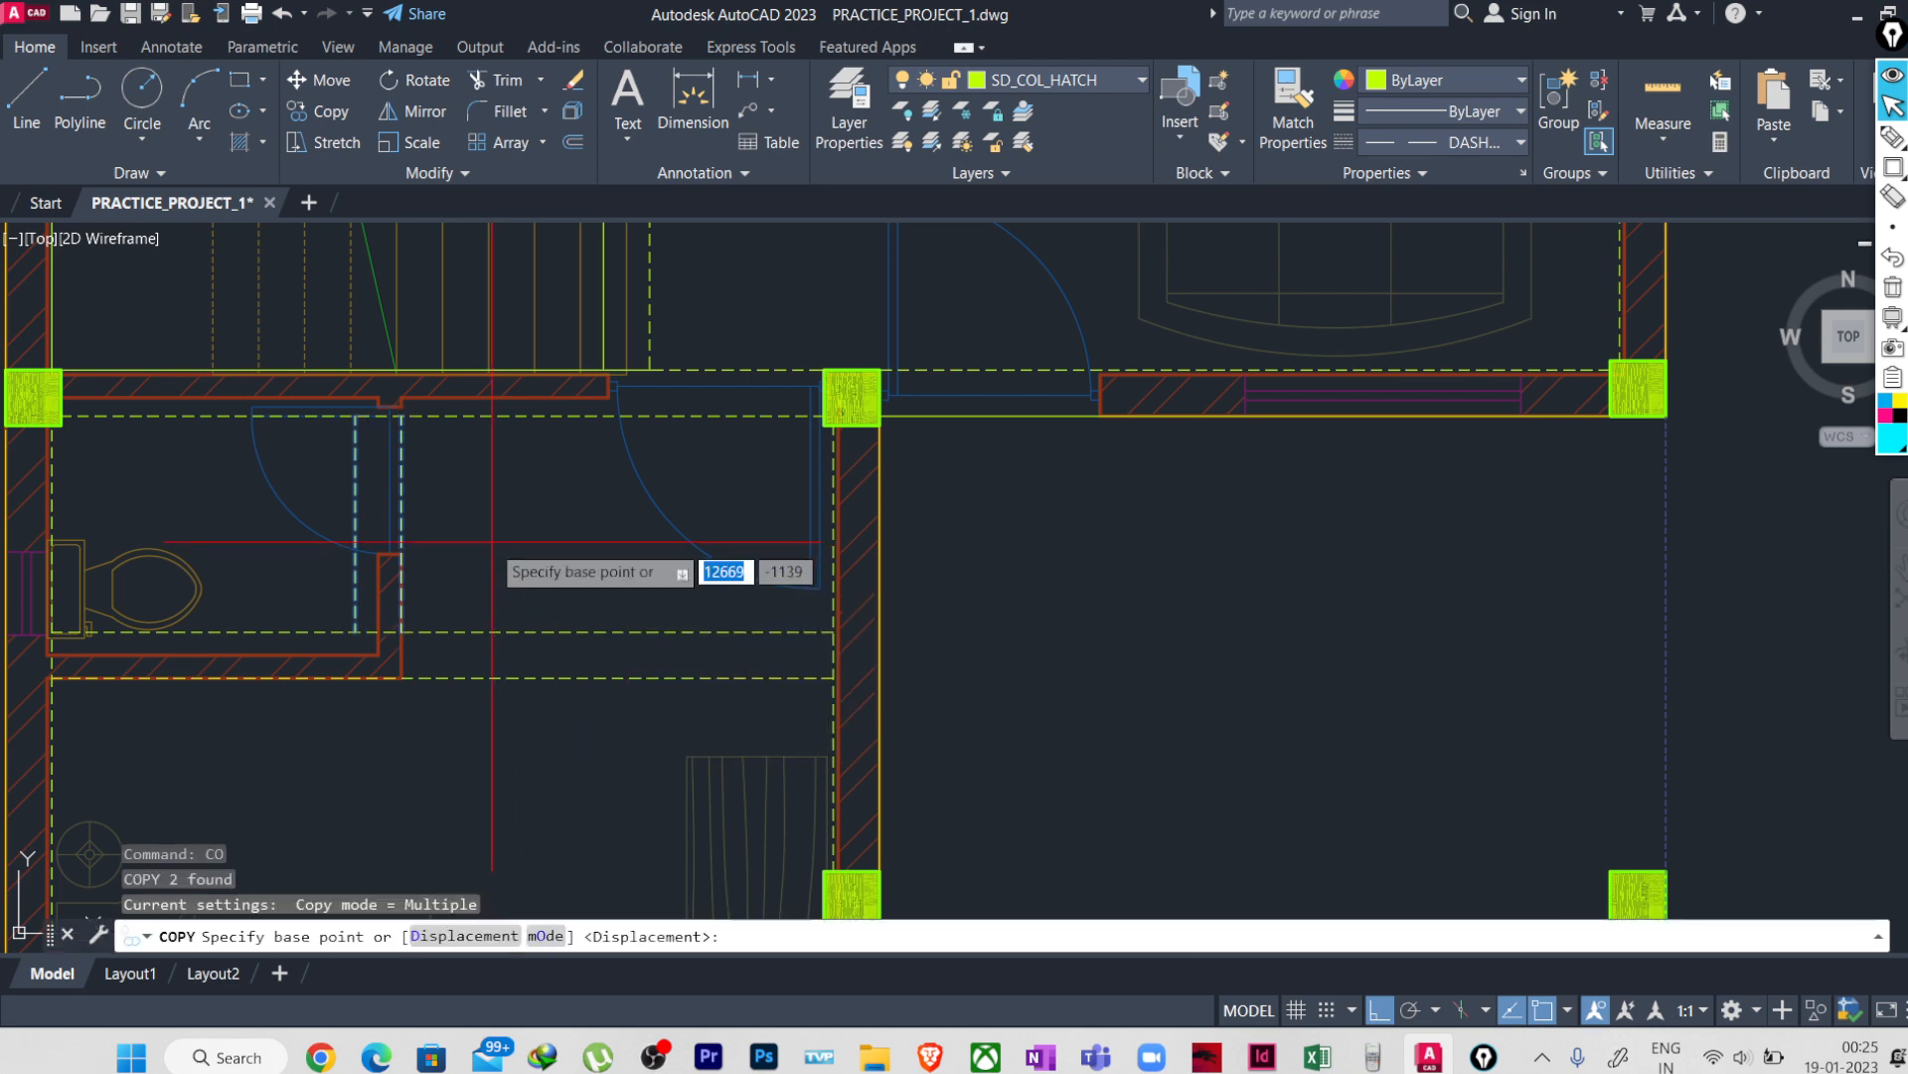
pyautogui.click(401, 630)
pyautogui.scroll(-5, 429, 604)
pyautogui.scroll(5, 298, 646)
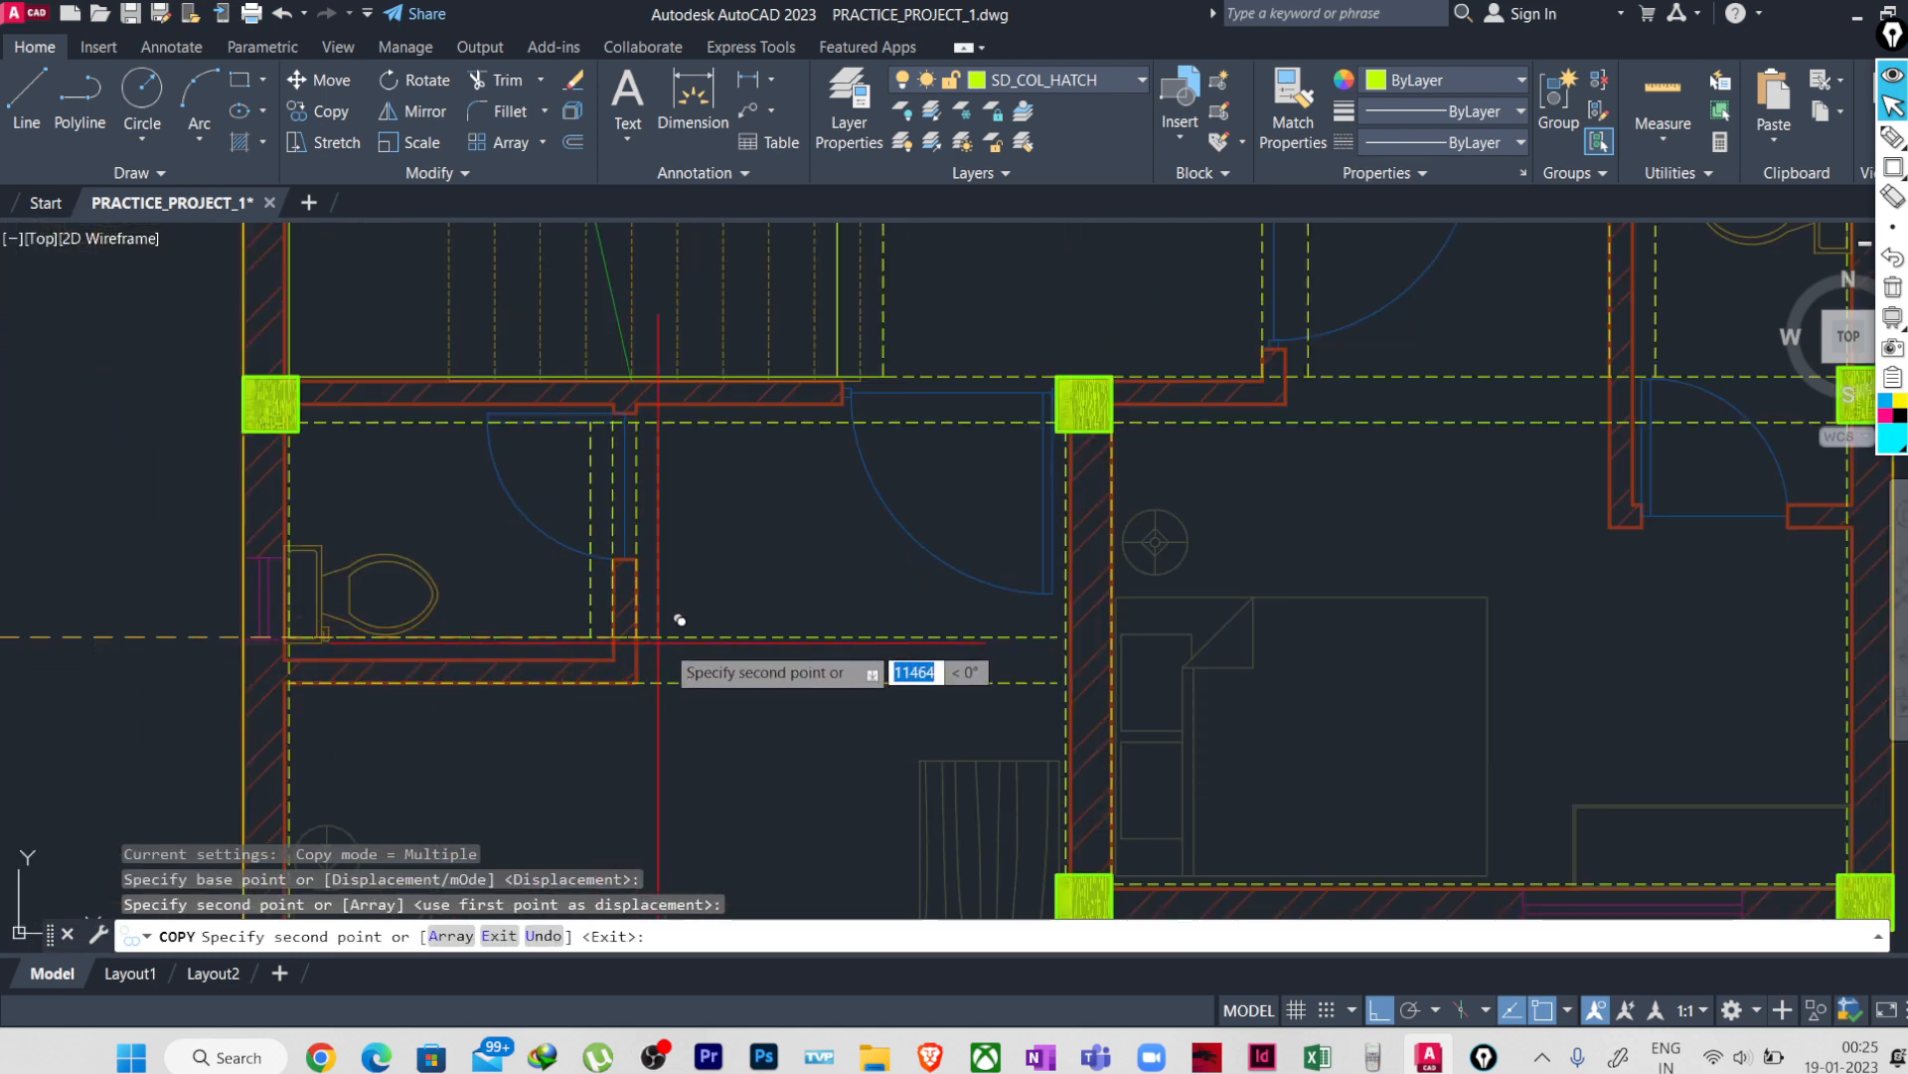
pyautogui.press('Escape')
# - Examine the first-floor beams from the lower bedrooms up past the stairs to the uppermost bedroom
pyautogui.scroll(-3, 659, 614)
pyautogui.moveTo(631, 676); pyautogui.dragTo(442, 607, button='middle')
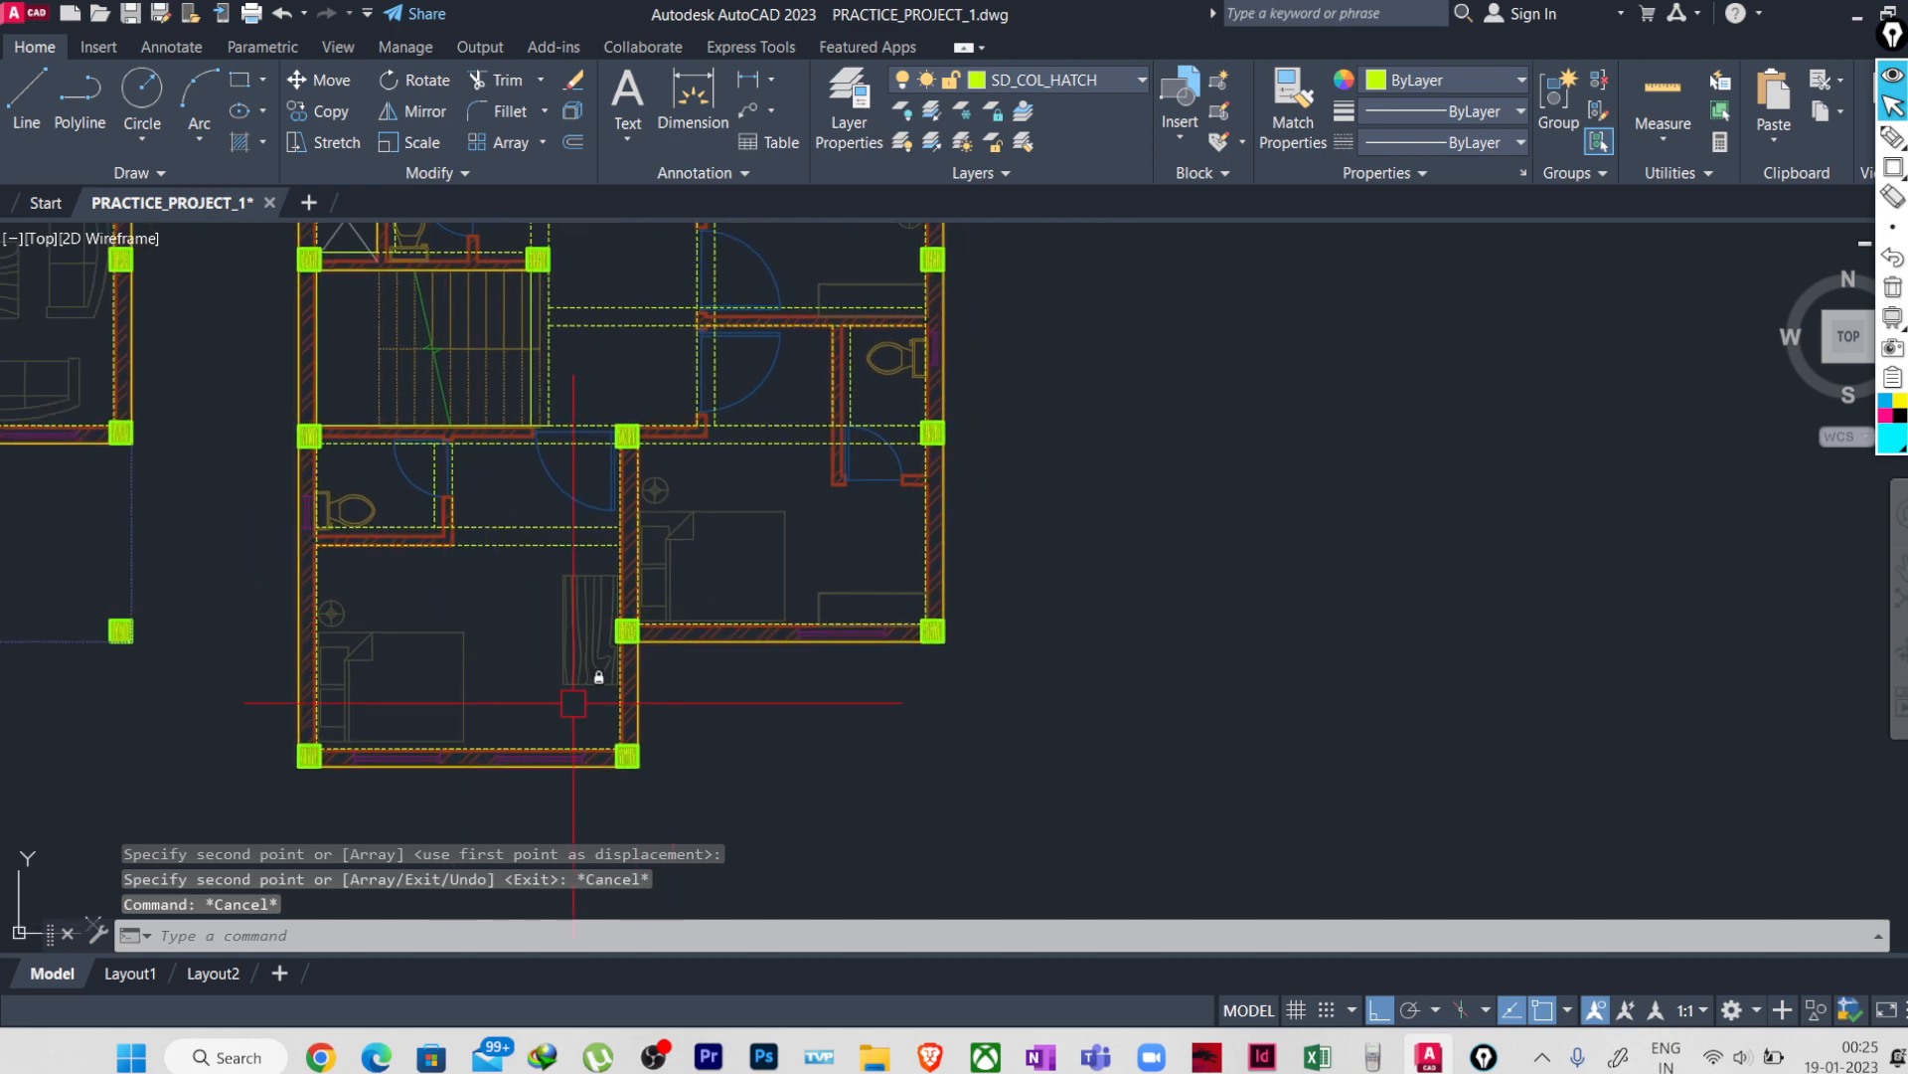
pyautogui.moveTo(527, 686); pyautogui.dragTo(494, 775, button='middle')
pyautogui.moveTo(559, 716); pyautogui.dragTo(563, 793, button='middle')
pyautogui.moveTo(490, 601); pyautogui.dragTo(494, 748, button='middle')
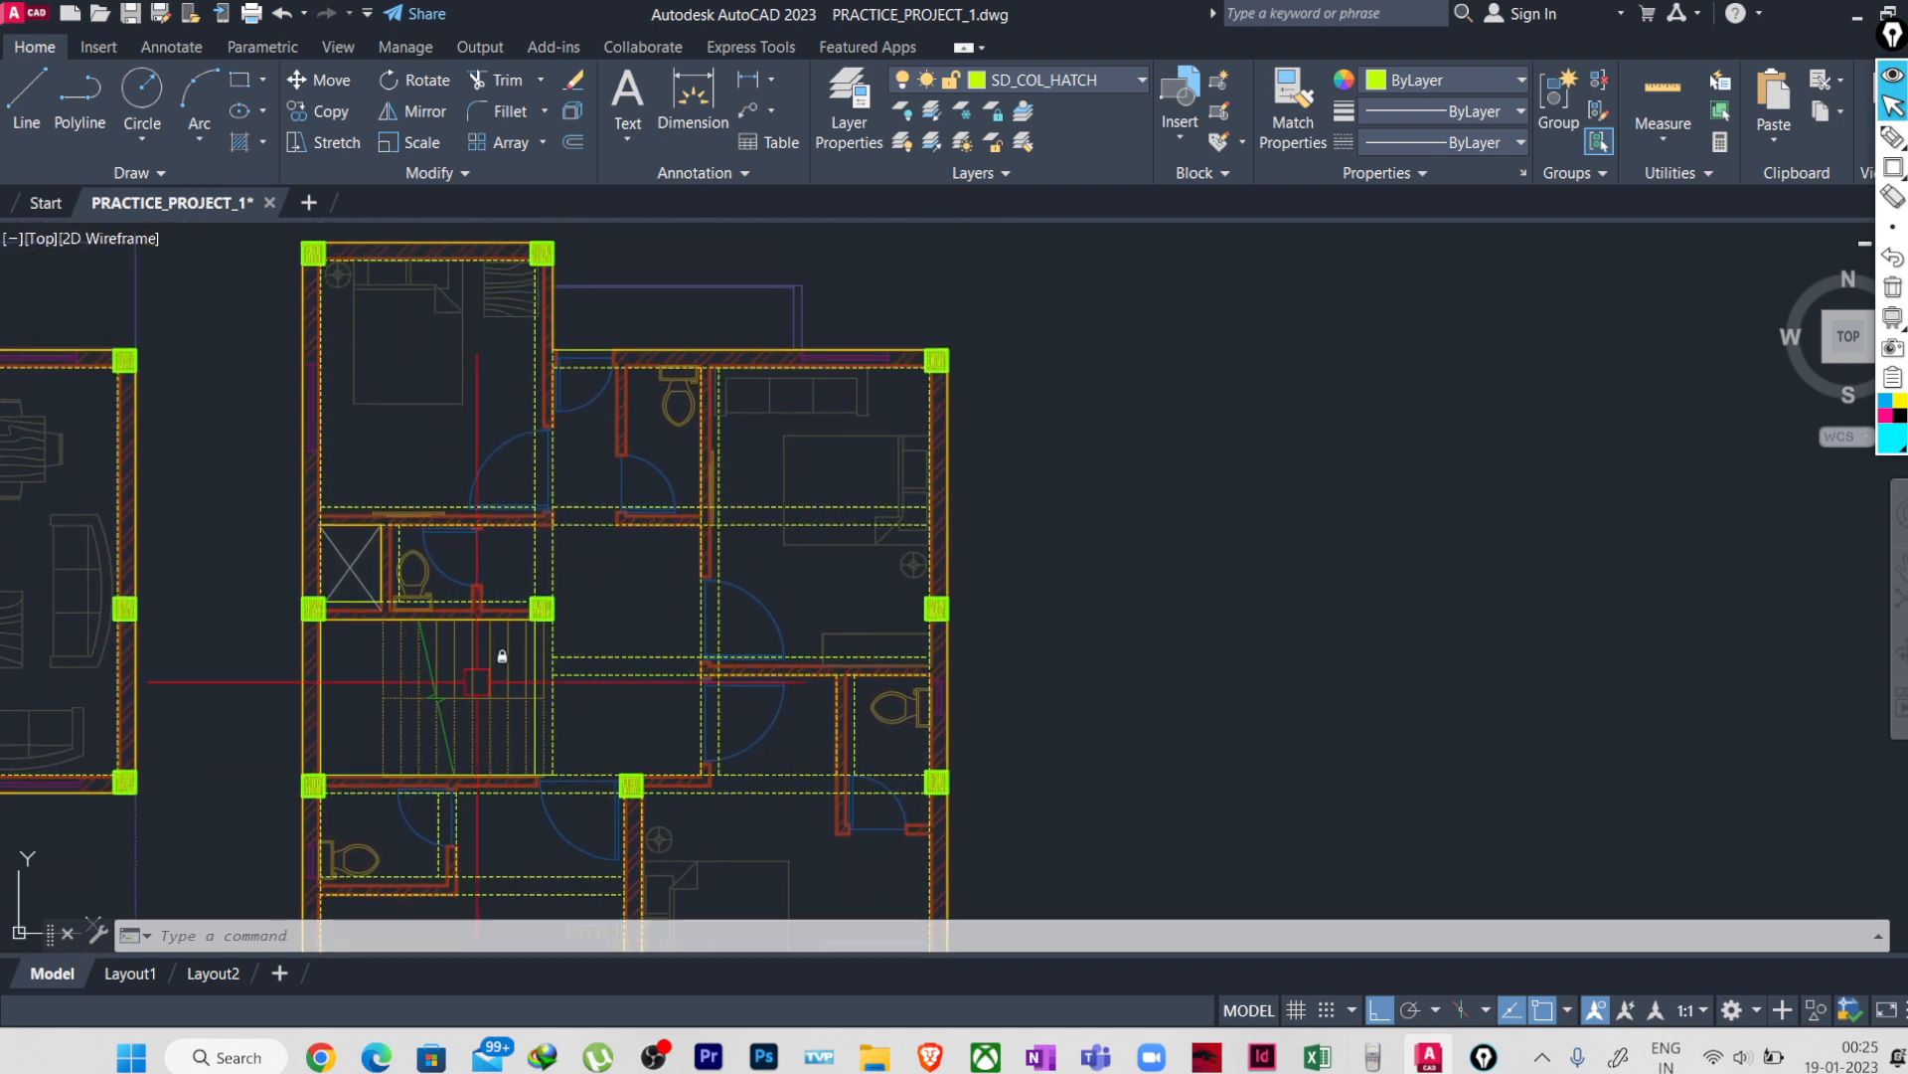
pyautogui.moveTo(451, 514); pyautogui.dragTo(451, 613, button='middle')
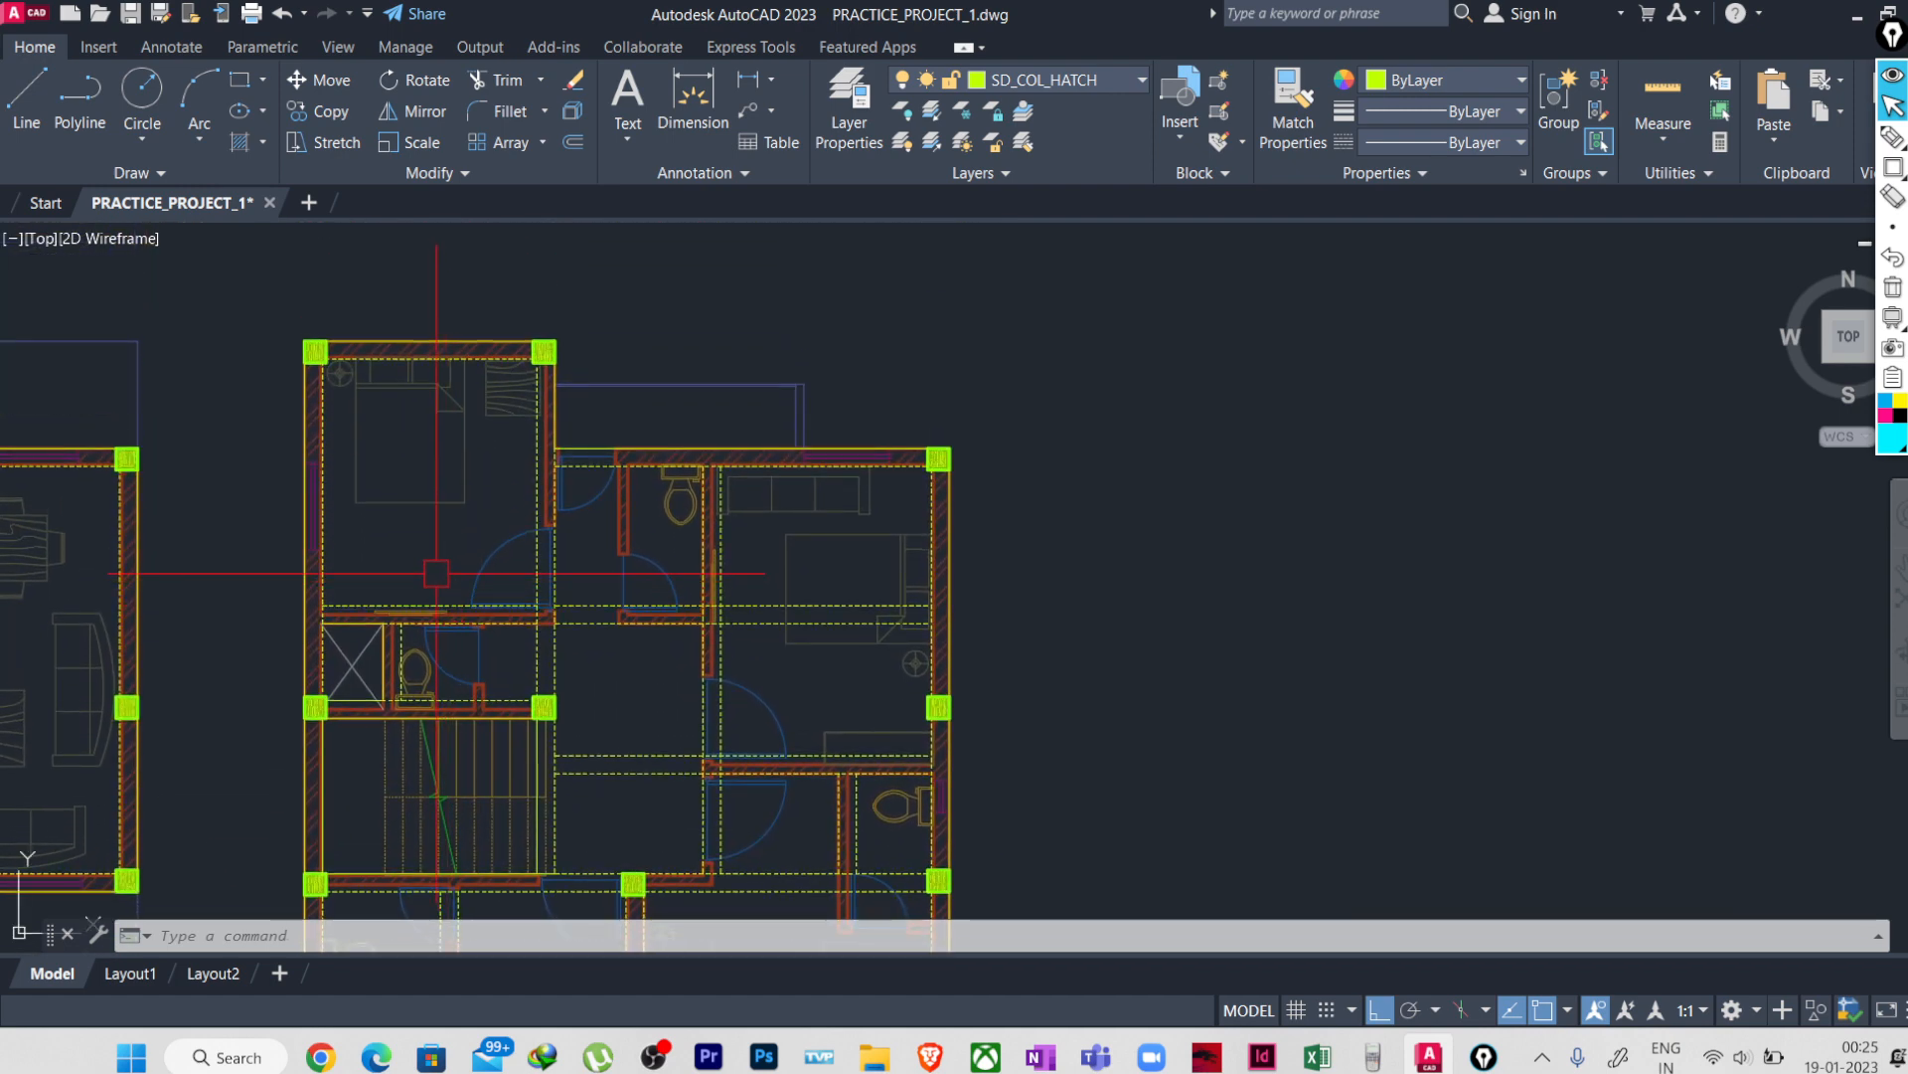
pyautogui.moveTo(469, 636); pyautogui.dragTo(641, 650, button='middle')
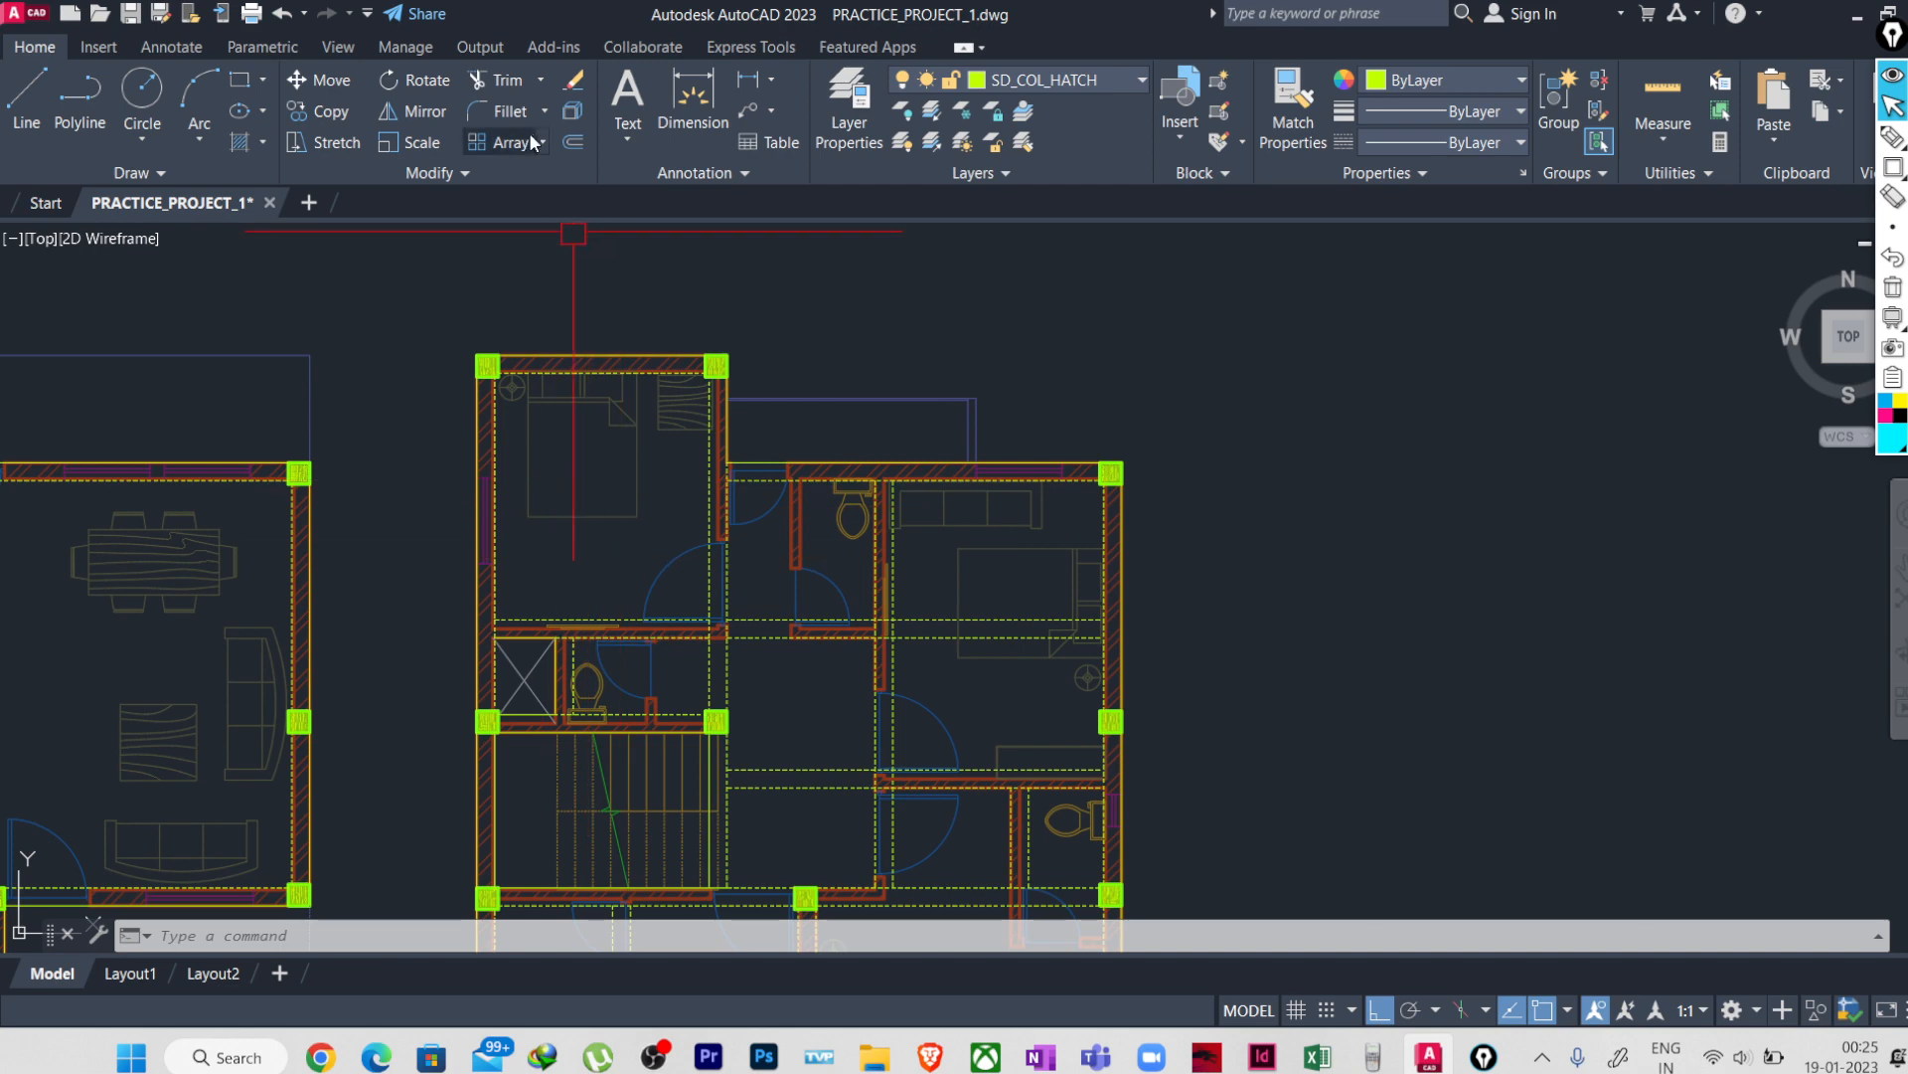
# - Measure the clear width and length between the beams of the uppermost first-floor bedroom with linear dimensions
pyautogui.click(744, 81)
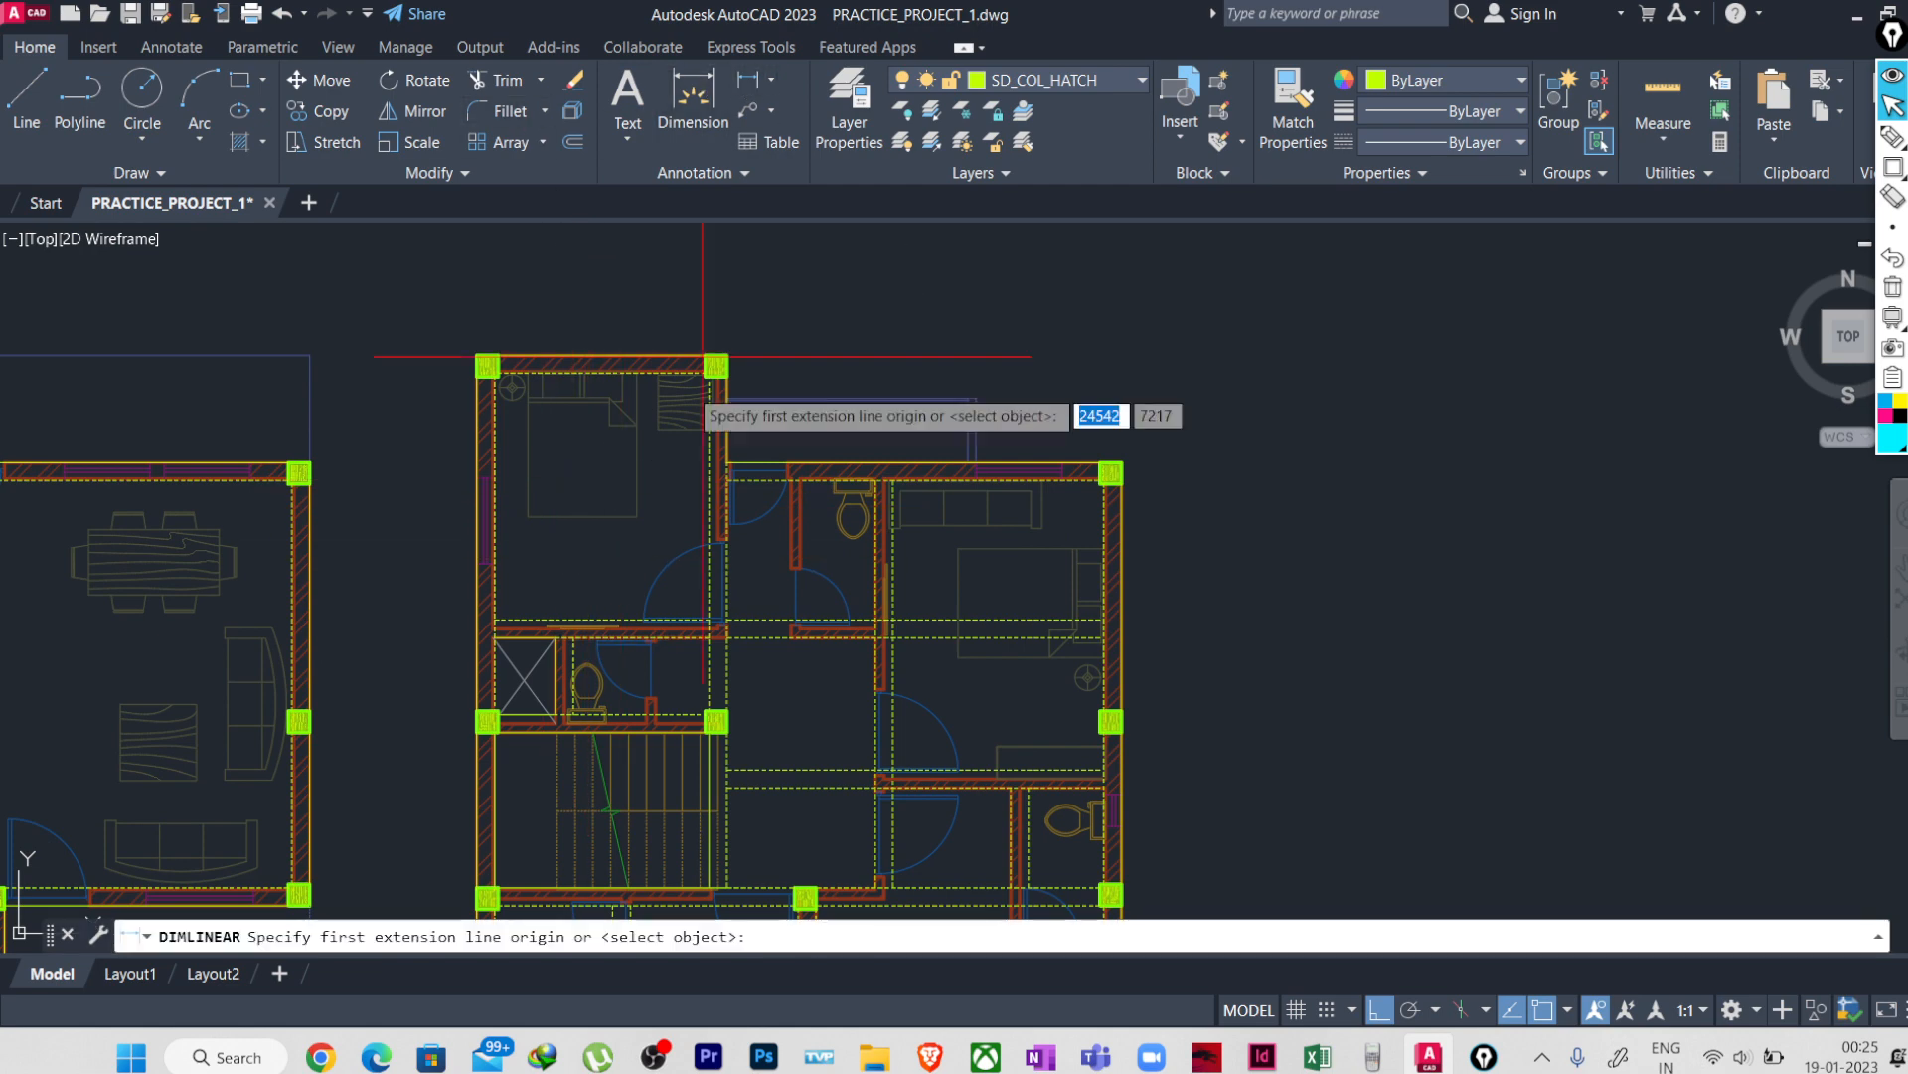
pyautogui.click(491, 424)
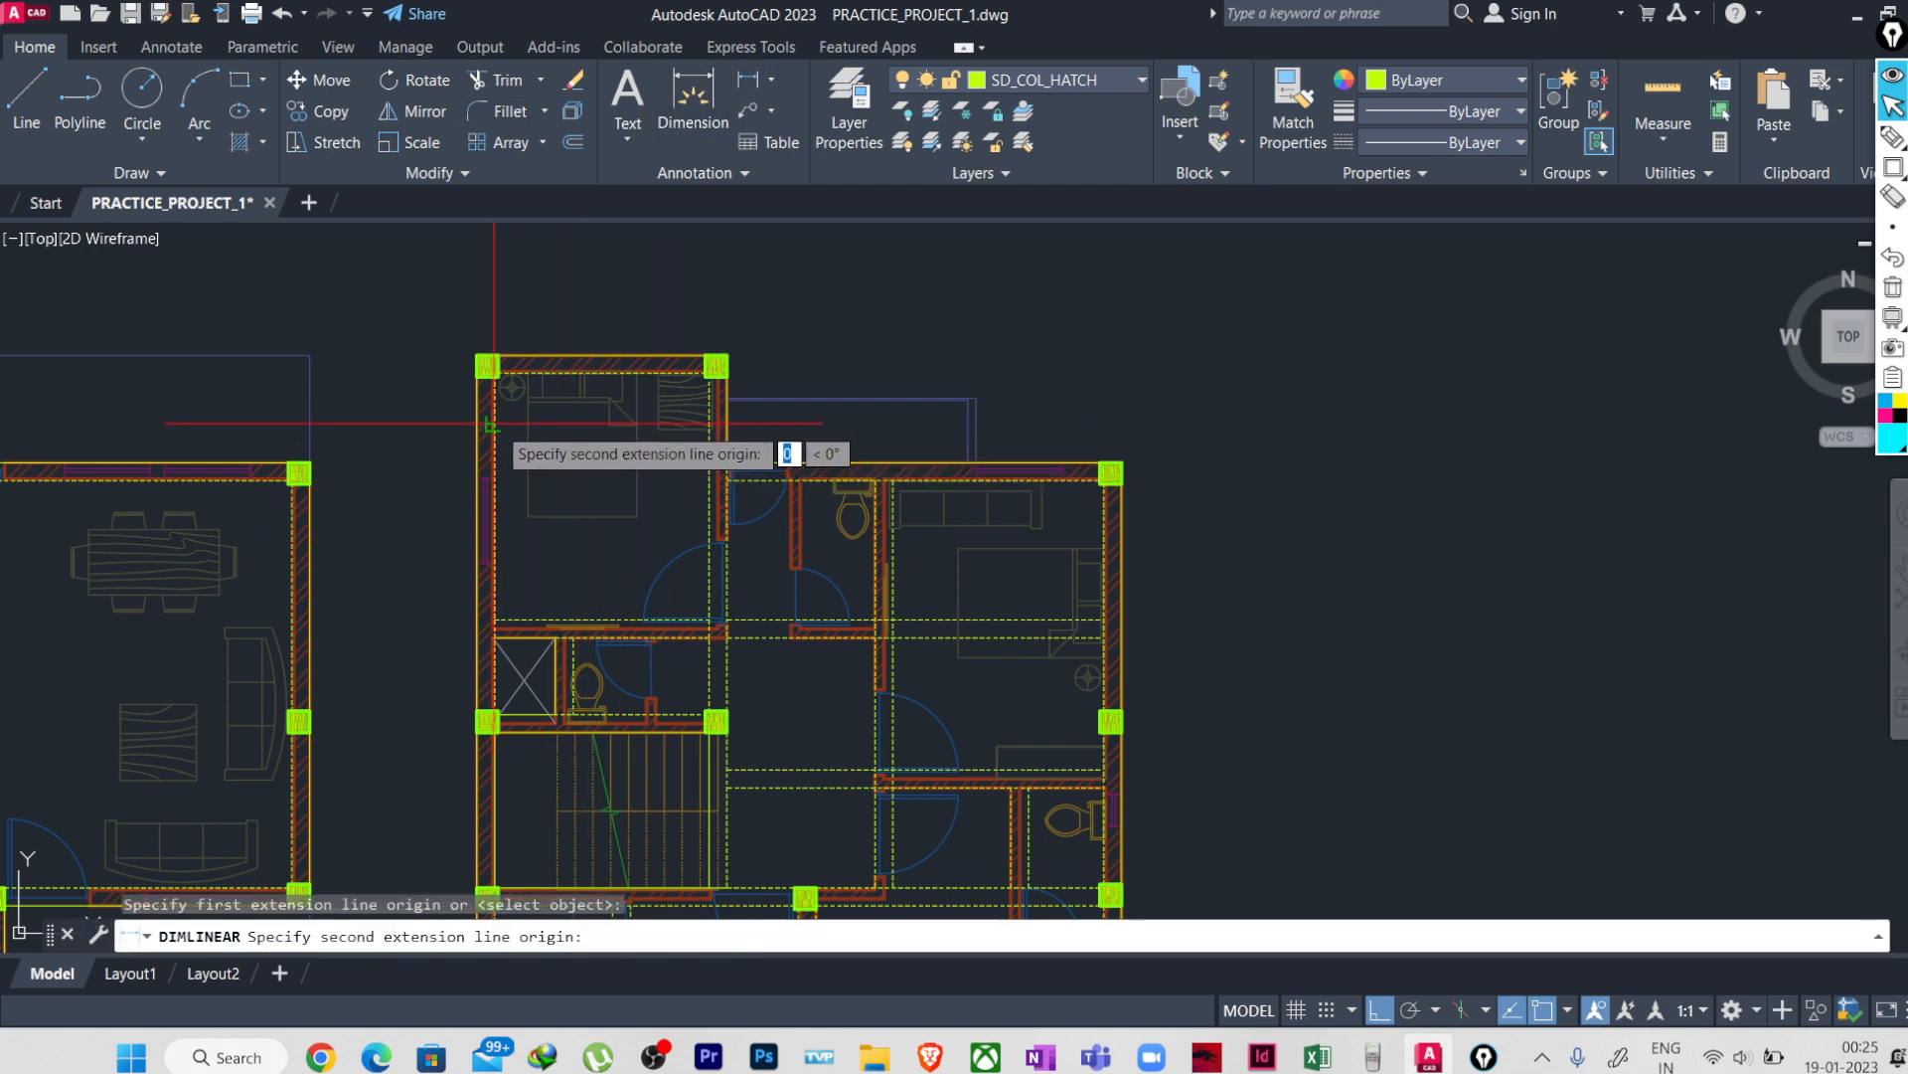
pyautogui.click(708, 425)
pyautogui.press('Escape')
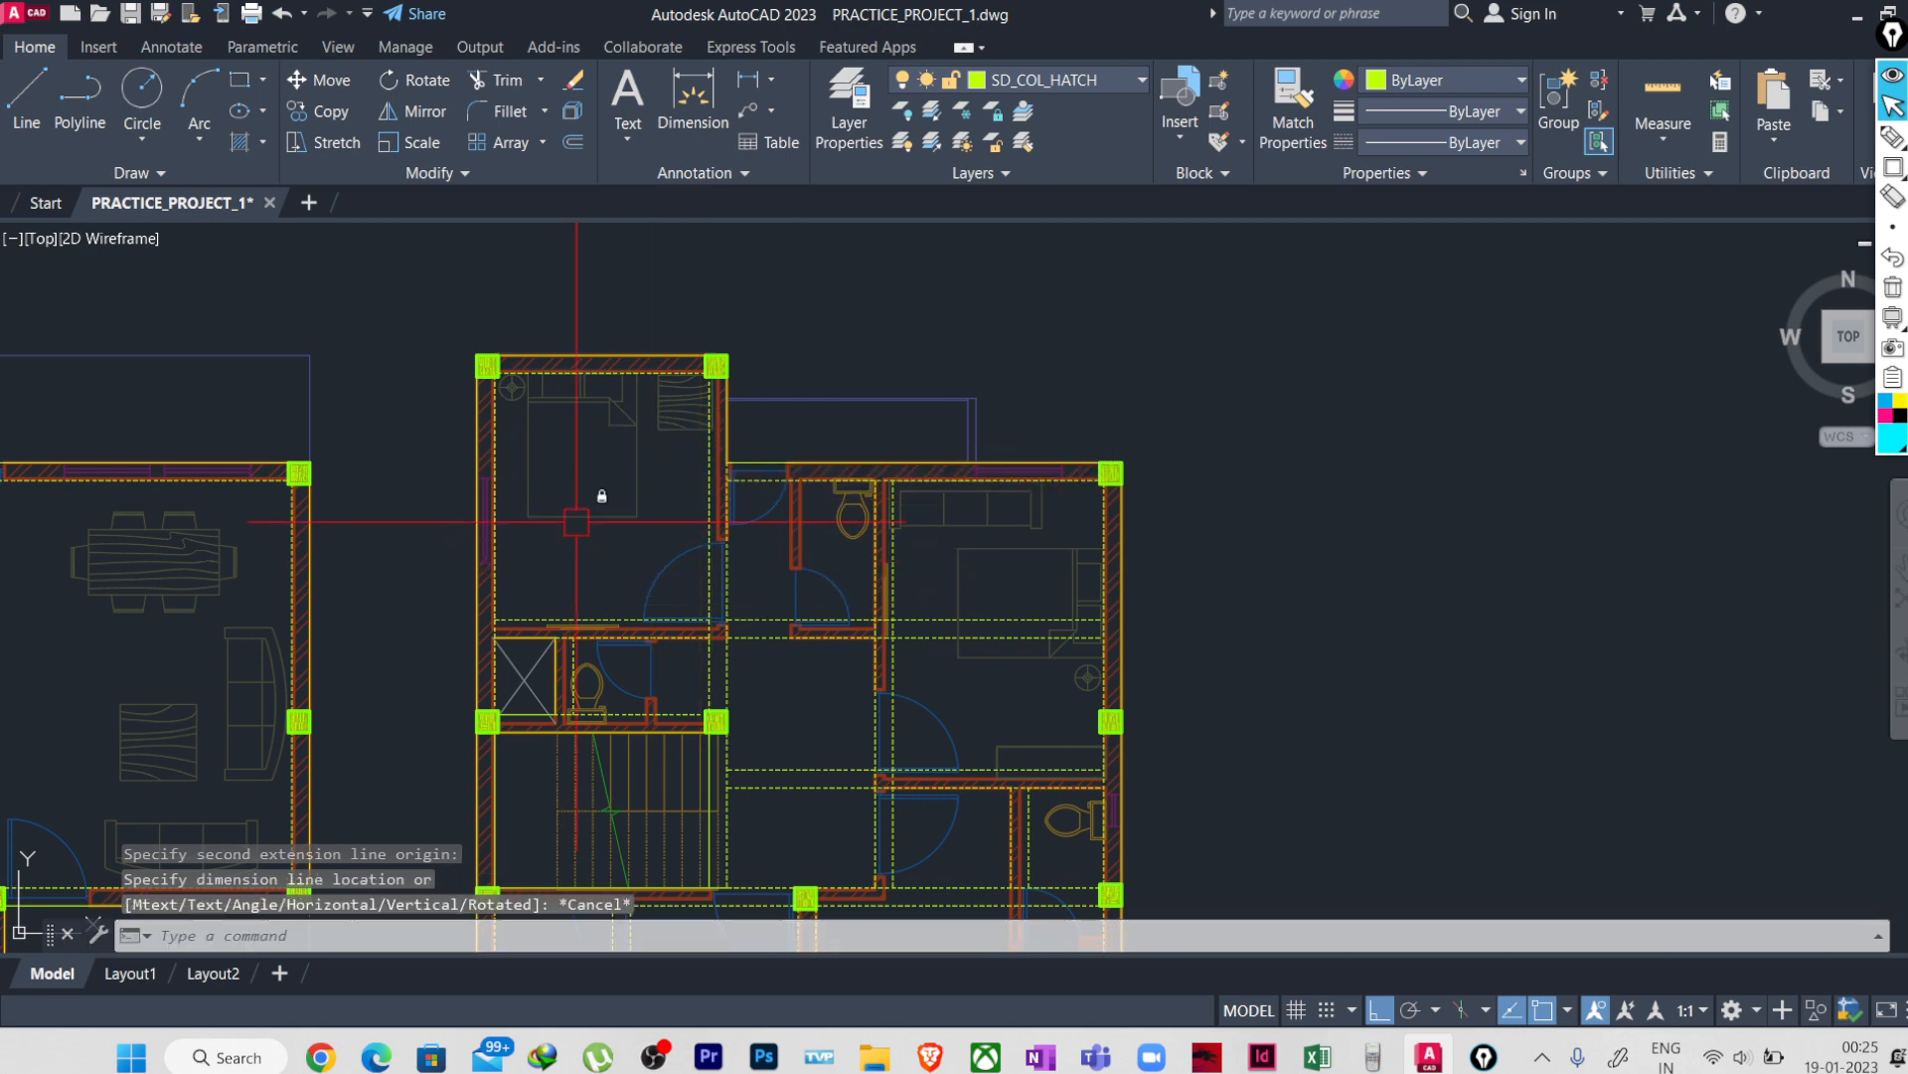
pyautogui.press('Return')
pyautogui.click(528, 371)
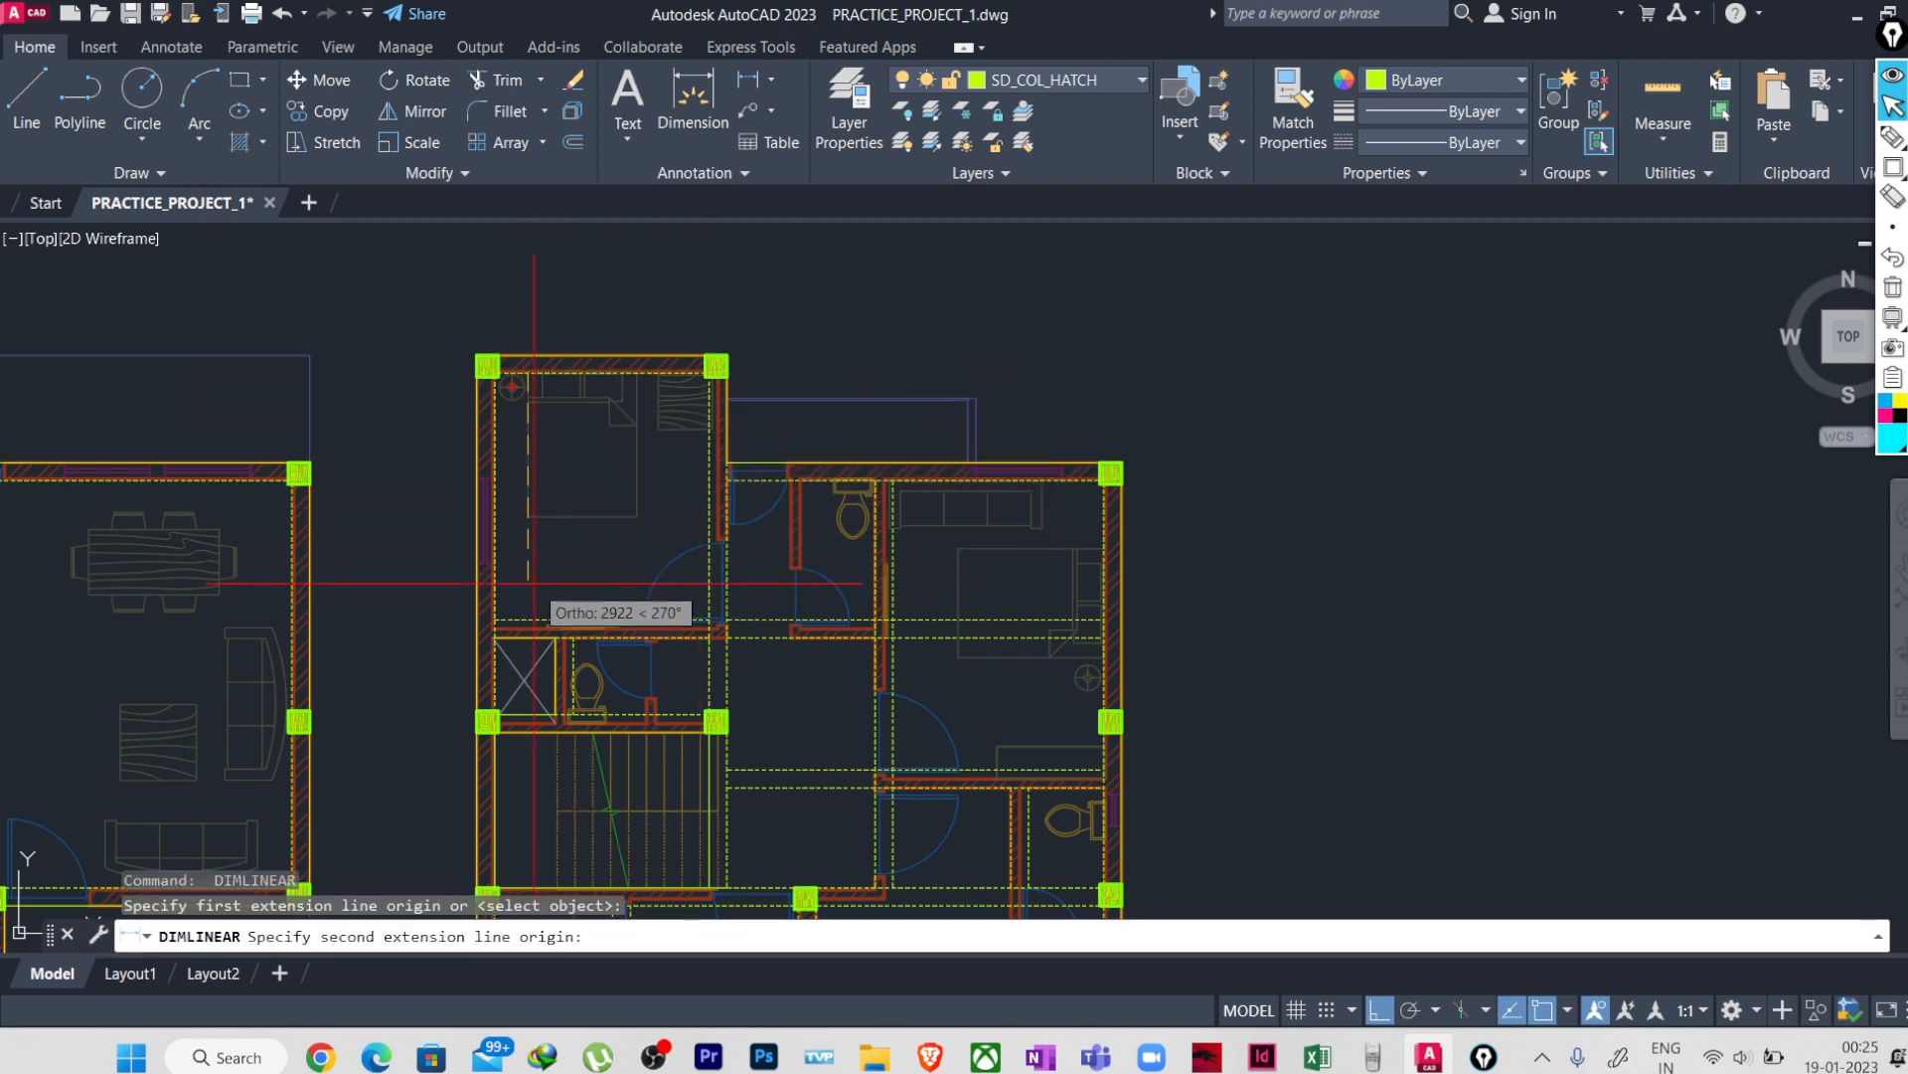
pyautogui.click(528, 620)
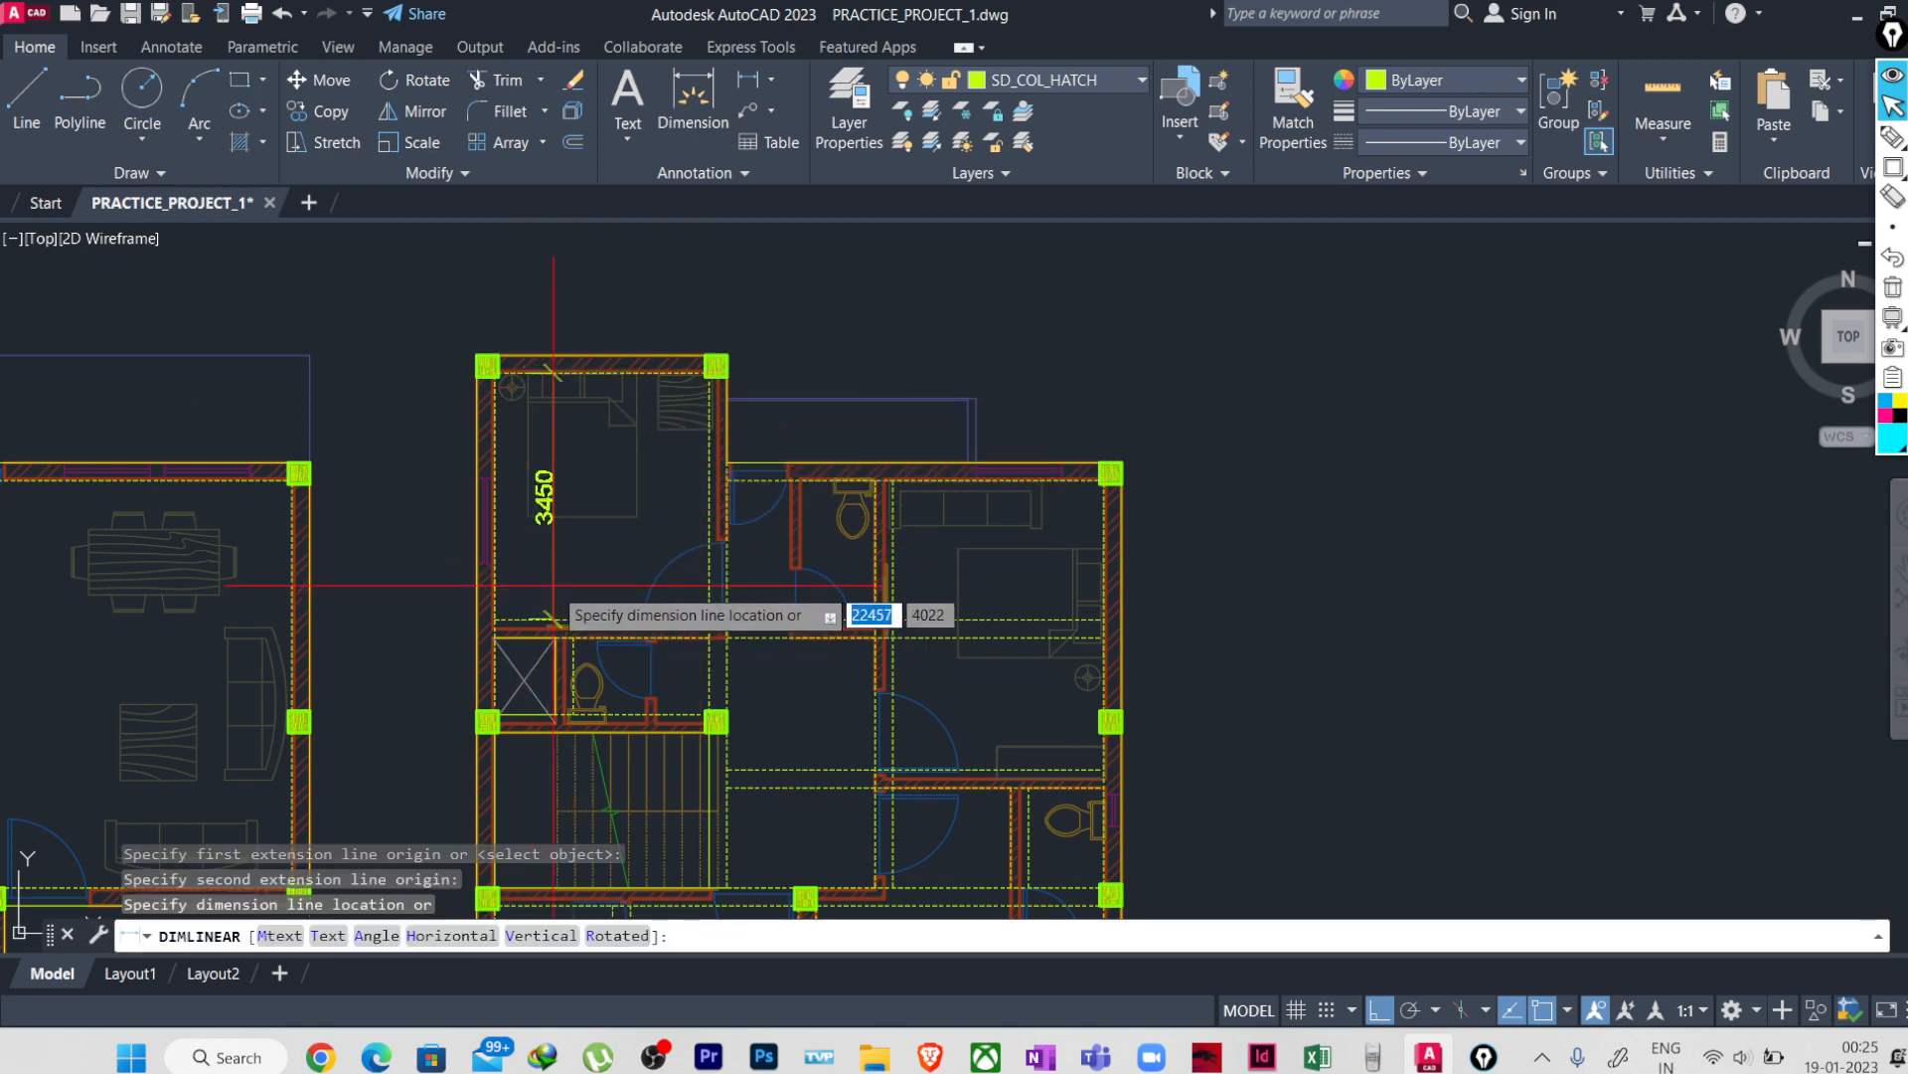
pyautogui.press('Escape')
# - Compare the ground-floor and first-floor beam layouts and check them for remaining gaps or errors
pyautogui.scroll(-4, 536, 561)
pyautogui.scroll(2, 528, 540)
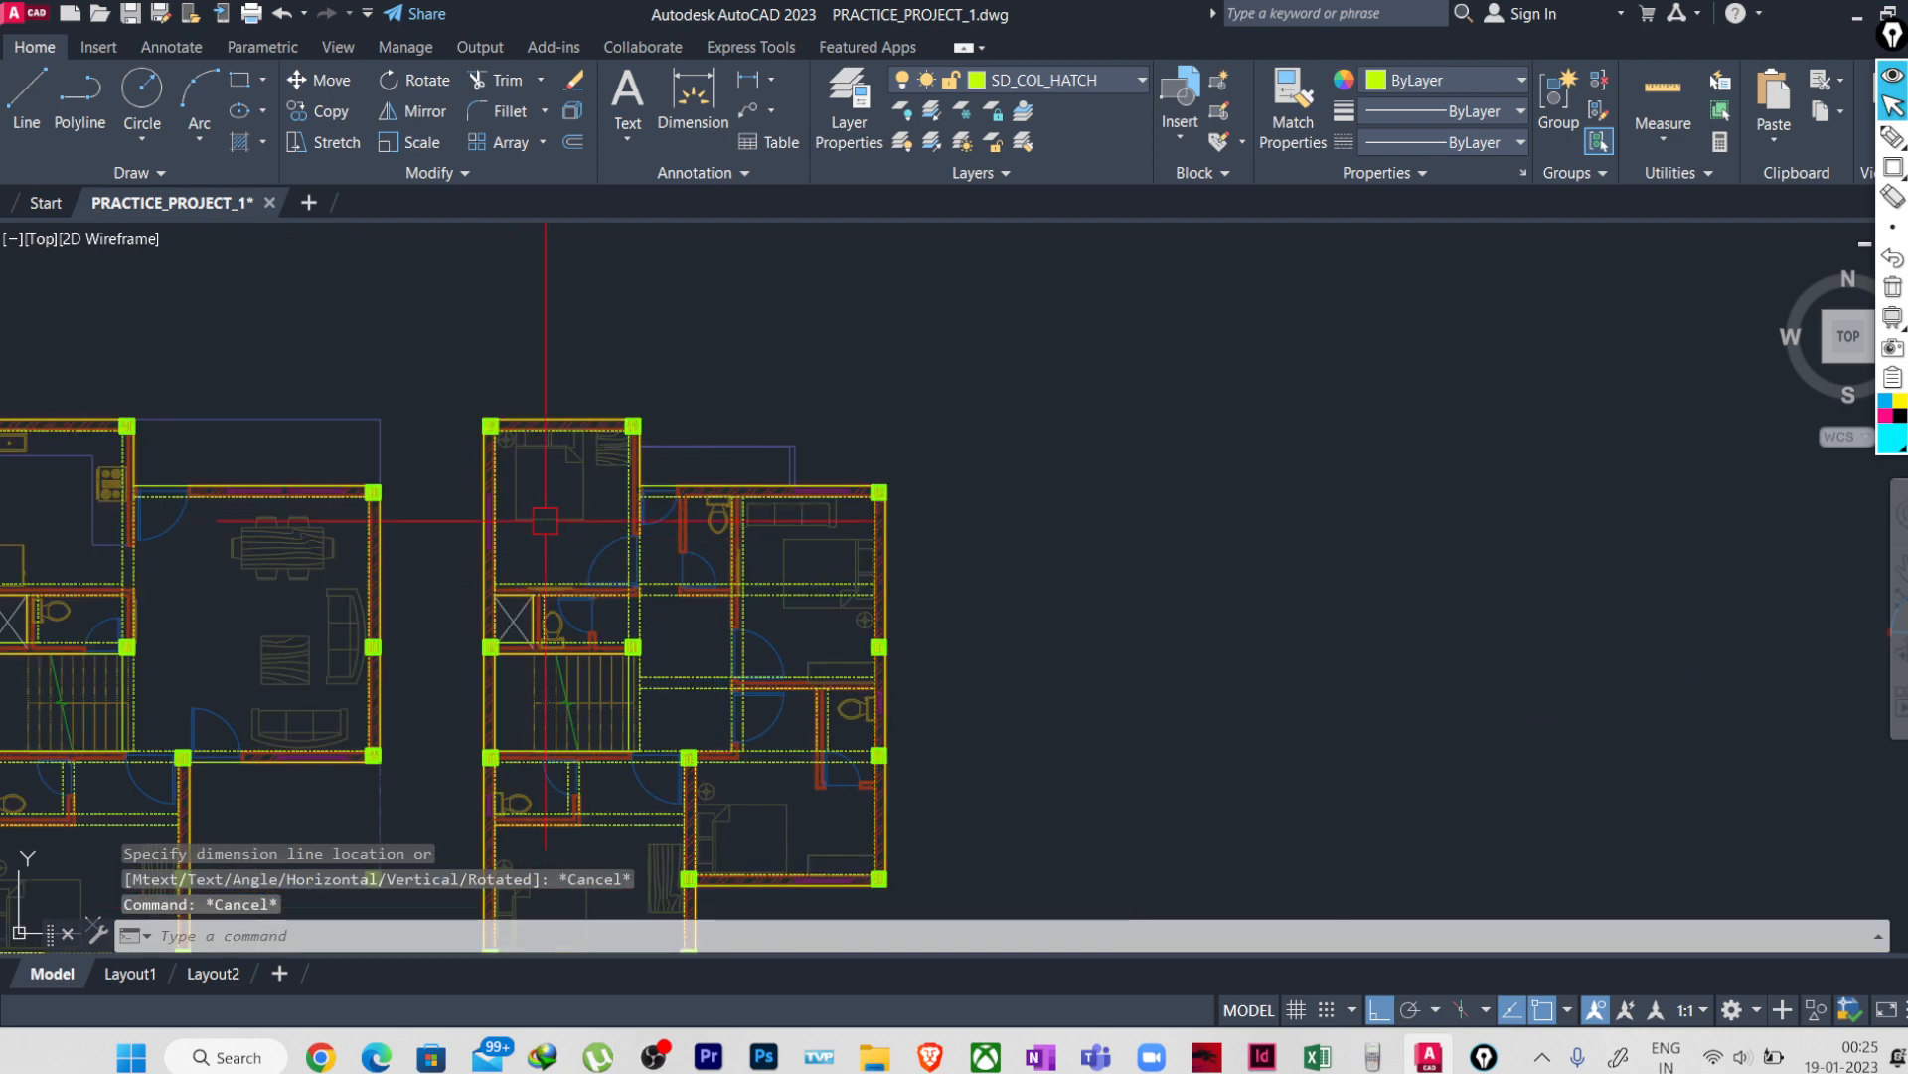
pyautogui.scroll(4, 289, 491)
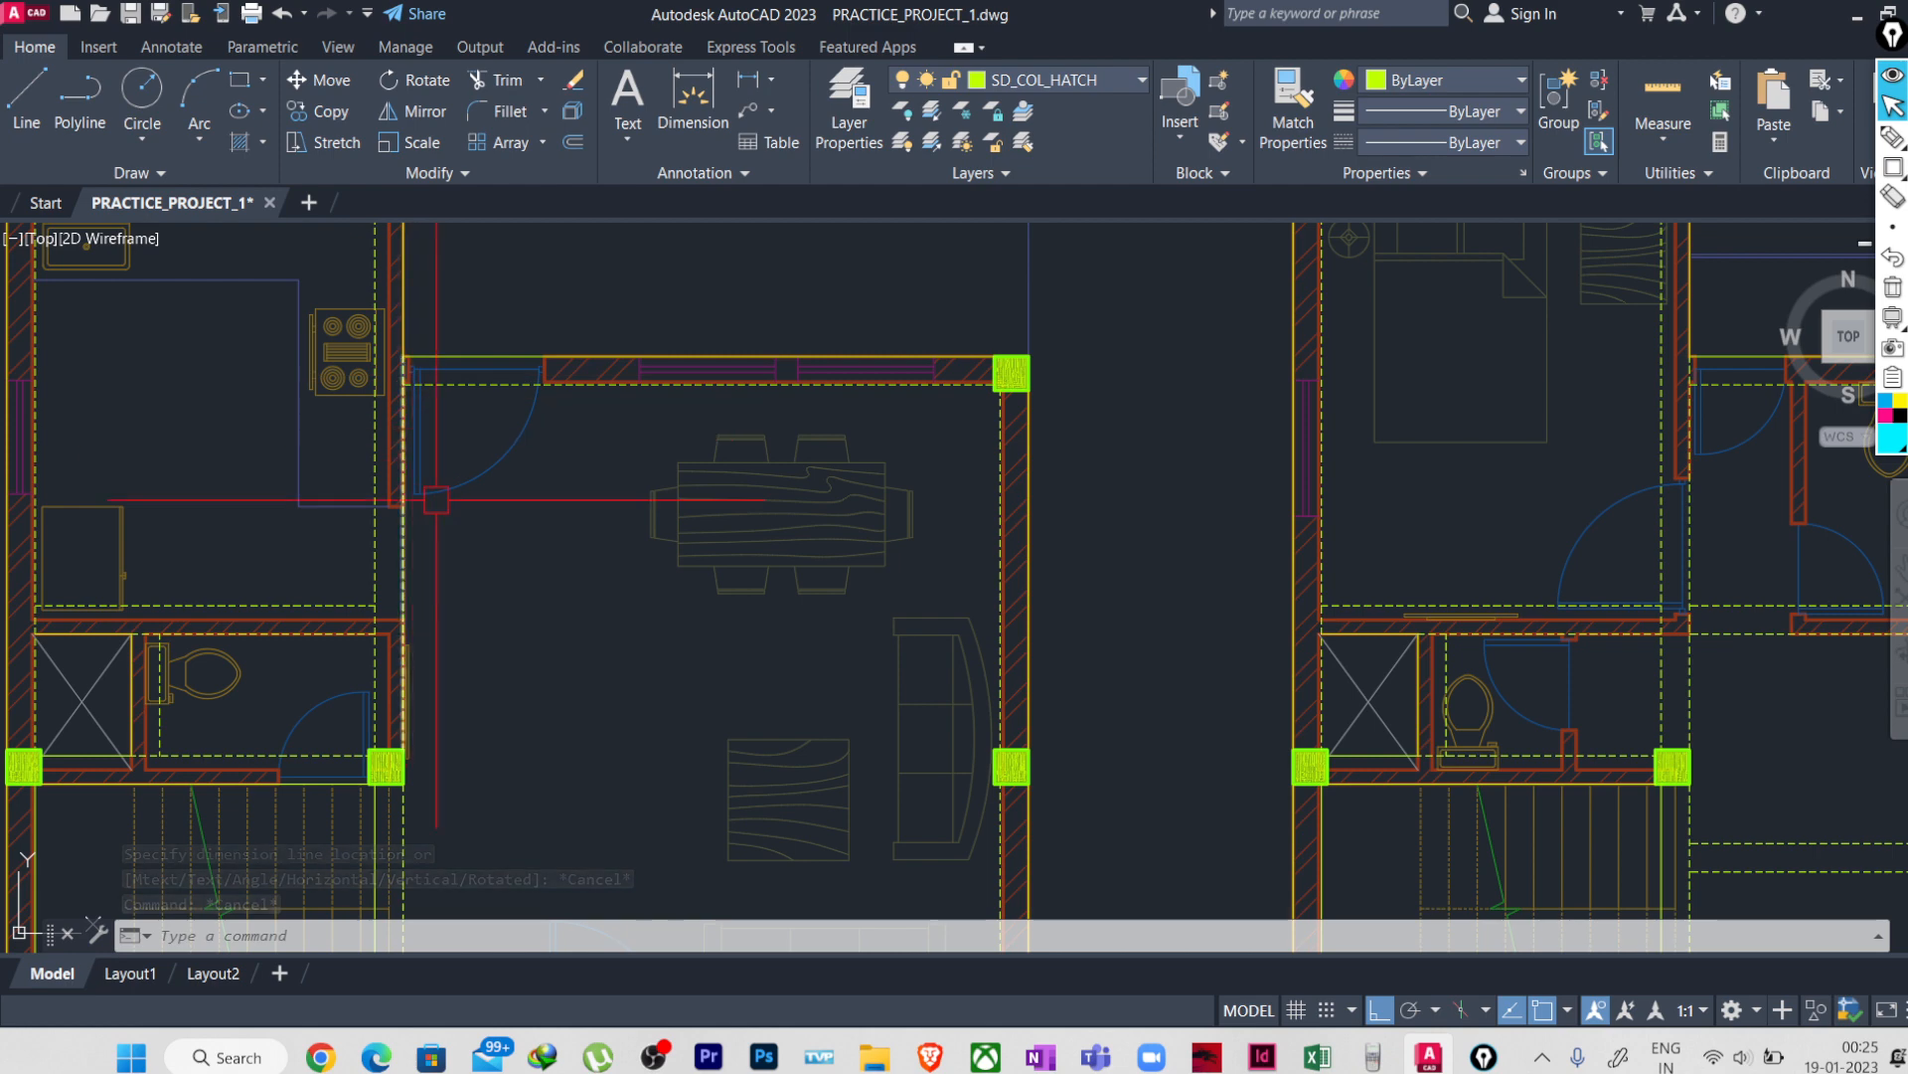
pyautogui.scroll(-2, 623, 557)
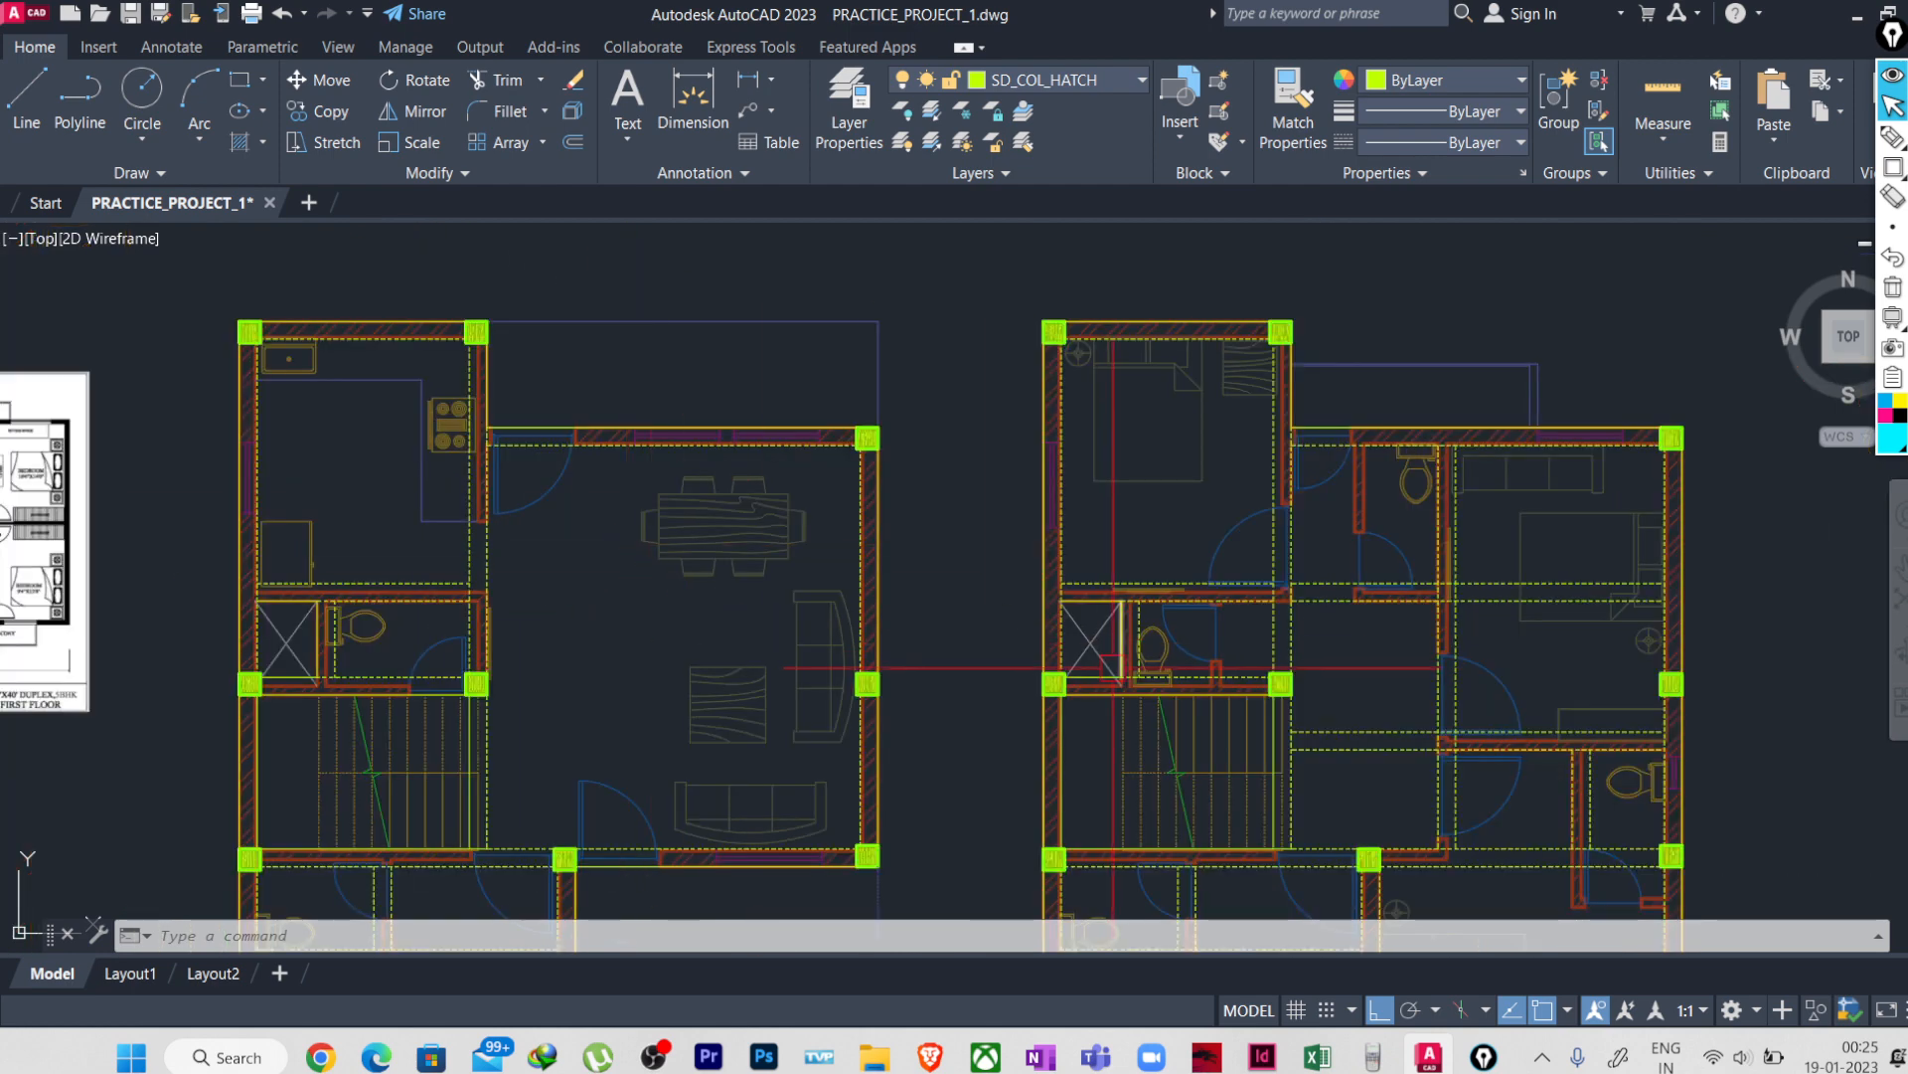
pyautogui.moveTo(1111, 667)
pyautogui.mouseDown(button='middle')
pyautogui.moveTo(755, 637)
pyautogui.moveTo(725, 597)
pyautogui.moveTo(742, 615)
pyautogui.mouseUp(button='middle')
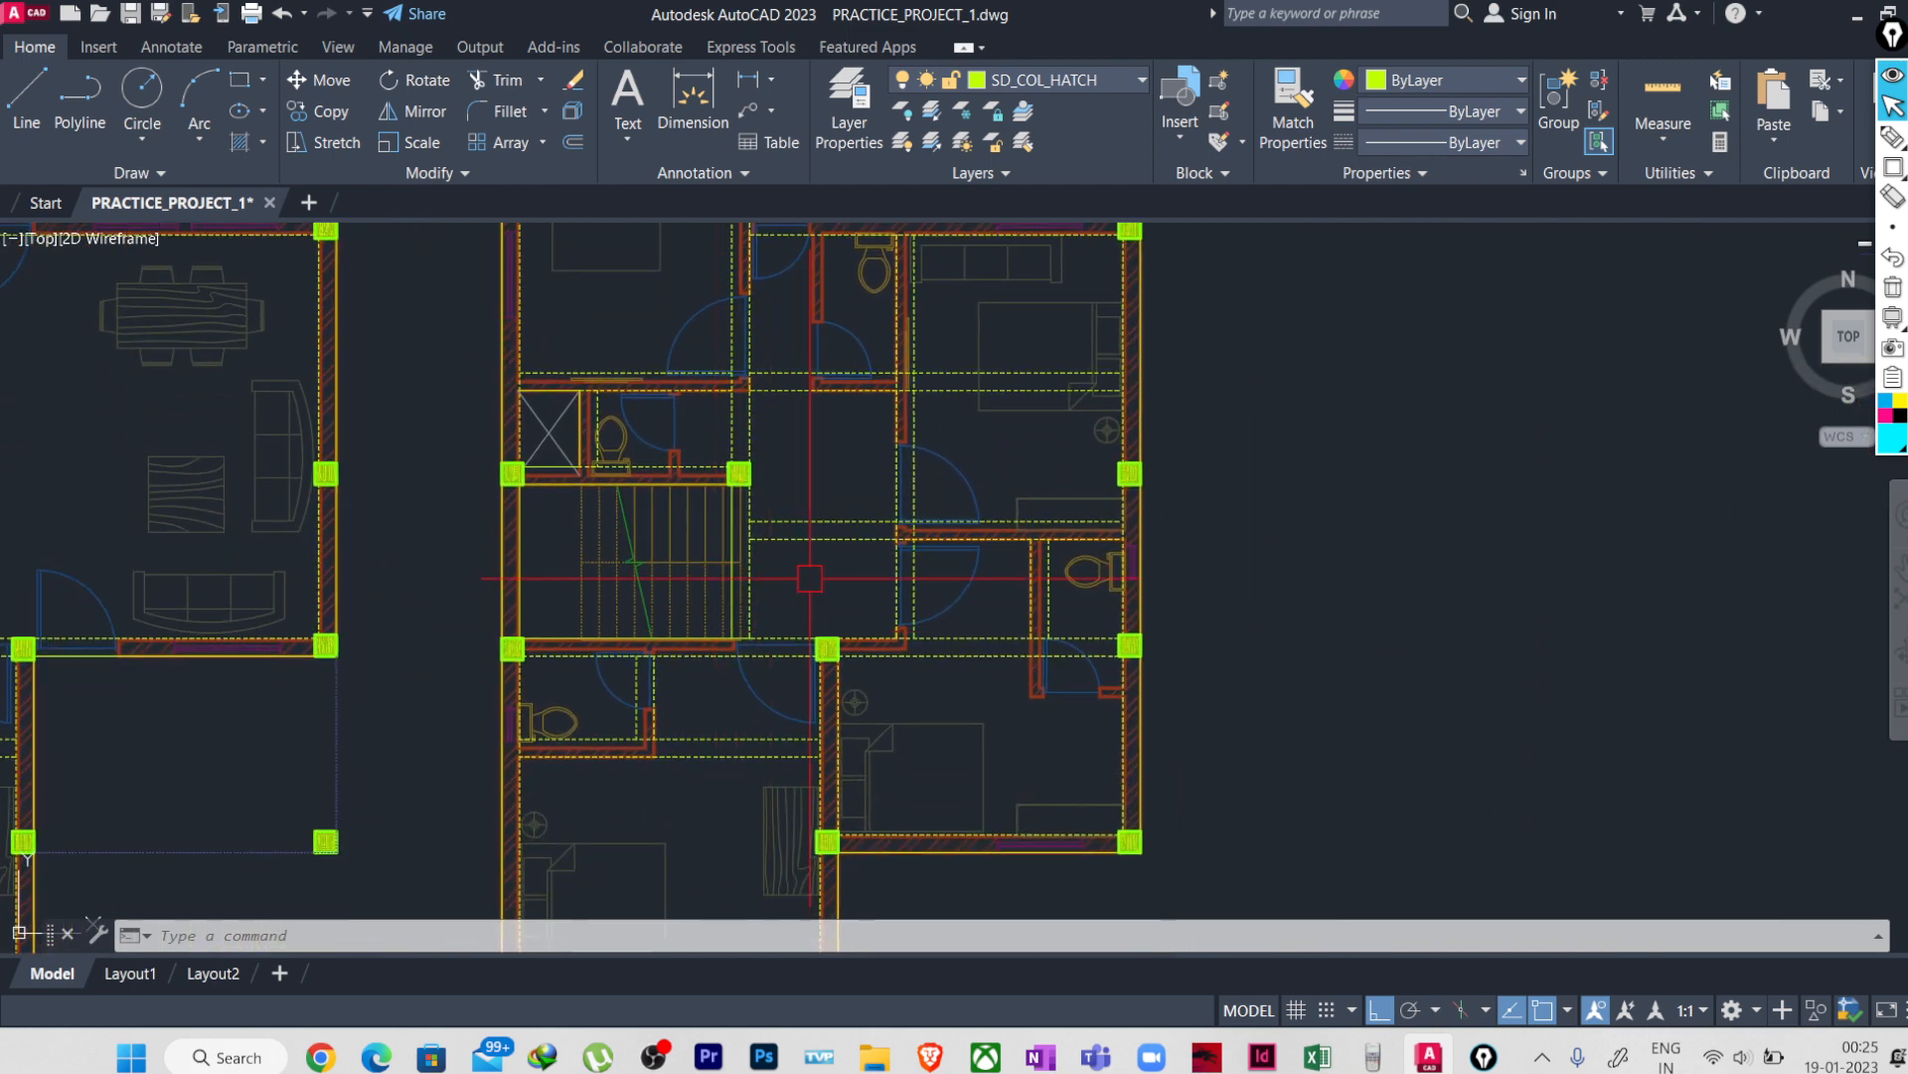
pyautogui.scroll(-2, 810, 579)
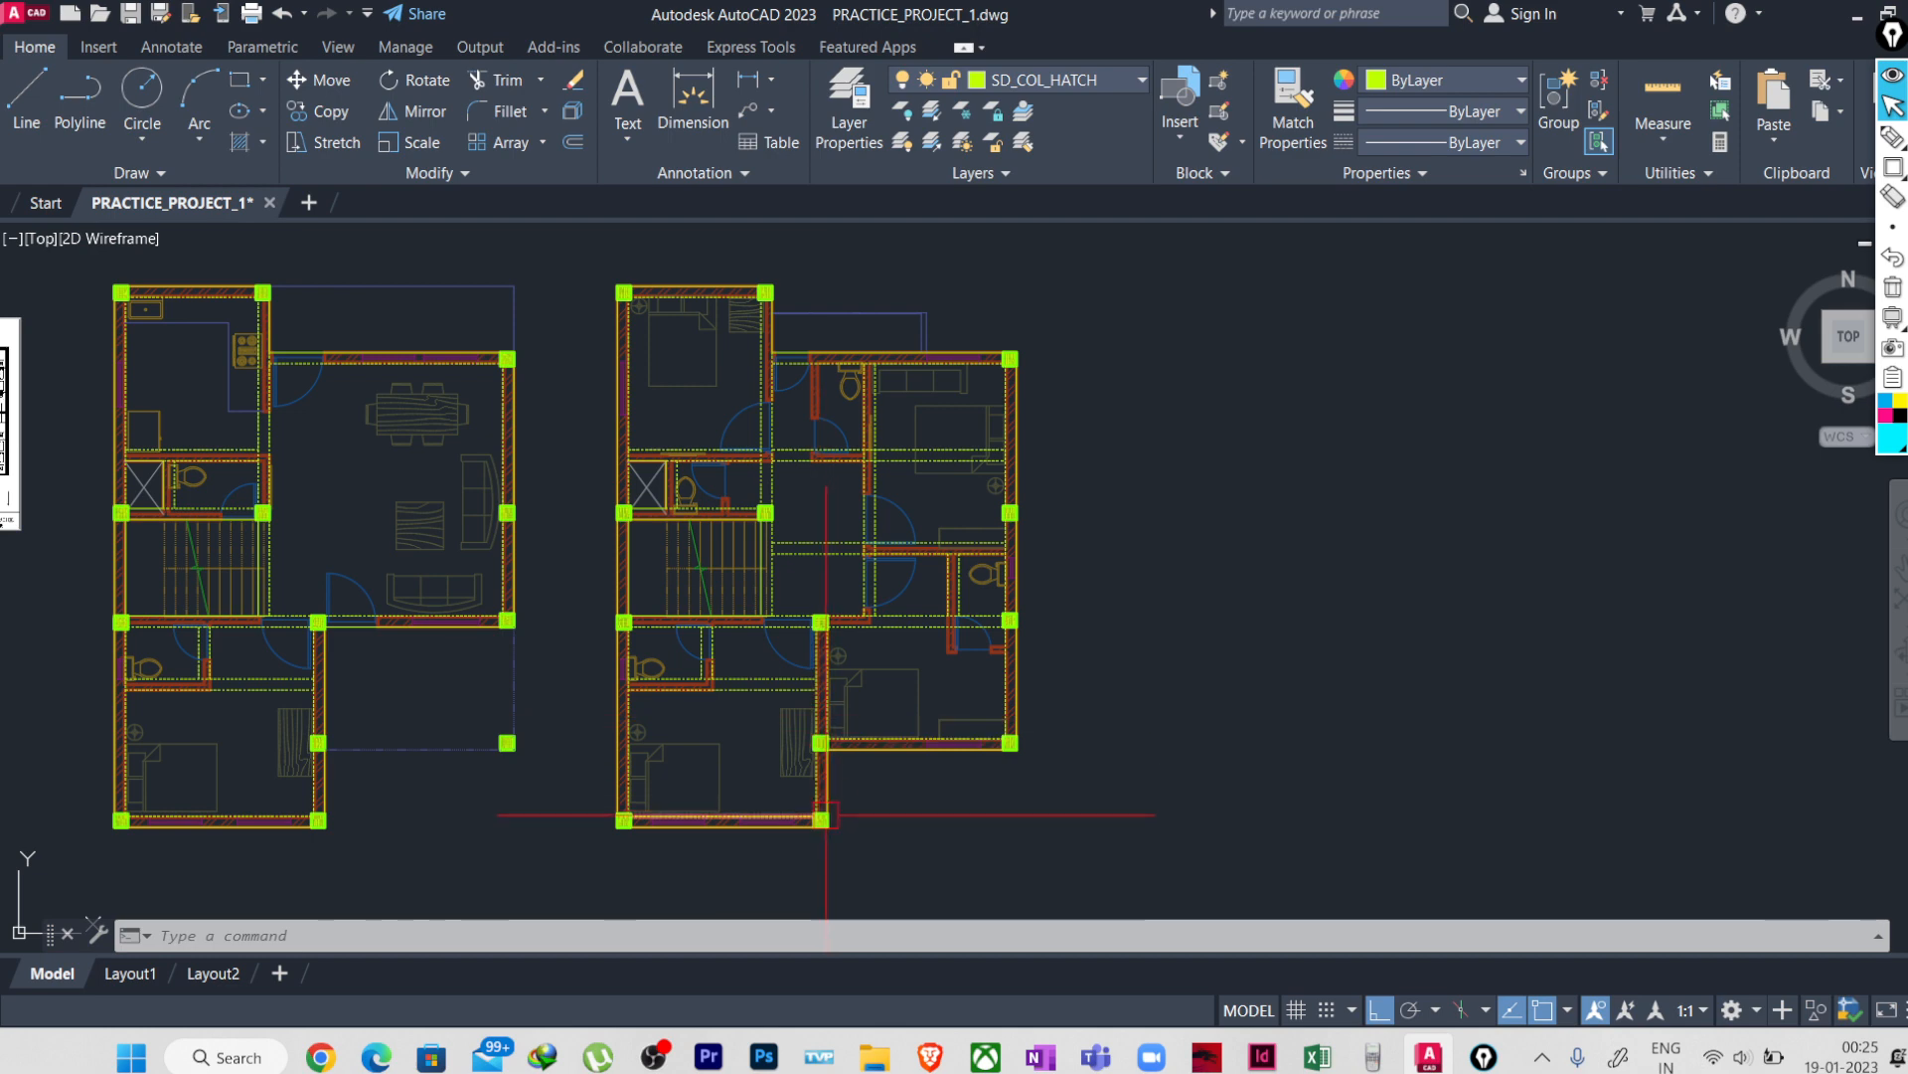
pyautogui.scroll(2, 410, 764)
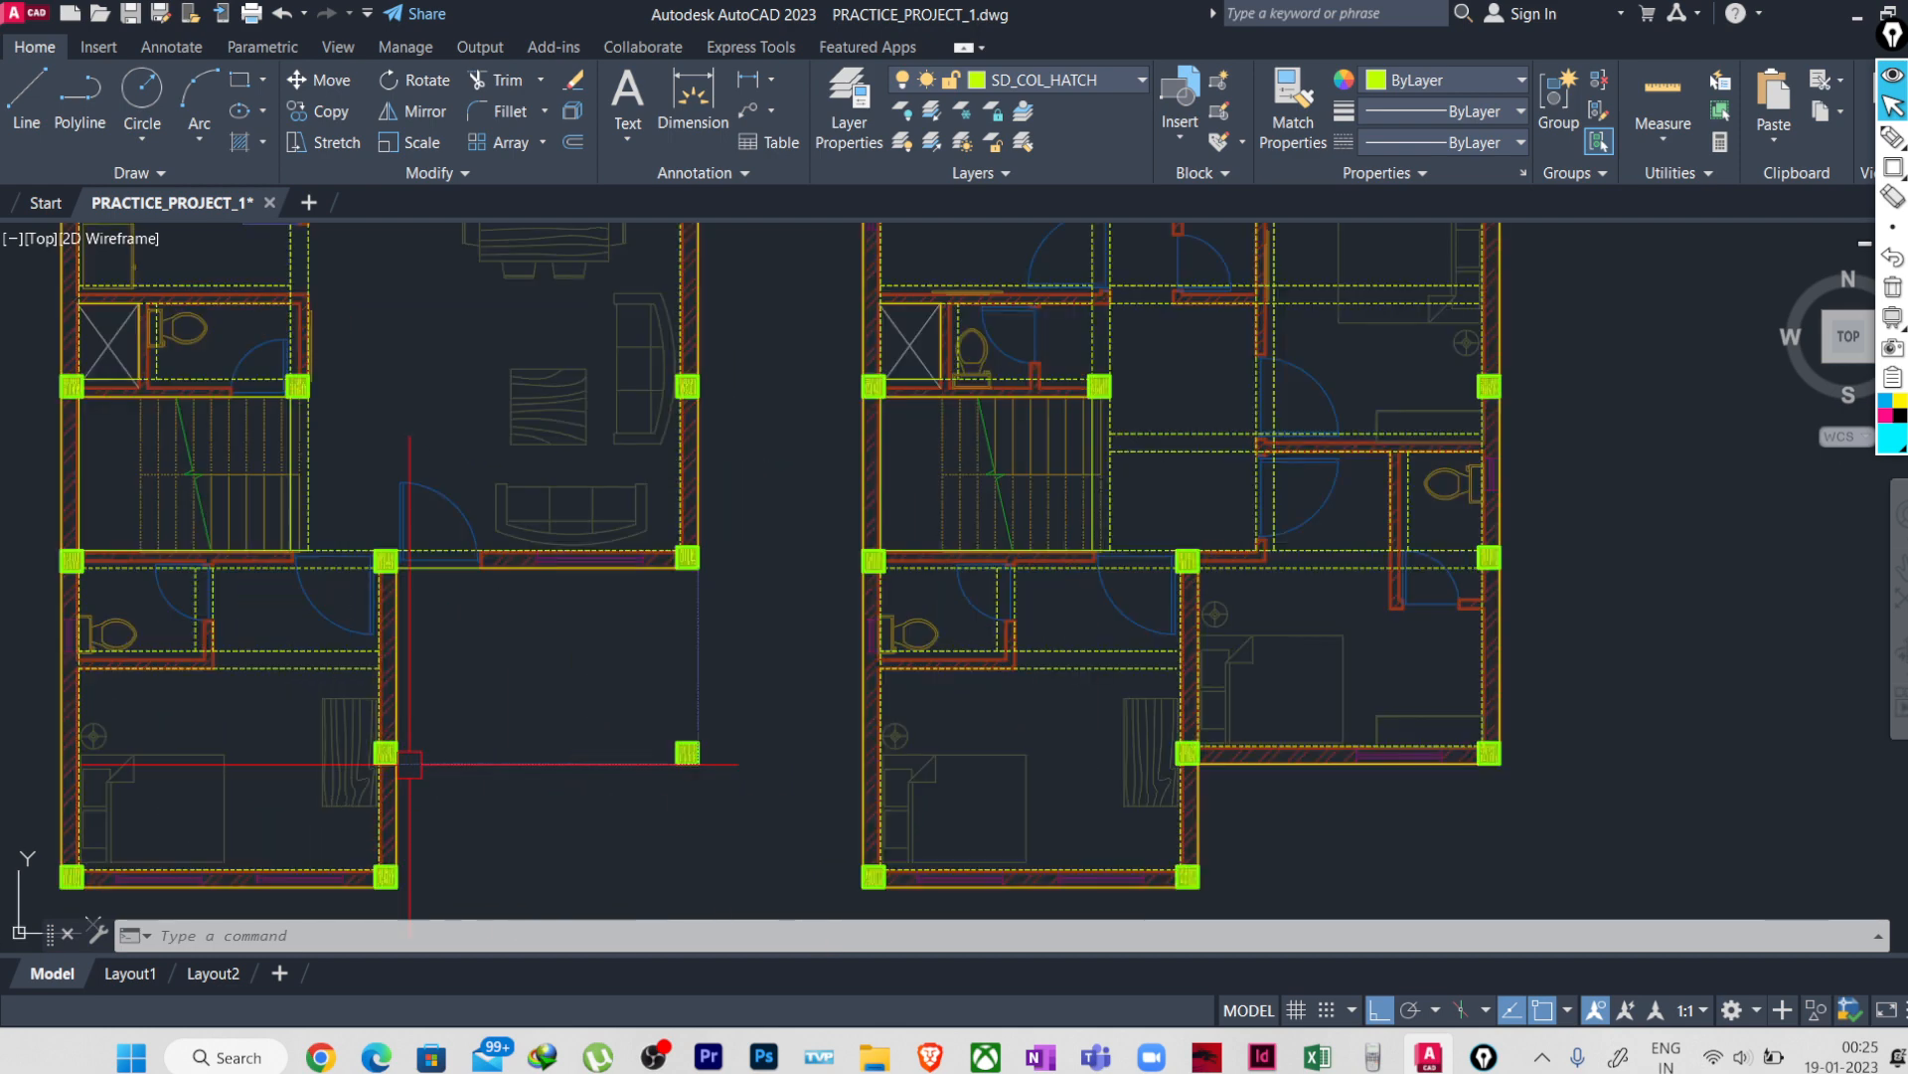
pyautogui.scroll(-5, 429, 771)
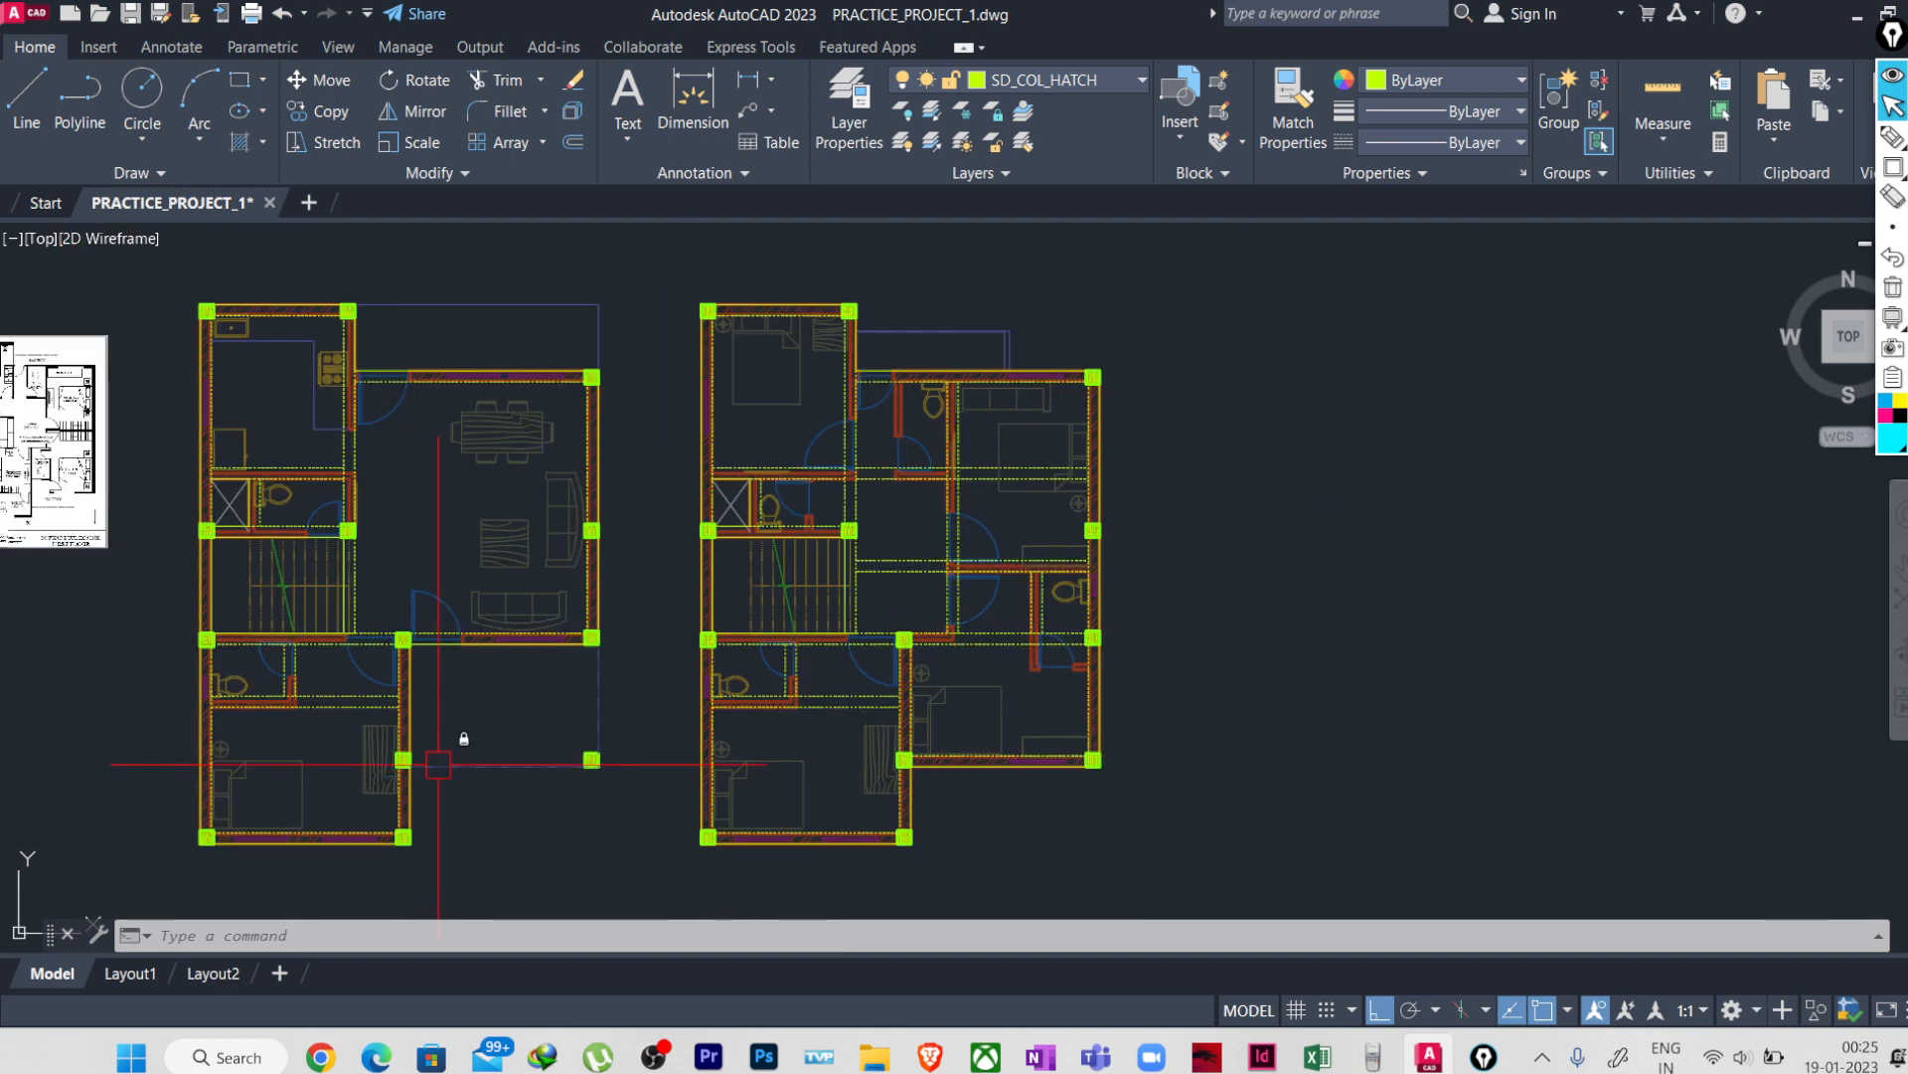
pyautogui.scroll(3, 461, 737)
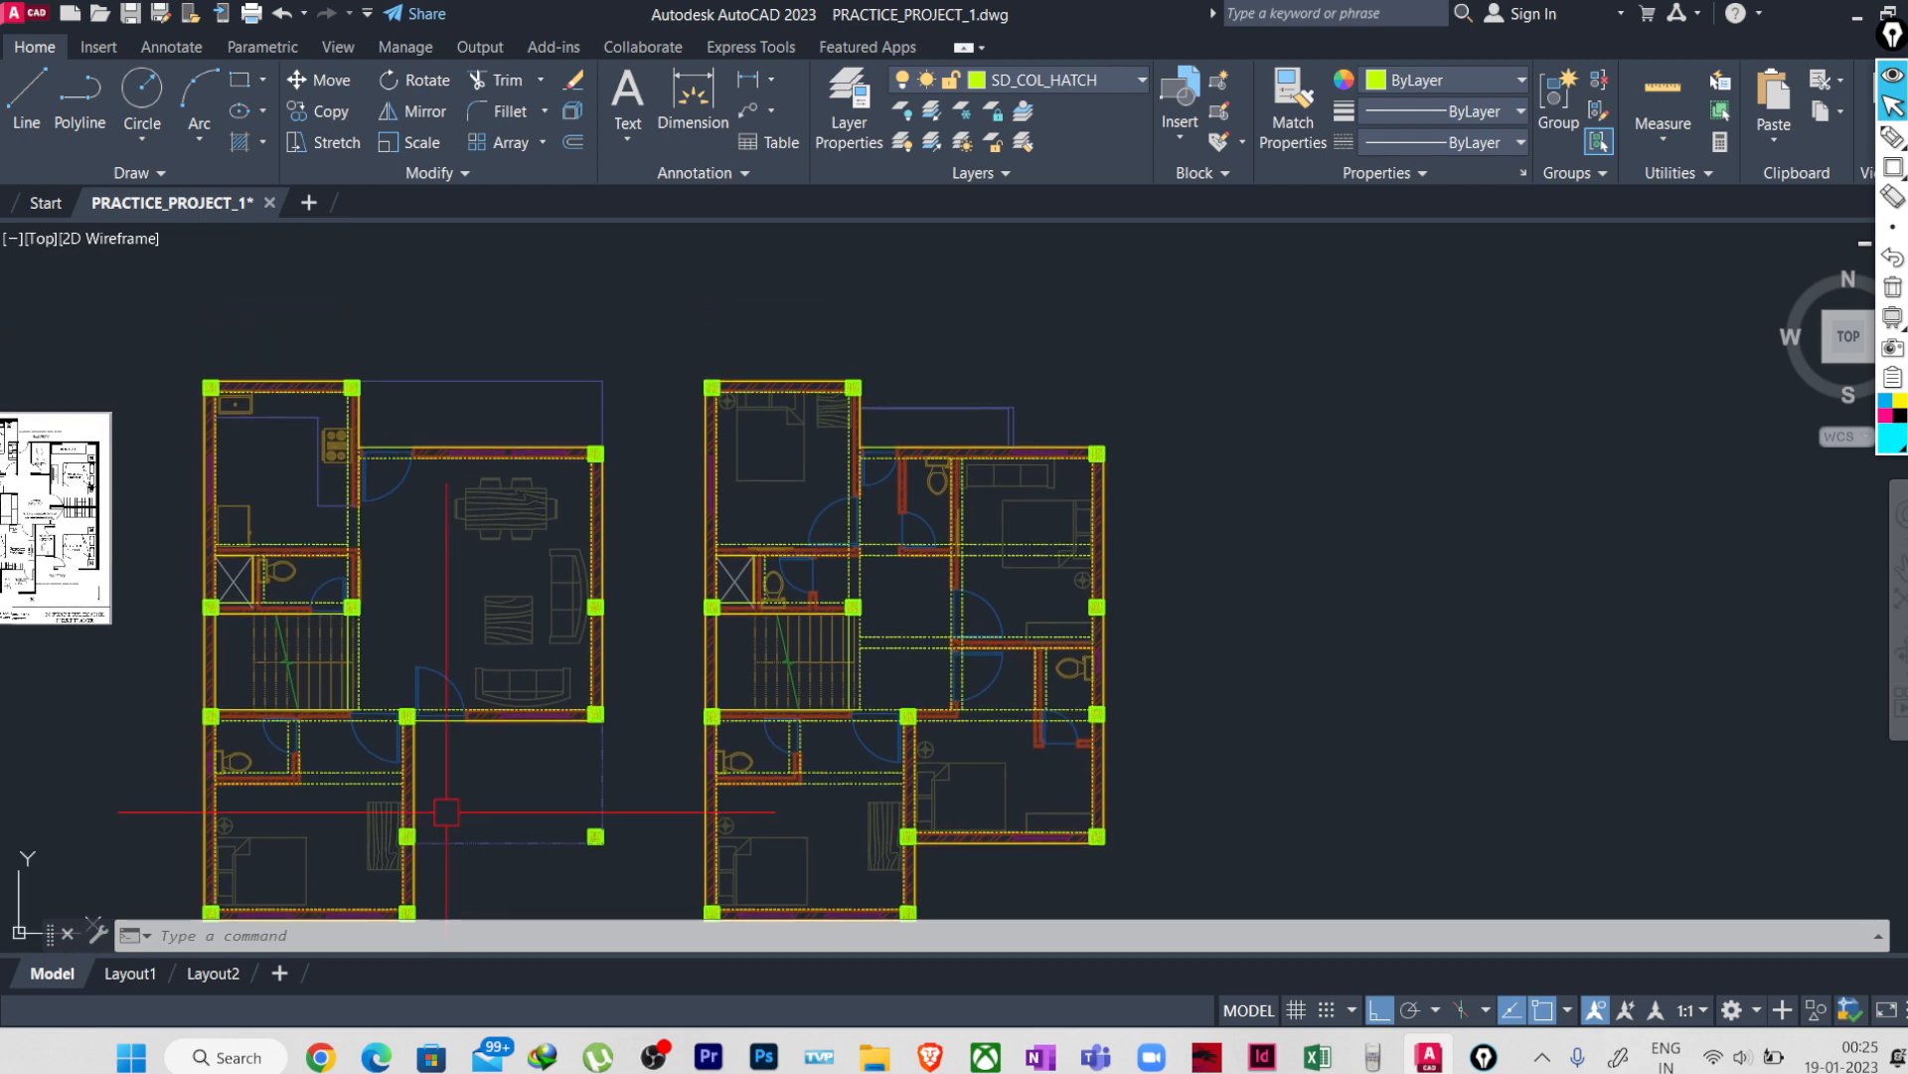
# - Trim the surplus horizontal beam segment between the two vertical stair beam lines at the ground-floor stair's lower end
pyautogui.moveTo(622, 813); pyautogui.dragTo(674, 728, button='middle')
pyautogui.moveTo(465, 693); pyautogui.dragTo(603, 726, button='middle')
pyautogui.scroll(6, 577, 693)
pyautogui.moveTo(481, 659); pyautogui.dragTo(611, 732, button='middle')
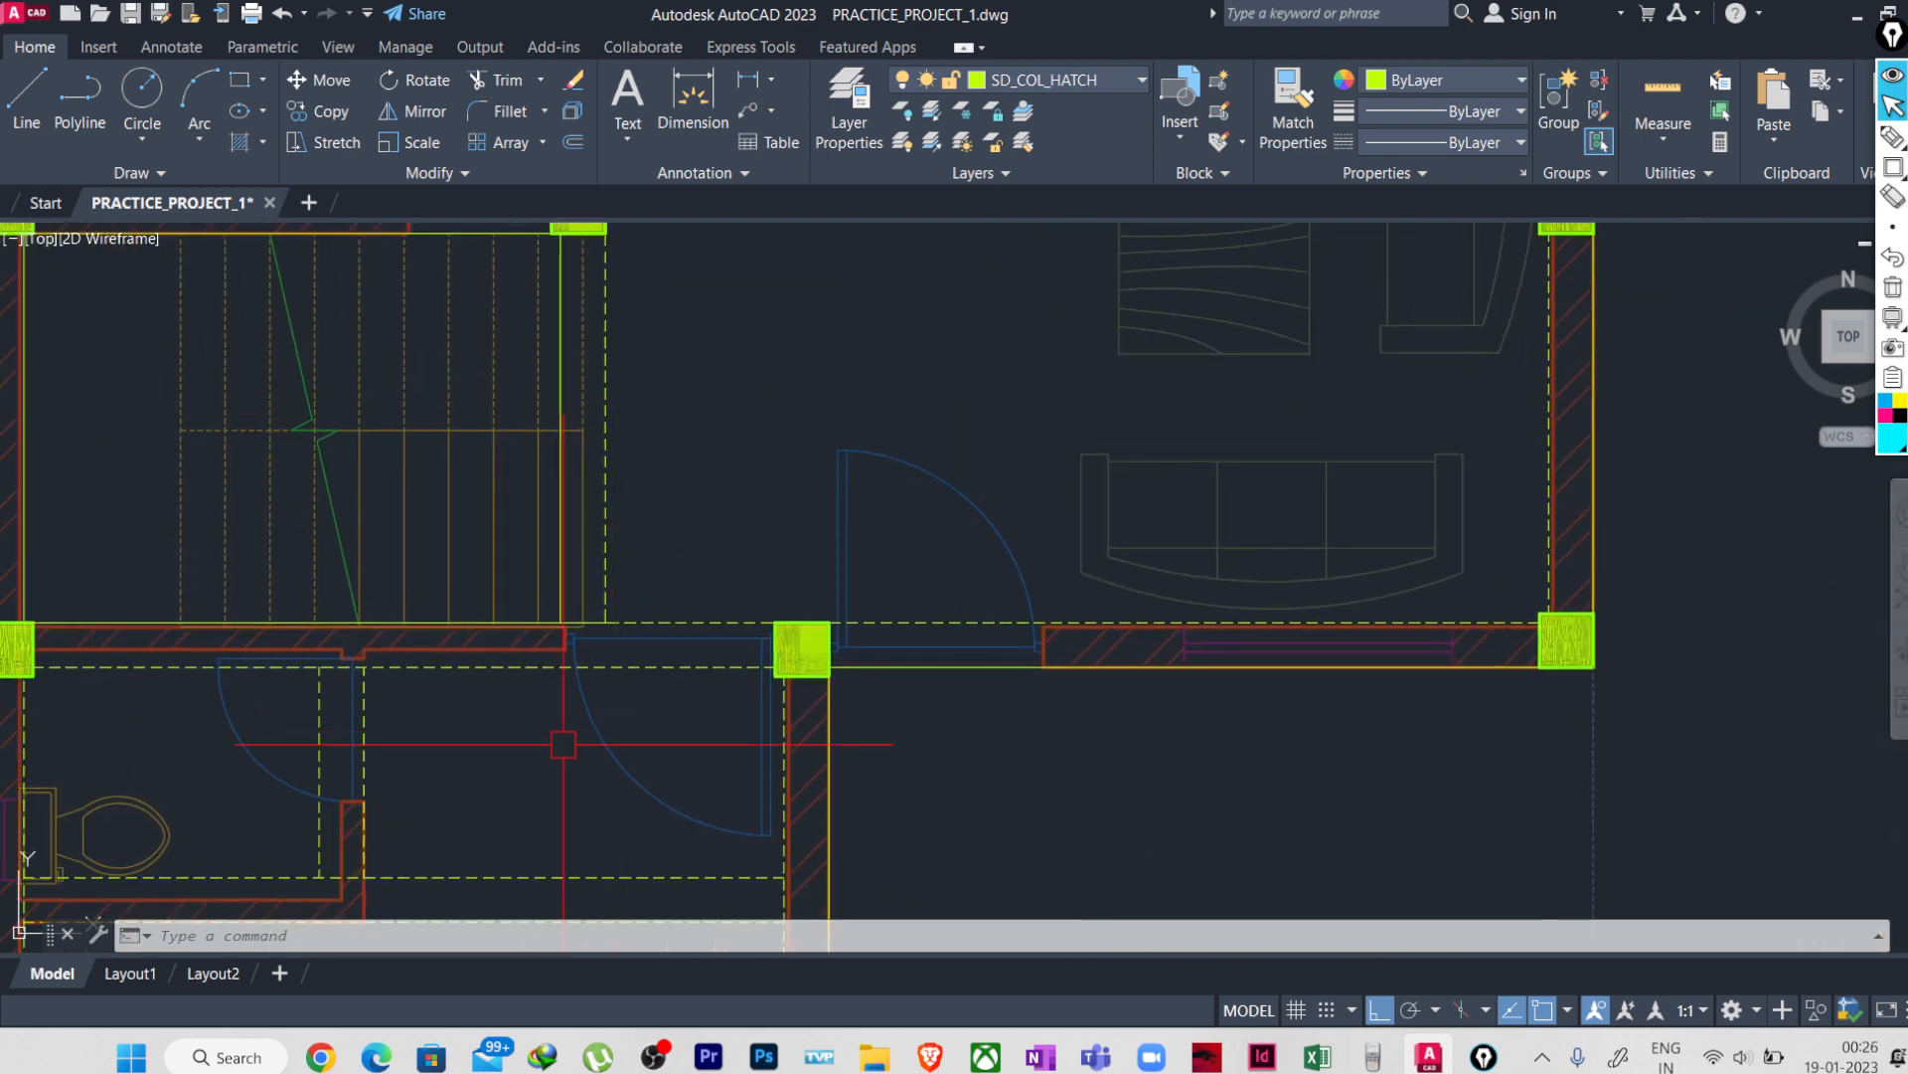
pyautogui.write('tr')
pyautogui.press('Return')
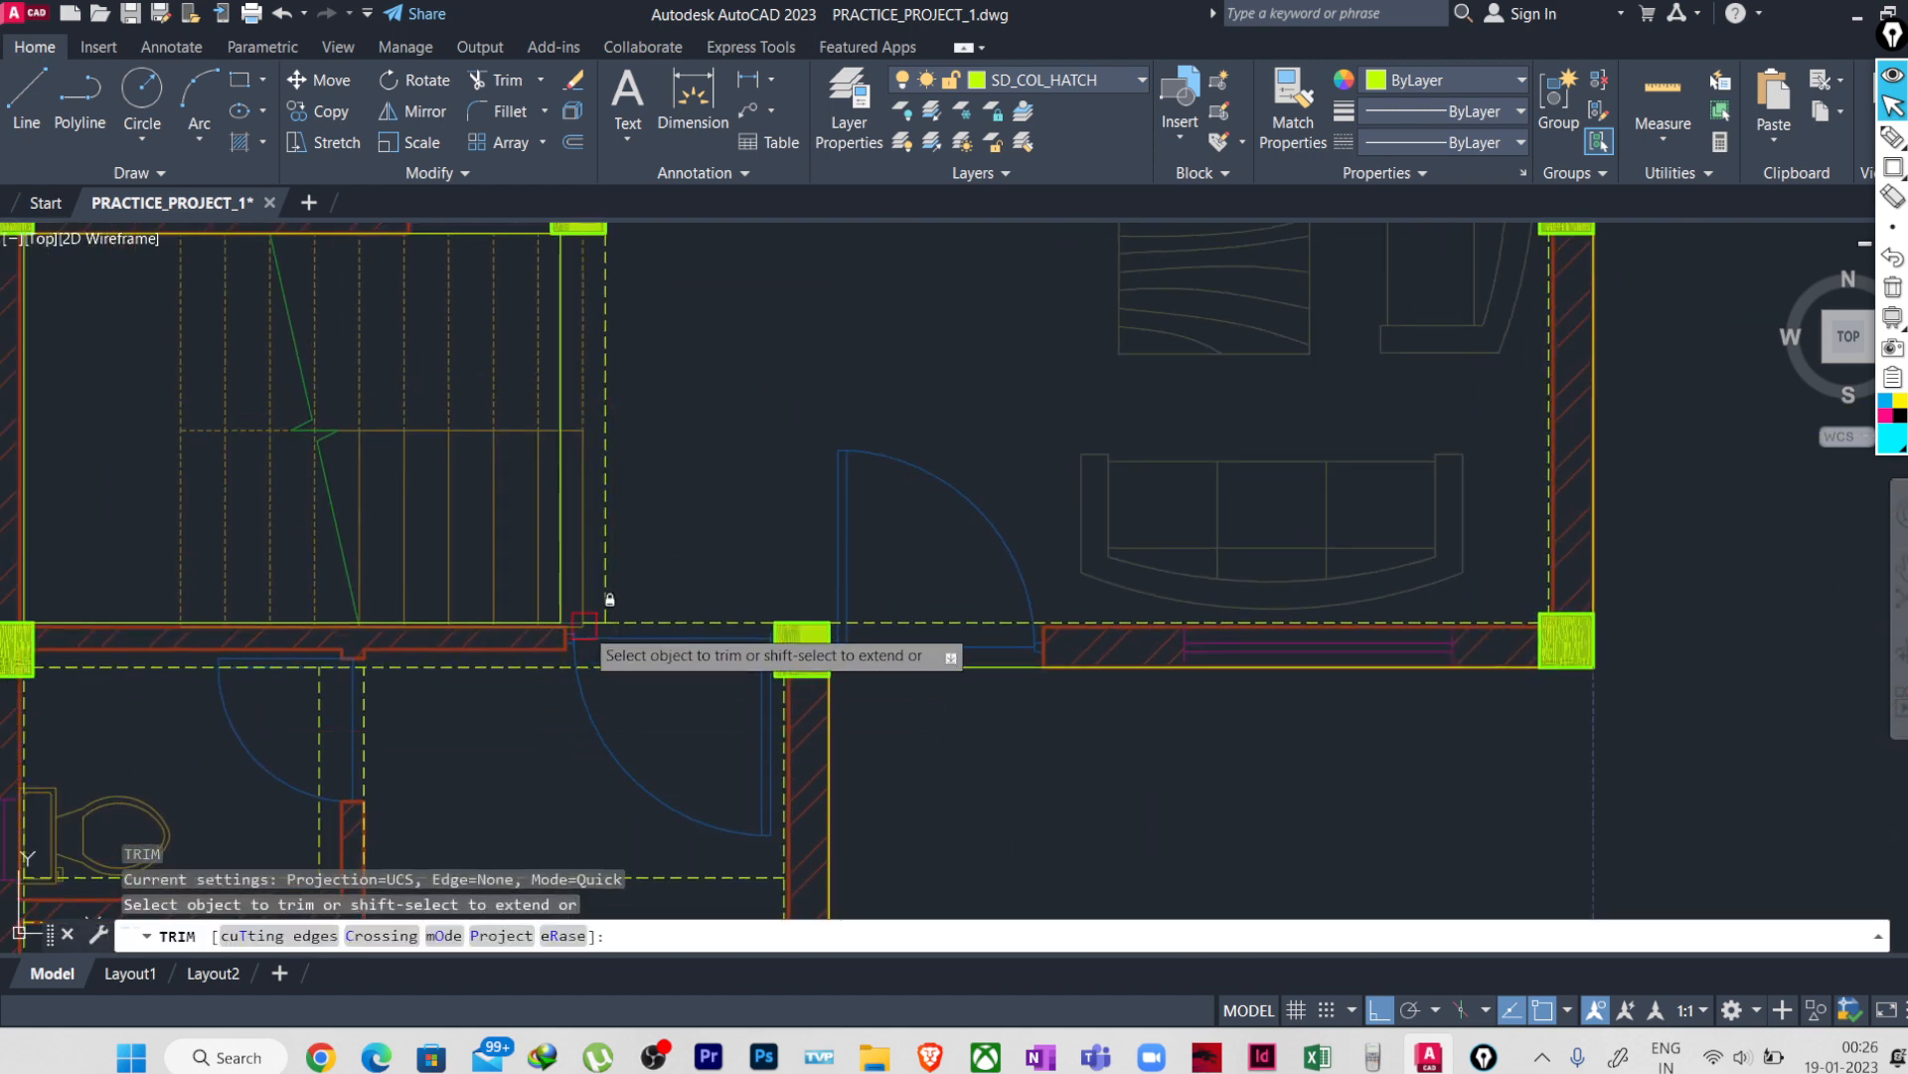
pyautogui.scroll(4, 591, 627)
pyautogui.scroll(-6, 579, 622)
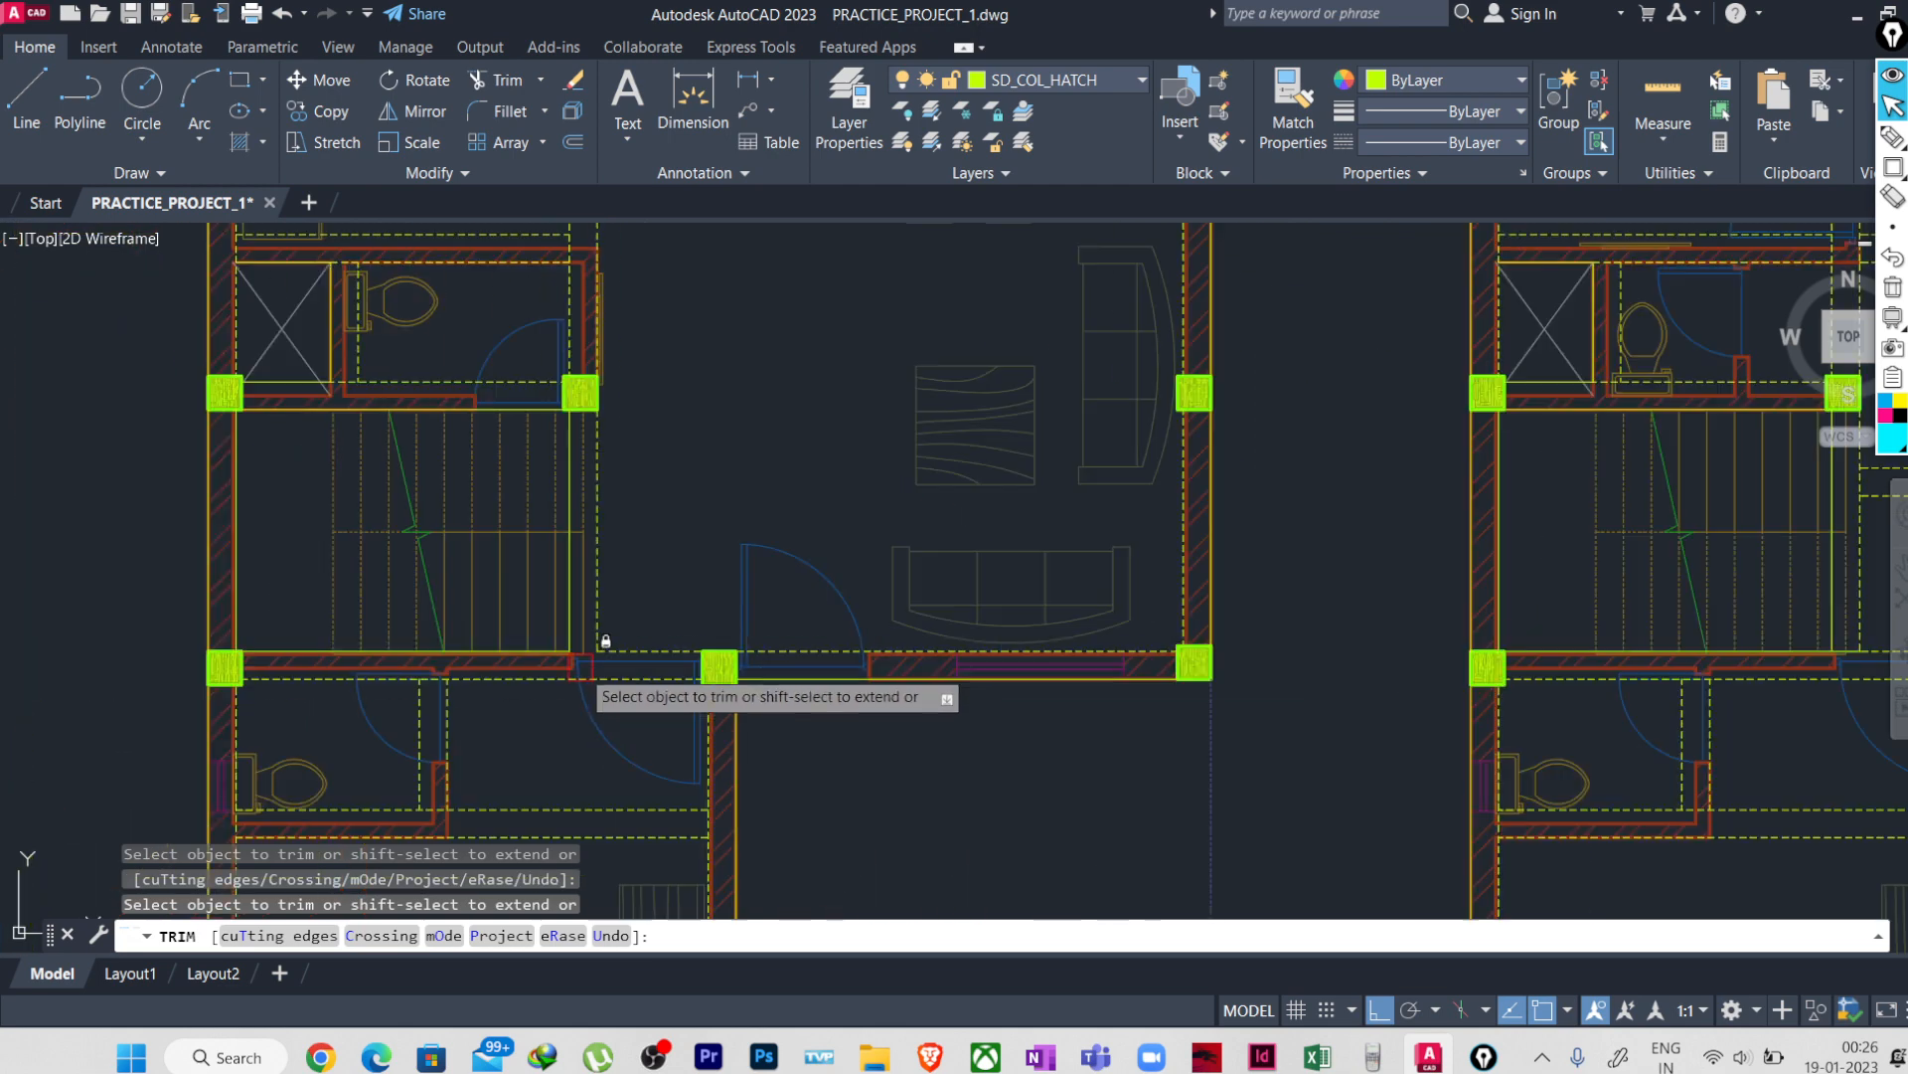
pyautogui.press('Escape')
pyautogui.press('Escape')
pyautogui.press('Escape')
# - Move the ground-floor and first-floor beam and column layouts off the architectural plans horizontally into the free space beside them
pyautogui.scroll(-6, 537, 745)
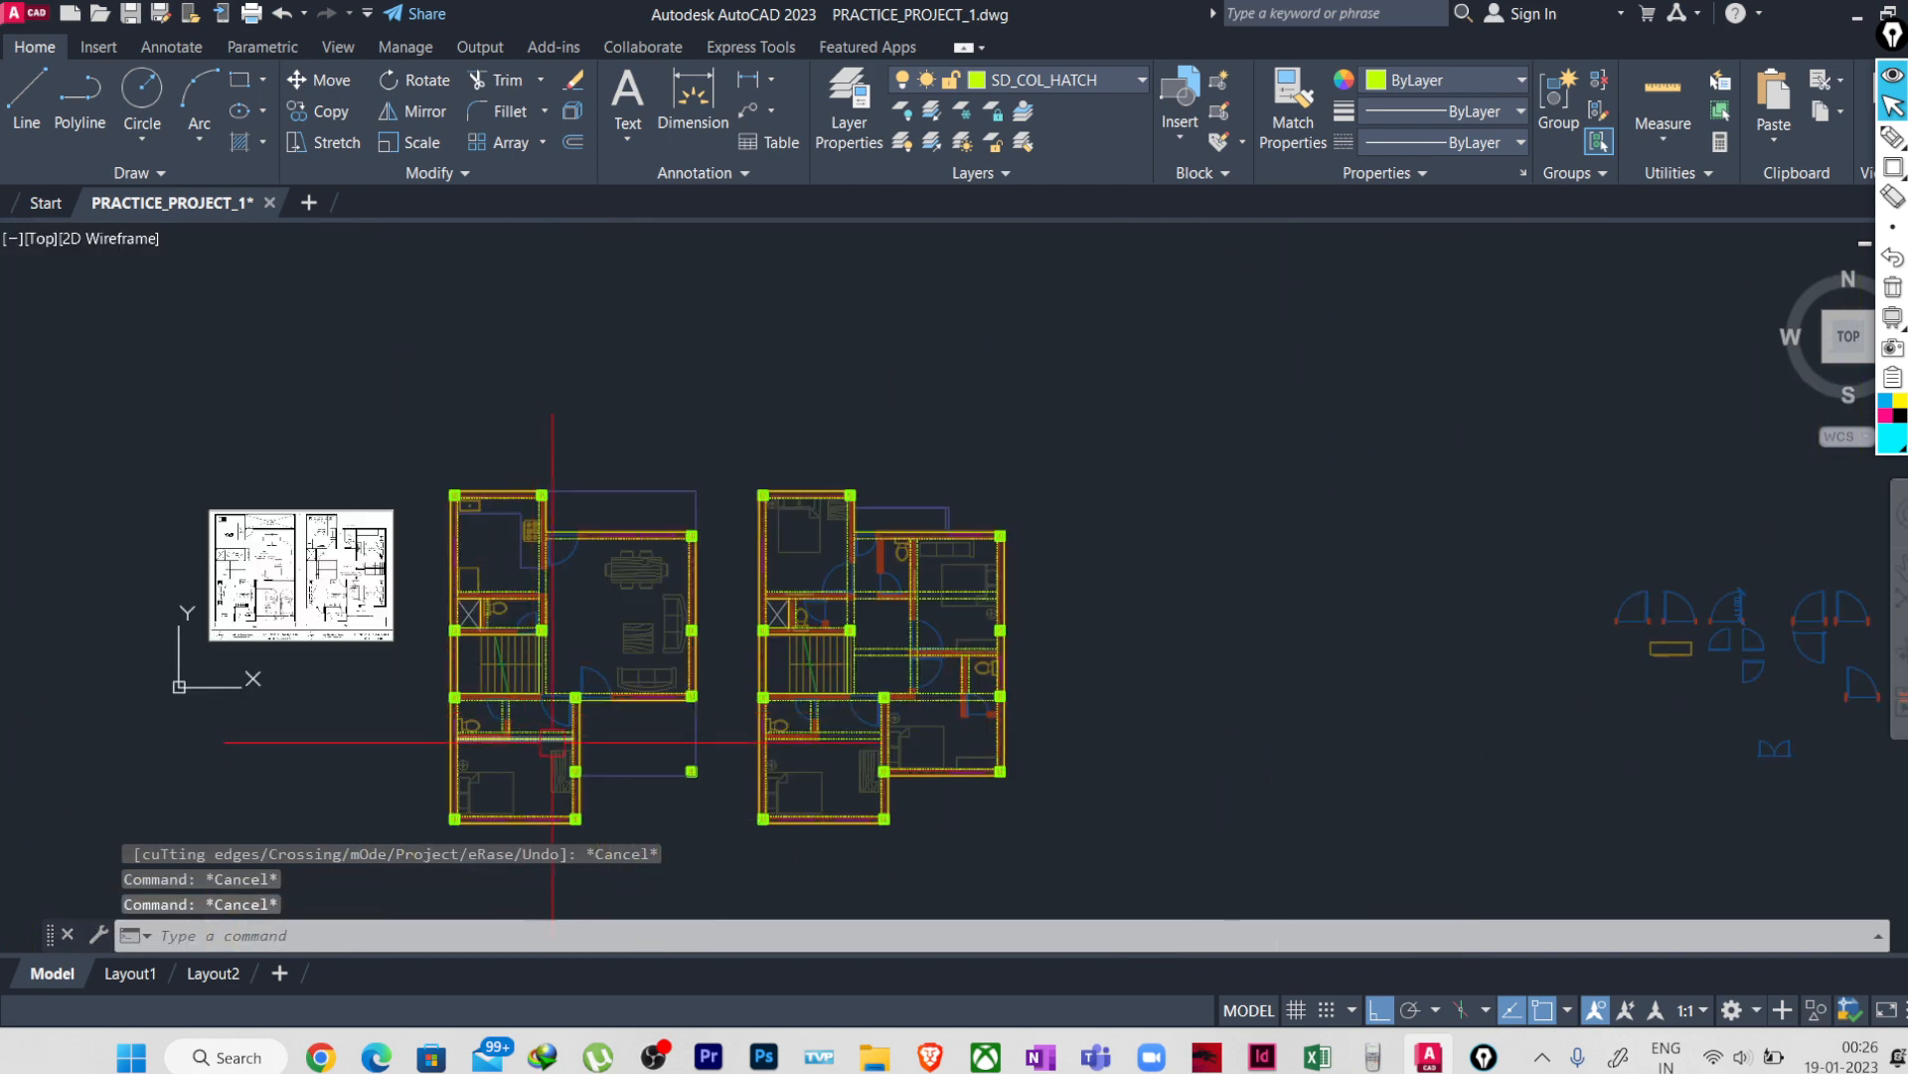
pyautogui.moveTo(552, 749); pyautogui.dragTo(542, 653, button='middle')
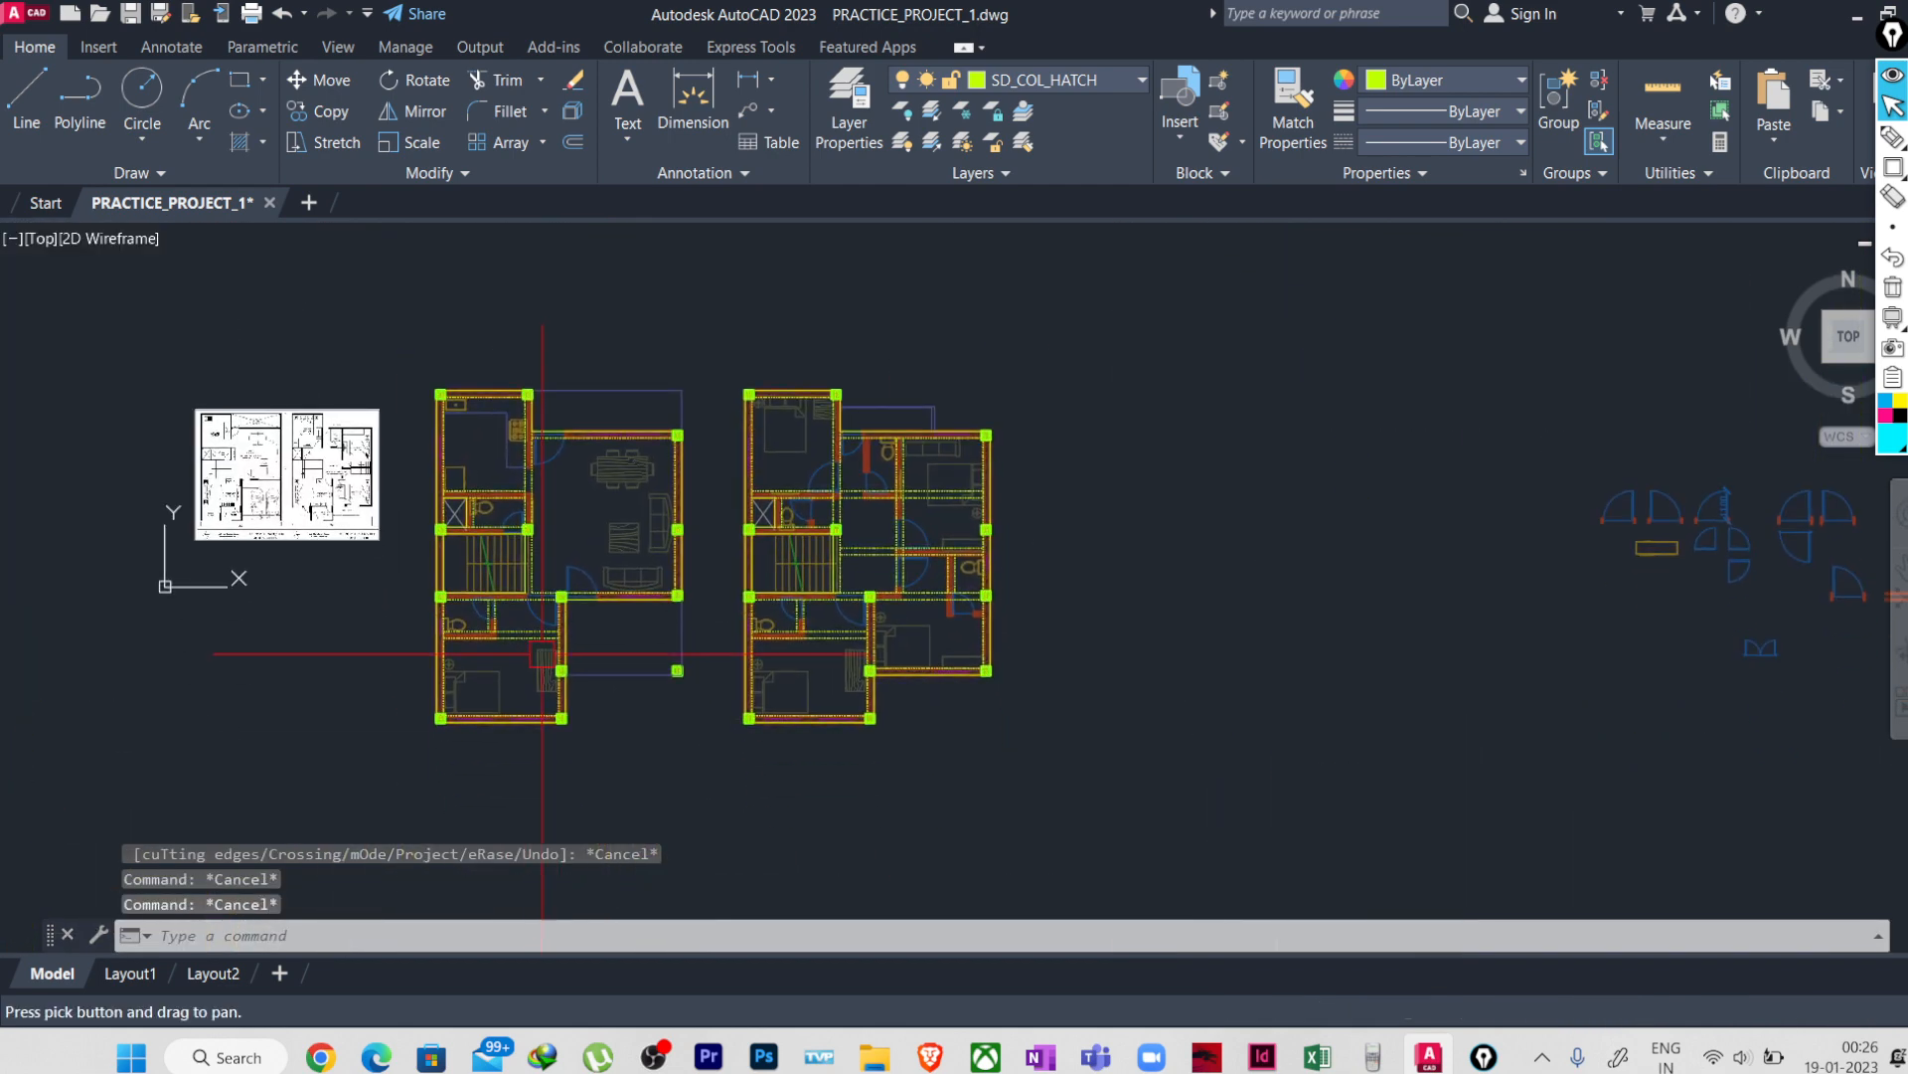
pyautogui.click(422, 388)
pyautogui.click(1051, 773)
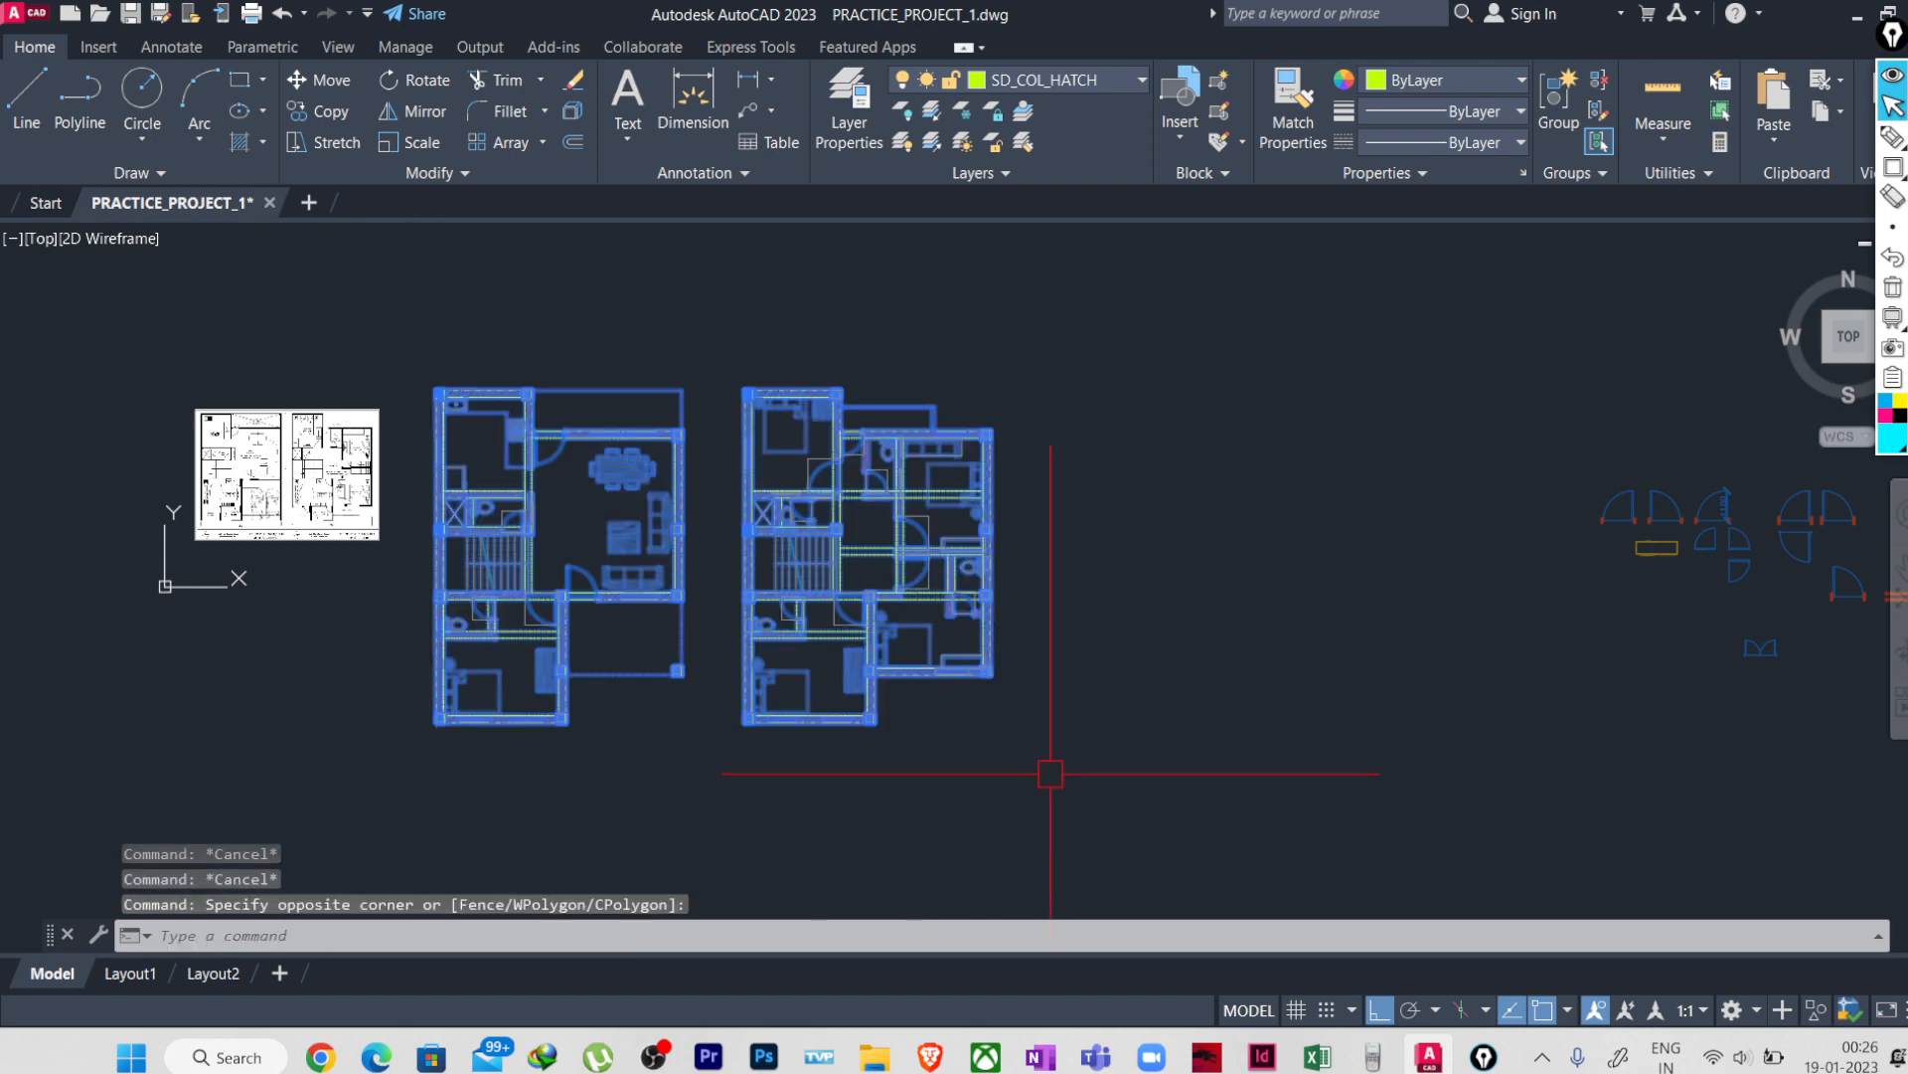
pyautogui.press('m')
pyautogui.press('Return')
pyautogui.click(1016, 806)
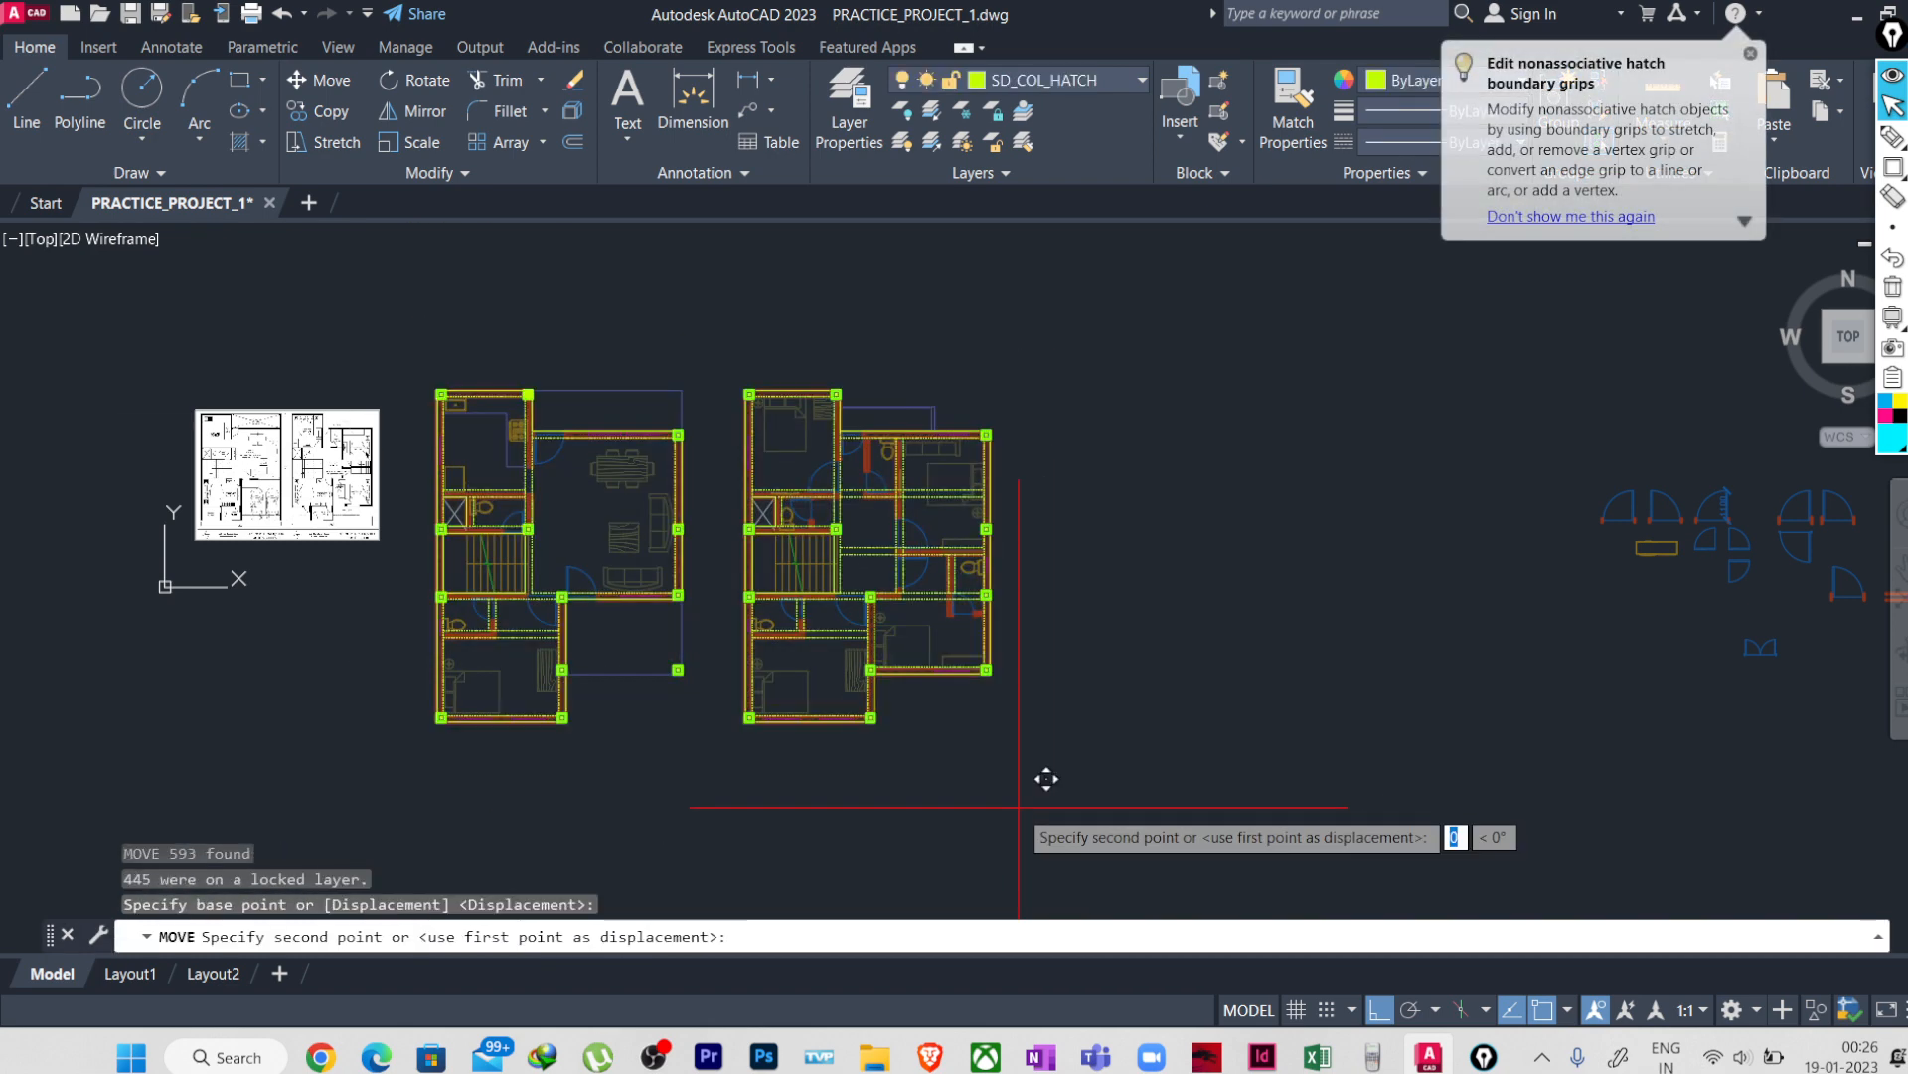
pyautogui.moveTo(1338, 776); pyautogui.dragTo(695, 741, button='middle')
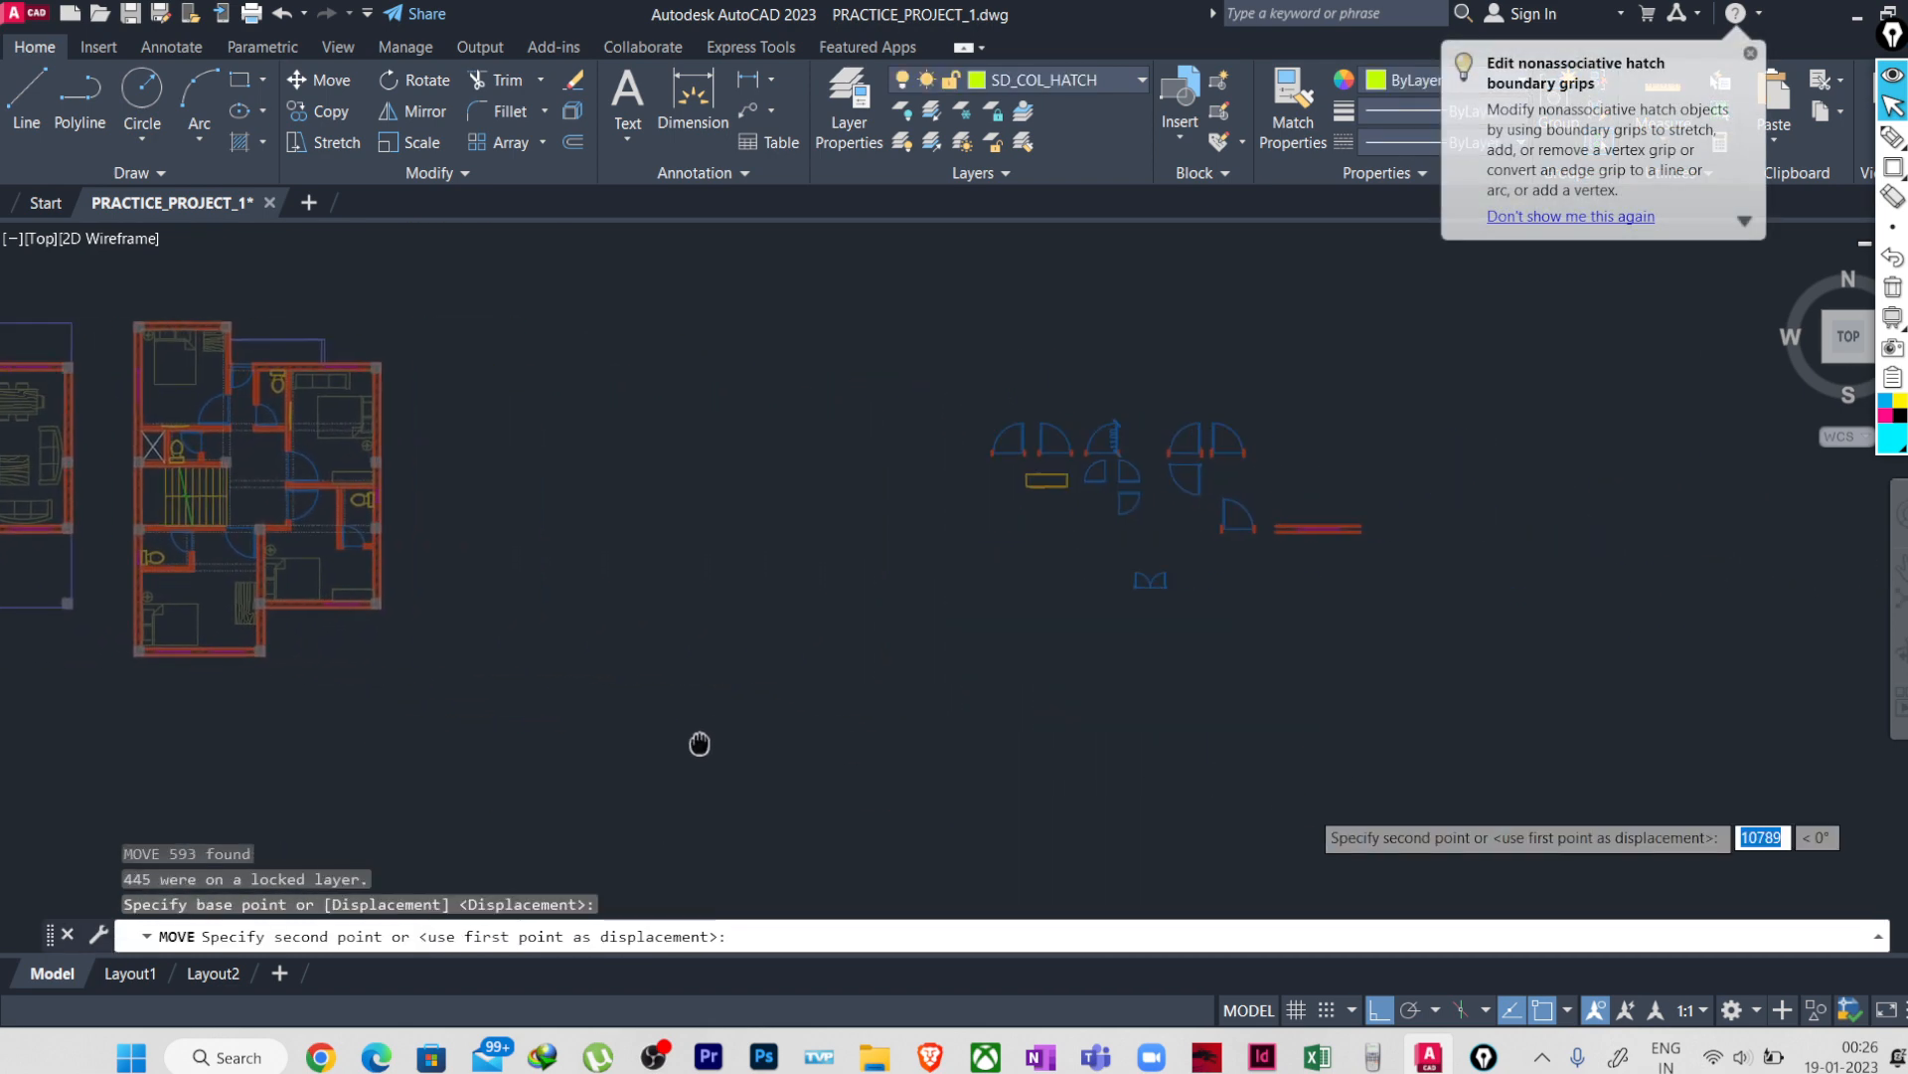
pyautogui.click(987, 762)
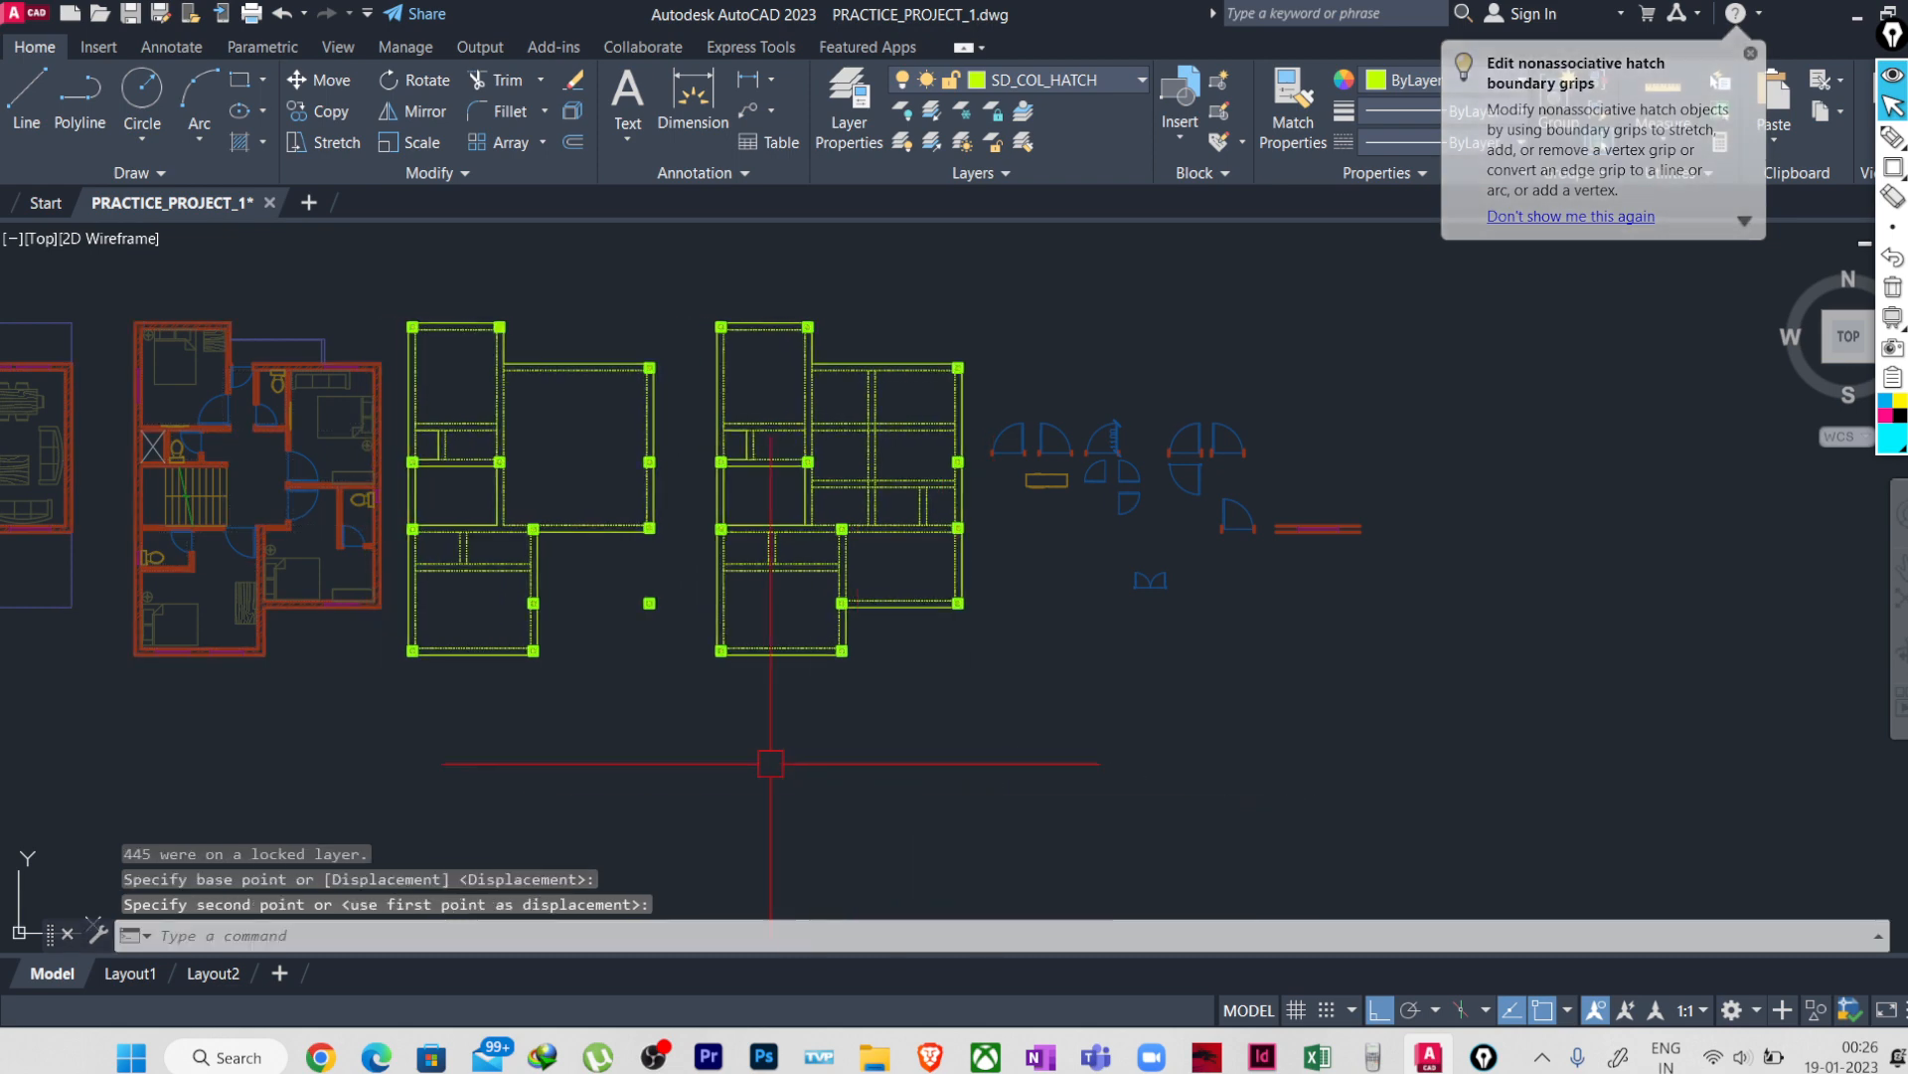
# - Trim the dashed line segments bridging both ends of the vertical shaft beam beside the upper ground-floor toilet
pyautogui.scroll(2, 605, 532)
pyautogui.scroll(2, 555, 599)
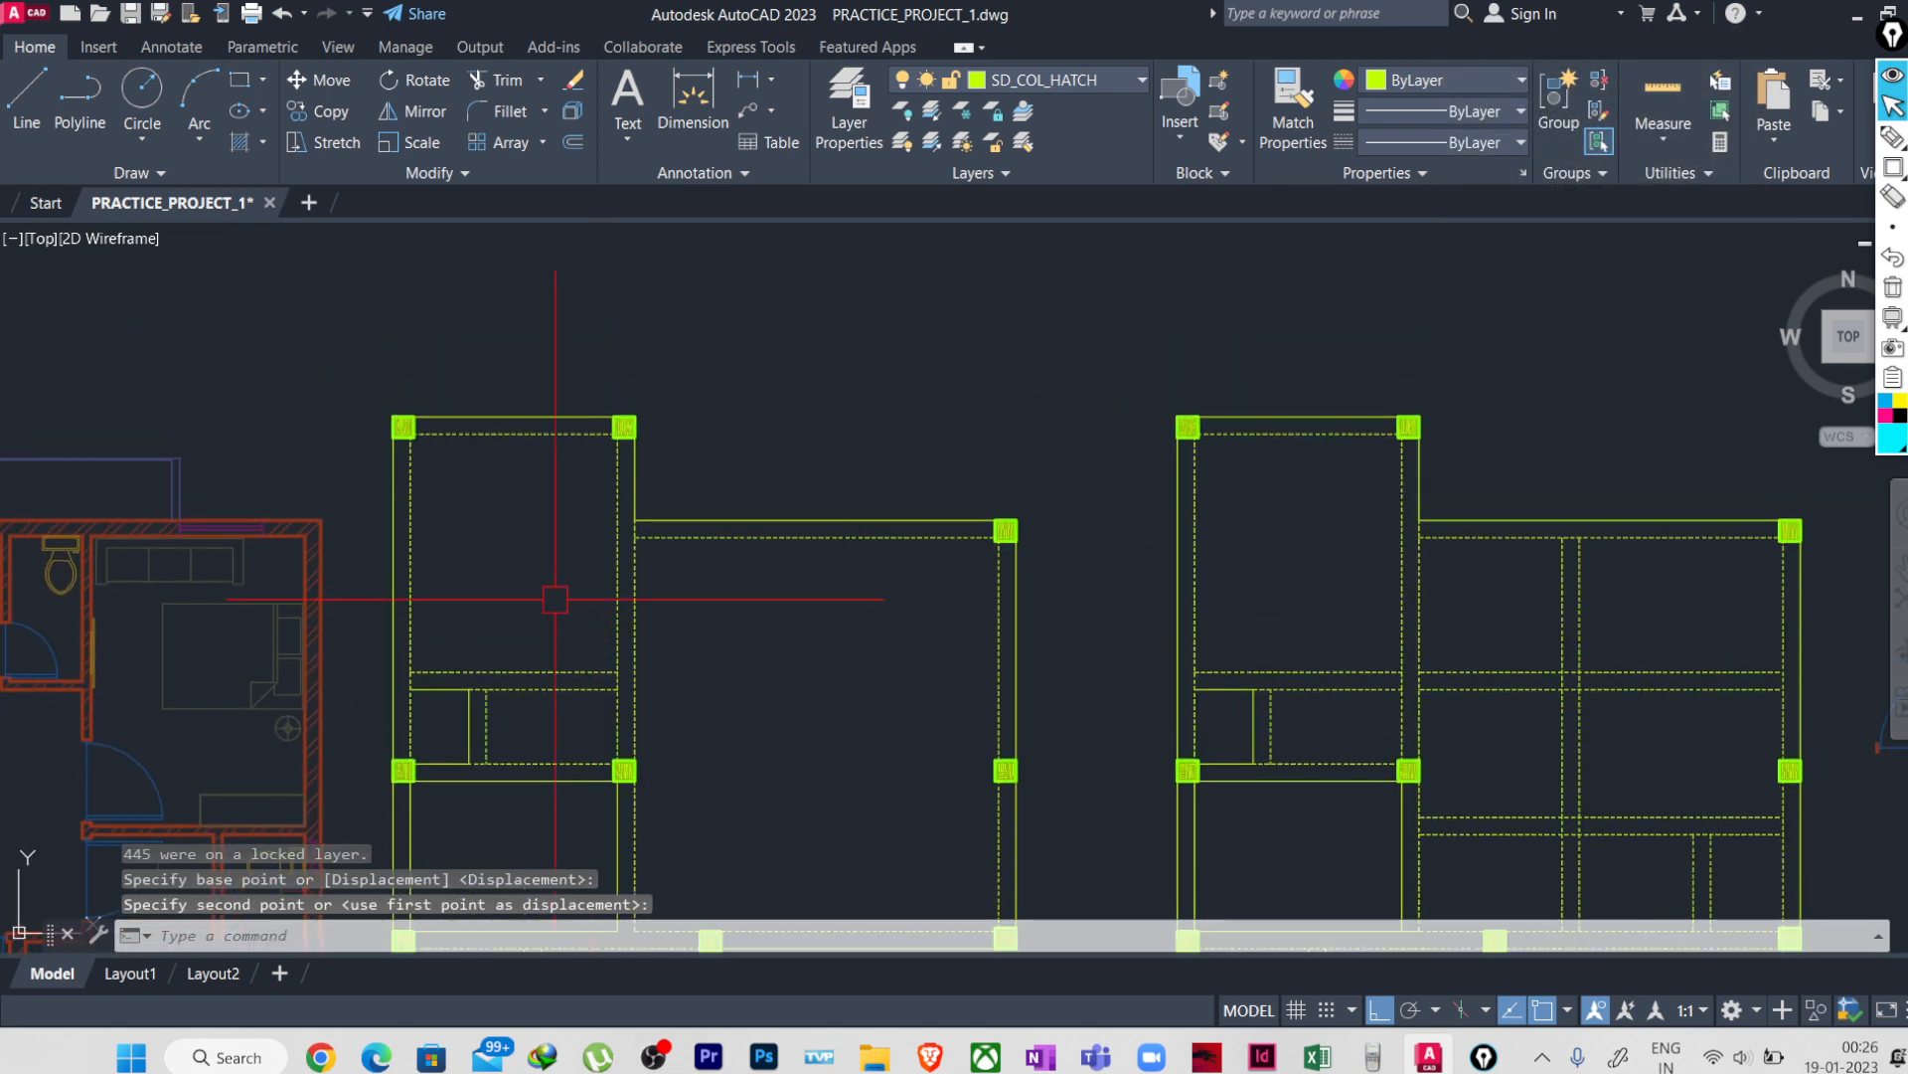
pyautogui.moveTo(536, 714); pyautogui.dragTo(574, 632, button='middle')
pyautogui.scroll(2, 527, 731)
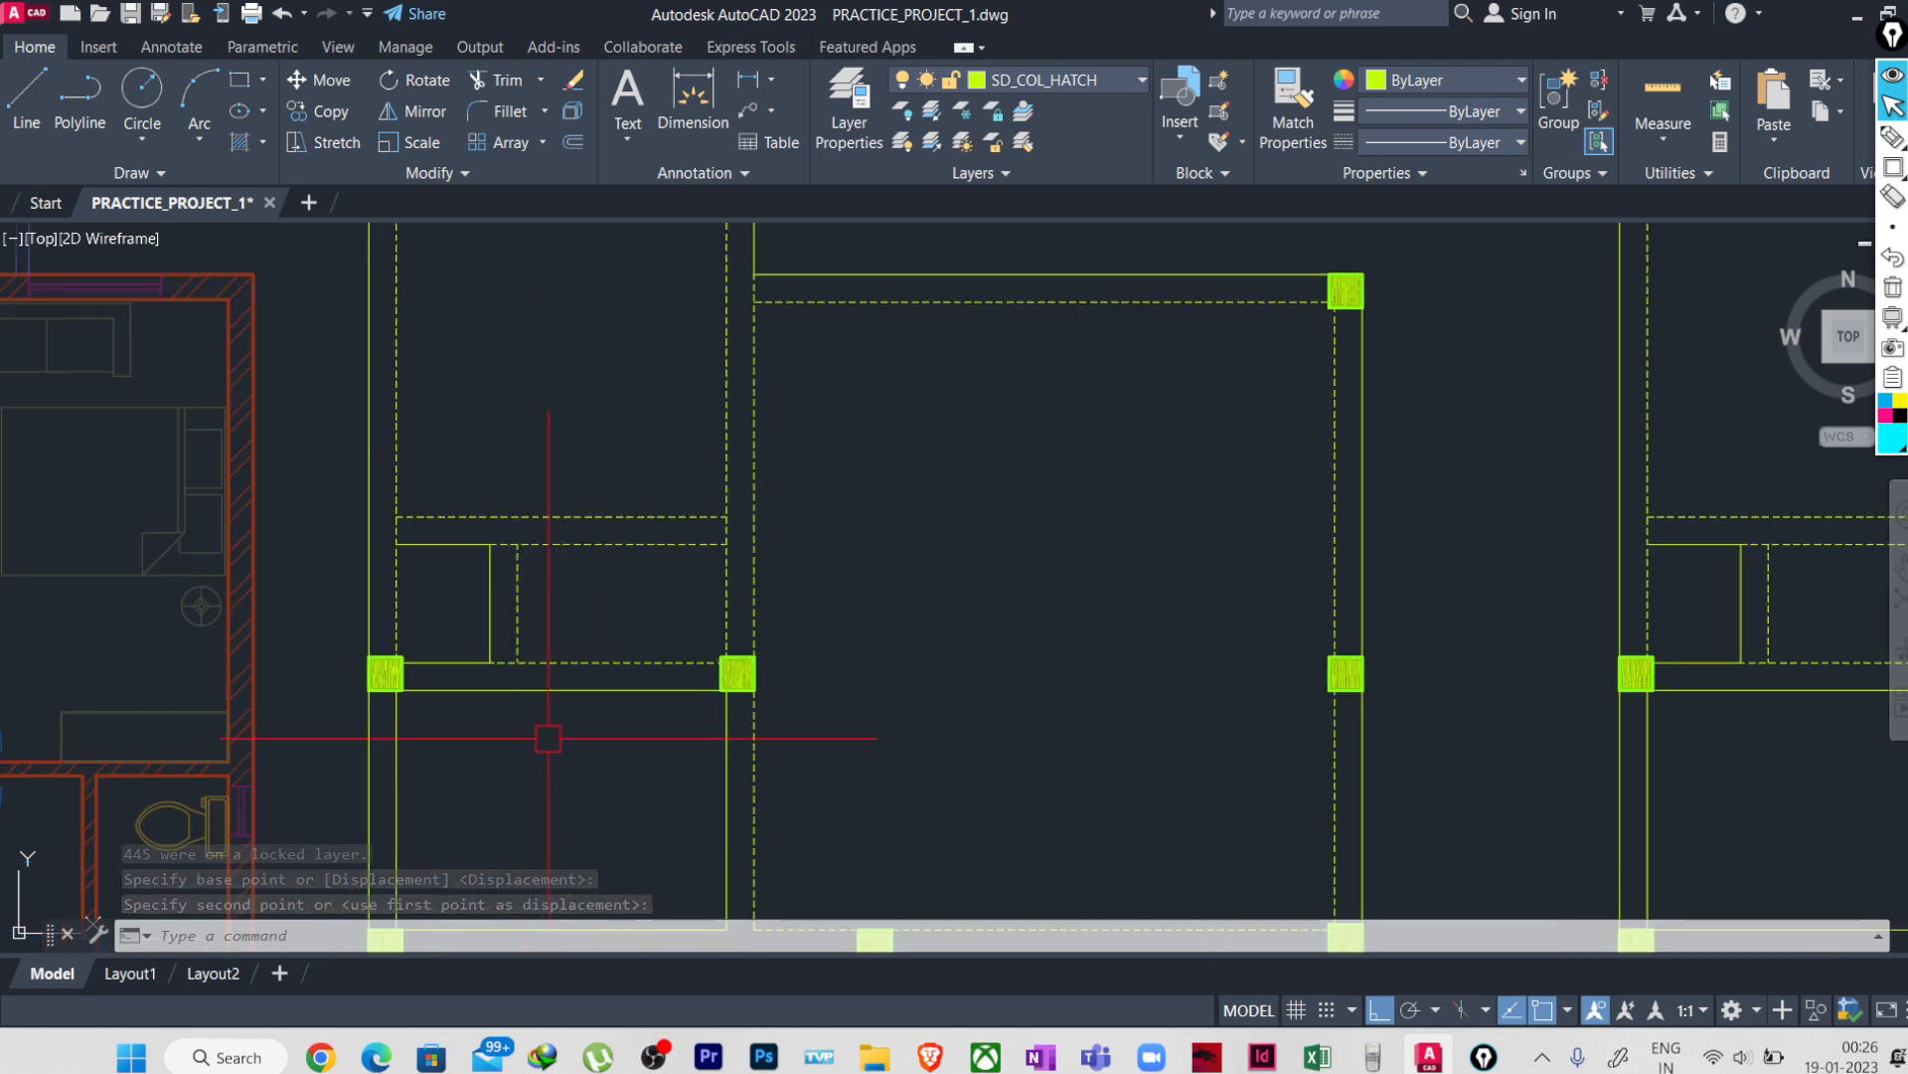
pyautogui.scroll(-4, 548, 739)
pyautogui.moveTo(545, 755); pyautogui.dragTo(570, 706, button='middle')
pyautogui.scroll(4, 570, 570)
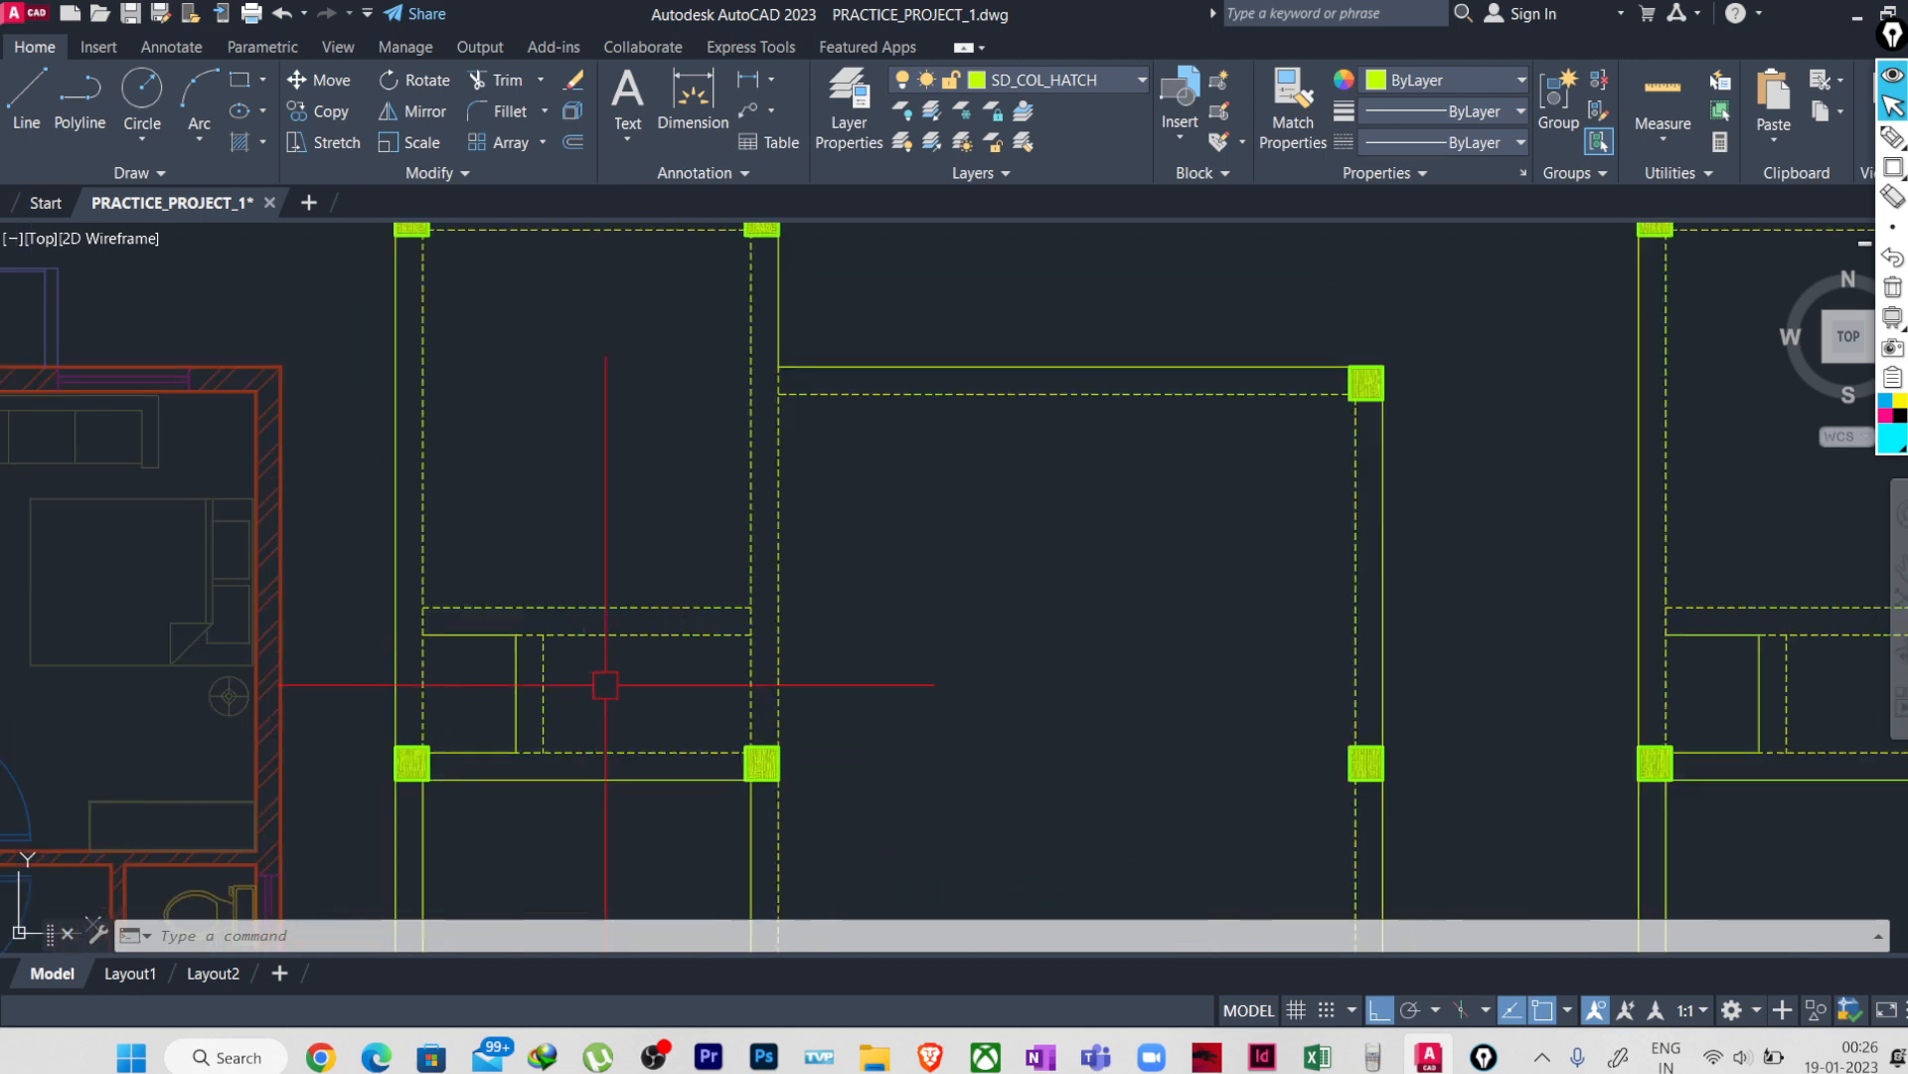
pyautogui.press('Return')
pyautogui.scroll(4, 521, 636)
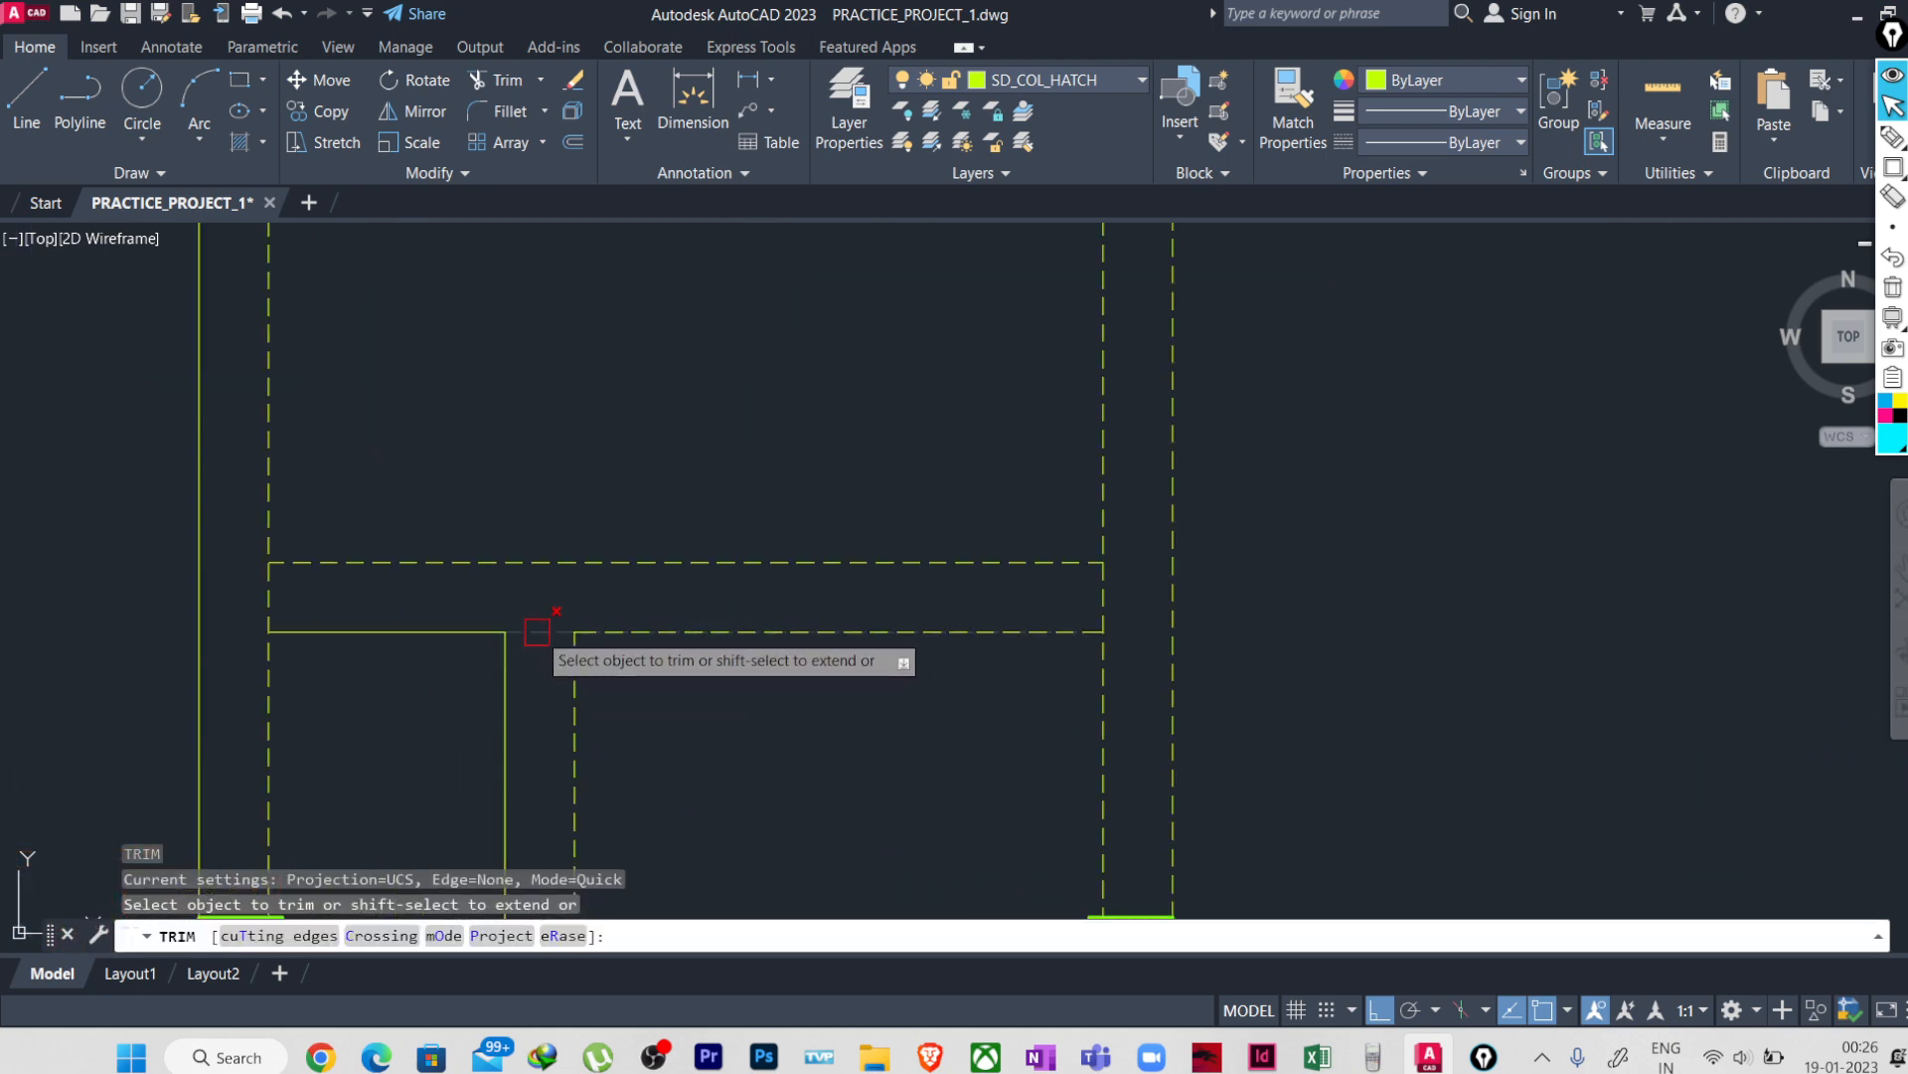
pyautogui.click(543, 628)
pyautogui.scroll(-4, 547, 634)
pyautogui.moveTo(589, 730); pyautogui.dragTo(599, 637, button='middle')
pyautogui.scroll(4, 585, 650)
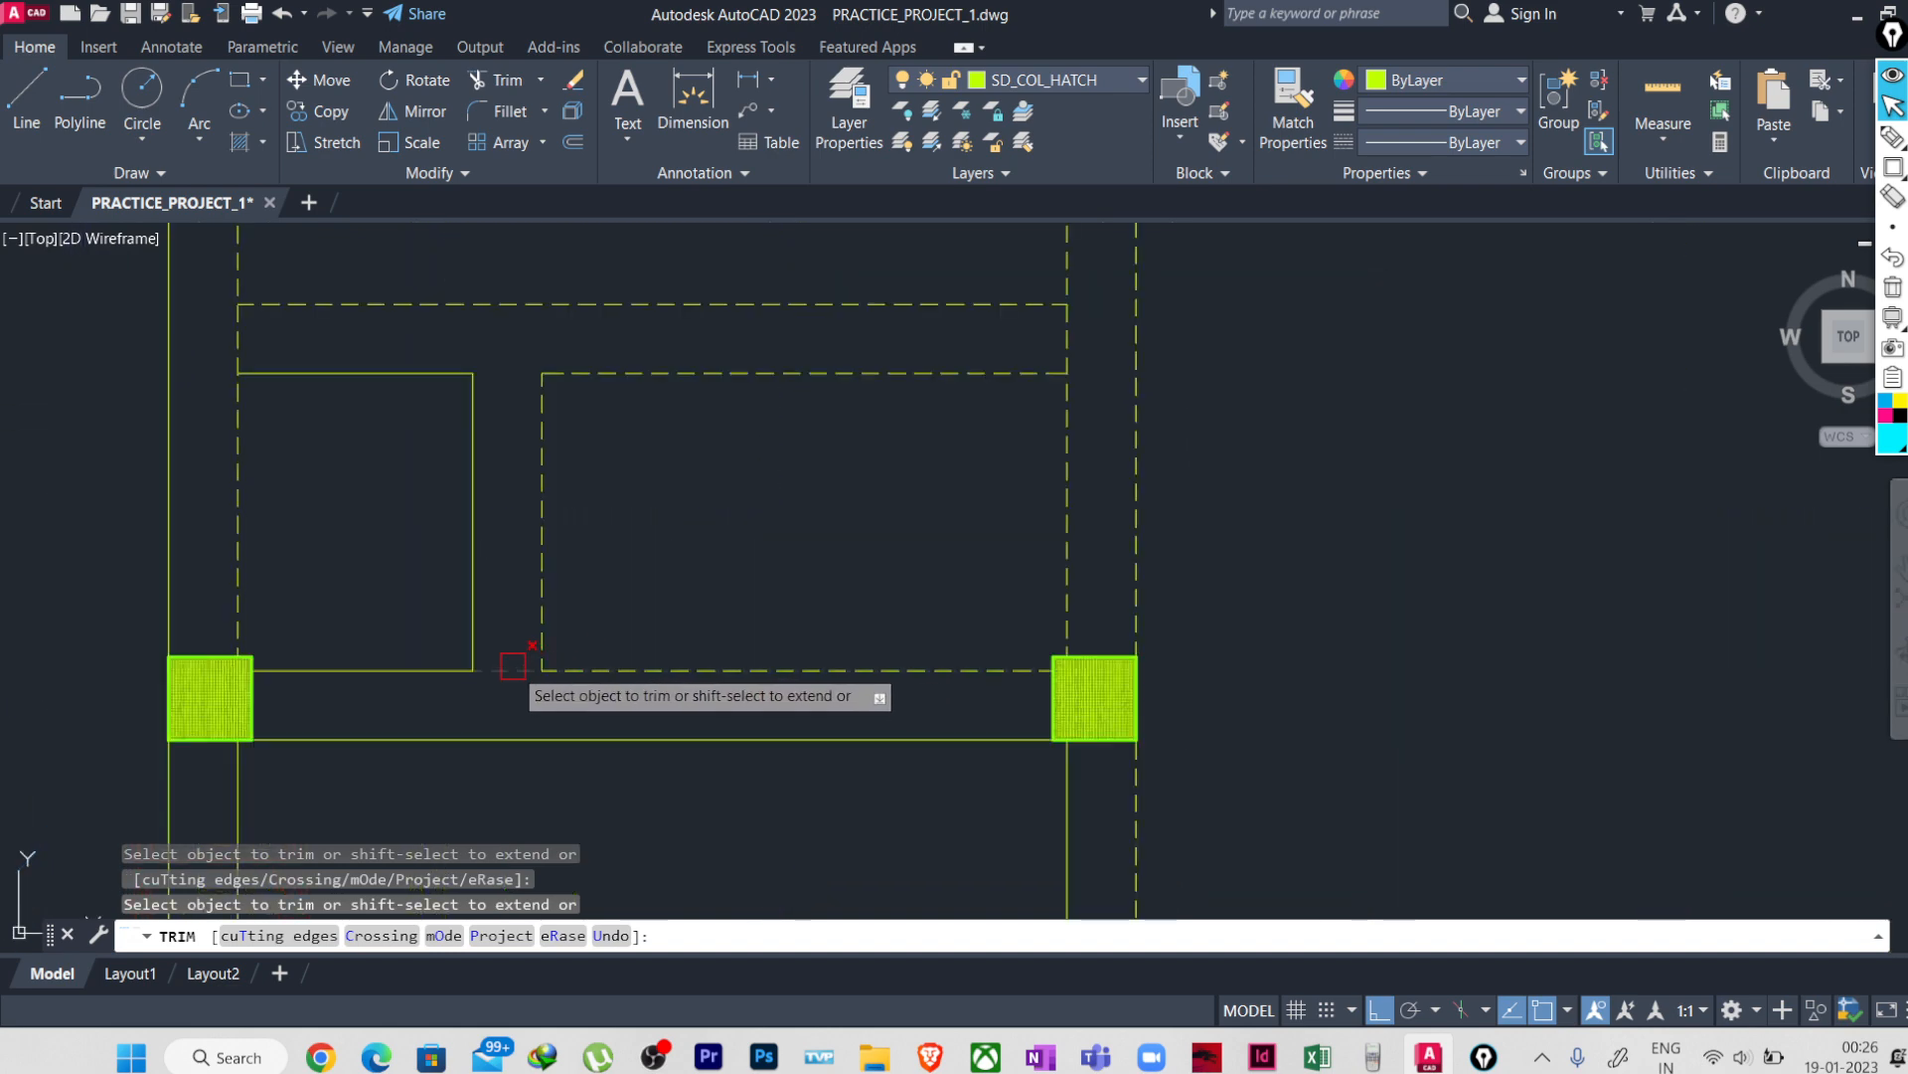
# - Trim the ground-floor lines crossing the end junctions of the beam above the upper toilet and the hall's upper inner corner
pyautogui.scroll(-5, 513, 666)
pyautogui.moveTo(639, 772); pyautogui.dragTo(609, 793, button='middle')
pyautogui.scroll(4, 609, 792)
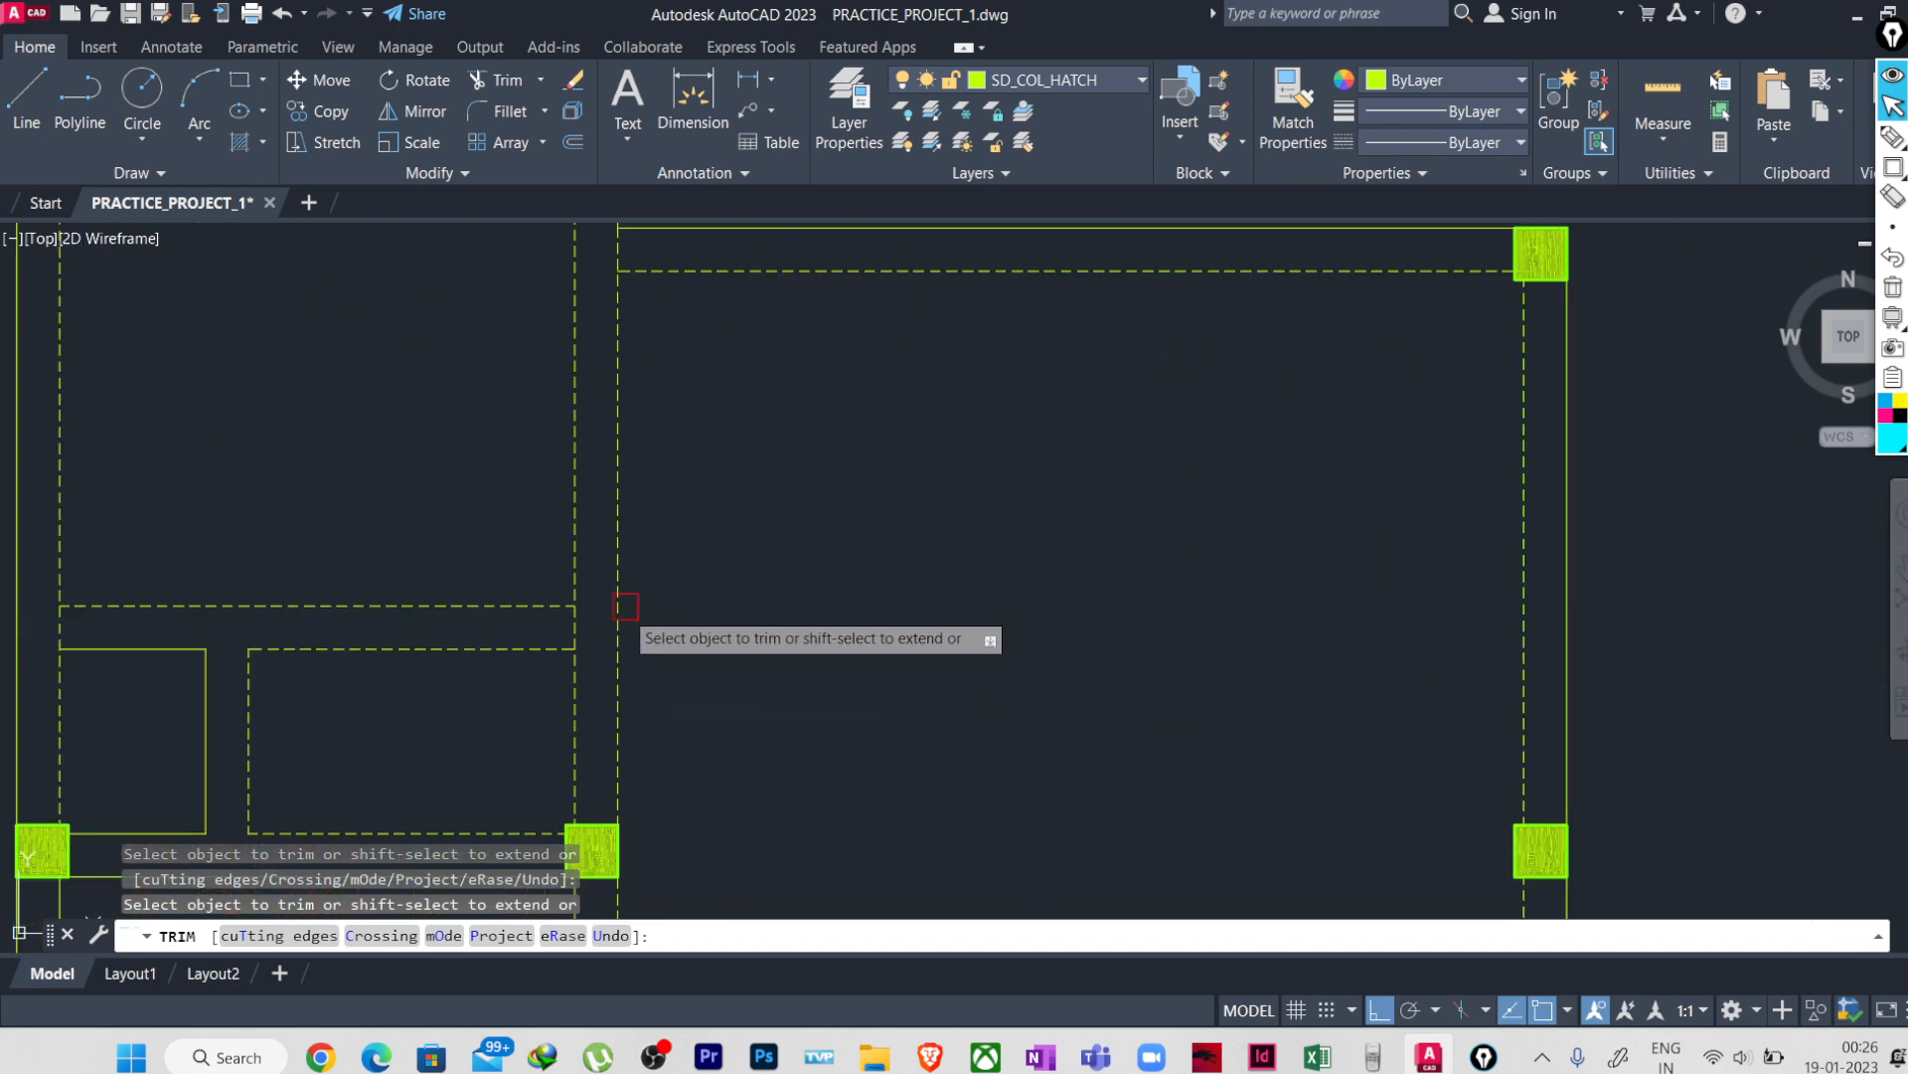
pyautogui.moveTo(497, 650); pyautogui.dragTo(954, 715, button='middle')
pyautogui.scroll(4, 761, 672)
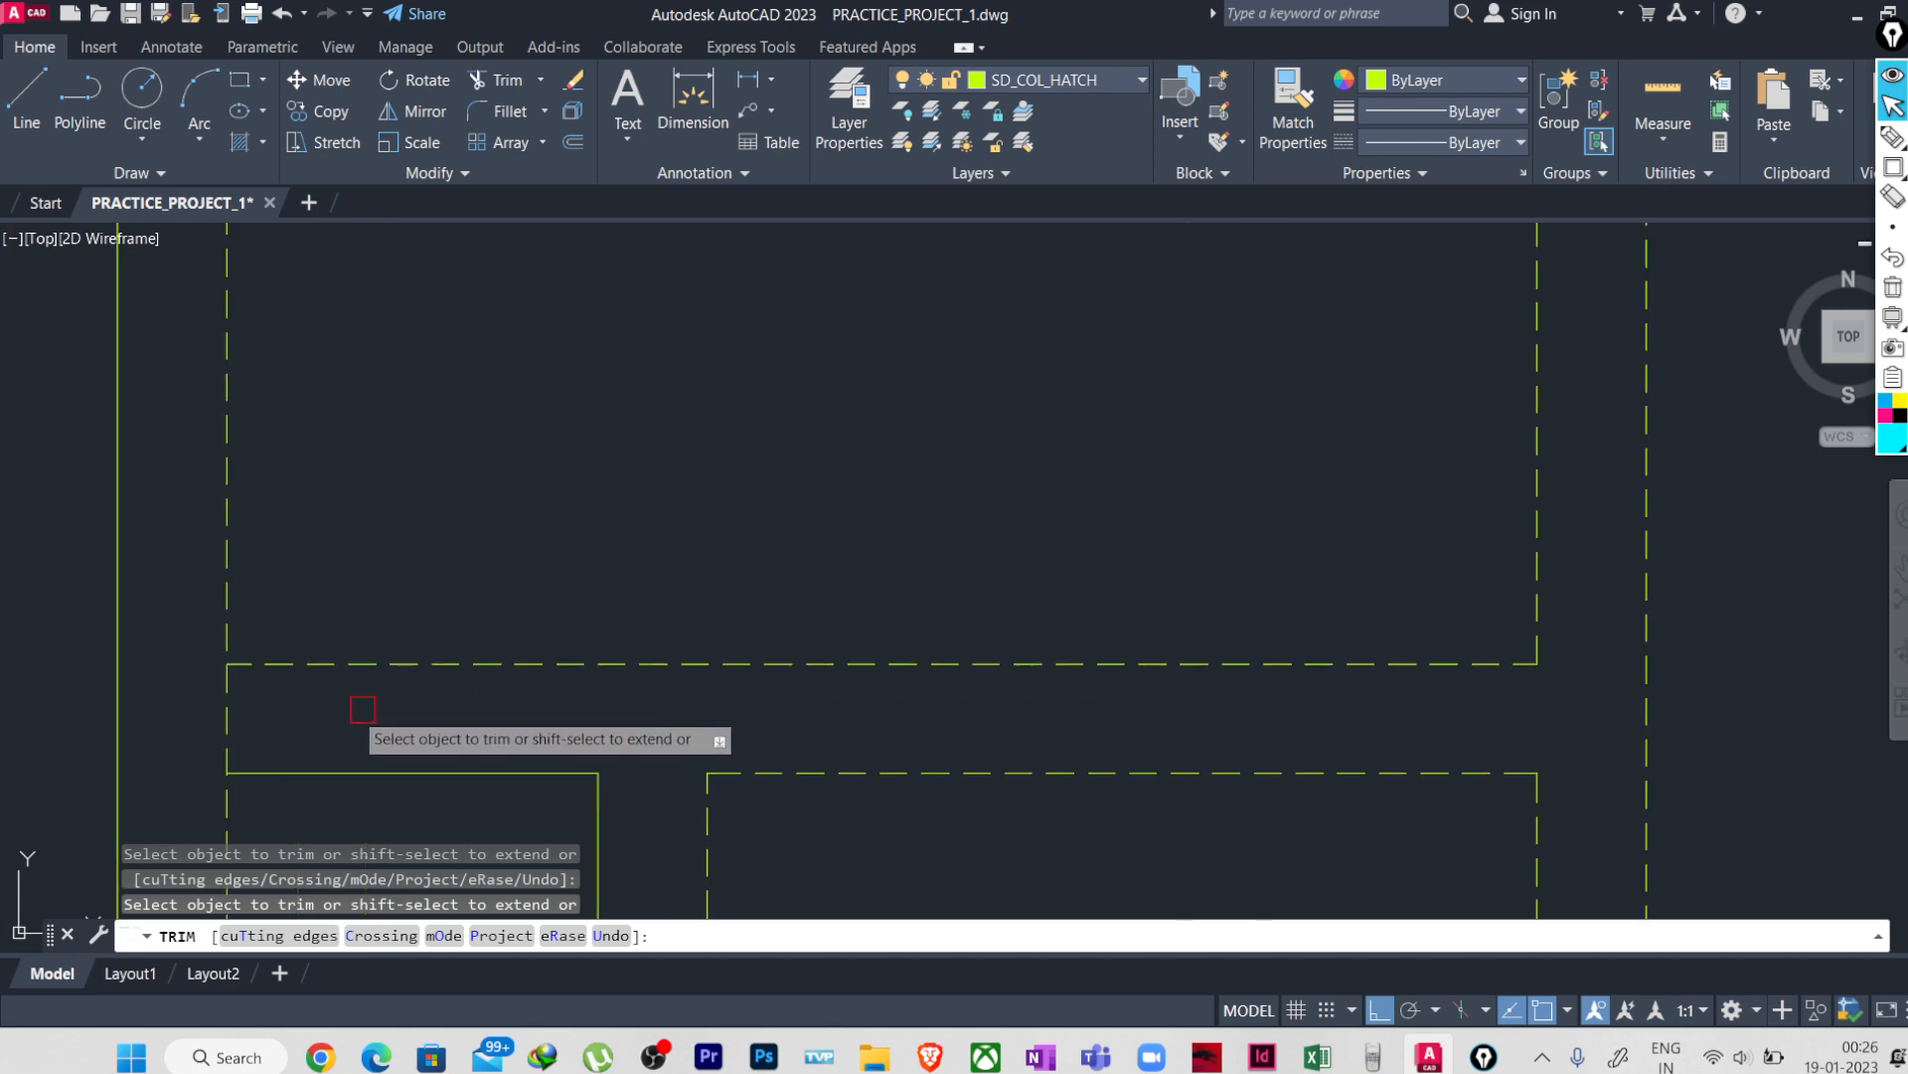
pyautogui.scroll(-5, 341, 669)
pyautogui.moveTo(461, 589); pyautogui.dragTo(463, 667, button='middle')
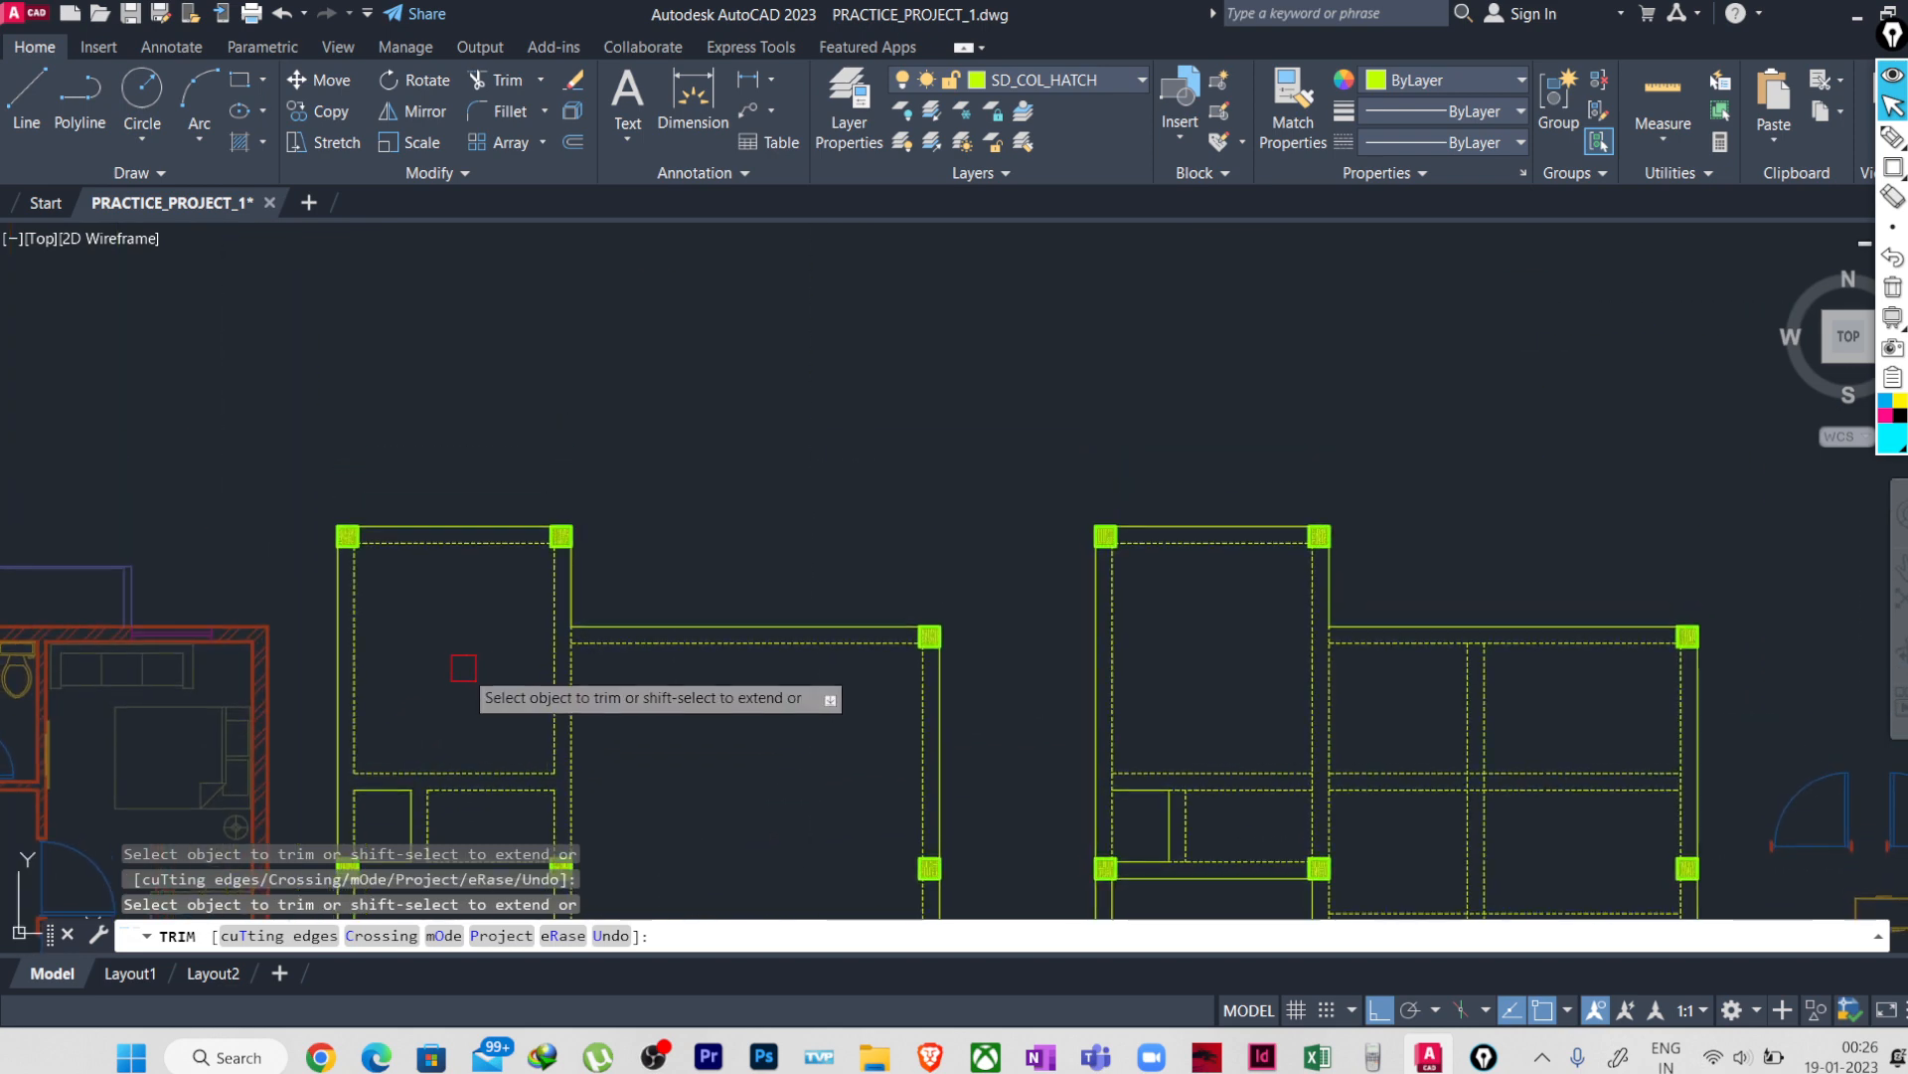
pyautogui.scroll(6, 597, 606)
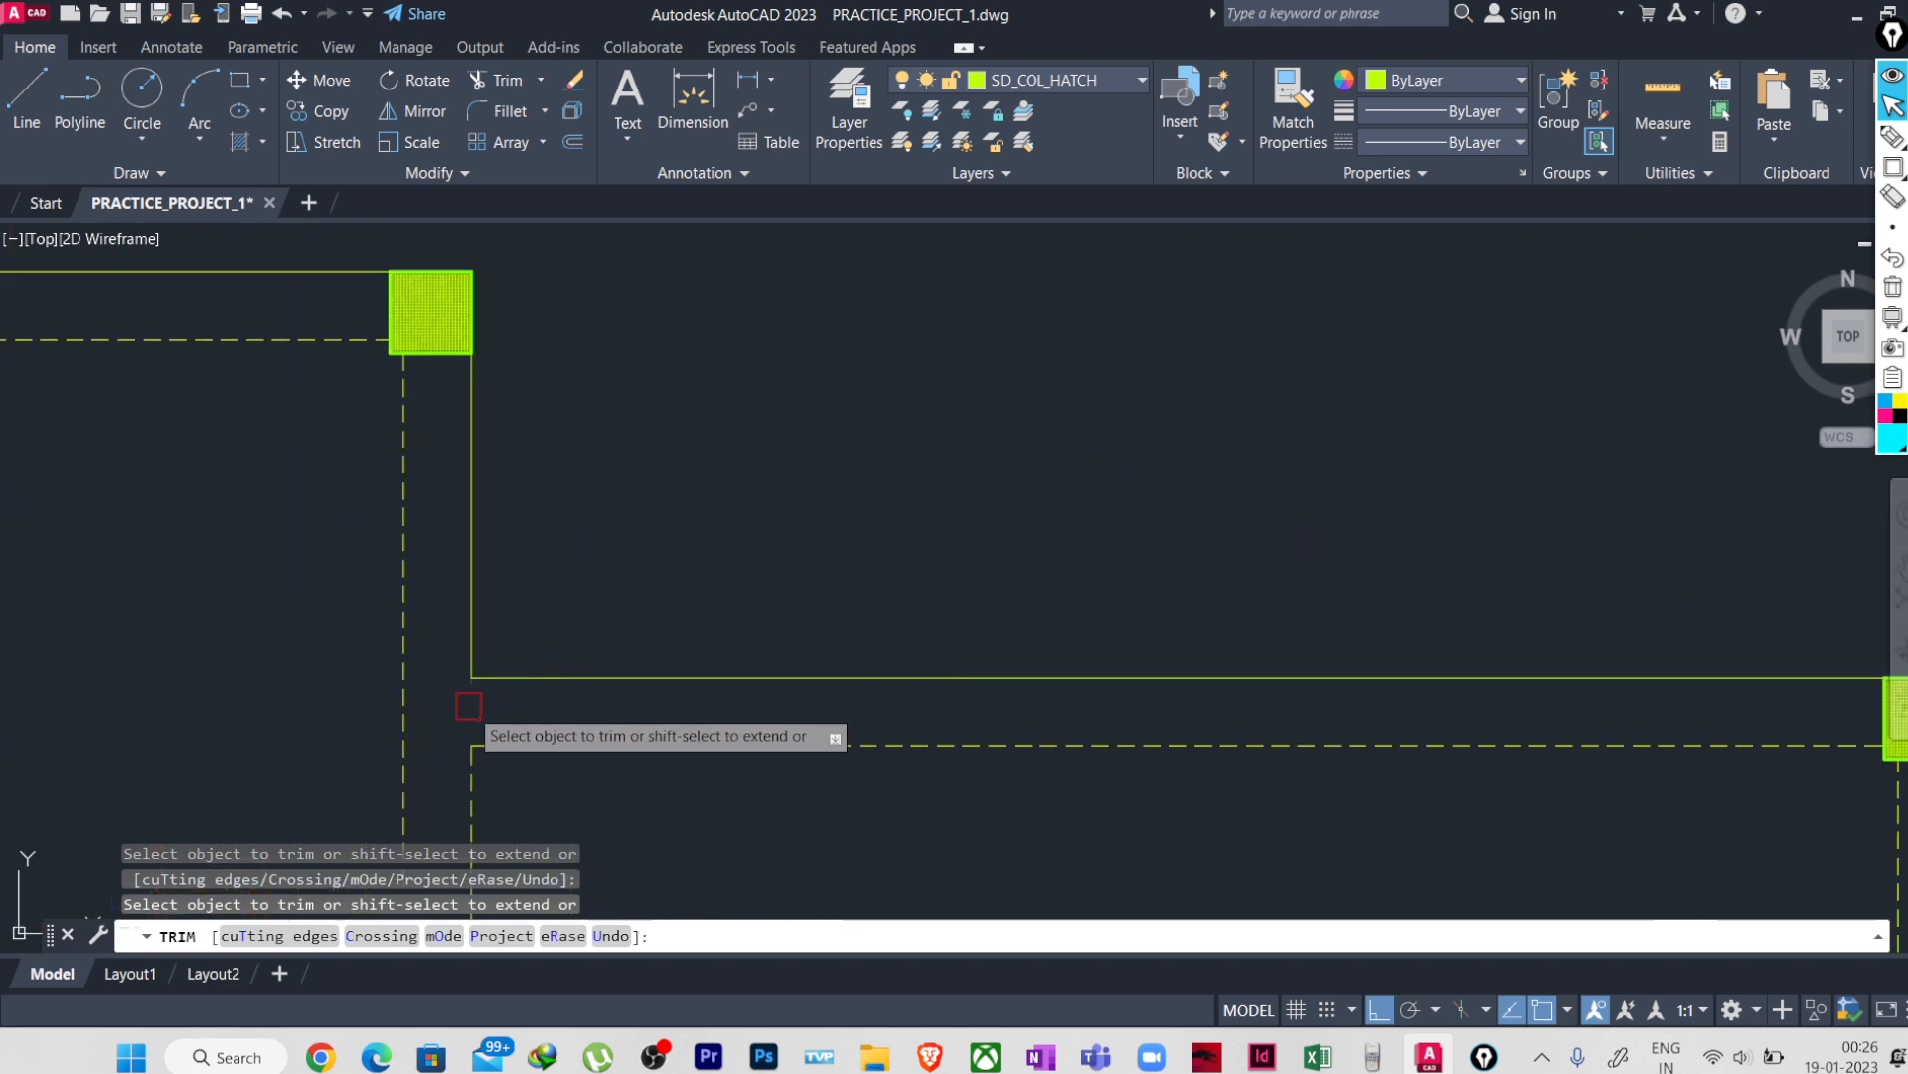
pyautogui.scroll(-6, 468, 706)
# - Trim the surplus line segments where the beams around the lower ground-floor toilet meet
pyautogui.scroll(2, 630, 511)
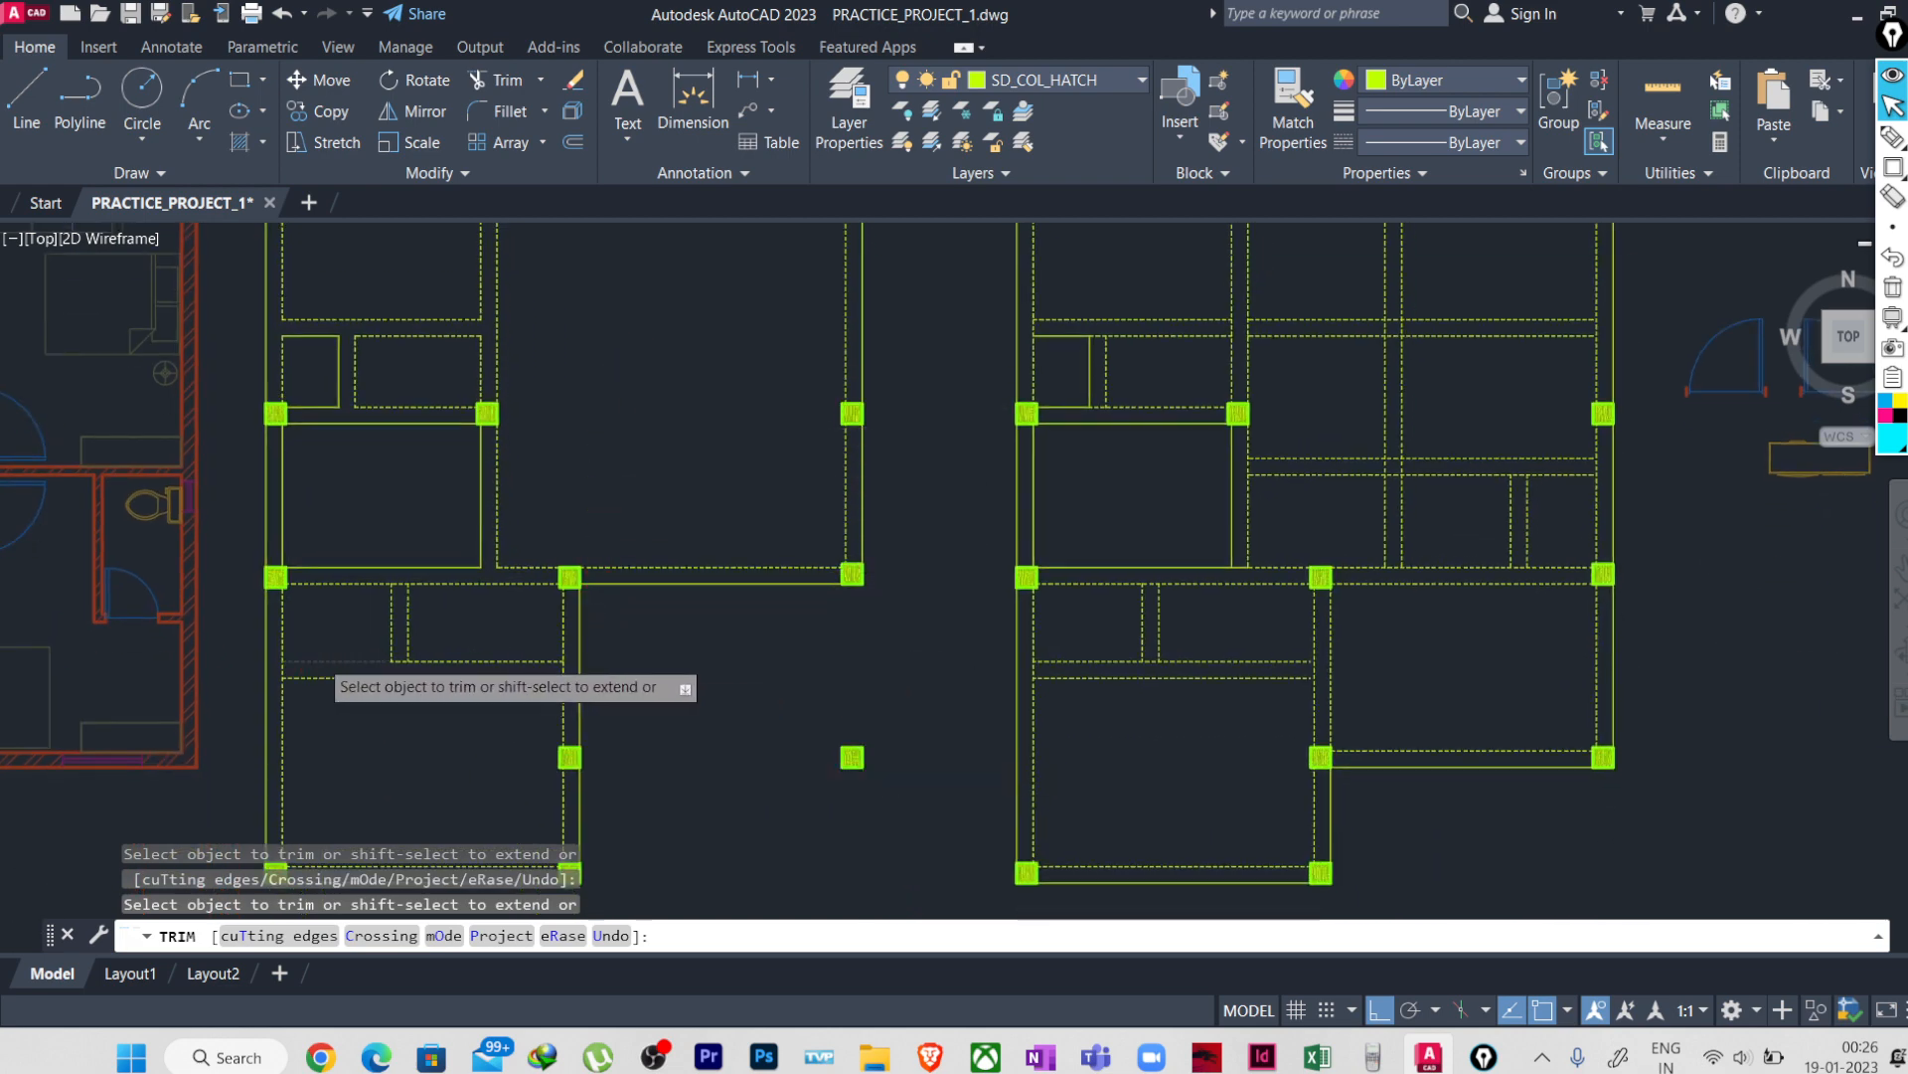
pyautogui.scroll(6, 353, 661)
pyautogui.scroll(2, 526, 686)
pyautogui.click(540, 654)
pyautogui.scroll(-4, 542, 658)
pyautogui.moveTo(538, 499); pyautogui.dragTo(592, 480, button='middle')
pyautogui.scroll(2, 553, 607)
pyautogui.click(552, 576)
pyautogui.scroll(-6, 544, 578)
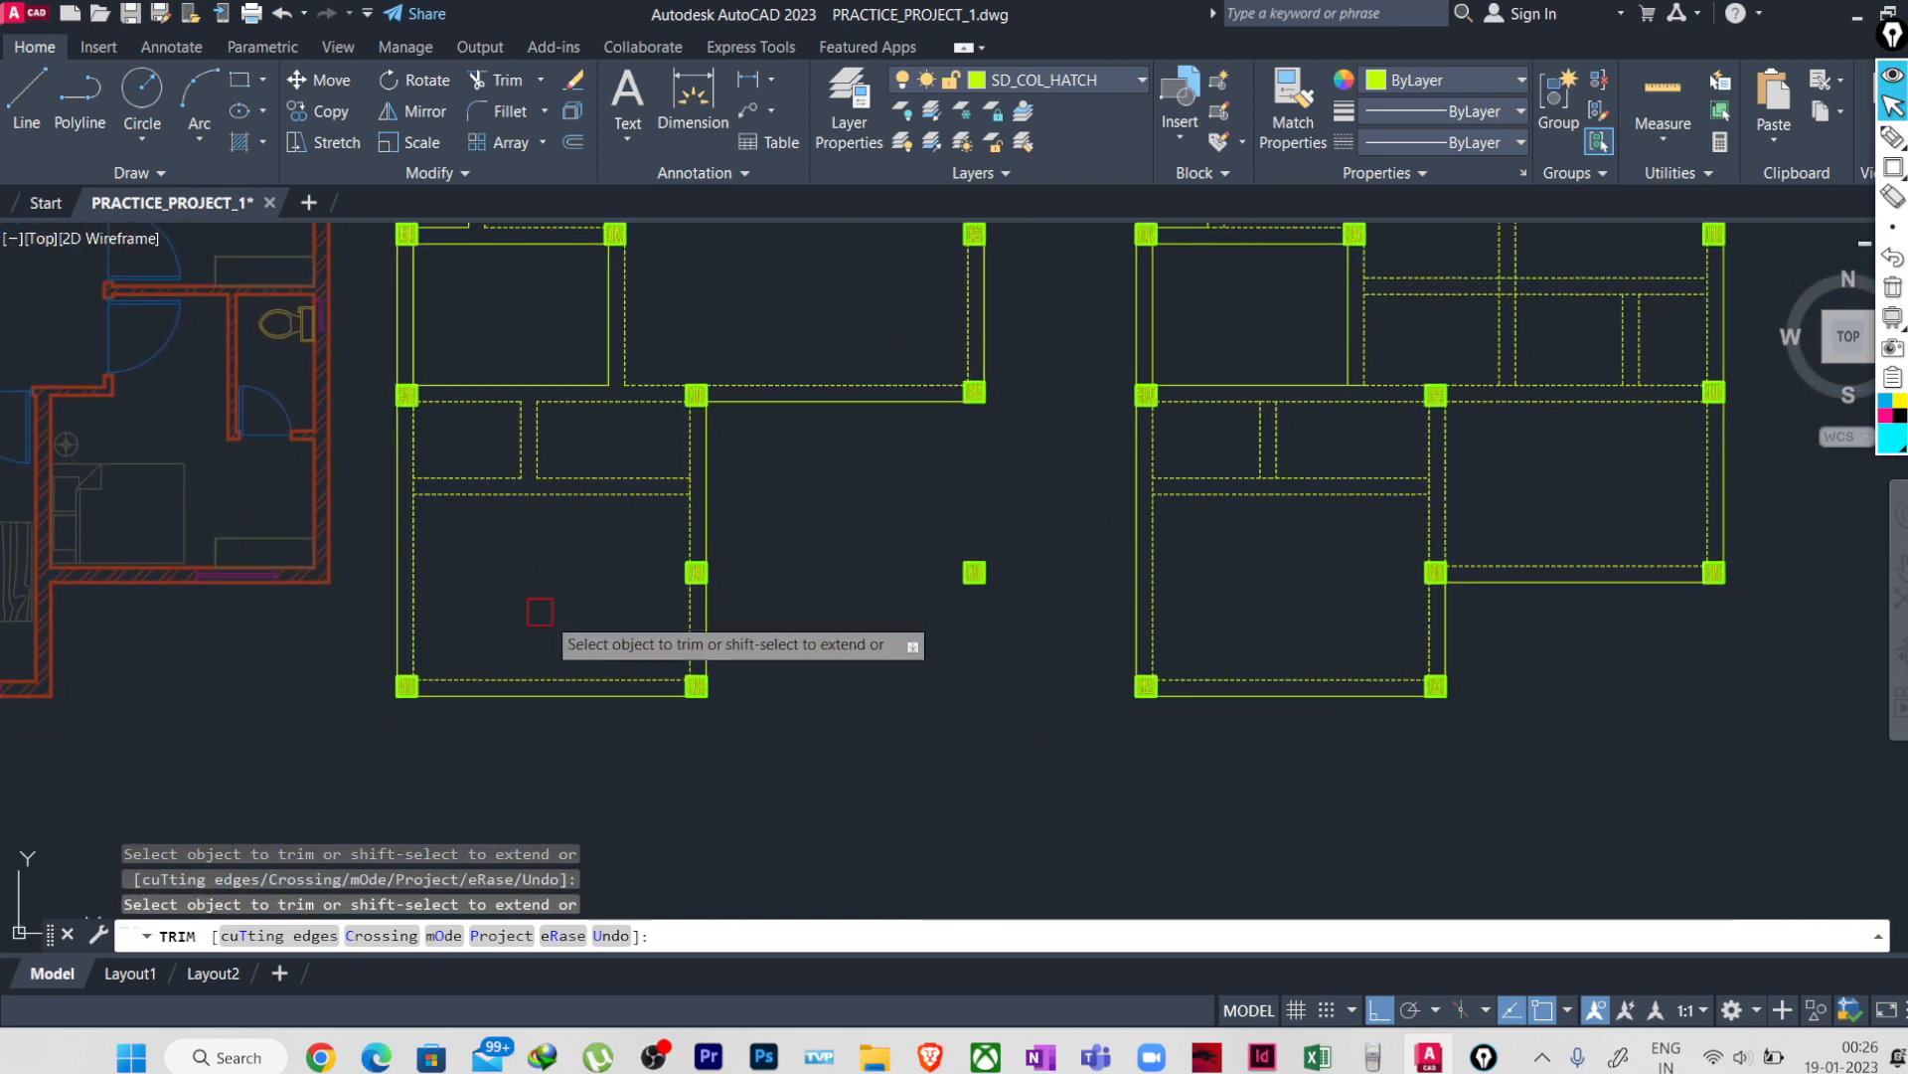
pyautogui.moveTo(845, 767); pyautogui.dragTo(523, 933, button='middle')
pyautogui.scroll(-2, 568, 702)
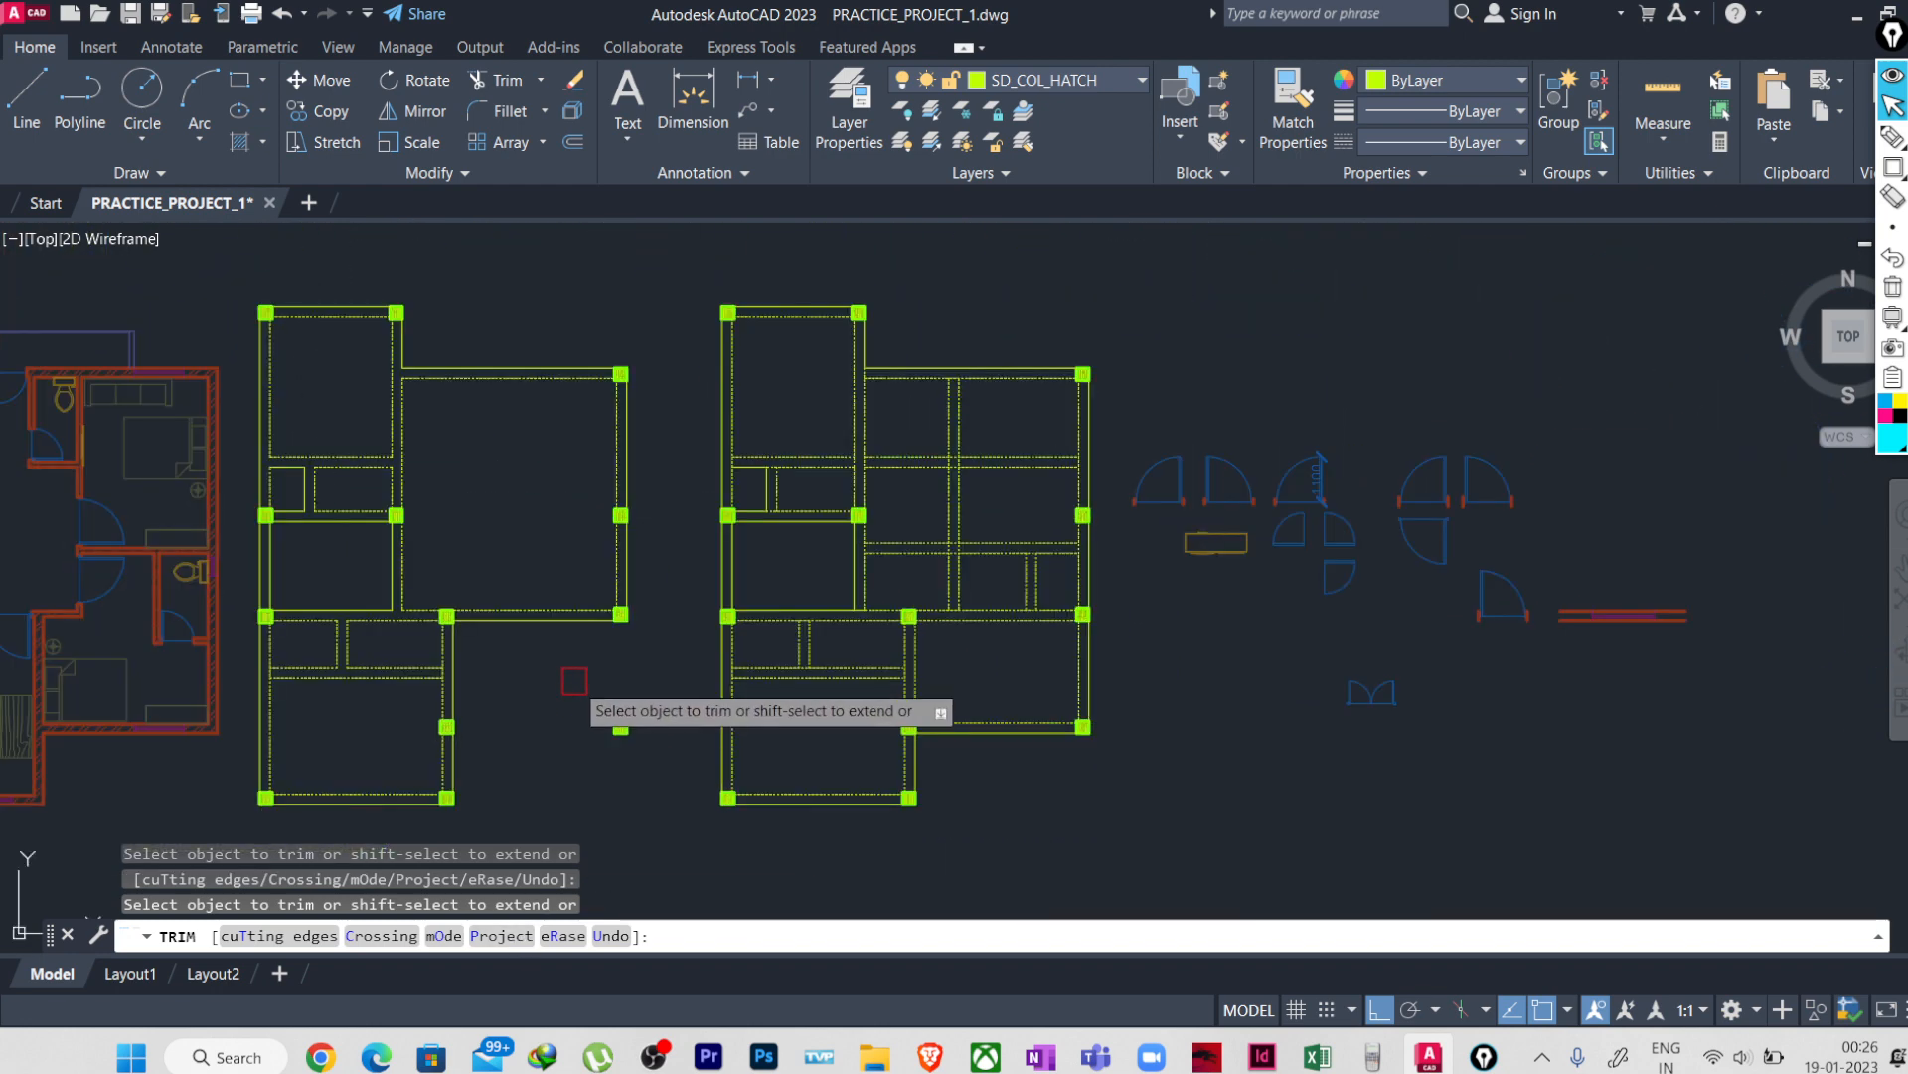
# - Trim the overlapping segments at the beam junctions around the first-floor shaft and upper toilet
pyautogui.scroll(7, 467, 646)
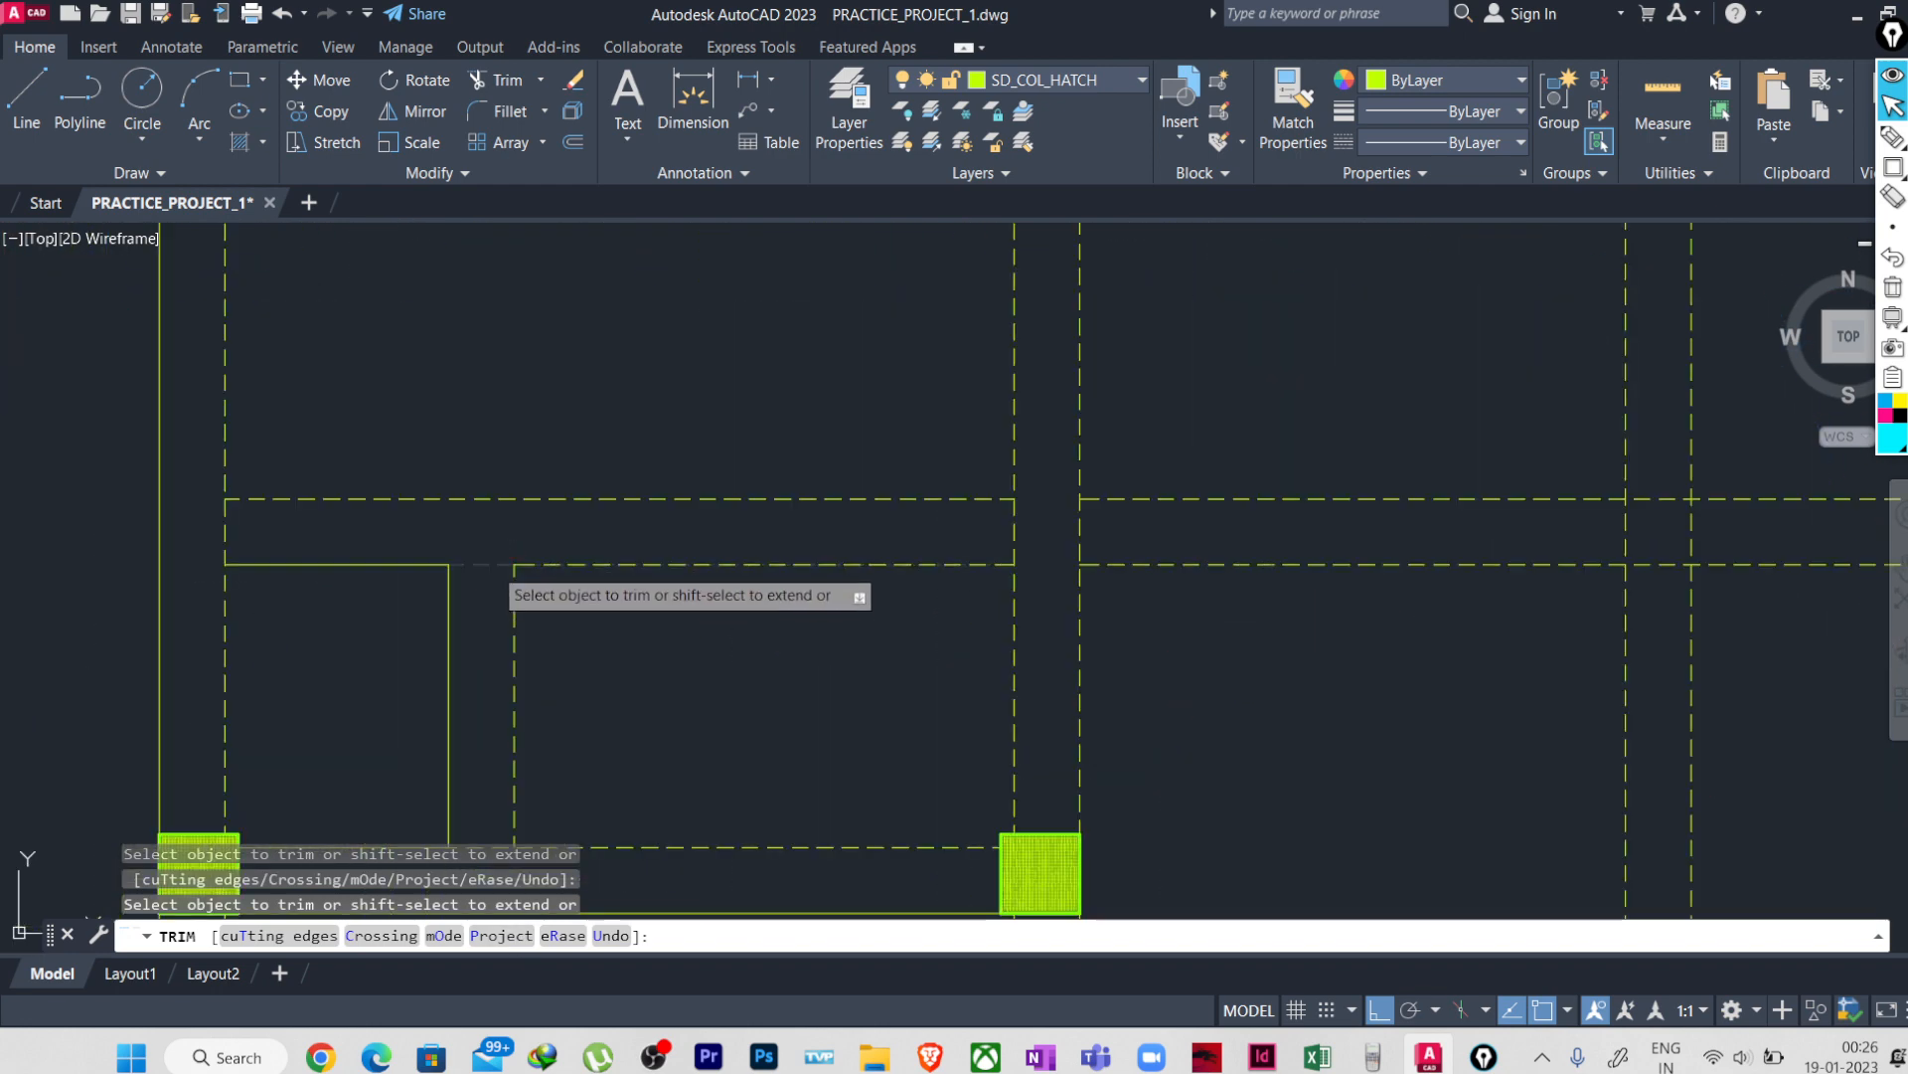
pyautogui.scroll(-4, 492, 555)
pyautogui.scroll(4, 384, 545)
pyautogui.scroll(-2, 497, 547)
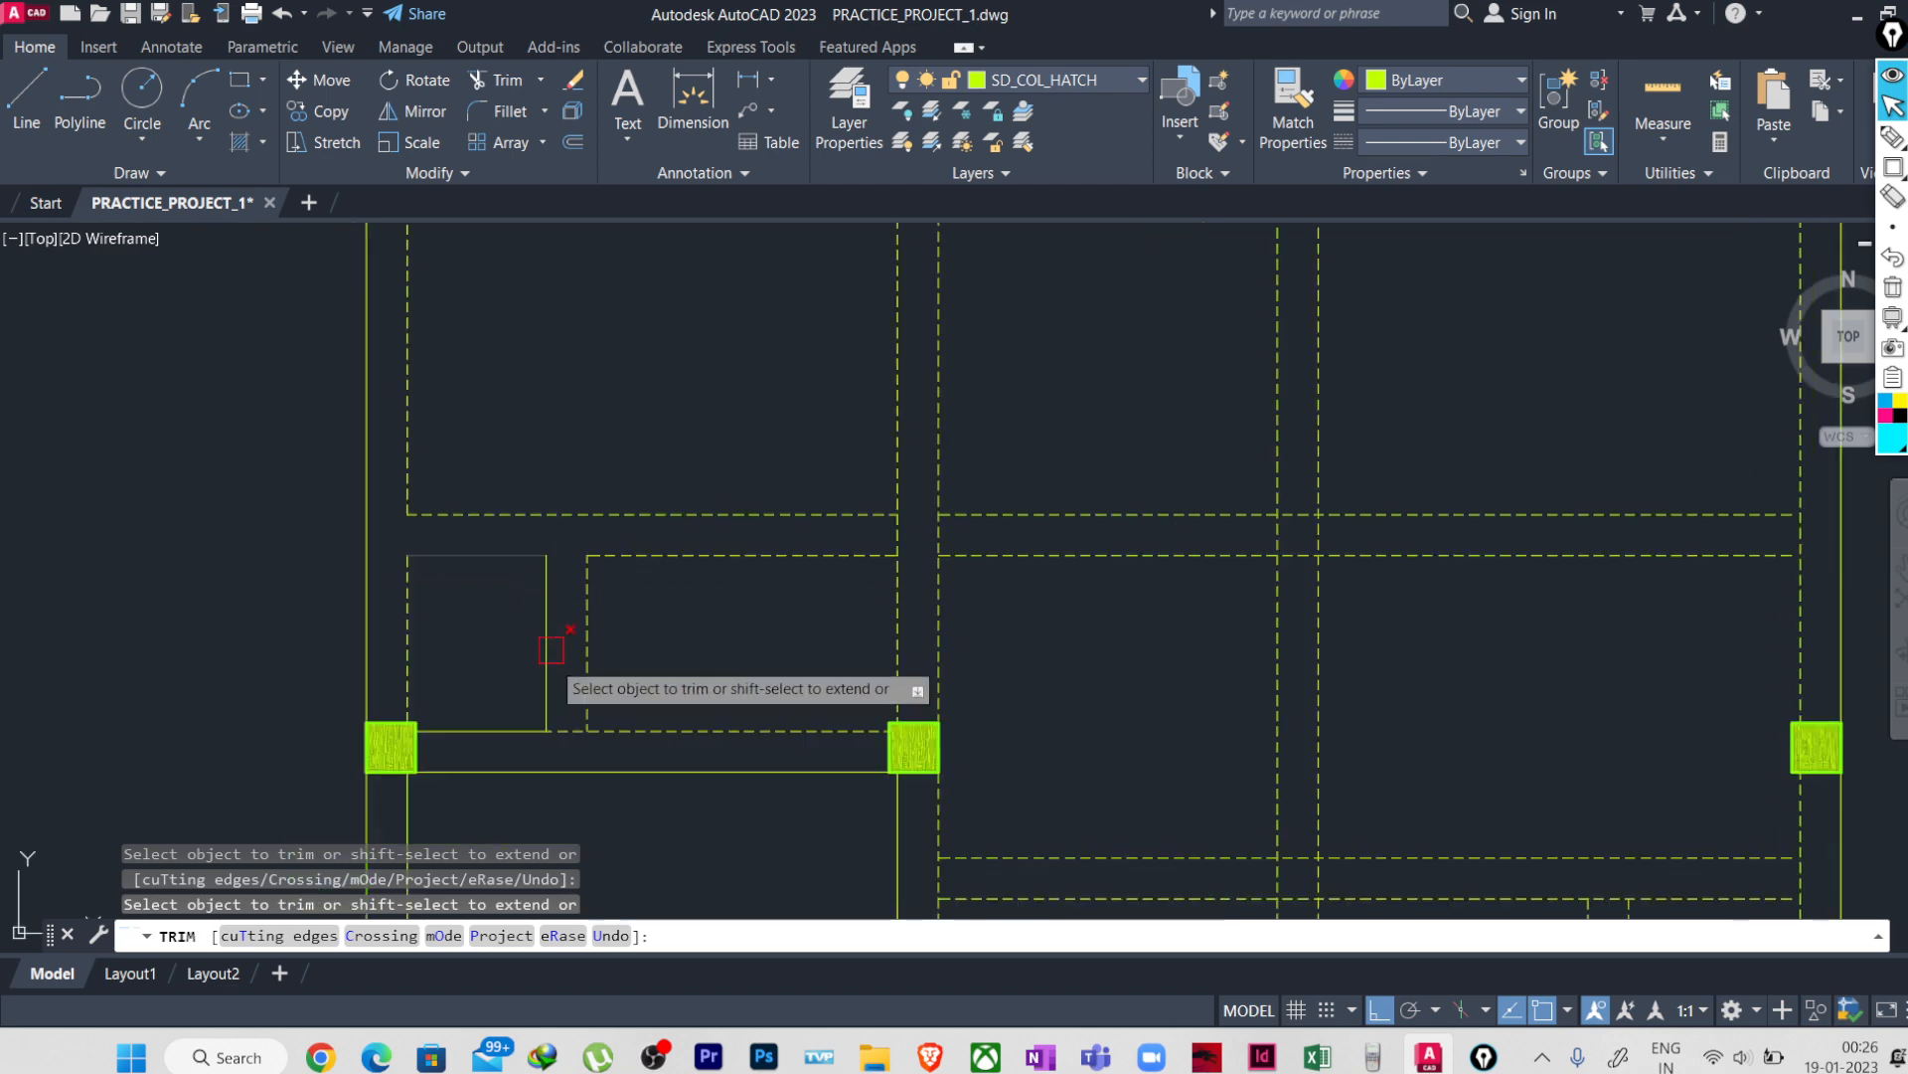
pyautogui.scroll(2, 561, 696)
pyautogui.scroll(-3, 596, 716)
pyautogui.scroll(4, 785, 596)
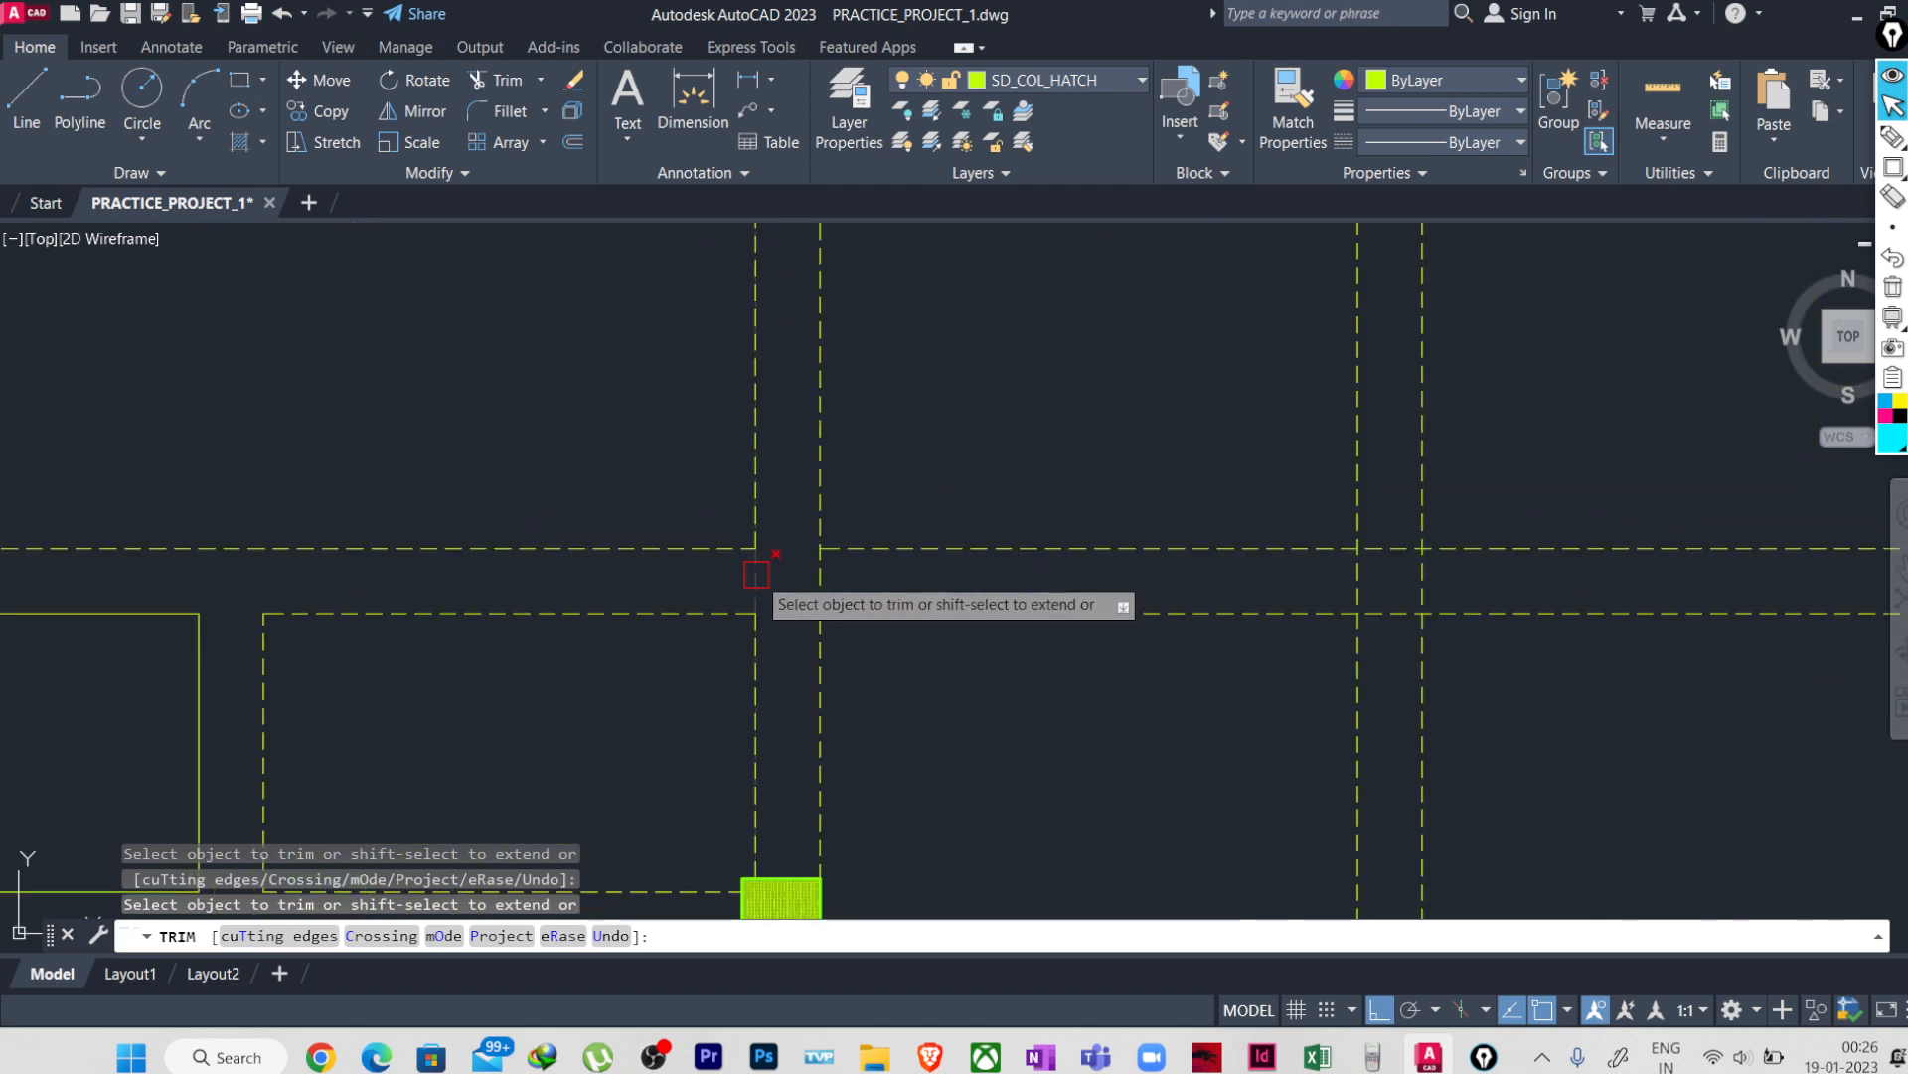
pyautogui.scroll(-3, 822, 616)
# - Trim the four segments inside the first-floor crossing of the upper horizontal beam and the long vertical partition beam
pyautogui.scroll(4, 1159, 593)
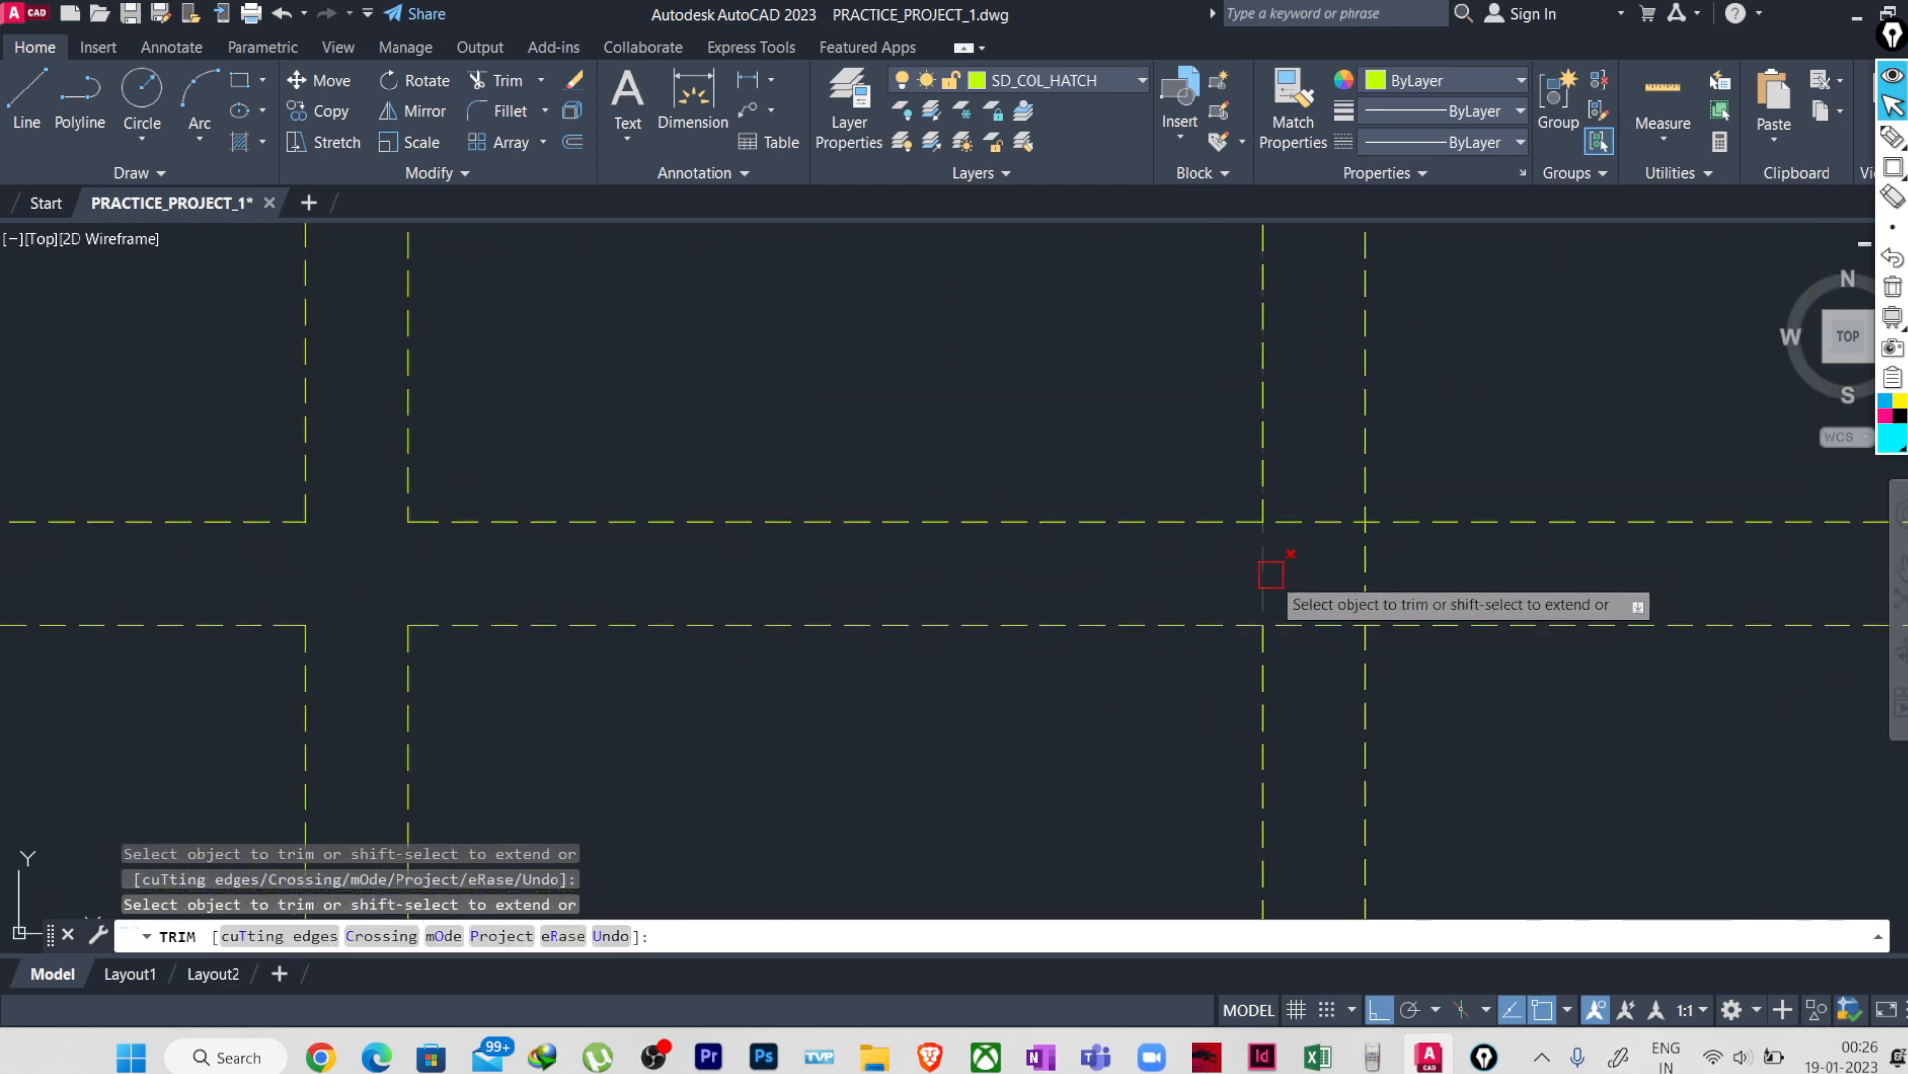
pyautogui.click(1271, 574)
pyautogui.click(1359, 563)
pyautogui.click(1303, 521)
pyautogui.click(1319, 623)
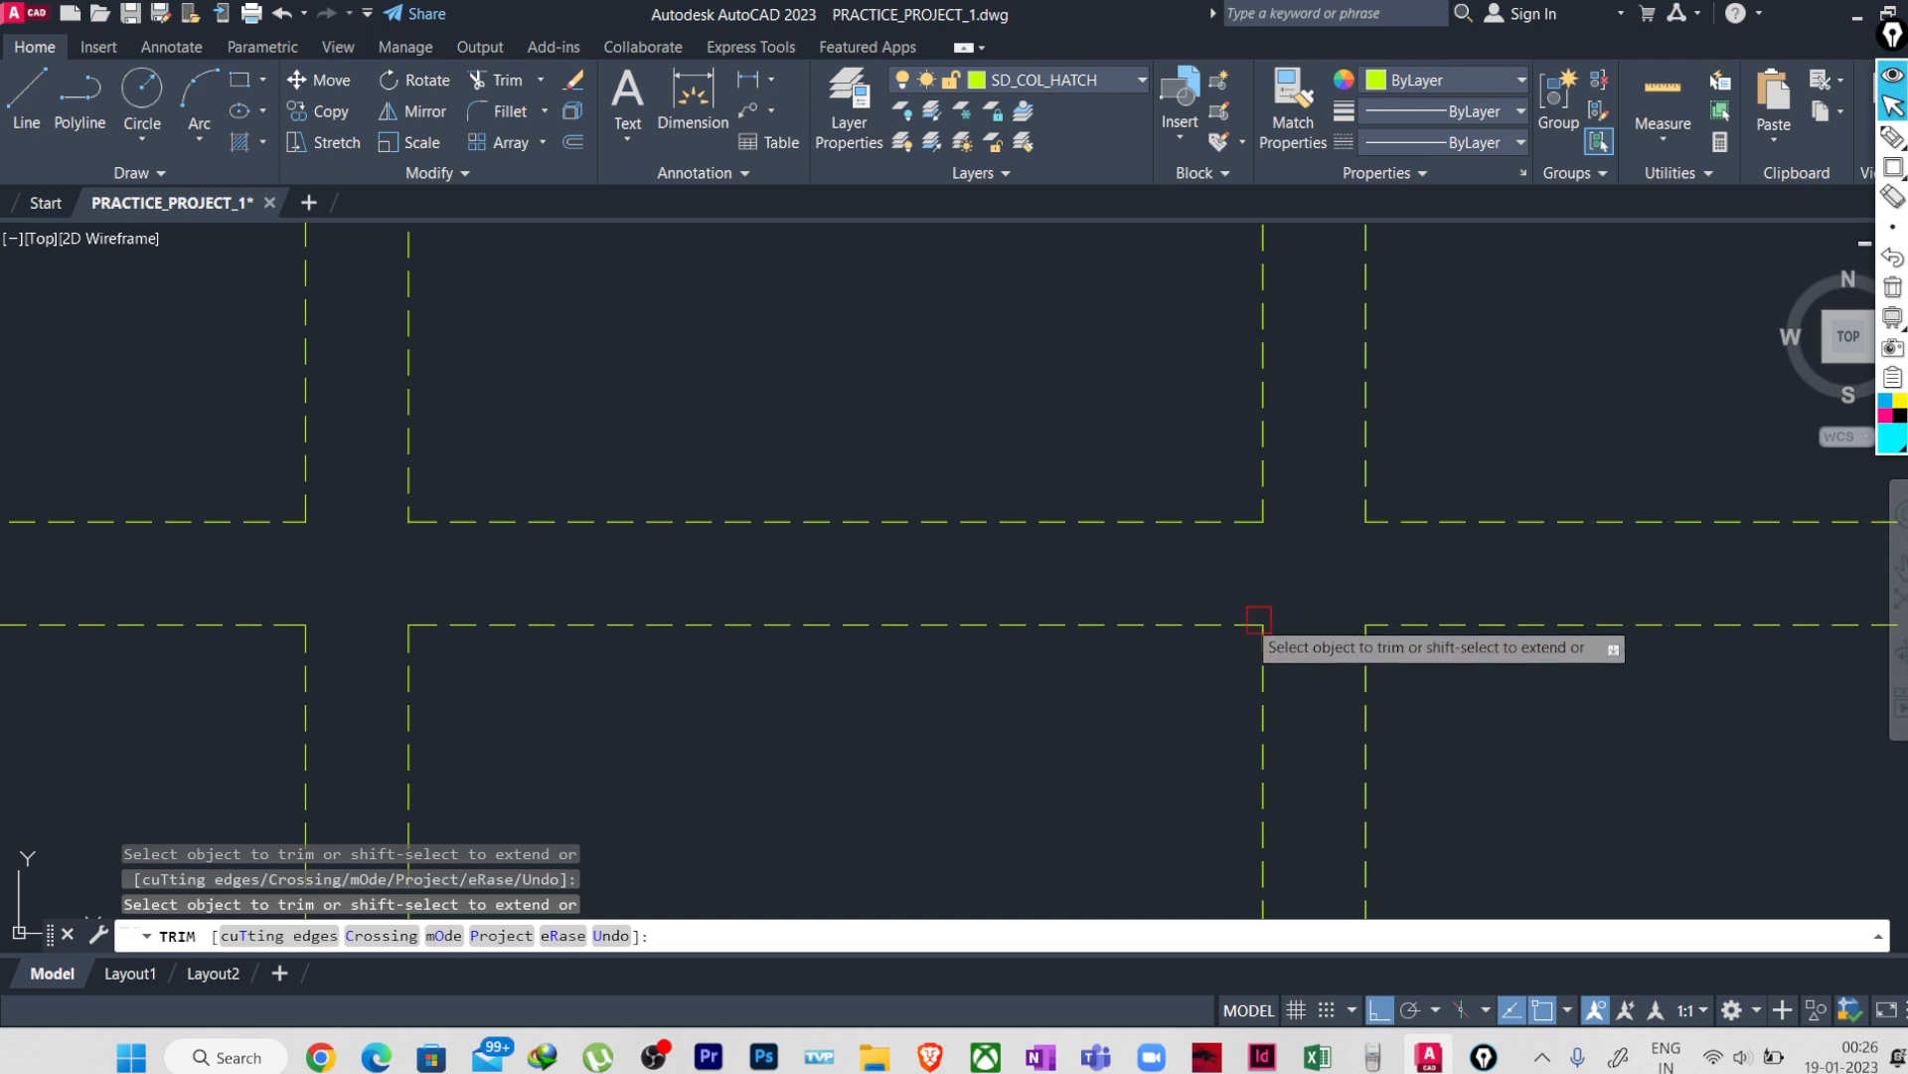
# - Fence-trim the overlapping lines where the first floor's long vertical partition beam meets the lower horizontal beam
pyautogui.scroll(-3, 1114, 624)
pyautogui.moveTo(1087, 690)
pyautogui.mouseDown(button='middle')
pyautogui.moveTo(908, 561)
pyautogui.moveTo(902, 517)
pyautogui.mouseUp(button='middle')
pyautogui.scroll(2, 1020, 646)
pyautogui.moveTo(1015, 623); pyautogui.dragTo(1003, 756)
pyautogui.click(1043, 669)
pyautogui.click(959, 669)
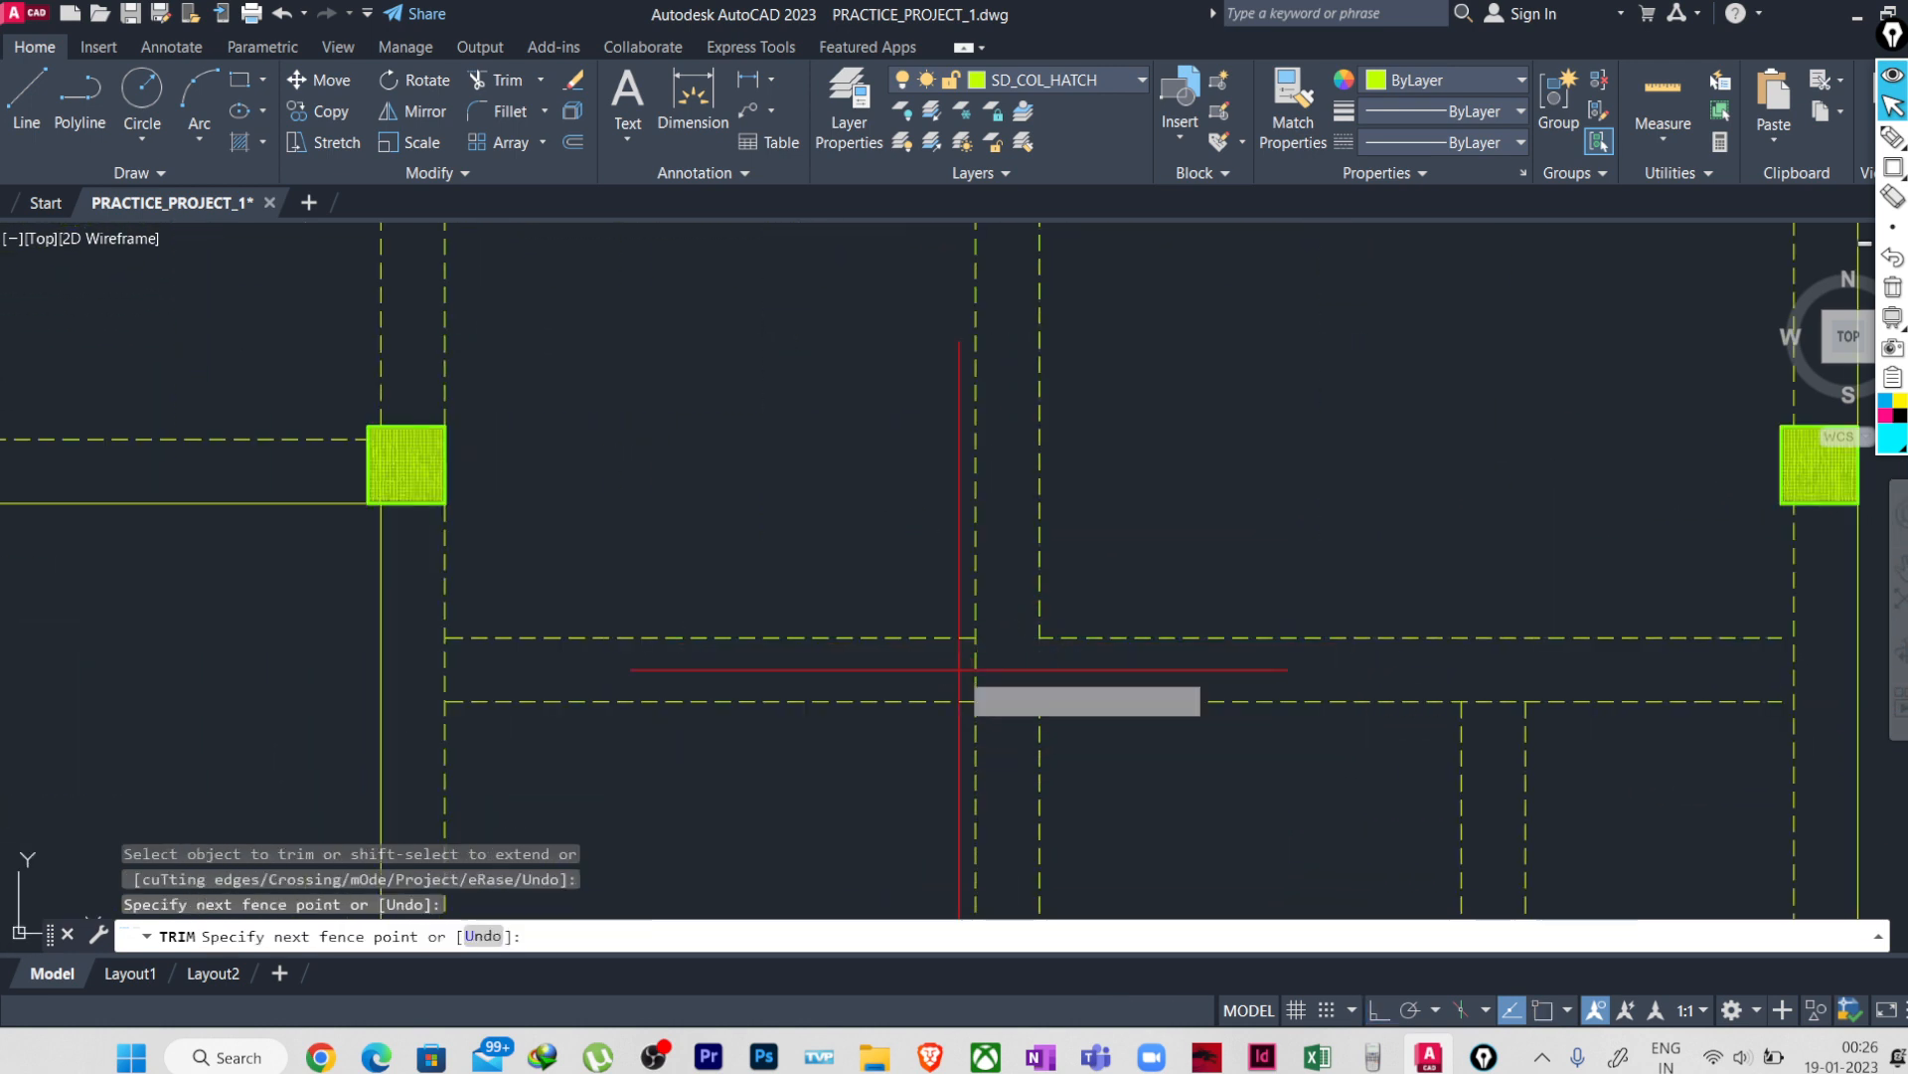
pyautogui.click(999, 666)
pyautogui.press('Return')
pyautogui.scroll(-3, 478, 656)
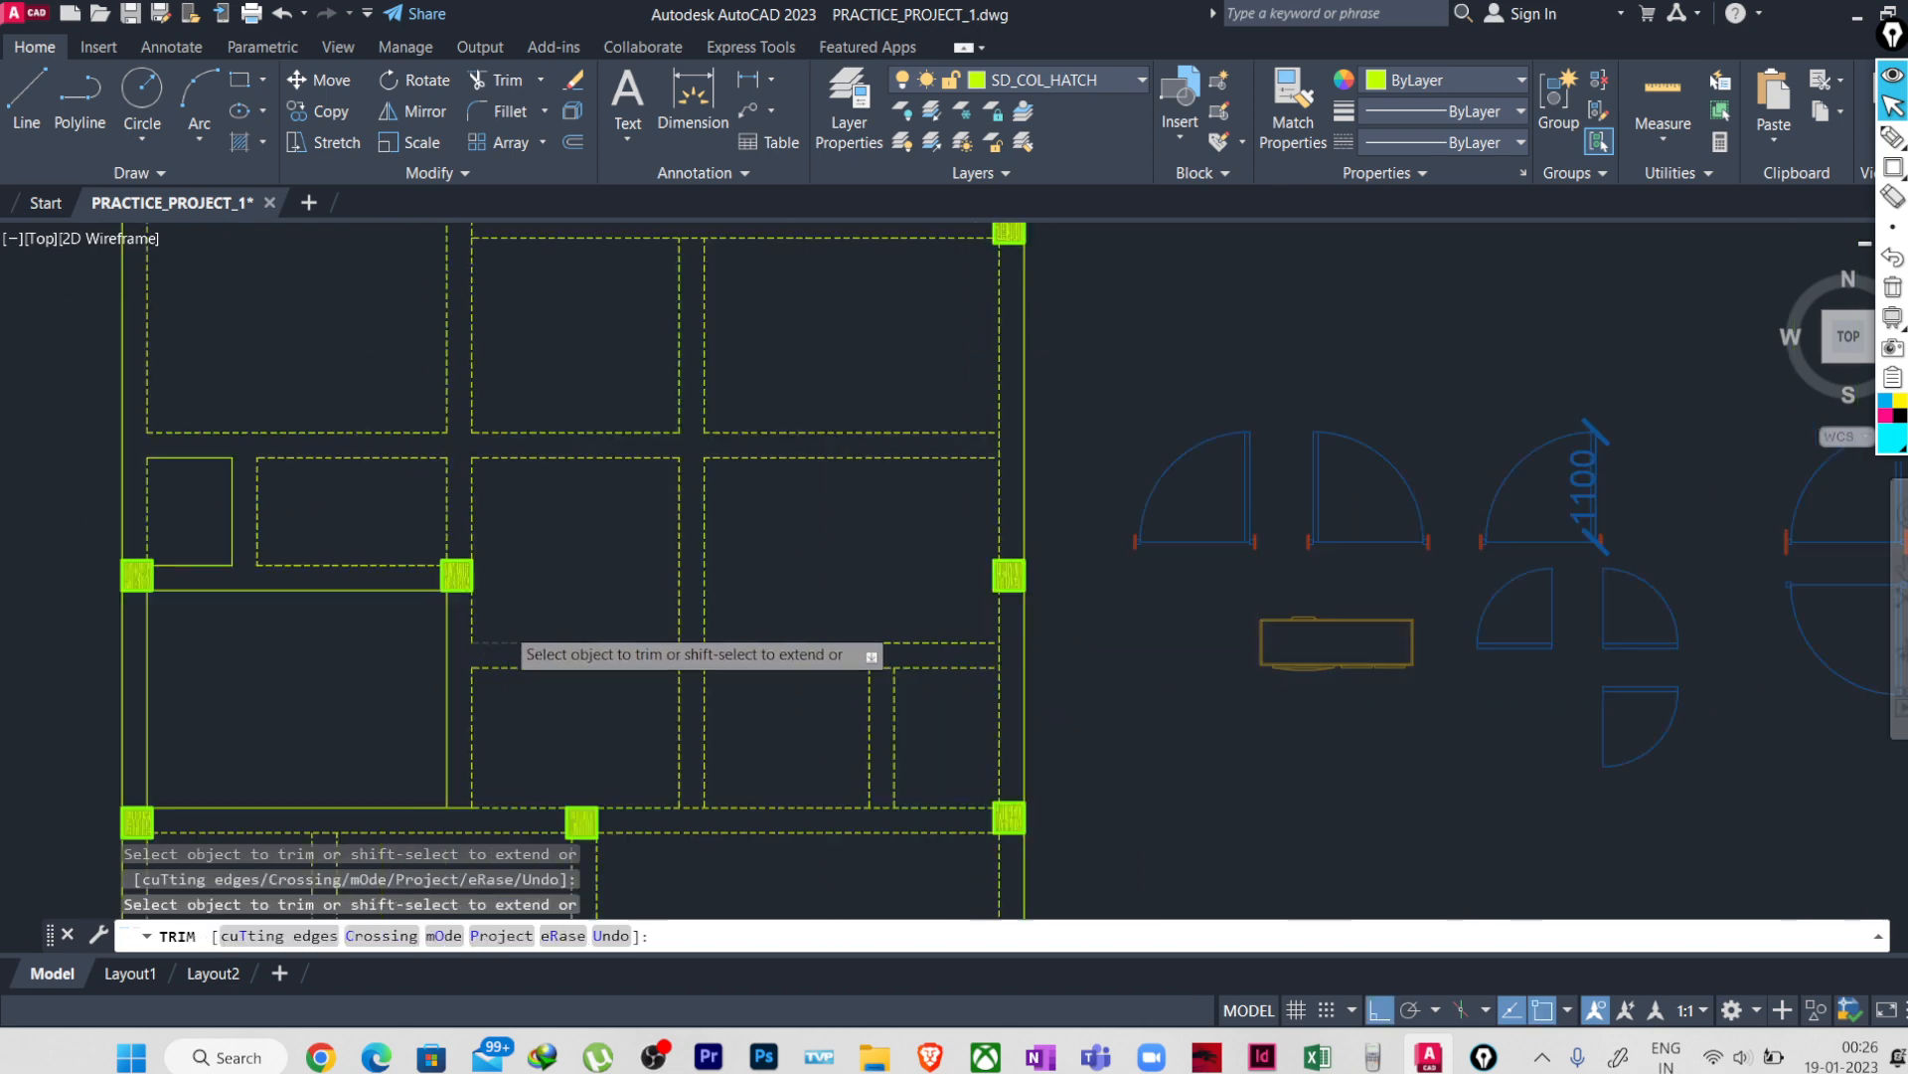
# - Trim the surplus segments where the first-floor vertical partition beam meets the uppermost horizontal beam
pyautogui.scroll(-2, 477, 651)
pyautogui.moveTo(554, 567)
pyautogui.mouseDown(button='middle')
pyautogui.moveTo(841, 549)
pyautogui.moveTo(839, 617)
pyautogui.mouseUp(button='middle')
pyautogui.scroll(2, 924, 556)
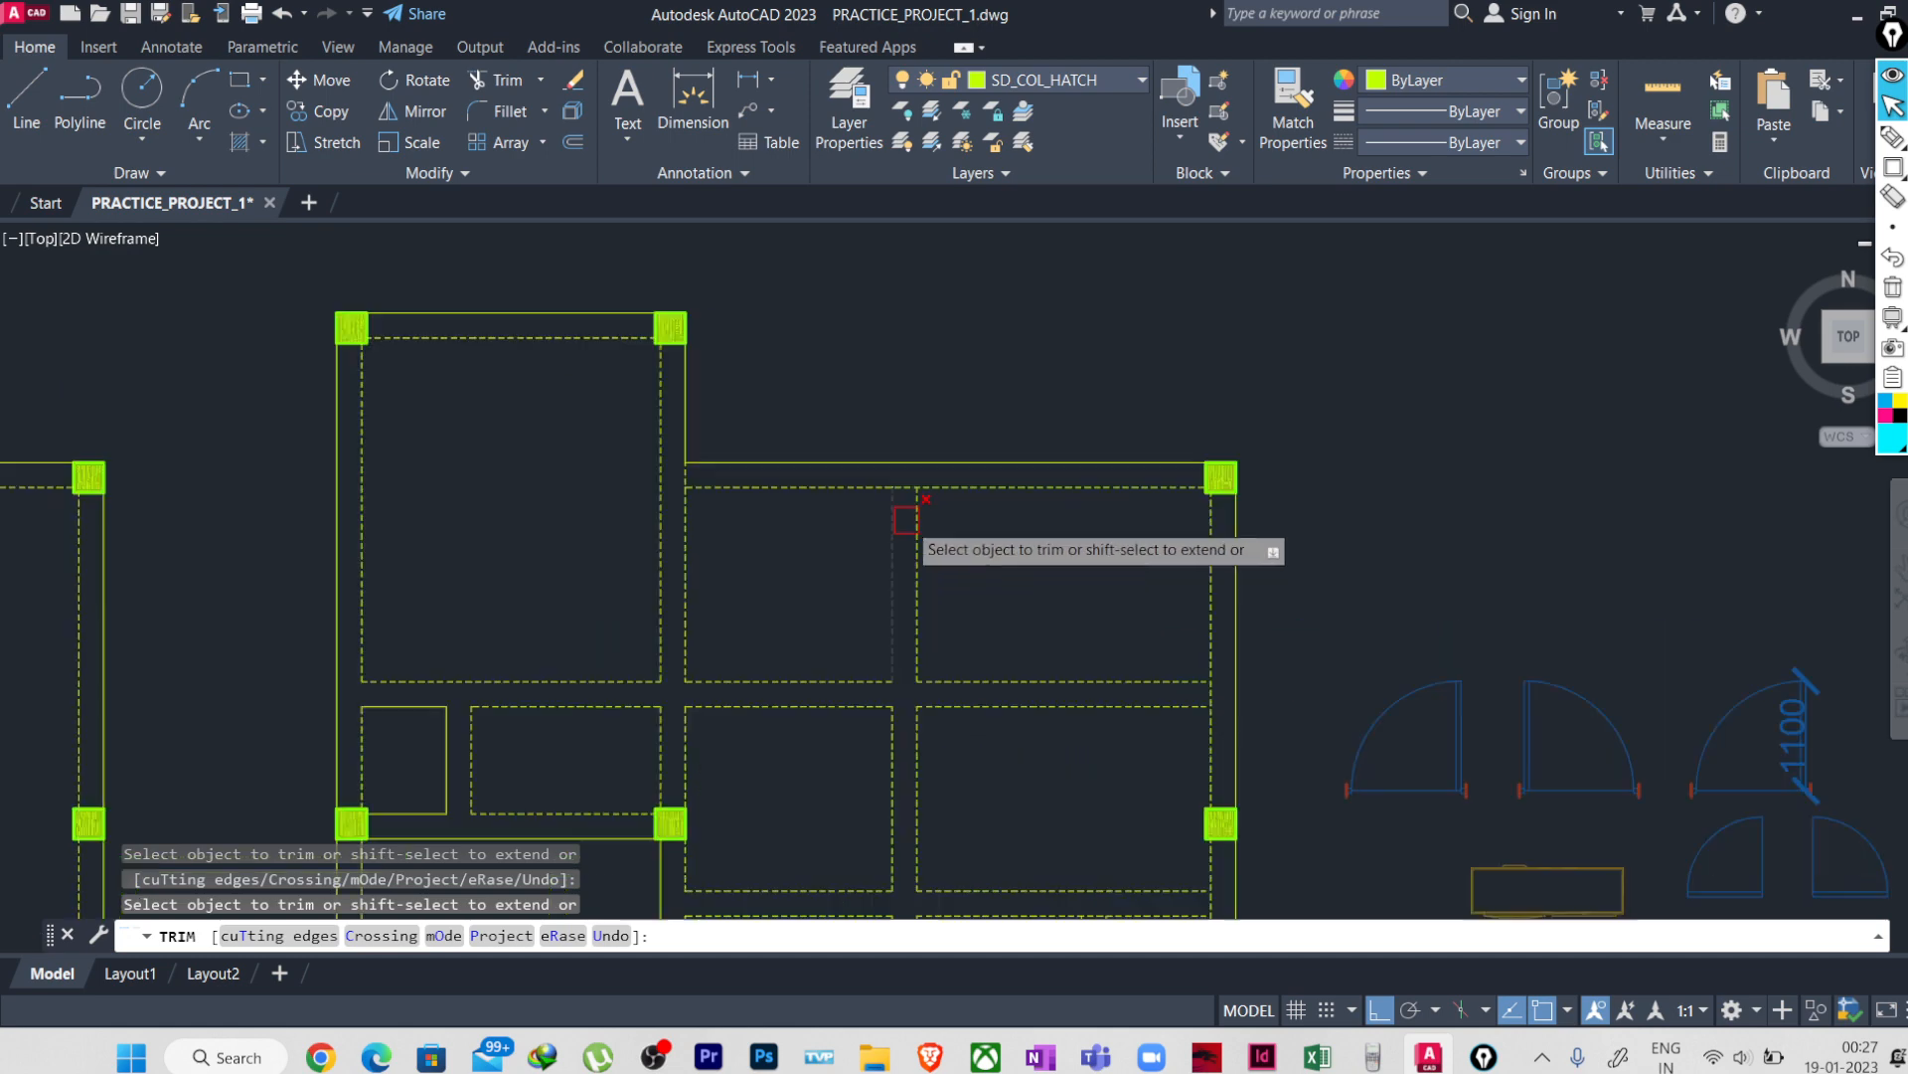
pyautogui.scroll(4, 868, 468)
pyautogui.scroll(-4, 932, 567)
pyautogui.scroll(4, 749, 464)
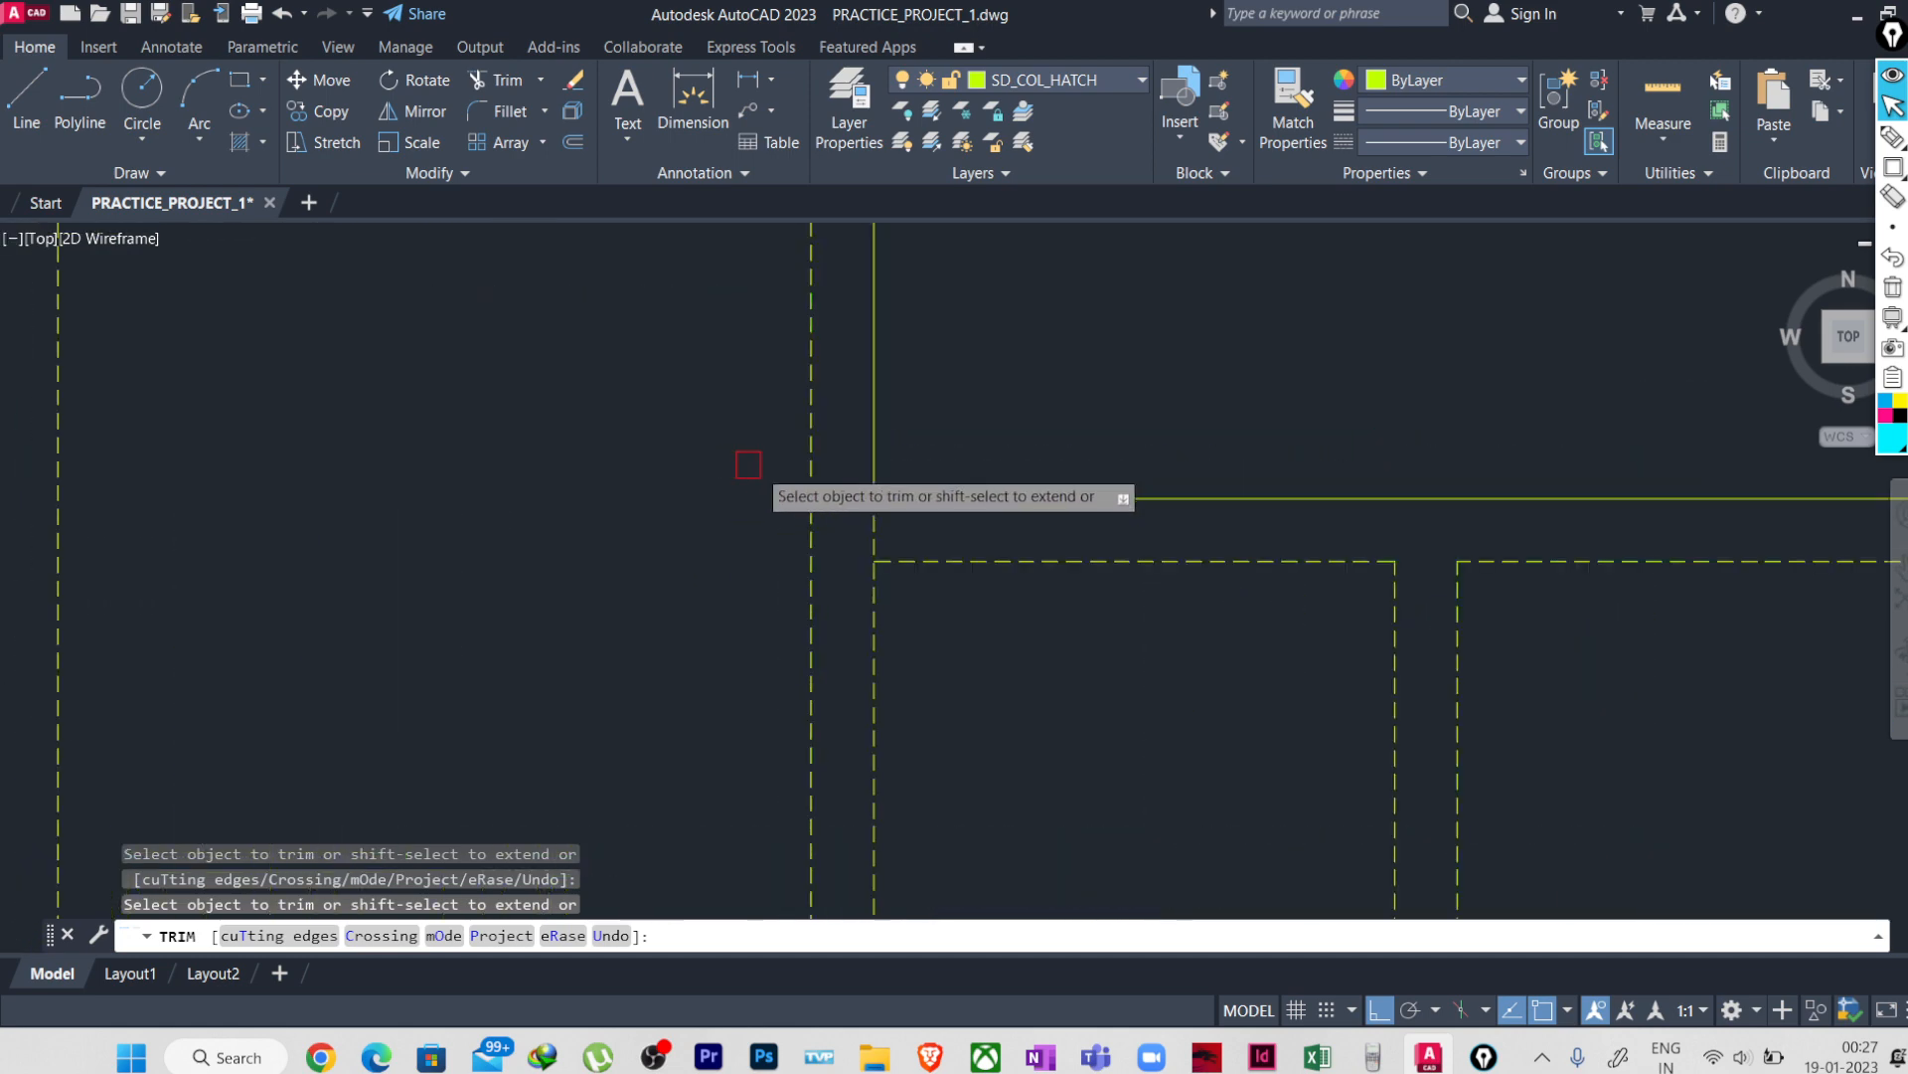
# - Try to trim the outer vertical dashed beam line where the first floor's upper horizontal beam ends, and undo that trim
pyautogui.scroll(-5, 1034, 652)
pyautogui.scroll(4, 1088, 616)
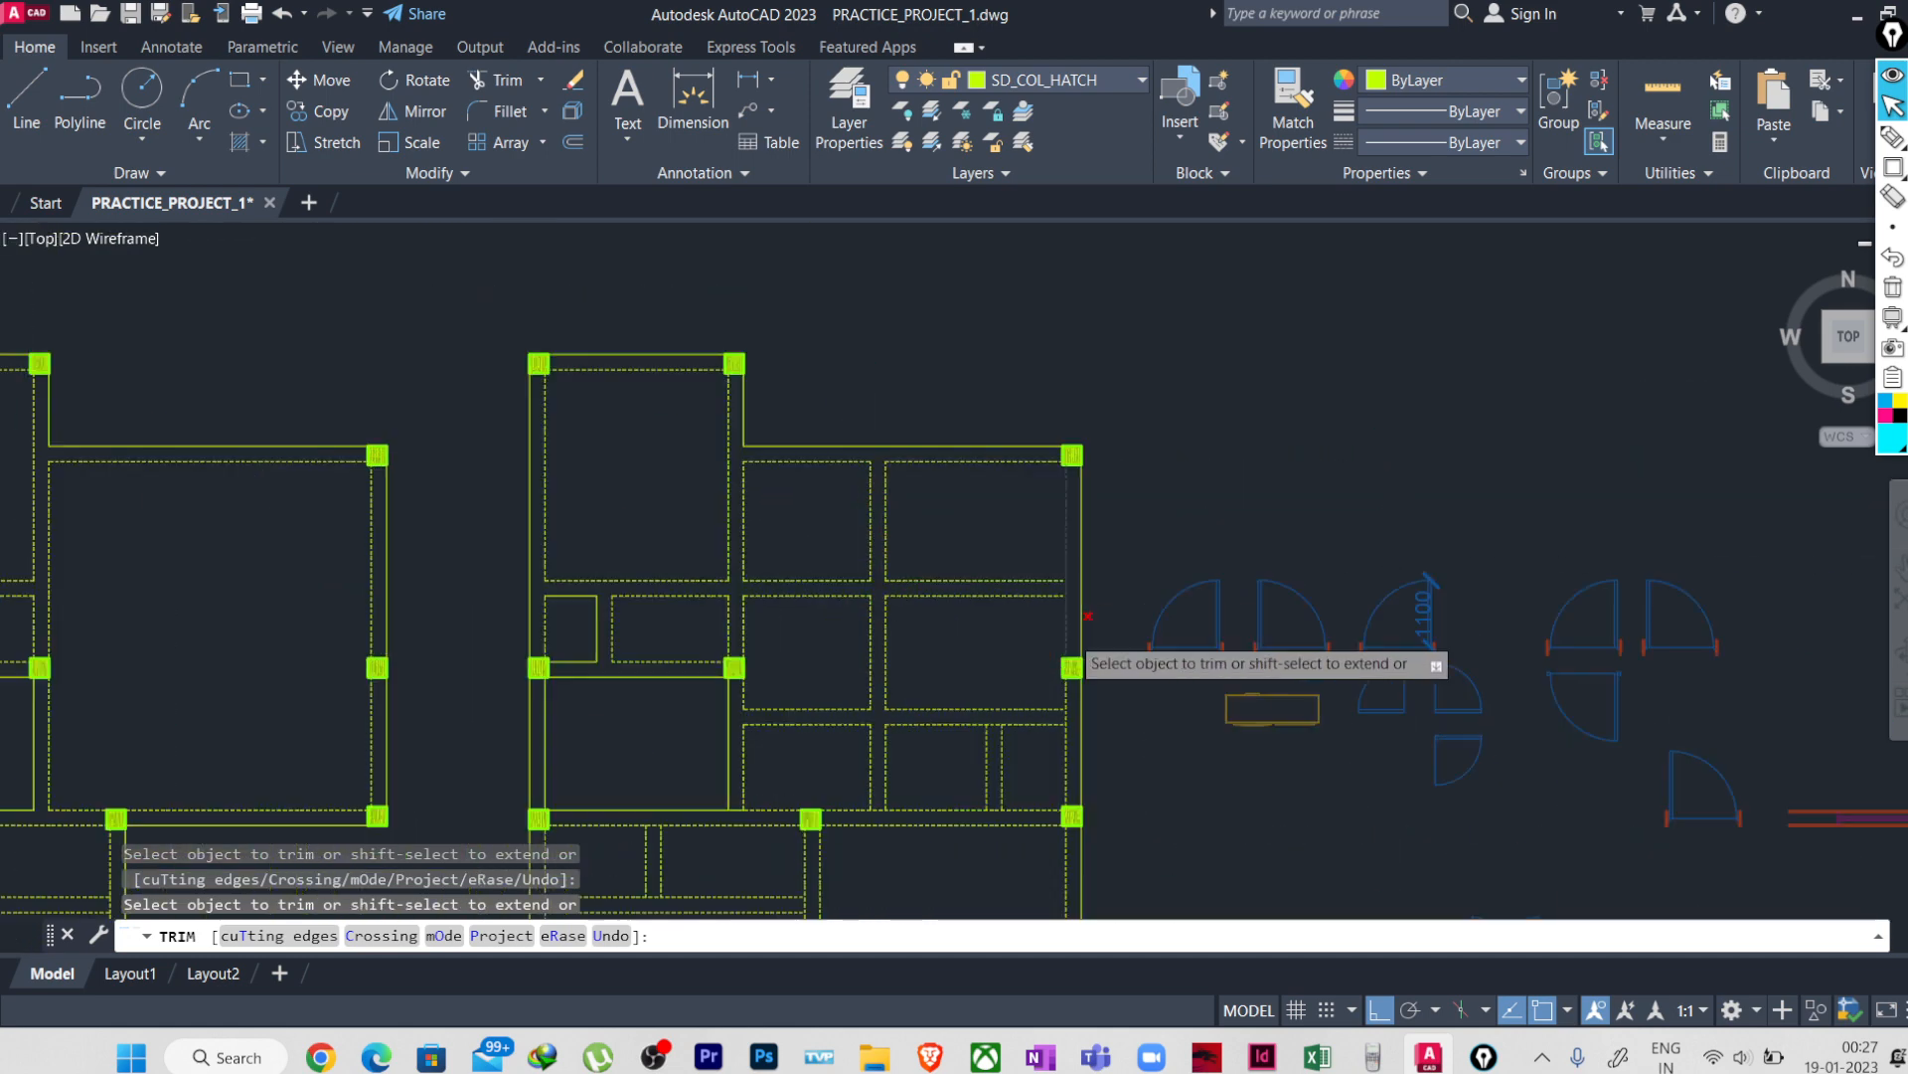
pyautogui.scroll(6, 1087, 615)
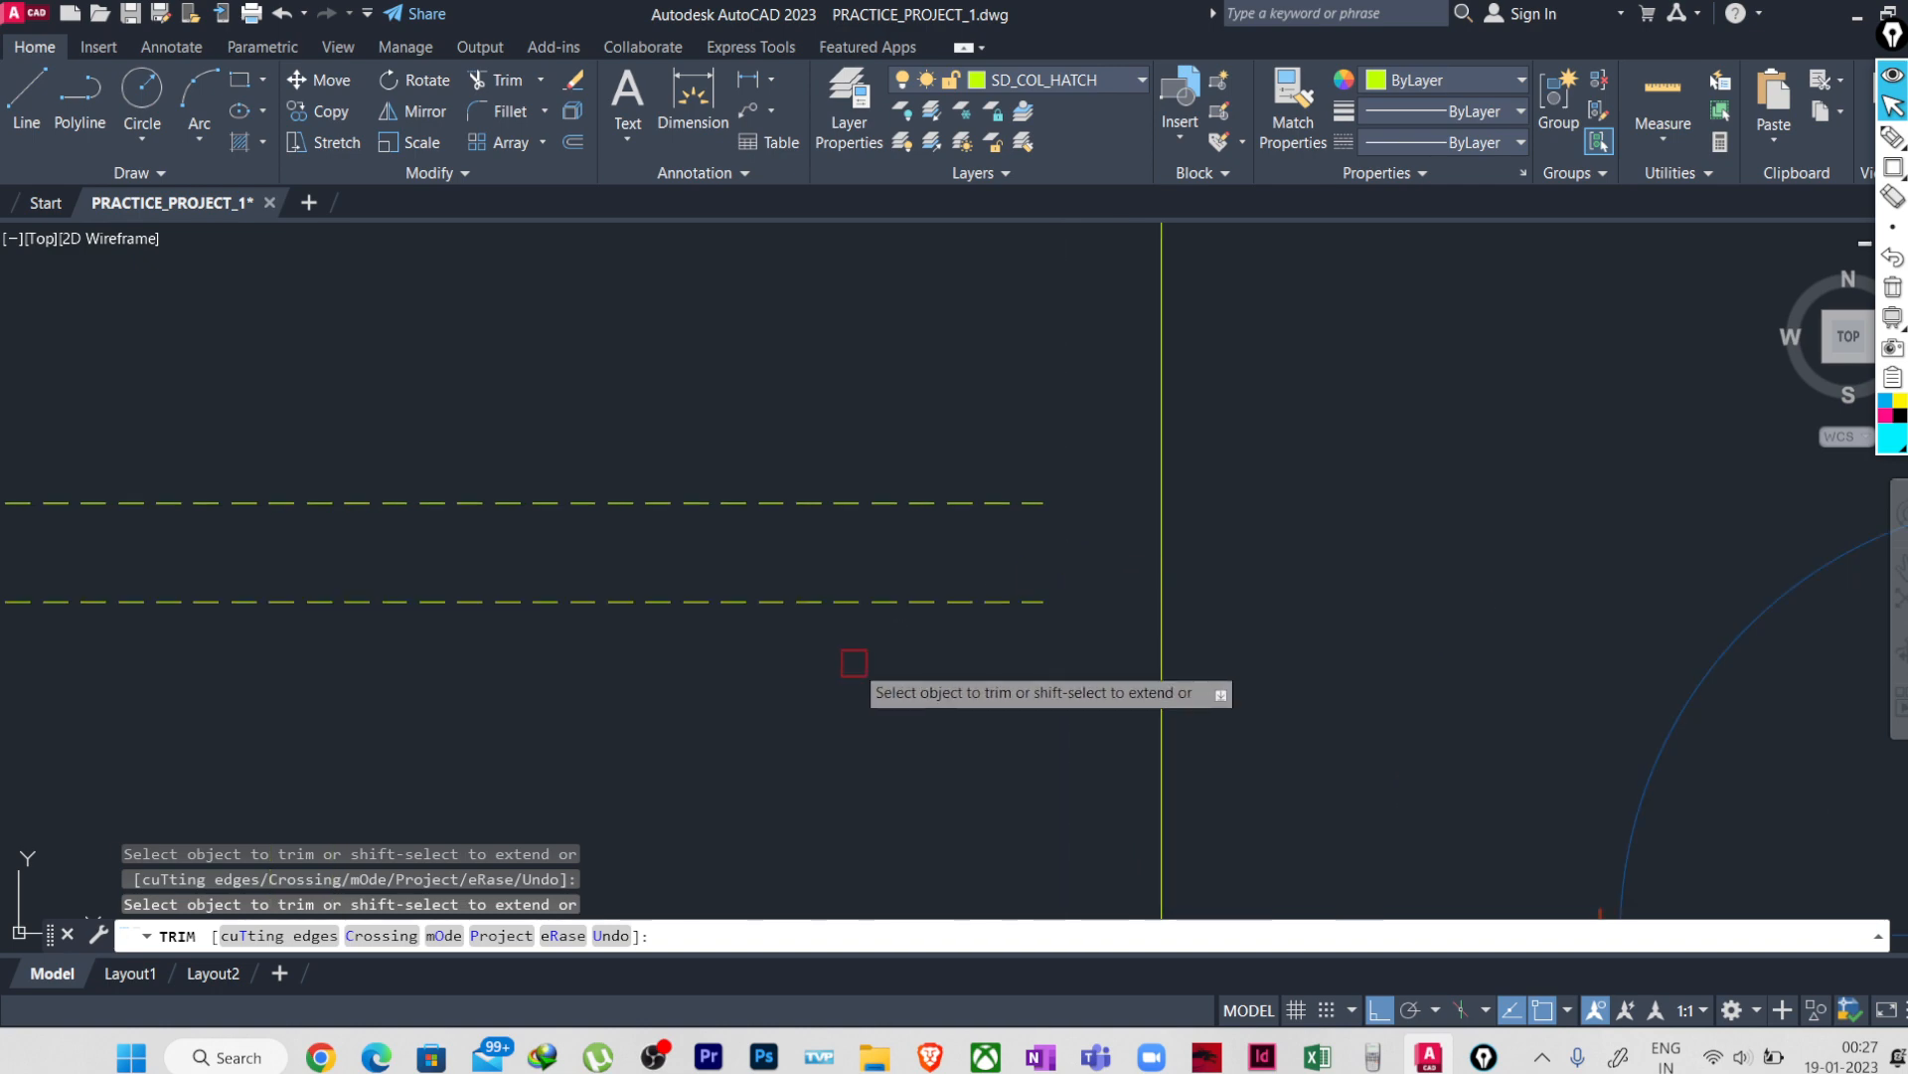
pyautogui.scroll(-3, 853, 686)
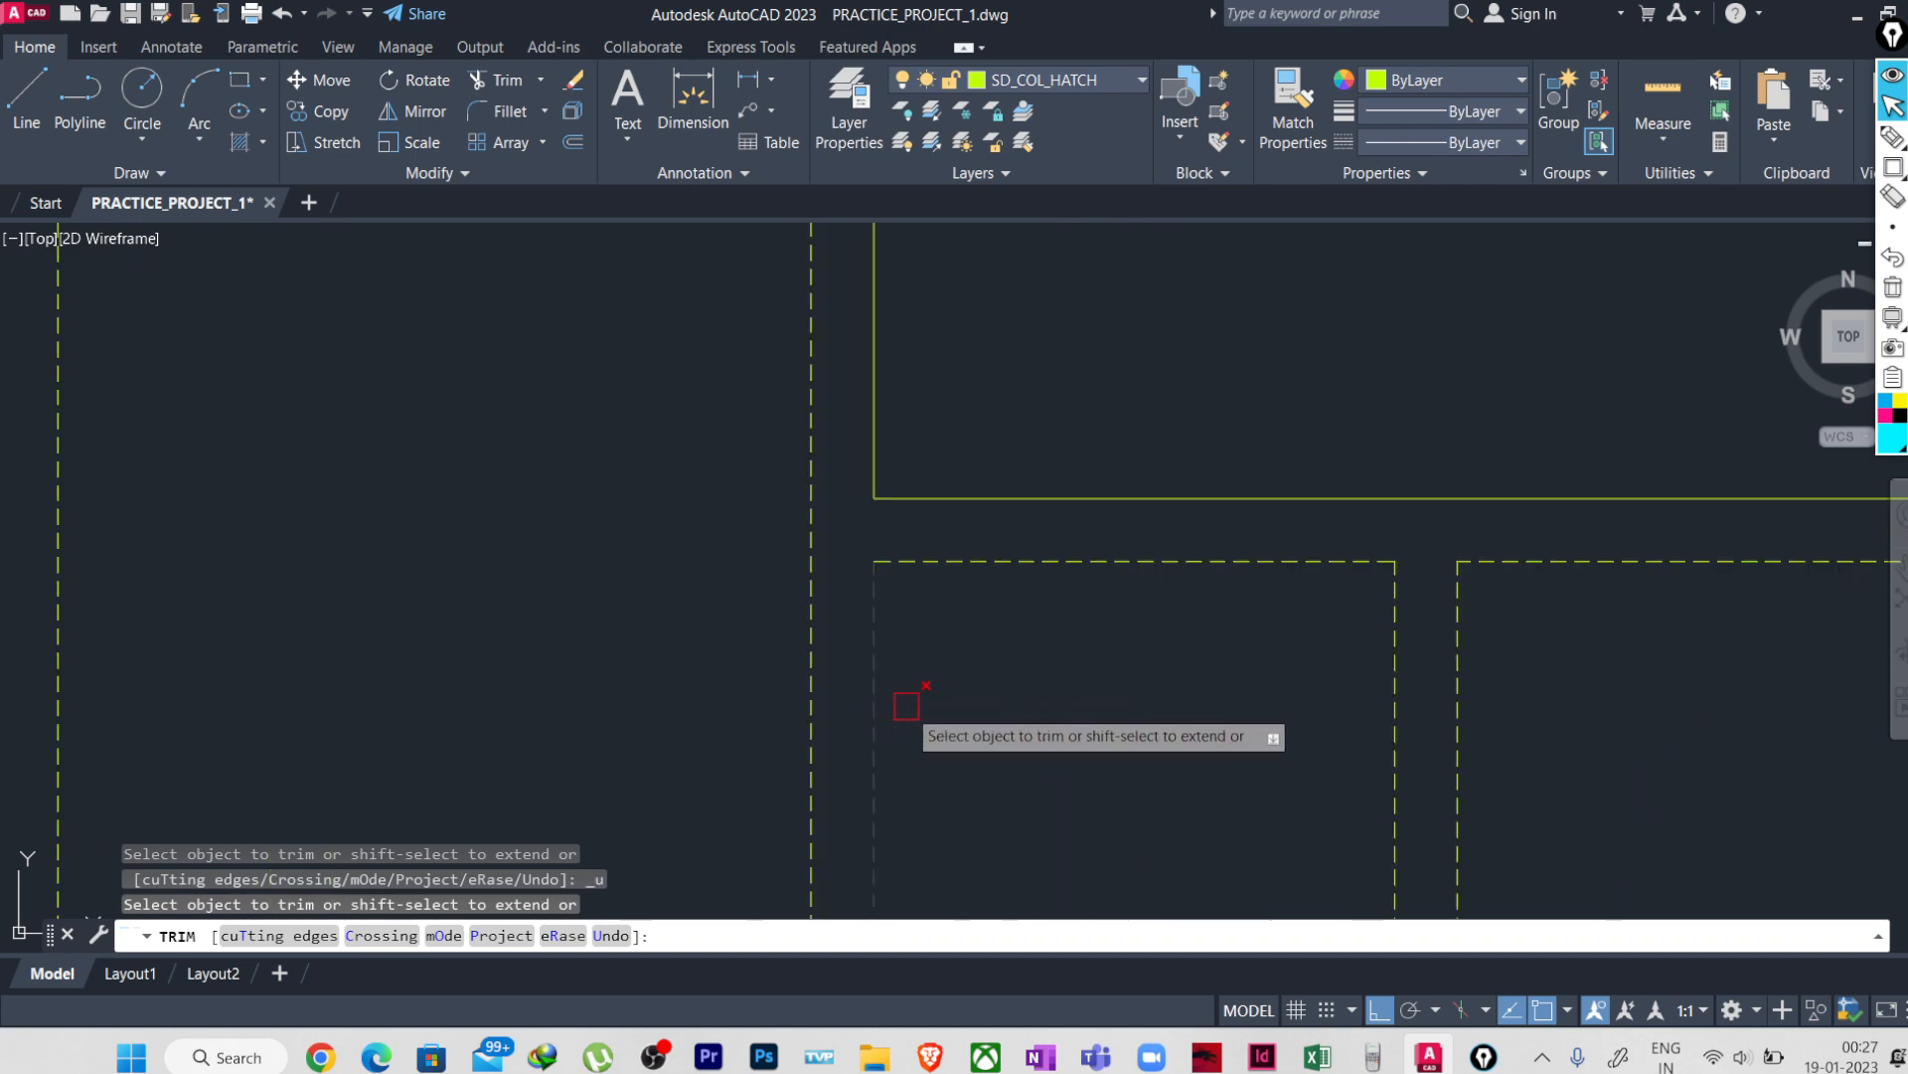
pyautogui.hotkey('ctrl', 'z')
pyautogui.scroll(5, 1054, 686)
pyautogui.press('Escape')
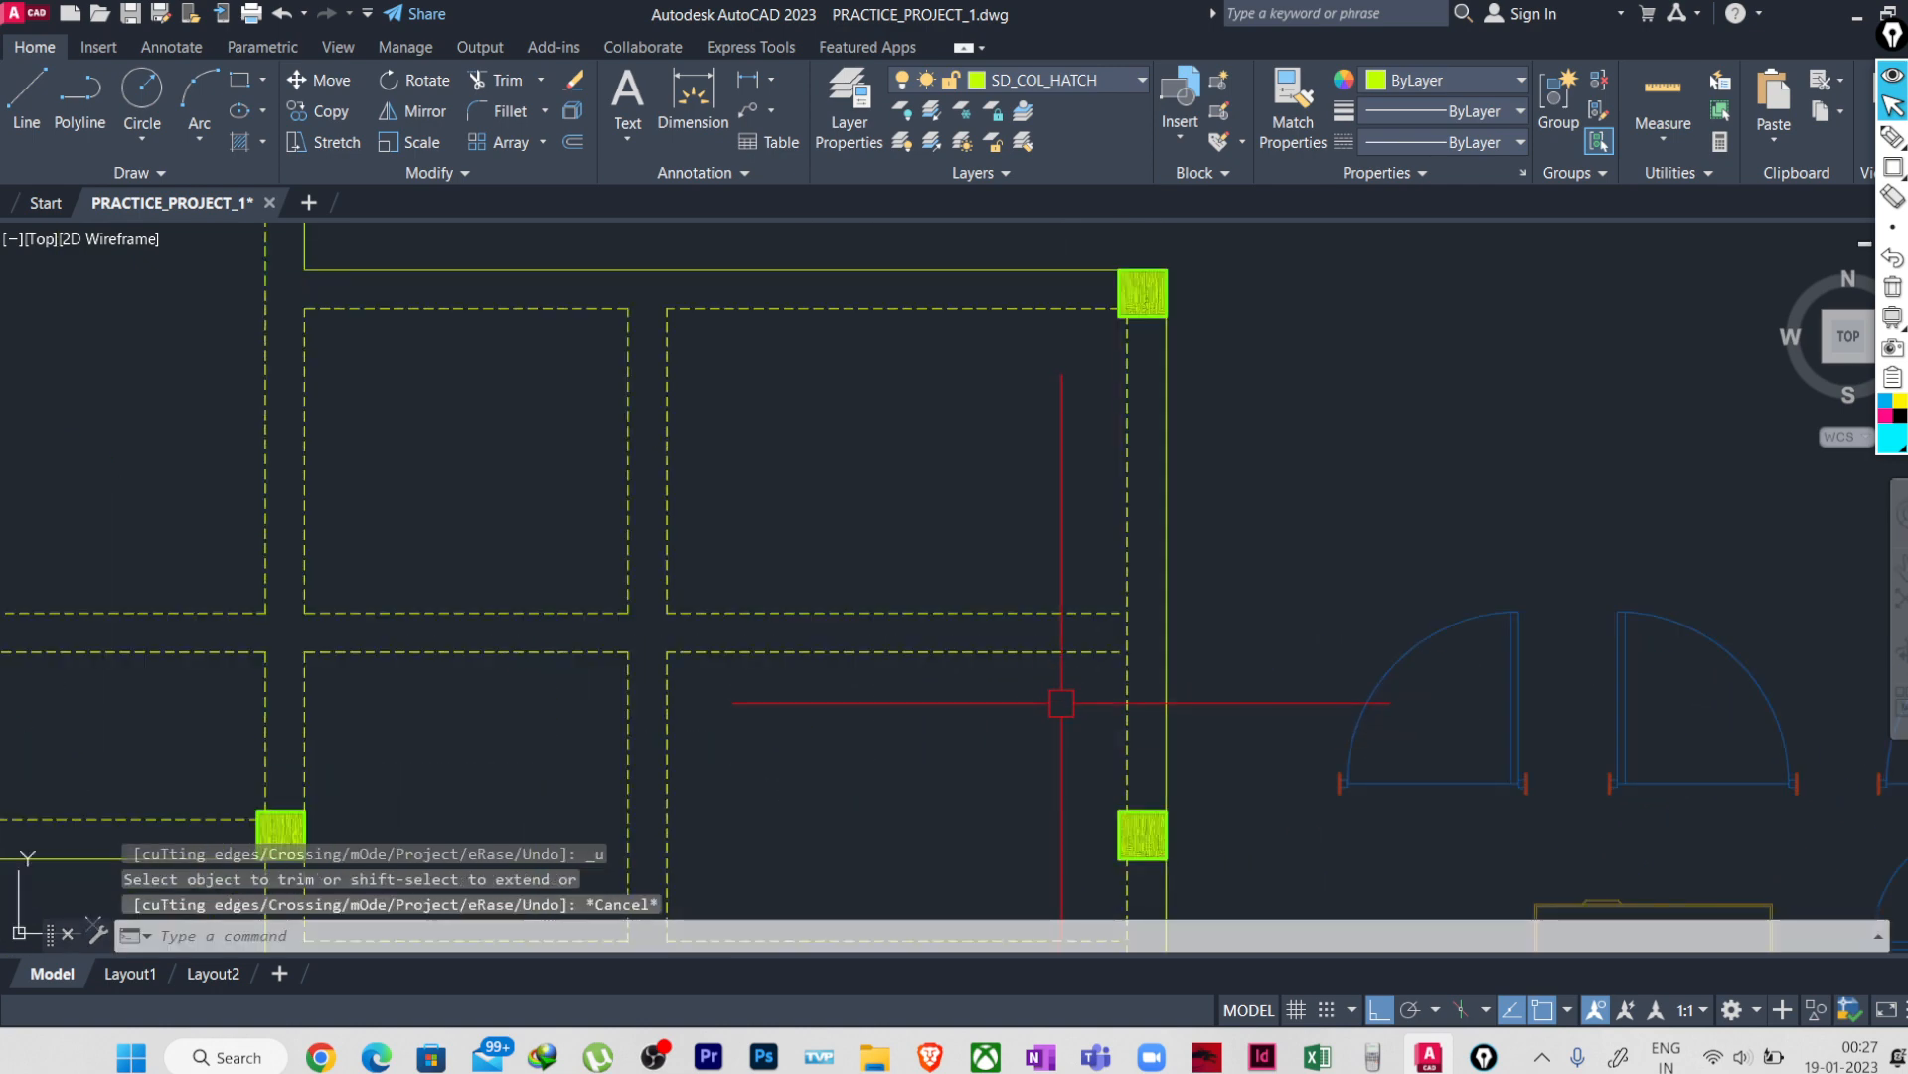
# - Extend both dashed lines of the first floor's upper horizontal beam to the inner dashed line of the outer vertical beam
pyautogui.scroll(-2, 1089, 672)
pyautogui.press('Escape')
pyautogui.press('Escape')
pyautogui.press('Escape')
pyautogui.scroll(5, 1077, 682)
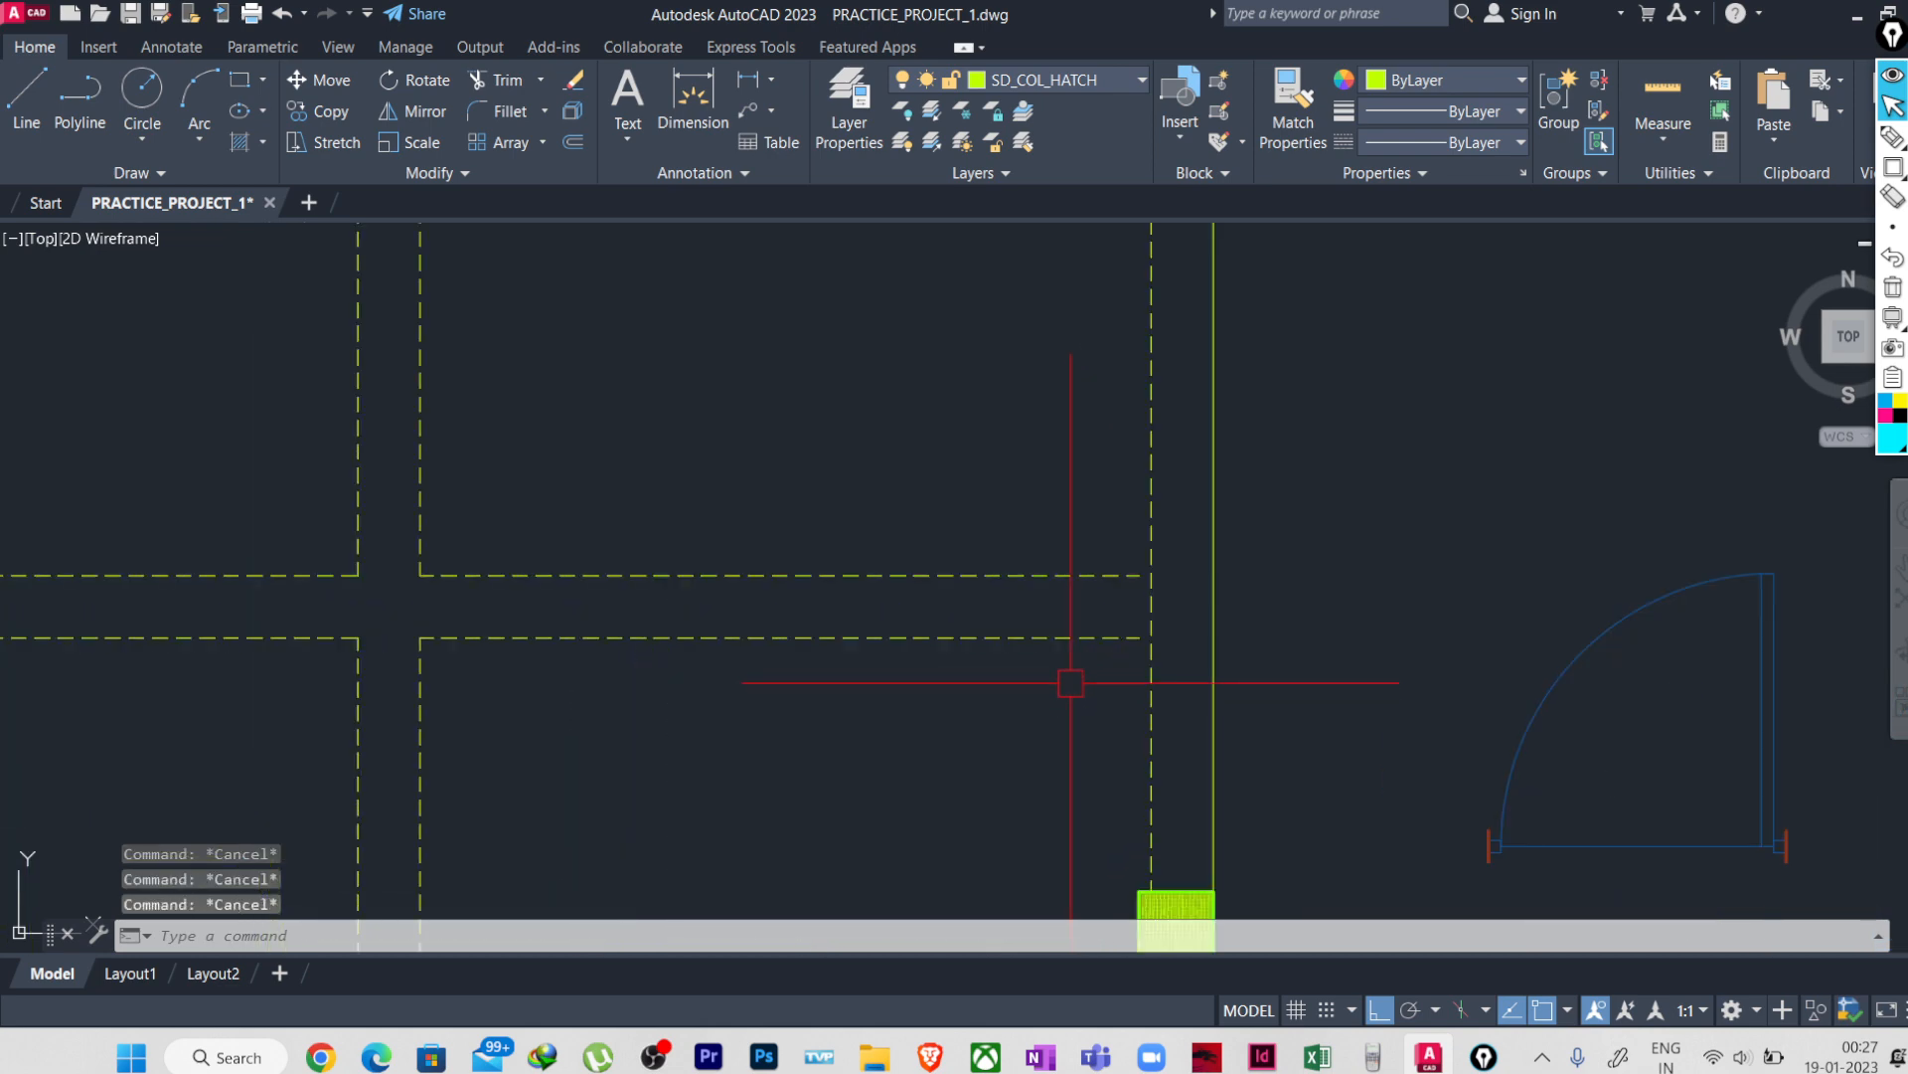
pyautogui.write('E')
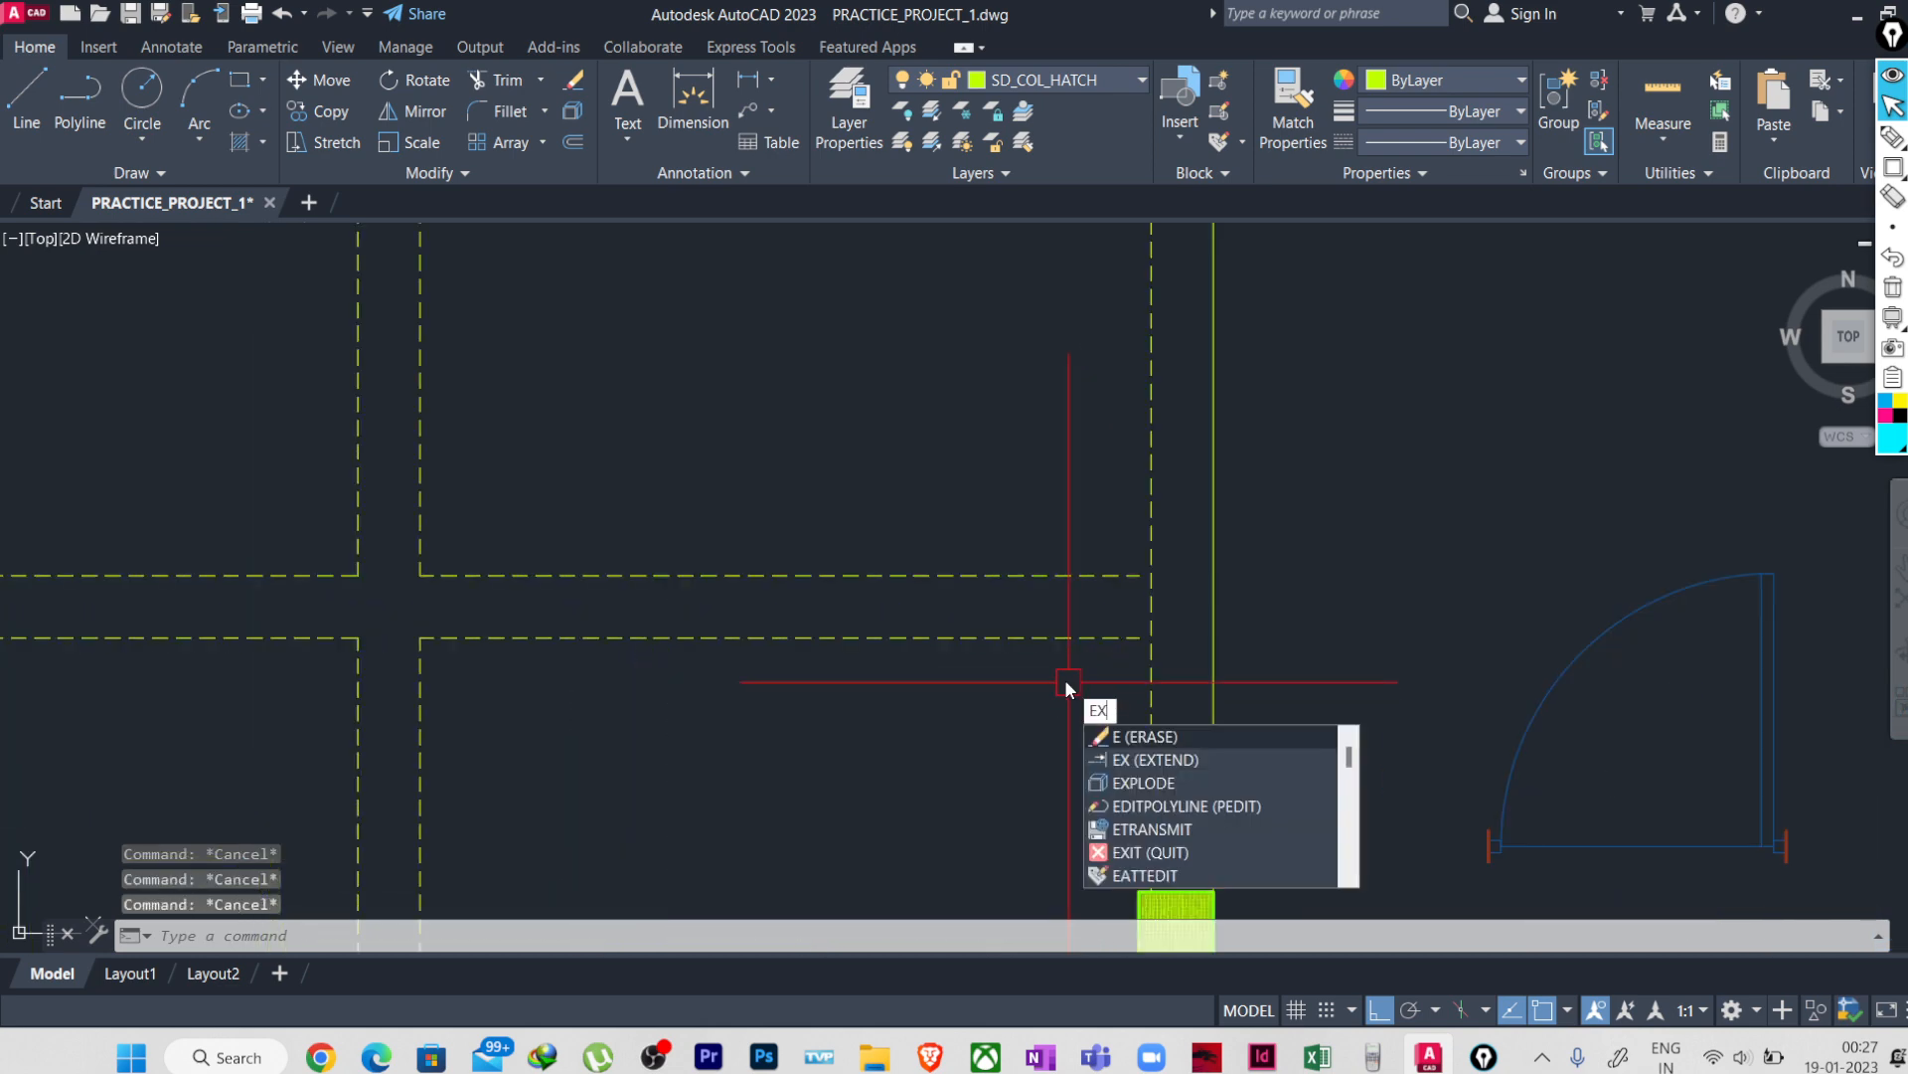
pyautogui.write('X')
pyautogui.press('Return')
pyautogui.click(1104, 697)
pyautogui.click(1045, 515)
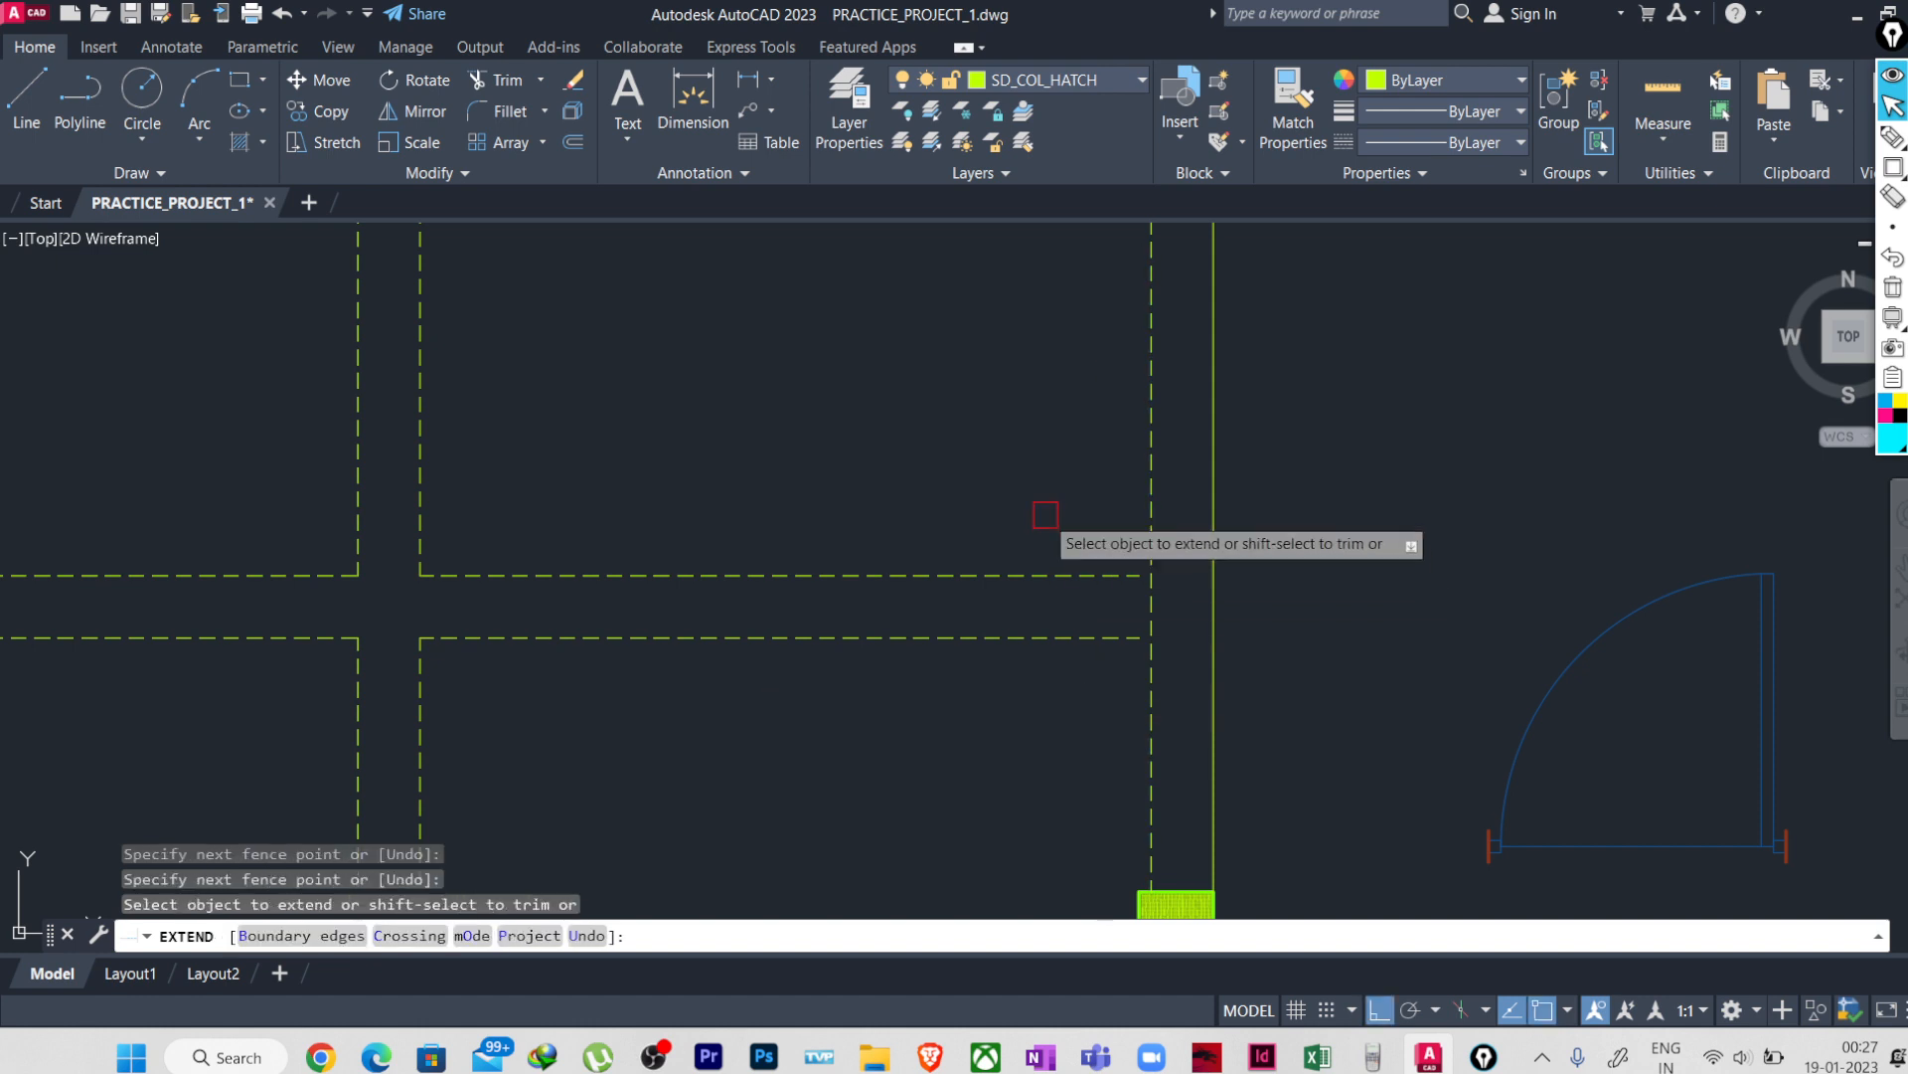
pyautogui.click(1044, 515)
pyautogui.click(1018, 708)
pyautogui.press('Escape')
pyautogui.press('Escape')
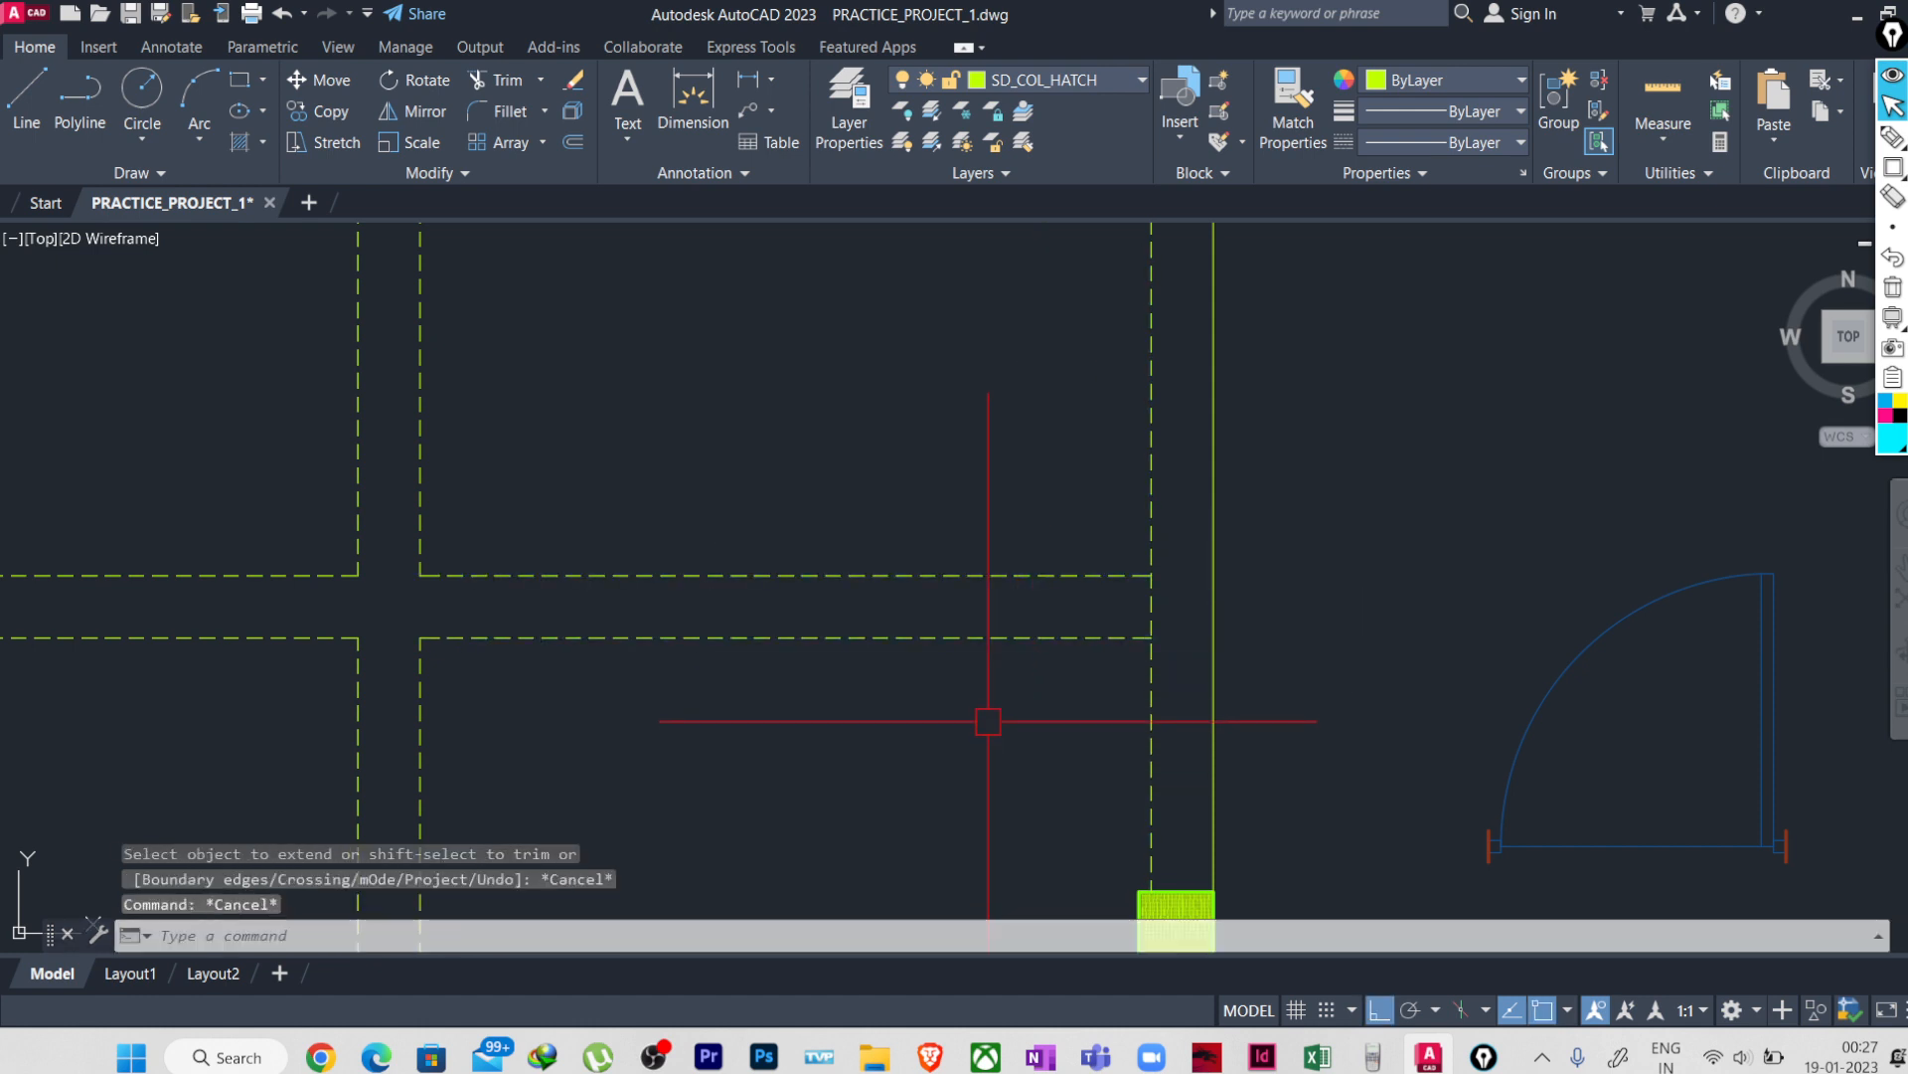
# - Trim the first floor's outer vertical dashed line across the upper horizontal beam and the lower horizontal beam's line across the short partition beam
pyautogui.write('tr')
pyautogui.press('Return')
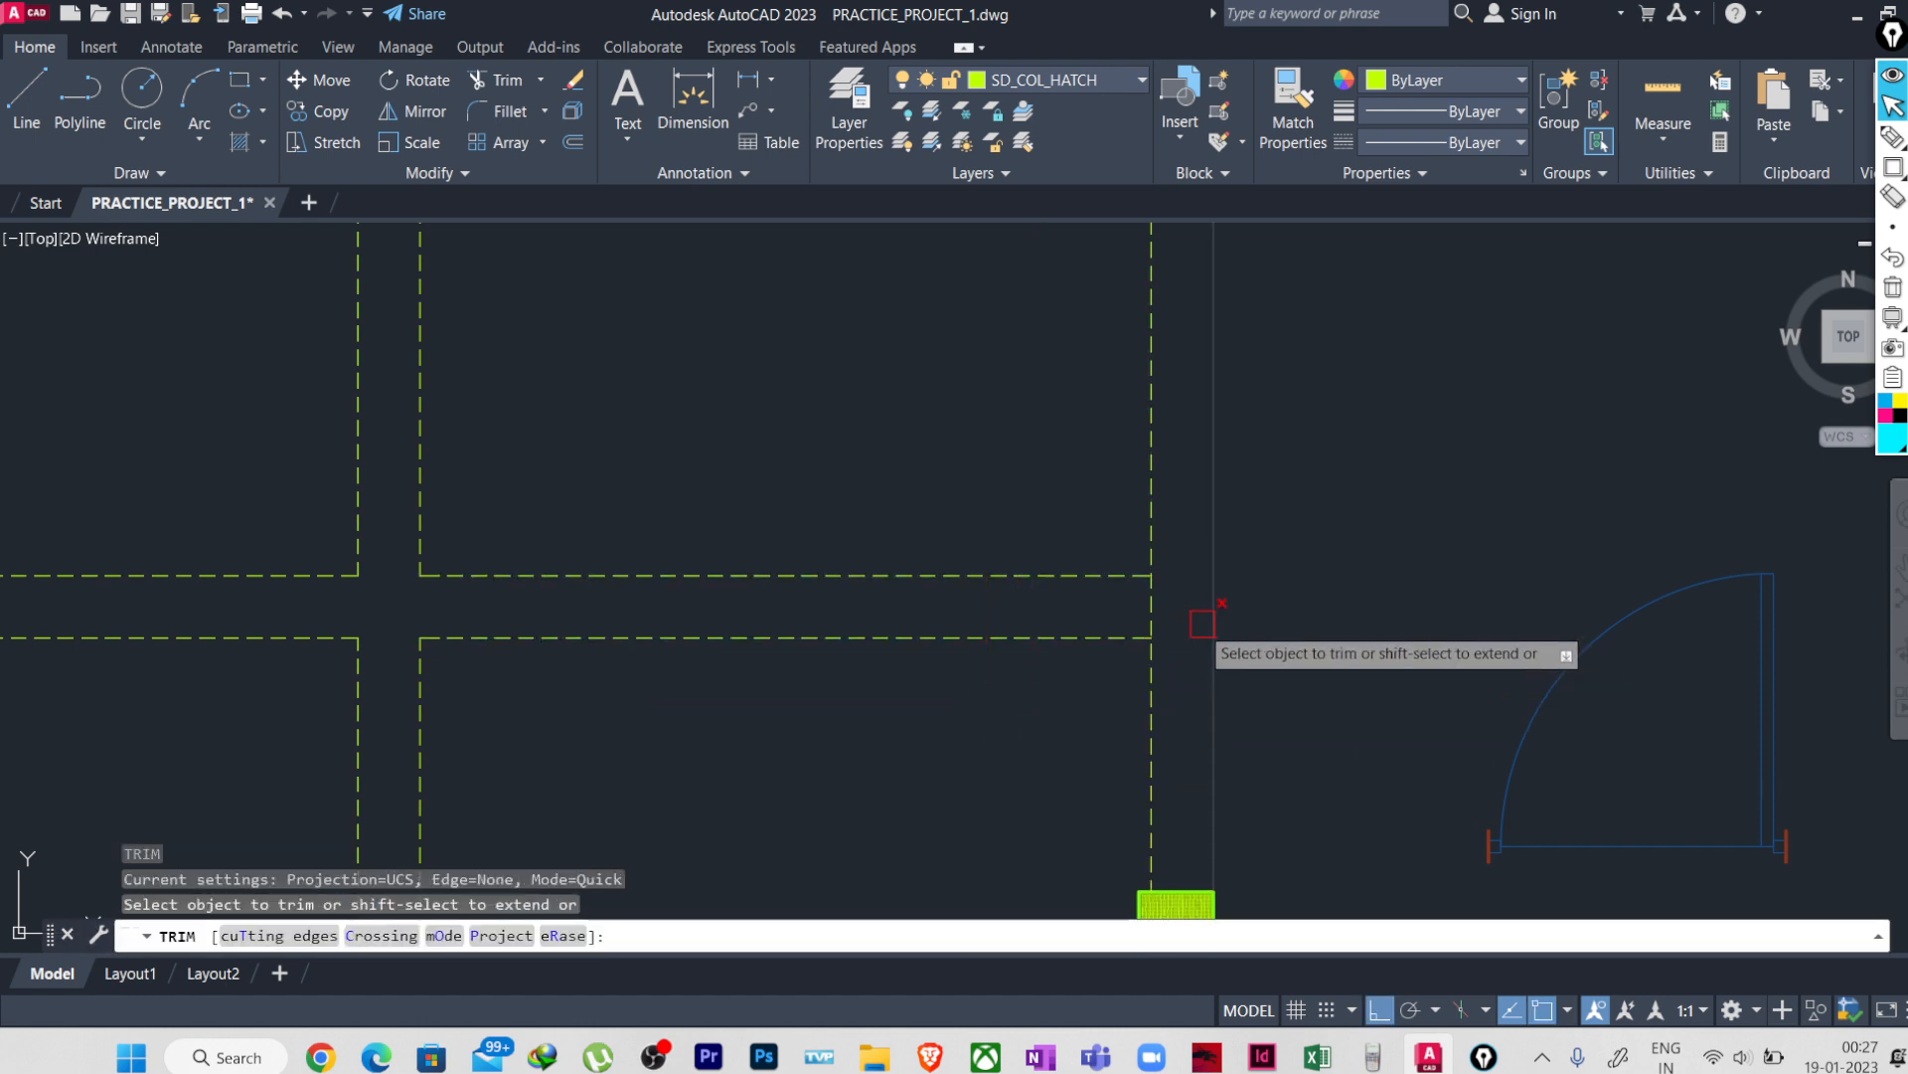
pyautogui.scroll(-4, 1019, 656)
pyautogui.scroll(5, 1018, 656)
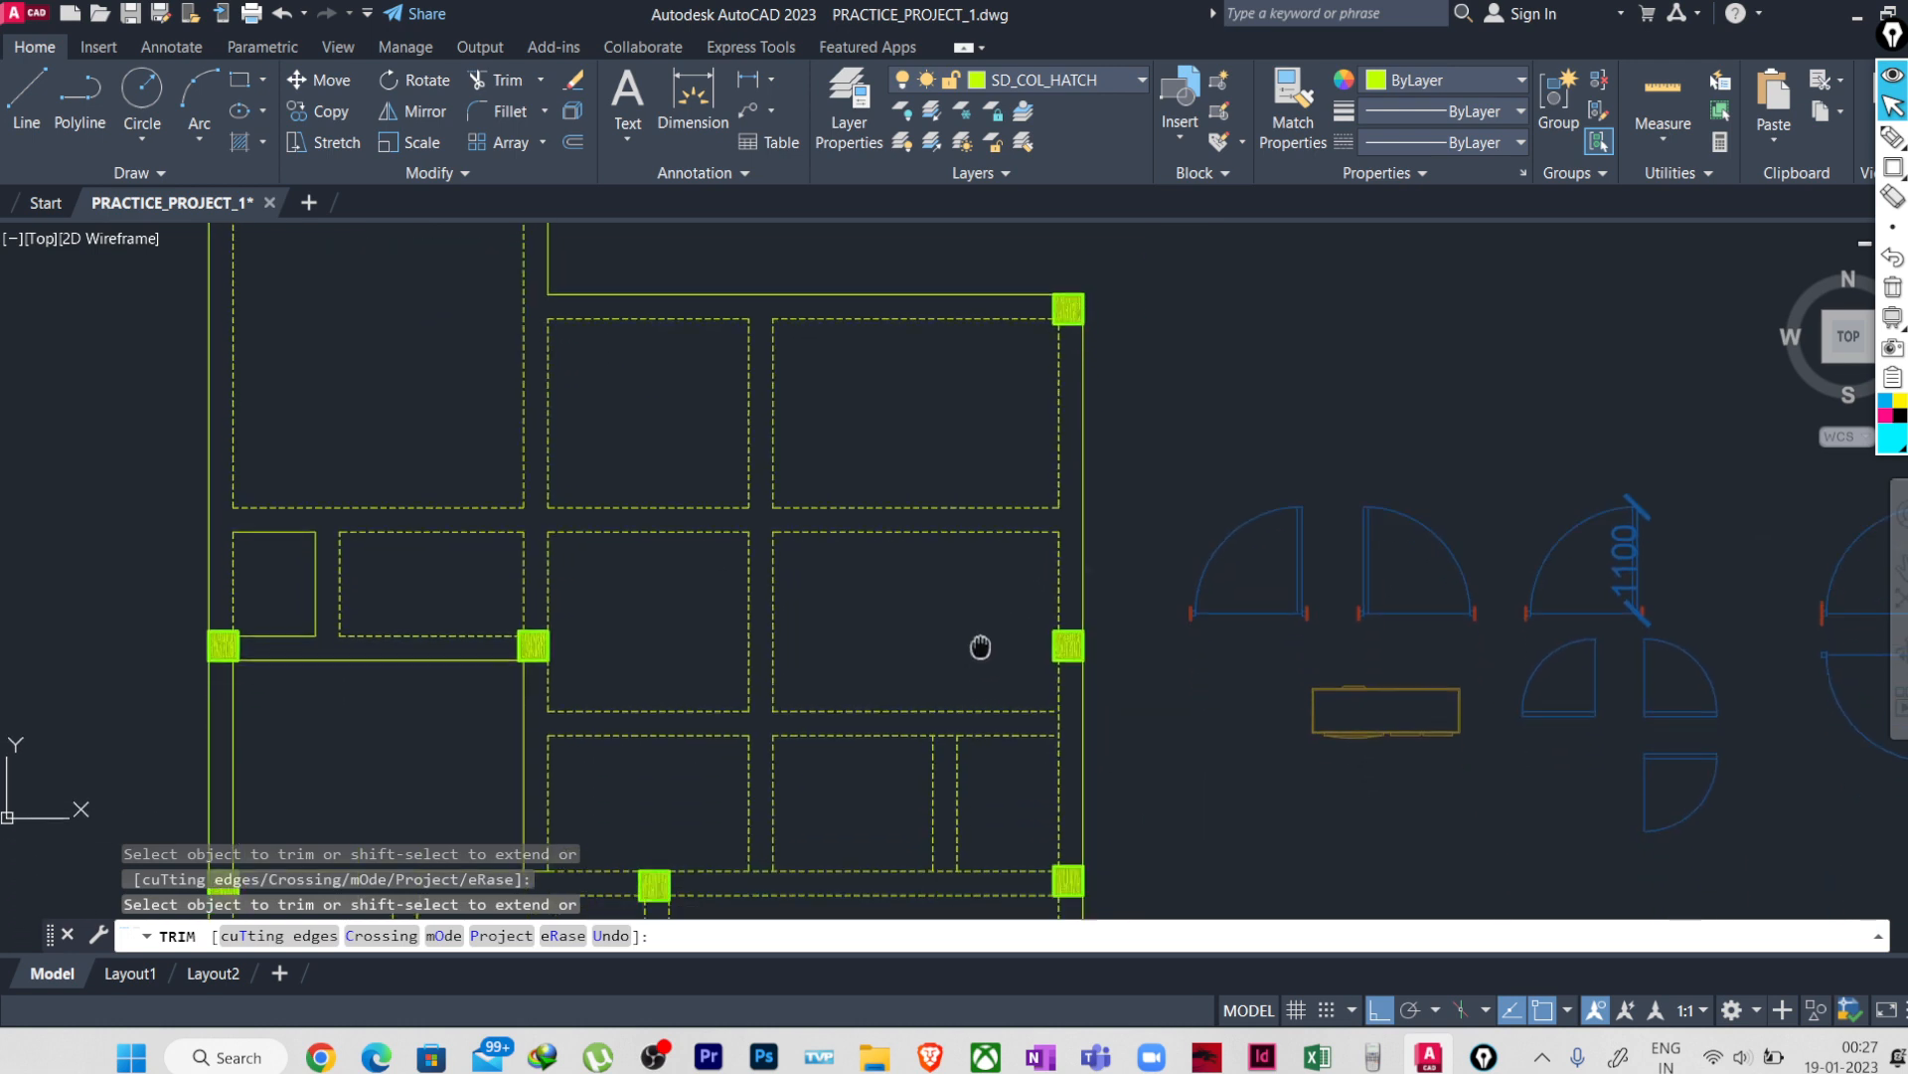
pyautogui.click(979, 590)
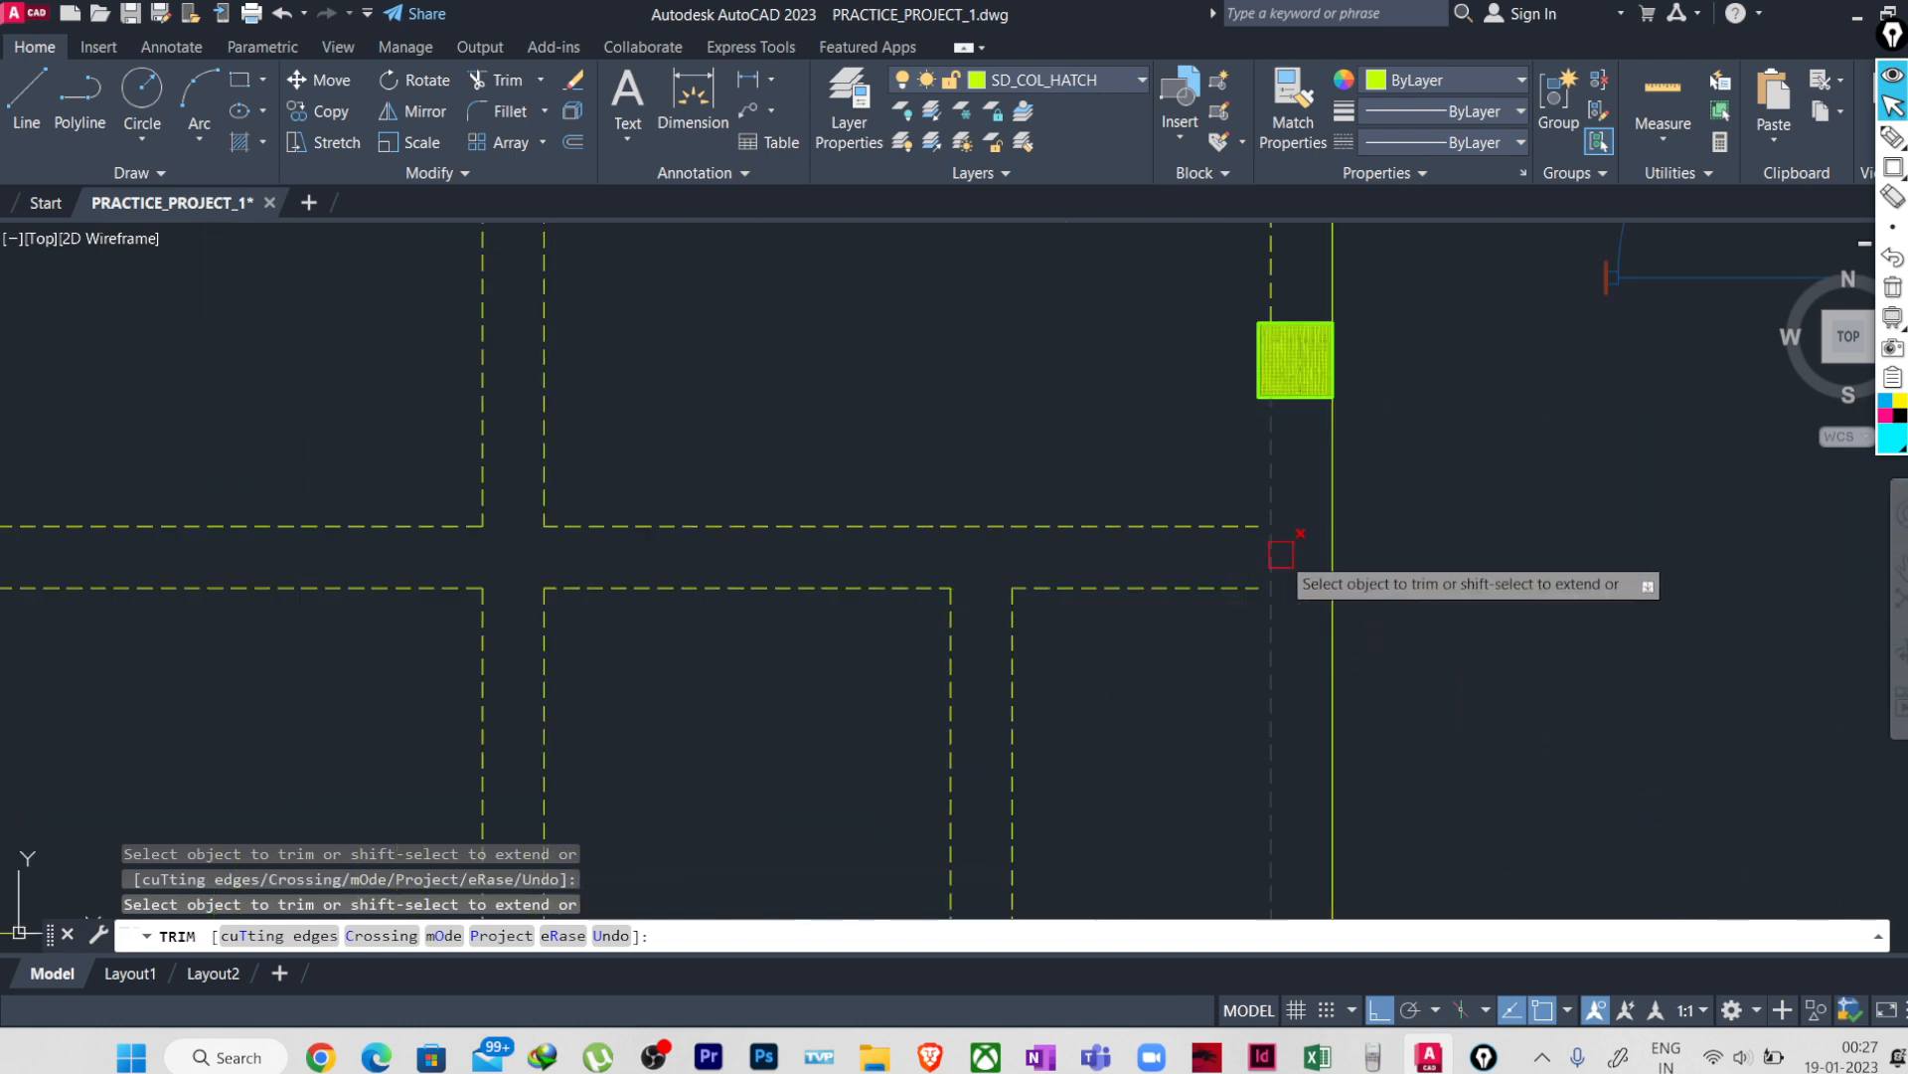
pyautogui.press('Escape')
pyautogui.press('Escape')
pyautogui.press('Escape')
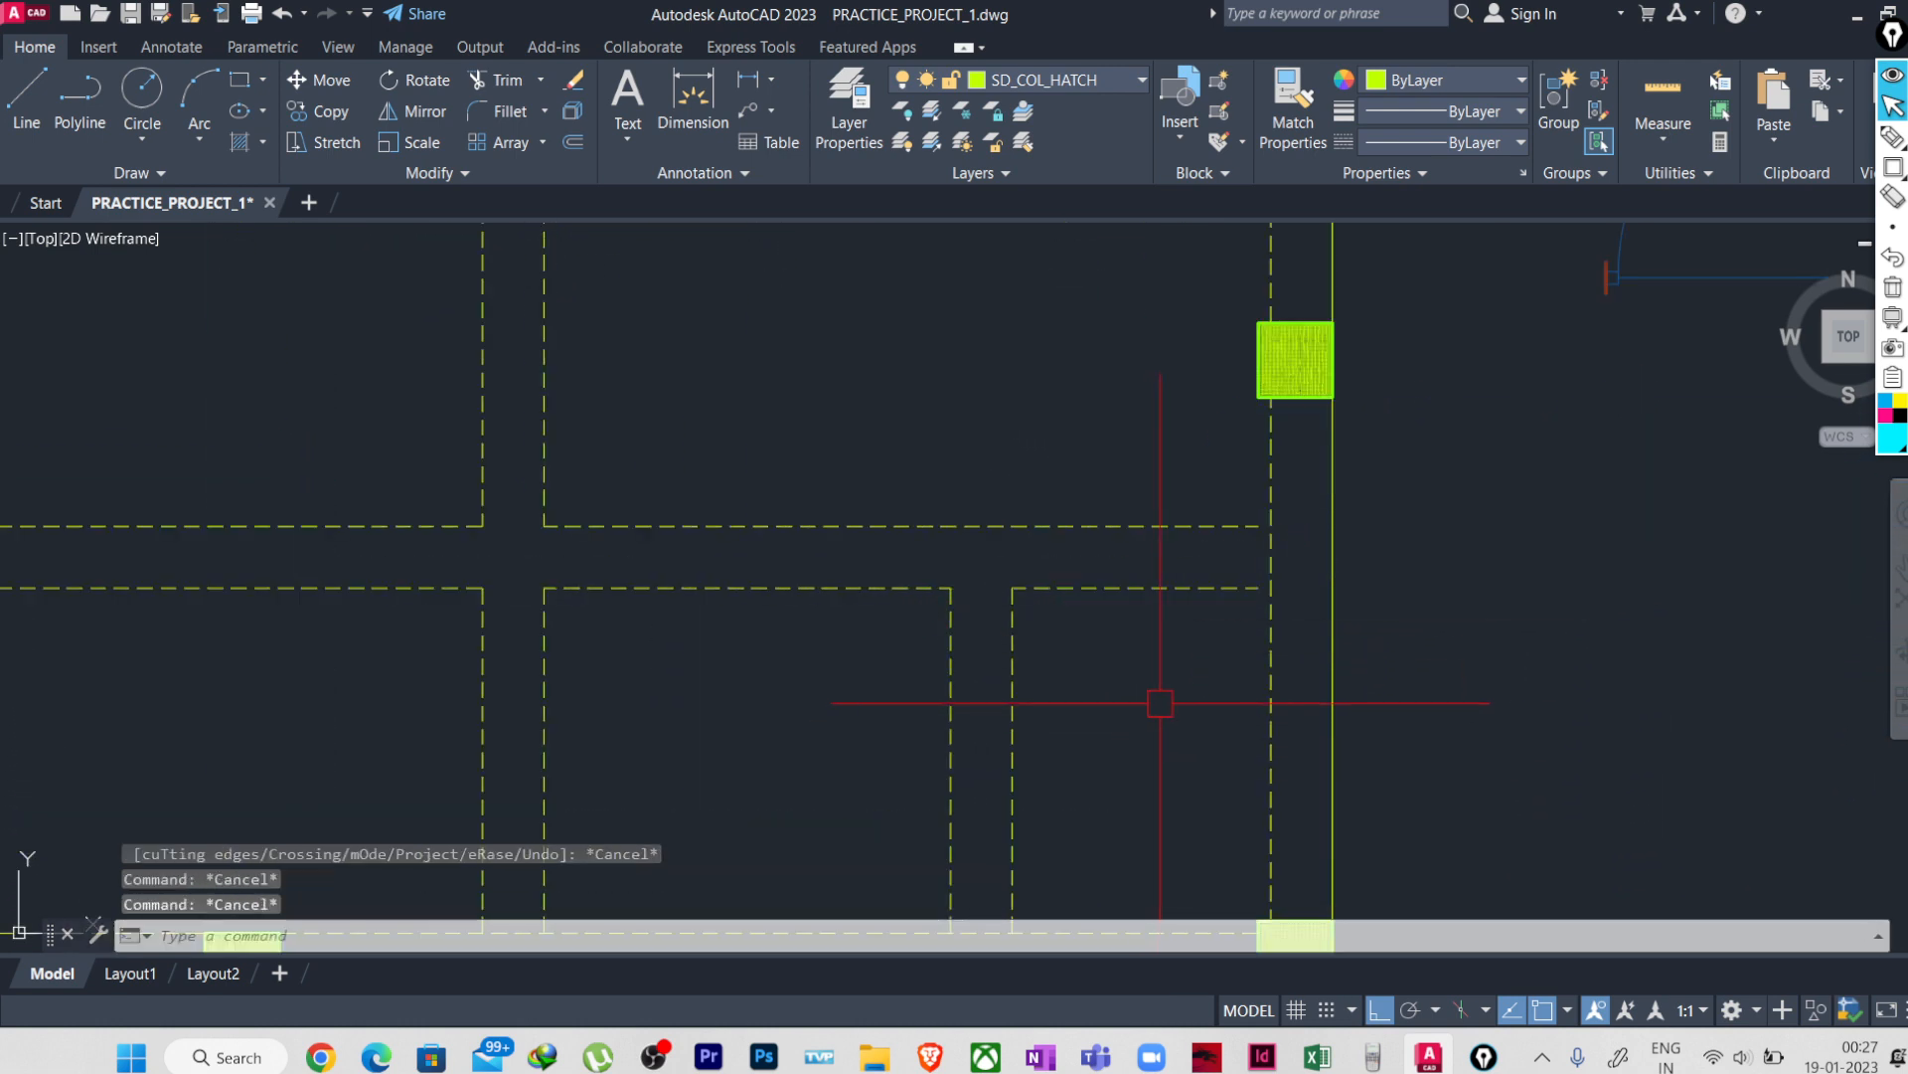
# - Extend both dashed lines of the first floor's lower horizontal beam to the inner dashed line of the outer vertical beam
pyautogui.click(1269, 693)
pyautogui.write('EX')
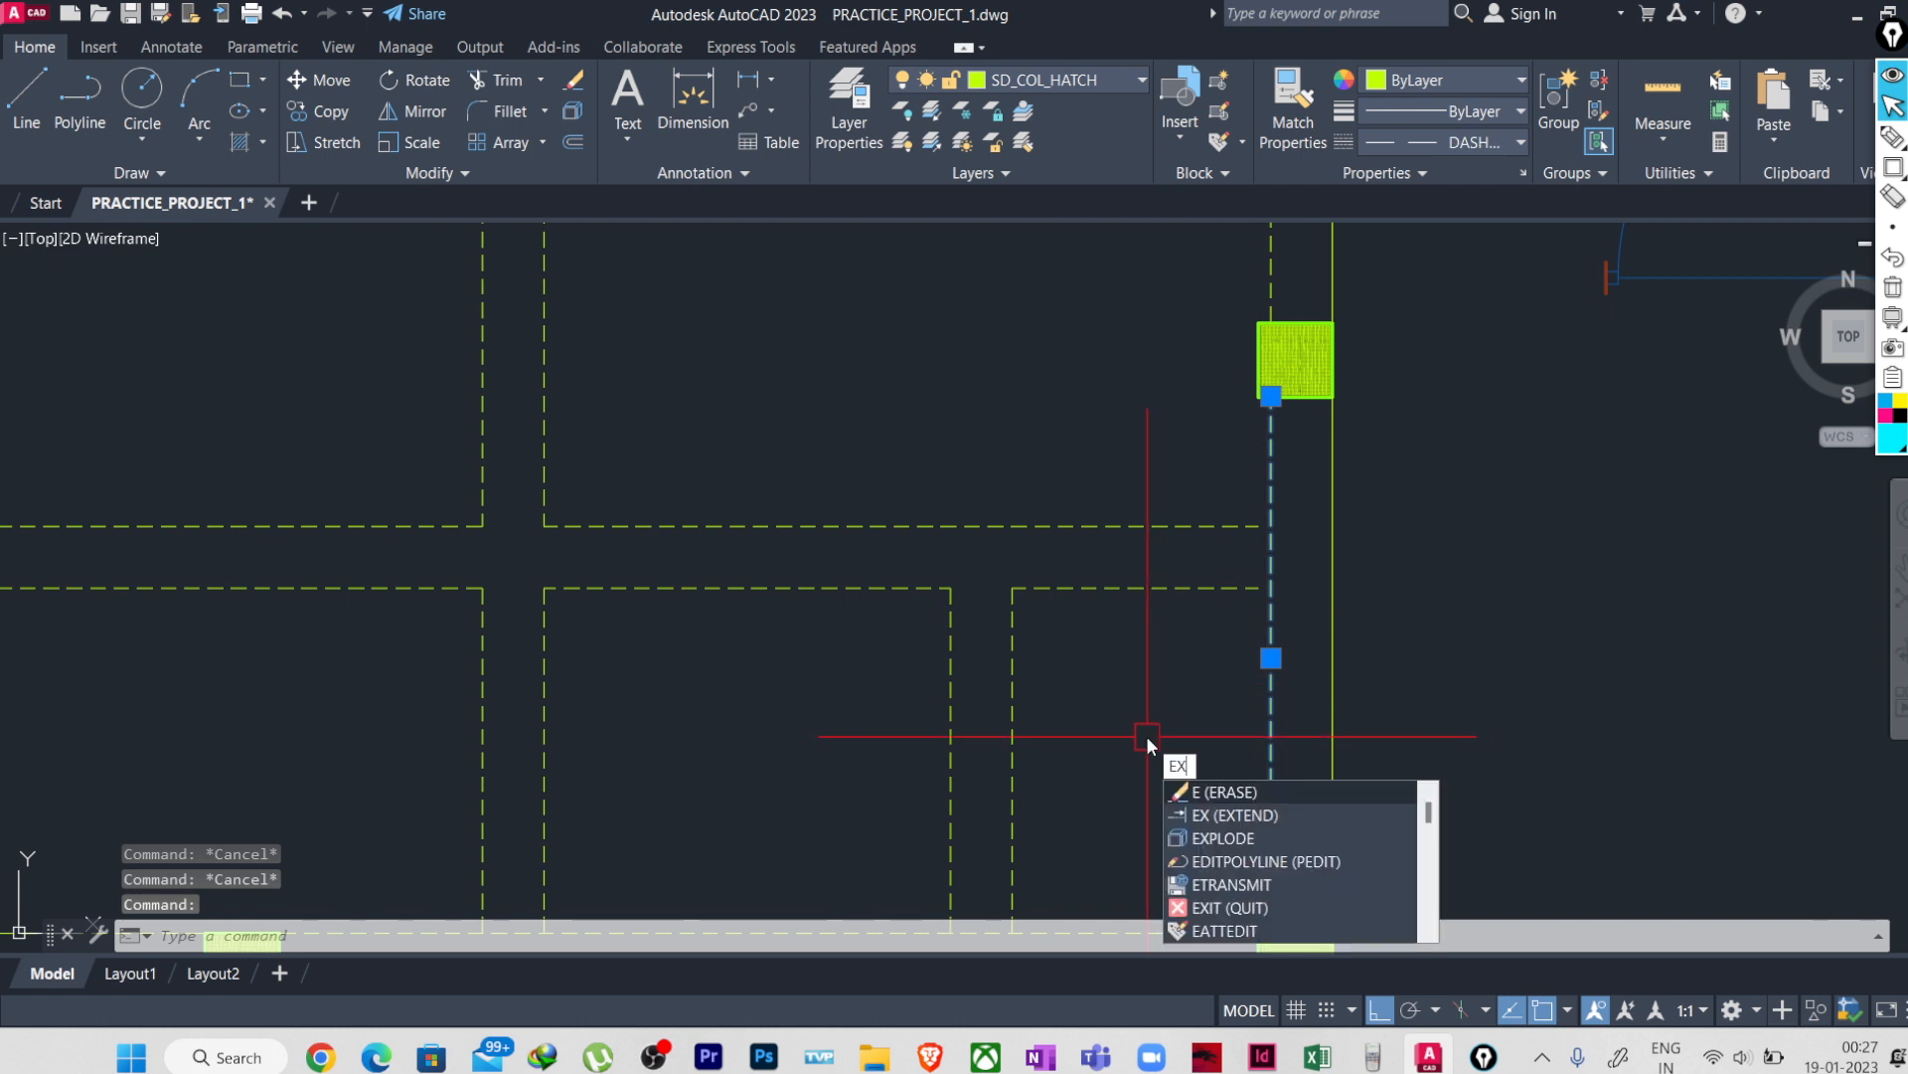
pyautogui.press('Return')
pyautogui.click(1176, 674)
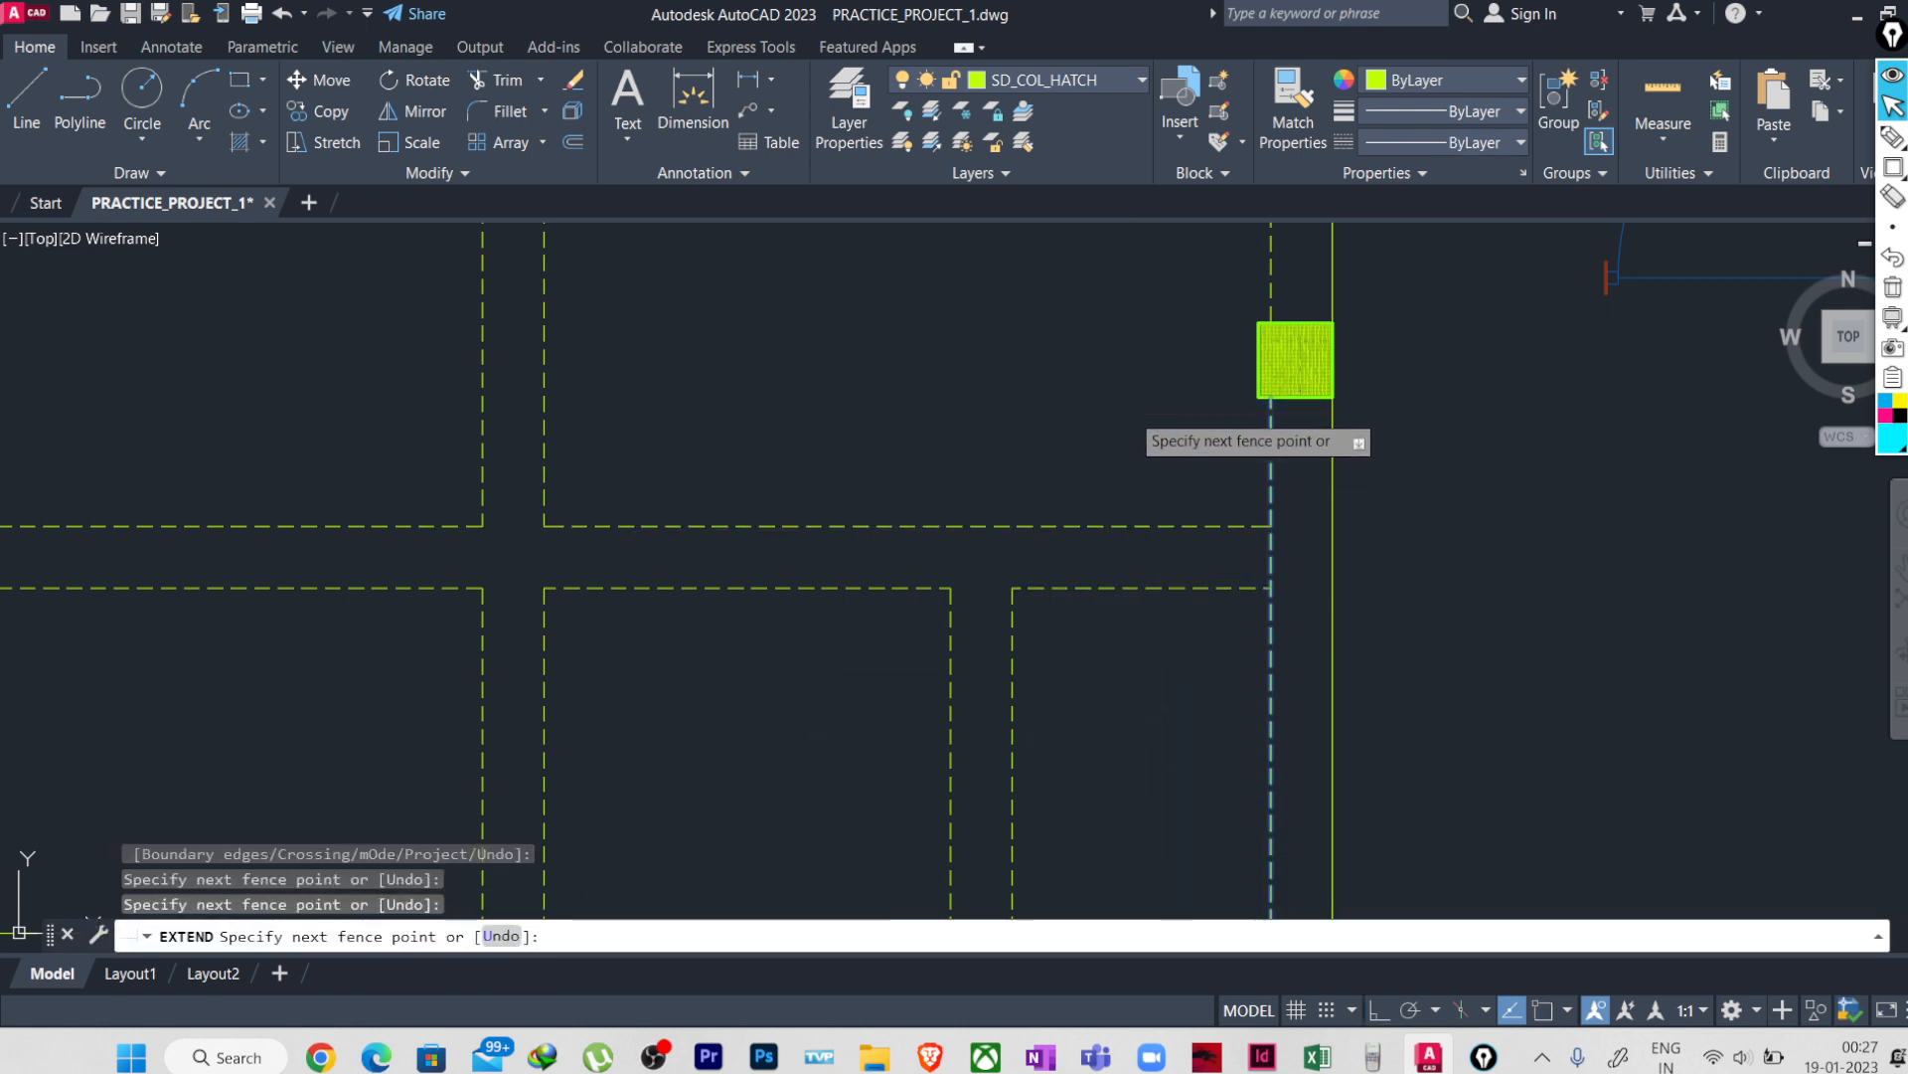
pyautogui.press('Escape')
pyautogui.press('Escape')
# - Trim the outer vertical beam's inner dashed line between the two lines of the first floor's lower horizontal beam
pyautogui.write('TR')
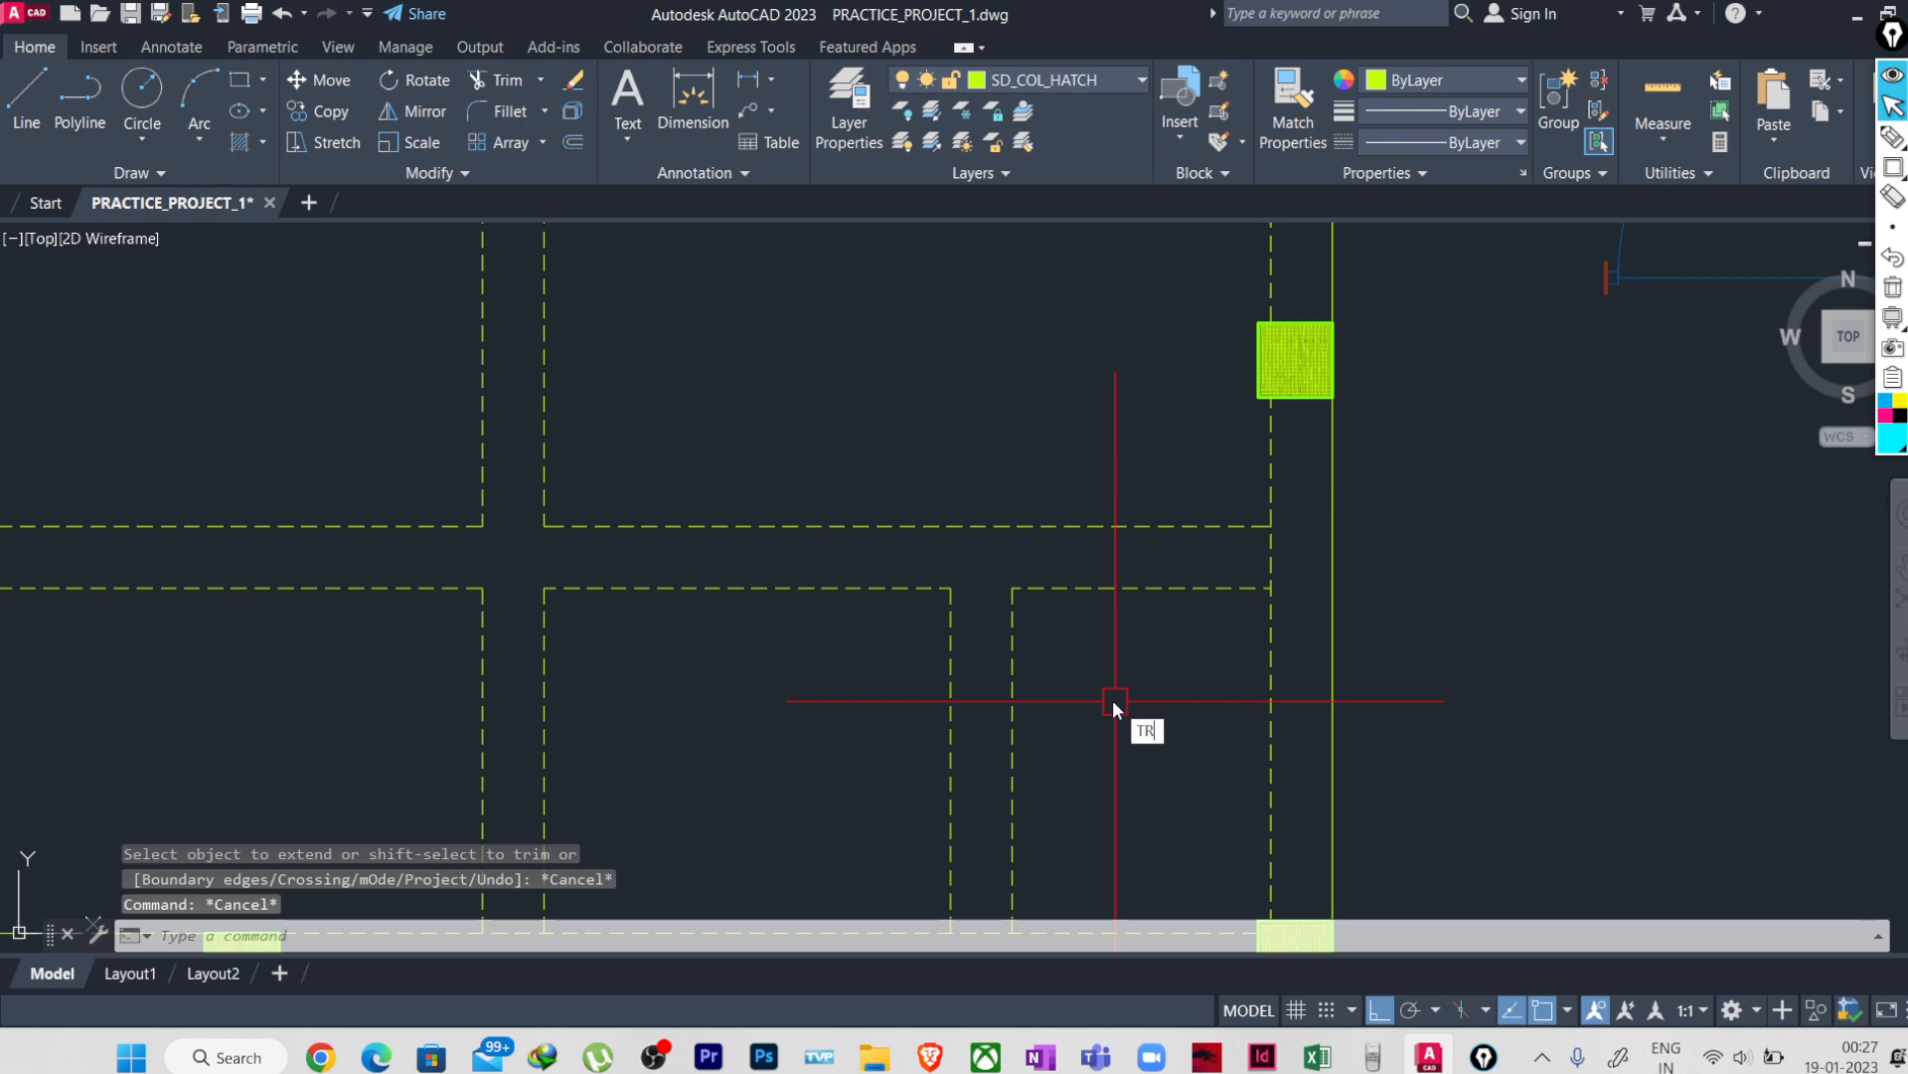
pyautogui.press('Return')
pyautogui.scroll(2, 1327, 585)
pyautogui.click(1238, 525)
pyautogui.scroll(-2, 1141, 553)
pyautogui.scroll(-1, 1141, 554)
pyautogui.moveTo(1058, 720); pyautogui.dragTo(1061, 626, button='middle')
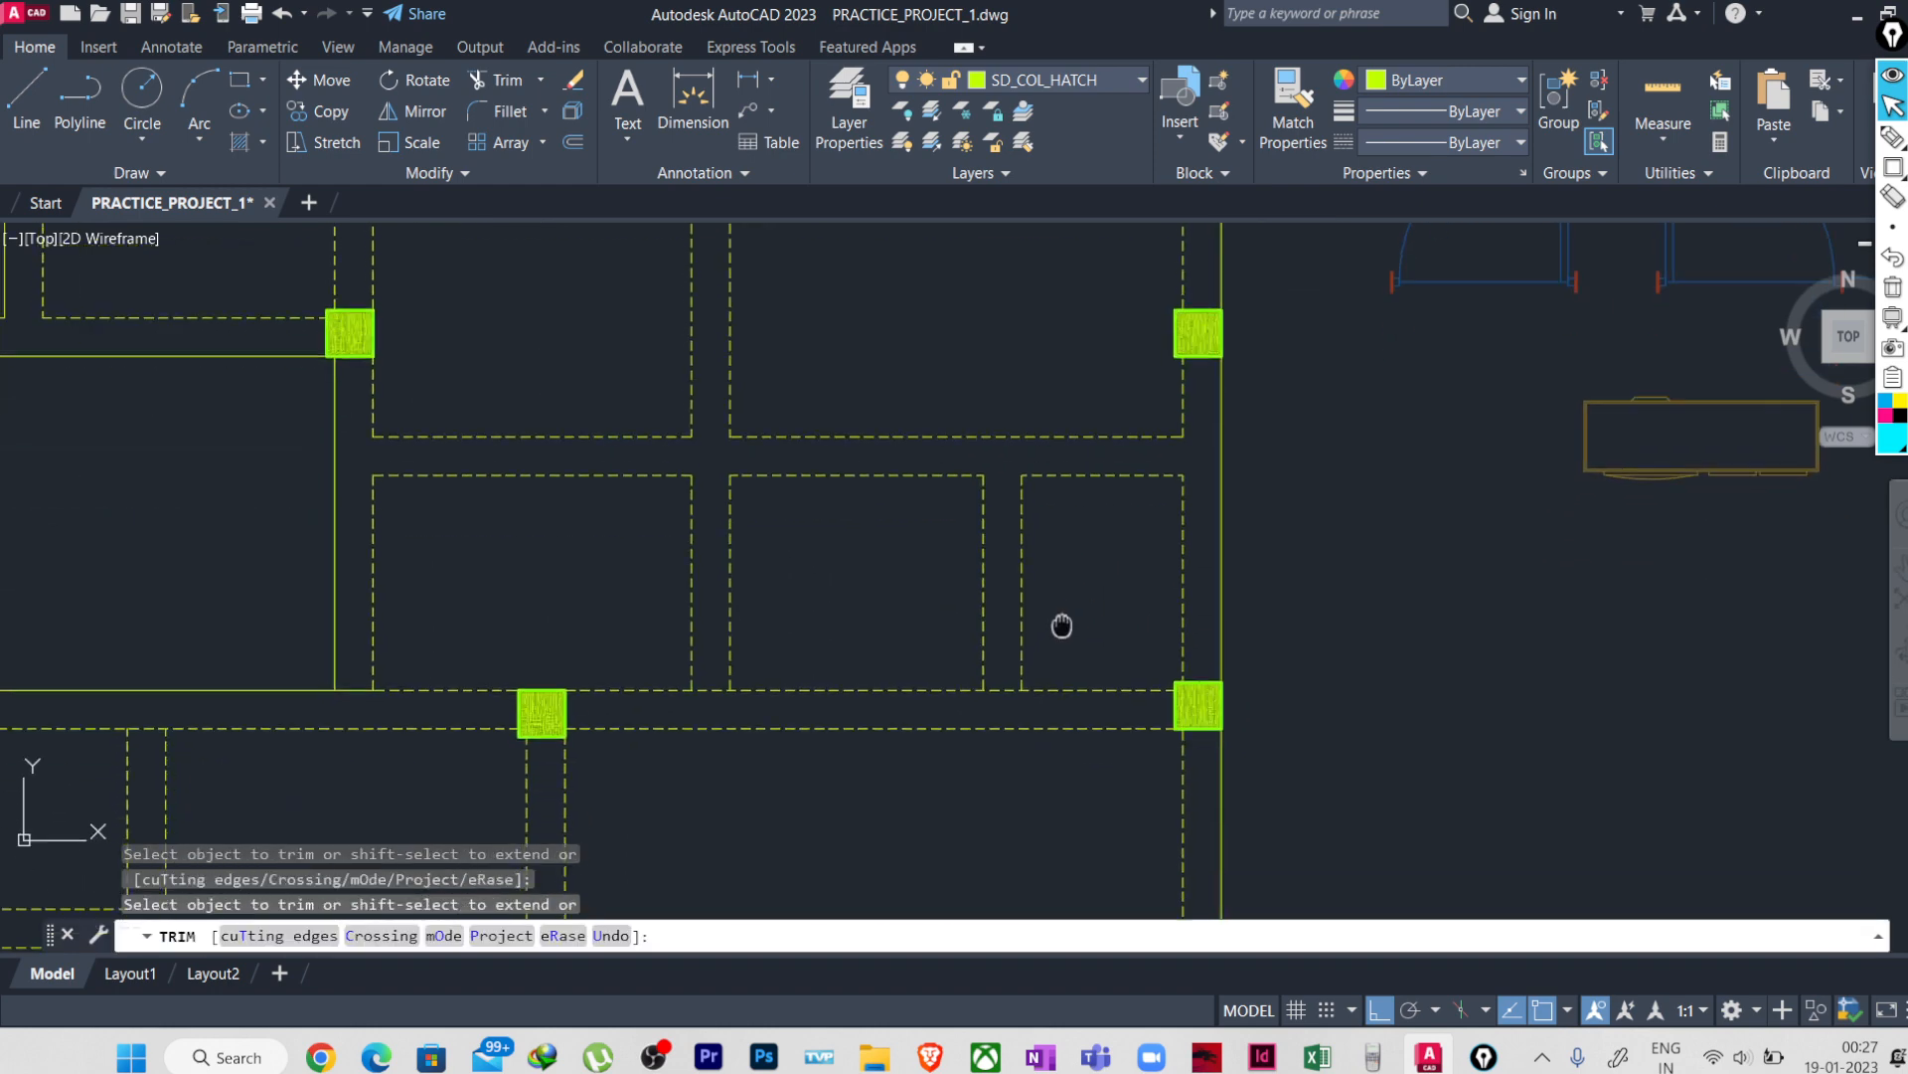
# - Trim the upper line of the horizontal beam between the columns where the short partition, long partition and open bay's vertical beams meet it
pyautogui.scroll(2, 1011, 702)
pyautogui.click(1003, 674)
pyautogui.scroll(-3, 1007, 677)
pyautogui.scroll(2, 987, 467)
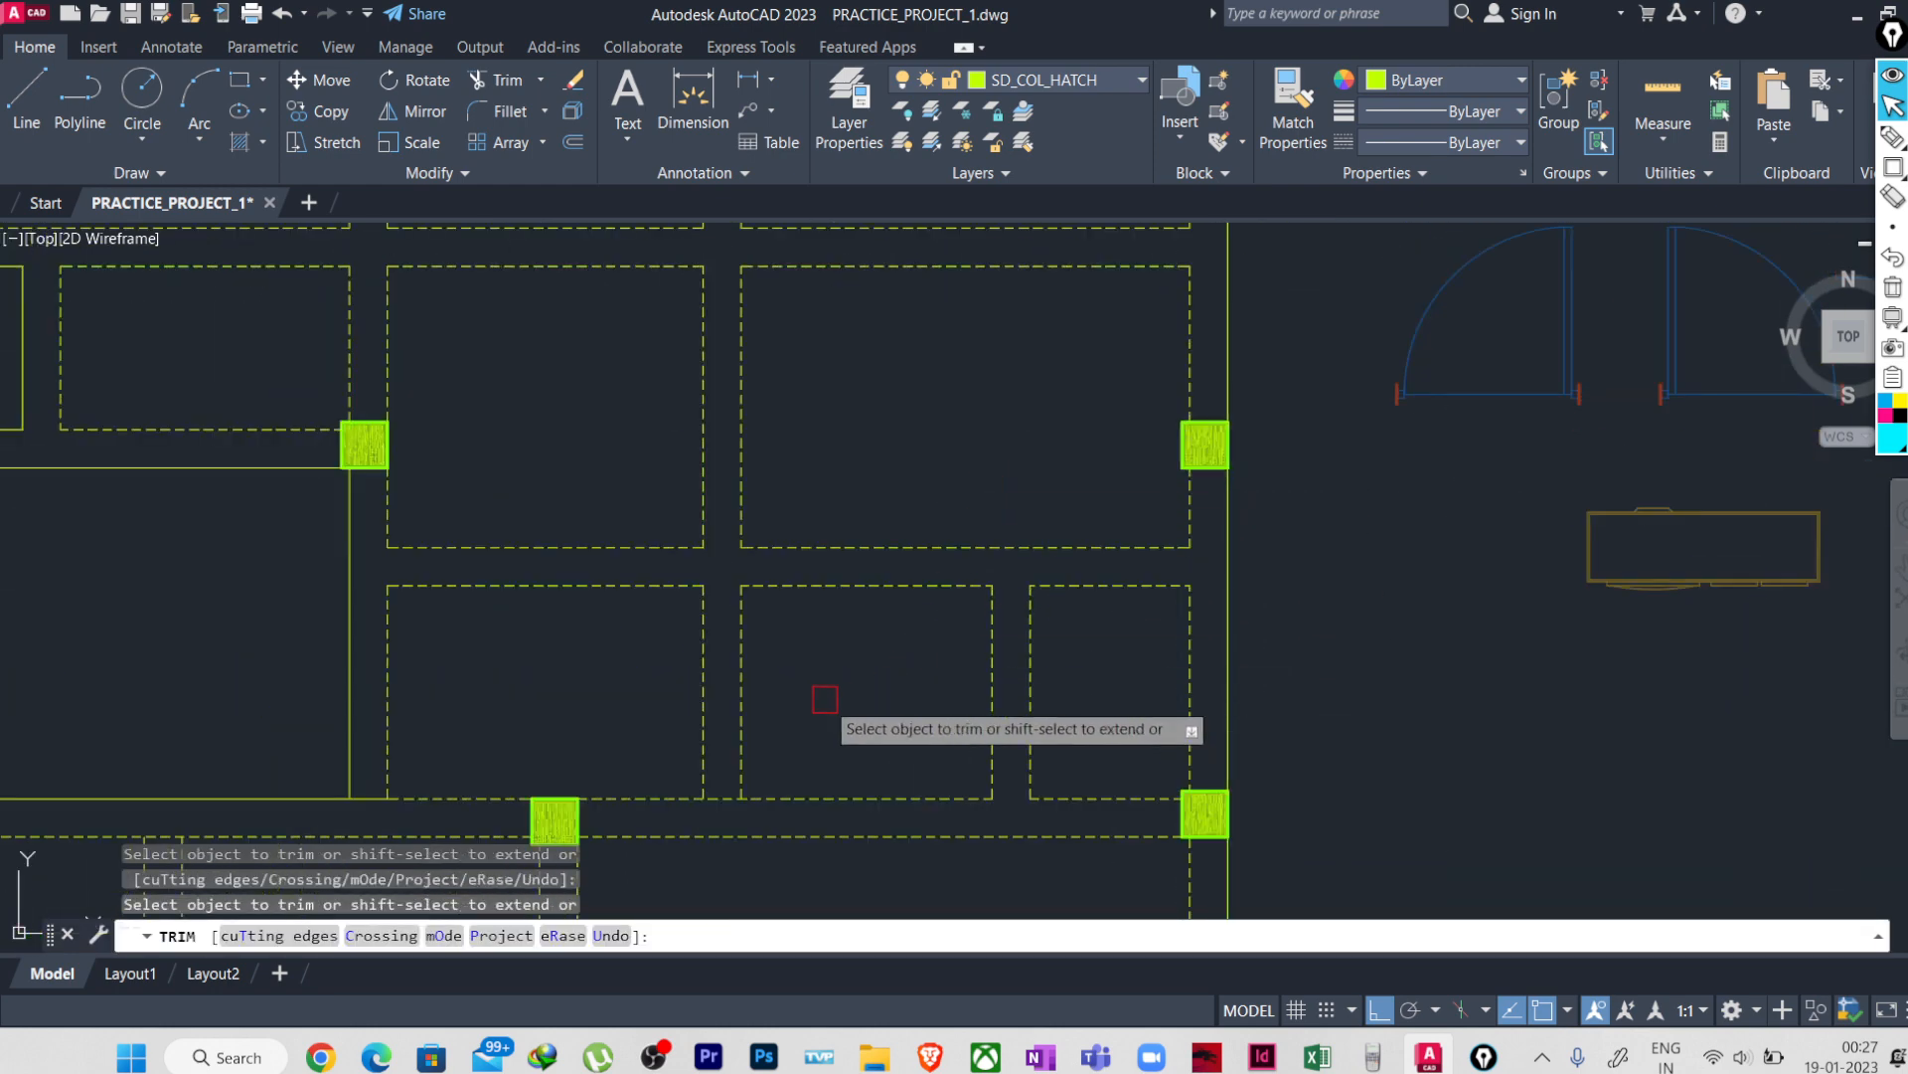
pyautogui.moveTo(778, 700); pyautogui.dragTo(958, 560, button='middle')
pyautogui.scroll(2, 900, 663)
pyautogui.click(911, 649)
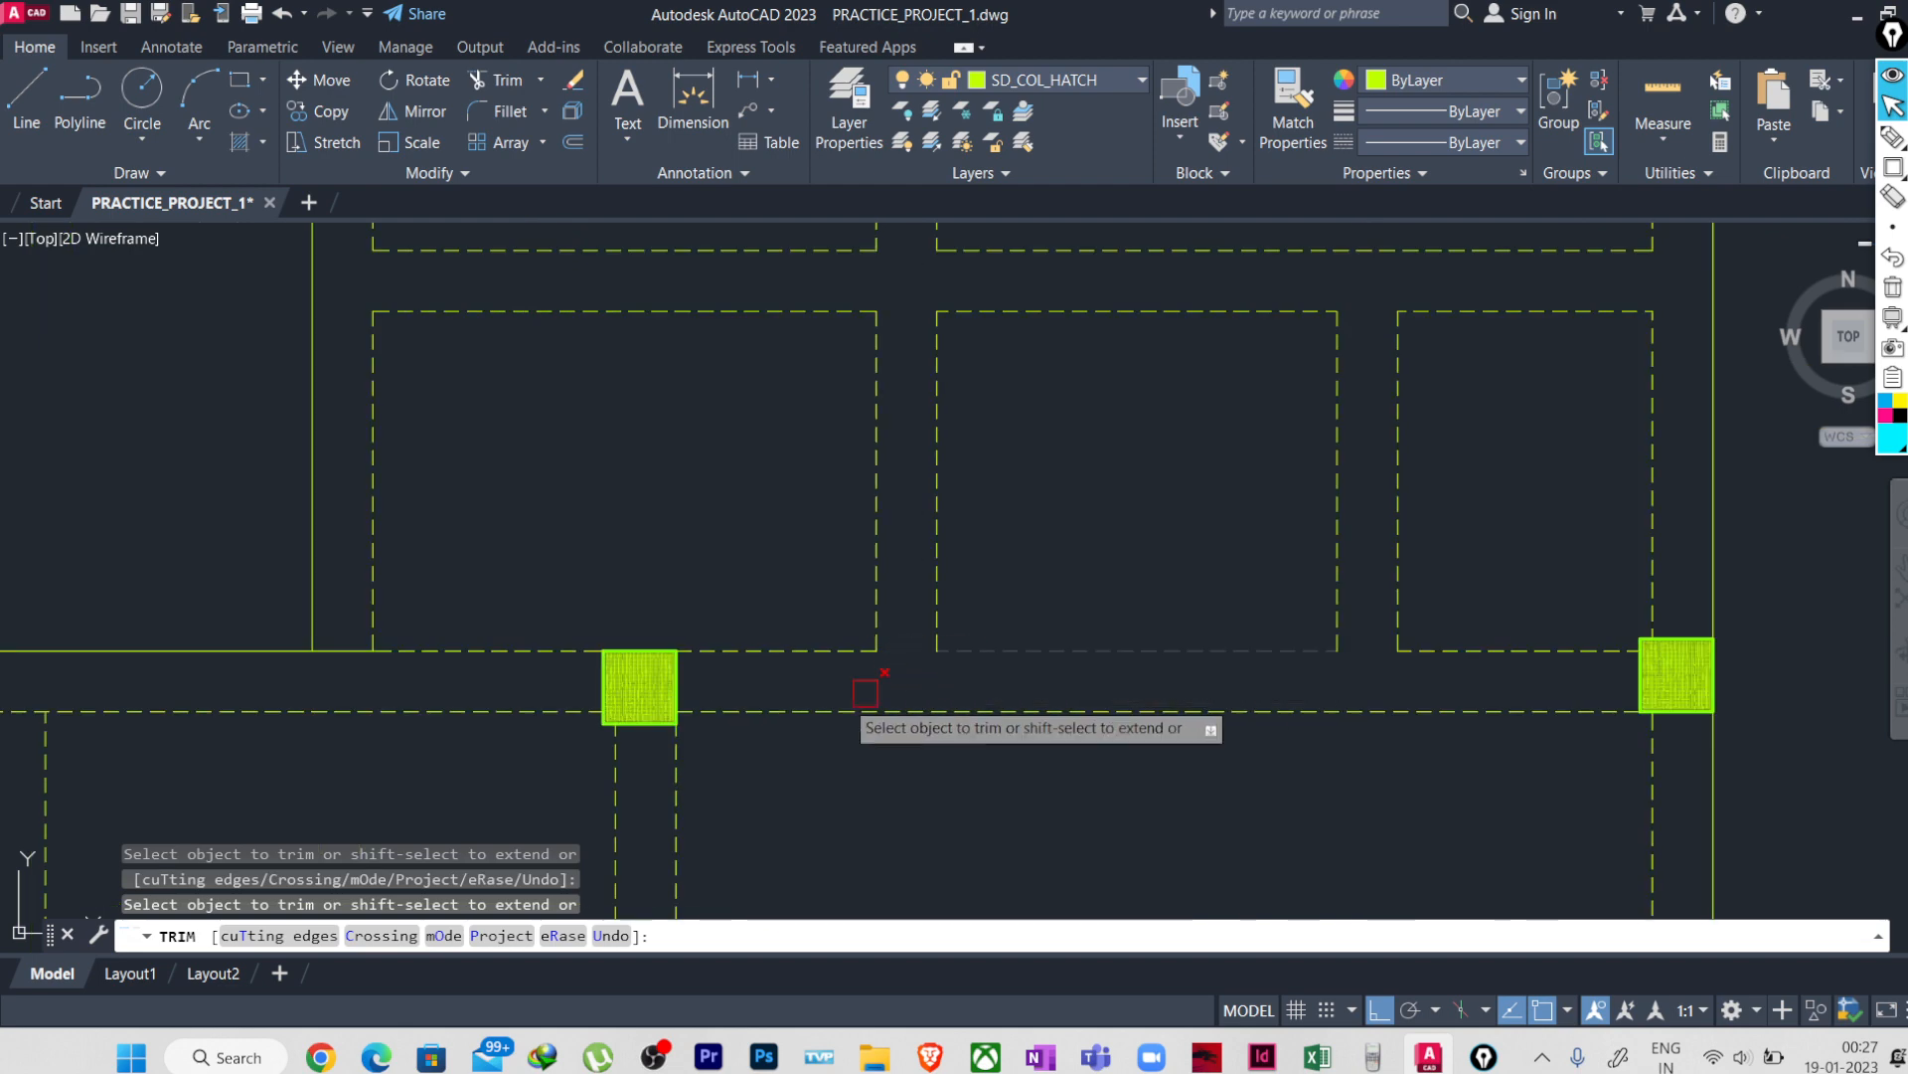
pyautogui.moveTo(643, 694); pyautogui.dragTo(1077, 689, button='middle')
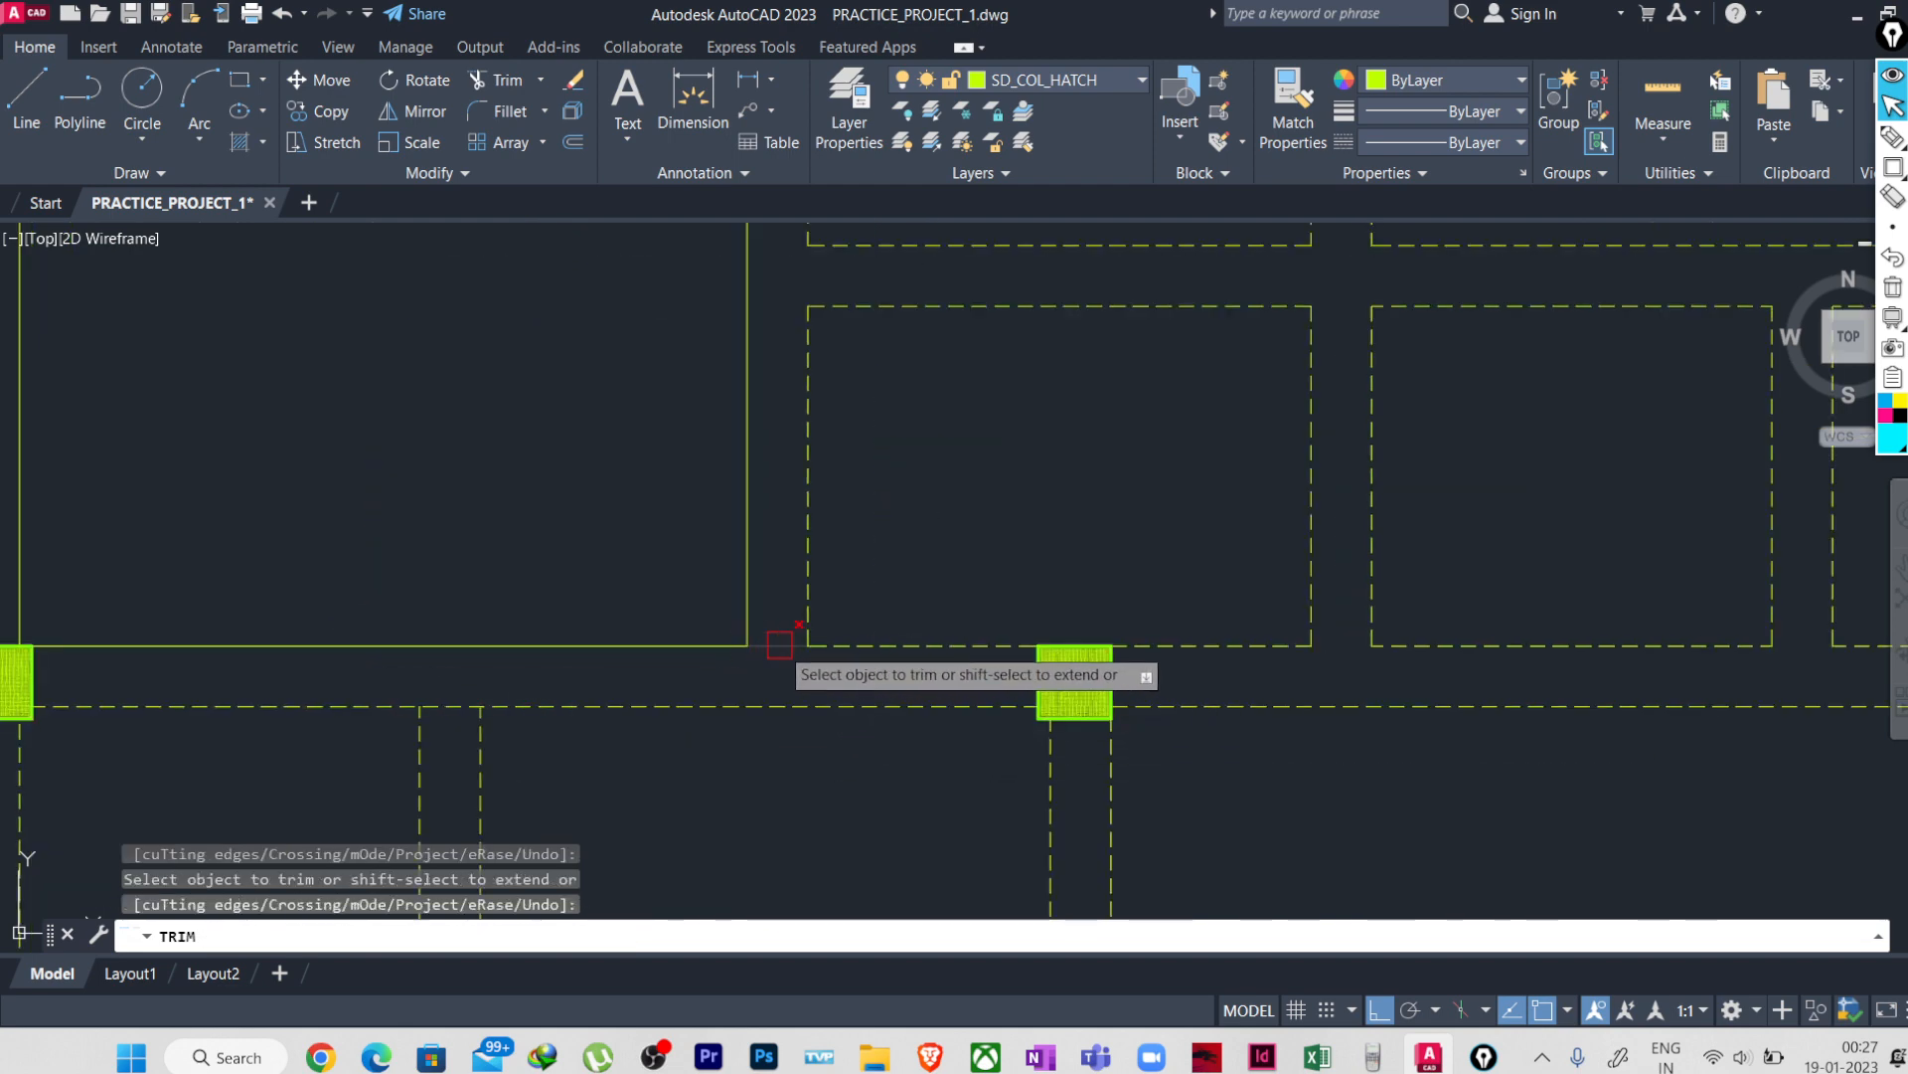
pyautogui.click(784, 646)
# - Trim the horizontal beam lines across both ends of the short vertical beam below the open rectangular bay
pyautogui.scroll(-2, 808, 718)
pyautogui.moveTo(797, 815); pyautogui.dragTo(857, 652, button='middle')
pyautogui.scroll(2, 656, 580)
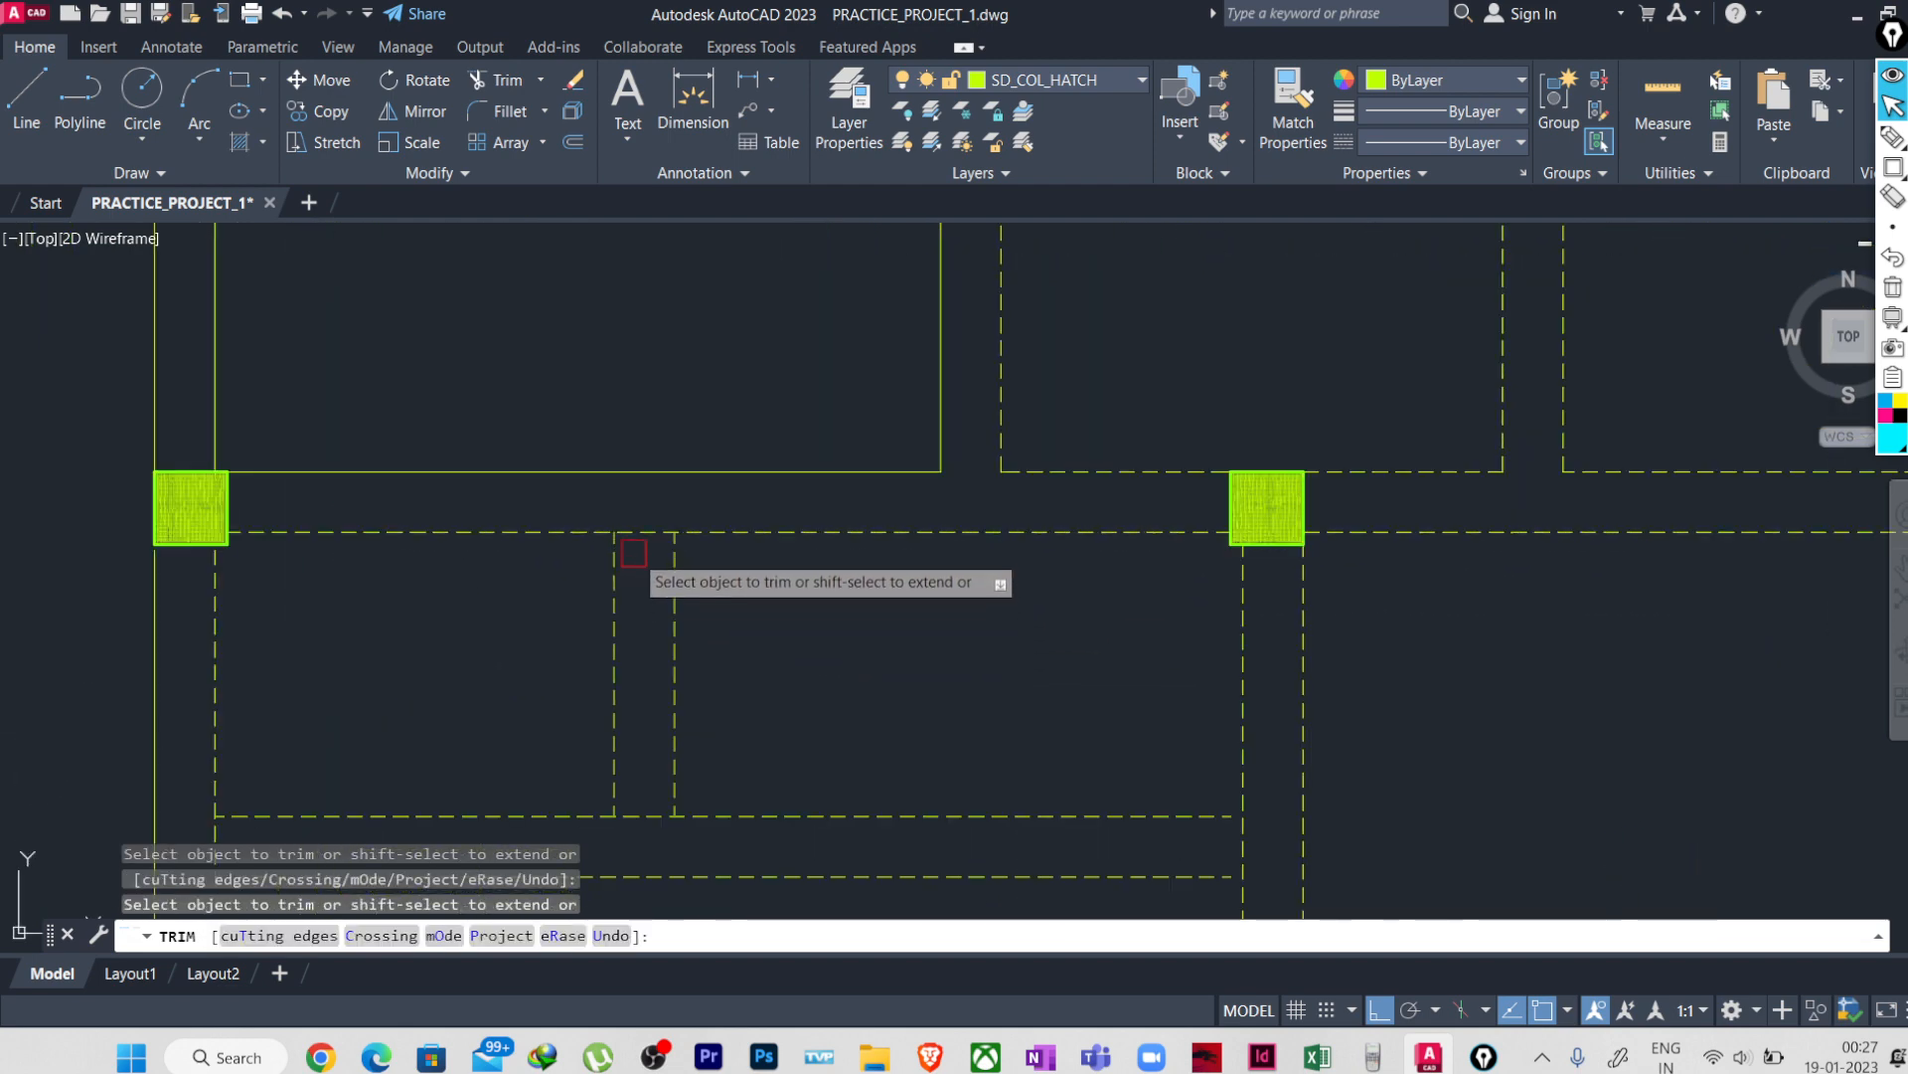
pyautogui.click(636, 534)
pyautogui.scroll(-2, 726, 607)
pyautogui.scroll(2, 666, 737)
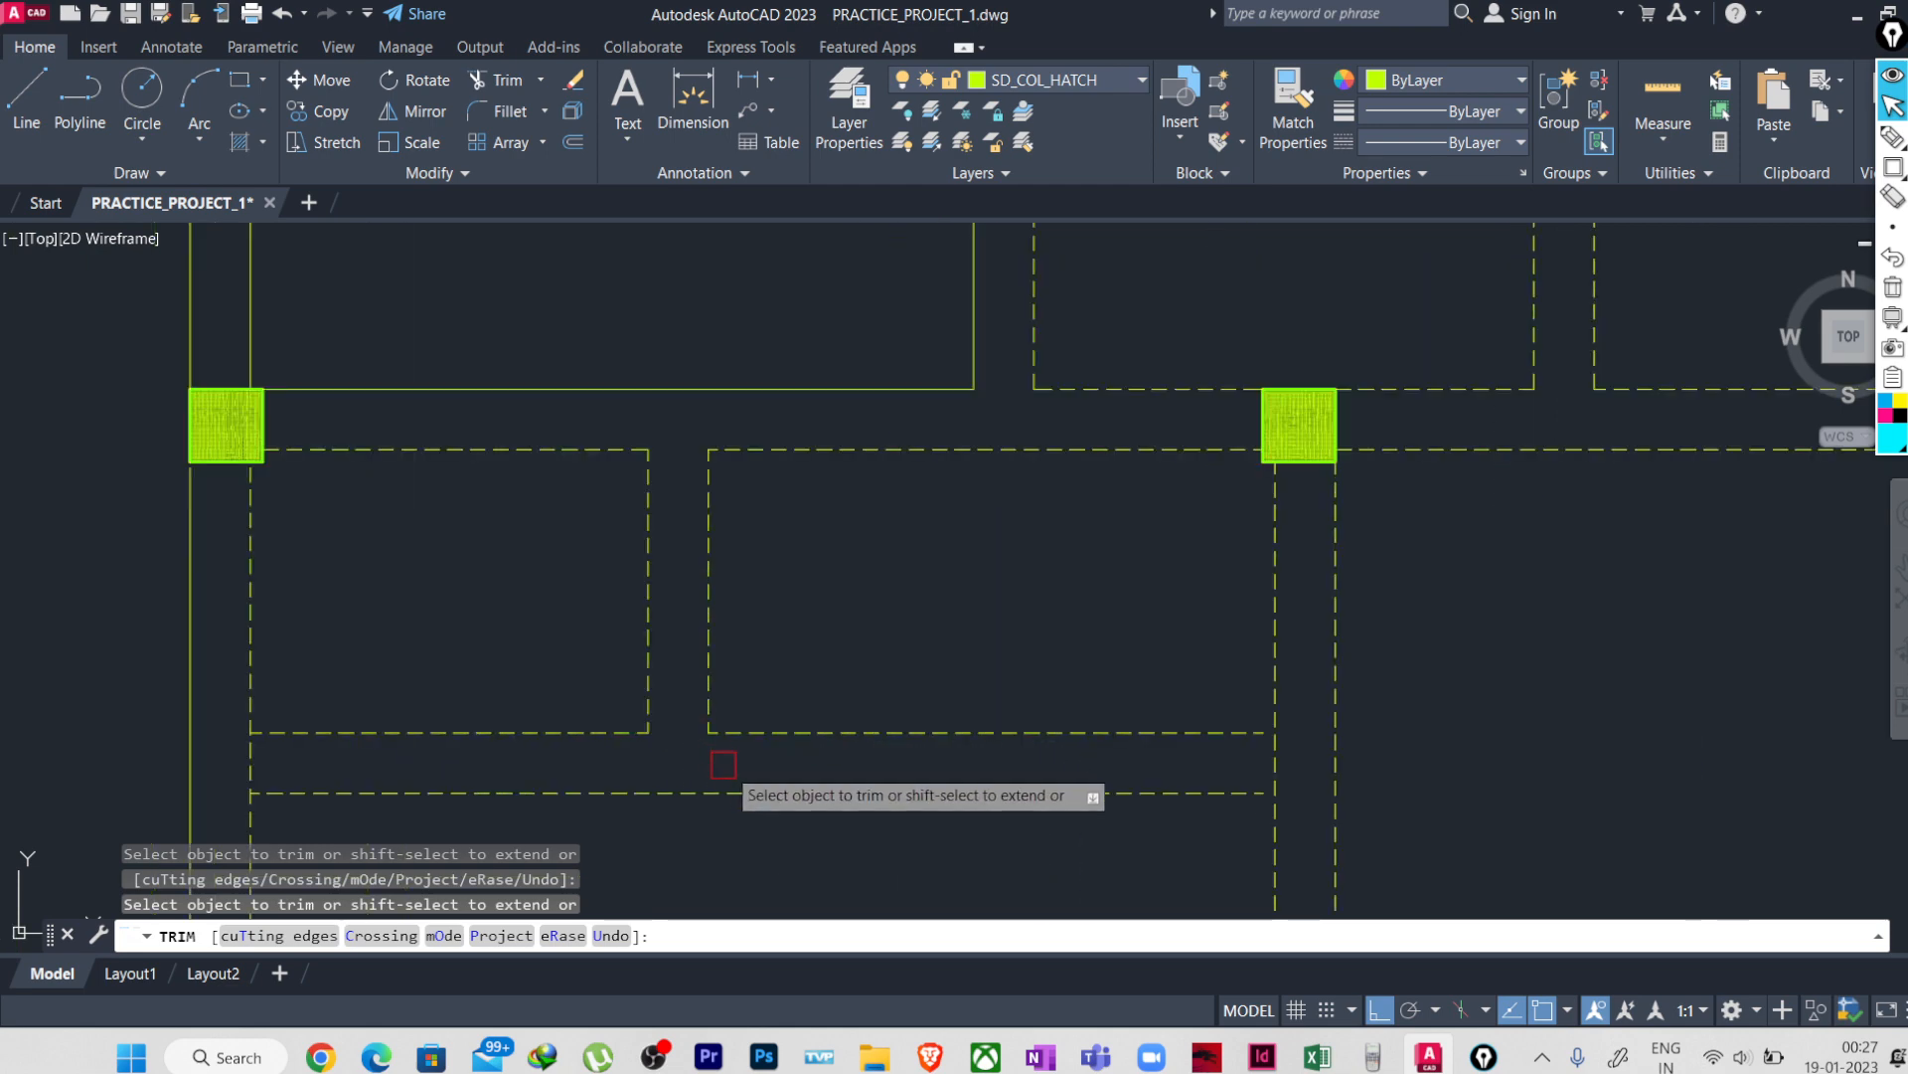
pyautogui.moveTo(725, 767); pyautogui.dragTo(976, 648, button='middle')
pyautogui.scroll(-2, 1051, 758)
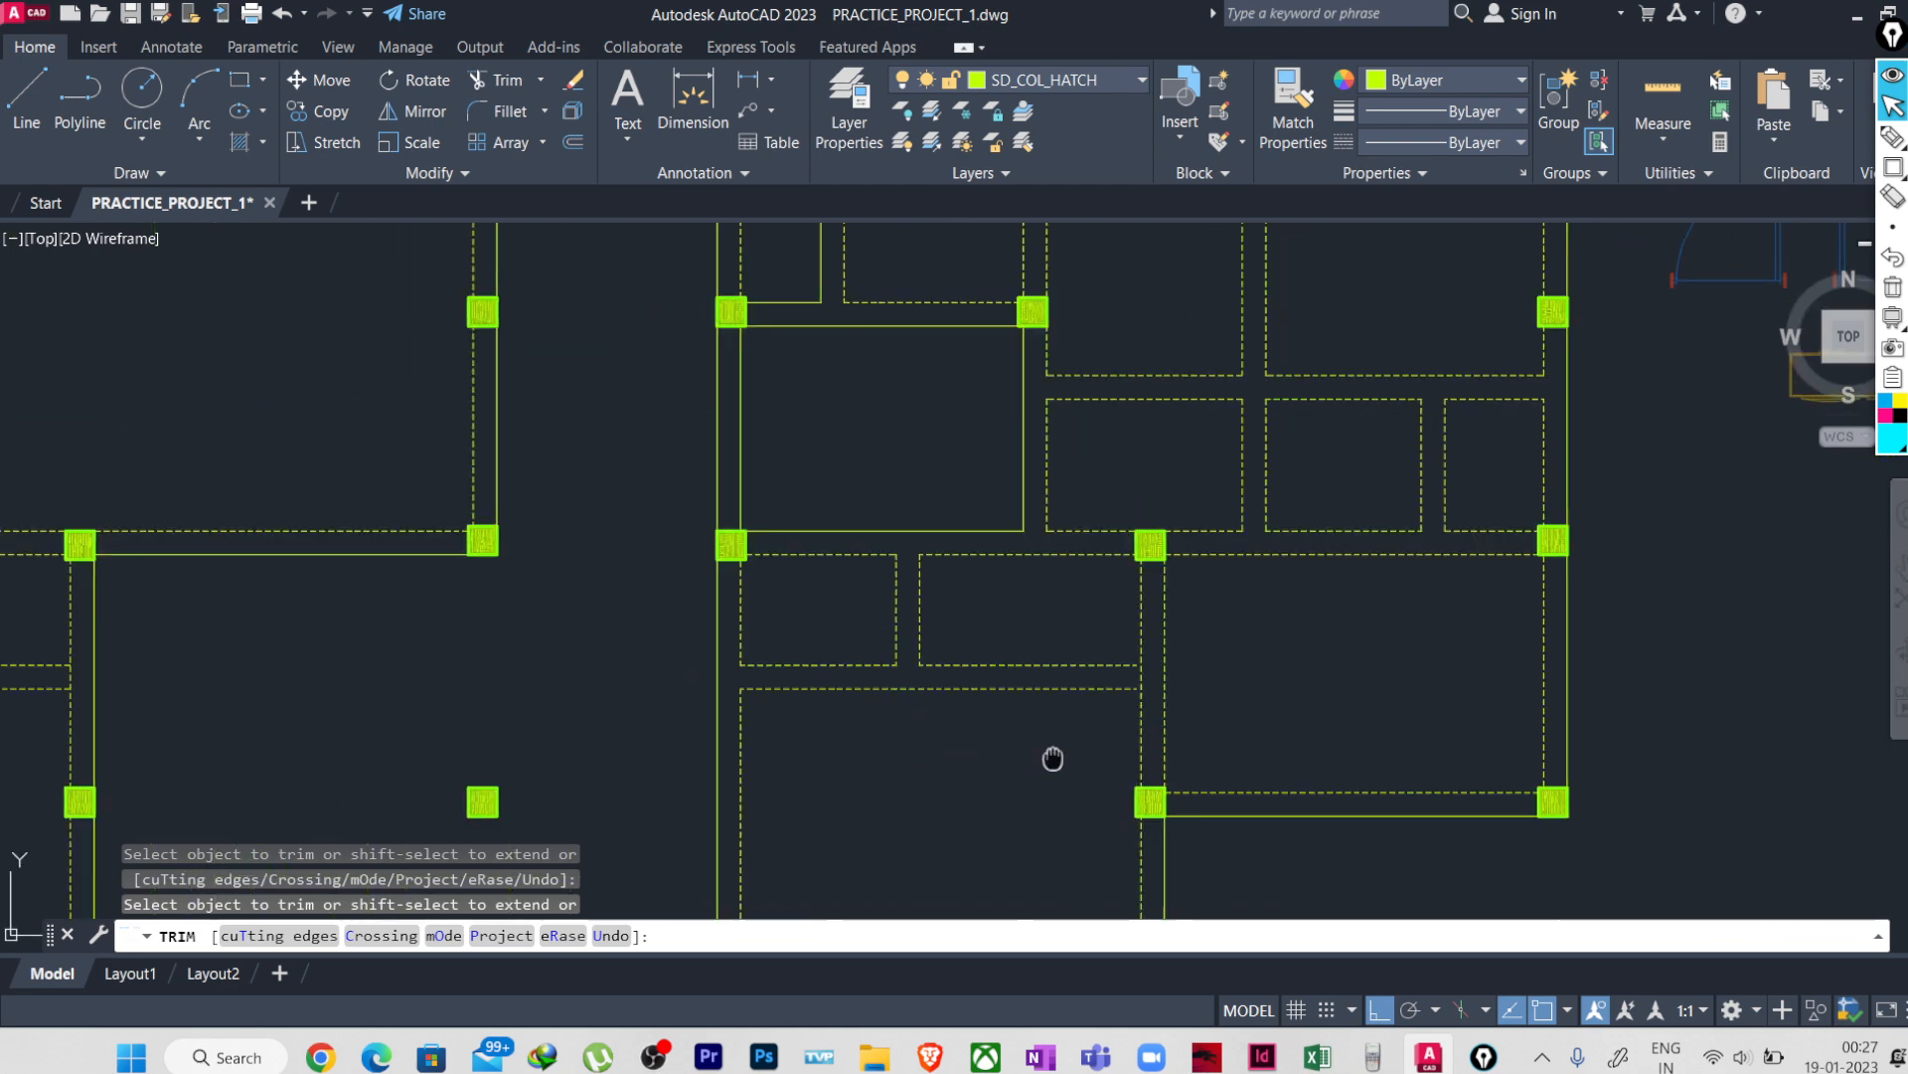
pyautogui.scroll(2, 945, 673)
pyautogui.press('Escape')
pyautogui.press('Escape')
pyautogui.press('Escape')
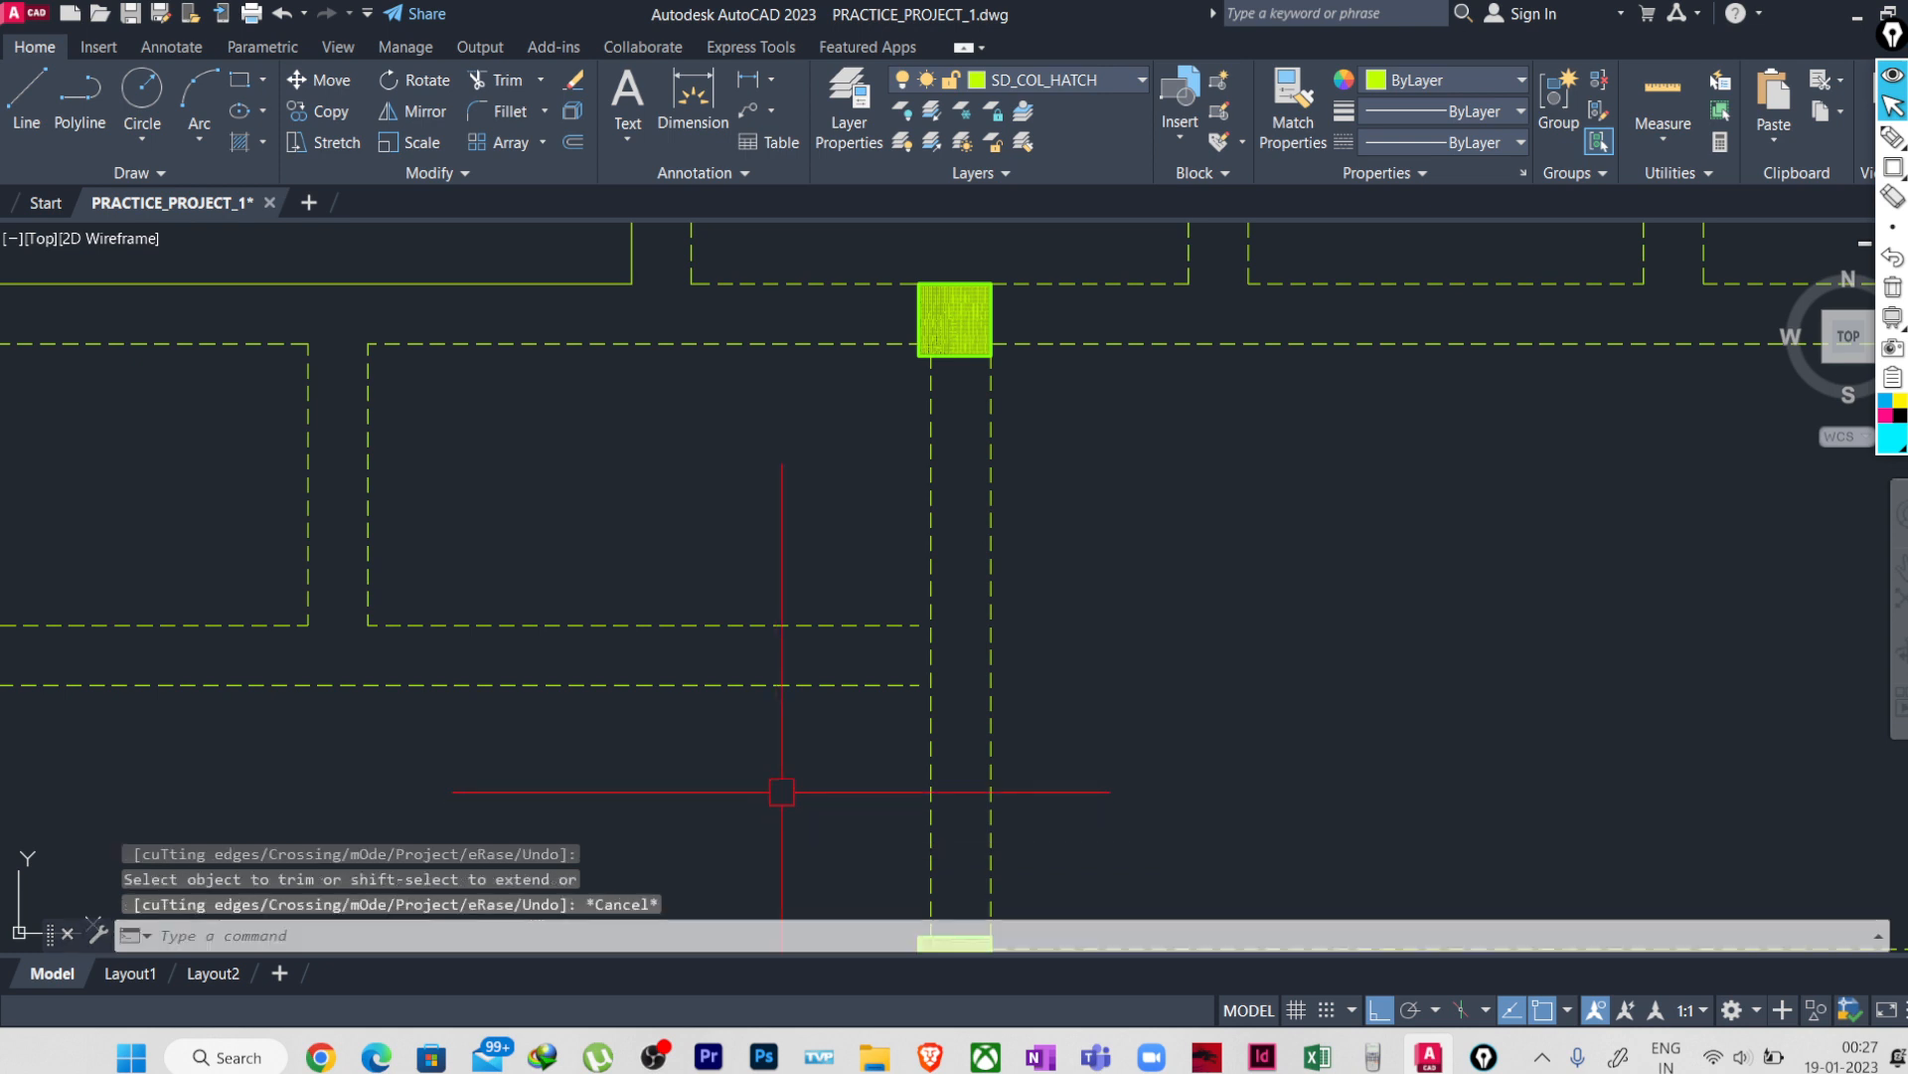
# - Extend both dashed lines of the horizontal beam below that short vertical beam to the near line of the column-to-column vertical beam
pyautogui.write('EX')
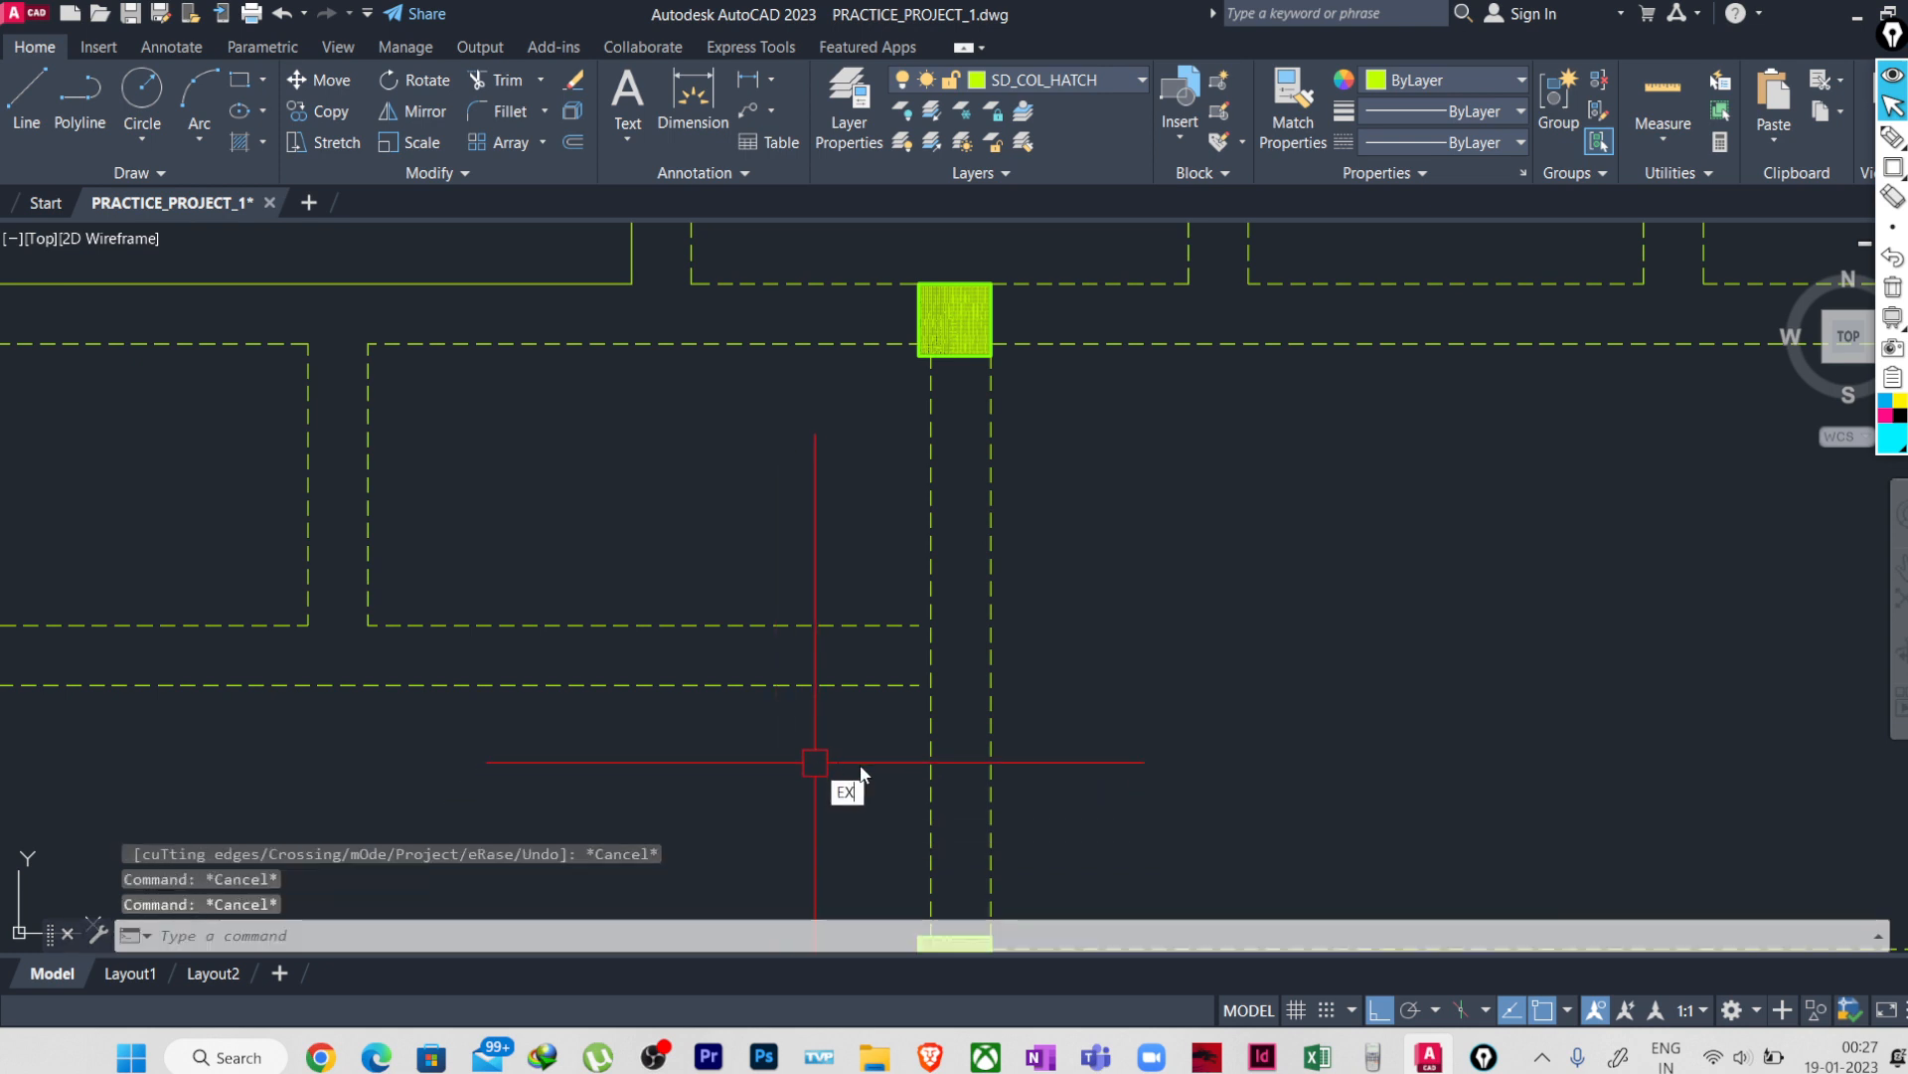
pyautogui.press('Return')
pyautogui.click(838, 569)
pyautogui.press('Return')
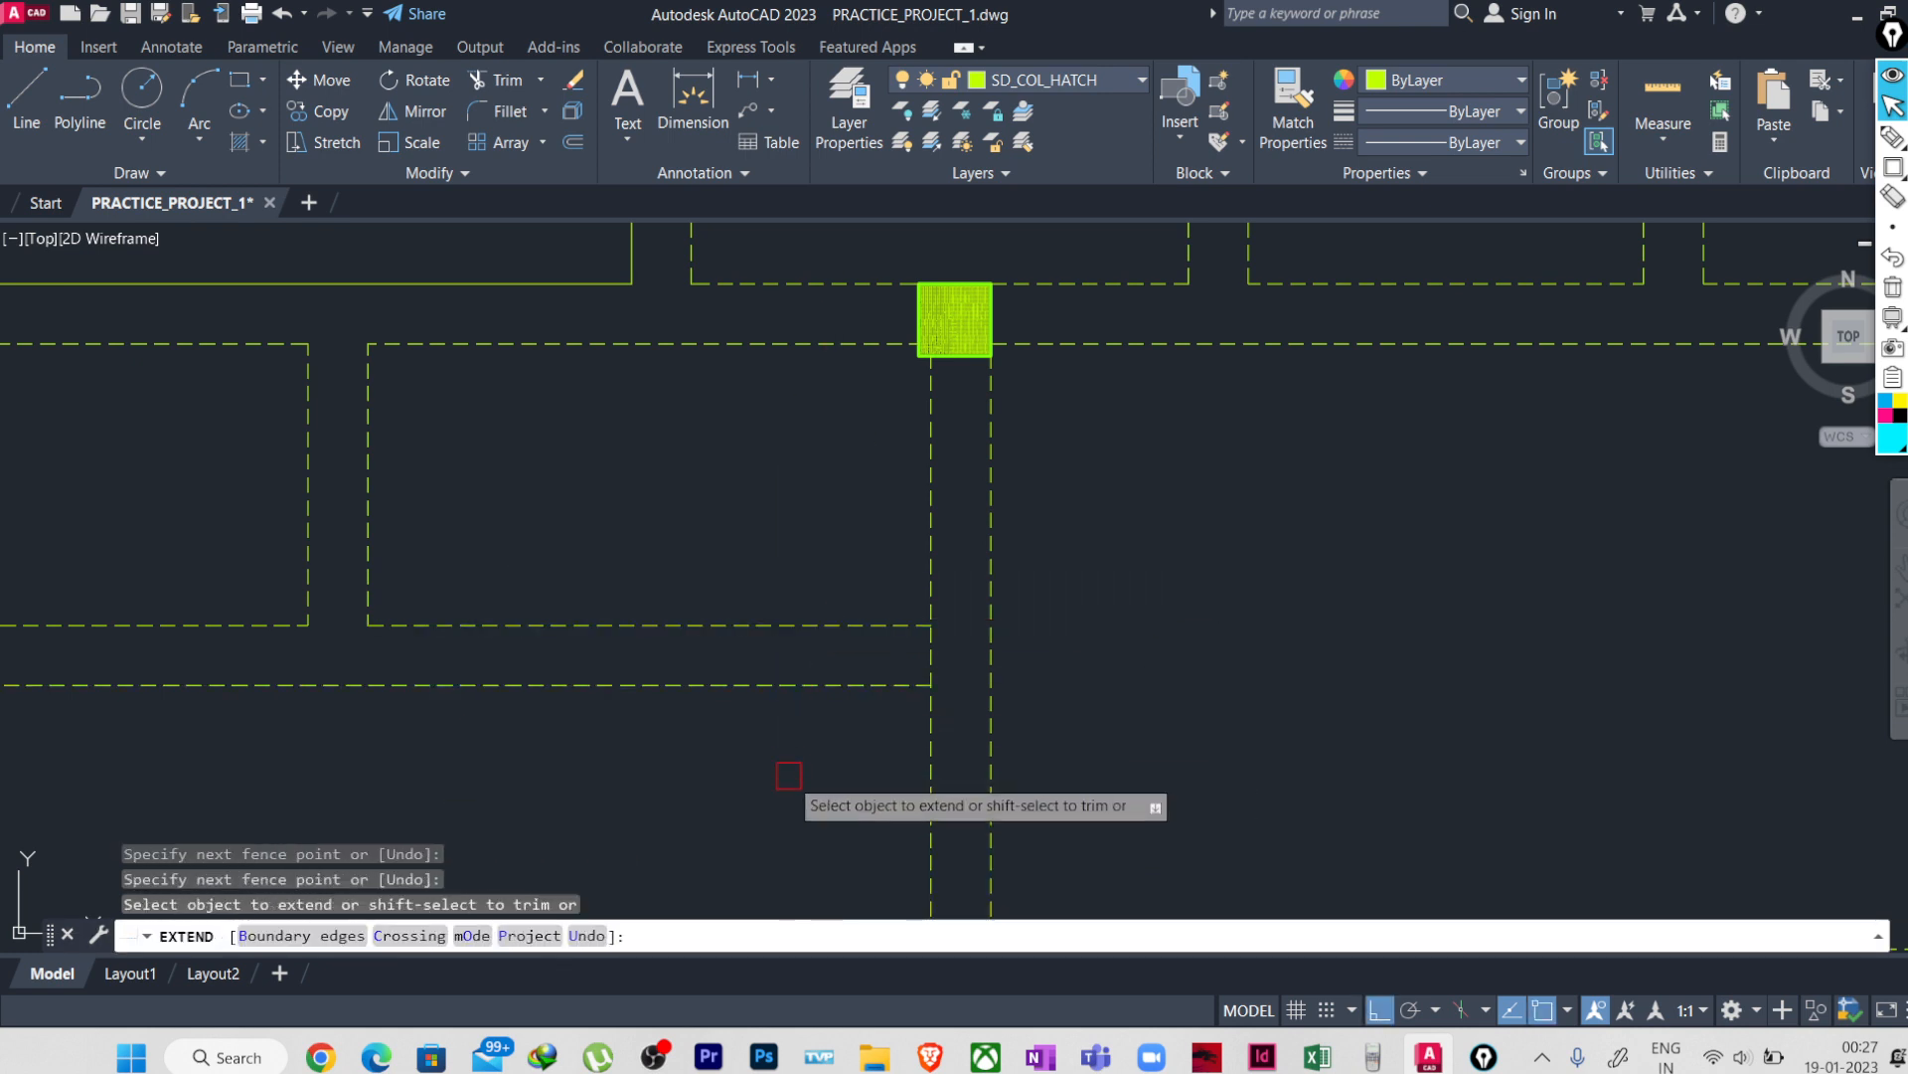
pyautogui.press('Escape')
pyautogui.press('Escape')
# - Trim the column-to-column vertical beam's near dashed line between the two extended horizontal beam lines
pyautogui.write('TR')
pyautogui.press('Return')
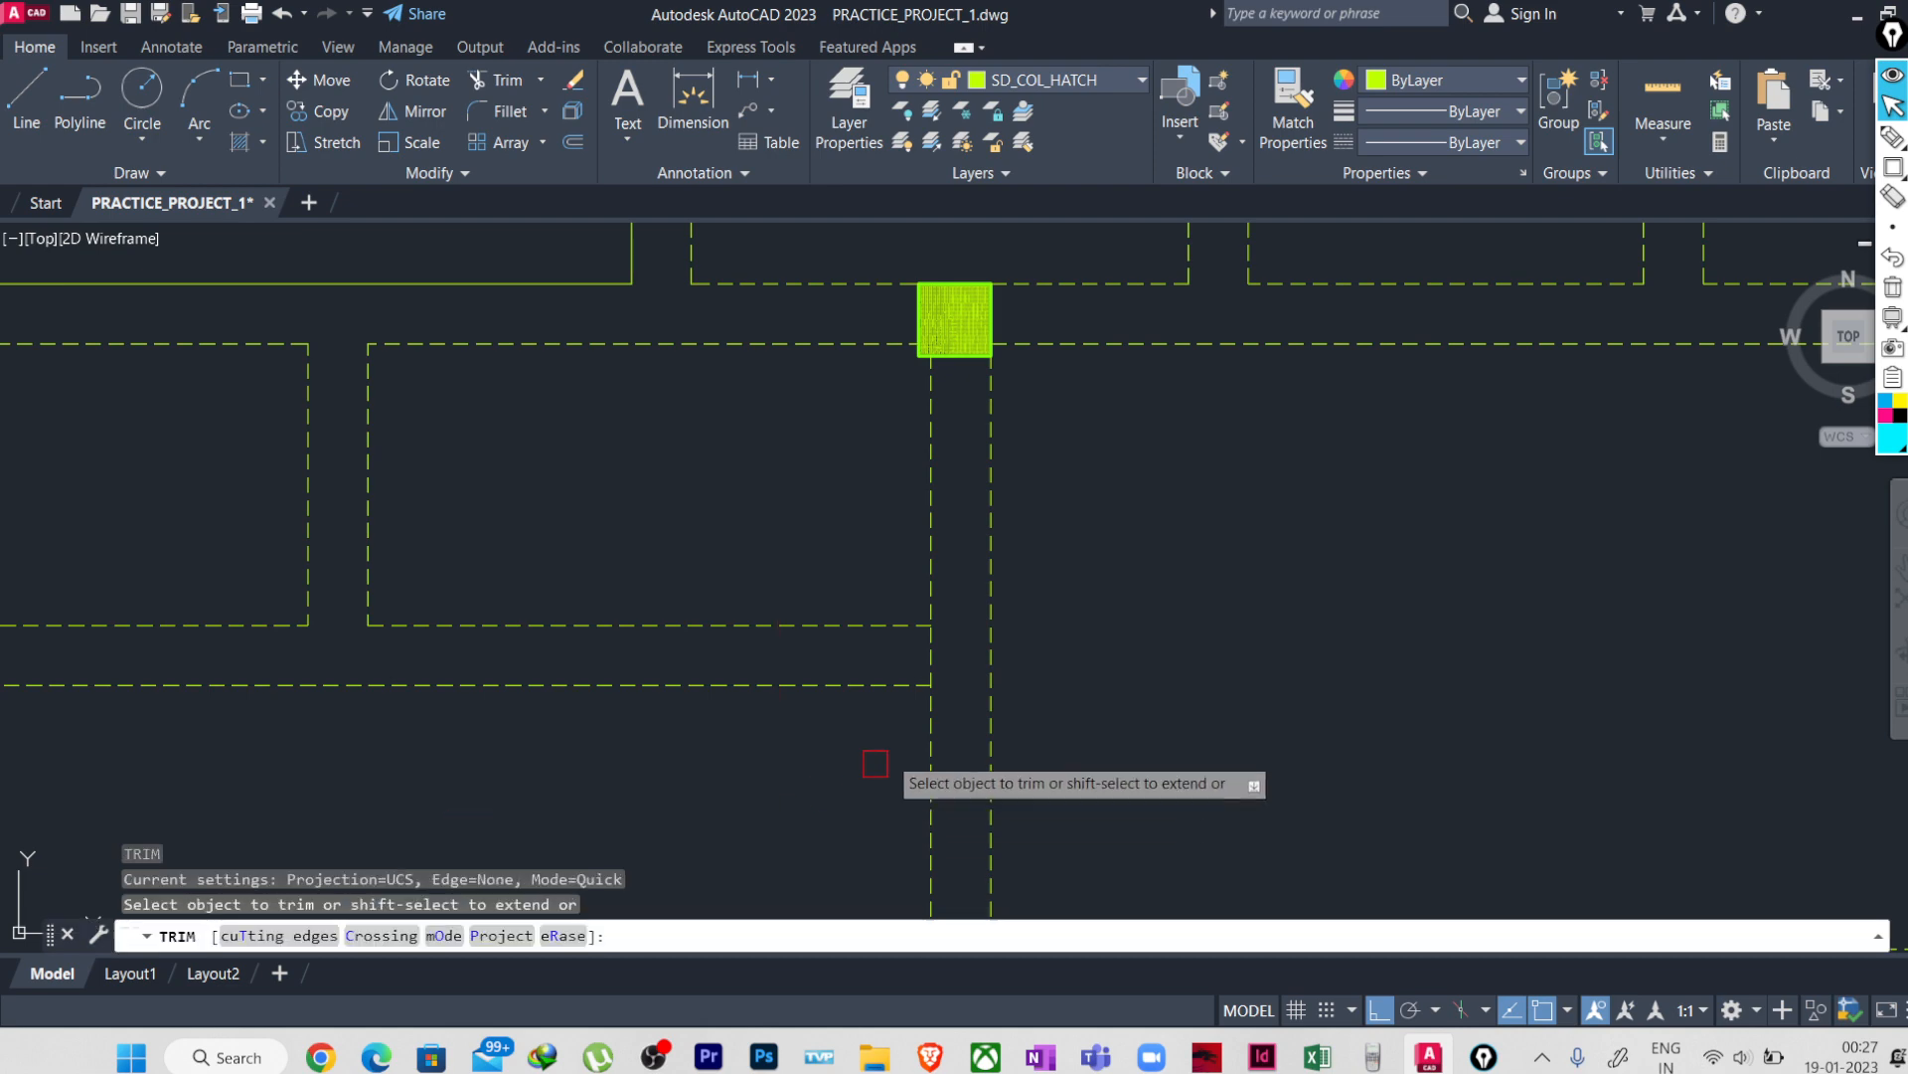
pyautogui.scroll(2, 940, 664)
pyautogui.click(928, 636)
pyautogui.scroll(-6, 888, 680)
pyautogui.moveTo(773, 823); pyautogui.dragTo(771, 639, button='middle')
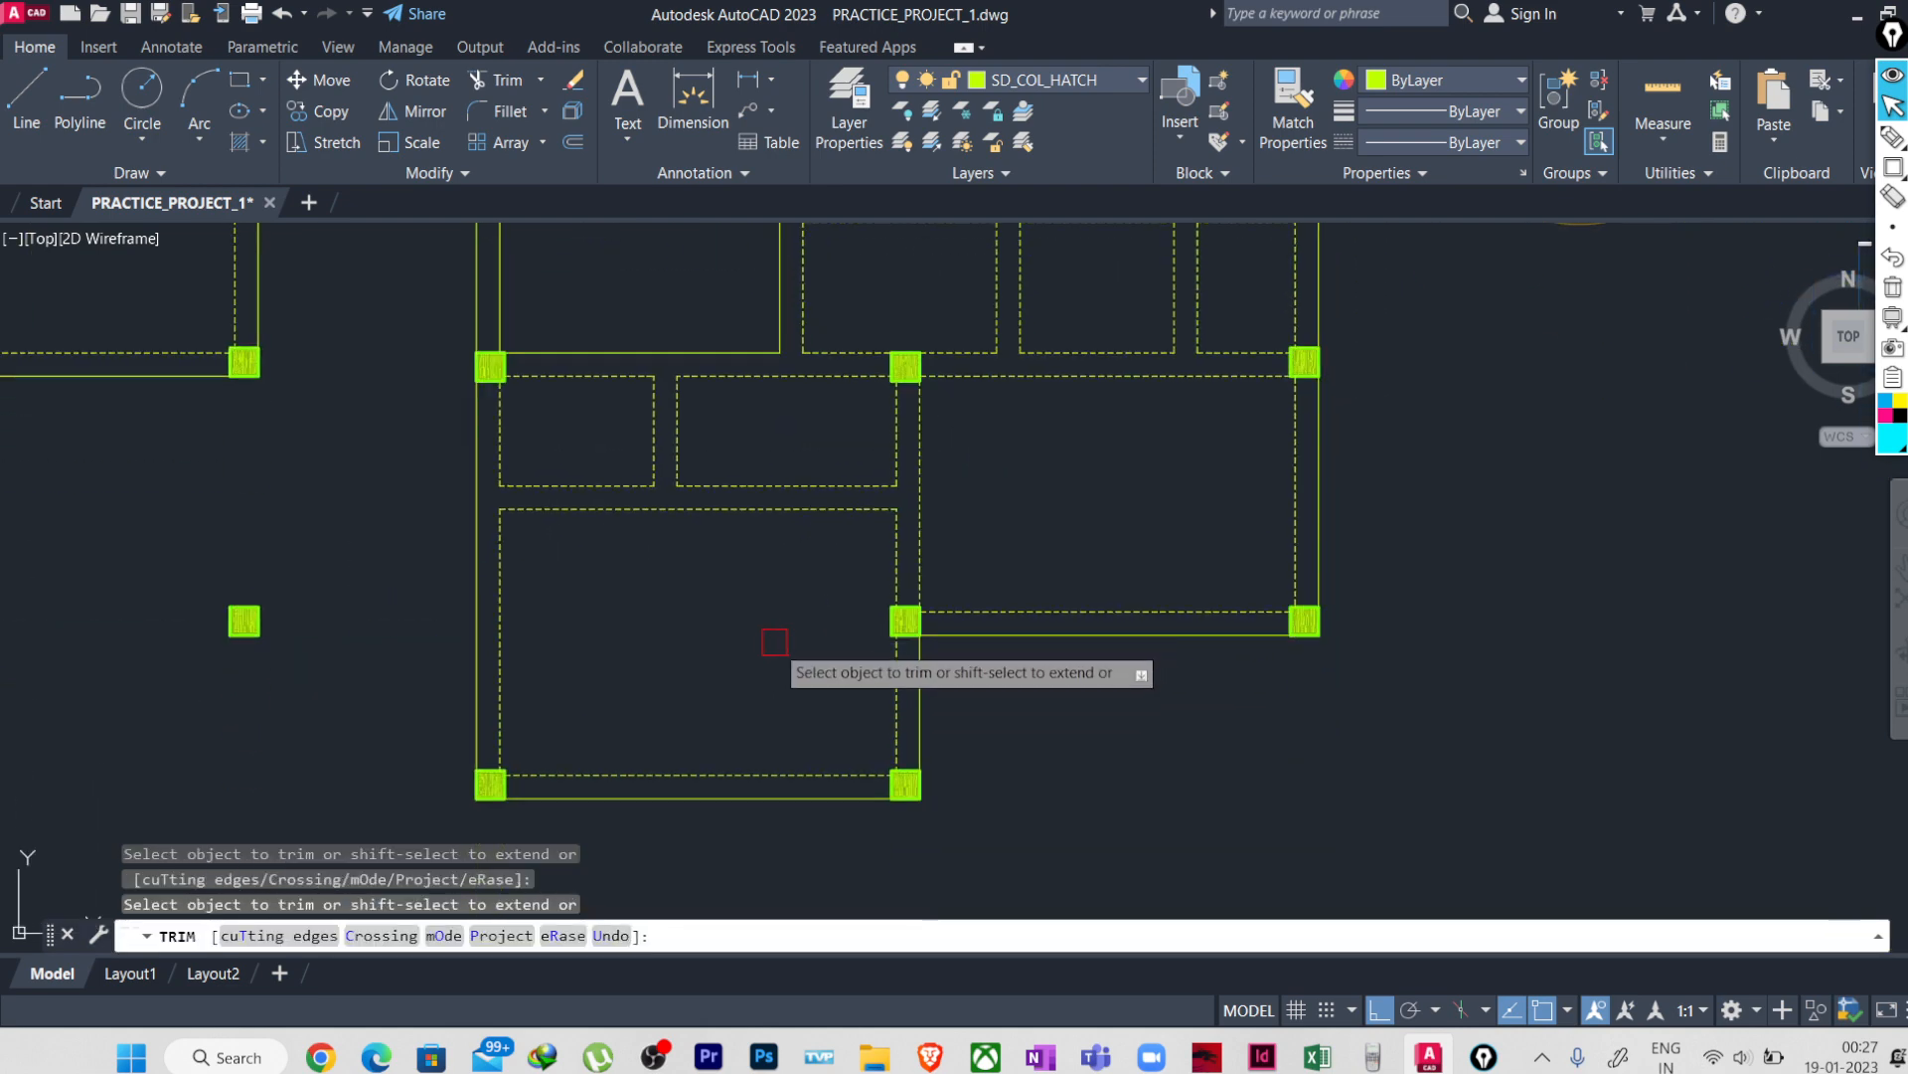
pyautogui.press('Escape')
# - Review the beam junctions across the ground floor and first floor layouts
pyautogui.scroll(-3, 744, 660)
pyautogui.scroll(4, 911, 459)
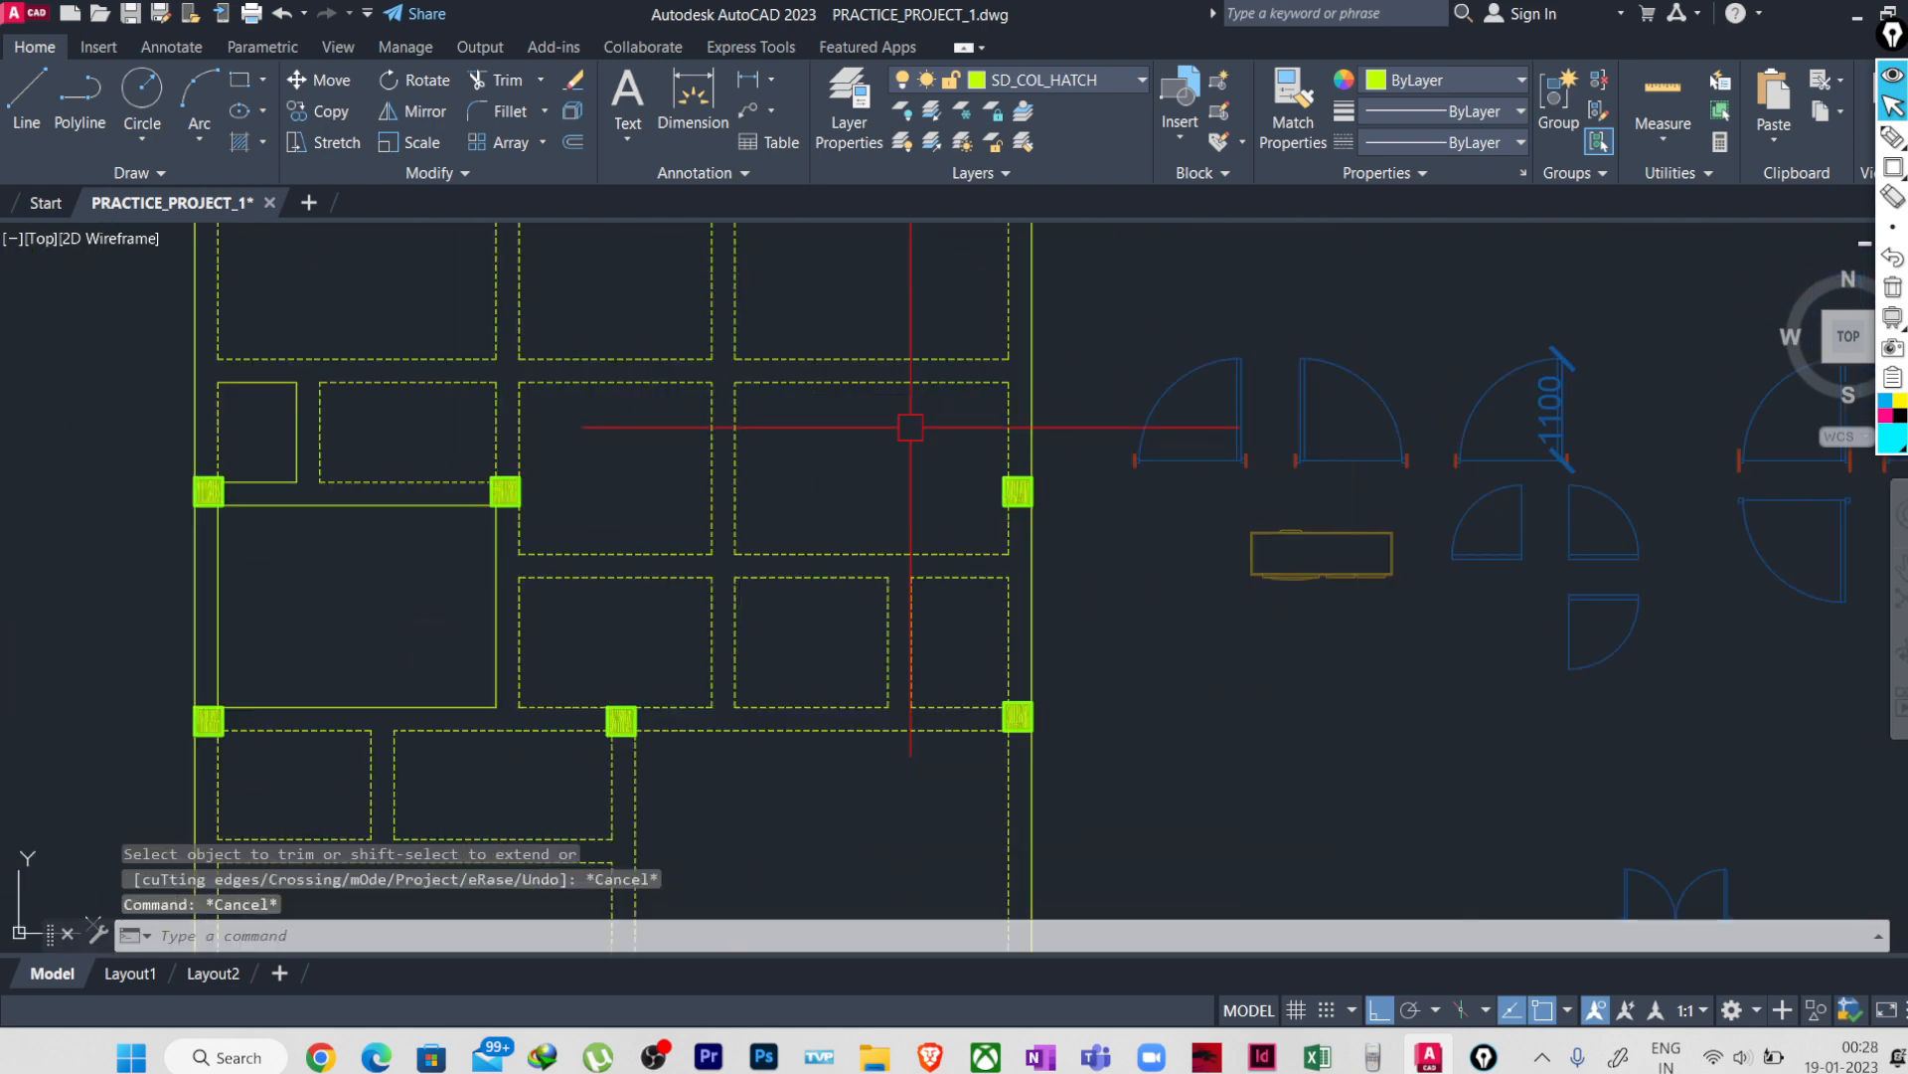
pyautogui.scroll(-4, 904, 438)
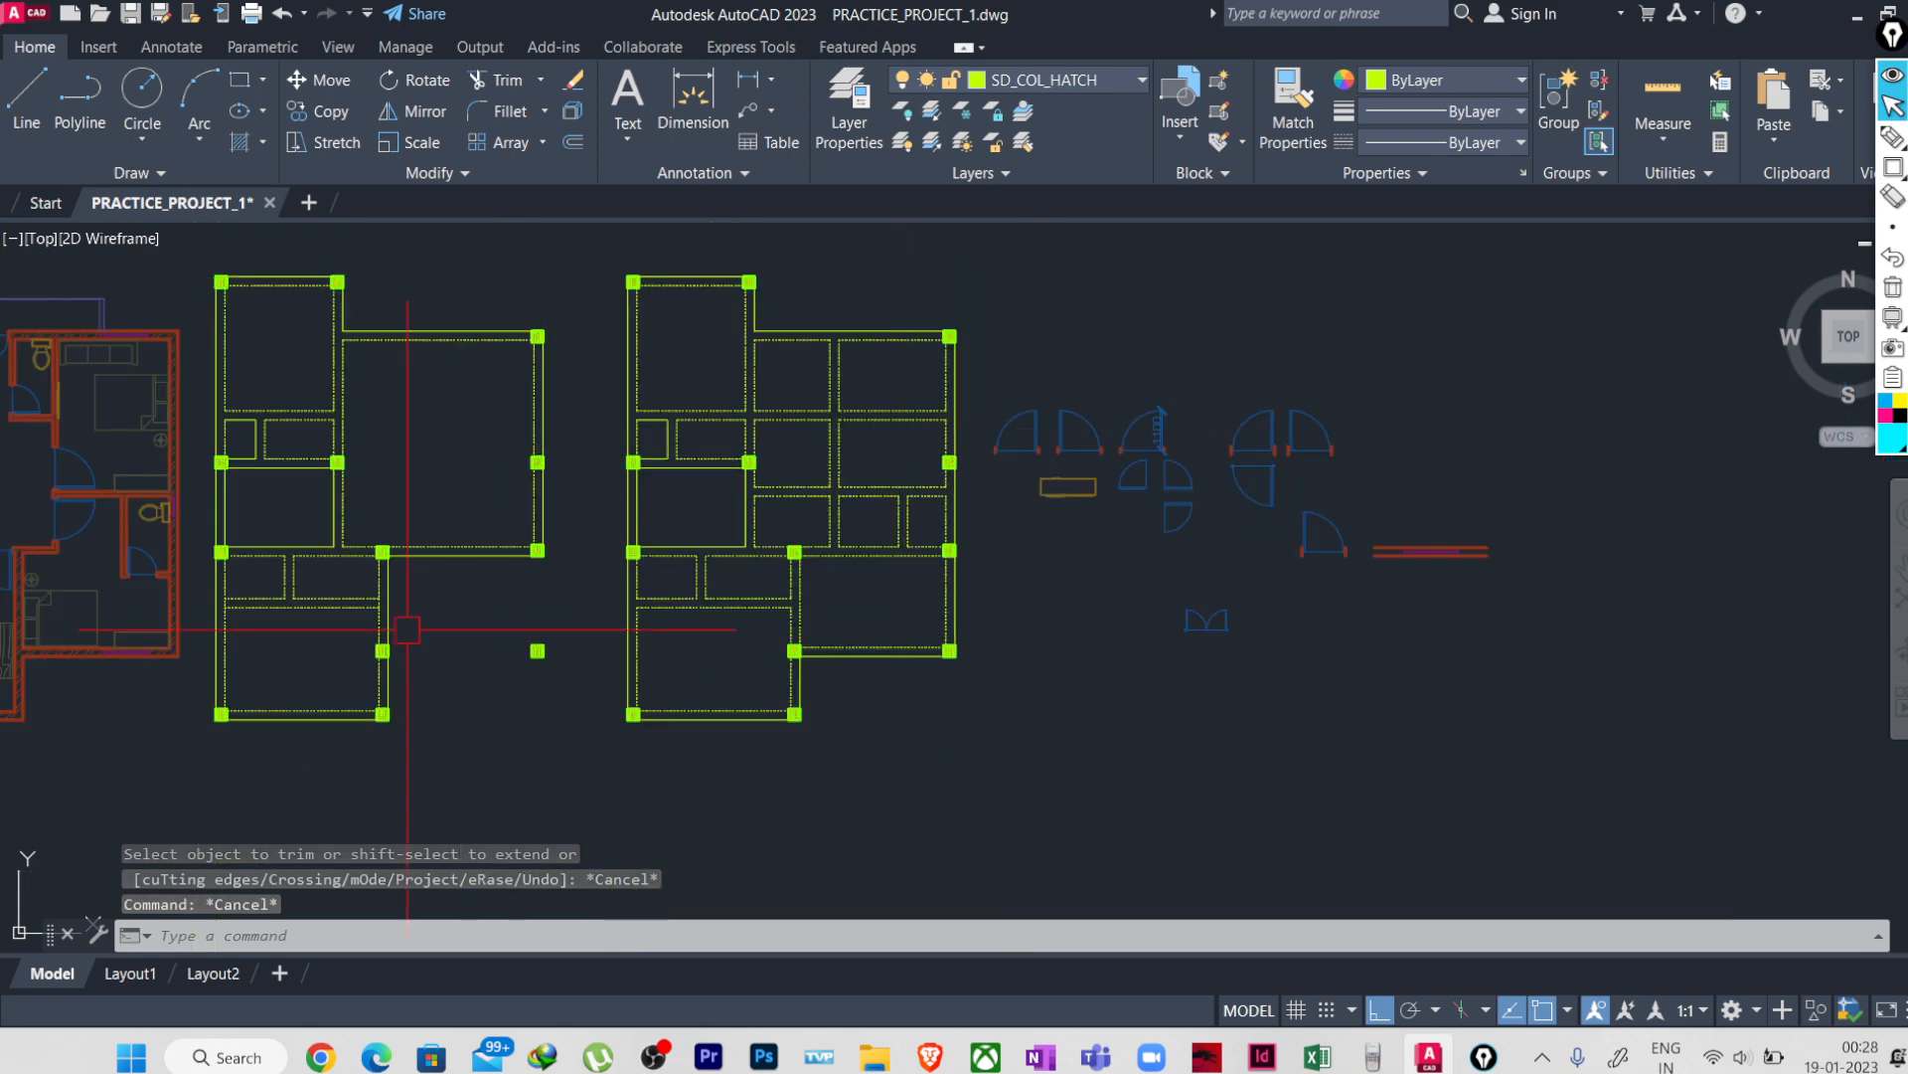
pyautogui.moveTo(402, 619); pyautogui.dragTo(513, 628, button='middle')
pyautogui.scroll(4, 380, 394)
pyautogui.scroll(-3, 430, 482)
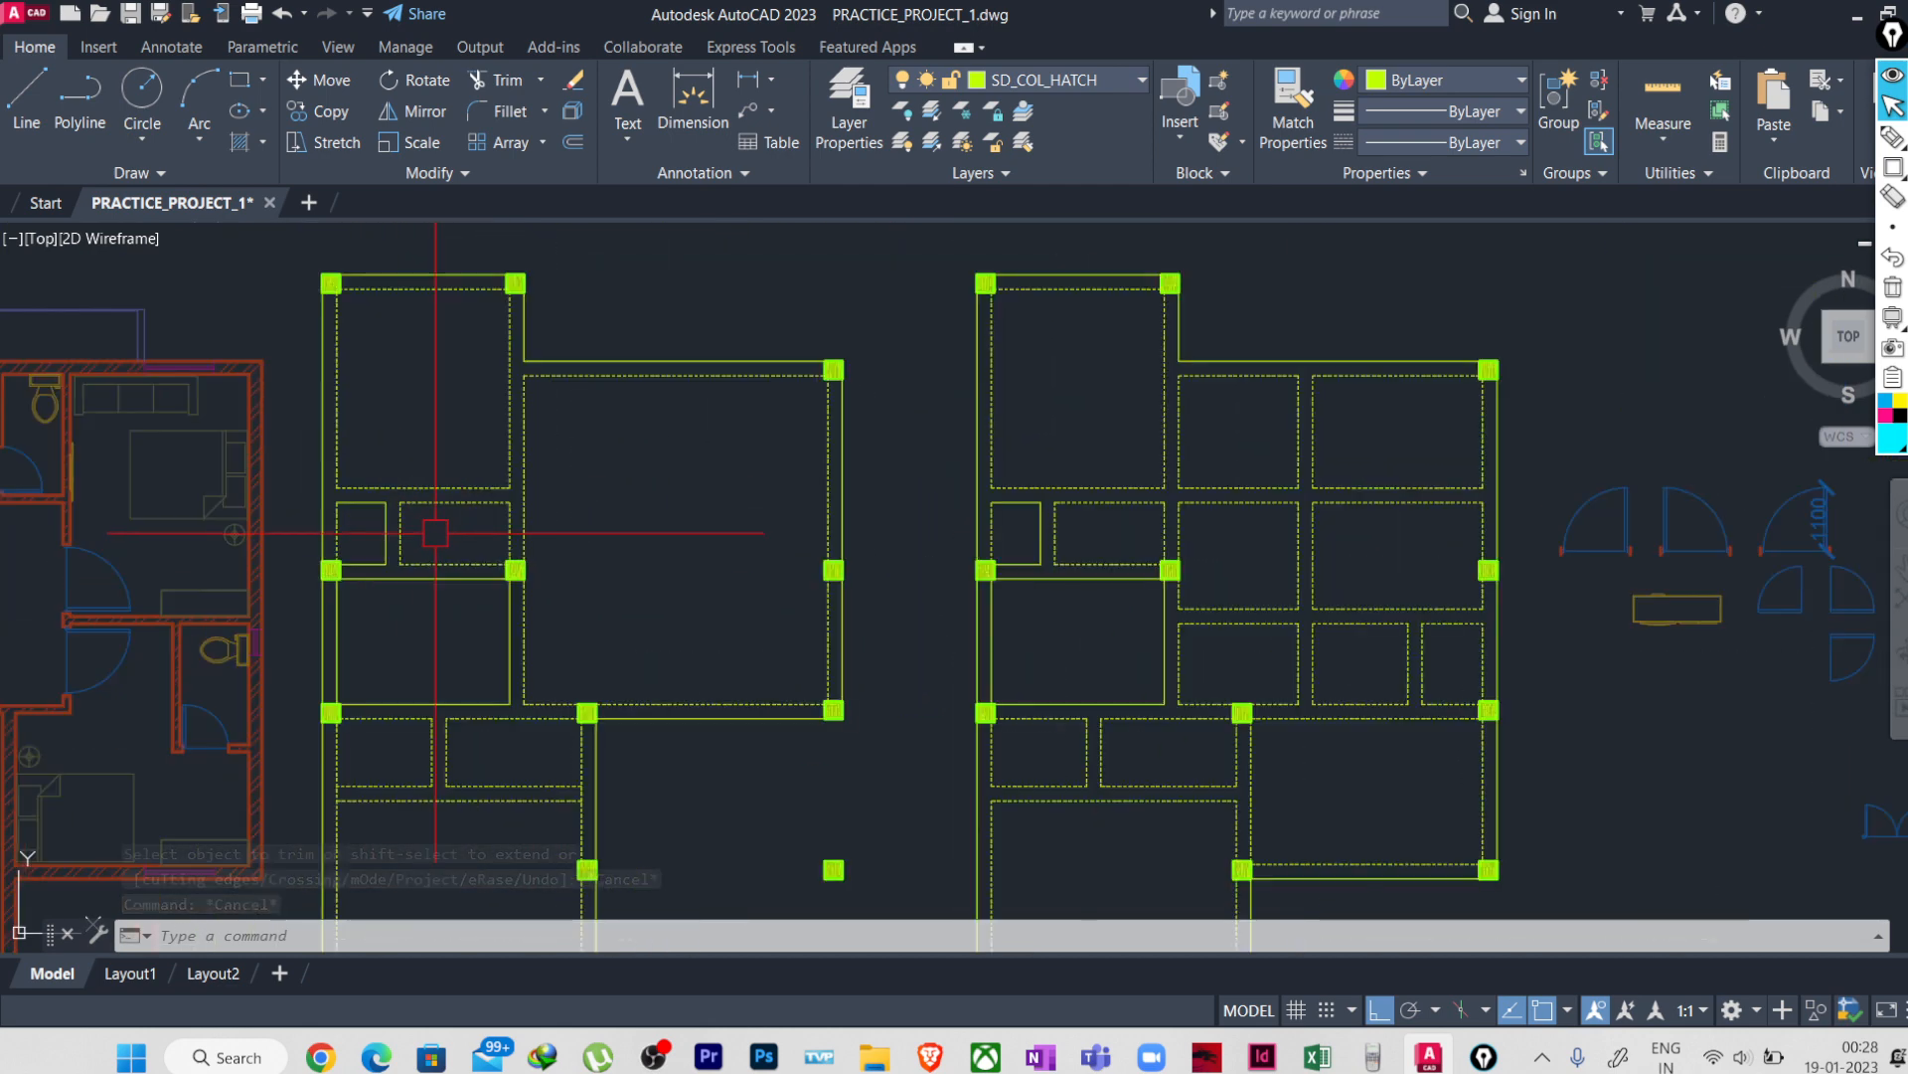
pyautogui.scroll(-3, 597, 632)
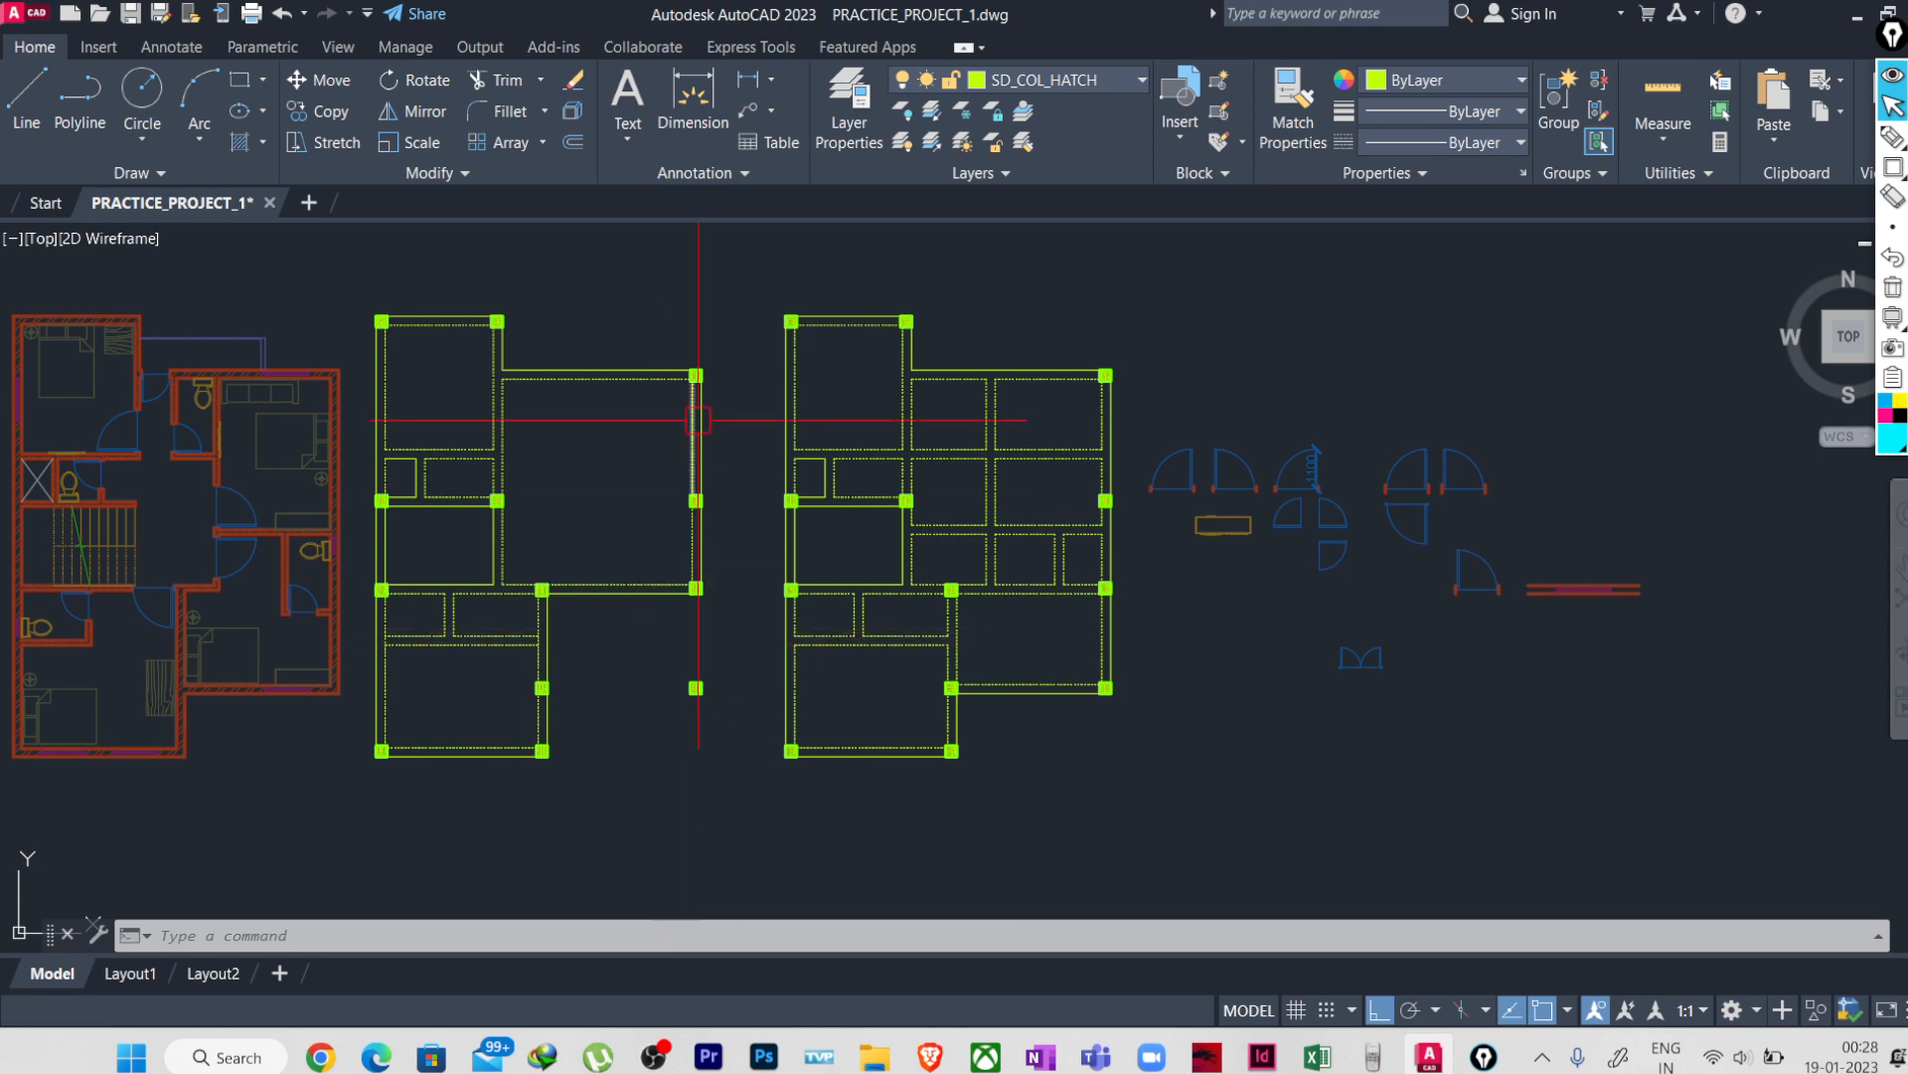
# - Group all beams and columns of the ground floor layout, including the detached column, into one object
pyautogui.click(727, 264)
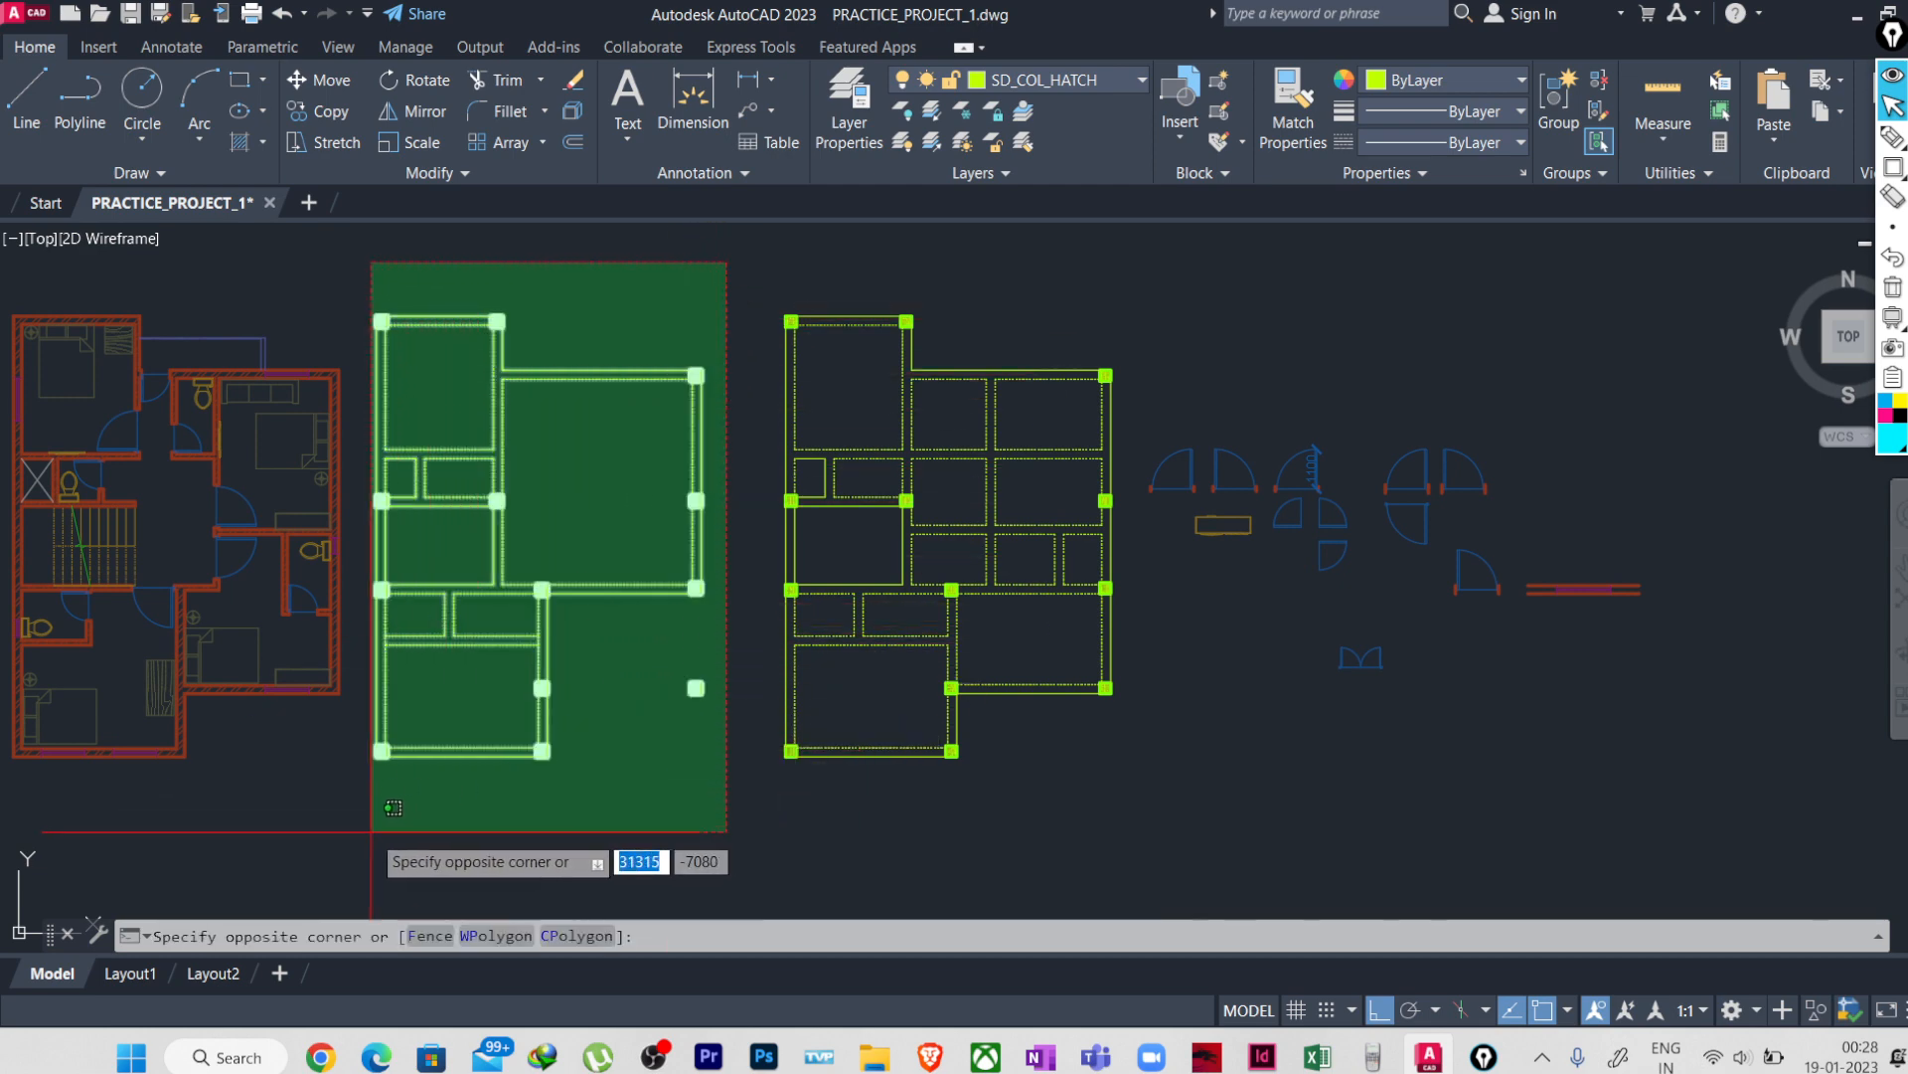
pyautogui.click(366, 831)
pyautogui.click(360, 841)
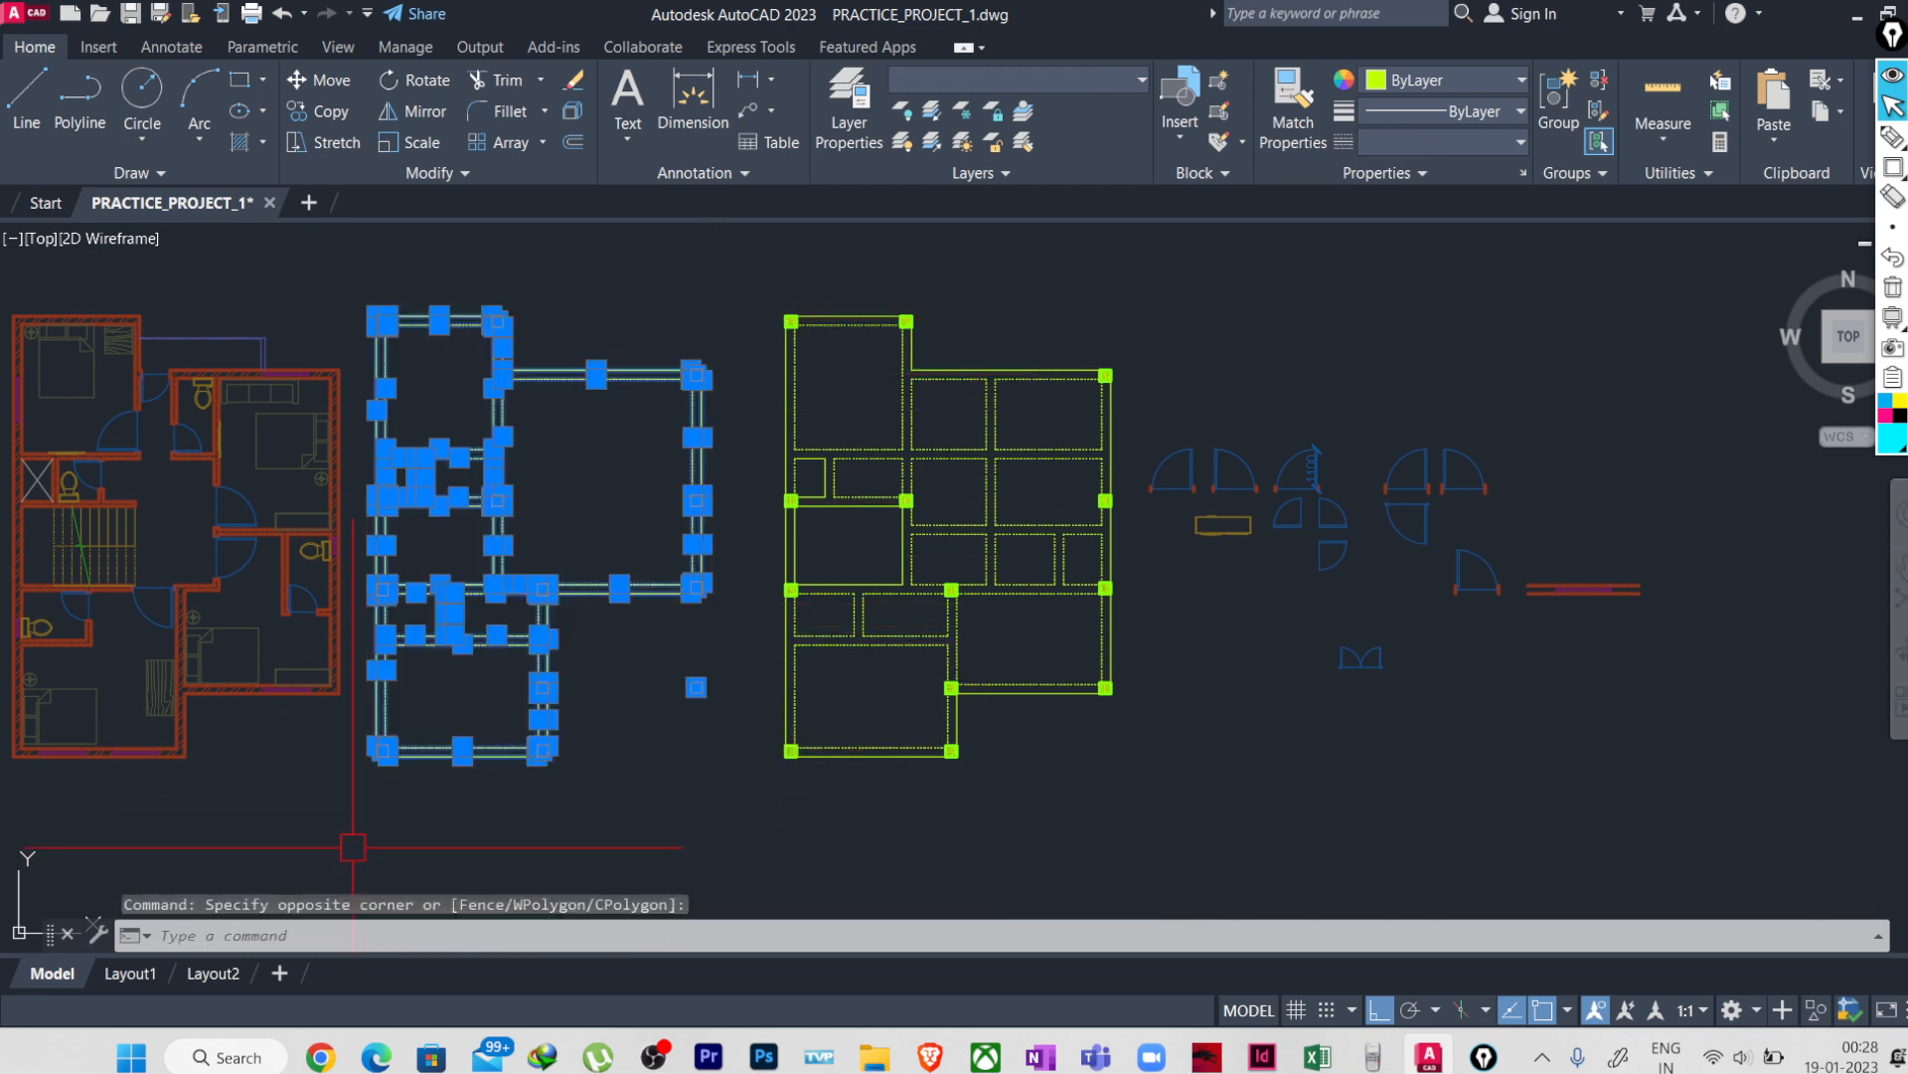
pyautogui.press('Return')
pyautogui.click(537, 760)
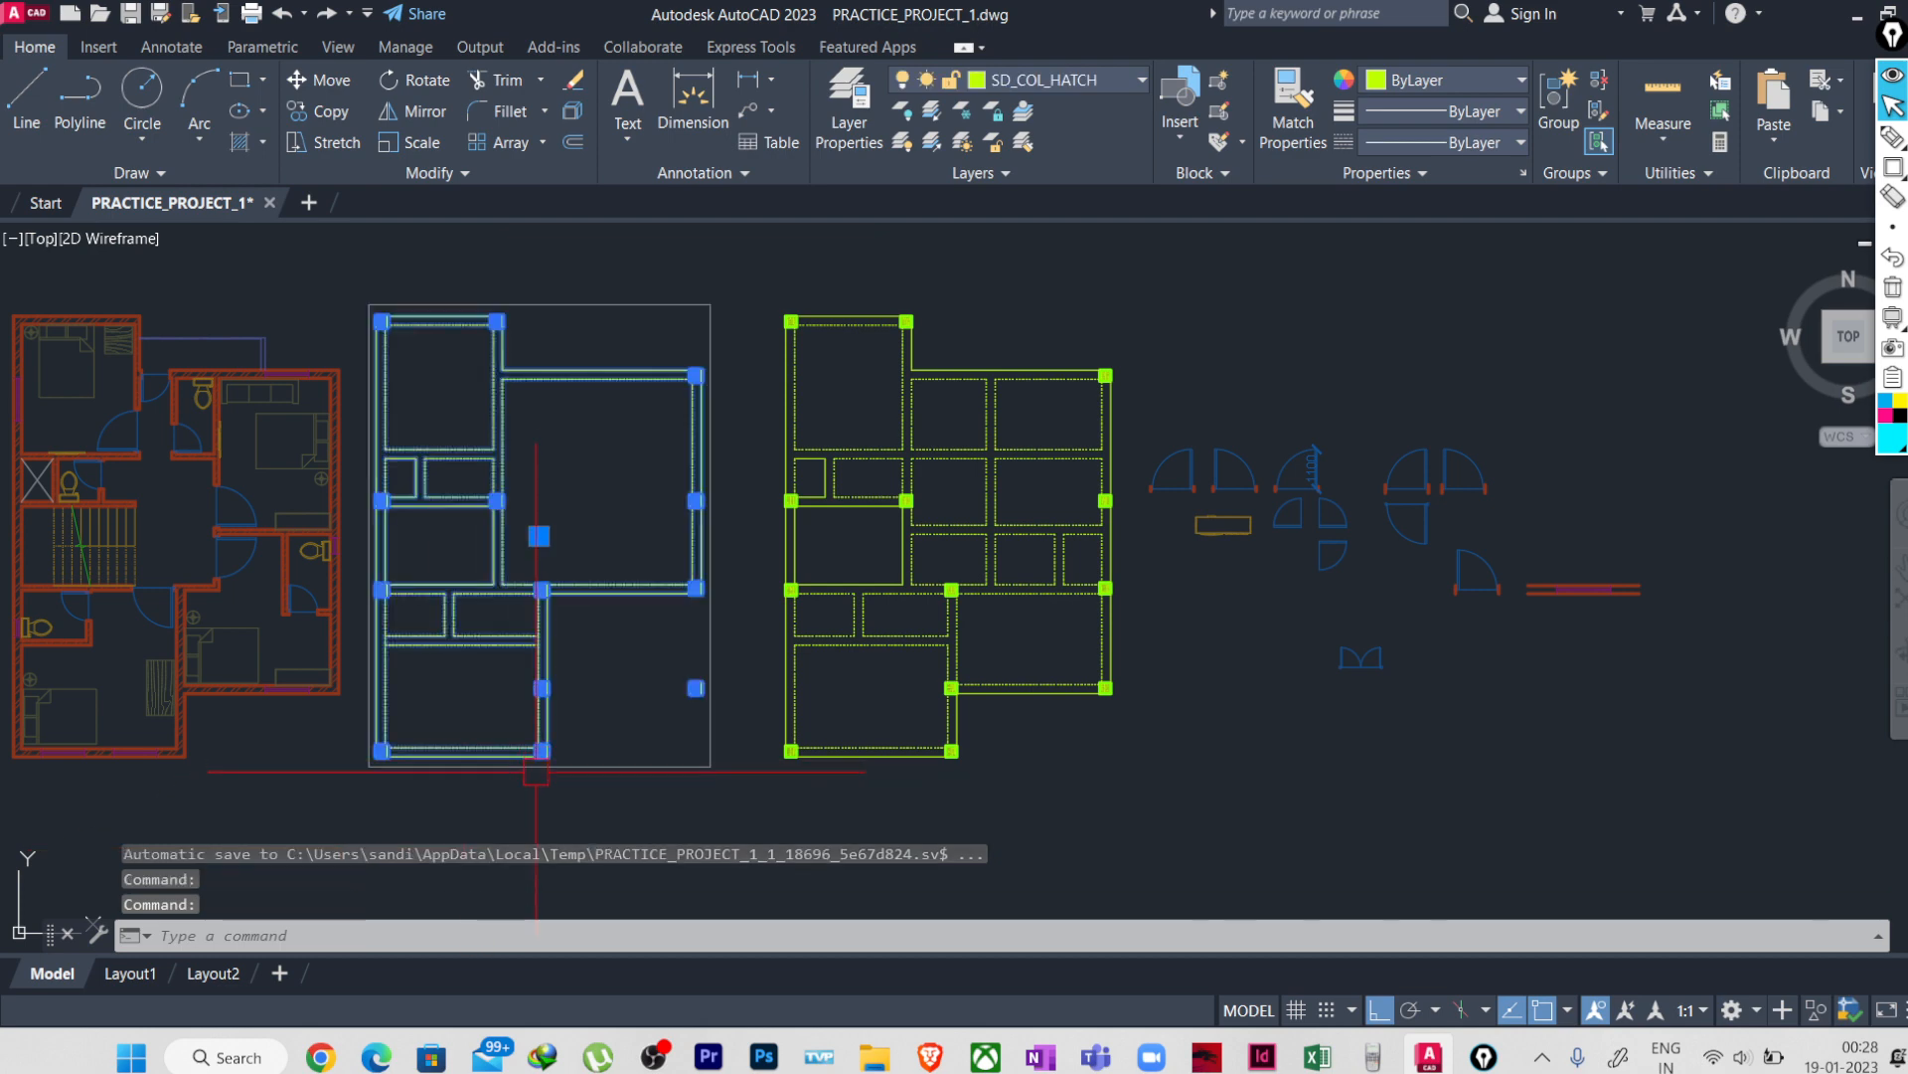
pyautogui.press('Escape')
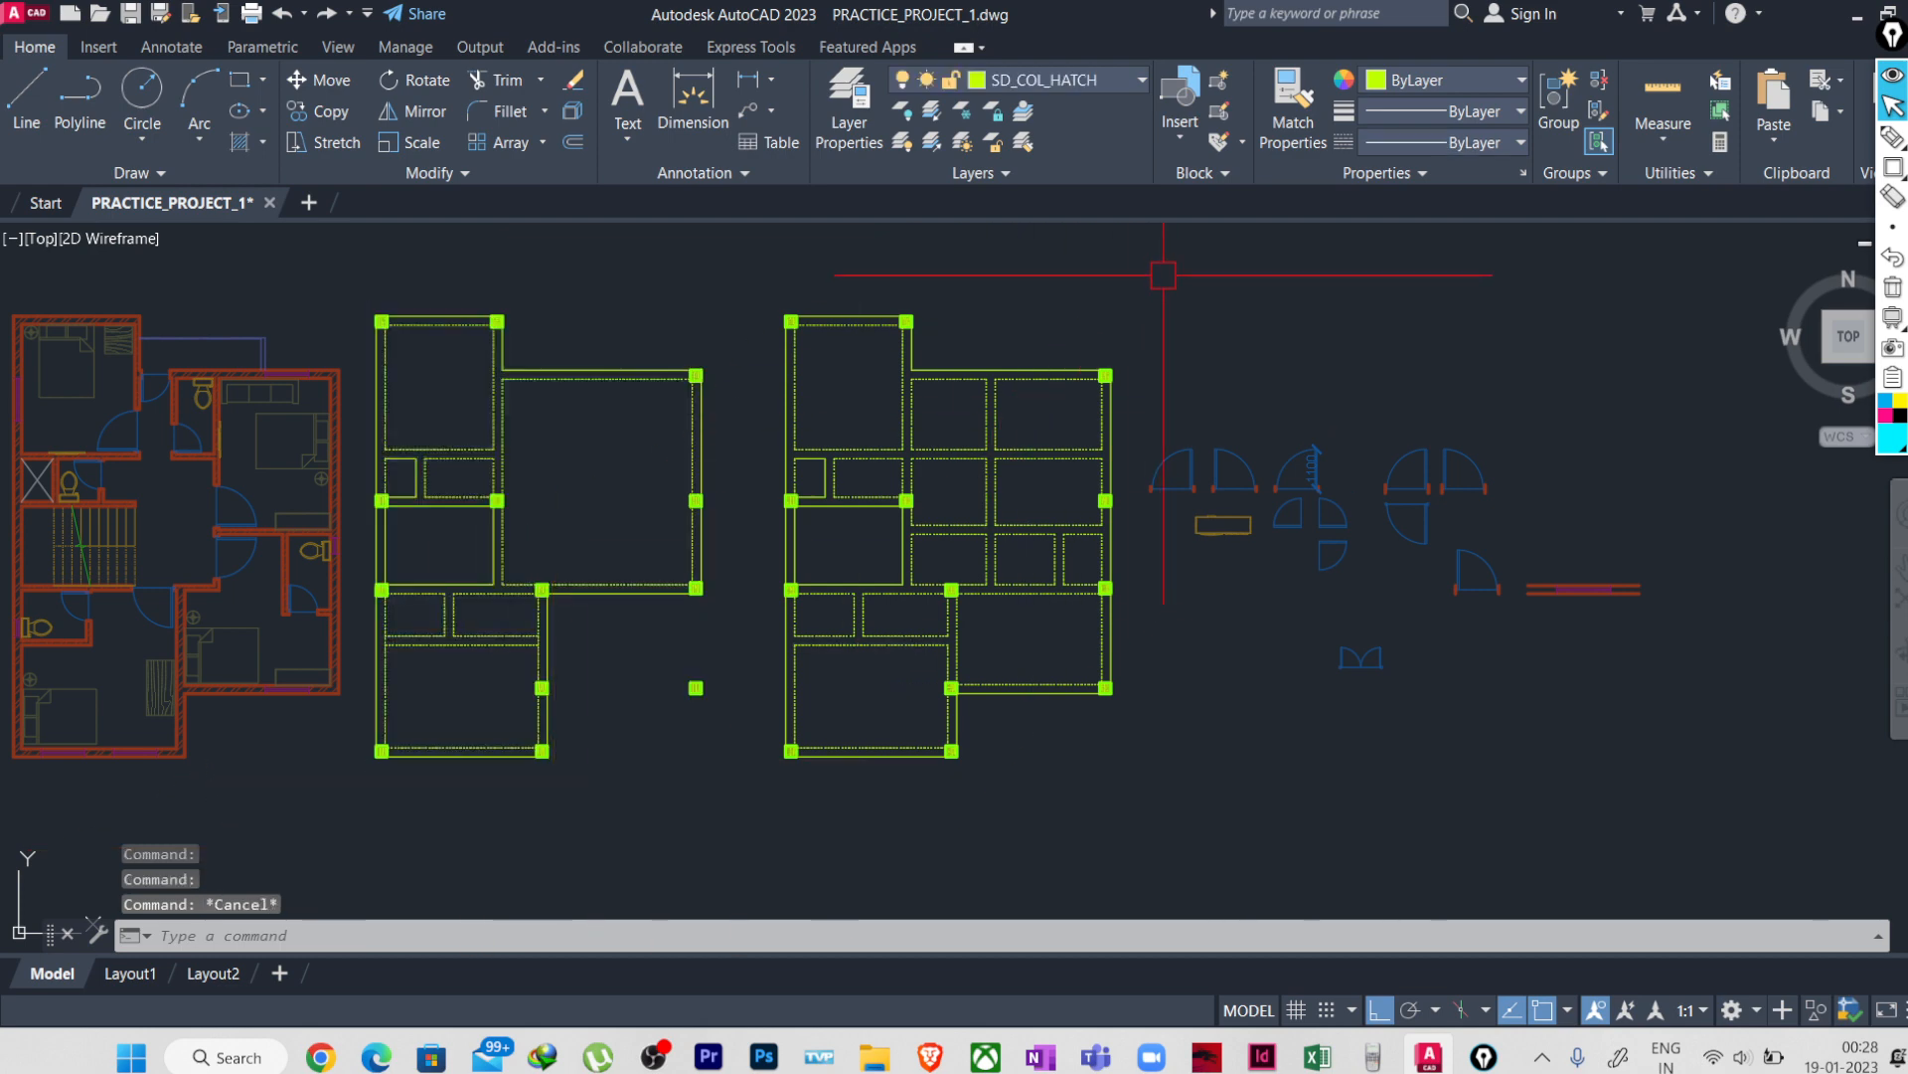
# - Select all beams and columns of the first floor layout for grouping
pyautogui.click(1164, 275)
pyautogui.click(1124, 277)
pyautogui.click(1132, 268)
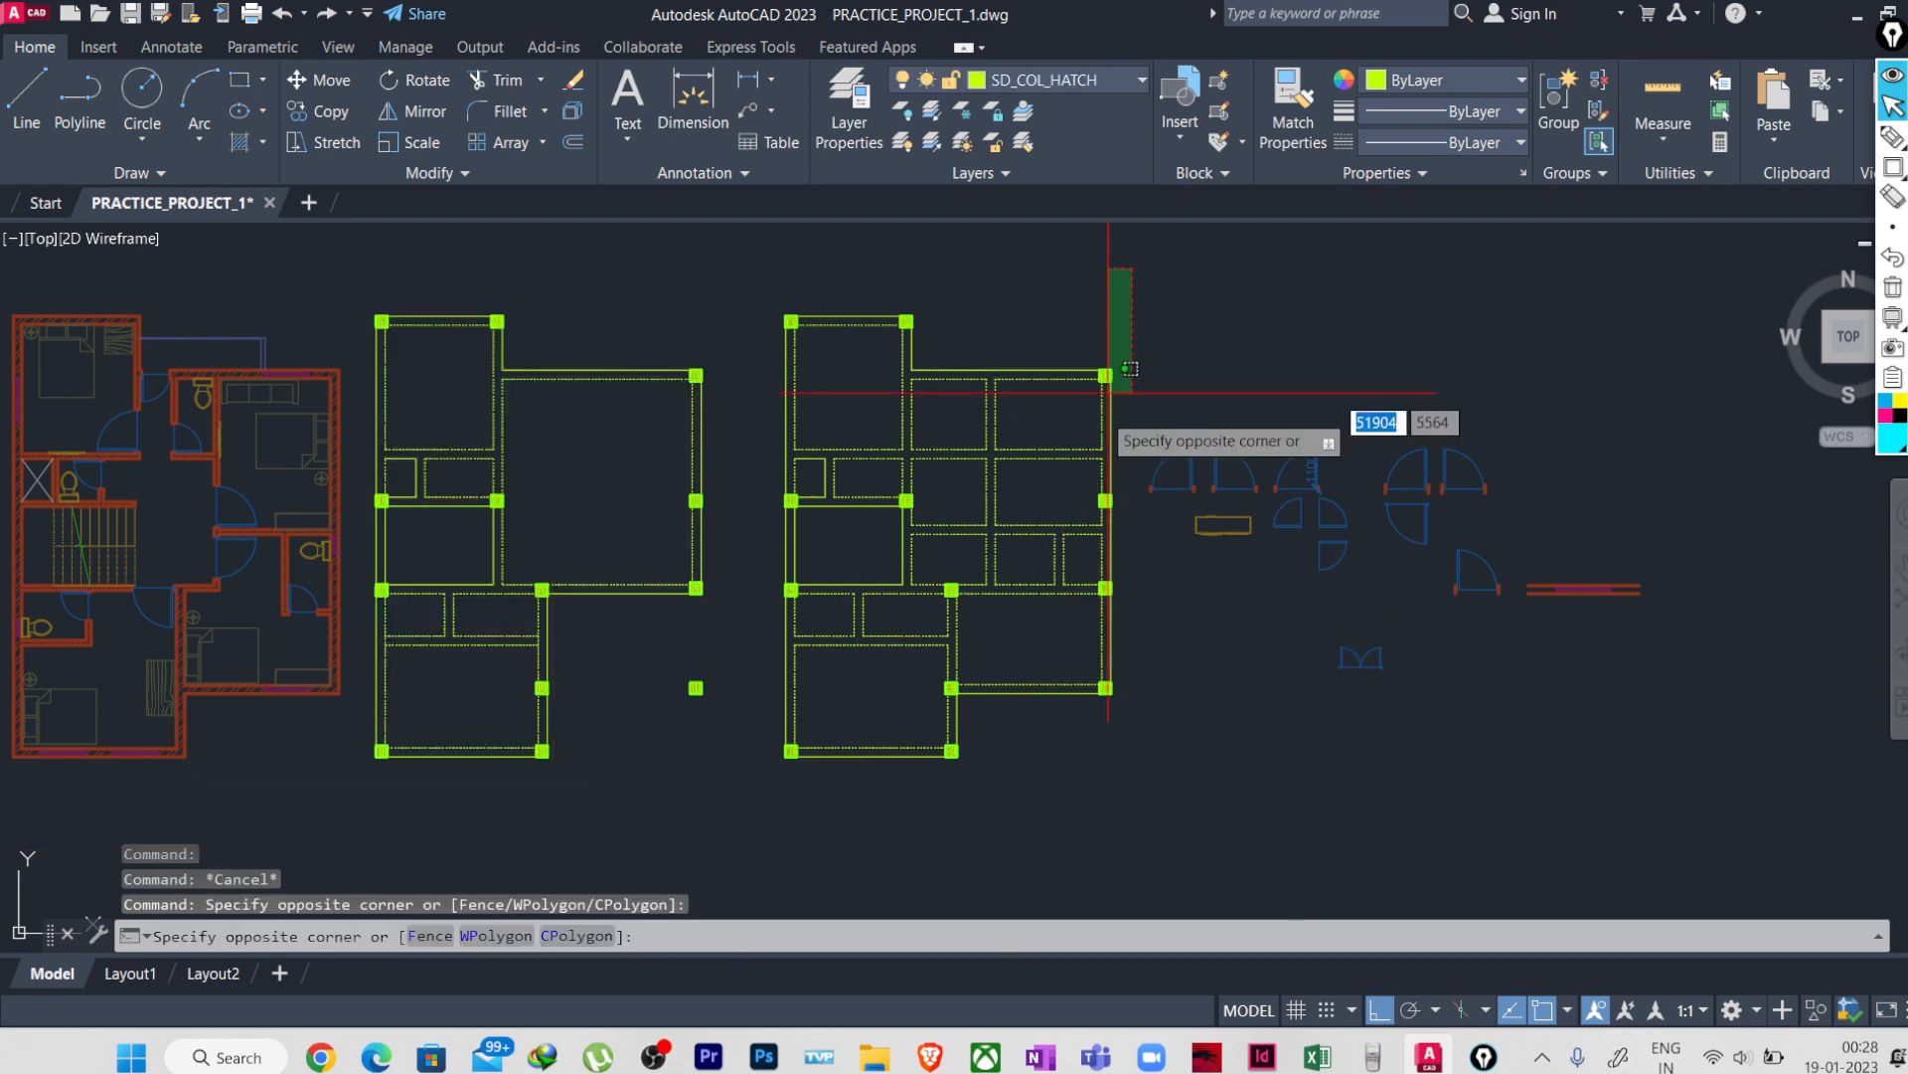
pyautogui.click(737, 821)
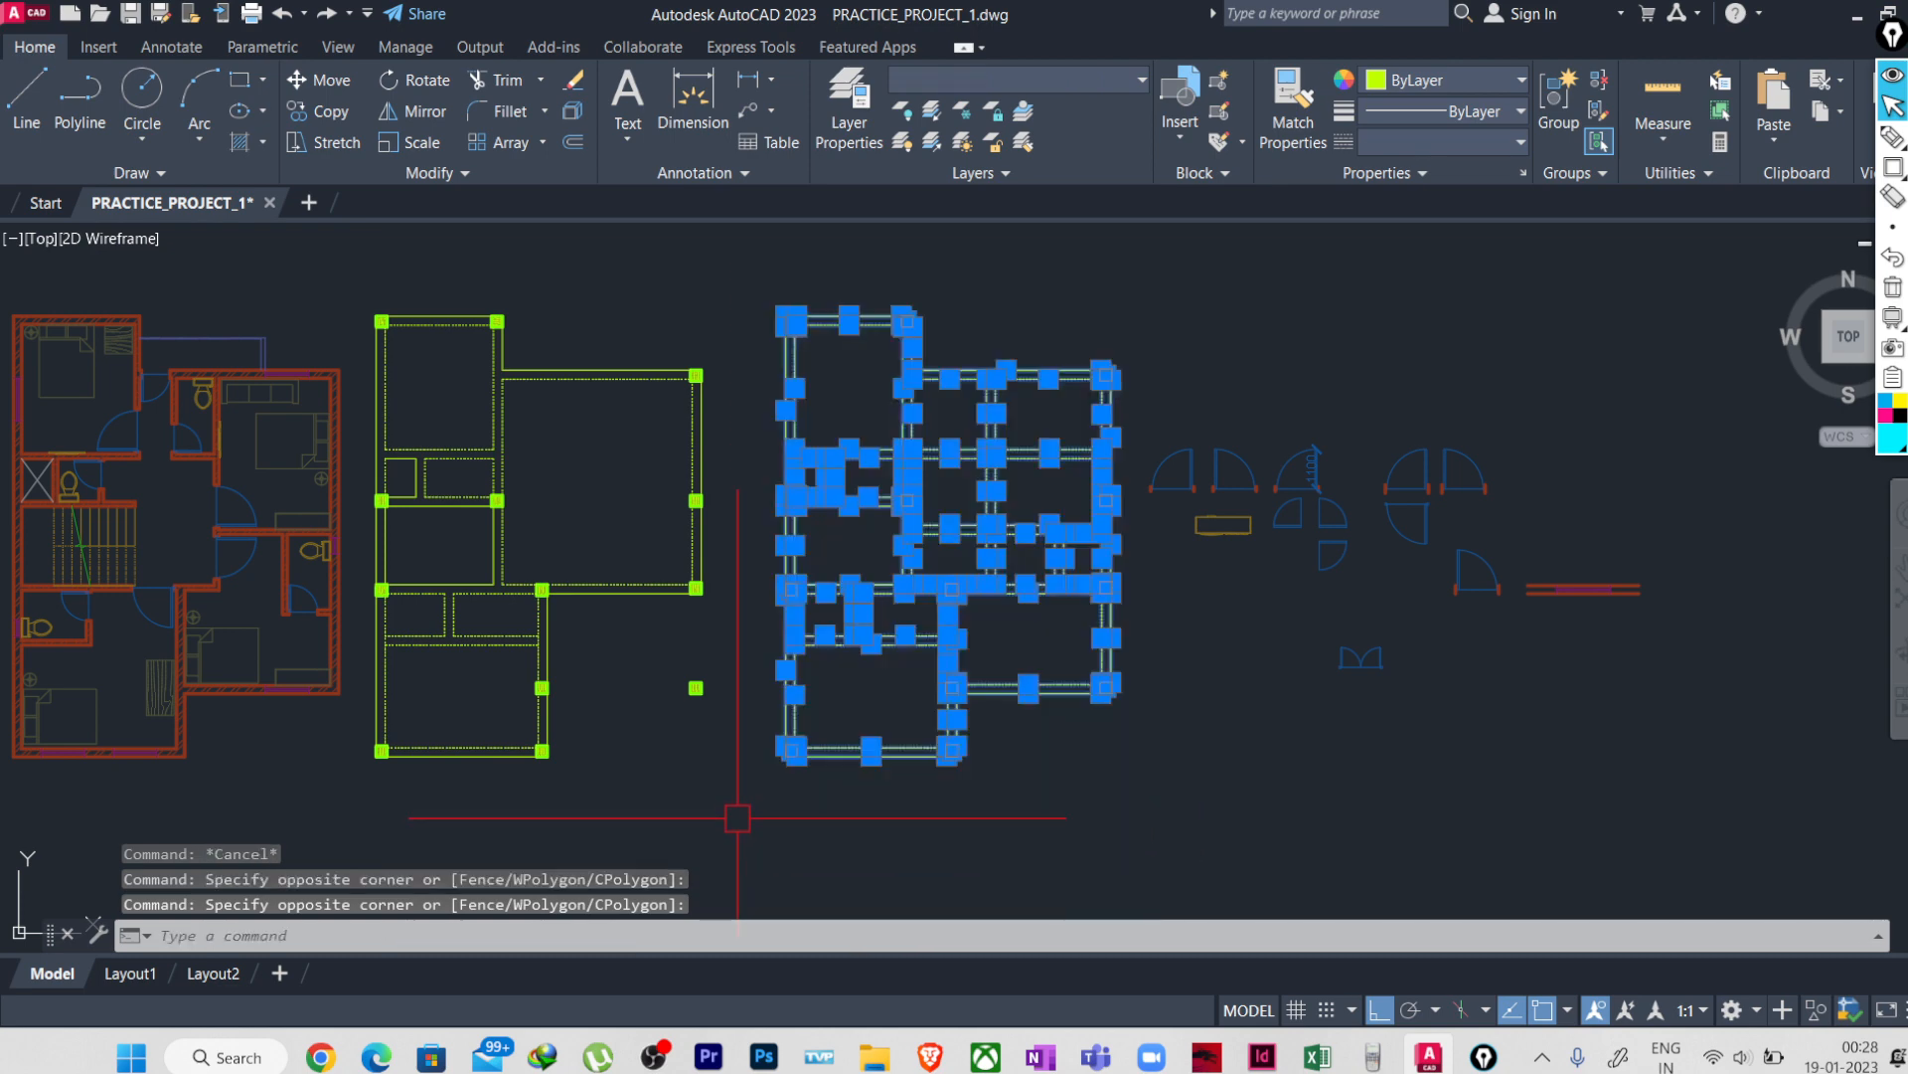
# - Group the selected columns and beam lines of the standalone first-floor layout into one object
pyautogui.write('g')
pyautogui.press('Return')
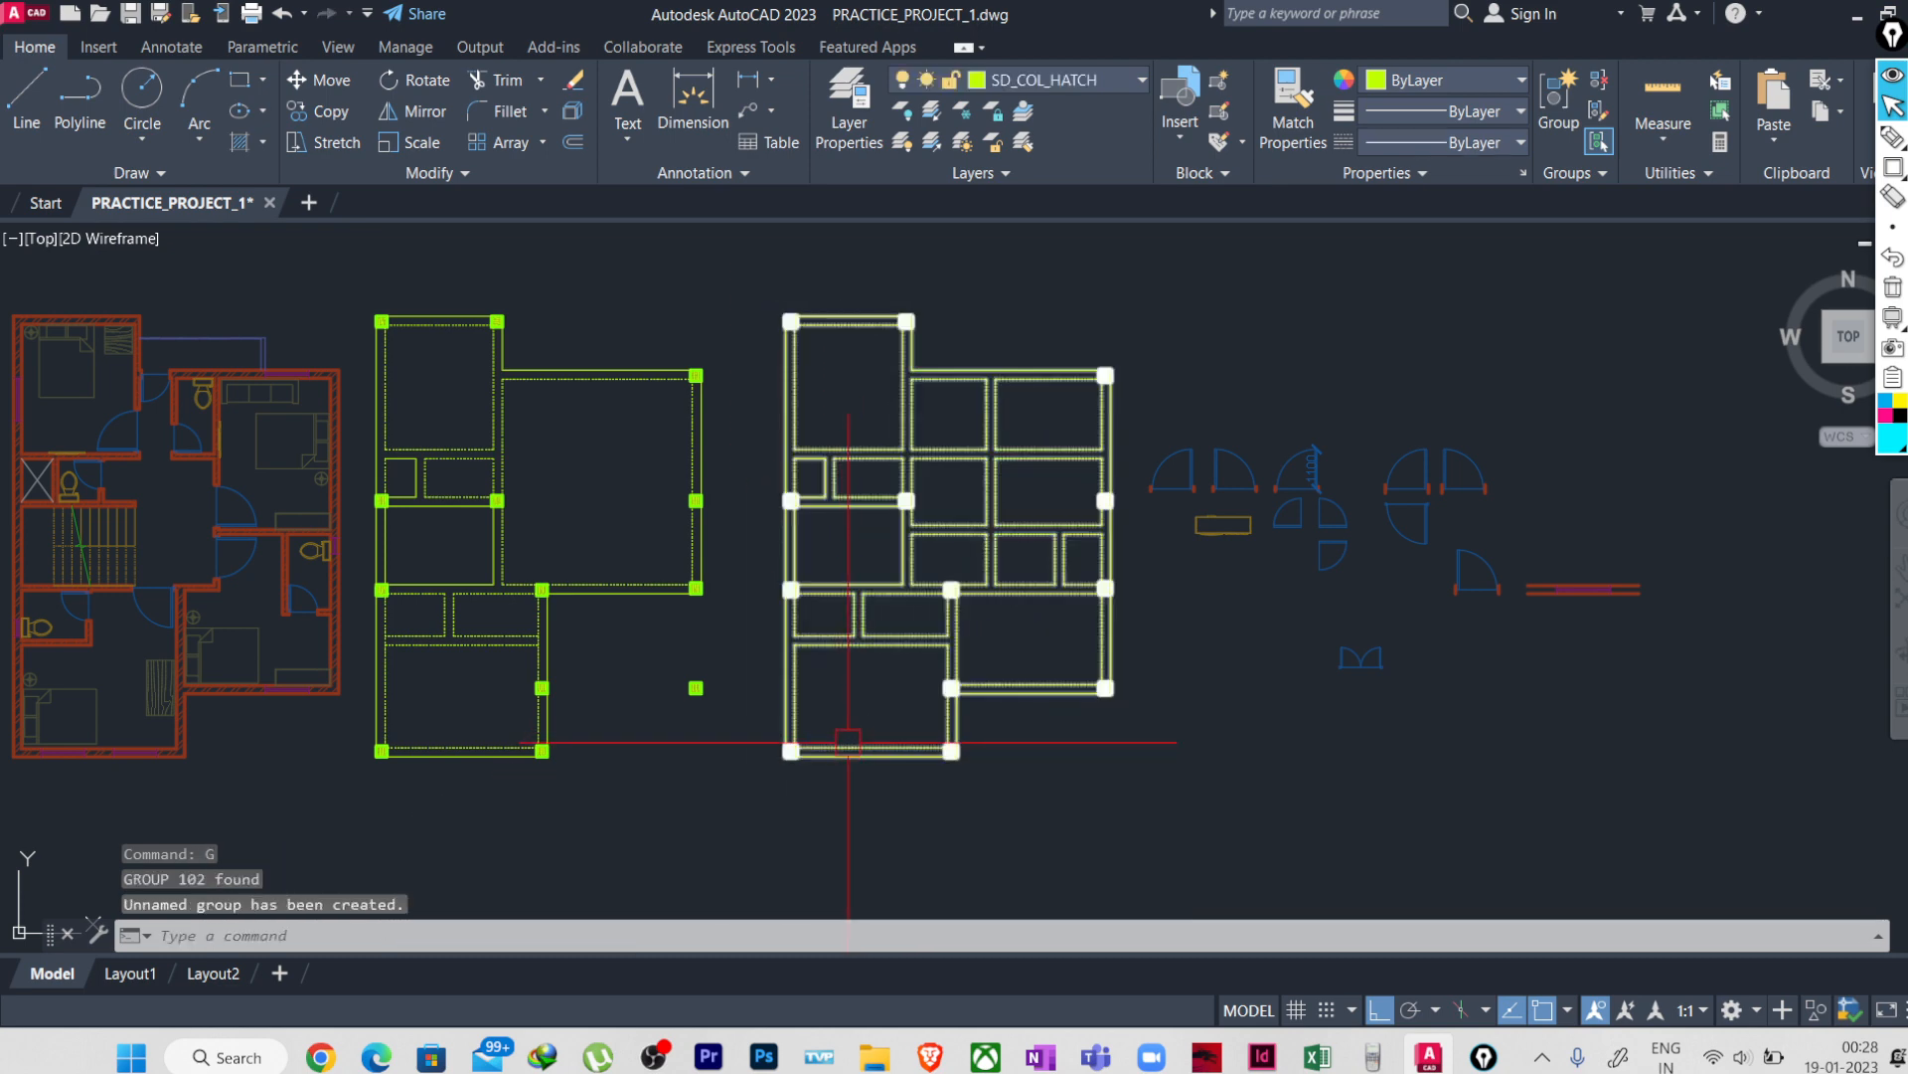
pyautogui.scroll(-2, 847, 740)
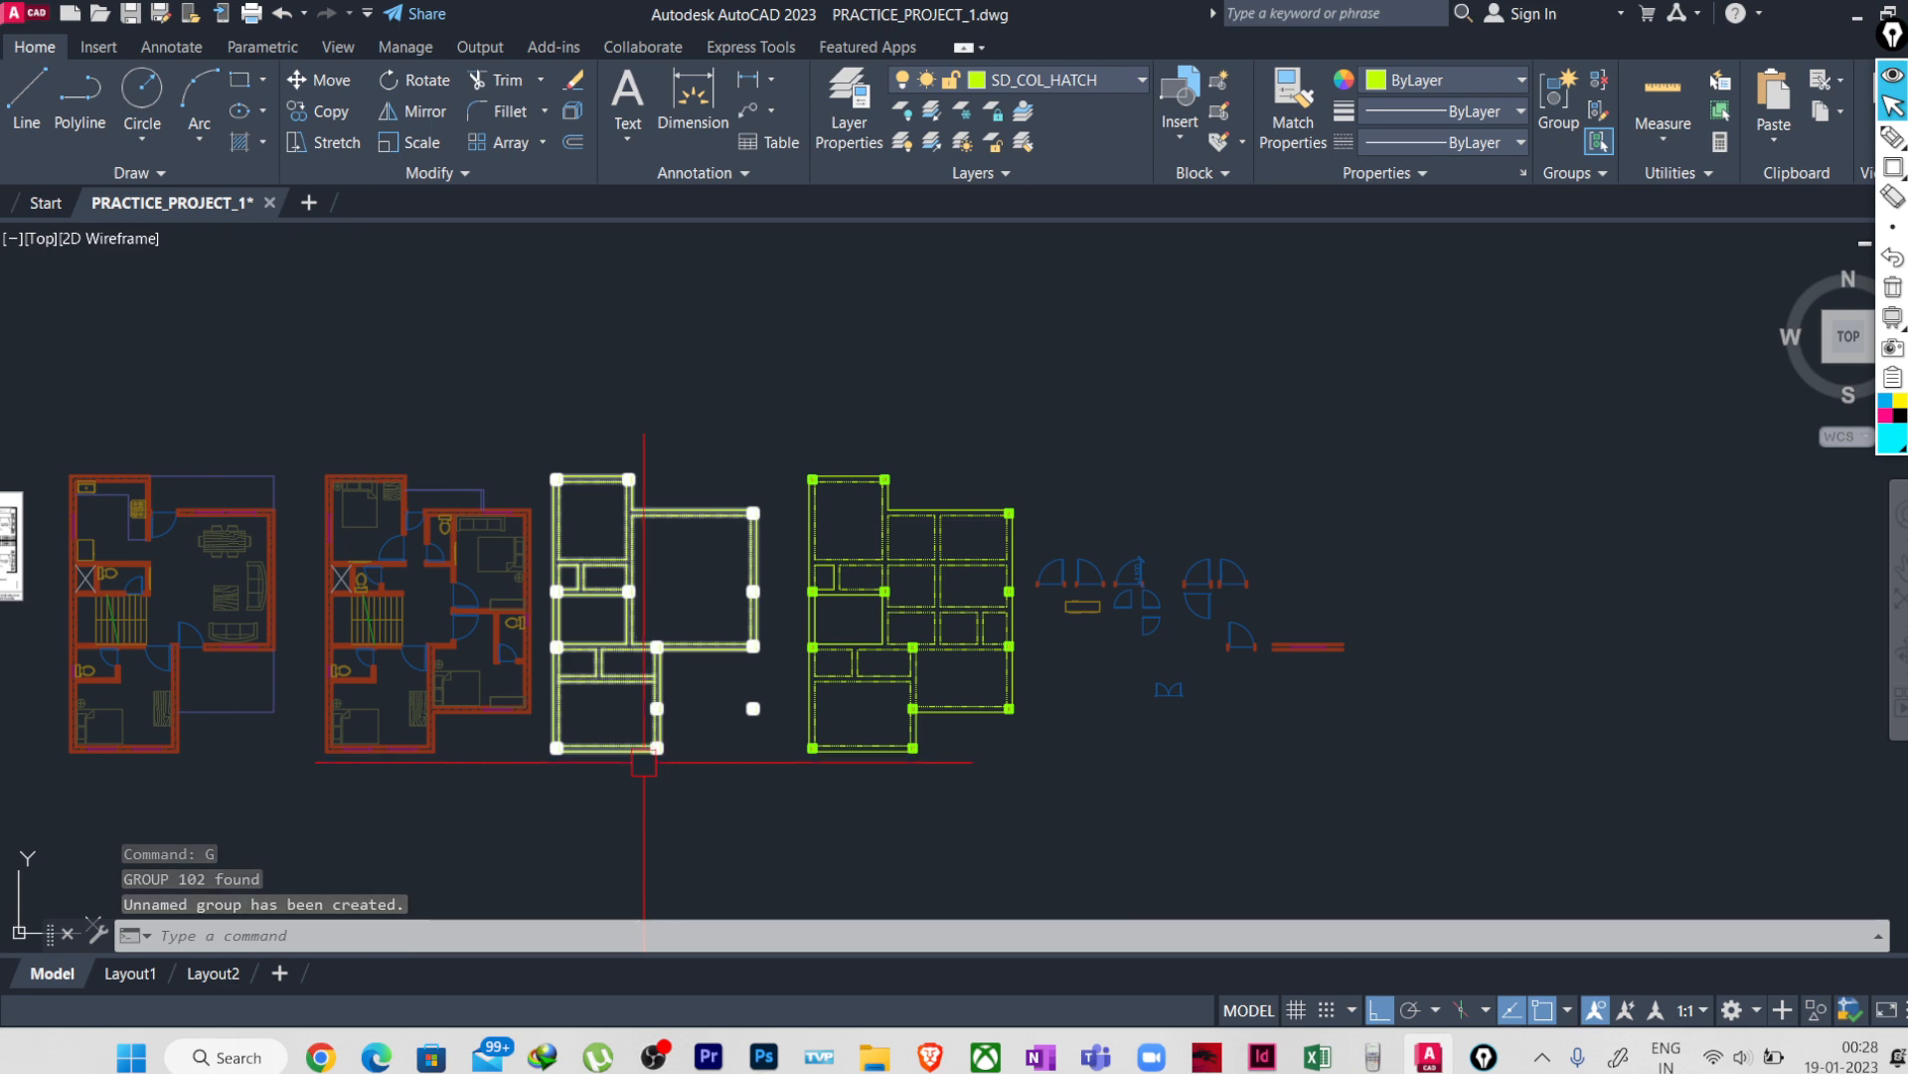
# - Copy the grouped ground-floor column and beam layout onto the ground-floor plan, aligning their upper-left column corners
pyautogui.moveTo(1017, 767); pyautogui.dragTo(945, 723, button='middle')
pyautogui.moveTo(735, 768); pyautogui.dragTo(855, 754, button='middle')
pyautogui.click(662, 695)
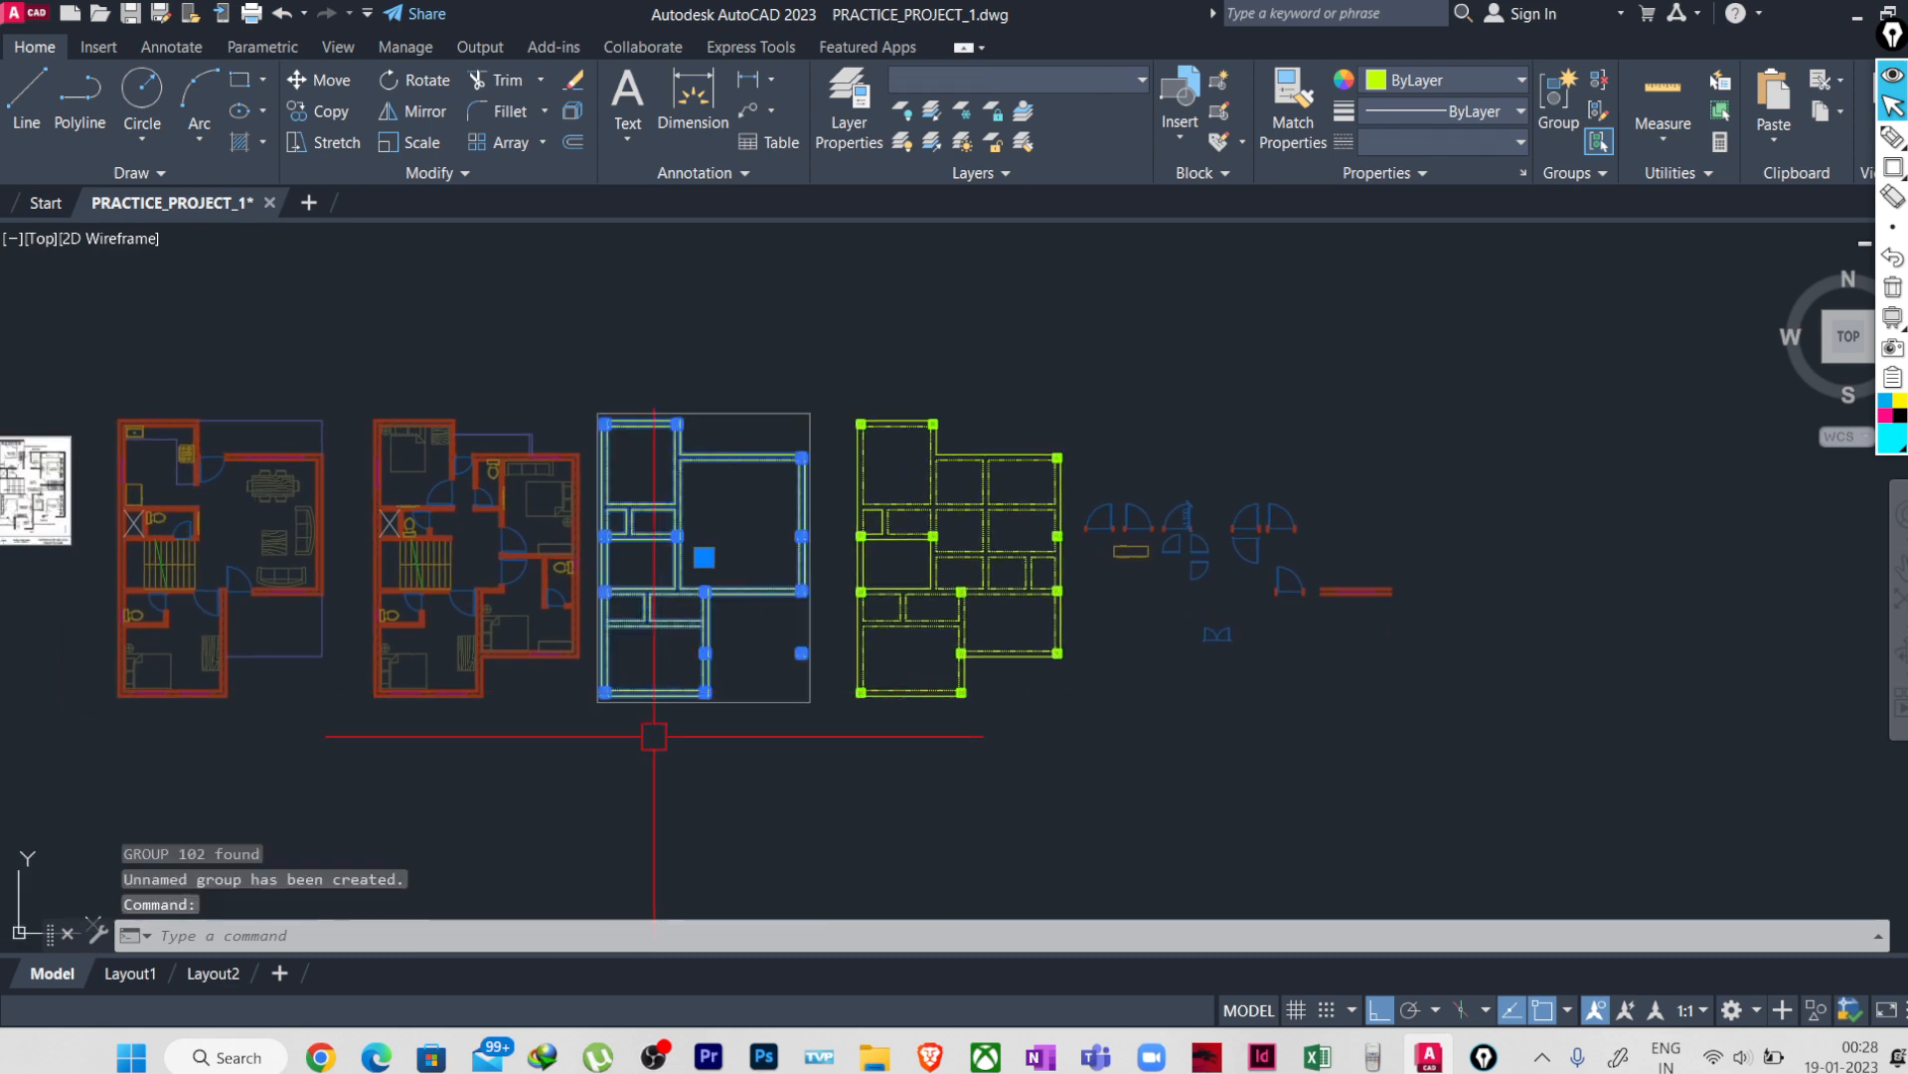
pyautogui.write('O')
pyautogui.press('Return')
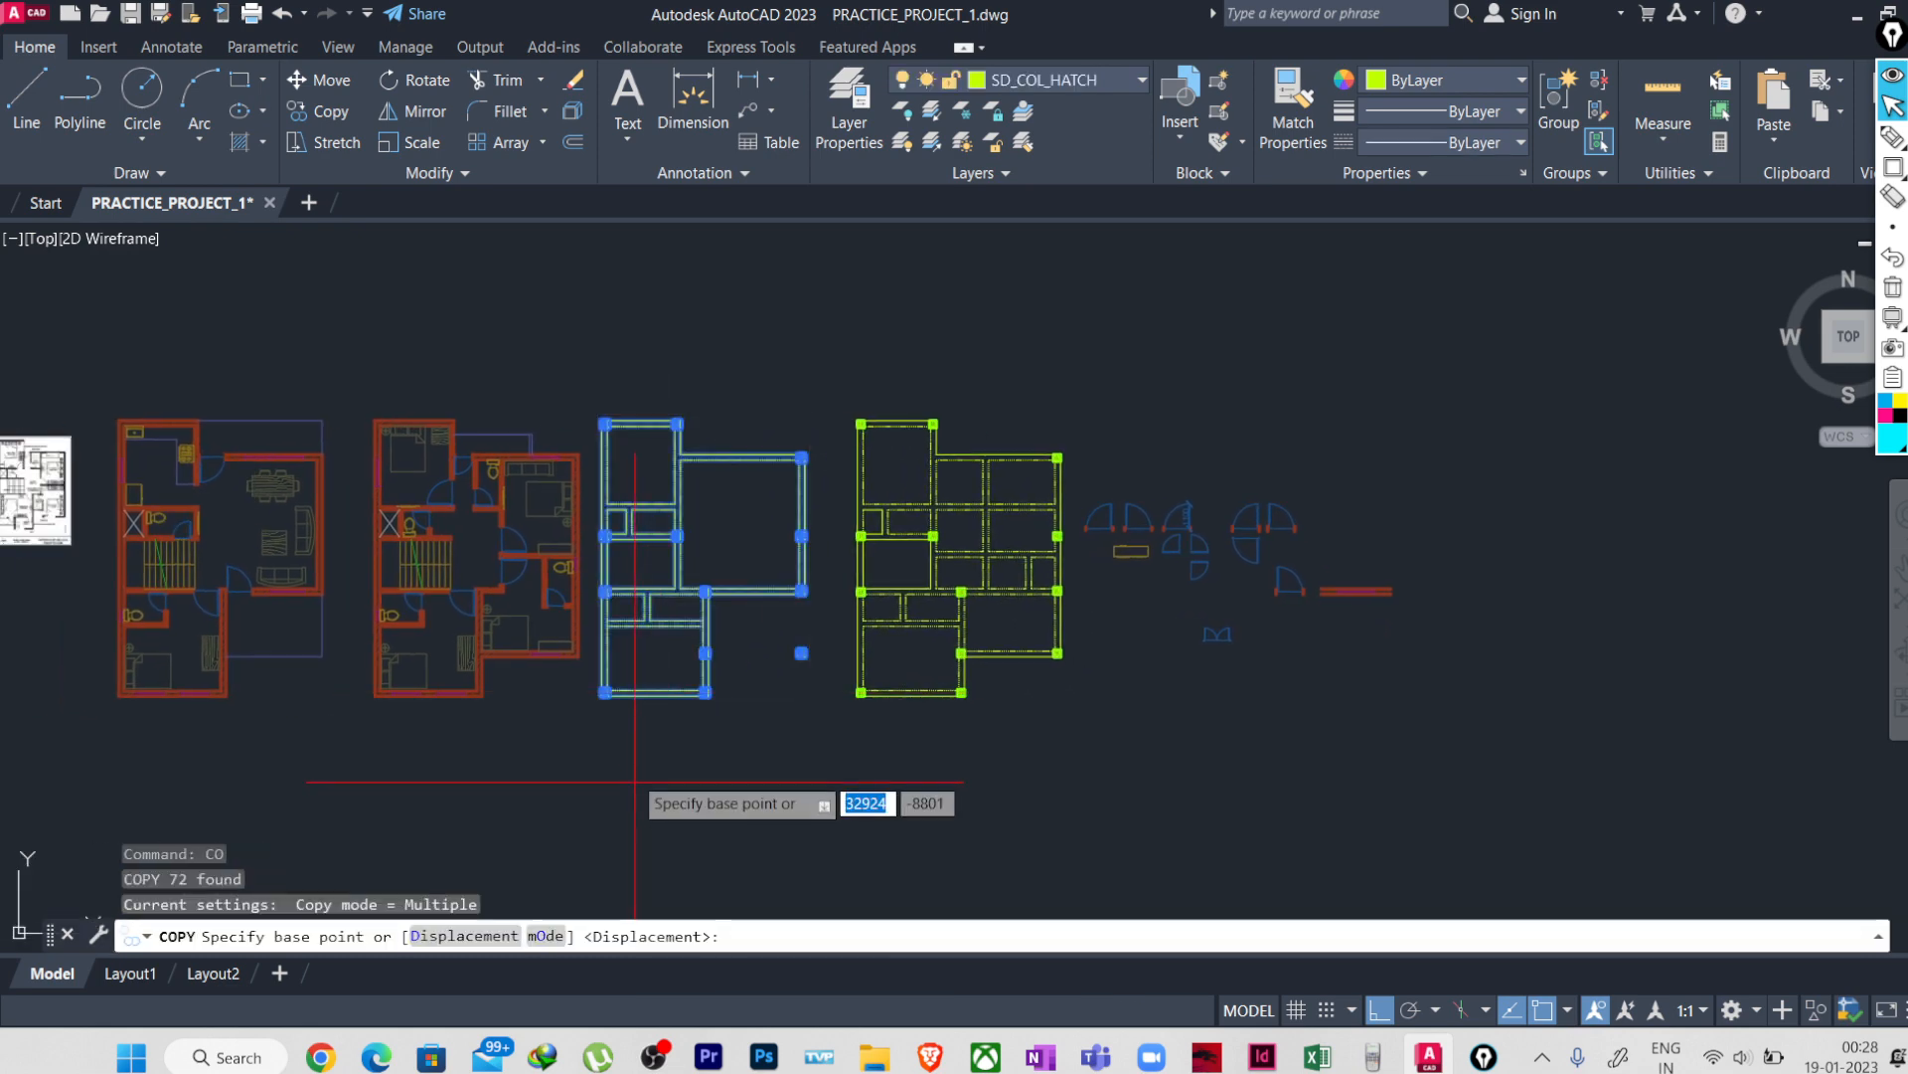
pyautogui.scroll(8, 597, 421)
pyautogui.click(659, 446)
pyautogui.scroll(-6, 656, 438)
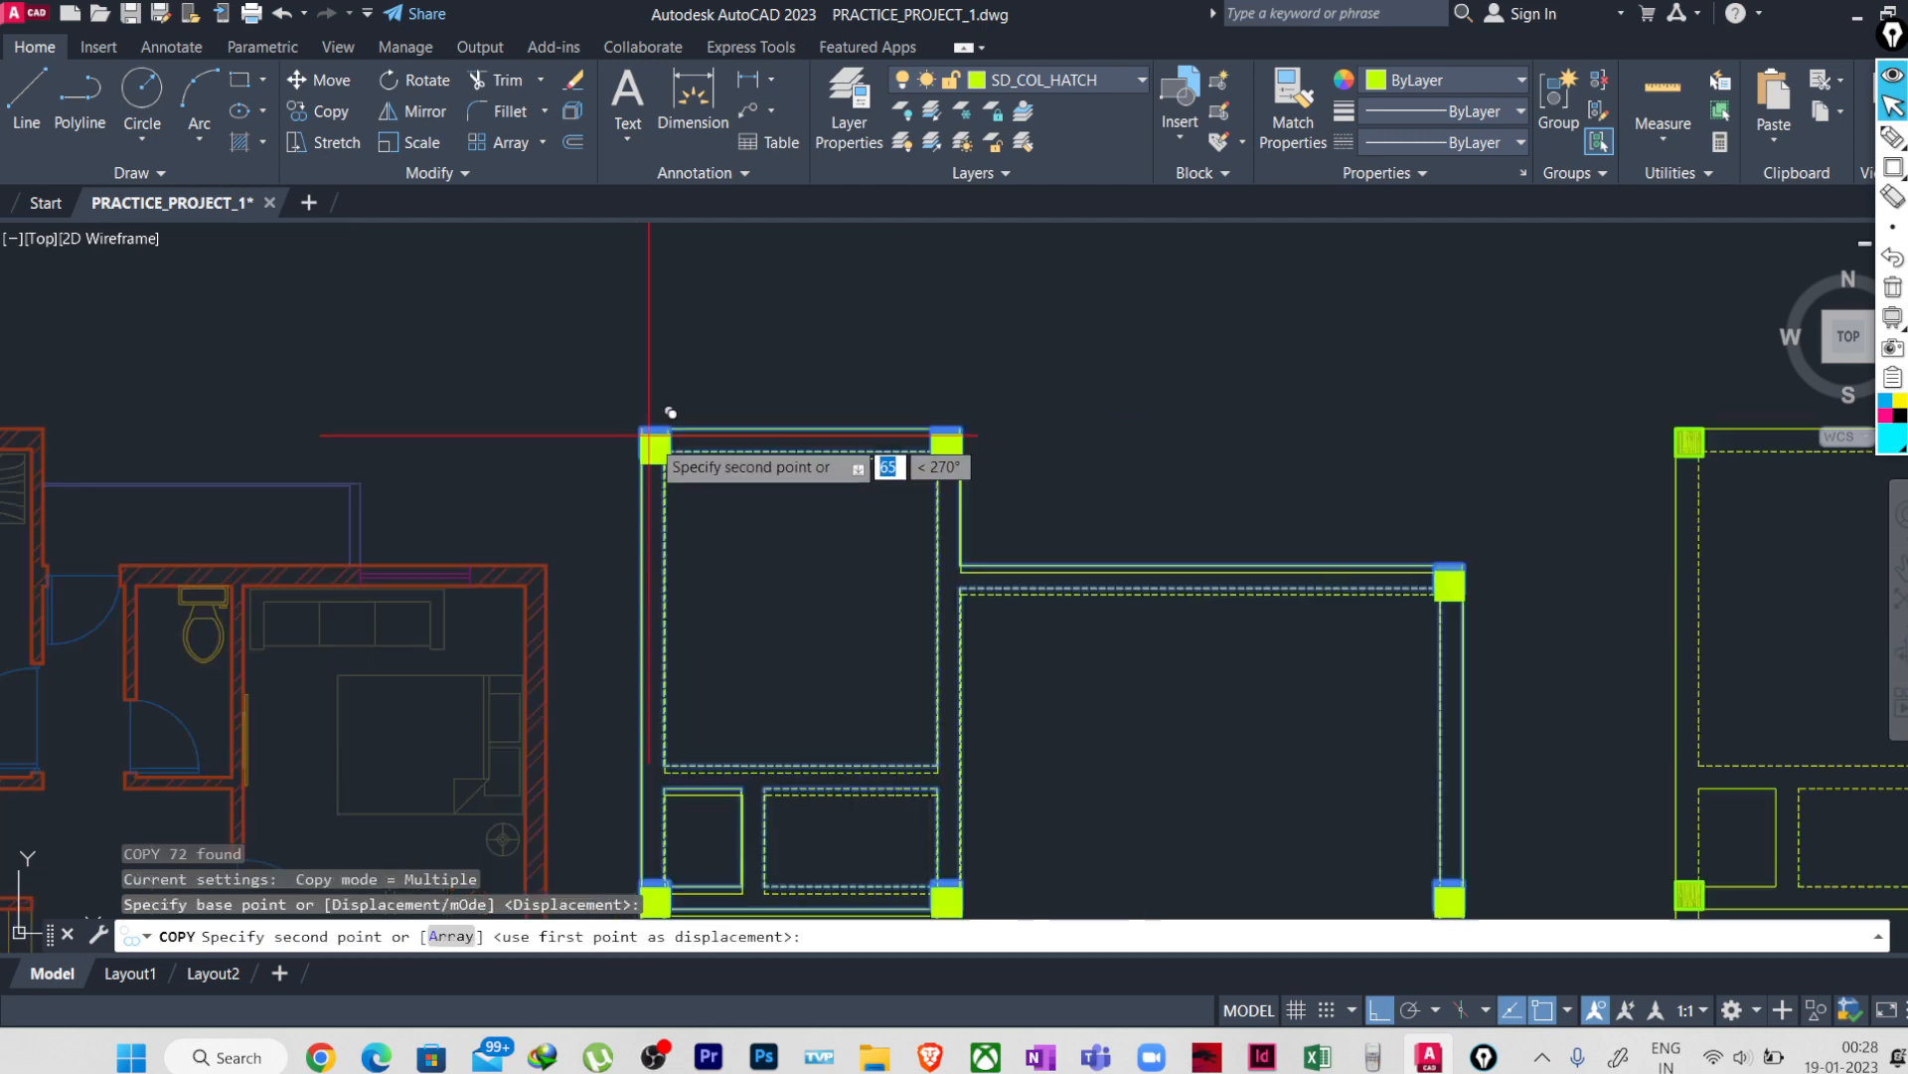
pyautogui.scroll(8, 617, 439)
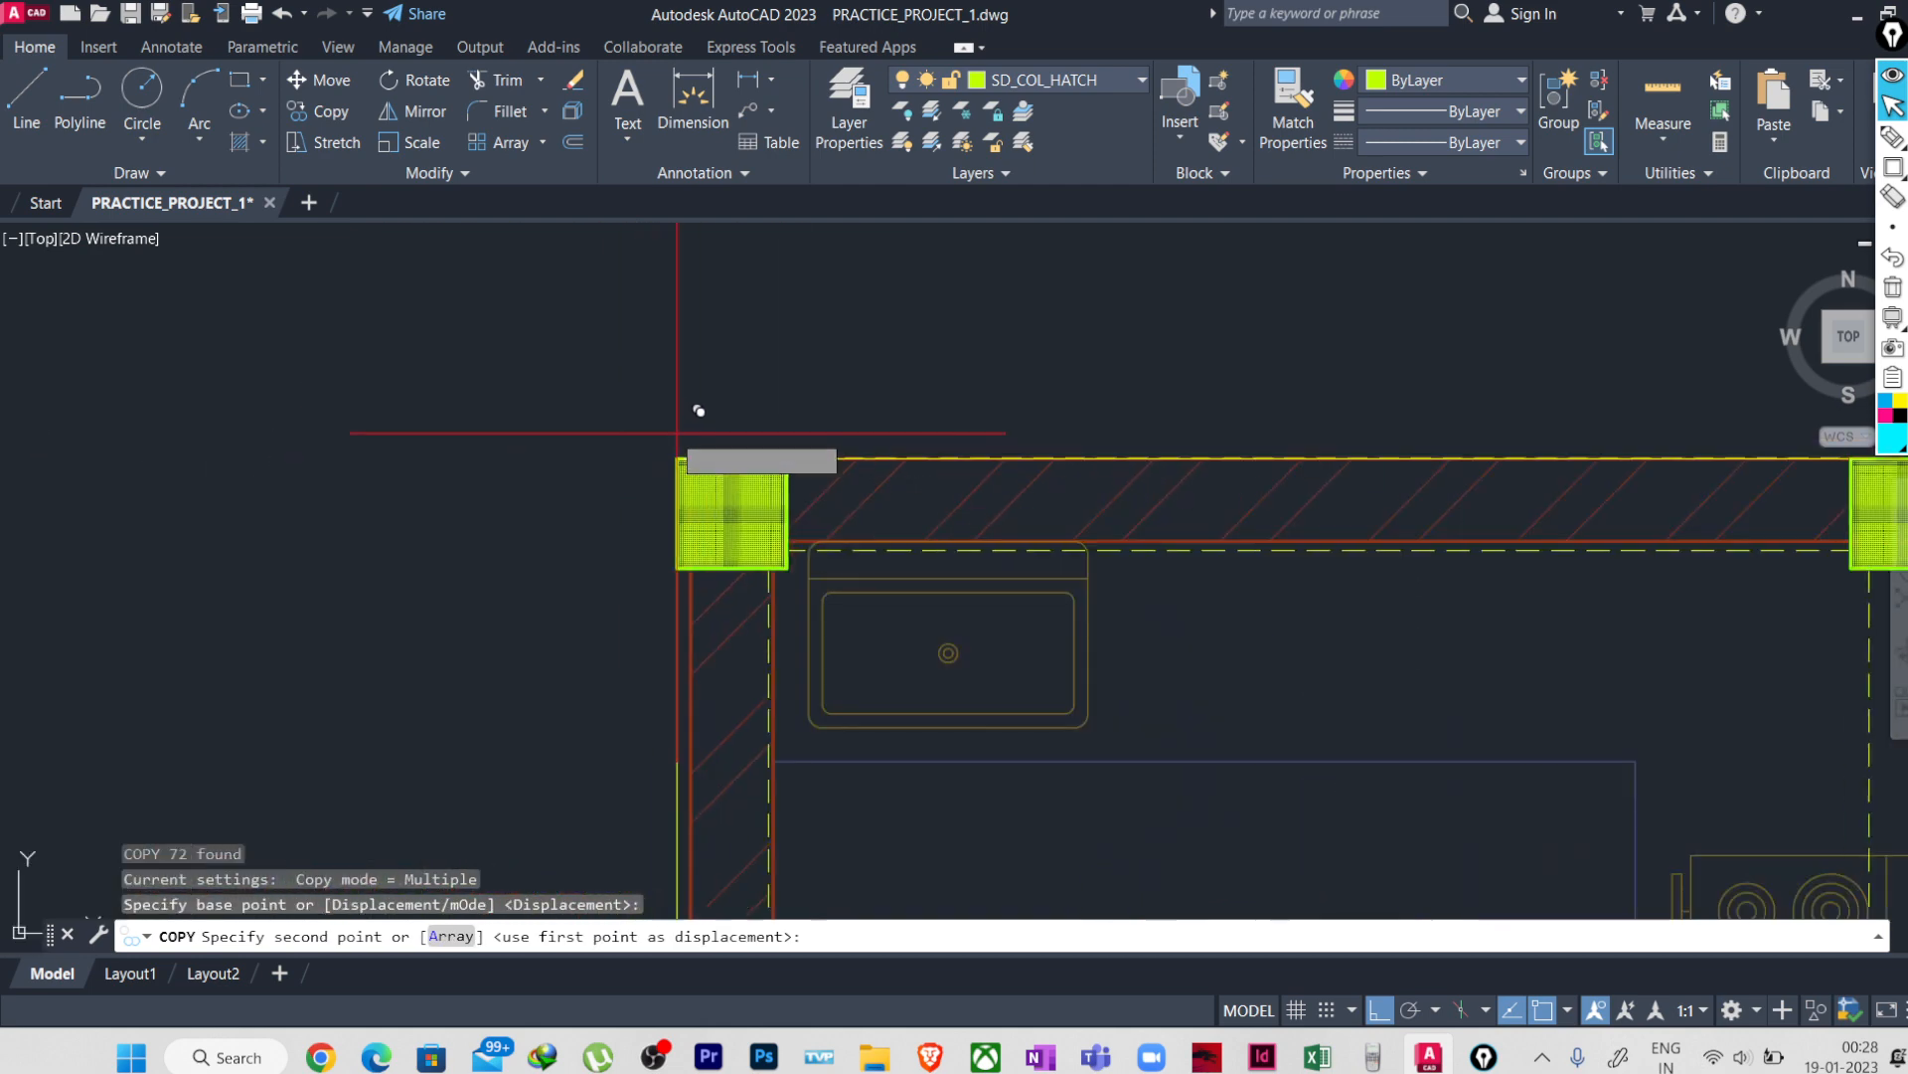
pyautogui.click(676, 459)
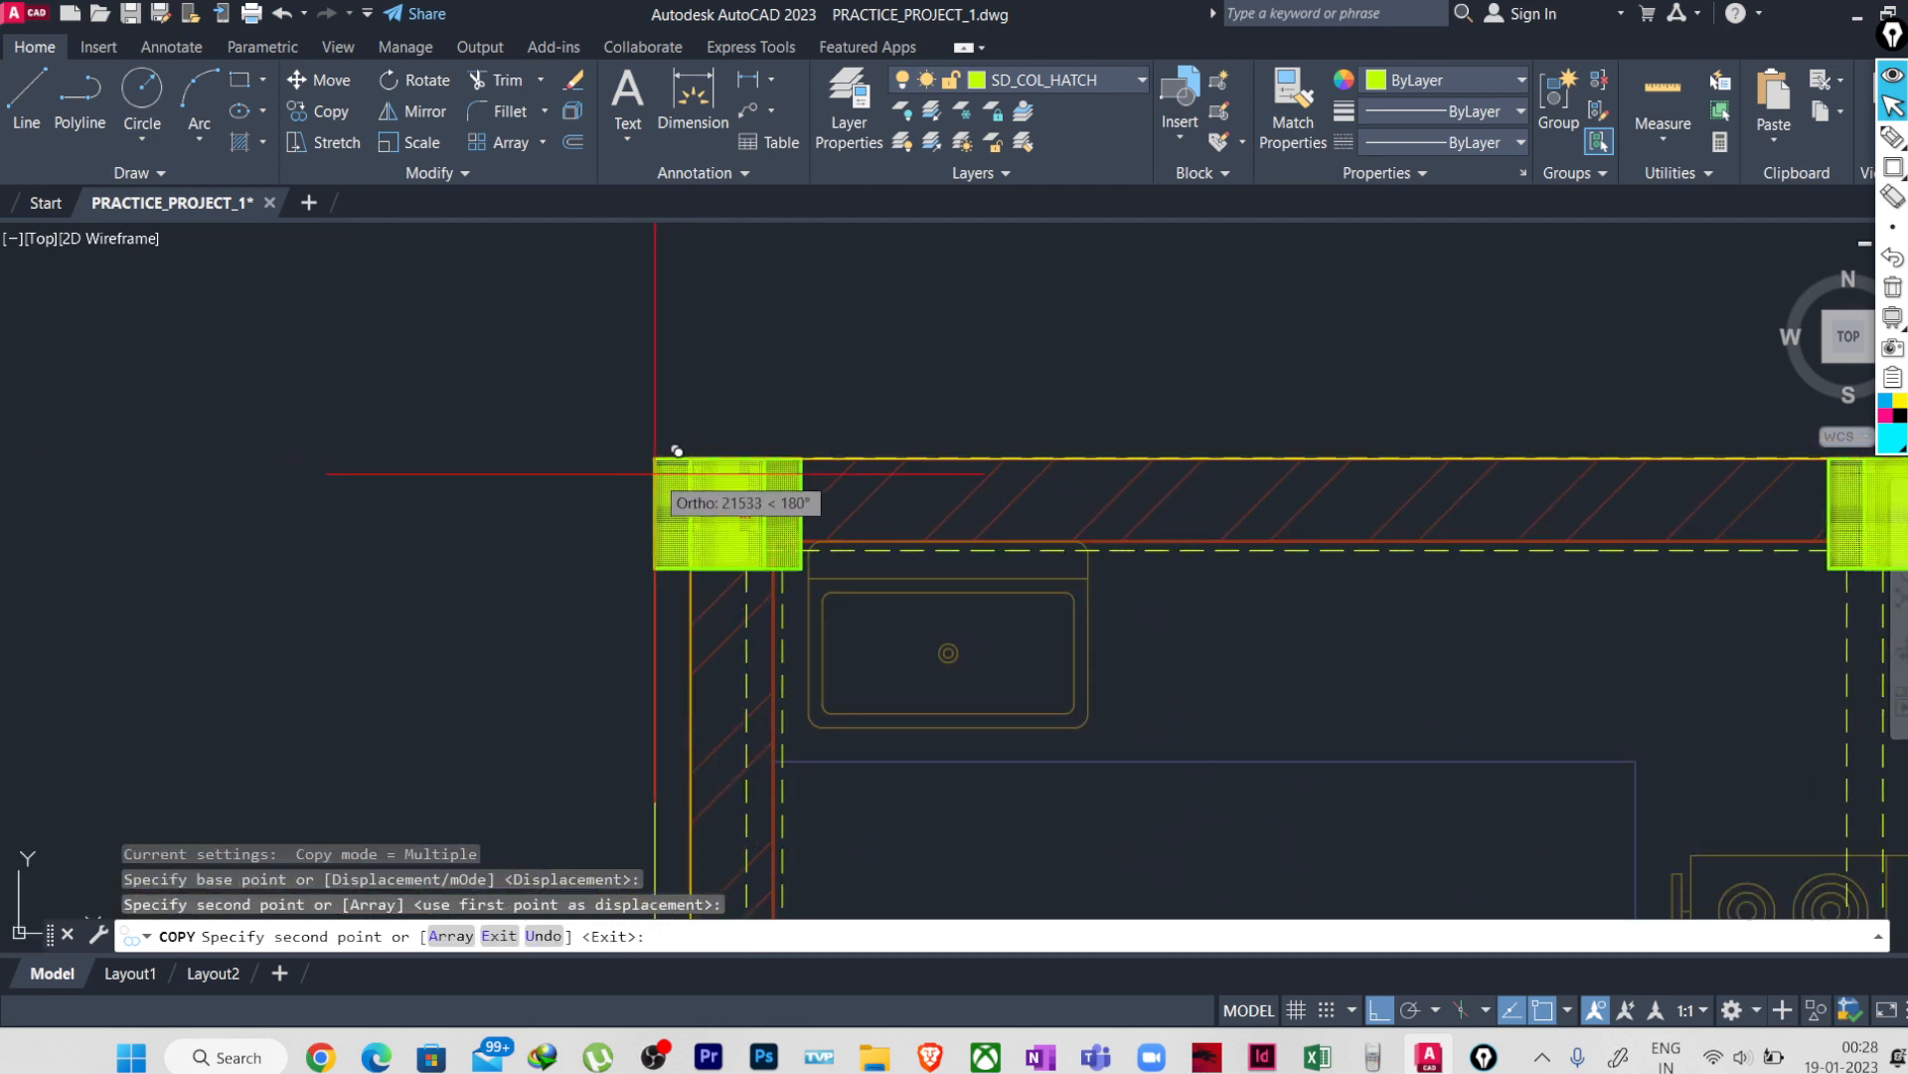
pyautogui.press('Escape')
pyautogui.press('Escape')
# - Copy the grouped first-floor column and beam layout onto the first-floor plan, using its upper-left column corner as base point
pyautogui.scroll(-6, 536, 472)
pyautogui.moveTo(676, 734); pyautogui.dragTo(595, 451, button='middle')
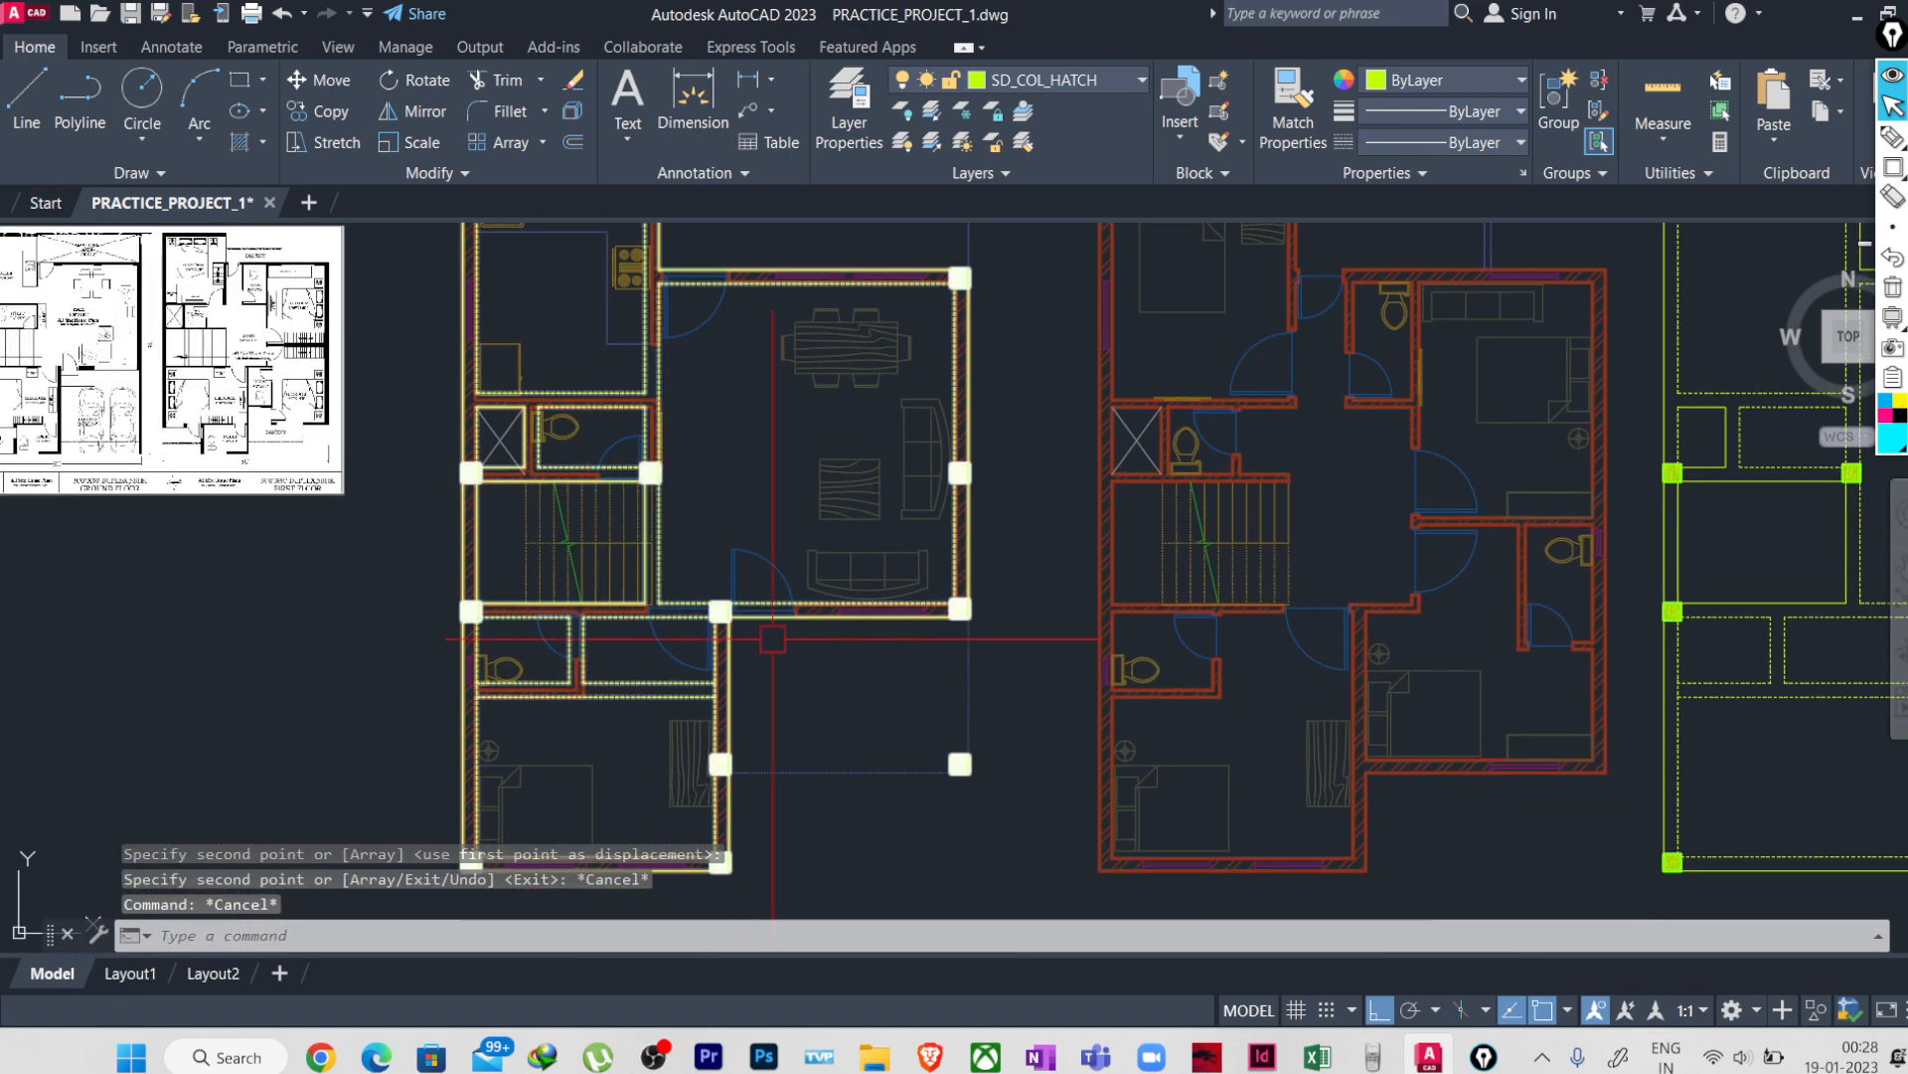
pyautogui.moveTo(878, 878)
pyautogui.mouseDown(button='middle')
pyautogui.moveTo(839, 875)
pyautogui.moveTo(1023, 767)
pyautogui.moveTo(450, 784)
pyautogui.mouseUp(button='middle')
pyautogui.click(1009, 701)
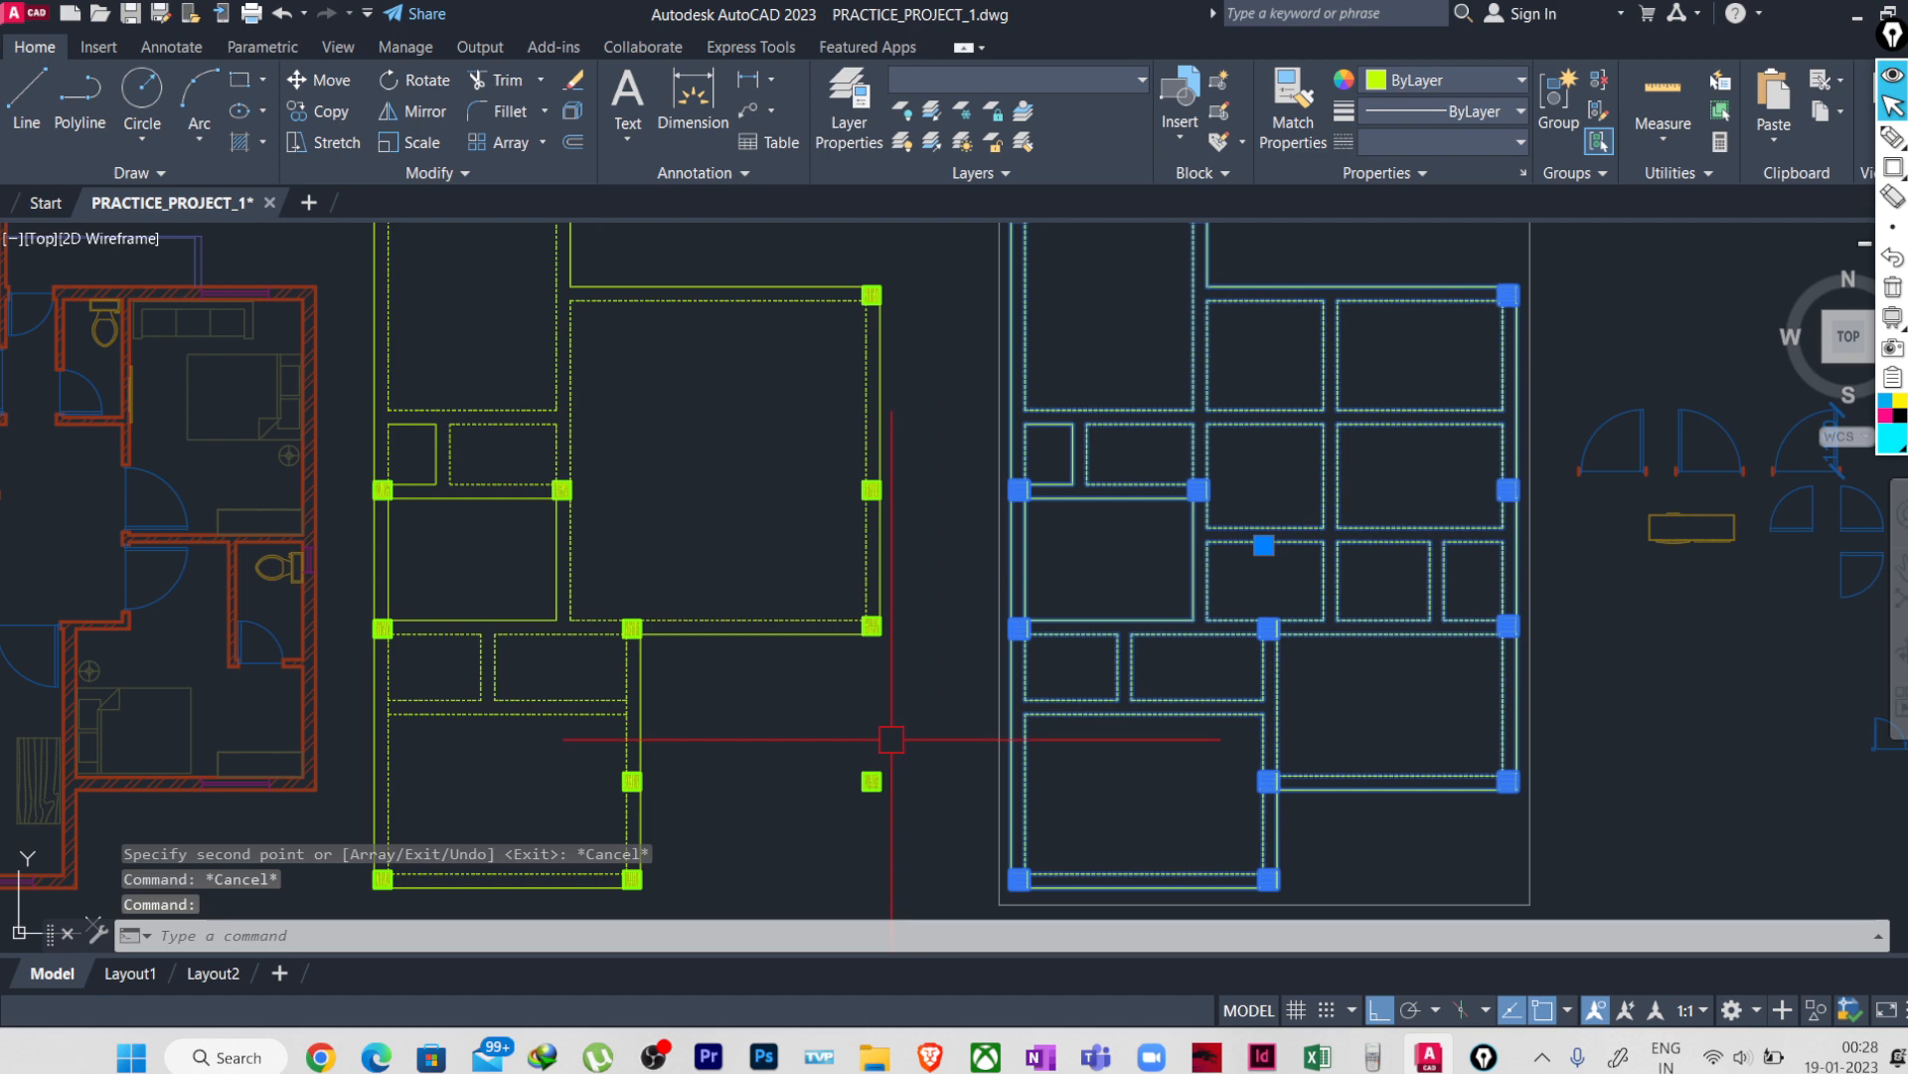
pyautogui.write('o')
pyautogui.press('Return')
pyautogui.moveTo(1010, 227); pyautogui.dragTo(1010, 525, button='middle')
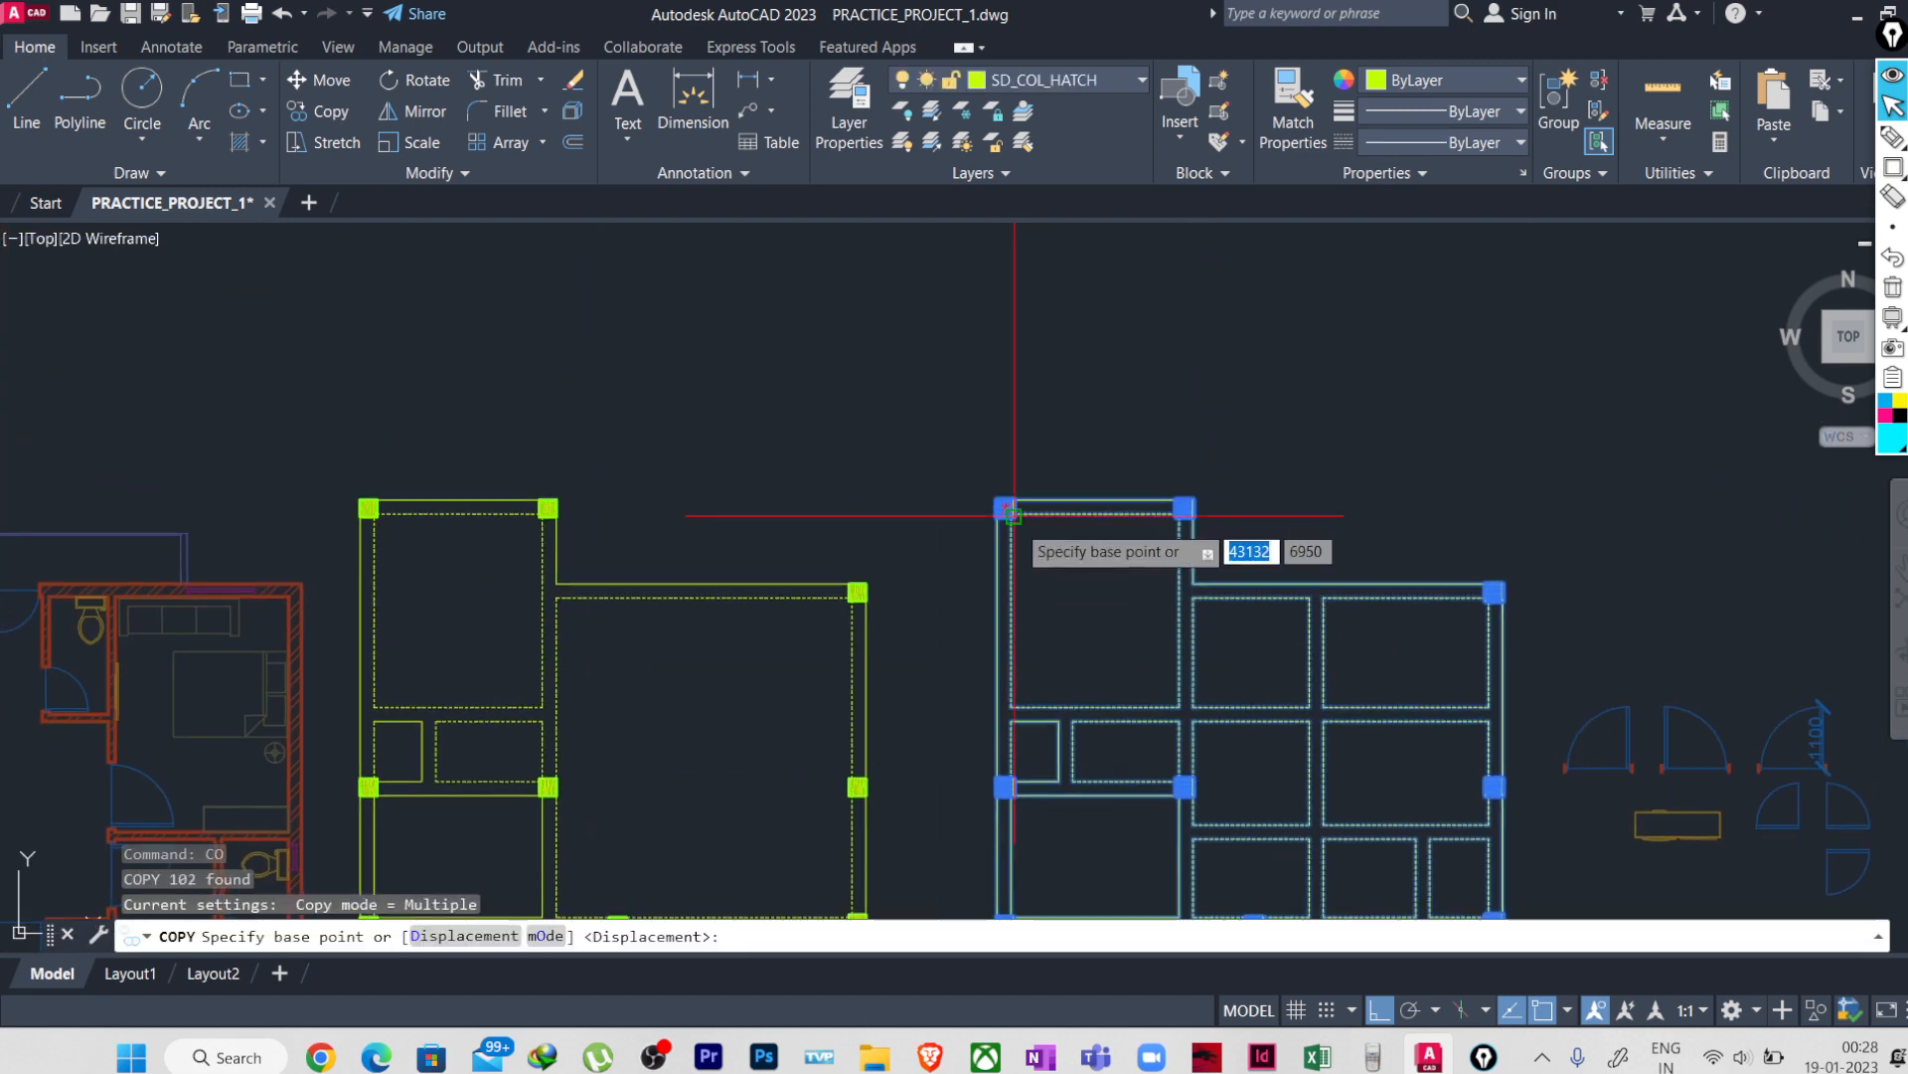
pyautogui.click(997, 499)
pyautogui.scroll(-5, 855, 596)
pyautogui.scroll(5, 755, 577)
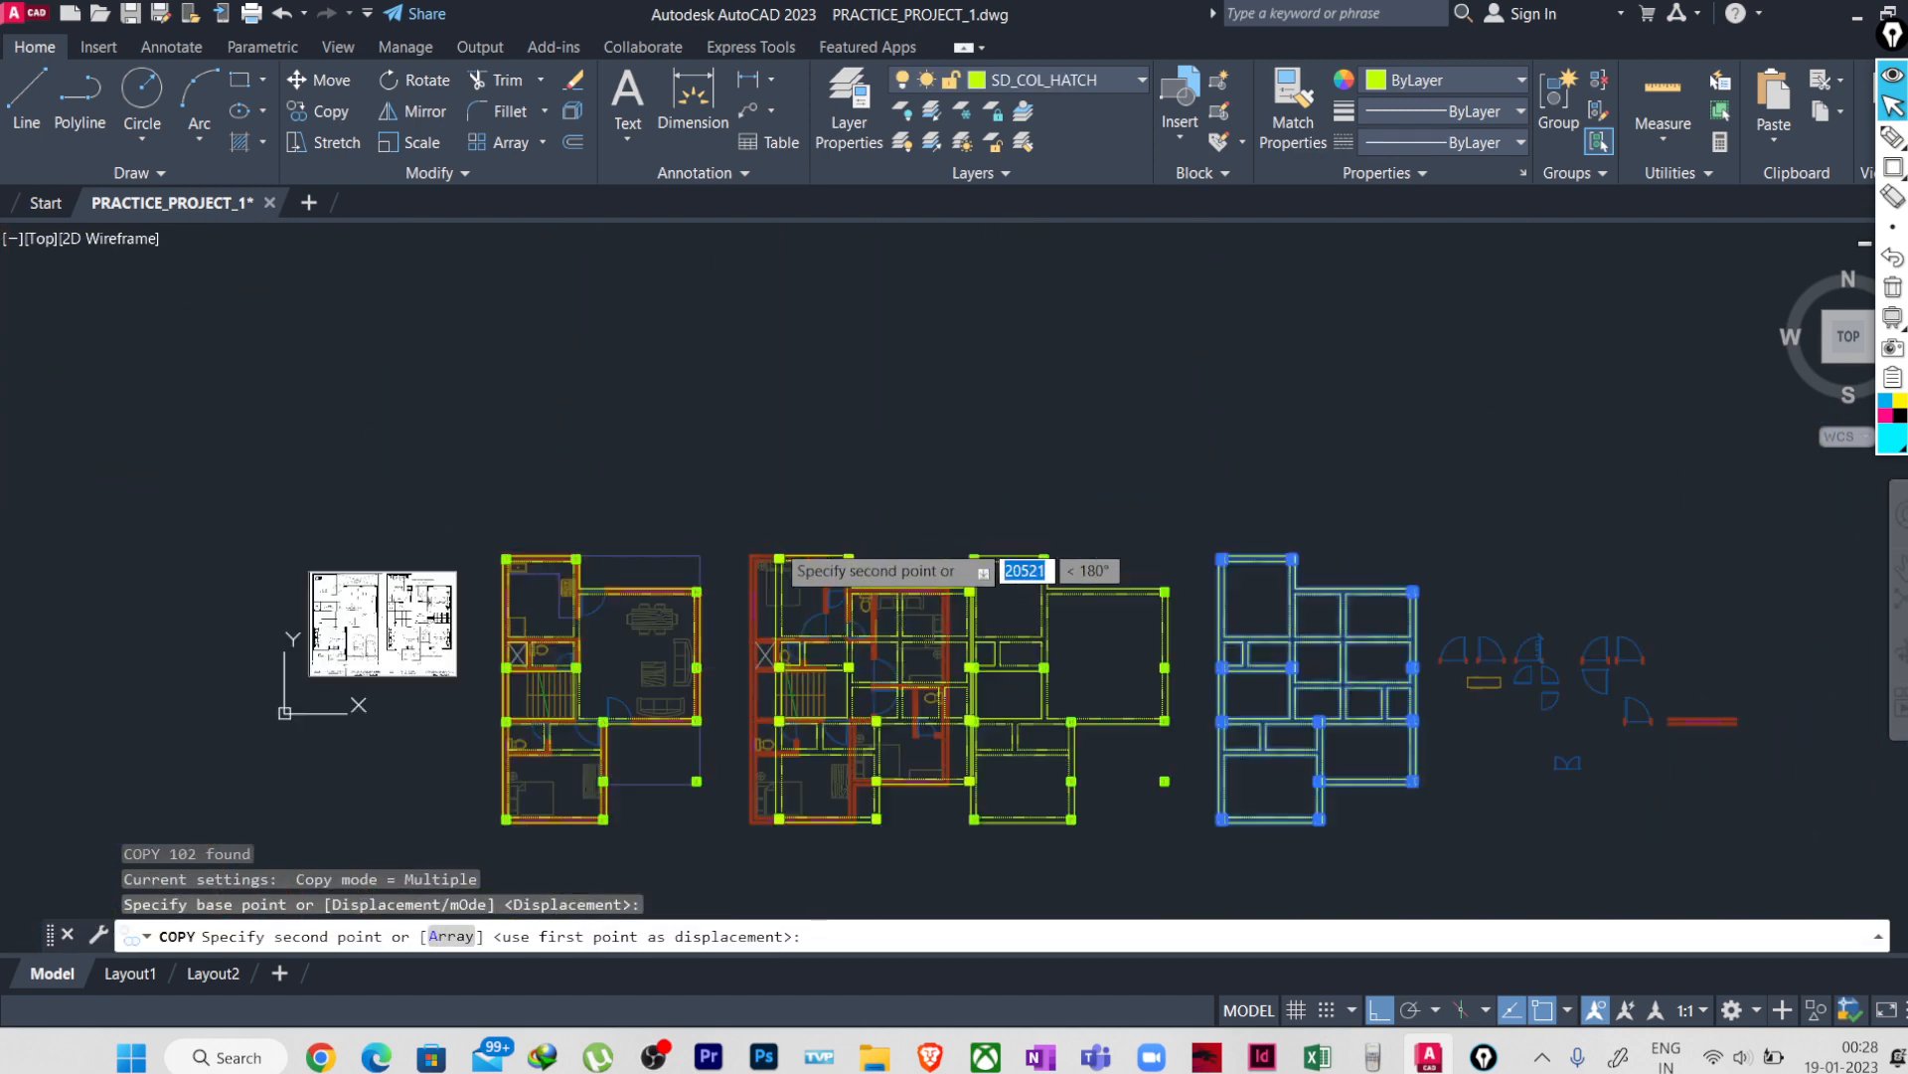
pyautogui.click(614, 617)
pyautogui.press('Escape')
pyautogui.press('Escape')
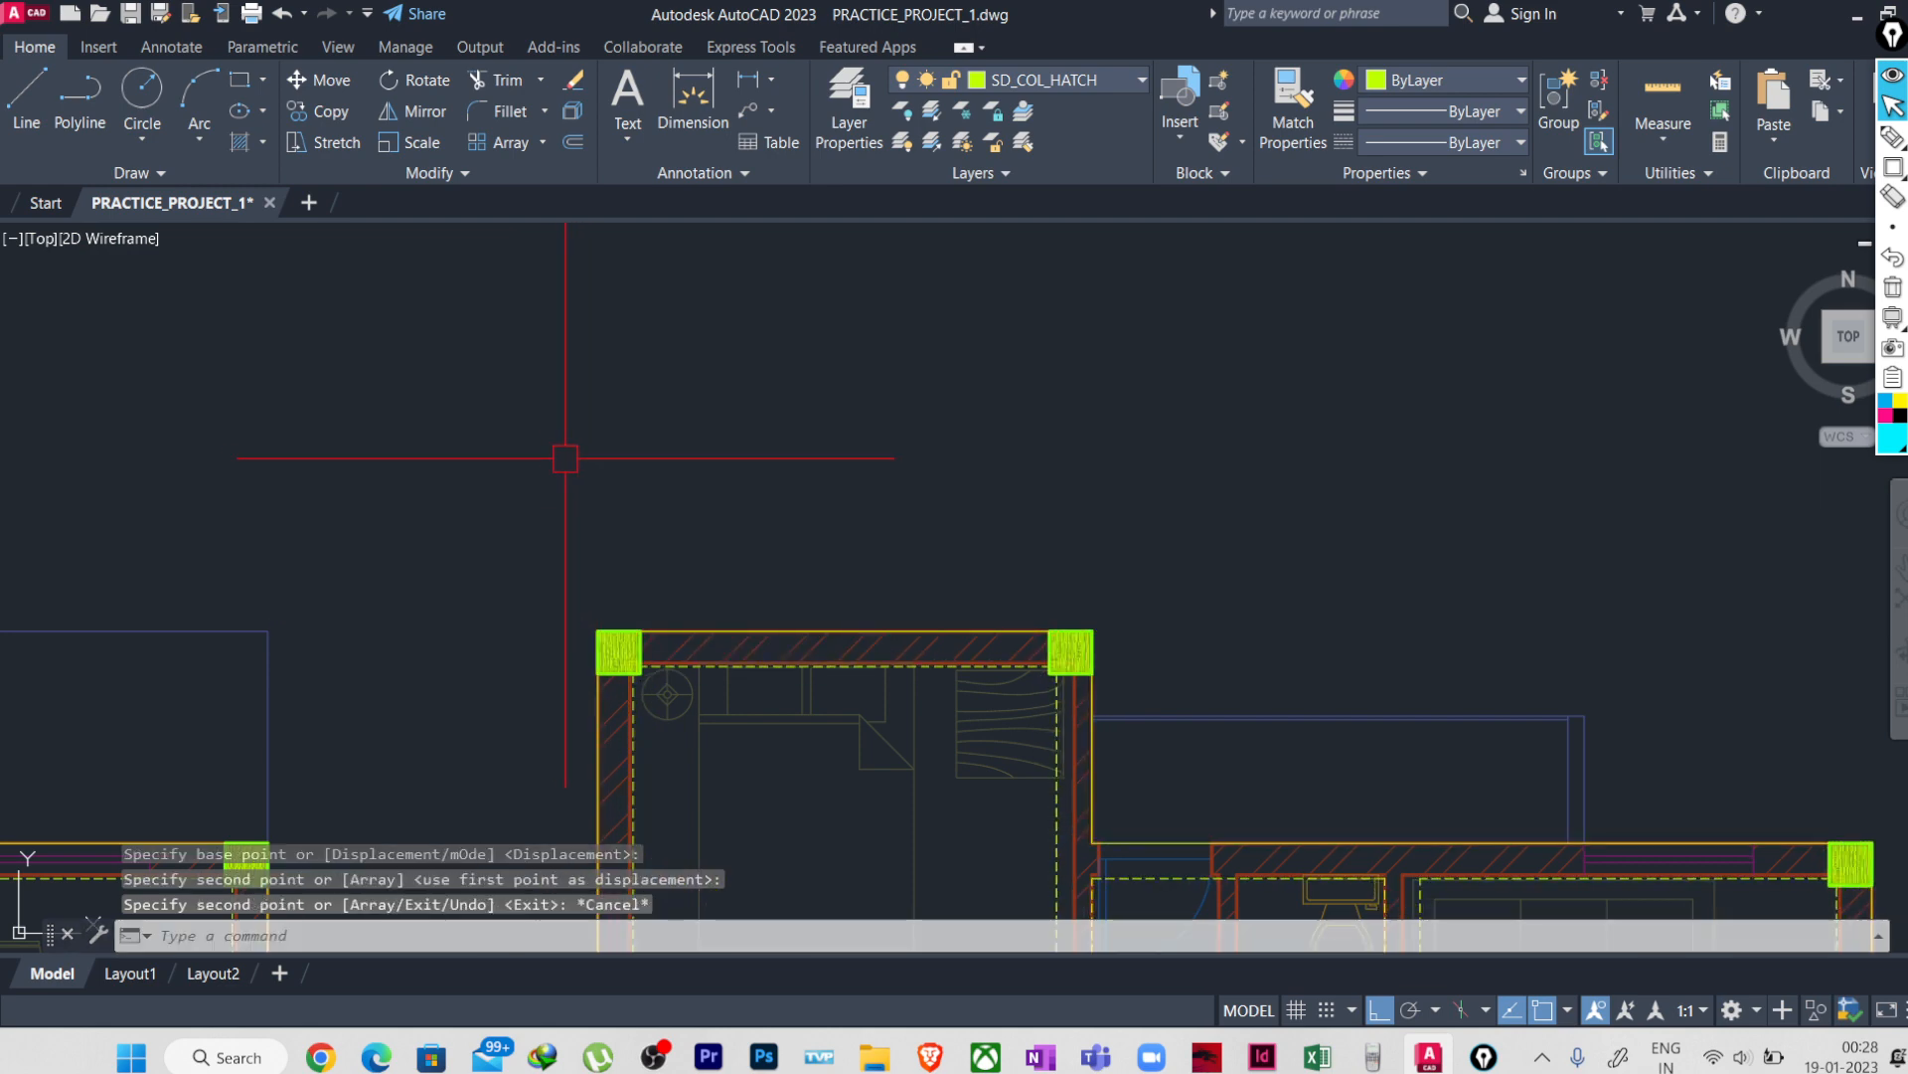
# - Unlock all layers of the drawing in the layer properties
pyautogui.scroll(-3, 554, 437)
pyautogui.scroll(2, 695, 620)
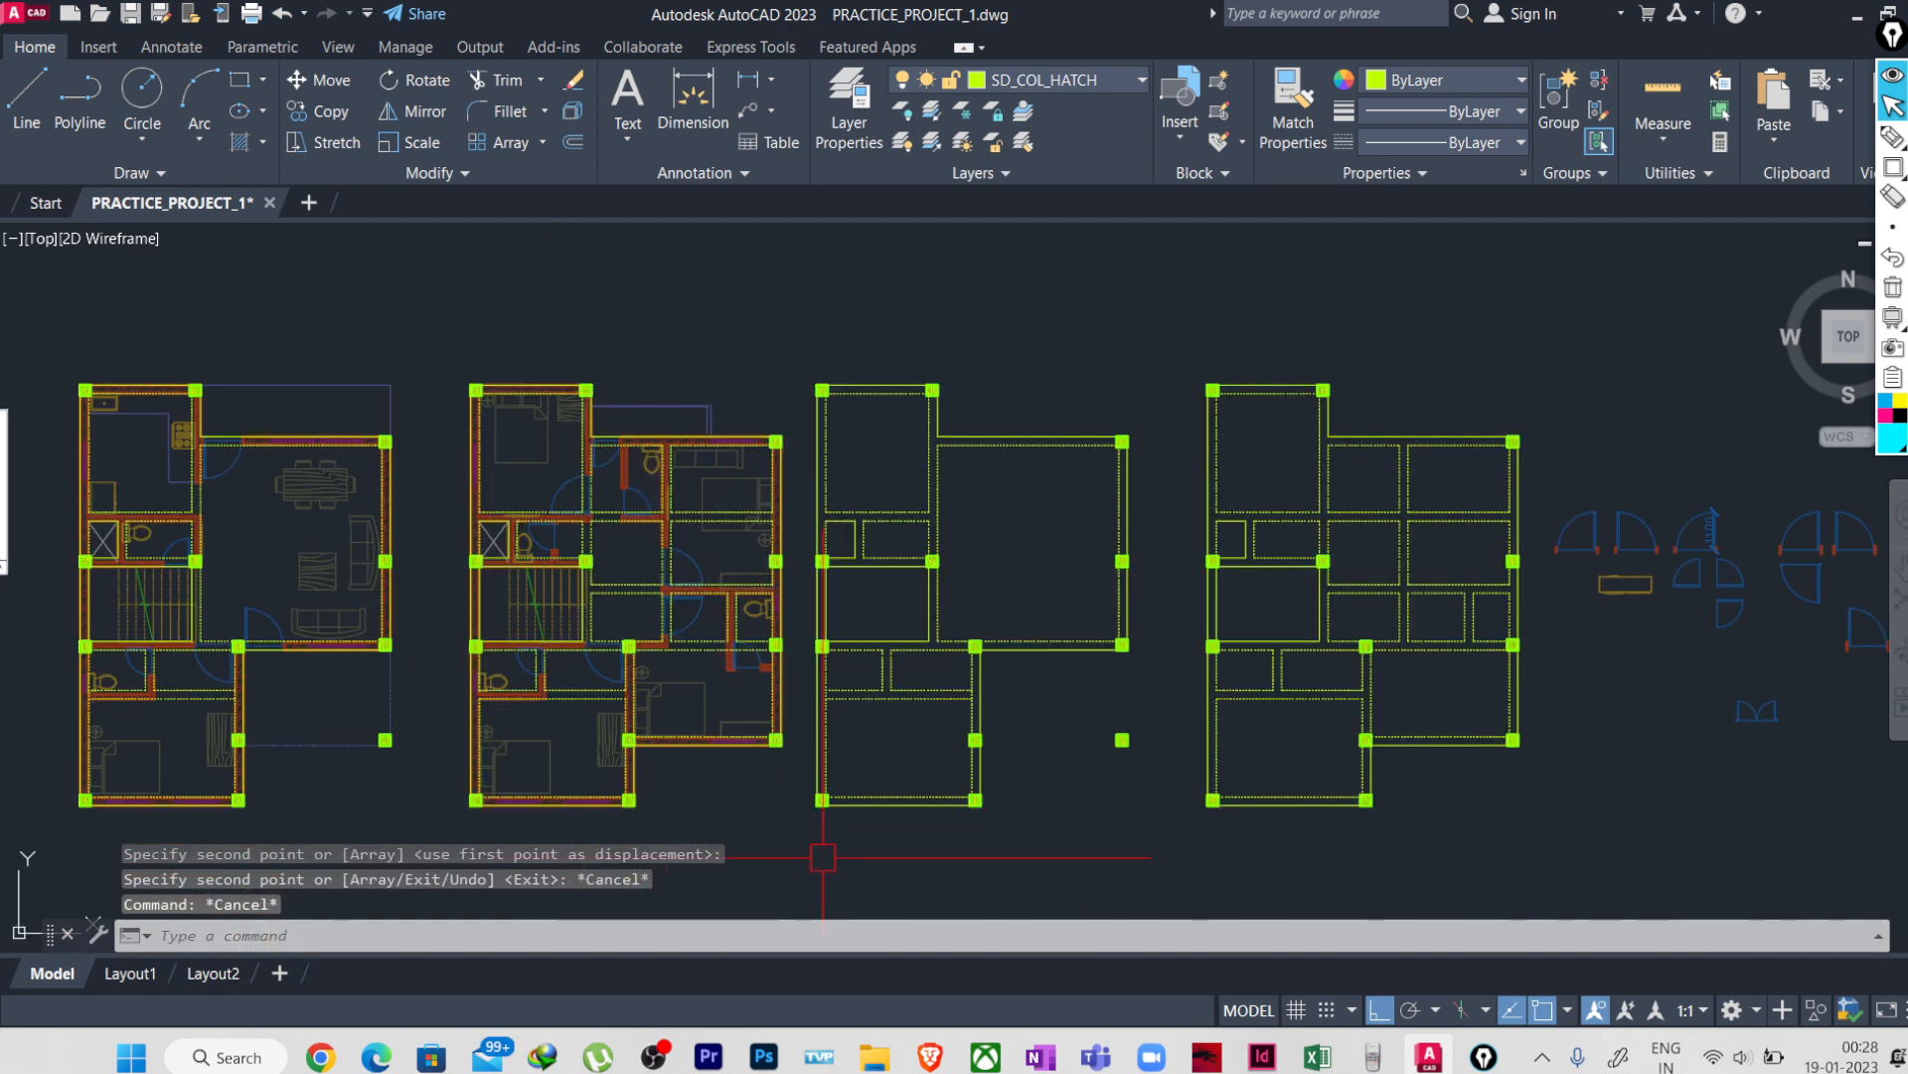
pyautogui.moveTo(972, 838); pyautogui.dragTo(946, 796, button='middle')
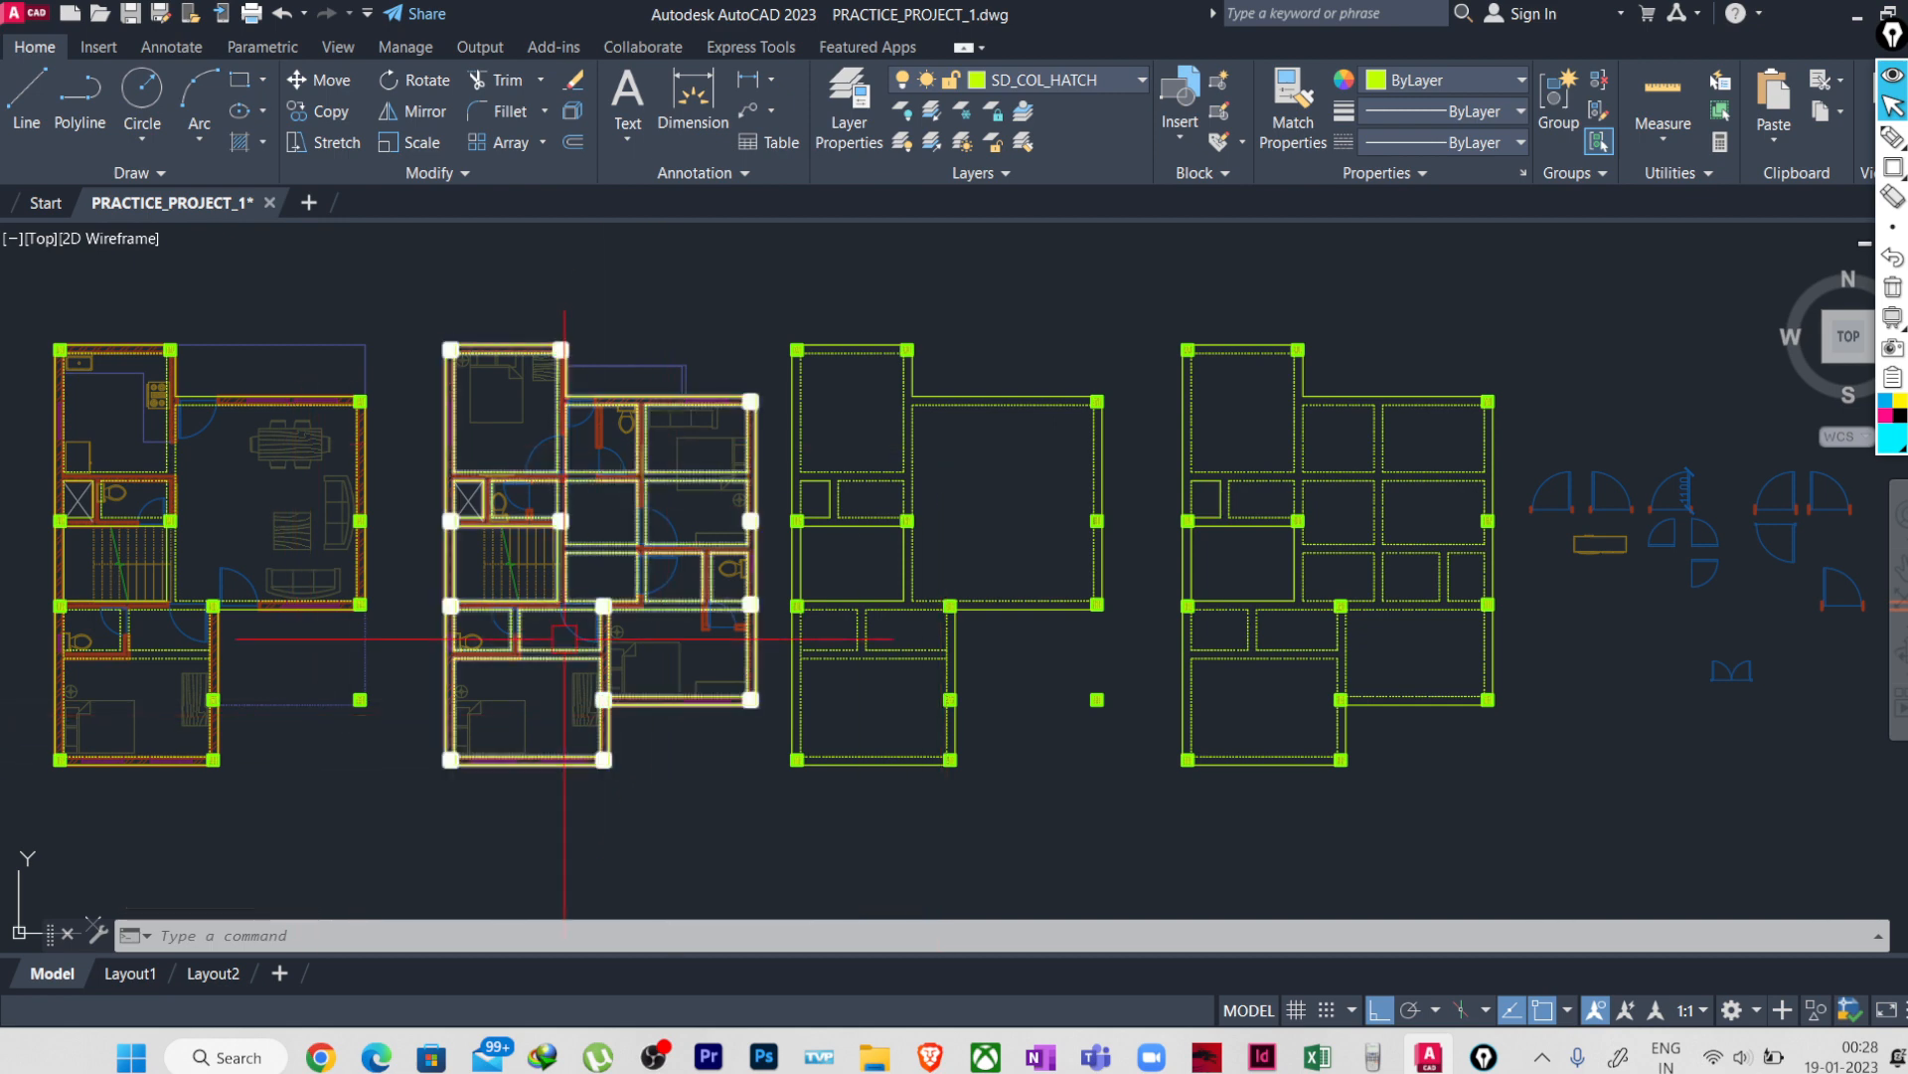
pyautogui.click(849, 105)
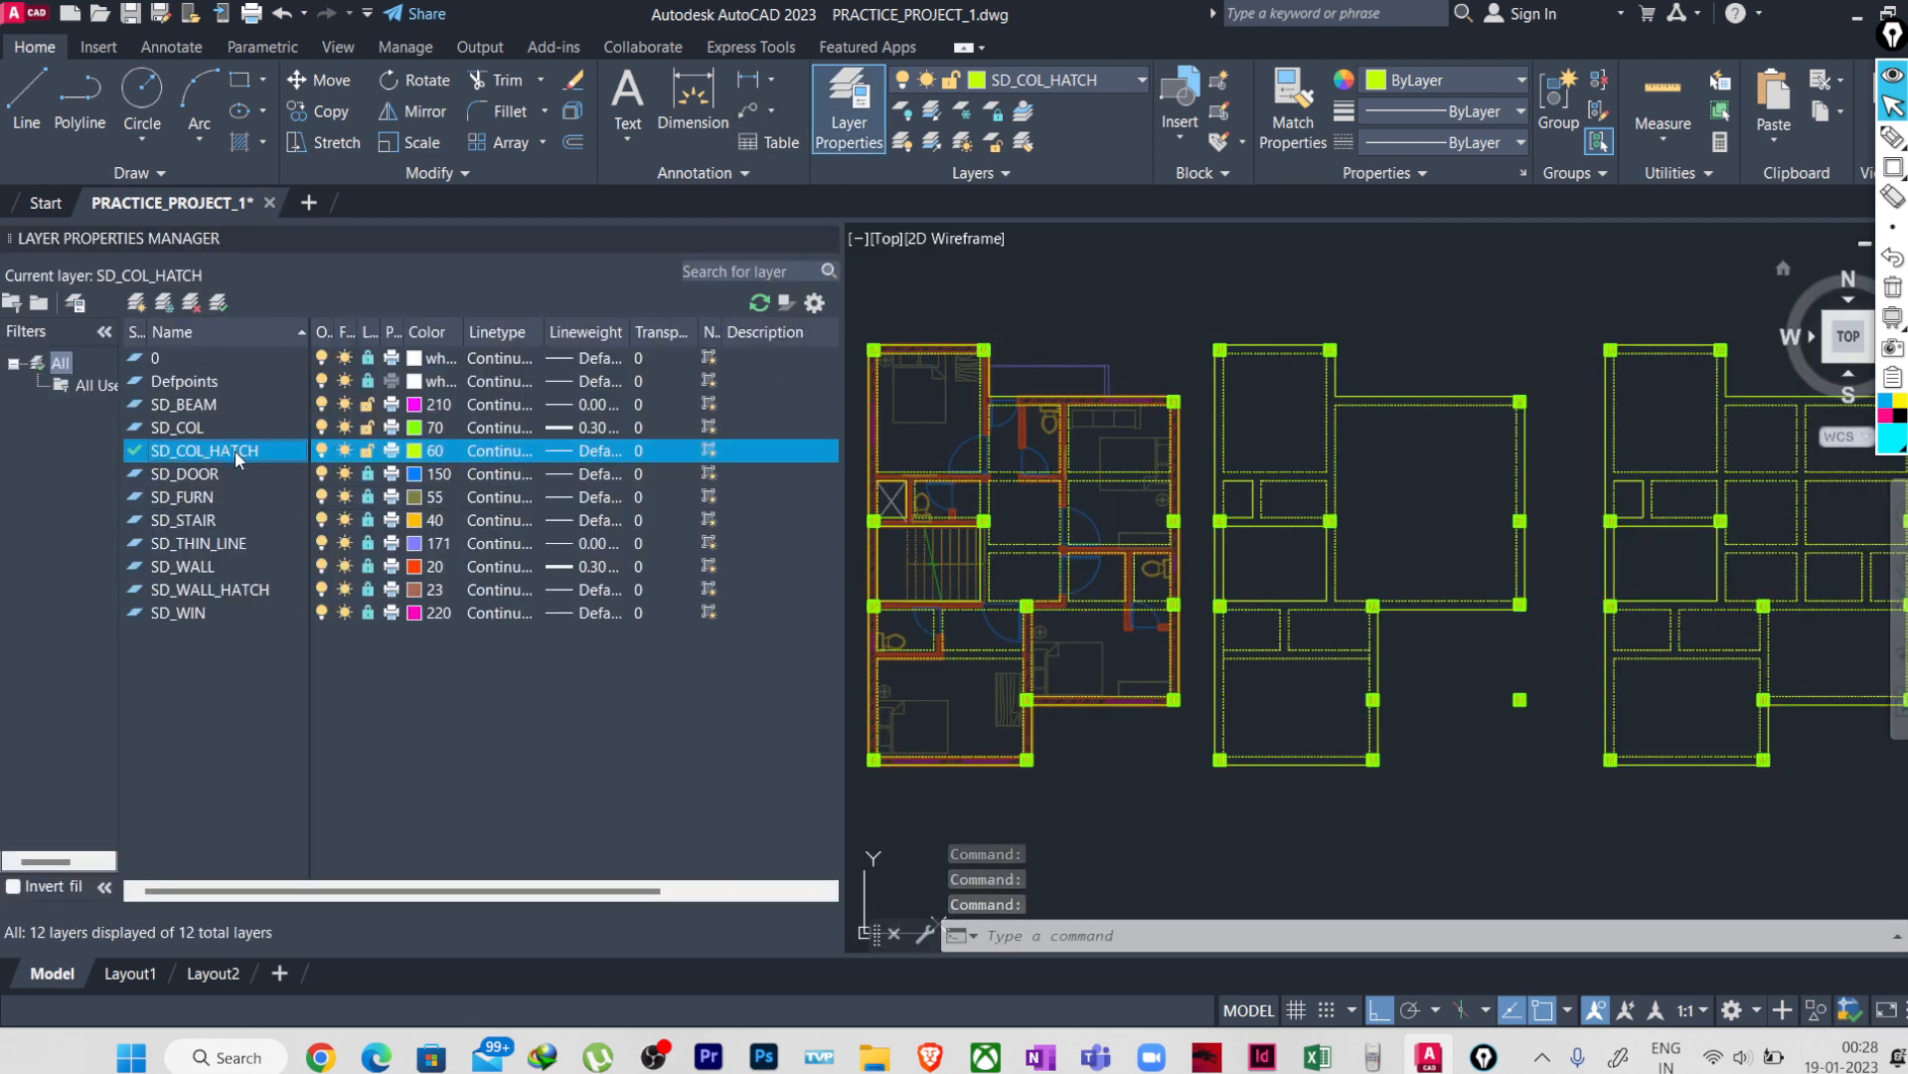
pyautogui.hotkey('ctrl', 'a')
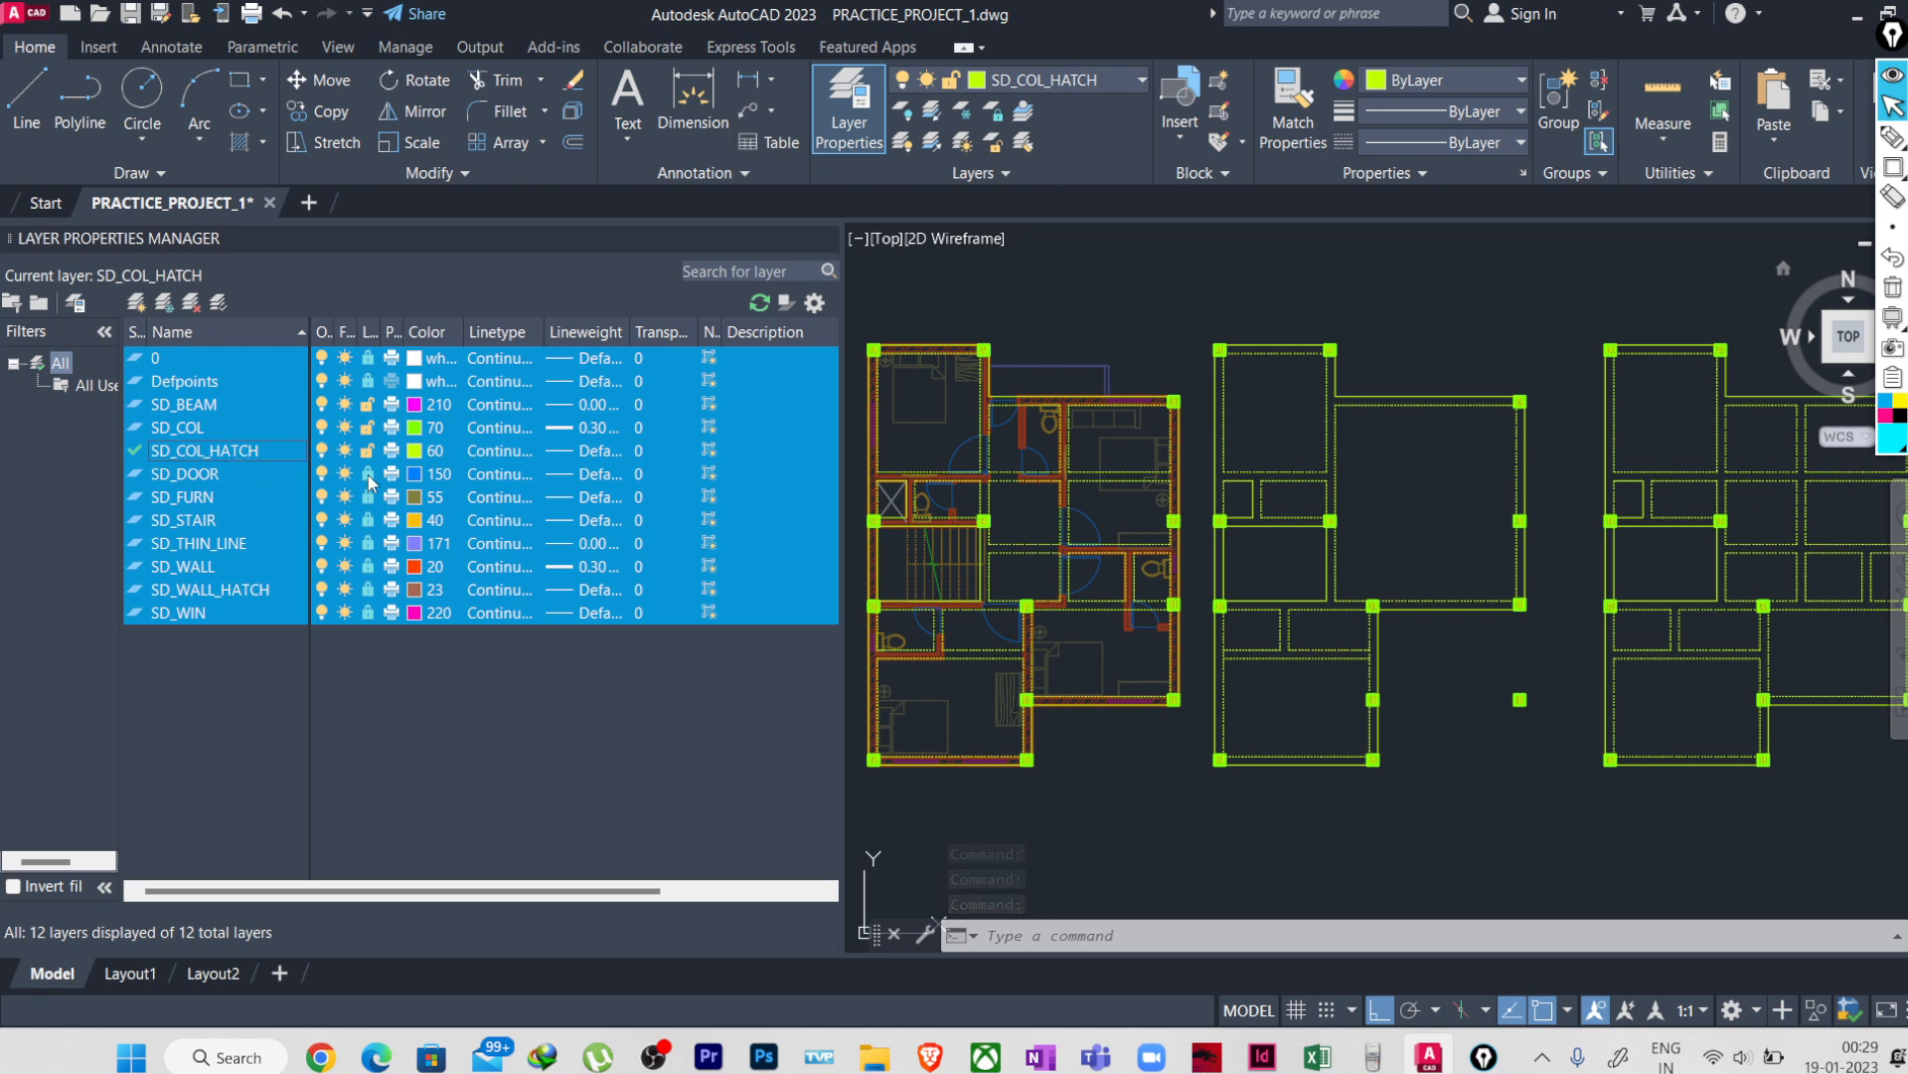
pyautogui.click(368, 474)
pyautogui.click(243, 481)
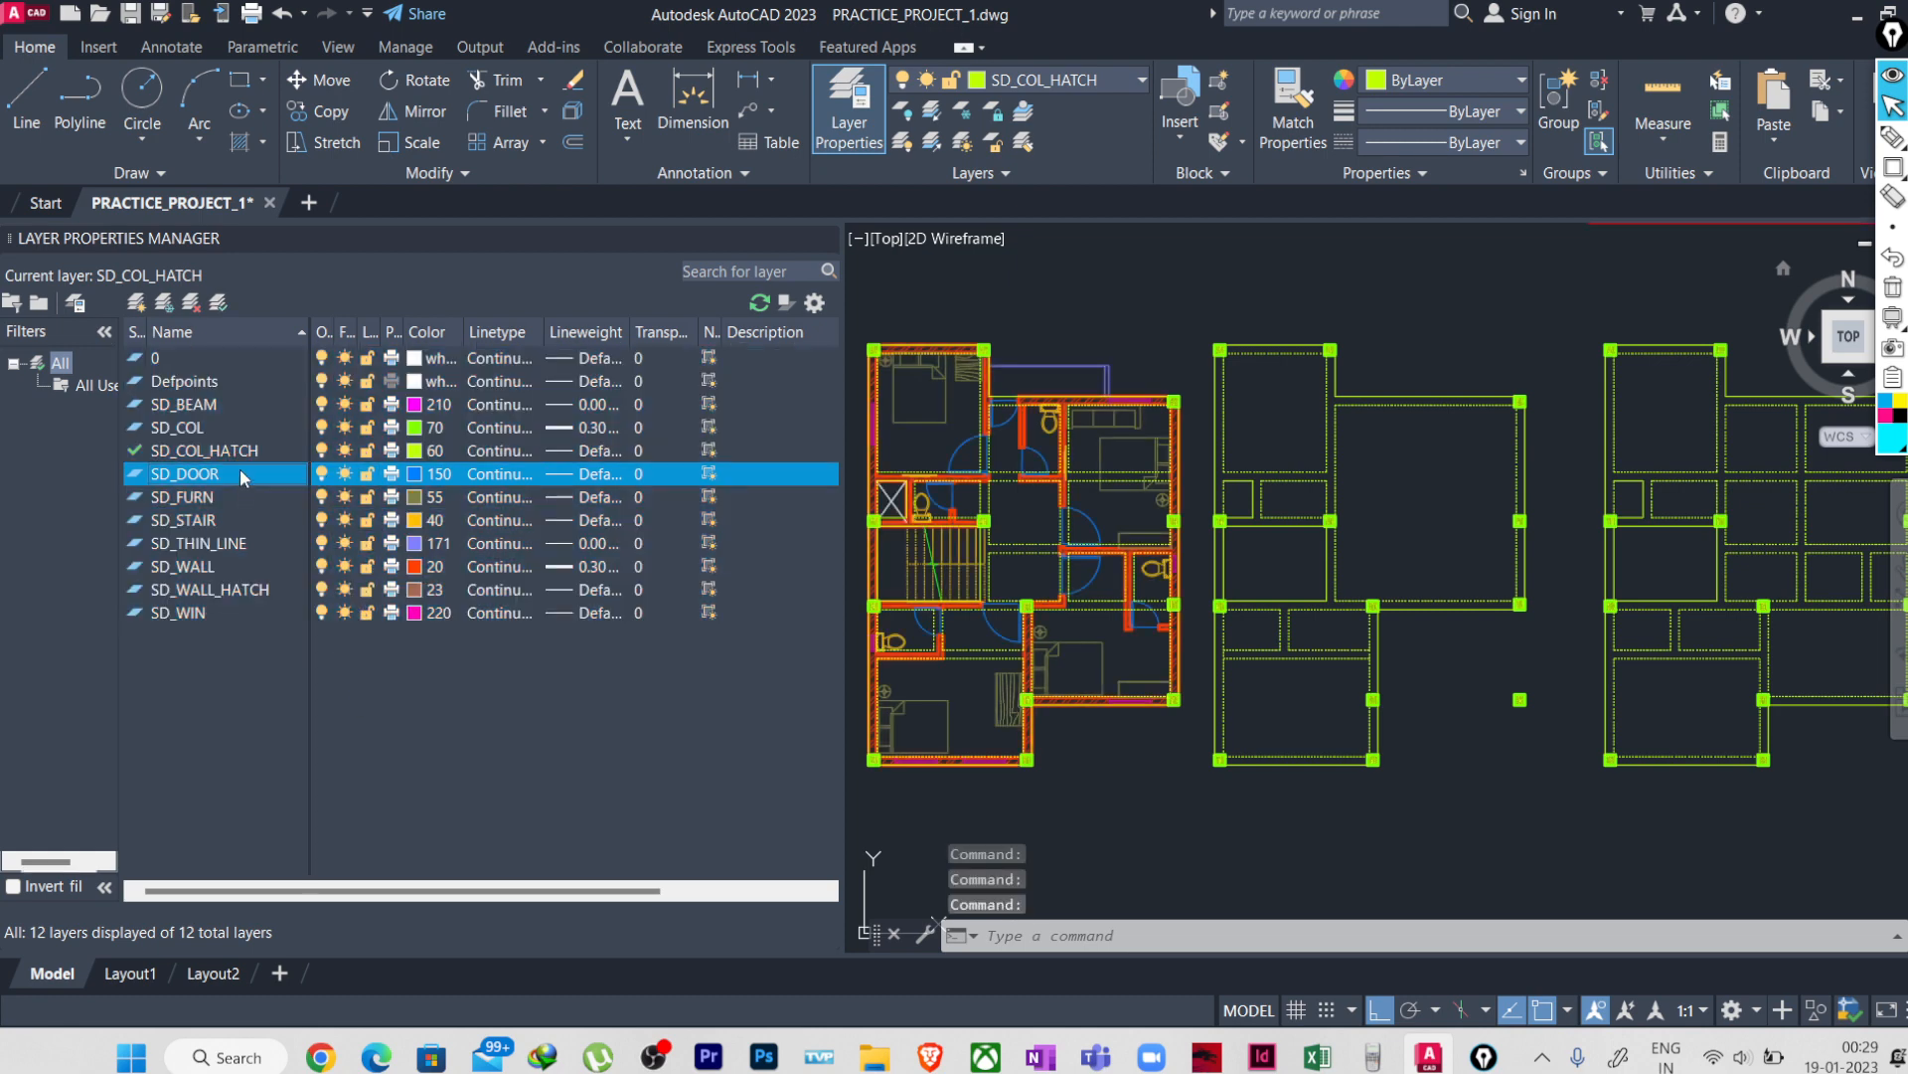
pyautogui.click(241, 450)
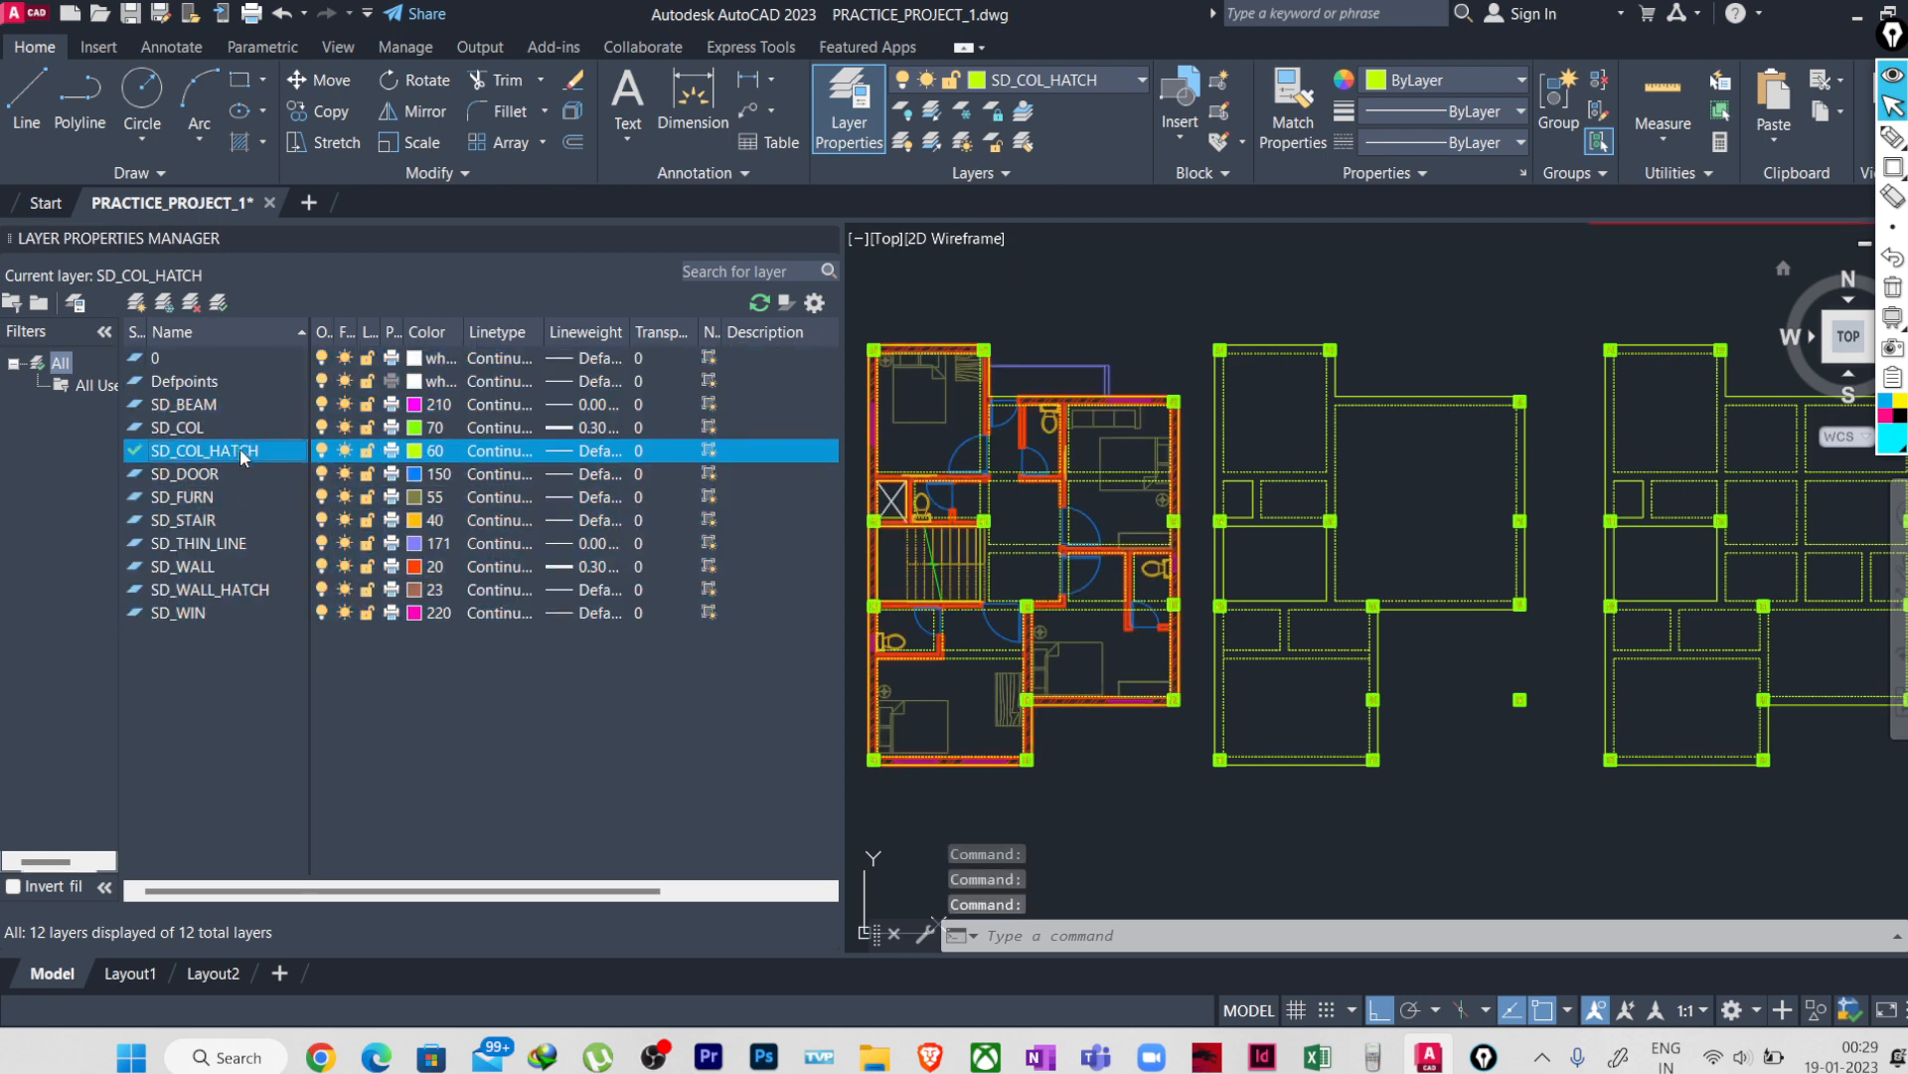
pyautogui.click(830, 236)
# - Change the color of layer SD_COL to index color 21
pyautogui.scroll(-2, 856, 368)
pyautogui.scroll(6, 806, 536)
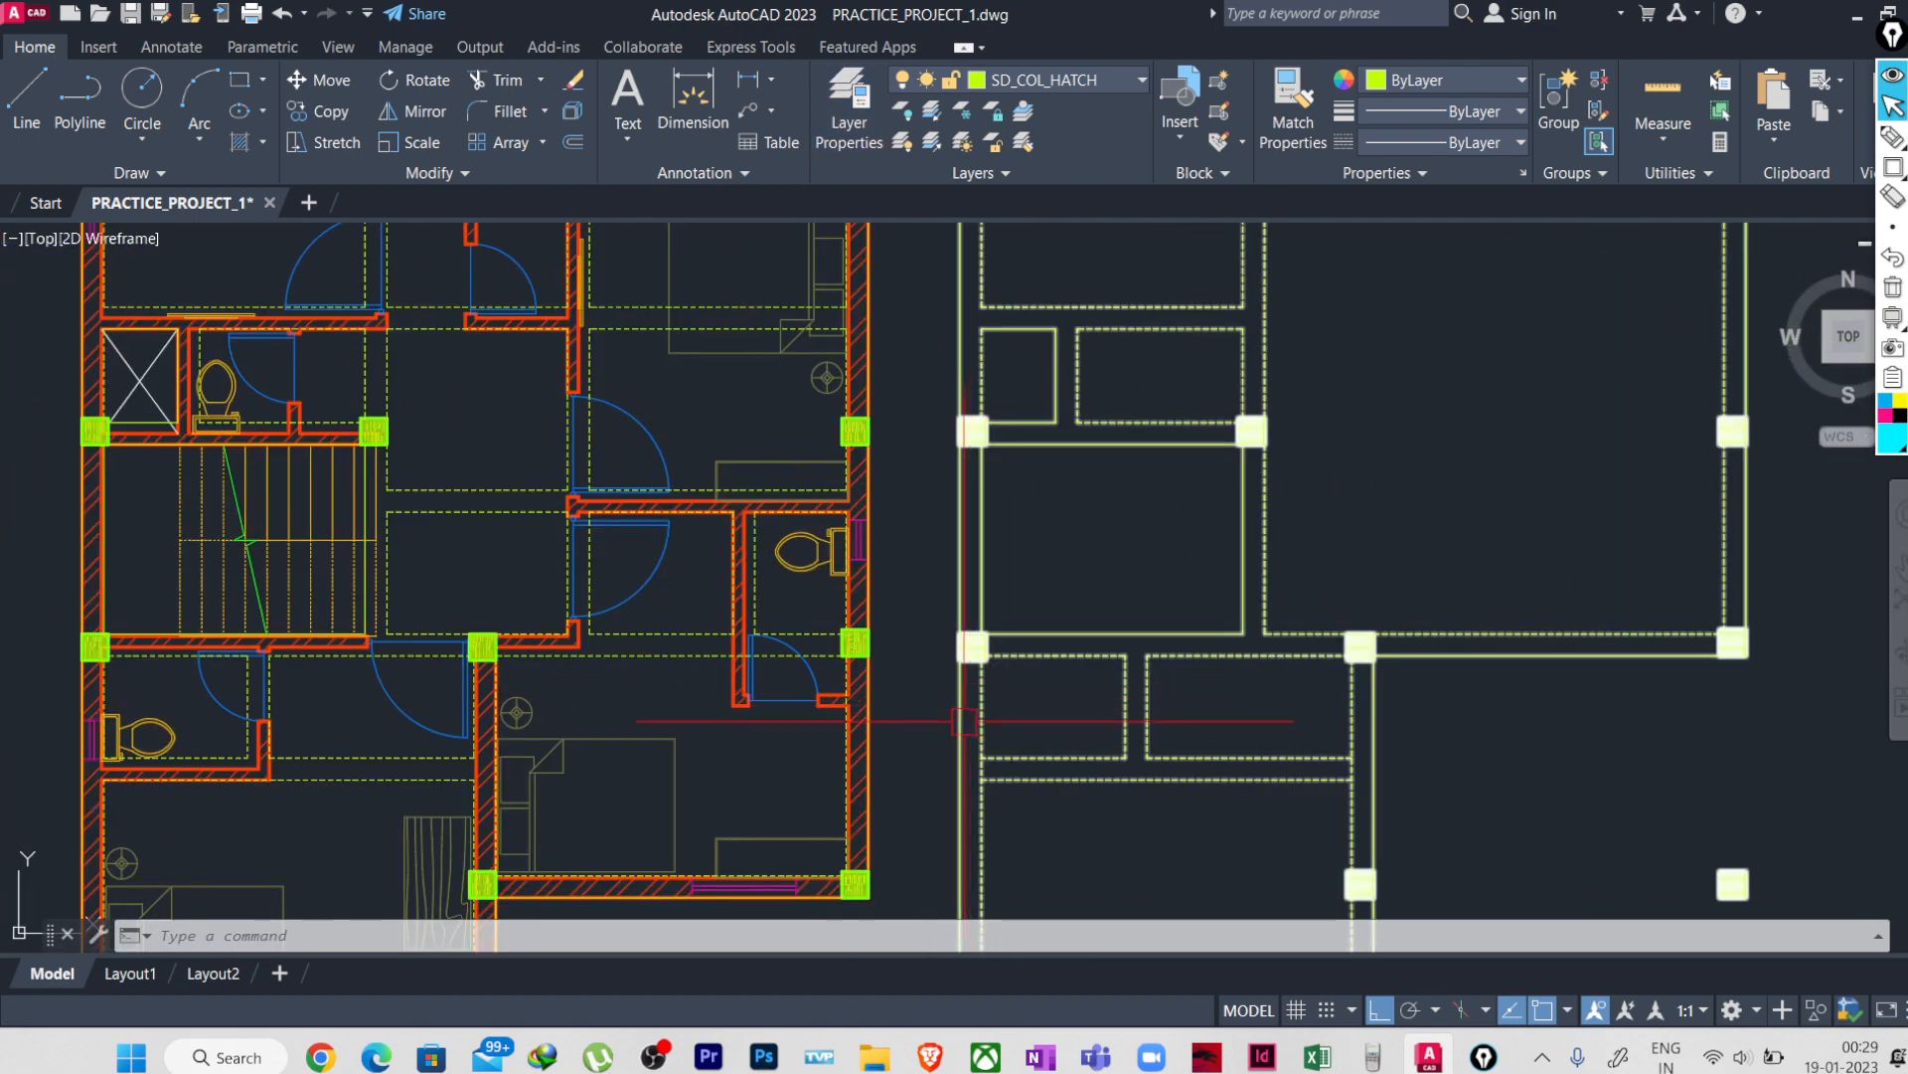
pyautogui.click(1024, 81)
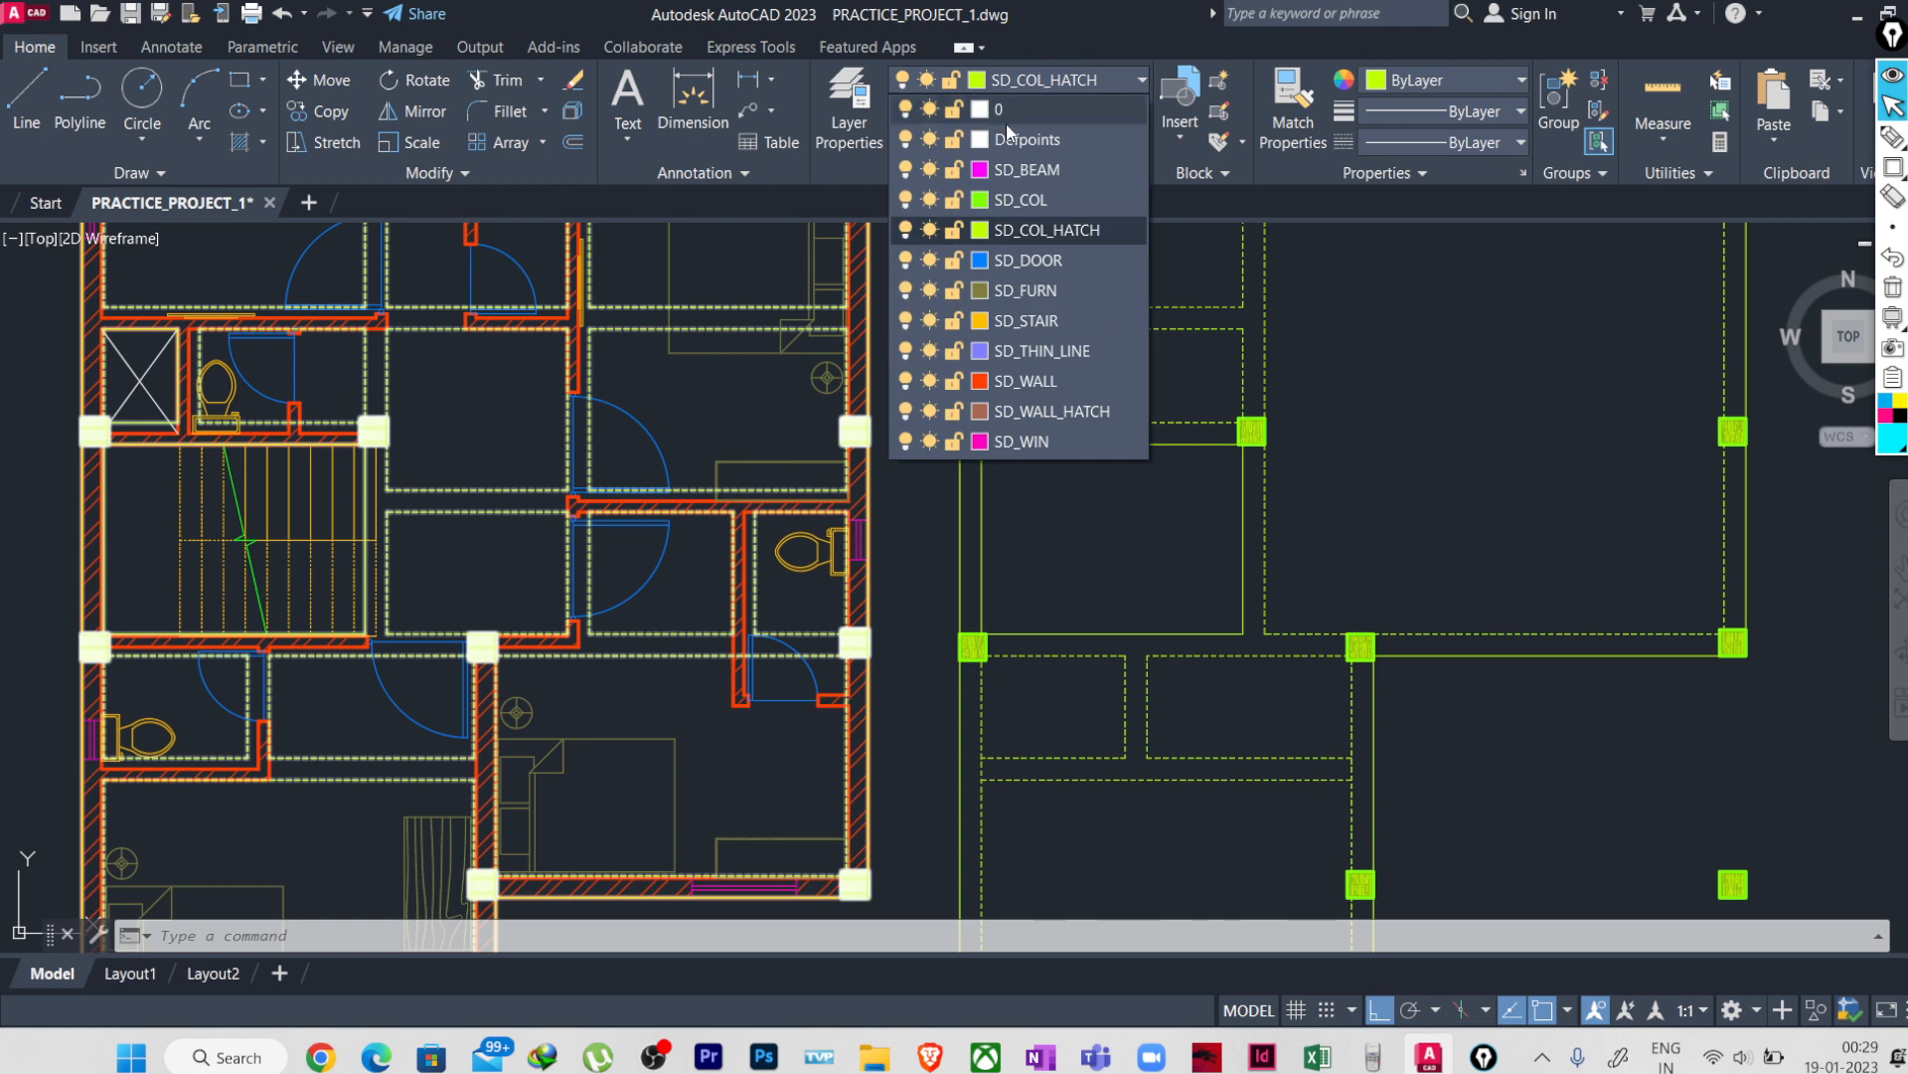
pyautogui.click(982, 202)
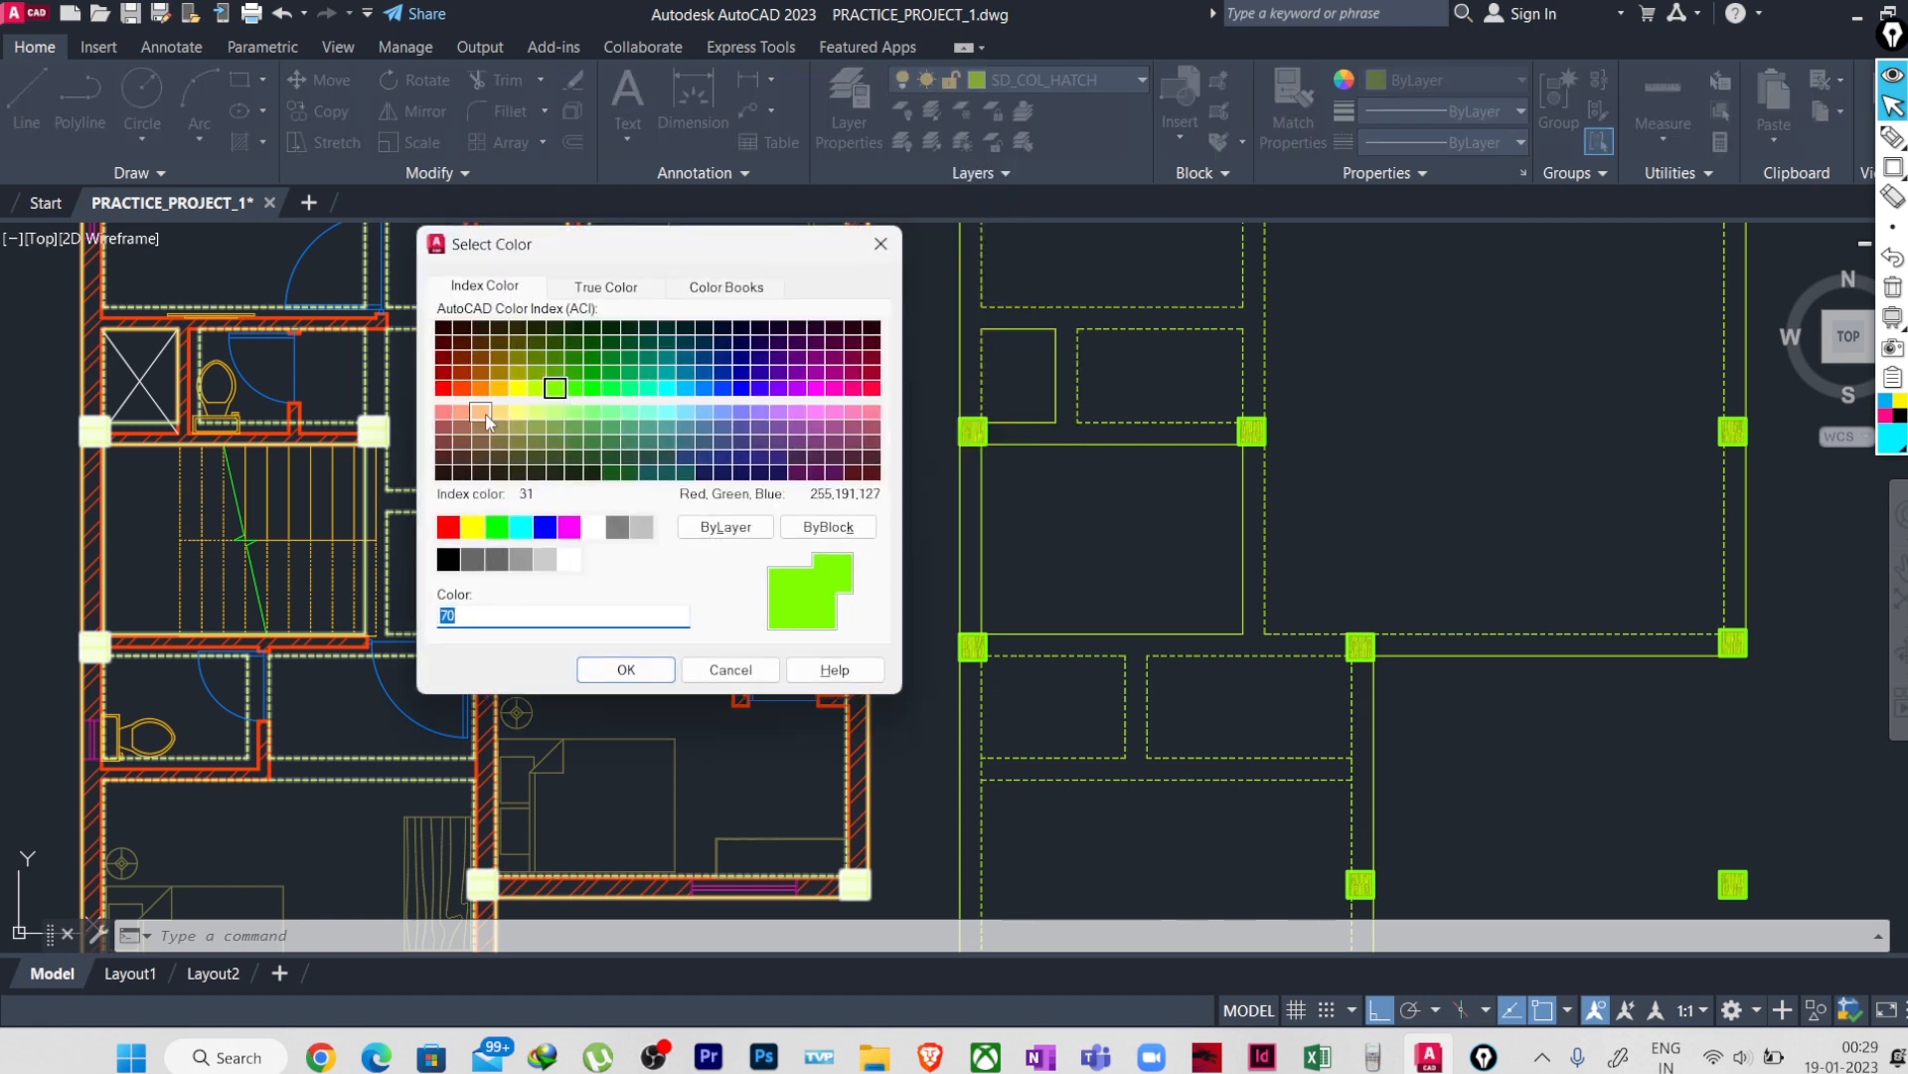
pyautogui.click(468, 416)
pyautogui.click(480, 410)
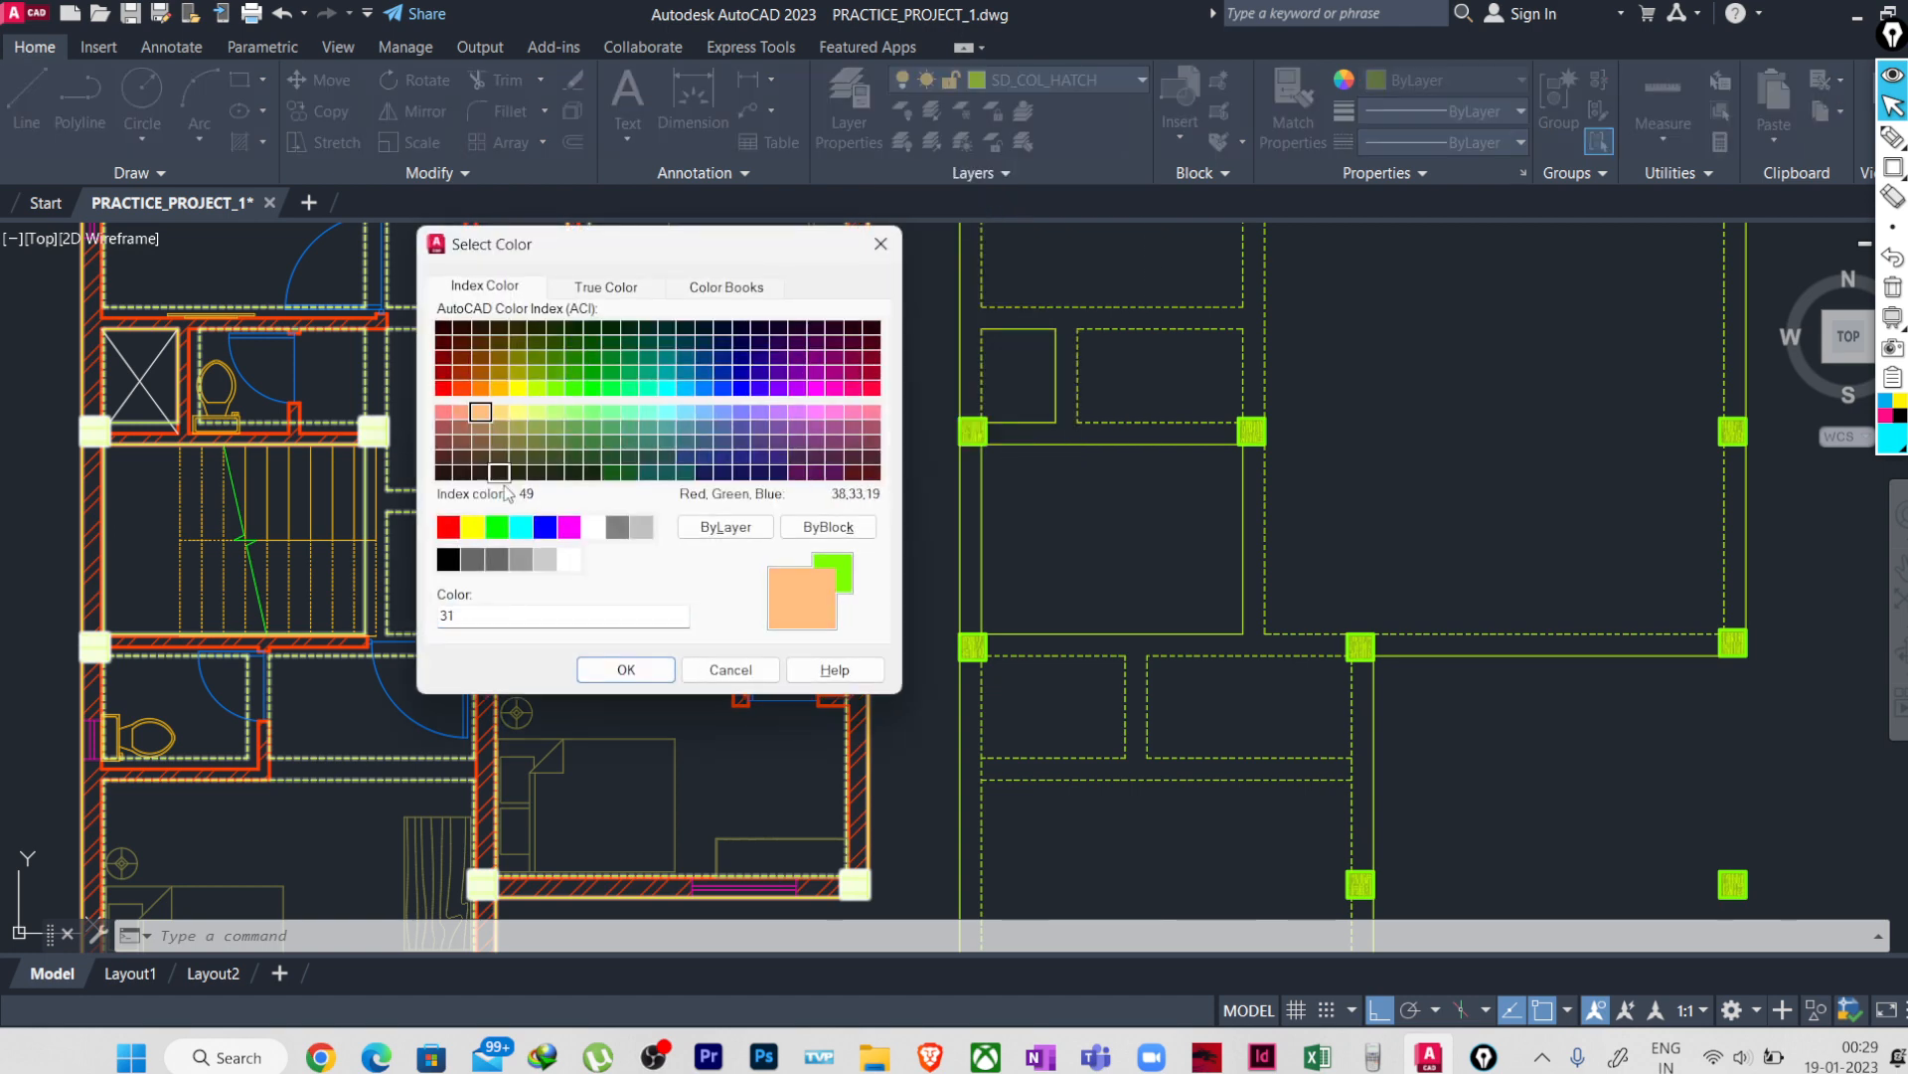
pyautogui.click(462, 410)
pyautogui.click(628, 670)
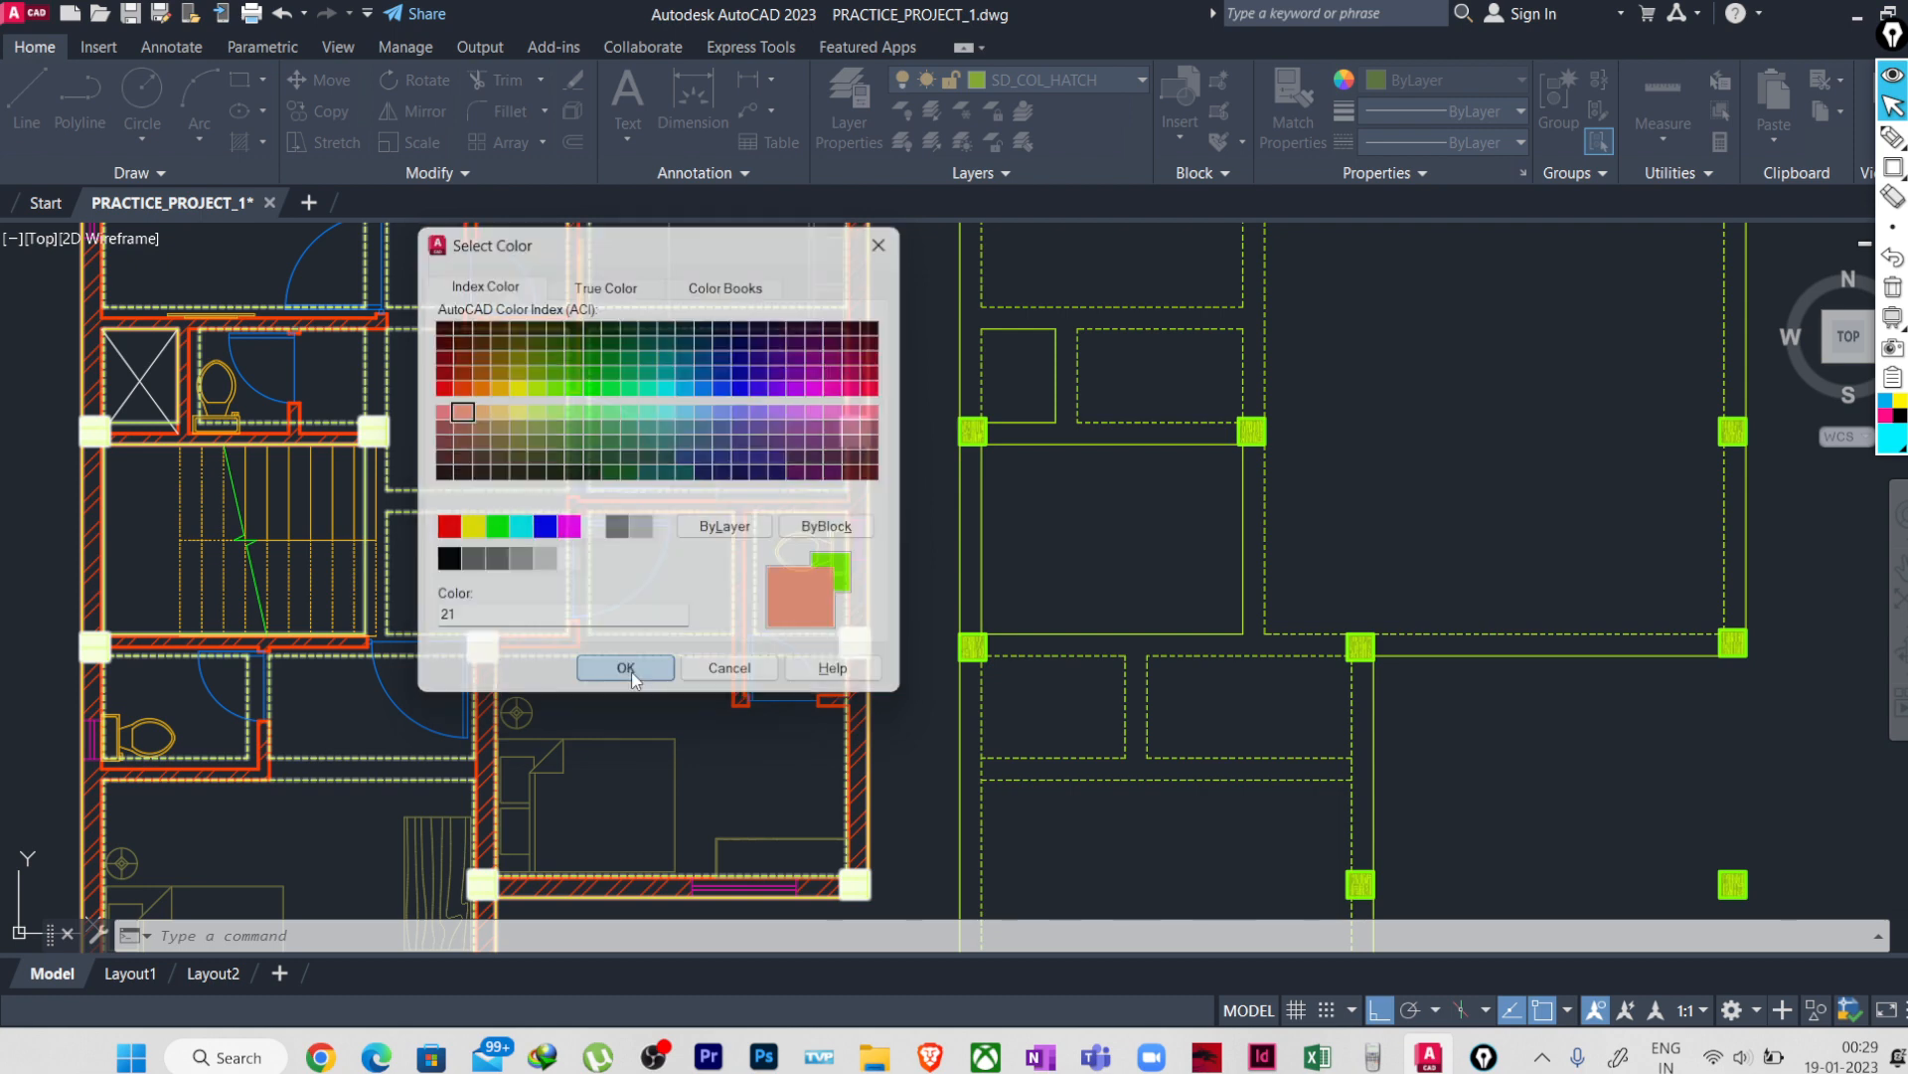
# - Change the color of layer SD_COL_HATCH to index color 21 as well
pyautogui.click(984, 85)
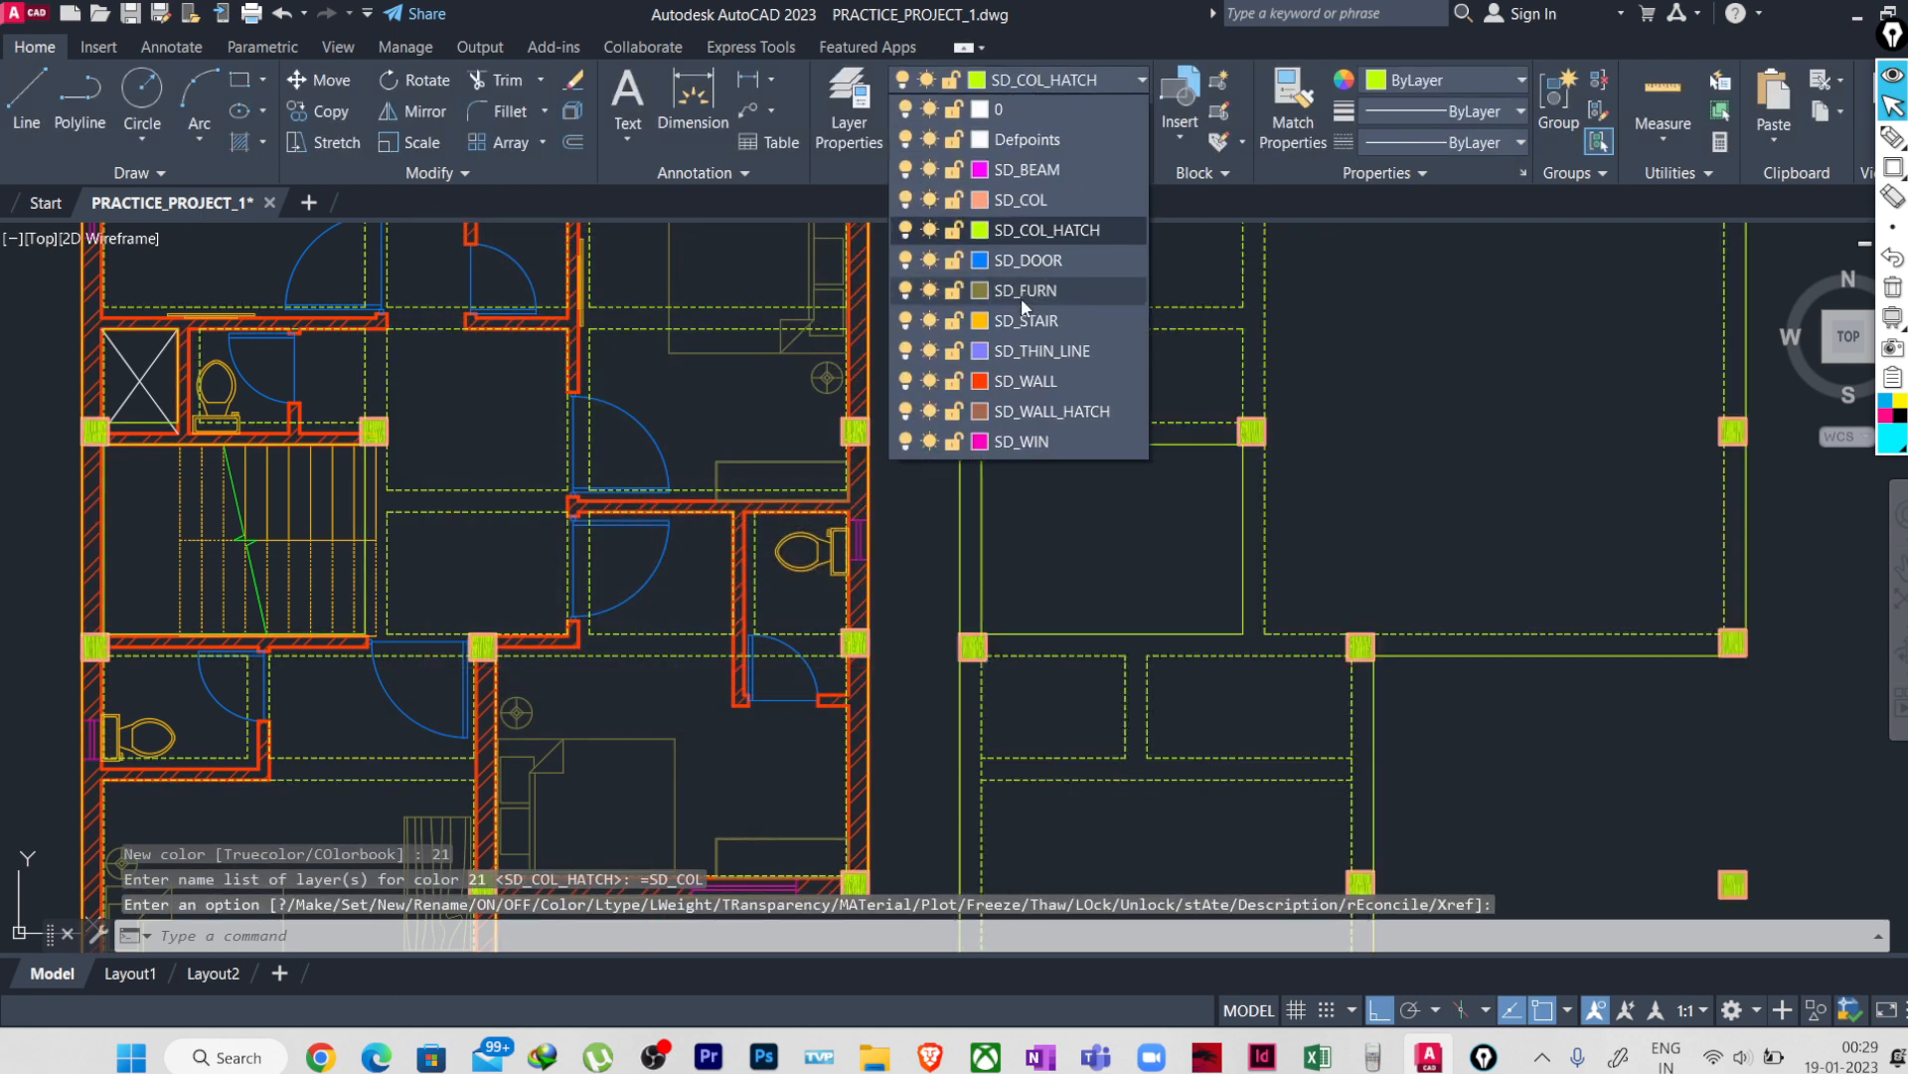
pyautogui.click(1024, 228)
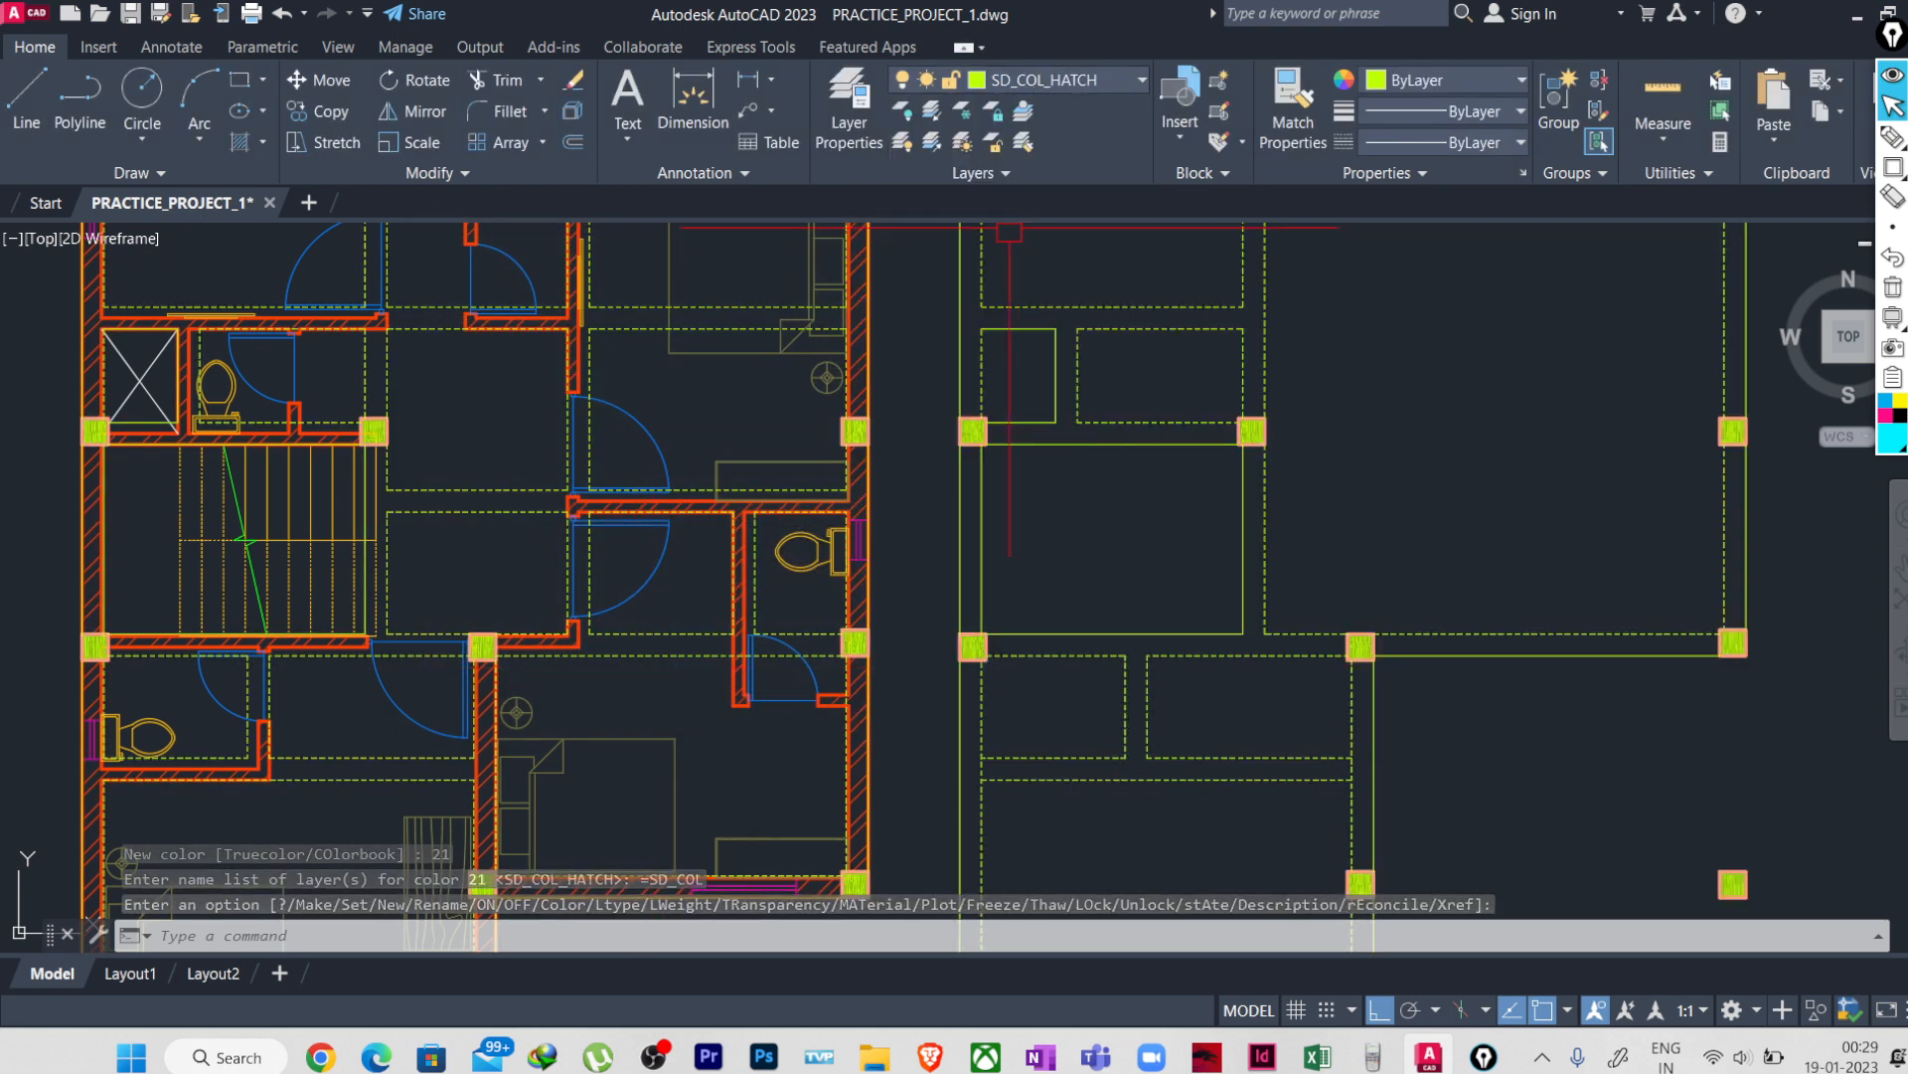
pyautogui.click(1019, 79)
pyautogui.scroll(2, 994, 184)
pyautogui.click(978, 231)
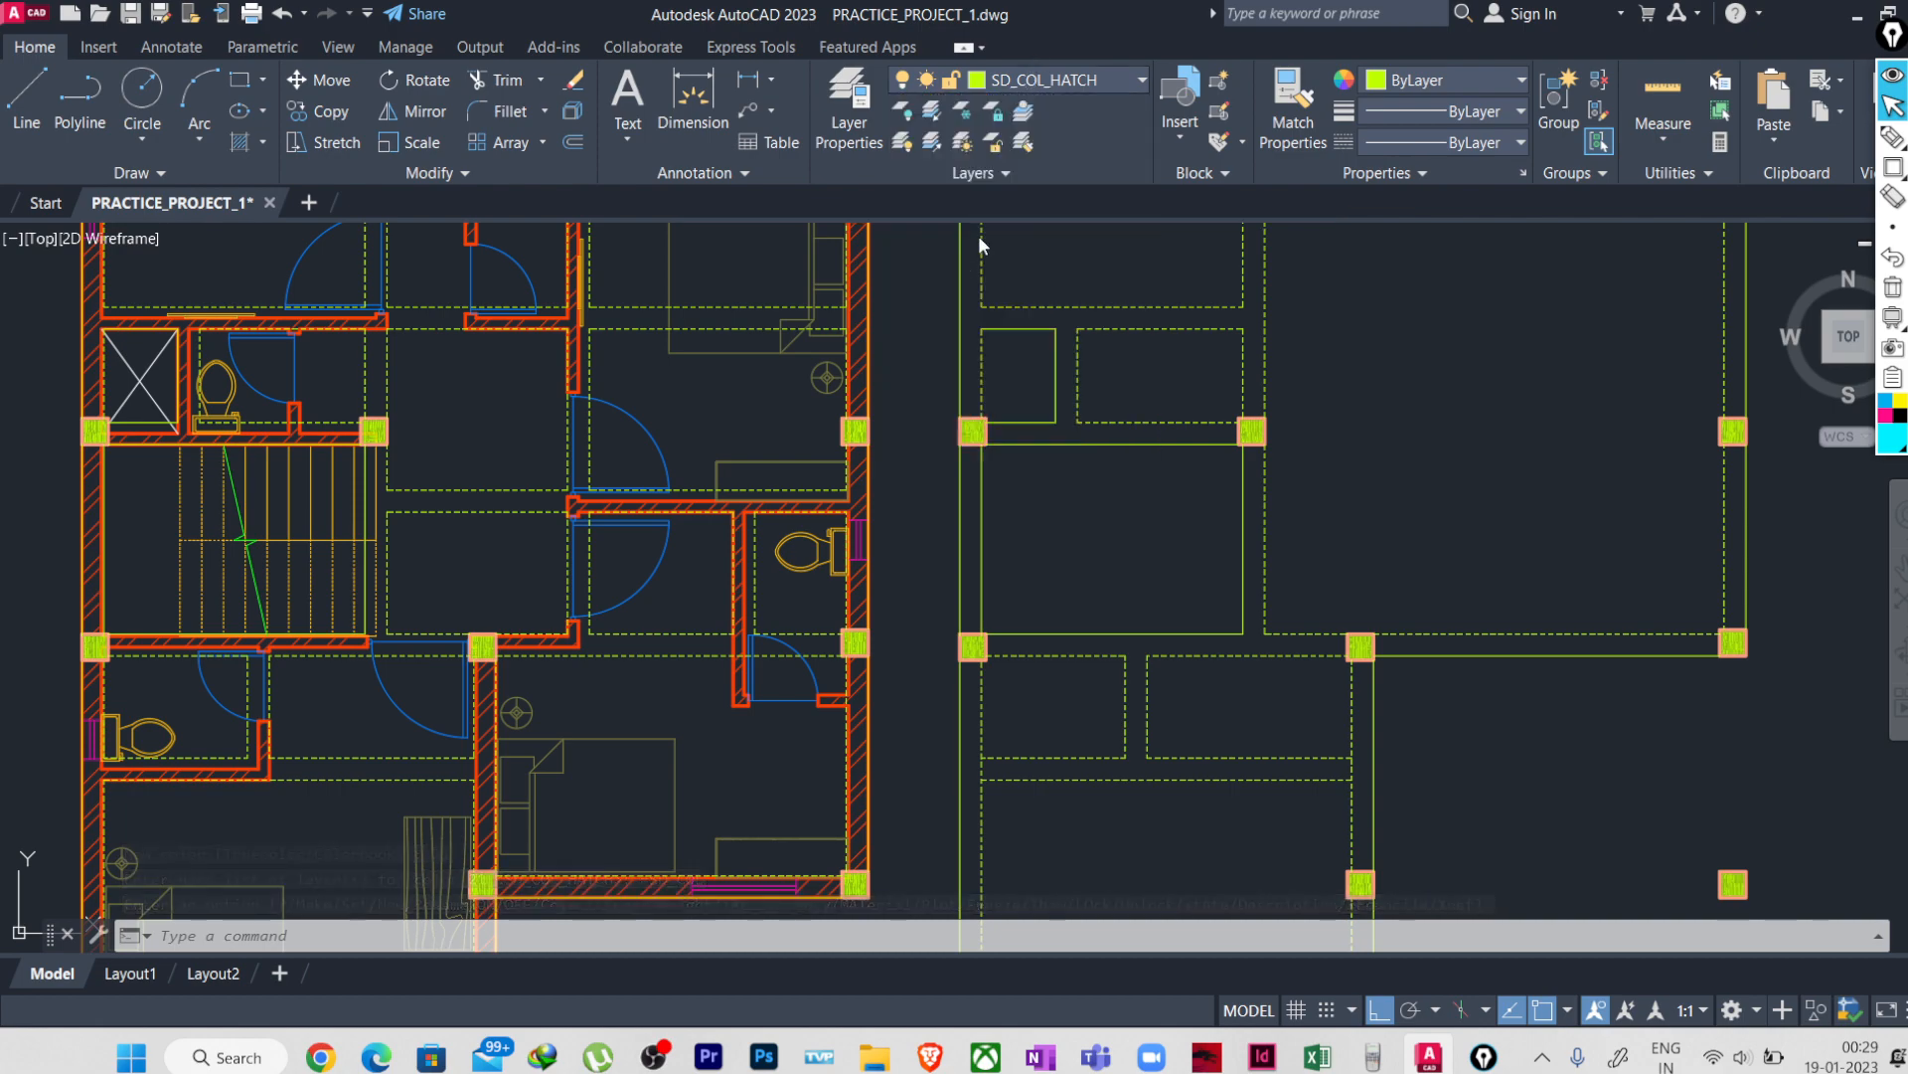
pyautogui.click(462, 412)
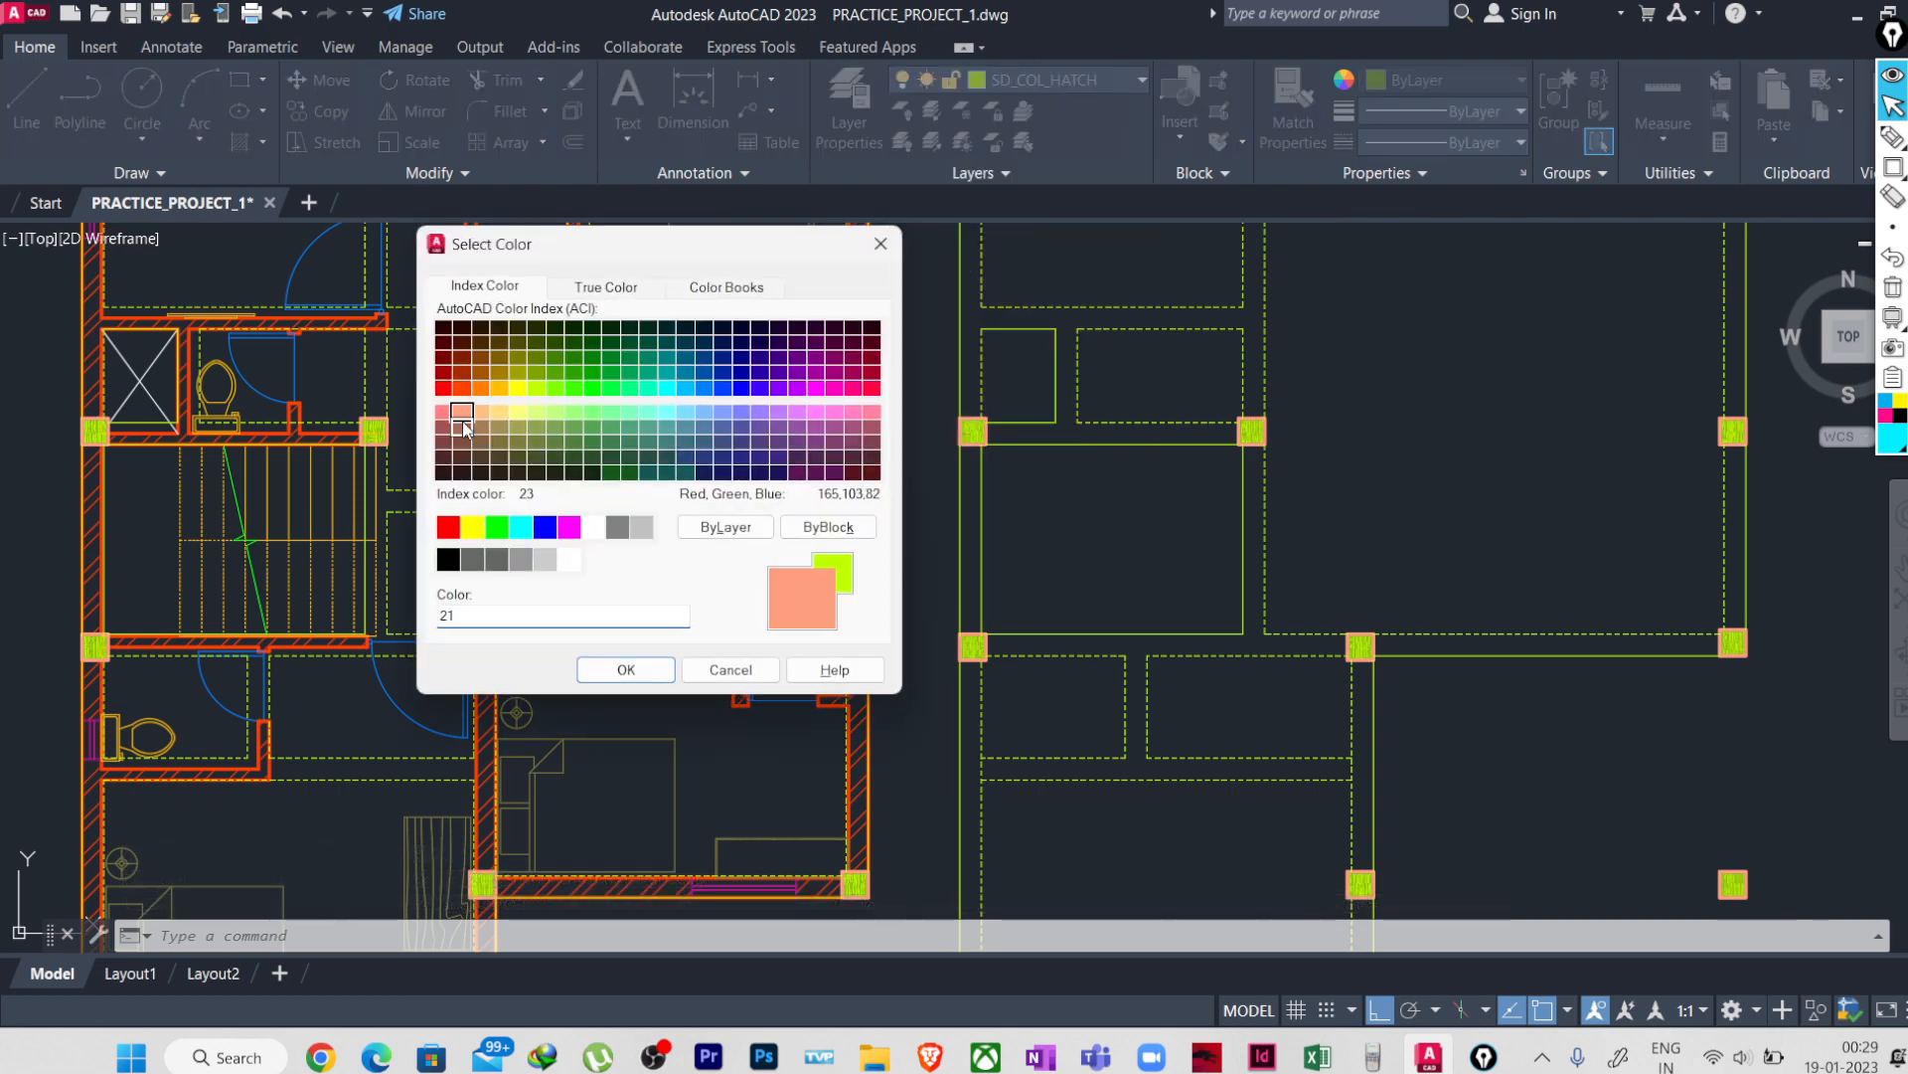
pyautogui.click(601, 668)
pyautogui.scroll(-4, 900, 805)
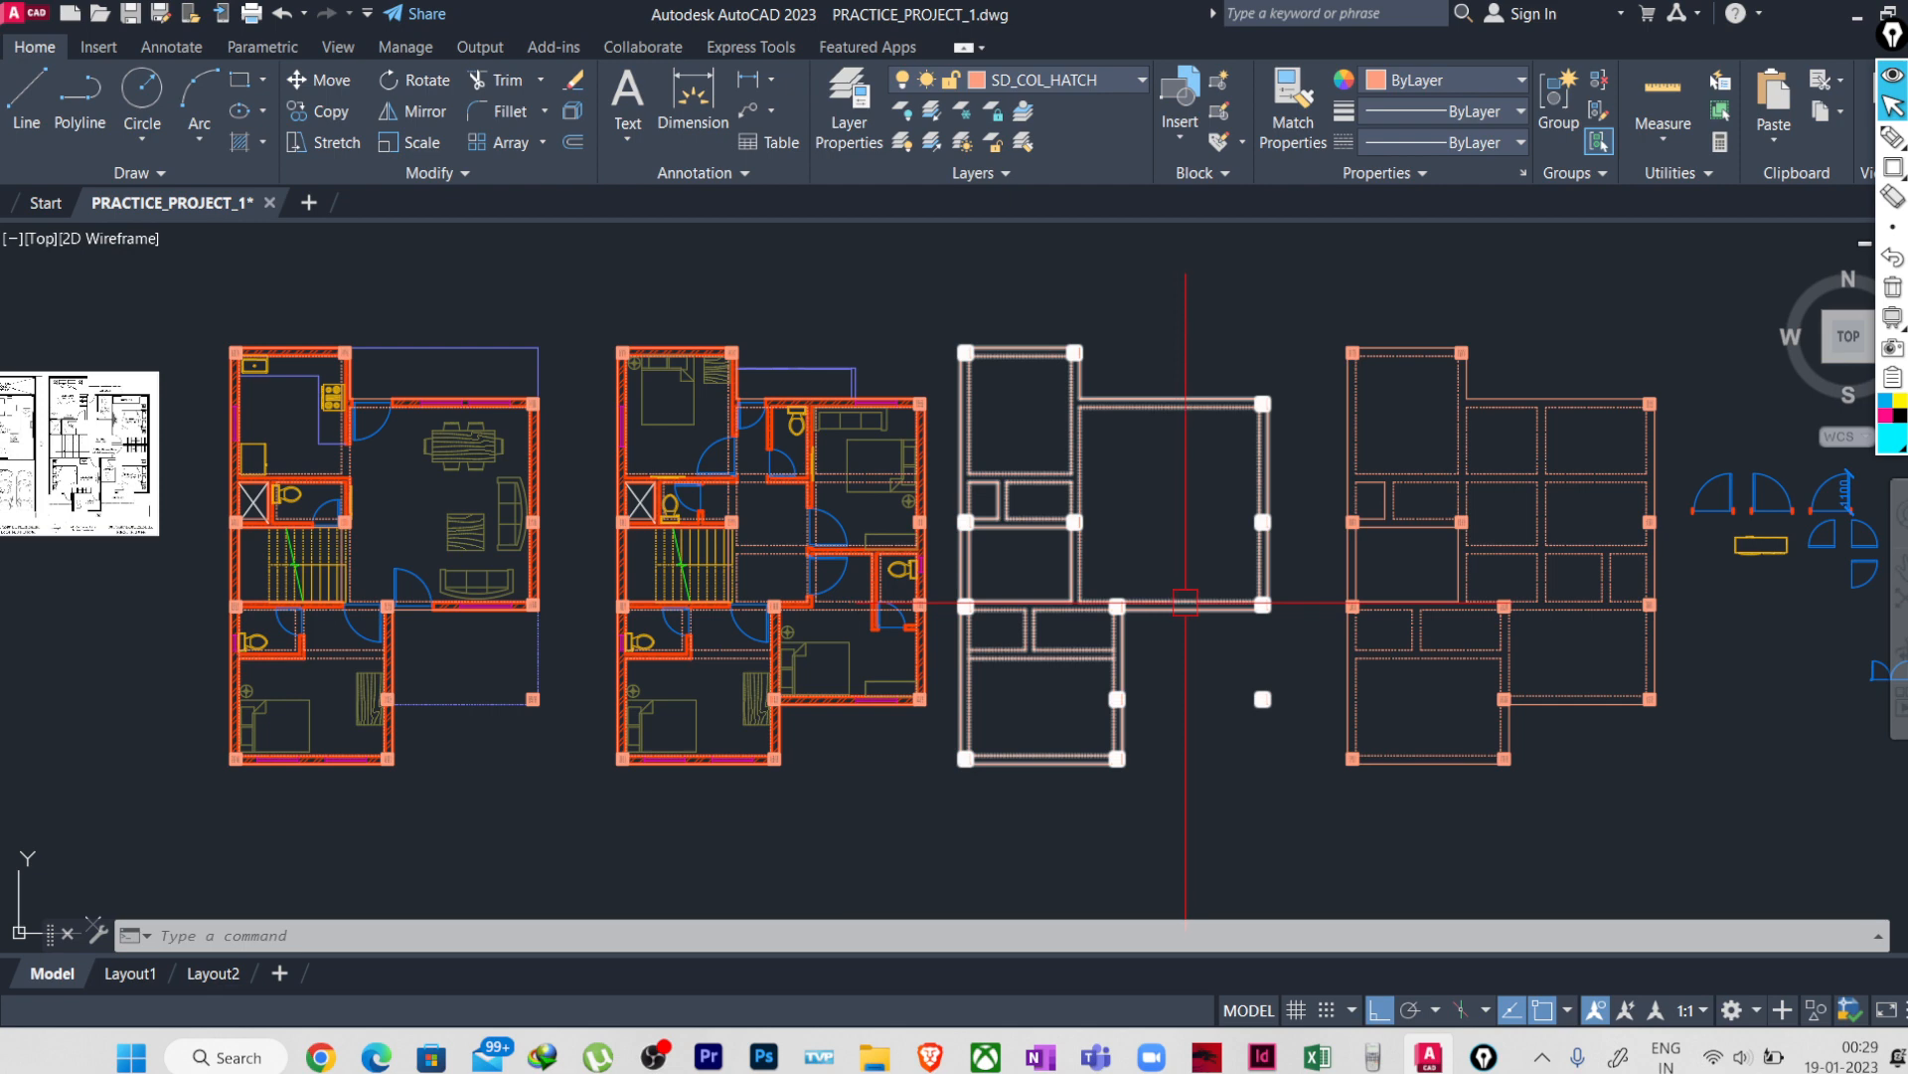
# - Select all similar column and beam layouts and ungroup them, accepting the highlighted group for the object in several groups
pyautogui.click(1186, 590)
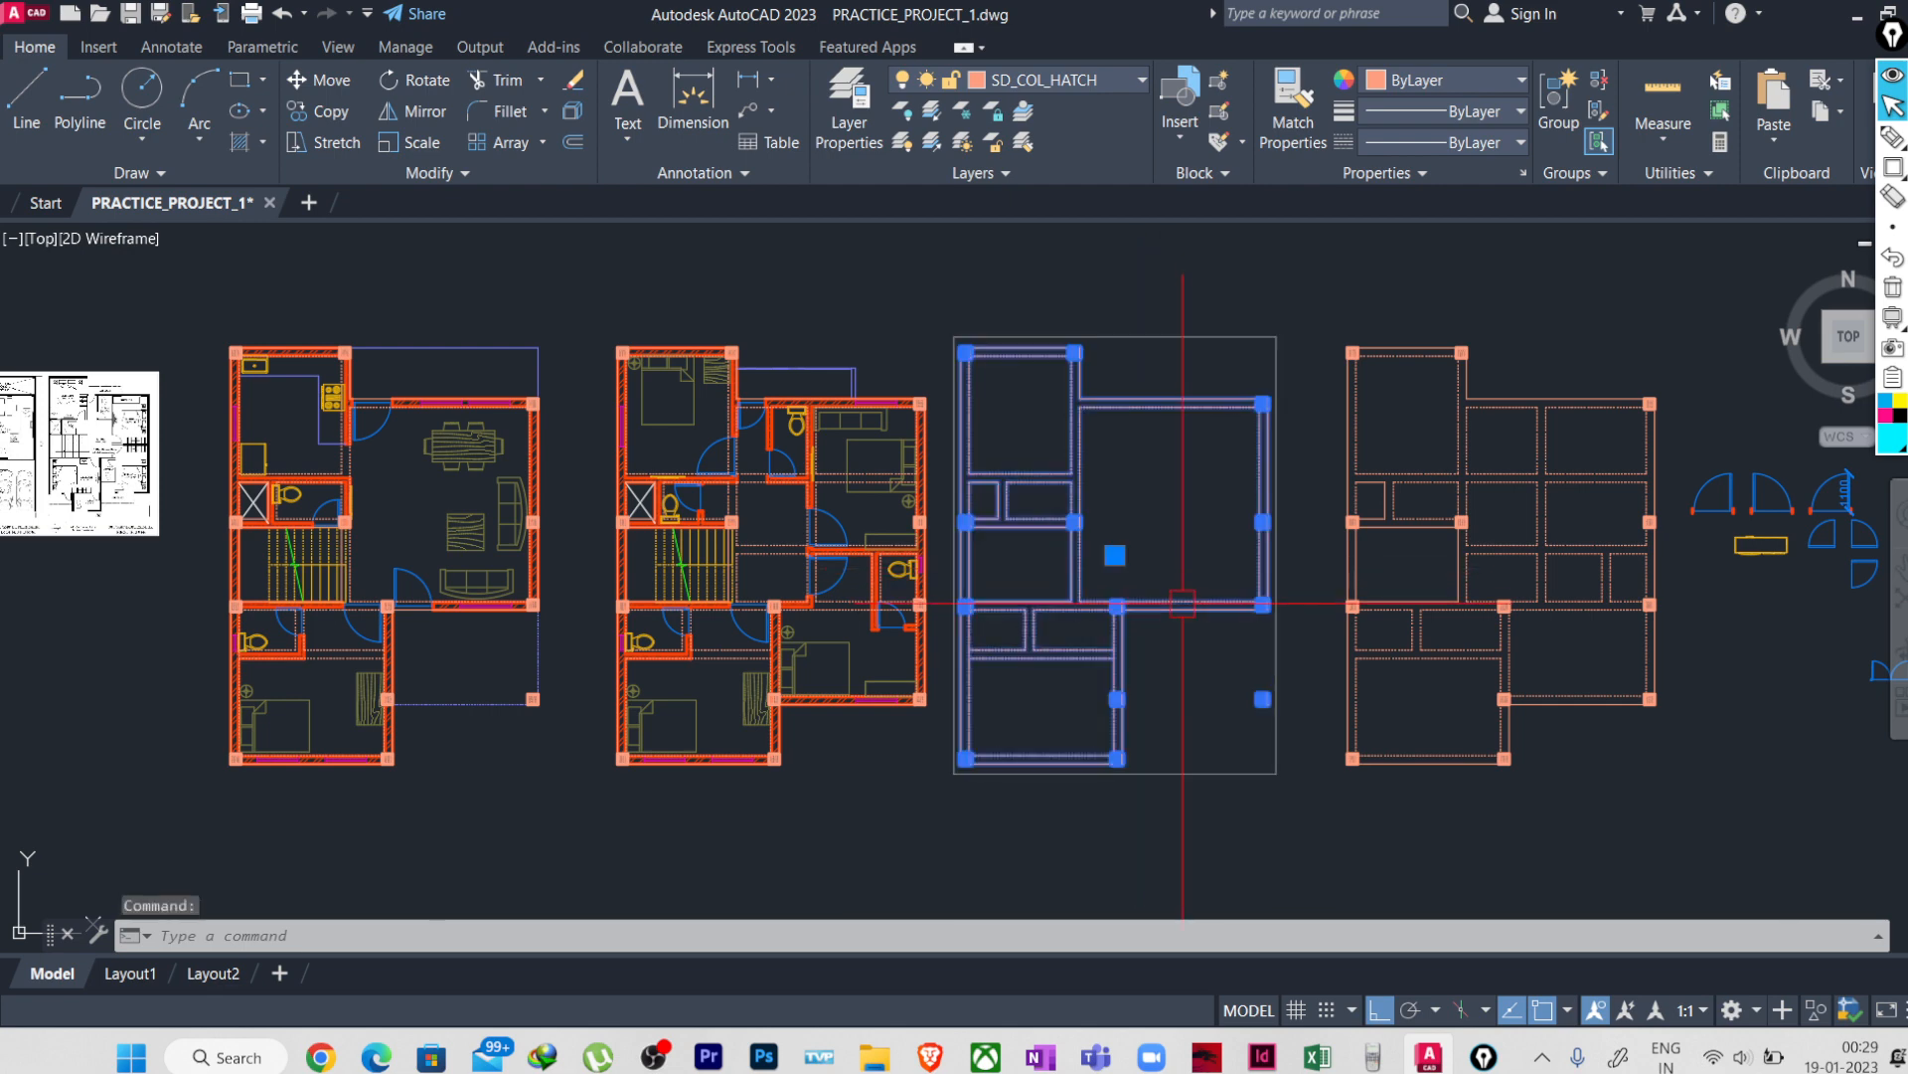
pyautogui.click(1469, 761)
pyautogui.rightClick(1457, 768)
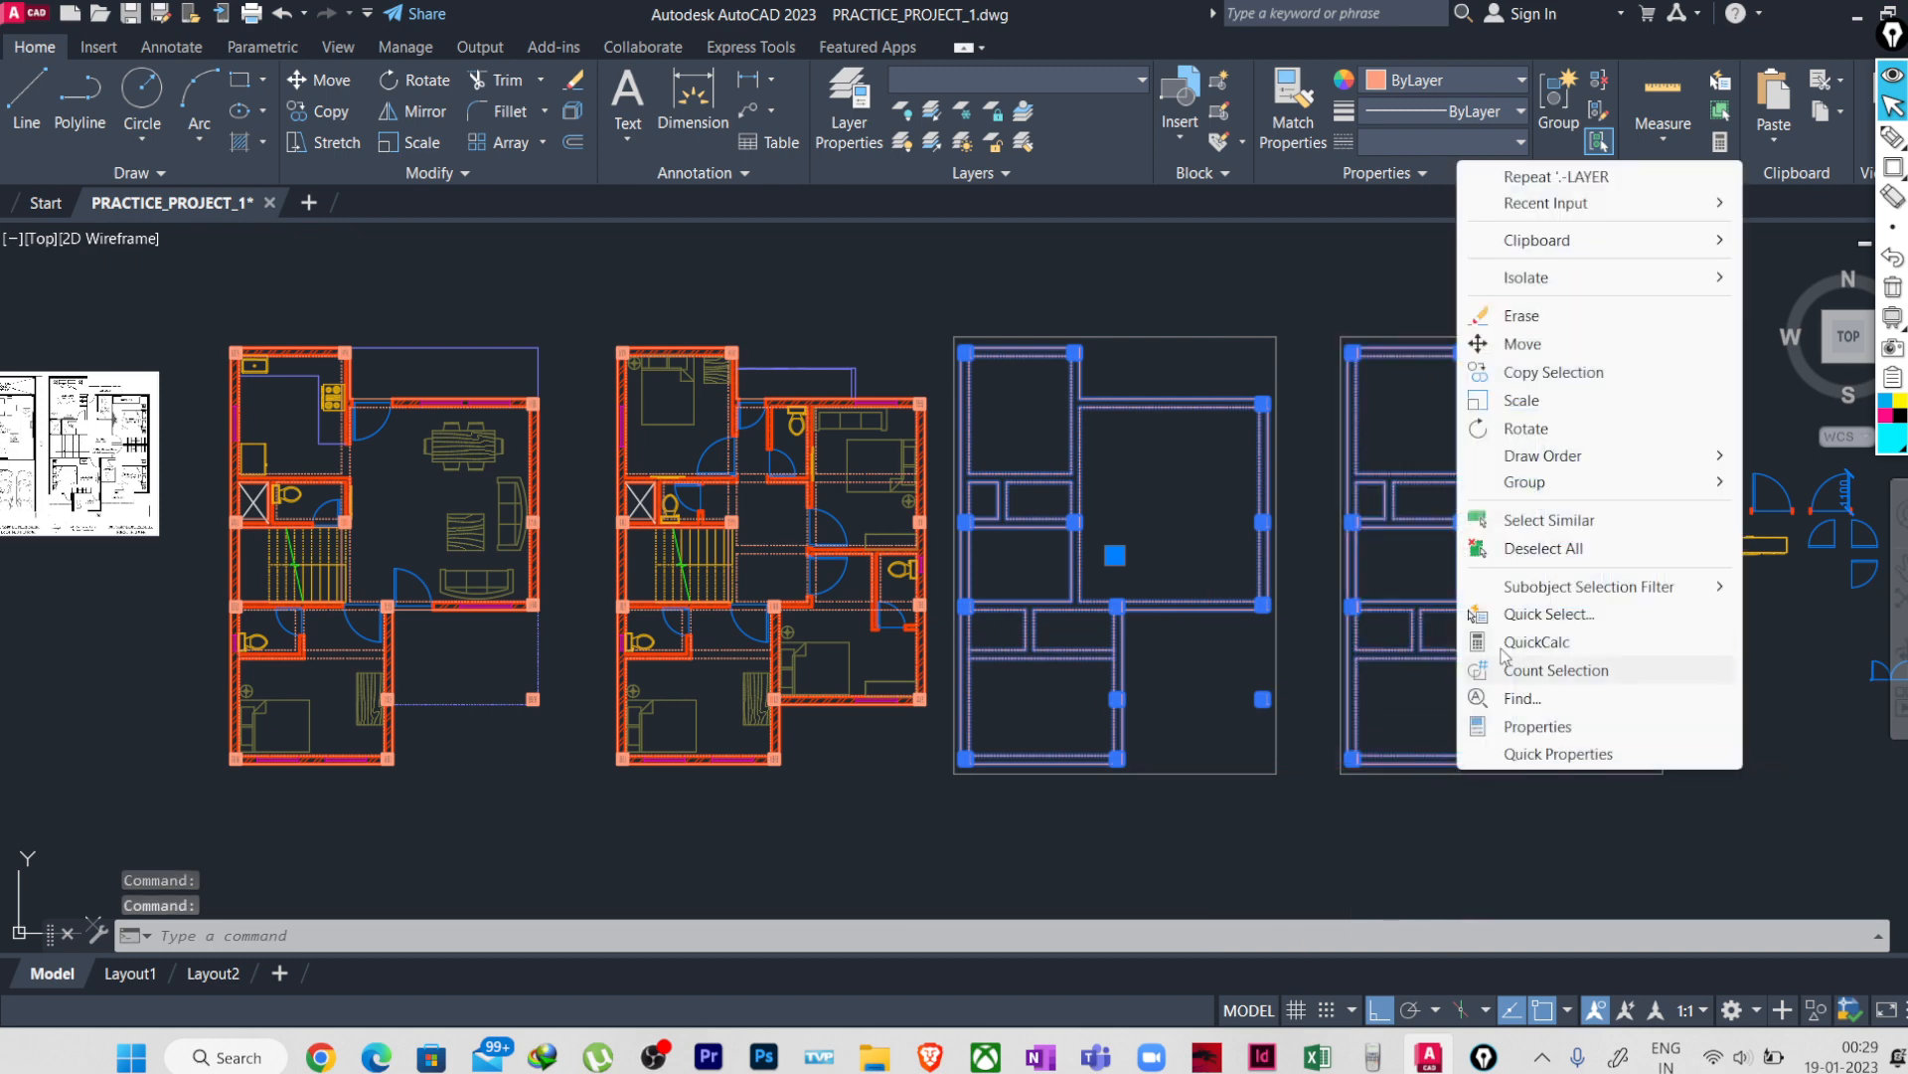
pyautogui.click(1531, 520)
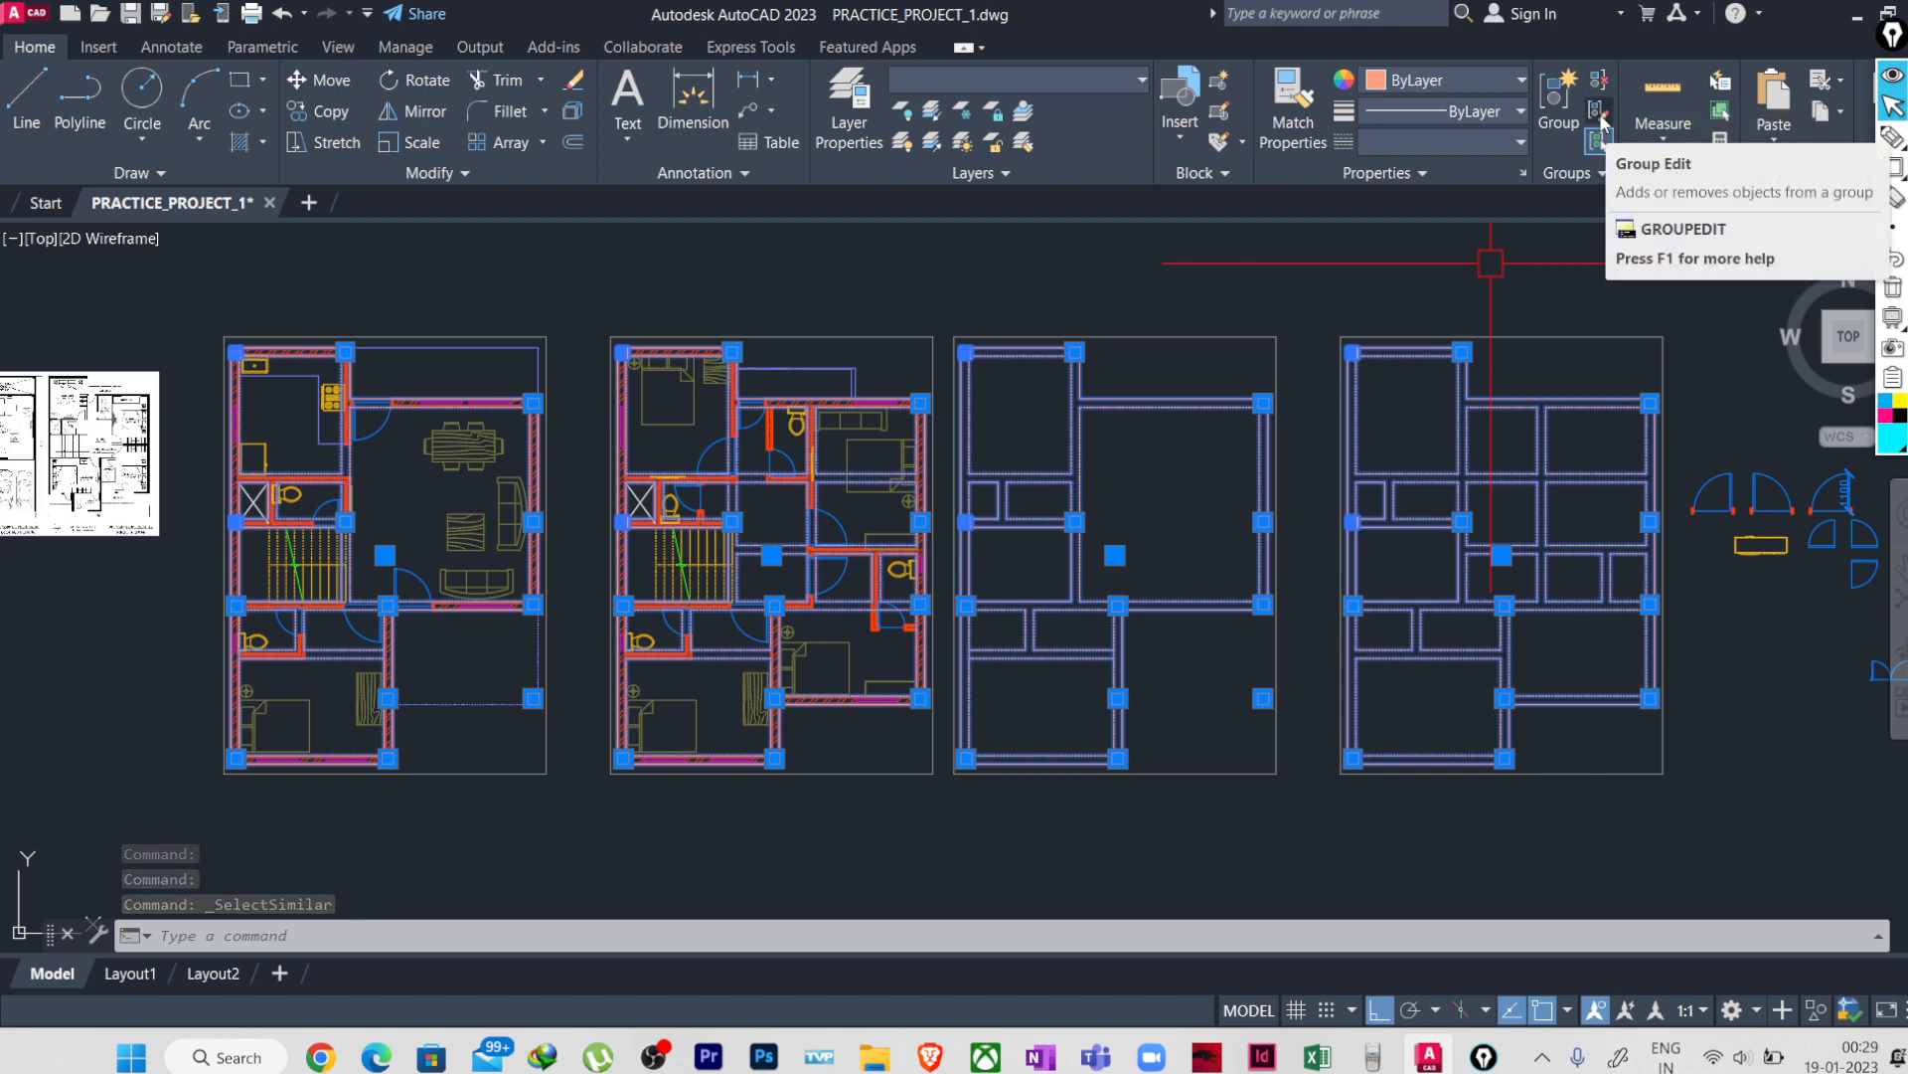
pyautogui.click(1598, 79)
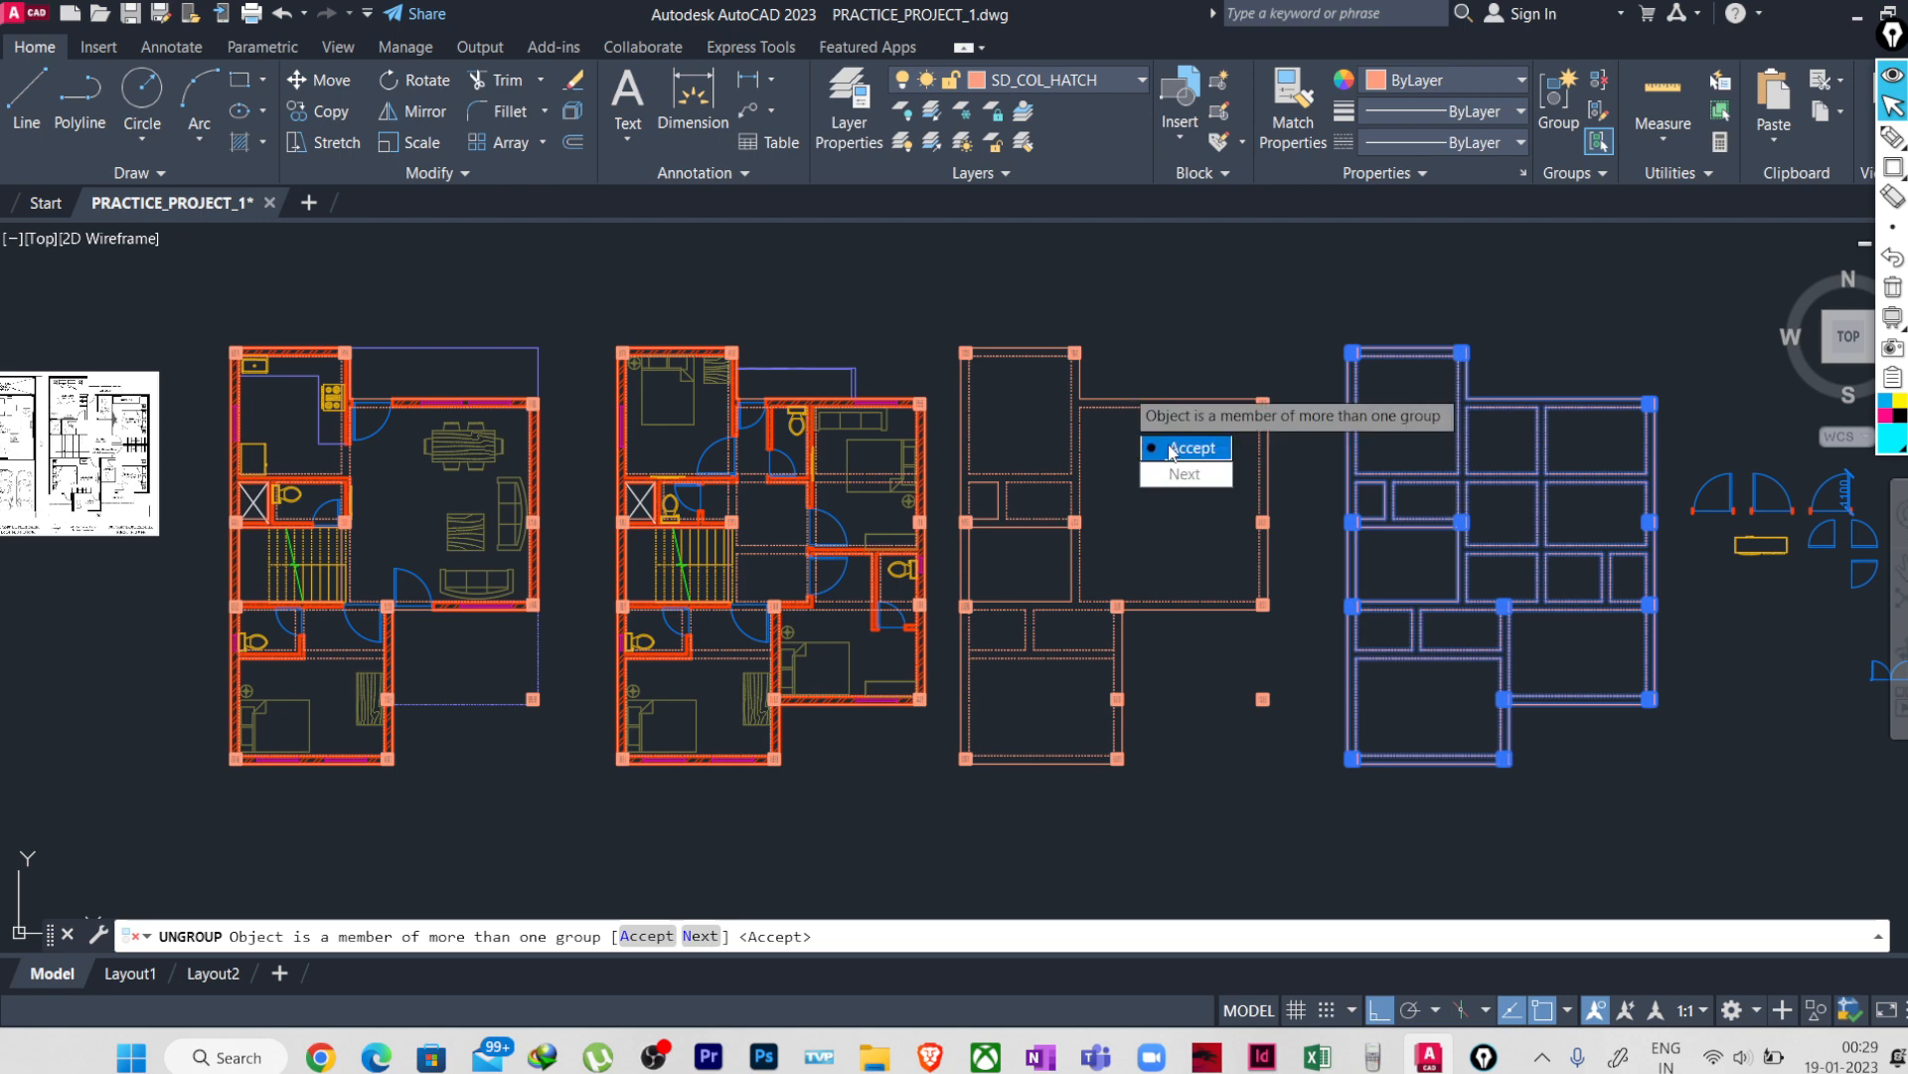
pyautogui.click(1182, 448)
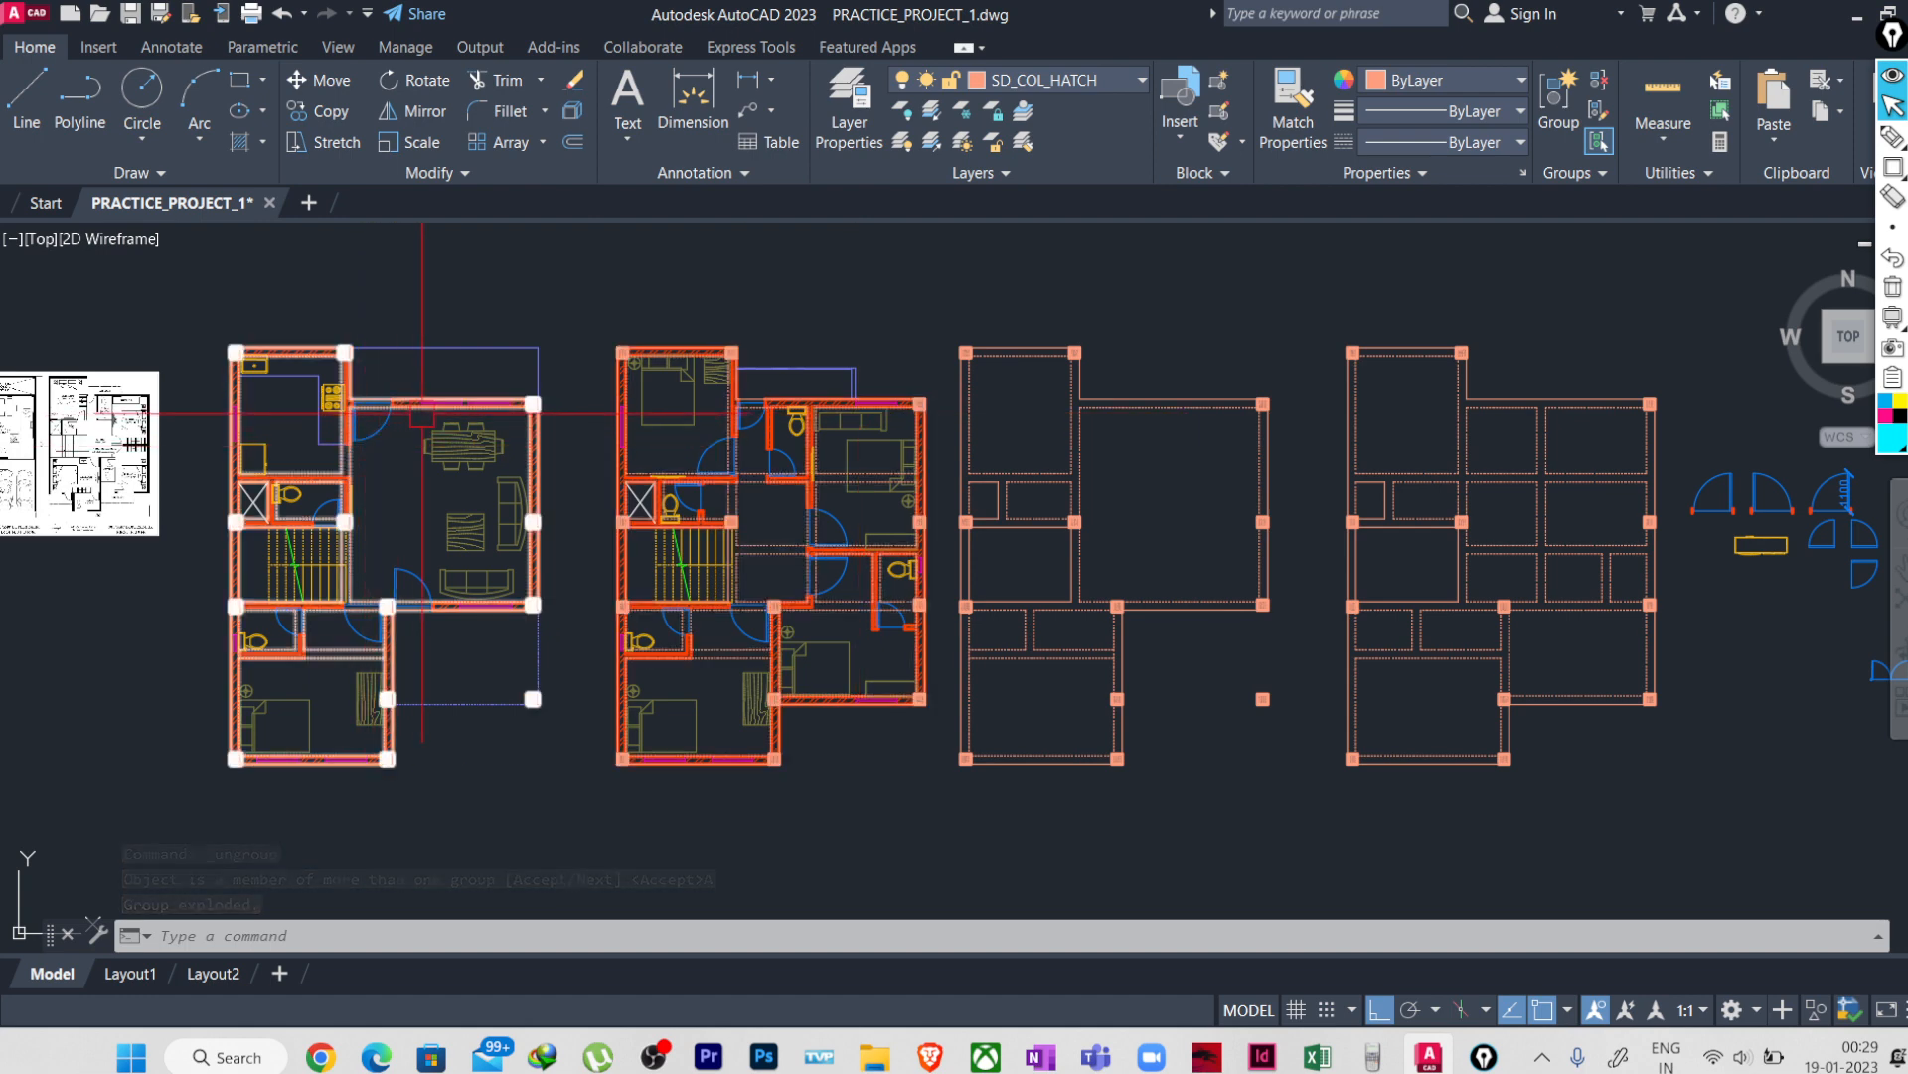
# - Ungroup the column and beam layouts on both floor plans and the standalone layout beside them, accepting the highlighted group when asked
pyautogui.click(457, 398)
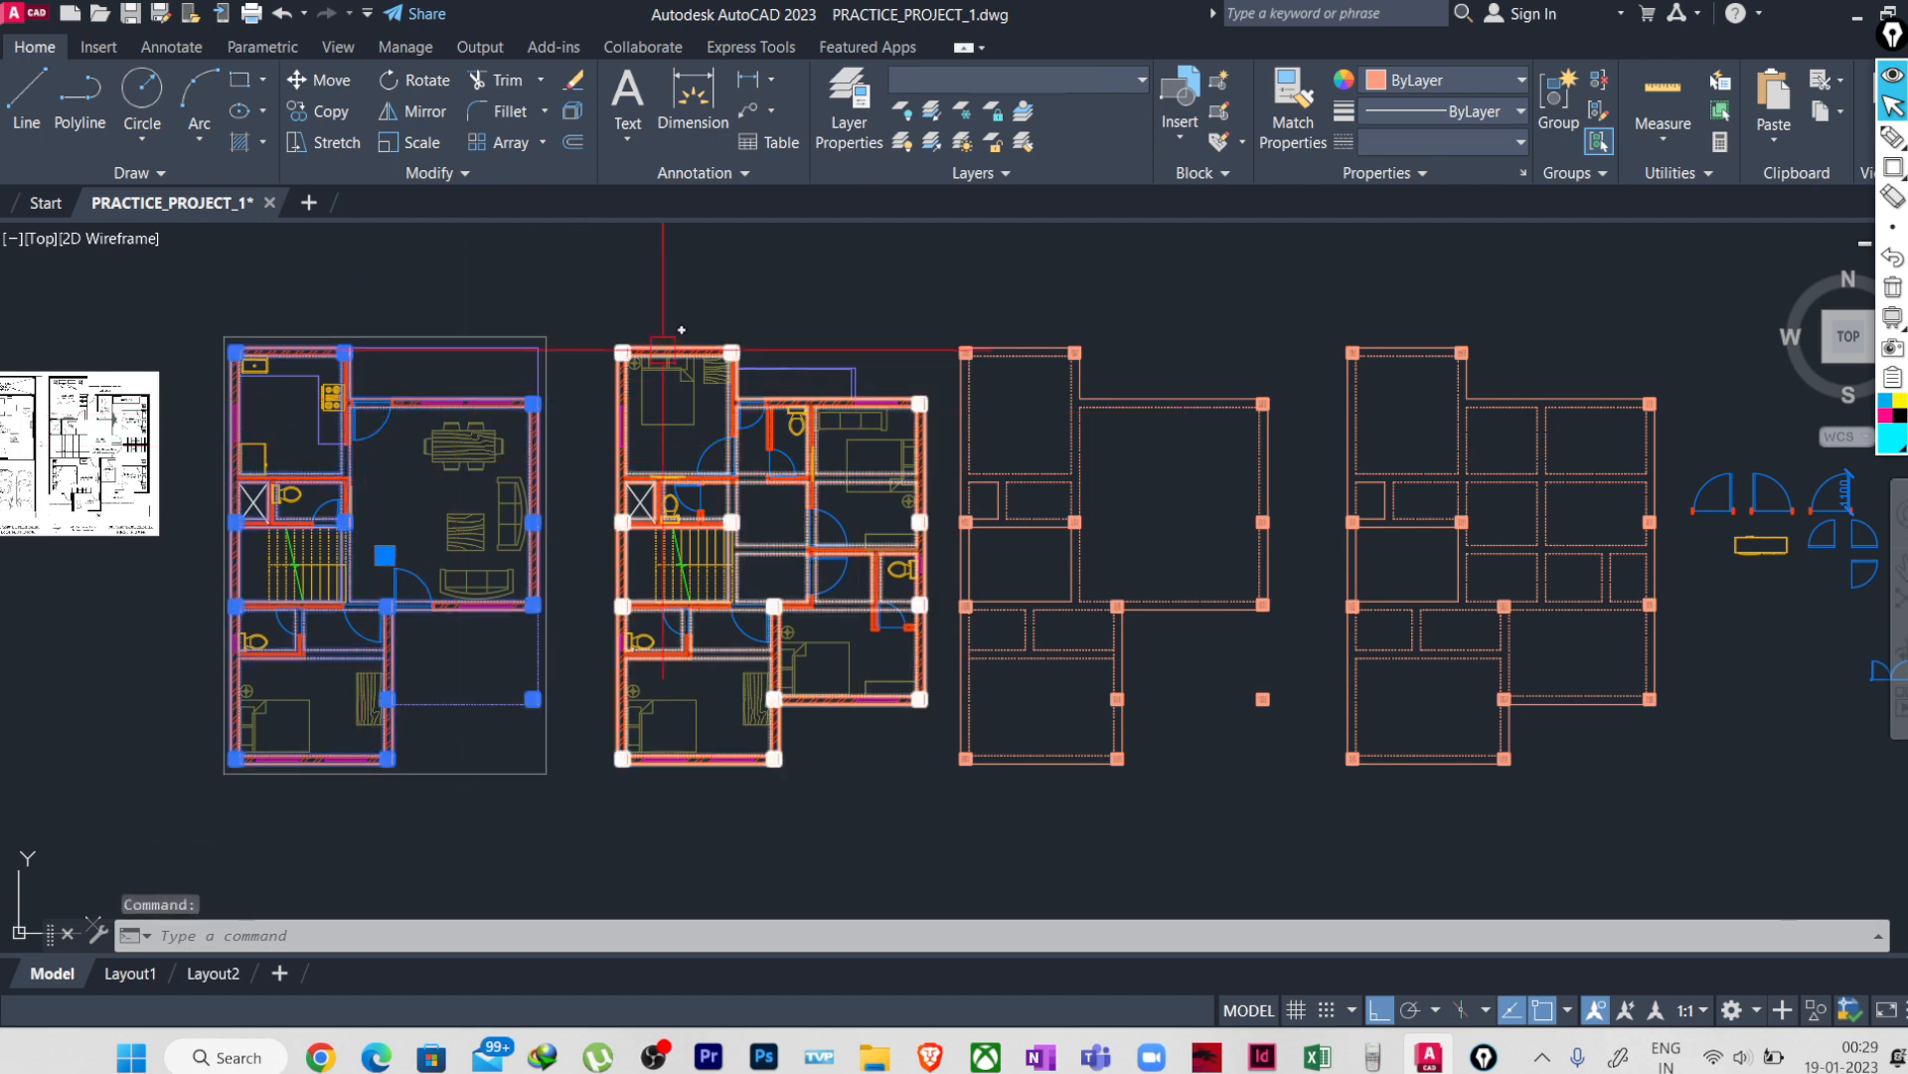
pyautogui.click(626, 350)
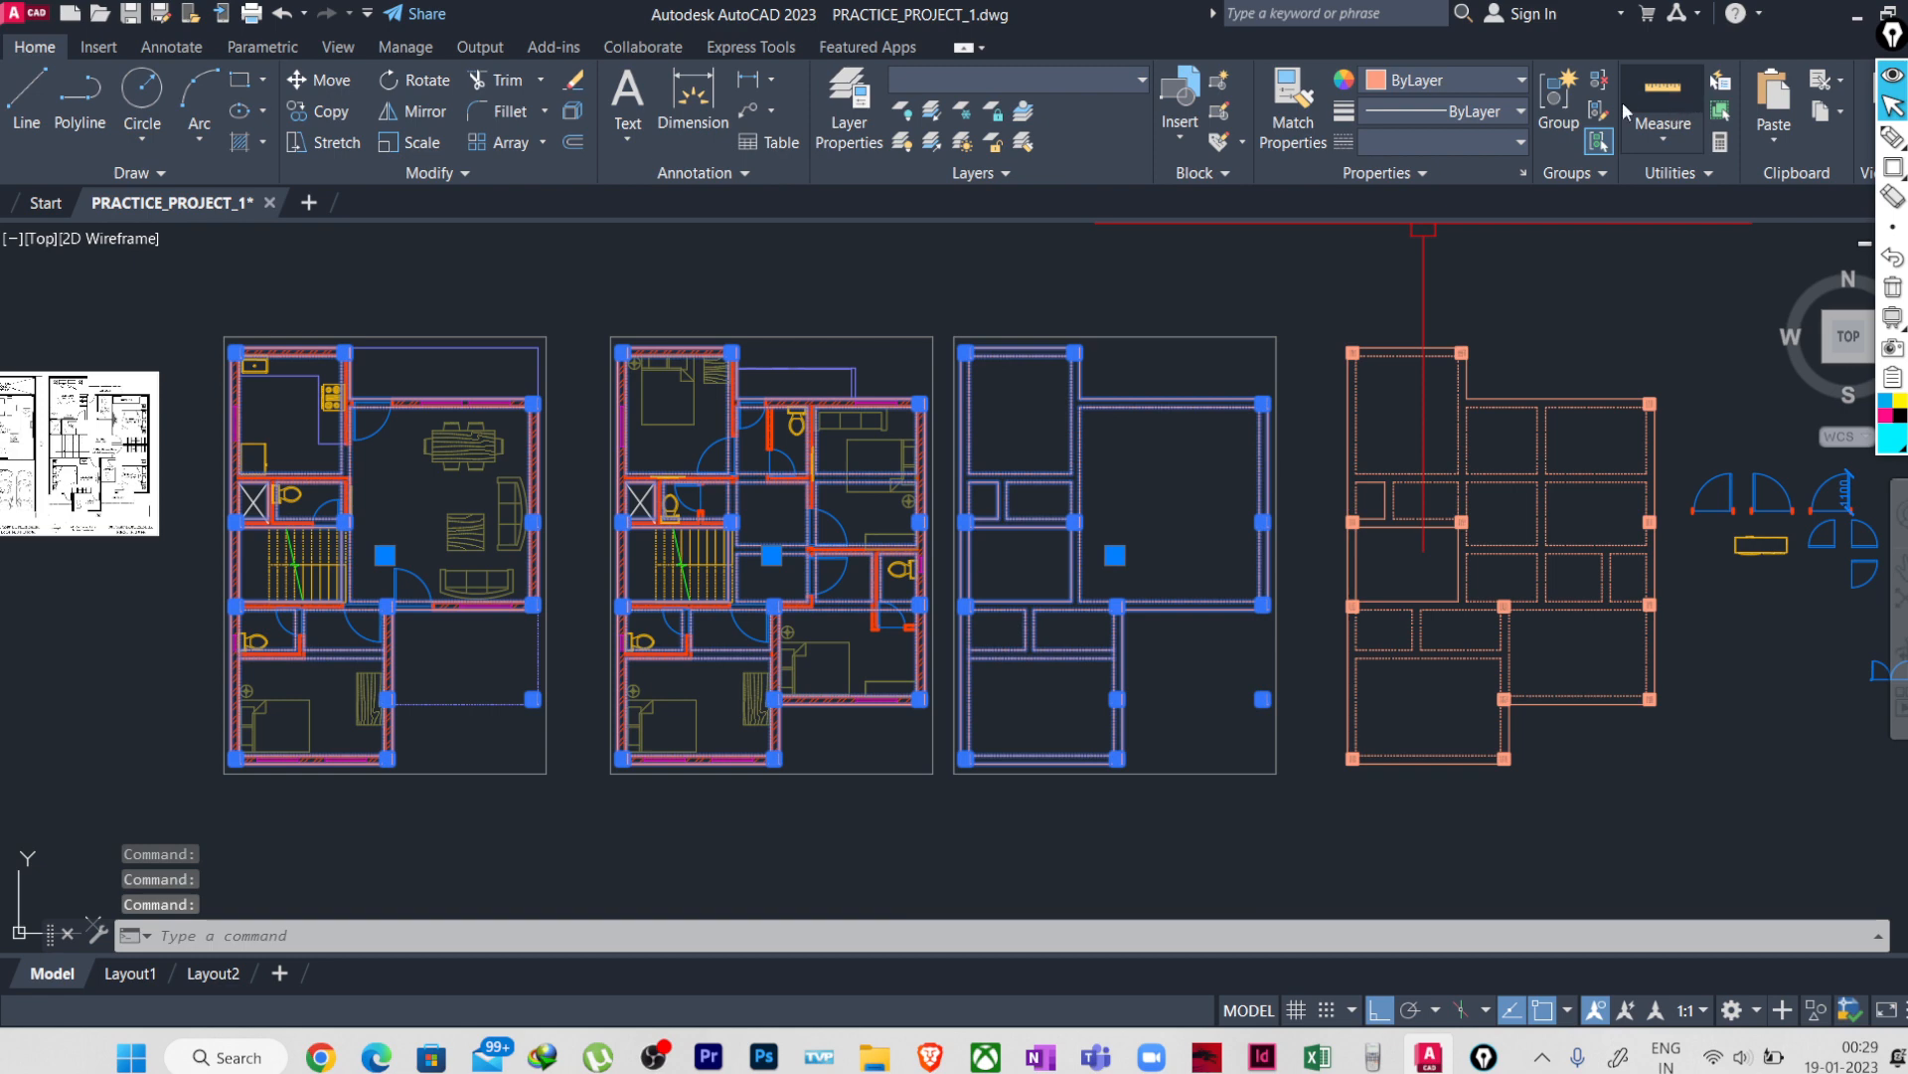
pyautogui.click(1599, 80)
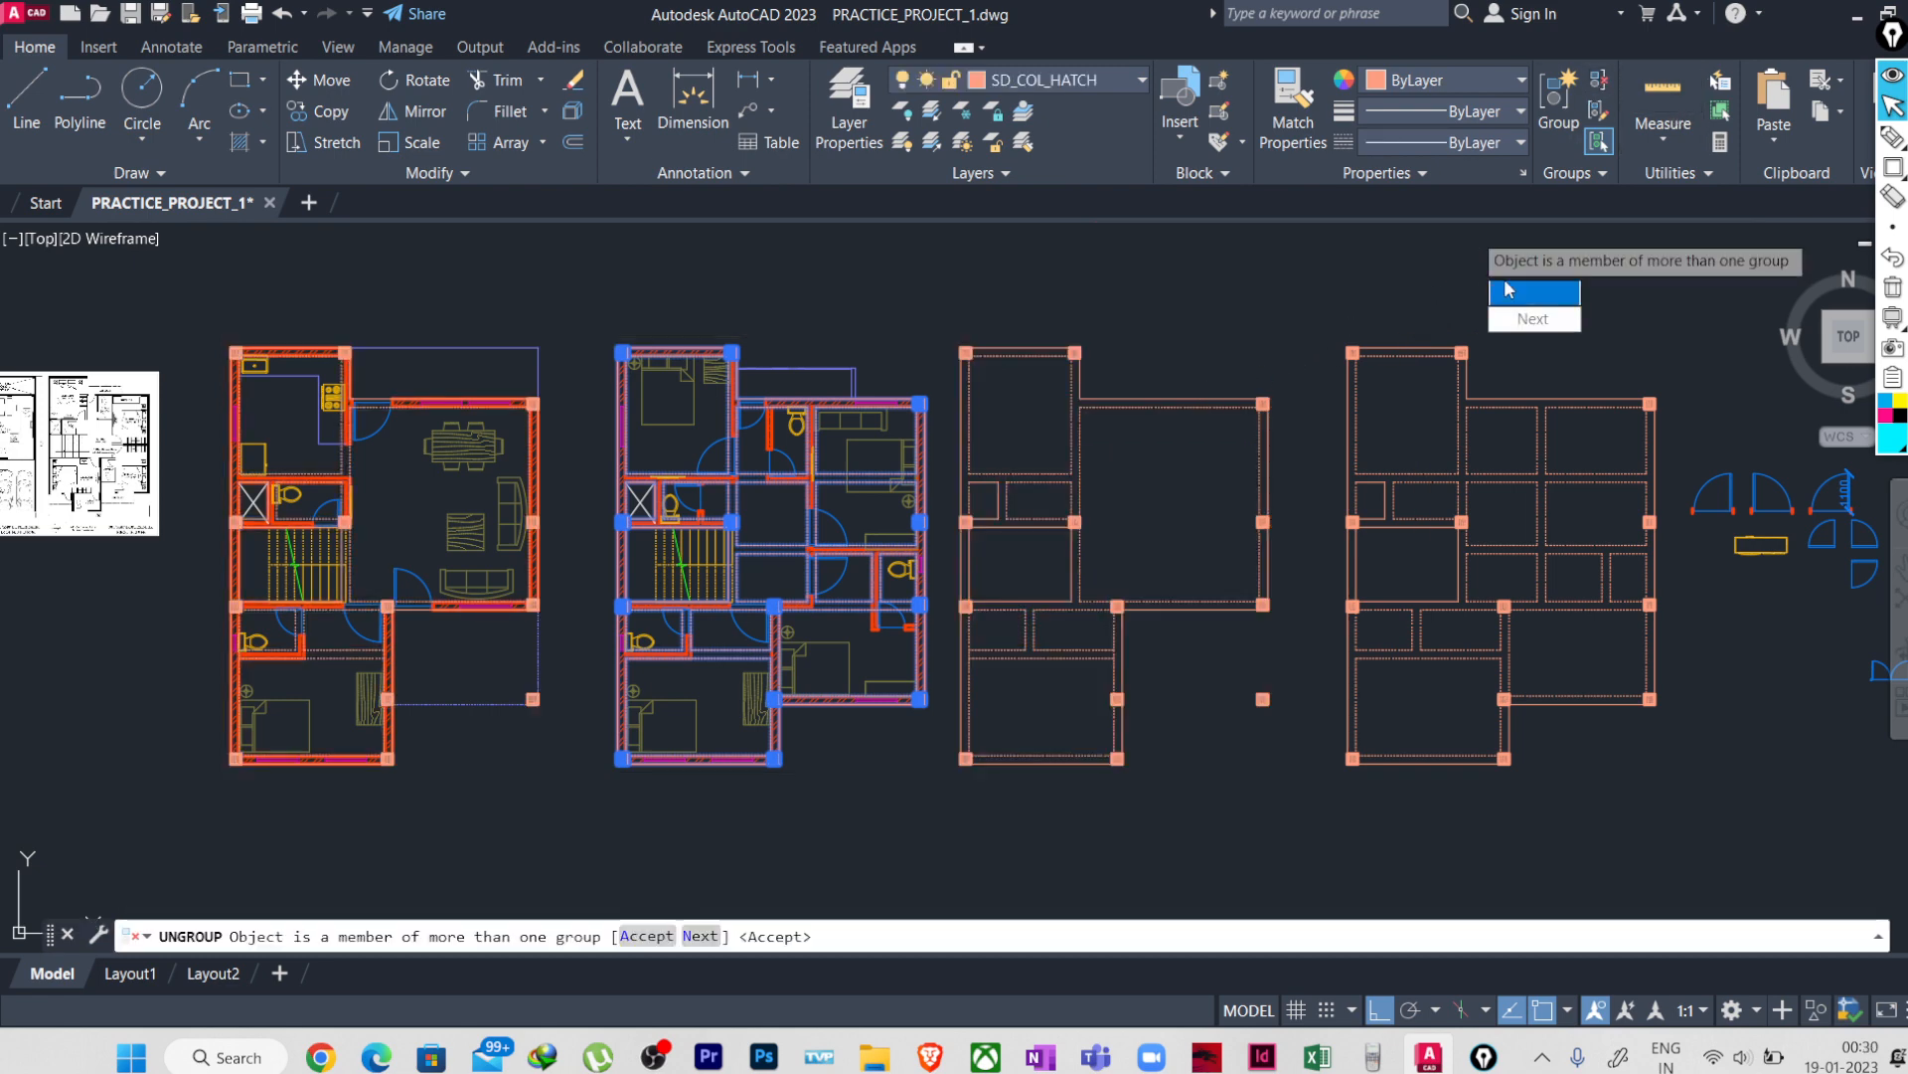
pyautogui.click(1508, 289)
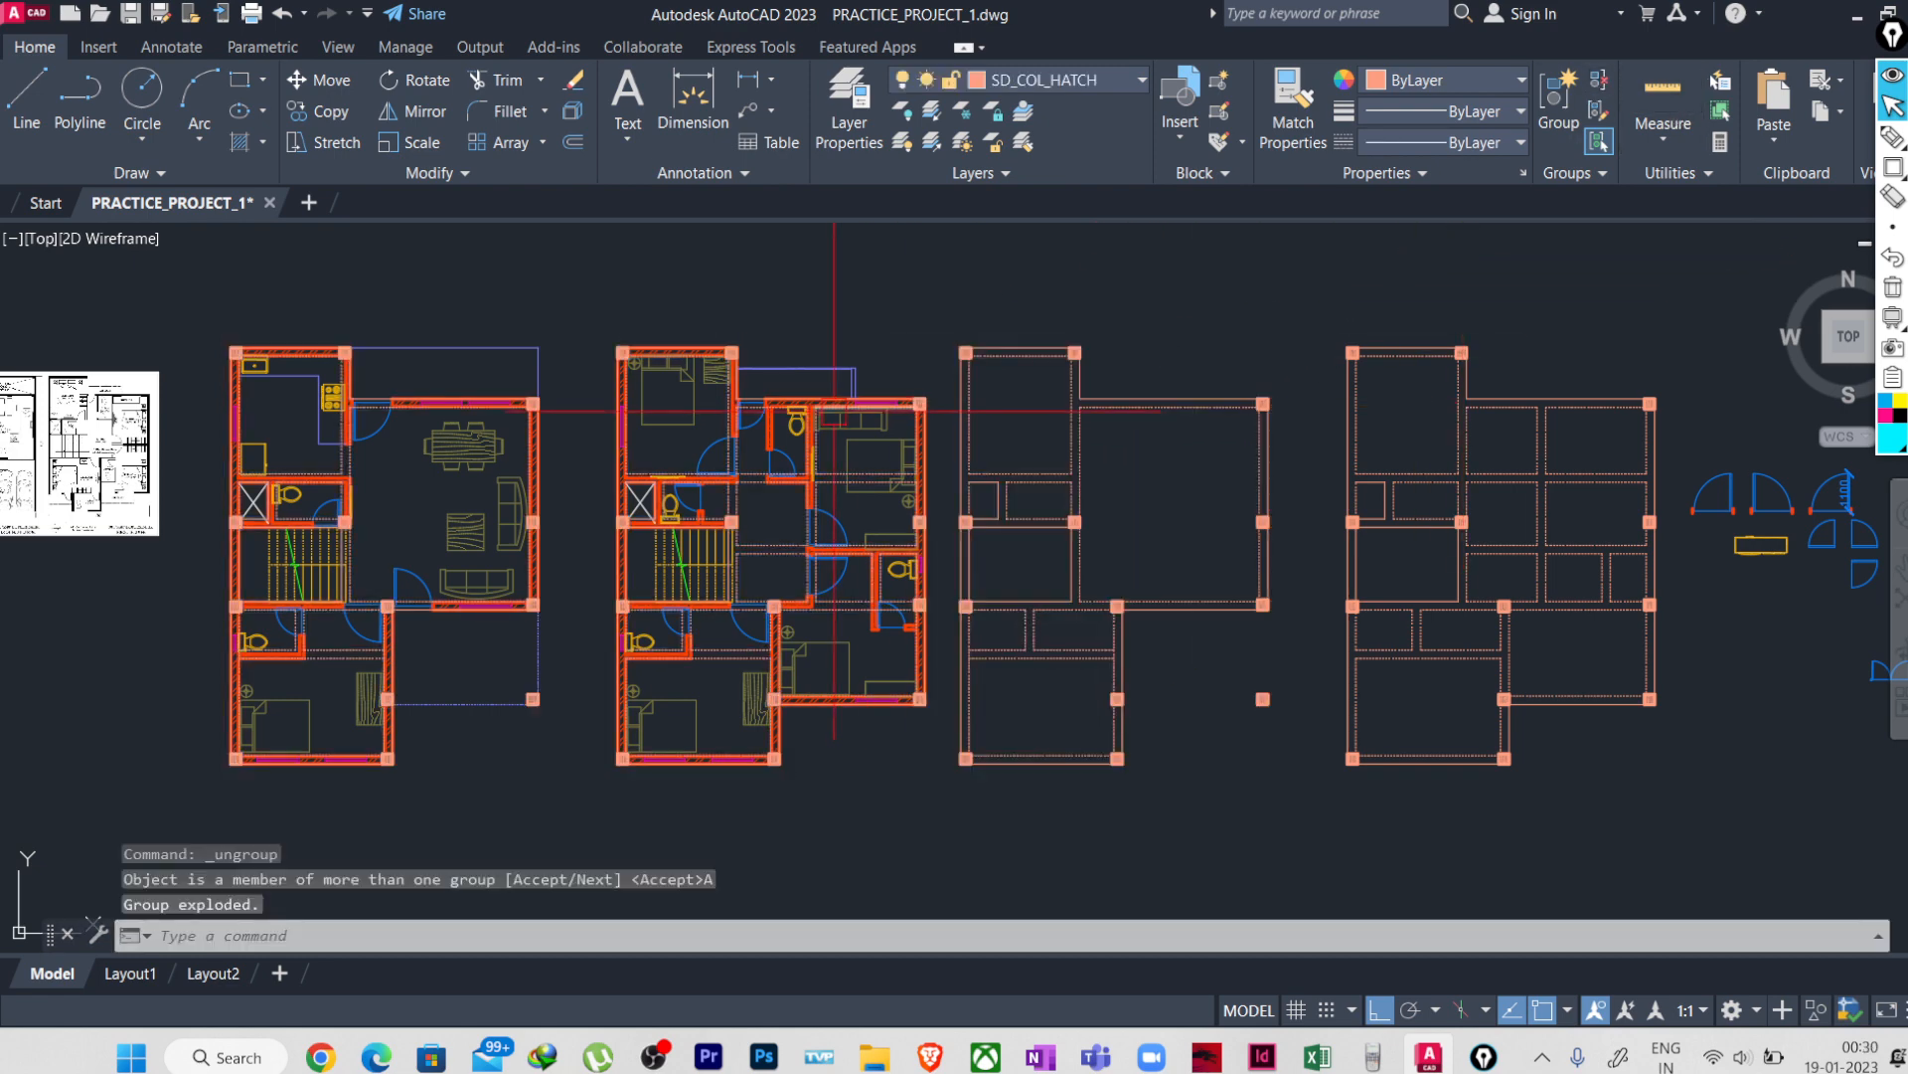
# - Ungroup the layout still grouped on the first floor plan and the first standalone column and beam layout
pyautogui.click(383, 389)
pyautogui.click(372, 396)
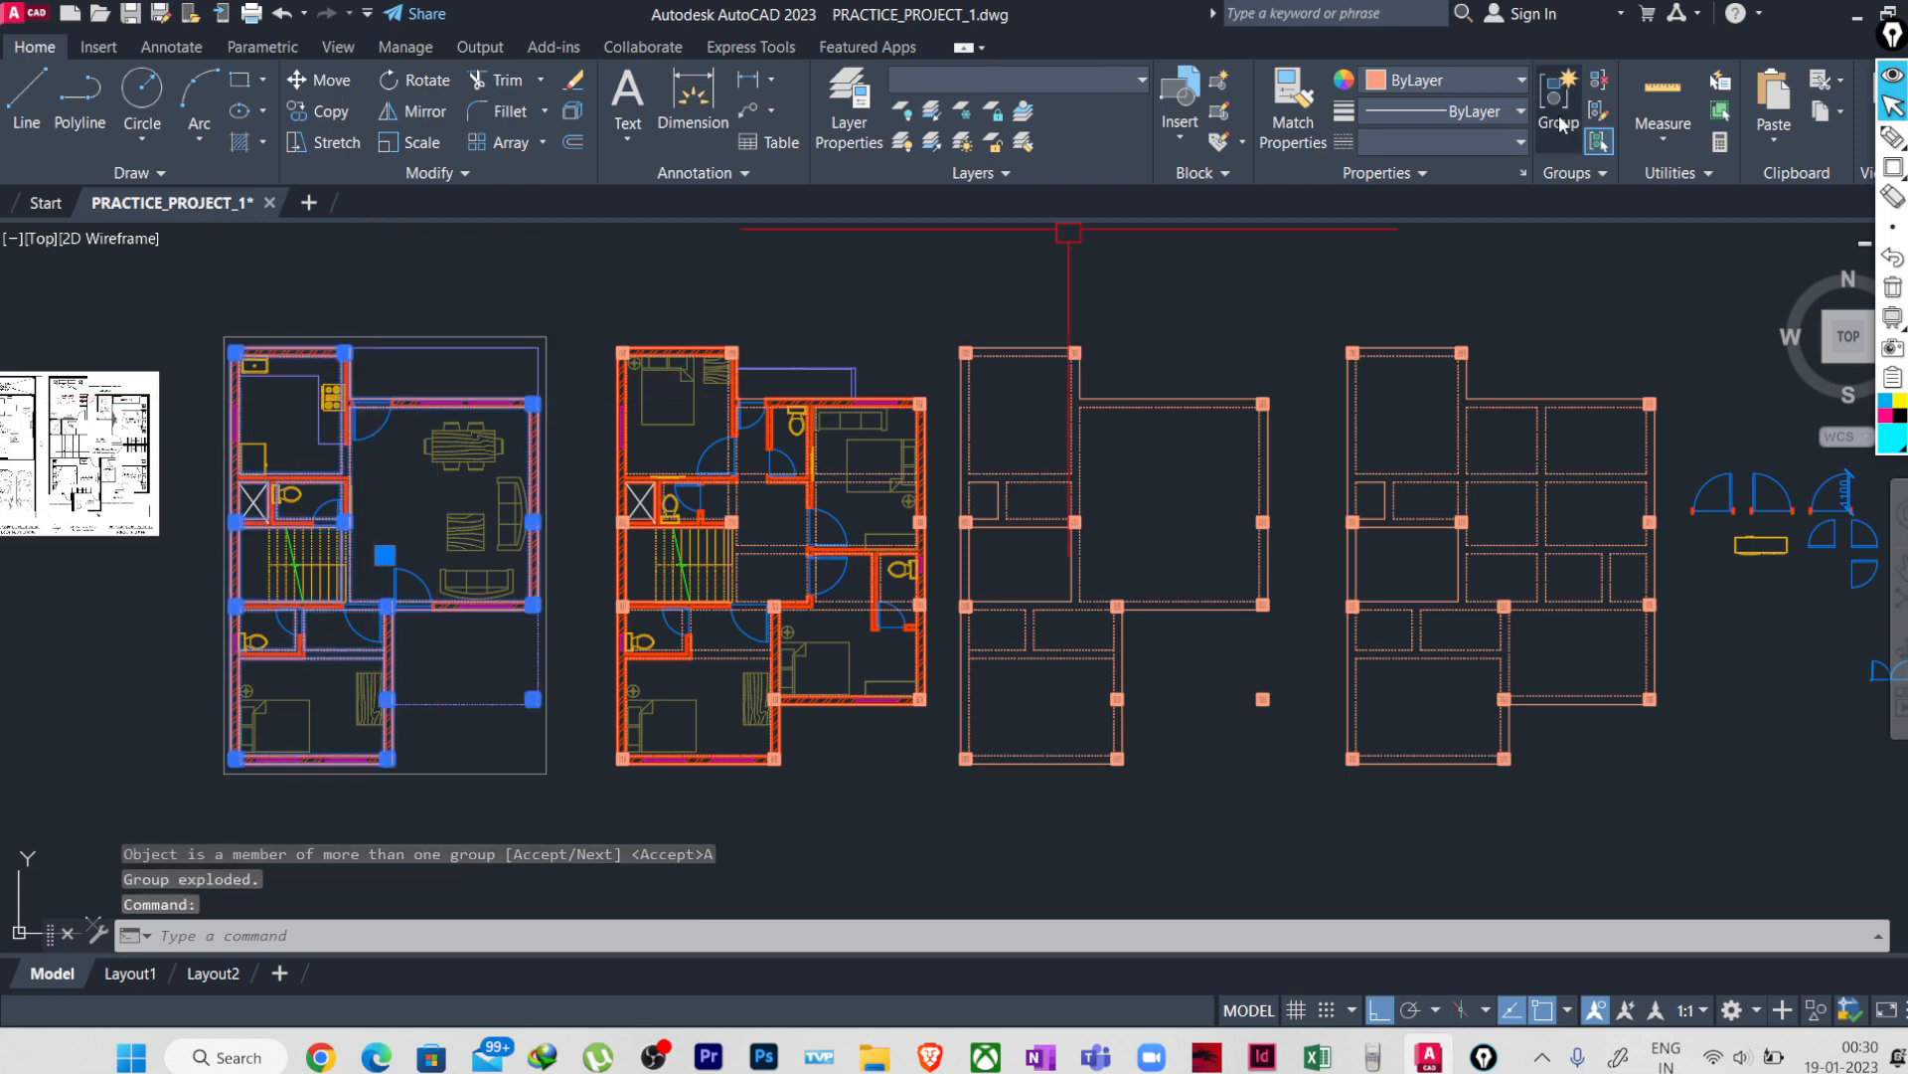
pyautogui.click(1599, 81)
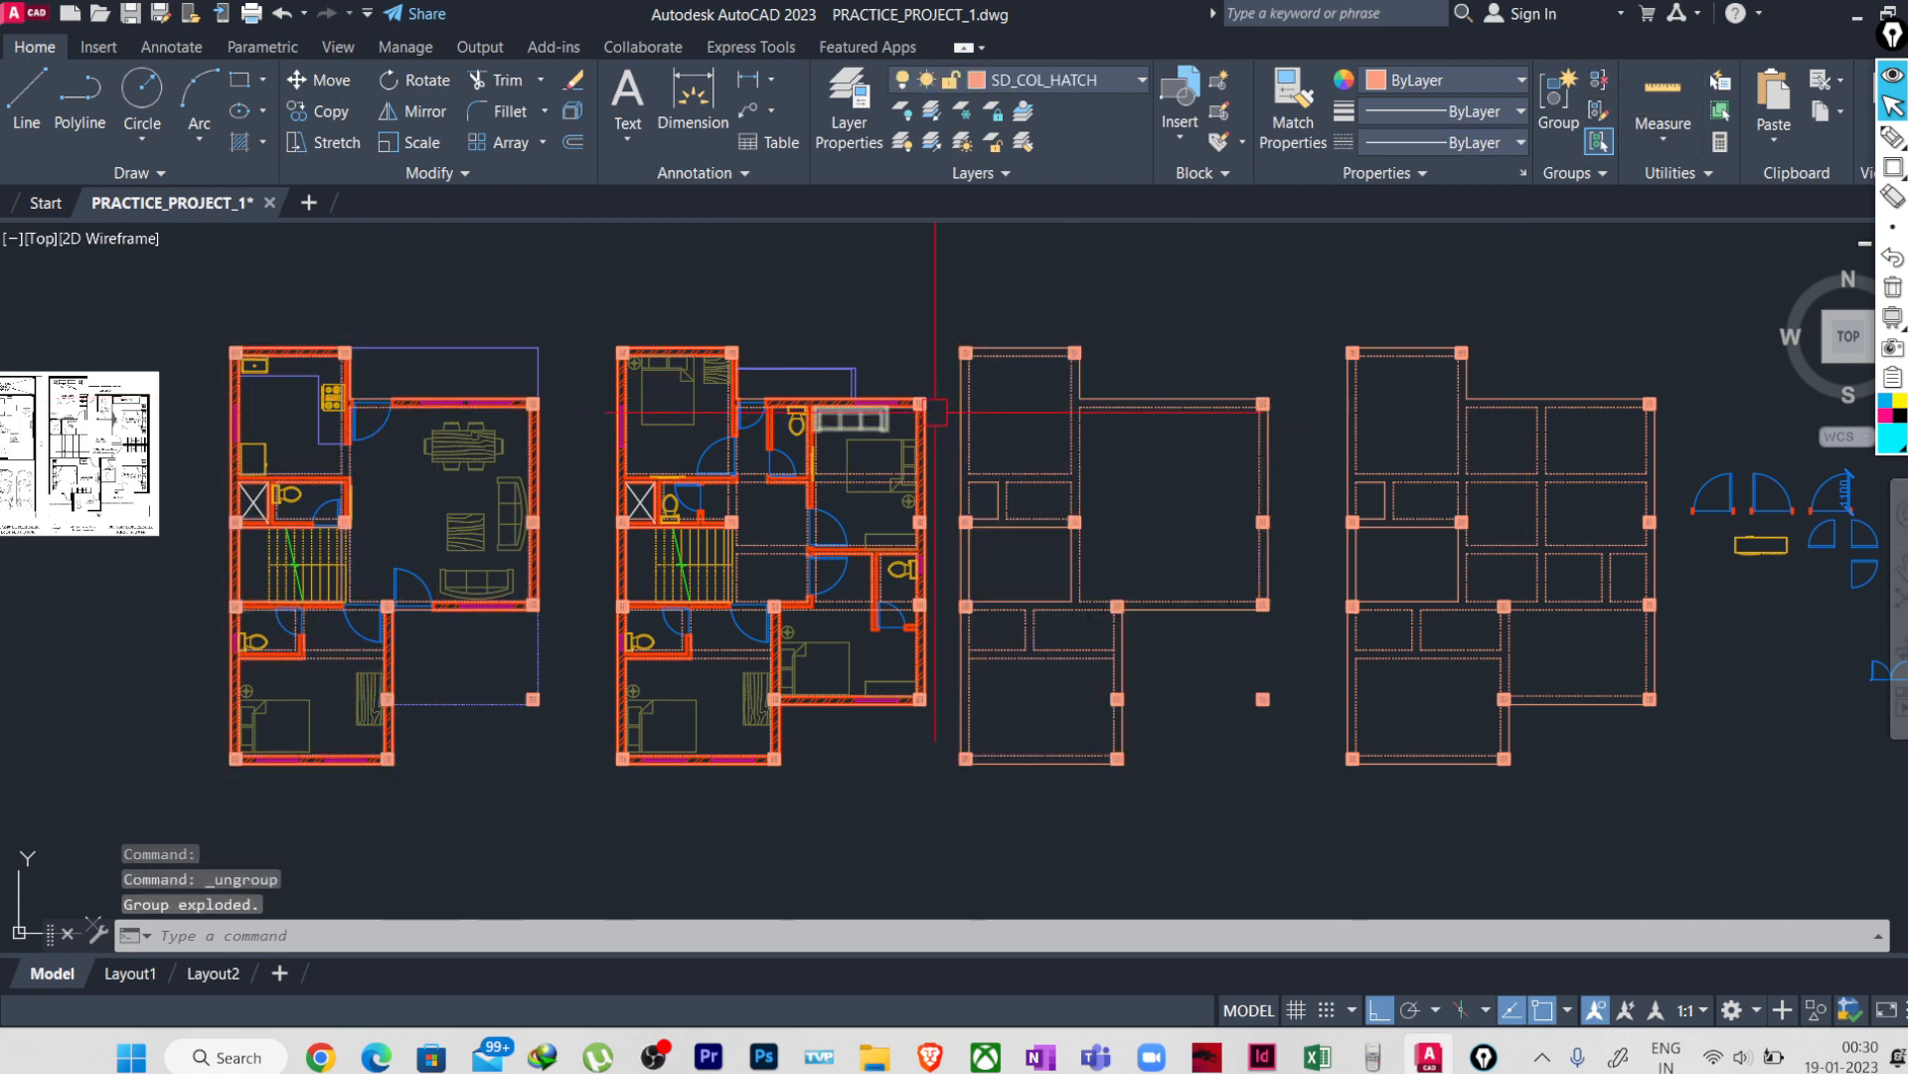
pyautogui.click(1225, 404)
pyautogui.click(1605, 80)
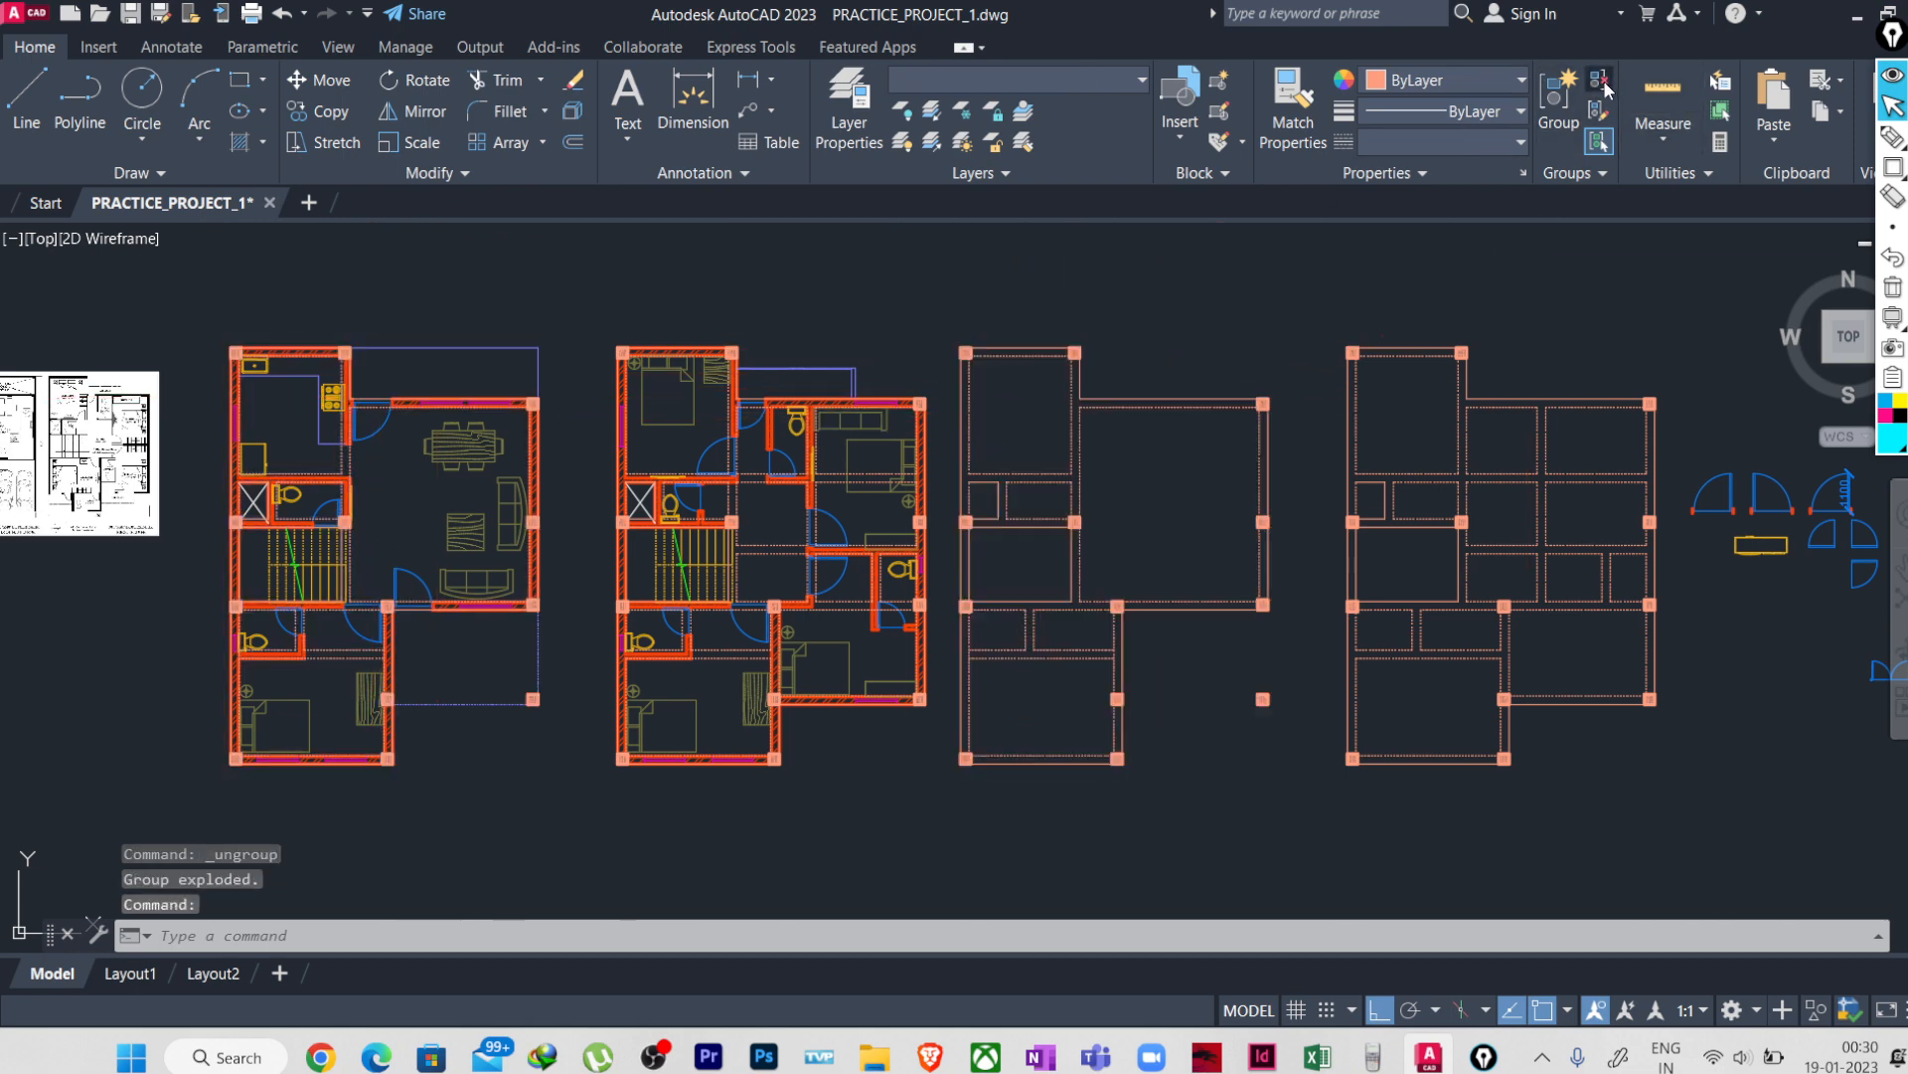
# - Select all beam lines similar to one in the first standalone layout and assign them to layer SD_BEAM
pyautogui.click(1154, 389)
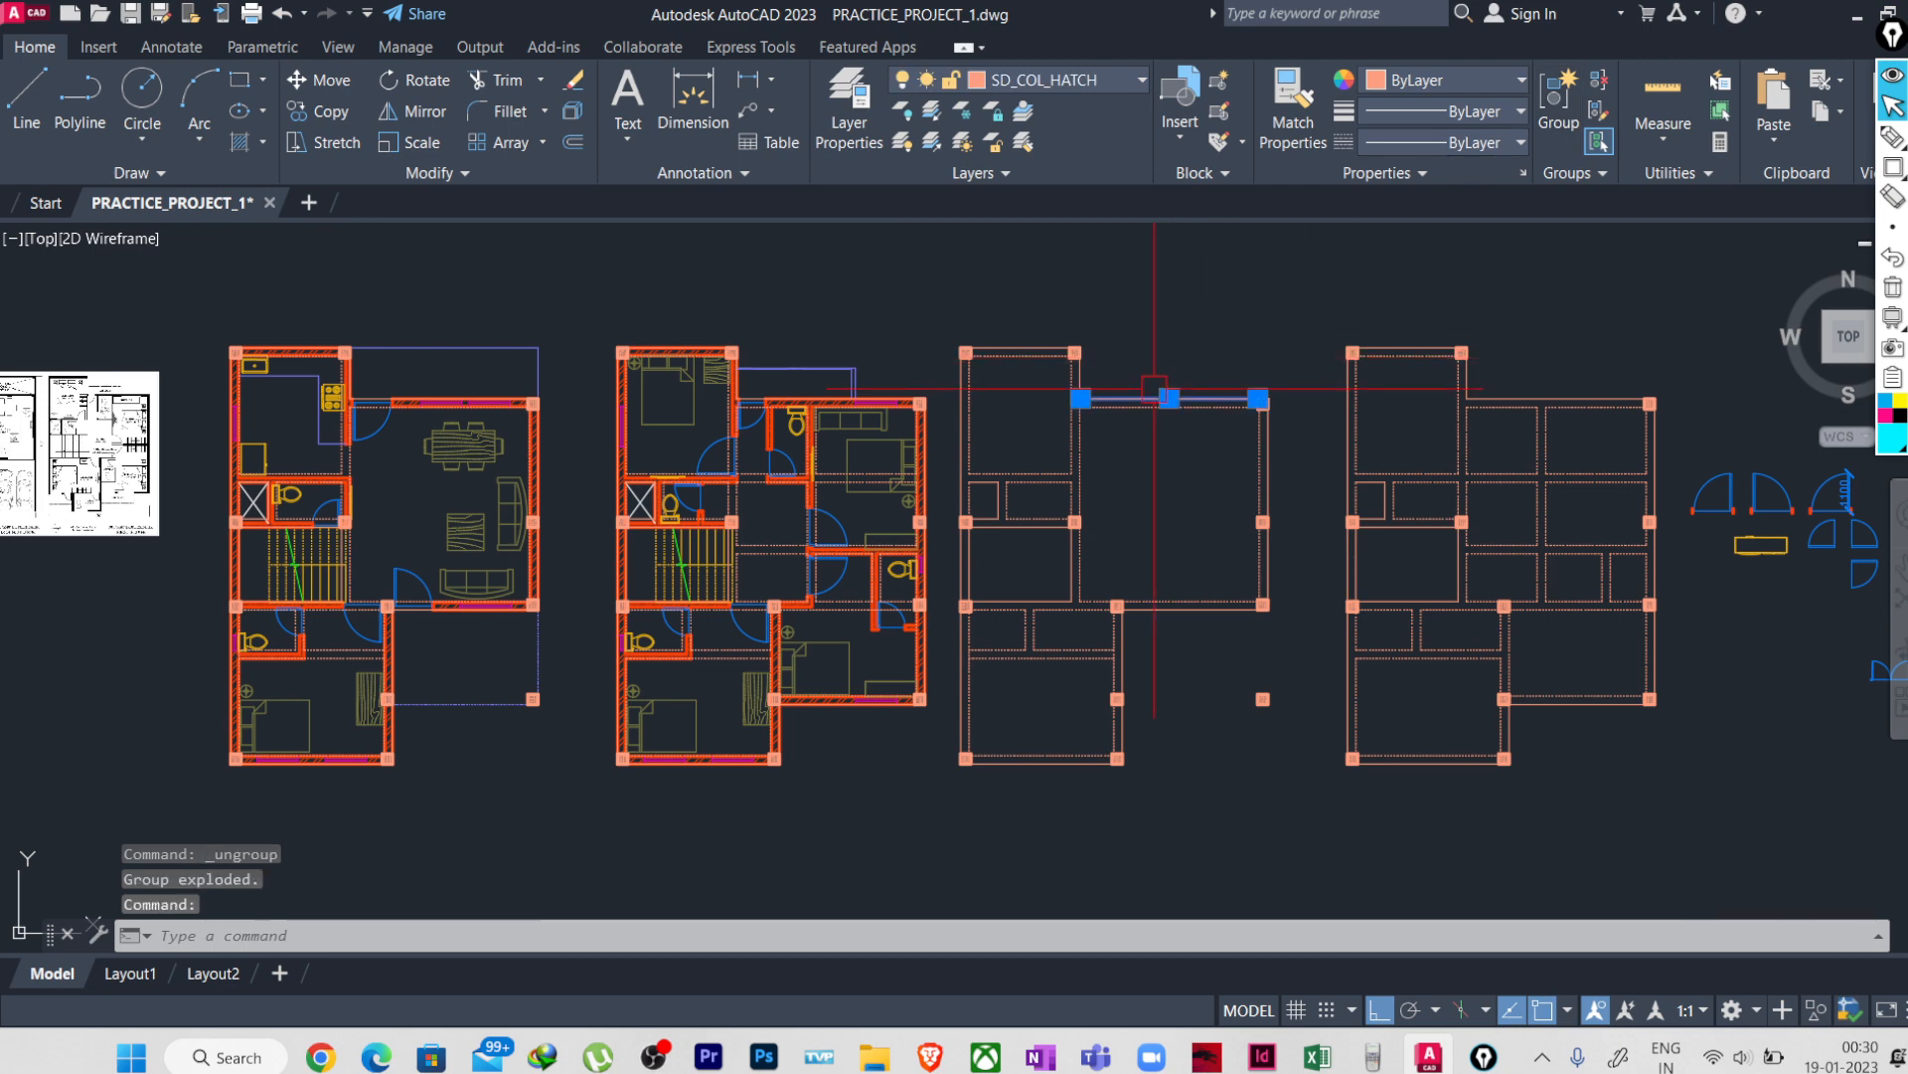
pyautogui.rightClick(1138, 388)
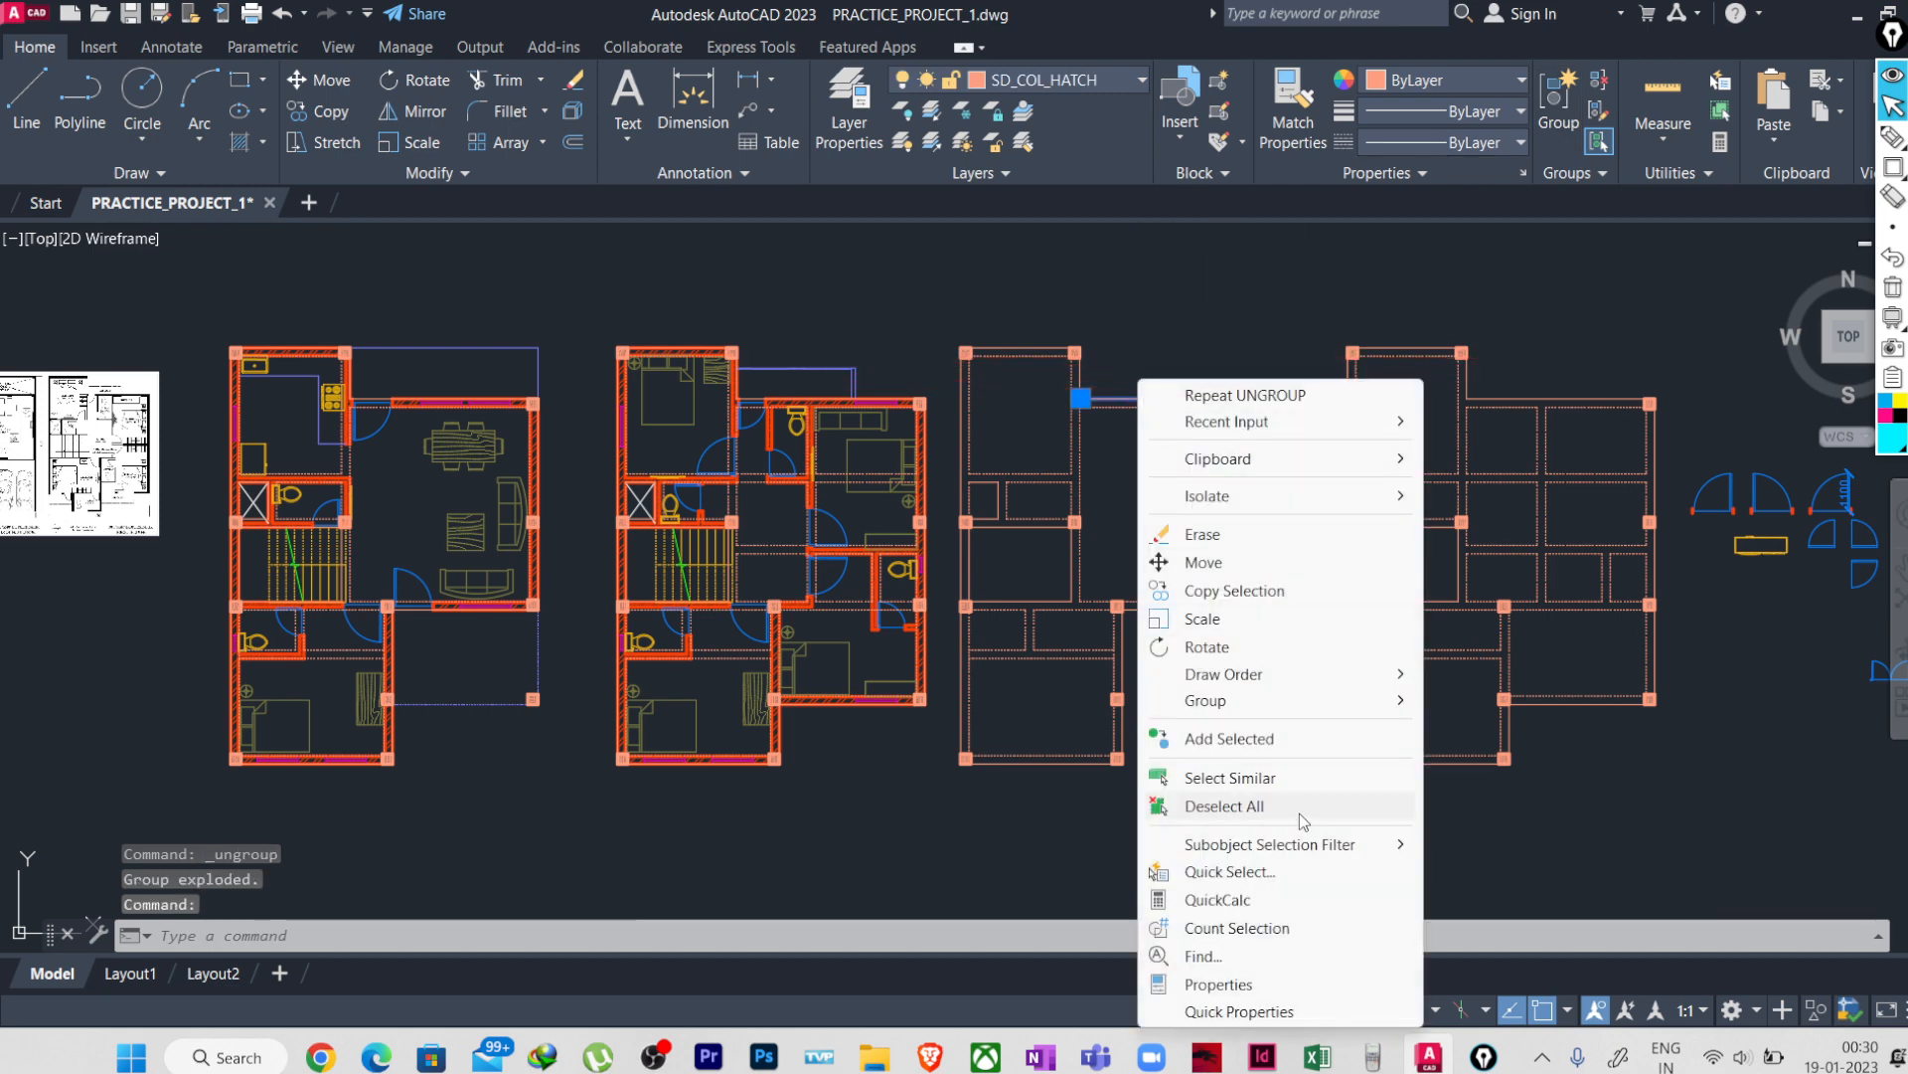
pyautogui.click(1231, 777)
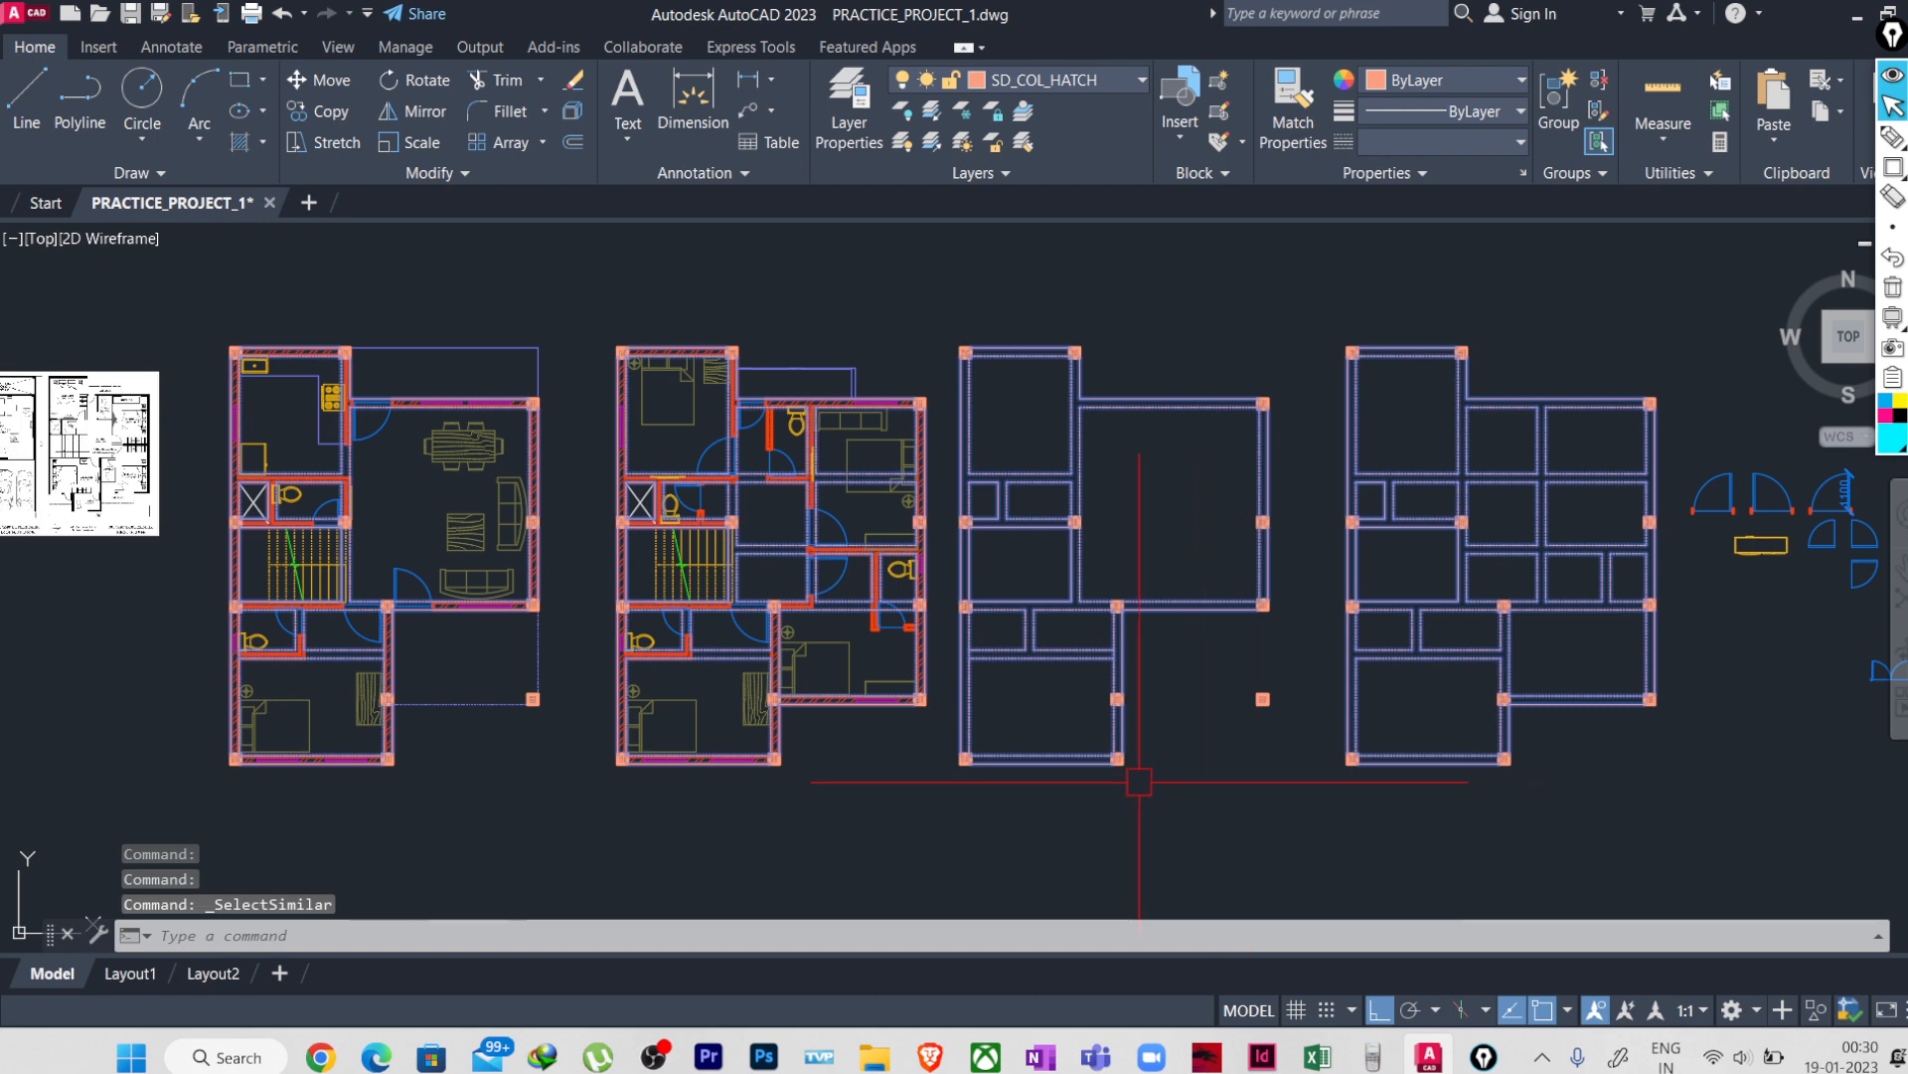
pyautogui.click(1113, 80)
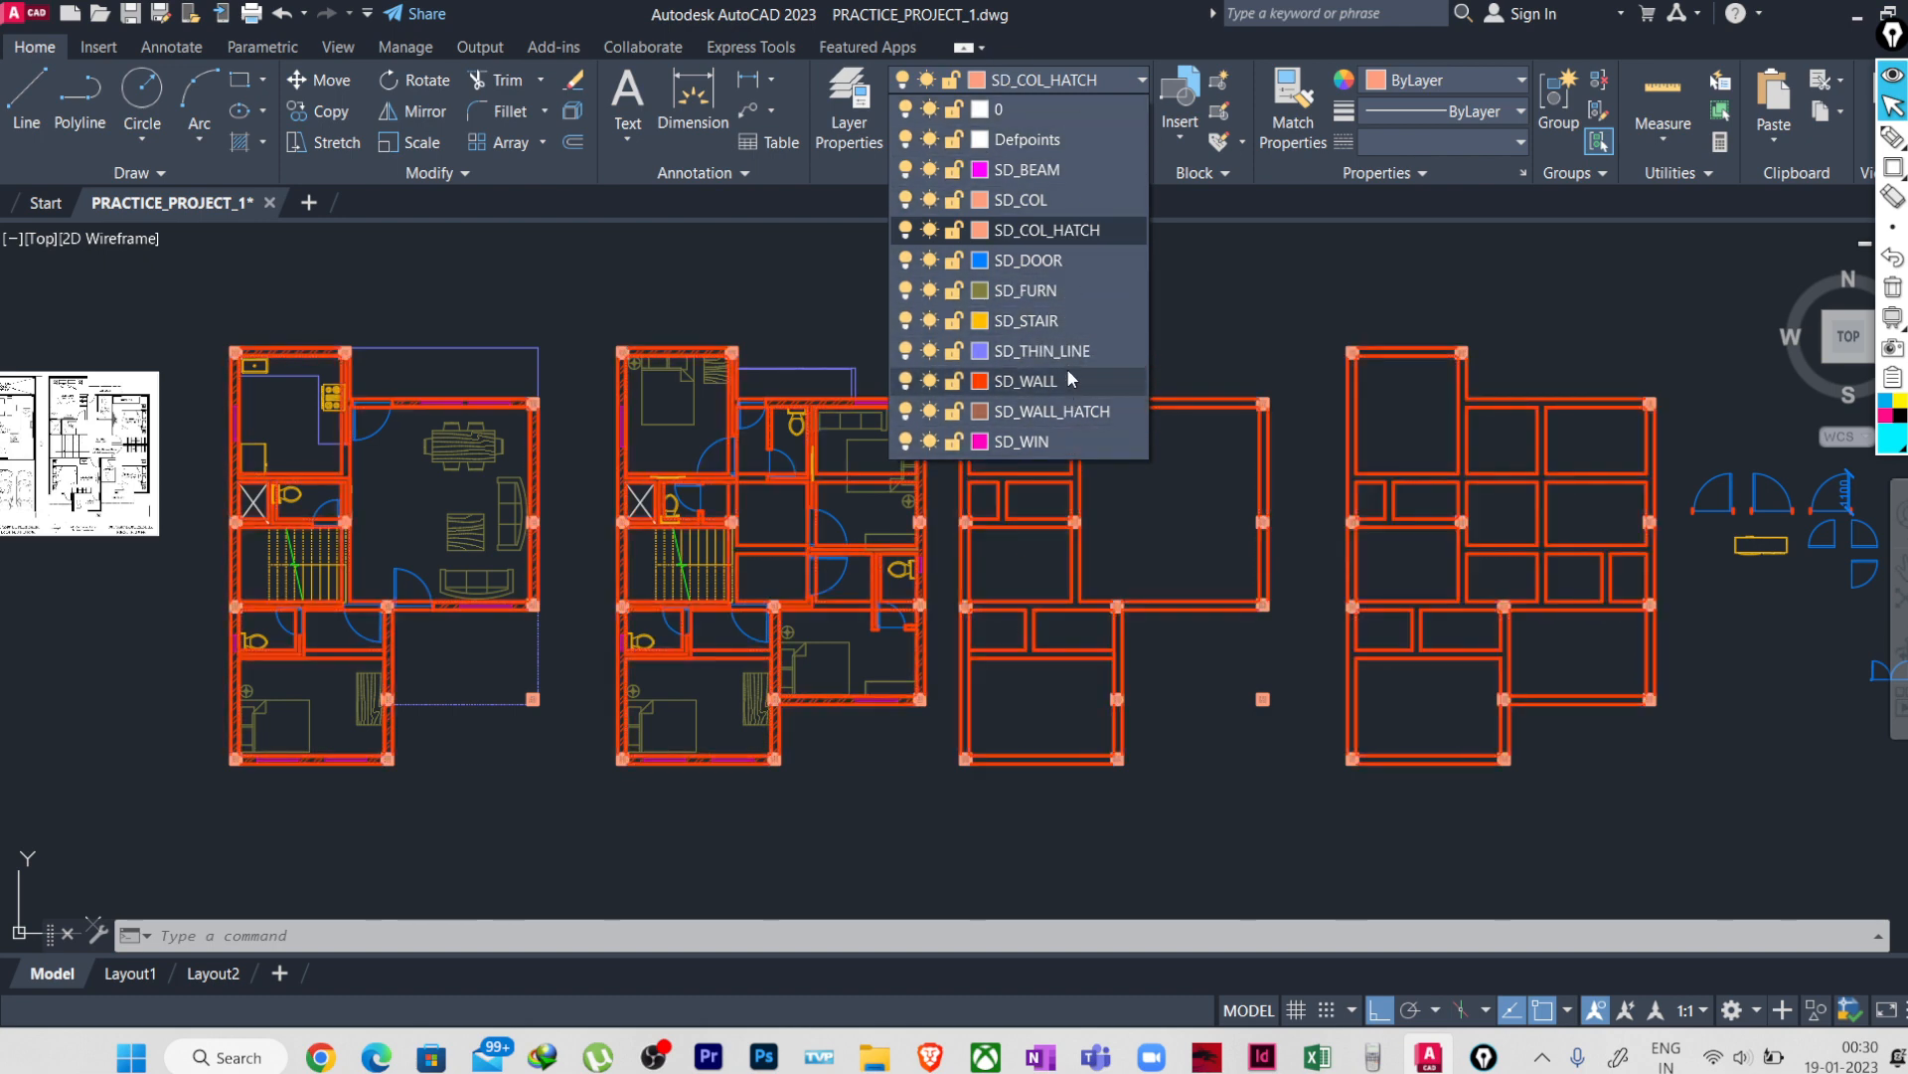
pyautogui.click(1051, 172)
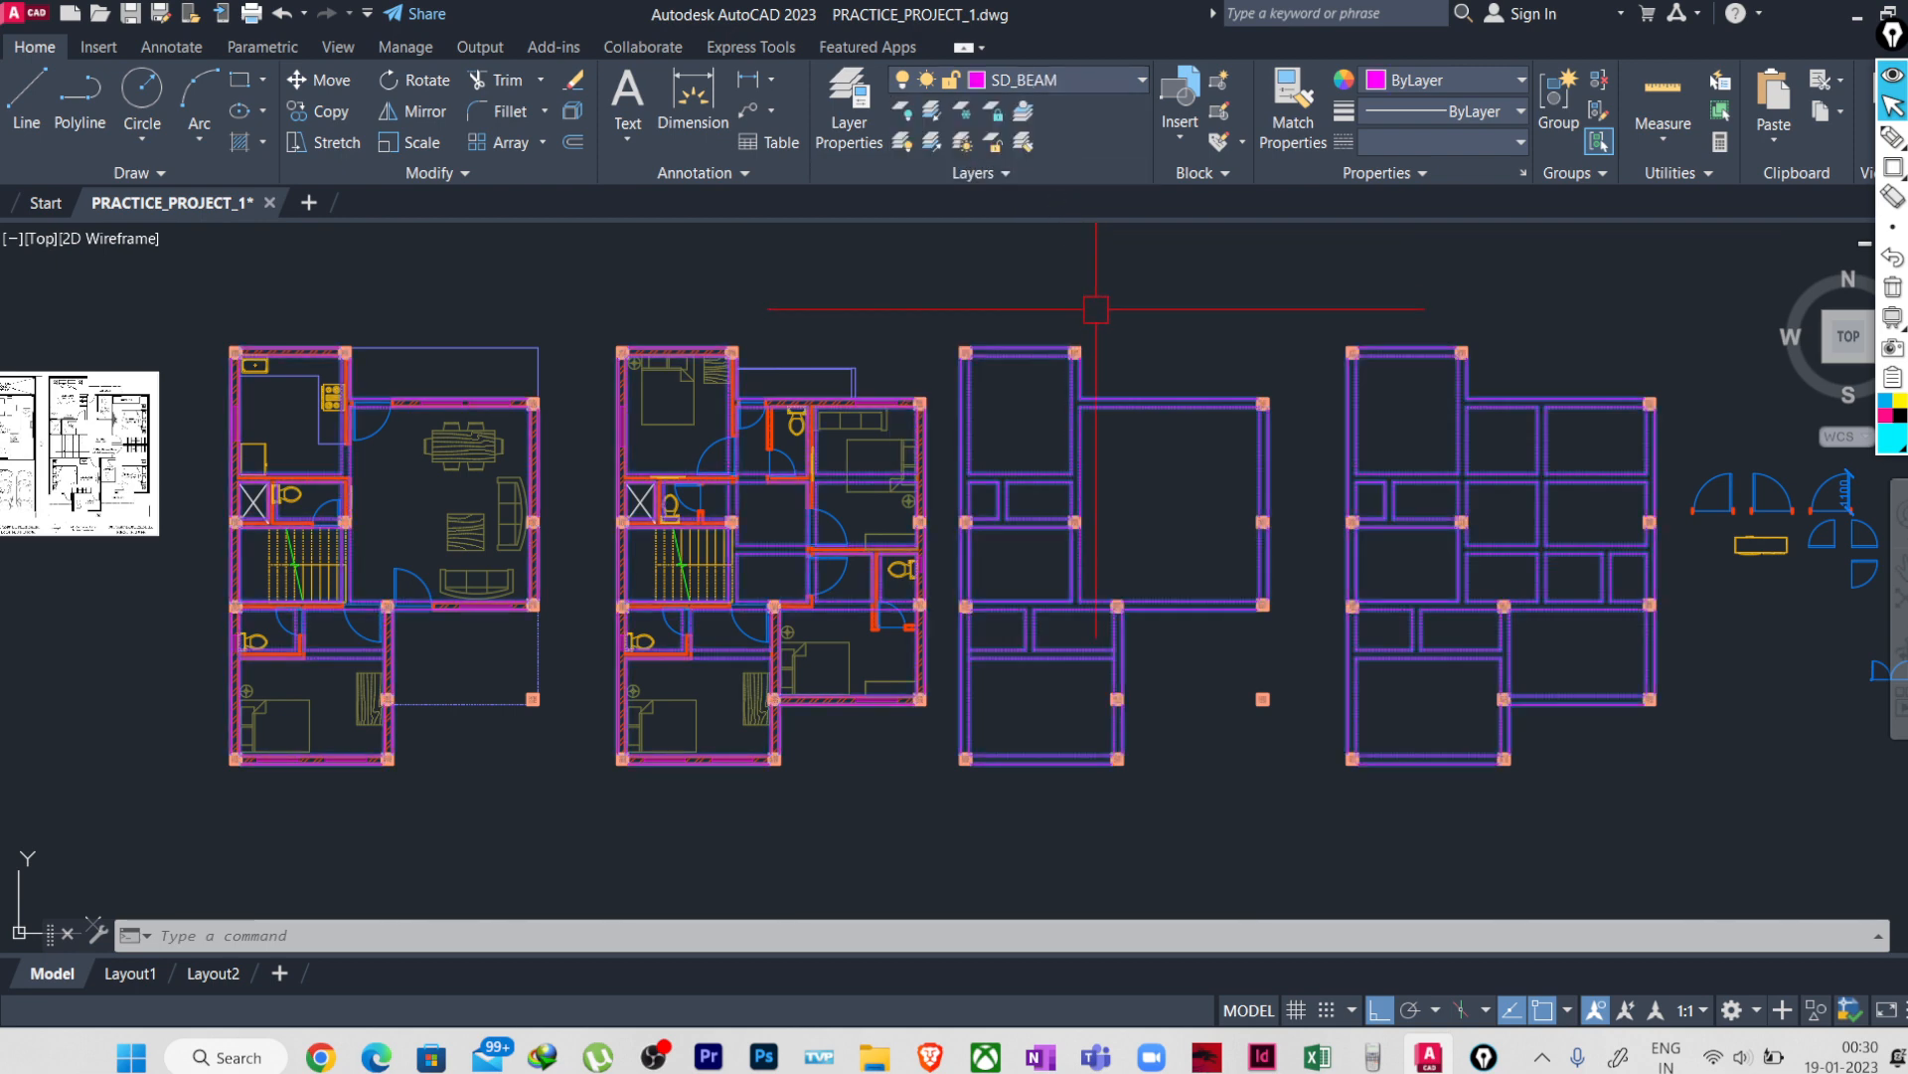
pyautogui.press('Escape')
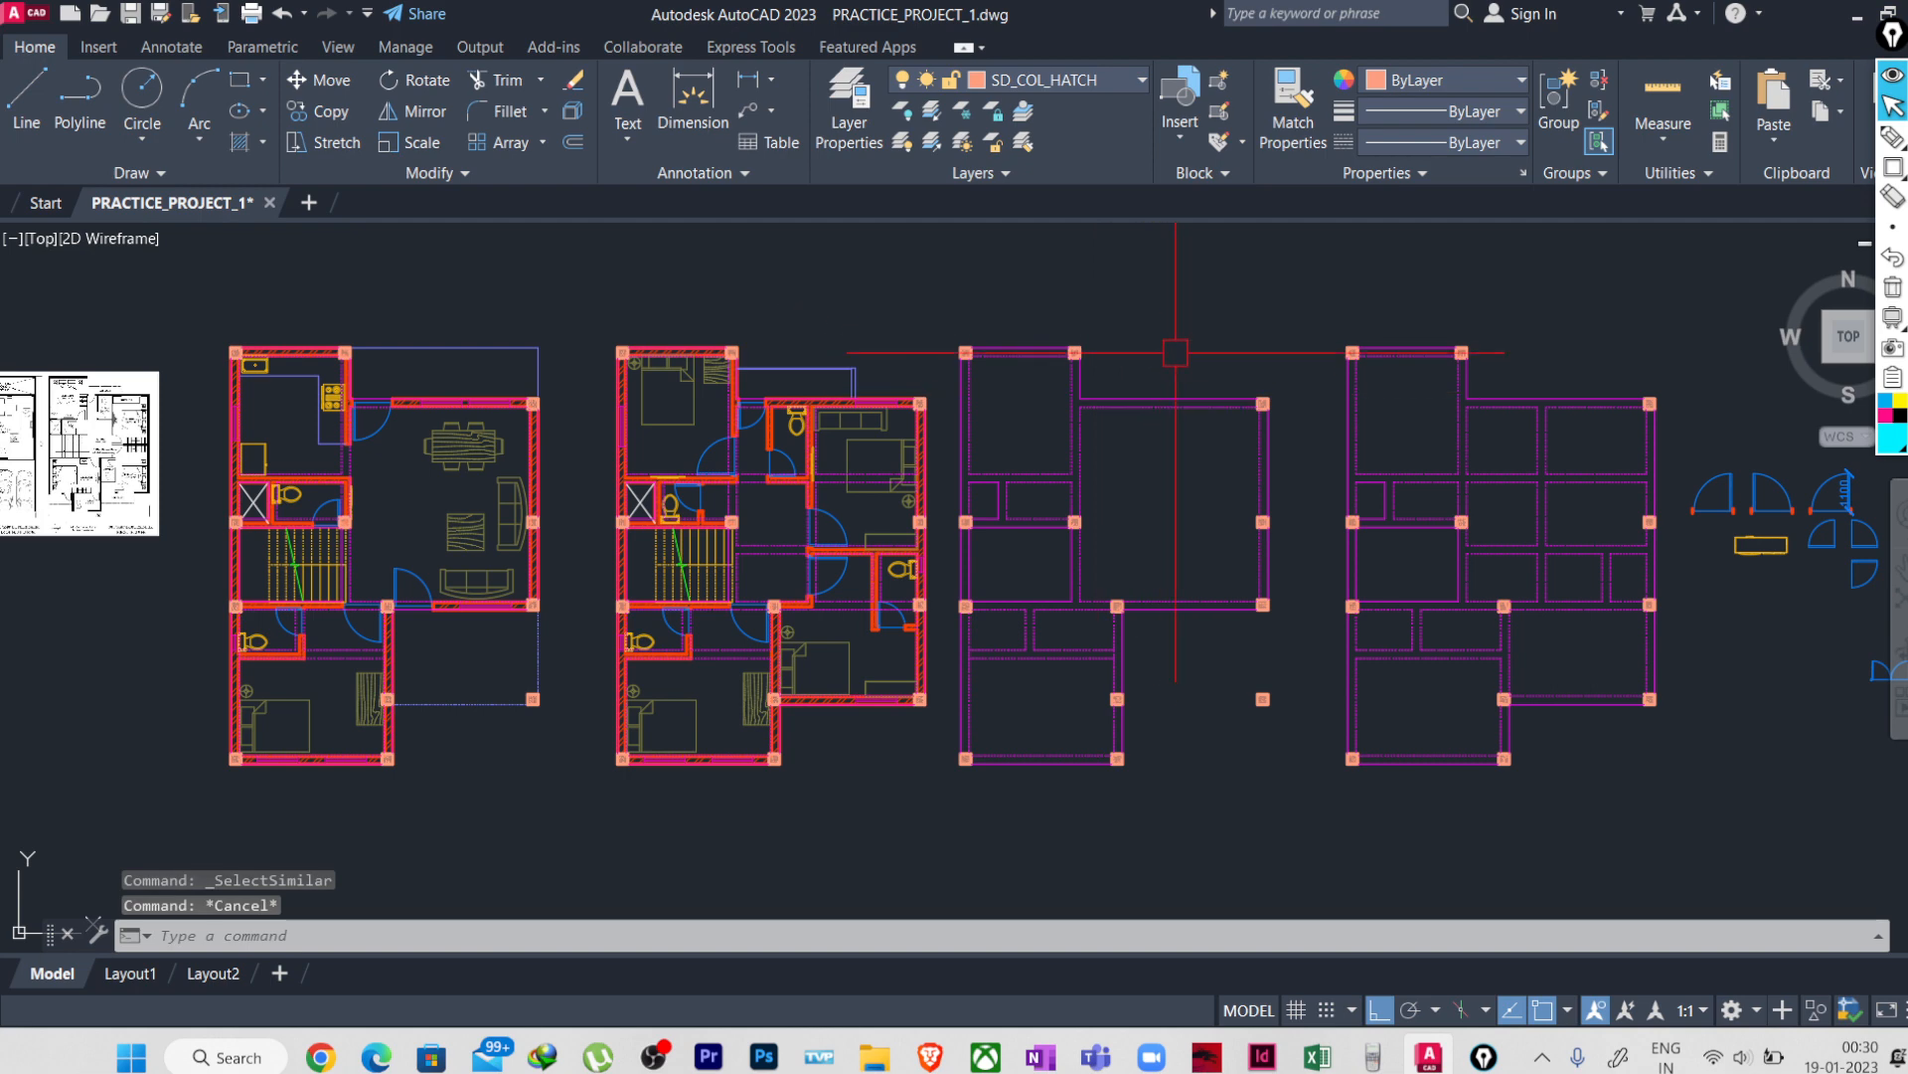
# - Select everything similar to a beam line and a column across the four layouts and combine it into one group
pyautogui.click(1170, 399)
pyautogui.scroll(8, 1165, 354)
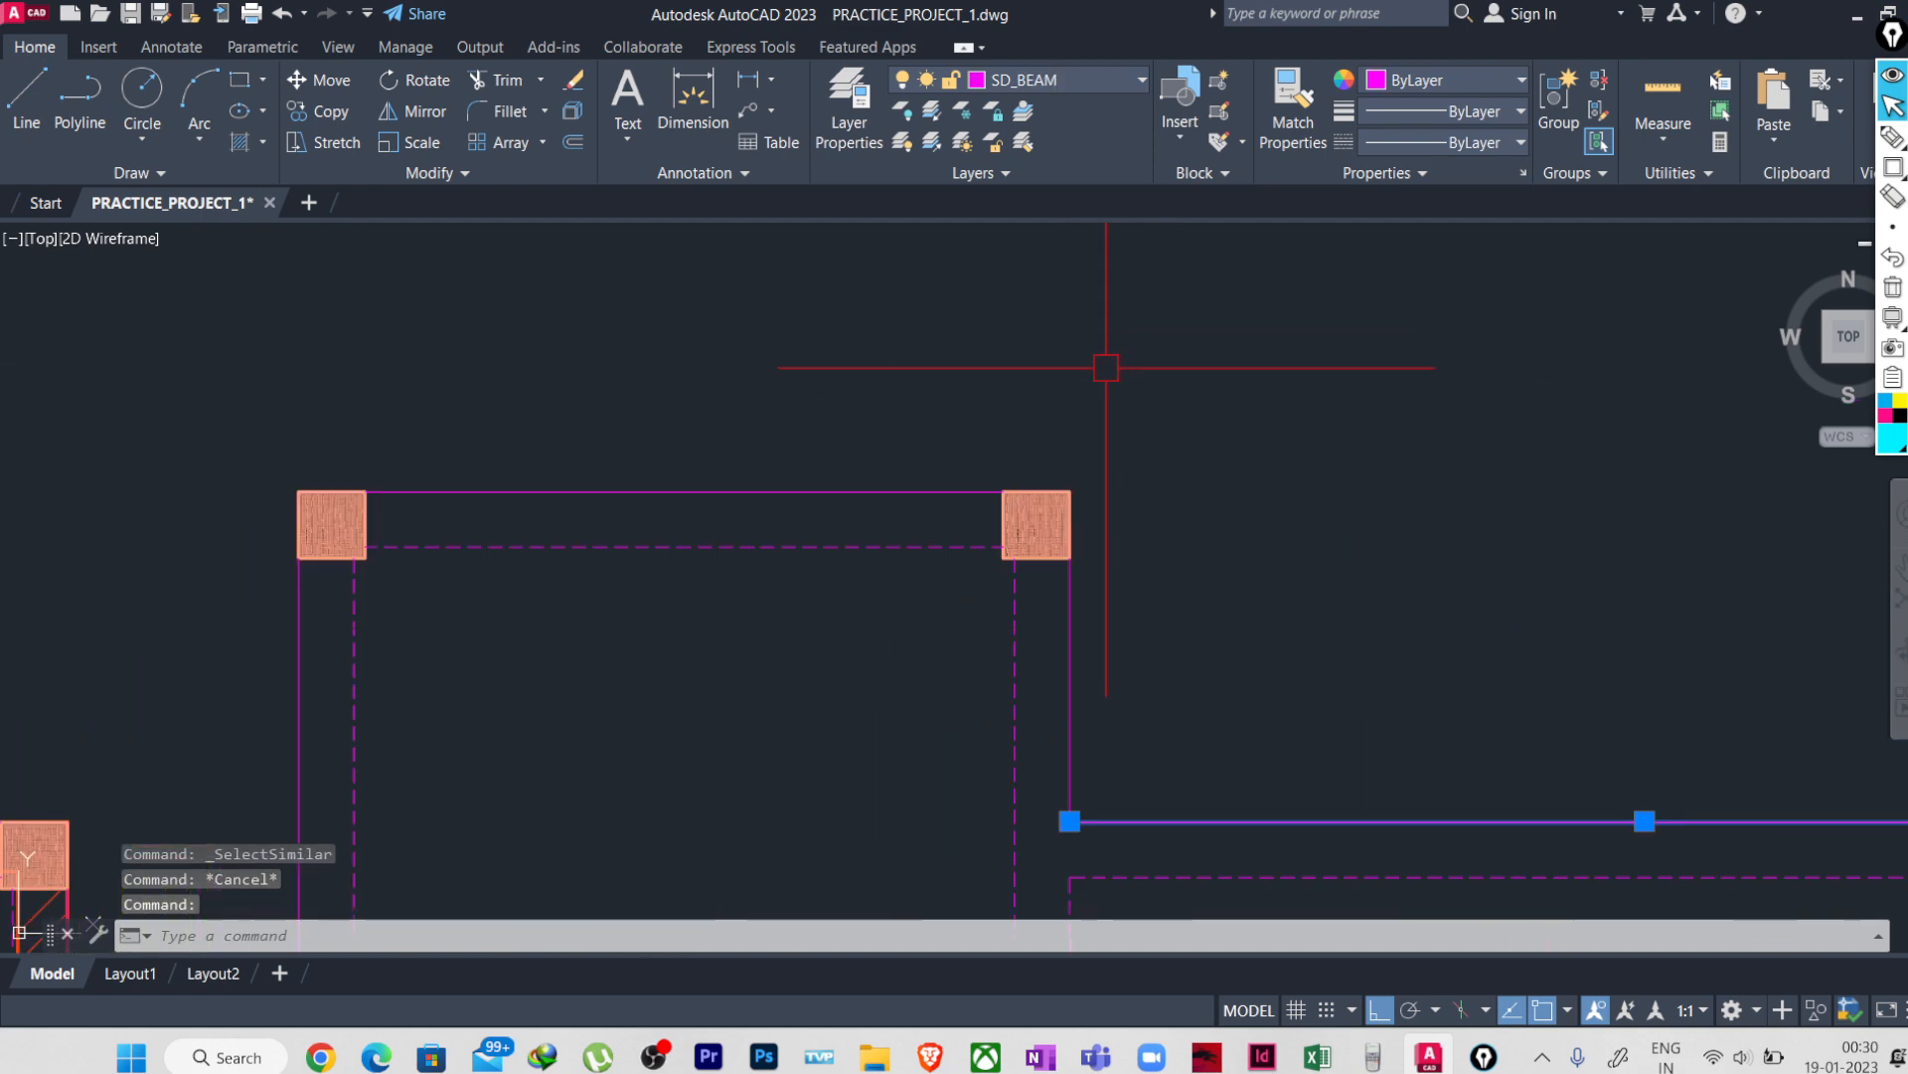
pyautogui.rightClick(1094, 364)
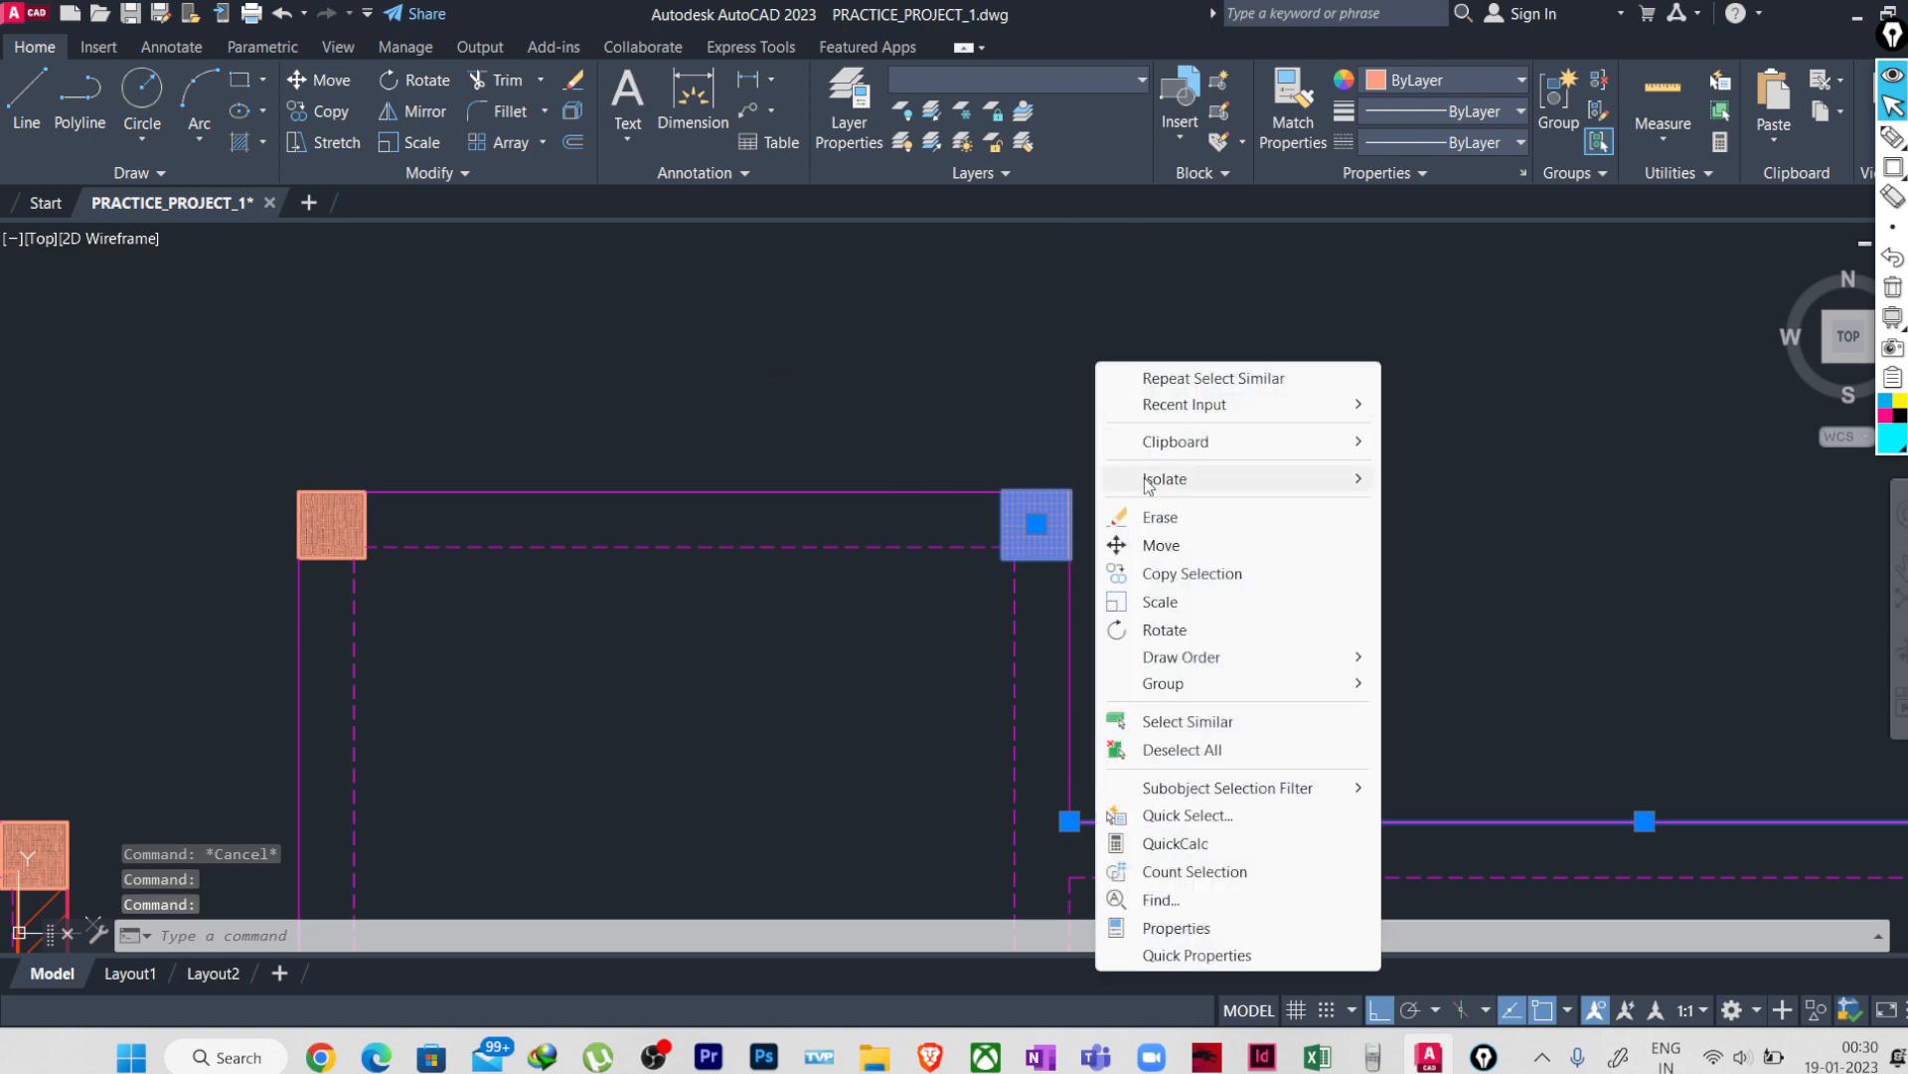
pyautogui.scroll(-5, 1148, 499)
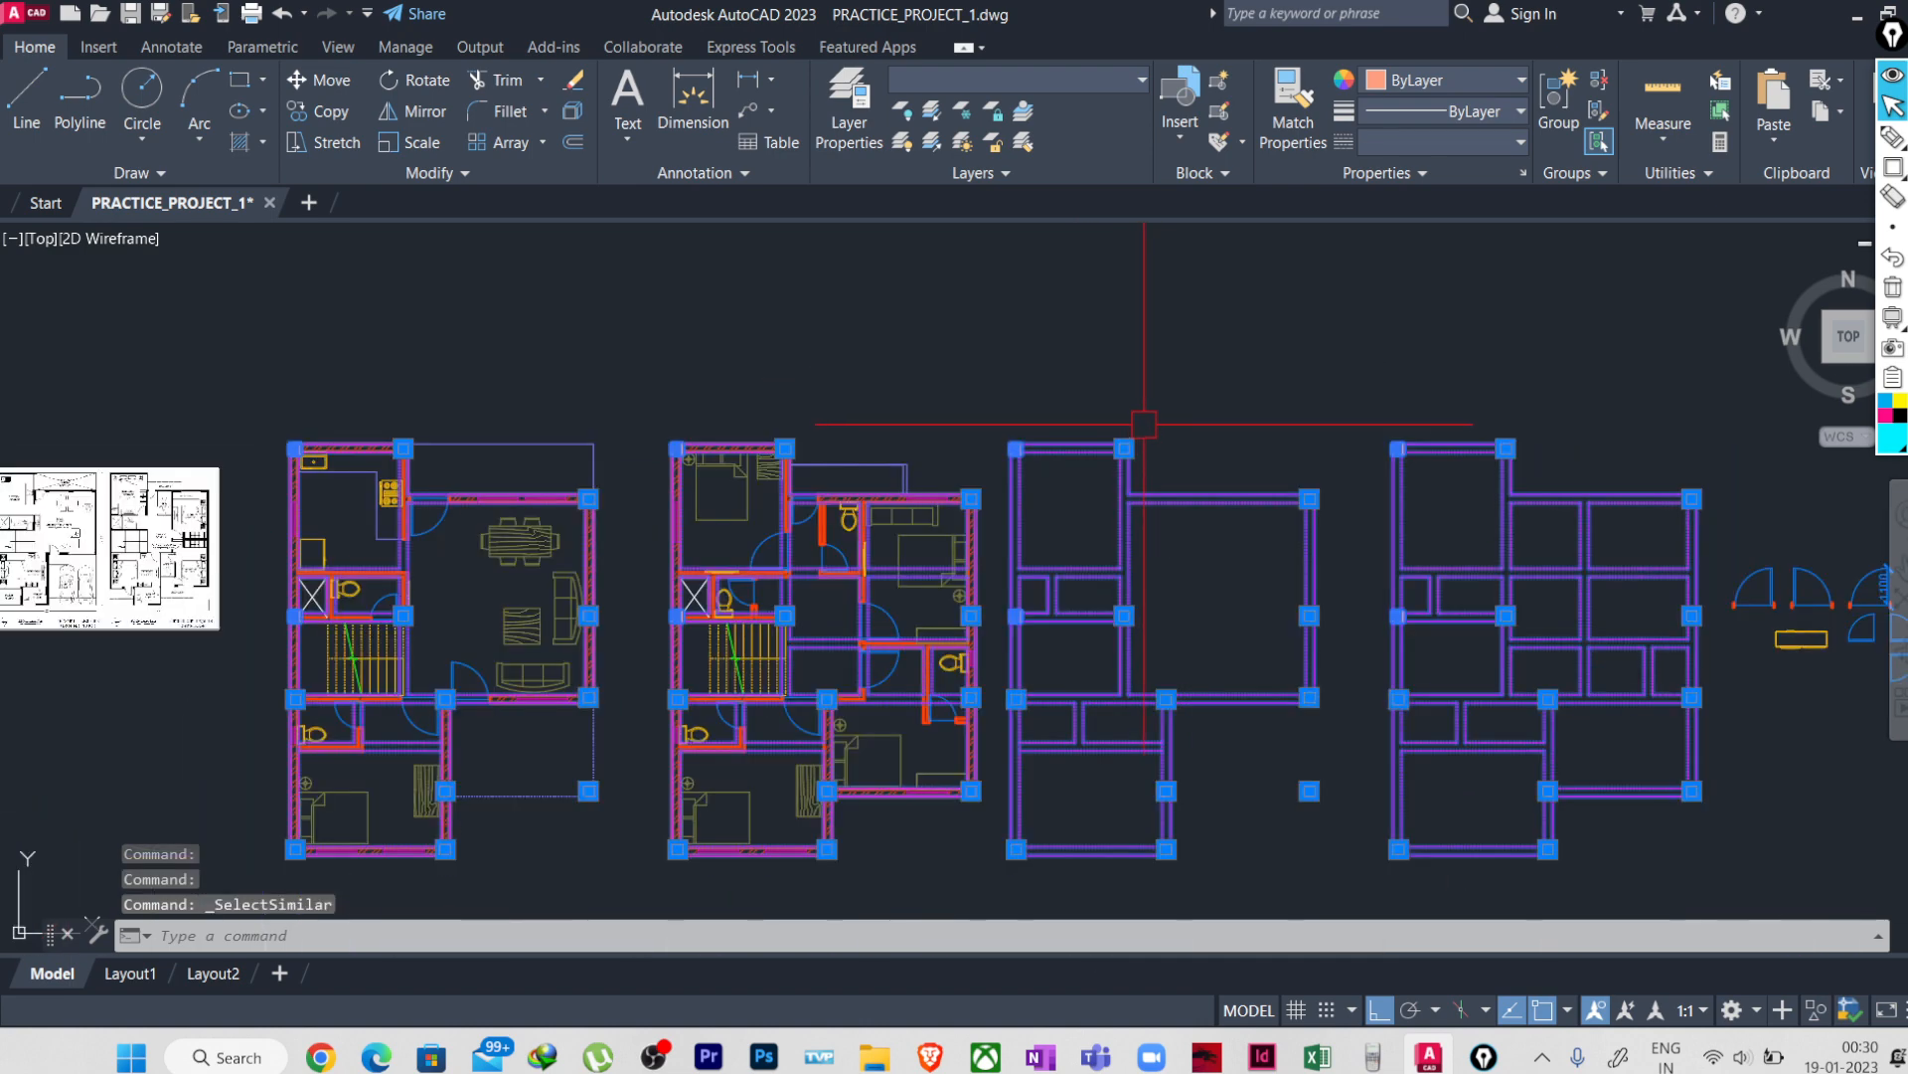
pyautogui.write('g')
pyautogui.press('Return')
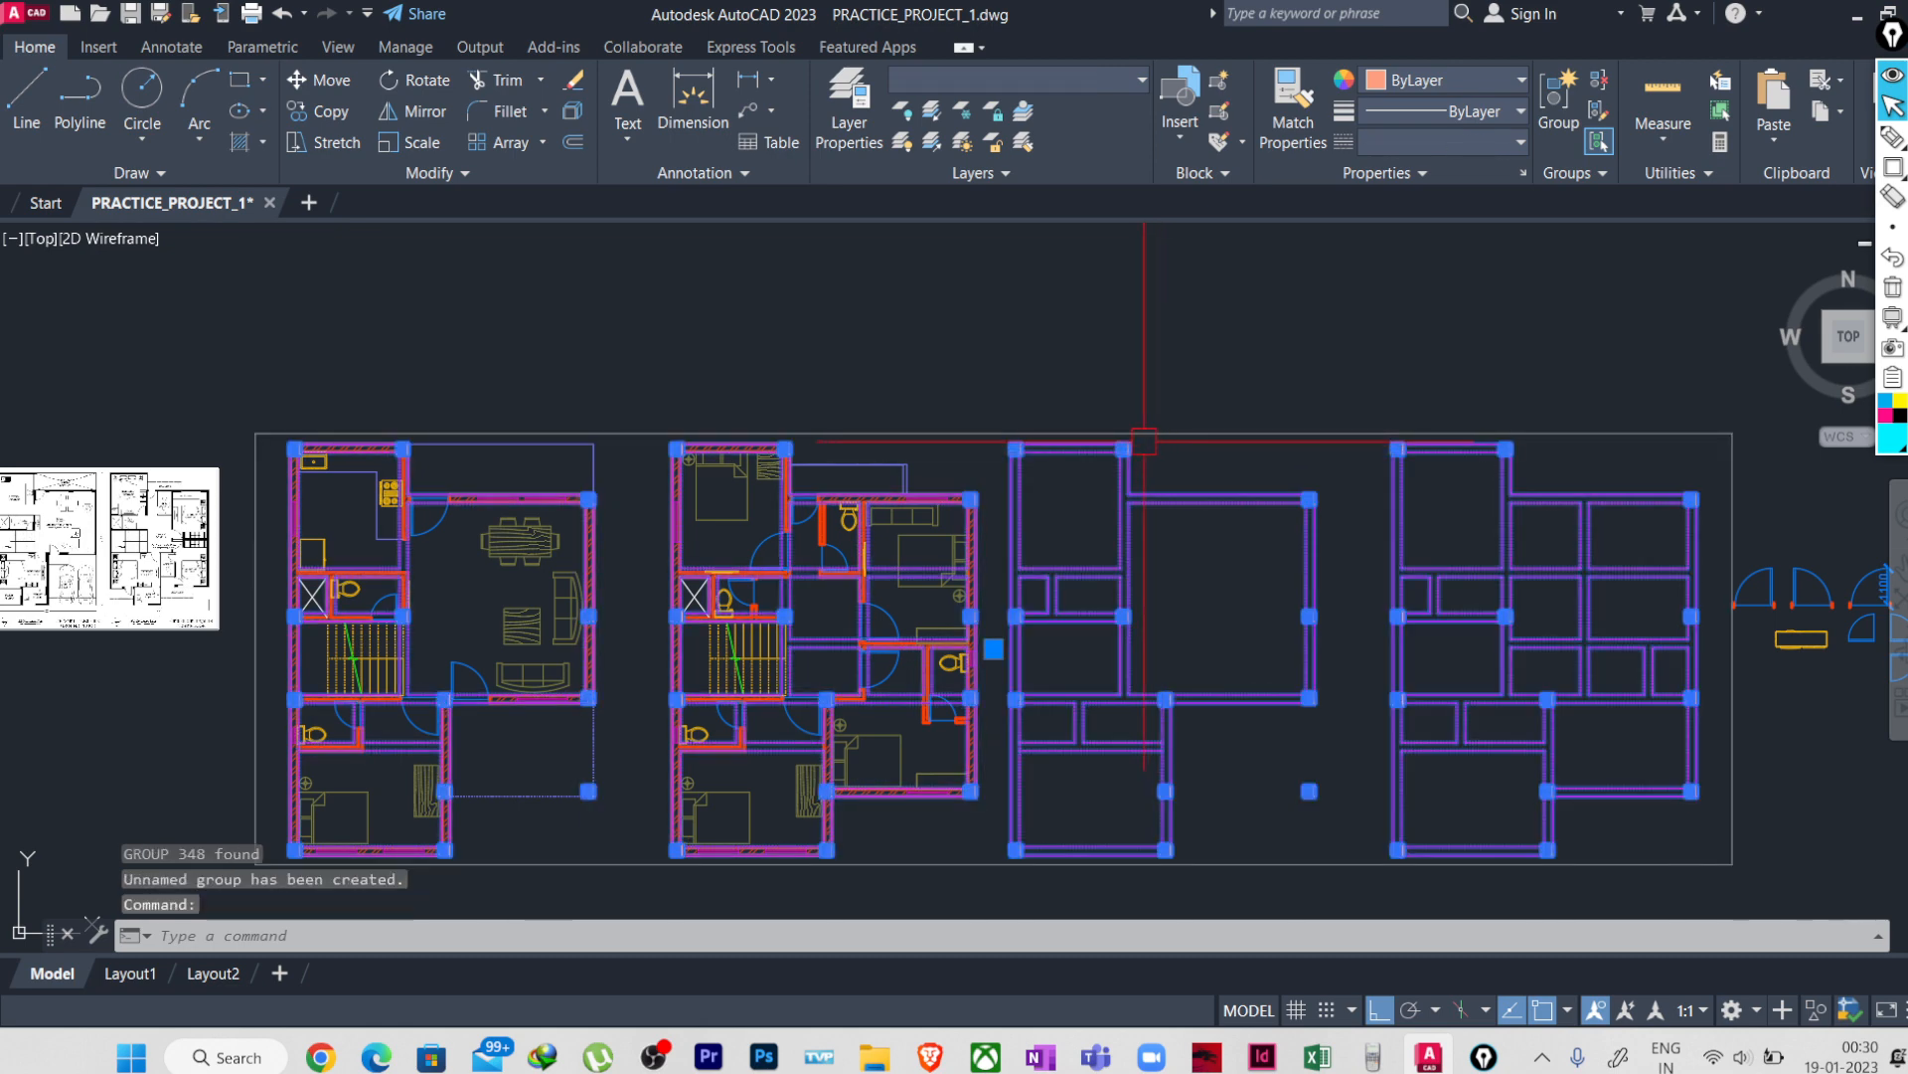
pyautogui.scroll(-3, 1144, 441)
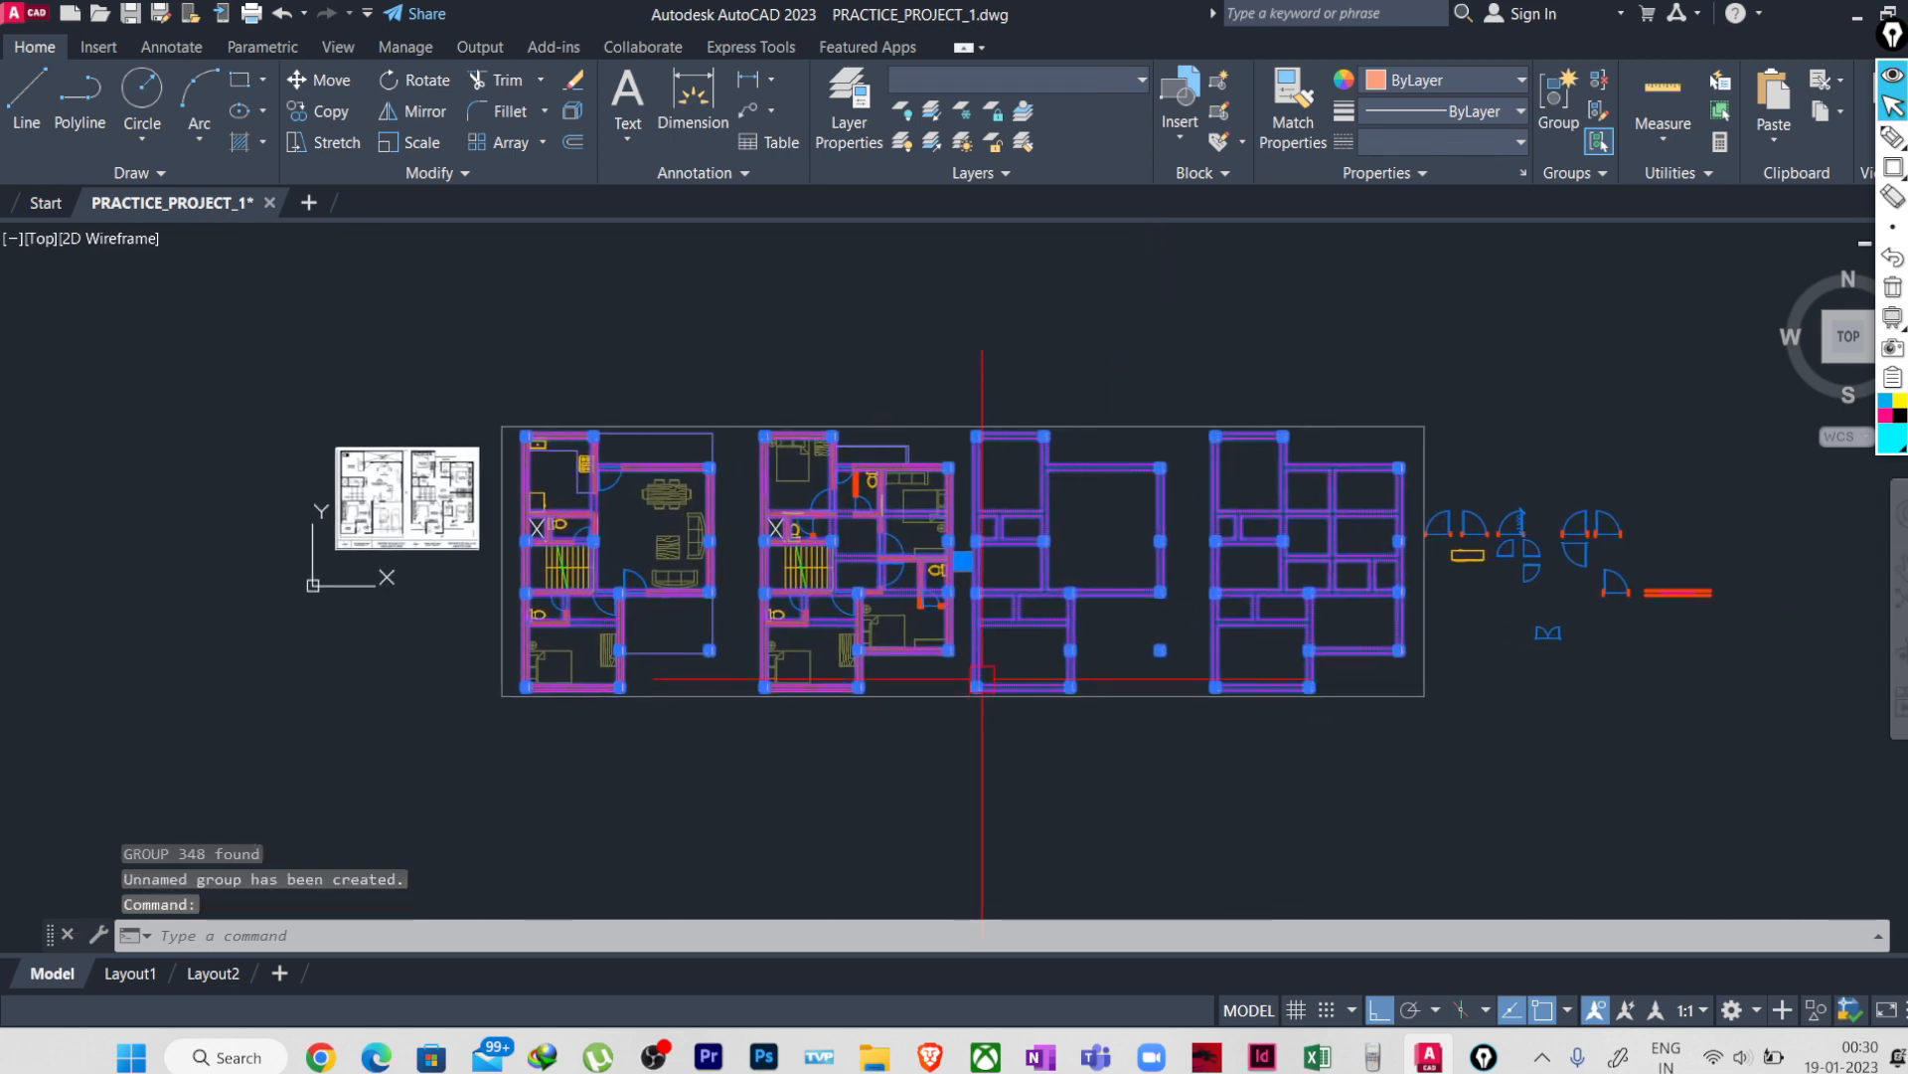
pyautogui.scroll(2, 983, 679)
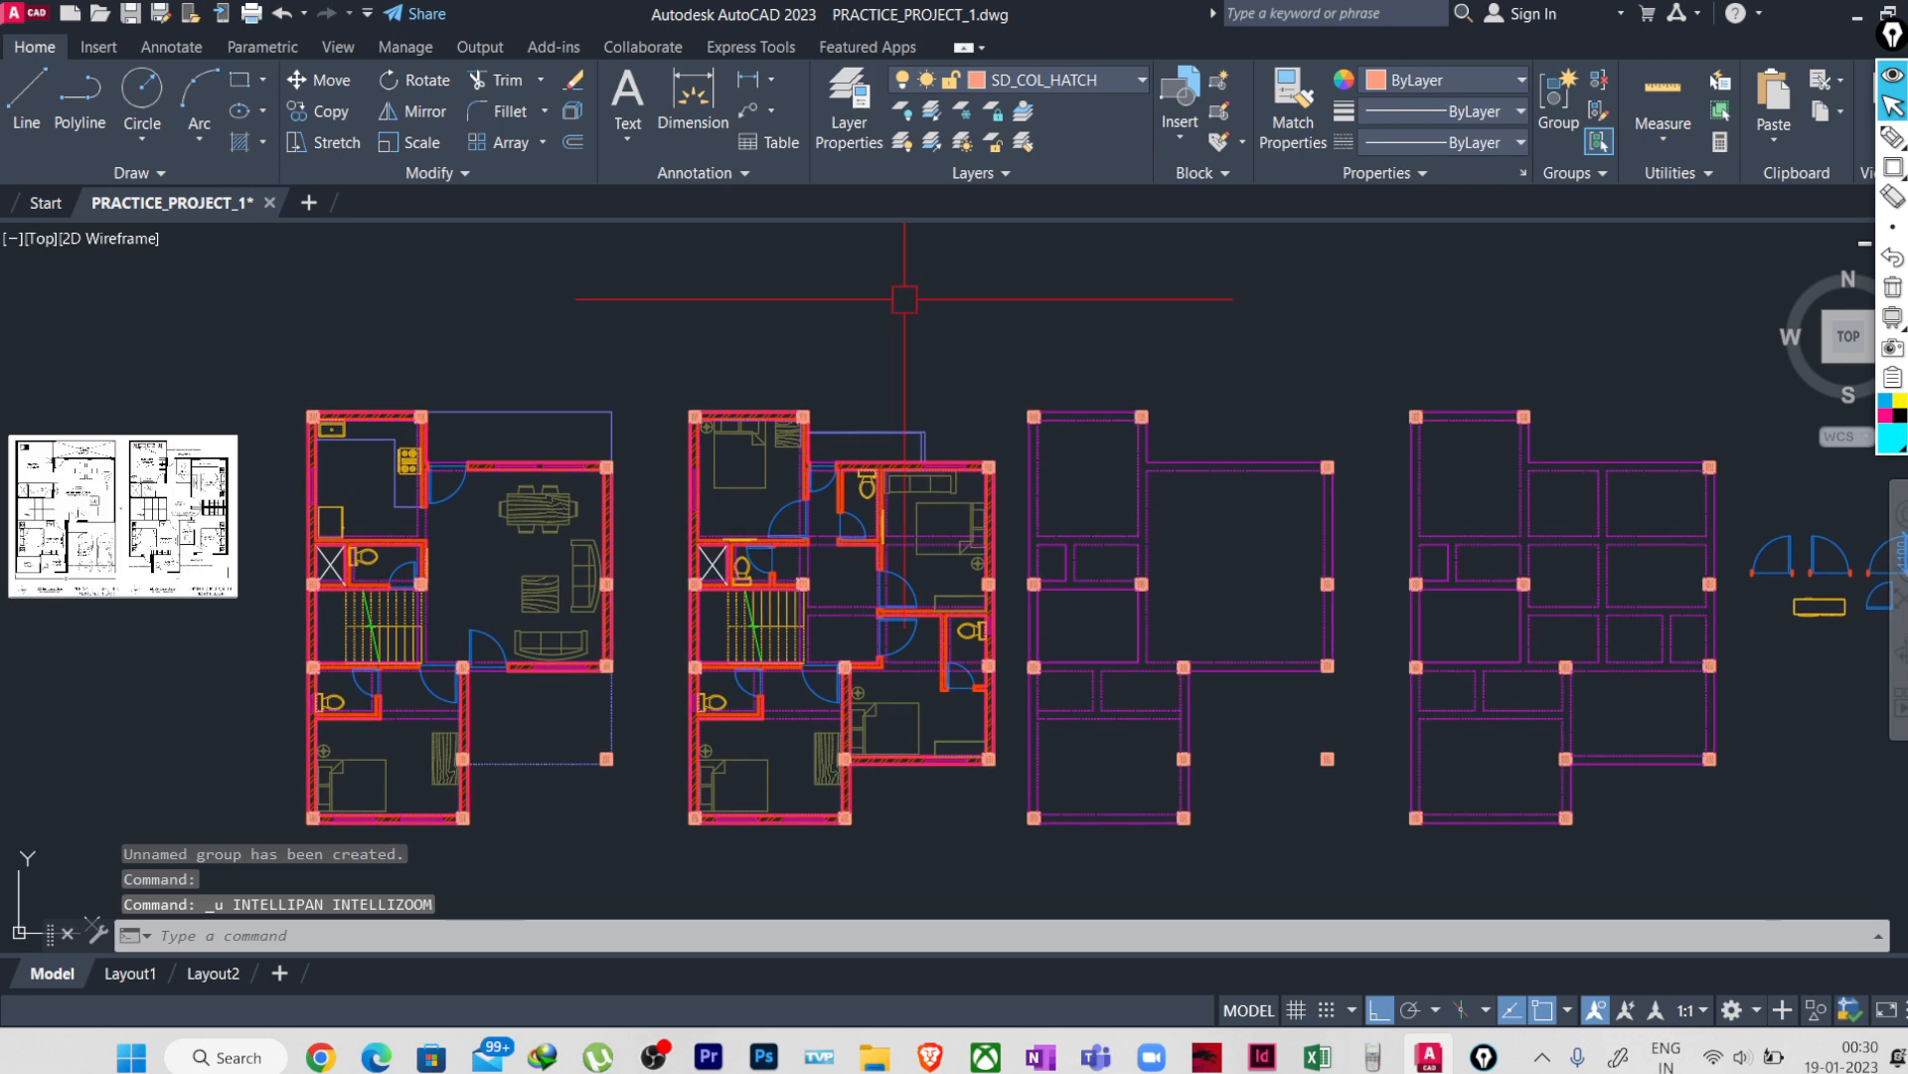
# - Lock all layers of the drawing in the layer properties
pyautogui.click(853, 128)
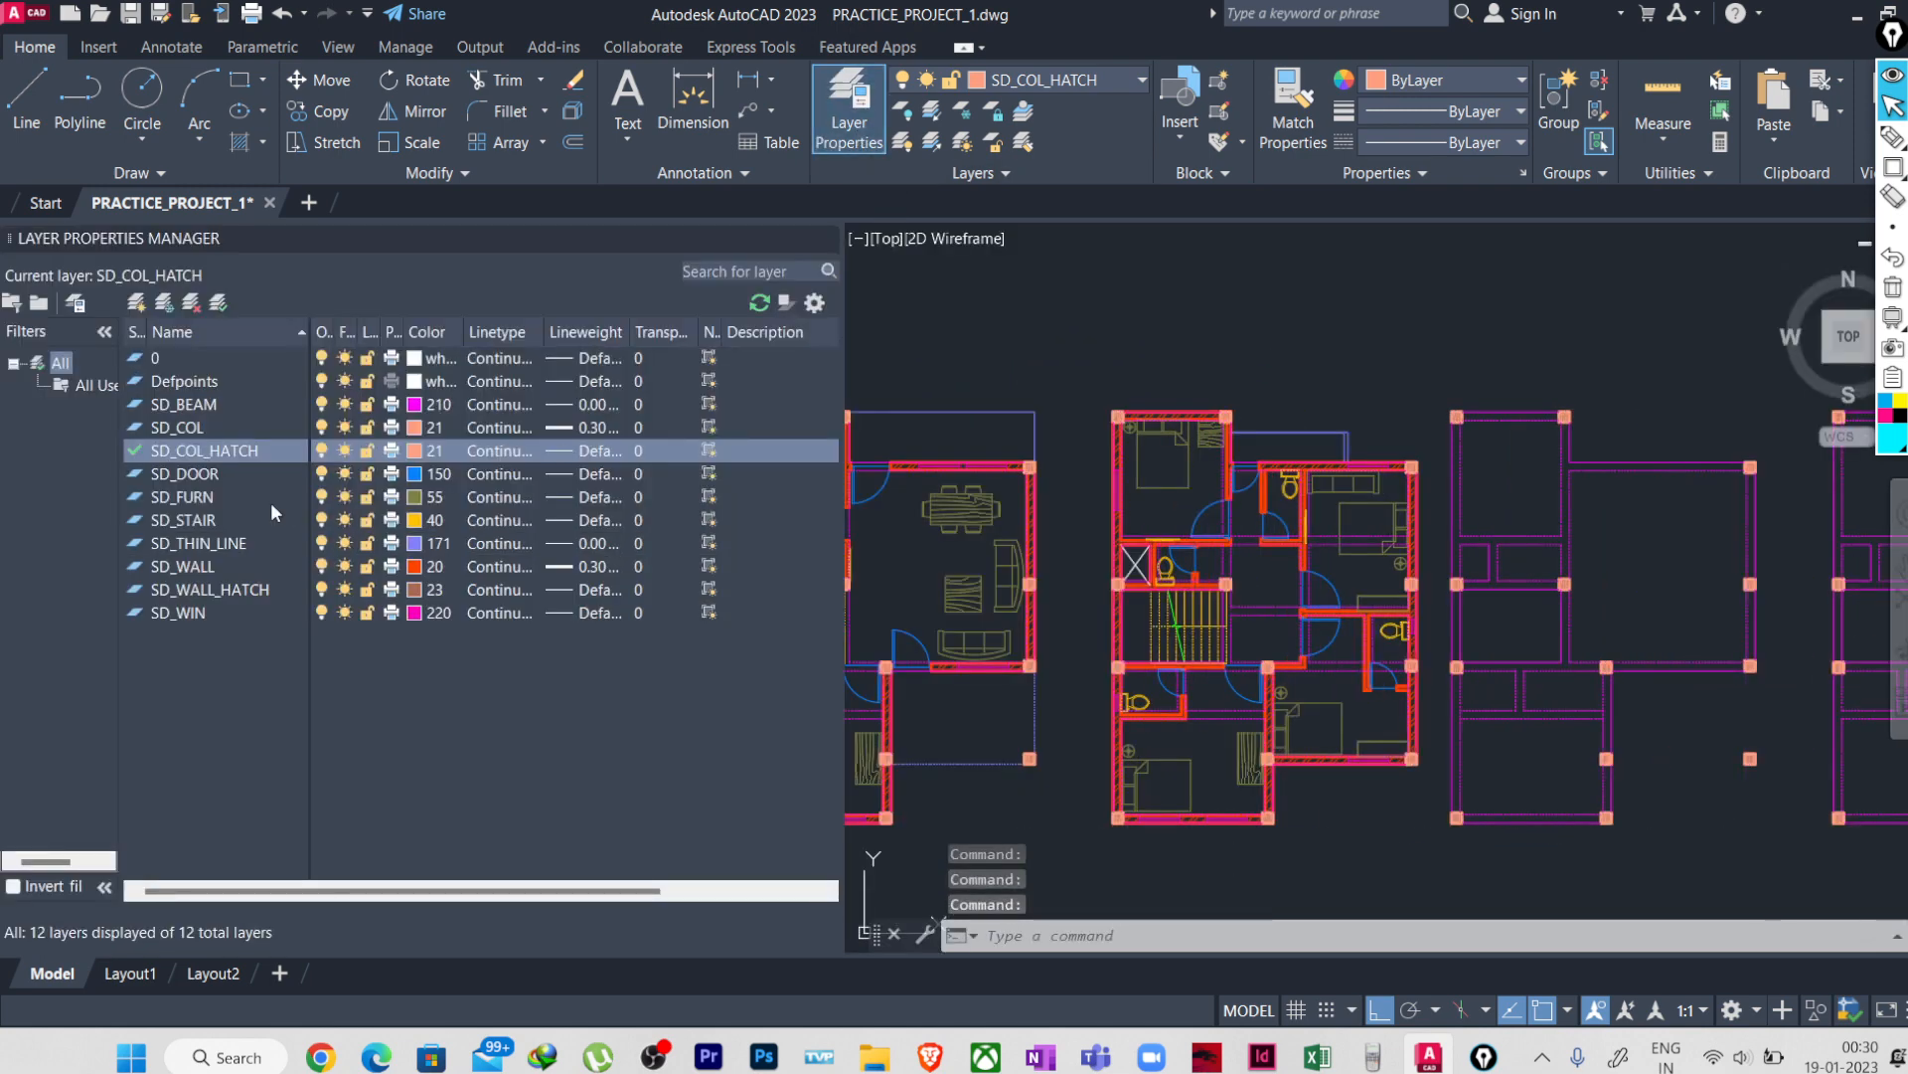
pyautogui.click(236, 453)
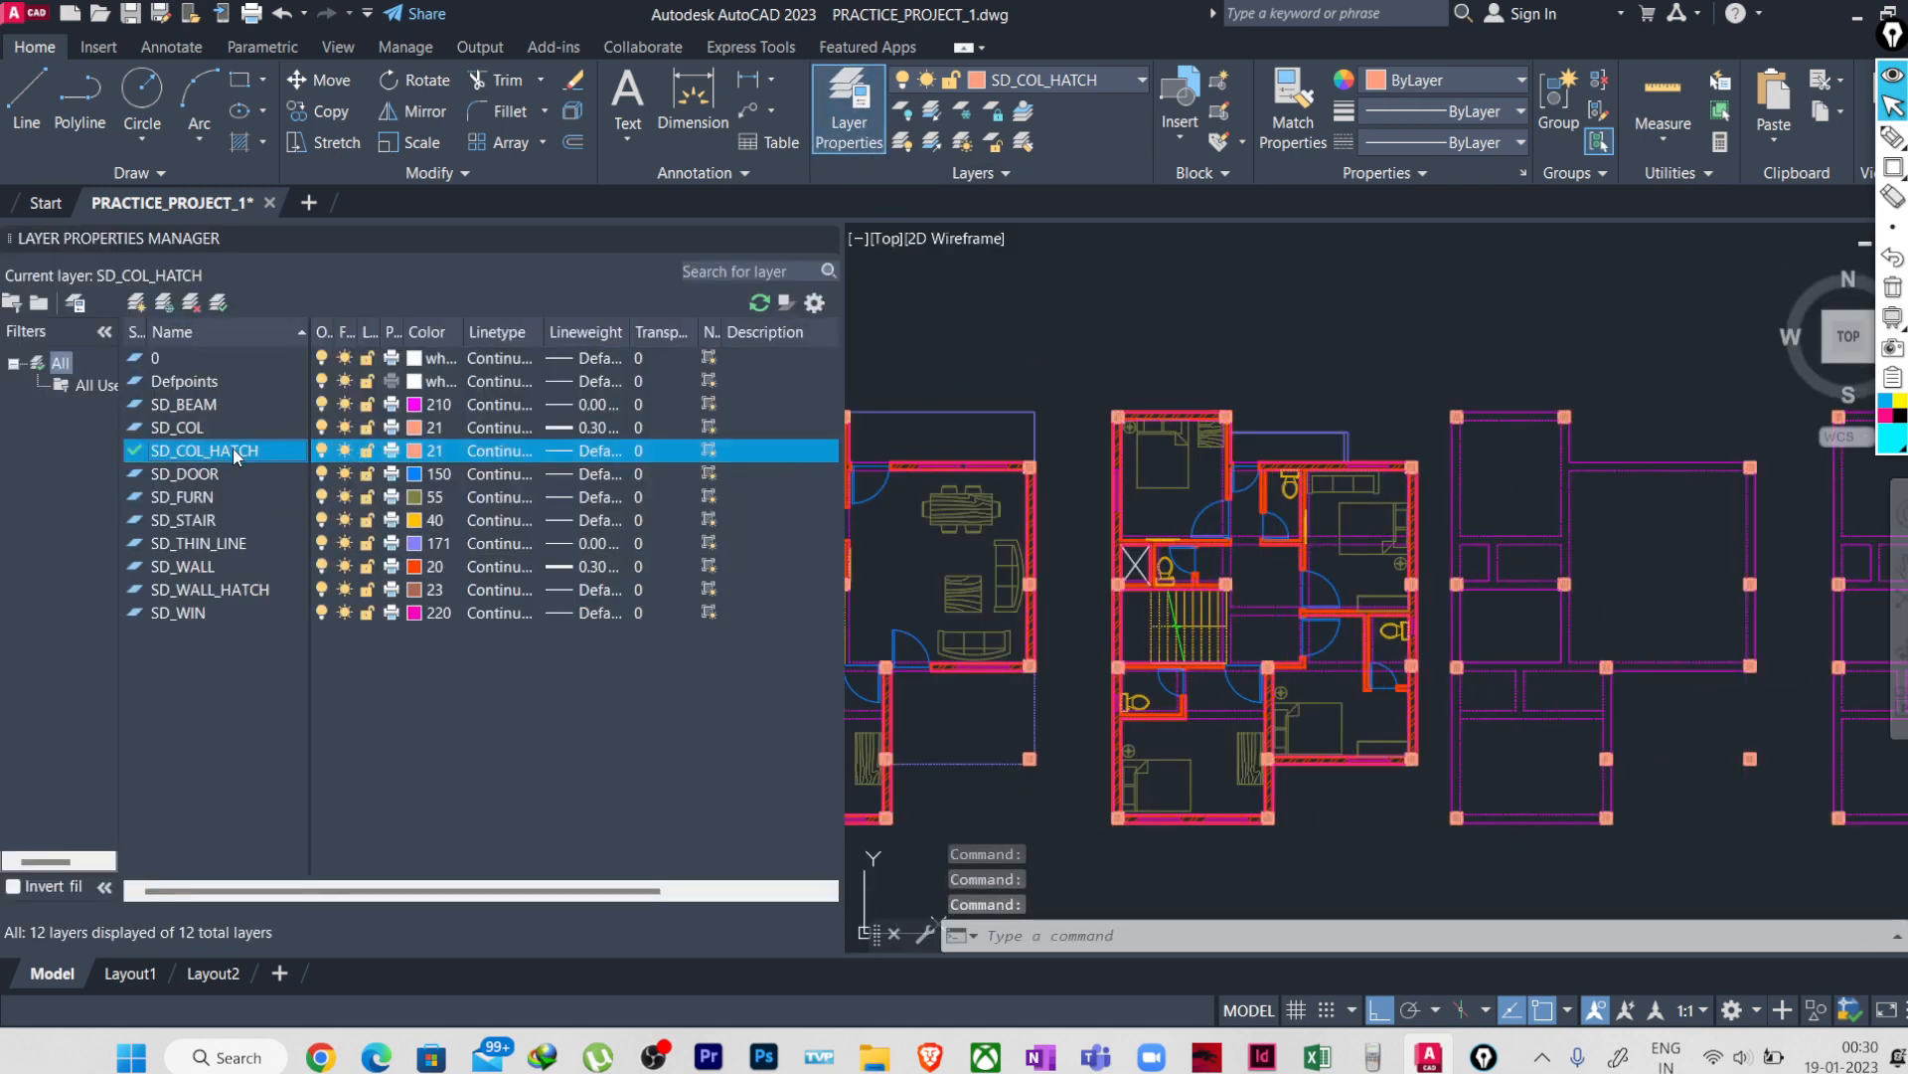
pyautogui.hotkey('ctrl', 'a')
pyautogui.click(367, 452)
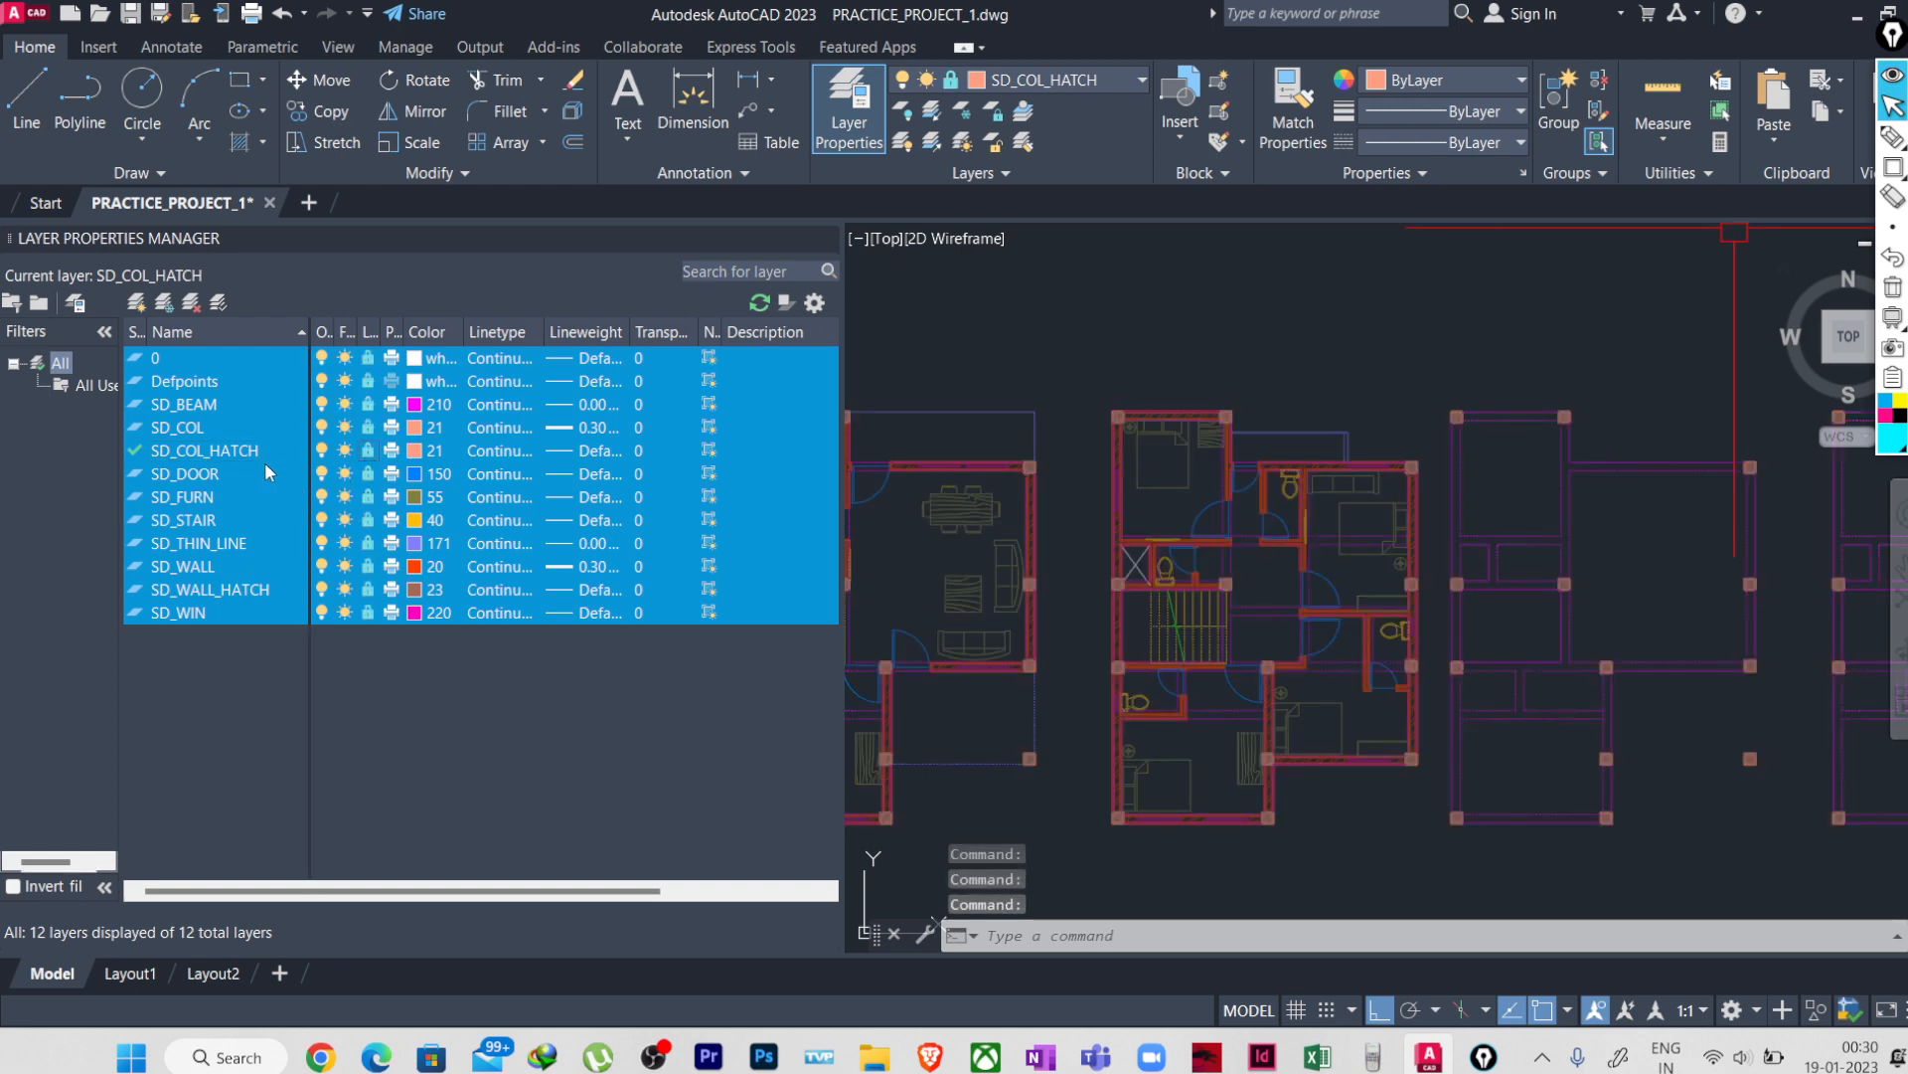
# - Unlock only the layers SD_COL, SD_BEAM and SD_COL_HATCH and close the layer properties
pyautogui.click(221, 457)
pyautogui.click(362, 429)
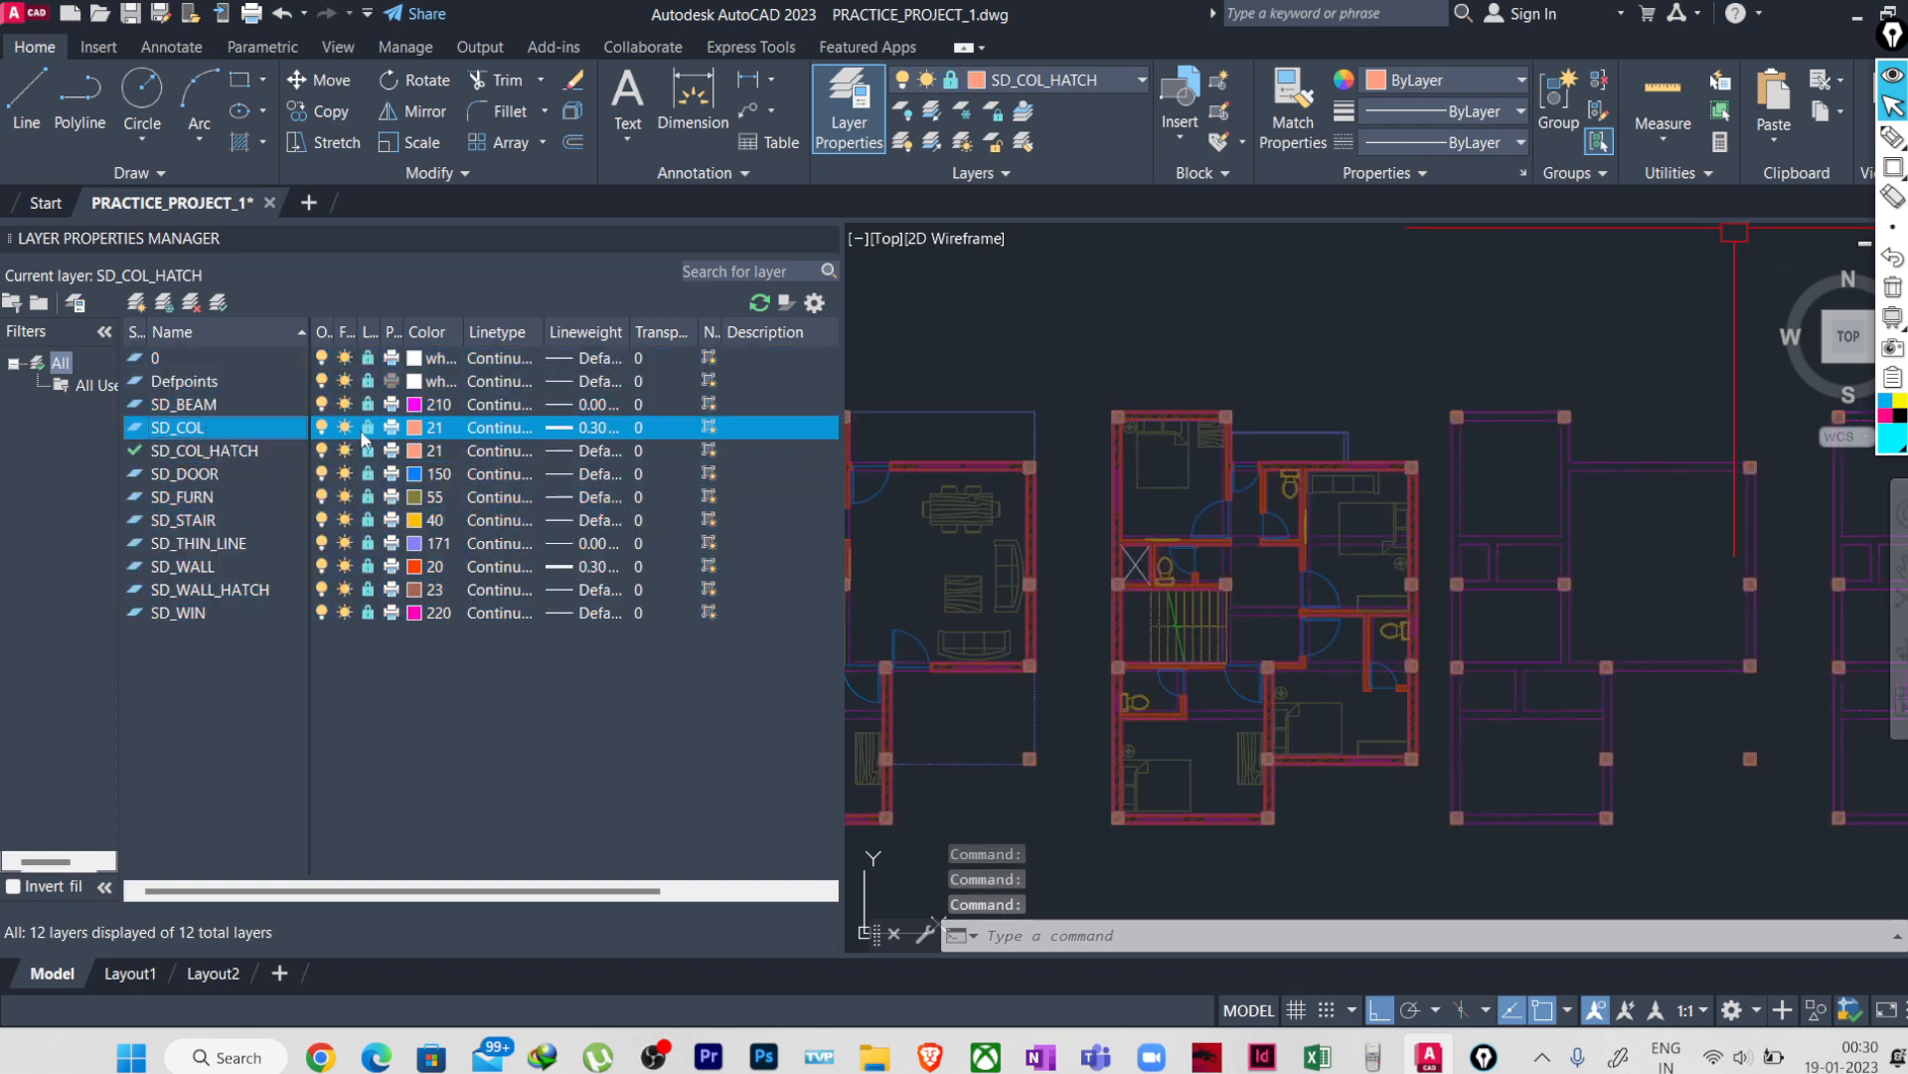
pyautogui.click(370, 427)
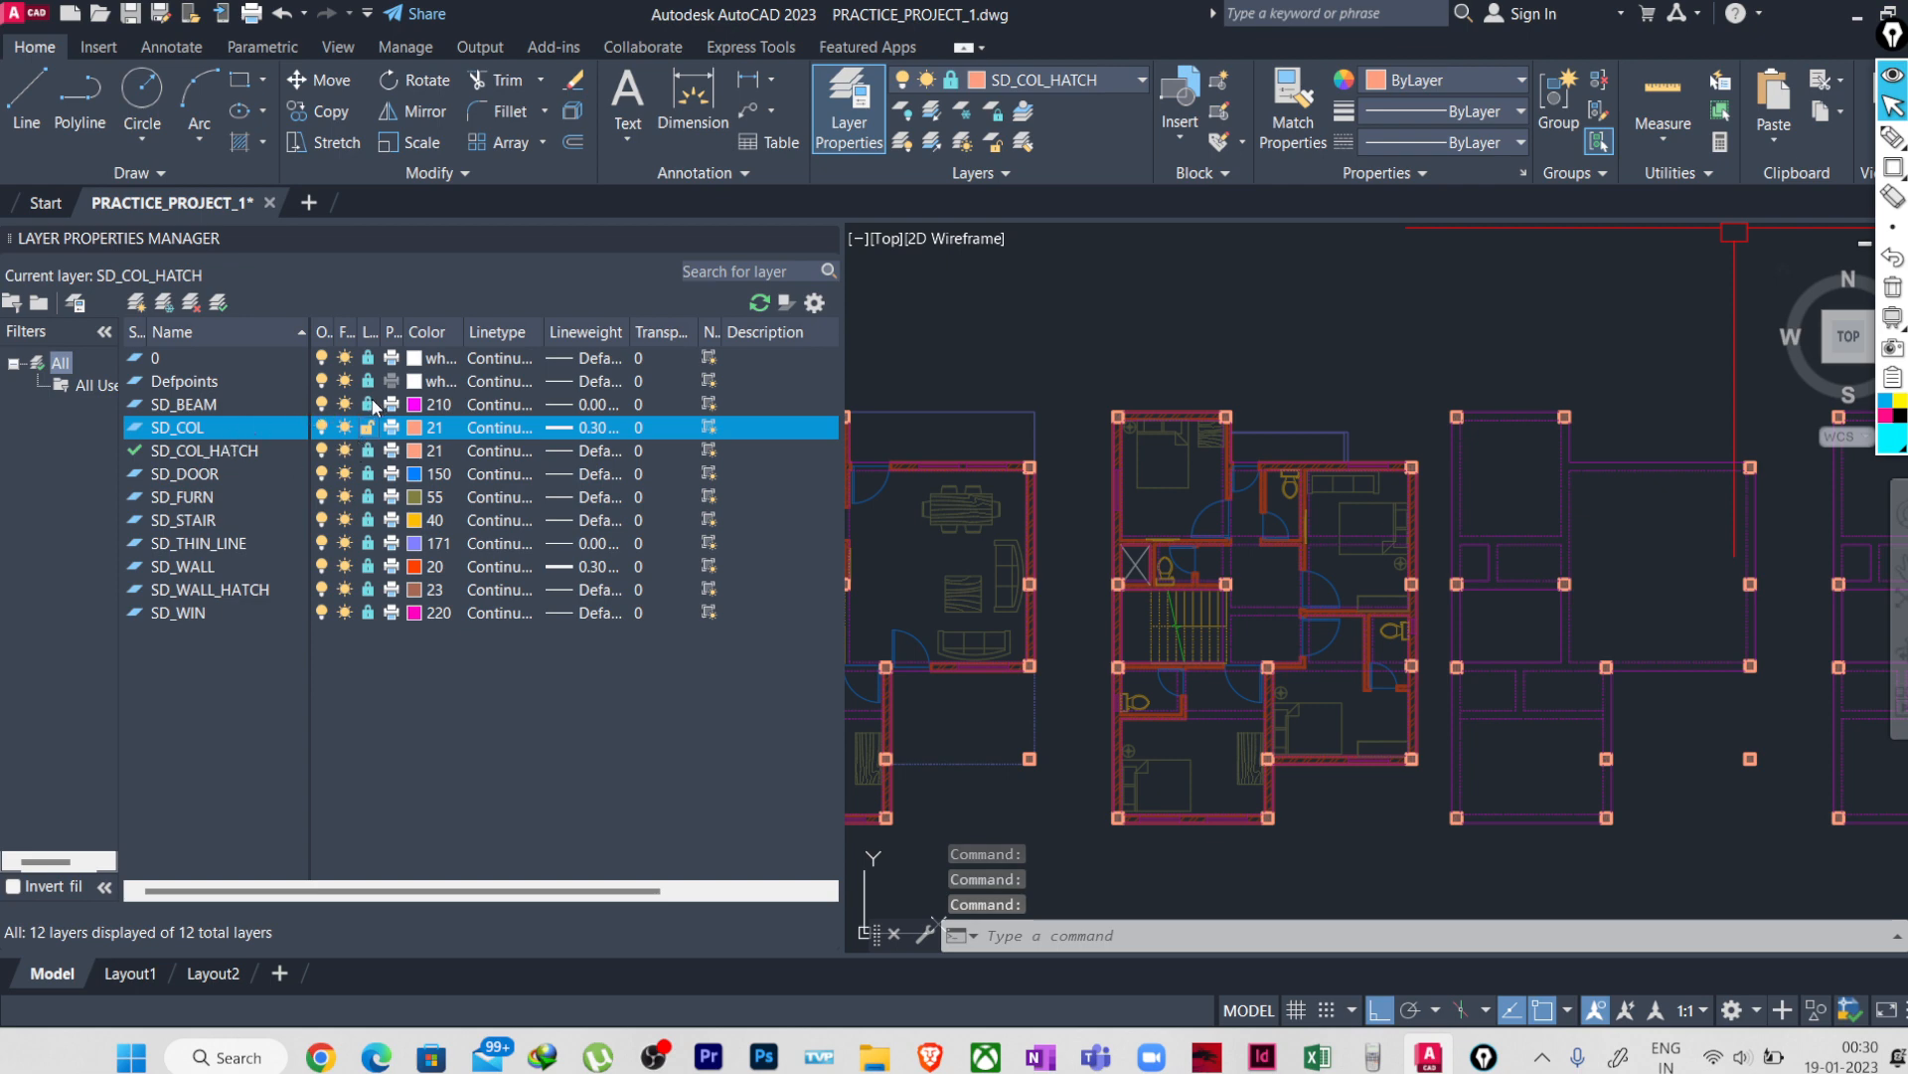
pyautogui.click(369, 403)
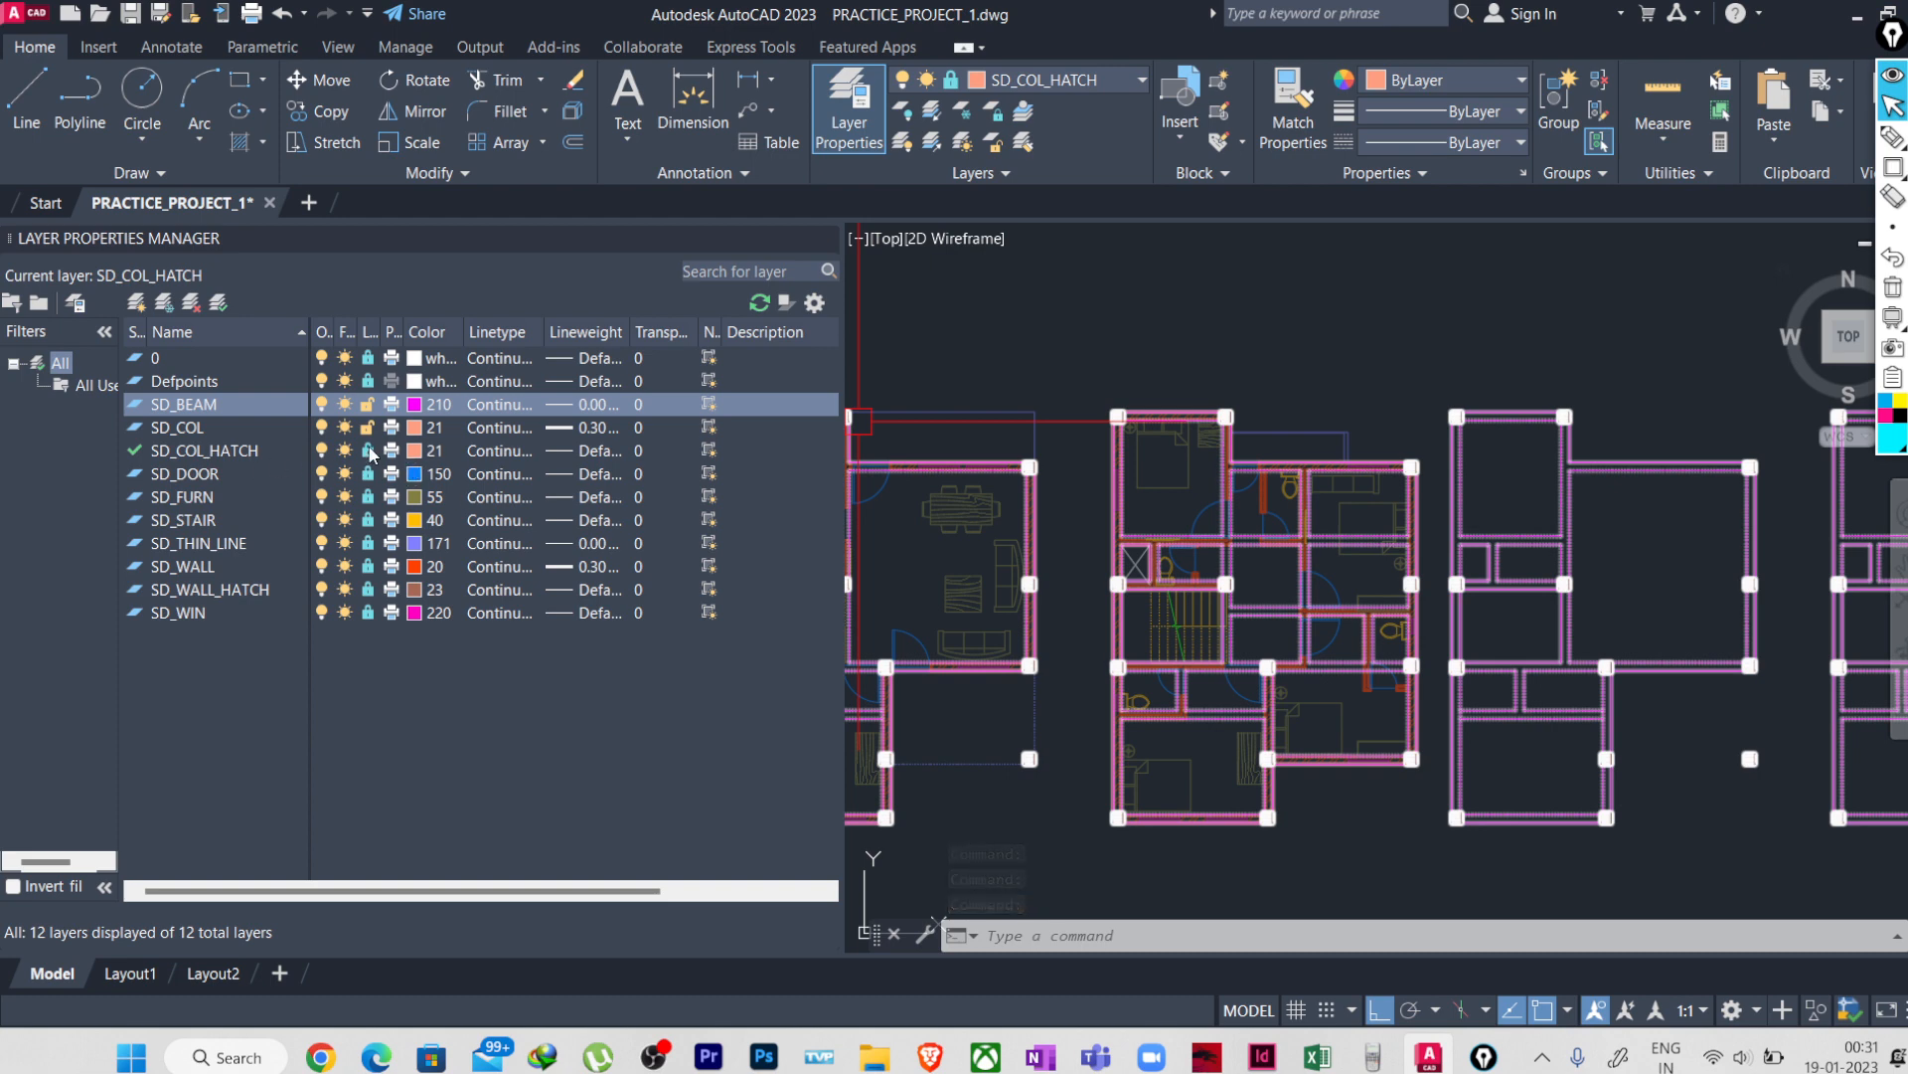
pyautogui.click(369, 452)
pyautogui.click(1073, 330)
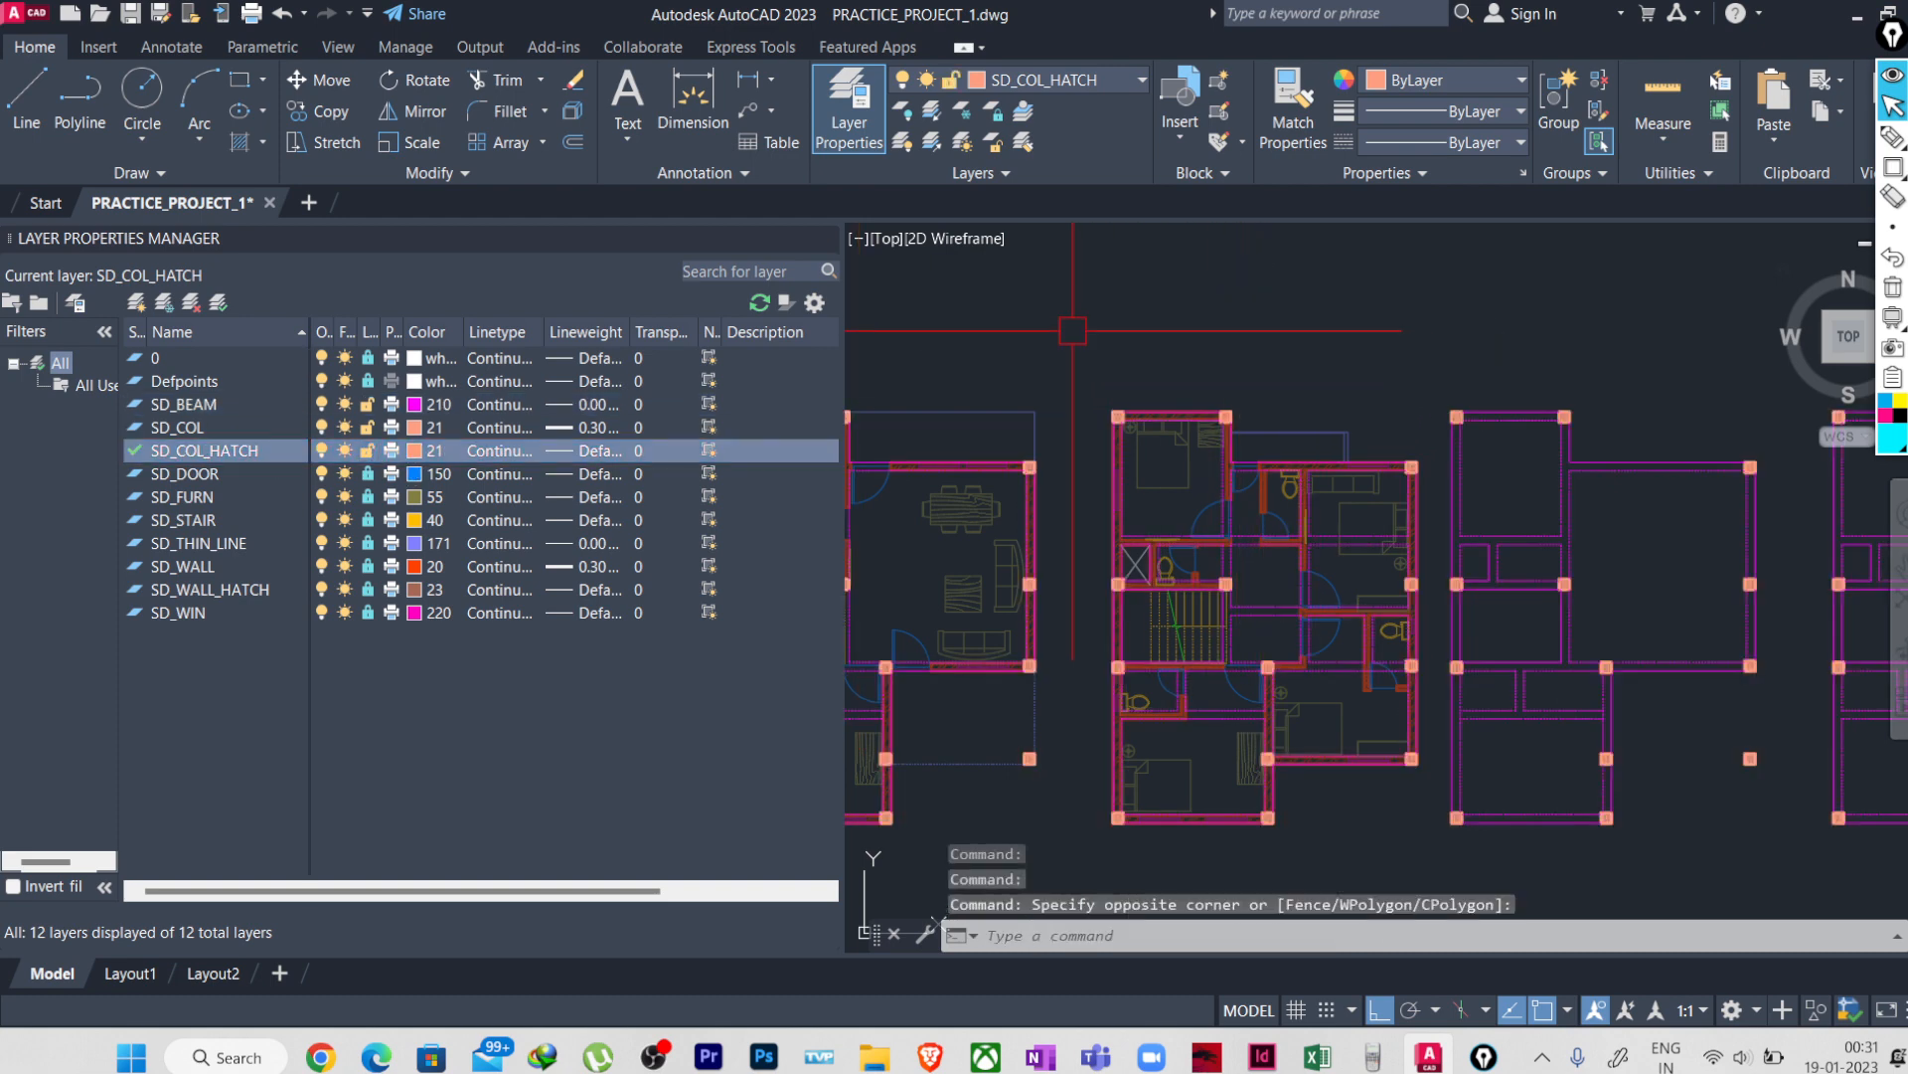
pyautogui.scroll(-2, 1073, 330)
pyautogui.click(824, 240)
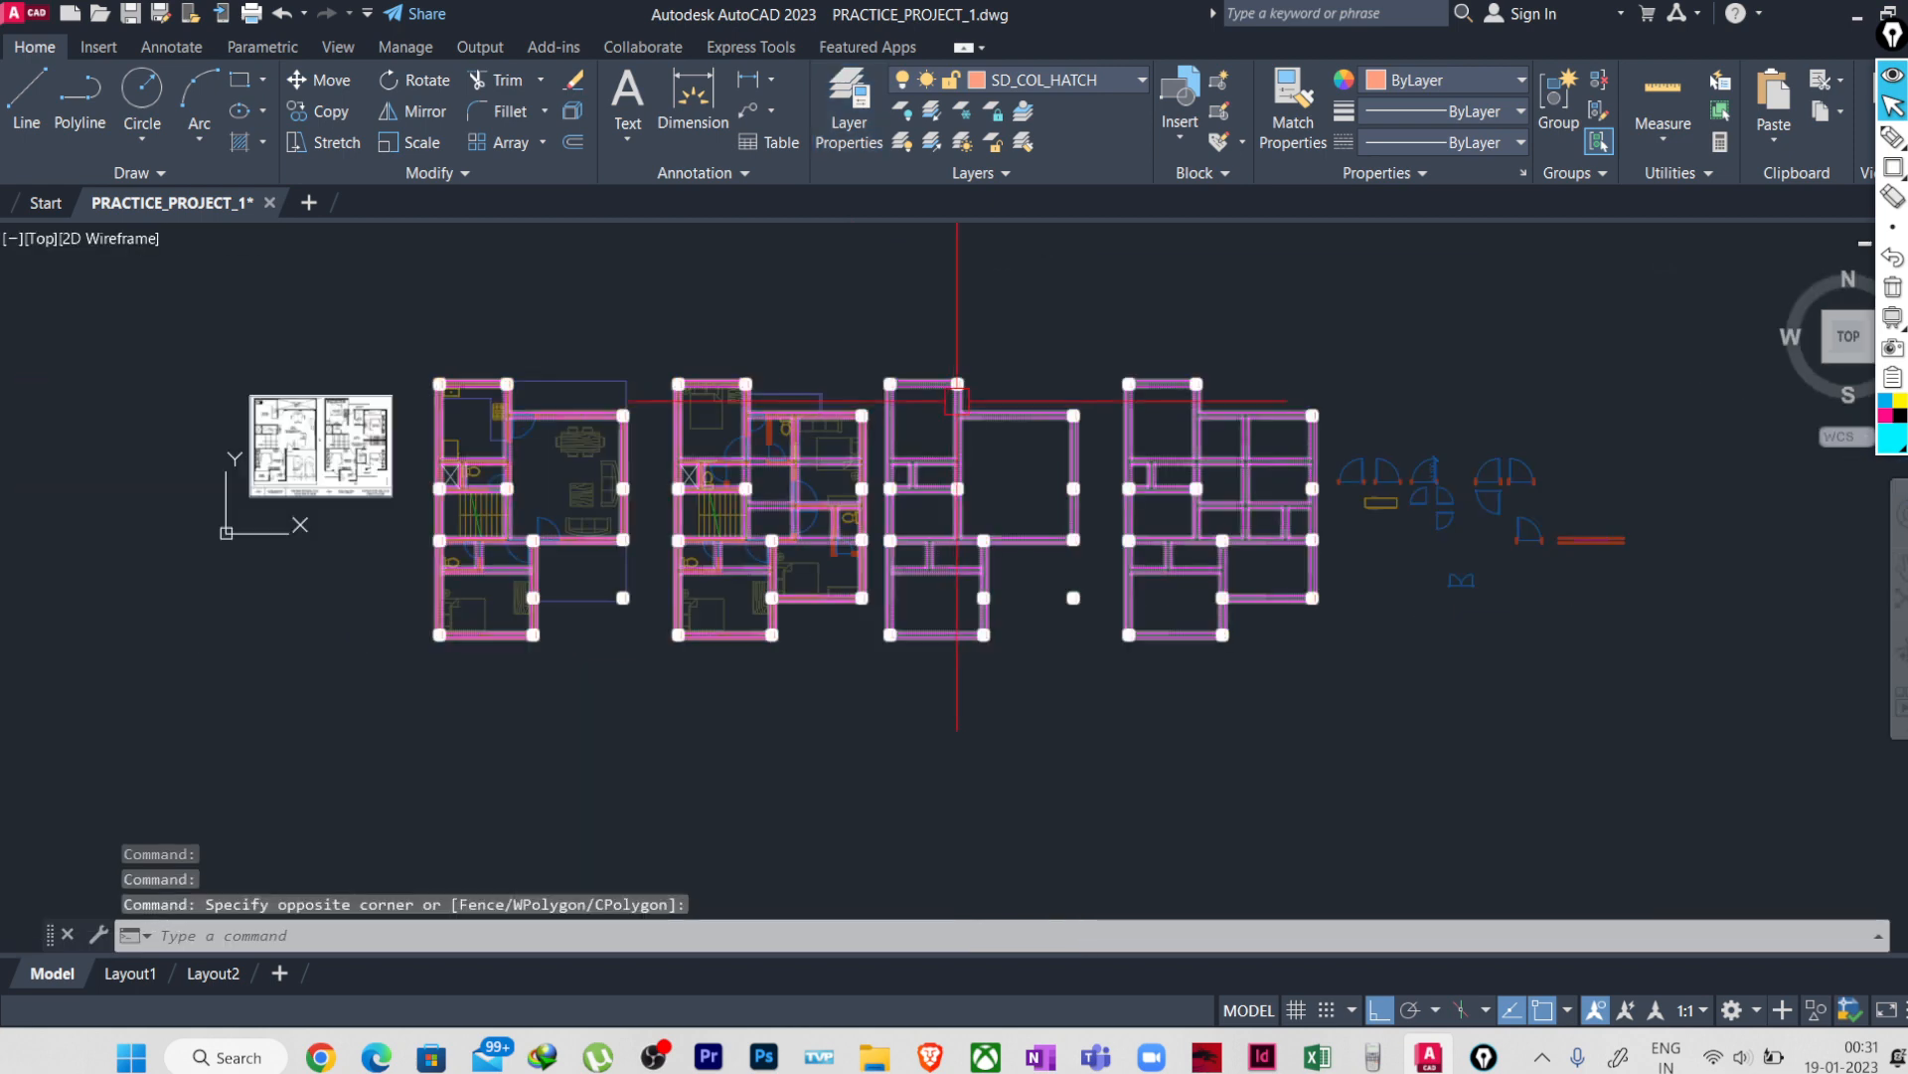
# - Ungroup the single group that spans all four column and beam layouts
pyautogui.click(806, 430)
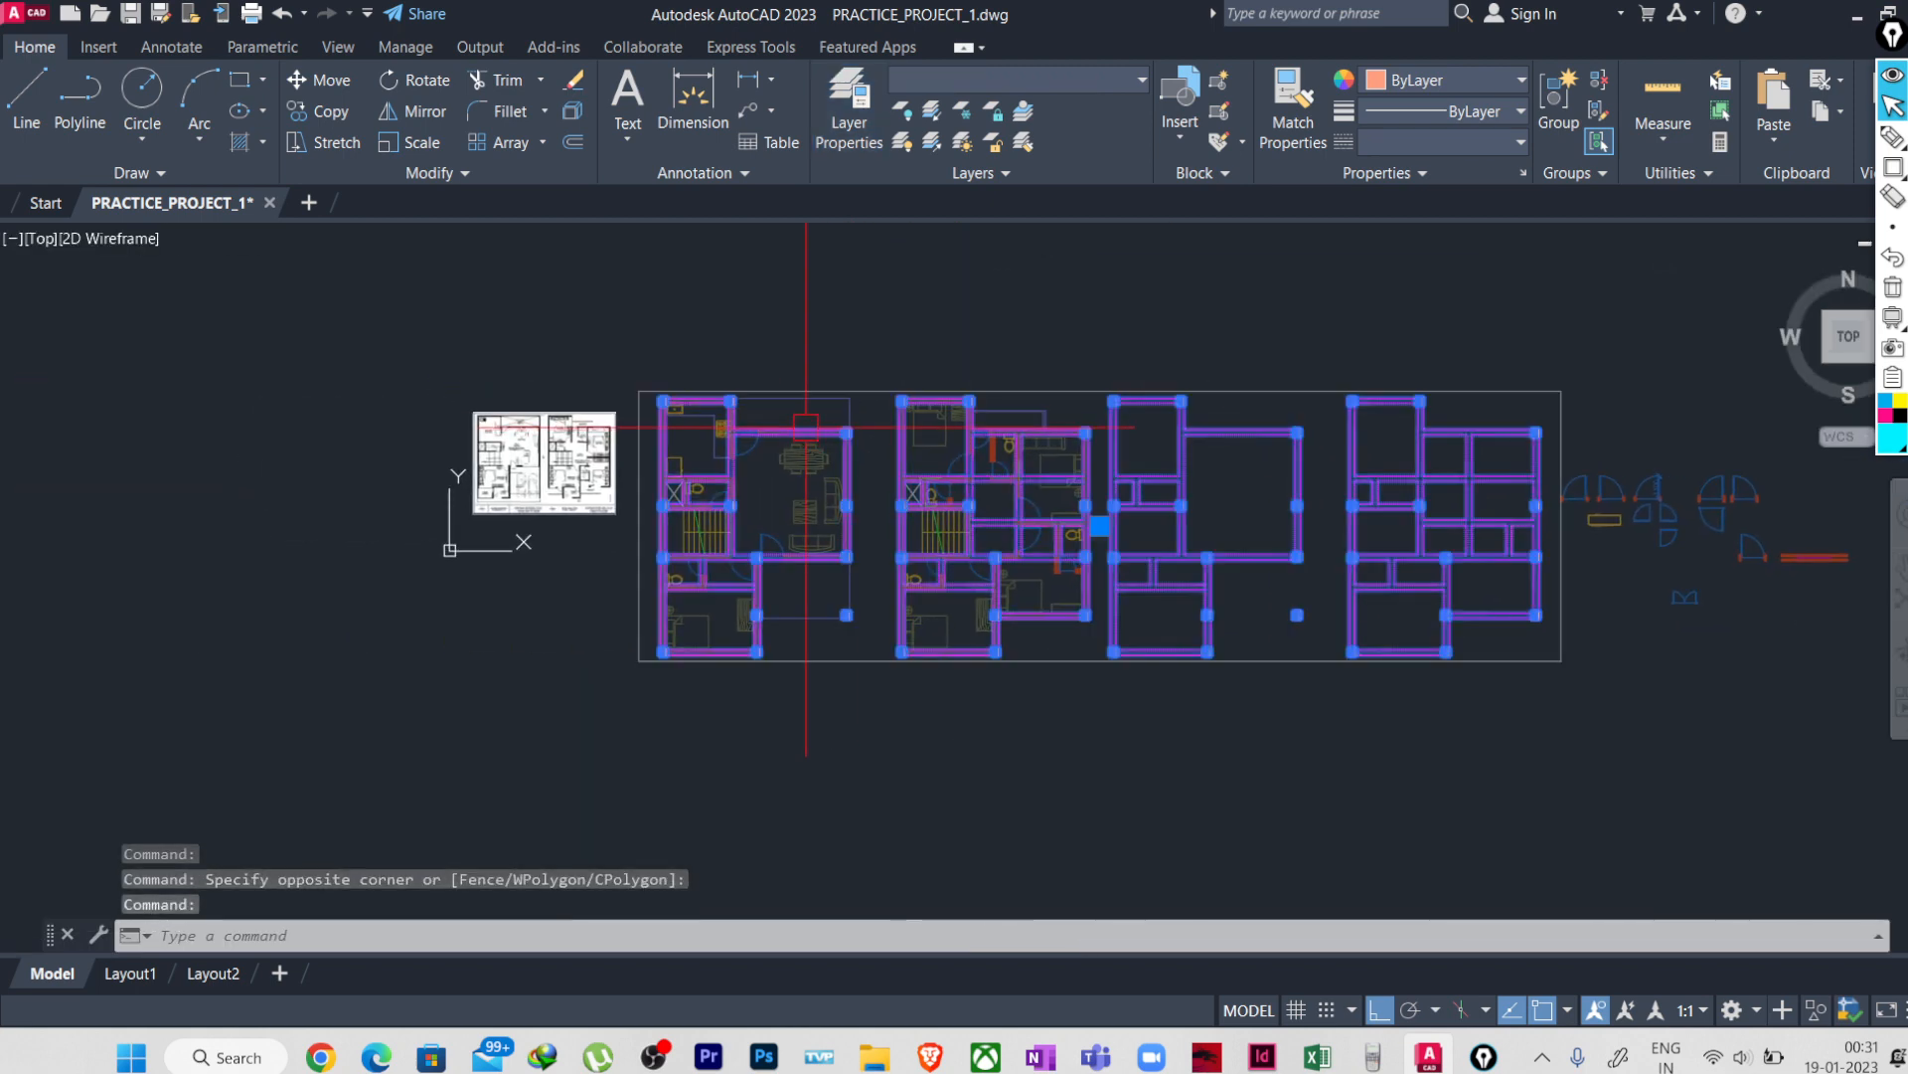
pyautogui.click(1600, 79)
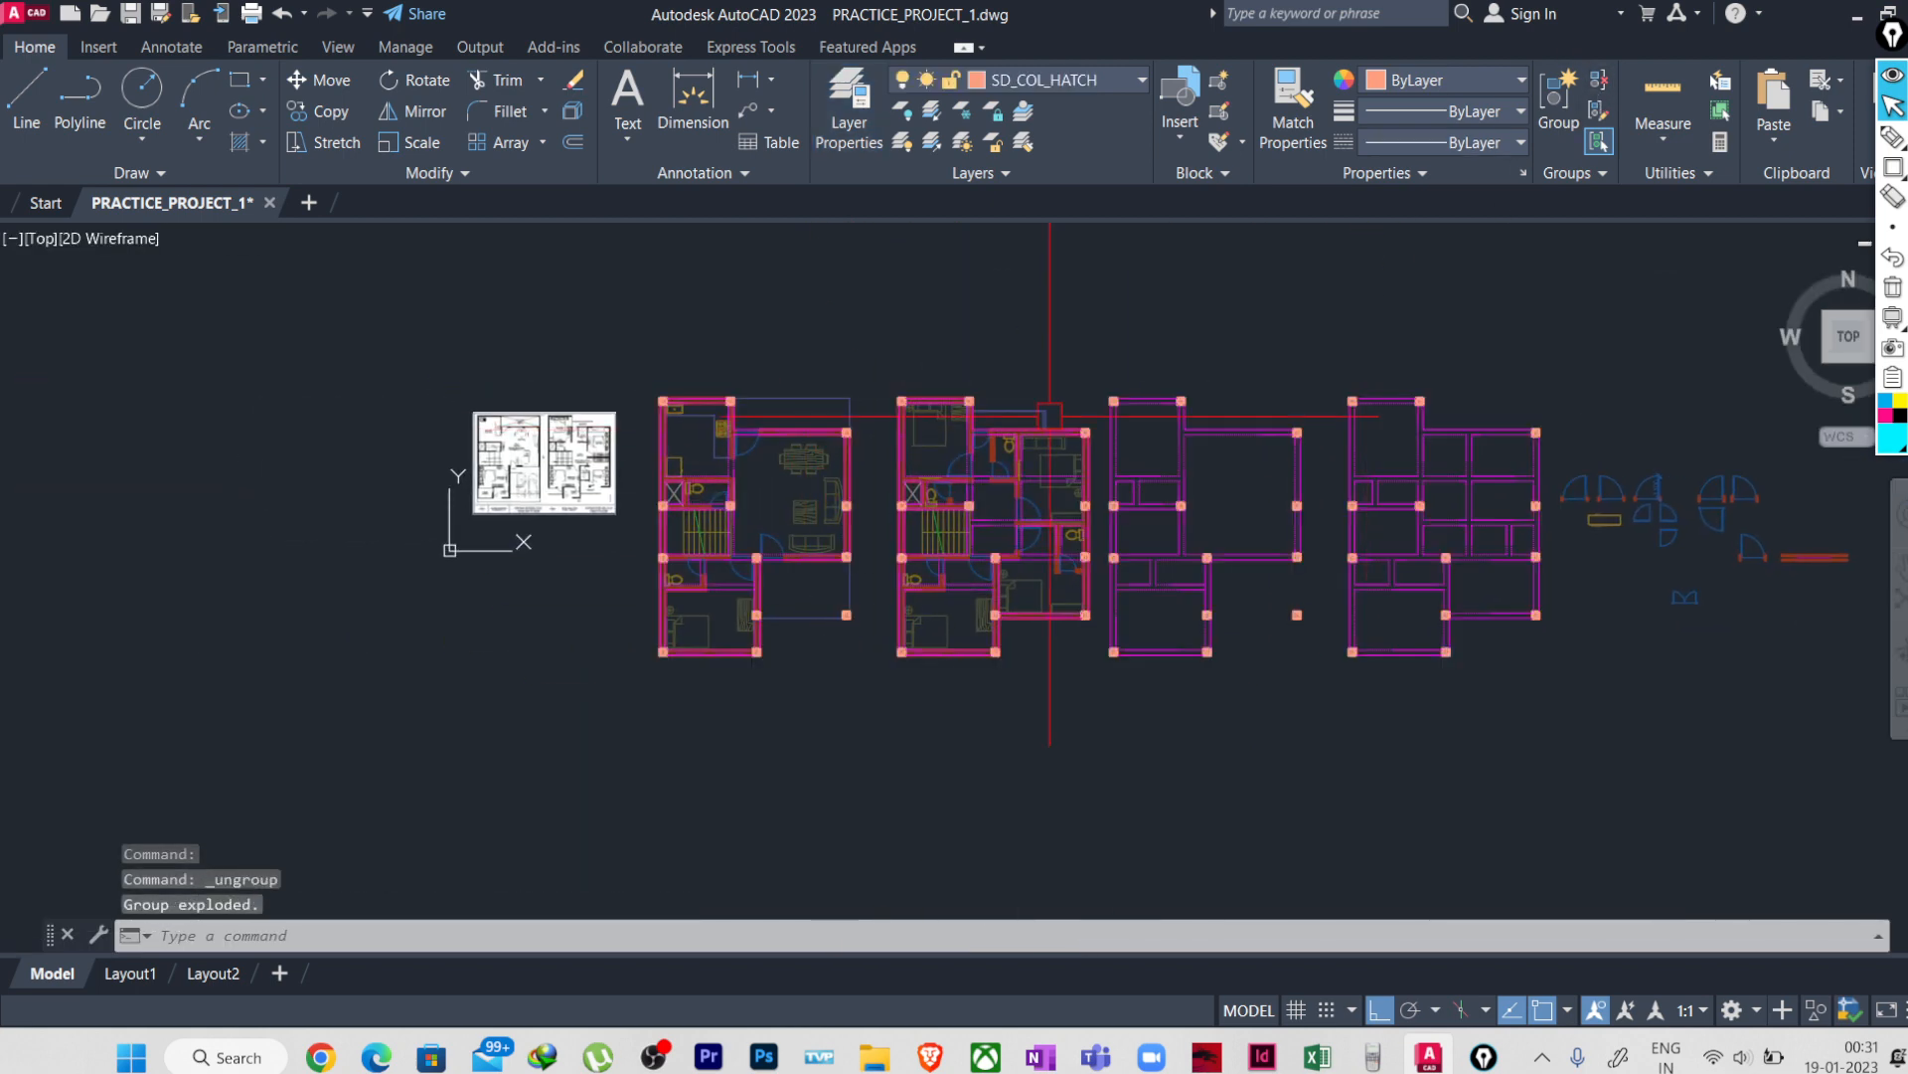
# - Select the whole first floor plan with its columns and beams on unlocked layers and group the selection
pyautogui.click(873, 334)
pyautogui.click(621, 715)
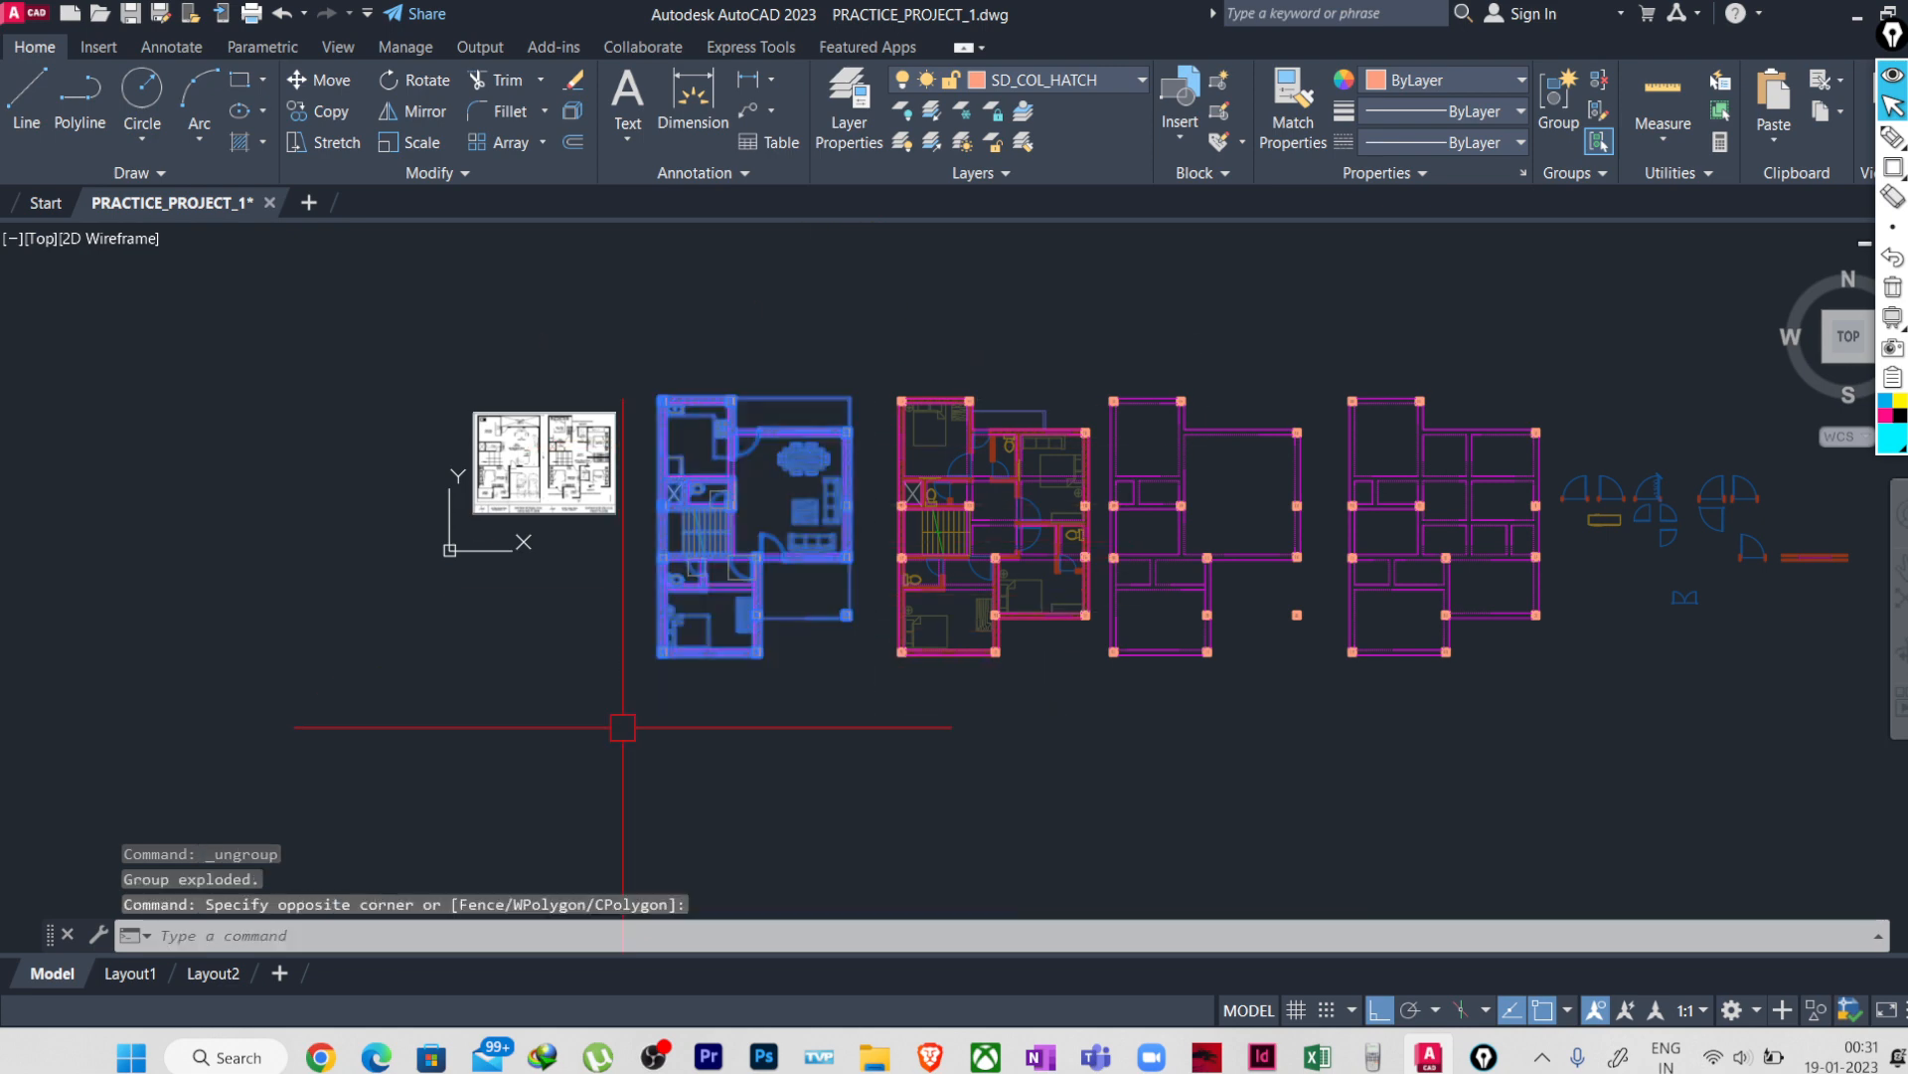
pyautogui.write('g')
pyautogui.press('Return')
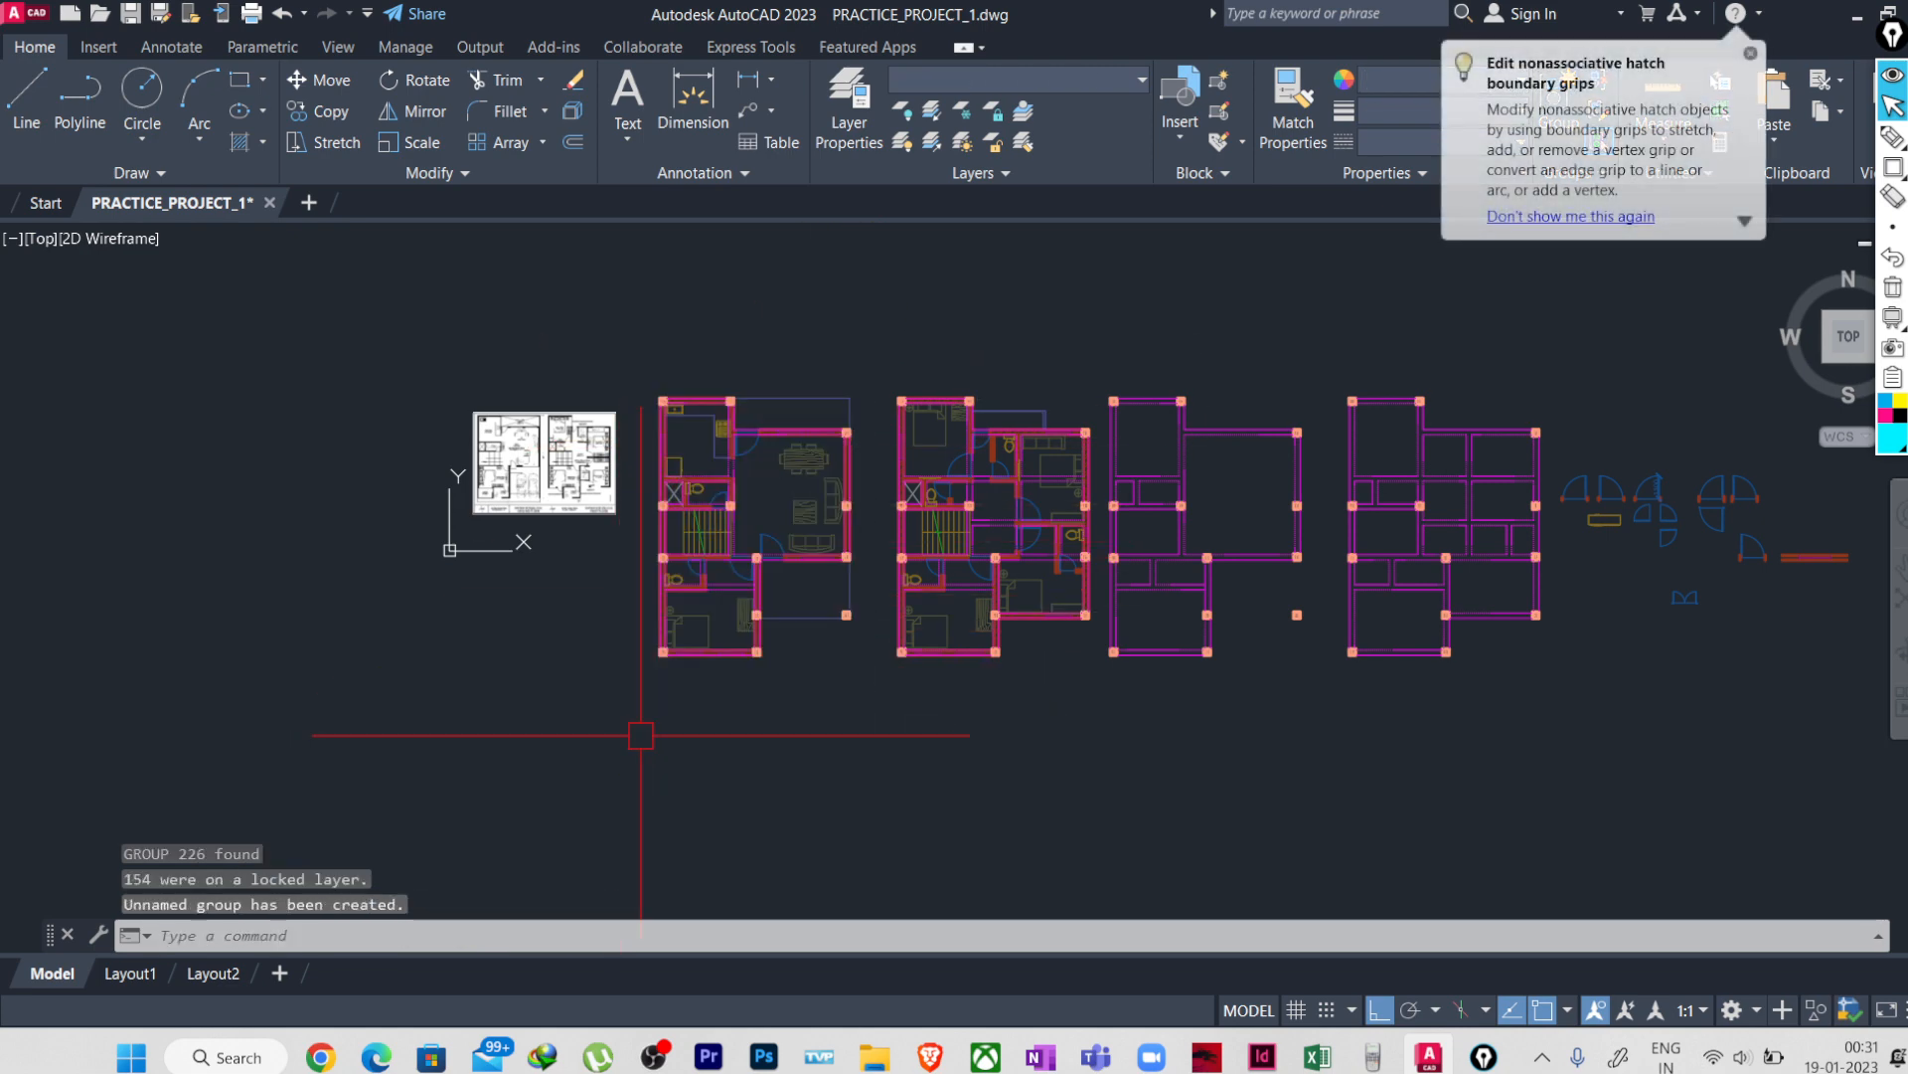
pyautogui.write('m')
pyautogui.press('Return')
pyautogui.click(813, 661)
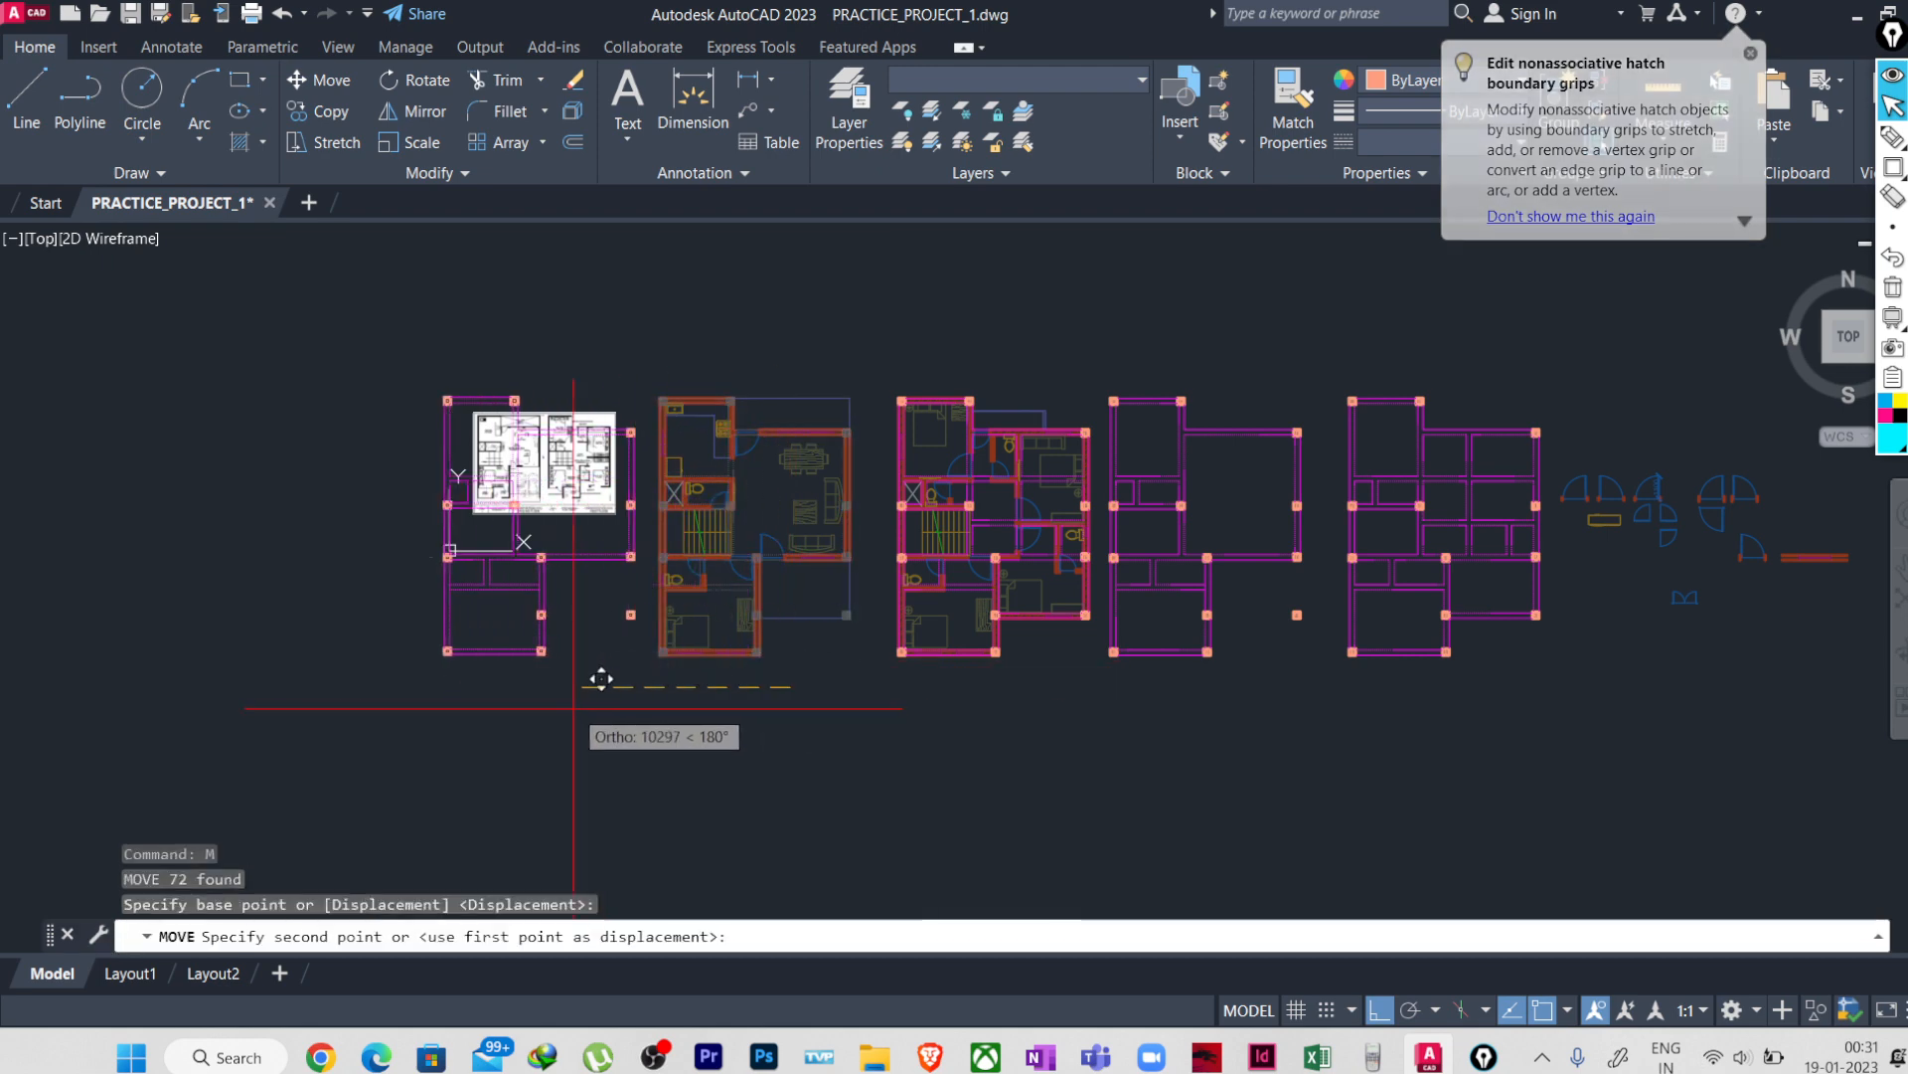
pyautogui.press('Escape')
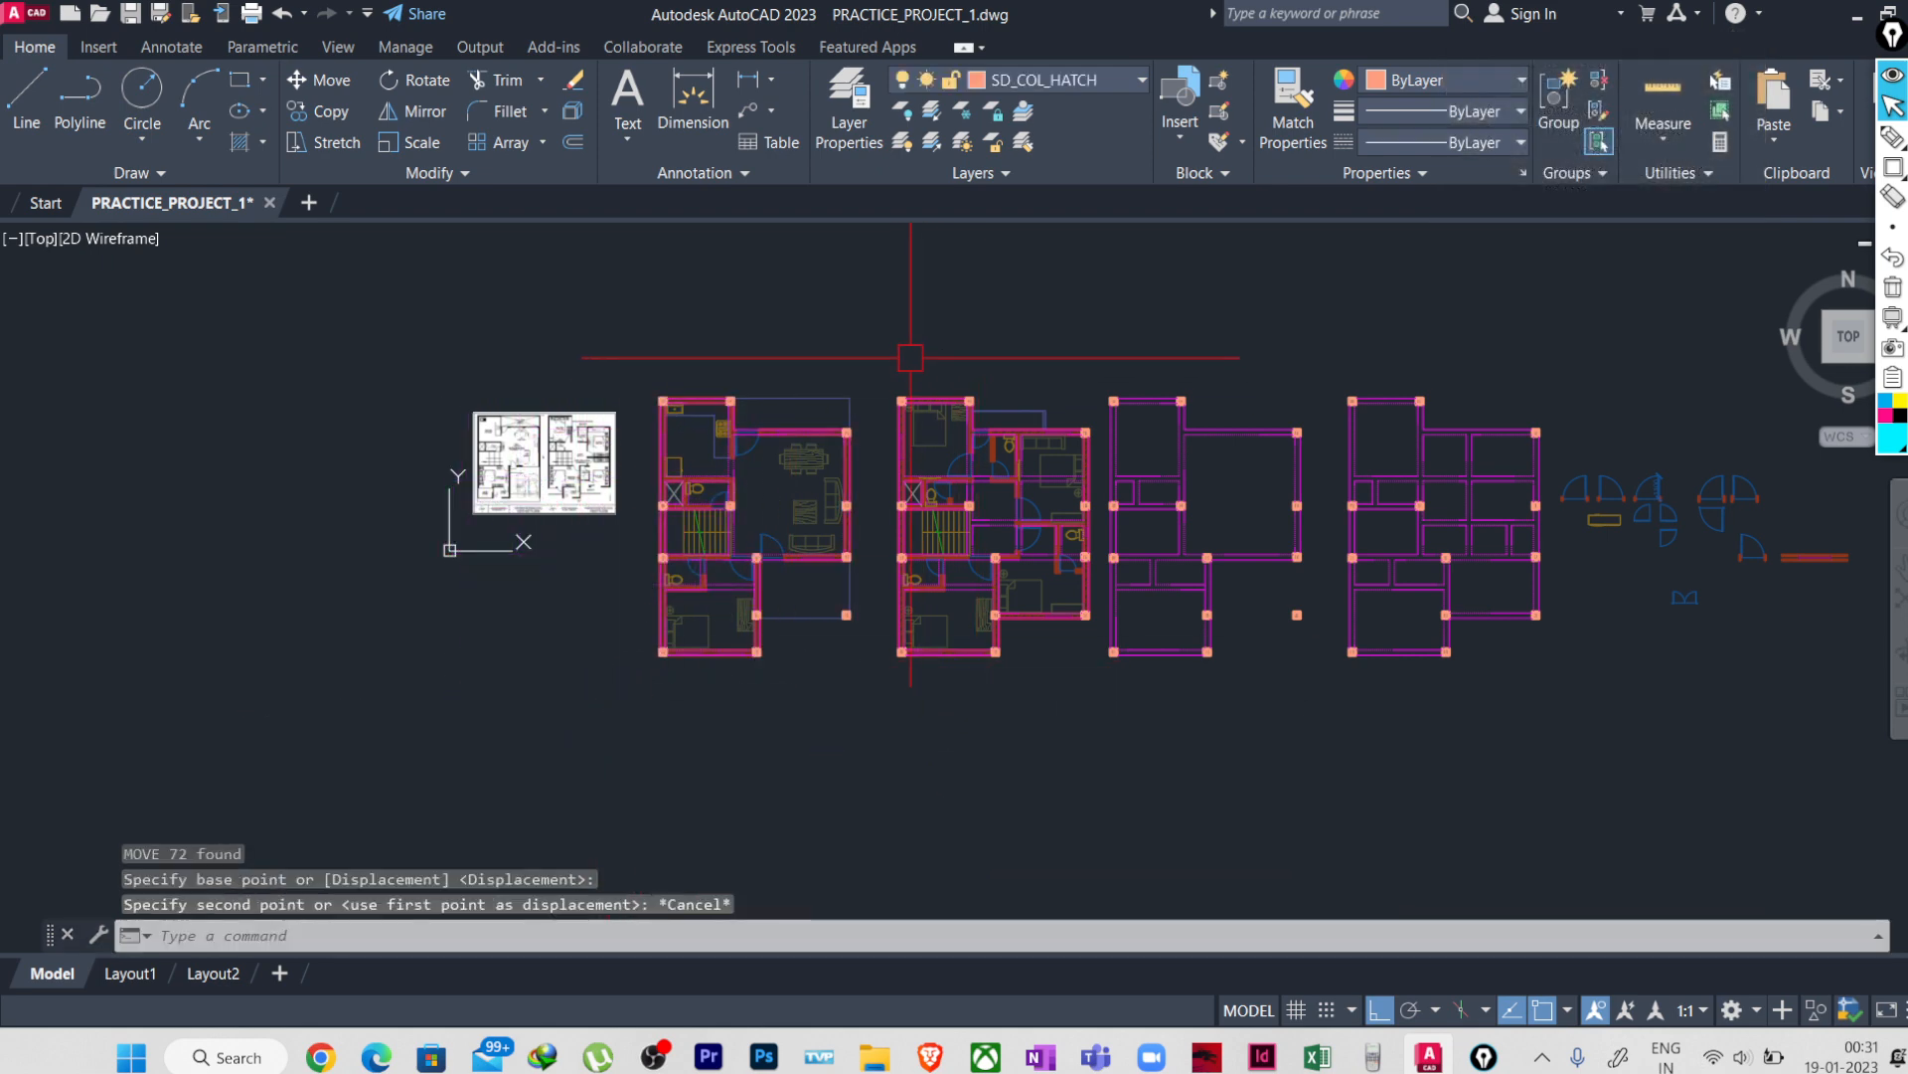
# - Group the second furnished floor plan with all of its columns and beams
pyautogui.click(878, 354)
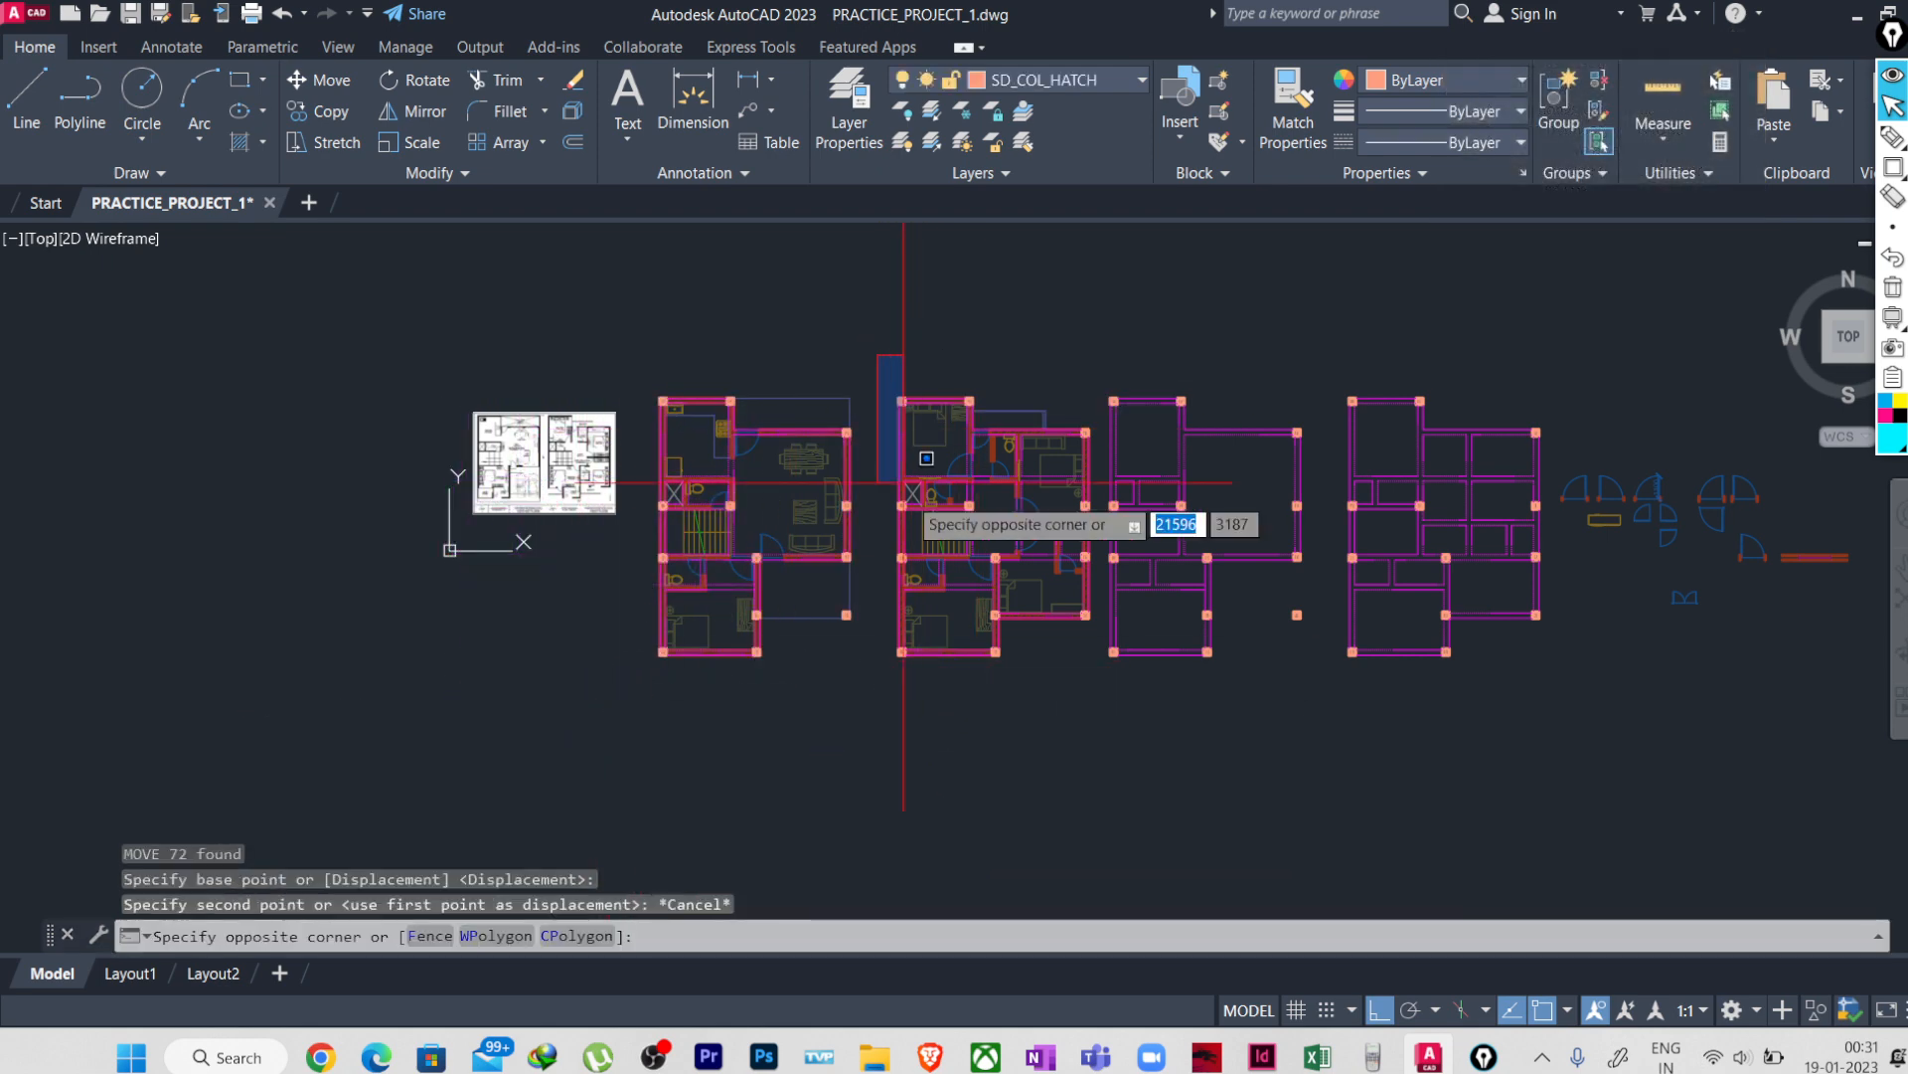
pyautogui.click(1093, 778)
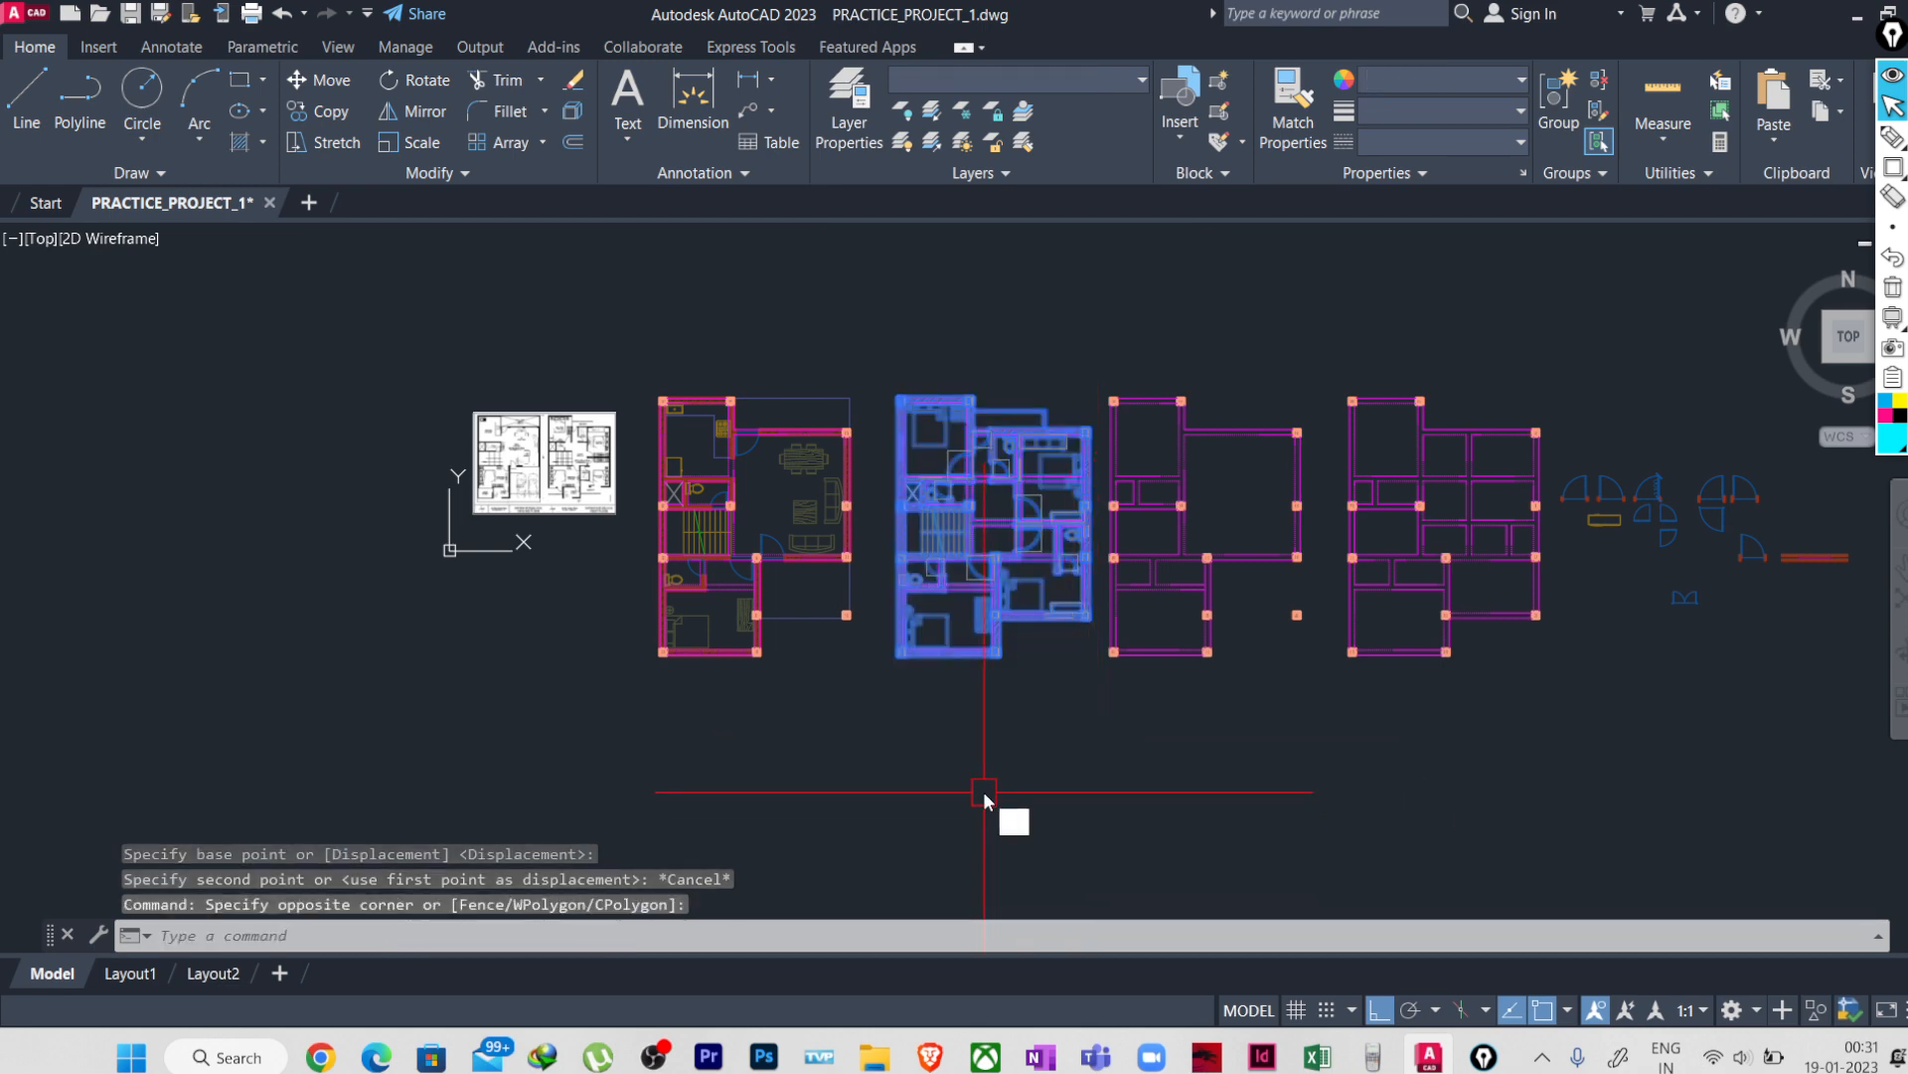
pyautogui.write('g')
pyautogui.press('Return')
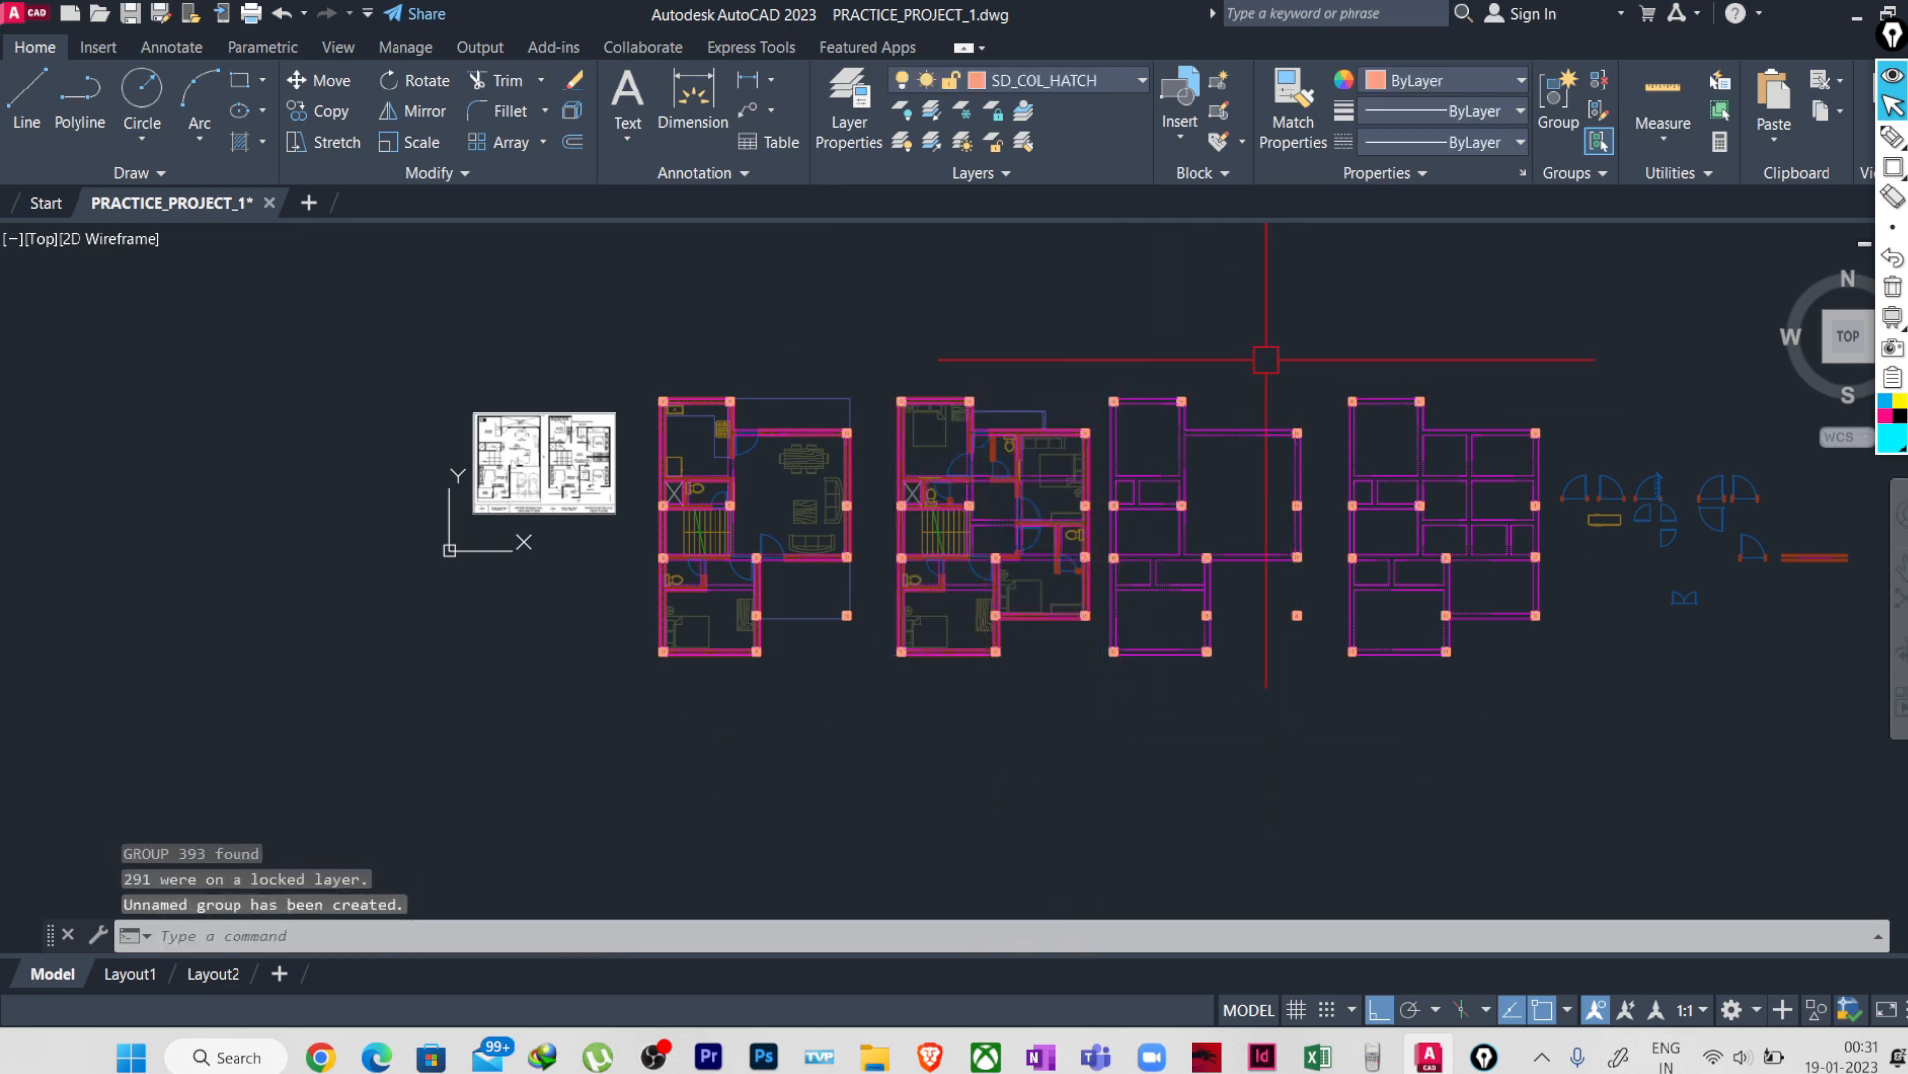
# - Group the columns and beams of the first standalone layout, beside the second furnished plan
pyautogui.scroll(2, 1177, 669)
pyautogui.moveTo(1177, 669); pyautogui.dragTo(923, 726, button='middle')
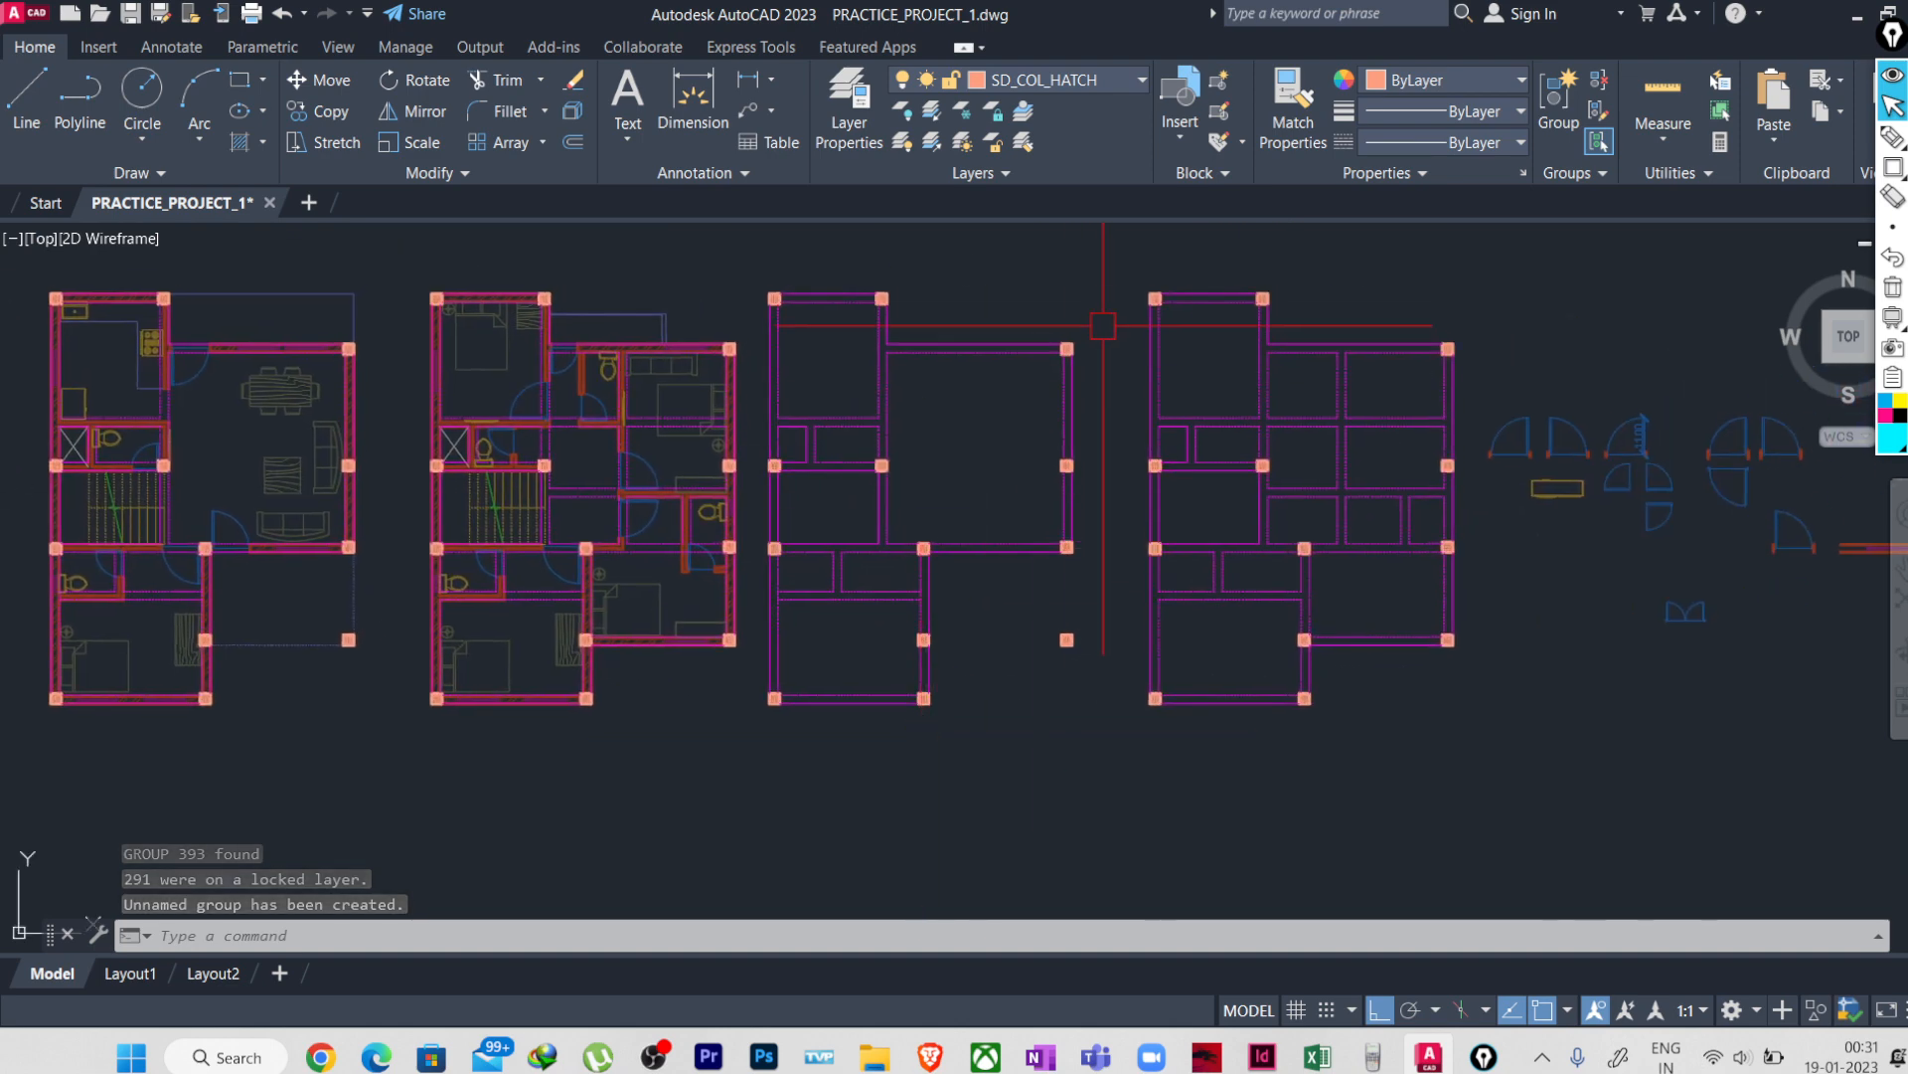
pyautogui.click(1111, 260)
pyautogui.click(748, 788)
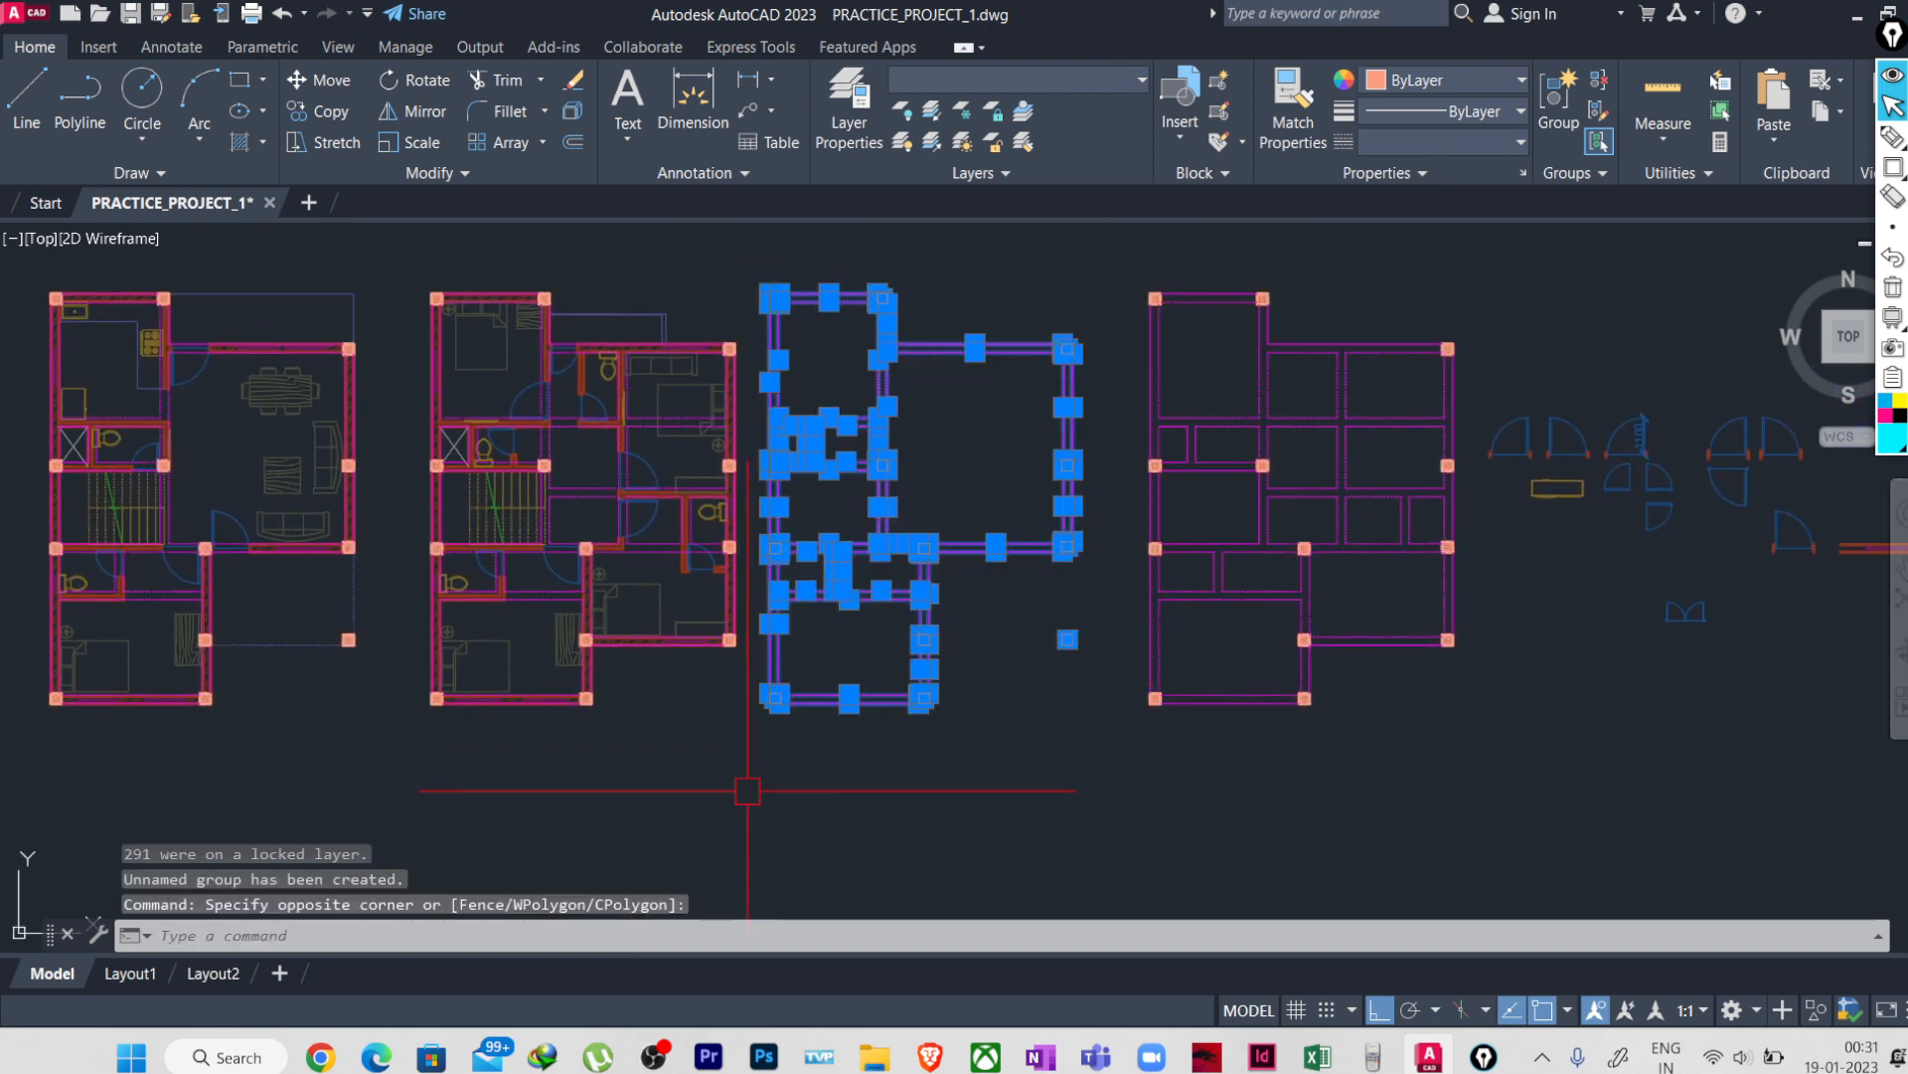
pyautogui.press('Return')
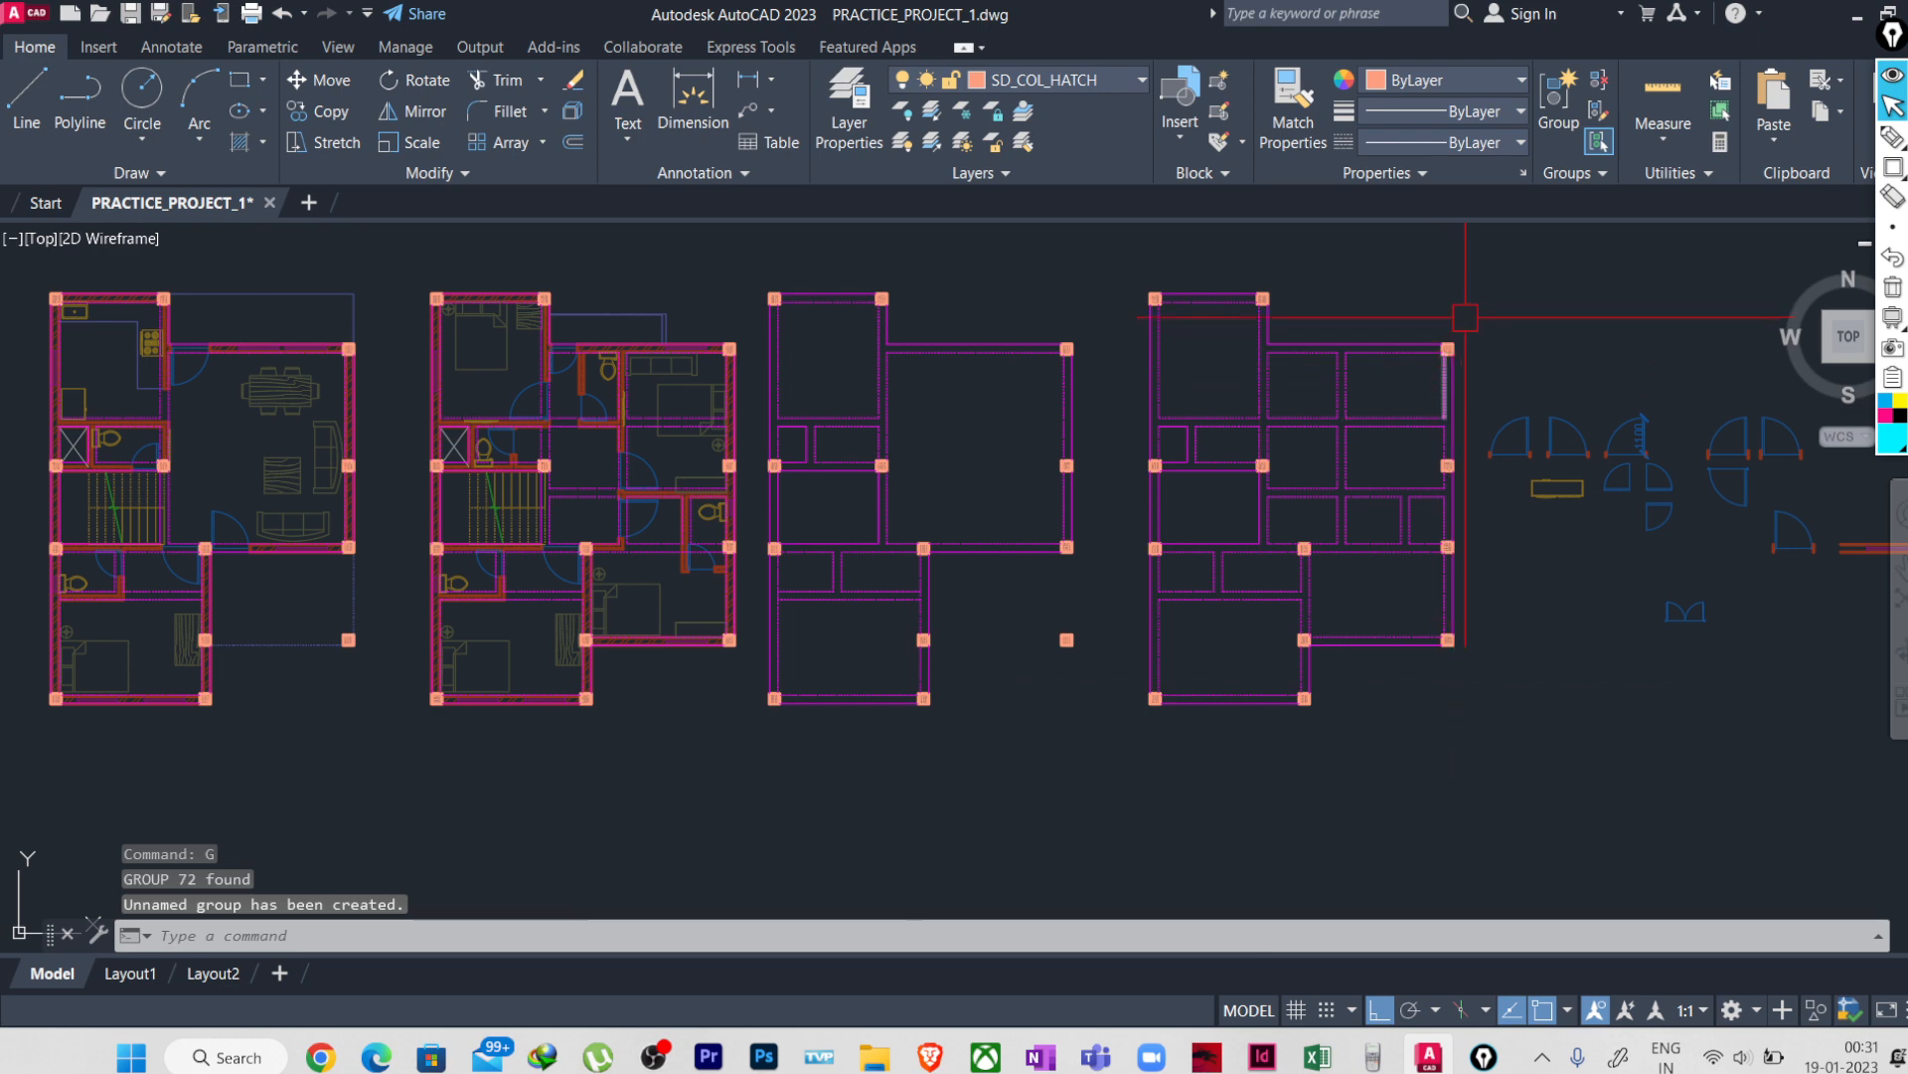
# - Group the columns and beams of the second standalone layout, next to the loose door symbols
pyautogui.click(1486, 264)
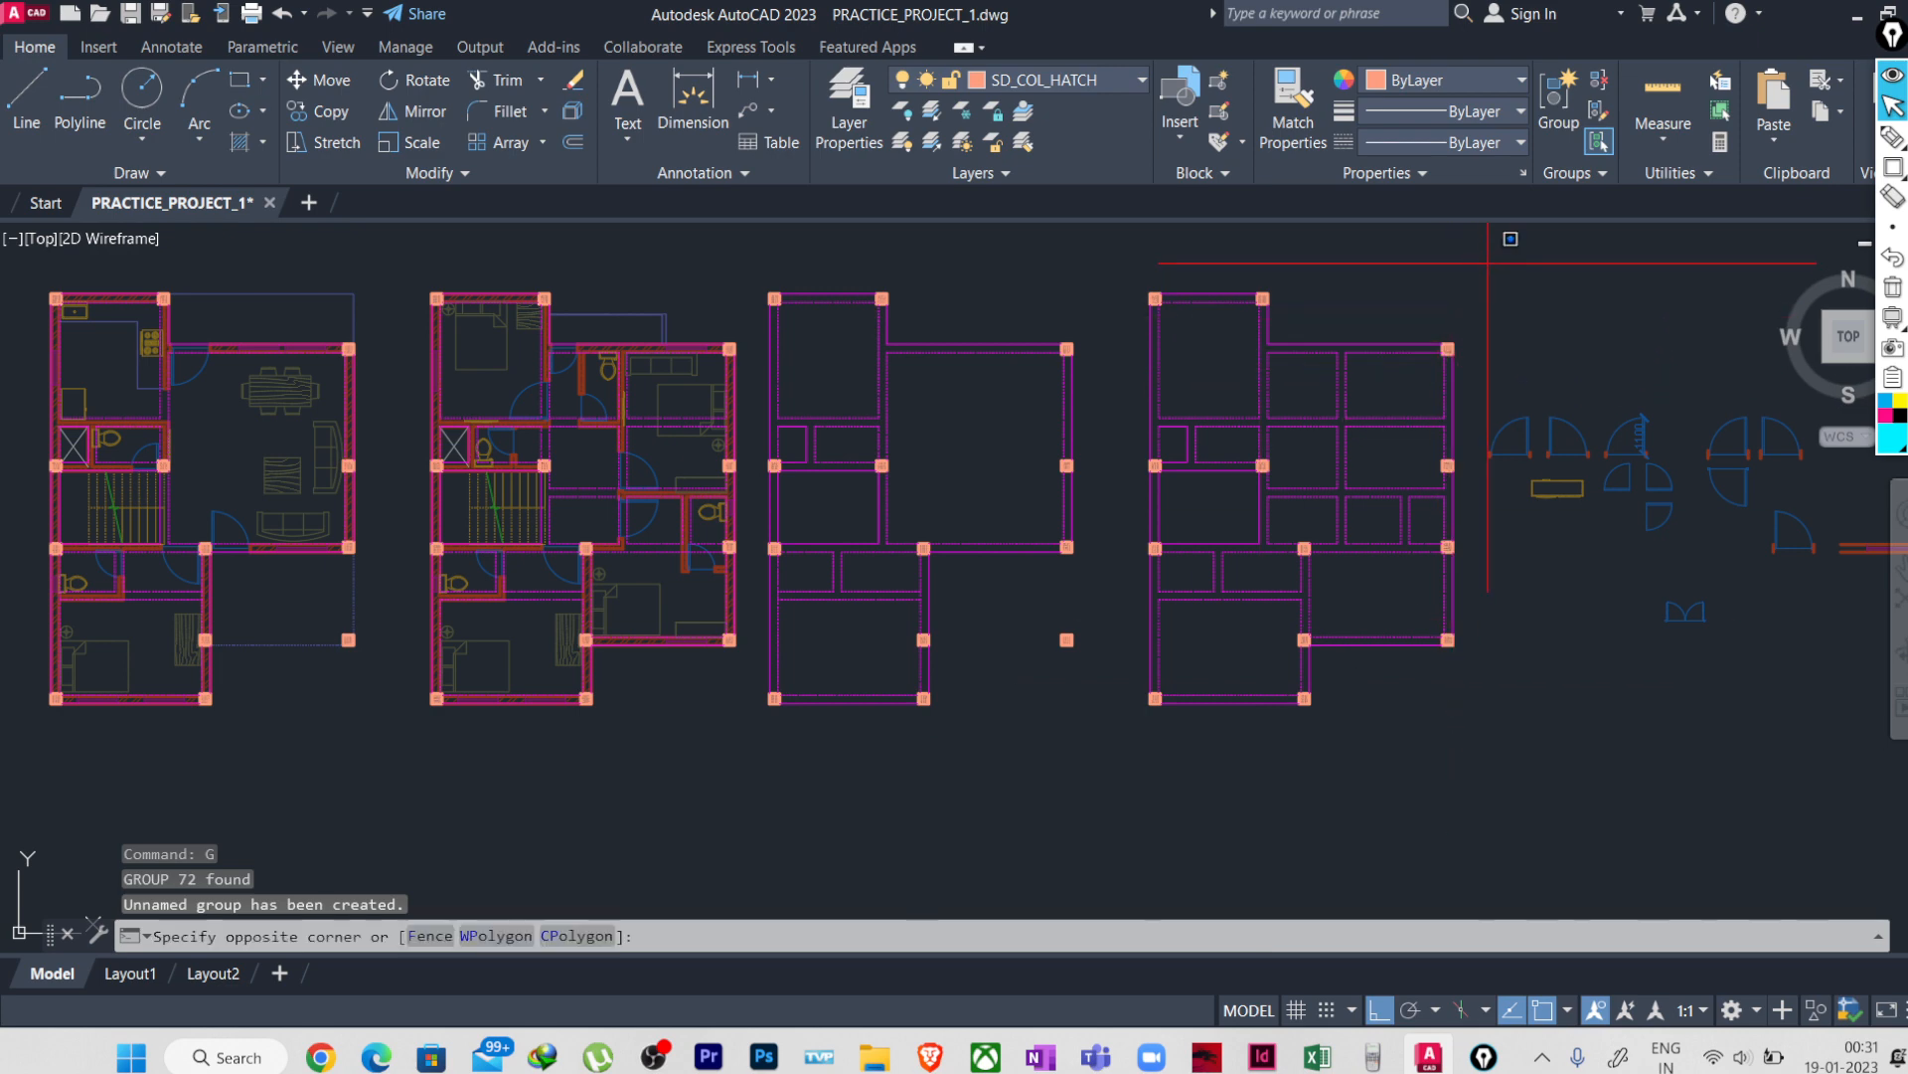
pyautogui.click(1132, 778)
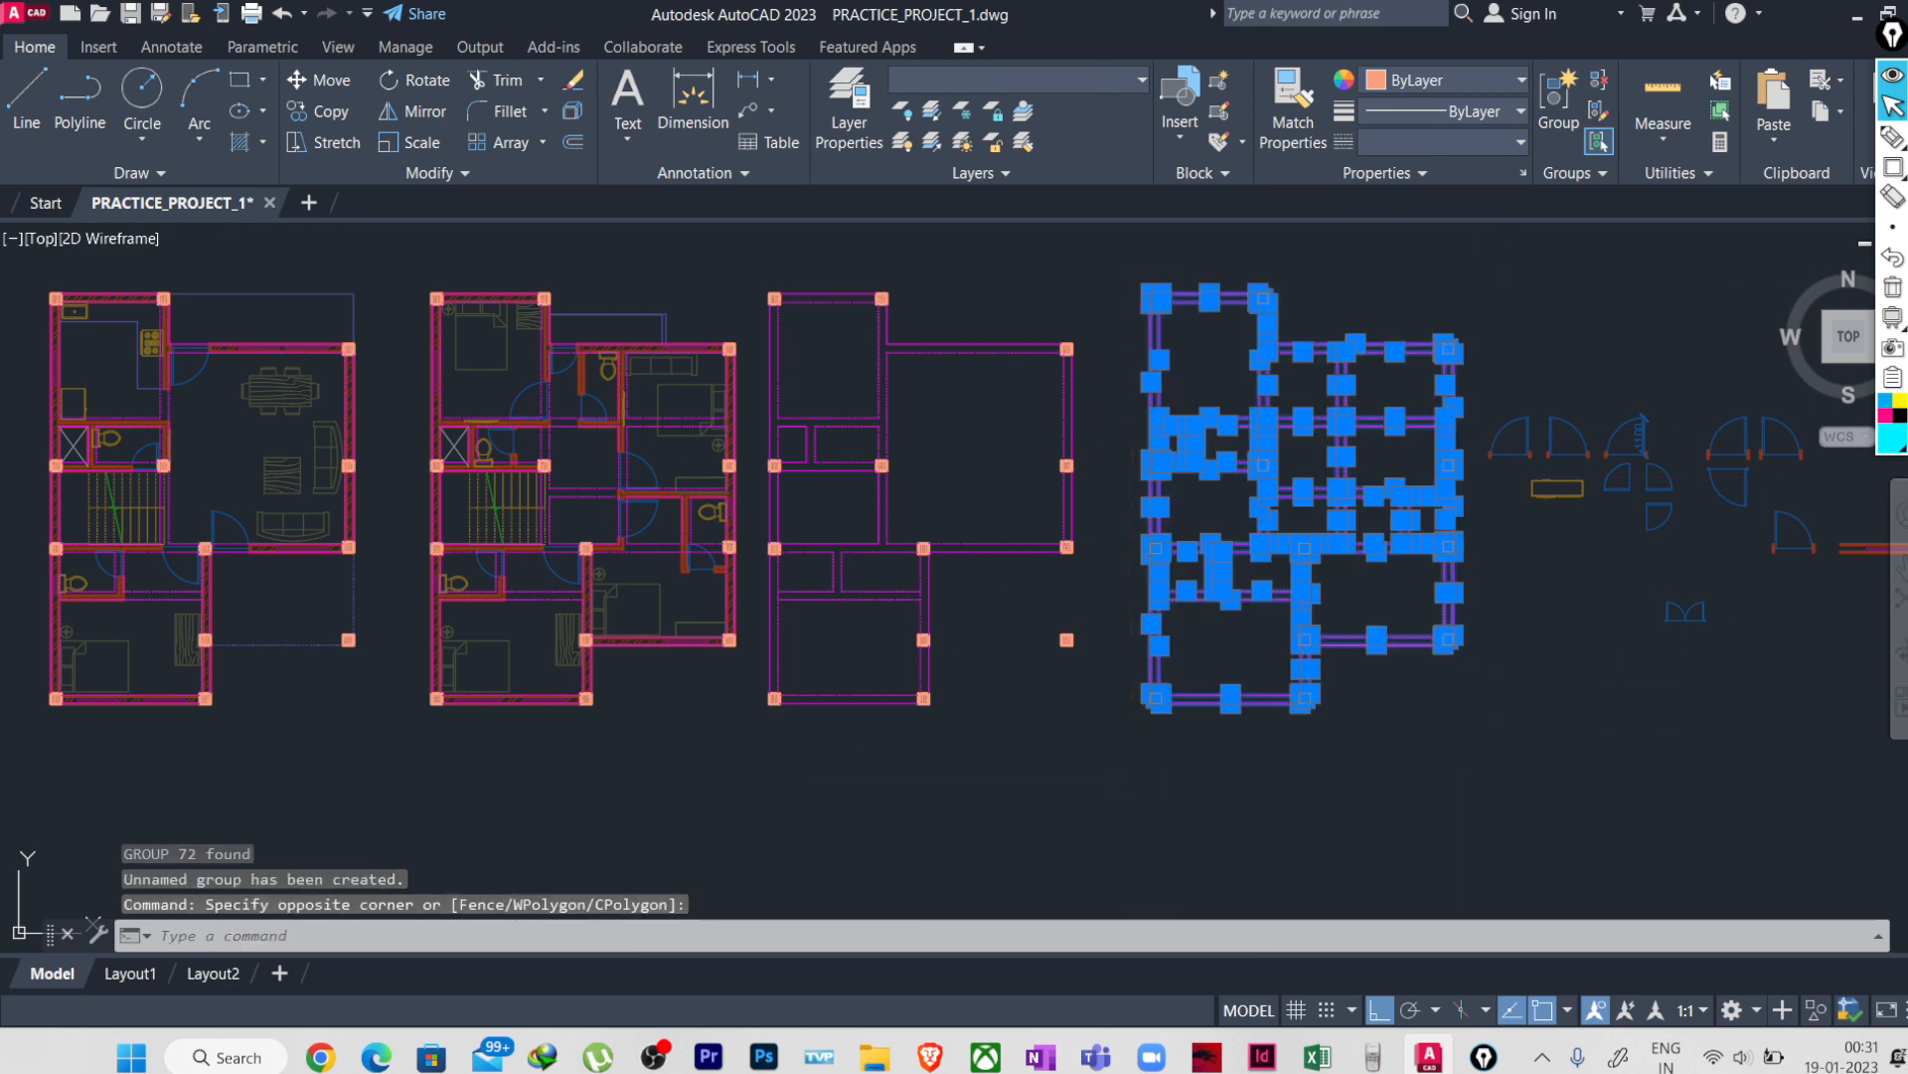
pyautogui.write('G')
pyautogui.press('Return')
pyautogui.scroll(-3, 1159, 695)
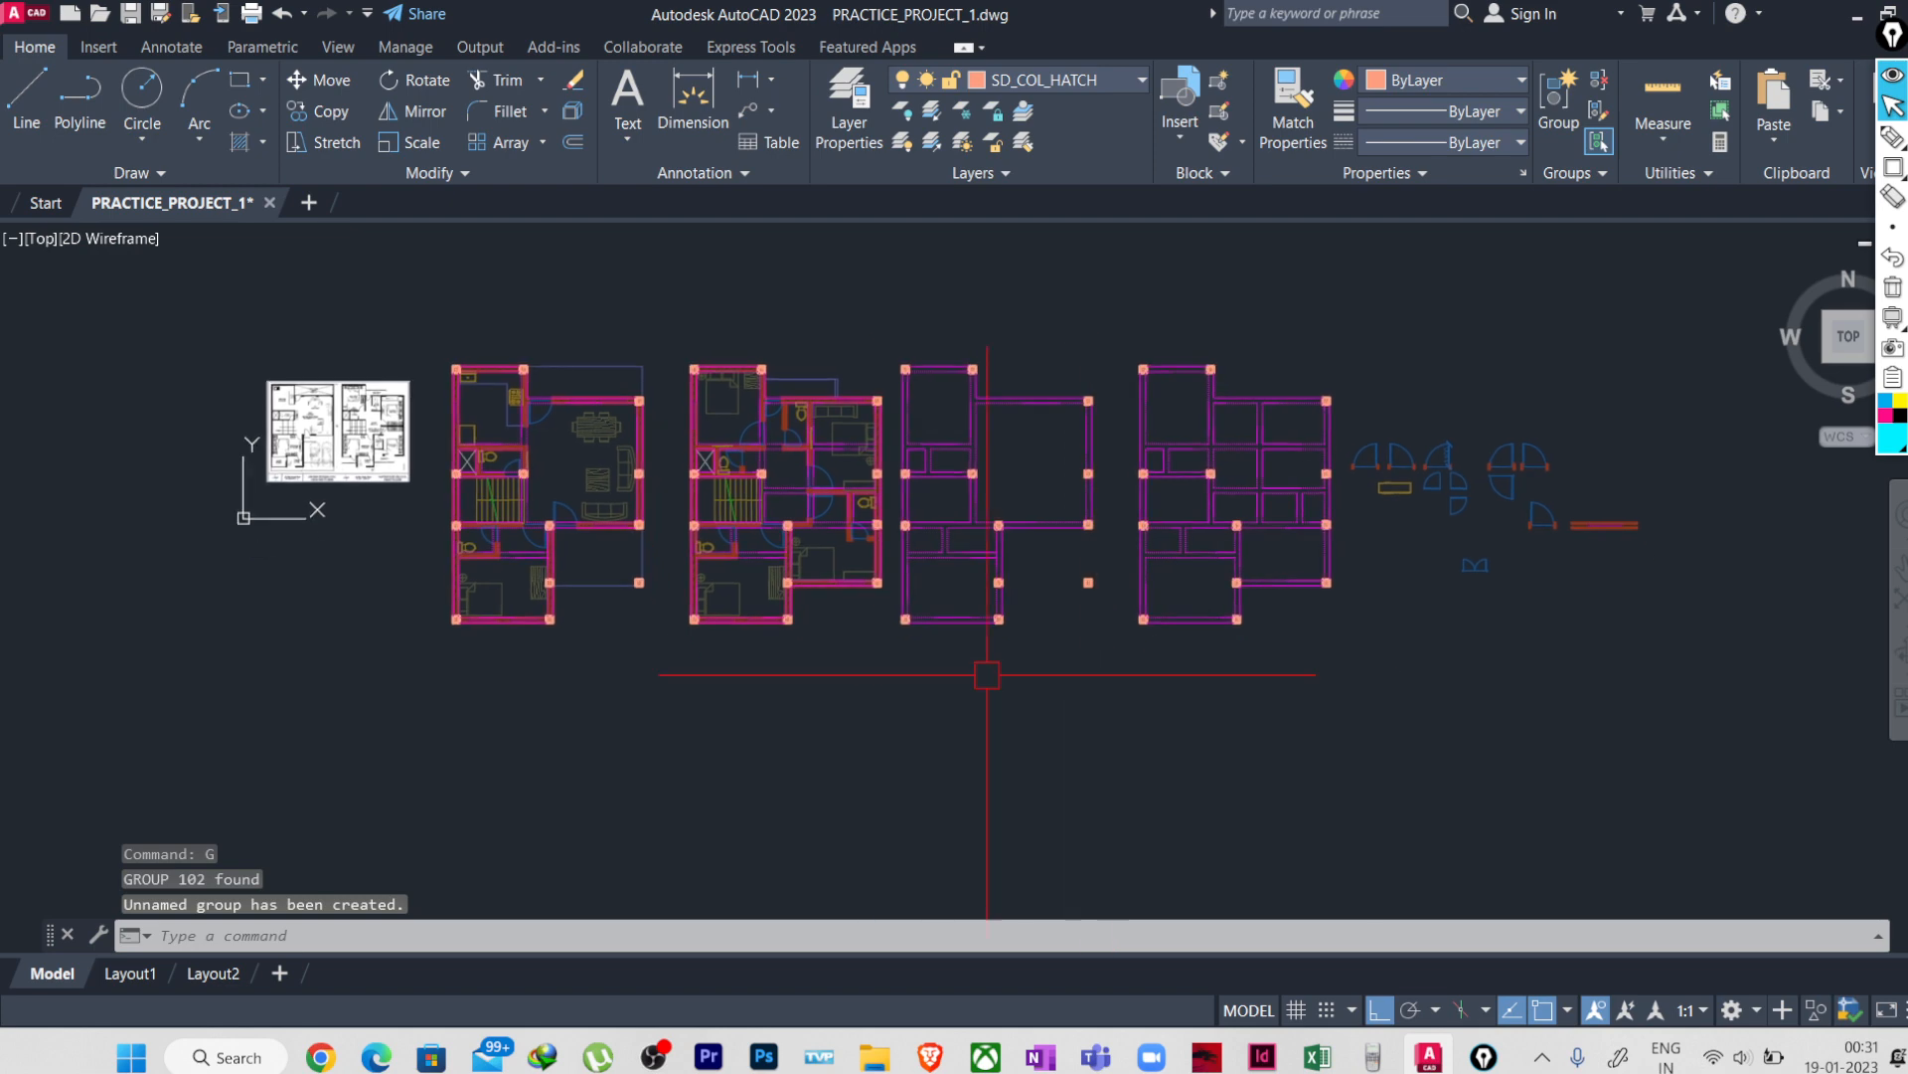
# - Inspect the furnished plans and standalone layouts to check that their columns and beams highlight as separate groups
pyautogui.scroll(2, 749, 503)
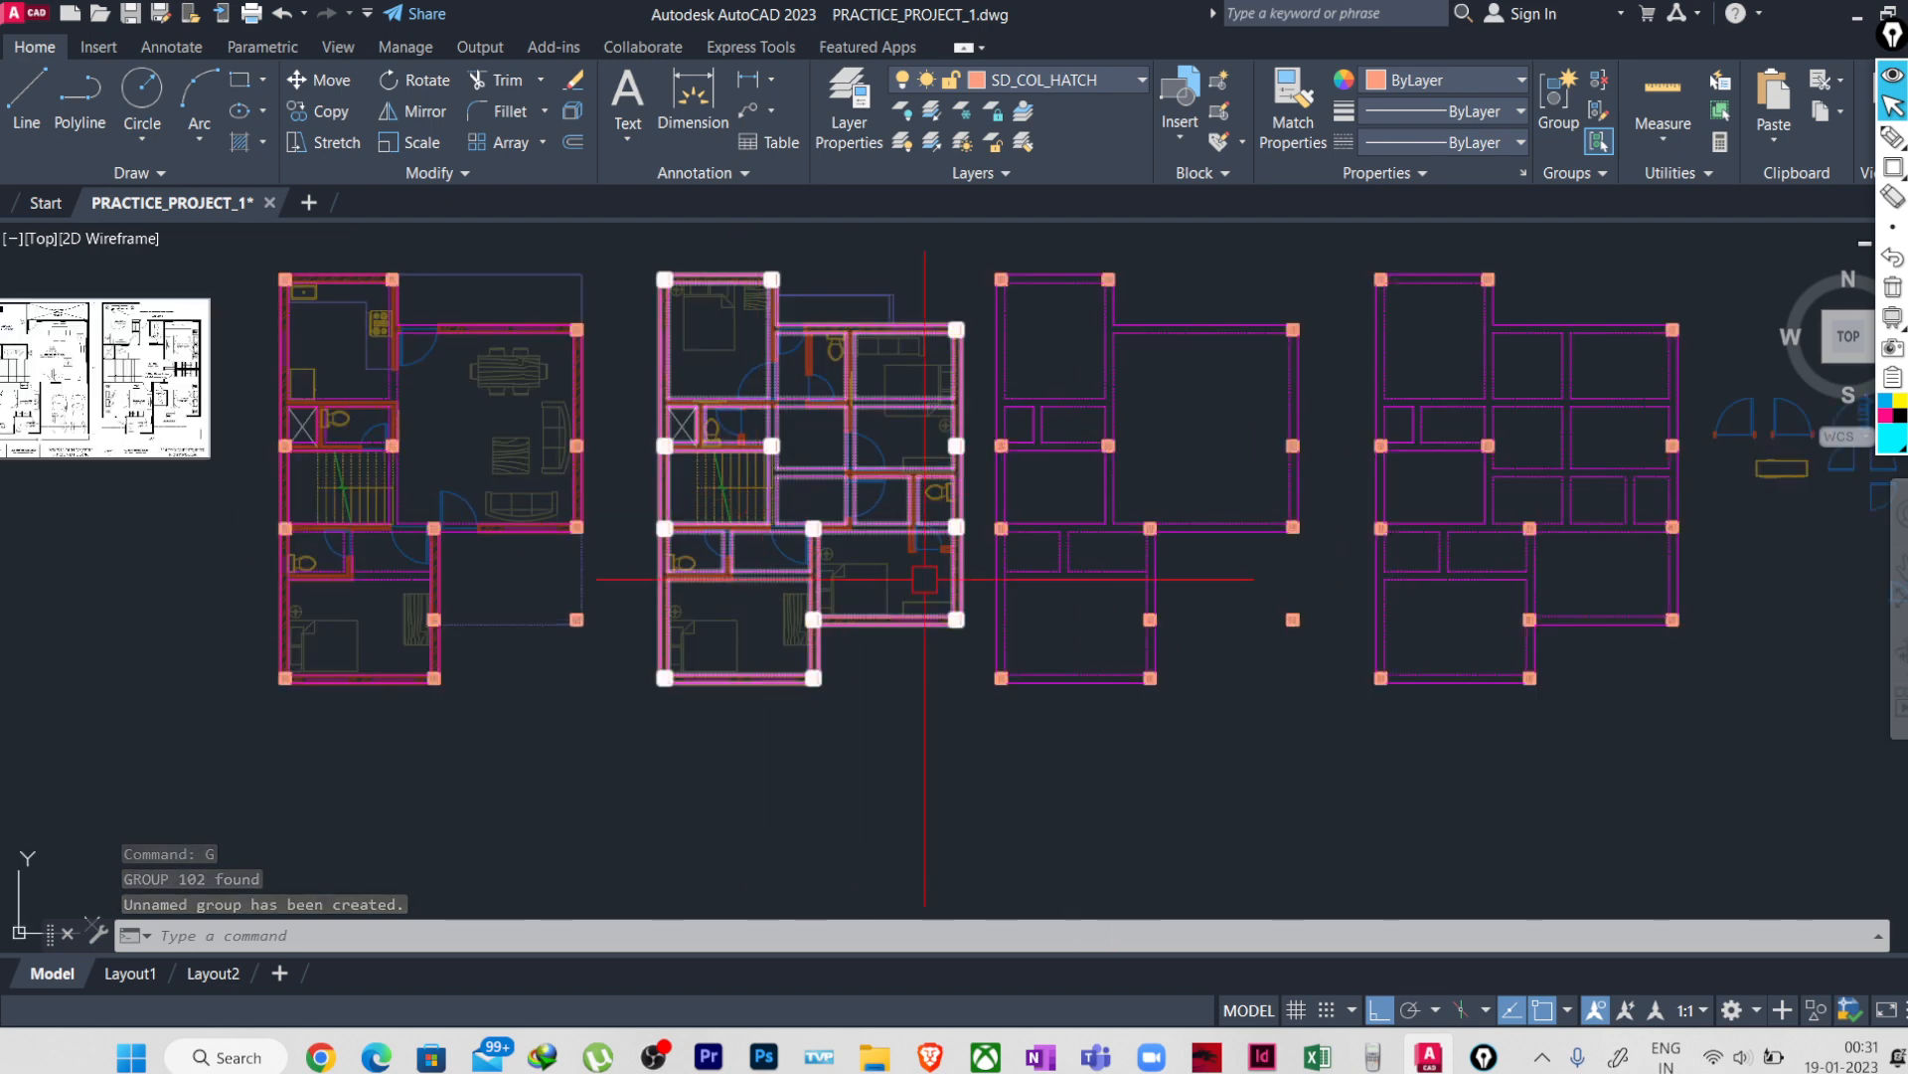
pyautogui.scroll(-2, 1093, 666)
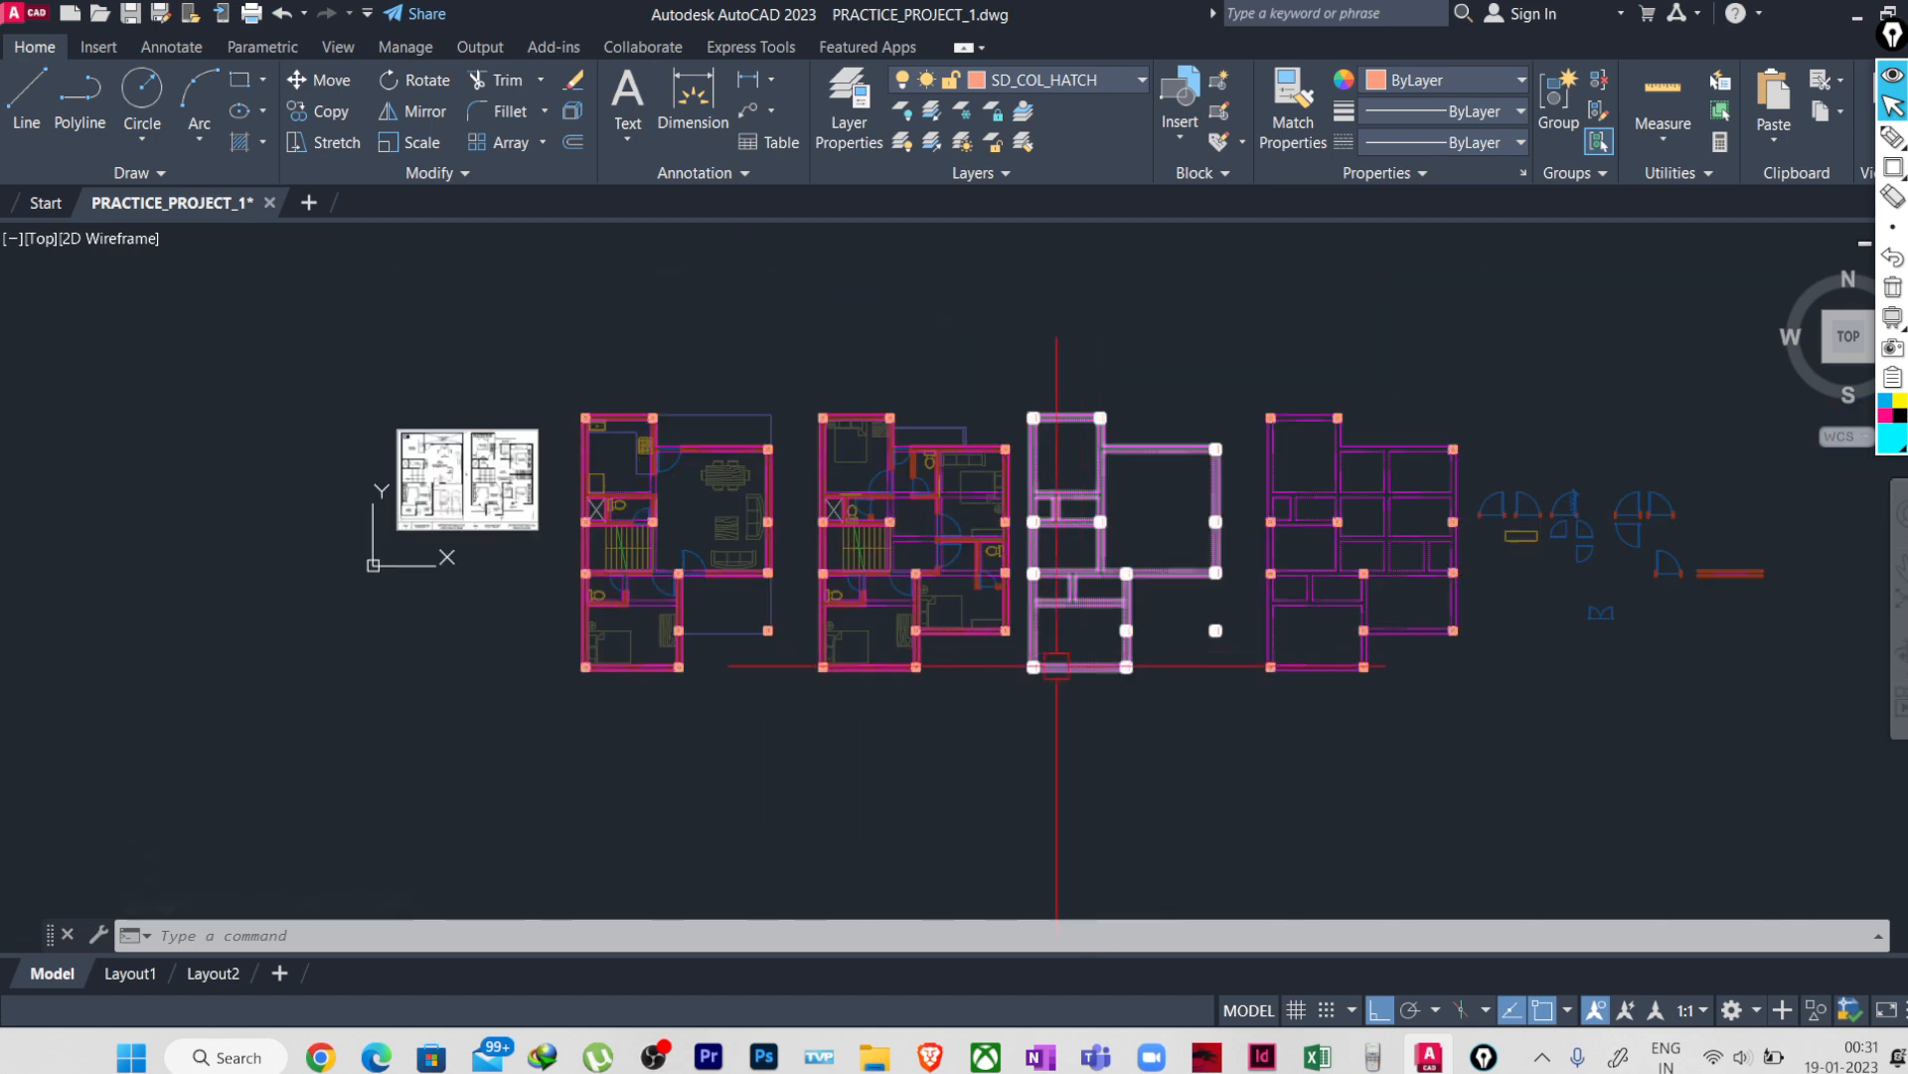
pyautogui.scroll(2, 1063, 567)
pyautogui.moveTo(1080, 535); pyautogui.dragTo(976, 616, button='middle')
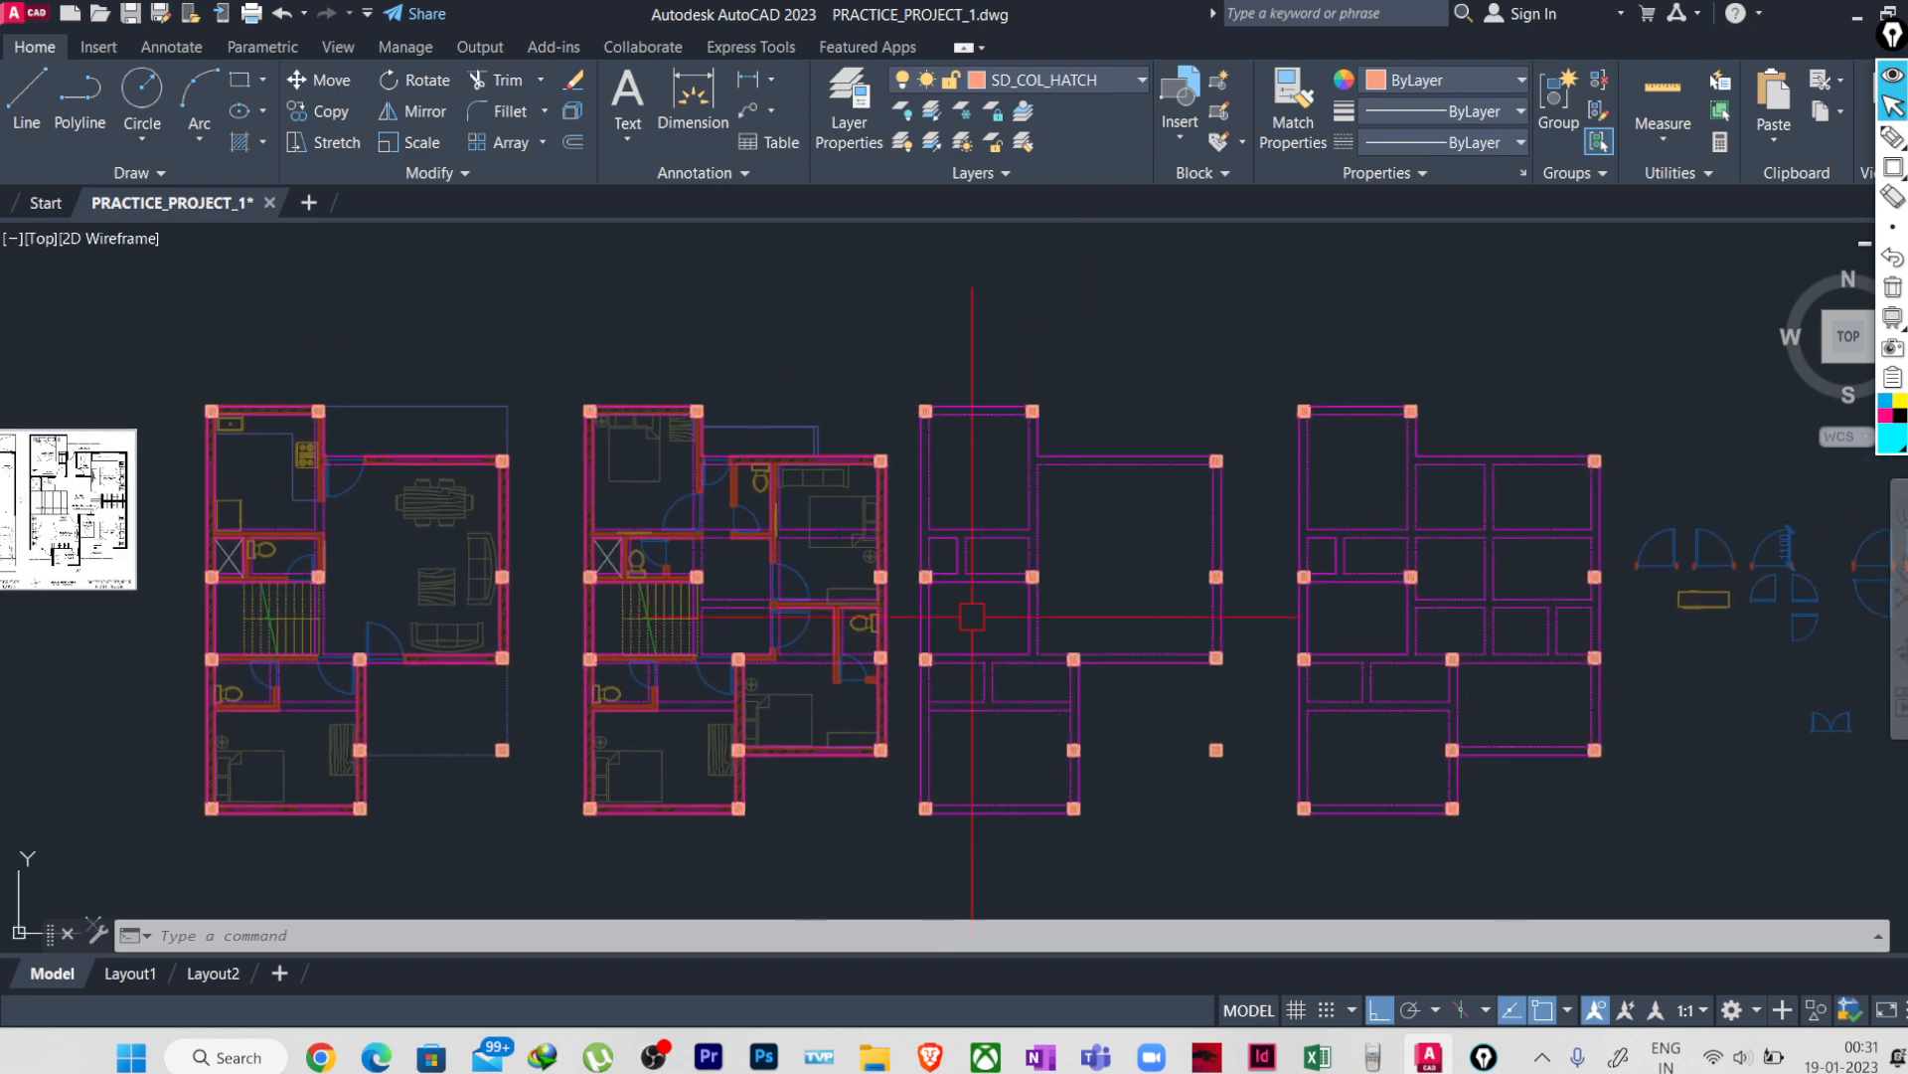
pyautogui.scroll(2, 992, 565)
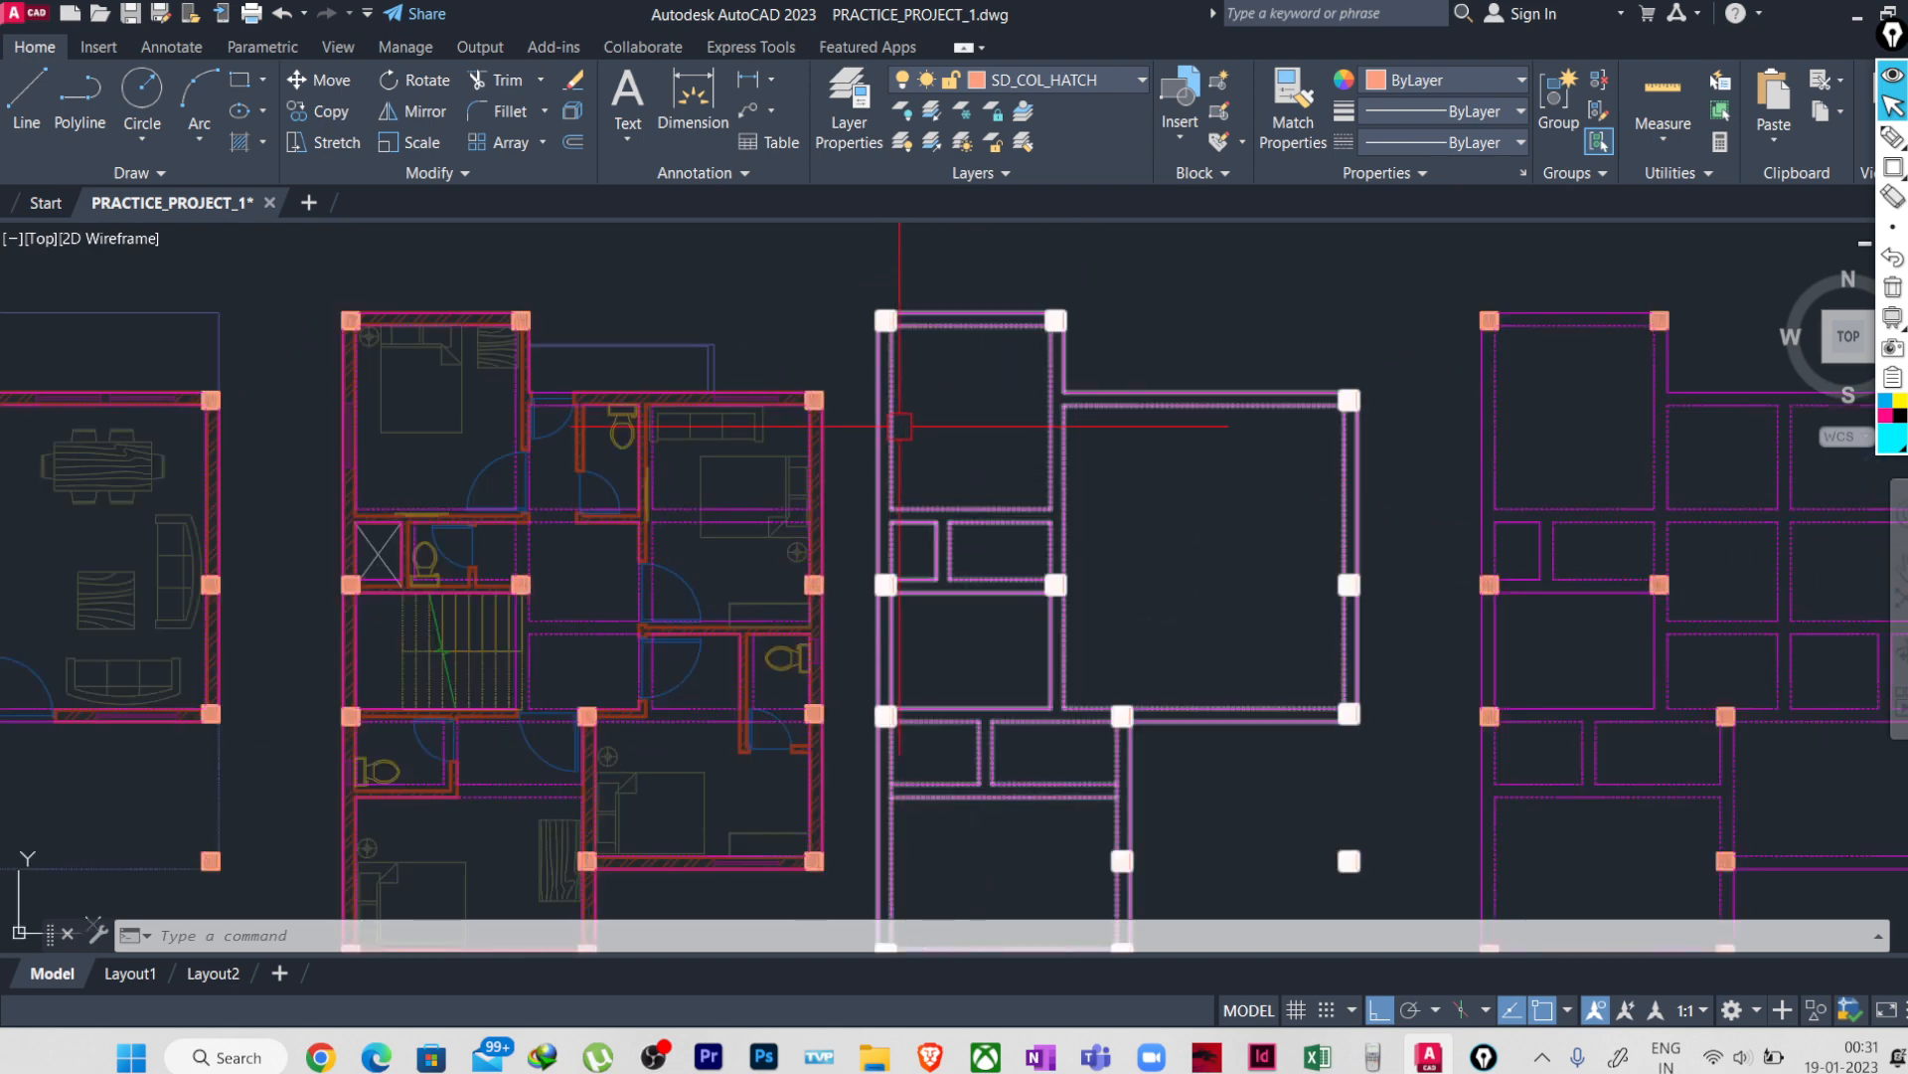
pyautogui.moveTo(951, 539); pyautogui.dragTo(892, 444, button='middle')
pyautogui.scroll(-2, 892, 446)
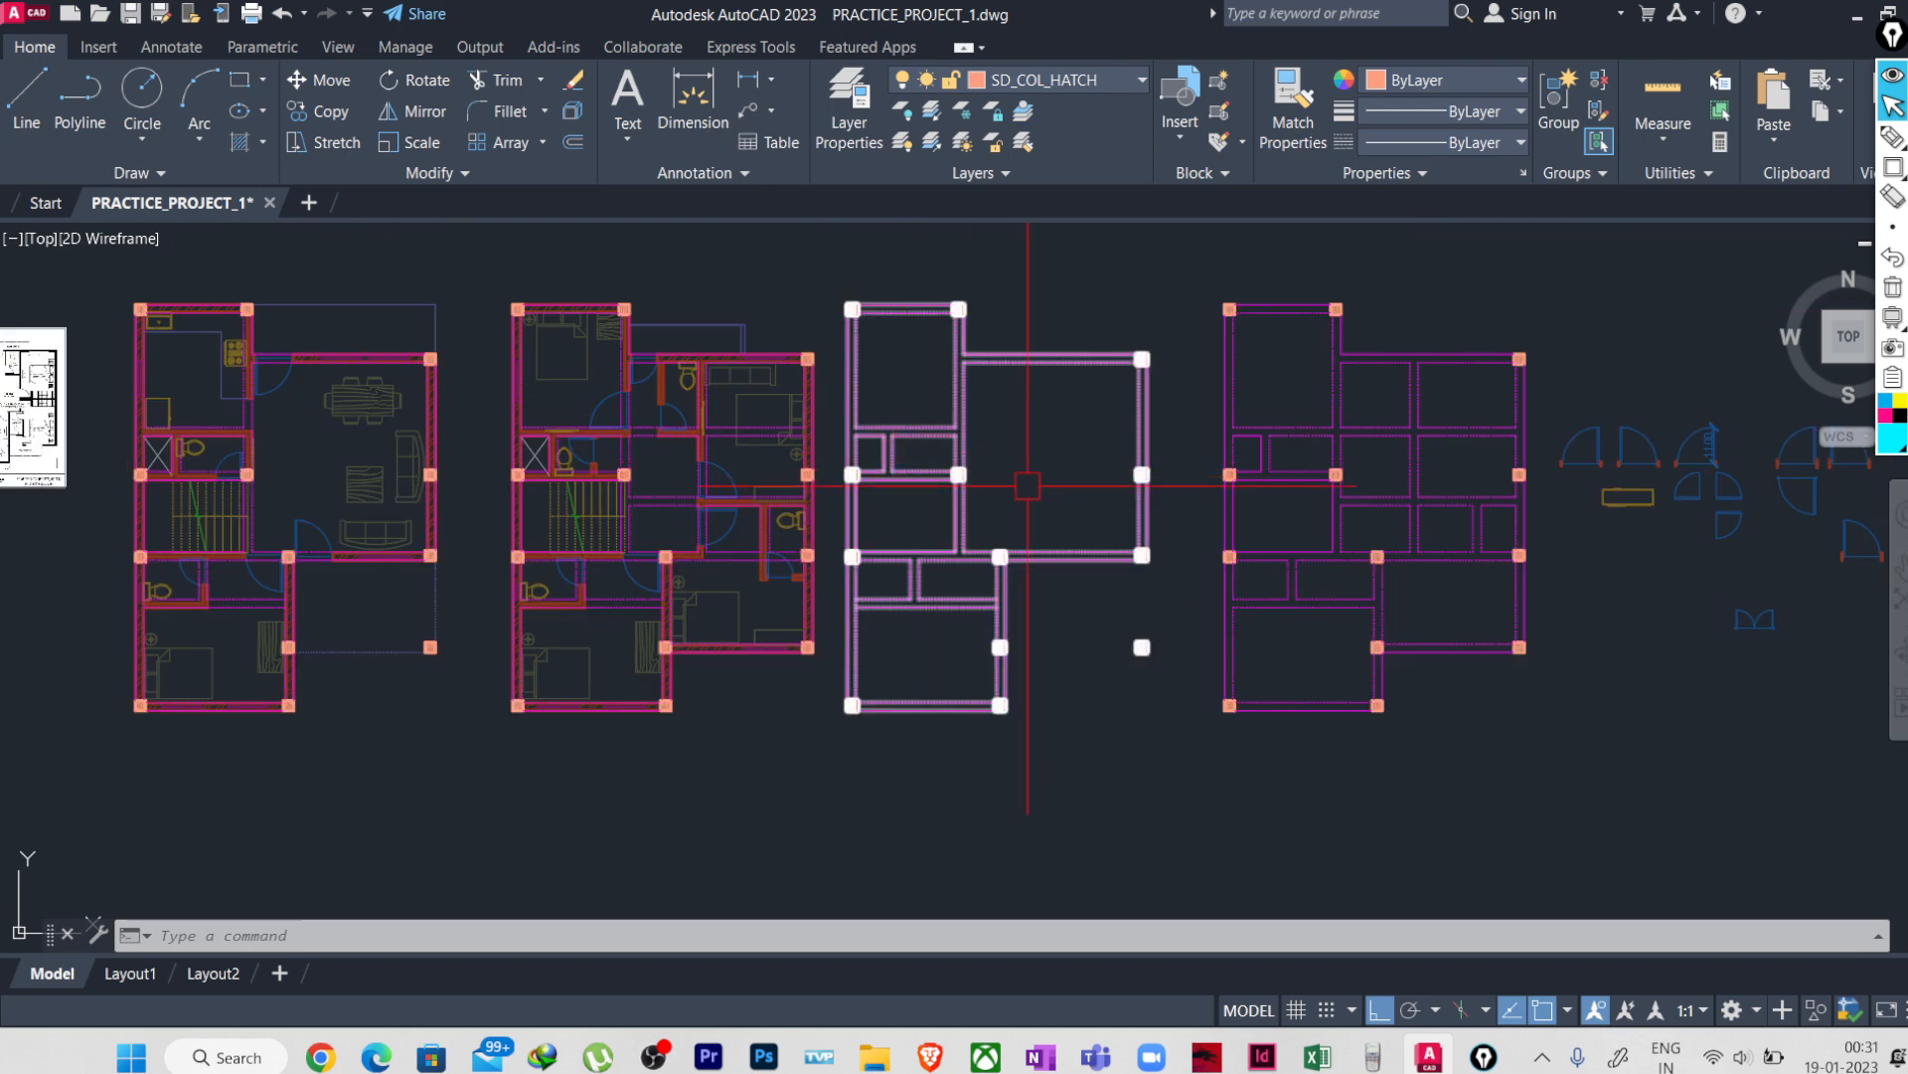
pyautogui.moveTo(1027, 486); pyautogui.dragTo(1016, 525, button='middle')
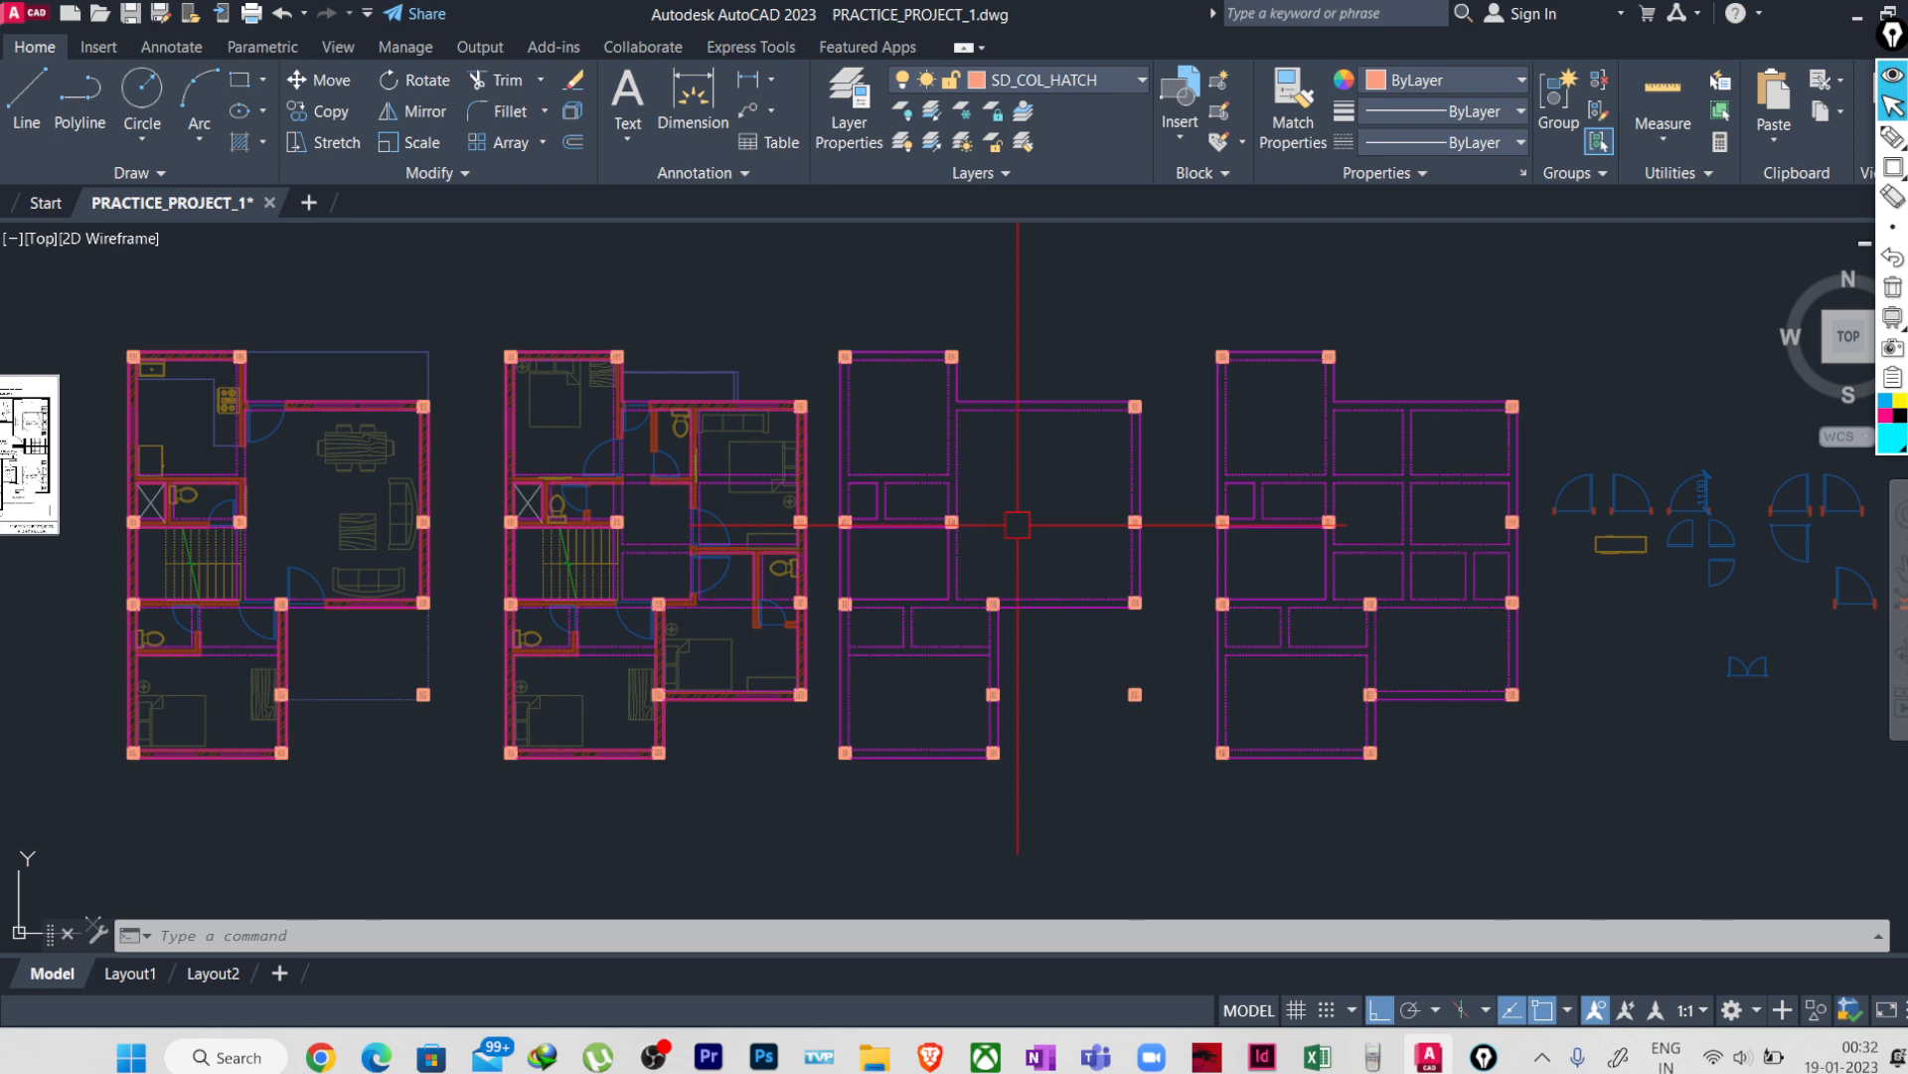
pyautogui.scroll(-2, 1017, 523)
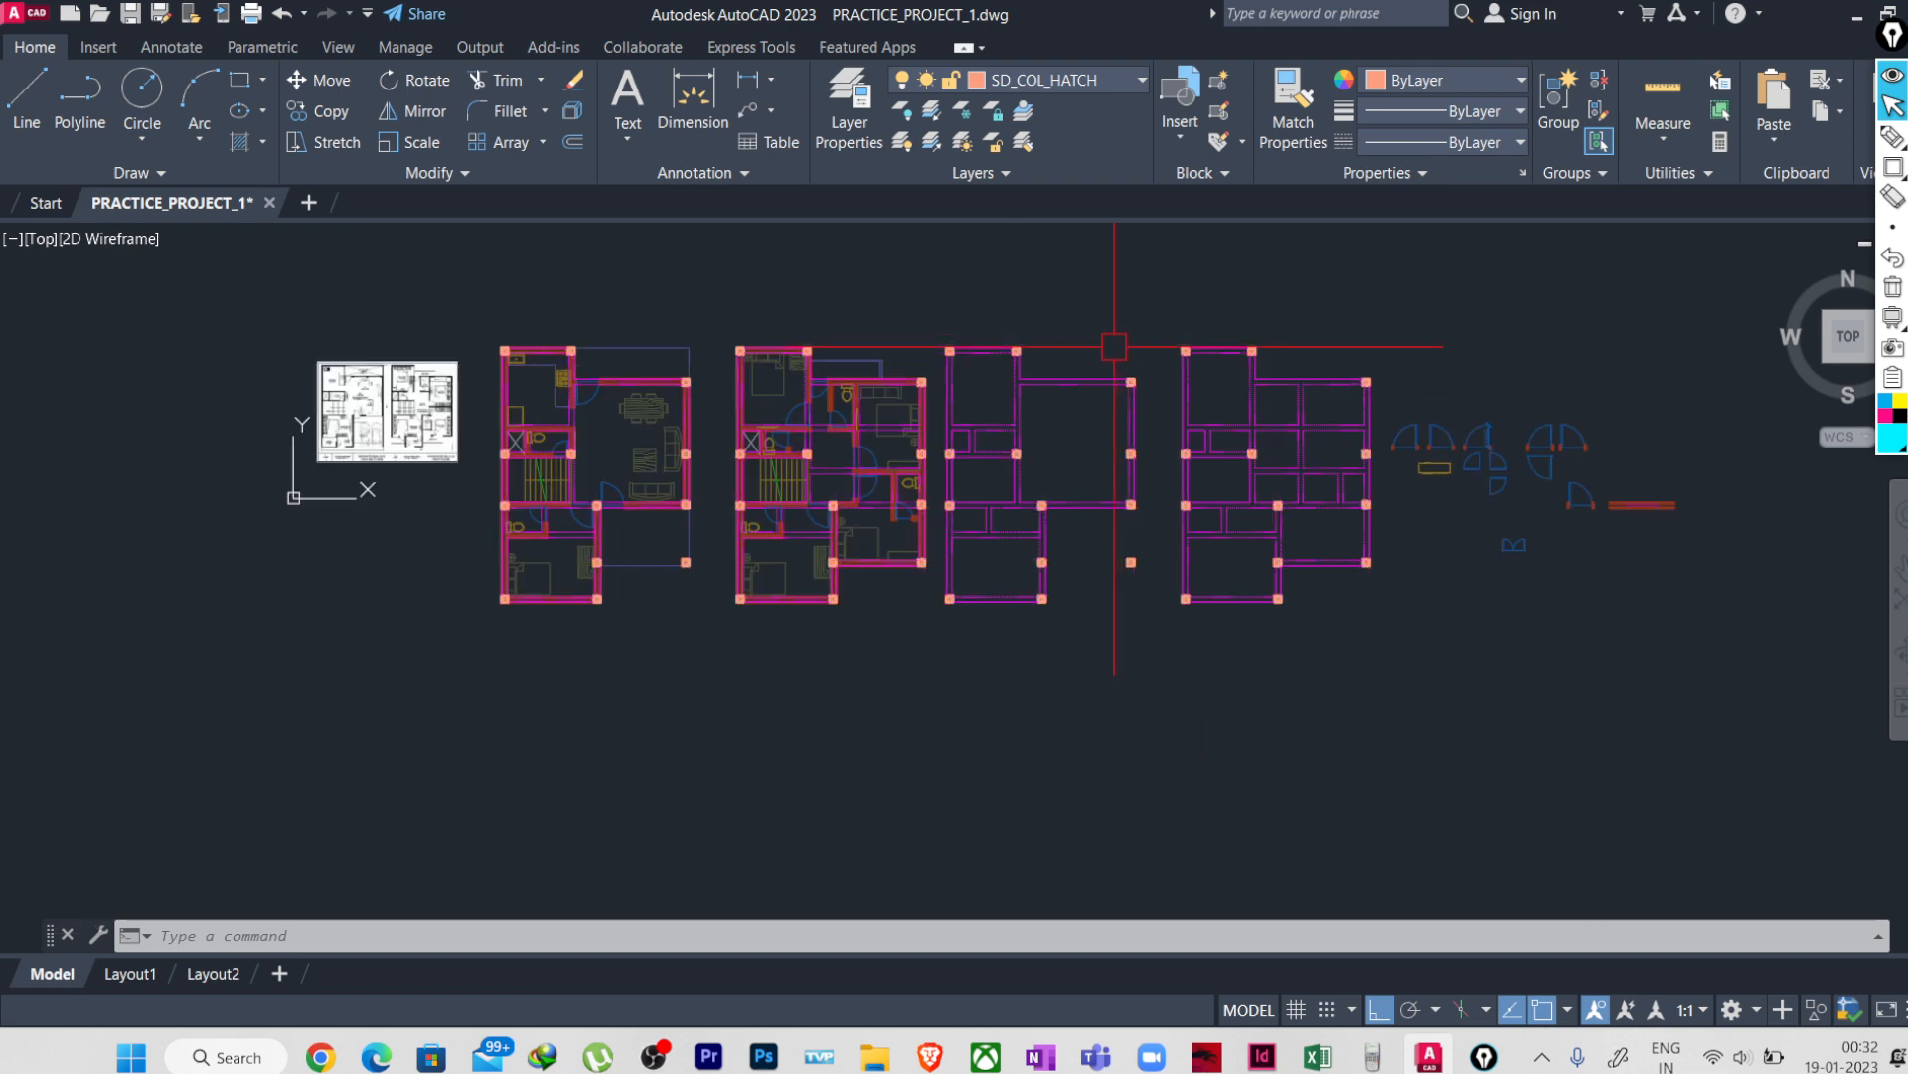
pyautogui.click(1072, 454)
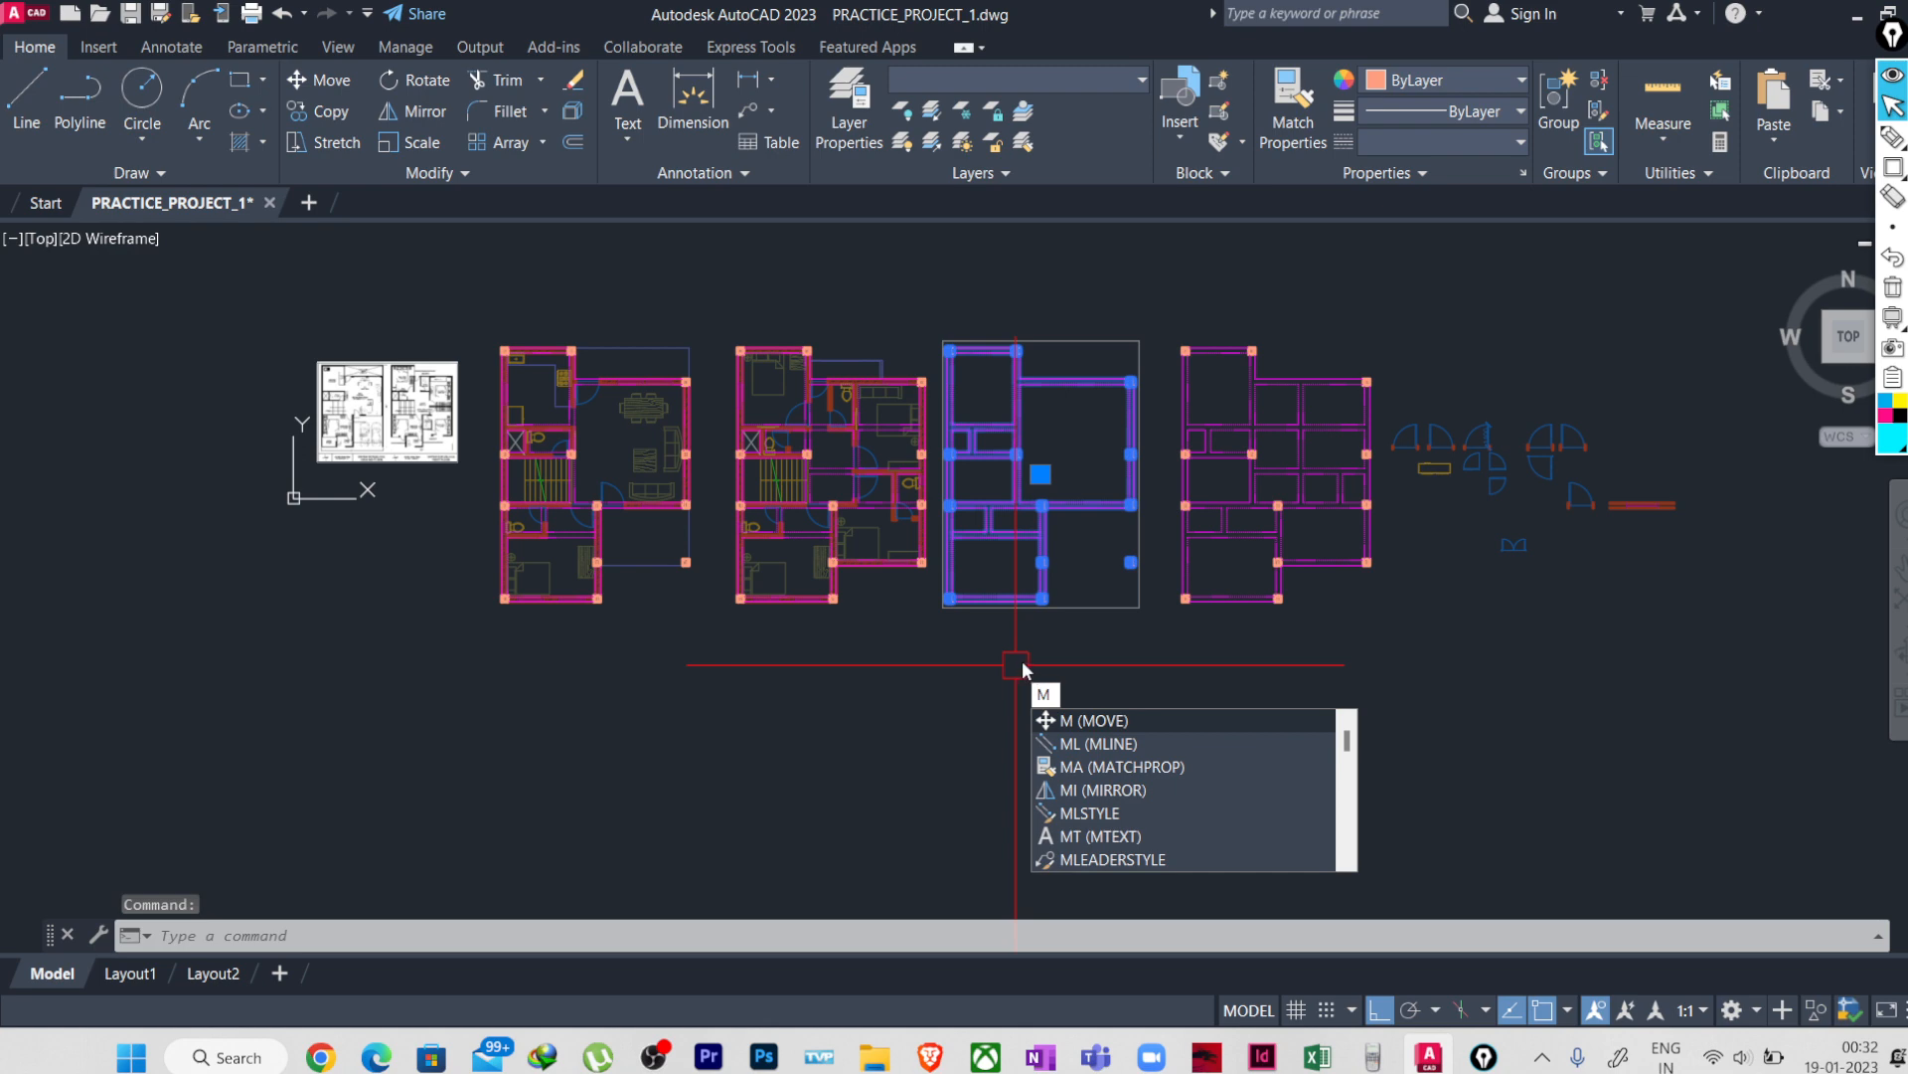
pyautogui.press('Escape')
pyautogui.press('Escape')
pyautogui.press('Escape')
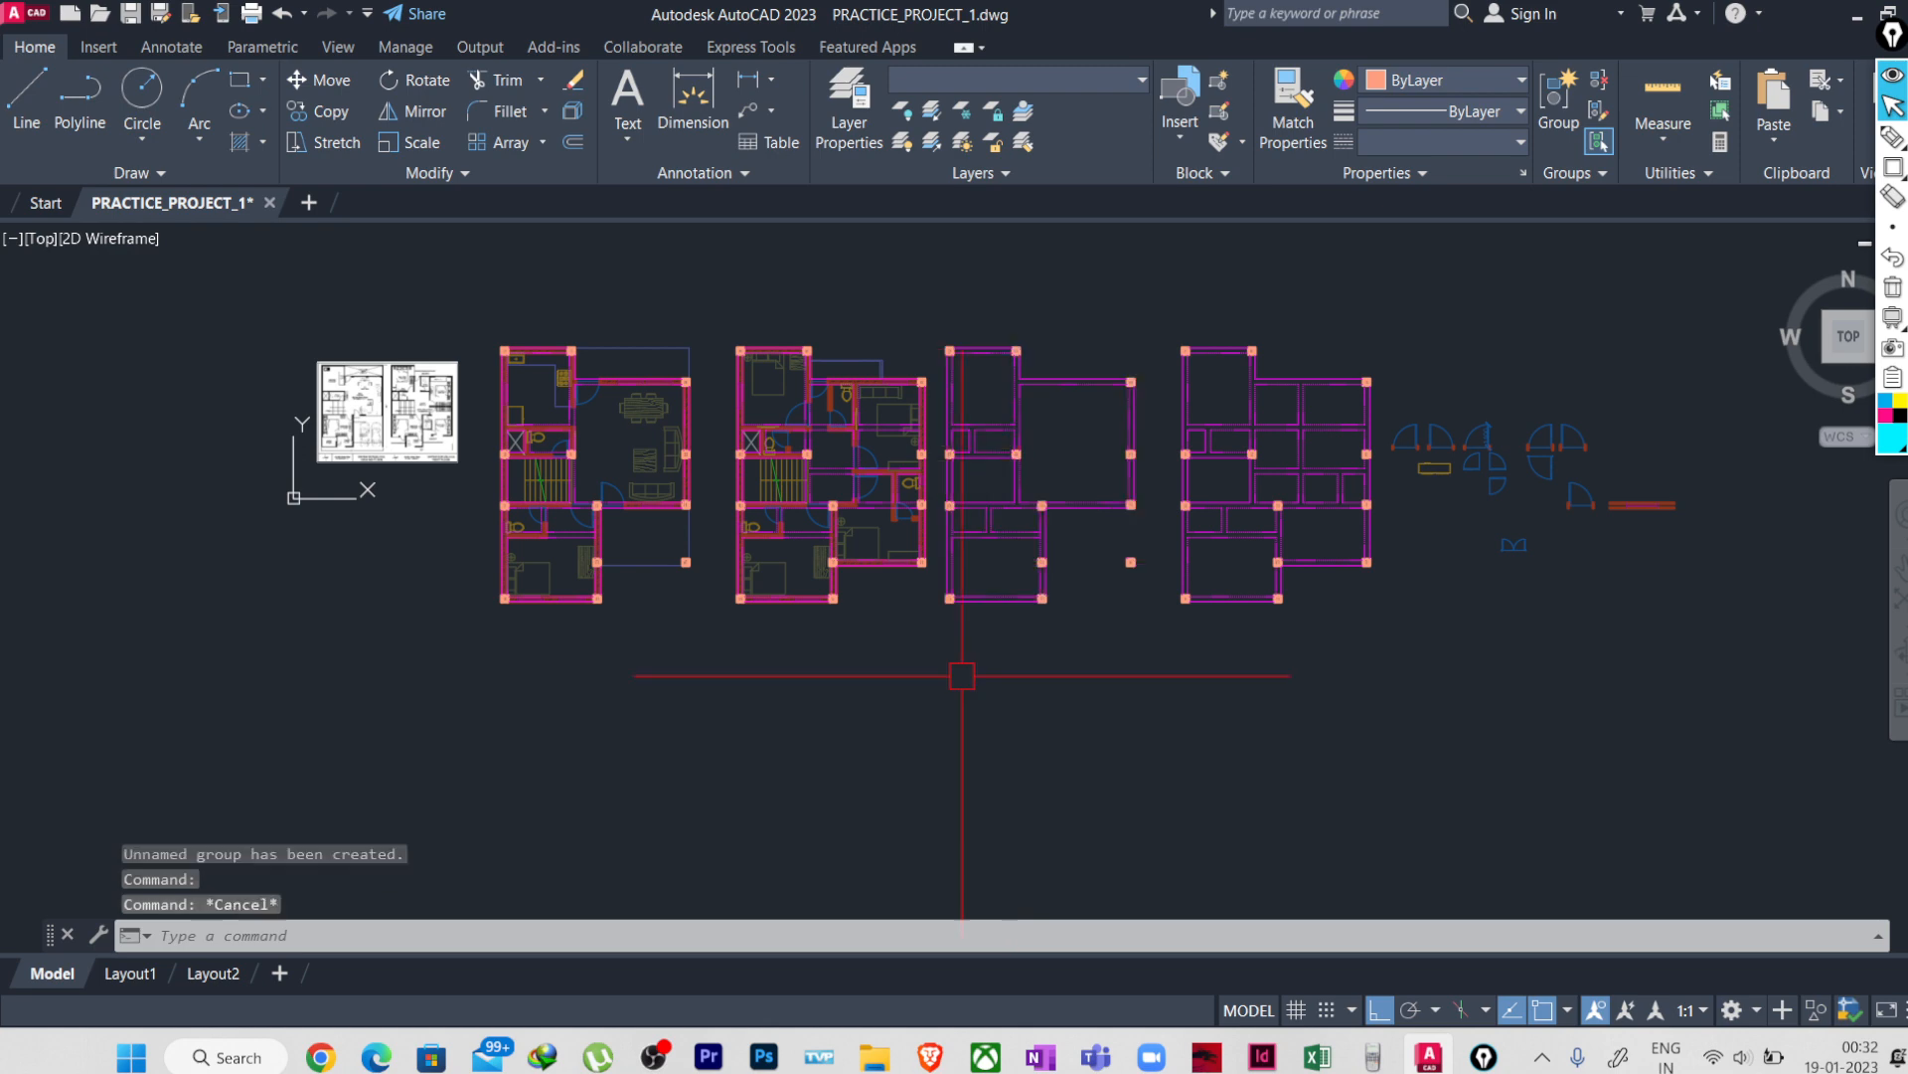
pyautogui.click(1004, 602)
pyautogui.press('Escape')
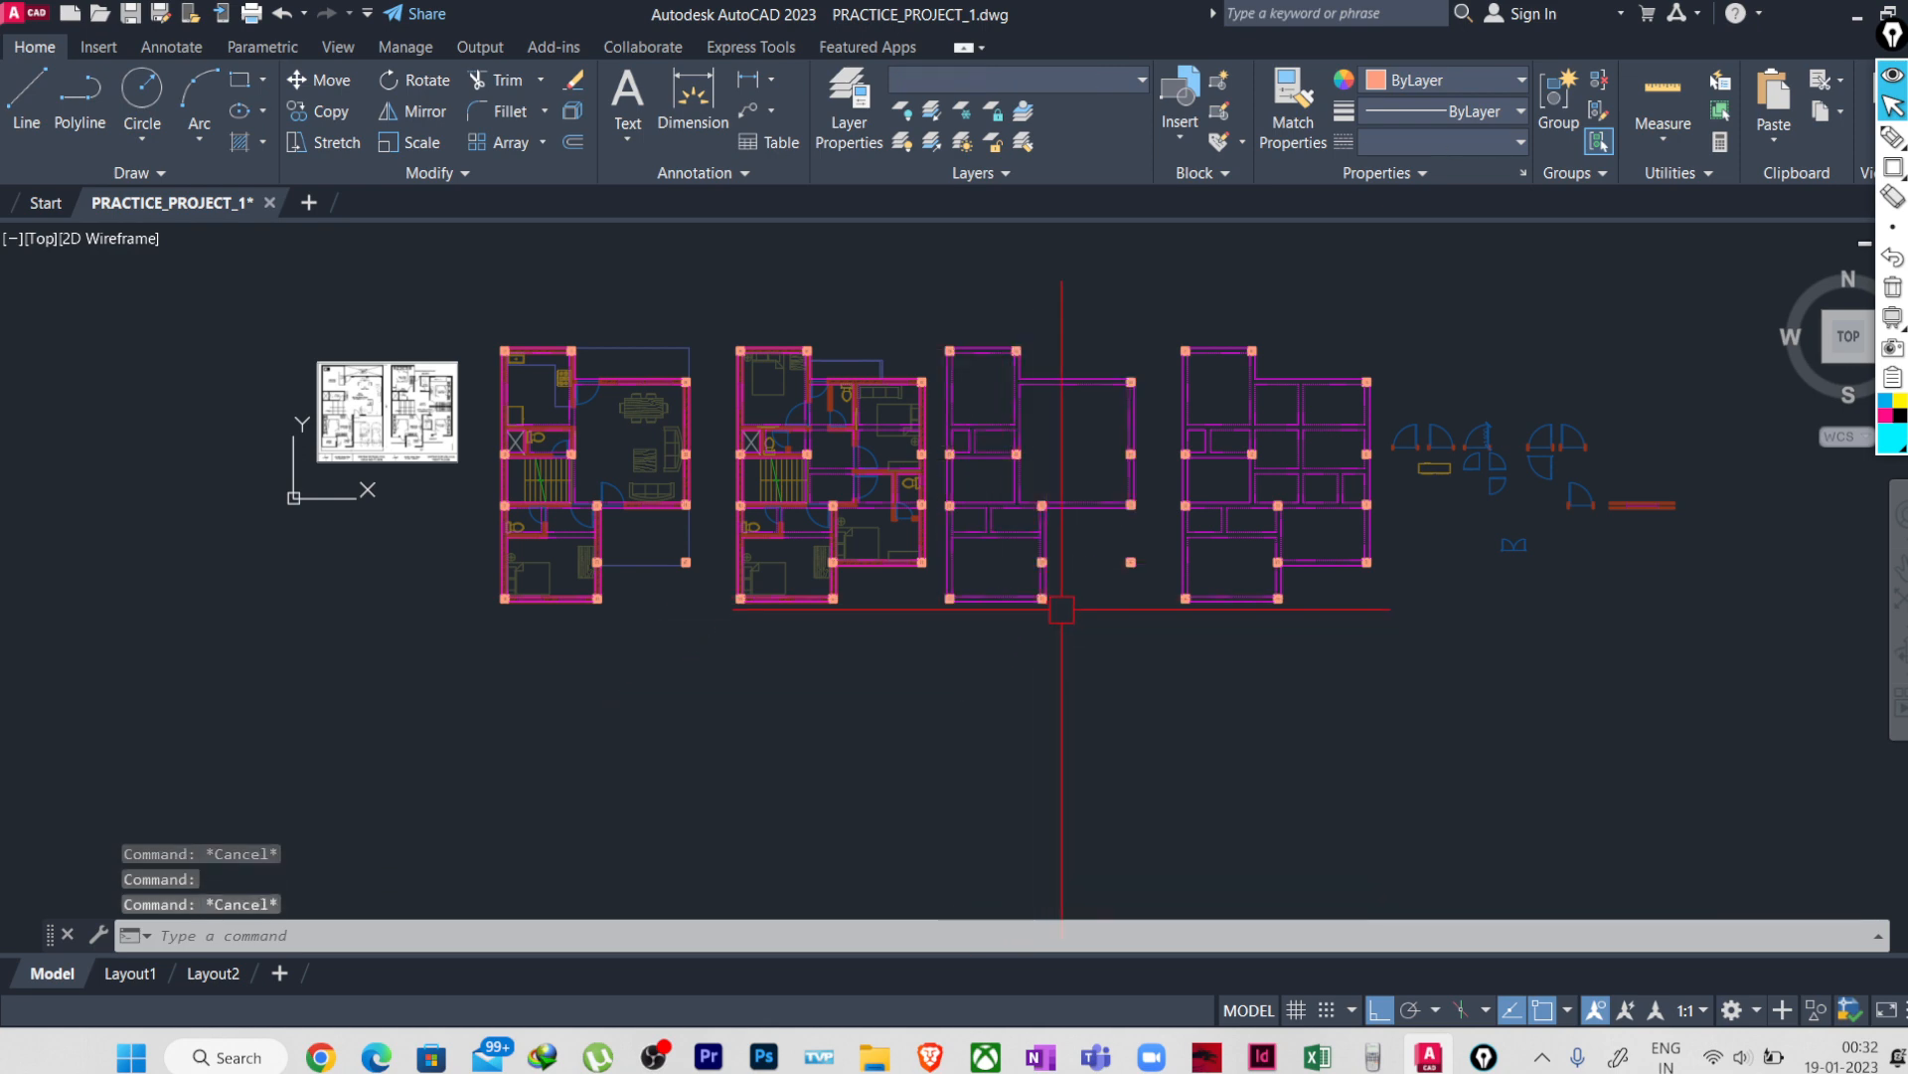
# - Create a new layer named SD_GRID, make it the current layer and close the layer properties
pyautogui.scroll(4, 979, 447)
pyautogui.scroll(-2, 770, 411)
pyautogui.scroll(-4, 769, 411)
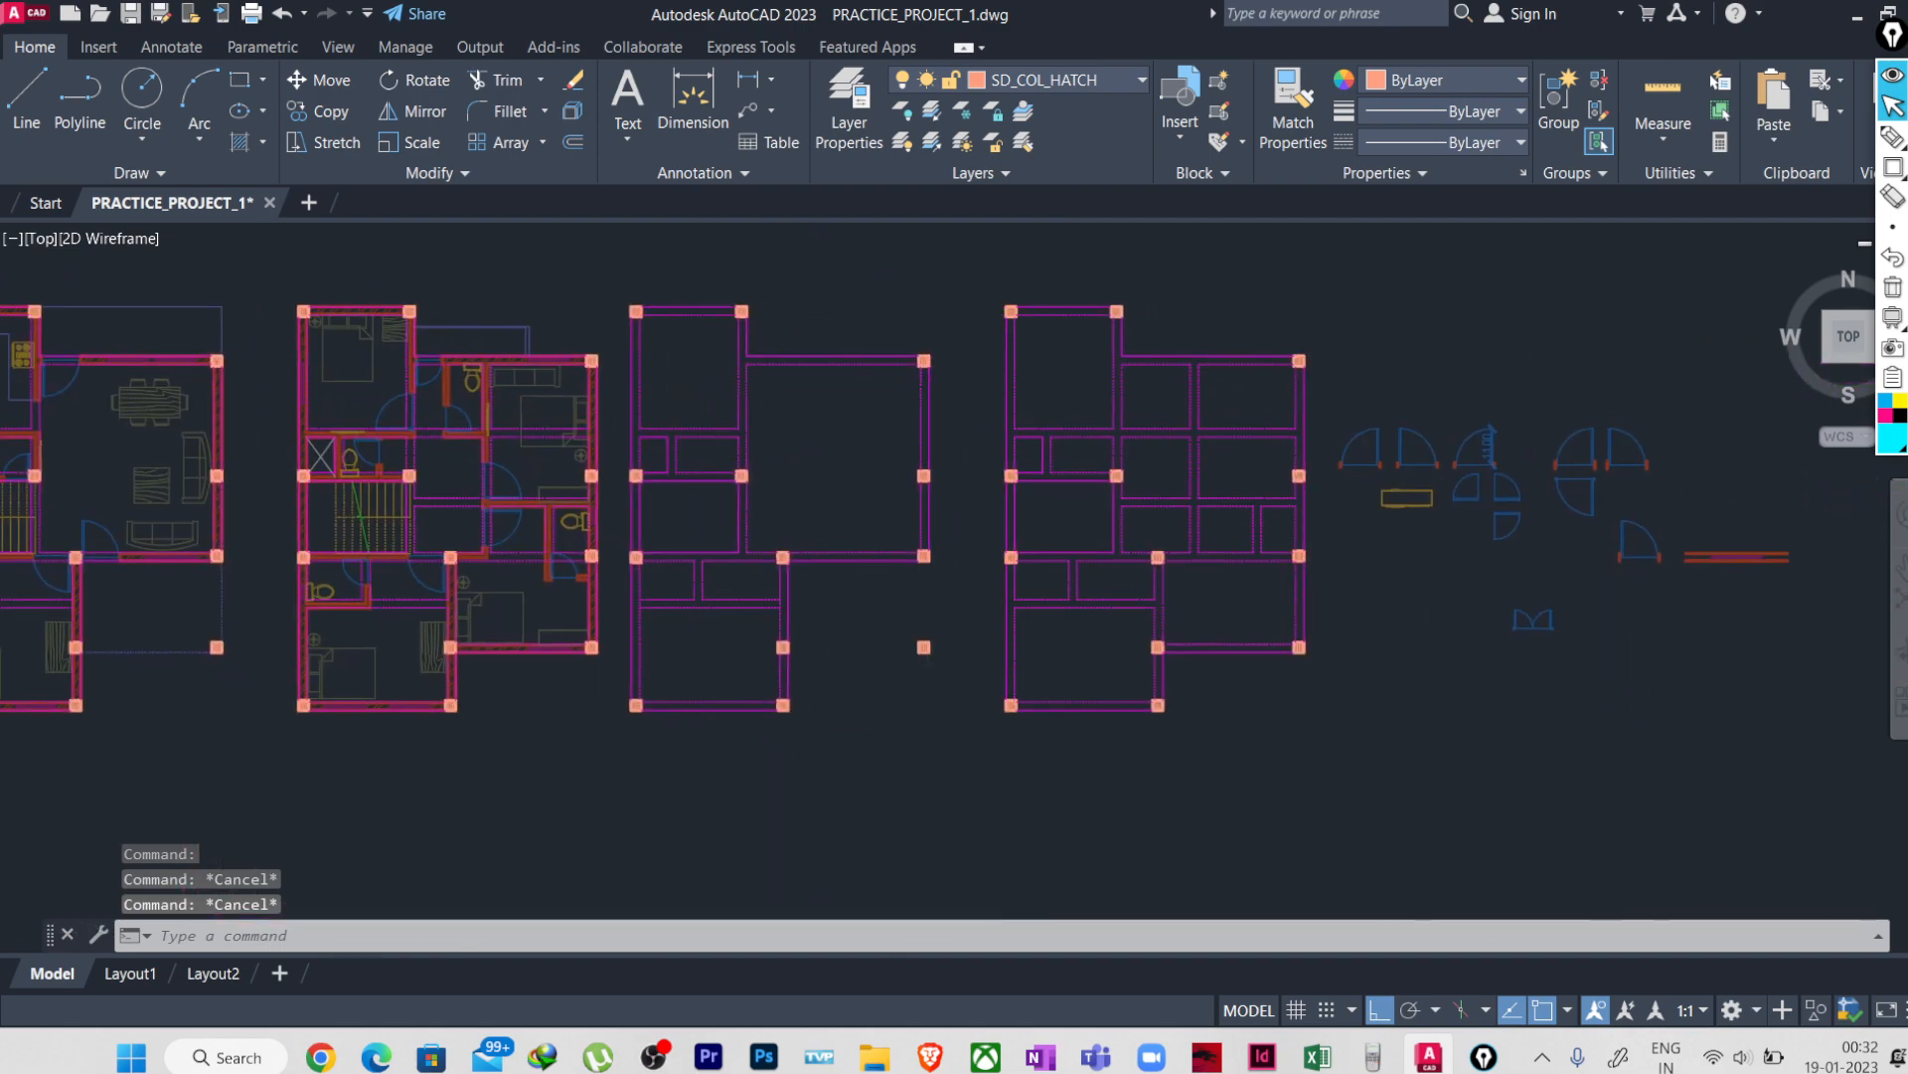
pyautogui.scroll(4, 725, 403)
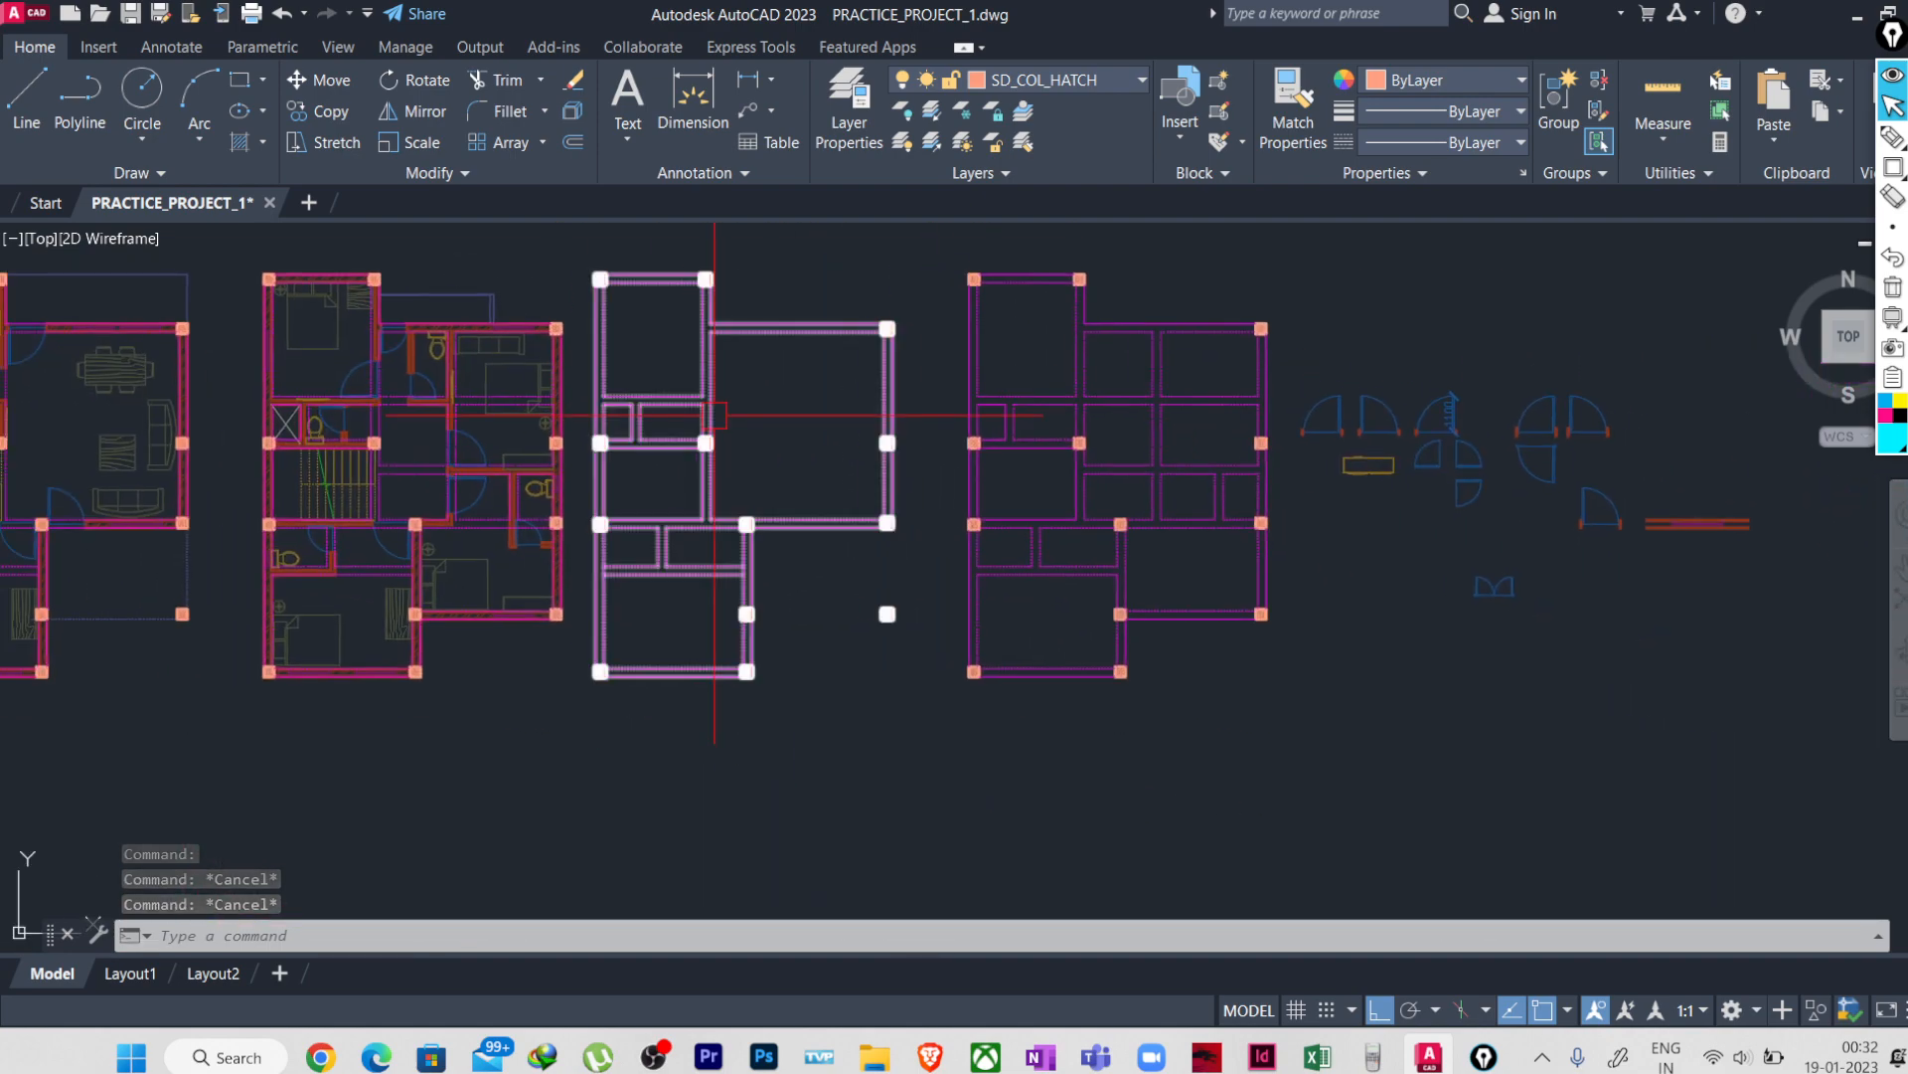
pyautogui.click(851, 128)
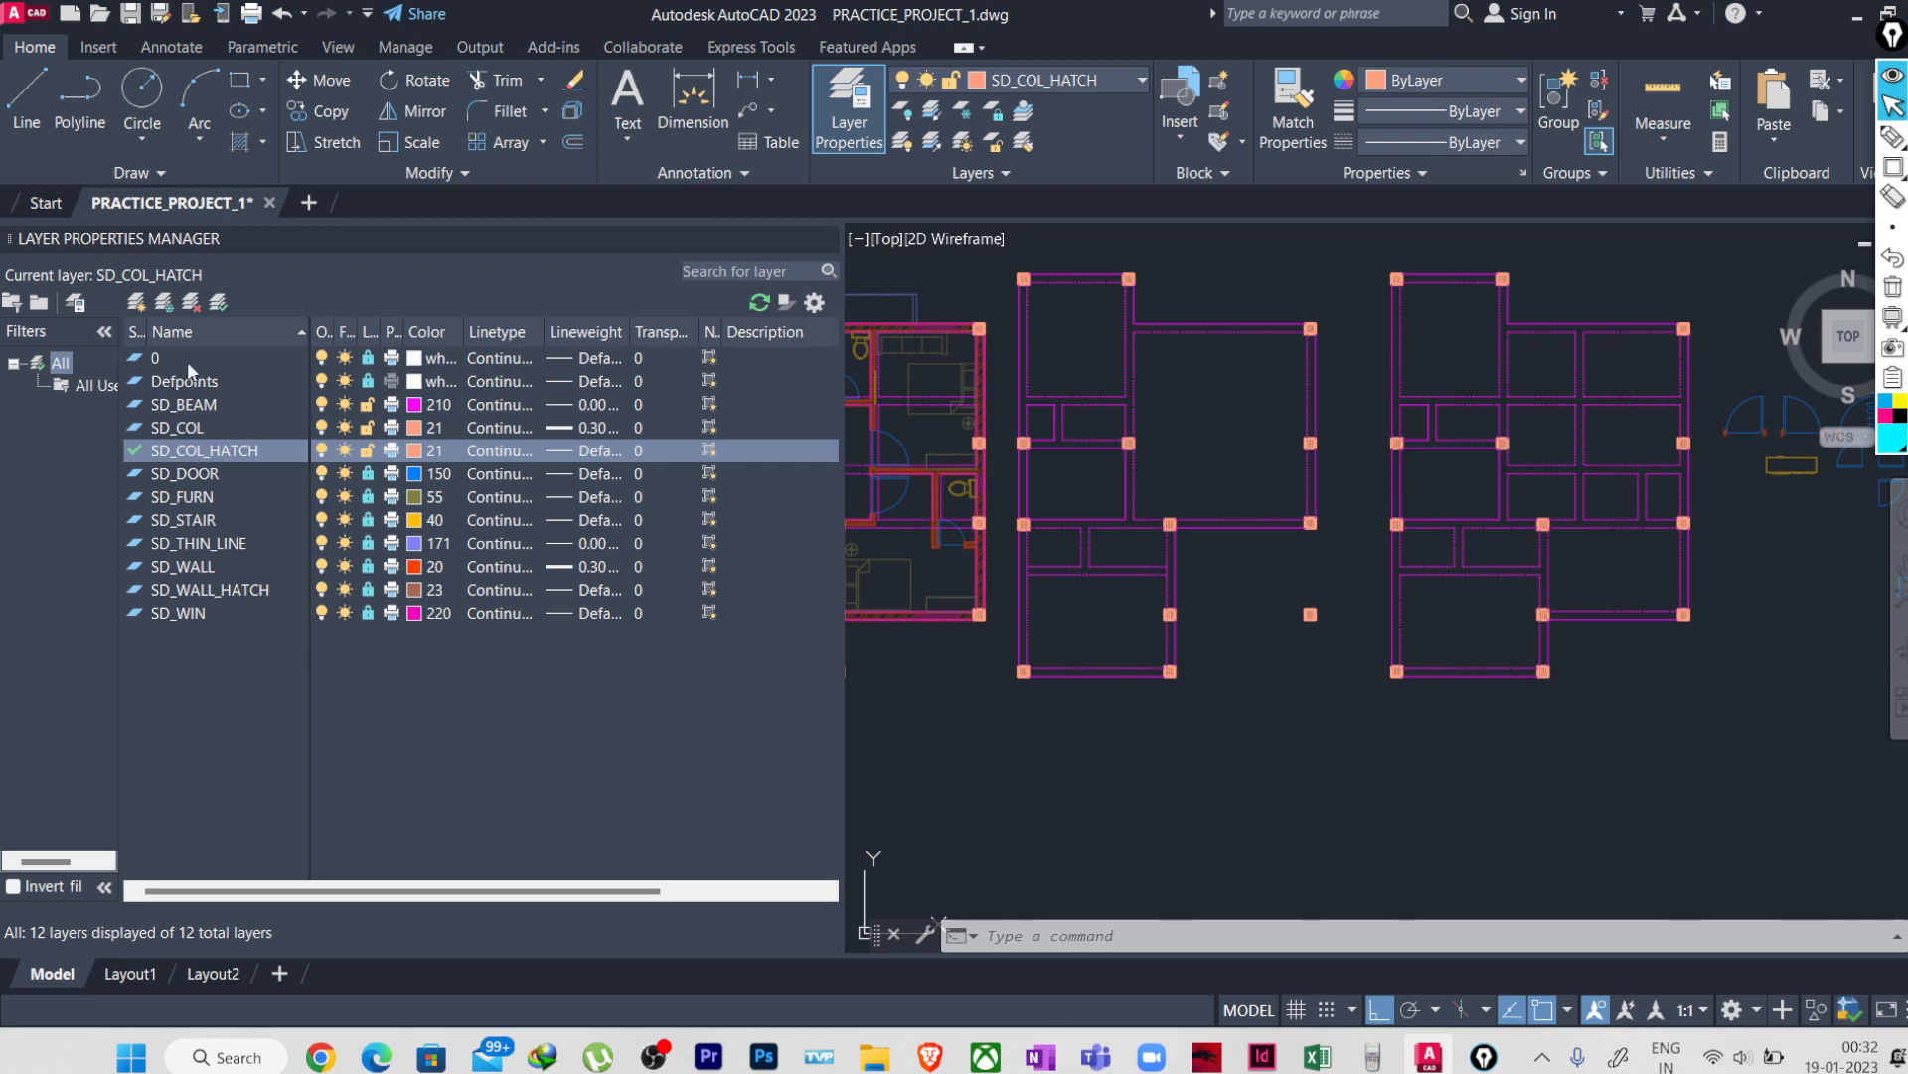
pyautogui.click(138, 303)
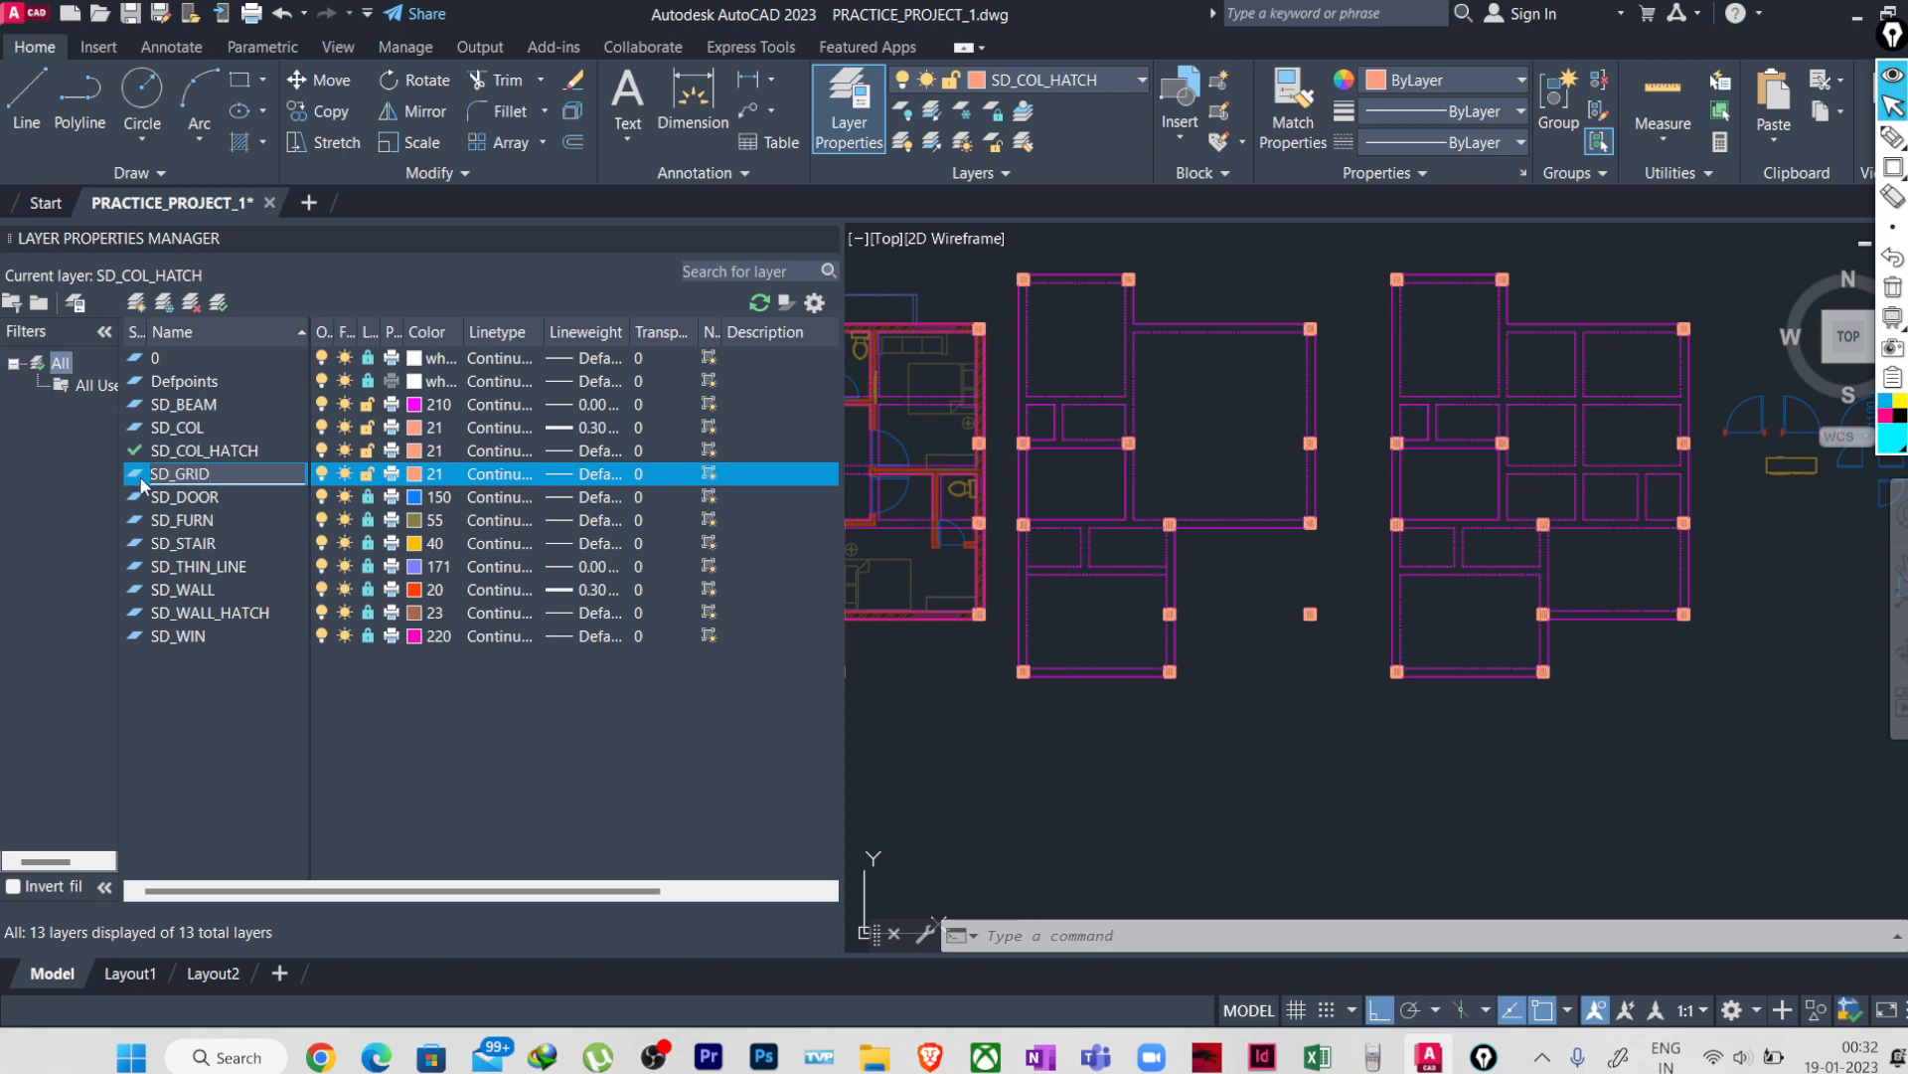
pyautogui.press('Return')
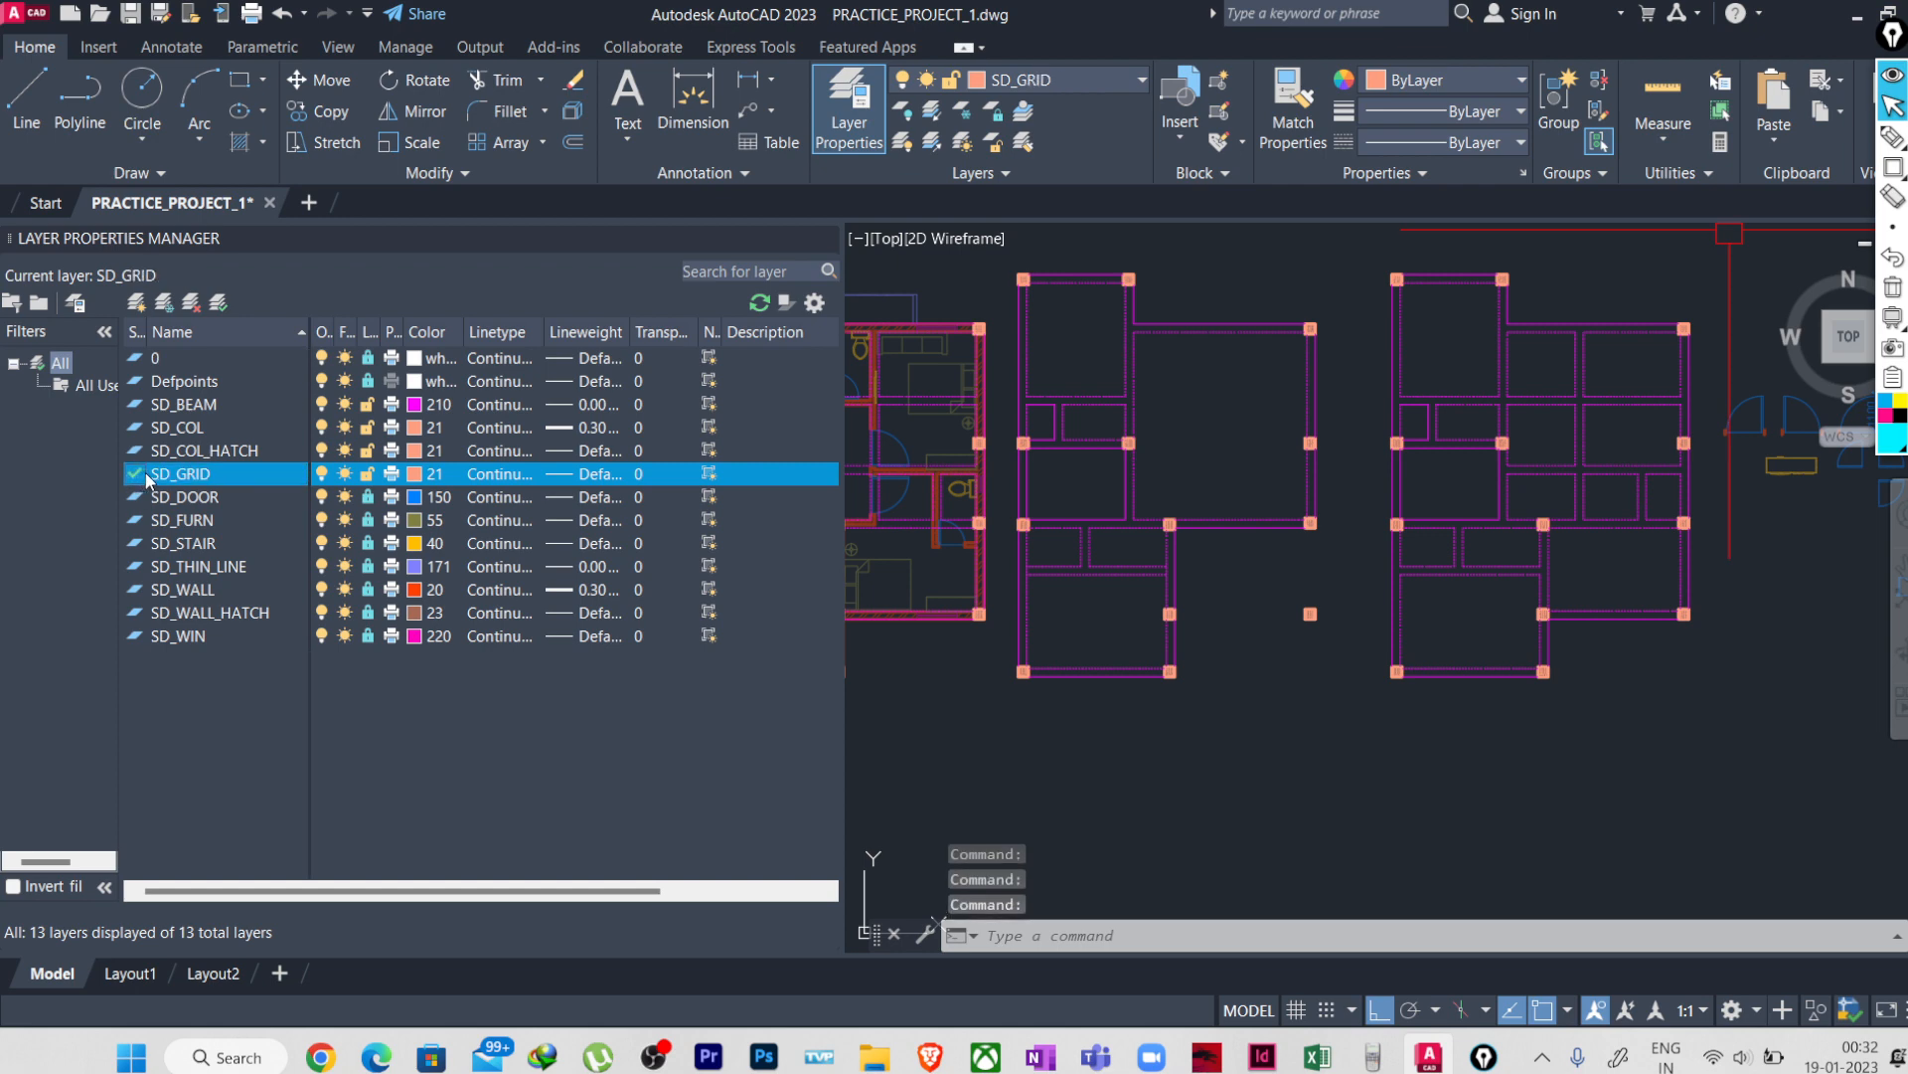
pyautogui.click(824, 240)
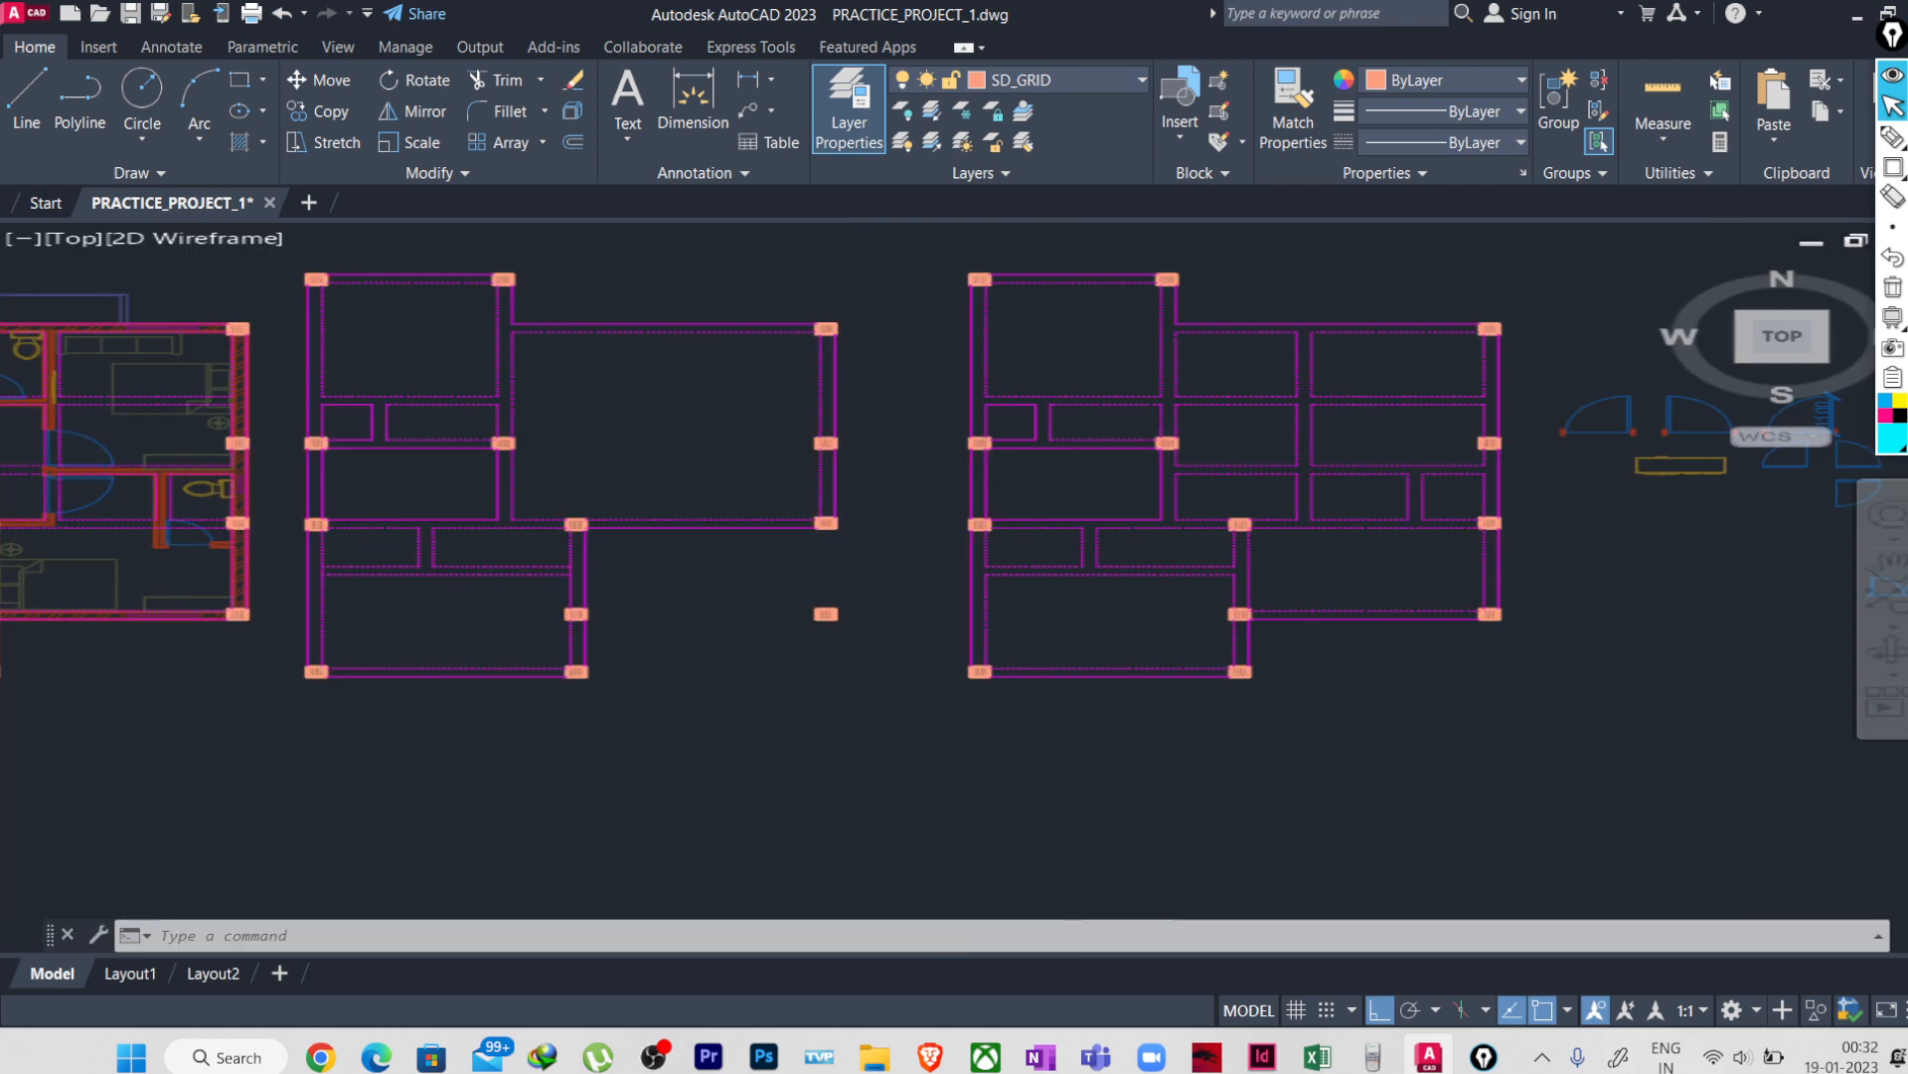
# - Set the color of layer SD_GRID to index color 253
pyautogui.click(1067, 80)
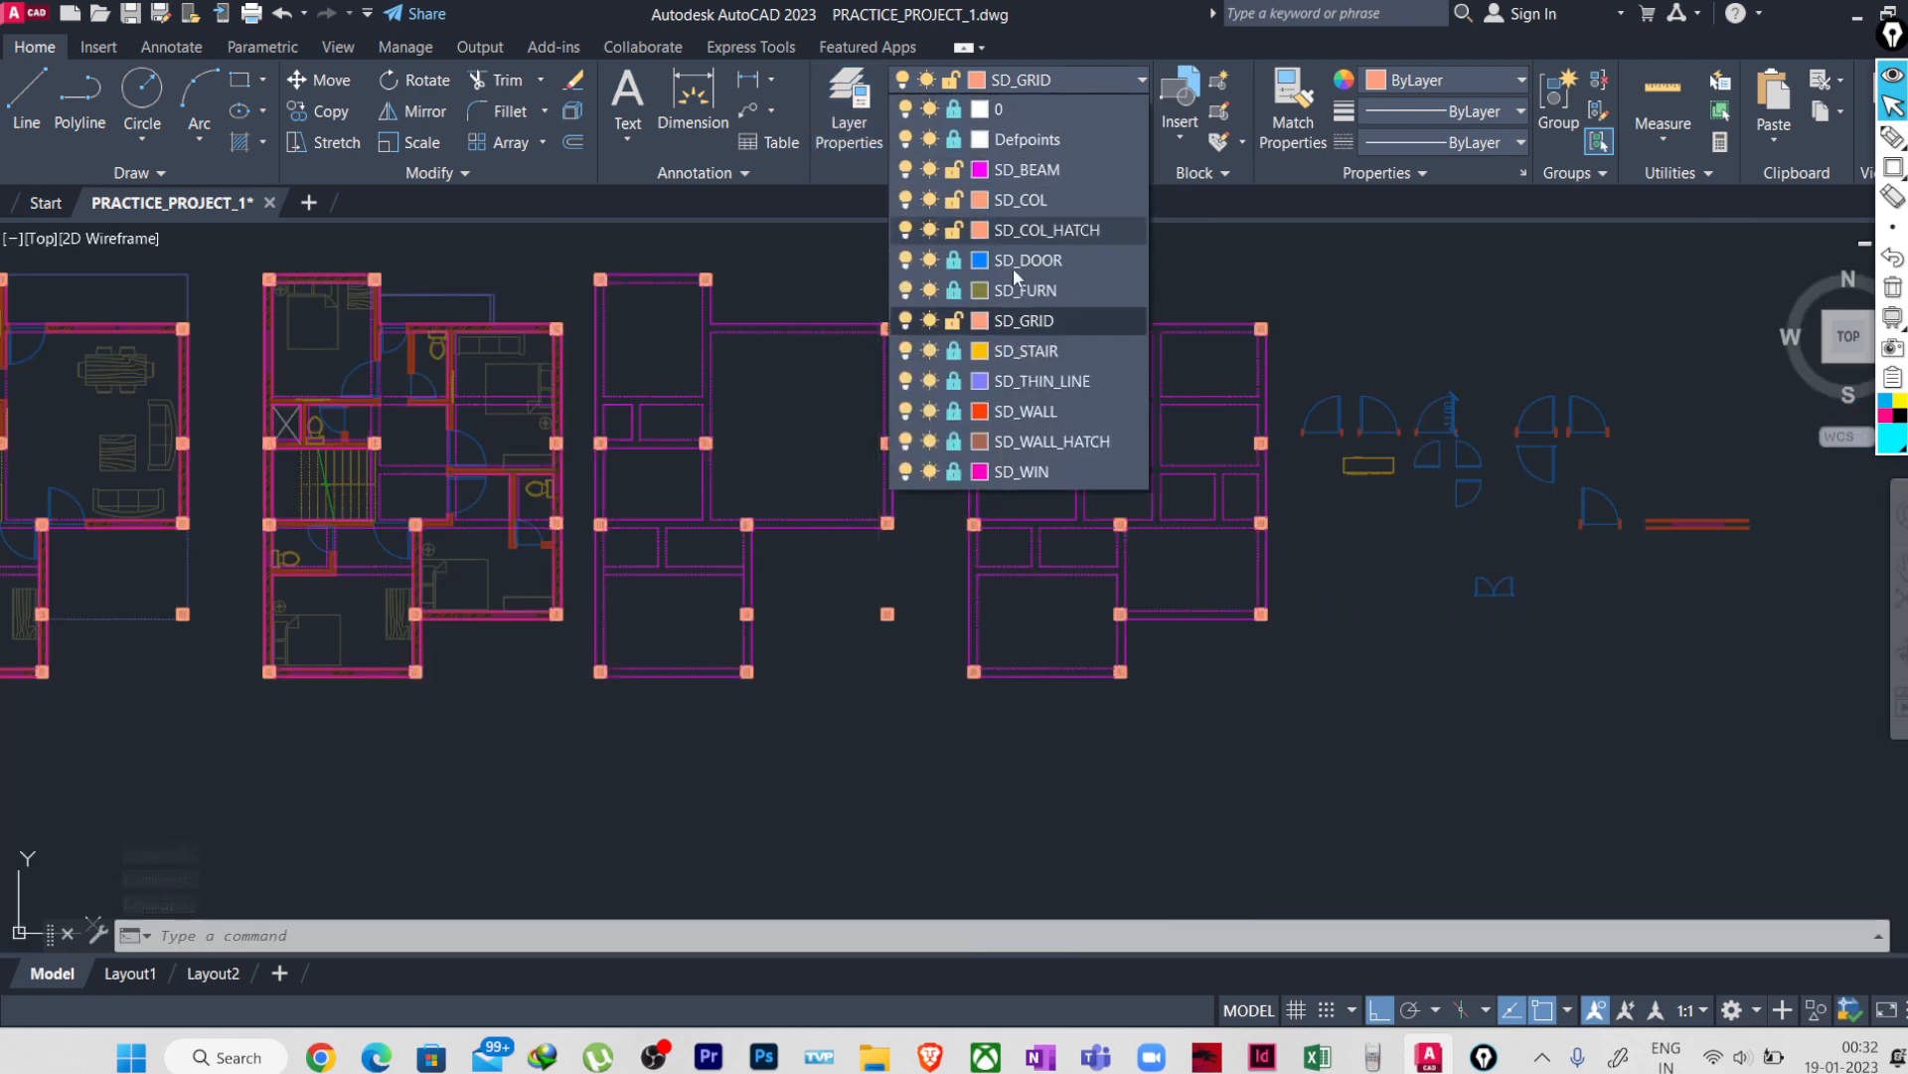
pyautogui.click(980, 321)
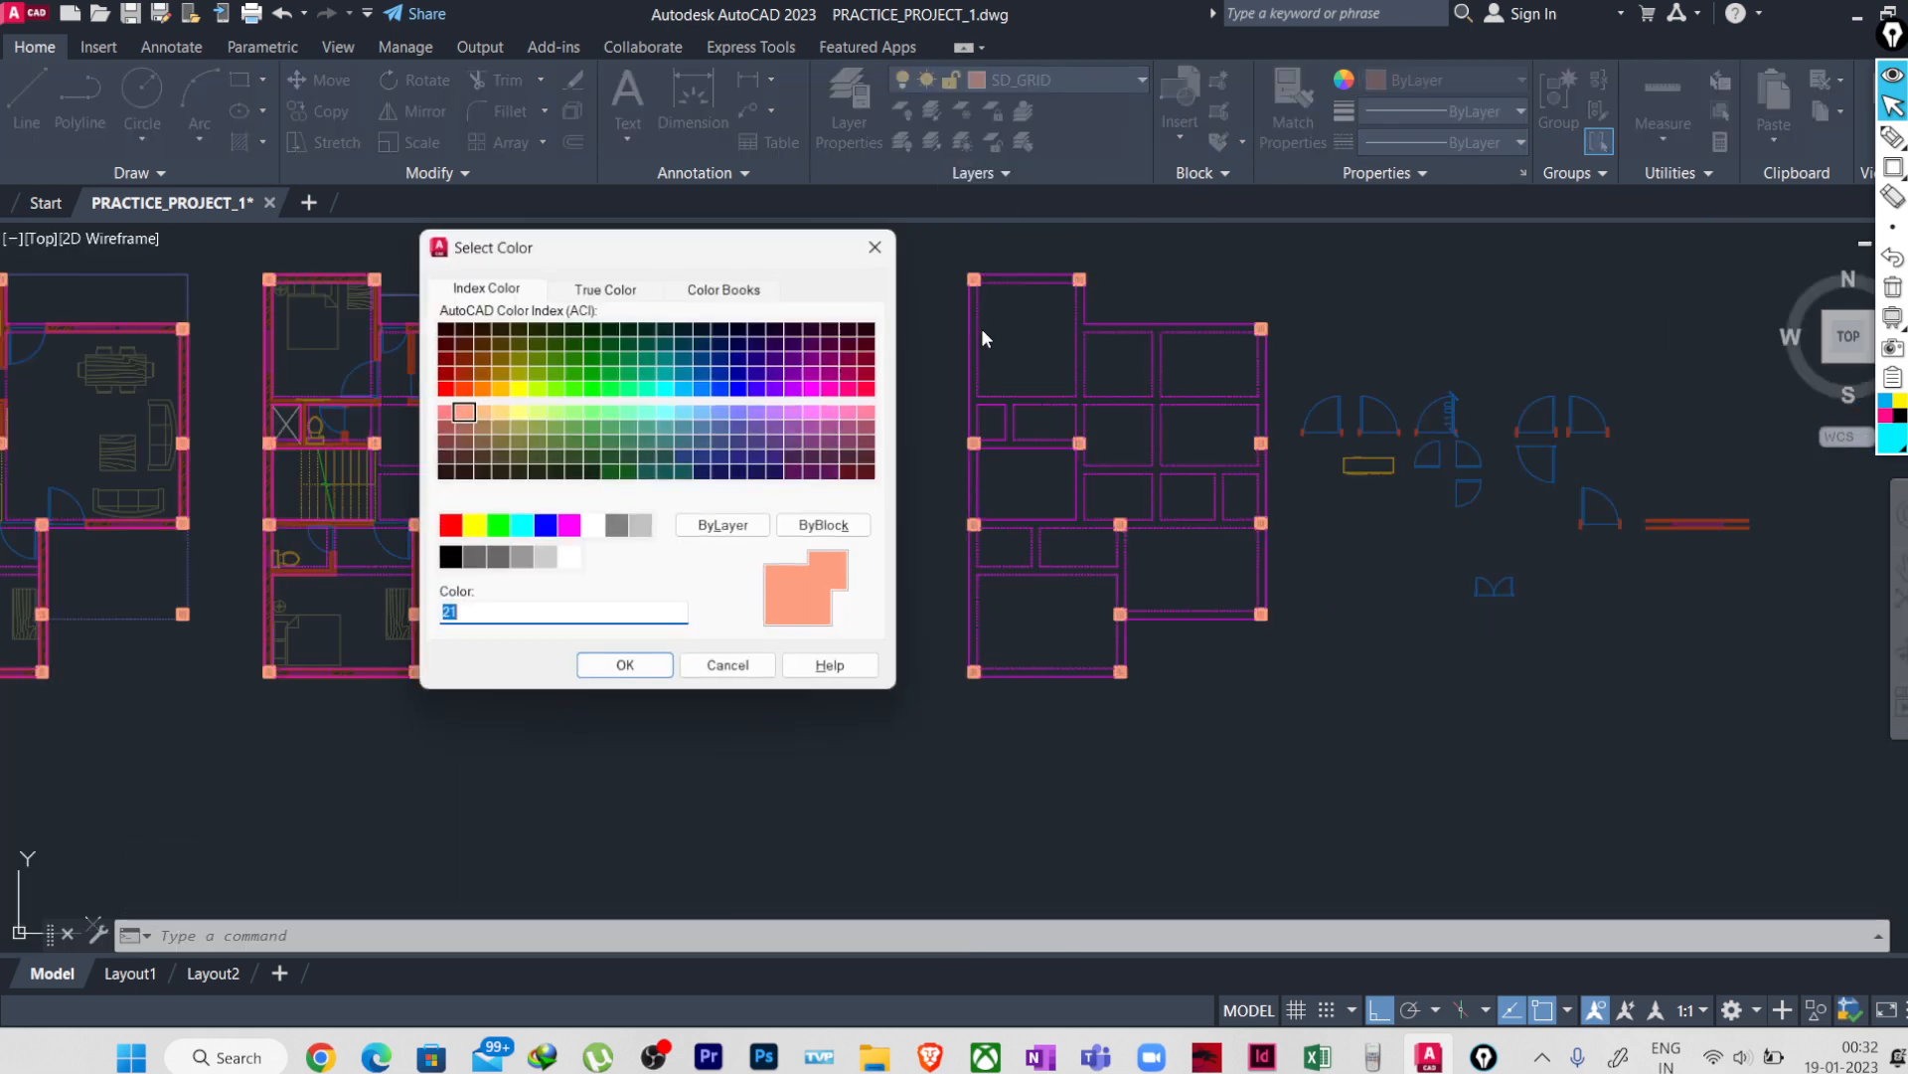
pyautogui.click(521, 558)
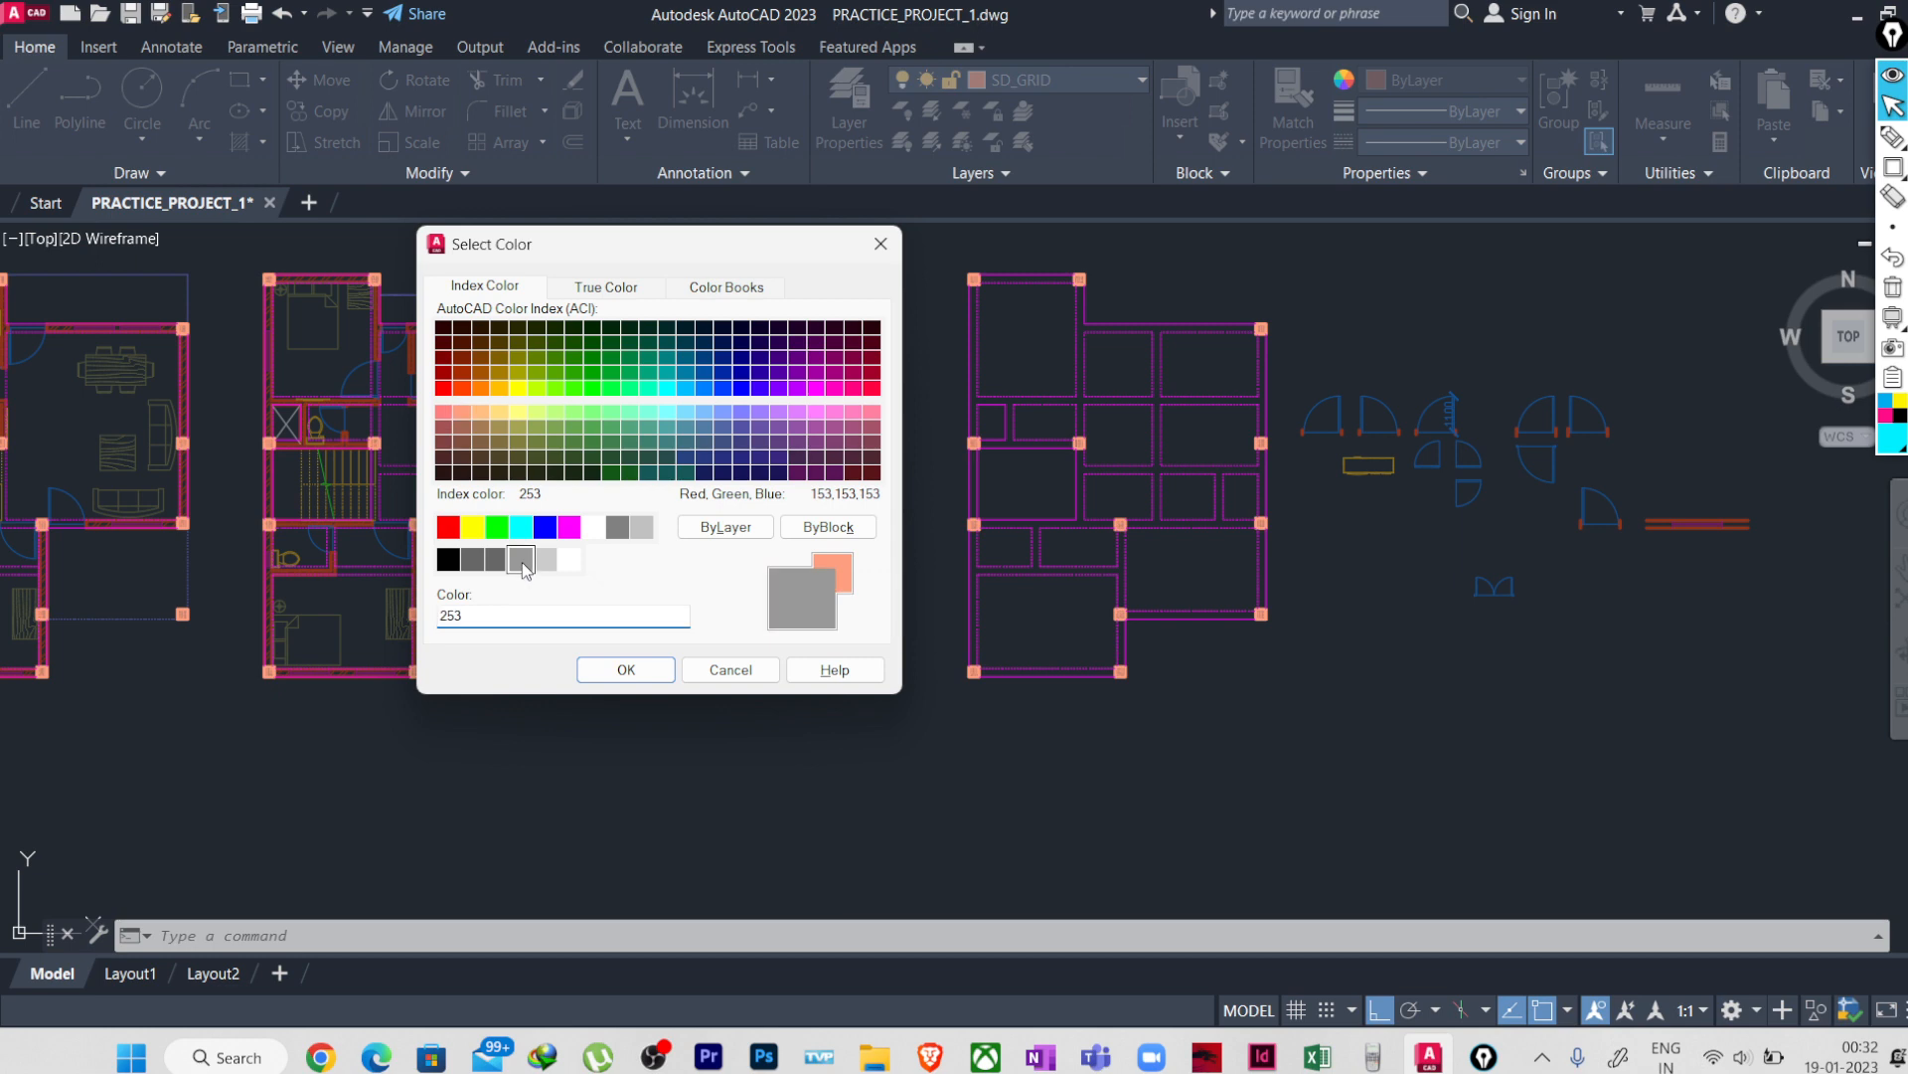
pyautogui.click(602, 672)
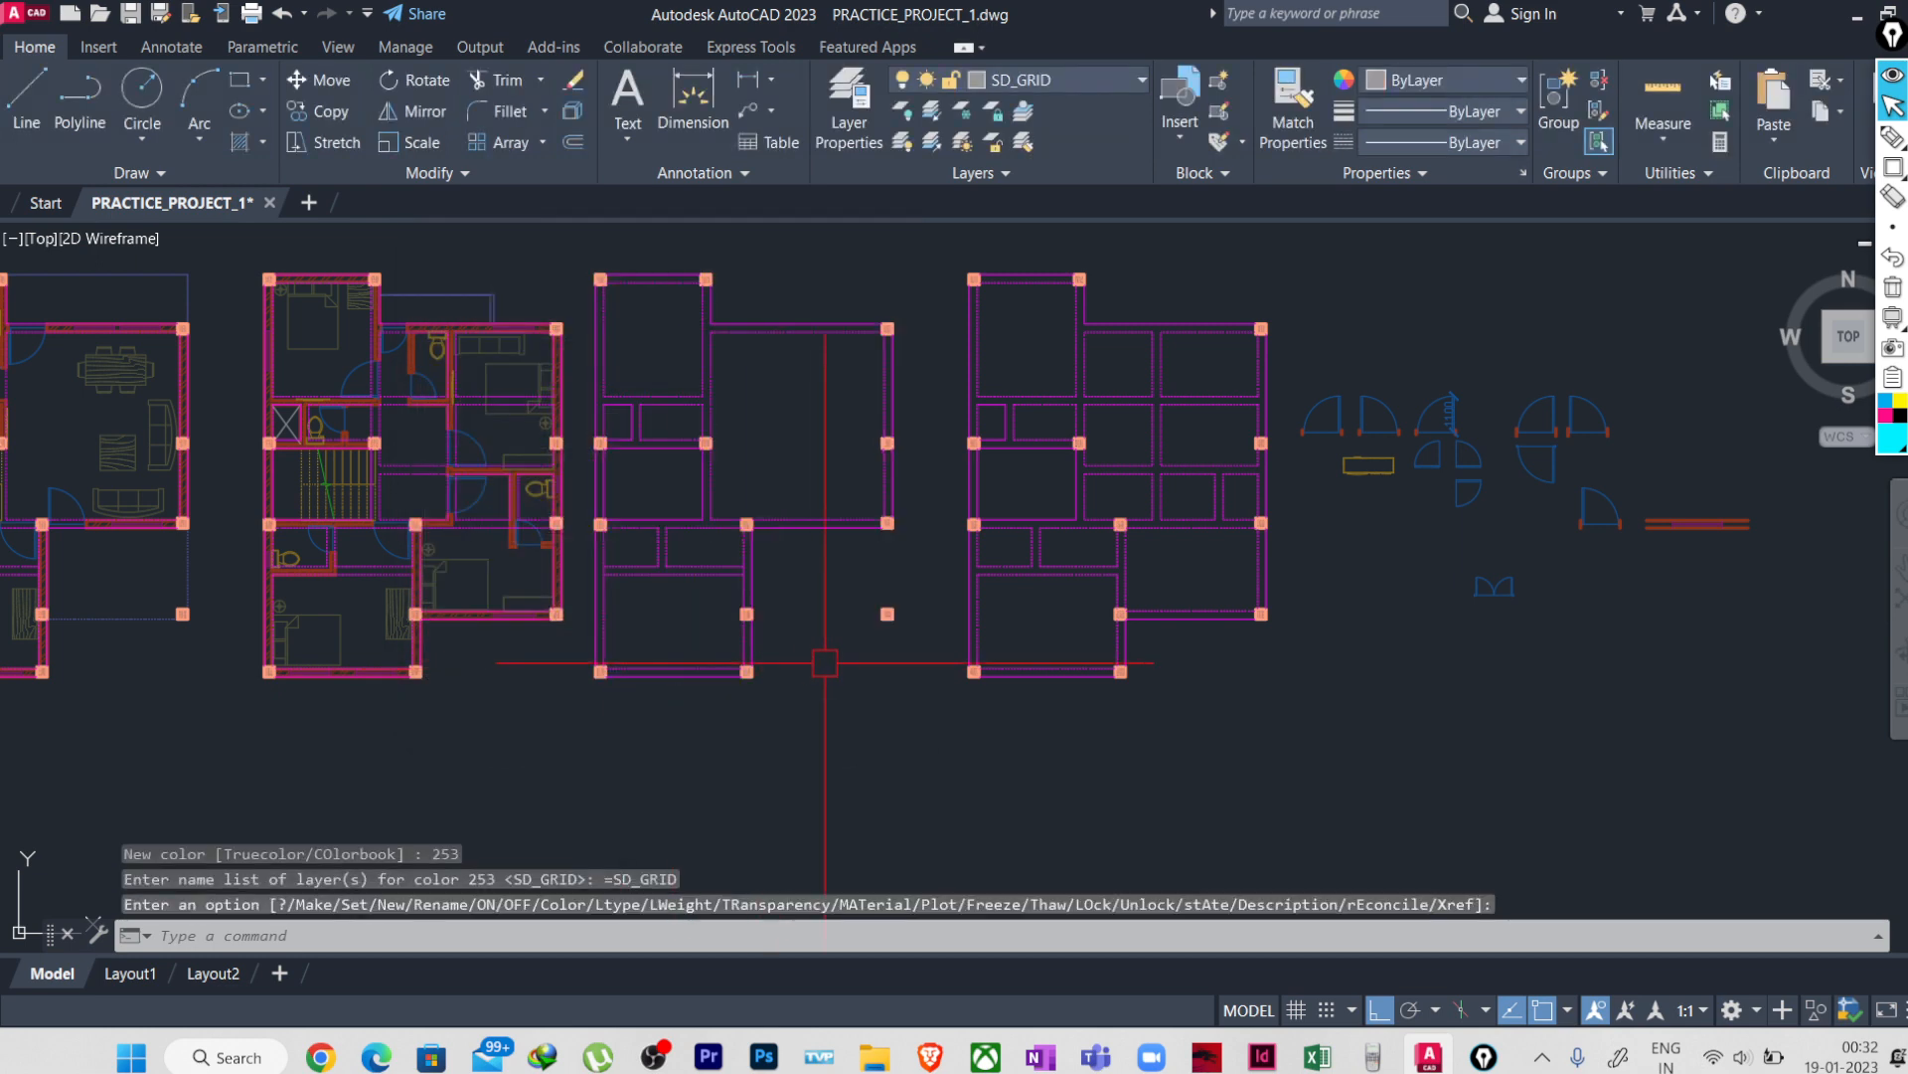
# - Draw vertical construction lines through the centers of the two topmost columns of the first standalone layout
pyautogui.write('X')
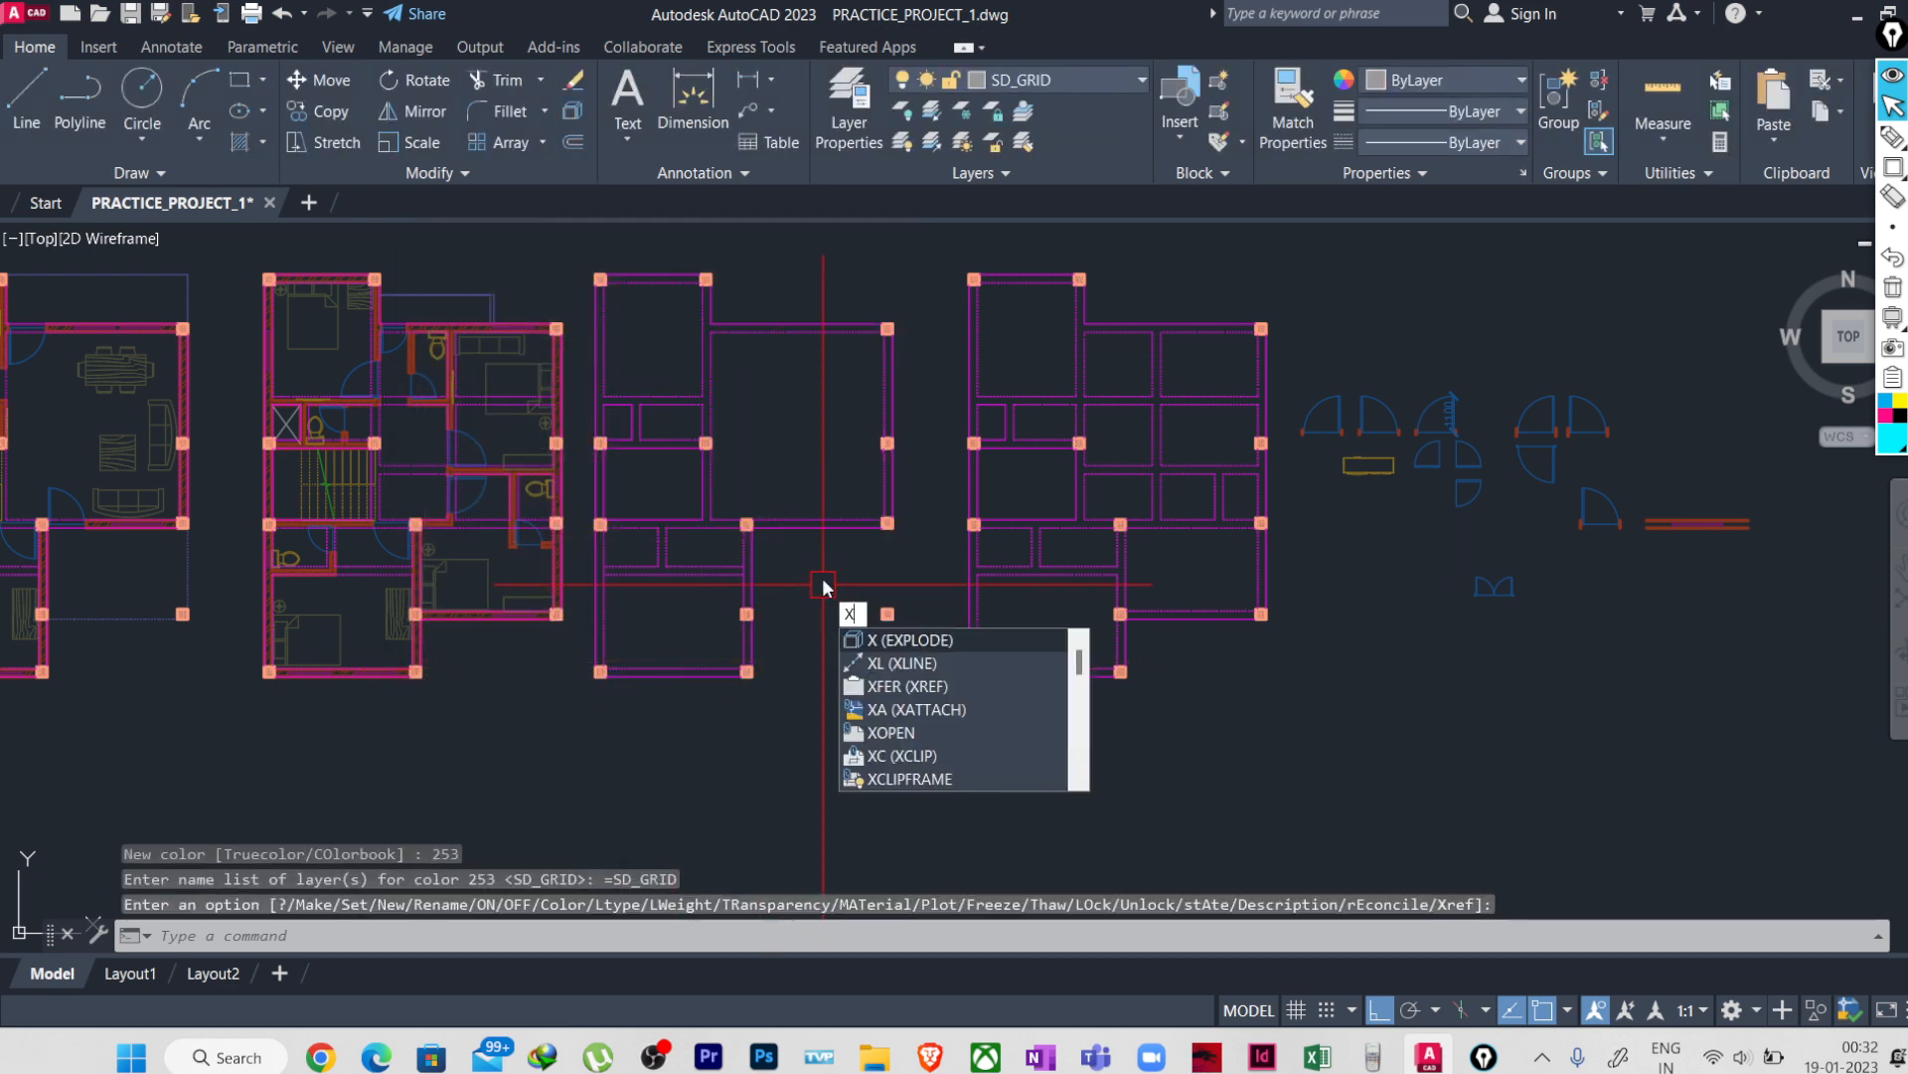
pyautogui.write('L')
pyautogui.press('Return')
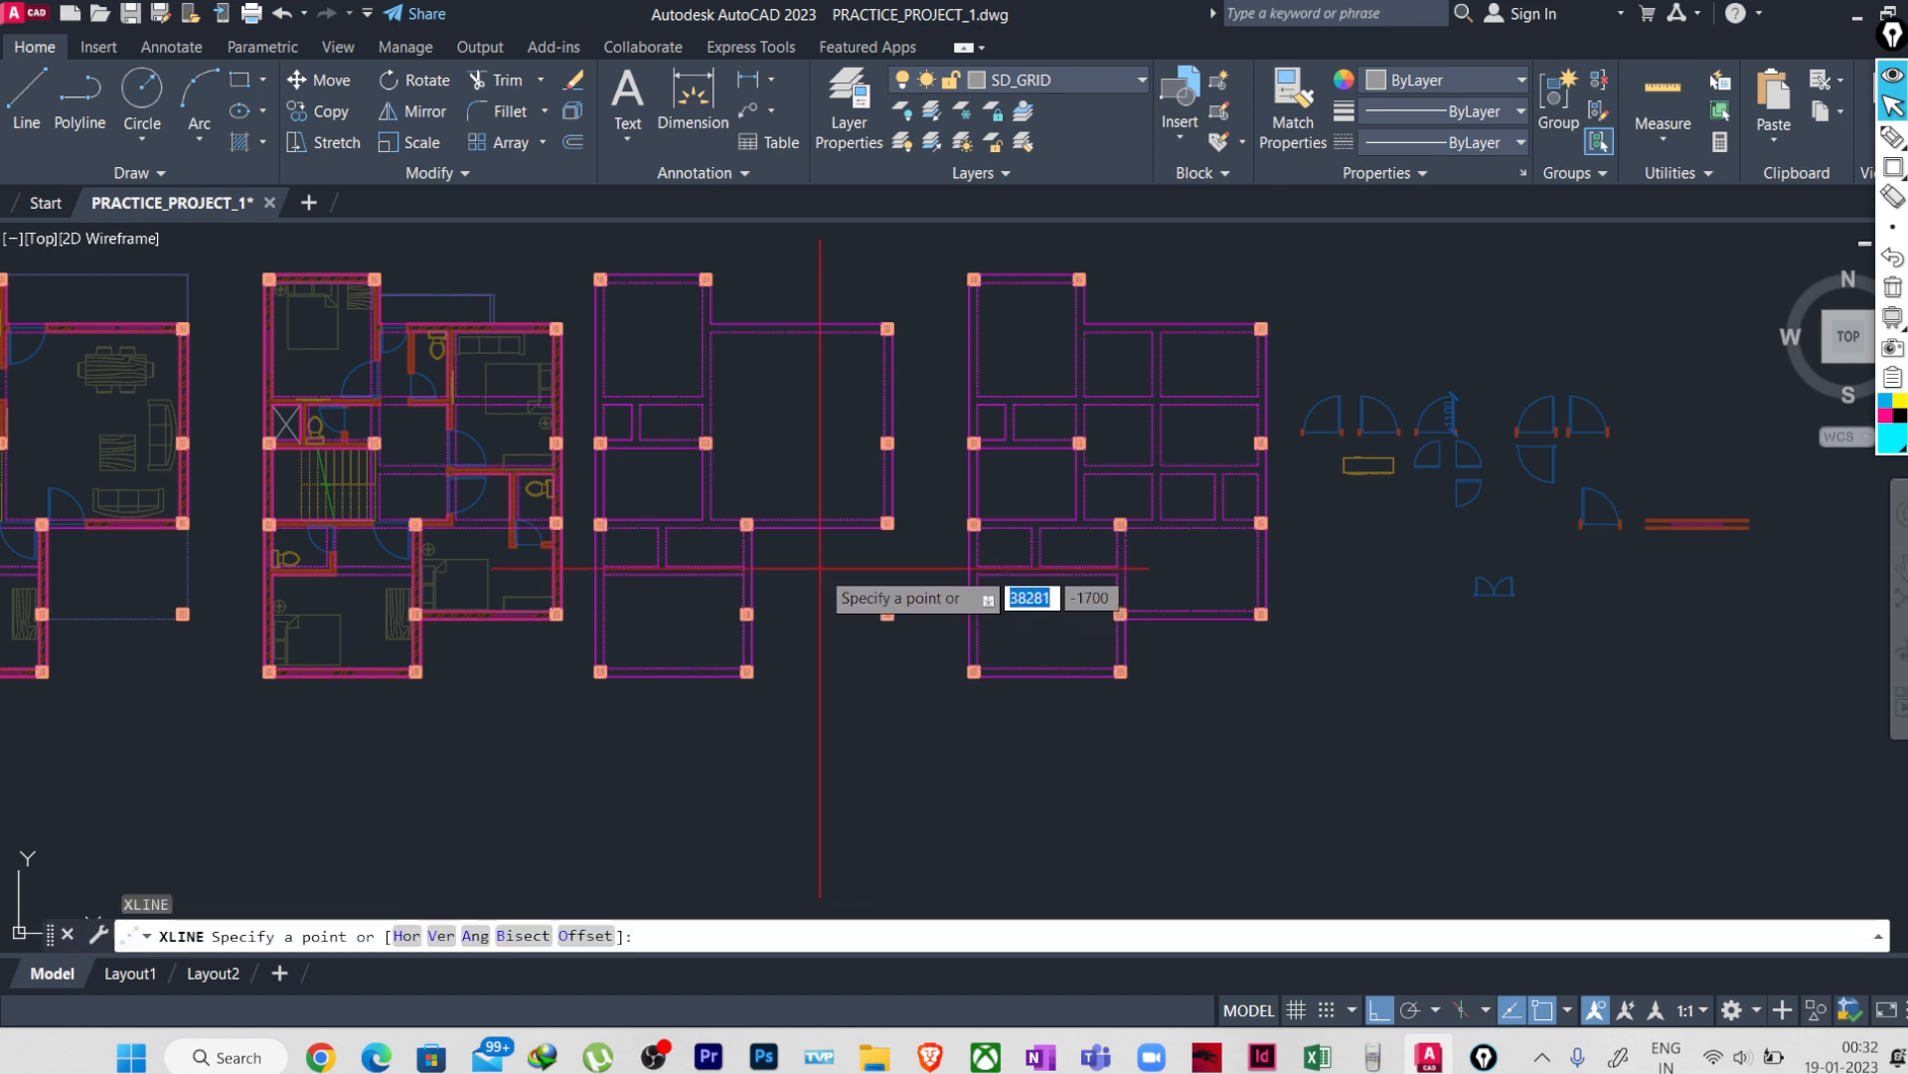
pyautogui.write('V')
pyautogui.press('Return')
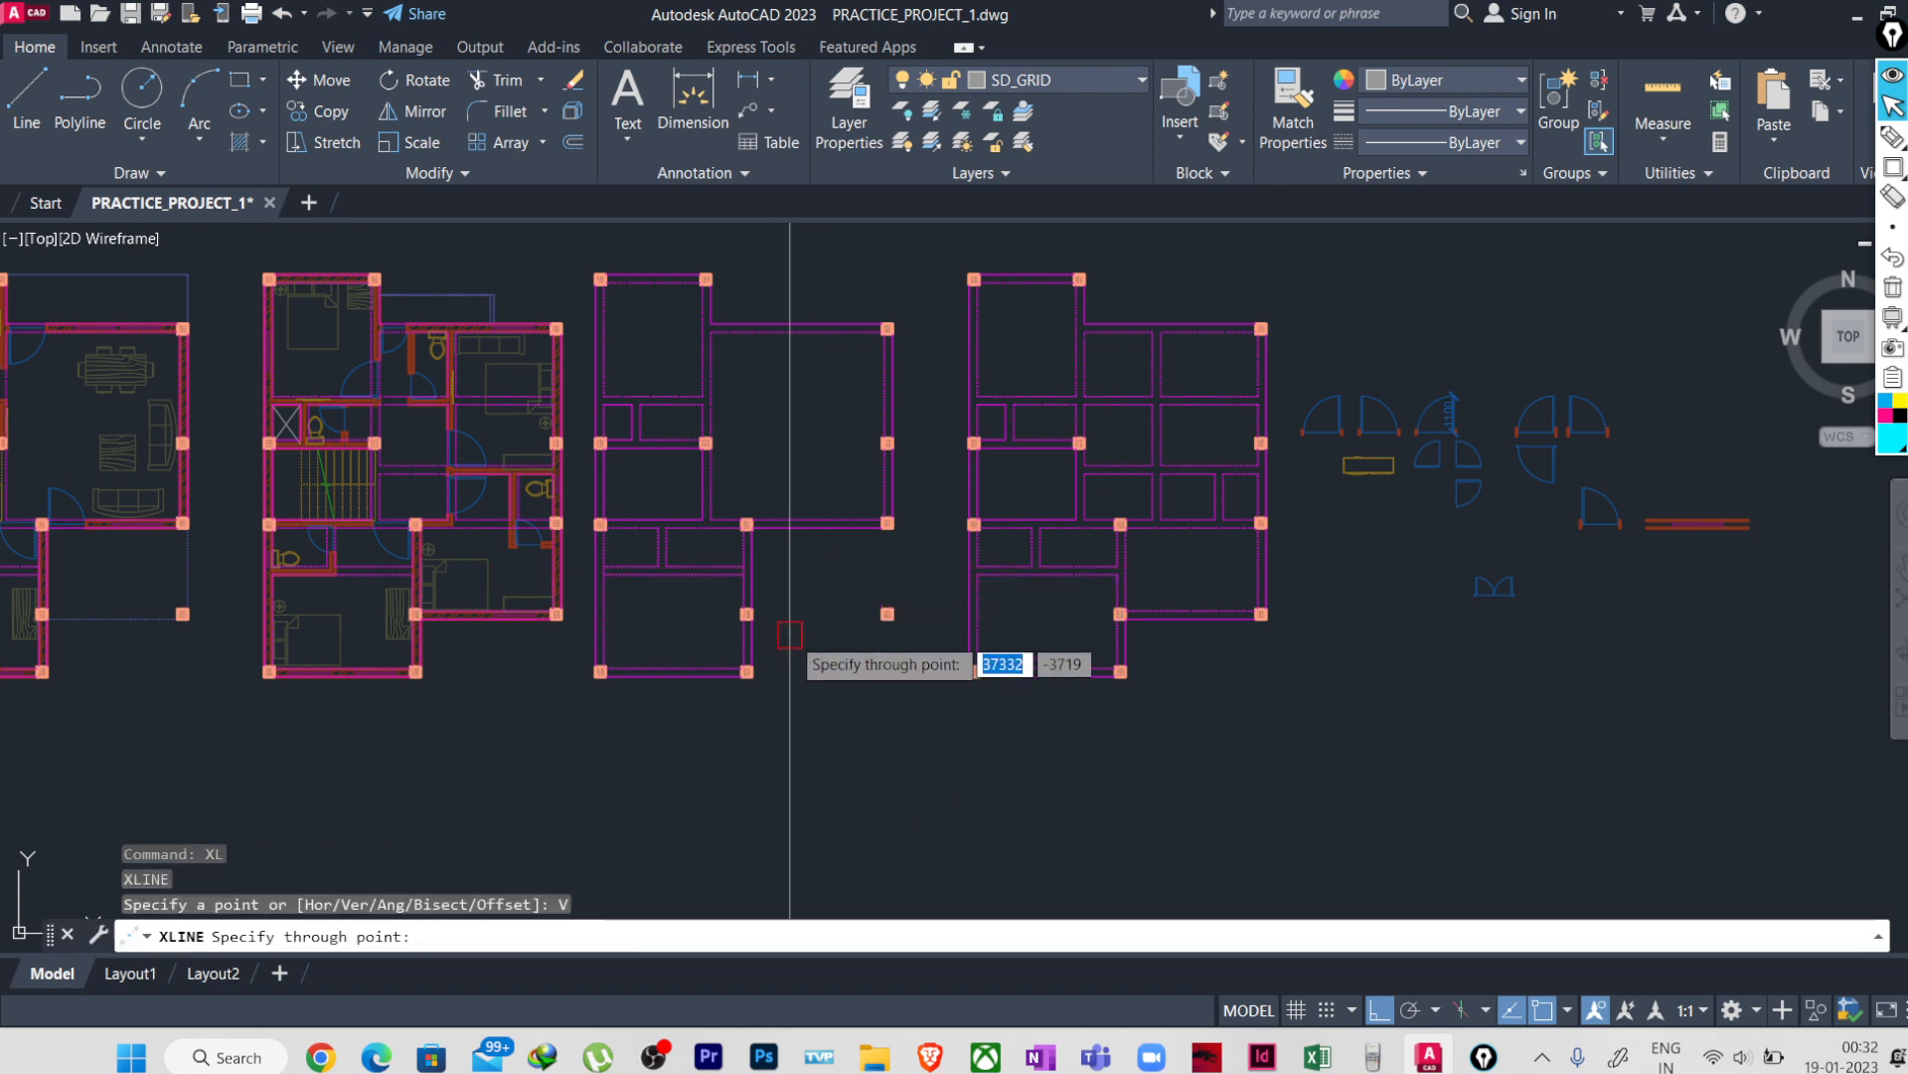
pyautogui.moveTo(651, 353); pyautogui.dragTo(669, 440, button='middle')
pyautogui.scroll(8, 636, 398)
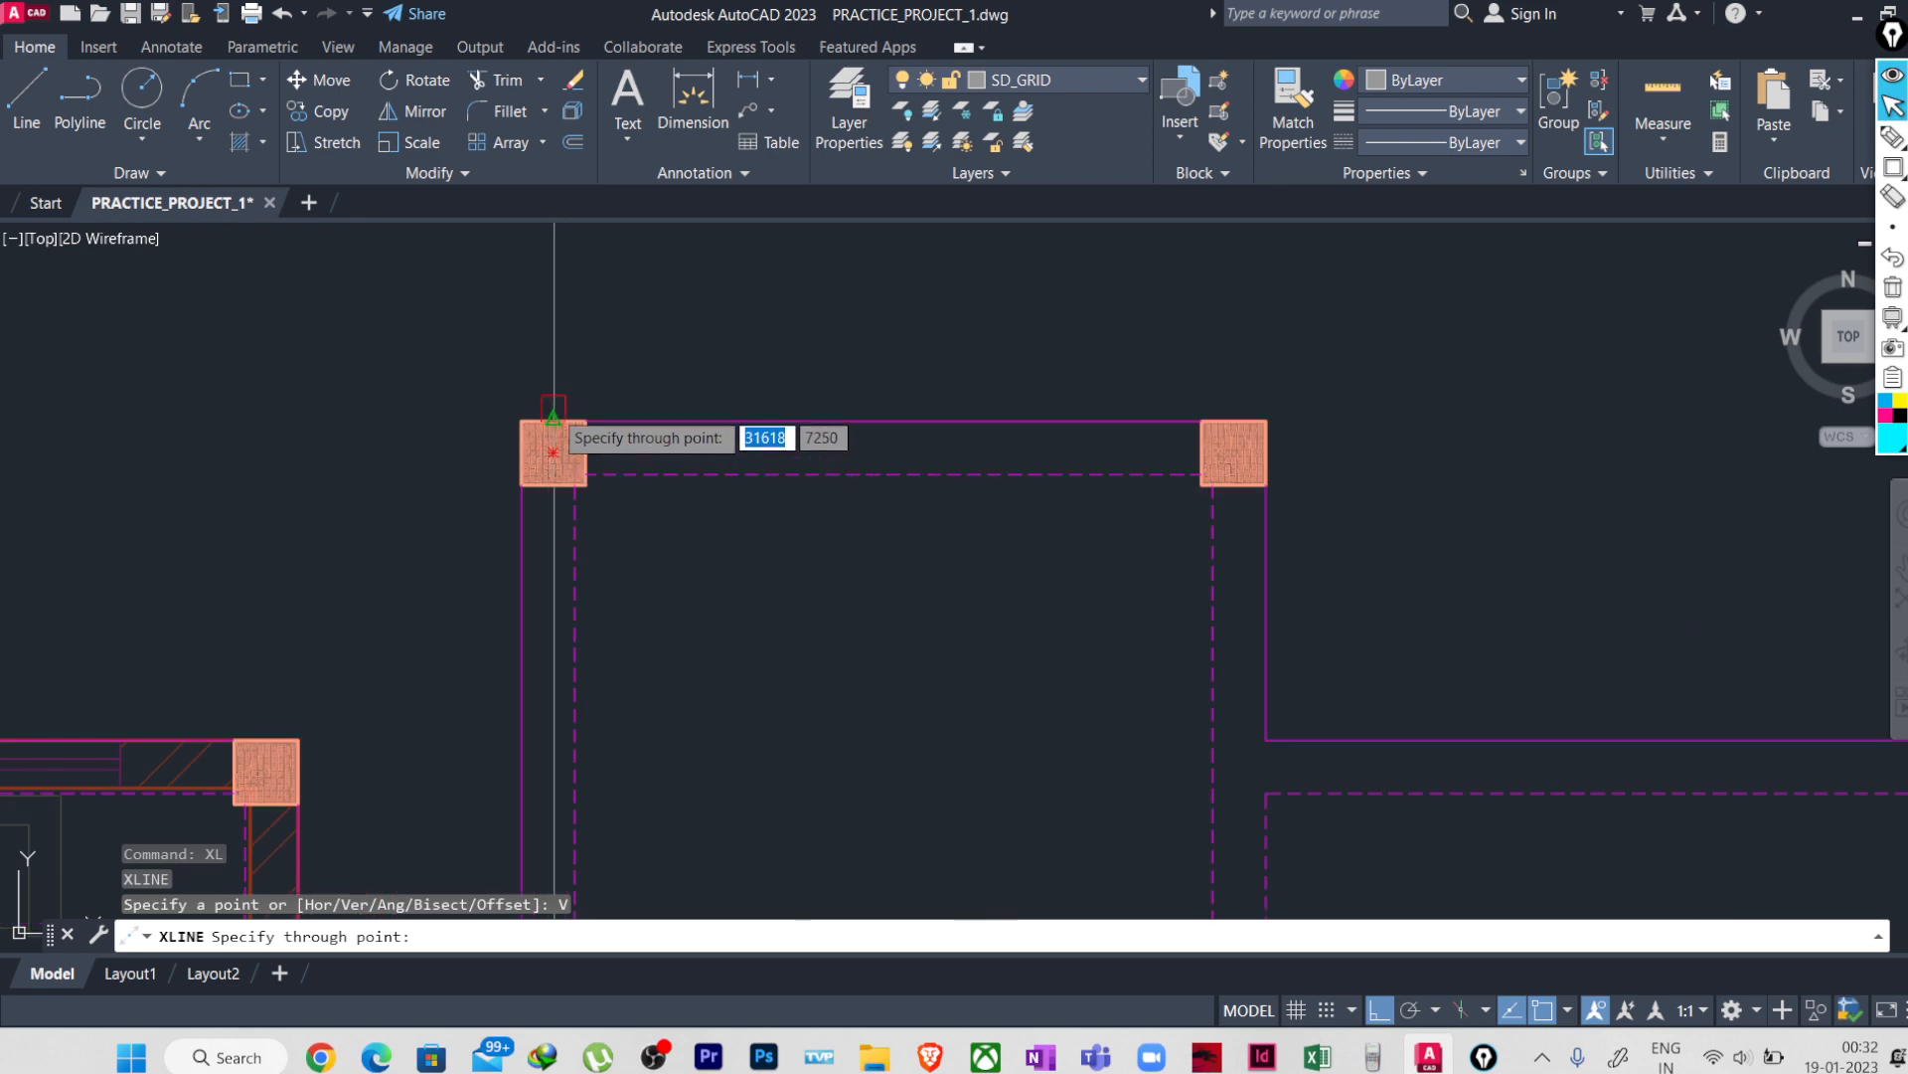
pyautogui.click(554, 453)
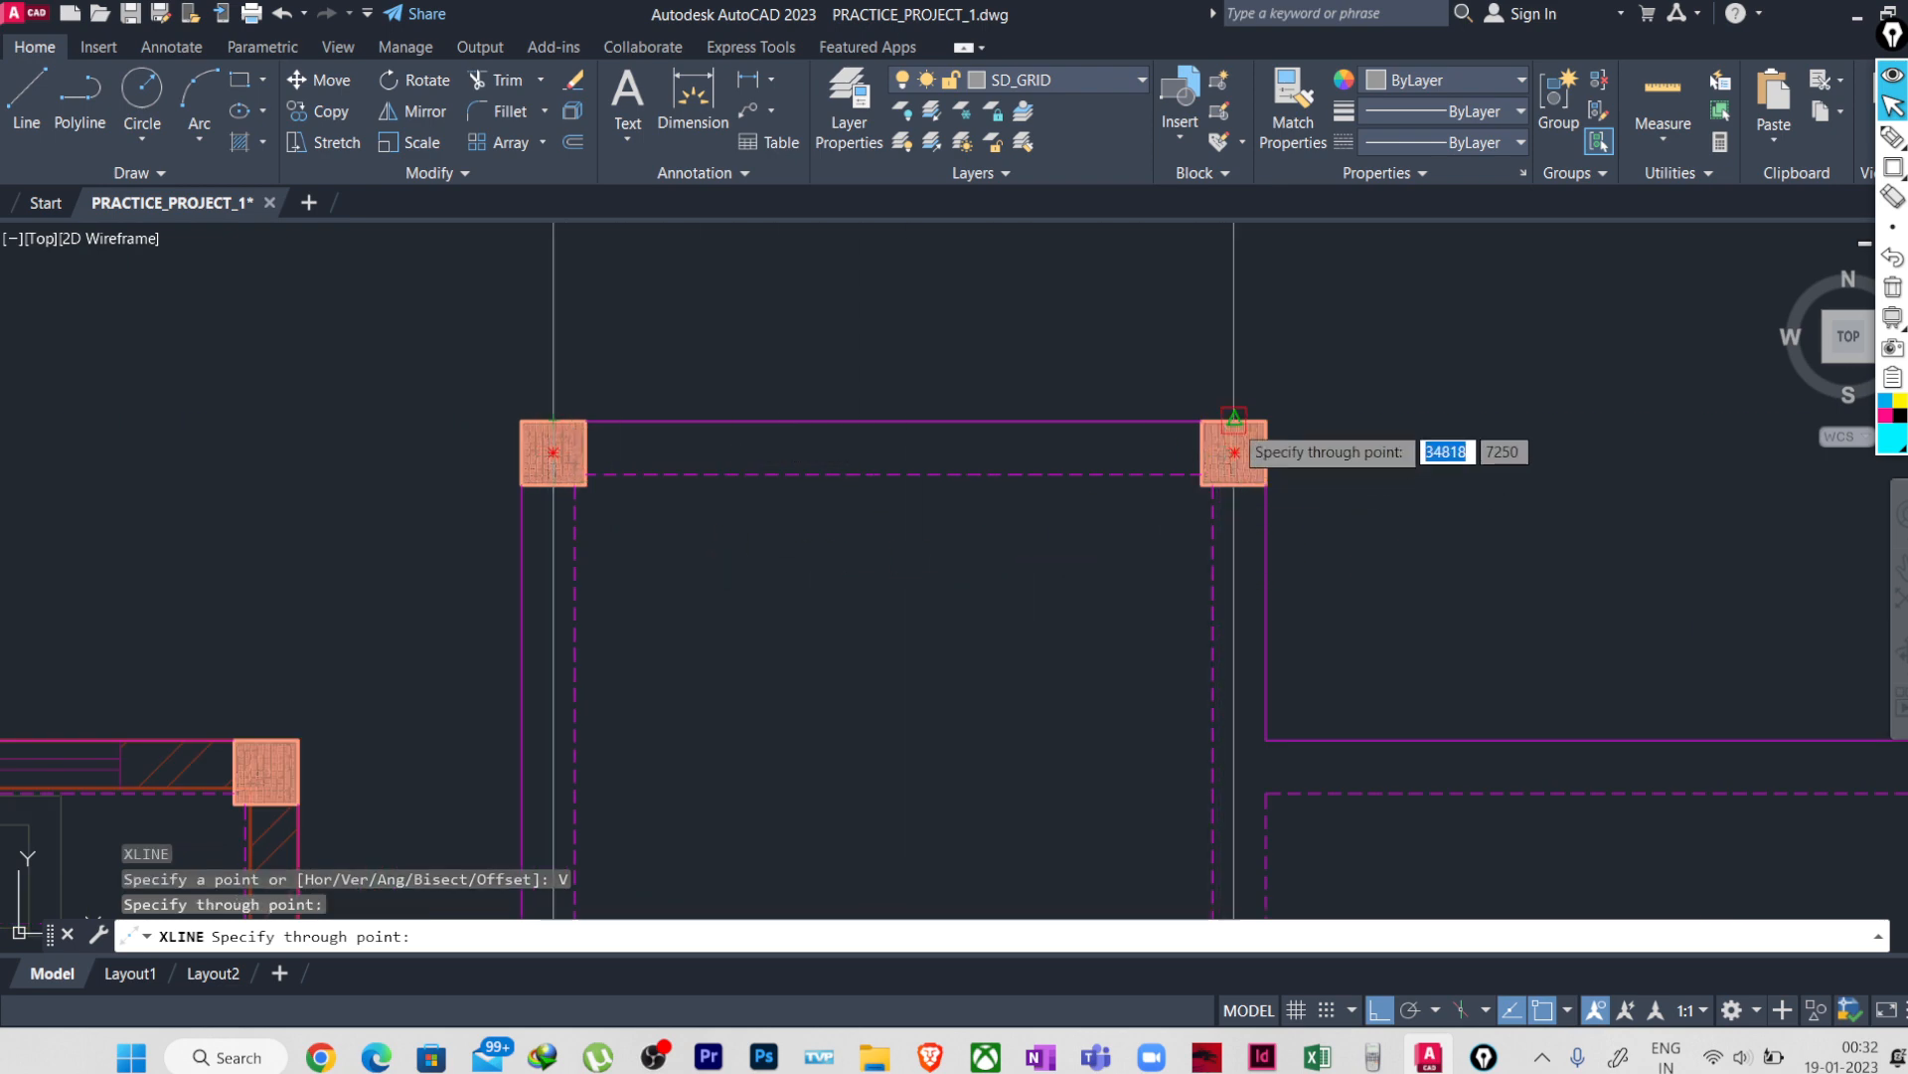
pyautogui.click(1234, 452)
pyautogui.scroll(-6, 1233, 452)
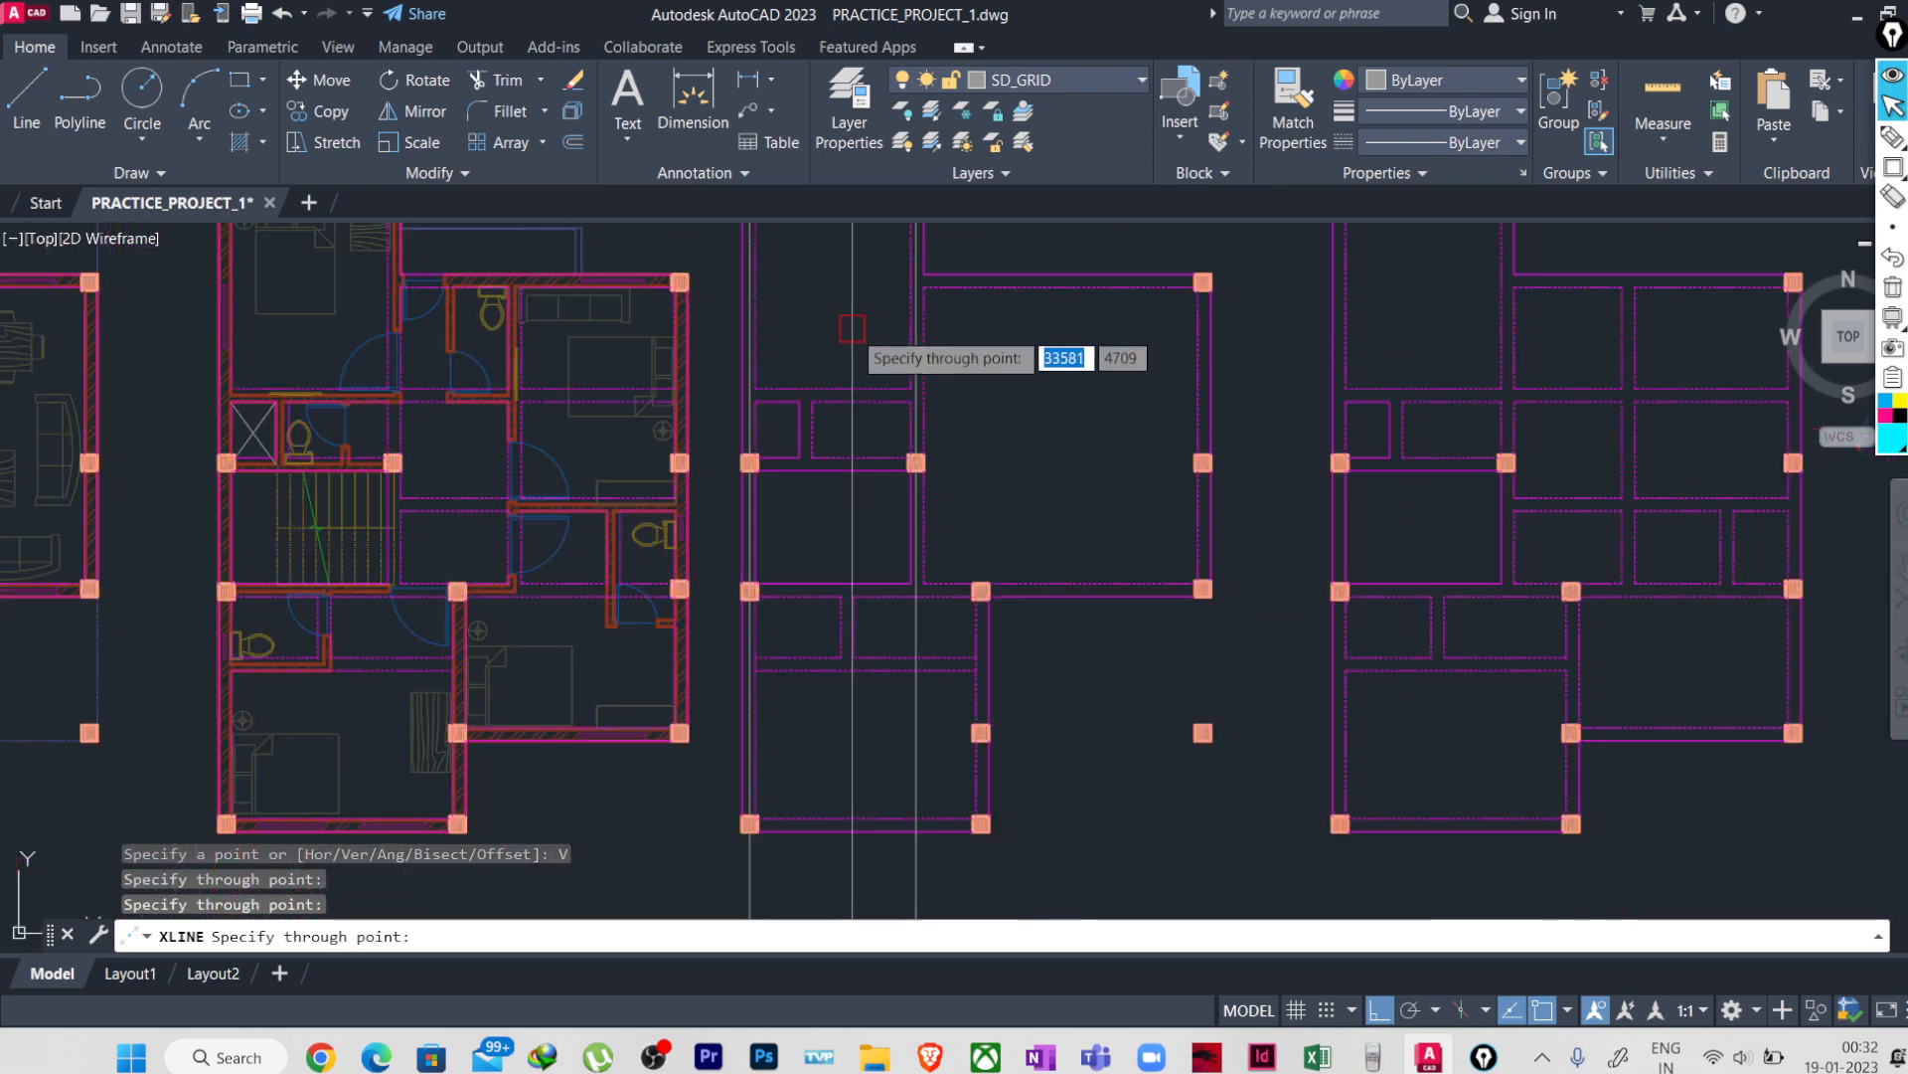
# - Add vertical construction lines through the lower wing's right-hand columns and the far-right columns of the first standalone layout
pyautogui.scroll(-1, 669, 631)
pyautogui.scroll(5, 766, 596)
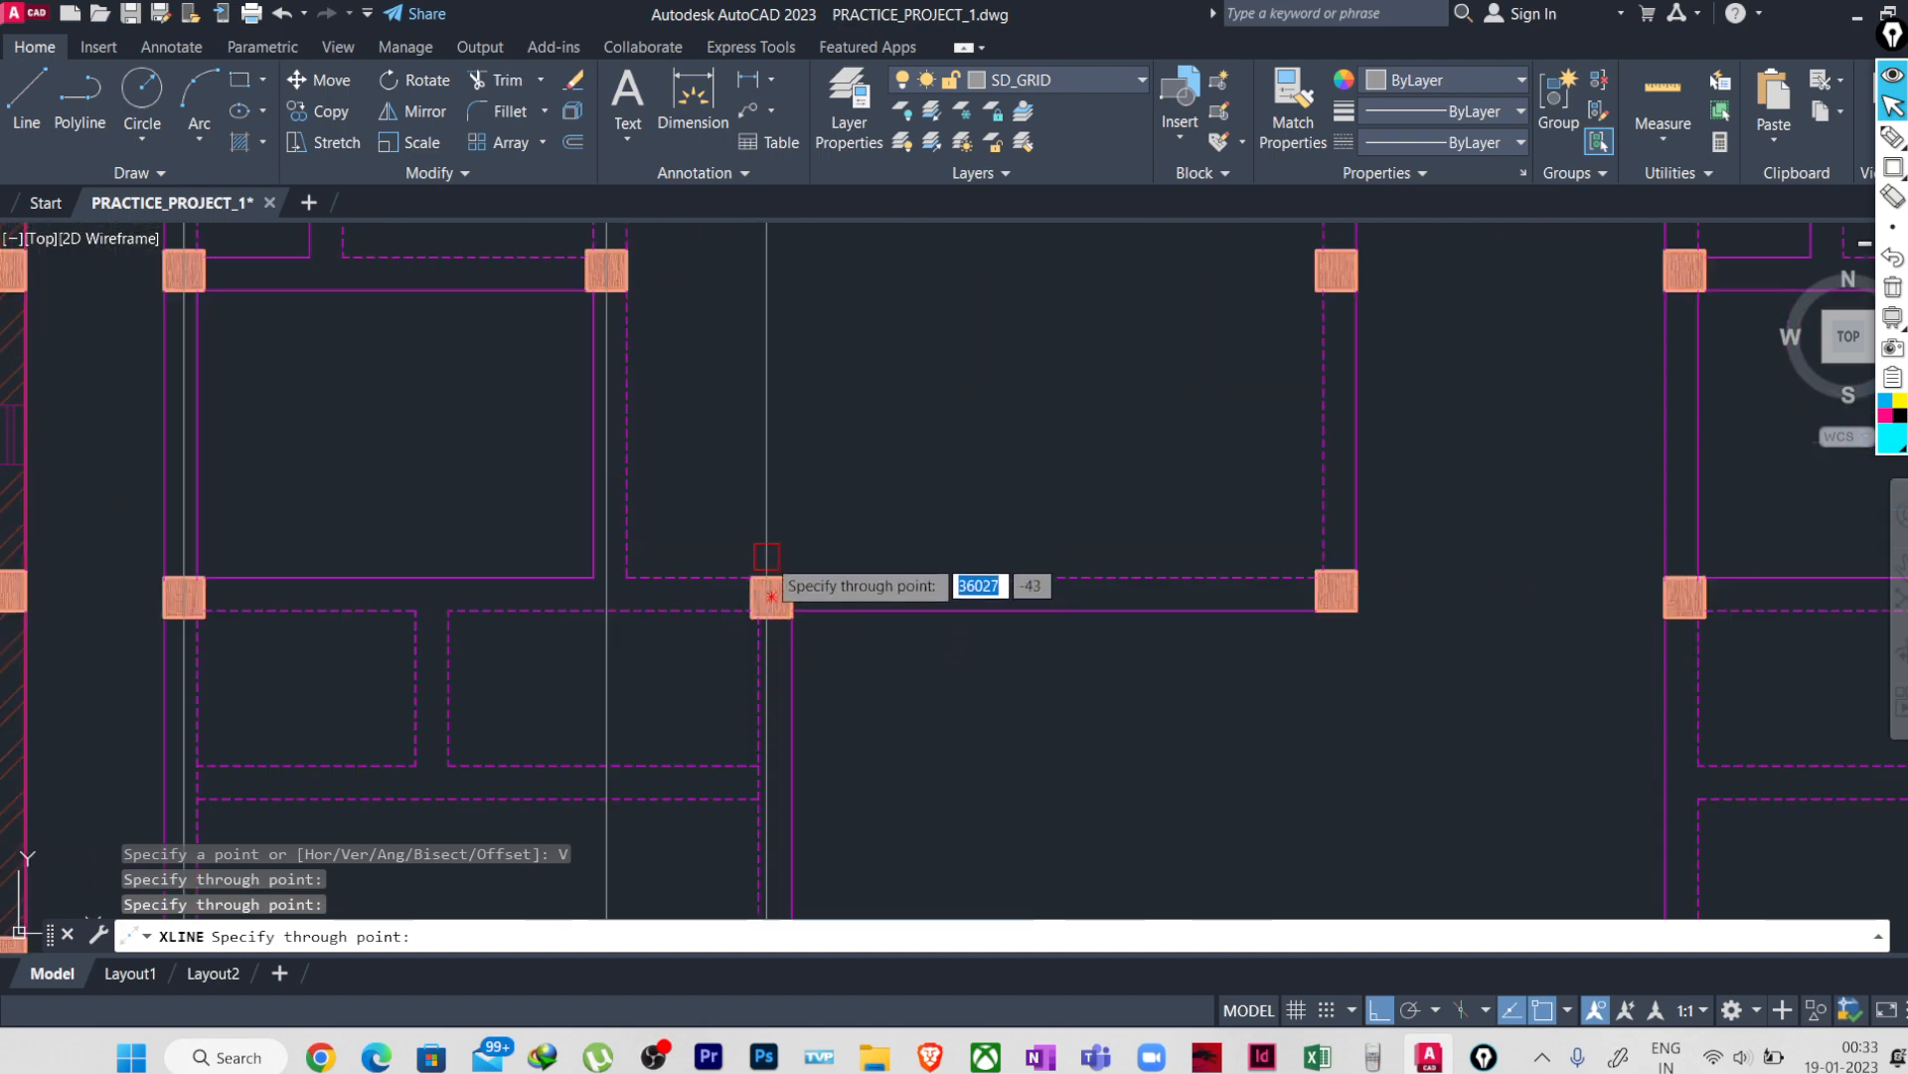
pyautogui.click(771, 596)
pyautogui.scroll(-4, 775, 606)
pyautogui.scroll(5, 772, 660)
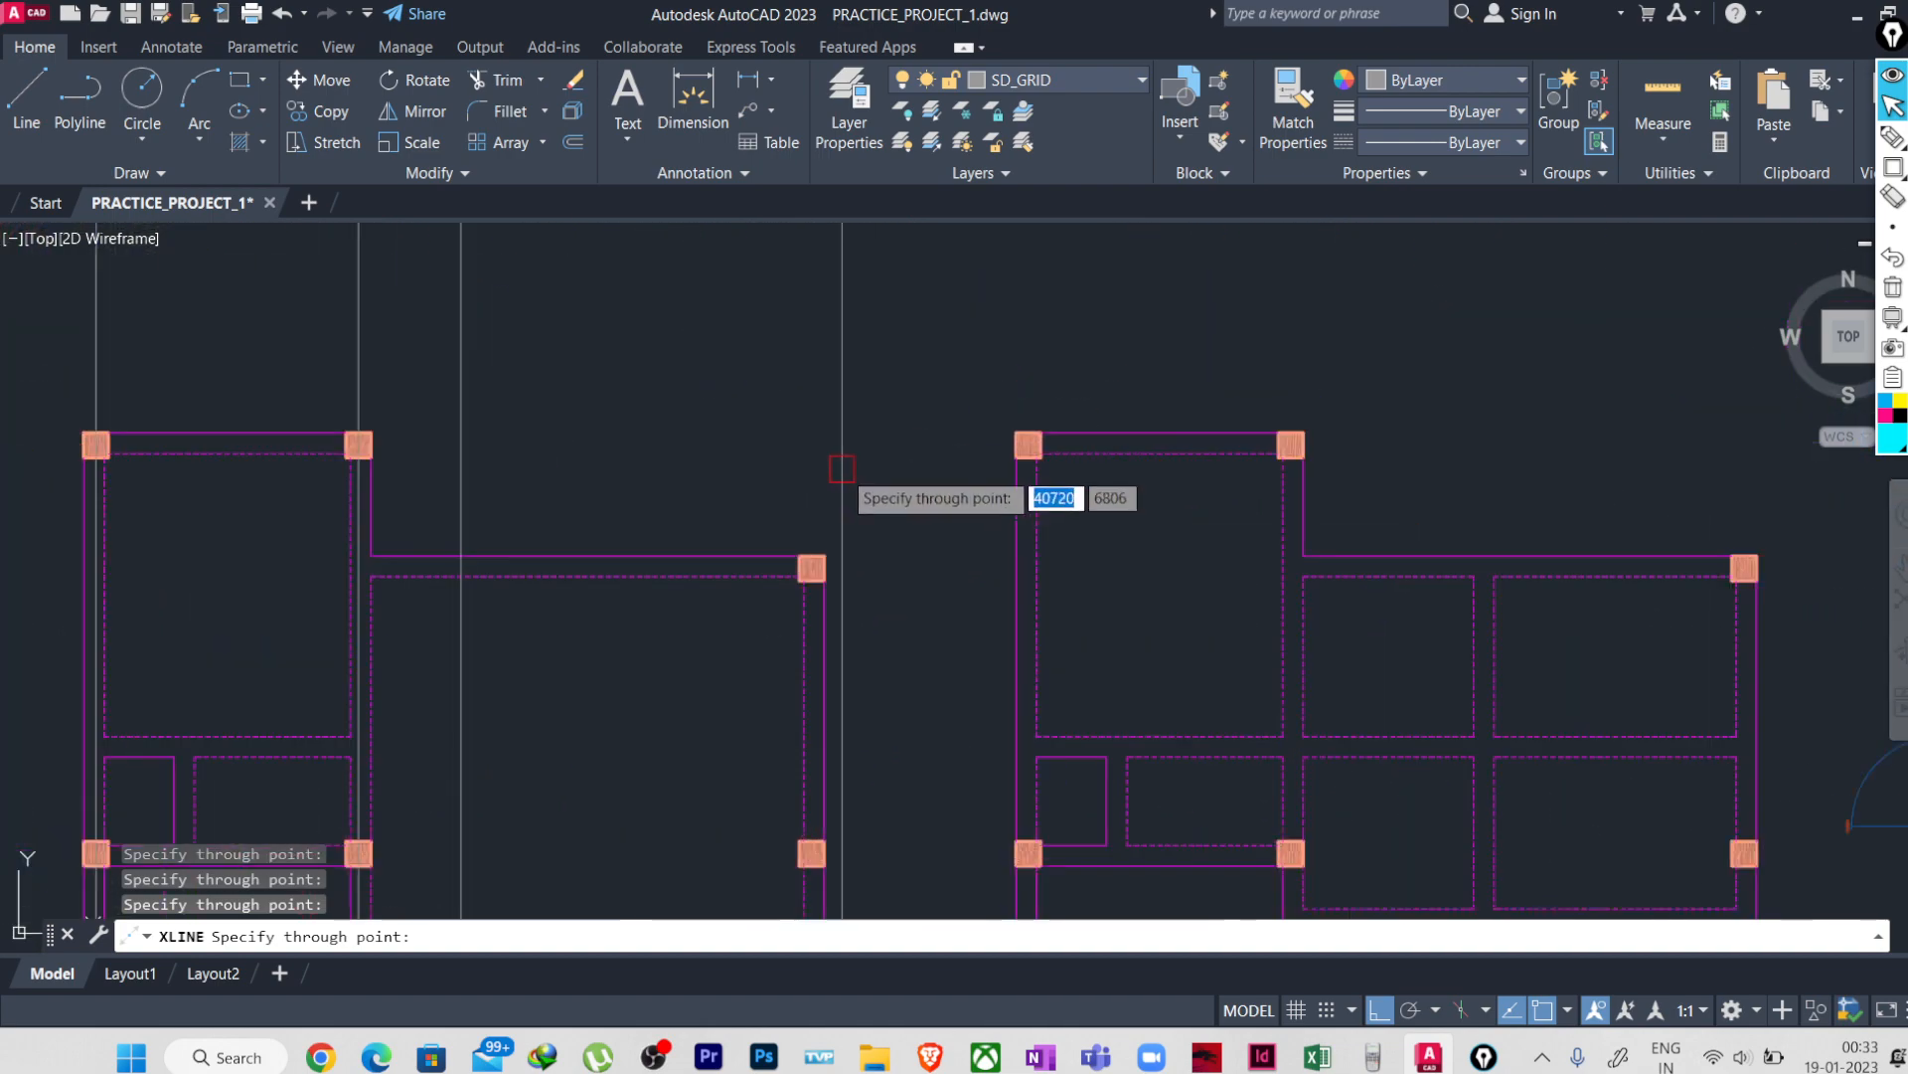
pyautogui.click(812, 567)
pyautogui.scroll(-4, 825, 557)
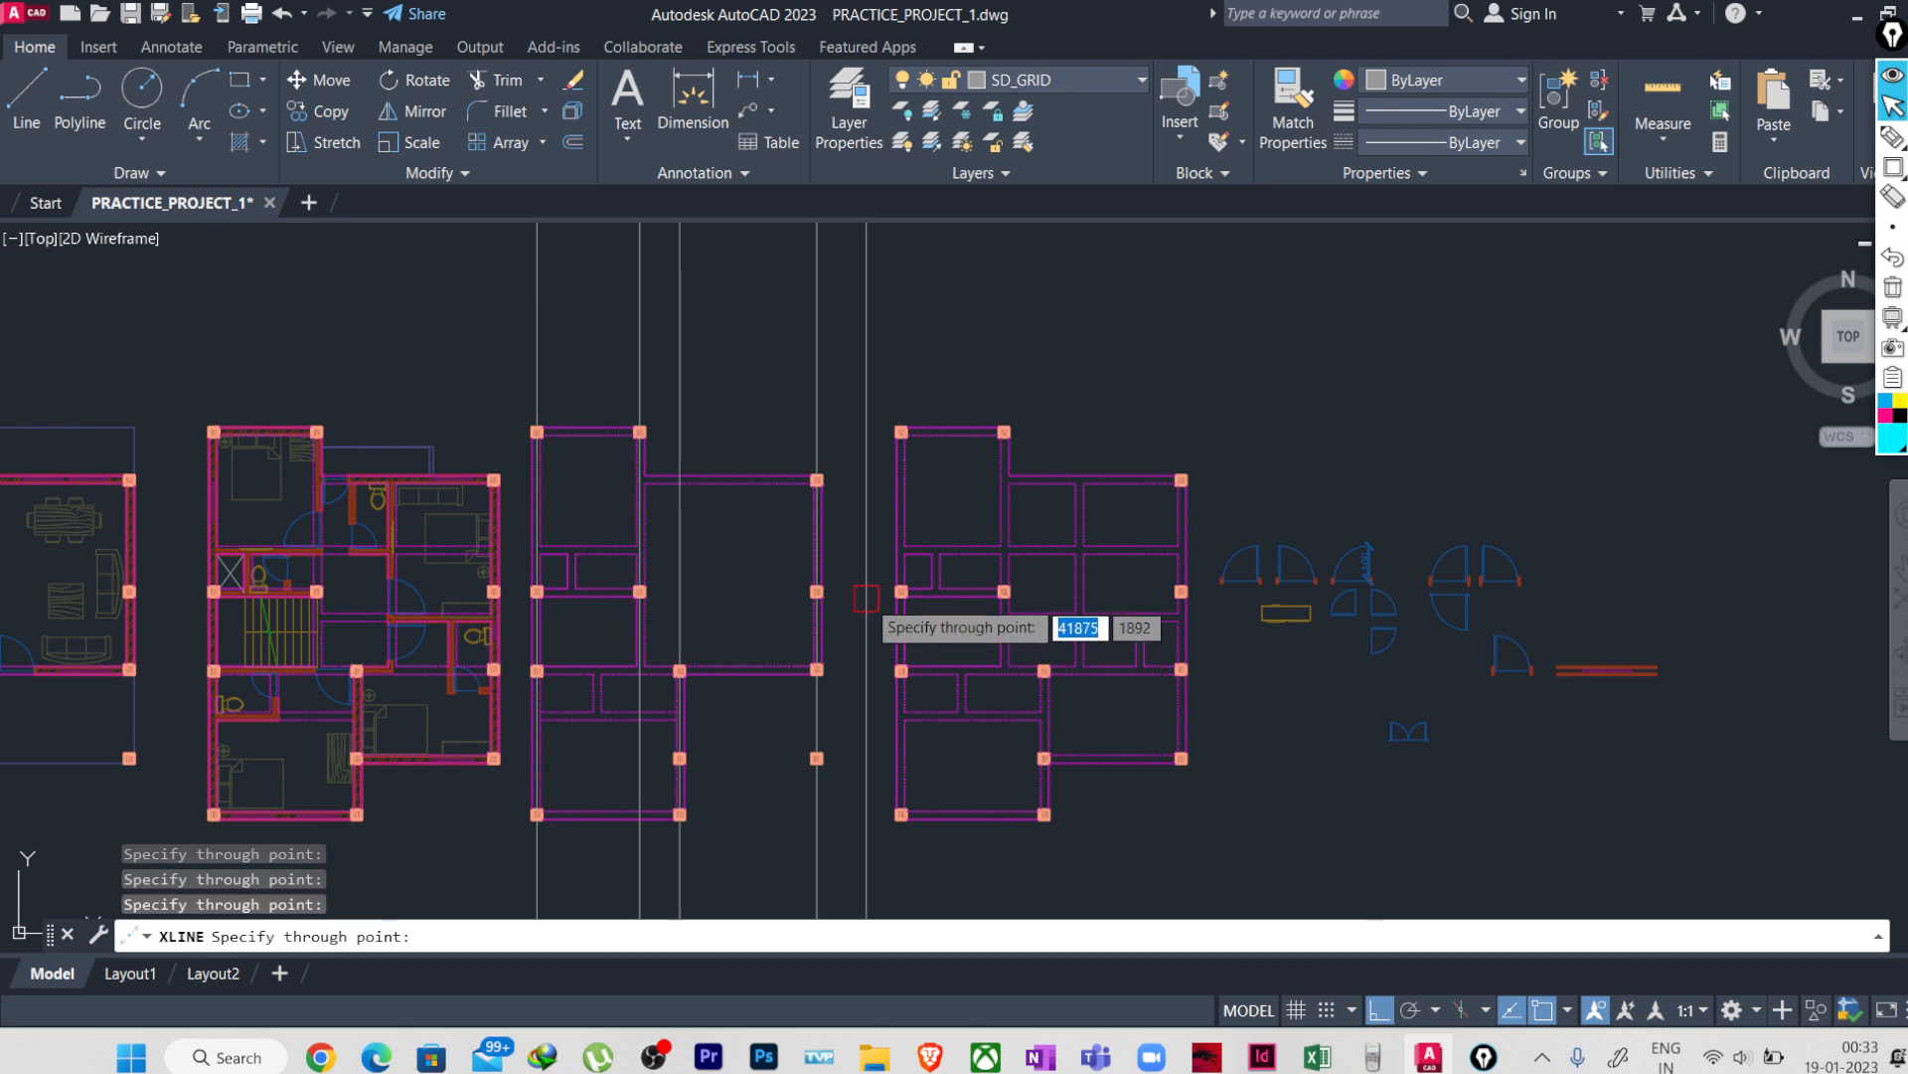
pyautogui.press('Escape')
pyautogui.press('Escape')
pyautogui.press('Escape')
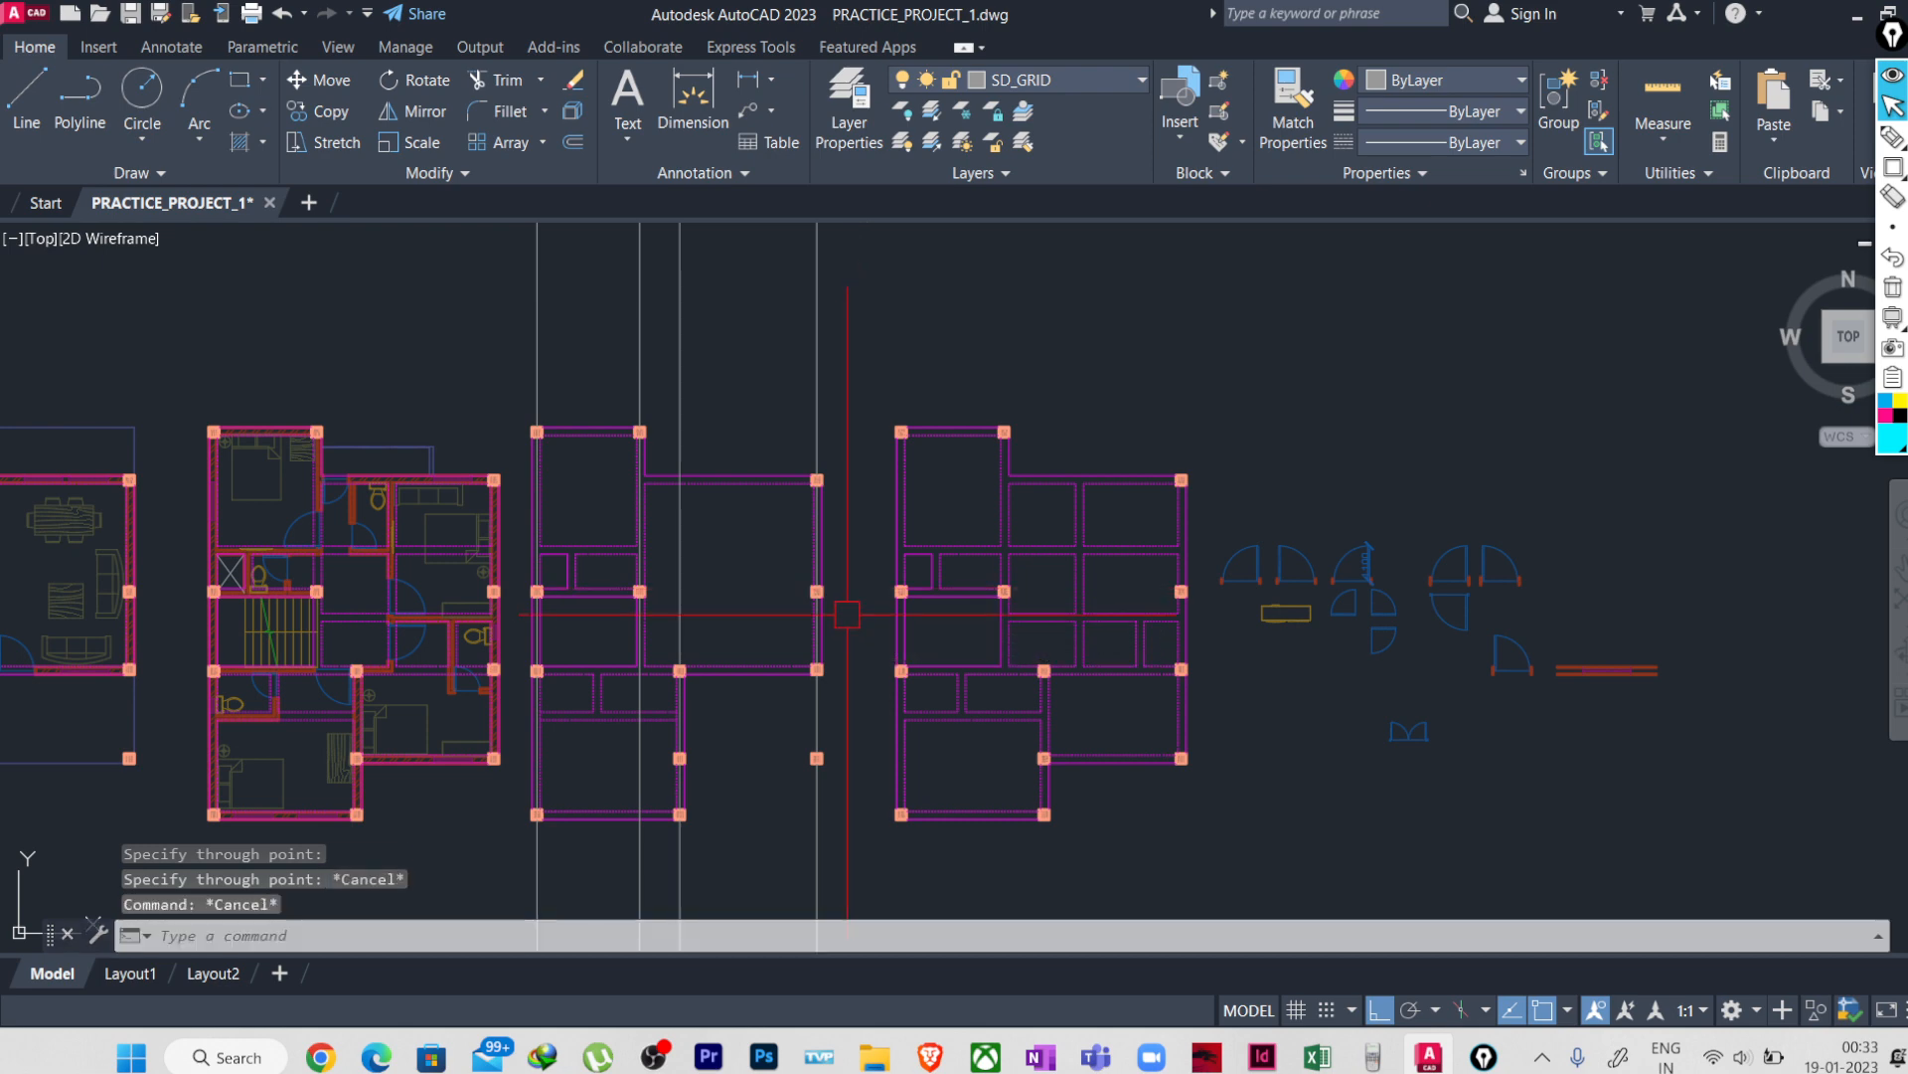
# - Draw a horizontal construction line through the center of the topmost column row of the first standalone layout
pyautogui.scroll(2, 512, 617)
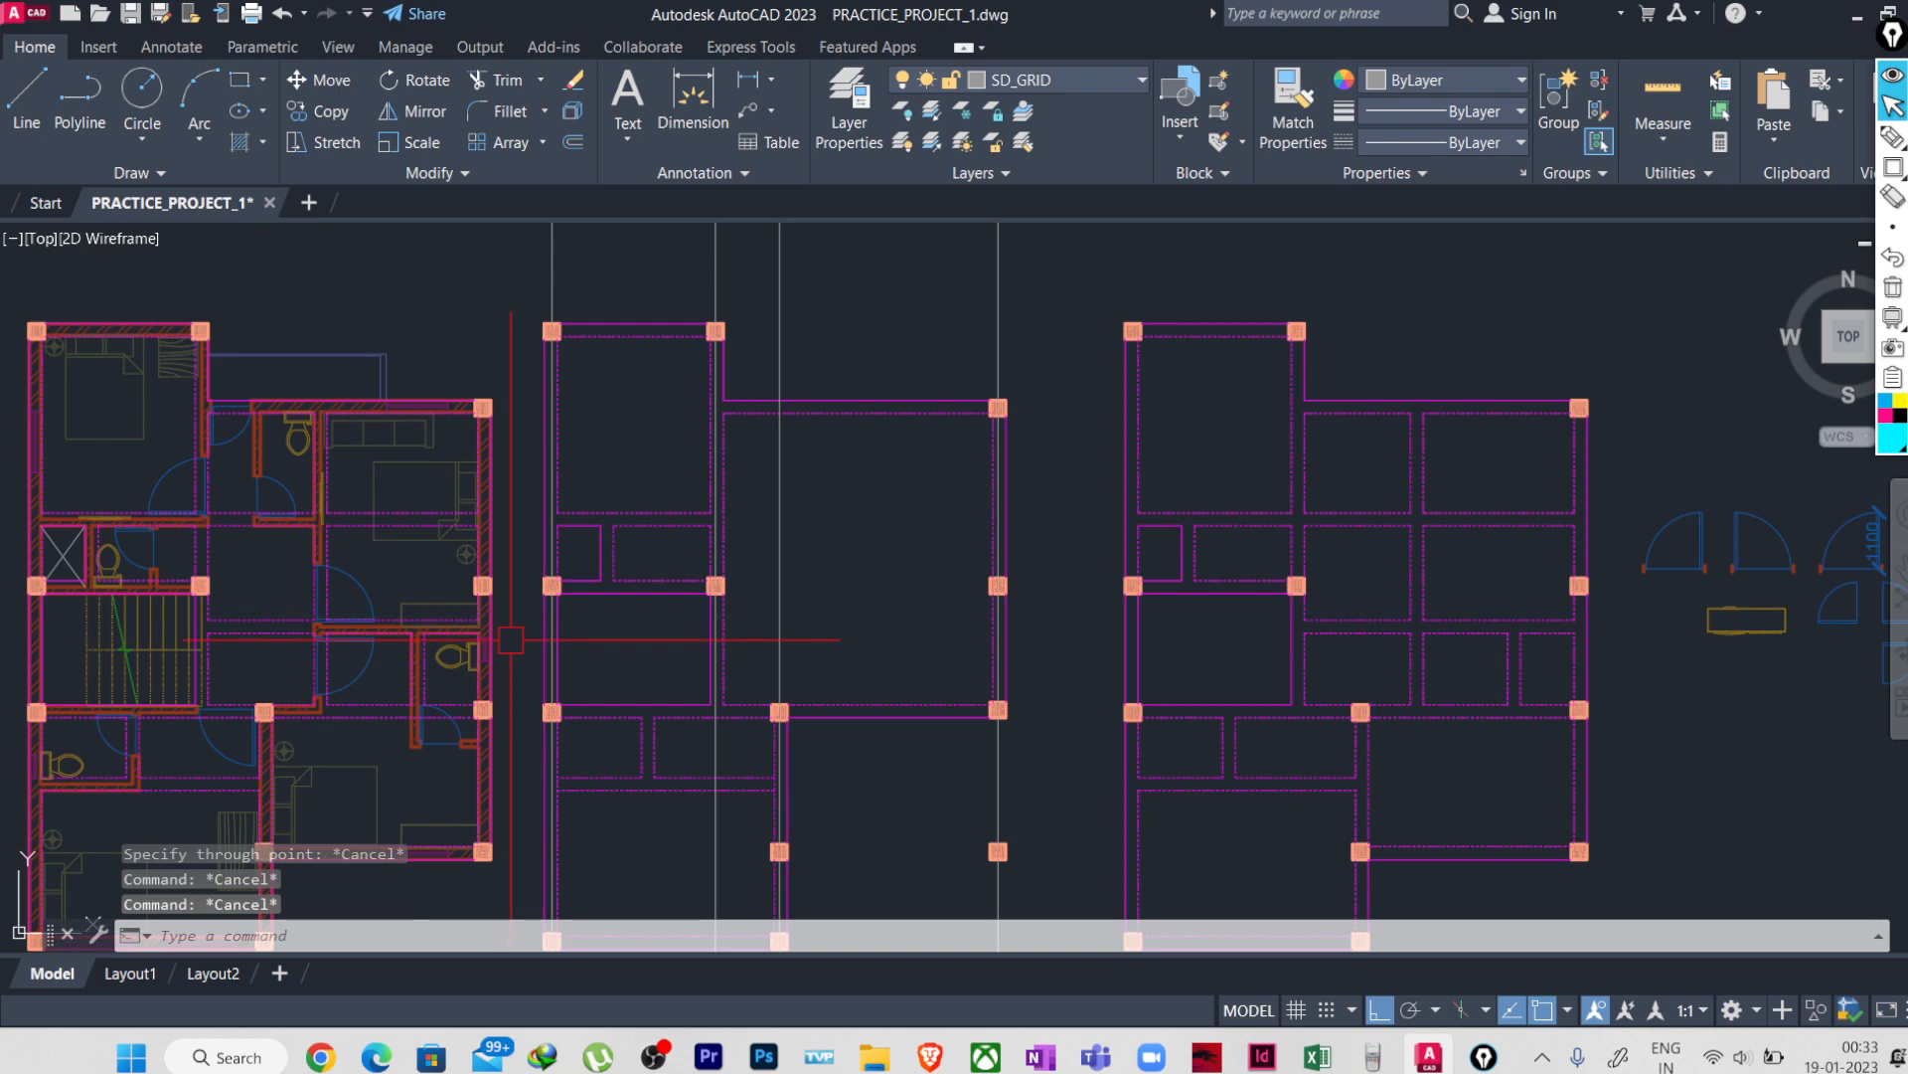
pyautogui.write('XL')
pyautogui.press('Return')
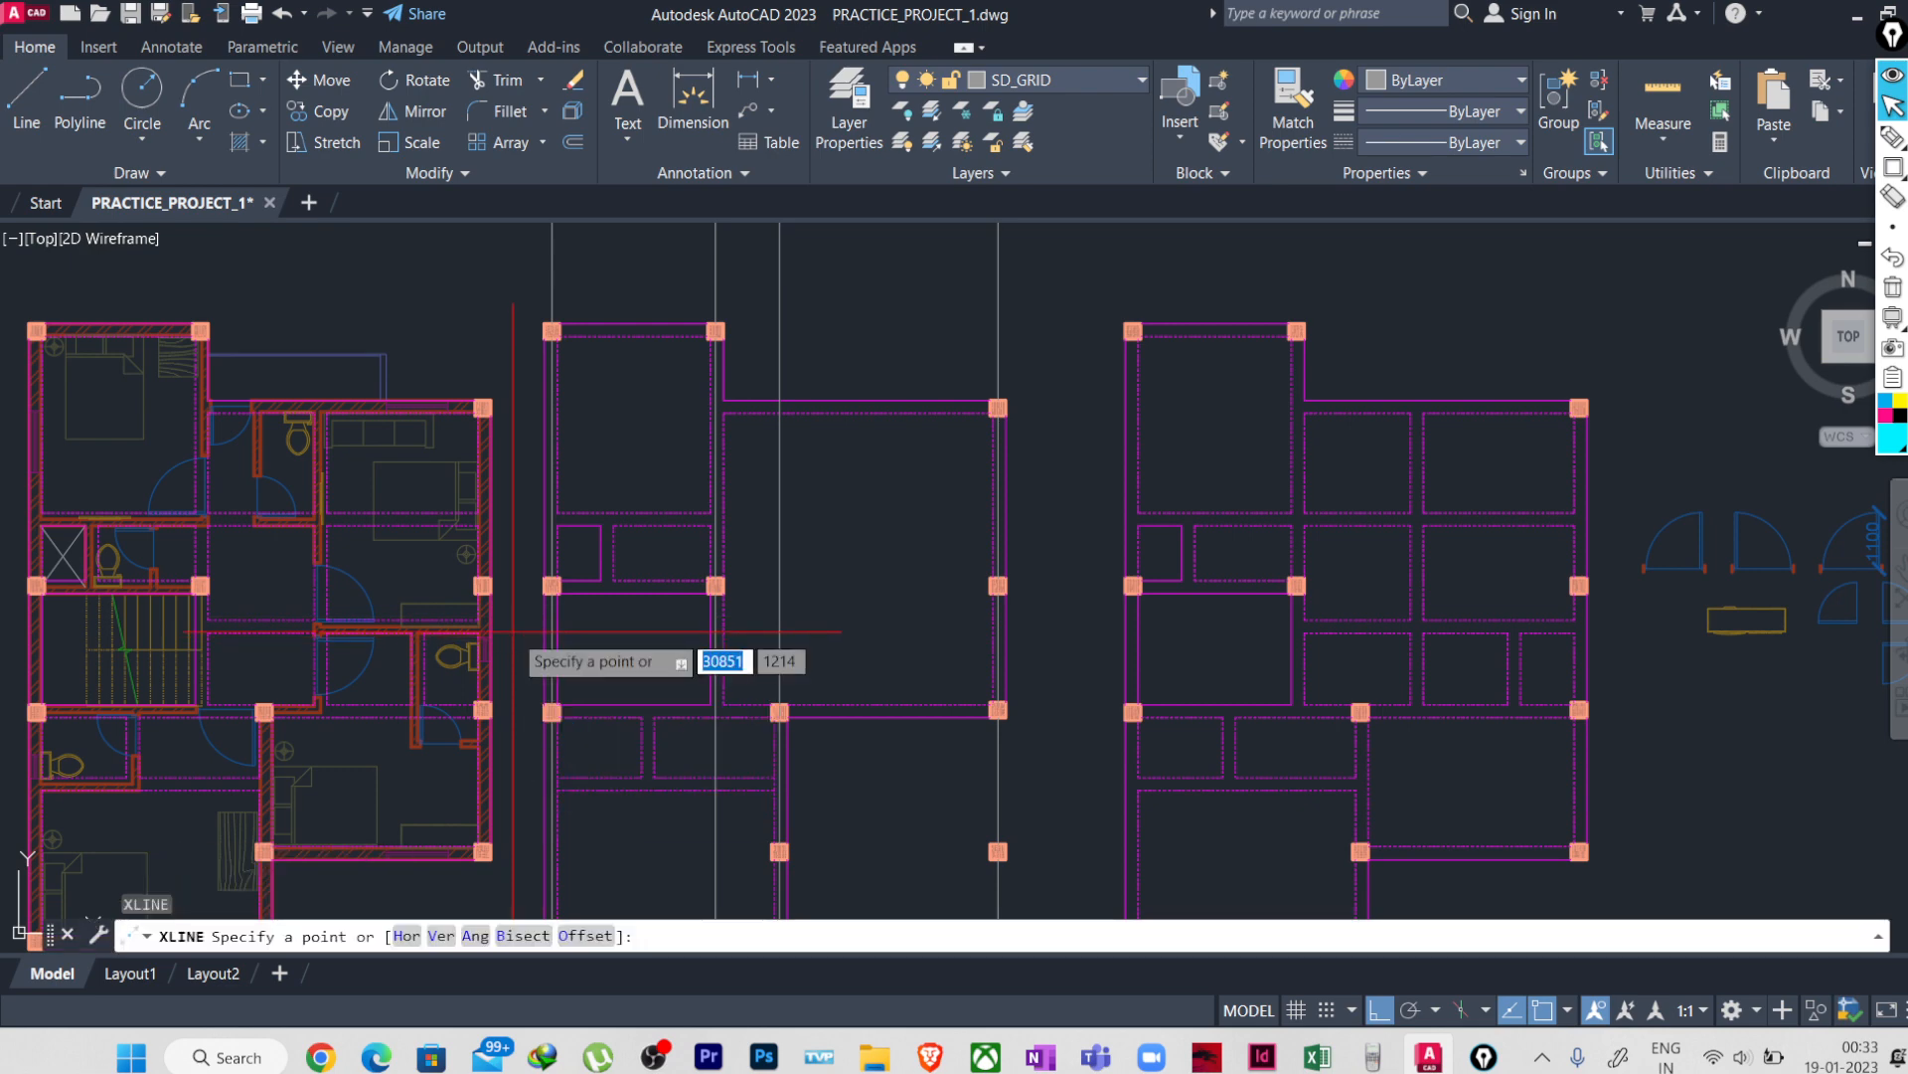
pyautogui.write('H')
pyautogui.press('Return')
pyautogui.scroll(4, 522, 611)
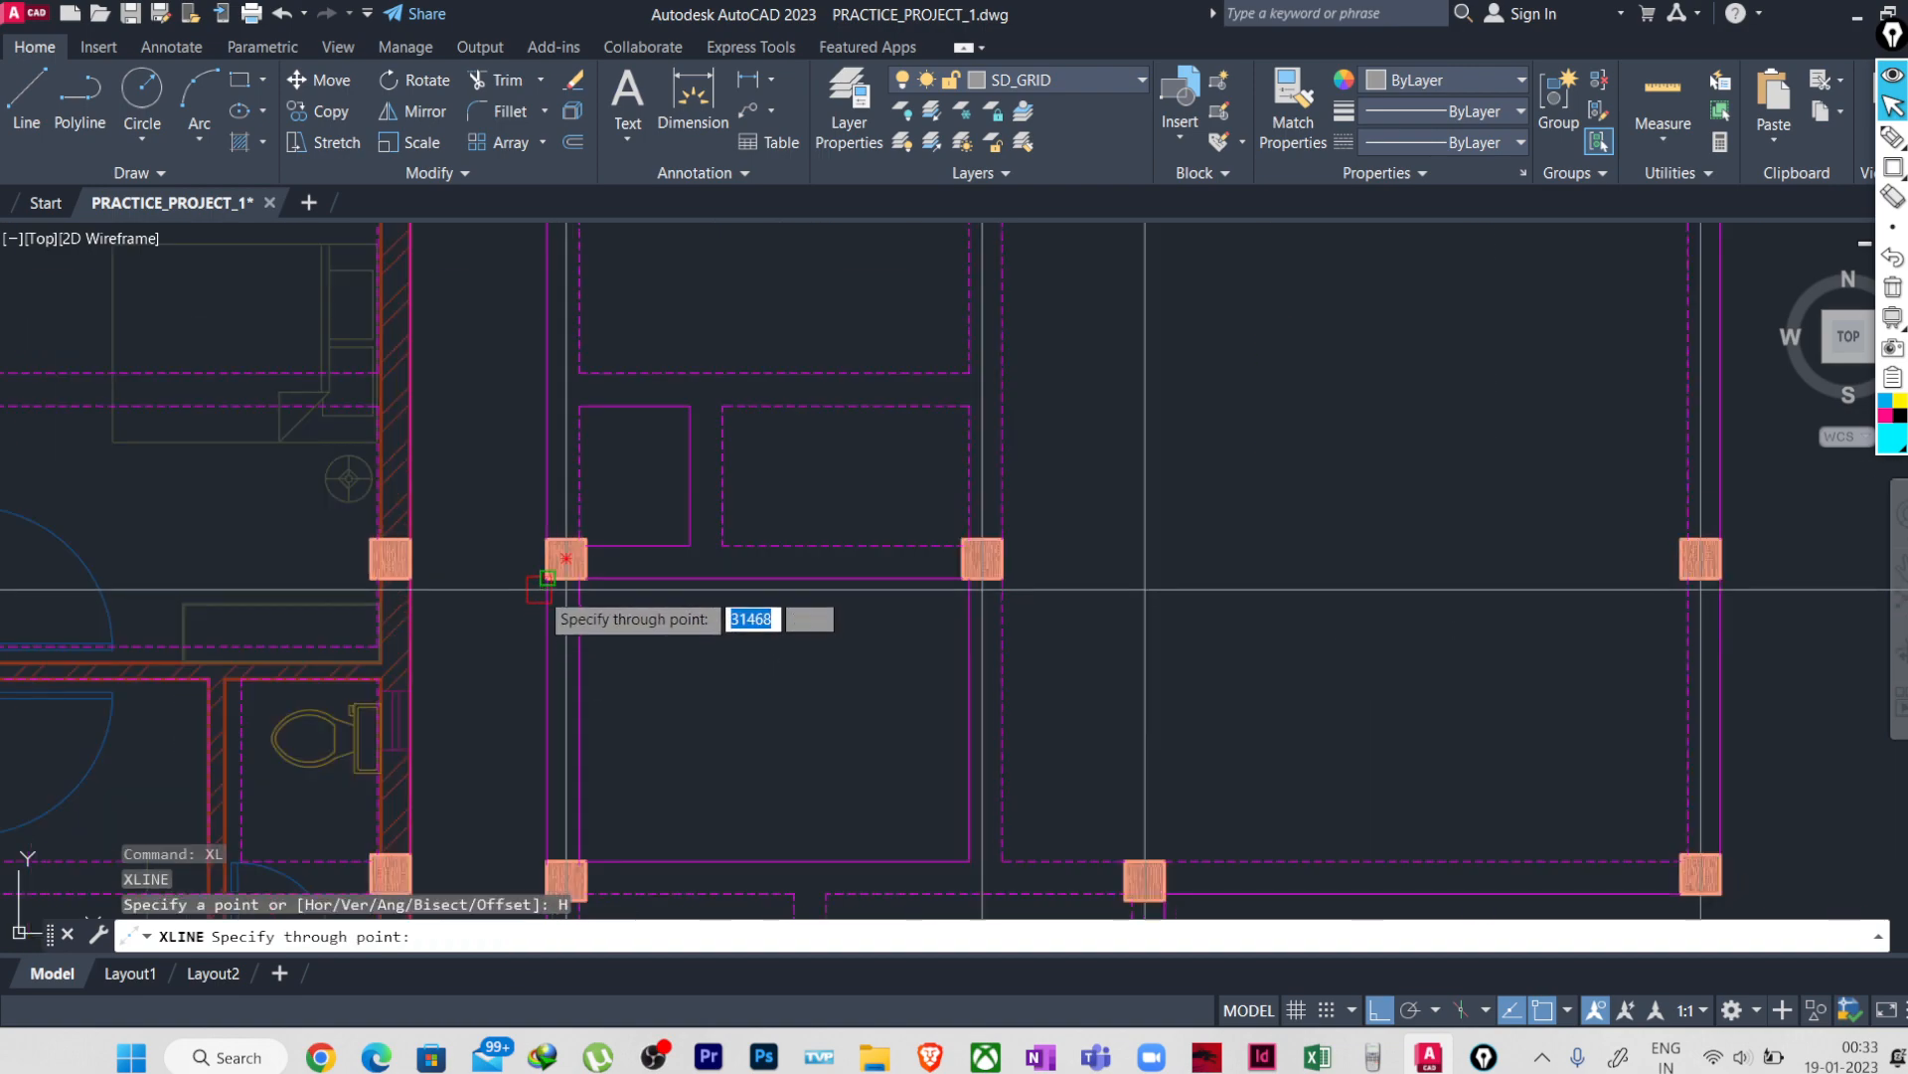
pyautogui.scroll(-4, 527, 547)
pyautogui.scroll(5, 517, 398)
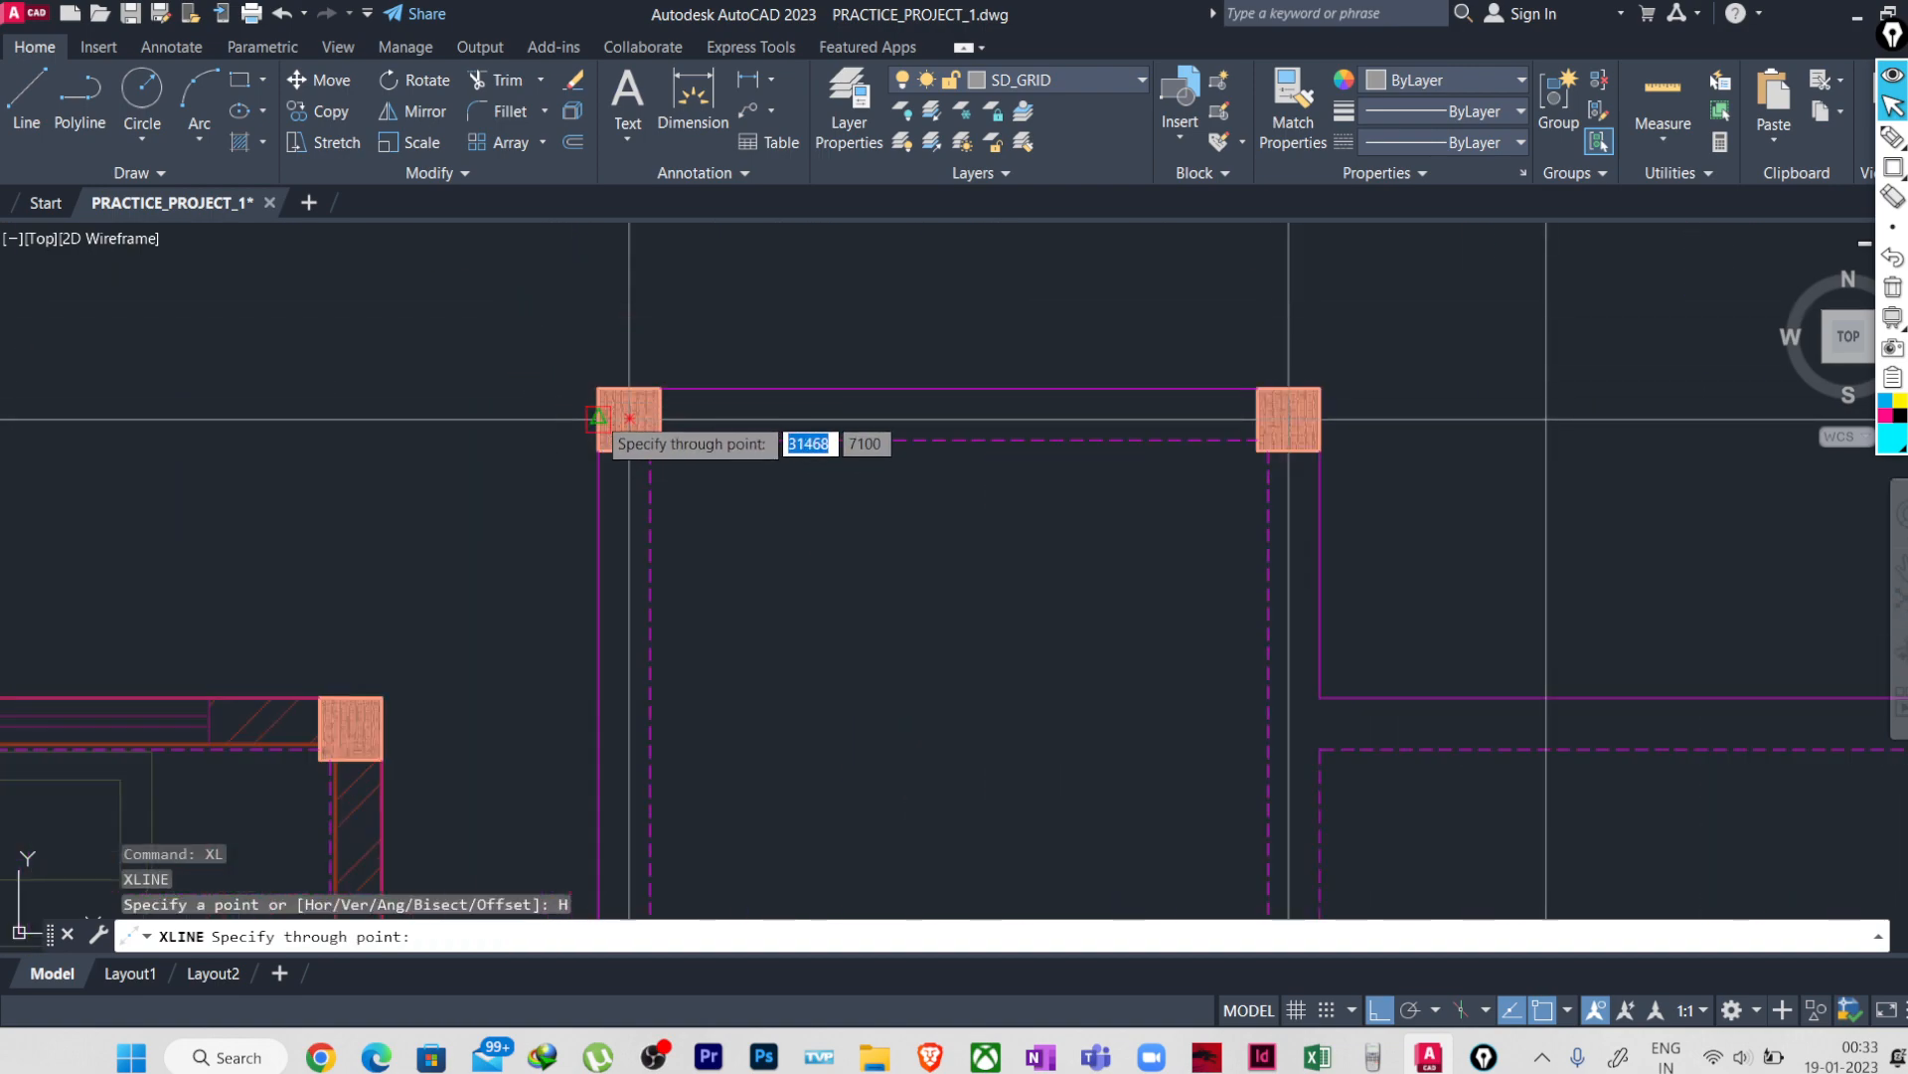
pyautogui.click(598, 418)
pyautogui.scroll(-4, 598, 418)
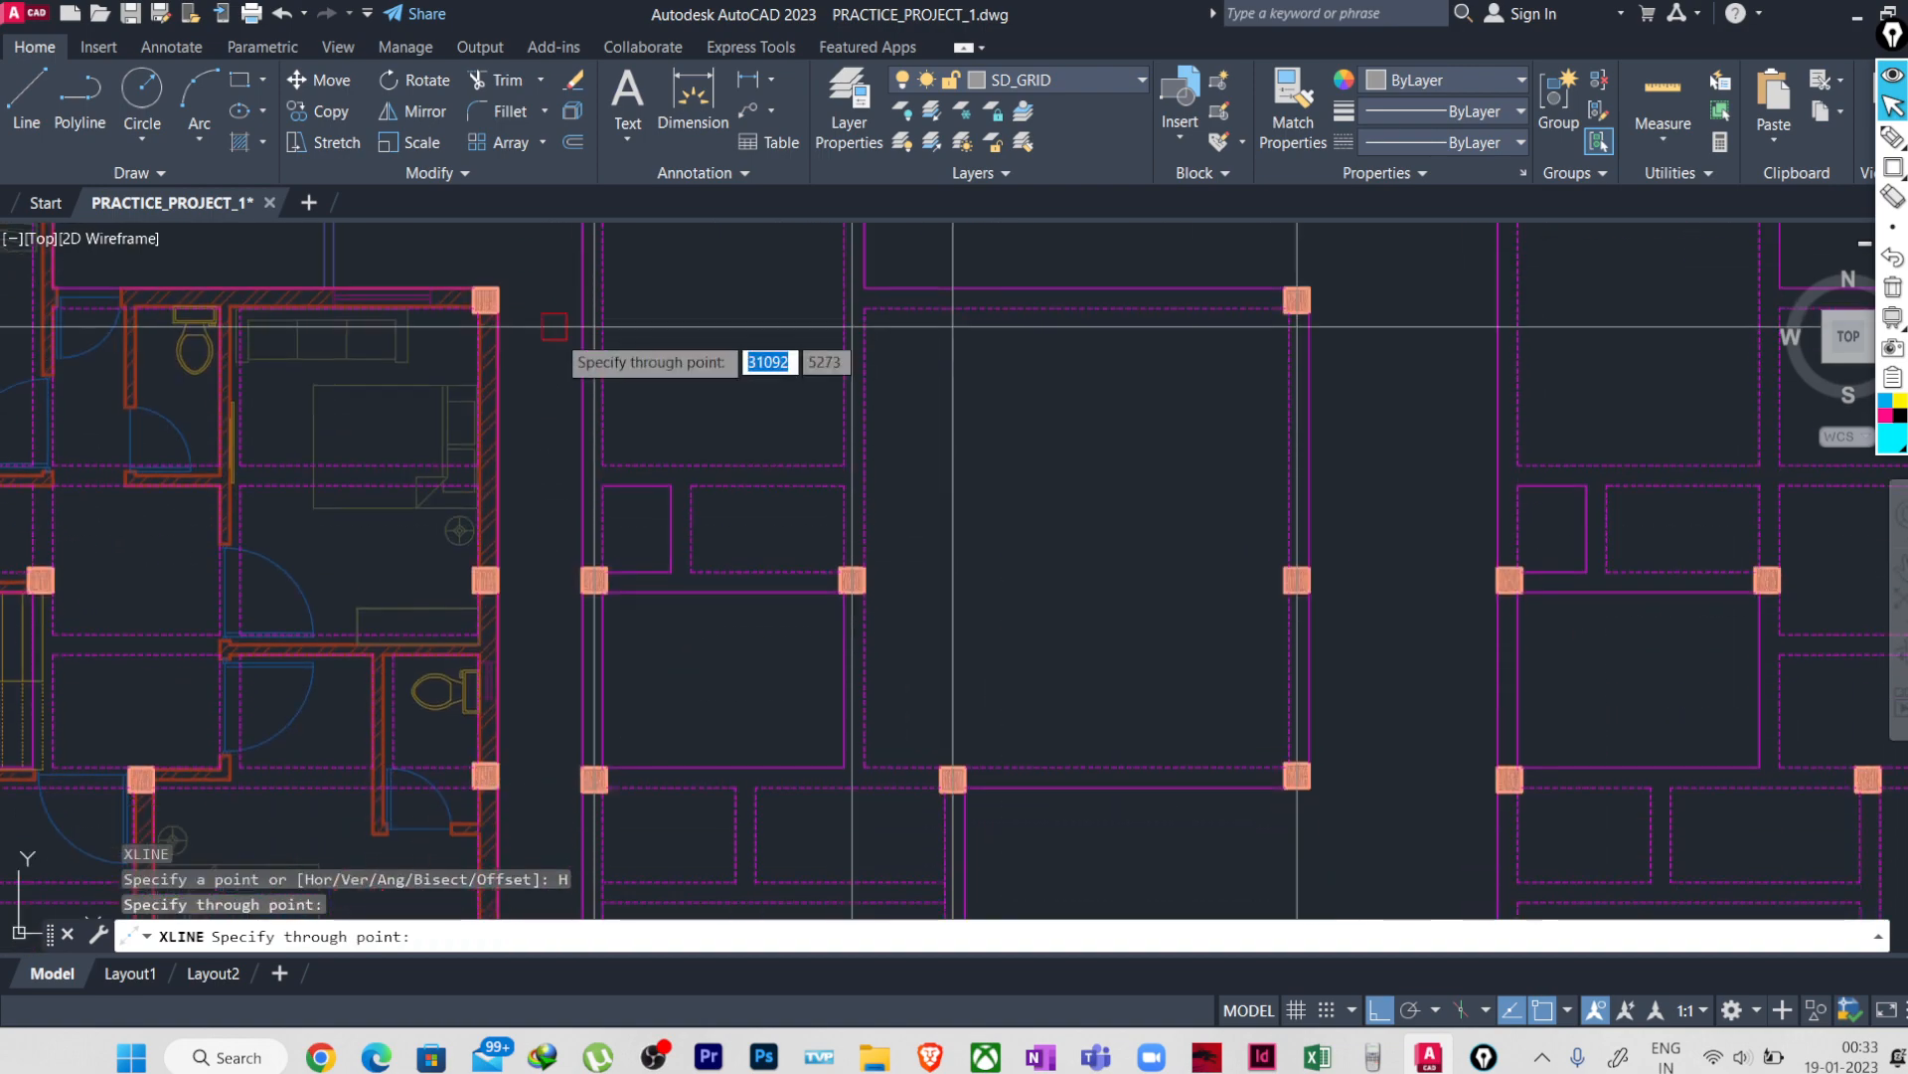
# - Add horizontal construction lines through the two middle rows and the lowest row of left-edge columns in the first standalone layout
pyautogui.click(584, 579)
pyautogui.scroll(4, 583, 577)
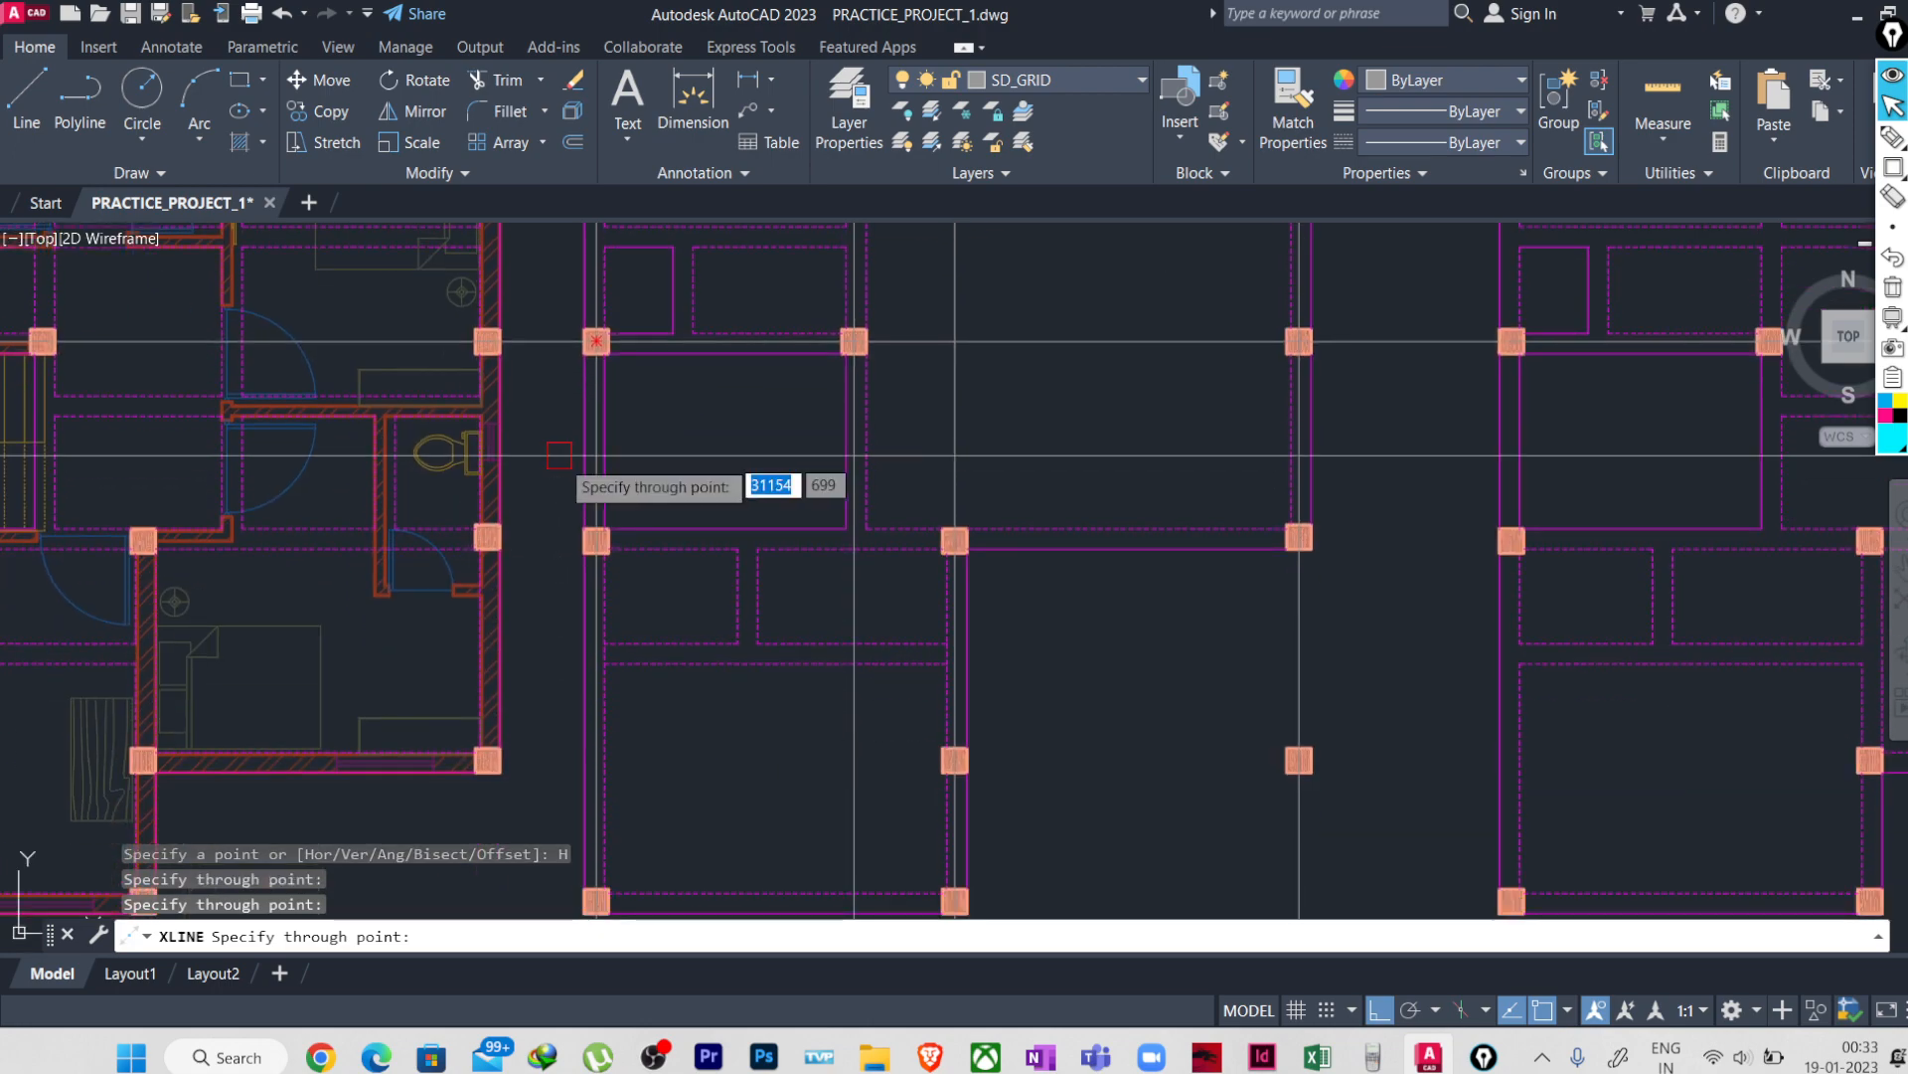
pyautogui.click(580, 568)
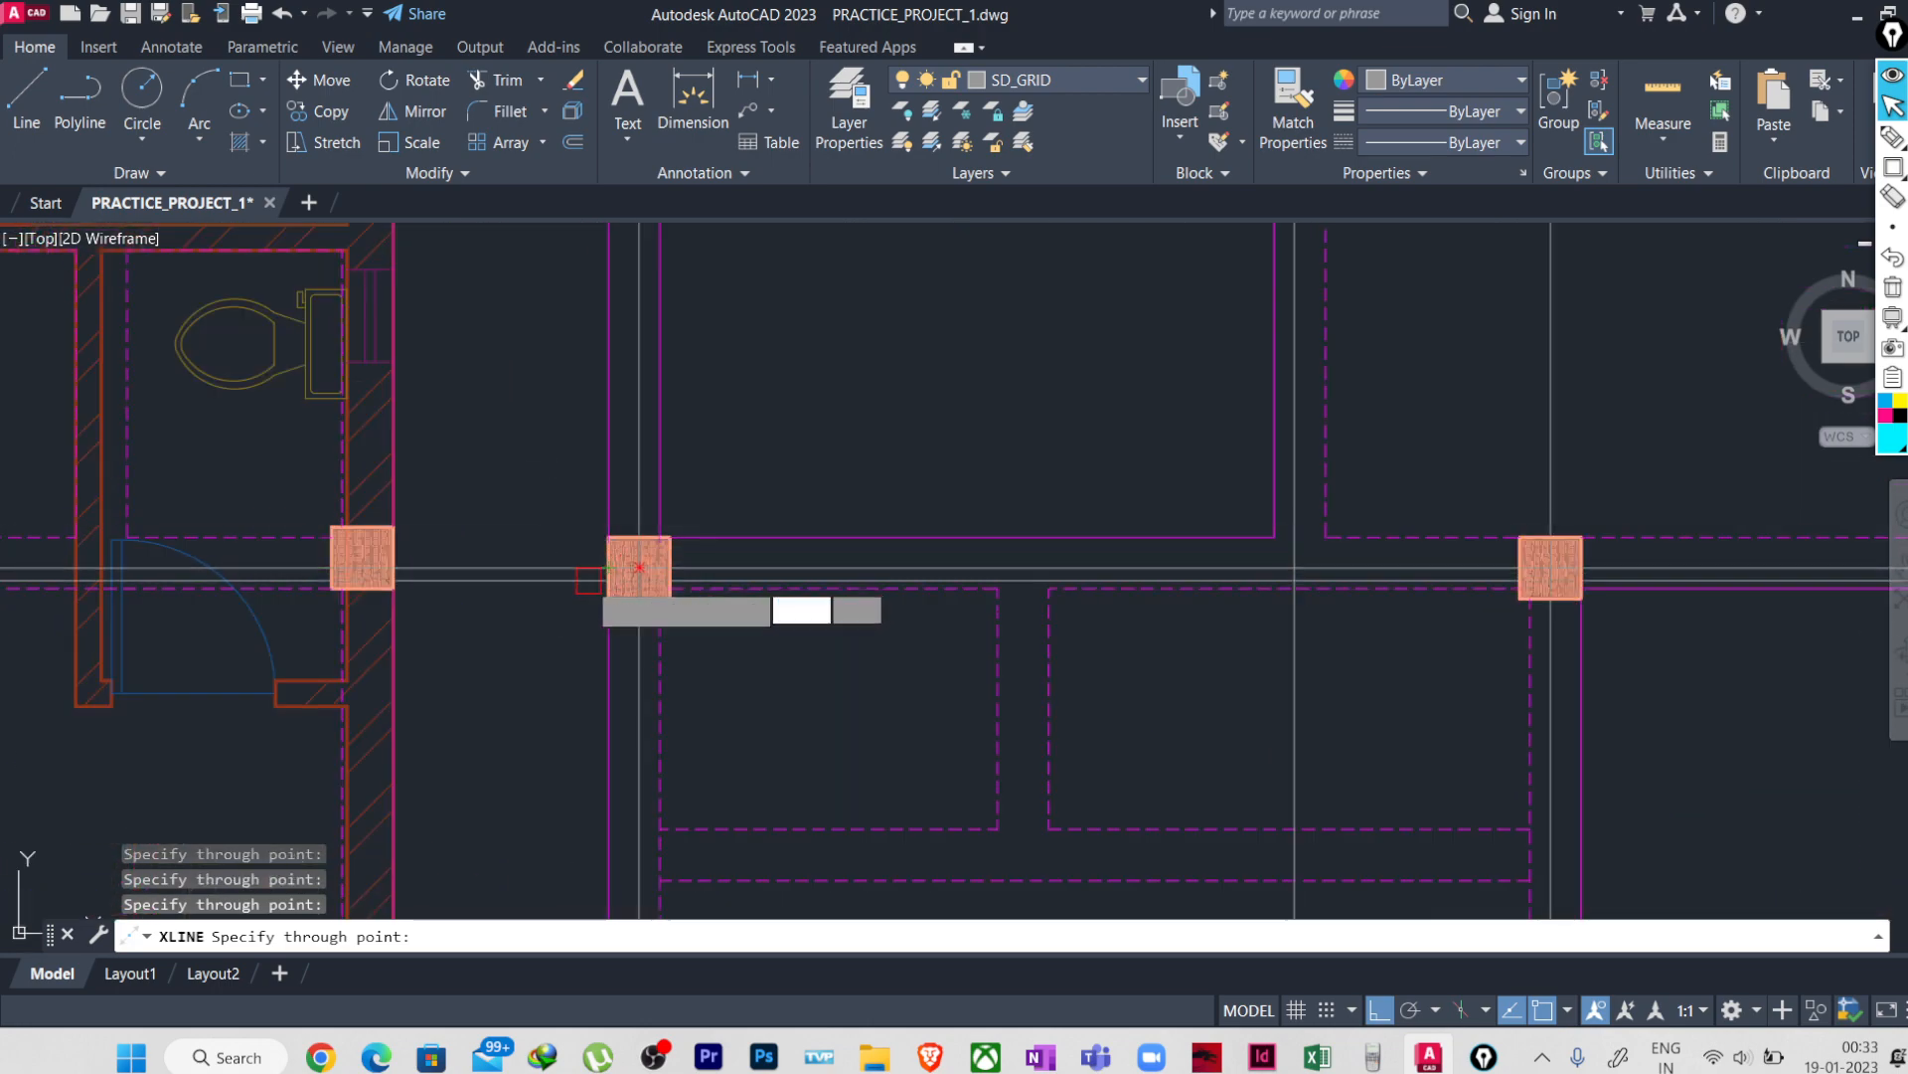
pyautogui.scroll(-4, 564, 553)
pyautogui.scroll(4, 564, 555)
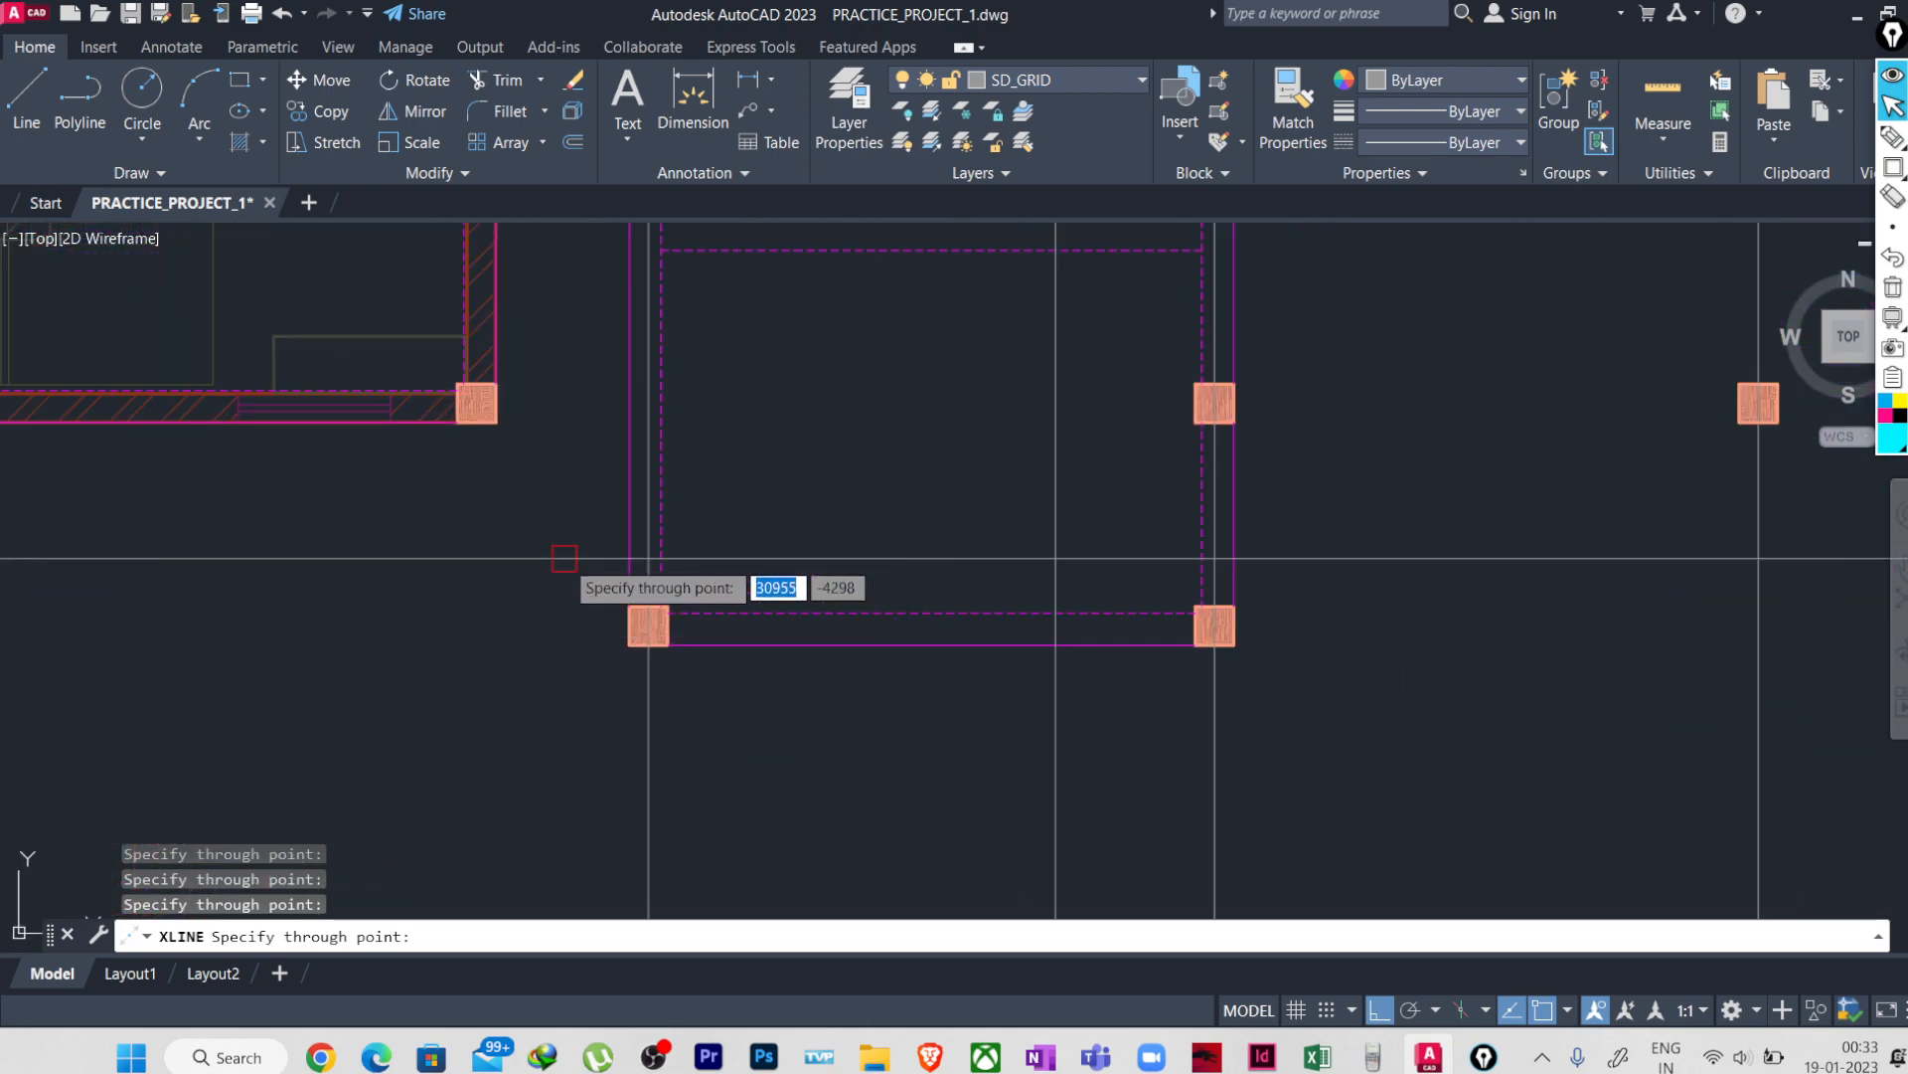
pyautogui.click(622, 625)
pyautogui.press('Escape')
pyautogui.scroll(-3, 583, 657)
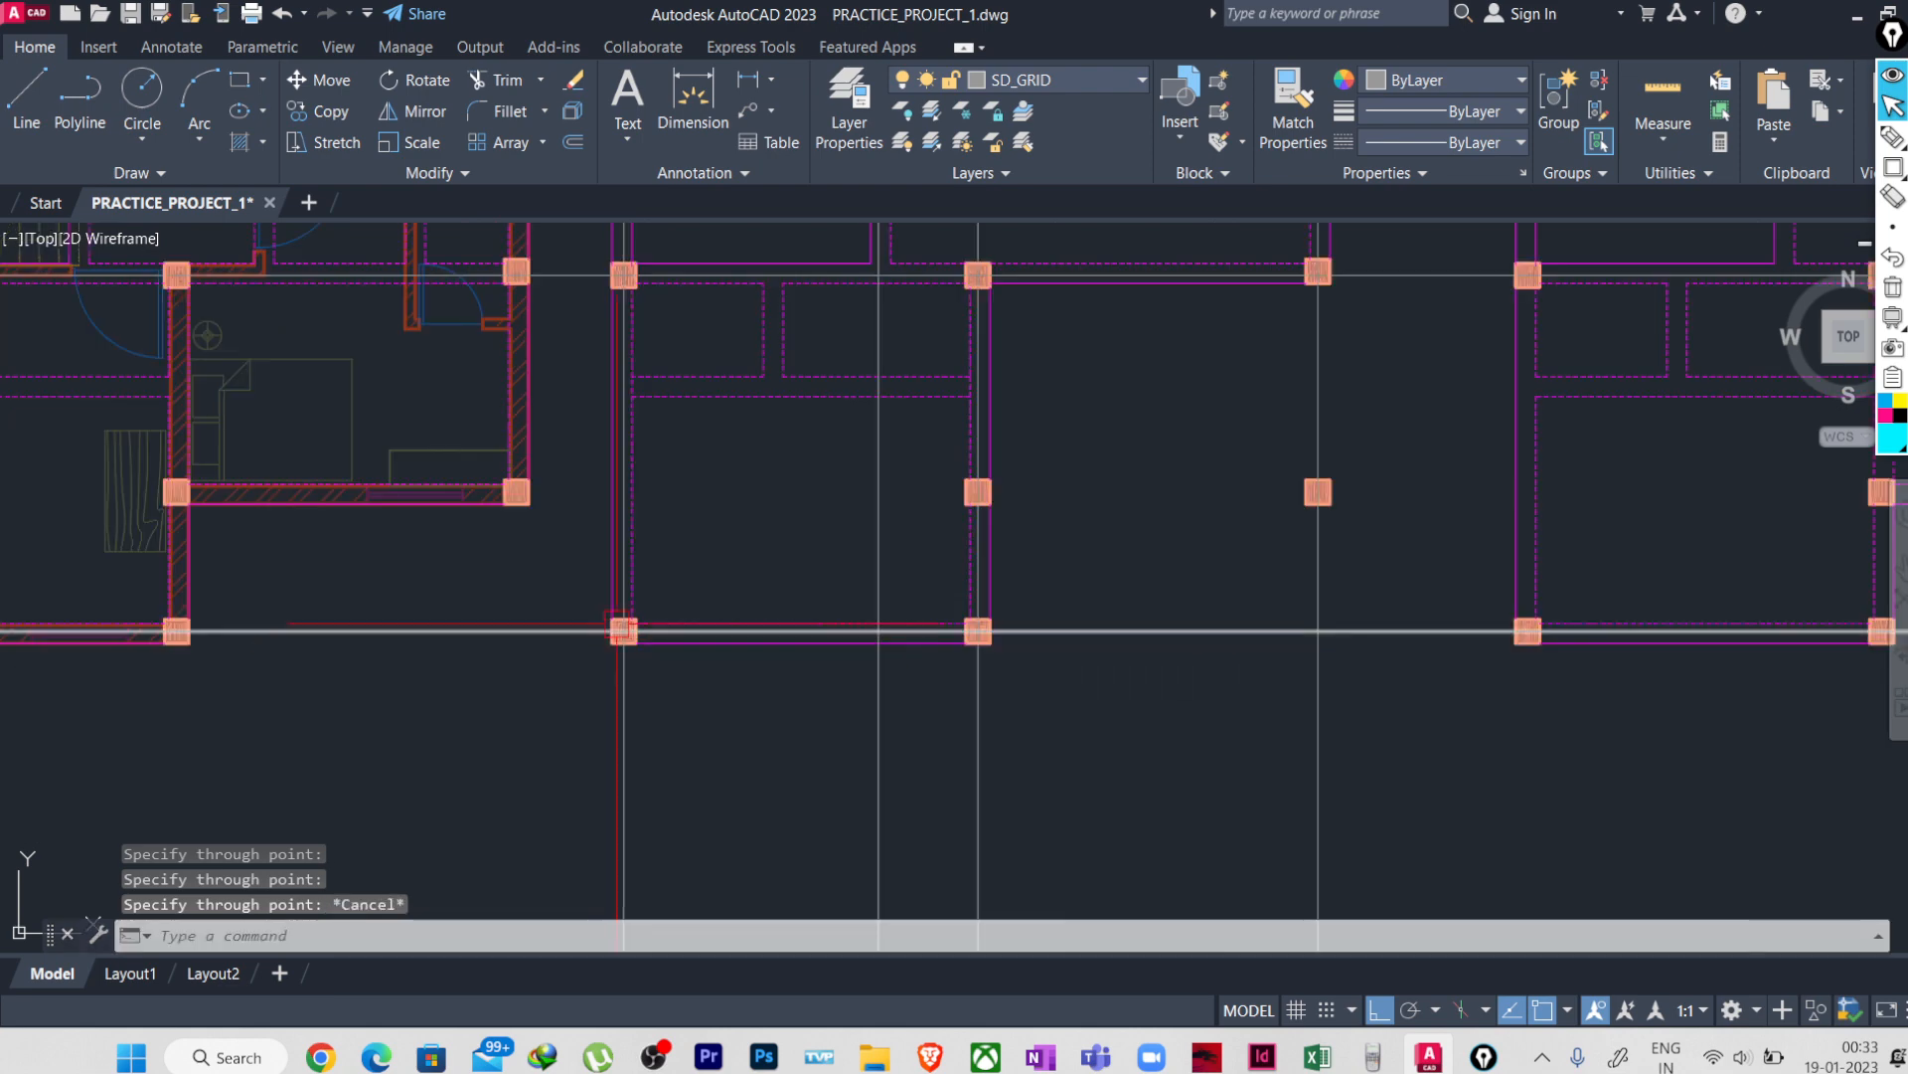
# - Draw a horizontal construction line through the column row just above the lowest row of the first standalone layout
pyautogui.write('XL')
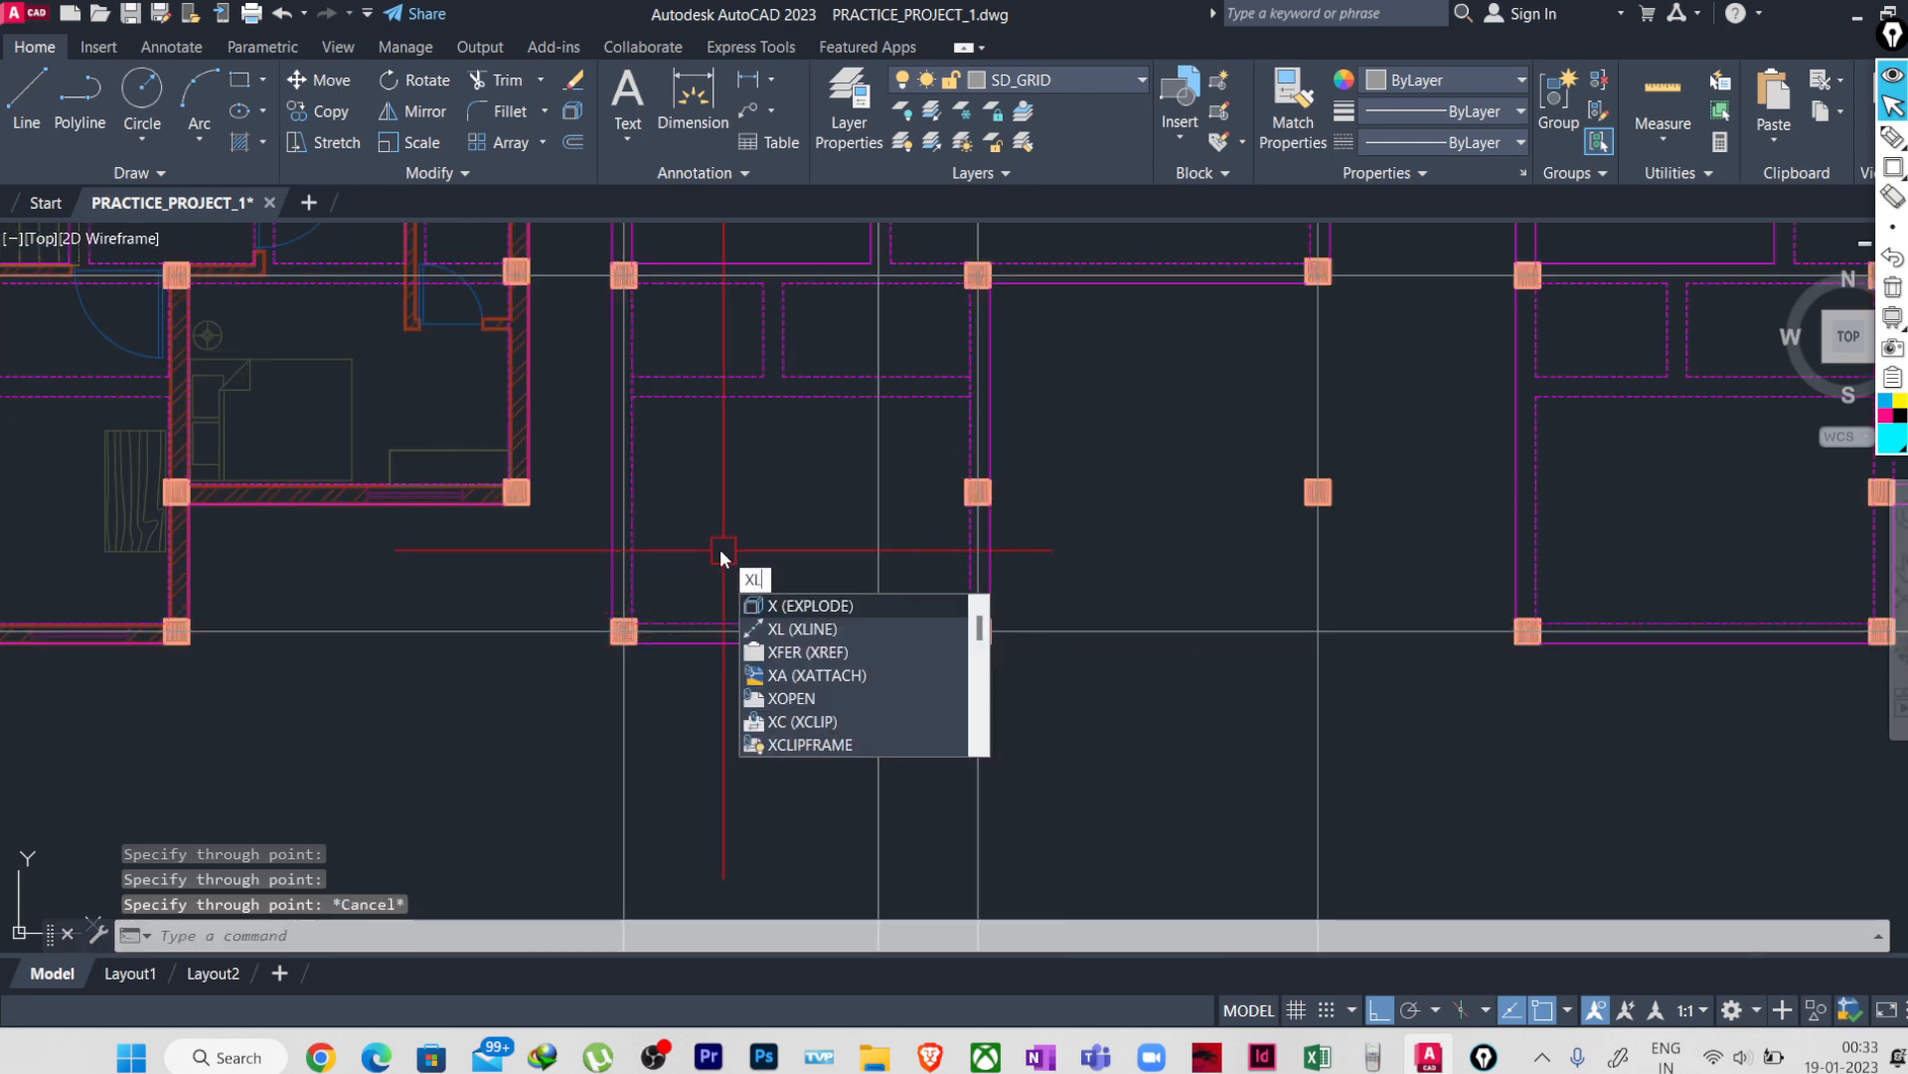
pyautogui.press('Return')
pyautogui.write('H')
pyautogui.press('Return')
pyautogui.scroll(2, 852, 522)
pyautogui.scroll(2, 1032, 478)
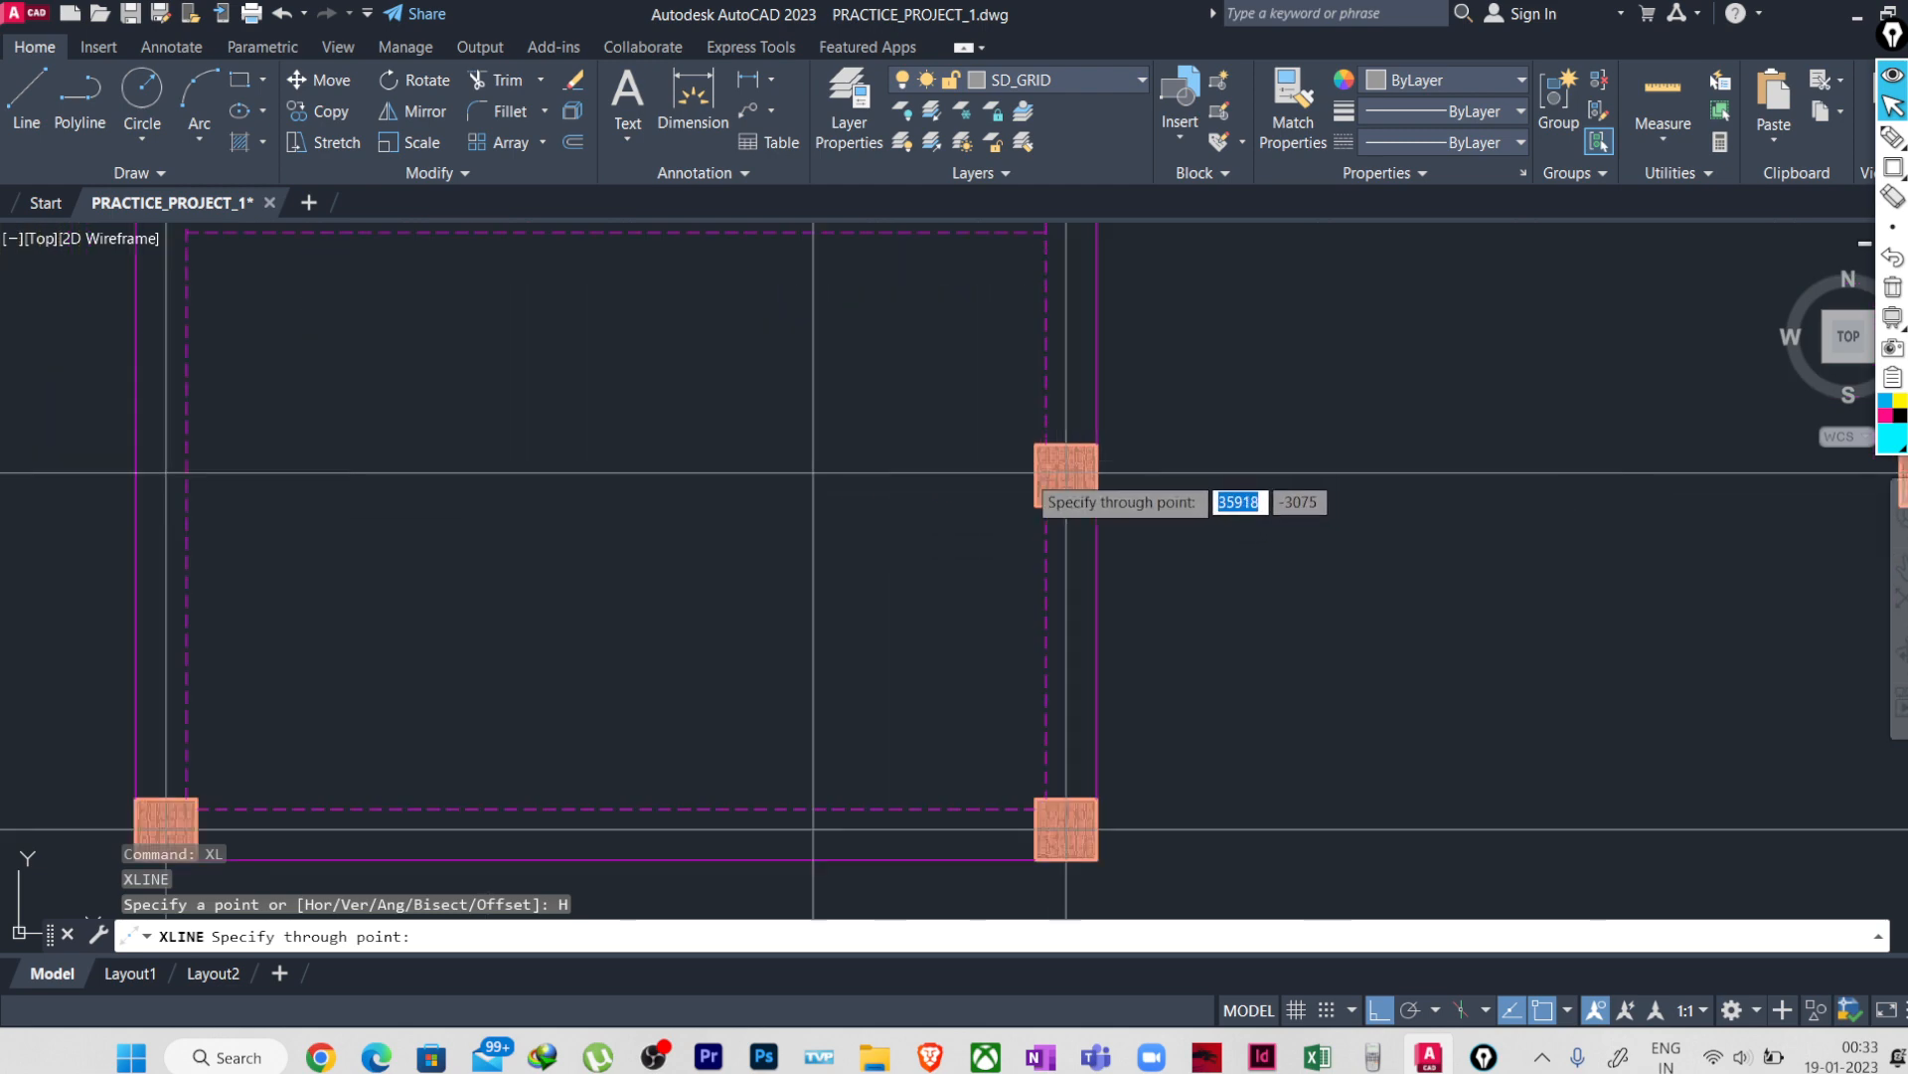
pyautogui.click(1037, 470)
pyautogui.scroll(-4, 917, 547)
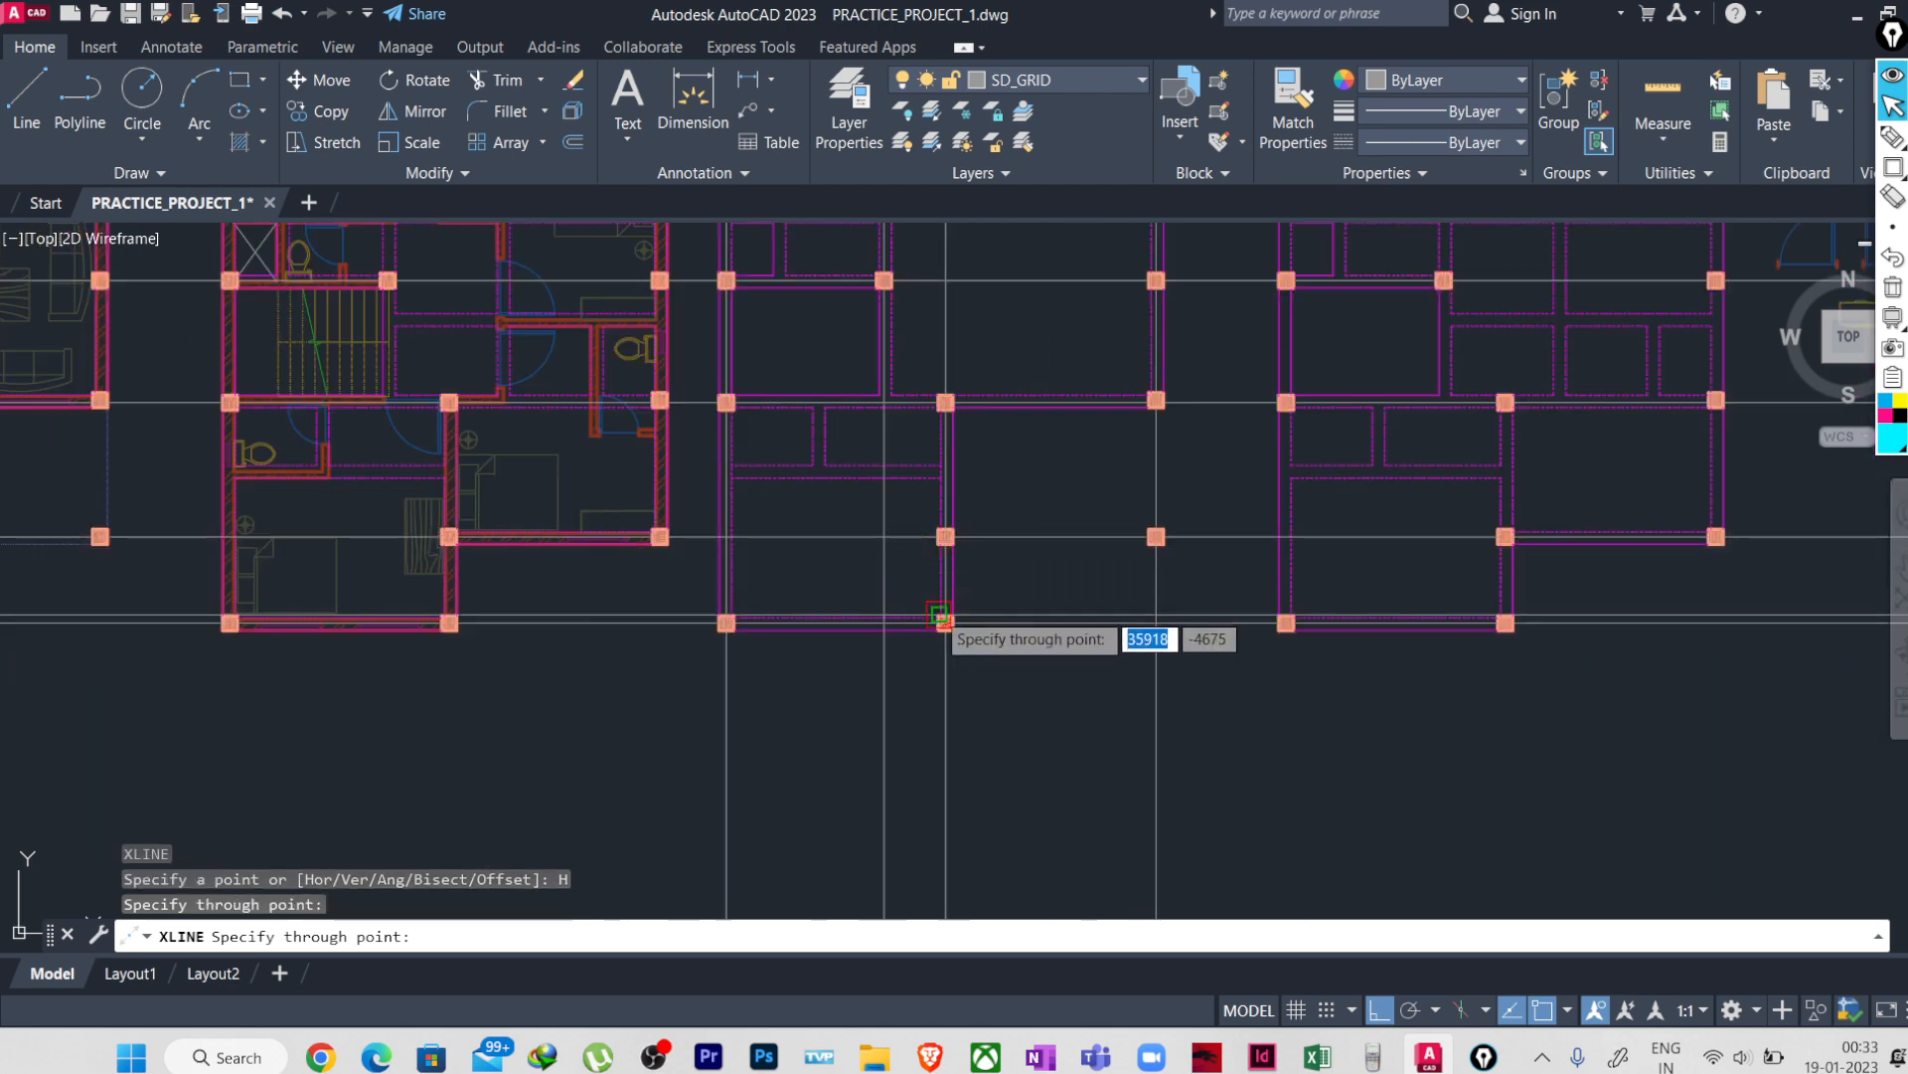
pyautogui.moveTo(935, 609); pyautogui.dragTo(600, 599, button='middle')
pyautogui.scroll(-2, 716, 641)
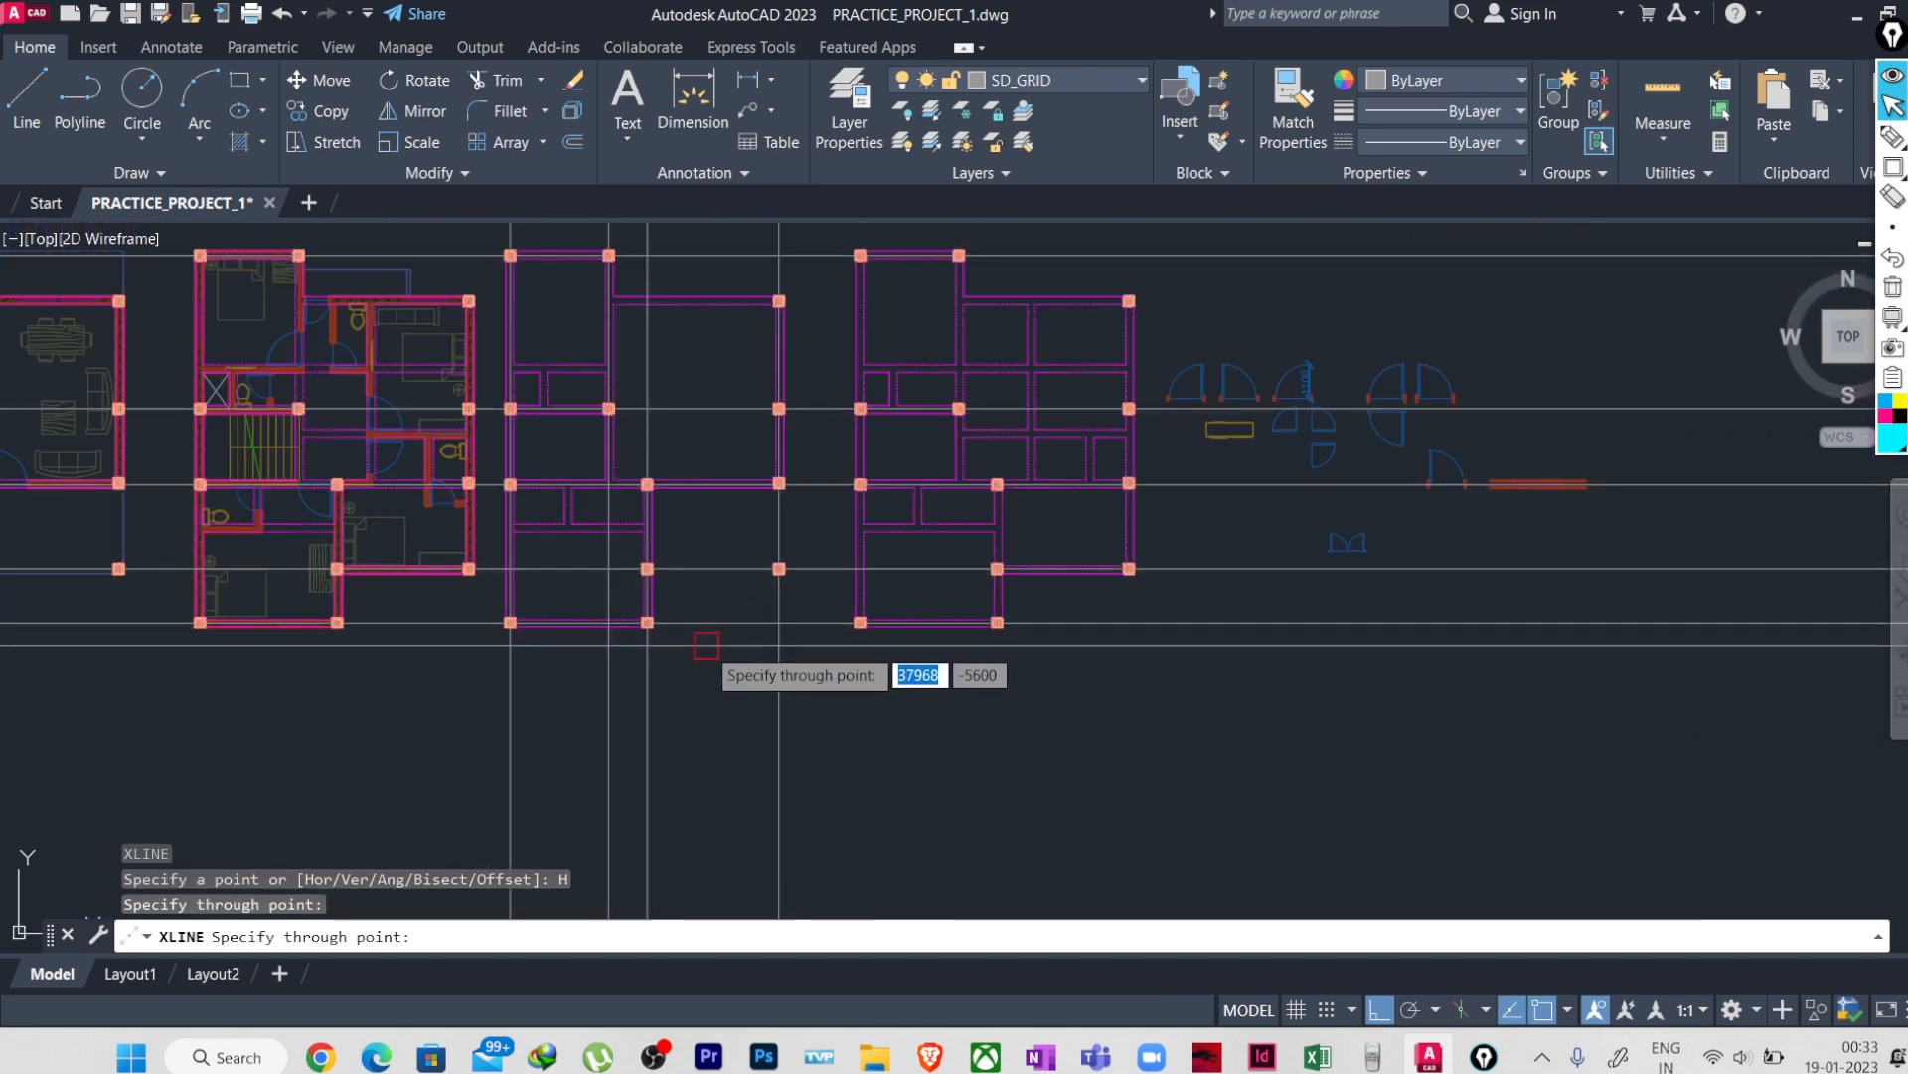
pyautogui.press('Escape')
pyautogui.press('Escape')
# - Unlock all layers in the layer properties and close them
pyautogui.moveTo(694, 633); pyautogui.dragTo(979, 658, button='middle')
pyautogui.click(1008, 84)
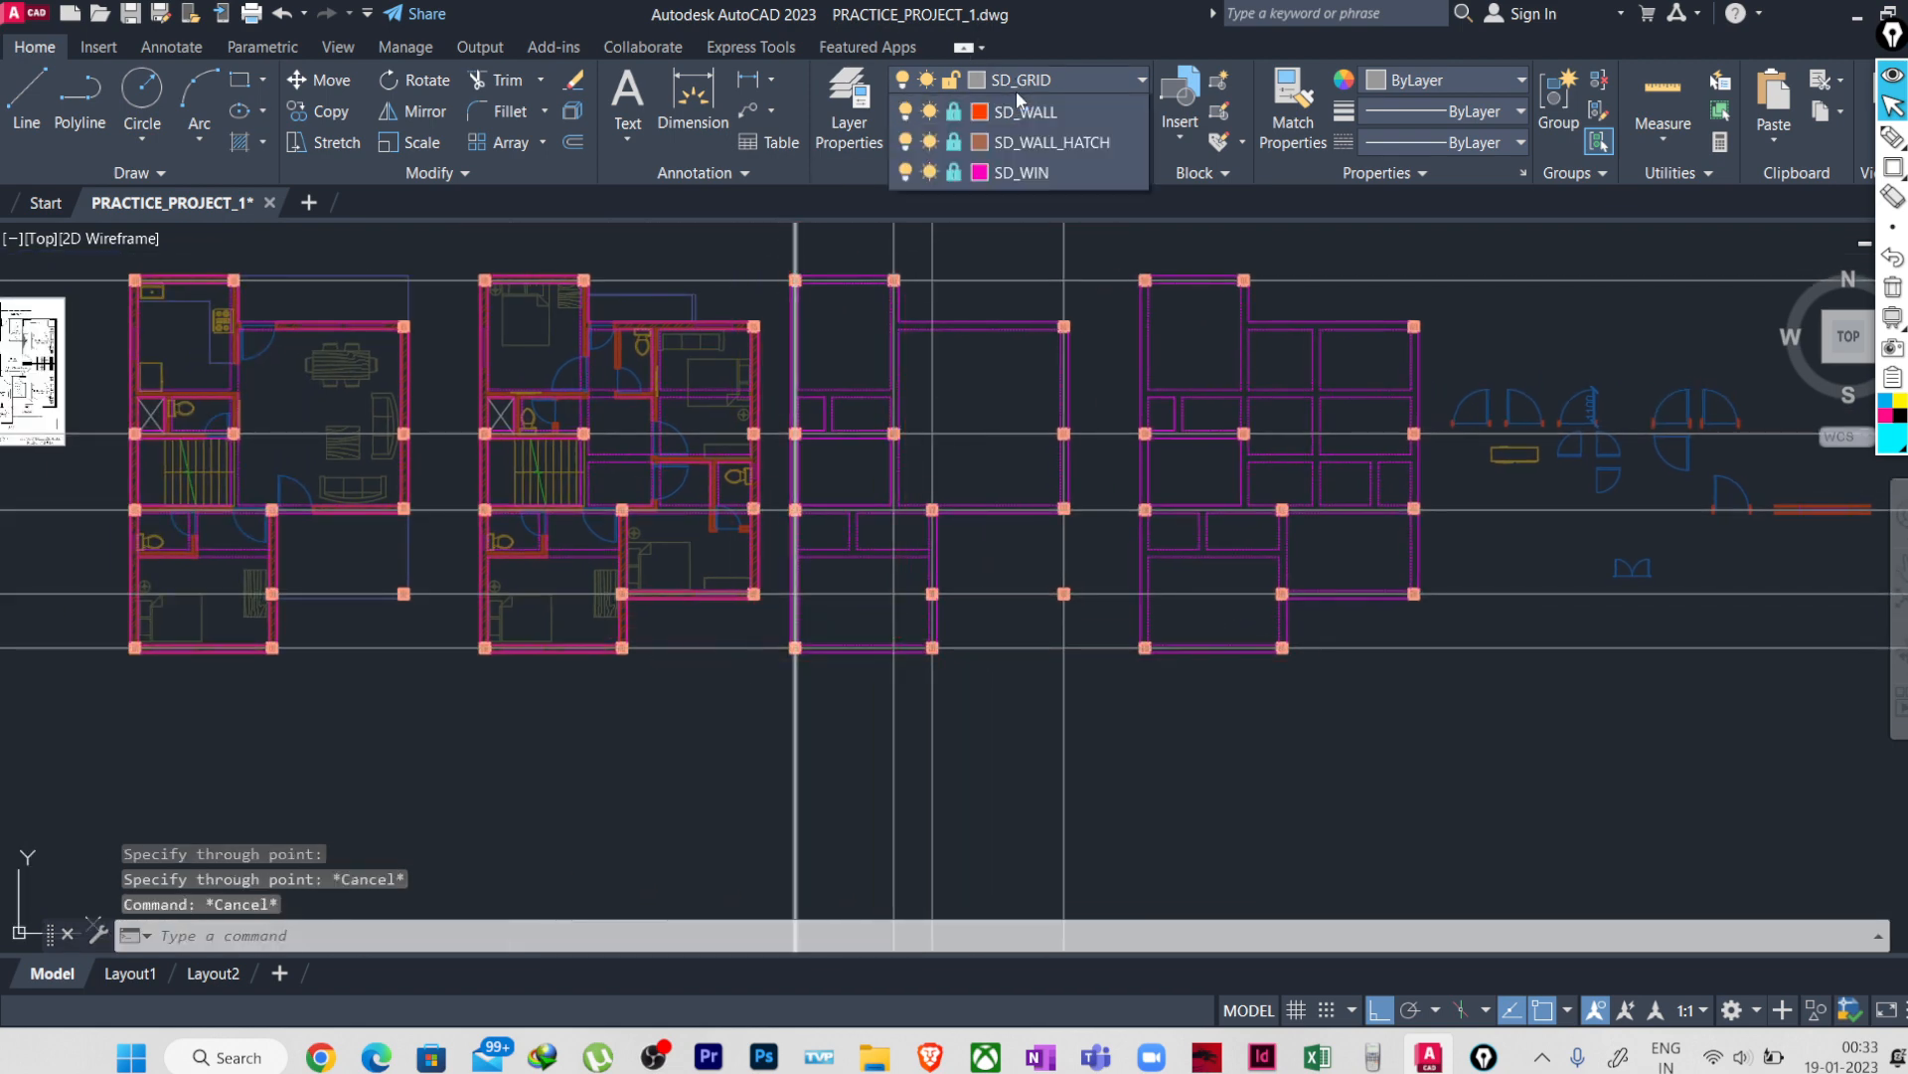
pyautogui.click(1022, 83)
pyautogui.click(847, 109)
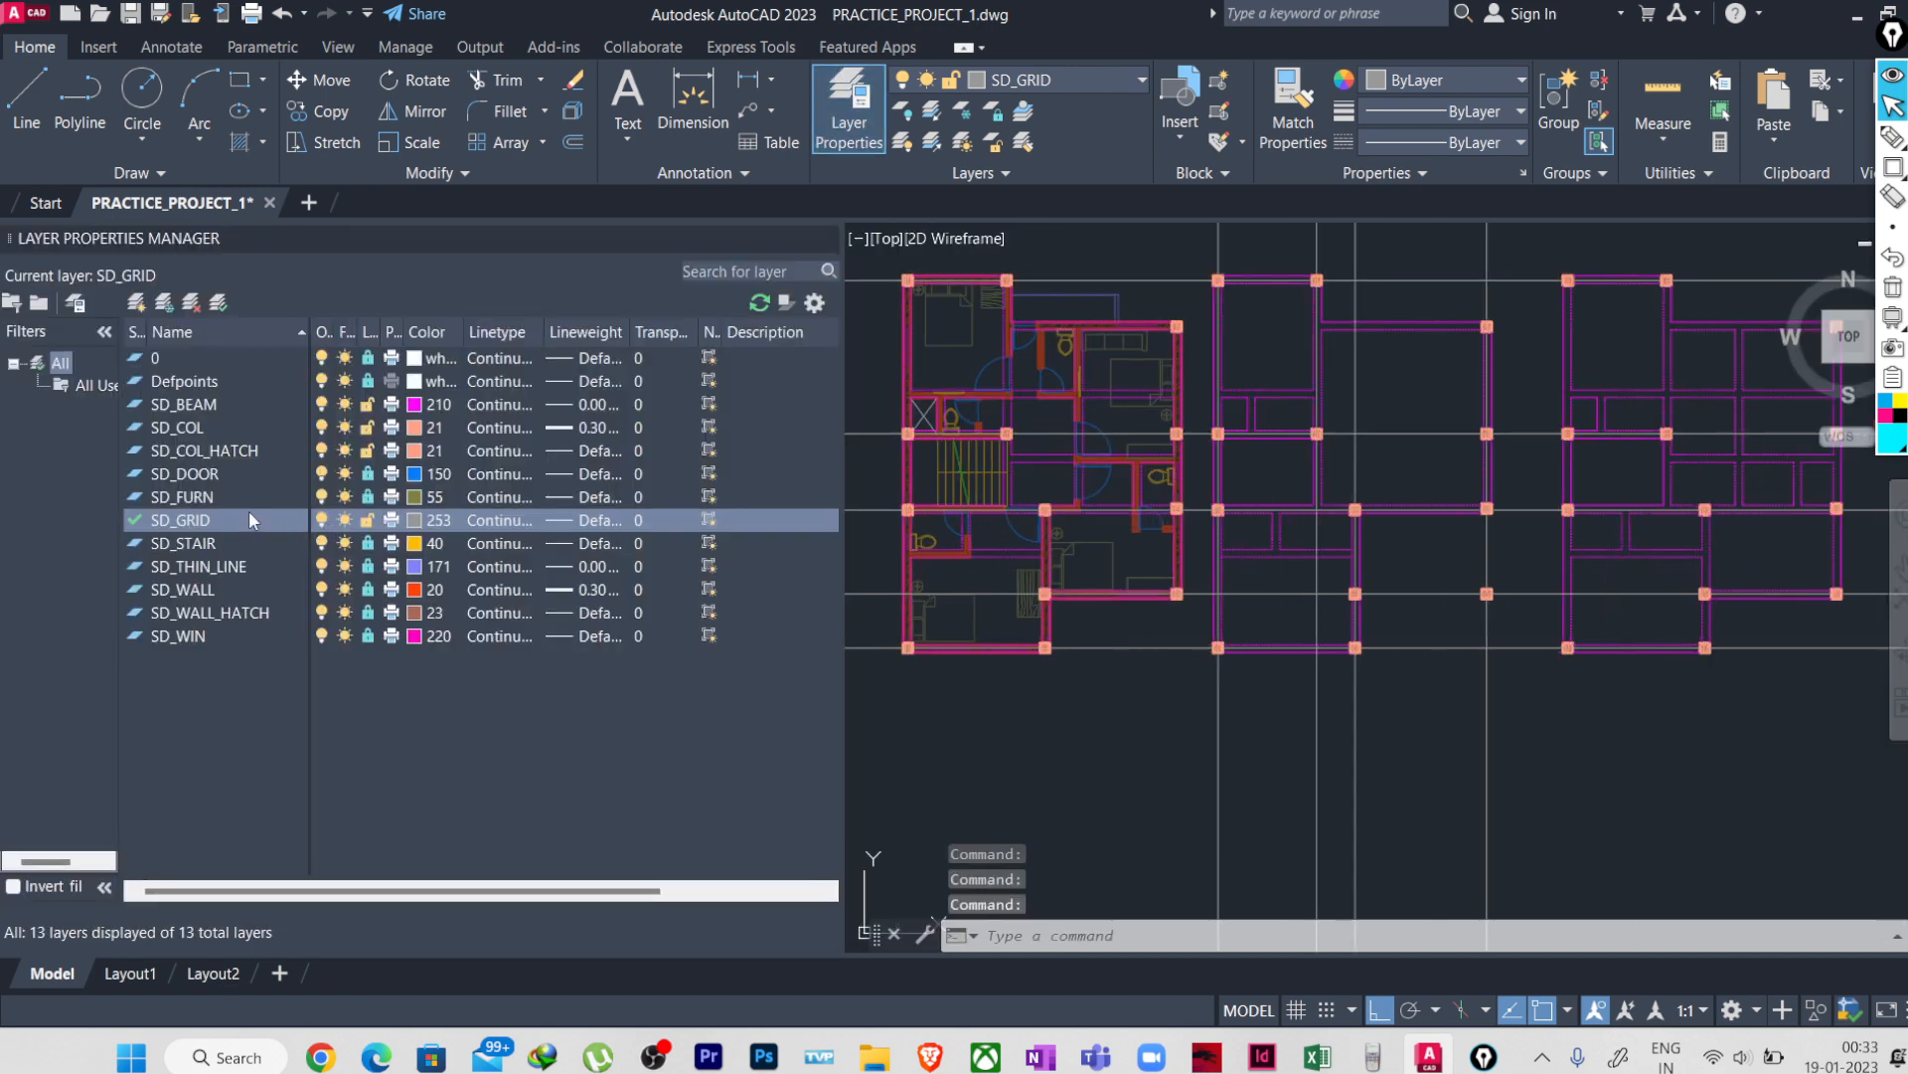
pyautogui.hotkey('ctrl', 'a')
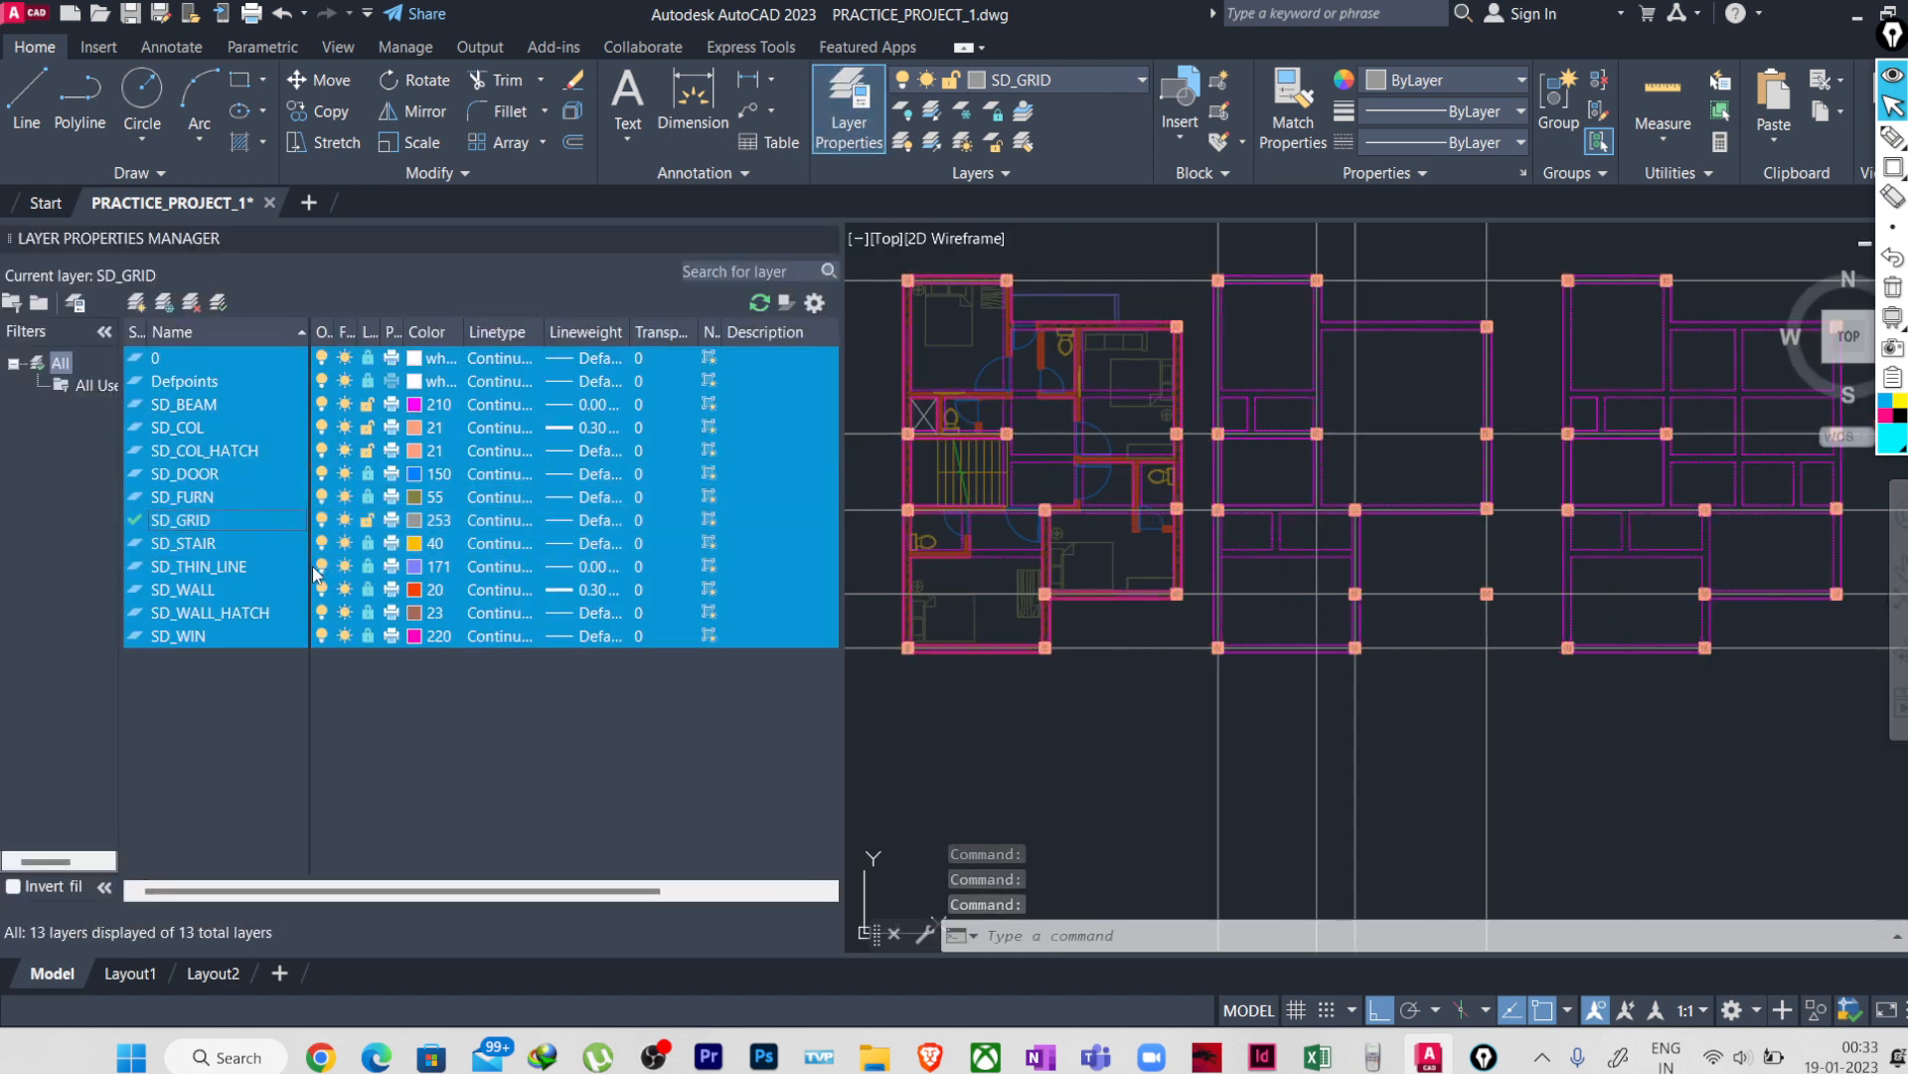
pyautogui.click(368, 499)
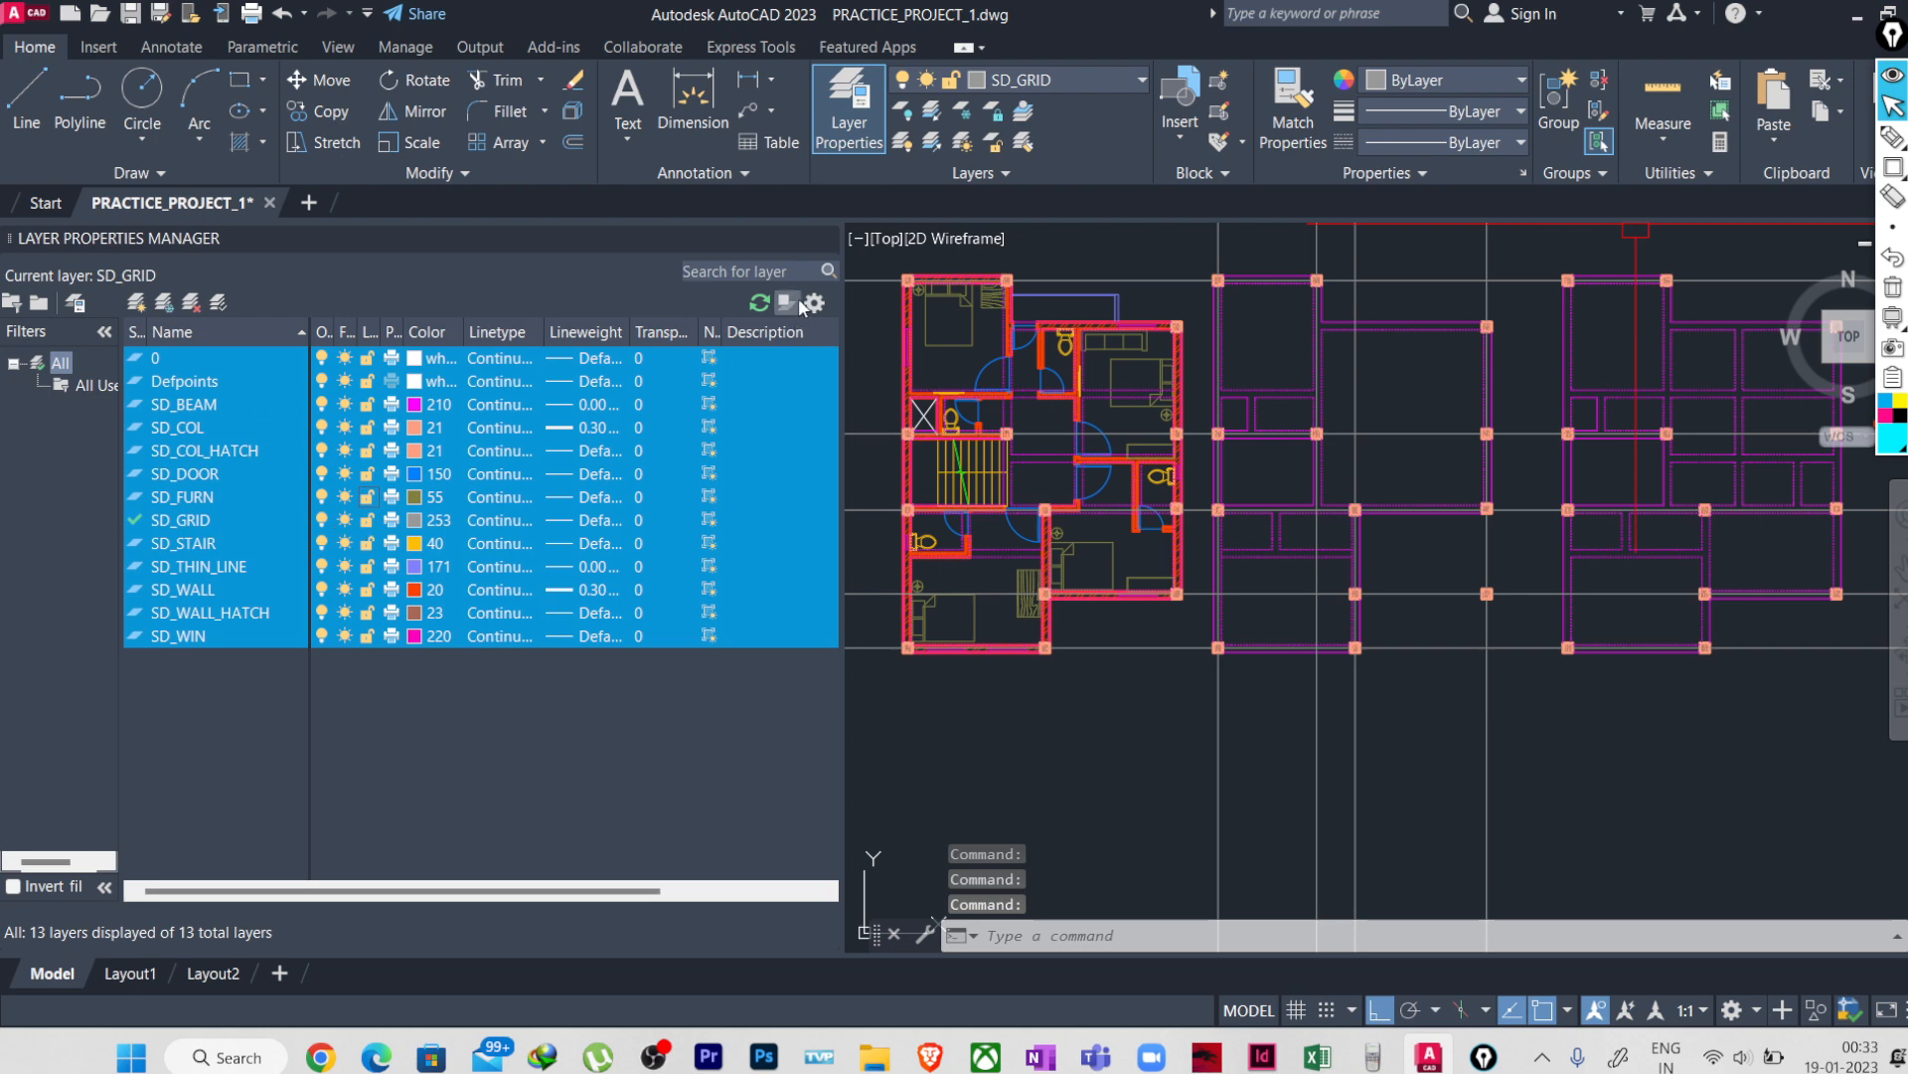
pyautogui.click(826, 243)
# - Move the reference image and both furnished floor plans horizontally to the left, away from the standalone column and beam layouts
pyautogui.scroll(-4, 794, 366)
pyautogui.moveTo(792, 368); pyautogui.dragTo(768, 382, button='middle')
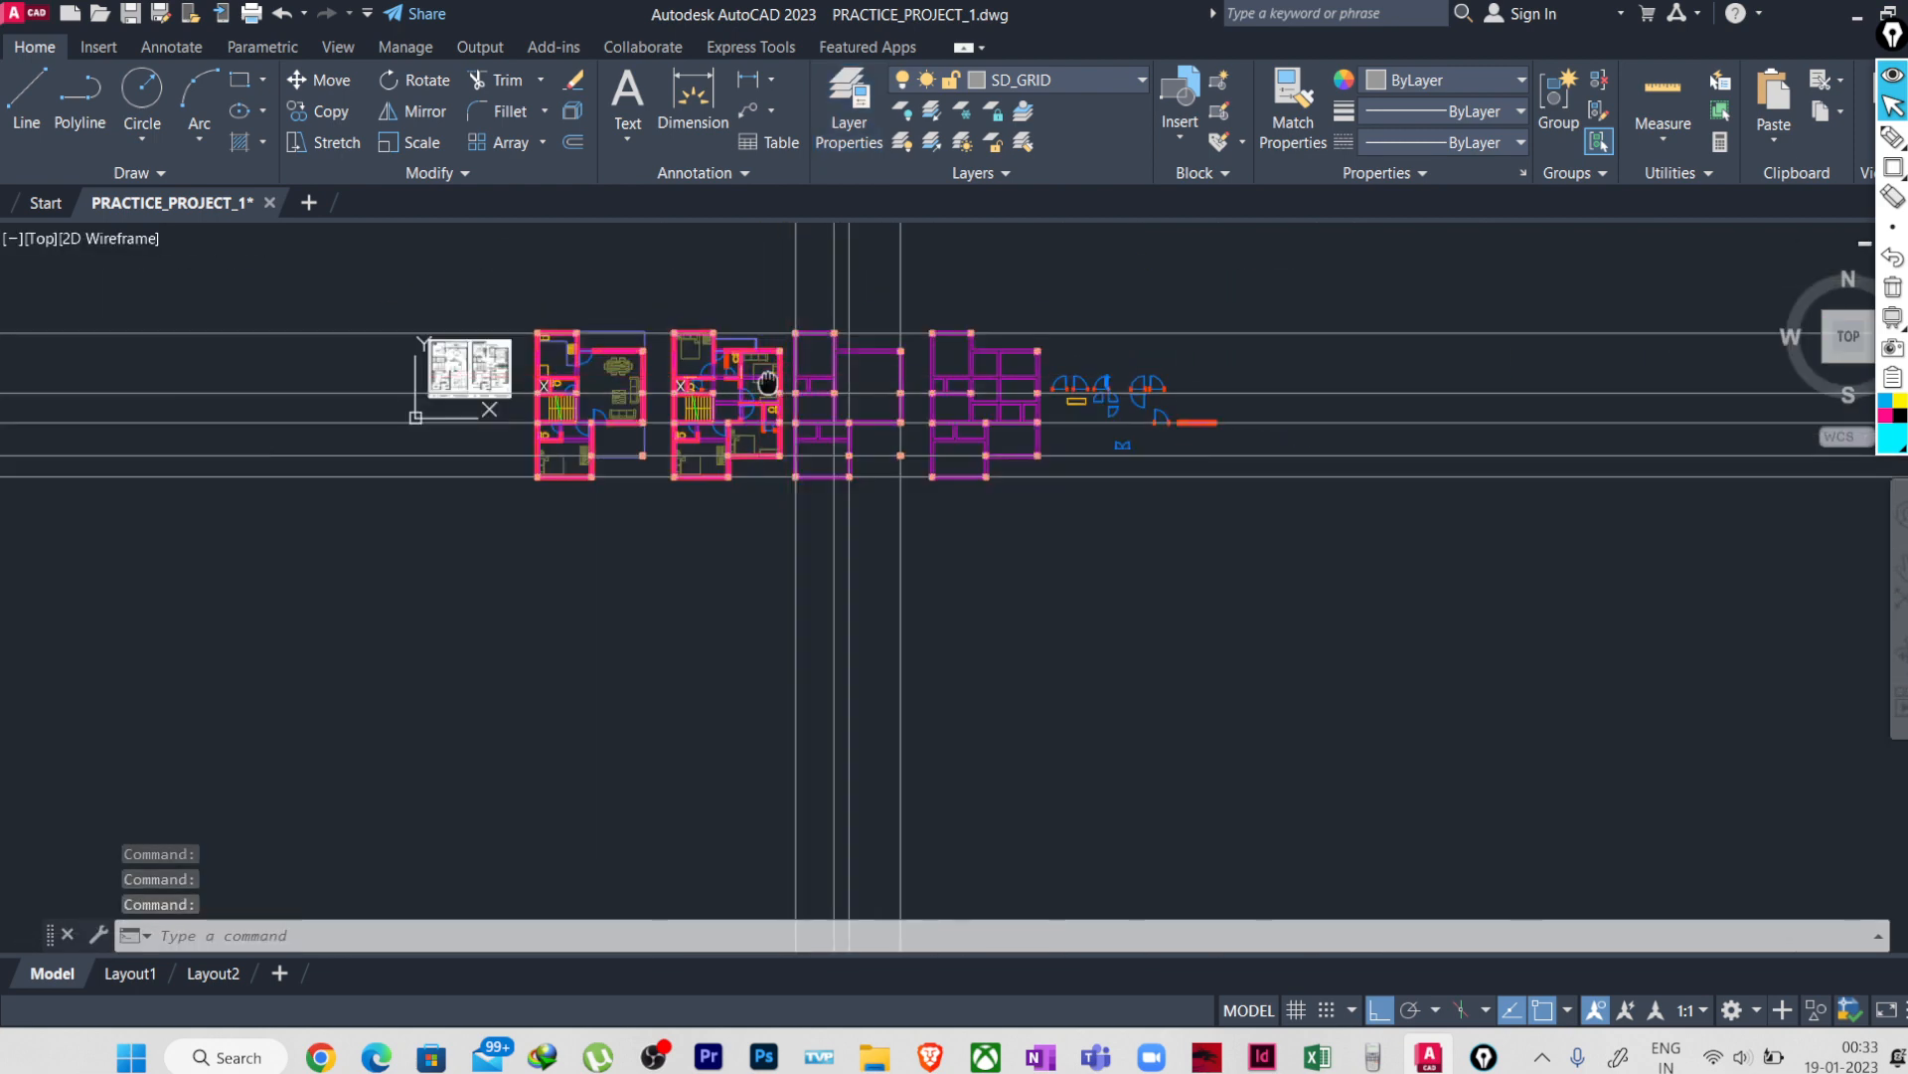
pyautogui.scroll(4, 824, 328)
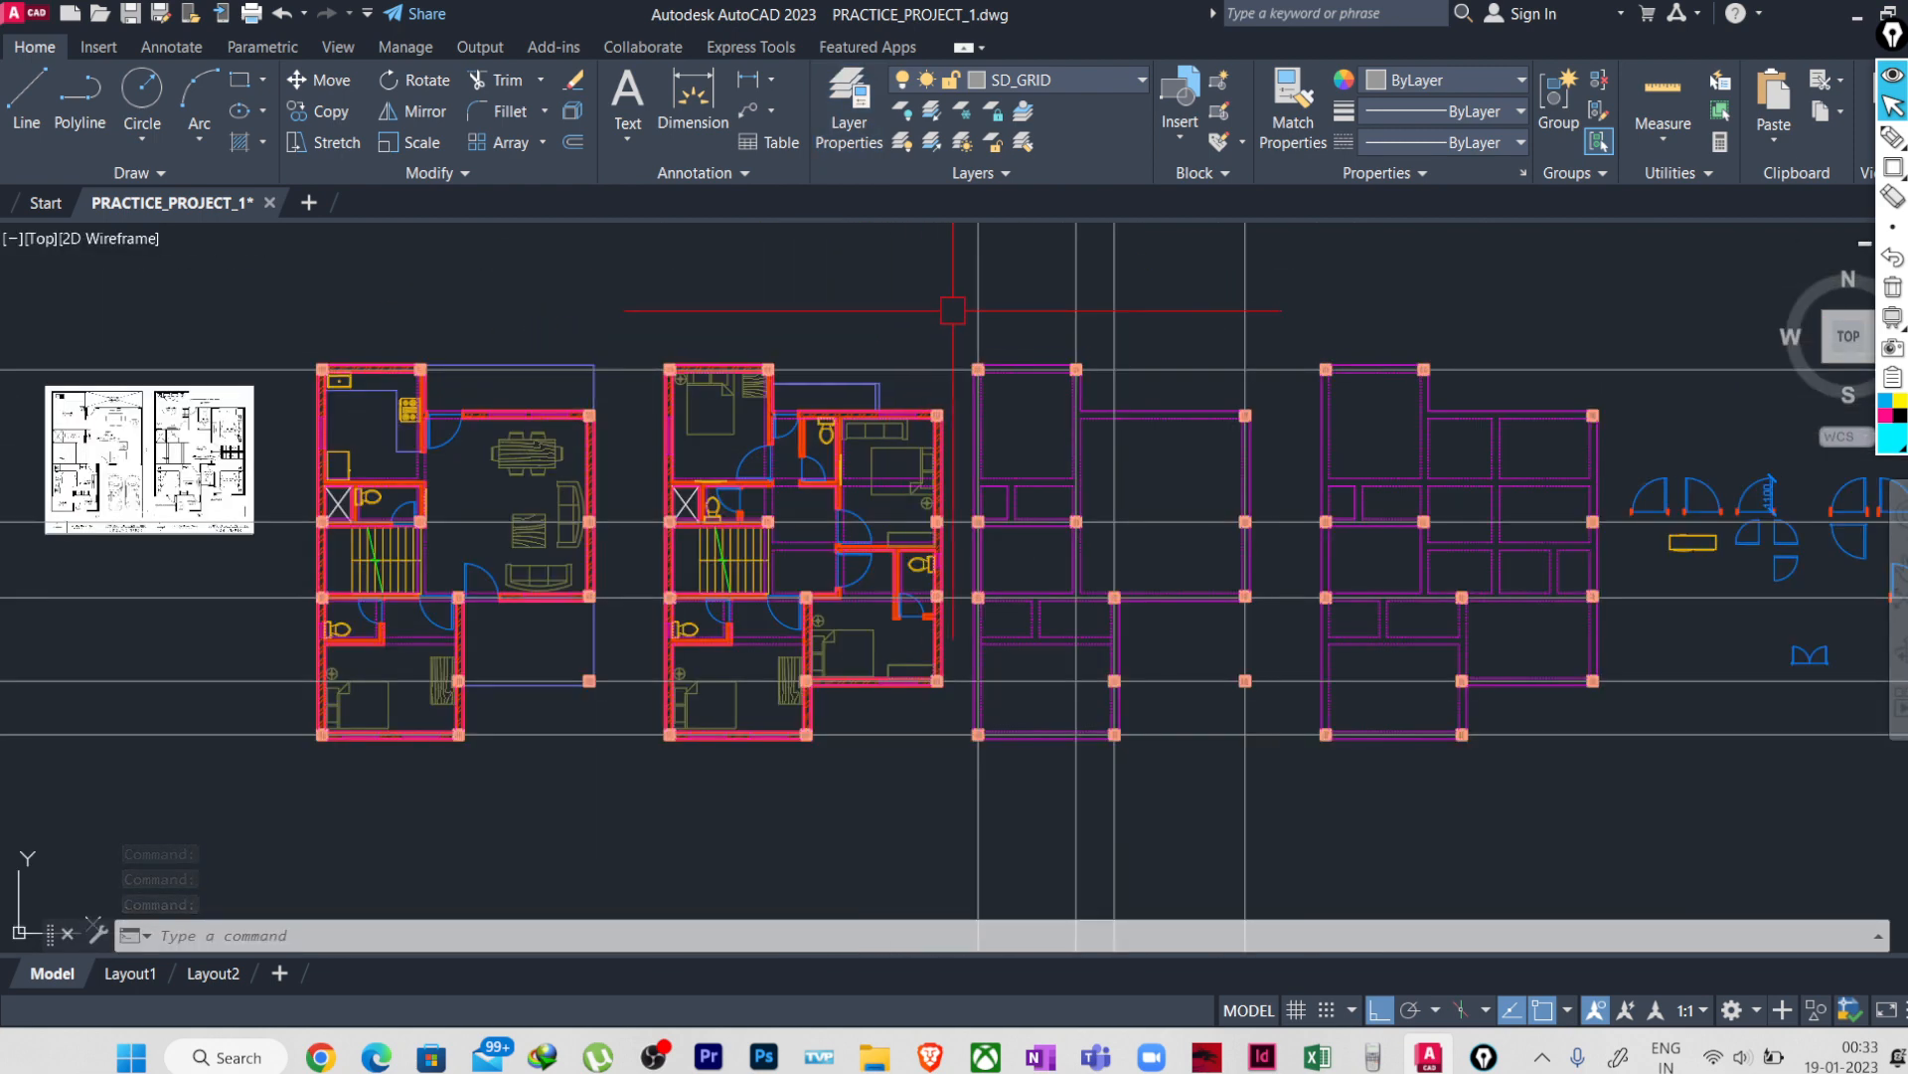
pyautogui.click(953, 310)
pyautogui.moveTo(660, 789); pyautogui.dragTo(681, 759, button='middle')
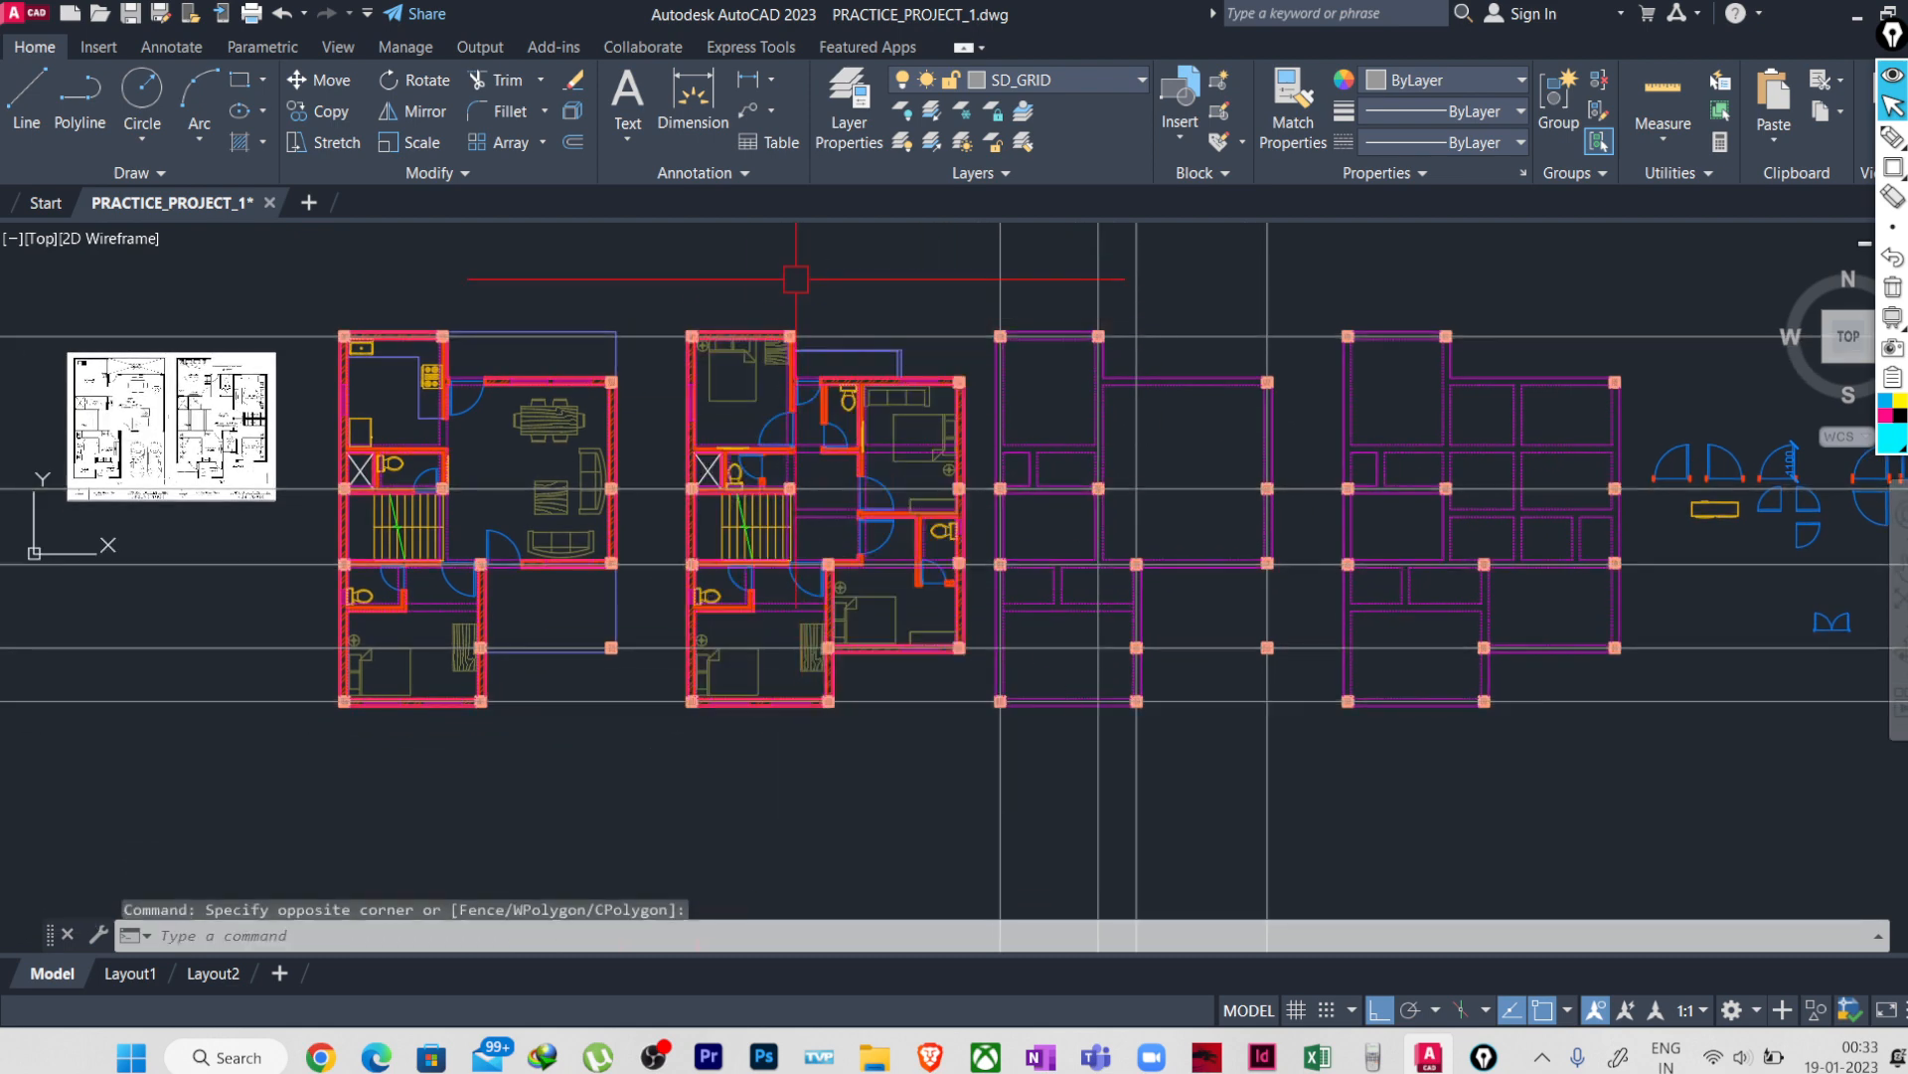
pyautogui.moveTo(795, 278); pyautogui.dragTo(996, 324, button='middle')
pyautogui.click(179, 321)
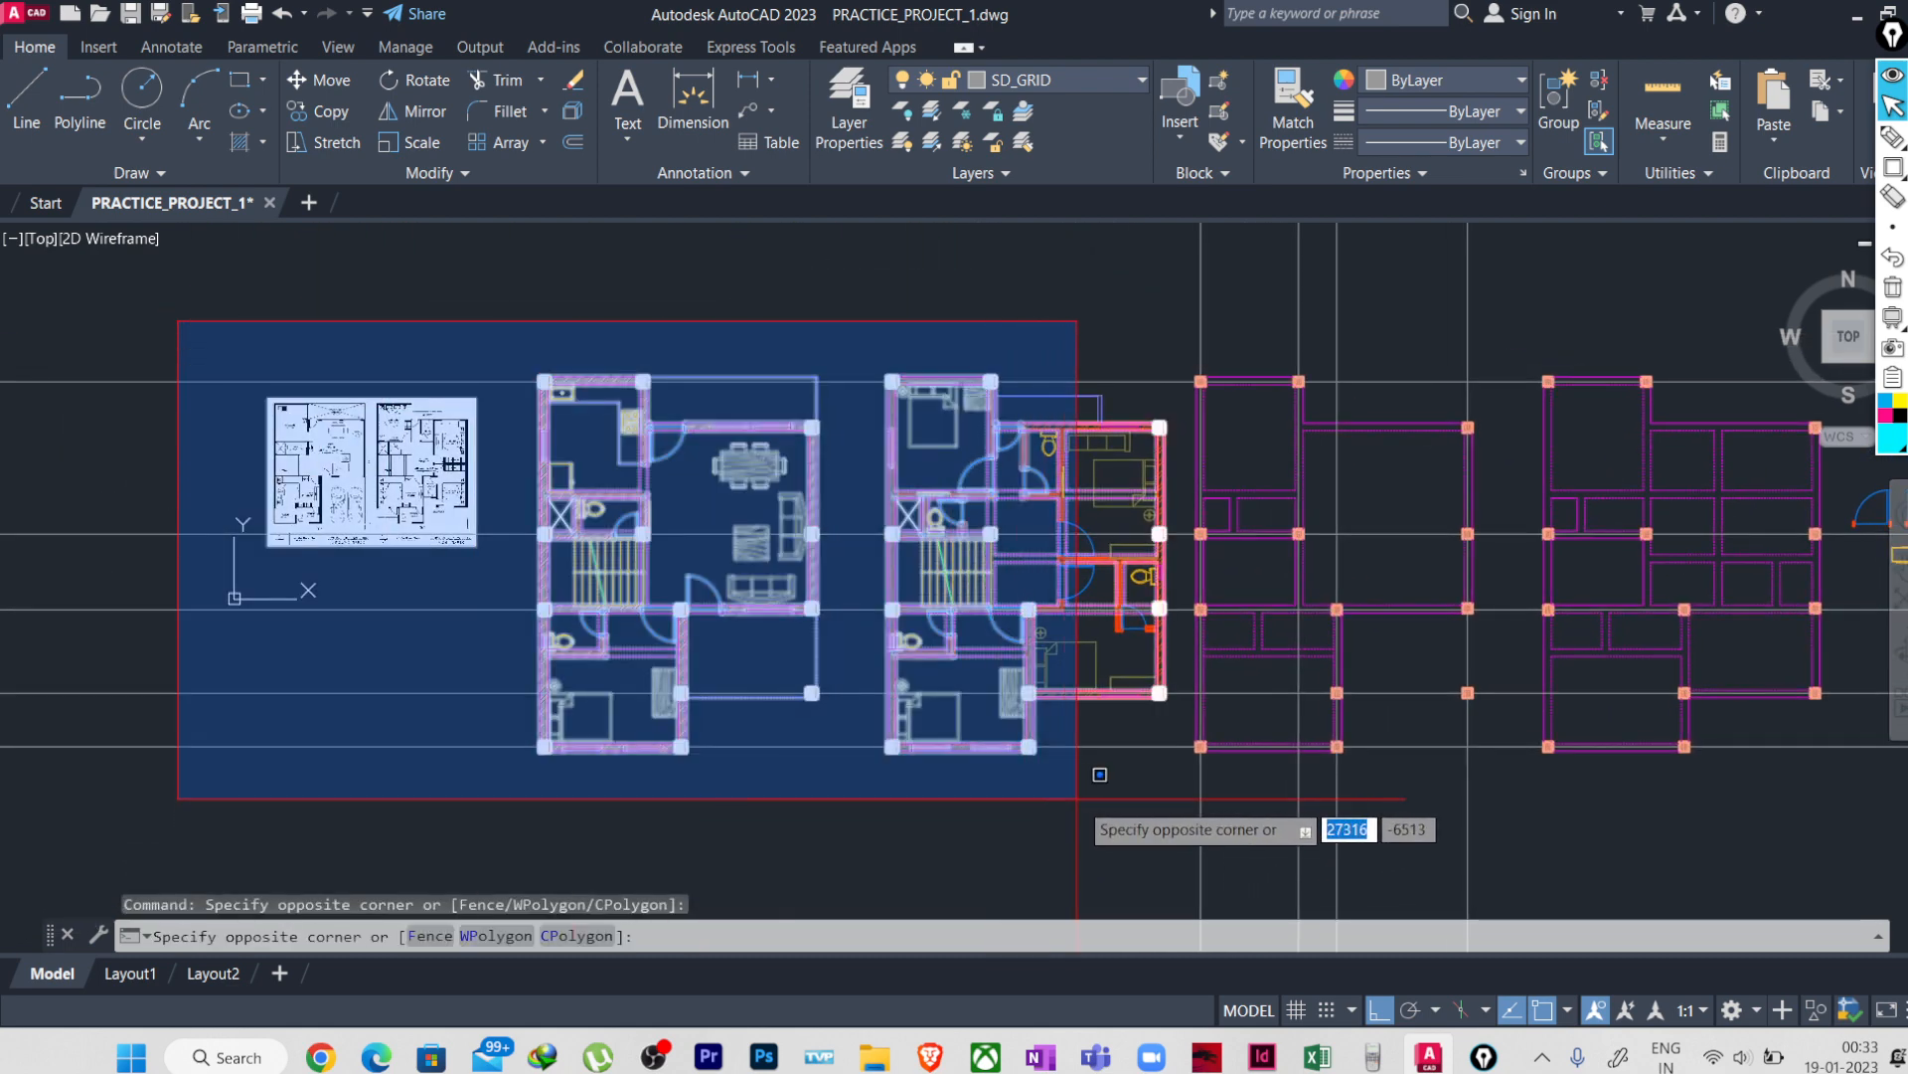
pyautogui.moveTo(1042, 817); pyautogui.dragTo(1042, 677, button='middle')
pyautogui.write('m')
pyautogui.press('Return')
pyautogui.click(983, 702)
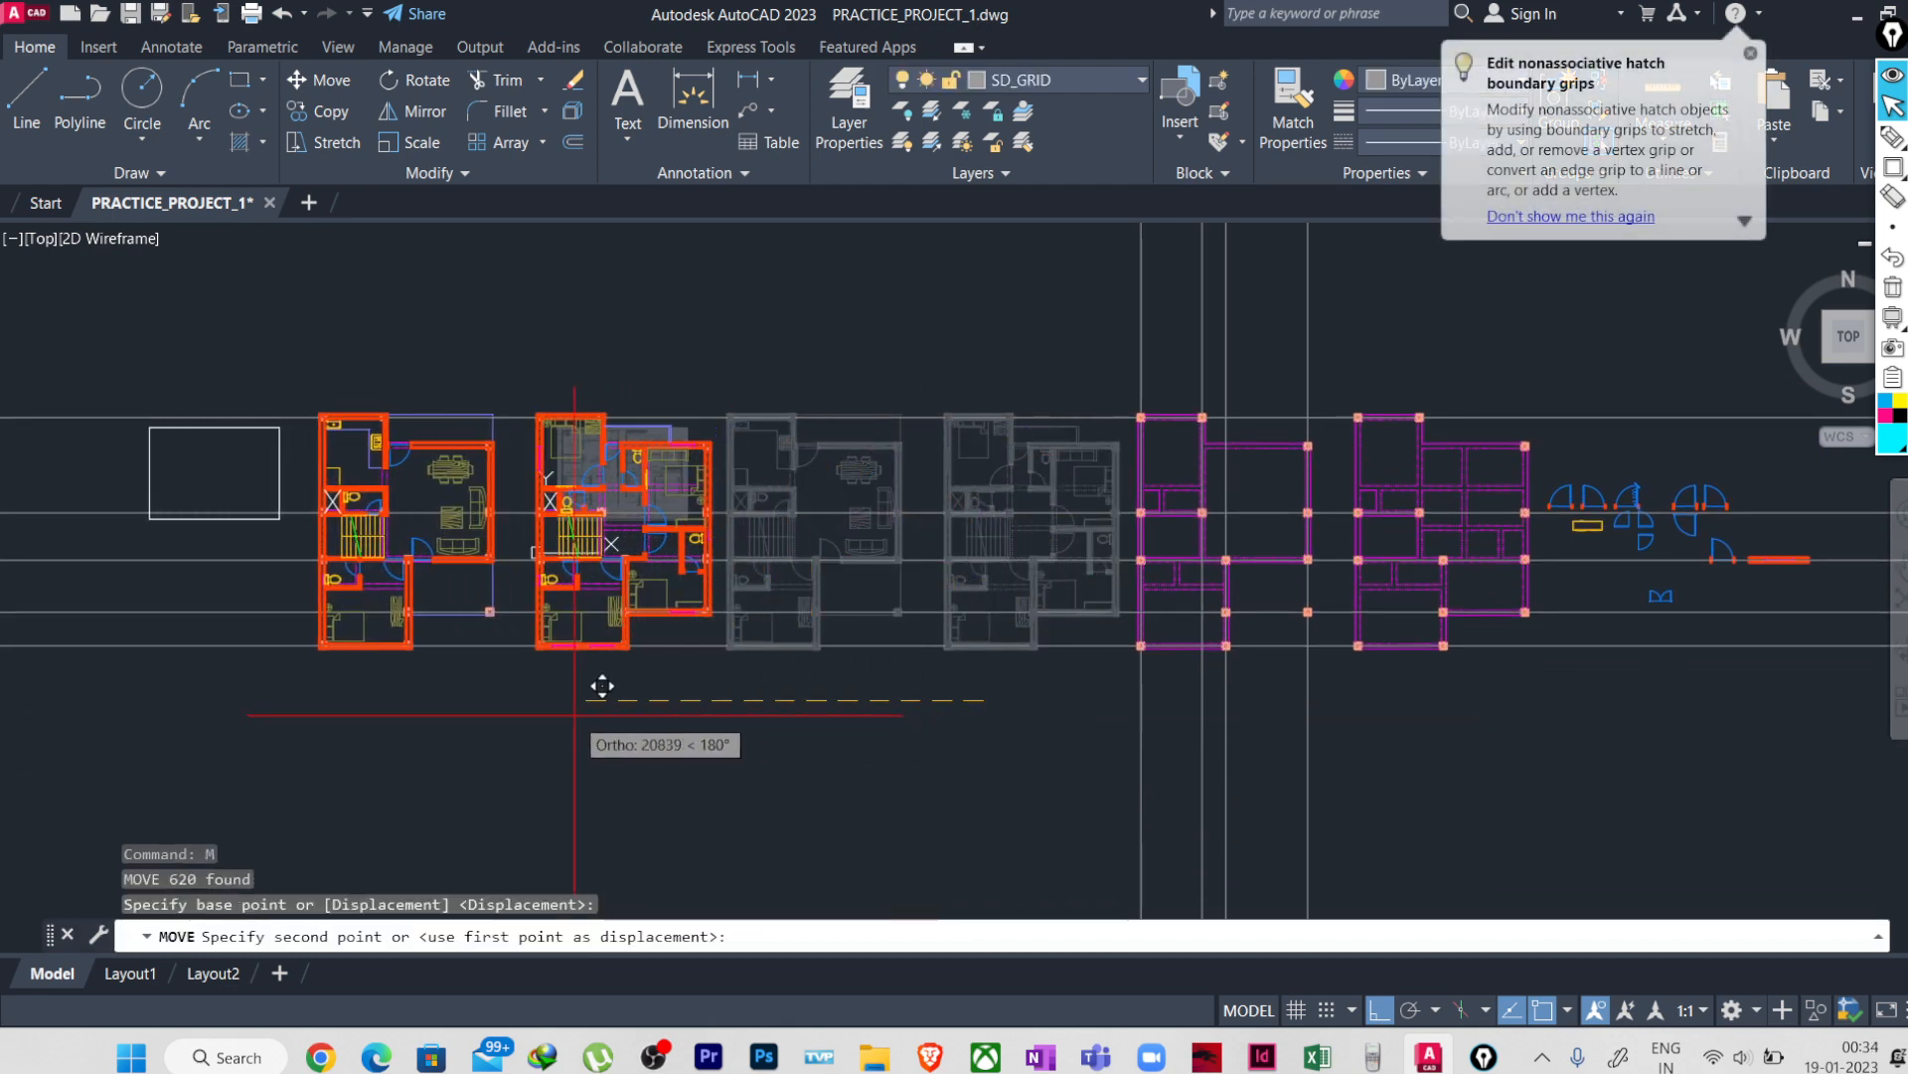
pyautogui.click(375, 712)
# - Draw a boundary rectangle around the first standalone column and beam layout, with a margin outside its outer columns
pyautogui.moveTo(850, 719); pyautogui.dragTo(183, 714, button='middle')
pyautogui.scroll(2, 552, 459)
pyautogui.moveTo(435, 549); pyautogui.dragTo(521, 569, button='middle')
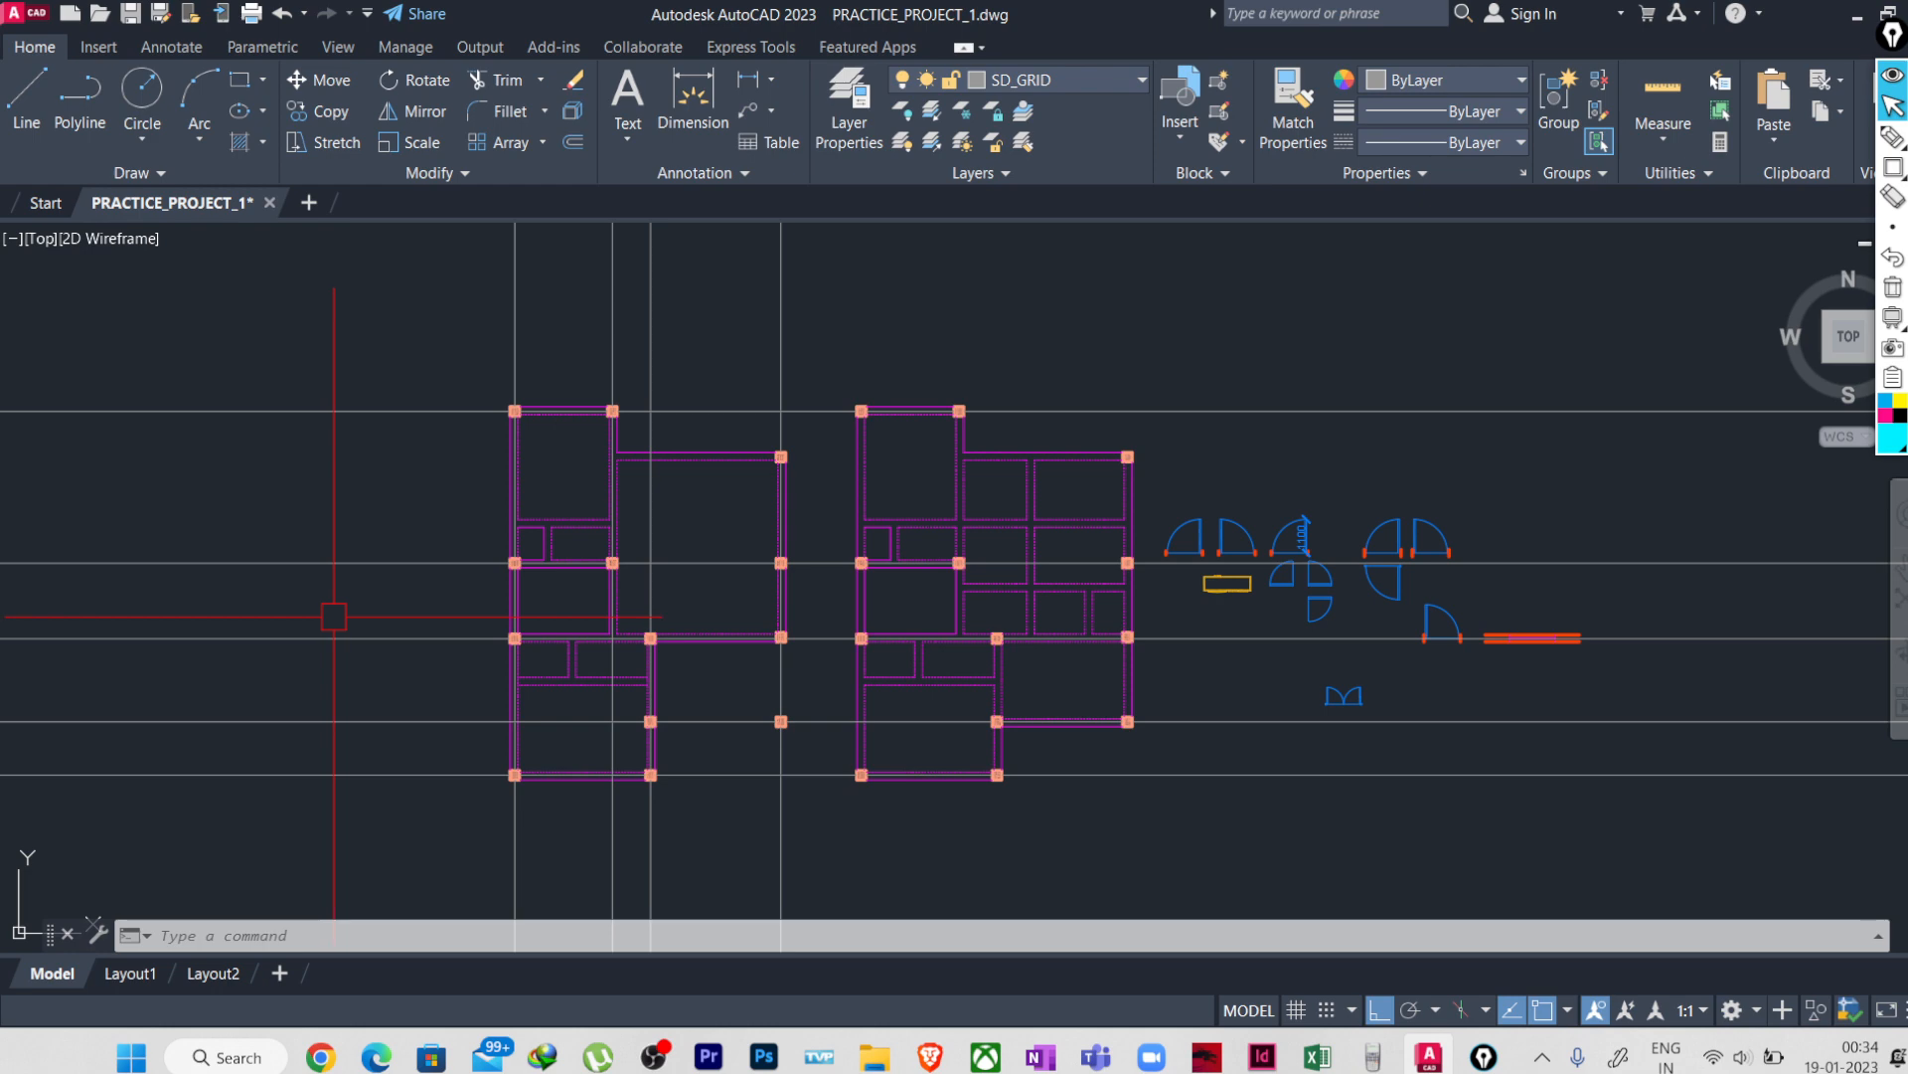
pyautogui.write('rec')
pyautogui.press('Return')
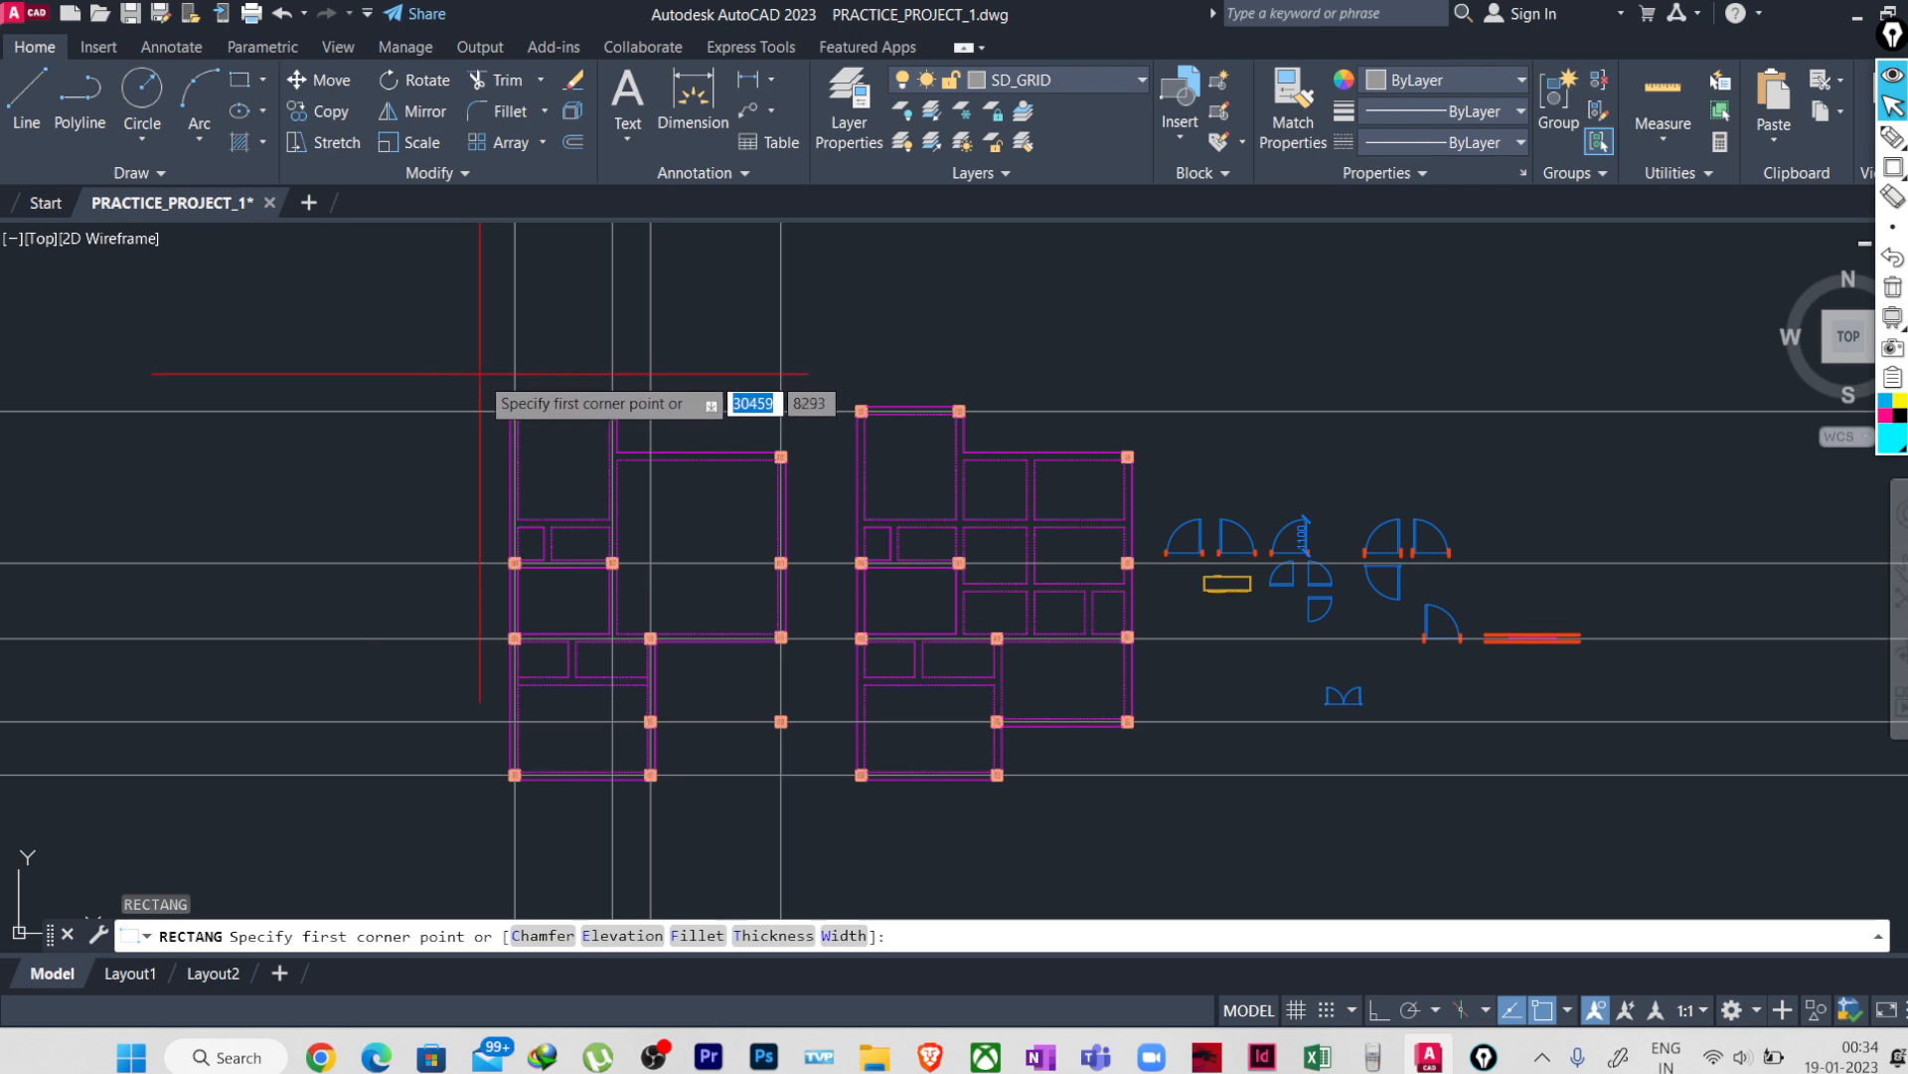
pyautogui.click(480, 375)
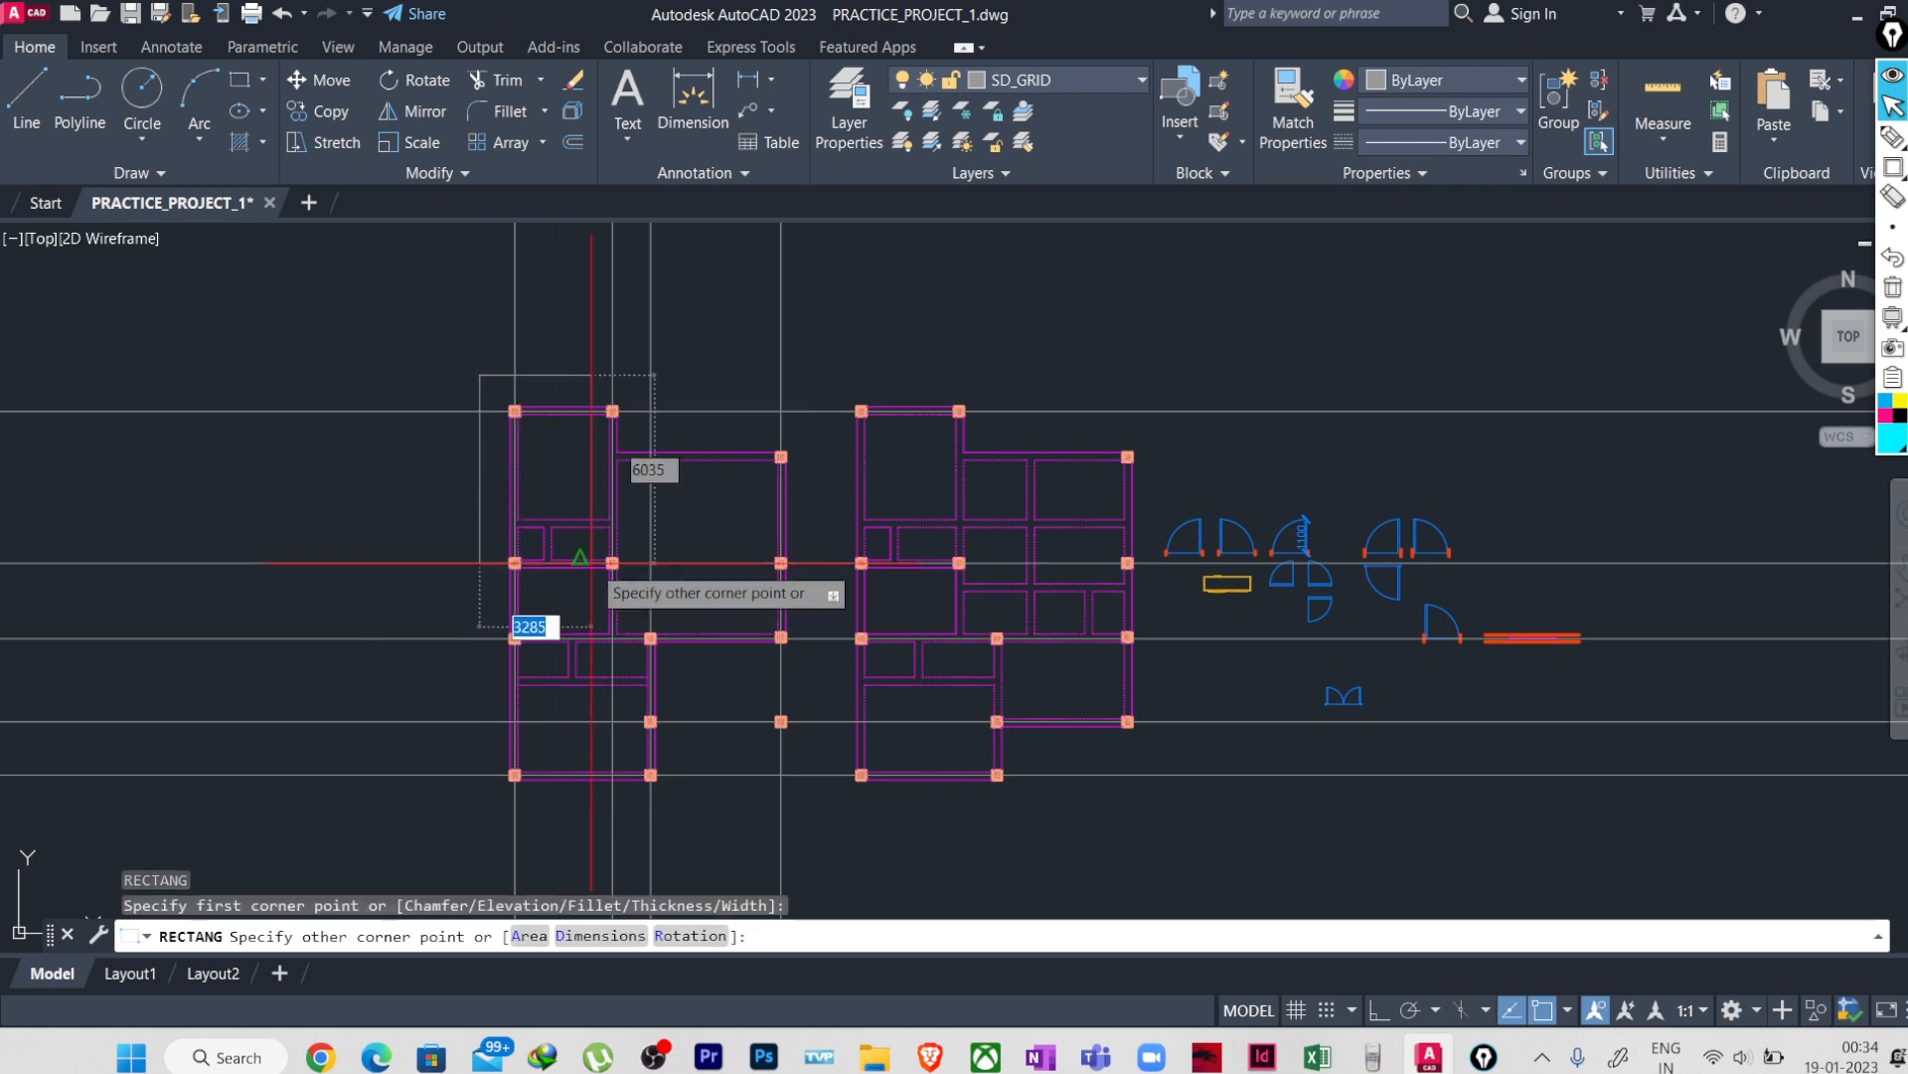
pyautogui.click(814, 802)
# - Using the boundary rectangle as cutting edge, trim the construction lines that extend above it and to its left
pyautogui.click(819, 815)
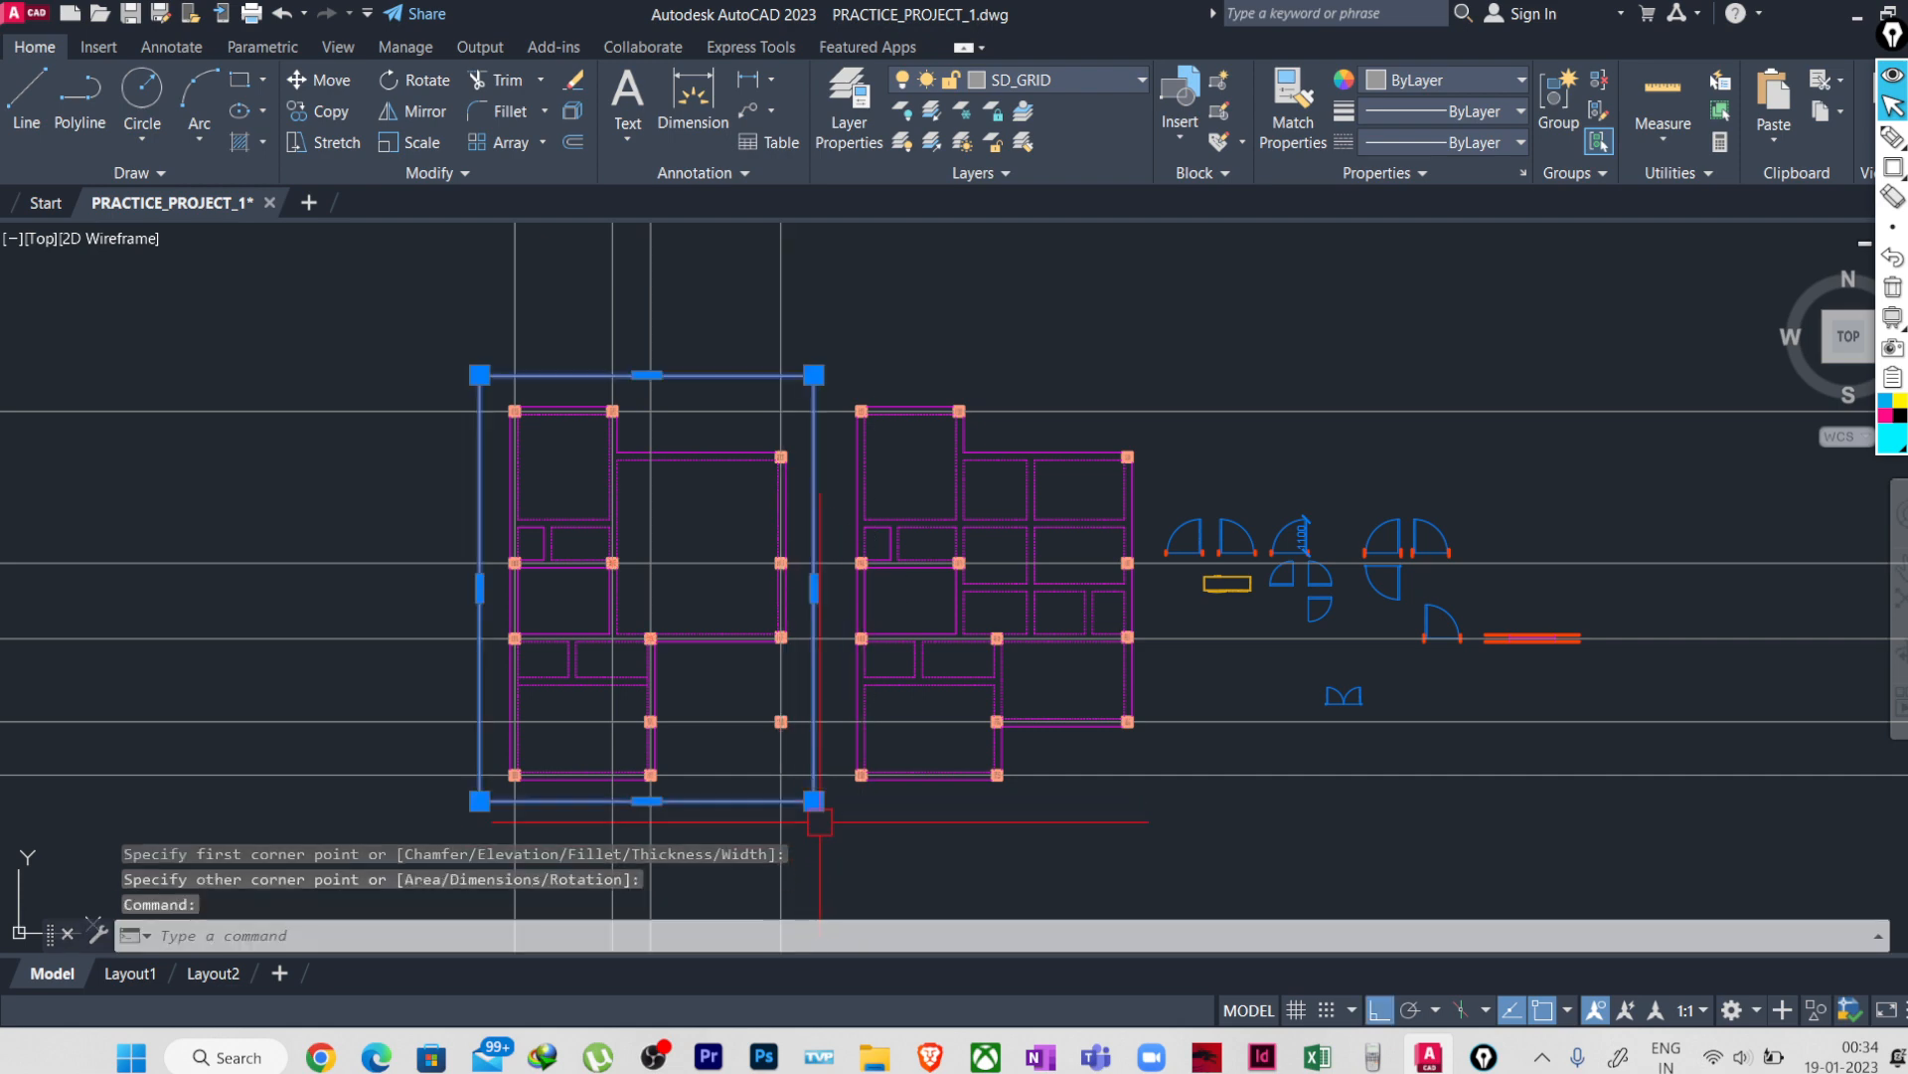
pyautogui.write('r')
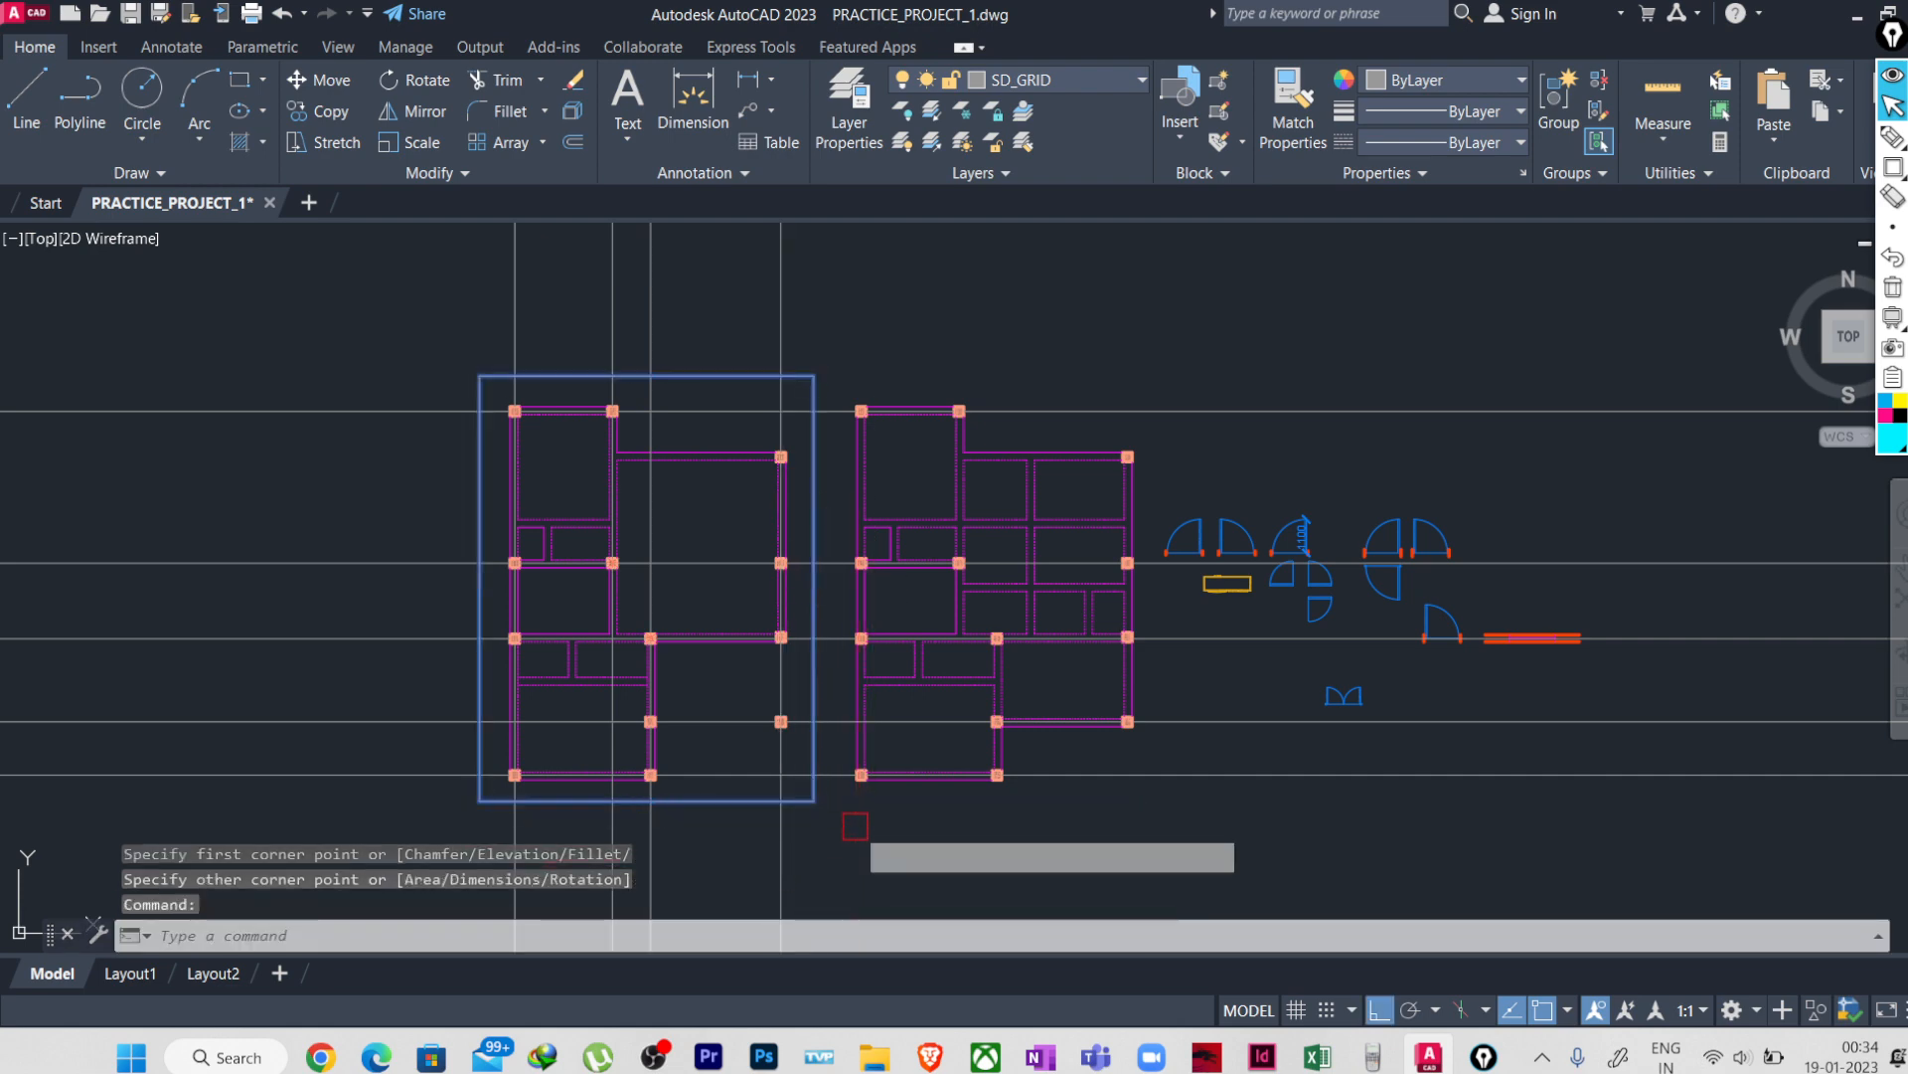
pyautogui.press('Return')
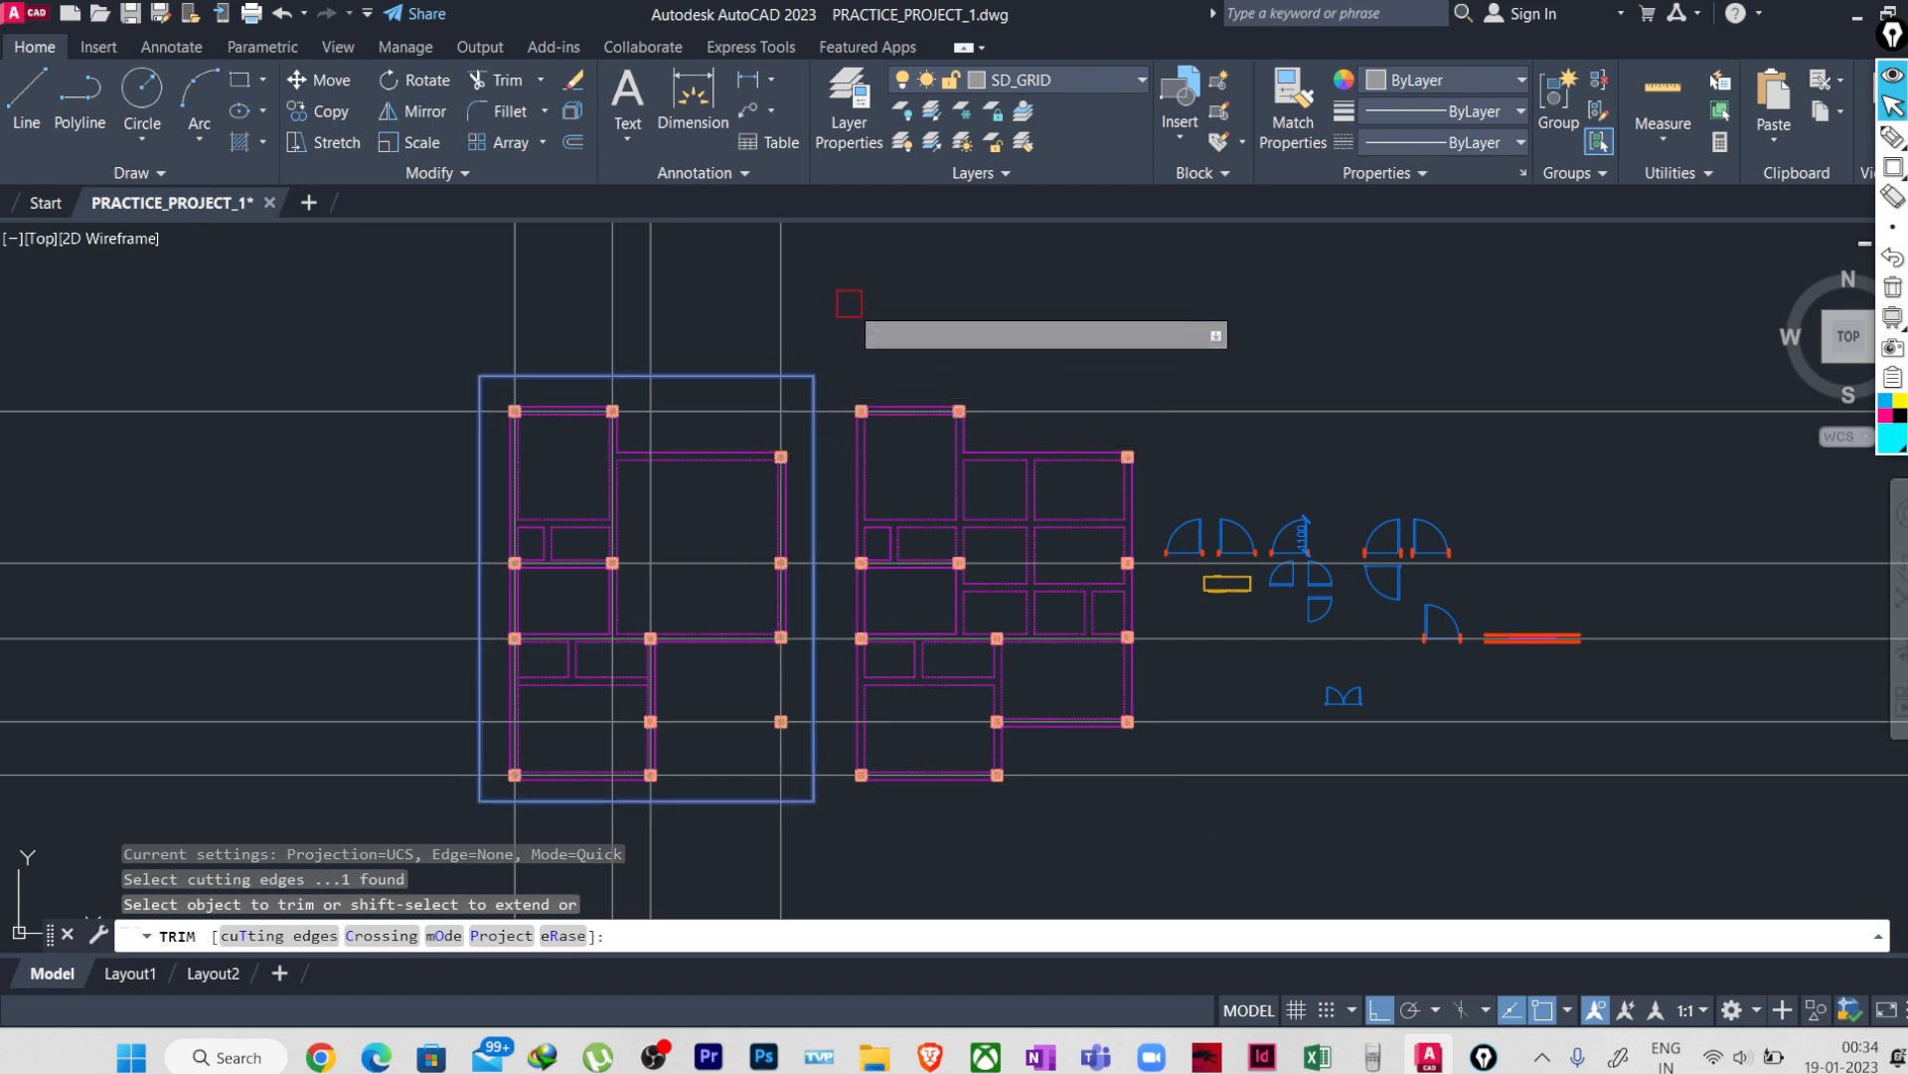
pyautogui.click(864, 290)
pyautogui.click(341, 292)
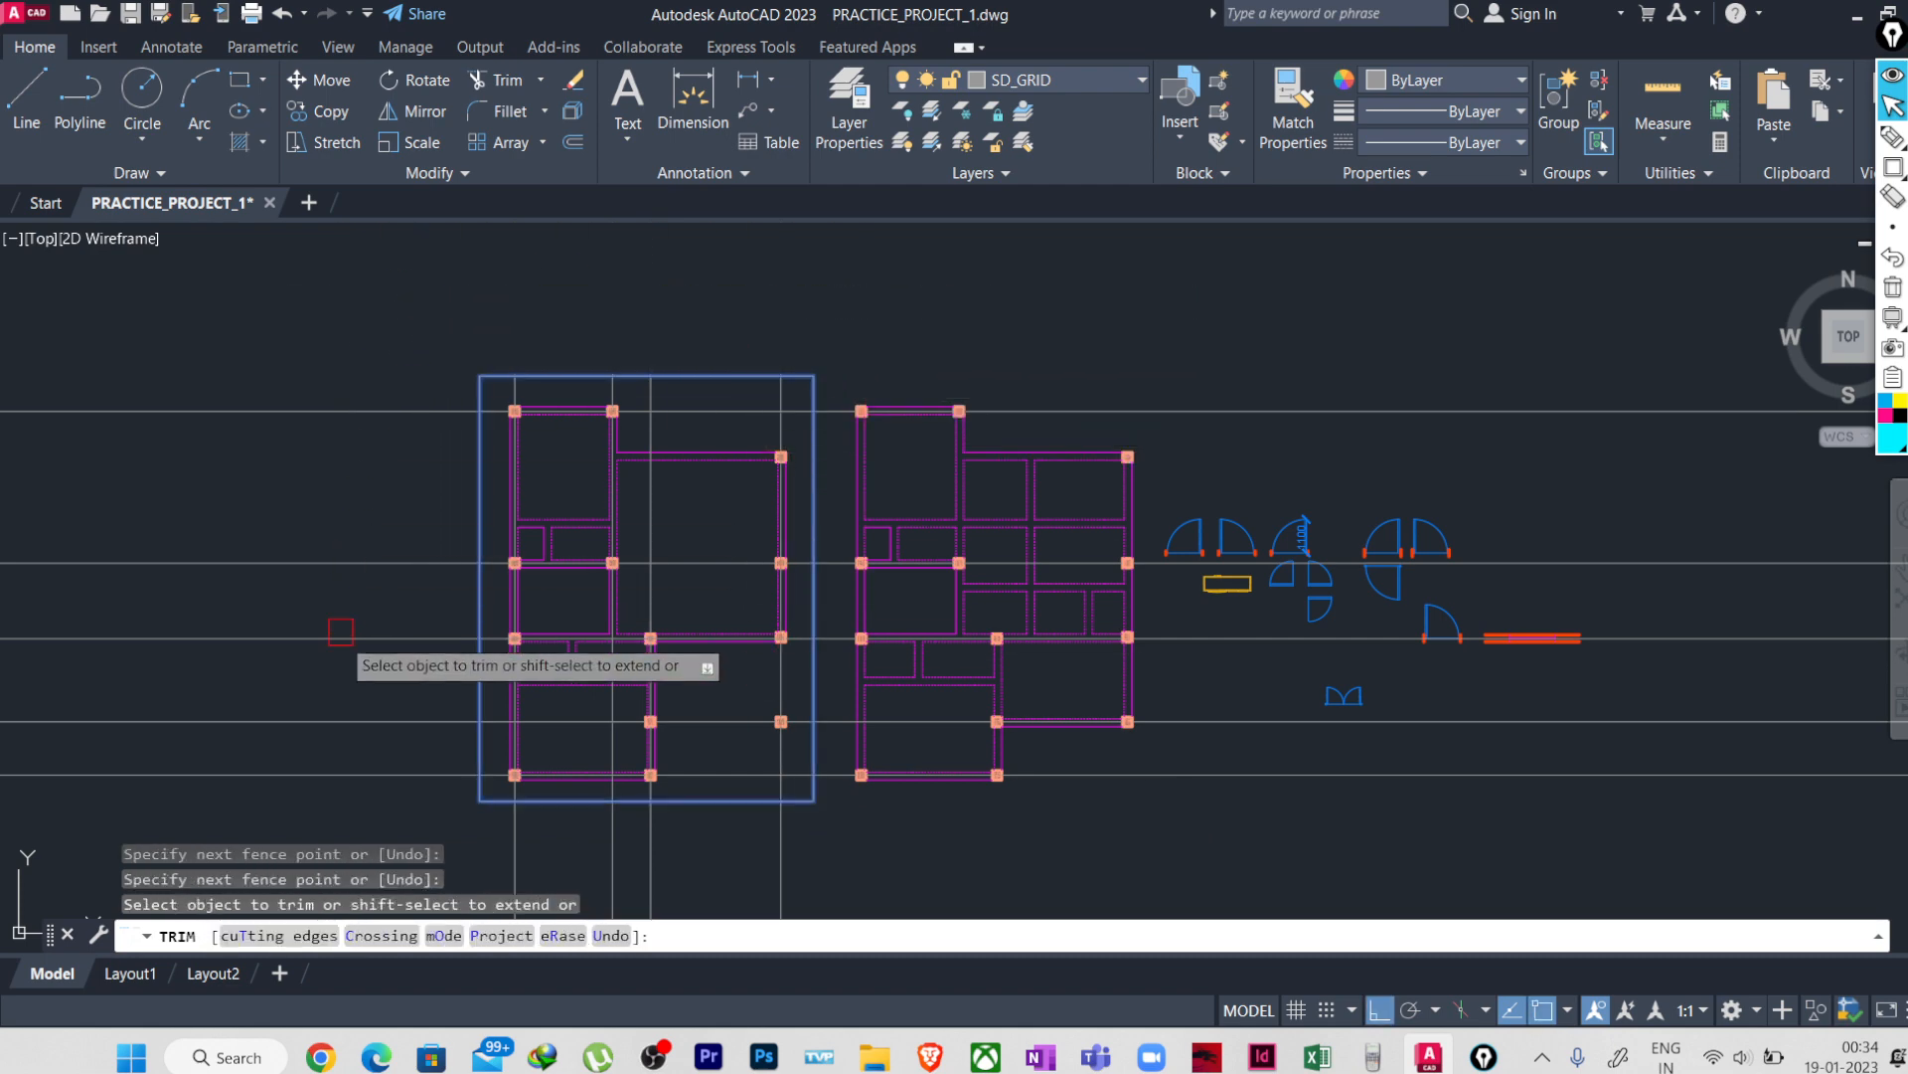
pyautogui.click(376, 810)
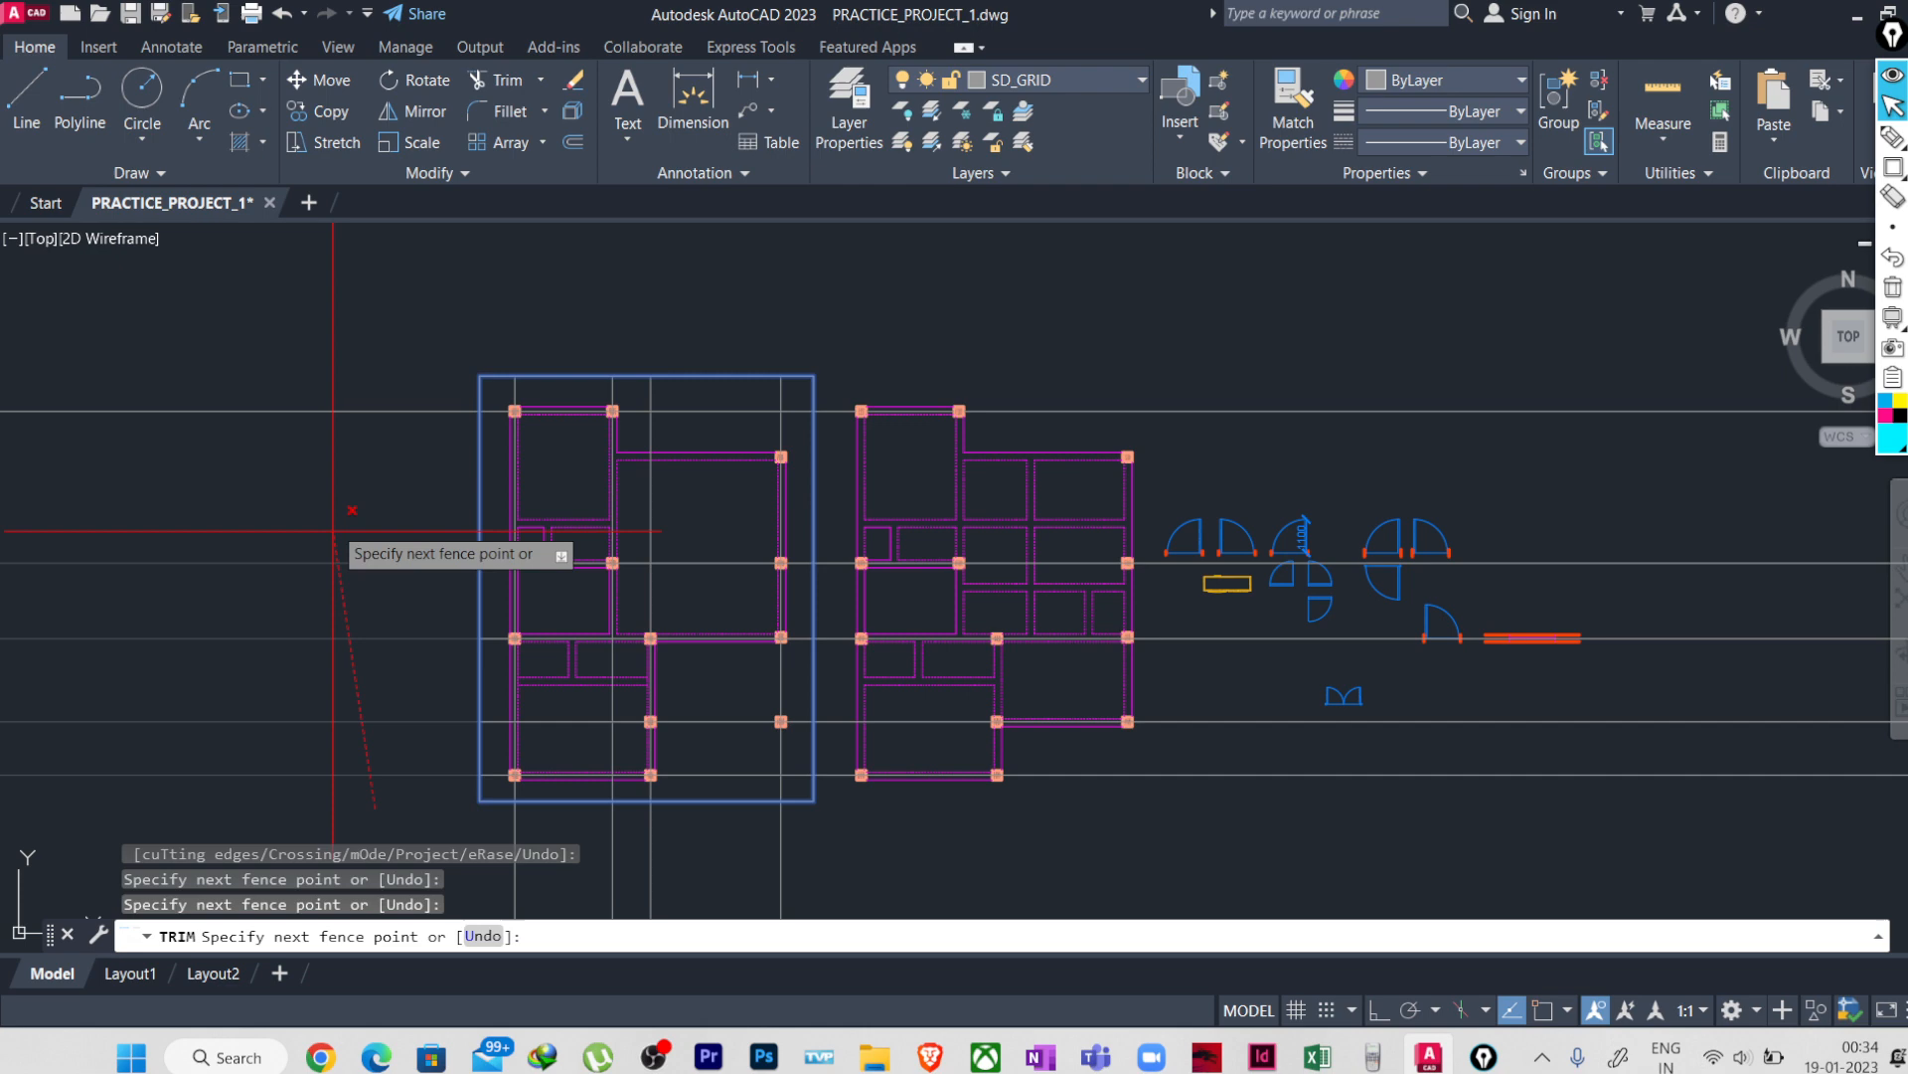
pyautogui.click(329, 364)
# - Trim the construction lines that extend below the boundary rectangle and to its right
pyautogui.moveTo(430, 524); pyautogui.dragTo(464, 287, button='middle')
pyautogui.click(929, 641)
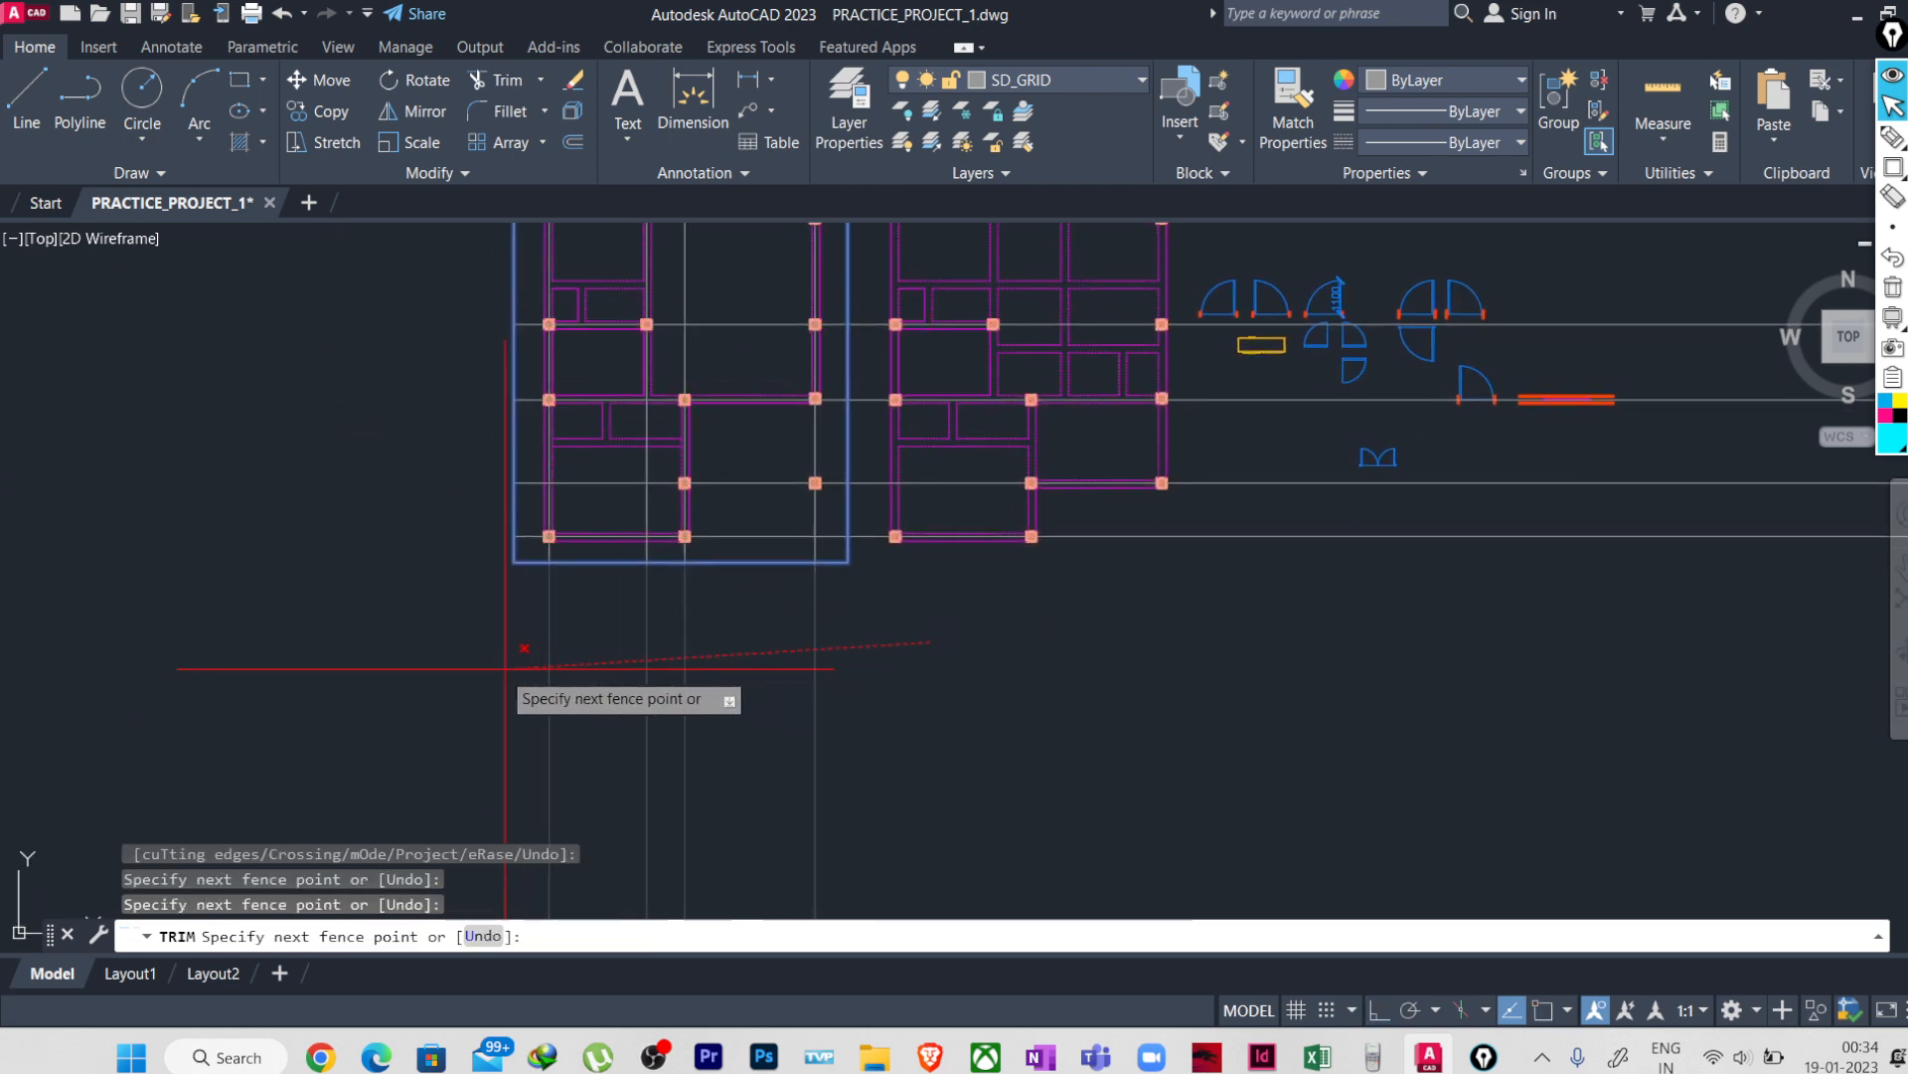
pyautogui.click(487, 671)
pyautogui.moveTo(877, 652); pyautogui.dragTo(753, 878, button='middle')
pyautogui.scroll(2, 738, 823)
pyautogui.click(748, 819)
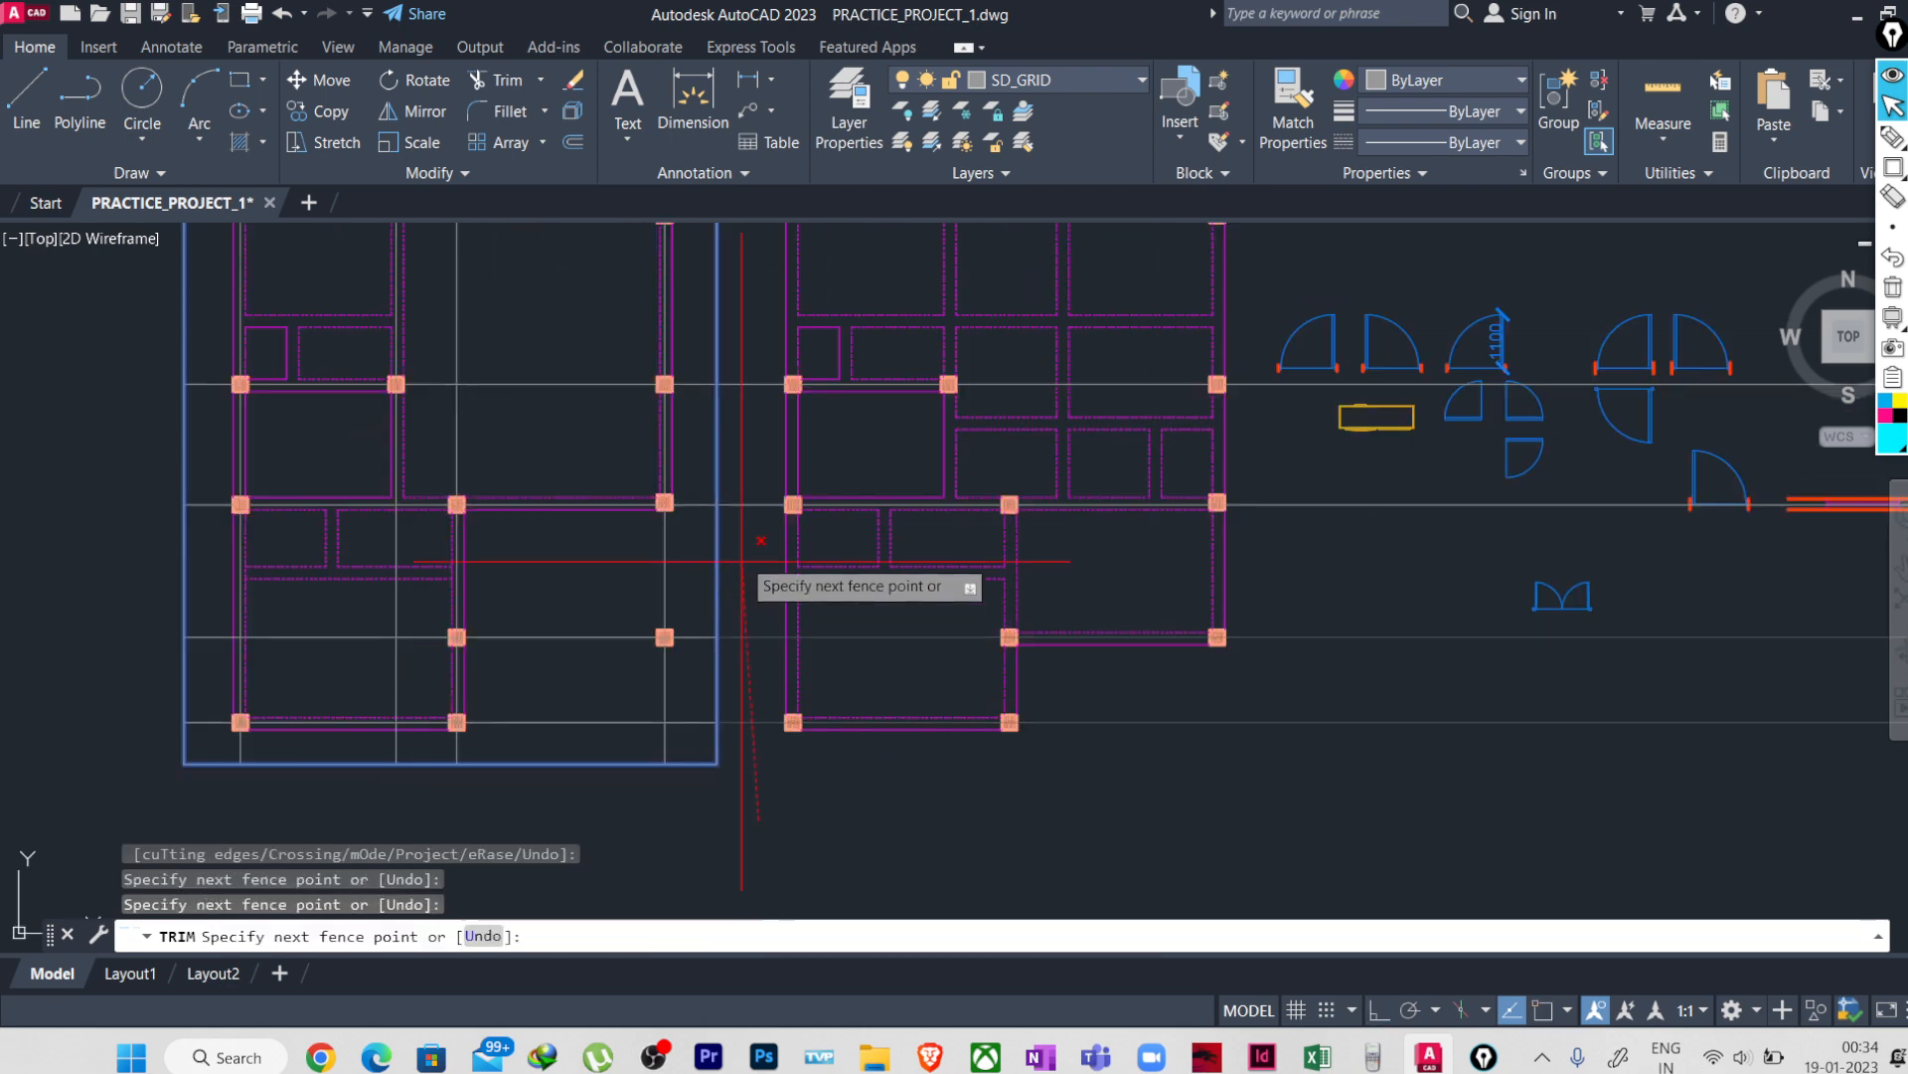
pyautogui.moveTo(741, 527); pyautogui.dragTo(752, 839, button='middle')
pyautogui.click(758, 400)
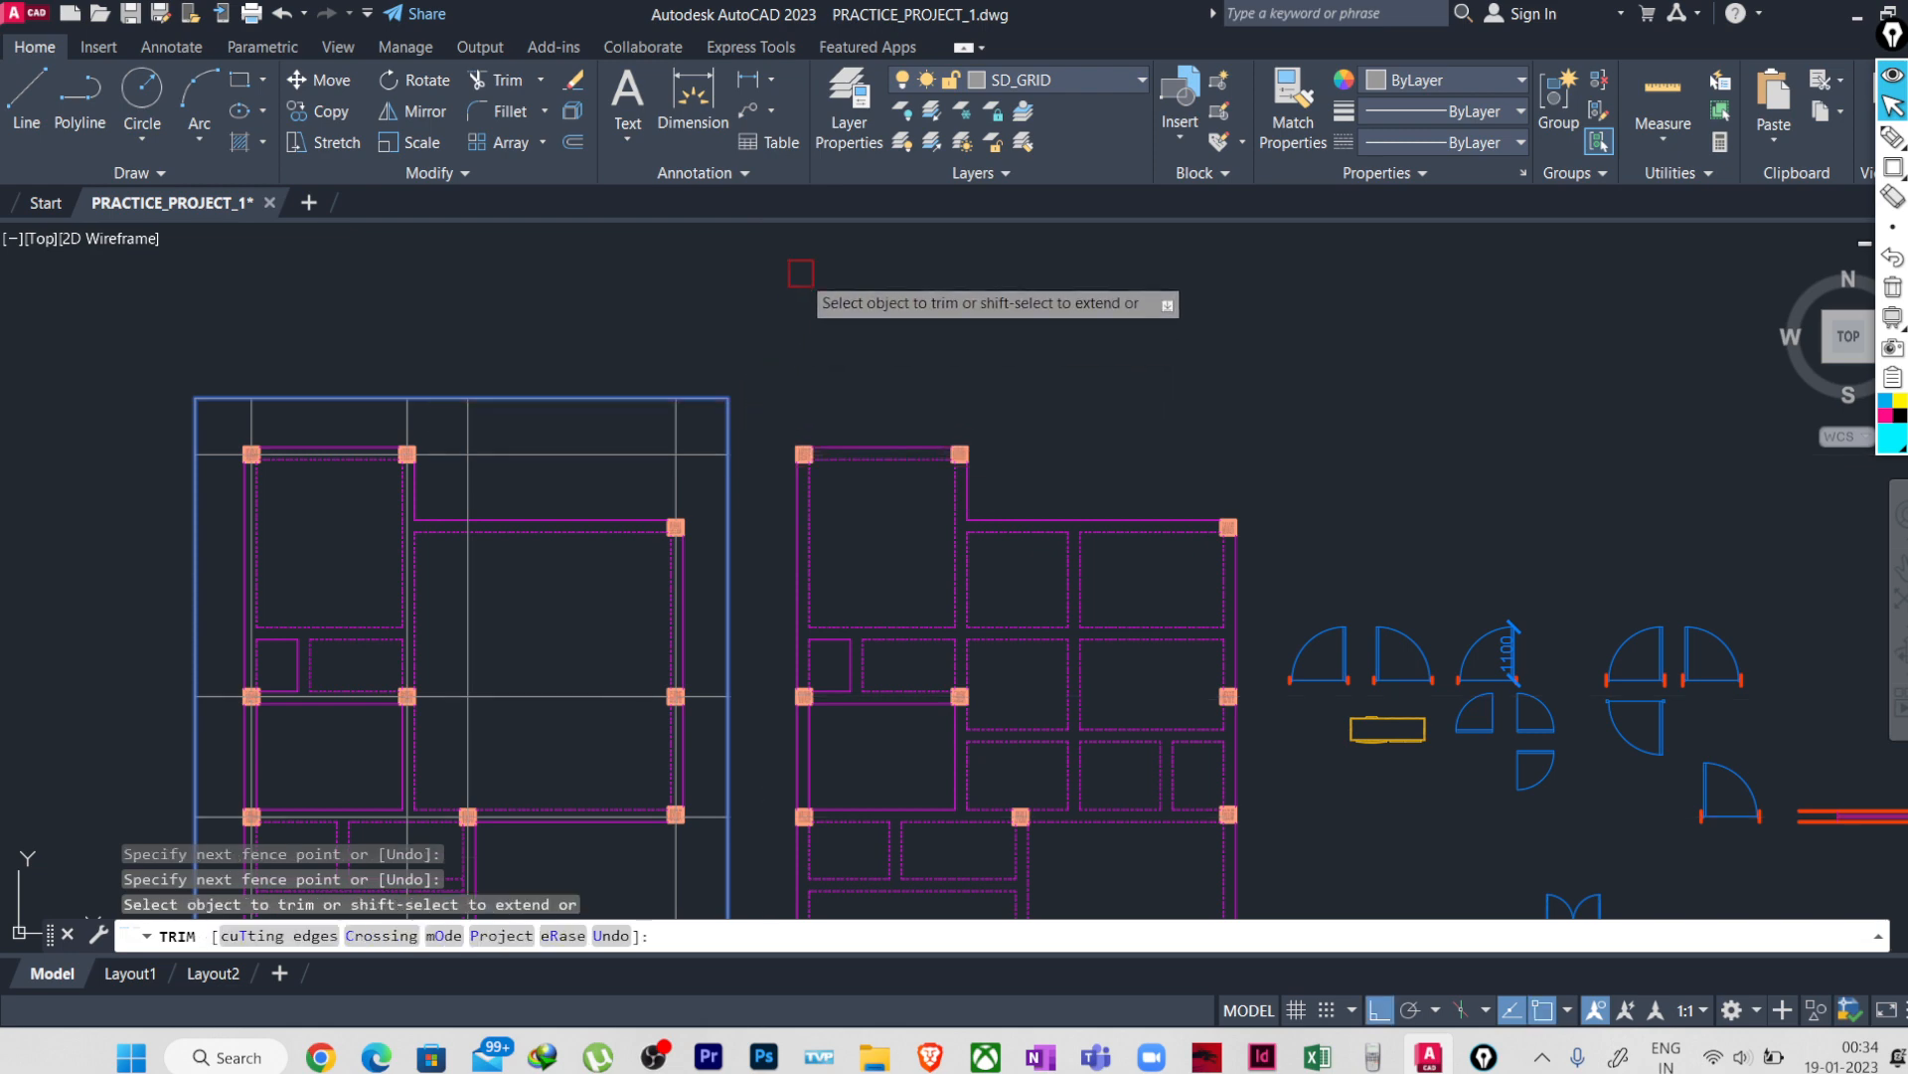
pyautogui.scroll(-2, 796, 269)
pyautogui.press('Escape')
# - Delete the boundary rectangle around the first standalone layout
pyautogui.click(663, 348)
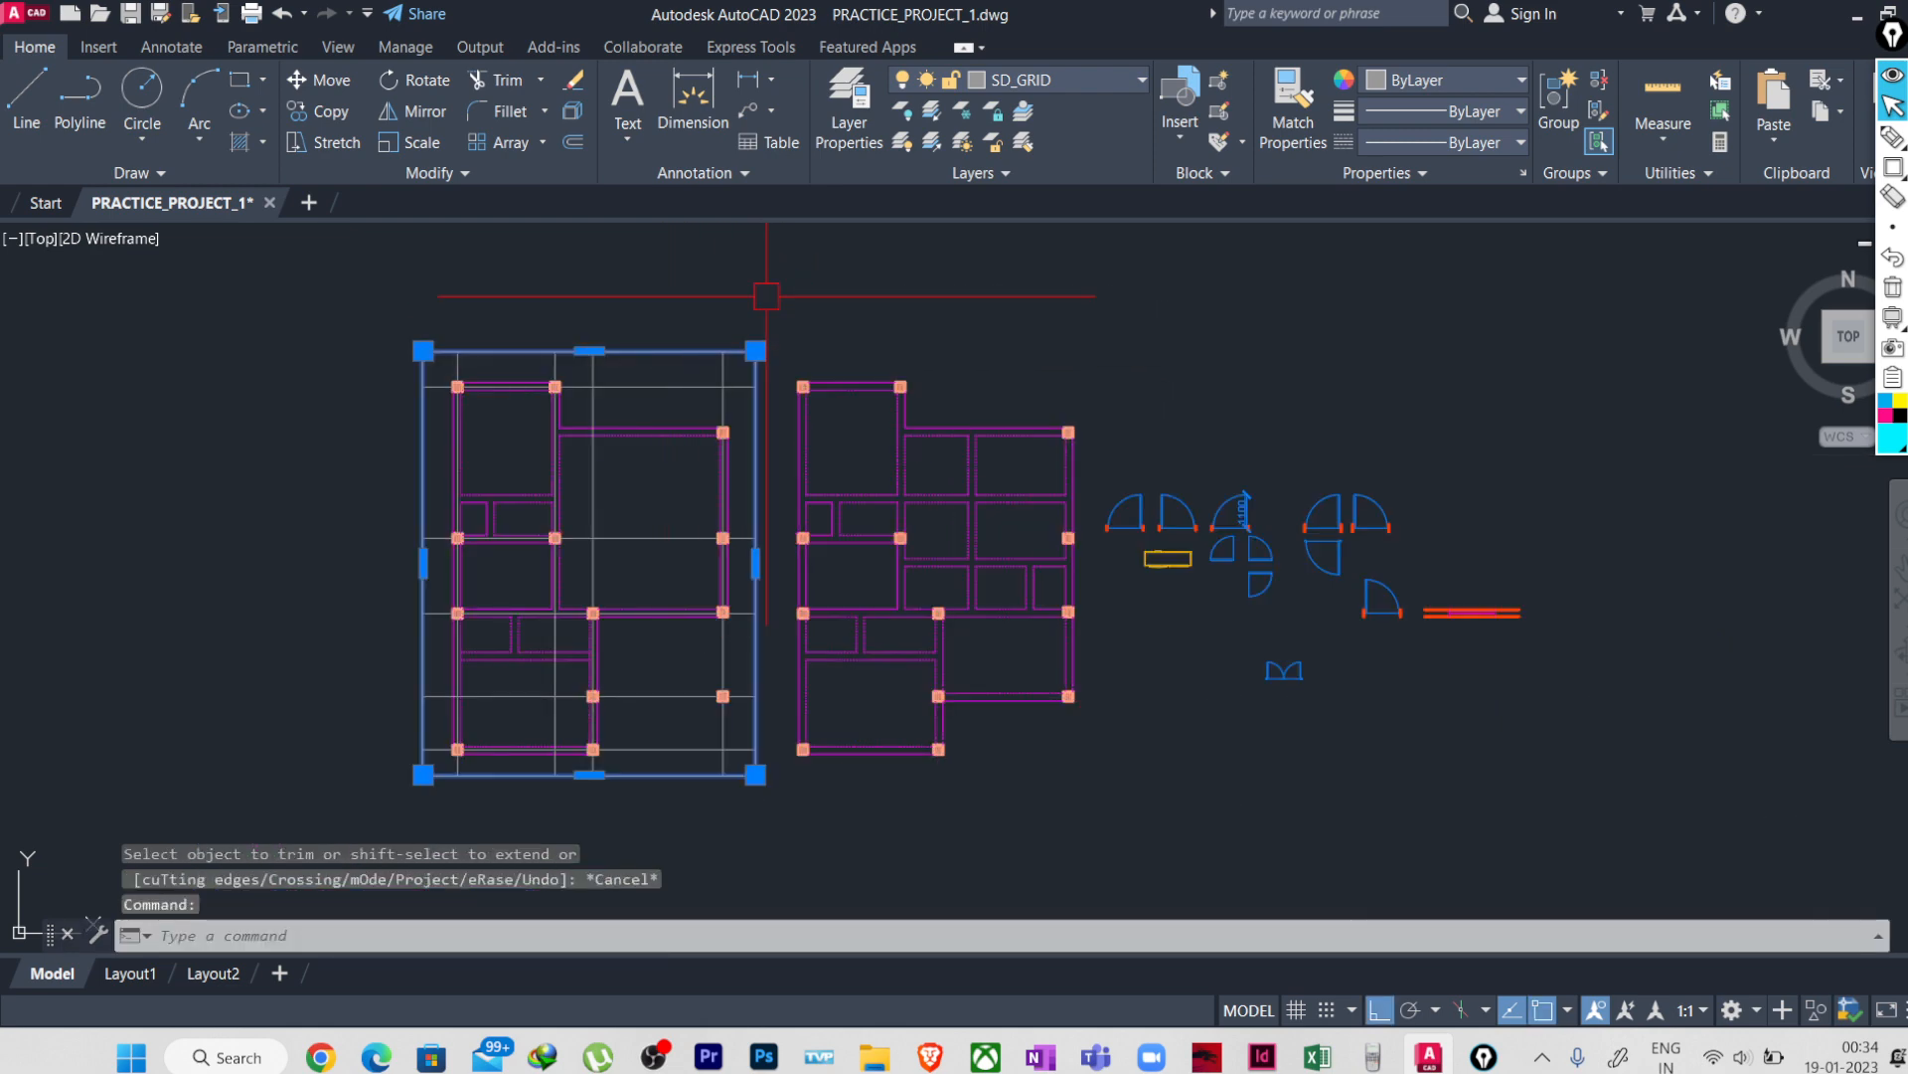
pyautogui.press('Delete')
pyautogui.moveTo(759, 285); pyautogui.dragTo(832, 327, button='middle')
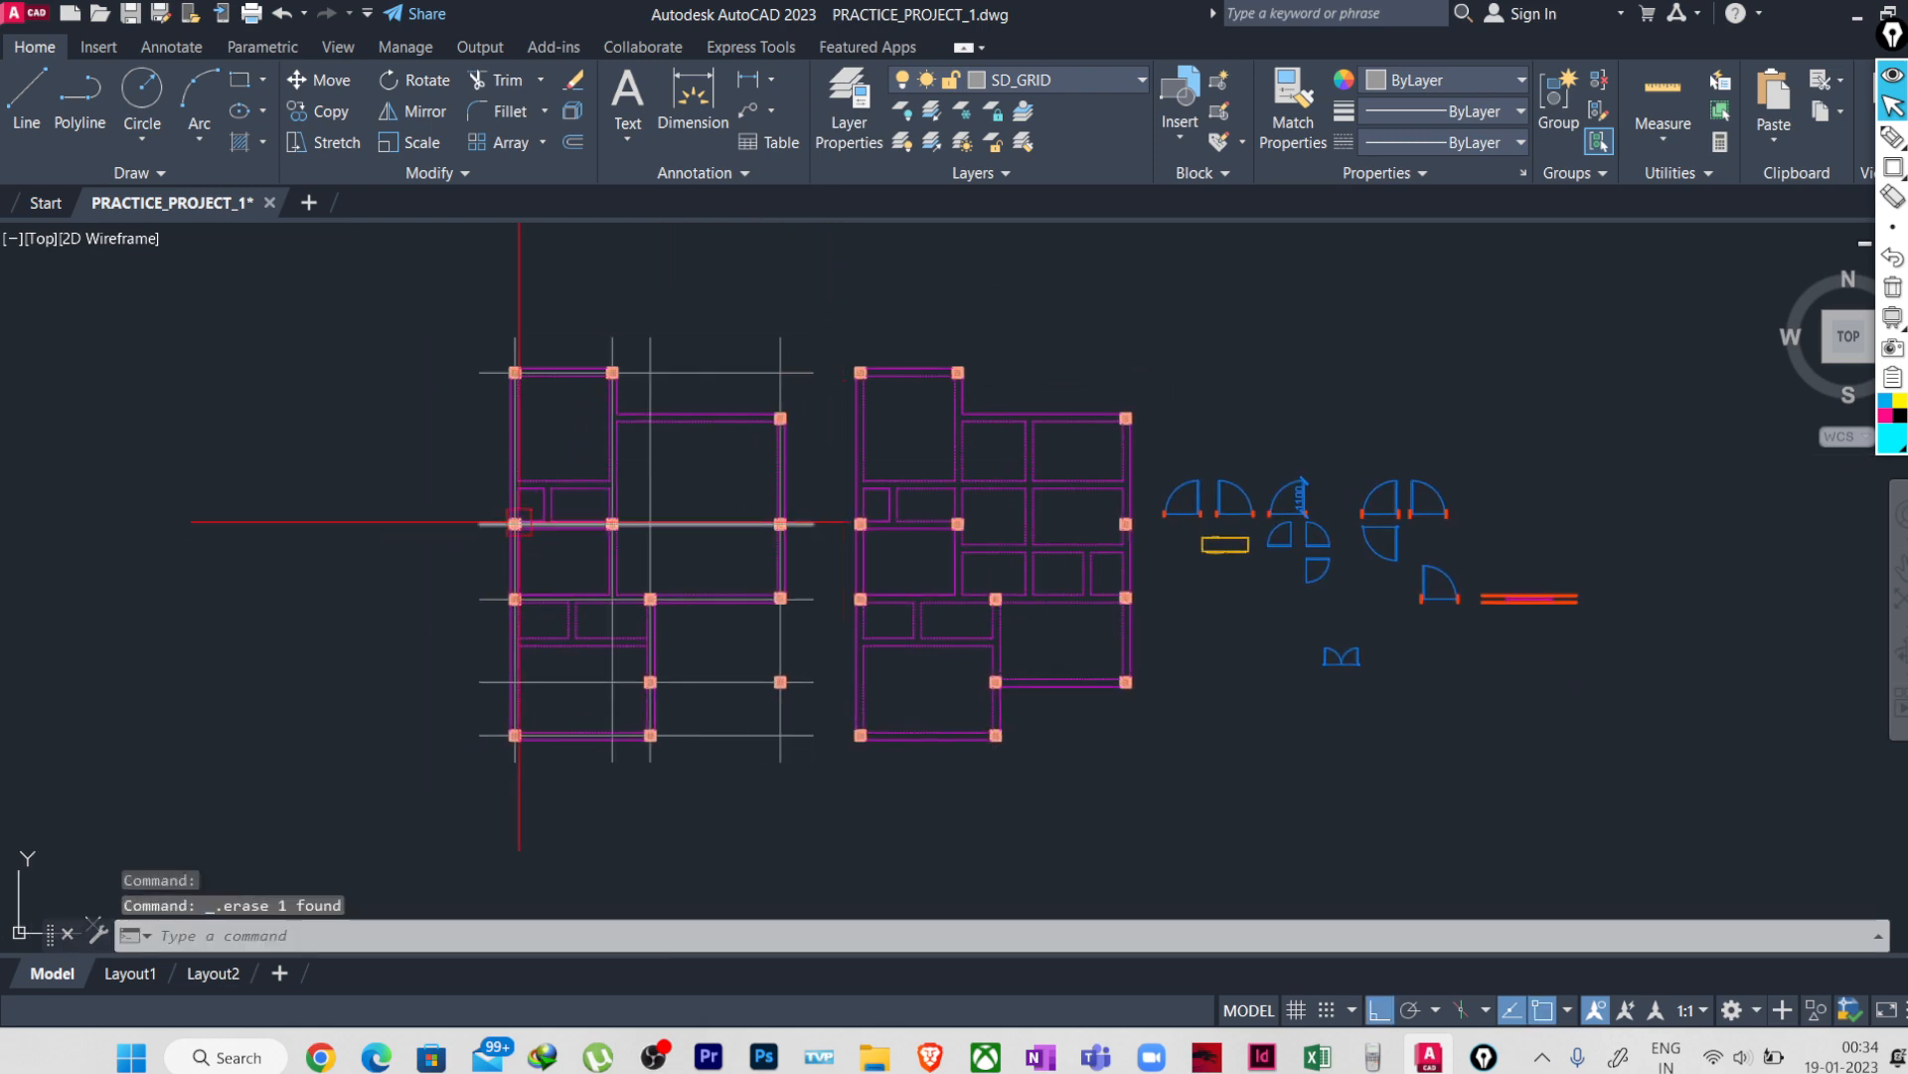
# - Select all similar grid lines in the first standalone layout and set their linetype to CENTER
pyautogui.scroll(2, 618, 383)
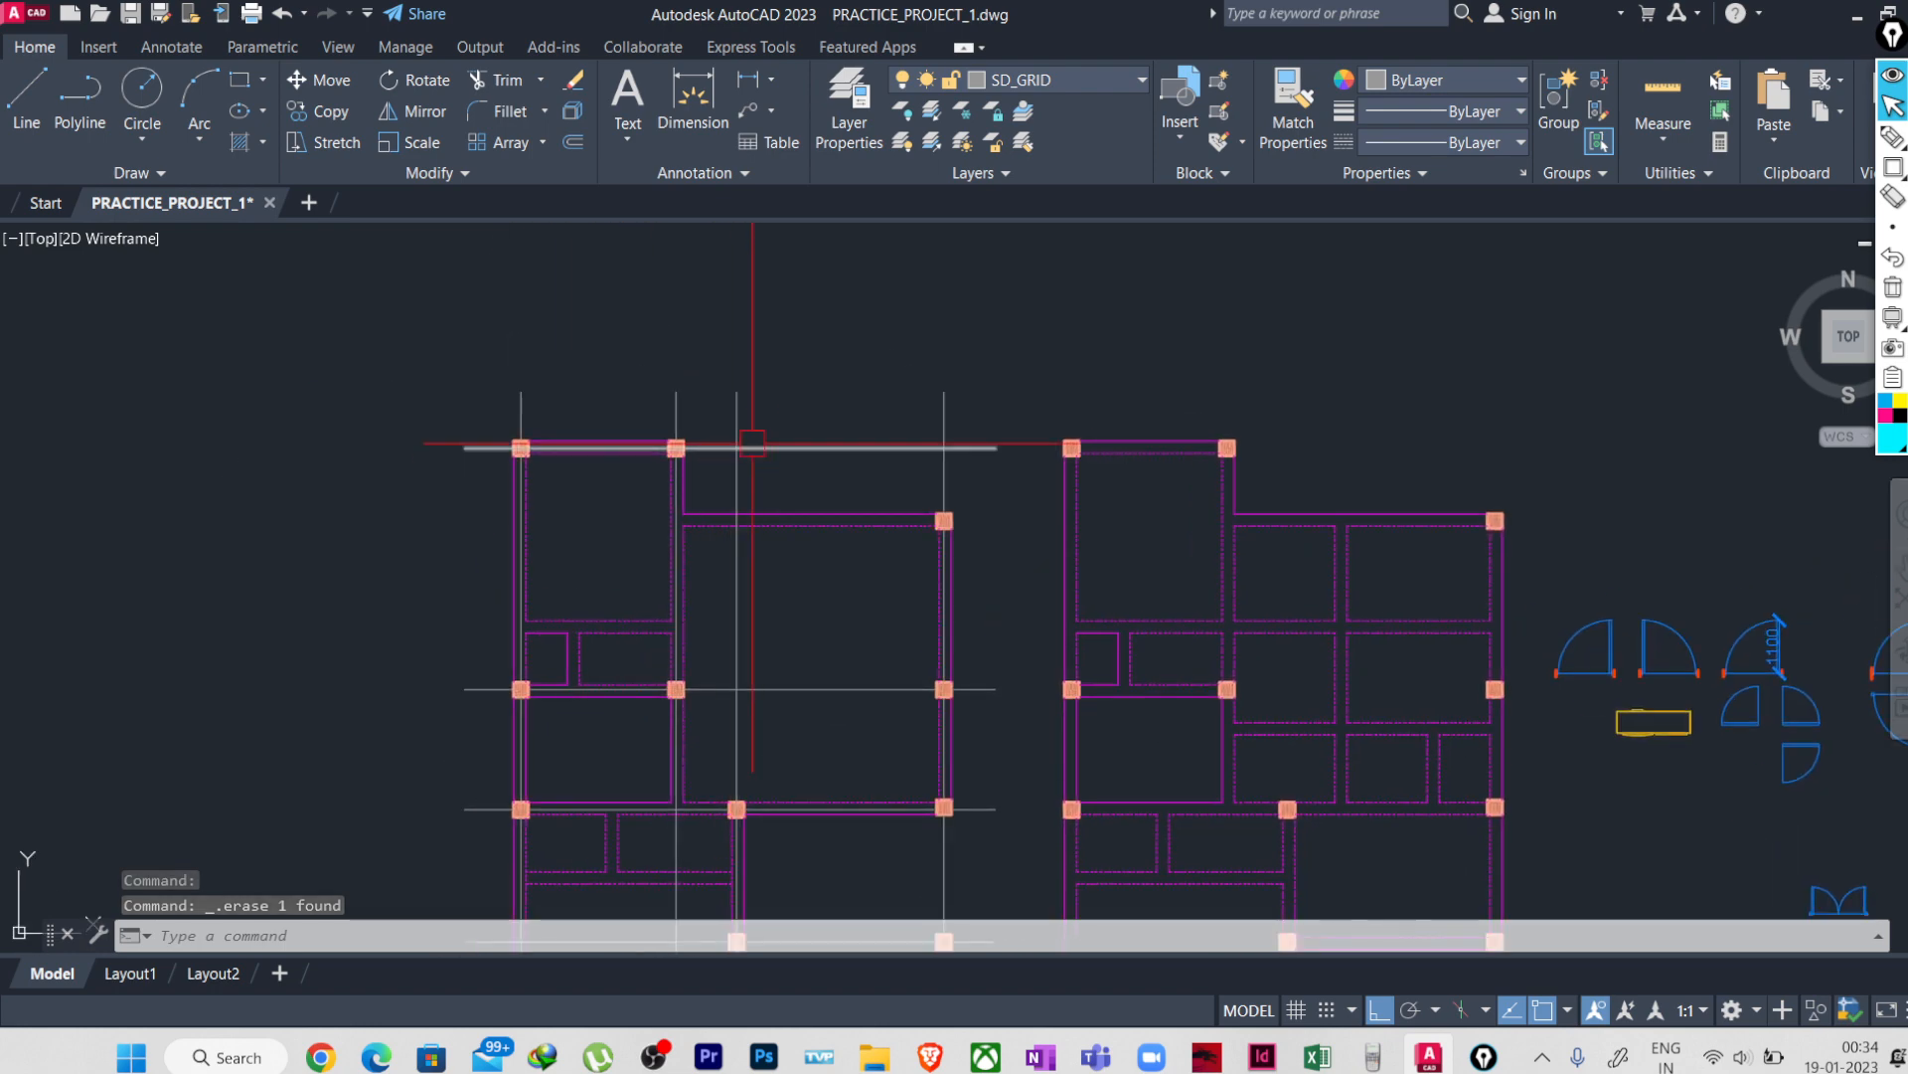
pyautogui.click(740, 413)
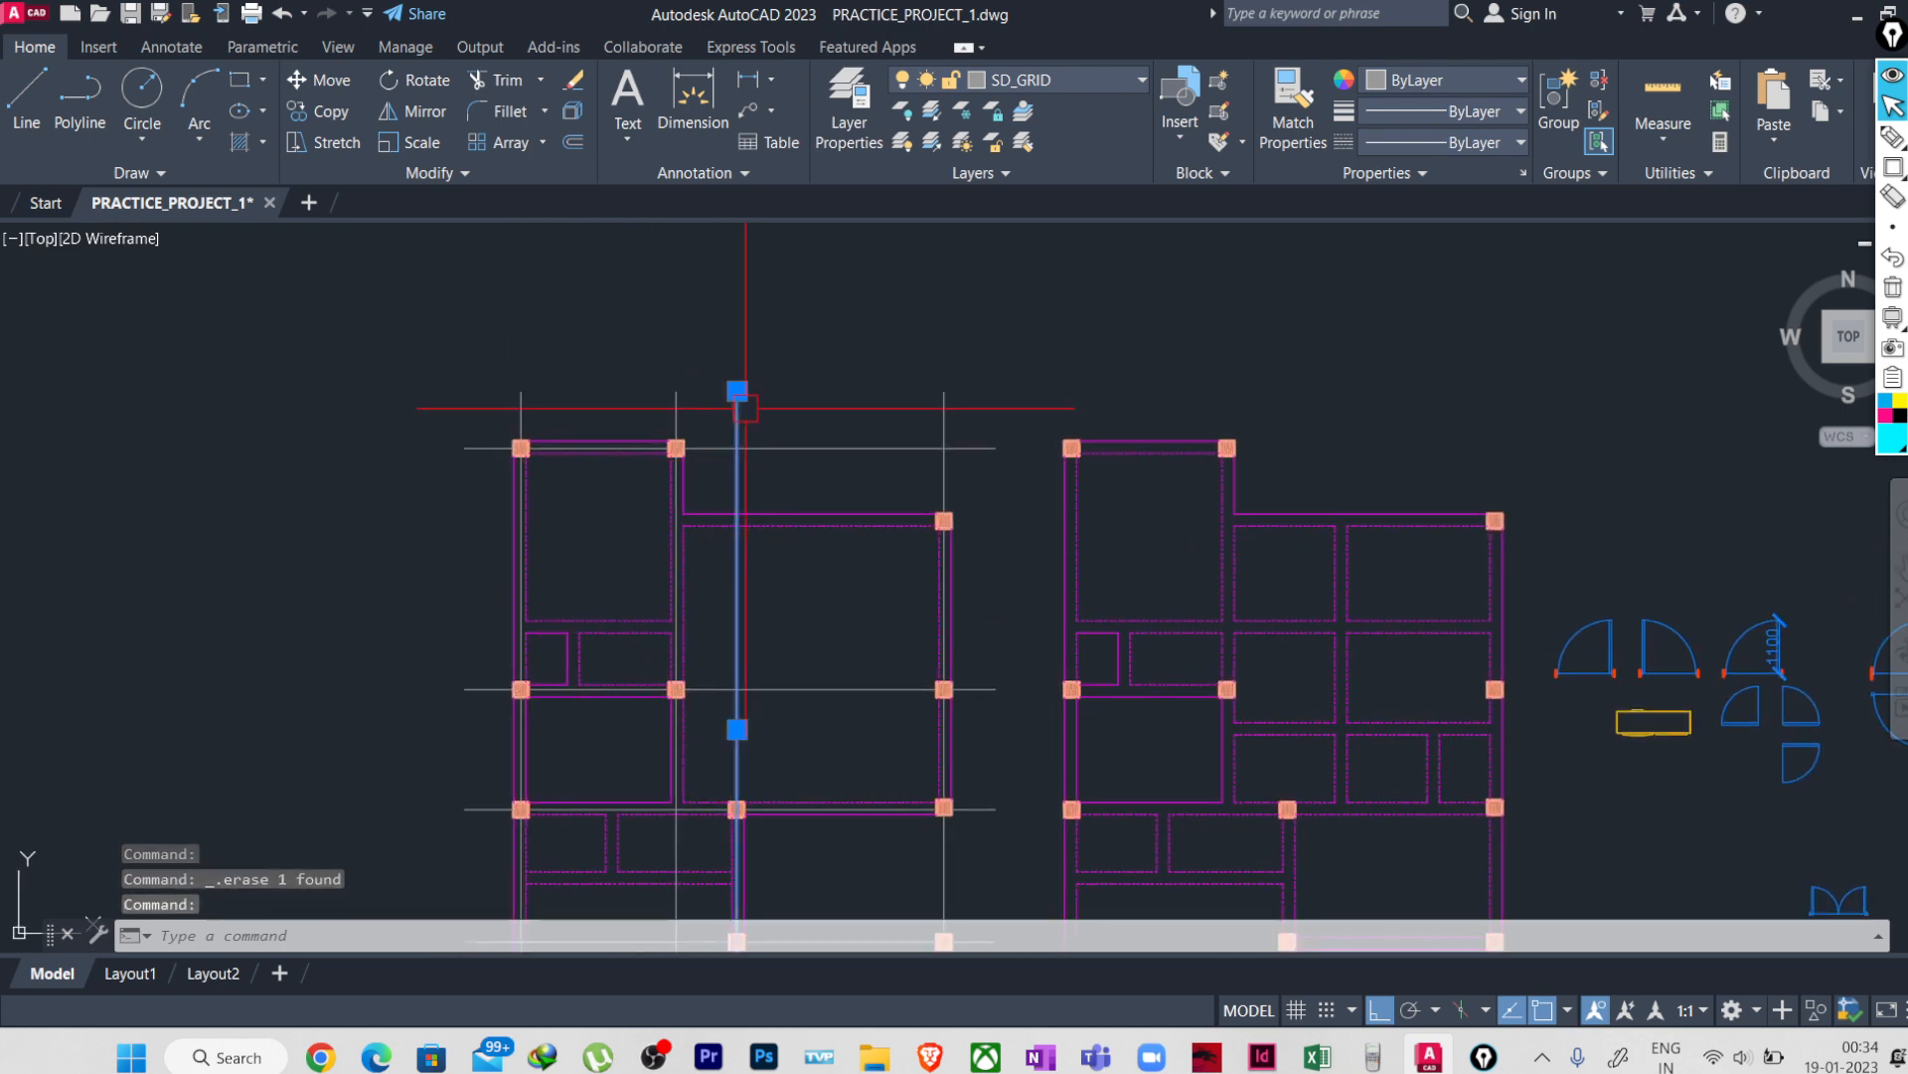
pyautogui.rightClick(835, 314)
pyautogui.click(965, 716)
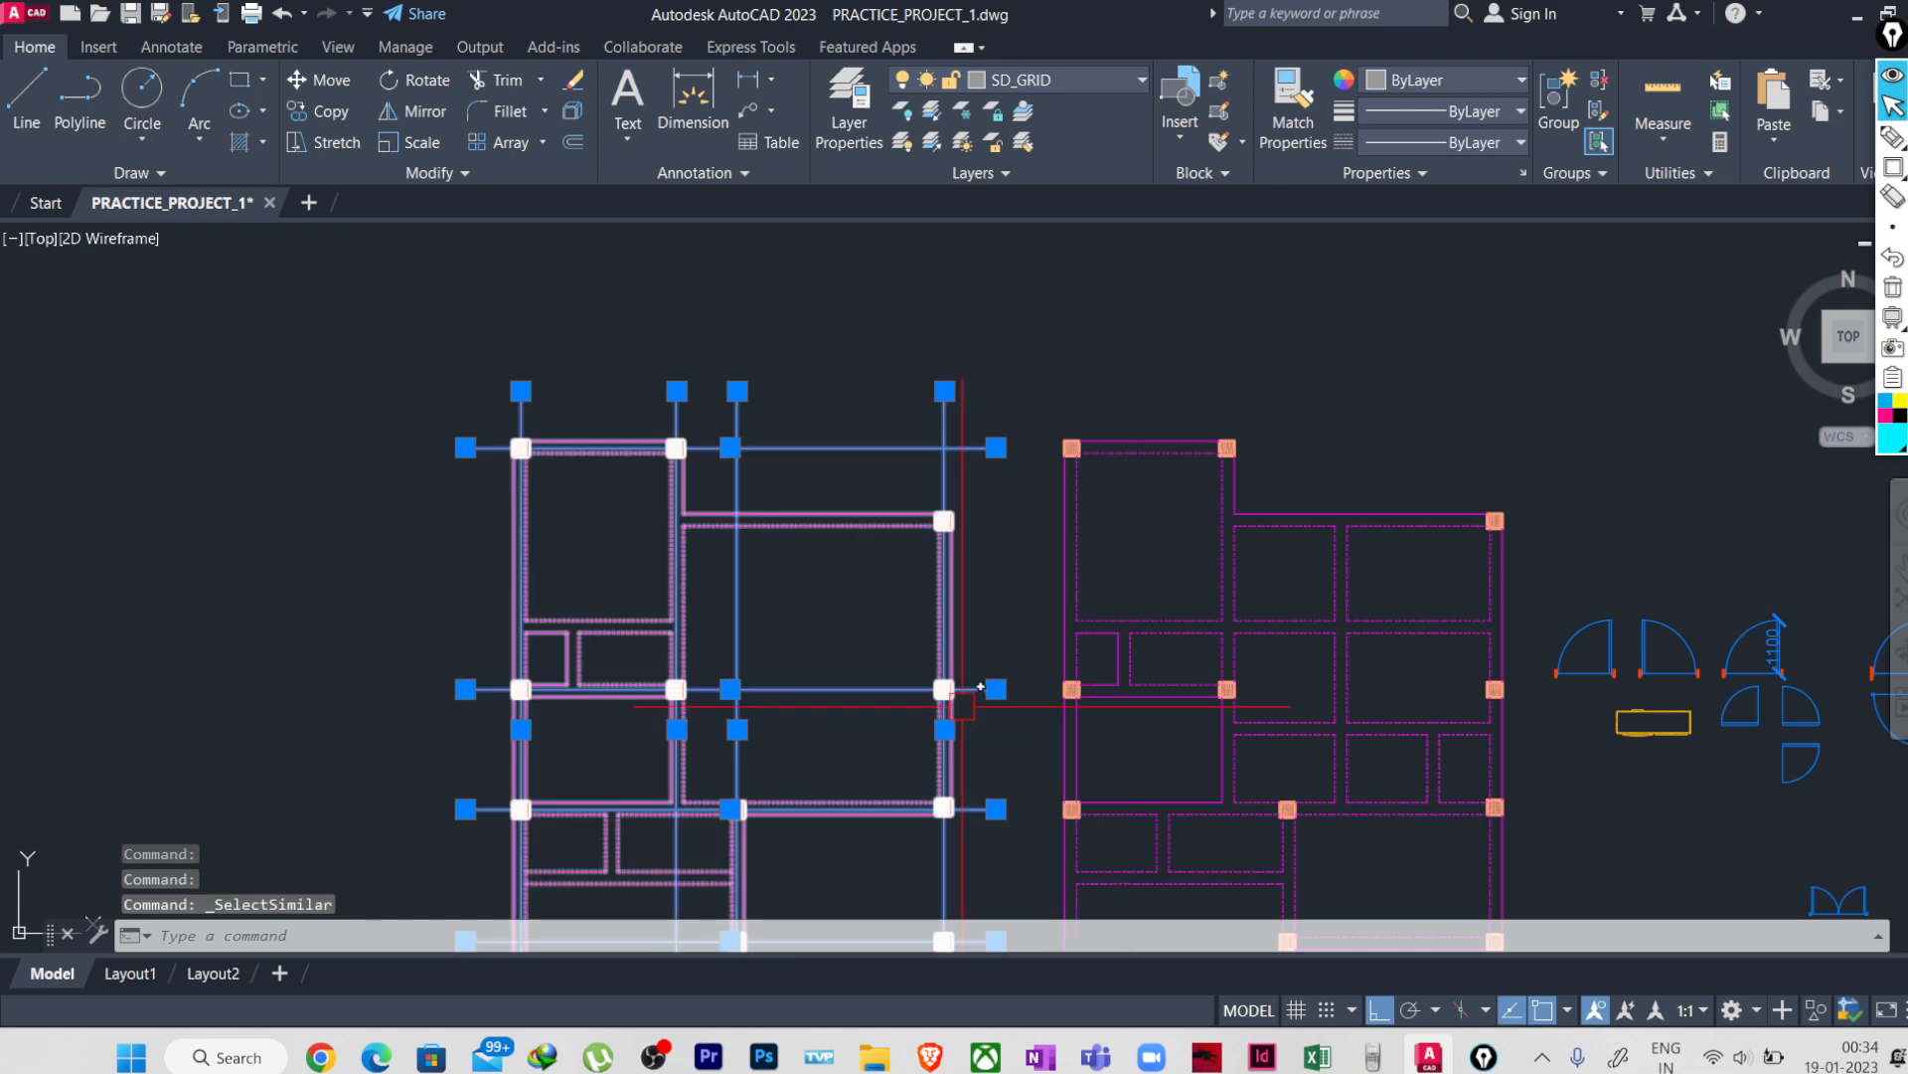
pyautogui.click(1422, 136)
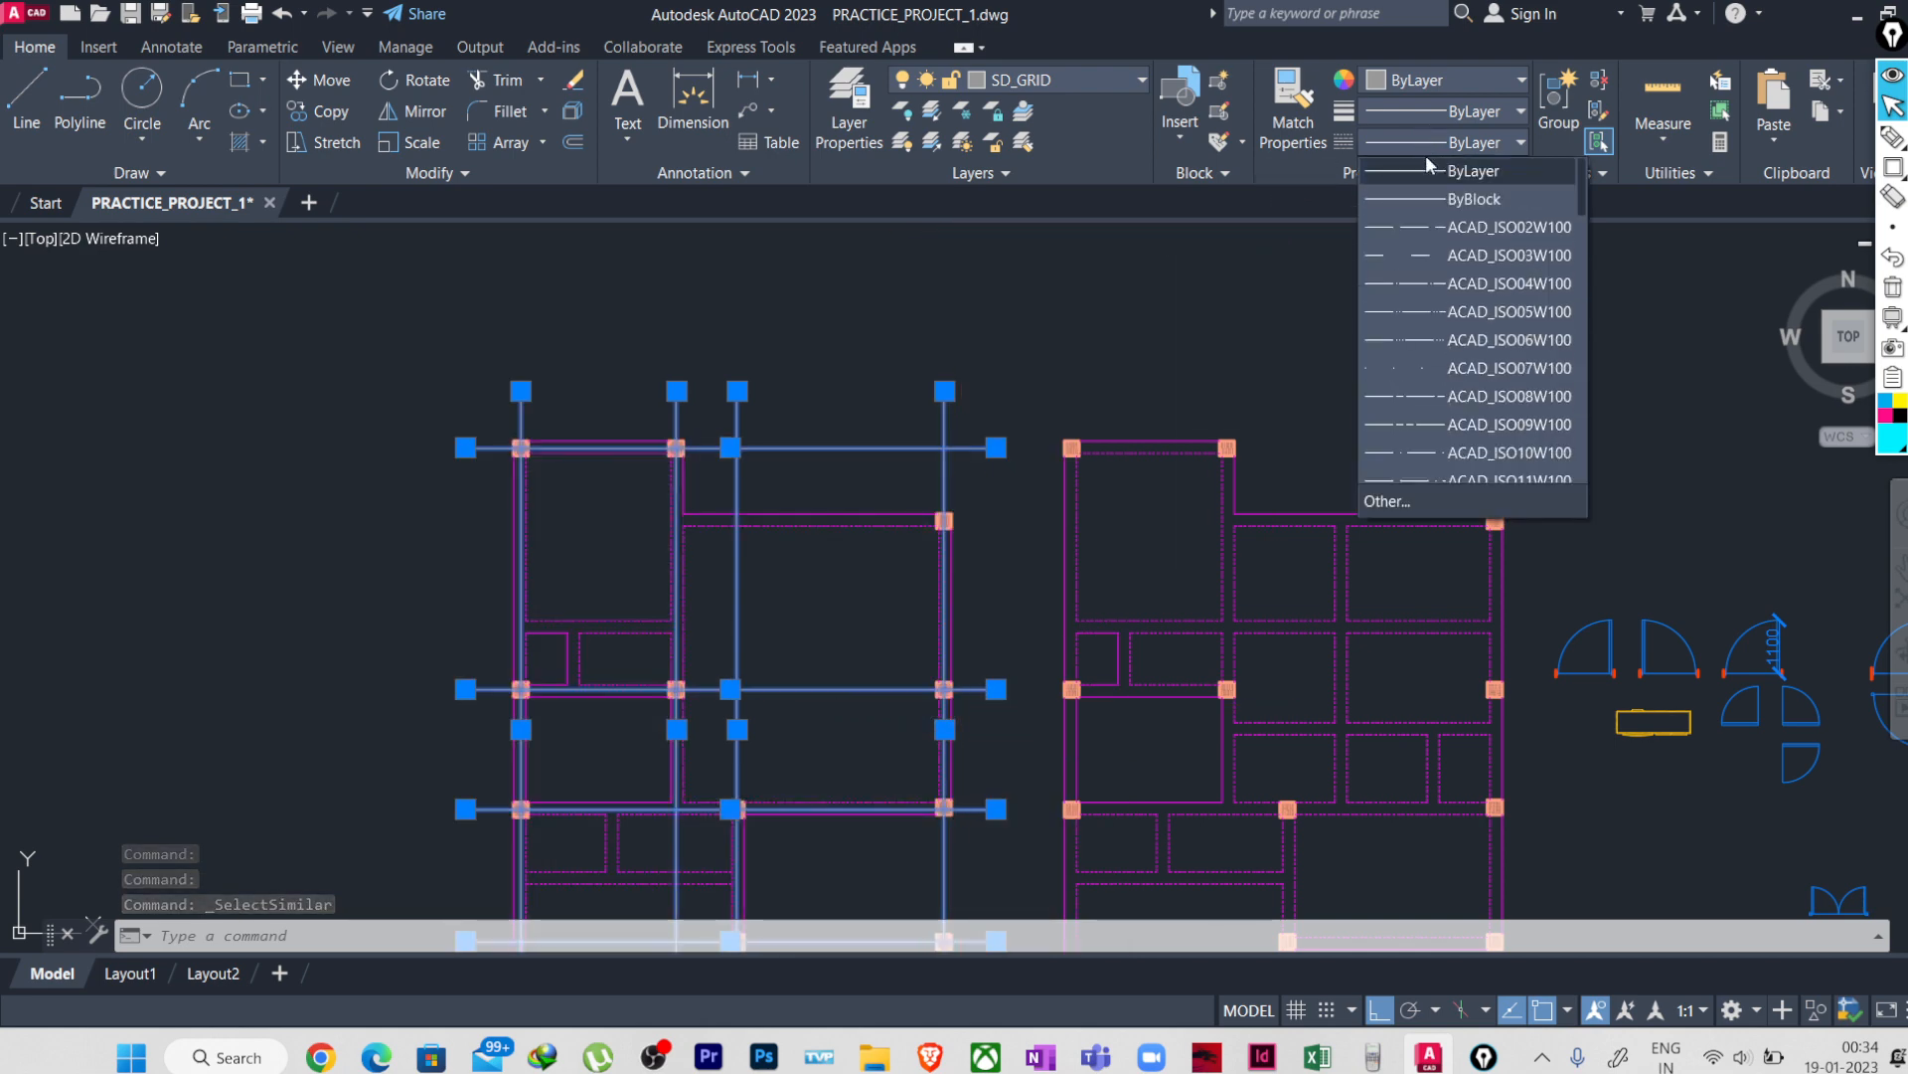
pyautogui.scroll(-2, 1461, 298)
pyautogui.scroll(-3, 1461, 296)
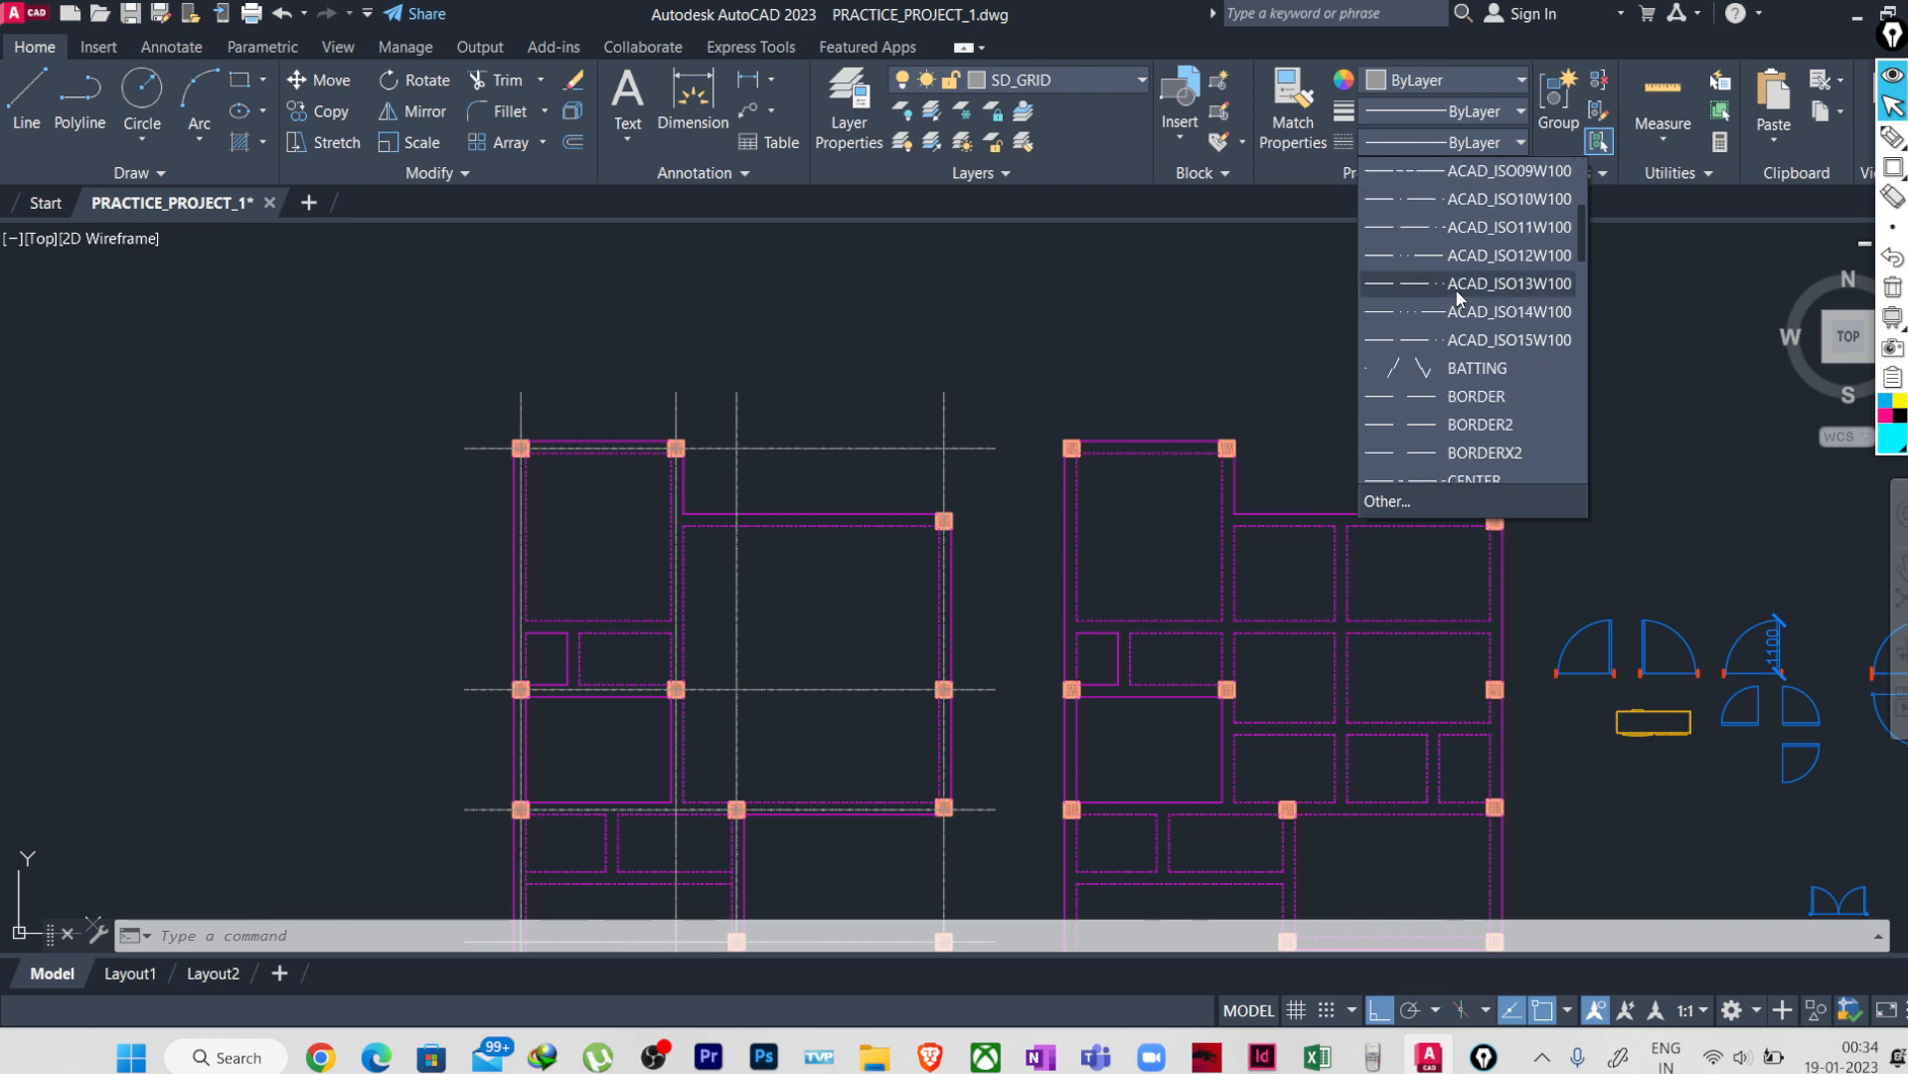
pyautogui.scroll(5, 1457, 313)
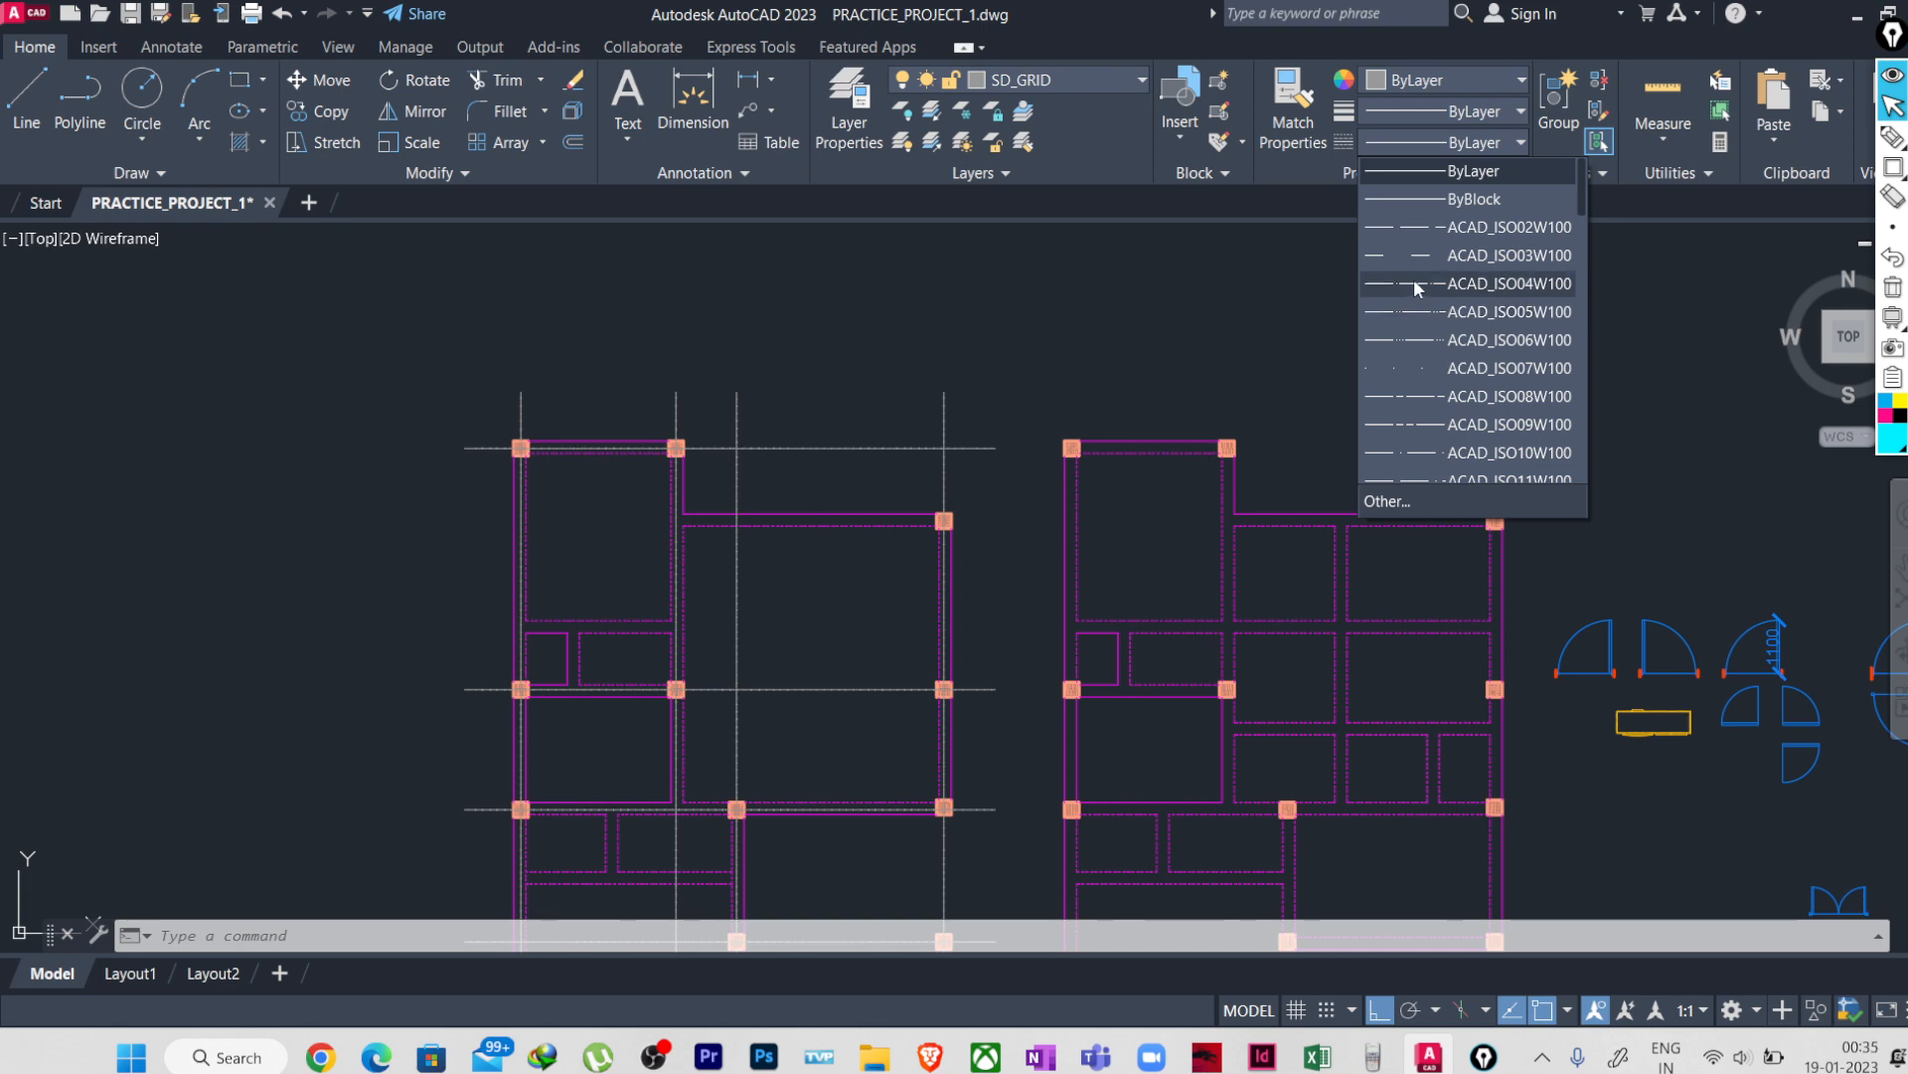
pyautogui.scroll(-6, 1414, 278)
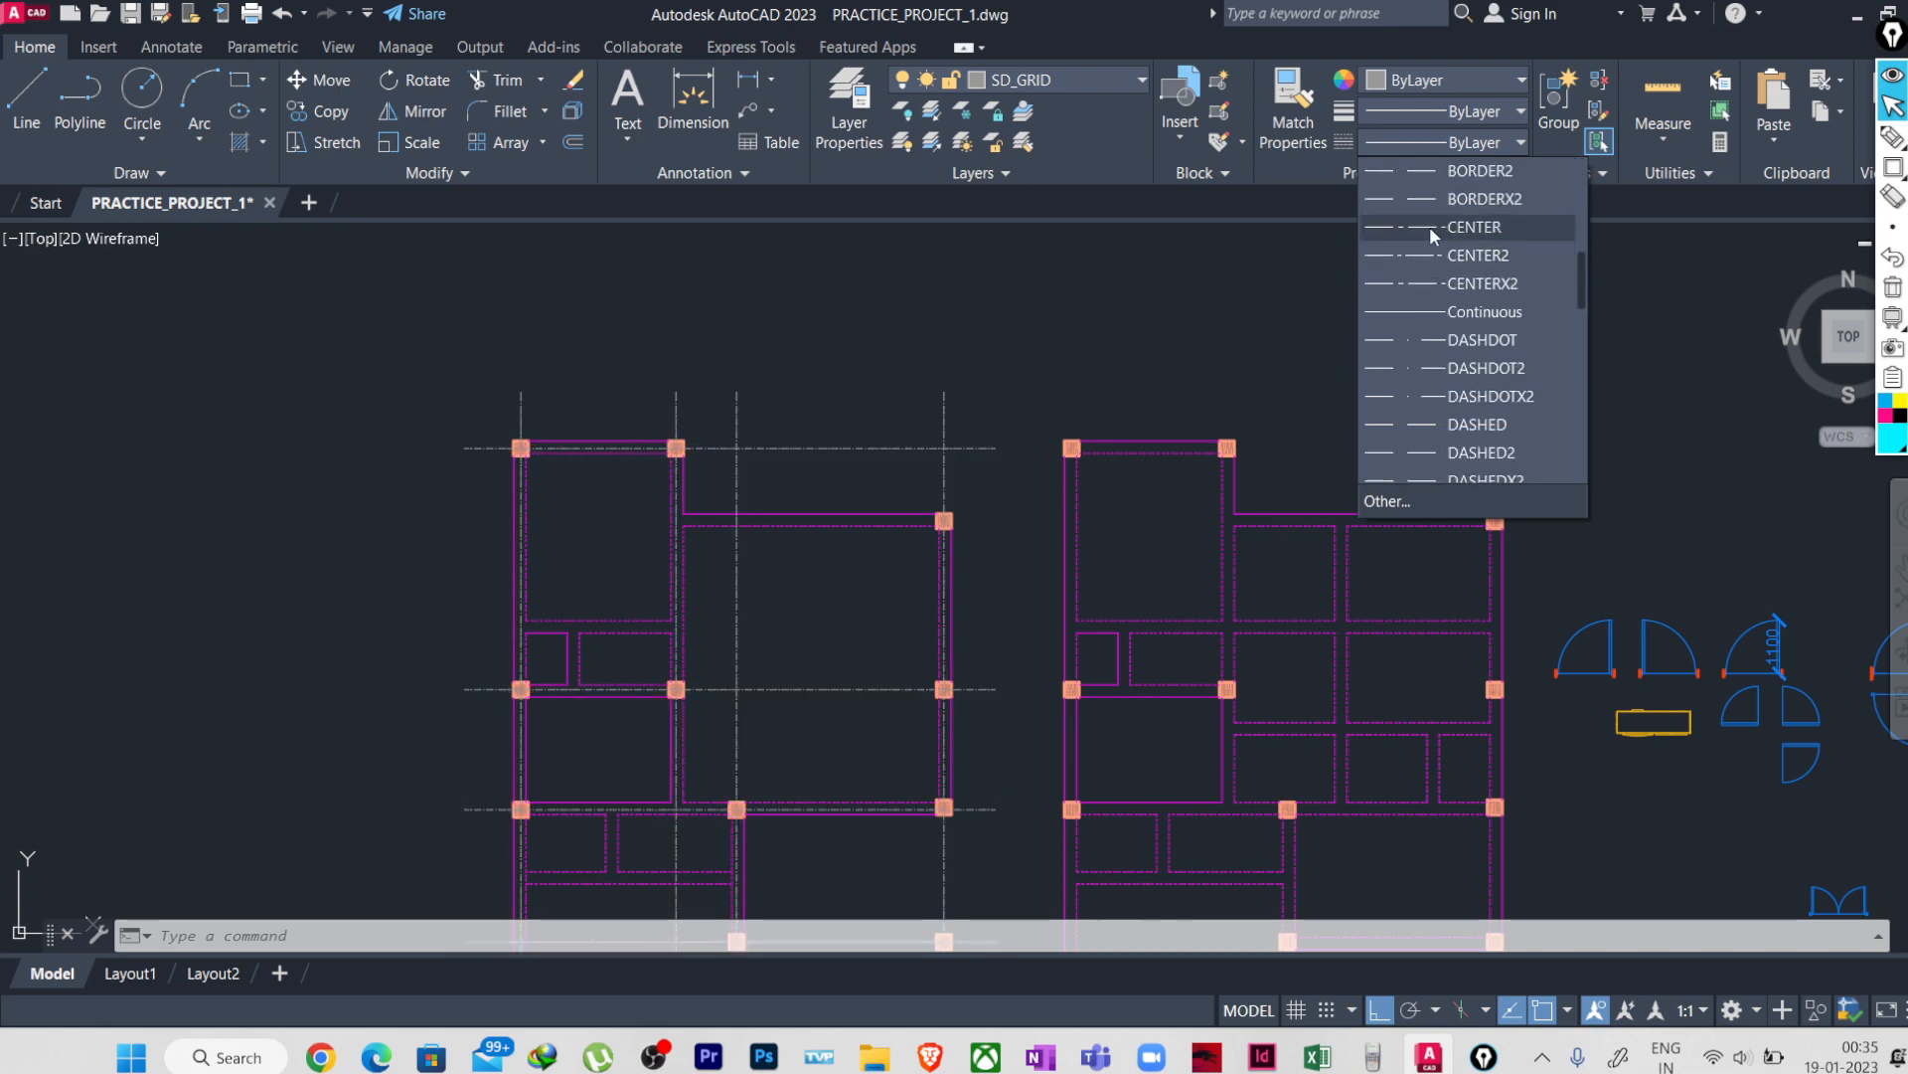
pyautogui.click(1429, 227)
pyautogui.scroll(5, 703, 490)
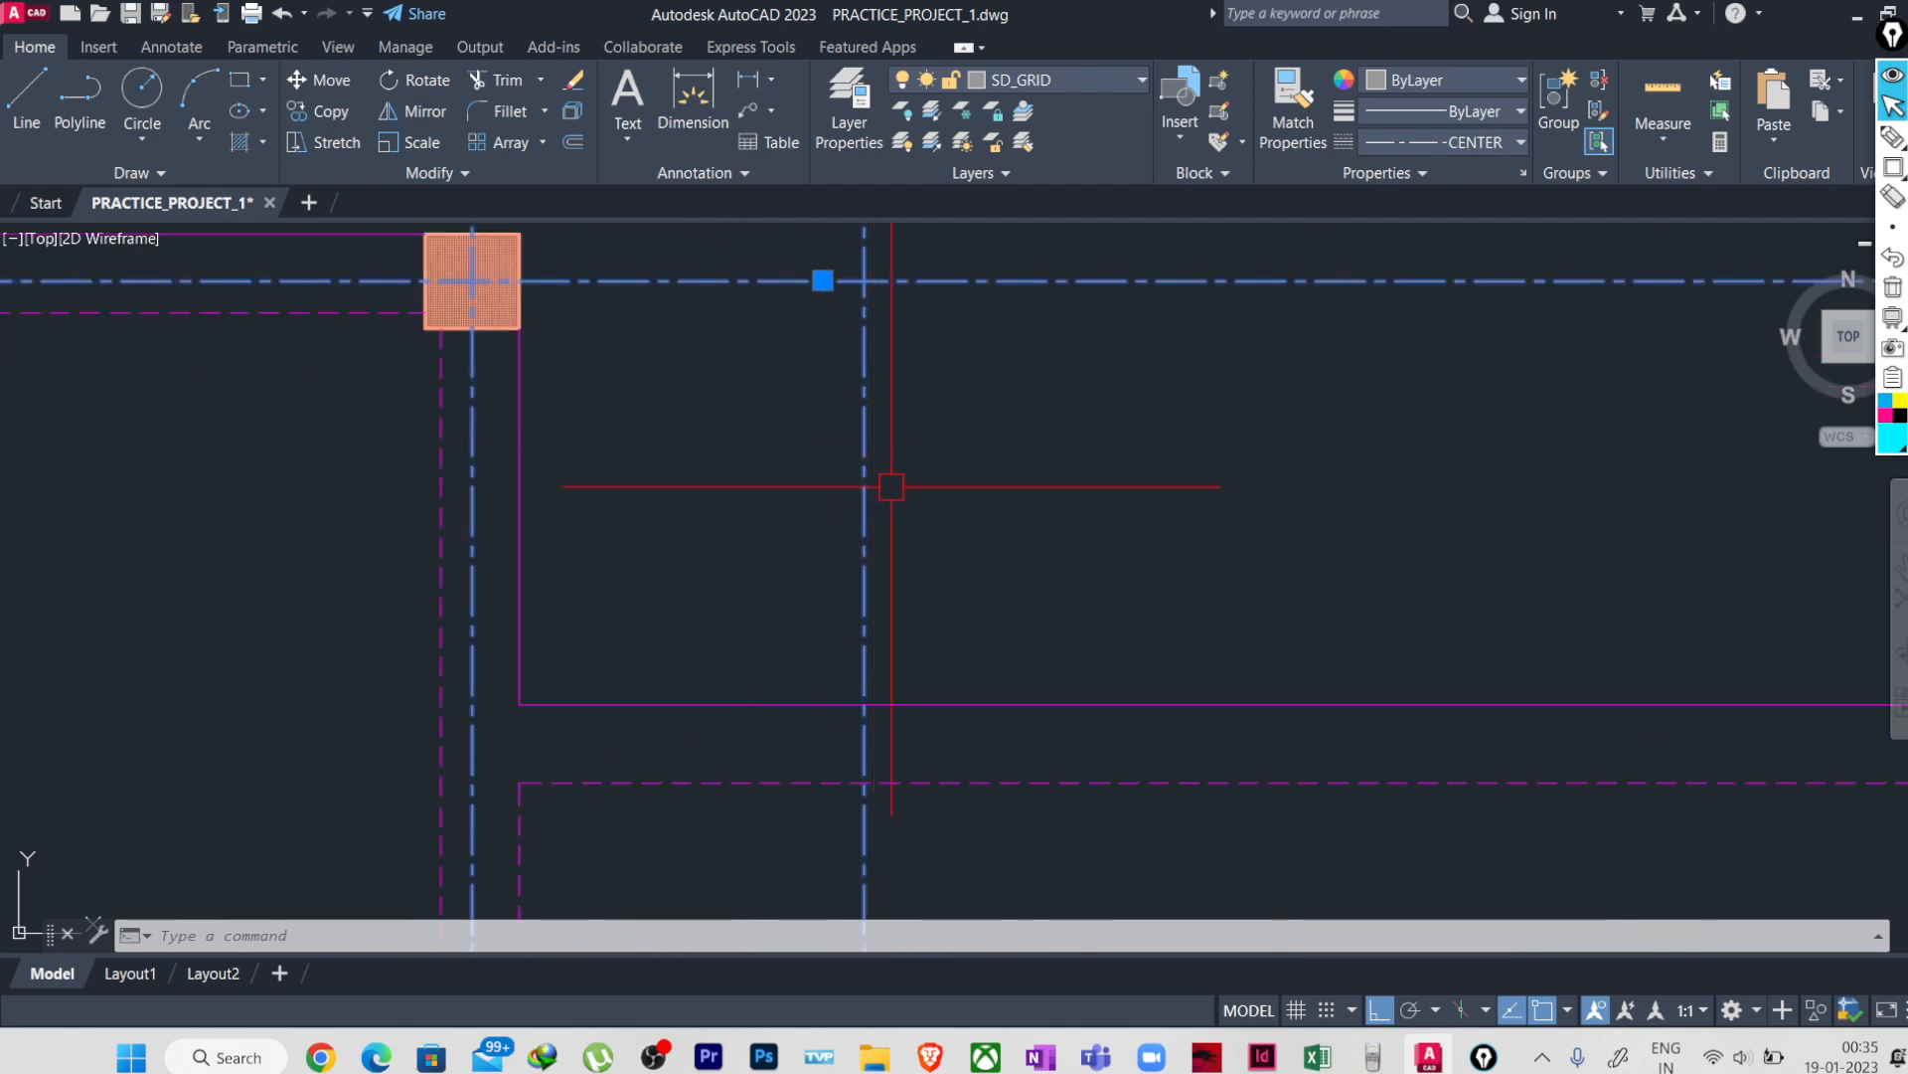
pyautogui.scroll(-2, 924, 487)
pyautogui.scroll(-3, 972, 464)
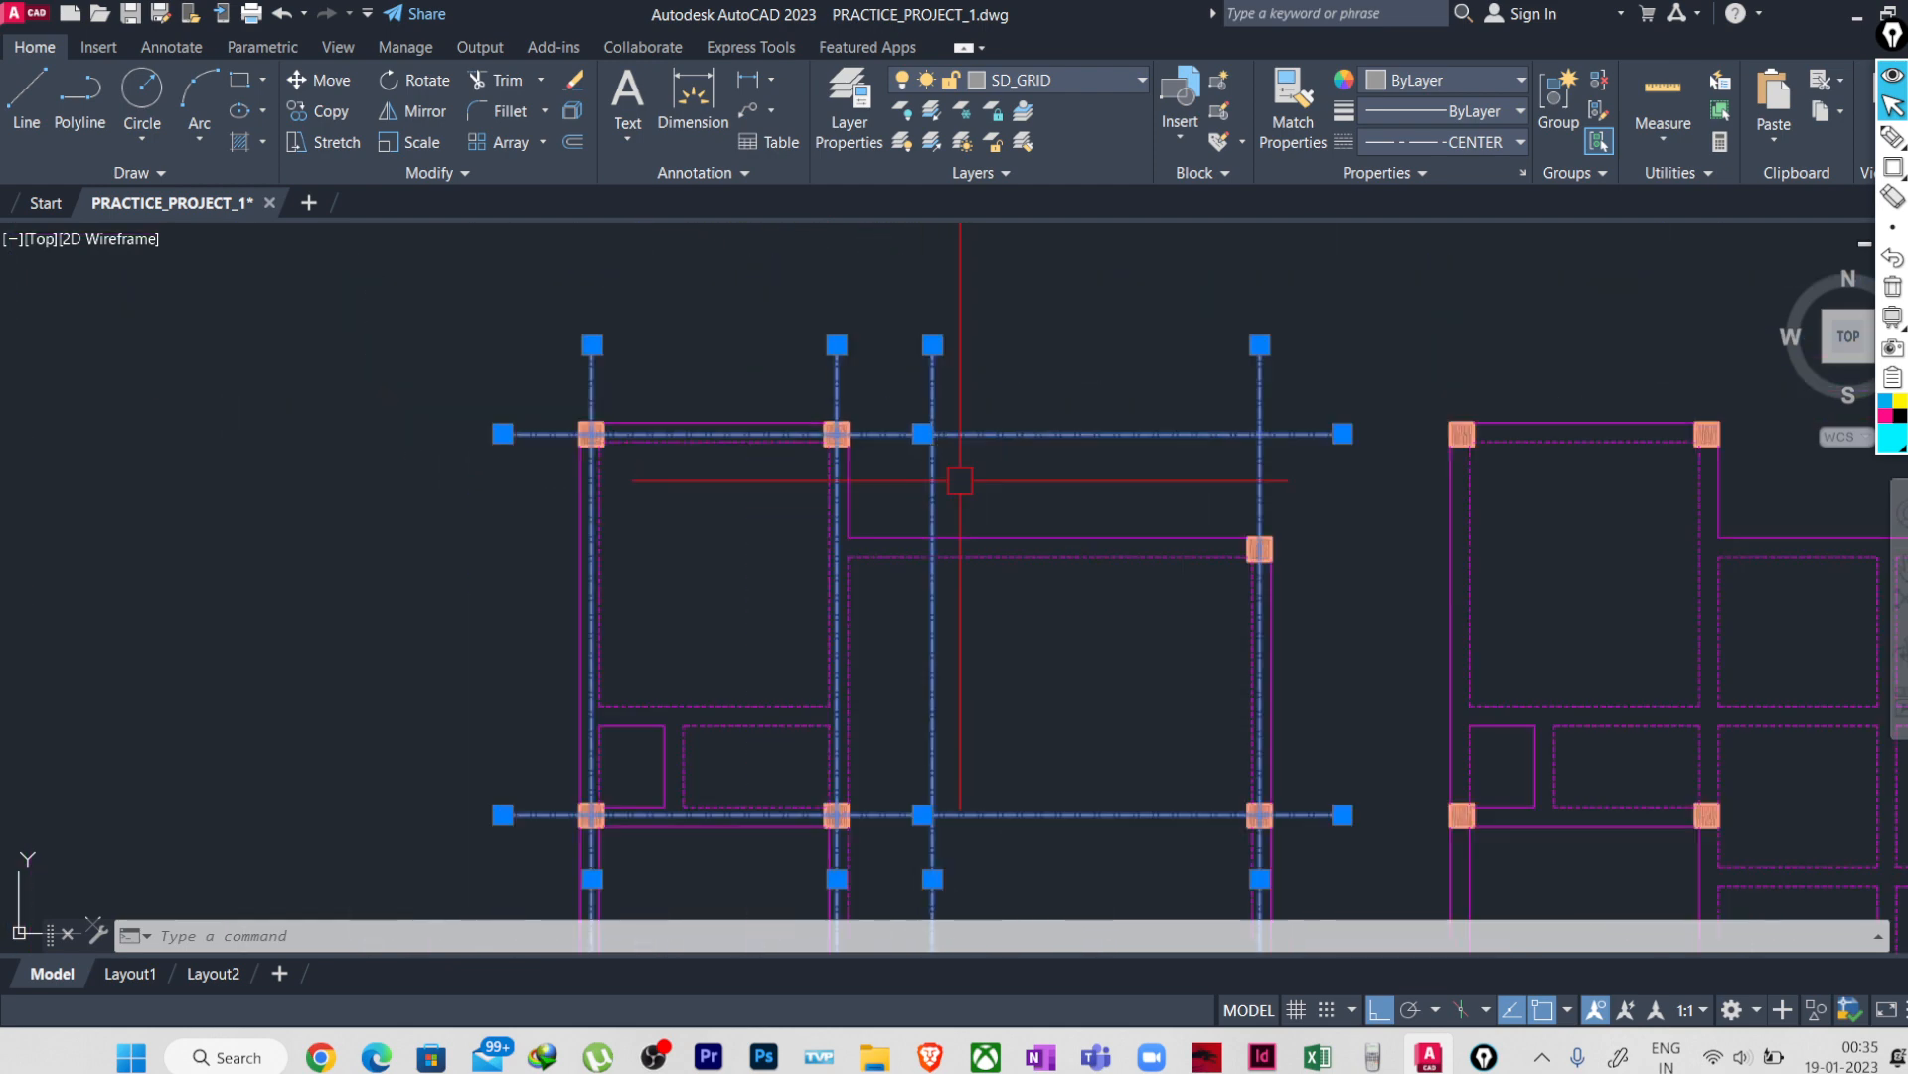
pyautogui.press('Escape')
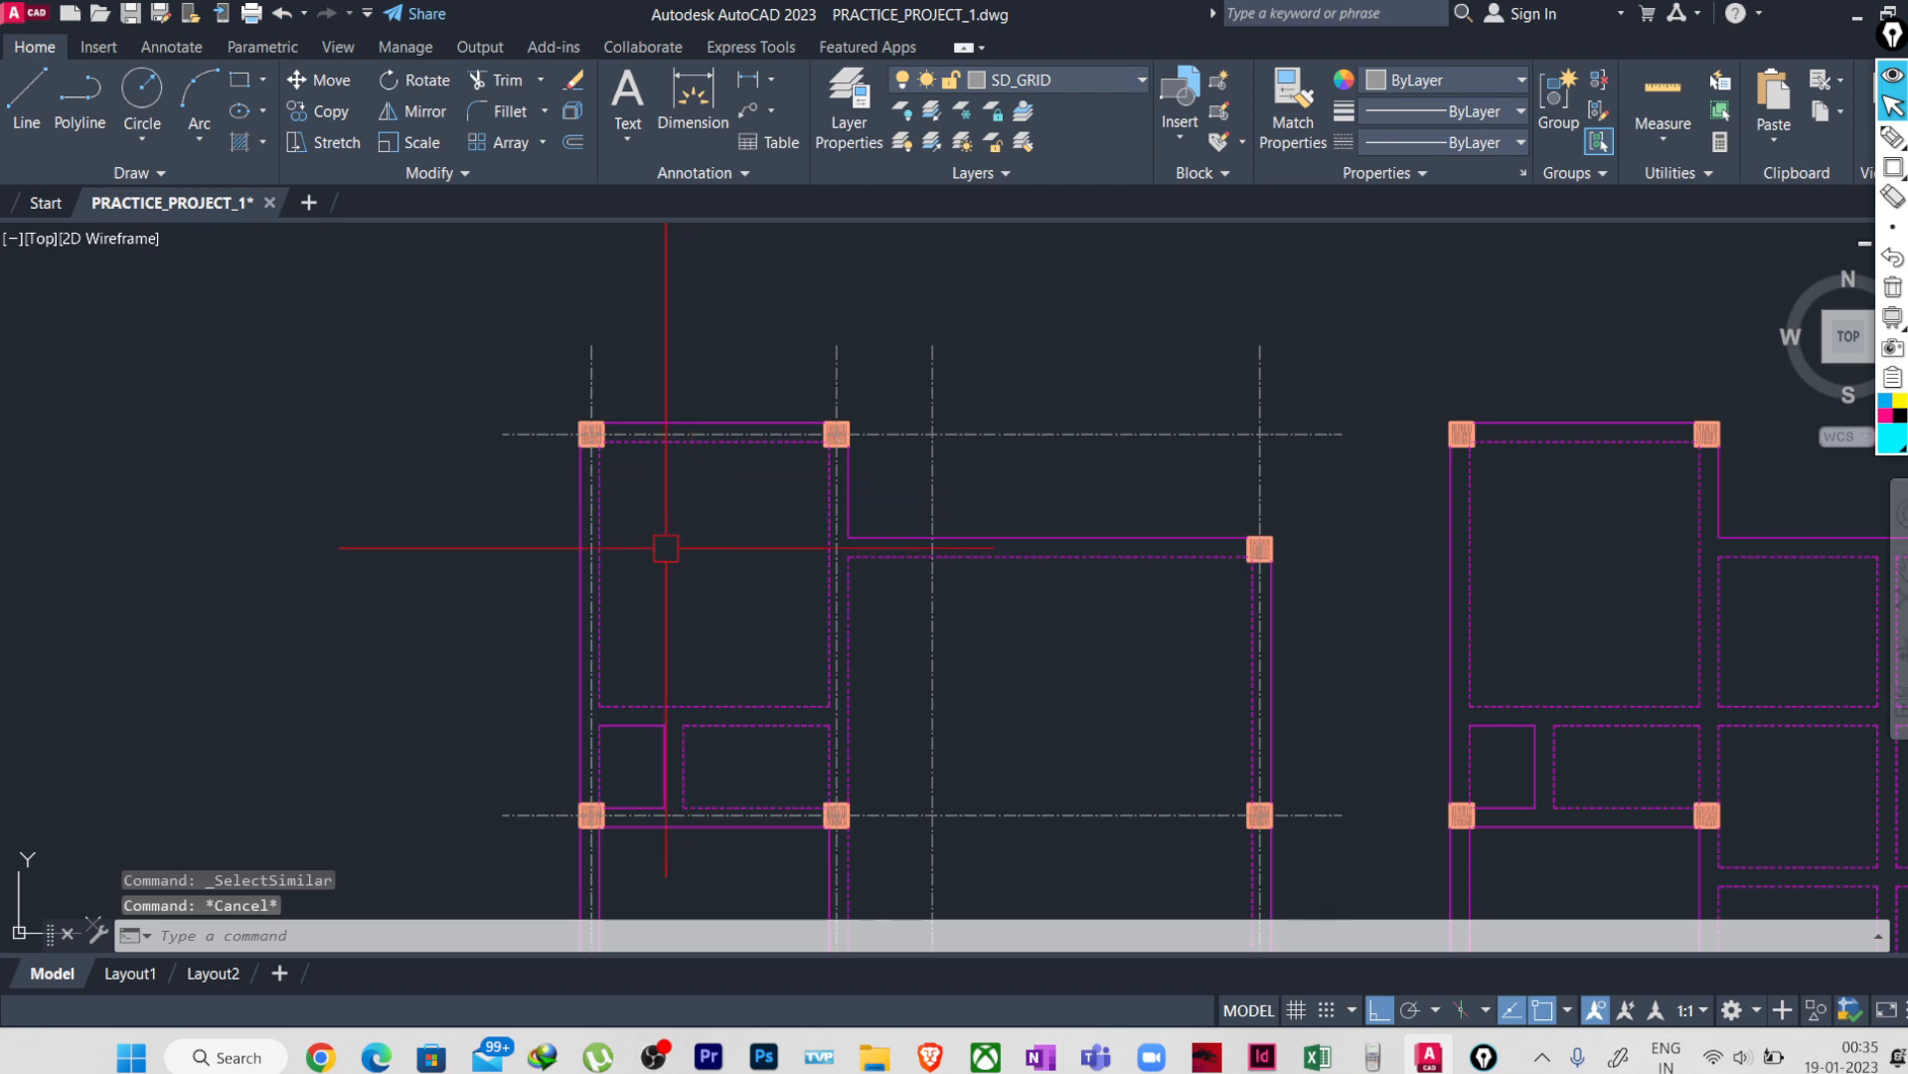
pyautogui.moveTo(662, 542)
pyautogui.mouseDown(button='middle')
pyautogui.moveTo(662, 616)
pyautogui.moveTo(662, 589)
pyautogui.mouseUp(button='middle')
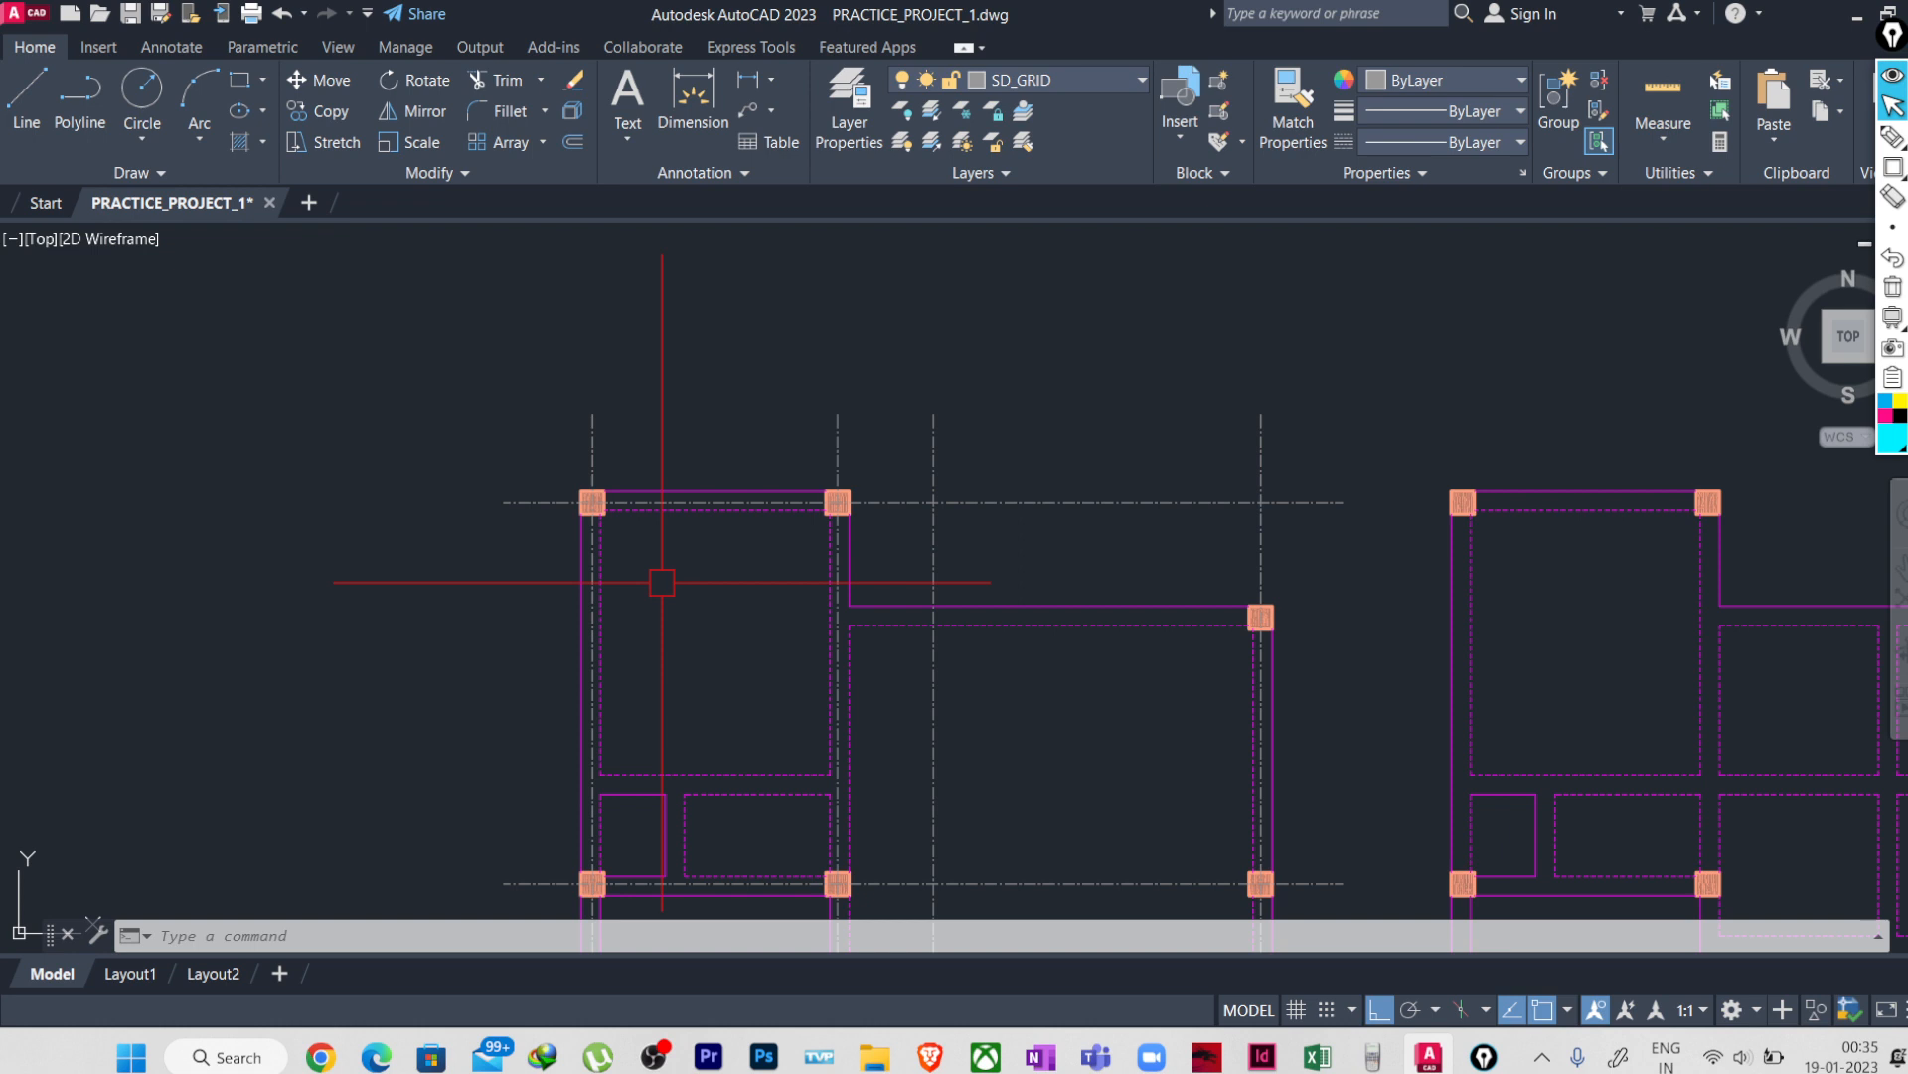
pyautogui.write('o')
pyautogui.press('Return')
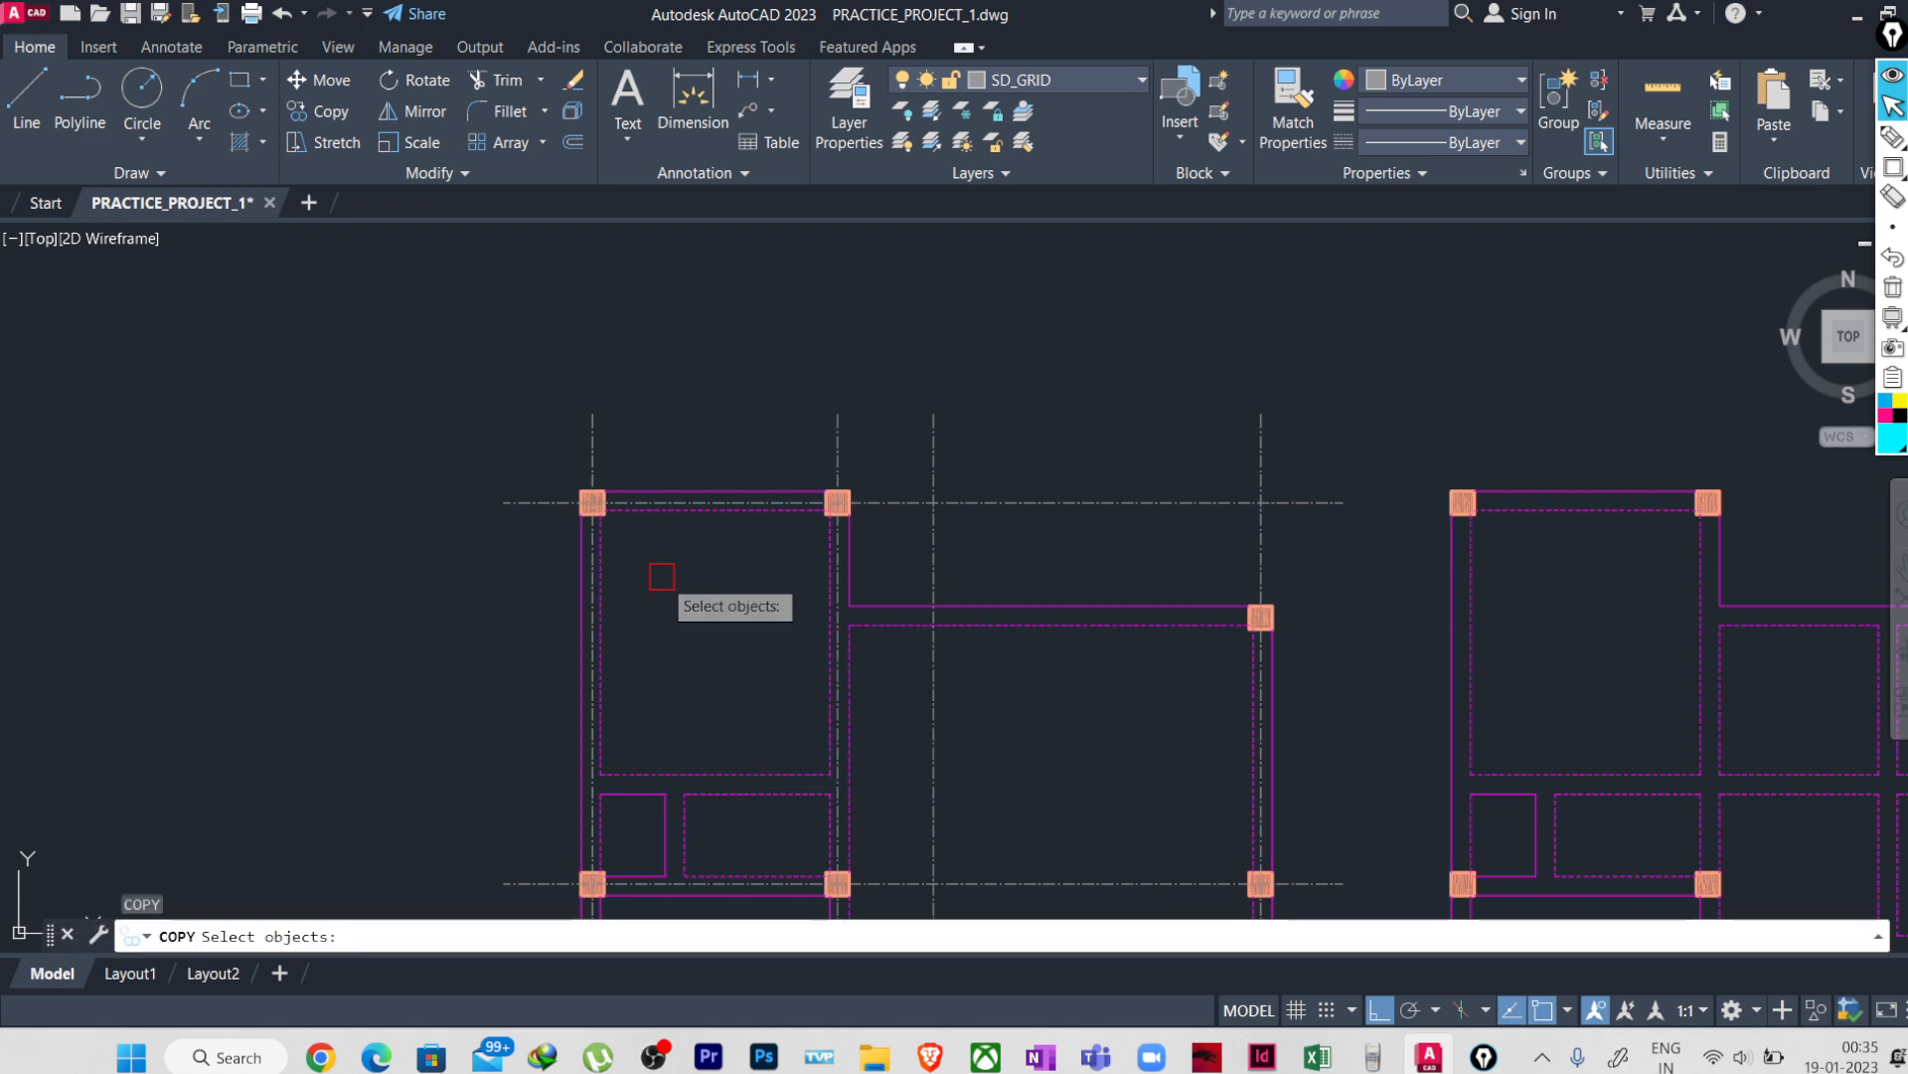
pyautogui.press('Escape')
pyautogui.press('Escape')
pyautogui.press('Escape')
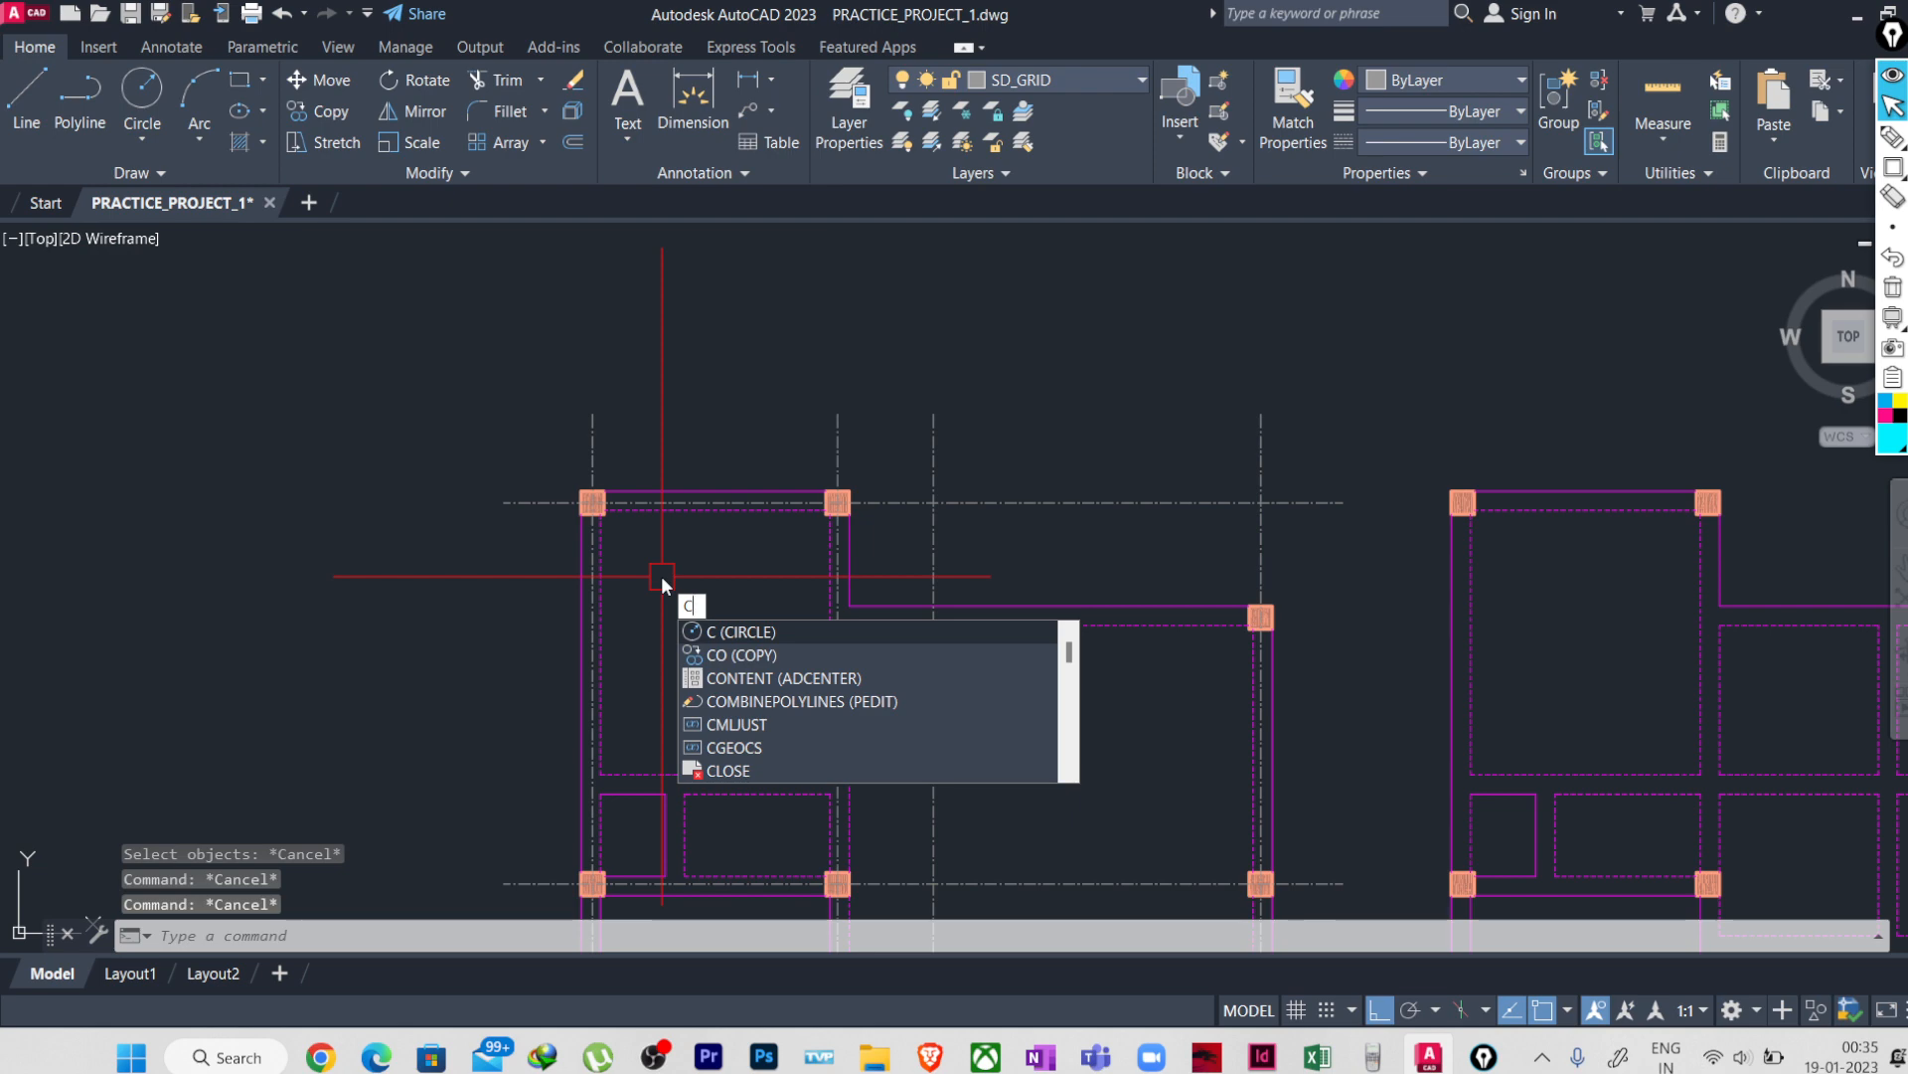
# - Draw a circle of radius 250 in the empty space left of the first standalone layout's top grid line
pyautogui.press('Return')
pyautogui.click(303, 487)
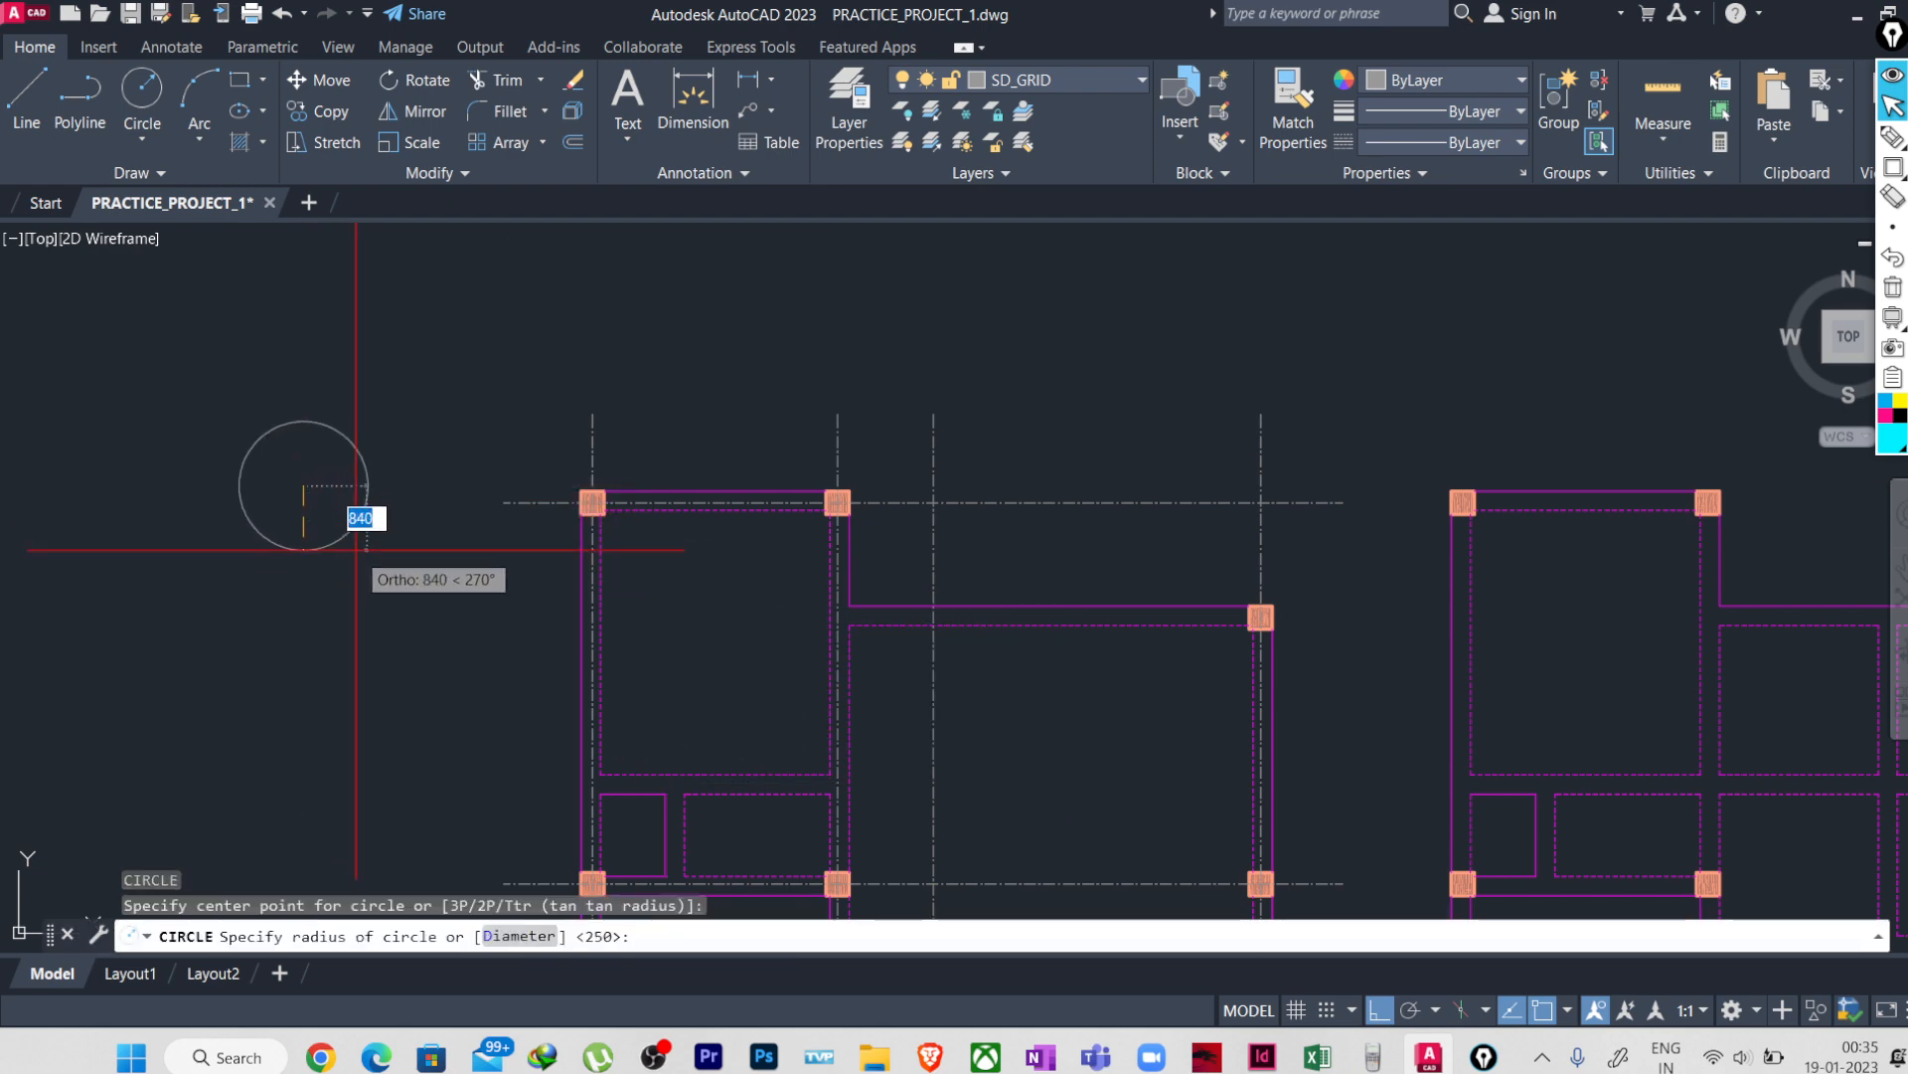
pyautogui.write('250')
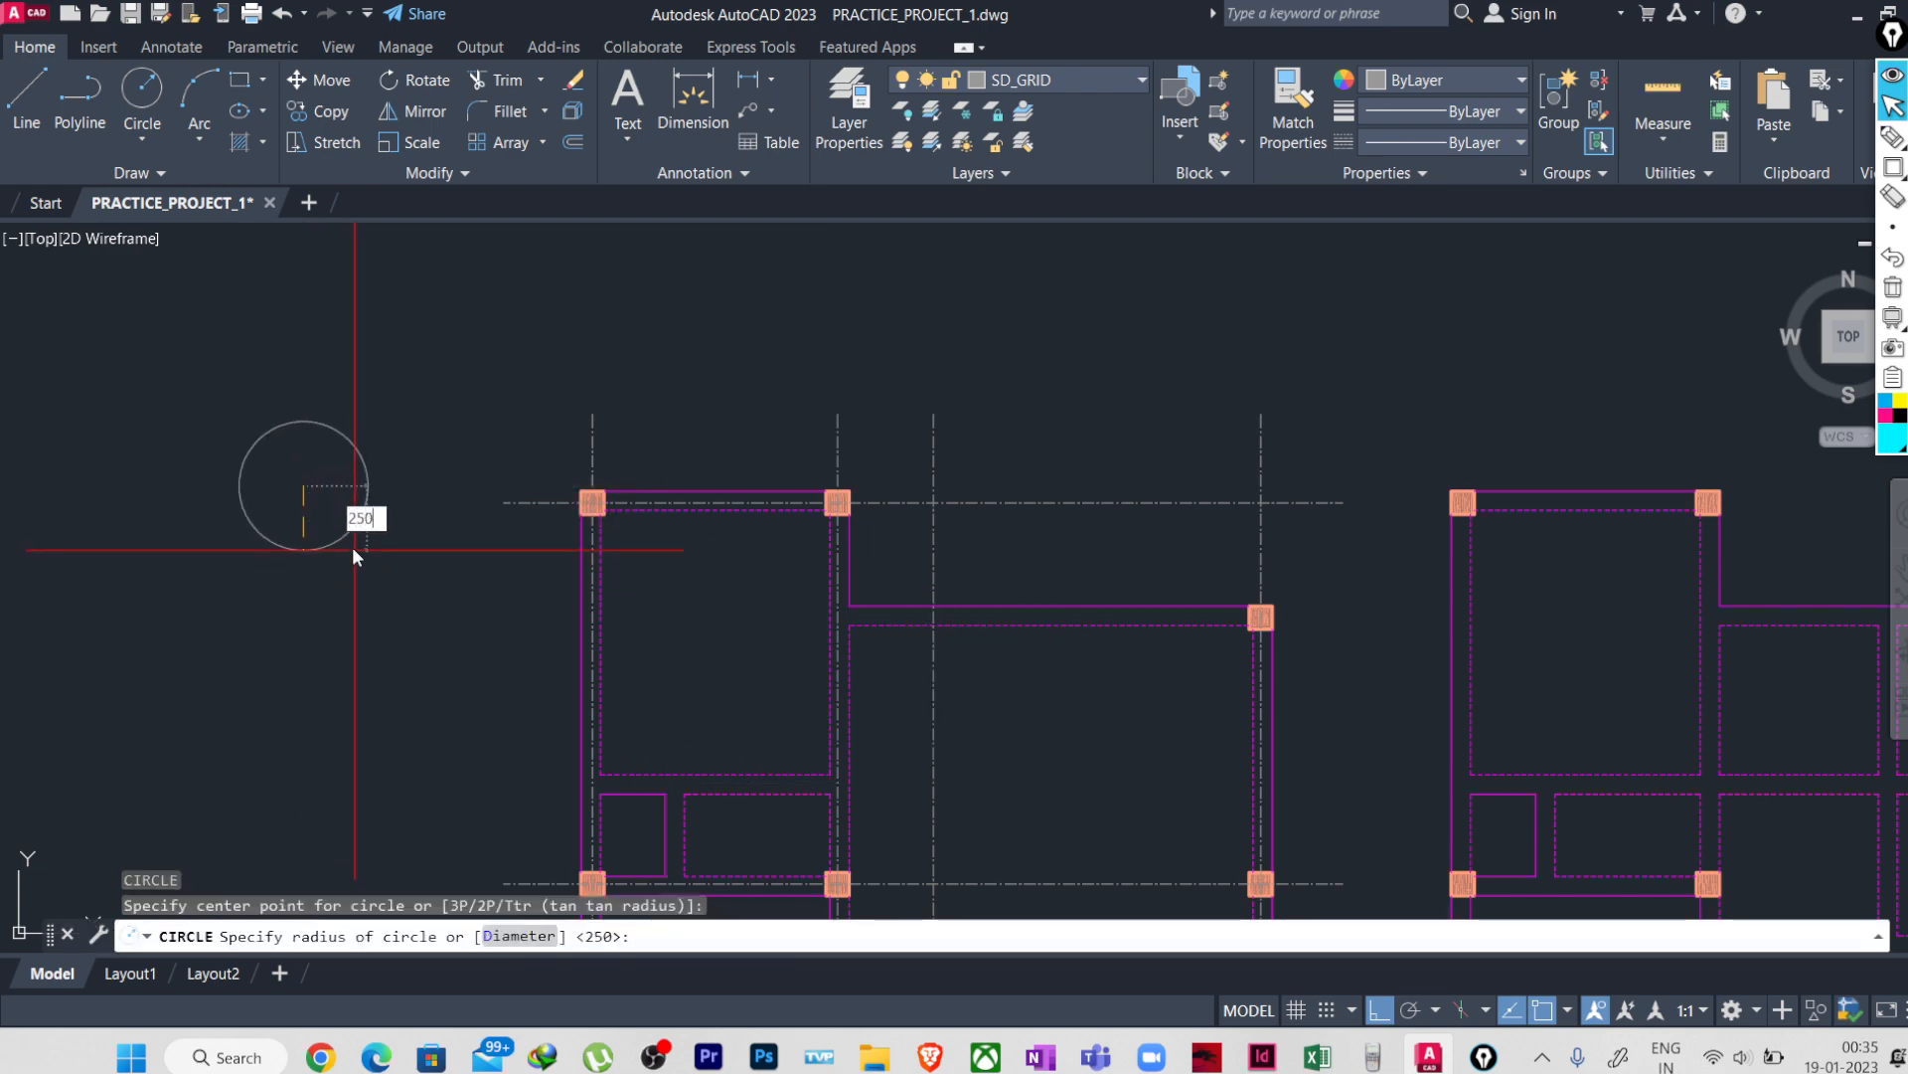
pyautogui.press('Return')
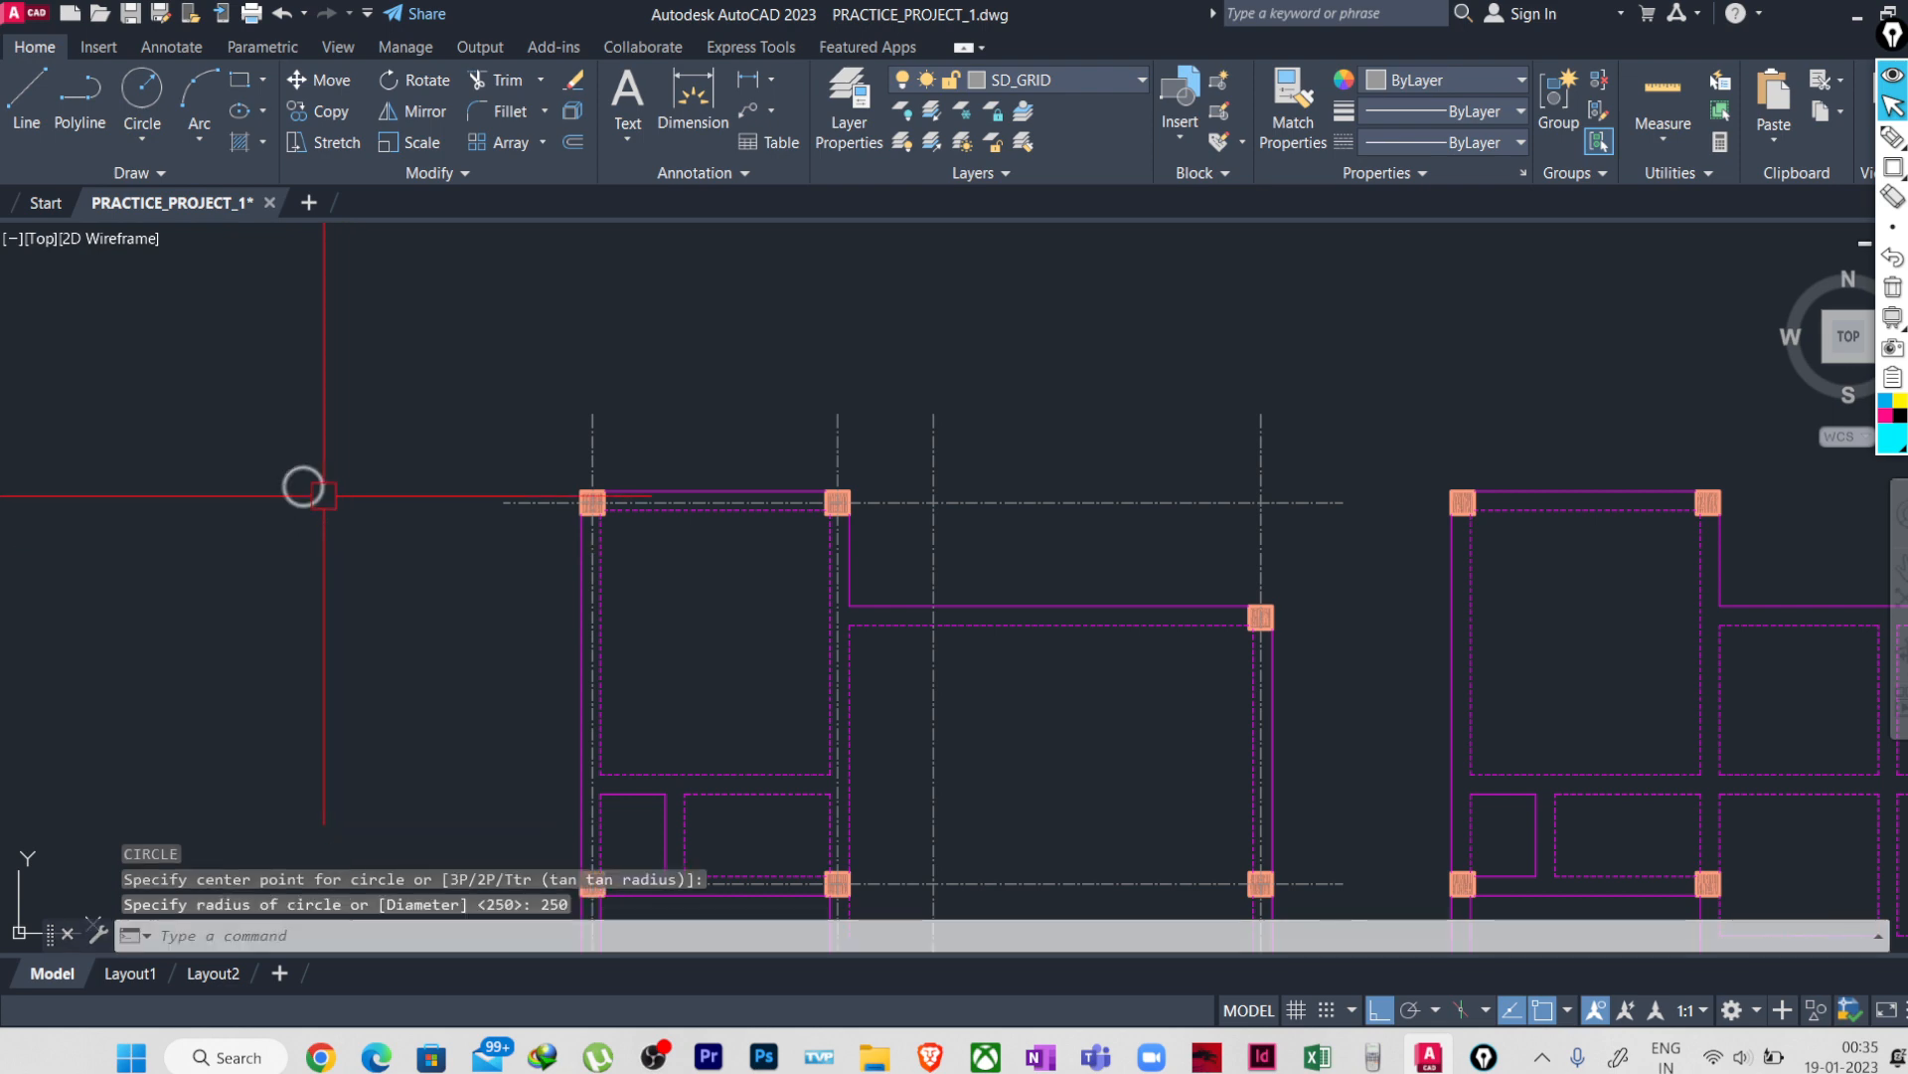
pyautogui.write('M')
pyautogui.press('Return')
pyautogui.scroll(2, 308, 527)
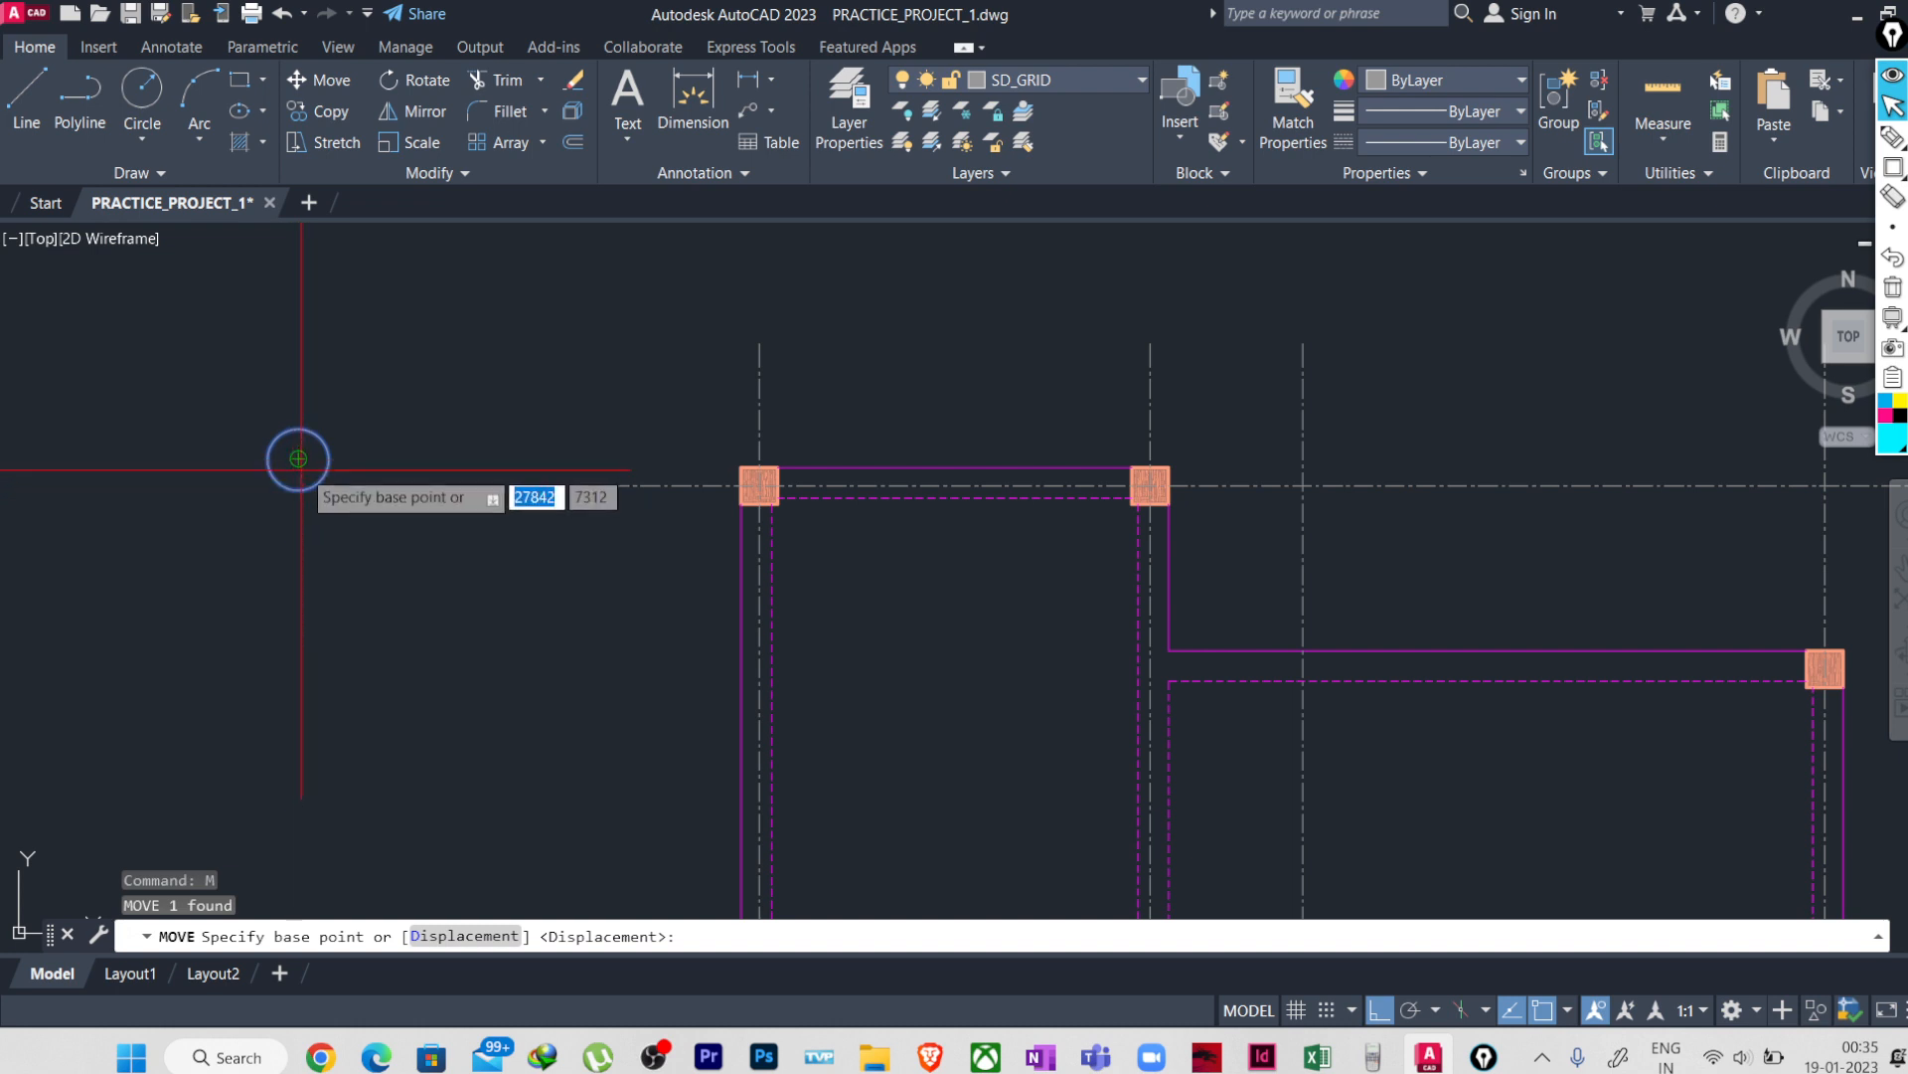
pyautogui.scroll(2, 295, 490)
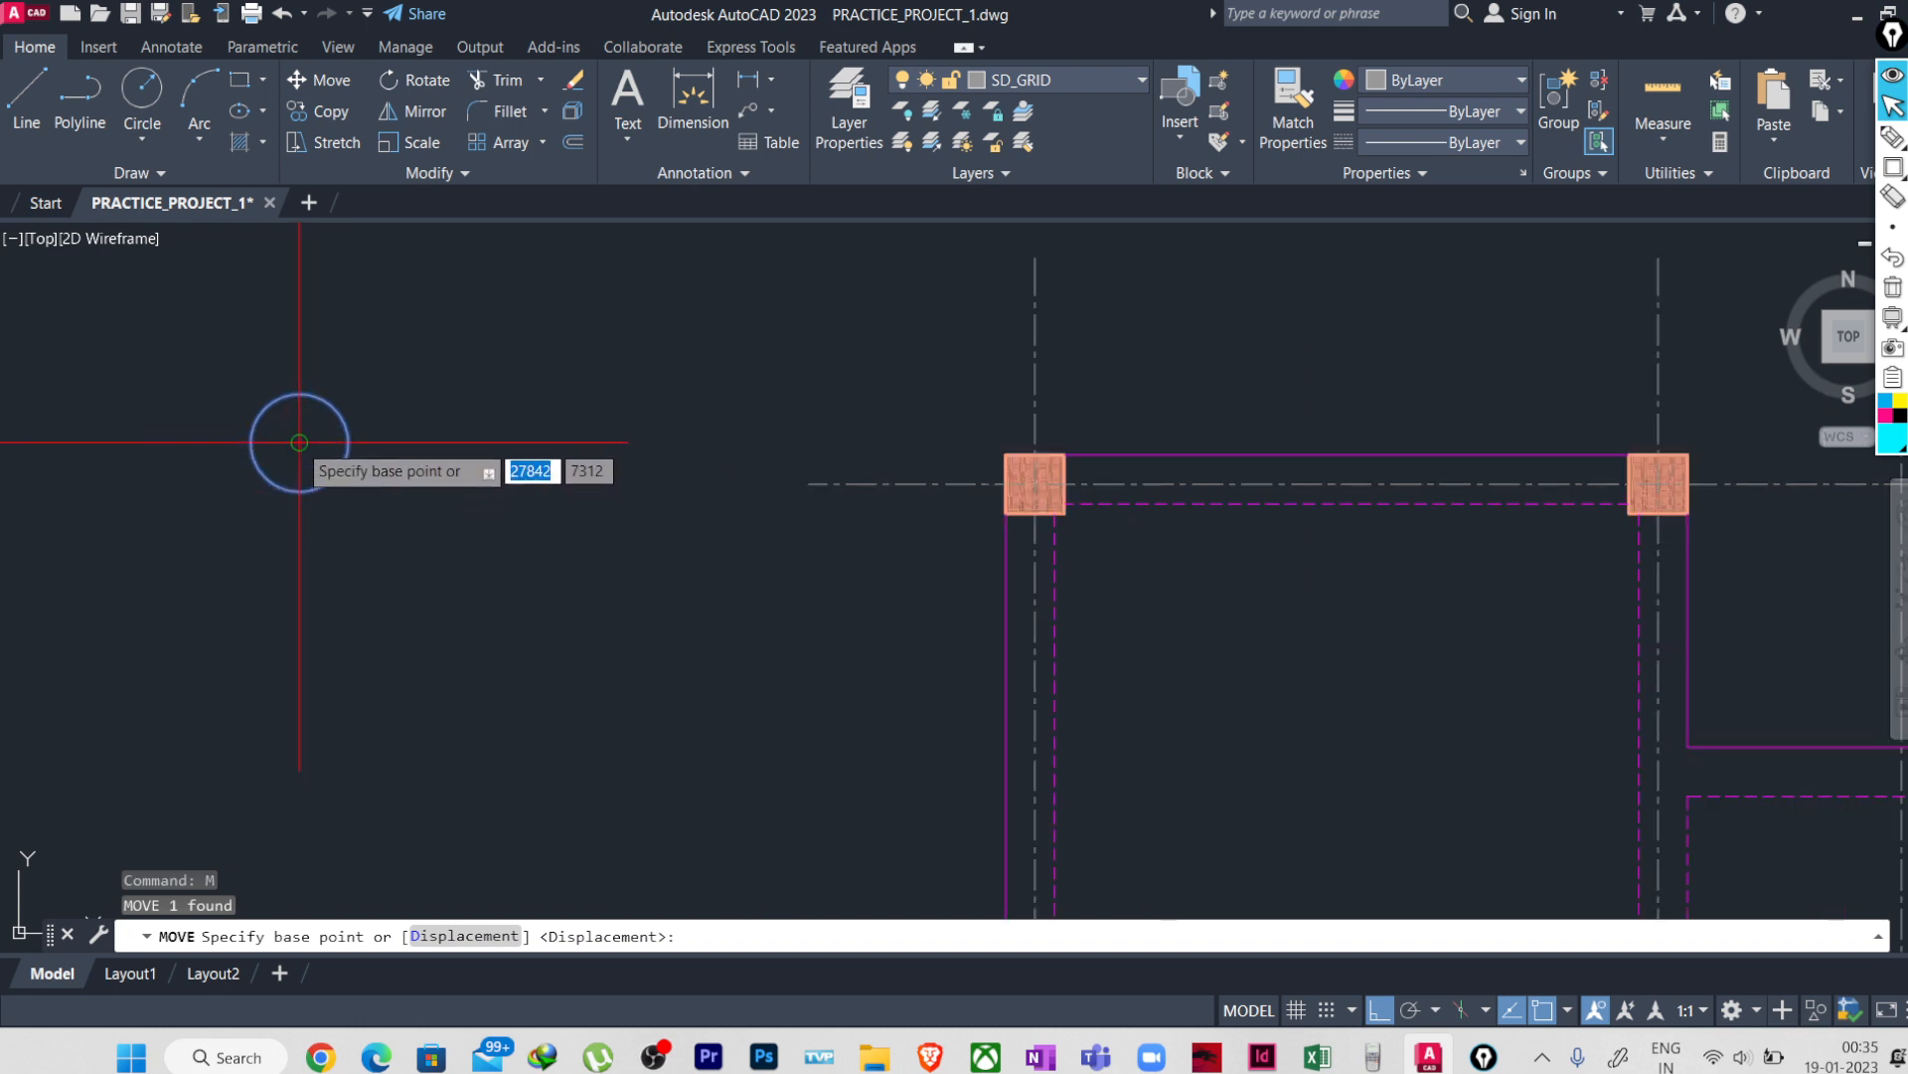
pyautogui.click(296, 490)
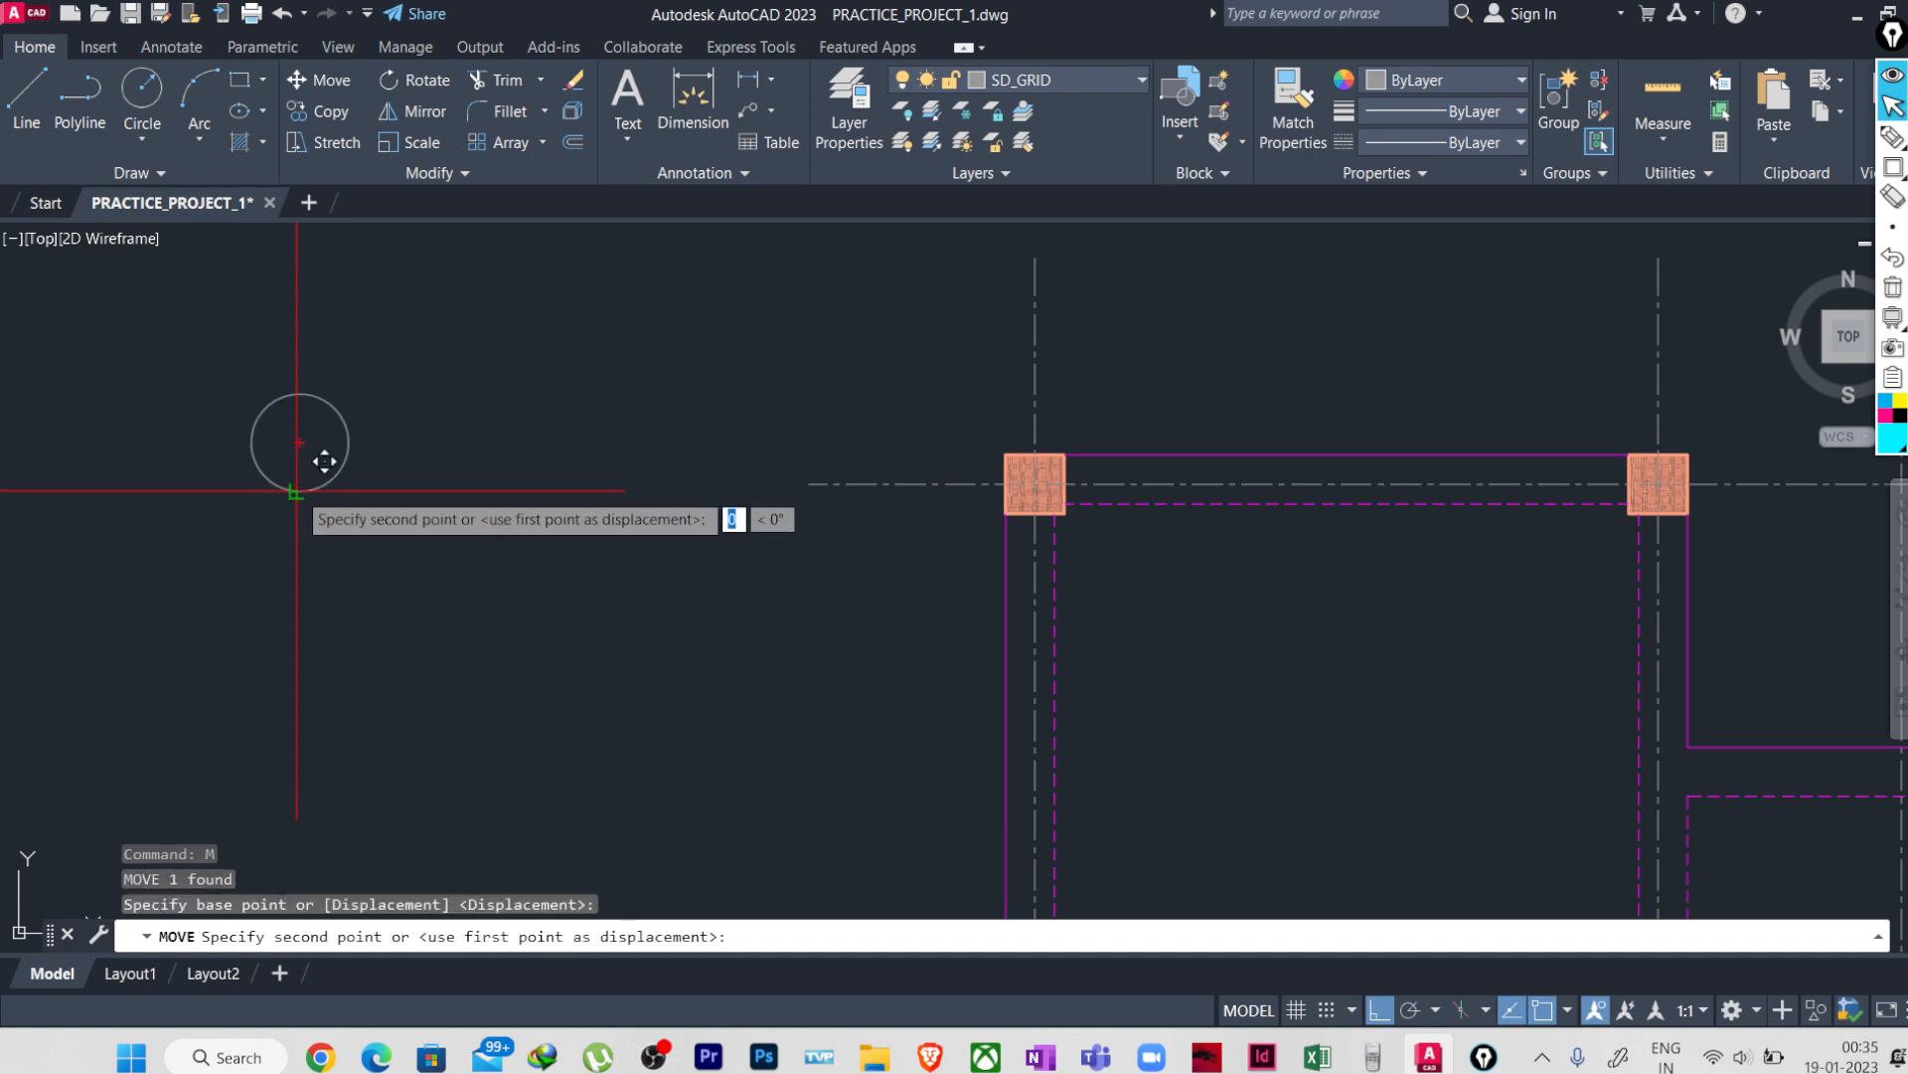
pyautogui.scroll(-2, 354, 532)
pyautogui.press('Escape')
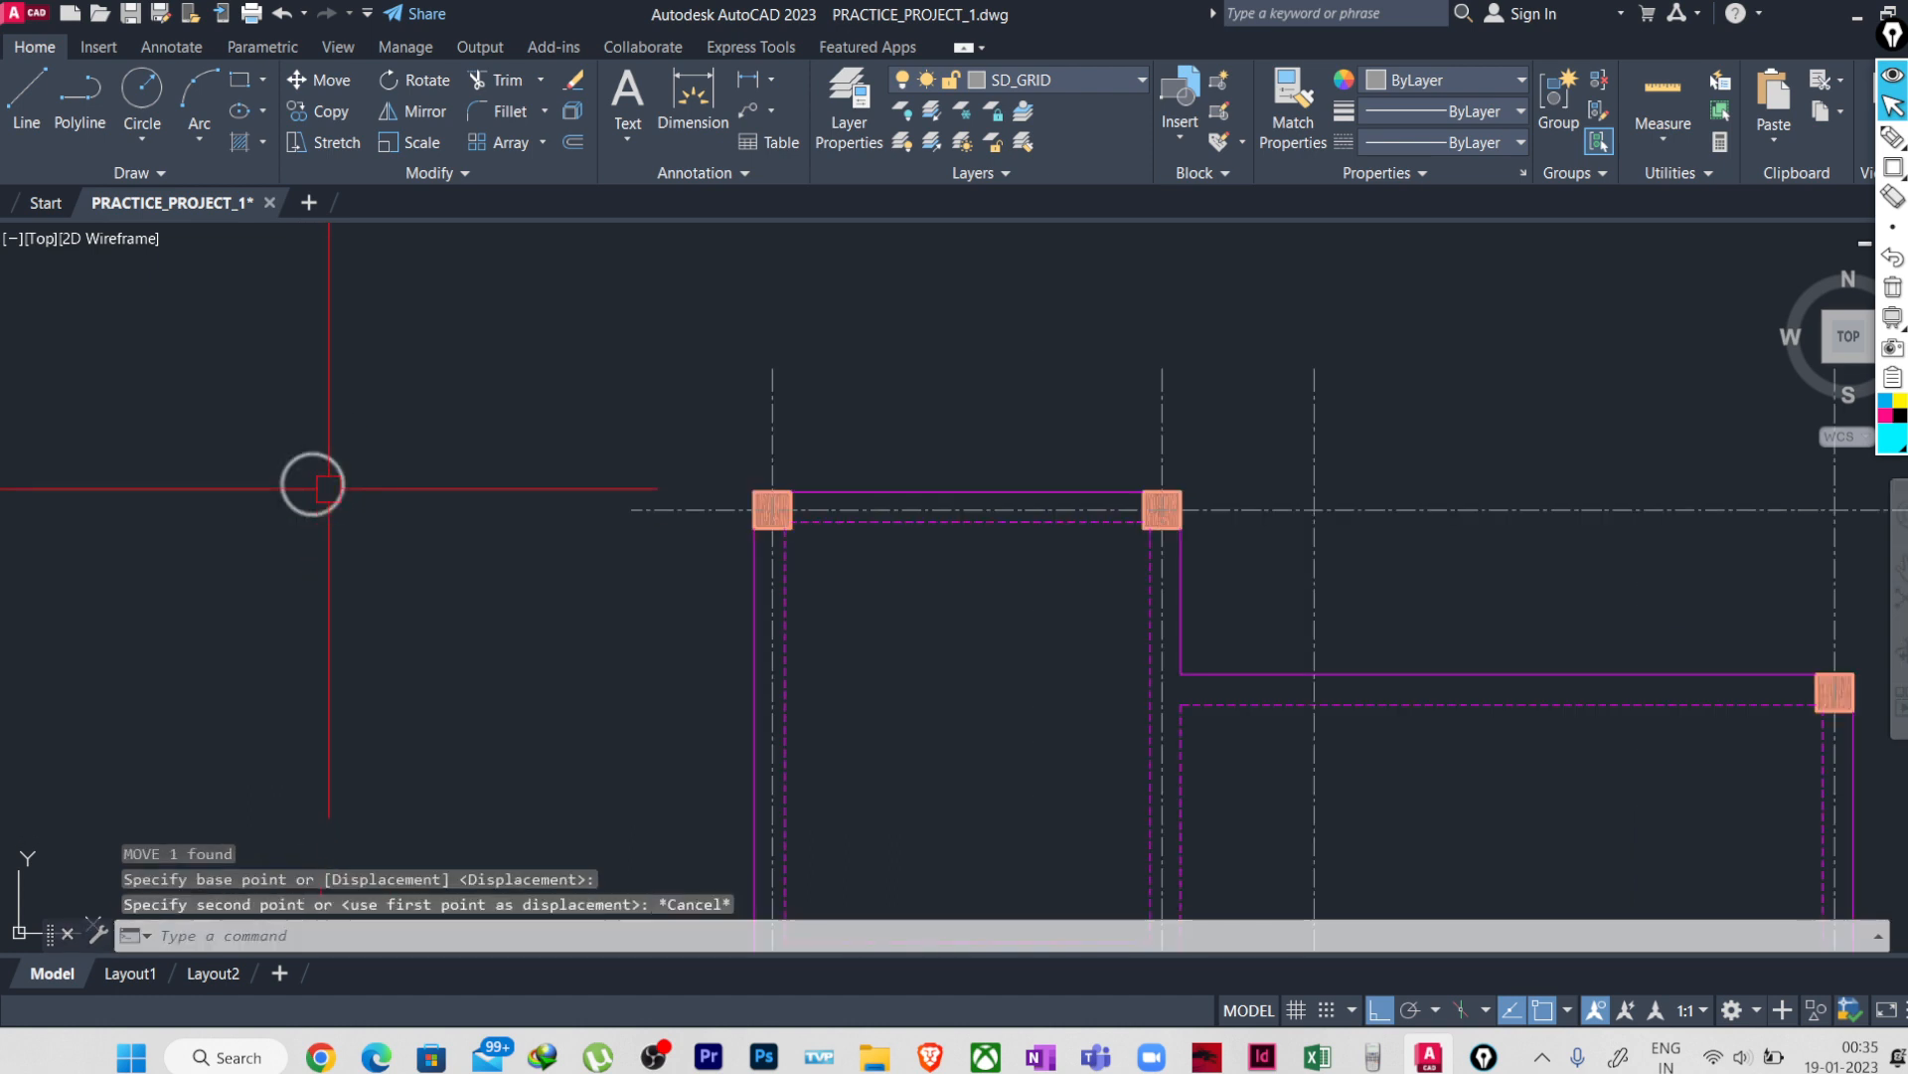
pyautogui.press('Escape')
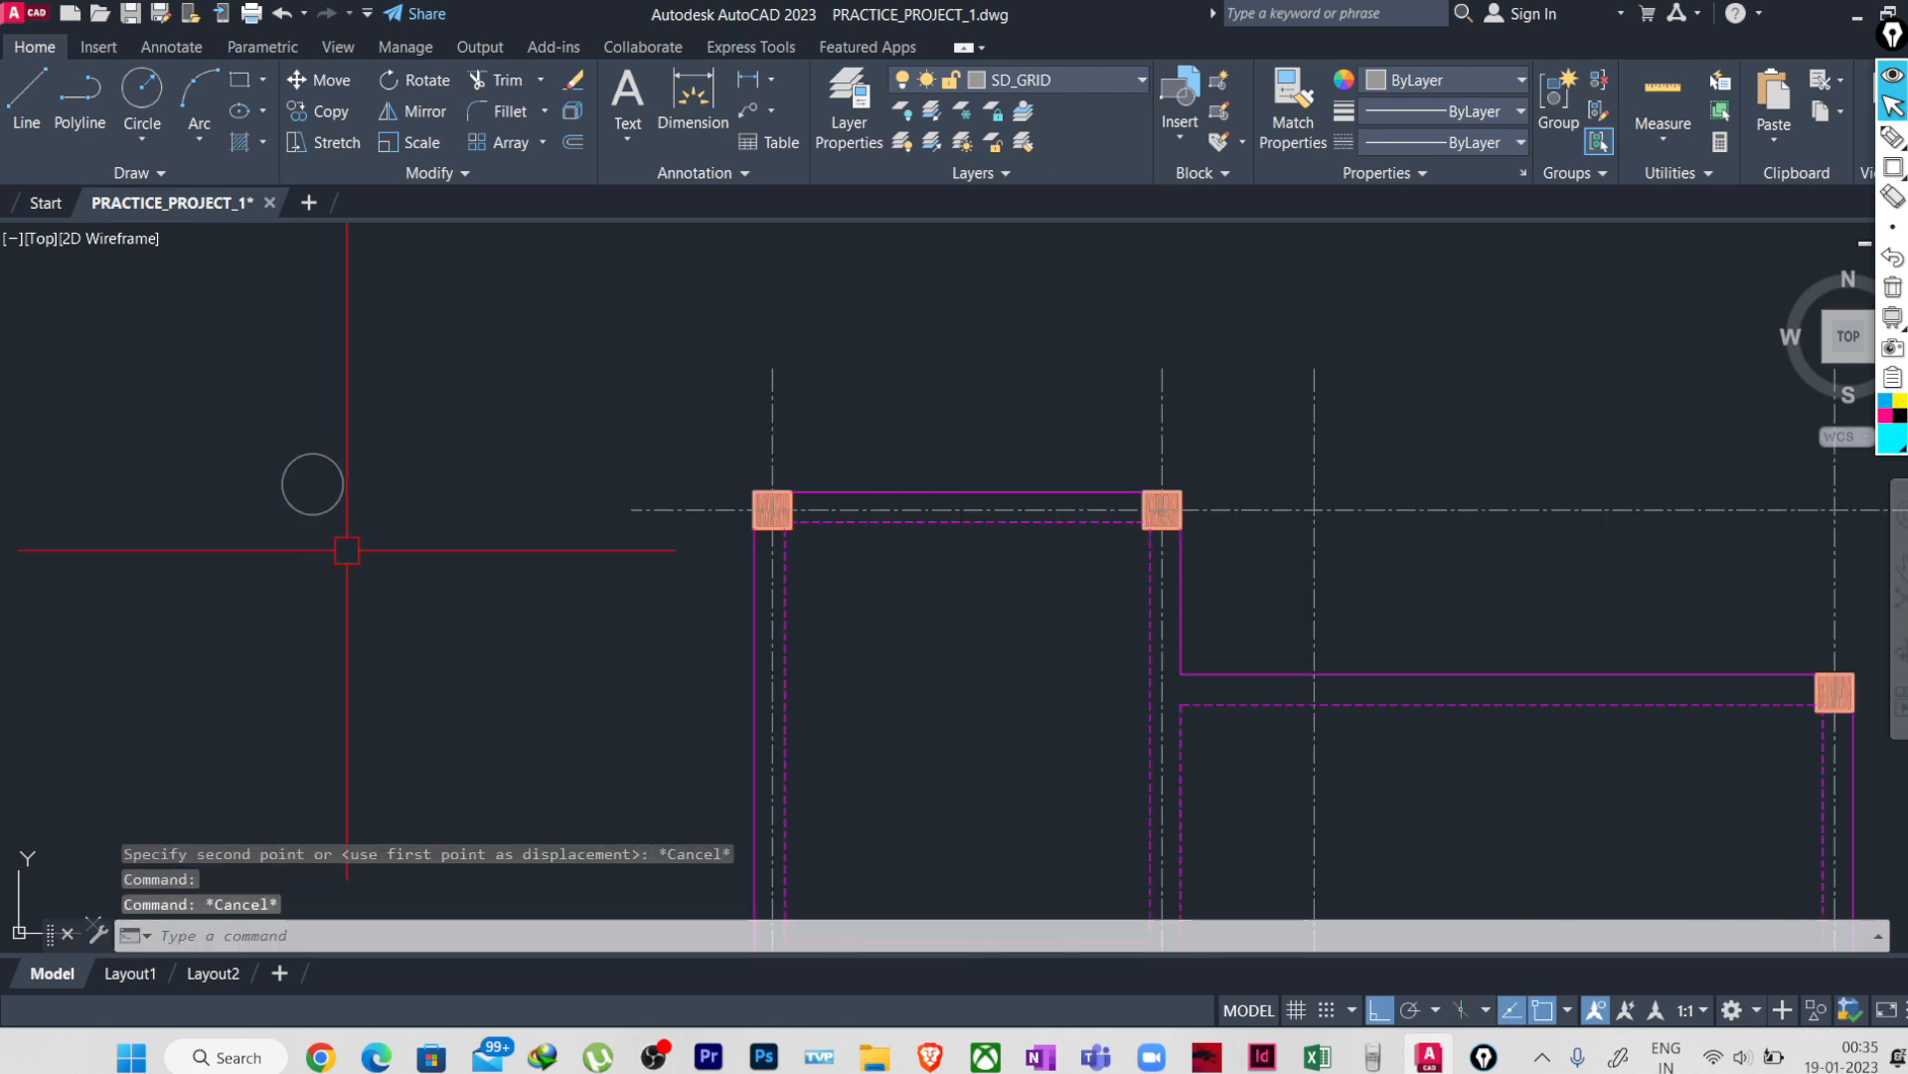
# - Draw a vertical line straight down from the centre of the loose circle beside the first standalone layout
pyautogui.write('l')
pyautogui.press('Return')
pyautogui.click(314, 485)
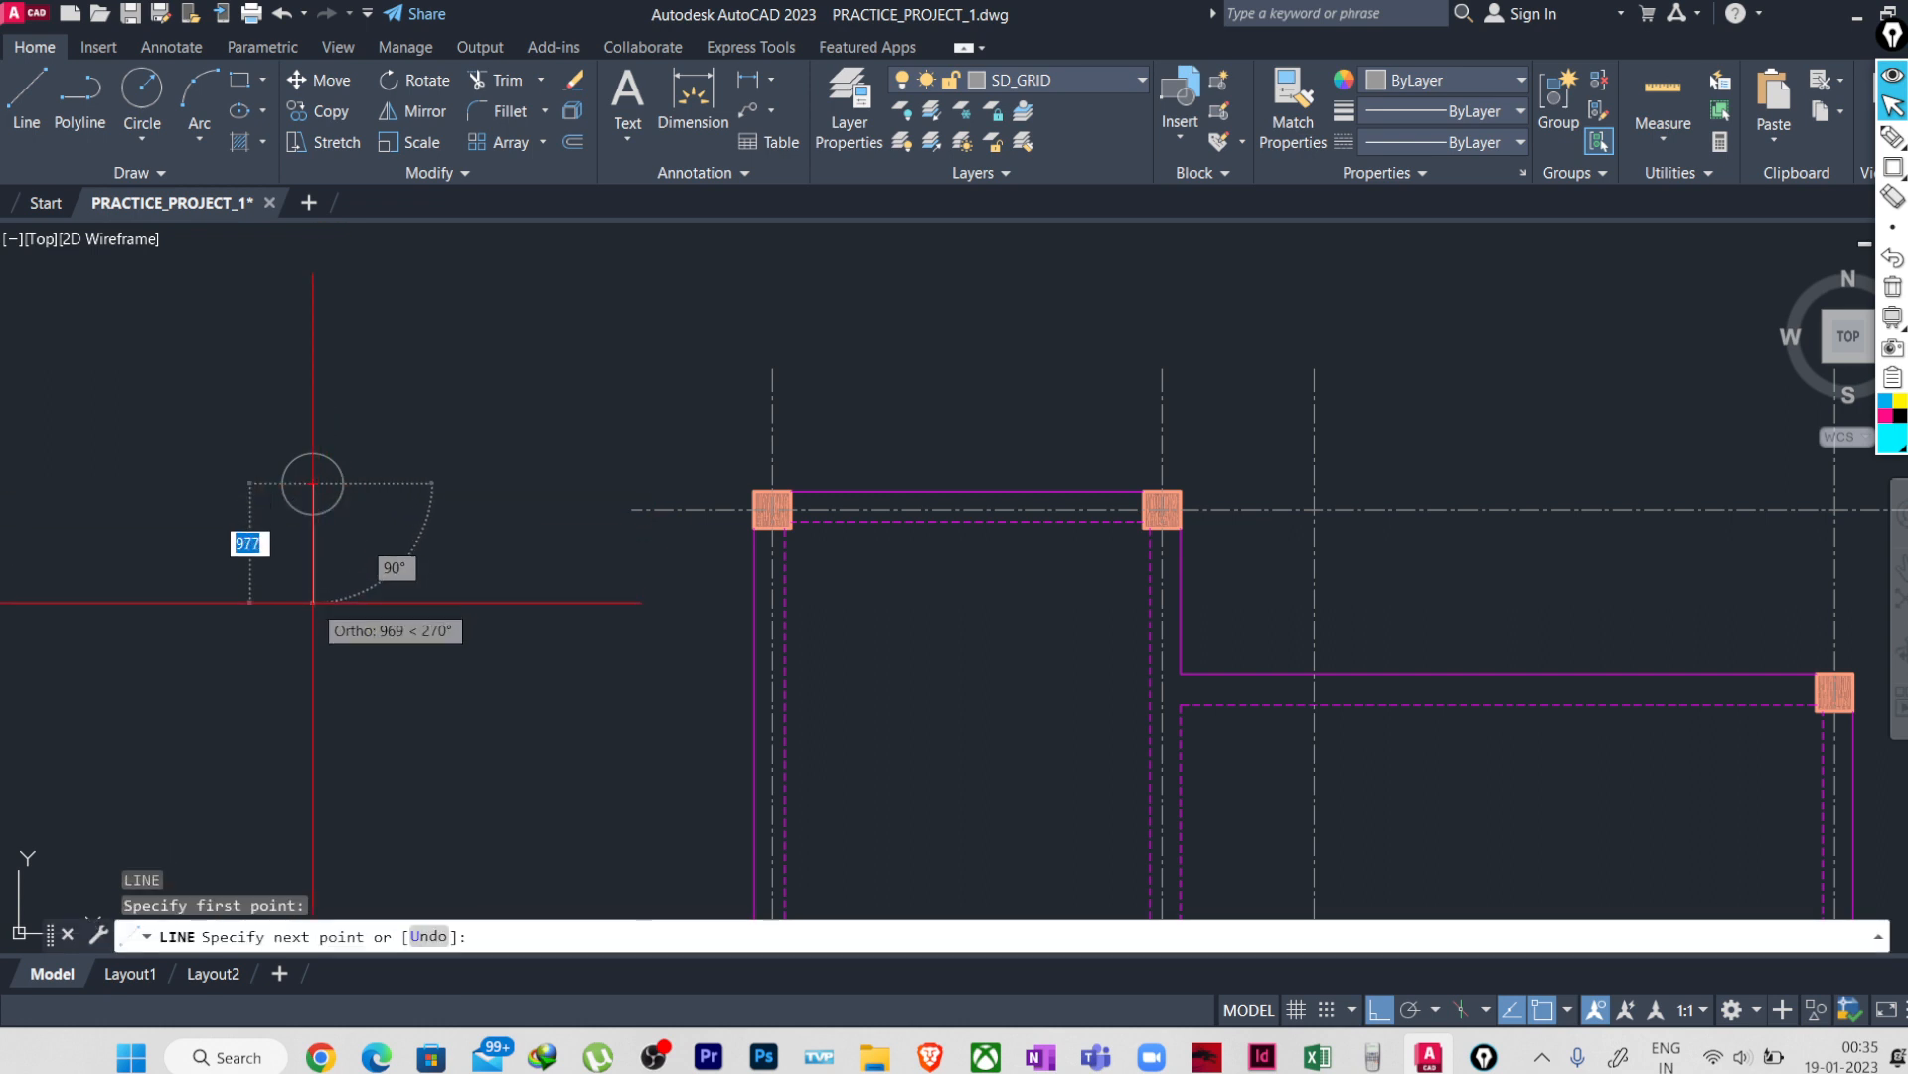
pyautogui.press('Escape')
pyautogui.scroll(2, 333, 502)
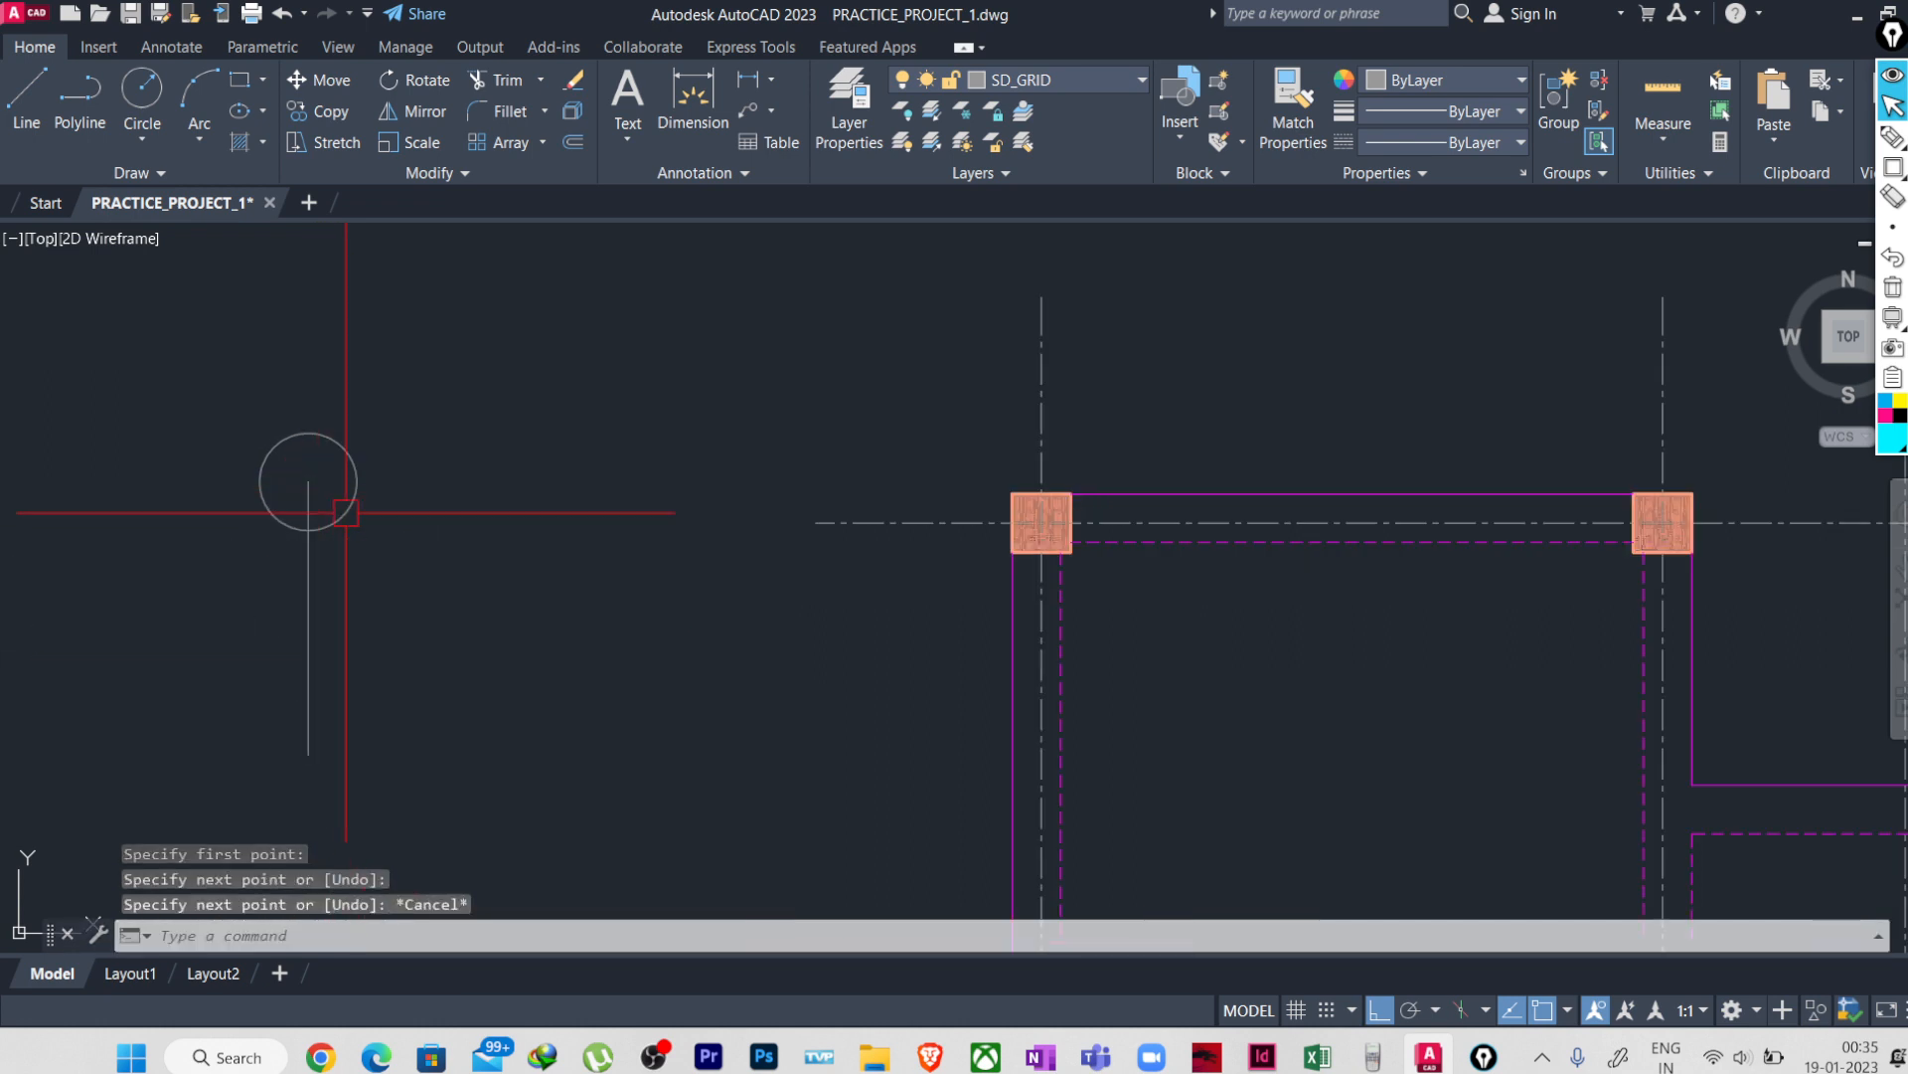
pyautogui.click(308, 524)
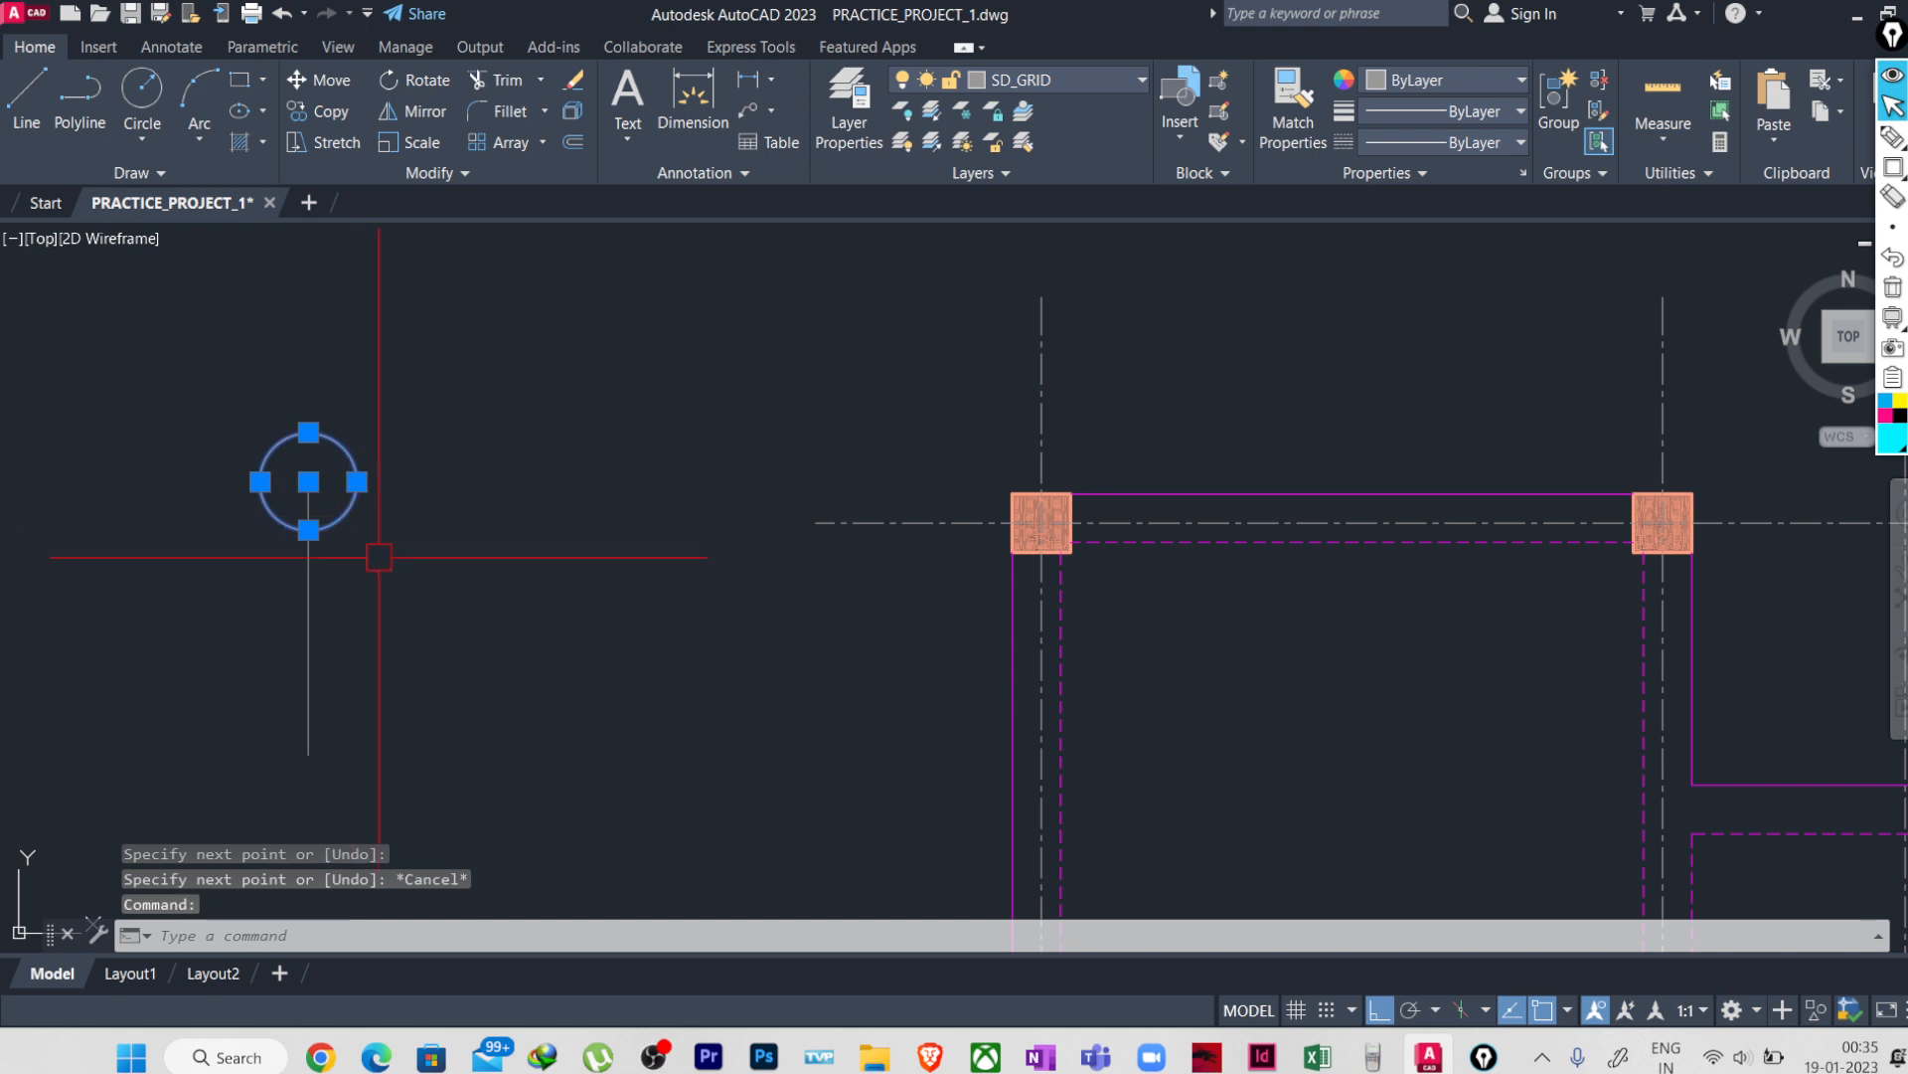
pyautogui.press('Escape')
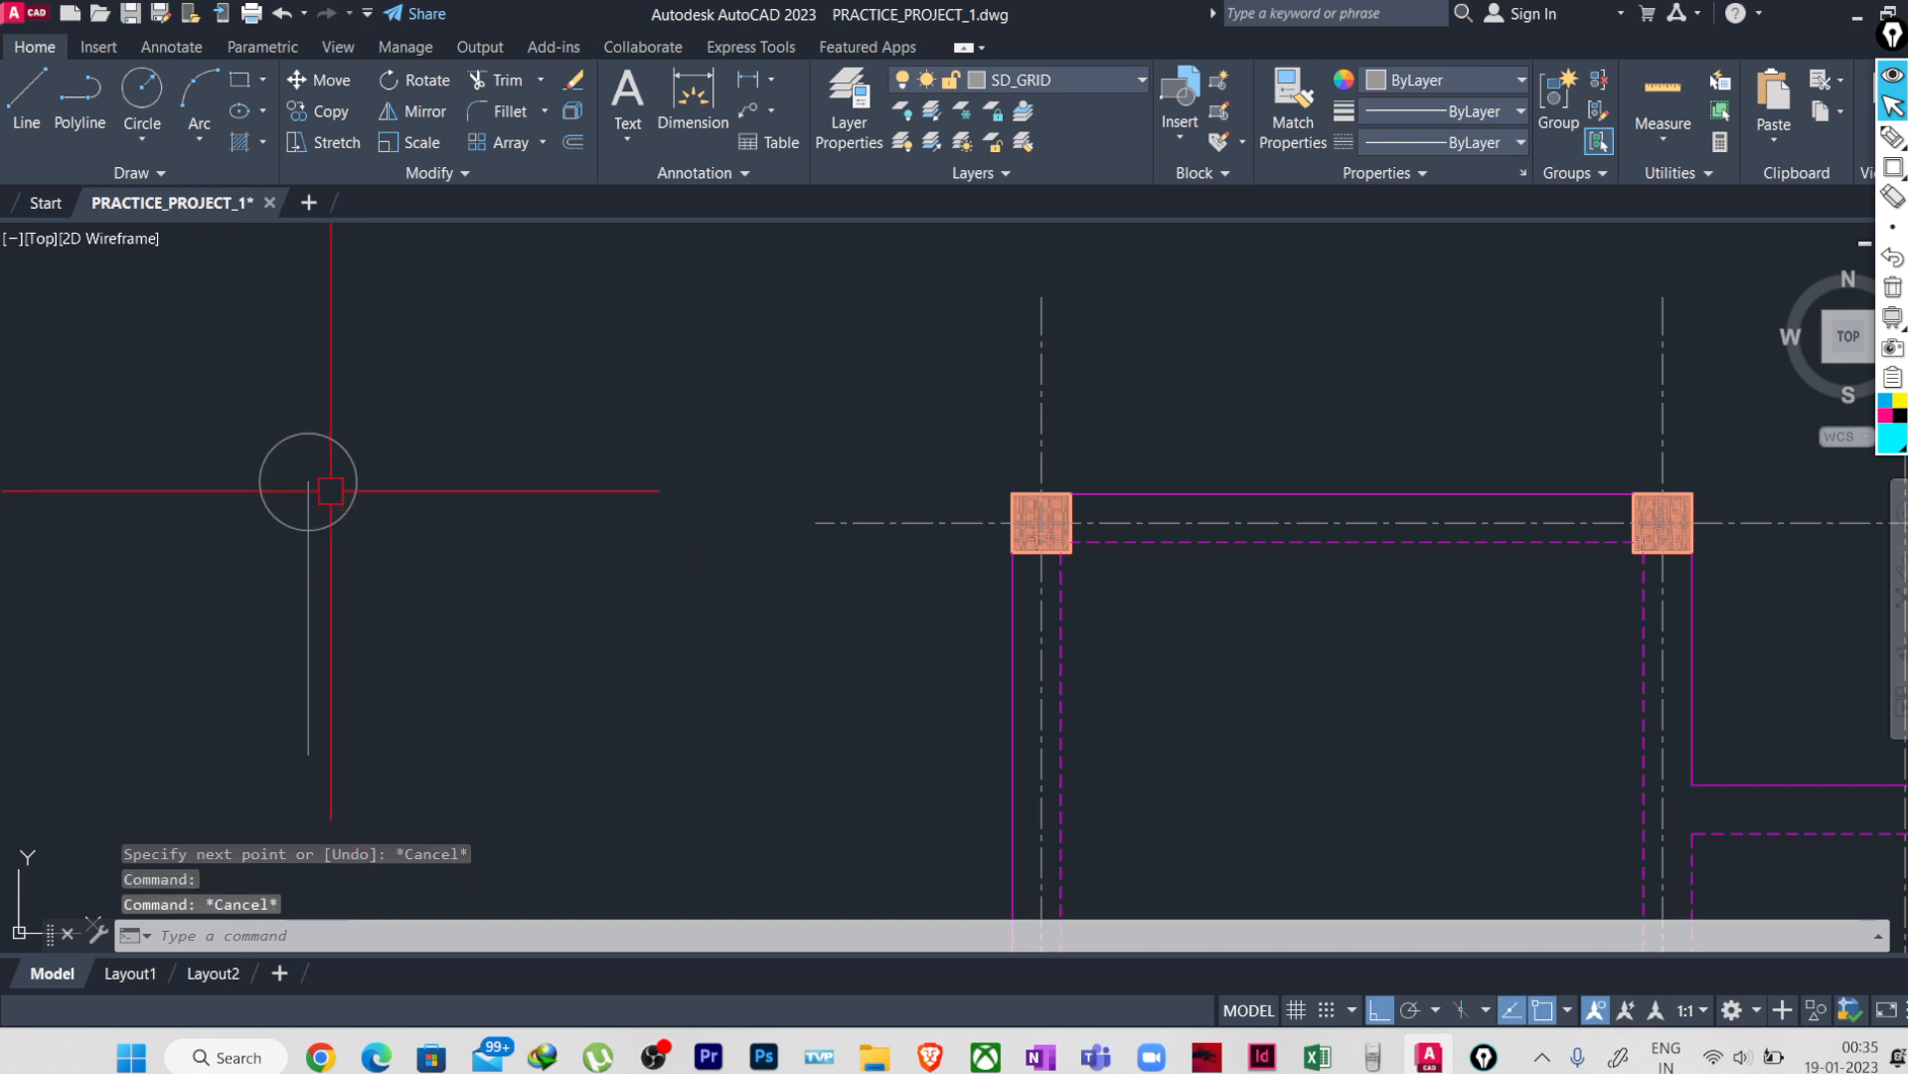
# - Draw a horizontal line from the loose circle's centre toward the layout, extending past the circle's edge
pyautogui.write('l')
pyautogui.press('Return')
pyautogui.click(308, 482)
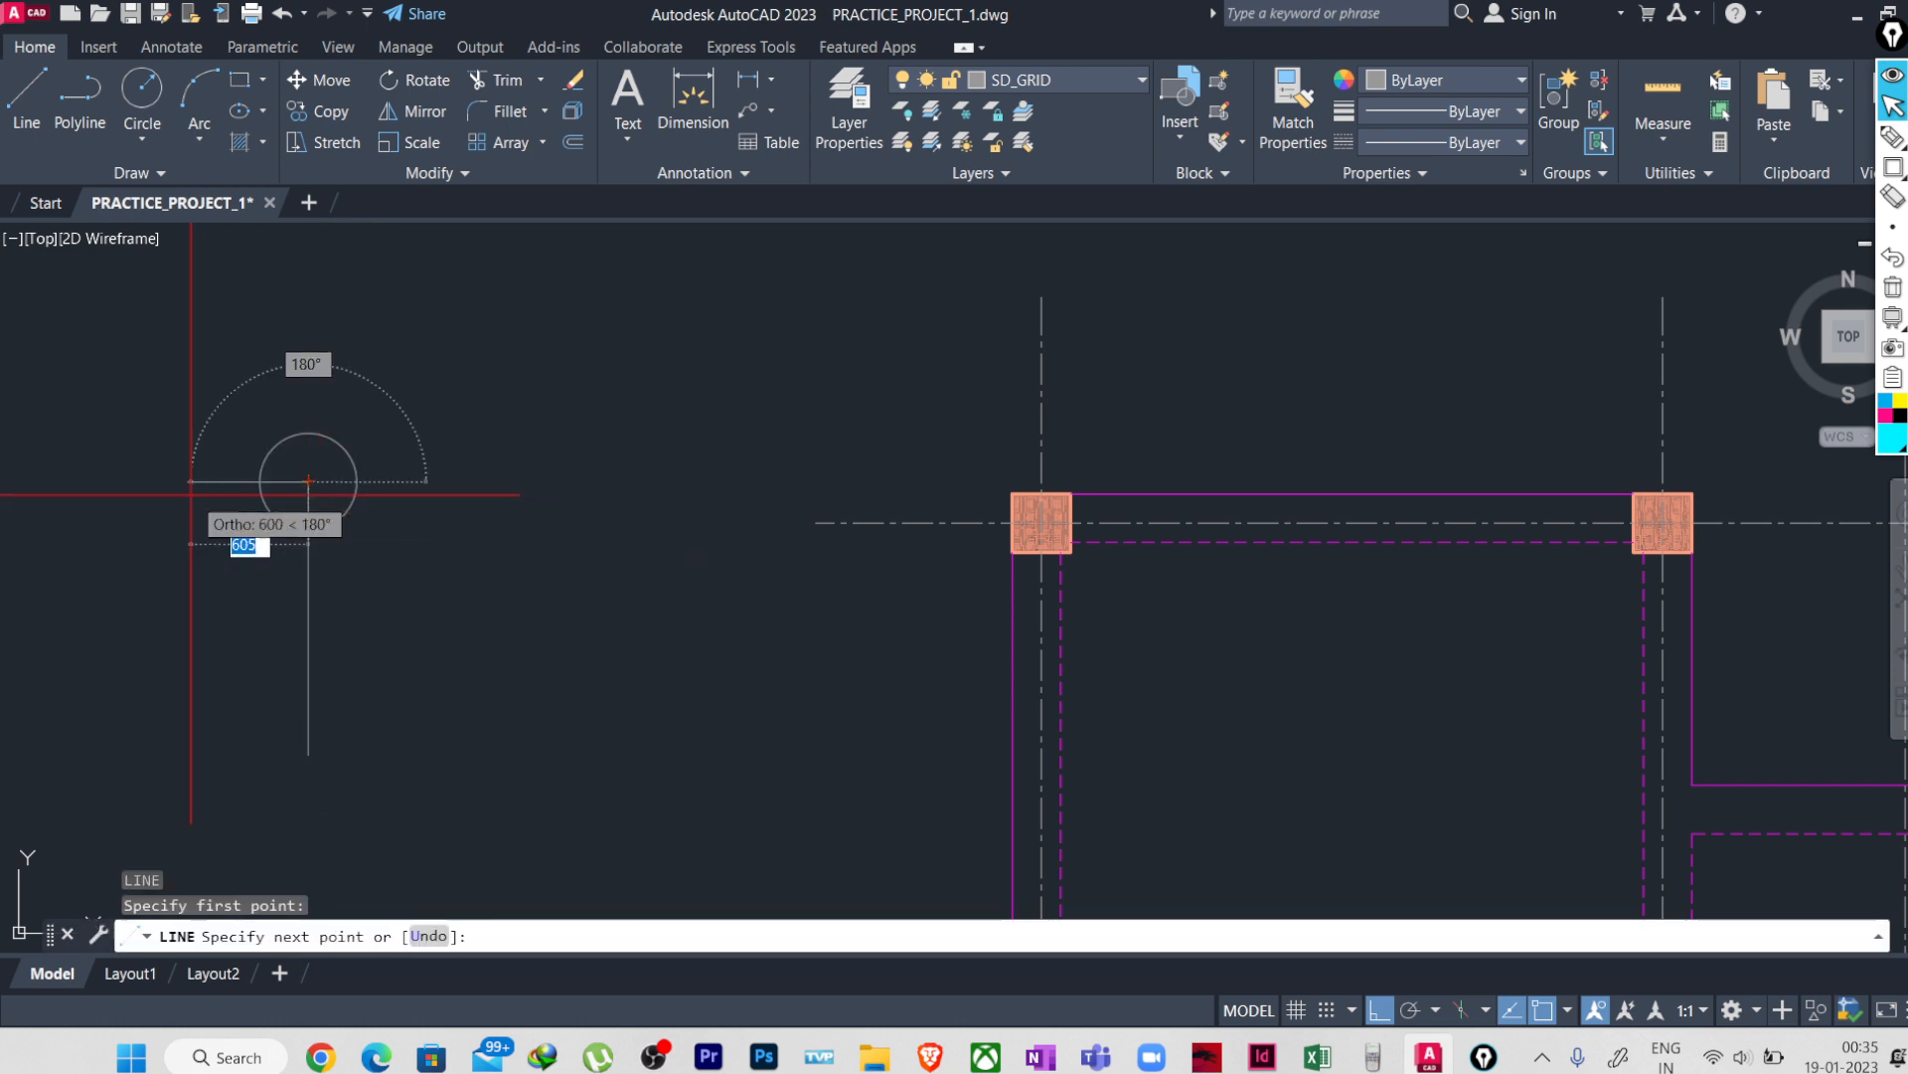
pyautogui.click(521, 482)
pyautogui.press('Escape')
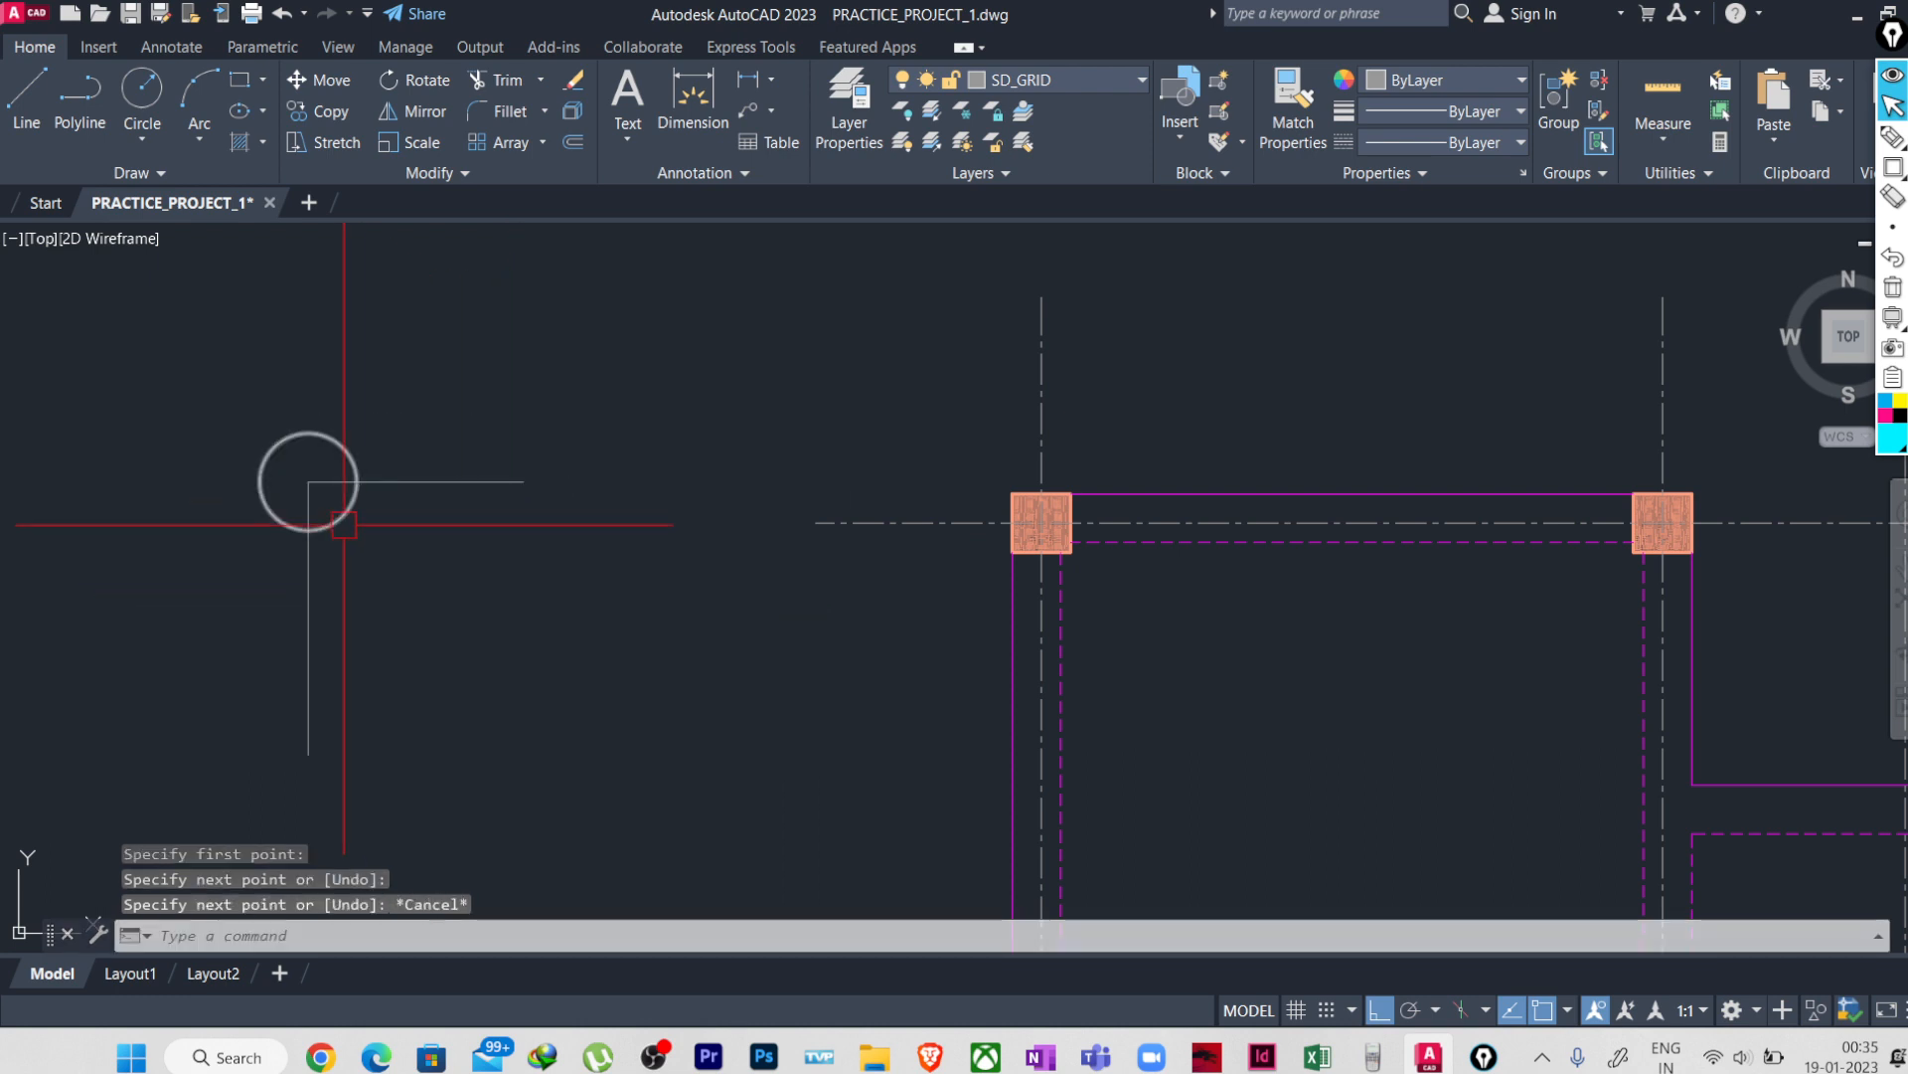
# - Copy the circle by its bottom quadrant, with ortho off, onto the upper end of the layout's leftmost vertical grid line
pyautogui.click(309, 527)
pyautogui.write('co')
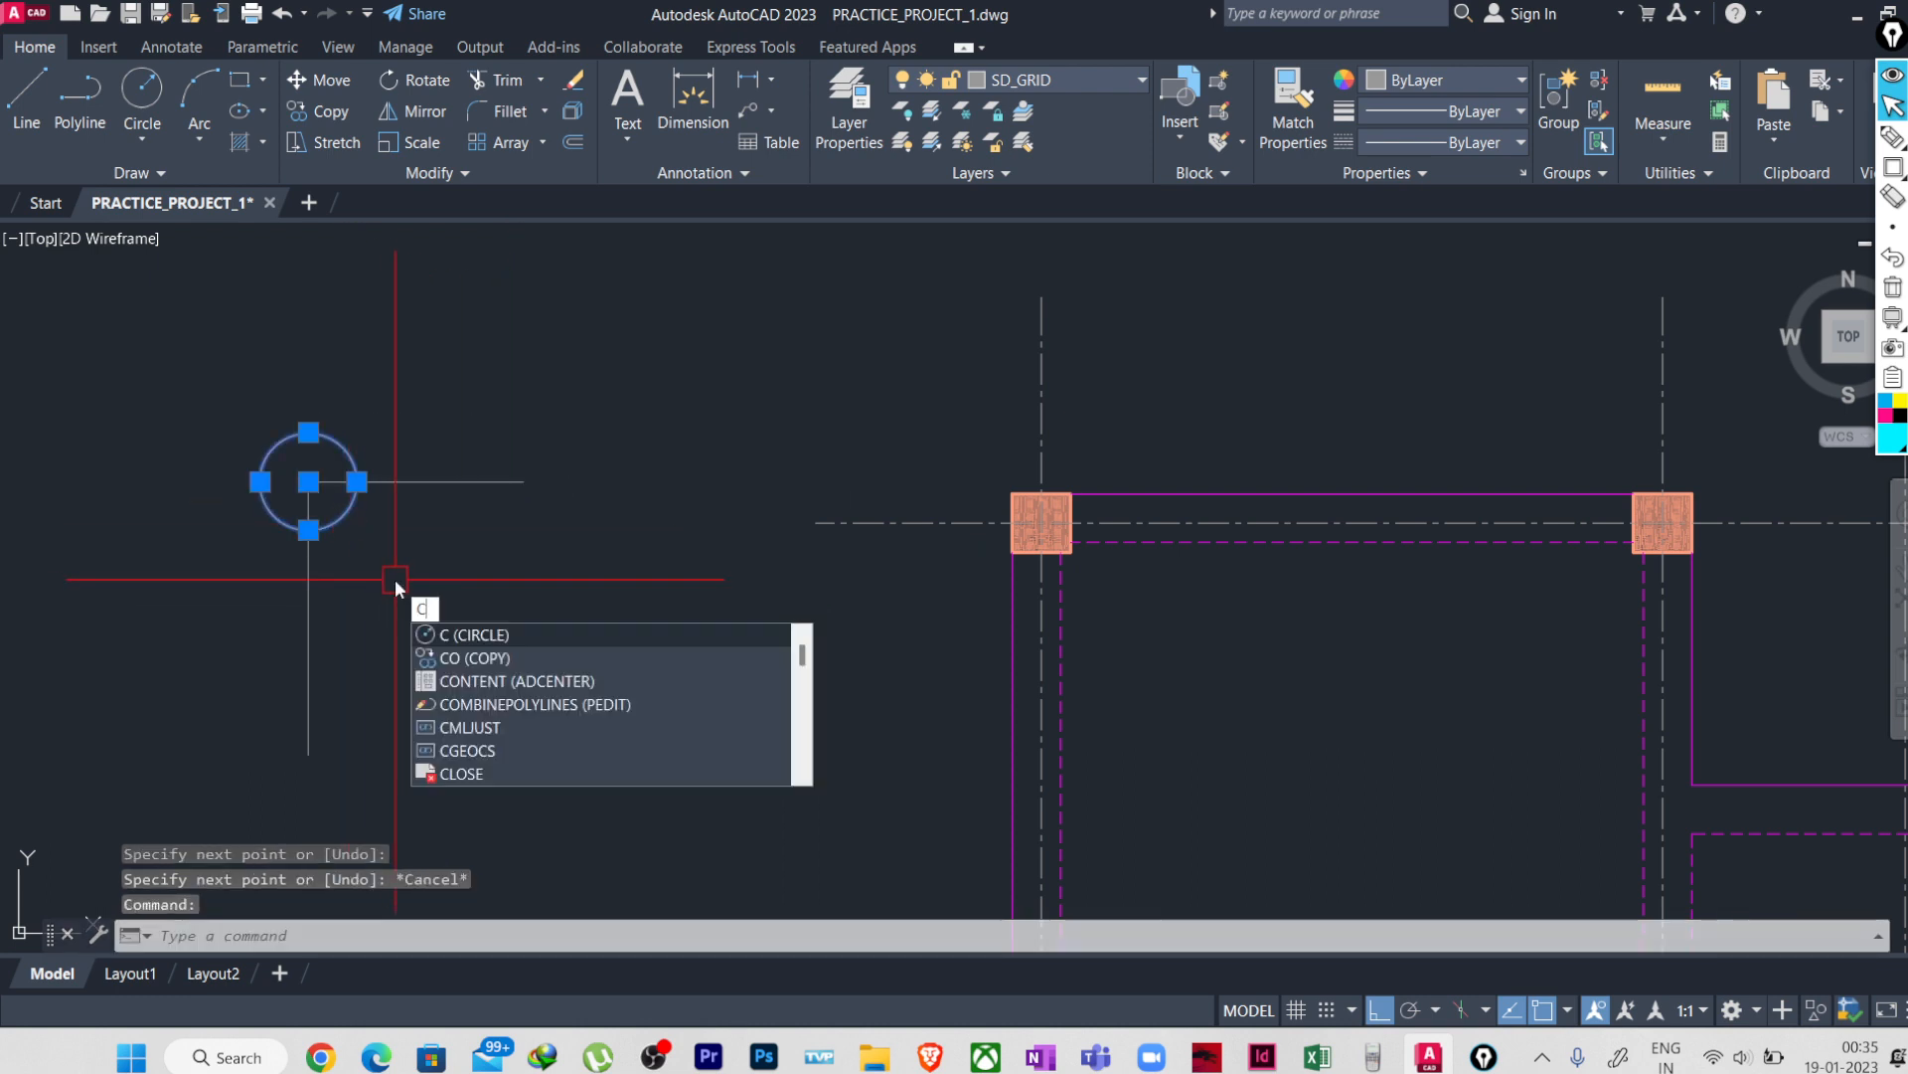
pyautogui.press('Return')
pyautogui.click(308, 482)
pyautogui.scroll(-5, 484, 600)
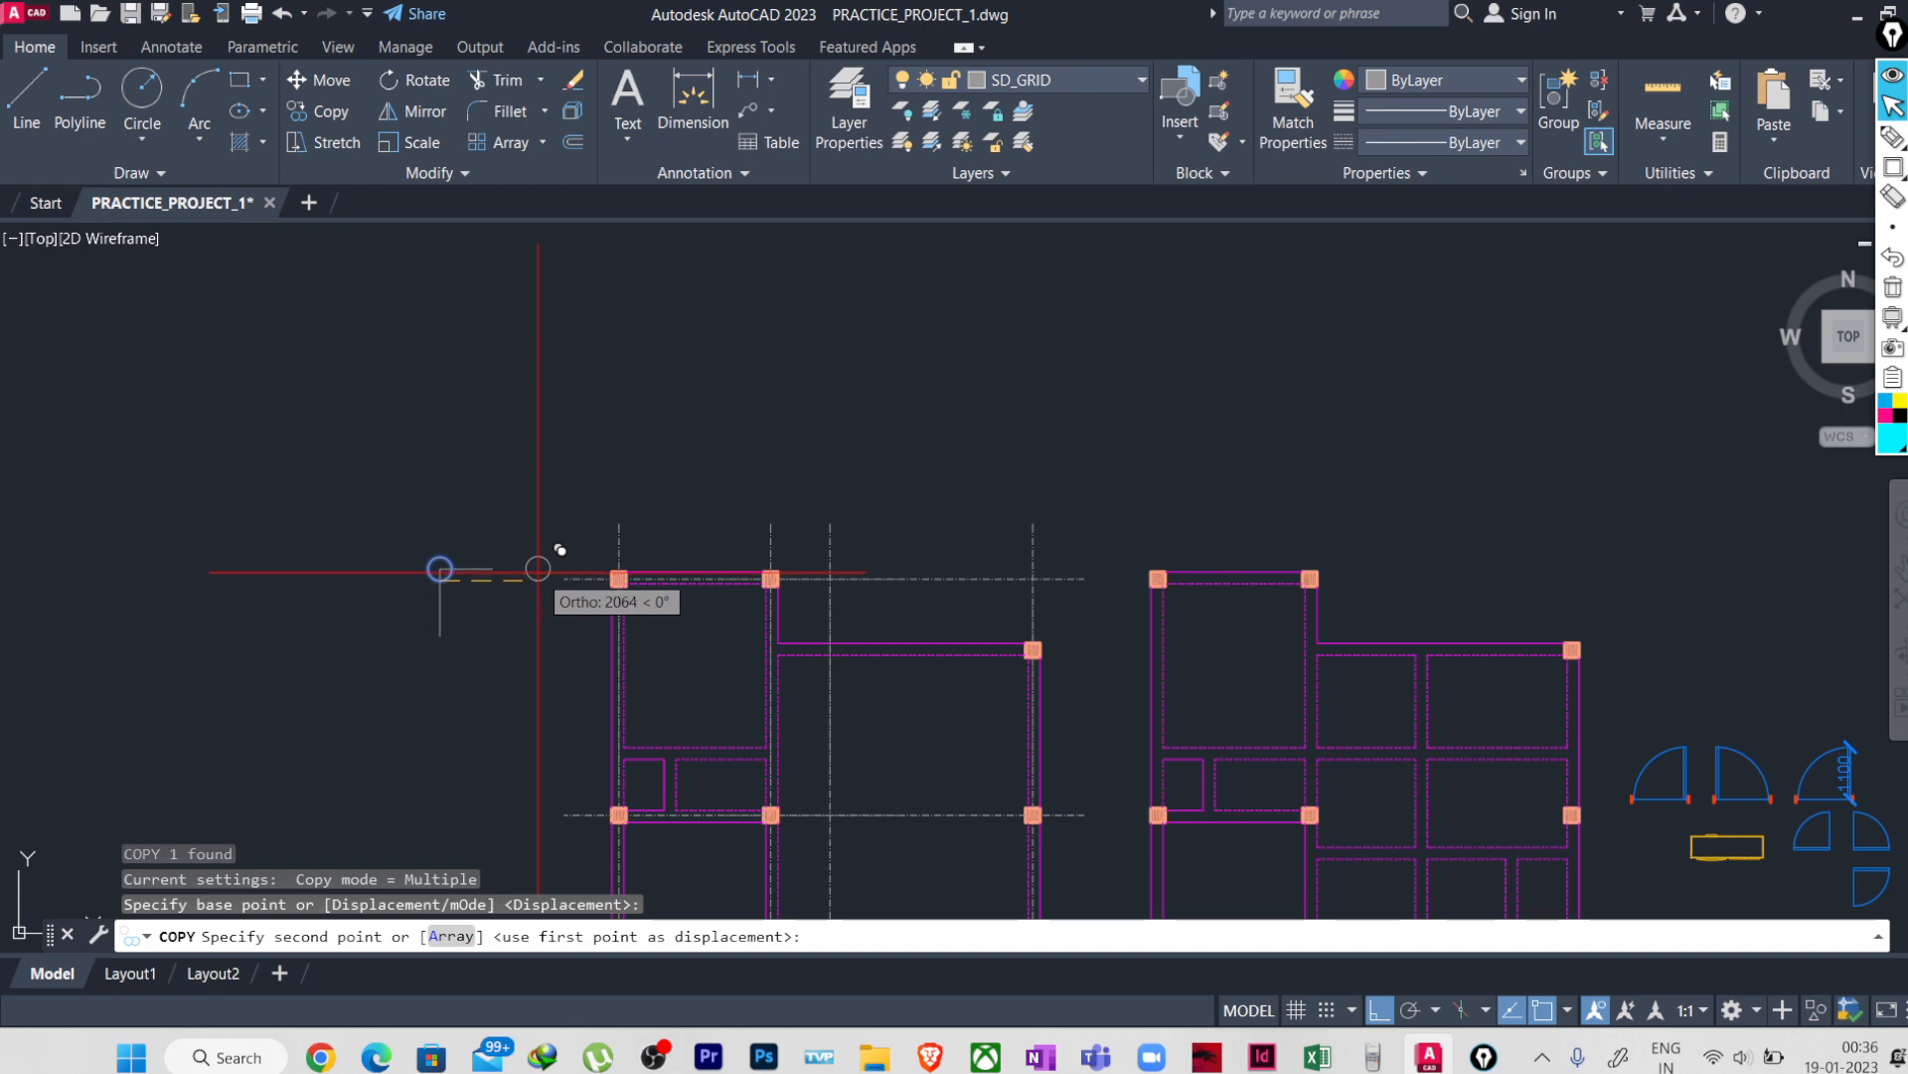
pyautogui.press('F9')
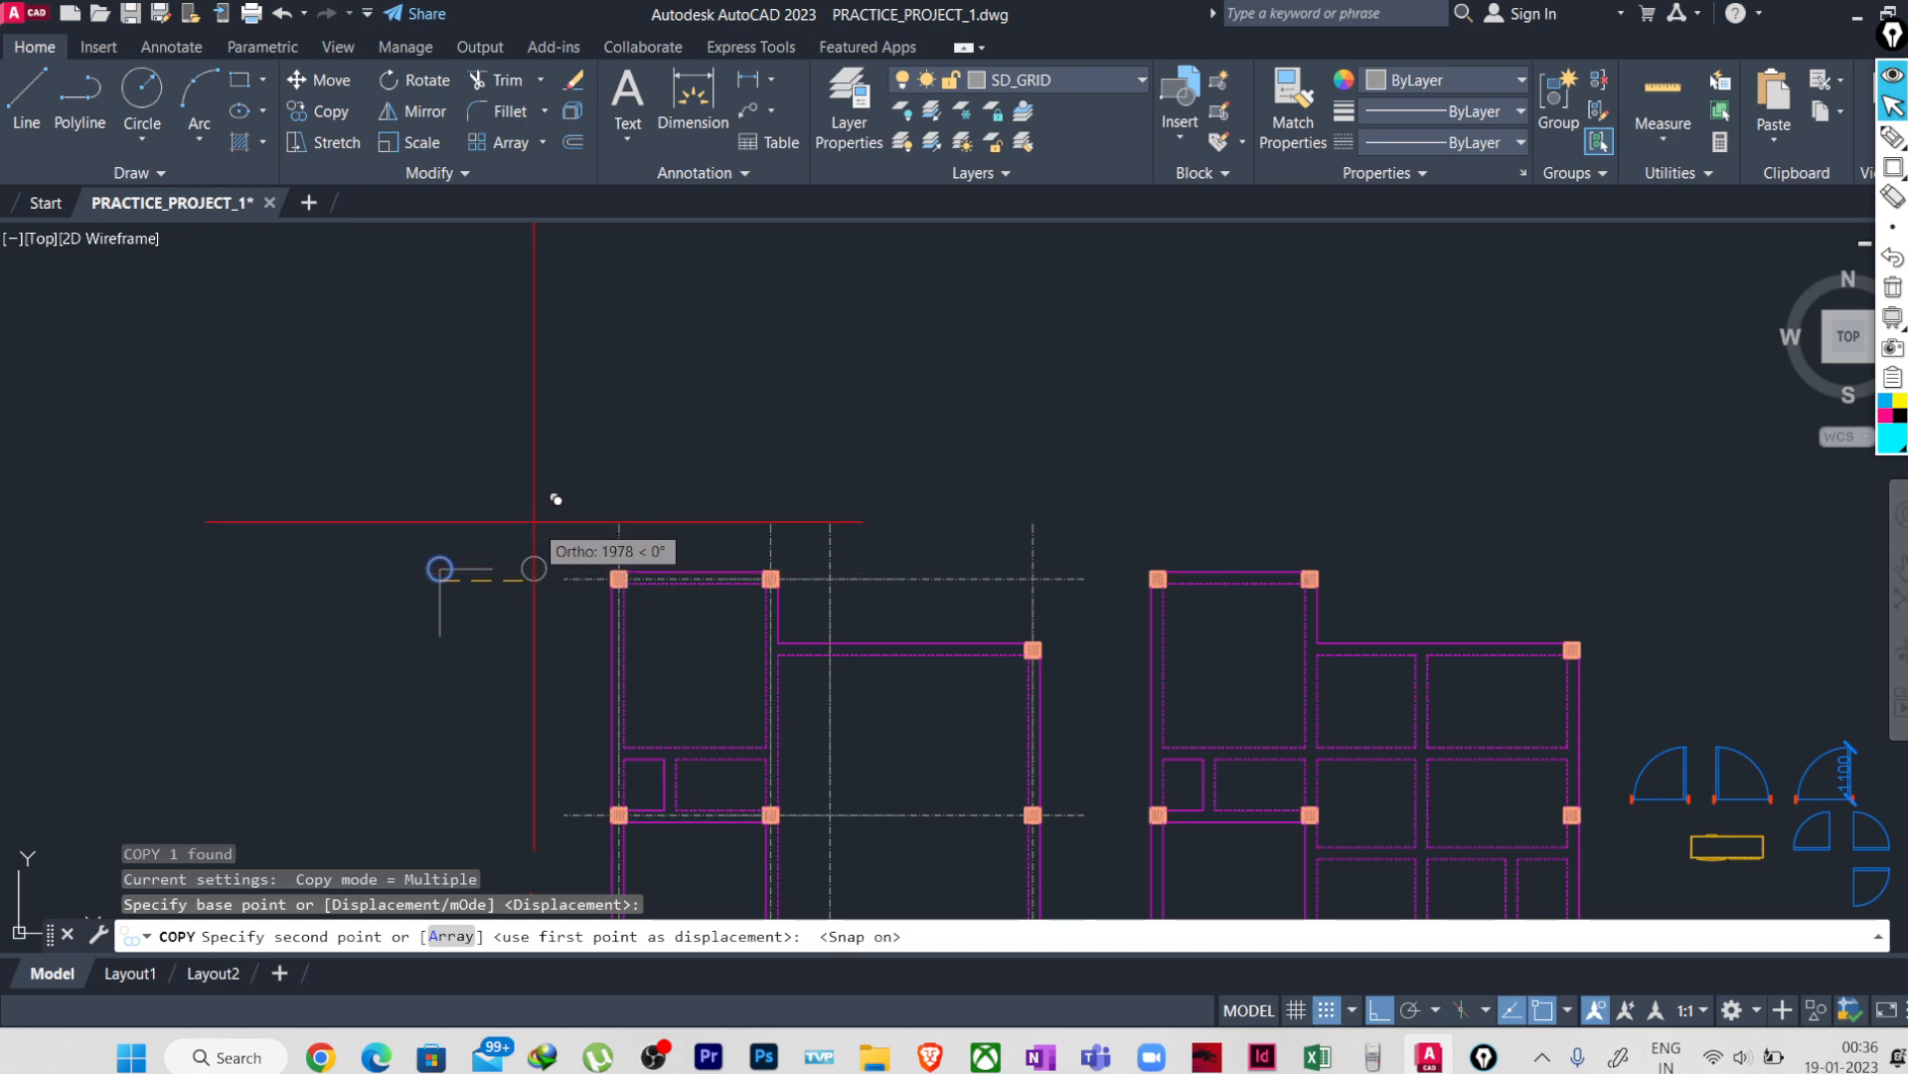
pyautogui.press('F8')
pyautogui.click(618, 513)
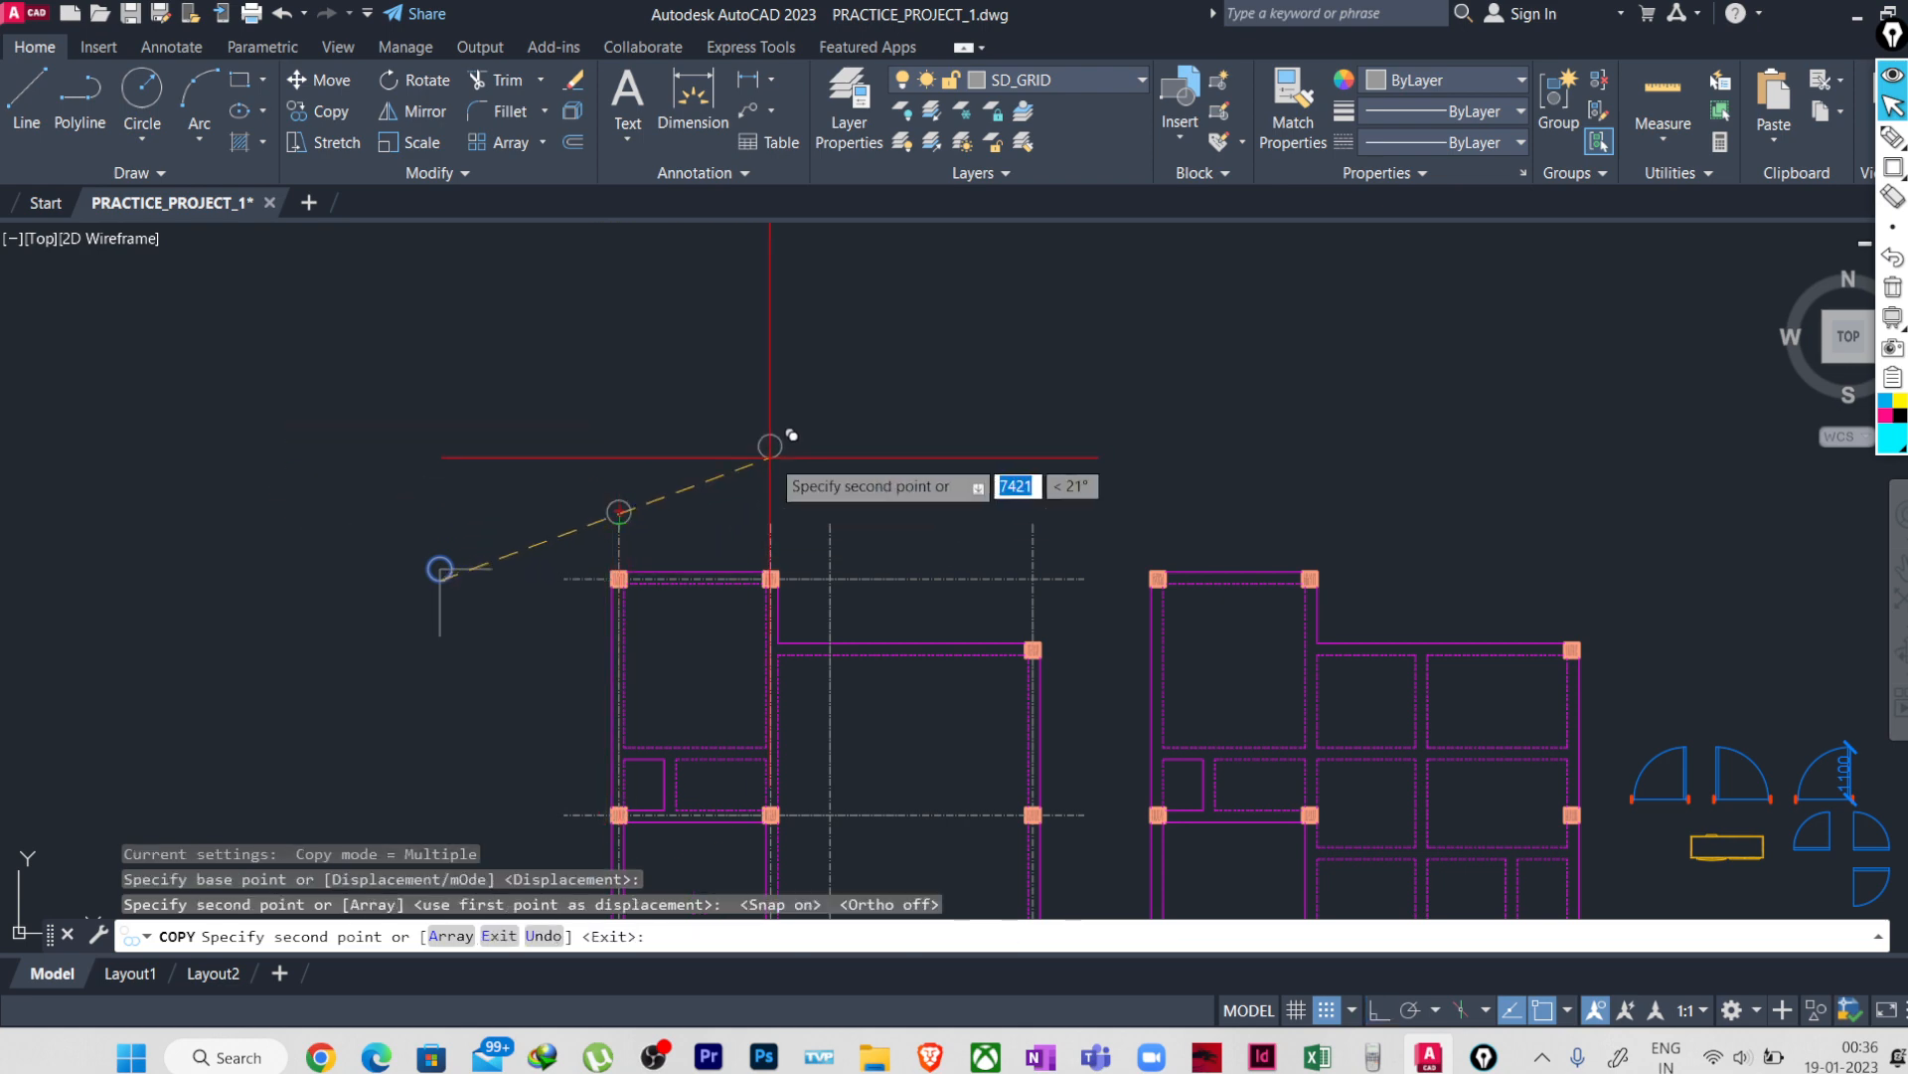
pyautogui.scroll(4, 549, 587)
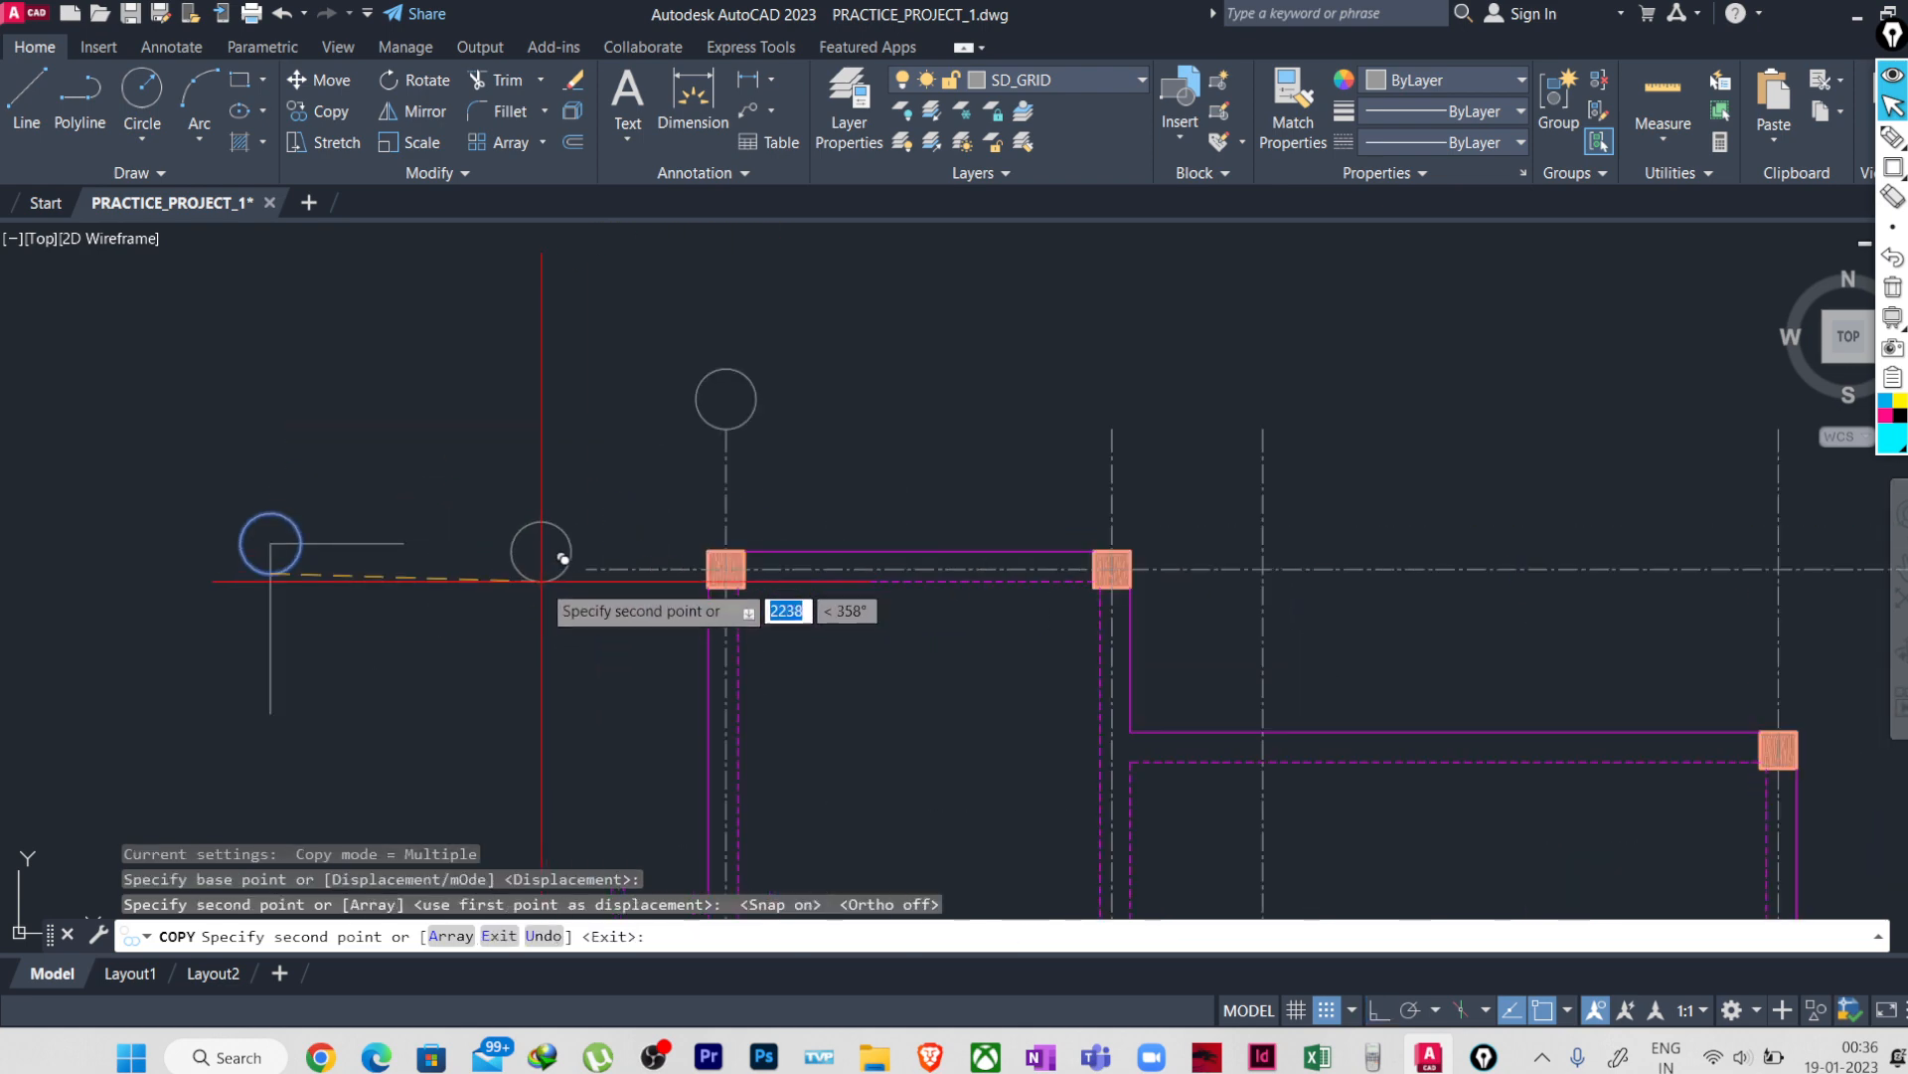
pyautogui.press('Escape')
pyautogui.press('Escape')
# - Copy the loose circle by its right quadrant onto the left end of the layout's top horizontal grid line
pyautogui.click(269, 542)
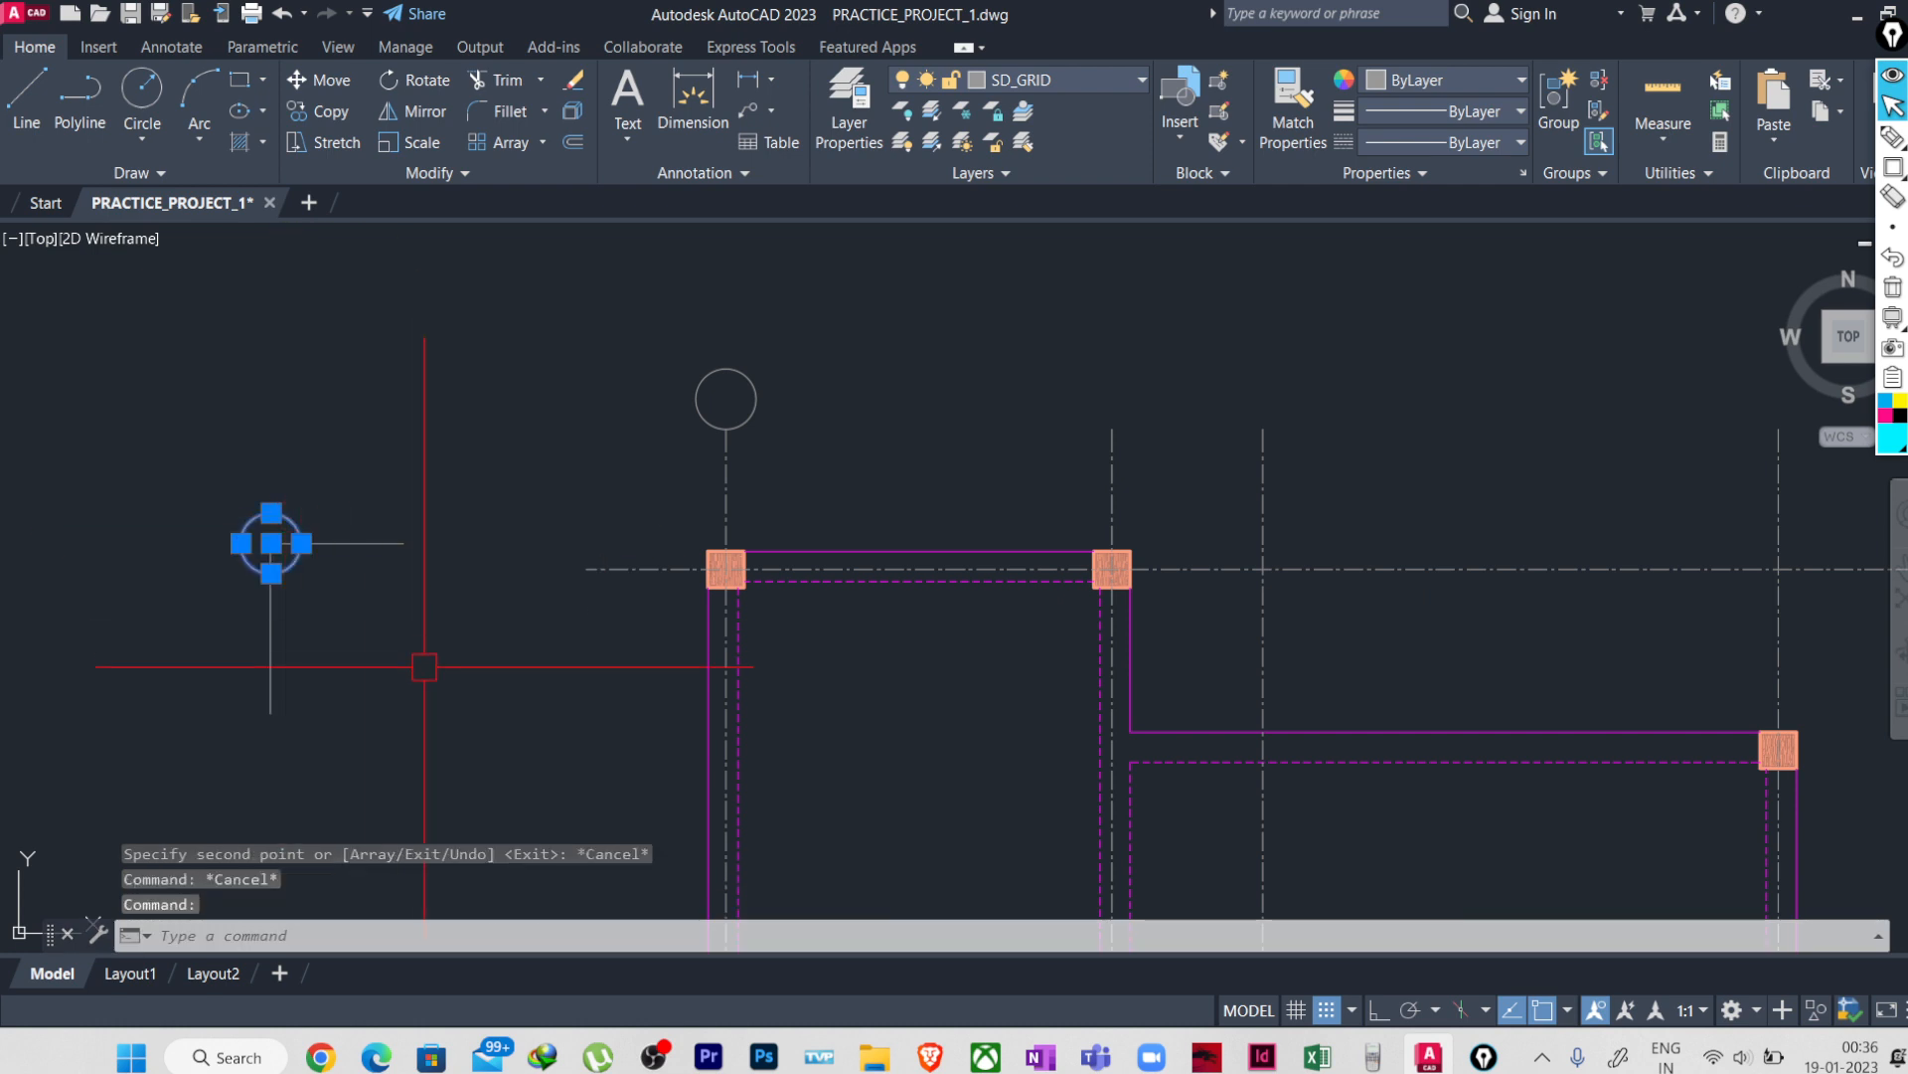
pyautogui.write('CO')
pyautogui.press('Return')
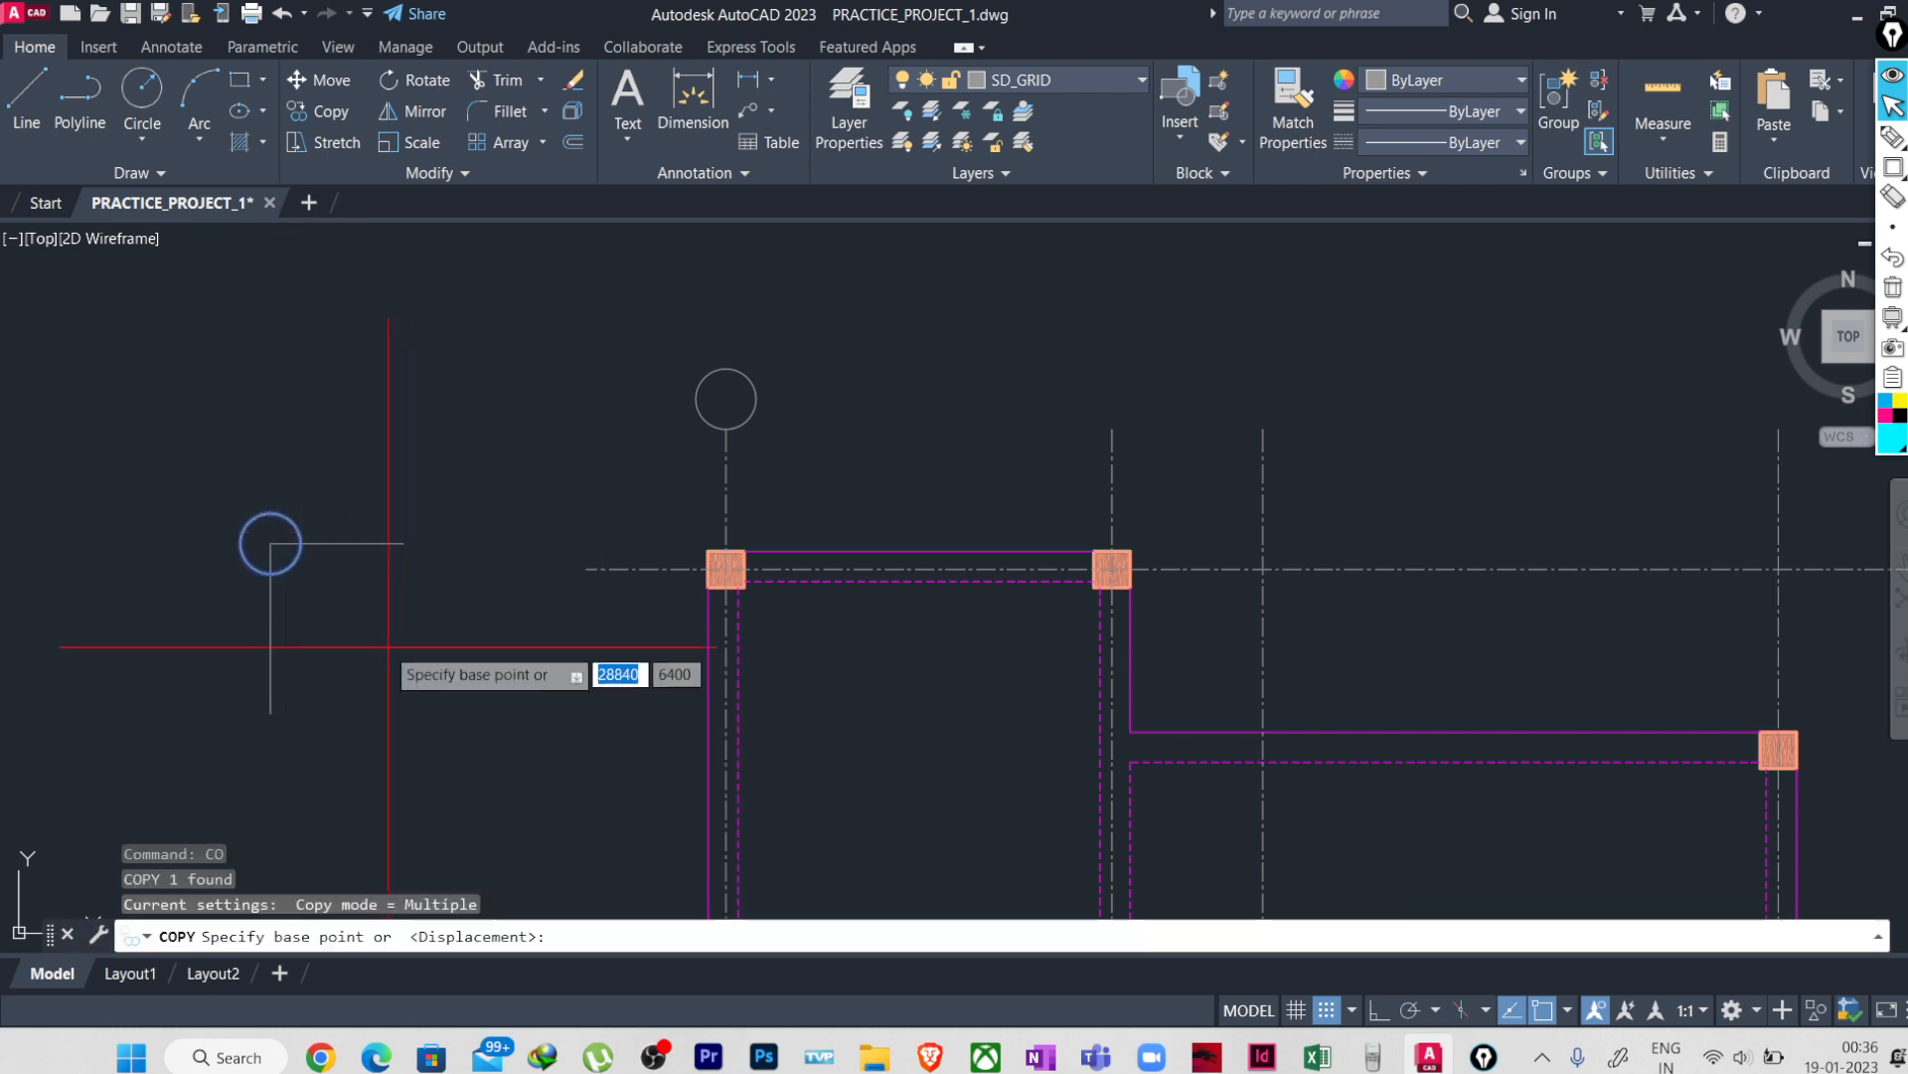
pyautogui.click(301, 542)
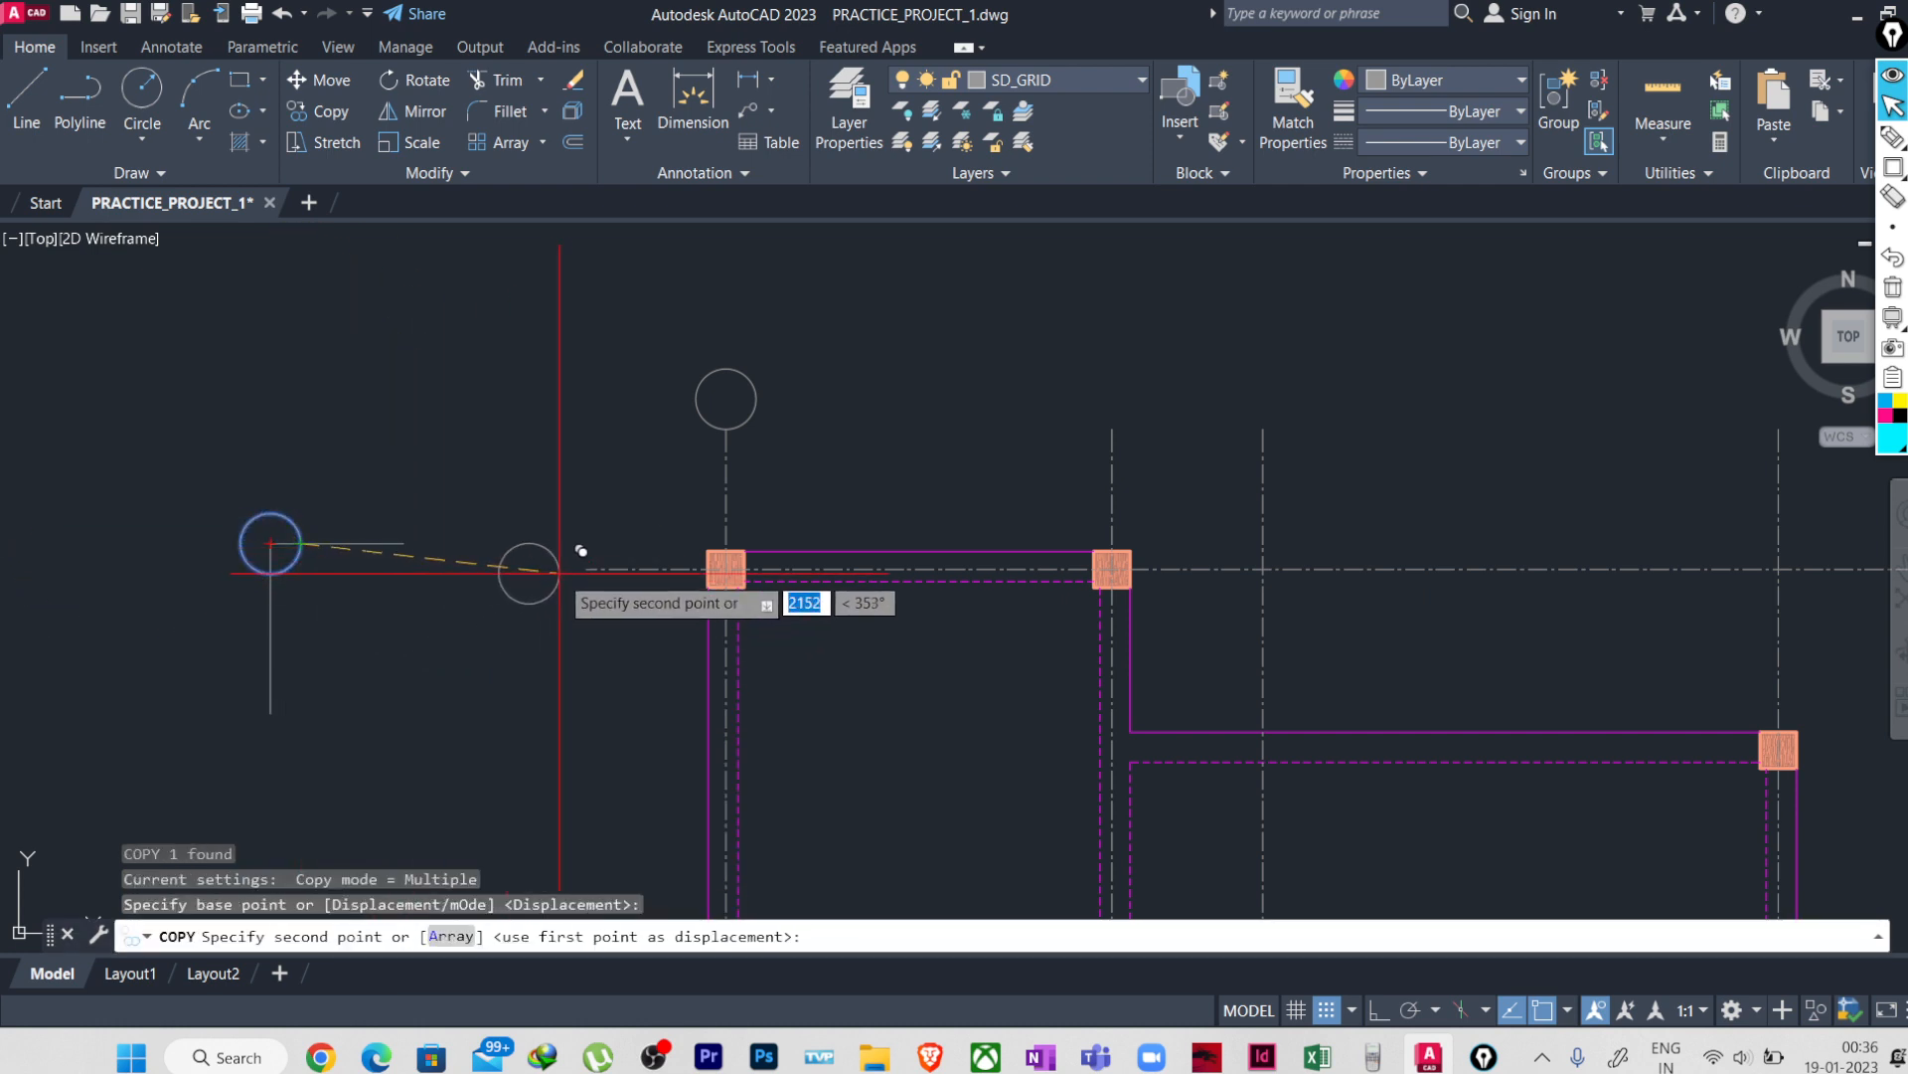
pyautogui.press('Escape')
pyautogui.scroll(-4, 502, 636)
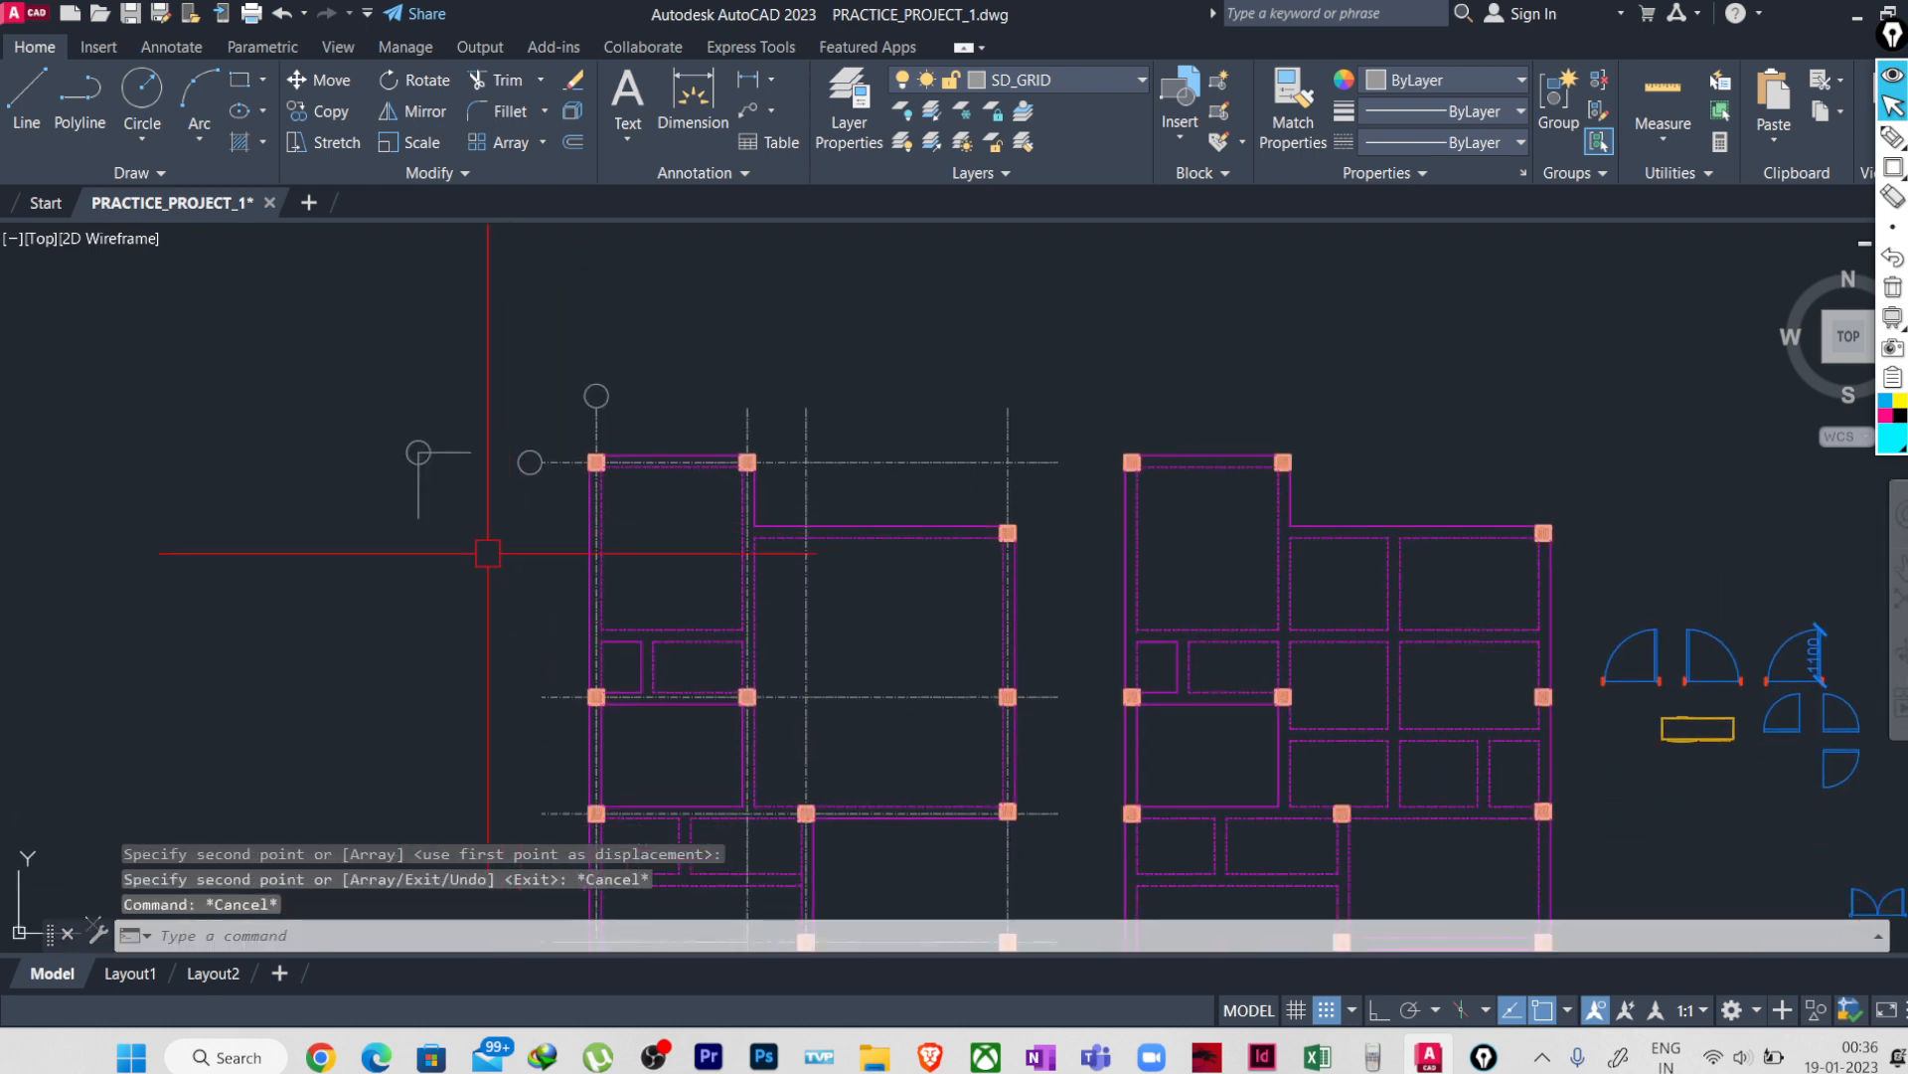
pyautogui.scroll(6, 577, 392)
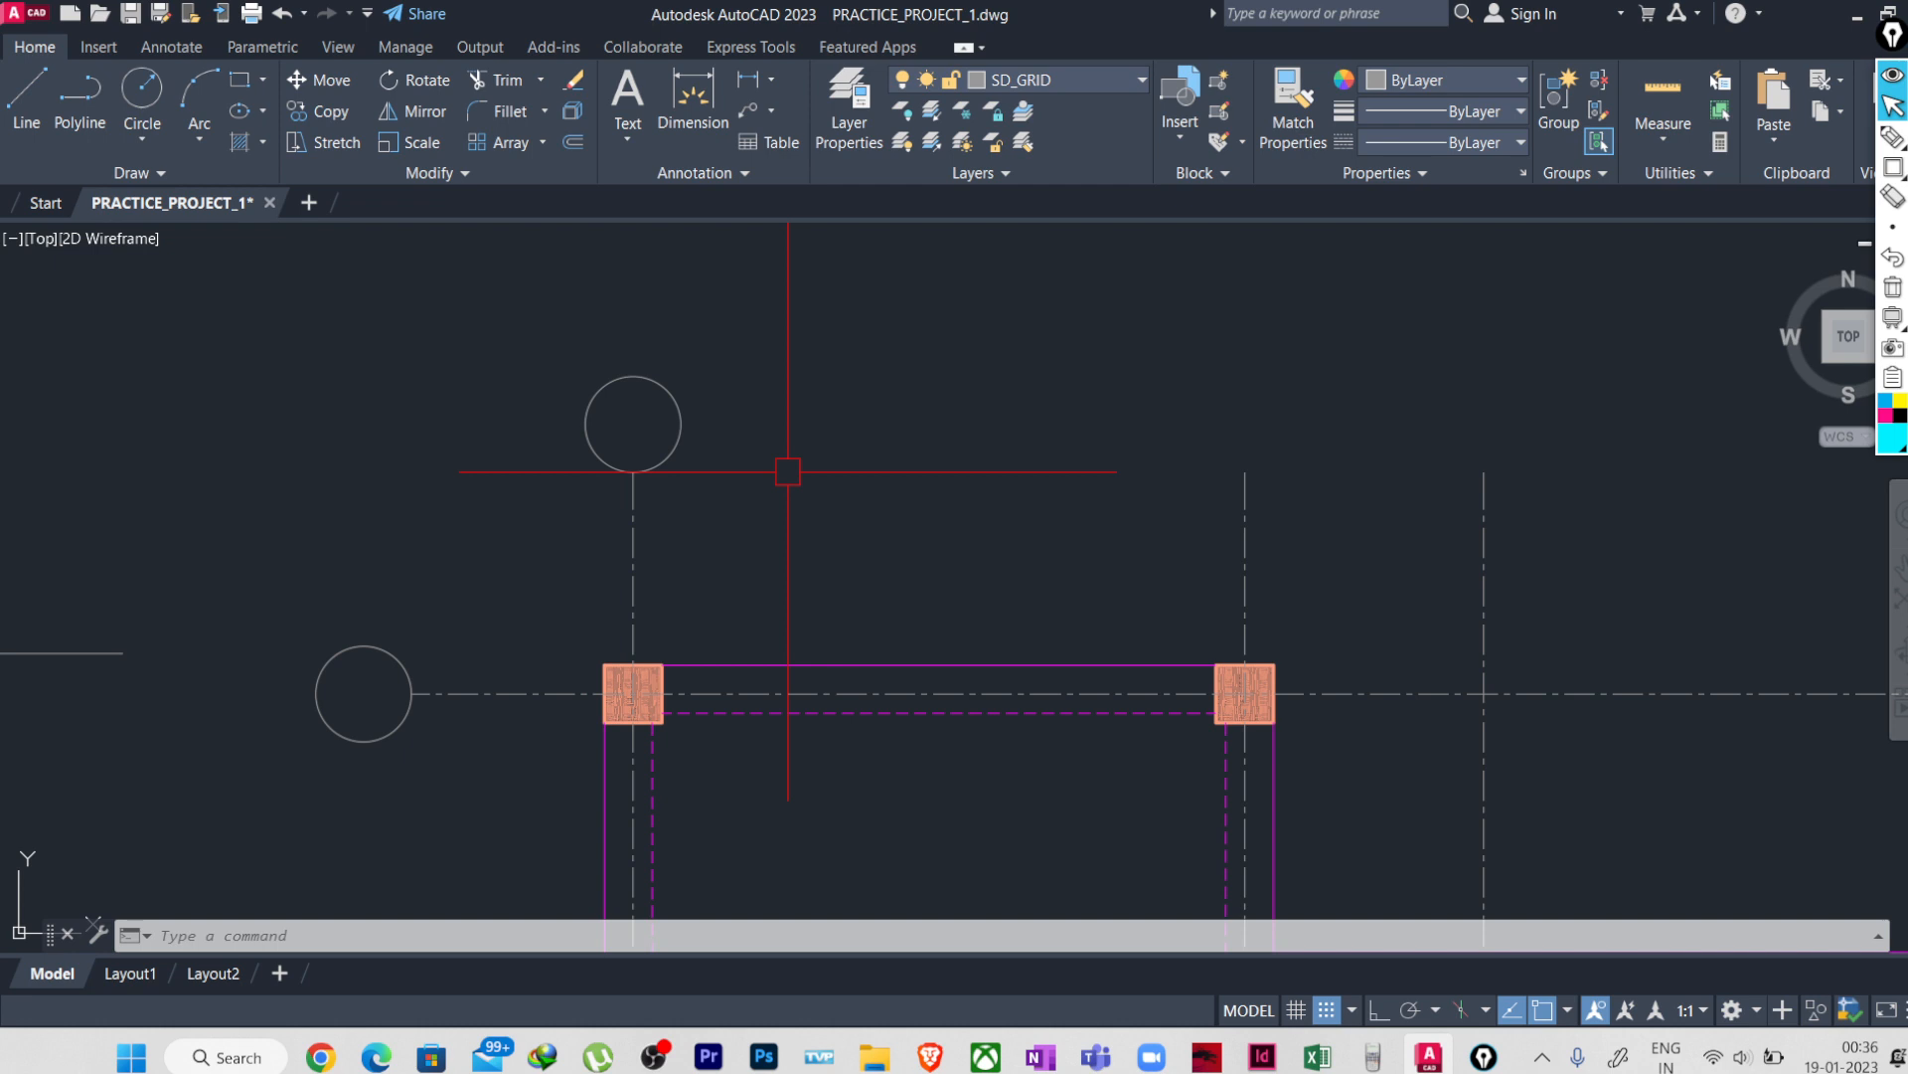
pyautogui.click(1893, 137)
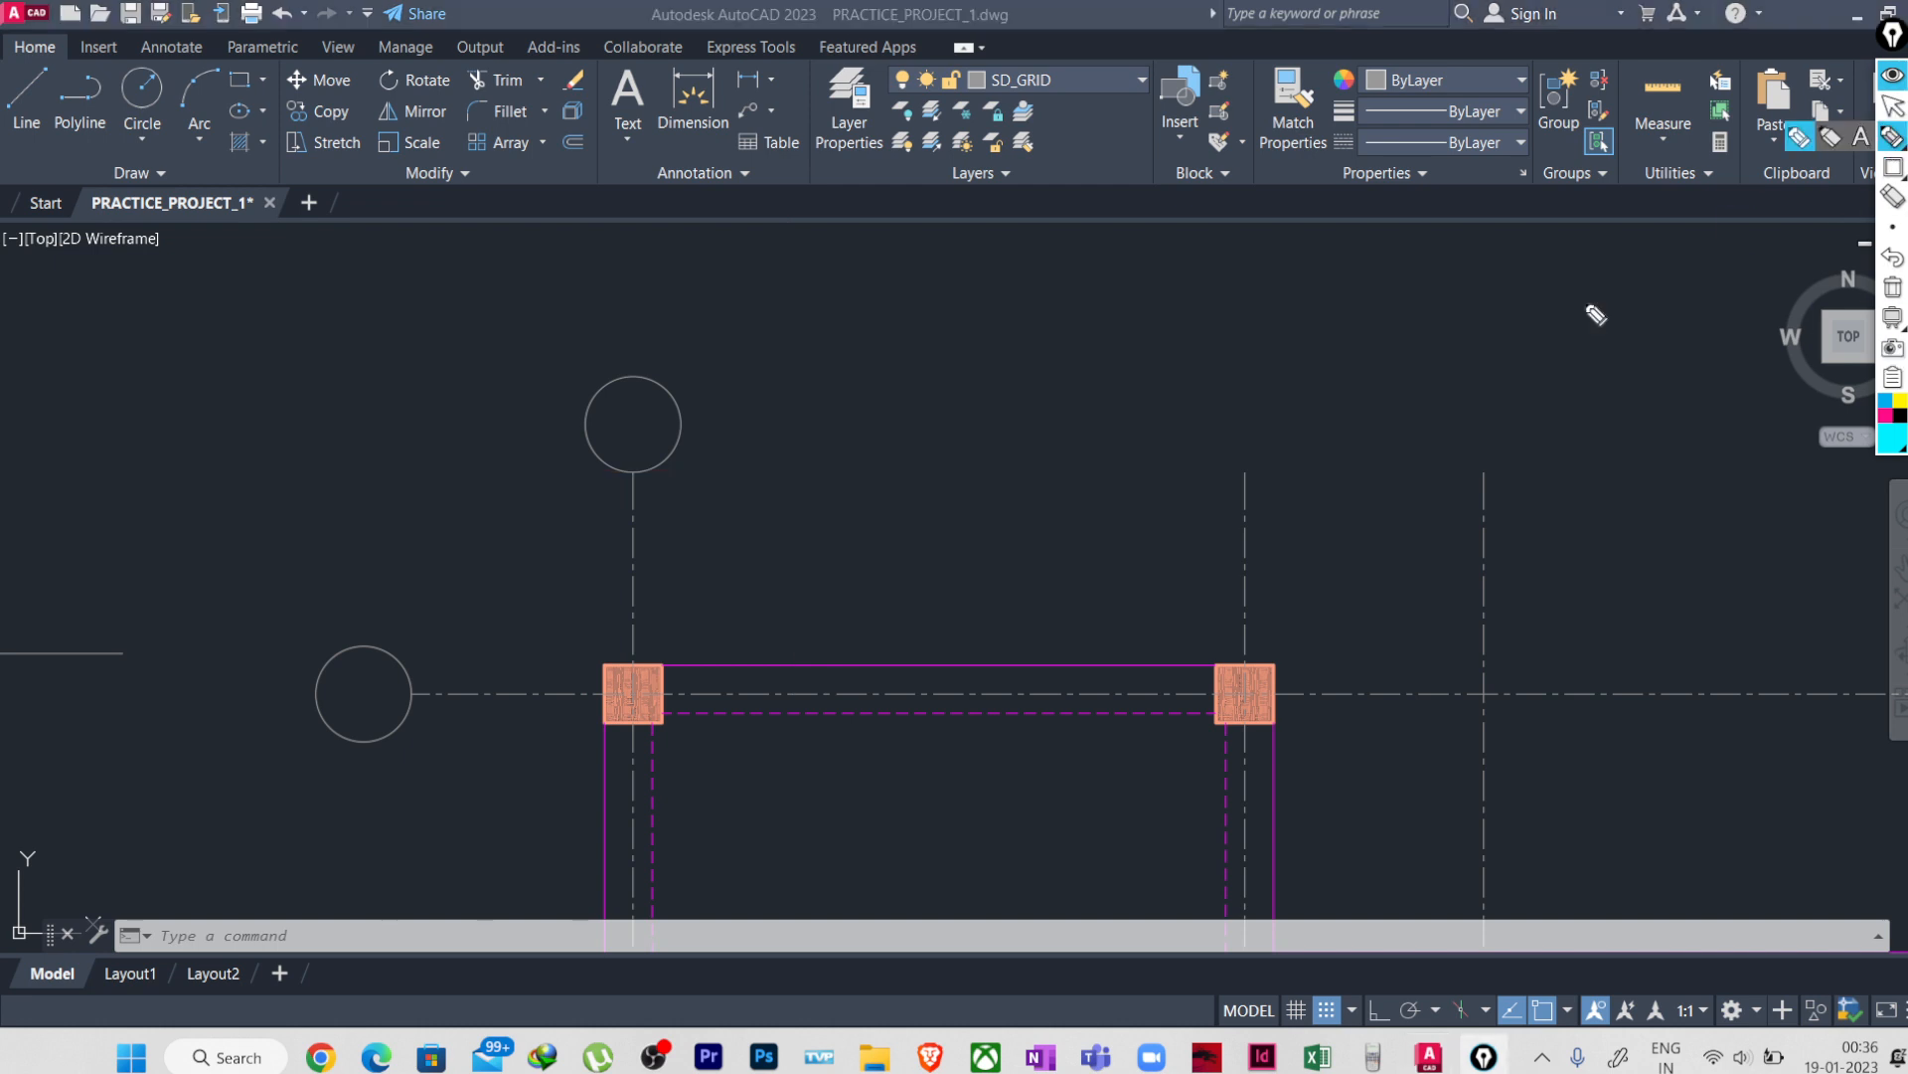
pyautogui.moveTo(1481, 295); pyautogui.dragTo(1486, 312)
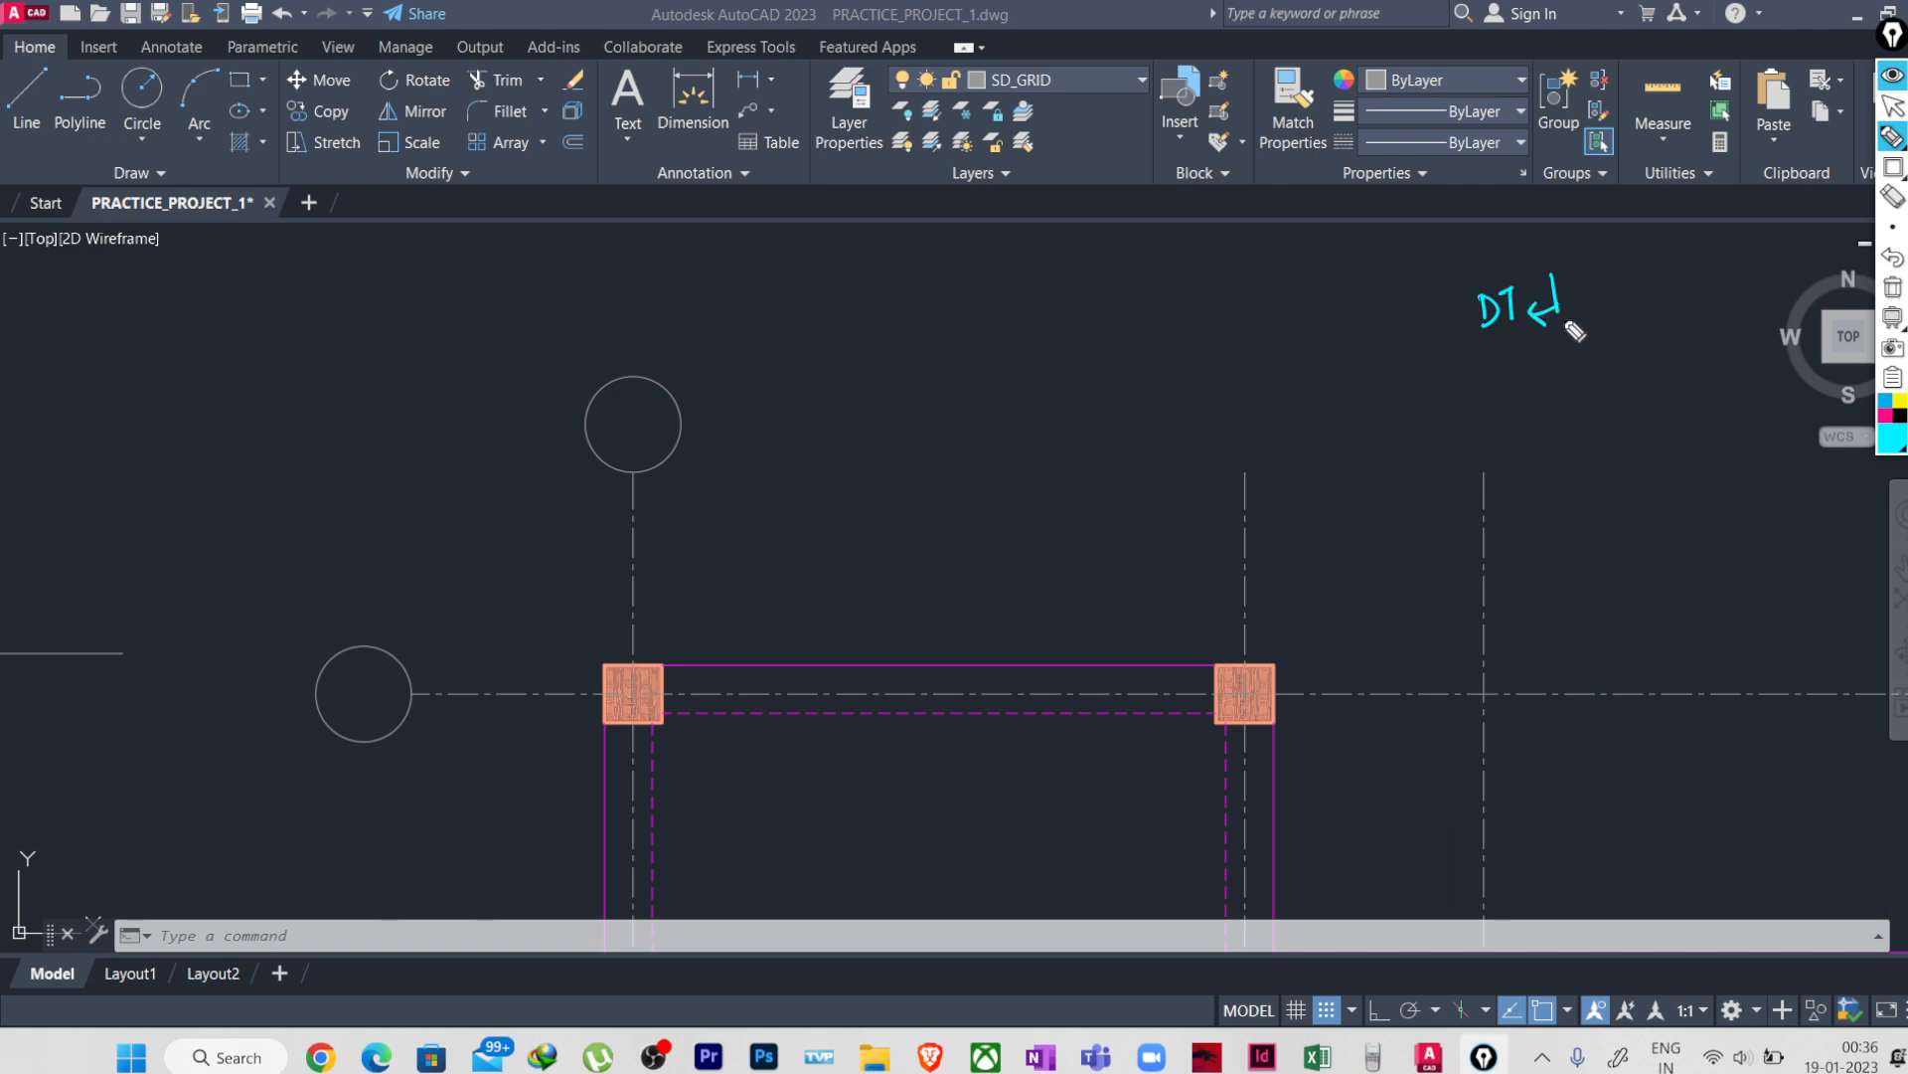
pyautogui.moveTo(1565, 267); pyautogui.dragTo(1469, 288)
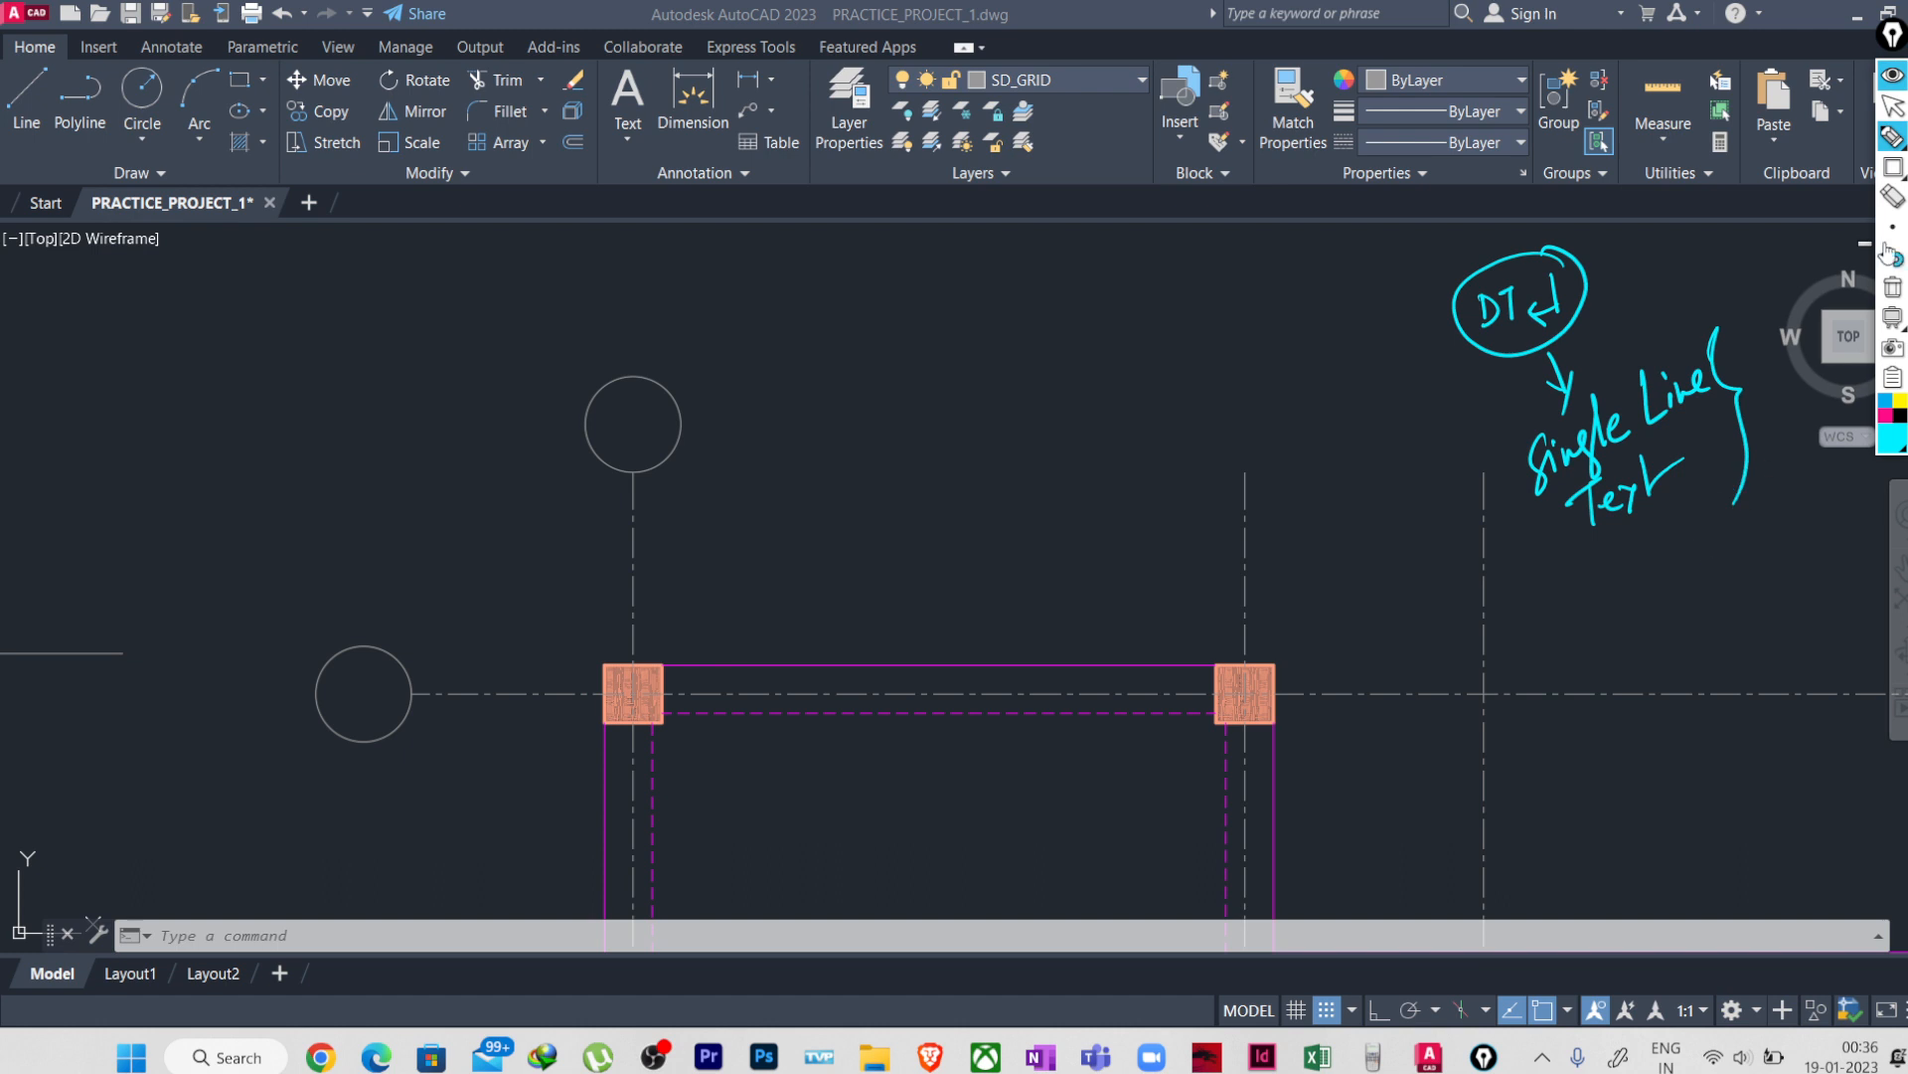
pyautogui.click(1894, 291)
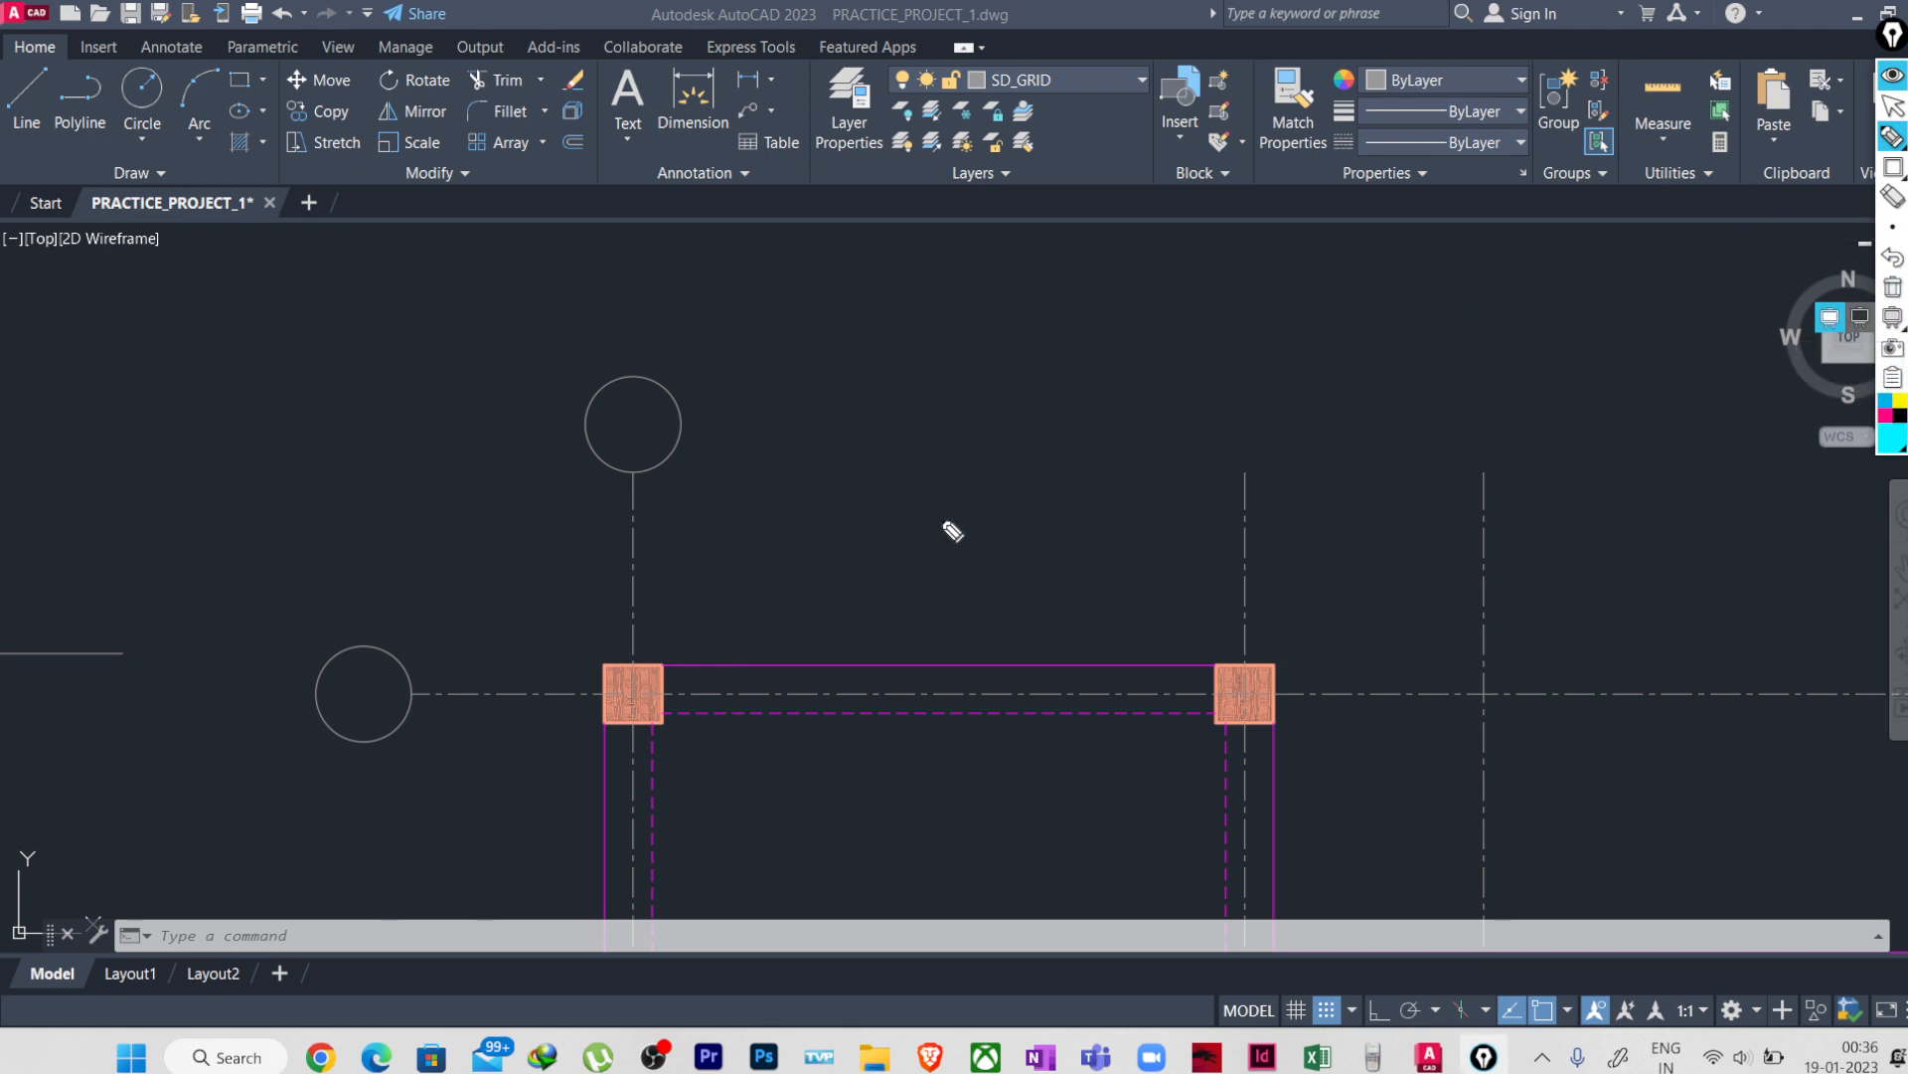
pyautogui.click(1893, 78)
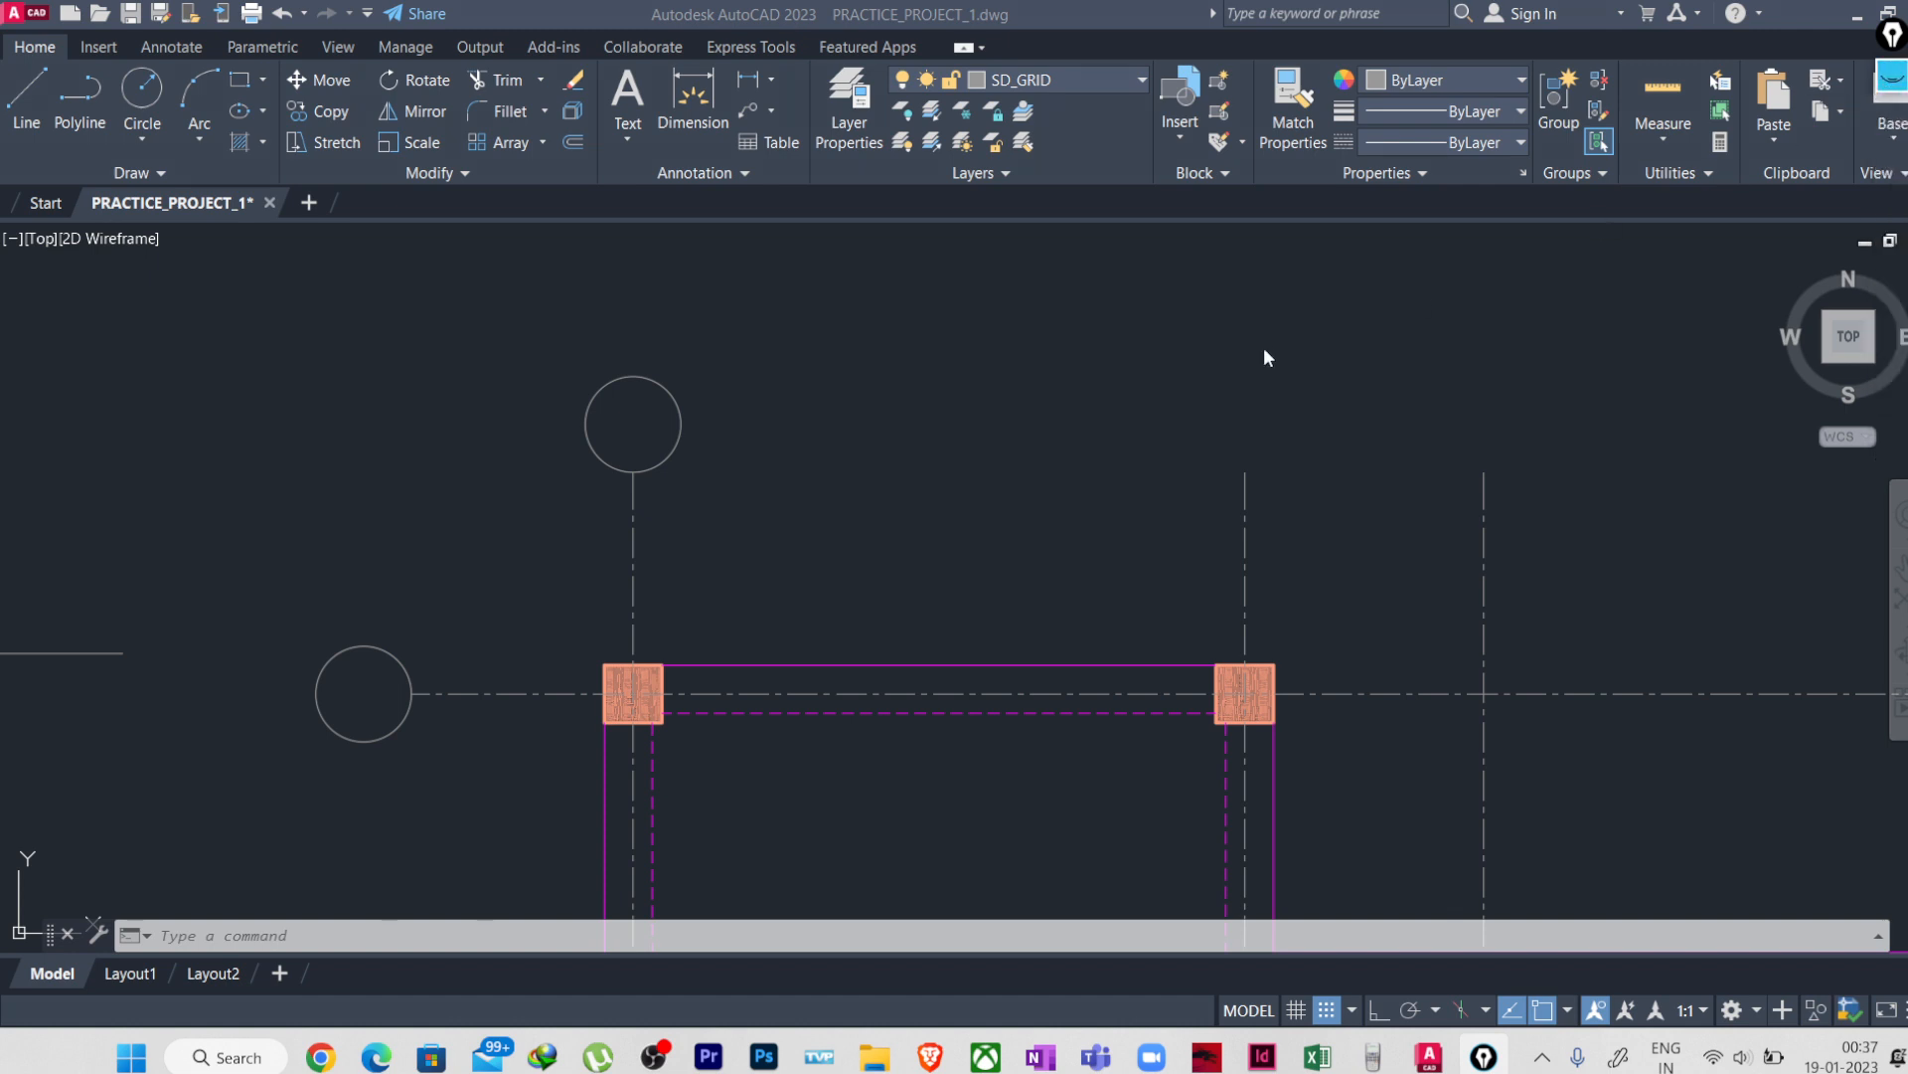
pyautogui.click(1070, 426)
pyautogui.click(917, 454)
pyautogui.click(922, 511)
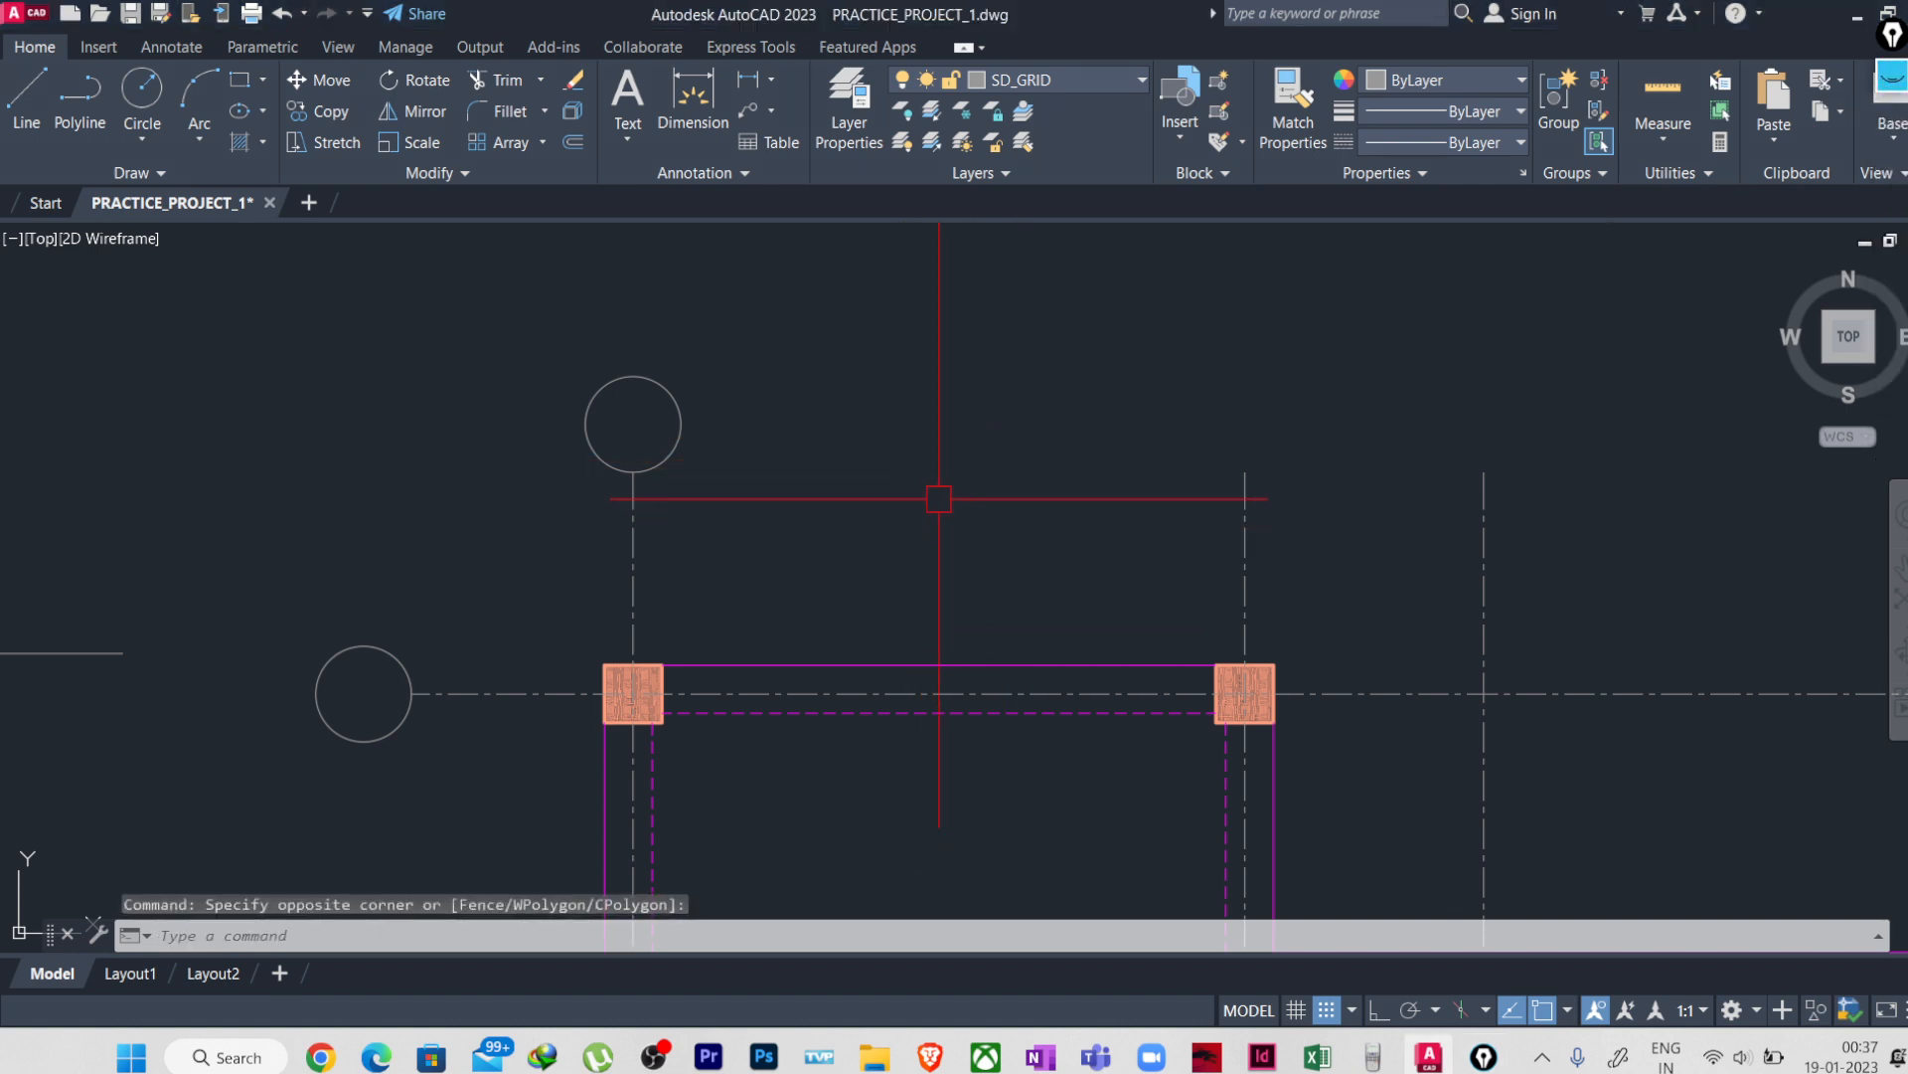
pyautogui.write('YNPROMPT')
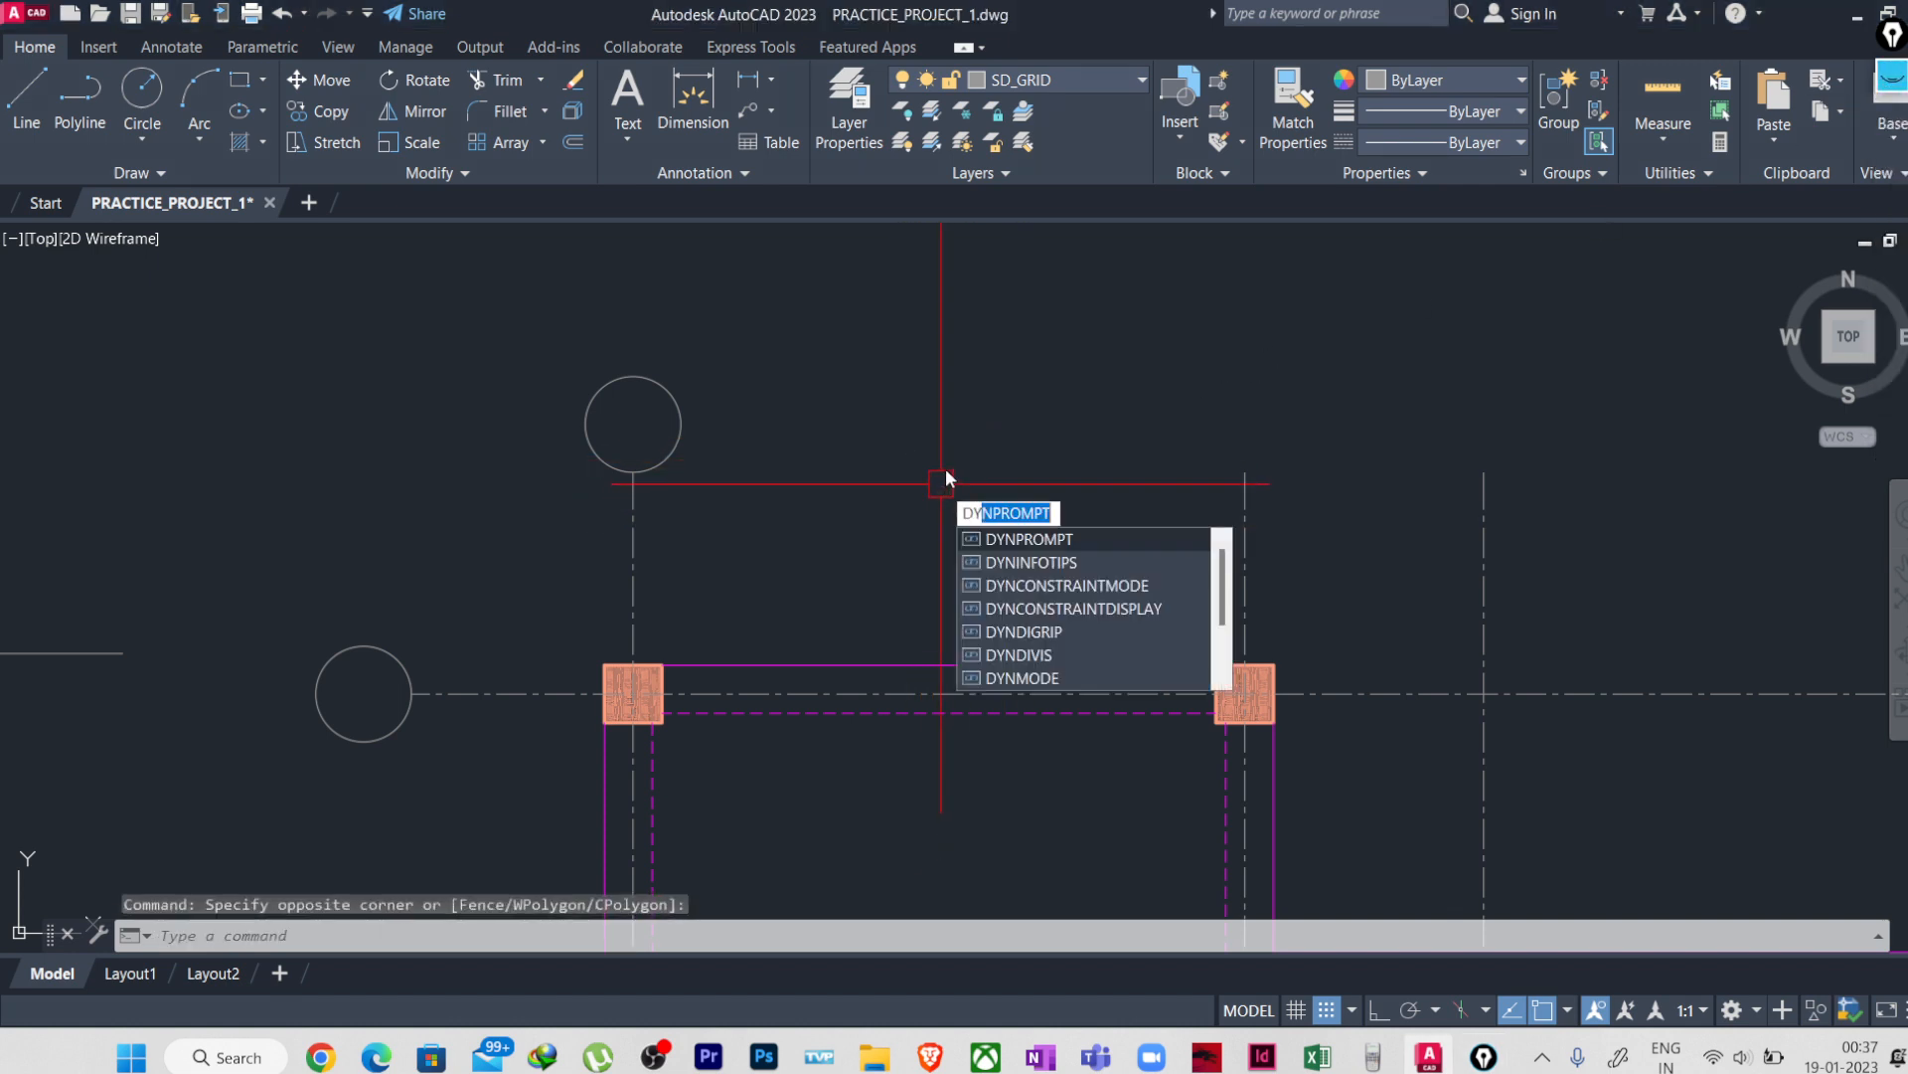
pyautogui.press('Return')
pyautogui.press('Escape')
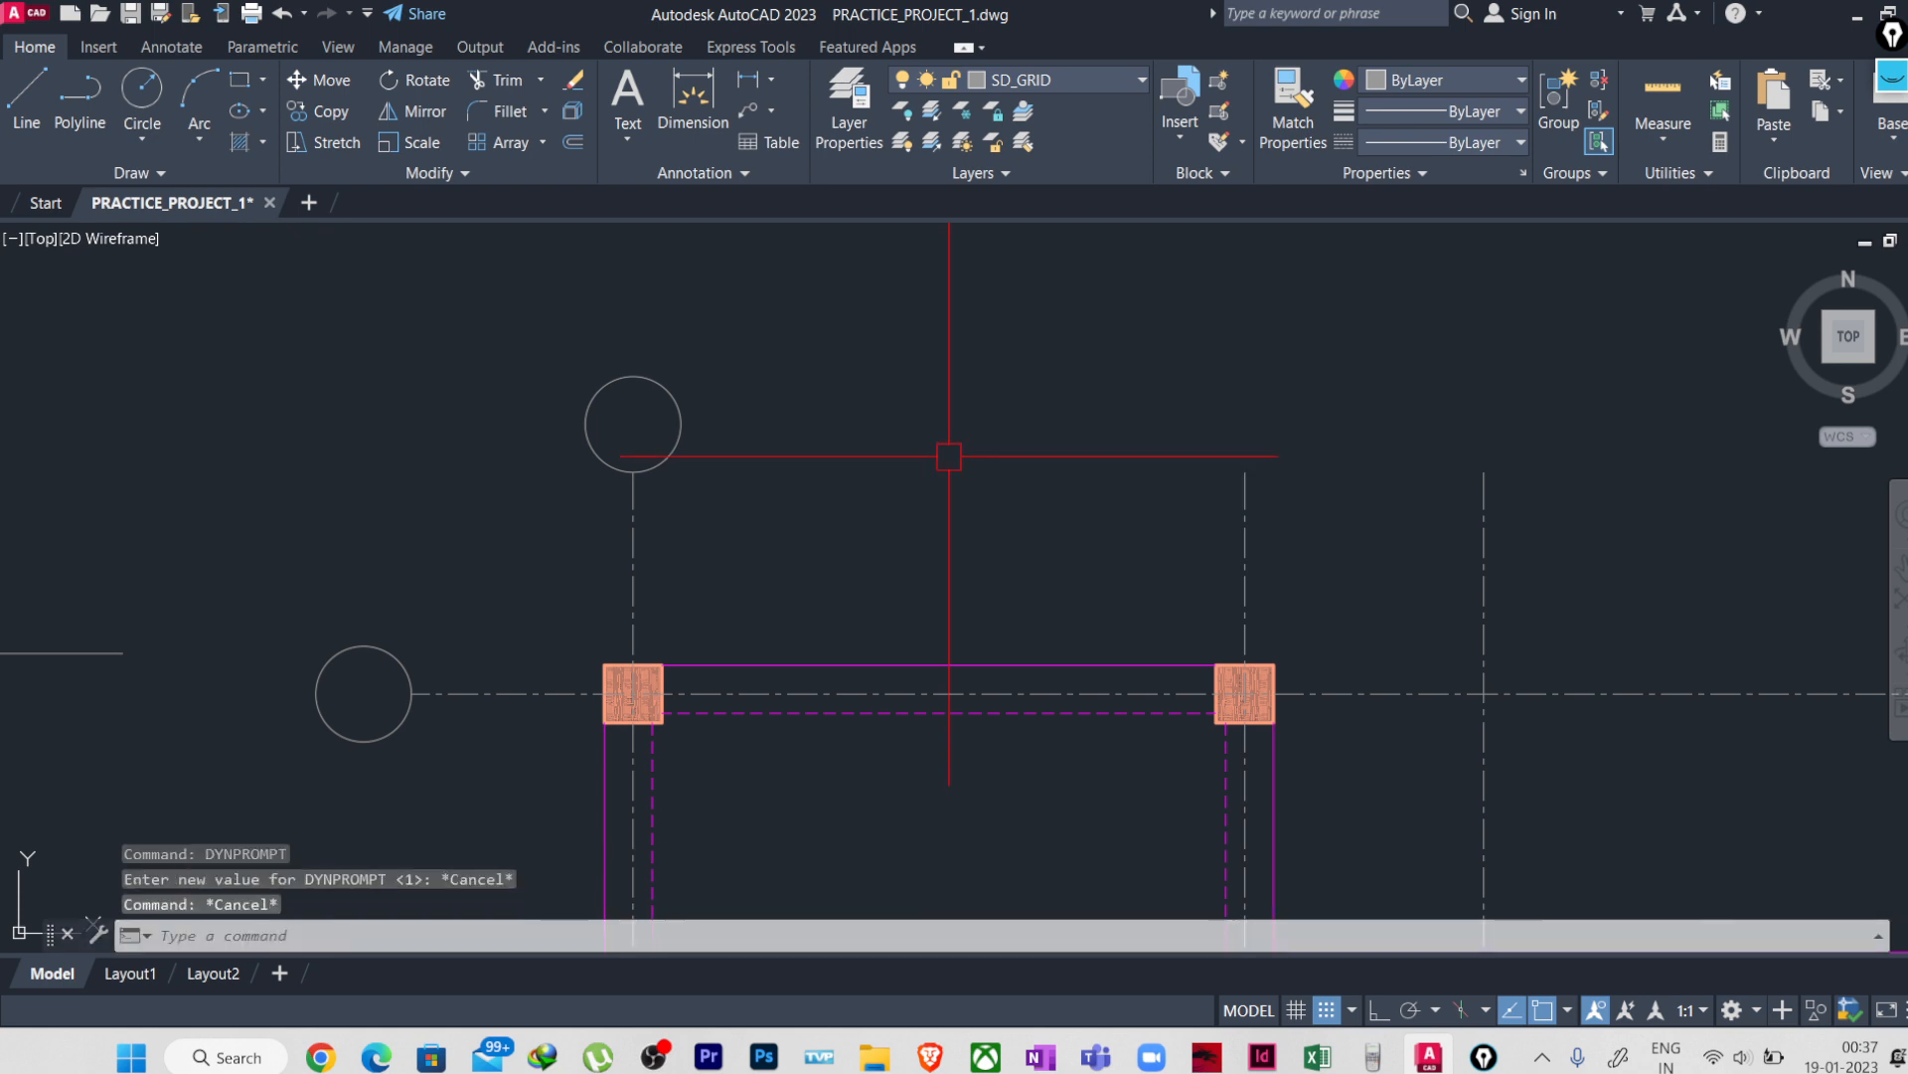
# - Place the single-line text "A" with height 250 and rotation 0 beside the circle on the leftmost vertical grid line
pyautogui.write('DT')
pyautogui.press('Return')
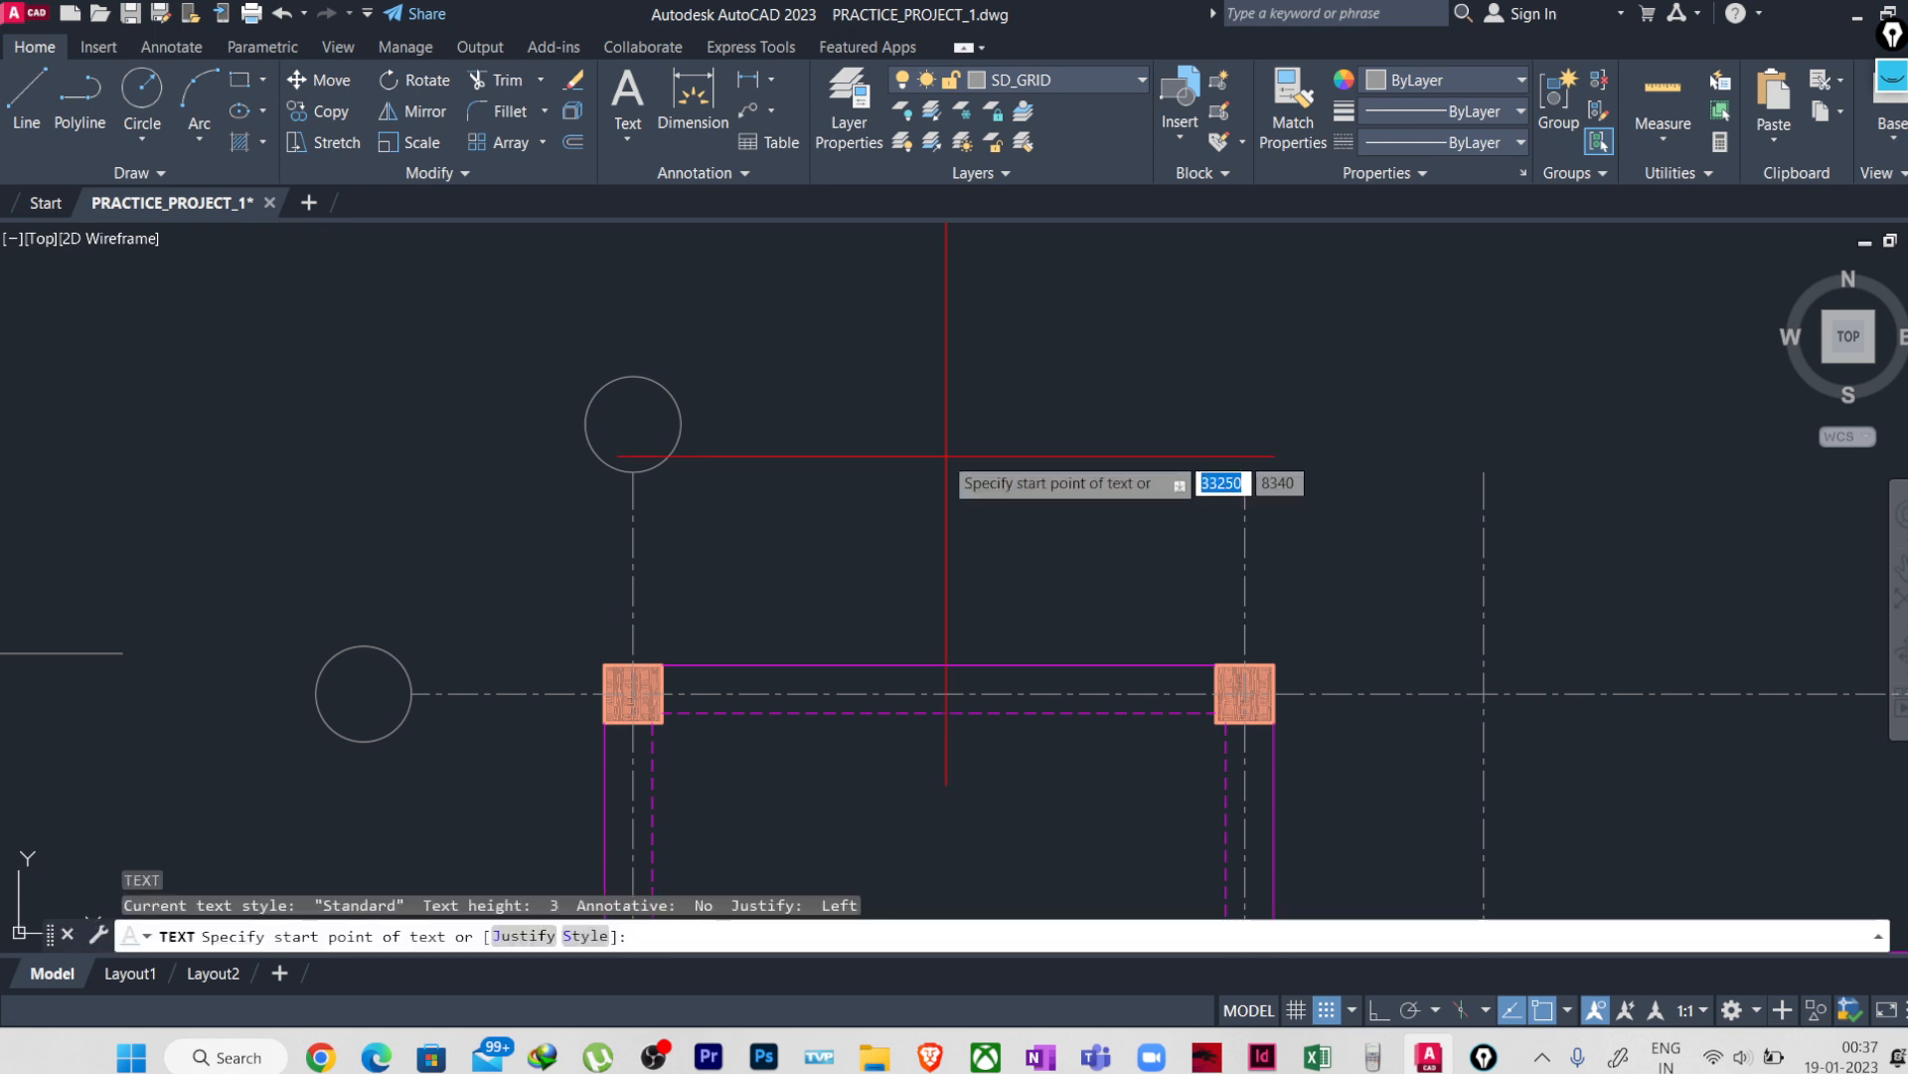
pyautogui.click(835, 403)
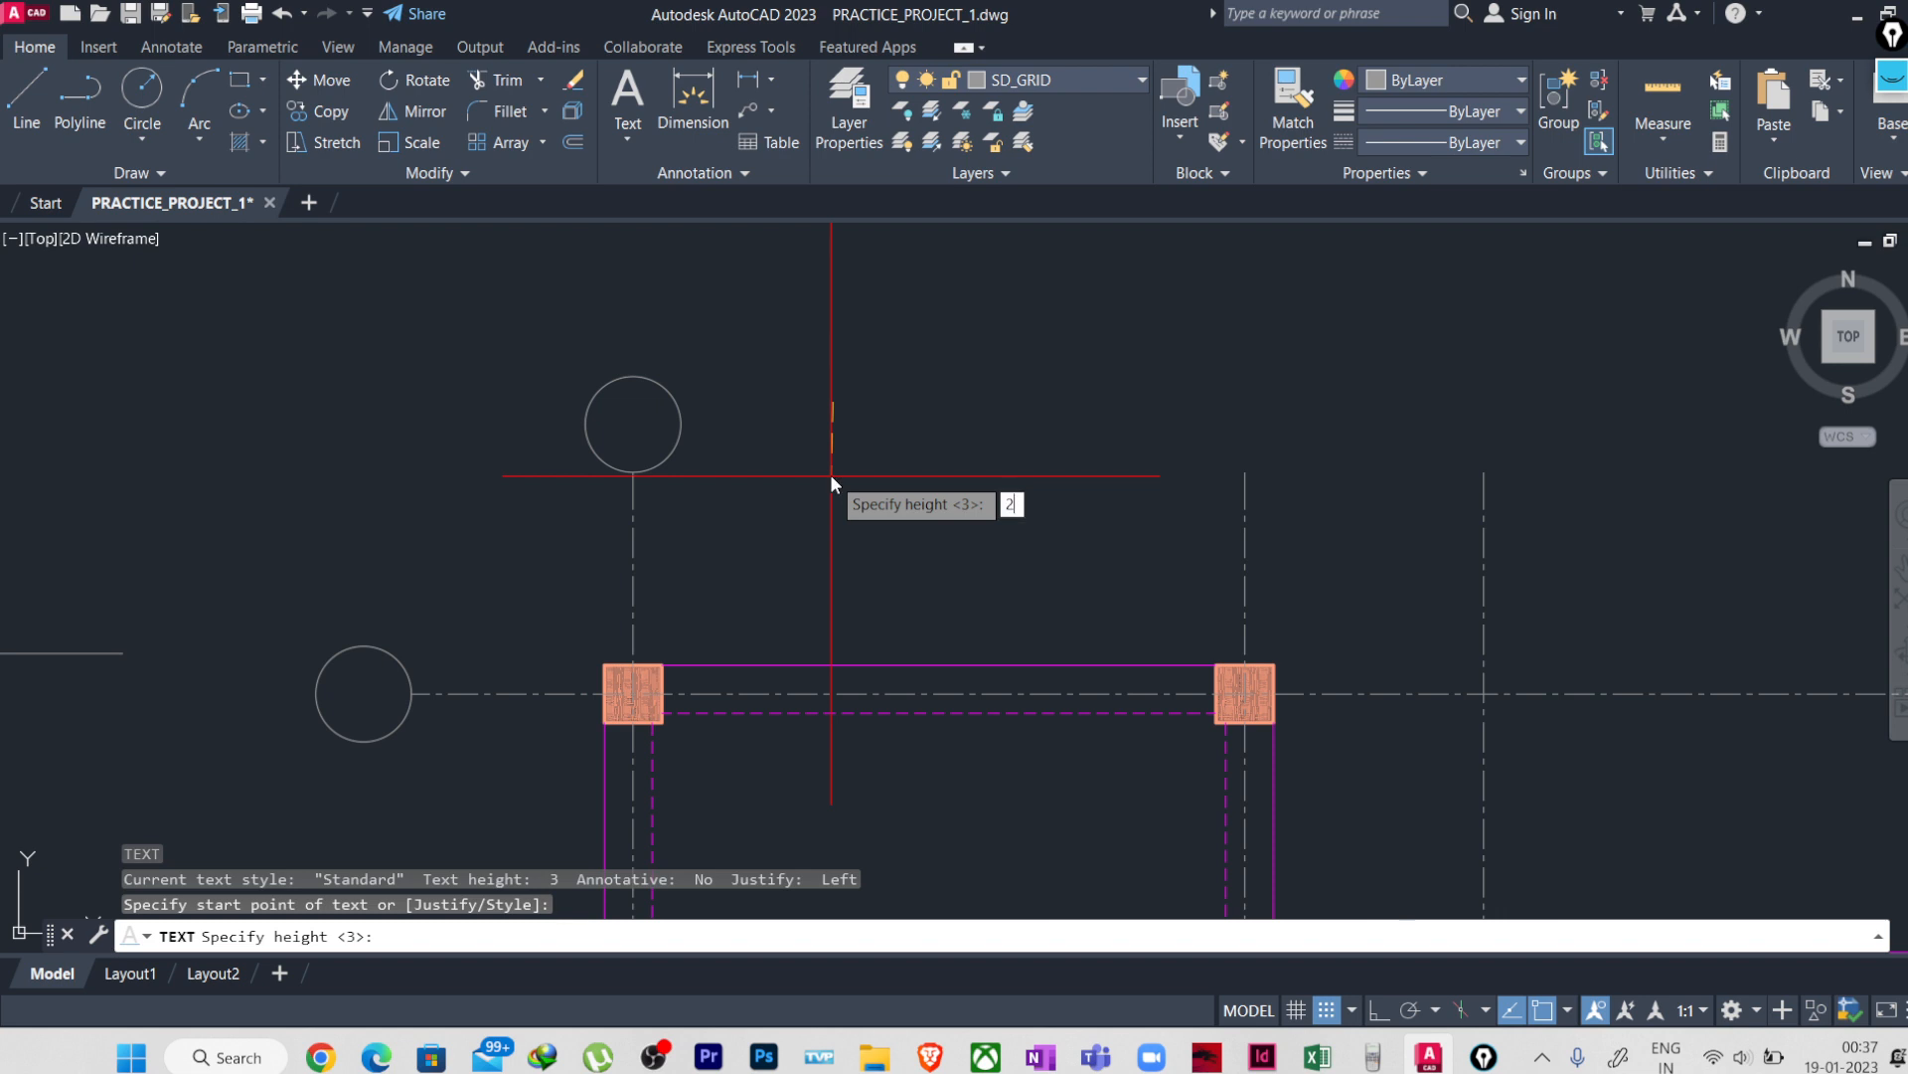
pyautogui.write('50')
pyautogui.press('Return')
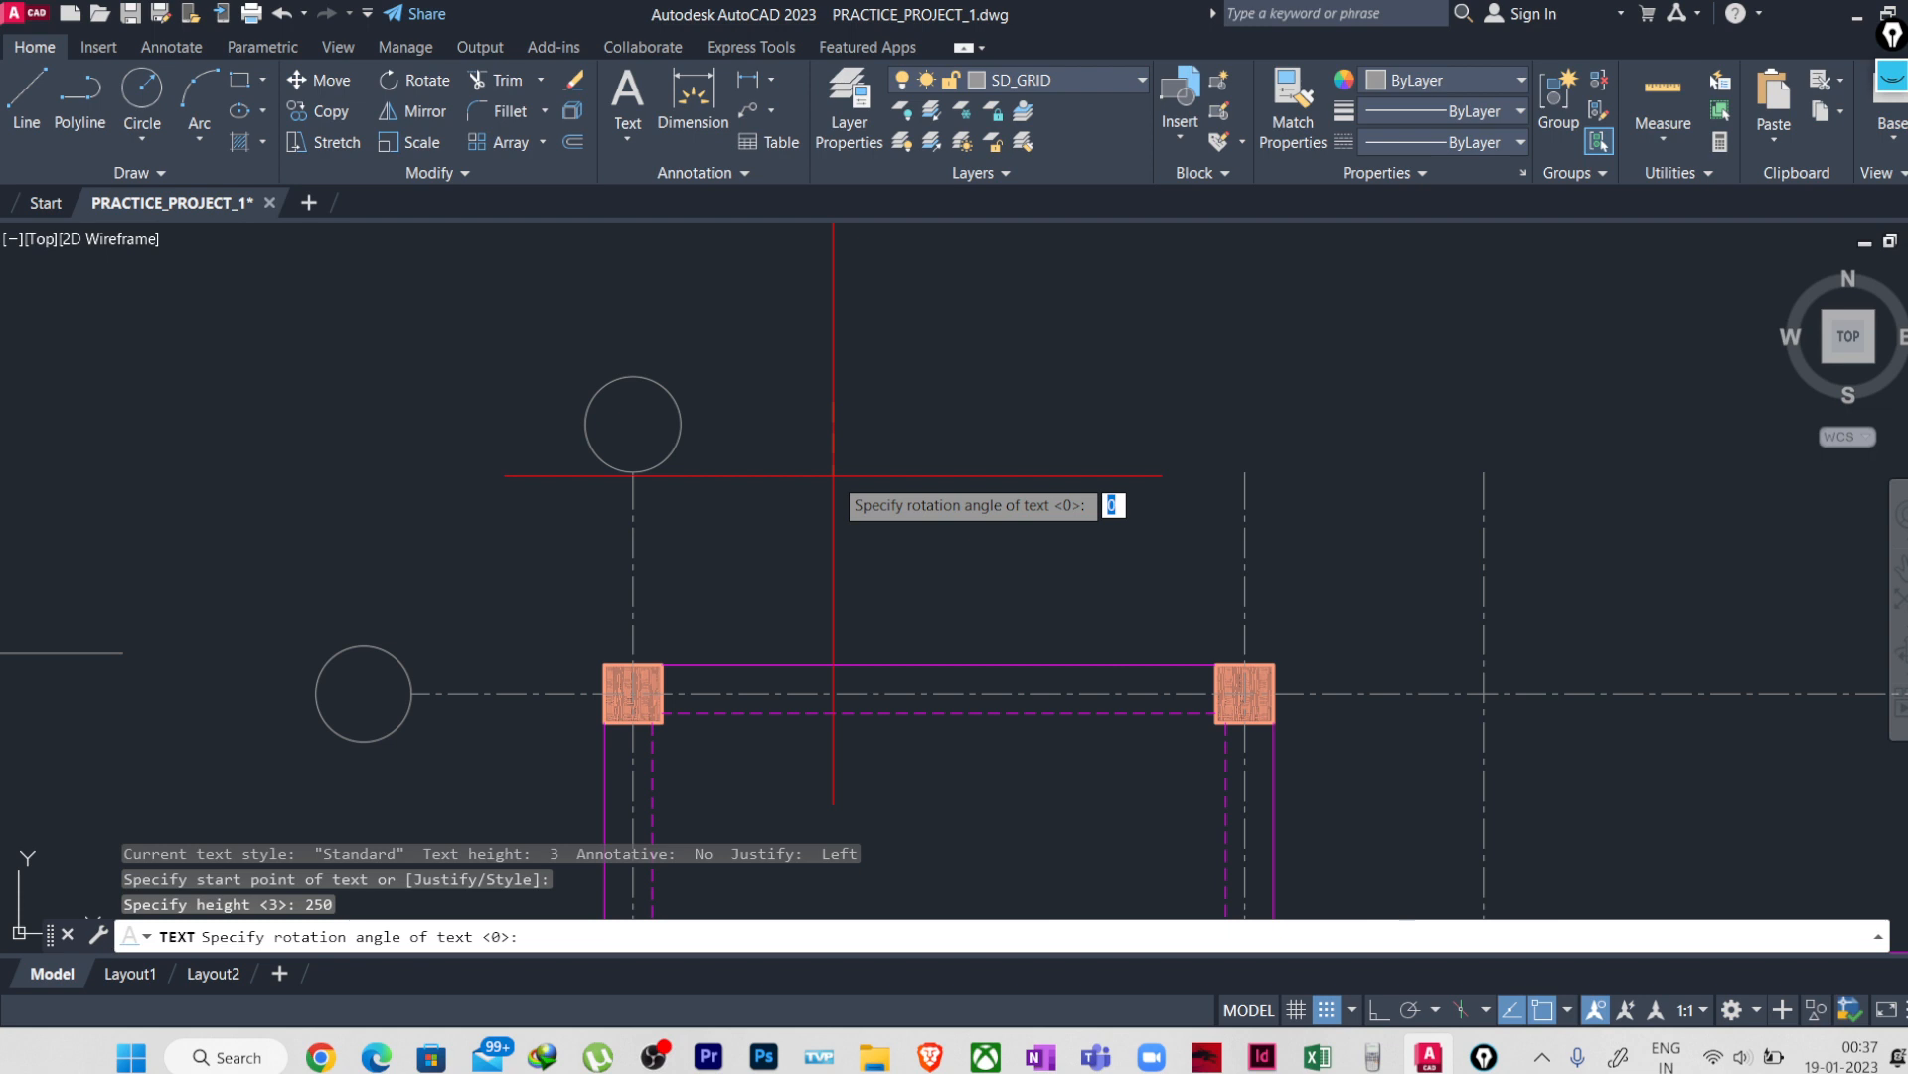
pyautogui.press('Return')
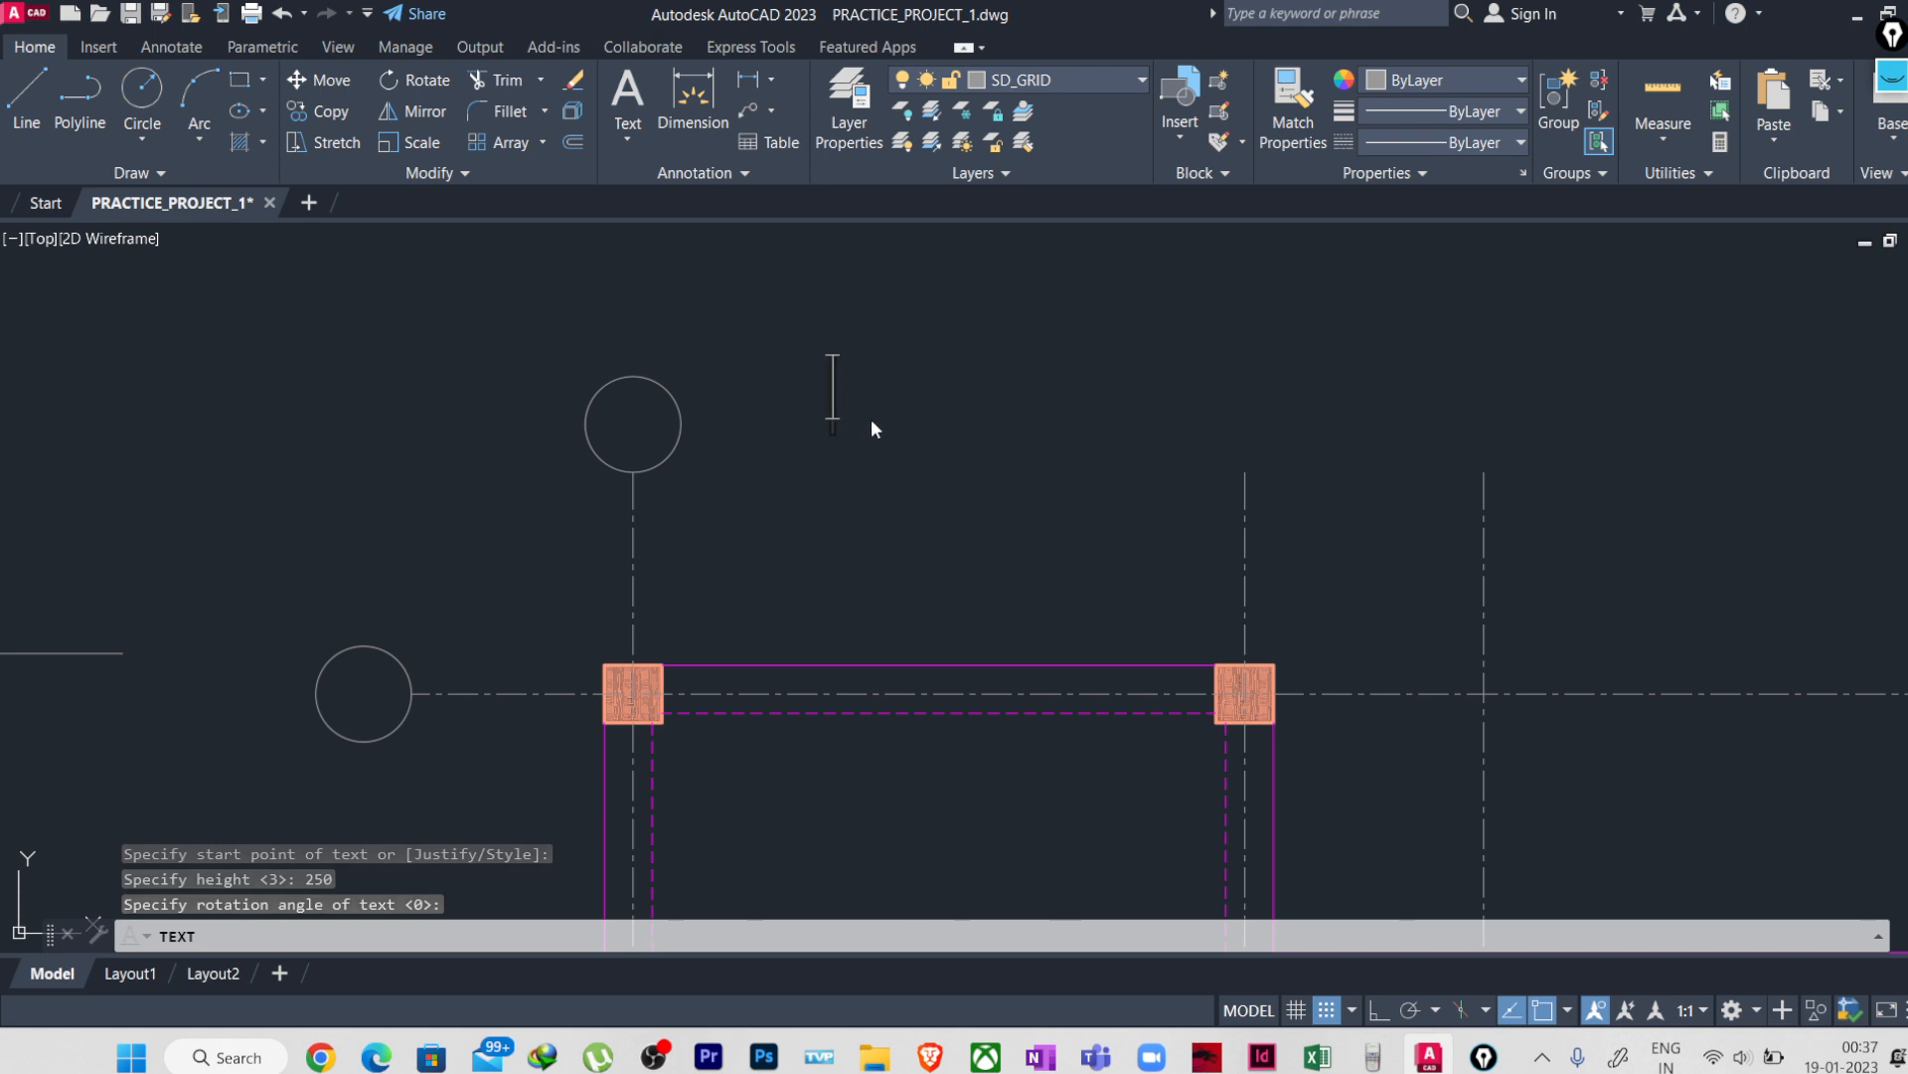
pyautogui.write('A')
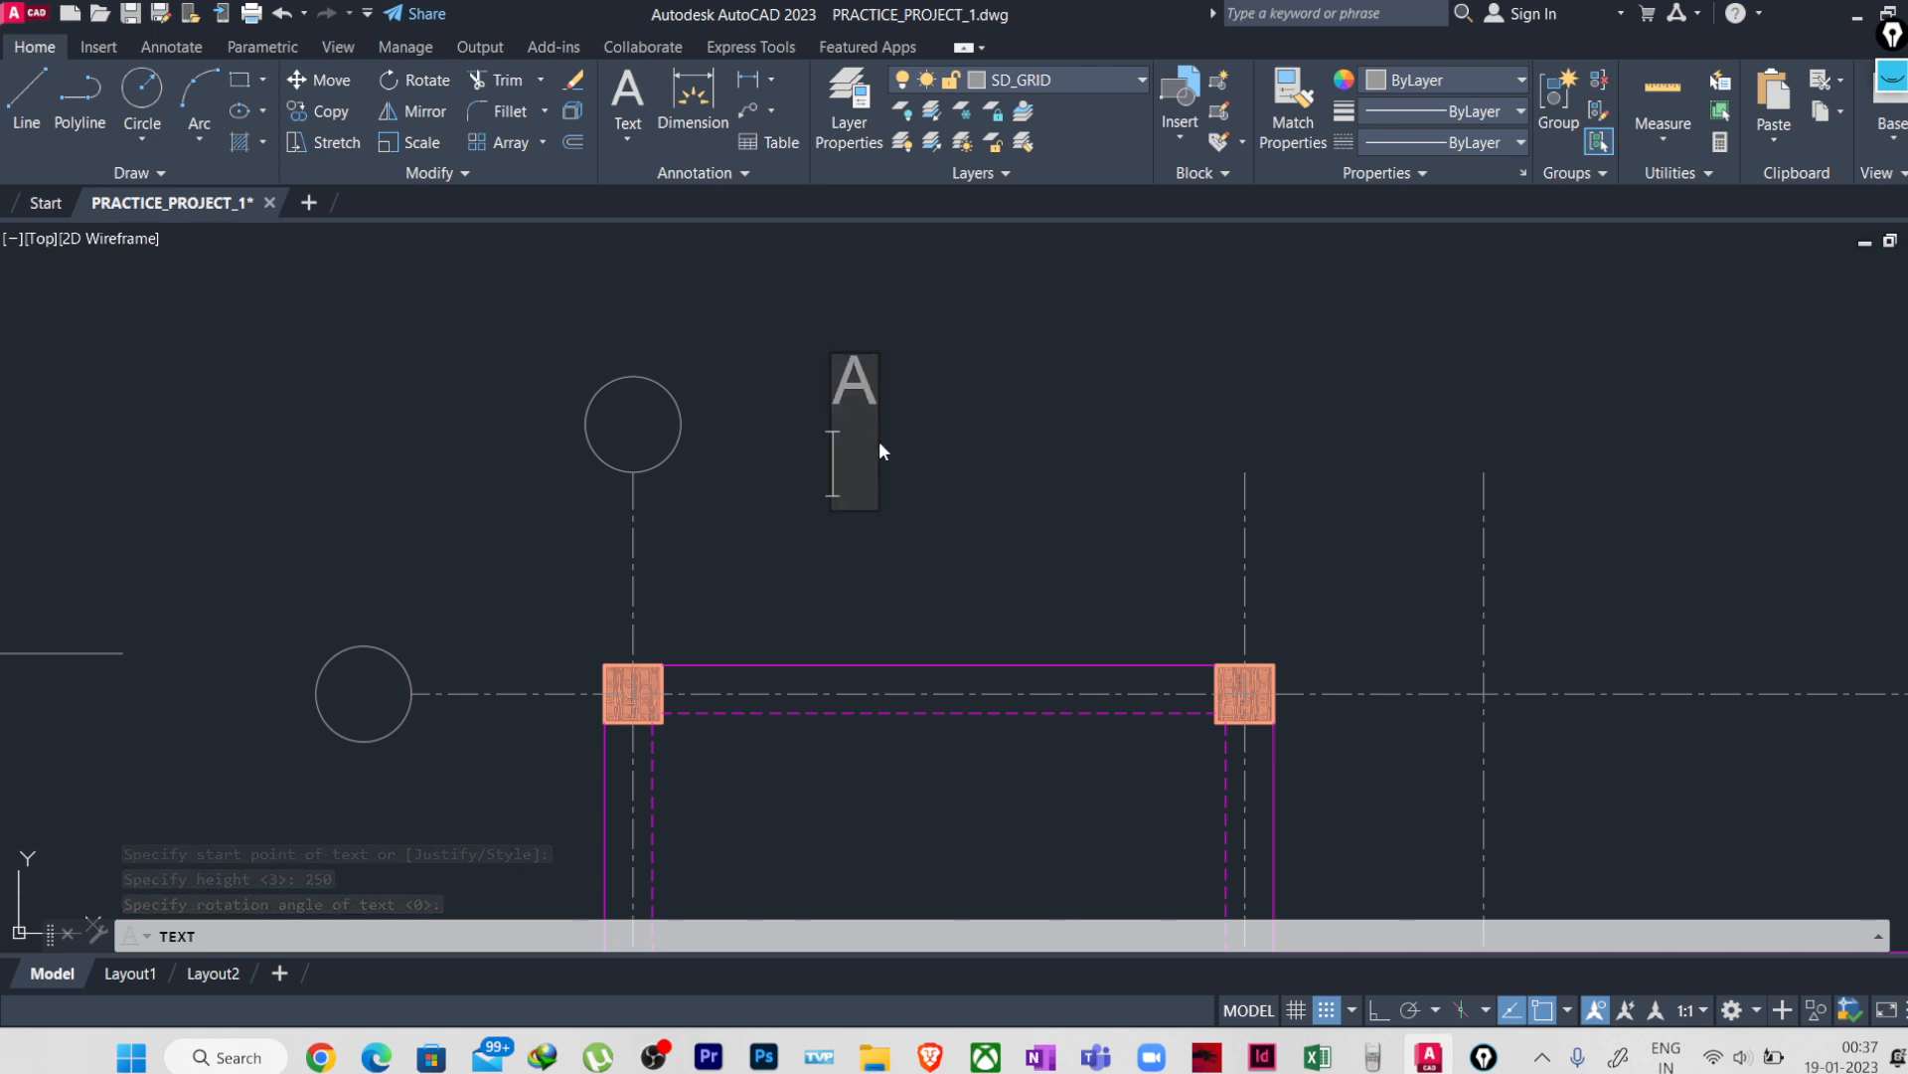
pyautogui.click(956, 419)
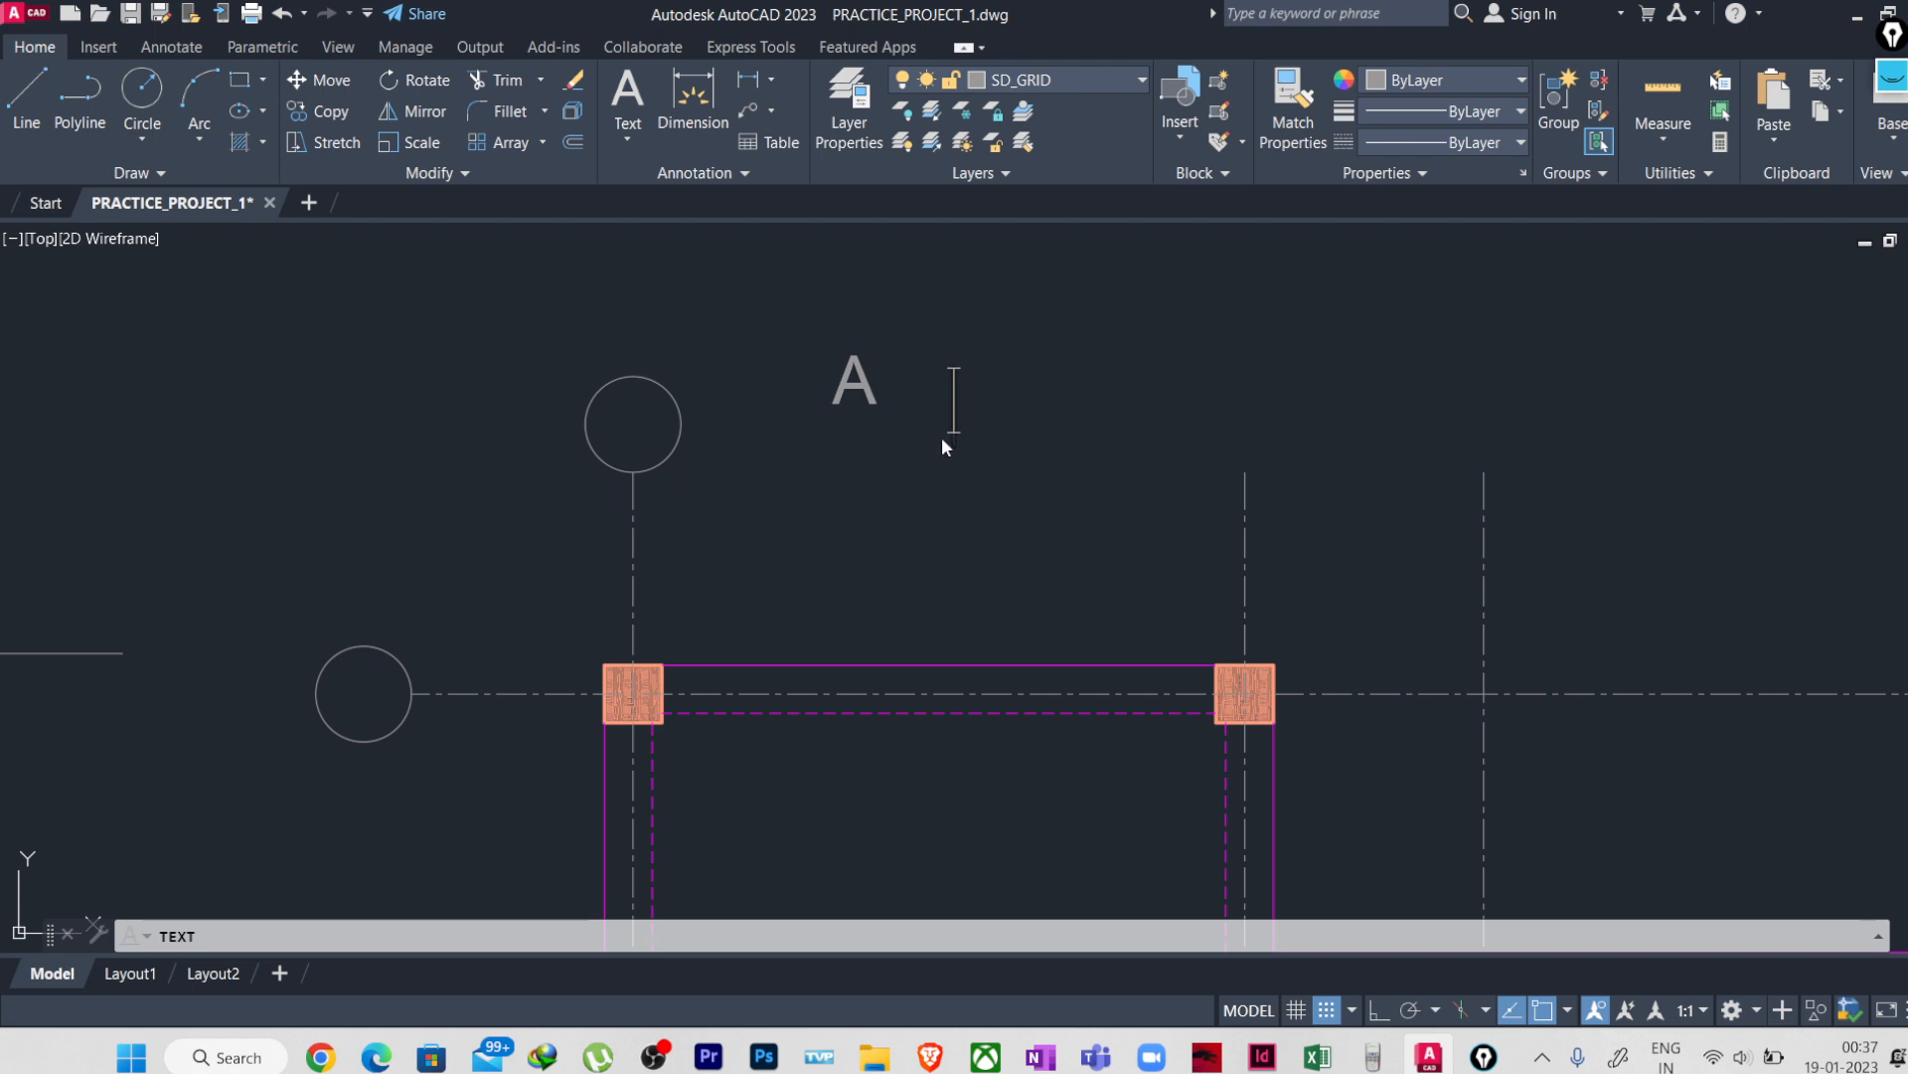
pyautogui.press('Escape')
# - Move the letter A into the middle of the circle above the leftmost vertical grid line
pyautogui.scroll(-2, 855, 438)
pyautogui.click(859, 410)
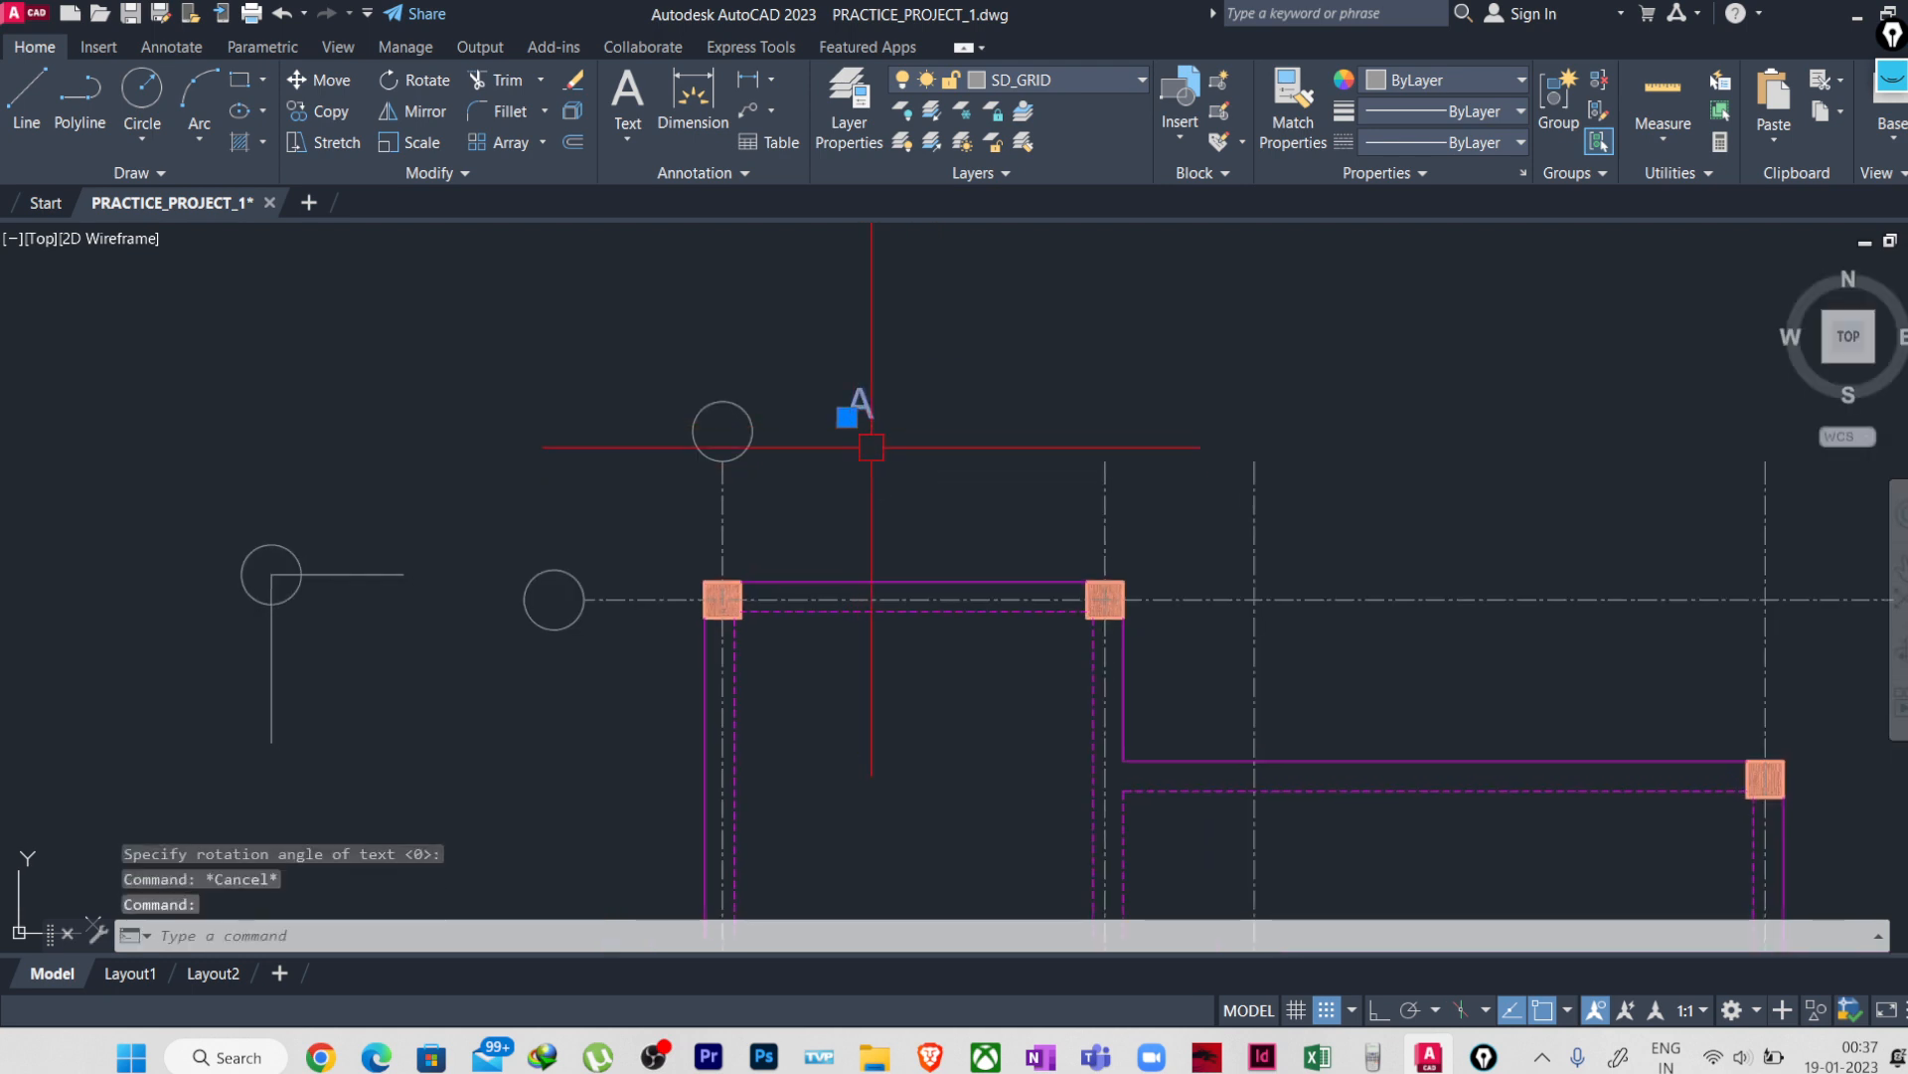
pyautogui.write('m')
pyautogui.press('Return')
pyautogui.click(915, 389)
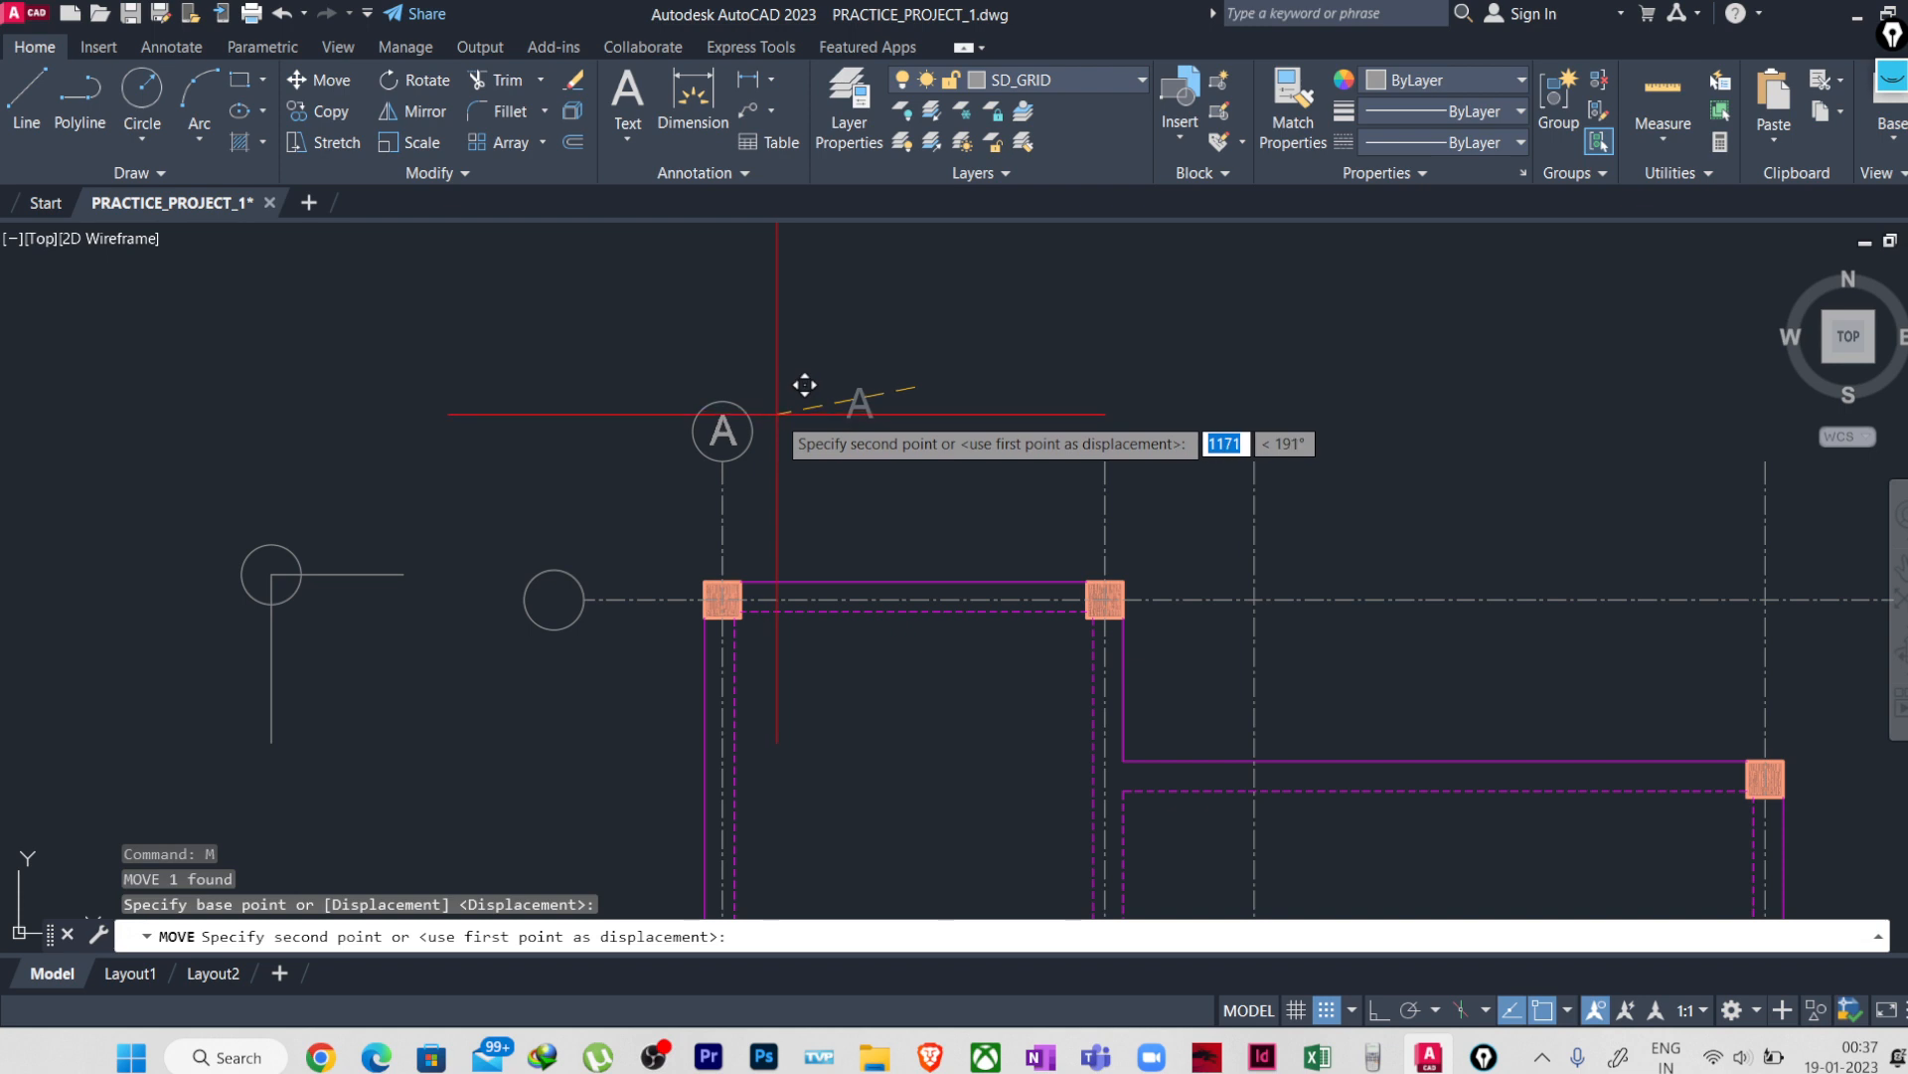
pyautogui.click(777, 410)
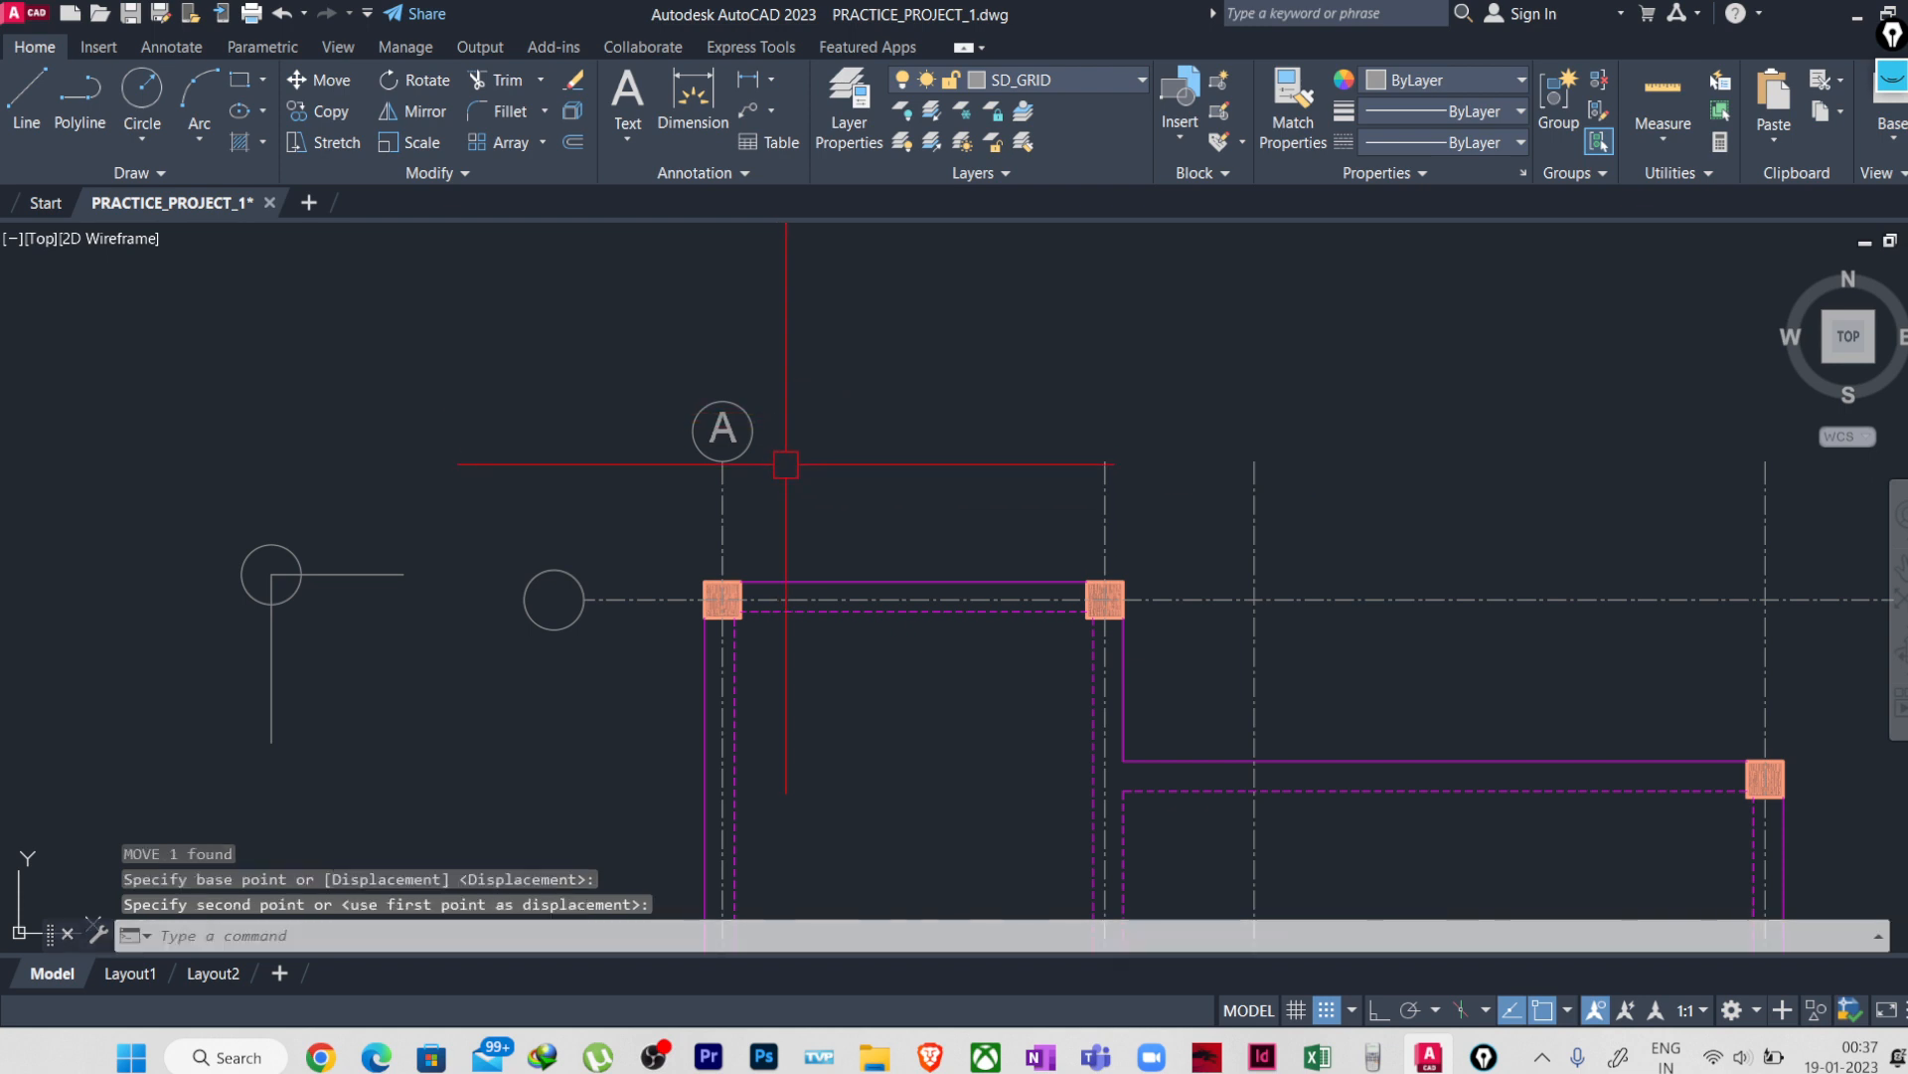
pyautogui.scroll(4, 745, 428)
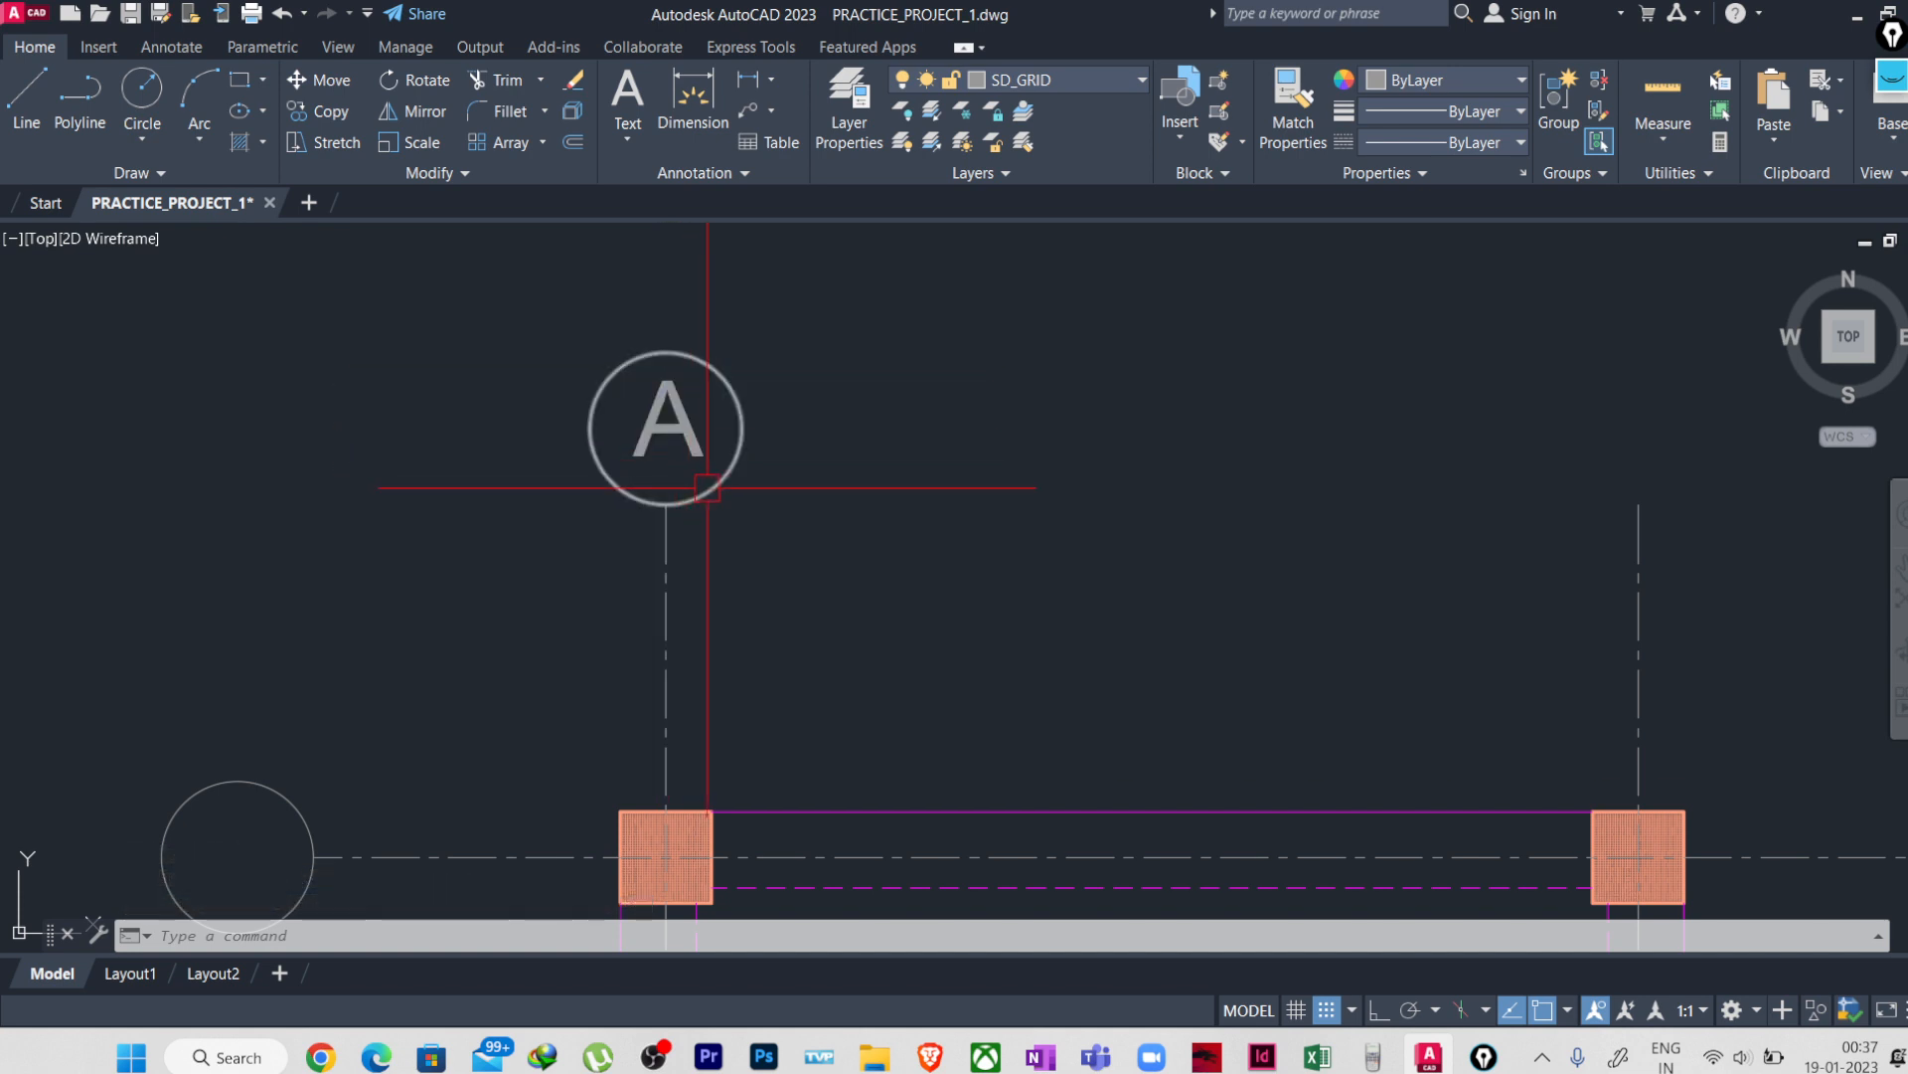
pyautogui.click(1891, 35)
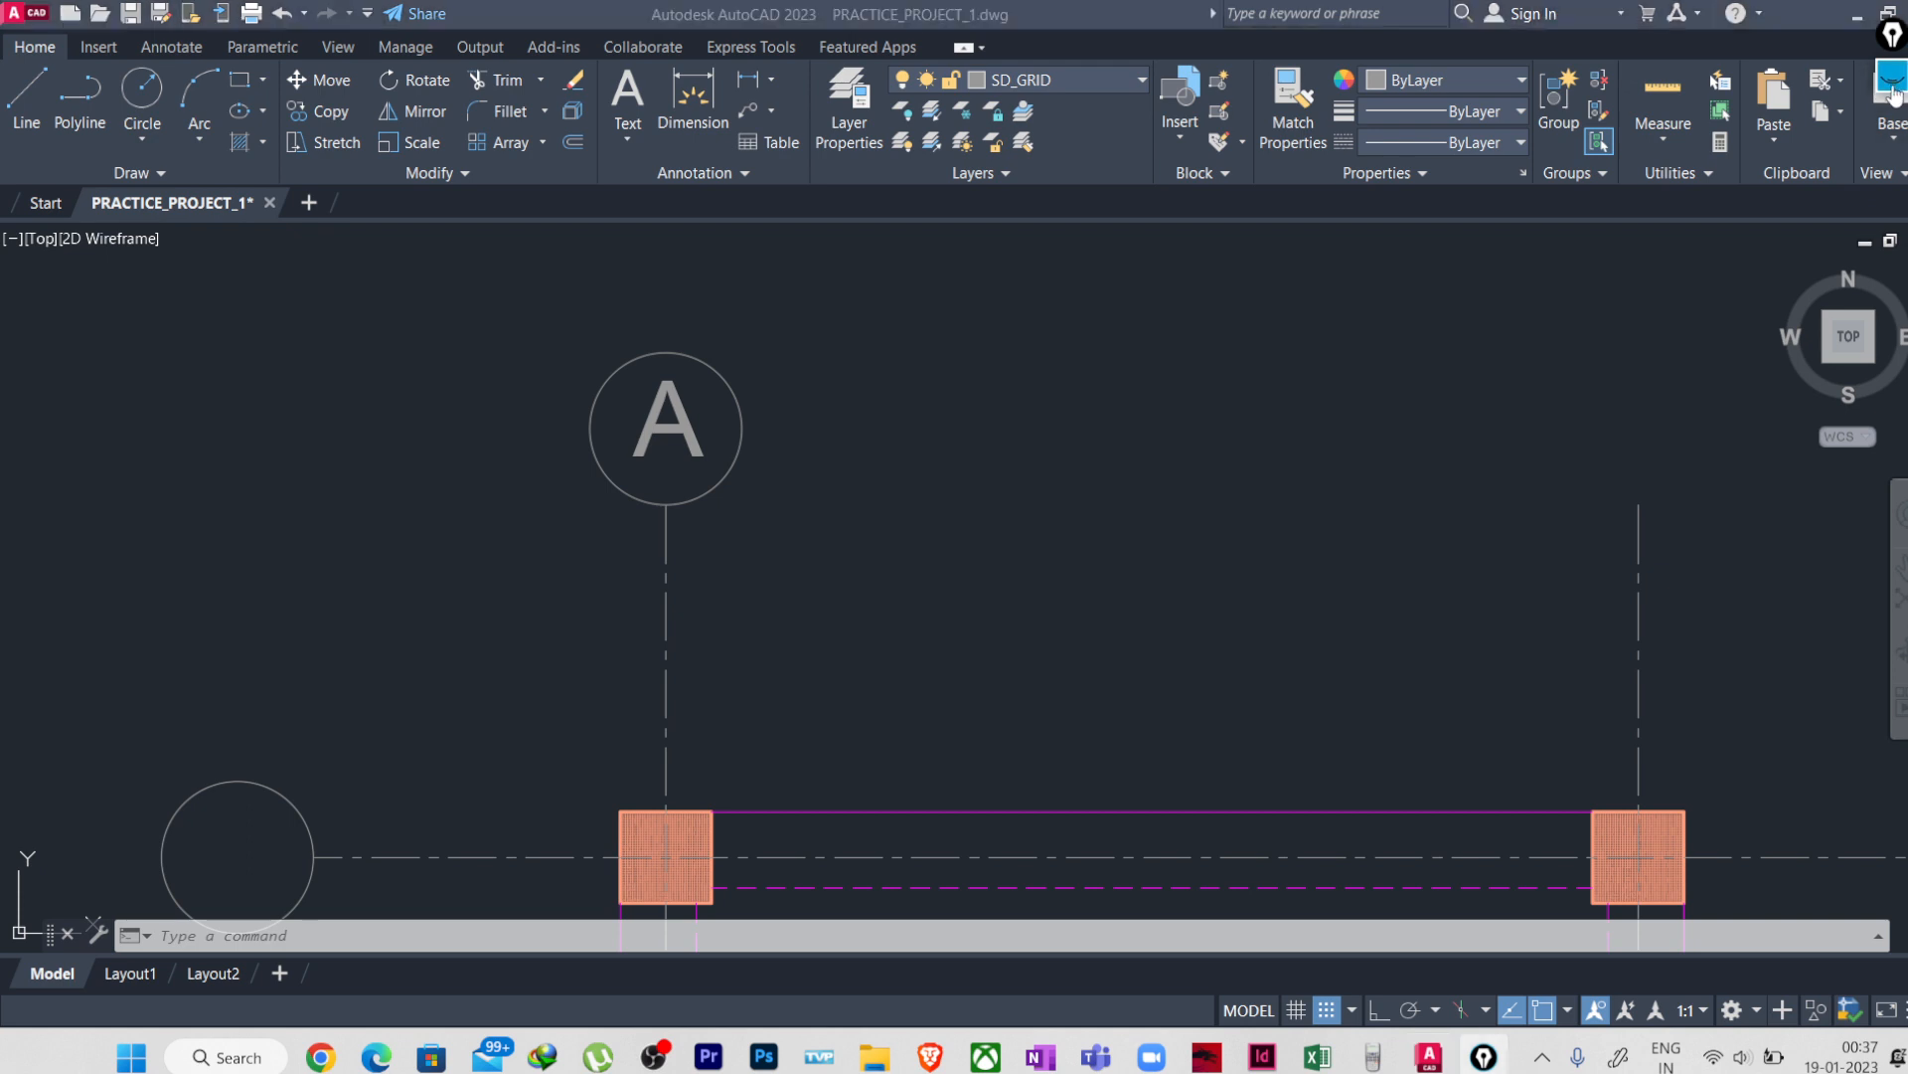
pyautogui.moveTo(684, 379); pyautogui.dragTo(727, 381)
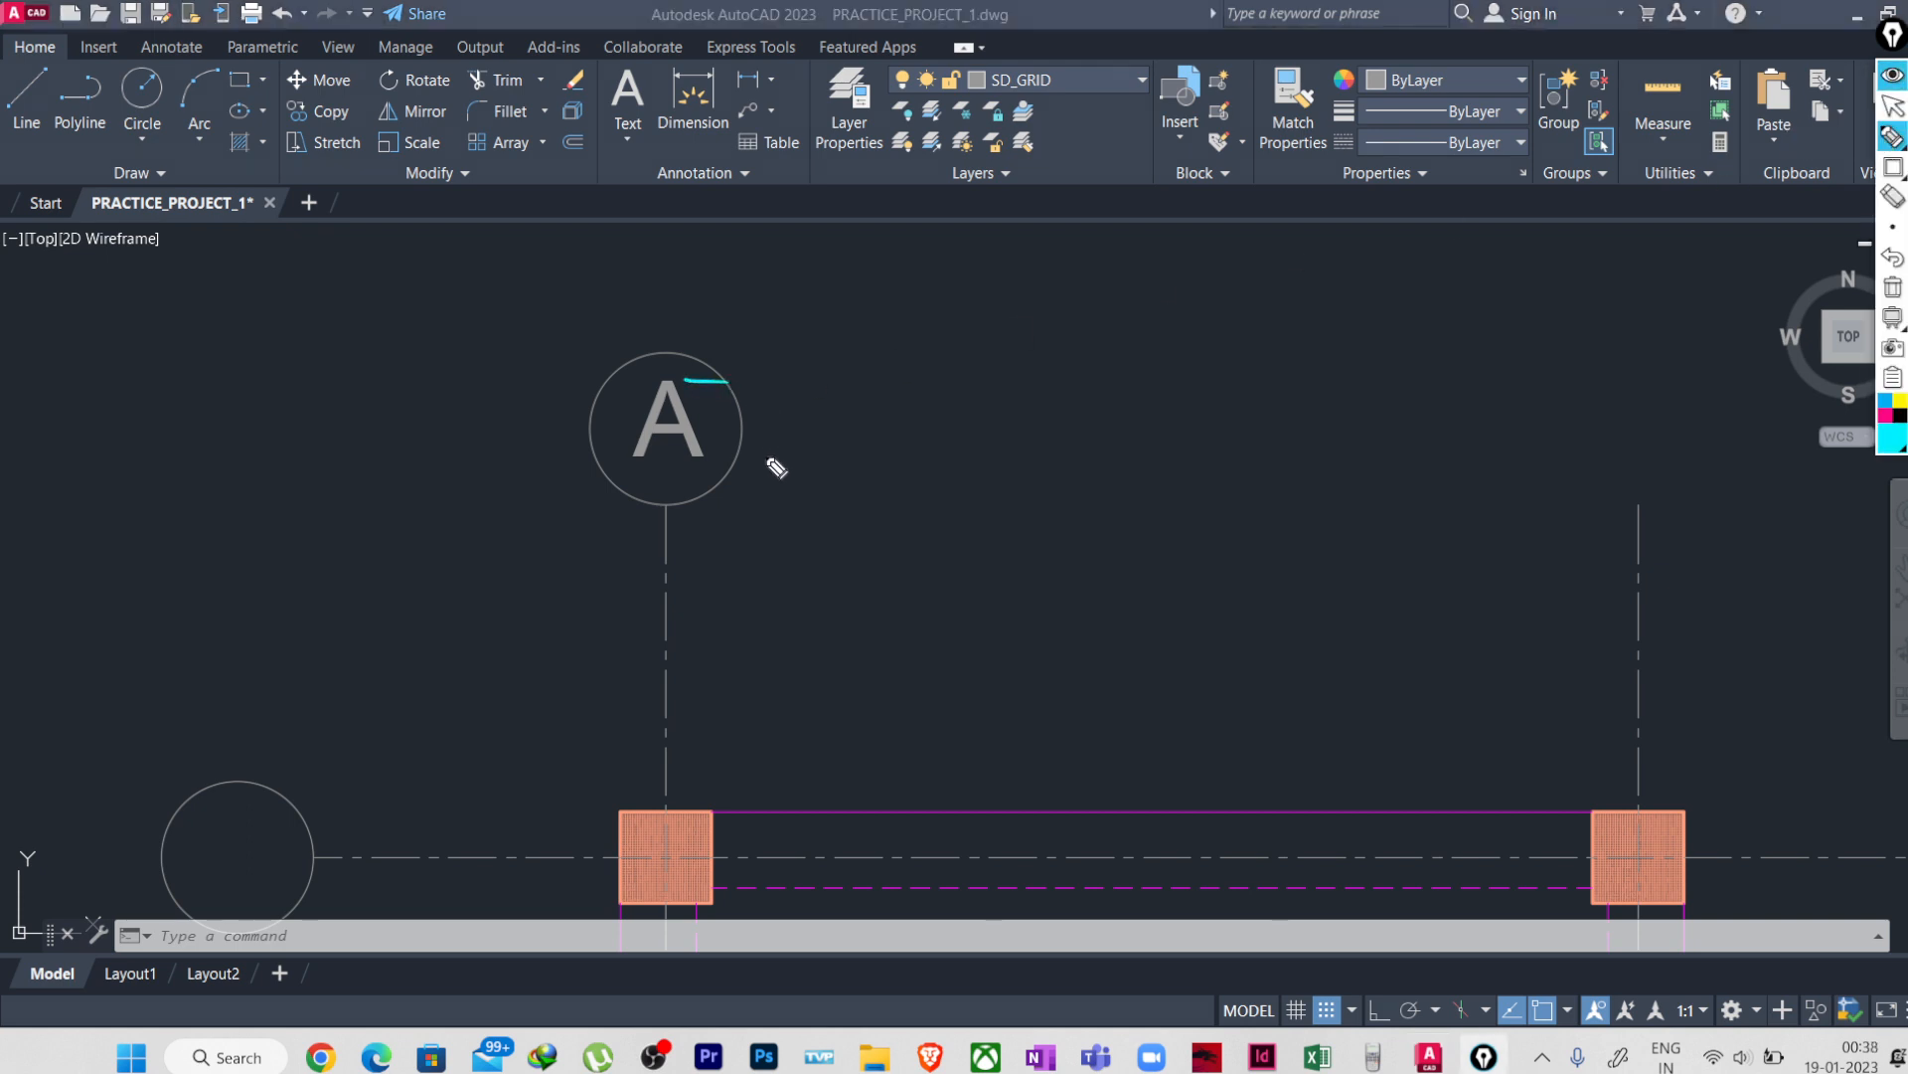
pyautogui.moveTo(719, 454); pyautogui.dragTo(747, 454)
pyautogui.moveTo(722, 382)
pyautogui.mouseDown()
pyautogui.moveTo(727, 459)
pyautogui.moveTo(736, 446)
pyautogui.mouseUp()
pyautogui.moveTo(713, 392)
pyautogui.mouseDown()
pyautogui.moveTo(725, 367)
pyautogui.moveTo(771, 399)
pyautogui.moveTo(861, 396)
pyautogui.mouseUp()
pyautogui.moveTo(801, 429); pyautogui.dragTo(867, 407)
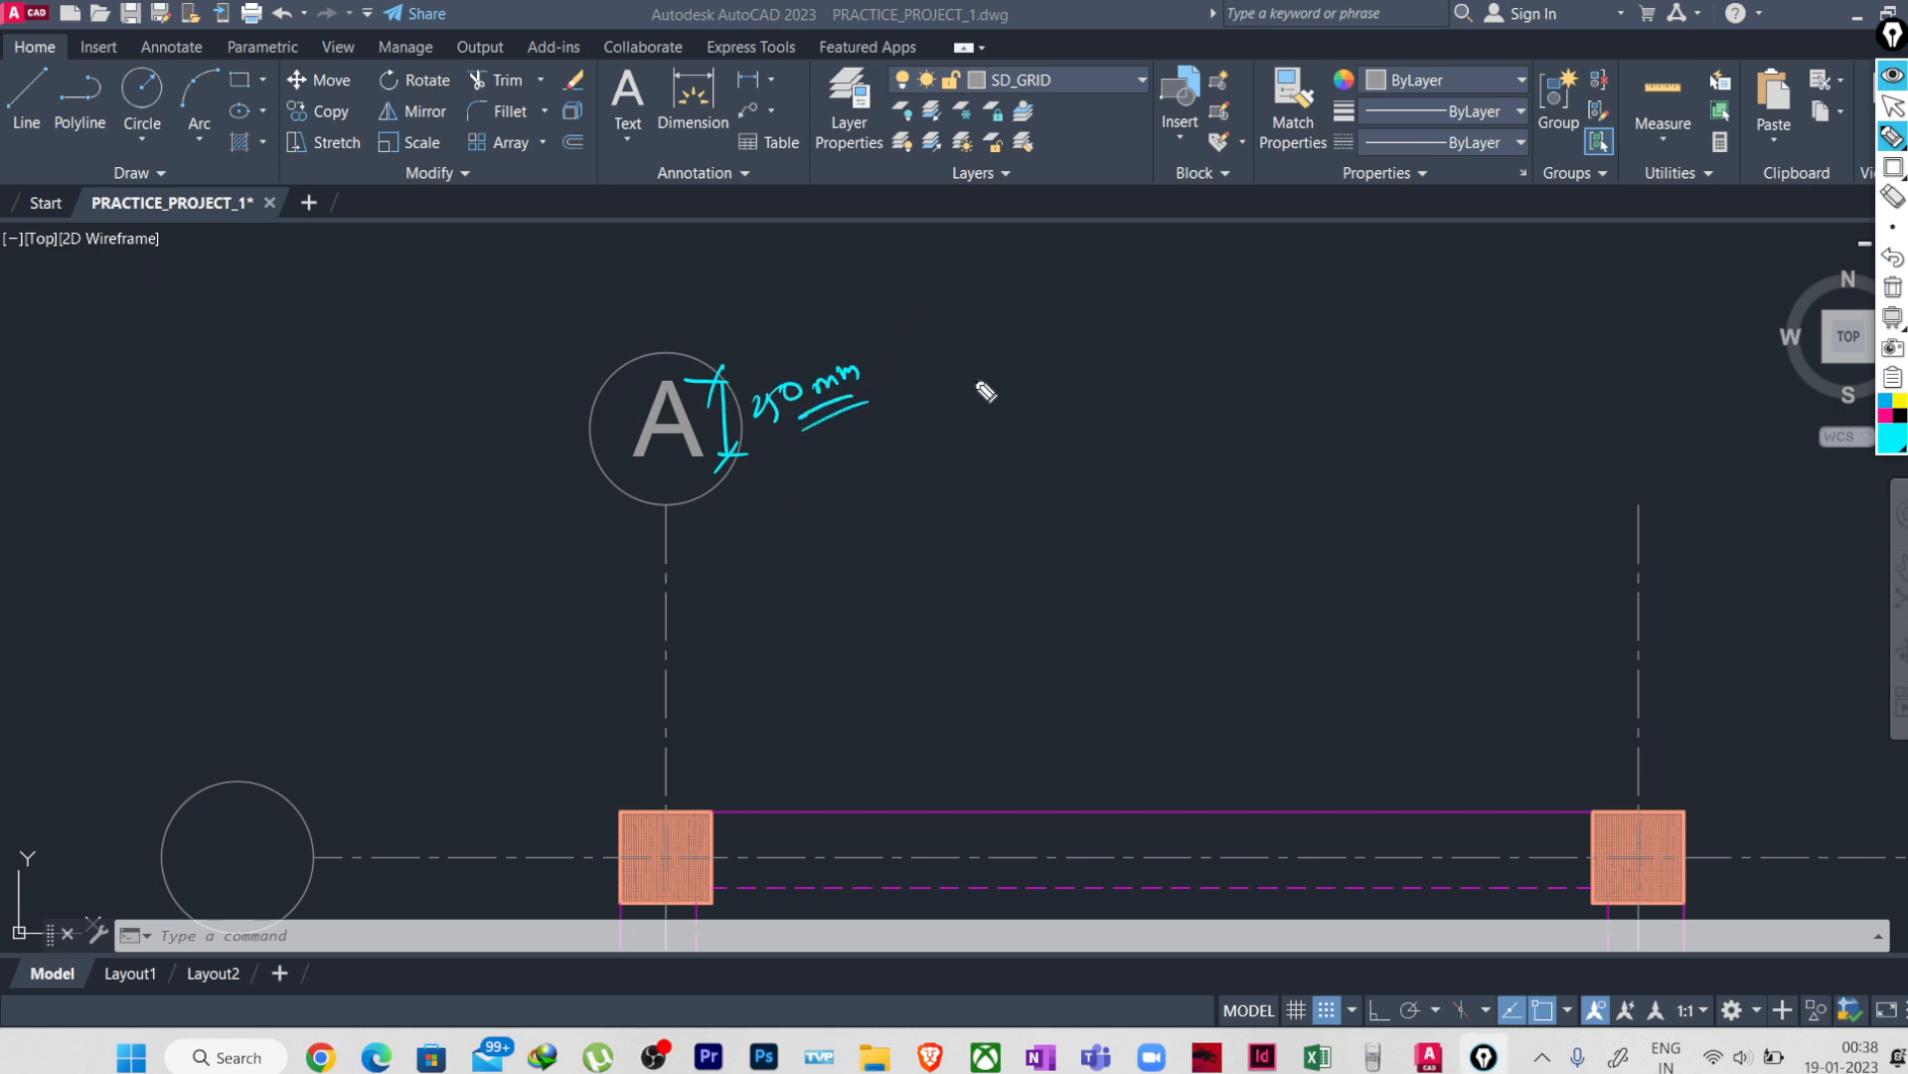
pyautogui.click(1892, 290)
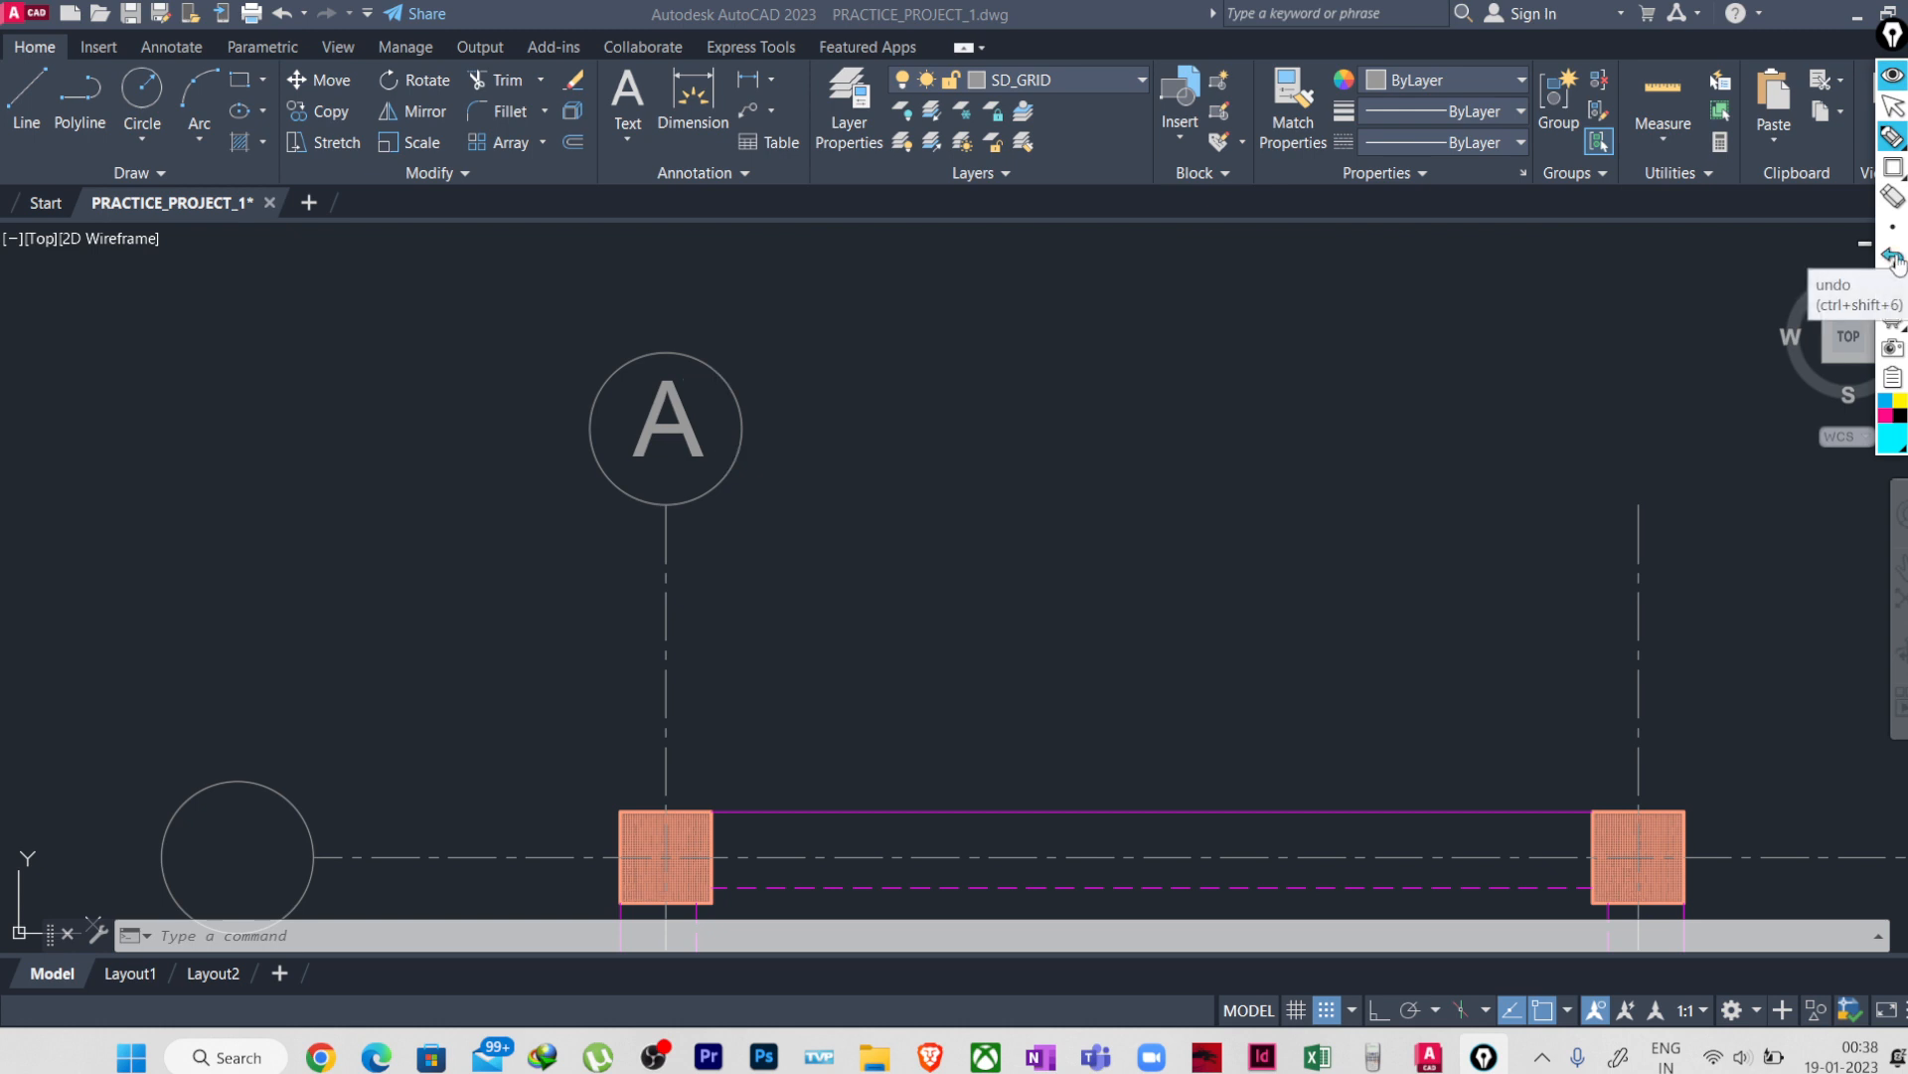
pyautogui.click(1892, 107)
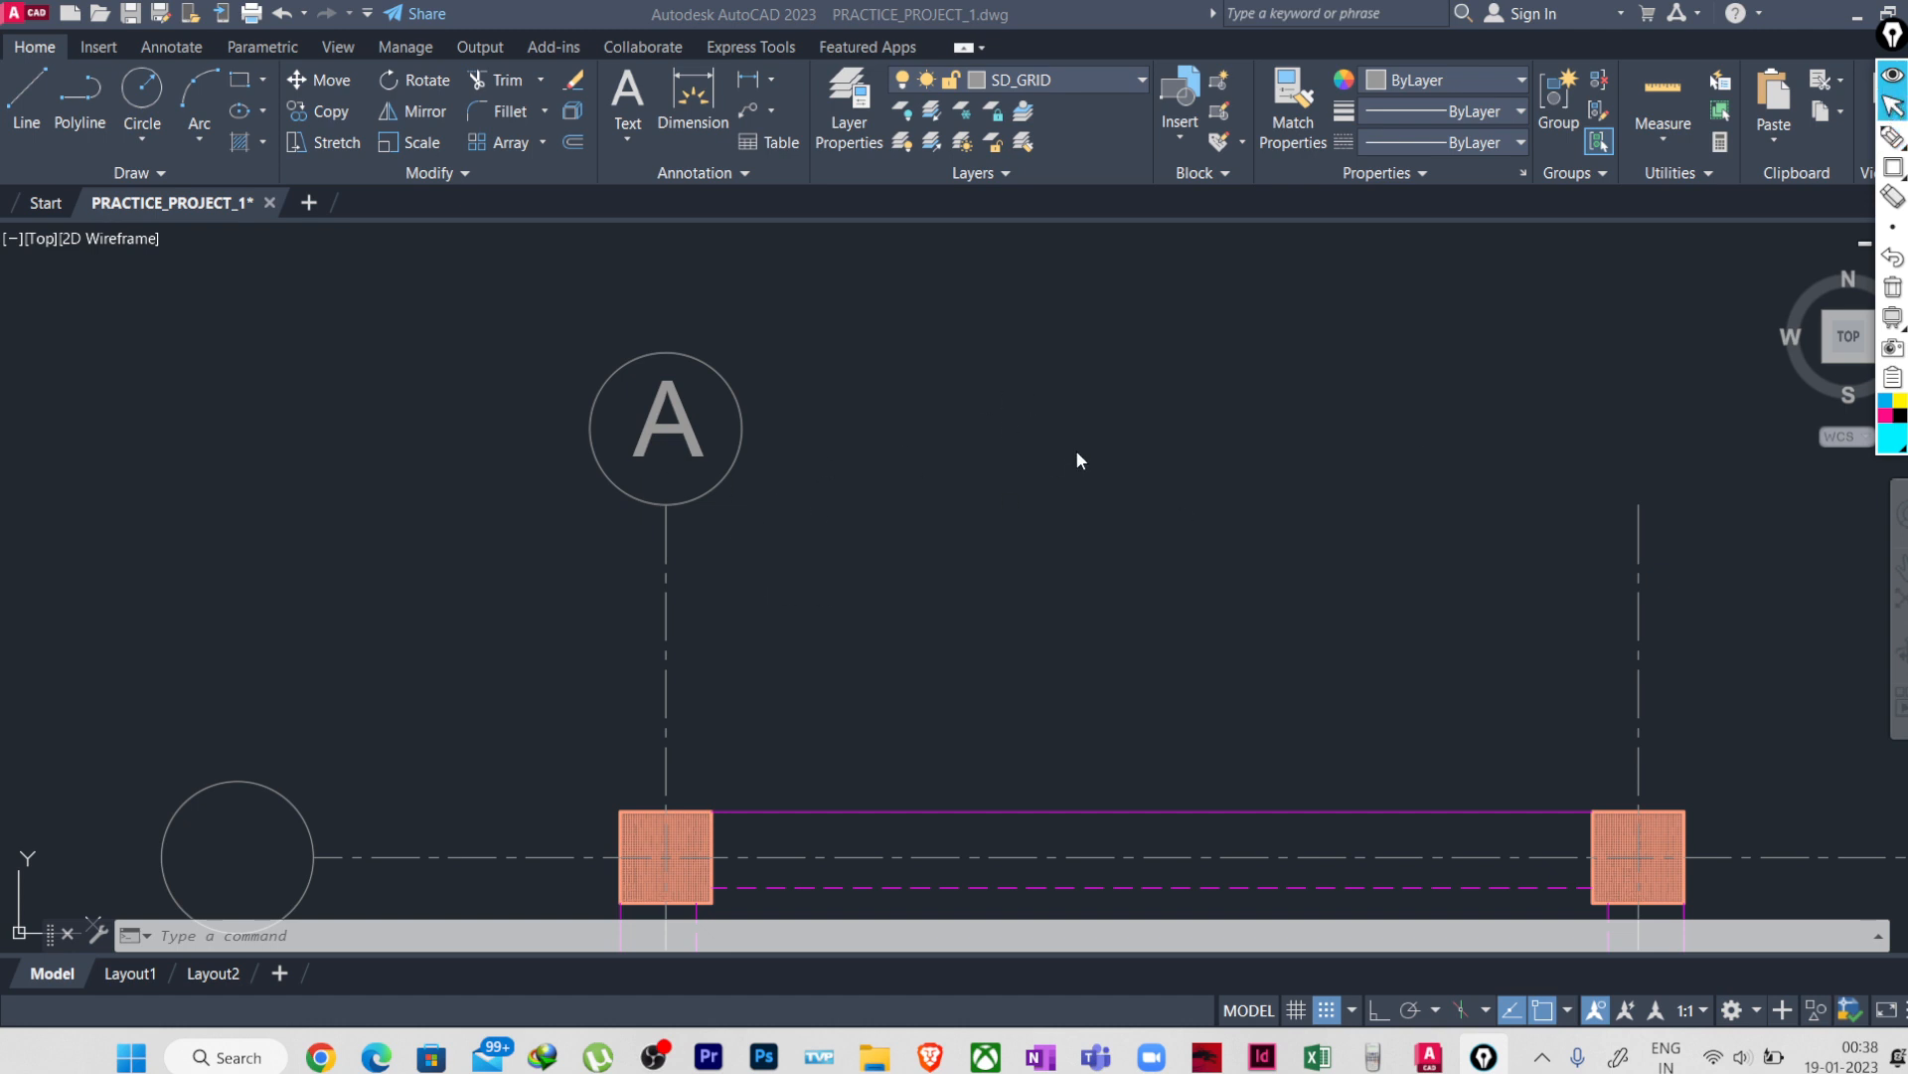
# - Copy the letter A into the middle of the circle at the left end of the layout's top horizontal grid line
pyautogui.scroll(-4, 1076, 457)
pyautogui.scroll(4, 942, 460)
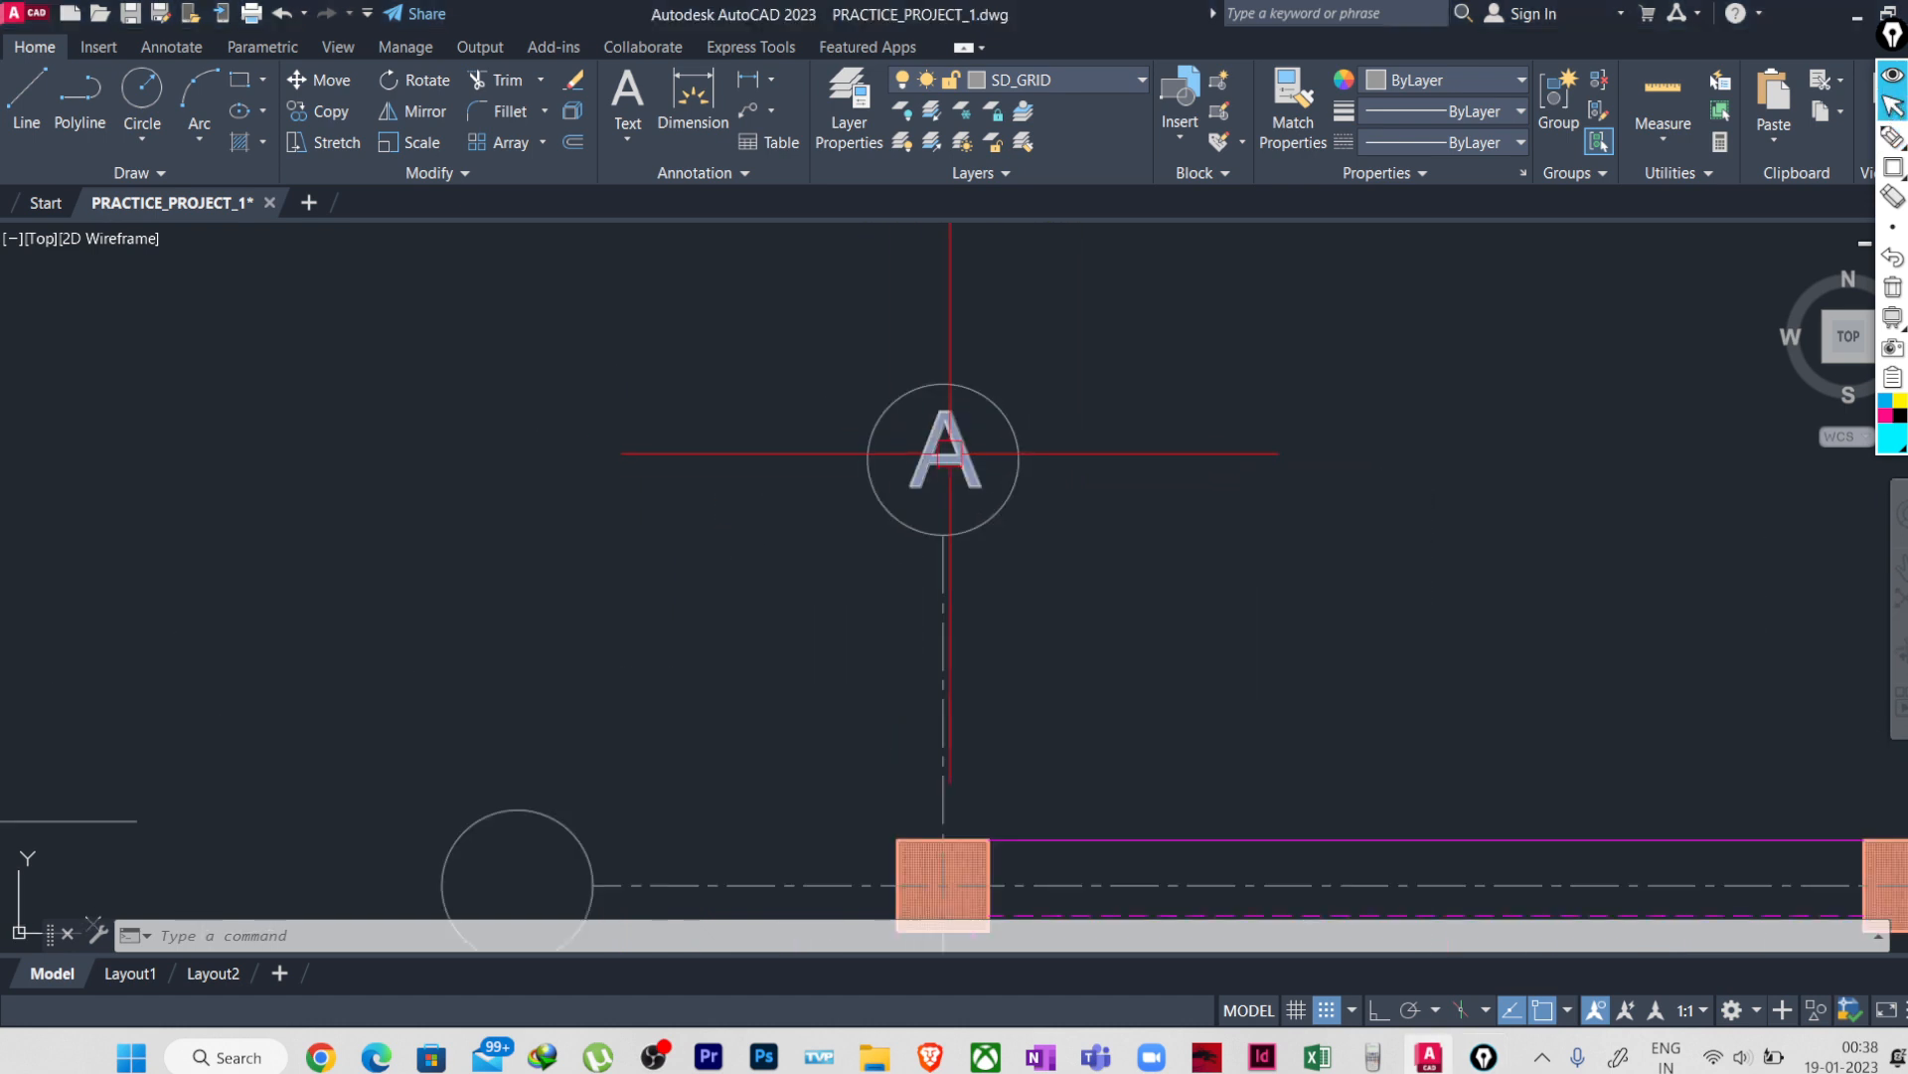
pyautogui.click(946, 455)
pyautogui.write('C')
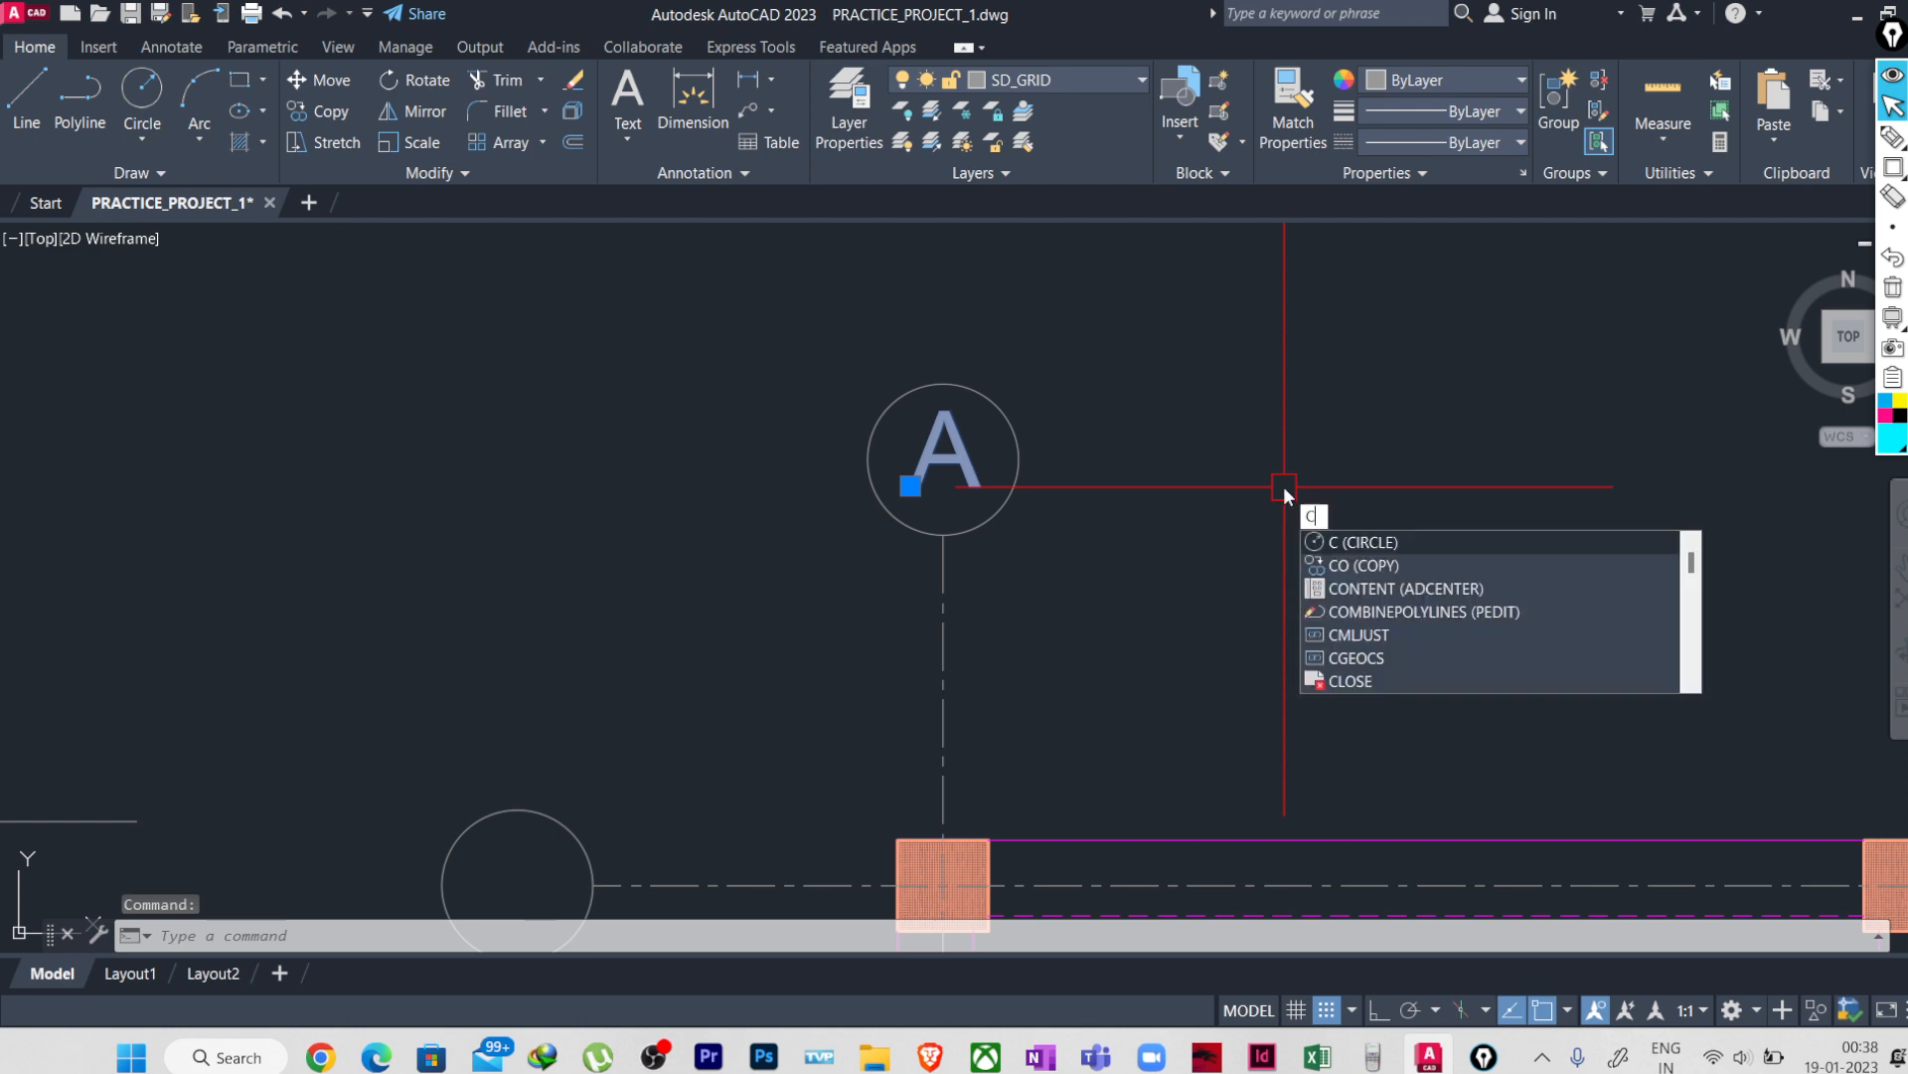
pyautogui.write('O')
pyautogui.press('Return')
pyautogui.click(1236, 473)
pyautogui.moveTo(941, 617)
pyautogui.mouseDown(button='middle')
pyautogui.moveTo(1014, 535)
pyautogui.moveTo(1121, 349)
pyautogui.mouseUp(button='middle')
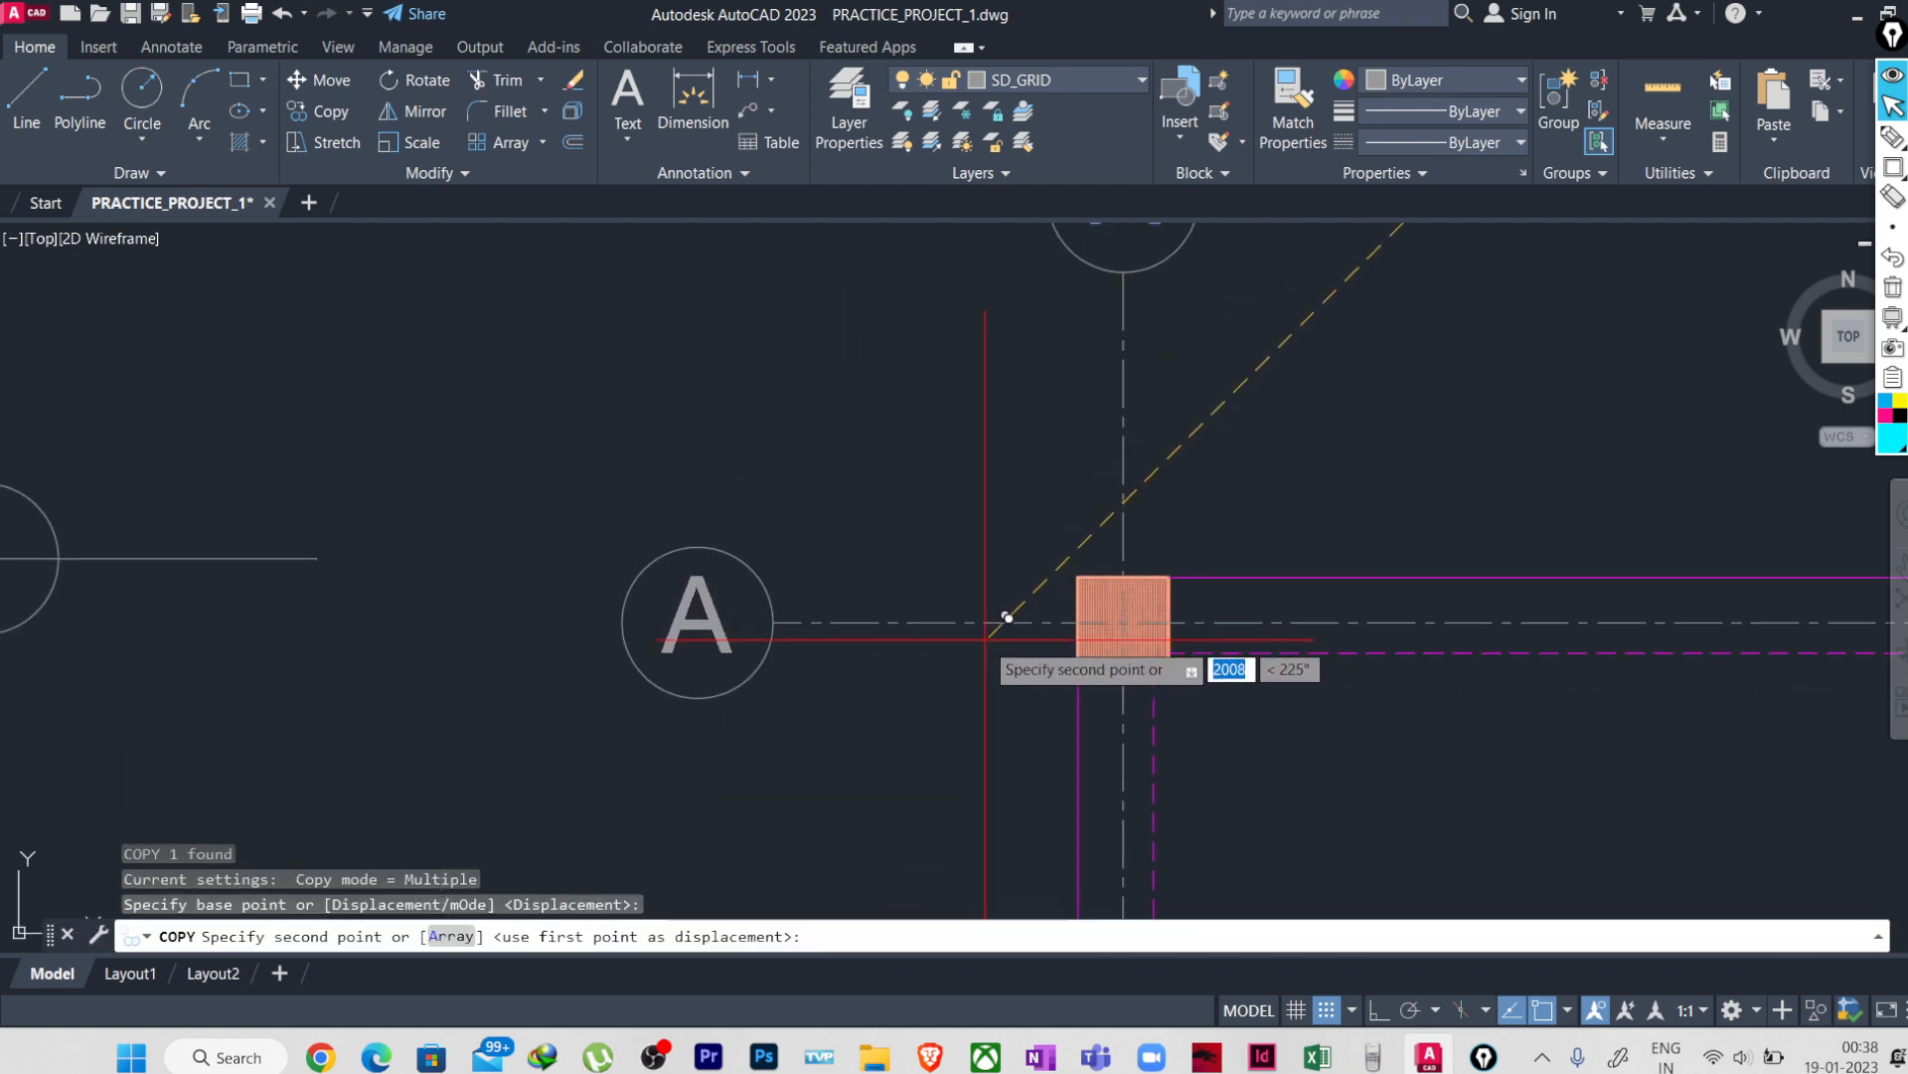
pyautogui.click(998, 642)
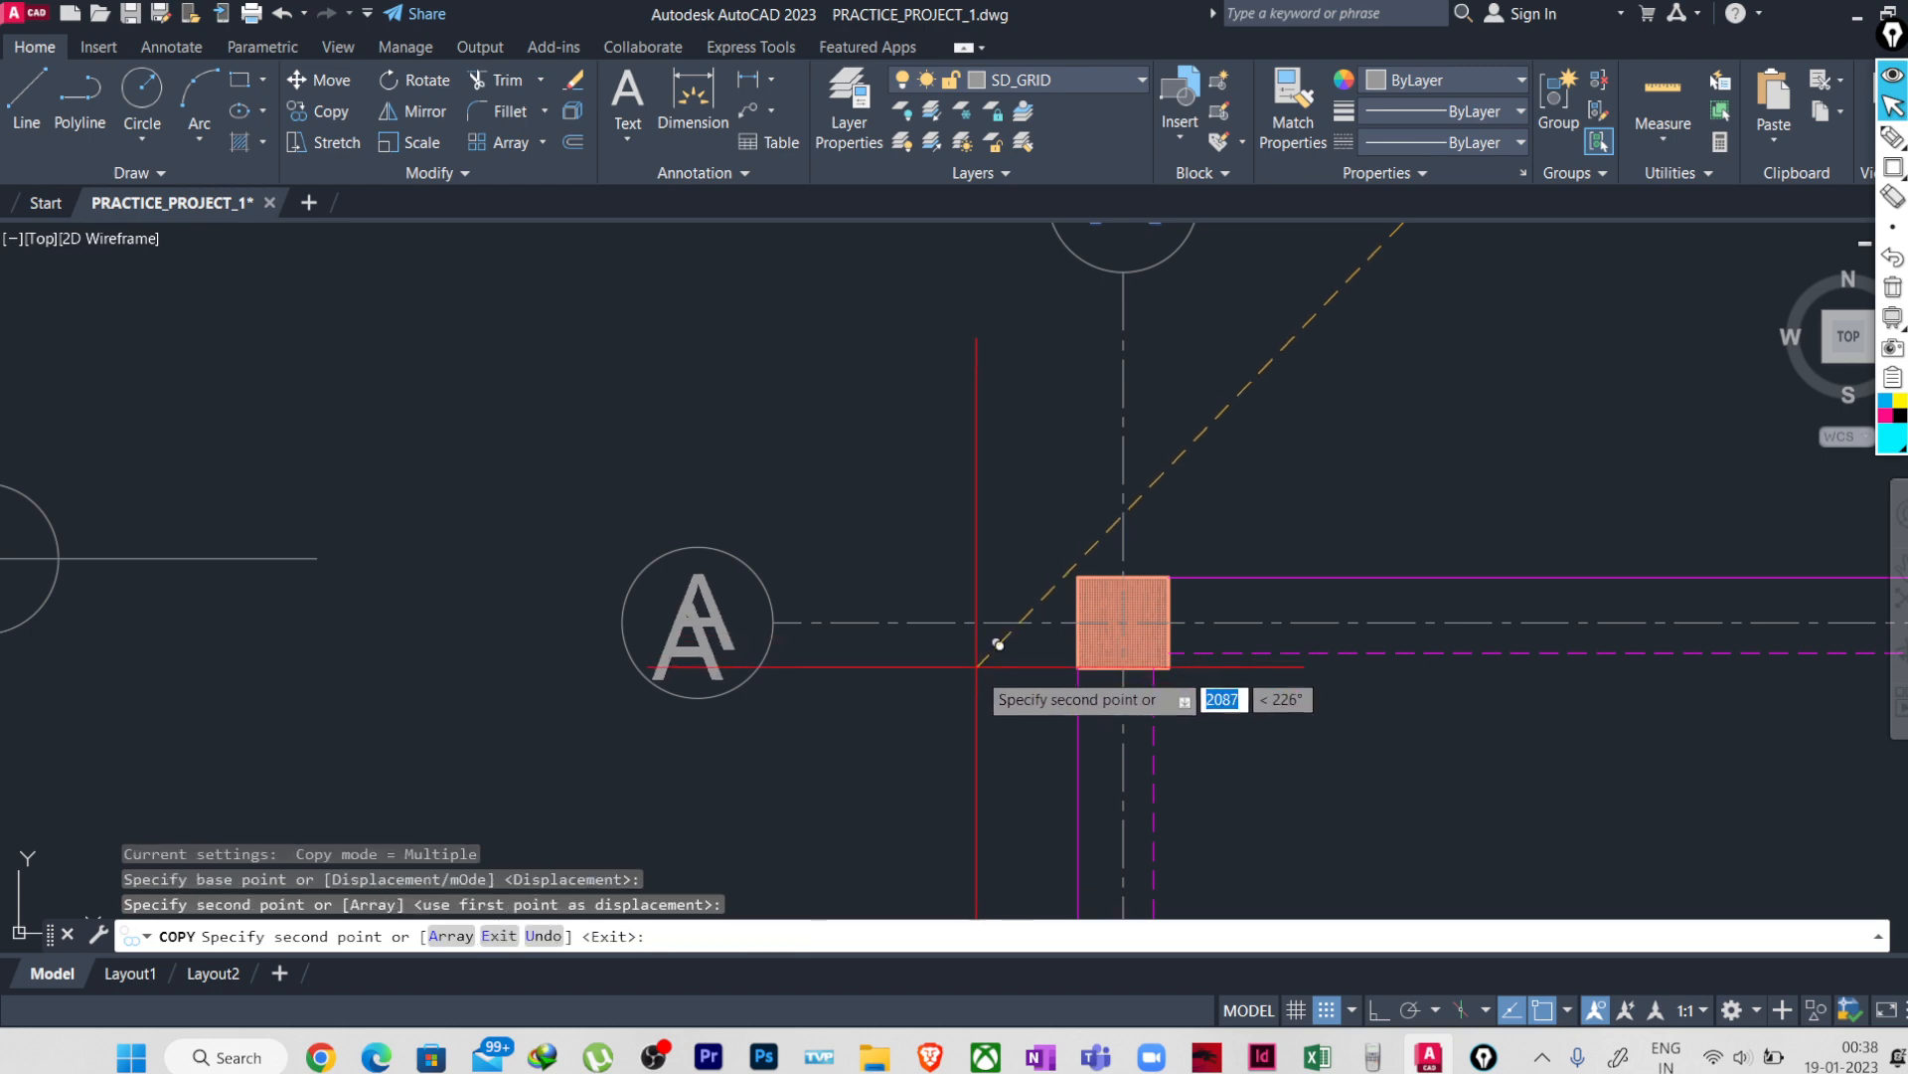
pyautogui.press('Escape')
pyautogui.scroll(-5, 840, 651)
pyautogui.moveTo(831, 639); pyautogui.dragTo(723, 558, button='middle')
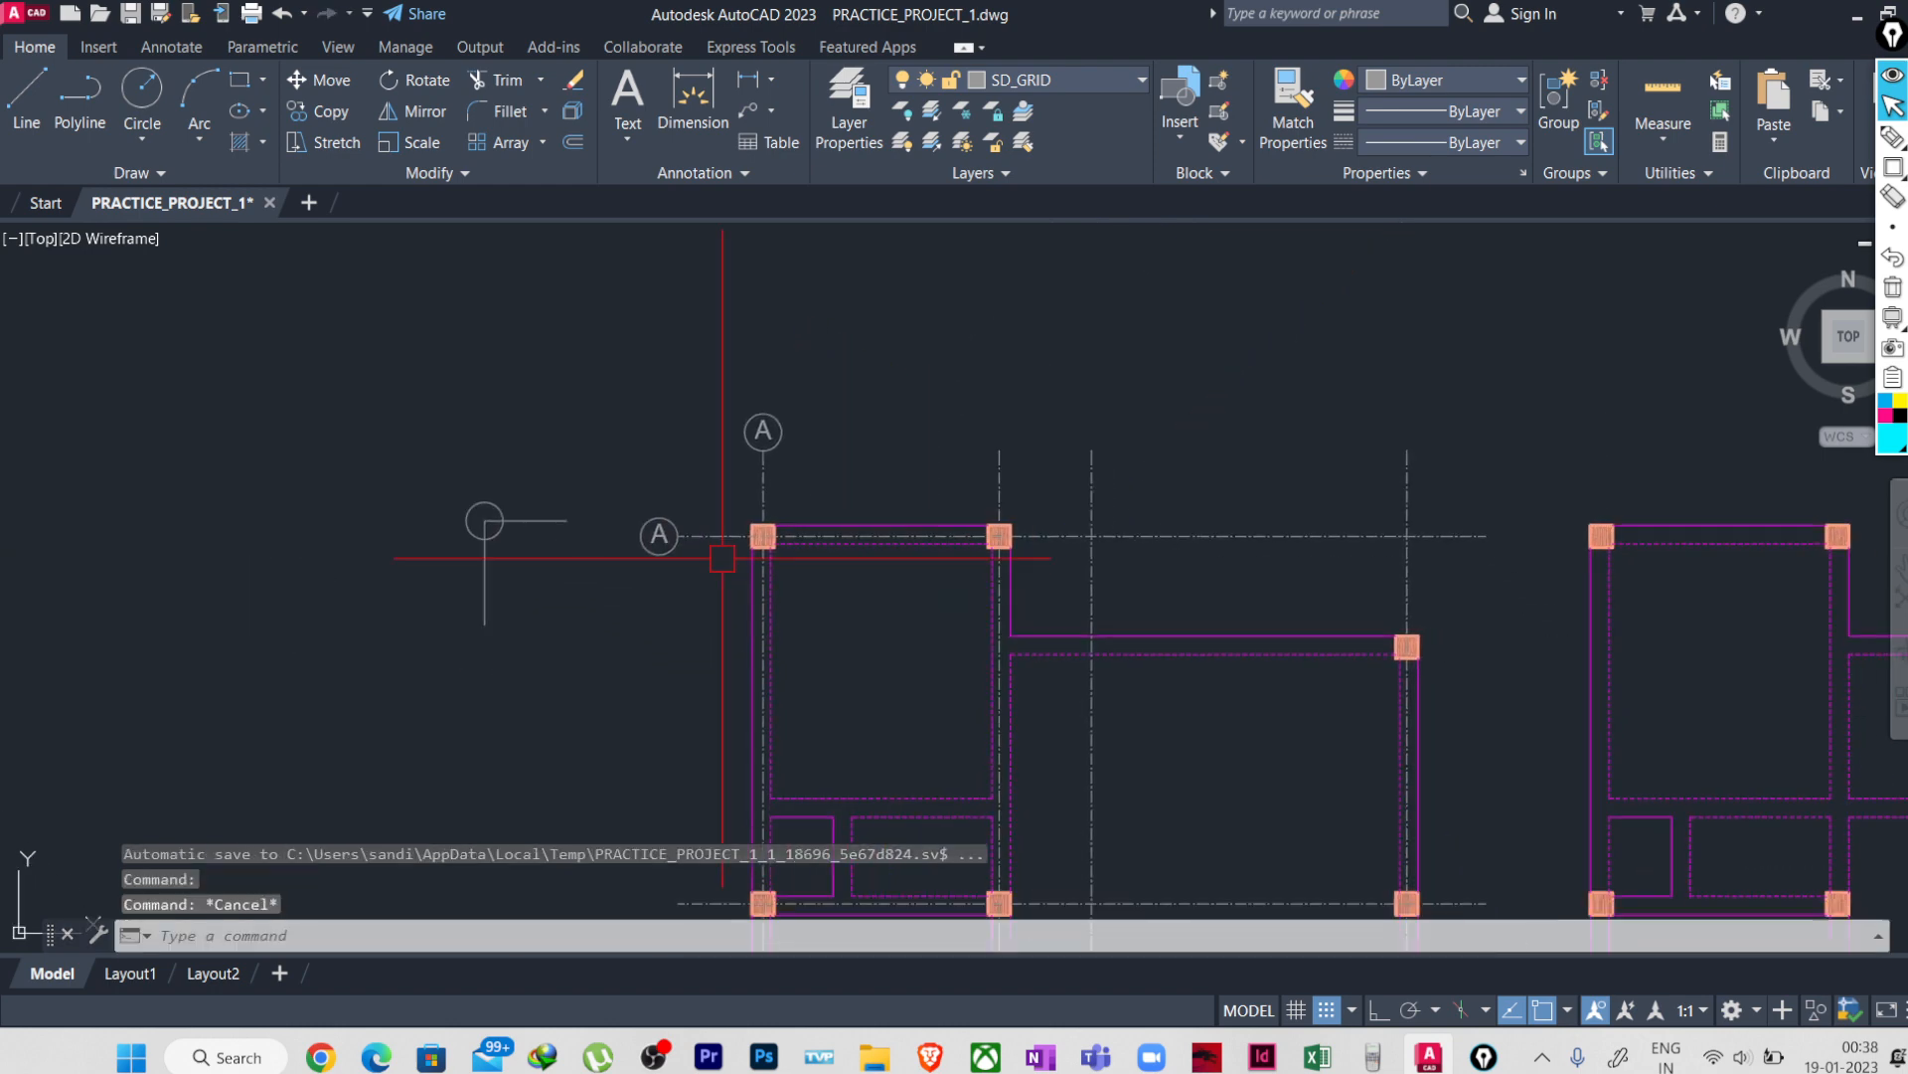
pyautogui.scroll(-2, 681, 537)
pyautogui.scroll(2, 745, 457)
pyautogui.scroll(-2, 770, 486)
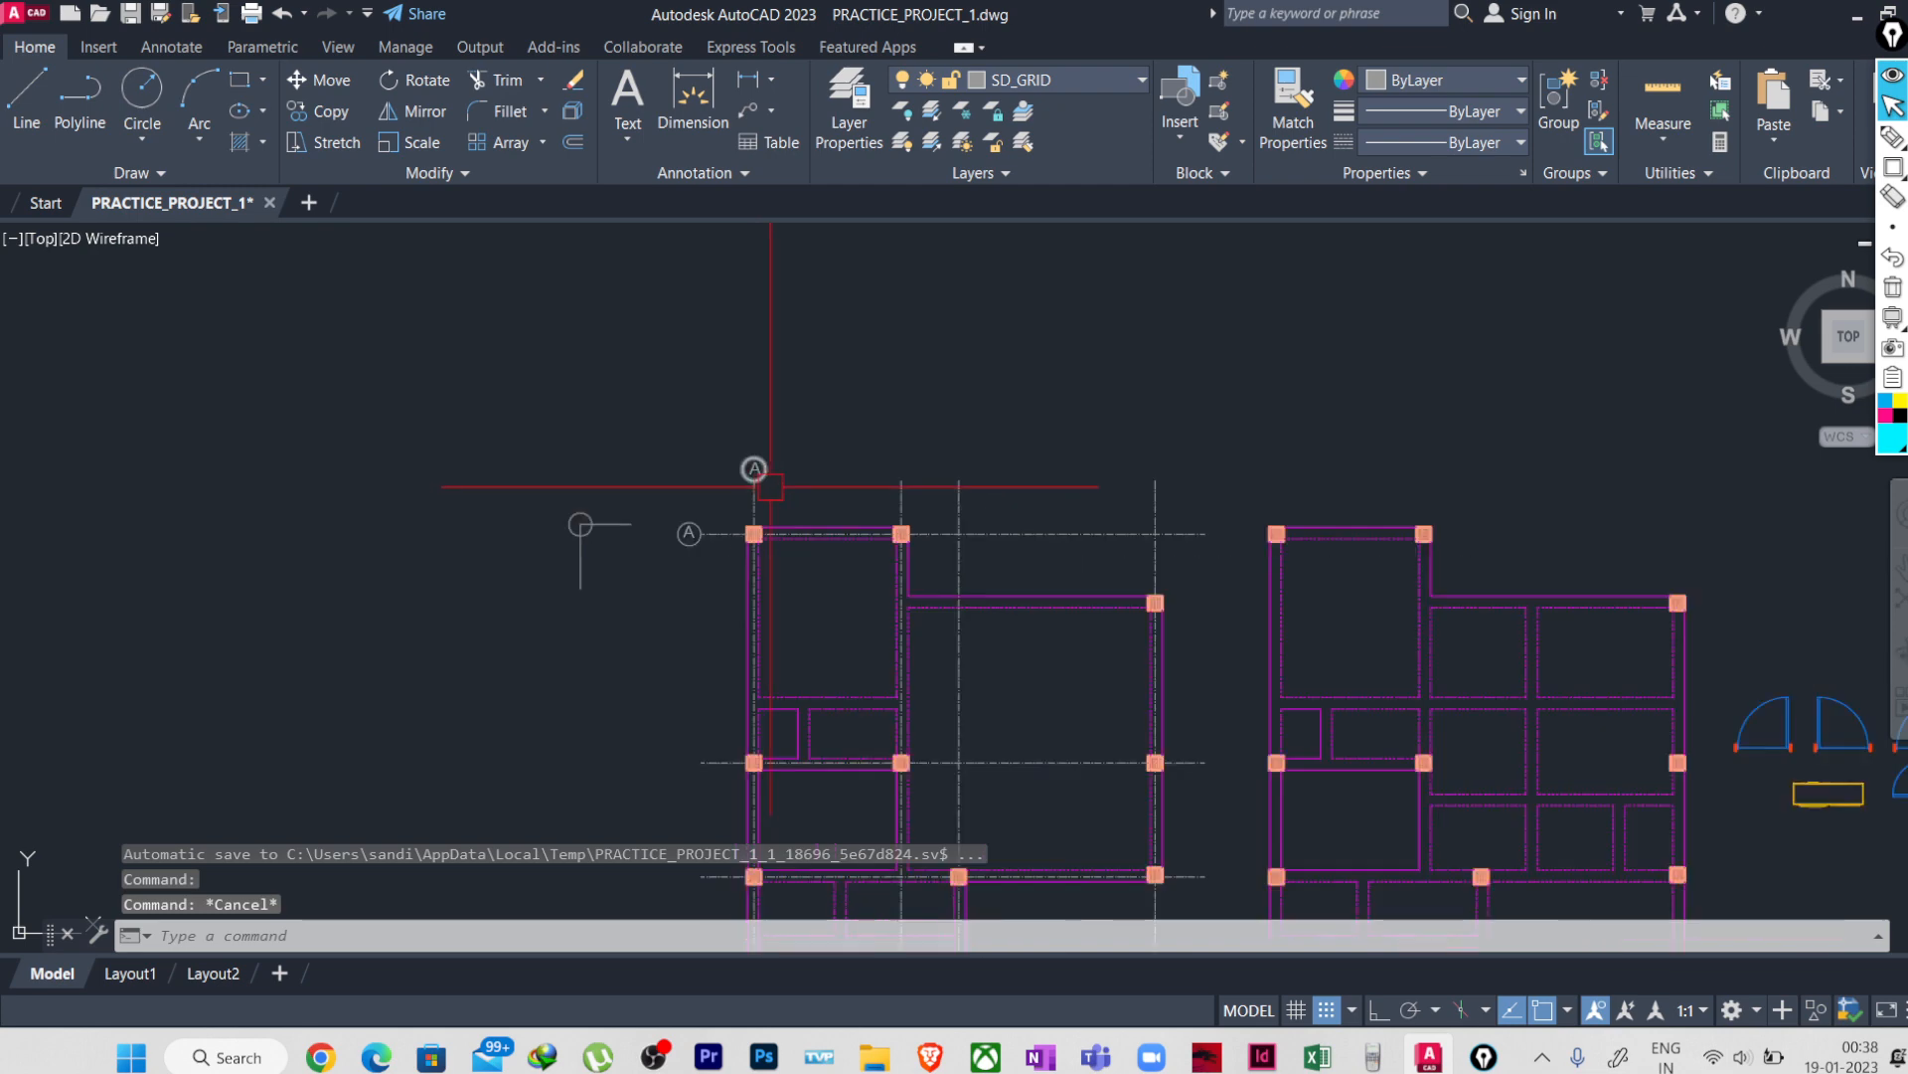
pyautogui.moveTo(770, 486)
pyautogui.mouseDown(button='middle')
pyautogui.moveTo(755, 434)
pyautogui.moveTo(767, 606)
pyautogui.mouseUp(button='middle')
# - Copy the A bubble with its letter by the circle's bottom quadrant onto the upper ends of the other three vertical grid lines
pyautogui.scroll(2, 741, 664)
pyautogui.scroll(2, 767, 607)
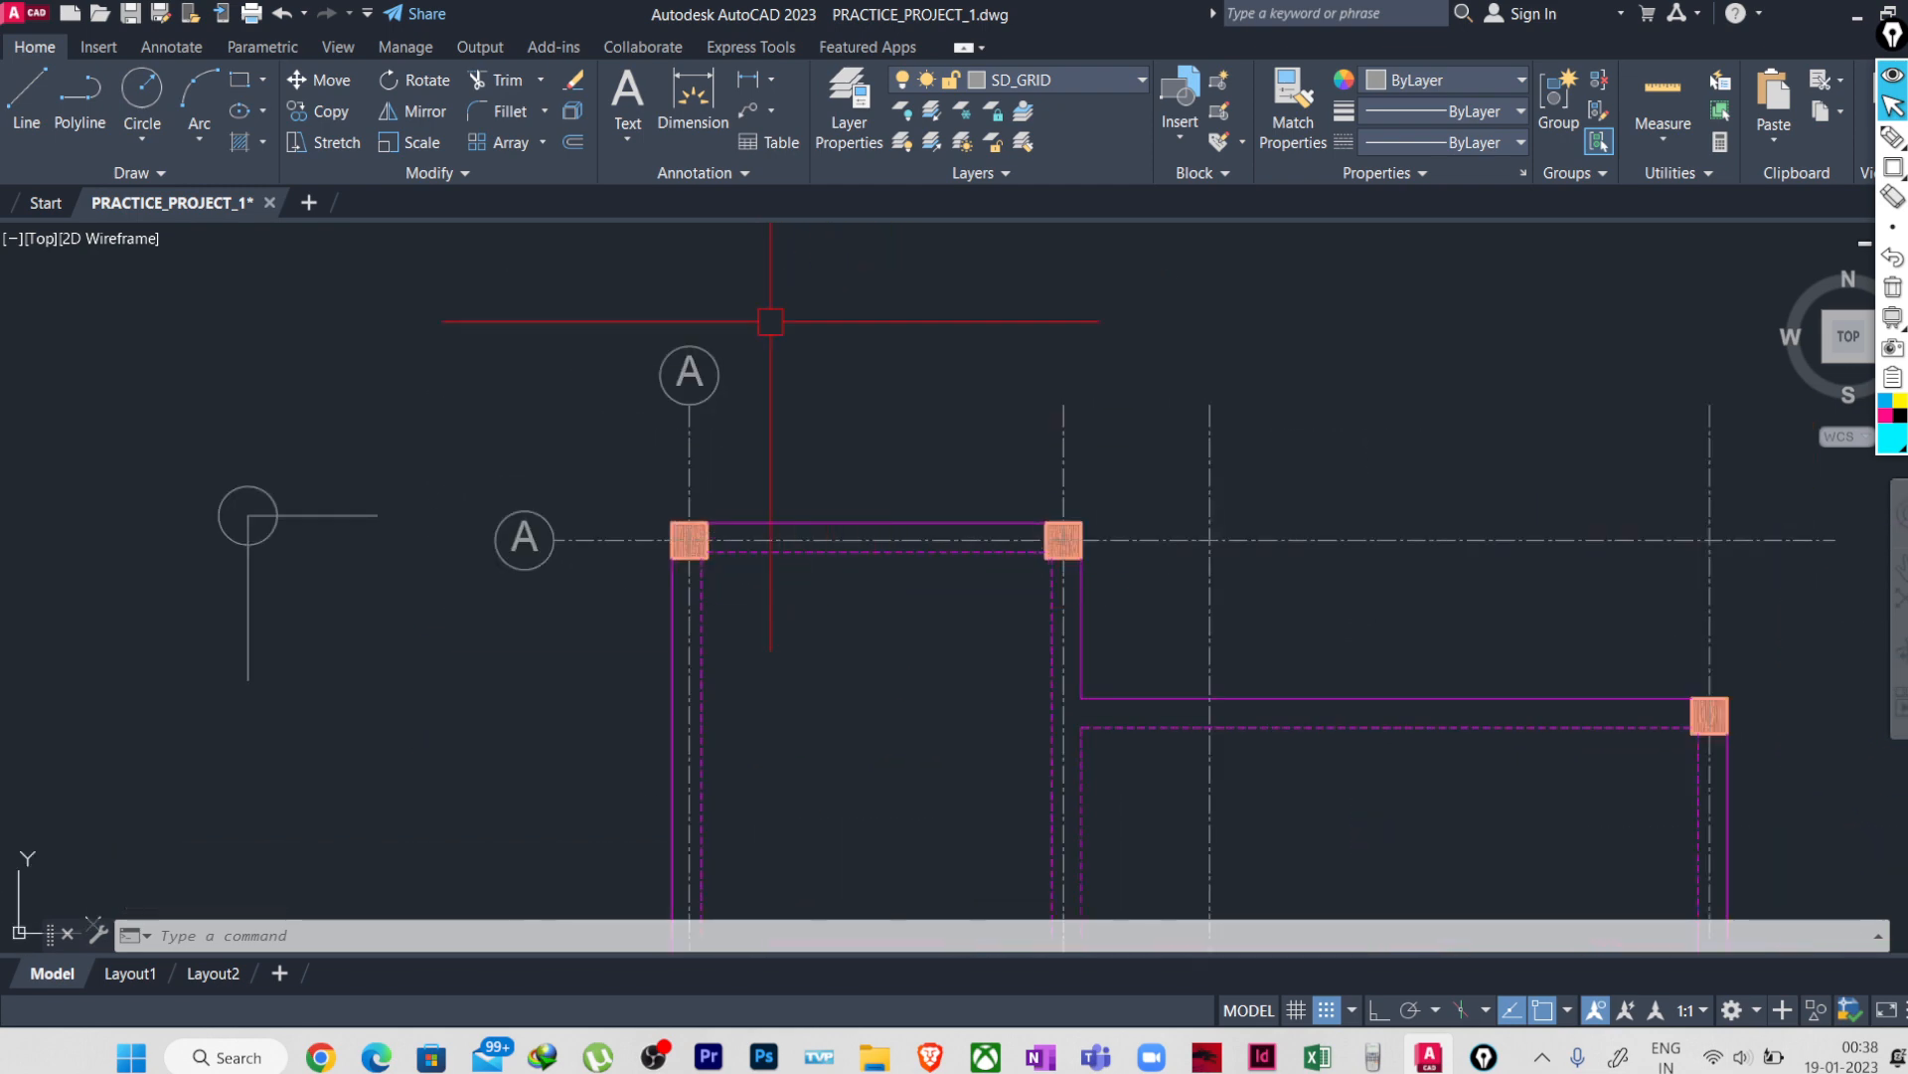
pyautogui.scroll(2, 746, 349)
pyautogui.click(658, 384)
pyautogui.click(547, 399)
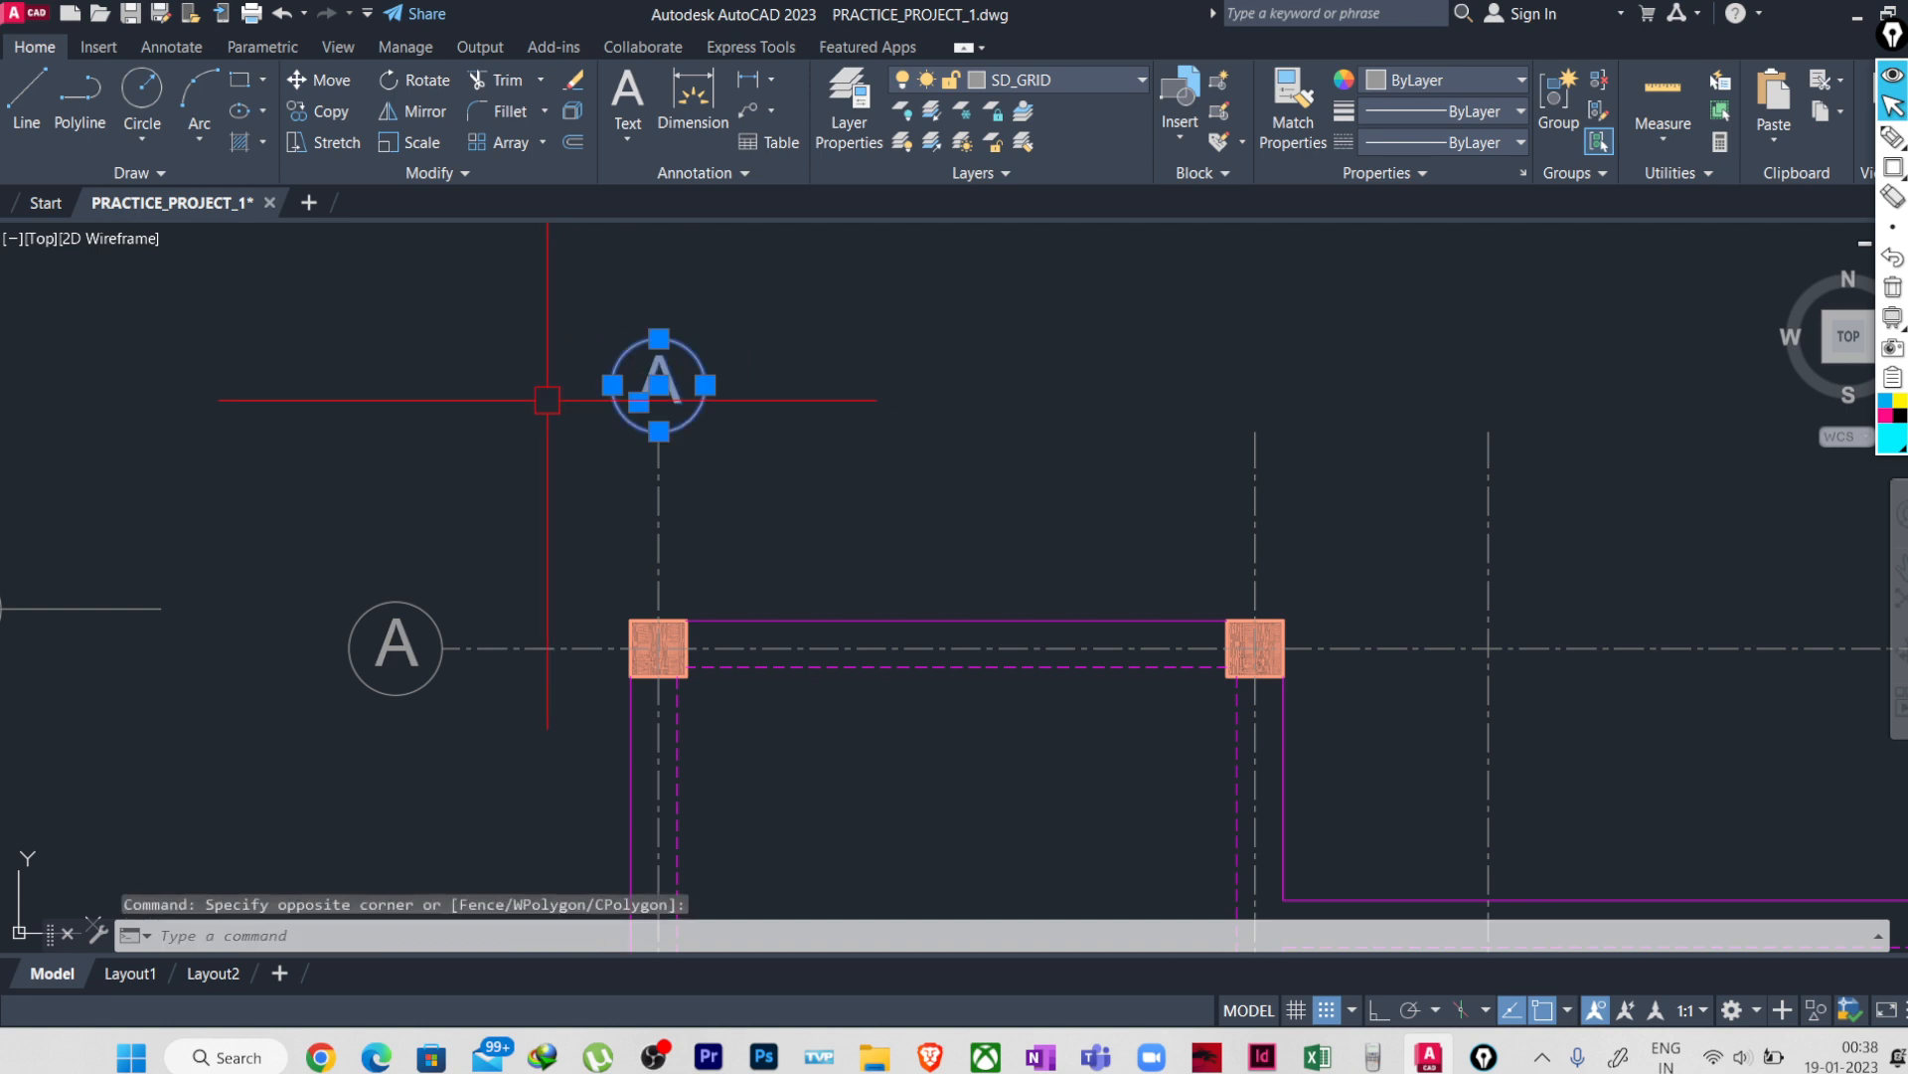
pyautogui.write('co')
pyautogui.press('Return')
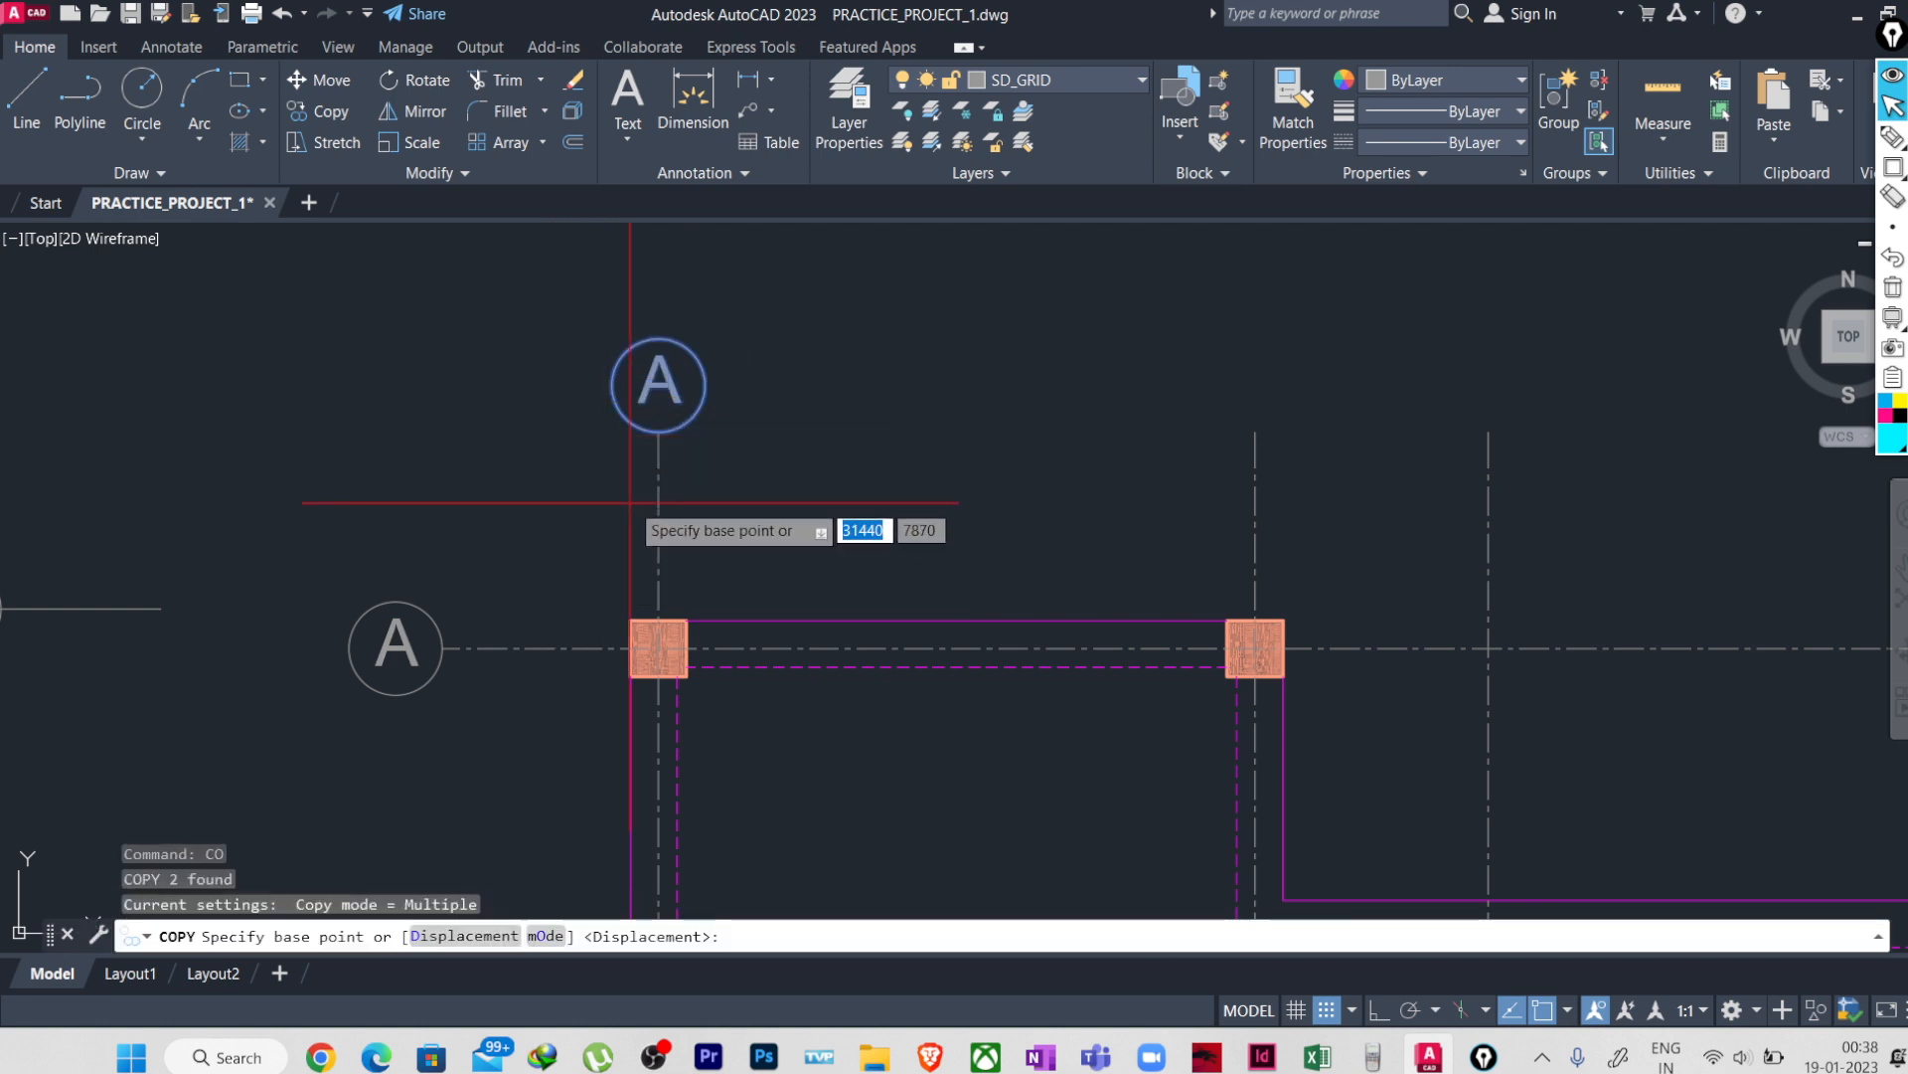
pyautogui.click(658, 431)
pyautogui.click(1255, 431)
pyautogui.moveTo(1254, 431); pyautogui.dragTo(411, 436, button='middle')
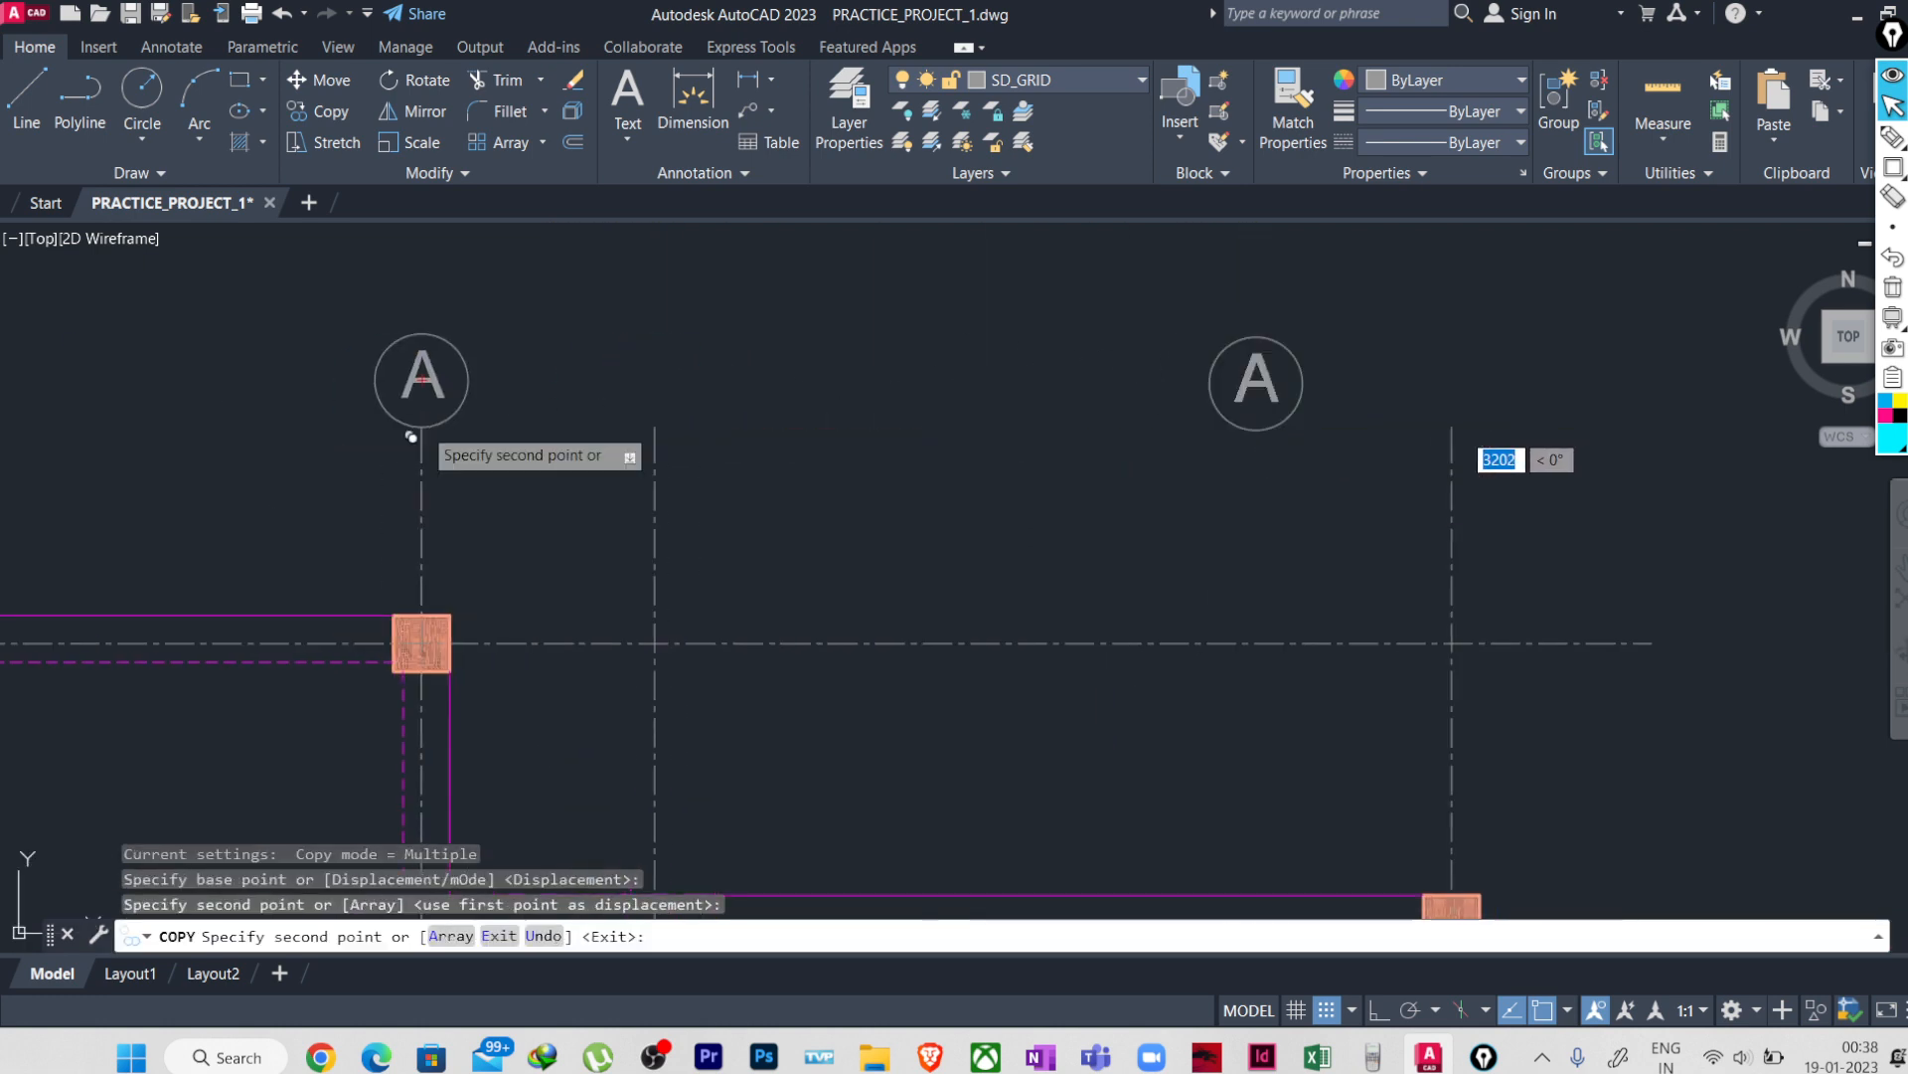
pyautogui.click(654, 431)
pyautogui.moveTo(969, 444); pyautogui.dragTo(410, 422, button='middle')
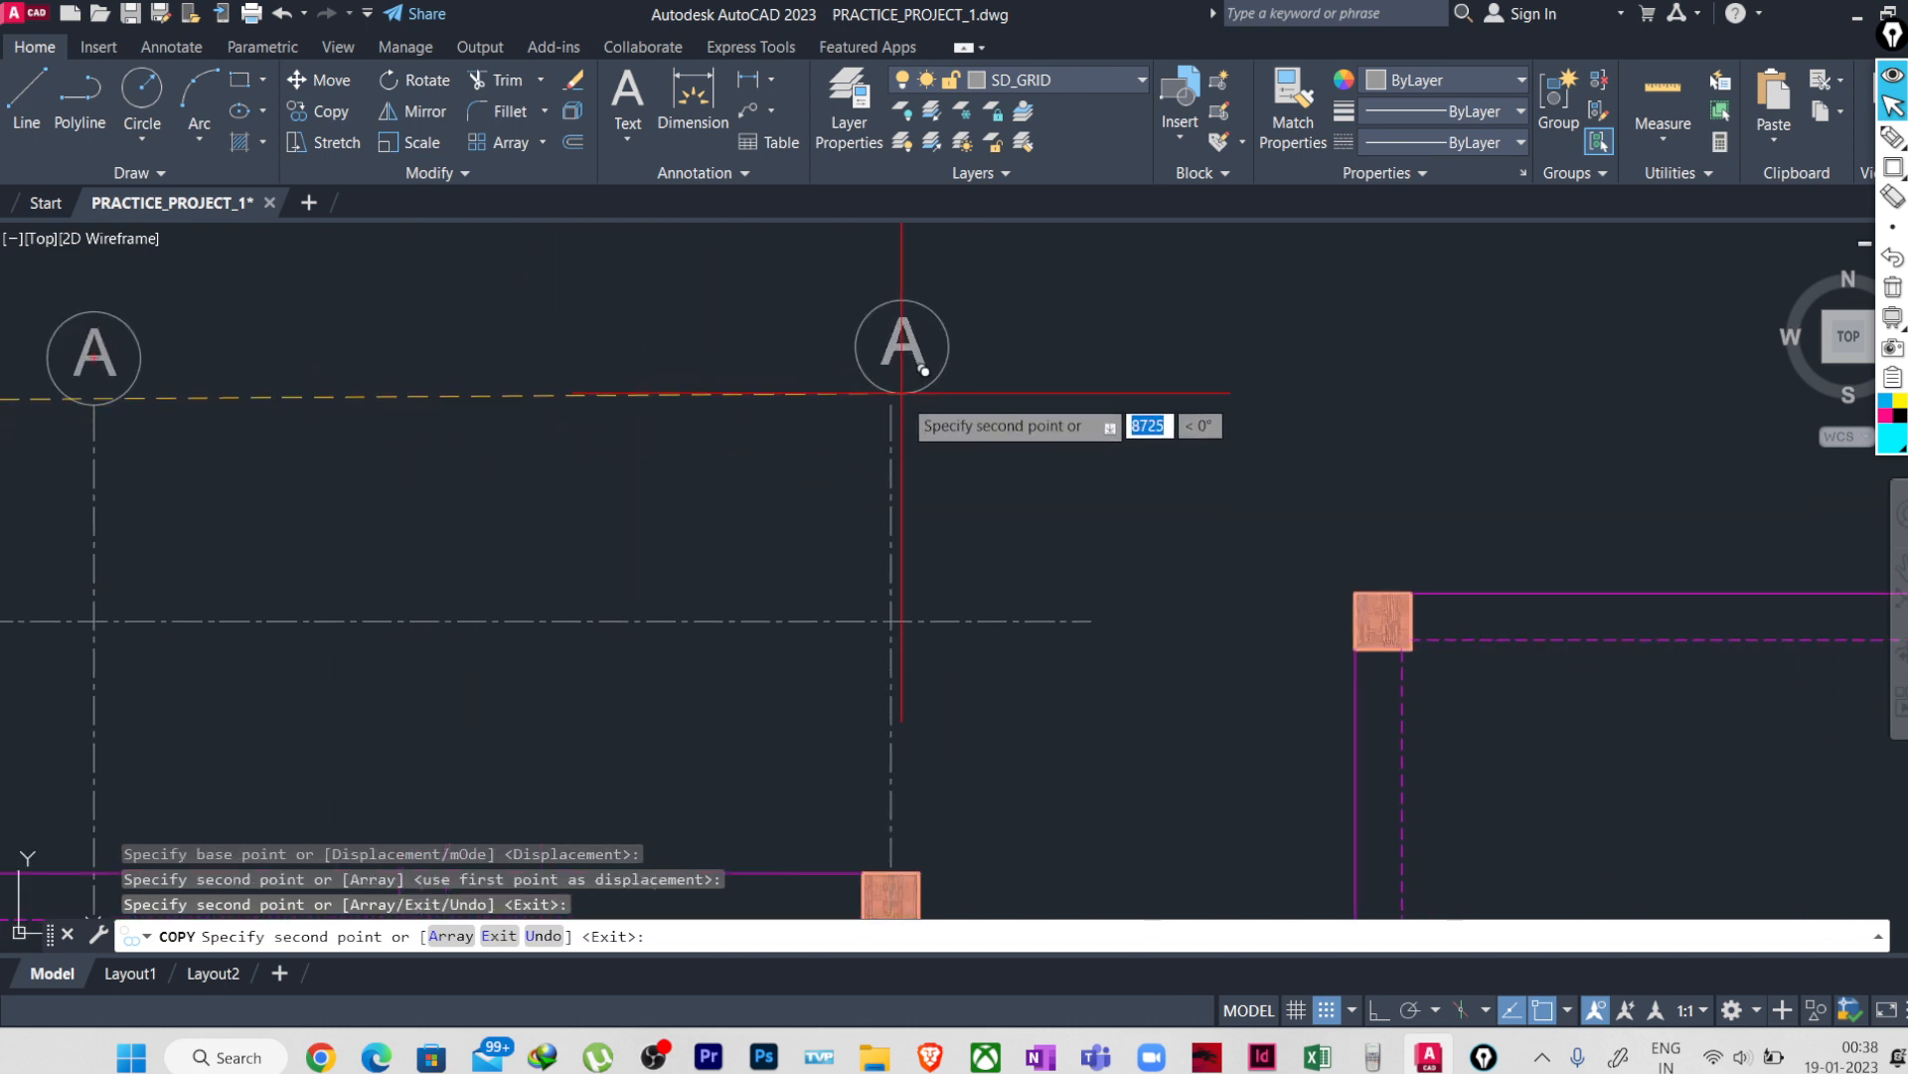
pyautogui.scroll(-6, 944, 403)
pyautogui.press('Escape')
pyautogui.press('Escape')
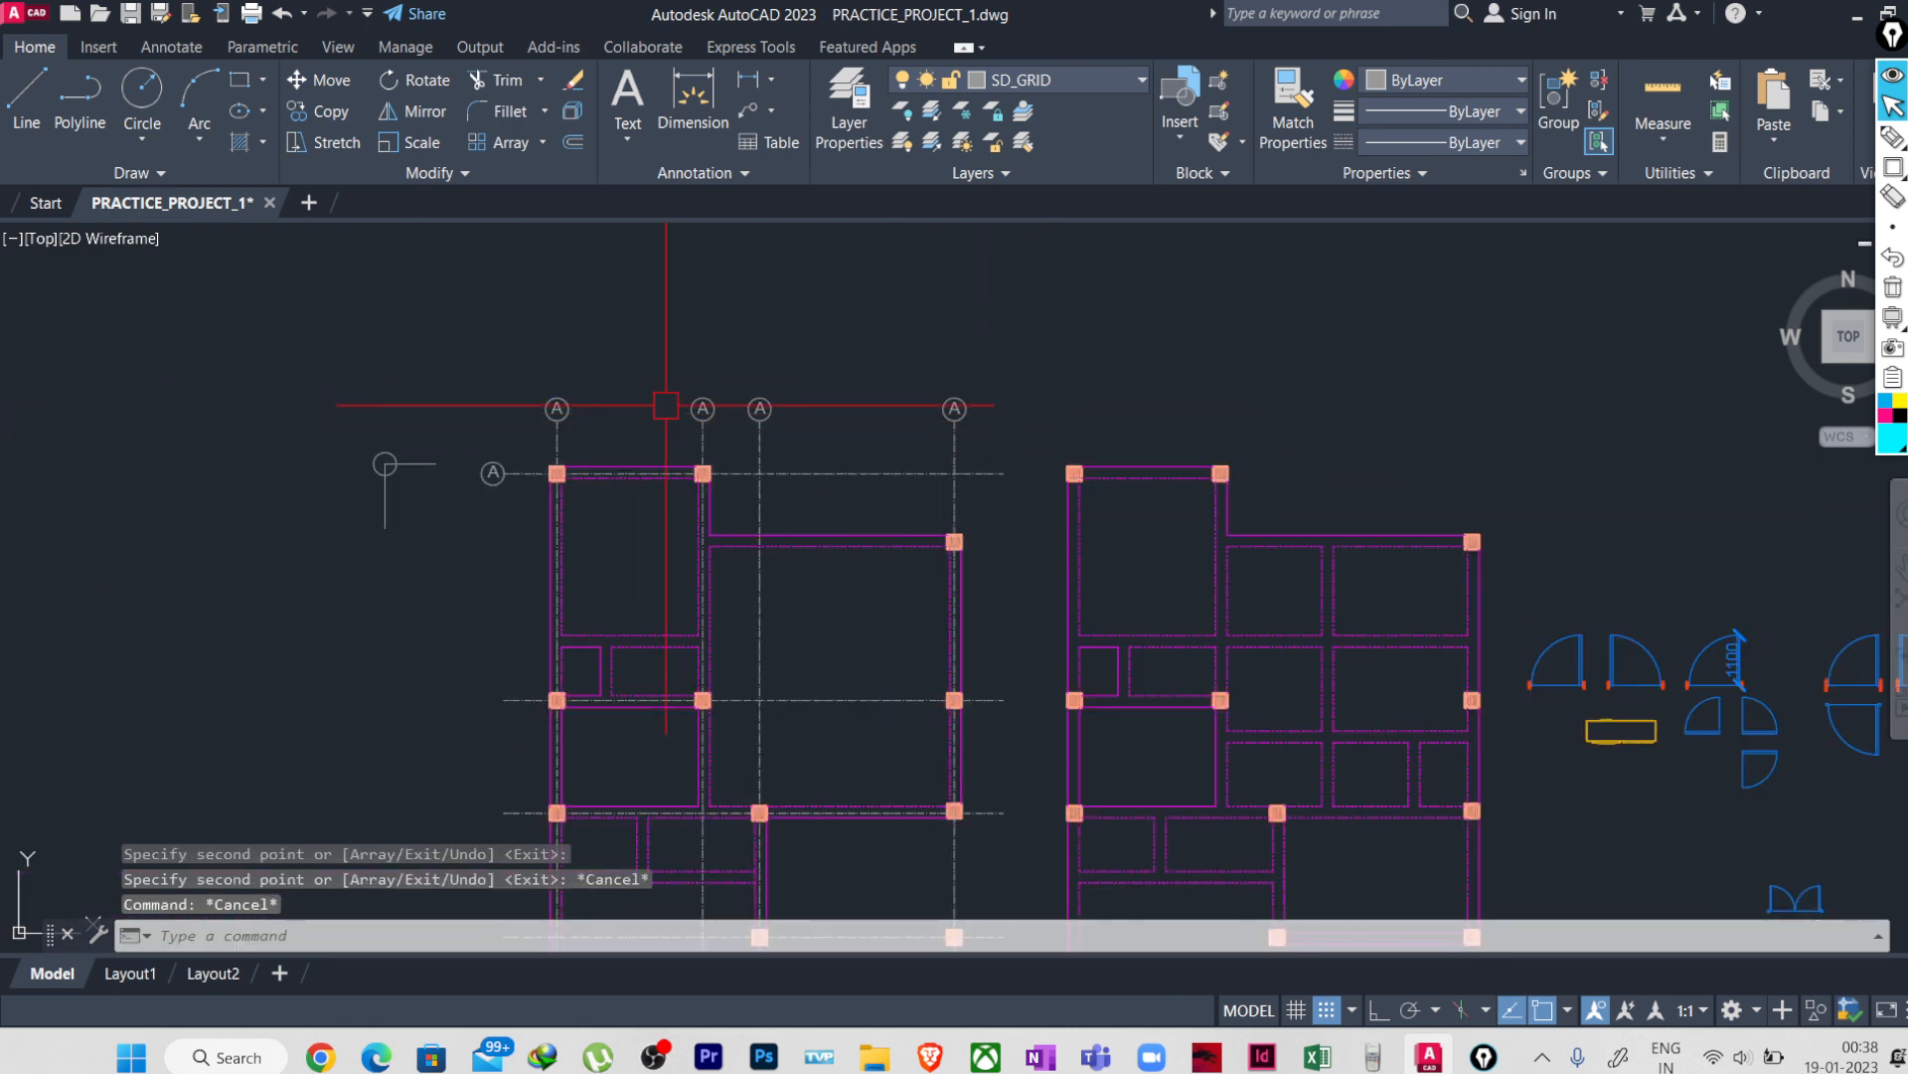
# - Change the letter in the bubble above the second vertical grid line to B
pyautogui.scroll(6, 666, 405)
pyautogui.doubleClick(765, 415)
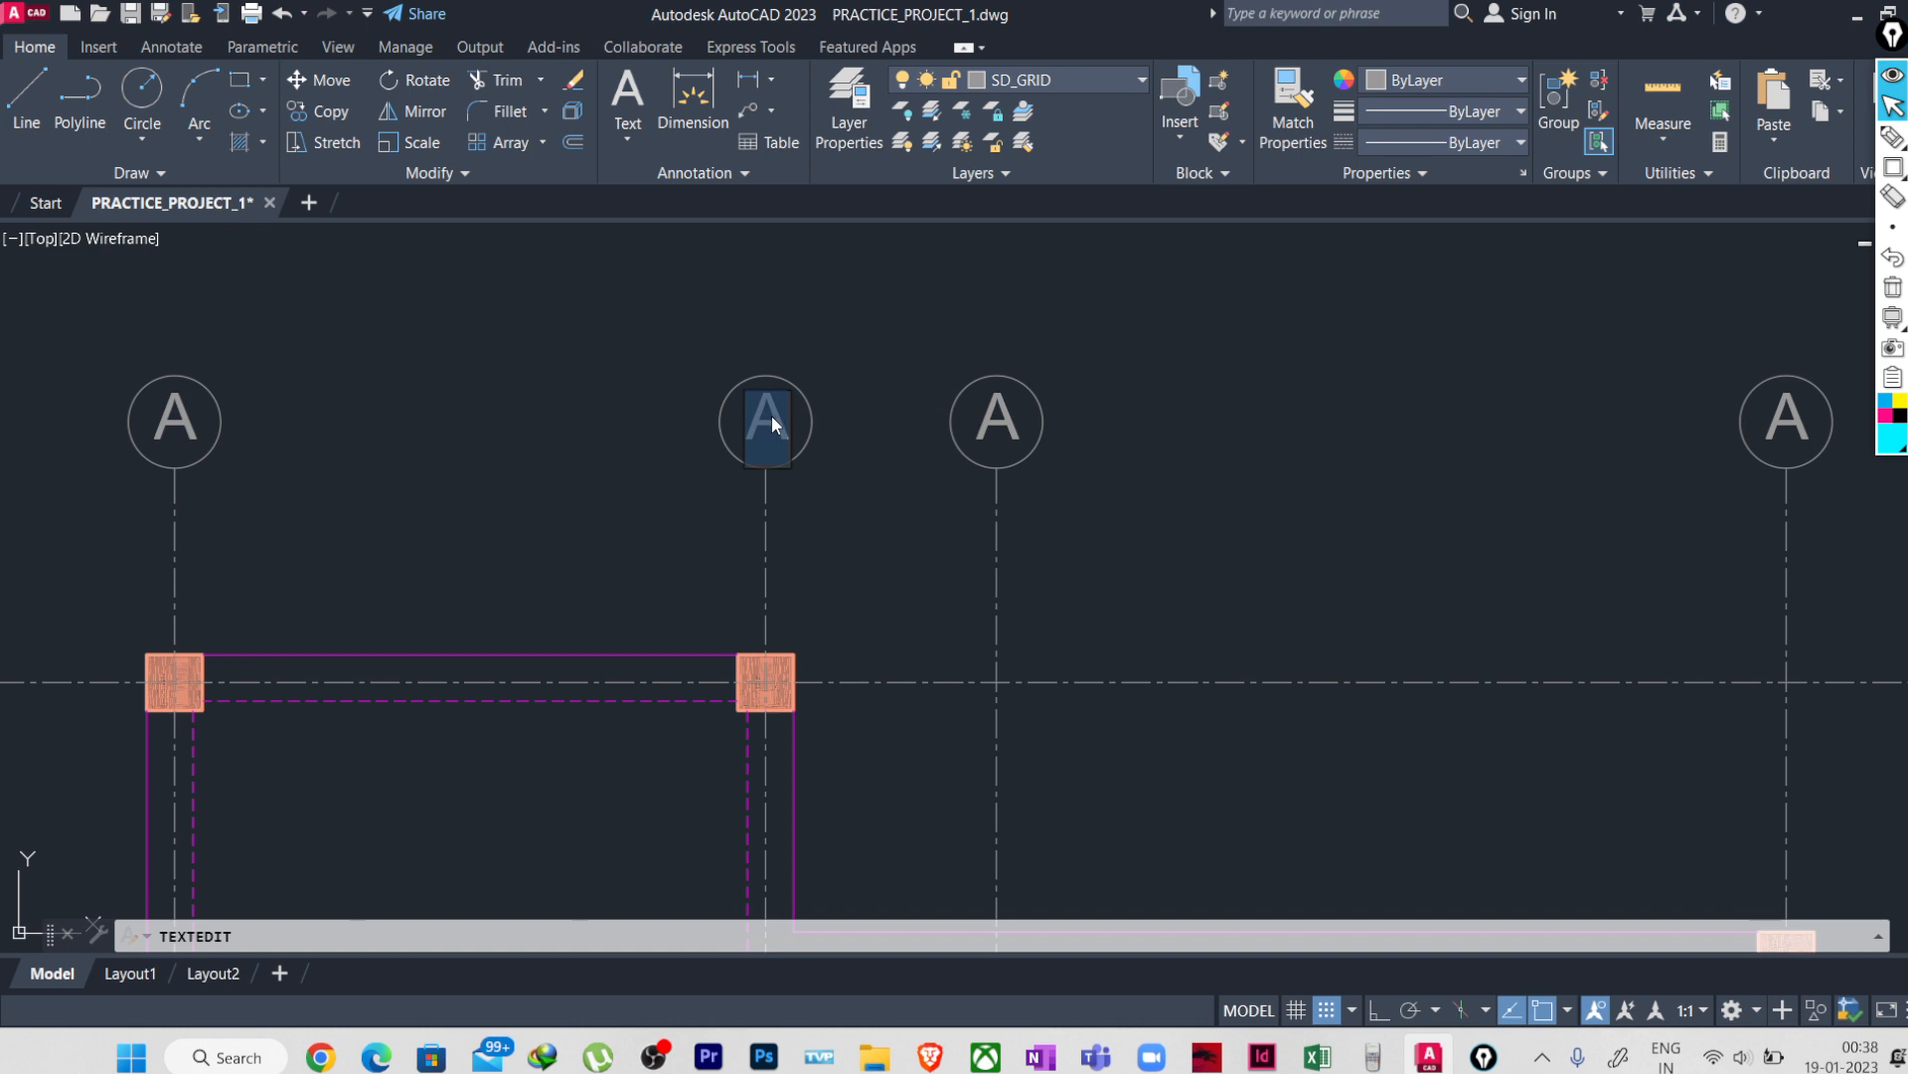
pyautogui.write('B')
pyautogui.press('Return')
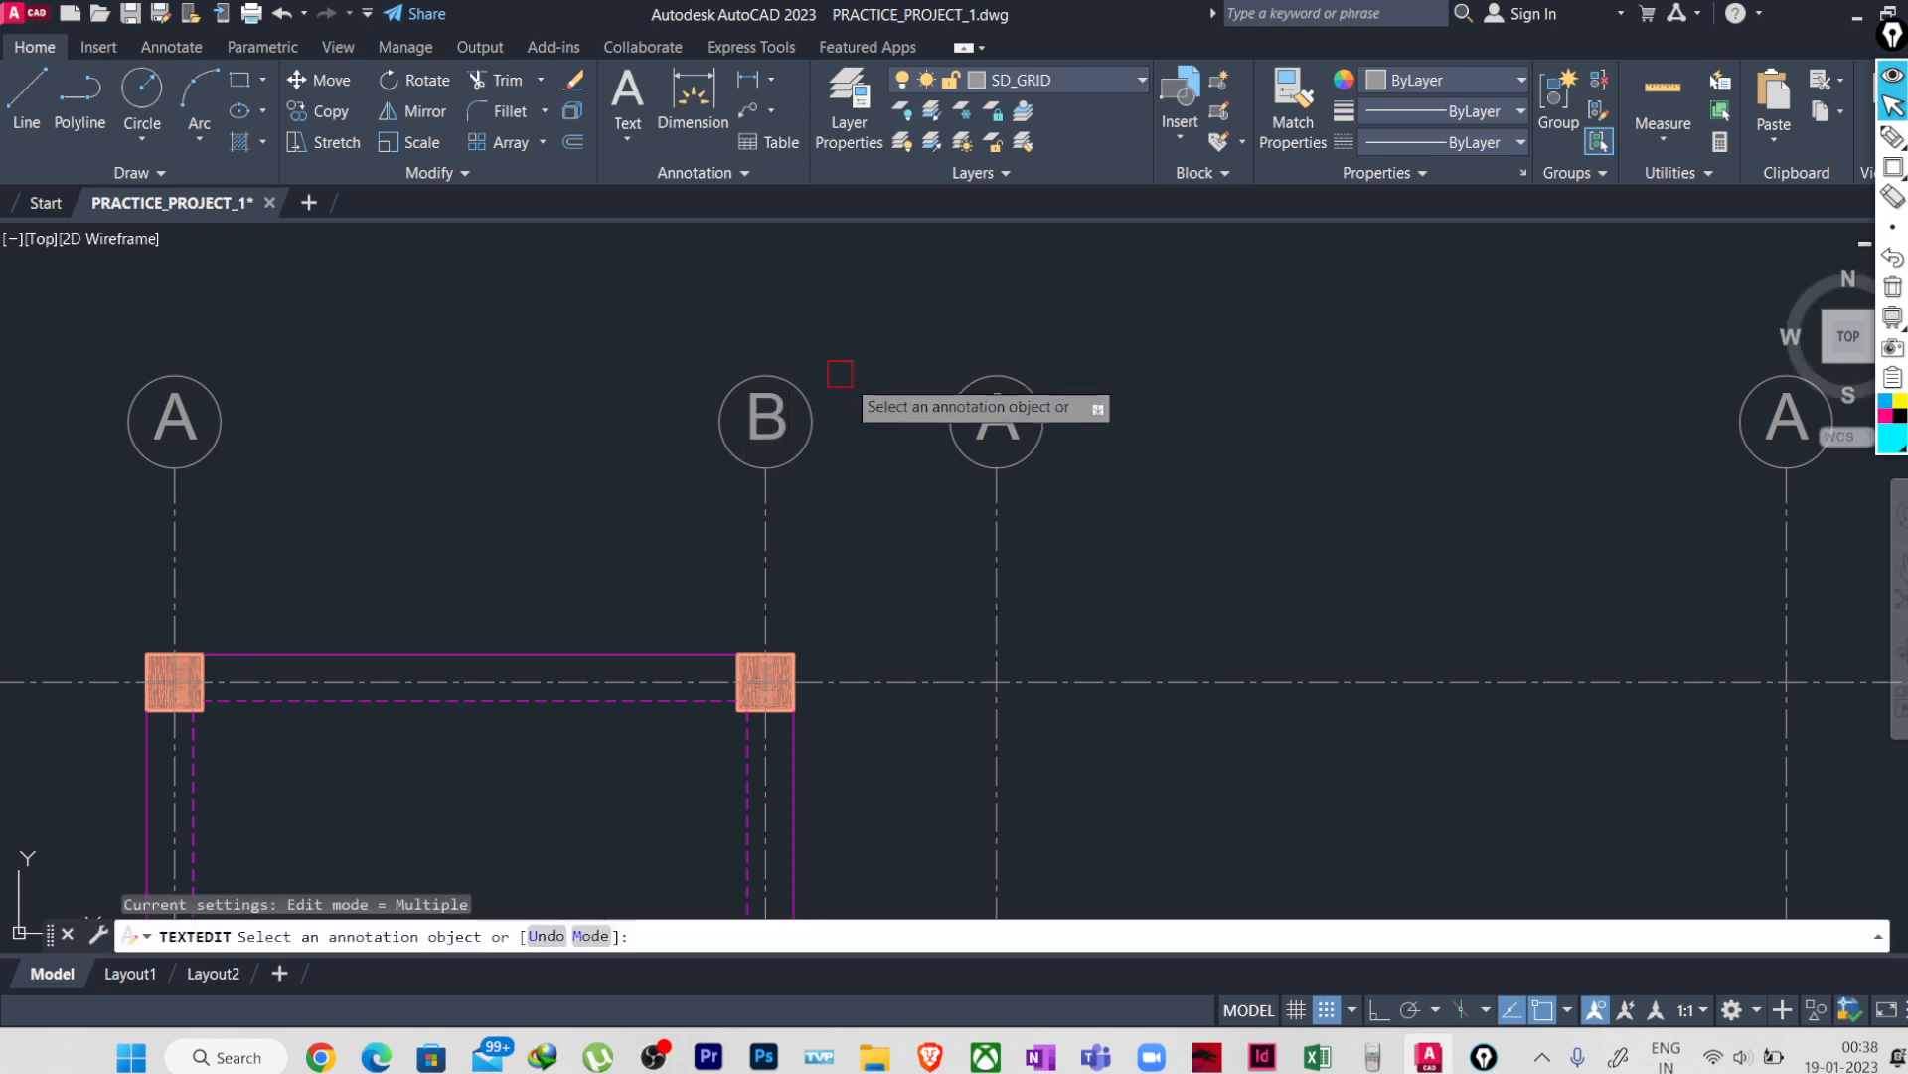
pyautogui.click(1006, 427)
pyautogui.write('B')
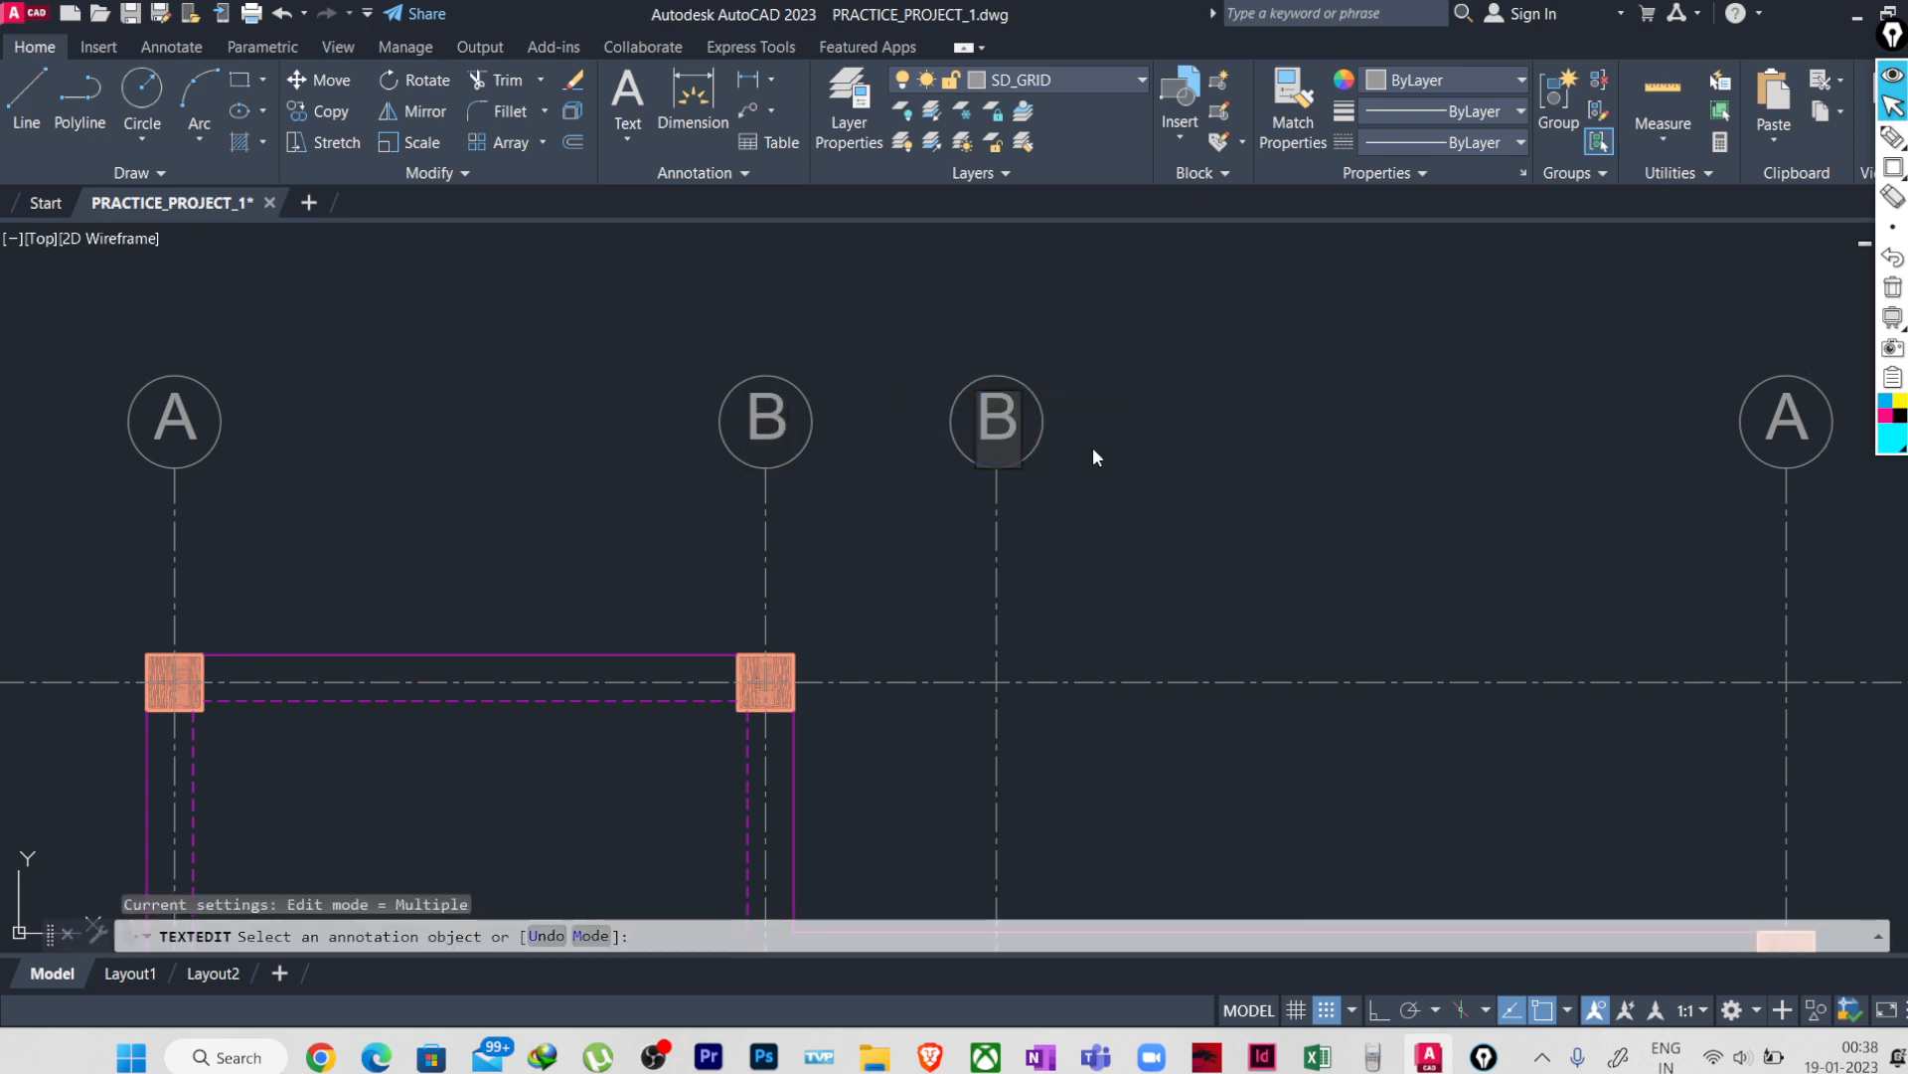
pyautogui.press('Return')
# - Change the letter in the third vertical grid line's bubble to C and the one in the fourth's to D
pyautogui.moveTo(1206, 456); pyautogui.dragTo(460, 461, button='middle')
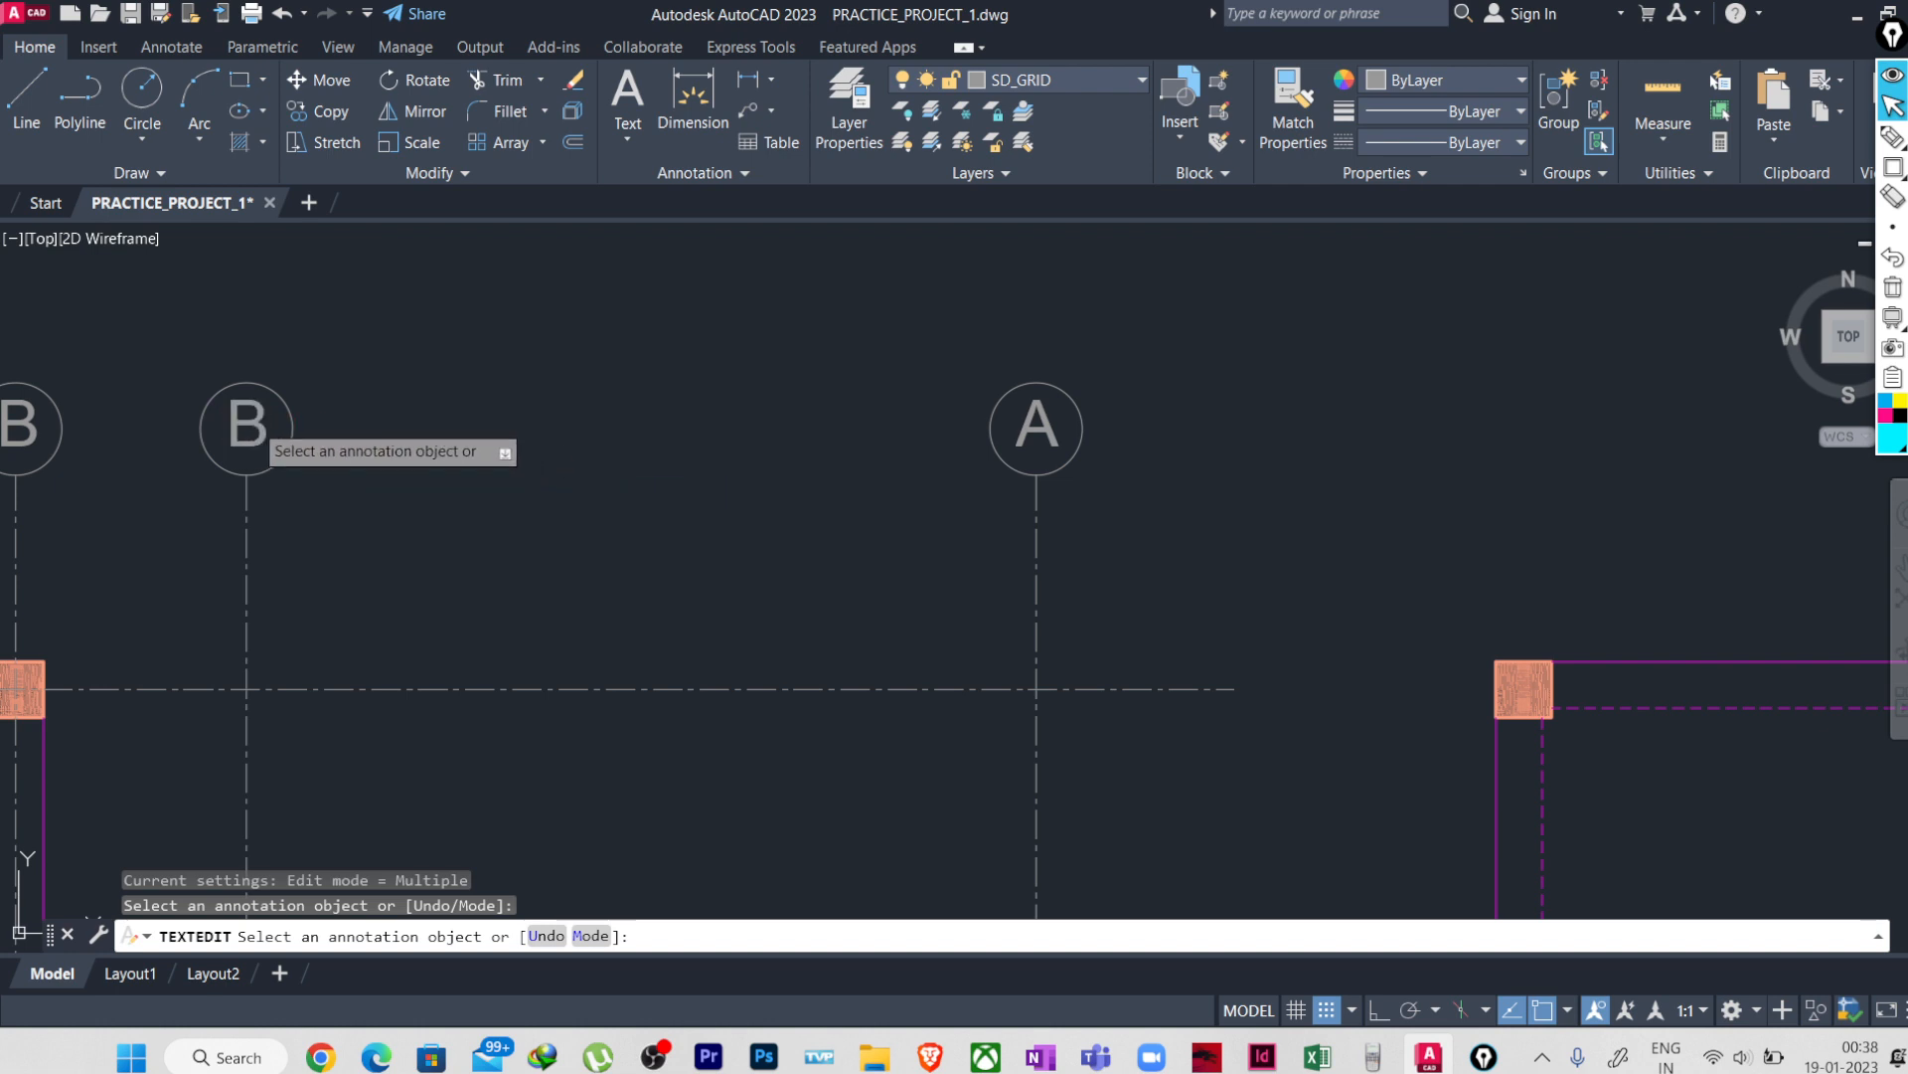
pyautogui.click(234, 423)
pyautogui.write('C')
pyautogui.press('Return')
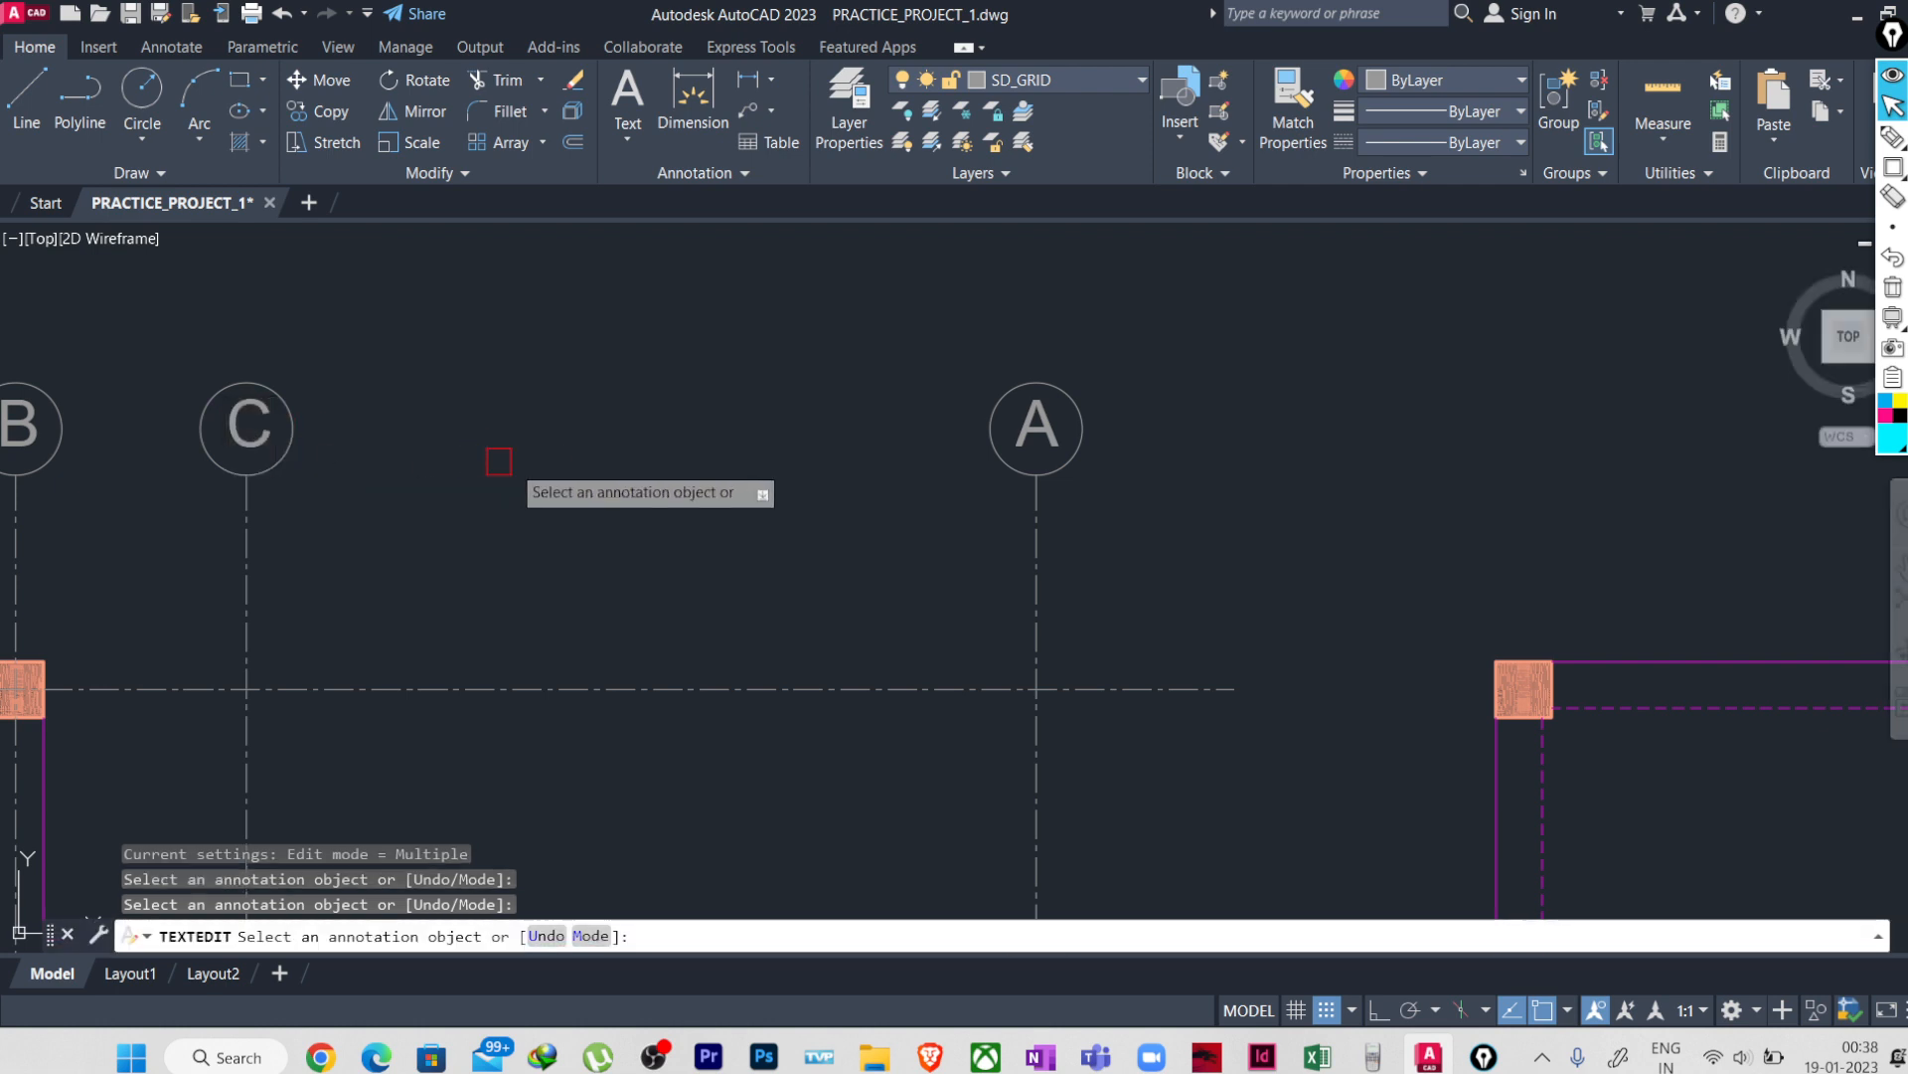
pyautogui.click(1047, 427)
pyautogui.write('D')
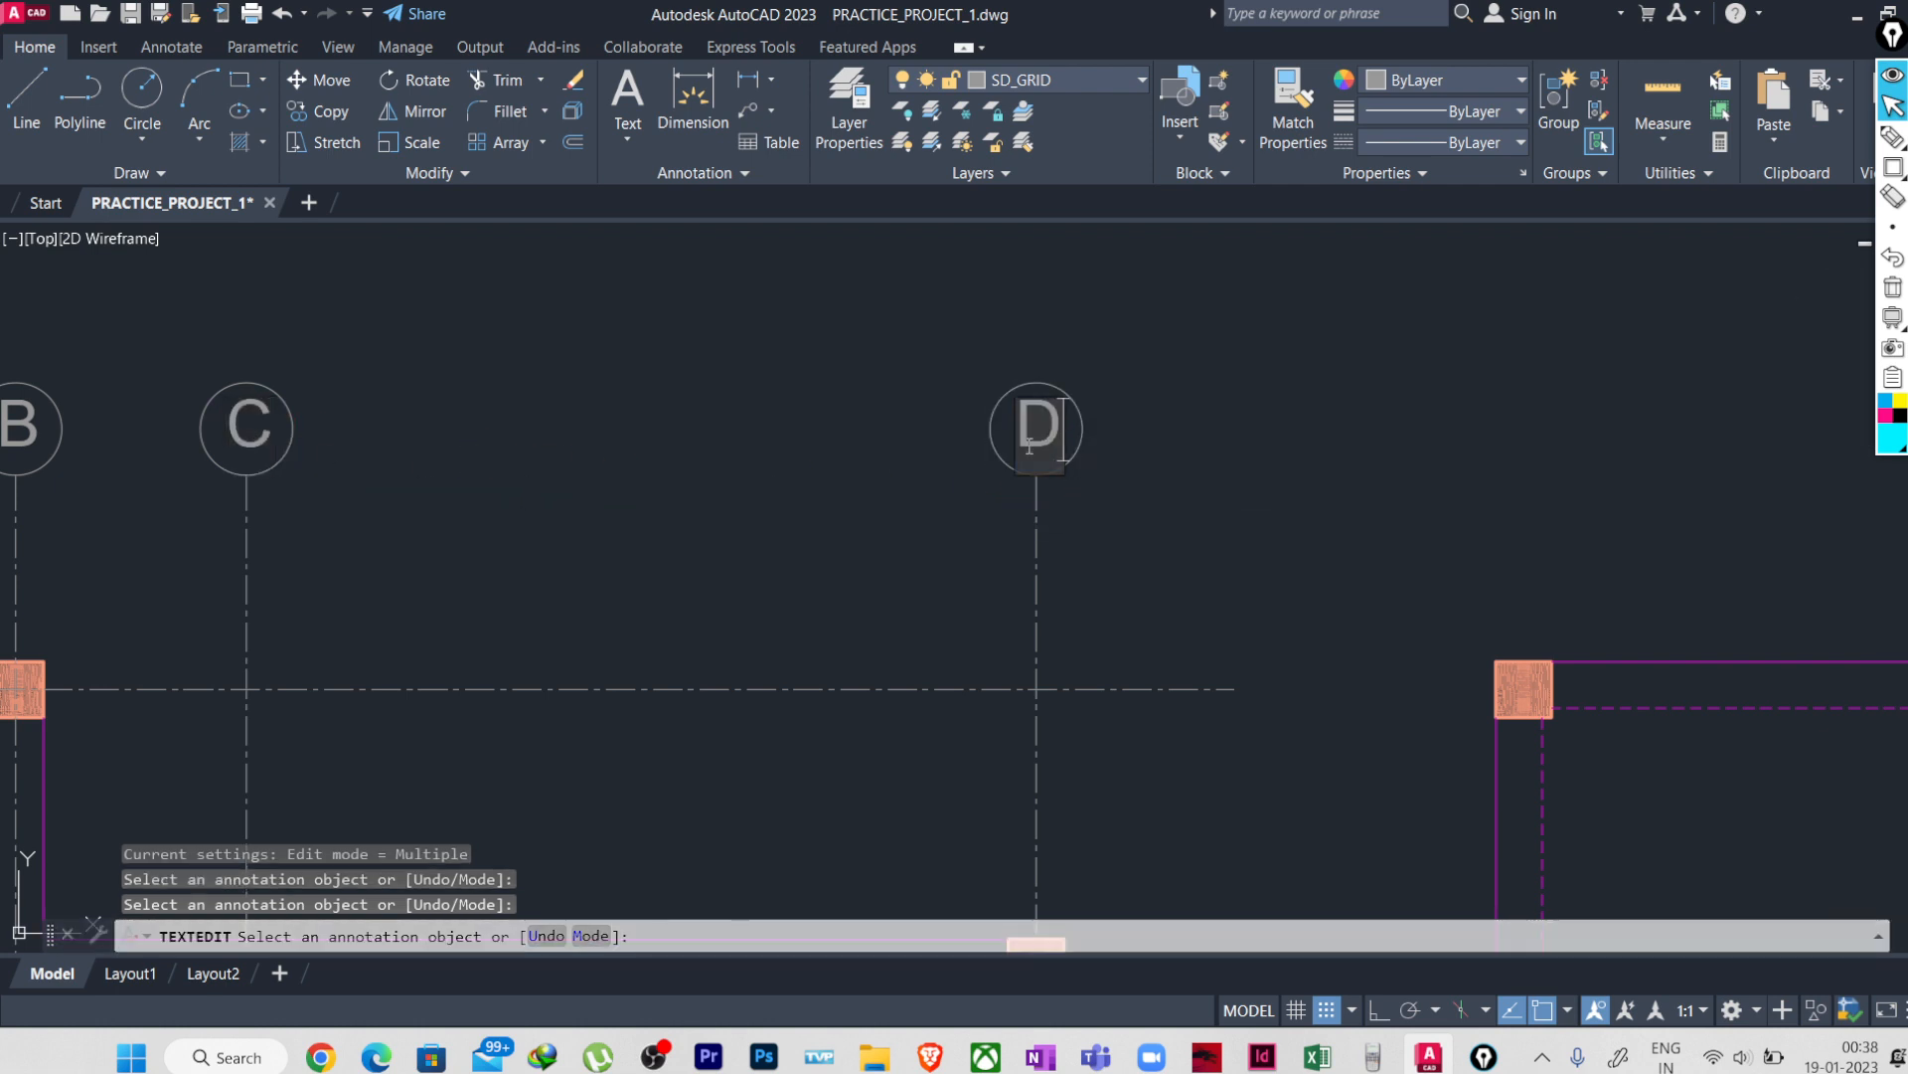
pyautogui.press('Return')
pyautogui.scroll(-4, 865, 480)
pyautogui.moveTo(736, 551); pyautogui.dragTo(885, 472, button='middle')
pyautogui.scroll(-2, 696, 556)
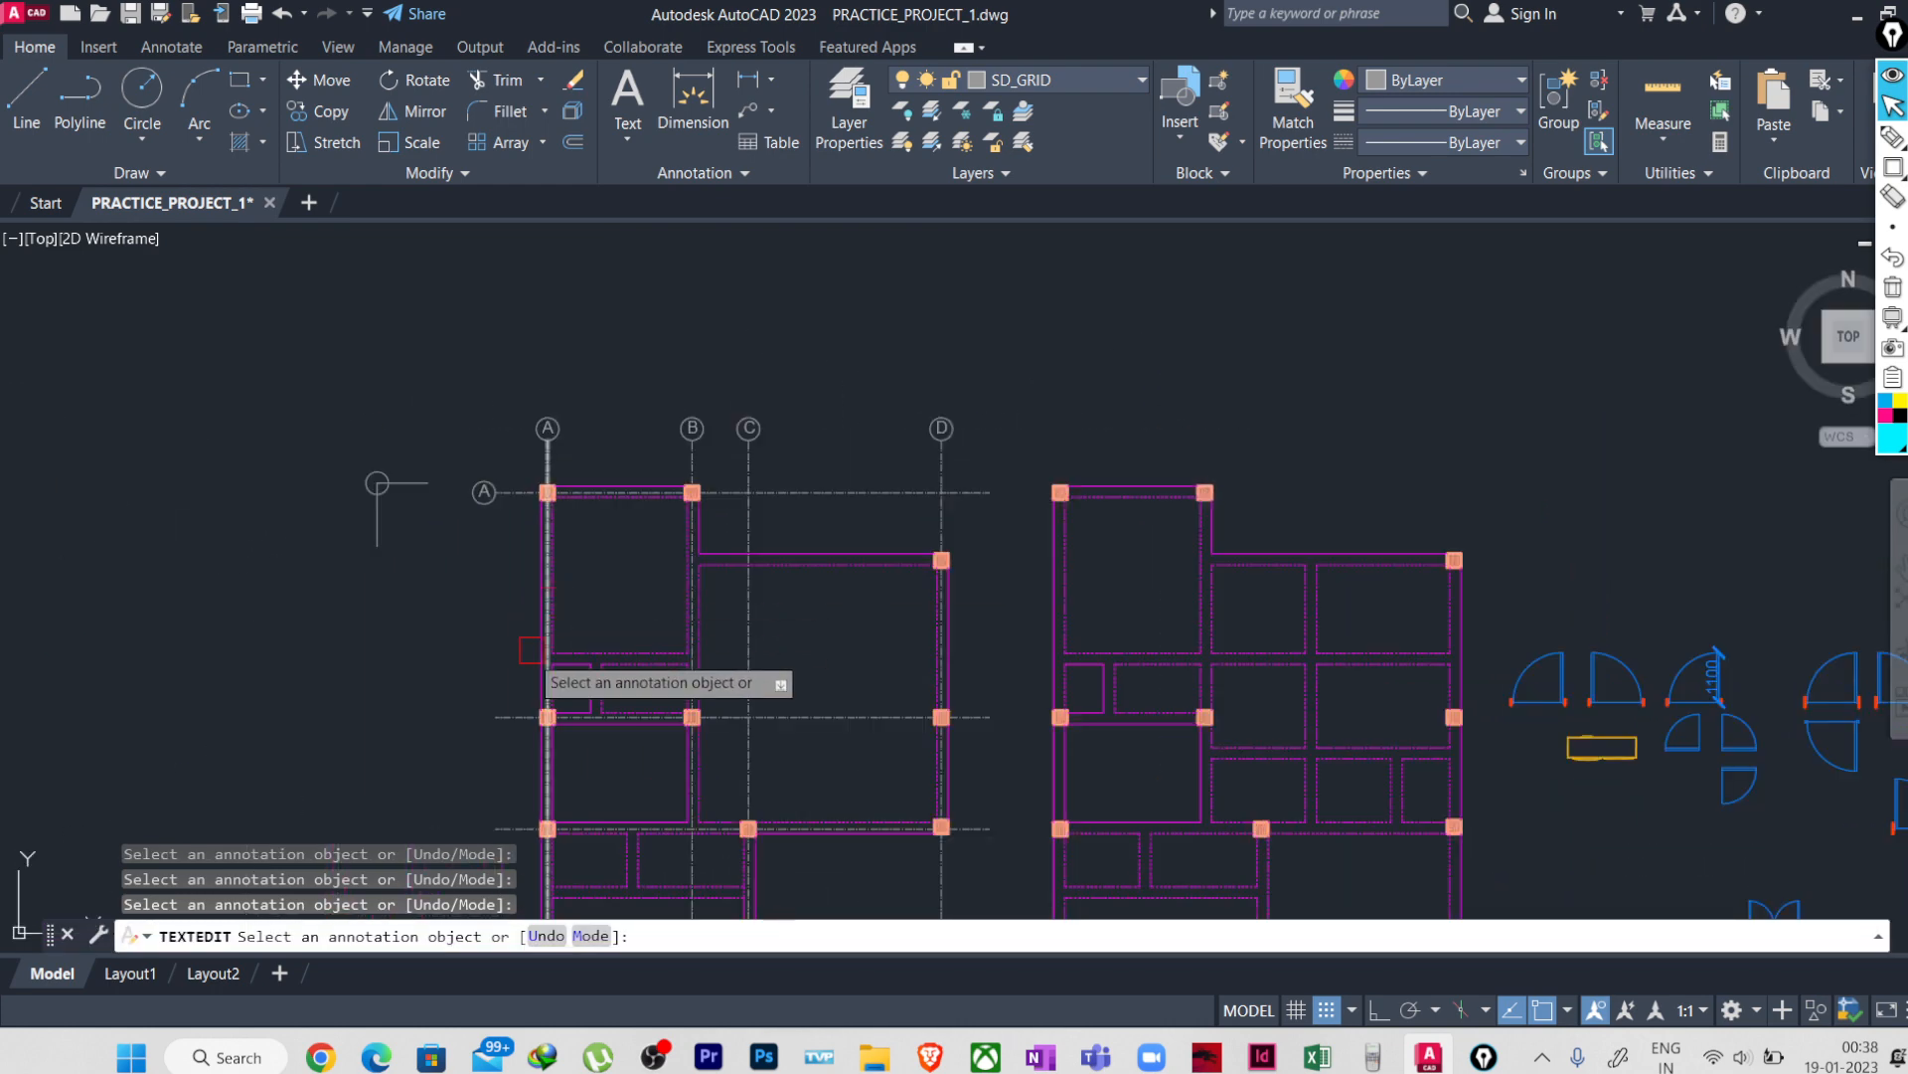
pyautogui.scroll(5, 567, 497)
pyautogui.press('Escape')
pyautogui.press('Escape')
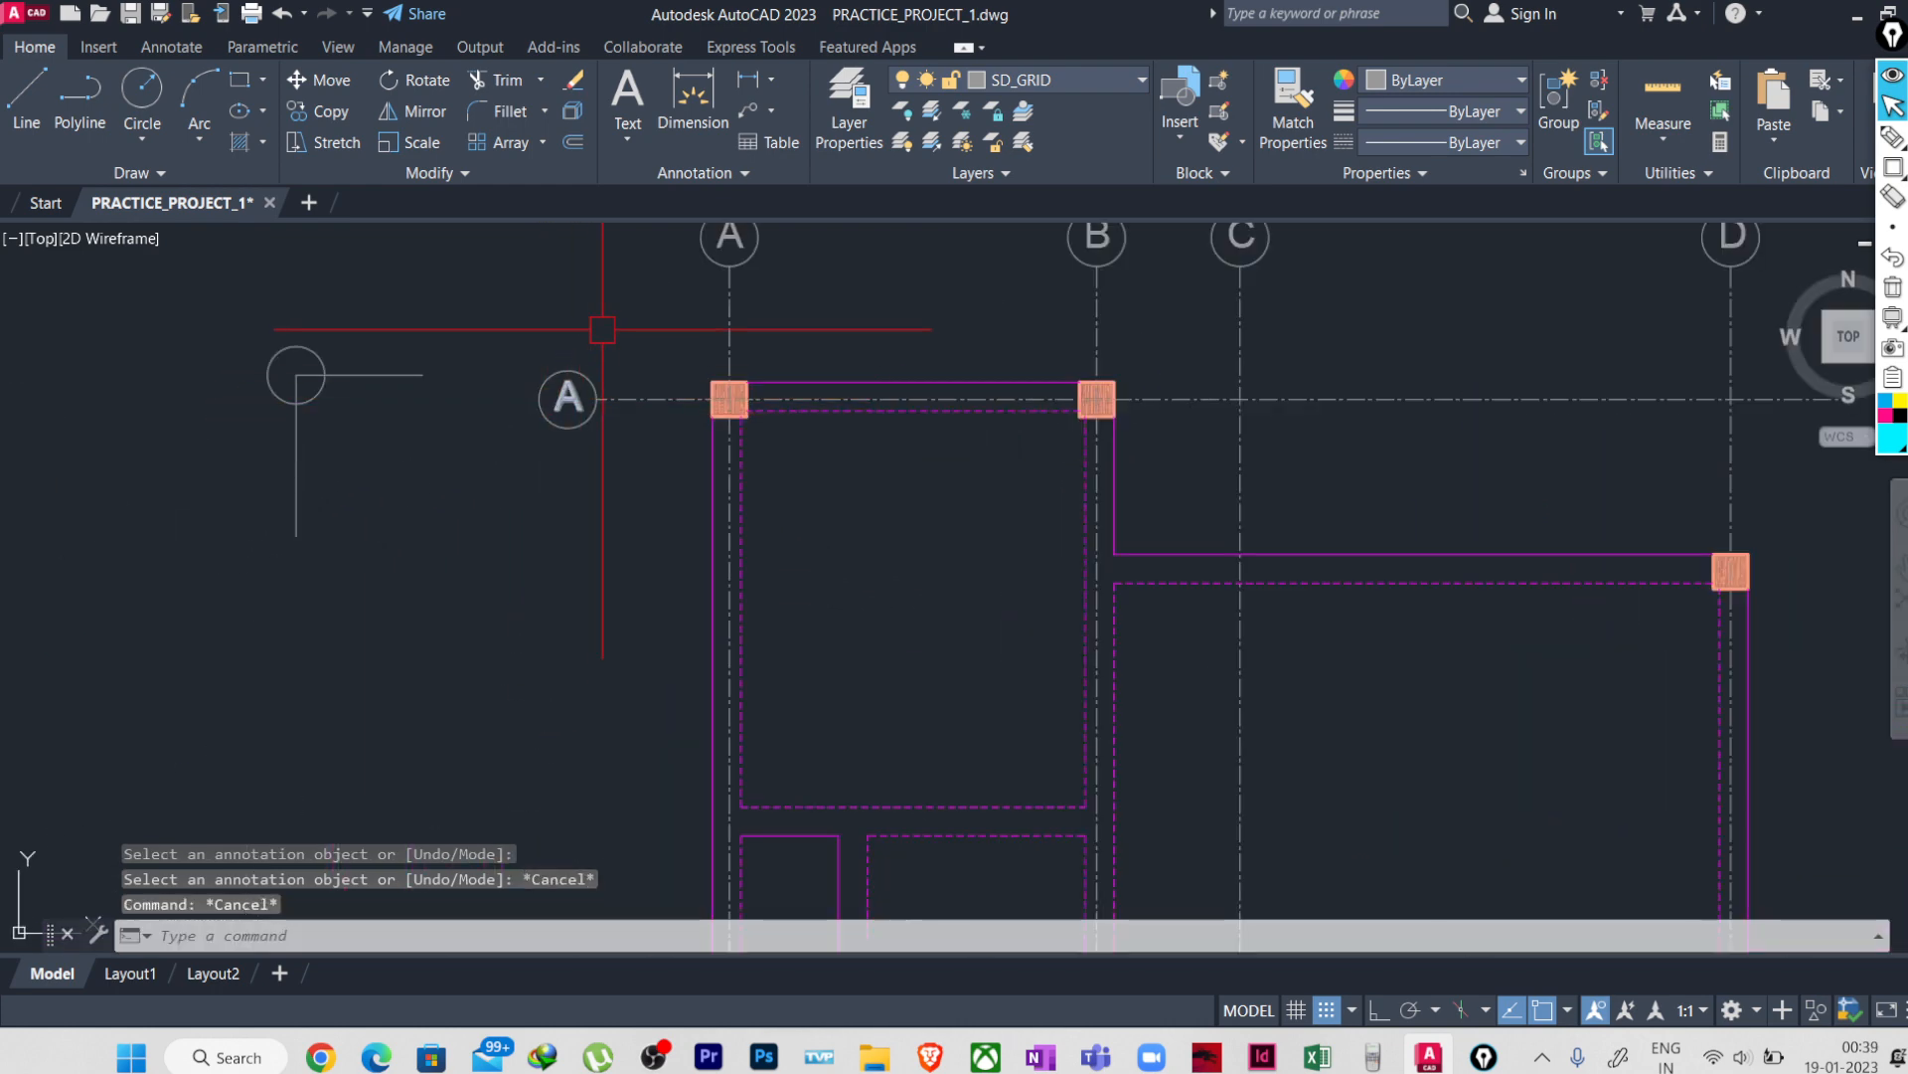
# - Copy the top horizontal grid line's bubble with its letter by its right quadrant onto the left ends of the horizontal grid lines below
pyautogui.click(596, 328)
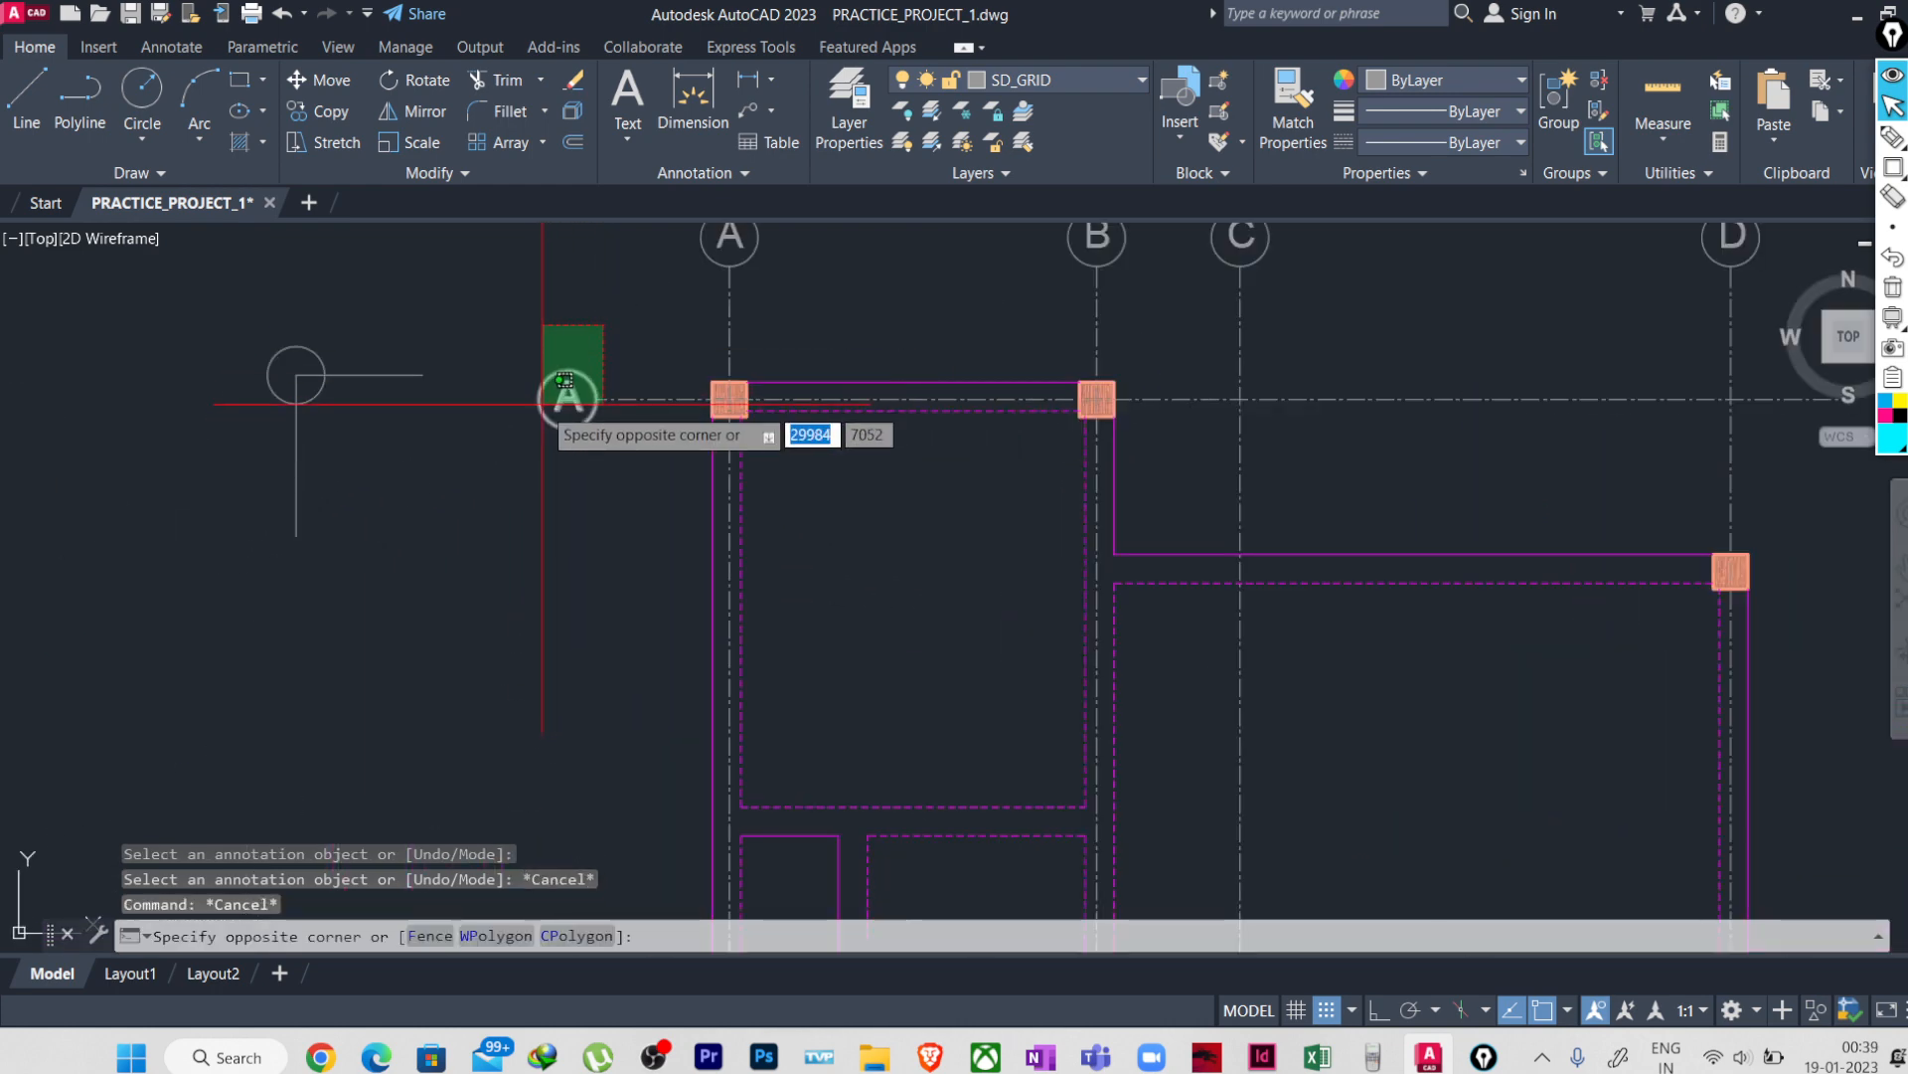
pyautogui.click(517, 456)
pyautogui.write('co')
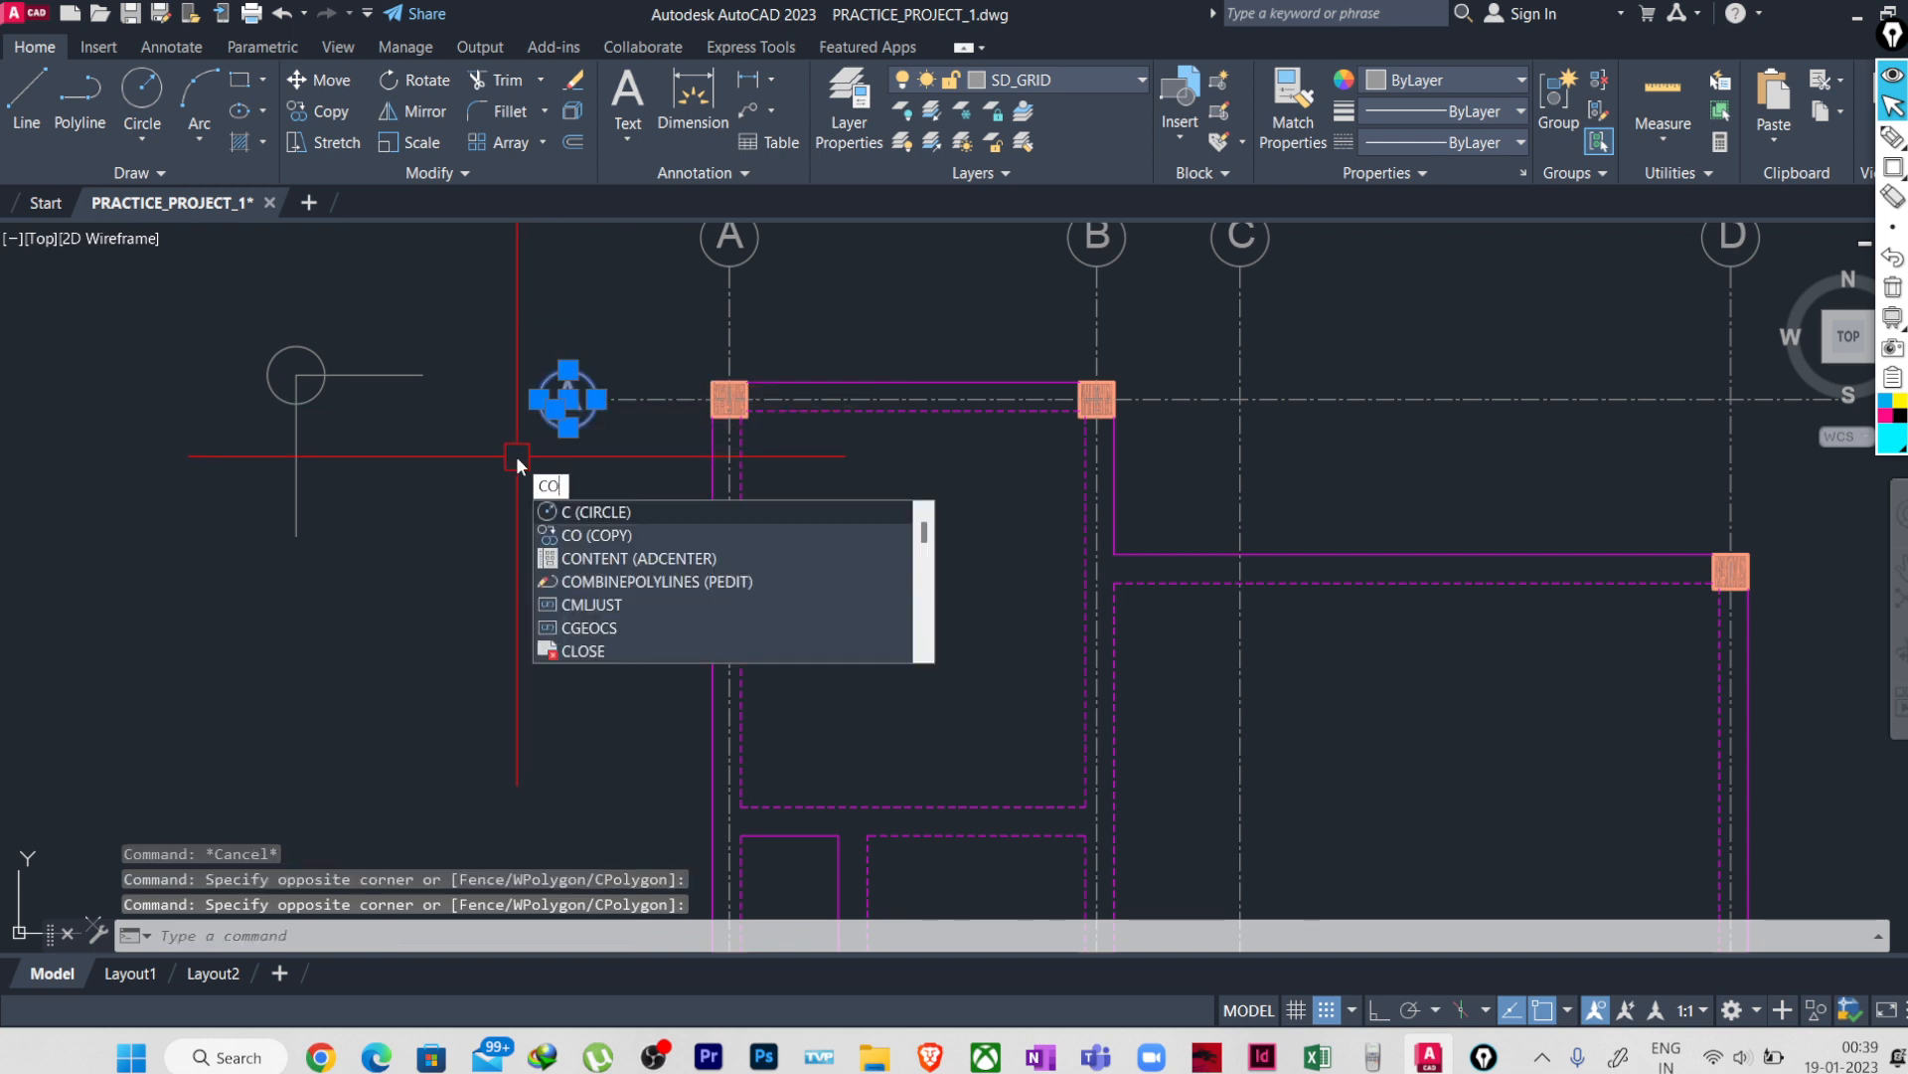
pyautogui.press('Return')
pyautogui.click(596, 399)
pyautogui.moveTo(596, 584); pyautogui.dragTo(646, 194, button='middle')
pyautogui.click(648, 594)
pyautogui.moveTo(648, 595); pyautogui.dragTo(640, 248, button='middle')
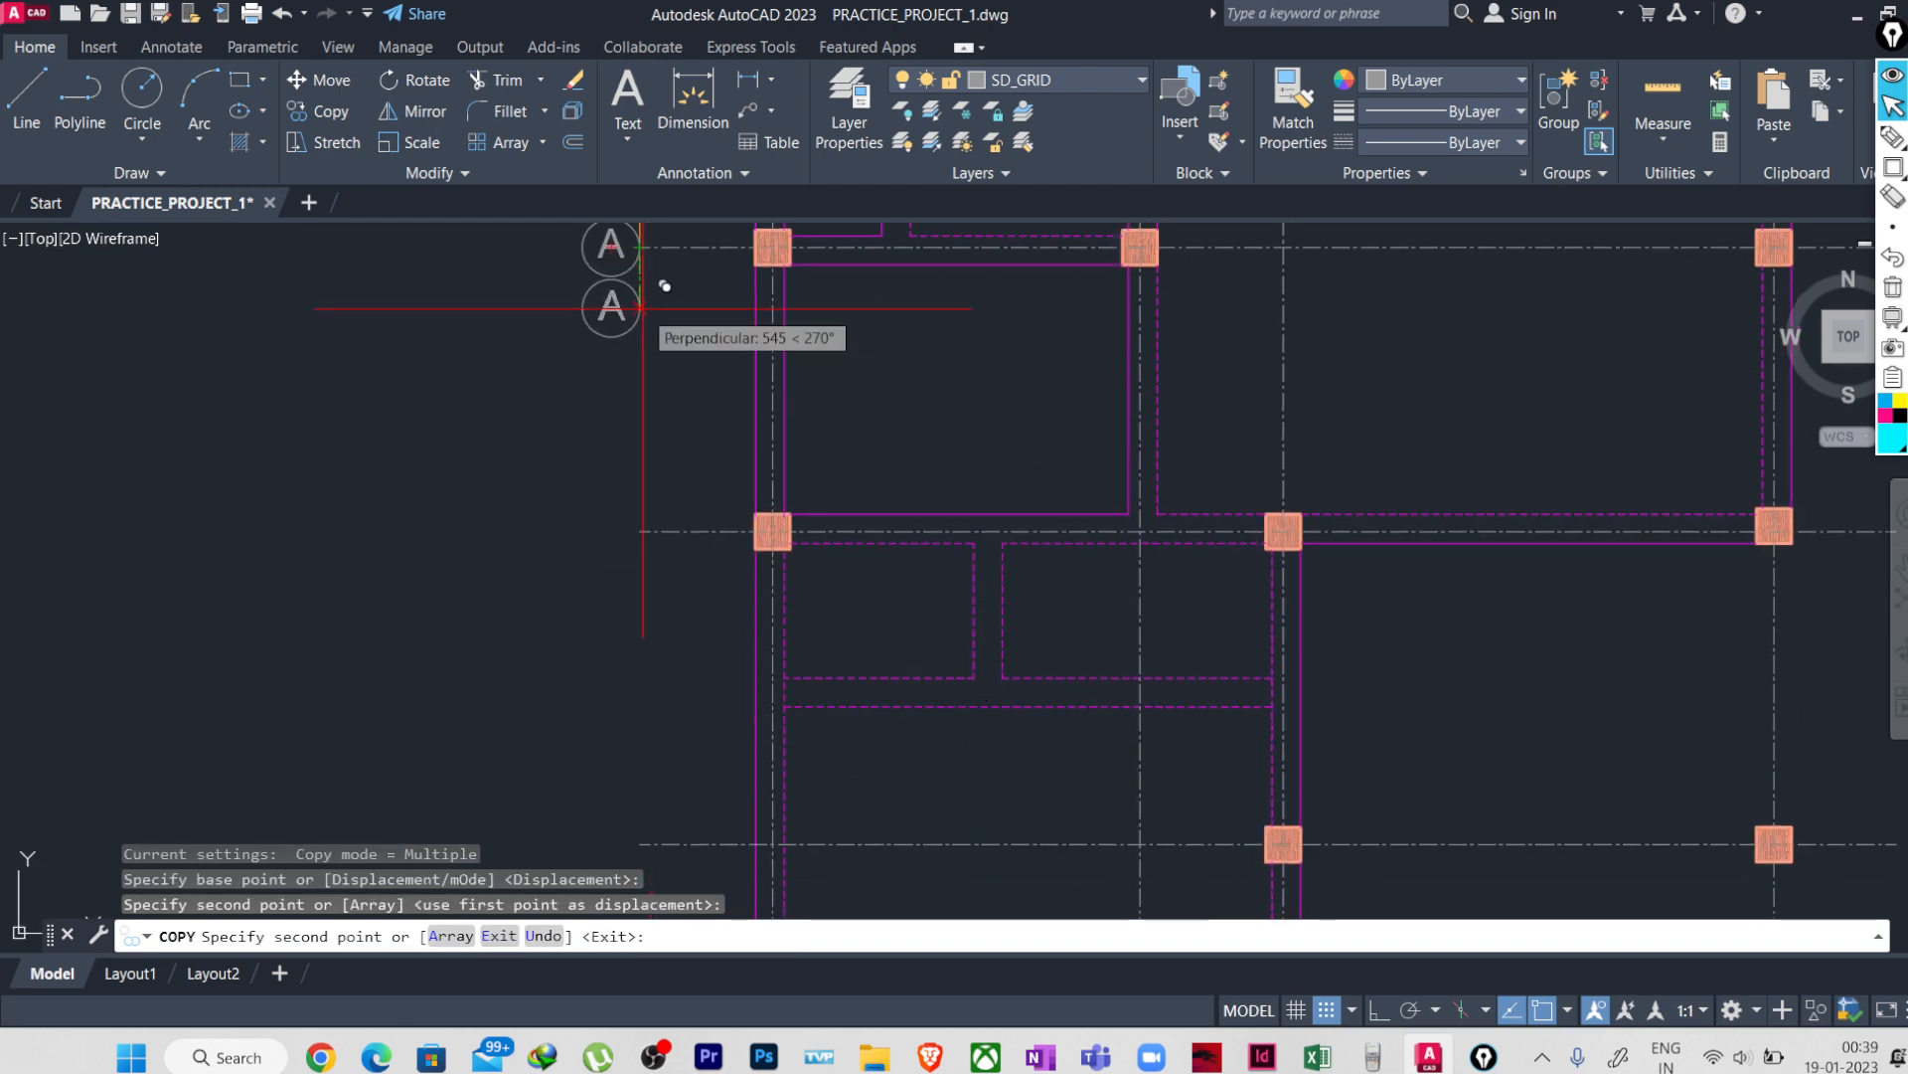
pyautogui.moveTo(640, 531); pyautogui.dragTo(633, 209, button='middle')
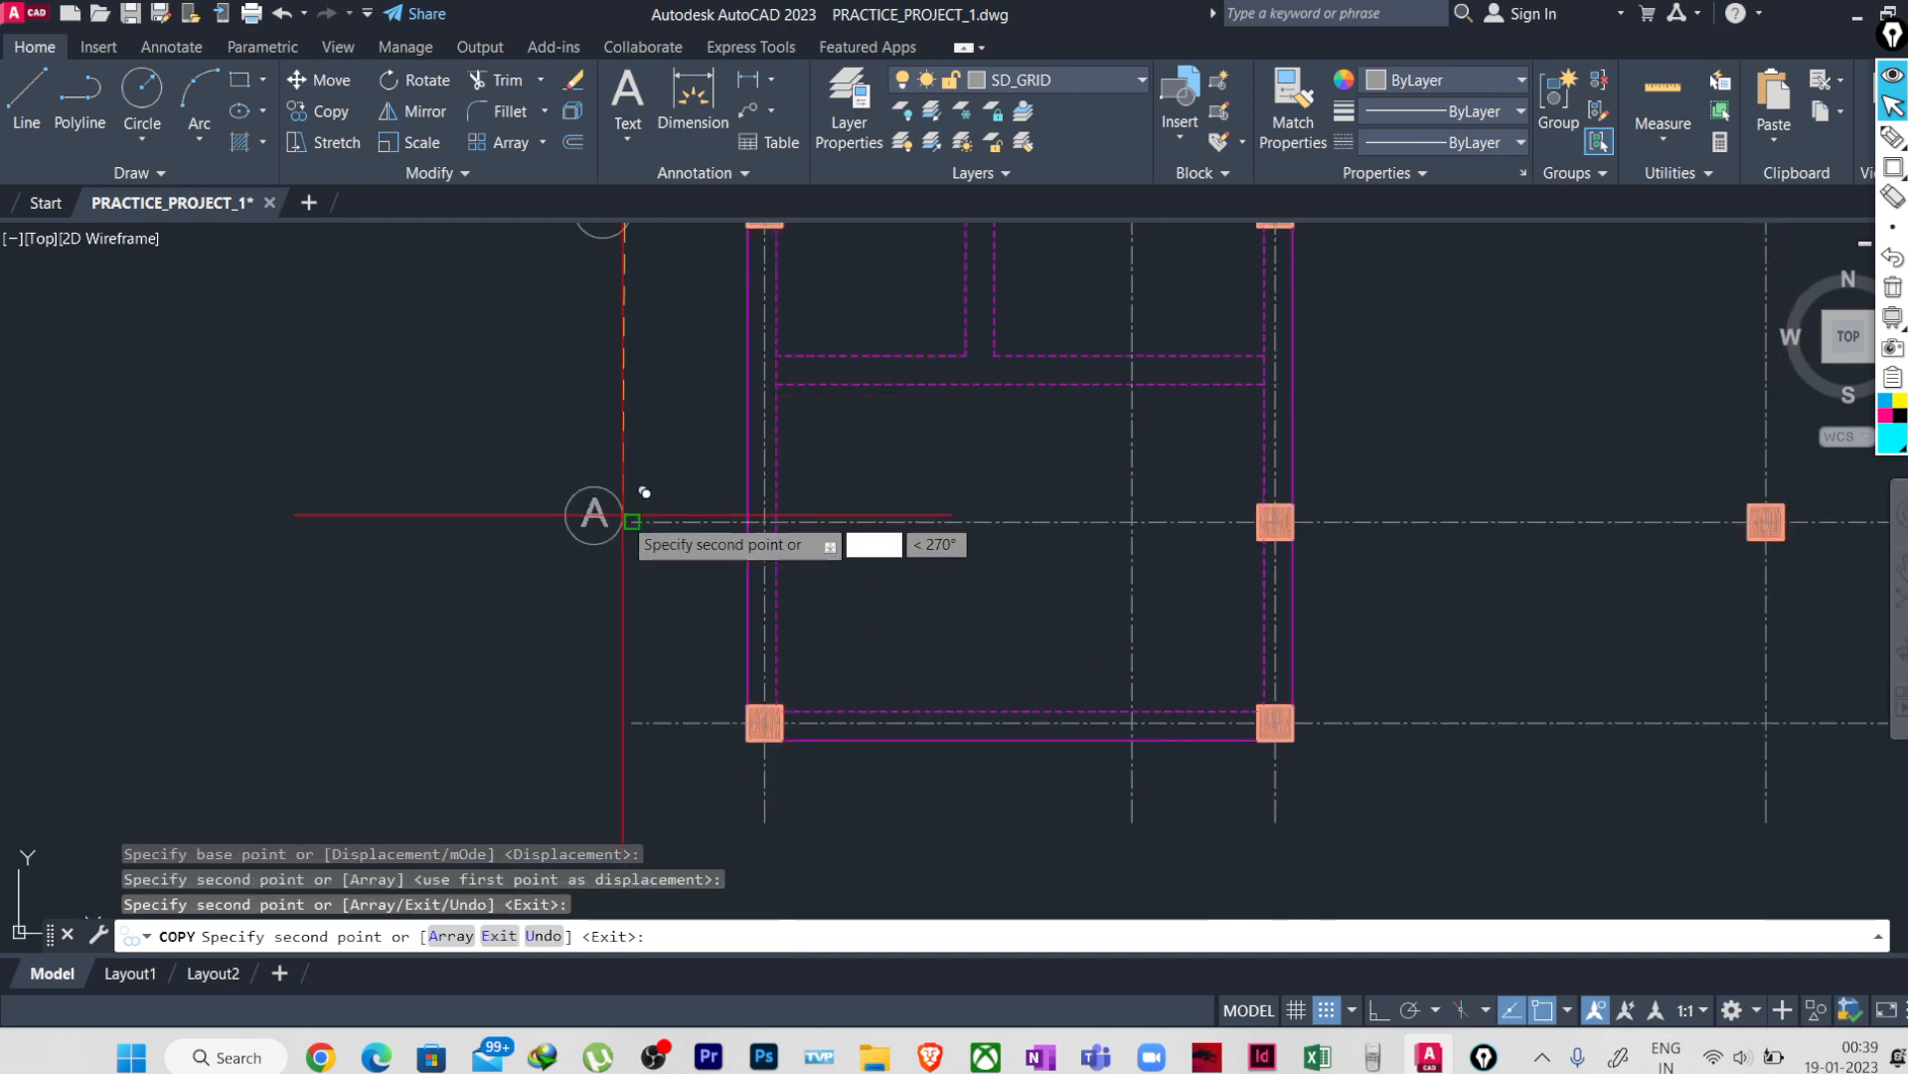
pyautogui.click(632, 521)
pyautogui.press('Escape')
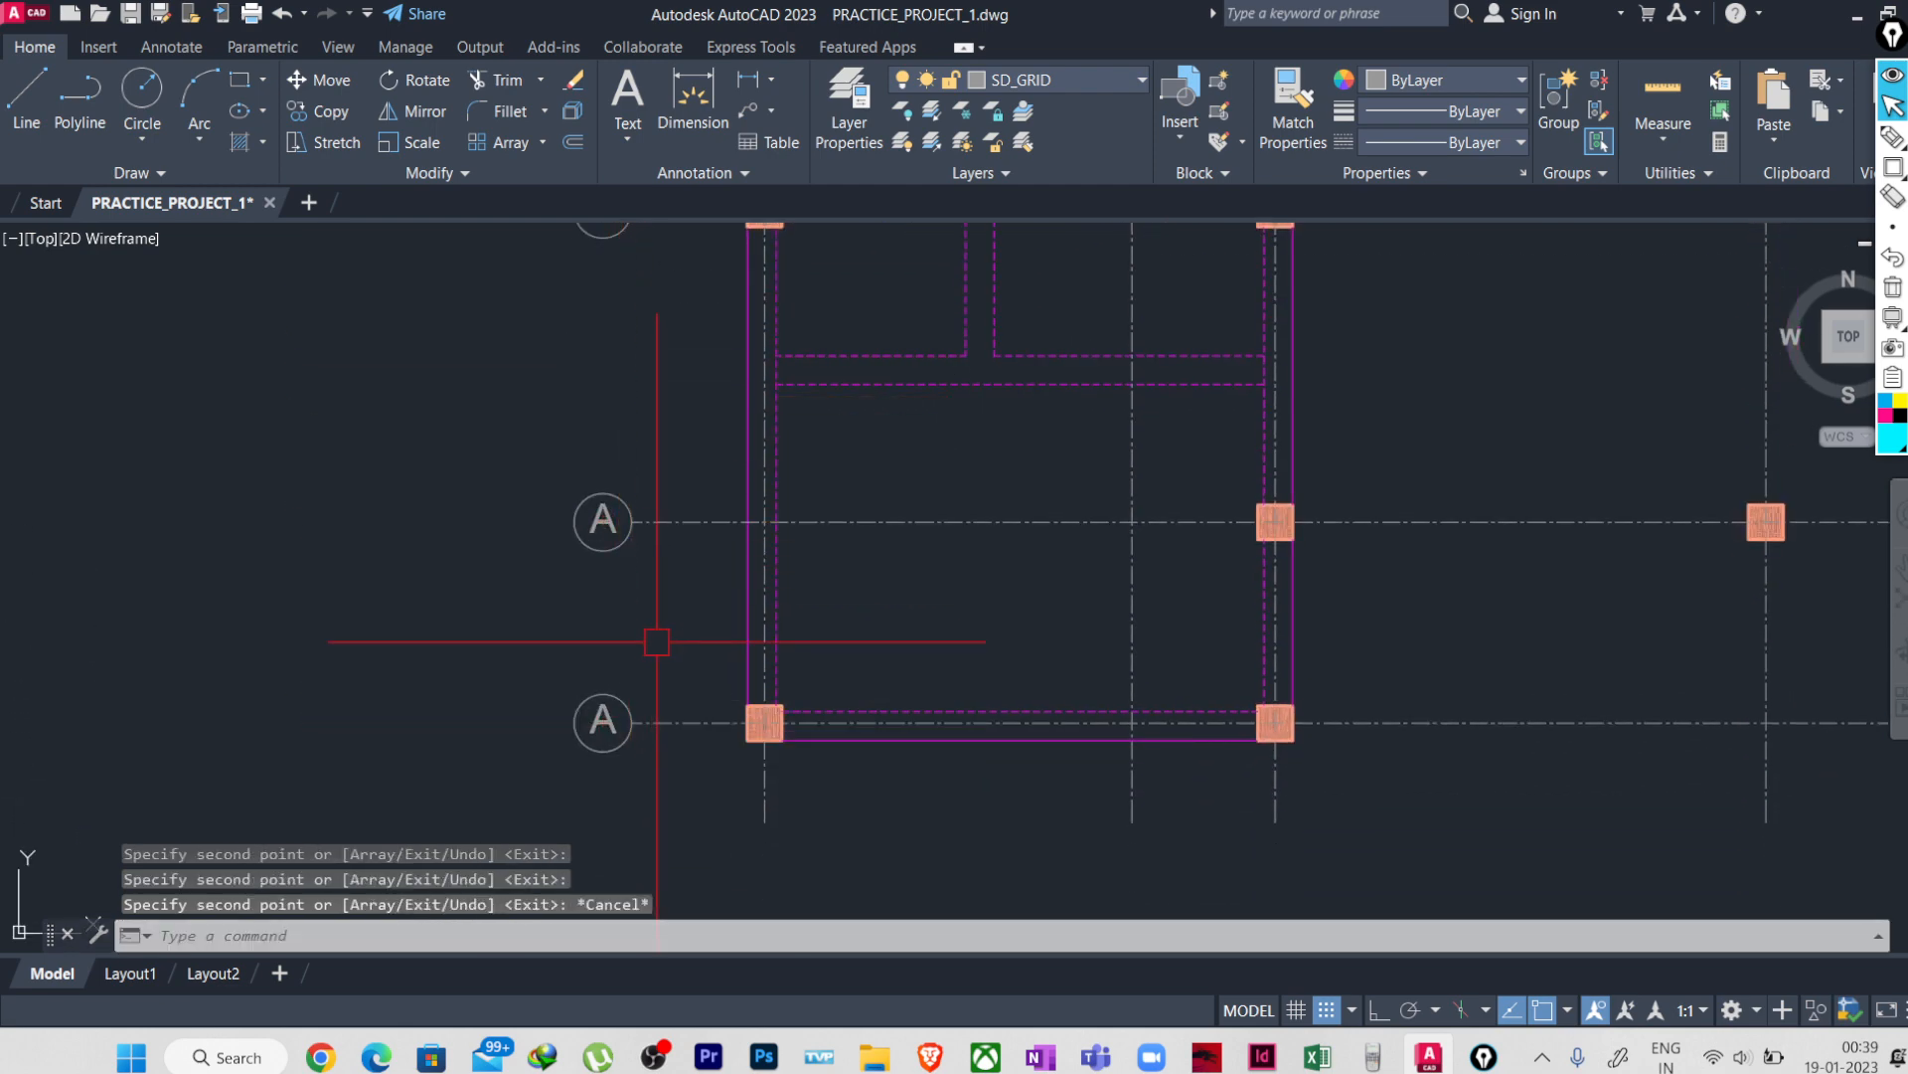
# - Change the text in the bottom horizontal grid line's bubble to 1 and in the bubble directly above it to 2
pyautogui.scroll(2, 603, 725)
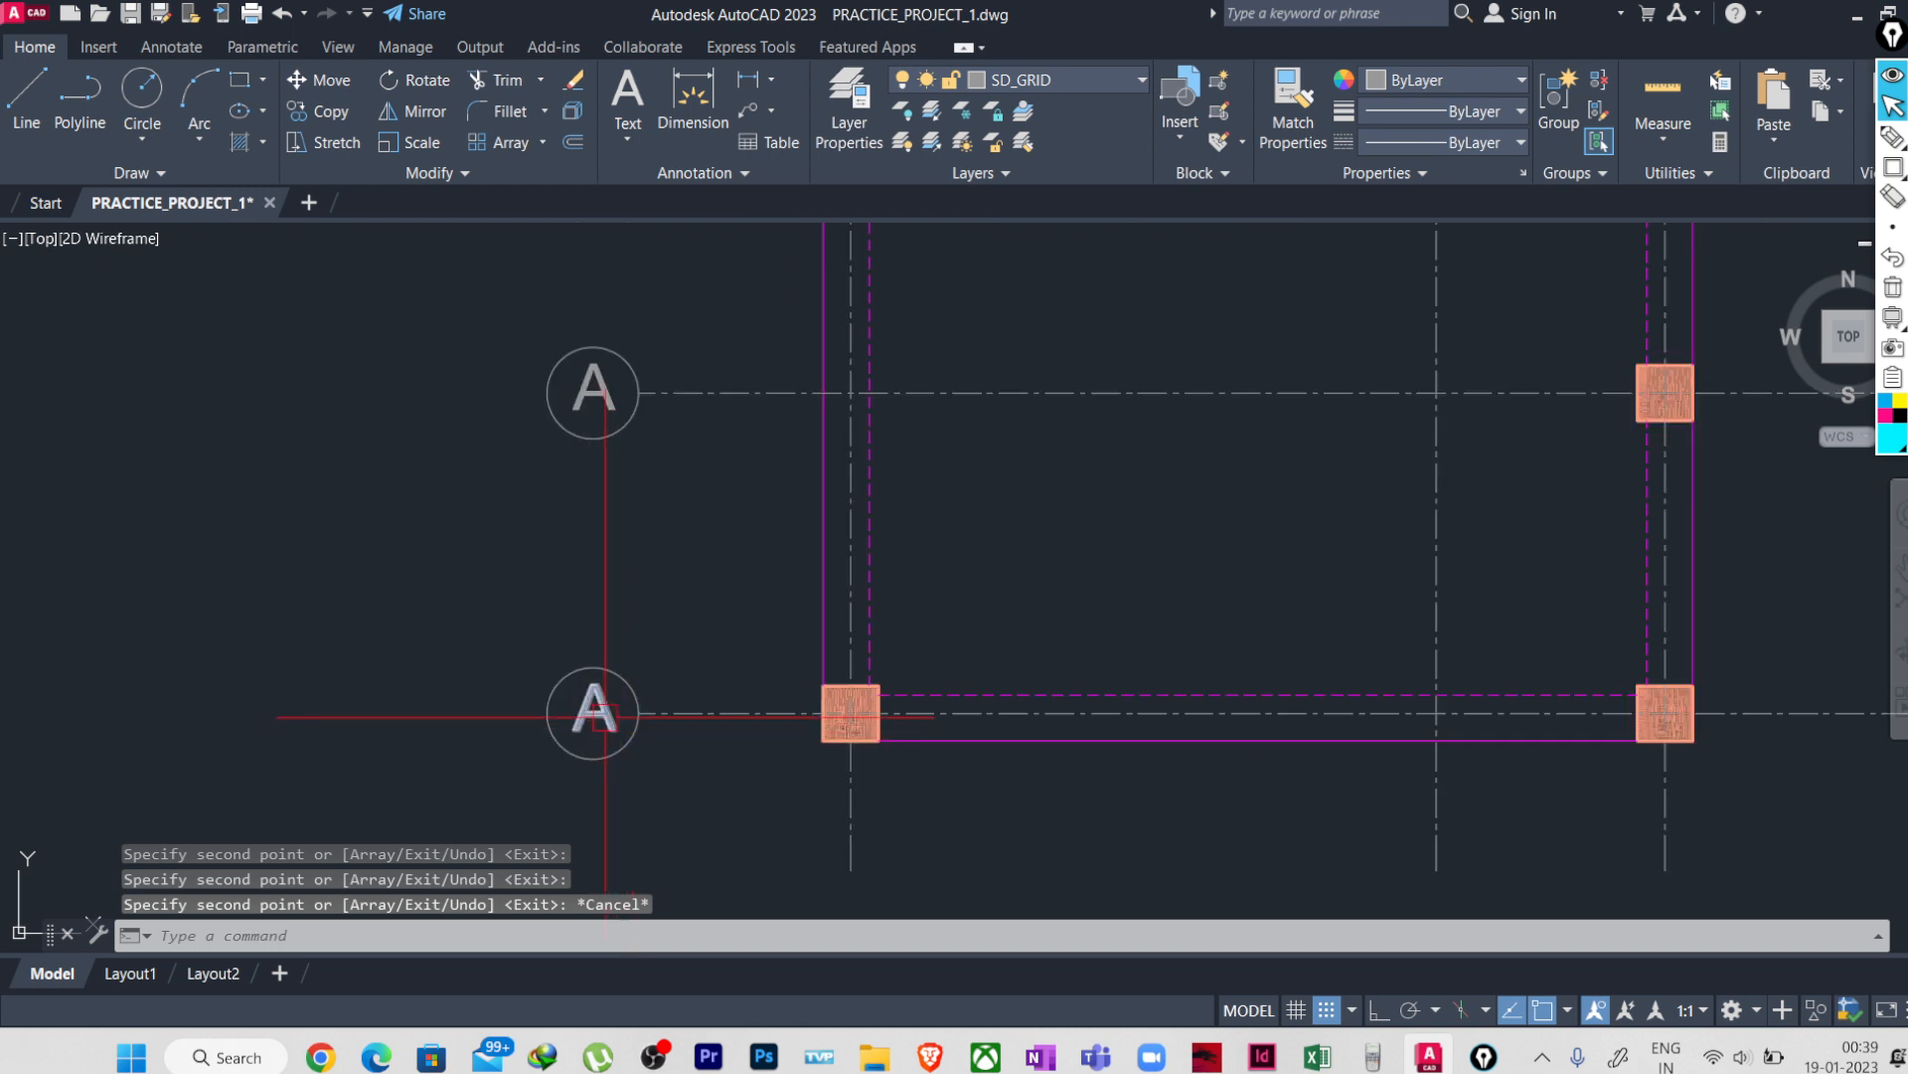
pyautogui.doubleClick(604, 716)
pyautogui.write('1')
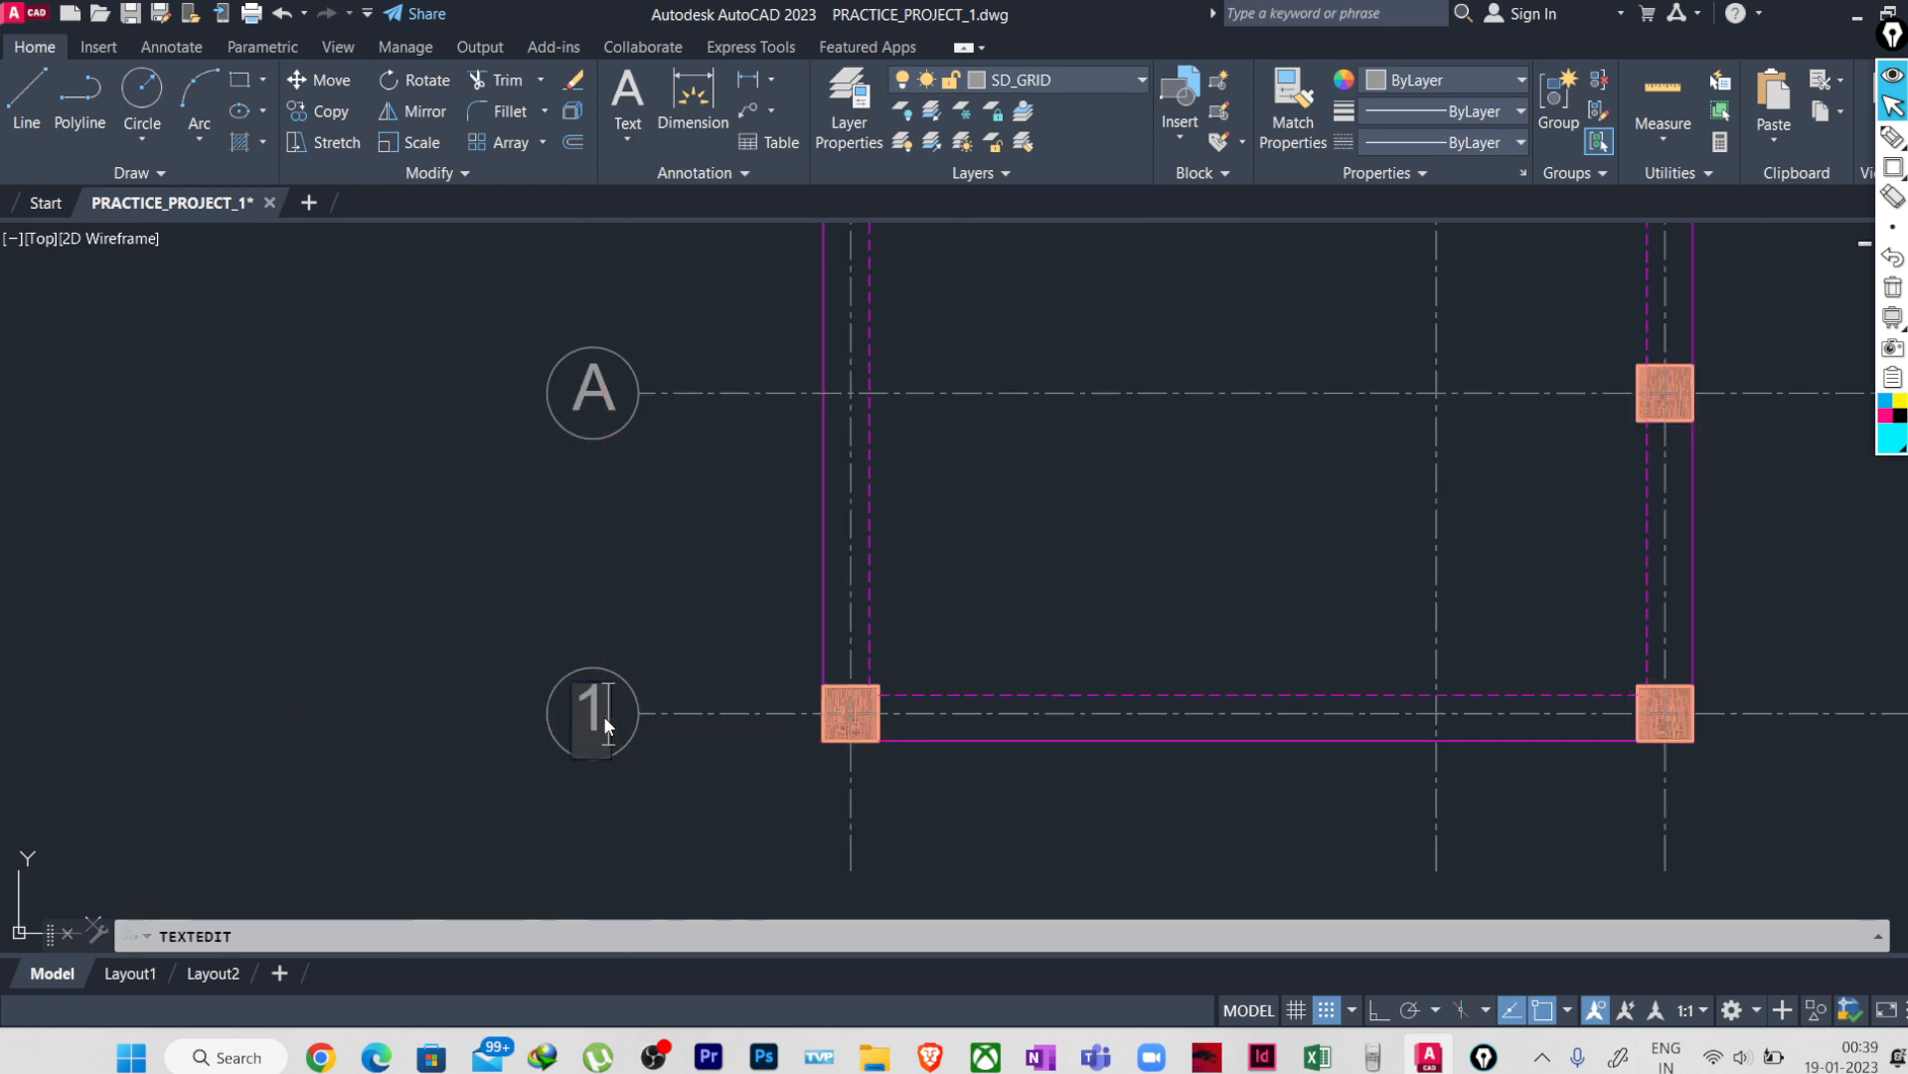
pyautogui.press('Return')
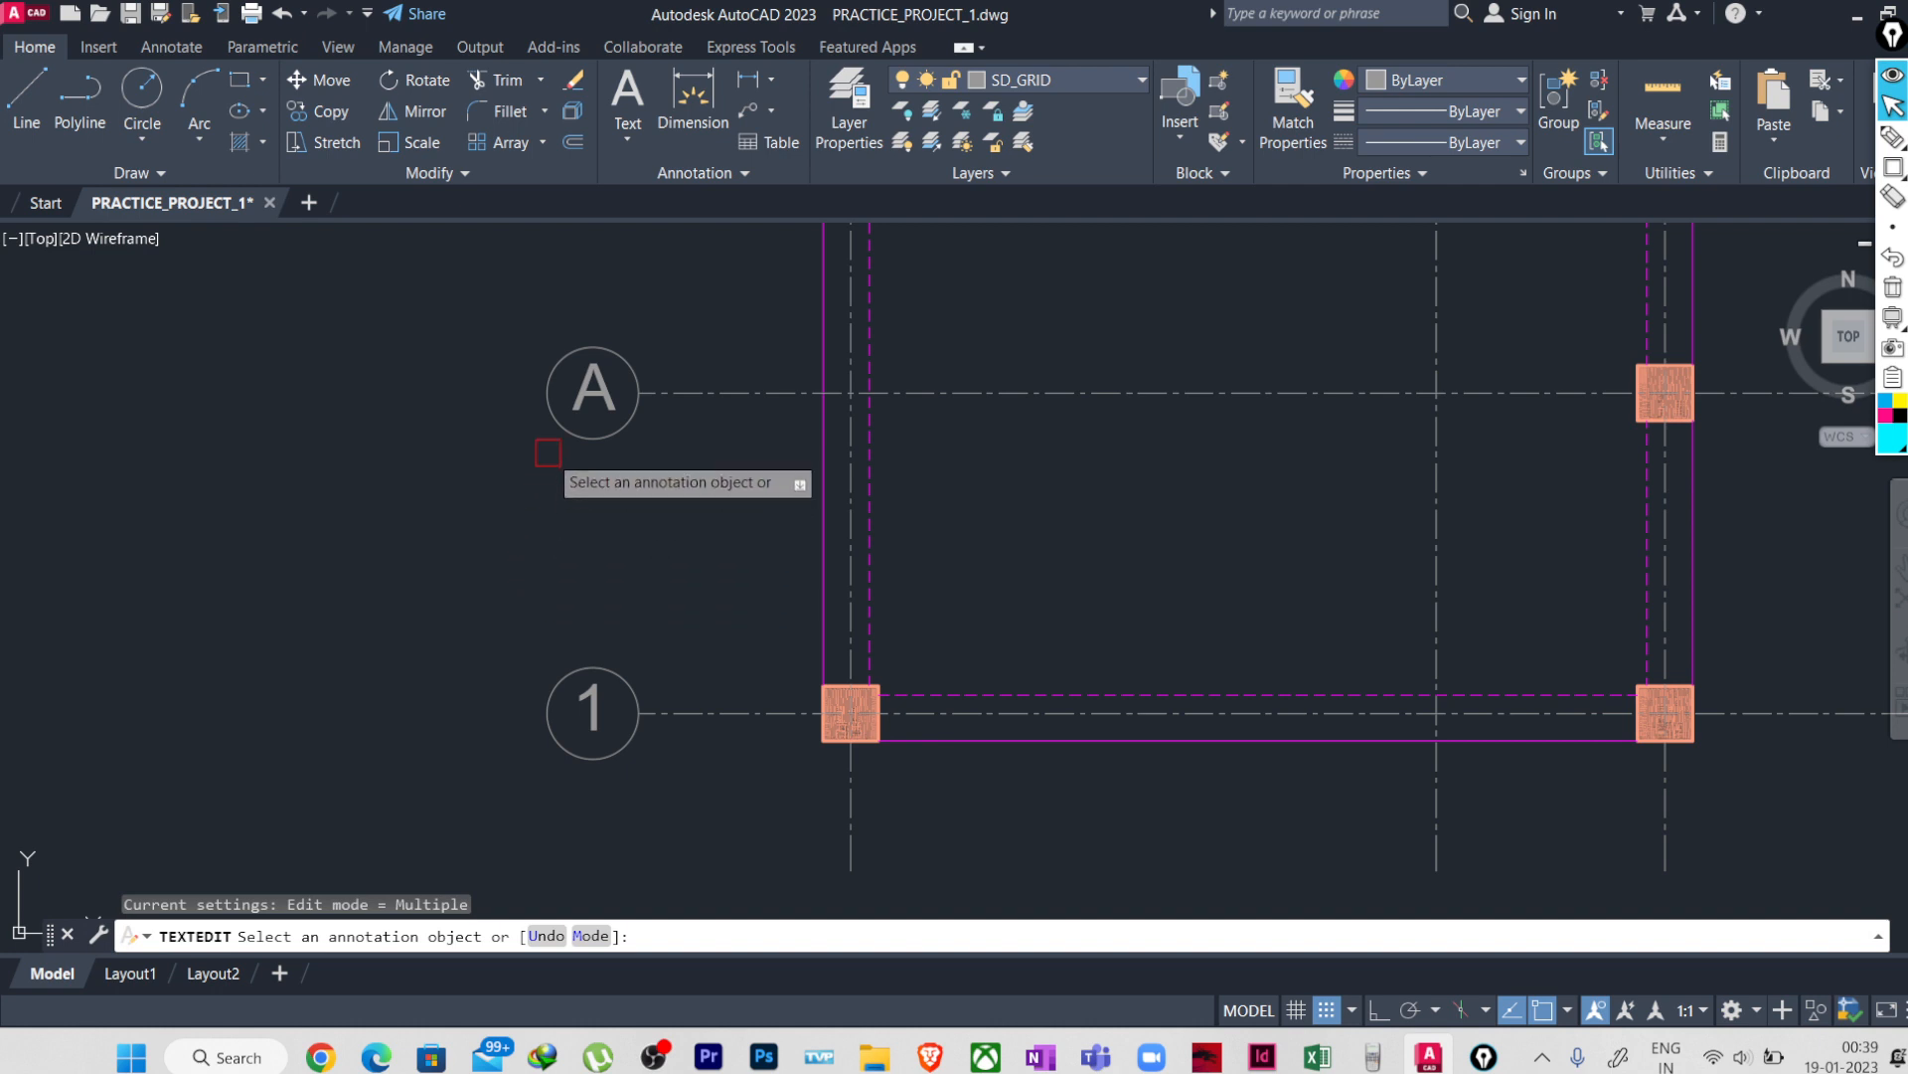
pyautogui.click(594, 397)
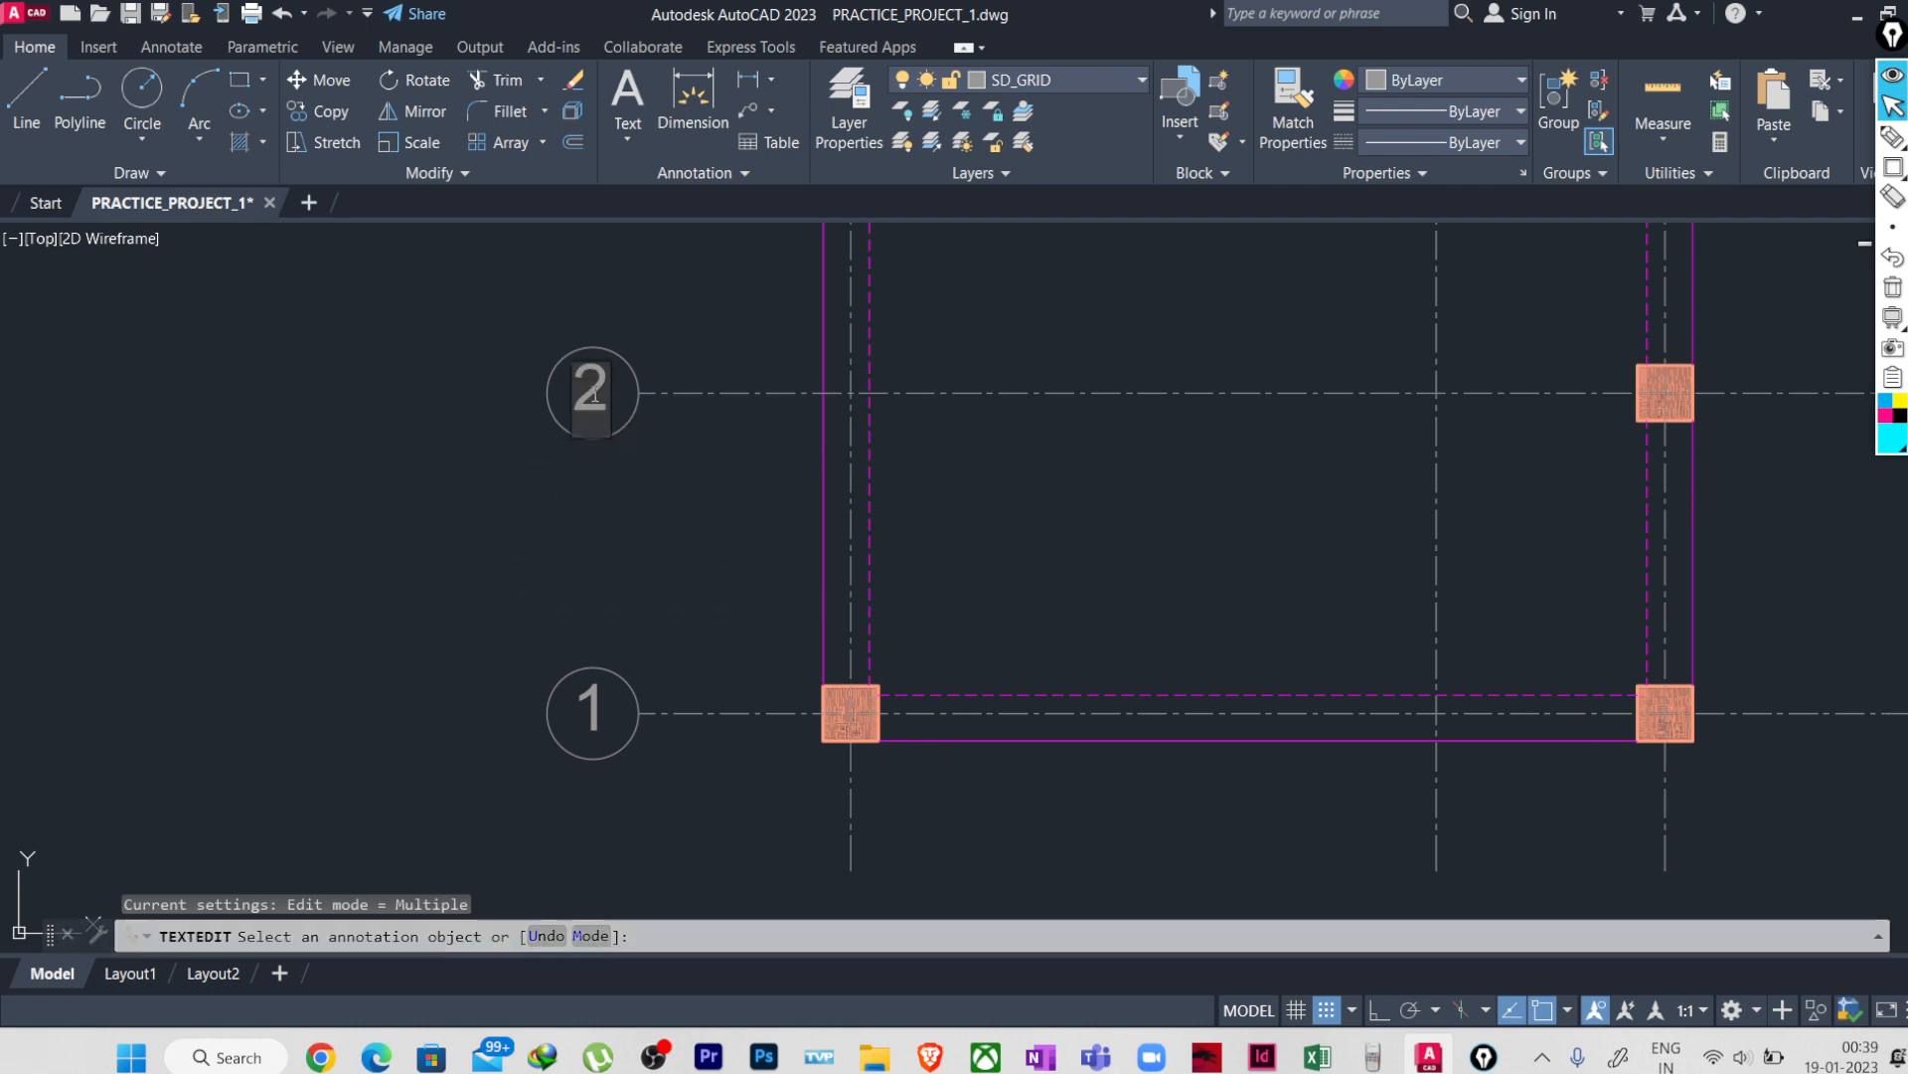
pyautogui.write('2')
pyautogui.press('Return')
pyautogui.moveTo(600, 507); pyautogui.dragTo(549, 869, button='middle')
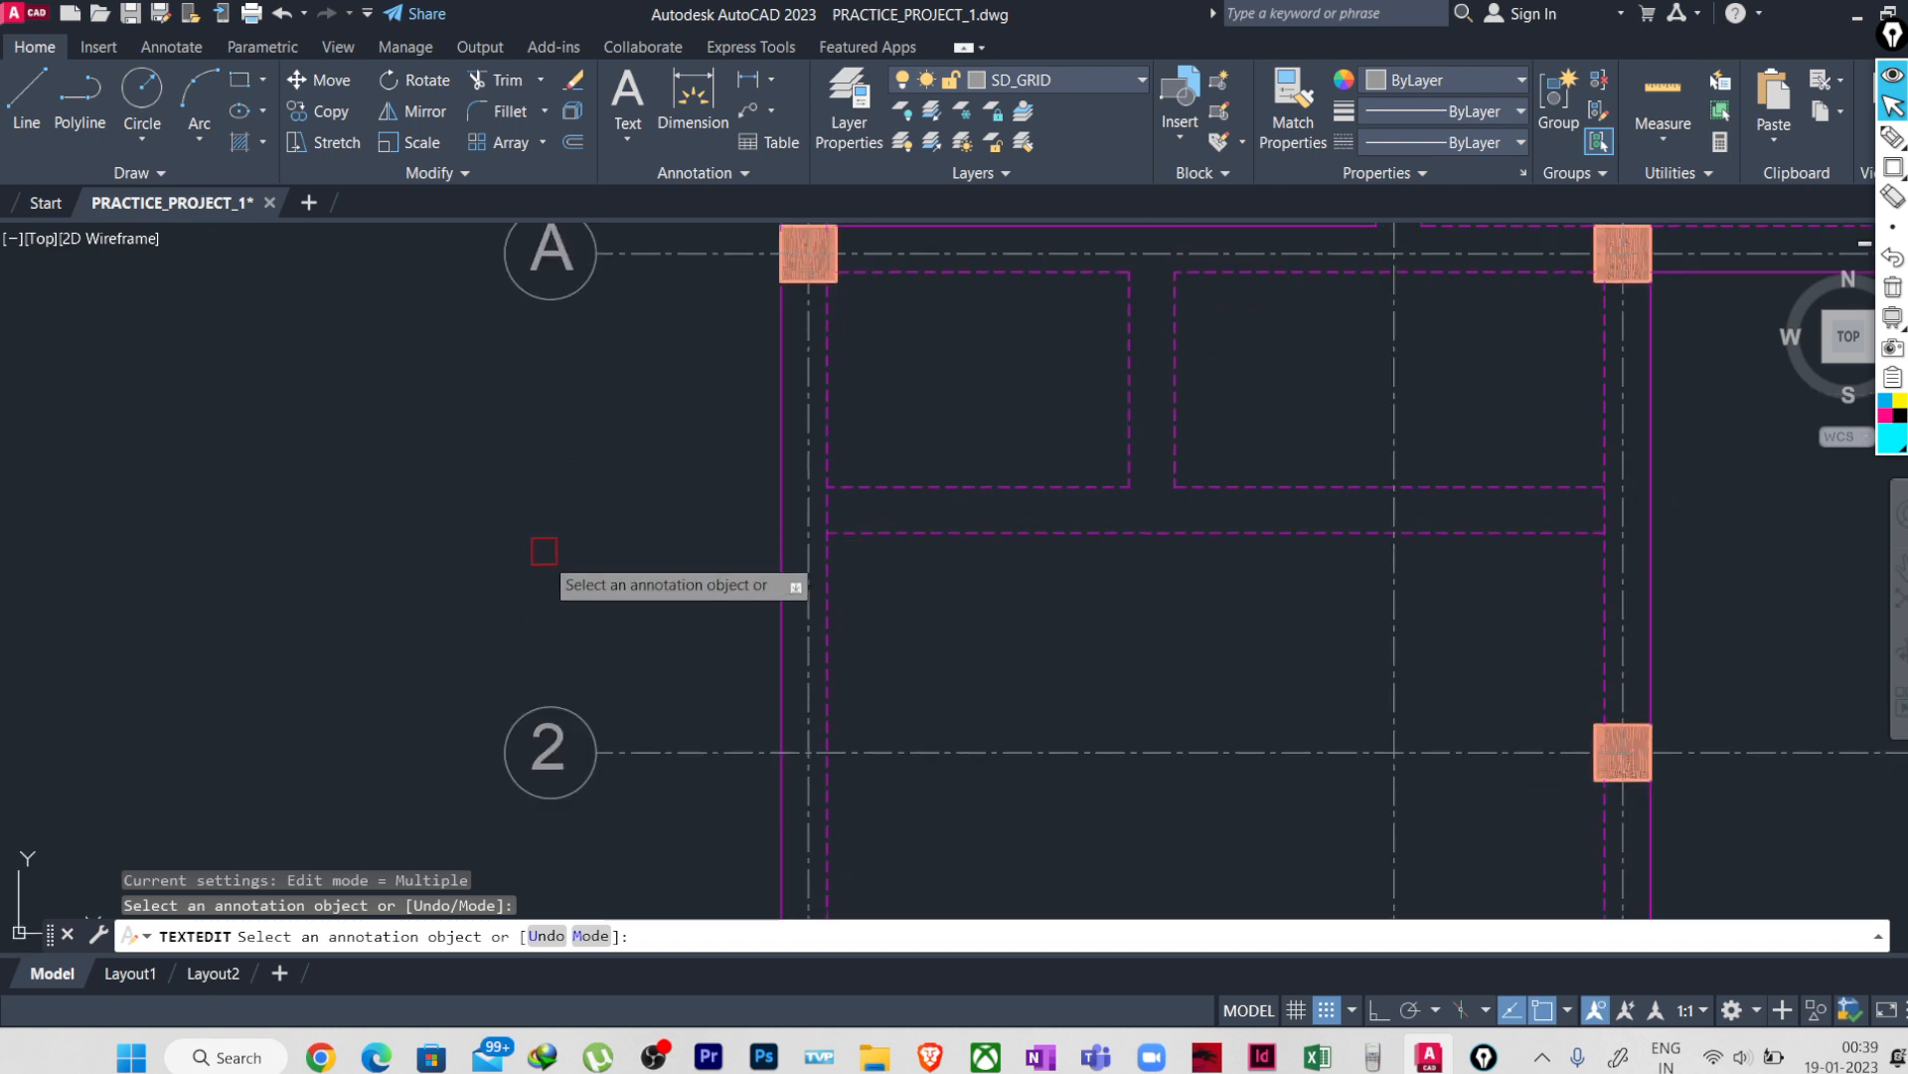
pyautogui.moveTo(544, 551); pyautogui.dragTo(535, 765, button='middle')
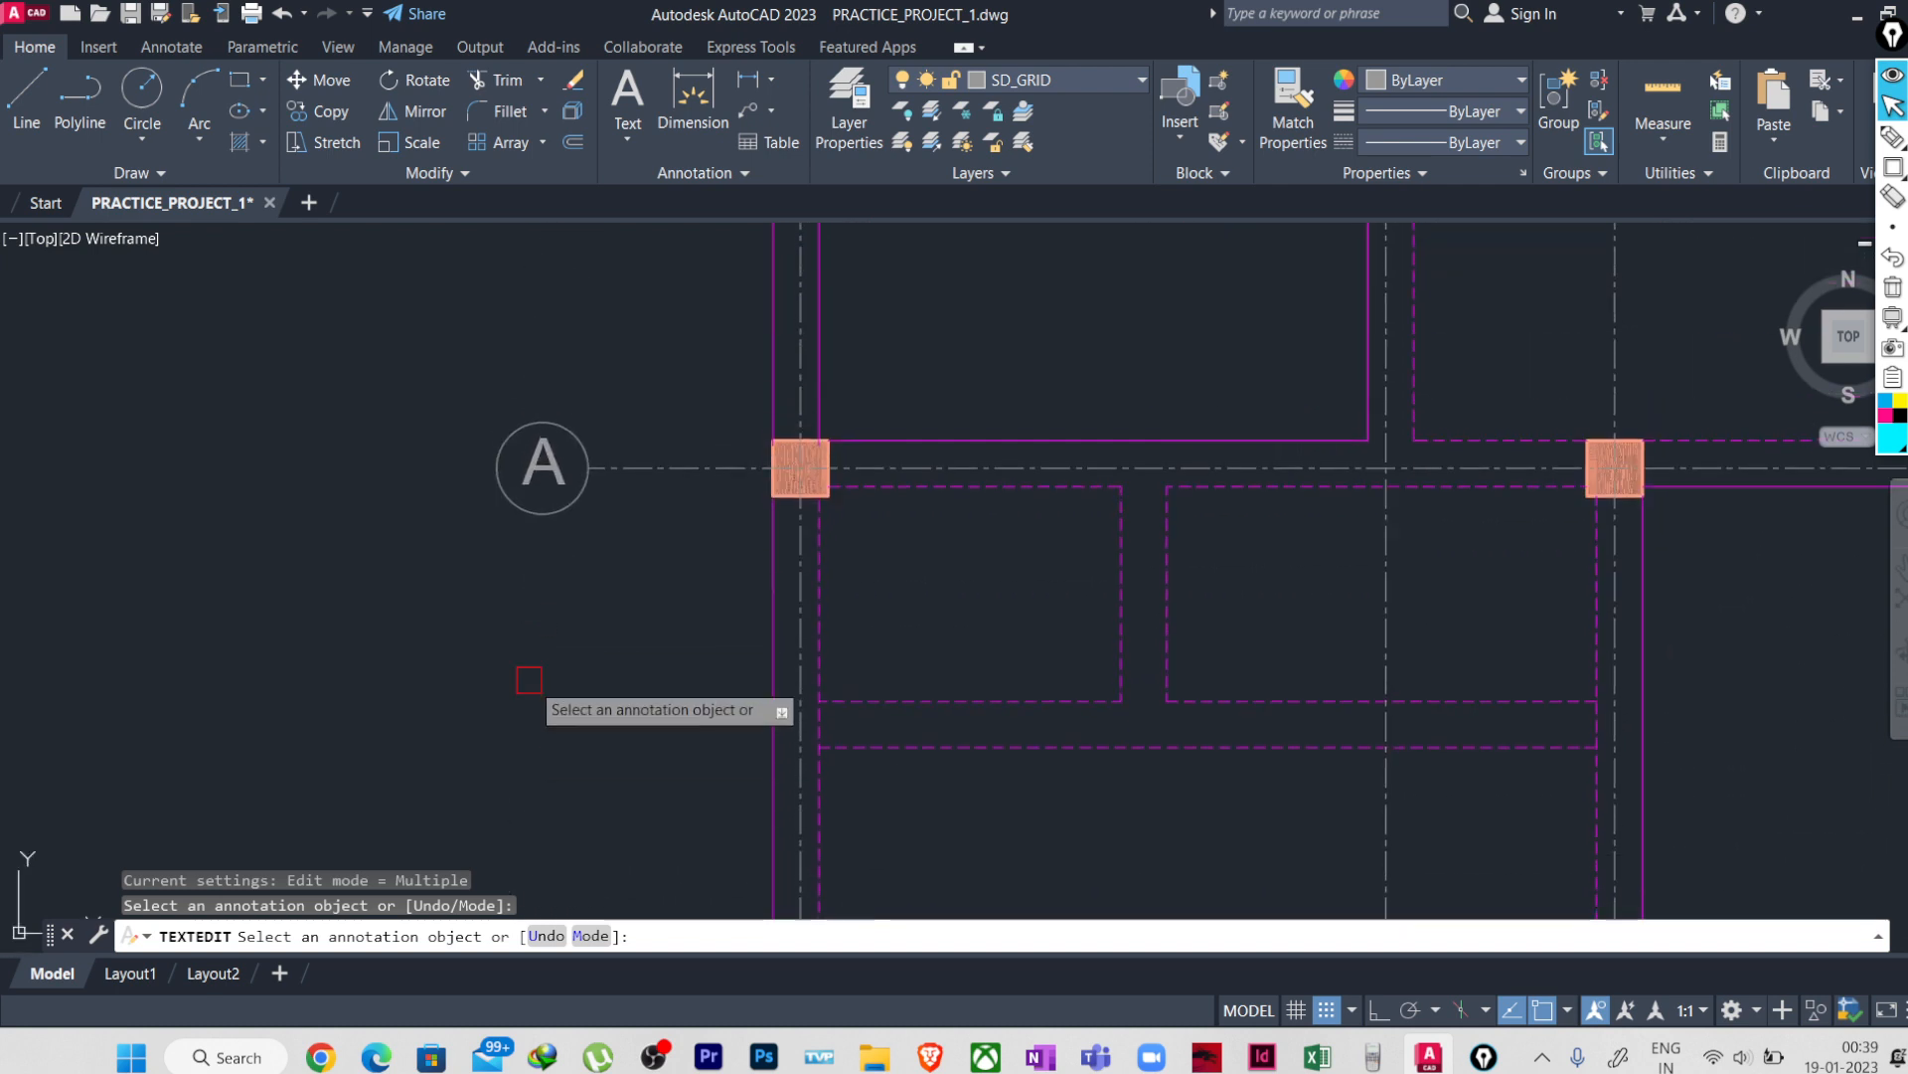
# - Change the text in the third horizontal grid line's bubble from the bottom to 3 and in the fourth one's to 4
pyautogui.click(545, 474)
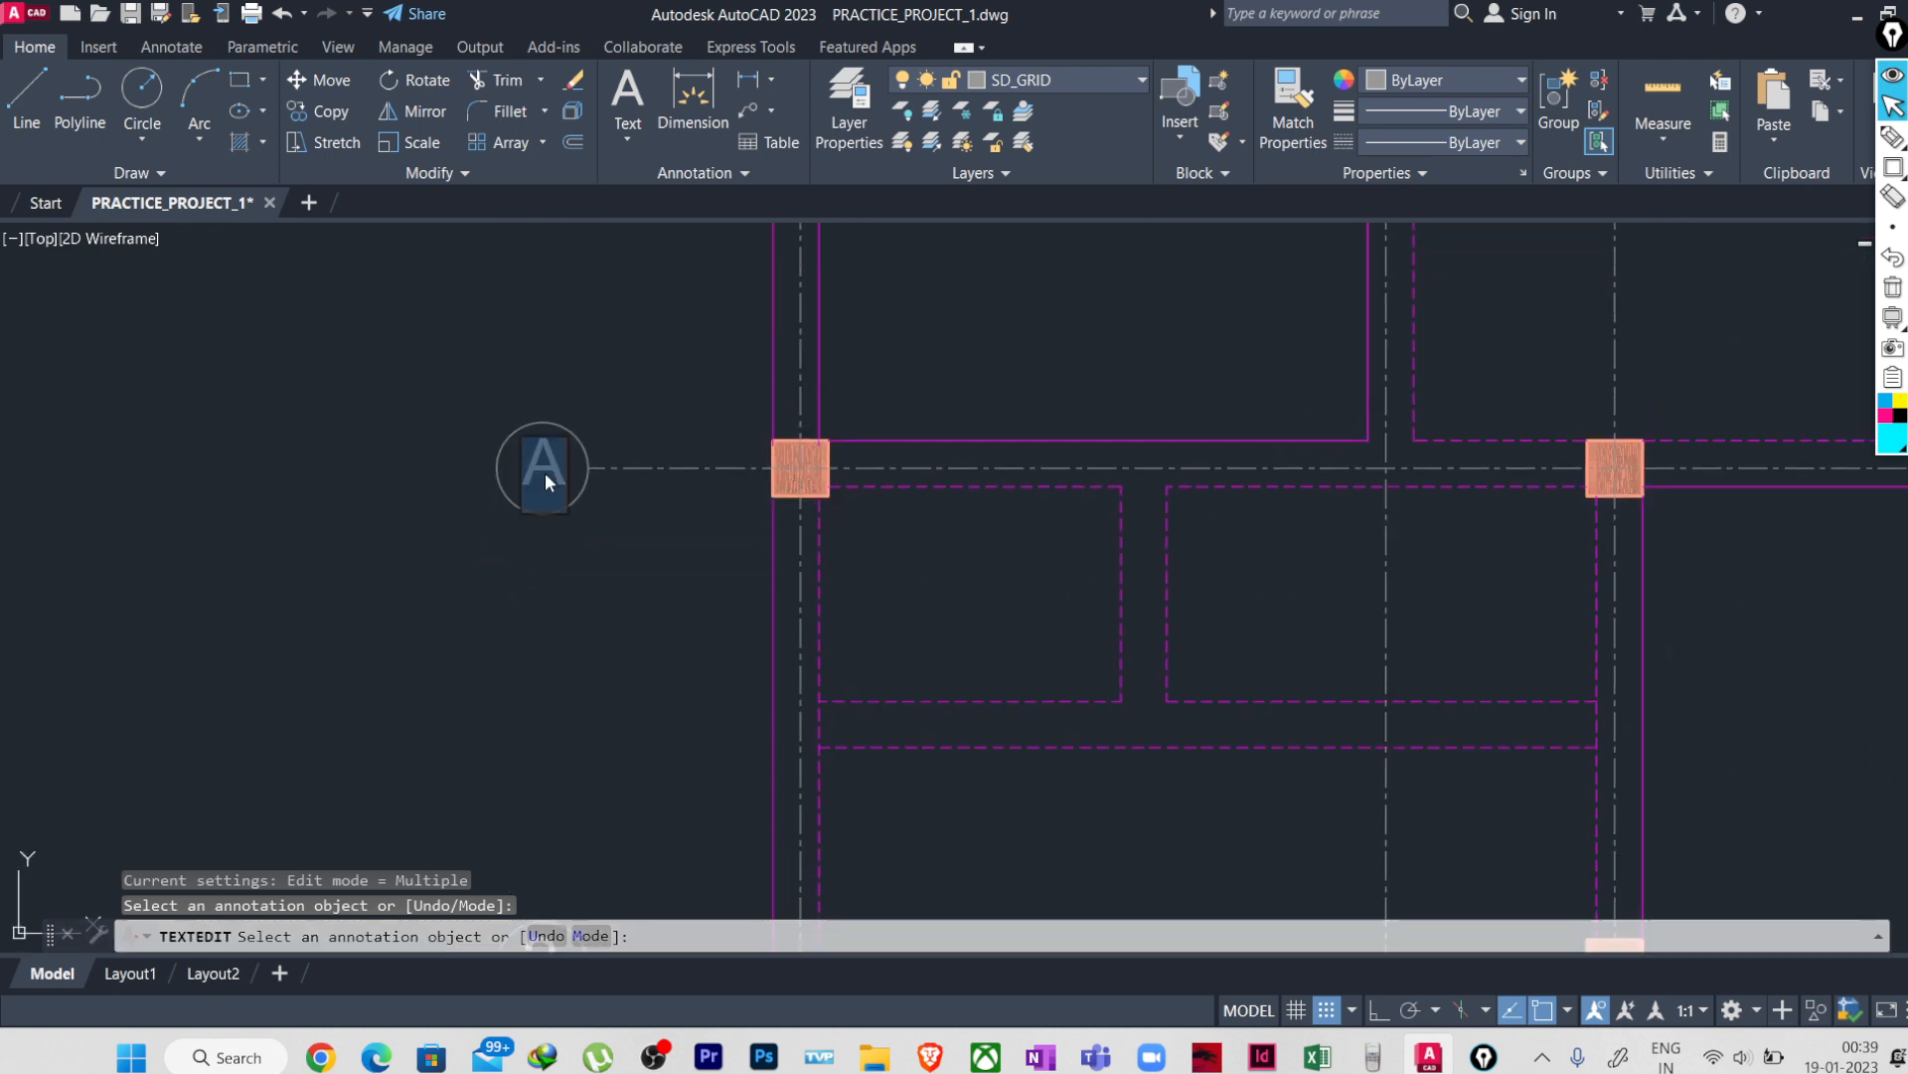
pyautogui.write('3')
pyautogui.press('Return')
pyautogui.moveTo(502, 366); pyautogui.dragTo(531, 773, button='middle')
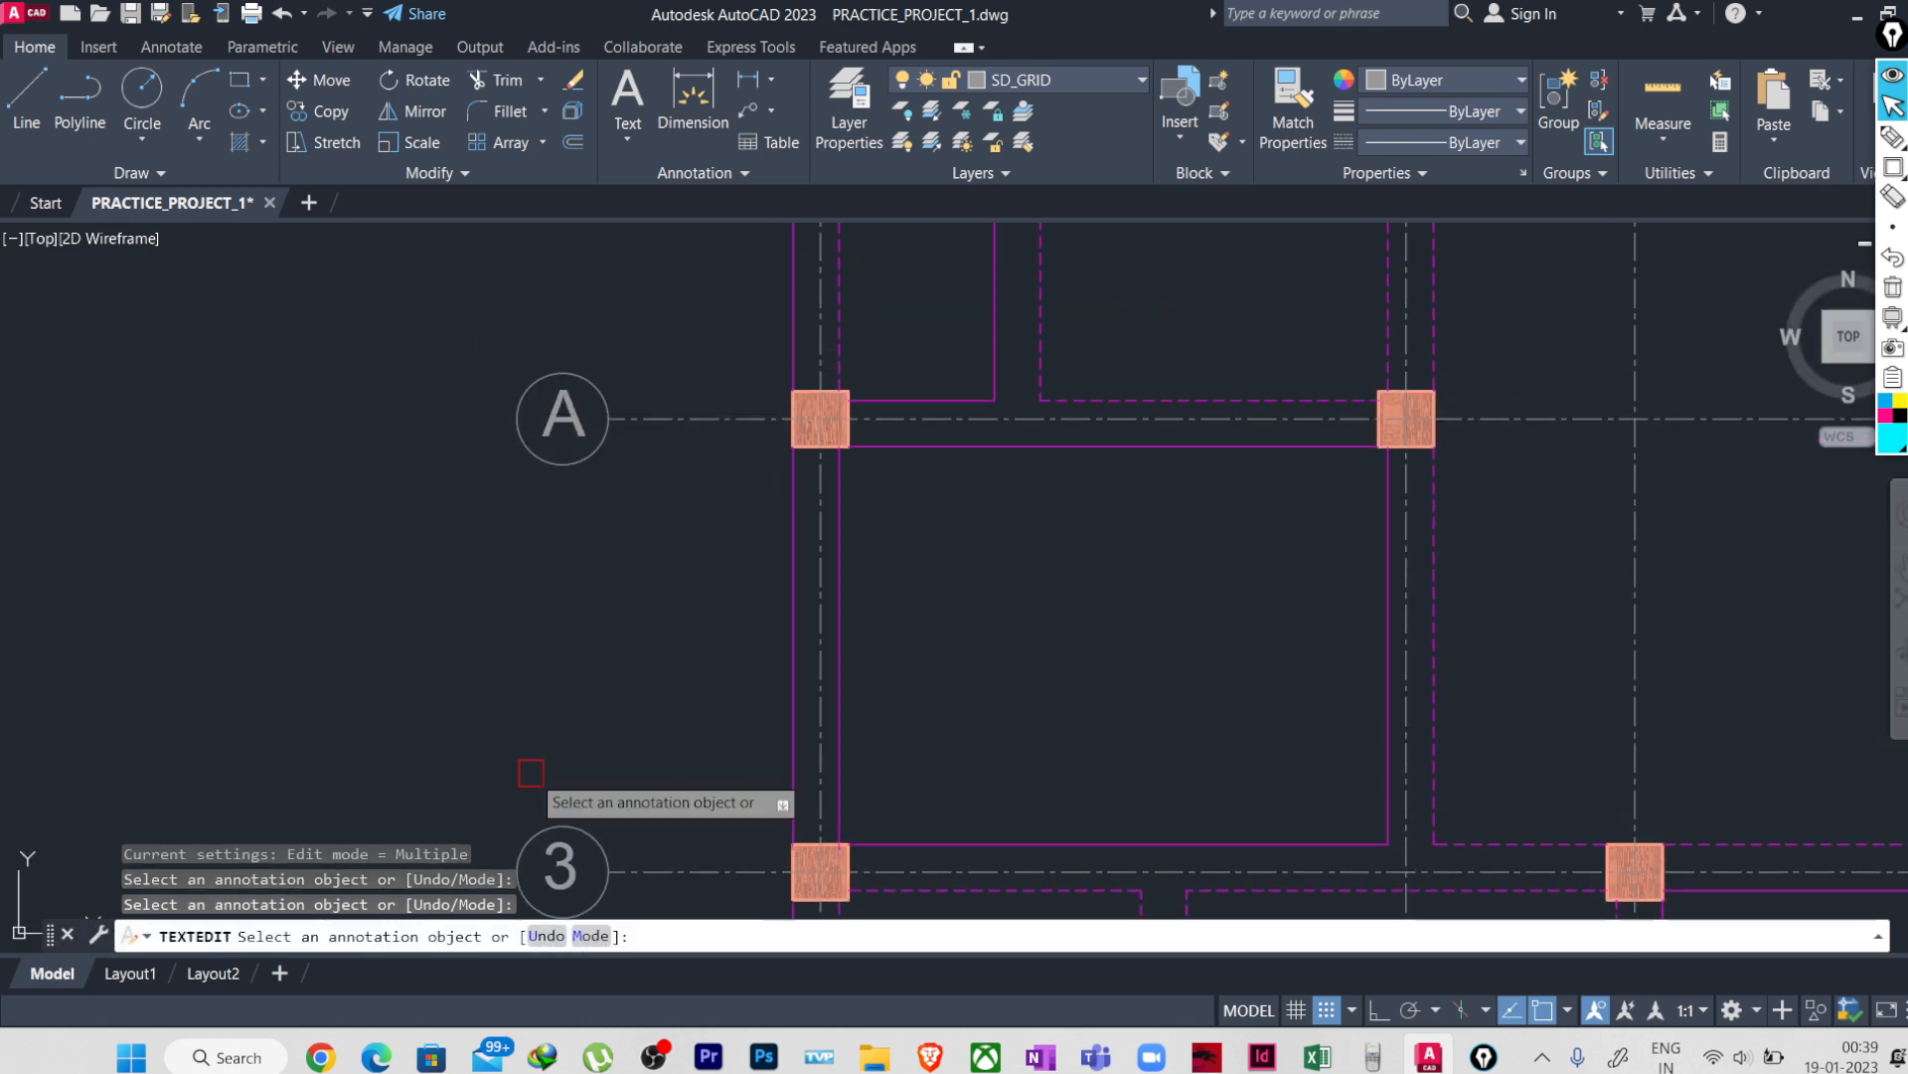
pyautogui.click(563, 418)
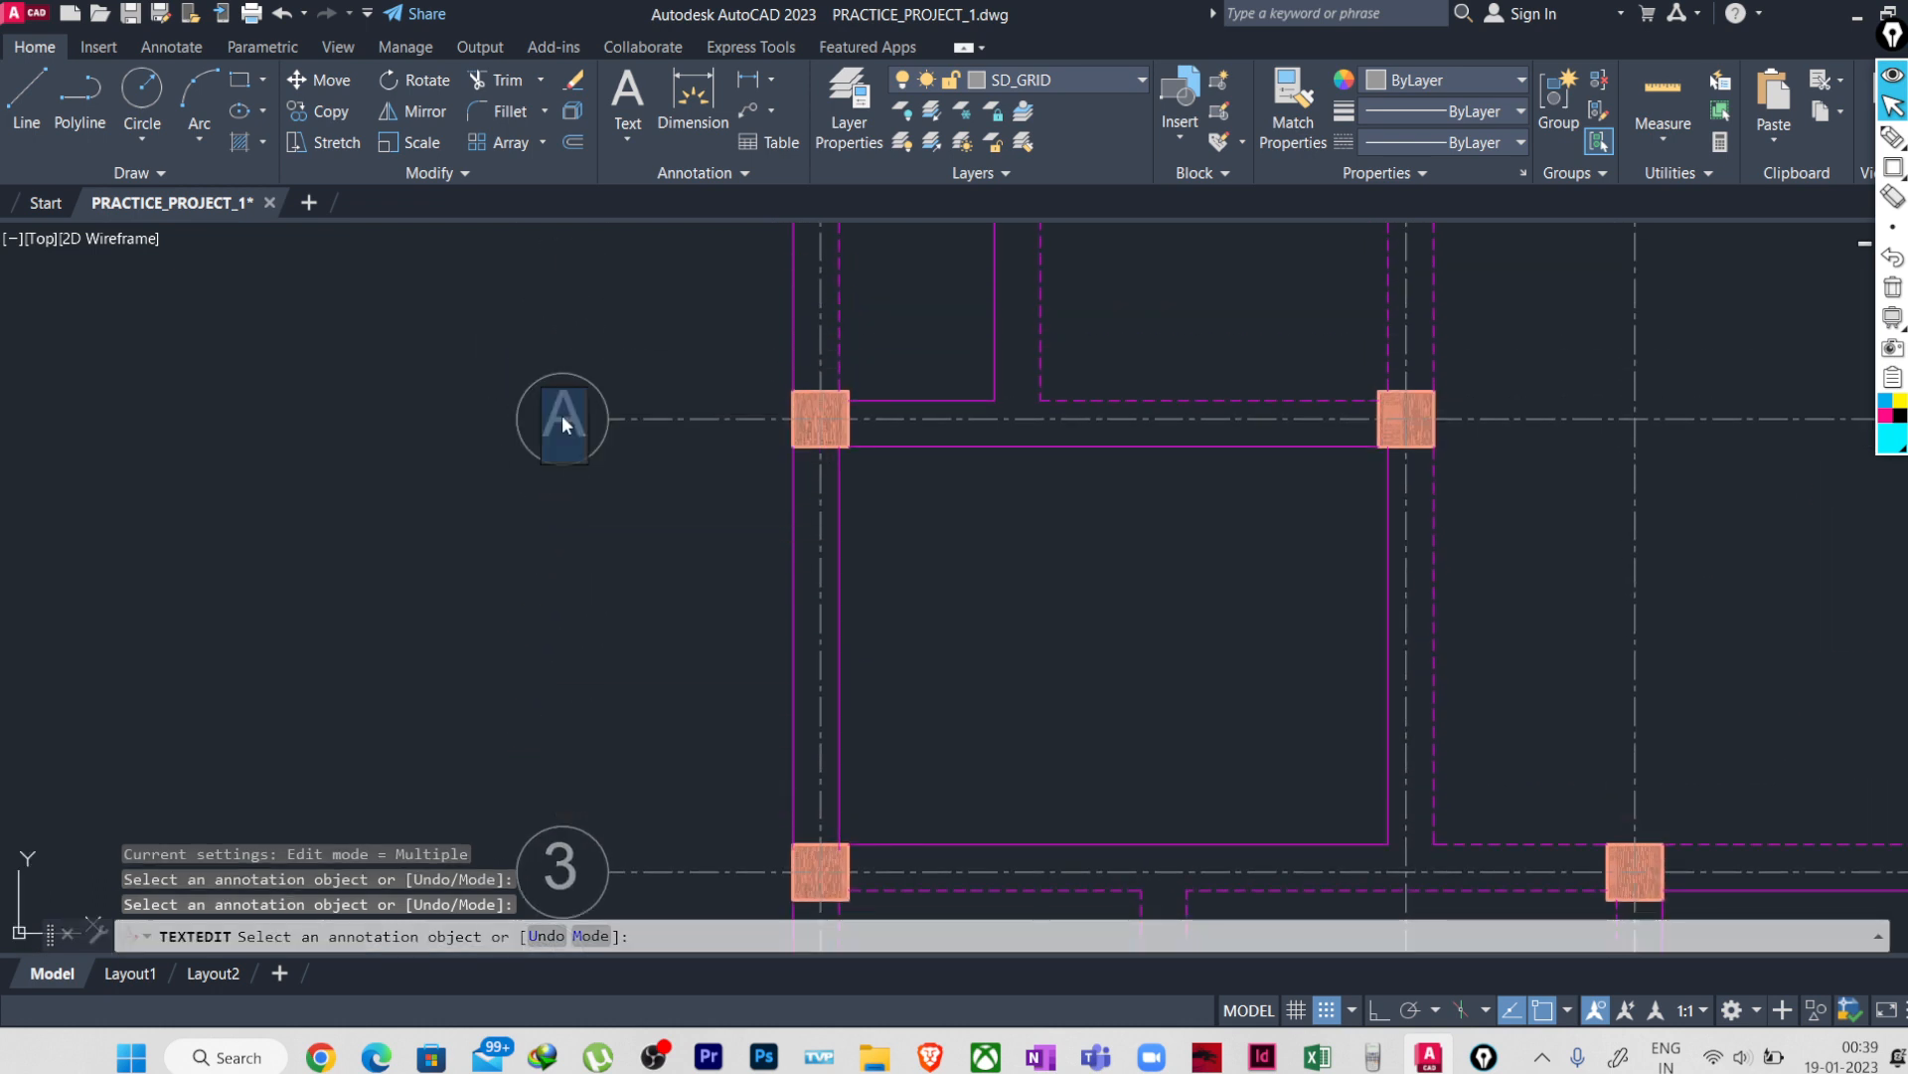
pyautogui.write('4')
pyautogui.press('Return')
# - Change the text in the top horizontal grid line's bubble to 5 and finish text editing
pyautogui.moveTo(557, 314); pyautogui.dragTo(558, 762, button='middle')
pyautogui.scroll(-2, 544, 693)
pyautogui.scroll(4, 542, 500)
pyautogui.click(573, 569)
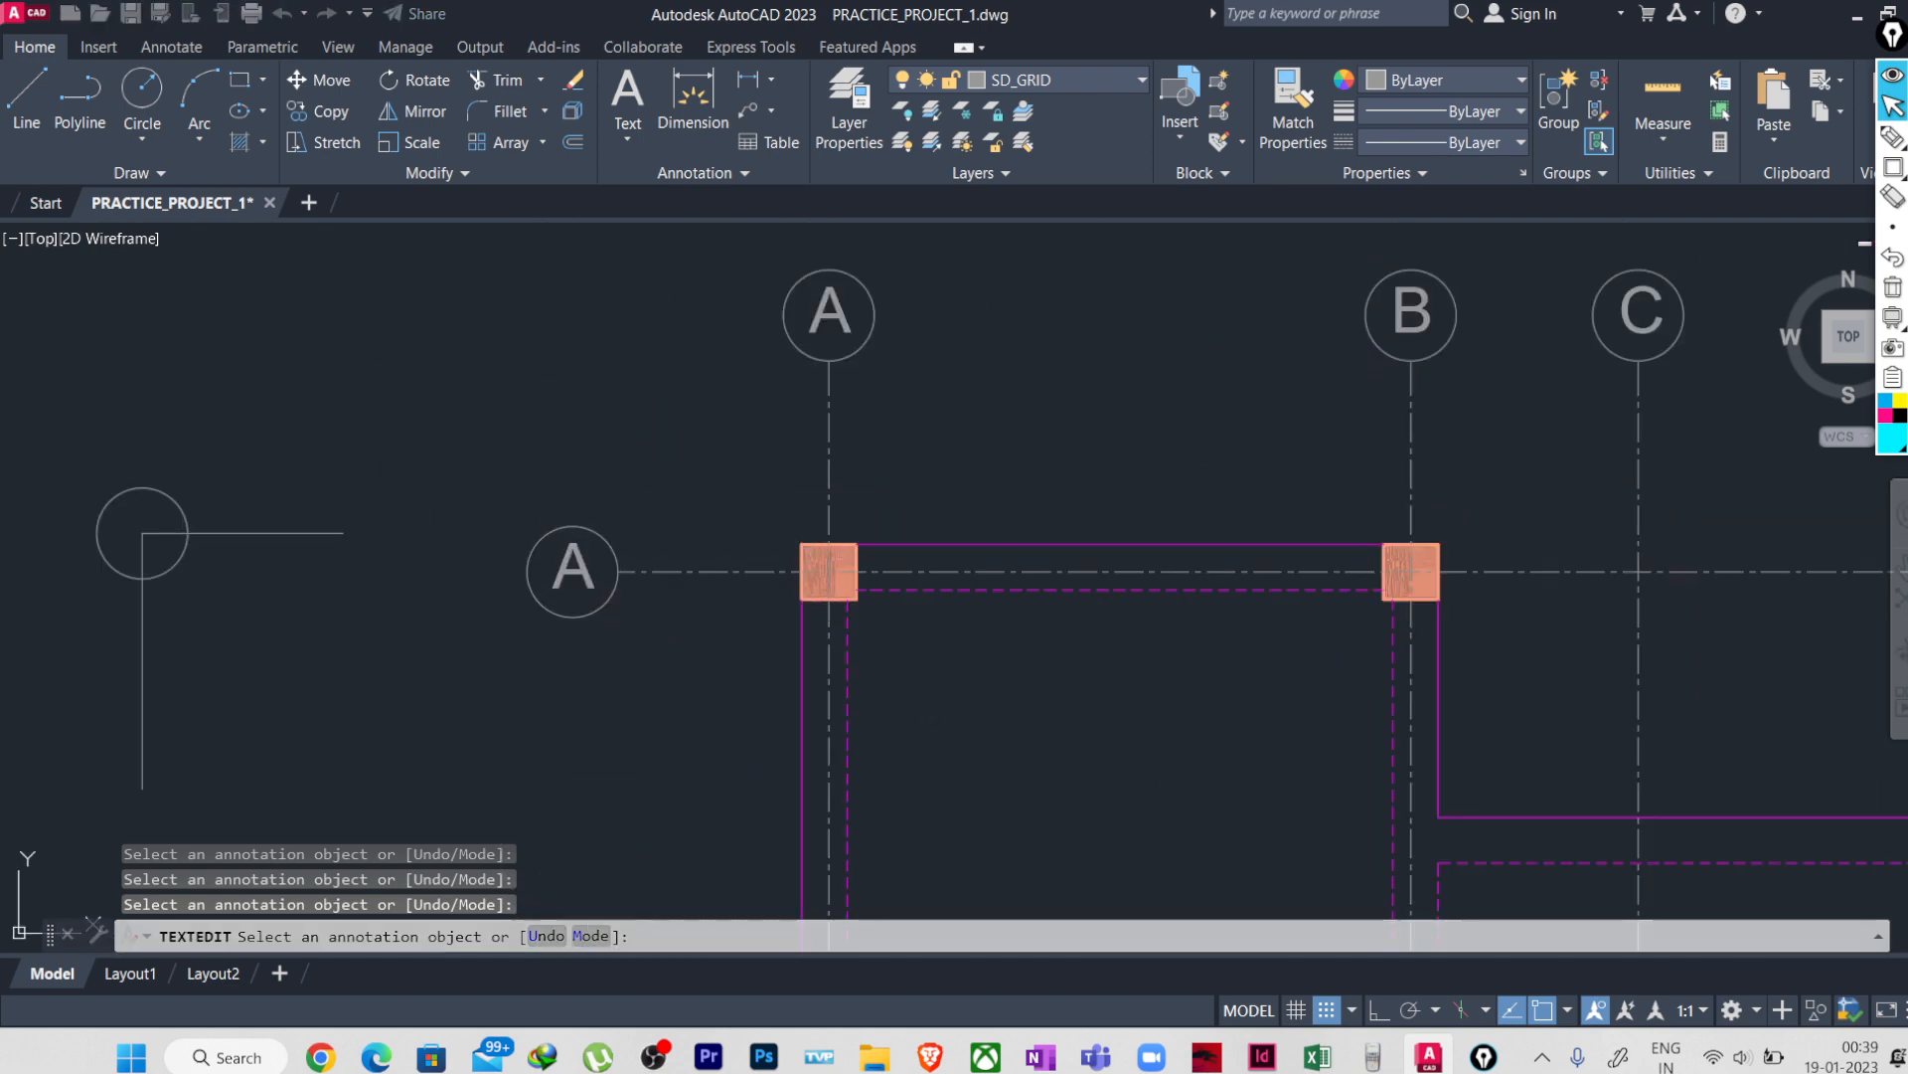
pyautogui.write('5')
pyautogui.press('Return')
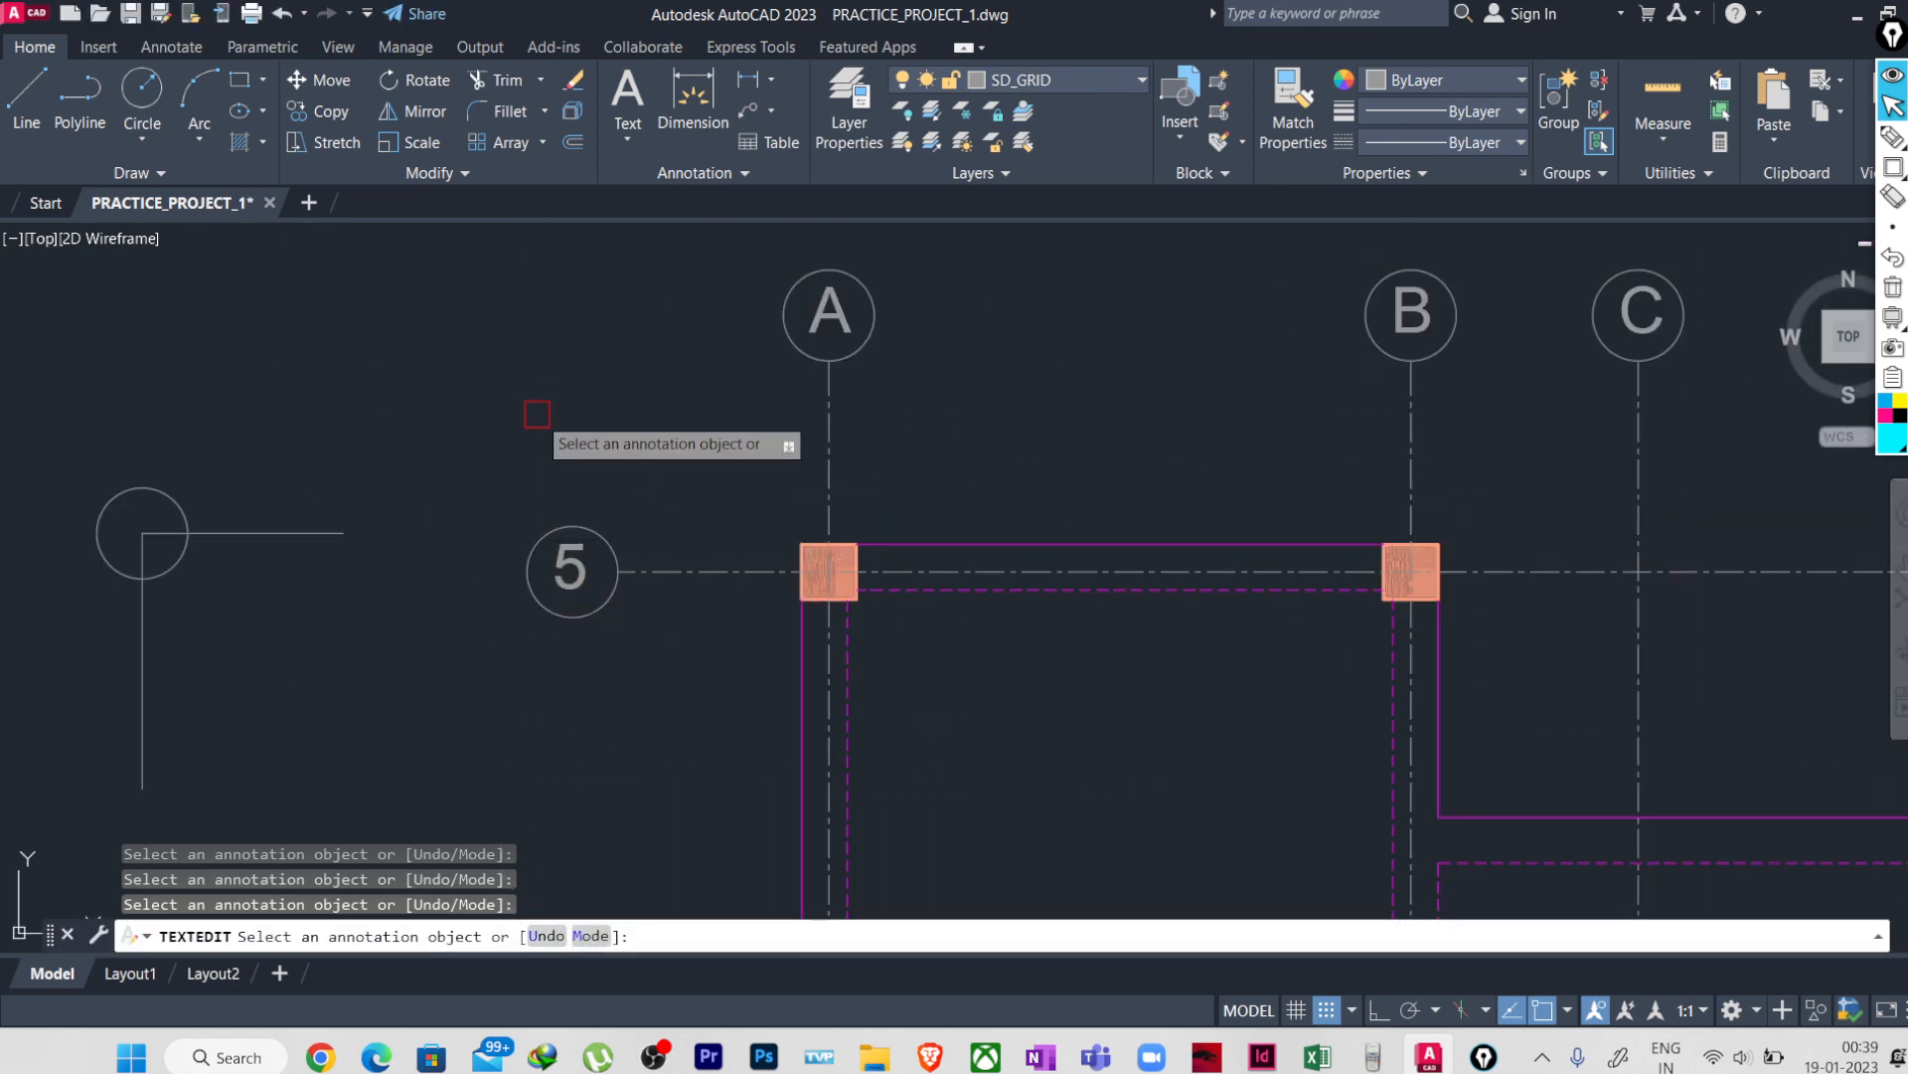
pyautogui.scroll(-4, 543, 616)
pyautogui.press('Escape')
pyautogui.press('Escape')
pyautogui.scroll(-4, 544, 615)
pyautogui.moveTo(558, 690); pyautogui.dragTo(579, 566, button='middle')
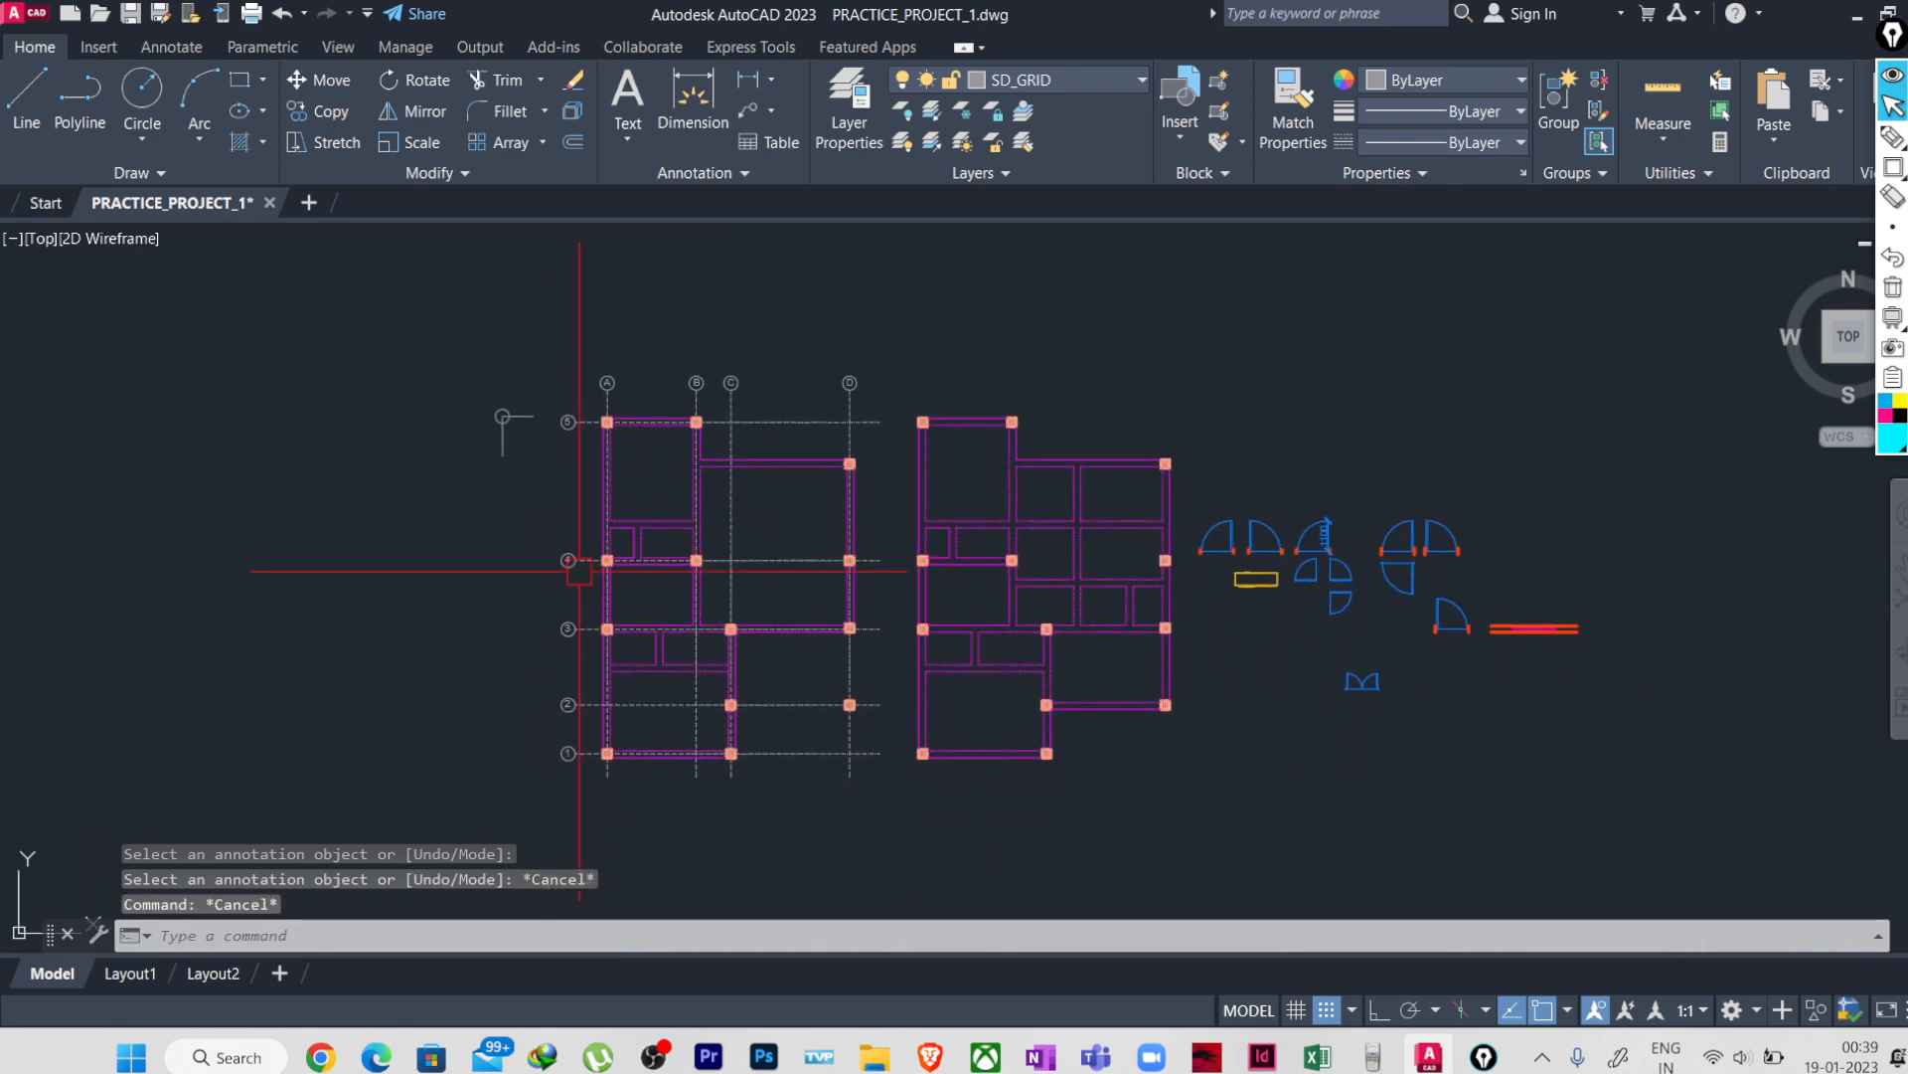
# - Examine how the columns at grid intersections D-2 and C-3 are located by their lettered and numbered bubbles, marking them with temporary yellow circles
pyautogui.scroll(2, 505, 712)
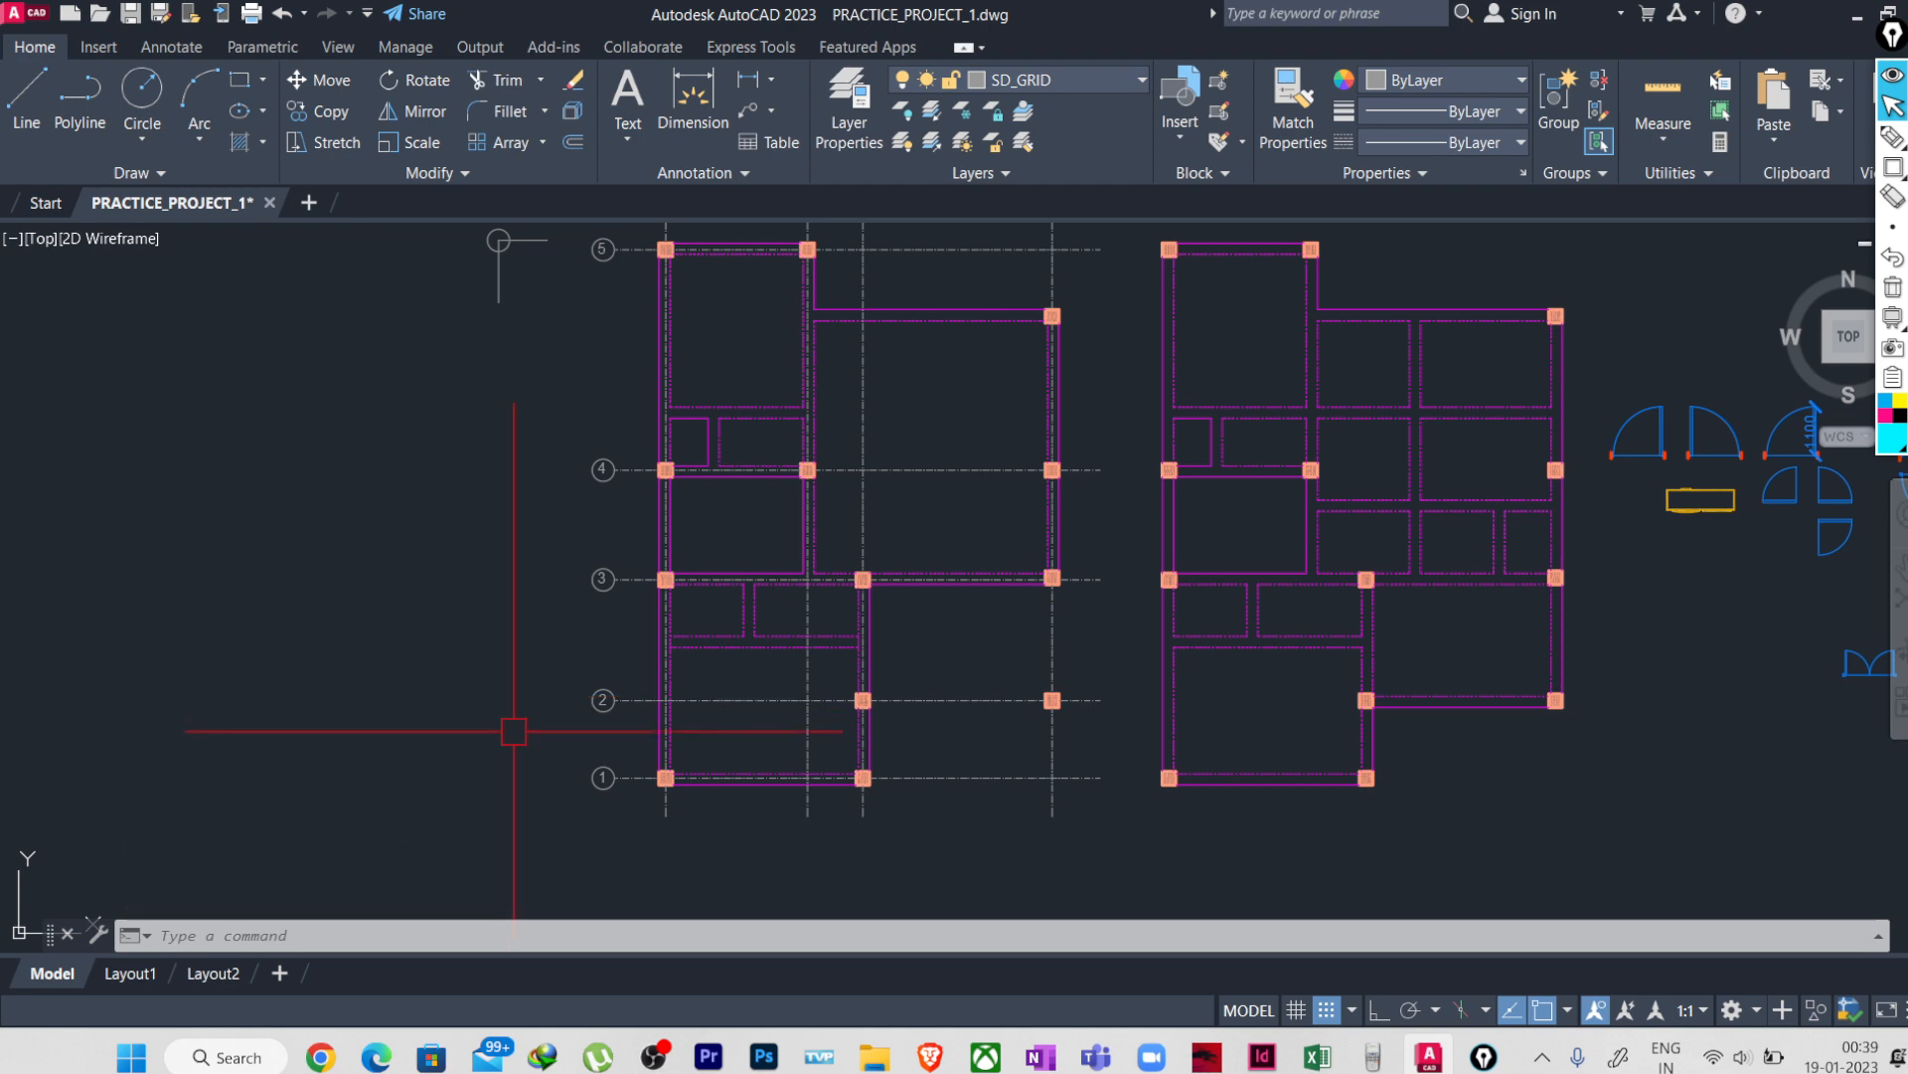
pyautogui.moveTo(460, 626); pyautogui.dragTo(373, 669, button='middle')
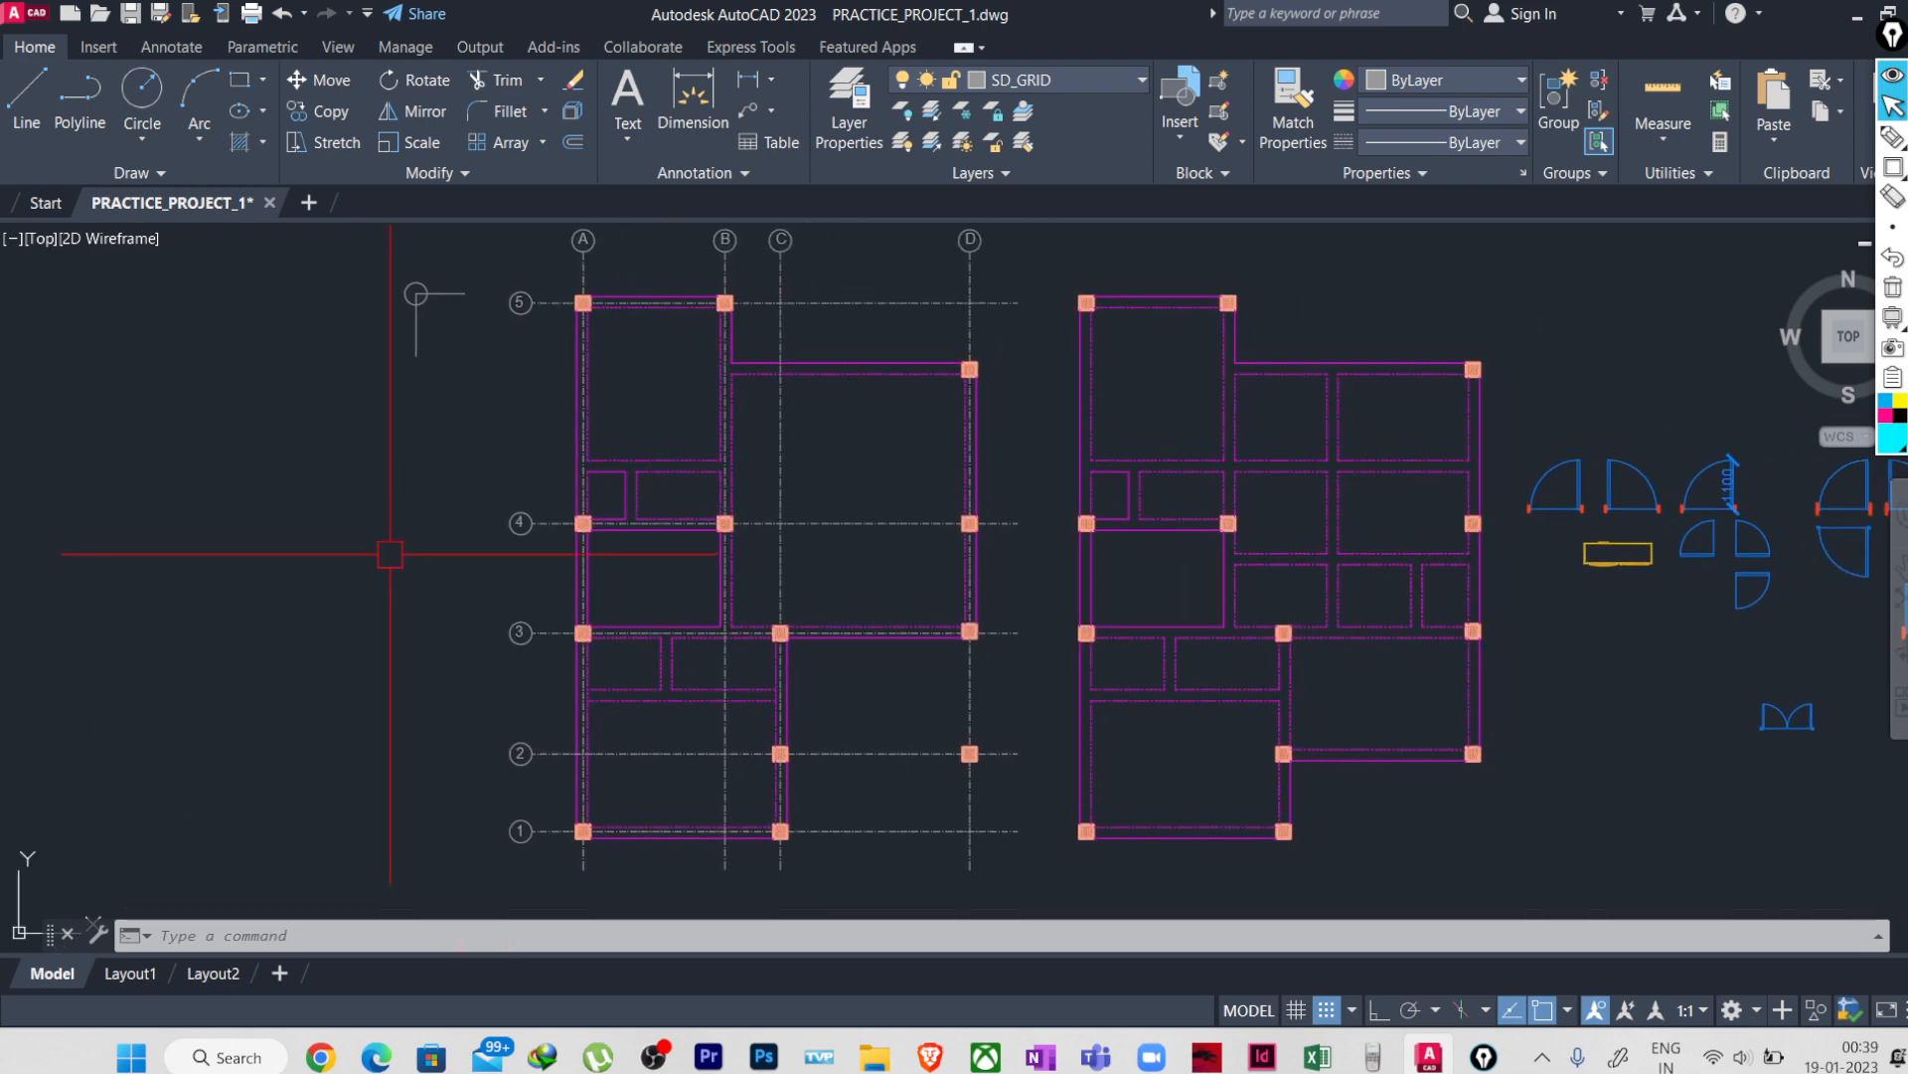
pyautogui.moveTo(391, 556); pyautogui.dragTo(390, 557, button='middle')
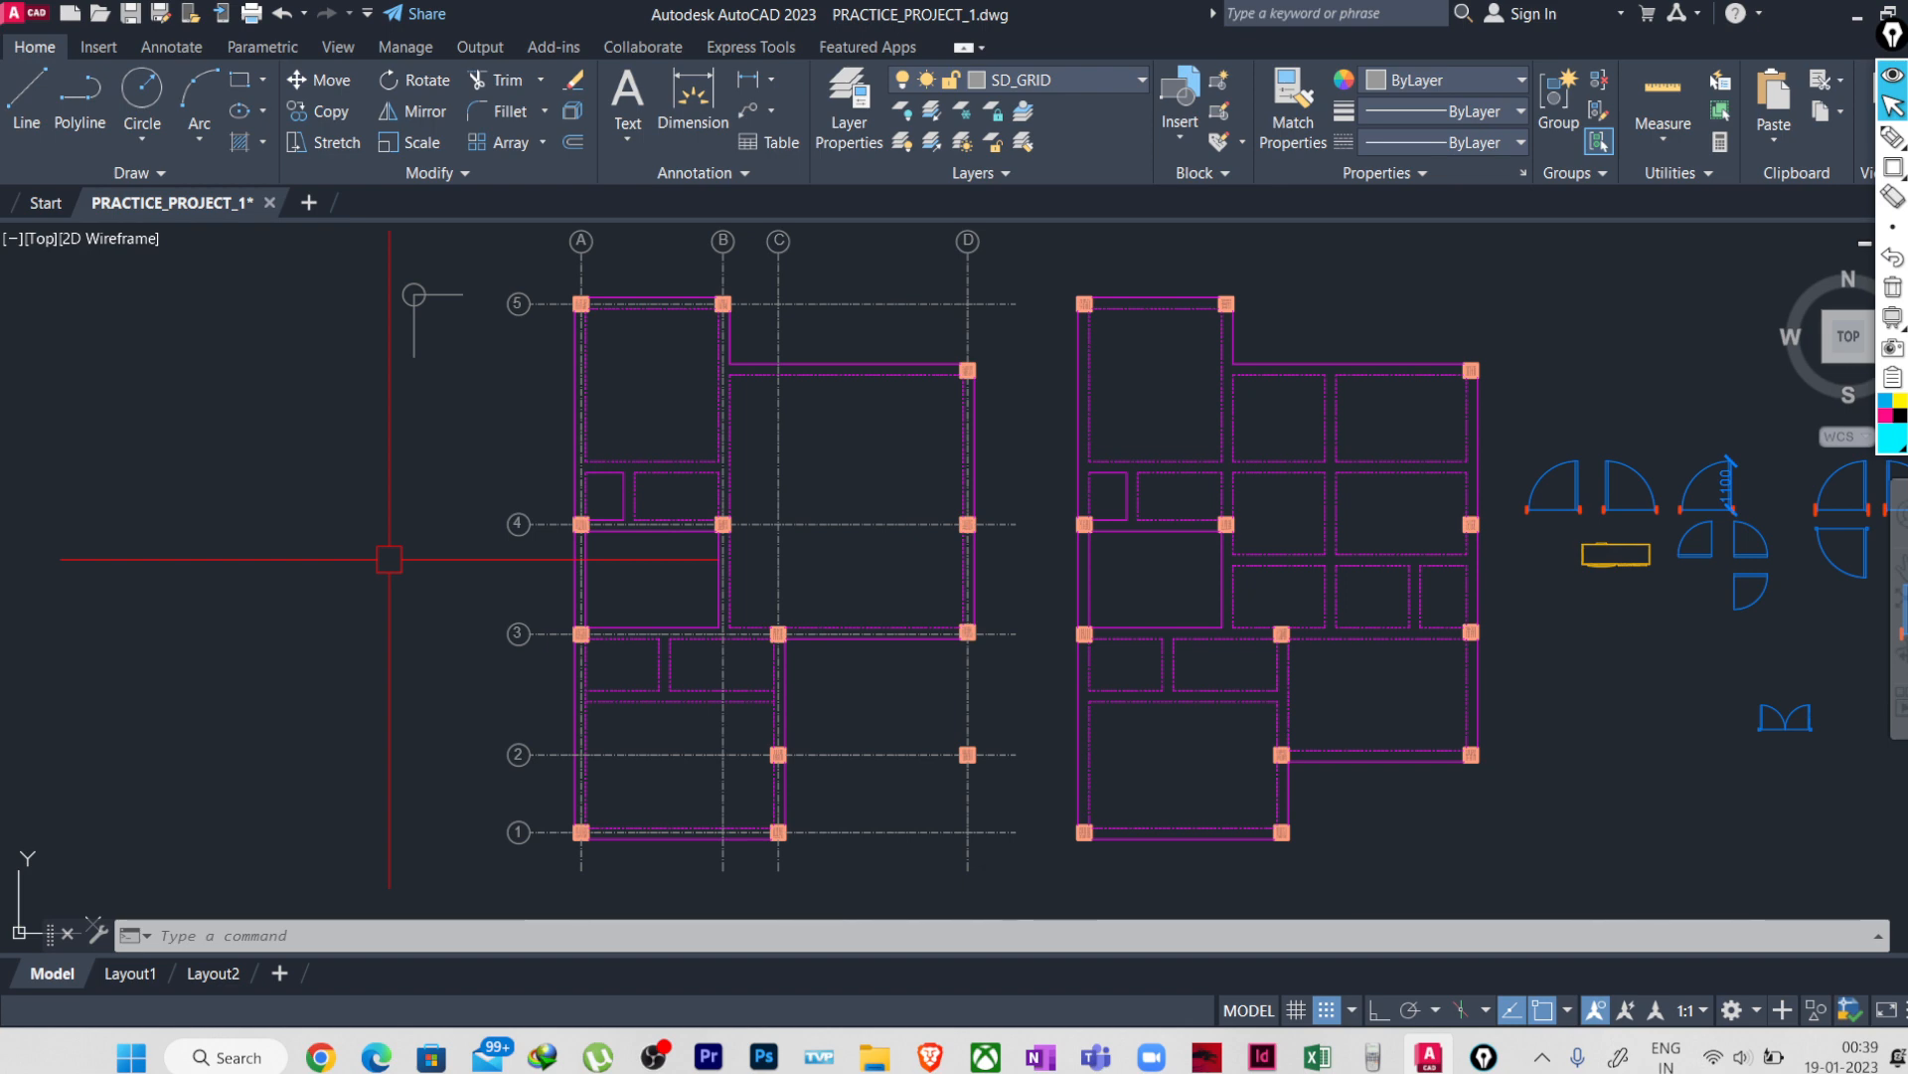
pyautogui.click(1892, 137)
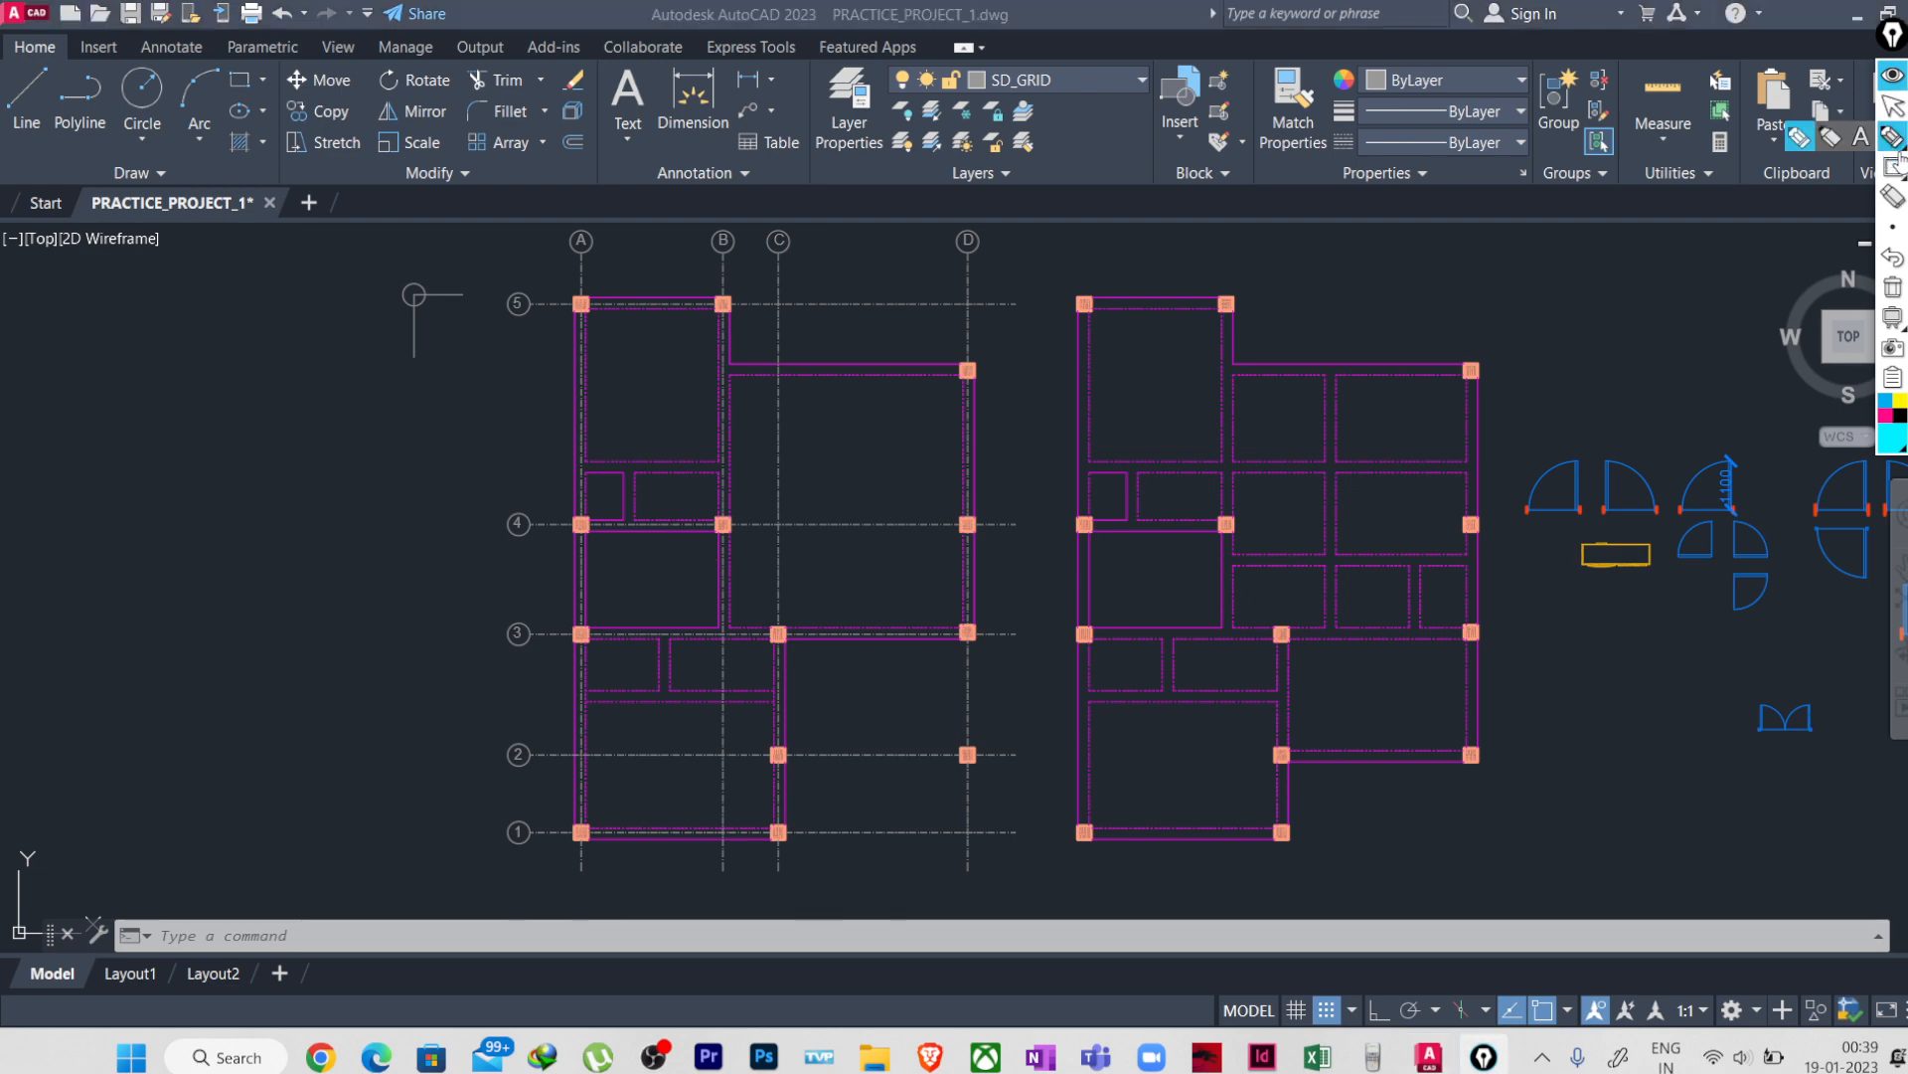
pyautogui.click(1897, 402)
pyautogui.moveTo(982, 744); pyautogui.dragTo(951, 771)
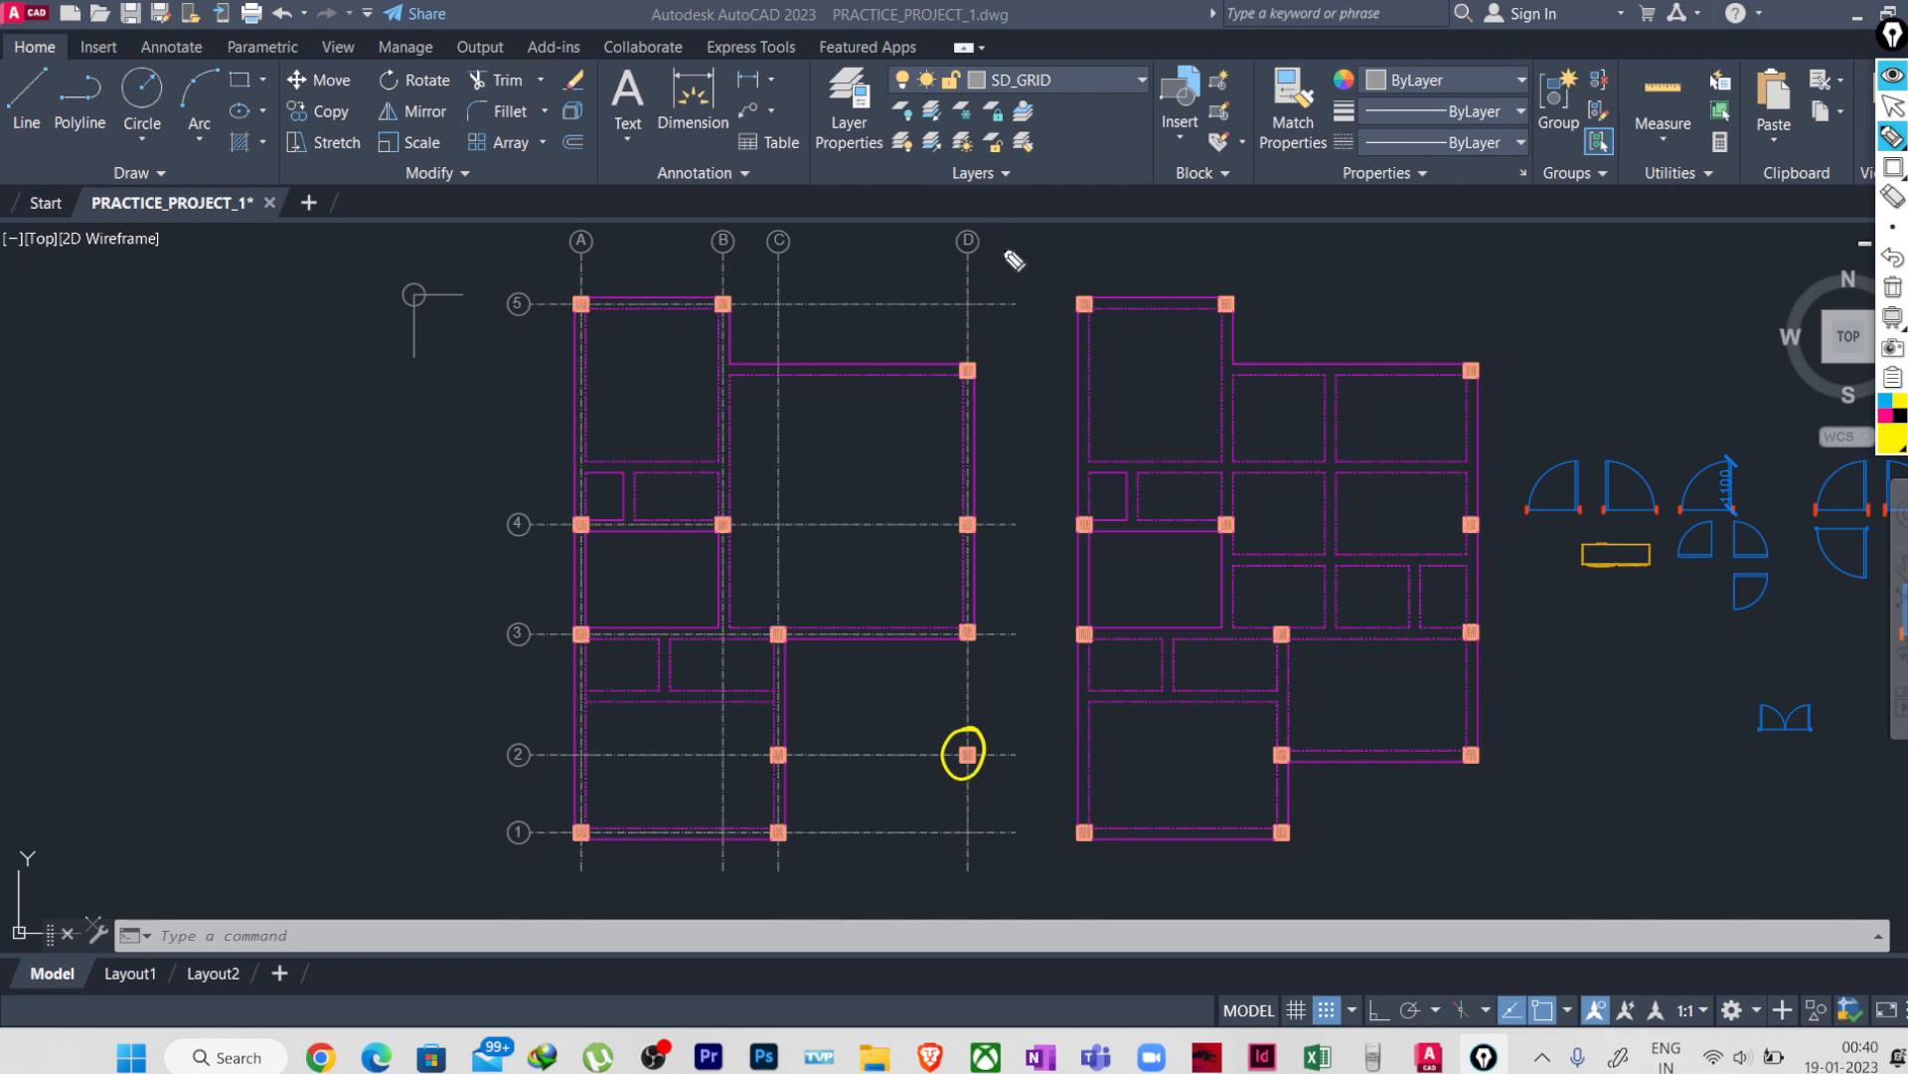
pyautogui.moveTo(985, 234); pyautogui.dragTo(967, 222)
pyautogui.moveTo(536, 743)
pyautogui.mouseDown()
pyautogui.moveTo(502, 780)
pyautogui.moveTo(520, 733)
pyautogui.mouseUp()
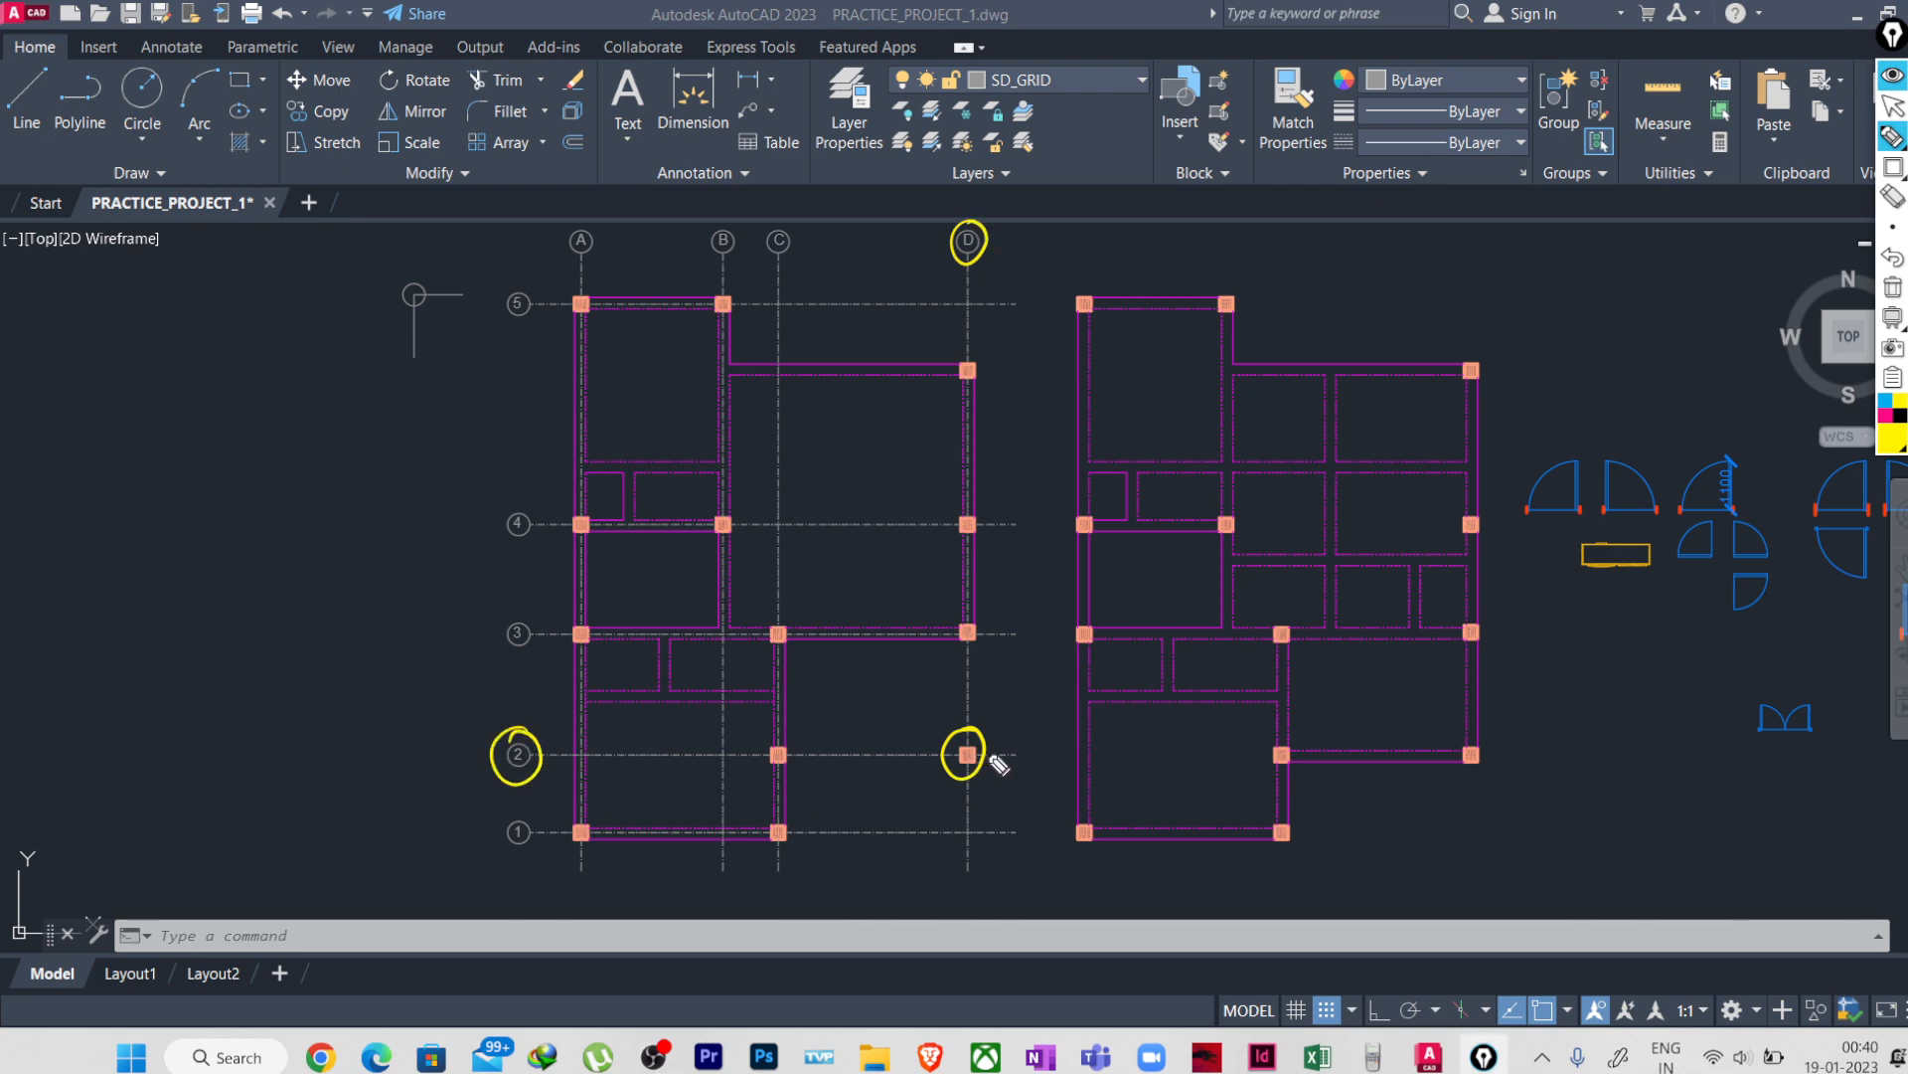
pyautogui.moveTo(969, 759); pyautogui.dragTo(944, 780)
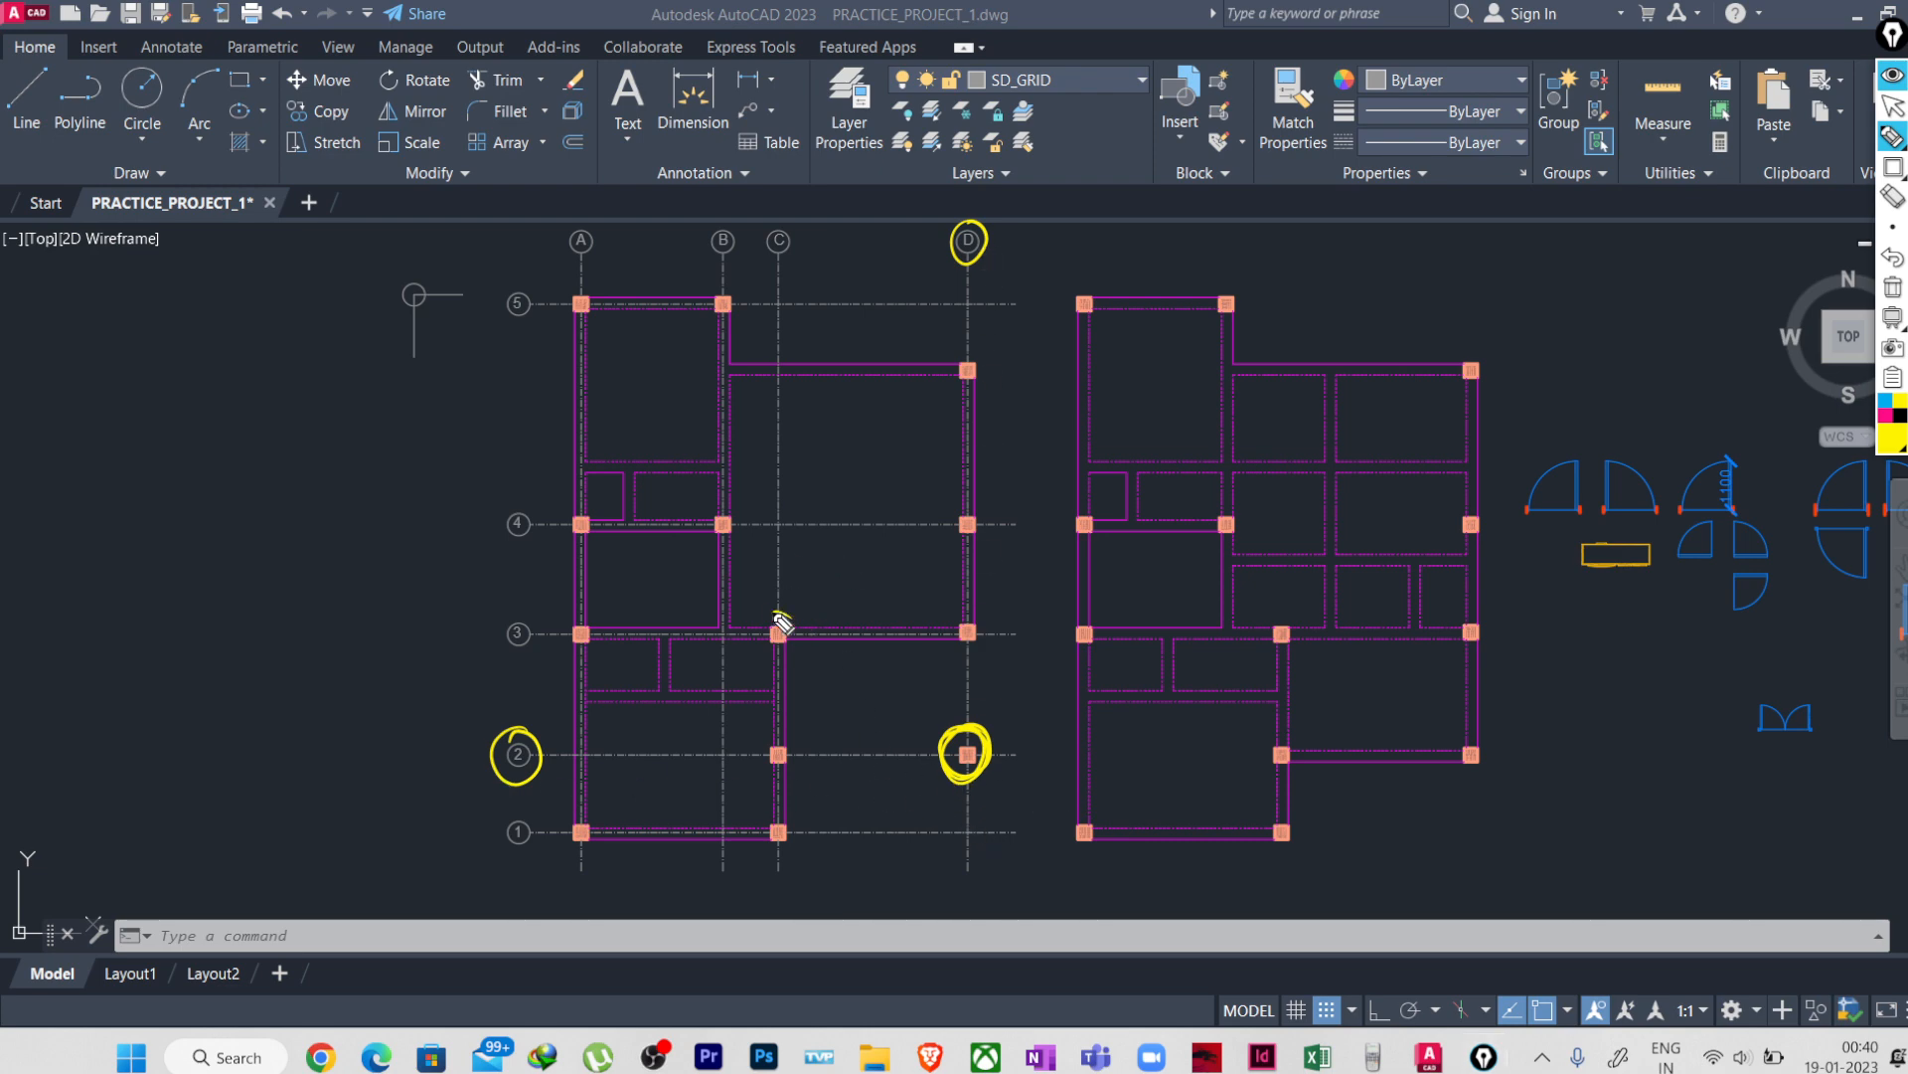
pyautogui.moveTo(779, 623)
pyautogui.mouseDown()
pyautogui.moveTo(809, 631)
pyautogui.moveTo(792, 663)
pyautogui.mouseUp()
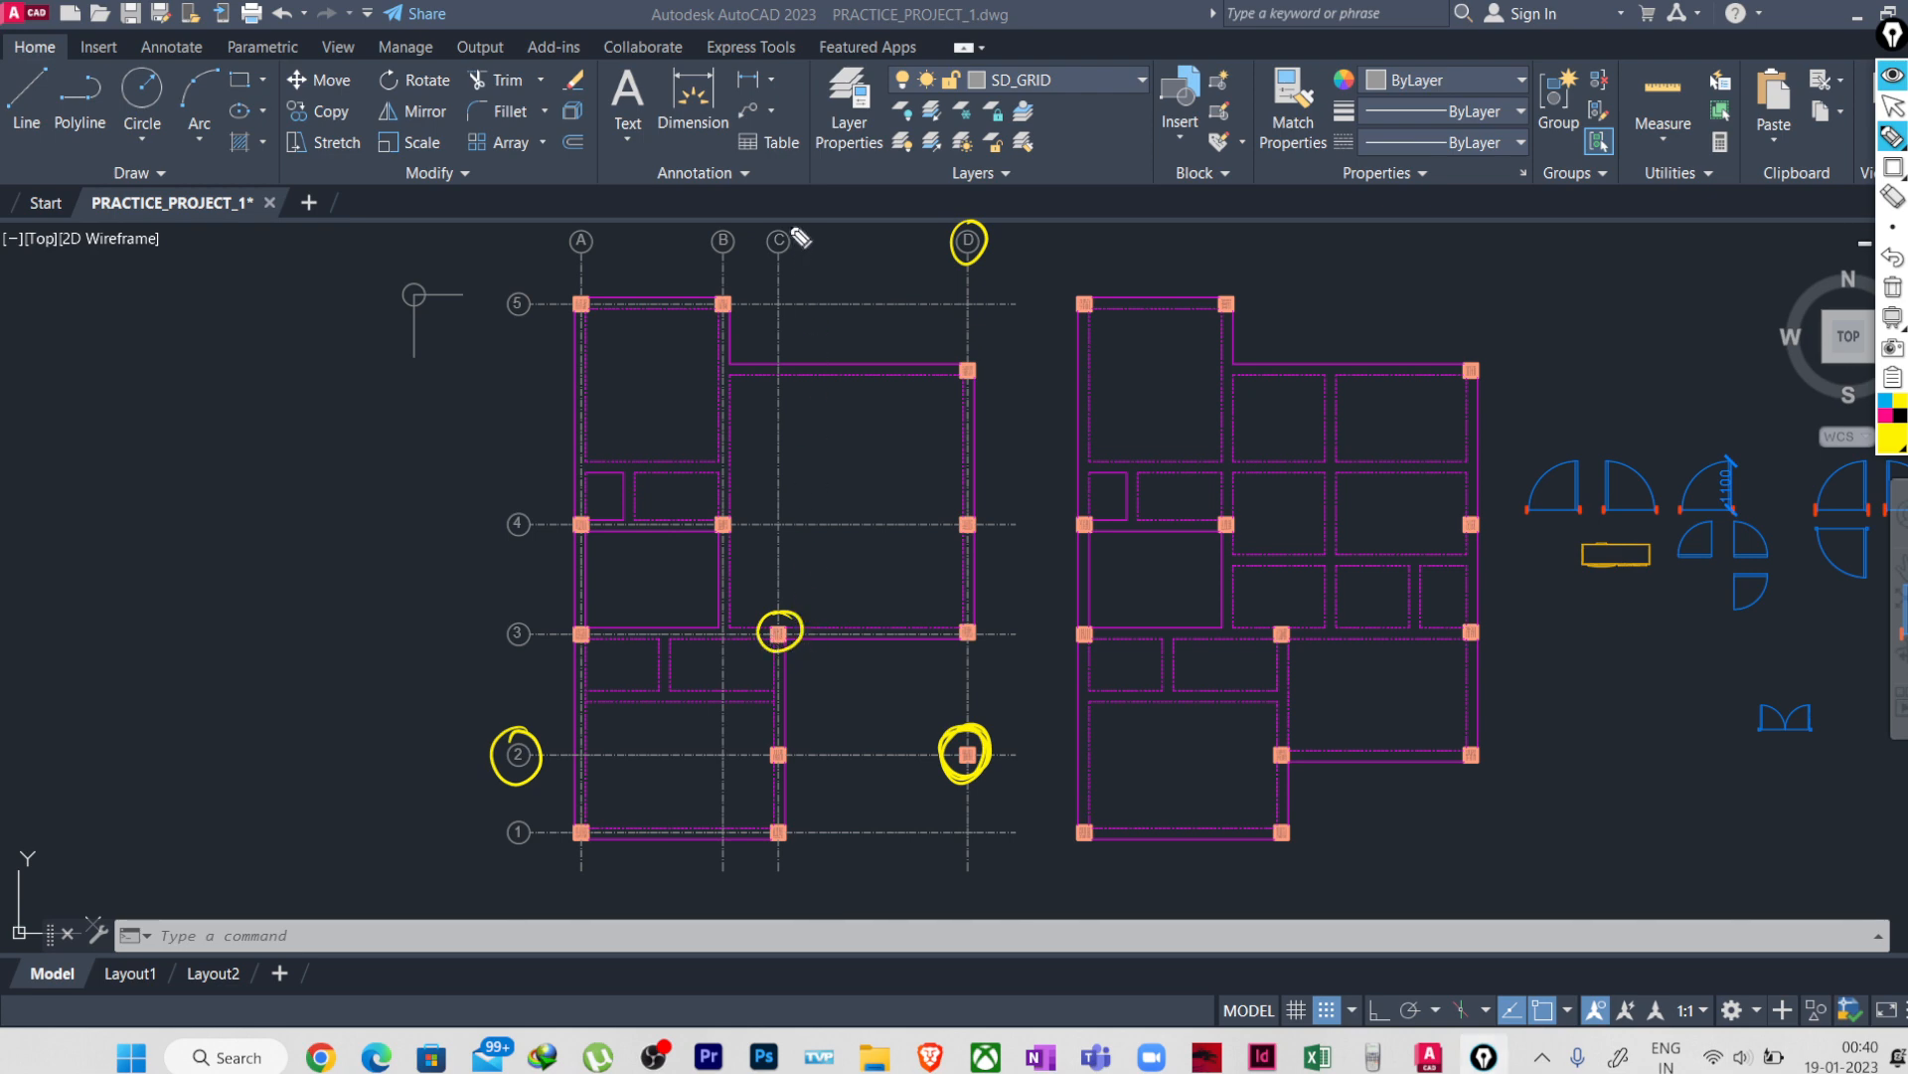
pyautogui.moveTo(802, 238); pyautogui.dragTo(785, 221)
pyautogui.moveTo(525, 616); pyautogui.dragTo(519, 609)
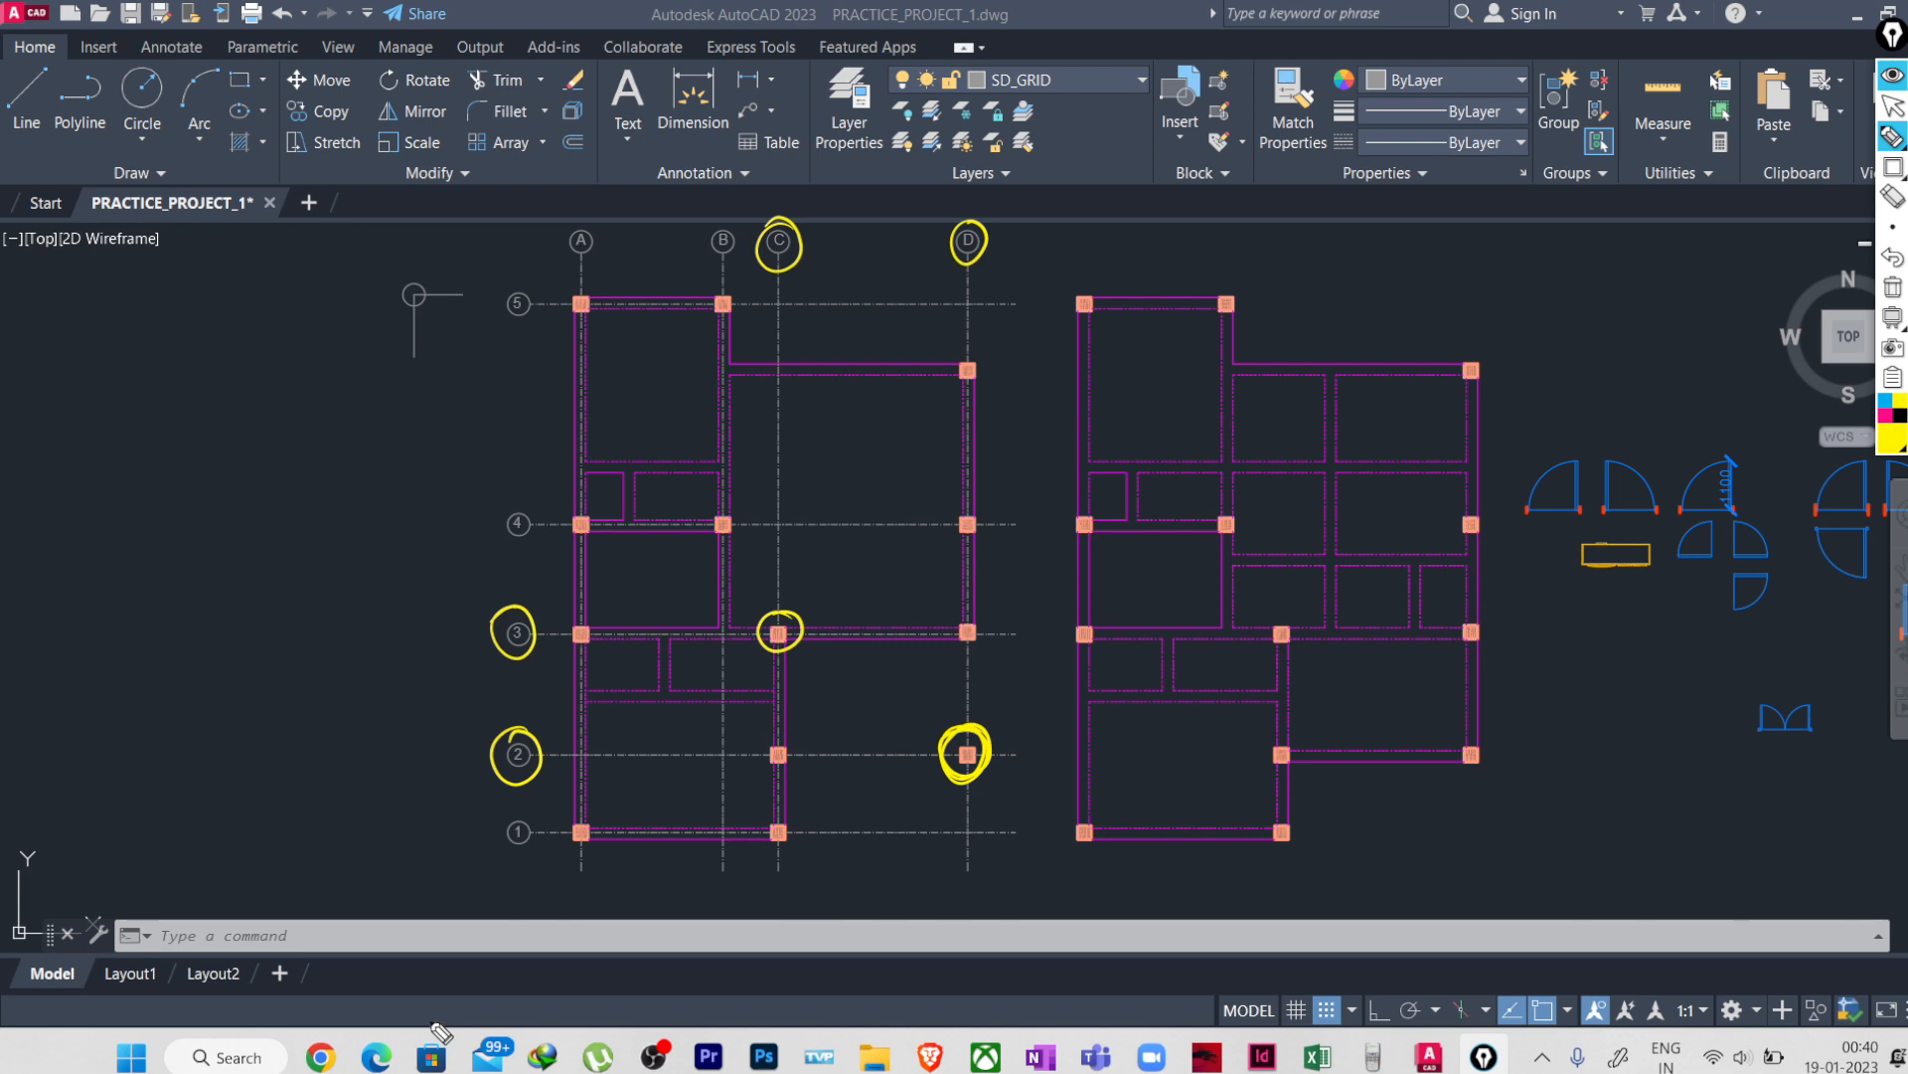
pyautogui.click(1896, 116)
# - Inspect the numbered bubbles beside the layout and the lettered bubbles above it
pyautogui.scroll(2, 502, 636)
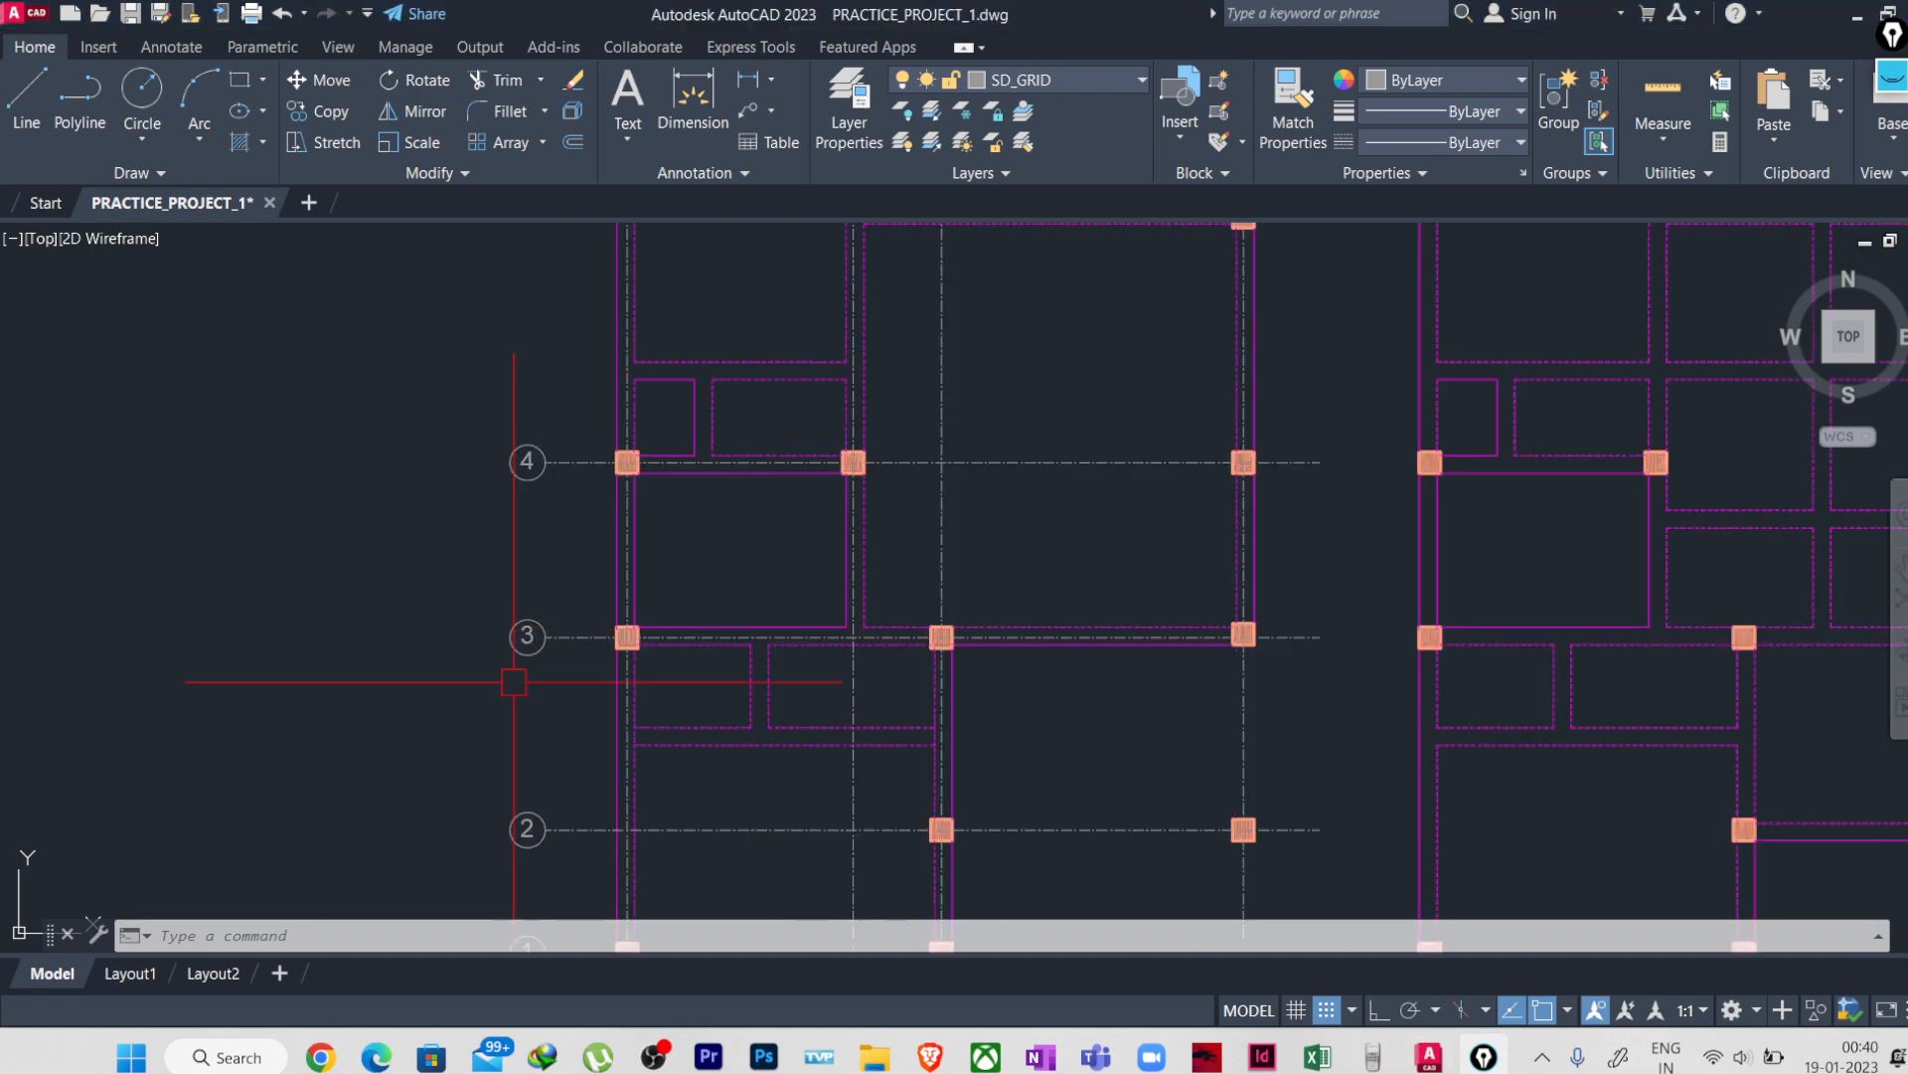
pyautogui.scroll(5, 514, 682)
pyautogui.scroll(-5, 618, 775)
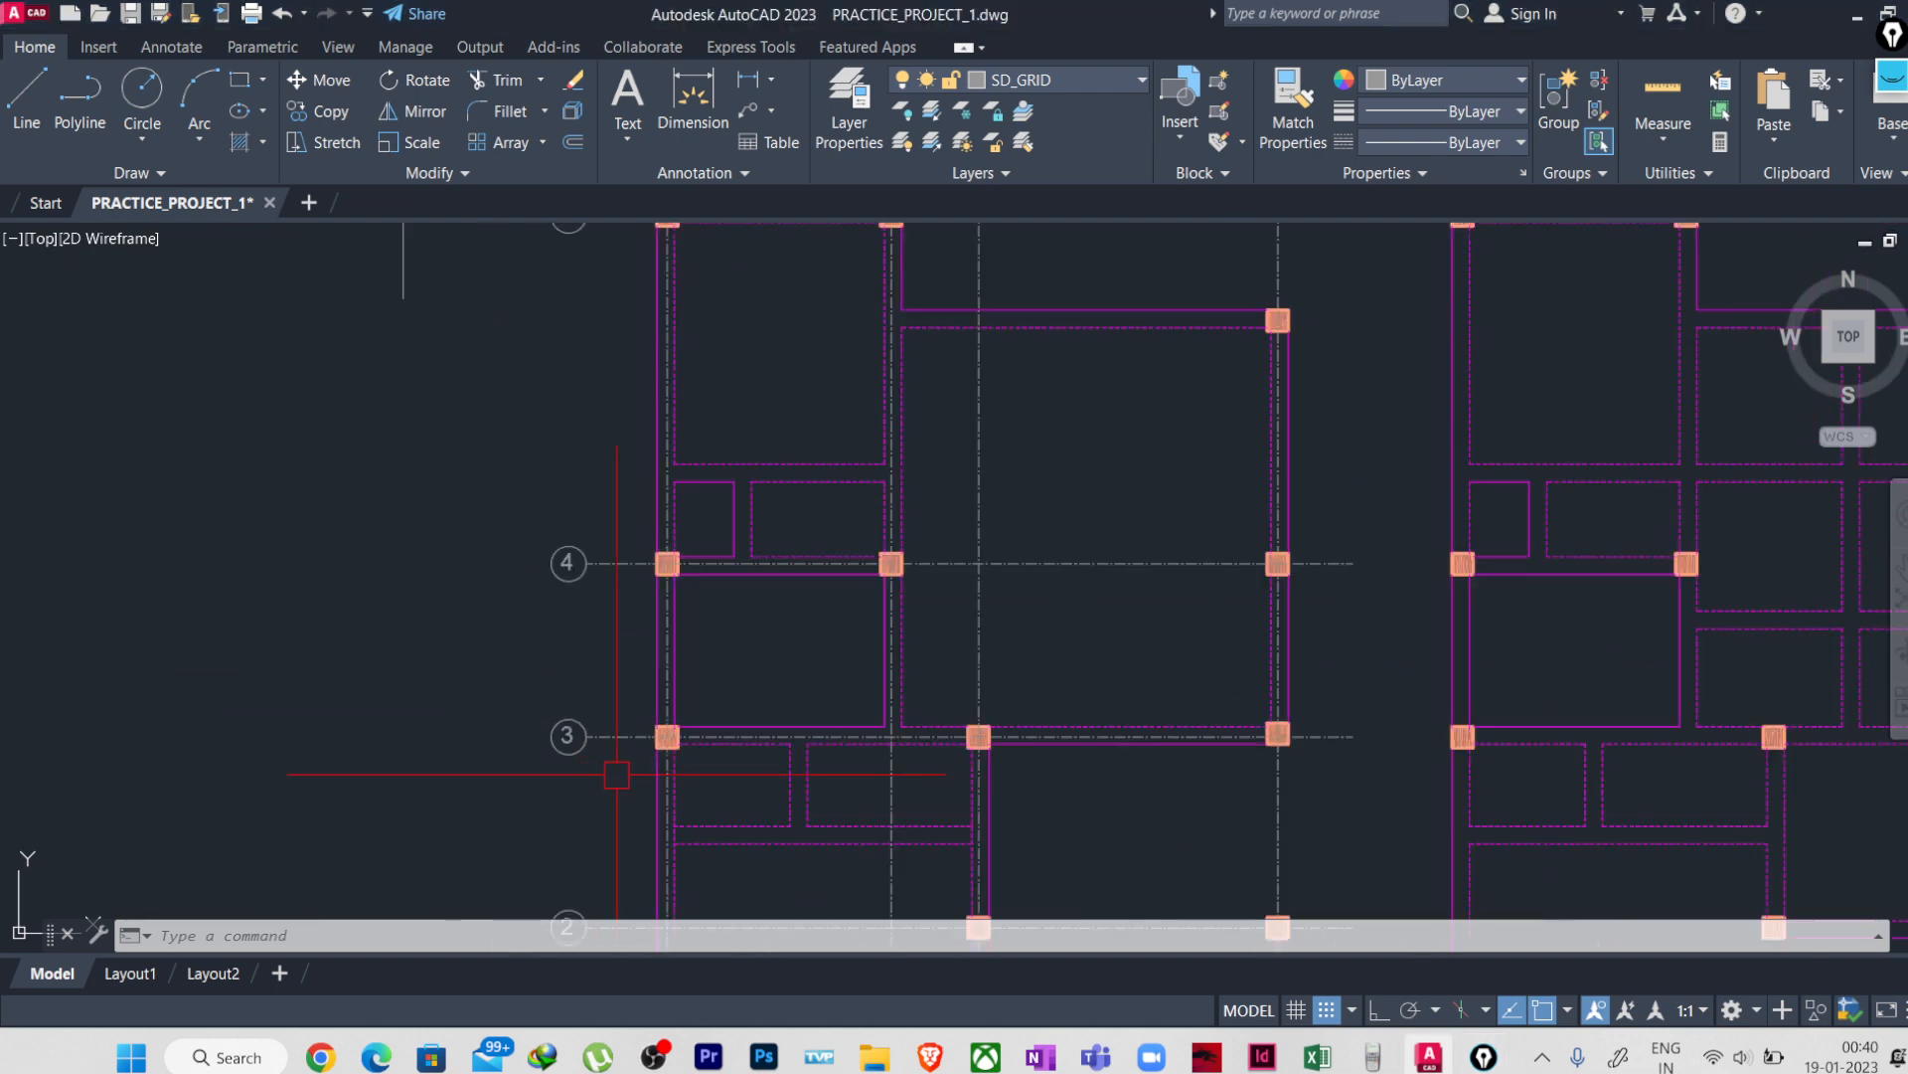
pyautogui.moveTo(617, 774)
pyautogui.mouseDown(button='middle')
pyautogui.moveTo(555, 562)
pyautogui.moveTo(495, 876)
pyautogui.mouseUp(button='middle')
pyautogui.scroll(2, 556, 563)
pyautogui.scroll(-4, 533, 594)
pyautogui.scroll(4, 478, 519)
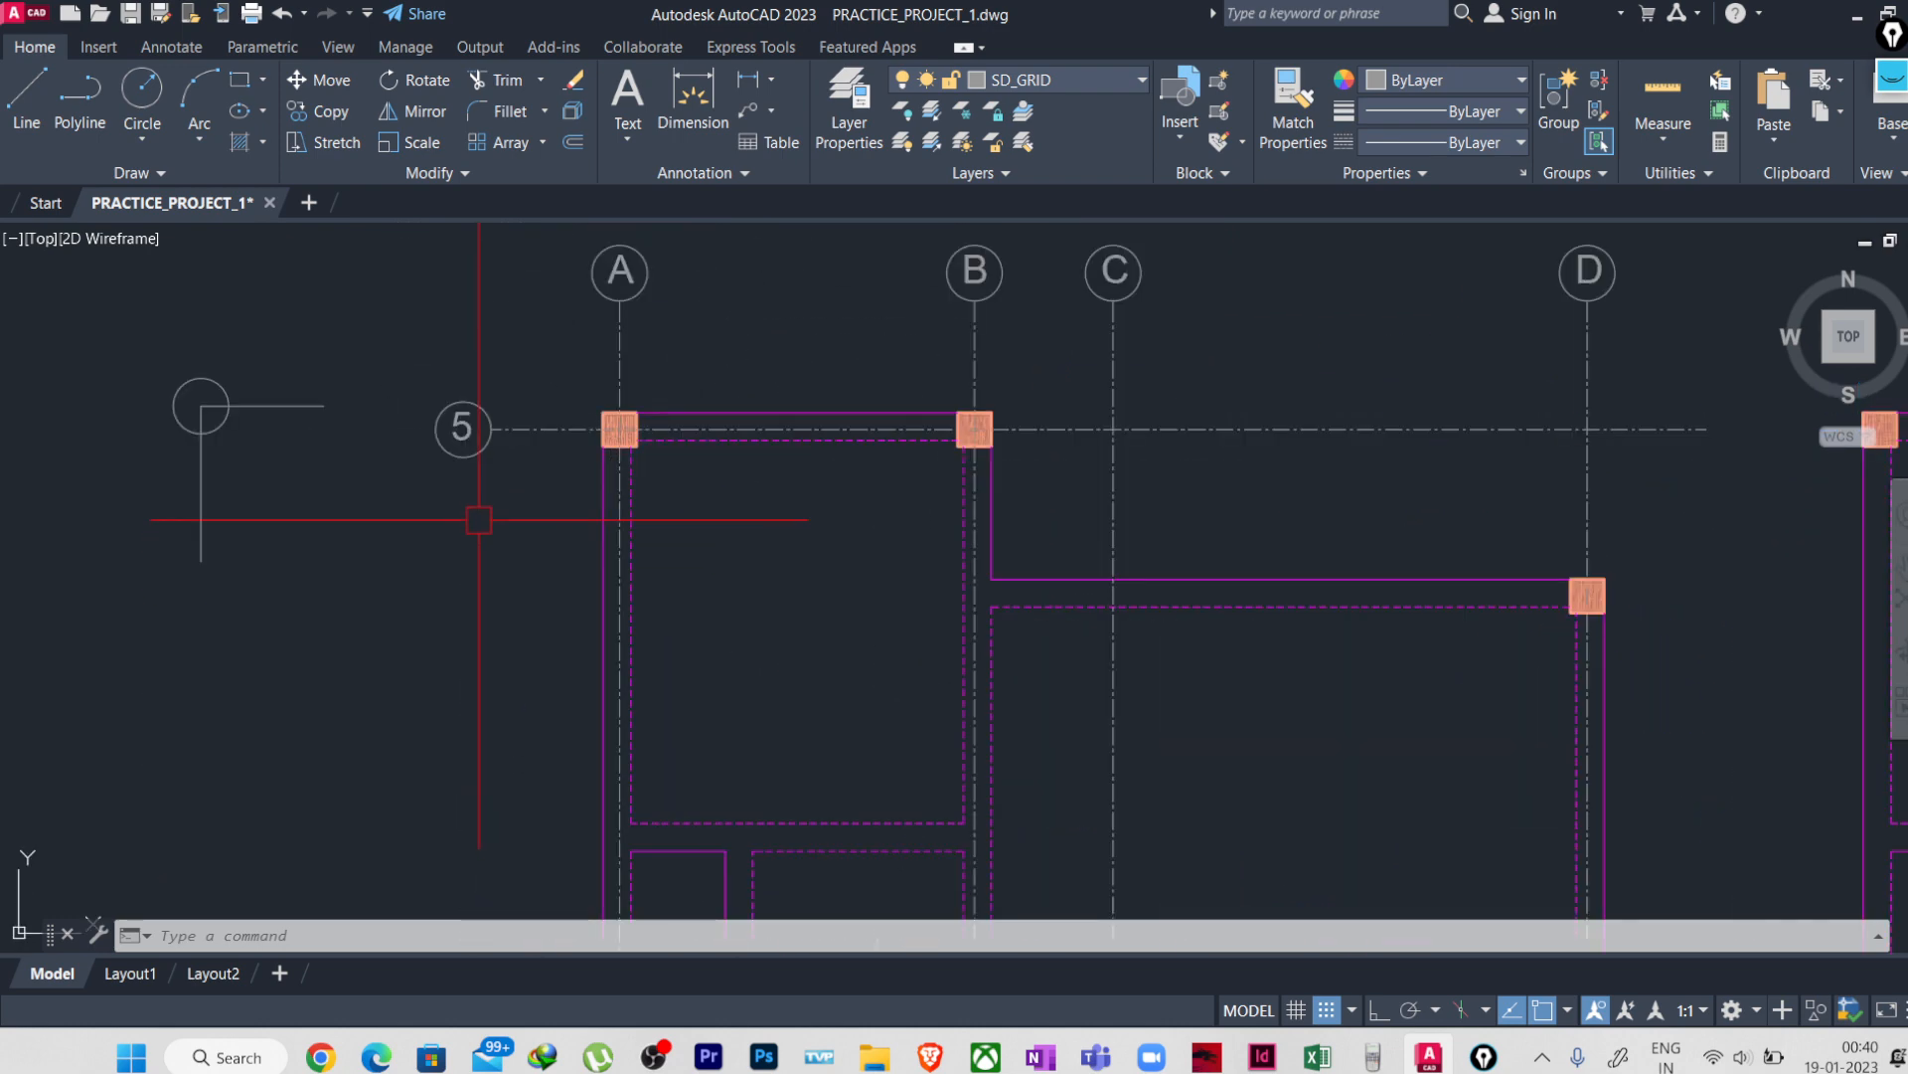
pyautogui.scroll(-2, 478, 519)
pyautogui.scroll(4, 902, 331)
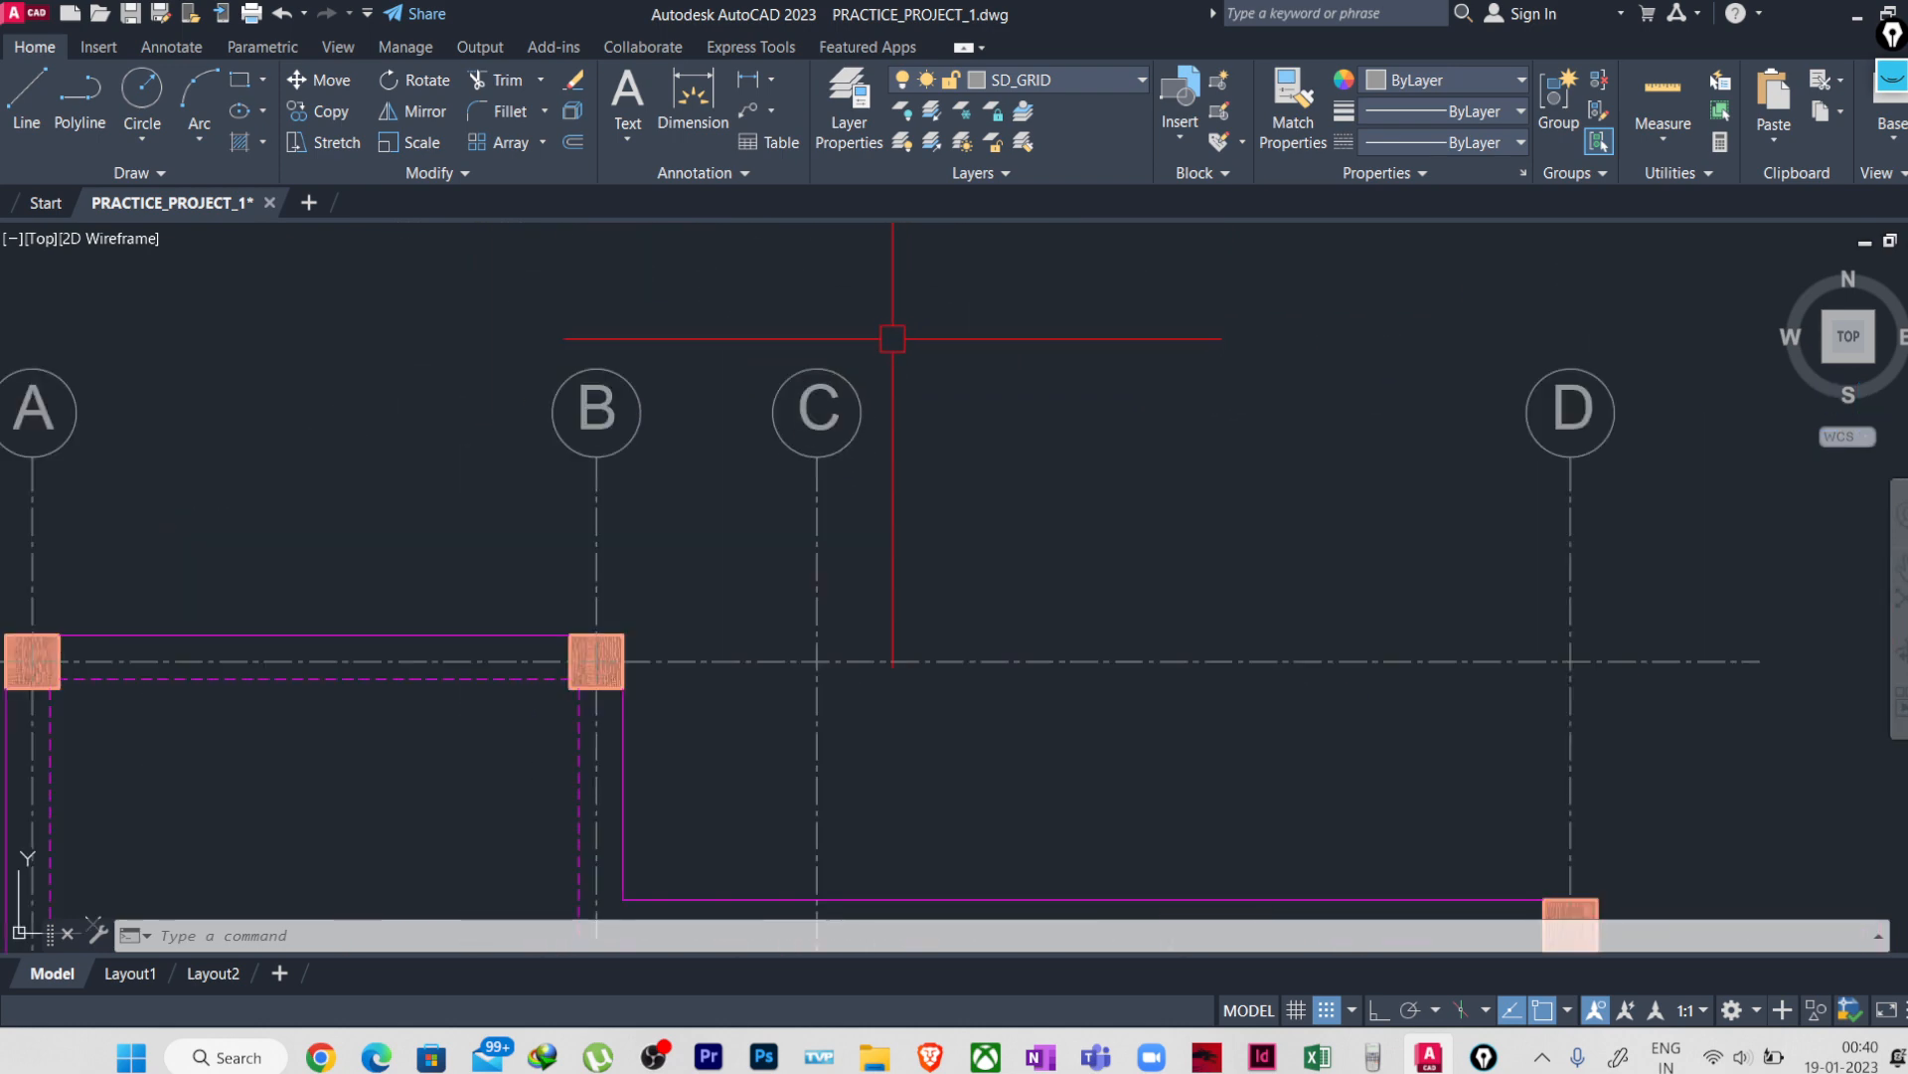
pyautogui.scroll(-6, 892, 338)
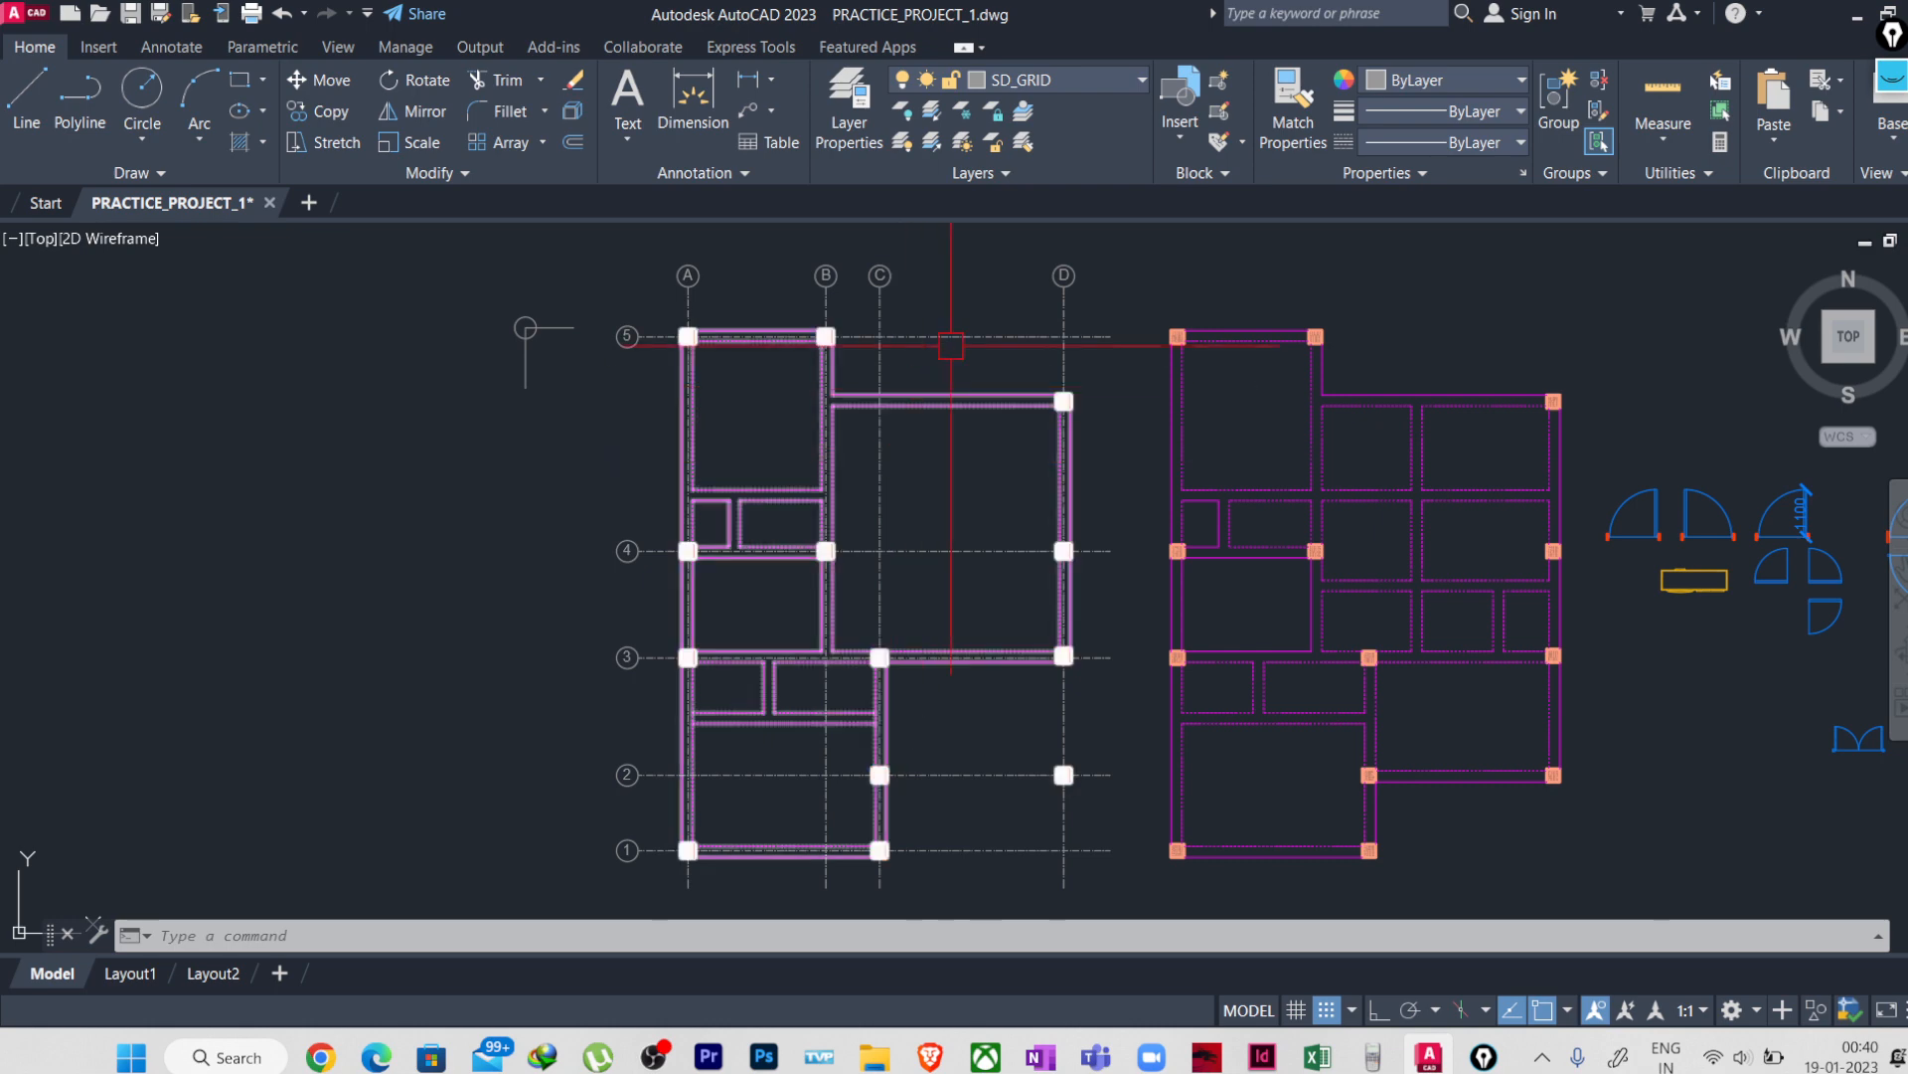
# - Group all vertical and horizontal grid lines together with their bubbles and labels
pyautogui.click(1111, 254)
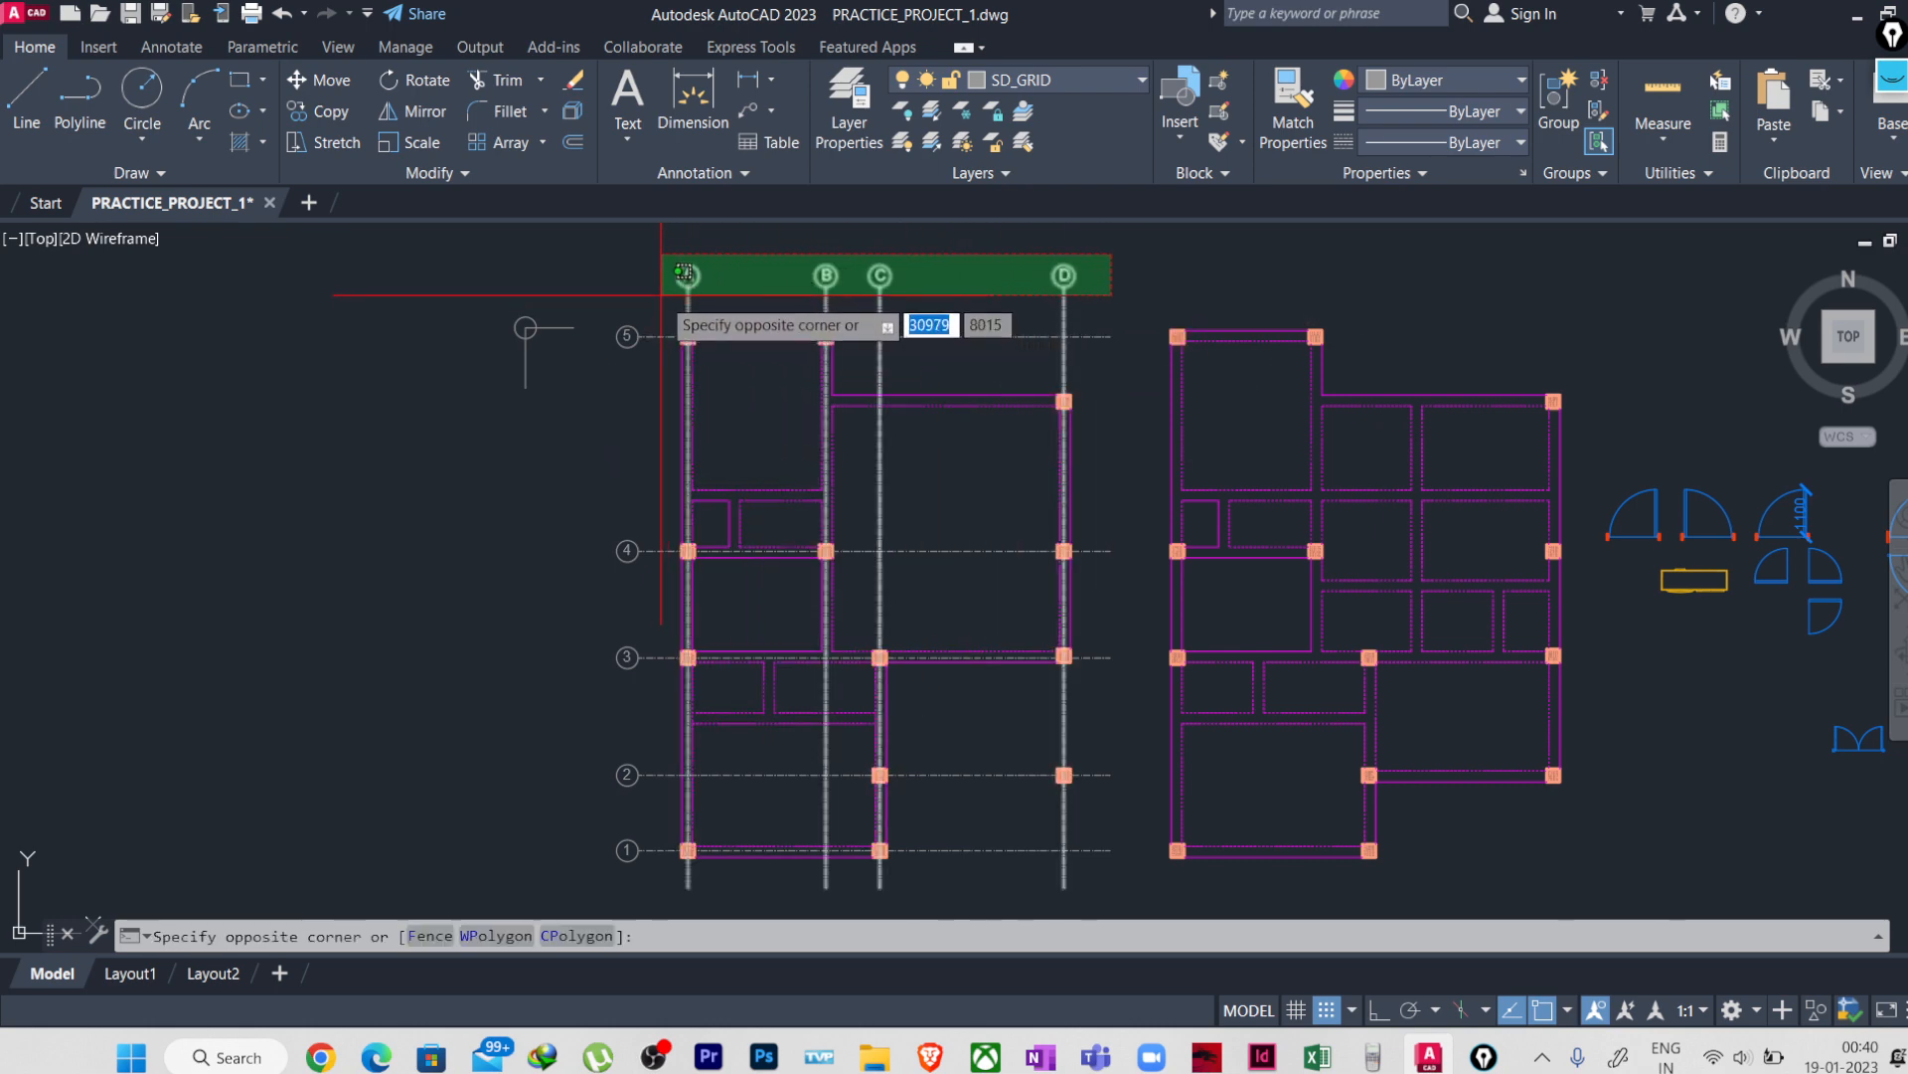
pyautogui.click(686, 308)
pyautogui.click(638, 299)
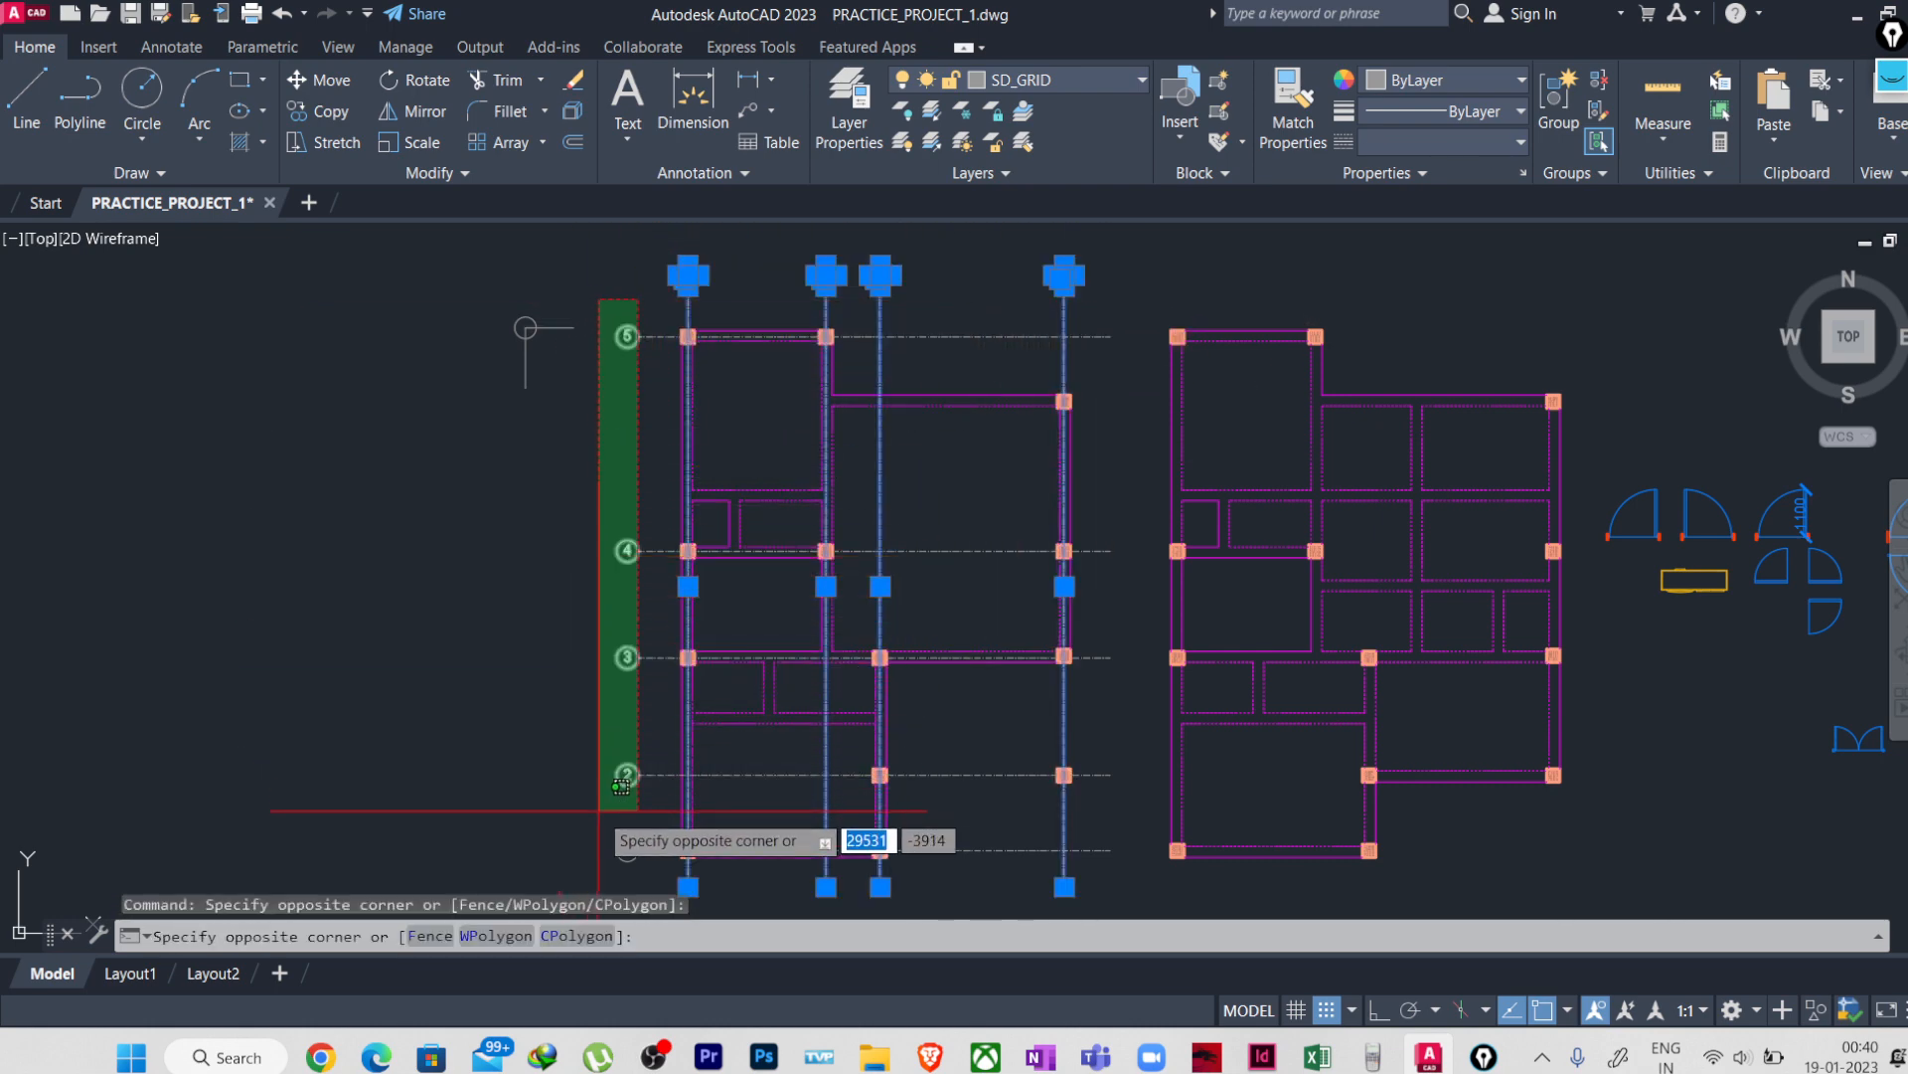
pyautogui.moveTo(600, 823); pyautogui.dragTo(601, 717, button='middle')
pyautogui.click(603, 778)
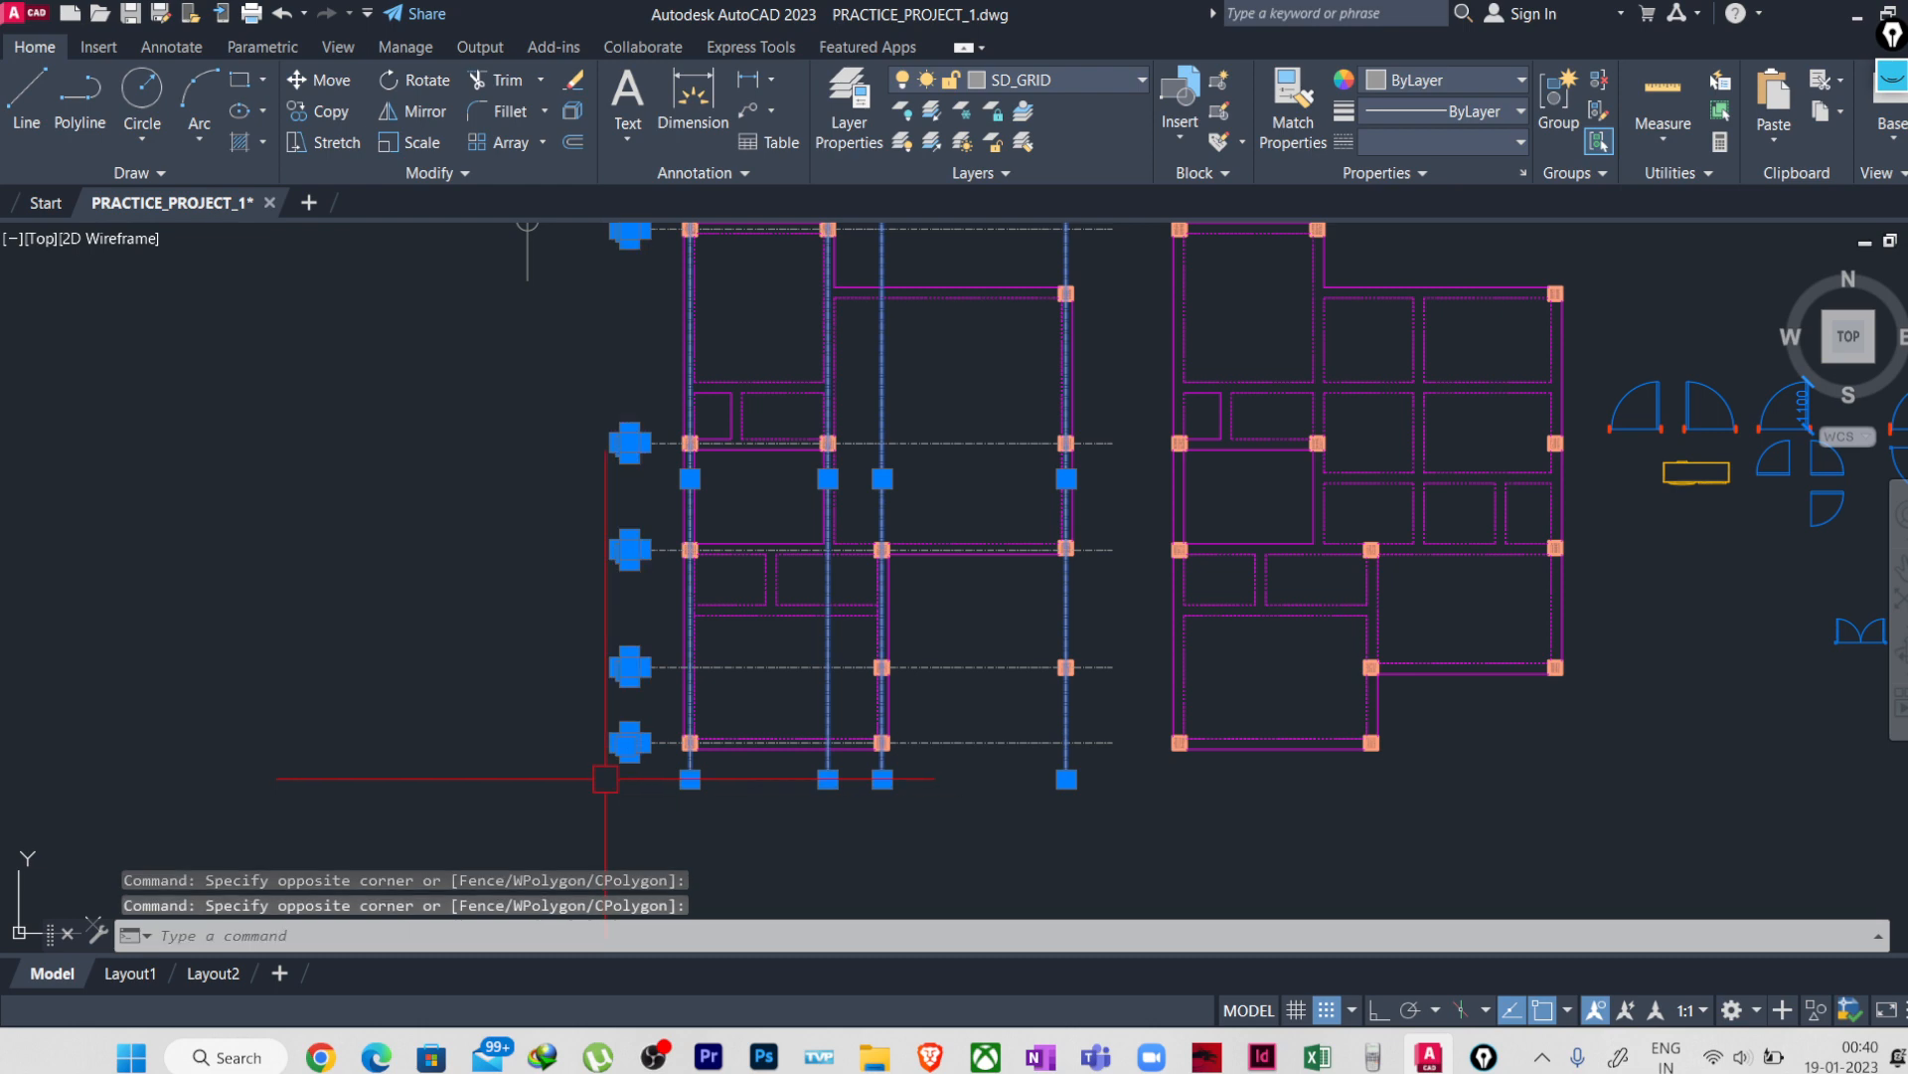
pyautogui.click(658, 794)
pyautogui.moveTo(630, 446); pyautogui.dragTo(637, 642, button='middle')
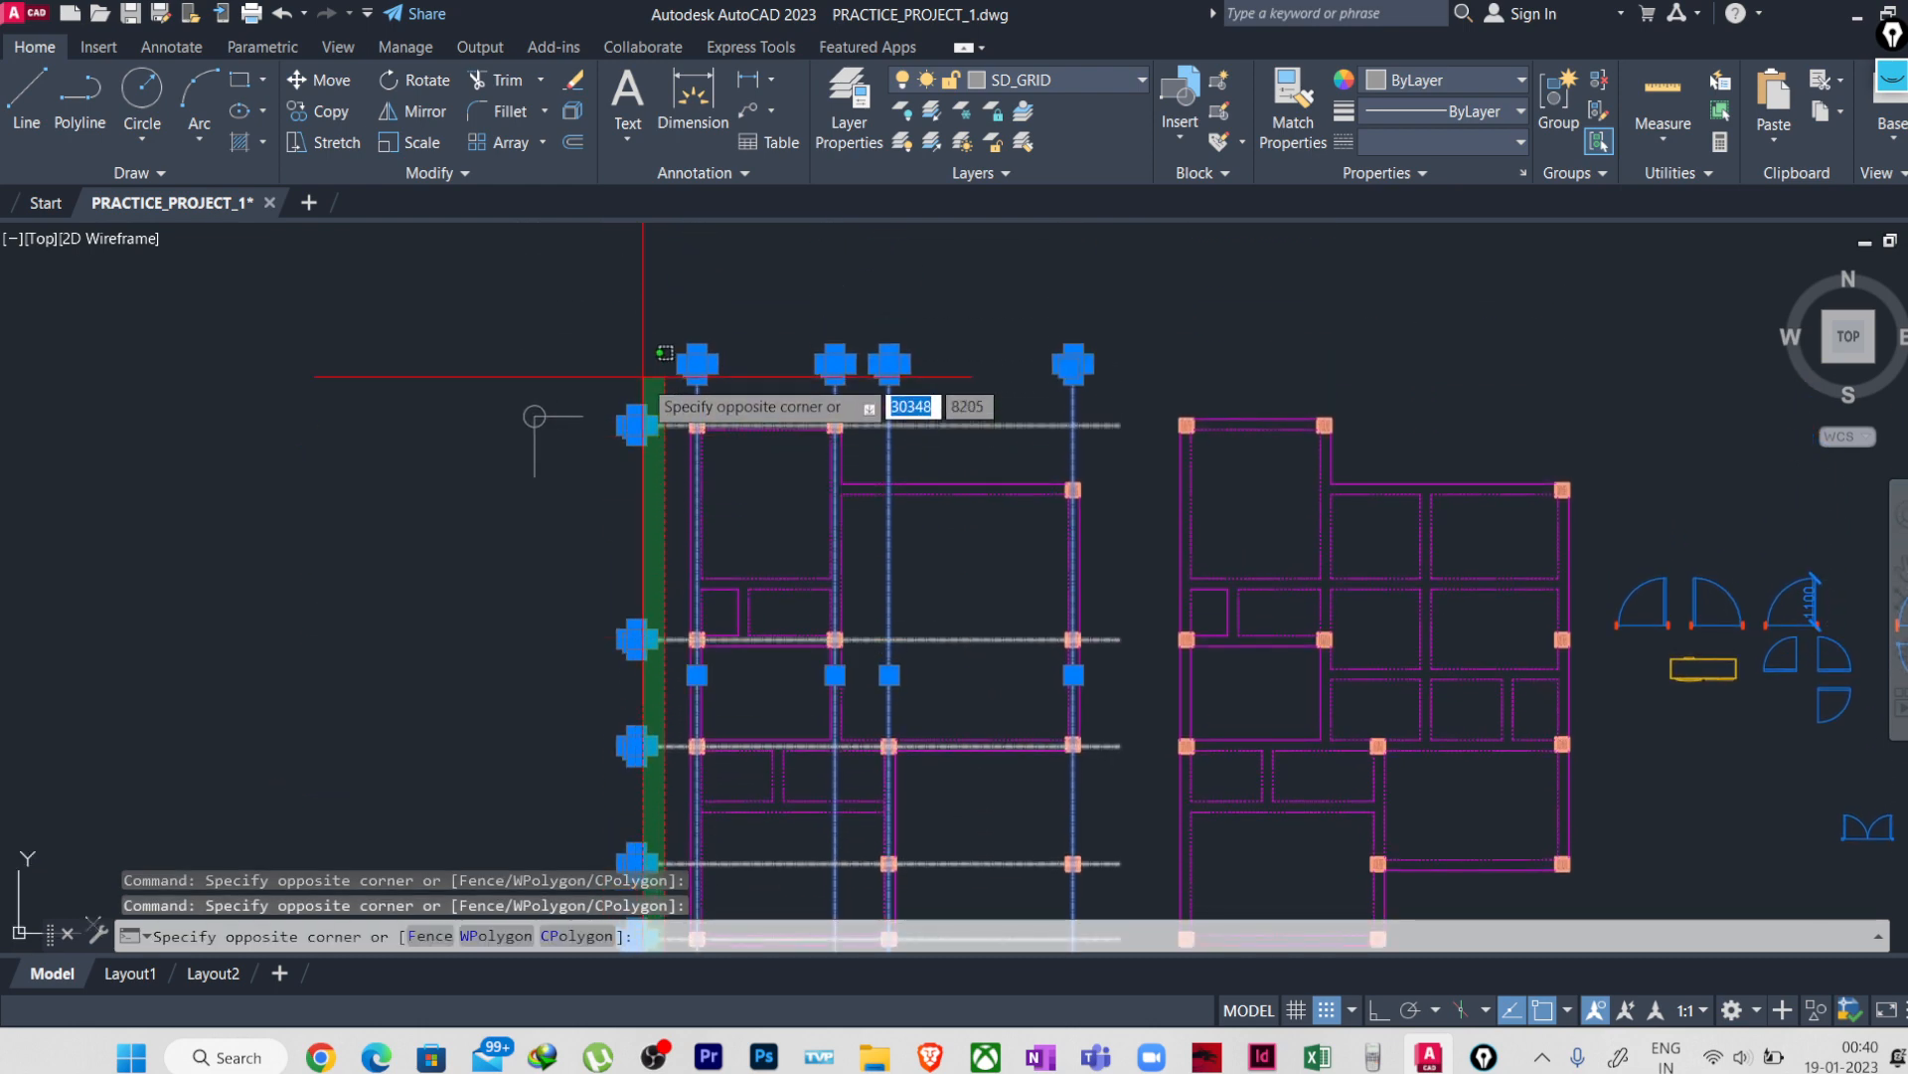
pyautogui.click(633, 393)
pyautogui.scroll(-2, 641, 343)
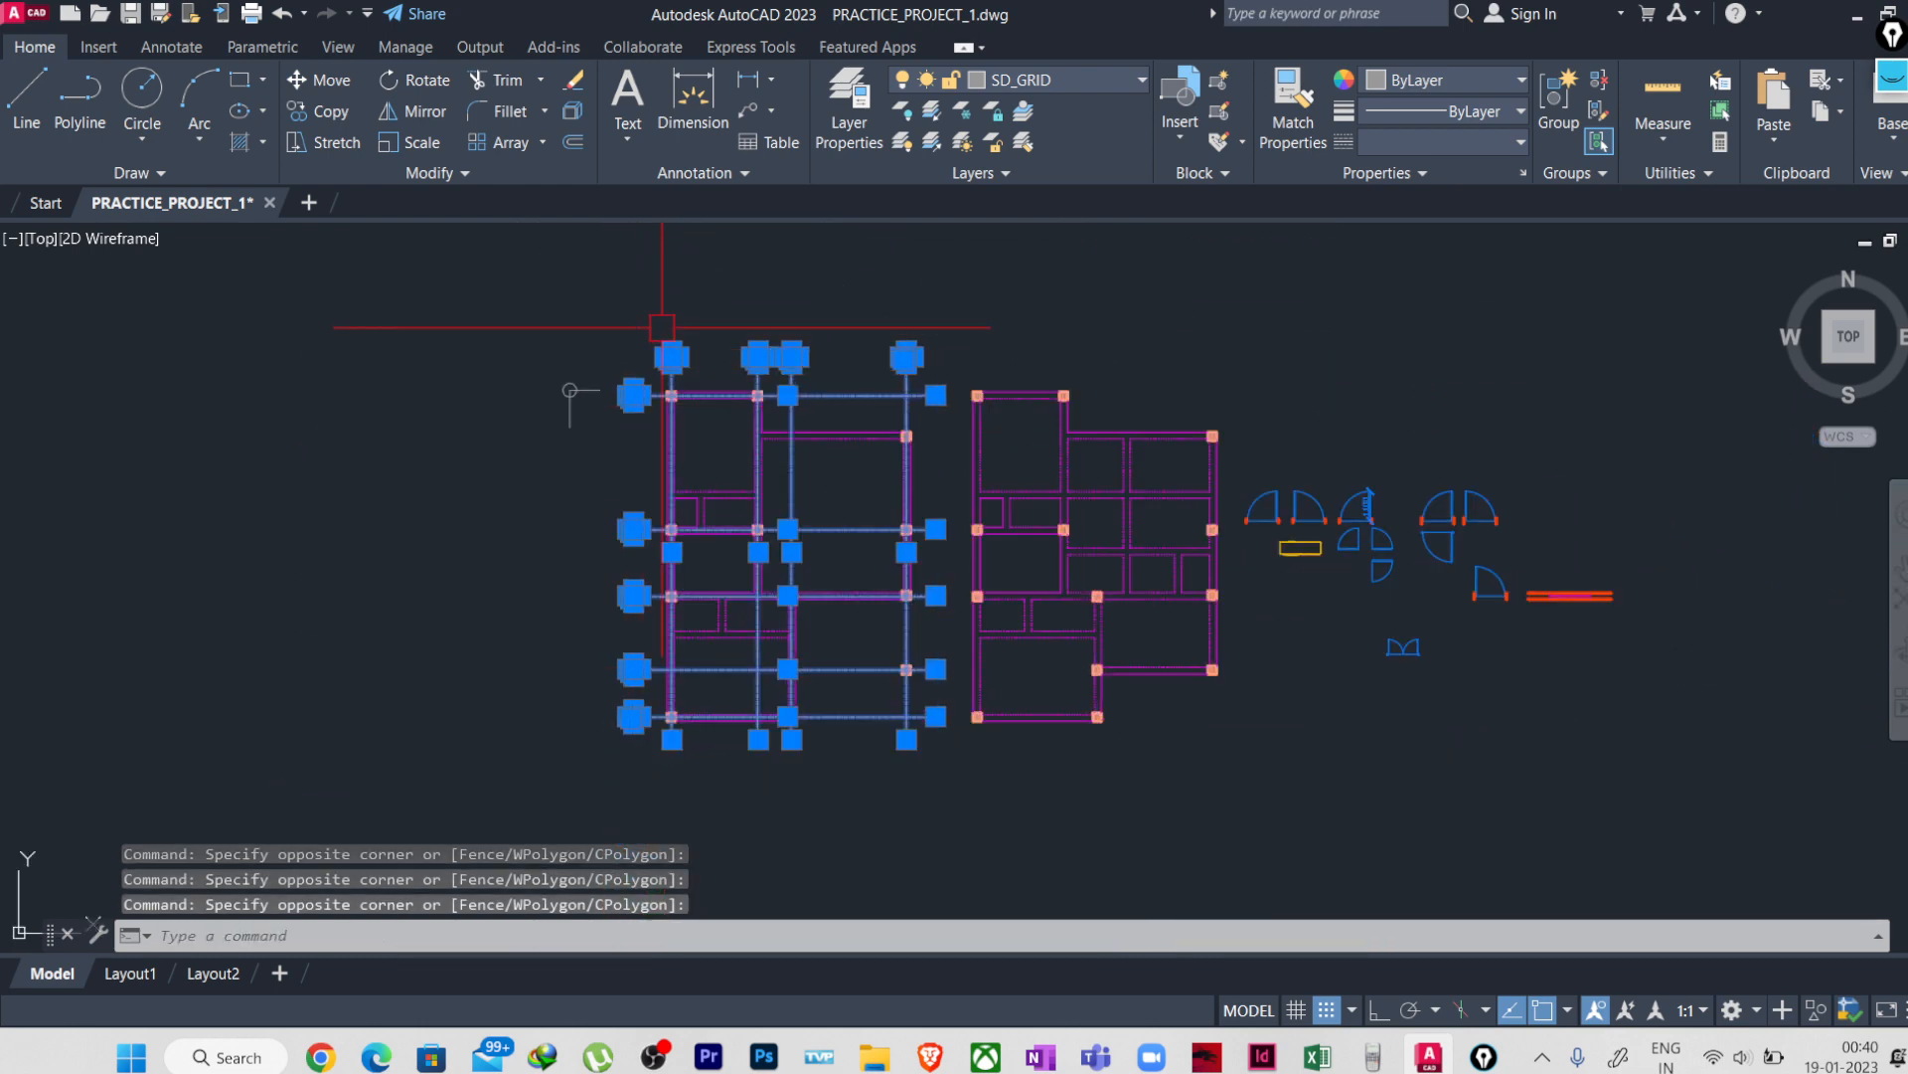
pyautogui.write('g')
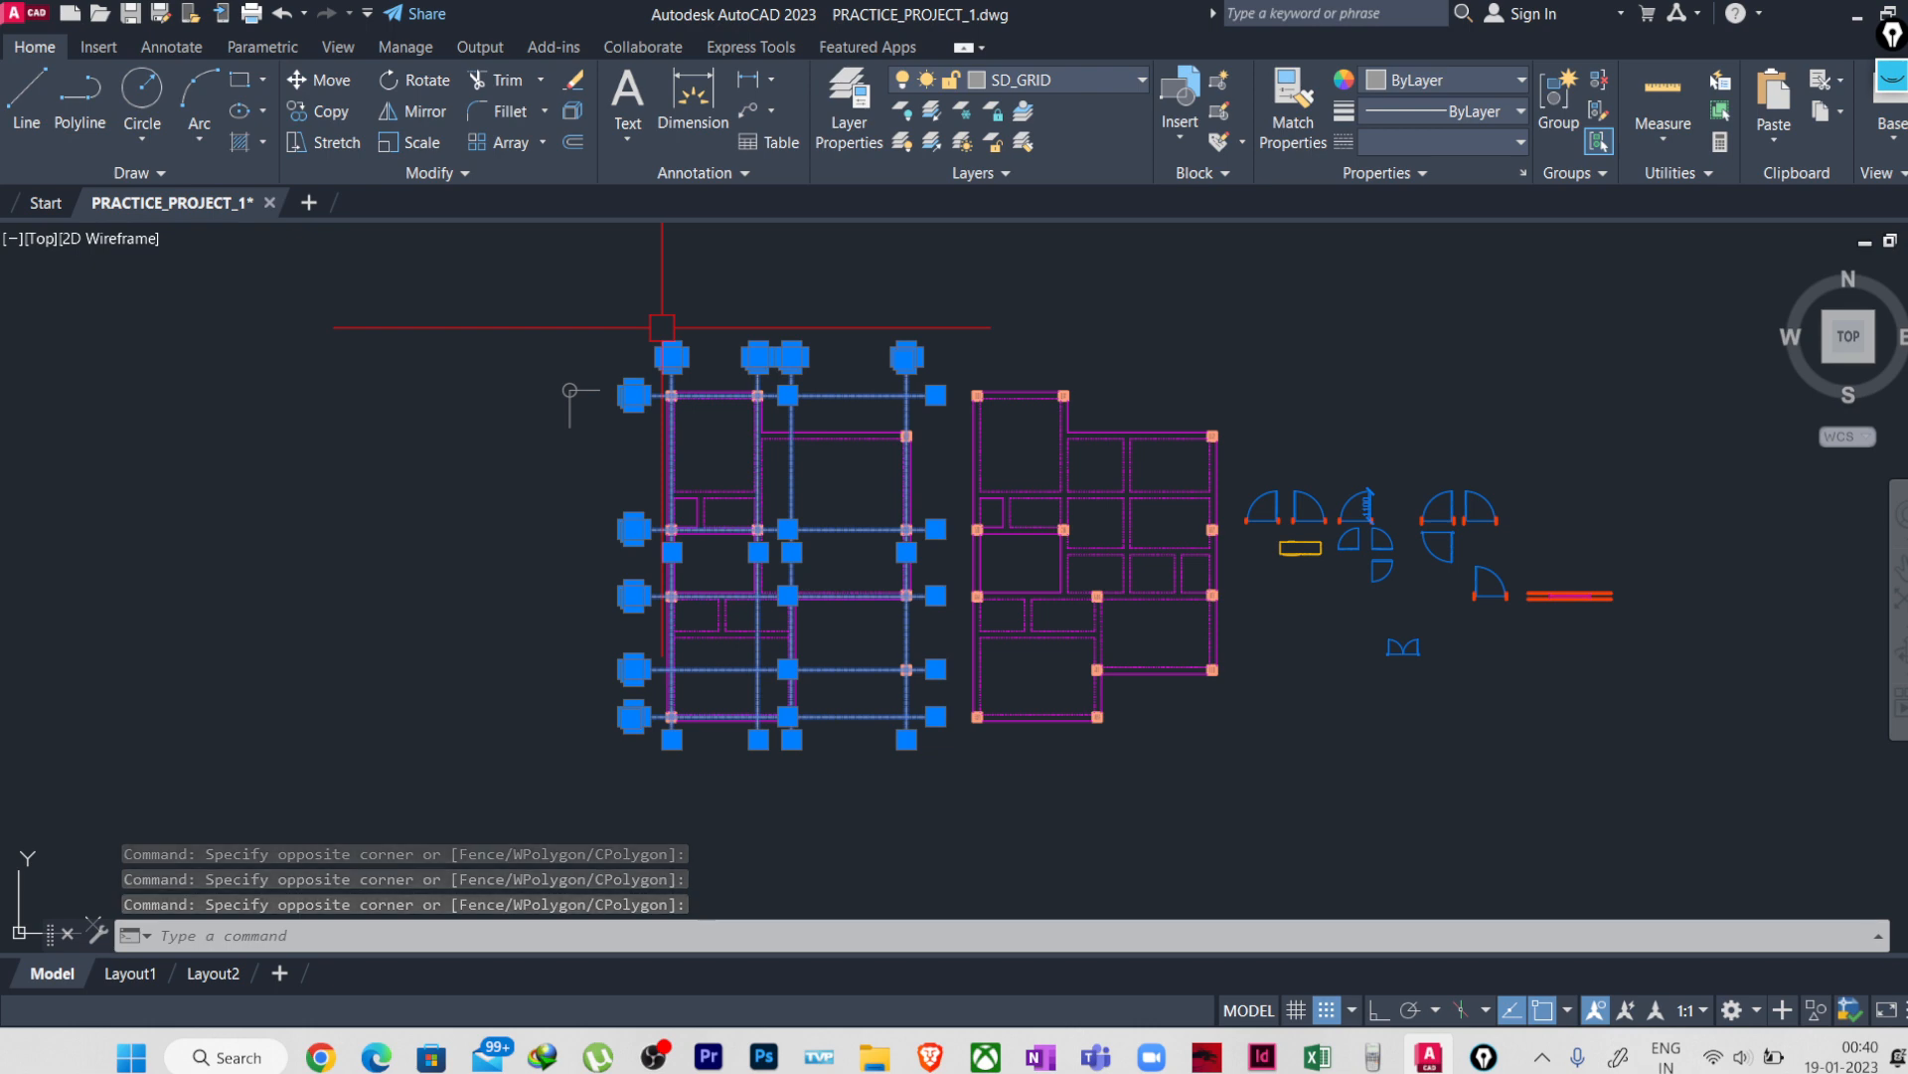
pyautogui.press('Return')
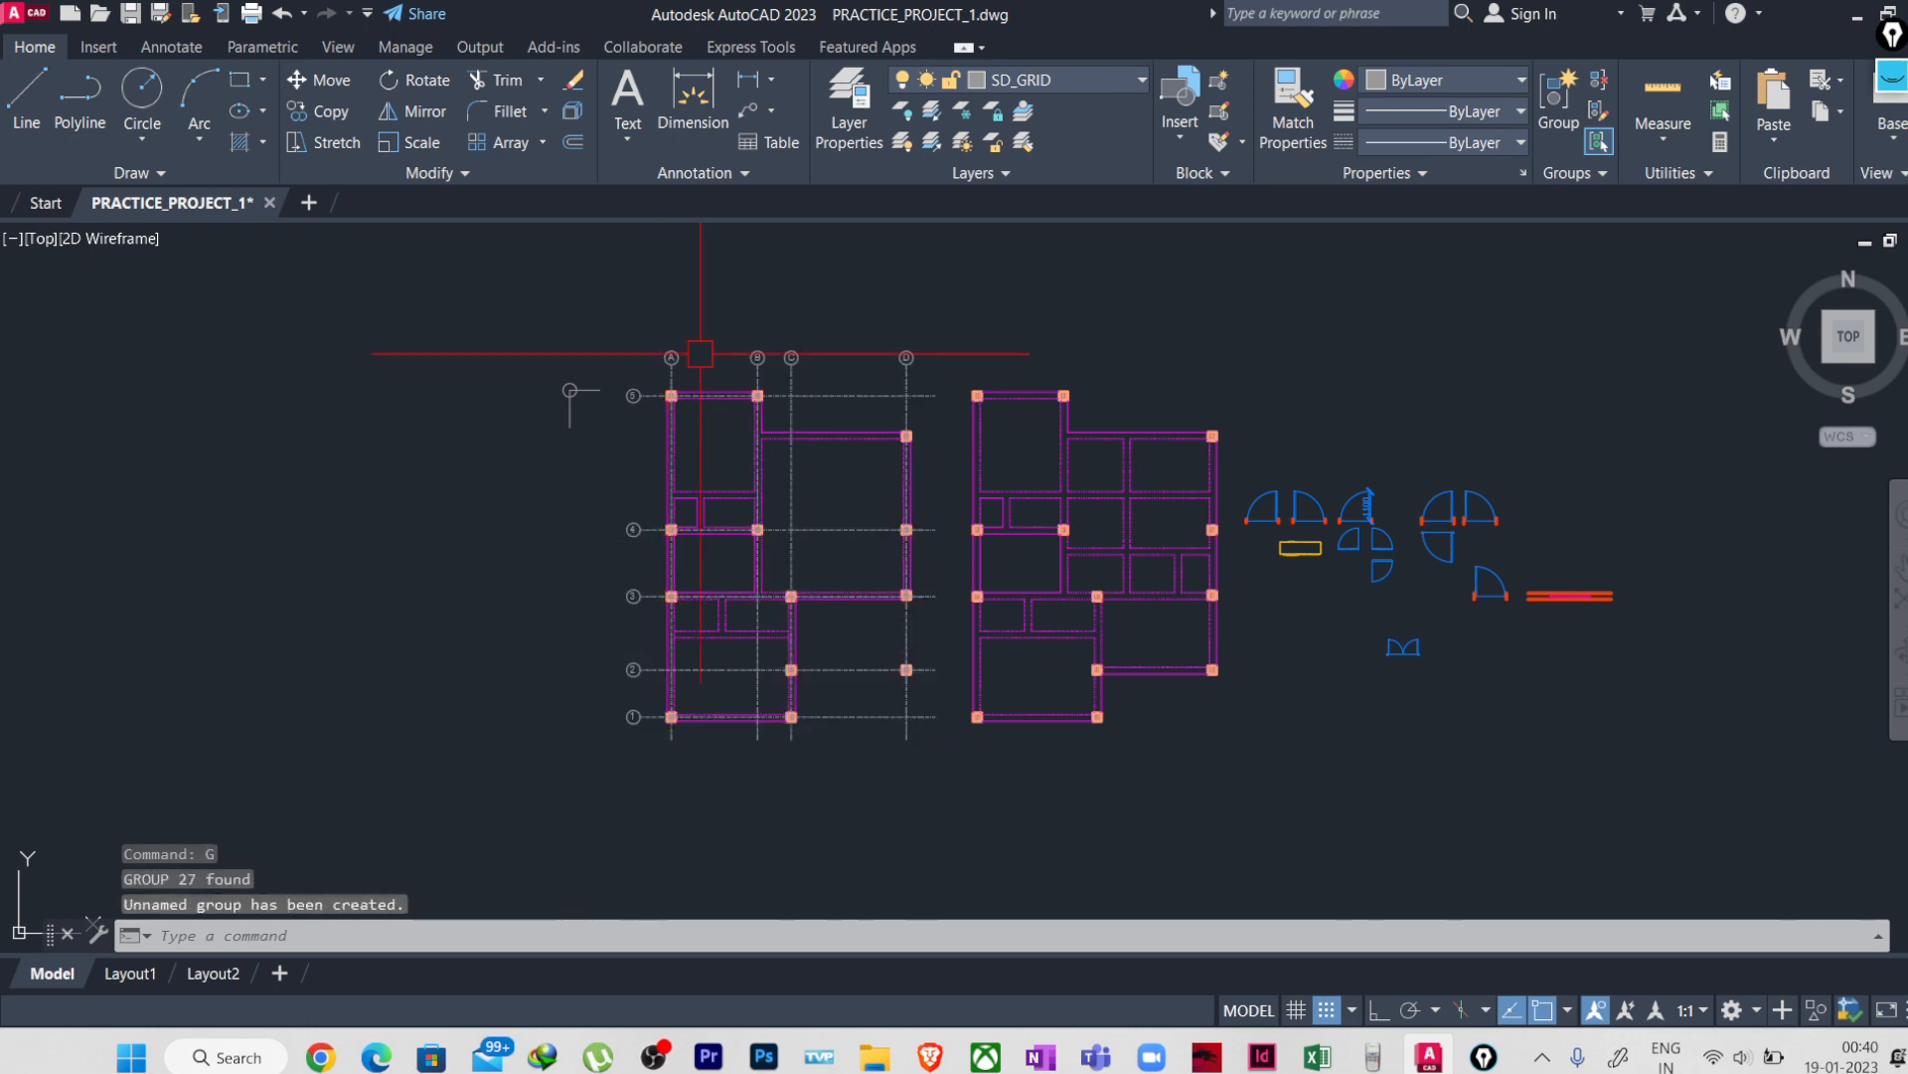
# - Delete the spare circle and its two attached lines beside the grid
pyautogui.scroll(4, 591, 364)
pyautogui.click(590, 363)
pyautogui.click(469, 481)
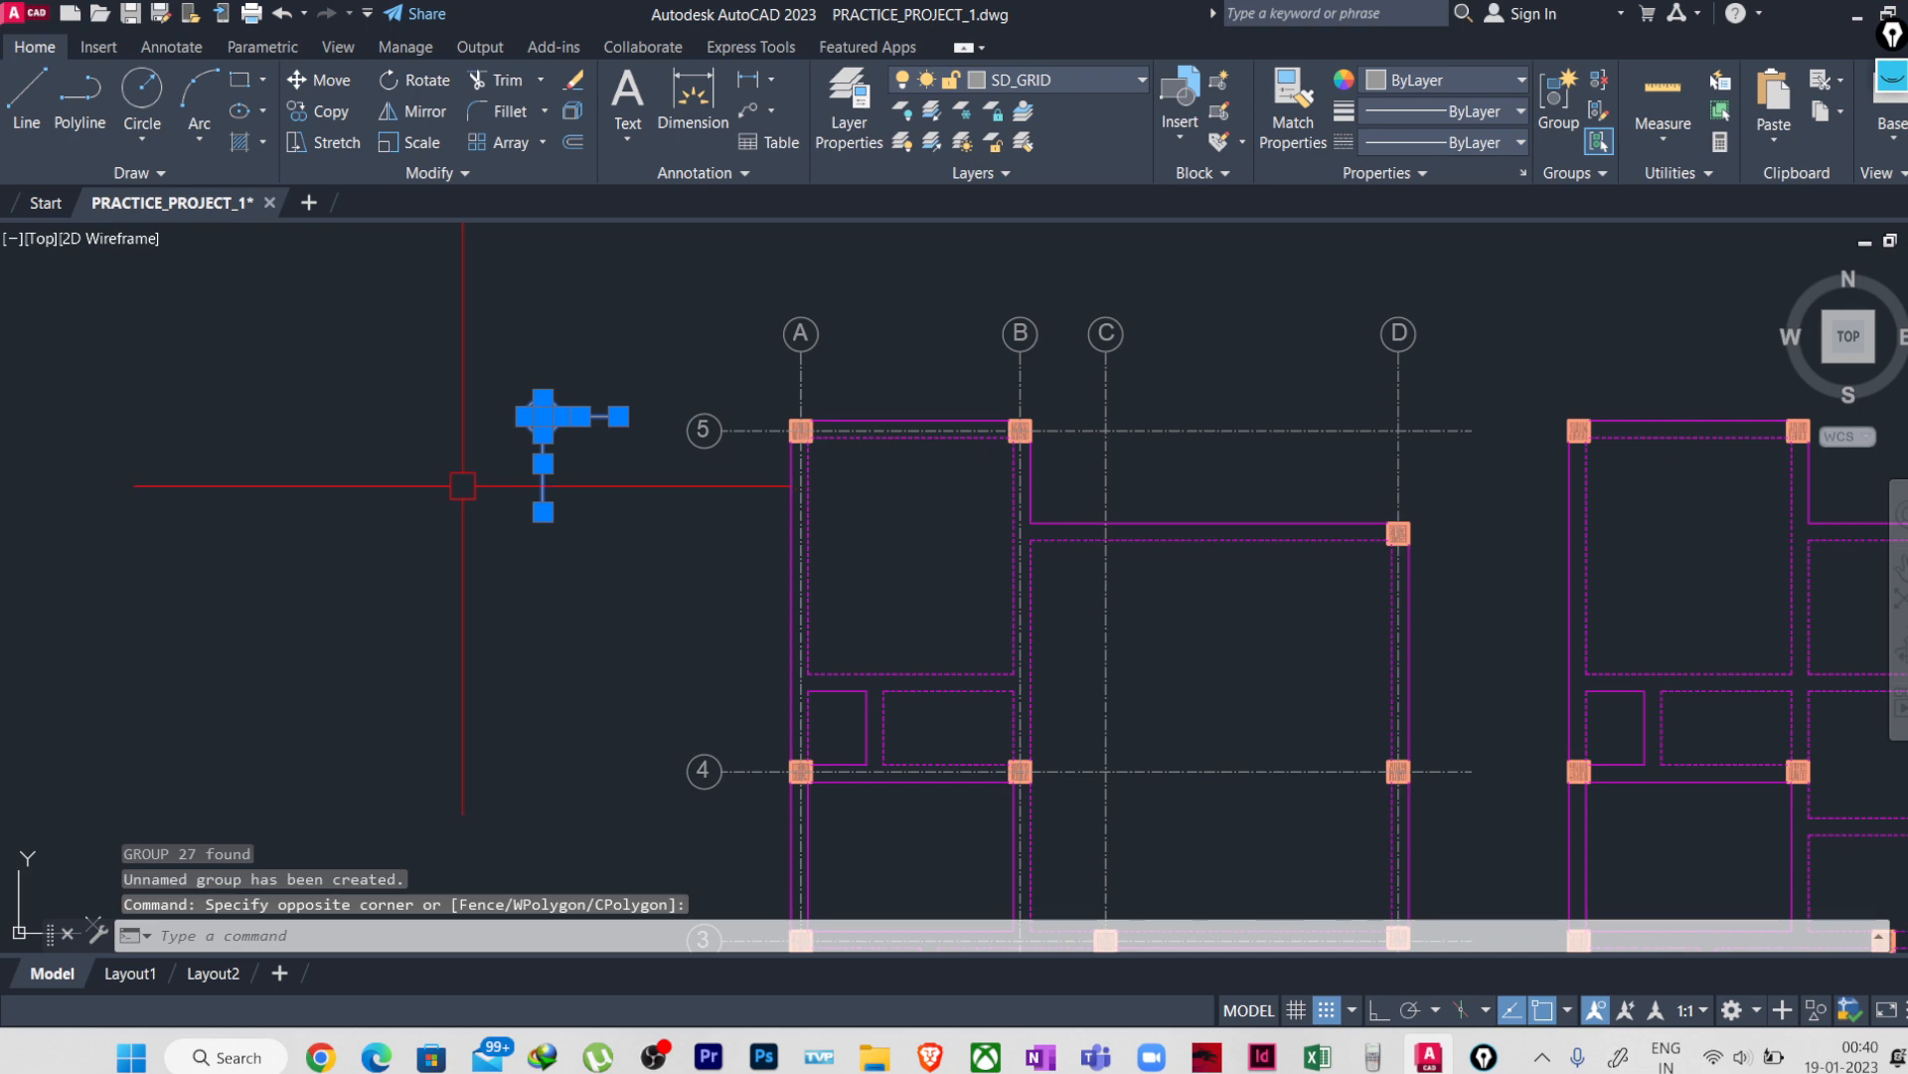
pyautogui.press('Delete')
# - Copy the grid group from the center of the column at A-5 to the center of the matching column in the neighboring layout
pyautogui.click(808, 334)
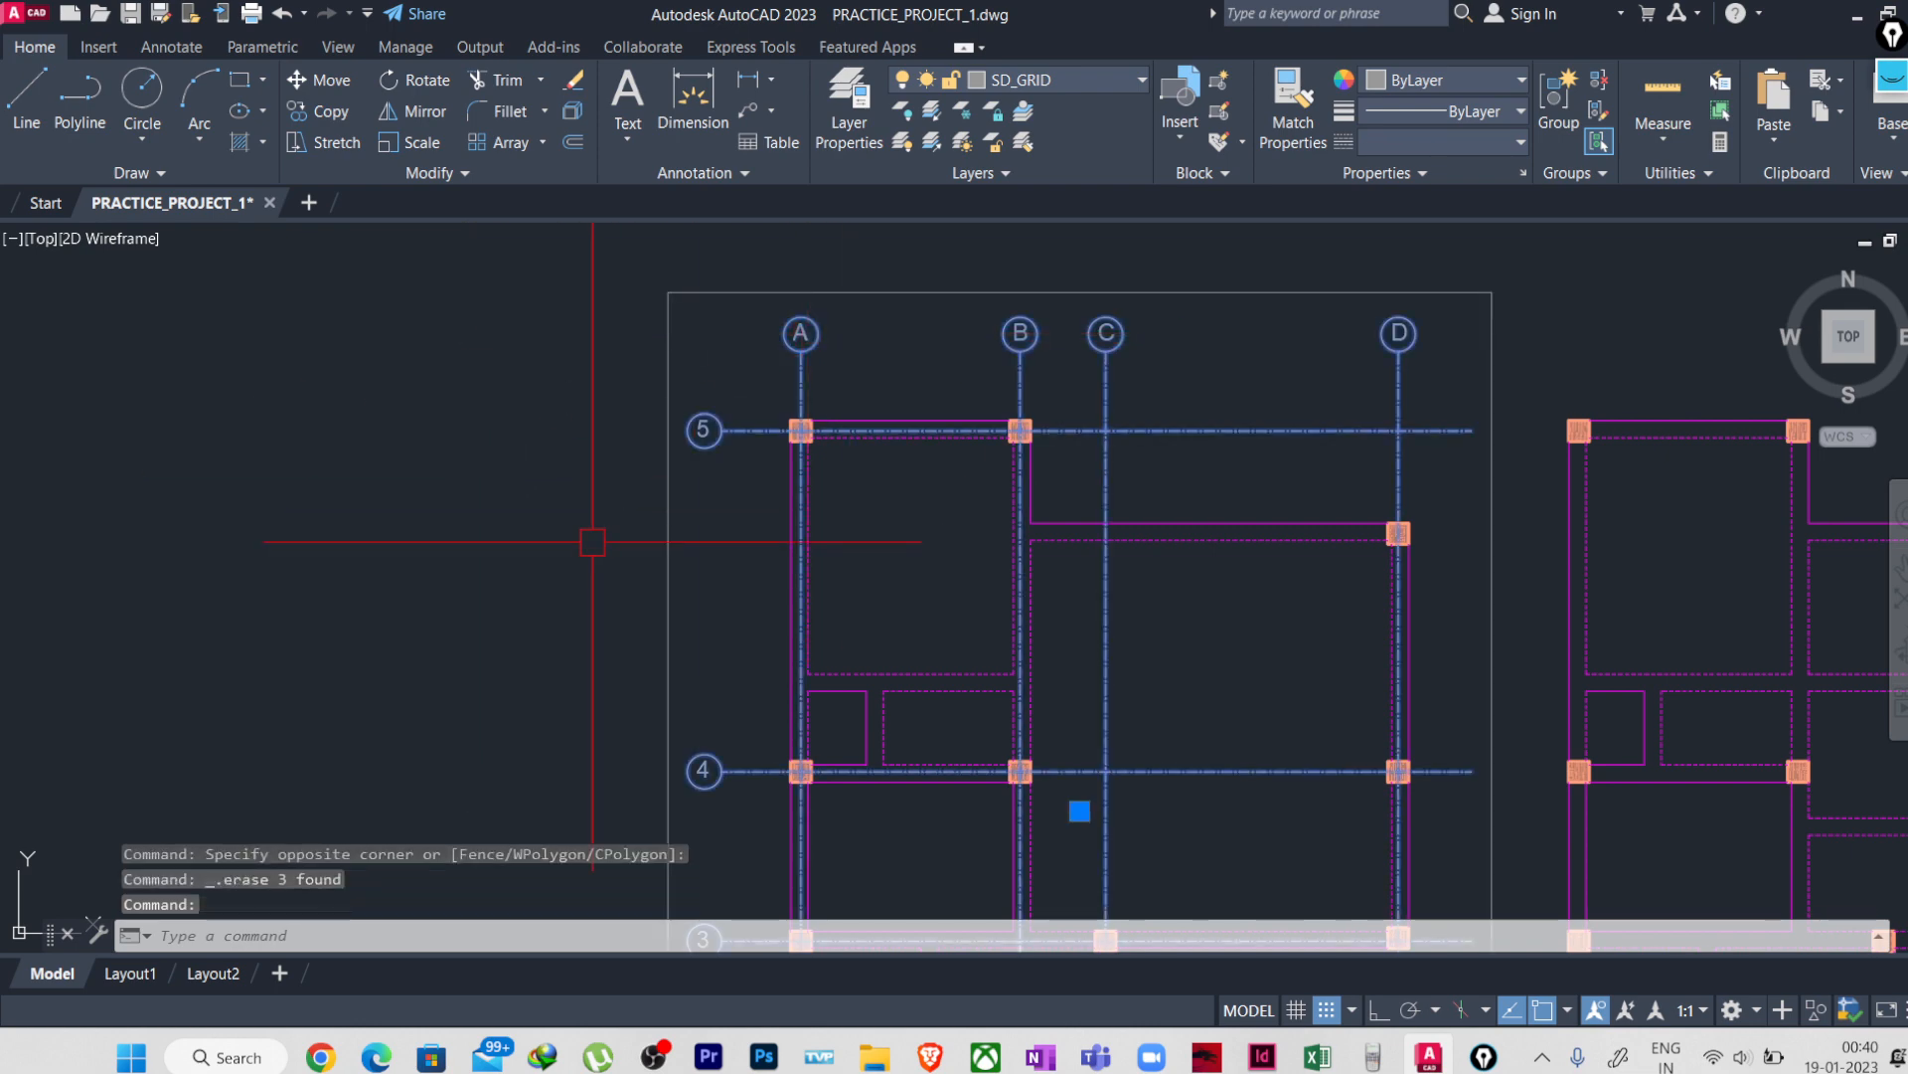
pyautogui.write('co')
pyautogui.press('Return')
pyautogui.scroll(4, 746, 422)
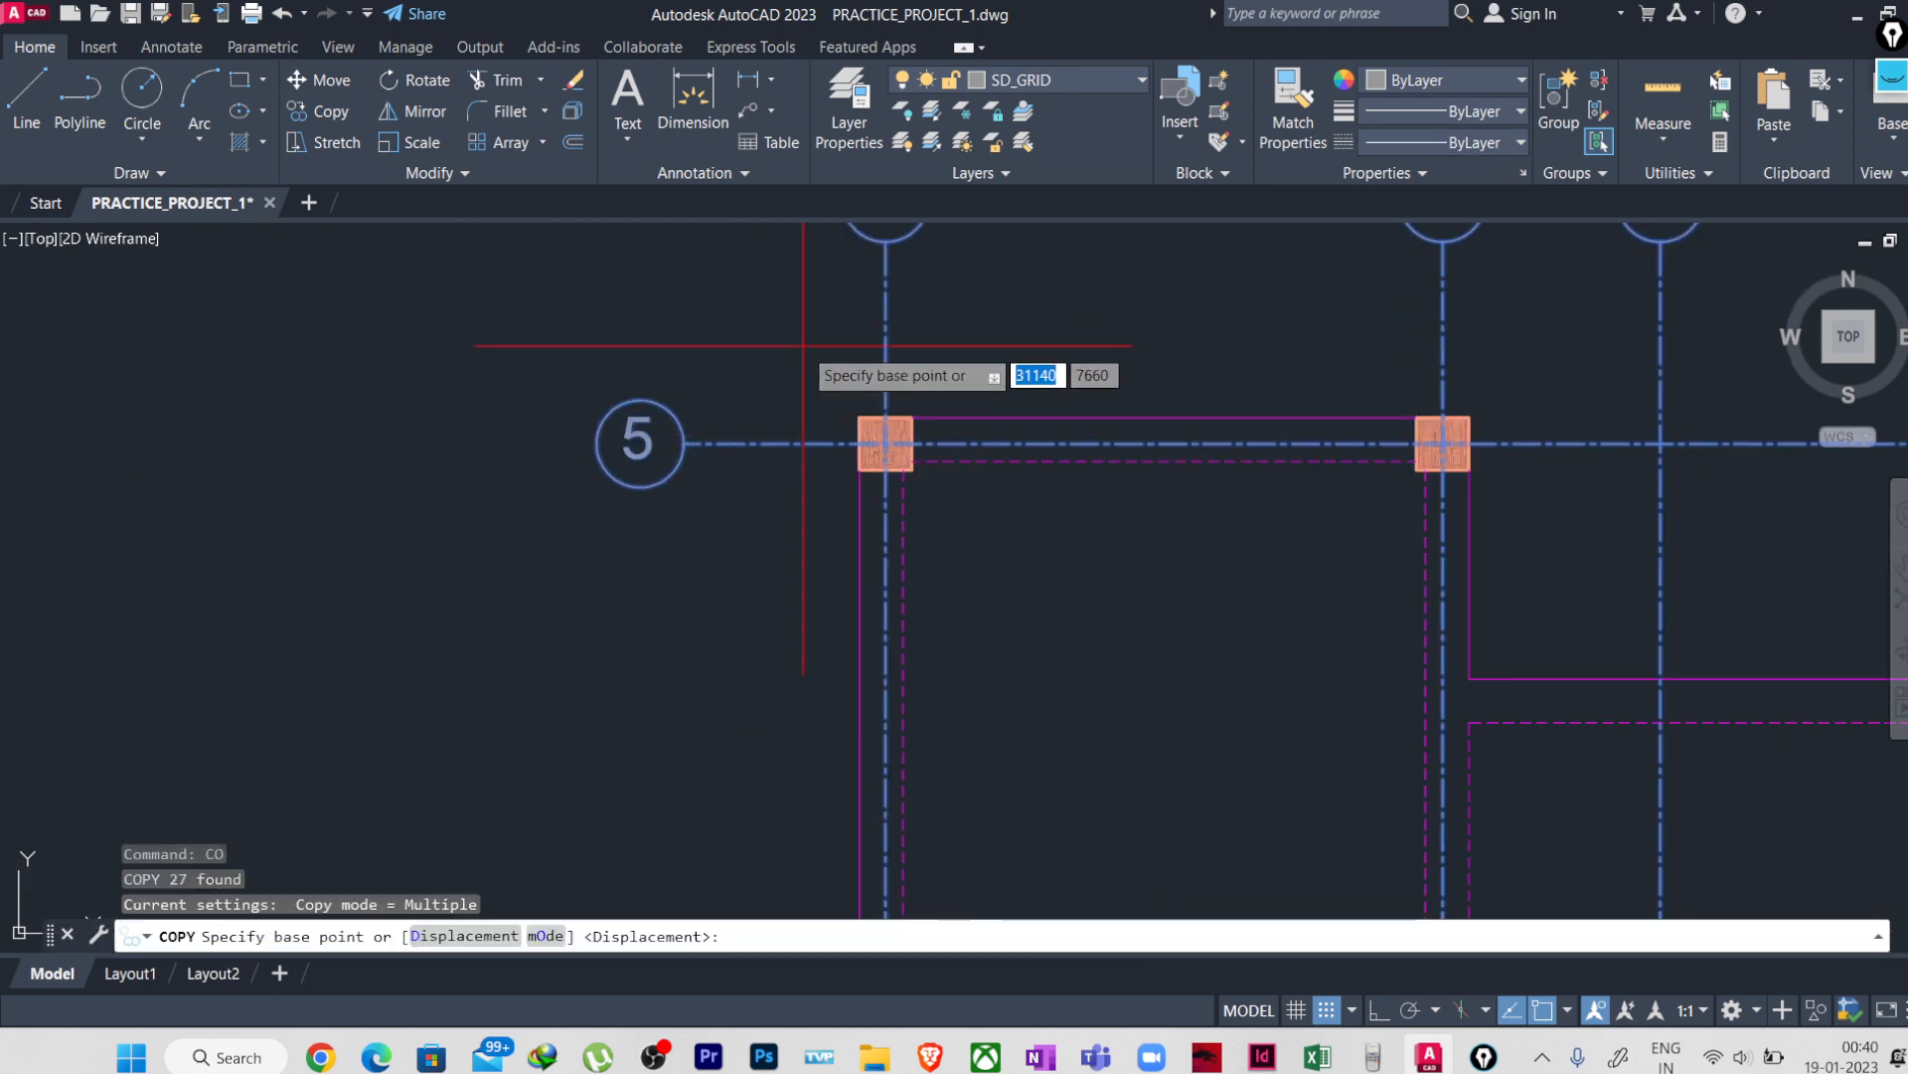
pyautogui.click(885, 443)
pyautogui.scroll(-5, 847, 422)
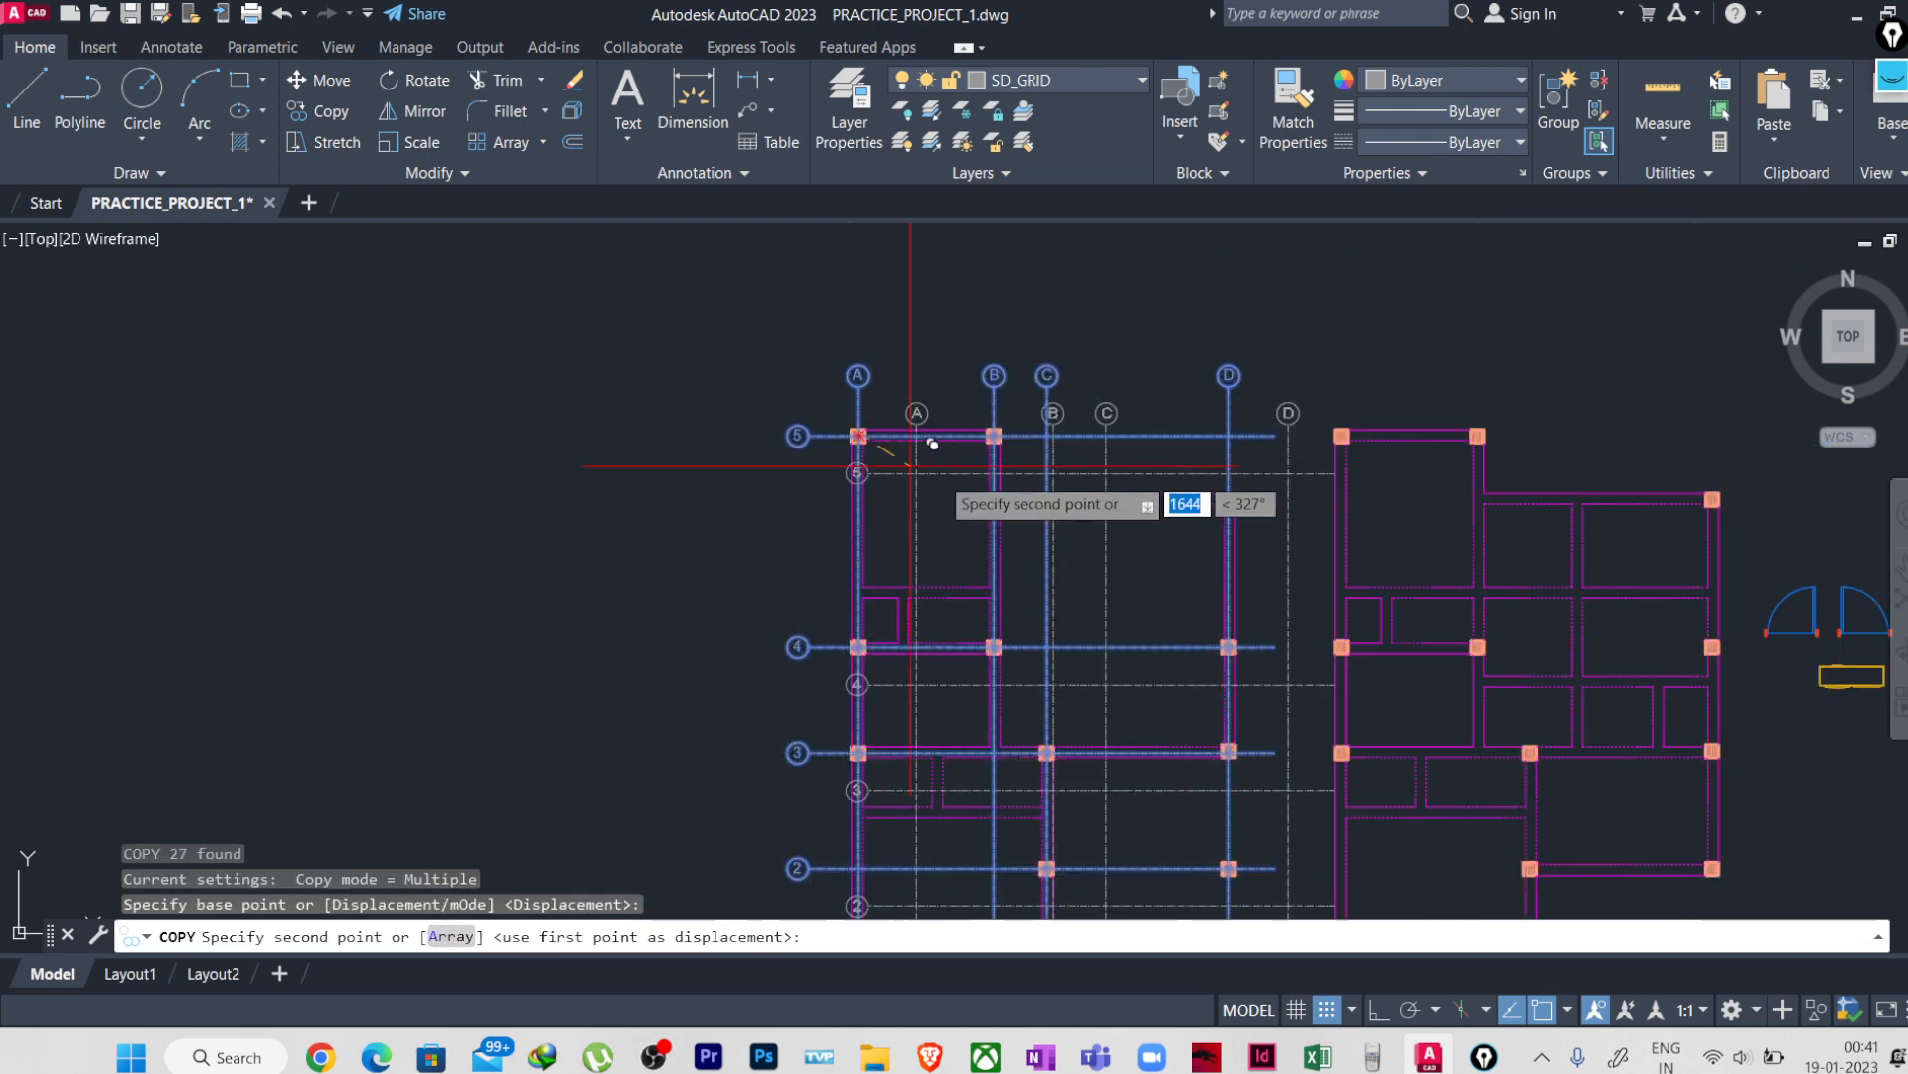
pyautogui.moveTo(1193, 502); pyautogui.dragTo(588, 532, button='middle')
pyautogui.scroll(4, 749, 441)
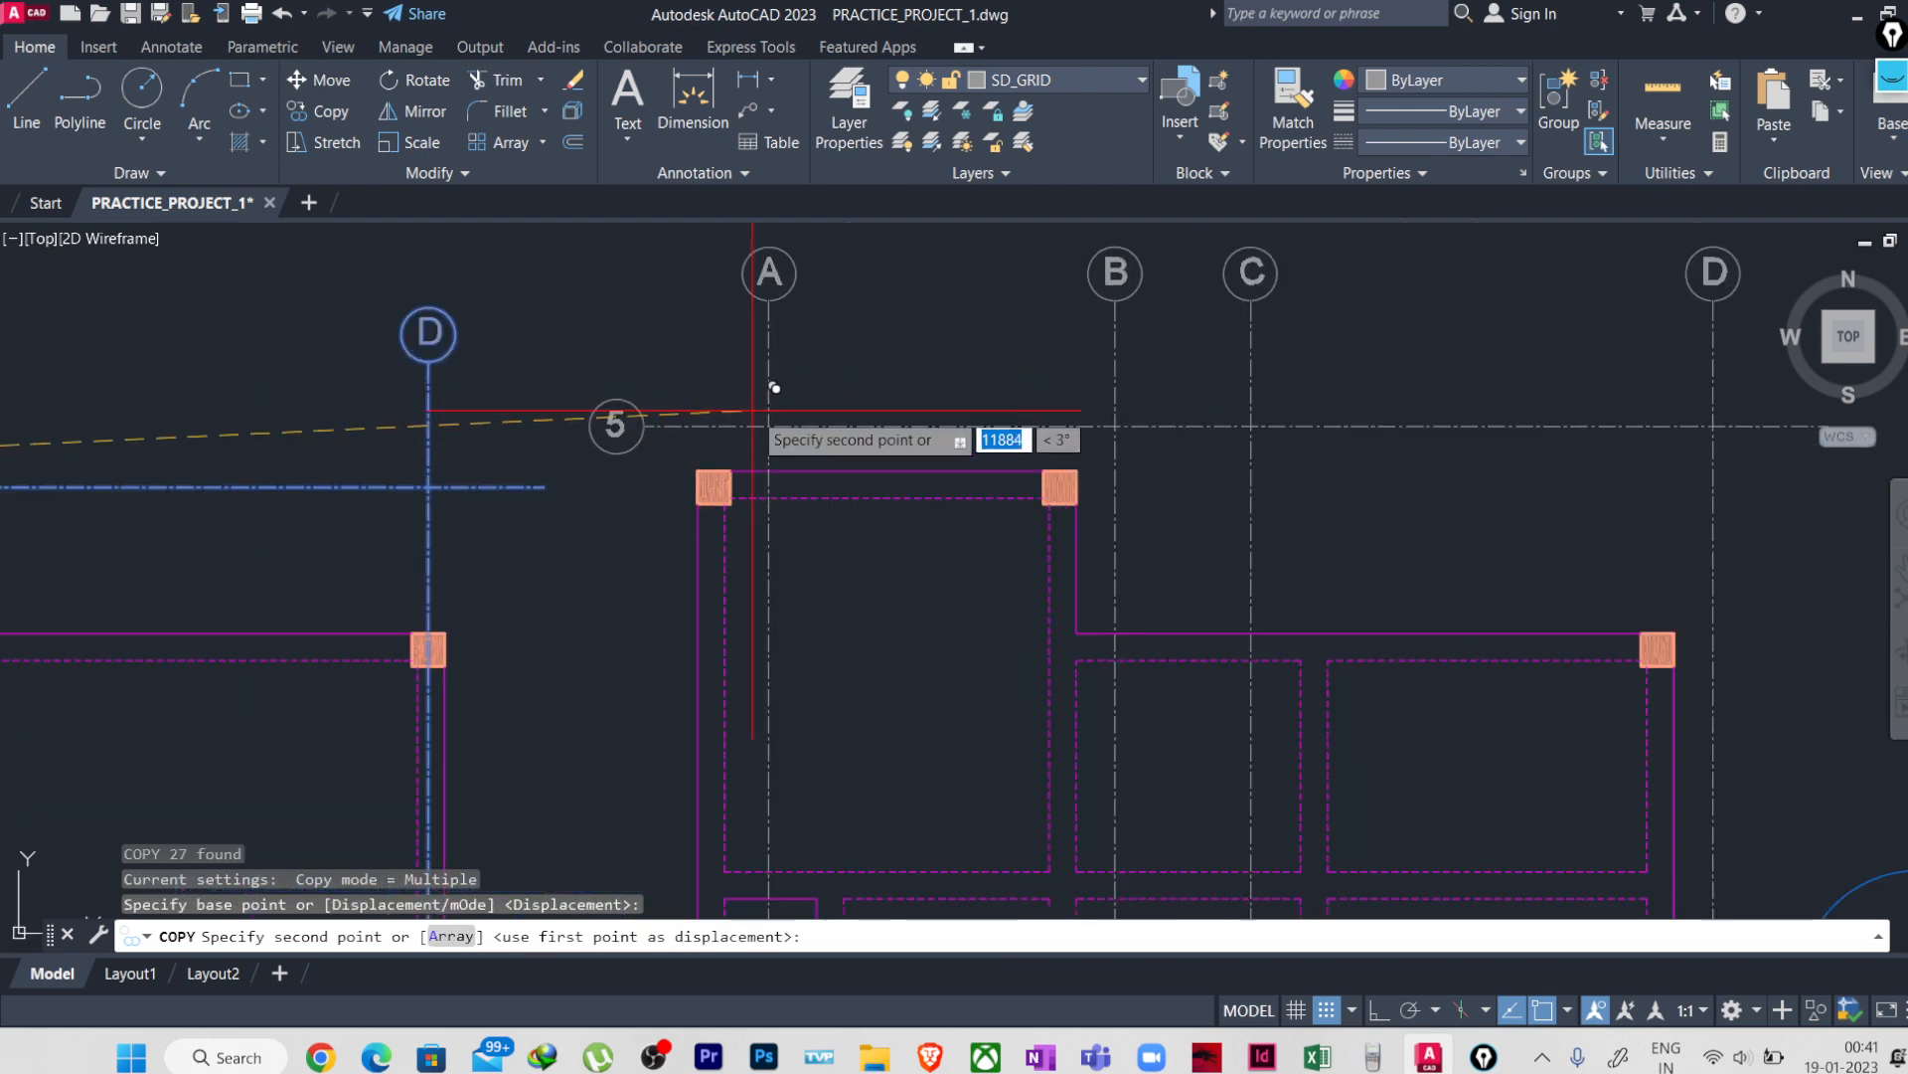
pyautogui.click(690, 466)
pyautogui.scroll(-5, 610, 530)
pyautogui.press('Escape')
pyautogui.press('Escape')
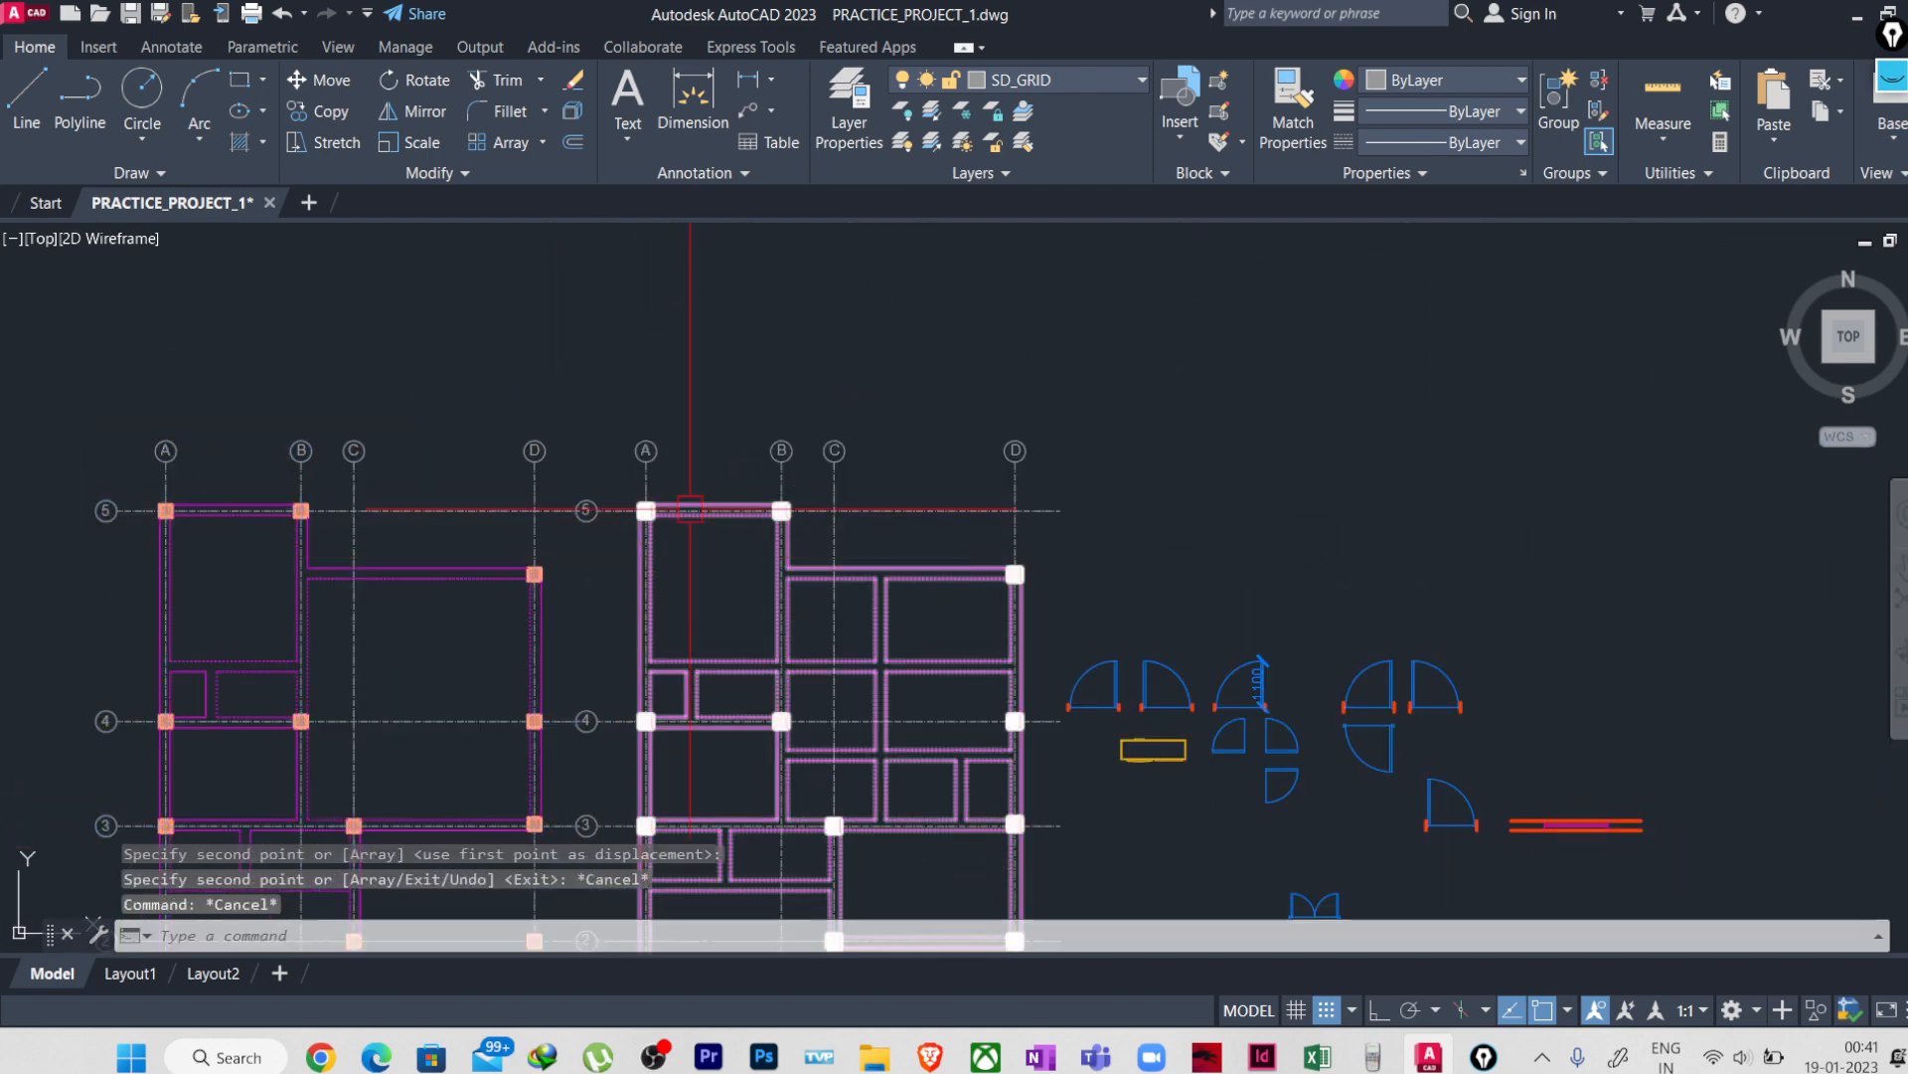
# - Try to move the door and window symbols farther right, away from the gridded layouts
pyautogui.scroll(-5, 695, 503)
pyautogui.moveTo(1060, 597); pyautogui.dragTo(1045, 550, button='middle')
pyautogui.scroll(3, 1046, 550)
pyautogui.click(833, 326)
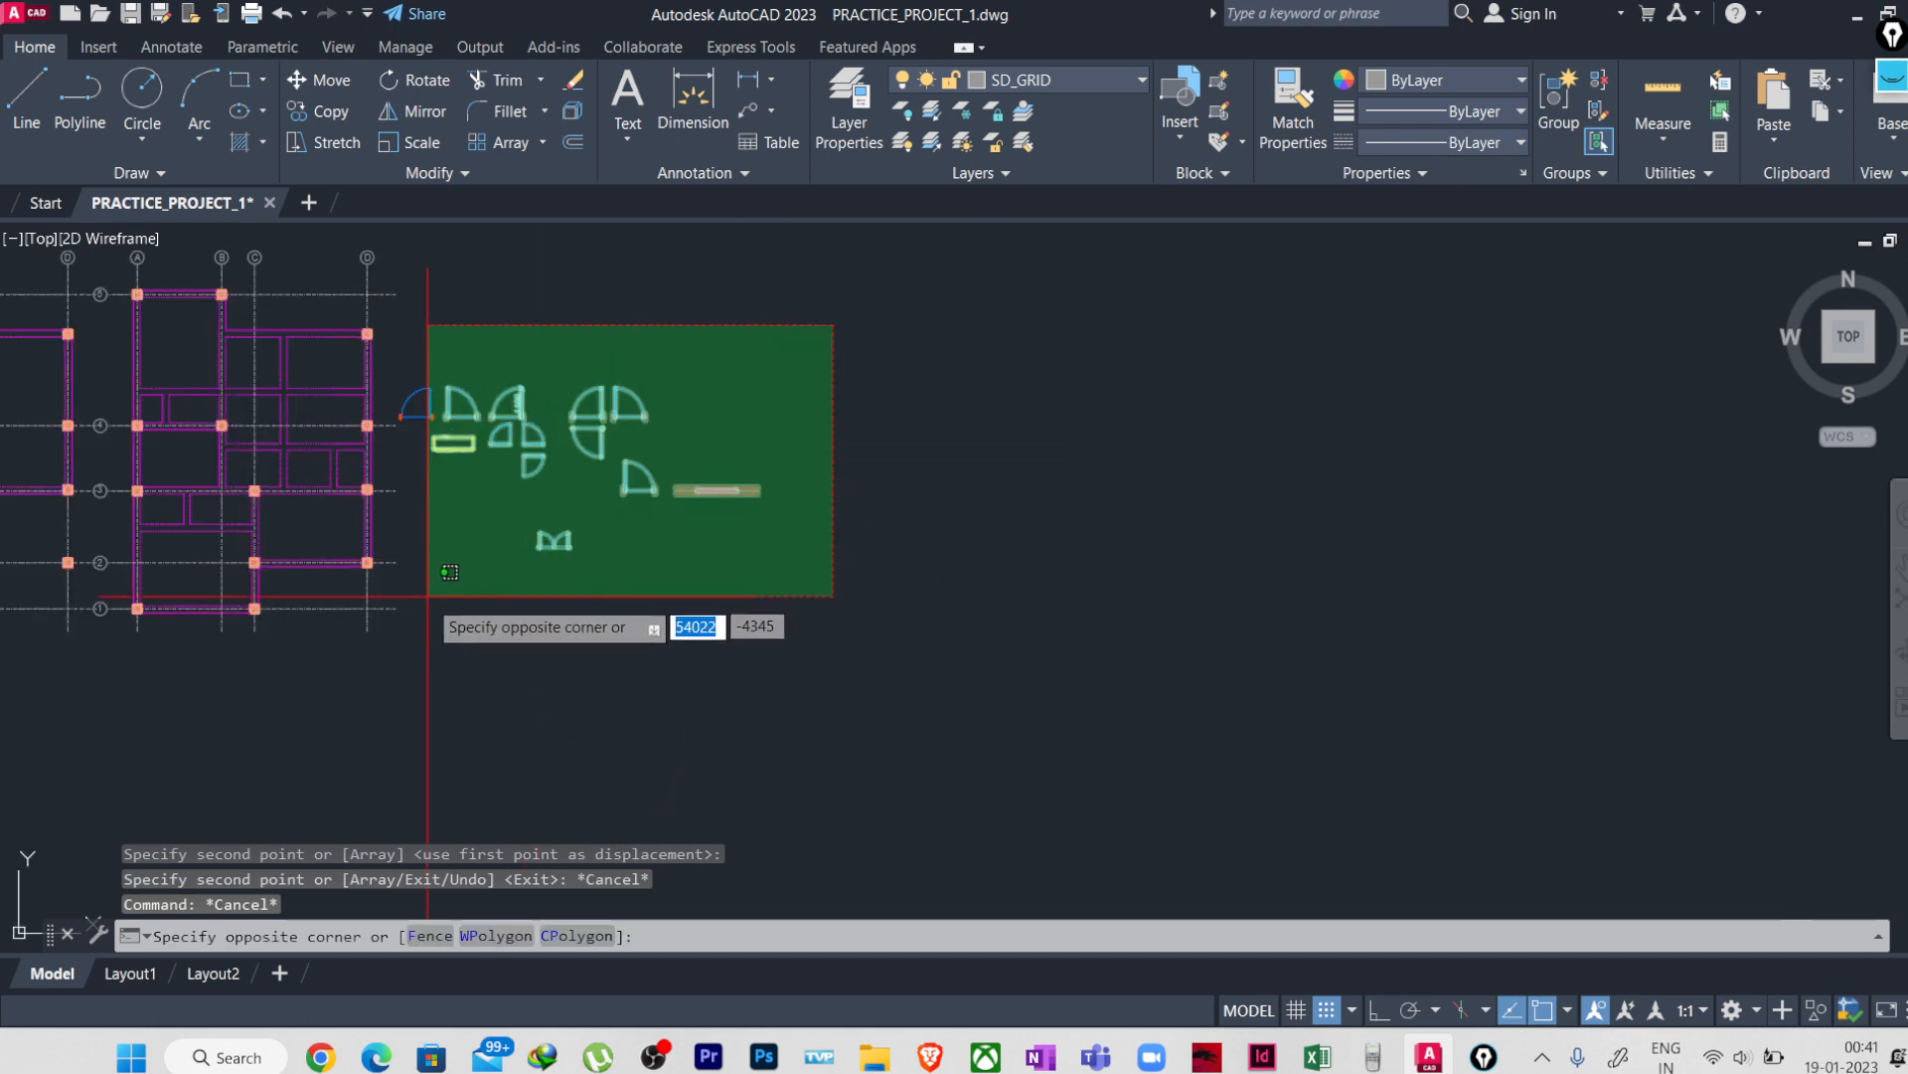
pyautogui.scroll(5, 410, 624)
pyautogui.moveTo(398, 696); pyautogui.dragTo(414, 952, button='middle')
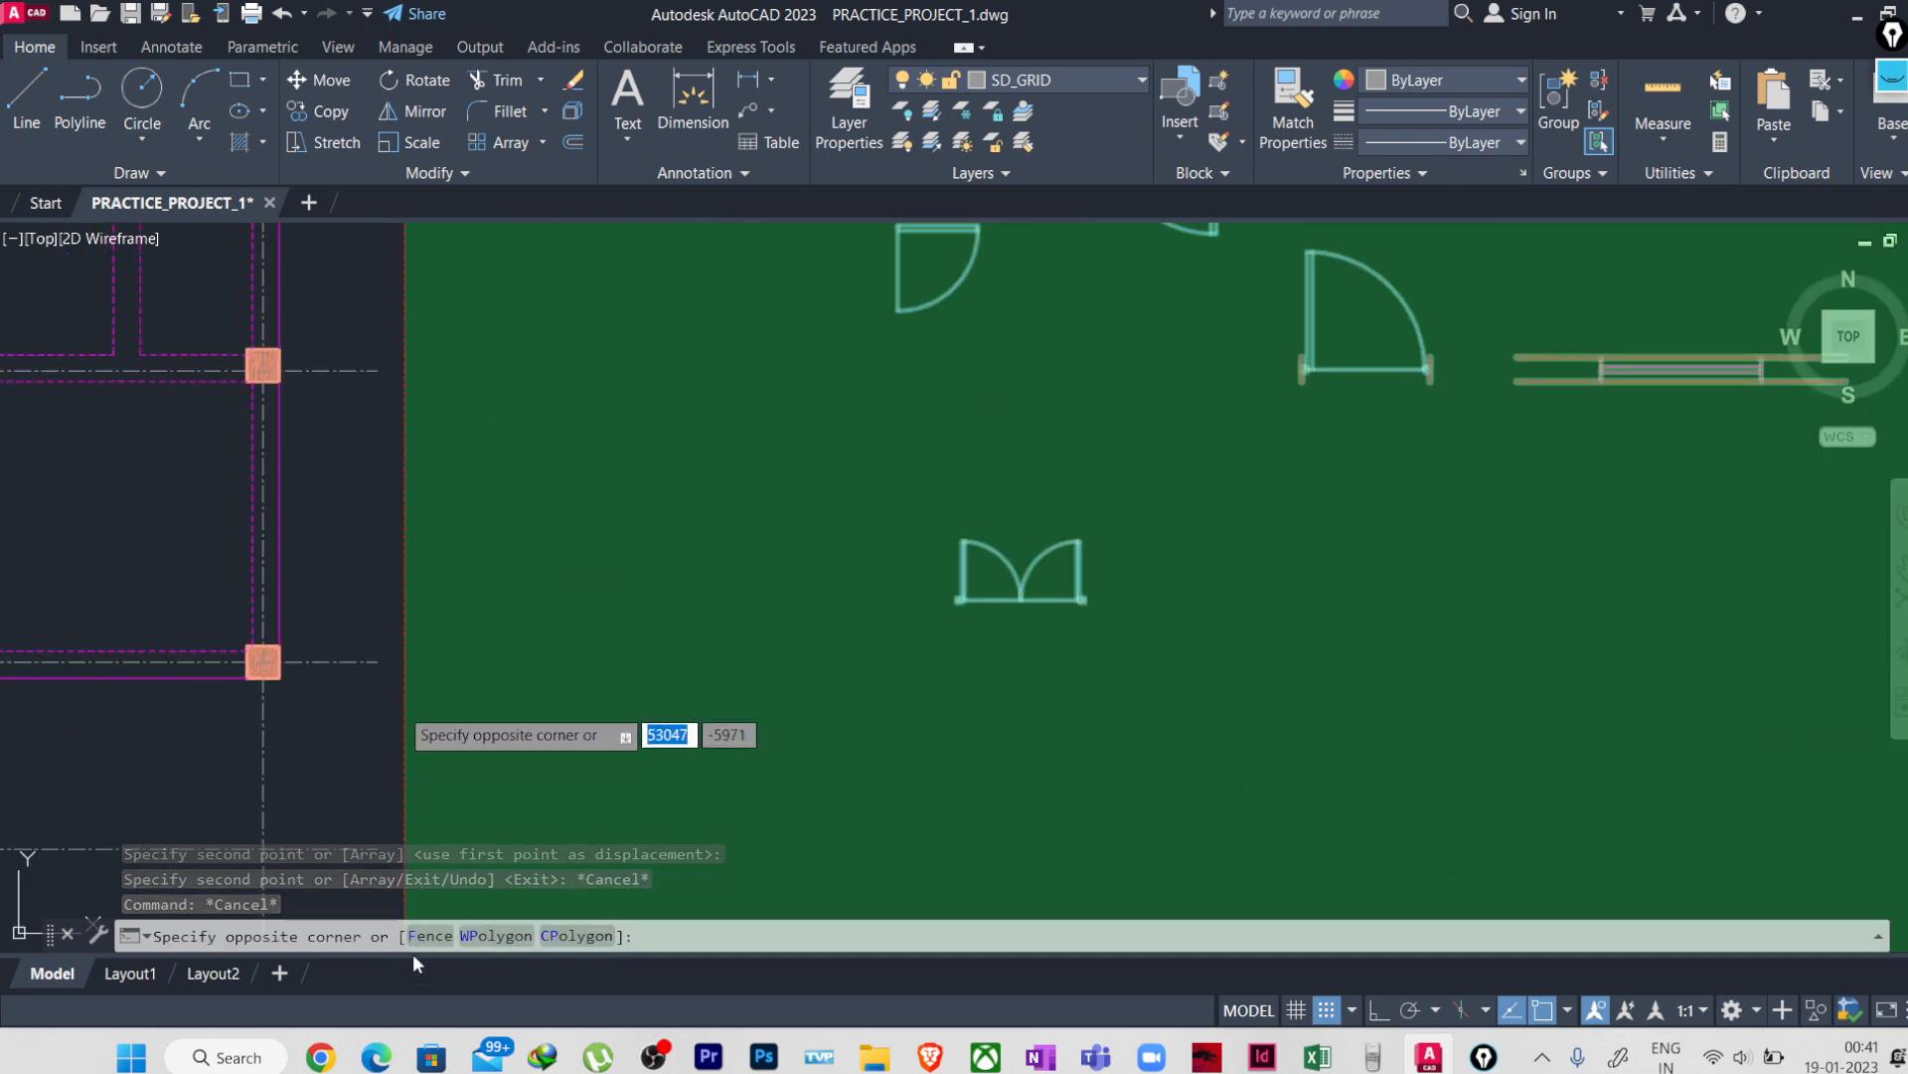
pyautogui.scroll(-5, 498, 798)
pyautogui.scroll(4, 498, 682)
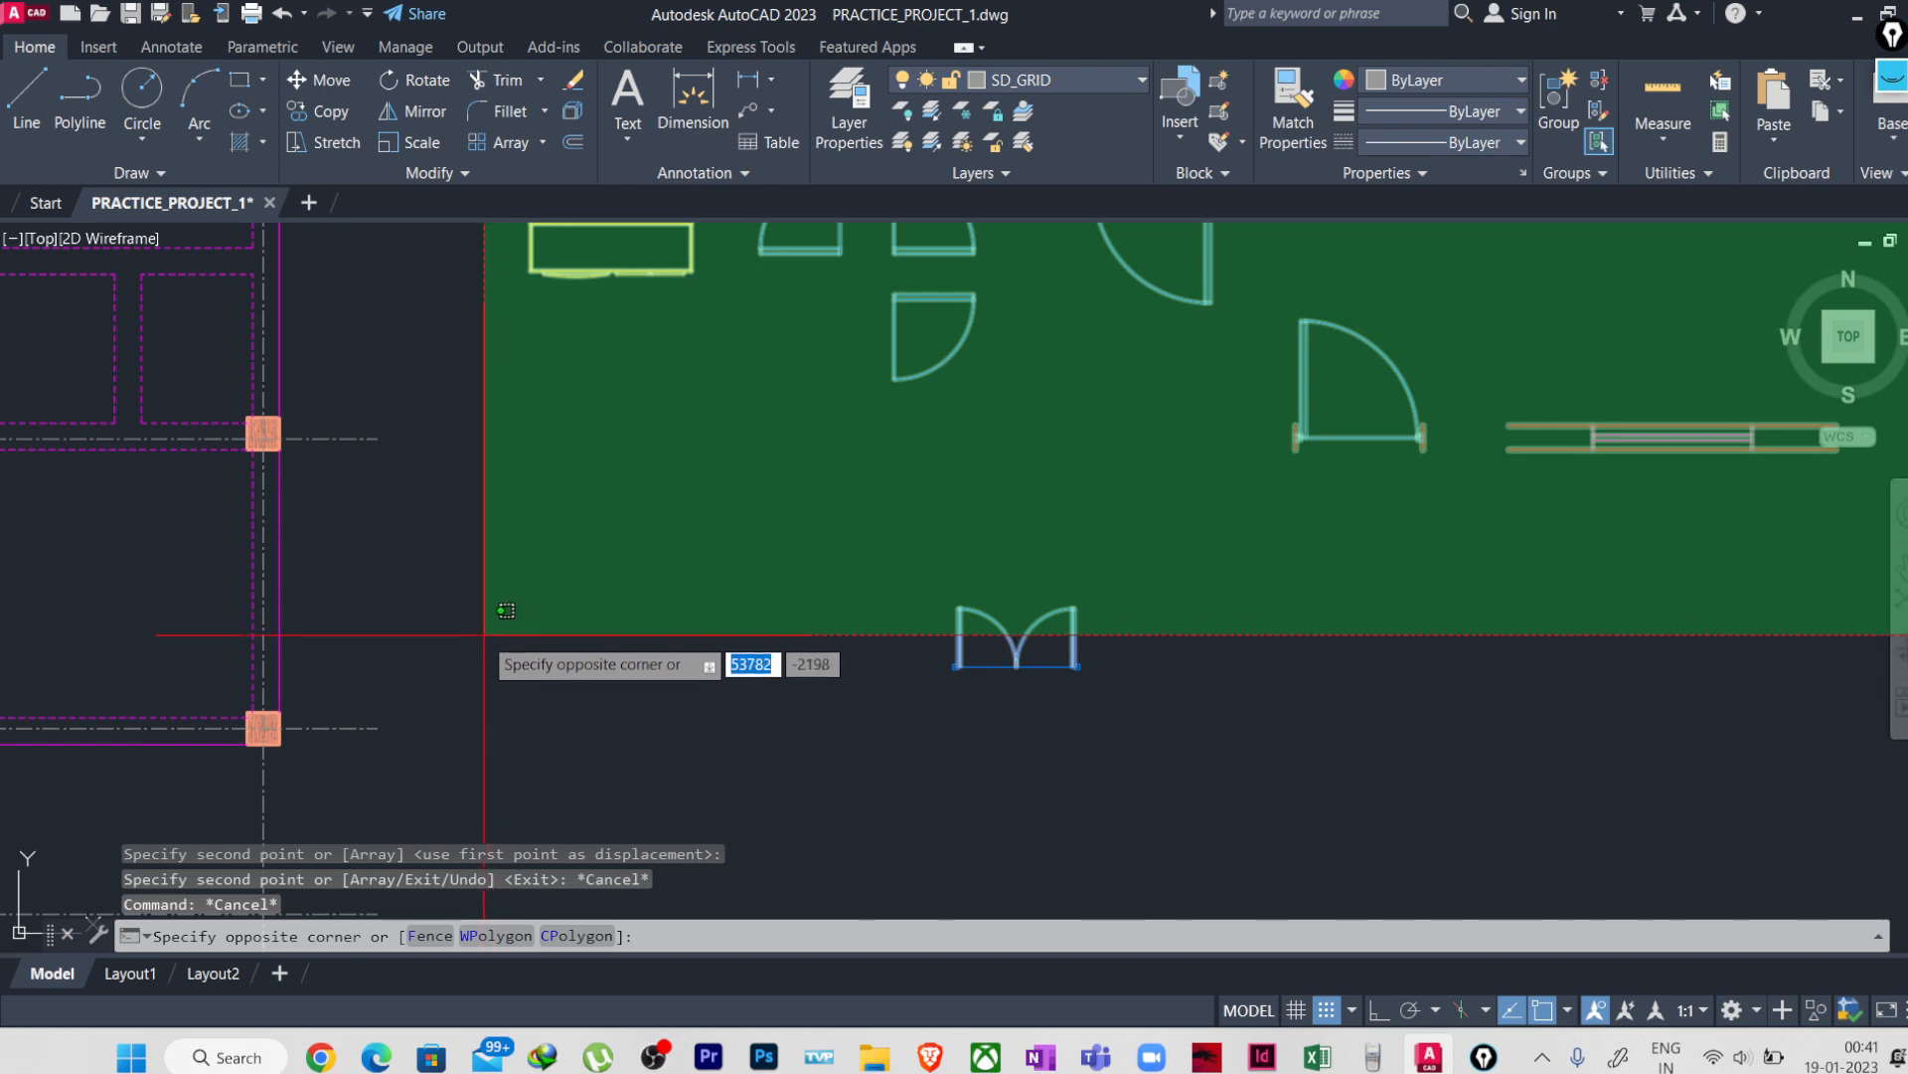
pyautogui.scroll(-1, 492, 661)
pyautogui.click(476, 617)
pyautogui.scroll(-5, 477, 636)
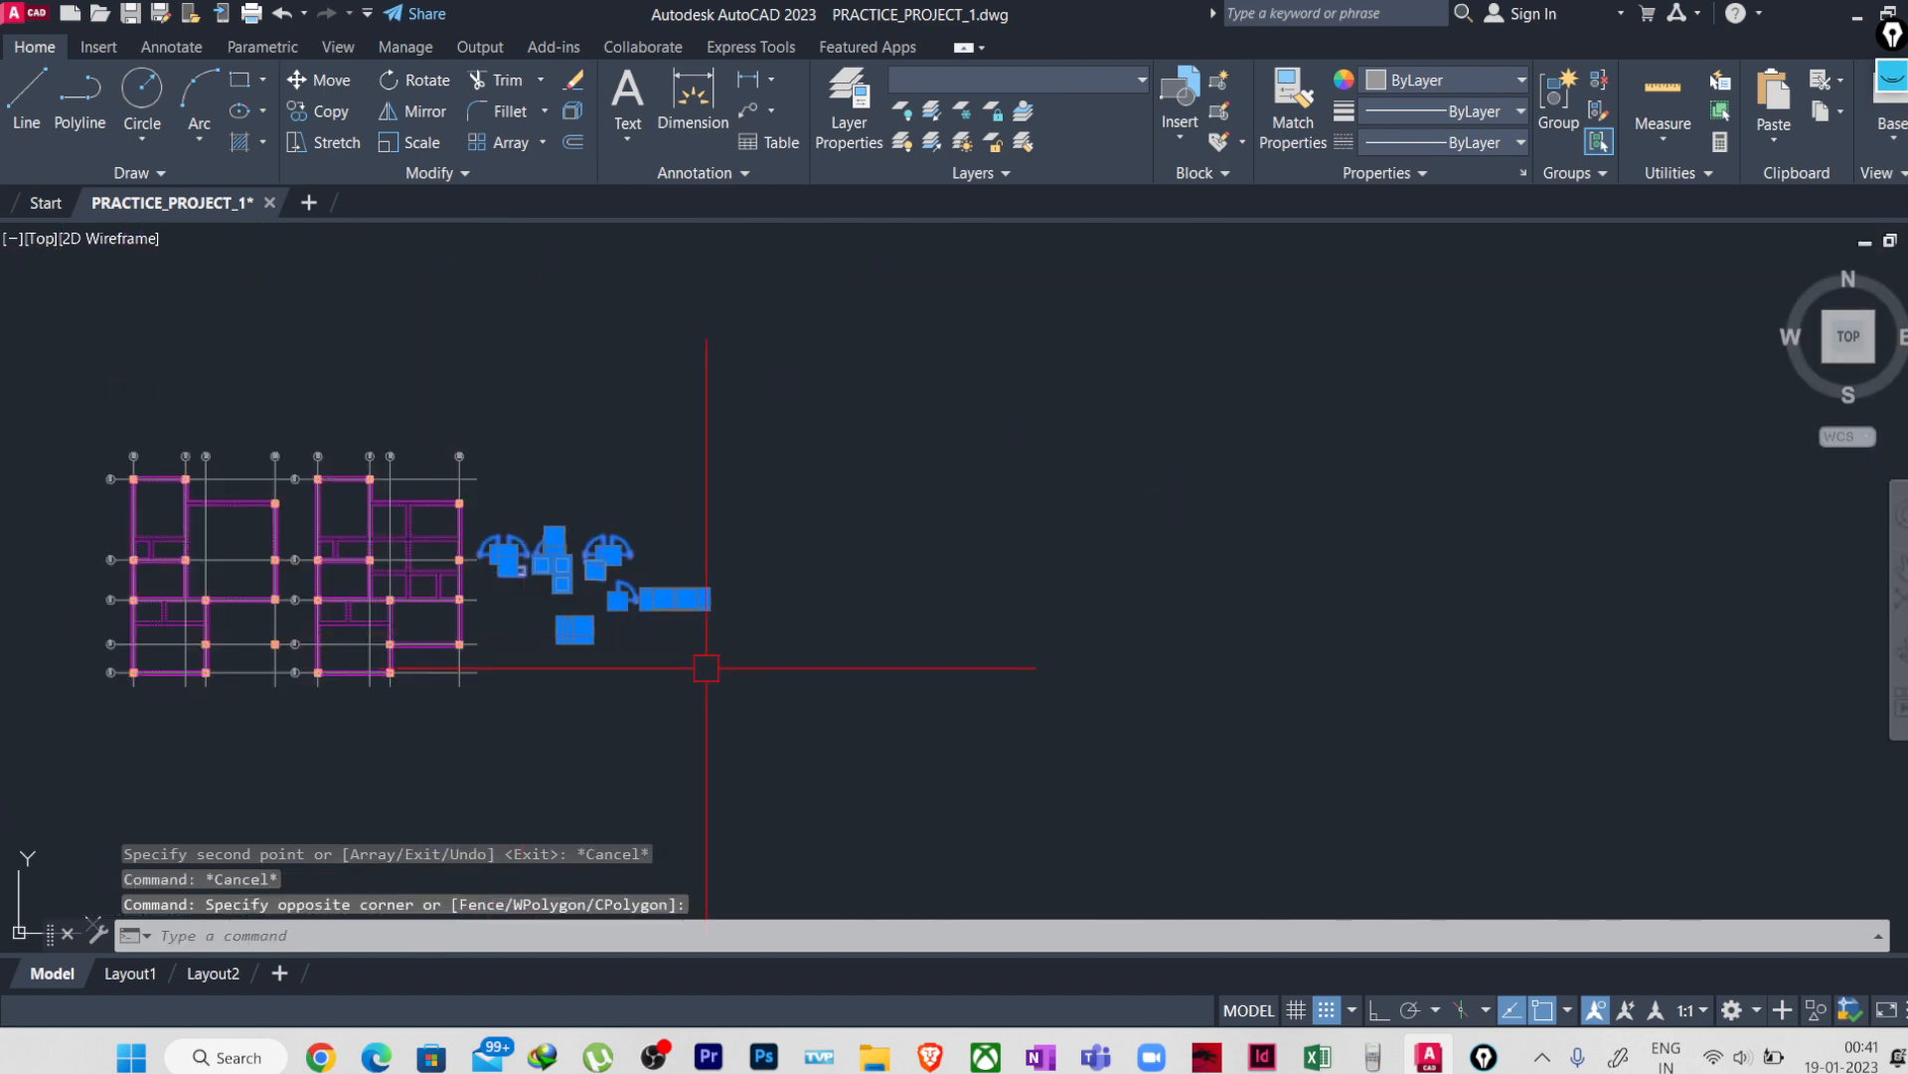
pyautogui.press('m')
pyautogui.press('Return')
pyautogui.click(711, 682)
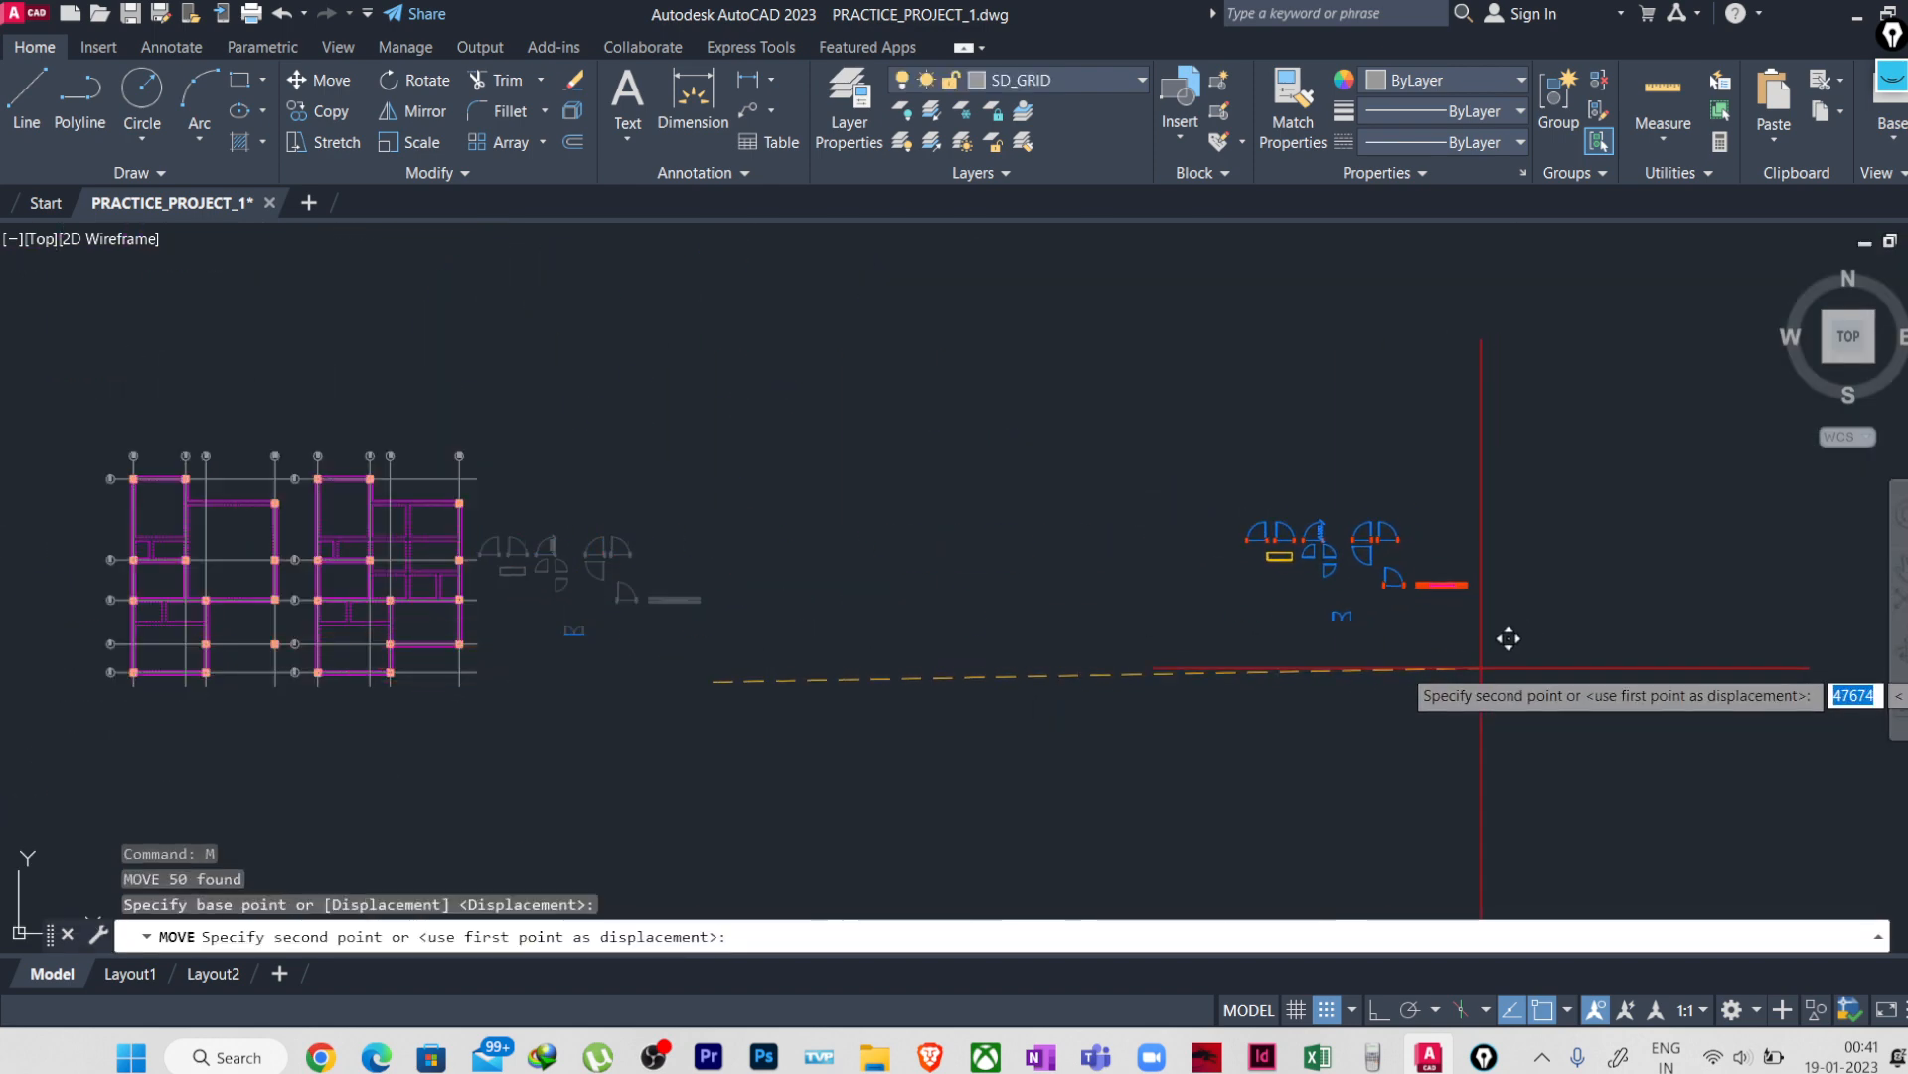
pyautogui.click(1418, 458)
# - Select the door symbol pieces left behind, and undo the last move of the door and window symbols
pyautogui.click(661, 585)
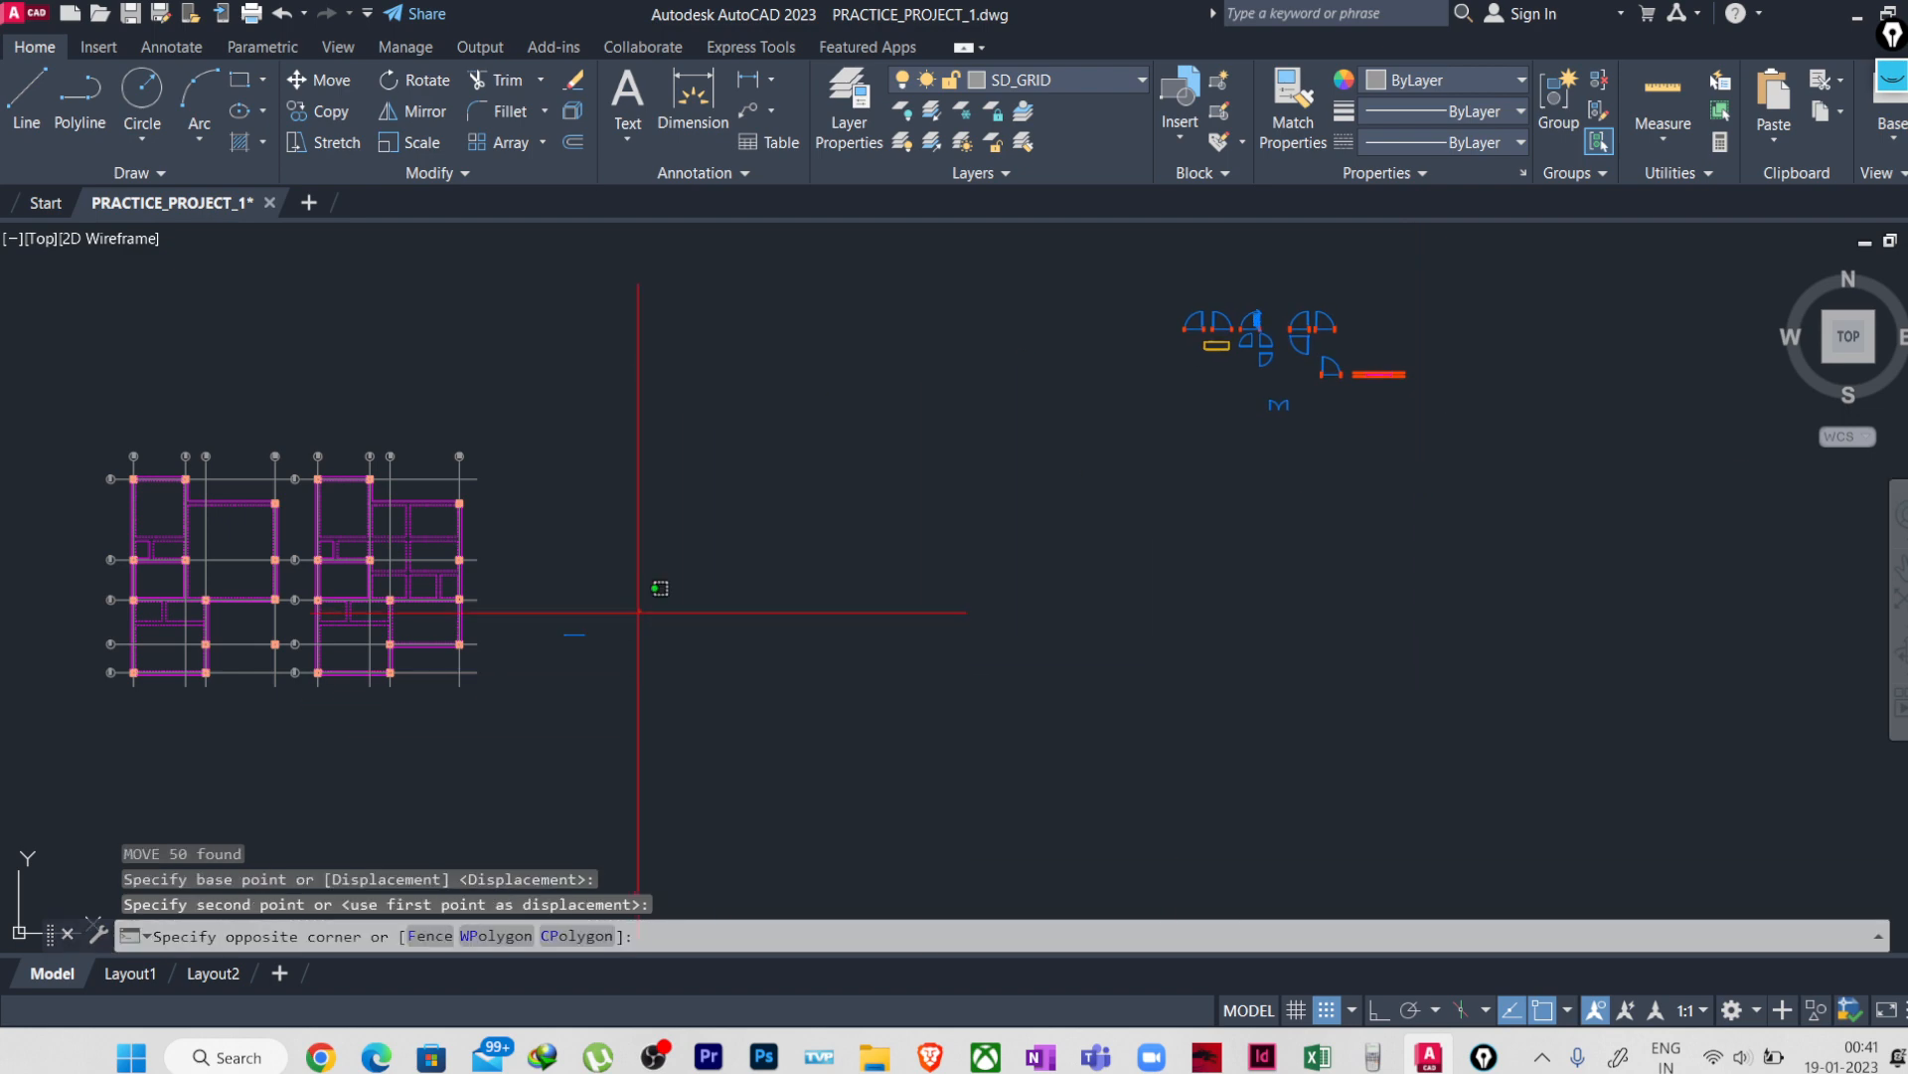
pyautogui.click(544, 724)
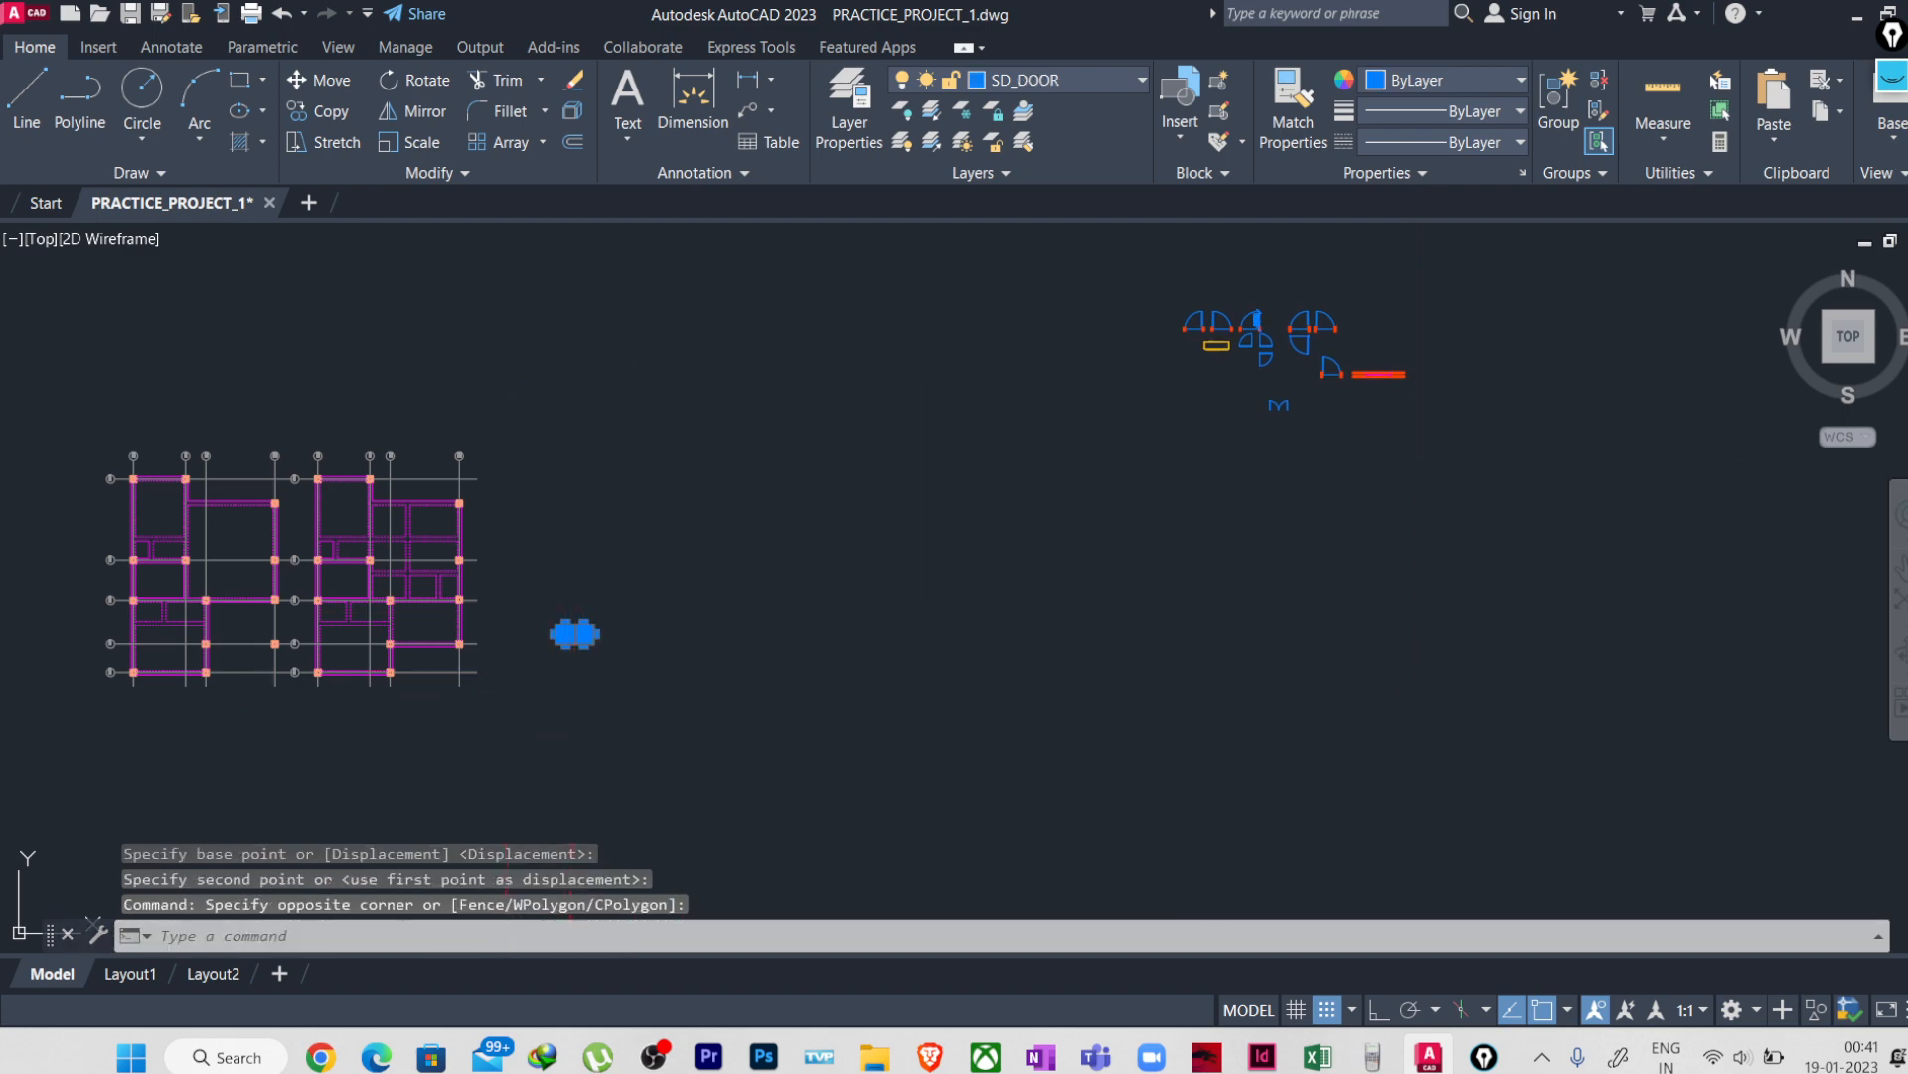
pyautogui.hotkey('ctrl', 'z')
pyautogui.hotkey('ctrl', 'z')
# - Move the complete set of door and window symbols, including the whole double door, well to the right of the gridded layouts
pyautogui.scroll(-4, 630, 673)
pyautogui.moveTo(890, 695)
pyautogui.mouseDown(button='middle')
pyautogui.moveTo(818, 682)
pyautogui.moveTo(788, 597)
pyautogui.mouseUp(button='middle')
pyautogui.scroll(2, 788, 597)
pyautogui.click(1061, 442)
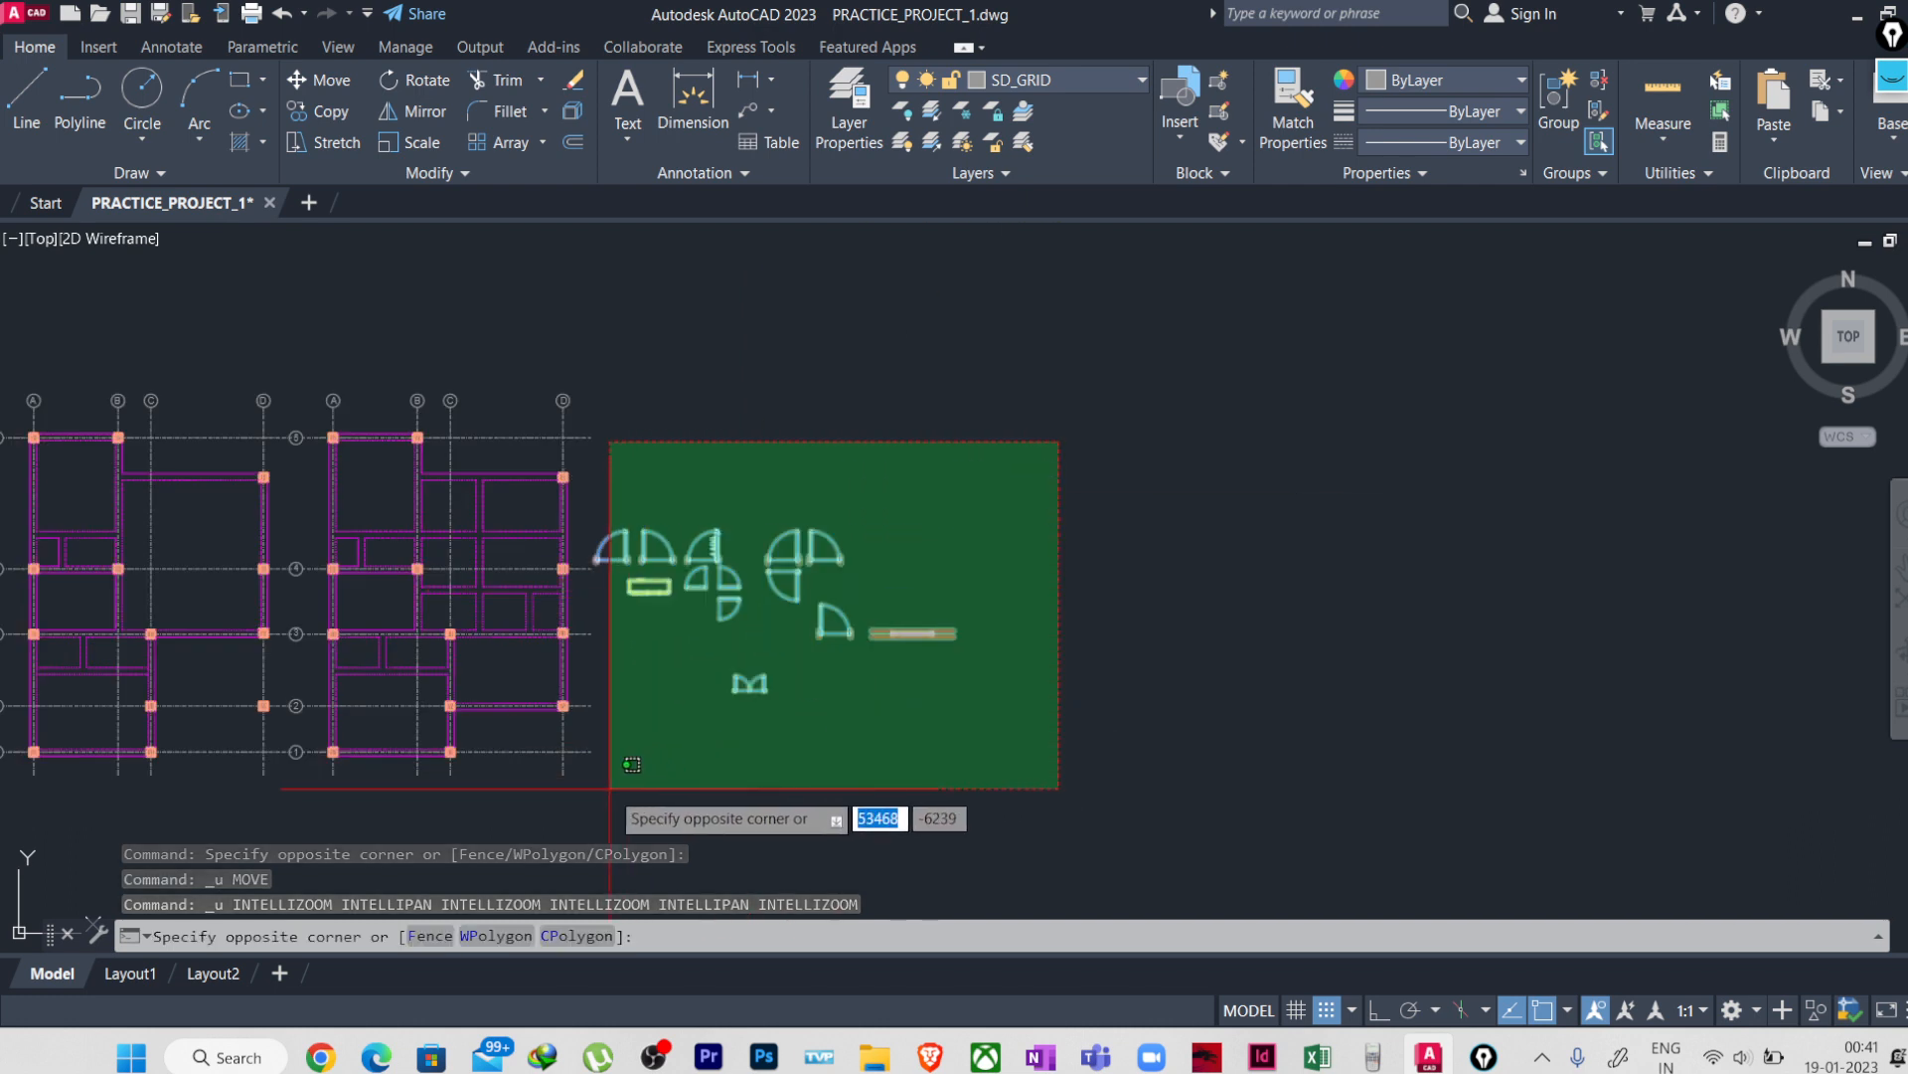
pyautogui.click(593, 793)
pyautogui.write('m')
pyautogui.press('Return')
pyautogui.click(716, 782)
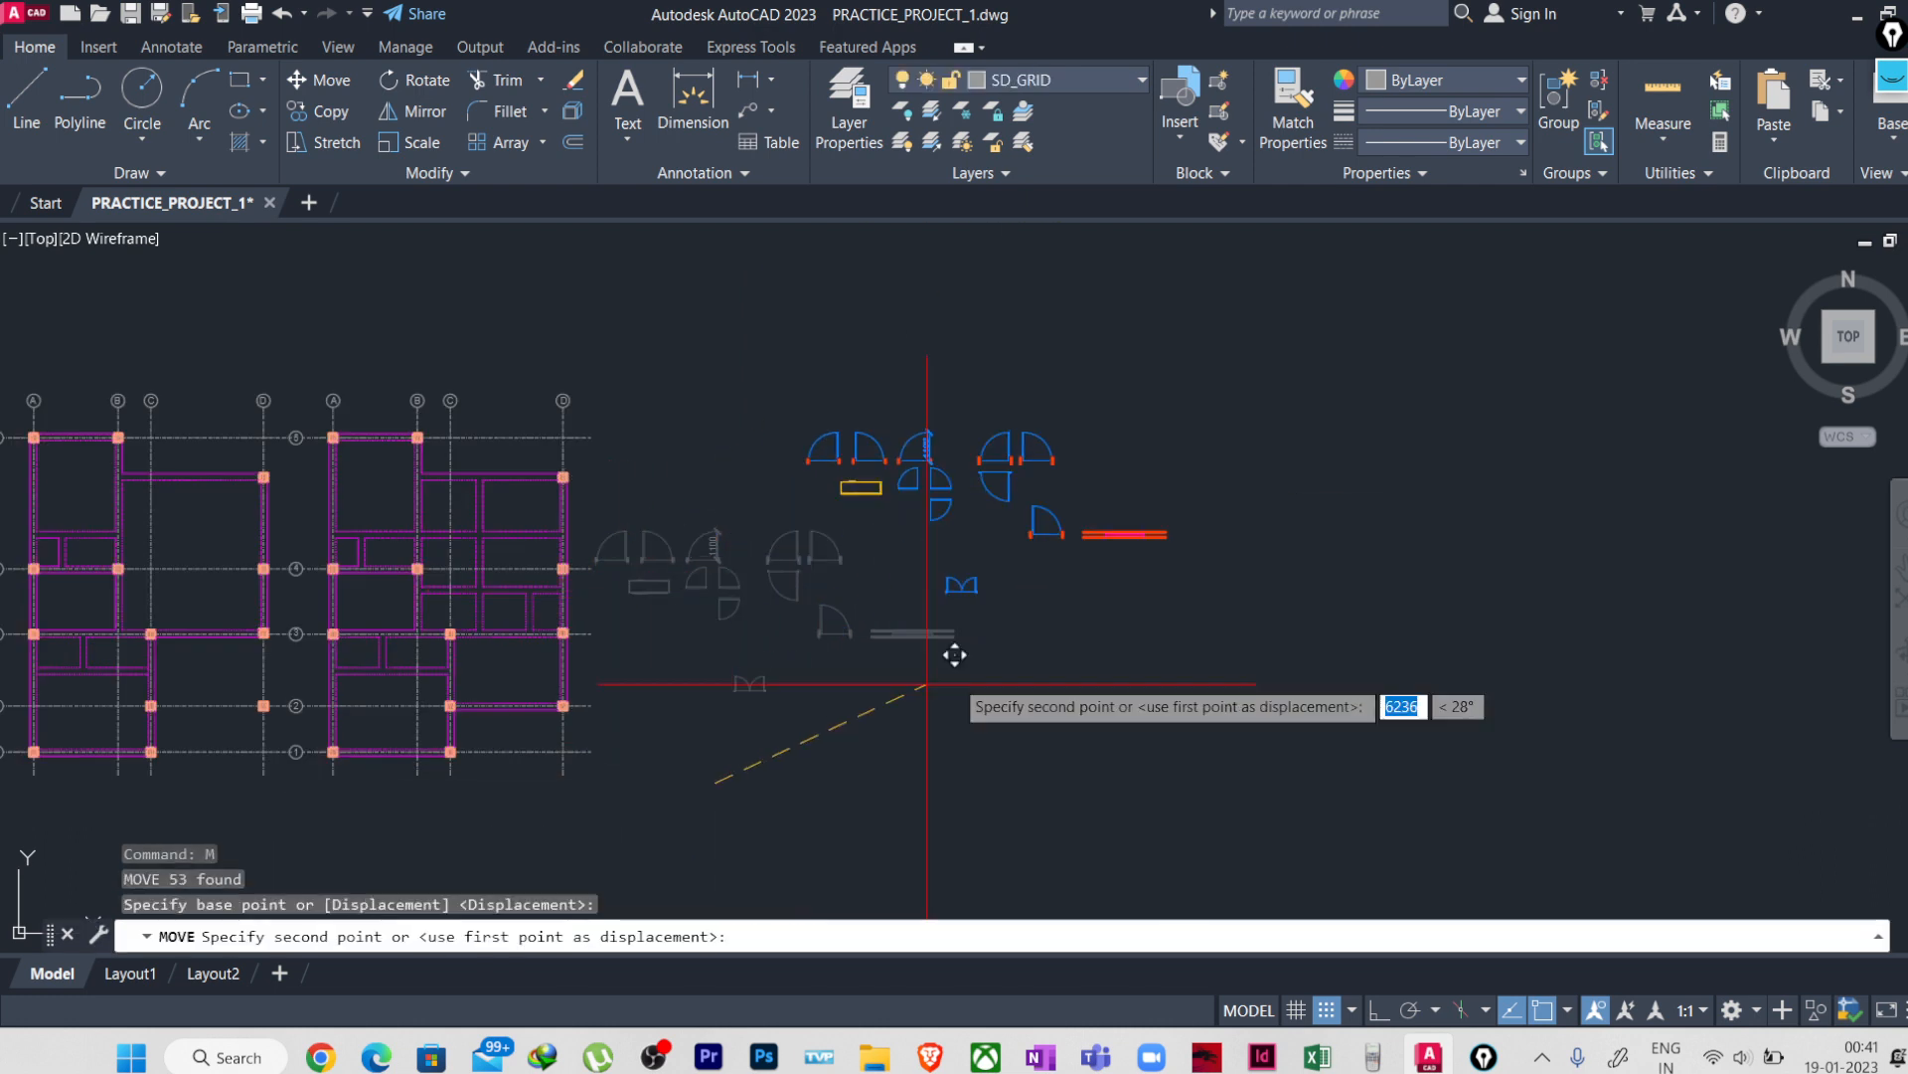
pyautogui.click(1551, 552)
# - Move the layout with the extra internal partitions and its grid horizontally to the right, with Ortho on
pyautogui.scroll(-2, 1005, 673)
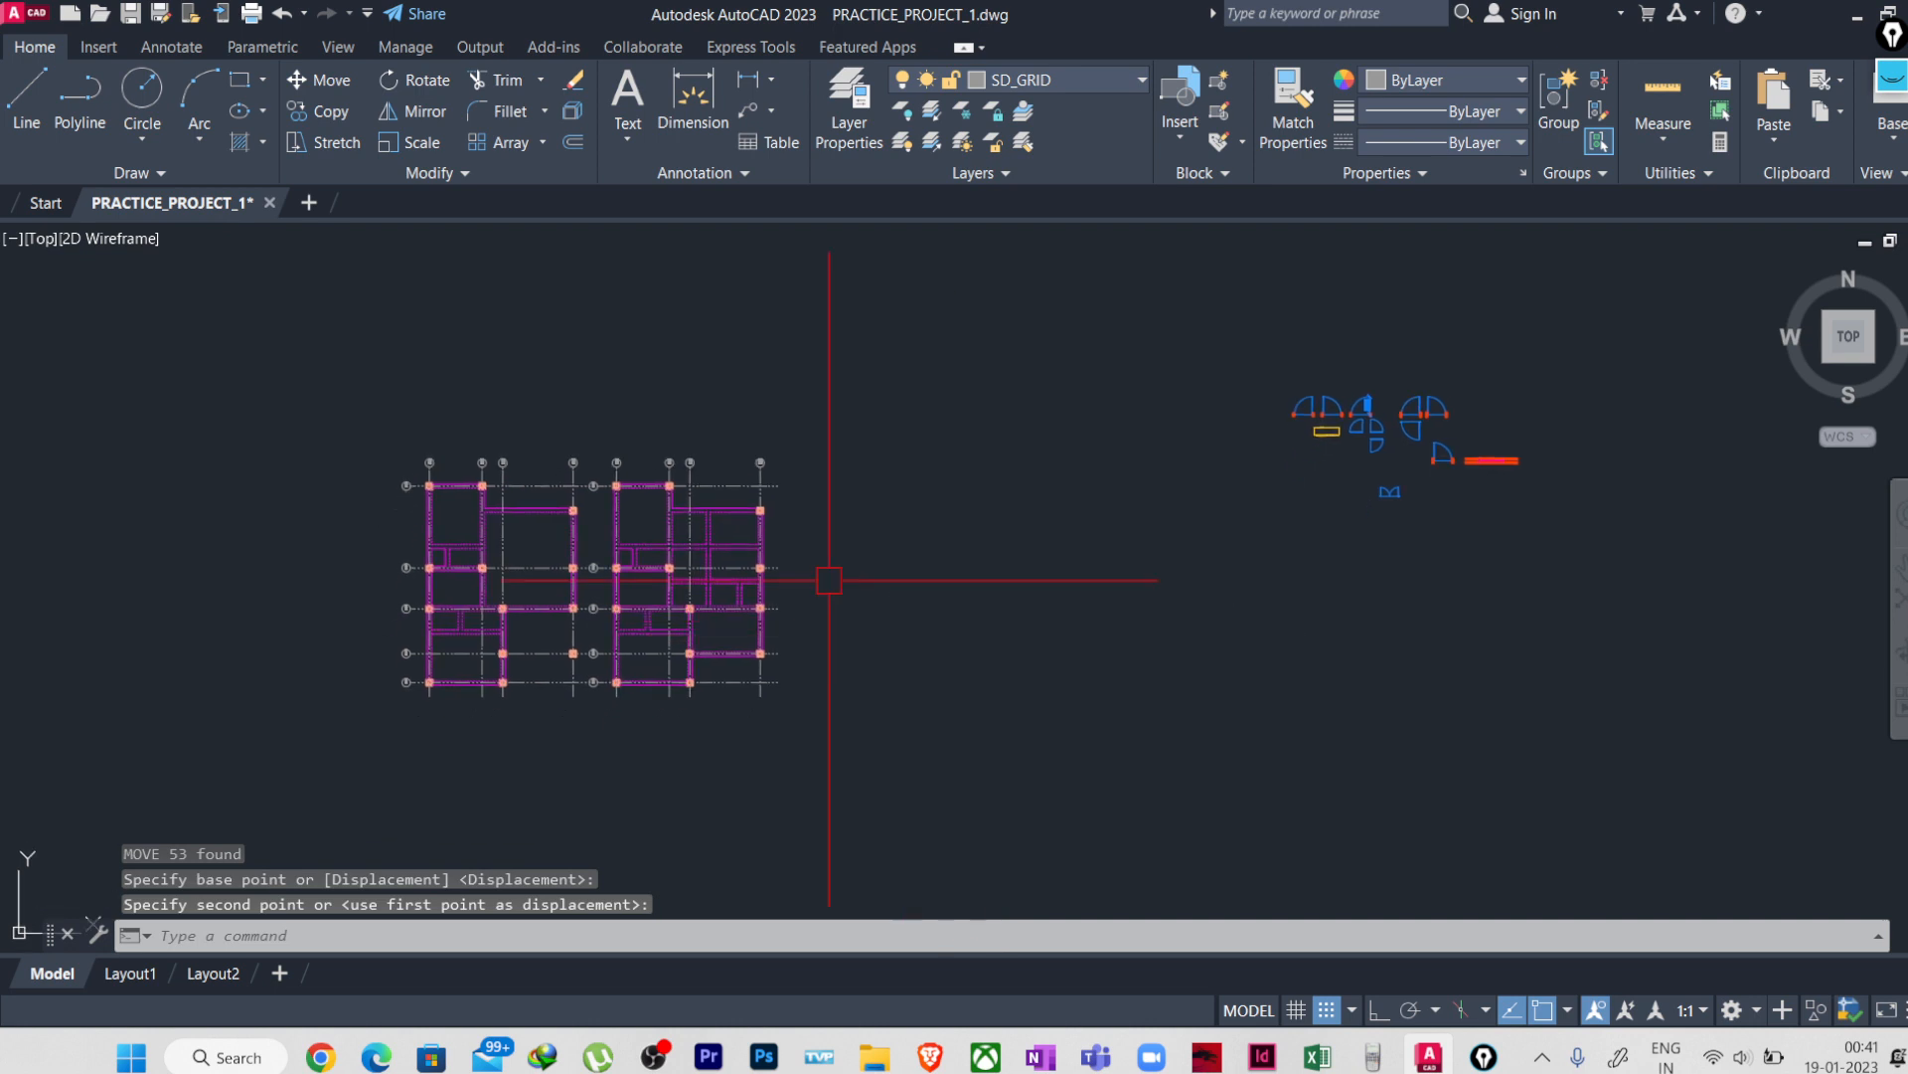
pyautogui.scroll(2, 872, 412)
pyautogui.click(920, 400)
pyautogui.click(491, 833)
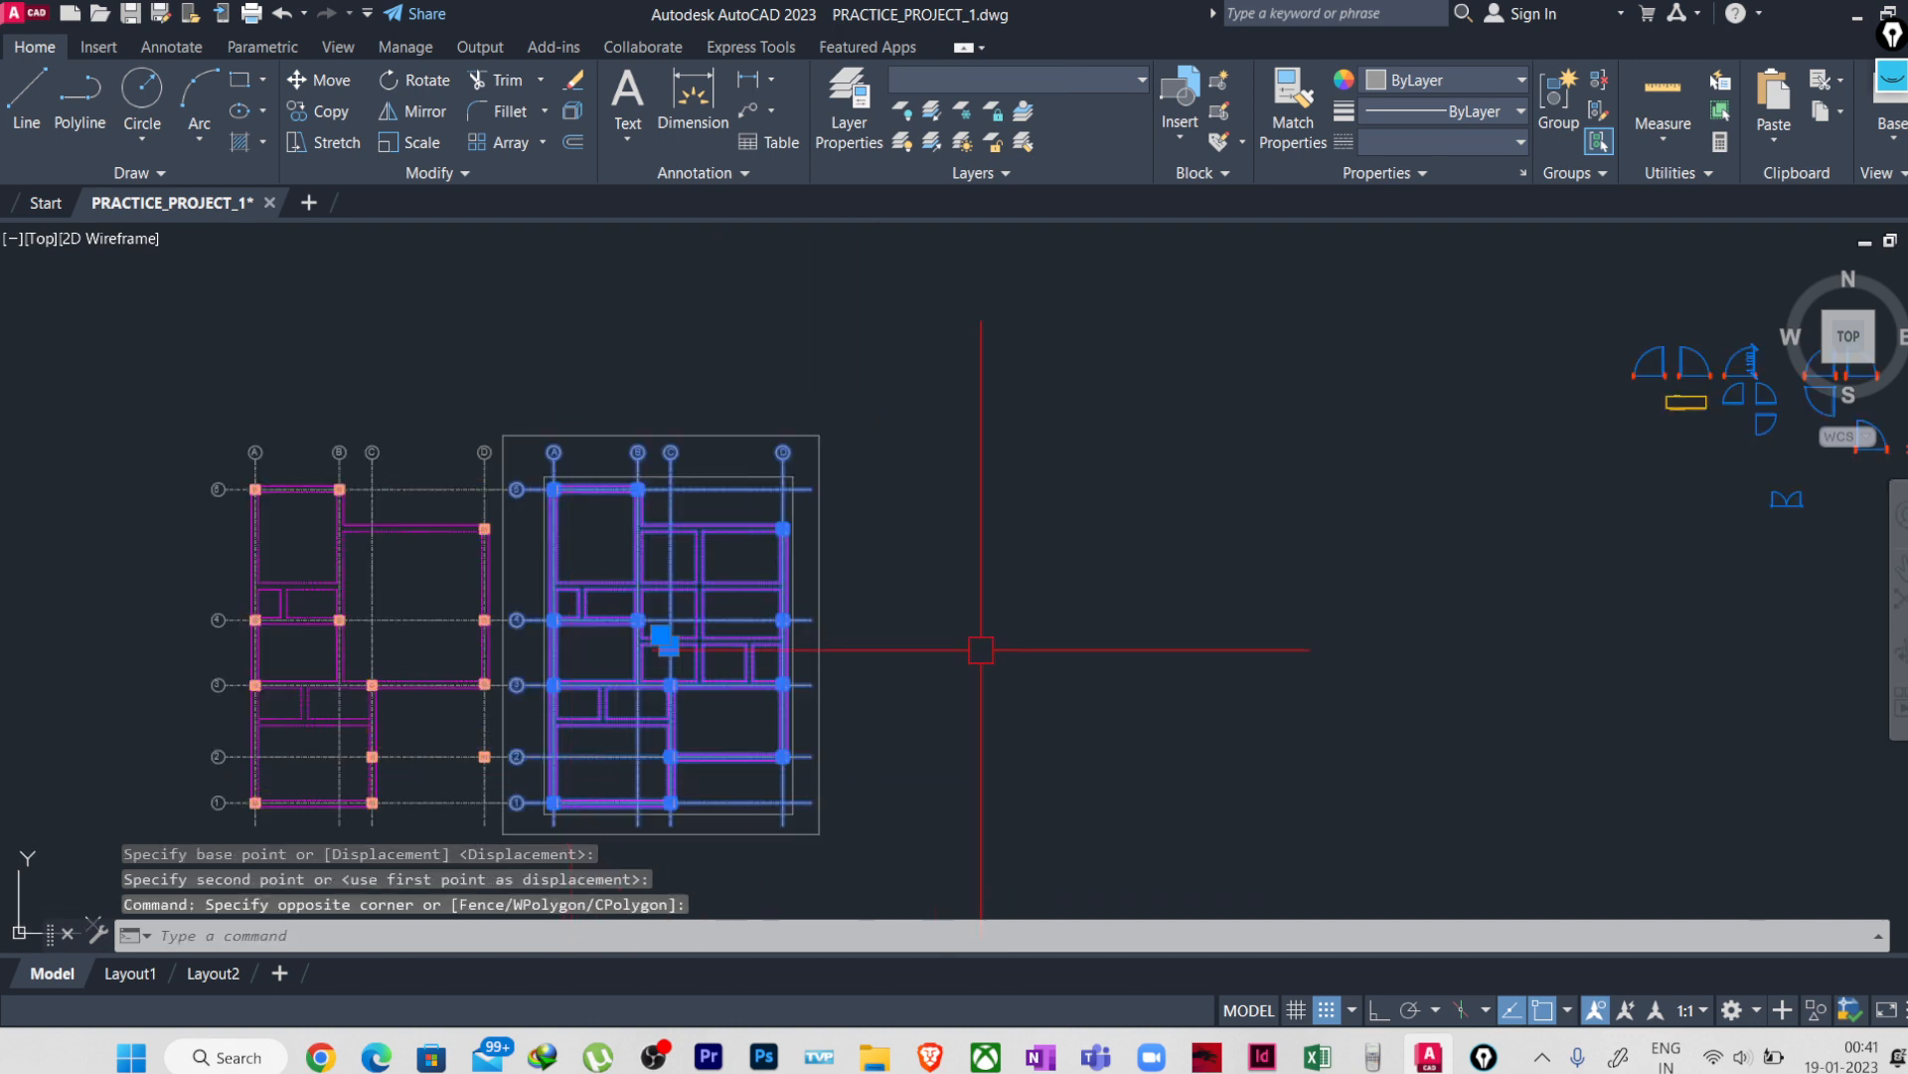
pyautogui.write('m')
pyautogui.press('Return')
pyautogui.click(1009, 616)
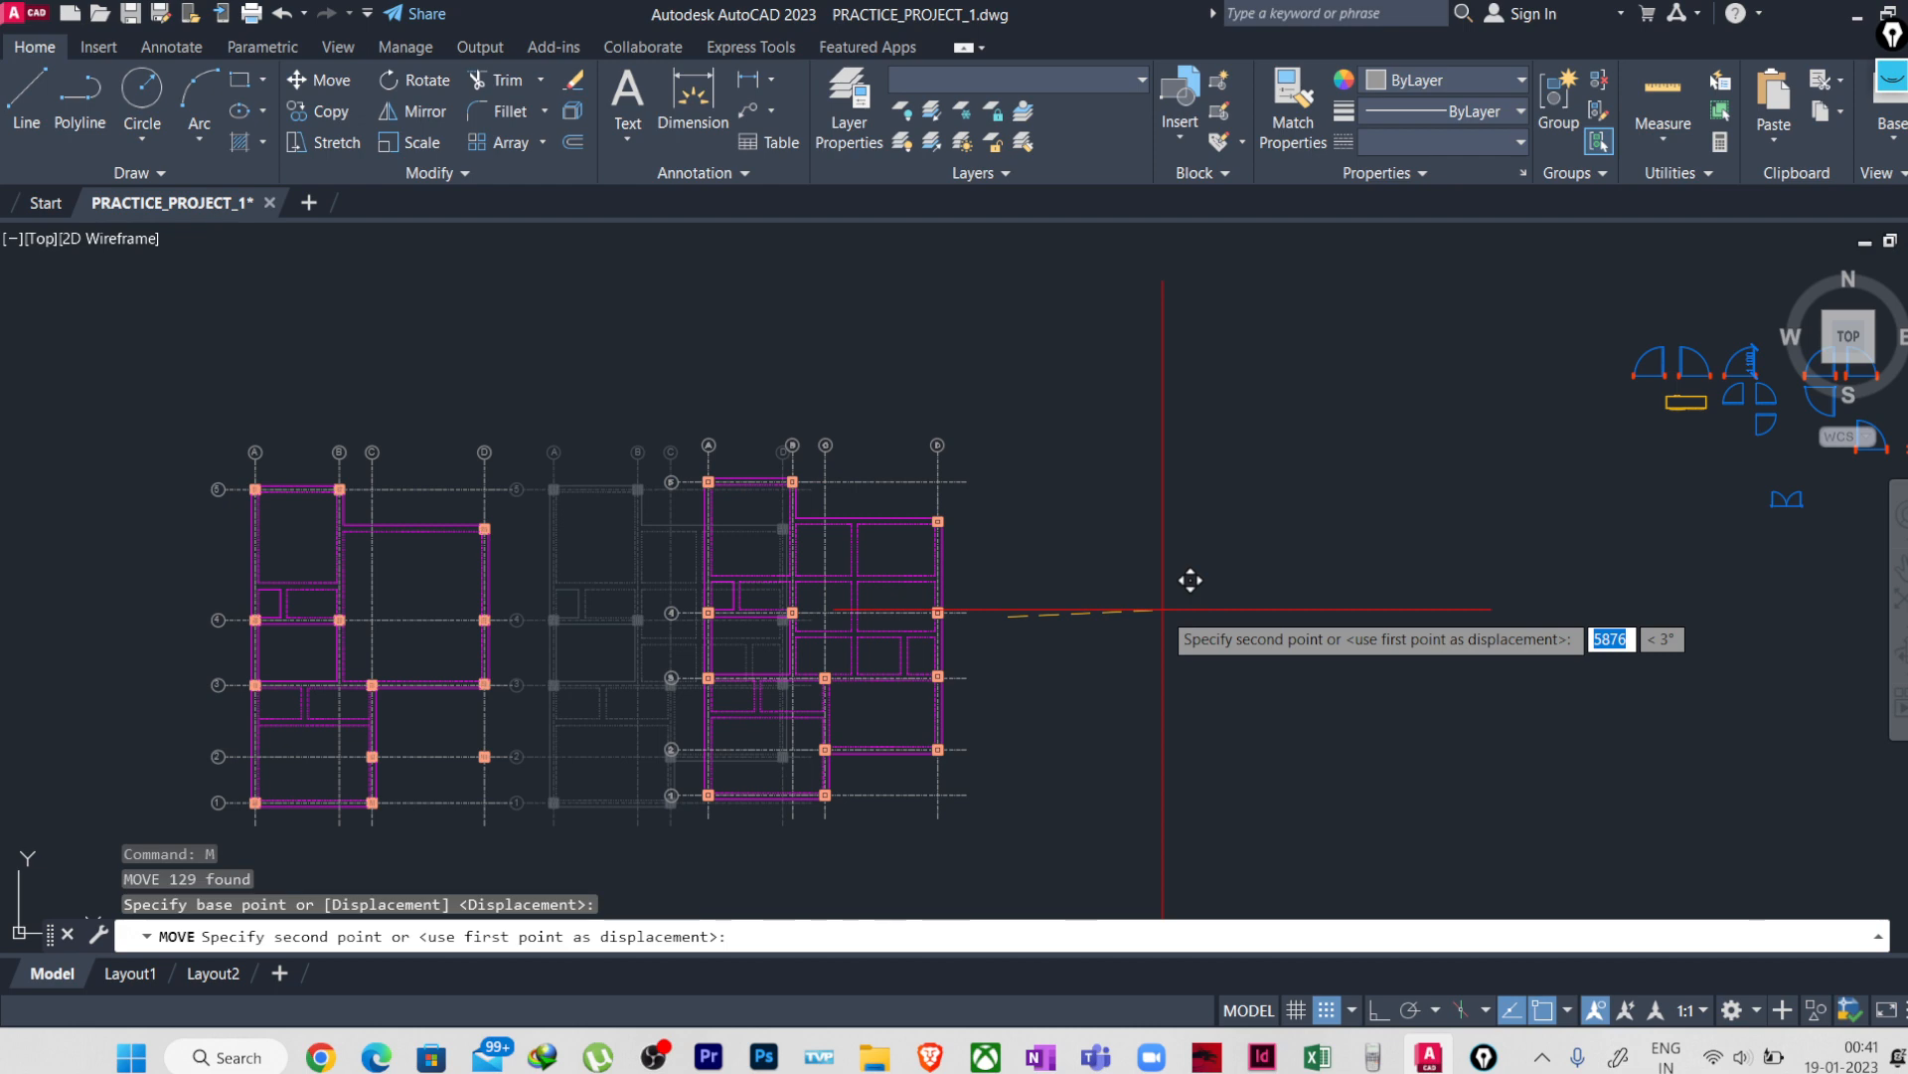
pyautogui.press('F8')
pyautogui.click(1474, 617)
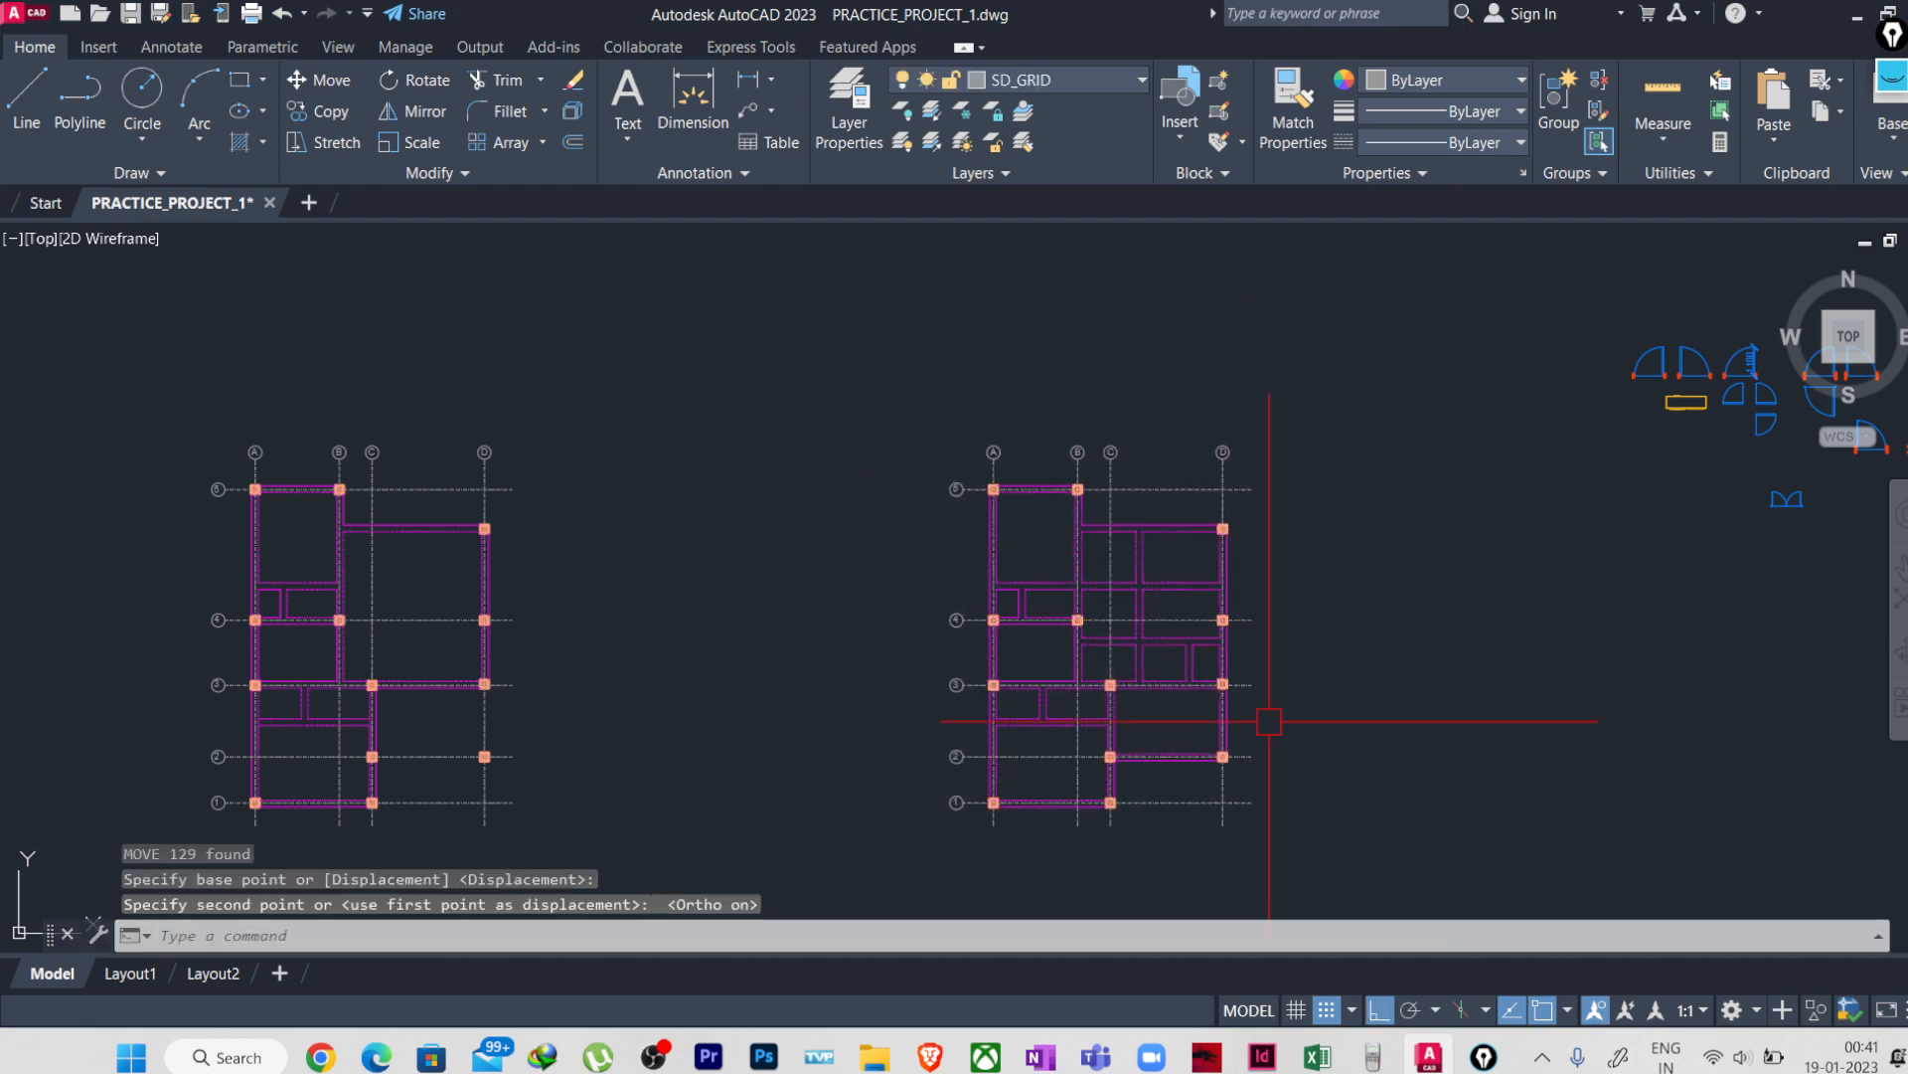
# - Move the other gridded layout horizontally to the right, leaving a moderate gap before the partitioned layout
pyautogui.click(598, 418)
pyautogui.click(347, 758)
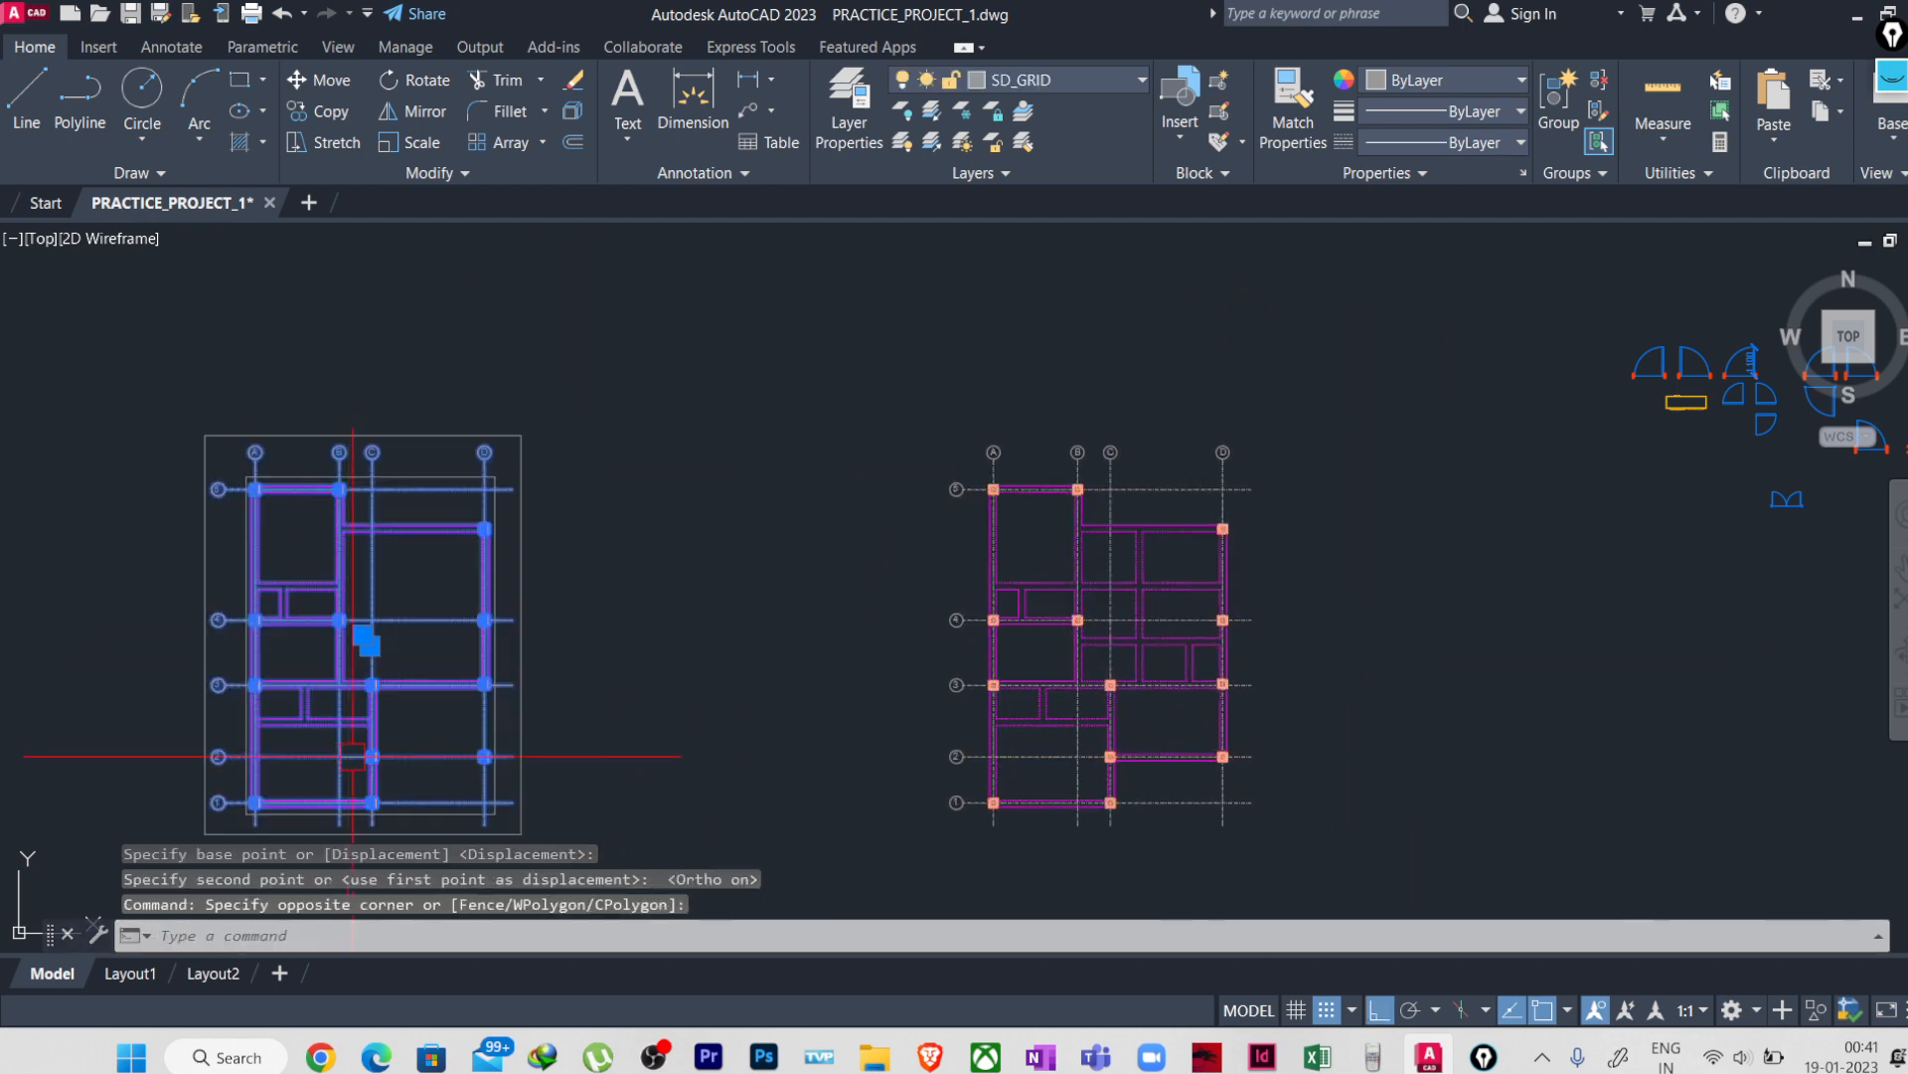
pyautogui.write('m')
pyautogui.press('Return')
pyautogui.click(601, 698)
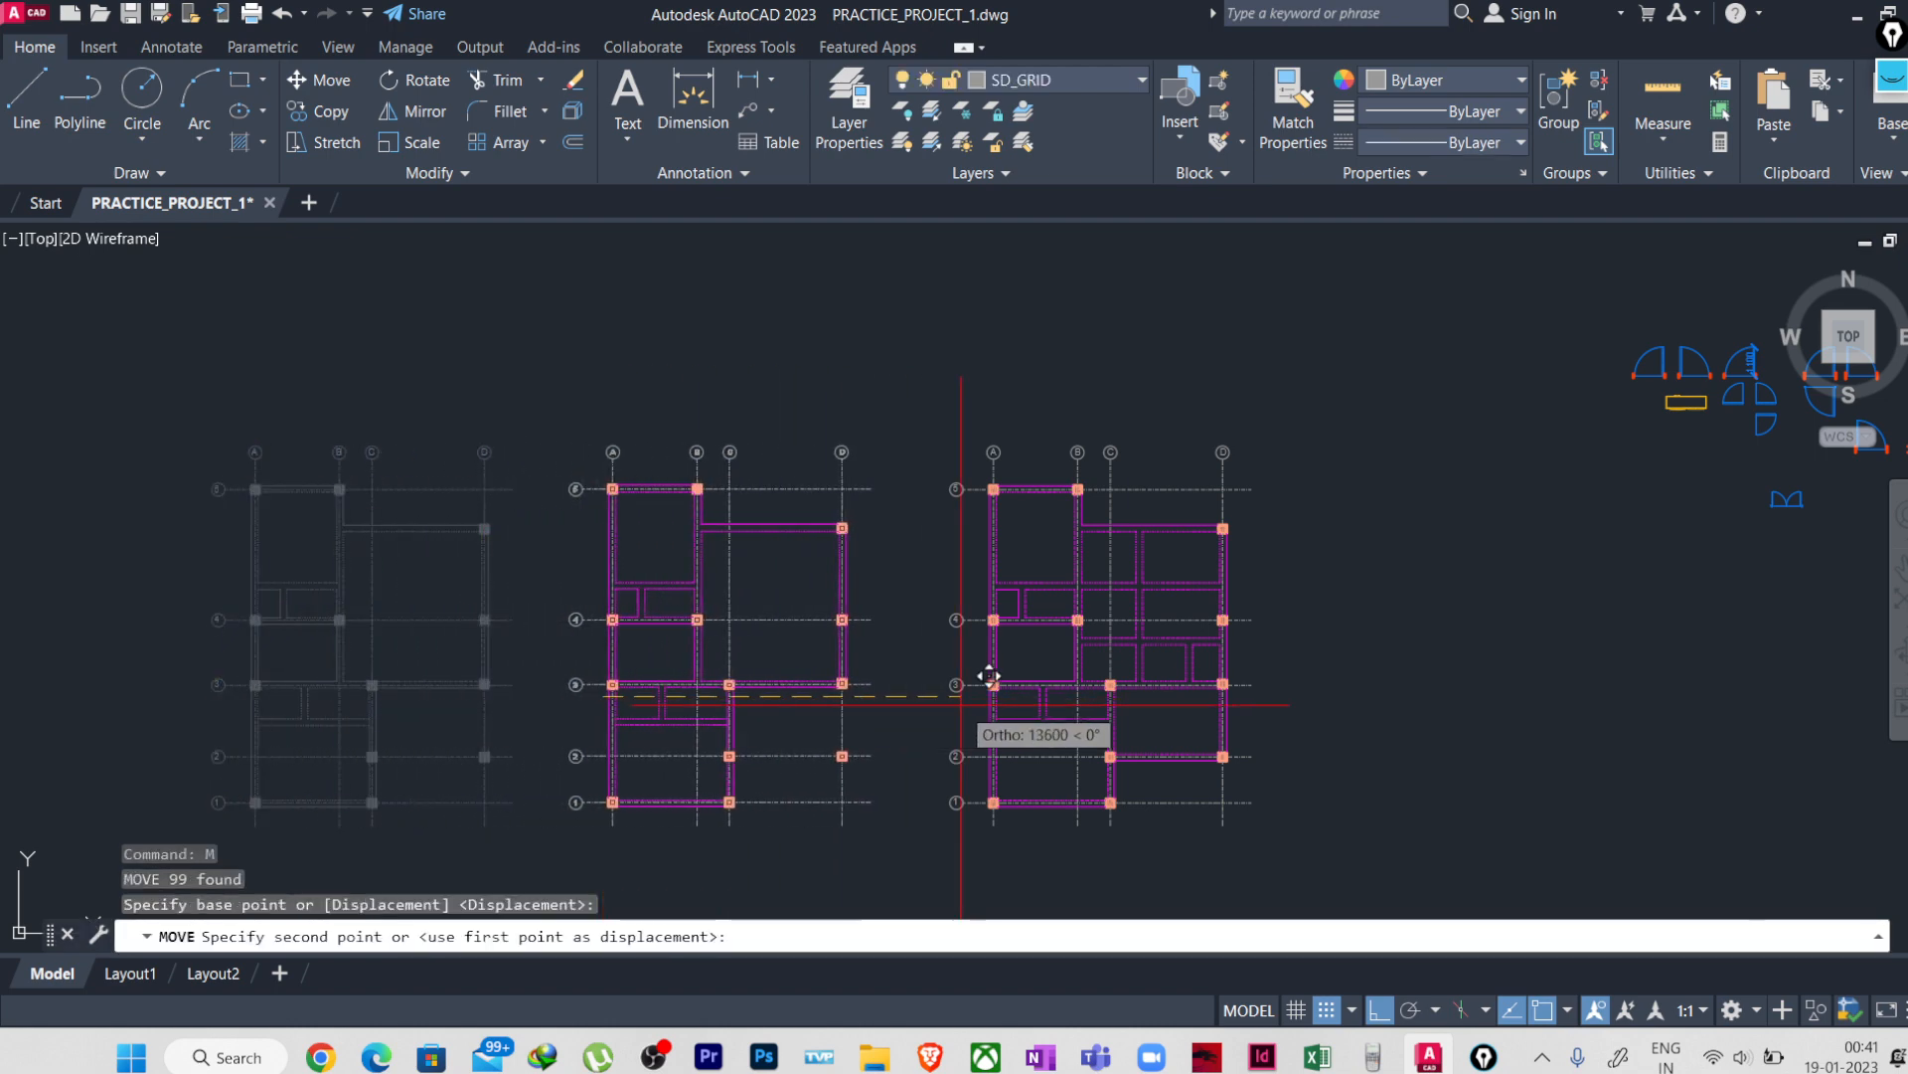
pyautogui.click(986, 679)
# - Move both furnished floor plans together horizontally to the right, close to the two gridded layouts
pyautogui.scroll(-3, 716, 711)
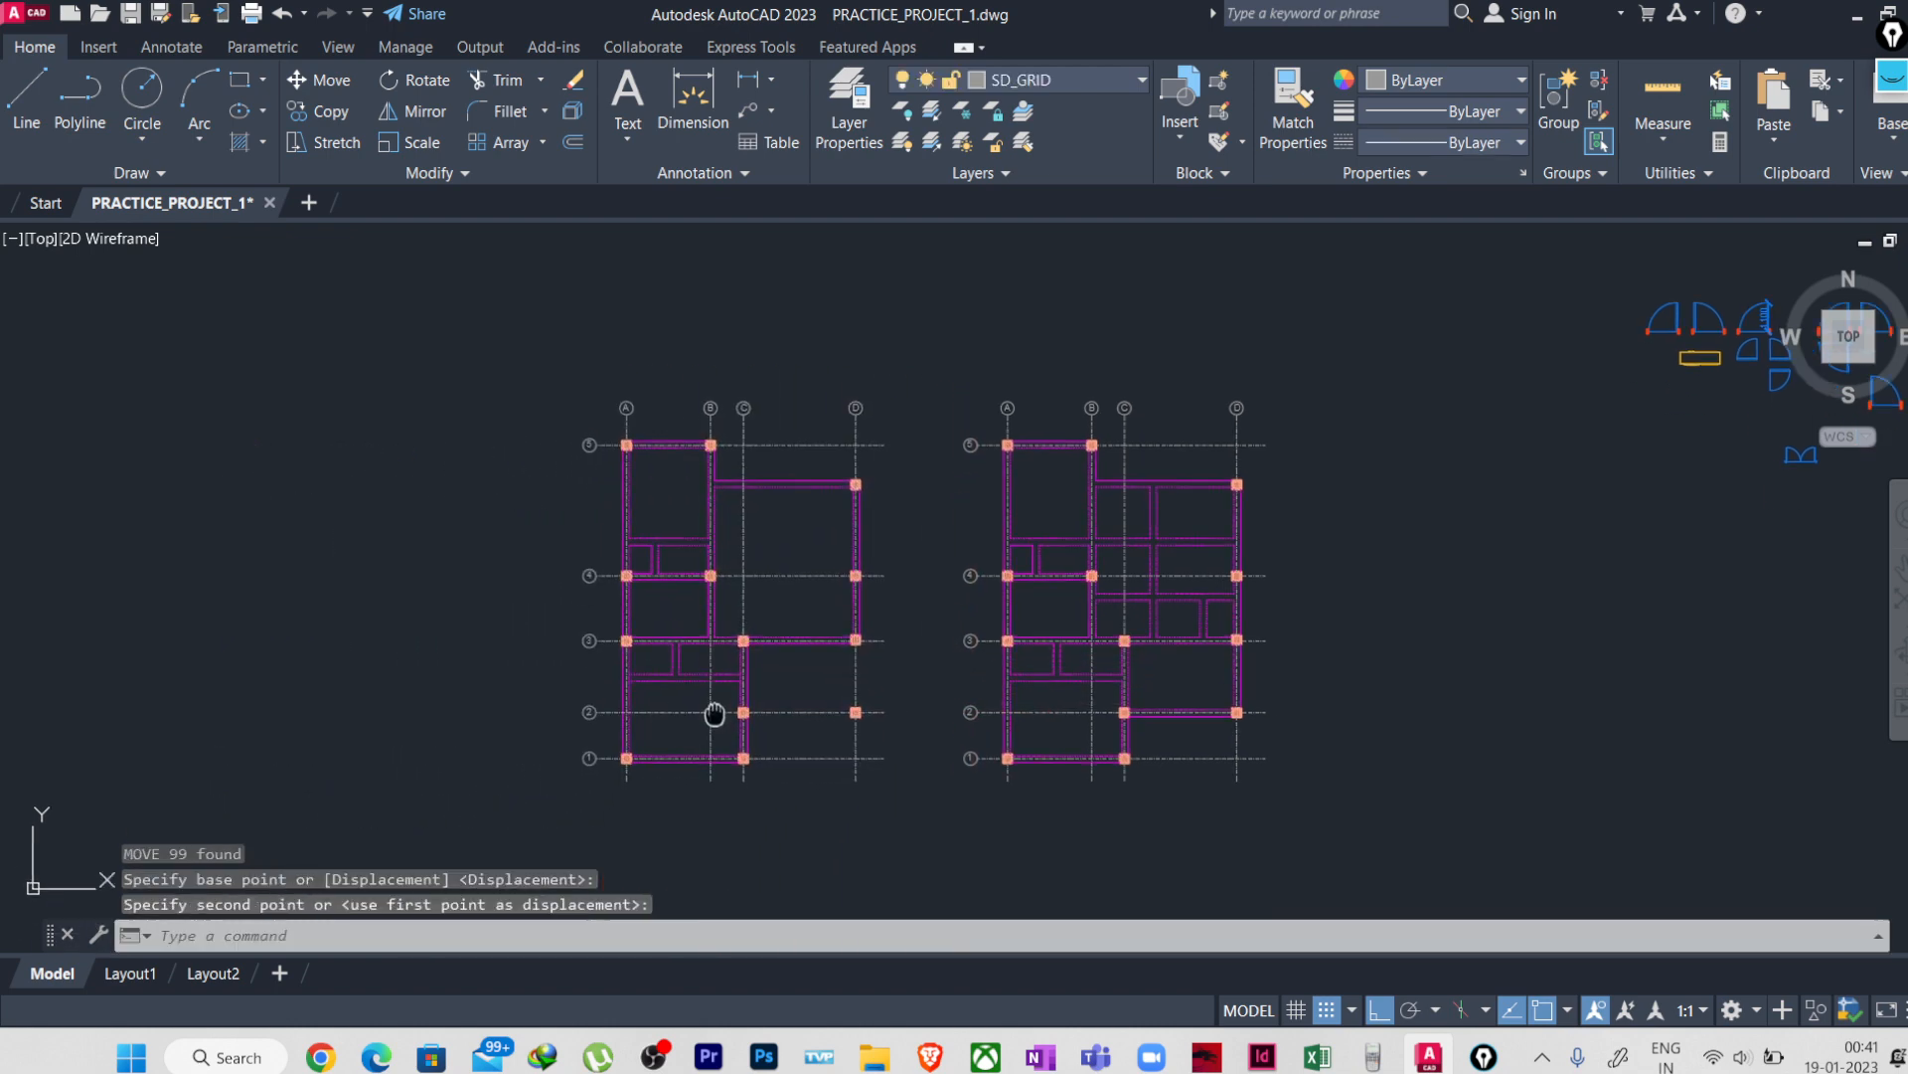
pyautogui.moveTo(641, 671); pyautogui.dragTo(677, 673, button='middle')
pyautogui.moveTo(533, 673); pyautogui.dragTo(732, 660, button='middle')
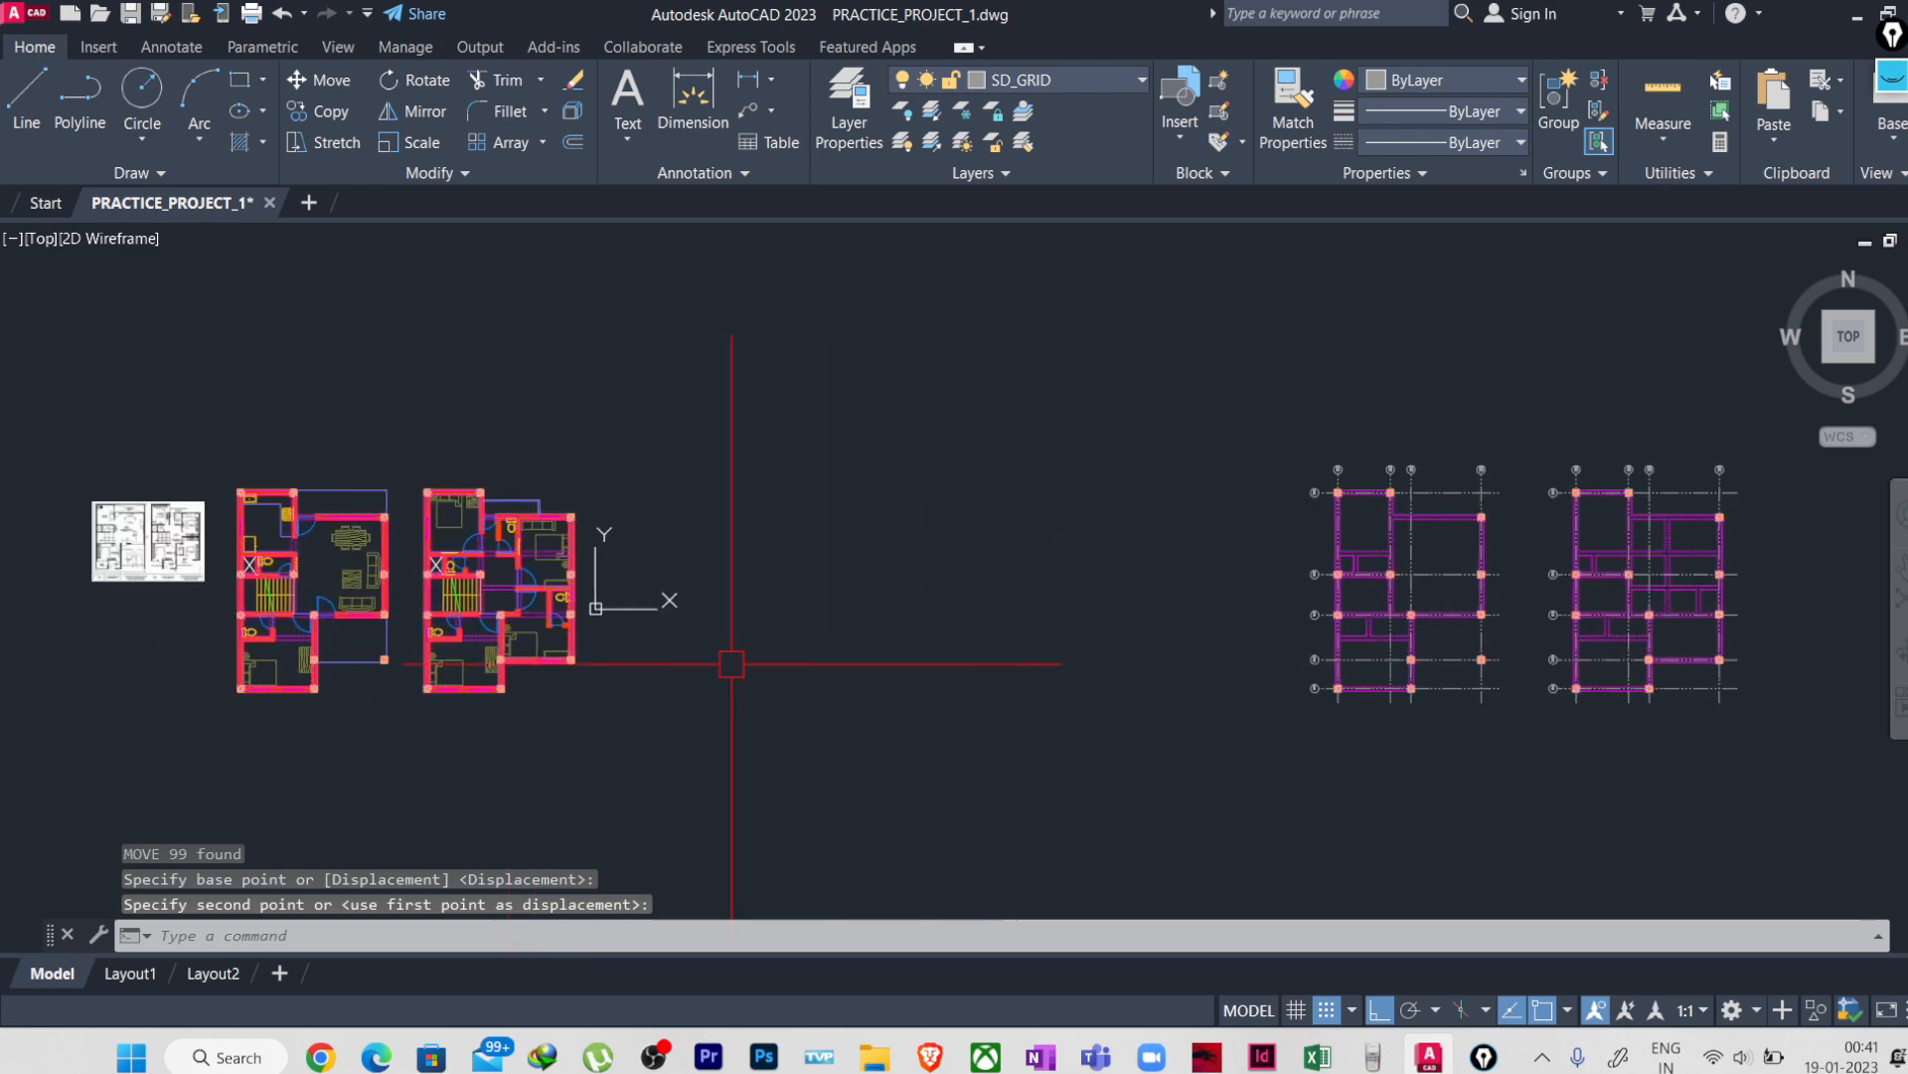
pyautogui.scroll(2, 412, 510)
pyautogui.scroll(1, 411, 510)
pyautogui.scroll(-3, 418, 510)
pyautogui.scroll(4, 328, 511)
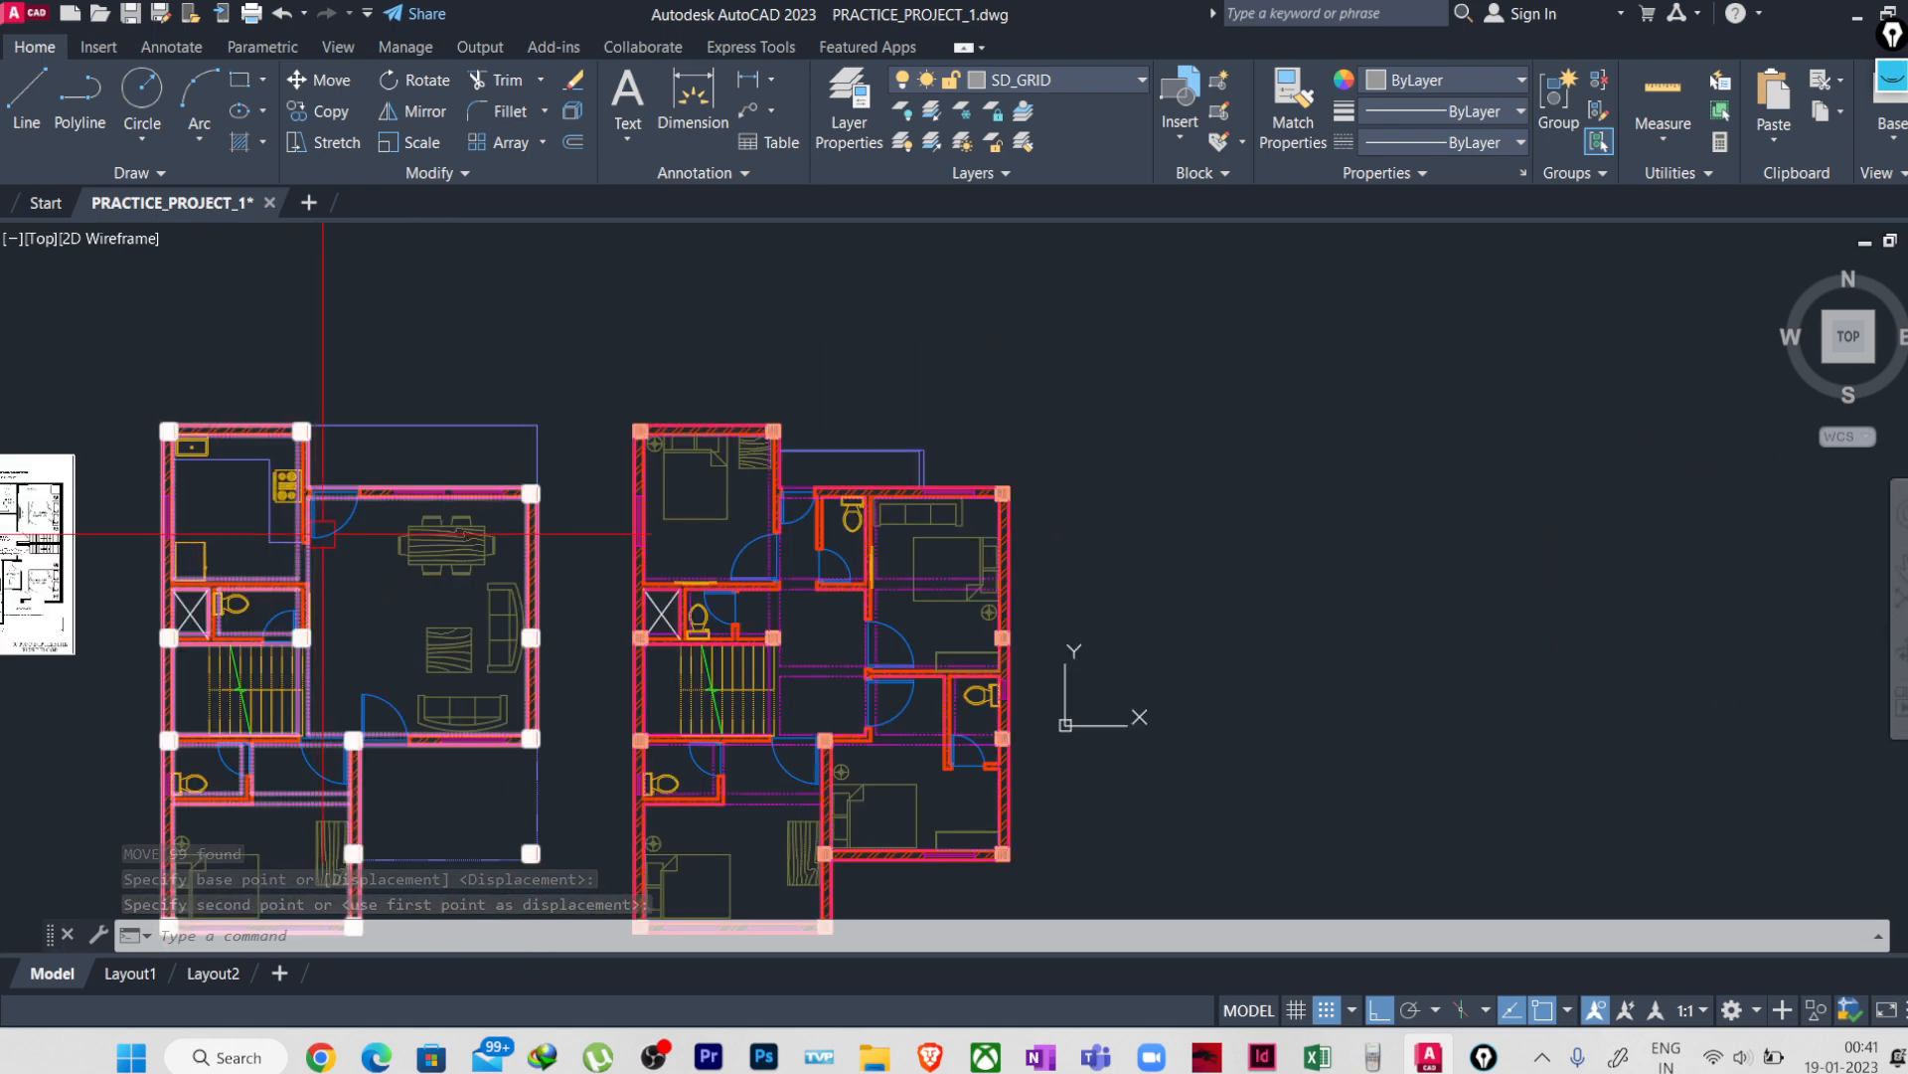
pyautogui.scroll(-4, 452, 373)
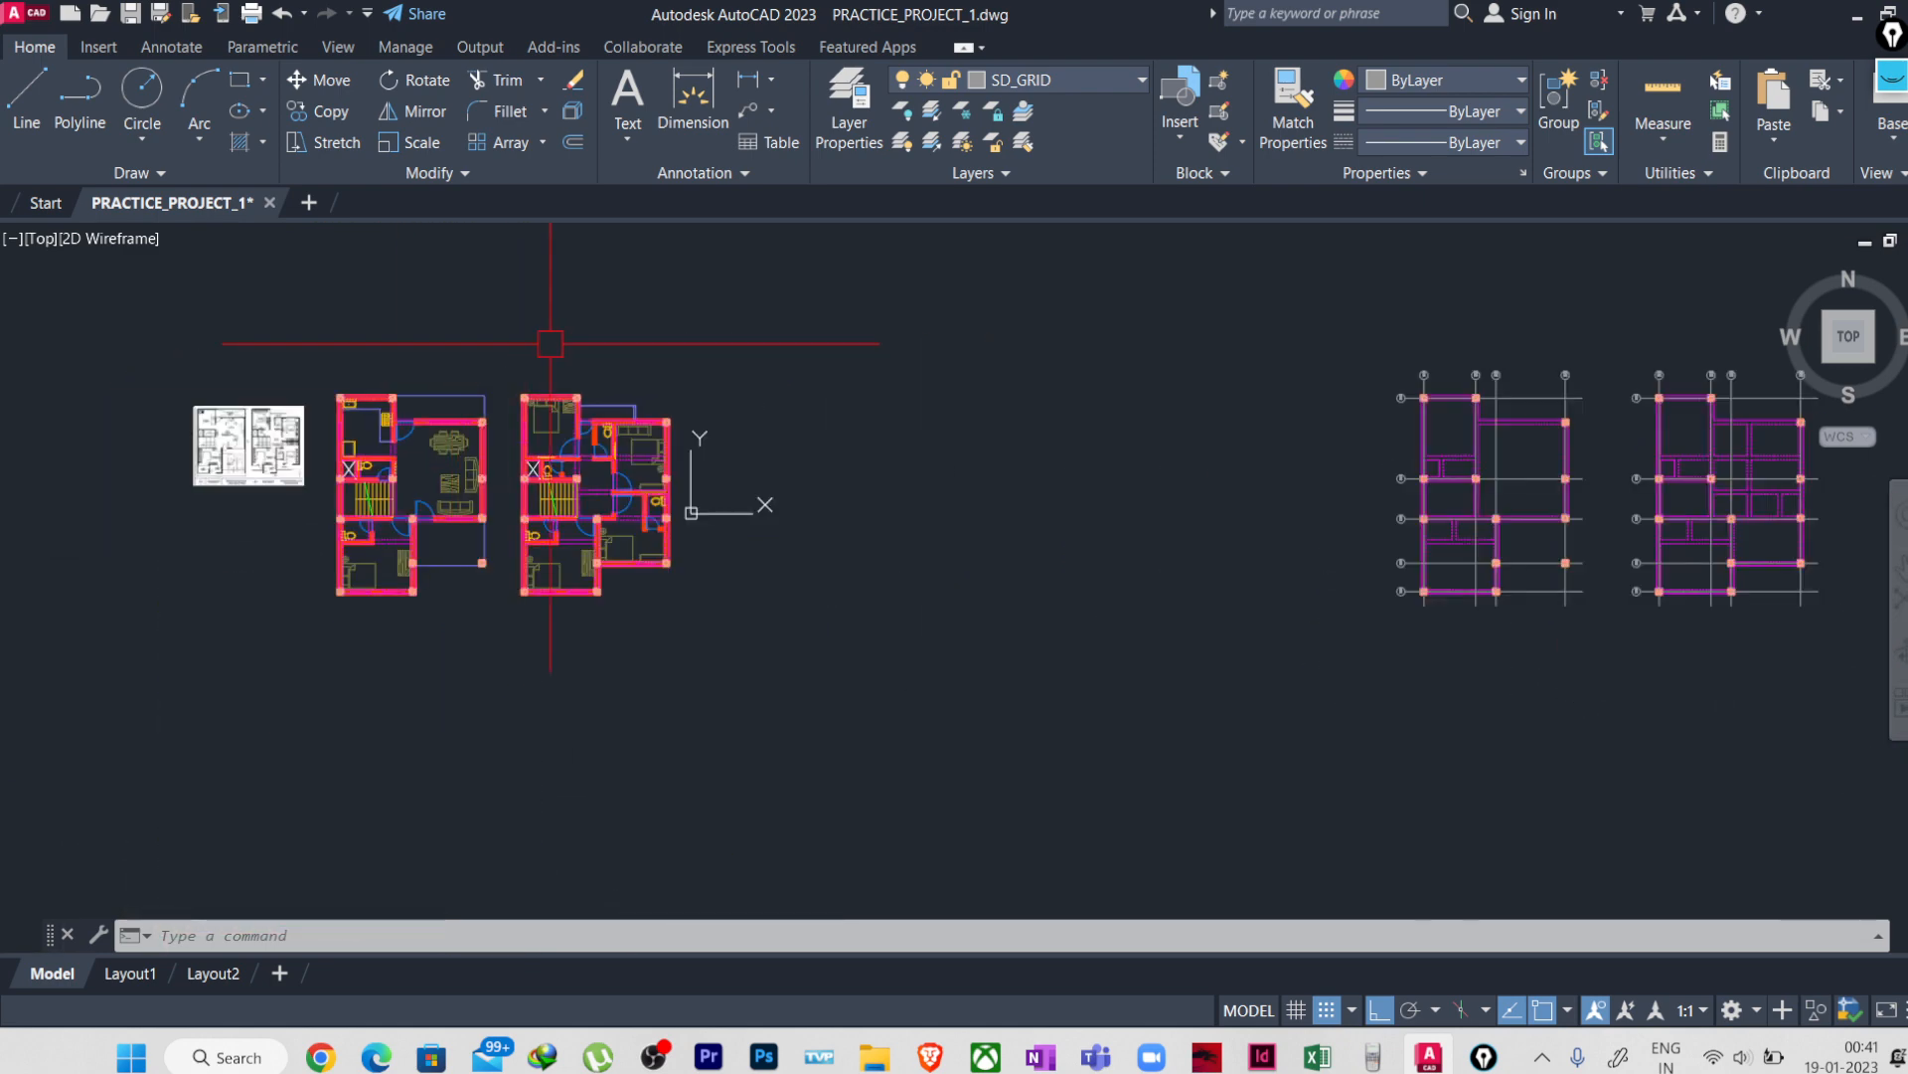
pyautogui.click(327, 337)
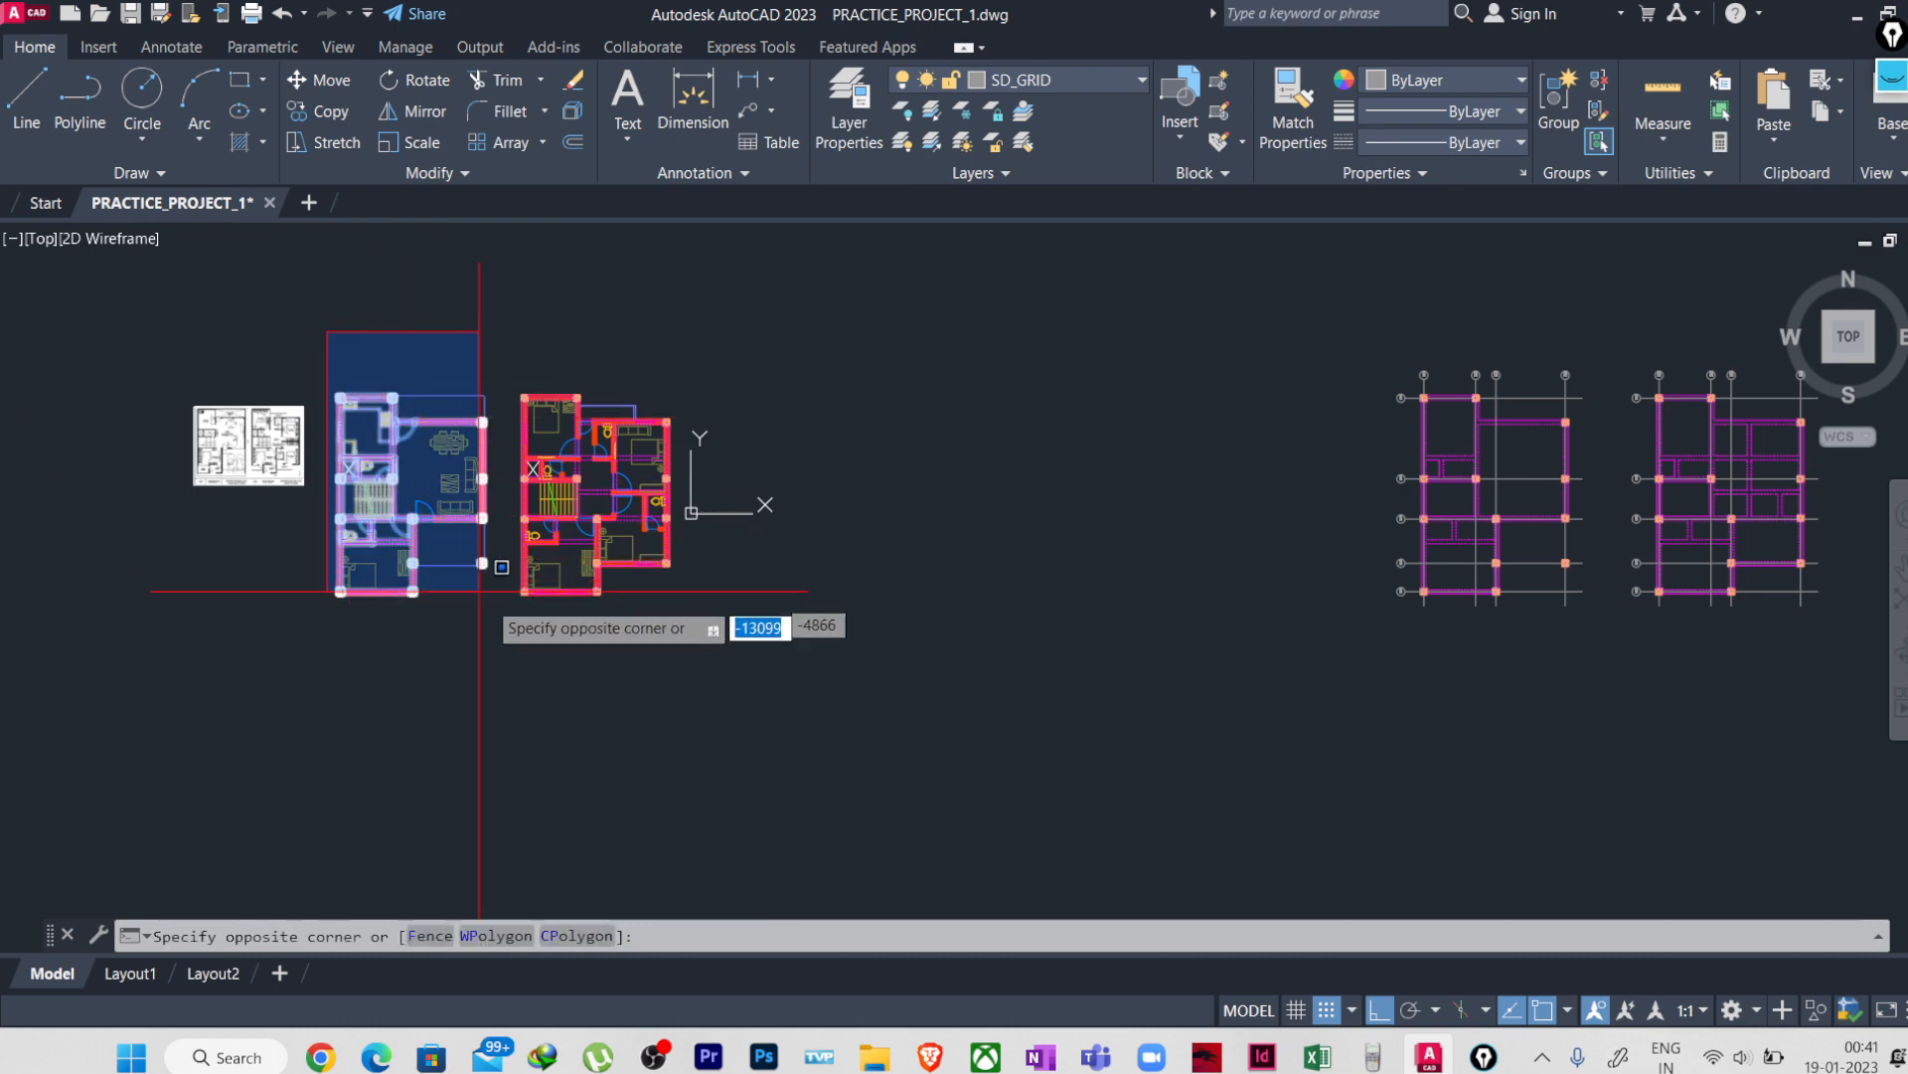
pyautogui.click(826, 668)
pyautogui.write('m')
pyautogui.press('Return')
pyautogui.click(485, 700)
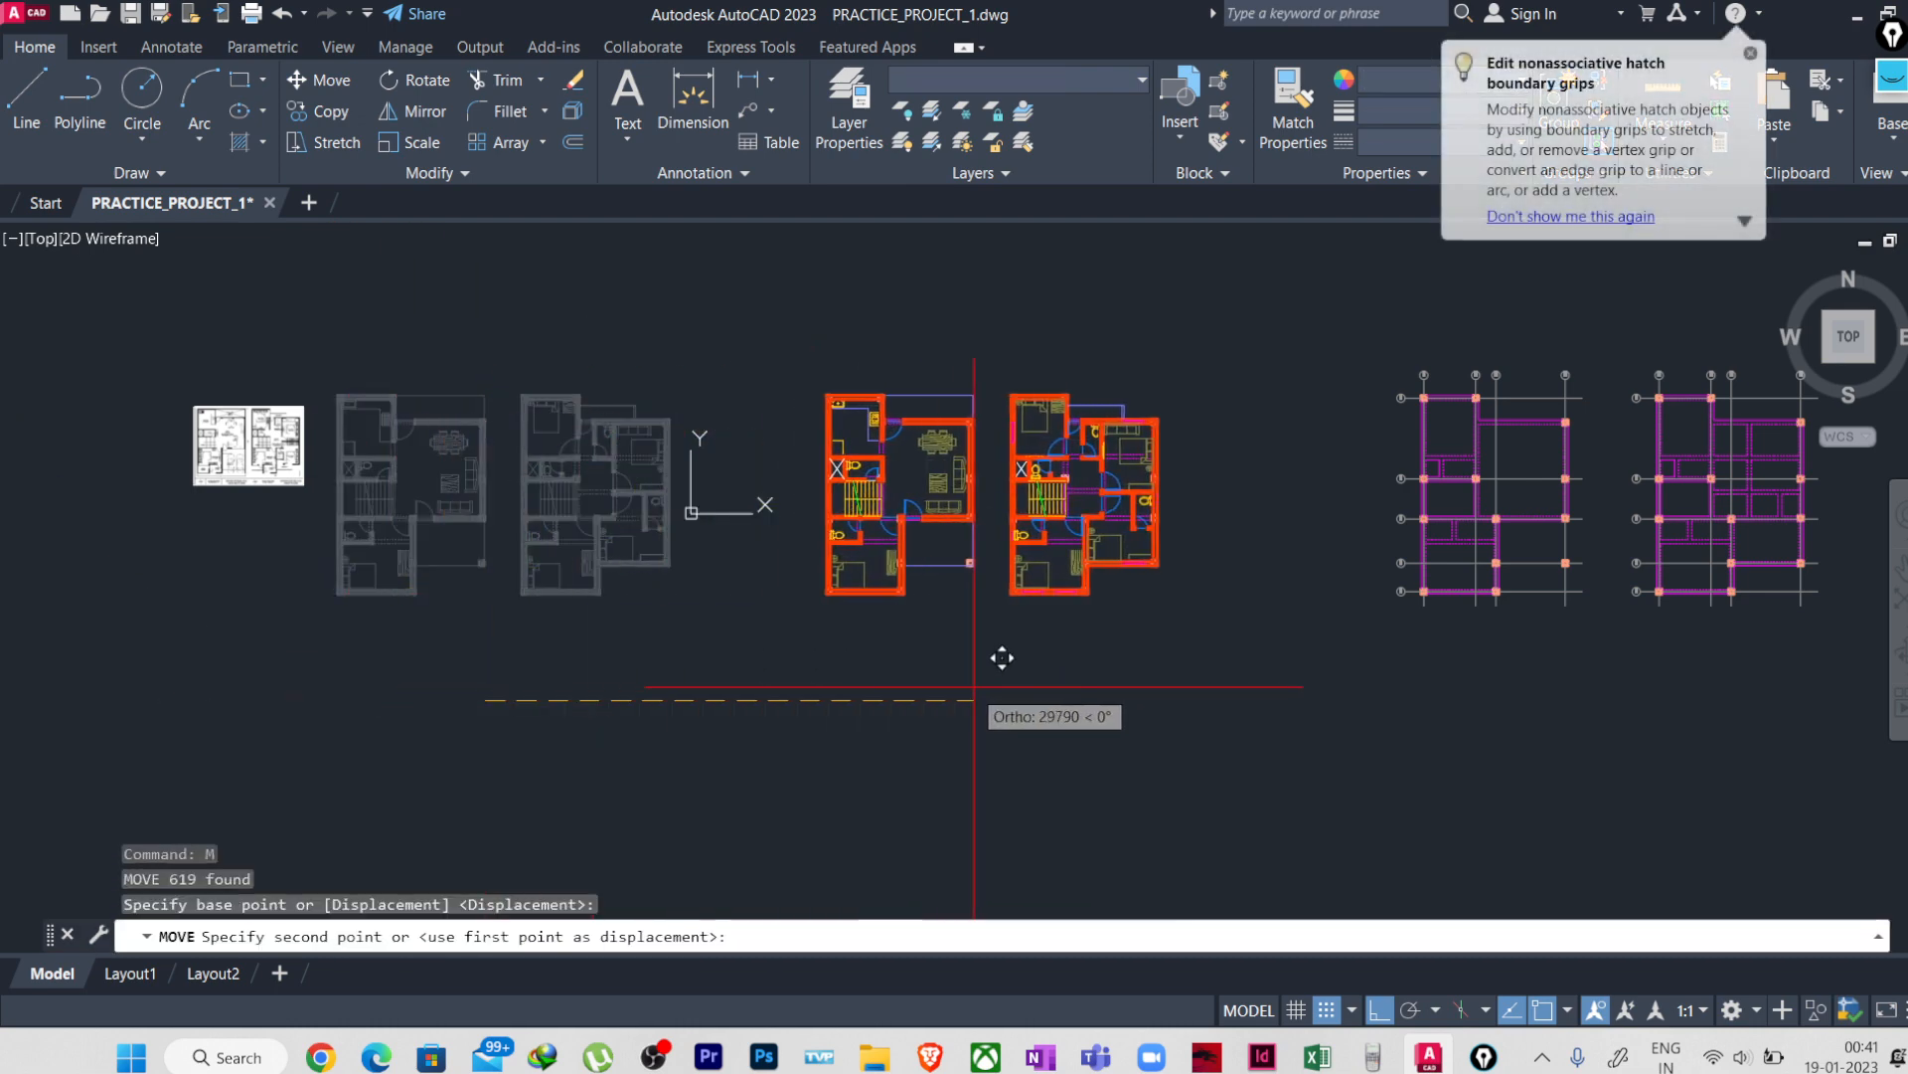
pyautogui.click(1124, 684)
# - Move the furnished plan with the dining area slightly left to widen the gap between the two furnished plans
pyautogui.click(1148, 366)
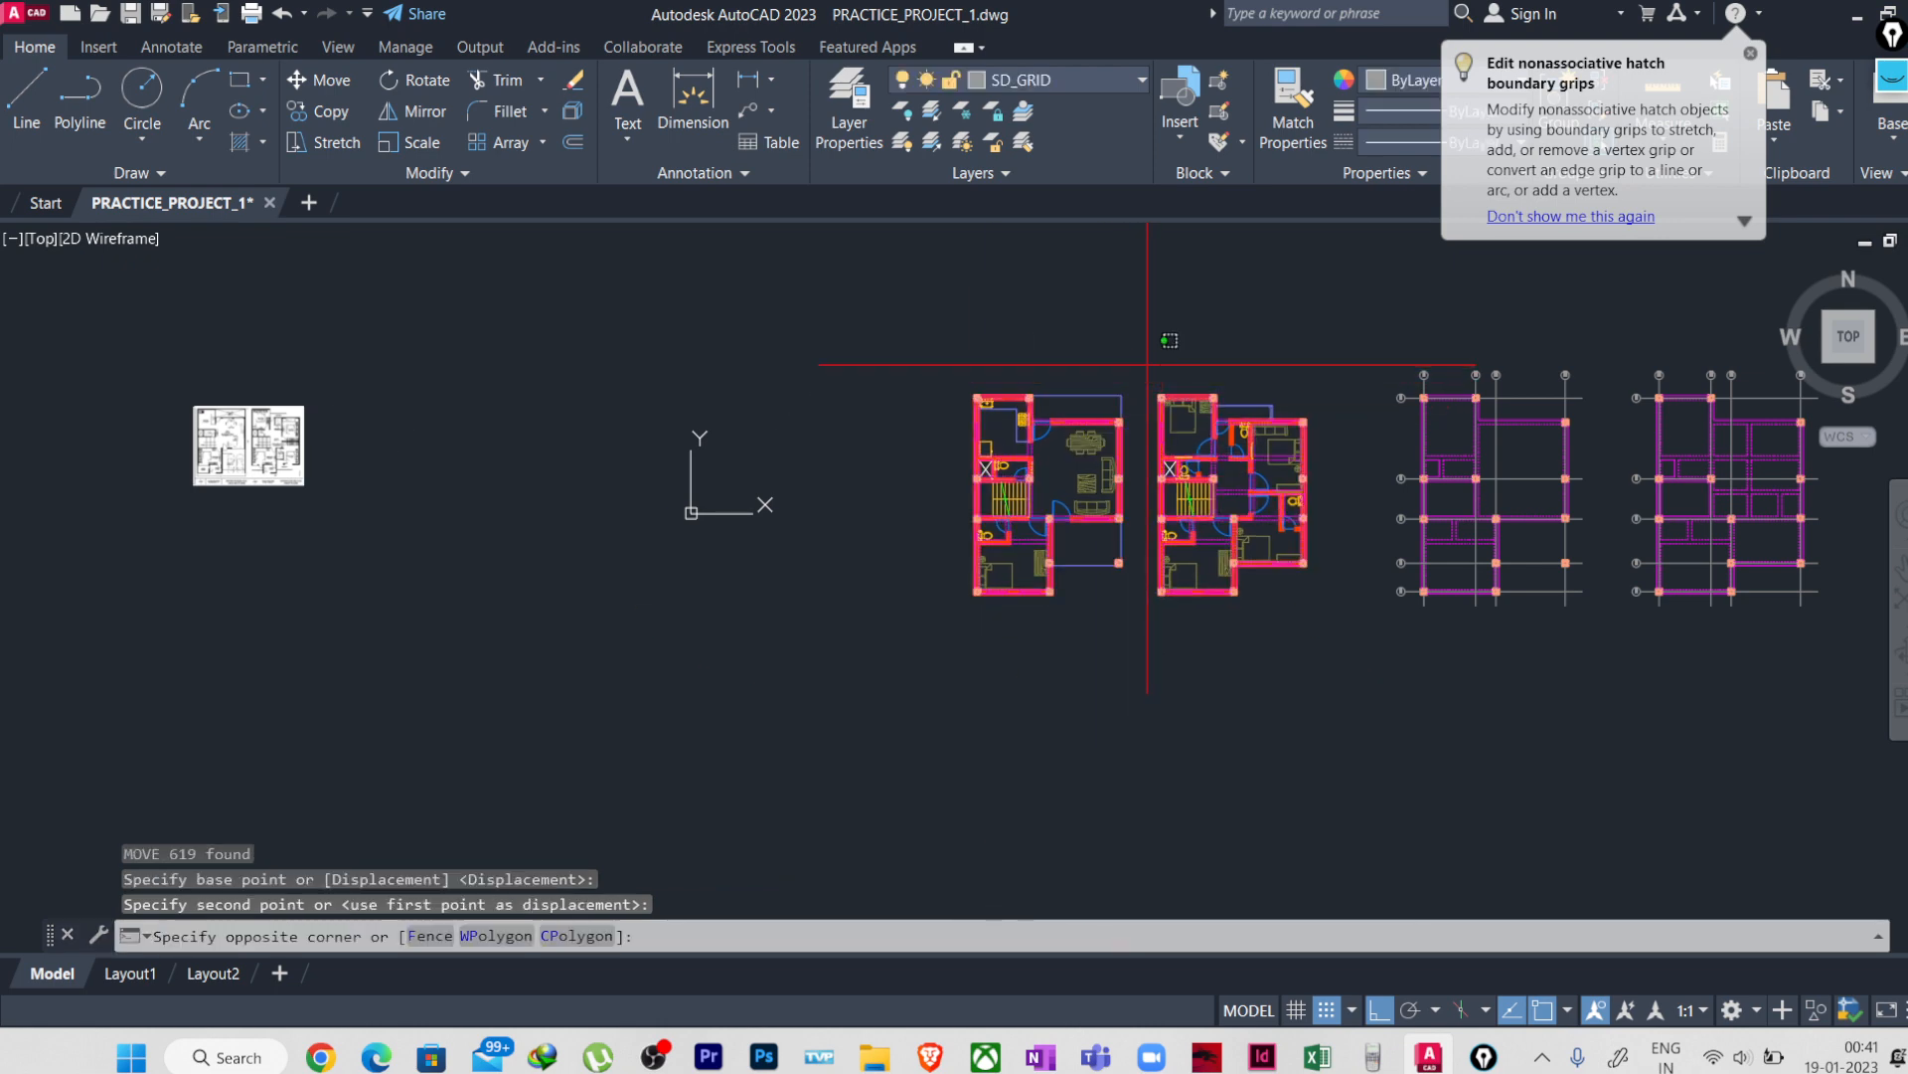
pyautogui.click(861, 678)
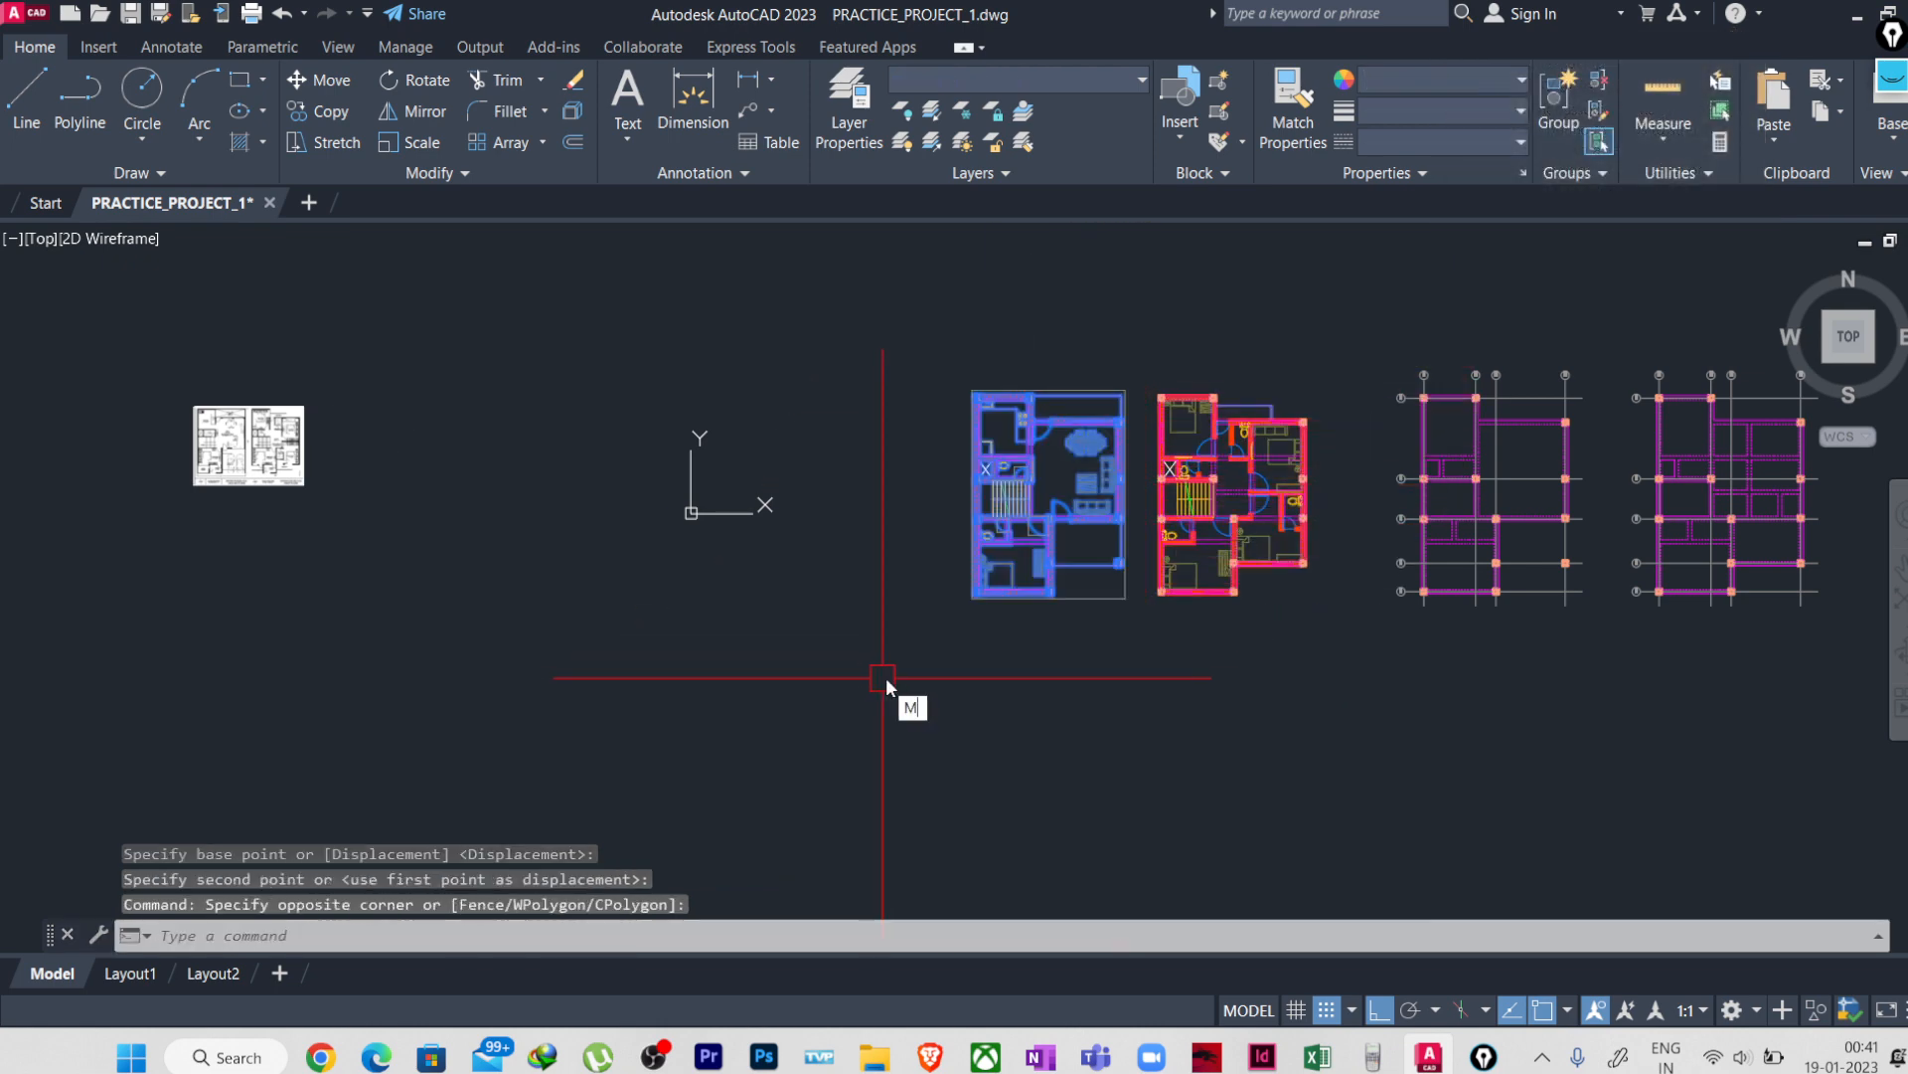
pyautogui.write('m')
pyautogui.press('Return')
pyautogui.click(895, 678)
pyautogui.click(832, 678)
# - Copy the grid group from the outer corner of column A-5 to the matching column corner of the furnished plan with the kitchen
pyautogui.moveTo(1039, 683); pyautogui.dragTo(753, 707, button='middle')
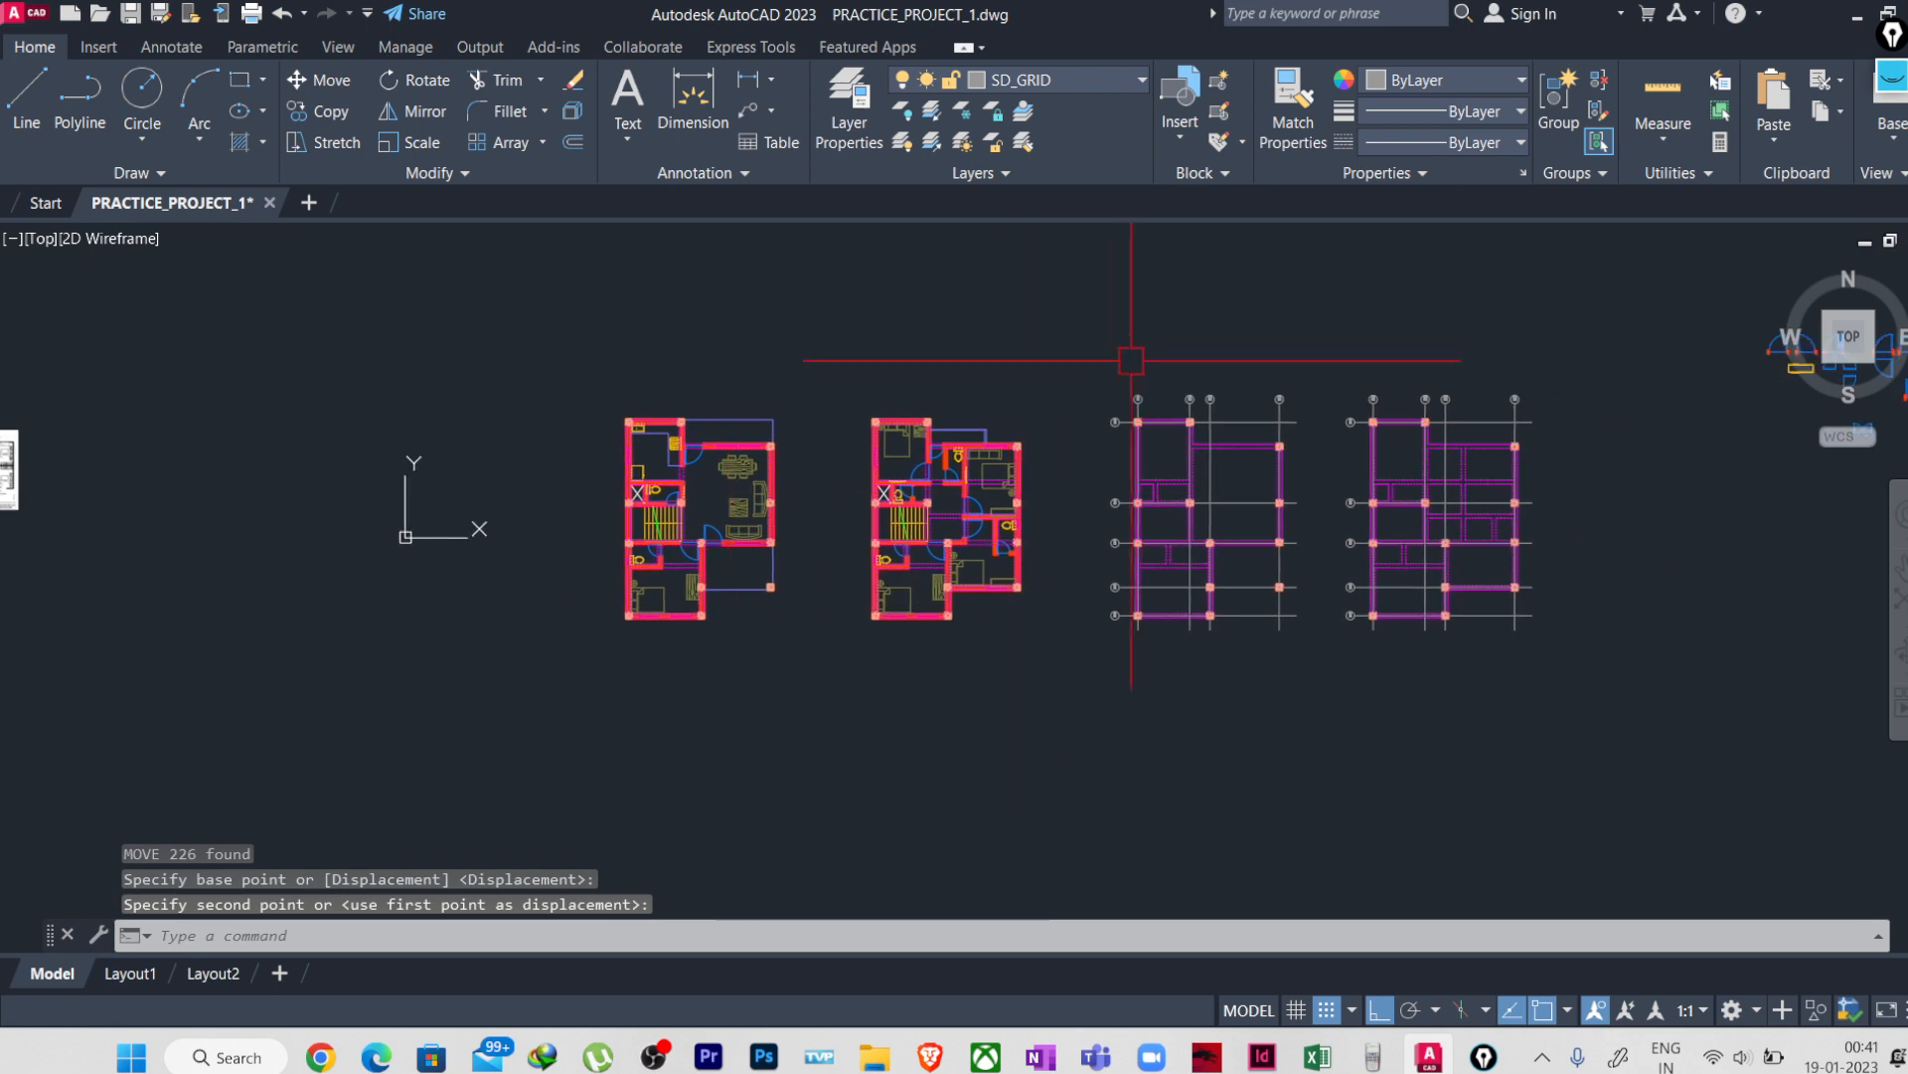
pyautogui.click(1019, 510)
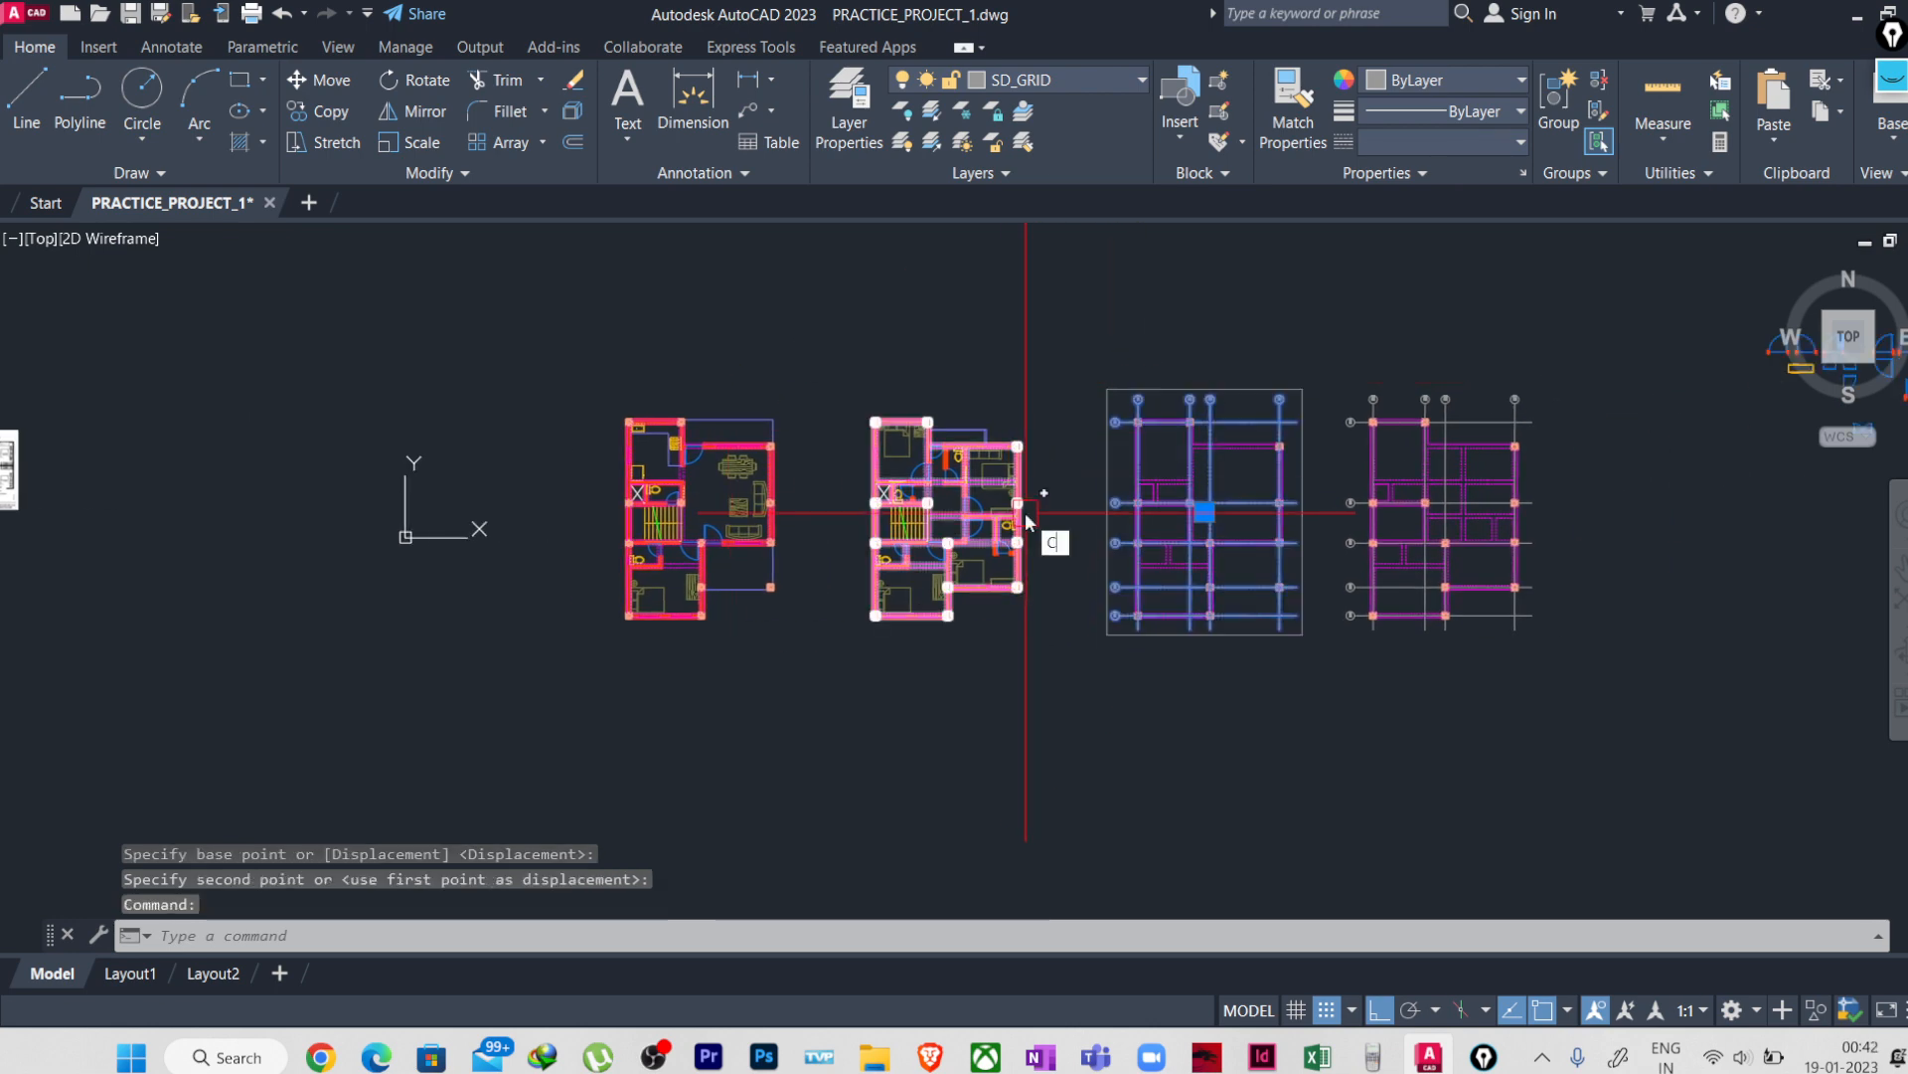
pyautogui.write('co')
pyautogui.press('Return')
pyautogui.scroll(6, 1027, 521)
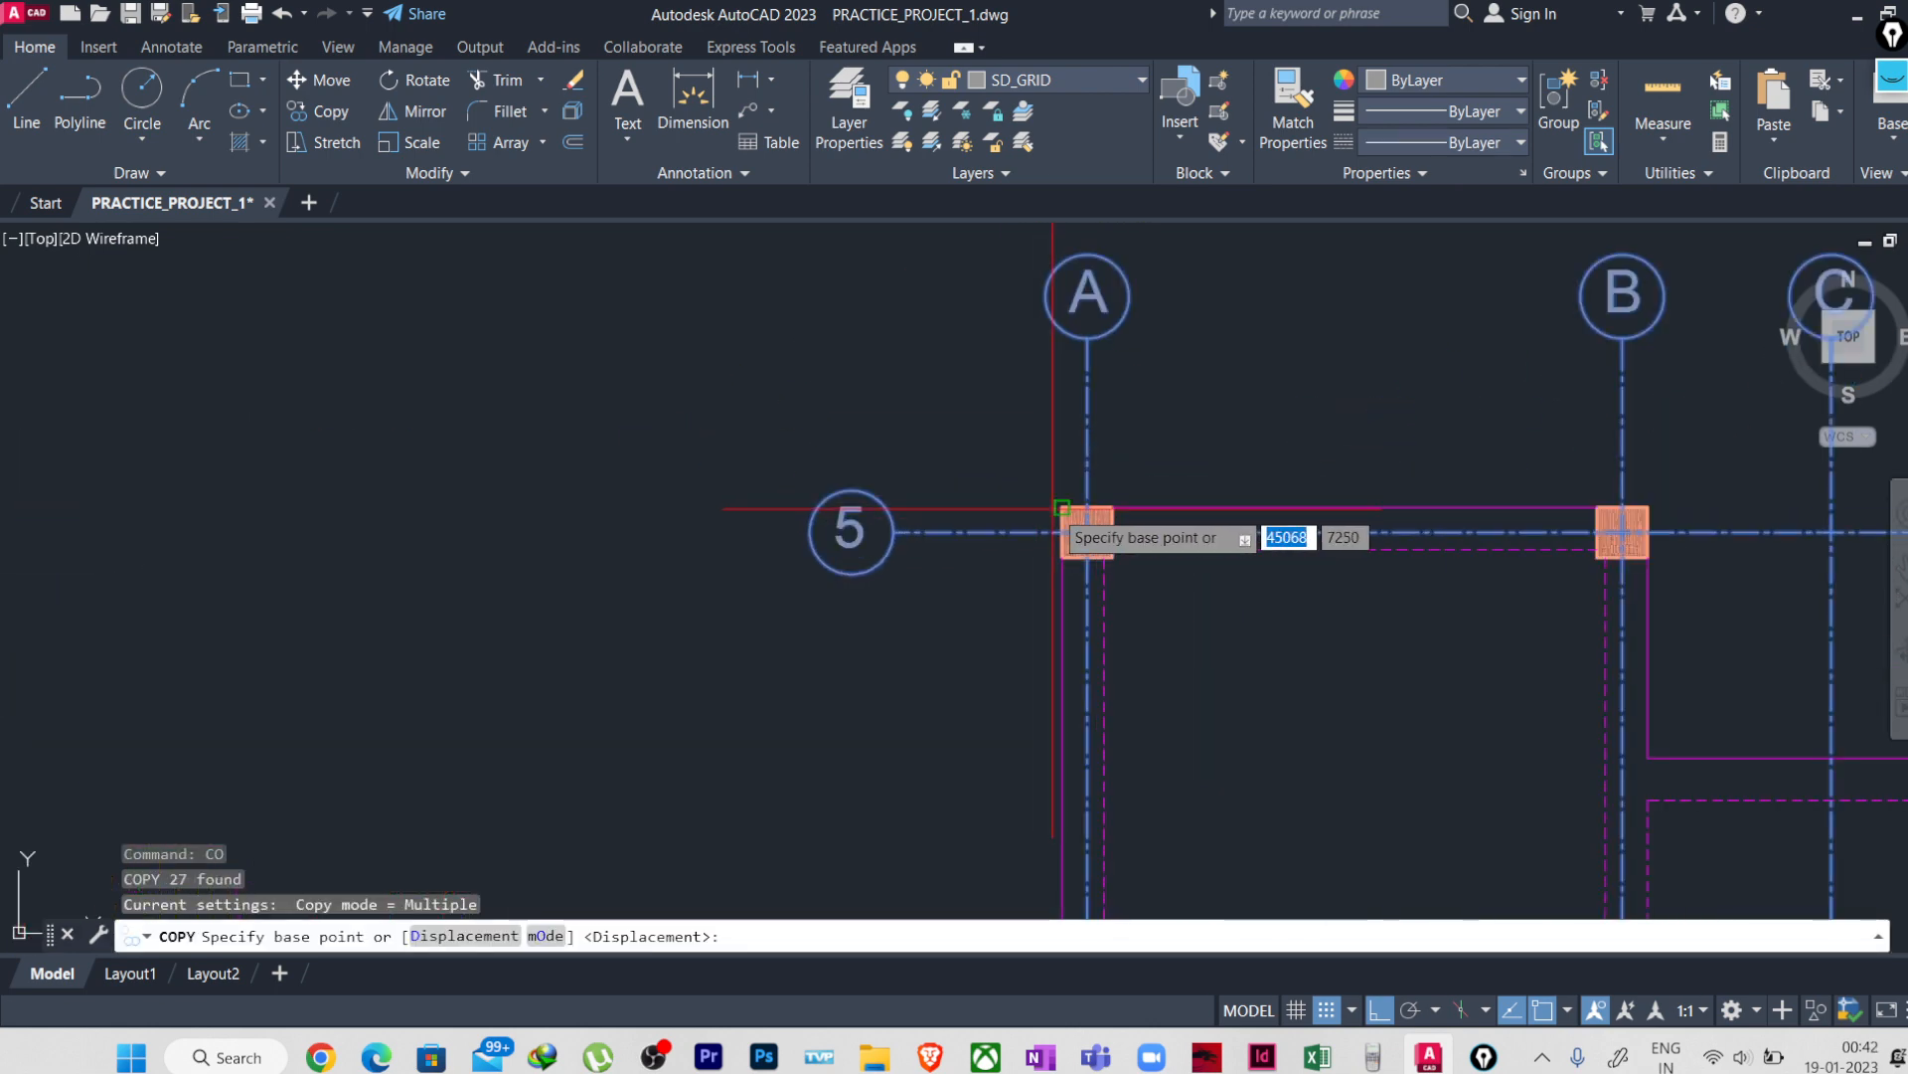
pyautogui.click(1063, 508)
pyautogui.scroll(-7, 1062, 508)
pyautogui.scroll(5, 1108, 541)
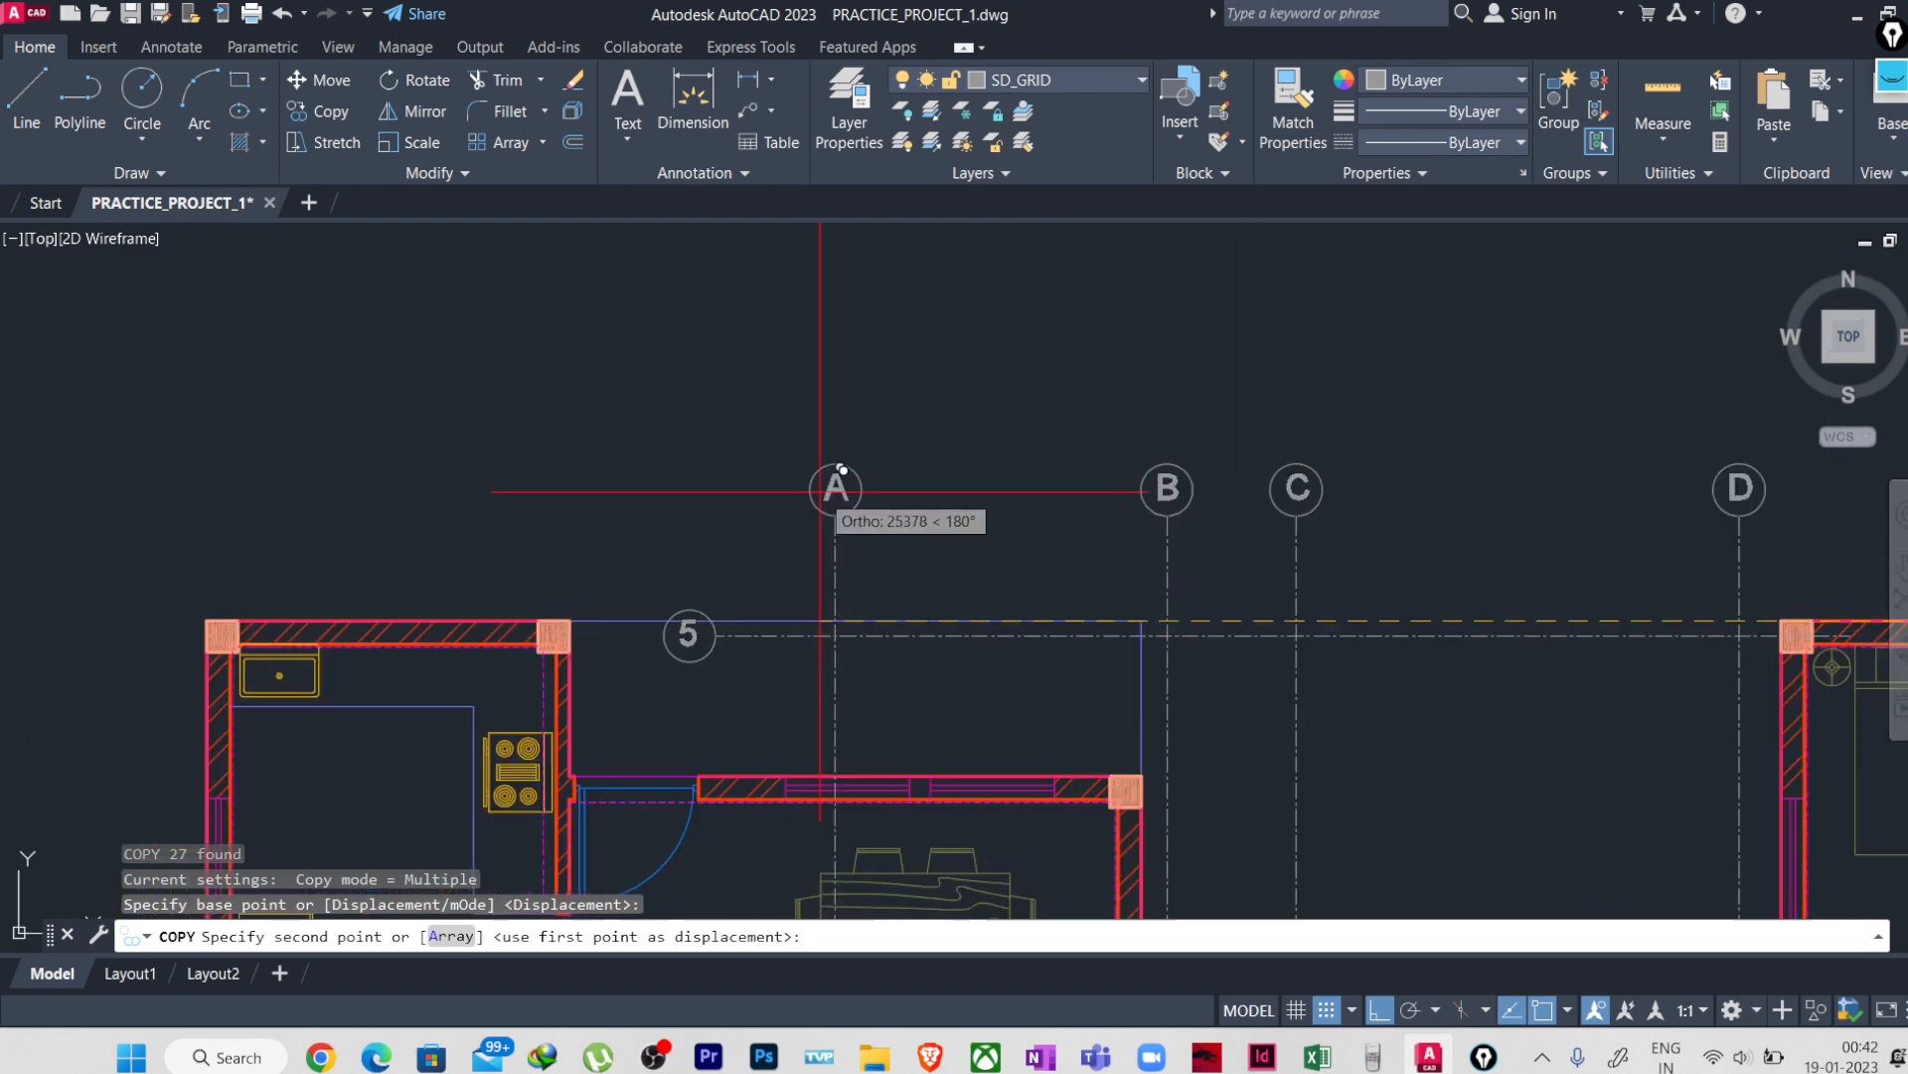
pyautogui.moveTo(835, 520); pyautogui.dragTo(334, 527, button='middle')
pyautogui.scroll(4, 339, 566)
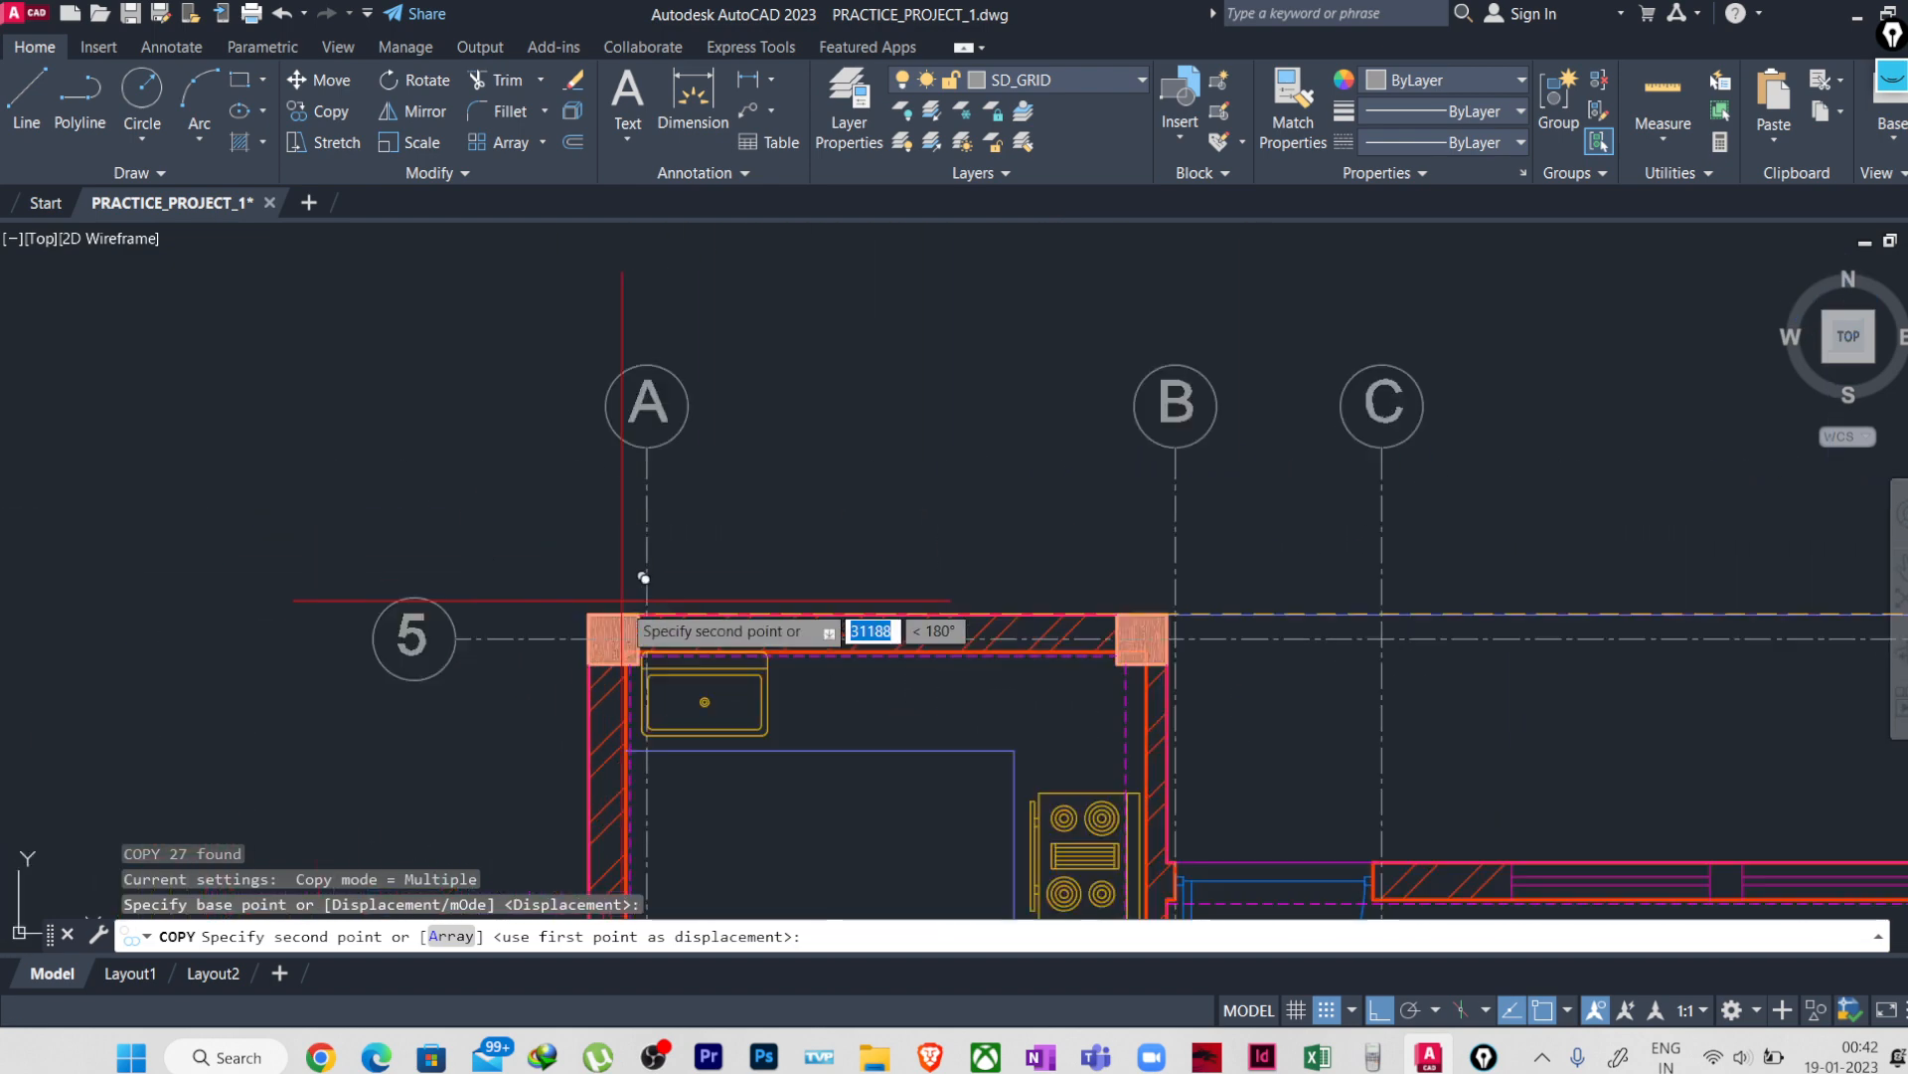
pyautogui.click(589, 599)
# - Place another copy of the grid group at the matching outer column corner of the second furnished plan and end the copying
pyautogui.scroll(-6, 589, 598)
pyautogui.scroll(3, 975, 567)
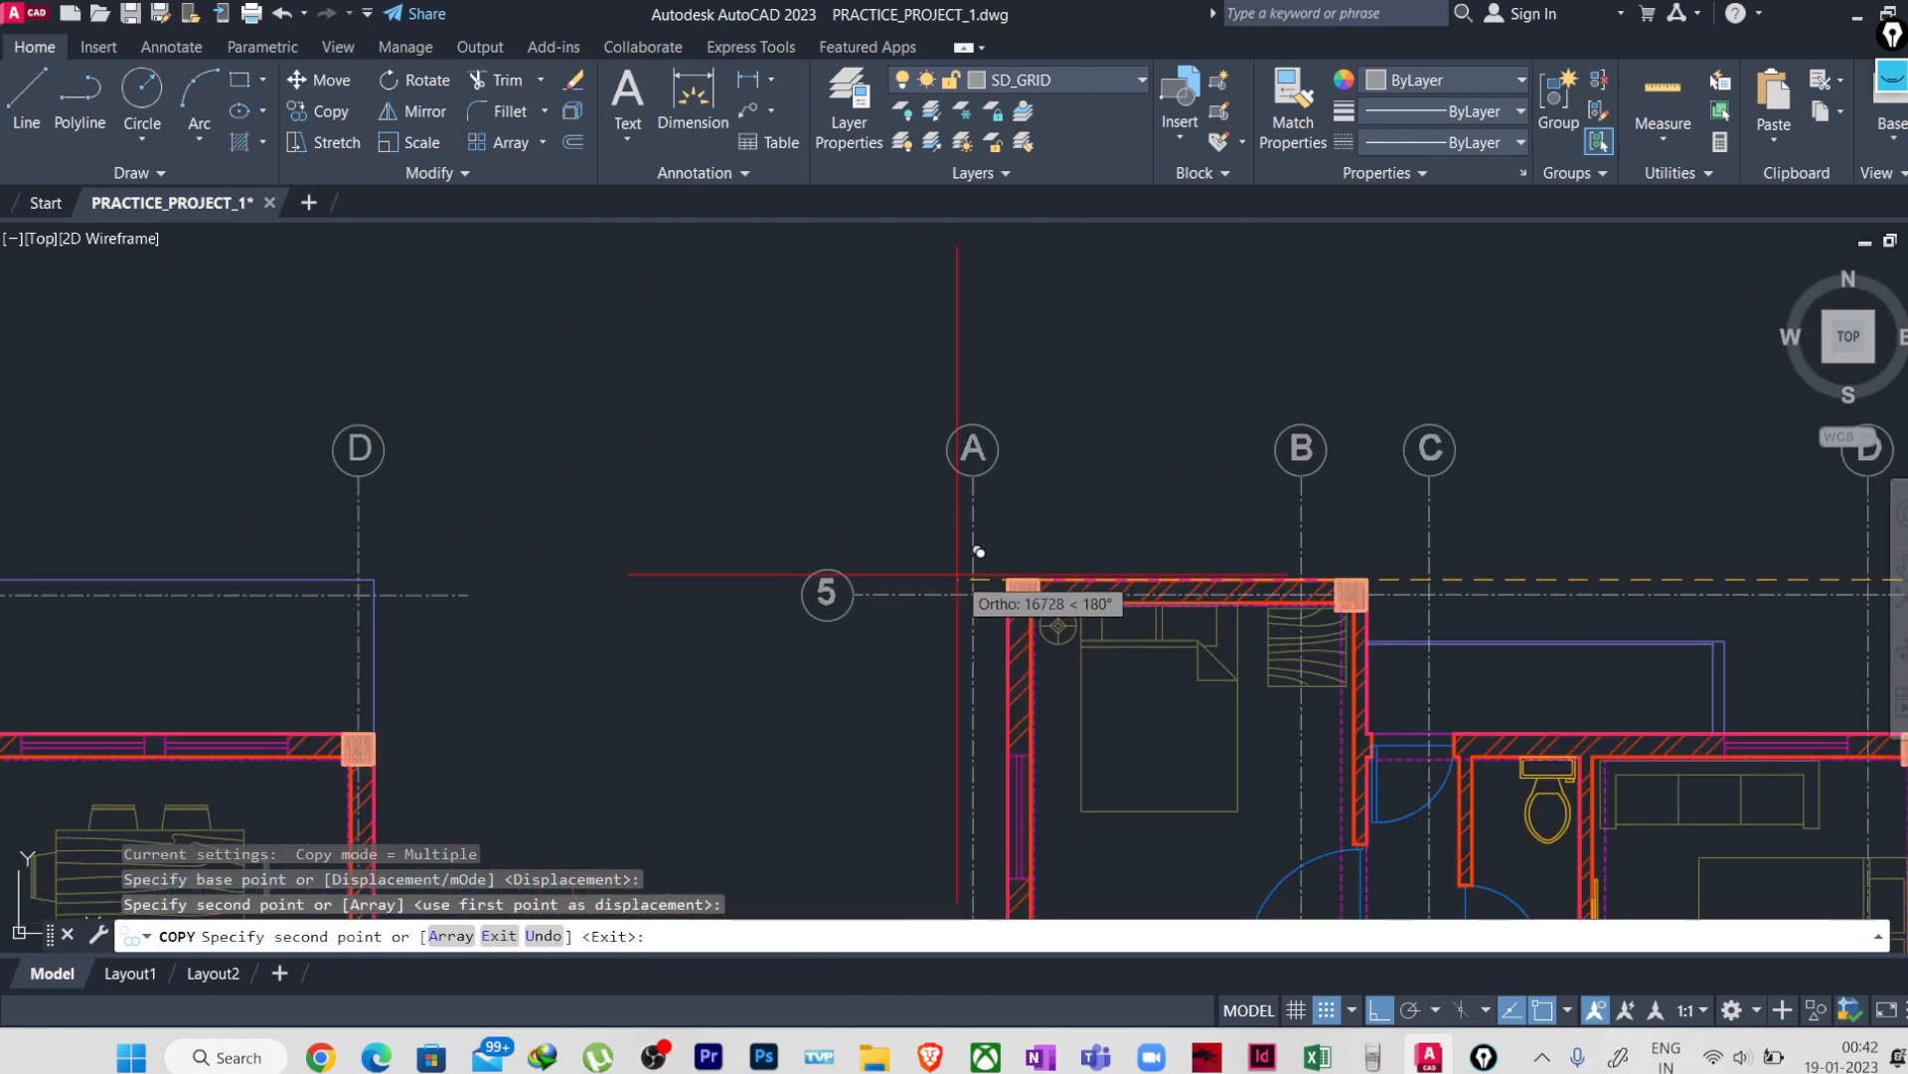
pyautogui.click(1004, 577)
pyautogui.press('Escape')
pyautogui.press('Escape')
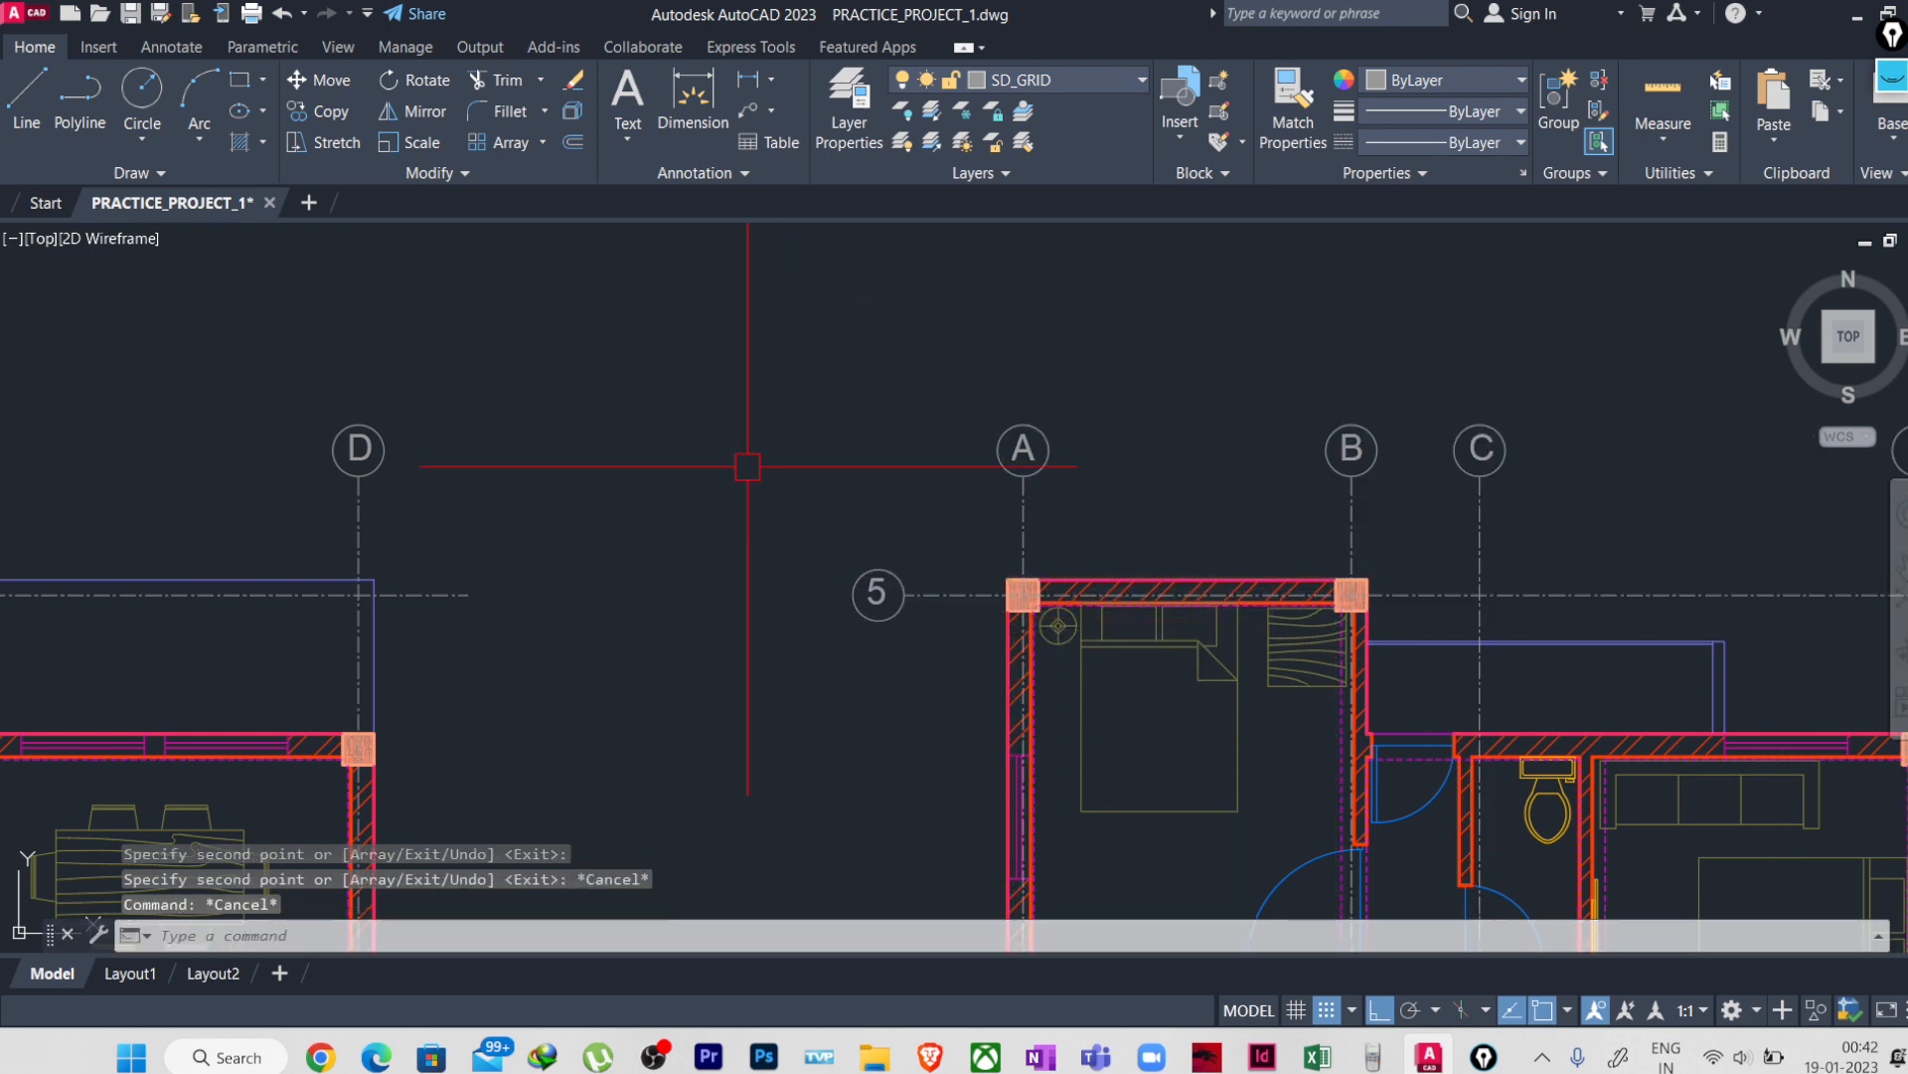
# - Examine how the copied grids line up with the columns and walls across all four layouts
pyautogui.scroll(-3, 746, 457)
pyautogui.scroll(5, 917, 688)
pyautogui.scroll(-3, 853, 661)
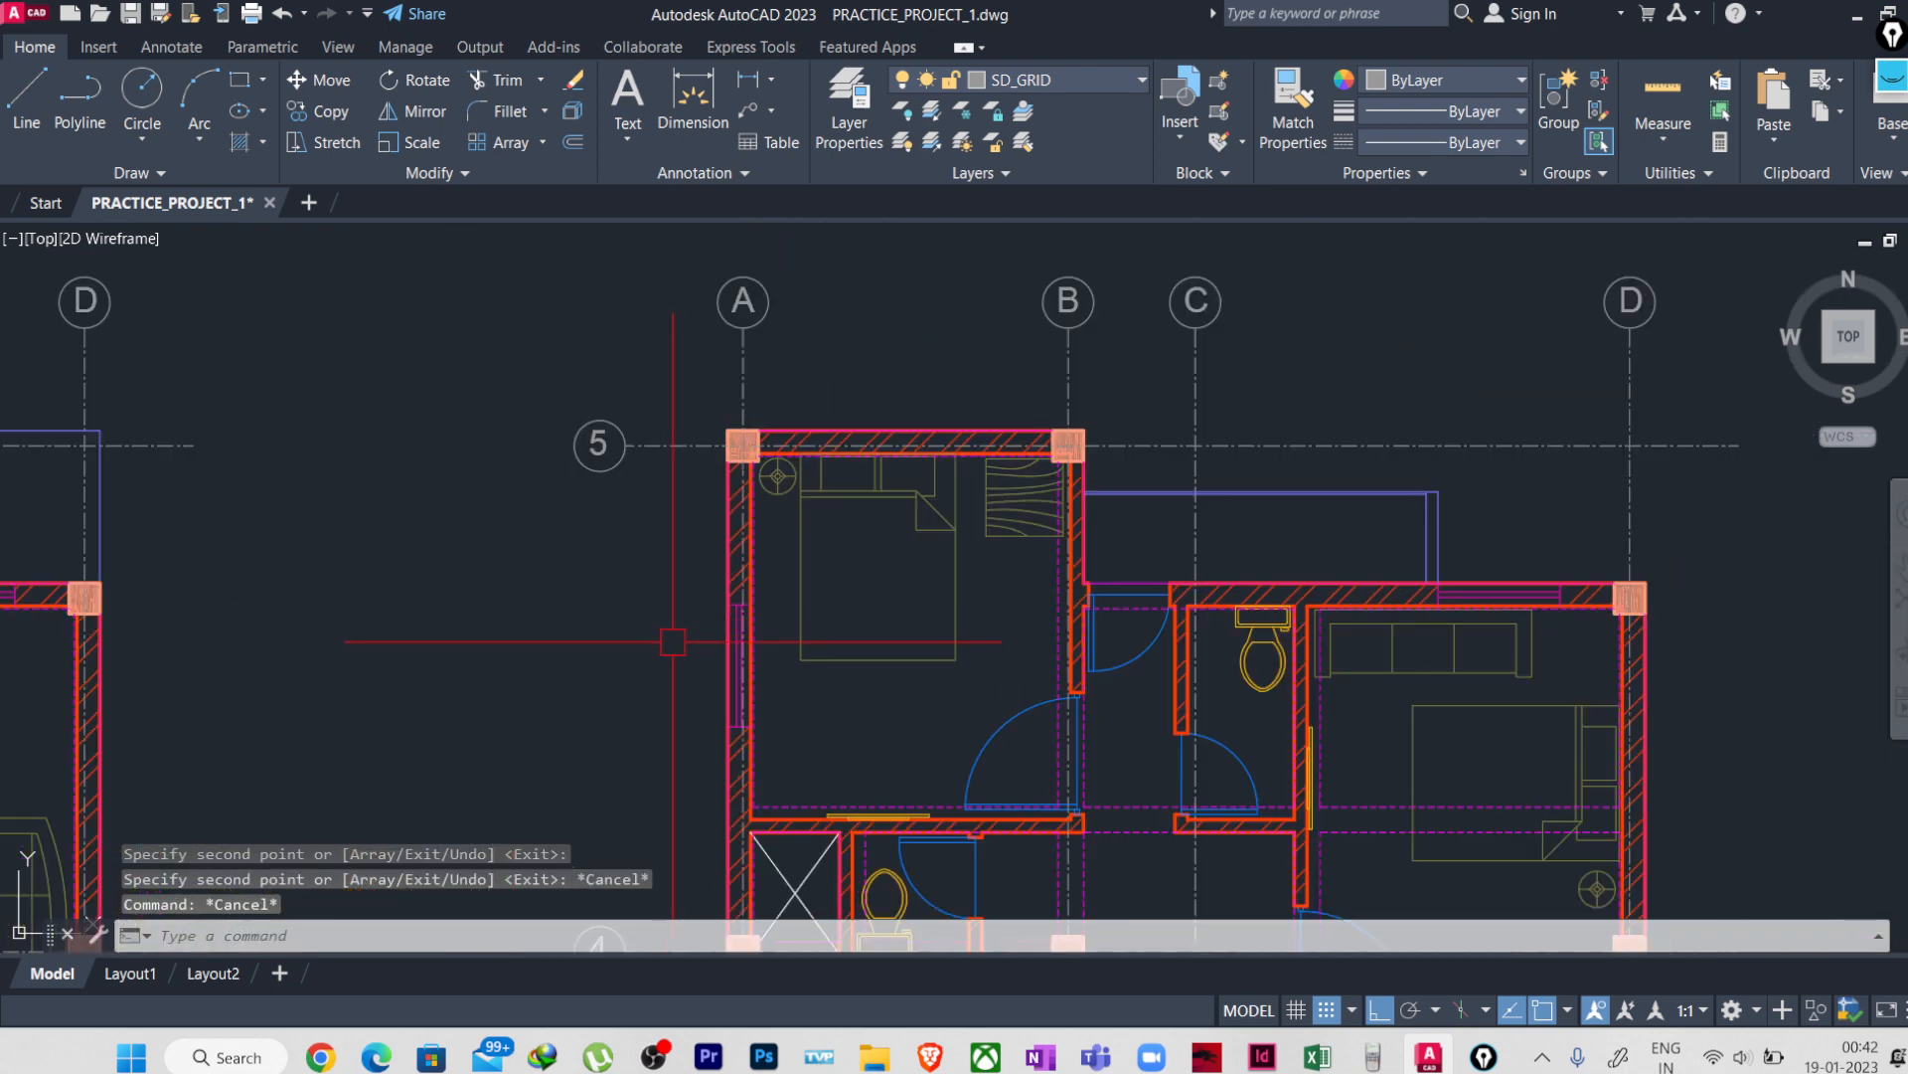
pyautogui.scroll(4, 782, 647)
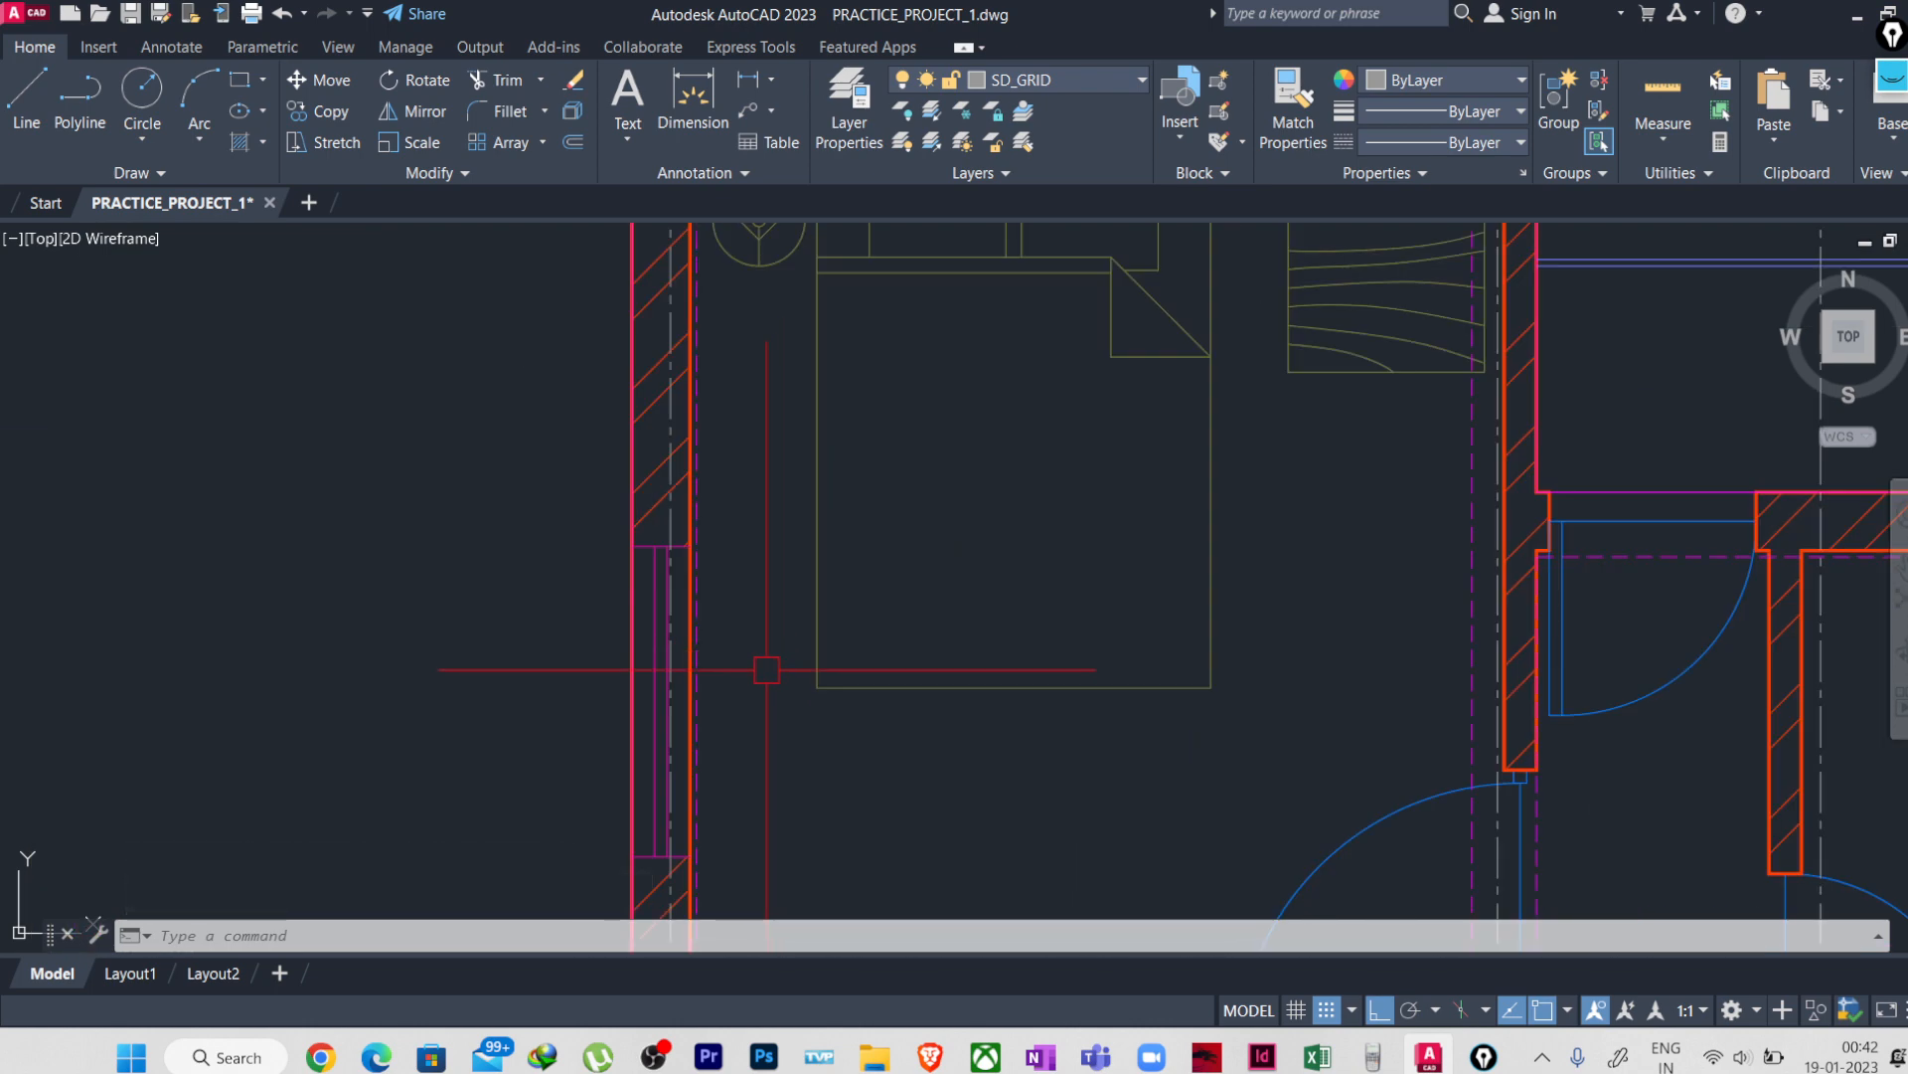
pyautogui.scroll(-4, 743, 701)
pyautogui.scroll(-5, 742, 700)
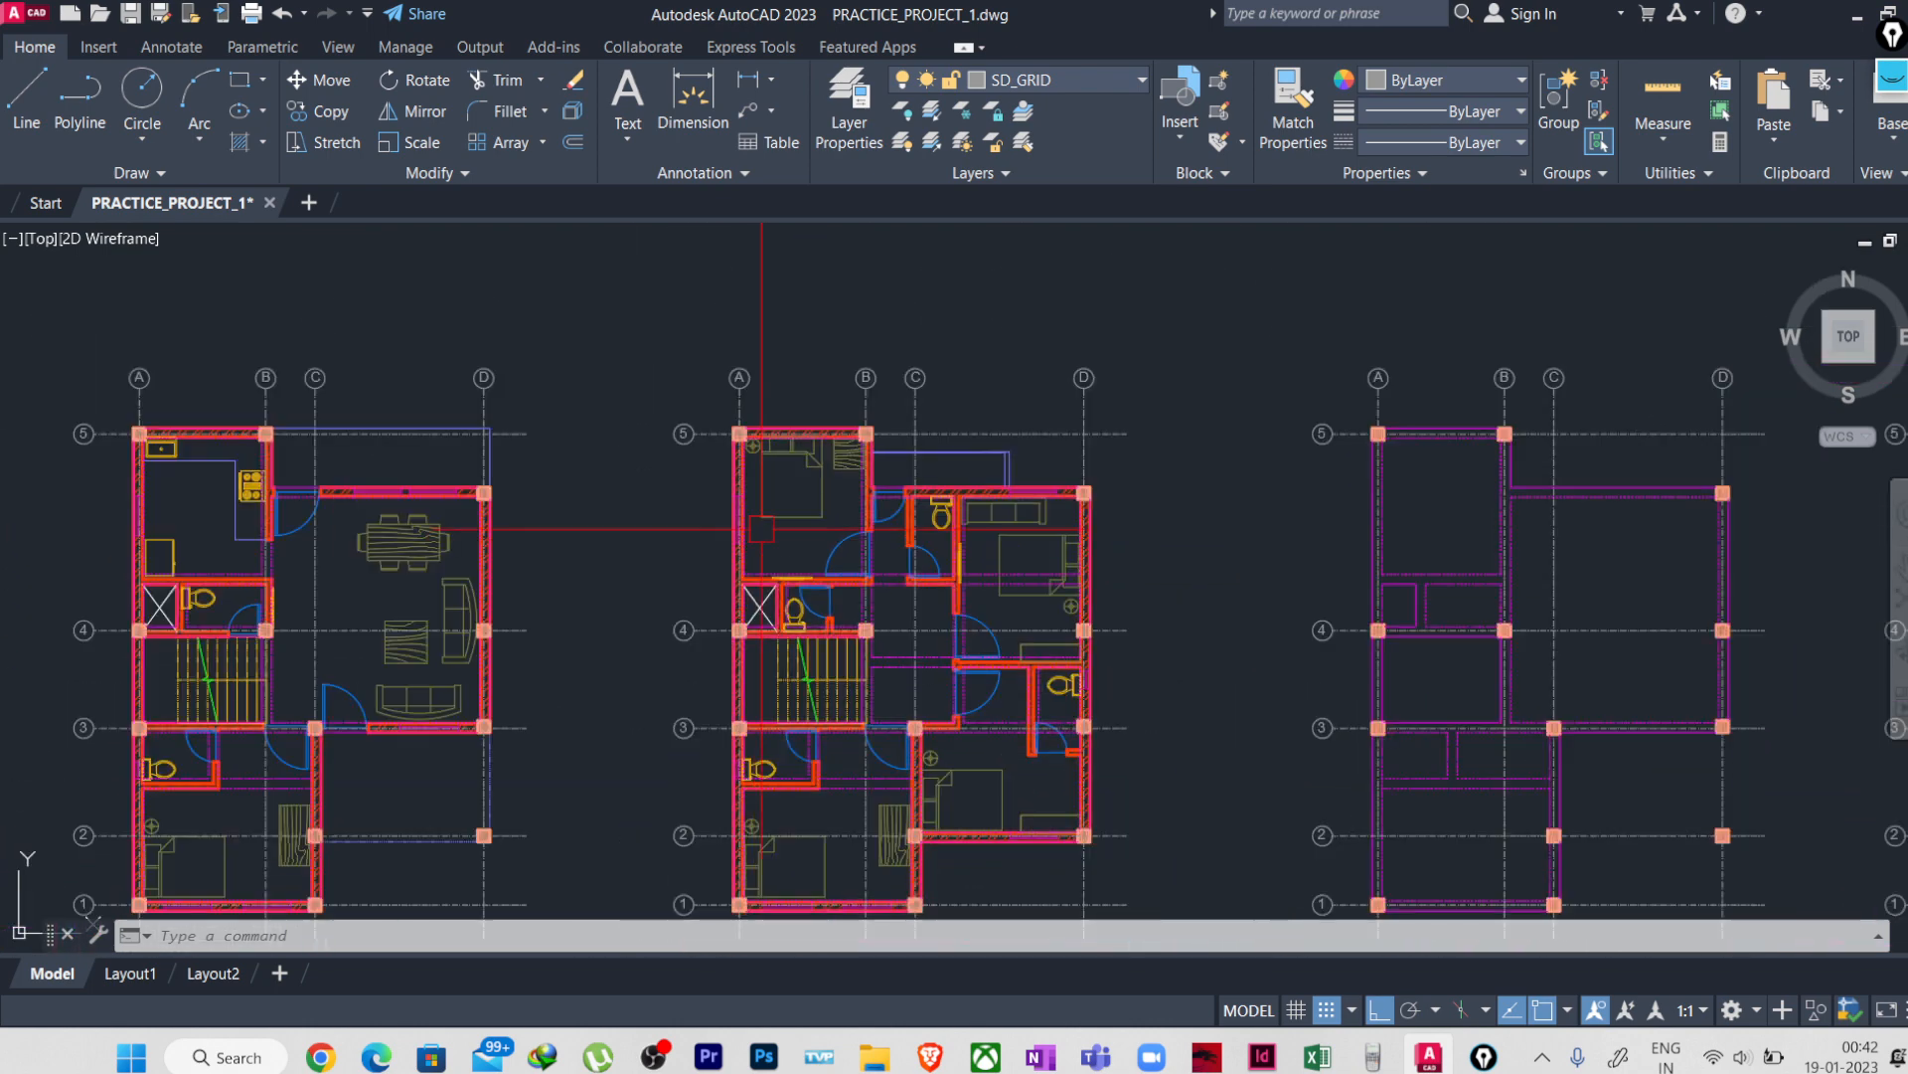
pyautogui.moveTo(582, 704); pyautogui.dragTo(457, 577, button='middle')
pyautogui.moveTo(817, 651); pyautogui.dragTo(77, 672, button='middle')
pyautogui.moveTo(273, 670); pyautogui.dragTo(826, 631, button='middle')
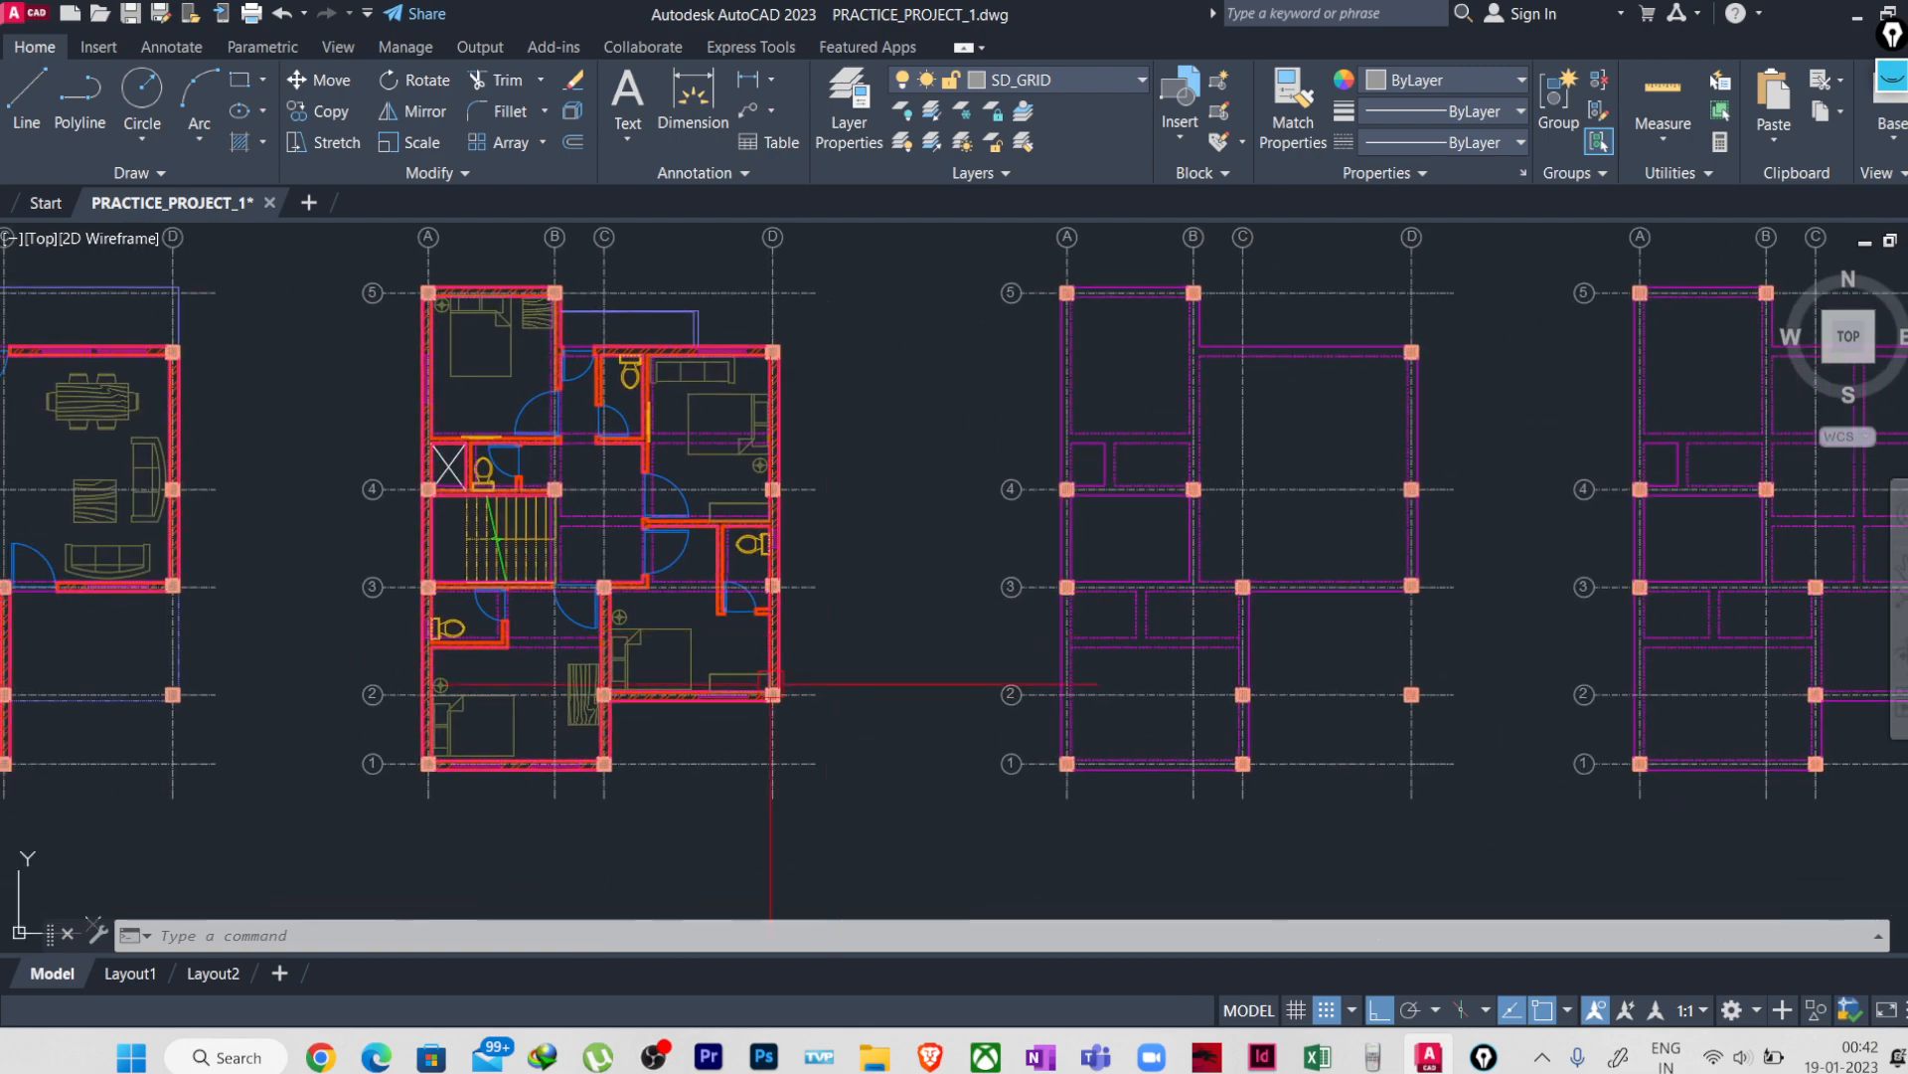
pyautogui.moveTo(645, 764); pyautogui.dragTo(746, 843, button='middle')
pyautogui.scroll(-2, 636, 686)
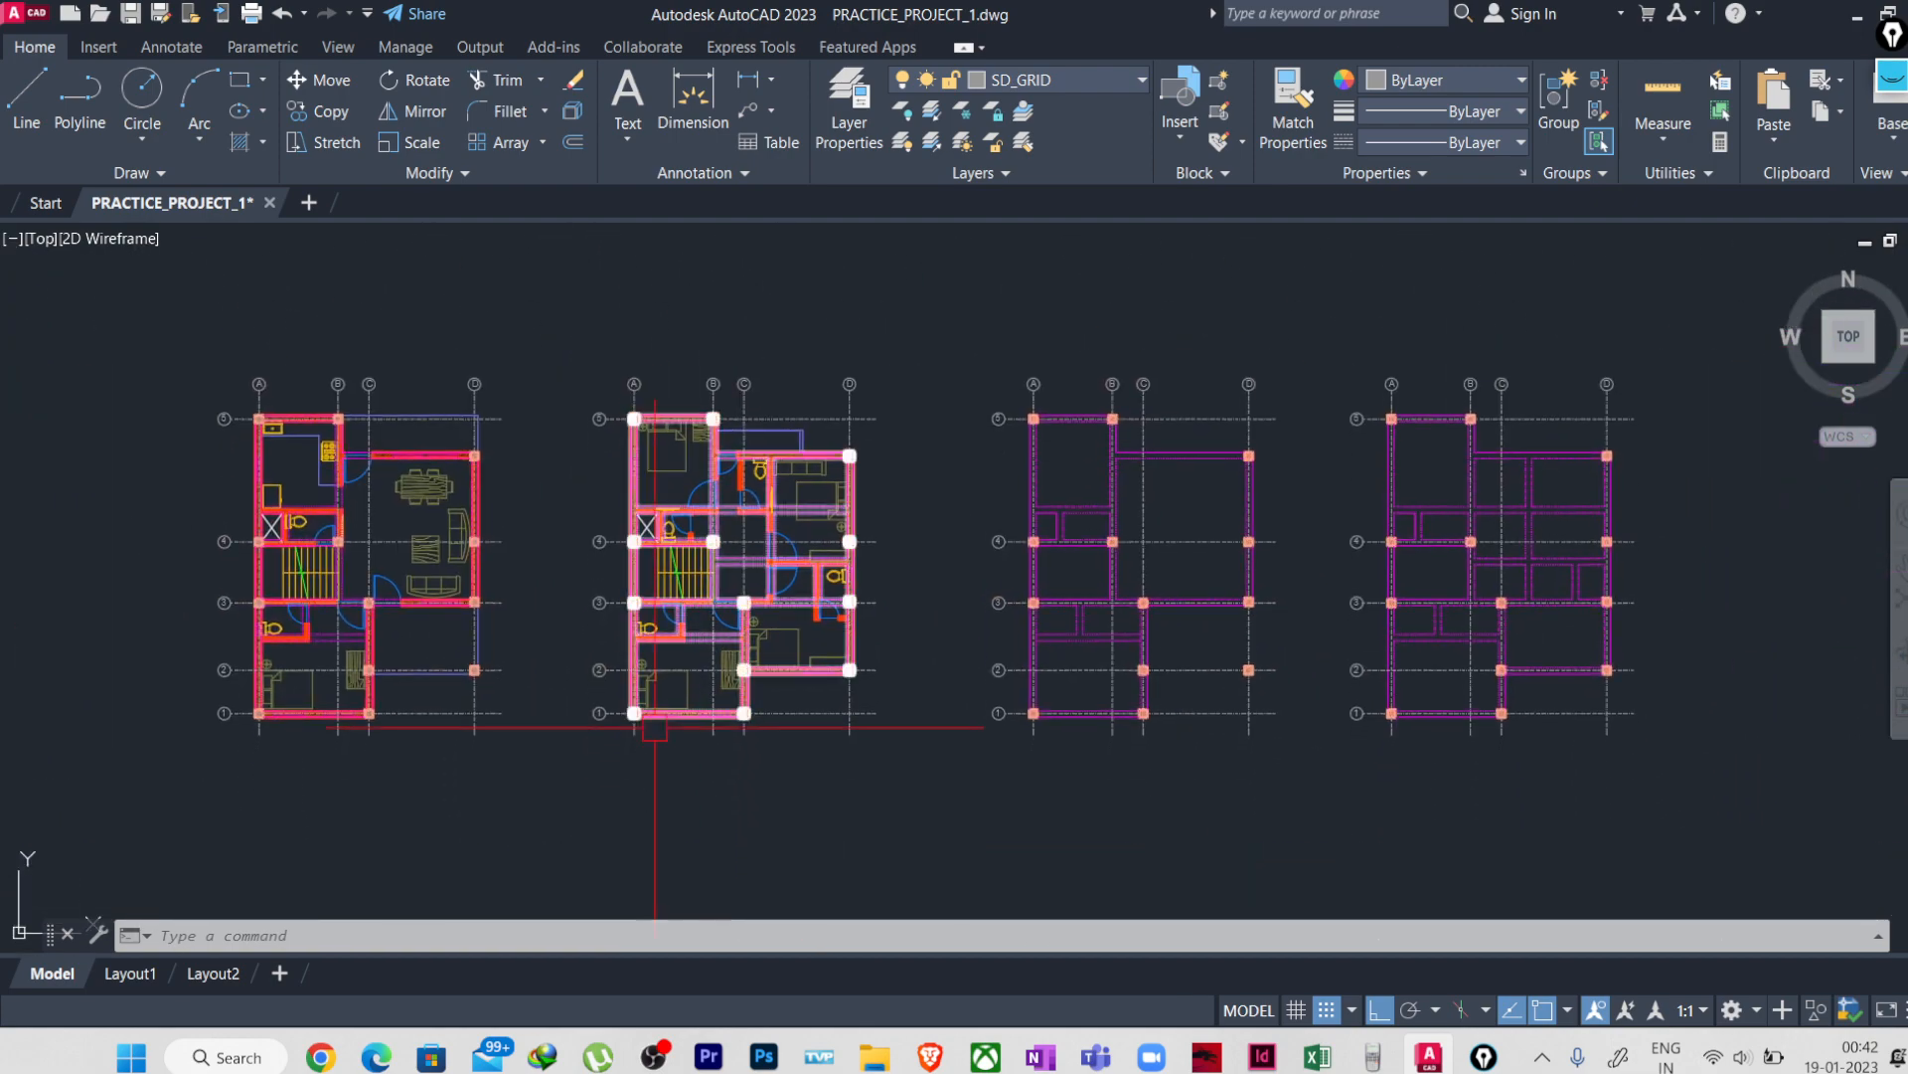
pyautogui.moveTo(671, 818); pyautogui.dragTo(654, 800, button='middle')
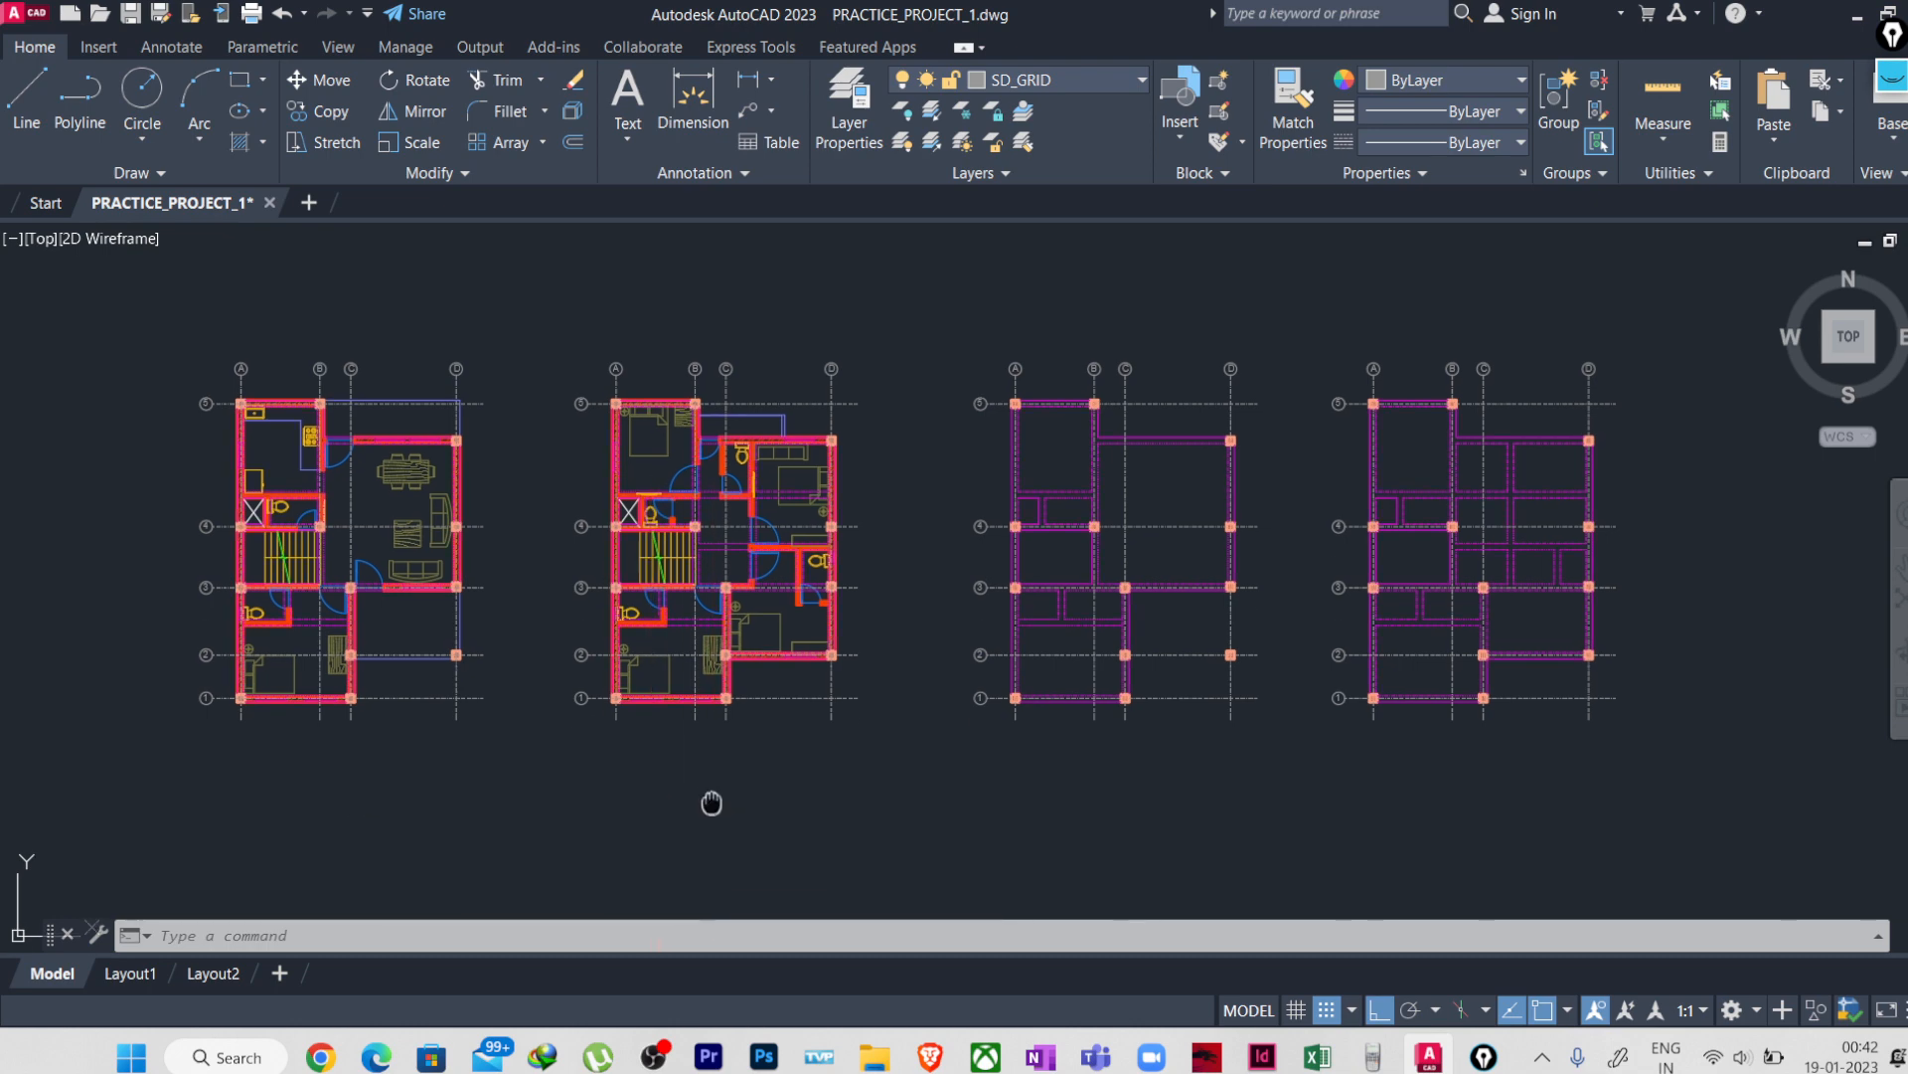
pyautogui.moveTo(712, 784); pyautogui.dragTo(713, 815, button='middle')
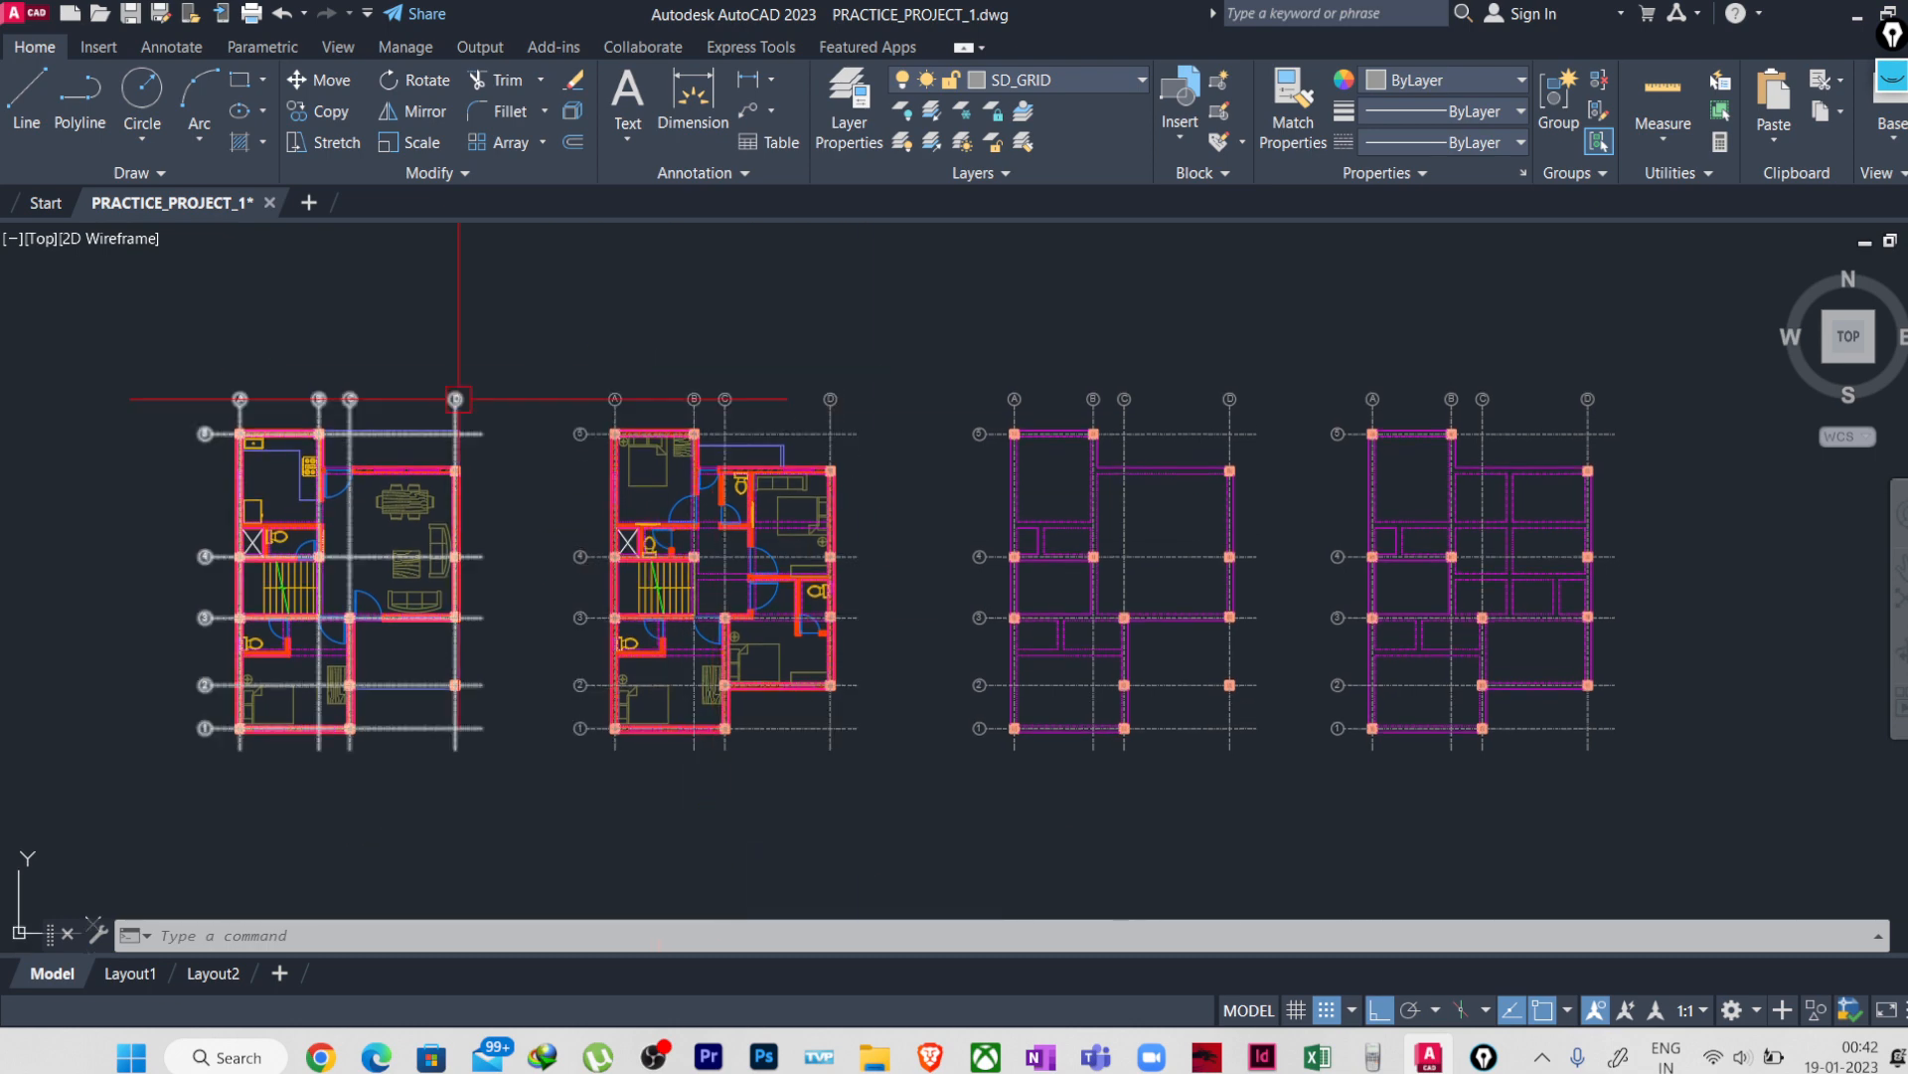